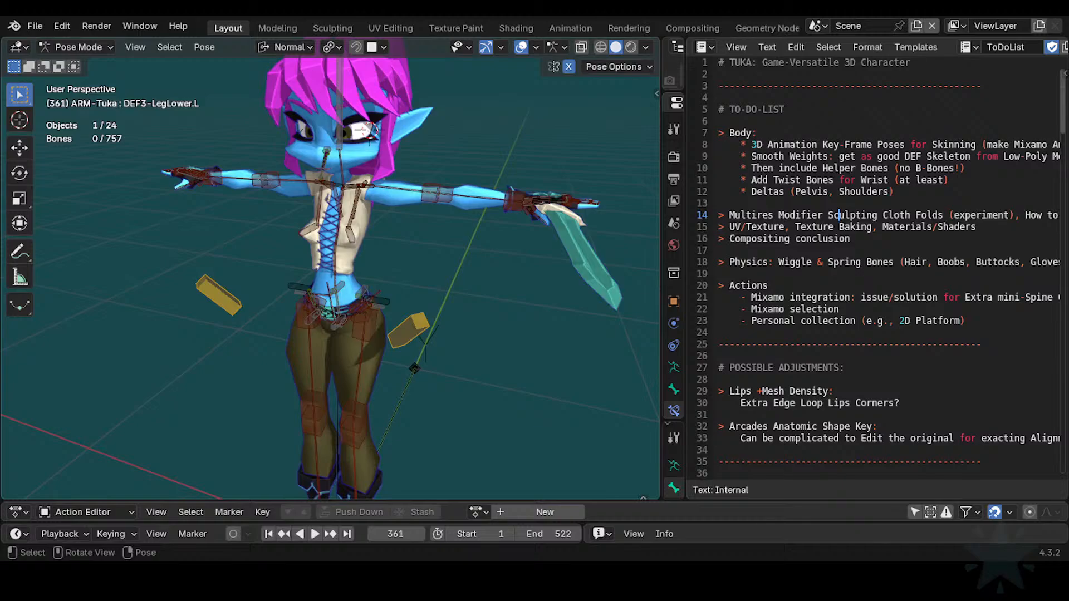
Step: Switch the armature from Pose Mode to Object Mode and select the character's body mesh
{"action": "scroll", "coordinate": [406, 240], "scroll_direction": "up", "scroll_amount": 4}
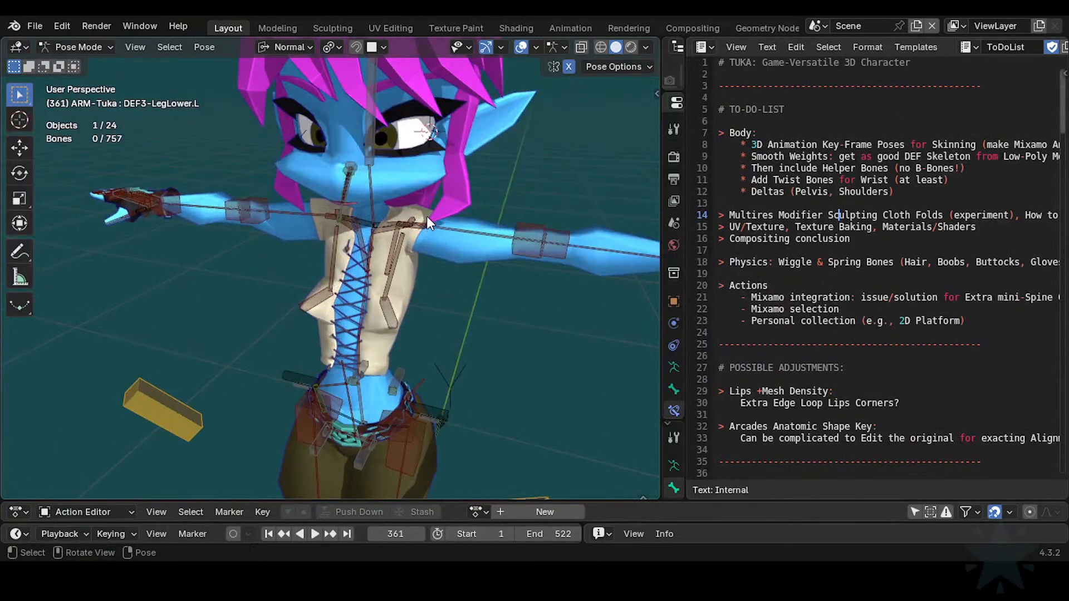
{"action": "key", "text": "ctrl+Tab"}
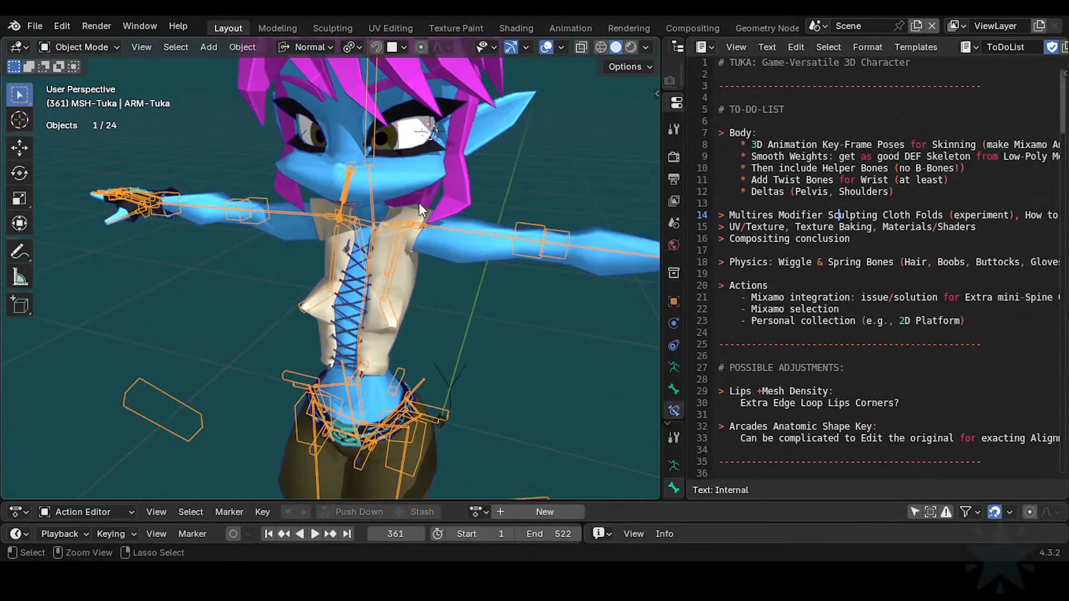
{"action": "left_click", "coordinate": [417, 189]}
{"action": "scroll", "coordinate": [426, 216], "scroll_direction": "down", "scroll_amount": 1}
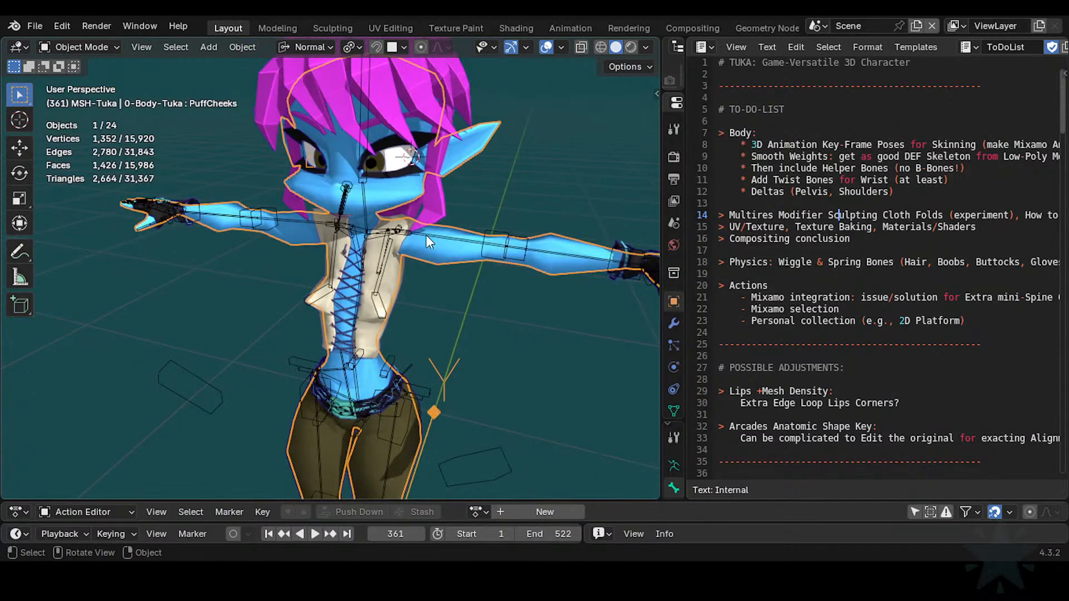
Step: Examine the selected body mesh around the torso, shoulders and arms from the front and side
{"action": "mouse_move", "coordinate": [426, 235]}
{"action": "middle_mouse_down", "text": "shift"}
{"action": "mouse_move", "coordinate": [343, 237]}
{"action": "mouse_move", "coordinate": [383, 247]}
{"action": "mouse_move", "coordinate": [430, 220]}
{"action": "mouse_move", "coordinate": [407, 207]}
{"action": "mouse_move", "coordinate": [298, 199]}
{"action": "mouse_move", "coordinate": [422, 251]}
{"action": "middle_mouse_up", "text": "shift"}
{"action": "scroll", "coordinate": [429, 221], "scroll_direction": "up", "scroll_amount": 1}
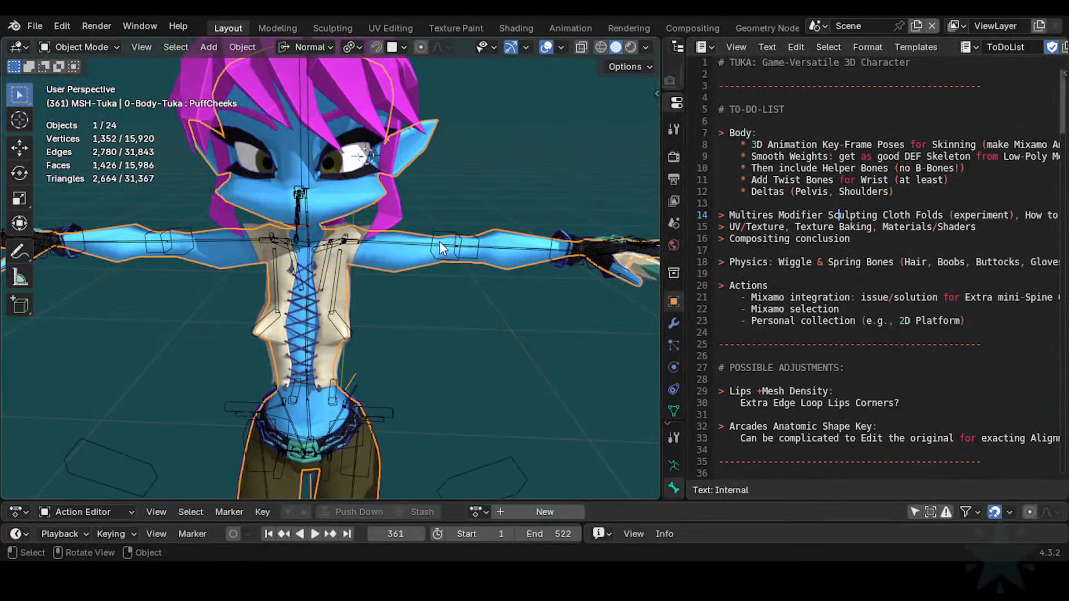
{"action": "middle_click_drag", "start_coordinate": [440, 250], "coordinate": [355, 246]}
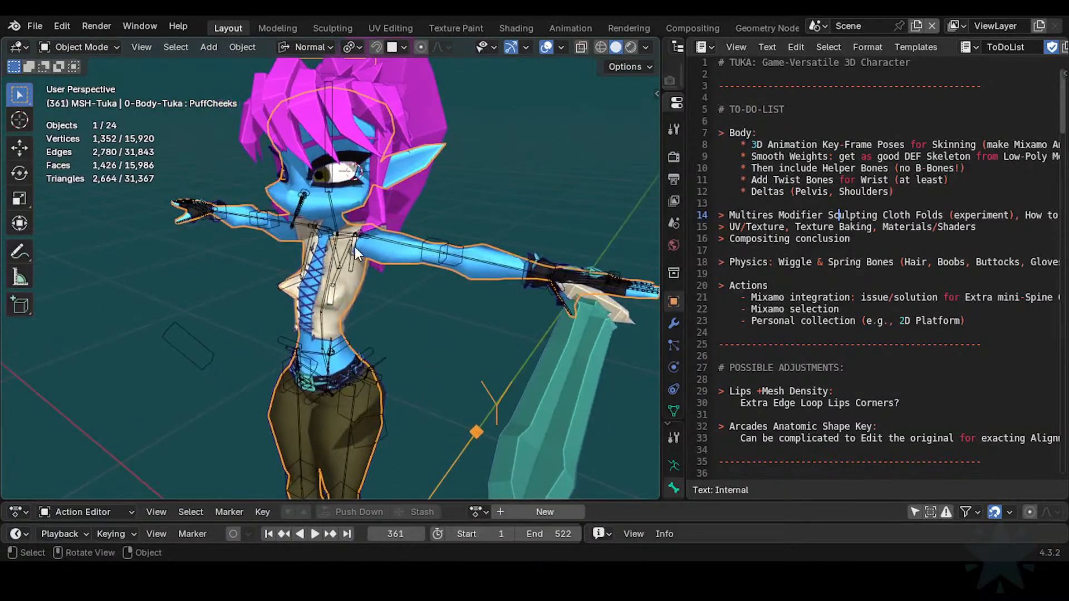
{"action": "middle_click_drag", "start_coordinate": [326, 301], "coordinate": [390, 329]}
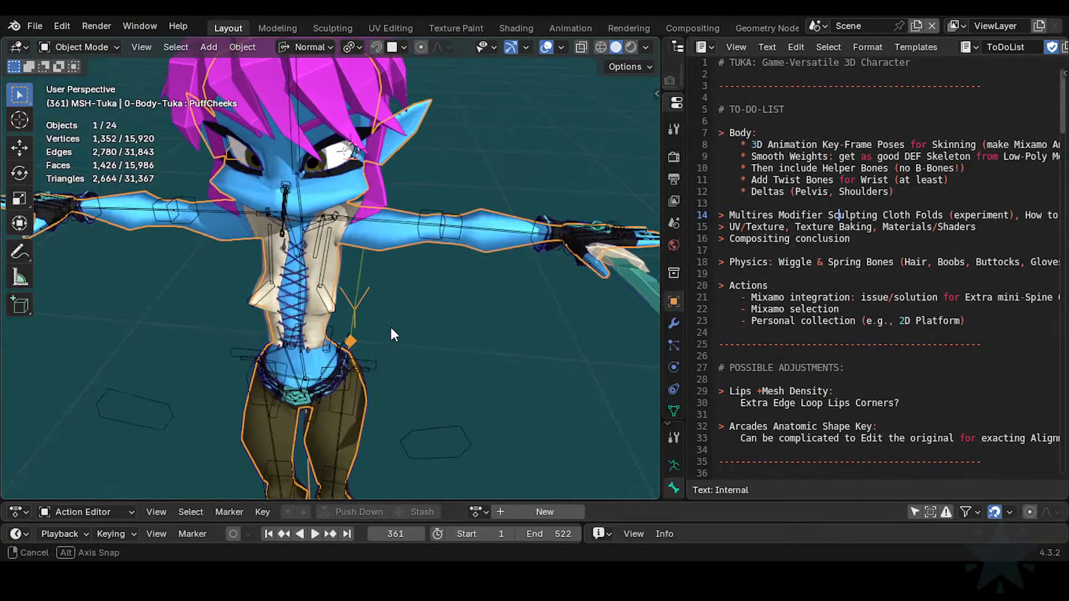
{"action": "middle_click_drag", "start_coordinate": [373, 270], "coordinate": [374, 301]}
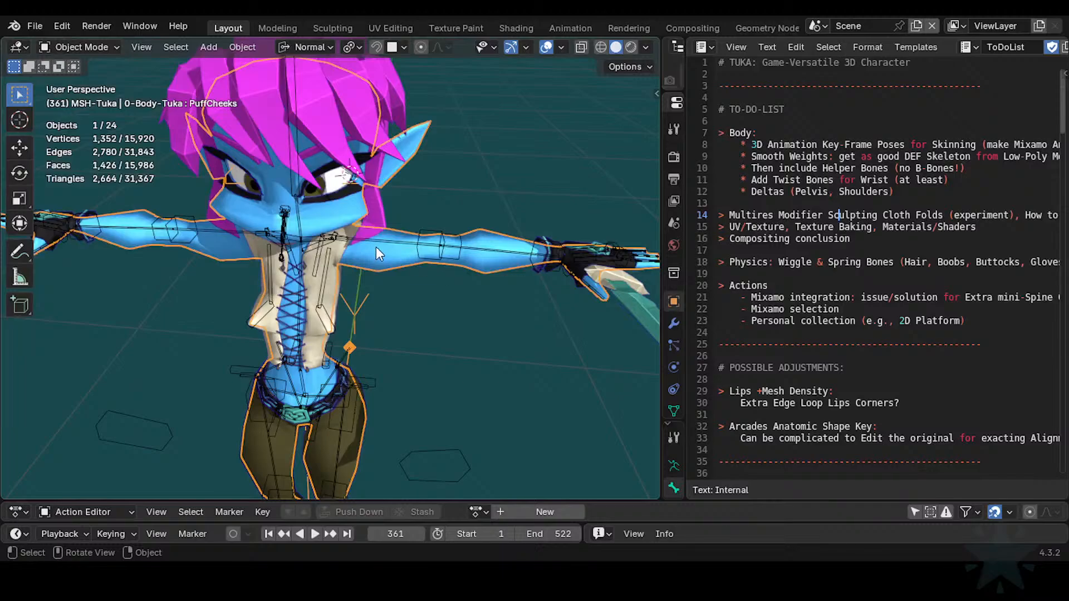
{"action": "middle_click_drag", "start_coordinate": [312, 205], "coordinate": [354, 216]}
{"action": "scroll", "coordinate": [419, 227], "scroll_direction": "up", "scroll_amount": 2}
{"action": "scroll", "coordinate": [299, 229], "scroll_direction": "up", "scroll_amount": 2}
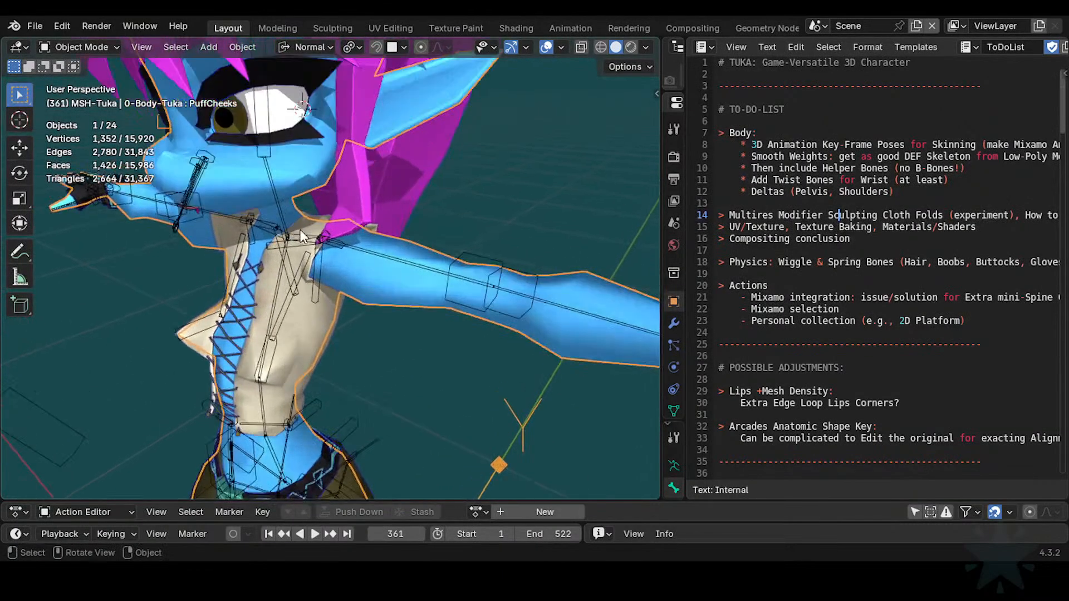
{"action": "scroll", "coordinate": [235, 223], "scroll_direction": "down", "scroll_amount": 2}
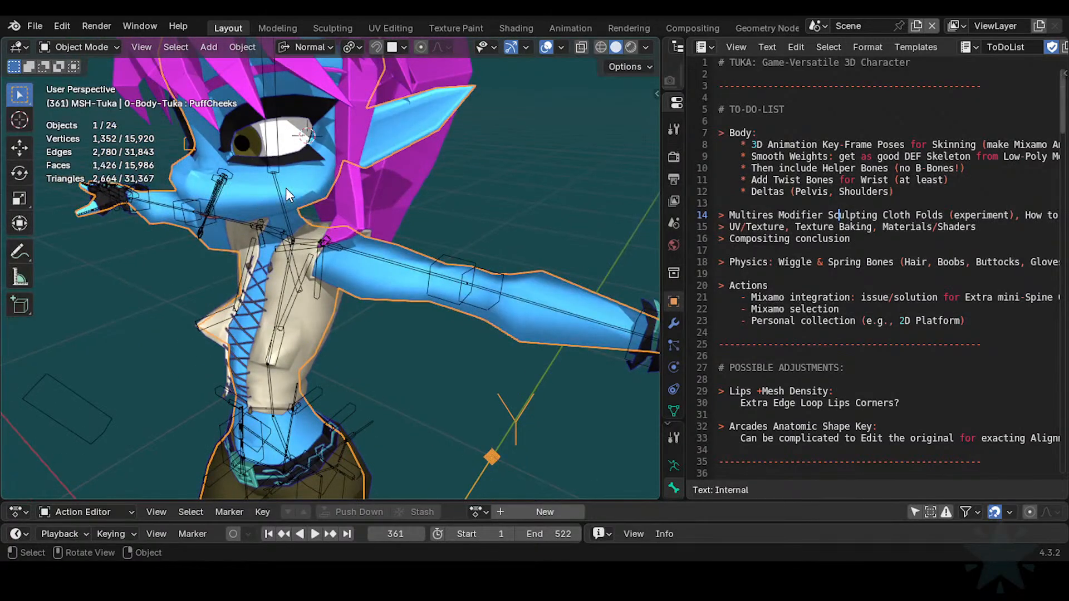
{"action": "scroll", "coordinate": [285, 188], "scroll_direction": "down", "scroll_amount": 2}
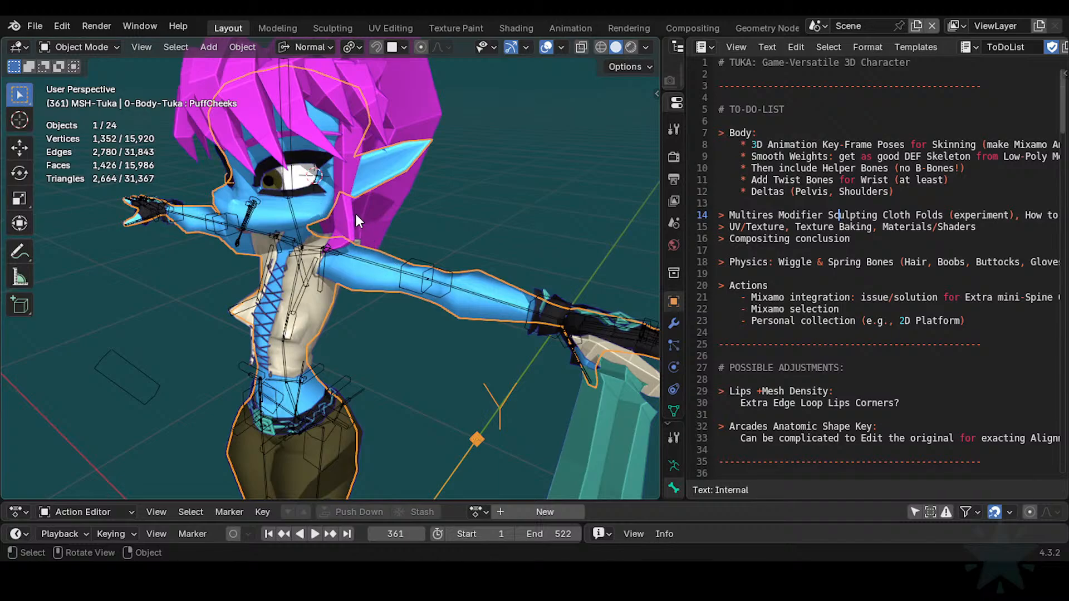
Step: Examine the character's head, neck and shoulder area from several angles, both up close and from farther away
{"action": "middle_click_drag", "start_coordinate": [350, 281], "coordinate": [423, 293]}
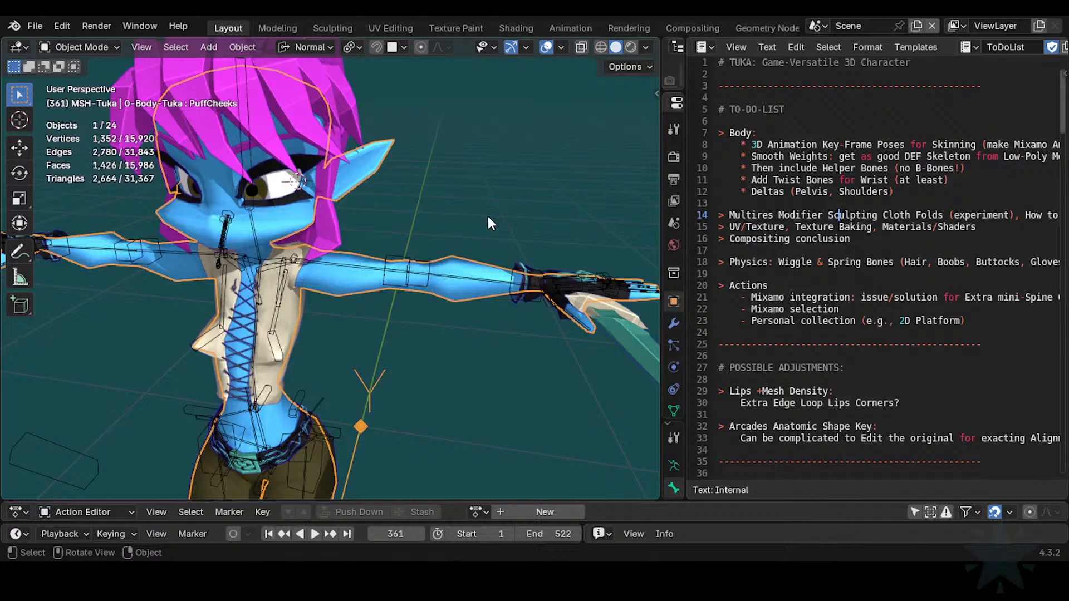
{"action": "scroll", "coordinate": [434, 288], "scroll_direction": "down", "scroll_amount": 5}
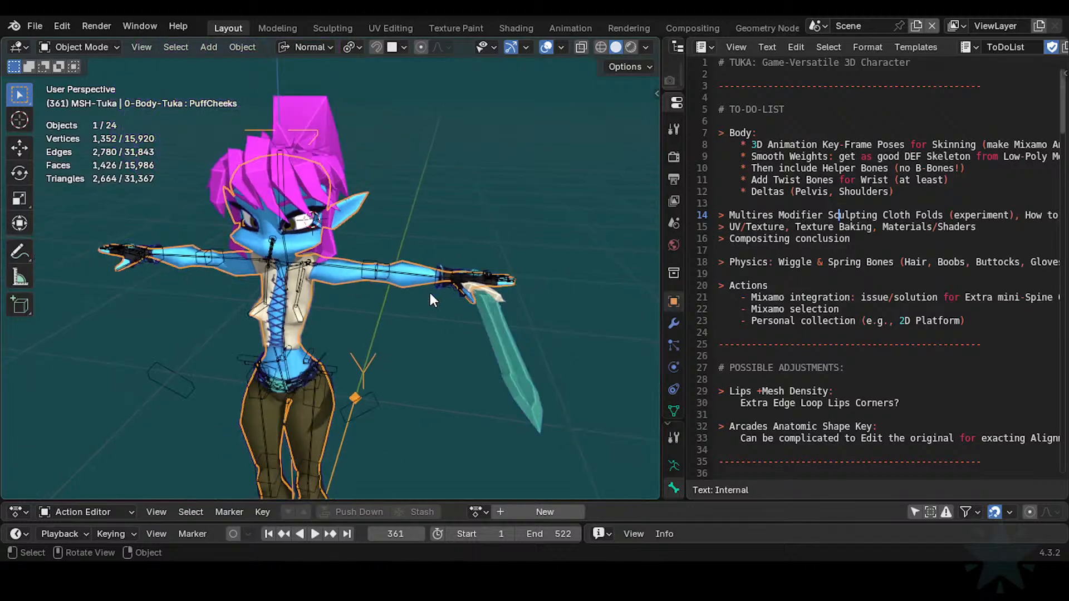
{"action": "middle_click_drag", "start_coordinate": [418, 322], "coordinate": [384, 315]}
{"action": "scroll", "coordinate": [362, 259], "scroll_direction": "up", "scroll_amount": 4}
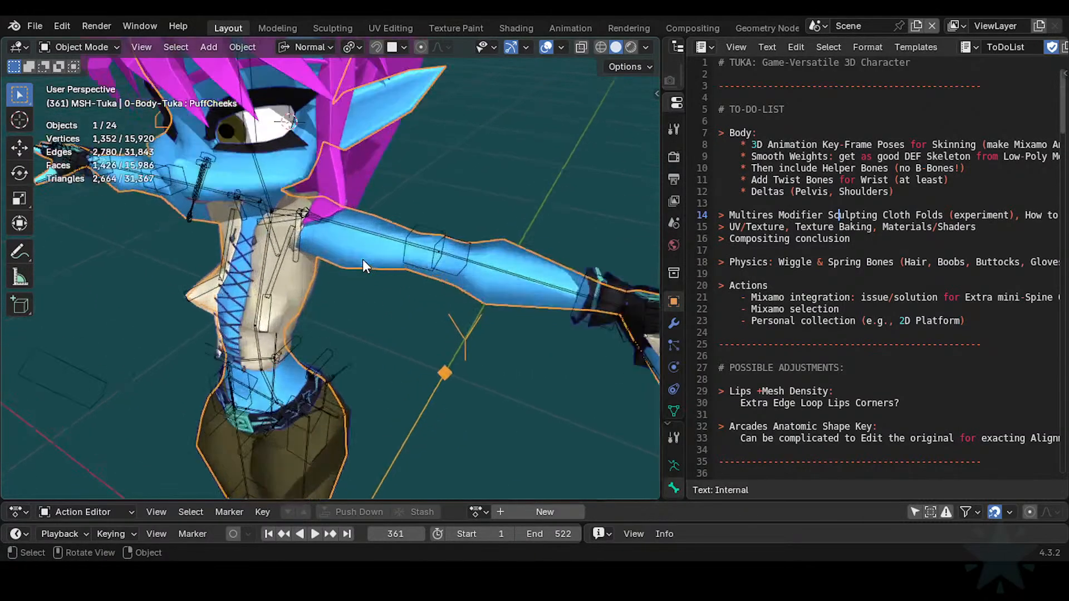
{"action": "middle_click_drag", "start_coordinate": [363, 259], "coordinate": [389, 339], "text": "shift"}
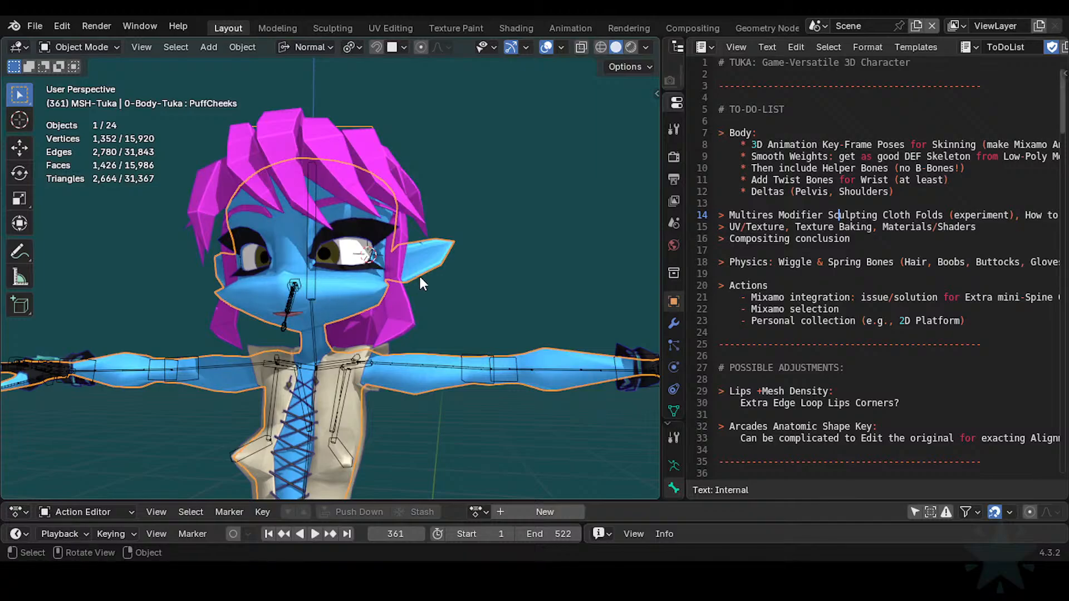
{"action": "middle_click_drag", "start_coordinate": [442, 276], "coordinate": [391, 319]}
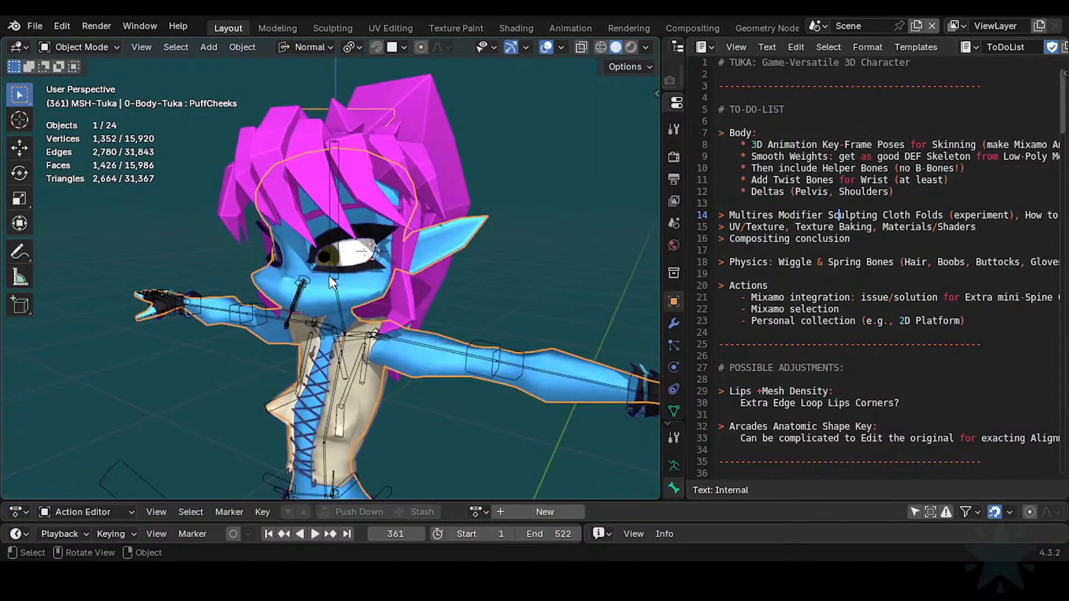
{"action": "scroll", "coordinate": [329, 275], "scroll_direction": "up", "scroll_amount": 2}
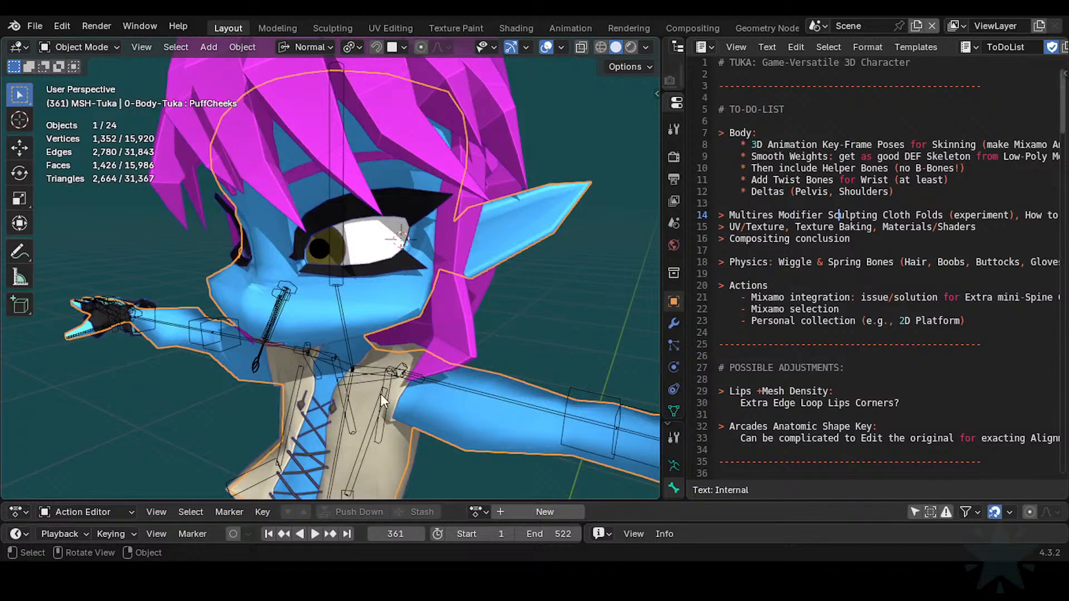
{"action": "middle_click_drag", "start_coordinate": [471, 311], "coordinate": [274, 218]}
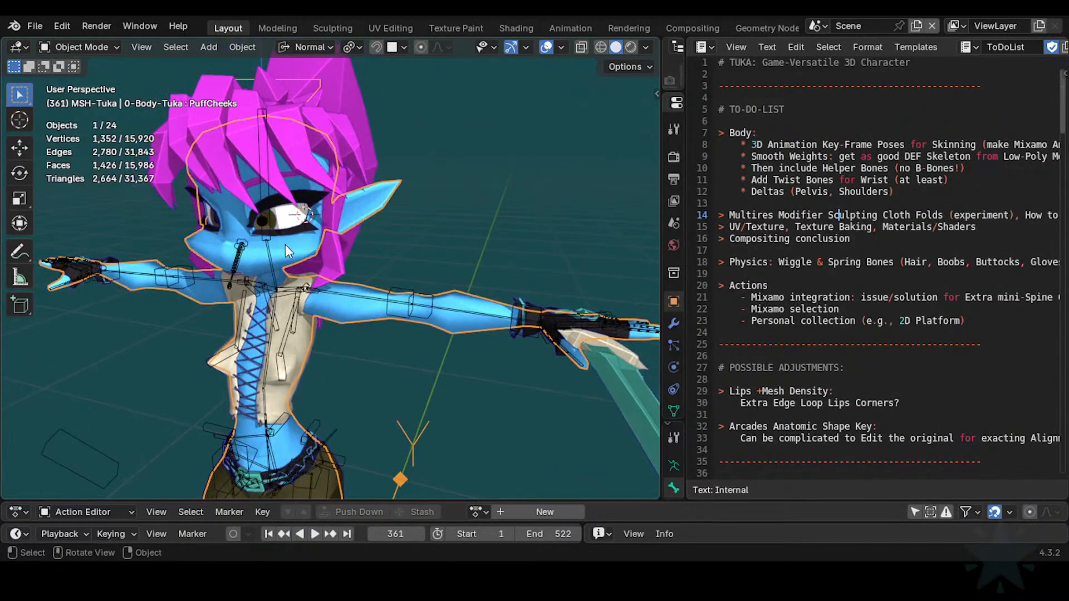
{"action": "scroll", "coordinate": [341, 284], "scroll_direction": "up", "scroll_amount": 4}
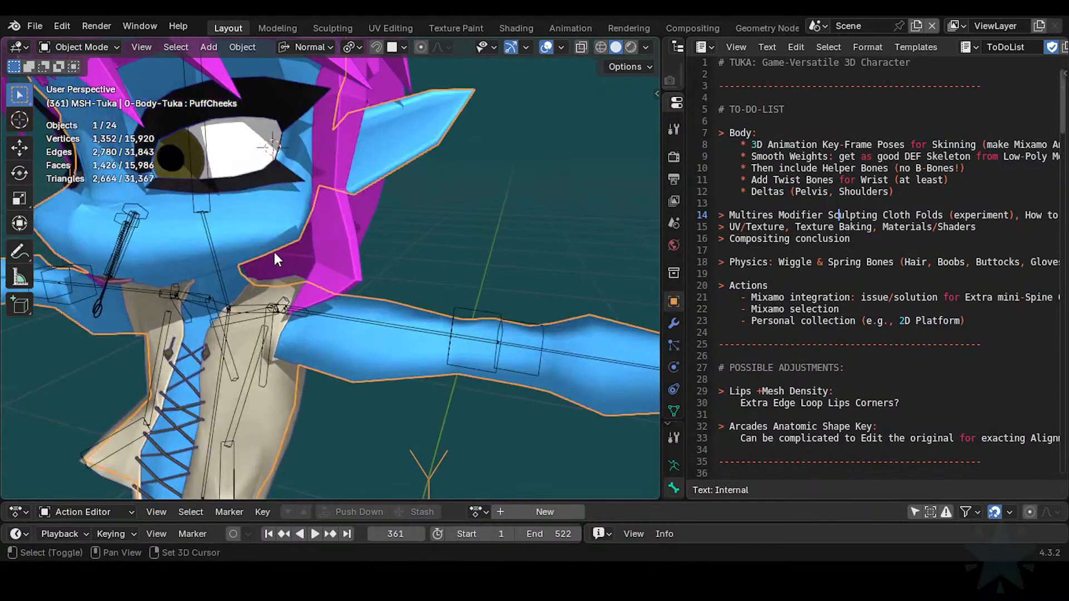
{"action": "middle_click_drag", "start_coordinate": [274, 252], "coordinate": [345, 283], "text": "shift"}
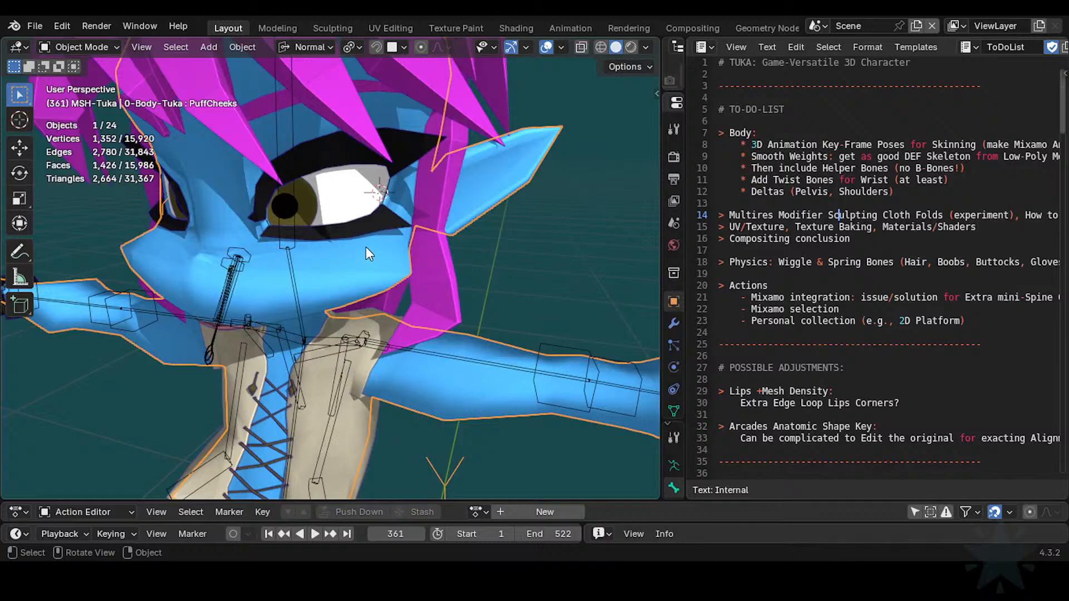
{"action": "scroll", "coordinate": [409, 299], "scroll_direction": "down", "scroll_amount": 5}
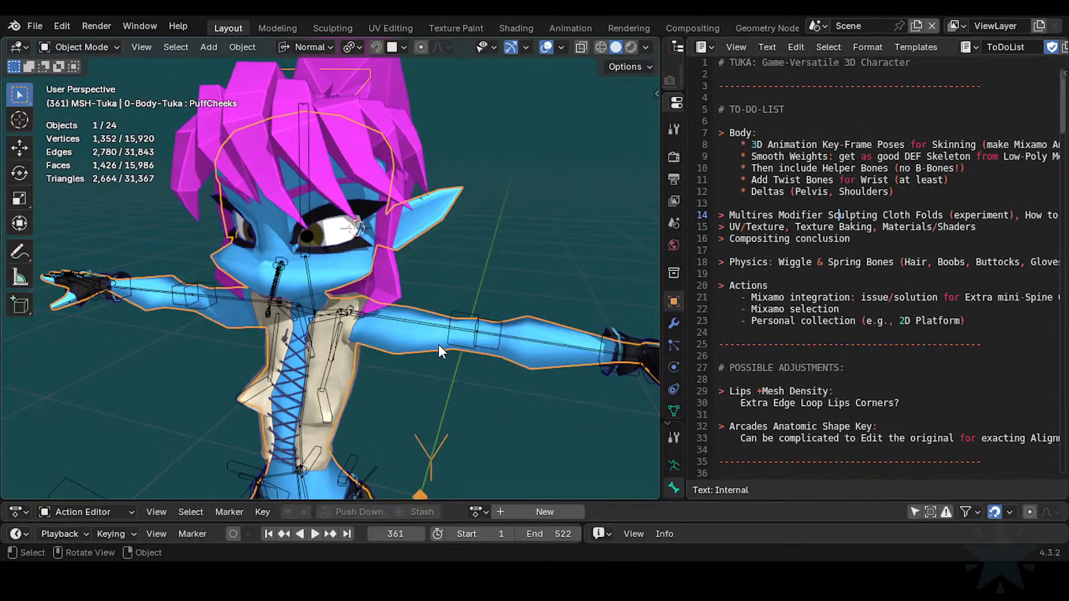
{"action": "middle_click_drag", "start_coordinate": [378, 326], "coordinate": [273, 281]}
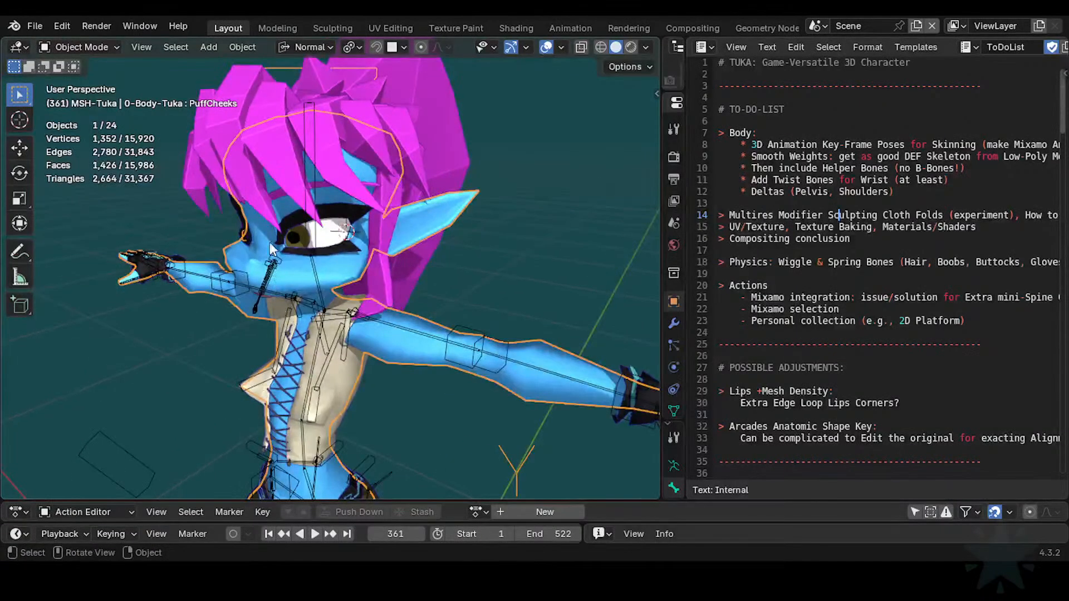
Step: Select the ARM-Tuka armature and examine its bones around the face, chest and arms
{"action": "left_click", "coordinate": [309, 191]}
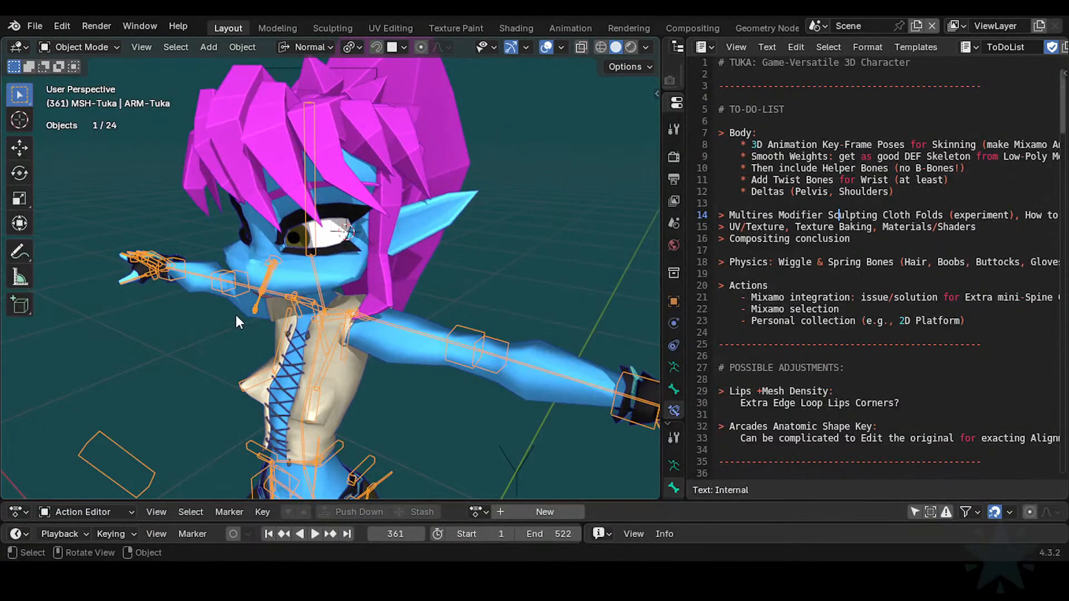
{"action": "middle_click_drag", "start_coordinate": [77, 189], "coordinate": [201, 309]}
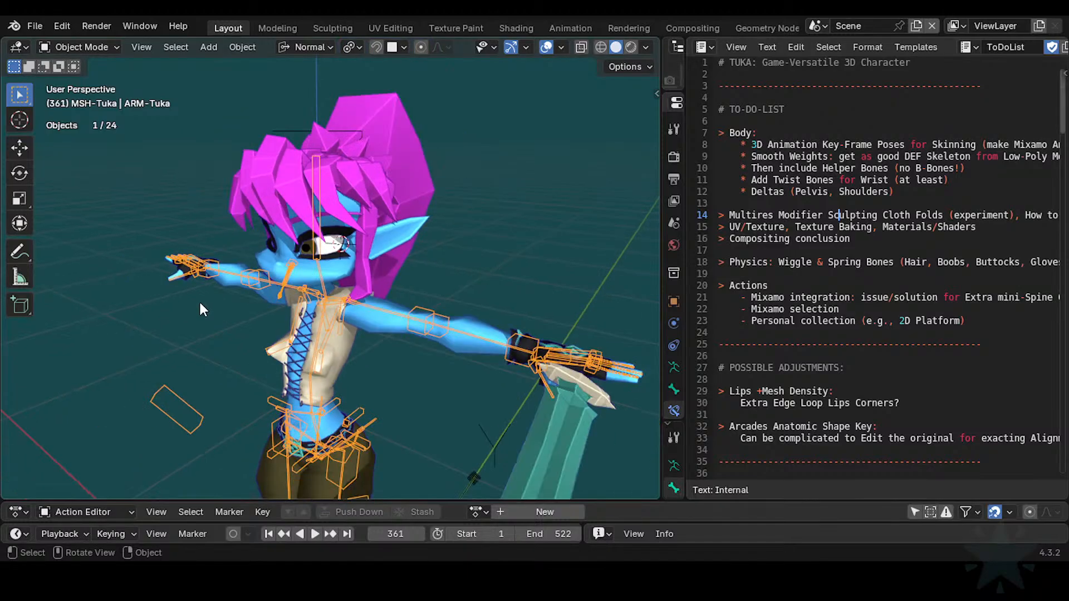
{"action": "middle_click_drag", "start_coordinate": [267, 279], "coordinate": [329, 287]}
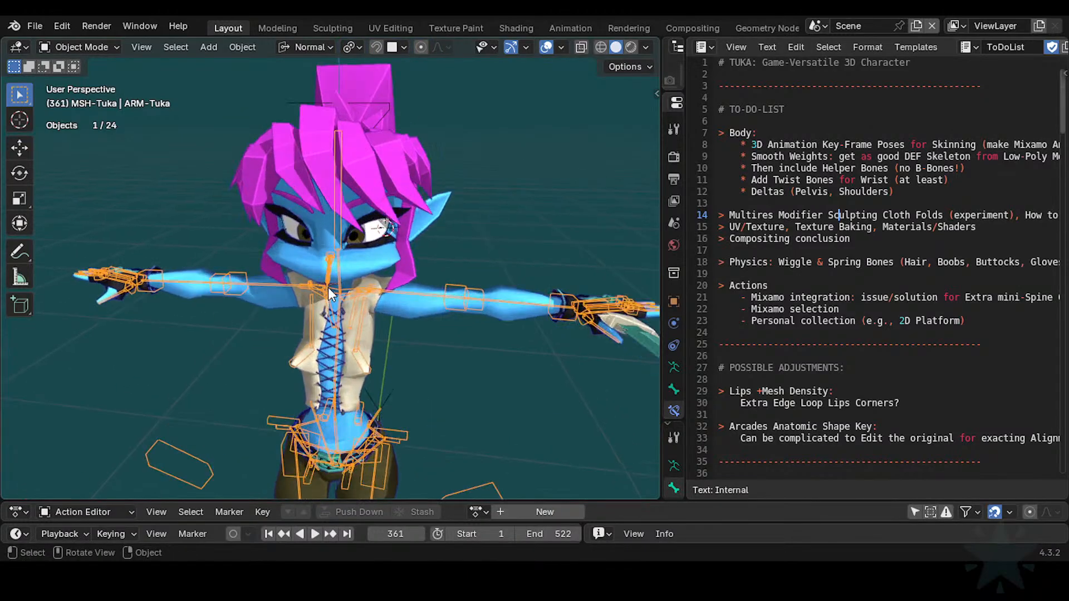
{"action": "scroll", "coordinate": [329, 287], "scroll_direction": "up", "scroll_amount": 3}
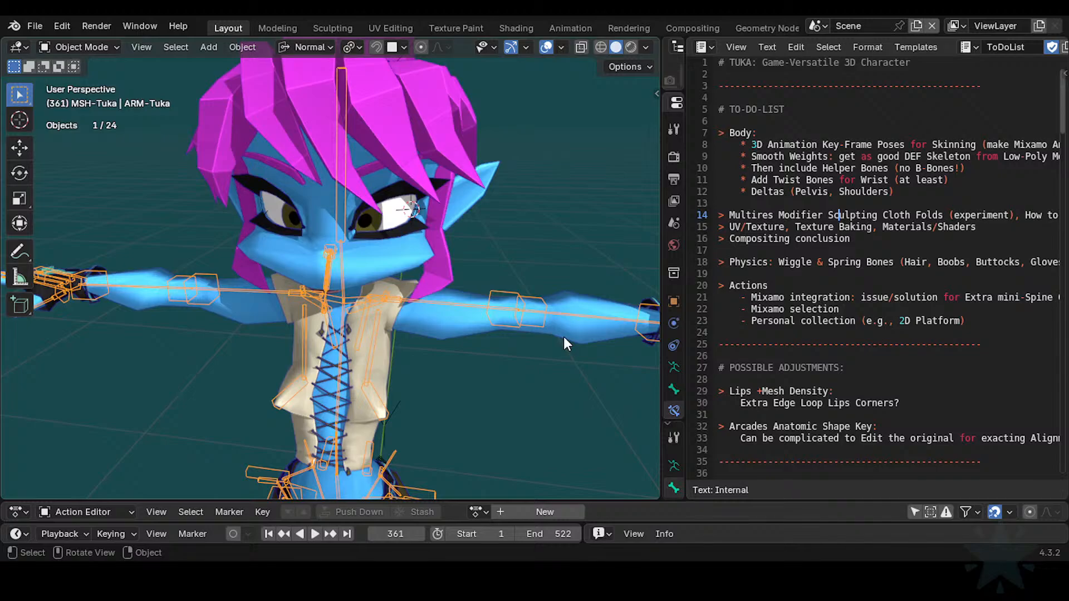
{"action": "middle_click_drag", "start_coordinate": [450, 305], "coordinate": [318, 308], "text": "shift"}
{"action": "scroll", "coordinate": [318, 309], "scroll_direction": "up", "scroll_amount": 3}
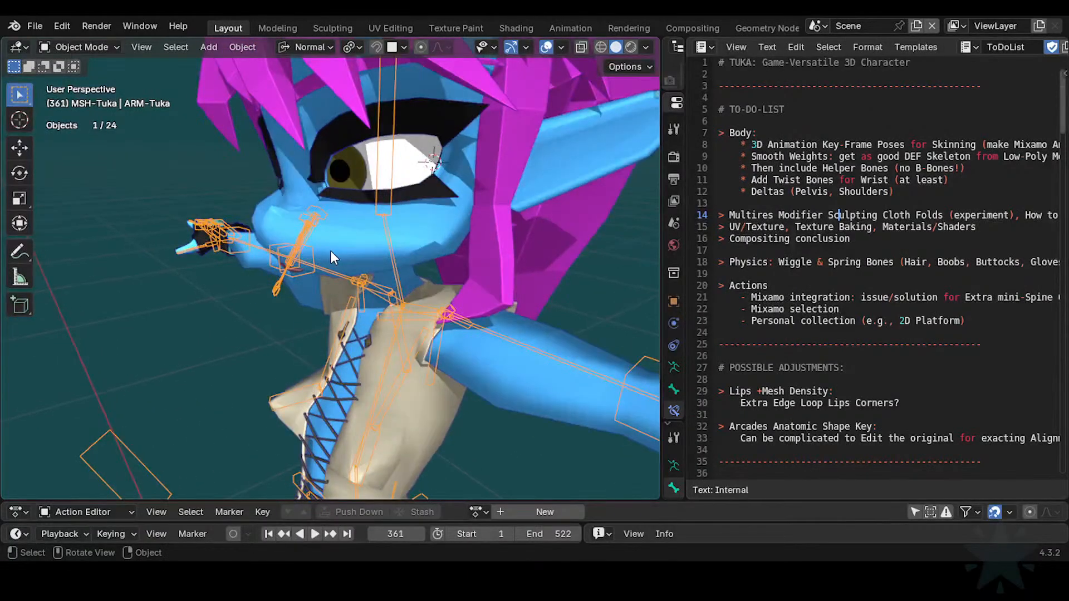
{"action": "middle_click_drag", "start_coordinate": [359, 263], "coordinate": [402, 231]}
{"action": "scroll", "coordinate": [354, 222], "scroll_direction": "down", "scroll_amount": 3}
{"action": "scroll", "coordinate": [403, 230], "scroll_direction": "up", "scroll_amount": 4}
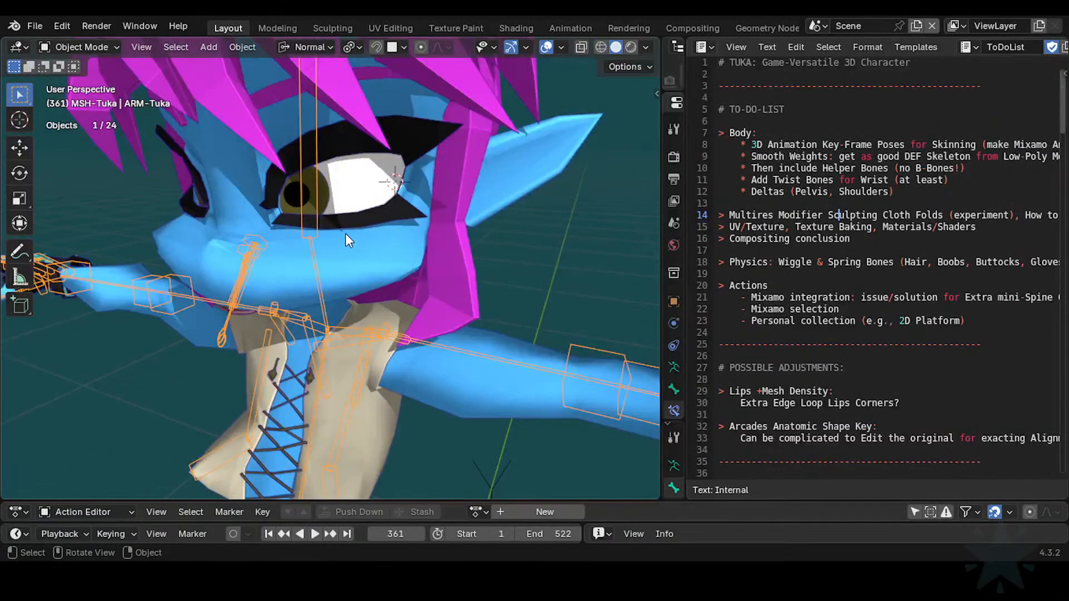
Step: Select the body mesh and examine the cheeks and mouth area from the front and side
{"action": "left_click", "coordinate": [345, 251]}
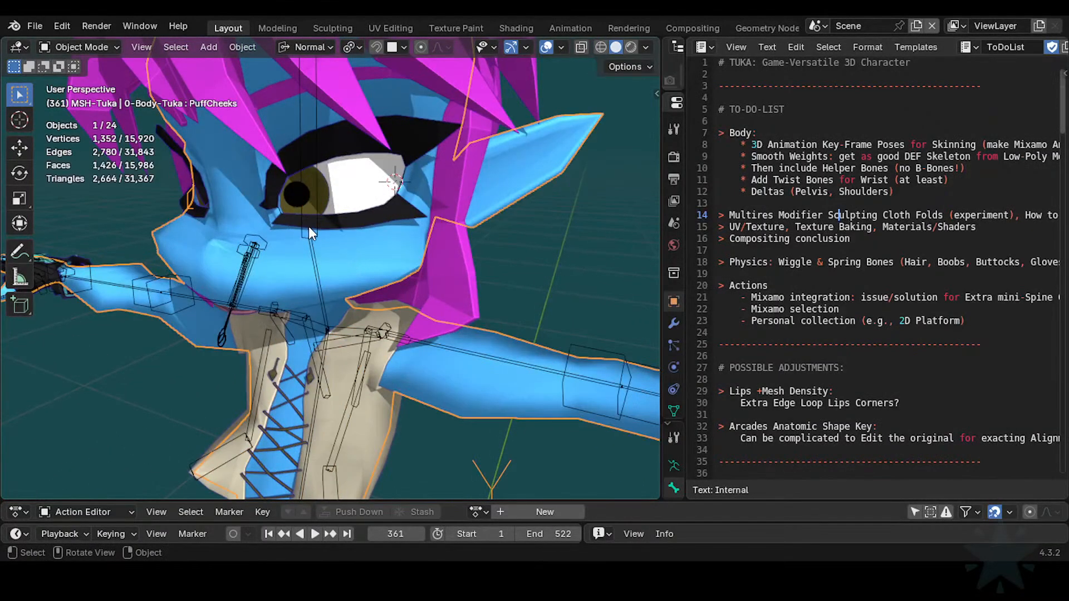
{"action": "middle_click_drag", "start_coordinate": [310, 231], "coordinate": [348, 307]}
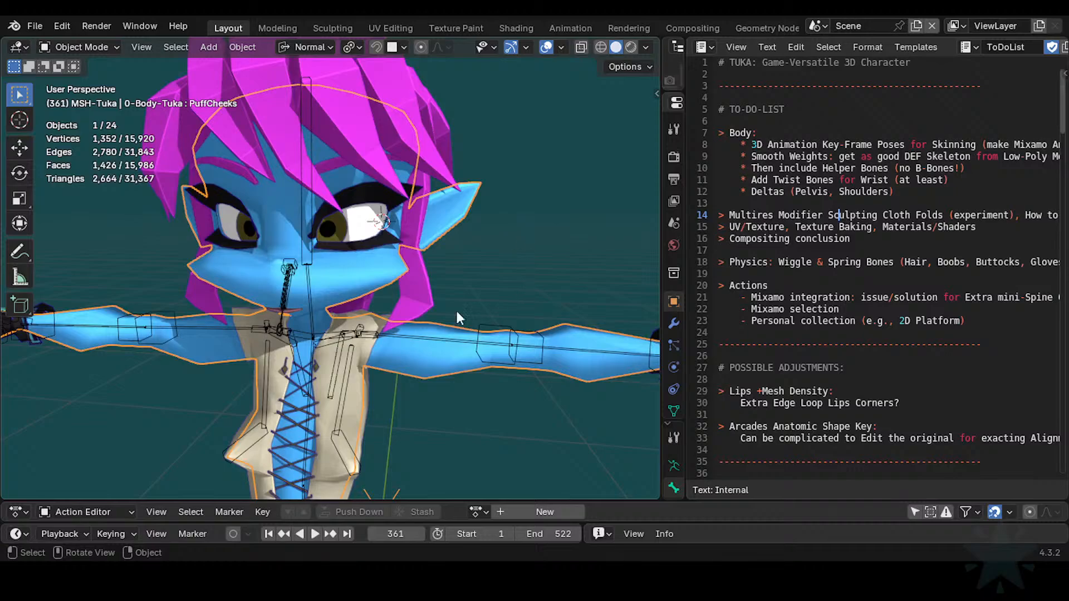
{"action": "middle_click_drag", "start_coordinate": [359, 313], "coordinate": [275, 334]}
{"action": "scroll", "coordinate": [275, 334], "scroll_direction": "up", "scroll_amount": 3}
Step: Select the CTL-Arcade-B control bone below the mouth in the armature's Pose Mode, and return to Object Mode
{"action": "left_click", "coordinate": [235, 325]}
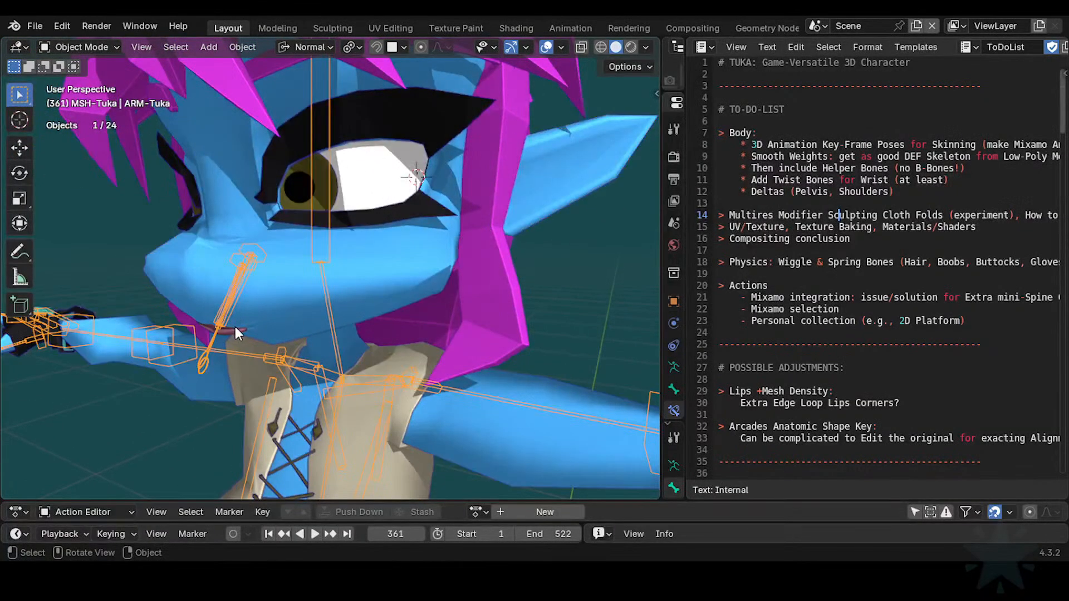
{"action": "key", "text": "ctrl+Tab"}
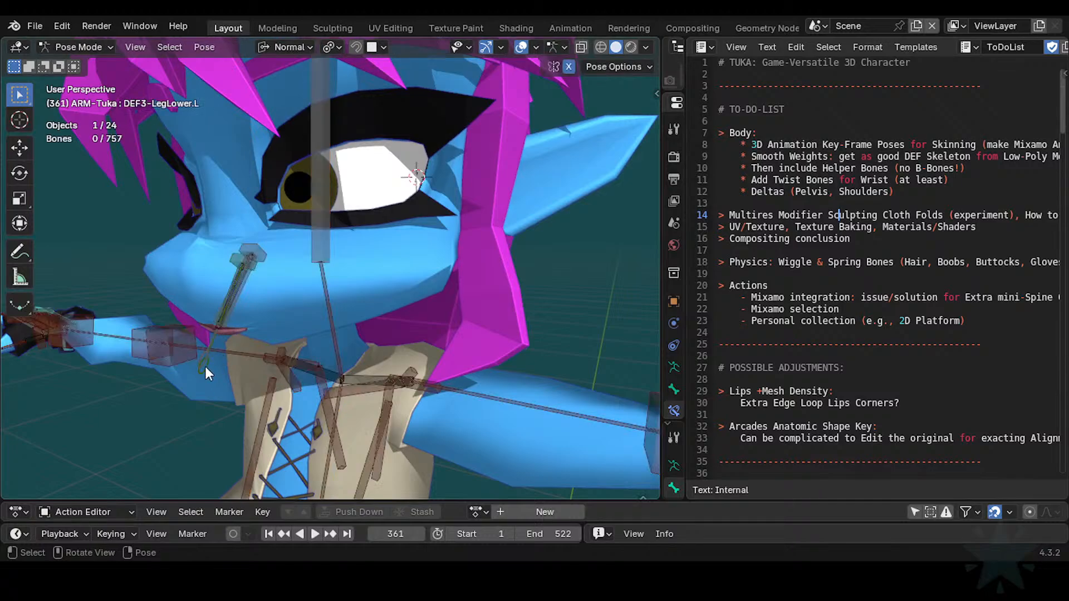
{"action": "left_click", "coordinate": [206, 365]}
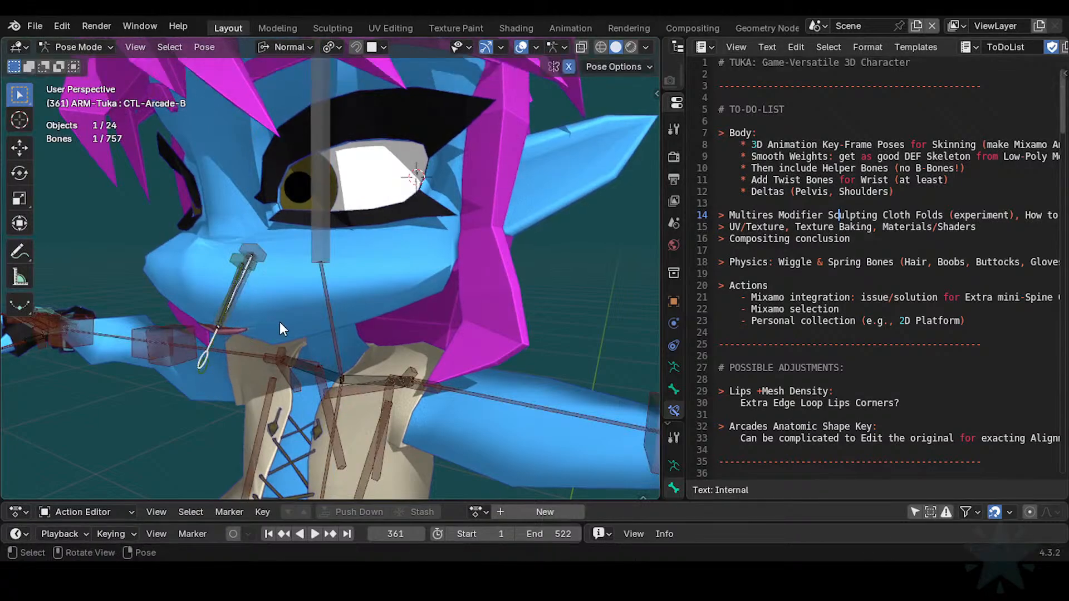
{"action": "scroll", "coordinate": [279, 324], "scroll_direction": "down", "scroll_amount": 6}
{"action": "key", "text": "ctrl+Tab"}
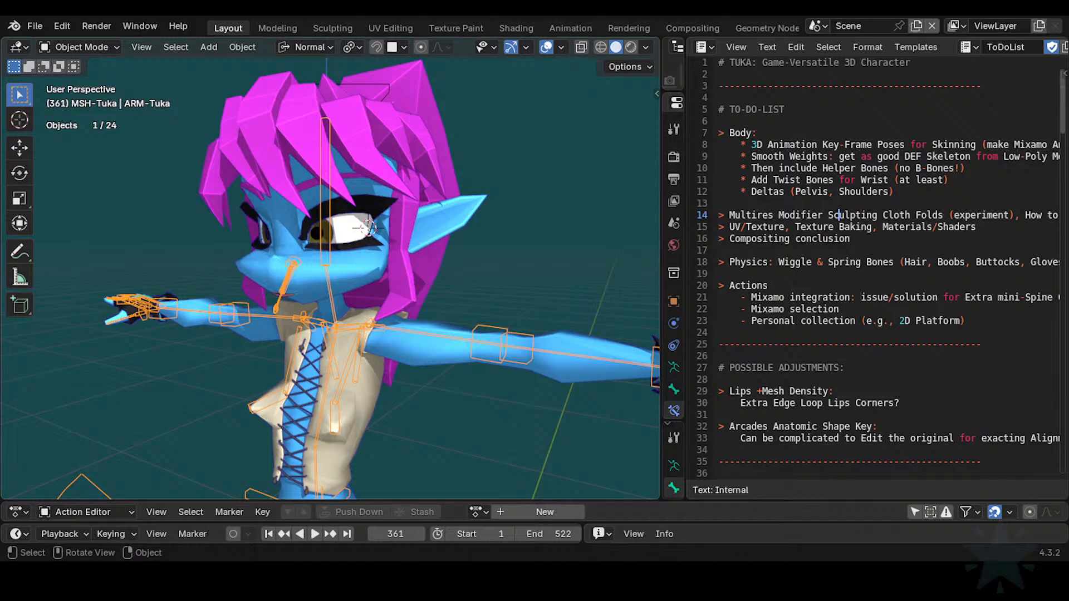
Step: Examine the armature's mouth control bones and the surrounding cheek shape up close
{"action": "scroll", "coordinate": [336, 327], "scroll_direction": "up", "scroll_amount": 3}
{"action": "middle_click_drag", "start_coordinate": [336, 327], "coordinate": [384, 324]}
{"action": "middle_click_drag", "start_coordinate": [384, 324], "coordinate": [496, 307], "text": "shift"}
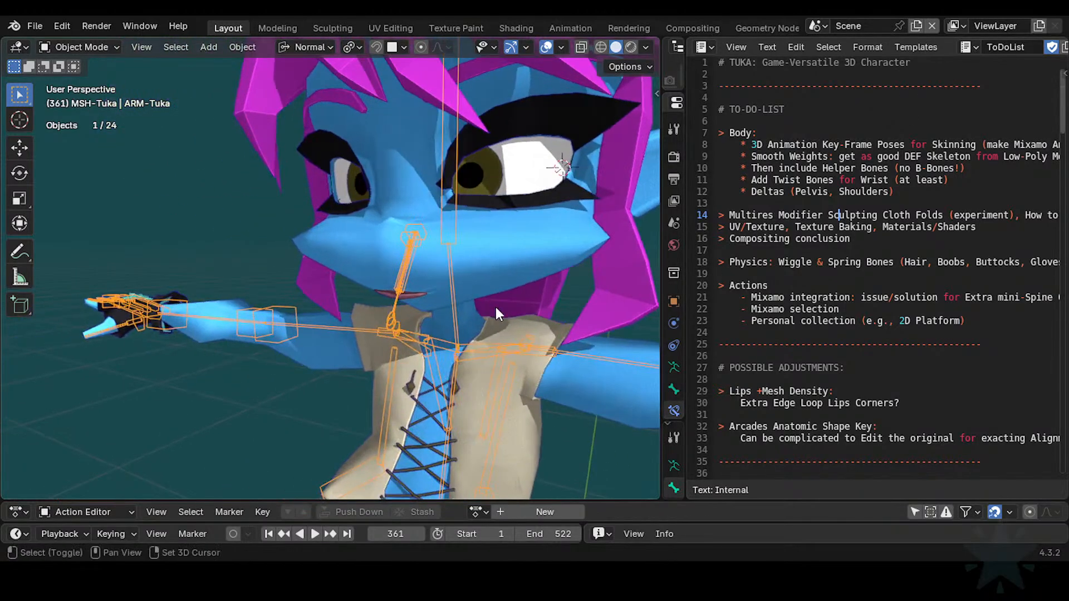
{"action": "middle_click_drag", "start_coordinate": [496, 233], "coordinate": [356, 258], "text": "shift"}
{"action": "scroll", "coordinate": [318, 283], "scroll_direction": "down", "scroll_amount": 2}
{"action": "scroll", "coordinate": [285, 304], "scroll_direction": "up", "scroll_amount": 2}
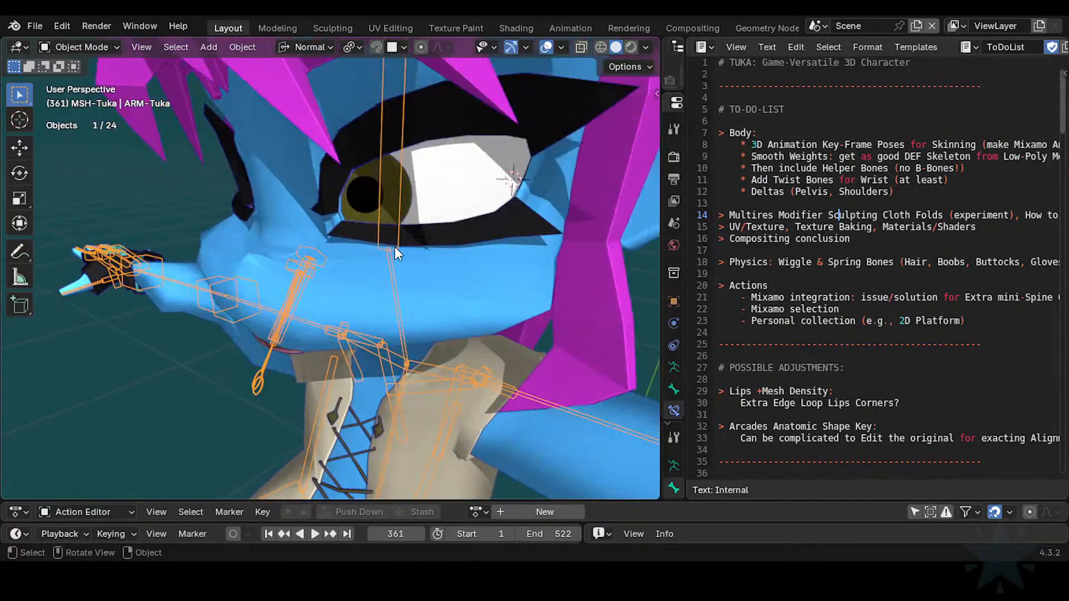
Step: Examine the ARM-Tuka mouth and face bones in Pose Mode from the front and both sides
{"action": "key", "text": "ctrl+Tab"}
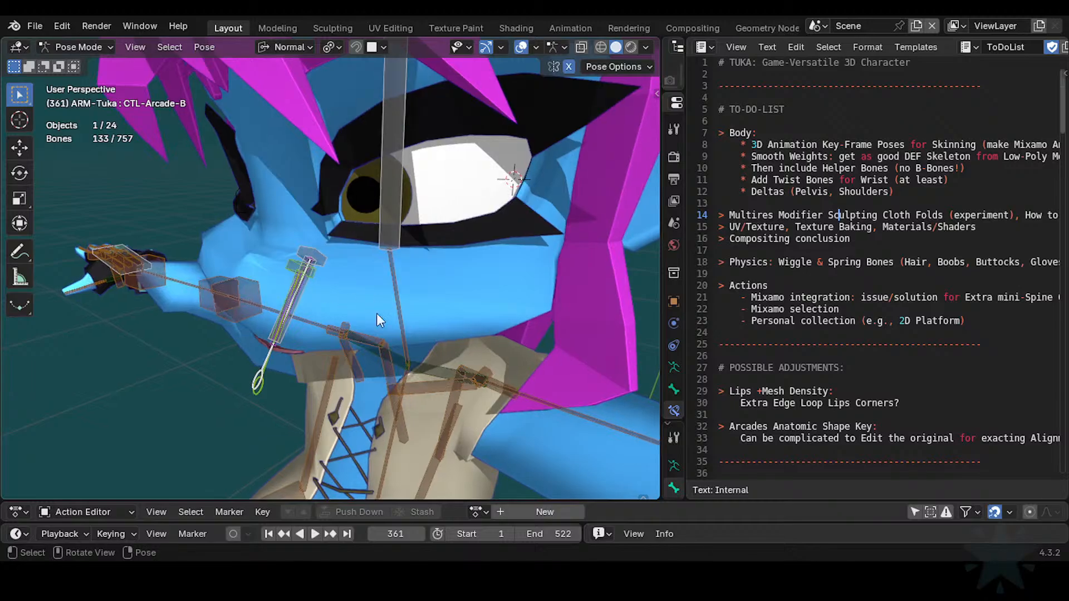
{"action": "middle_click_drag", "start_coordinate": [377, 313], "coordinate": [349, 373]}
{"action": "middle_click_drag", "start_coordinate": [311, 342], "coordinate": [334, 341]}
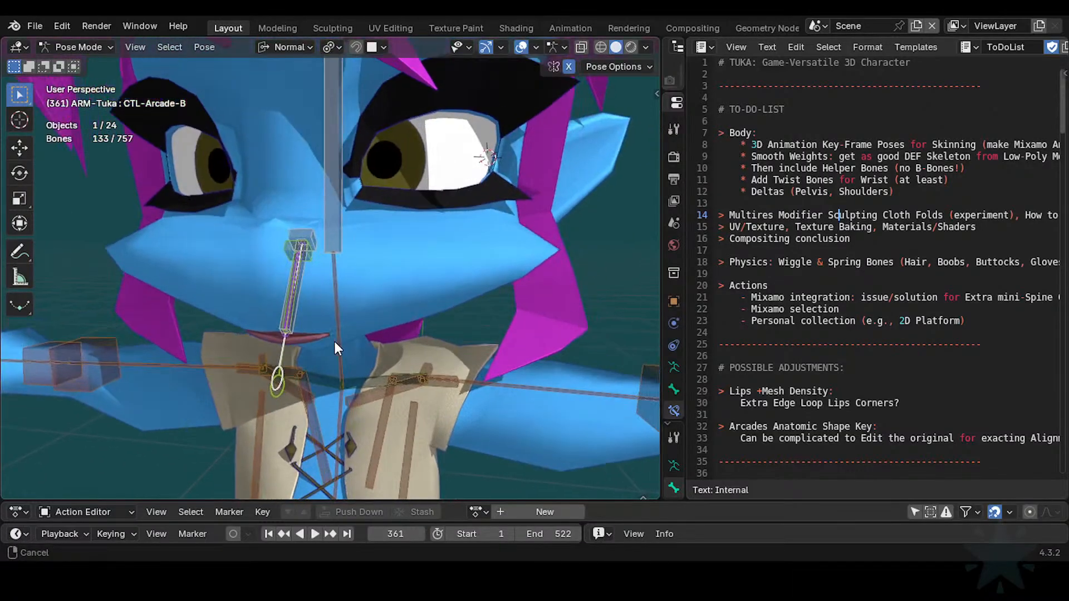
{"action": "middle_click_drag", "start_coordinate": [385, 269], "coordinate": [462, 271]}
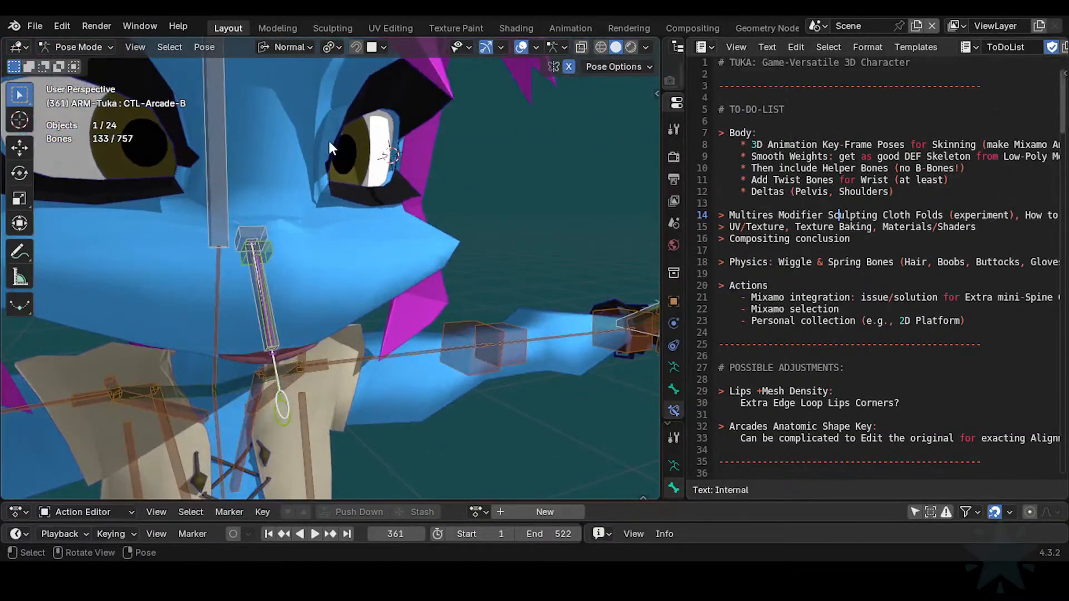
{"action": "scroll", "coordinate": [365, 164], "scroll_direction": "down", "scroll_amount": 3}
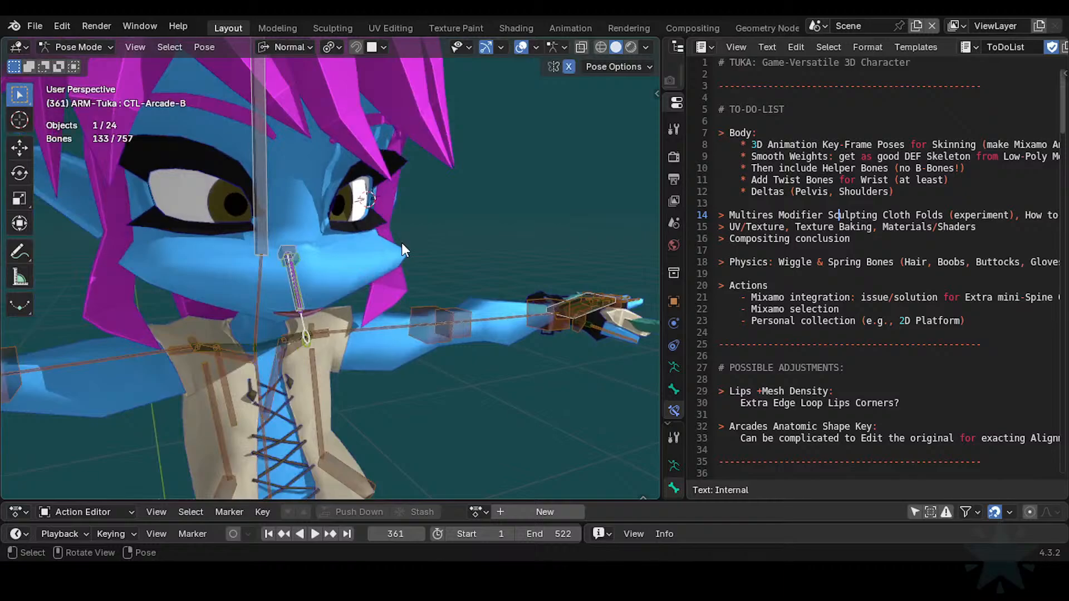
Step: Return to Object Mode and select only the 0-Body-Tuka body mesh
{"action": "key", "text": "ctrl+Tab"}
{"action": "left_click", "coordinate": [362, 250]}
{"action": "left_click", "coordinate": [346, 209], "text": "shift"}
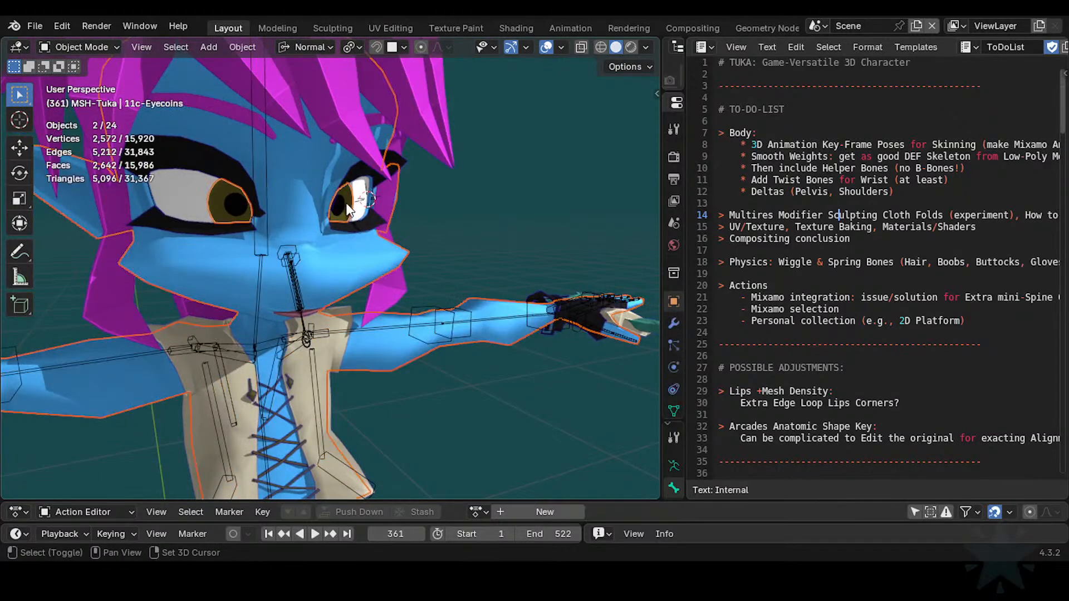
{"action": "left_click", "coordinate": [402, 272]}
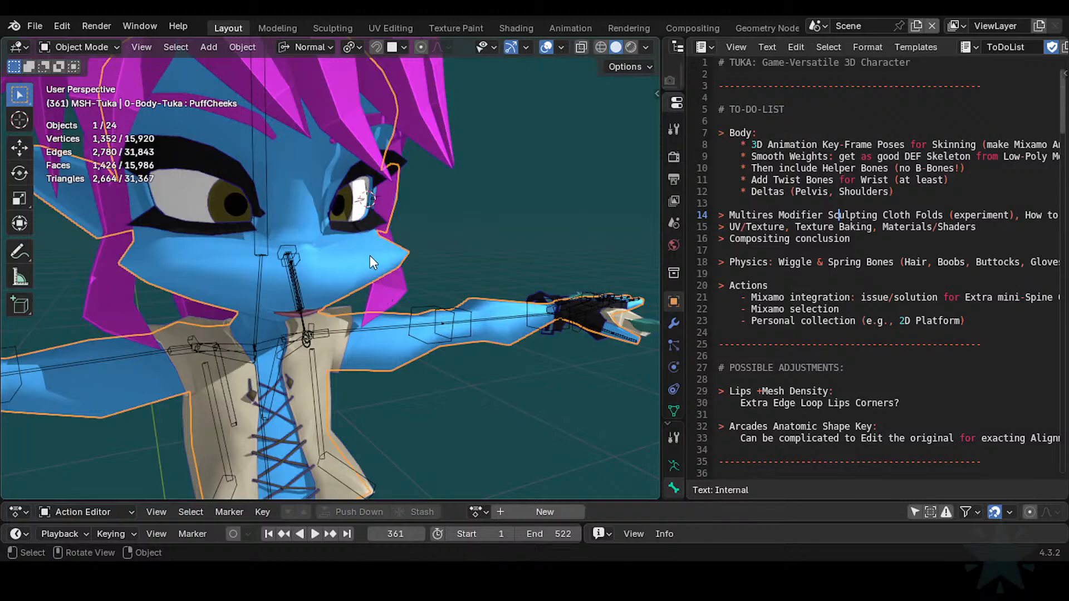
Step: Examine the body mesh's cheeks and mouth up close from both sides and from the front below
{"action": "scroll", "coordinate": [326, 301], "scroll_direction": "up", "scroll_amount": 2}
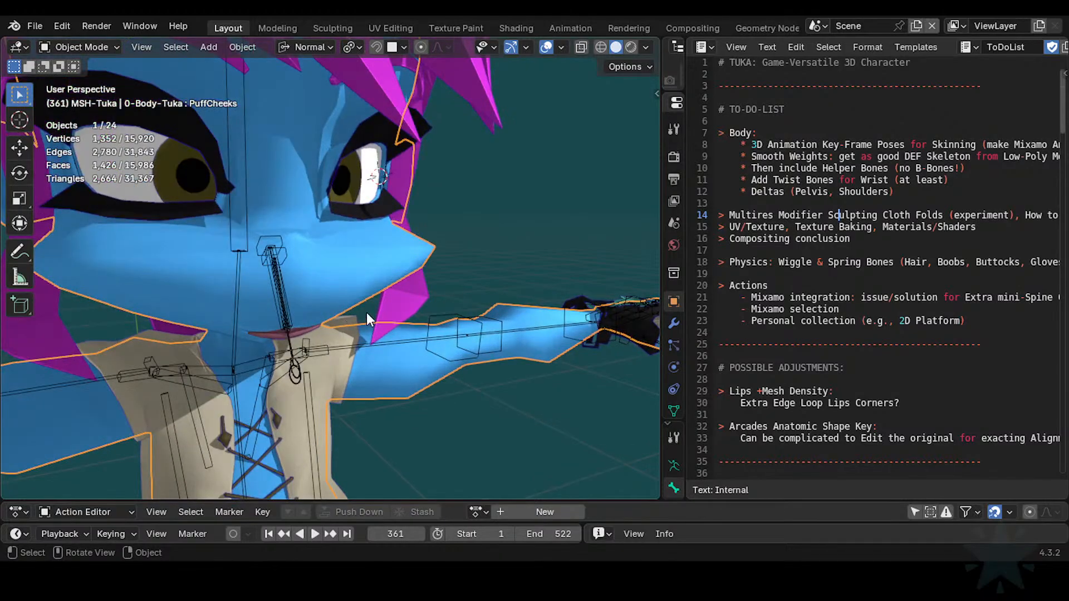
{"action": "middle_click_drag", "start_coordinate": [366, 313], "coordinate": [266, 319]}
{"action": "scroll", "coordinate": [301, 309], "scroll_direction": "up", "scroll_amount": 2}
{"action": "scroll", "coordinate": [290, 308], "scroll_direction": "down", "scroll_amount": 2}
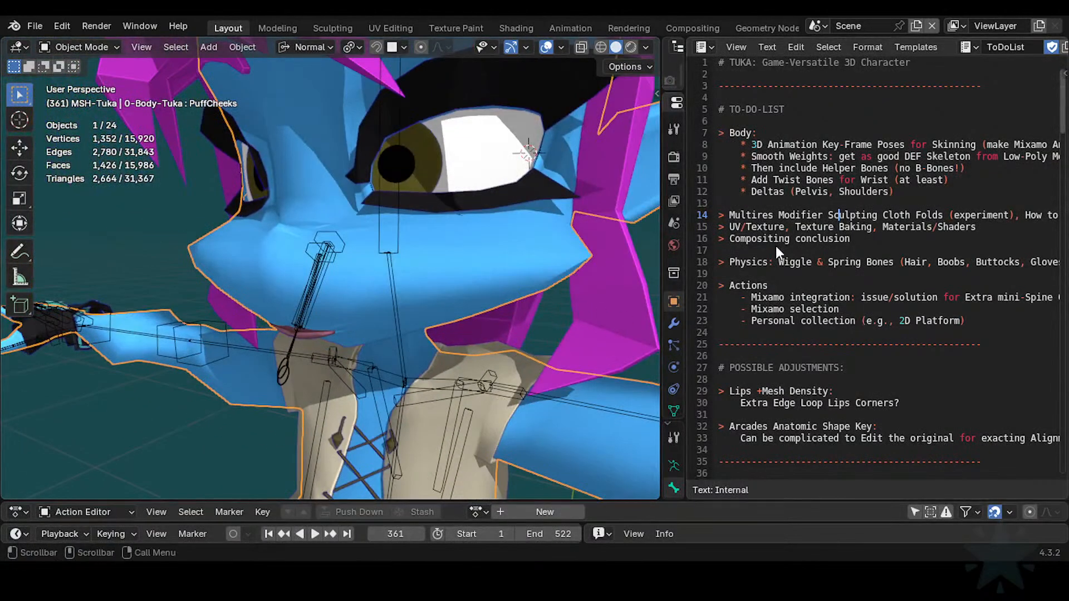
{"action": "scroll", "coordinate": [331, 269], "scroll_direction": "down", "scroll_amount": 2}
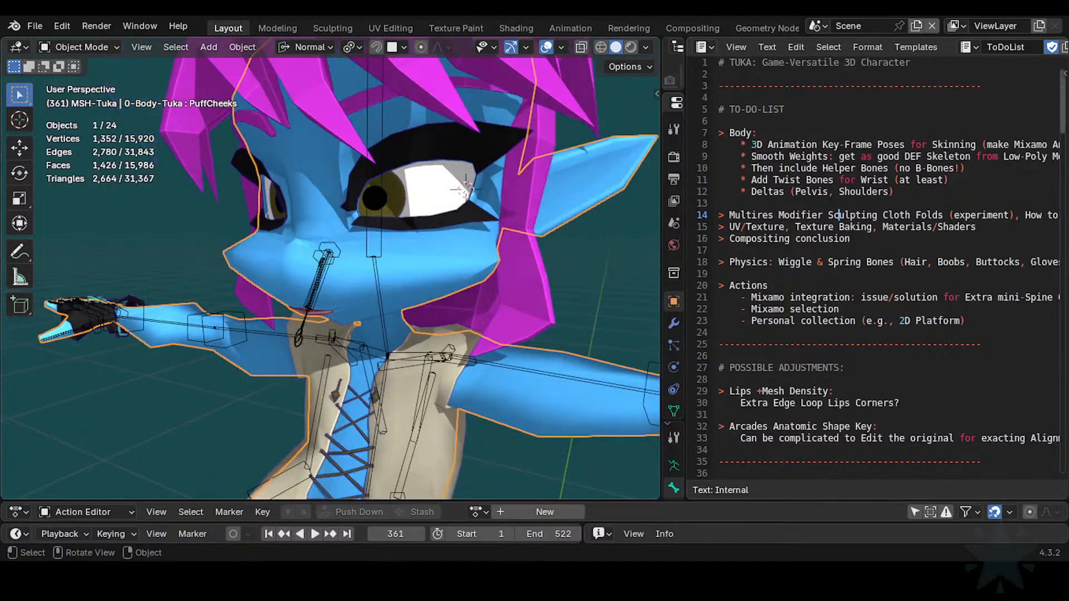
{"action": "middle_click_drag", "start_coordinate": [423, 298], "coordinate": [393, 332]}
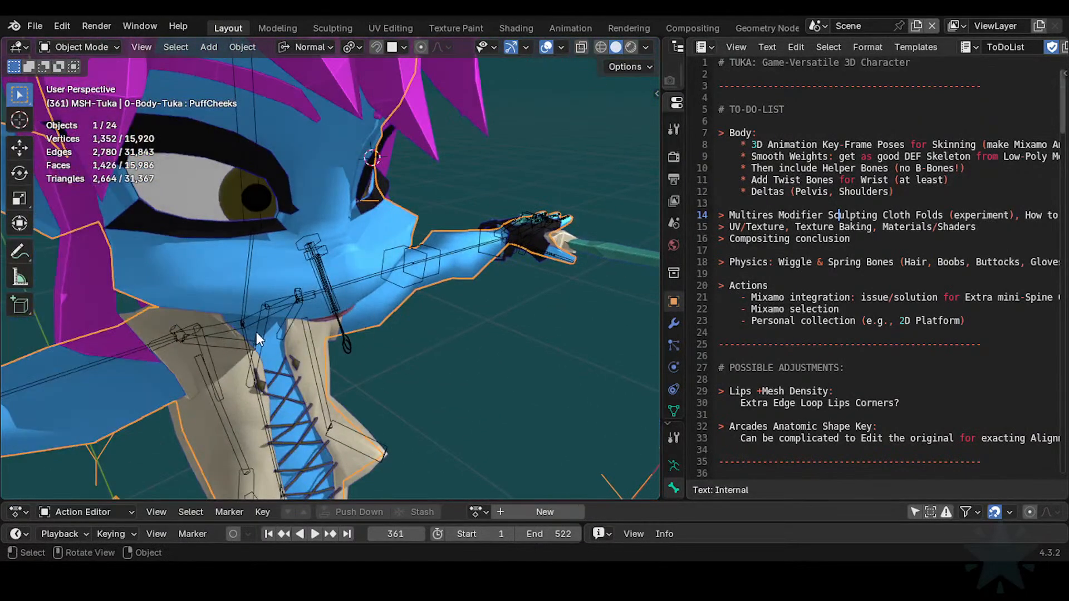
{"action": "middle_click_drag", "start_coordinate": [336, 309], "coordinate": [293, 296]}
{"action": "key", "text": "n"}
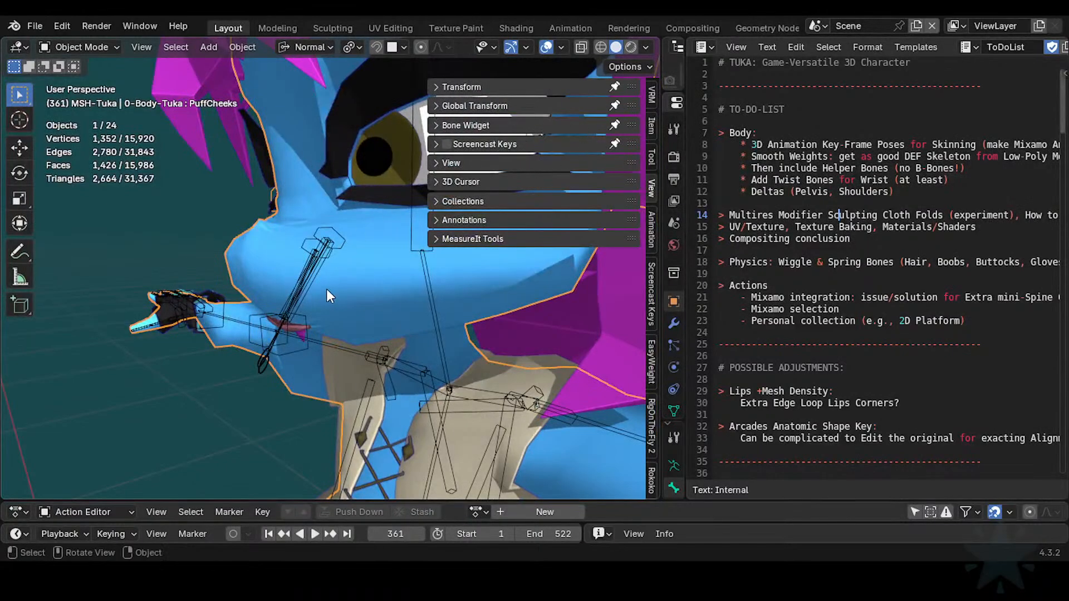
{"action": "key", "text": "n"}
{"action": "middle_click_drag", "start_coordinate": [326, 289], "coordinate": [397, 314]}
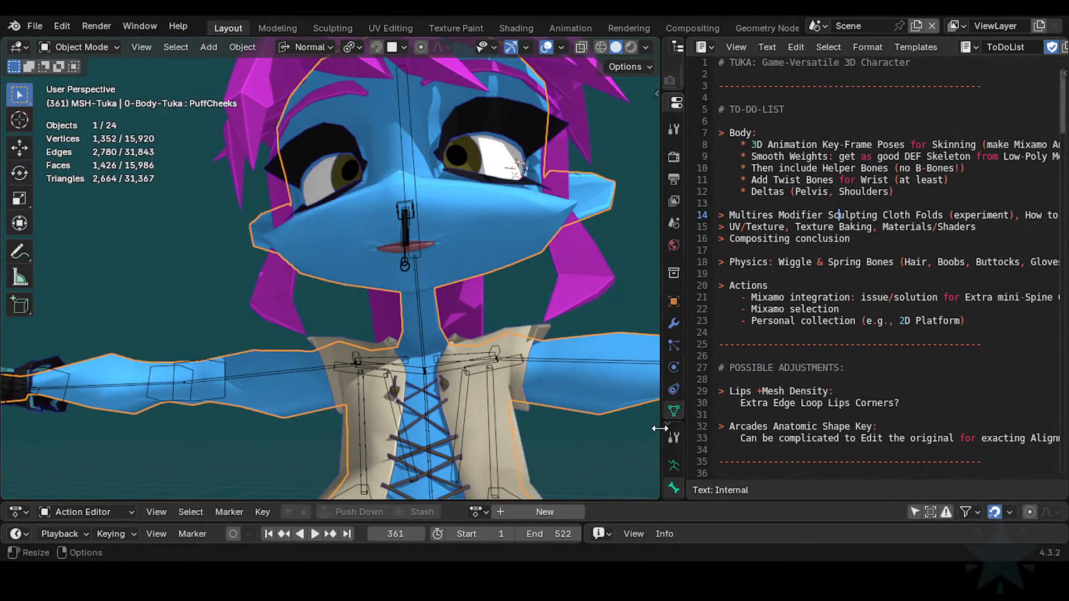
Step: Widen the Properties editor at the text editor's expense and expand the body mesh's Shape Keys list
{"action": "left_click_drag", "start_coordinate": [662, 424], "coordinate": [452, 424]}
{"action": "left_click_drag", "start_coordinate": [686, 353], "coordinate": [1045, 353]}
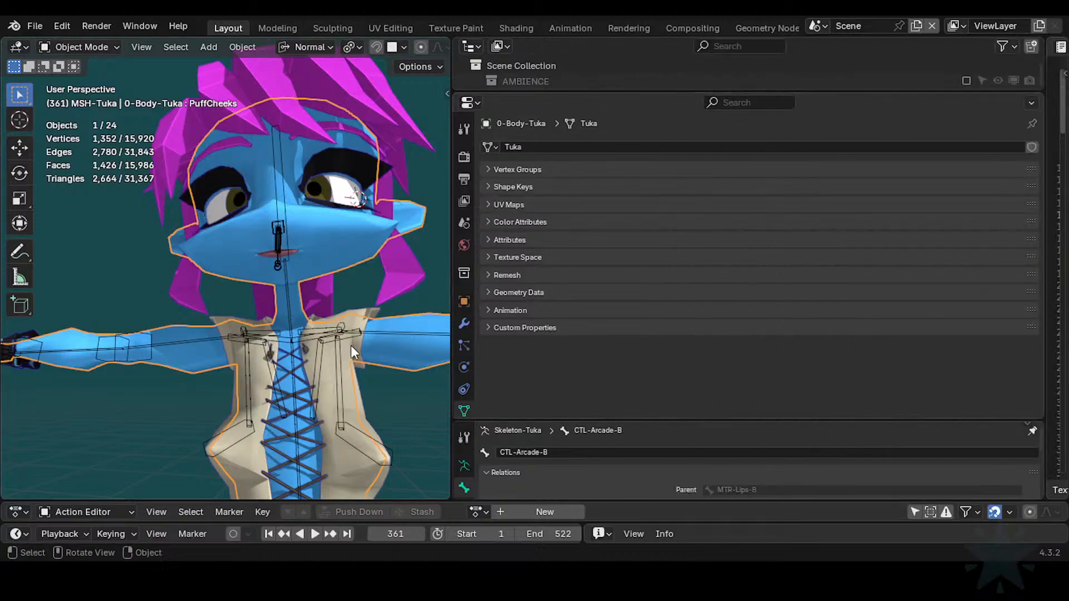
{"action": "left_click_drag", "start_coordinate": [451, 379], "coordinate": [555, 378]}
{"action": "left_click", "coordinate": [589, 188]}
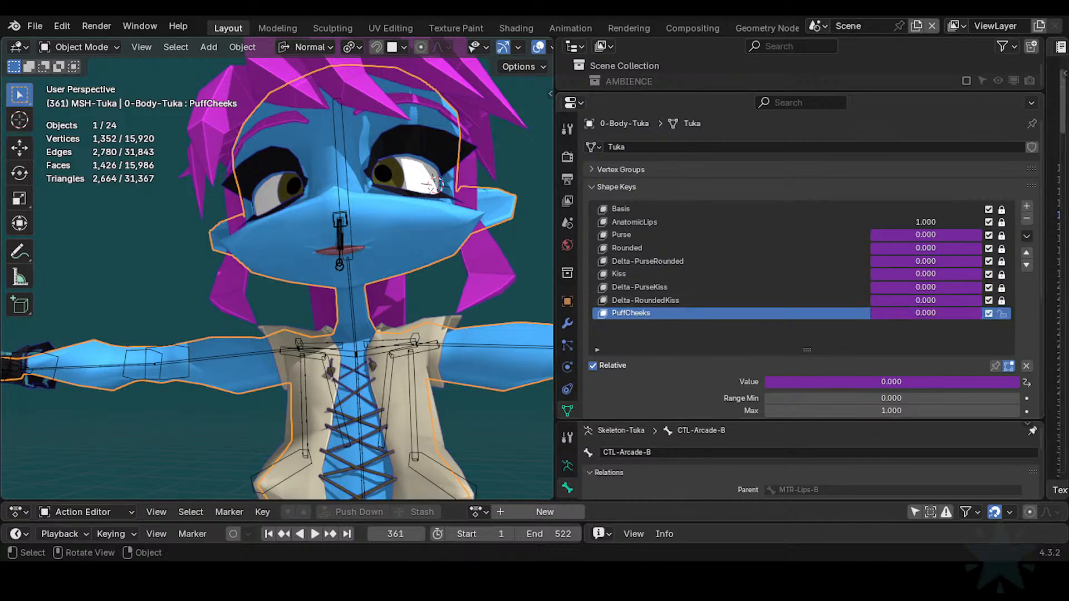
Step: Select the ARM-Tuka armature and make its face control bone collections visible
{"action": "middle_click_drag", "start_coordinate": [434, 212], "coordinate": [272, 306]}
{"action": "scroll", "coordinate": [272, 306], "scroll_direction": "up", "scroll_amount": 2}
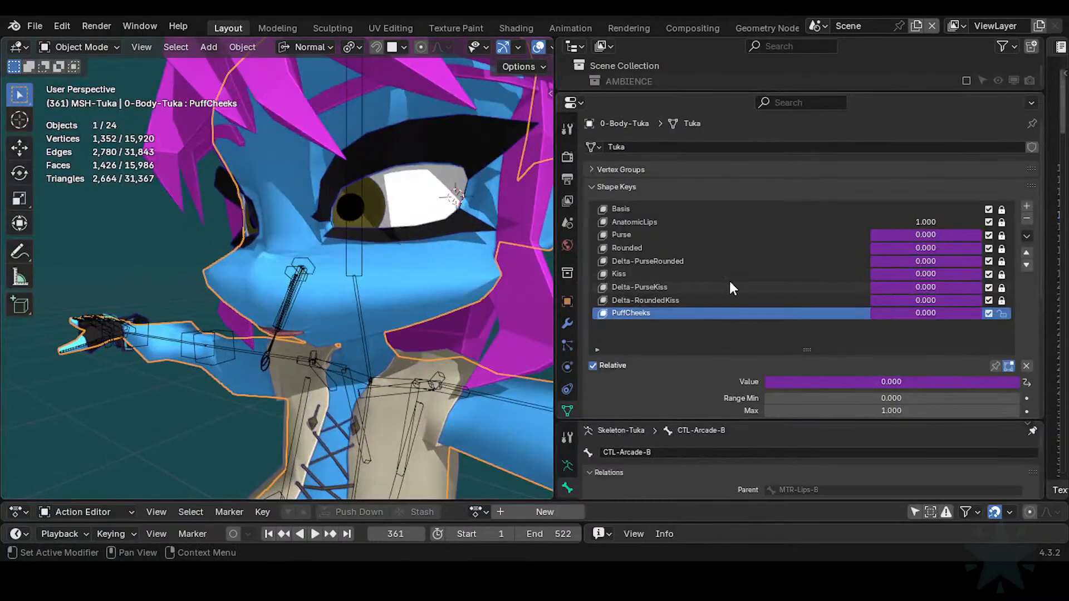
{"action": "left_click", "coordinate": [287, 299]}
{"action": "key", "text": "n"}
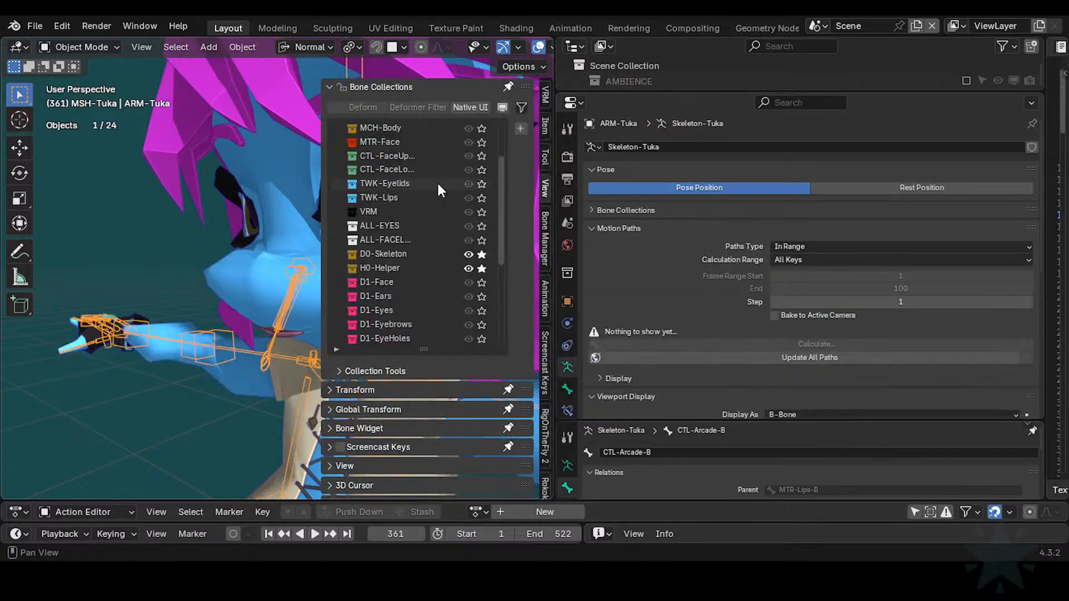
{"action": "key", "text": "n"}
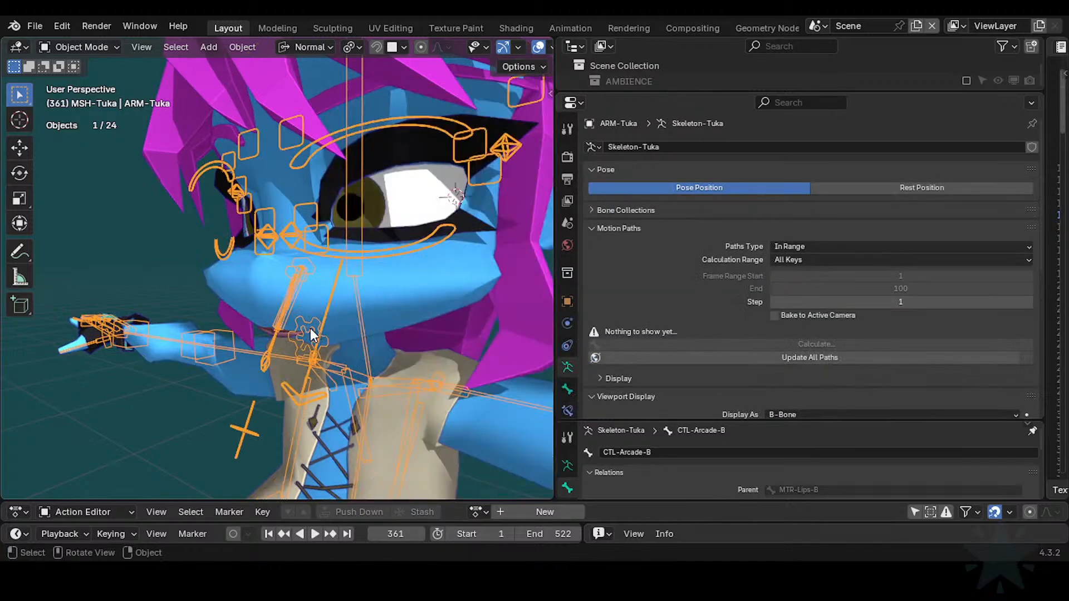
Step: Select the gear-shaped MTR-MouthMorphs control bone in front of the cheek in Pose Mode
{"action": "key", "text": "ctrl+Tab"}
{"action": "left_click", "coordinate": [309, 328]}
{"action": "scroll", "coordinate": [323, 379], "scroll_direction": "up", "scroll_amount": 3}
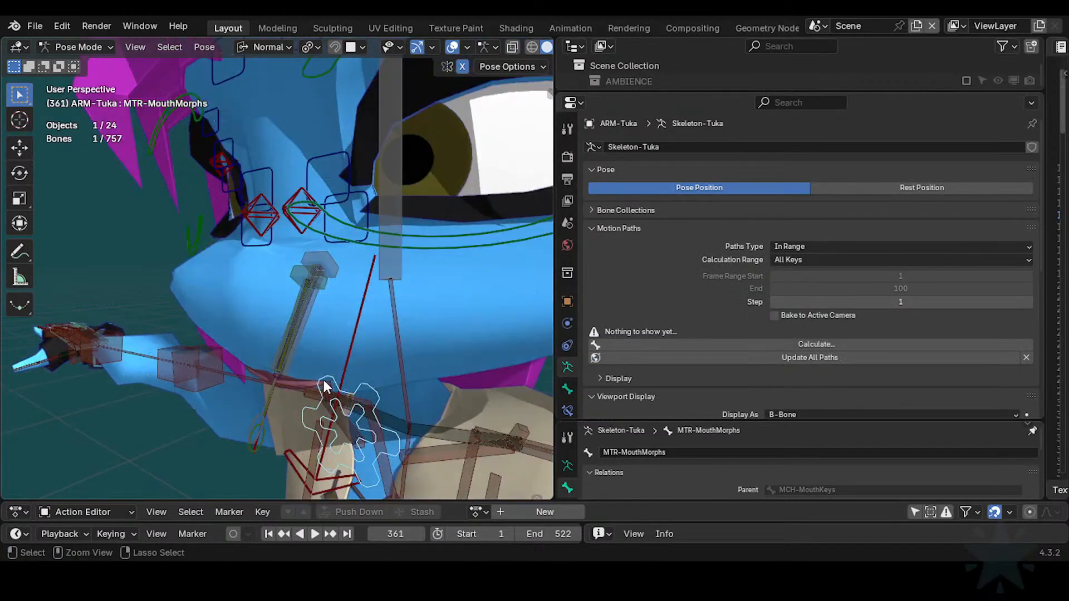
{"action": "middle_click_drag", "start_coordinate": [334, 430], "coordinate": [387, 417]}
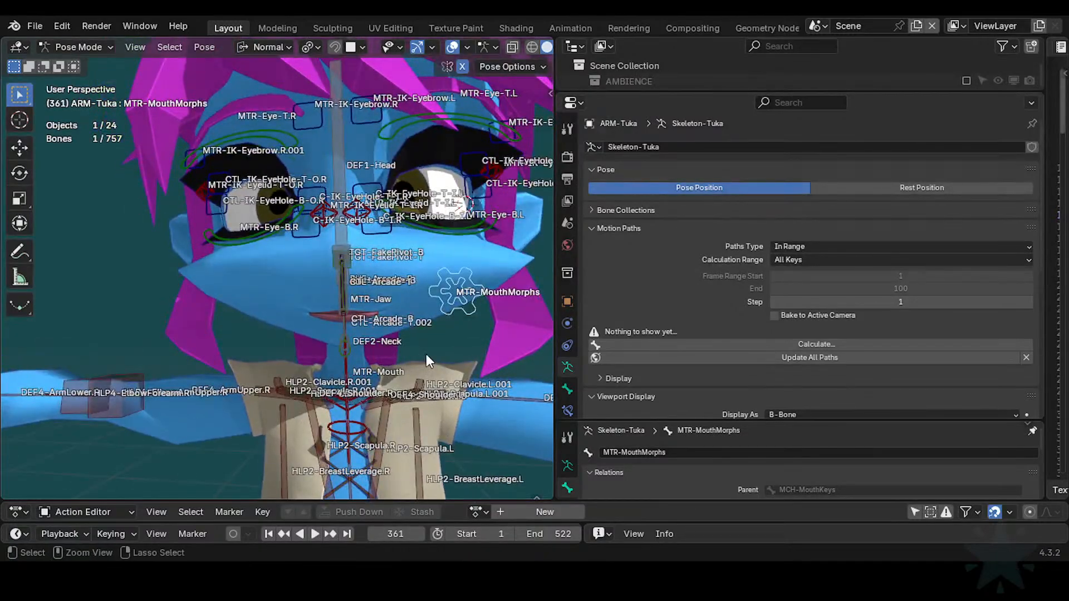
{"action": "middle_click_drag", "start_coordinate": [466, 288], "coordinate": [370, 314]}
Step: Try moving the MTR-MouthMorphs control along its X axis and freely to test the mouth shapes
{"action": "key", "text": "g"}
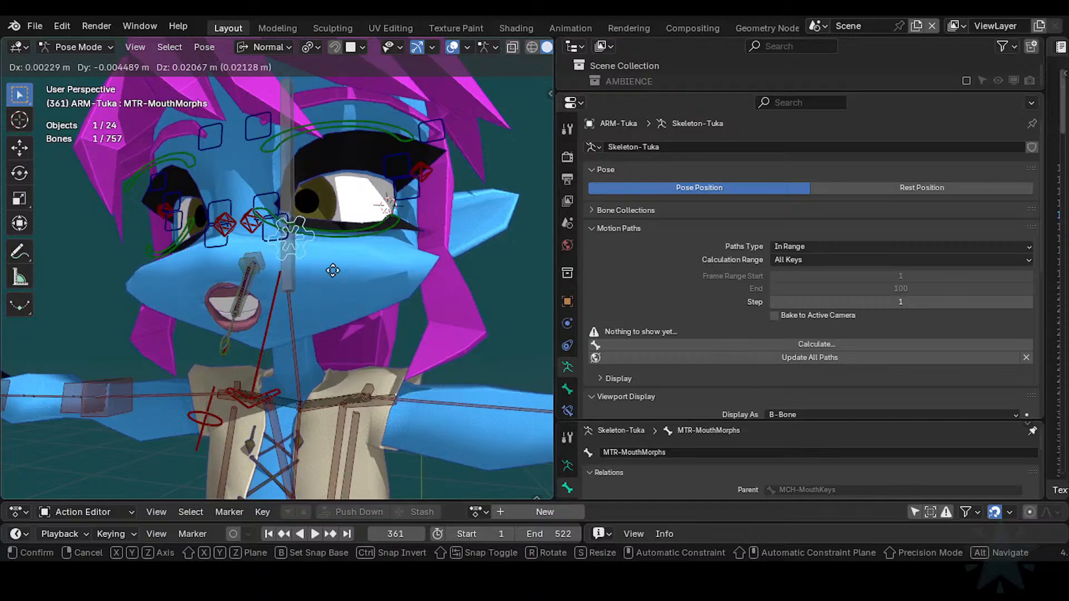
{"action": "key", "text": "x"}
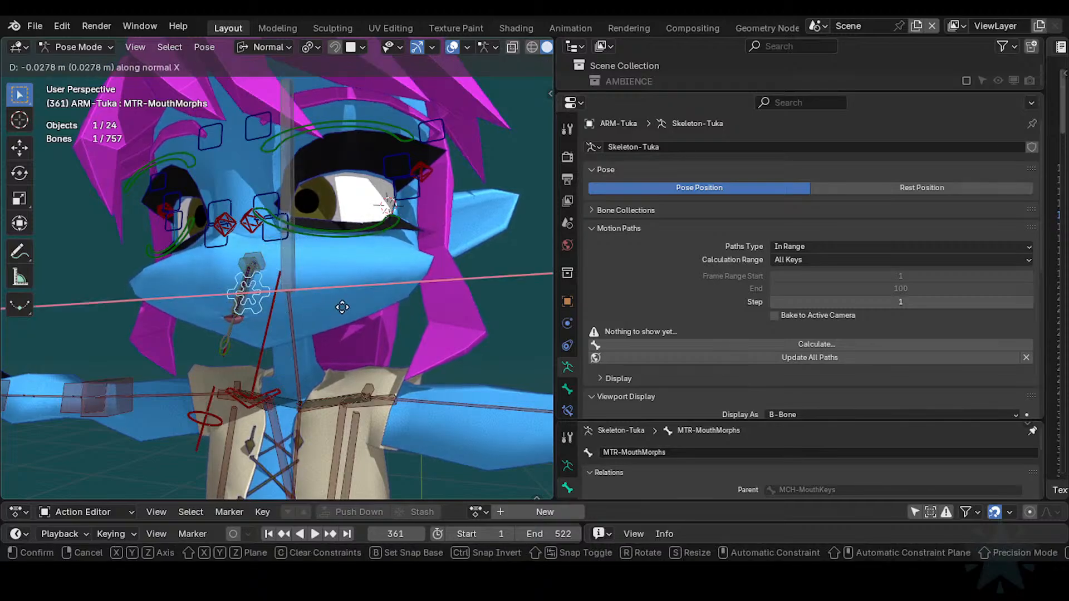
{"action": "left_click", "coordinate": [328, 306]}
{"action": "key", "text": "g"}
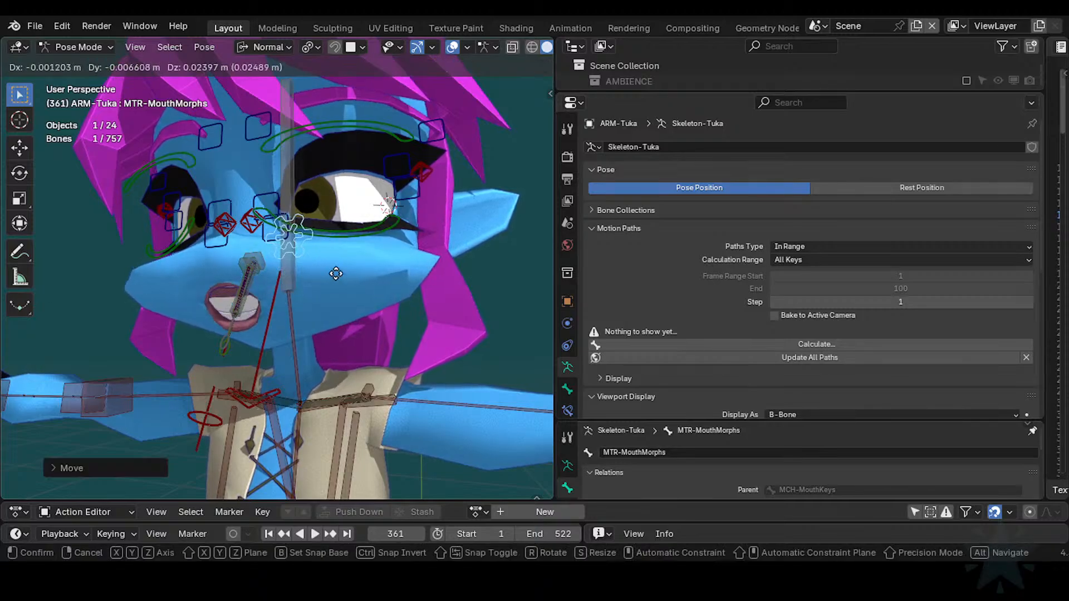
{"action": "left_click", "coordinate": [359, 332]}
{"action": "key", "text": "g"}
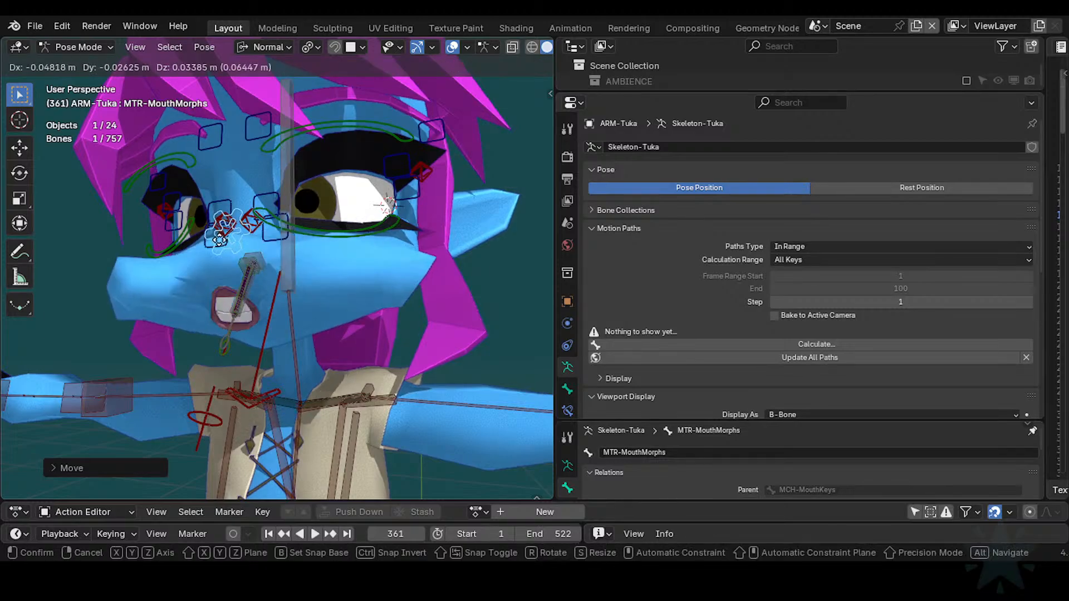
{"action": "right_click", "coordinate": [353, 329]}
Step: Try moving the MTR-MouthMorphs control along its Z axis and forward along its Y axis to test the lip shapes
{"action": "key", "text": "g"}
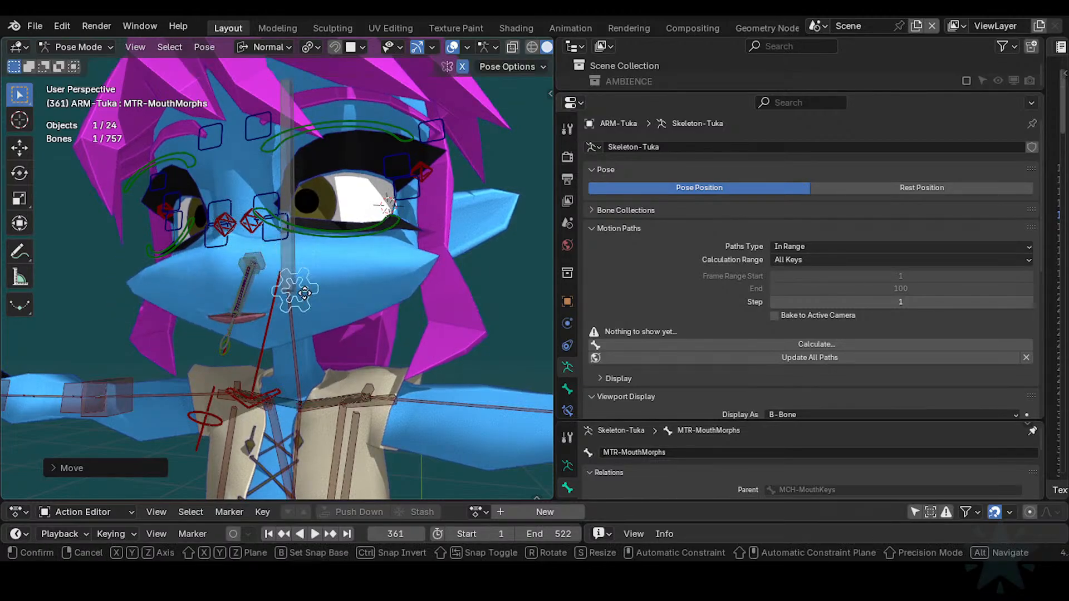
{"action": "key", "text": "z"}
{"action": "right_click", "coordinate": [302, 298]}
{"action": "key", "text": "g"}
{"action": "key", "text": "y"}
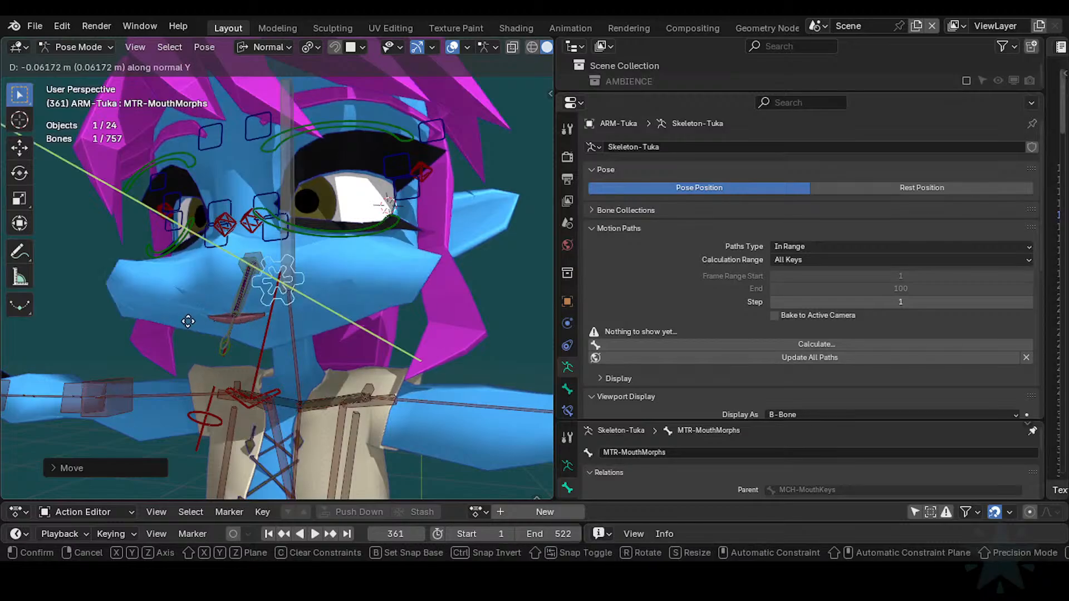
{"action": "left_click", "coordinate": [235, 316]}
Step: Try shifting the MTR-MouthMorphs control back and forth along its Y axis while checking the muzzle from the side
{"action": "mouse_move", "coordinate": [312, 316]}
{"action": "middle_mouse_down"}
{"action": "mouse_move", "coordinate": [281, 313]}
{"action": "mouse_move", "coordinate": [195, 366]}
{"action": "mouse_move", "coordinate": [296, 320]}
{"action": "middle_mouse_up"}
{"action": "key", "text": "g"}
{"action": "key", "text": "y"}
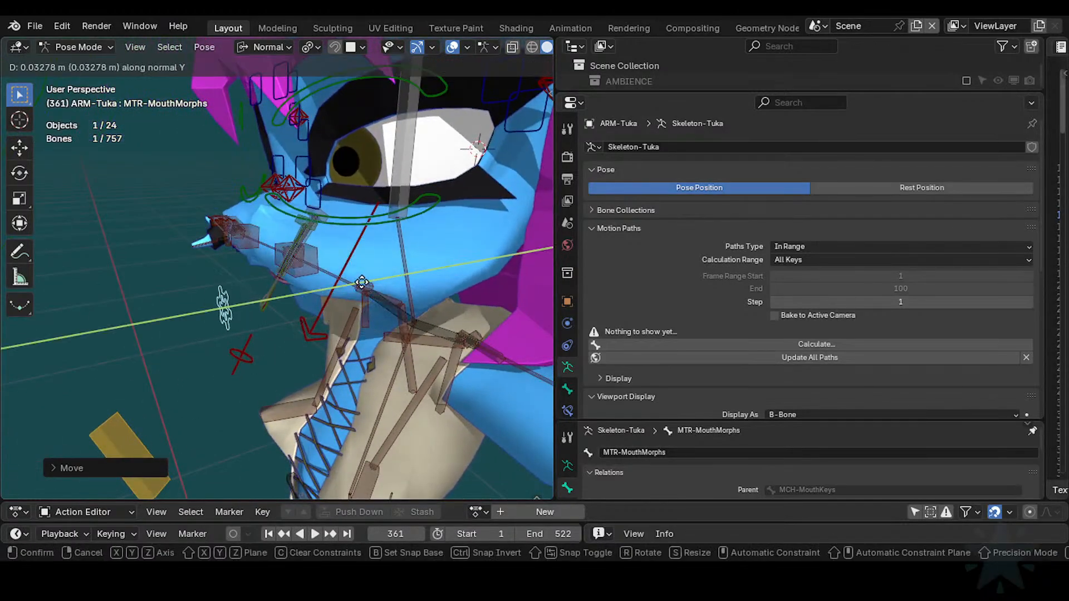
{"action": "key", "text": "z"}
{"action": "left_click", "coordinate": [333, 279]}
{"action": "middle_click_drag", "start_coordinate": [279, 348], "coordinate": [248, 318]}
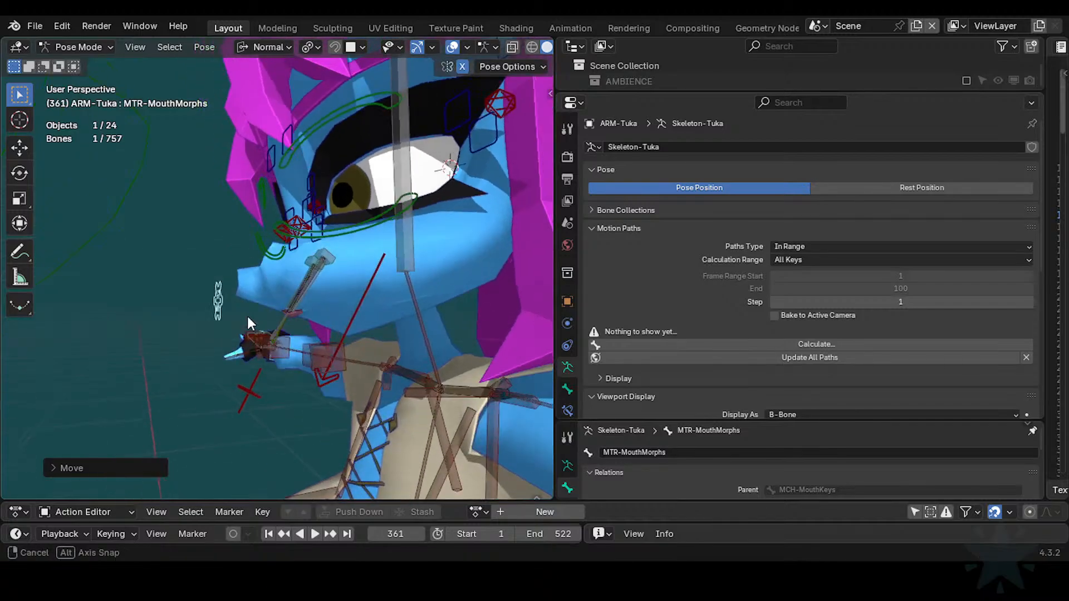
{"action": "key", "text": "g"}
{"action": "key", "text": "y"}
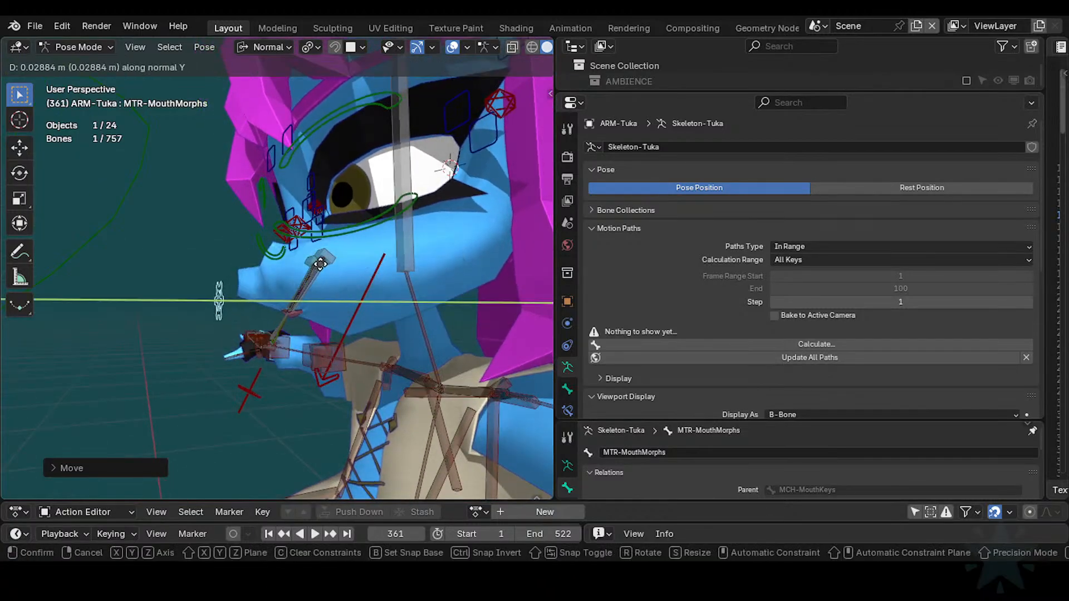
{"action": "left_click", "coordinate": [336, 263]}
{"action": "middle_click_drag", "start_coordinate": [336, 263], "coordinate": [343, 341]}
{"action": "left_click", "coordinate": [356, 296]}
{"action": "middle_click_drag", "start_coordinate": [356, 298], "coordinate": [398, 317]}
Step: Try raising the MTR-MouthMorphs control along its Z axis and rotating it while viewing the face from the front
{"action": "key", "text": "g"}
{"action": "key", "text": "z"}
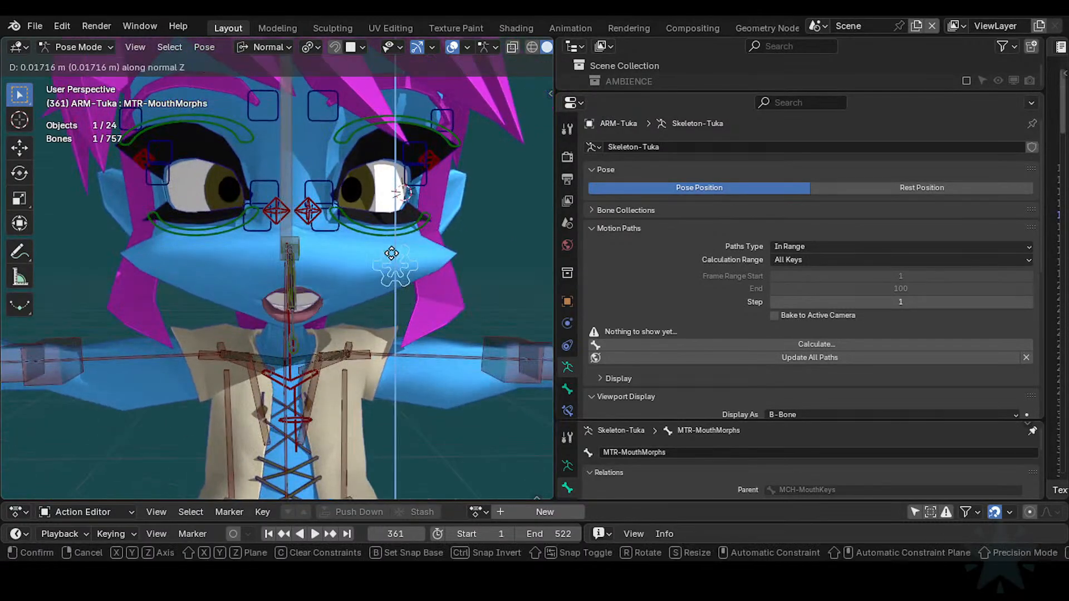
{"action": "right_click", "coordinate": [390, 316]}
{"action": "mouse_move", "coordinate": [345, 315]}
{"action": "middle_mouse_down"}
{"action": "mouse_move", "coordinate": [322, 323]}
{"action": "mouse_move", "coordinate": [288, 308]}
{"action": "mouse_move", "coordinate": [338, 310]}
{"action": "middle_mouse_up"}
{"action": "key", "text": "g"}
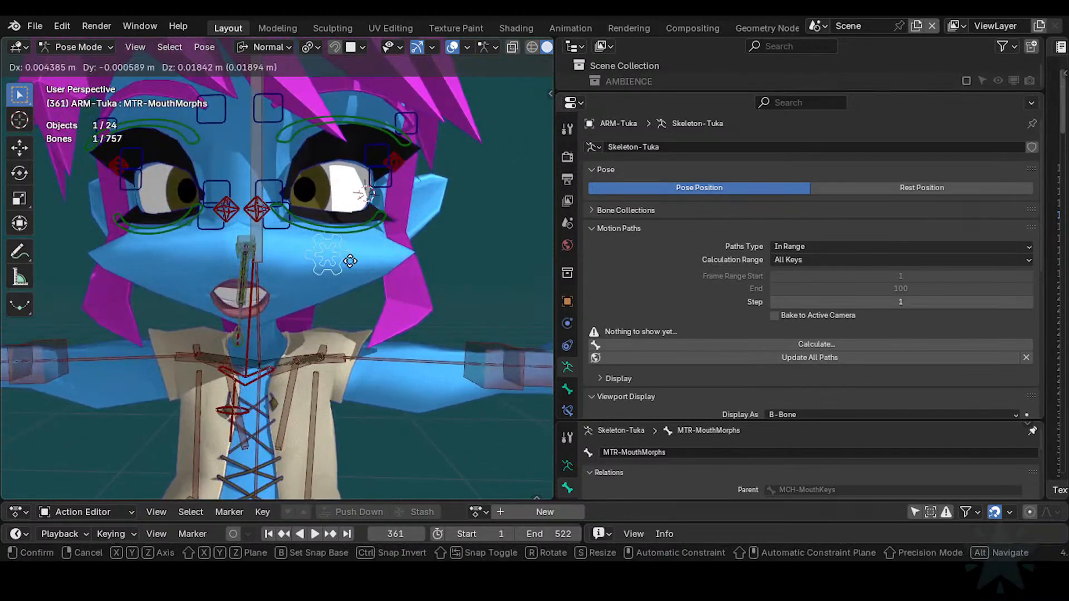
{"action": "key", "text": "r"}
{"action": "right_click", "coordinate": [339, 239]}
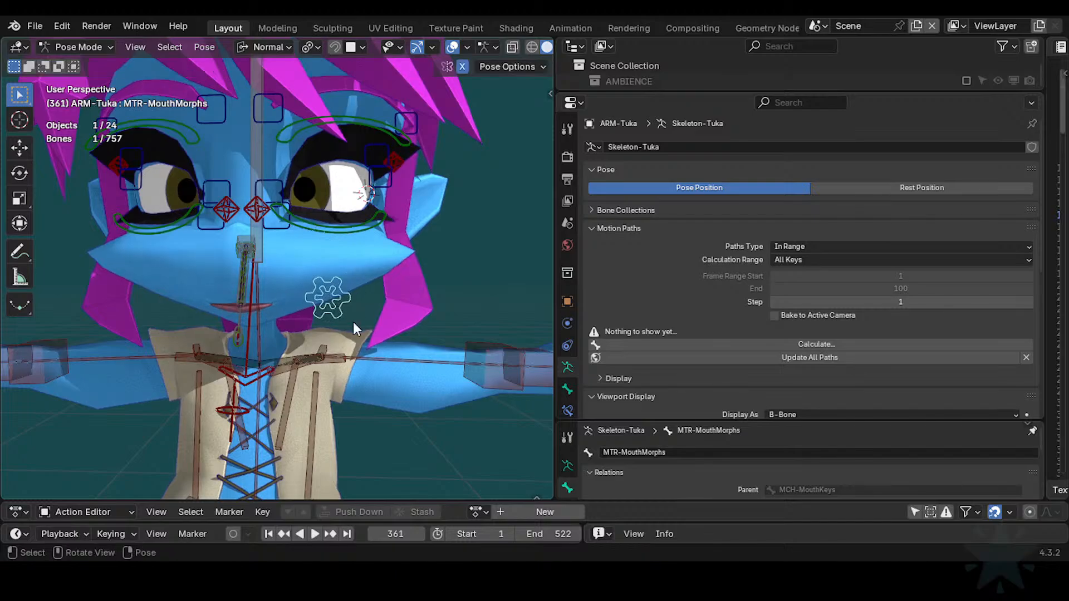
Step: Display the wireframe overlay and rotate the MTR-MouthMorphs control from front and side views to test the deformation
{"action": "scroll", "coordinate": [370, 369], "scroll_direction": "up", "scroll_amount": 5}
{"action": "scroll", "coordinate": [380, 382], "scroll_direction": "down", "scroll_amount": 5}
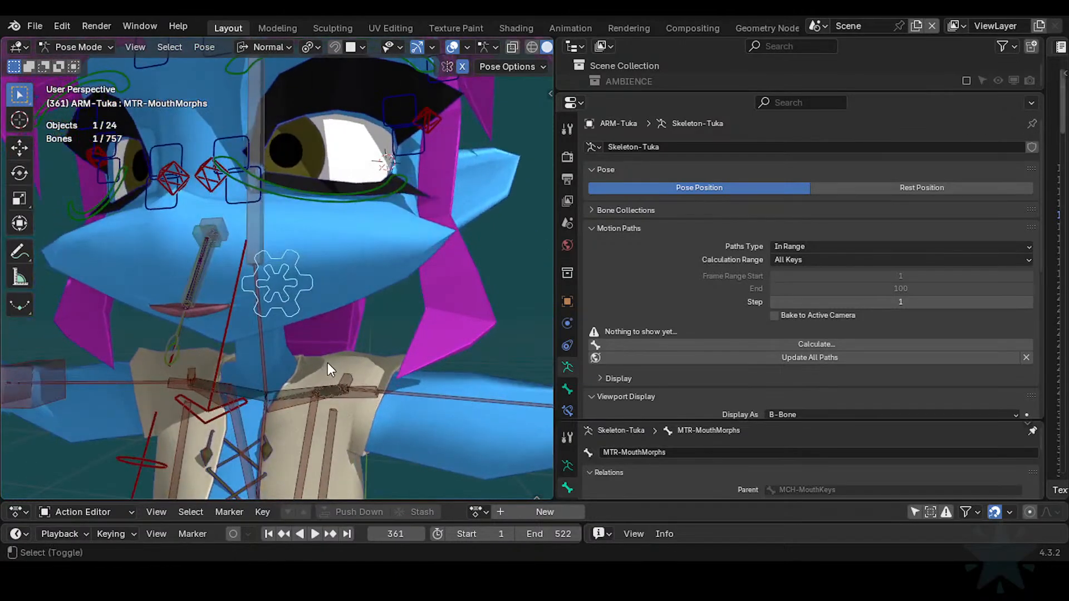
{"action": "key", "text": "r"}
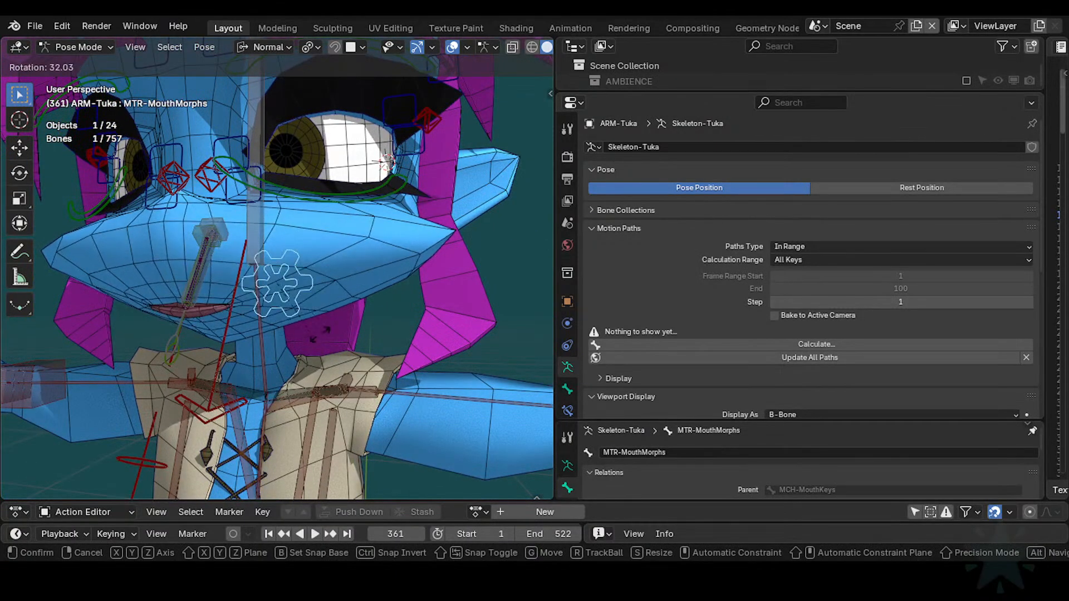
{"action": "left_click", "coordinate": [297, 309]}
{"action": "middle_click_drag", "start_coordinate": [298, 309], "coordinate": [184, 377]}
{"action": "key", "text": "r"}
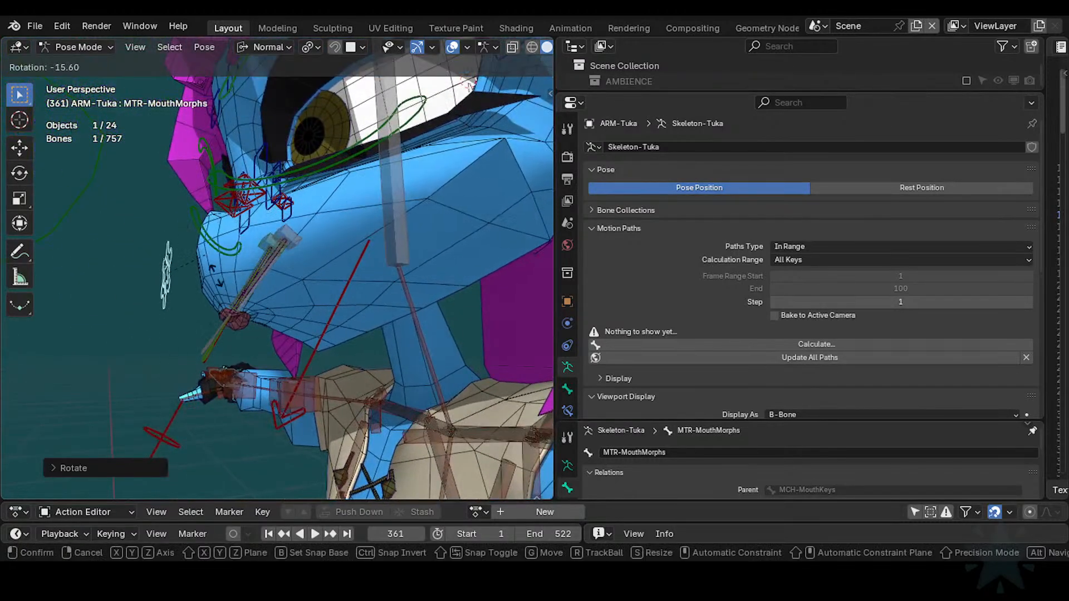
{"action": "left_click", "coordinate": [189, 370]}
Step: Try shifting the MTR-MouthMorphs control along the normal and global X axes from a three-quarter view
{"action": "middle_click_drag", "start_coordinate": [222, 294], "coordinate": [301, 304]}
{"action": "key", "text": "g"}
{"action": "key", "text": "x"}
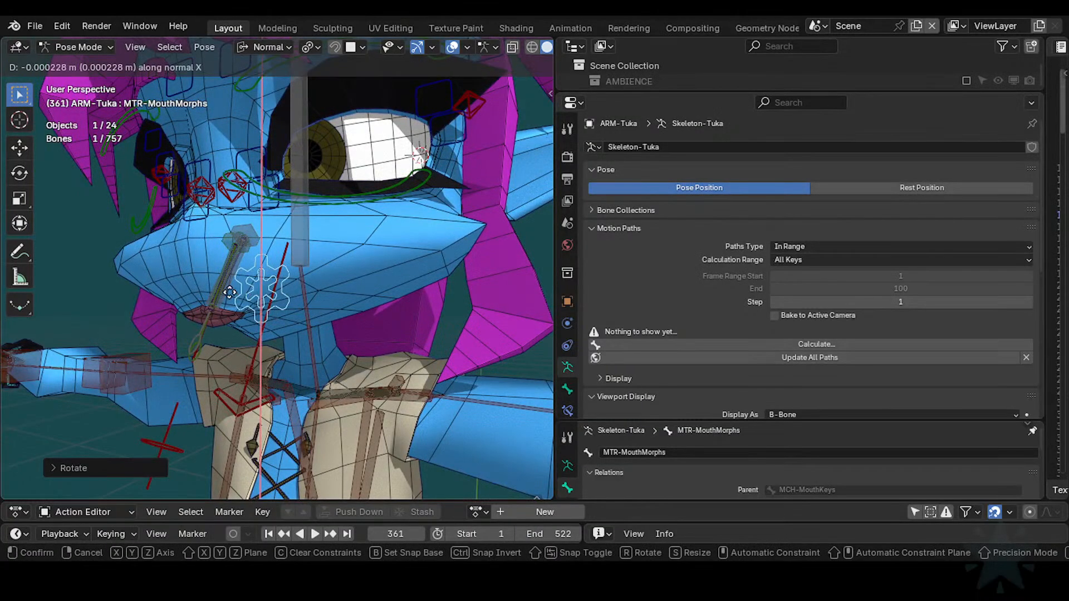
{"action": "key", "text": "x"}
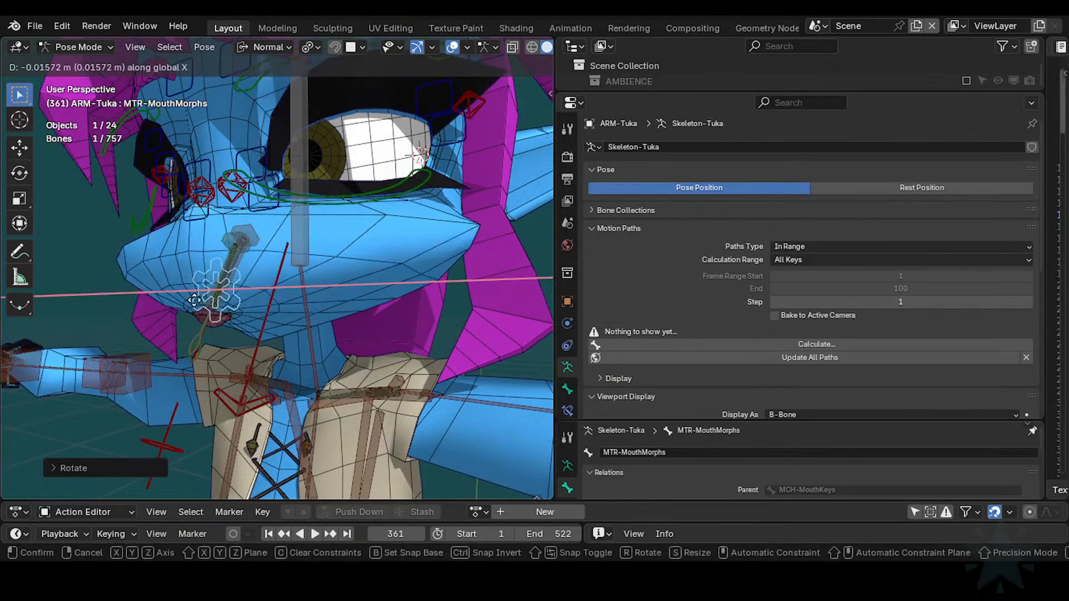
{"action": "left_click", "coordinate": [236, 306]}
Step: Try moving the MTR-MouthMorphs control outward along X and freely beside the cheek, watching the mouth from nearer the front
{"action": "middle_click_drag", "start_coordinate": [245, 295], "coordinate": [286, 335]}
{"action": "key", "text": "g"}
{"action": "key", "text": "x"}
{"action": "key", "text": "x"}
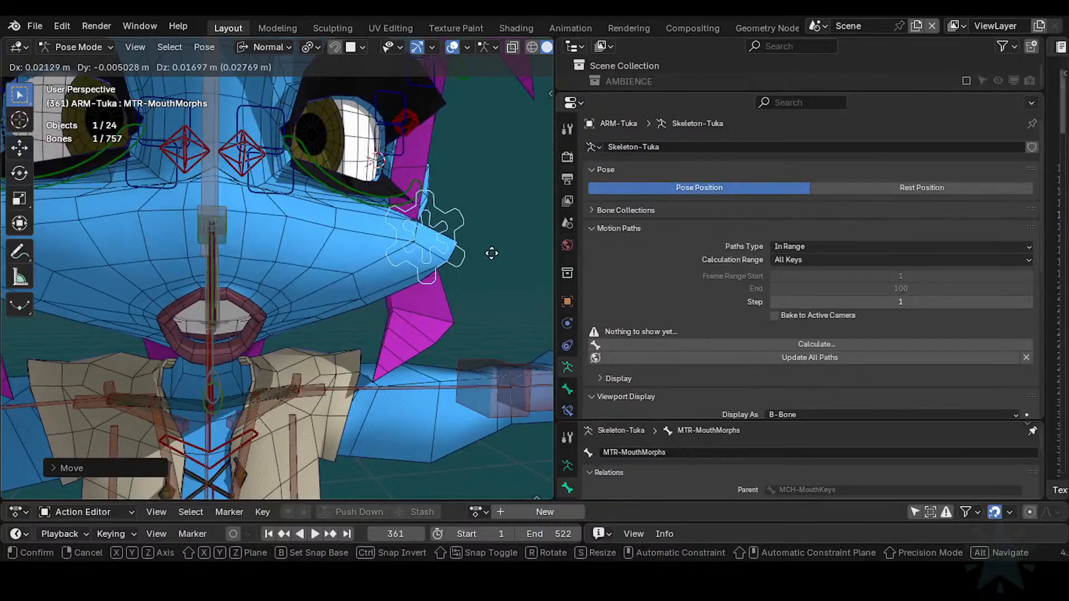
{"action": "left_click", "coordinate": [405, 239]}
{"action": "key", "text": "g"}
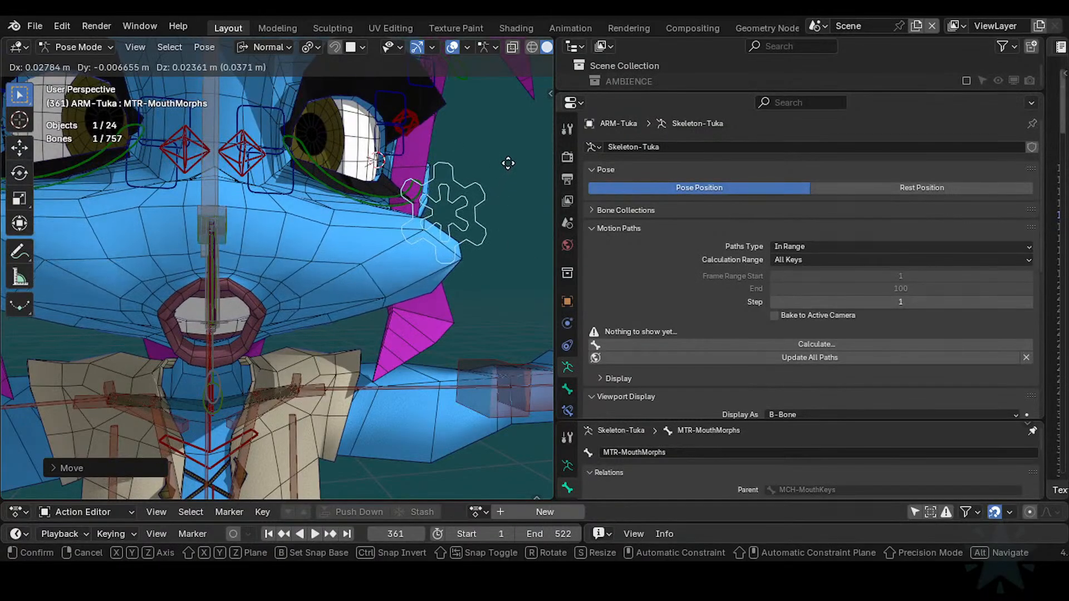
{"action": "left_click", "coordinate": [383, 319]}
Step: Try moving the MTR-MouthMorphs control along its normal Z axis from two angles, and clear its location
{"action": "key", "text": "g"}
{"action": "key", "text": "z"}
{"action": "key", "text": "z"}
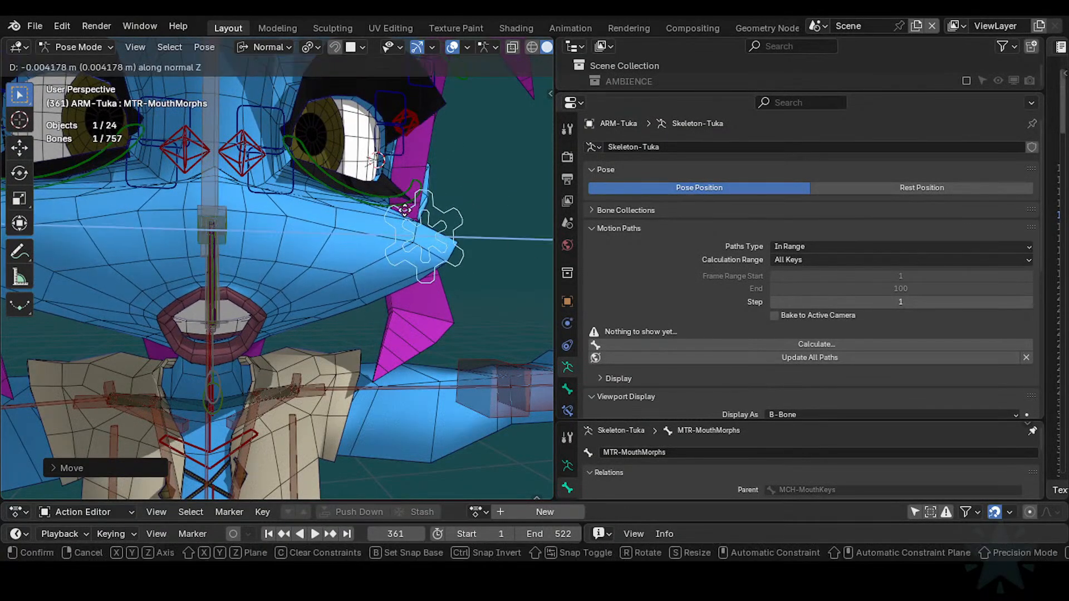
{"action": "left_click", "coordinate": [405, 263]}
{"action": "middle_click_drag", "start_coordinate": [406, 267], "coordinate": [445, 289]}
{"action": "key", "text": "g"}
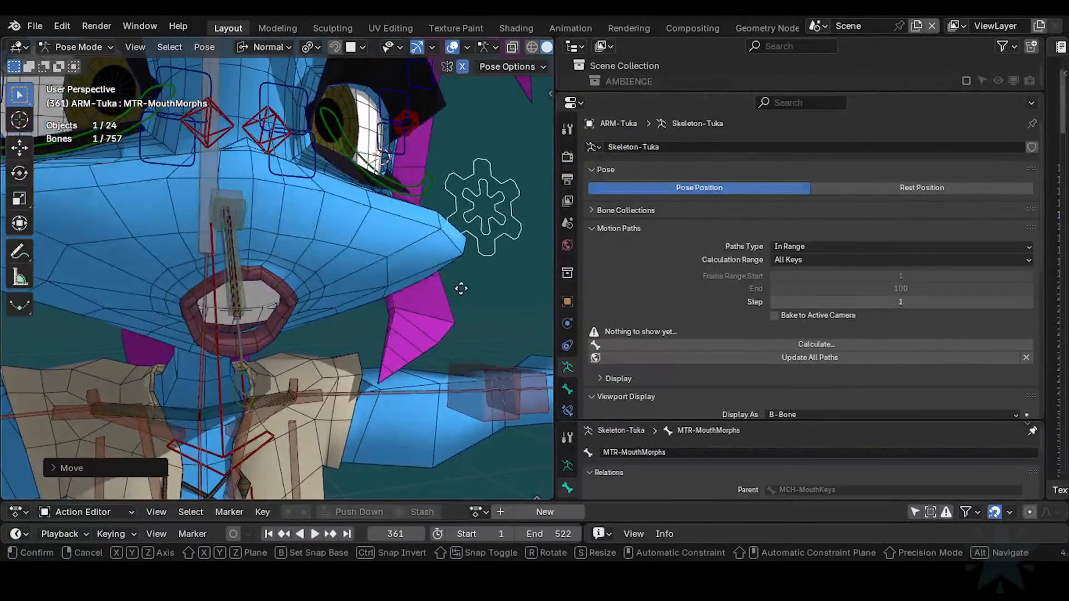
{"action": "key", "text": "z"}
{"action": "key", "text": "z"}
{"action": "left_click", "coordinate": [470, 235]}
{"action": "key", "text": "alt+g"}
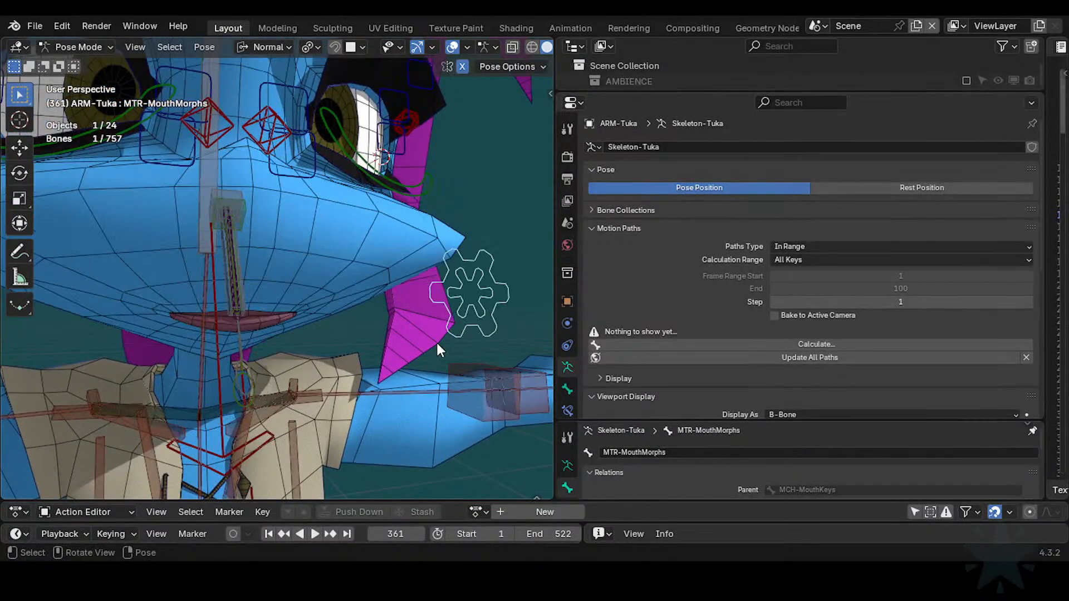
Step: Try raising the MTR-MouthMorphs control along Z and sliding it inward along X to test the rounded mouth shape
{"action": "key", "text": "g"}
{"action": "key", "text": "z"}
{"action": "left_click", "coordinate": [449, 169]}
{"action": "key", "text": "g"}
{"action": "key", "text": "x"}
{"action": "key", "text": "x"}
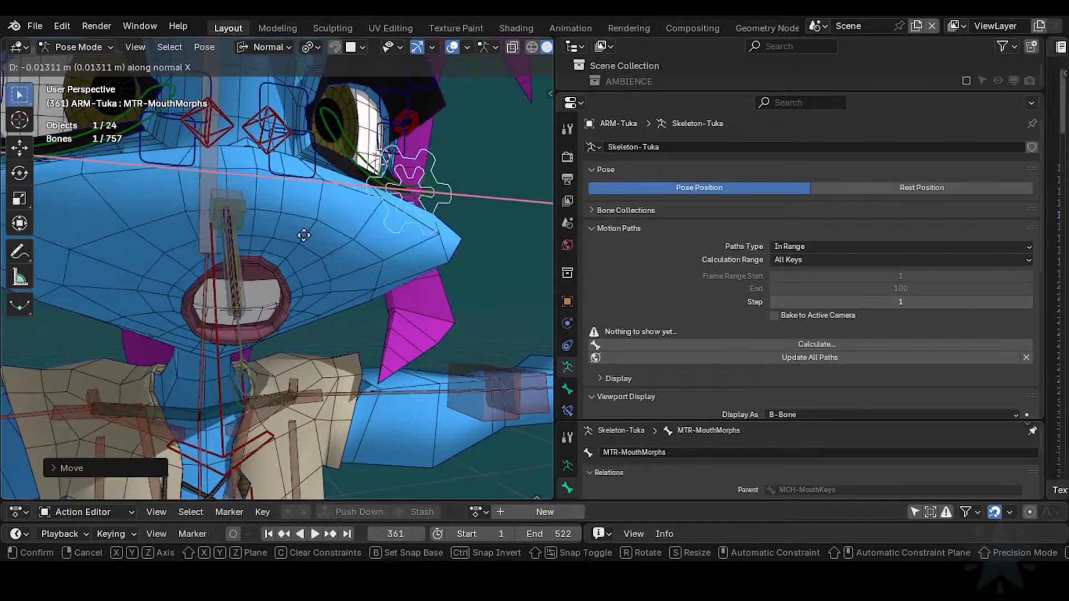
{"action": "left_click", "coordinate": [224, 235]}
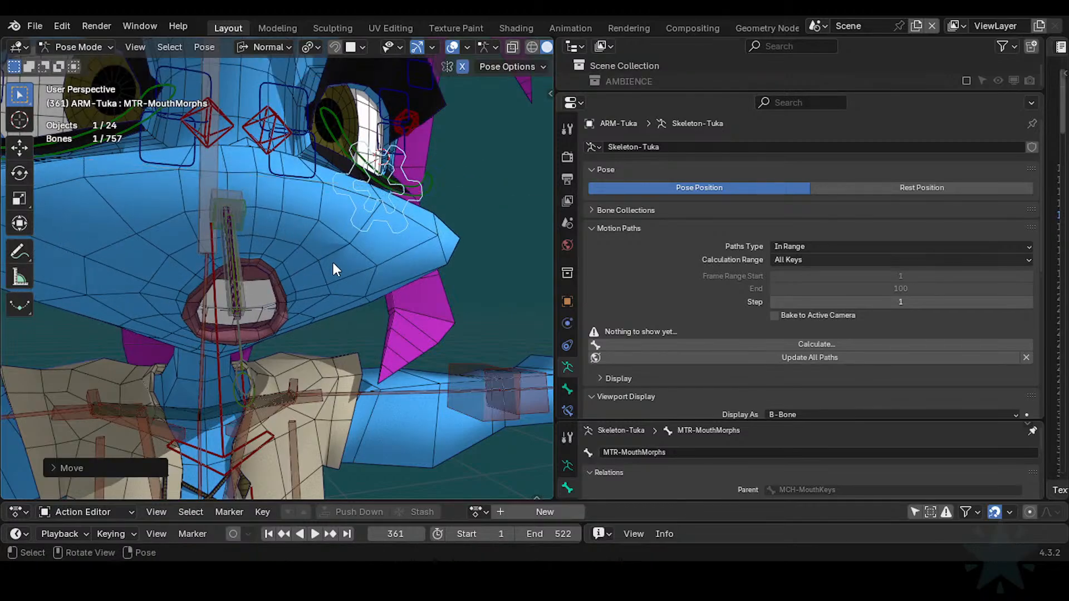
Step: Try rotating the raised MTR-MouthMorphs control and shifting it along its normal X axis from the front
{"action": "middle_click_drag", "start_coordinate": [333, 262], "coordinate": [315, 239]}
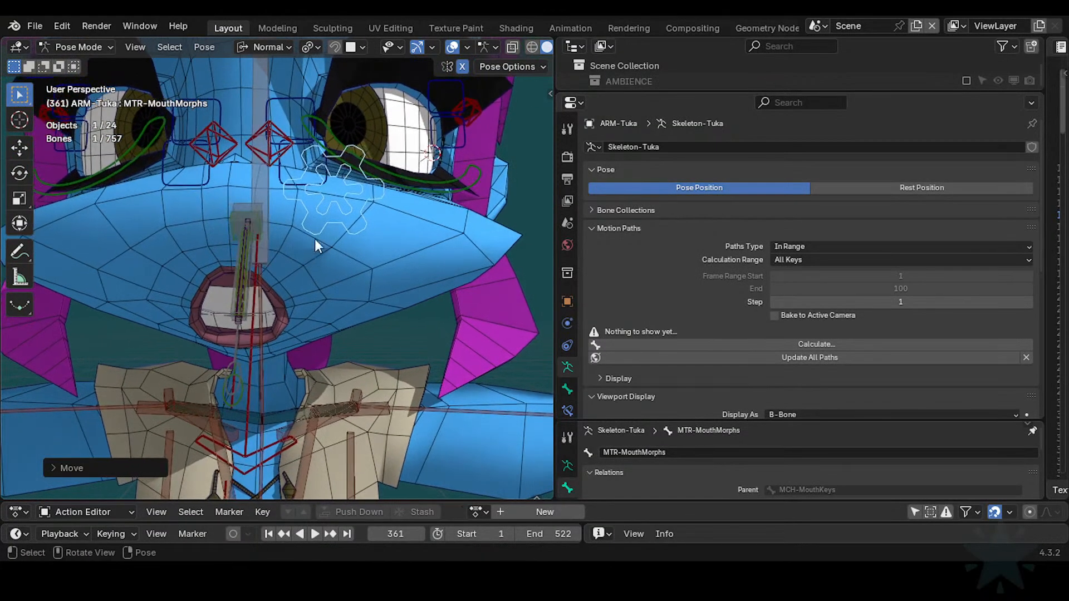
{"action": "key", "text": "r"}
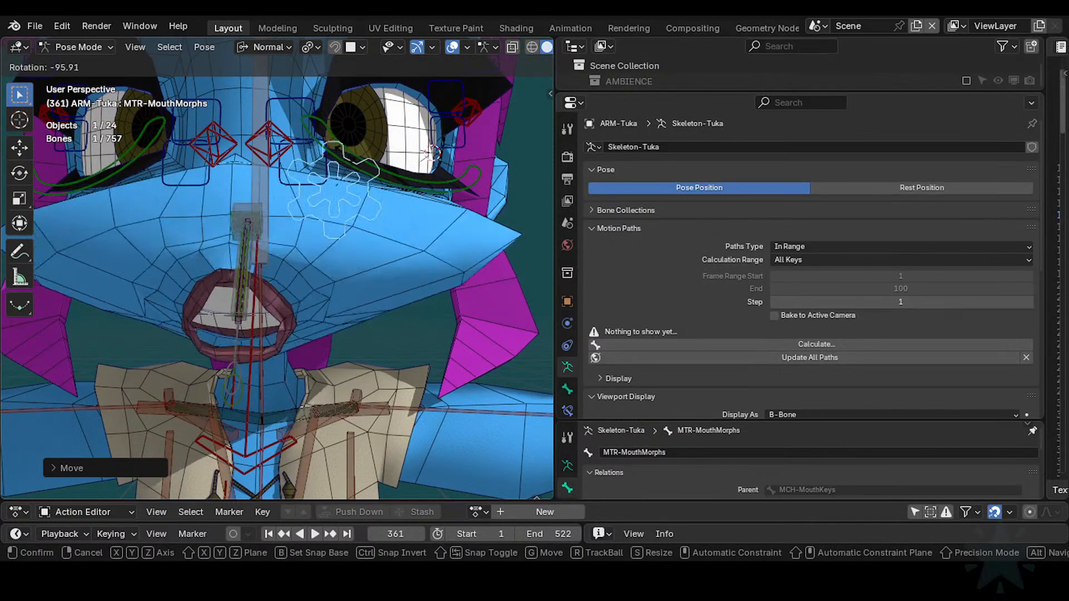
{"action": "key", "text": "g"}
{"action": "key", "text": "x"}
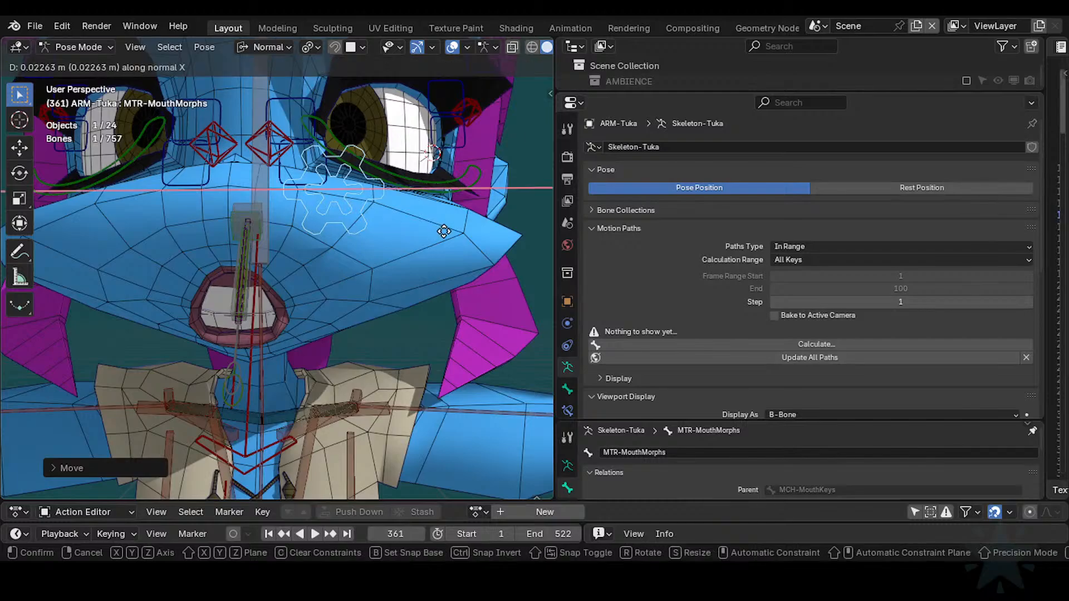
{"action": "left_click", "coordinate": [364, 233]}
Step: Try sliding the raised MTR-MouthMorphs control outward along the global X axis to widen the open mouth
{"action": "key", "text": "g"}
{"action": "key", "text": "x"}
{"action": "key", "text": "x"}
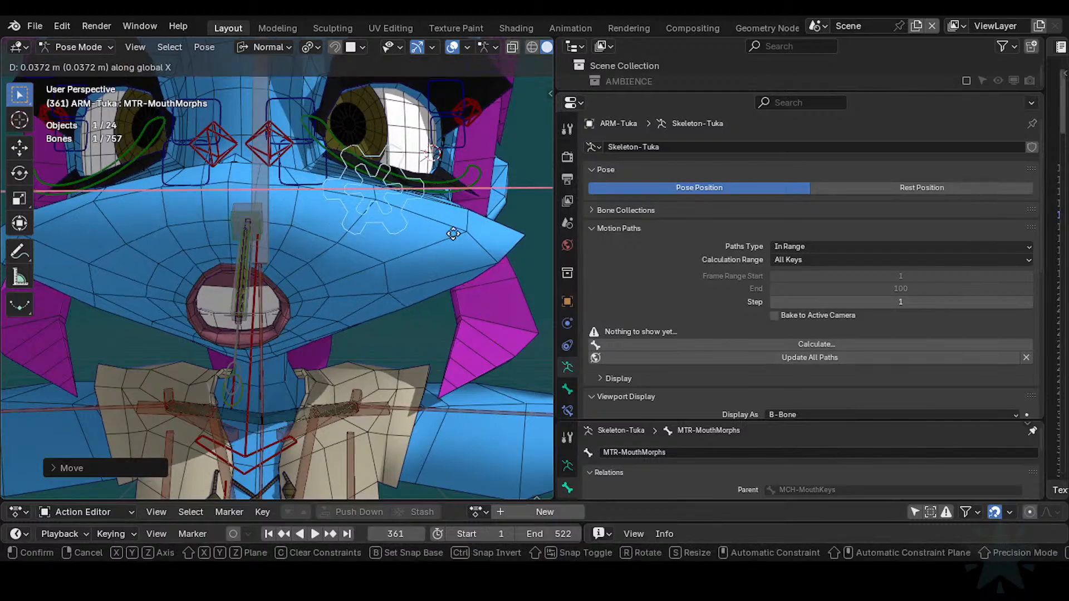
{"action": "right_click", "coordinate": [457, 238]}
{"action": "key", "text": "g"}
{"action": "key", "text": "x"}
{"action": "key", "text": "x"}
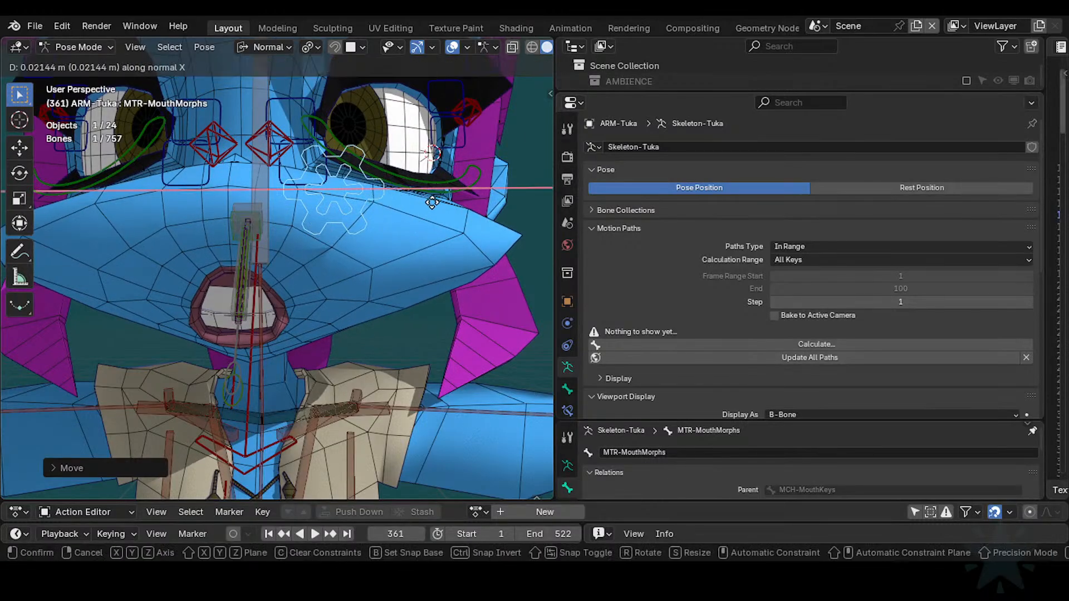
{"action": "key", "text": "x"}
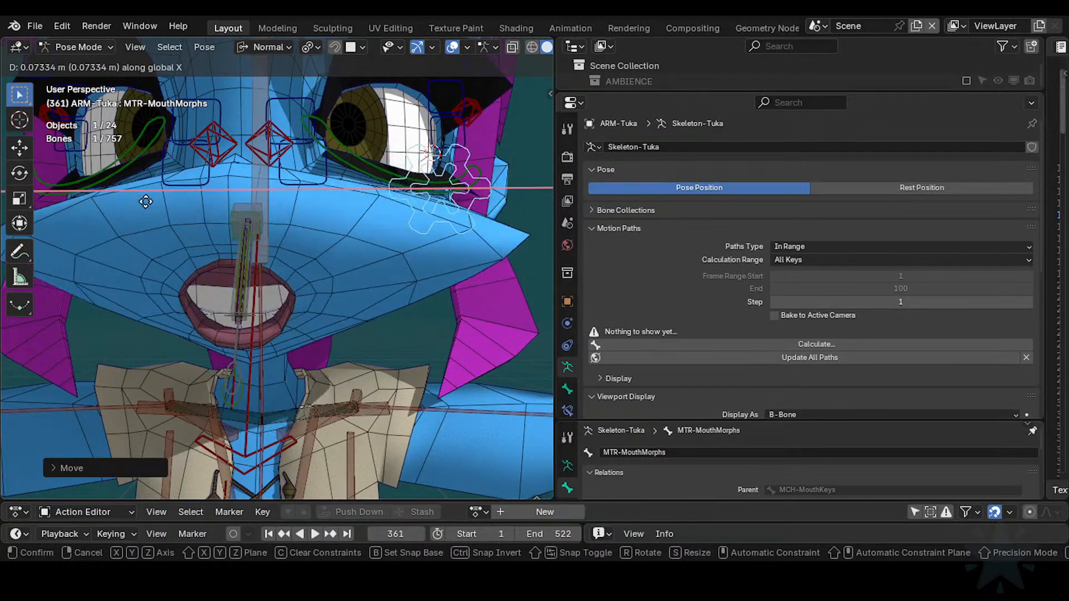
{"action": "left_click", "coordinate": [145, 201]}
Step: Try rotating the MTR-MouthMorphs control and moving it freely across the cheek to combine mouth shapes
{"action": "key", "text": "r"}
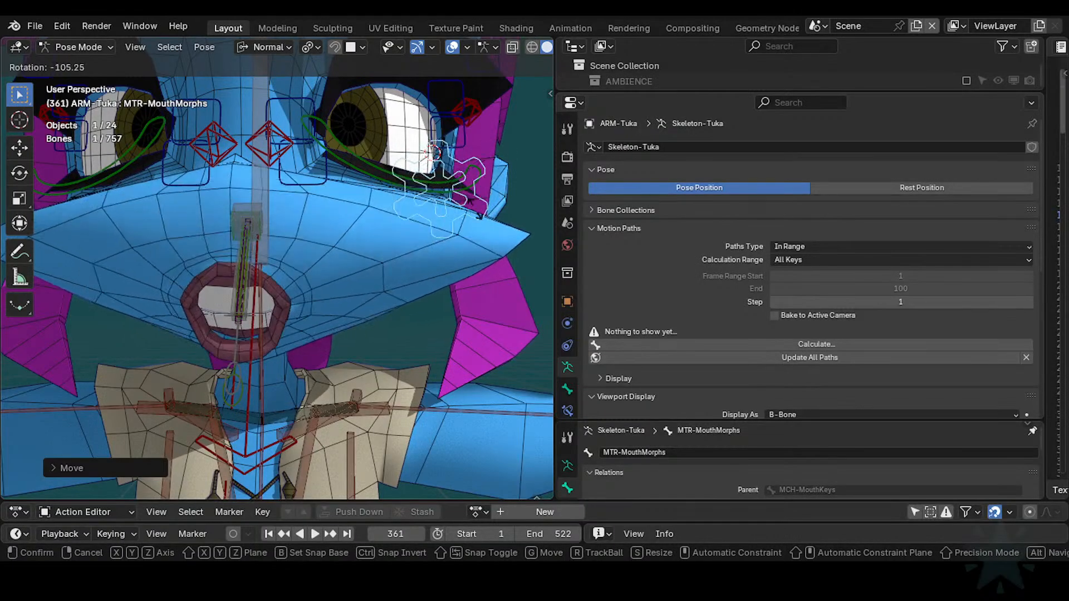
{"action": "key", "text": "g"}
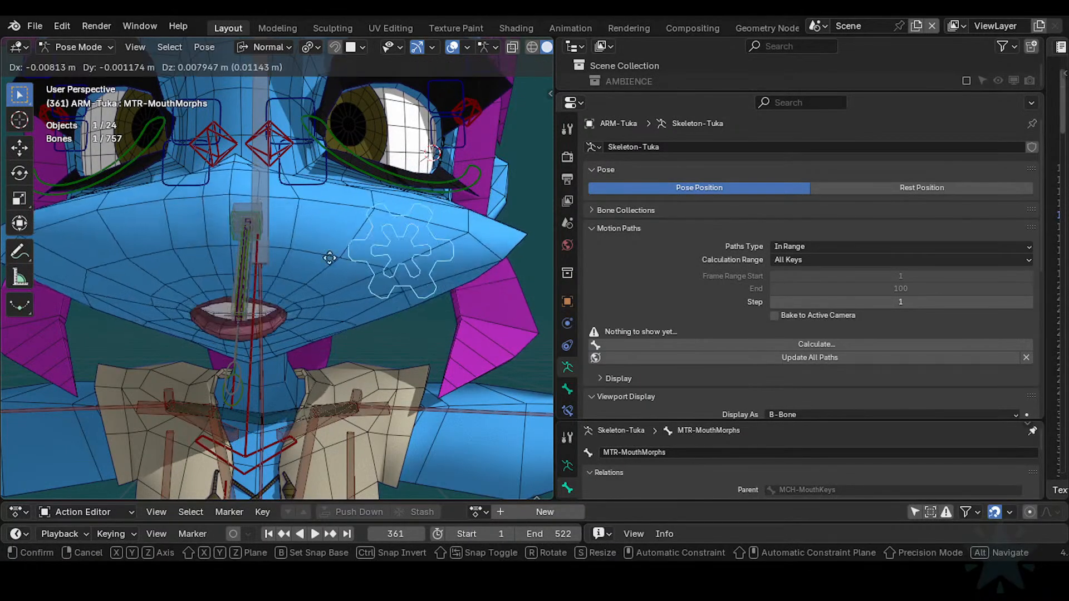
{"action": "right_click", "coordinate": [305, 254]}
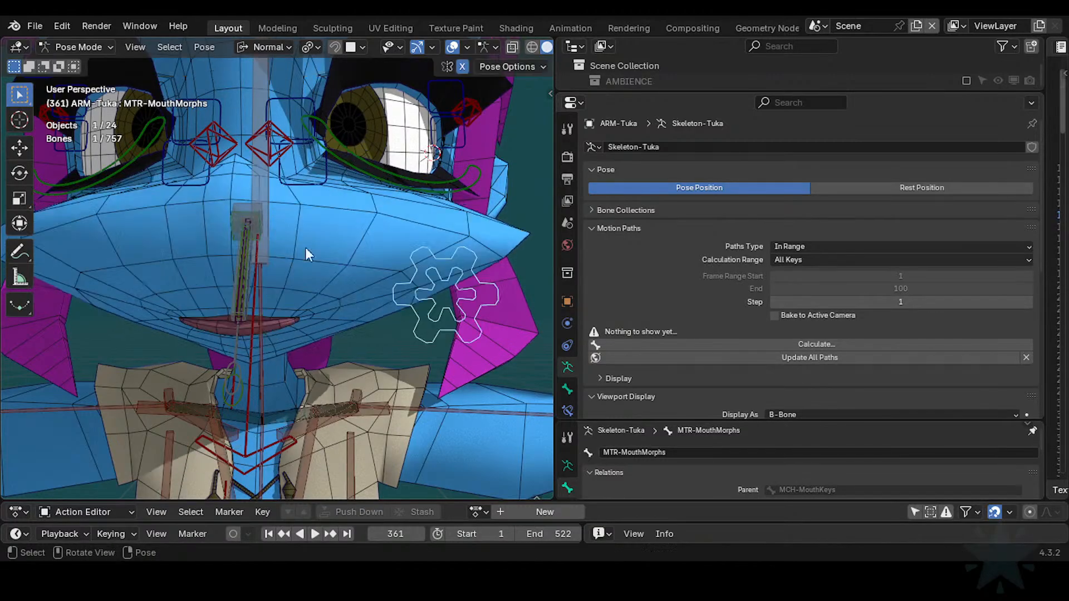
Step: Try moving the MTR-MouthMorphs control freely and along its normal Y axis while viewing the whole face
{"action": "scroll", "coordinate": [367, 304], "scroll_direction": "down", "scroll_amount": 3}
{"action": "key", "text": "g"}
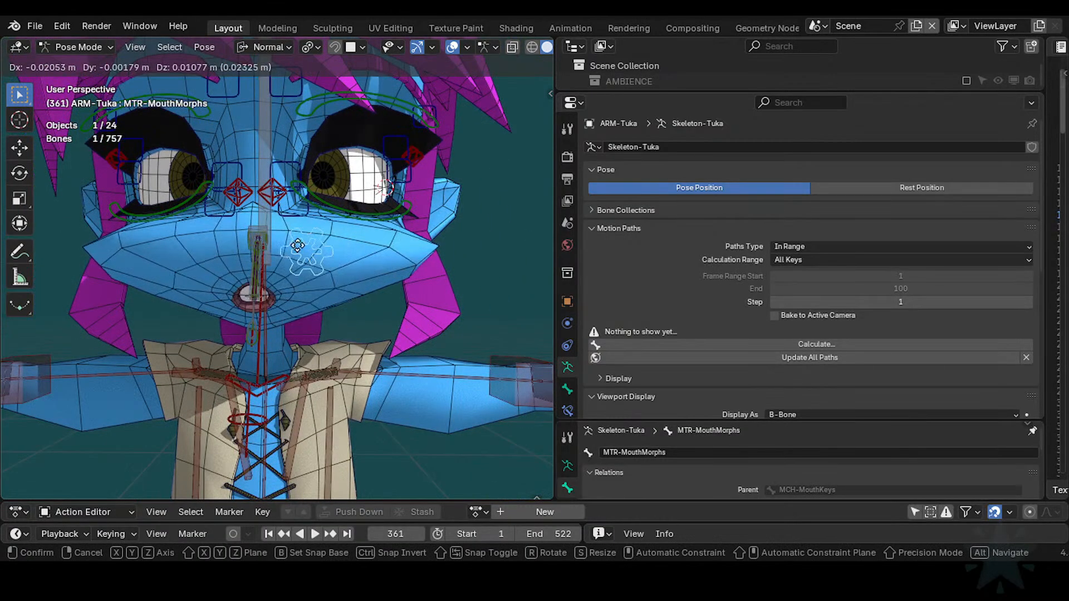
{"action": "right_click", "coordinate": [382, 316]}
{"action": "scroll", "coordinate": [333, 321], "scroll_direction": "up", "scroll_amount": 1}
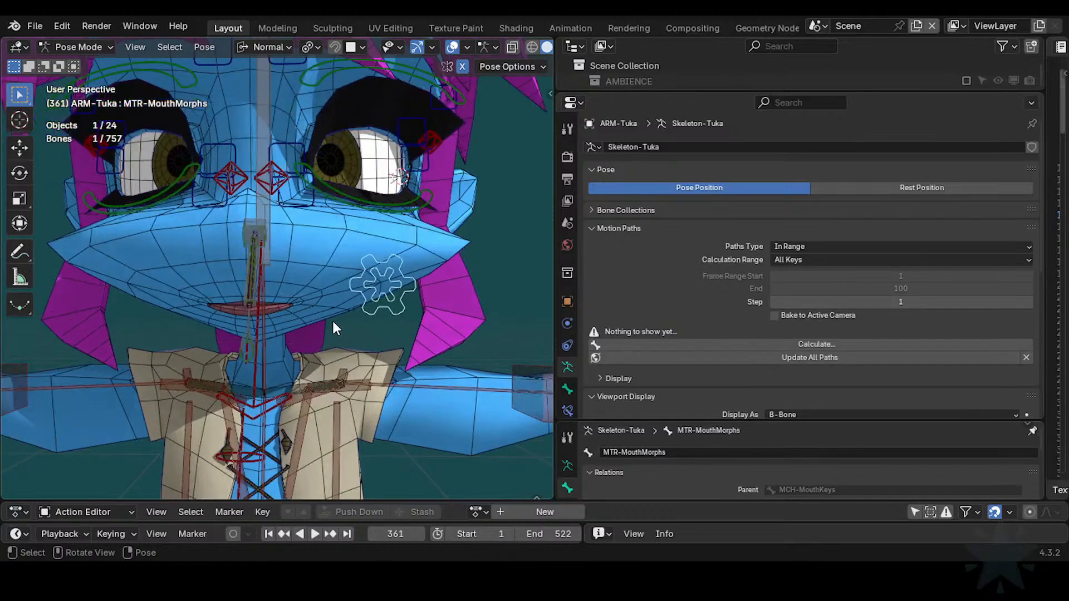
{"action": "middle_click_drag", "start_coordinate": [377, 303], "coordinate": [319, 309]}
{"action": "key", "text": "g"}
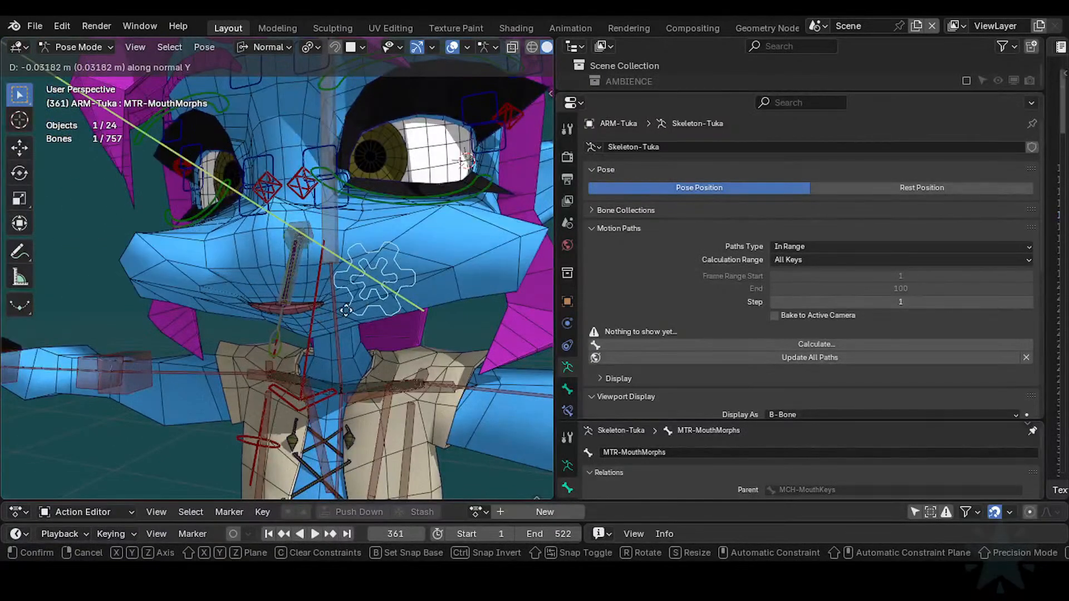
{"action": "right_click", "coordinate": [422, 340]}
{"action": "key", "text": "g"}
{"action": "right_click", "coordinate": [430, 309]}
{"action": "middle_click_drag", "start_coordinate": [430, 309], "coordinate": [382, 316]}
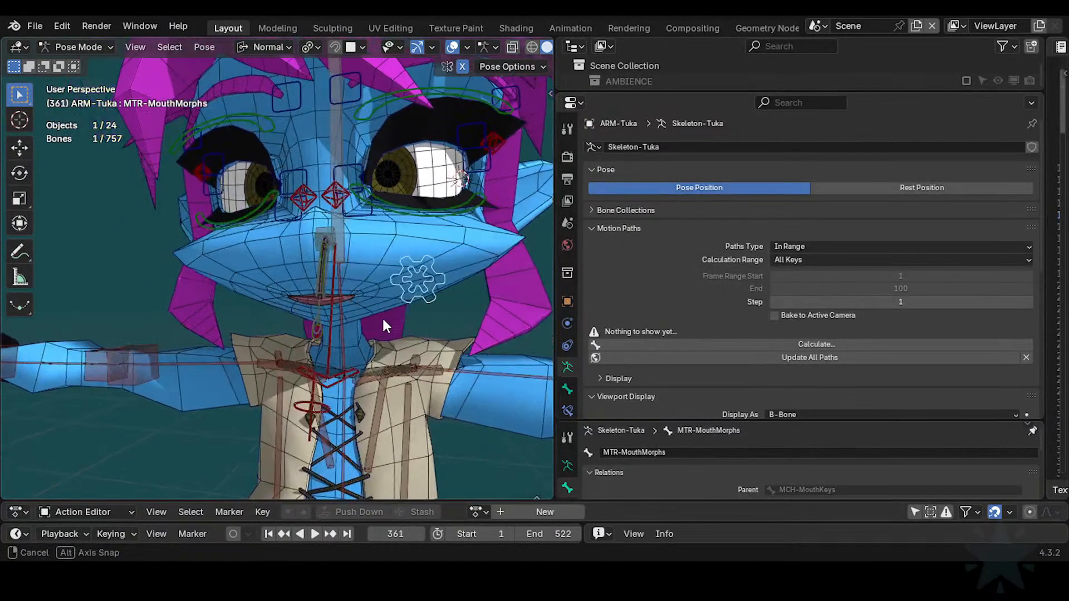
{"action": "middle_click_drag", "start_coordinate": [403, 256], "coordinate": [349, 256], "text": "shift"}
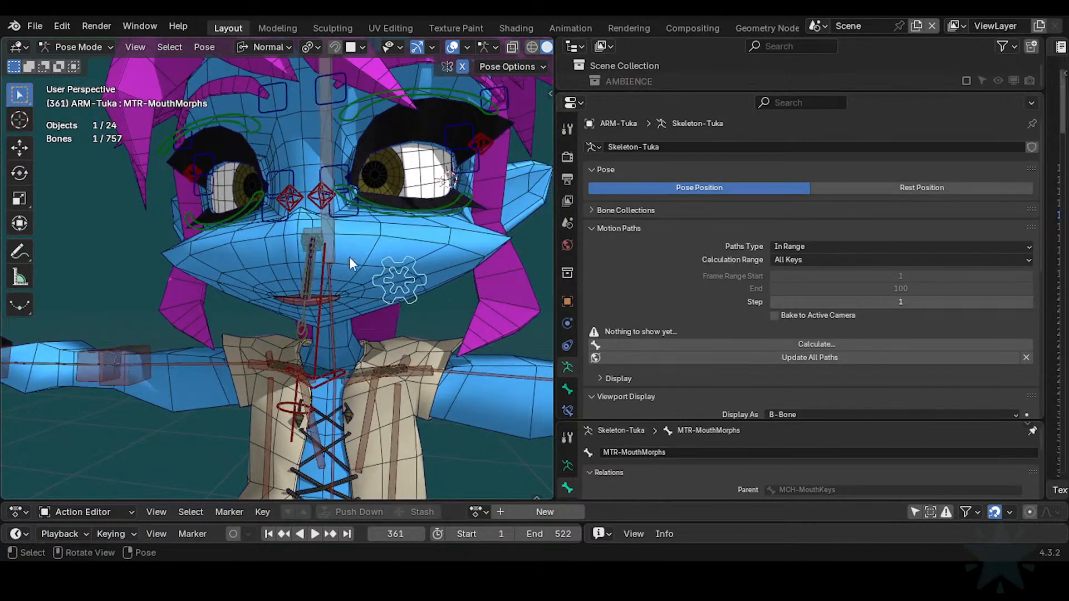
Step: Select the body mesh and inspect the driver settings of its PuffCheeks shape key
{"action": "left_click", "coordinate": [389, 245]}
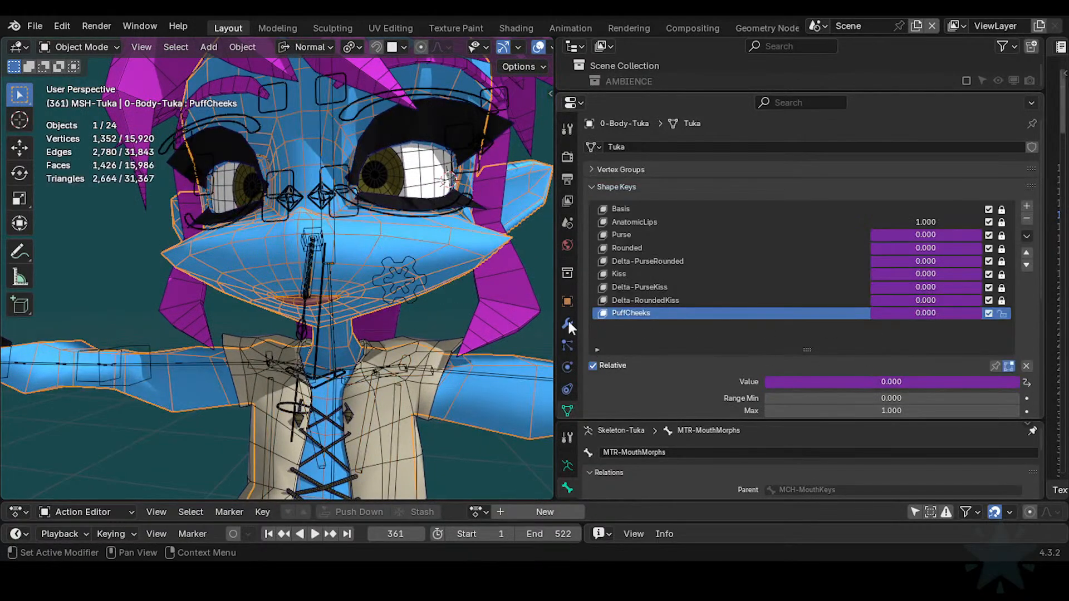
{"action": "right_click", "coordinate": [946, 313]}
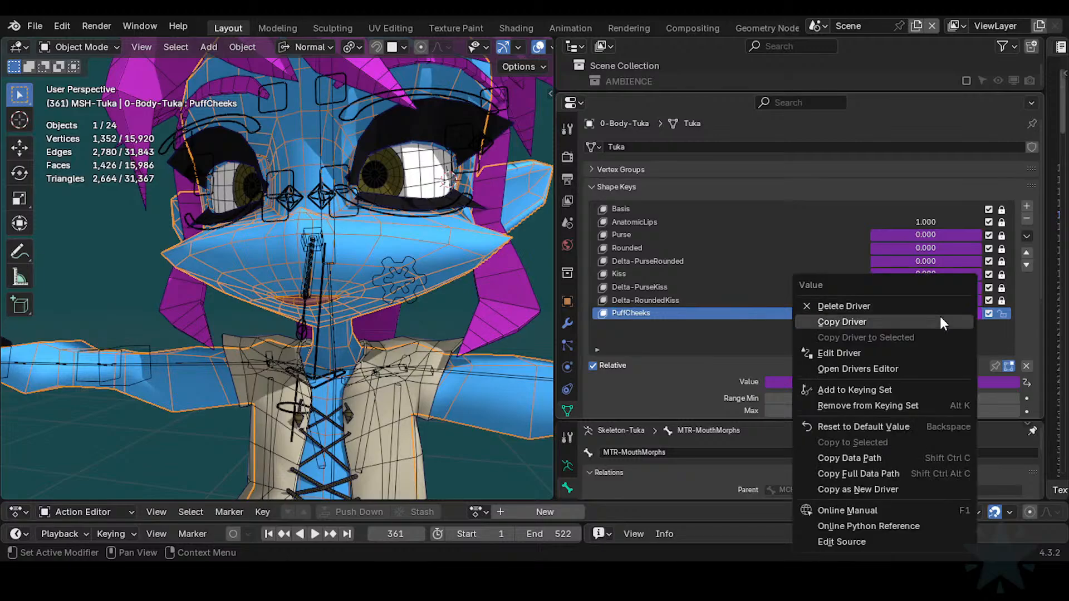
{"action": "left_click", "coordinate": [873, 353]}
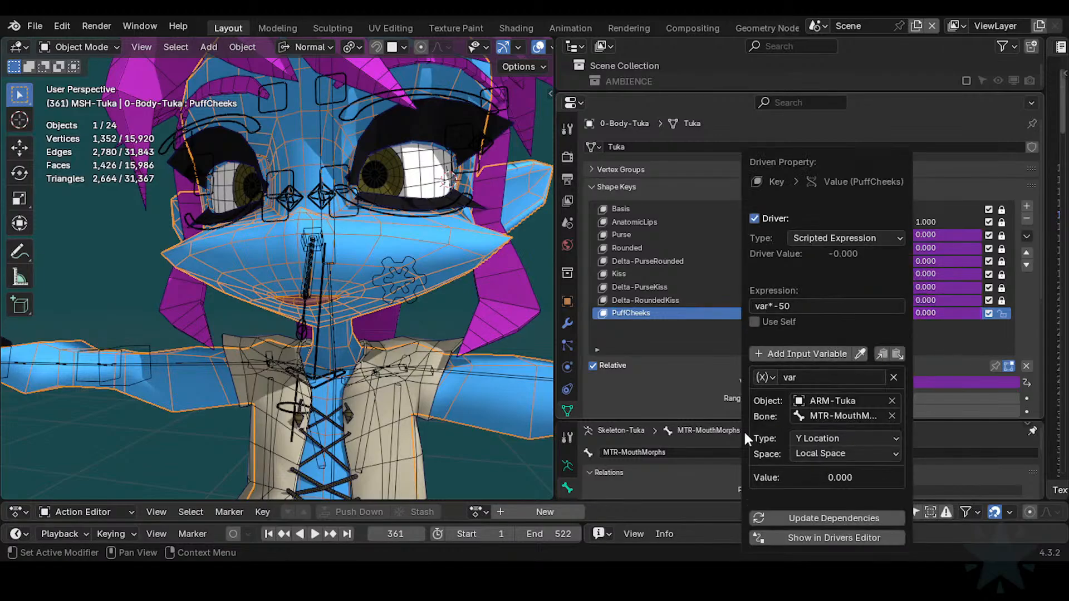
{"action": "left_click", "coordinate": [529, 488]}
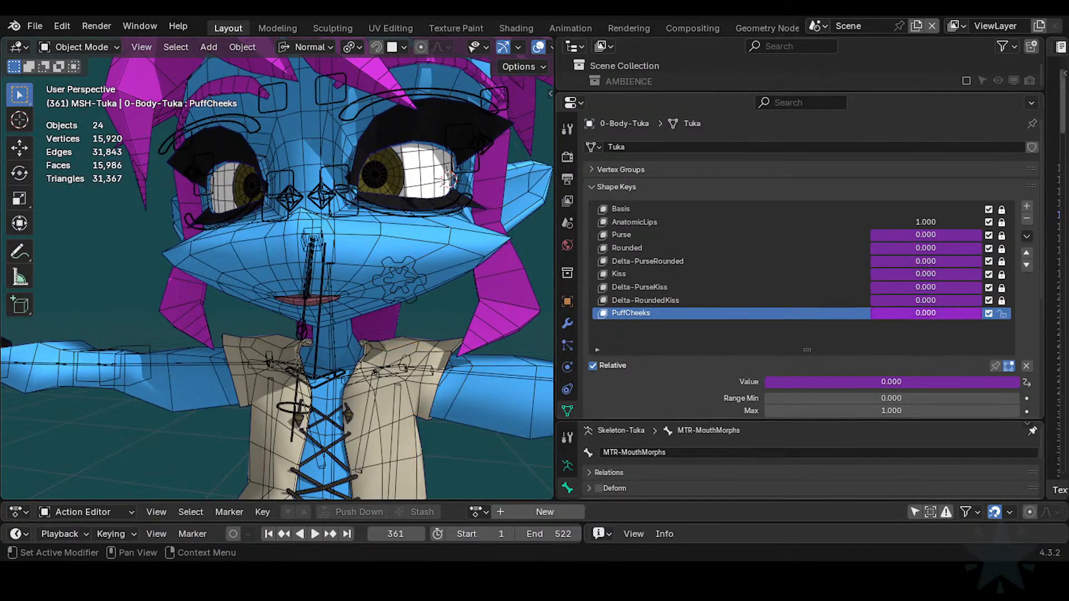
Step: Change the scripted expression of the PuffCheeks shape key driver to 1-var
{"action": "right_click", "coordinate": [884, 310]}
{"action": "left_click", "coordinate": [883, 308]}
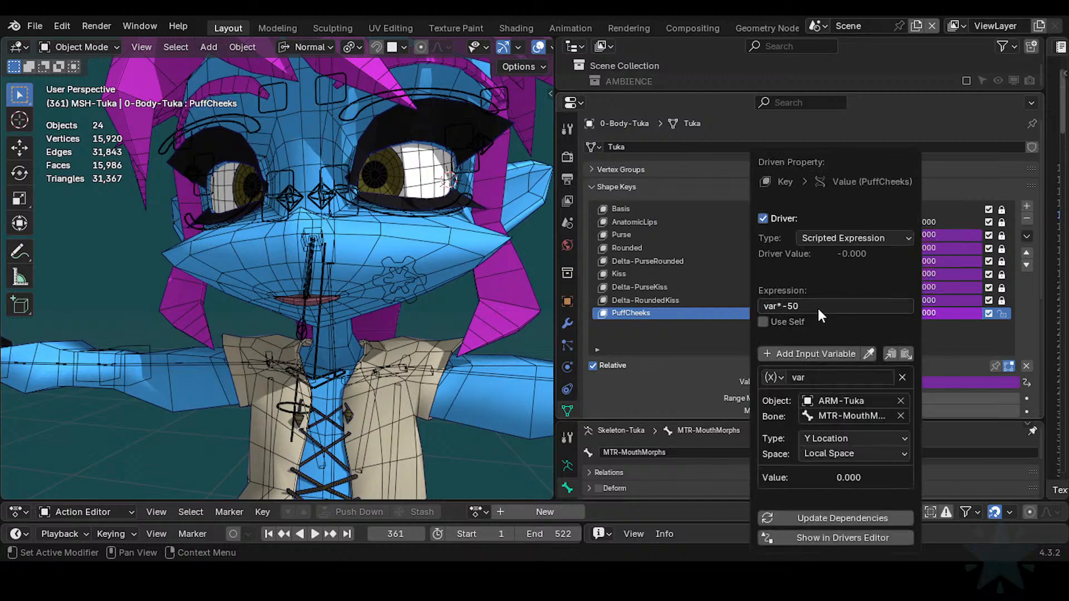
{"action": "left_click", "coordinate": [785, 306]}
{"action": "left_click", "coordinate": [782, 306]}
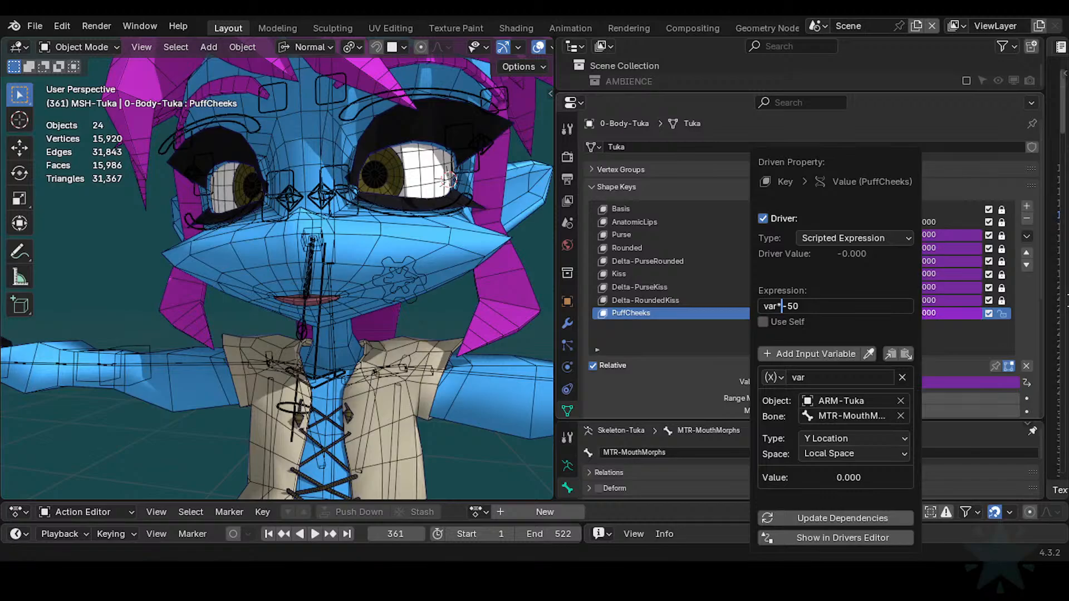
{"action": "left_click", "coordinate": [764, 305]}
{"action": "type", "text": "1-"}
{"action": "key", "text": "Delete"}
{"action": "key", "text": "Delete"}
{"action": "key", "text": "Delete"}
{"action": "key", "text": "Delete"}
Step: Set the PuffCheeks driver variable's type to Average Scale, keeping Local Space, and reselect the body mesh
{"action": "left_click", "coordinate": [835, 440]}
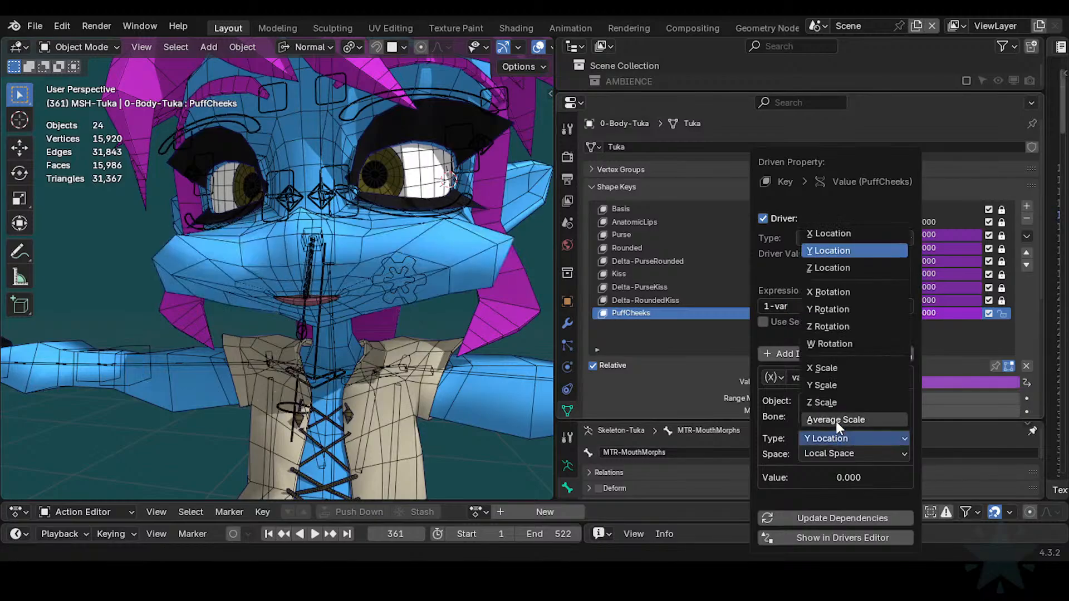
{"action": "left_click", "coordinate": [842, 419]}
{"action": "left_click", "coordinate": [844, 455]}
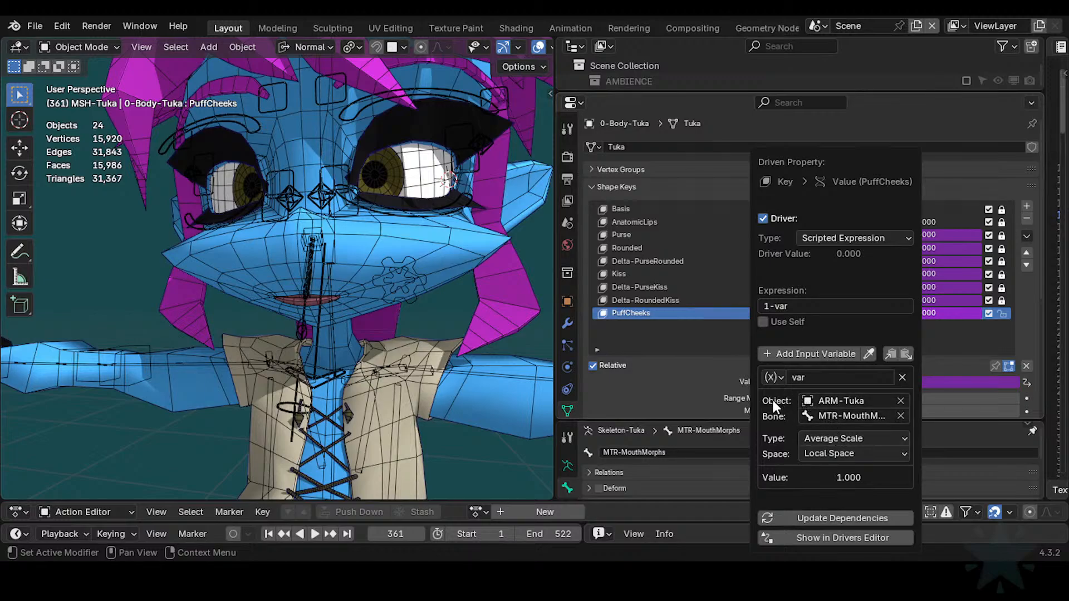
{"action": "left_click", "coordinate": [834, 433]}
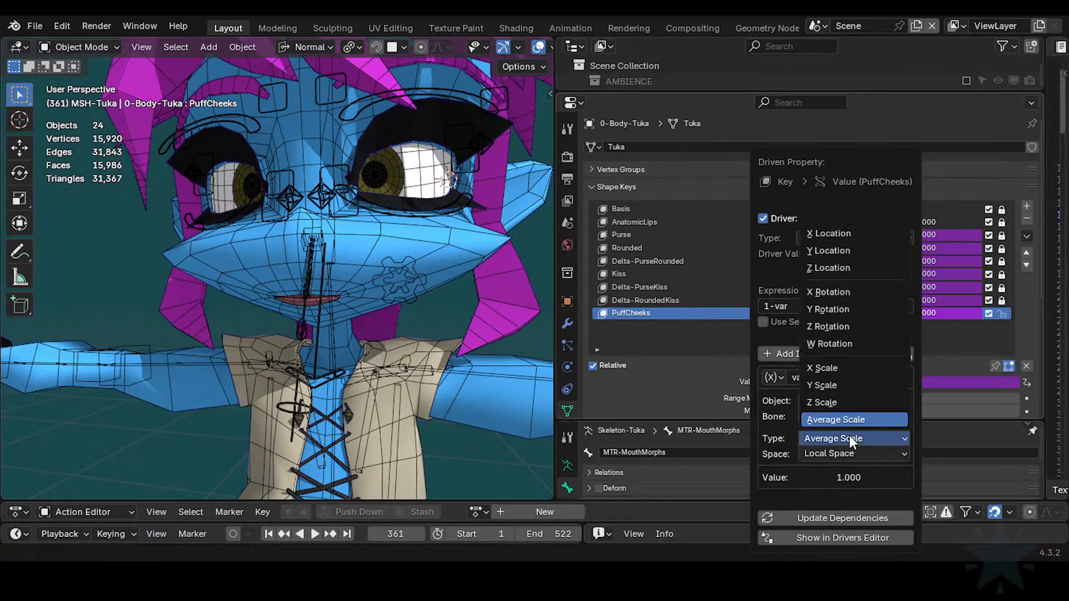
{"action": "left_click", "coordinate": [850, 436]}
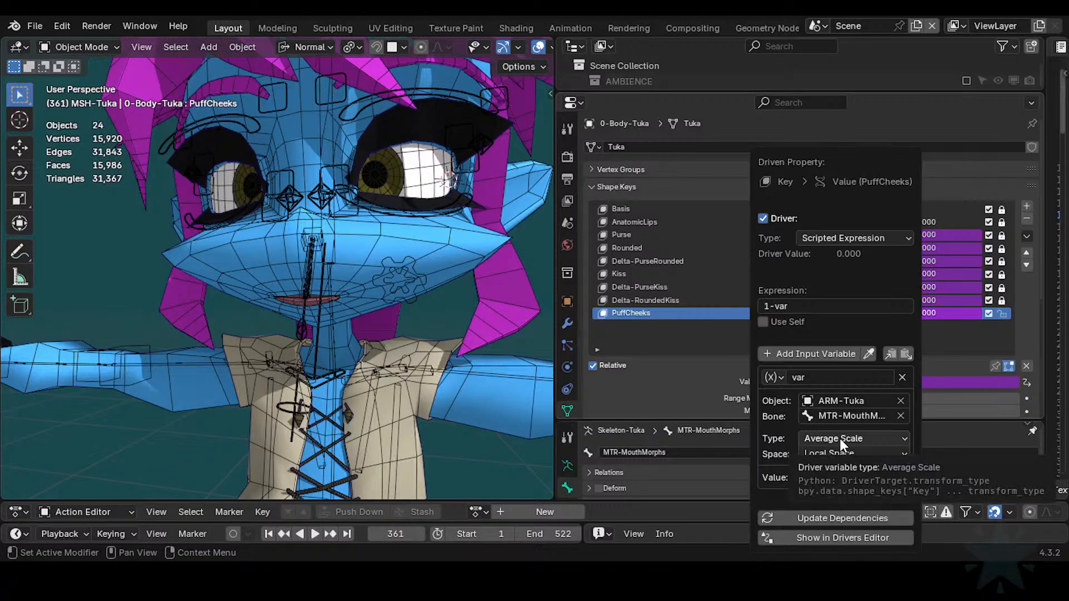
{"action": "left_click", "coordinate": [439, 274]}
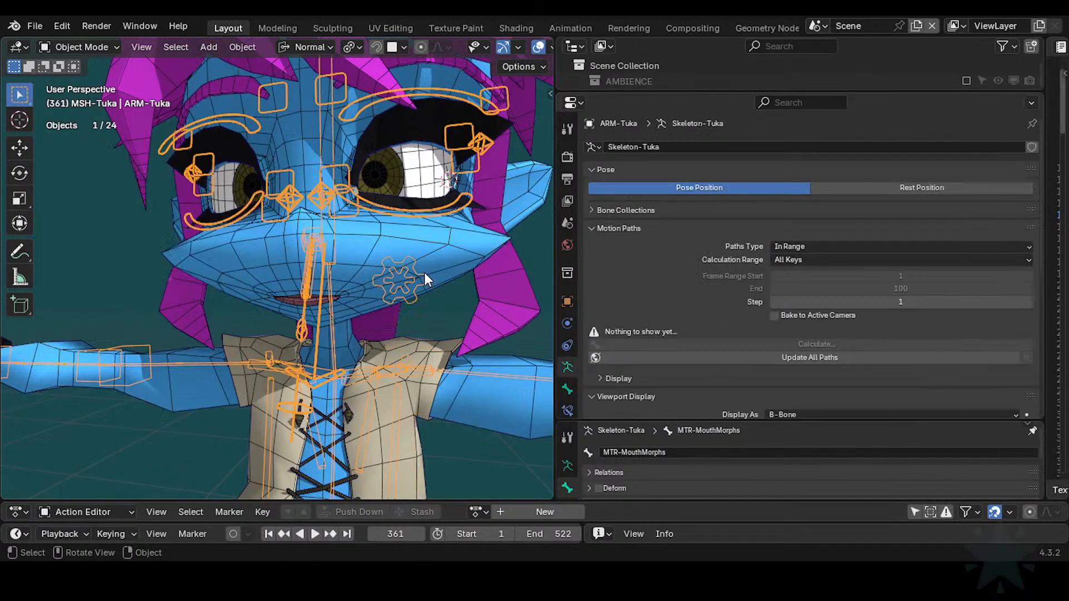
{"action": "left_click", "coordinate": [427, 253]}
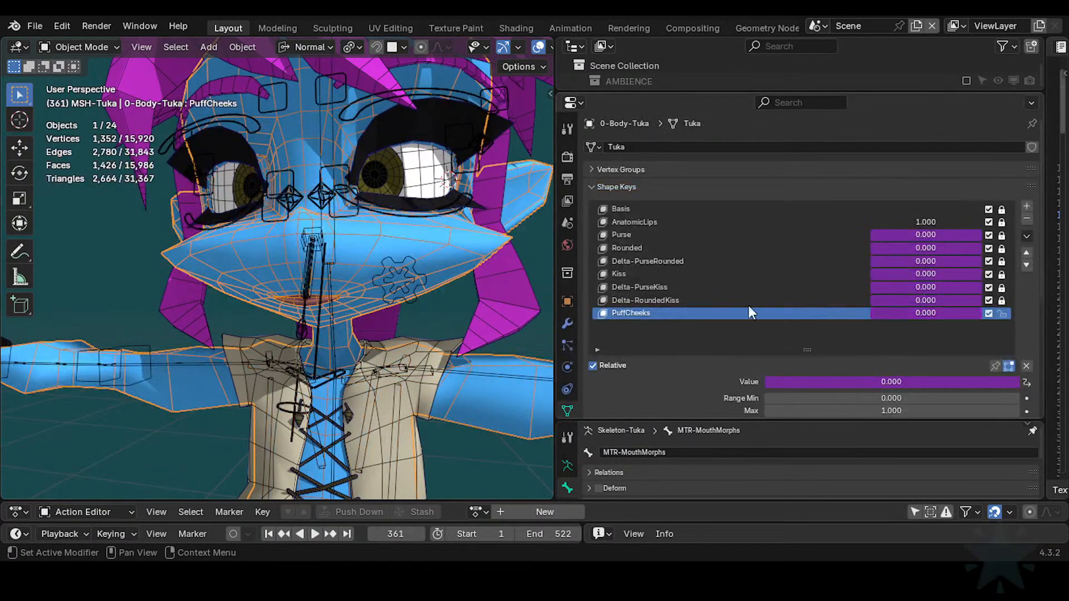
Step: Test the PuffCheeks driver by scaling up the MTR-MouthMorphs control in Pose Mode
{"action": "left_click", "coordinate": [404, 274]}
{"action": "key", "text": "ctrl+Tab"}
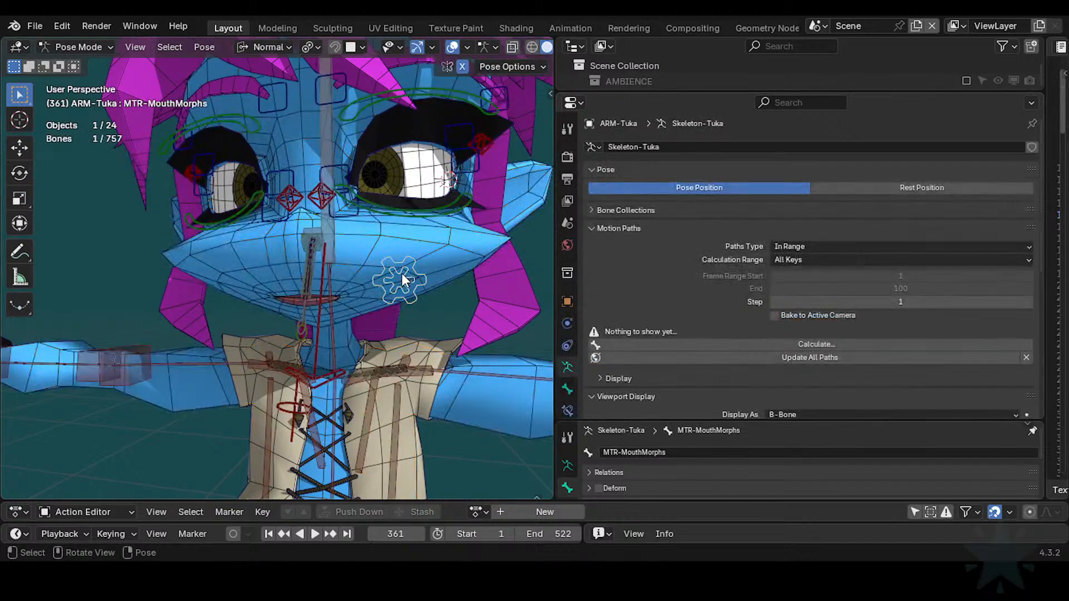
{"action": "key", "text": "s"}
{"action": "left_click", "coordinate": [456, 279]}
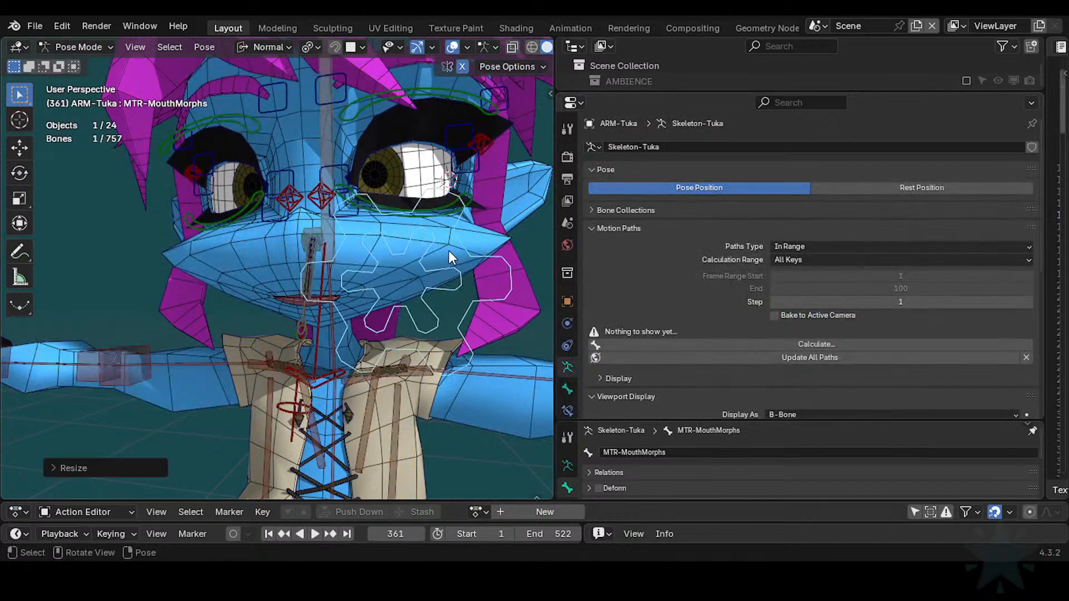
Step: Select the body mesh and set the scripted expression of its PuffCheeks shape key driver to var-1
{"action": "left_click", "coordinate": [448, 251]}
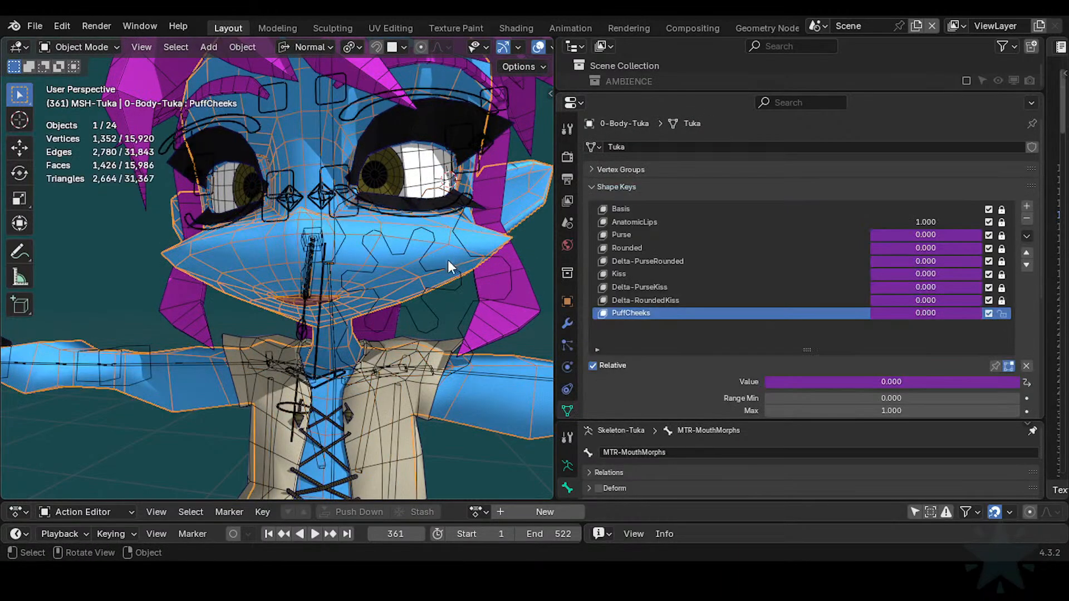
{"action": "right_click", "coordinate": [906, 316]}
{"action": "left_click", "coordinate": [913, 316]}
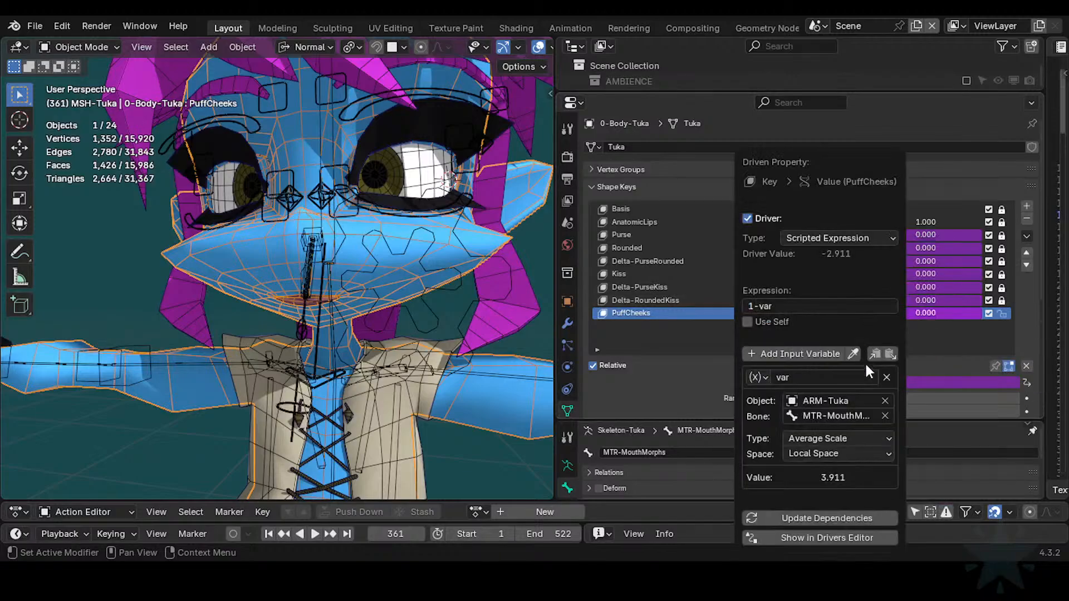
{"action": "left_click", "coordinate": [787, 305]}
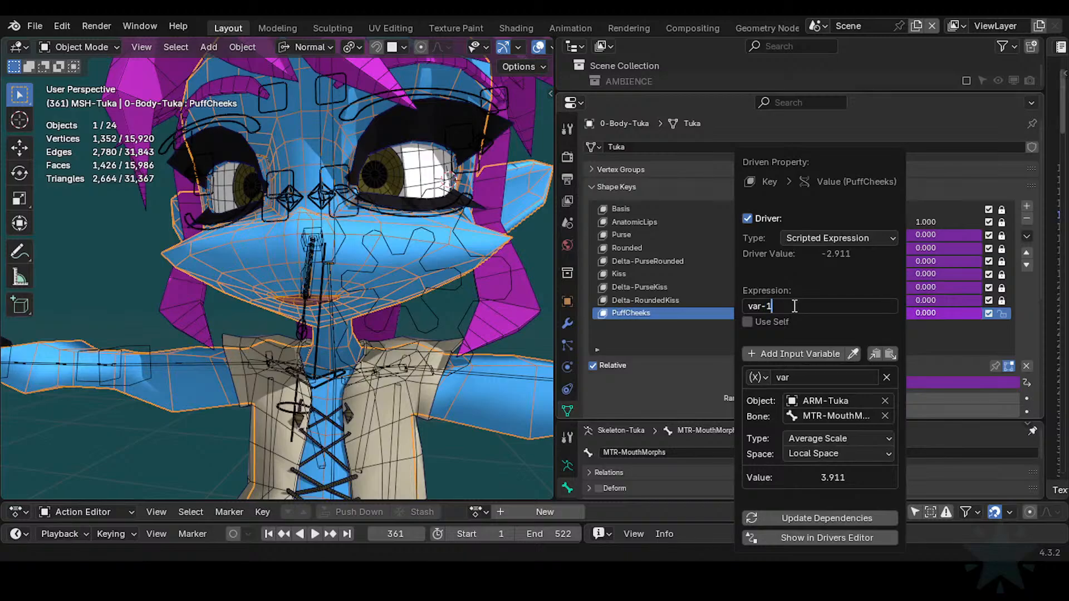
{"action": "key", "text": "Return"}
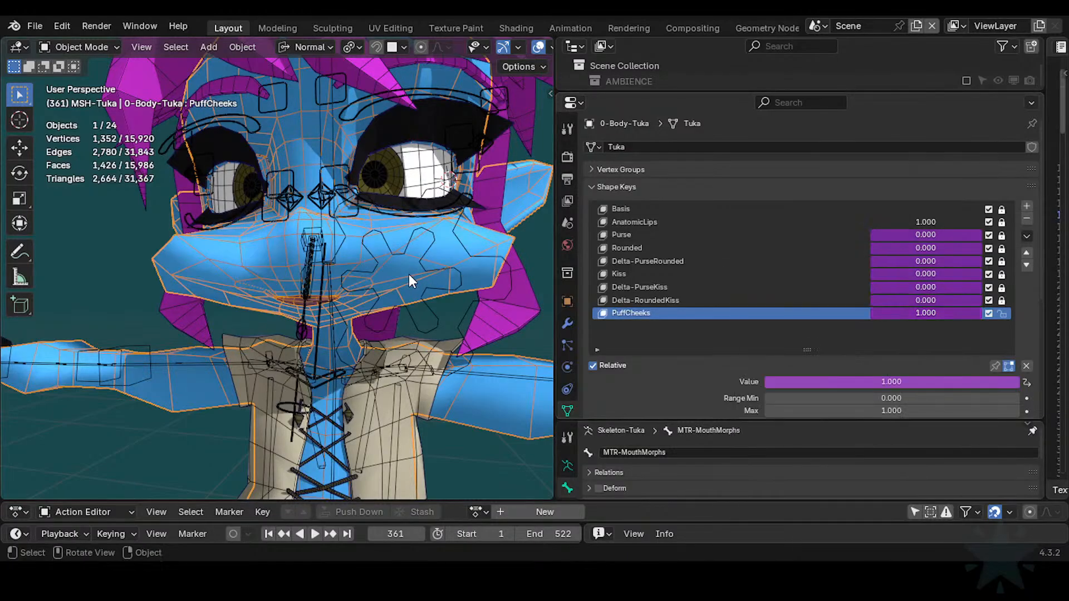
Step: Return the armature to Pose Mode, clear the scale of all controls and select only MTR-MouthMorphs
{"action": "left_click", "coordinate": [403, 248]}
{"action": "key", "text": "ctrl+Tab"}
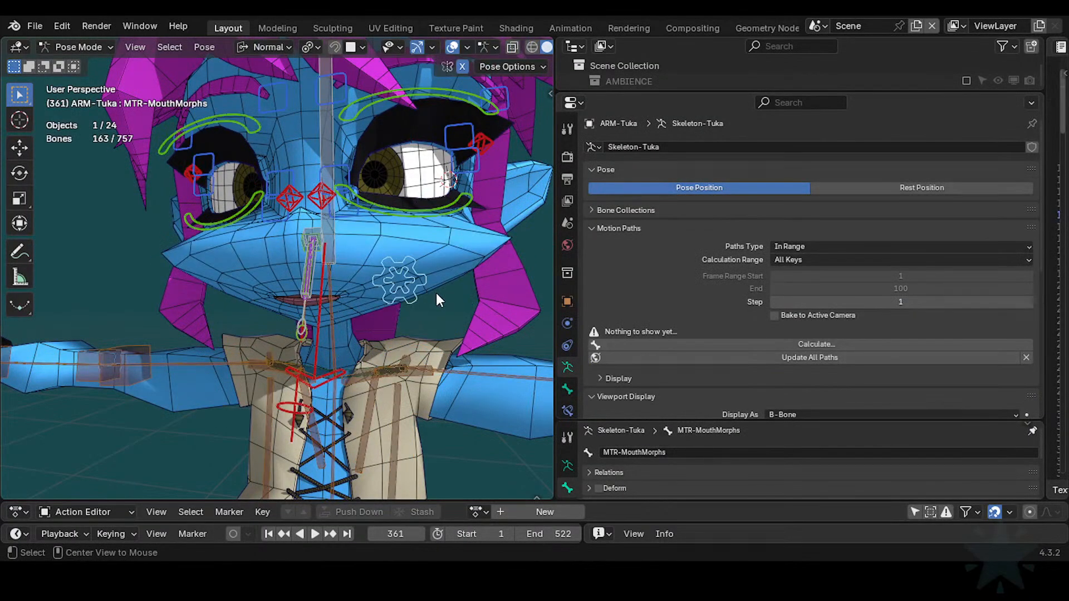
{"action": "left_click", "coordinate": [411, 269]}
Step: Try scaling up and rotating the MTR-MouthMorphs control to check the cheek puff, and undo the scaling
{"action": "key", "text": "s"}
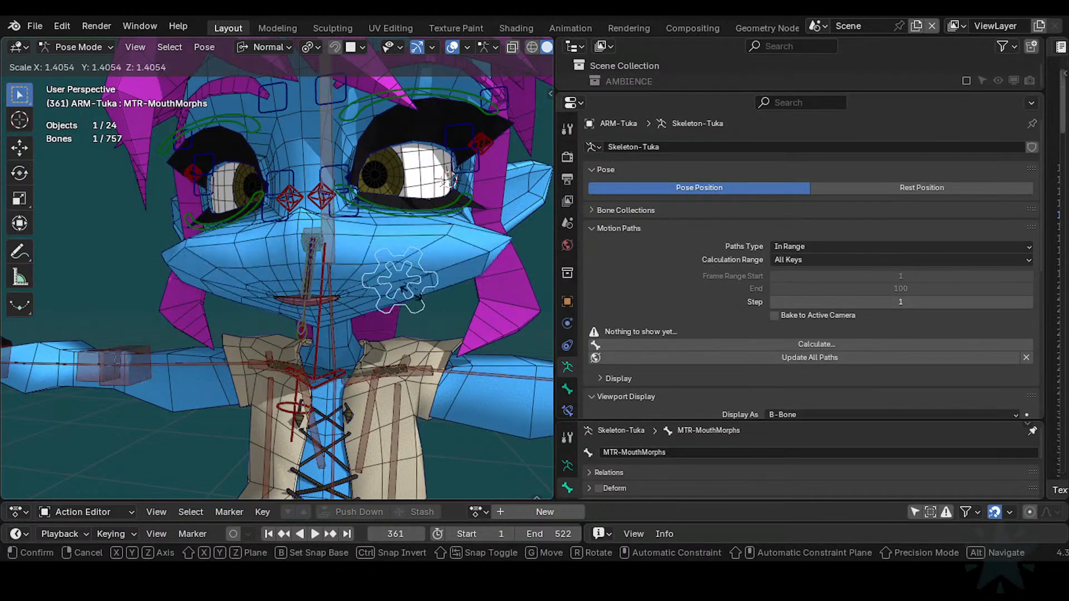
{"action": "left_click", "coordinate": [441, 298]}
{"action": "key", "text": "r"}
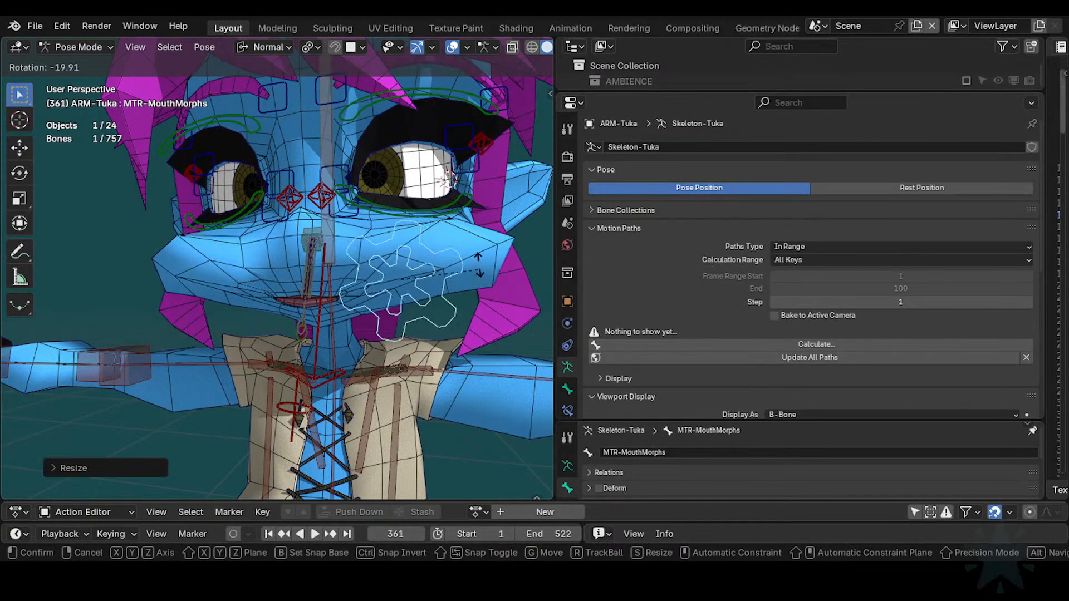
{"action": "key", "text": "Escape"}
{"action": "key", "text": "ctrl+z"}
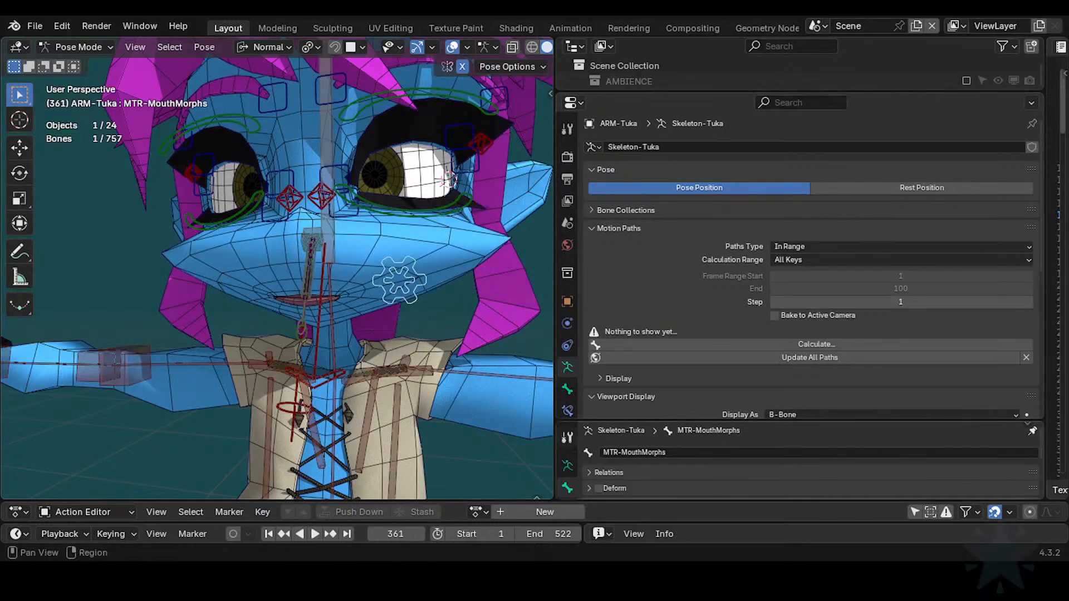
Step: Add a Limit Scale constraint to the MTR-MouthMorphs bone
{"action": "left_click", "coordinate": [567, 410]}
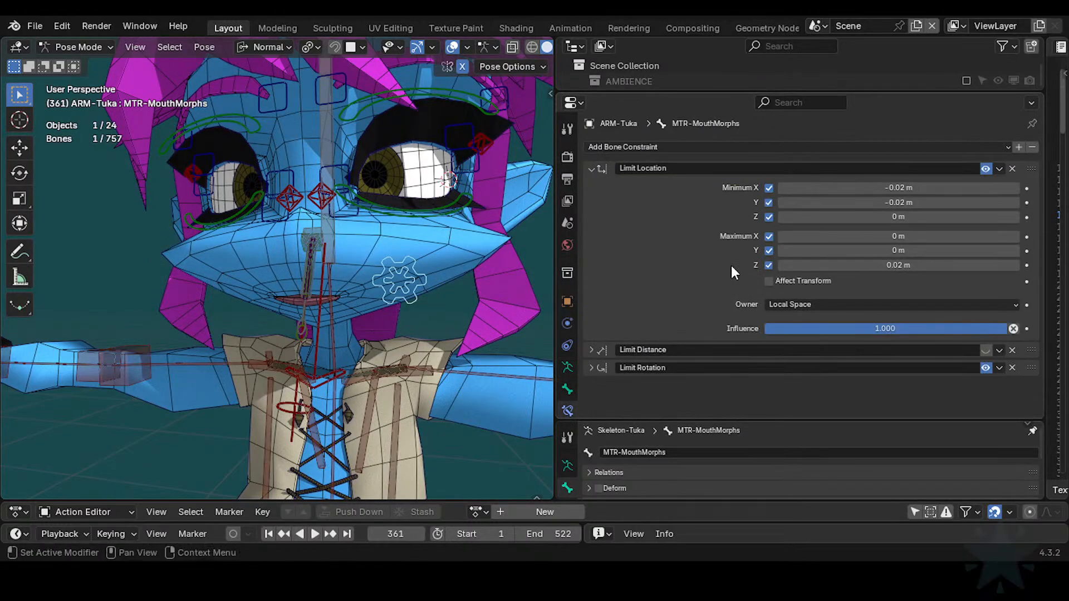
{"action": "left_click", "coordinate": [593, 165]}
{"action": "left_click", "coordinate": [647, 148]}
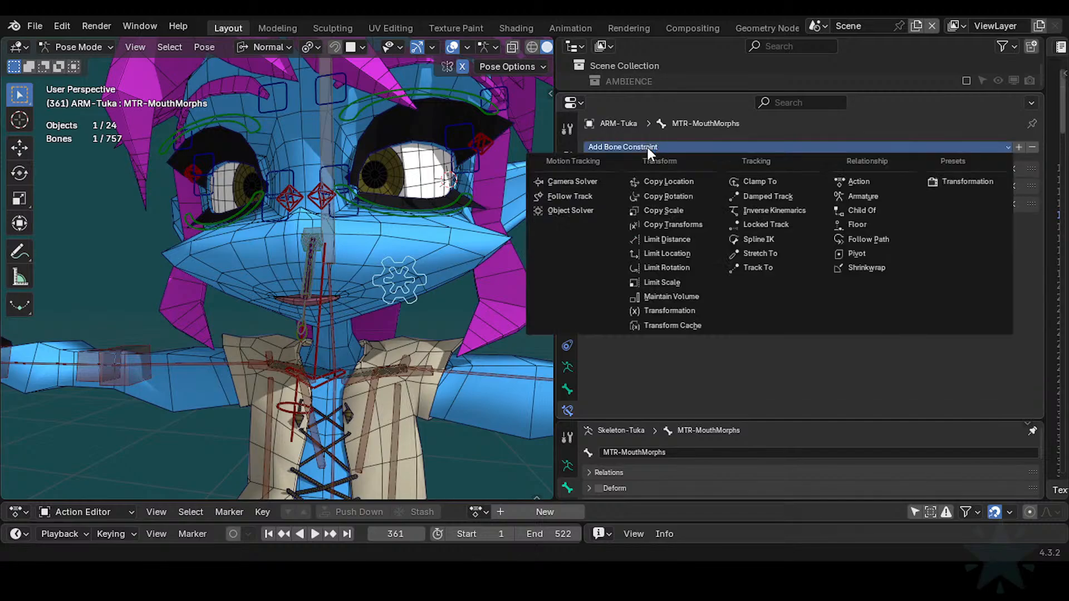
{"action": "left_click", "coordinate": [684, 280]}
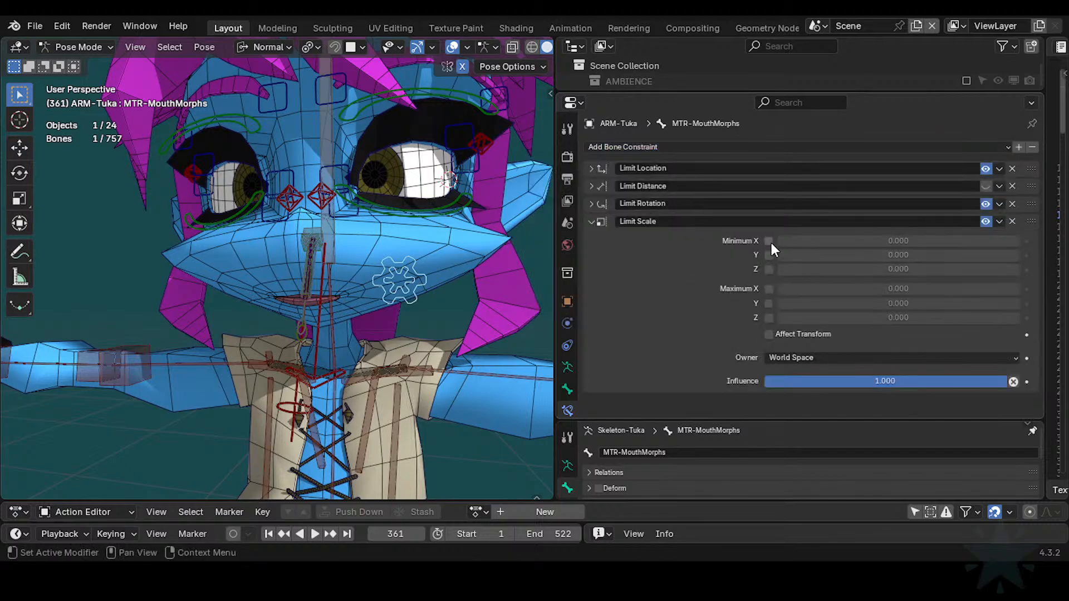
Step: Enable all Limit Scale limits, with X, Y and Z minimums of 1, maximums of 2 and Local Space as owner
{"action": "left_click_drag", "start_coordinate": [769, 241], "coordinate": [768, 318]}
{"action": "left_click_drag", "start_coordinate": [916, 241], "coordinate": [916, 318]}
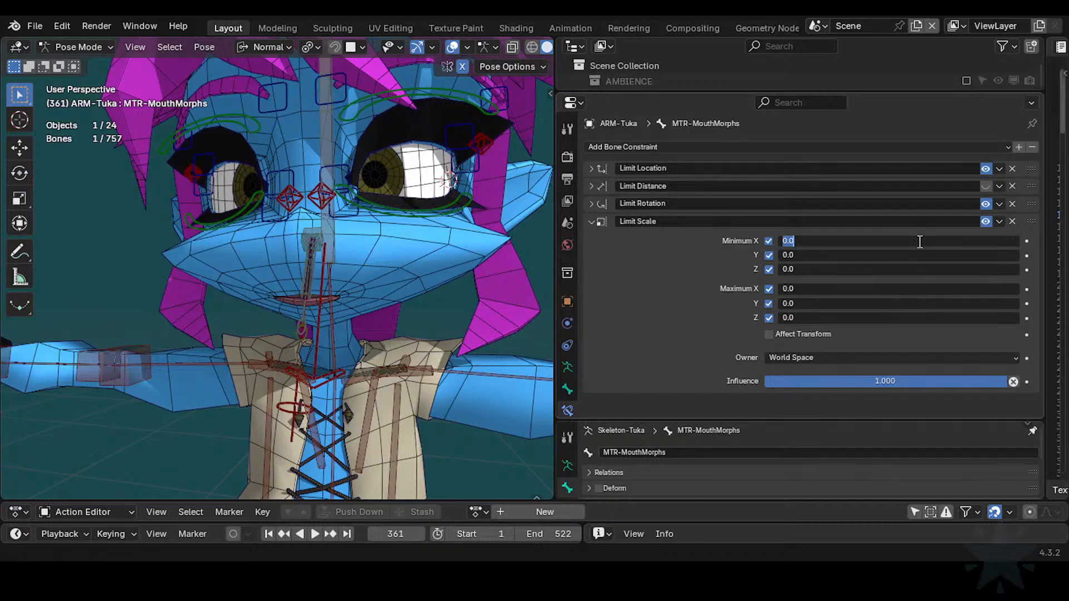
{"action": "key", "text": "Return"}
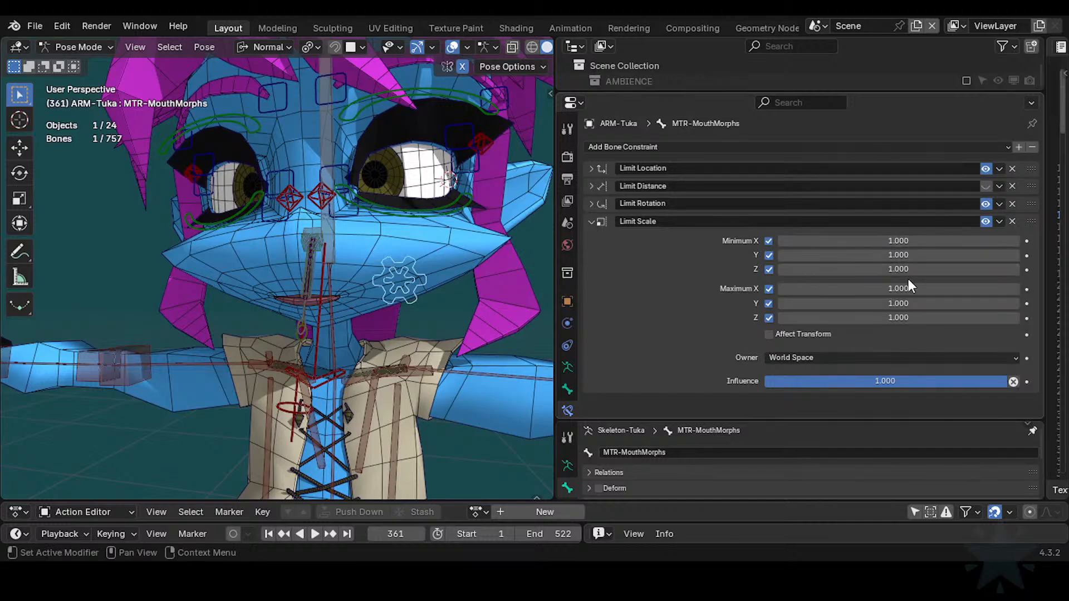
{"action": "type", "text": "2"}
{"action": "key", "text": "Return"}
{"action": "left_click", "coordinate": [811, 358]}
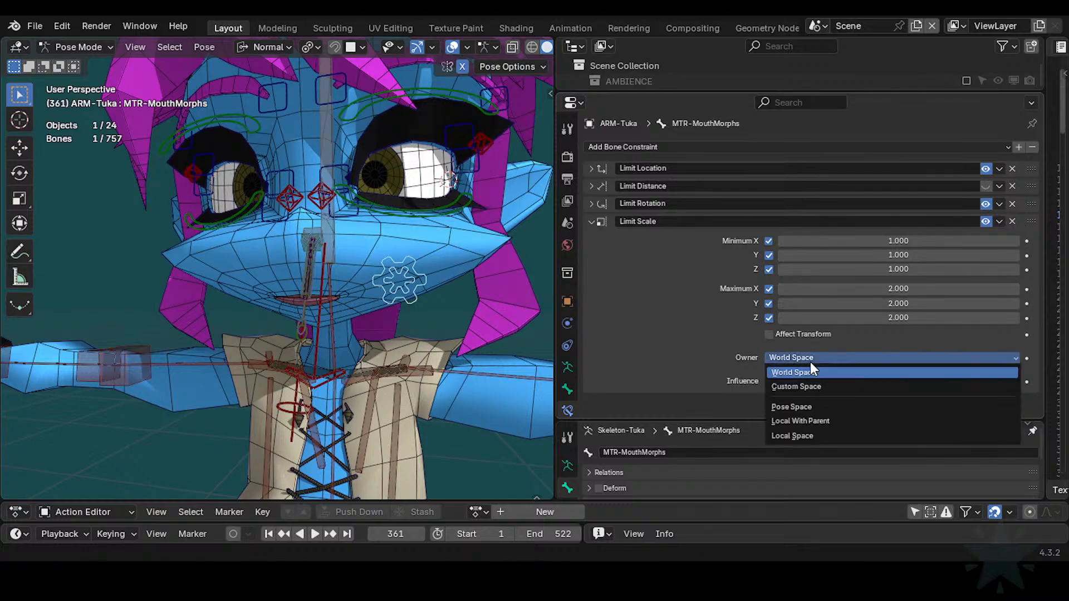
{"action": "left_click", "coordinate": [795, 434]}
Step: Test the scale limits by shrinking, rotating and enlarging the MTR-MouthMorphs control
{"action": "key", "text": "s"}
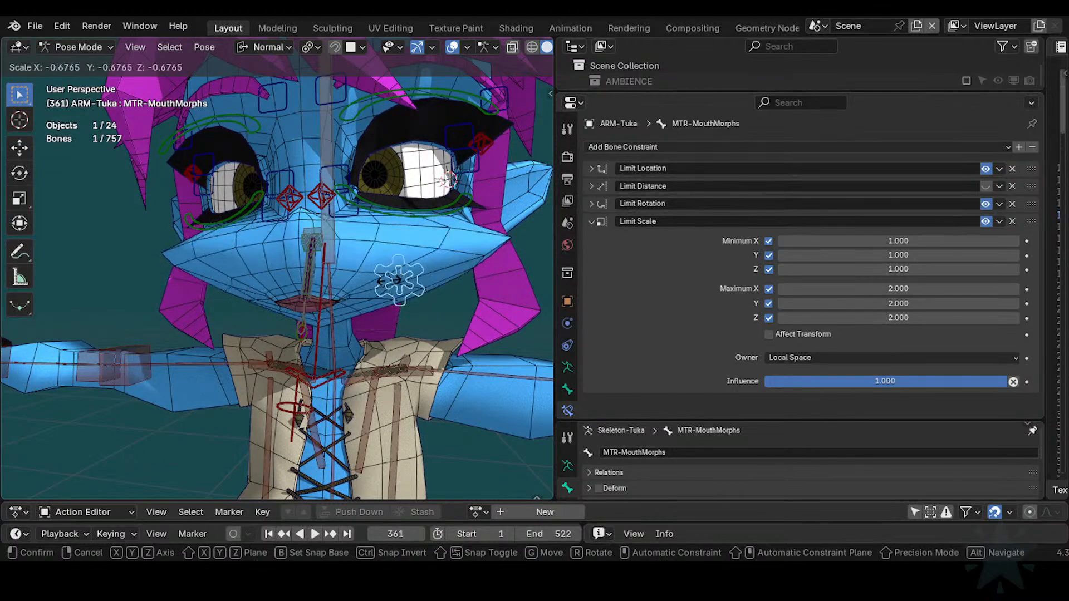
{"action": "left_click", "coordinate": [412, 312]}
{"action": "key", "text": "r"}
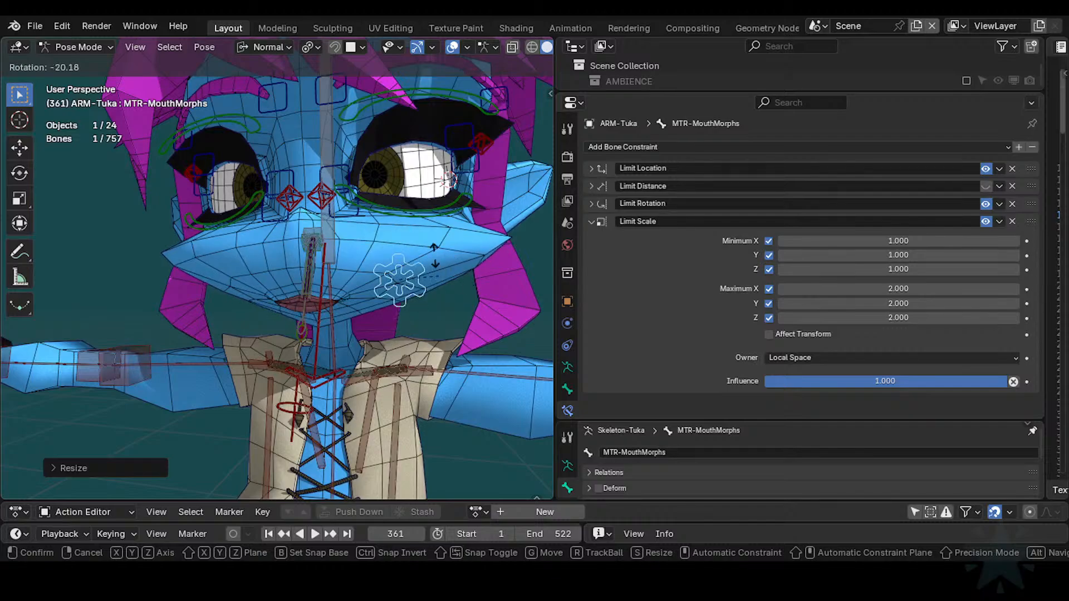
{"action": "right_click", "coordinate": [427, 259]}
{"action": "key", "text": "s"}
{"action": "left_click", "coordinate": [466, 325]}
{"action": "key", "text": "ctrl+z"}
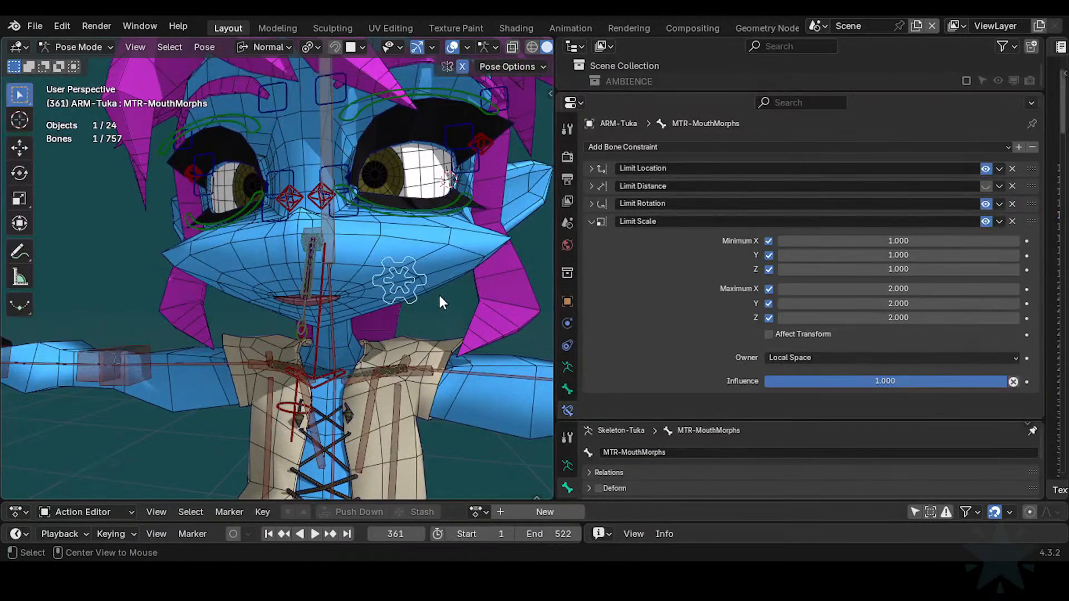
{"action": "key", "text": "s"}
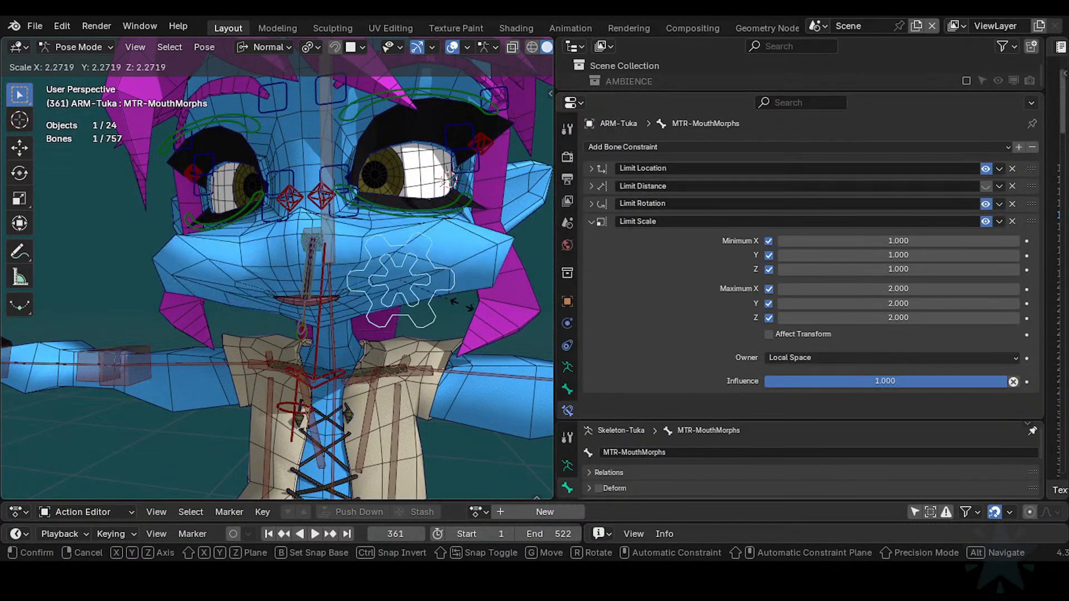
{"action": "left_click", "coordinate": [468, 305]}
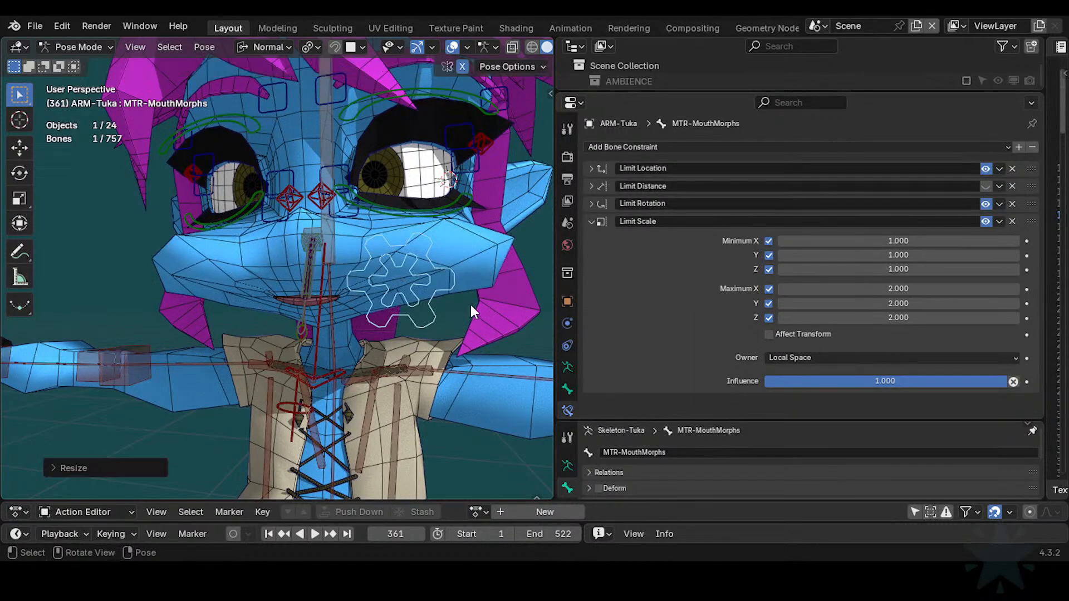
Step: Turn on the Limit Distance constraint of MTR-MouthMorphs and expand its settings
{"action": "left_click", "coordinate": [583, 221]}
{"action": "left_click", "coordinate": [986, 186]}
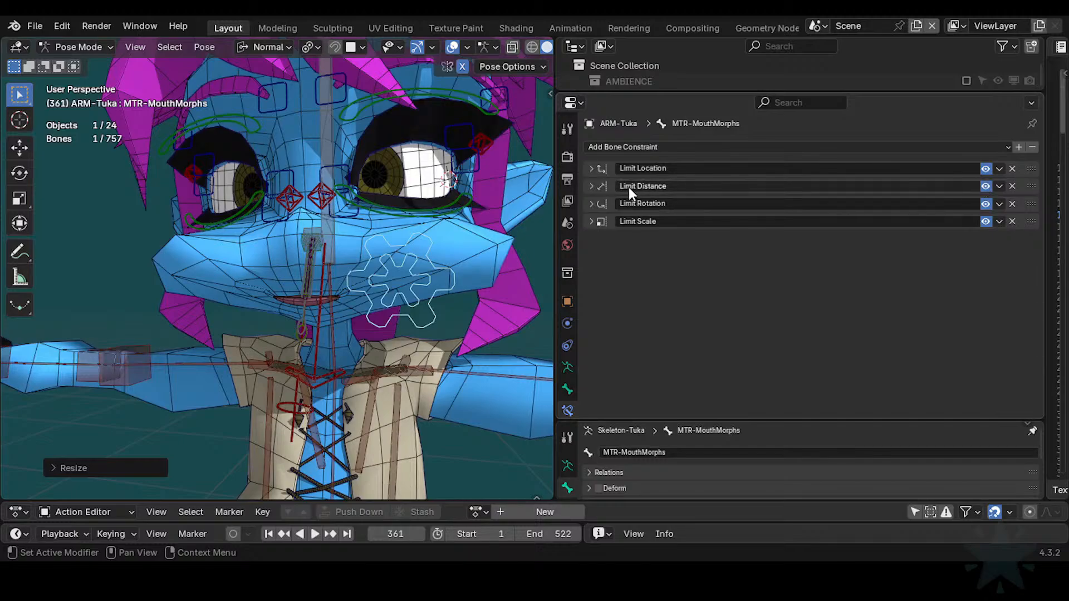
{"action": "left_click", "coordinate": [591, 186]}
Step: Try moving MTR-MouthMorphs with Limit Distance active, clearing the location and scale of all controls between attempts
{"action": "key", "text": "g"}
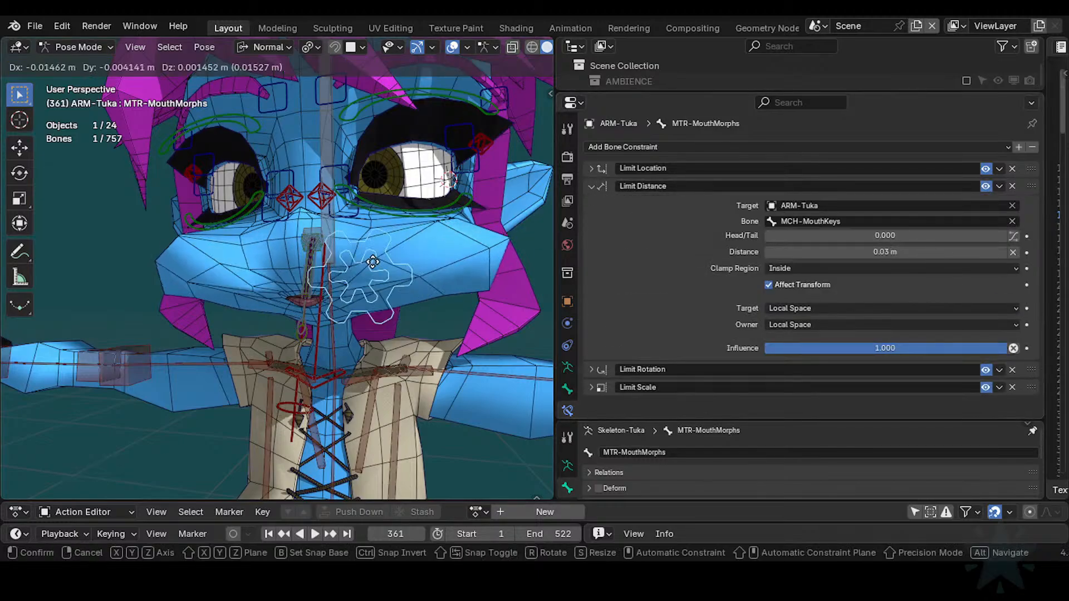
{"action": "left_click", "coordinate": [390, 213]}
{"action": "key", "text": "a"}
{"action": "key", "text": "alt+g"}
{"action": "key", "text": "alt+s"}
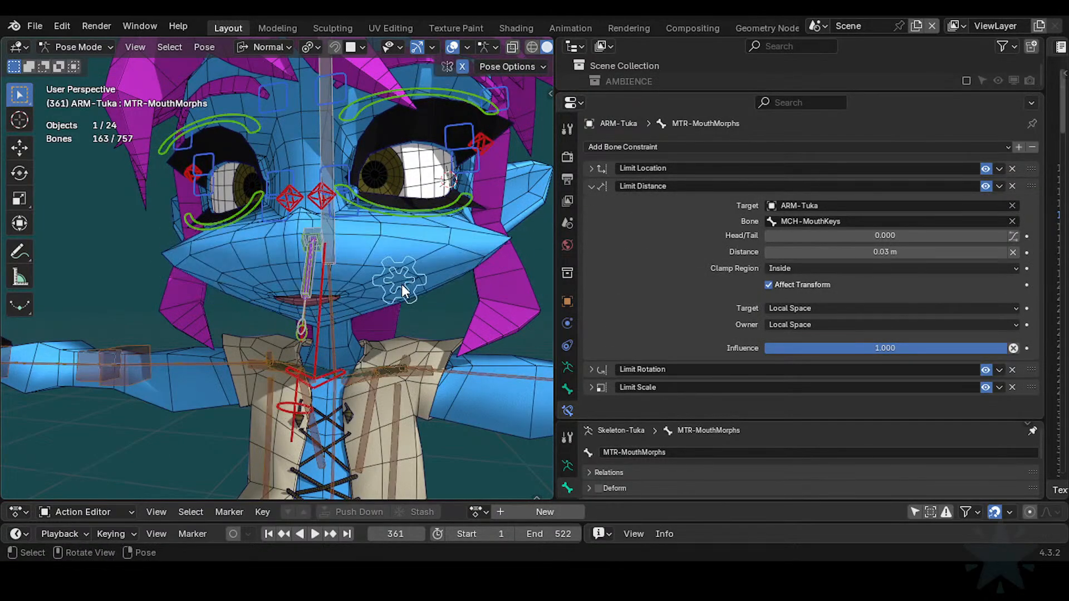
{"action": "left_click", "coordinate": [402, 283]}
{"action": "key", "text": "g"}
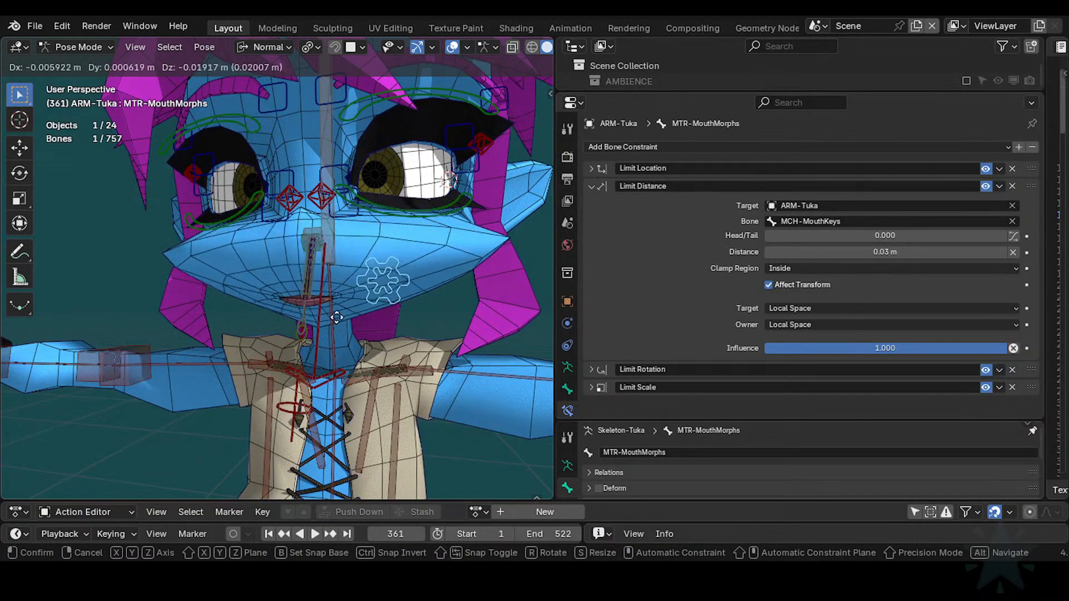
{"action": "key", "text": "Escape"}
Step: Collapse Limit Distance, turn off the Limit Location constraint and move MTR-MouthMorphs diagonally upward toward the nose
{"action": "left_click", "coordinate": [593, 187]}
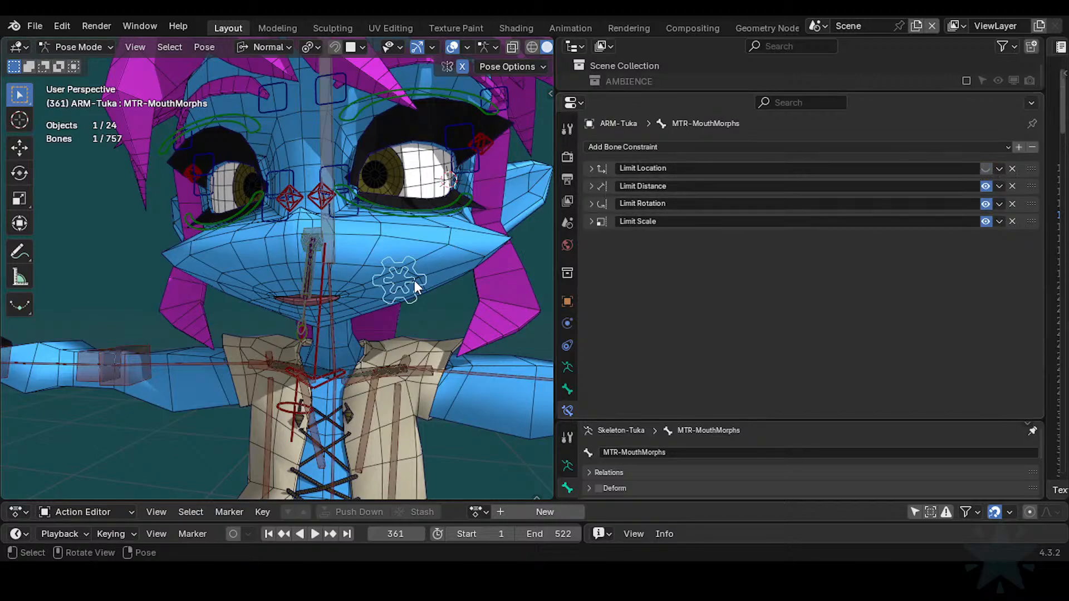
{"action": "key", "text": "g"}
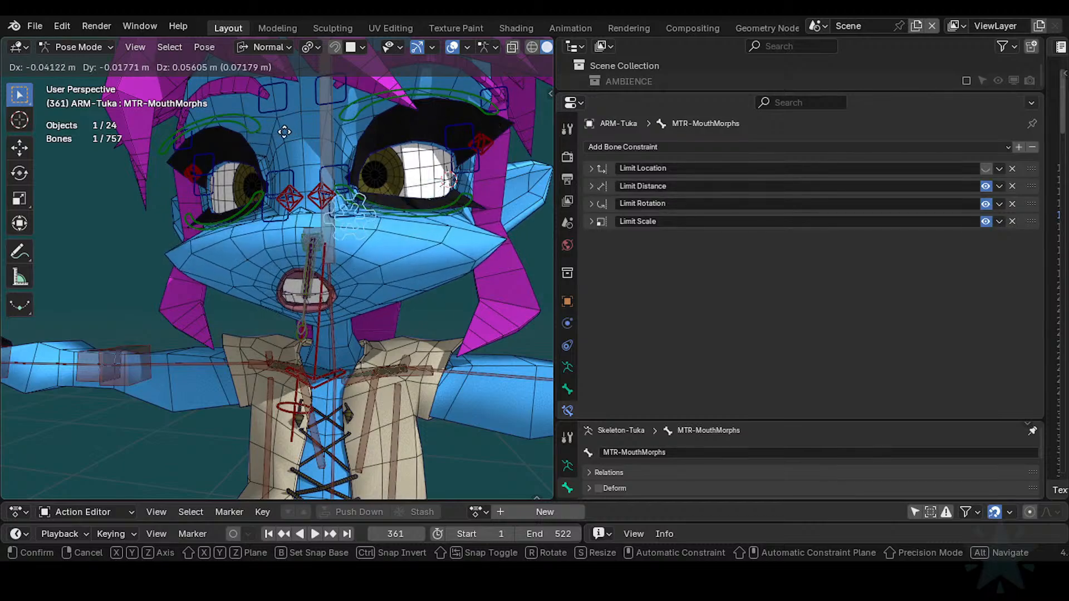
{"action": "left_click", "coordinate": [267, 134]}
Step: Select the body mesh in Object Mode and check the values of its mouth shape keys
{"action": "key", "text": "ctrl+Tab"}
{"action": "left_click", "coordinate": [459, 249]}
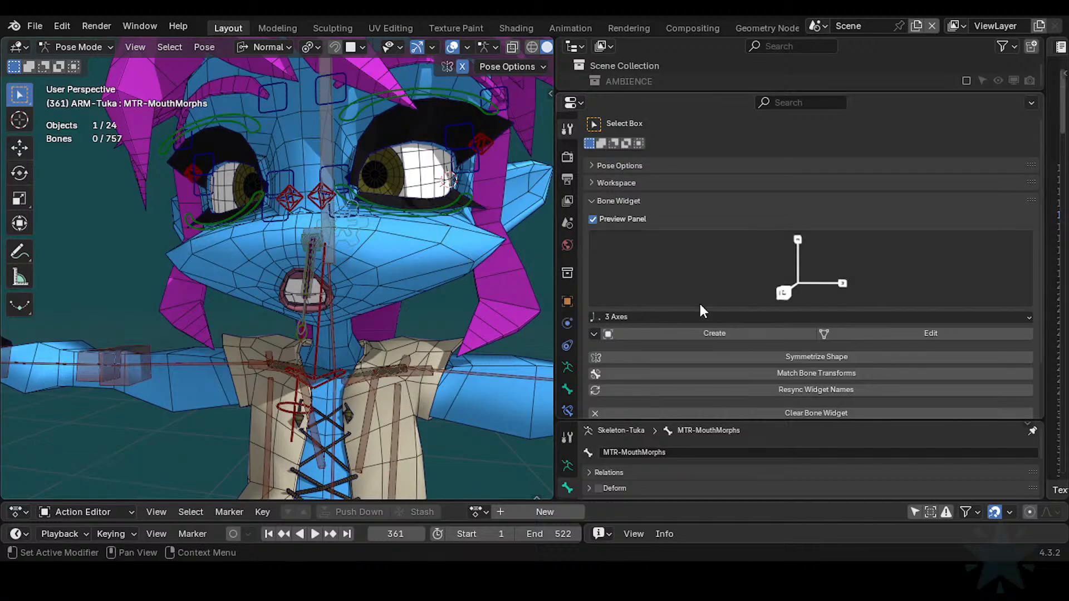
{"action": "left_click", "coordinate": [433, 246]}
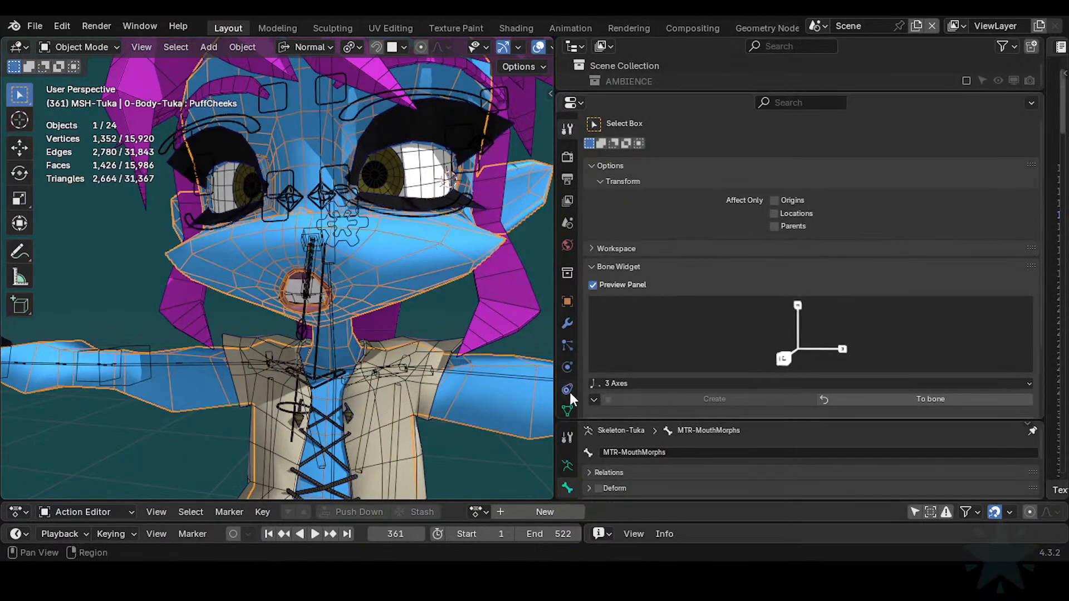
{"action": "left_click", "coordinate": [567, 410]}
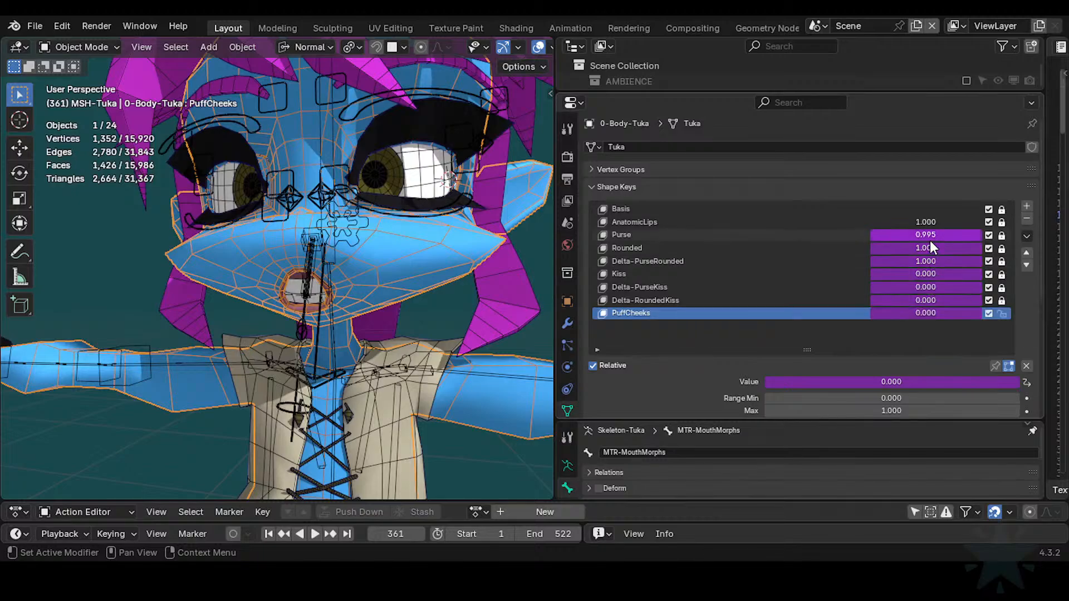
Step: Shift the MTR-MouthMorphs control slightly in Pose Mode and recheck the body mesh's Purse and Rounded values
{"action": "left_click", "coordinate": [350, 222]}
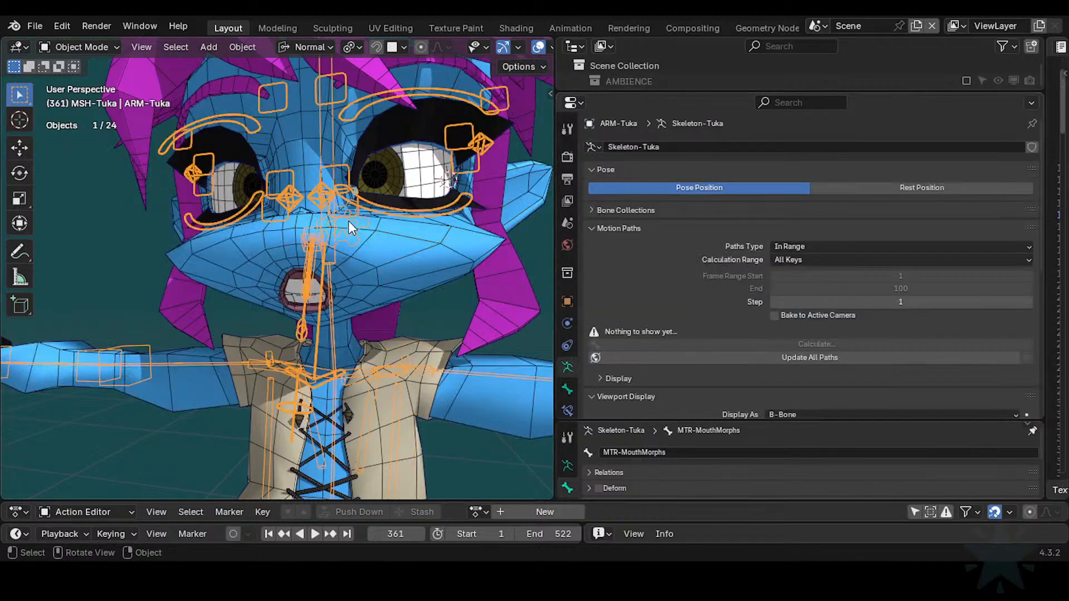
{"action": "key", "text": "ctrl+Tab"}
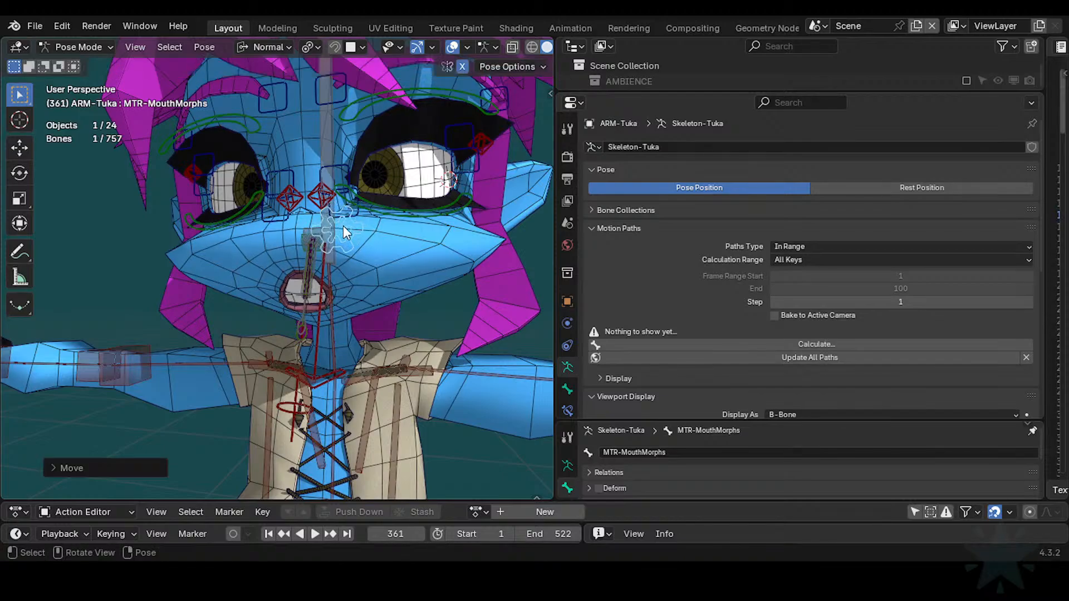
{"action": "key", "text": "ctrl+Tab"}
{"action": "left_click", "coordinate": [373, 265]}
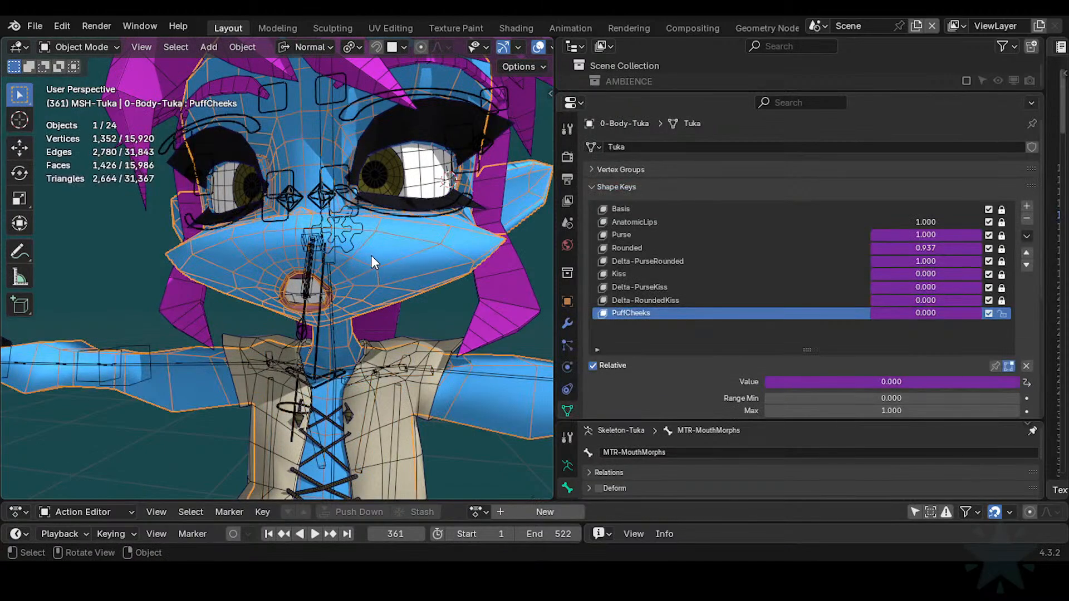
Step: Select the rig and try moving MTR-MouthMorphs in Pose Mode, both along its local Z axis and freely
{"action": "left_click", "coordinate": [346, 231]}
{"action": "key", "text": "ctrl+Tab"}
{"action": "key", "text": "g"}
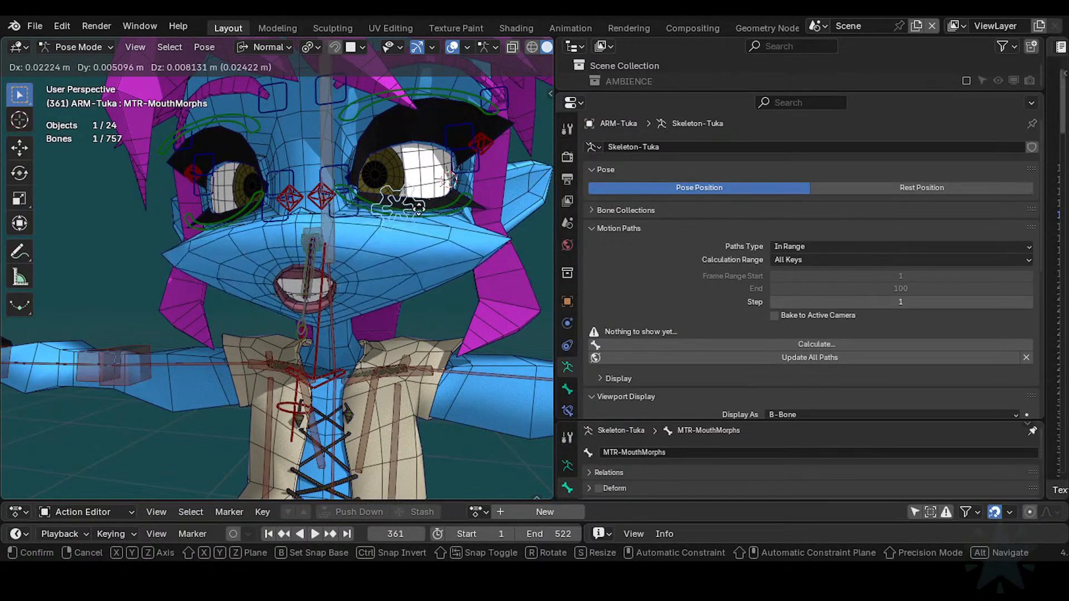
{"action": "key", "text": "z"}
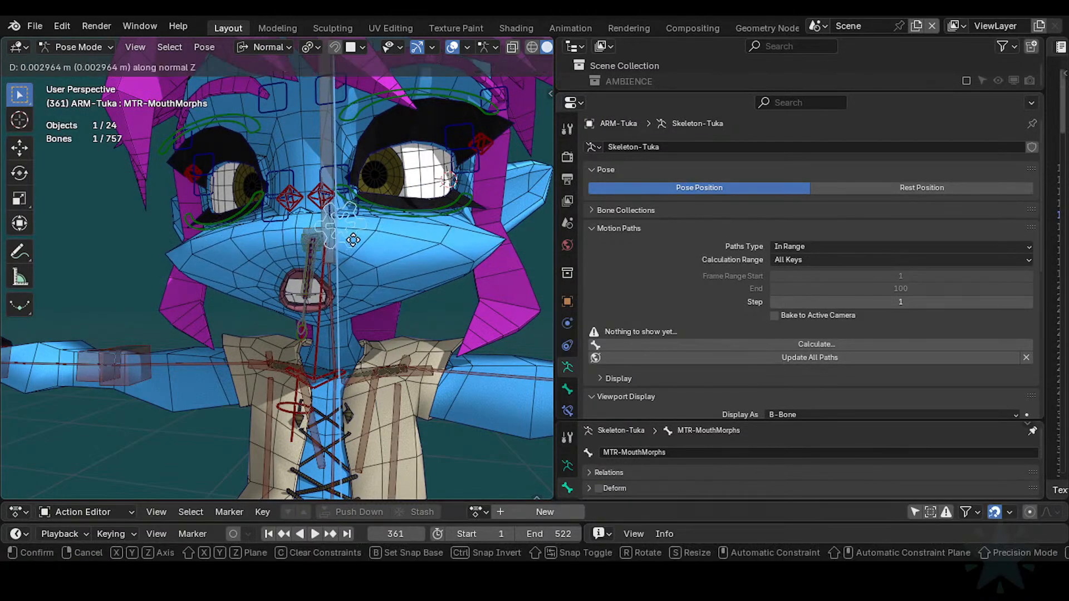
{"action": "key", "text": "z"}
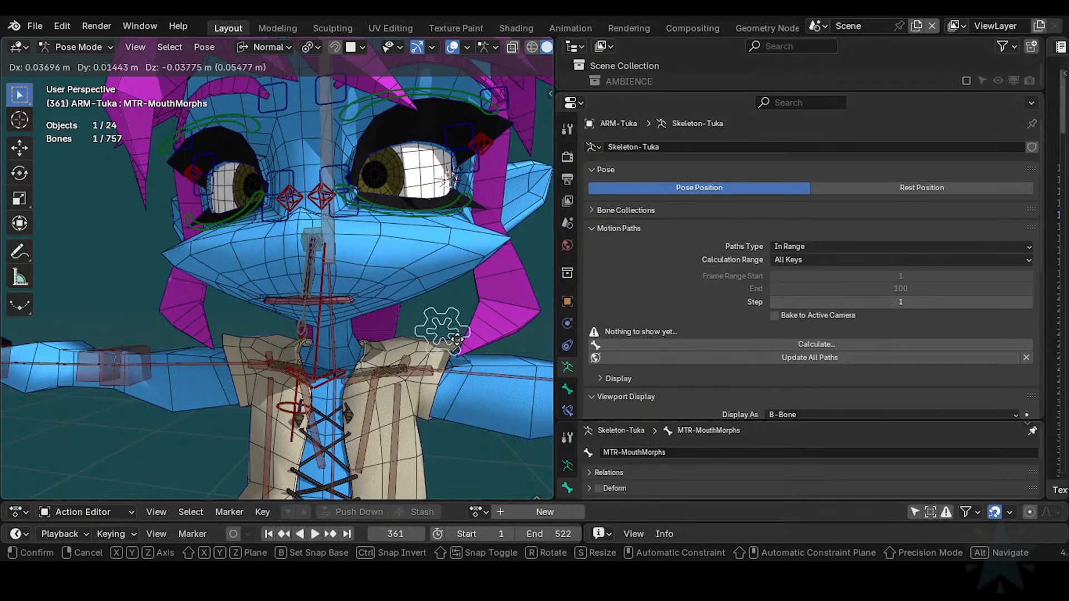
{"action": "key", "text": "Escape"}
Step: Try moving MTR-MouthMorphs sideways along the global X axis and clear its location
{"action": "key", "text": "g"}
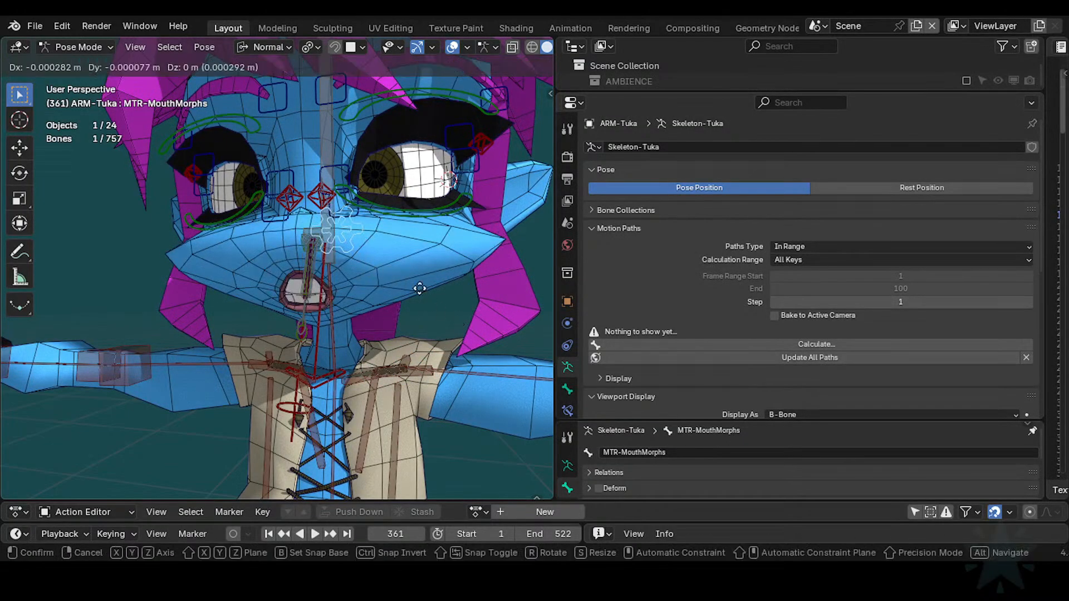
{"action": "key", "text": "x"}
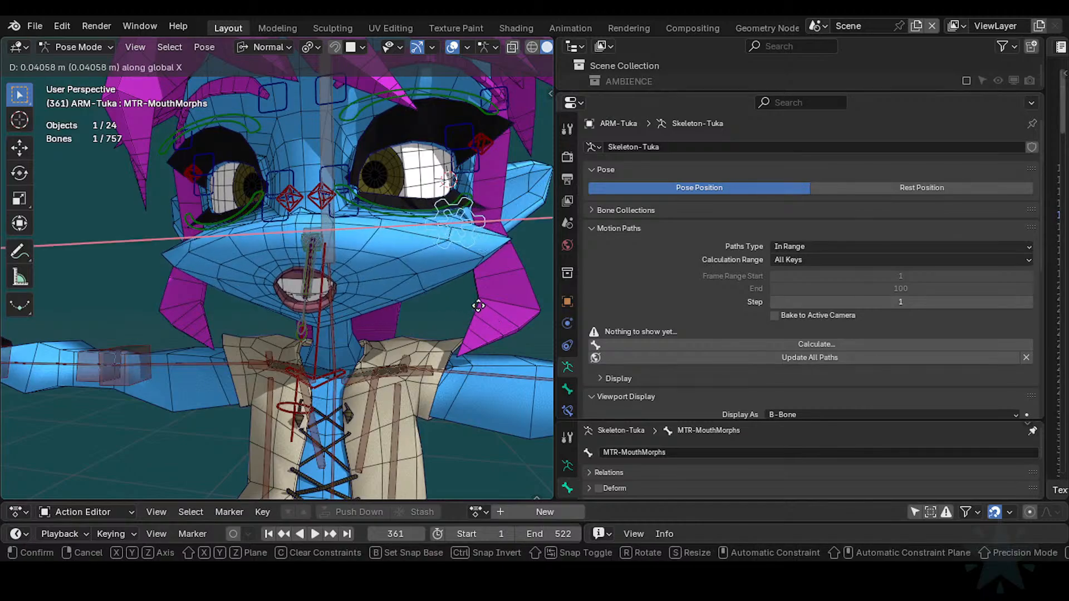
{"action": "left_click", "coordinate": [454, 293]}
{"action": "key", "text": "alt+g"}
Step: Test MTR-MouthMorphs along its local Z and X axes, leaving it just beside its rest position
{"action": "key", "text": "g"}
{"action": "key", "text": "z"}
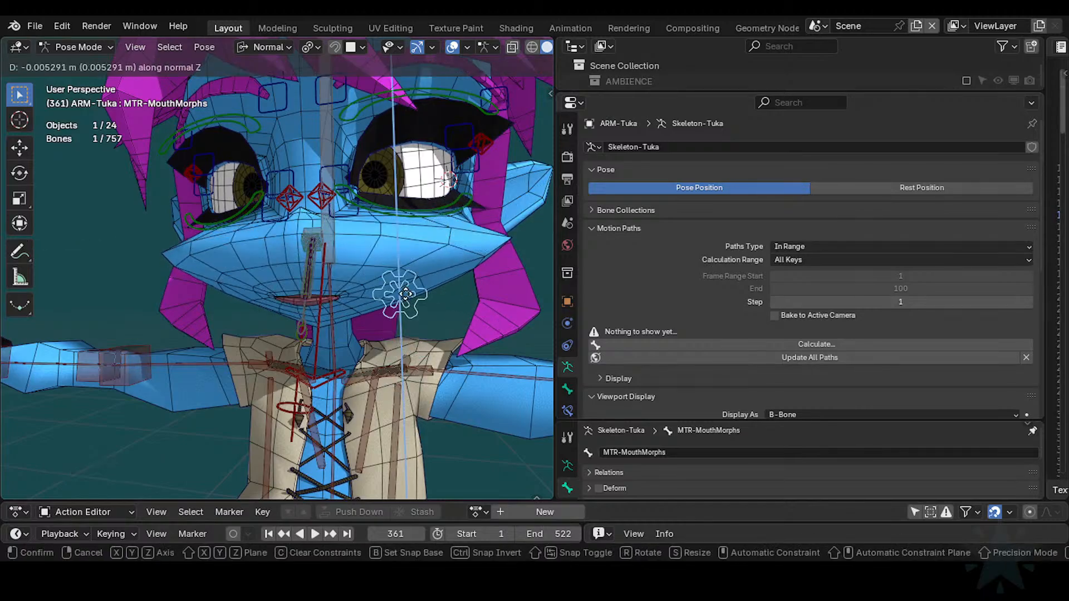
{"action": "key", "text": "x"}
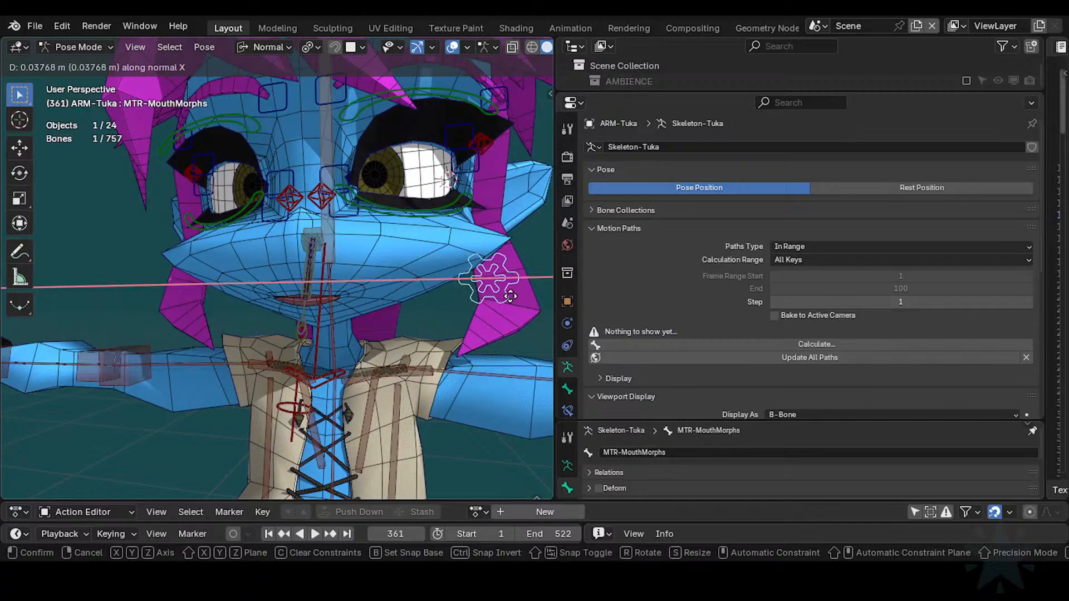
{"action": "left_click", "coordinate": [418, 300]}
Step: Lower MTR-MouthMorphs along its local Z axis to shoulder height and shift it outward along its local X axis
{"action": "key", "text": "g"}
{"action": "key", "text": "z"}
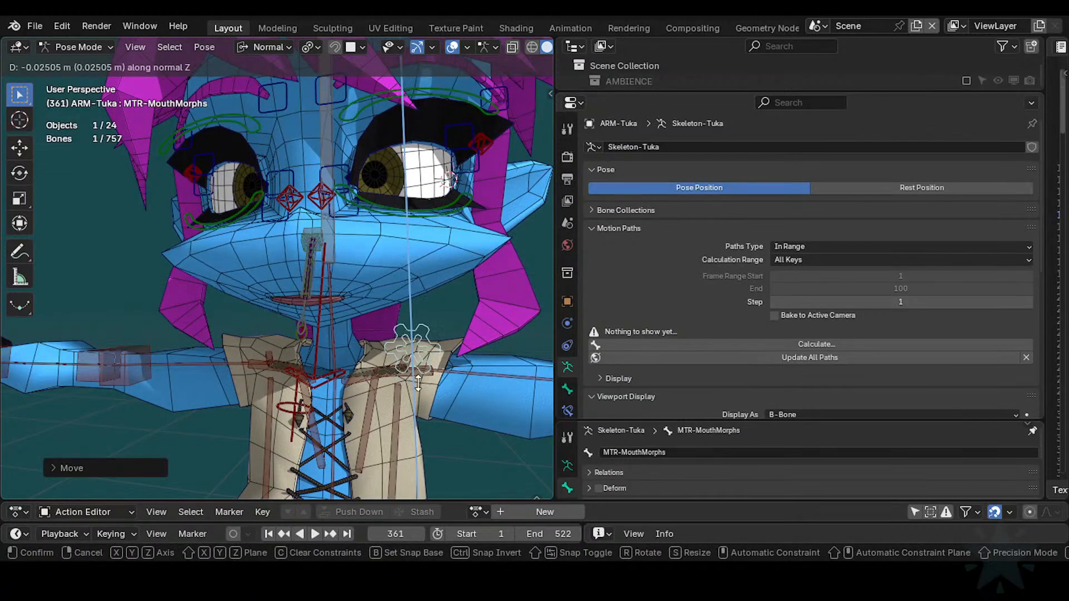
{"action": "right_click", "coordinate": [419, 314]}
{"action": "key", "text": "g"}
{"action": "key", "text": "z"}
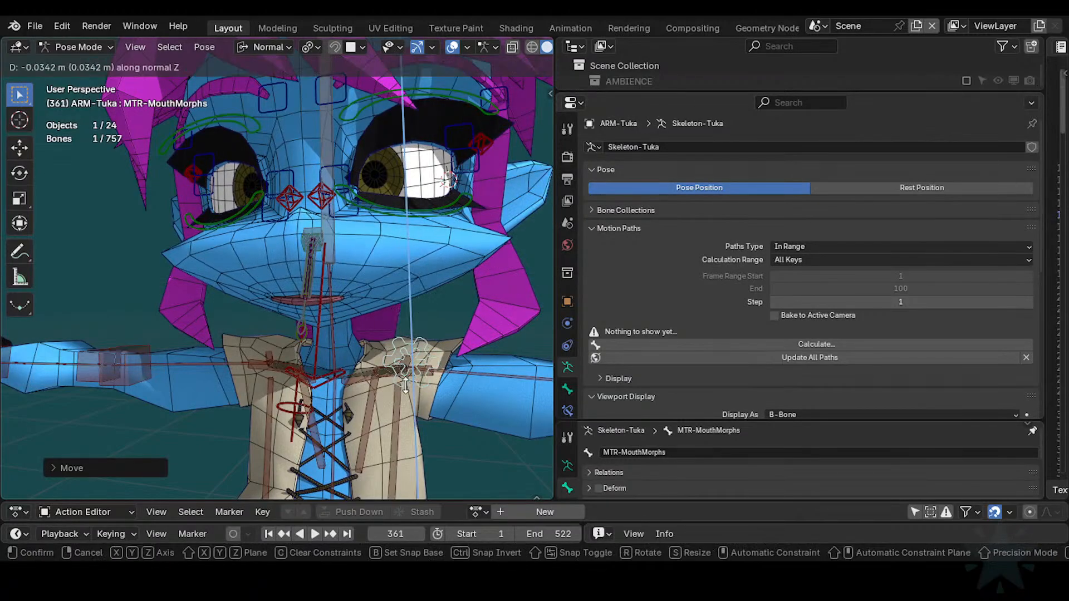
{"action": "left_click", "coordinate": [403, 354]}
{"action": "key", "text": "g"}
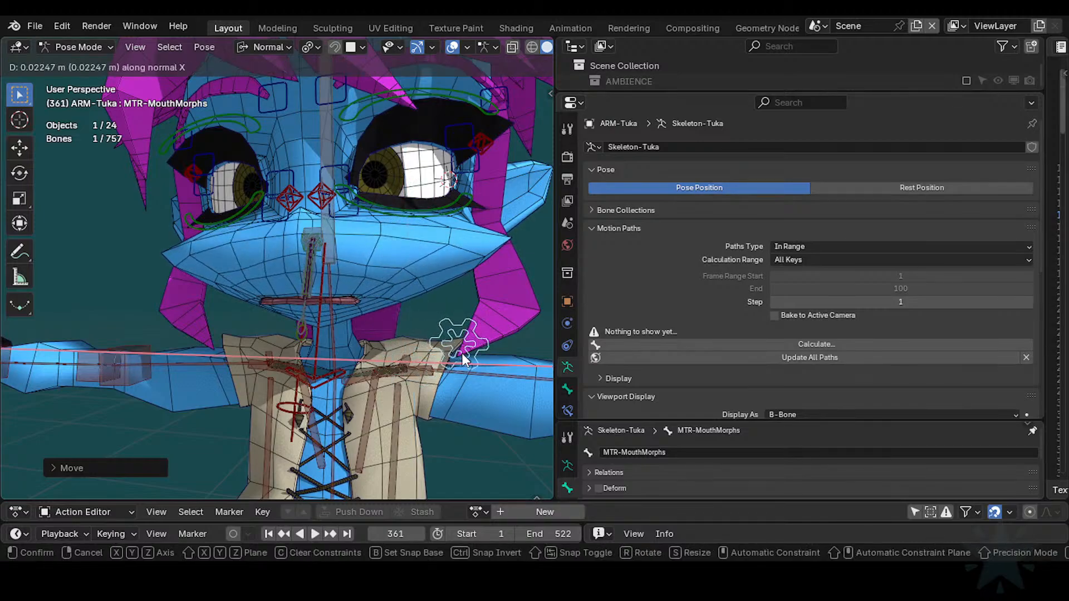
{"action": "left_click", "coordinate": [471, 351]}
Step: Select the body mesh in Object Mode and inspect the driver of its Delta-PurseRounded shape key
{"action": "key", "text": "ctrl+Tab"}
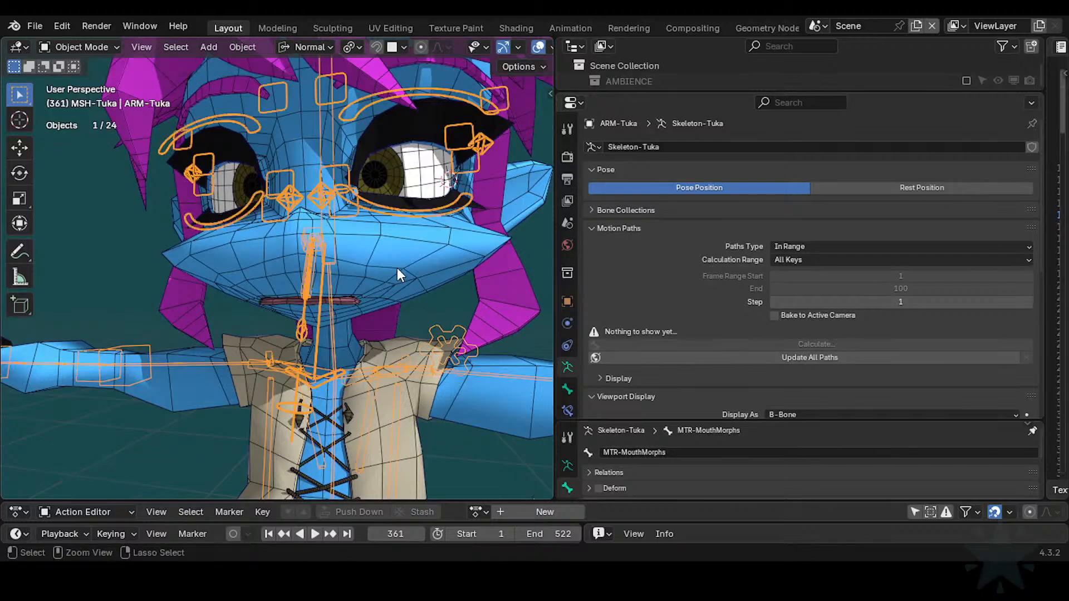
{"action": "left_click", "coordinate": [396, 269]}
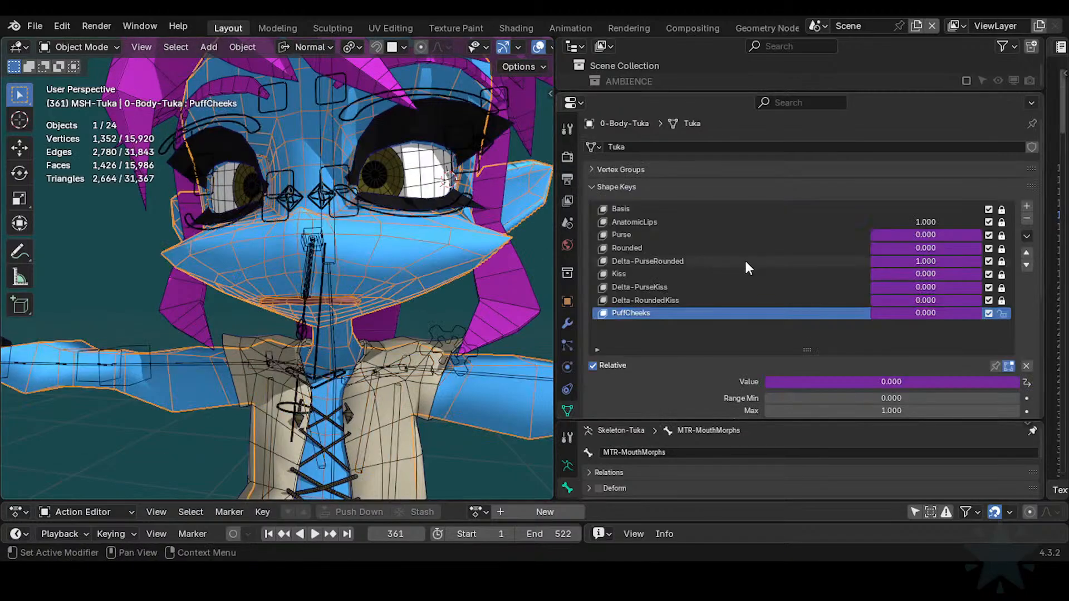
{"action": "right_click", "coordinate": [918, 262]}
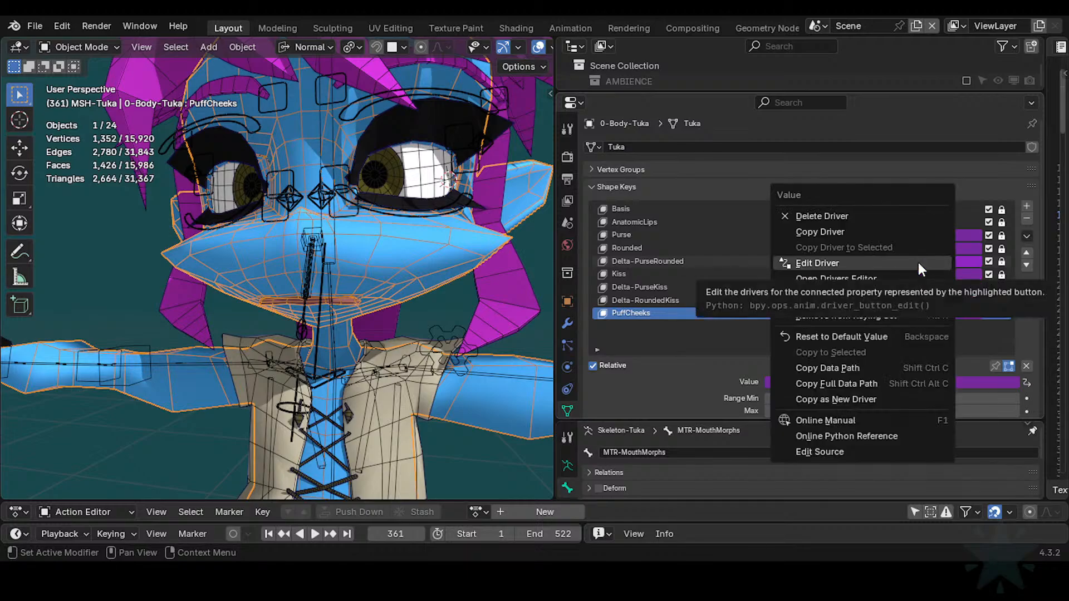
{"action": "left_click", "coordinate": [918, 262]}
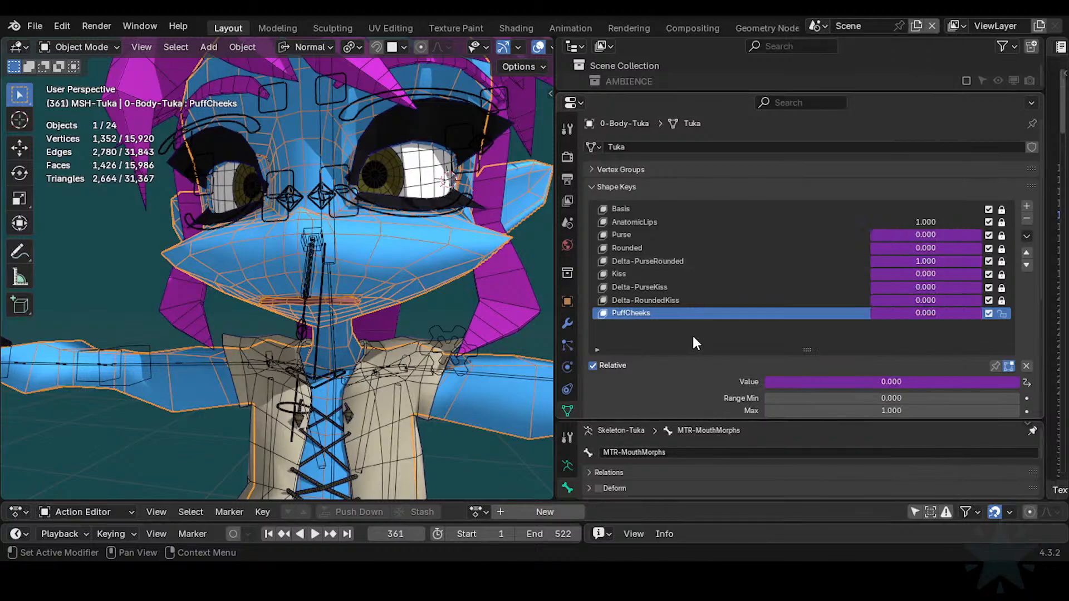
Step: Raise MTR-MouthMorphs toward mouth height in Pose Mode and recheck the body mesh's Delta-PurseRounded value
{"action": "left_click", "coordinate": [454, 332]}
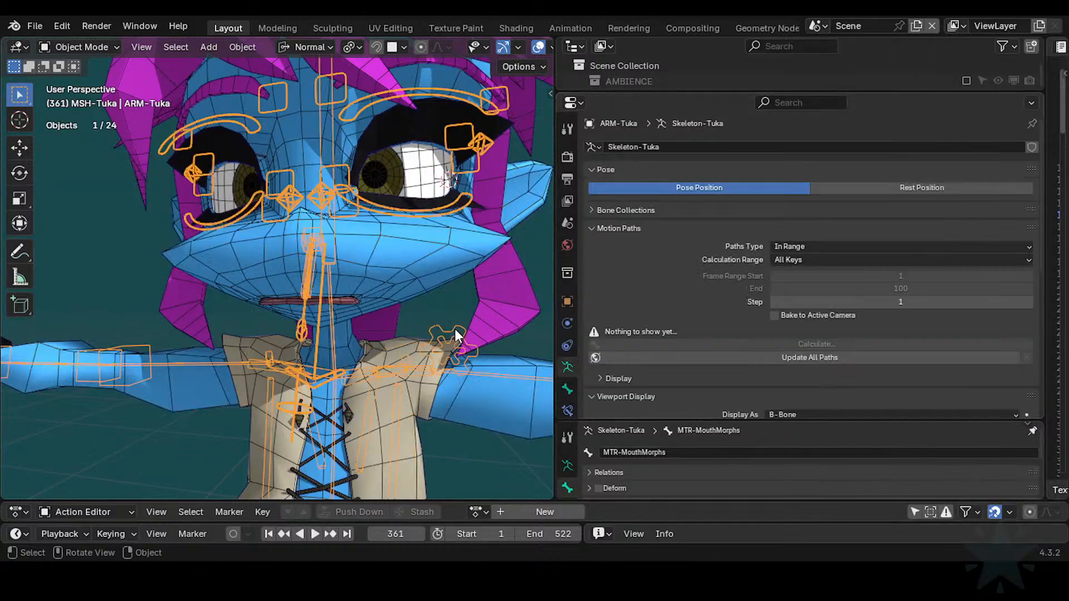
{"action": "key", "text": "ctrl+Tab"}
{"action": "key", "text": "g"}
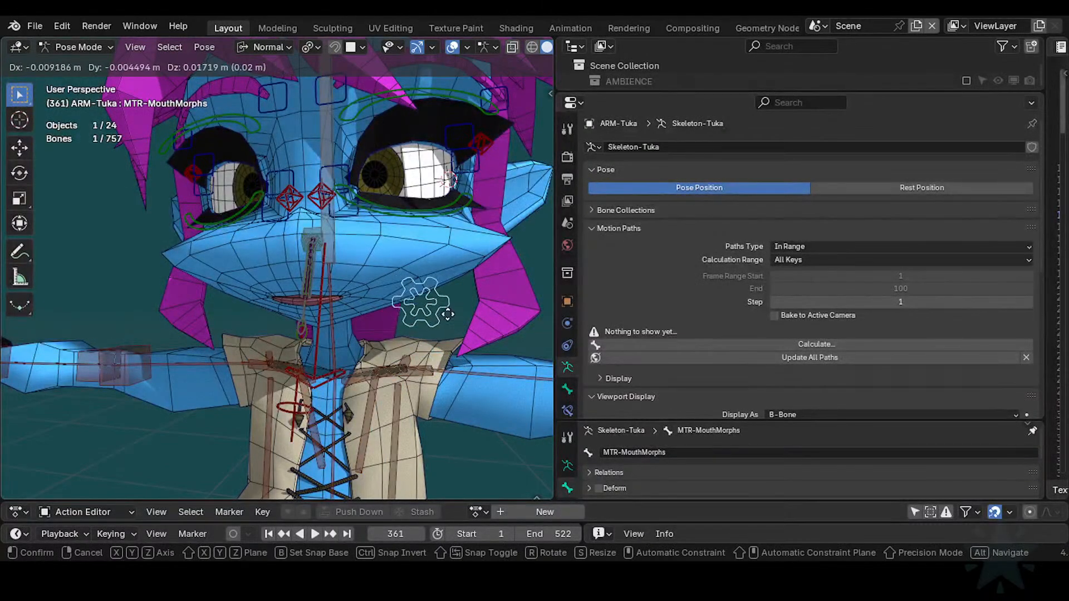
{"action": "left_click", "coordinate": [437, 306]}
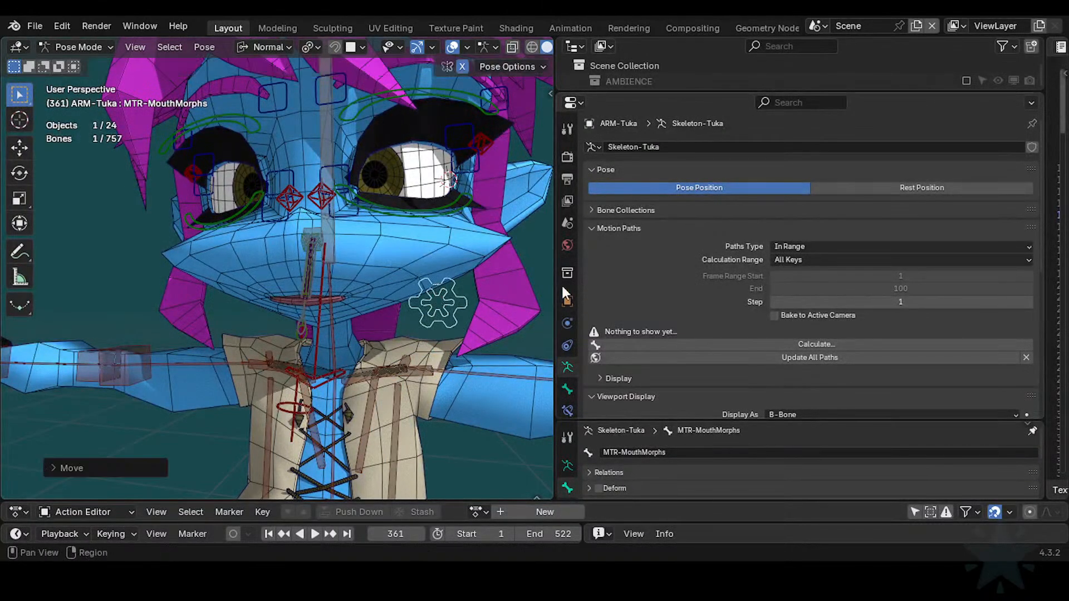
{"action": "key", "text": "ctrl+Tab"}
{"action": "left_click", "coordinate": [430, 239]}
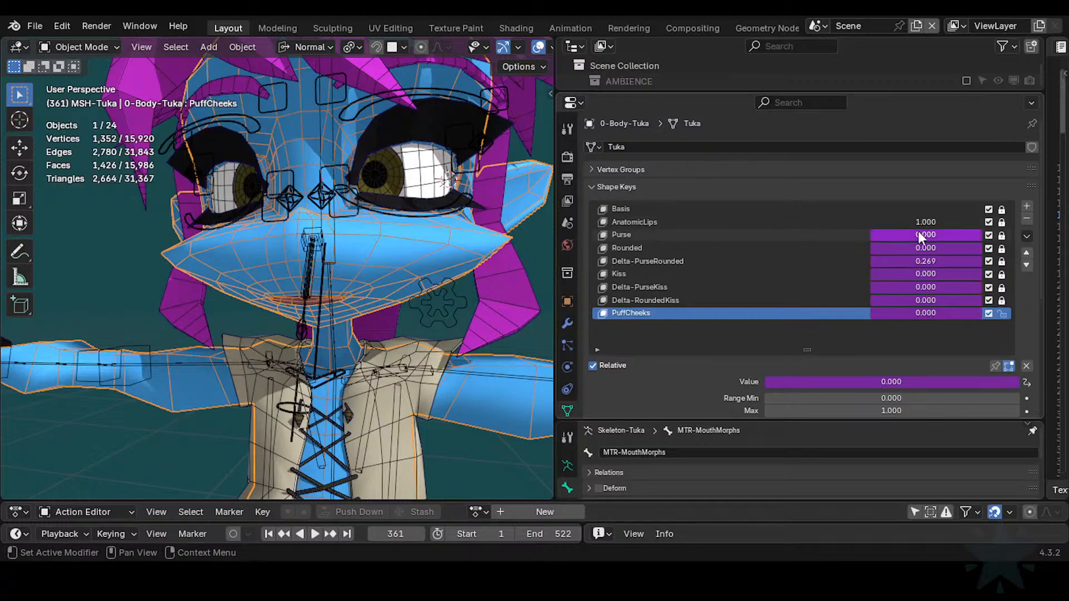
Step: Place Limit Distance above Limit Location in the bone constraints of MTR-MouthMorphs and check the Limit Distance settings
{"action": "scroll", "coordinate": [566, 390], "scroll_direction": "down", "scroll_amount": 2}
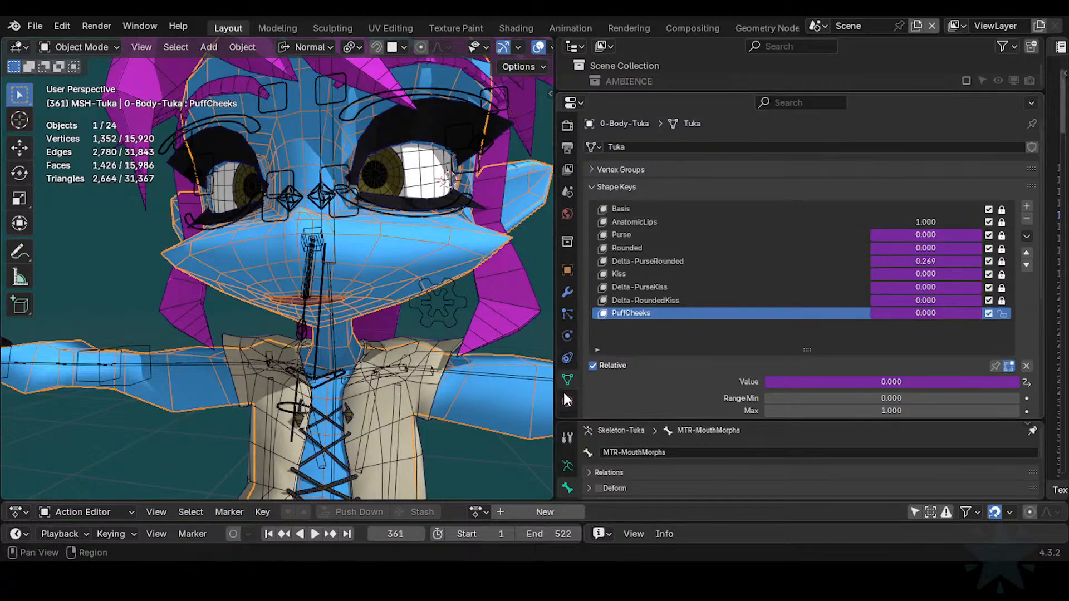
{"action": "left_click", "coordinate": [568, 291]}
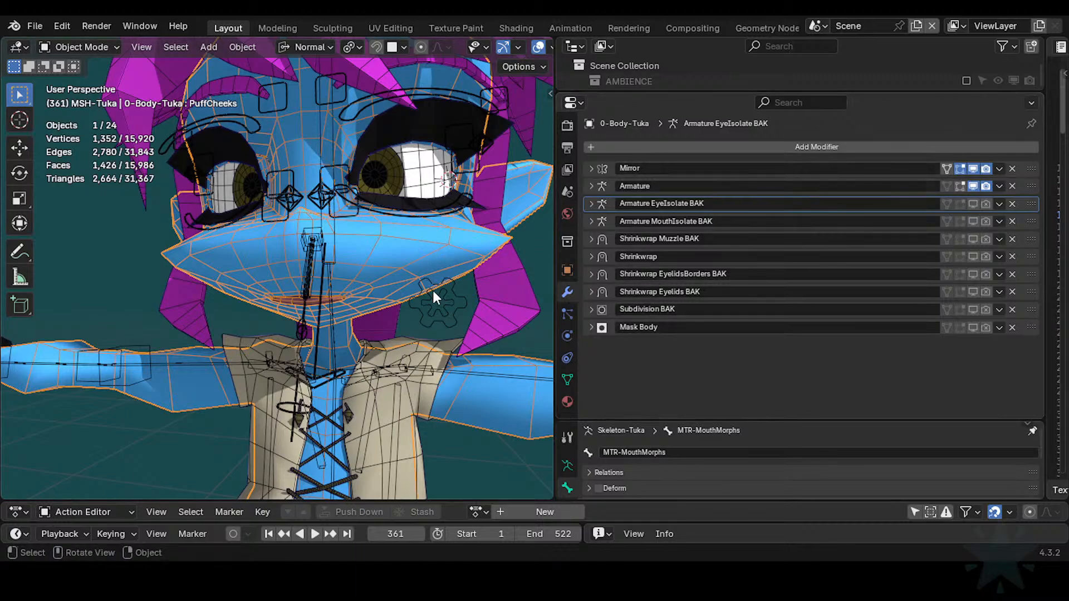
{"action": "left_click", "coordinate": [451, 311]}
{"action": "key", "text": "ctrl+Tab"}
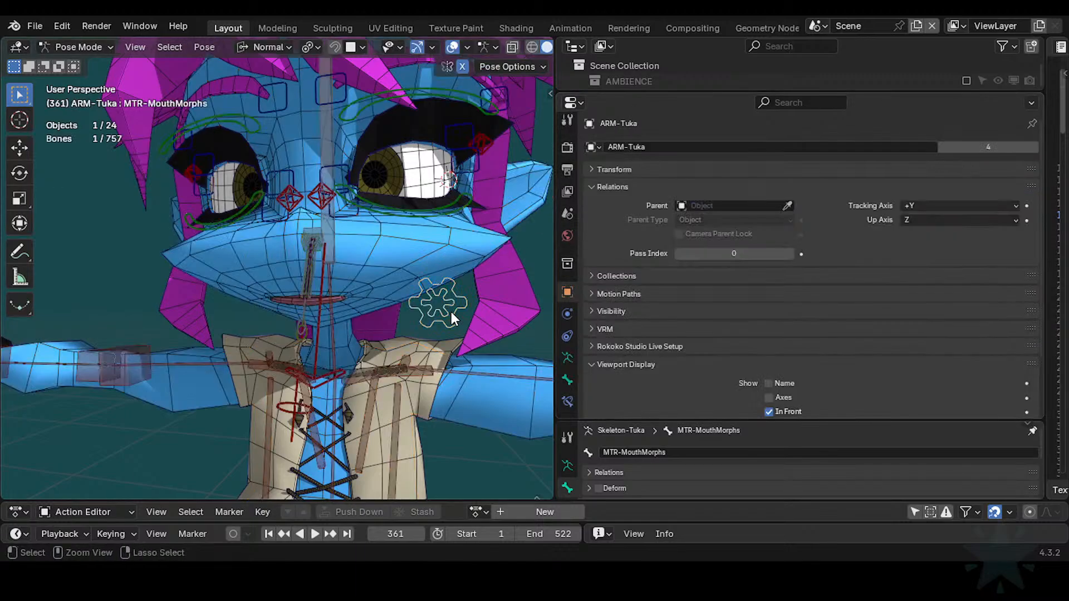
{"action": "left_click", "coordinate": [568, 401]}
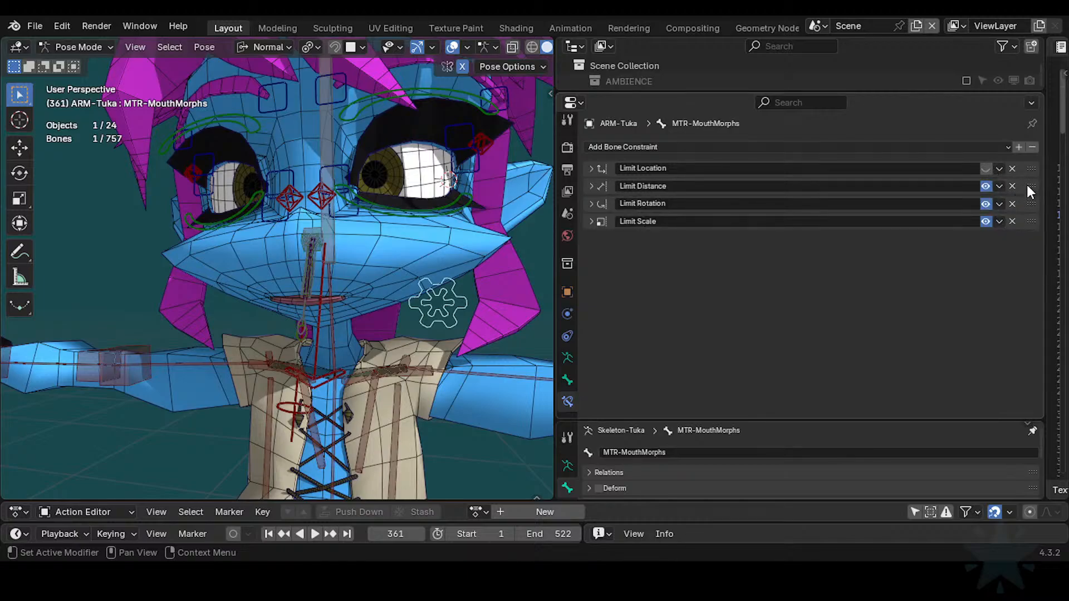
{"action": "mouse_move", "coordinate": [1034, 162]}
{"action": "left_mouse_down"}
{"action": "mouse_move", "coordinate": [1038, 191]}
{"action": "mouse_move", "coordinate": [1041, 179]}
{"action": "left_mouse_up"}
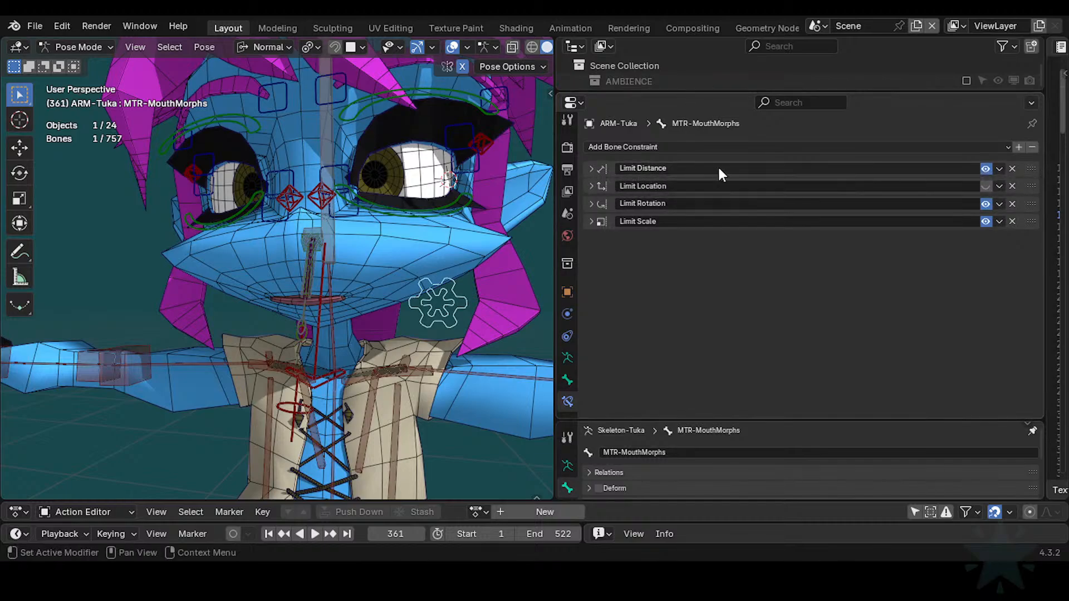
{"action": "left_click", "coordinate": [592, 166]}
{"action": "left_click", "coordinate": [592, 166]}
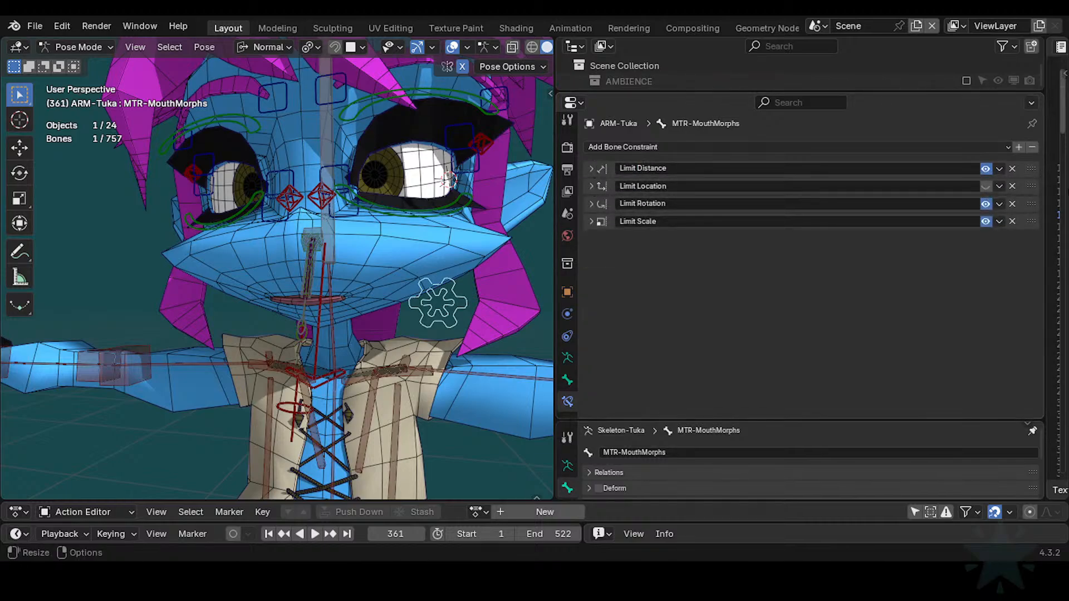
Step: Turn Limit Location back on for MTR-MouthMorphs and set its Minimum Y to 0 m
{"action": "left_click", "coordinate": [985, 185]}
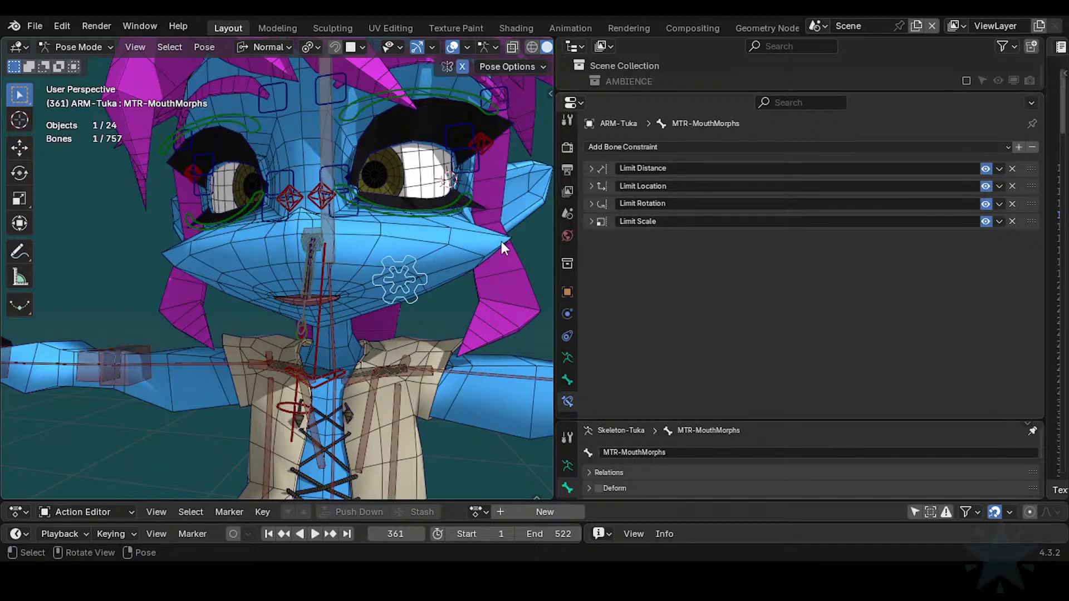
{"action": "left_click", "coordinate": [591, 186]}
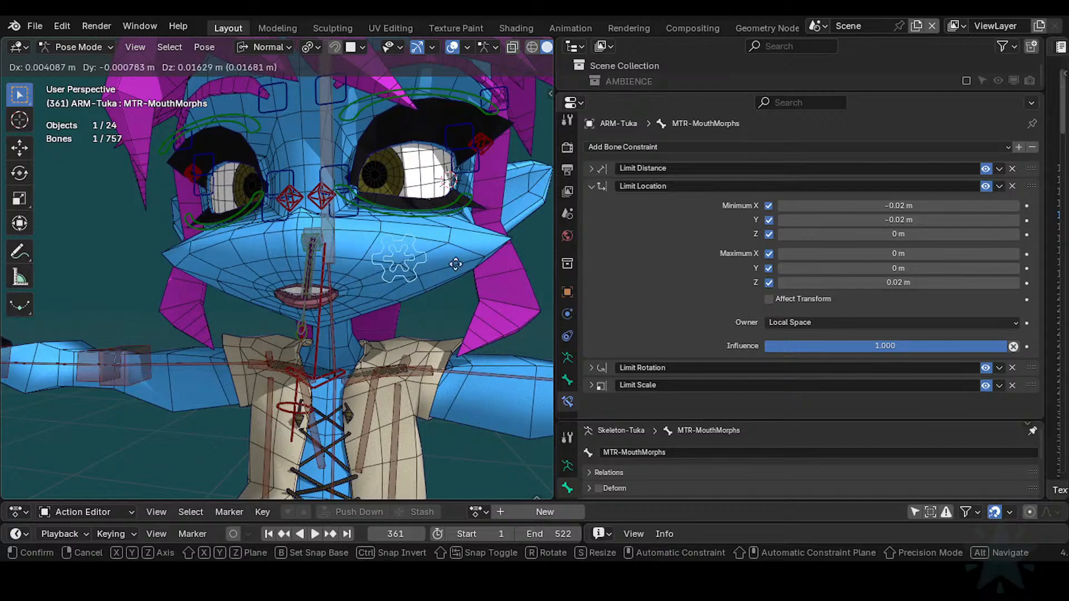
{"action": "right_click", "coordinate": [487, 312]}
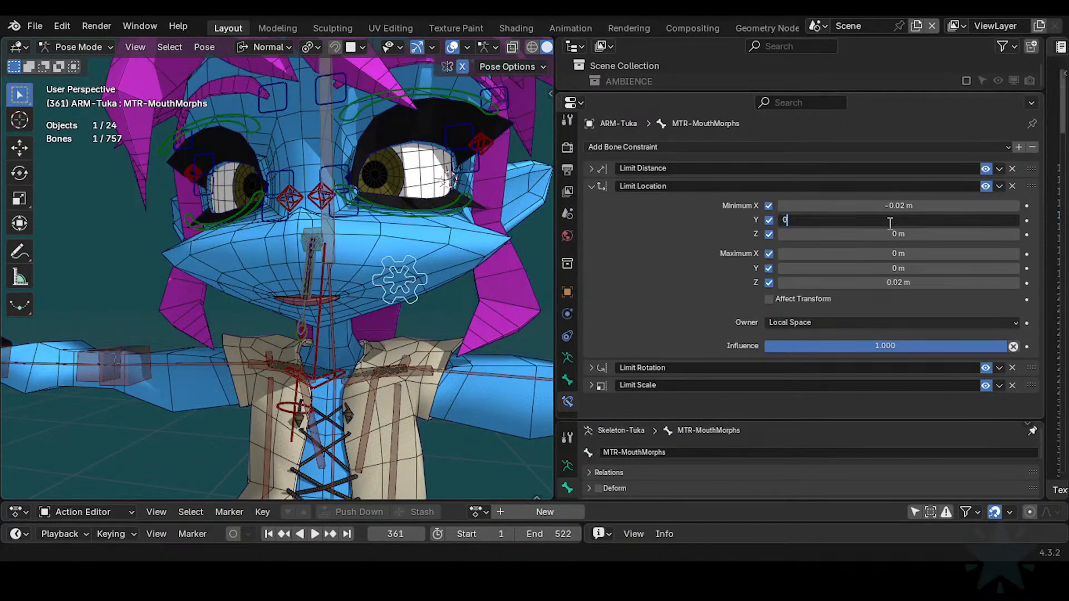
{"action": "key", "text": "Return"}
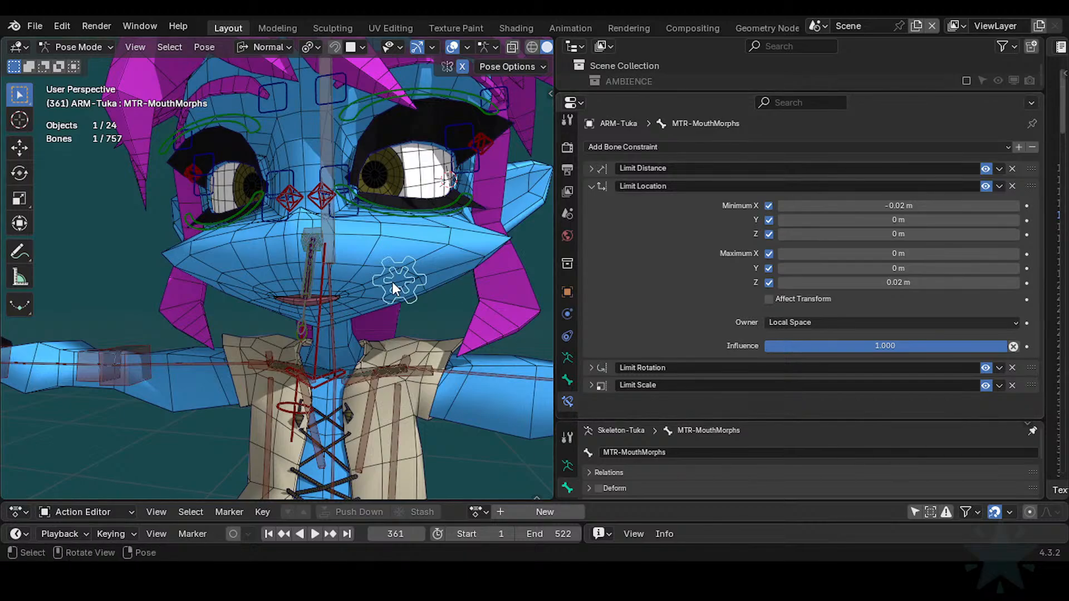
Step: Test the constrained MTR-MouthMorphs by moving it diagonally up toward the nose and along its local Z axis
{"action": "key", "text": "g"}
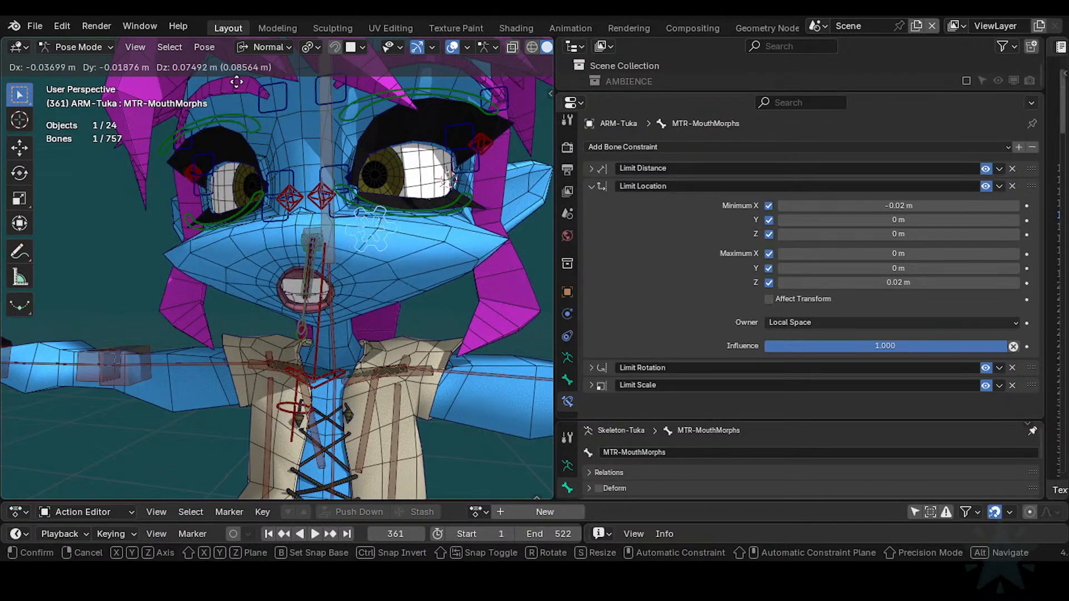
{"action": "left_click", "coordinate": [267, 278]}
{"action": "key", "text": "g"}
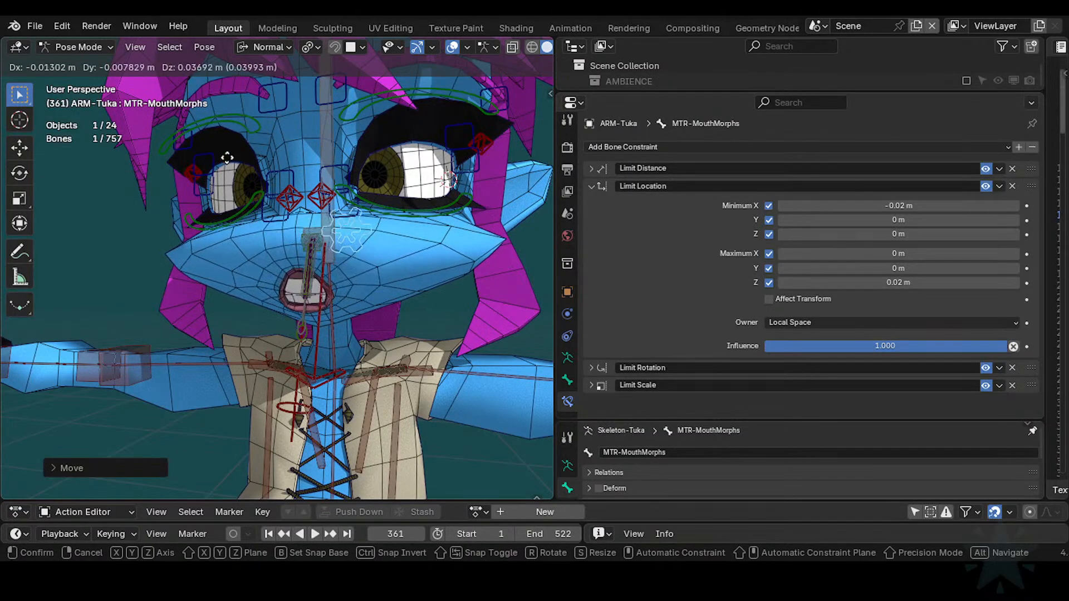
{"action": "key", "text": "z"}
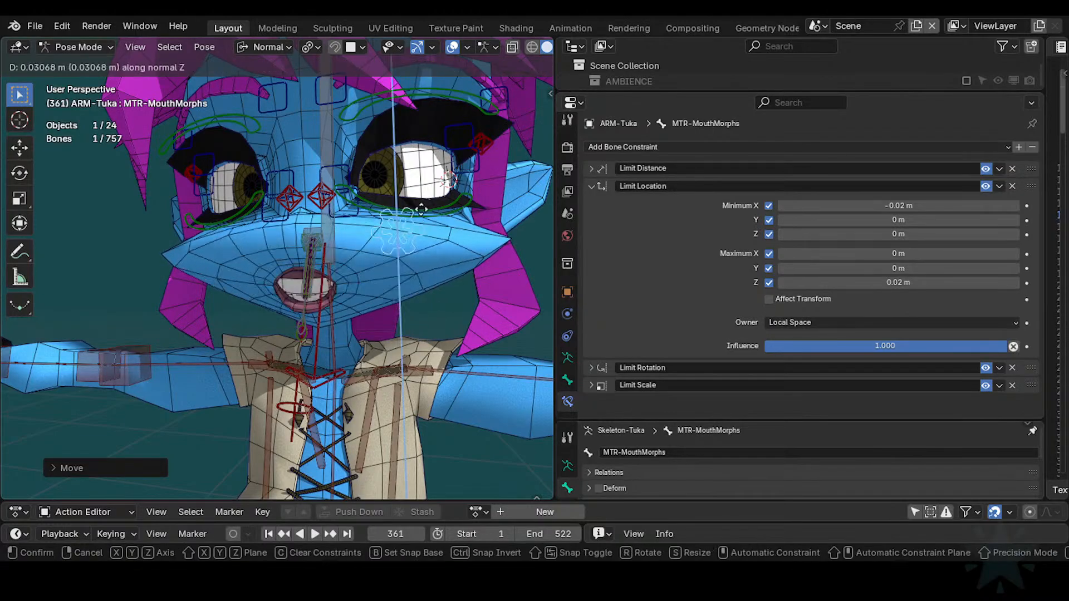
{"action": "left_click", "coordinate": [429, 184]}
Step: Test MTR-MouthMorphs against its limits by moving it freely around the mouth and along its local X axis
{"action": "key", "text": "g"}
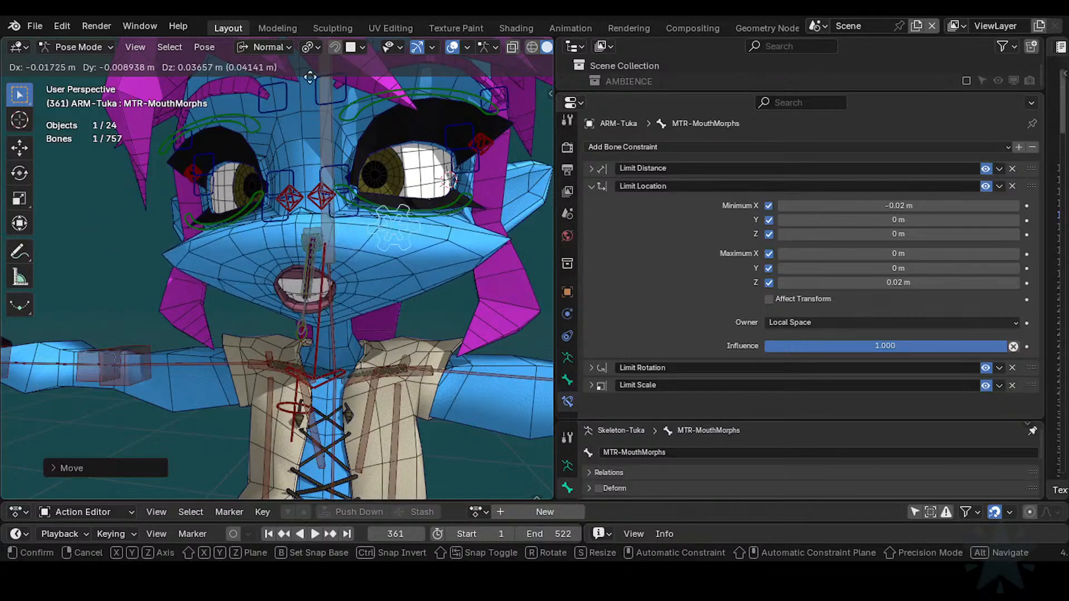
{"action": "left_click", "coordinate": [415, 125]}
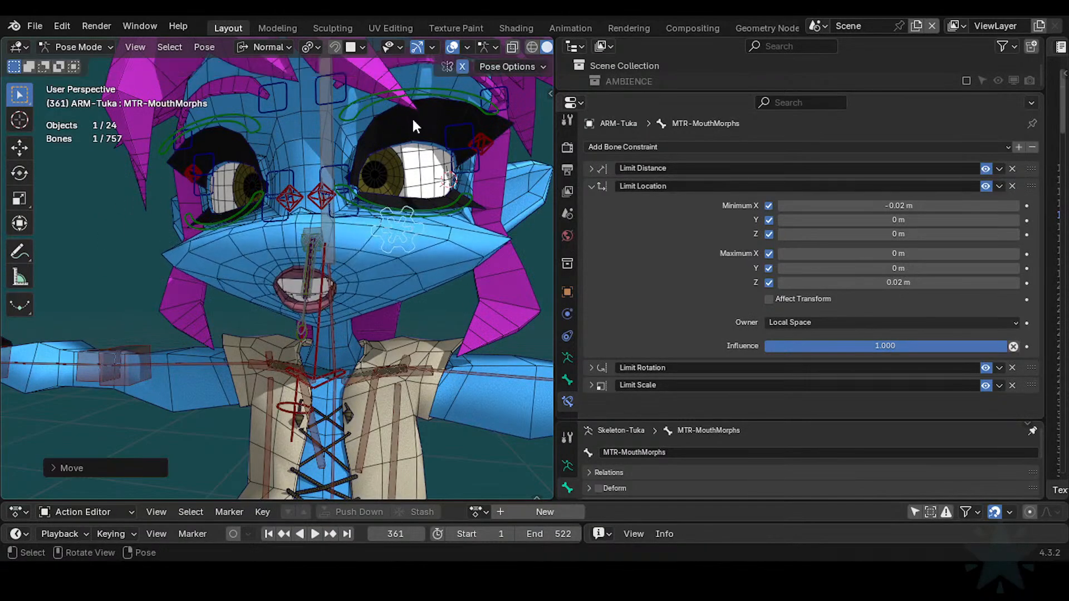
{"action": "key", "text": "g"}
{"action": "left_click", "coordinate": [298, 247]}
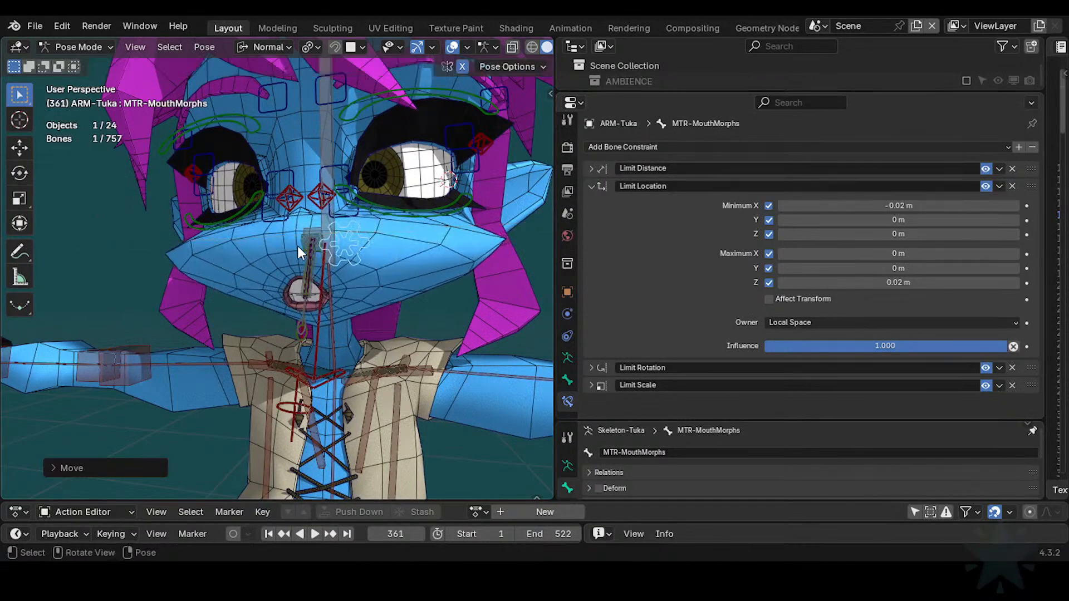
{"action": "key", "text": "g"}
{"action": "key", "text": "x"}
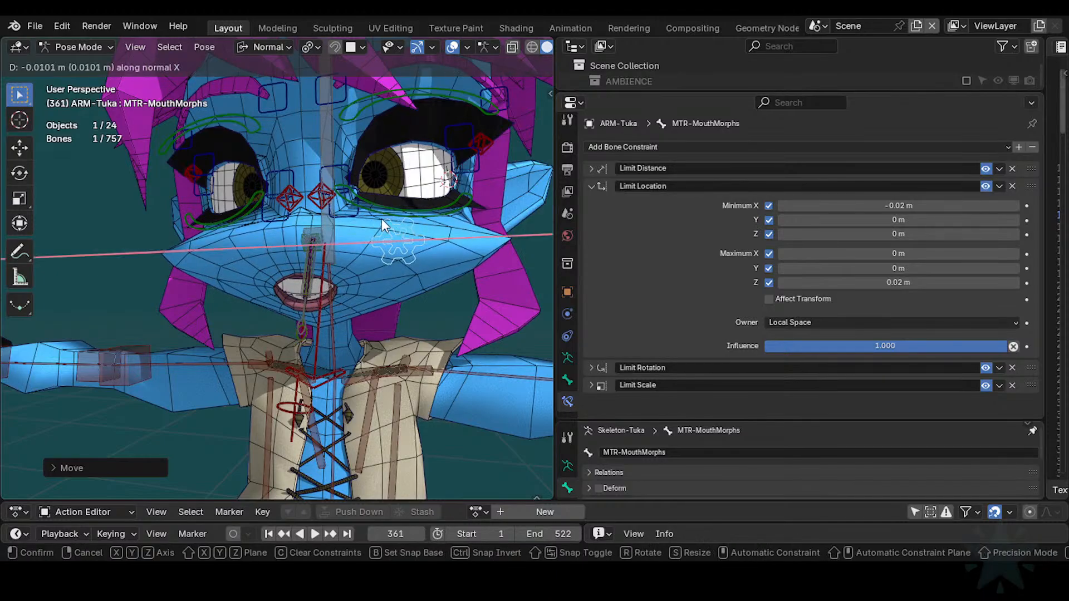
{"action": "key", "text": "x"}
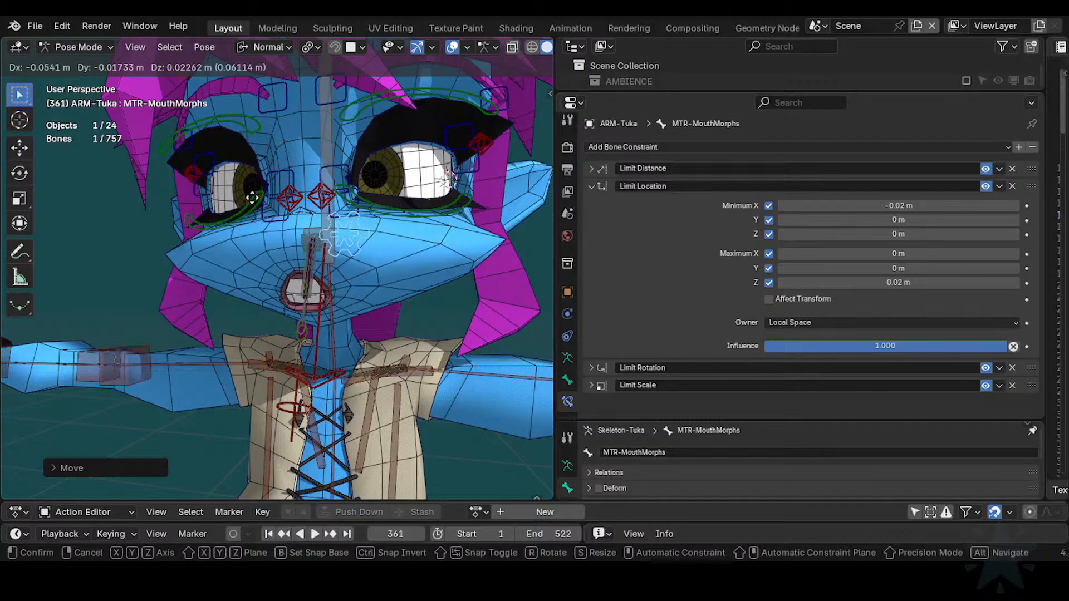
{"action": "left_click", "coordinate": [385, 119]}
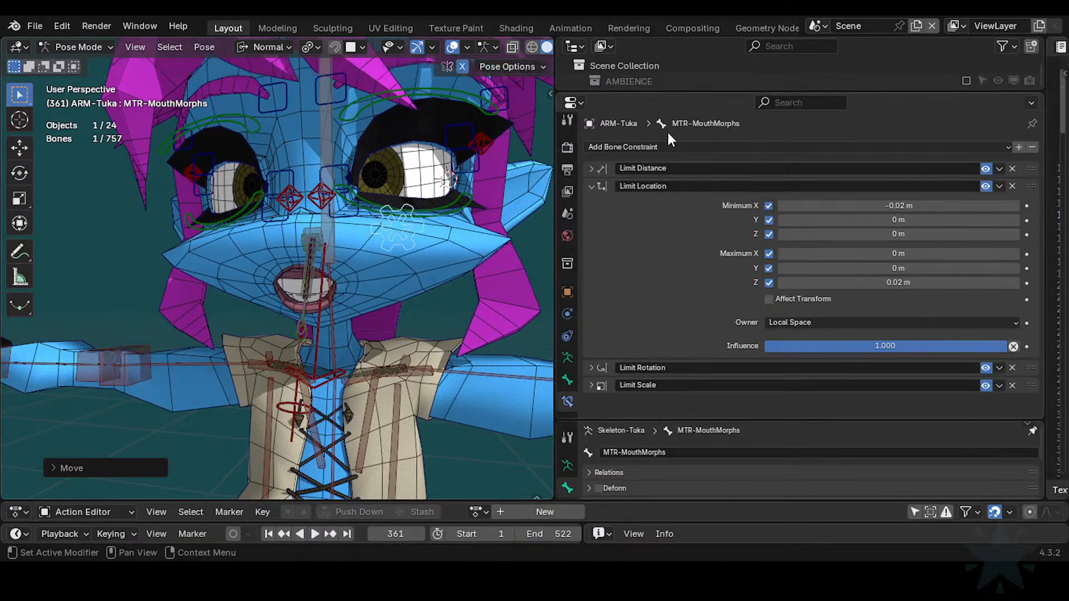
Step: Collapse Limit Location on MTR-MouthMorphs and set the Distance of its Limit Distance constraint to 0.02 m
{"action": "left_click", "coordinate": [591, 186]}
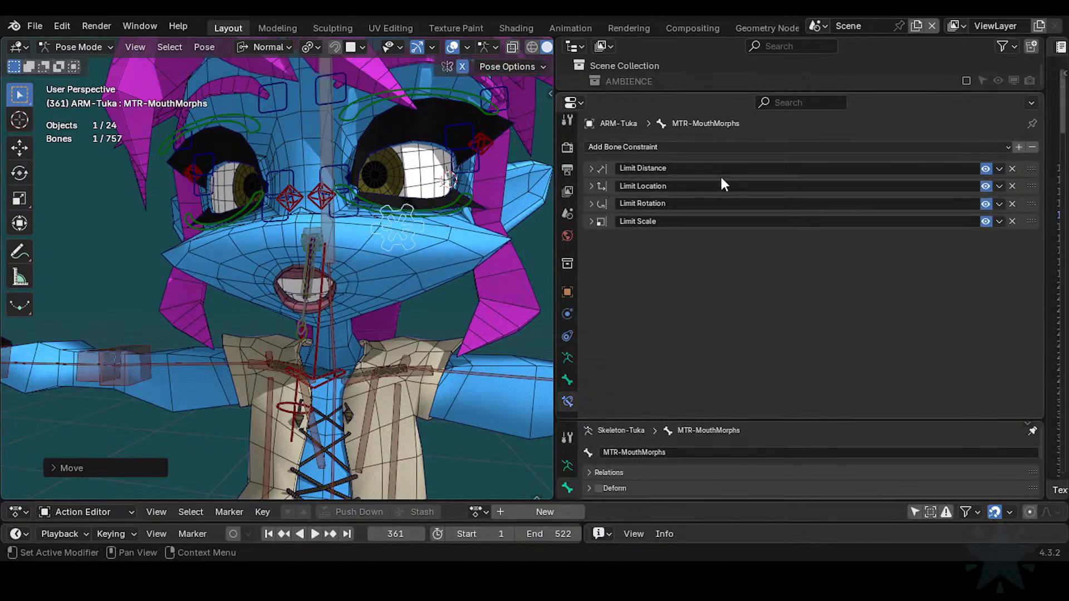
{"action": "left_click", "coordinate": [593, 168]}
{"action": "left_click", "coordinate": [593, 168]}
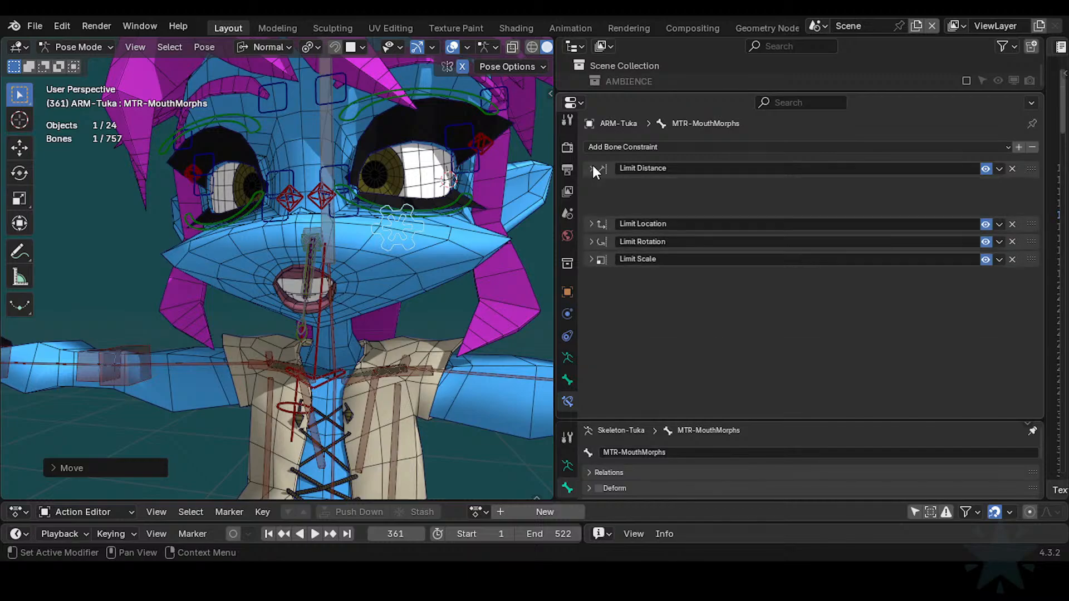
{"action": "left_click", "coordinate": [591, 183]}
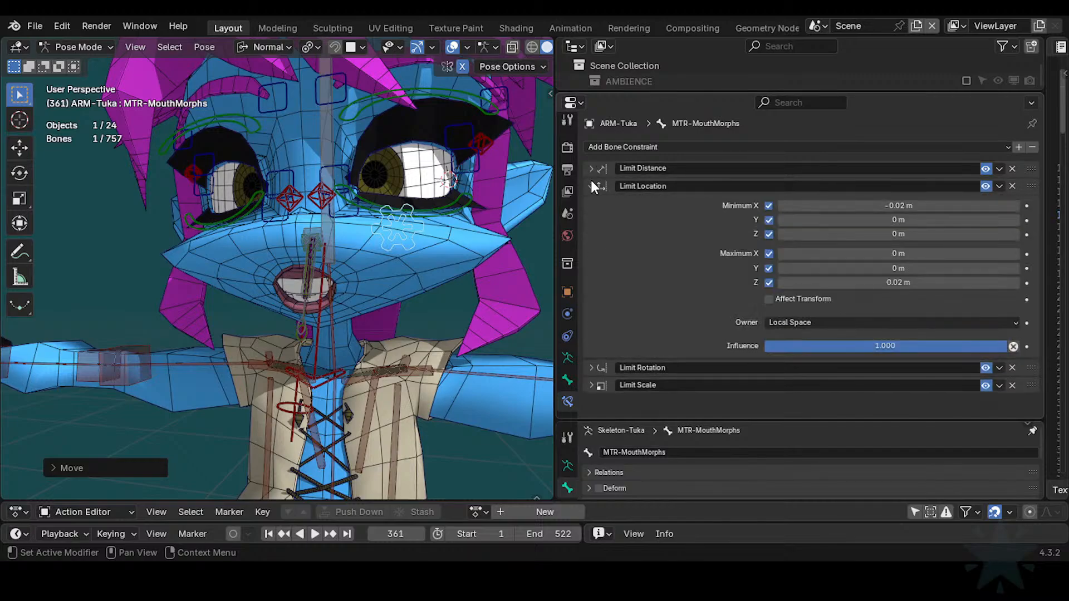
{"action": "left_click", "coordinate": [592, 186]}
{"action": "left_click", "coordinate": [591, 167]}
{"action": "left_click", "coordinate": [892, 233]}
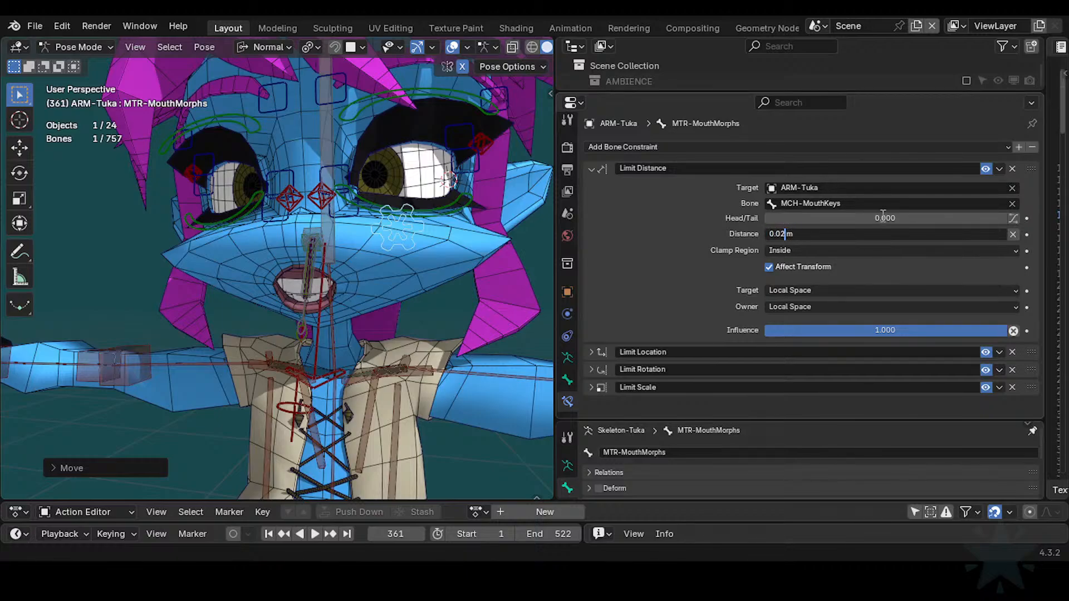
{"action": "key", "text": "Return"}
Step: Move MTR-MouthMorphs diagonally against the distance limit and check the body mesh's shape key values in Object Mode
{"action": "key", "text": "g"}
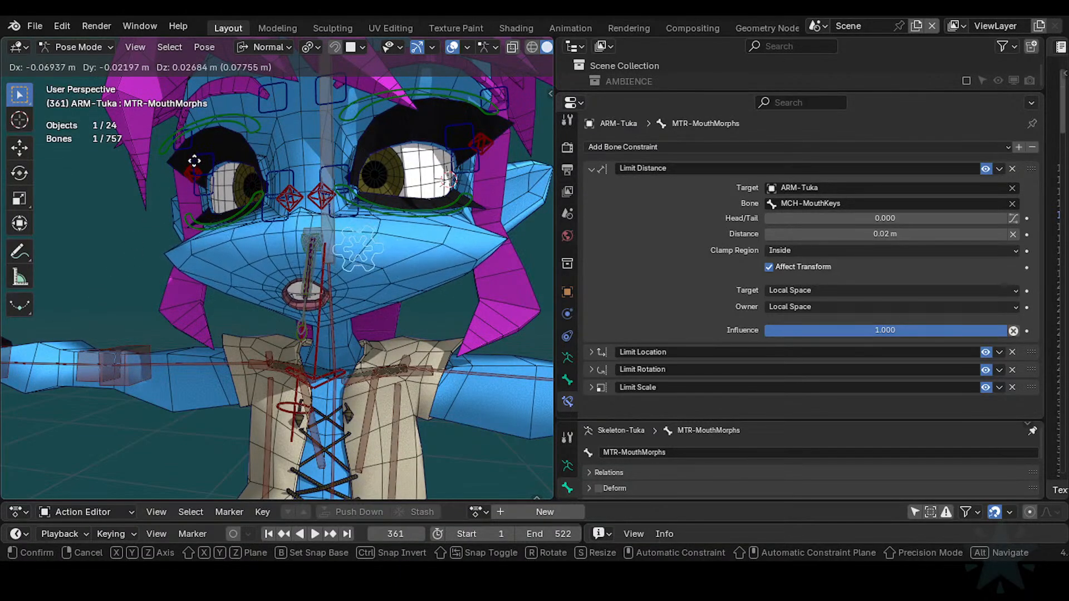
{"action": "left_click", "coordinate": [225, 136]}
{"action": "key", "text": "ctrl+Tab"}
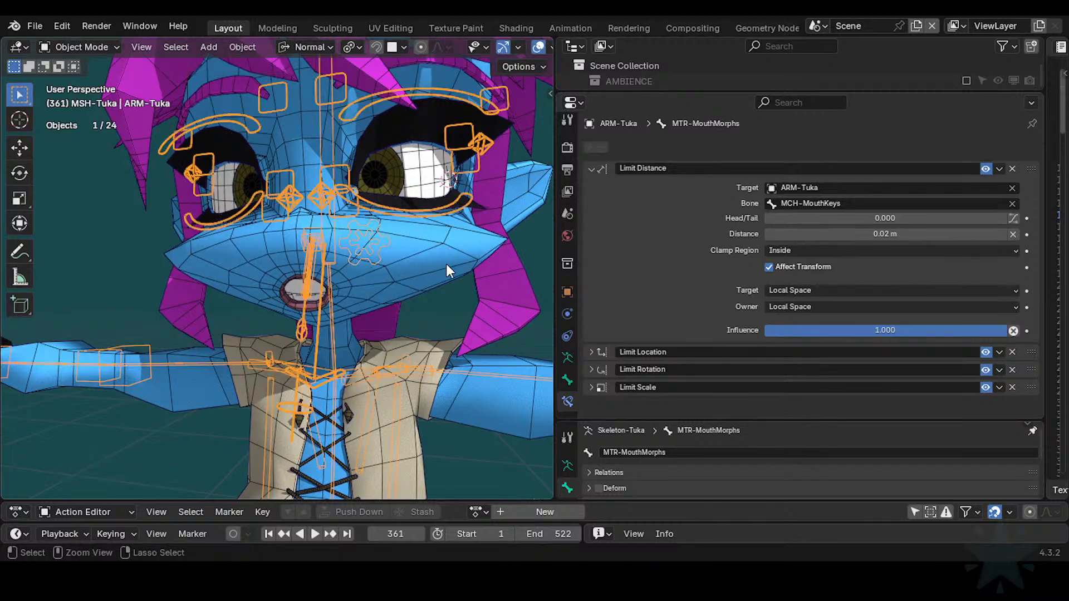
{"action": "left_click", "coordinate": [446, 264]}
{"action": "left_click", "coordinate": [568, 402]}
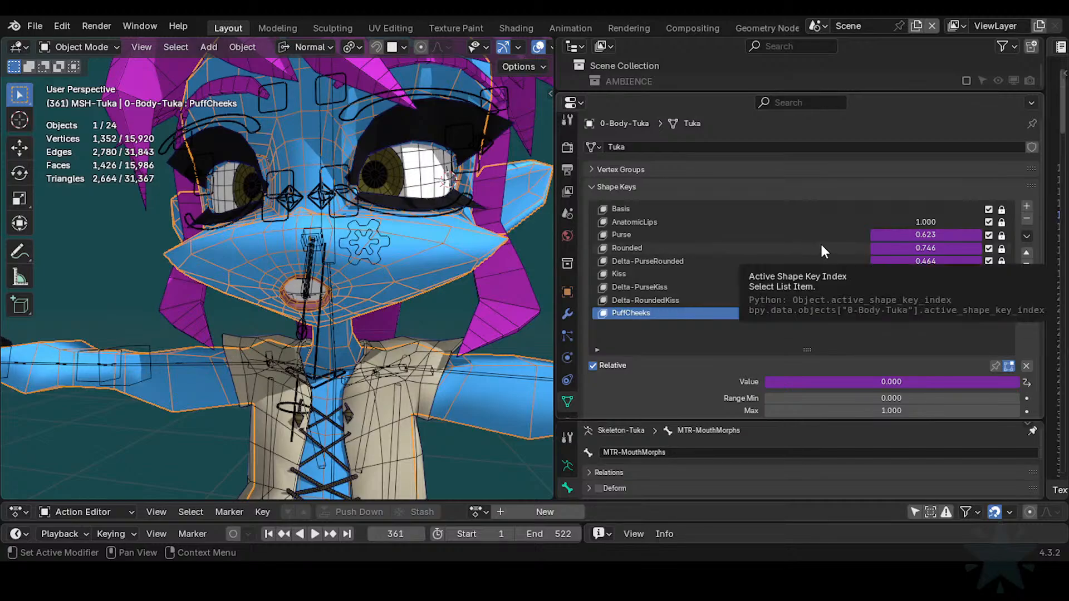
{"action": "scroll", "coordinate": [569, 364], "scroll_direction": "down", "scroll_amount": 1}
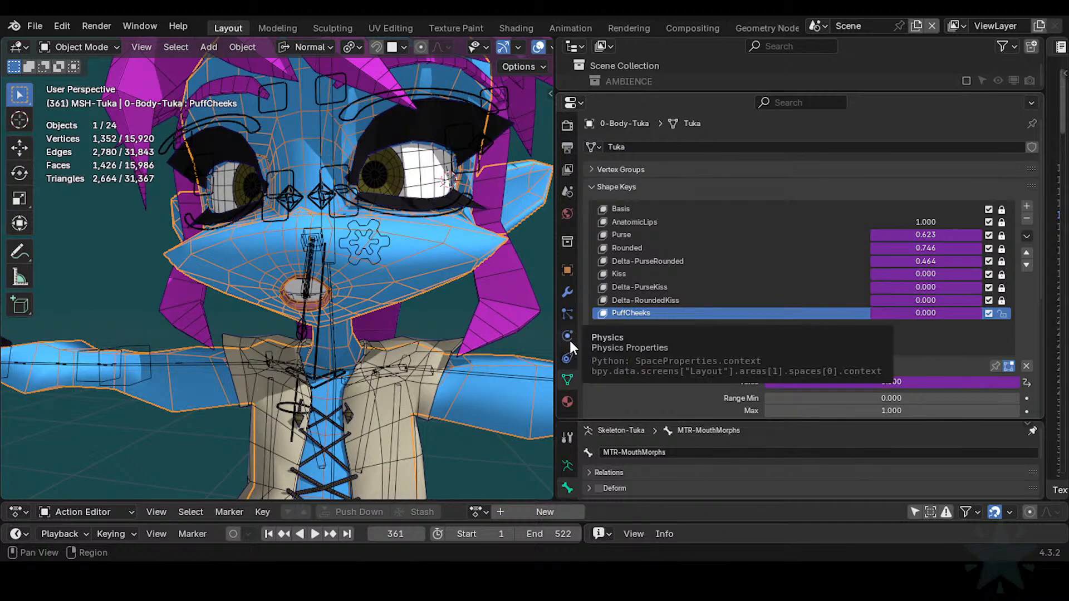
Step: Compare the Limit Distance settings of MTR-MouthMorphs in Pose Mode with the body mesh's Purse and Rounded values
{"action": "left_click", "coordinate": [376, 238]}
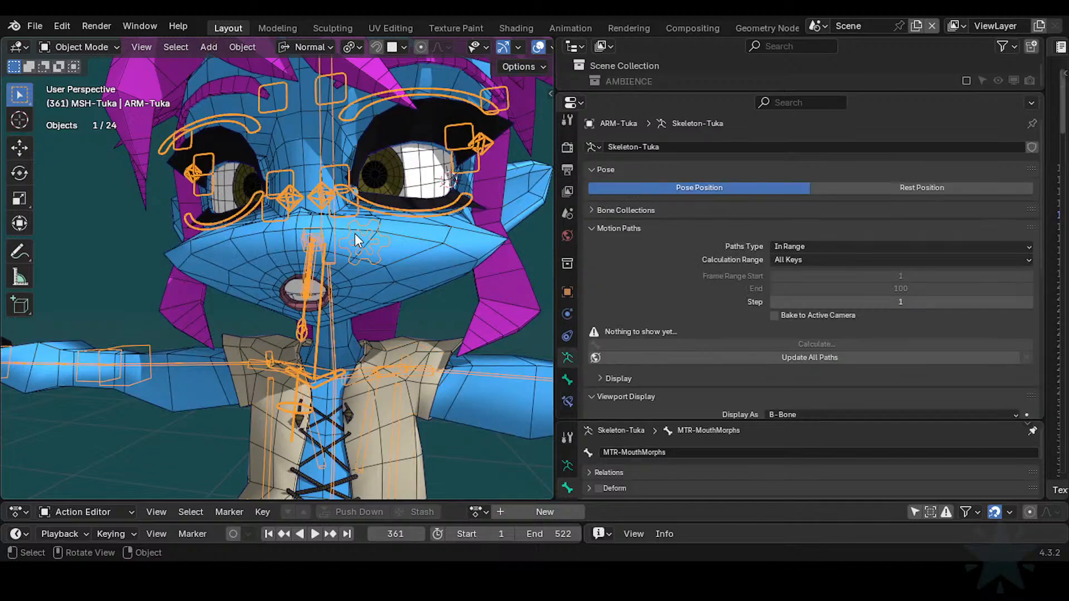
{"action": "key", "text": "ctrl+Tab"}
{"action": "left_click", "coordinate": [566, 398]}
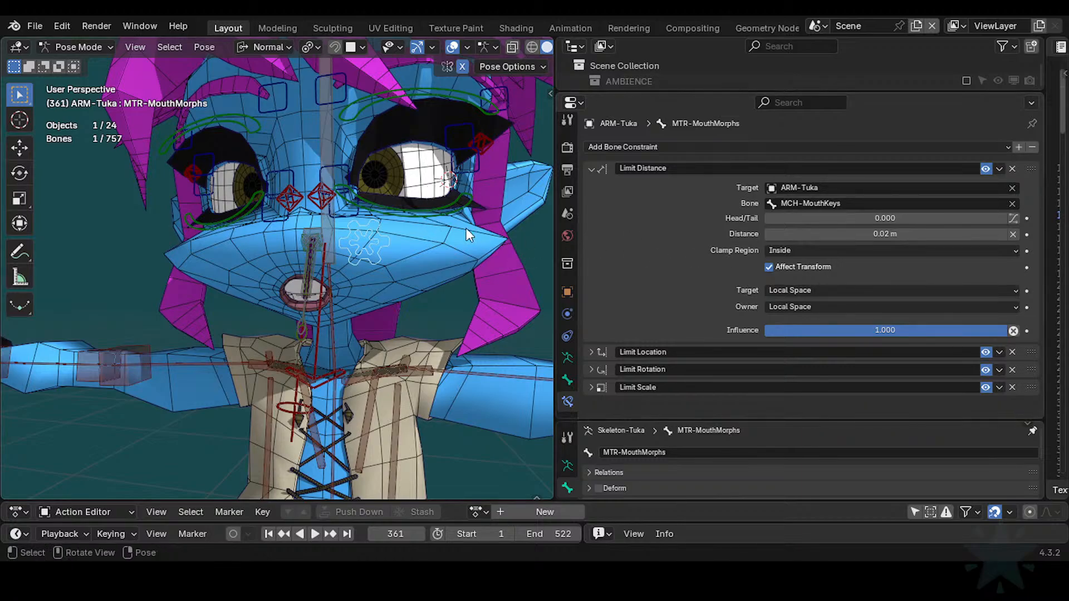
{"action": "key", "text": "ctrl+Tab"}
{"action": "left_click", "coordinate": [432, 257]}
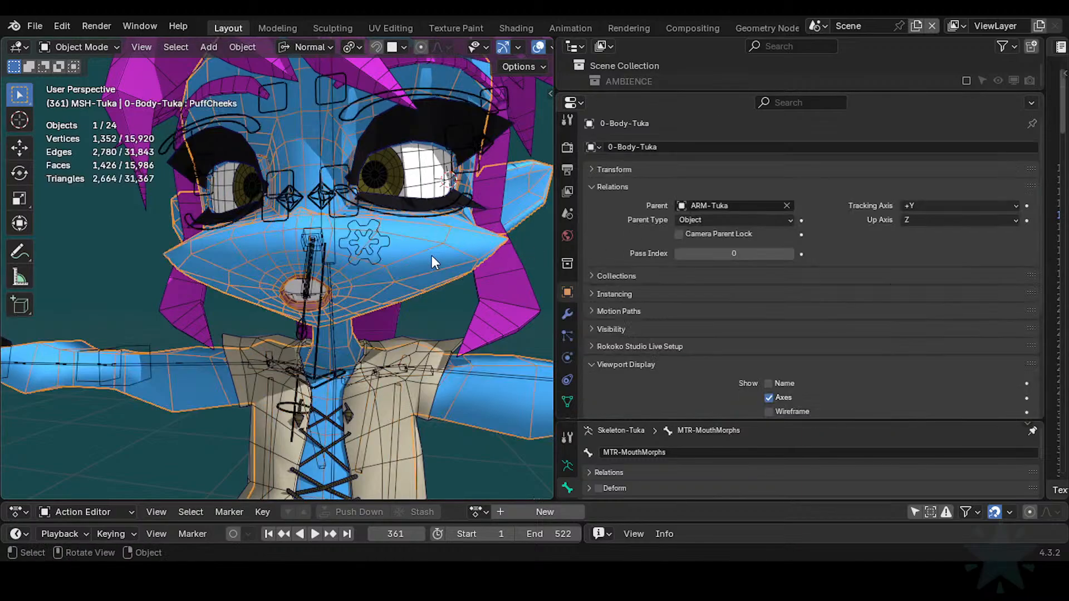
{"action": "left_click", "coordinate": [567, 400]}
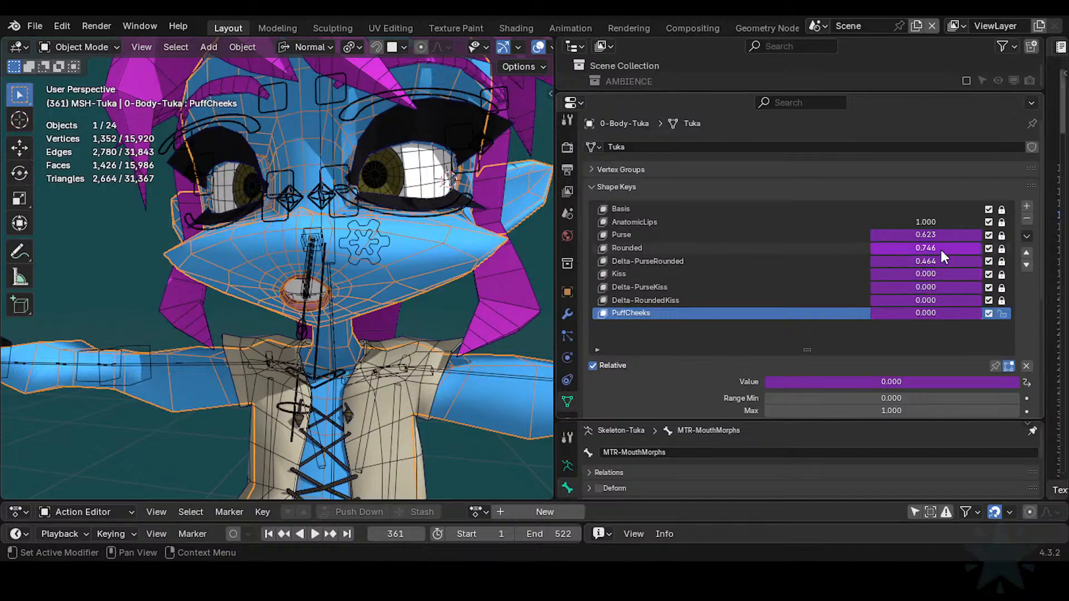
Step: Reposition MTR-MouthMorphs on the diagonal in Pose Mode and recheck the Purse and Rounded values on the body mesh
{"action": "left_click", "coordinate": [366, 241]}
{"action": "key", "text": "ctrl+Tab"}
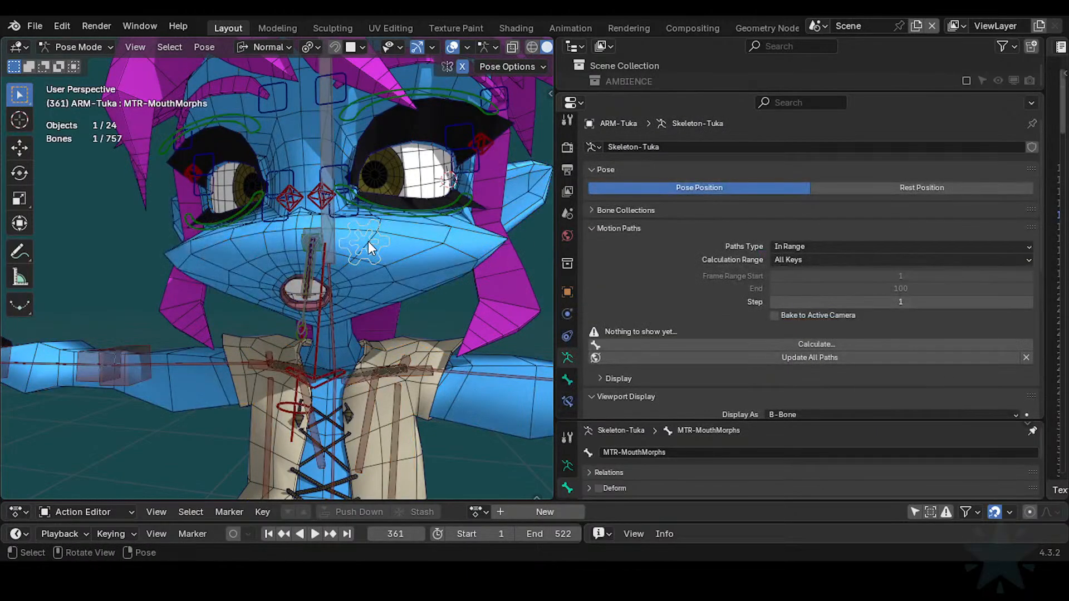
{"action": "key", "text": "g"}
{"action": "left_click", "coordinate": [316, 200]}
{"action": "left_click", "coordinate": [417, 252]}
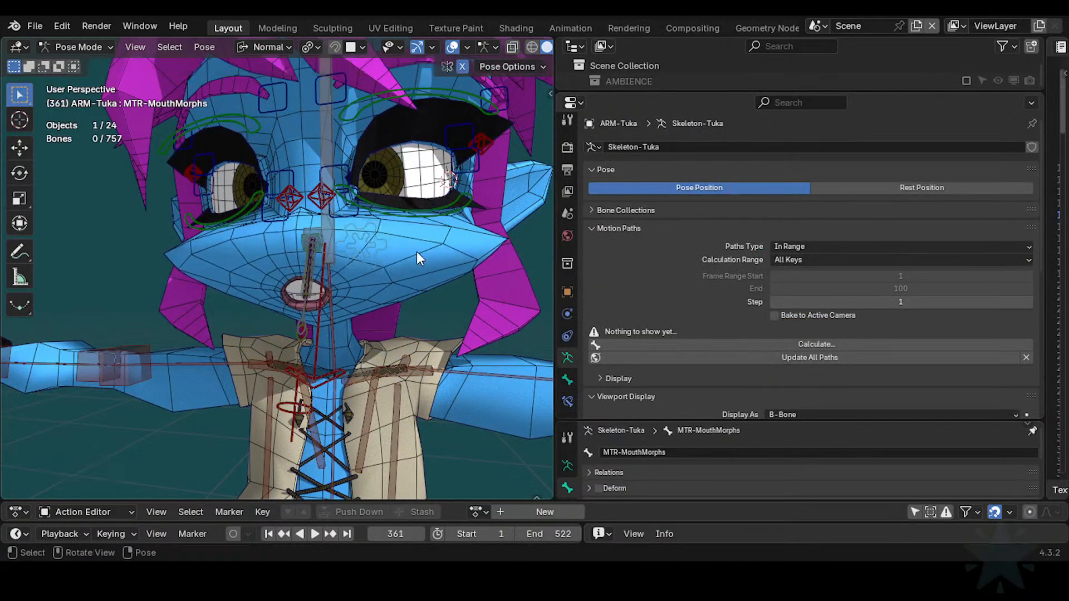
{"action": "key", "text": "ctrl+Tab"}
{"action": "left_click", "coordinate": [415, 258]}
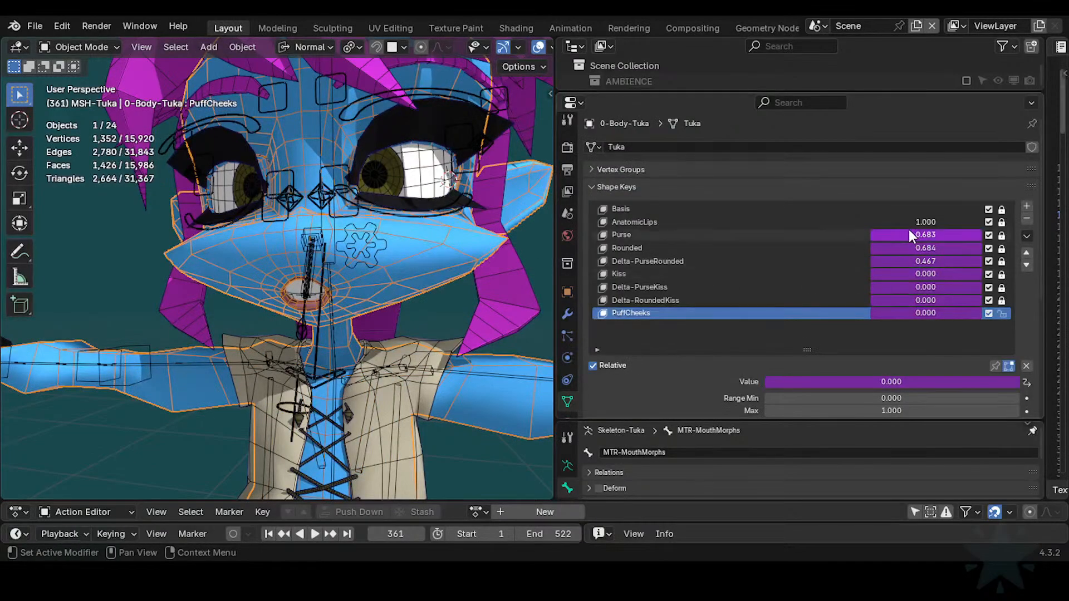
Step: Return to the bone constraints of MTR-MouthMorphs in Pose Mode and set the Limit Distance constraint's Distance to 0.025 m
{"action": "left_click", "coordinate": [382, 241]}
{"action": "key", "text": "ctrl+Tab"}
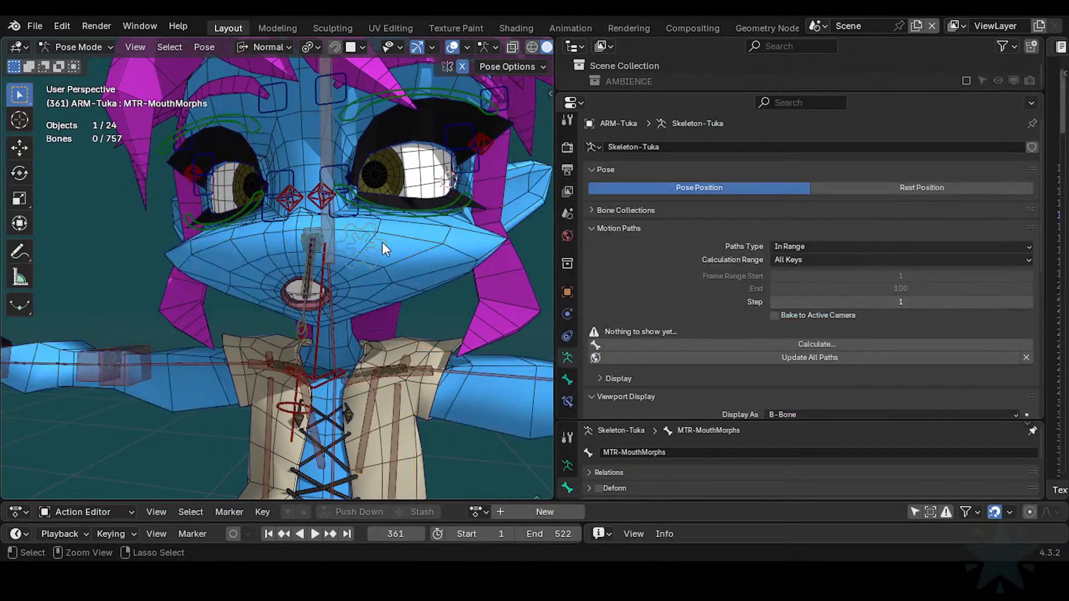
{"action": "left_click", "coordinate": [567, 401]}
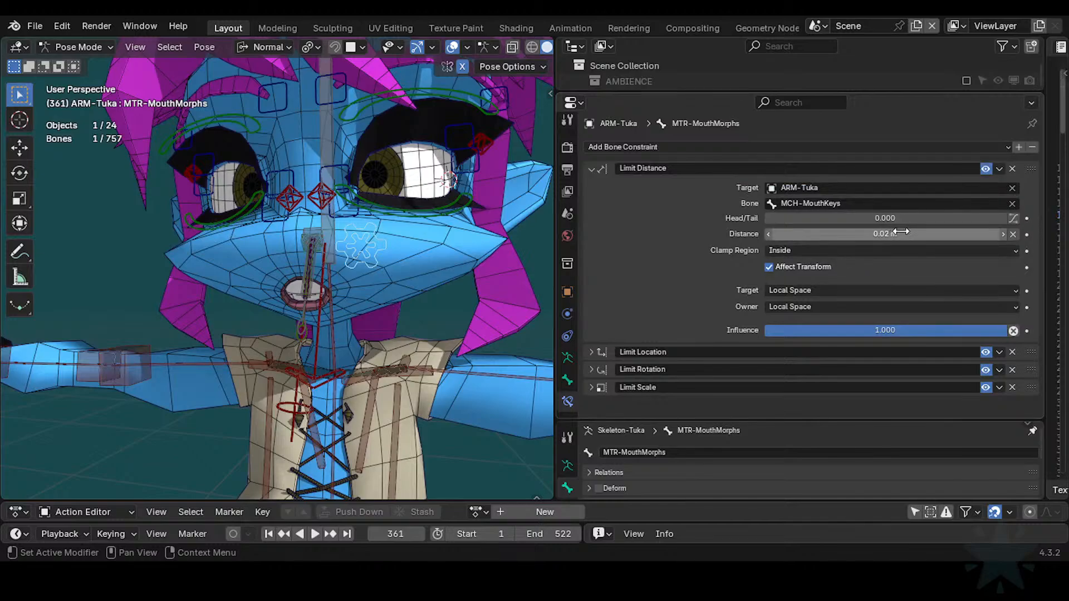
{"action": "double_click", "coordinate": [781, 232]}
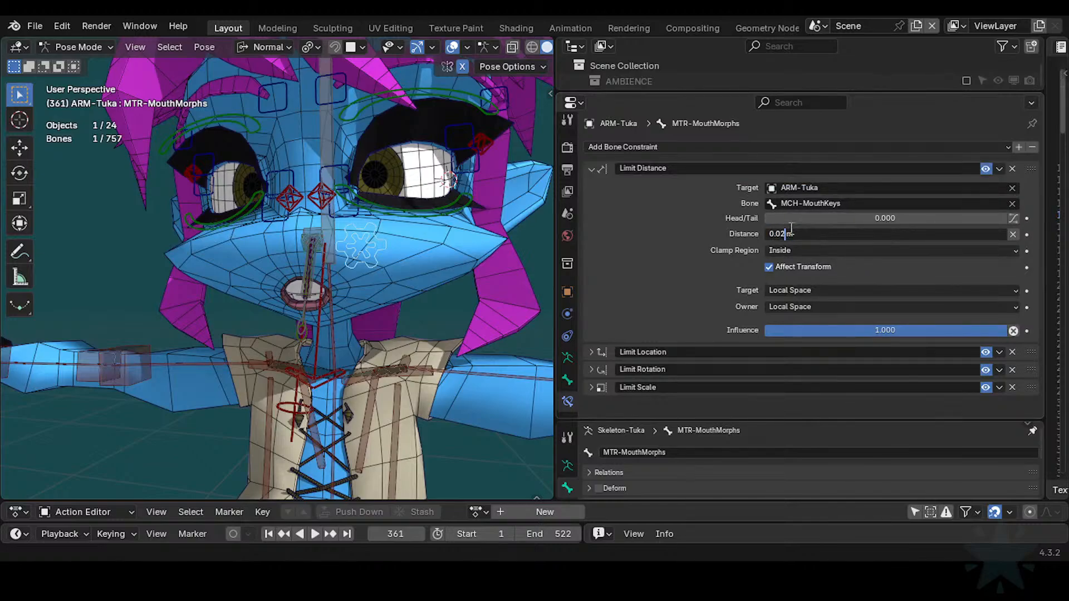
{"action": "key", "text": "Return"}
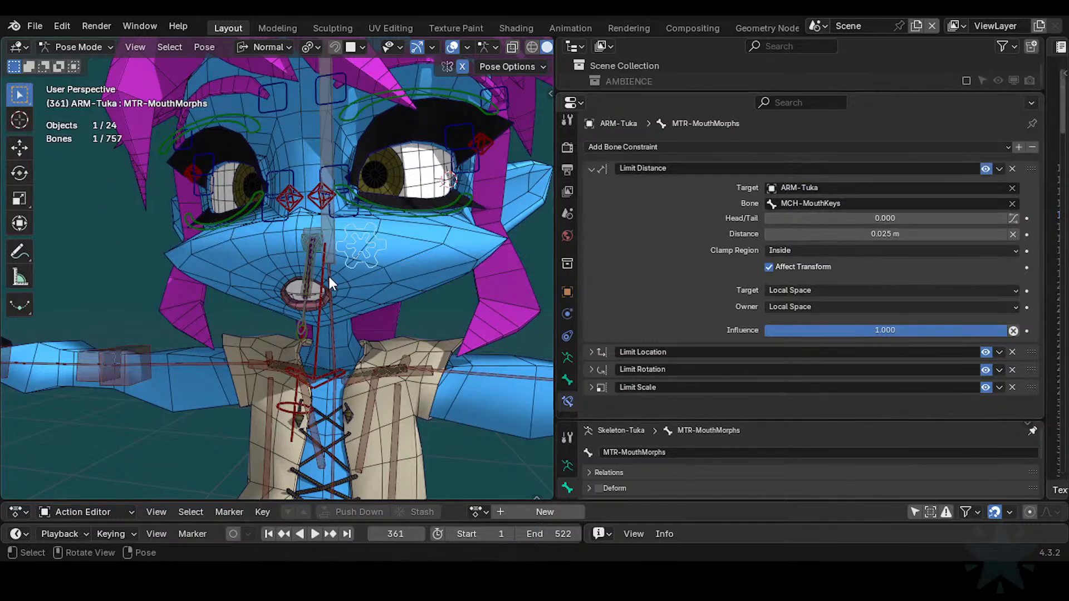
Step: Test how far MTR-MouthMorphs moves with the wider distance limit and inspect the body mesh's shape key values
{"action": "key", "text": "g"}
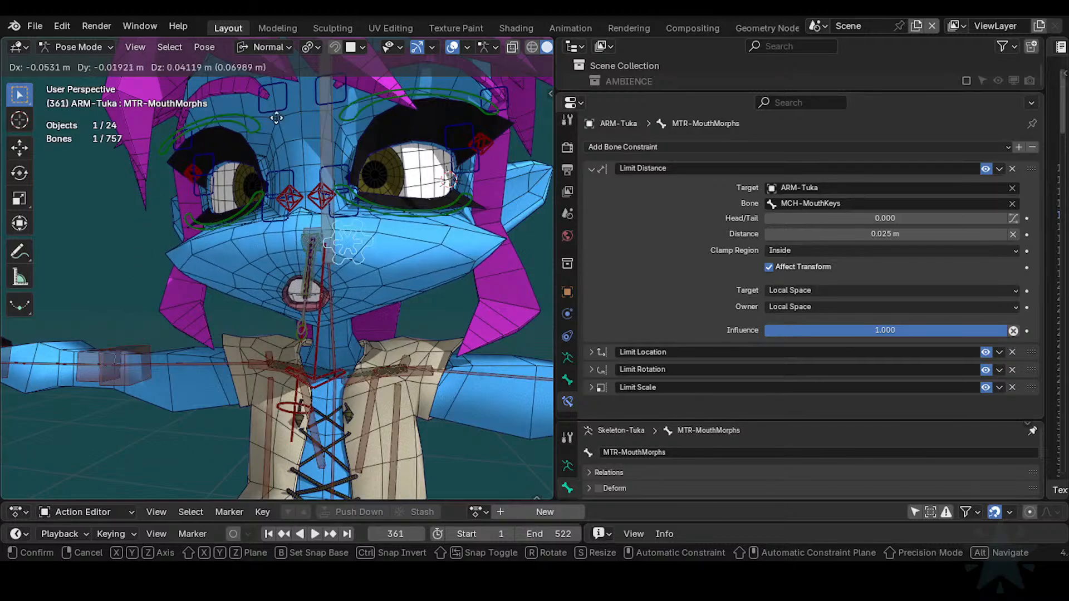
{"action": "left_click", "coordinate": [305, 149]}
{"action": "key", "text": "g"}
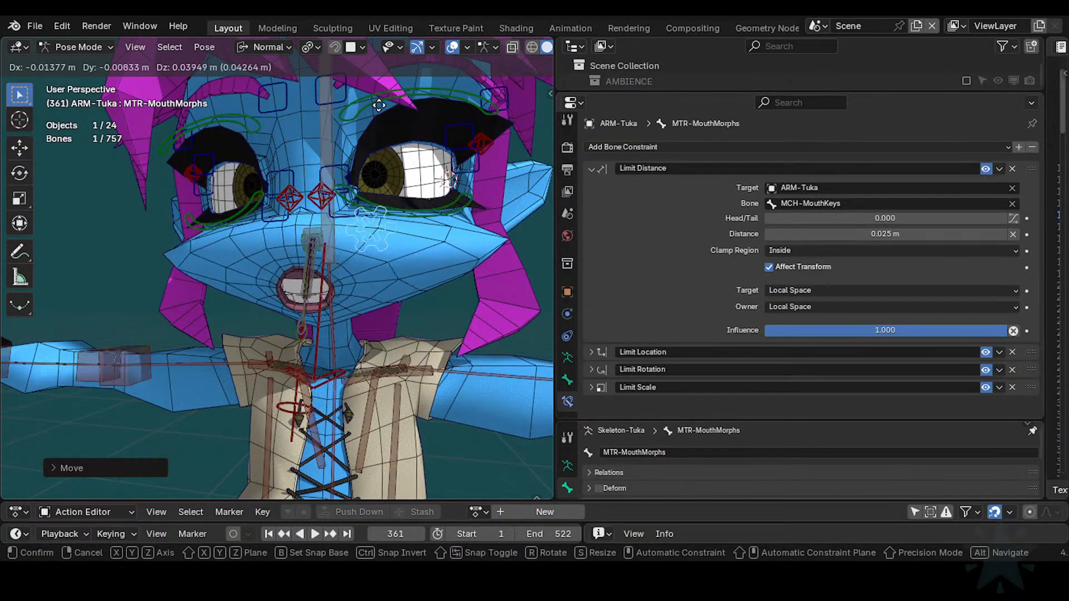
{"action": "right_click", "coordinate": [229, 101]}
{"action": "key", "text": "ctrl+Tab"}
{"action": "left_click", "coordinate": [408, 250]}
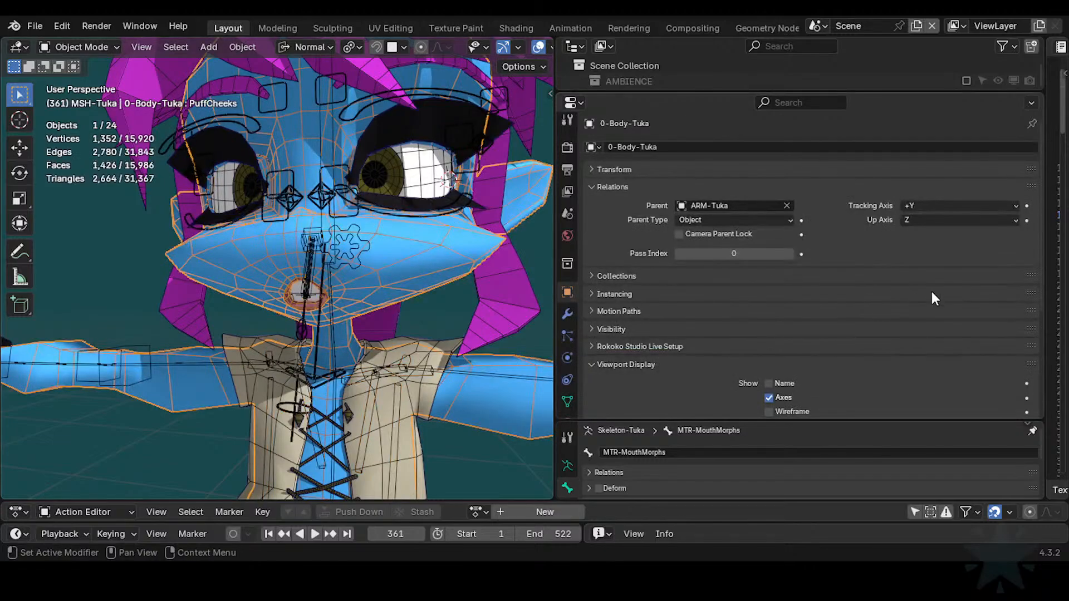
{"action": "left_click", "coordinate": [568, 400]}
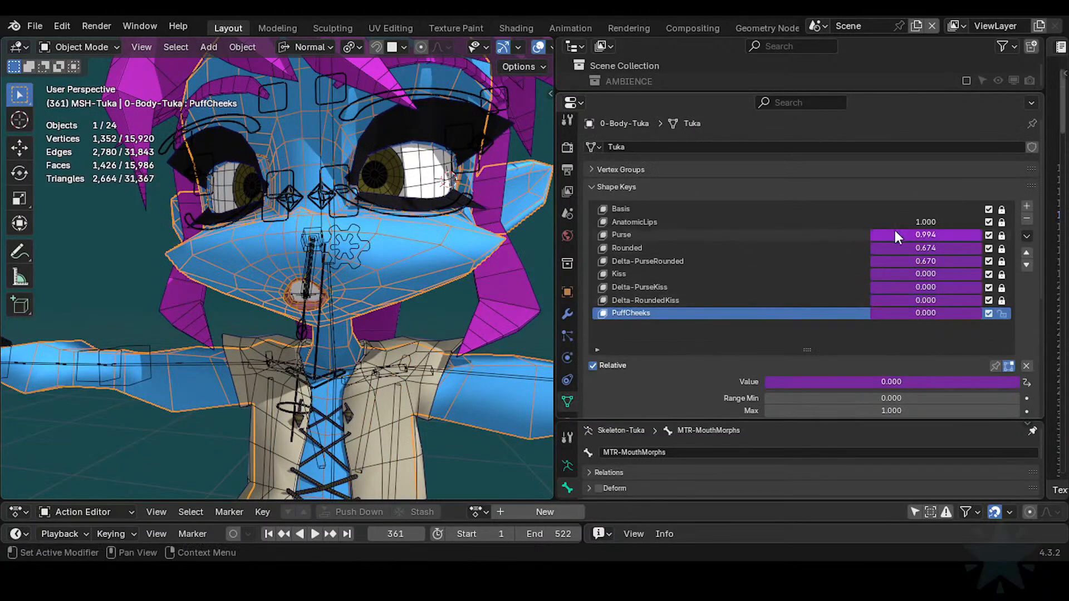
Step: Nudge MTR-MouthMorphs toward the middle of the diagonal and compare the Purse, Rounded and Delta-PurseRounded values on the body mesh
{"action": "left_click", "coordinate": [356, 252]}
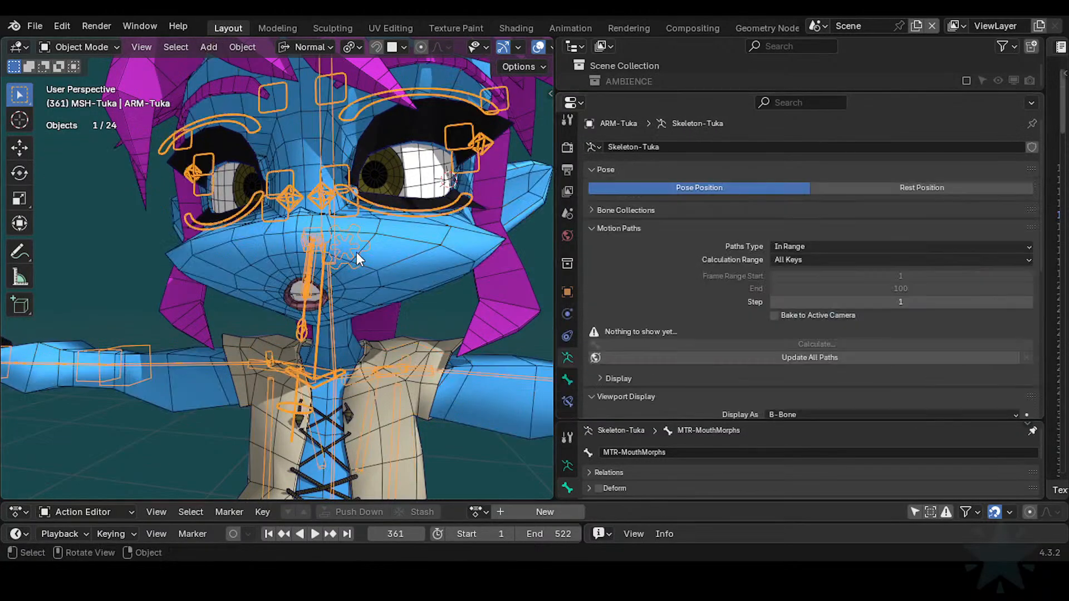
{"action": "key", "text": "ctrl+Tab"}
{"action": "key", "text": "g"}
{"action": "right_click", "coordinate": [352, 230]}
{"action": "key", "text": "ctrl+Tab"}
{"action": "left_click", "coordinate": [359, 282]}
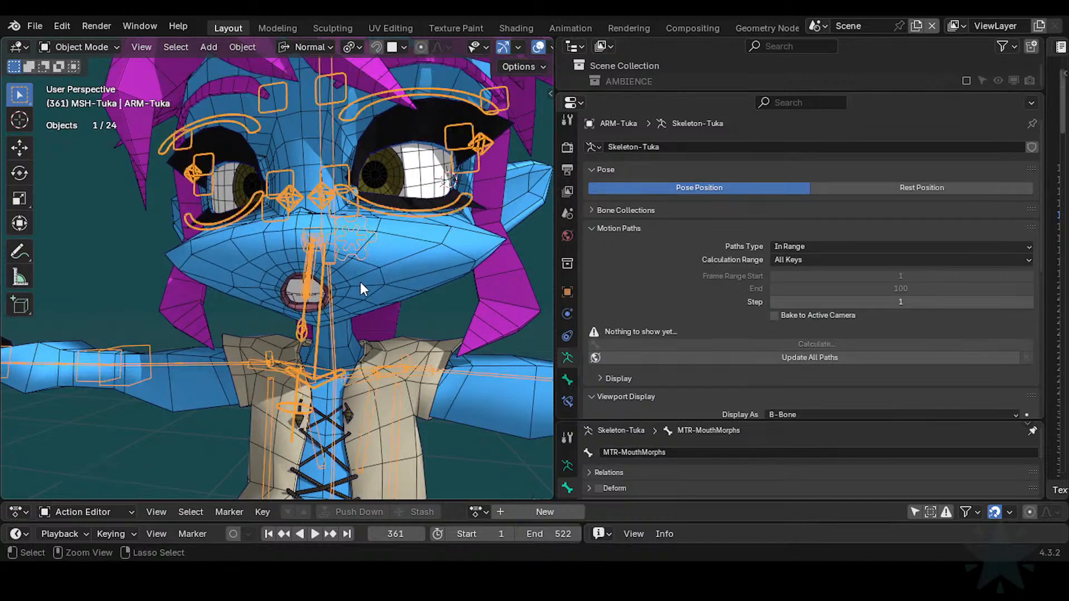
{"action": "left_click", "coordinate": [370, 246]}
{"action": "left_click", "coordinate": [401, 253]}
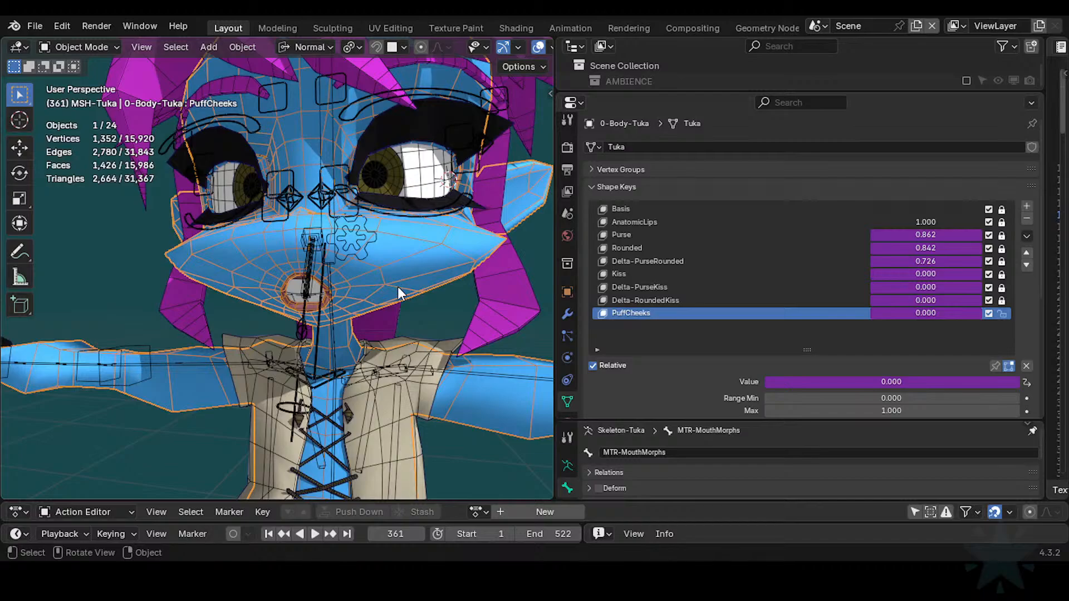
Step: Reopen the bone constraints of MTR-MouthMorphs in Pose Mode and set the Limit Distance constraint's Distance to 0.028 m
{"action": "left_click", "coordinate": [358, 255]}
{"action": "key", "text": "ctrl+Tab"}
{"action": "left_click", "coordinate": [567, 401]}
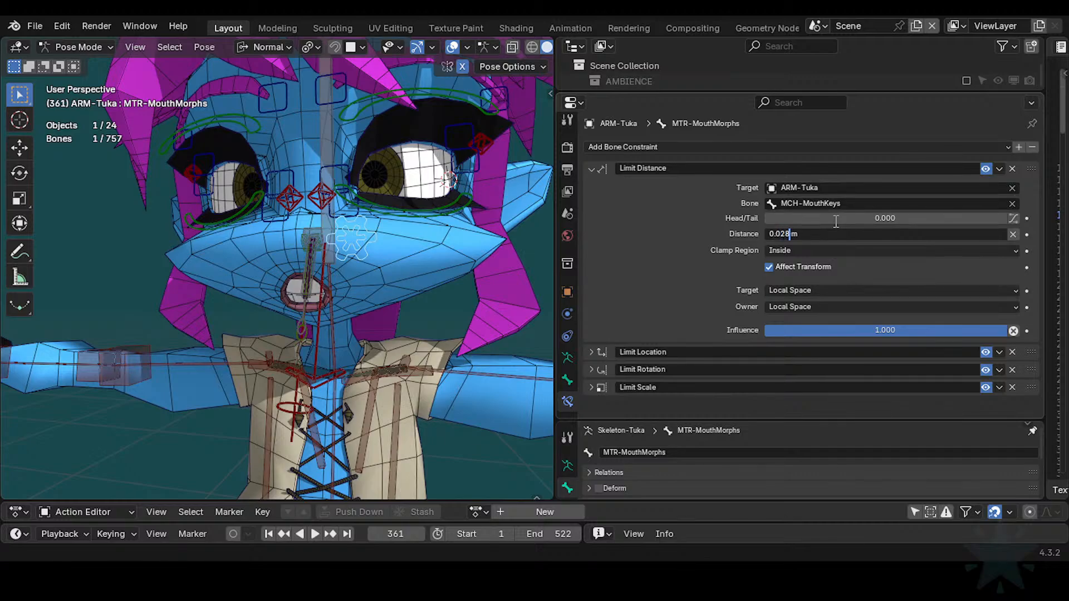
{"action": "key", "text": "Return"}
Step: Move MTR-MouthMorphs to its widened distance limit and inspect the Purse and Rounded shape key values on 0-Body-Tuka
{"action": "key", "text": "g"}
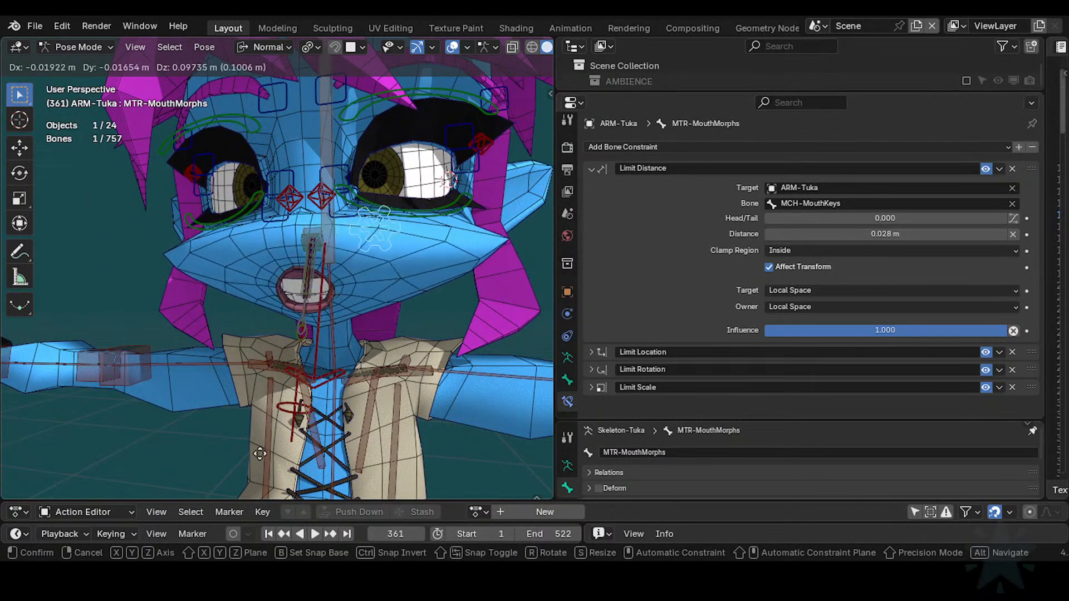
{"action": "left_click", "coordinate": [400, 270]}
{"action": "key", "text": "ctrl+Tab"}
{"action": "left_click", "coordinate": [400, 270]}
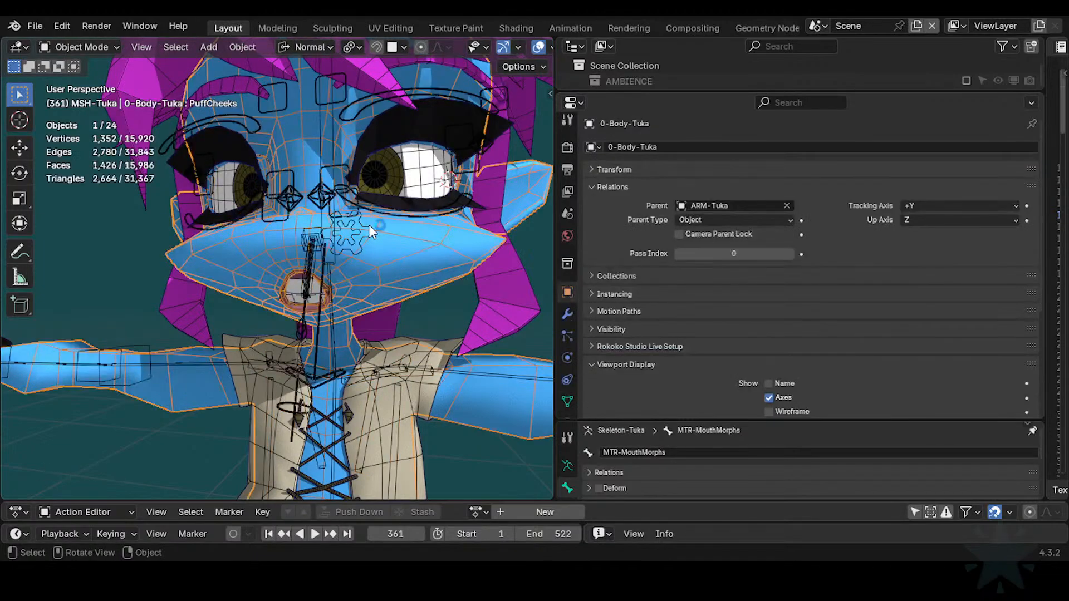
{"action": "left_click", "coordinate": [360, 251], "text": "ctrl"}
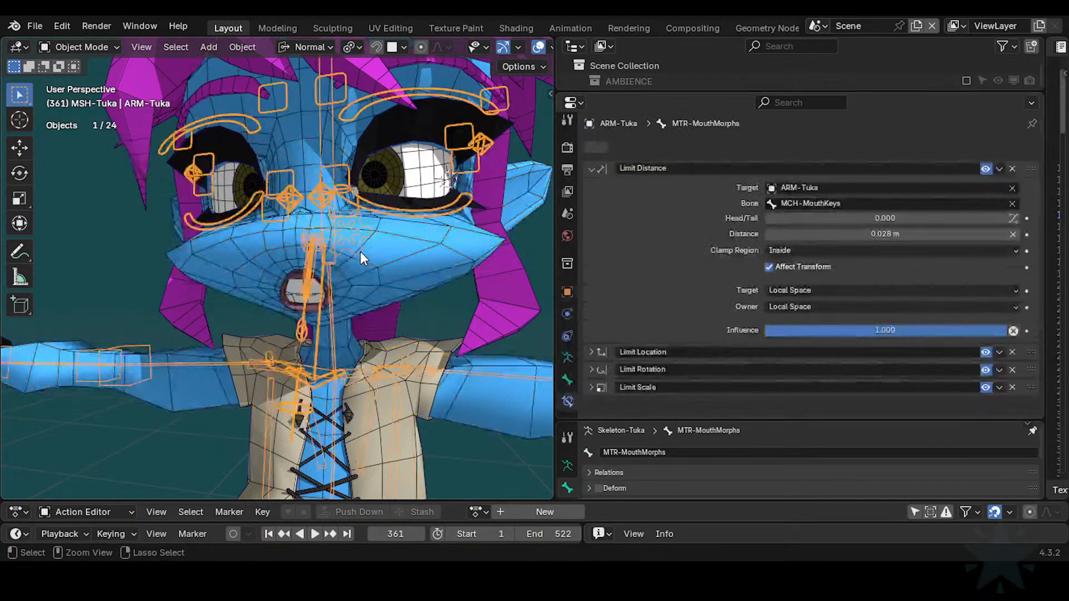
{"action": "left_click", "coordinate": [391, 260]}
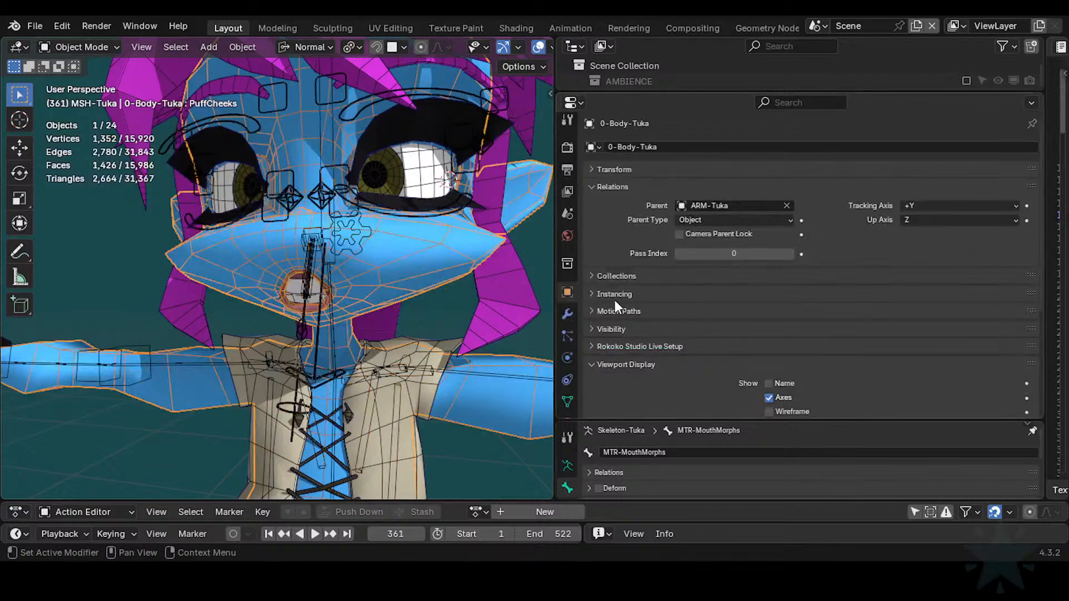
{"action": "left_click", "coordinate": [567, 401]}
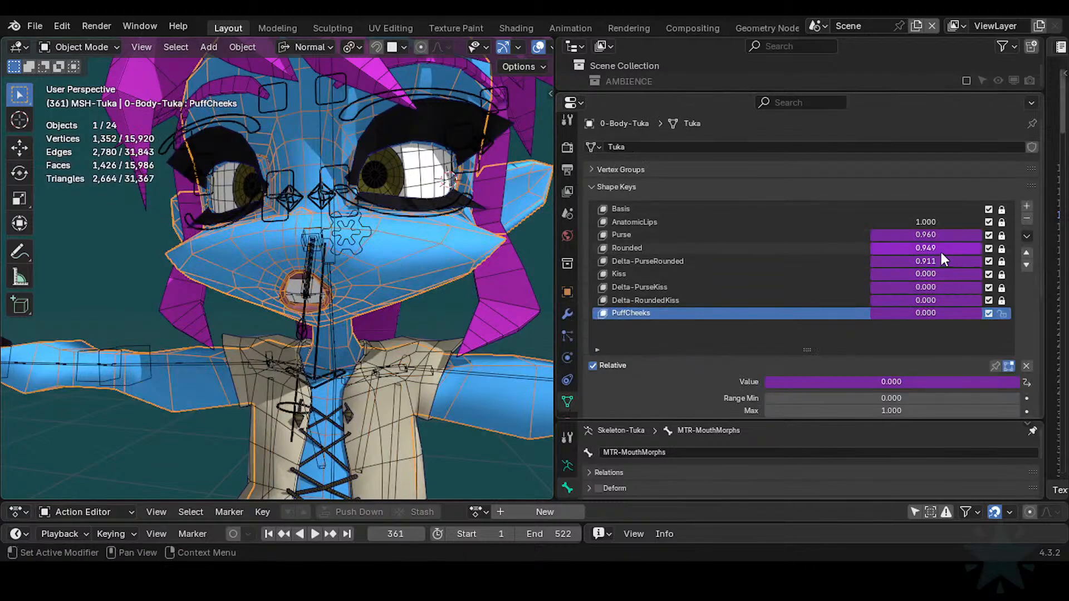
Step: Reposition MTR-MouthMorphs along the diagonal in Pose Mode and check 0-Body-Tuka's shape key values again
{"action": "left_click", "coordinate": [329, 239]}
{"action": "key", "text": "ctrl+Tab"}
{"action": "key", "text": "g"}
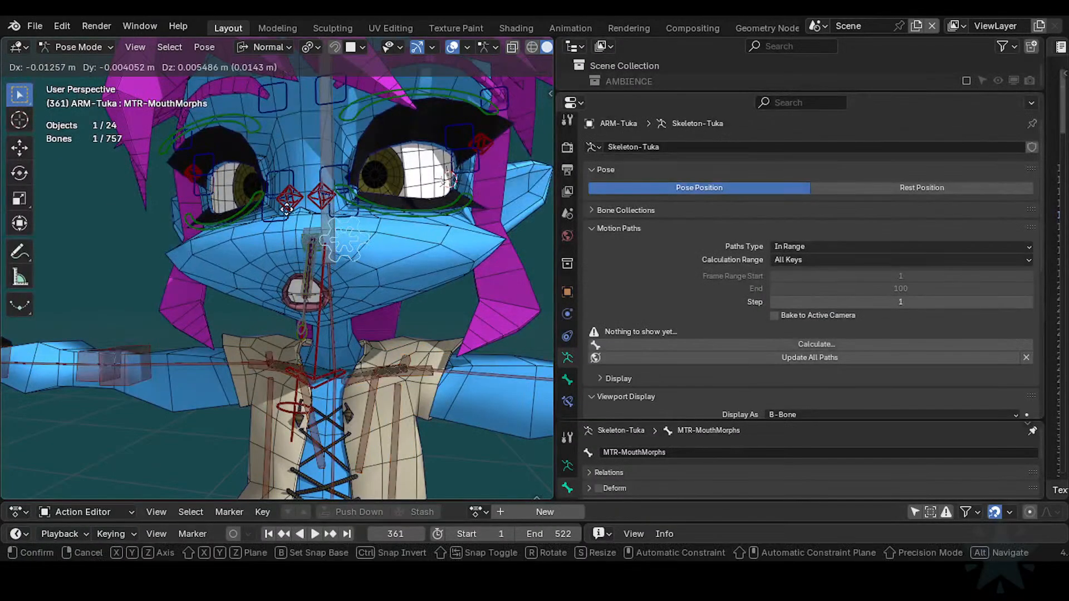
{"action": "left_click", "coordinate": [287, 209]}
{"action": "key", "text": "g"}
{"action": "left_click", "coordinate": [411, 269]}
{"action": "key", "text": "ctrl+Tab"}
{"action": "left_click", "coordinate": [412, 271]}
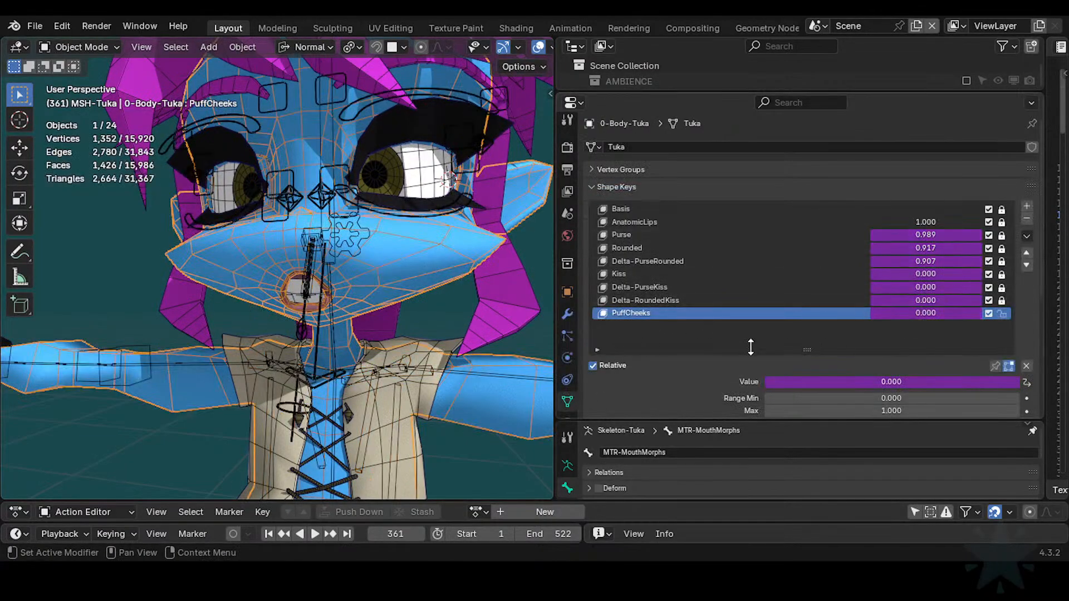
Step: Set the Limit Distance constraint's Distance on MTR-MouthMorphs to 0.03 m and move the bone to test the new limit
{"action": "left_click", "coordinate": [361, 251]}
{"action": "key", "text": "ctrl+Tab"}
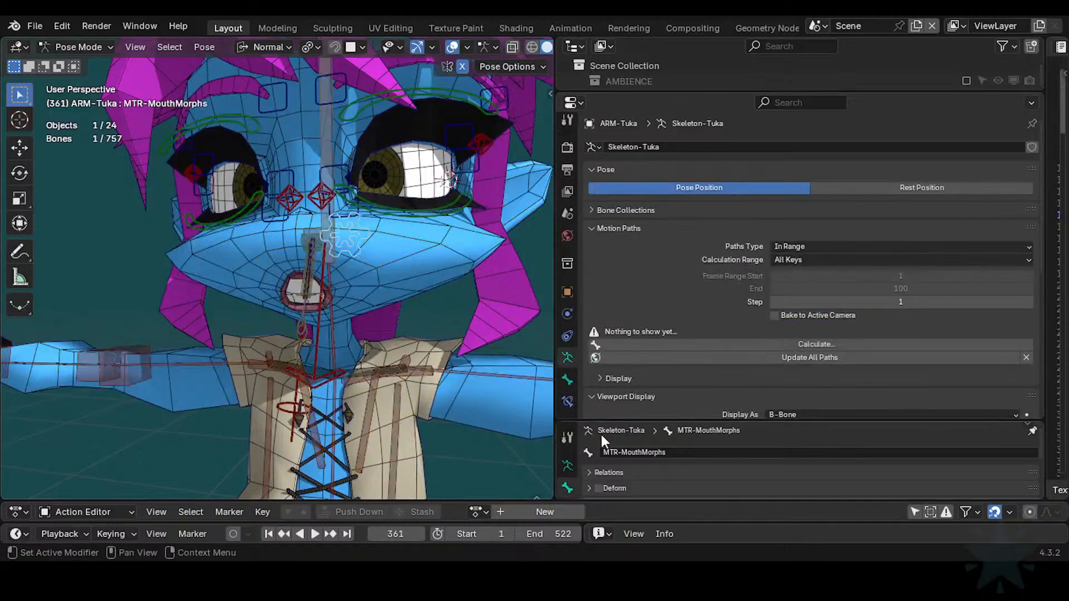
{"action": "left_click", "coordinate": [568, 380]}
{"action": "left_click", "coordinate": [567, 401]}
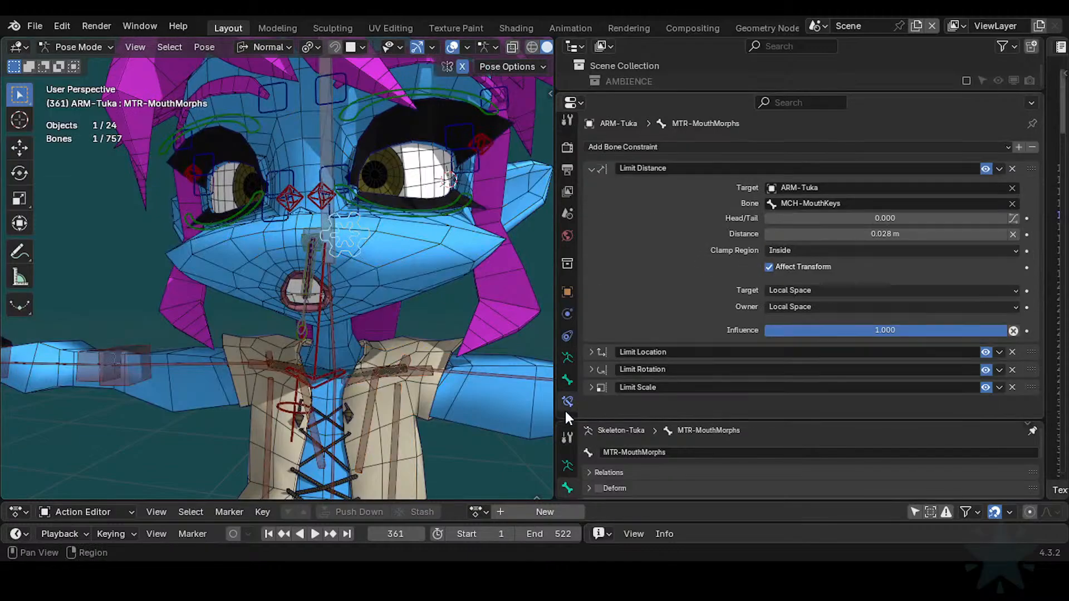
{"action": "left_click", "coordinate": [899, 234]}
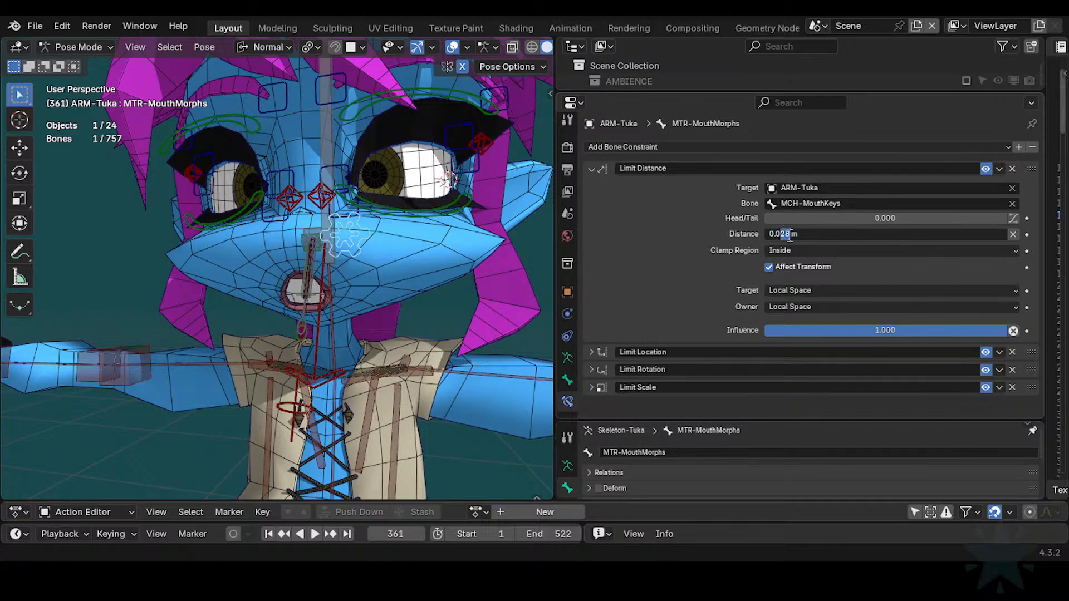
{"action": "key", "text": "Return"}
{"action": "key", "text": "g"}
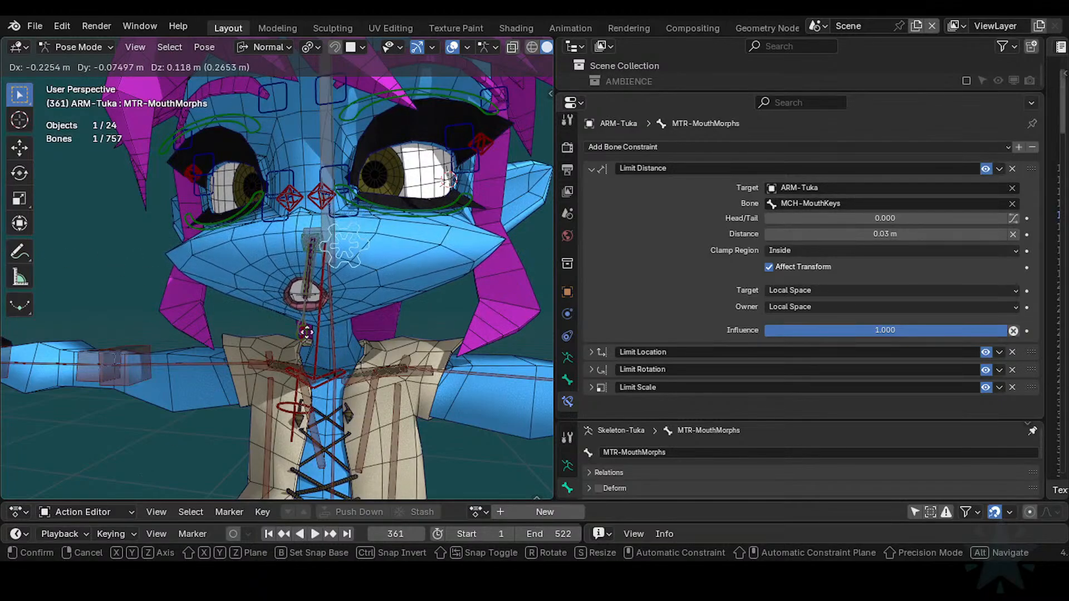
{"action": "left_click", "coordinate": [584, 245]}
Step: Disable the Limit Distance constraint on MTR-MouthMorphs, collapse it and save the file
{"action": "left_click", "coordinate": [592, 169]}
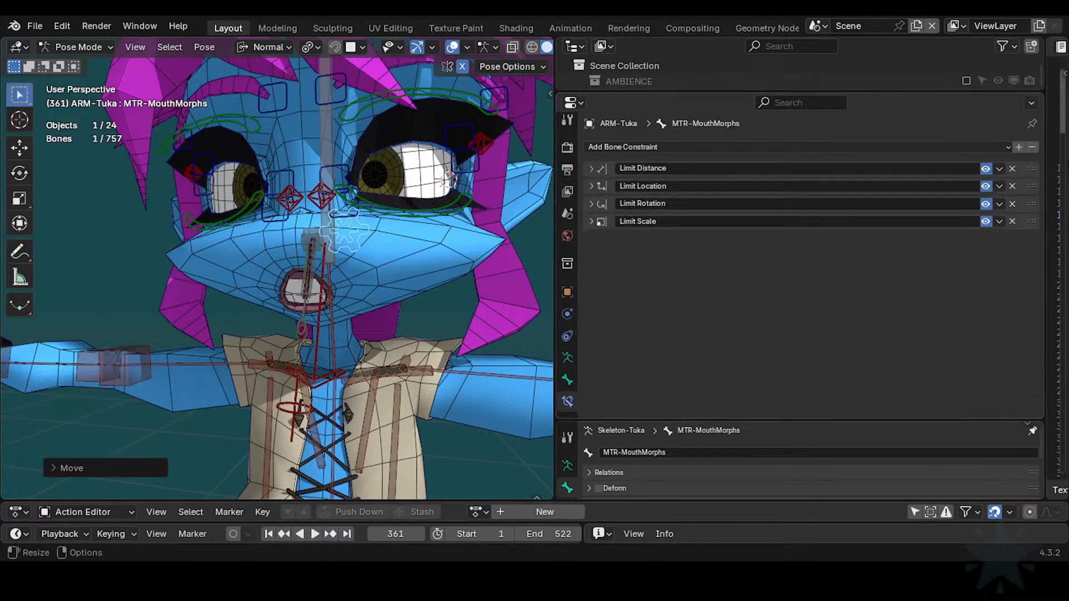
{"action": "left_click", "coordinate": [591, 167]}
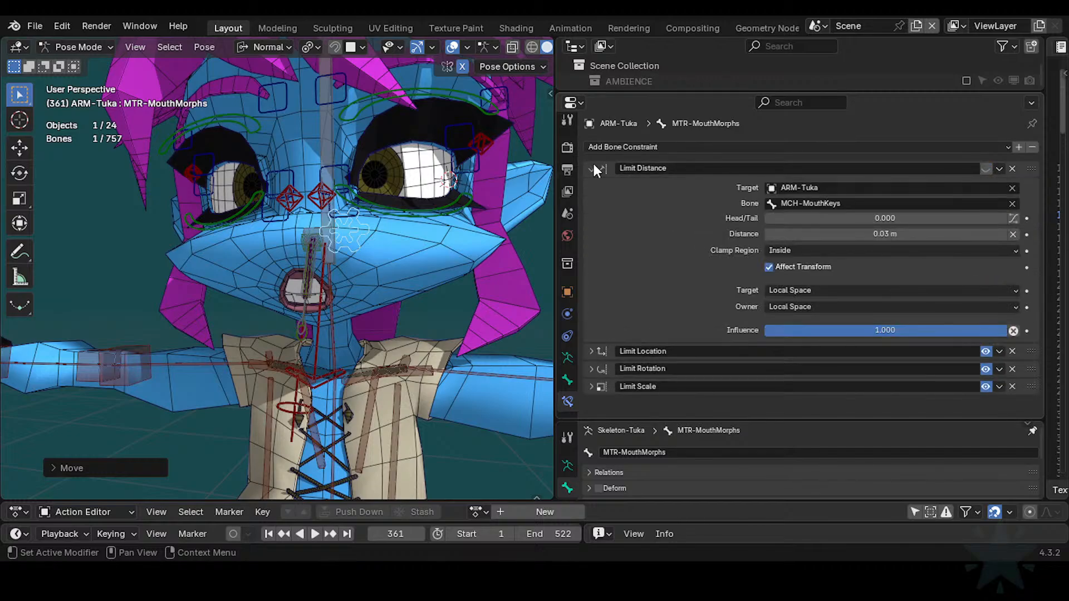
{"action": "left_click", "coordinate": [594, 165]}
{"action": "key", "text": "ctrl+s"}
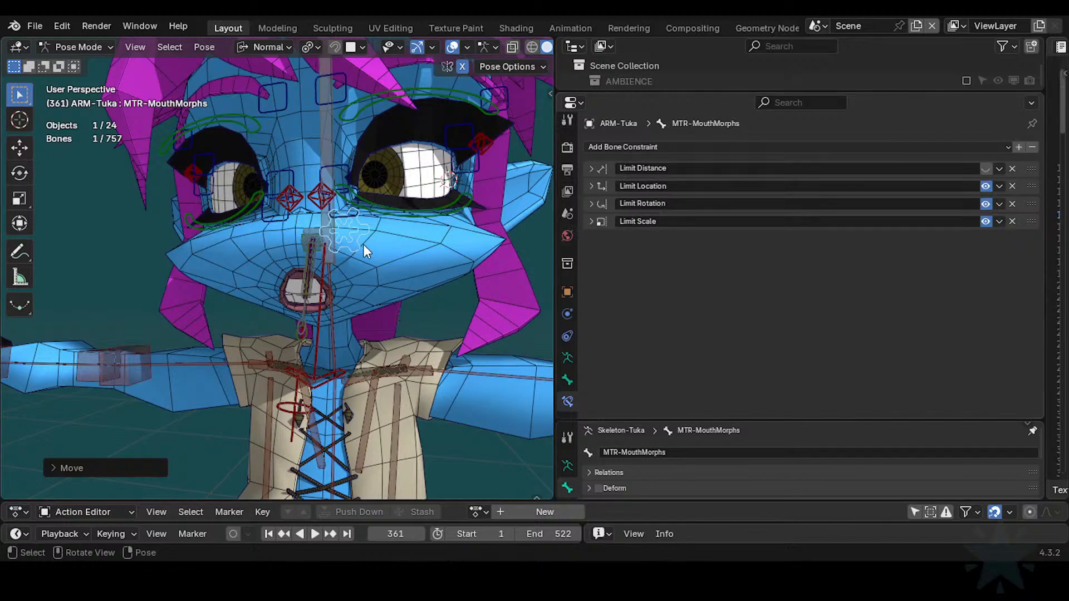
Step: Clear the location of all visible bones of ARM-Tuka and return to Object Mode
{"action": "middle_click_drag", "start_coordinate": [363, 245], "coordinate": [417, 278]}
{"action": "scroll", "coordinate": [401, 274], "scroll_direction": "down", "scroll_amount": 3}
{"action": "key", "text": "a"}
{"action": "key", "text": "alt+g"}
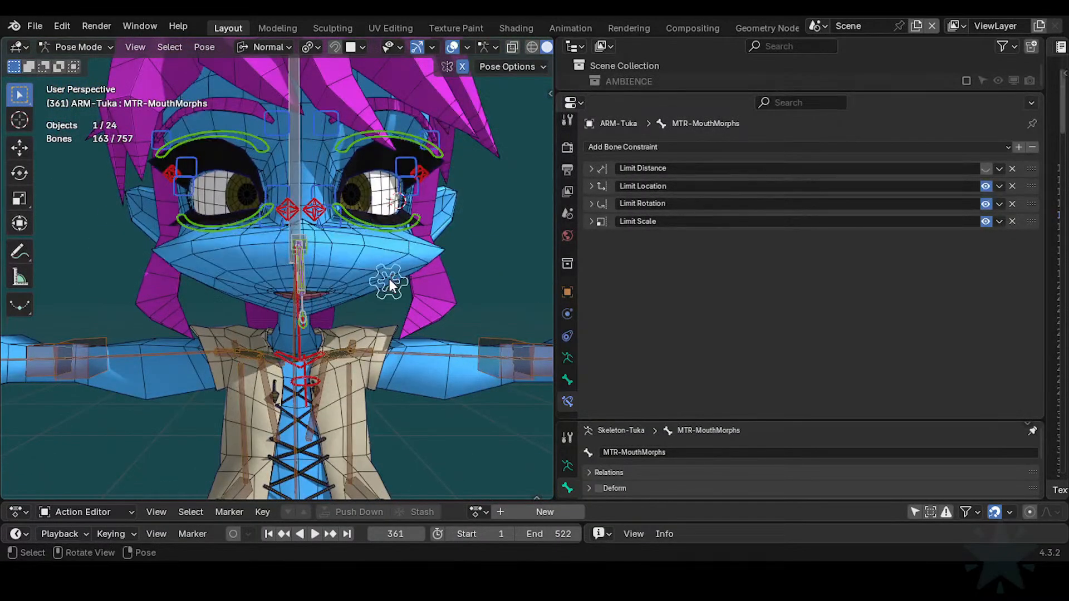
{"action": "key", "text": "ctrl+Tab"}
Step: Stop isolating the MTR-Face bone collection and briefly toggle the isolation of MTR-Body on ARM-Tuka
{"action": "scroll", "coordinate": [388, 276], "scroll_direction": "down", "scroll_amount": 1}
{"action": "scroll", "coordinate": [357, 266], "scroll_direction": "down", "scroll_amount": 3}
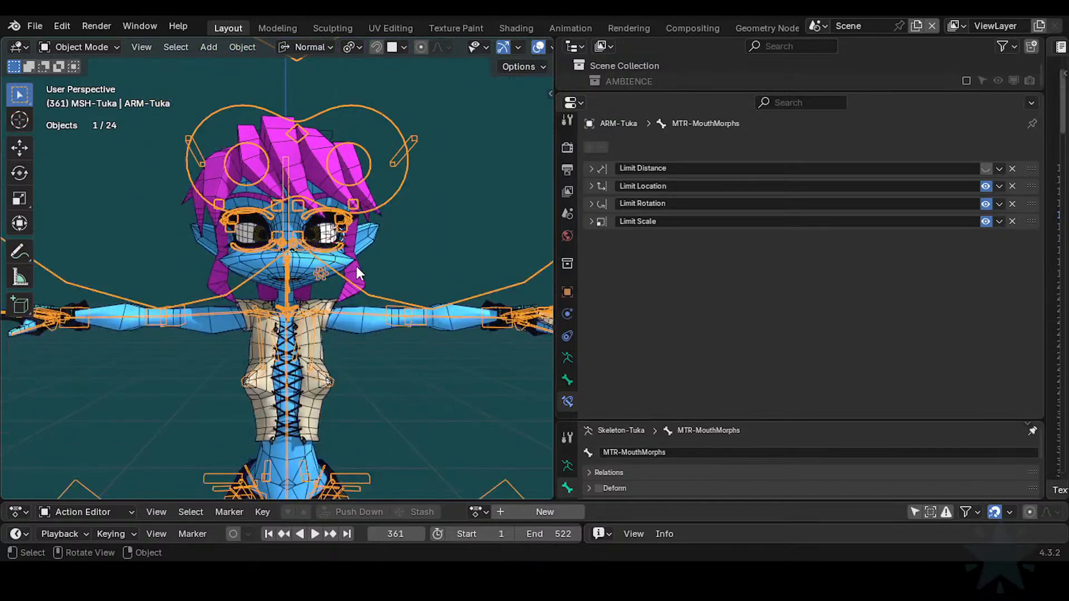
{"action": "key", "text": "n"}
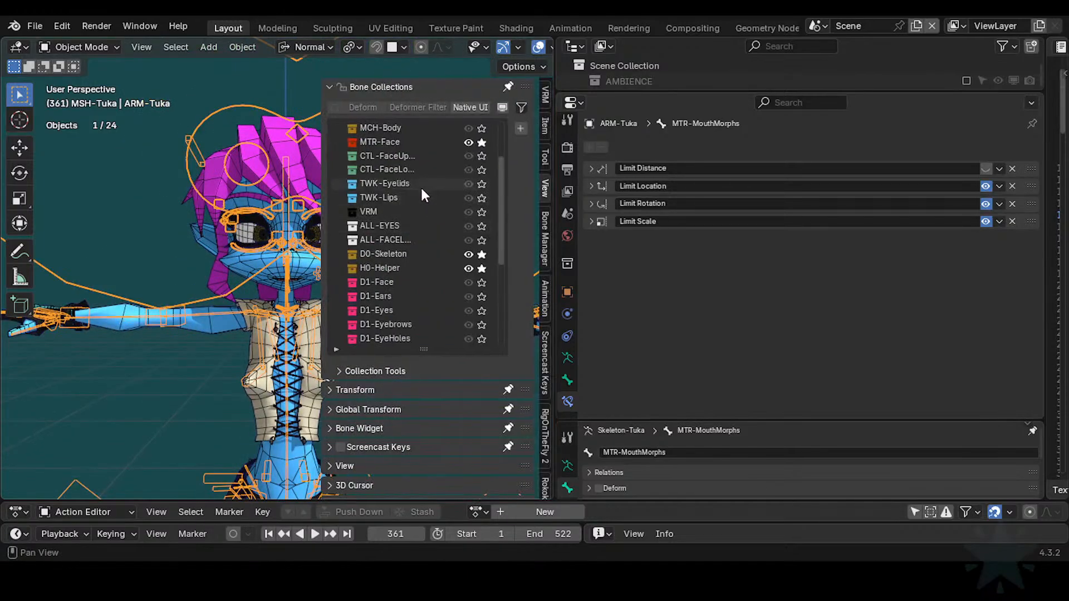
{"action": "left_click", "coordinate": [483, 142]}
{"action": "scroll", "coordinate": [479, 183], "scroll_direction": "up", "scroll_amount": 5}
{"action": "left_click", "coordinate": [482, 129]}
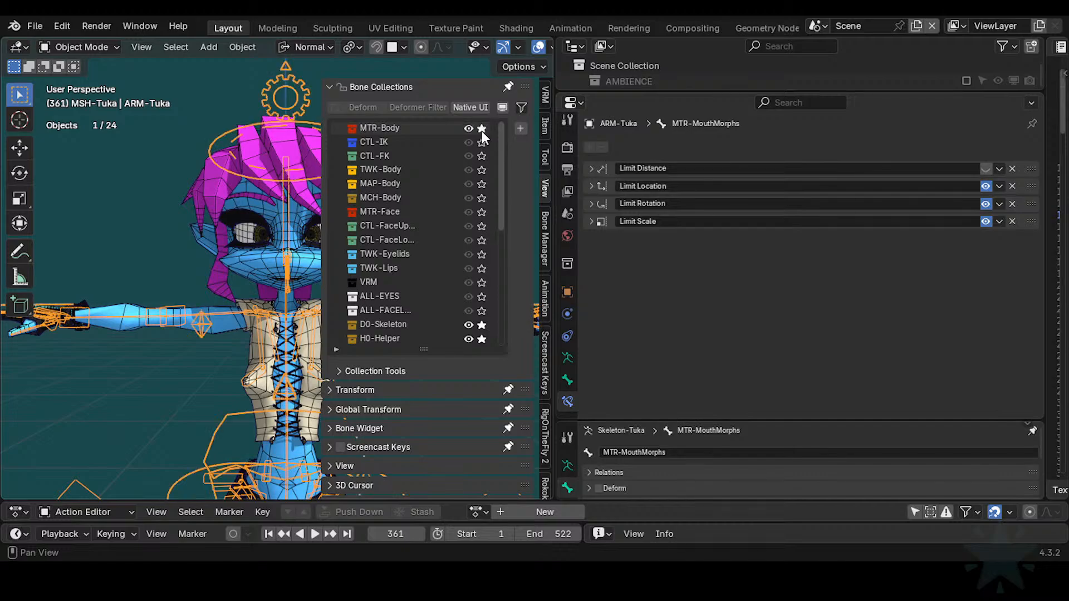
{"action": "key", "text": "n"}
{"action": "middle_click_drag", "start_coordinate": [427, 307], "coordinate": [400, 337]}
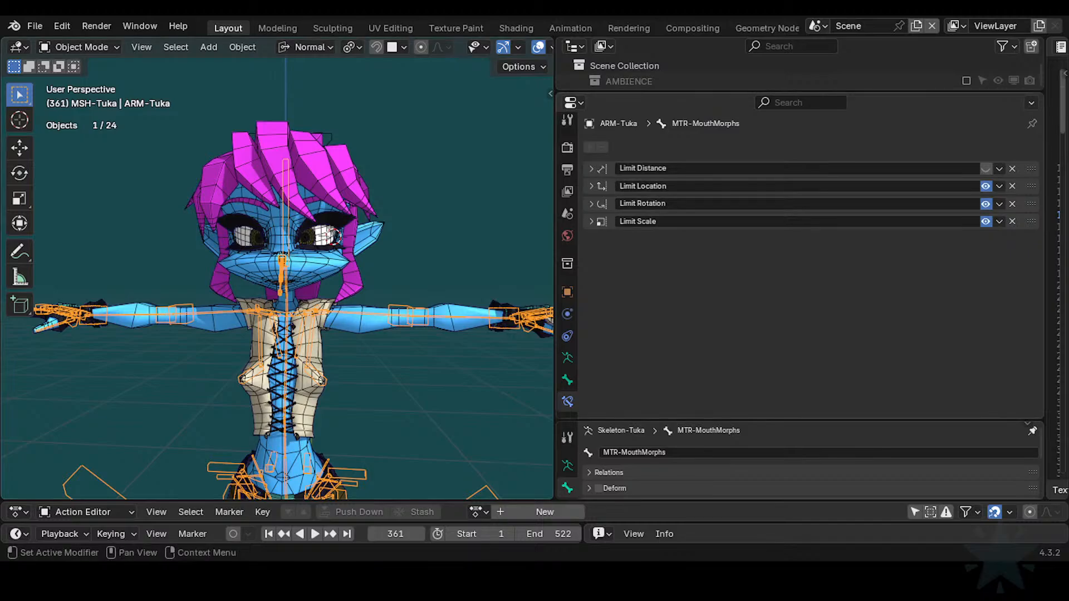
Step: Enlarge the Text Editor showing ToDoList and review the Body tasks on skinning poses, weights, helper bones, twist bones and deltas
{"action": "left_click_drag", "start_coordinate": [1046, 334], "coordinate": [579, 334]}
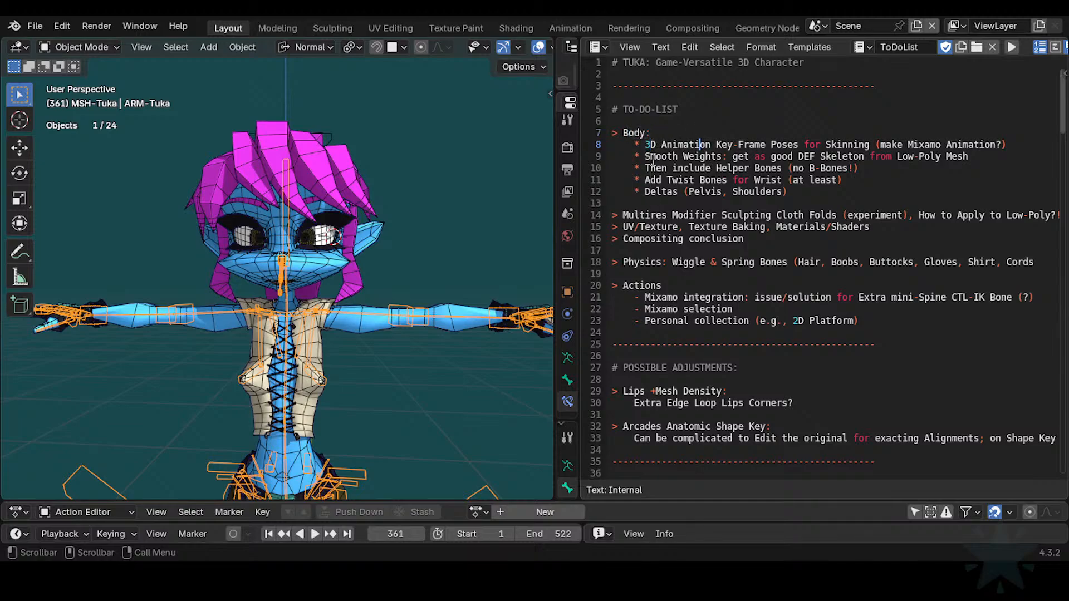
{"action": "left_click_drag", "start_coordinate": [621, 136], "coordinate": [615, 251]}
{"action": "scroll", "coordinate": [689, 223], "scroll_direction": "down", "scroll_amount": 1}
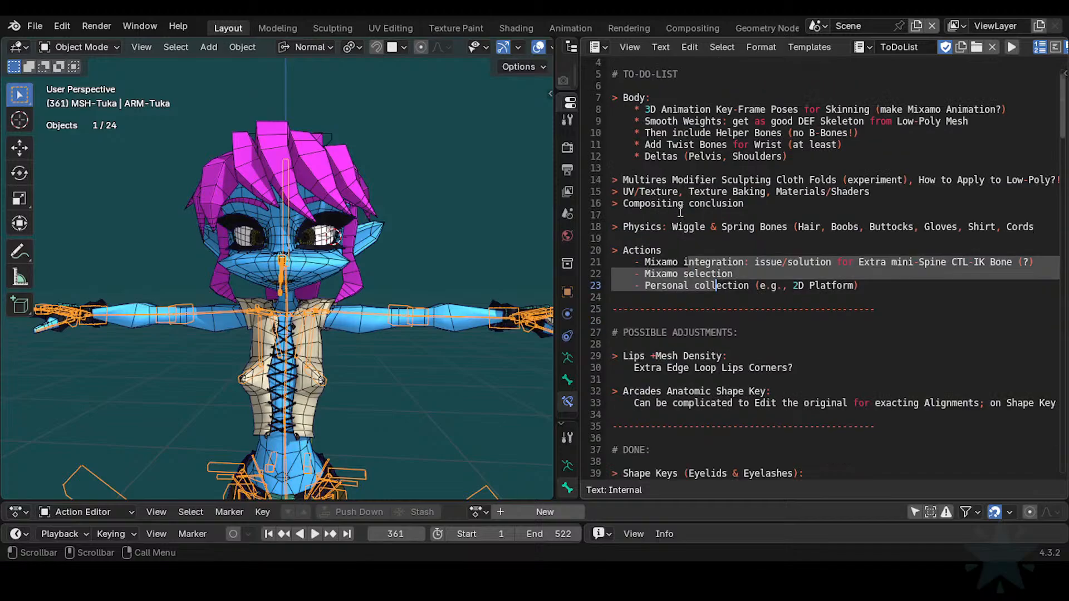
{"action": "scroll", "coordinate": [676, 204], "scroll_direction": "up", "scroll_amount": 1}
{"action": "left_click", "coordinate": [624, 133]}
{"action": "left_click_drag", "start_coordinate": [625, 127], "coordinate": [801, 200]}
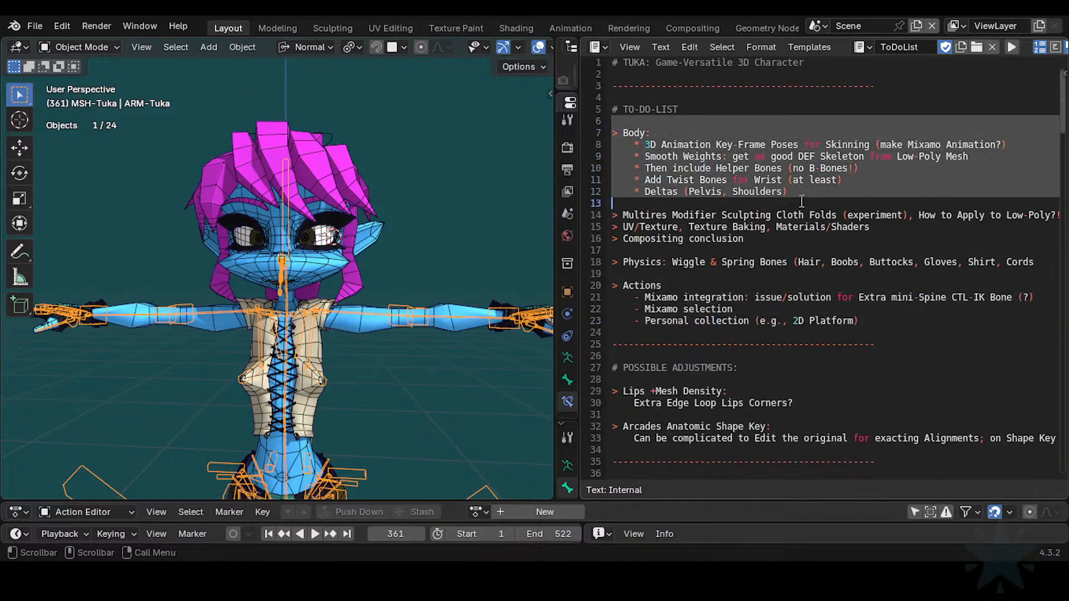
{"action": "left_click", "coordinate": [690, 227]}
{"action": "left_click_drag", "start_coordinate": [615, 132], "coordinate": [751, 201]}
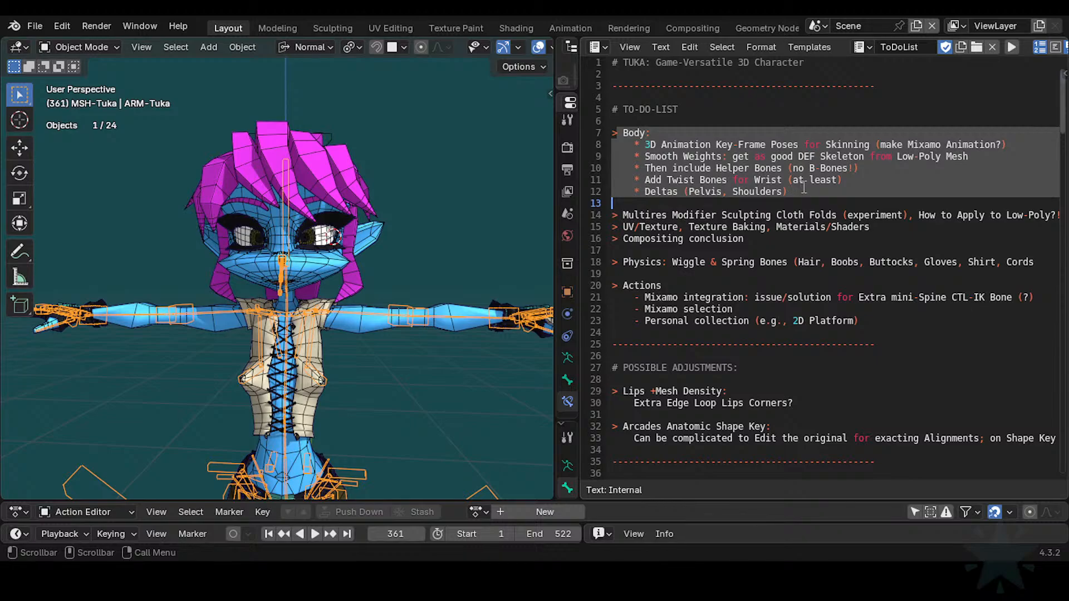
{"action": "left_click", "coordinate": [647, 179]}
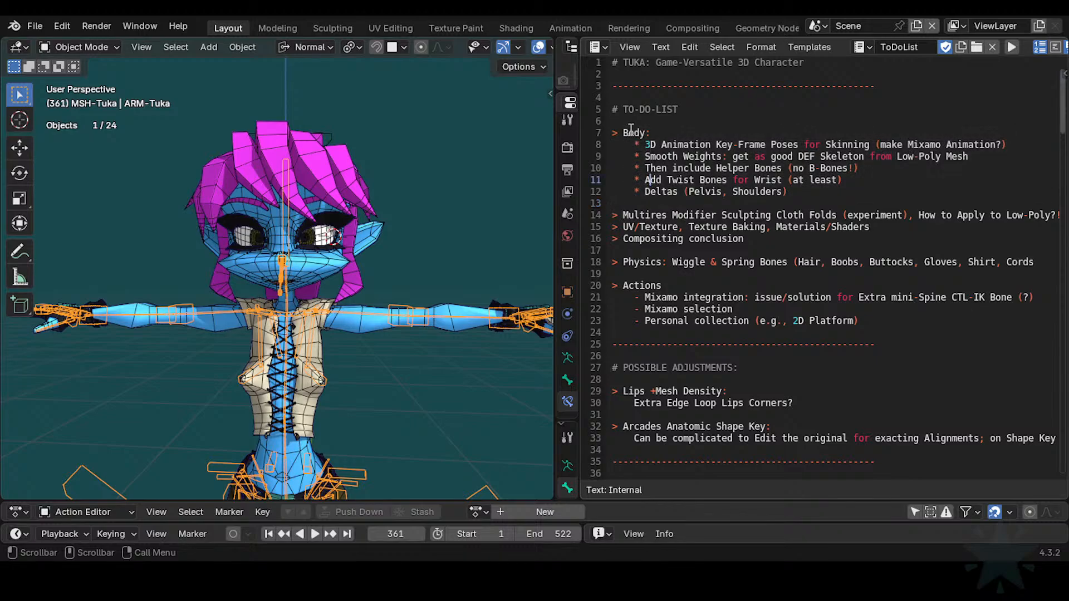
{"action": "left_click_drag", "start_coordinate": [631, 129], "coordinate": [791, 196]}
{"action": "left_click", "coordinate": [790, 192]}
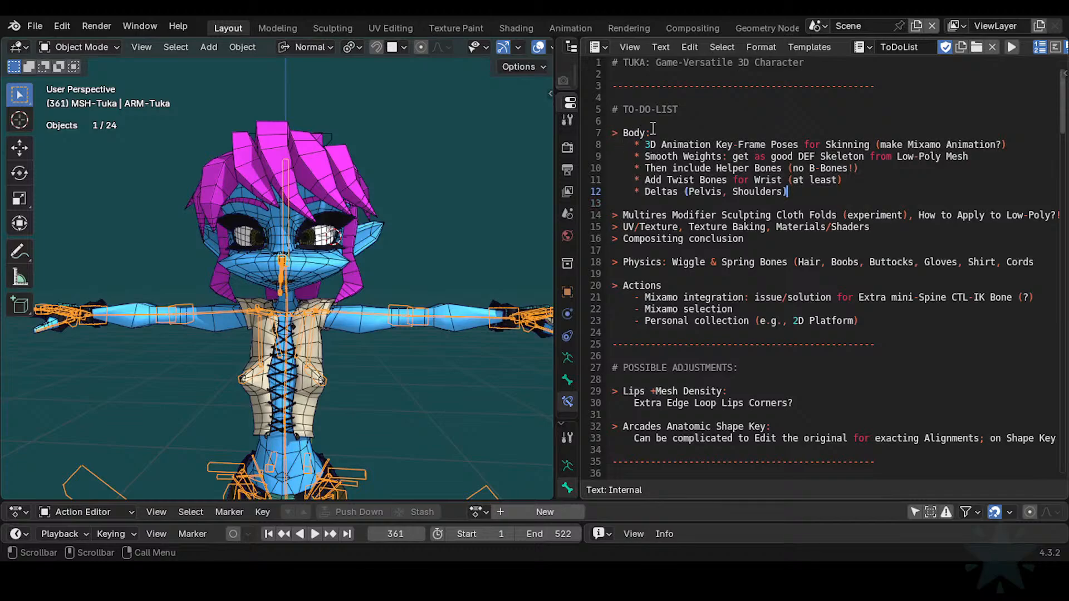
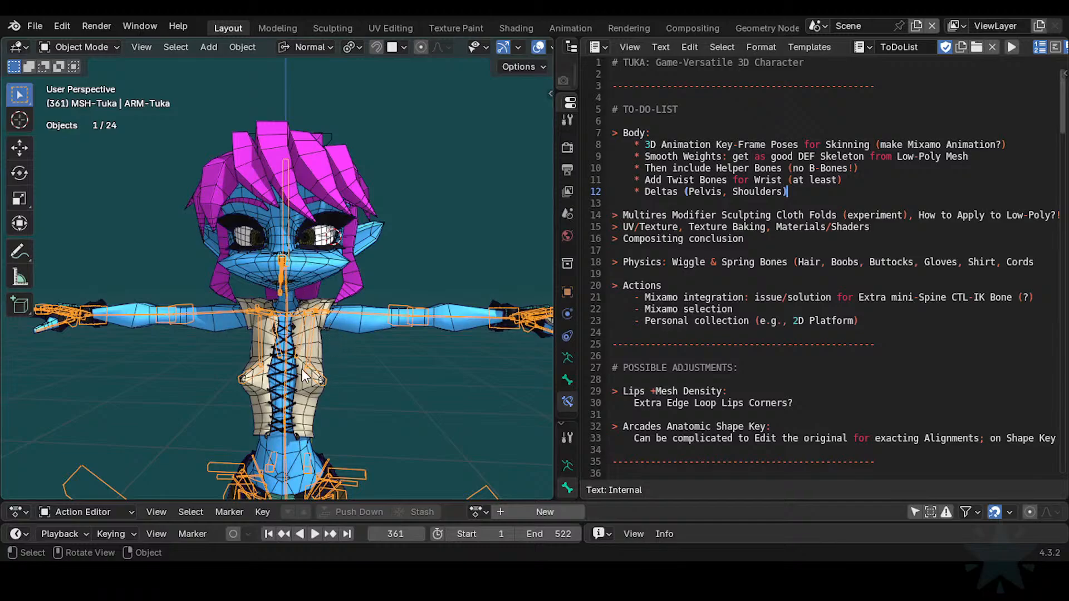
Step: Look over Tuka's body and read the Multires sculpting and UV/Texture entries in the to-do list
{"action": "scroll", "coordinate": [332, 461], "scroll_direction": "down", "scroll_amount": 2}
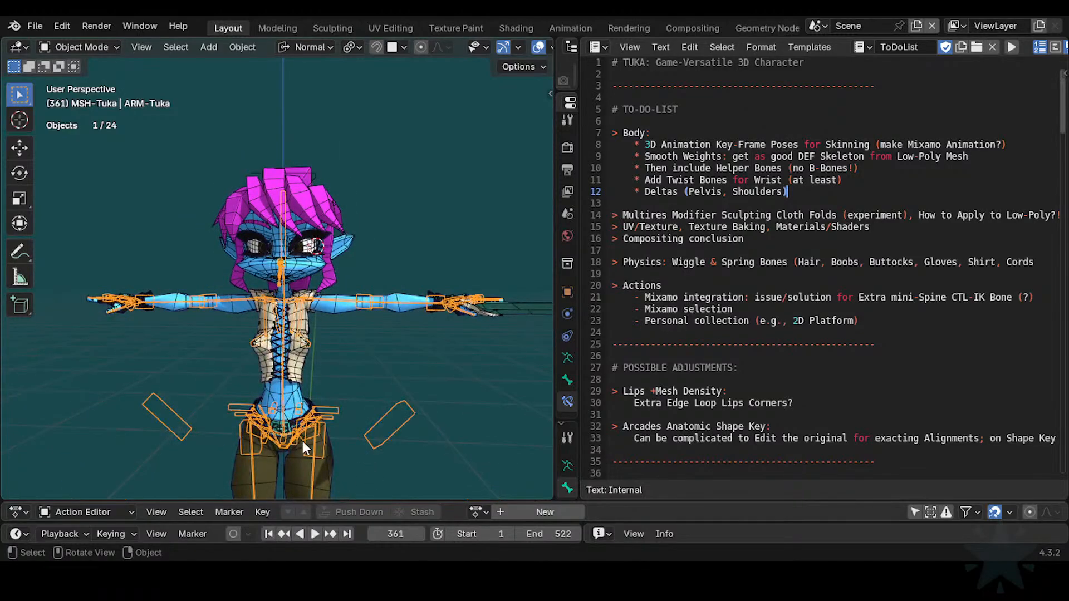
{"action": "scroll", "coordinate": [302, 441], "scroll_direction": "up", "scroll_amount": 4}
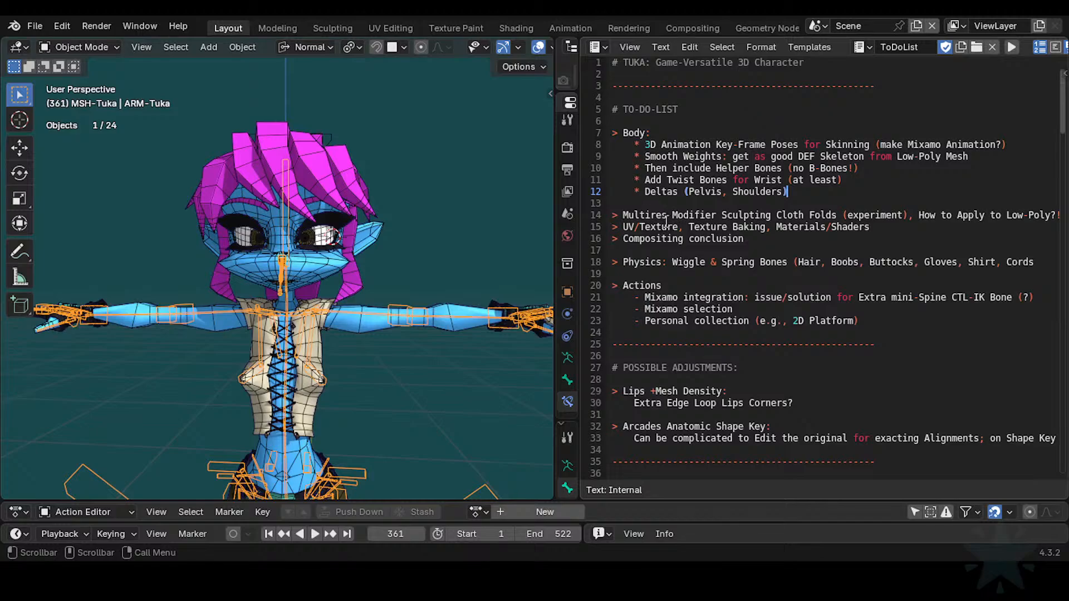
{"action": "scroll", "coordinate": [708, 211], "scroll_direction": "down", "scroll_amount": 1}
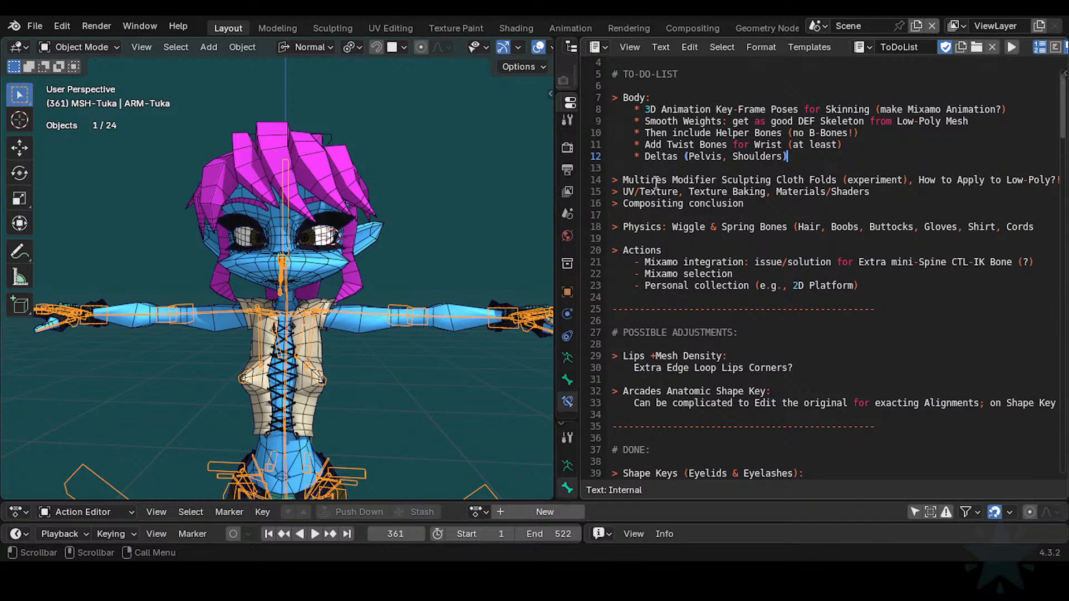
{"action": "left_click_drag", "start_coordinate": [612, 179], "coordinate": [774, 196]}
{"action": "left_click", "coordinate": [869, 193]}
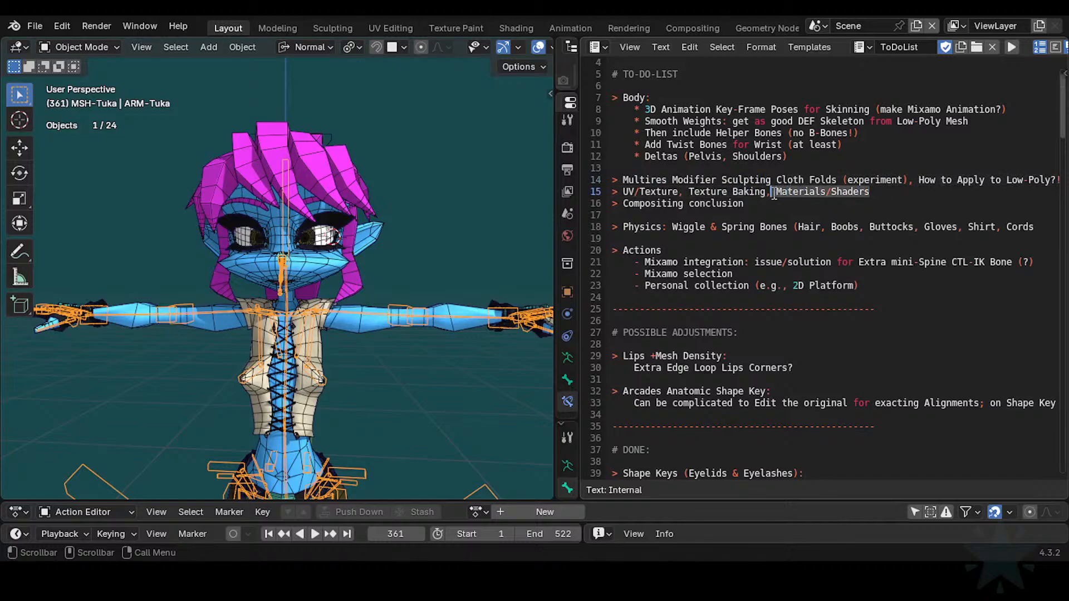
{"action": "left_click", "coordinate": [776, 194]}
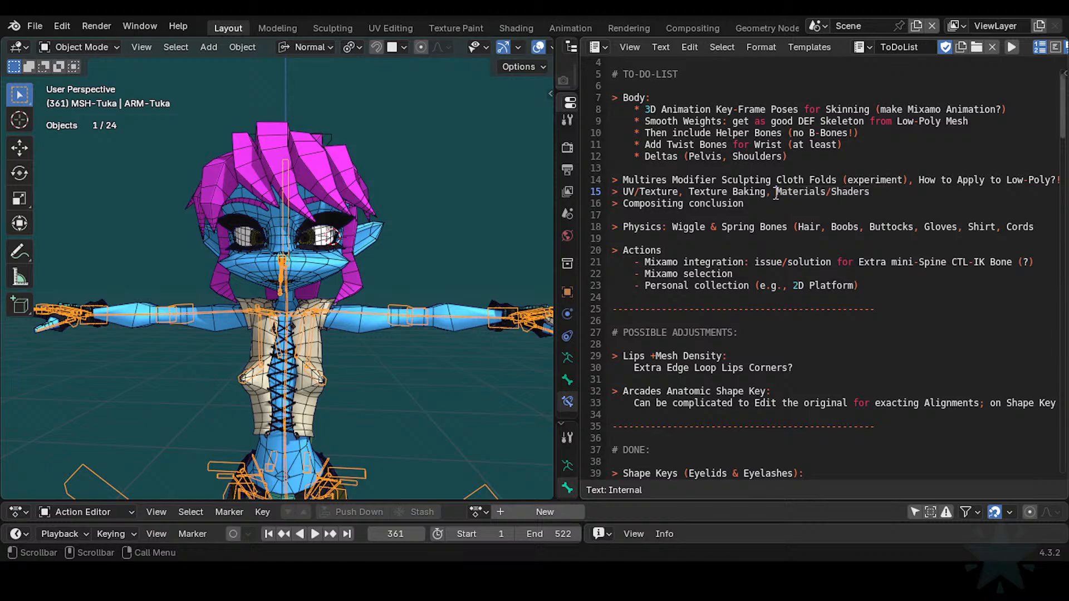
{"action": "left_click_drag", "start_coordinate": [766, 192], "coordinate": [628, 192]}
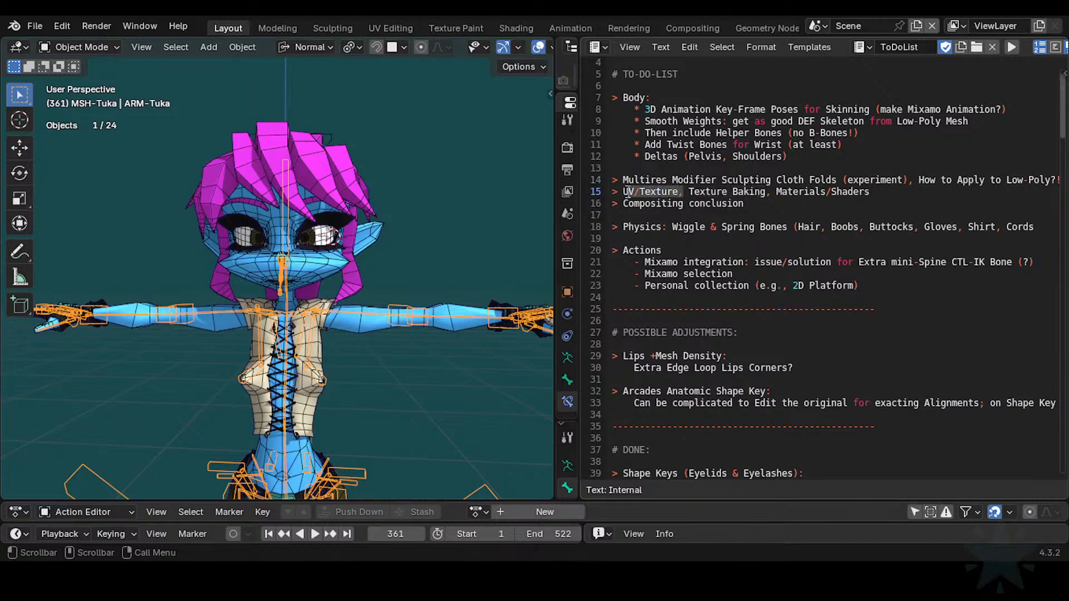
{"action": "left_click", "coordinate": [705, 193]}
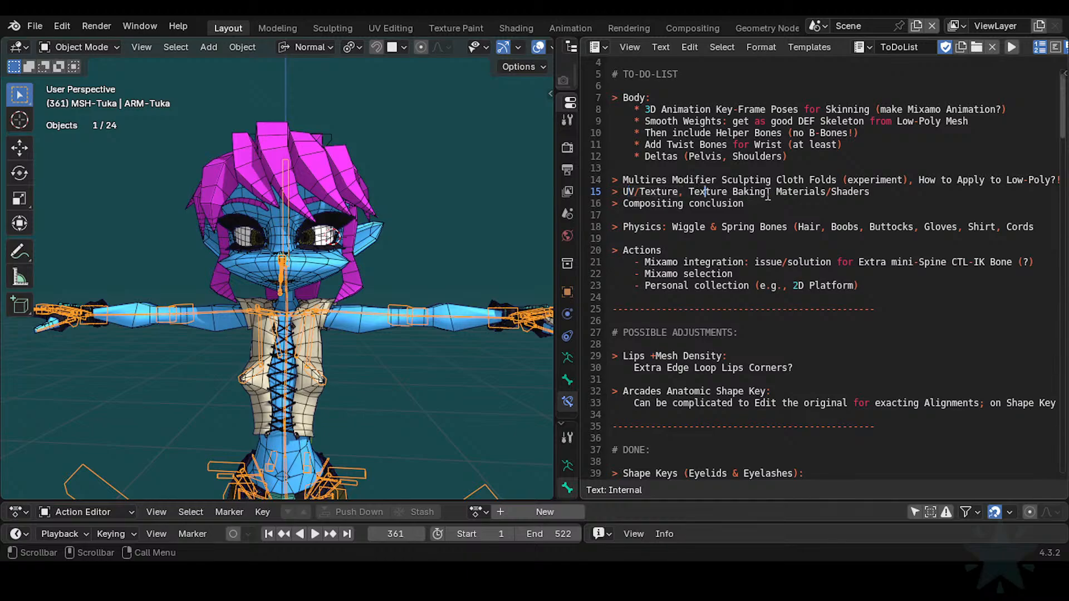
Step: Review the Texture Baking and Materials/Shaders items on the UV/Texture line of the to-do list
{"action": "left_click_drag", "start_coordinate": [766, 192], "coordinate": [675, 195]}
{"action": "left_click", "coordinate": [727, 194]}
{"action": "left_click_drag", "start_coordinate": [755, 193], "coordinate": [685, 187]}
{"action": "left_click", "coordinate": [725, 194]}
{"action": "left_click", "coordinate": [767, 192]}
{"action": "type", "text": ","}
{"action": "left_click_drag", "start_coordinate": [765, 193], "coordinate": [884, 194]}
{"action": "left_click", "coordinate": [864, 192]}
{"action": "left_click_drag", "start_coordinate": [776, 191], "coordinate": [870, 191]}
{"action": "left_click", "coordinate": [852, 191]}
{"action": "left_click_drag", "start_coordinate": [732, 189], "coordinate": [677, 190]}
{"action": "left_click", "coordinate": [710, 201]}
Step: Skim the remaining to-do sections down to the DONE entries and return to the Multires and Texture Baking lines
{"action": "scroll", "coordinate": [665, 205], "scroll_direction": "up", "scroll_amount": 1}
{"action": "scroll", "coordinate": [698, 184], "scroll_direction": "down", "scroll_amount": 2}
{"action": "scroll", "coordinate": [690, 206], "scroll_direction": "up", "scroll_amount": 2}
{"action": "scroll", "coordinate": [691, 199], "scroll_direction": "down", "scroll_amount": 3}
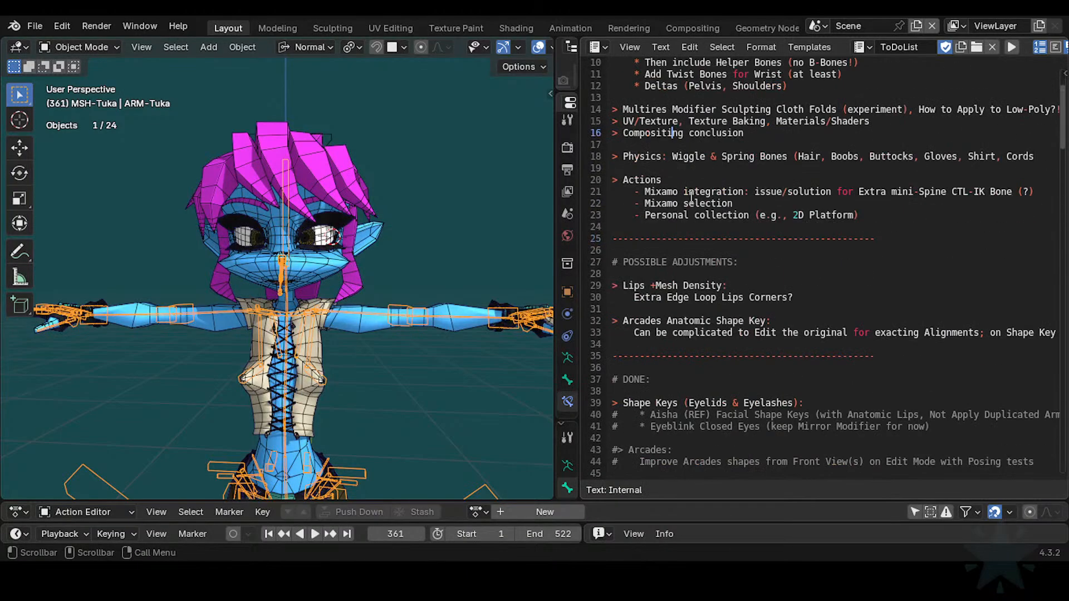
{"action": "scroll", "coordinate": [691, 196], "scroll_direction": "up", "scroll_amount": 2}
{"action": "left_click_drag", "start_coordinate": [650, 179], "coordinate": [831, 191]}
{"action": "left_click", "coordinate": [793, 191]}
{"action": "left_click", "coordinate": [663, 179]}
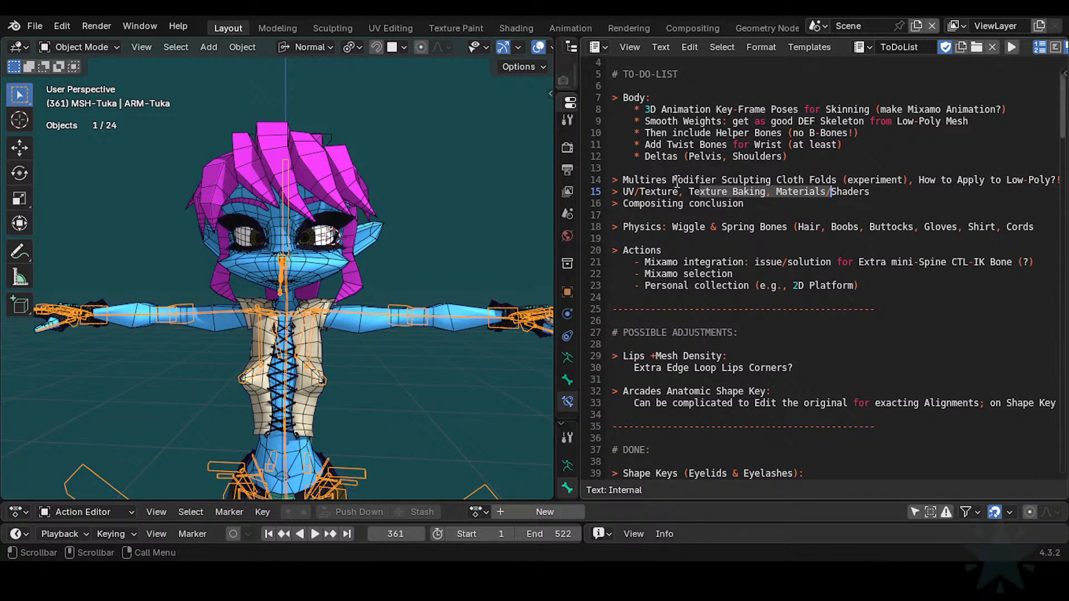
Step: Review the to-do line on Multires Modifier Sculpting of cloth folds and applying it to the low-poly mesh
{"action": "mouse_move", "coordinate": [673, 180]}
{"action": "left_mouse_down"}
{"action": "mouse_move", "coordinate": [960, 180]}
{"action": "mouse_move", "coordinate": [937, 180]}
{"action": "left_mouse_up"}
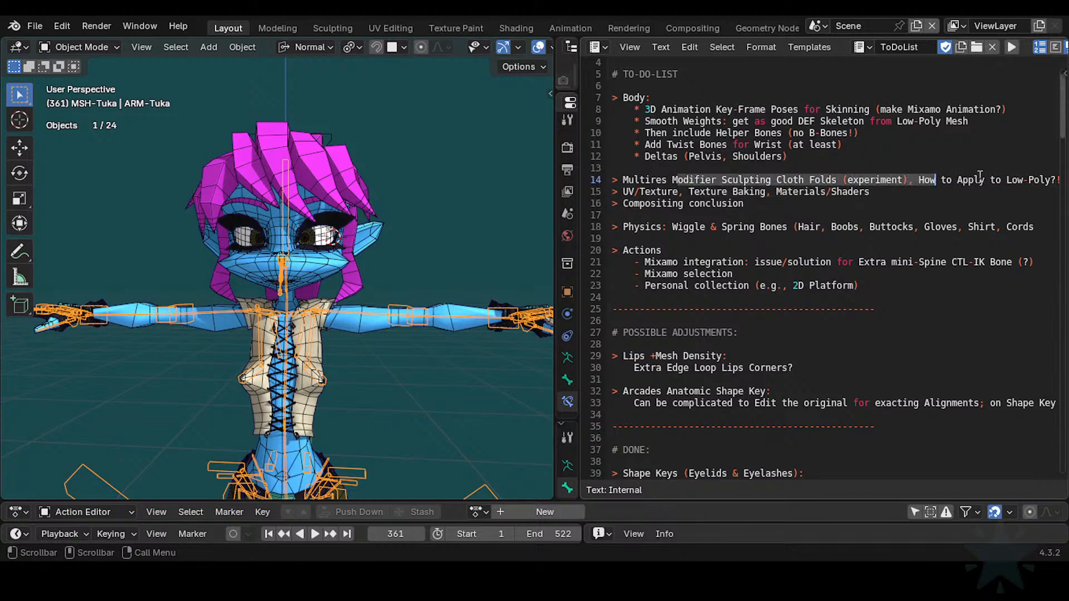
{"action": "scroll", "coordinate": [980, 176], "scroll_direction": "up", "scroll_amount": 1}
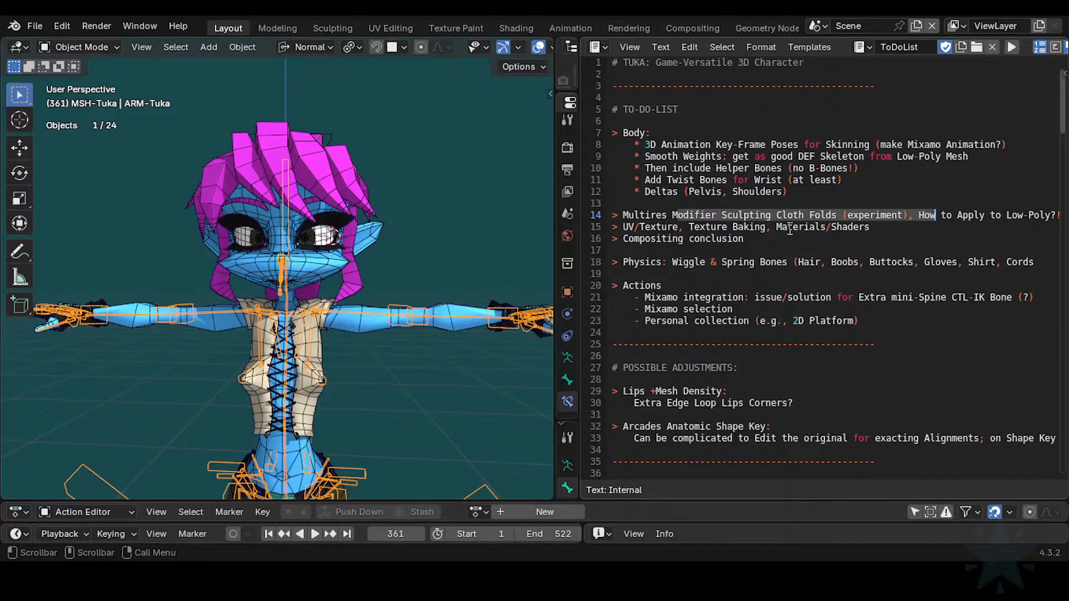
{"action": "left_click", "coordinate": [769, 214]}
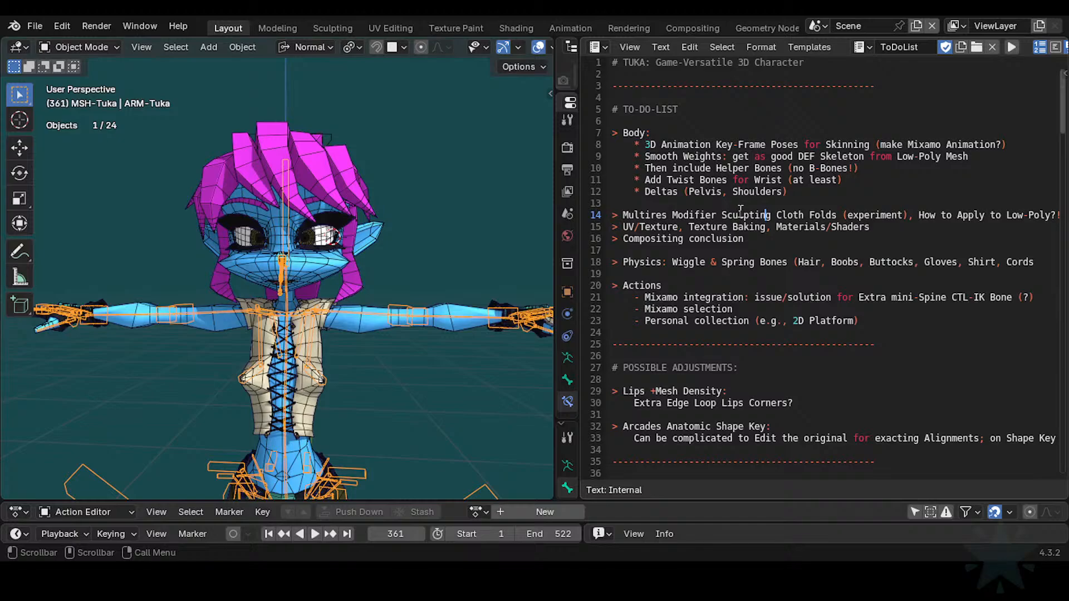
{"action": "left_click_drag", "start_coordinate": [705, 216], "coordinate": [969, 216]}
{"action": "left_click", "coordinate": [969, 218]}
{"action": "middle_click_drag", "start_coordinate": [909, 208], "coordinate": [832, 214]}
{"action": "left_click_drag", "start_coordinate": [614, 203], "coordinate": [932, 206]}
Step: Read the Compositing conclusion item alongside the Multires sculpting line in the to-do list
{"action": "left_click", "coordinate": [727, 230]}
{"action": "left_click_drag", "start_coordinate": [624, 227], "coordinate": [762, 226]}
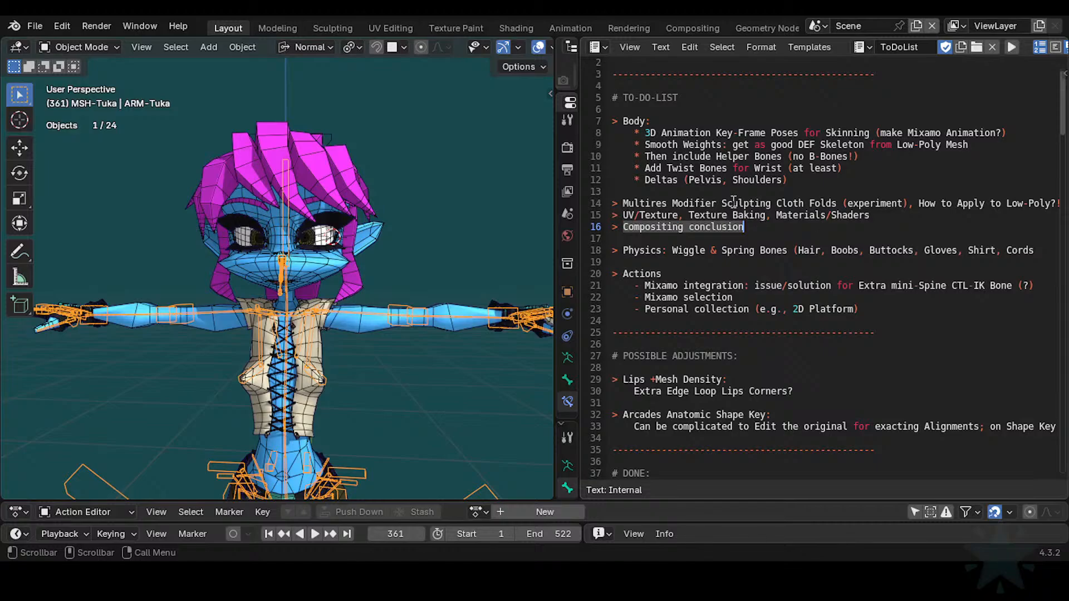
{"action": "left_click_drag", "start_coordinate": [651, 206], "coordinate": [837, 204]}
{"action": "left_click", "coordinate": [723, 224]}
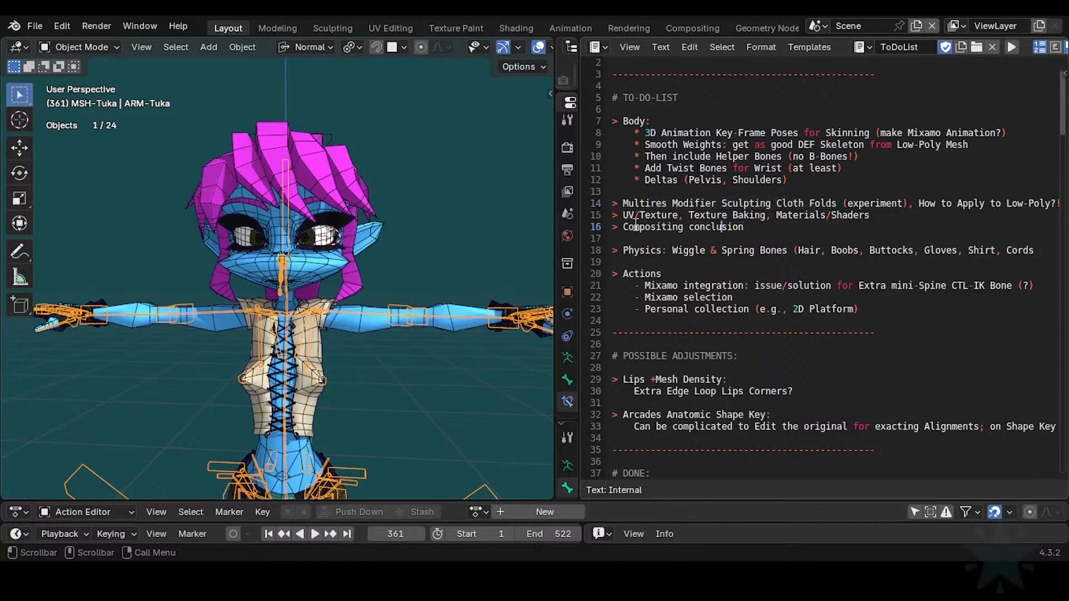
{"action": "left_click_drag", "start_coordinate": [635, 223], "coordinate": [714, 229]}
{"action": "left_click", "coordinate": [713, 227]}
{"action": "left_click_drag", "start_coordinate": [635, 229], "coordinate": [755, 228]}
{"action": "left_click", "coordinate": [755, 229]}
{"action": "scroll", "coordinate": [718, 245], "scroll_direction": "down", "scroll_amount": 1}
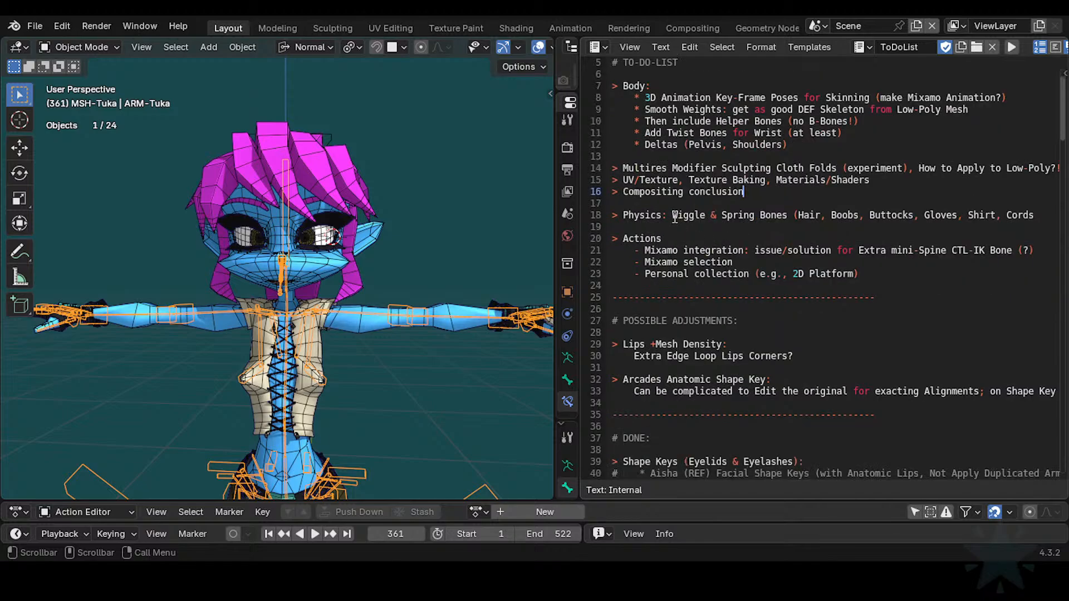
Step: Cut the text "& Spring Bones" out of the Physics line in the to-do list
{"action": "left_click", "coordinate": [626, 226]}
{"action": "left_click", "coordinate": [716, 216]}
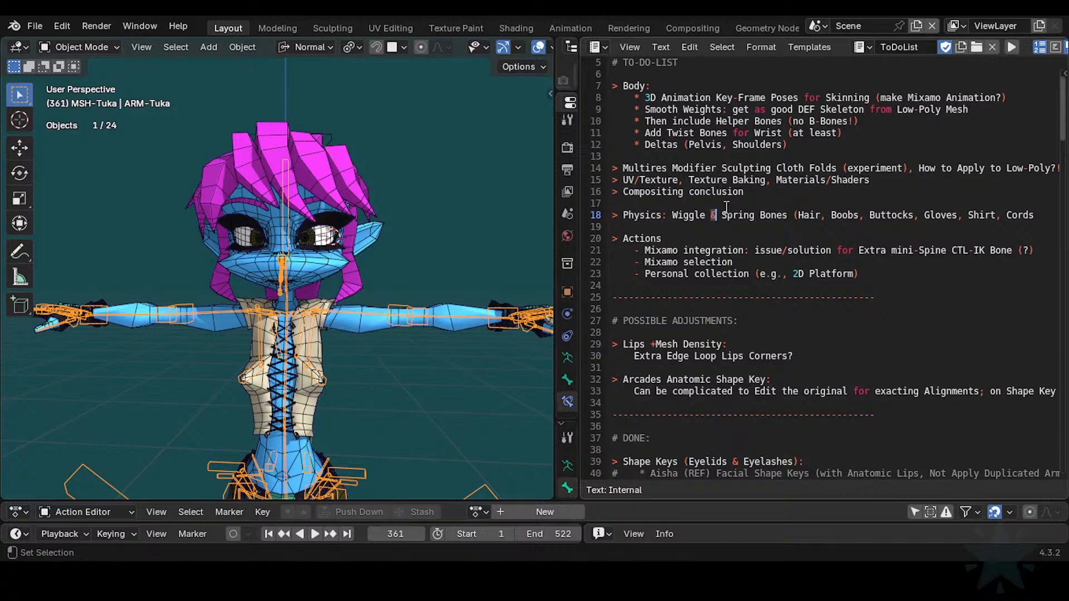
{"action": "key", "text": "shift+Right"}
{"action": "key", "text": "shift+Right"}
{"action": "key", "text": "shift+Right"}
{"action": "key", "text": "shift+Right"}
{"action": "key", "text": "shift+Right"}
{"action": "key", "text": "shift+Right"}
{"action": "key", "text": "shift+Right"}
{"action": "key", "text": "shift+Right"}
{"action": "key", "text": "shift+Right"}
{"action": "key", "text": "shift+Right"}
{"action": "key", "text": "shift+Right"}
{"action": "key", "text": "shift+Right"}
{"action": "key", "text": "shift+Right"}
{"action": "key", "text": "shift+Right"}
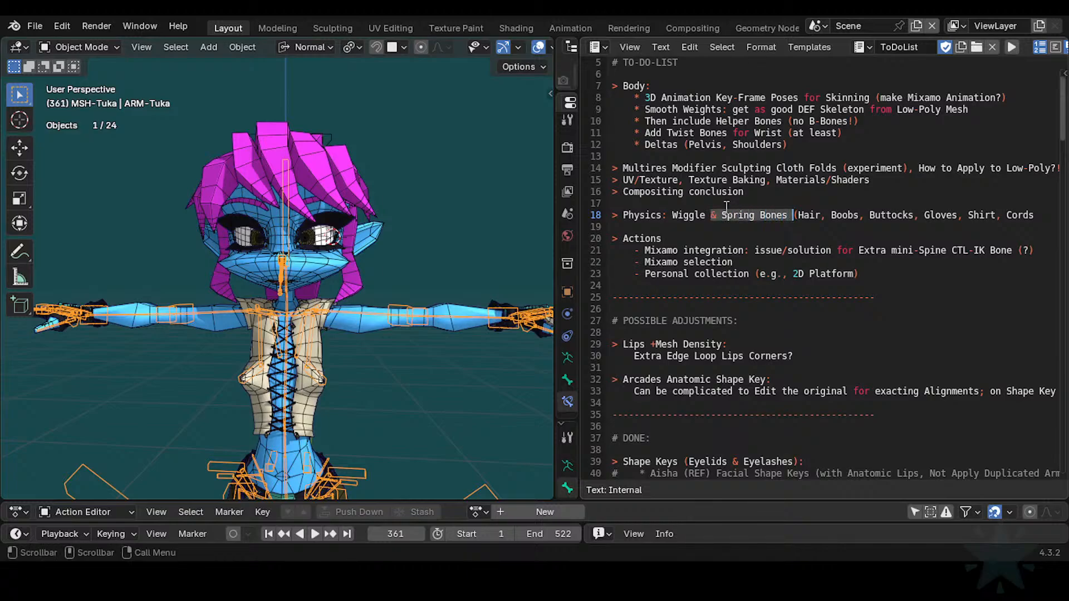
{"action": "key", "text": "Left"}
{"action": "key", "text": "shift+Right"}
{"action": "key", "text": "shift+Right"}
{"action": "key", "text": "shift+Right"}
{"action": "key", "text": "shift+Right"}
{"action": "key", "text": "shift+Right"}
{"action": "key", "text": "shift+Right"}
{"action": "key", "text": "shift+Right"}
{"action": "key", "text": "shift+Right"}
{"action": "key", "text": "shift+Right"}
{"action": "key", "text": "shift+Right"}
{"action": "key", "text": "shift+Right"}
{"action": "key", "text": "shift+Right"}
{"action": "key", "text": "shift+Right"}
{"action": "key", "text": "shift+Right"}
{"action": "key", "text": "shift+Right"}
{"action": "key", "text": "shift+Right"}
{"action": "key", "text": "ctrl+c"}
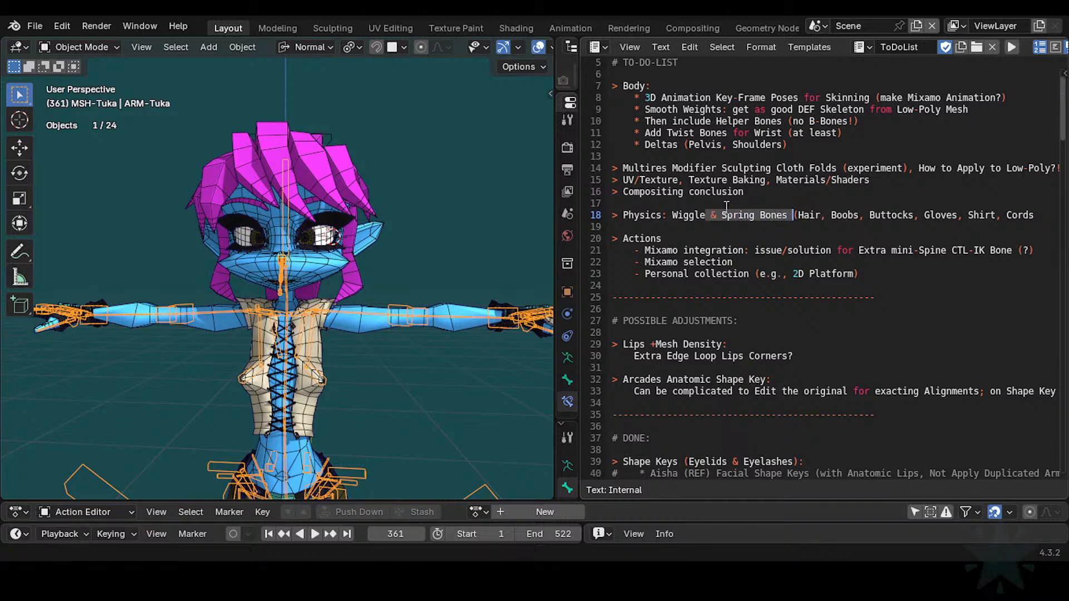
{"action": "key", "text": "BackSpace"}
Step: Paste the cut Spring Bones text on its own new line between the Actions items and the dashed separator
{"action": "key", "text": "Down"}
{"action": "key", "text": "Down"}
{"action": "key", "text": "Down"}
{"action": "key", "text": "Down"}
{"action": "key", "text": "Down"}
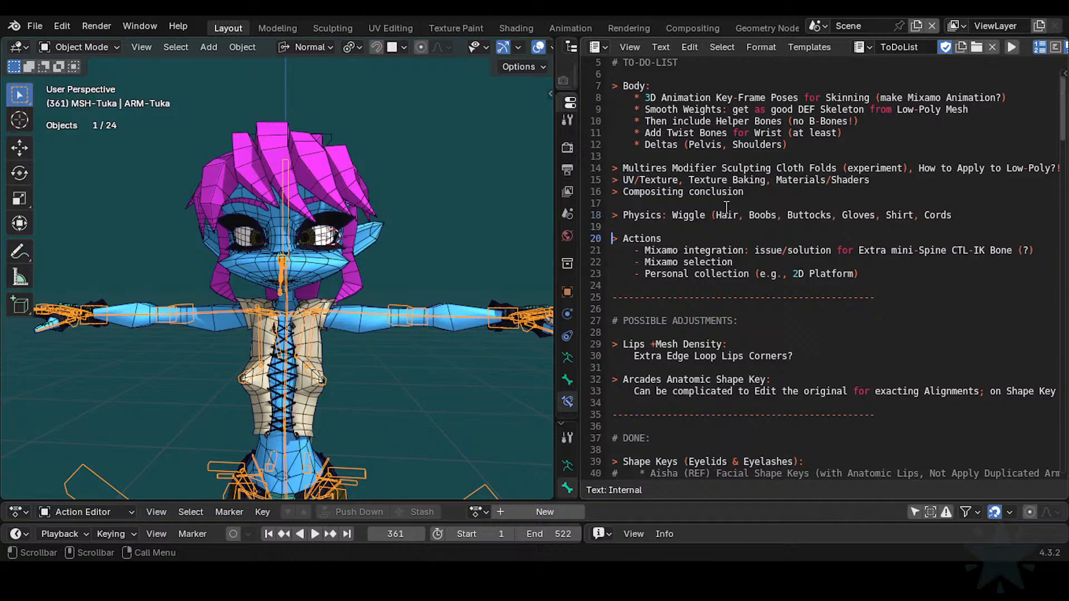
{"action": "key", "text": "Down"}
{"action": "key", "text": "Return"}
{"action": "key", "text": "Return"}
{"action": "key", "text": "Up"}
{"action": "key", "text": "ctrl+v"}
Step: Rewrite the pasted line as "Spring Bones for Games?" in double quotes, without the leading ampersand
{"action": "key", "text": "Home"}
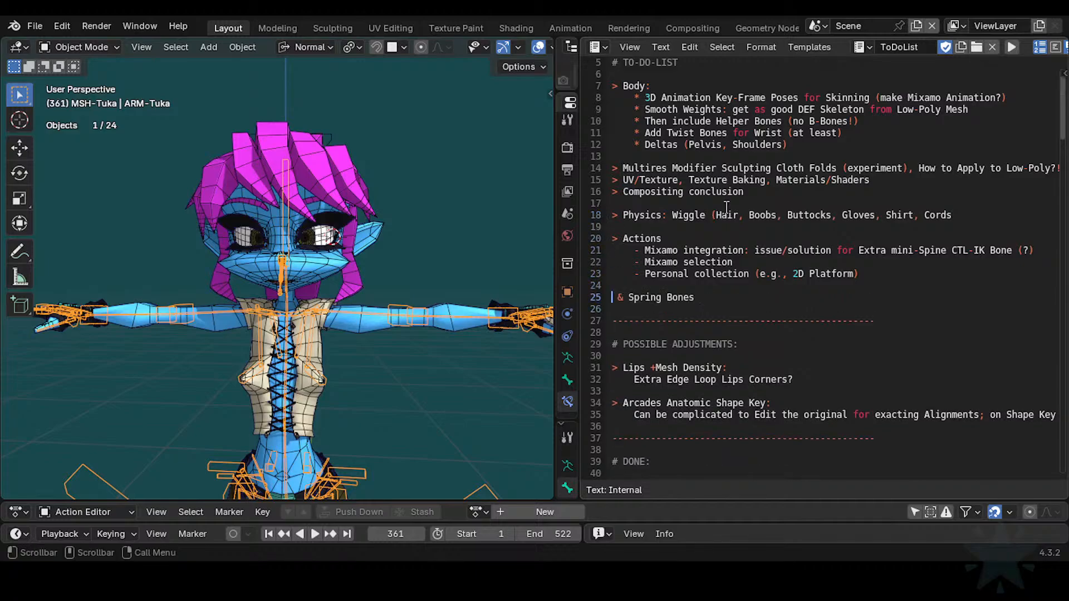
{"action": "type", "text": "\""}
{"action": "key", "text": "Delete"}
{"action": "key", "text": "Up"}
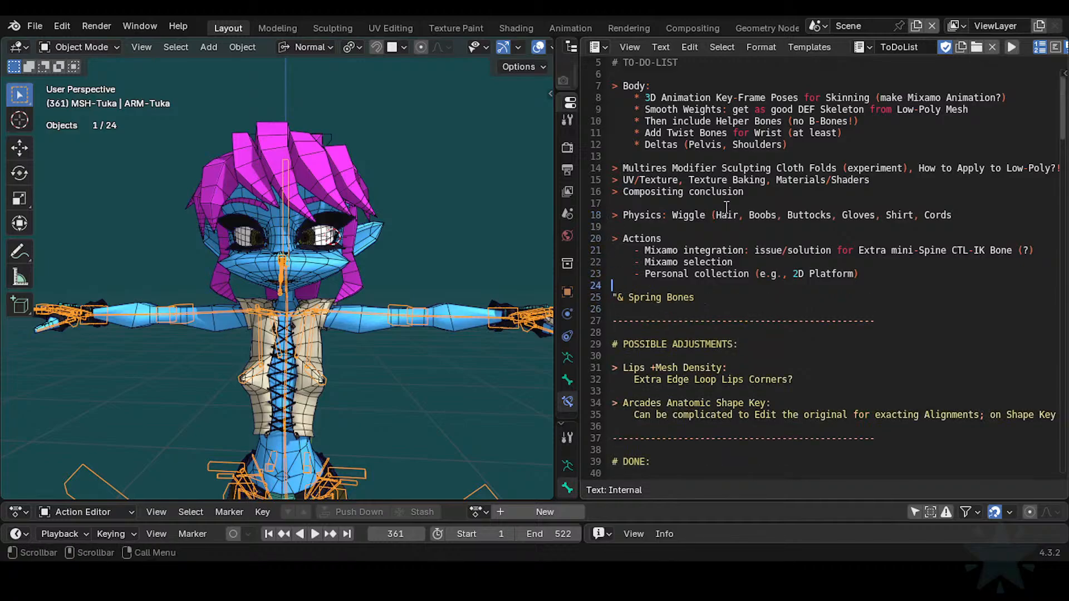
{"action": "key", "text": "Down"}
{"action": "key", "text": "End"}
{"action": "type", "text": "\""}
{"action": "key", "text": "Up"}
{"action": "key", "text": "Left"}
{"action": "key", "text": "Right"}
{"action": "key", "text": "Left"}
{"action": "key", "text": "Right"}
{"action": "key", "text": "Right"}
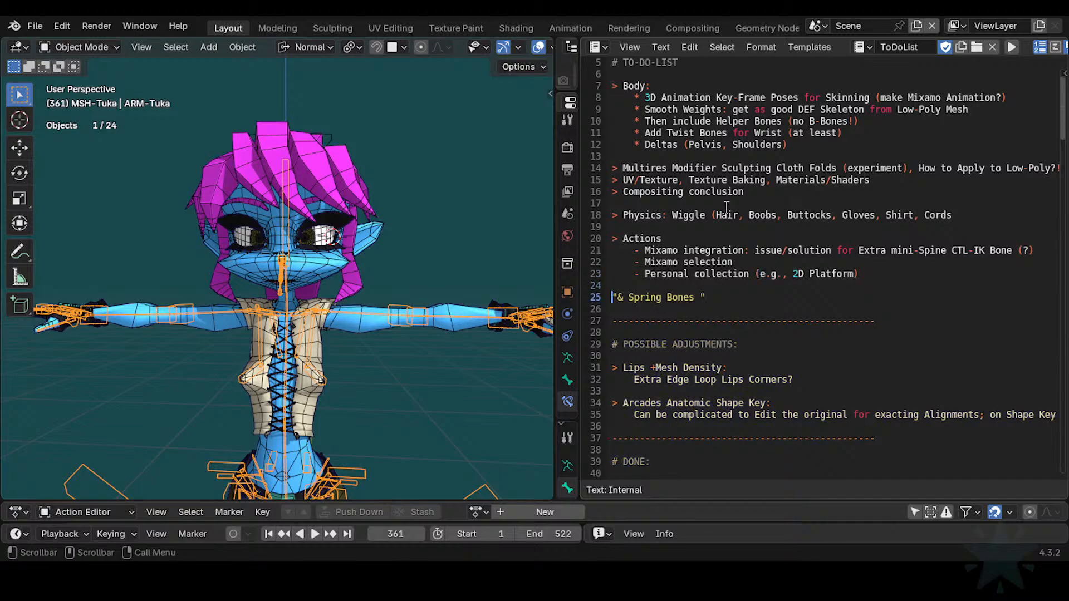
{"action": "key", "text": "Left"}
{"action": "key", "text": "Left"}
{"action": "key", "text": "Right"}
{"action": "key", "text": "Right"}
{"action": "key", "text": "Right"}
{"action": "key", "text": "Delete"}
{"action": "key", "text": "Right"}
{"action": "key", "text": "Delete"}
{"action": "key", "text": "End"}
{"action": "key", "text": "Left"}
{"action": "type", "text": "for Games?"}
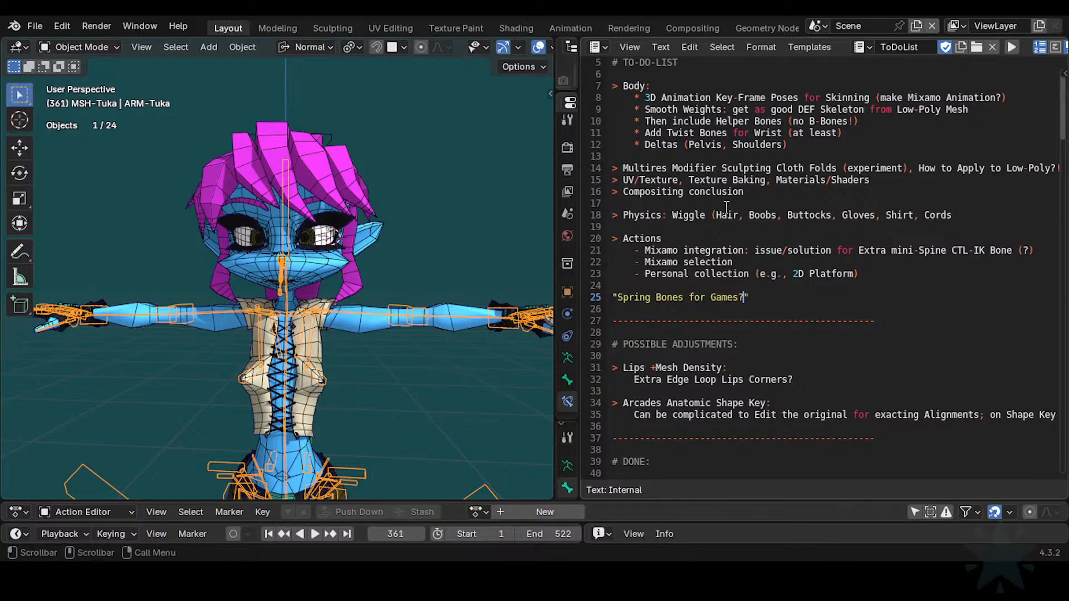
{"action": "key", "text": "Up"}
{"action": "key", "text": "Up"}
{"action": "key", "text": "Up"}
{"action": "key", "text": "Up"}
{"action": "key", "text": "Up"}
{"action": "key", "text": "Up"}
{"action": "key", "text": "Up"}
{"action": "key", "text": "Down"}
{"action": "key", "text": "Down"}
{"action": "key", "text": "Down"}
{"action": "key", "text": "Right"}
{"action": "key", "text": "Down"}
Step: Replace "3D Animation Key-Frame" with "Key-Frame" in the first Body task, directly before "Poses for Skinning"
{"action": "scroll", "coordinate": [733, 211], "scroll_direction": "up", "scroll_amount": 2}
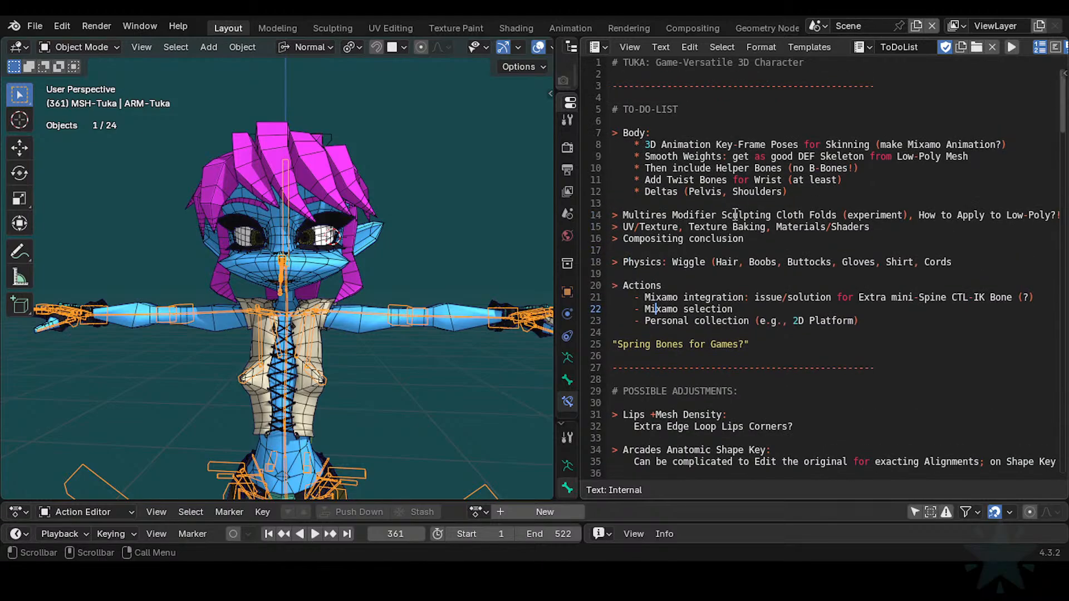
{"action": "left_click", "coordinate": [650, 146]}
{"action": "left_click_drag", "start_coordinate": [688, 145], "coordinate": [738, 144]}
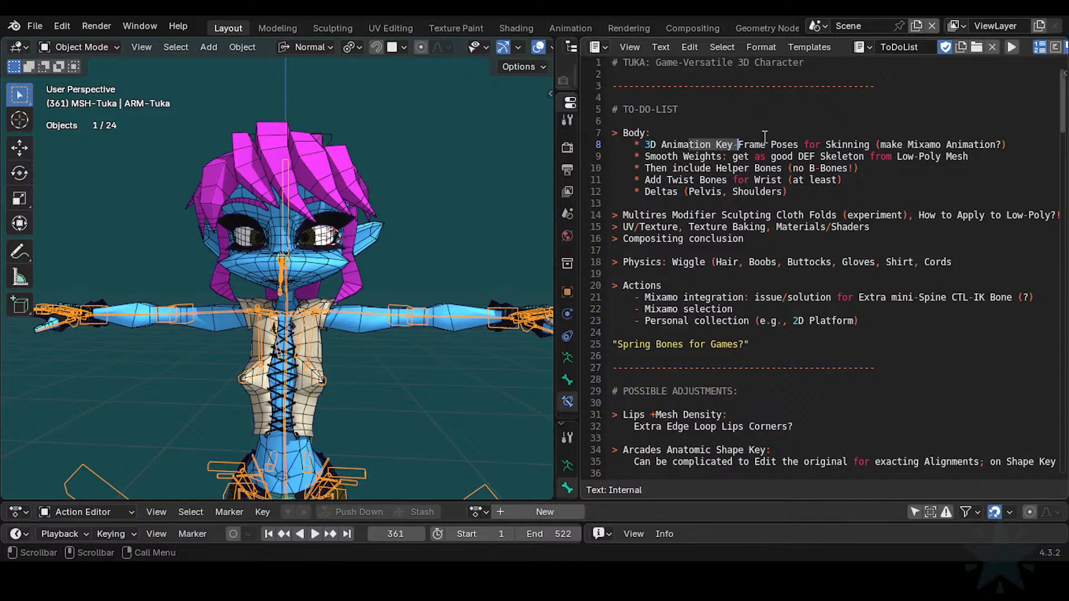
{"action": "left_click", "coordinate": [803, 144]}
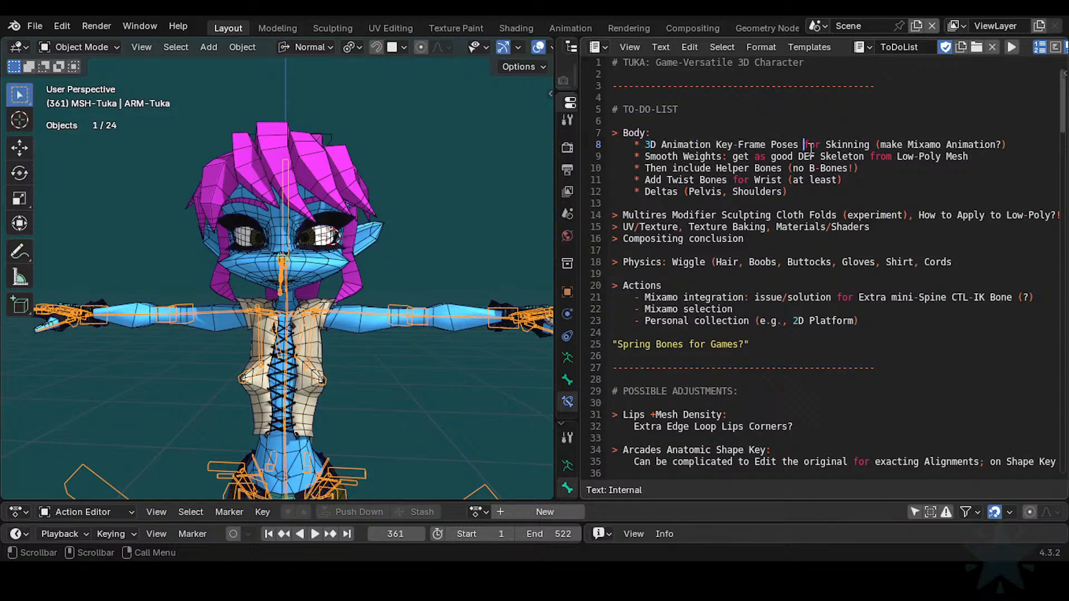
{"action": "left_click", "coordinate": [859, 145]}
{"action": "left_click", "coordinate": [718, 143]}
{"action": "key", "text": "ctrl+Left"}
{"action": "key", "text": "ctrl+Left"}
{"action": "key", "text": "Home"}
{"action": "key", "text": "Right"}
{"action": "type", "text": "Key-Frame"}
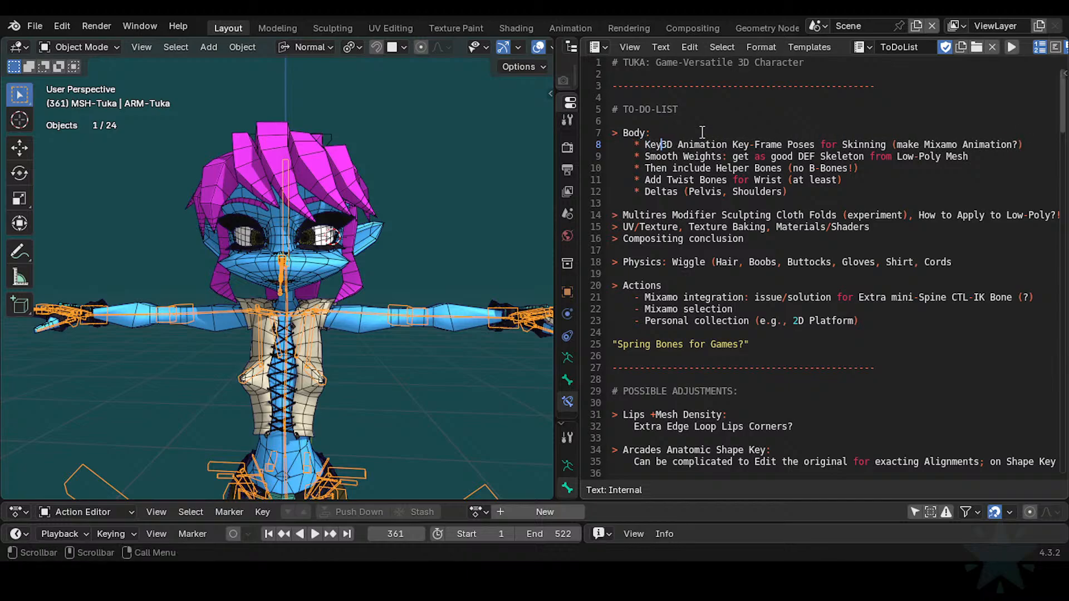
{"action": "key", "text": "Delete"}
{"action": "key", "text": "Delete"}
{"action": "key", "text": "Delete"}
{"action": "key", "text": "Delete"}
{"action": "key", "text": "Delete"}
{"action": "key", "text": "Delete"}
{"action": "key", "text": "Delete"}
{"action": "key", "text": "Delete"}
{"action": "key", "text": "Delete"}
{"action": "key", "text": "Delete"}
{"action": "key", "text": "Delete"}
{"action": "key", "text": "Delete"}
{"action": "key", "text": "Delete"}
{"action": "key", "text": "Delete"}
{"action": "key", "text": "Delete"}
{"action": "key", "text": "Delete"}
{"action": "key", "text": "Delete"}
{"action": "key", "text": "Delete"}
{"action": "key", "text": "Delete"}
{"action": "key", "text": "Delete"}
{"action": "key", "text": "Delete"}
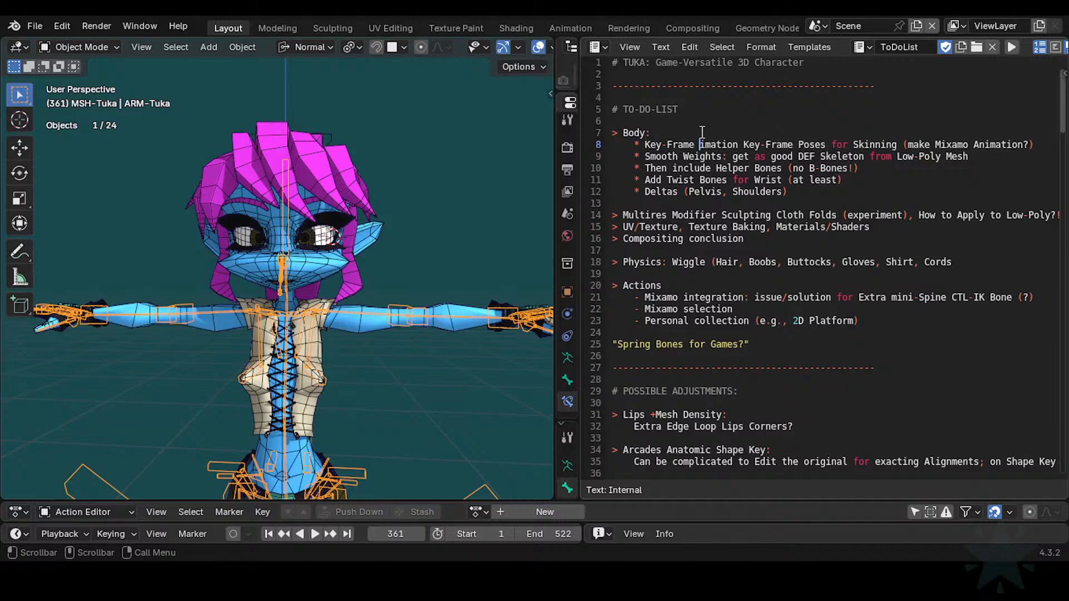
{"action": "key", "text": "Delete"}
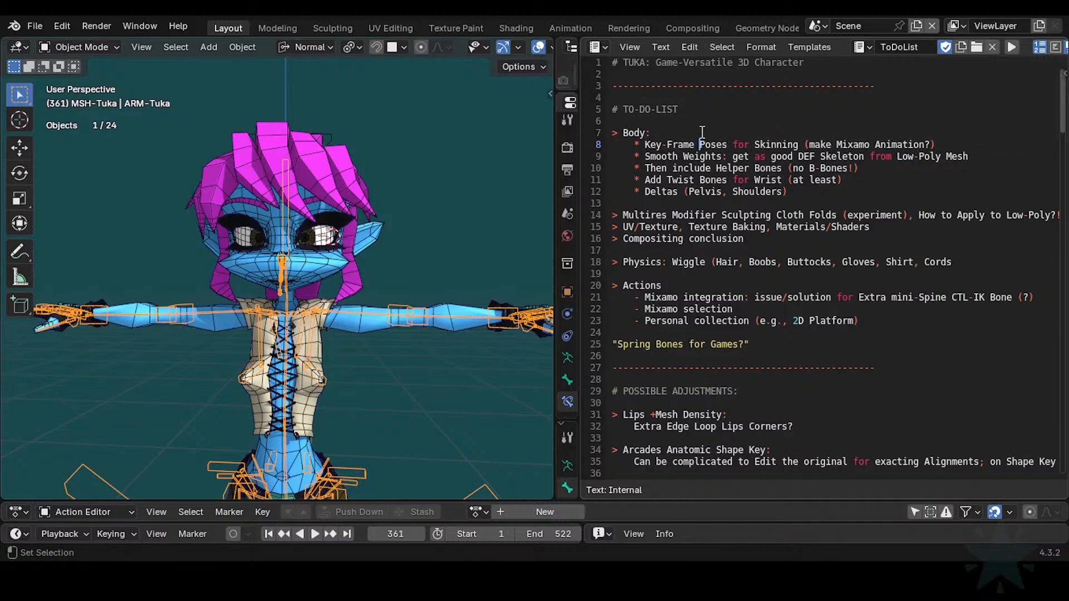
Step: Insert "Deforms-testing" before "Poses" in the first Body task
{"action": "type", "text": "Deforms-testing"}
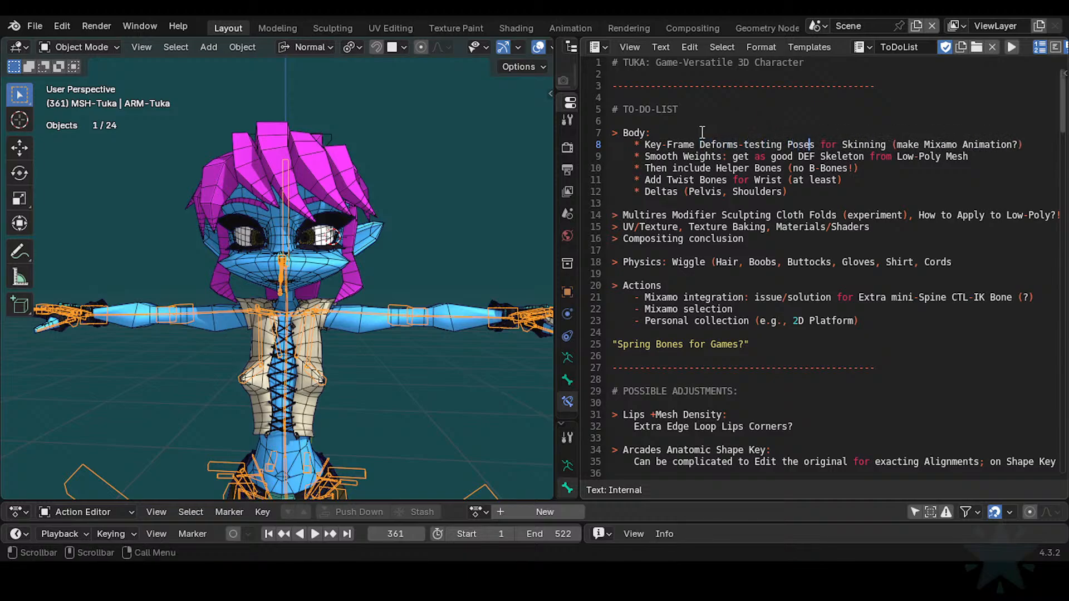
{"action": "key", "text": "Left"}
{"action": "key", "text": "Left"}
{"action": "key", "text": "Right"}
{"action": "key", "text": "Right"}
{"action": "key", "text": "Right"}
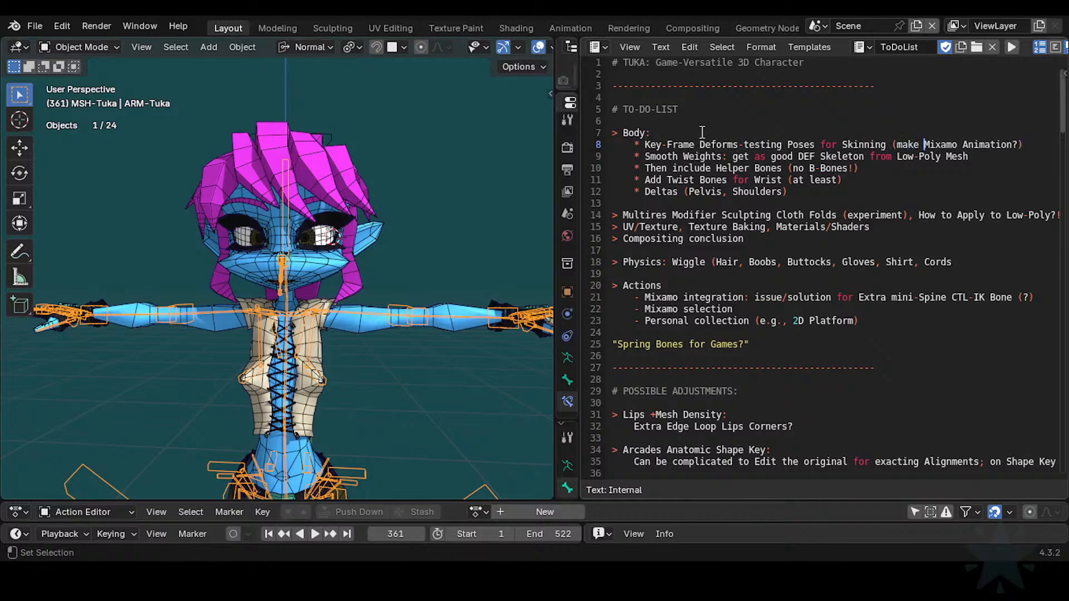
Step: Delete the parenthetical "(make Mixamo Animation?)" from the end of the first Body task
{"action": "key", "text": "shift+Right"}
{"action": "key", "text": "shift+Right"}
{"action": "key", "text": "shift+Right"}
{"action": "key", "text": "shift+Right"}
{"action": "key", "text": "shift+Right"}
{"action": "key", "text": "shift+Right"}
{"action": "key", "text": "shift+Right"}
{"action": "key", "text": "BackSpace"}
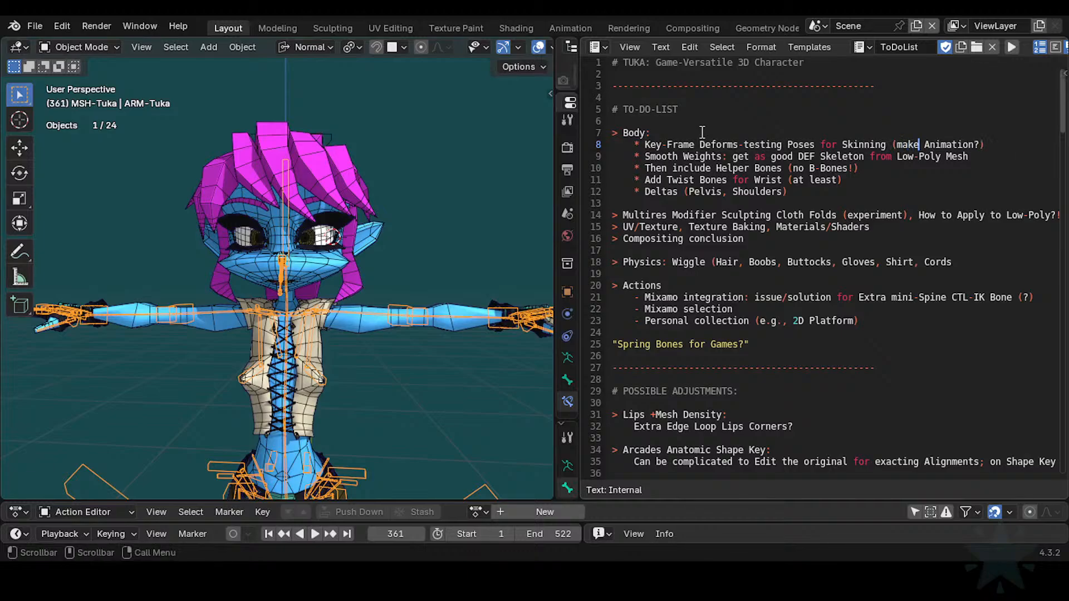
{"action": "key", "text": "Left"}
{"action": "key", "text": "Left"}
{"action": "key", "text": "shift+End"}
{"action": "key", "text": "BackSpace"}
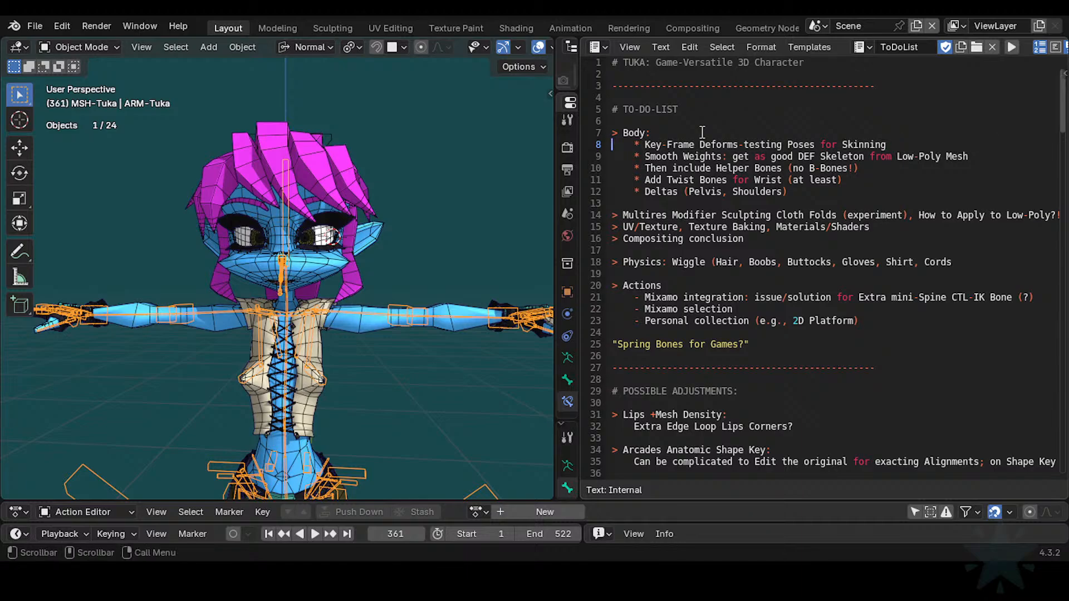
Step: Move the Key-Frame Deforms-testing Poses task out of Body to a new line above "Spring Bones for Games?"
{"action": "key", "text": "shift+End"}
{"action": "key", "text": "ctrl+c"}
{"action": "key", "text": "BackSpace"}
{"action": "key", "text": "Delete"}
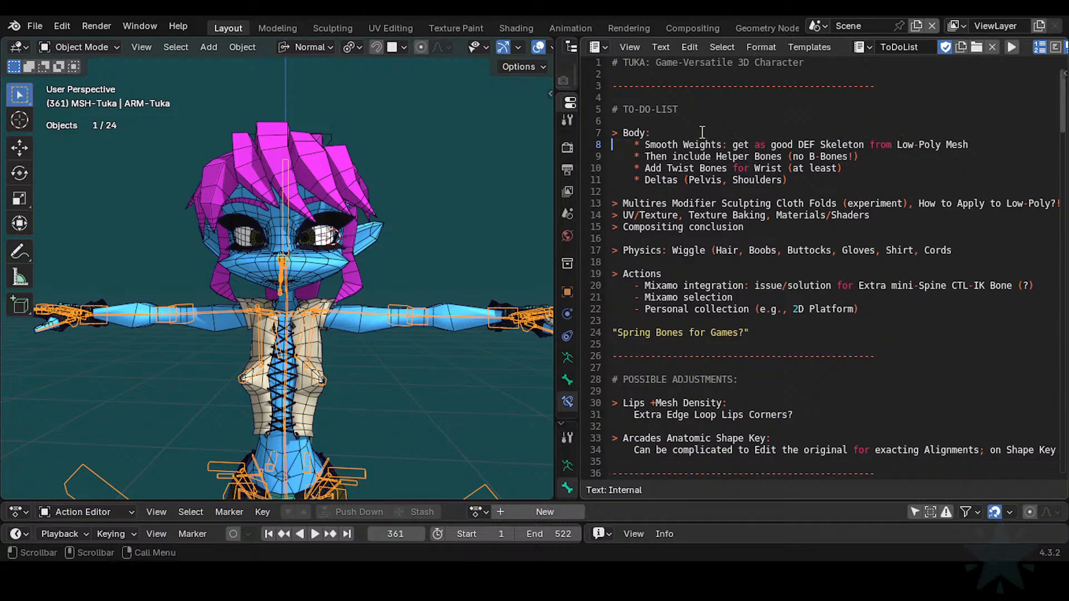
{"action": "key", "text": "Return"}
{"action": "key", "text": "Down"}
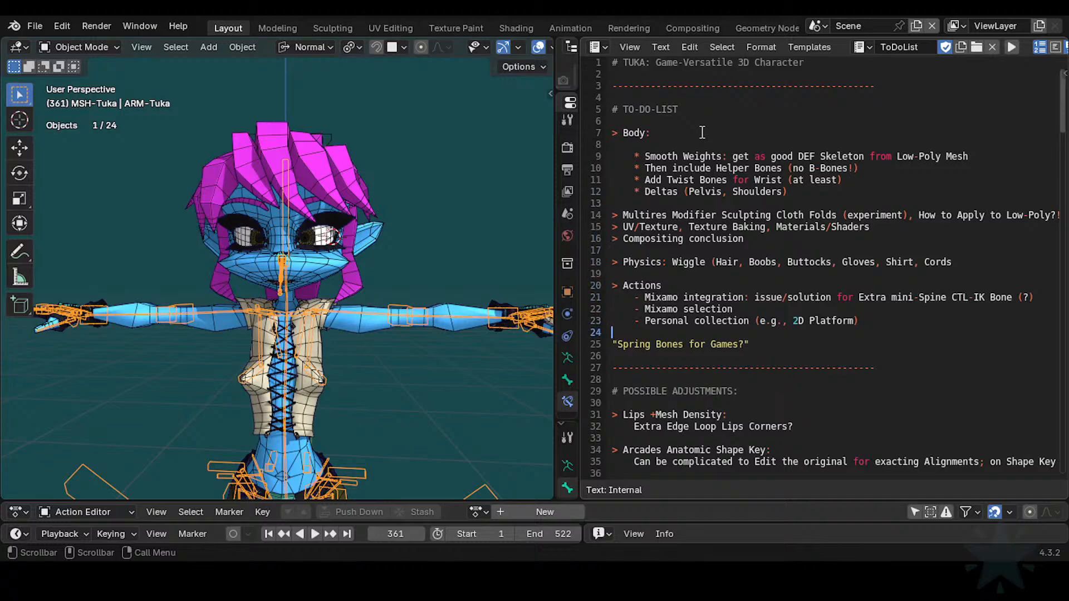
{"action": "key", "text": "ctrl+v"}
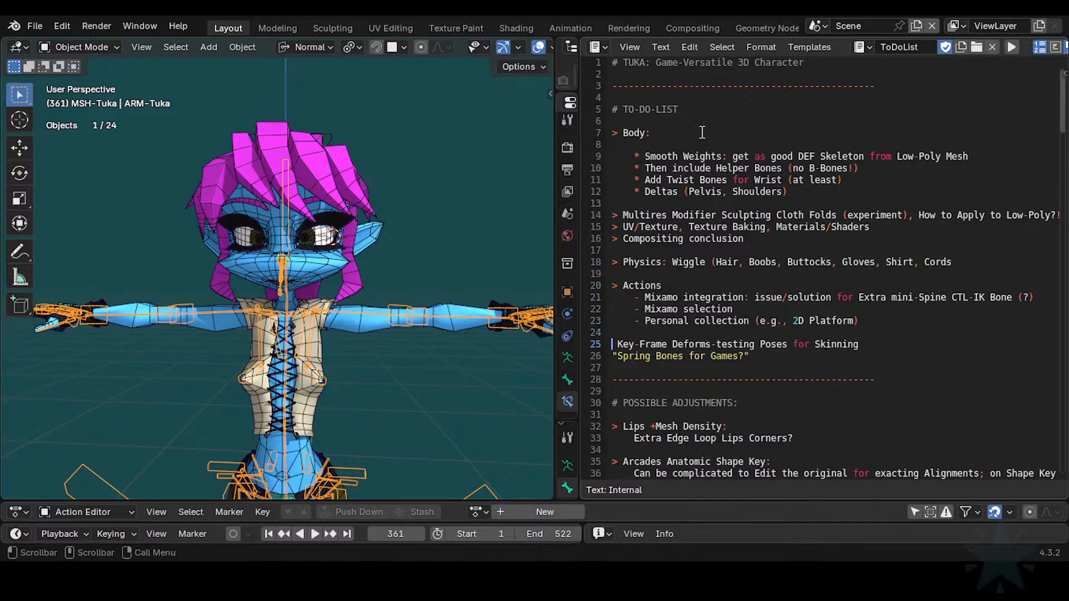
Step: Enclose the moved Key-Frame task in double quotes and remove the empty line left under Body
{"action": "type", "text": "\""}
{"action": "key", "text": "End"}
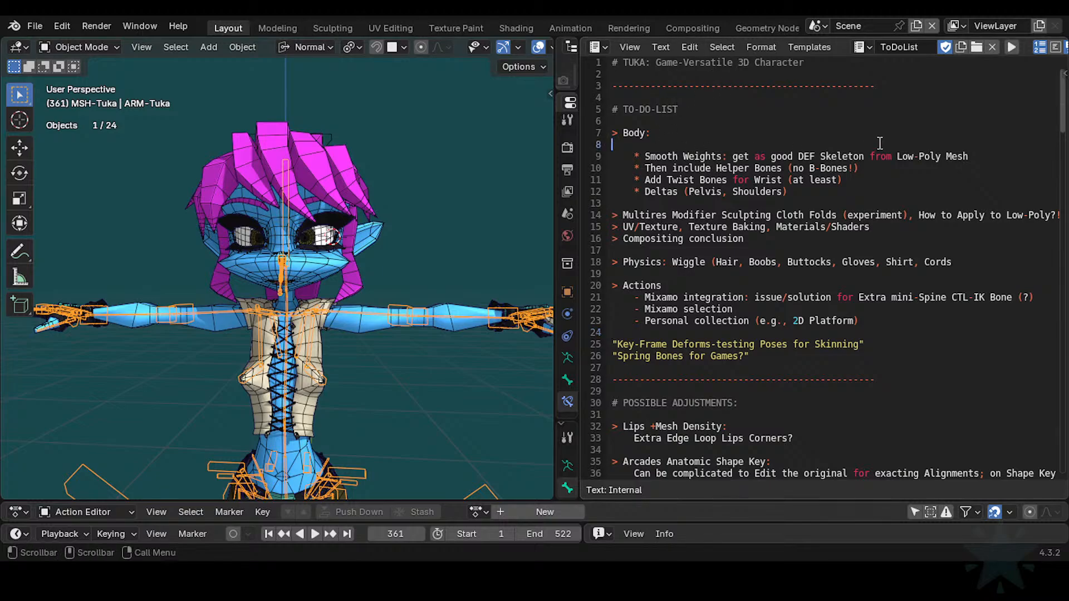
{"action": "key", "text": "Delete"}
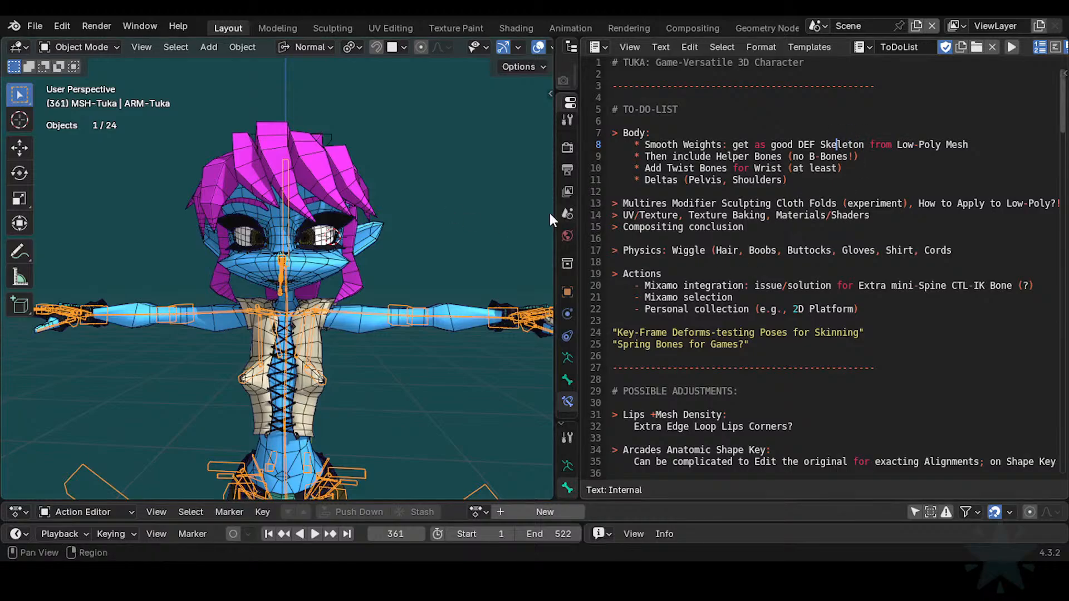
Step: Show more of Tuka's body and widen the Outliner and Properties editors by narrowing the Text Editor
{"action": "scroll", "coordinate": [412, 328], "scroll_direction": "down", "scroll_amount": 2}
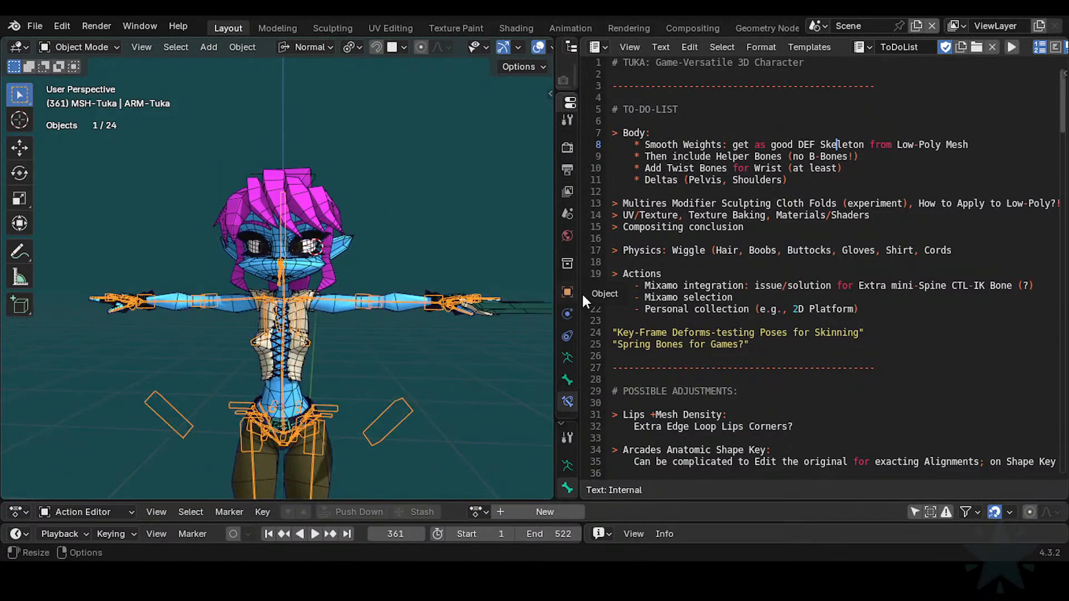
{"action": "left_click_drag", "start_coordinate": [583, 295], "coordinate": [640, 295]}
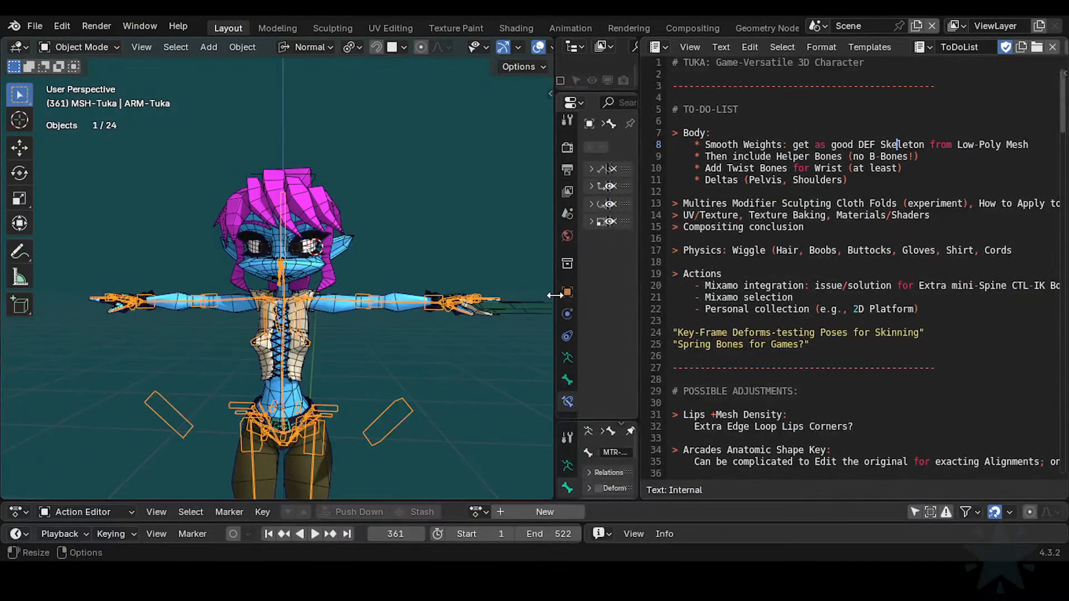
Step: Widen the 3D viewport, then hide the sword mesh near Tuka's left hand and turn off the wireframe overlay
{"action": "left_click_drag", "start_coordinate": [554, 295], "coordinate": [614, 295]}
{"action": "middle_click_drag", "start_coordinate": [488, 313], "coordinate": [516, 334]}
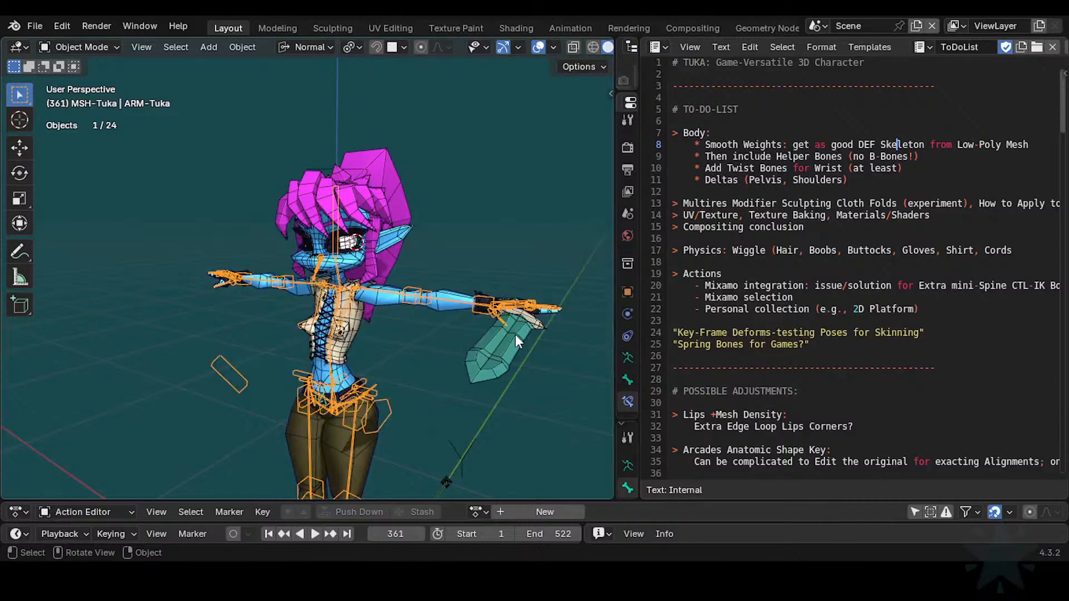
{"action": "key", "text": "ctrl+Tab"}
{"action": "left_click", "coordinate": [505, 334]}
{"action": "key", "text": "ctrl+Tab"}
{"action": "left_click", "coordinate": [515, 355]}
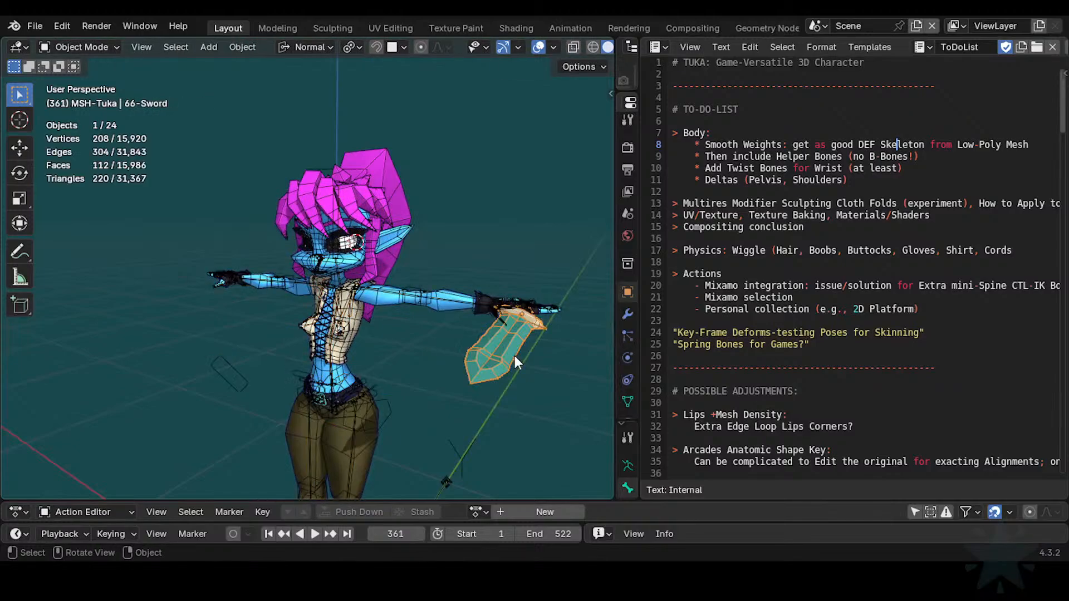
{"action": "key", "text": "h"}
{"action": "key", "text": "shift+alt+z"}
Step: Show the MTR-Body bone collection of Tuka's armature and save the file
{"action": "key", "text": "n"}
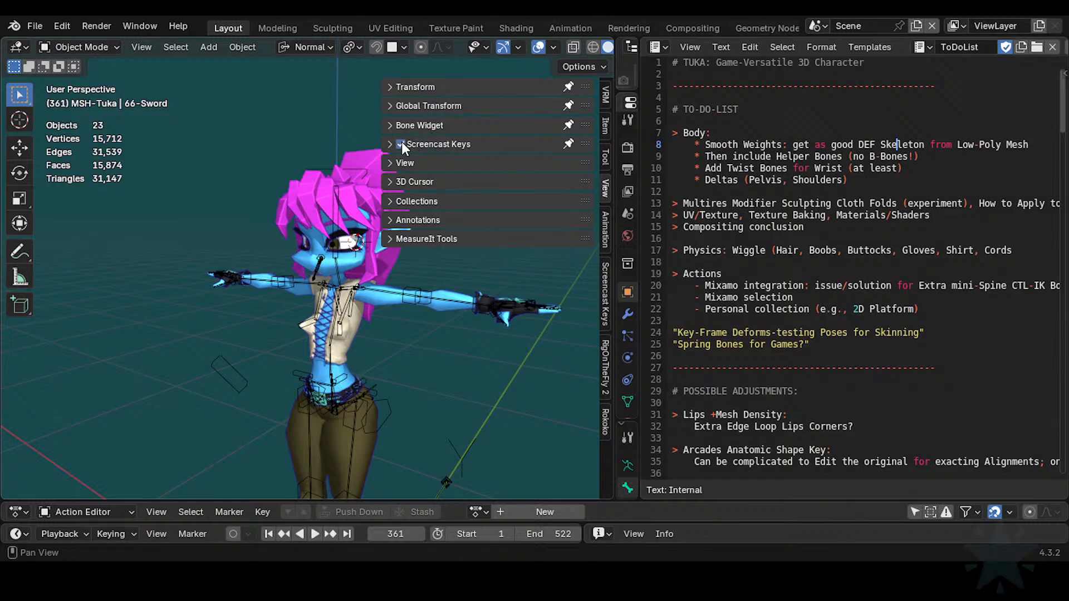
{"action": "left_click", "coordinate": [339, 249]}
{"action": "left_click", "coordinate": [529, 128]}
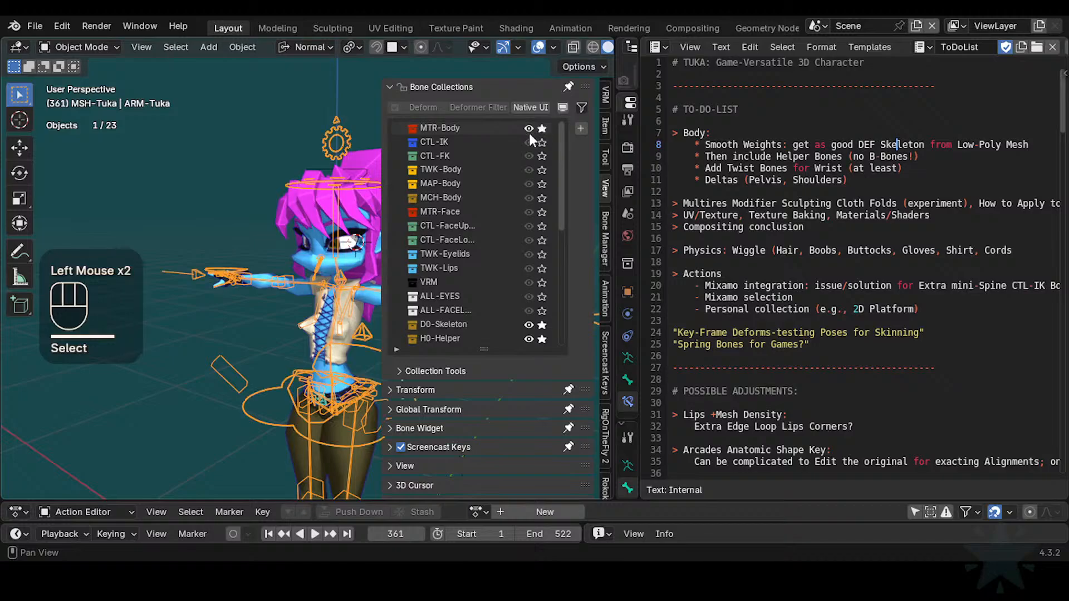
{"action": "key", "text": "n"}
{"action": "key", "text": "ctrl+s"}
Step: Switch Tuka's armature to Pose Mode and try moving the MTR-Torso control around the hips
{"action": "middle_click_drag", "start_coordinate": [455, 316], "coordinate": [442, 333], "text": "shift"}
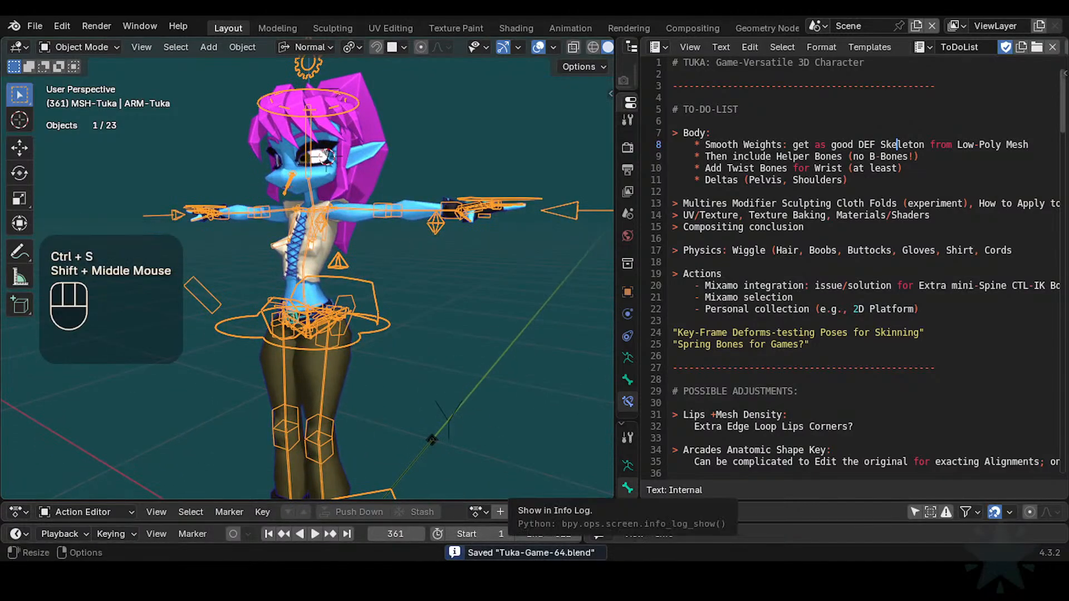
{"action": "middle_click_drag", "start_coordinate": [403, 336], "coordinate": [317, 300]}
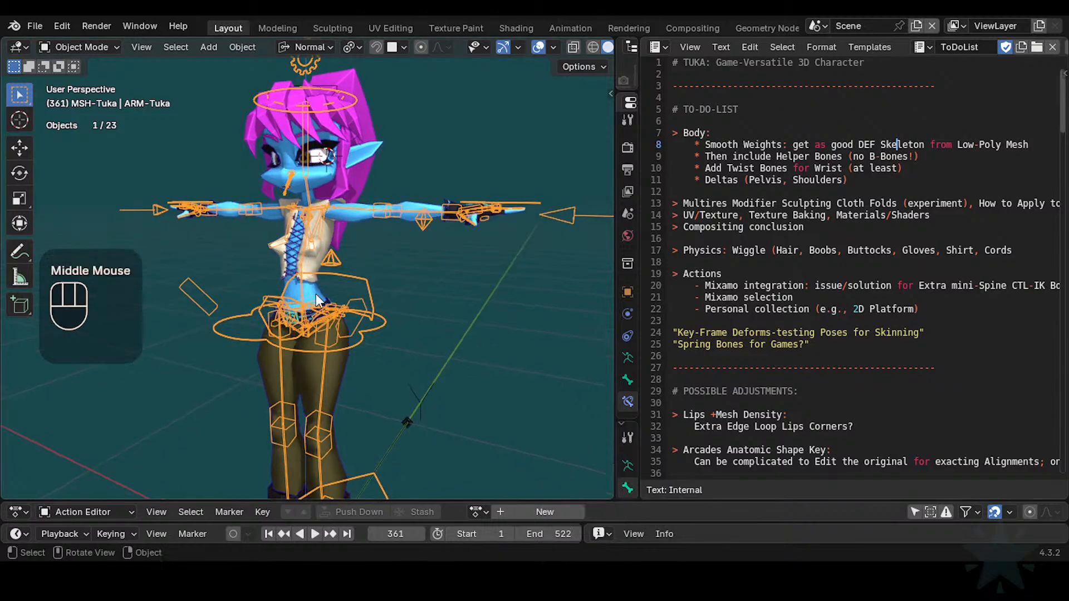
{"action": "left_click", "coordinate": [360, 342]}
{"action": "key", "text": "ctrl+Tab"}
{"action": "left_click", "coordinate": [358, 343]}
{"action": "key", "text": "g"}
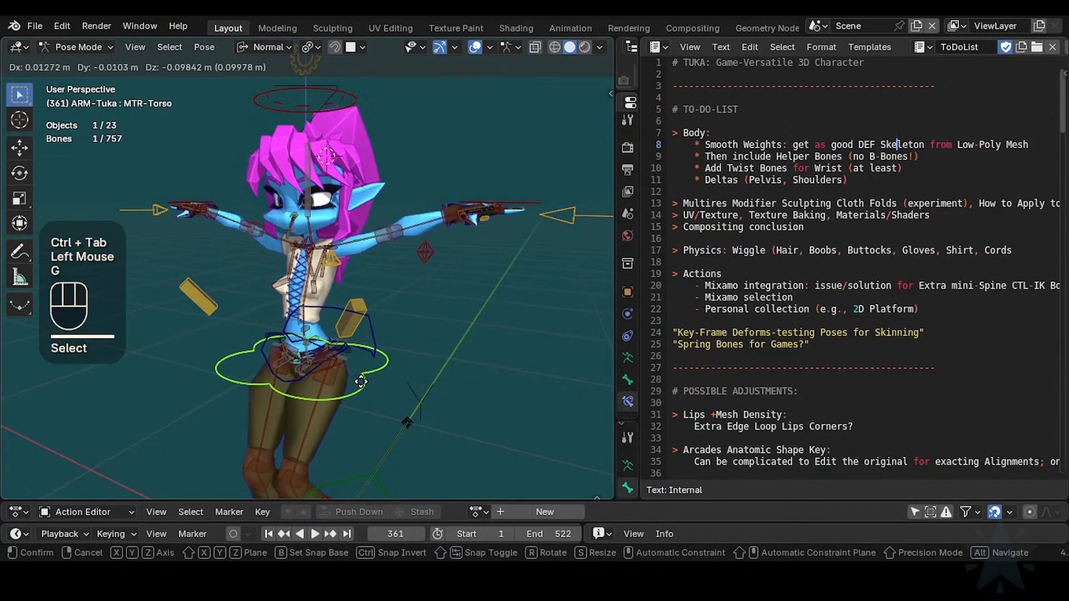
{"action": "key", "text": "Escape"}
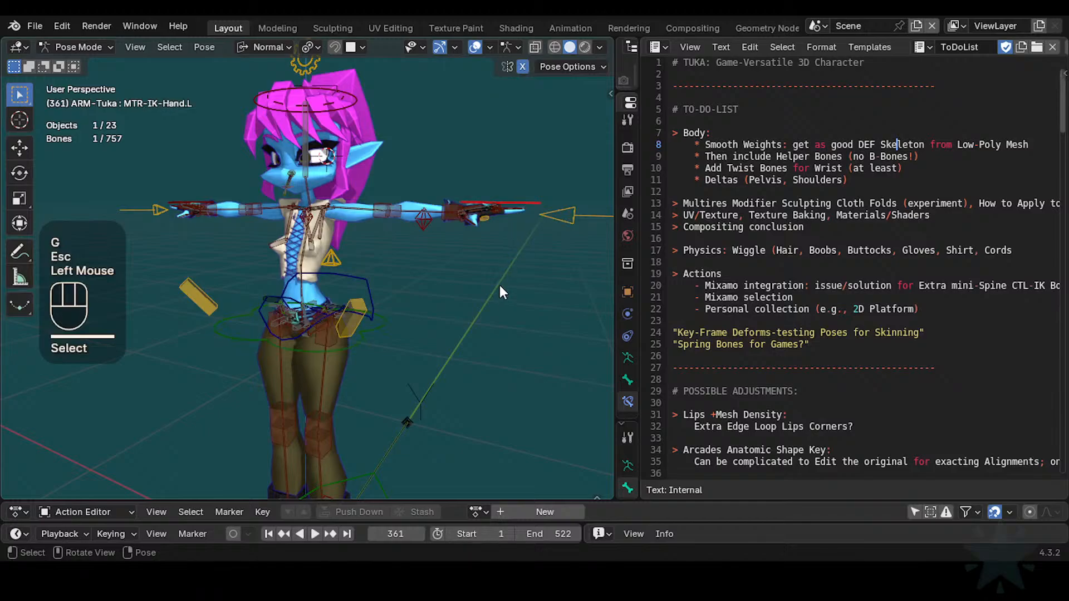
Step: Try moving the AIM-Hand.L control, then clear the pose transforms of all visible bones
{"action": "left_click", "coordinate": [566, 219]}
{"action": "key", "text": "g"}
{"action": "left_click", "coordinate": [467, 303]}
{"action": "middle_click_drag", "start_coordinate": [466, 304], "coordinate": [413, 282]}
{"action": "key", "text": "a"}
{"action": "key", "text": "alt+q"}
{"action": "key", "text": "alt+q"}
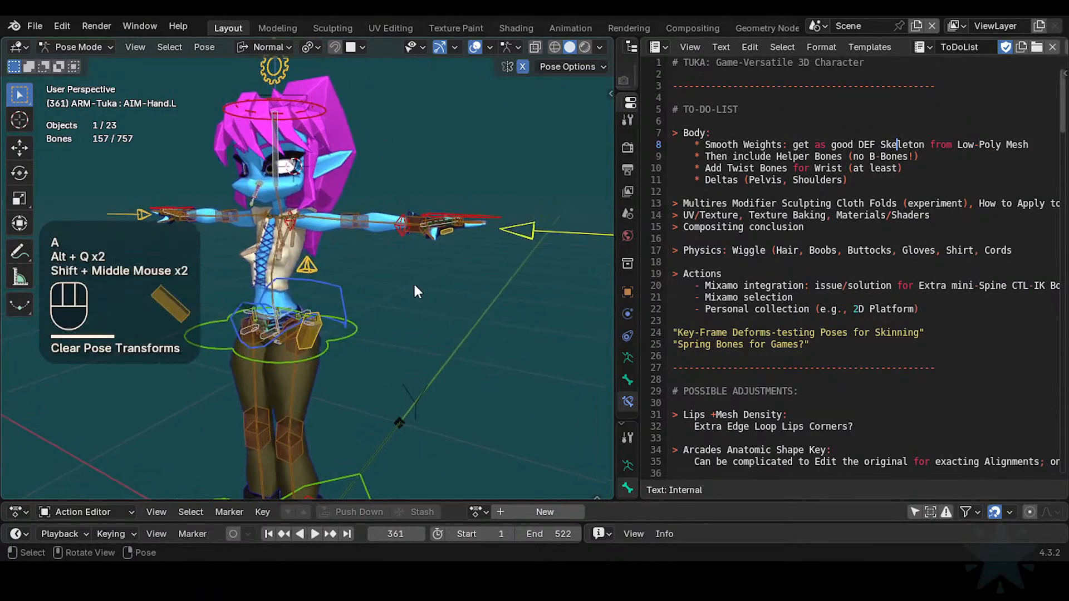
Step: Turn off solo for the H0-Helper bone collection while leaving D0-Skeleton soloed
{"action": "key", "text": "n"}
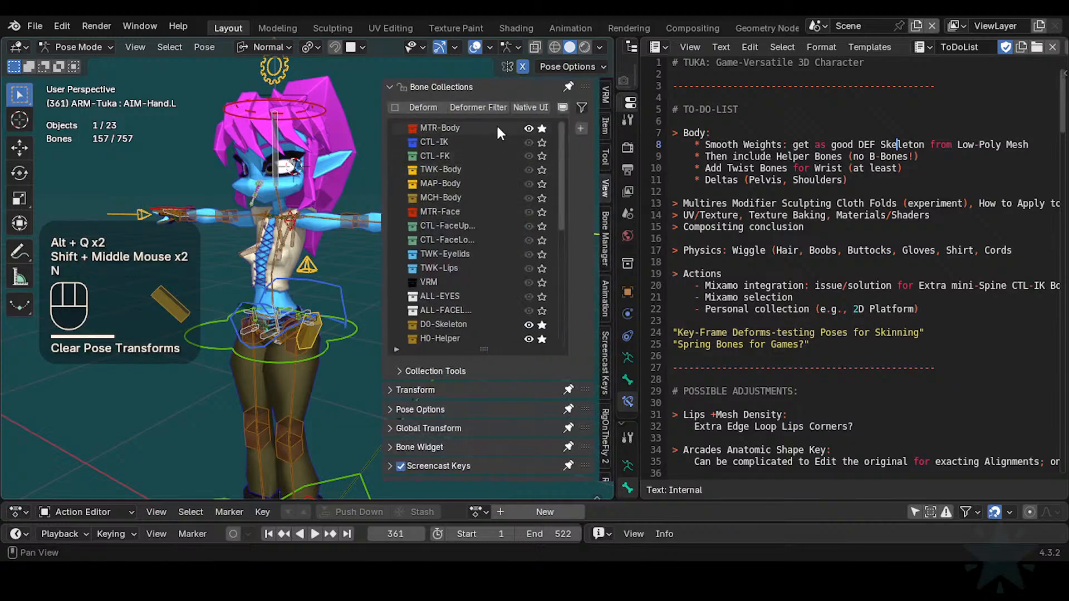
{"action": "scroll", "coordinate": [523, 278], "scroll_direction": "down", "scroll_amount": 2}
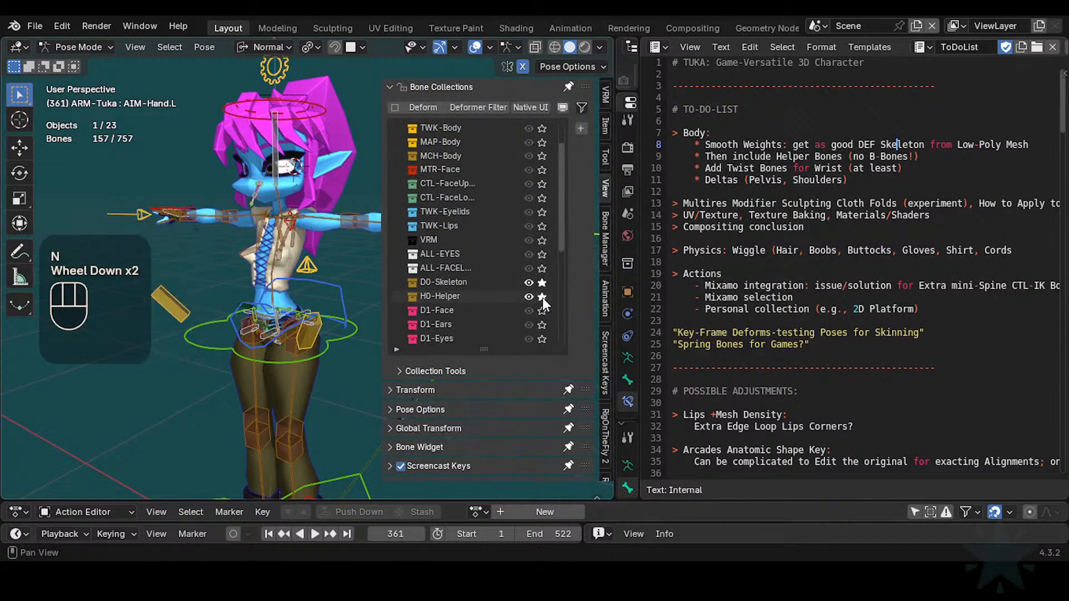
{"action": "left_click", "coordinate": [542, 298]}
{"action": "left_click", "coordinate": [542, 285]}
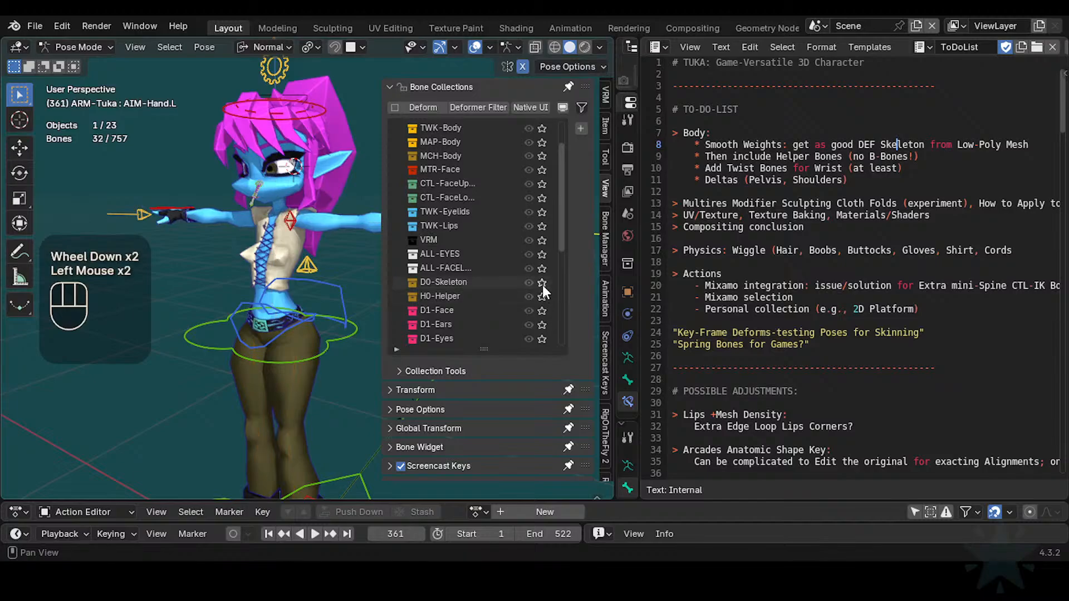
{"action": "left_click", "coordinate": [542, 285]}
{"action": "key", "text": "n"}
Step: Deselect all bones of Tuka's armature
{"action": "left_click", "coordinate": [529, 237]}
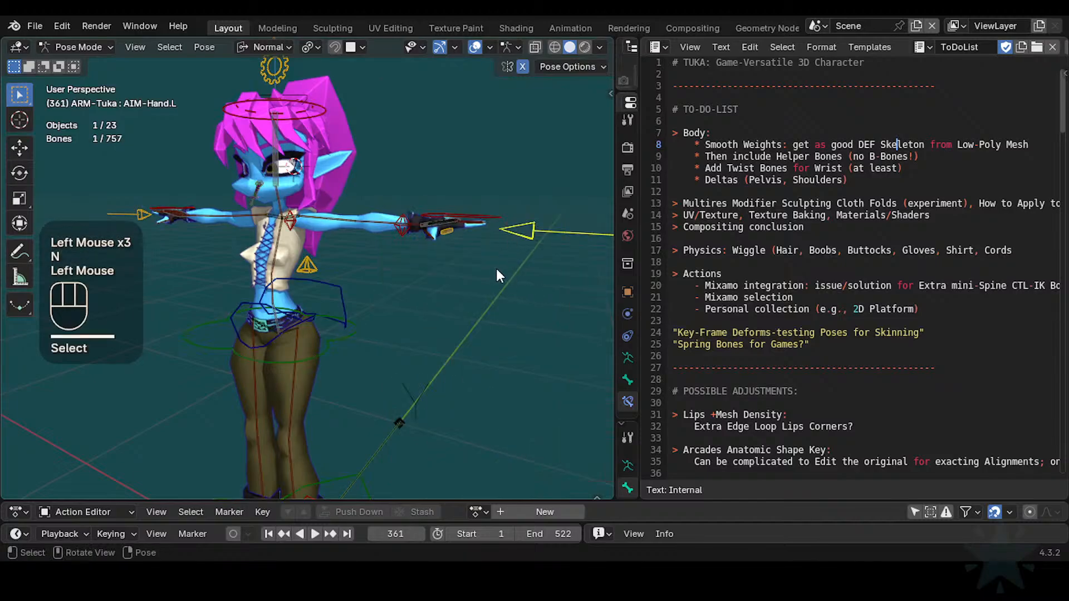
{"action": "middle_click_drag", "start_coordinate": [496, 269], "coordinate": [462, 308]}
{"action": "middle_click_drag", "start_coordinate": [462, 308], "coordinate": [423, 298]}
{"action": "middle_click_drag", "start_coordinate": [423, 298], "coordinate": [382, 288]}
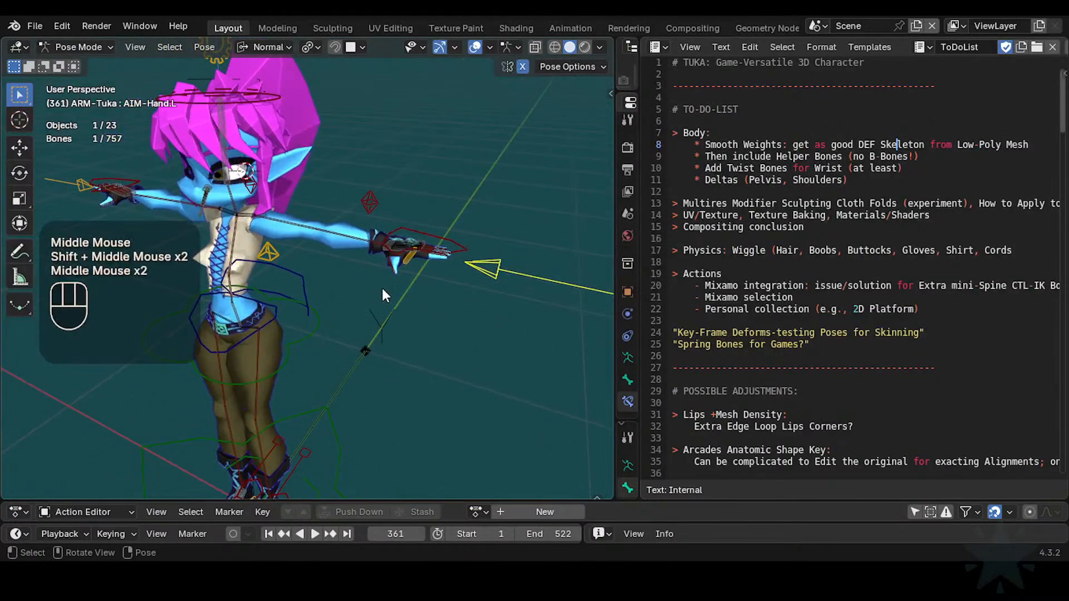
{"action": "middle_click_drag", "start_coordinate": [466, 192], "coordinate": [338, 206], "text": "shift"}
{"action": "left_click", "coordinate": [299, 203]}
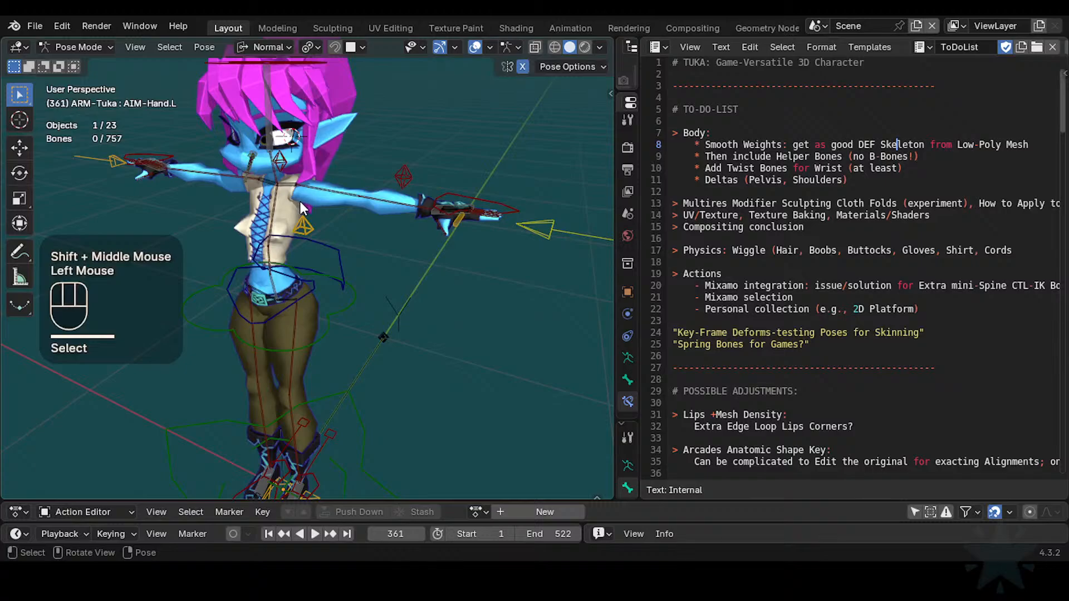
Step: Enlarge the Outliner in width and height and collapse the 1-Ghost collection
{"action": "left_click_drag", "start_coordinate": [615, 153], "coordinate": [446, 126]}
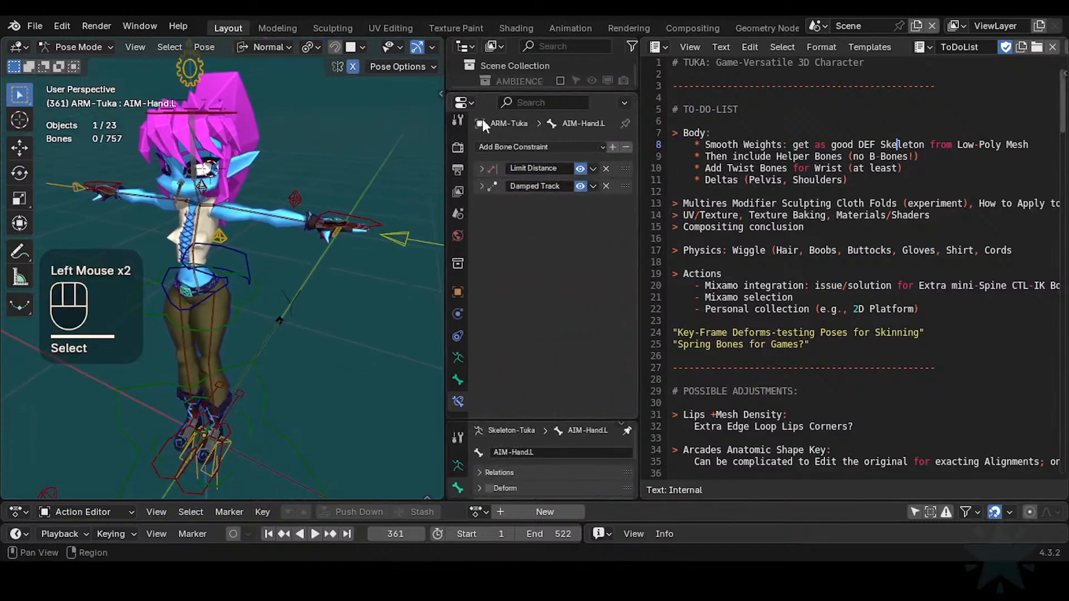
{"action": "left_click_drag", "start_coordinate": [516, 89], "coordinate": [518, 289]}
{"action": "scroll", "coordinate": [589, 185], "scroll_direction": "down", "scroll_amount": 2}
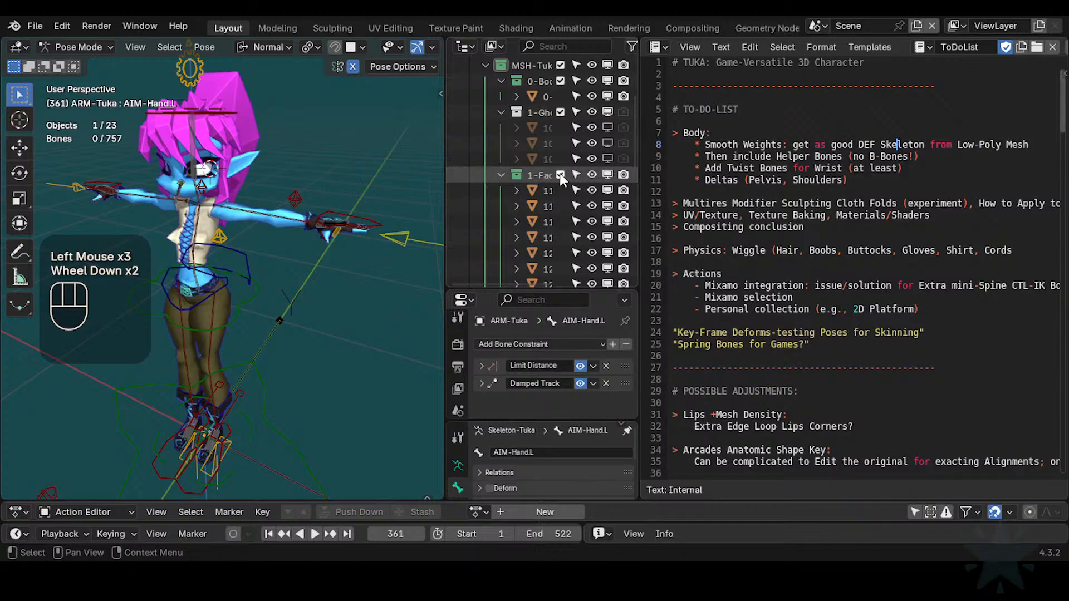
{"action": "left_click", "coordinate": [501, 111]}
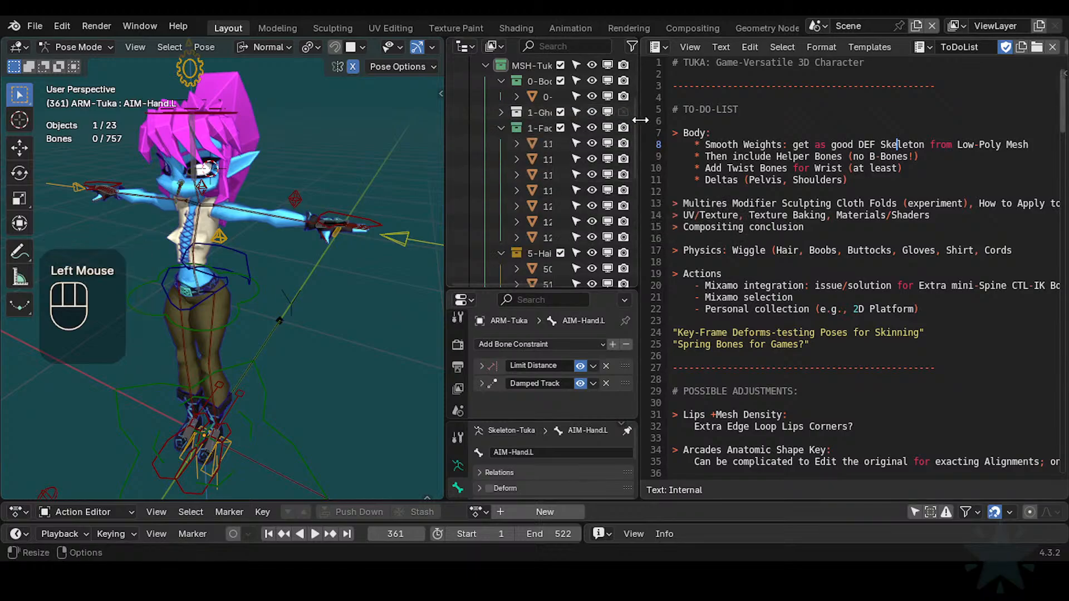
{"action": "left_click_drag", "start_coordinate": [641, 119], "coordinate": [660, 120]}
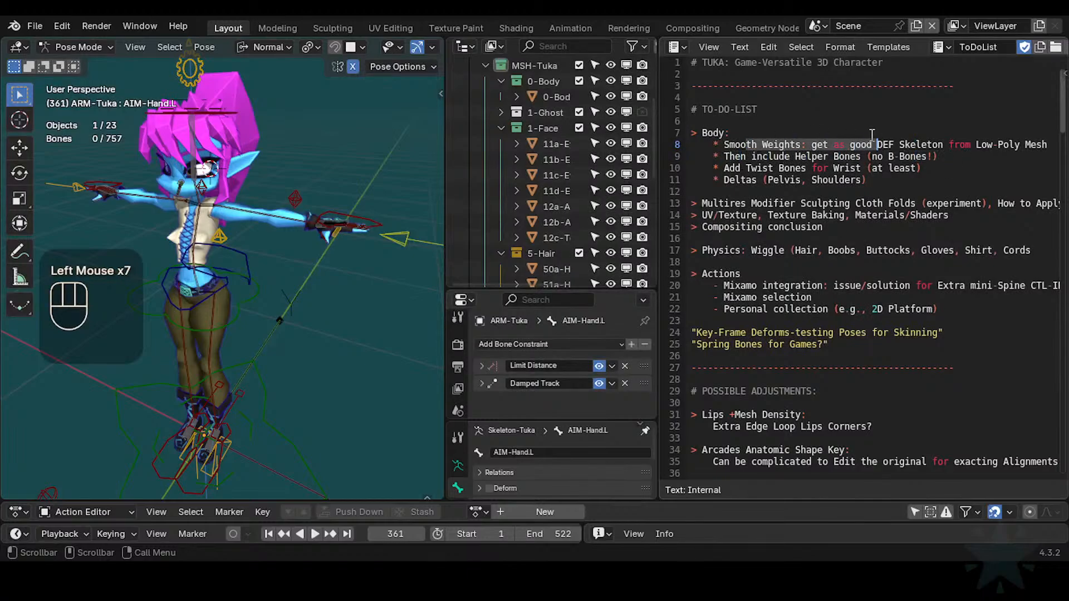
Step: Review the Body tasks in the to-do list, then reduce the Text Editor to a narrow strip and widen the 3D viewport
{"action": "left_click", "coordinate": [901, 157]}
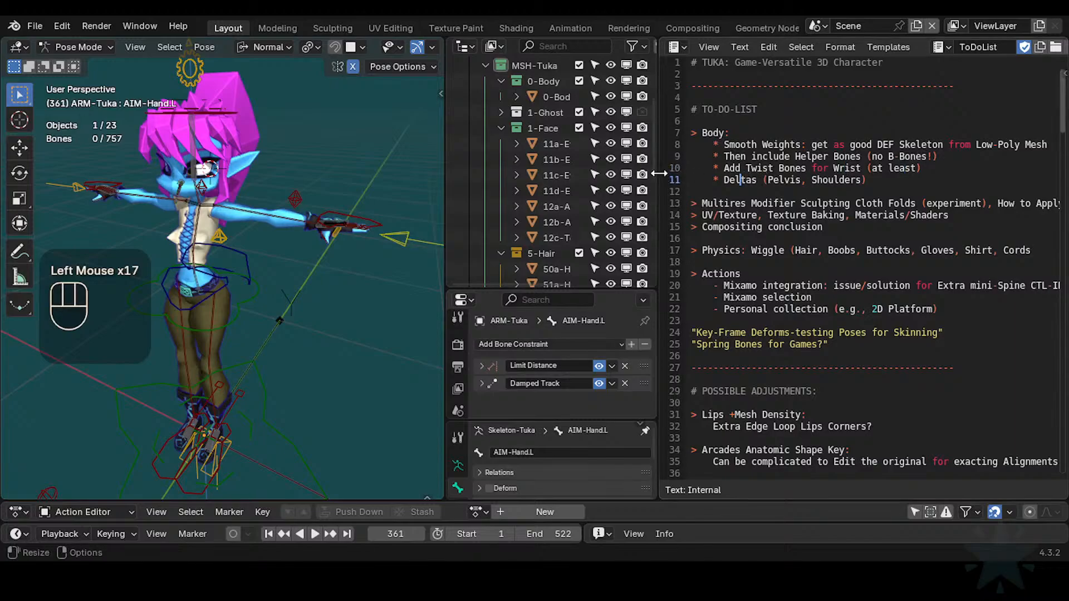
{"action": "left_click_drag", "start_coordinate": [659, 174], "coordinate": [685, 174]}
{"action": "left_click", "coordinate": [815, 172]}
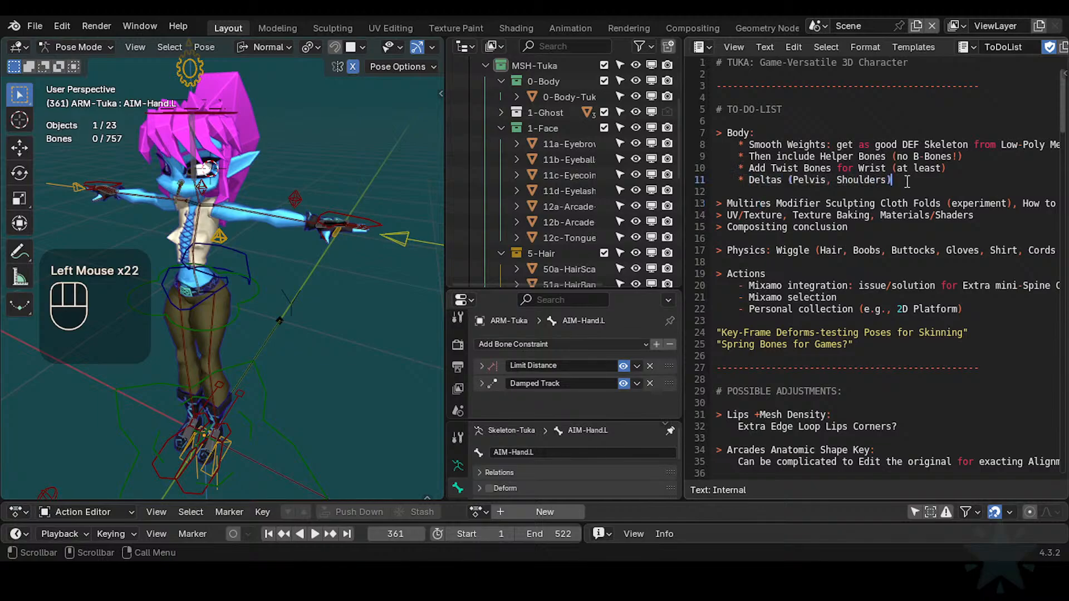
{"action": "left_click", "coordinate": [677, 155]}
{"action": "left_click_drag", "start_coordinate": [684, 159], "coordinate": [1050, 167]}
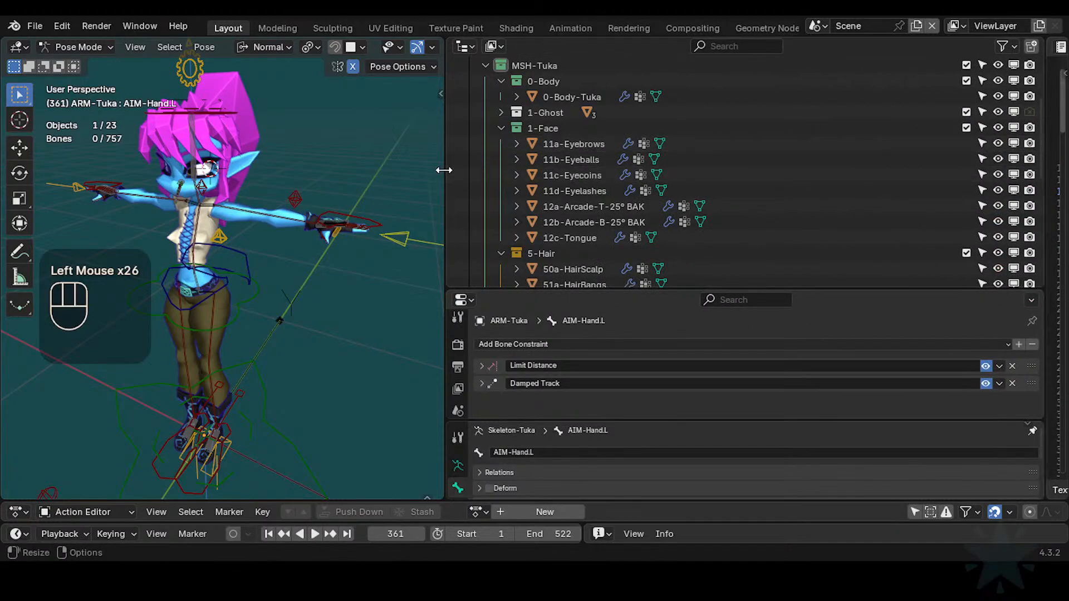
{"action": "left_click_drag", "start_coordinate": [444, 170], "coordinate": [724, 167]}
Step: Exclude the 5-Hair and 6-Cloth collections from the view layer
{"action": "middle_click_drag", "start_coordinate": [542, 177], "coordinate": [534, 255], "text": "shift"}
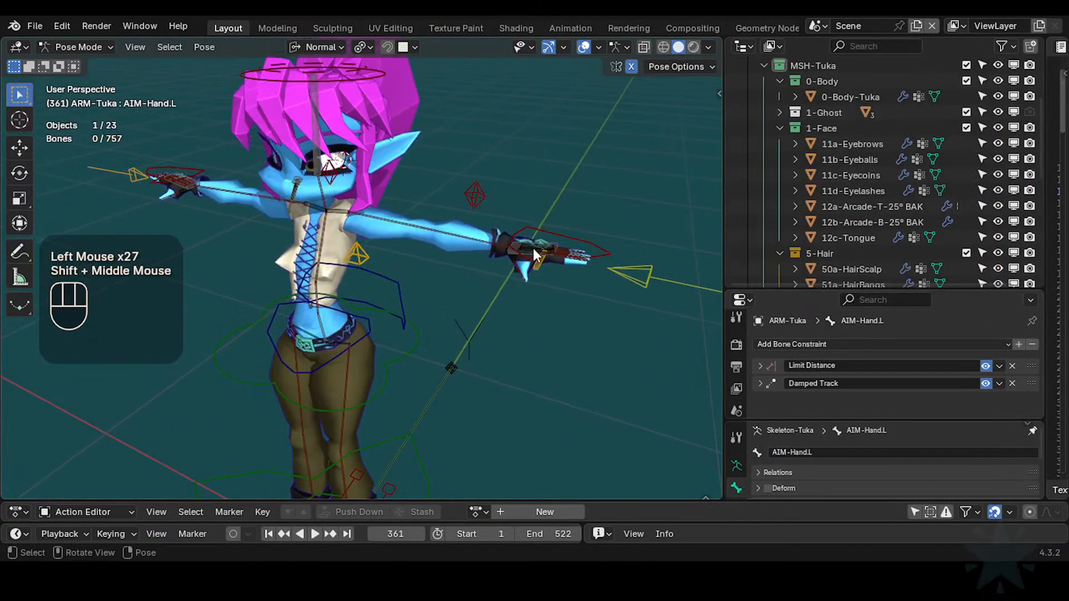
{"action": "scroll", "coordinate": [489, 246], "scroll_direction": "up", "scroll_amount": 2}
{"action": "scroll", "coordinate": [420, 240], "scroll_direction": "down", "scroll_amount": 2}
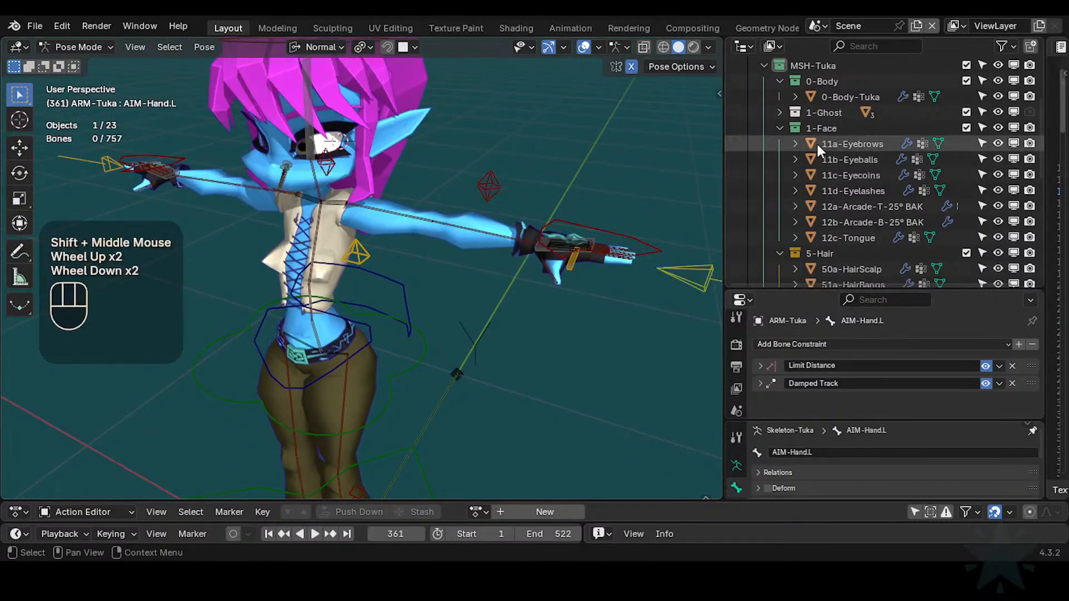
{"action": "scroll", "coordinate": [815, 145], "scroll_direction": "down", "scroll_amount": 2}
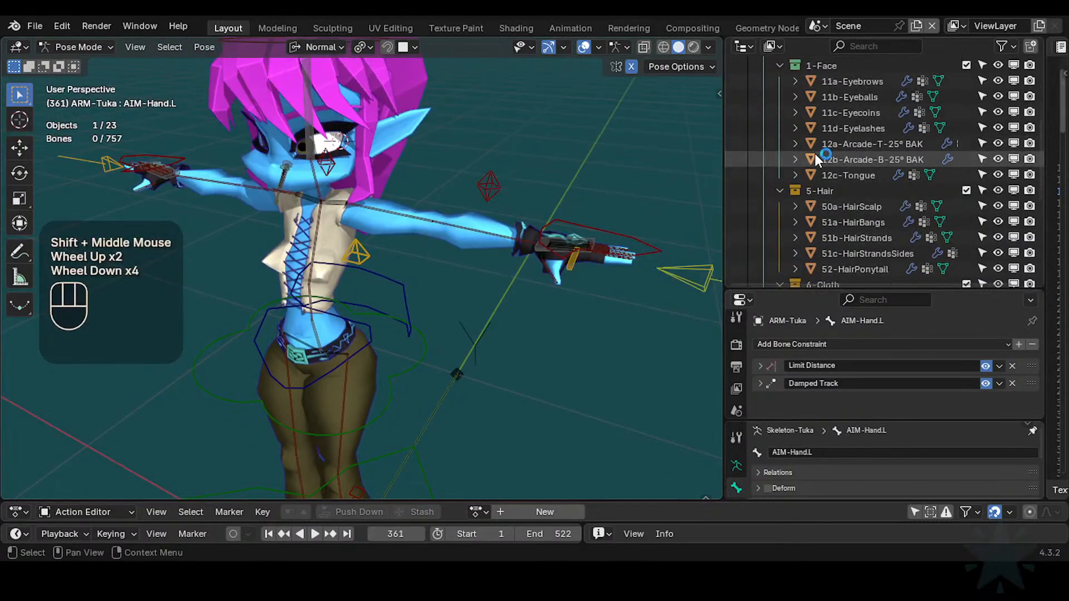
{"action": "left_click", "coordinate": [967, 191]}
{"action": "scroll", "coordinate": [926, 206], "scroll_direction": "down", "scroll_amount": 2}
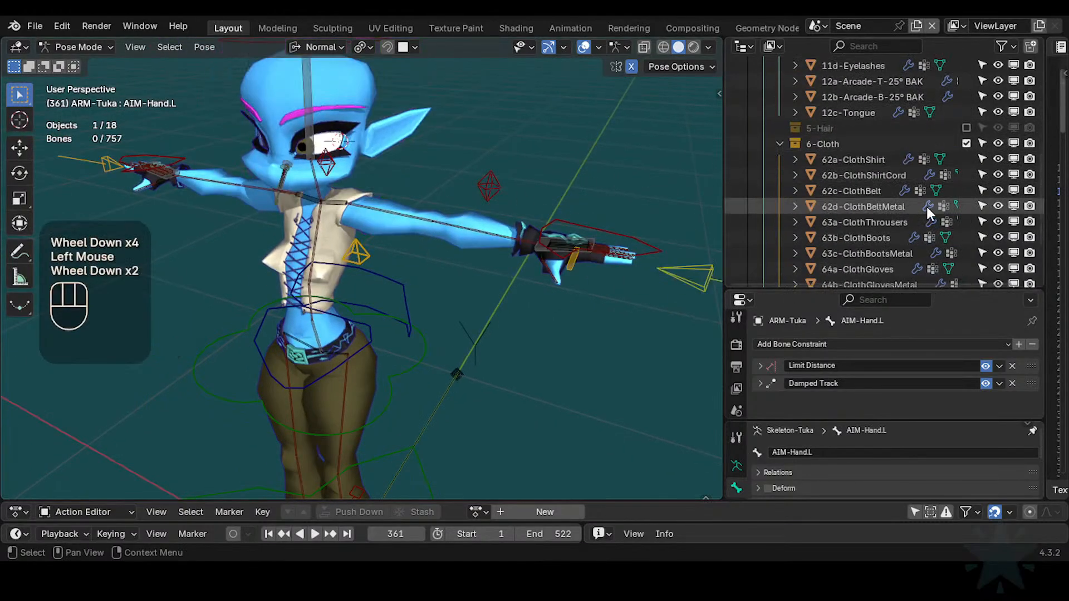
{"action": "left_click", "coordinate": [967, 143]}
{"action": "scroll", "coordinate": [305, 222], "scroll_direction": "down", "scroll_amount": 2}
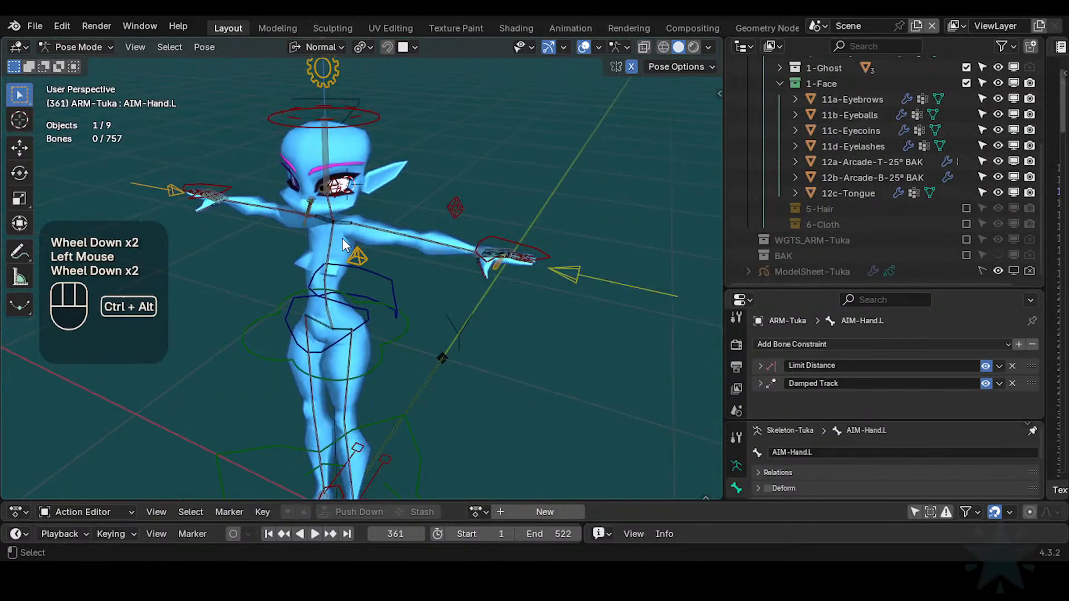
Step: Turn on the wireframe overlay for Tuka's bare body mesh and save the file
{"action": "key", "text": "shift+ctrl+alt+z"}
{"action": "middle_click_drag", "start_coordinate": [383, 243], "coordinate": [366, 293], "text": "shift"}
{"action": "scroll", "coordinate": [367, 293], "scroll_direction": "up", "scroll_amount": 2}
{"action": "key", "text": "ctrl+s"}
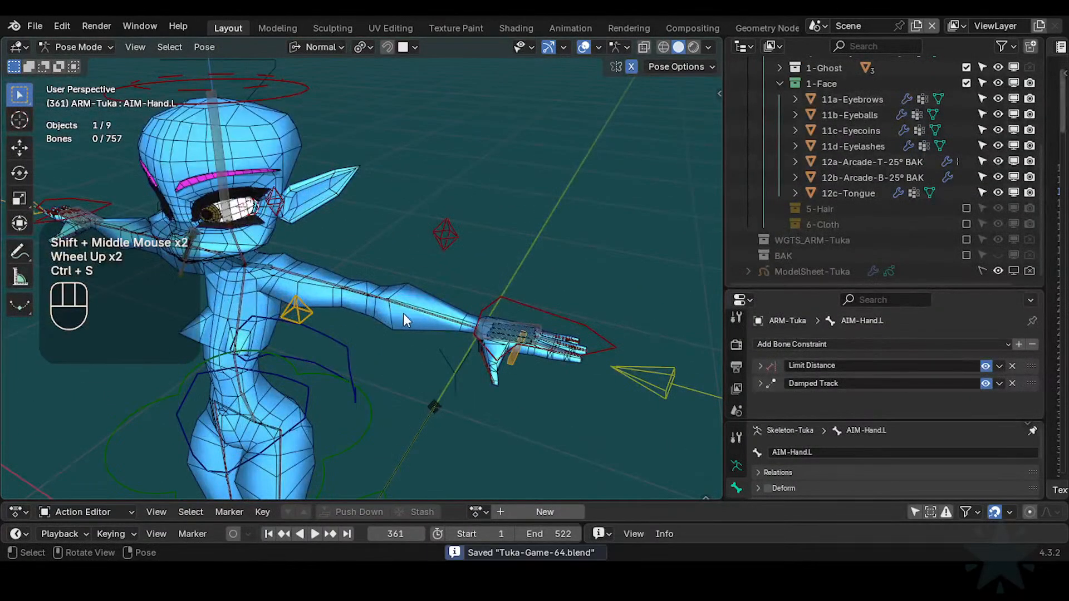
Step: Set the viewport shading to Theme wire color and Object color, then save the file
{"action": "left_click", "coordinate": [707, 47]}
{"action": "left_click", "coordinate": [697, 167]}
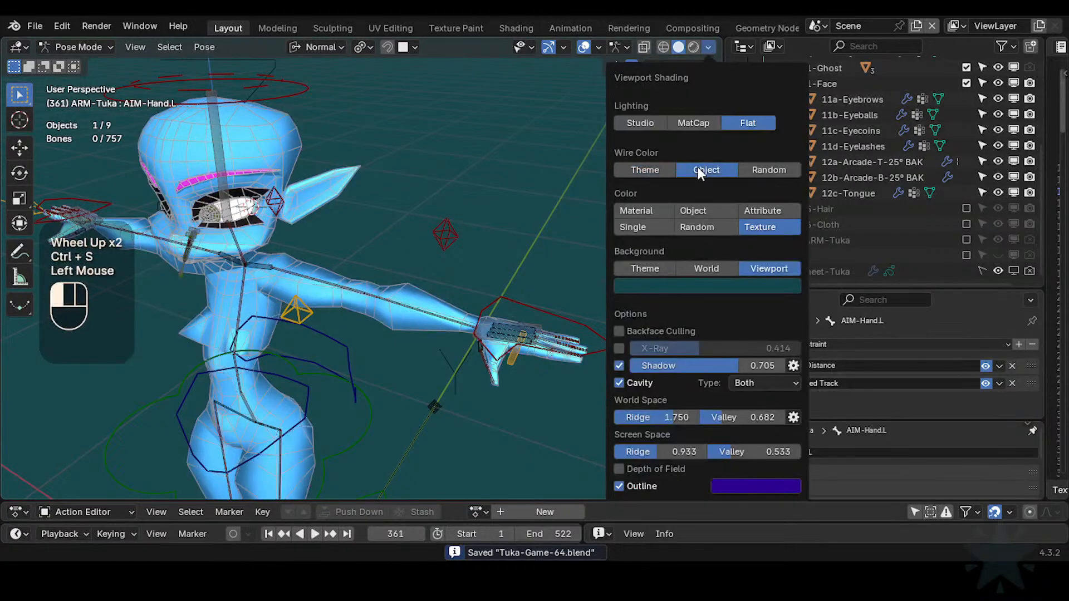
{"action": "left_click", "coordinate": [662, 170]}
{"action": "left_click", "coordinate": [694, 211]}
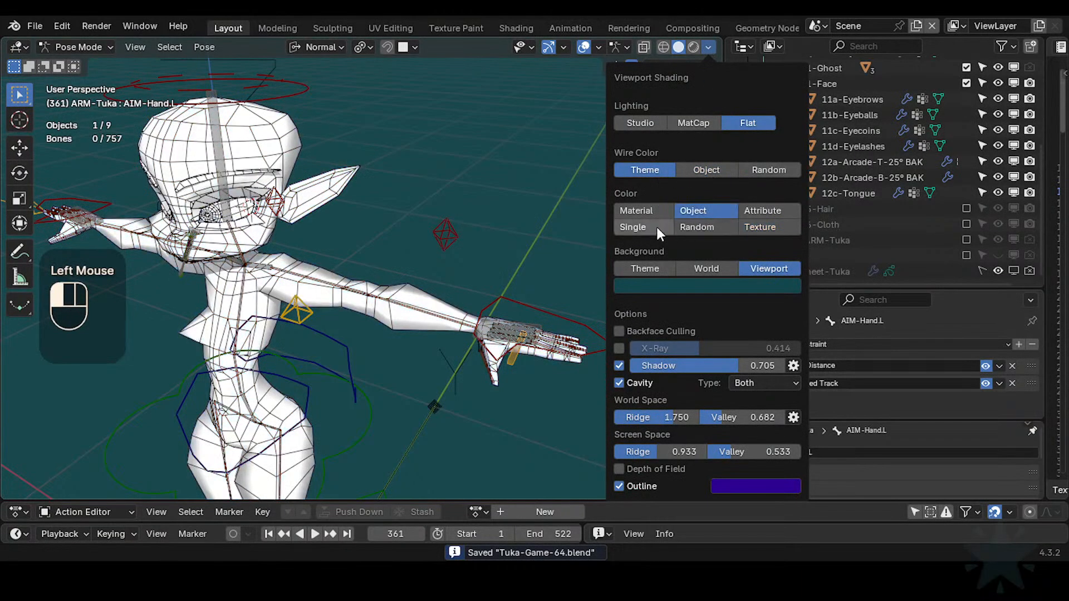
{"action": "left_click", "coordinate": [654, 226]}
{"action": "left_click", "coordinate": [695, 215]}
{"action": "mouse_move", "coordinate": [440, 288]}
{"action": "middle_mouse_down"}
{"action": "mouse_move", "coordinate": [459, 272]}
{"action": "mouse_move", "coordinate": [473, 282]}
{"action": "middle_mouse_up"}
{"action": "key", "text": "ctrl+s"}
Step: Examine the low-poly topology of Tuka's left arm, shoulder and head from several angles
{"action": "scroll", "coordinate": [473, 282], "scroll_direction": "up", "scroll_amount": 2}
{"action": "left_click", "coordinate": [501, 296]}
{"action": "scroll", "coordinate": [501, 296], "scroll_direction": "up", "scroll_amount": 1}
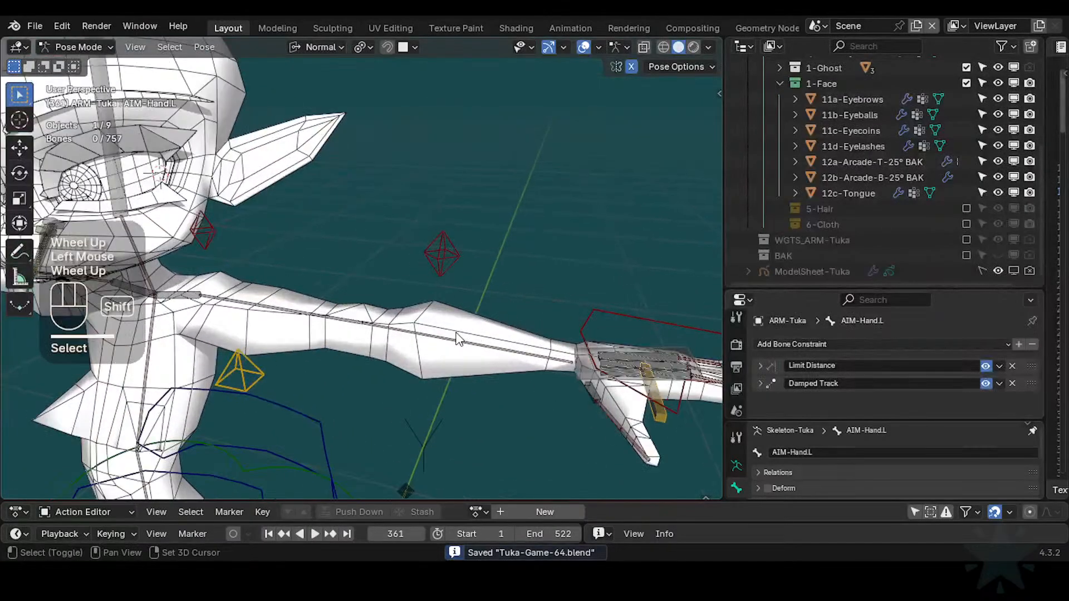
{"action": "middle_click_drag", "start_coordinate": [460, 338], "coordinate": [498, 342], "text": "shift"}
{"action": "middle_click_drag", "start_coordinate": [336, 229], "coordinate": [343, 237], "text": "shift"}
{"action": "middle_click_drag", "start_coordinate": [310, 192], "coordinate": [382, 247], "text": "shift"}
{"action": "scroll", "coordinate": [426, 281], "scroll_direction": "up", "scroll_amount": 3}
{"action": "scroll", "coordinate": [432, 292], "scroll_direction": "down", "scroll_amount": 3}
{"action": "middle_click_drag", "start_coordinate": [369, 209], "coordinate": [306, 208]}
{"action": "scroll", "coordinate": [369, 209], "scroll_direction": "down", "scroll_amount": 1, "text": "shift"}
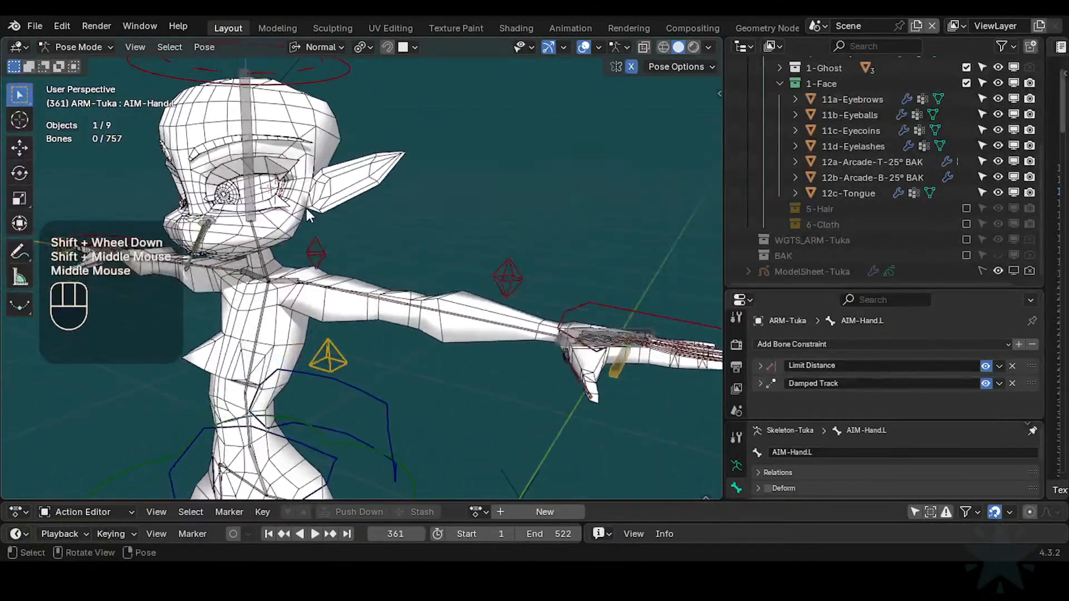
{"action": "middle_click_drag", "start_coordinate": [421, 298], "coordinate": [365, 285]}
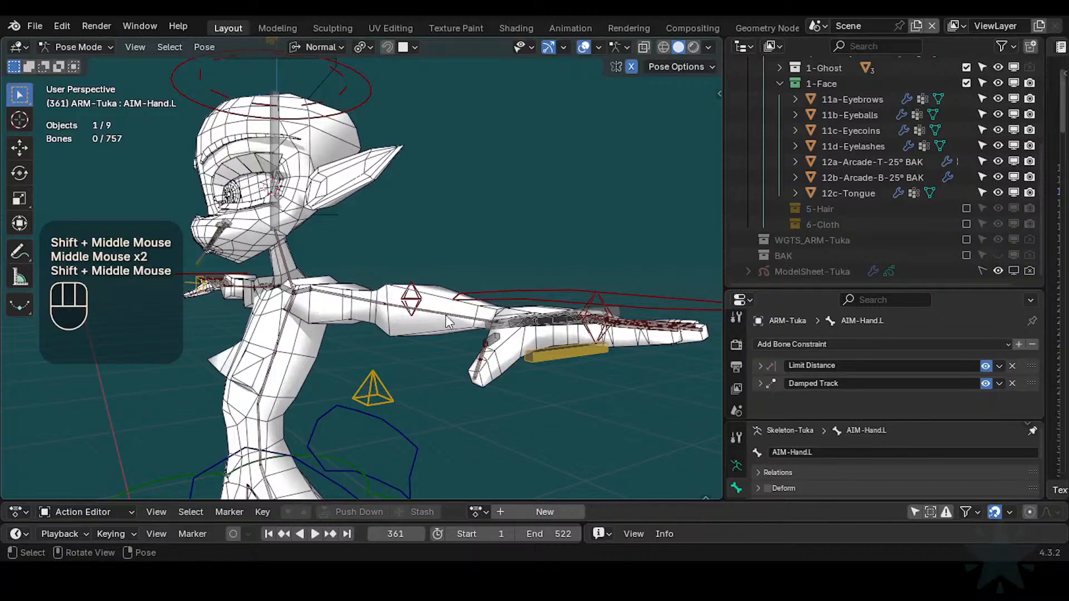
Step: Move the left hand's IK control MTR-IK-Hand.L inward to test how the elbow and forearm bend
{"action": "middle_click_drag", "start_coordinate": [428, 303], "coordinate": [483, 338]}
{"action": "left_click", "coordinate": [479, 314]}
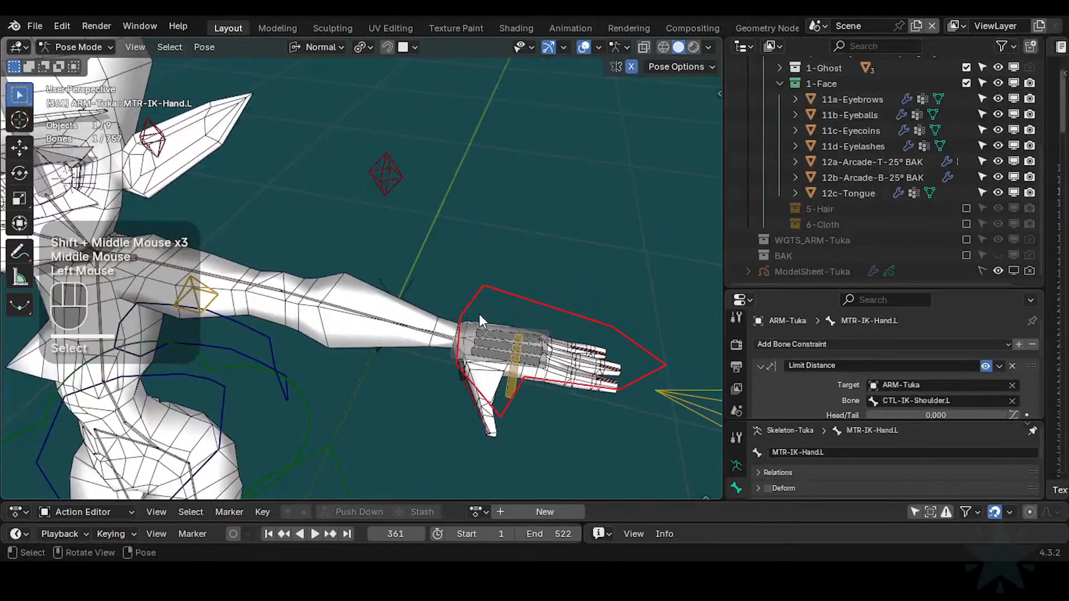
{"action": "key", "text": "g"}
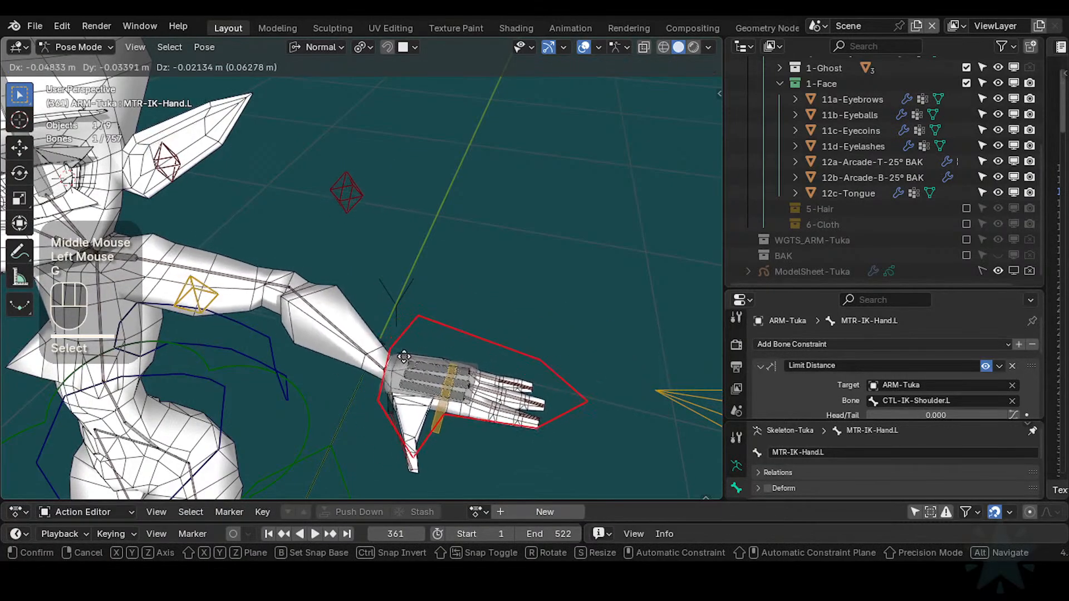
{"action": "key", "text": "Escape"}
{"action": "middle_click_drag", "start_coordinate": [426, 334], "coordinate": [479, 323], "text": "shift"}
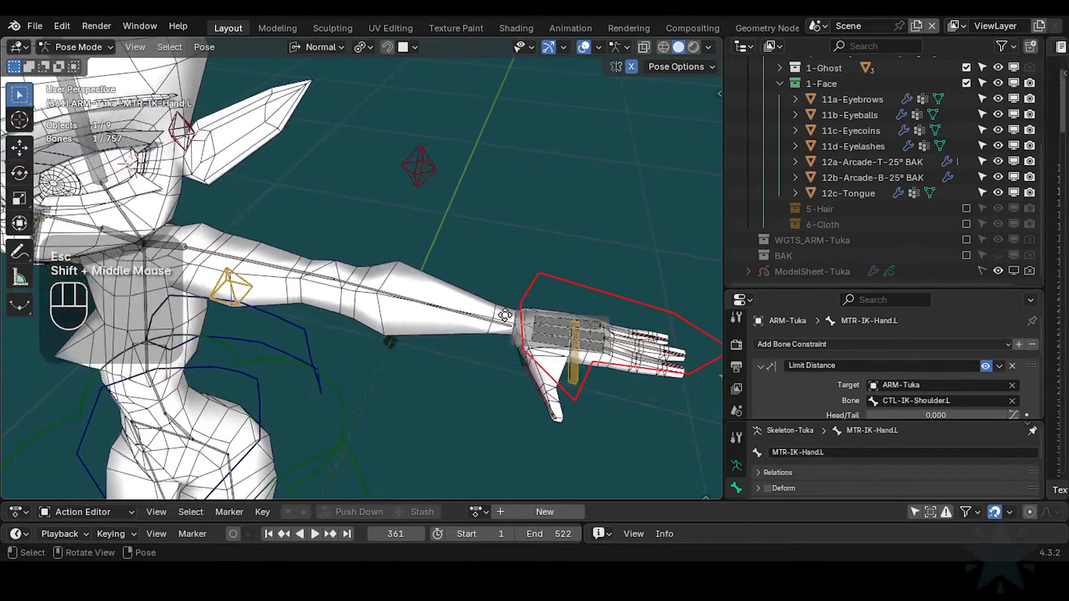
{"action": "key", "text": "g"}
{"action": "left_click", "coordinate": [461, 263]}
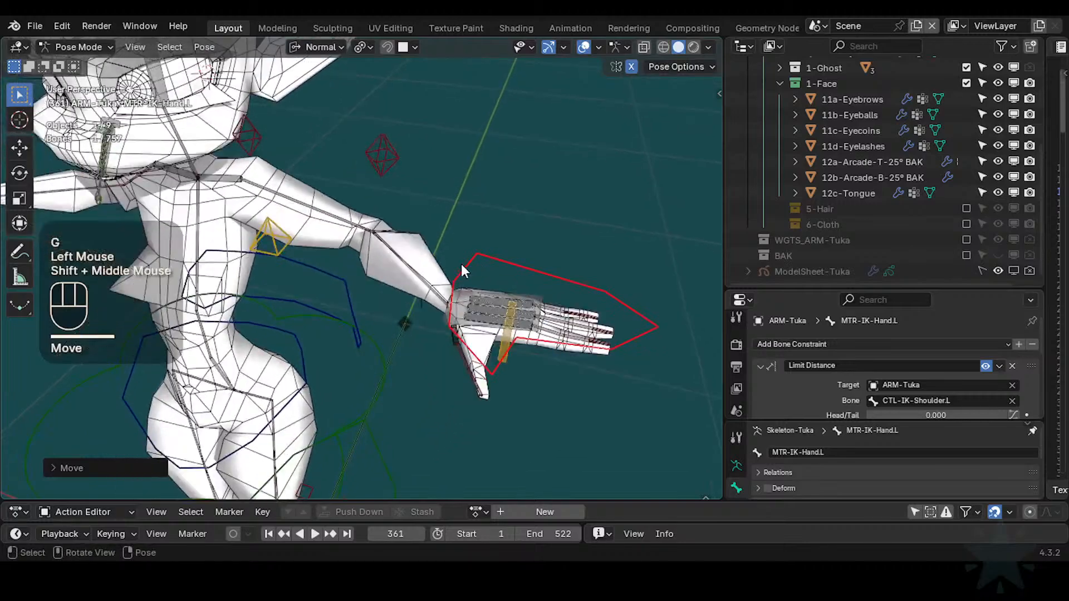
{"action": "key", "text": "g"}
{"action": "left_click", "coordinate": [429, 309]}
Step: Clear the pose transforms of all visible bones
{"action": "key", "text": "alt+a"}
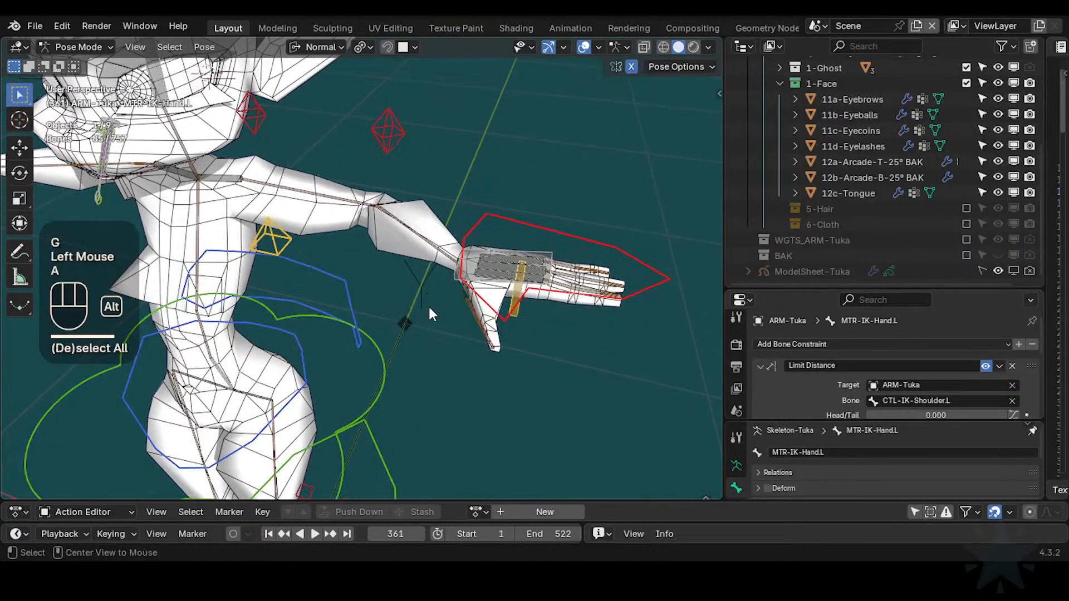
{"action": "key", "text": "alt+g"}
{"action": "key", "text": "alt+g"}
Step: Tilt the left foot's IK control MTR-IK-Foot.L about its X axis to test the ankle deformation
{"action": "scroll", "coordinate": [356, 366], "scroll_direction": "down", "scroll_amount": 2}
{"action": "middle_click_drag", "start_coordinate": [357, 367], "coordinate": [326, 325], "text": "shift"}
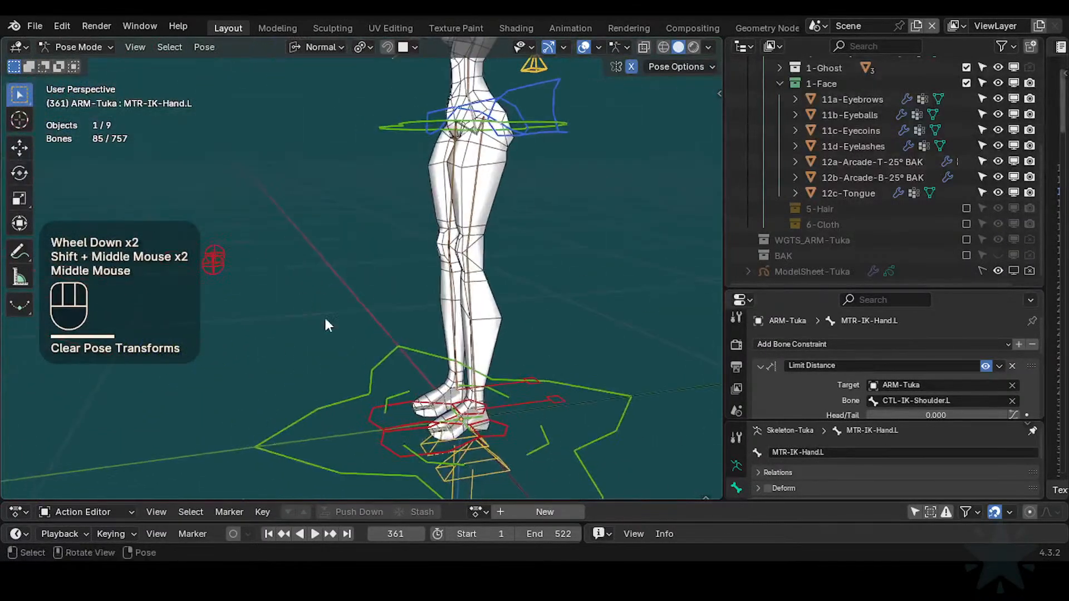
{"action": "scroll", "coordinate": [467, 423], "scroll_direction": "up", "scroll_amount": 2}
{"action": "scroll", "coordinate": [467, 423], "scroll_direction": "down", "scroll_amount": 1, "text": "shift"}
{"action": "middle_click_drag", "start_coordinate": [466, 422], "coordinate": [274, 124], "text": "shift"}
{"action": "scroll", "coordinate": [356, 328], "scroll_direction": "up", "scroll_amount": 1}
{"action": "middle_click_drag", "start_coordinate": [356, 329], "coordinate": [426, 360], "text": "shift"}
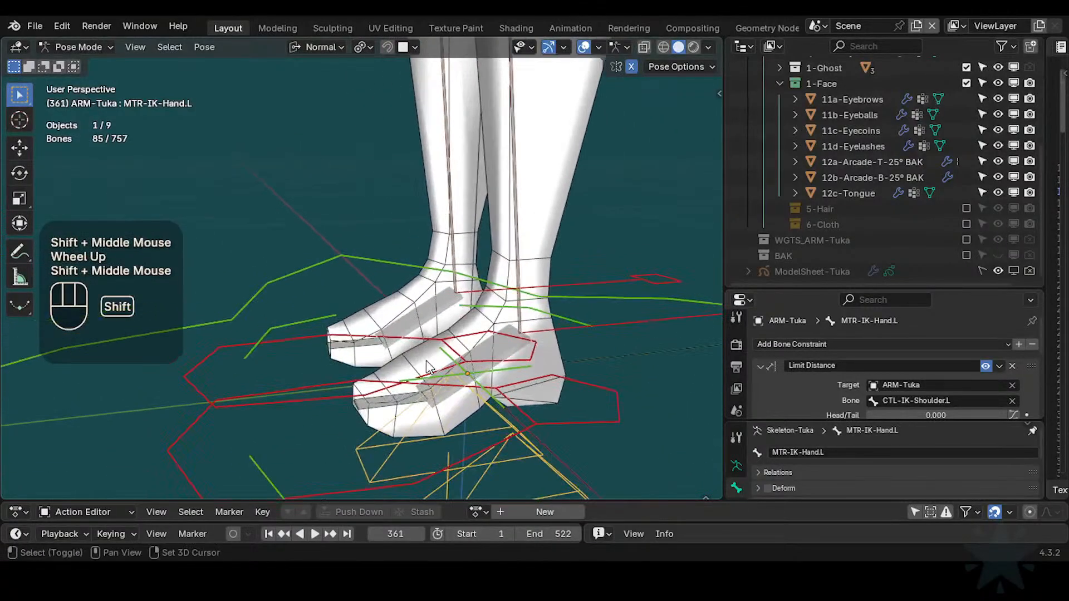
{"action": "scroll", "coordinate": [351, 429], "scroll_direction": "down", "scroll_amount": 1}
{"action": "left_click", "coordinate": [370, 436]}
{"action": "scroll", "coordinate": [370, 436], "scroll_direction": "down", "scroll_amount": 1}
{"action": "middle_click_drag", "start_coordinate": [369, 435], "coordinate": [315, 412]}
{"action": "scroll", "coordinate": [348, 396], "scroll_direction": "down", "scroll_amount": 1}
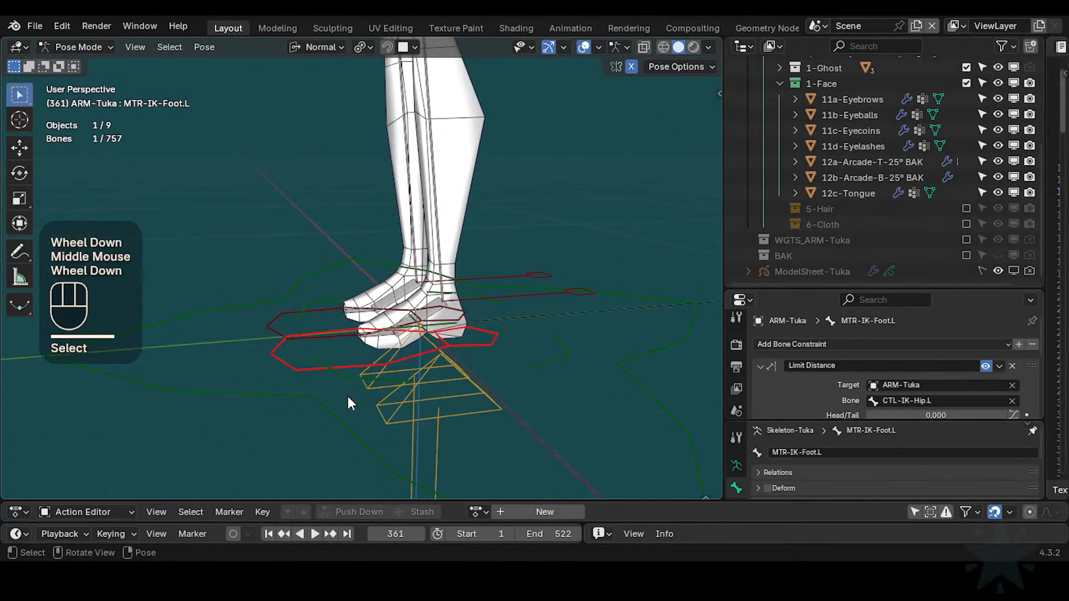
{"action": "scroll", "coordinate": [347, 396], "scroll_direction": "up", "scroll_amount": 1}
{"action": "key", "text": "r"}
{"action": "key", "text": "x"}
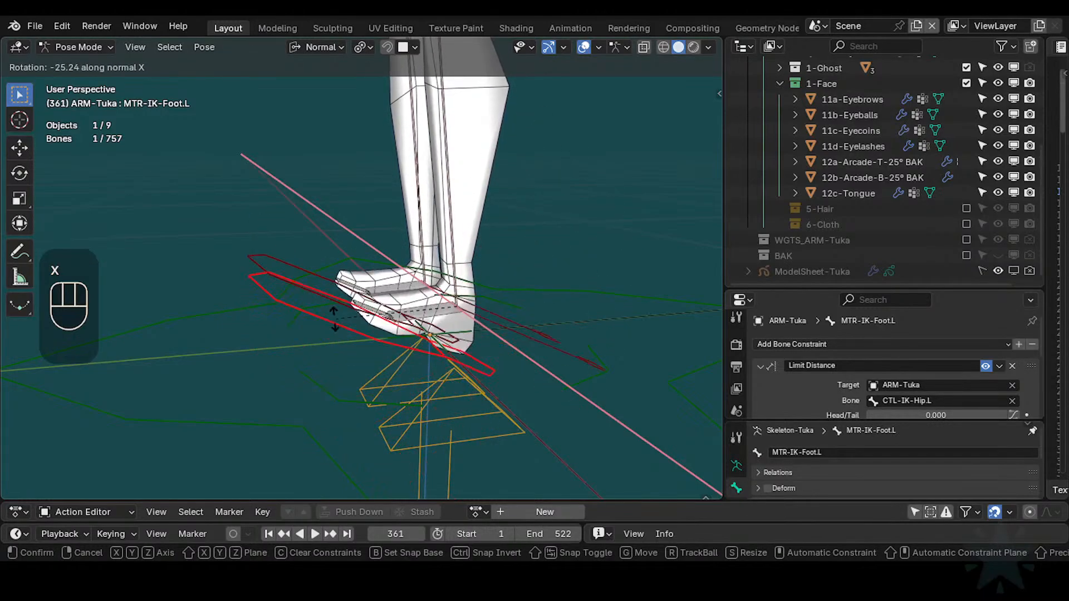
{"action": "left_click", "coordinate": [341, 362]}
Step: Reposition the left foot's IK control and tilt it again about its X axis
{"action": "key", "text": "g"}
{"action": "left_click", "coordinate": [337, 346]}
{"action": "key", "text": "r"}
{"action": "key", "text": "x"}
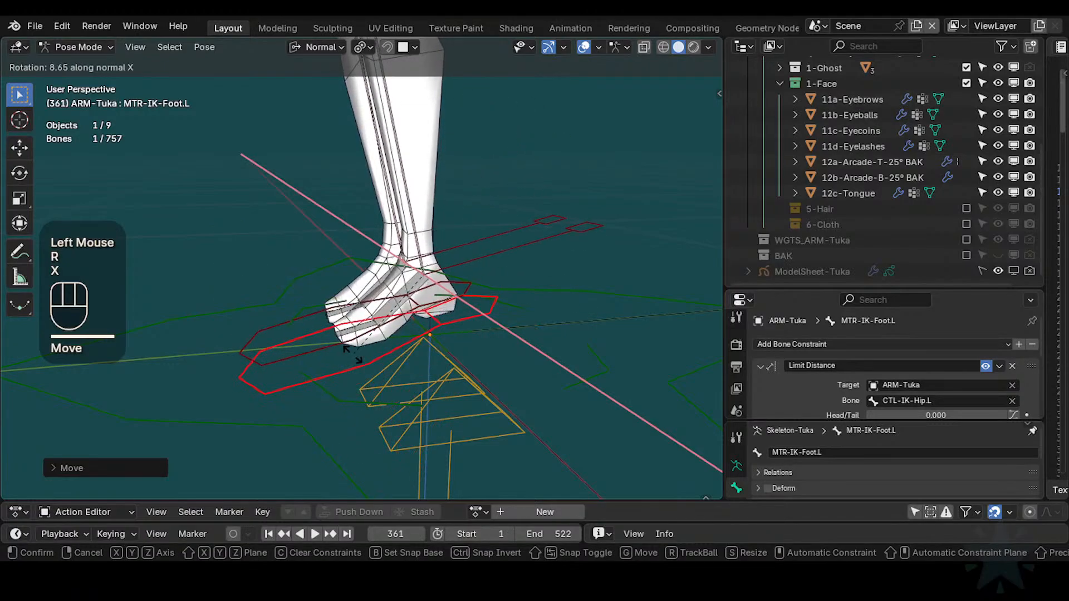
{"action": "left_click", "coordinate": [352, 355]}
Step: Roll the left foot's IK control about its Y axis in two rotations to test sideways ankle bending
{"action": "middle_click_drag", "start_coordinate": [351, 355], "coordinate": [456, 332]}
{"action": "key", "text": "r"}
{"action": "key", "text": "y"}
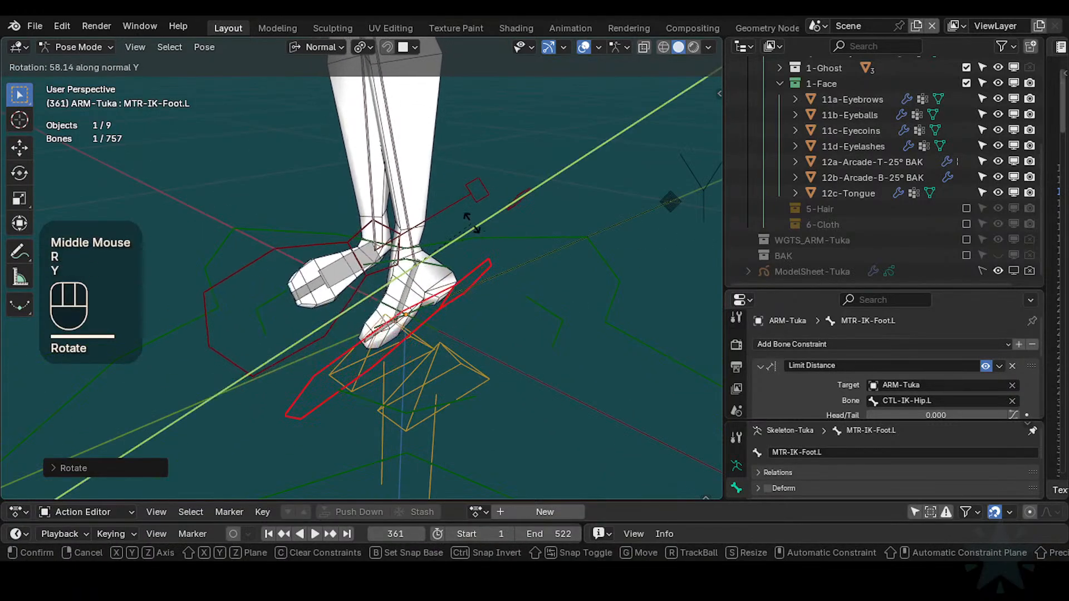
{"action": "left_click", "coordinate": [475, 236]}
{"action": "middle_click_drag", "start_coordinate": [474, 237], "coordinate": [523, 204]}
{"action": "key", "text": "r"}
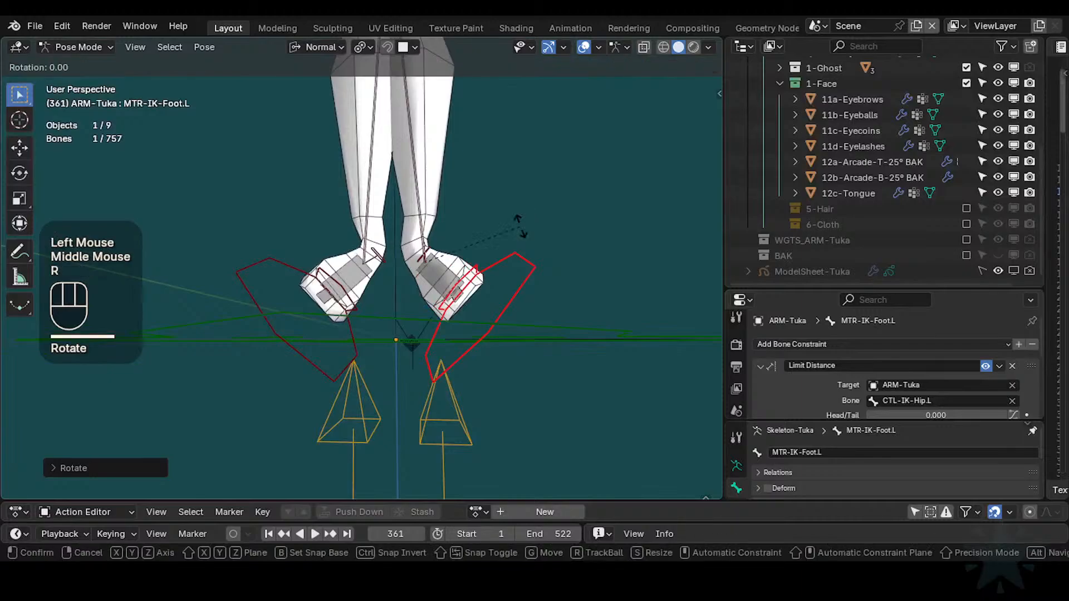
{"action": "key", "text": "y"}
{"action": "left_click", "coordinate": [516, 264]}
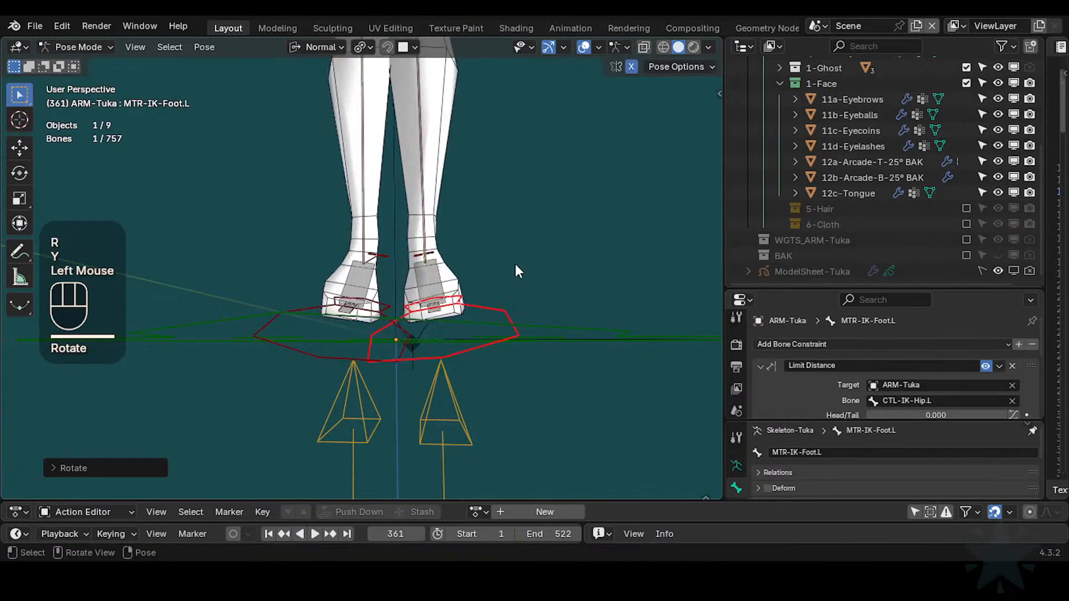
Step: Try a trackball and a Z rotation on the left foot's IK control, and rotate it about X
{"action": "middle_click_drag", "start_coordinate": [515, 264], "coordinate": [466, 268]}
{"action": "key", "text": "r"}
{"action": "key", "text": "r"}
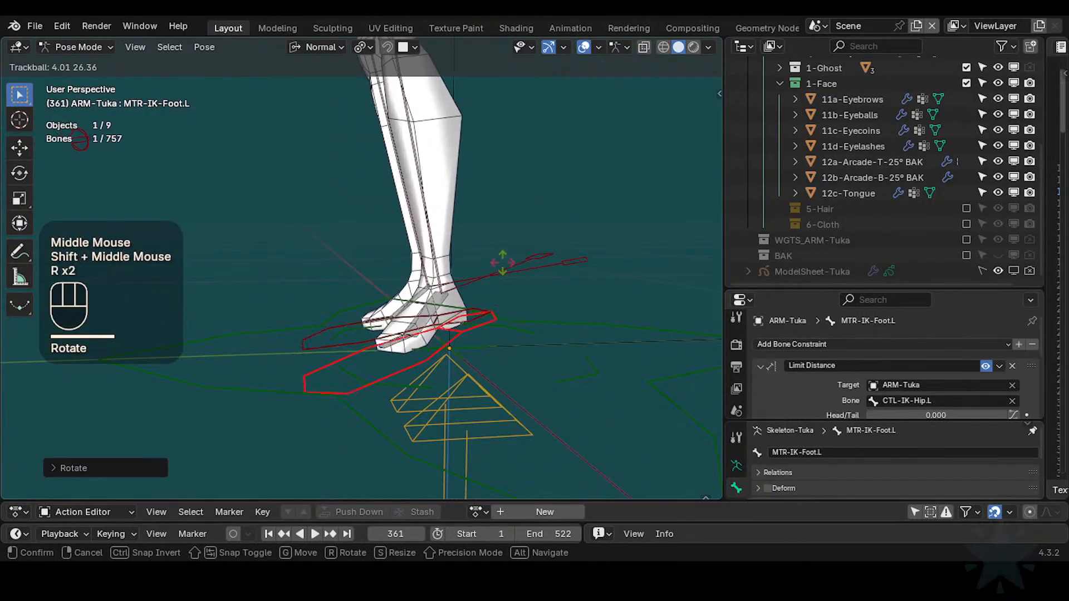
{"action": "key", "text": "Escape"}
{"action": "key", "text": "r"}
{"action": "key", "text": "x"}
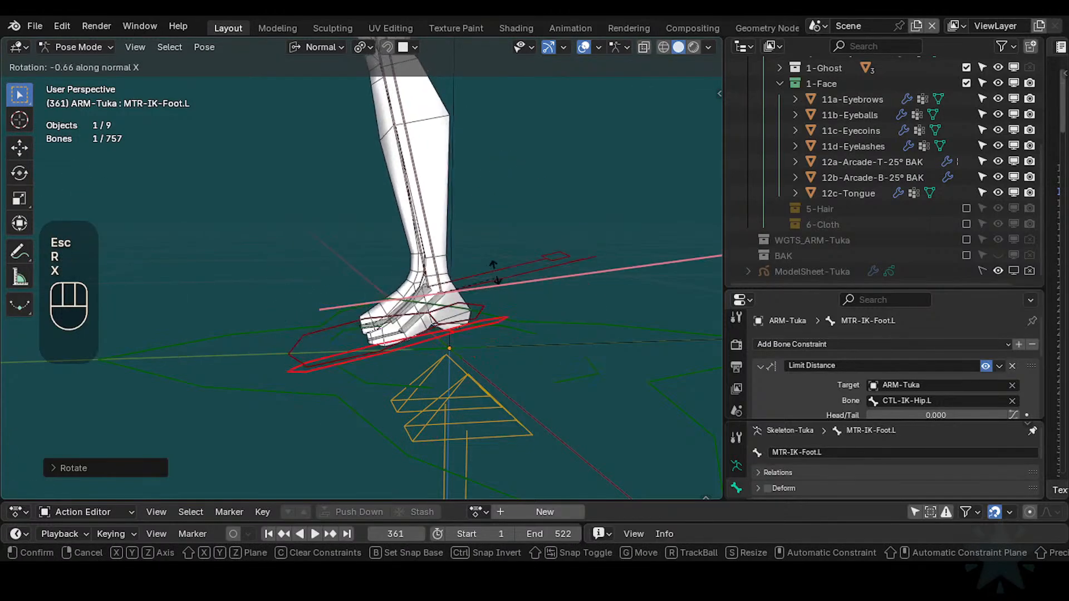
{"action": "left_click", "coordinate": [495, 286]}
{"action": "key", "text": "r"}
{"action": "key", "text": "z"}
{"action": "key", "text": "Escape"}
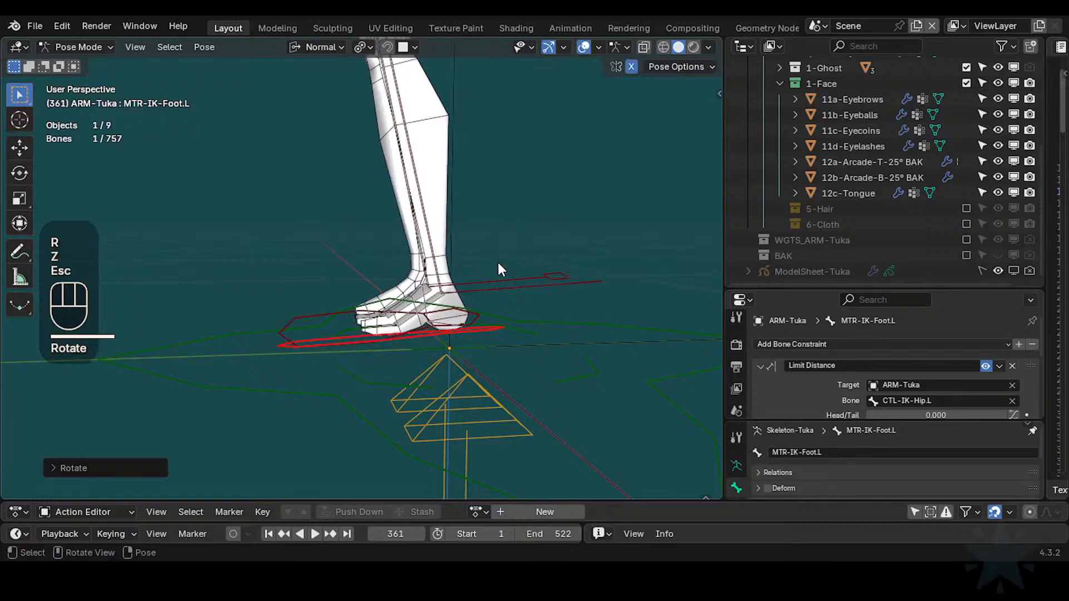
Step: Turn off X-axis mirroring for posing and clear the pose transforms of all visible bones
{"action": "middle_click_drag", "start_coordinate": [498, 262], "coordinate": [426, 342], "text": "shift"}
{"action": "key", "text": "shift+x"}
{"action": "left_click", "coordinate": [382, 359]}
{"action": "key", "text": "a"}
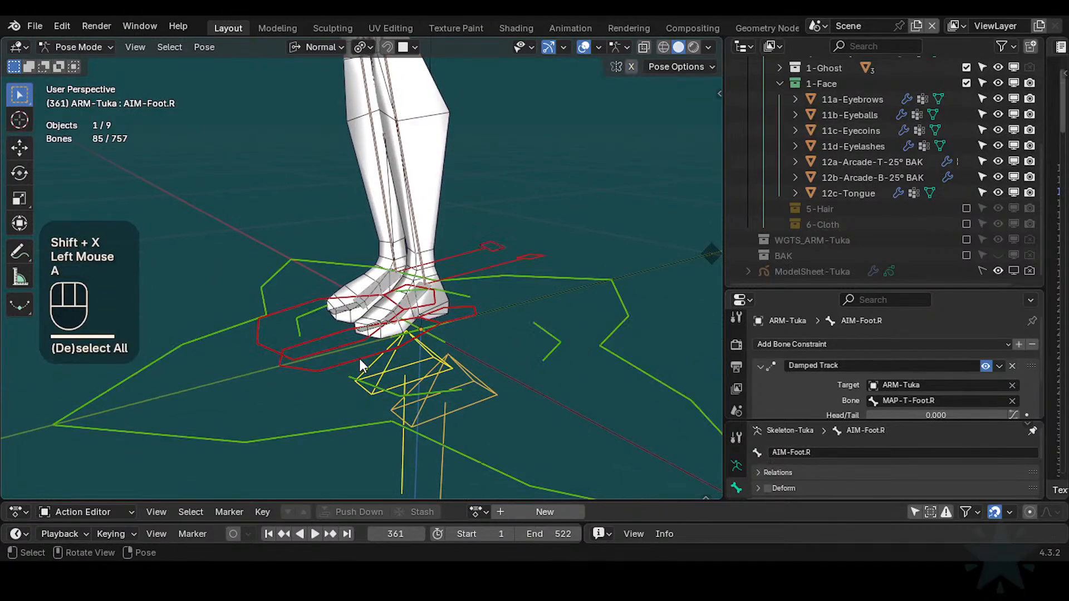
{"action": "key", "text": "alt+q"}
{"action": "key", "text": "alt+q"}
Step: Move the left foot's IK control alone, away from the right foot
{"action": "left_click", "coordinate": [347, 395]}
{"action": "key", "text": "g"}
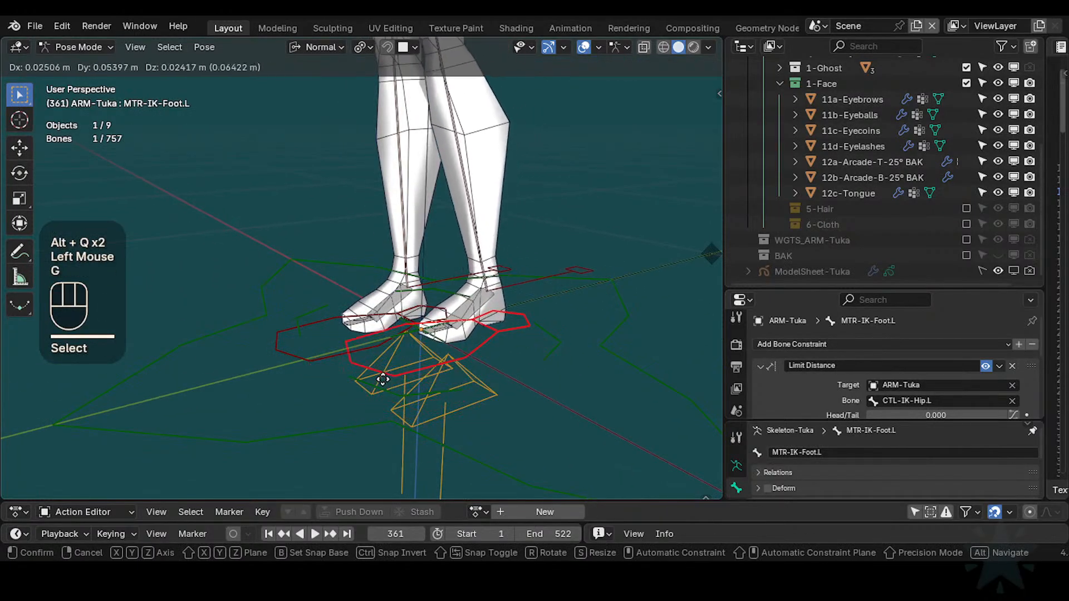
{"action": "left_click", "coordinate": [476, 359]}
{"action": "key", "text": "r"}
{"action": "middle_click_drag", "start_coordinate": [476, 359], "coordinate": [442, 389]}
{"action": "key", "text": "Escape"}
Step: Try to rotate the left toes directly with the deform bone DEF3-Toes.L
{"action": "left_click", "coordinate": [439, 332]}
{"action": "scroll", "coordinate": [442, 389], "scroll_direction": "up", "scroll_amount": 2}
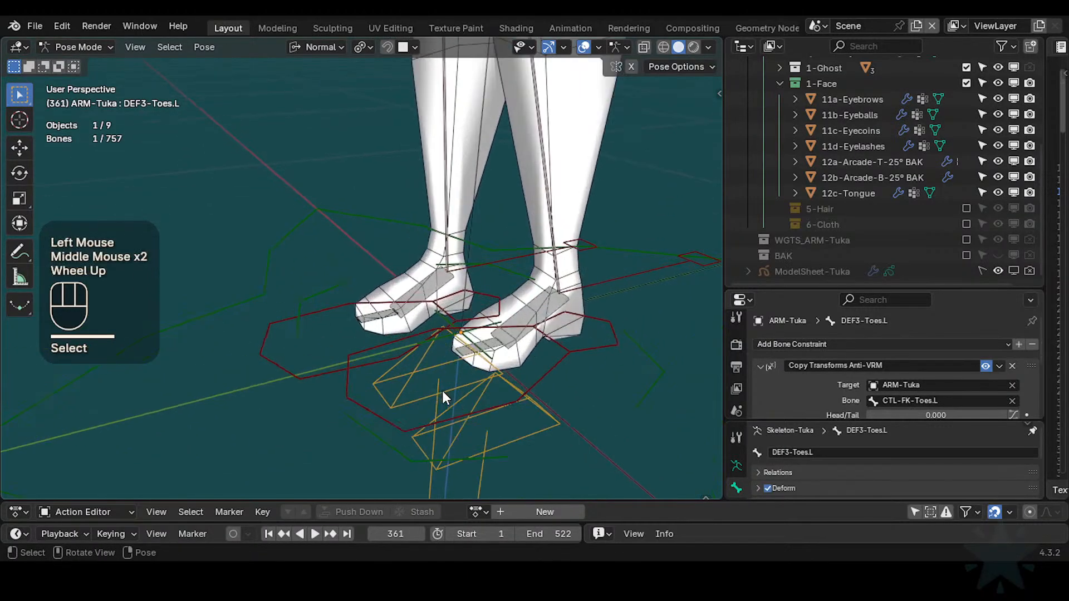
{"action": "left_click", "coordinate": [466, 349]}
{"action": "key", "text": "r"}
{"action": "key", "text": "Escape"}
{"action": "left_click", "coordinate": [464, 359]}
{"action": "key", "text": "r"}
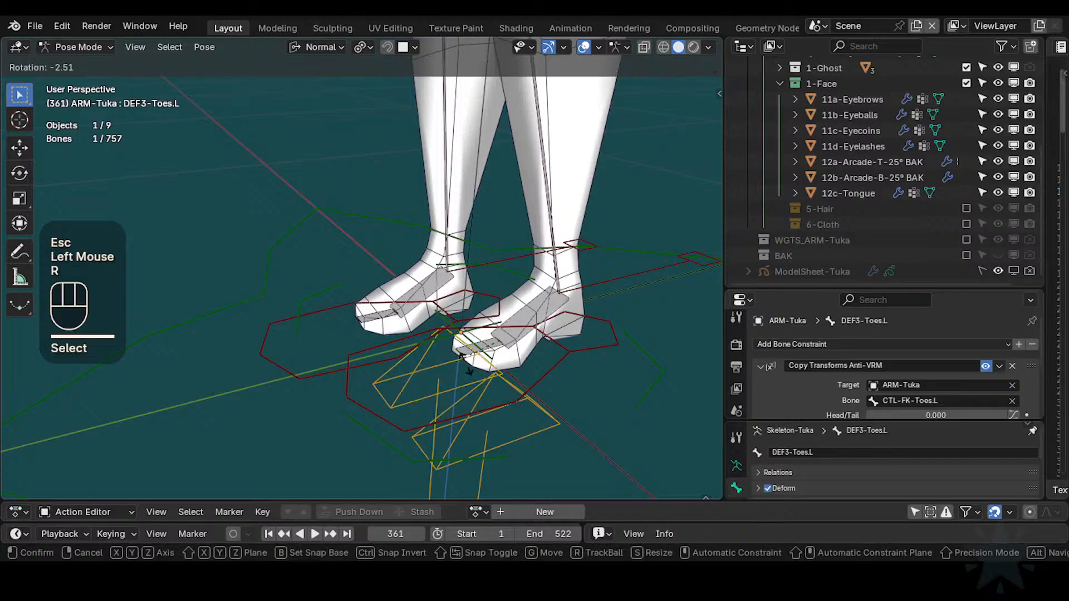
{"action": "key", "text": "Escape"}
Step: Show the CTL-FK bone collection so the FK controls are available
{"action": "key", "text": "n"}
{"action": "scroll", "coordinate": [657, 150], "scroll_direction": "up", "scroll_amount": 3}
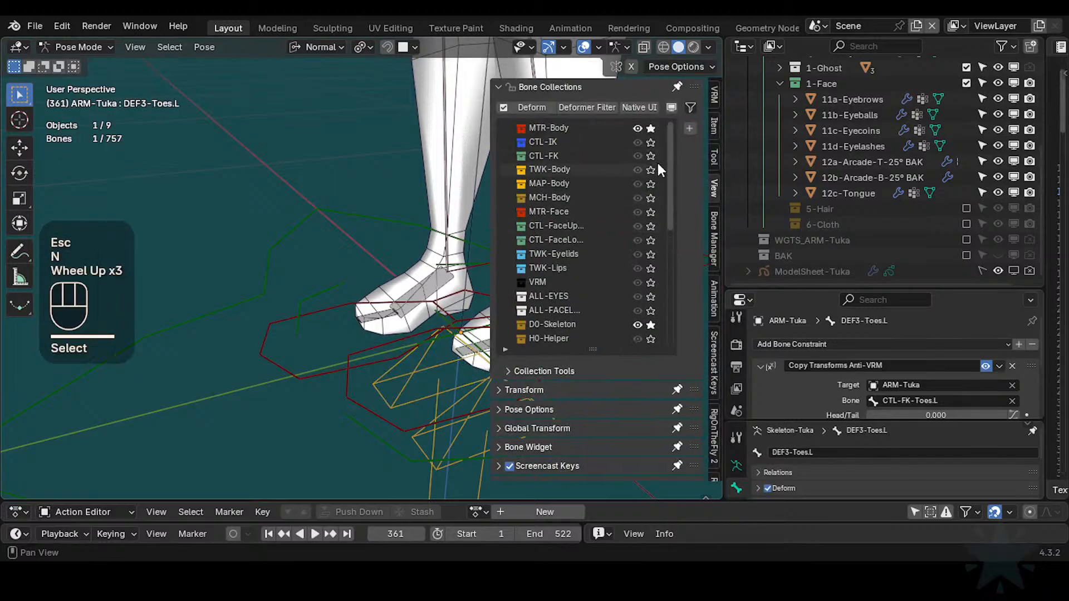
{"action": "left_click", "coordinate": [638, 157]}
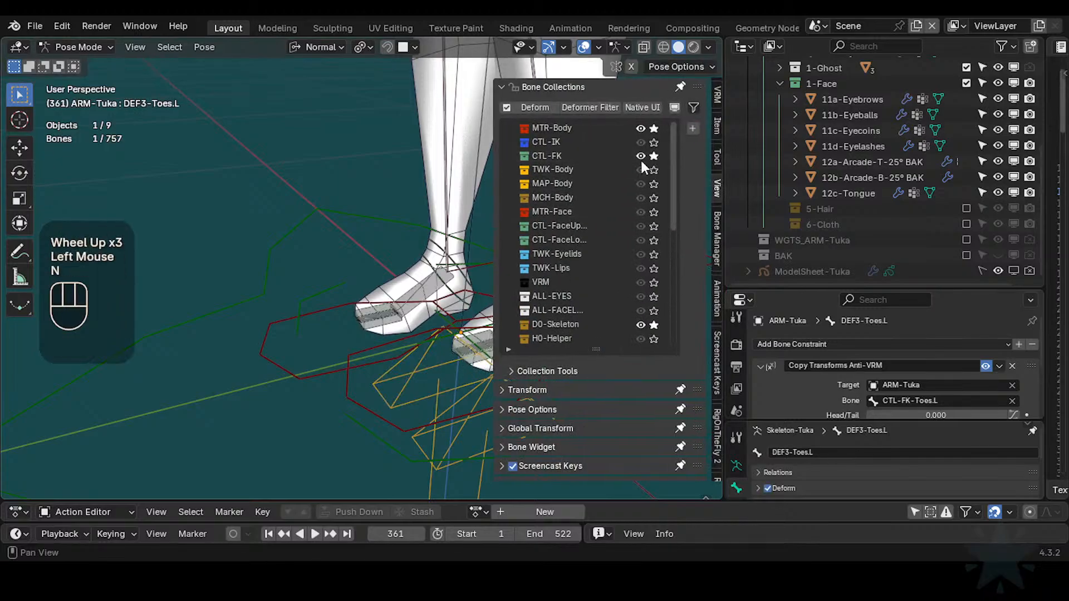
{"action": "key", "text": "n"}
Step: Bend the left toes about their X axis in two rotations with the FK control CTL-FK-Toes.L
{"action": "left_click", "coordinate": [527, 368]}
{"action": "middle_click_drag", "start_coordinate": [526, 368], "coordinate": [429, 331]}
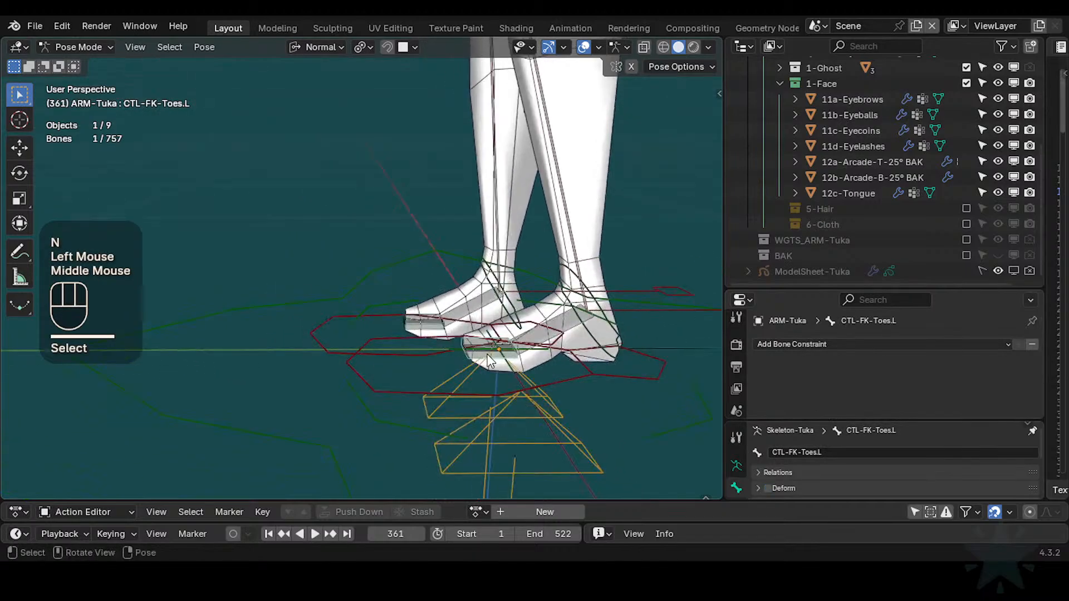
{"action": "key", "text": "r"}
{"action": "key", "text": "x"}
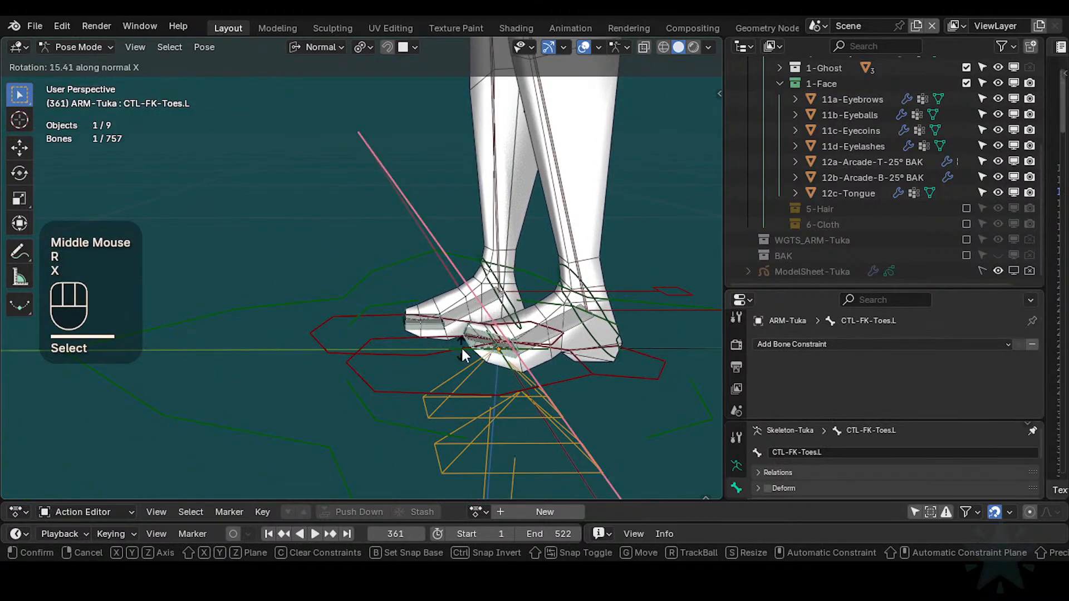
{"action": "left_click", "coordinate": [461, 348]}
{"action": "middle_click_drag", "start_coordinate": [461, 348], "coordinate": [378, 267], "text": "shift"}
{"action": "scroll", "coordinate": [379, 268], "scroll_direction": "up", "scroll_amount": 2}
{"action": "key", "text": "r"}
{"action": "key", "text": "x"}
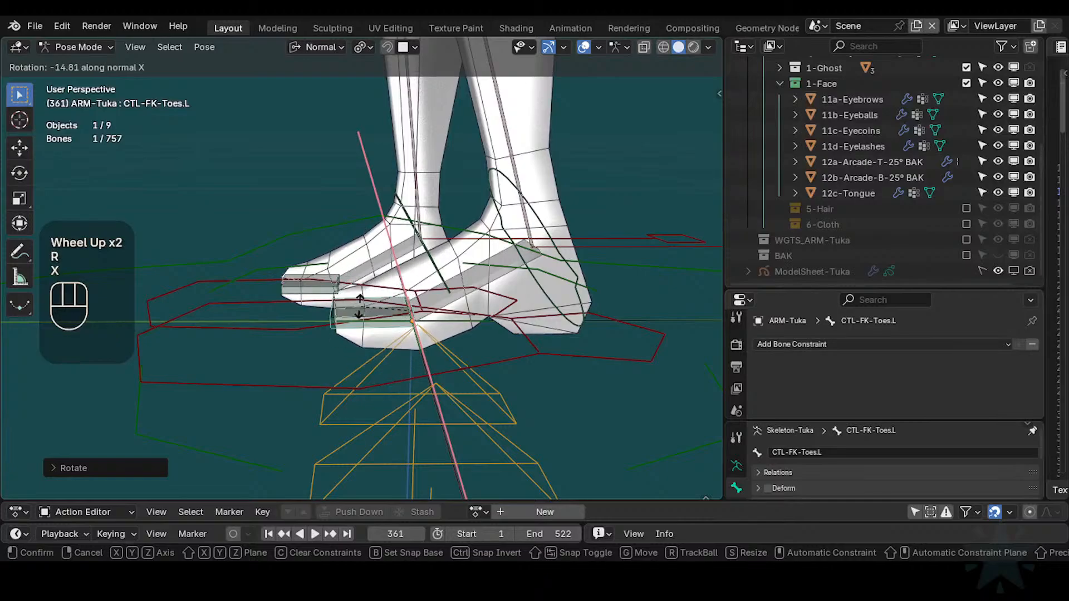
{"action": "left_click", "coordinate": [359, 307]}
Step: Rotate the left toes' FK control about the global X axis and its own Z axis
{"action": "middle_click_drag", "start_coordinate": [359, 306], "coordinate": [416, 340]}
{"action": "middle_click_drag", "start_coordinate": [416, 340], "coordinate": [423, 376]}
{"action": "key", "text": "r"}
{"action": "key", "text": "x"}
{"action": "key", "text": "x"}
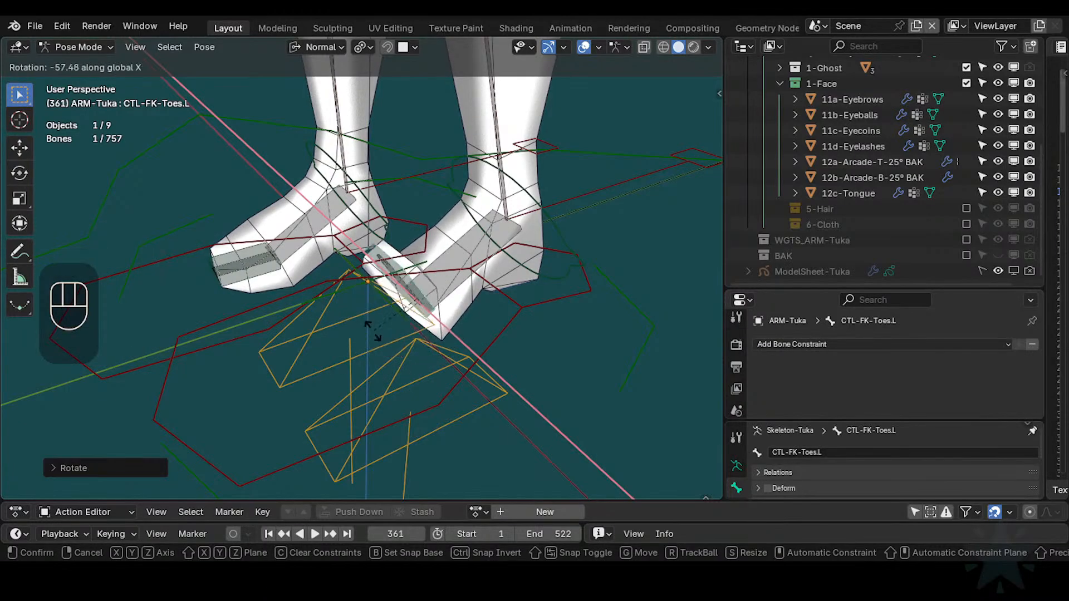
{"action": "left_click", "coordinate": [423, 313]}
{"action": "key", "text": "r"}
{"action": "key", "text": "z"}
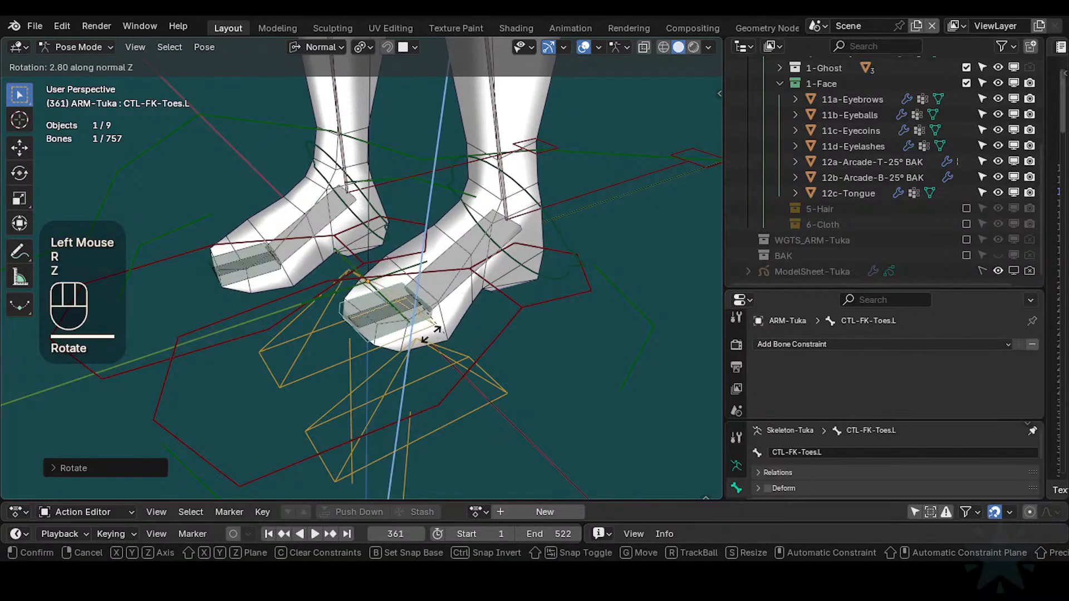
{"action": "left_click", "coordinate": [434, 344]}
Step: Try bending the left toes downward about their local X axis, viewed from the side
{"action": "middle_click_drag", "start_coordinate": [434, 343], "coordinate": [371, 268]}
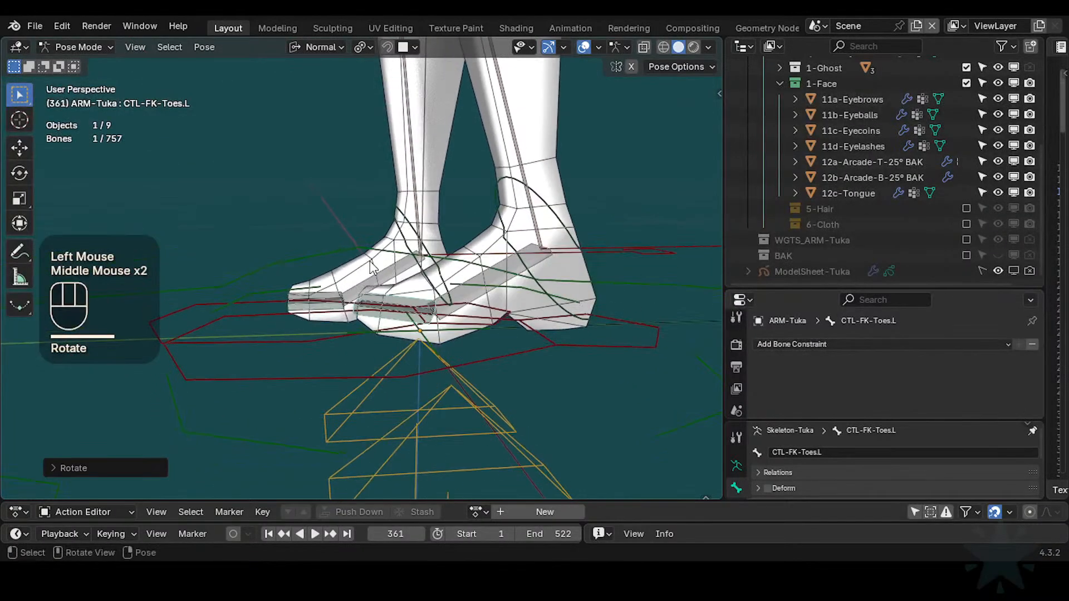
{"action": "middle_click_drag", "start_coordinate": [326, 310], "coordinate": [317, 293]}
{"action": "key", "text": "r"}
{"action": "key", "text": "x"}
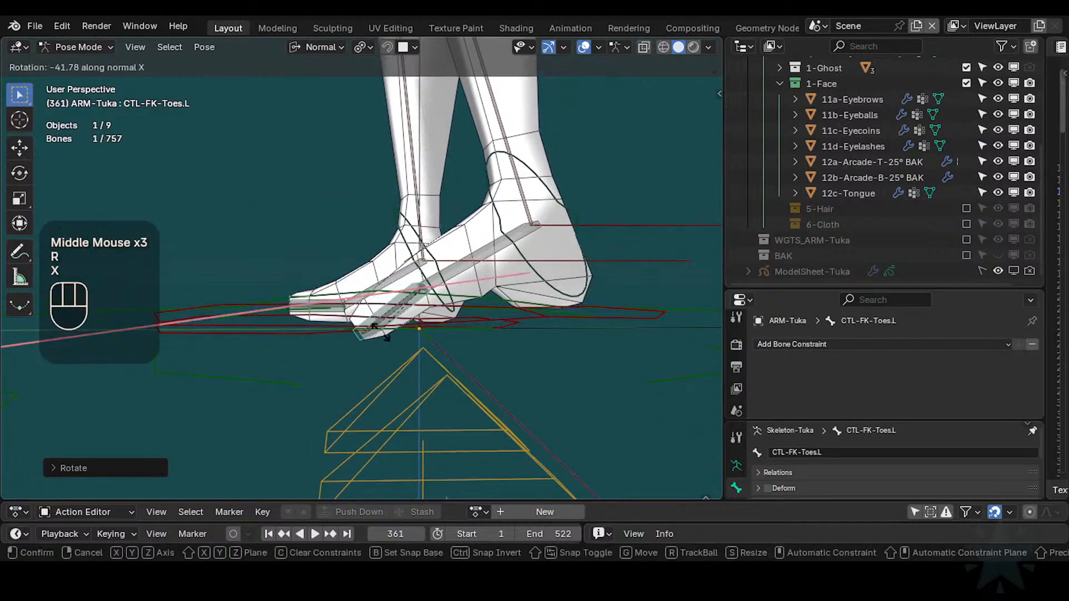
{"action": "key", "text": "Escape"}
Step: Rotate the left heel control CTL-IK-Heel.L about its X axis to test the foot roll
{"action": "left_click", "coordinate": [606, 221]}
{"action": "scroll", "coordinate": [593, 230], "scroll_direction": "down", "scroll_amount": 2}
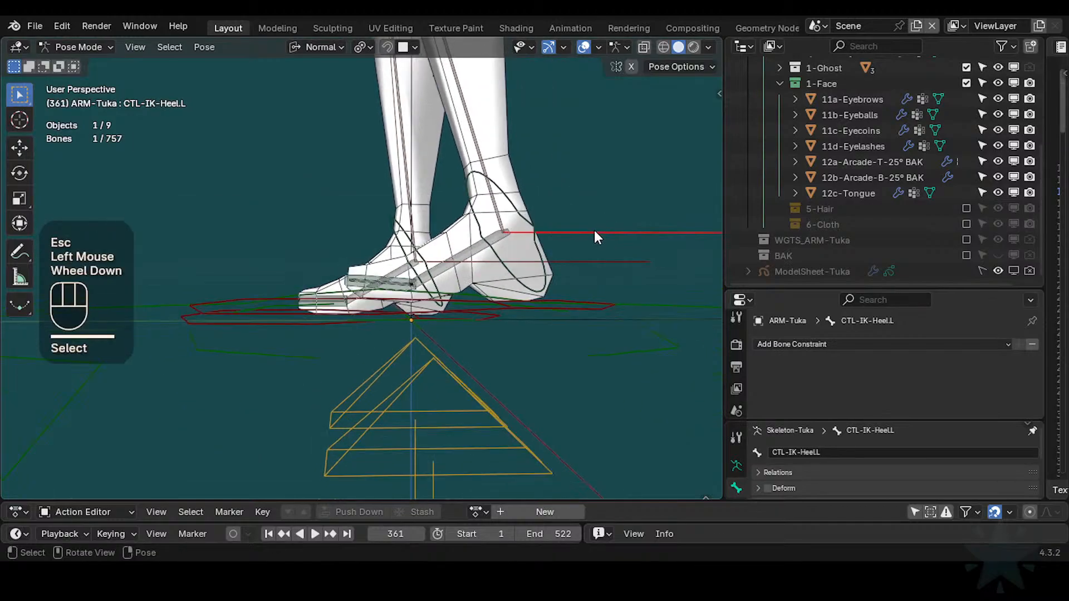
{"action": "middle_click_drag", "start_coordinate": [593, 229], "coordinate": [590, 283], "text": "shift"}
{"action": "key", "text": "r"}
{"action": "key", "text": "x"}
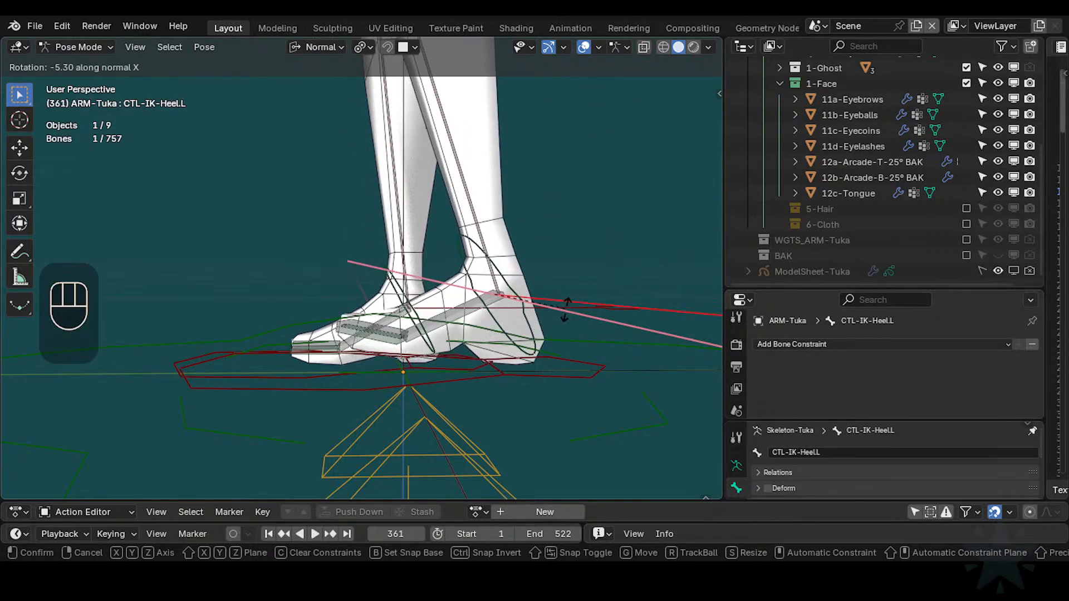
{"action": "left_click", "coordinate": [557, 302]}
Step: Return all visible bones to their rest pose by clearing their transforms
{"action": "middle_click_drag", "start_coordinate": [557, 302], "coordinate": [490, 348]}
{"action": "key", "text": "a"}
{"action": "key", "text": "alt+q"}
{"action": "key", "text": "alt+q"}
Step: Inspect the left foot's deform bones DEF3-Toes.L and DEF3-Foot.L against the surrounding mesh
{"action": "scroll", "coordinate": [467, 334], "scroll_direction": "up", "scroll_amount": 1}
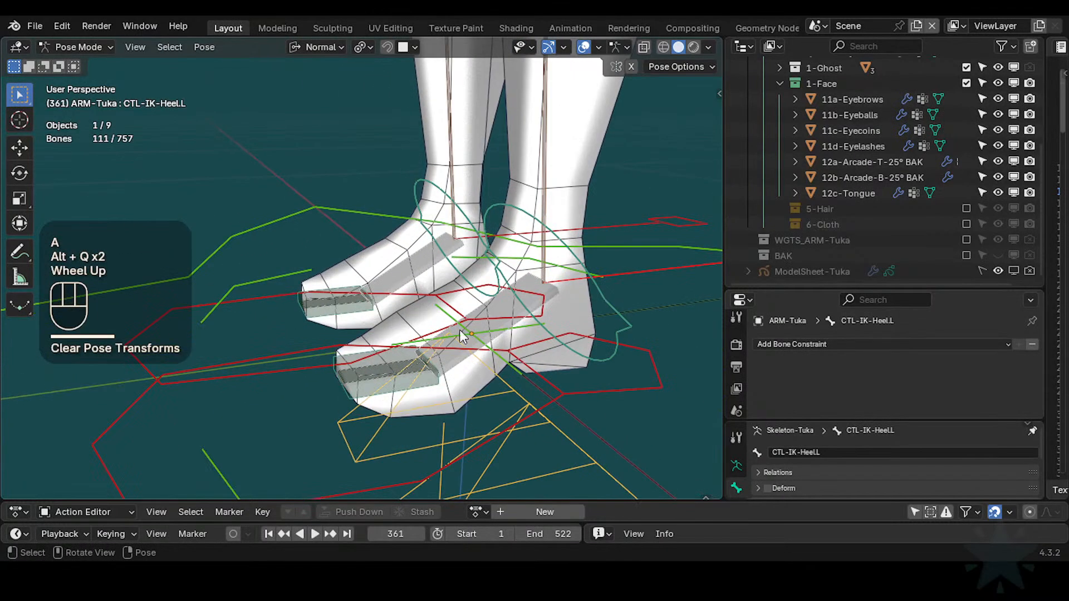
{"action": "left_click", "coordinate": [373, 370]}
{"action": "left_click", "coordinate": [374, 370]}
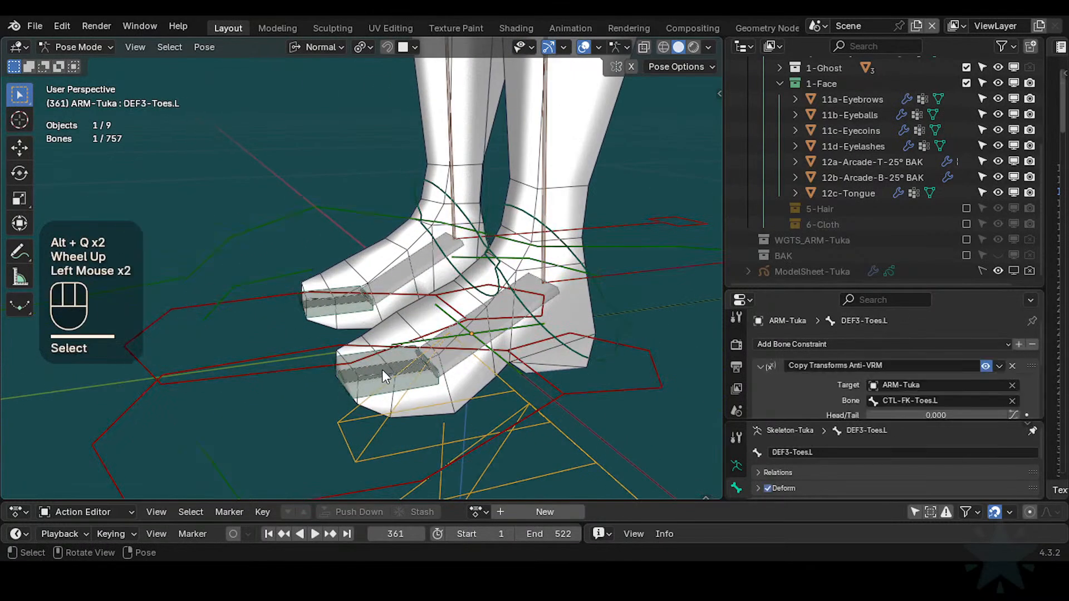
{"action": "left_click", "coordinate": [381, 370]}
{"action": "left_click", "coordinate": [383, 366]}
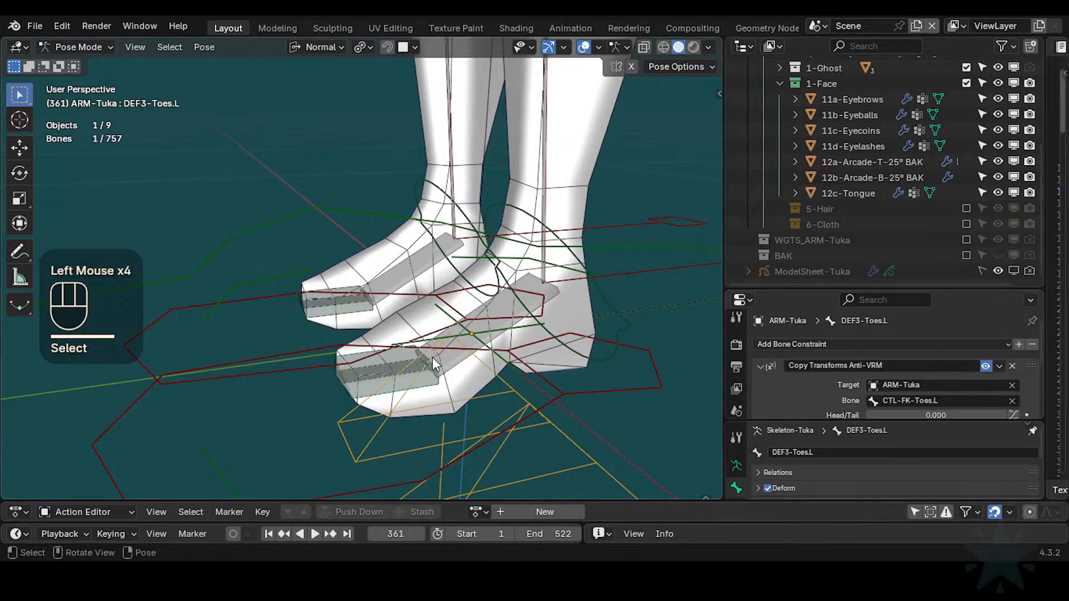
{"action": "left_click", "coordinate": [454, 357]}
{"action": "left_click", "coordinate": [453, 356]}
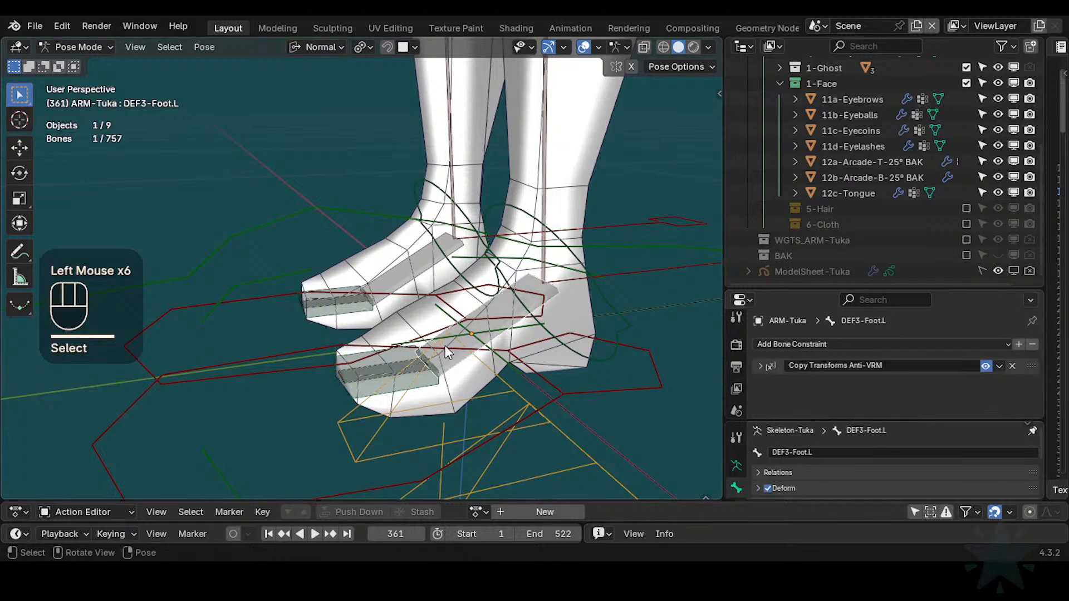
Step: Check the left toes' deform bone DEF3-Toes.L and clear the bone selection
{"action": "left_click", "coordinate": [370, 372], "text": "alt+shift"}
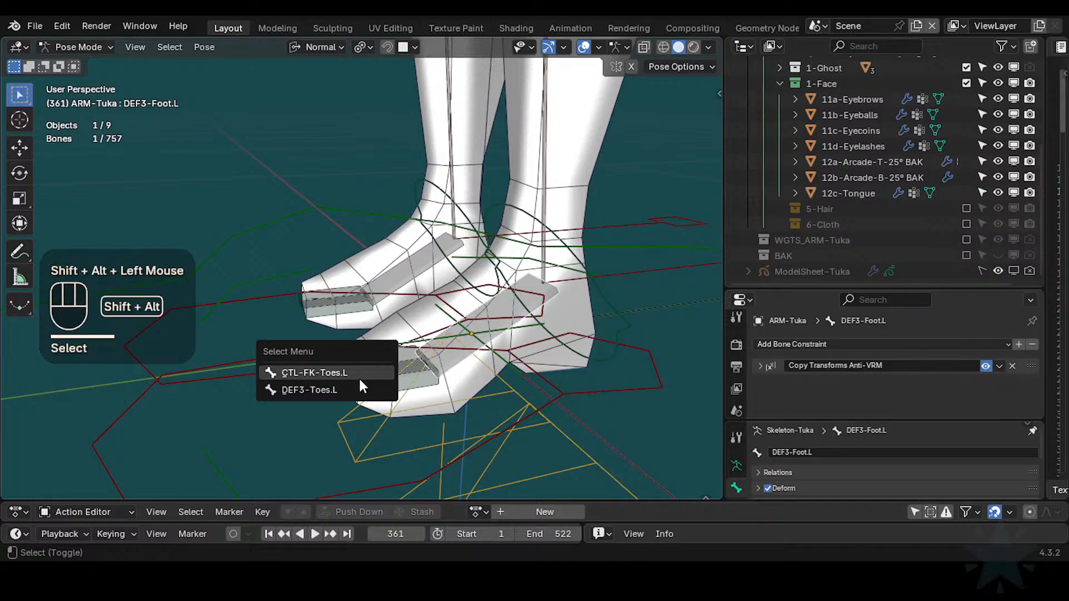
{"action": "left_click", "coordinate": [356, 390]}
{"action": "scroll", "coordinate": [473, 334], "scroll_direction": "down", "scroll_amount": 2}
{"action": "key", "text": "alt+a"}
{"action": "left_click", "coordinate": [581, 245]}
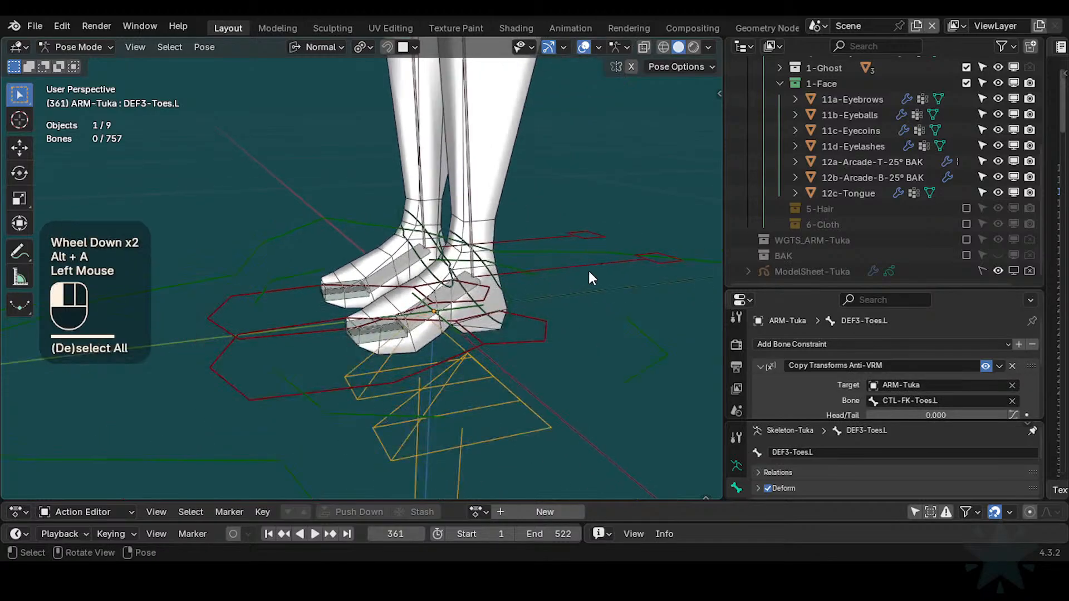
{"action": "key", "text": "r"}
{"action": "key", "text": "x"}
{"action": "key", "text": "Escape"}
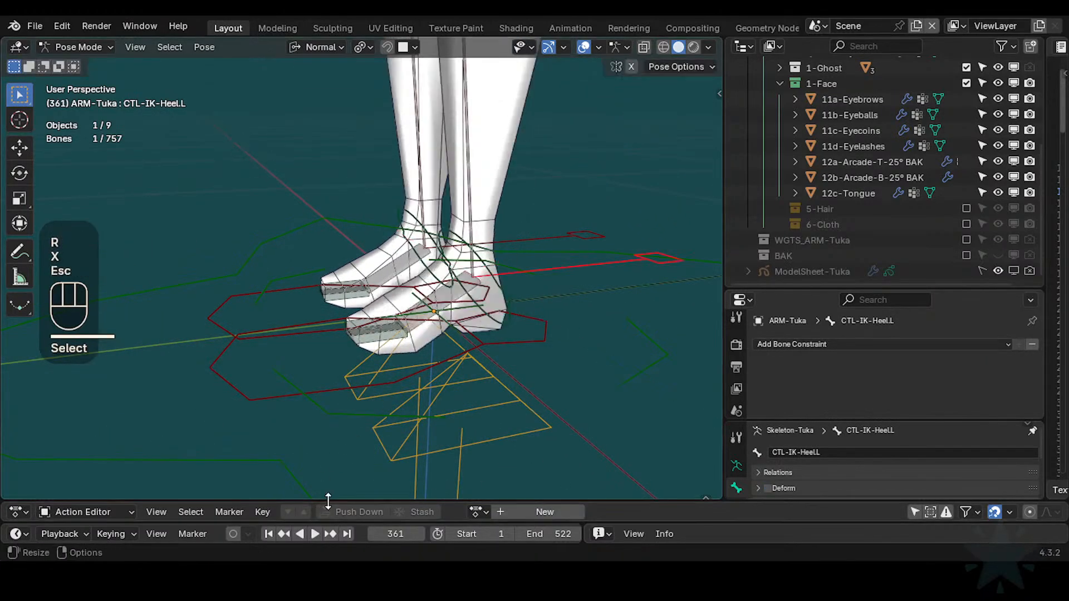
Step: Enlarge the Action Editor to reveal its timeline and give both properties editors more height by shrinking the outliner
{"action": "left_click_drag", "start_coordinate": [328, 500], "coordinate": [325, 390]}
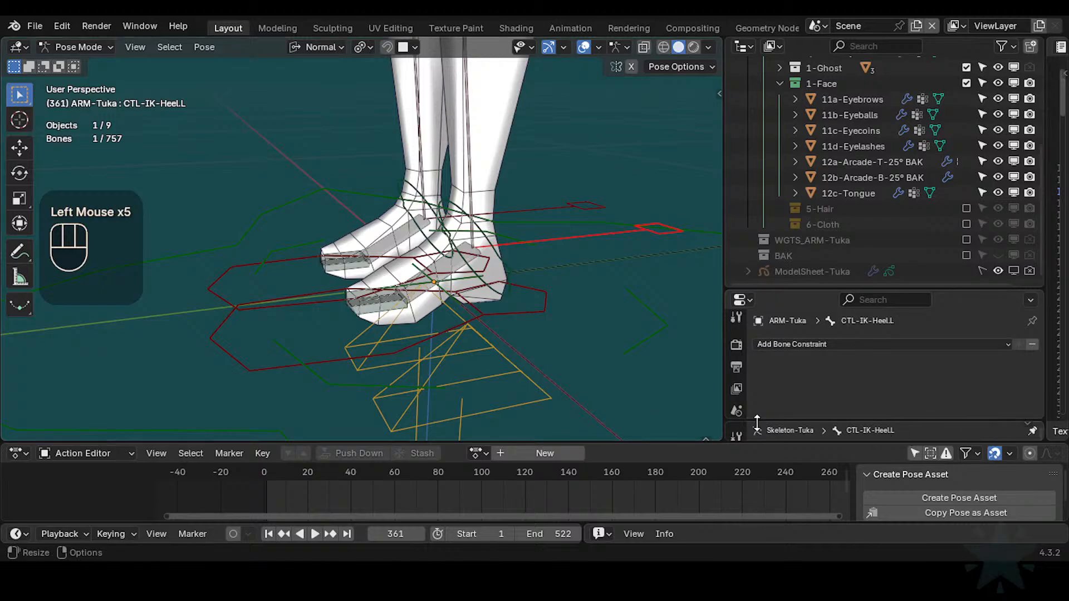
{"action": "left_click_drag", "start_coordinate": [758, 421], "coordinate": [758, 402]}
{"action": "left_click_drag", "start_coordinate": [766, 285], "coordinate": [785, 137]}
{"action": "left_click_drag", "start_coordinate": [757, 402], "coordinate": [757, 349]}
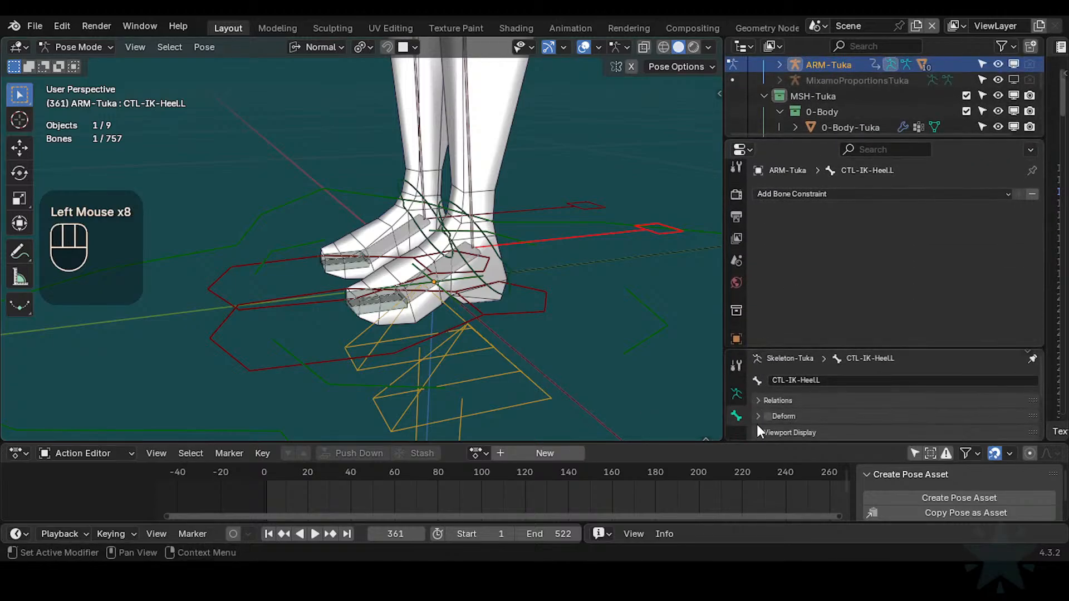
{"action": "left_click_drag", "start_coordinate": [756, 442], "coordinate": [752, 445]}
{"action": "scroll", "coordinate": [536, 311], "scroll_direction": "up", "scroll_amount": 1}
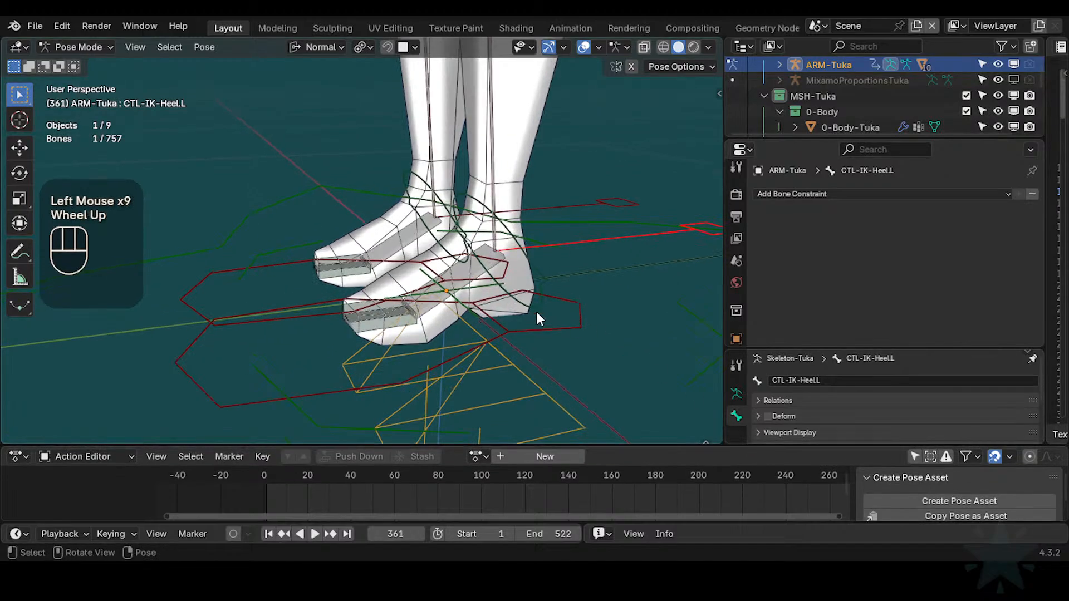
{"action": "scroll", "coordinate": [529, 328], "scroll_direction": "down", "scroll_amount": 2}
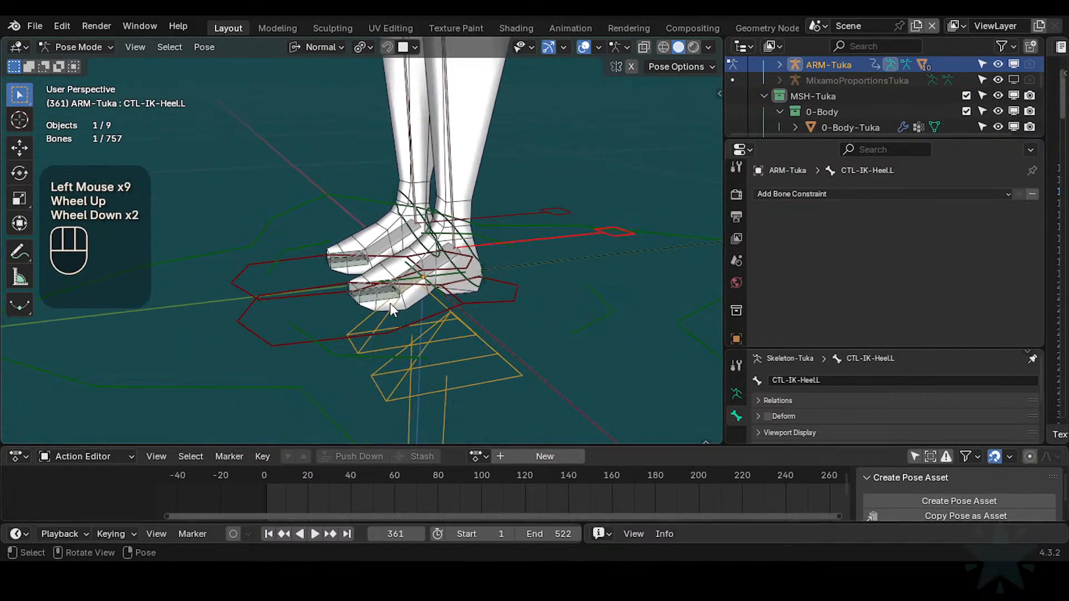
Step: Insert a rest-pose keyframe at frame 1 for the left foot controls MTR-IK-Foot.L and CTL-IK-Heel.L
{"action": "left_click", "coordinate": [343, 335]}
{"action": "left_click", "coordinate": [374, 295], "text": "shift"}
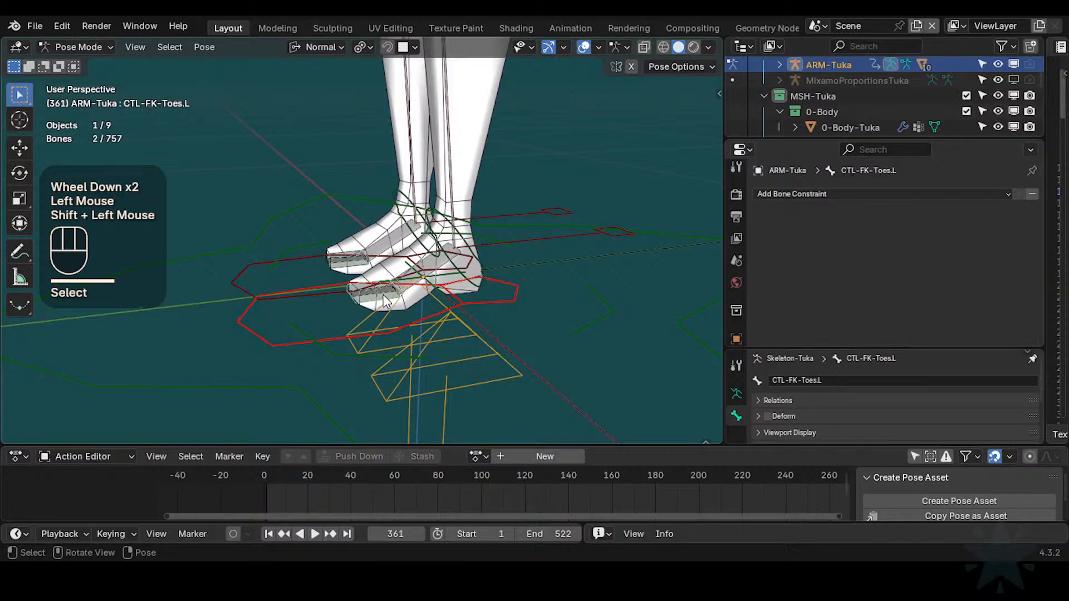
{"action": "left_click", "coordinate": [351, 336]}
{"action": "left_click", "coordinate": [327, 334]}
{"action": "left_click", "coordinate": [579, 237], "text": "shift"}
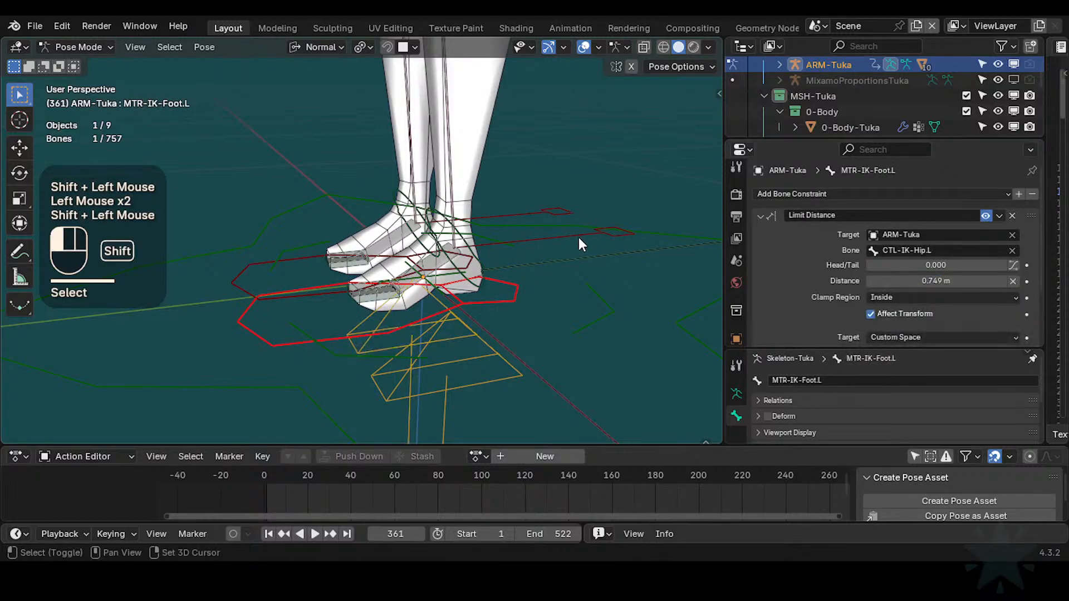
{"action": "left_click", "coordinate": [299, 467], "text": "shift"}
{"action": "left_click", "coordinate": [299, 466]}
{"action": "key", "text": "shift+Left"}
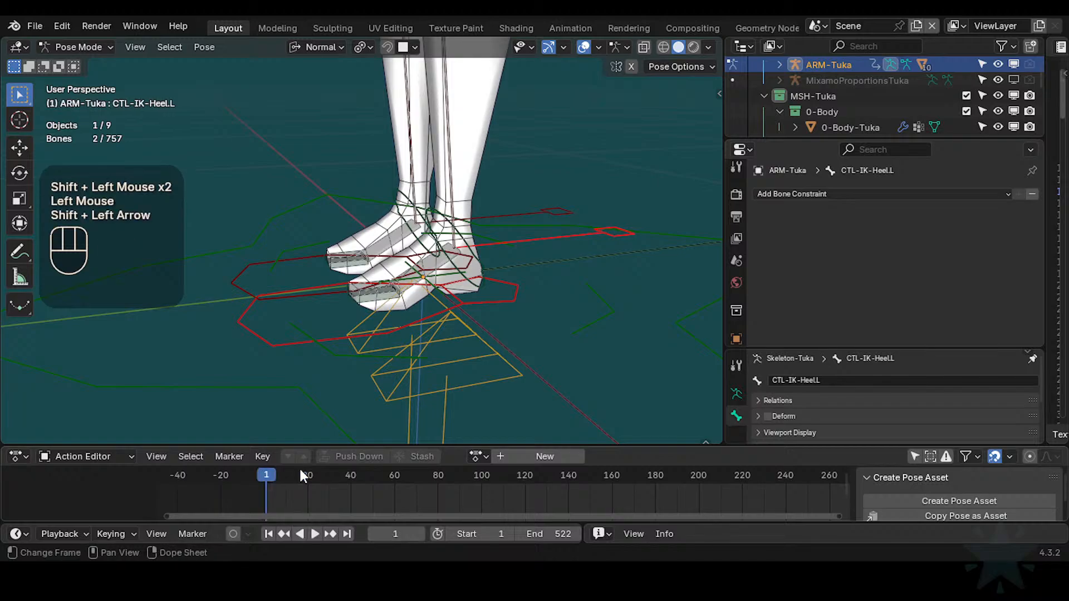
{"action": "key", "text": "i"}
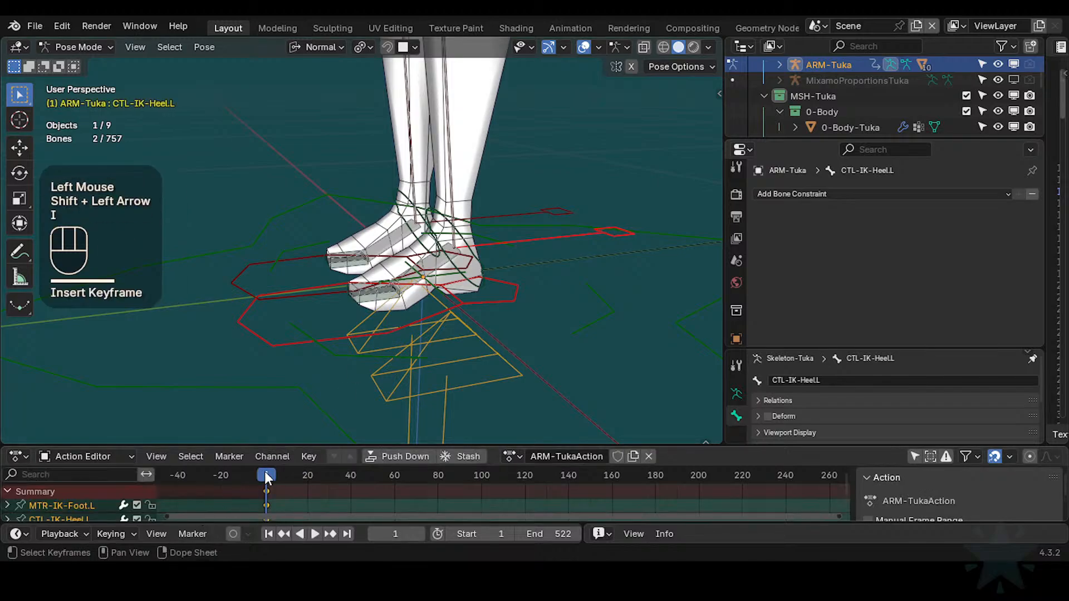
Step: At frame 28, rotate CTL-IK-Heel.L about its X axis to lift the left heel onto the toes, and keyframe it
{"action": "left_click_drag", "start_coordinate": [261, 476], "coordinate": [376, 479]}
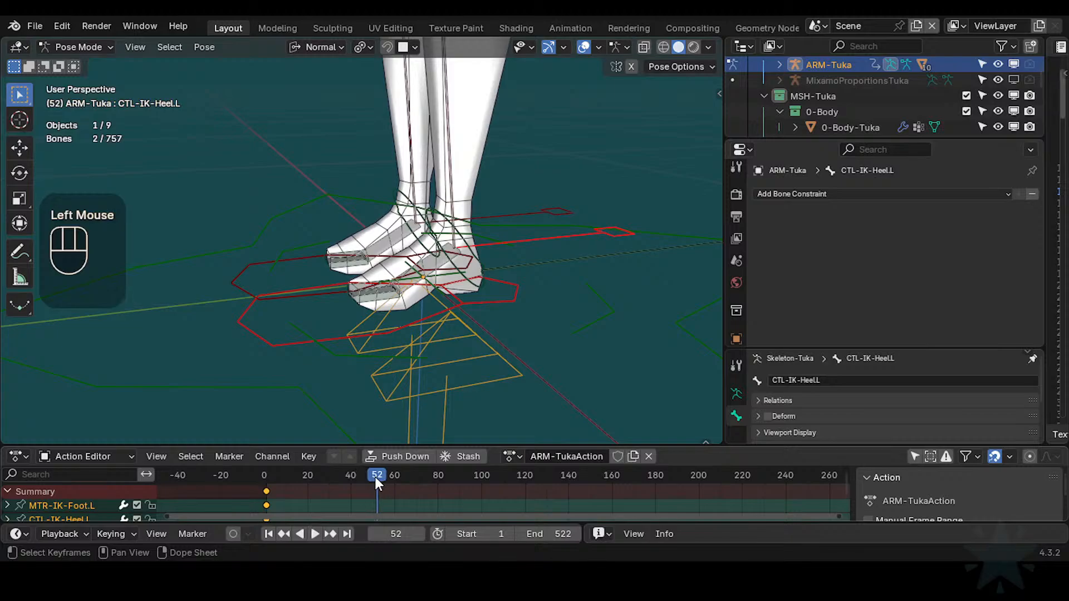
{"action": "left_click", "coordinate": [325, 477]}
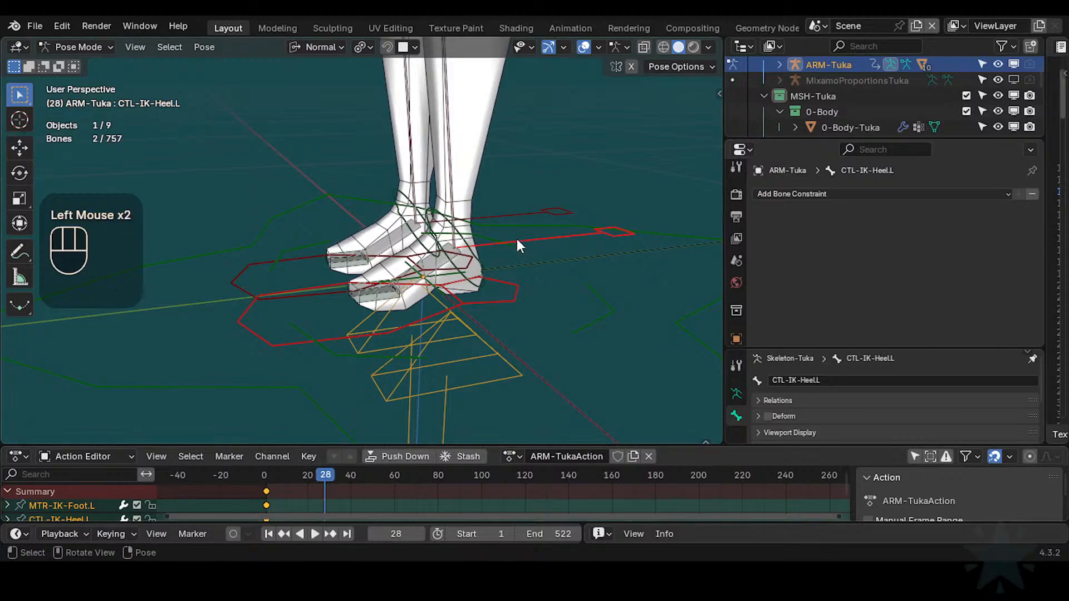
{"action": "left_click", "coordinate": [552, 235]}
{"action": "key", "text": "r"}
{"action": "key", "text": "x"}
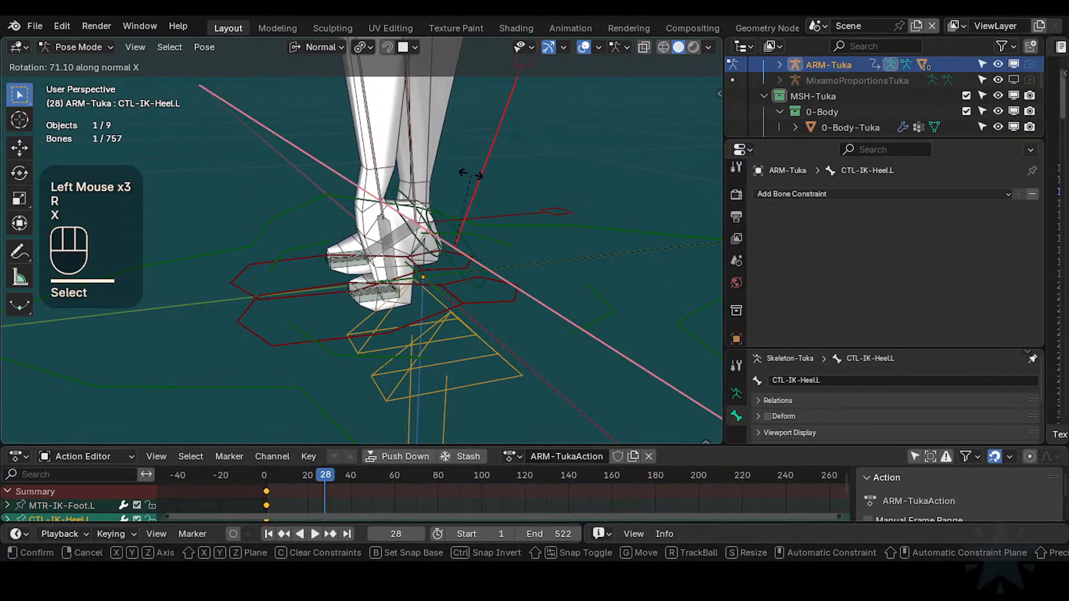
{"action": "left_click", "coordinate": [472, 186]}
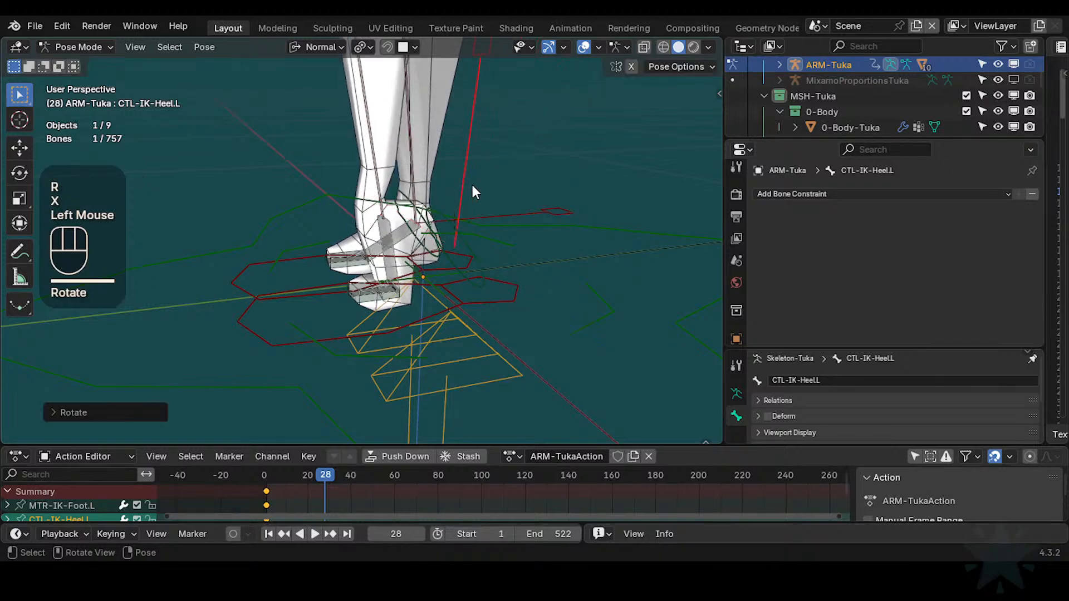
{"action": "key", "text": "i"}
Step: Try posing CTL-IK-Heel.L at frame 65 by clearing its rotation and rotating it about X to raise the toes
{"action": "left_click_drag", "start_coordinate": [356, 477], "coordinate": [405, 482]}
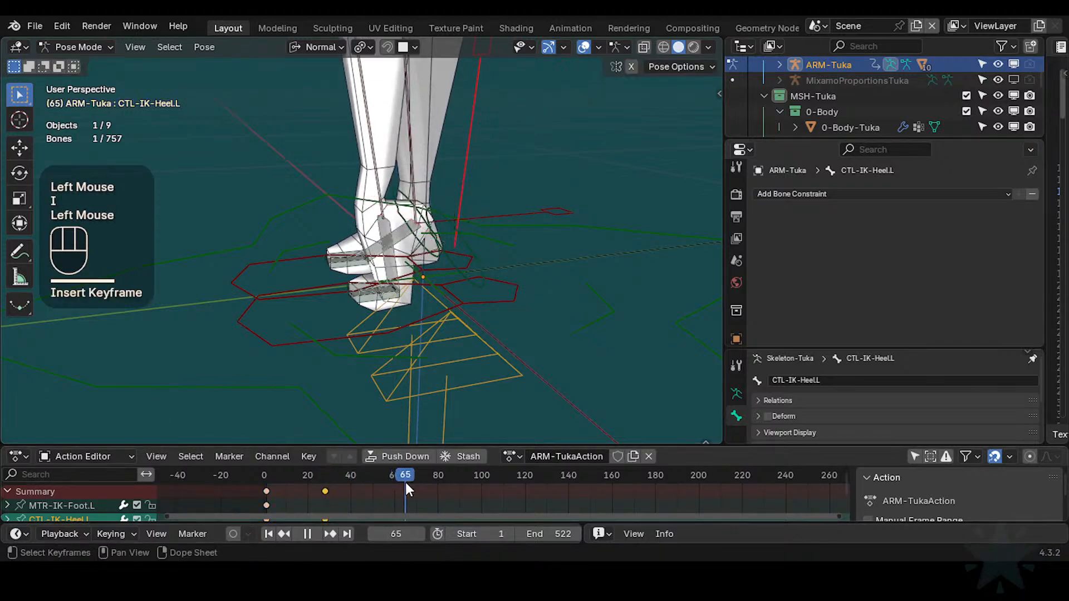
{"action": "key", "text": "alt+r"}
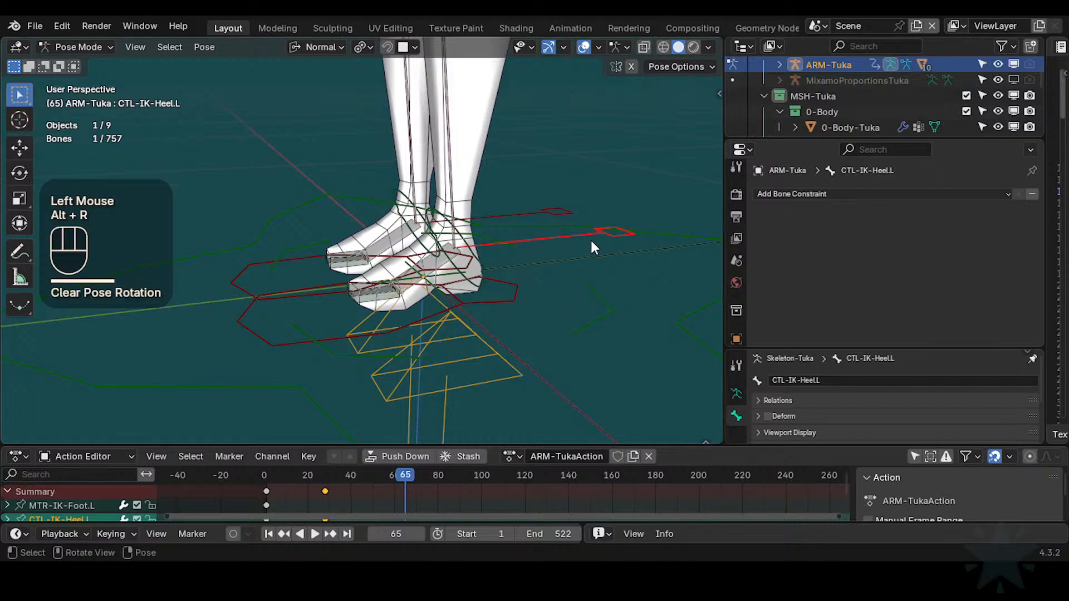
{"action": "key", "text": "r"}
{"action": "key", "text": "x"}
{"action": "left_click", "coordinate": [514, 384]}
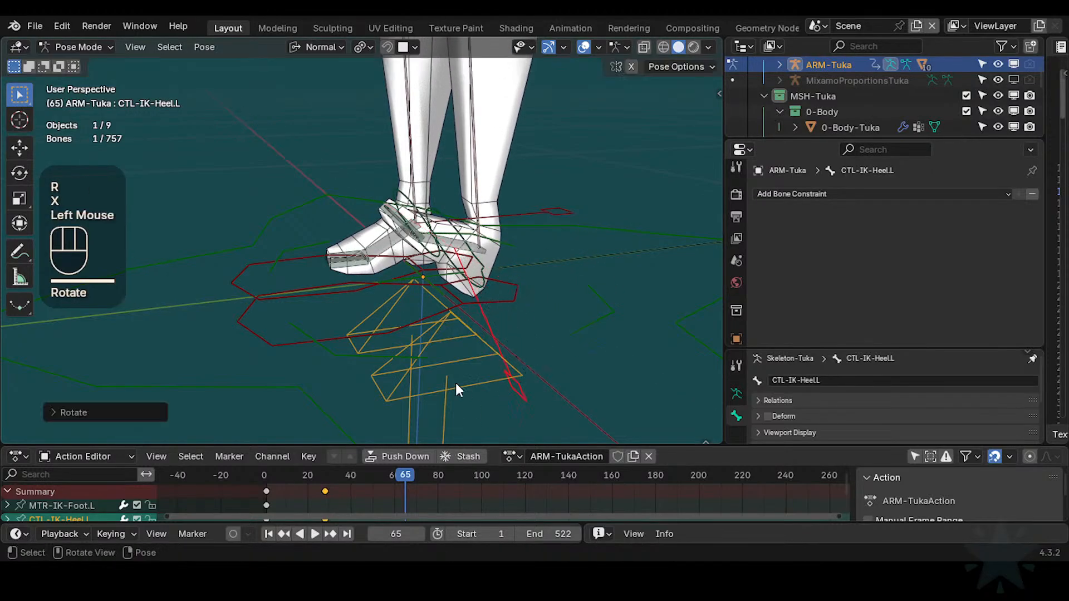
Step: At frame 66, clear the left heel control's rotation, rotate it about X to raise the toes, and keyframe it
{"action": "left_click", "coordinate": [393, 472]}
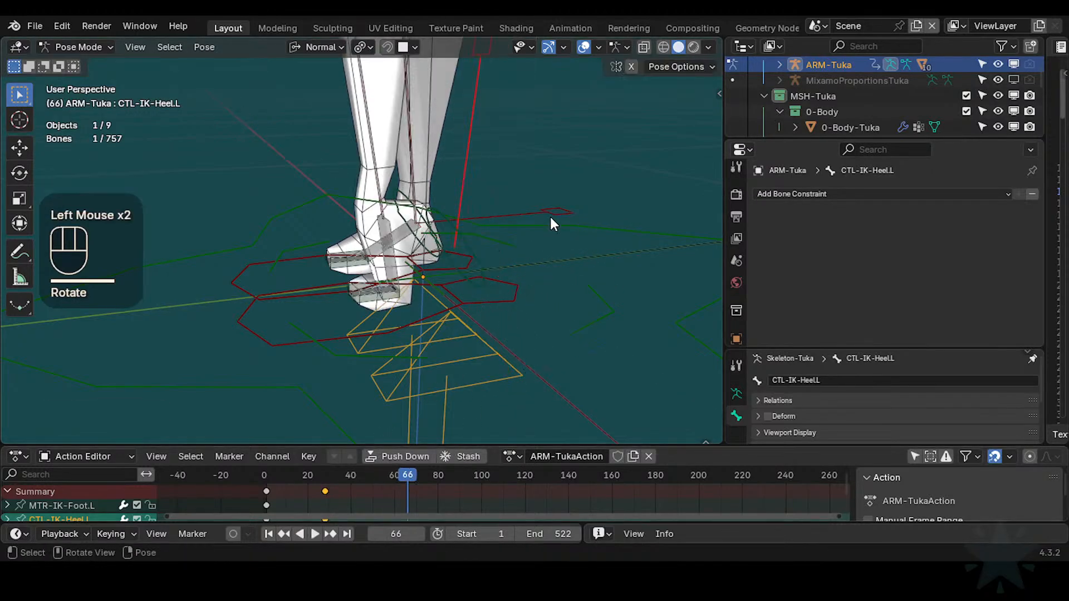
{"action": "key", "text": "alt+r"}
{"action": "key", "text": "r"}
{"action": "key", "text": "x"}
{"action": "left_click", "coordinate": [529, 287]}
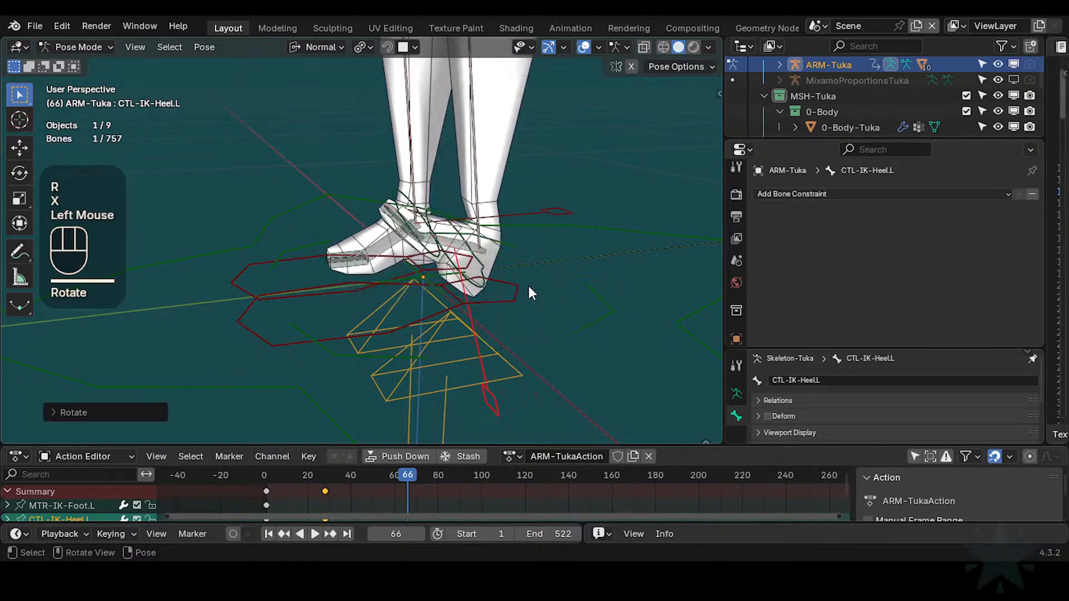
{"action": "key", "text": "i"}
Step: Clear the rotation of CTL-IK-Heel.L at frame 95
{"action": "left_click", "coordinate": [467, 476]}
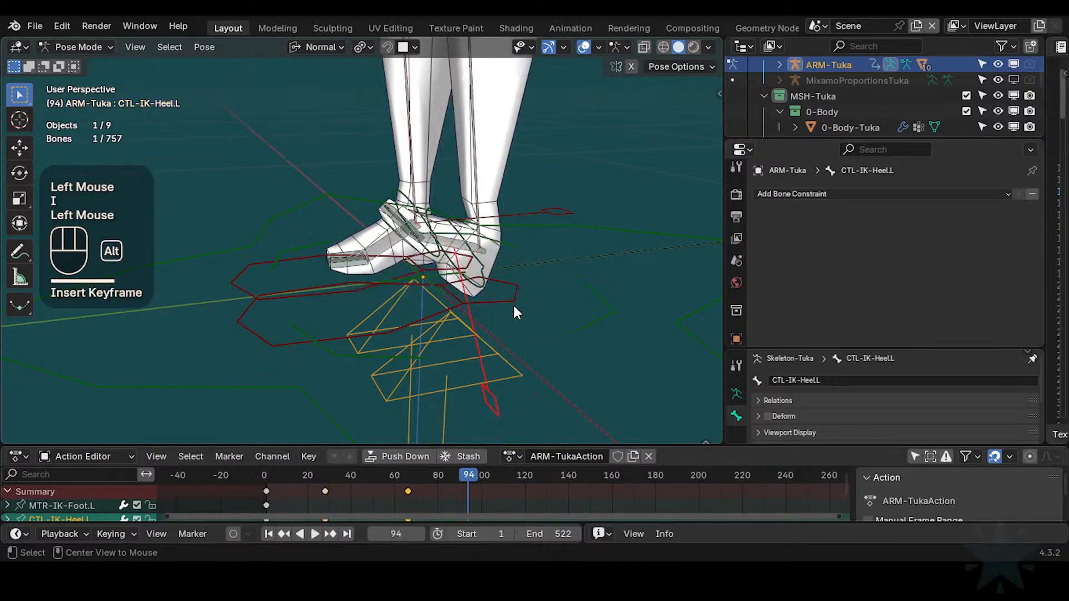
{"action": "key", "text": "alt+r"}
{"action": "mouse_move", "coordinate": [473, 475]}
{"action": "left_mouse_down"}
{"action": "mouse_move", "coordinate": [487, 481]}
{"action": "mouse_move", "coordinate": [292, 472]}
{"action": "mouse_move", "coordinate": [471, 476]}
{"action": "left_mouse_up"}
{"action": "key", "text": "alt+r"}
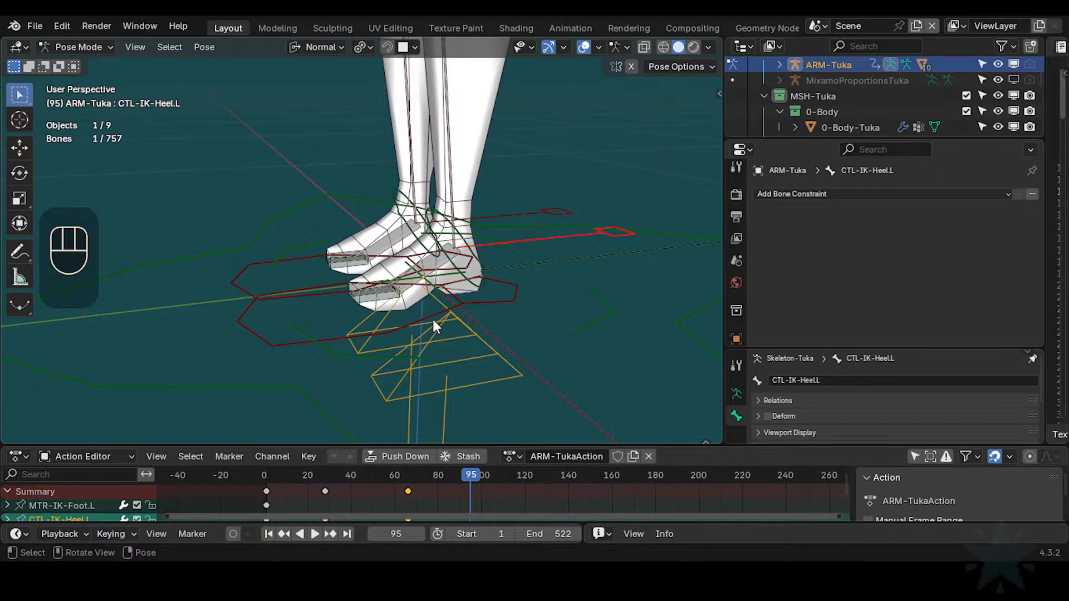
Step: Insert a rest-pose keyframe at frame 1 for the left toes control CTL-FK-Toes.L
{"action": "left_click", "coordinate": [357, 299]}
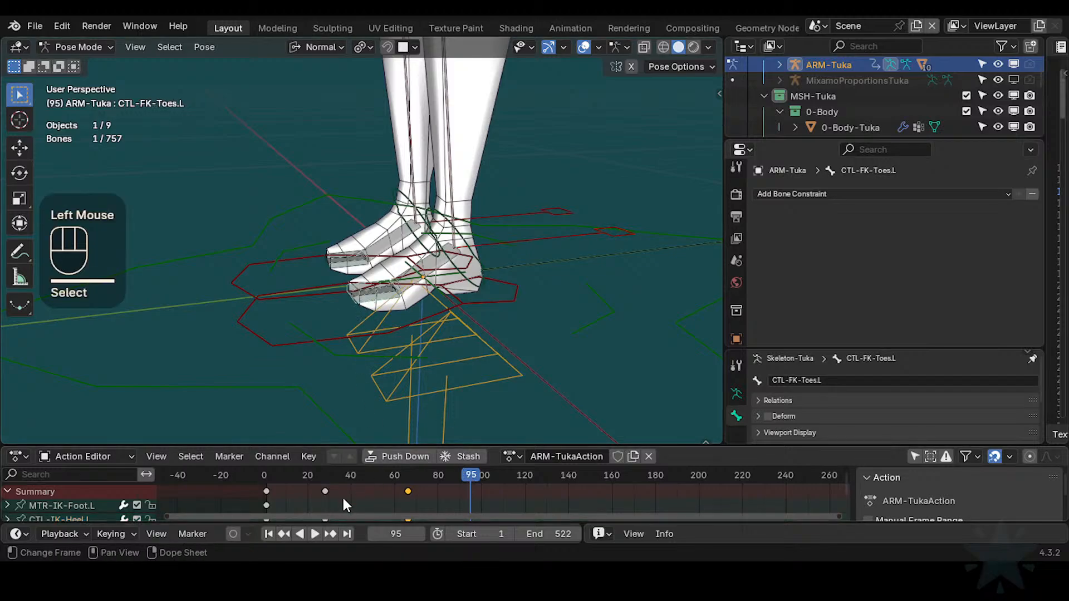
{"action": "key", "text": "shift+Left"}
{"action": "key", "text": "i"}
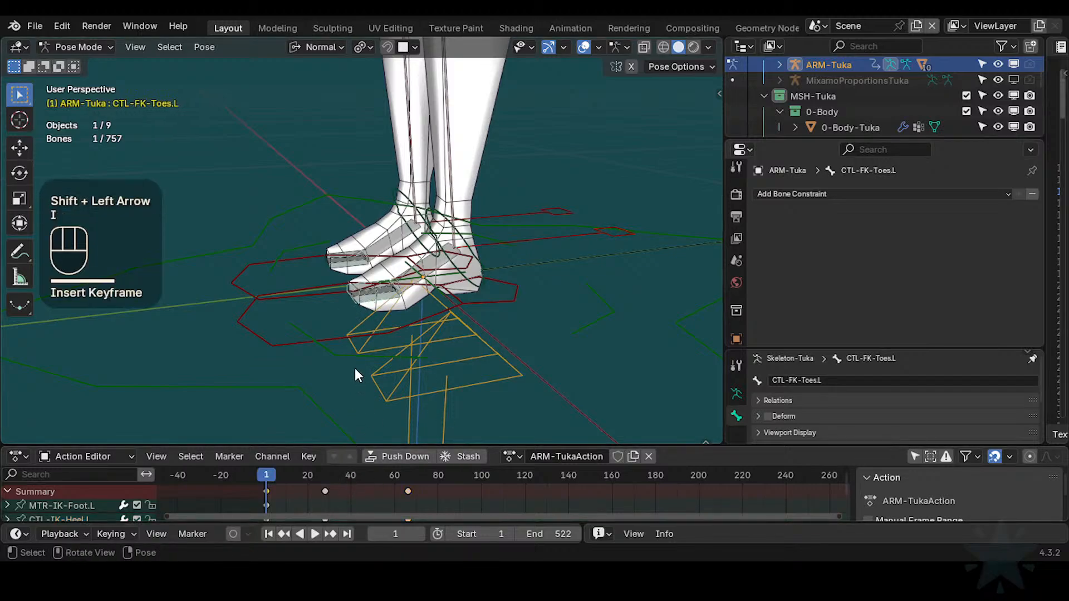
Step: At frame 89, clear the rotation of CTL-IK-Heel.L and keyframe its rest pose
{"action": "key", "text": "Right"}
{"action": "key", "text": "Right"}
{"action": "key", "text": "Up"}
{"action": "key", "text": "Up"}
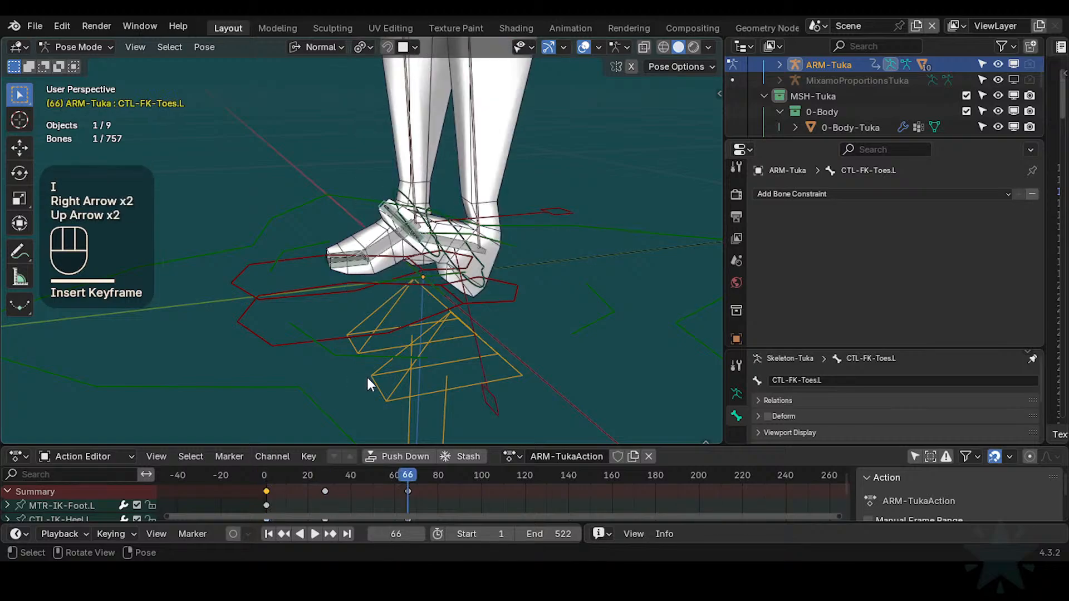
{"action": "left_click_drag", "start_coordinate": [437, 475], "coordinate": [457, 475]}
{"action": "left_click", "coordinate": [547, 203]}
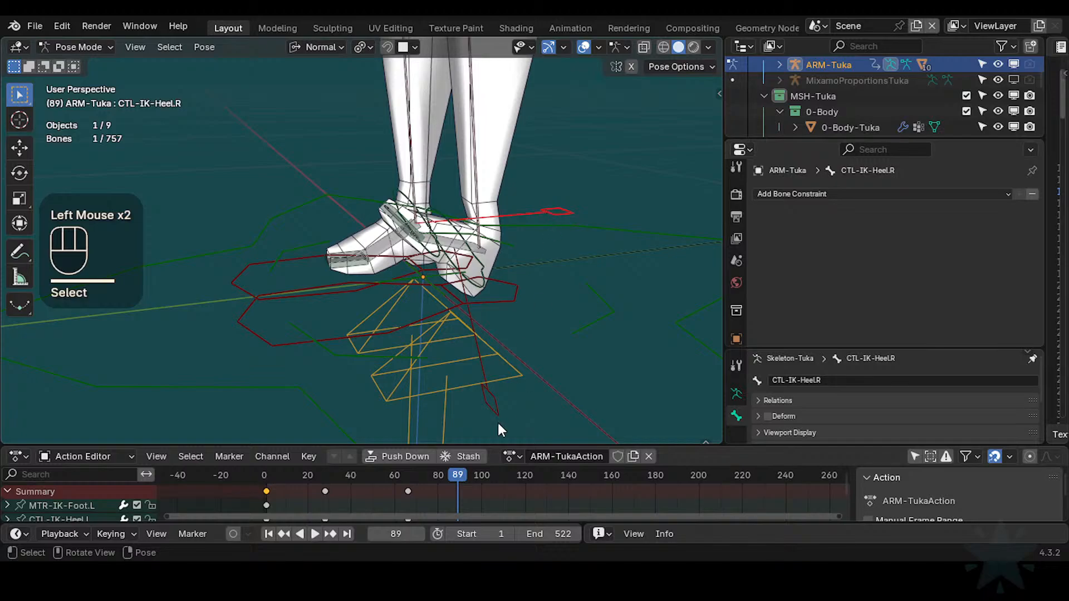
{"action": "key", "text": "alt+r"}
{"action": "key", "text": "alt+r"}
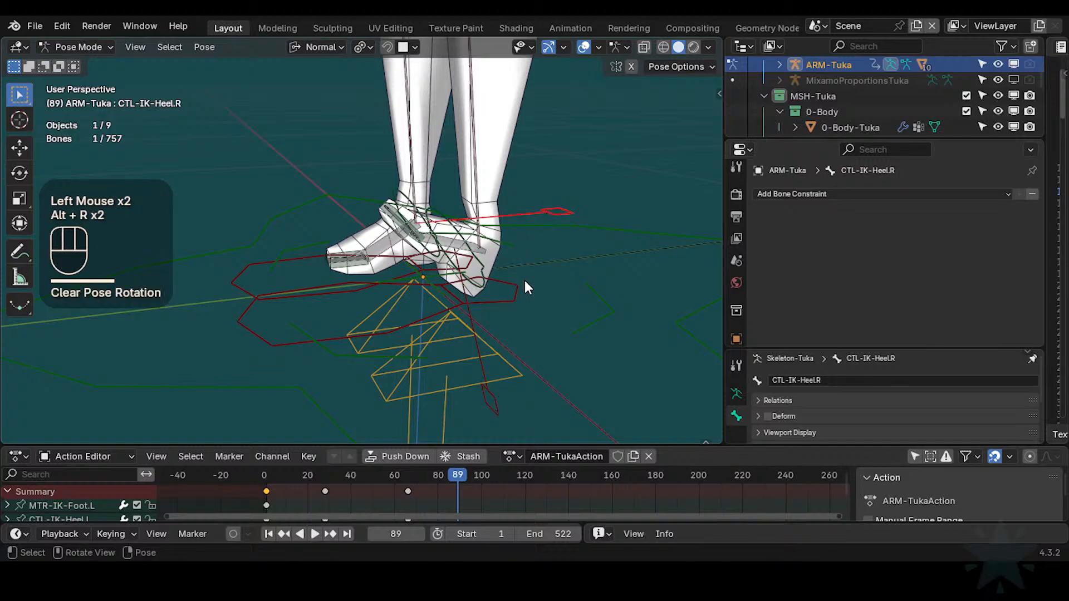
{"action": "left_click", "coordinate": [493, 411]}
{"action": "key", "text": "alt+r"}
{"action": "left_click", "coordinate": [490, 403]}
{"action": "key", "text": "alt+r"}
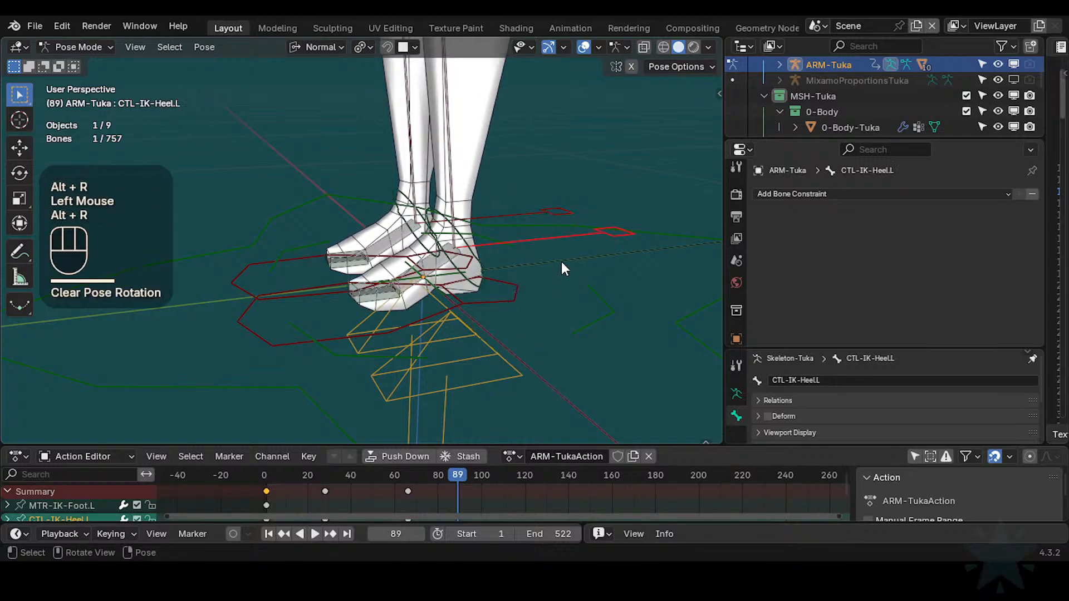
{"action": "key", "text": "i"}
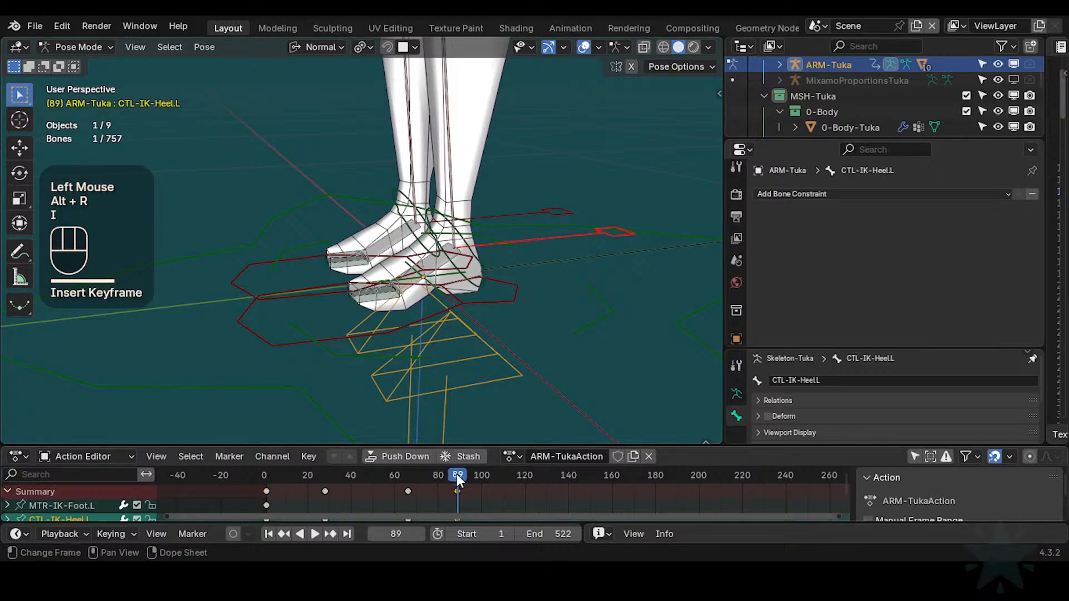
Step: At frame 99, rotate CTL-FK-Toes.L about the Z axis to swing the left toes inward, and keyframe it
{"action": "mouse_move", "coordinate": [459, 477]}
{"action": "left_mouse_down"}
{"action": "mouse_move", "coordinate": [439, 479]}
{"action": "mouse_move", "coordinate": [474, 481]}
{"action": "left_mouse_up"}
{"action": "left_click", "coordinate": [369, 299]}
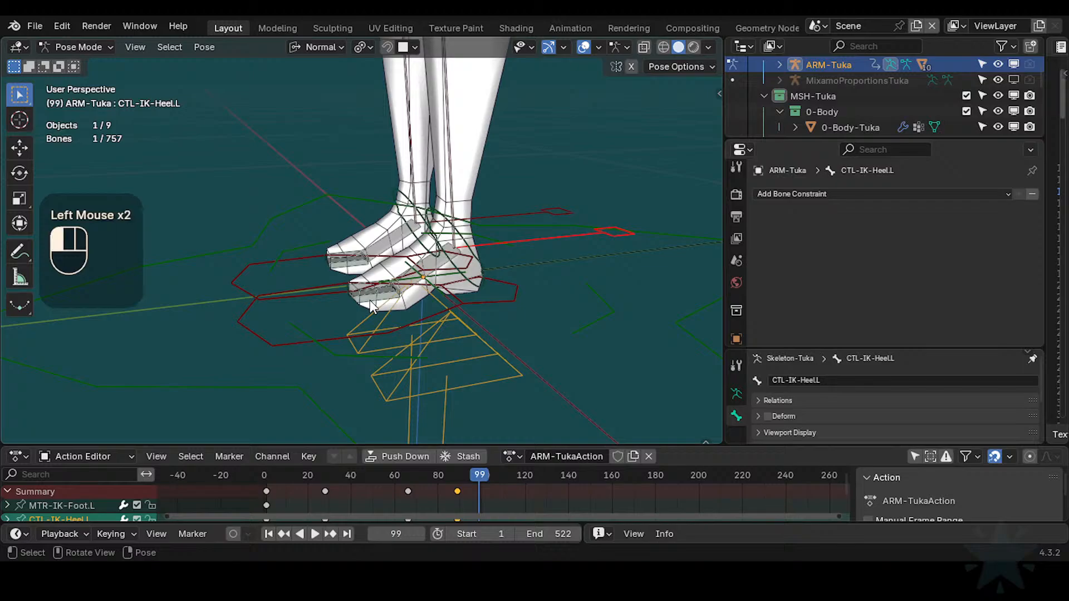
{"action": "middle_click_drag", "start_coordinate": [419, 299], "coordinate": [502, 352]}
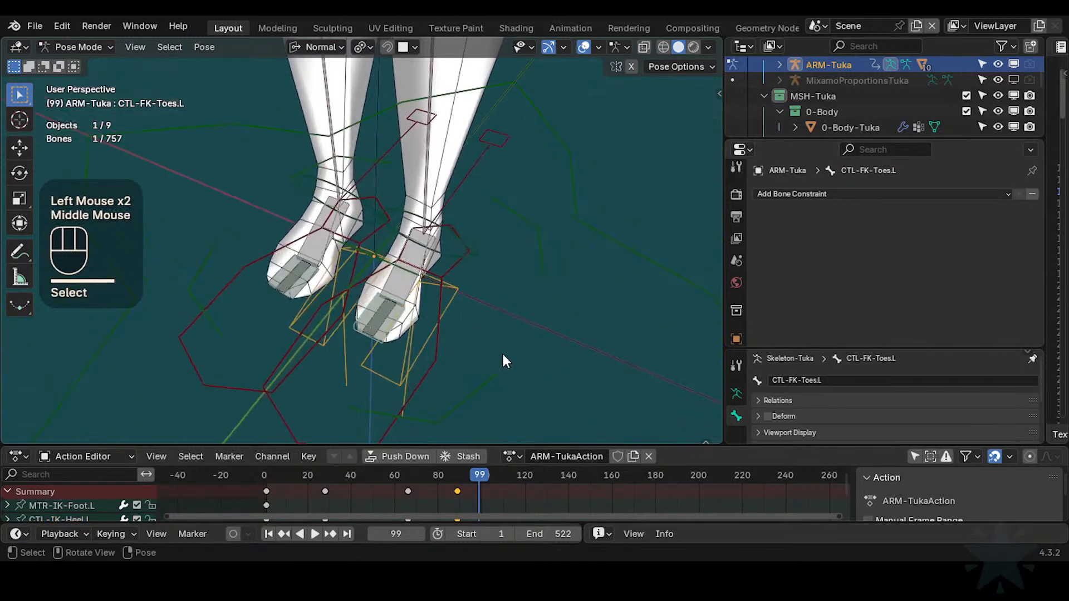
{"action": "key", "text": "r"}
{"action": "key", "text": "z"}
{"action": "key", "text": "z"}
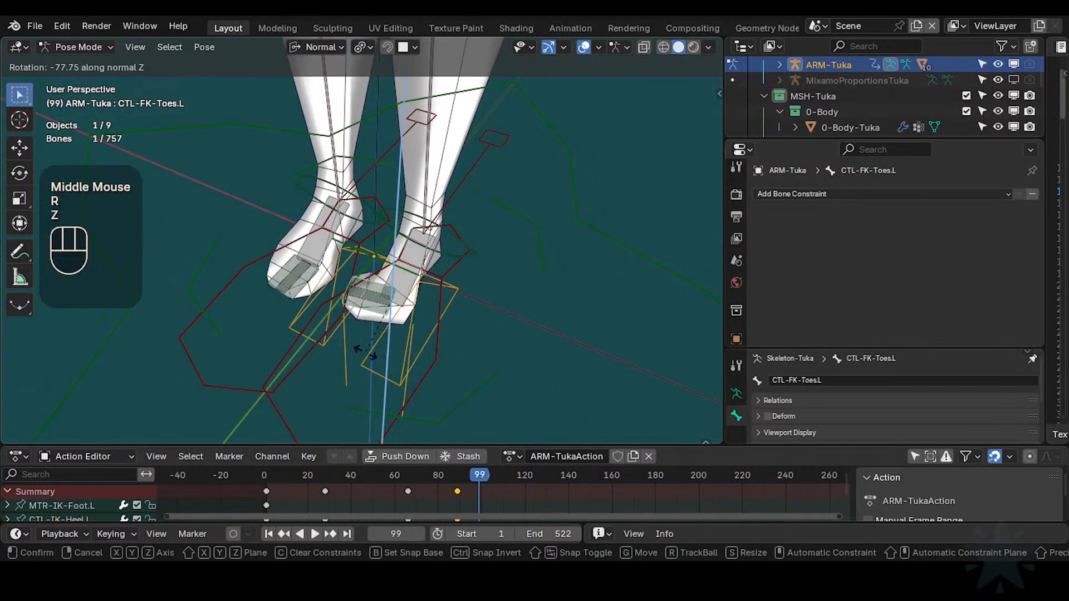
{"action": "left_click", "coordinate": [434, 342]}
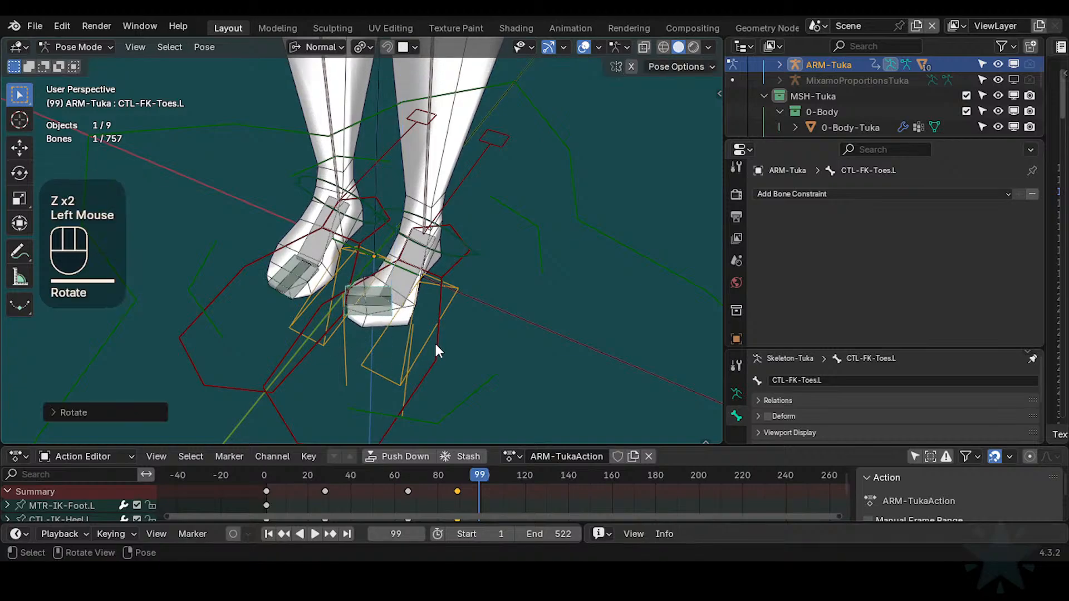
{"action": "key", "text": "i"}
Step: At frame 113, rotate CTL-FK-Toes.L about its Z axis to swing the left toes outward, and keyframe it
{"action": "left_click_drag", "start_coordinate": [486, 481], "coordinate": [510, 477]}
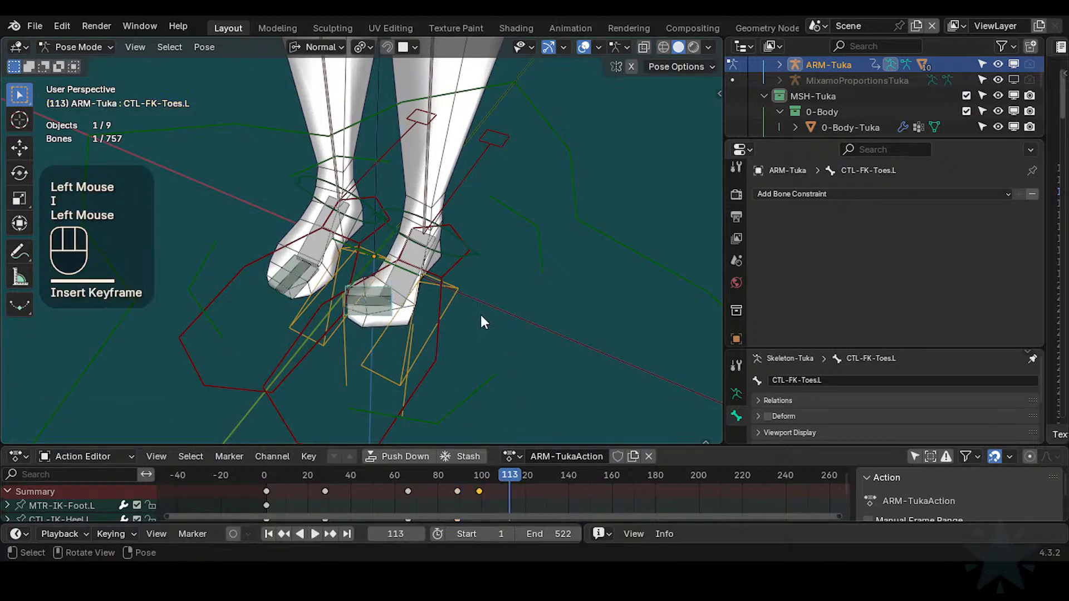
{"action": "key", "text": "r"}
{"action": "key", "text": "z"}
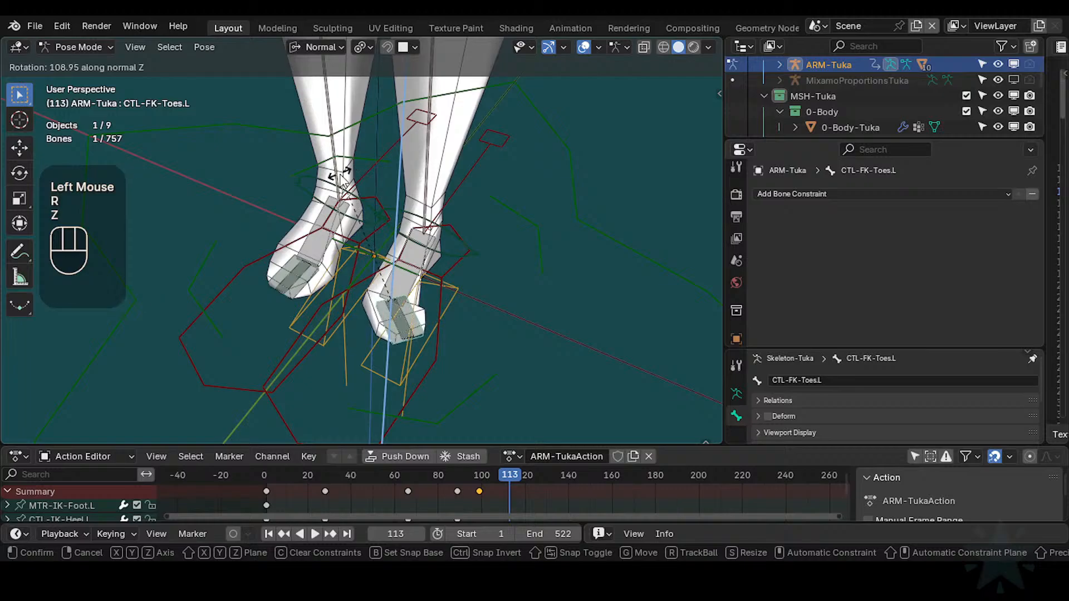
{"action": "left_click", "coordinate": [524, 325]}
{"action": "key", "text": "i"}
{"action": "middle_click_drag", "start_coordinate": [517, 350], "coordinate": [445, 359]}
{"action": "key", "text": "r"}
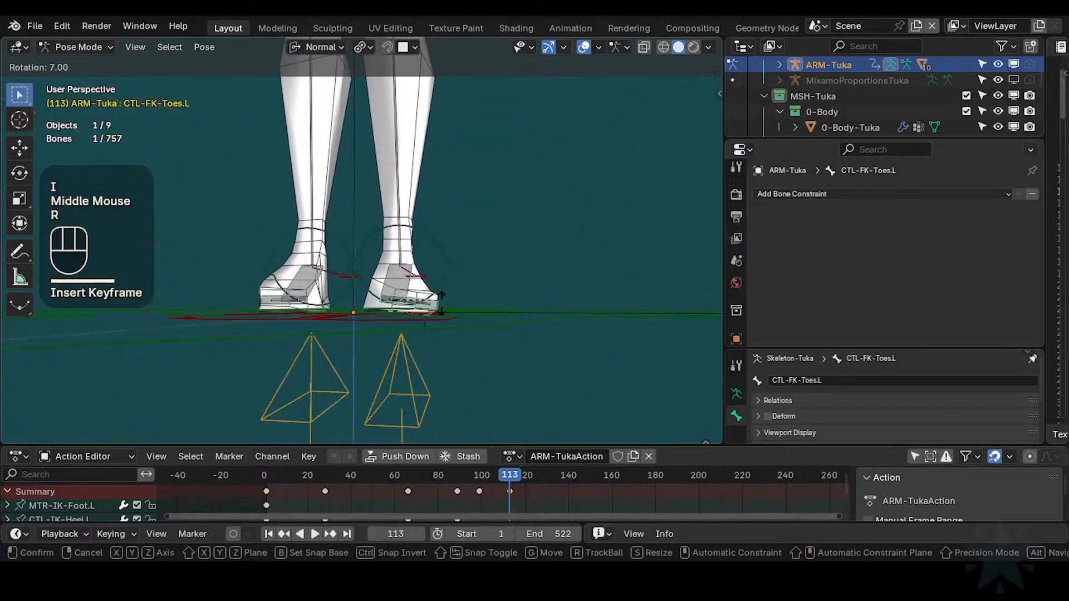
{"action": "key", "text": "r"}
{"action": "left_click", "coordinate": [461, 376]}
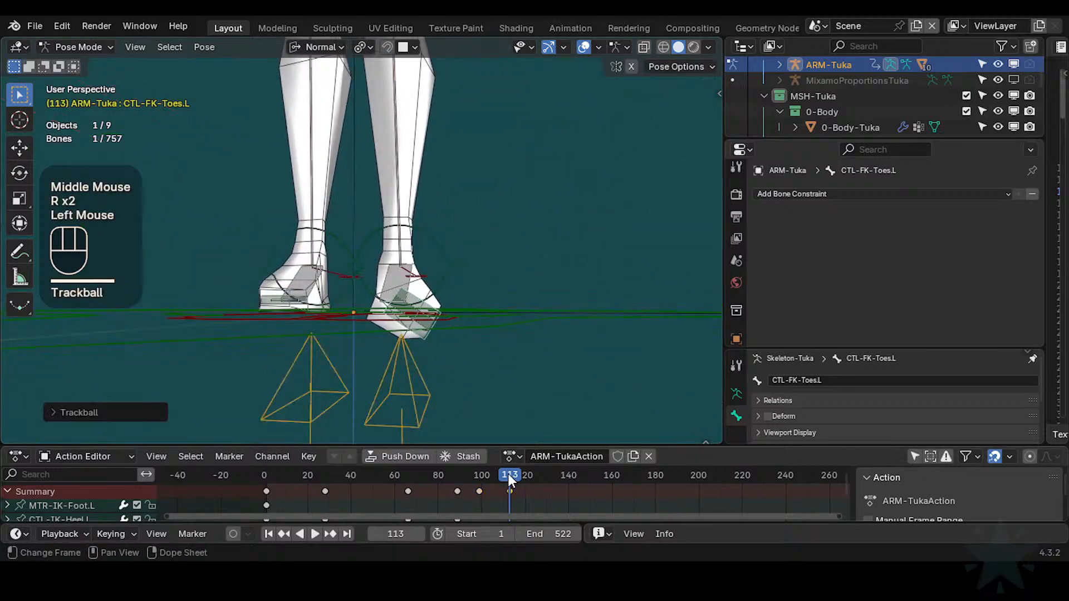
Step: At frame 124, trackball-rotate CTL-FK-Toes.L to bend the left toes downward, and keyframe it
{"action": "left_click_drag", "start_coordinate": [509, 473], "coordinate": [535, 476]}
{"action": "key", "text": "r"}
{"action": "key", "text": "r"}
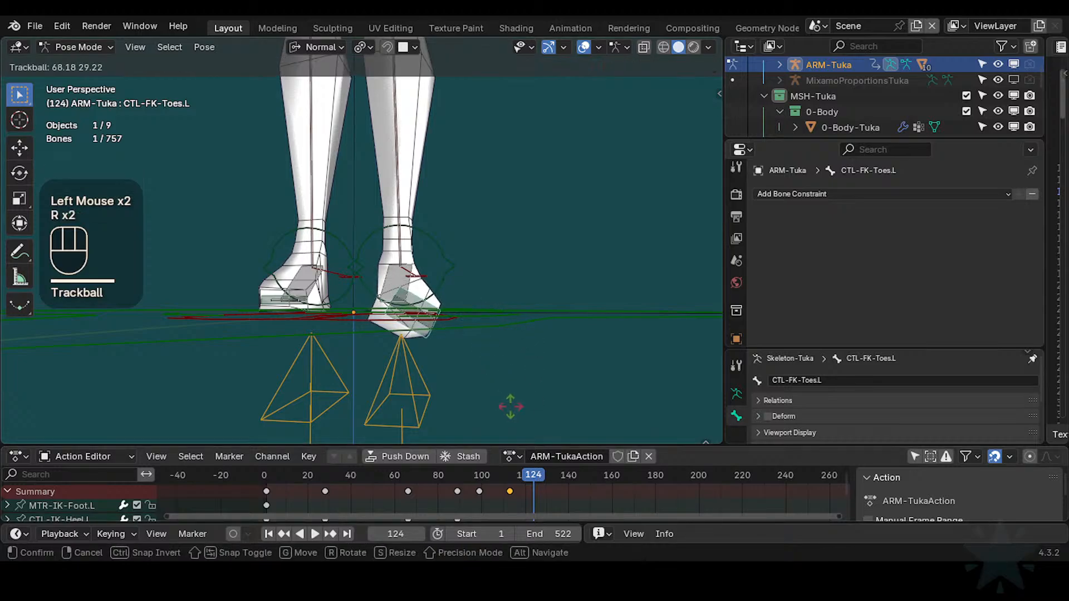
{"action": "left_click", "coordinate": [517, 410]}
{"action": "key", "text": "i"}
Step: Try several free trackball rotations of CTL-FK-Toes.L at frame 124 to test how the left toes deform
{"action": "key", "text": "r"}
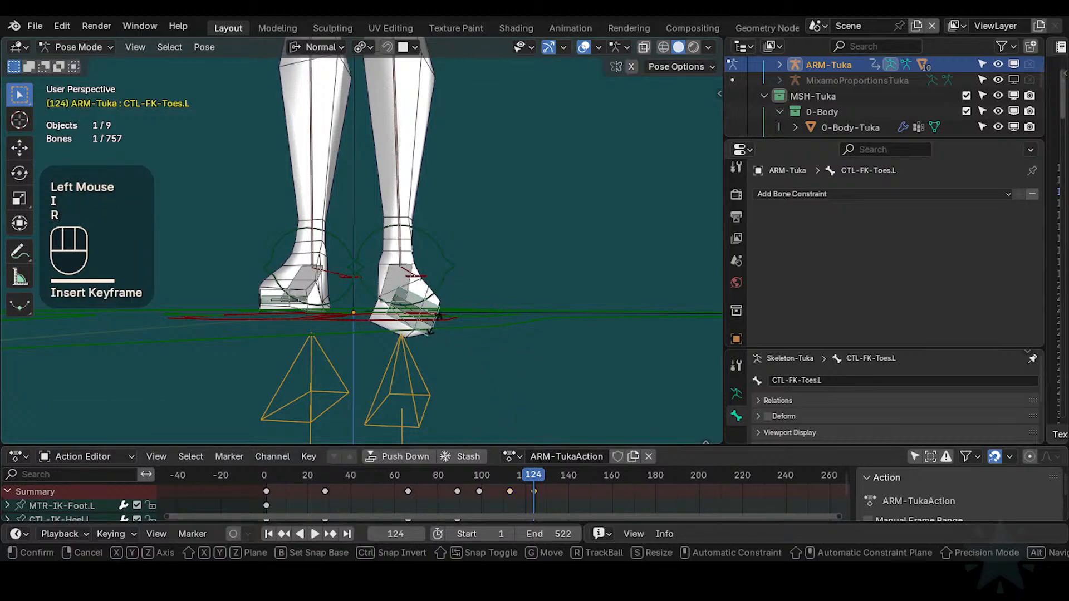
{"action": "key", "text": "r"}
{"action": "key", "text": "r"}
{"action": "key", "text": "Escape"}
{"action": "middle_click_drag", "start_coordinate": [354, 317], "coordinate": [452, 334]}
{"action": "key", "text": "r"}
{"action": "key", "text": "r"}
{"action": "left_click", "coordinate": [390, 345]}
{"action": "key", "text": "alt+r"}
{"action": "key", "text": "r"}
{"action": "key", "text": "r"}
{"action": "left_click", "coordinate": [401, 334]}
{"action": "key", "text": "r"}
{"action": "key", "text": "r"}
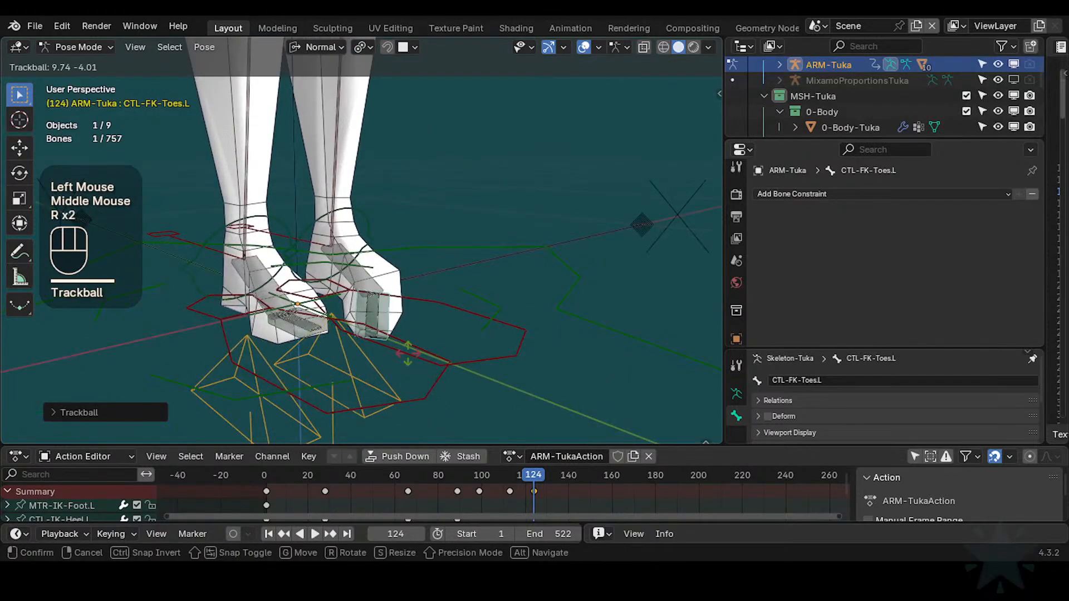
{"action": "left_click", "coordinate": [447, 389]}
Step: At frame 134, try a trackball rotation of CTL-FK-Toes.L and clear its rotation
{"action": "left_click_drag", "start_coordinate": [534, 482], "coordinate": [555, 472]}
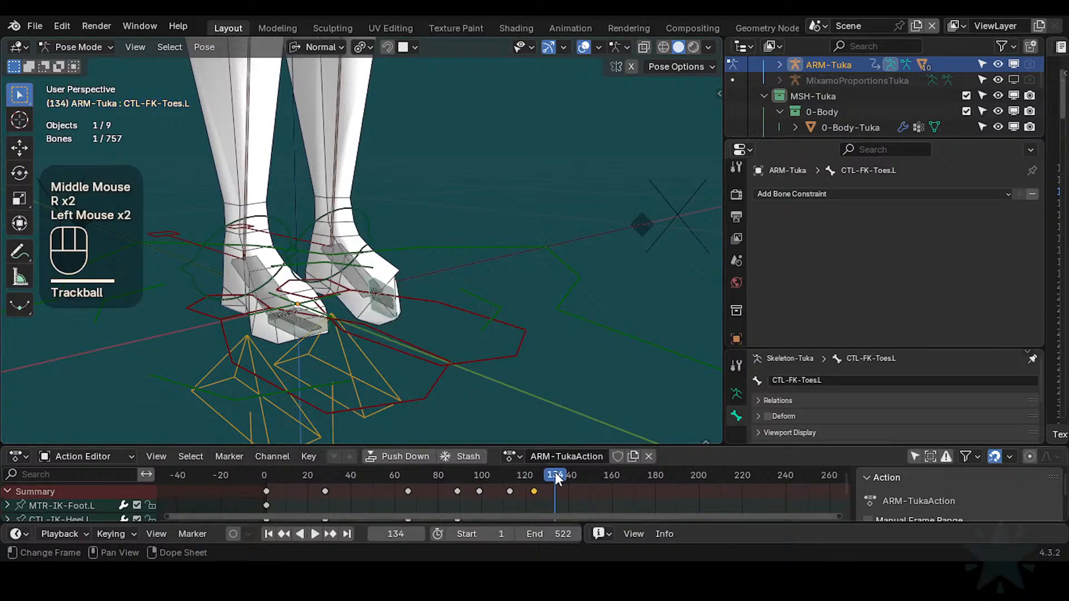
{"action": "key", "text": "r"}
{"action": "key", "text": "r"}
{"action": "left_click", "coordinate": [383, 312]}
{"action": "key", "text": "alt+r"}
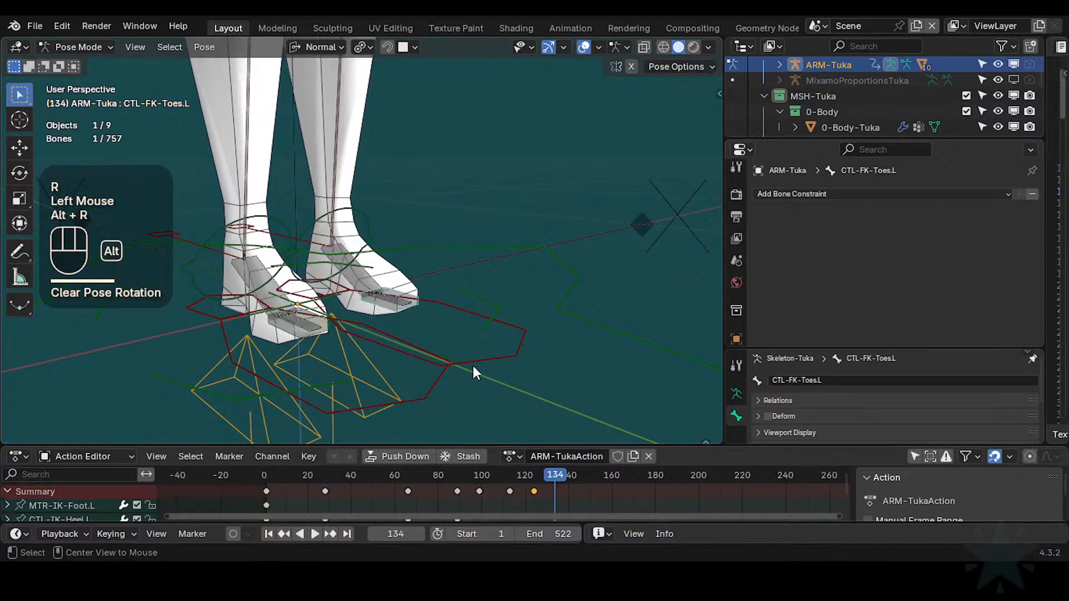
Step: Scrub the animation back to frame 0 and examine the left foot's deformation from different angles
{"action": "left_click_drag", "start_coordinate": [556, 478], "coordinate": [532, 487]}
{"action": "middle_click_drag", "start_coordinate": [545, 368], "coordinate": [479, 465]}
{"action": "left_click_drag", "start_coordinate": [480, 468], "coordinate": [457, 482]}
{"action": "middle_click_drag", "start_coordinate": [450, 399], "coordinate": [443, 467]}
{"action": "left_click_drag", "start_coordinate": [444, 477], "coordinate": [264, 474]}
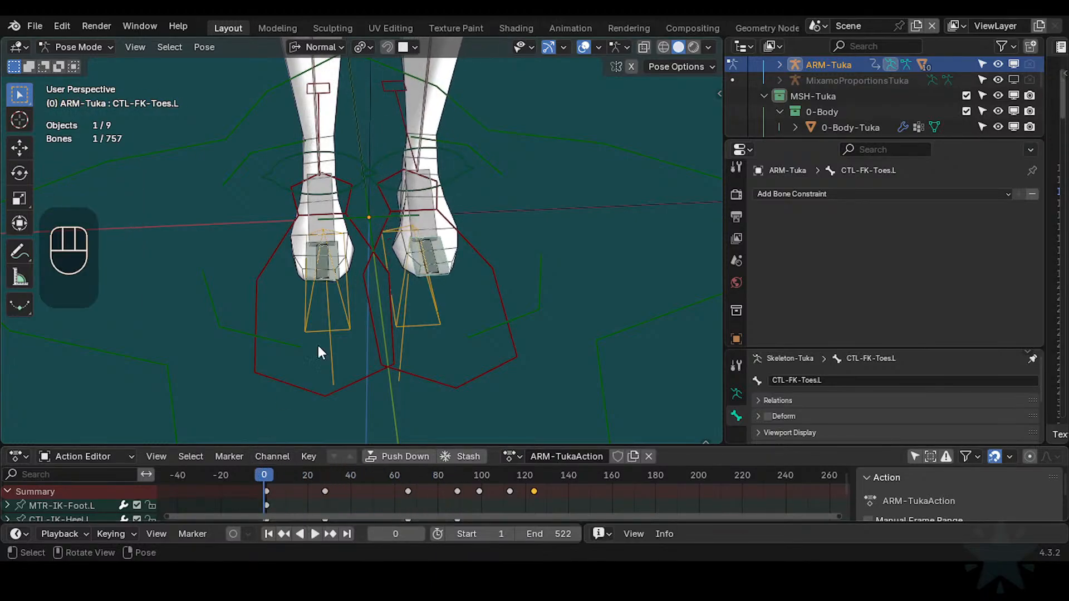
{"action": "left_click", "coordinate": [445, 279]}
{"action": "left_click", "coordinate": [446, 274]}
{"action": "left_click", "coordinate": [467, 309]}
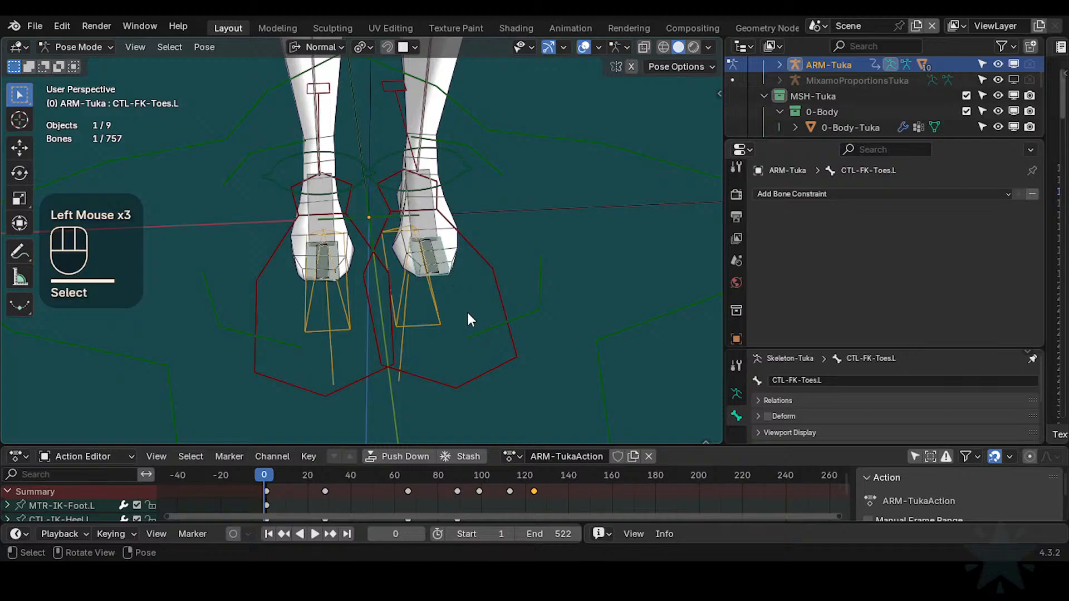
Step: Duplicate the left toes' rest-pose keyframe at frame 1 and place the copy between frames 99 and 113
{"action": "key", "text": "Right"}
{"action": "key", "text": "Right"}
{"action": "key", "text": "Down"}
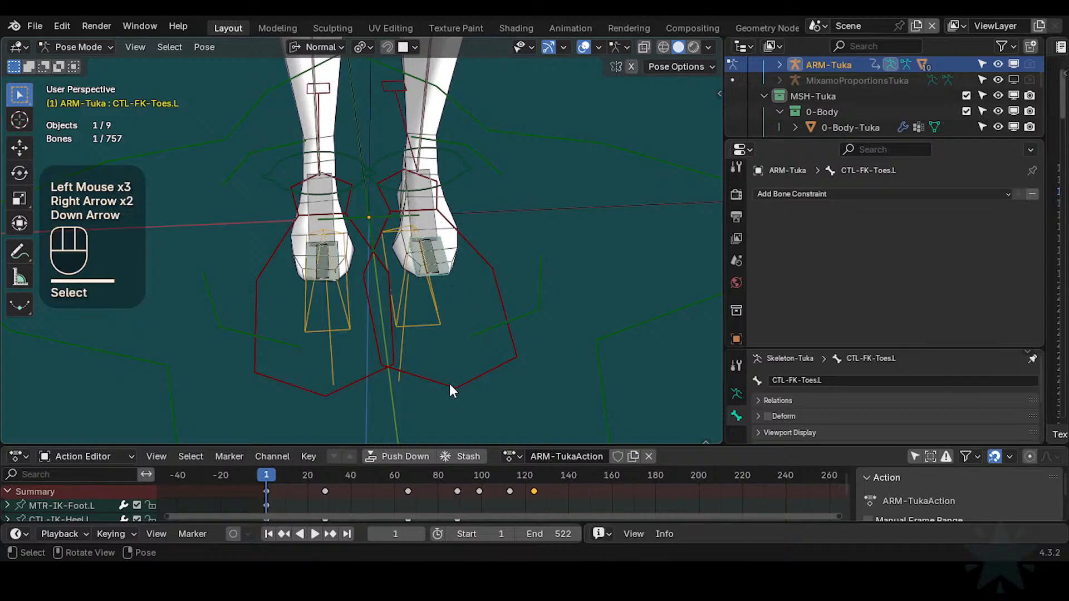
{"action": "scroll", "coordinate": [459, 357], "scroll_direction": "up", "scroll_amount": 2}
{"action": "key", "text": "alt+a"}
{"action": "left_click", "coordinate": [513, 277]}
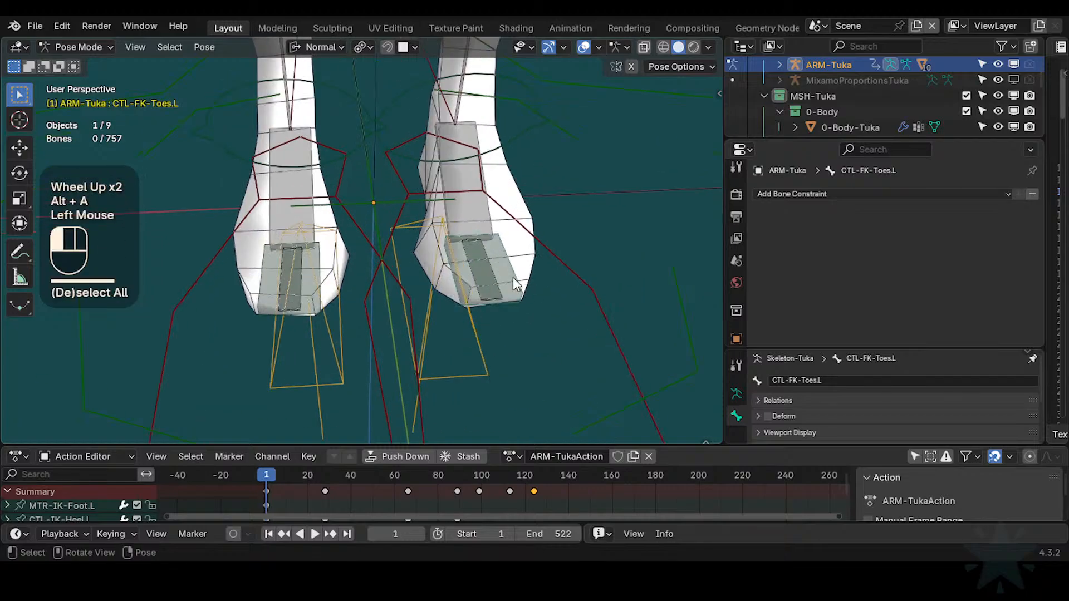
{"action": "key", "text": "shift+d"}
{"action": "left_click", "coordinate": [294, 490]}
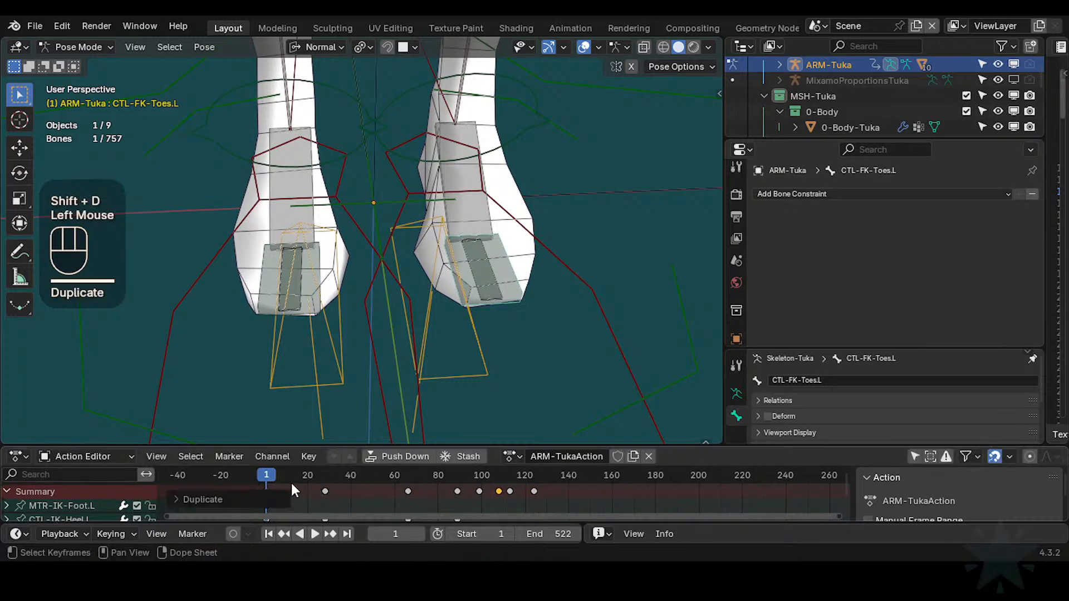
Step: Snap the duplicated CTL-FK-Toes.L keyframe to frame 89
{"action": "left_click_drag", "start_coordinate": [418, 480], "coordinate": [453, 483]}
{"action": "key", "text": "Left"}
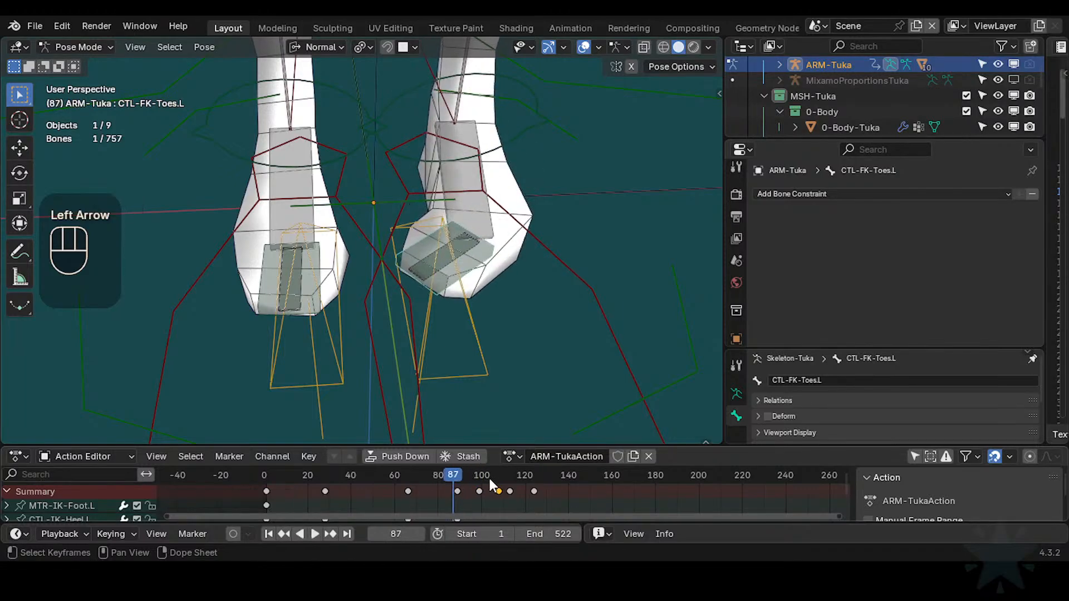
{"action": "key", "text": "Right"}
{"action": "key", "text": "Down"}
{"action": "key", "text": "Up"}
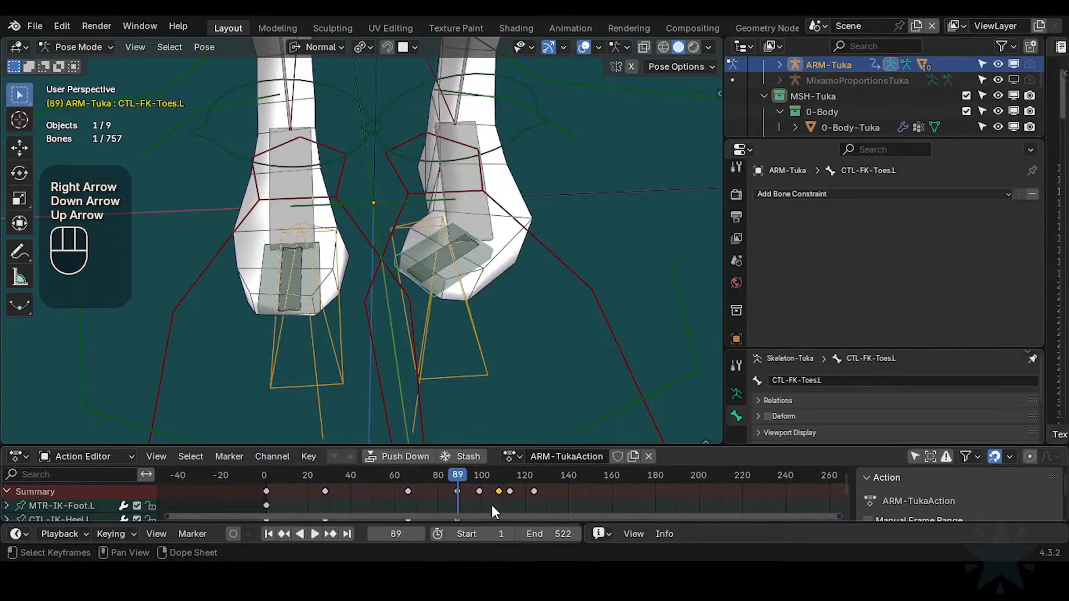
{"action": "key", "text": "f"}
Step: Enlarge the Action Editor and delete the CTL-FK-Toes.L keyframes at frames 99, 113 and 124
{"action": "left_click_drag", "start_coordinate": [463, 474], "coordinate": [305, 473]}
{"action": "scroll", "coordinate": [344, 401], "scroll_direction": "down", "scroll_amount": 2}
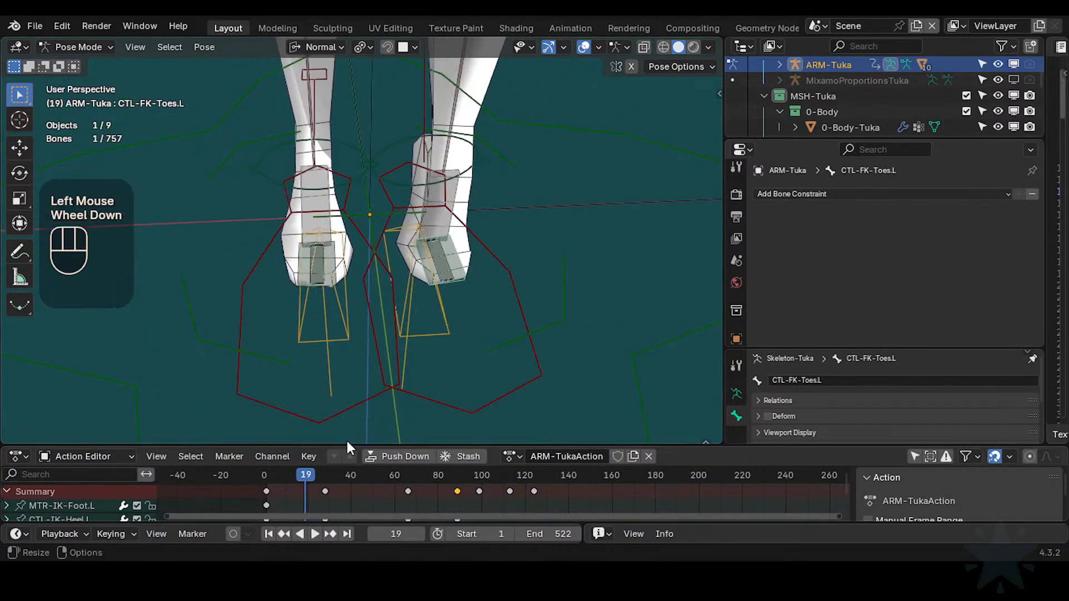
{"action": "left_click_drag", "start_coordinate": [349, 446], "coordinate": [367, 384]}
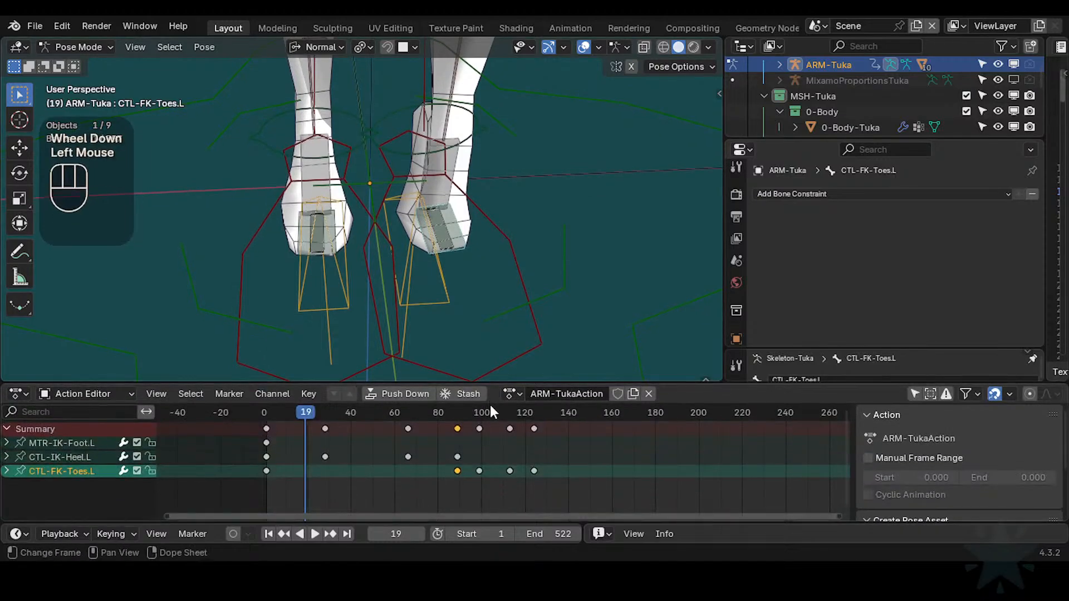
{"action": "key", "text": "alt+a"}
{"action": "left_click_drag", "start_coordinate": [561, 418], "coordinate": [475, 440]}
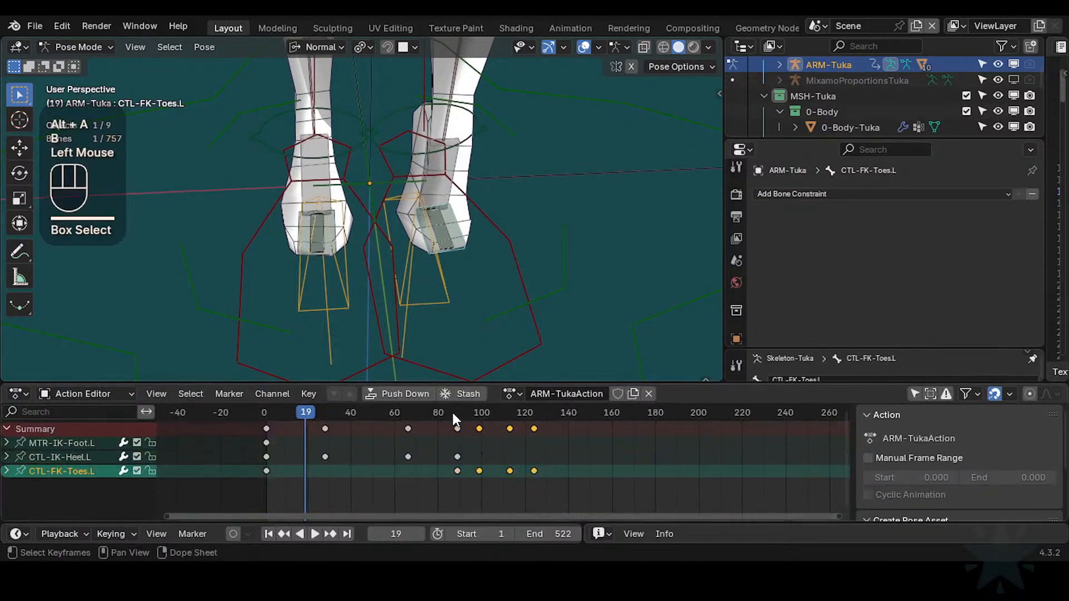
{"action": "left_click", "coordinate": [445, 413]}
{"action": "key", "text": "x"}
Step: Scrub through the heel motion and delete the CTL-FK-Toes.L keyframe at frame 89
{"action": "left_click", "coordinate": [481, 422]}
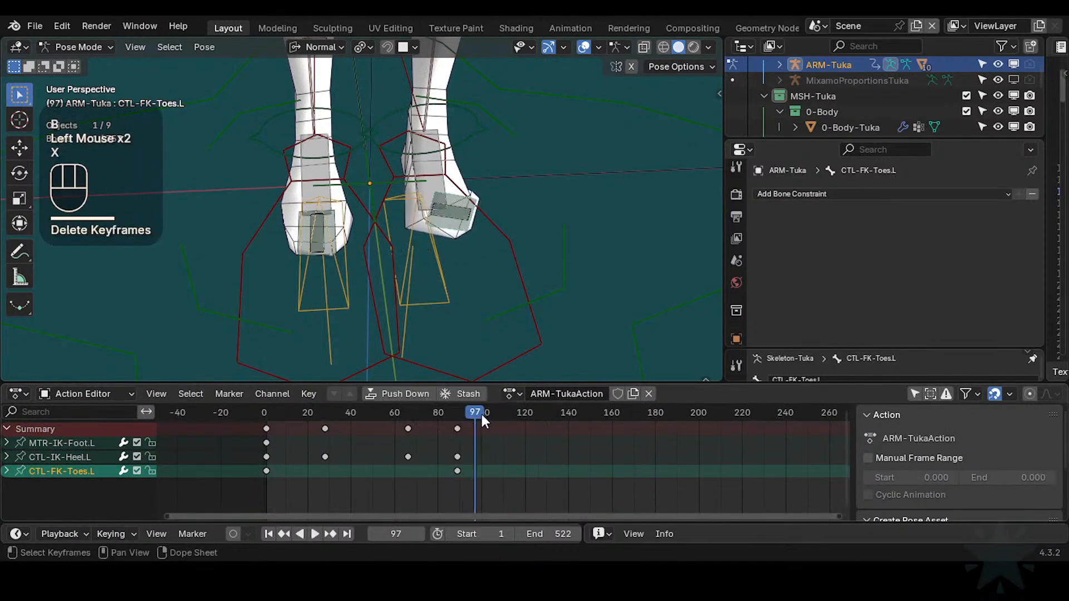
{"action": "left_click", "coordinate": [377, 414]}
{"action": "left_click_drag", "start_coordinate": [375, 412], "coordinate": [438, 417]}
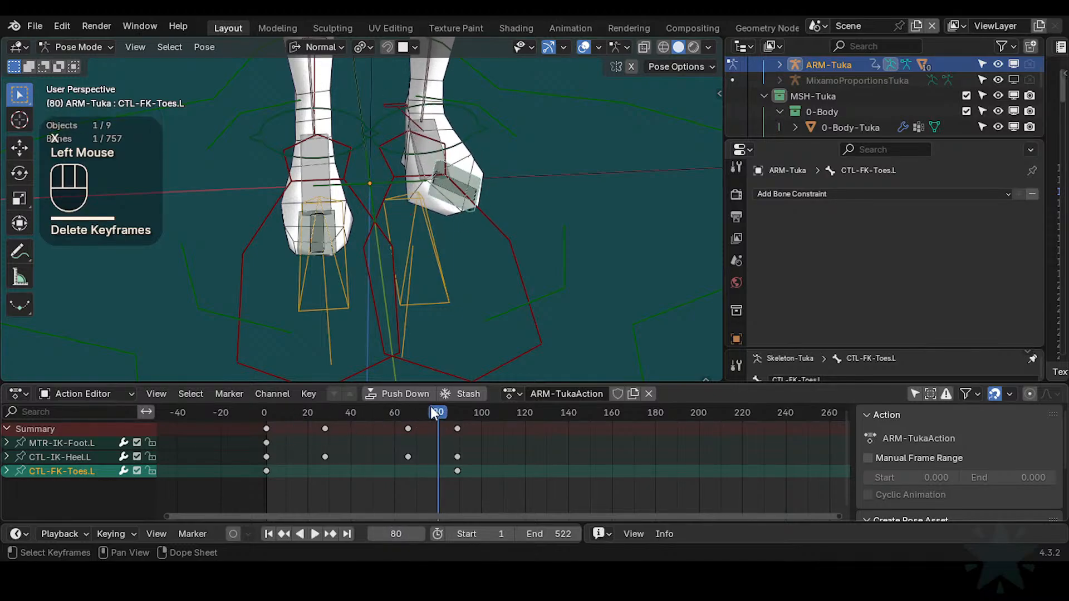
{"action": "double_click", "coordinate": [392, 413]}
{"action": "key", "text": "alt+a"}
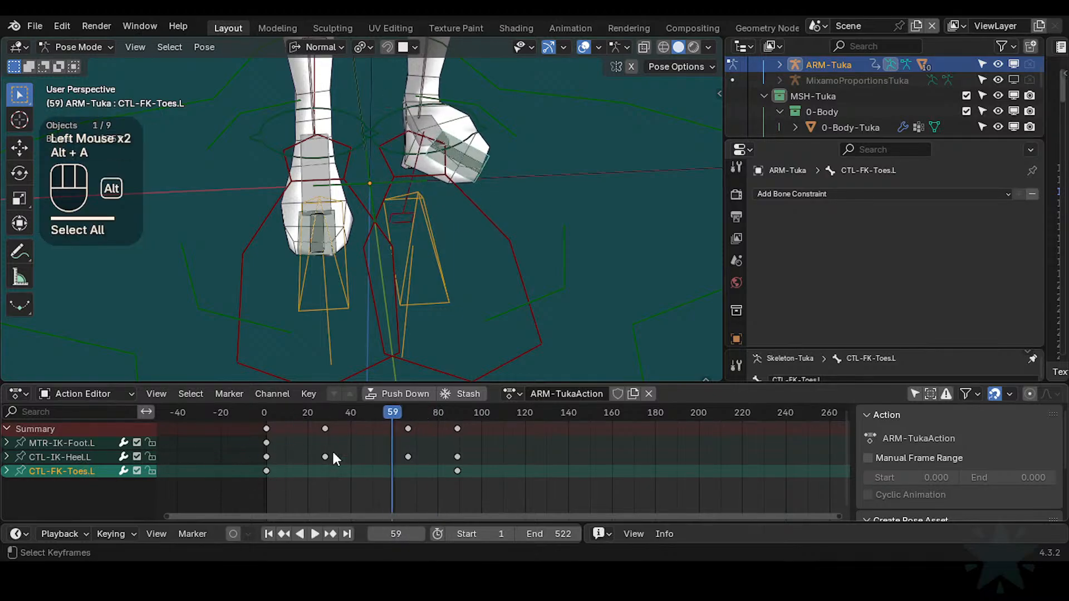
{"action": "left_click_drag", "start_coordinate": [462, 466], "coordinate": [442, 486]}
{"action": "key", "text": "x"}
{"action": "left_click", "coordinate": [442, 482]}
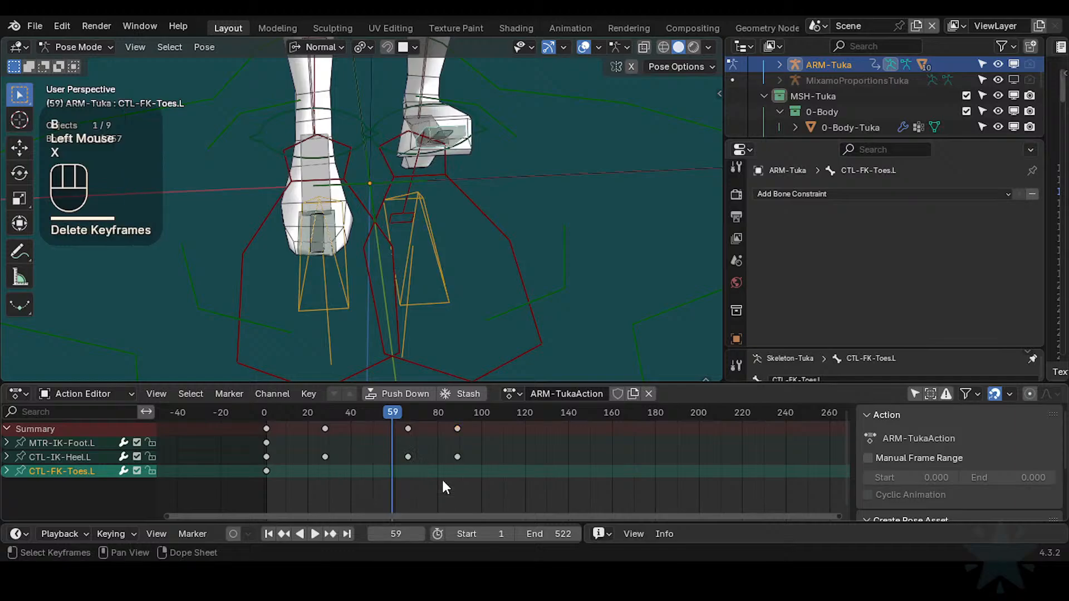
Step: Go through the keyframes from the start to frame 89 and try to snap the selected keyframes there
{"action": "left_click", "coordinate": [258, 412]}
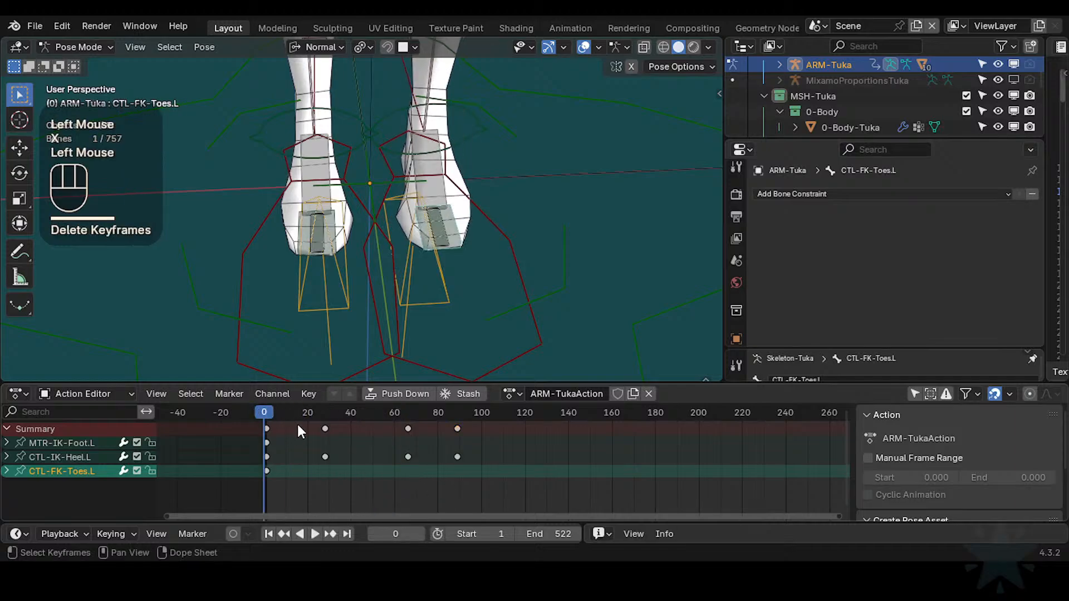
{"action": "key", "text": "Up"}
{"action": "key", "text": "Up"}
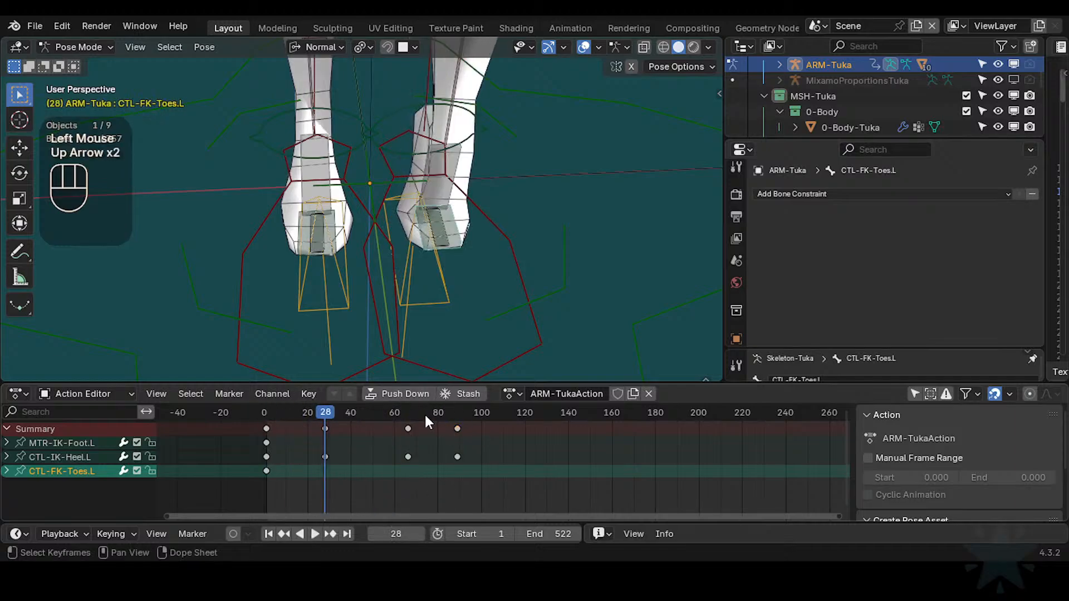
{"action": "key", "text": "Up"}
{"action": "key", "text": "Up"}
{"action": "key", "text": "Up"}
{"action": "key", "text": "f"}
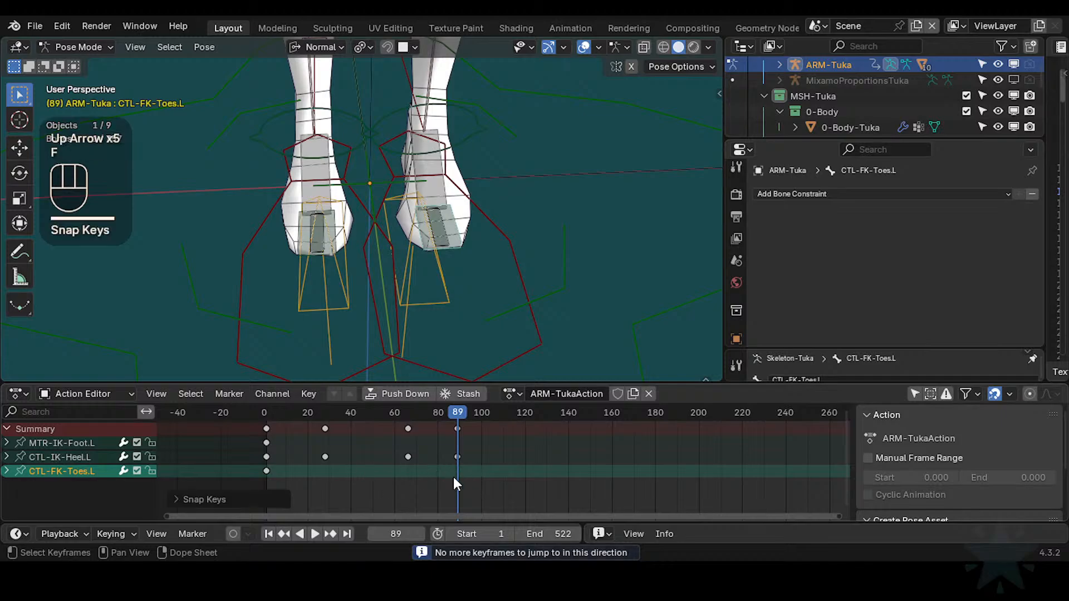
Step: Select the CTL-FK-Toes.L bone and insert a keyframe for it at frame 89
{"action": "left_click", "coordinate": [449, 230]}
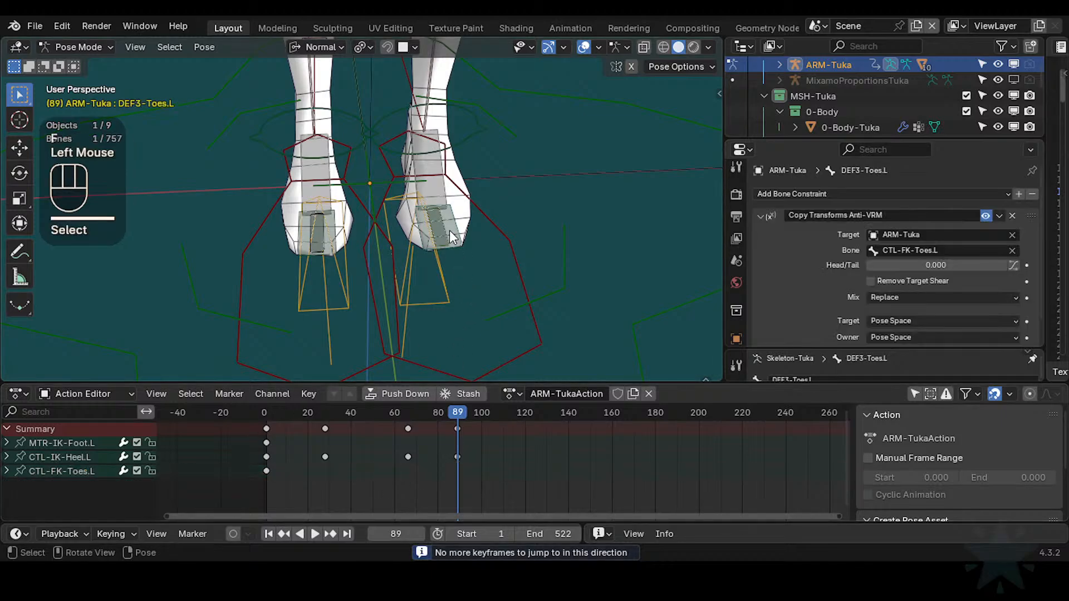
{"action": "left_click", "coordinate": [444, 284]}
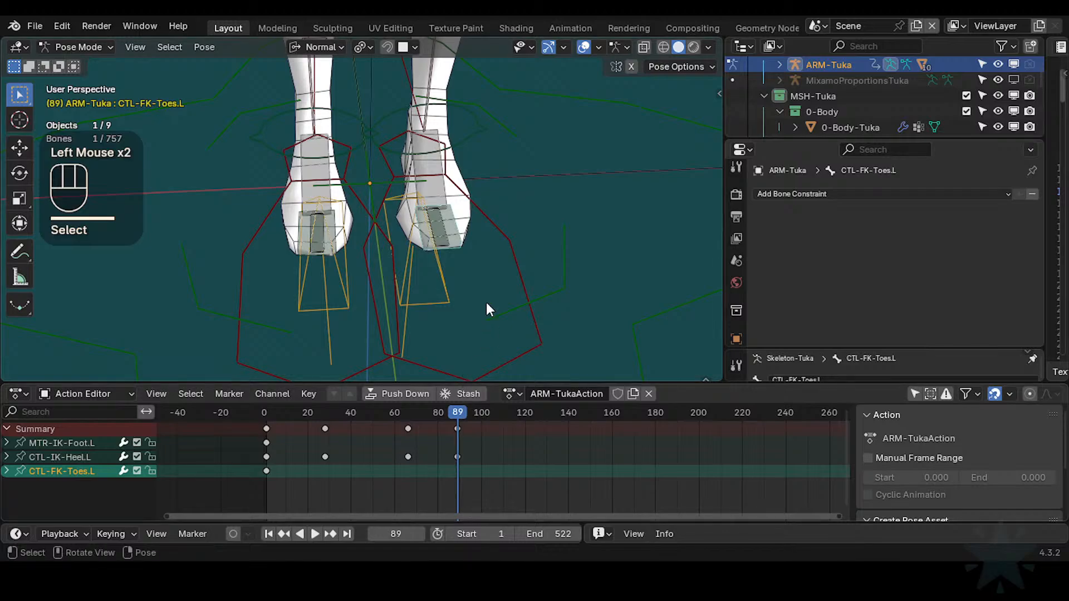
{"action": "key", "text": "i"}
Step: At frame 106, rotate the left toes control inward around its normal Z axis and keyframe it
{"action": "left_click_drag", "start_coordinate": [454, 417], "coordinate": [497, 428]}
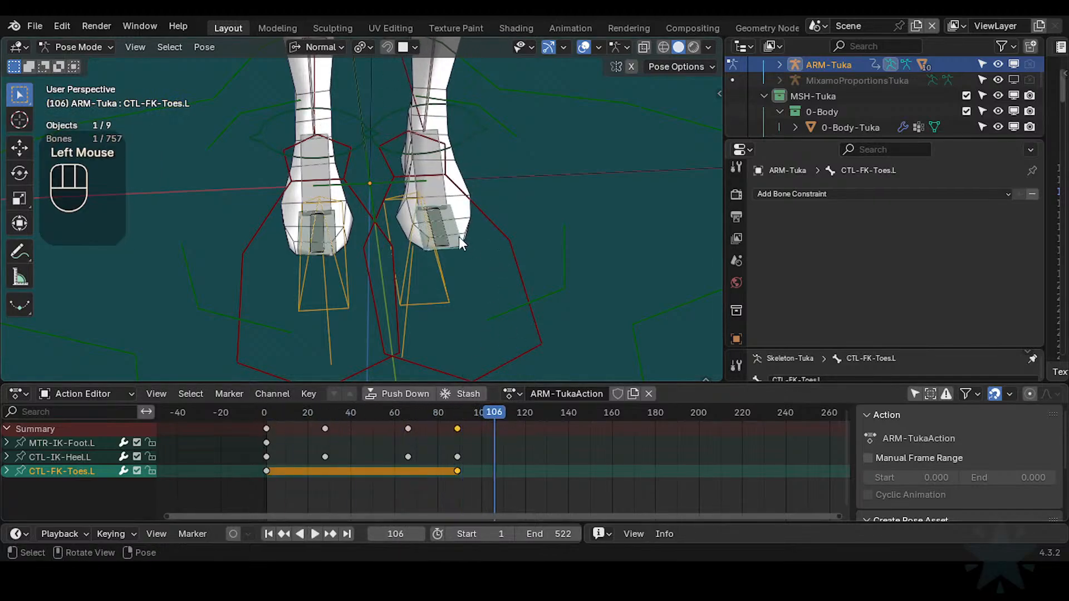
{"action": "middle_click_drag", "start_coordinate": [465, 250], "coordinate": [422, 222]}
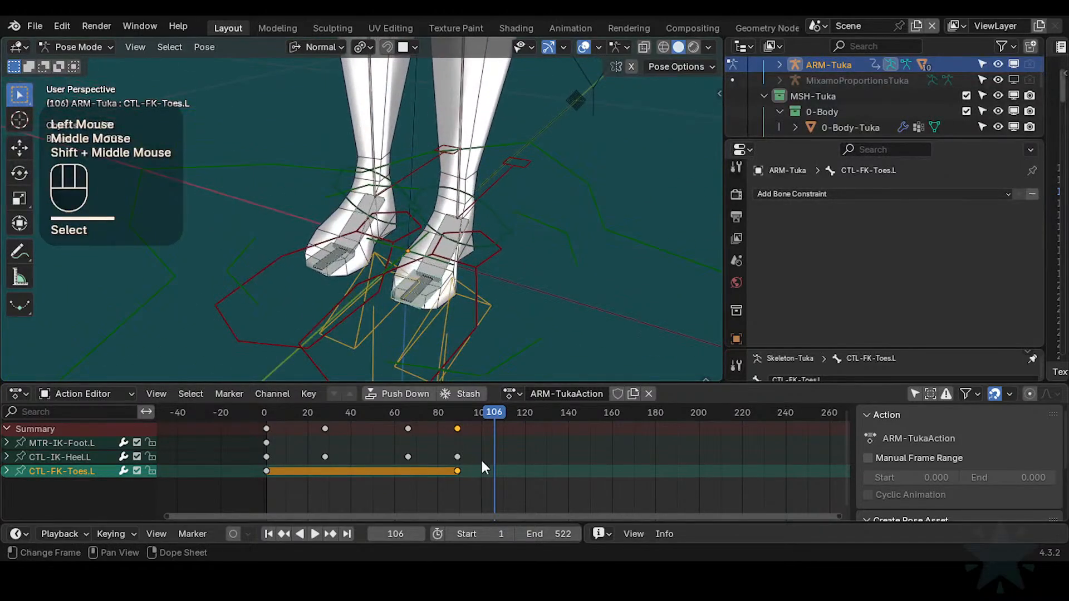
{"action": "mouse_move", "coordinate": [496, 412]}
{"action": "left_mouse_down"}
{"action": "mouse_move", "coordinate": [440, 416]}
{"action": "mouse_move", "coordinate": [494, 420]}
{"action": "left_mouse_up"}
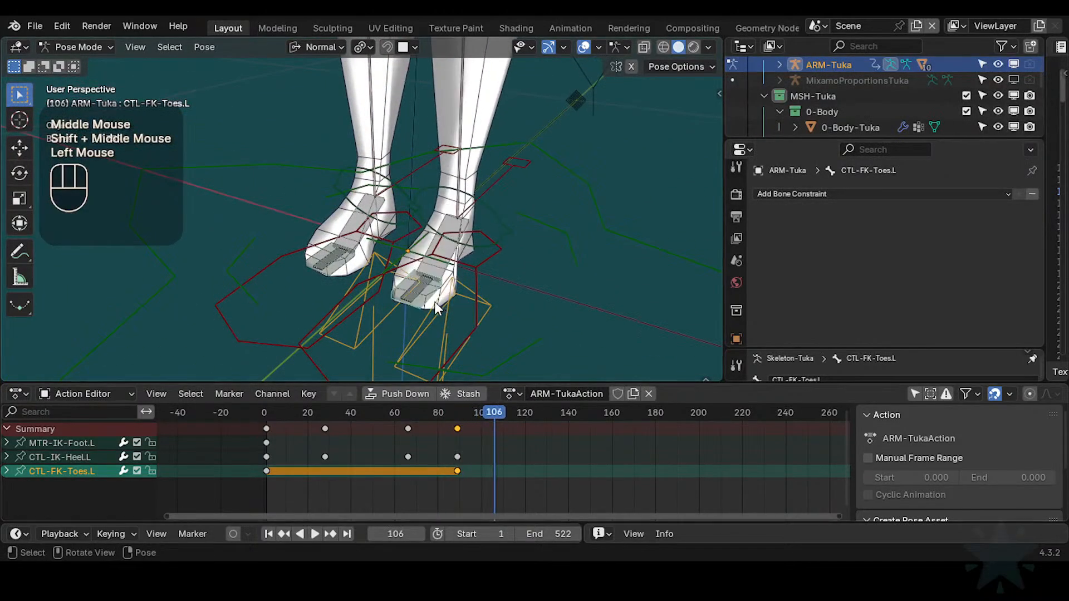
{"action": "key", "text": "r"}
{"action": "key", "text": "x"}
{"action": "left_click", "coordinate": [468, 367]}
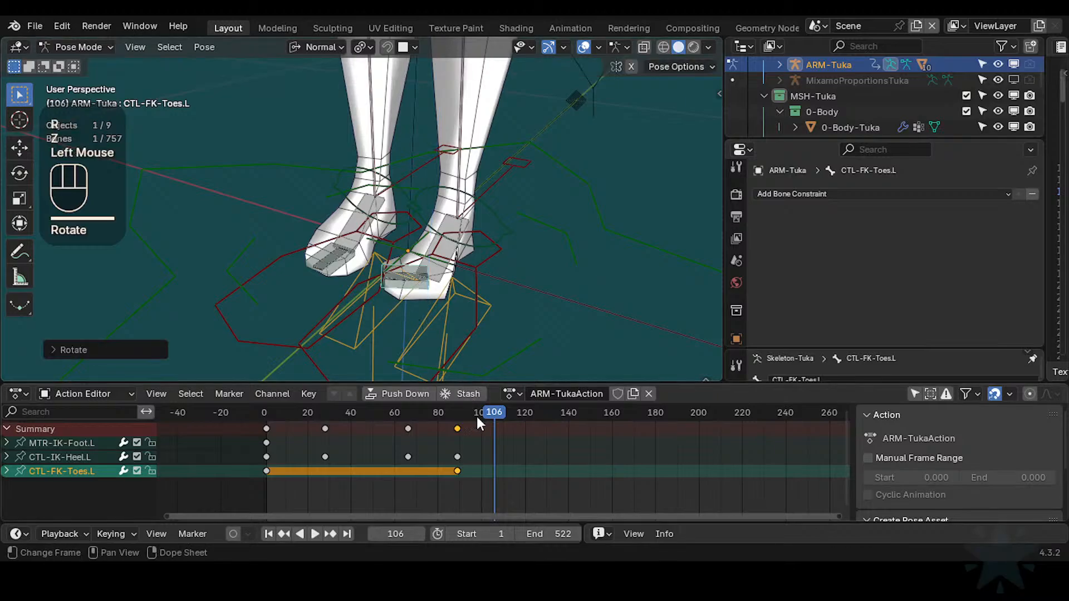
{"action": "key", "text": "i"}
{"action": "key", "text": "i"}
{"action": "key", "text": "i"}
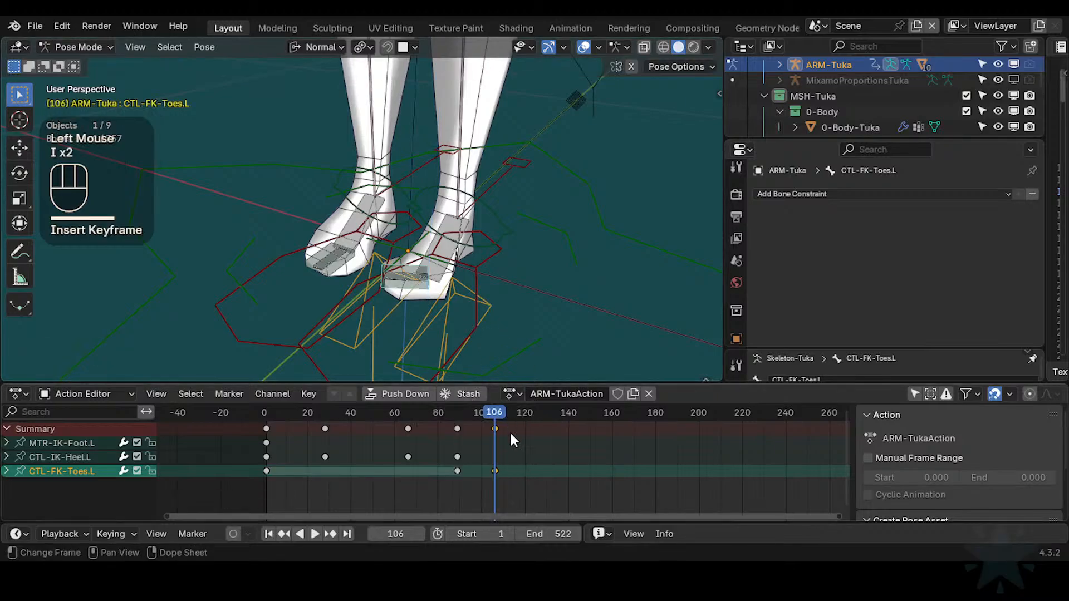
Step: At frame 123, rotate the left toes control outward around its normal Z axis and keyframe it
{"action": "left_click_drag", "start_coordinate": [492, 412], "coordinate": [532, 419]}
{"action": "key", "text": "r"}
{"action": "key", "text": "z"}
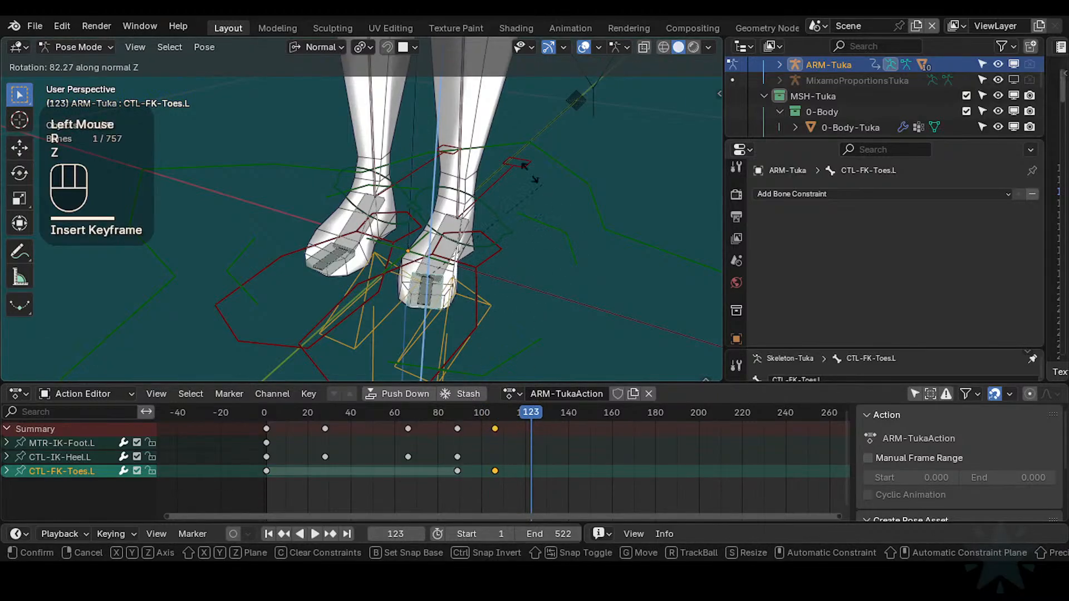
{"action": "left_click", "coordinate": [455, 160]}
{"action": "key", "text": "i"}
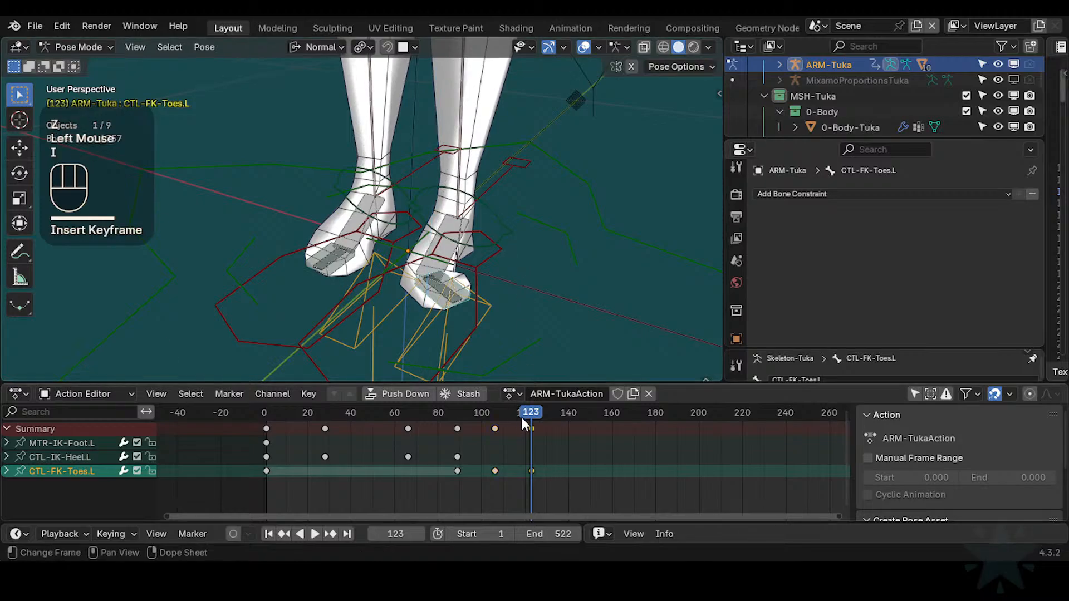
Step: At frame 137, reselect CTL-FK-Toes.L, trackball-rotate the toes upward and insert a keyframe
{"action": "left_click_drag", "start_coordinate": [522, 417], "coordinate": [562, 422]}
{"action": "left_click", "coordinate": [562, 429]}
{"action": "key", "text": "alt+q"}
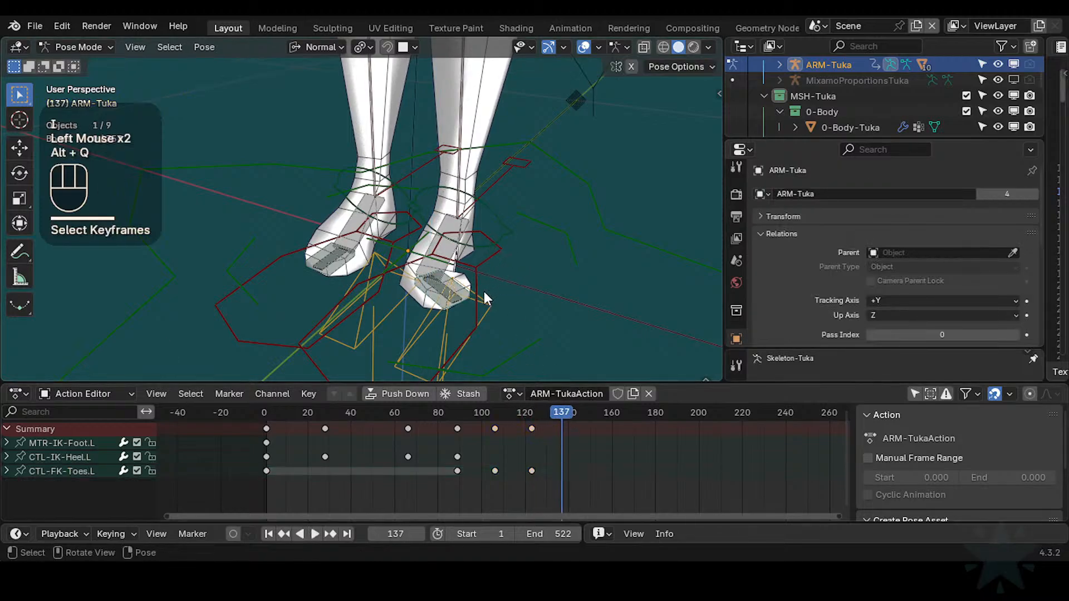
{"action": "key", "text": "alt+r"}
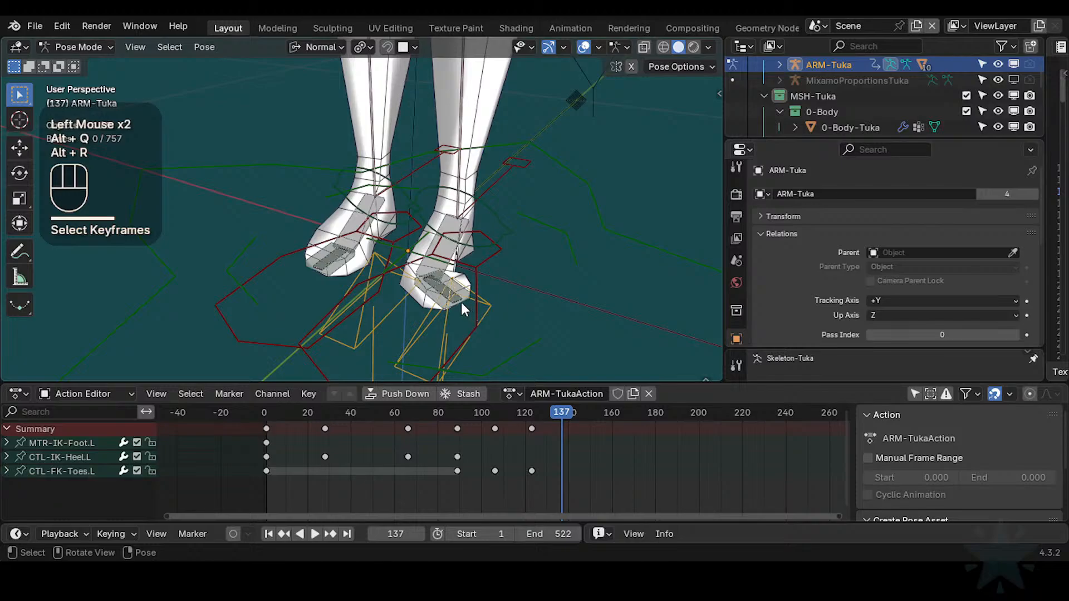
{"action": "left_click", "coordinate": [461, 301]}
{"action": "left_click", "coordinate": [427, 310]}
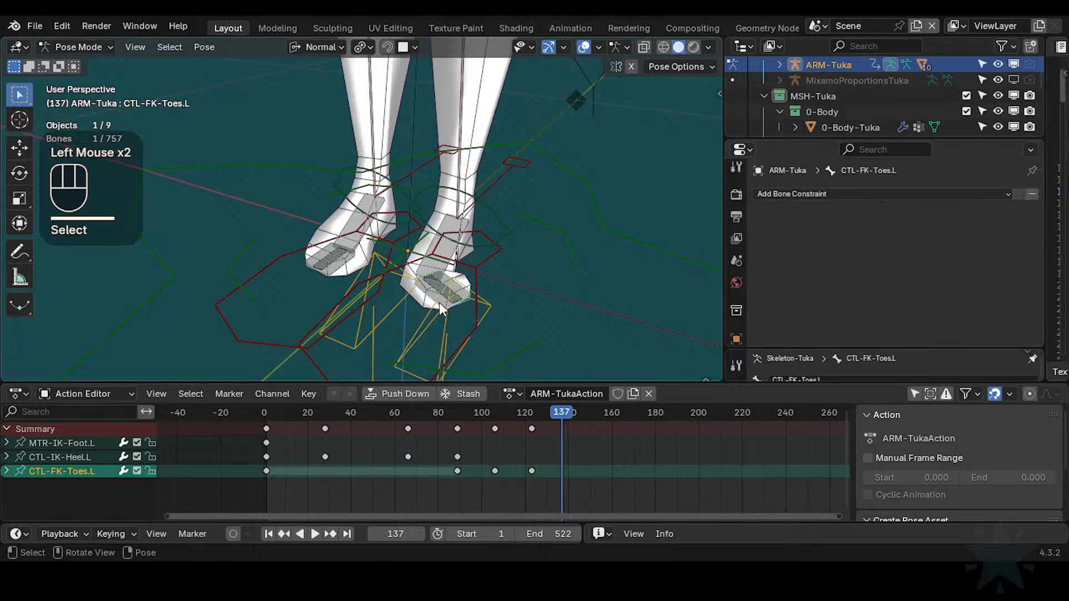
{"action": "key", "text": "r"}
{"action": "key", "text": "r"}
{"action": "left_click", "coordinate": [532, 315]}
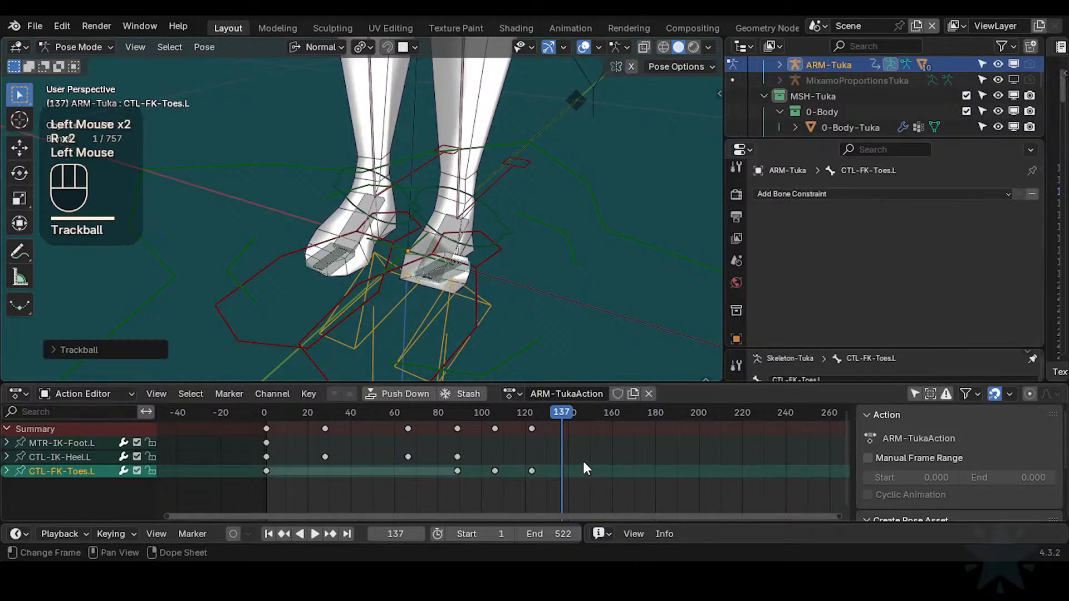
{"action": "key", "text": "i"}
Step: At frame 159, trackball-rotate the left toes control inward and upward, and keyframe the pose
{"action": "left_click_drag", "start_coordinate": [571, 415], "coordinate": [579, 417]}
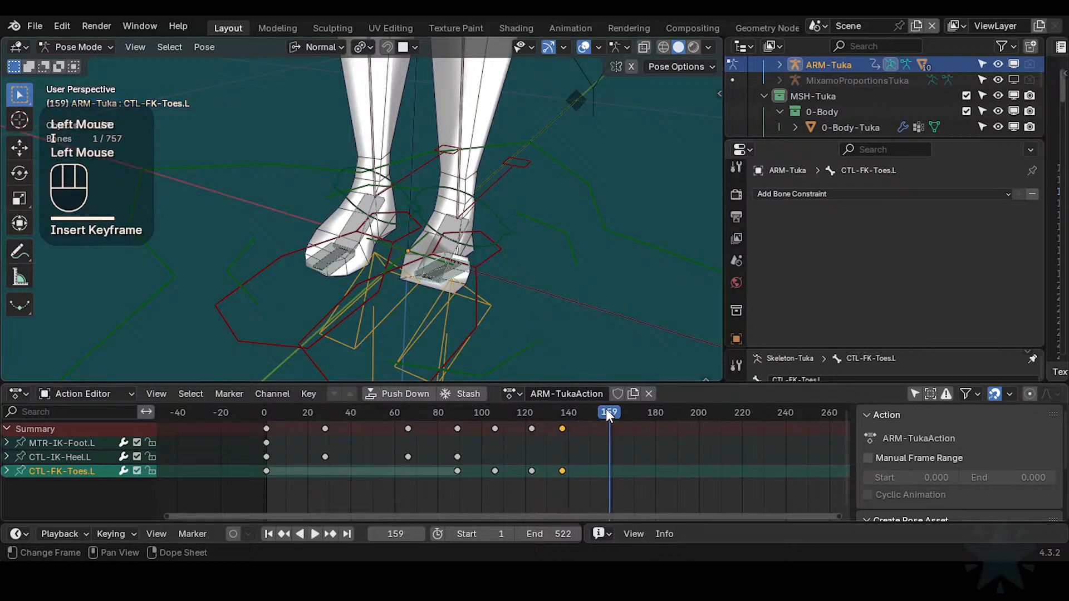
{"action": "key", "text": "r"}
{"action": "key", "text": "r"}
{"action": "left_click", "coordinate": [255, 191]}
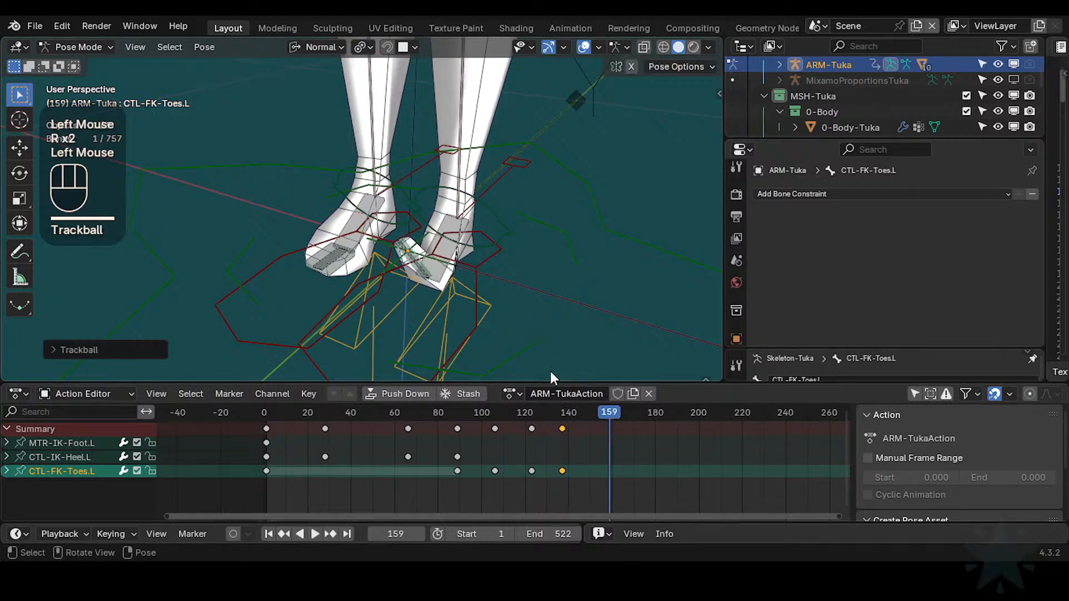
{"action": "key", "text": "i"}
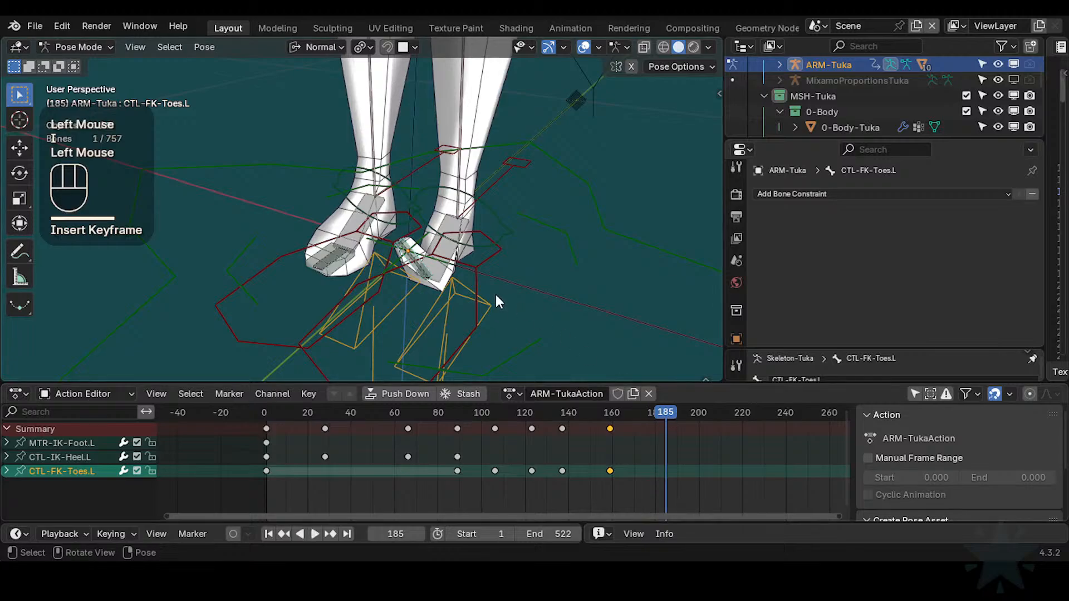
{"action": "middle_click_drag", "start_coordinate": [567, 254], "coordinate": [521, 238]}
{"action": "key", "text": "r"}
{"action": "key", "text": "r"}
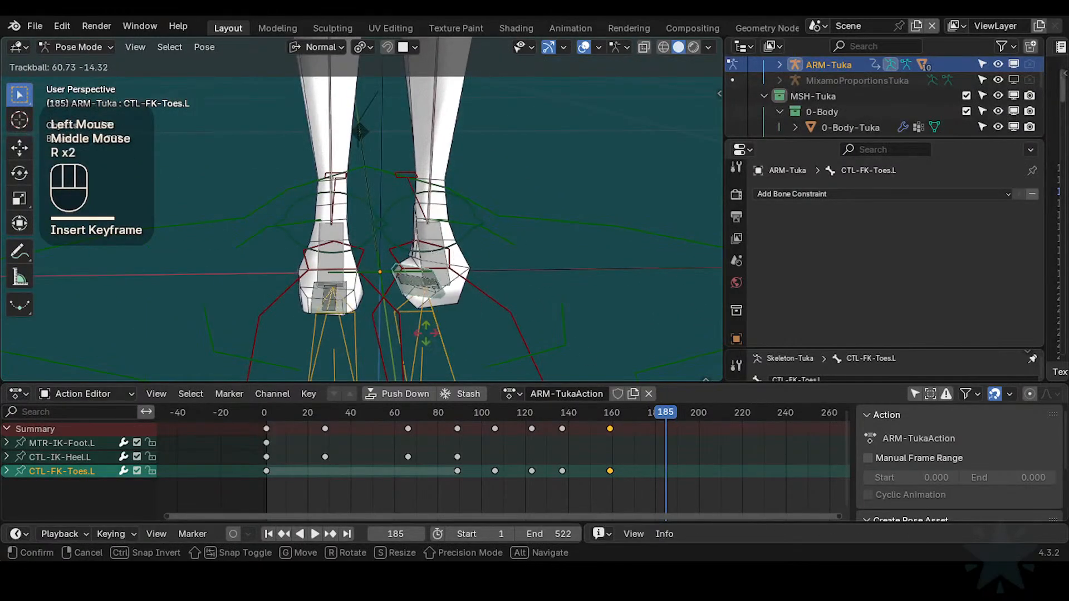
{"action": "key", "text": "Escape"}
Step: At frame 185, trackball-rotate the left toes control in several passes until the toes point downward and inward
{"action": "key", "text": "r"}
{"action": "key", "text": "r"}
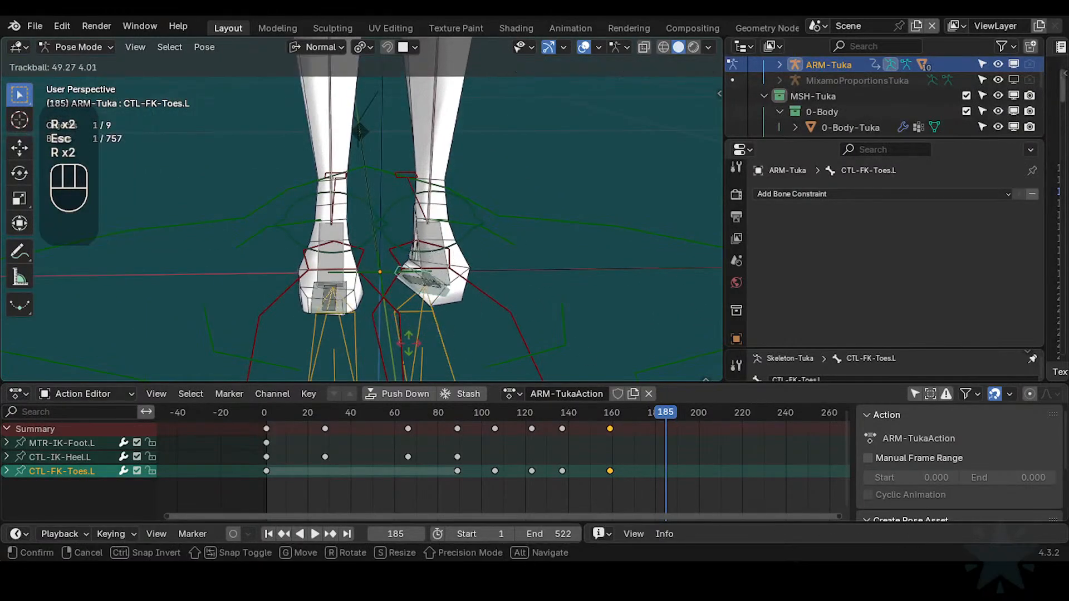
{"action": "left_click", "coordinate": [409, 344]}
{"action": "middle_click_drag", "start_coordinate": [444, 306], "coordinate": [463, 264], "text": "shift"}
{"action": "middle_click_drag", "start_coordinate": [458, 261], "coordinate": [434, 233]}
{"action": "key", "text": "r"}
{"action": "key", "text": "r"}
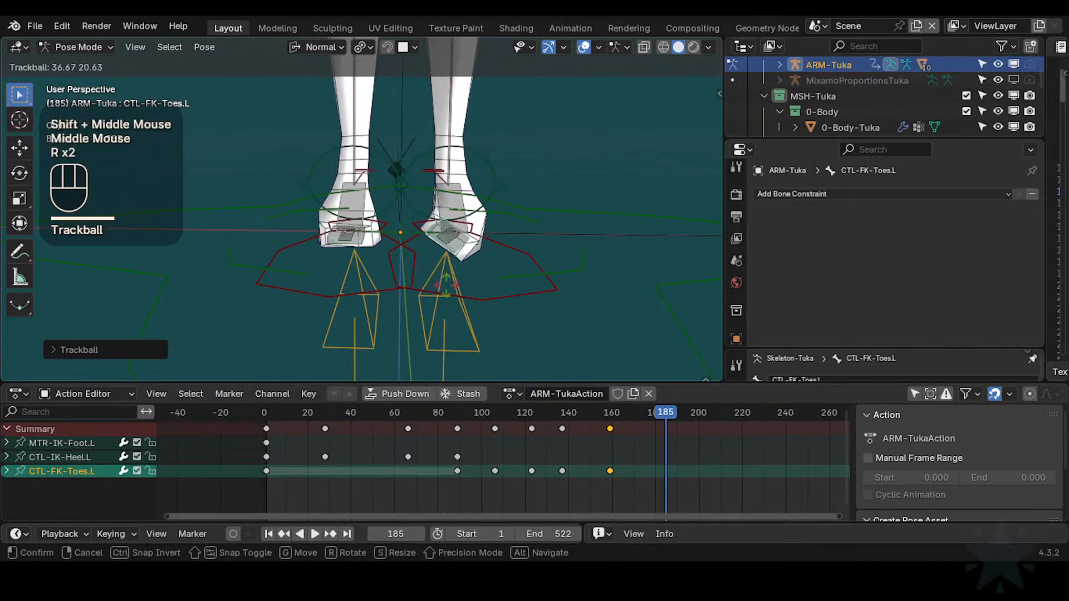
{"action": "left_click", "coordinate": [467, 310]}
{"action": "key", "text": "r"}
{"action": "key", "text": "r"}
{"action": "left_click", "coordinate": [420, 298]}
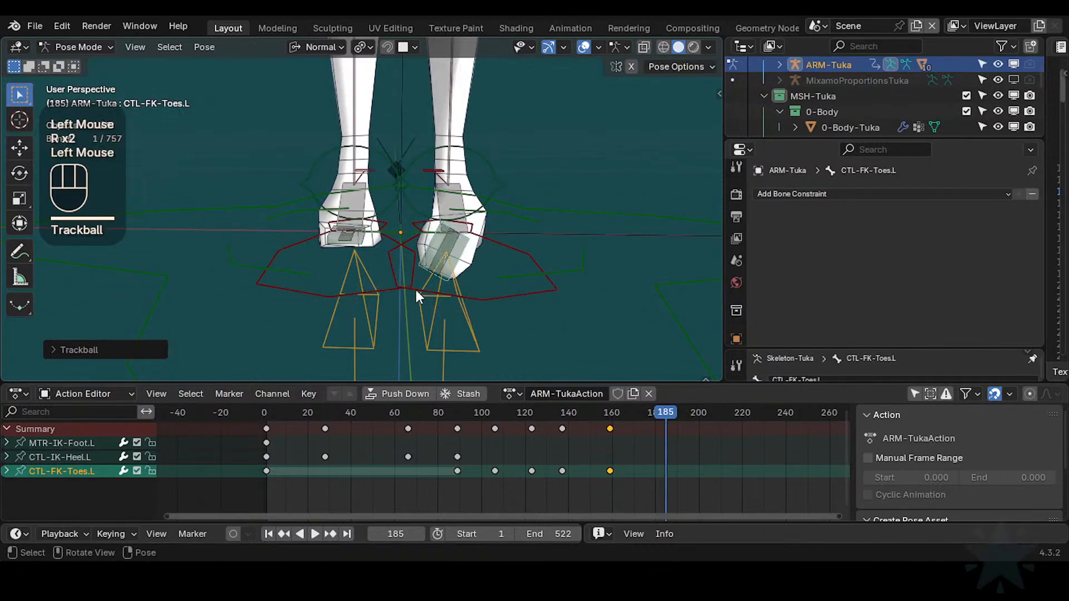
Step: Refine the left toes with a trackball rotation and twist them about 75° around the normal Y axis
{"action": "scroll", "coordinate": [577, 293], "scroll_direction": "up", "scroll_amount": 2}
{"action": "middle_click_drag", "start_coordinate": [576, 293], "coordinate": [570, 252]}
{"action": "key", "text": "r"}
{"action": "key", "text": "r"}
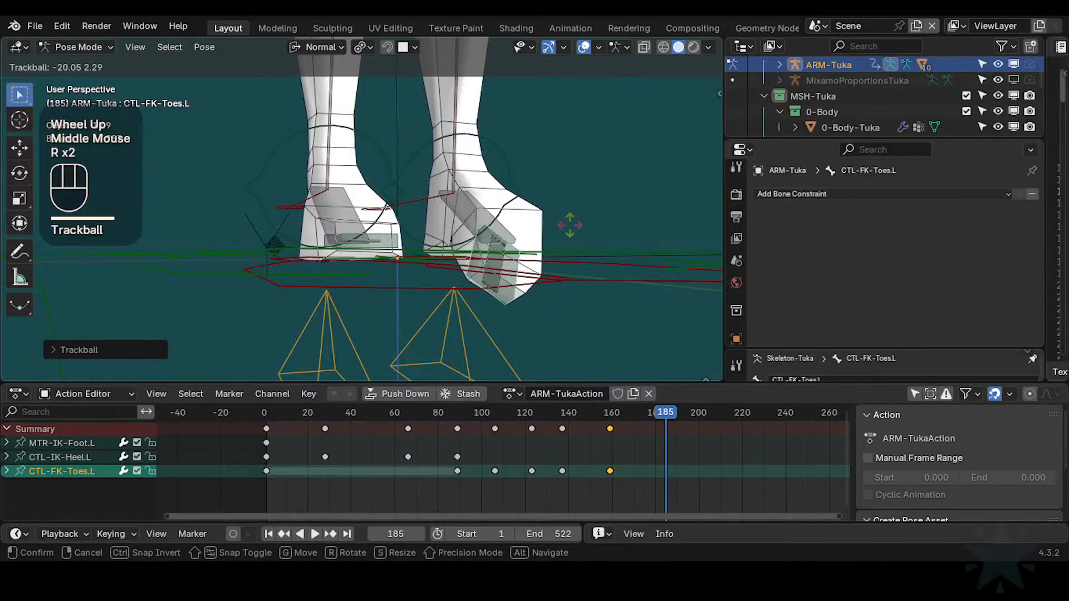
{"action": "left_click", "coordinate": [568, 234]}
{"action": "key", "text": "r"}
{"action": "key", "text": "y"}
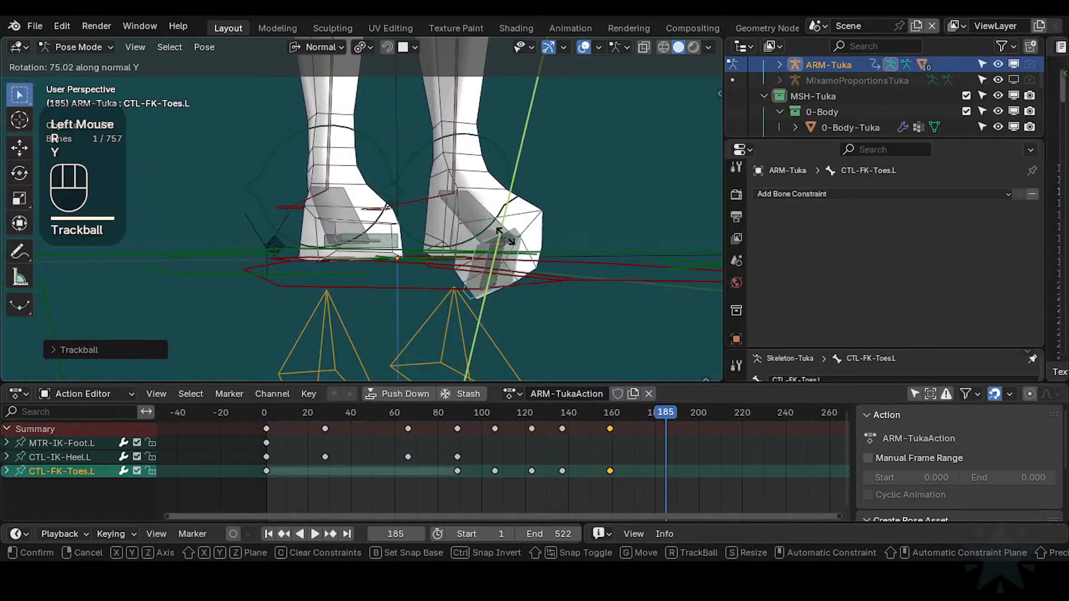
{"action": "left_click", "coordinate": [502, 234]}
Step: Rotate the downward-bent left toes freely in an angled view and keyframe the pose at frame 185
{"action": "middle_click_drag", "start_coordinate": [504, 236], "coordinate": [465, 282]}
{"action": "key", "text": "r"}
{"action": "left_click", "coordinate": [555, 299]}
{"action": "key", "text": "r"}
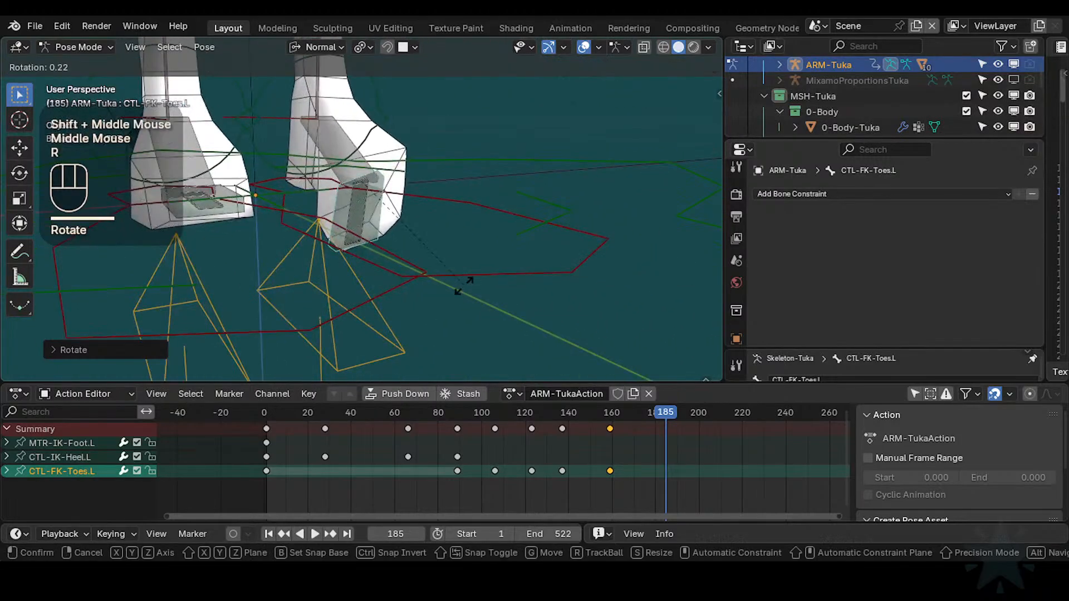
{"action": "left_click", "coordinate": [490, 281]}
{"action": "key", "text": "i"}
Step: Clear the left toes control's rotation at frame 185 and trackball-rotate it outward and downward
{"action": "middle_click_drag", "start_coordinate": [548, 308], "coordinate": [416, 193]}
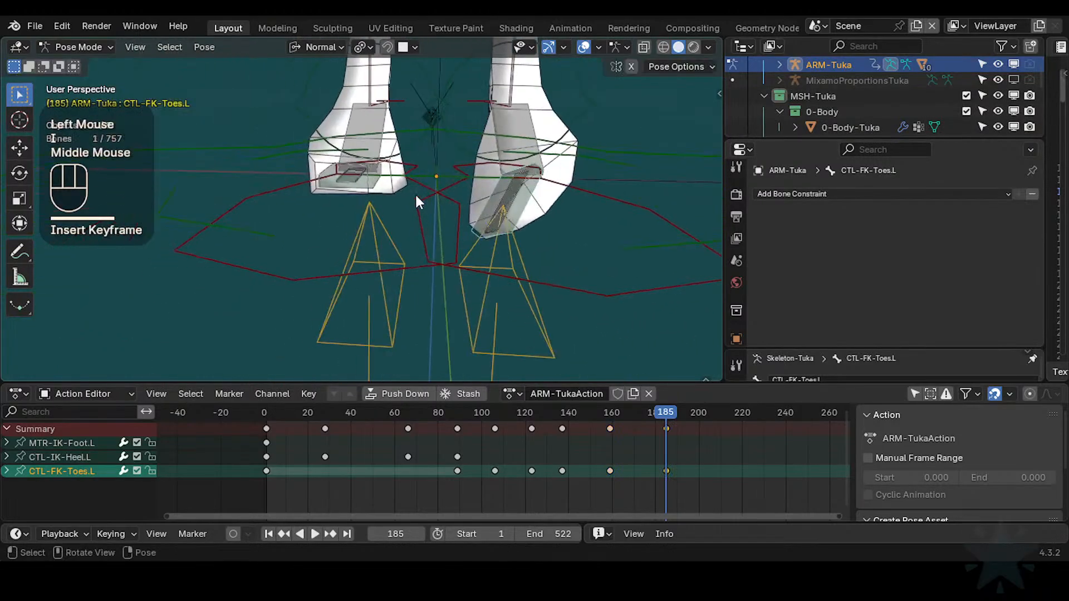
{"action": "key", "text": "alt+r"}
{"action": "middle_click_drag", "start_coordinate": [548, 205], "coordinate": [350, 226], "text": "shift"}
{"action": "key", "text": "r"}
{"action": "key", "text": "r"}
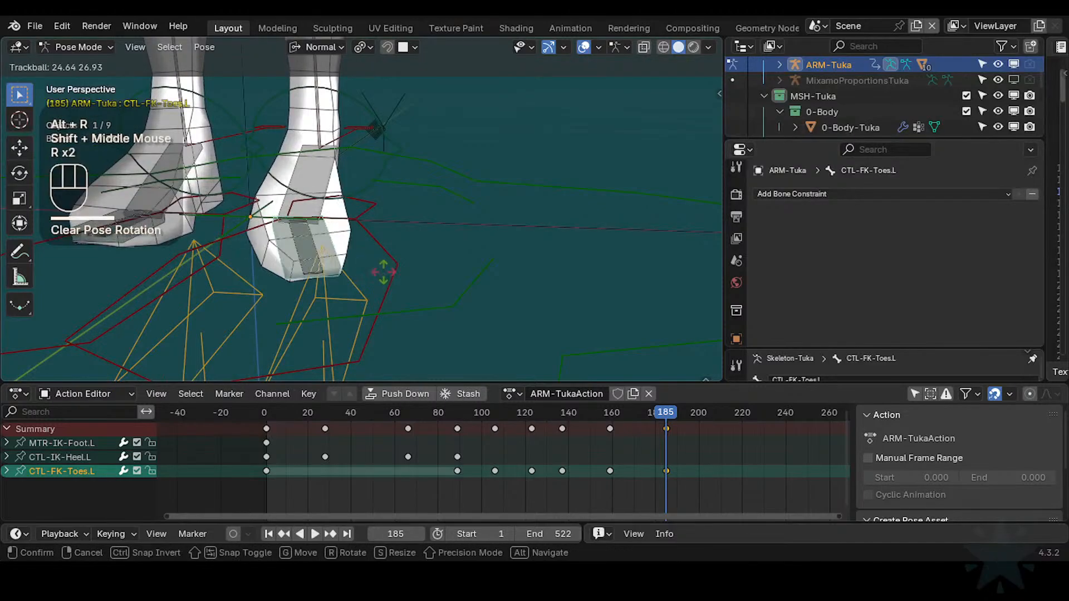
{"action": "left_click", "coordinate": [435, 281]}
{"action": "key", "text": "r"}
{"action": "key", "text": "r"}
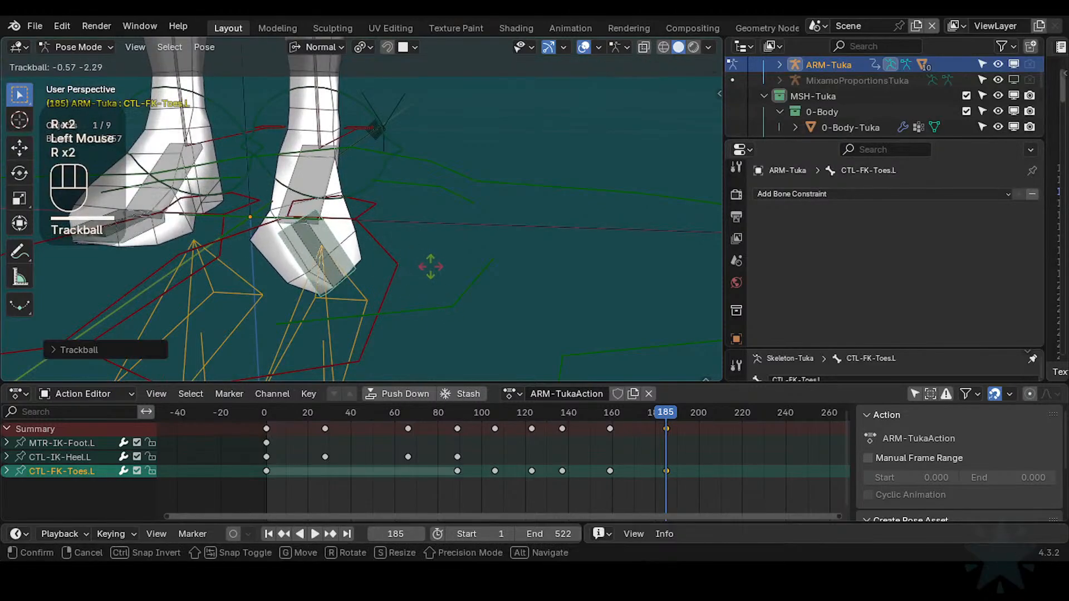
{"action": "left_click", "coordinate": [579, 370]}
Step: At frame 200, clear the left toes control's transforms, trackball-rotate it outward and downward, and keyframe it
{"action": "left_click_drag", "start_coordinate": [683, 432], "coordinate": [698, 418]}
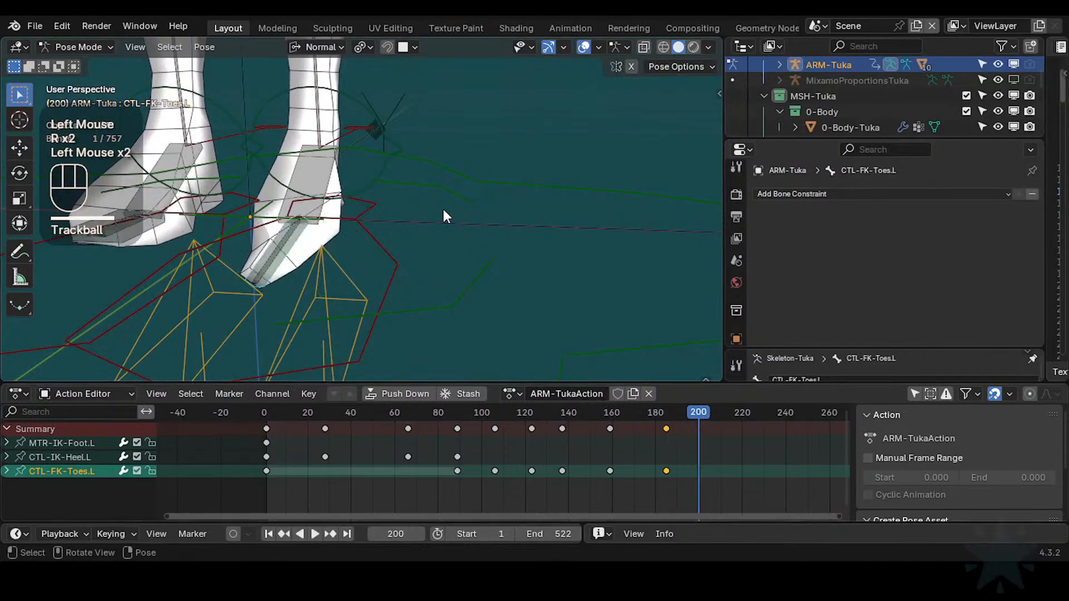
{"action": "key", "text": "alt+q"}
{"action": "key", "text": "r"}
{"action": "key", "text": "r"}
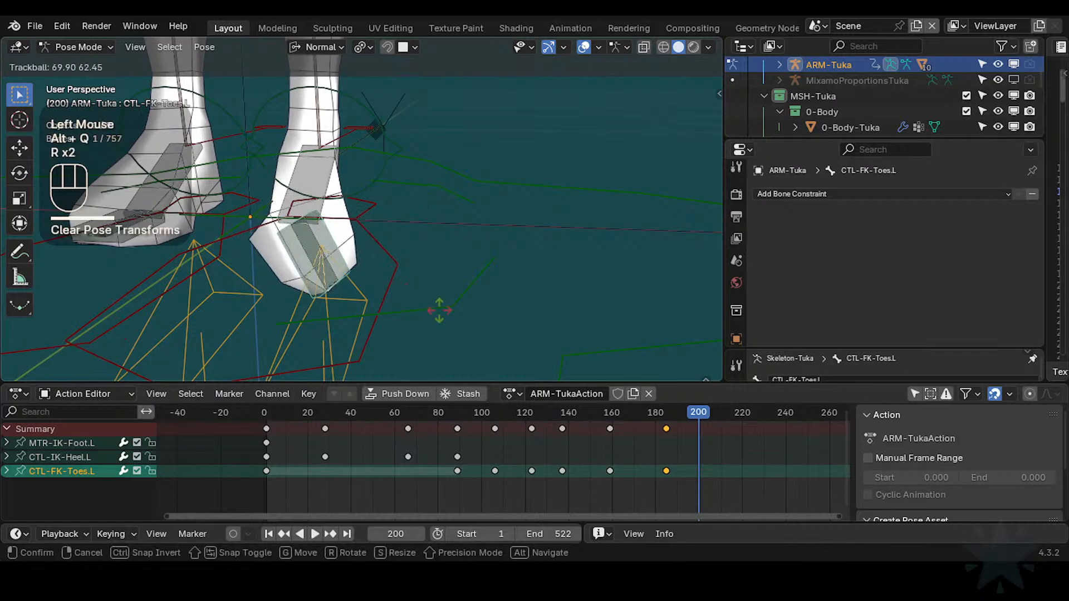
{"action": "left_click", "coordinate": [429, 294]}
{"action": "key", "text": "i"}
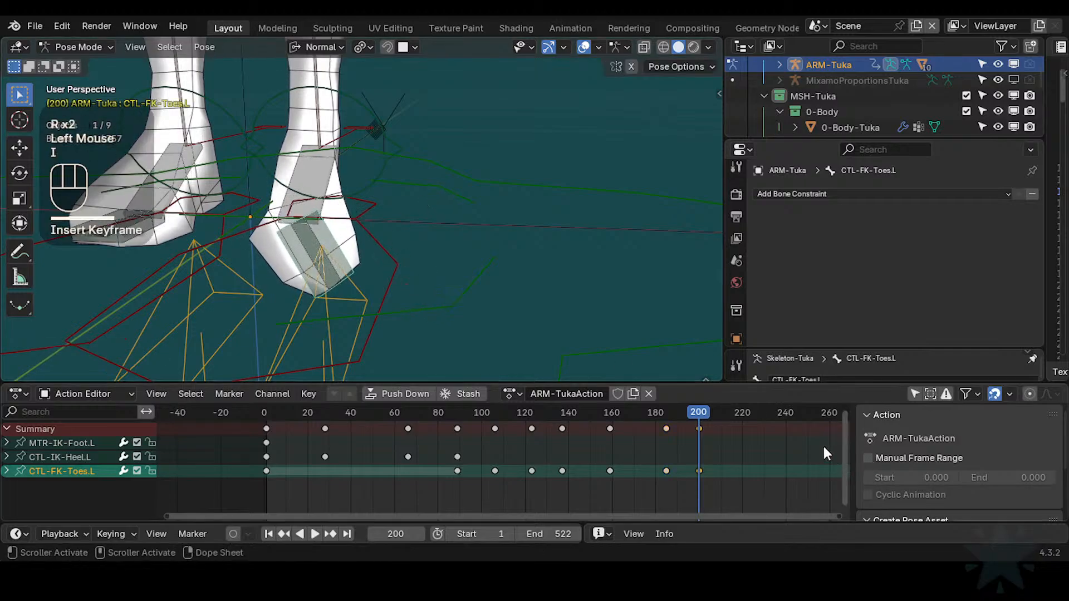
Step: Move to frame 205 and set it as the scene's end frame
{"action": "left_click_drag", "start_coordinate": [701, 415], "coordinate": [710, 413]}
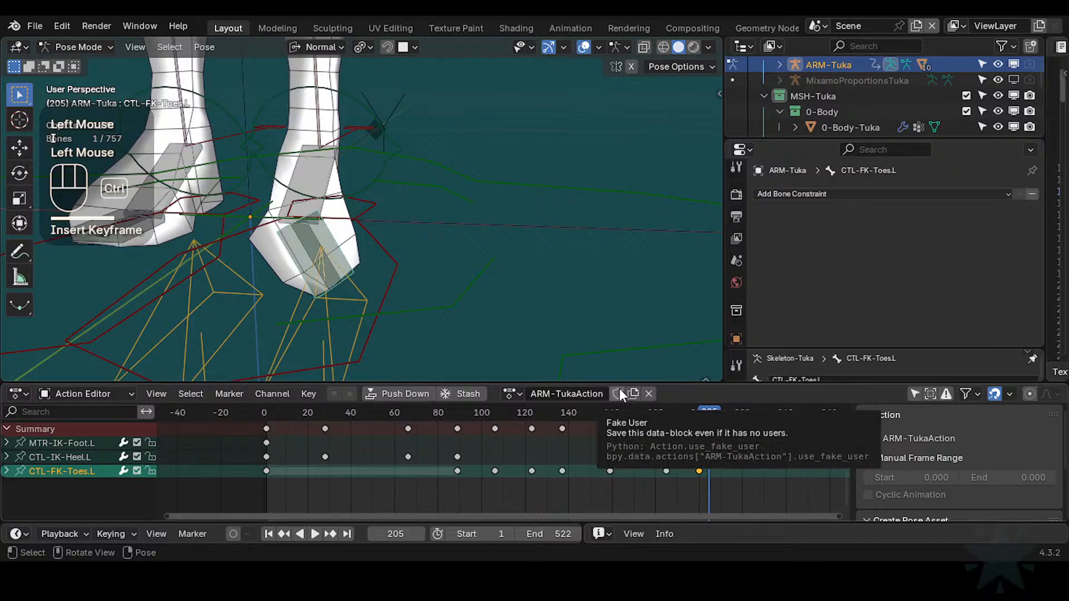
{"action": "key", "text": "ctrl+End"}
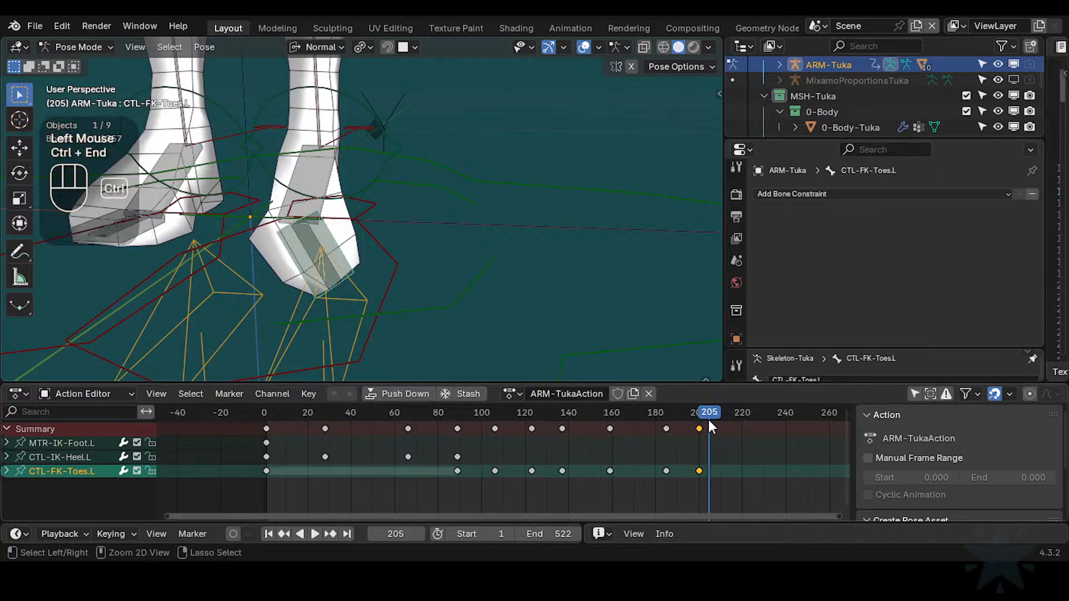
{"action": "key", "text": "ctrl+End"}
Step: Select all visible bones and clear their pose transforms to restore the rest pose
{"action": "key", "text": "a"}
{"action": "key", "text": "alt+q"}
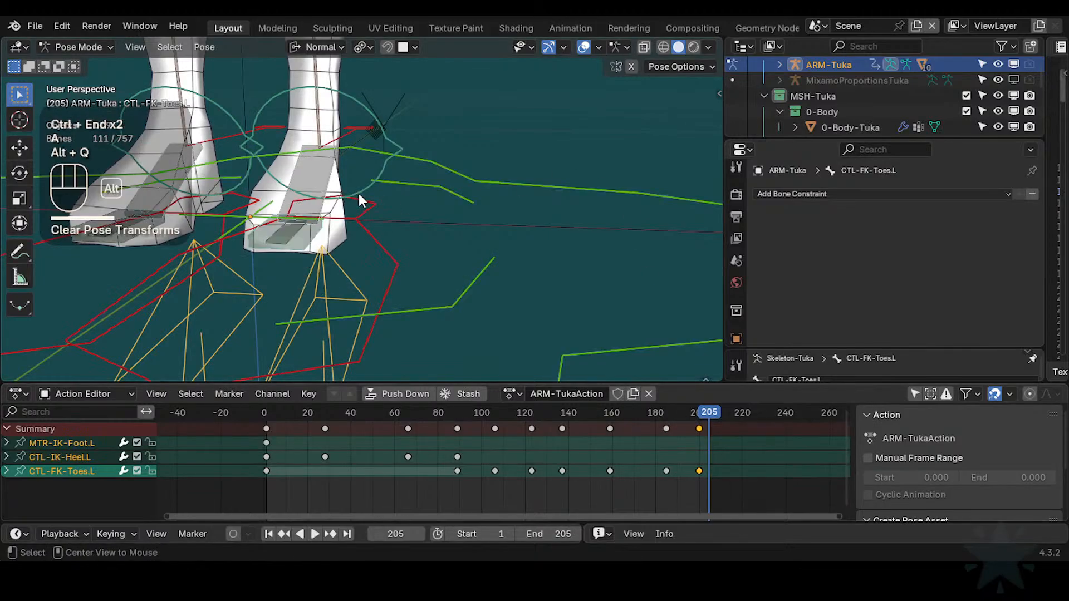
{"action": "key", "text": "alt+q"}
{"action": "middle_click_drag", "start_coordinate": [345, 255], "coordinate": [406, 309], "text": "shift"}
{"action": "scroll", "coordinate": [406, 309], "scroll_direction": "down", "scroll_amount": 1}
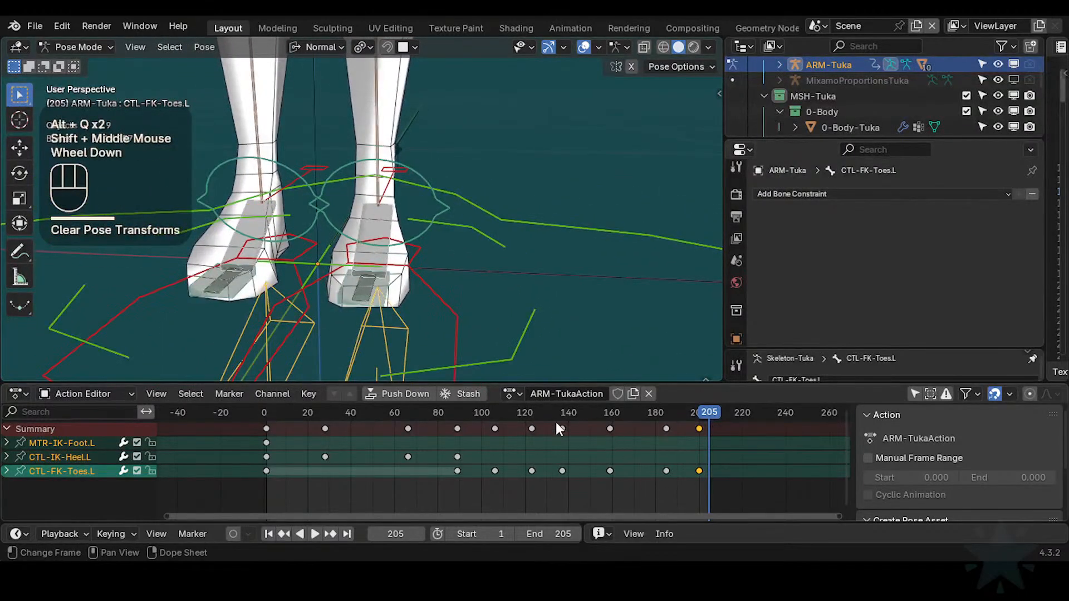
Step: Return to frame 0 and examine the feet from an angled side view
{"action": "left_click", "coordinate": [263, 412]}
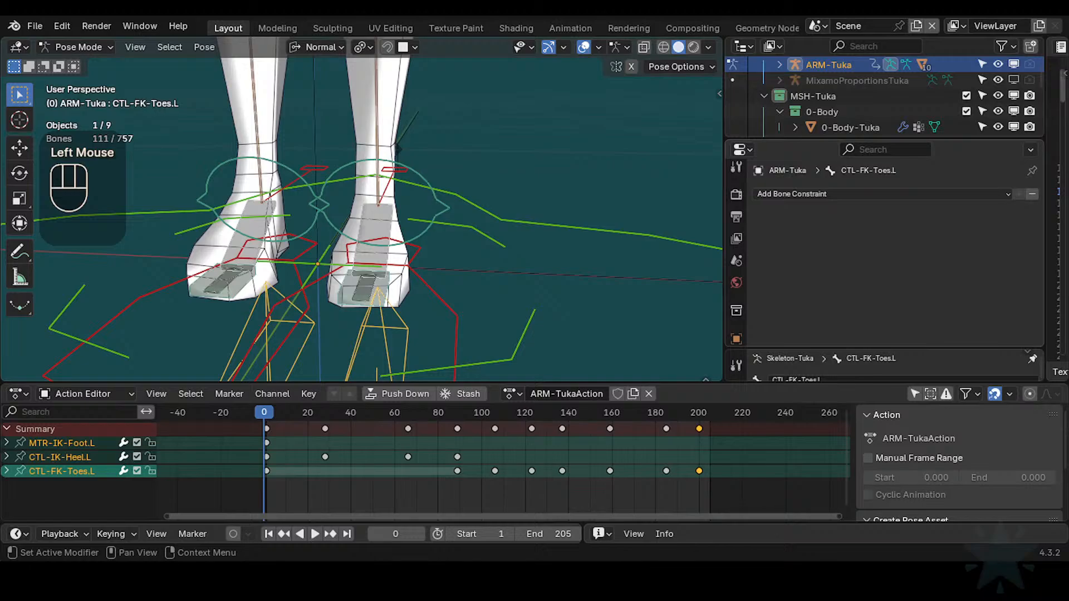
{"action": "middle_click_drag", "start_coordinate": [526, 245], "coordinate": [501, 284]}
{"action": "mouse_move", "coordinate": [261, 415]}
{"action": "left_mouse_down"}
{"action": "mouse_move", "coordinate": [496, 412]}
{"action": "mouse_move", "coordinate": [264, 413]}
{"action": "left_mouse_up"}
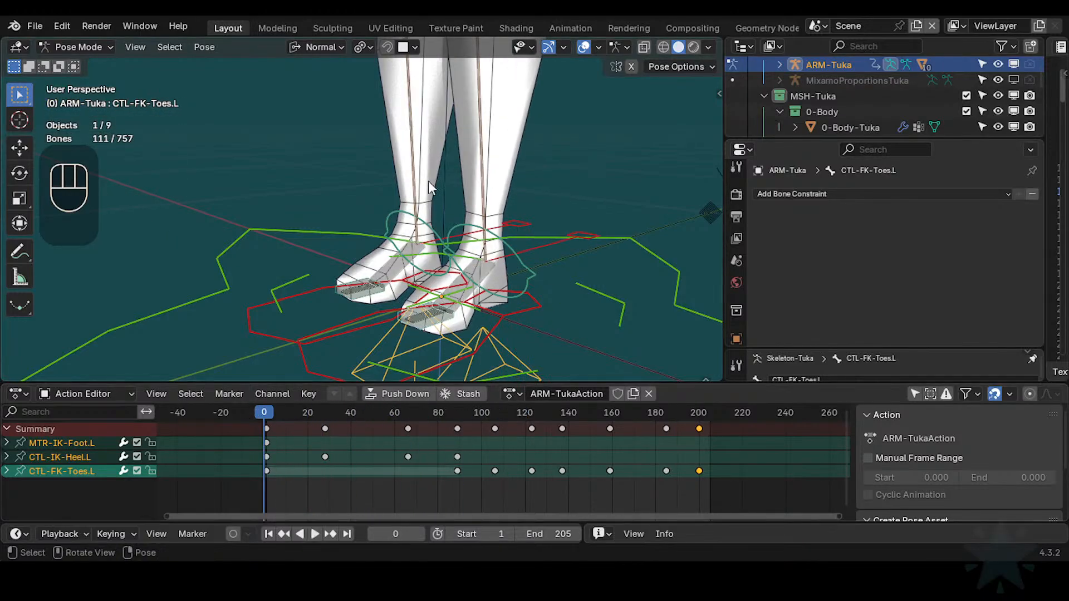
Step: Select the left foot's MTR-IK-Foot.L, CTL-IK-Heel.L, CTL-FK-Toes.L, DEF3-Foot.L and DEF3-Toes.L bones and hide all unselected bones
{"action": "left_click", "coordinate": [526, 311]}
{"action": "middle_click_drag", "start_coordinate": [510, 322], "coordinate": [486, 325]}
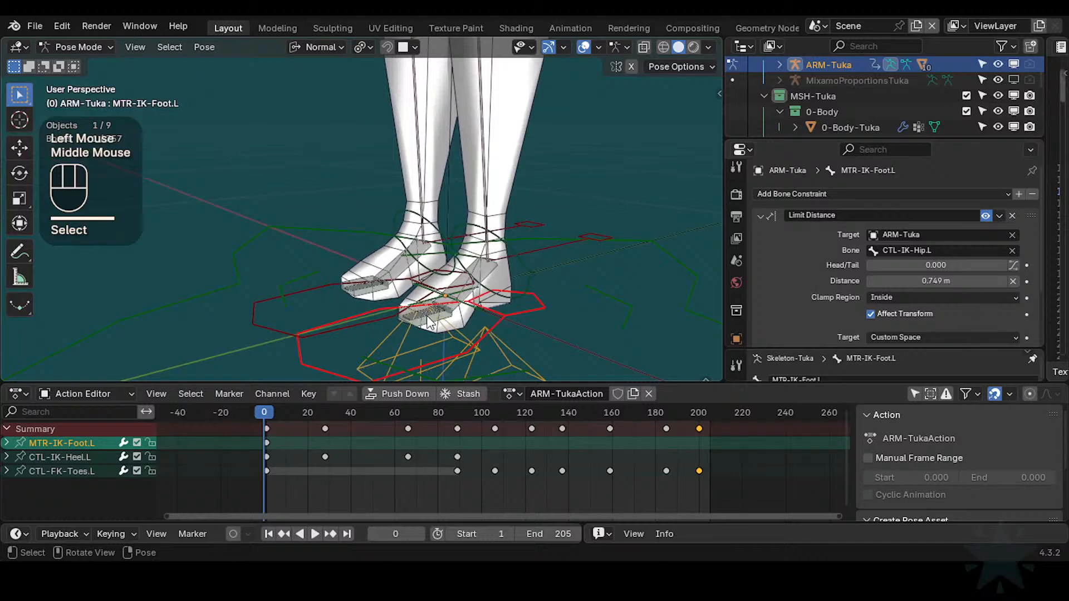
{"action": "left_click", "coordinate": [542, 307]}
{"action": "left_click", "coordinate": [504, 317], "text": "shift"}
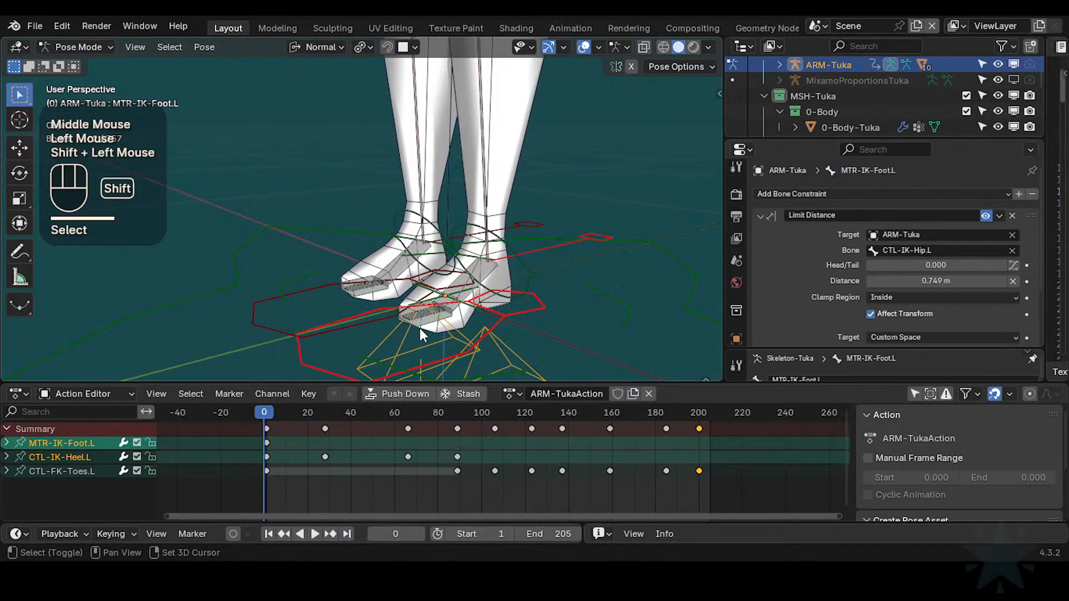
{"action": "left_click", "coordinate": [427, 321], "text": "shift"}
{"action": "scroll", "coordinate": [430, 335], "scroll_direction": "up", "scroll_amount": 1}
{"action": "middle_click_drag", "start_coordinate": [430, 335], "coordinate": [528, 205], "text": "shift"}
{"action": "scroll", "coordinate": [528, 205], "scroll_direction": "up", "scroll_amount": 1}
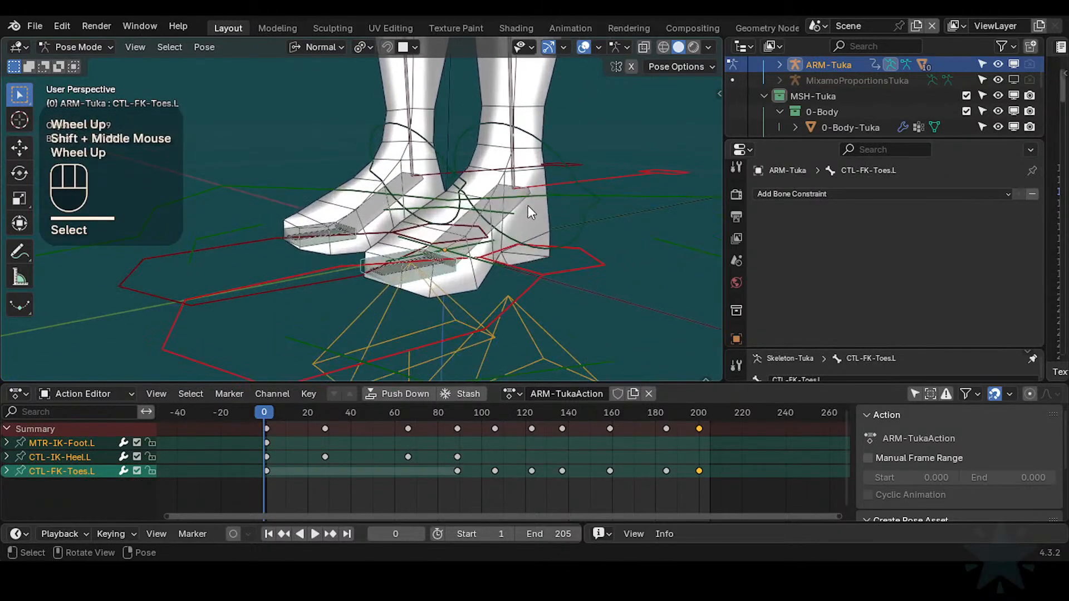
{"action": "left_click", "coordinate": [448, 292], "text": "shift"}
{"action": "scroll", "coordinate": [448, 291], "scroll_direction": "up", "scroll_amount": 1}
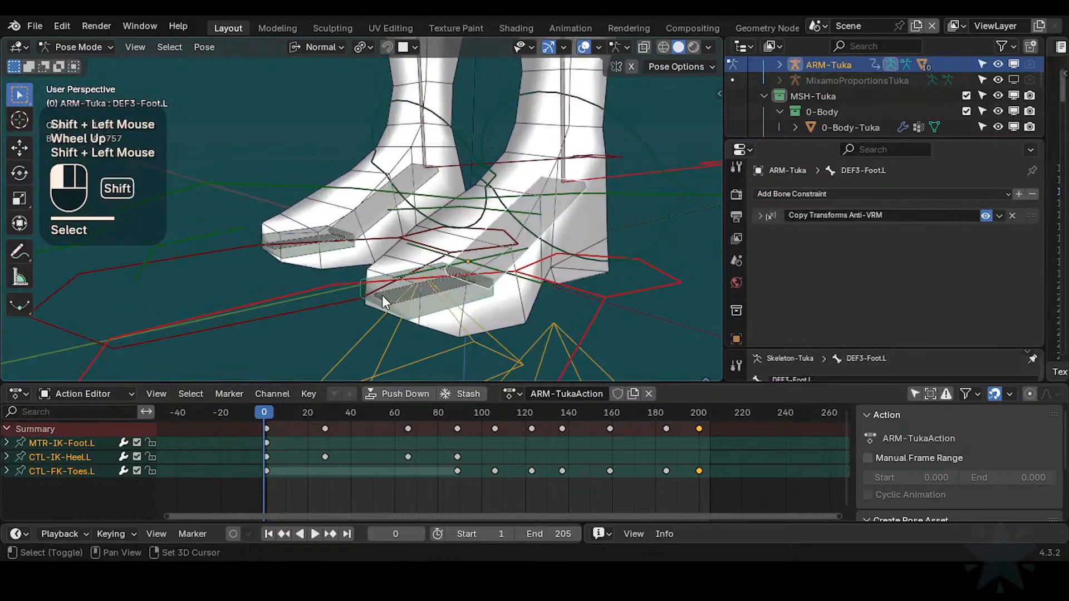
{"action": "key", "text": "shift+h"}
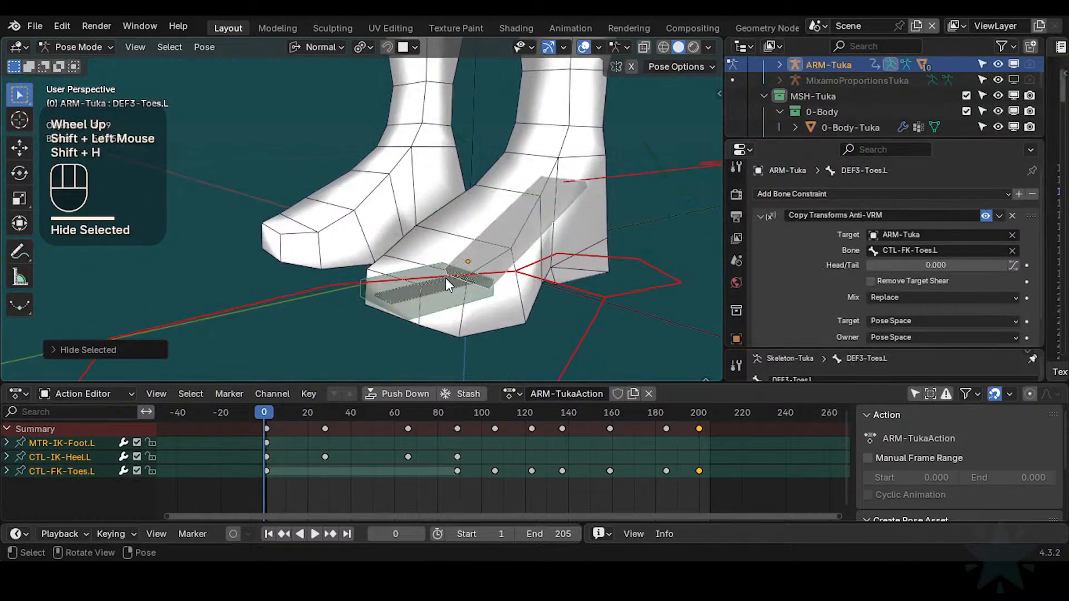
Step: Save the file and make the H0-Helper bone collection visible around the feet
{"action": "scroll", "coordinate": [445, 284], "scroll_direction": "down", "scroll_amount": 1}
{"action": "key", "text": "ctrl+s"}
{"action": "key", "text": "n"}
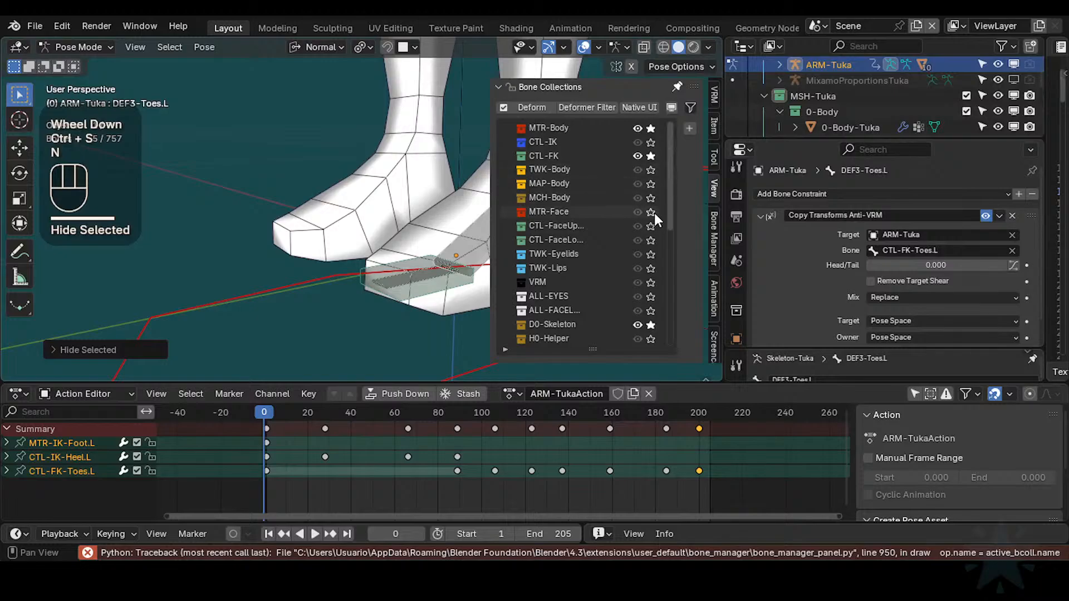
{"action": "scroll", "coordinate": [649, 278], "scroll_direction": "down", "scroll_amount": 2}
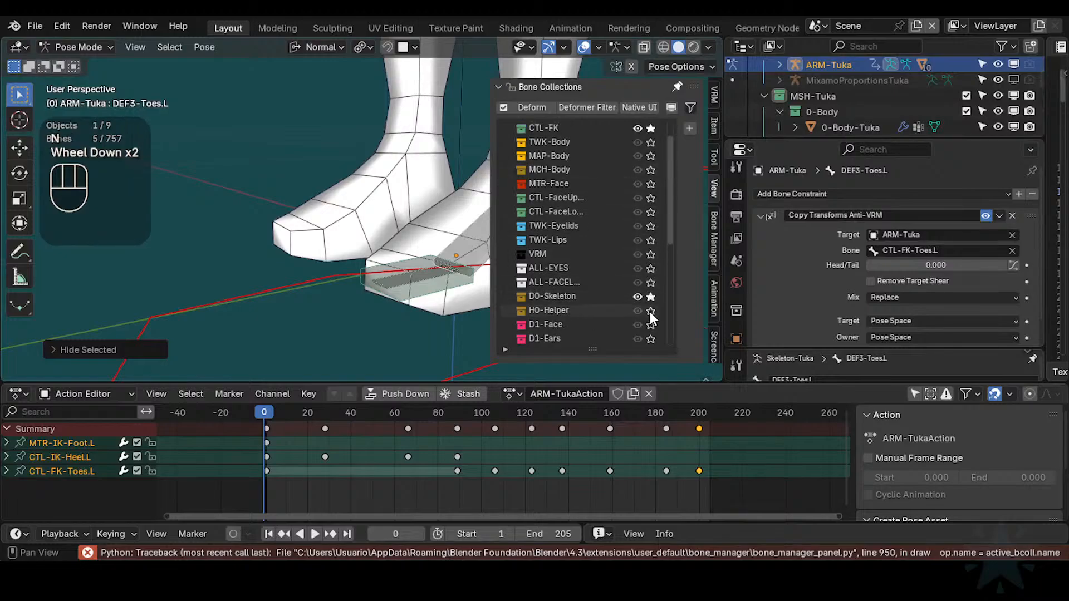
{"action": "left_click", "coordinate": [636, 296]}
{"action": "key", "text": "n"}
{"action": "middle_click_drag", "start_coordinate": [468, 265], "coordinate": [416, 331]}
{"action": "scroll", "coordinate": [385, 290], "scroll_direction": "up", "scroll_amount": 2}
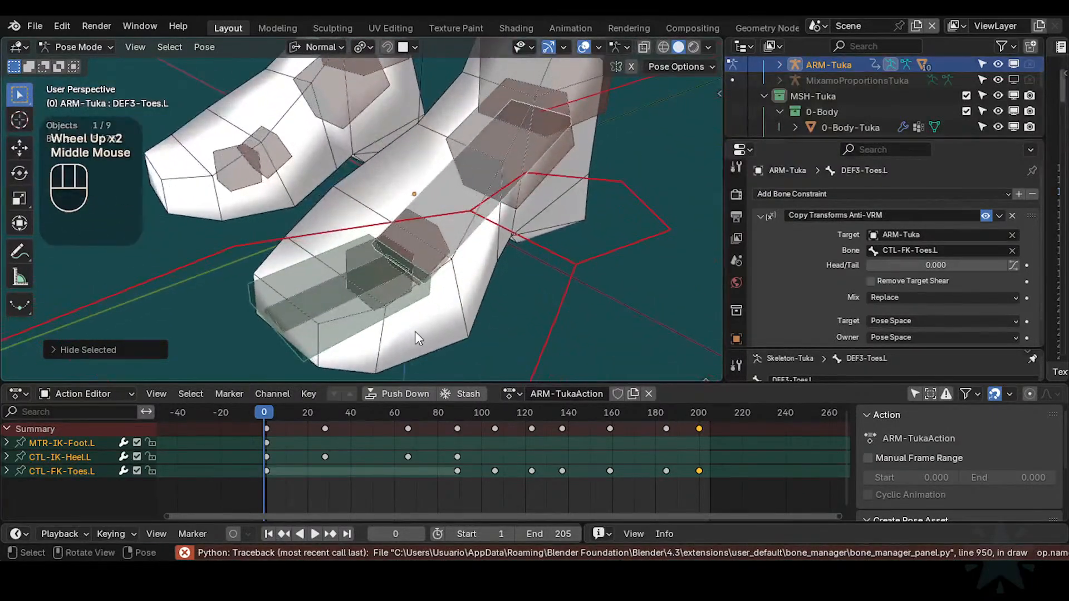
{"action": "middle_click_drag", "start_coordinate": [345, 274], "coordinate": [374, 280]}
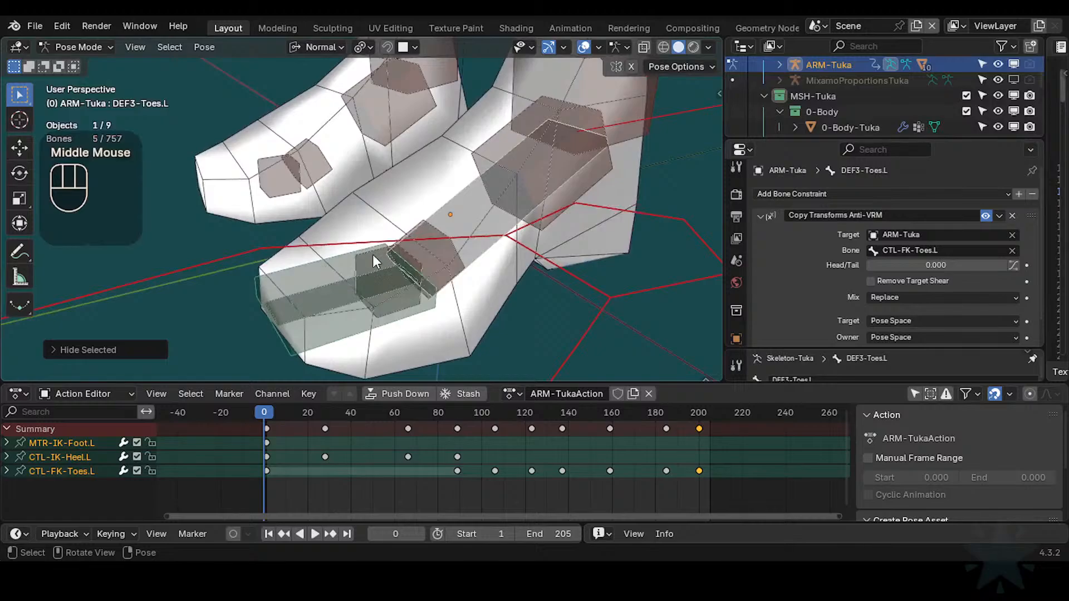
Step: Select the HLP3-KnucklesToes.L helper bone and open its bone properties
{"action": "left_click", "coordinate": [376, 260]}
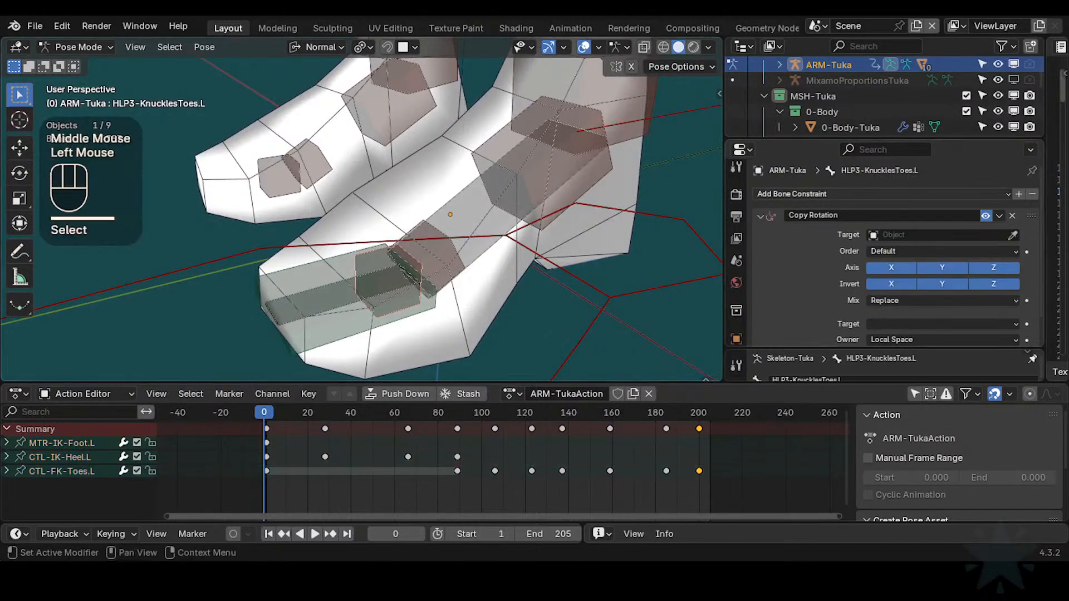
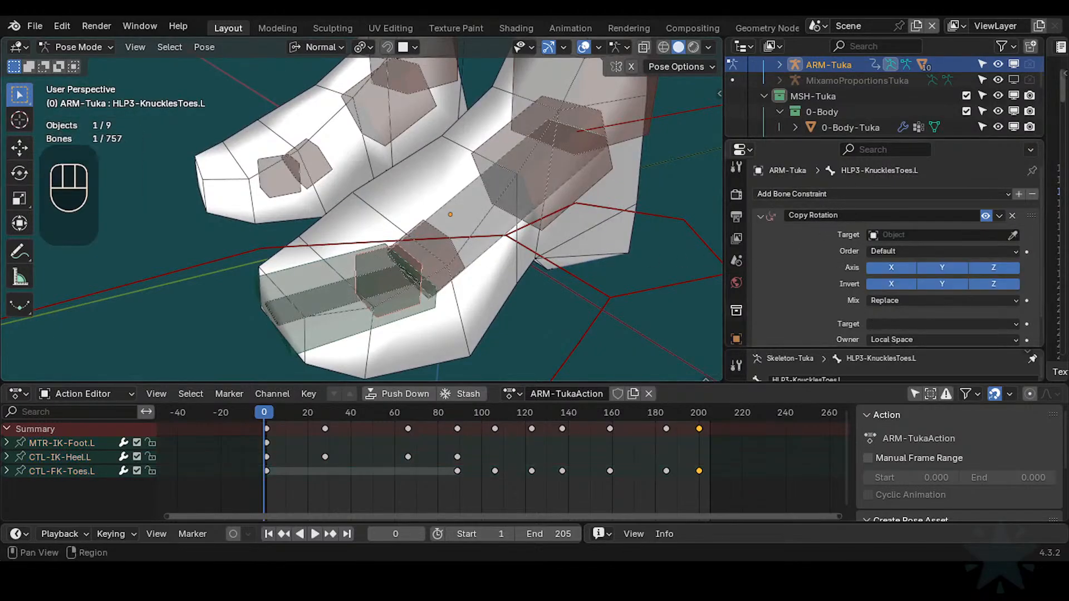
{"action": "scroll", "coordinate": [736, 311], "scroll_direction": "down", "scroll_amount": 2}
{"action": "left_click", "coordinate": [736, 308]}
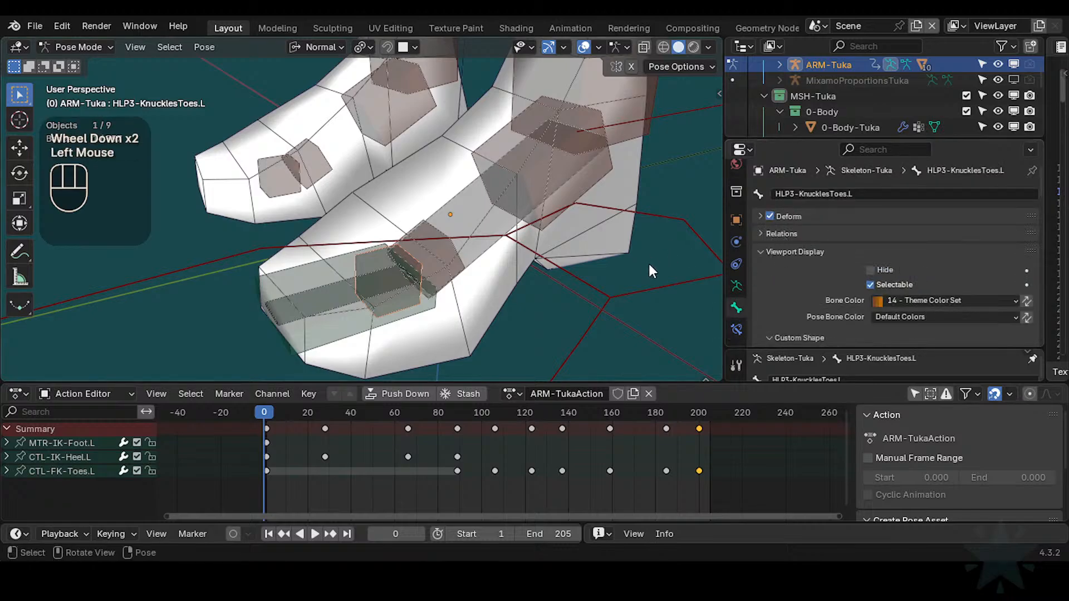
Step: Leave Pose Mode, select the armature and the 0-Body-Tuka mesh with the mesh active, and call up the mode choices
{"action": "key", "text": "ctrl+Tab"}
{"action": "left_click", "coordinate": [380, 256]}
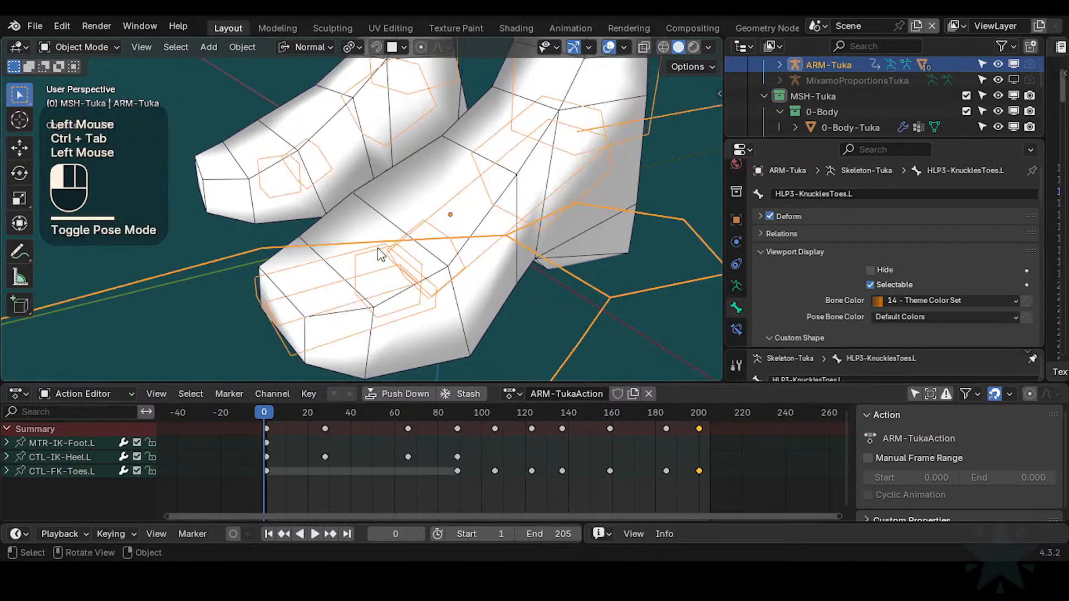
{"action": "left_click", "coordinate": [379, 257]}
{"action": "key", "text": "alt+a"}
{"action": "left_click", "coordinate": [369, 256]}
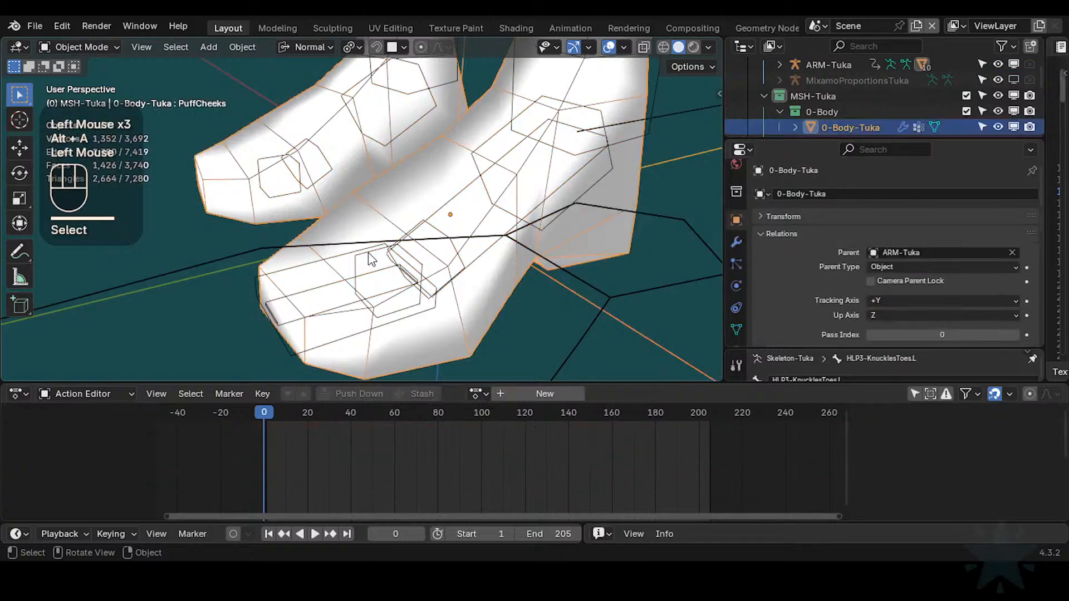
{"action": "left_click", "coordinate": [370, 255]}
{"action": "left_click", "coordinate": [478, 292], "text": "shift"}
{"action": "key", "text": "ctrl+Tab"}
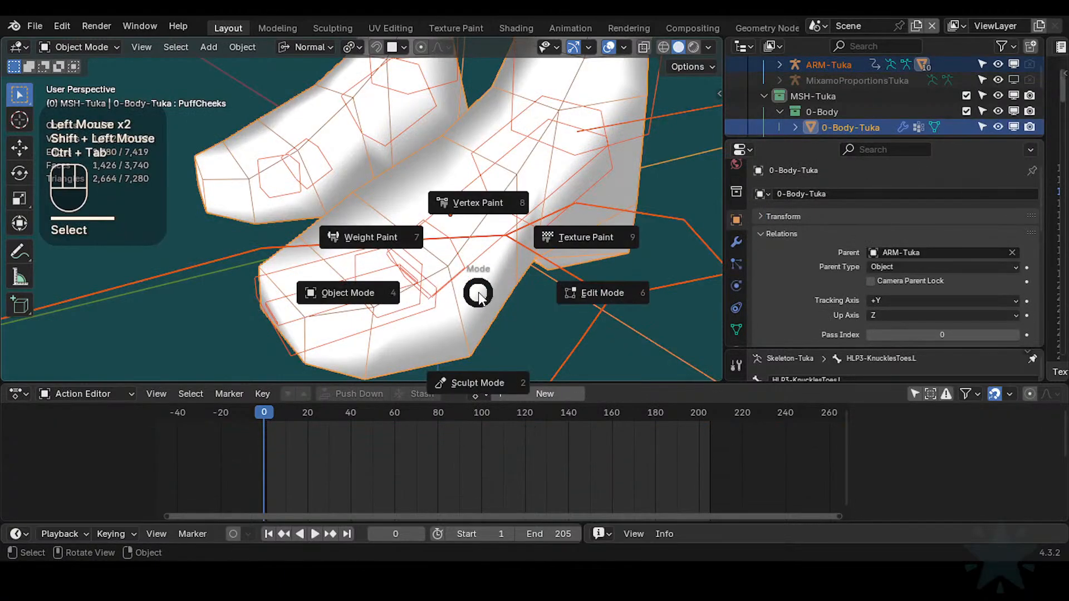
Step: In Weight Paint Mode, select both left toe-knuckle helper bones and scale up their display size by about 1.57
{"action": "left_click", "coordinate": [369, 259], "text": "alt"}
{"action": "left_click", "coordinate": [369, 259], "text": "alt"}
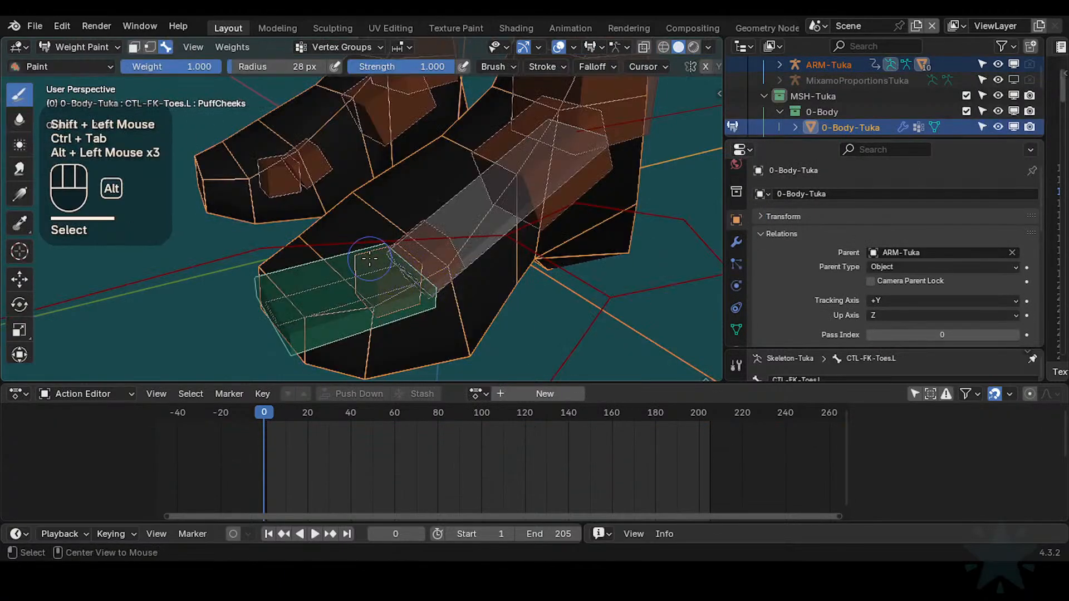
{"action": "left_click", "coordinate": [369, 259], "text": "alt"}
{"action": "left_click", "coordinate": [417, 239], "text": "alt"}
{"action": "left_click", "coordinate": [417, 238], "text": "alt"}
{"action": "left_click", "coordinate": [417, 238], "text": "alt"}
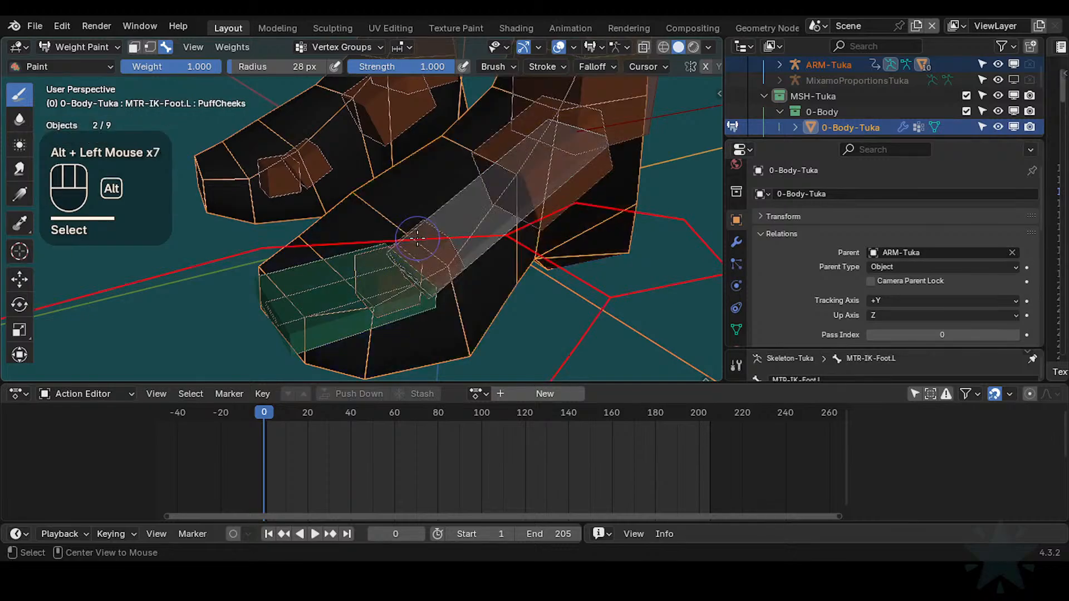
{"action": "left_click", "coordinate": [373, 263], "text": "alt"}
{"action": "left_click", "coordinate": [373, 263], "text": "alt"}
{"action": "left_click", "coordinate": [371, 264], "text": "alt"}
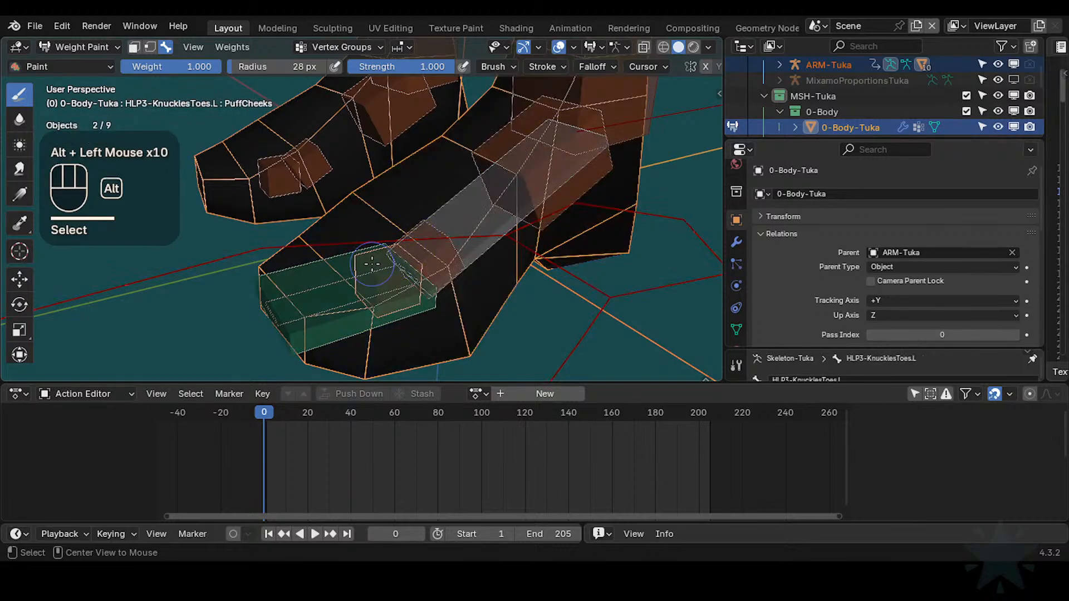
{"action": "left_click", "coordinate": [426, 248], "text": "alt+shift"}
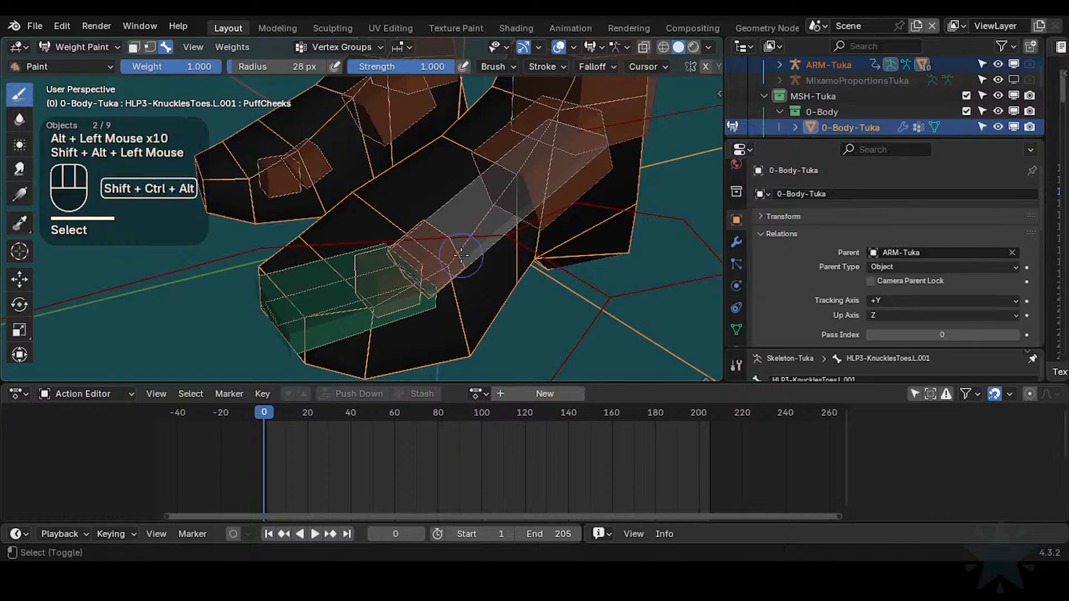
{"action": "key", "text": "shift+ctrl+alt+a"}
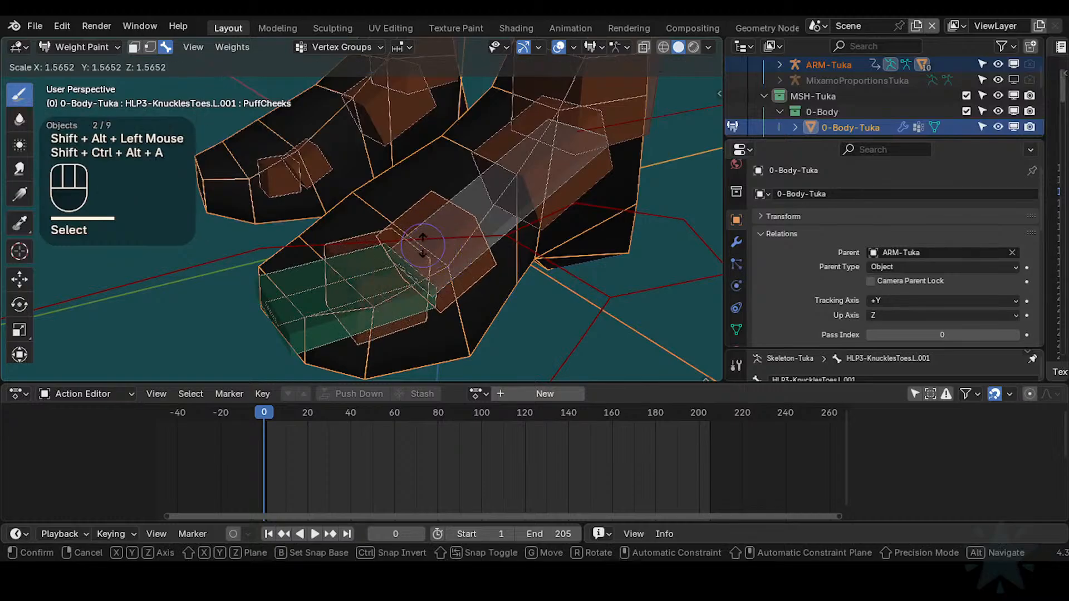
{"action": "left_click", "coordinate": [423, 245]}
Step: Return to Object Mode, reselect the armature together with the body mesh, and re-enter Weight Paint Mode
{"action": "middle_click_drag", "start_coordinate": [424, 289], "coordinate": [398, 287]}
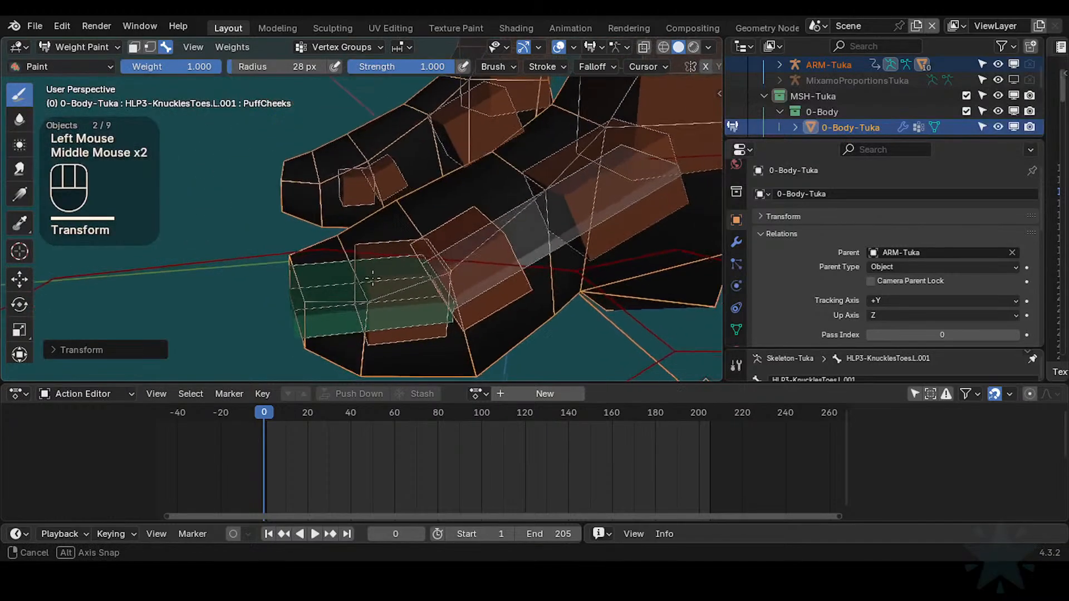
{"action": "scroll", "coordinate": [396, 287], "scroll_direction": "down", "scroll_amount": 2}
{"action": "key", "text": "ctrl+Tab"}
{"action": "left_click", "coordinate": [351, 273]}
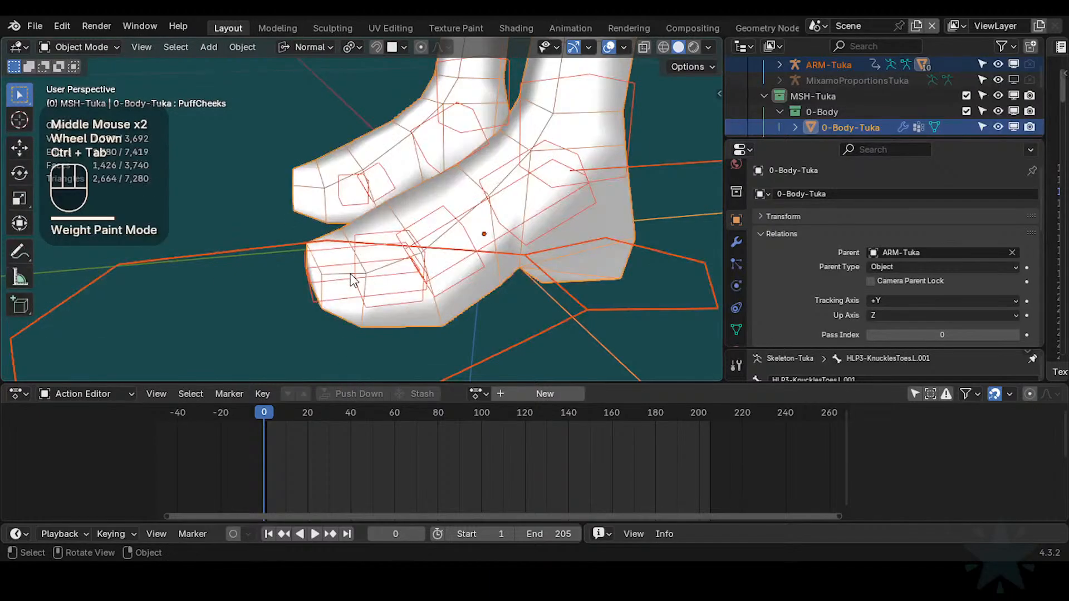
{"action": "left_click", "coordinate": [347, 285]}
{"action": "left_click", "coordinate": [345, 289]}
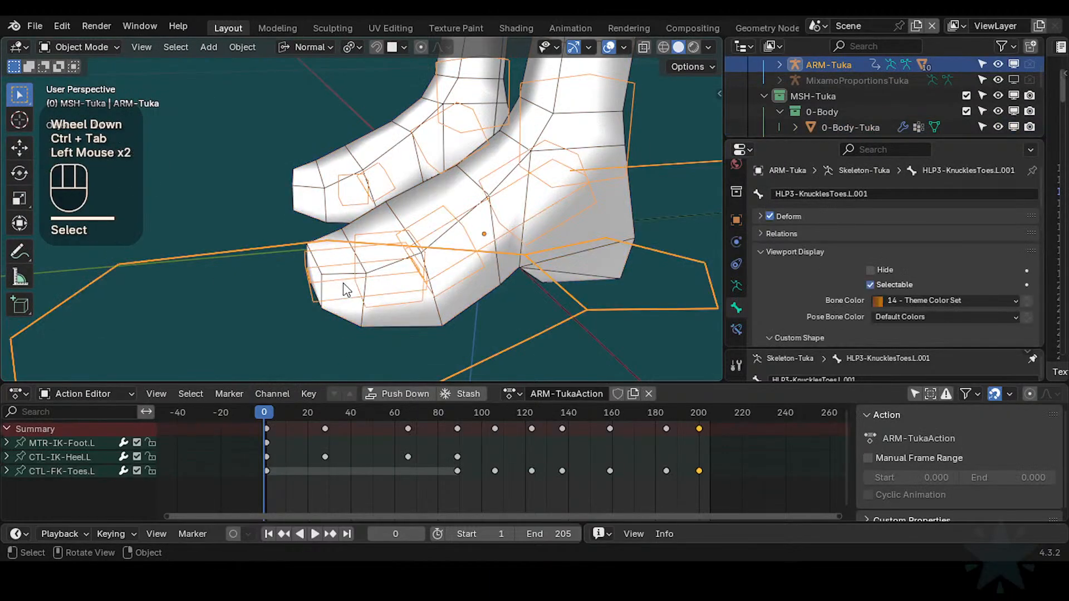
{"action": "left_click", "coordinate": [459, 302], "text": "shift"}
{"action": "key", "text": "ctrl+Tab"}
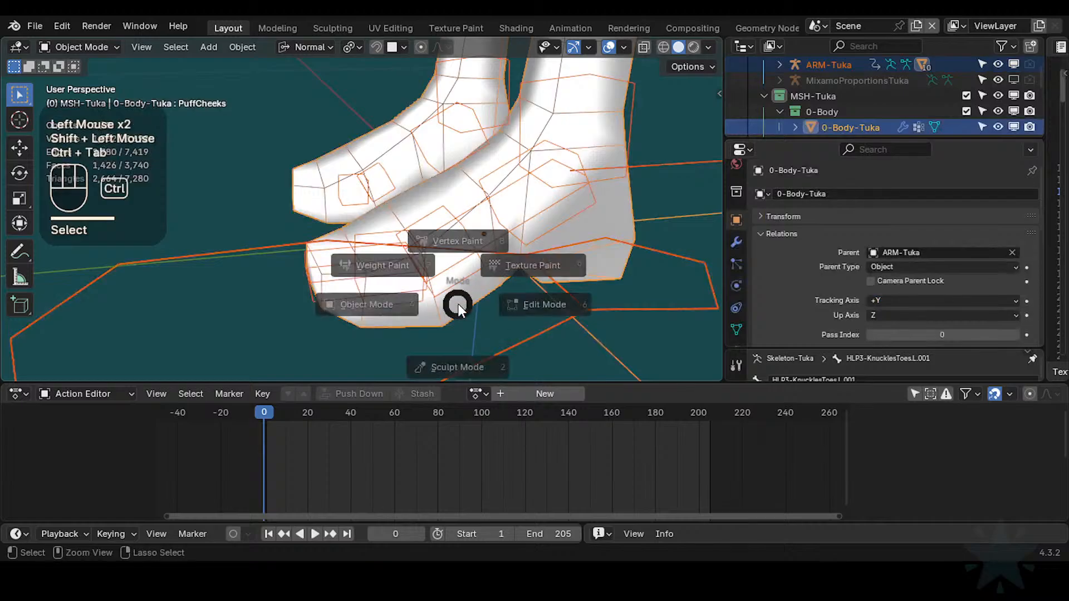
{"action": "left_click", "coordinate": [367, 292]}
Step: Select the DEF3-Toes.L bone and examine its weights across the left foot
{"action": "left_click", "coordinate": [365, 288], "text": "alt"}
{"action": "left_click", "coordinate": [364, 289], "text": "alt"}
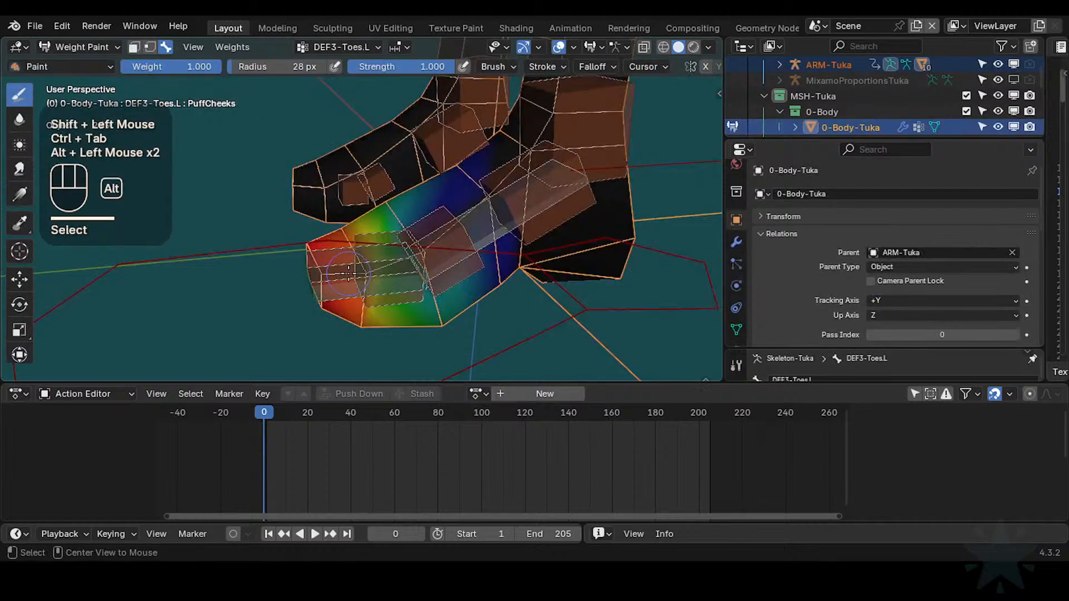
{"action": "middle_click_drag", "start_coordinate": [364, 289], "coordinate": [394, 302]}
{"action": "scroll", "coordinate": [439, 310], "scroll_direction": "up", "scroll_amount": 1}
{"action": "scroll", "coordinate": [424, 291], "scroll_direction": "down", "scroll_amount": 1}
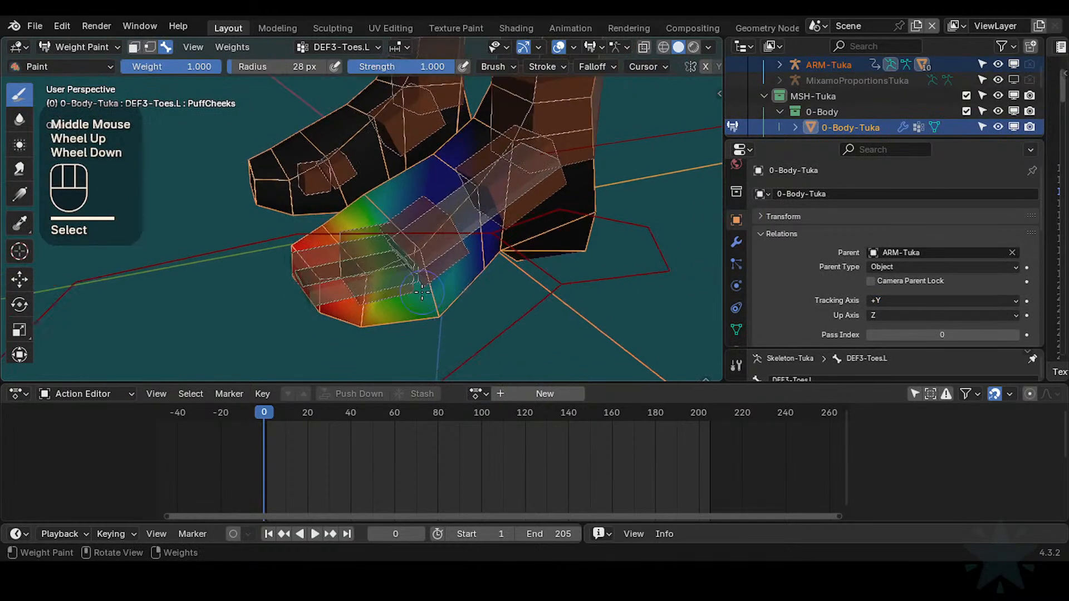
{"action": "middle_click_drag", "start_coordinate": [421, 266], "coordinate": [446, 106]}
{"action": "mouse_move", "coordinate": [423, 267]}
{"action": "middle_mouse_down", "text": "shift"}
{"action": "mouse_move", "coordinate": [379, 262]}
{"action": "mouse_move", "coordinate": [406, 325]}
{"action": "mouse_move", "coordinate": [440, 240]}
{"action": "mouse_move", "coordinate": [410, 167]}
{"action": "mouse_move", "coordinate": [446, 172]}
{"action": "mouse_move", "coordinate": [455, 290]}
{"action": "mouse_move", "coordinate": [443, 311]}
{"action": "middle_mouse_up", "text": "shift"}
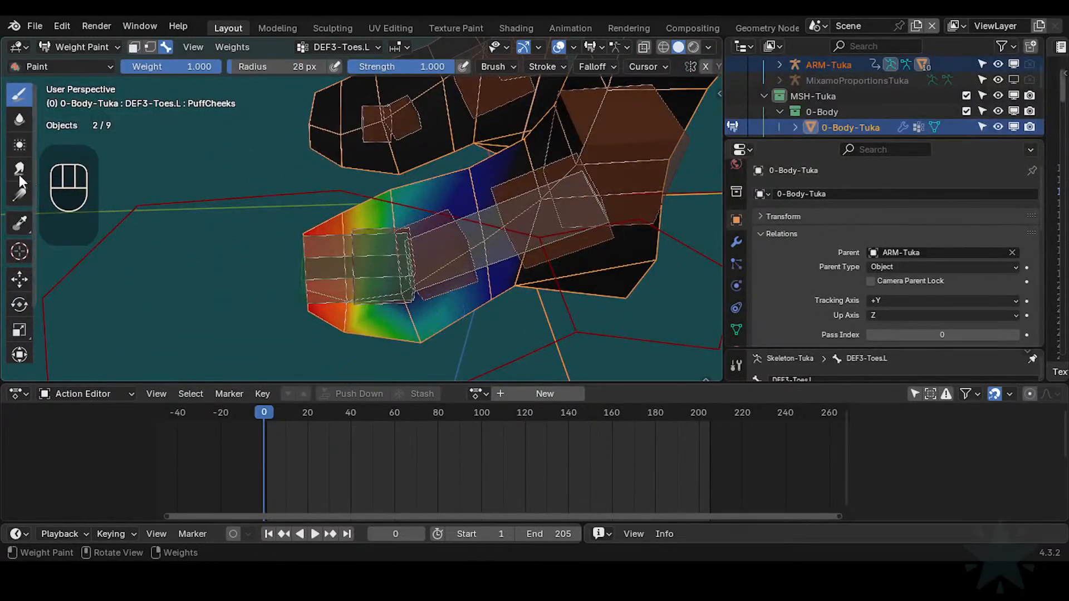
Step: Blur the DEF3-Toes.L weights around the ball of the left foot with a 61 px radius brush at strength 1.000
{"action": "left_click", "coordinate": [19, 119]}
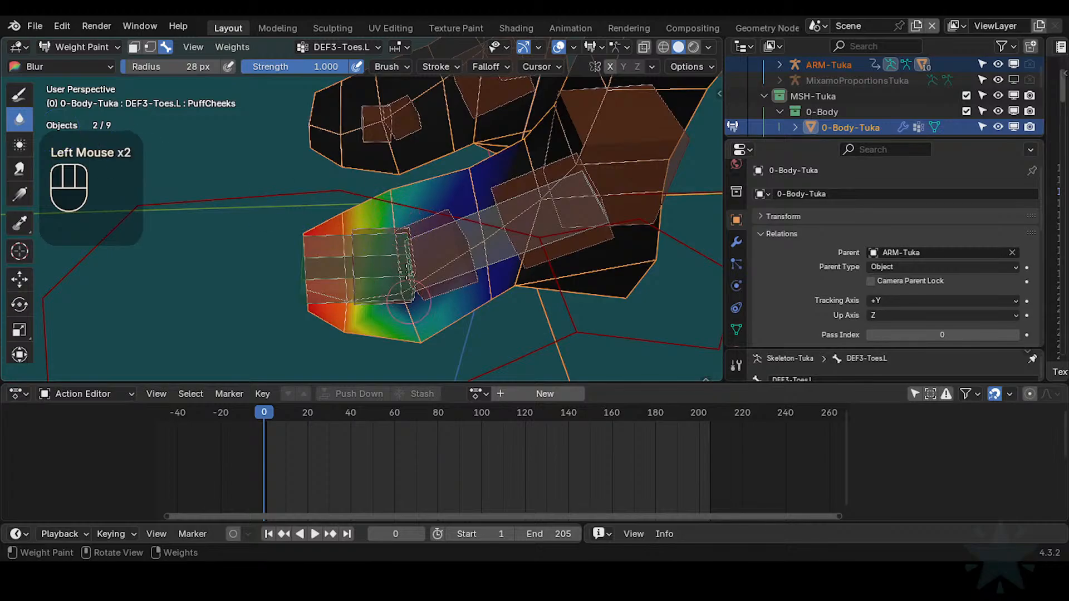
{"action": "middle_click_drag", "start_coordinate": [409, 301], "coordinate": [445, 278]}
{"action": "key", "text": "shift+f"}
{"action": "left_click", "coordinate": [478, 248]}
{"action": "key", "text": "f"}
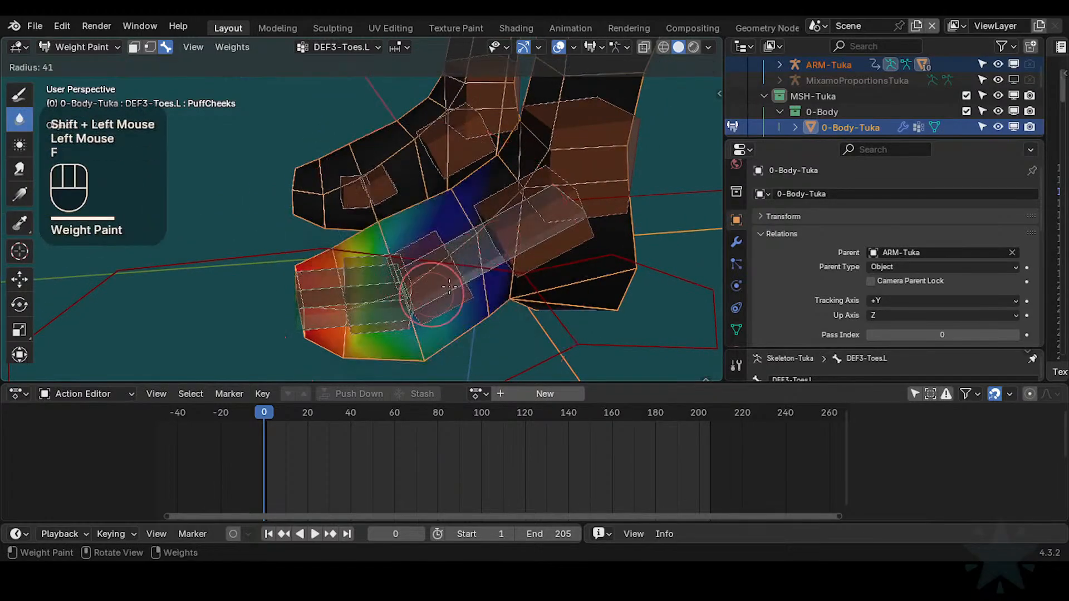
{"action": "left_click", "coordinate": [461, 286]}
{"action": "left_click_drag", "start_coordinate": [445, 289], "coordinate": [404, 325]}
{"action": "mouse_move", "coordinate": [405, 300]}
{"action": "middle_mouse_down"}
{"action": "mouse_move", "coordinate": [441, 227]}
{"action": "mouse_move", "coordinate": [446, 239]}
{"action": "middle_mouse_up"}
{"action": "left_click_drag", "start_coordinate": [423, 251], "coordinate": [401, 287]}
{"action": "mouse_move", "coordinate": [401, 286]}
{"action": "middle_mouse_down"}
{"action": "mouse_move", "coordinate": [423, 292]}
{"action": "mouse_move", "coordinate": [412, 292]}
{"action": "middle_mouse_up"}
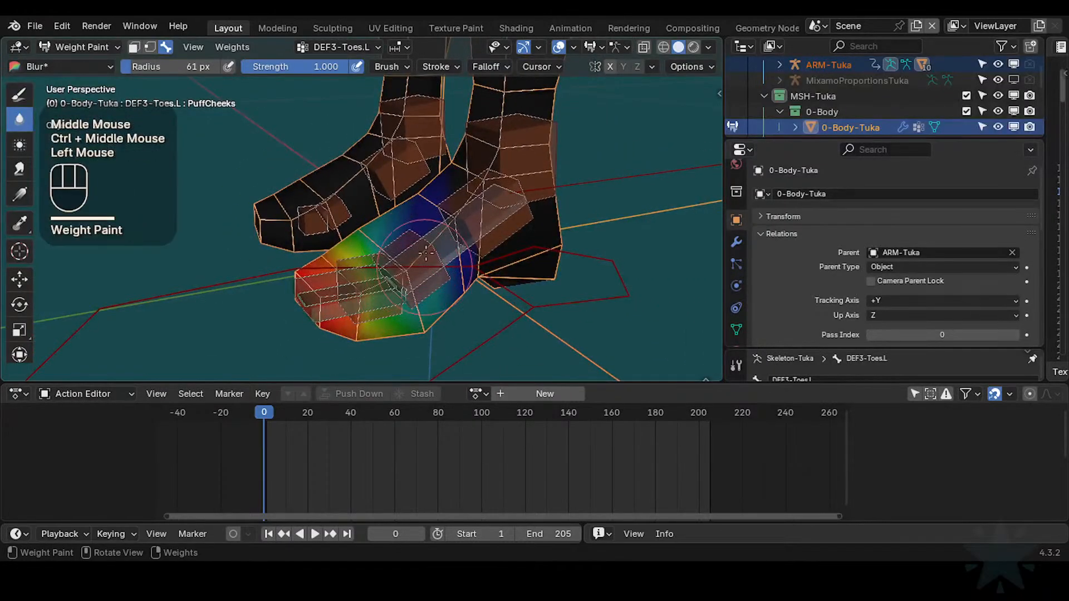
{"action": "middle_click_drag", "start_coordinate": [433, 212], "coordinate": [401, 246]}
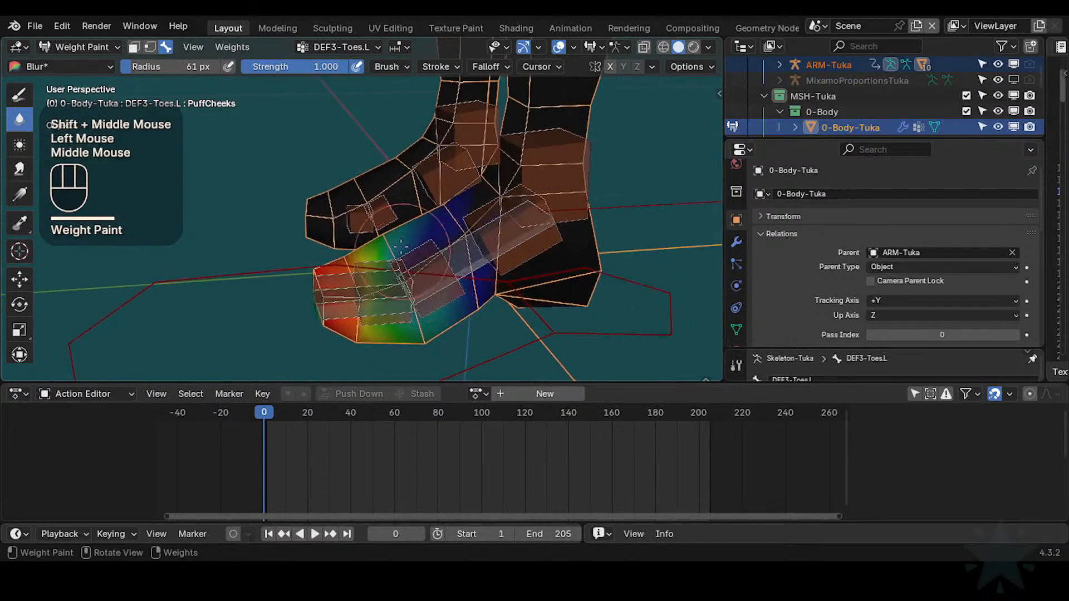
Step: Set up the Paint brush with a 28 px radius and a weight of 0.812
{"action": "left_click", "coordinate": [19, 95]}
{"action": "key", "text": "shift+x"}
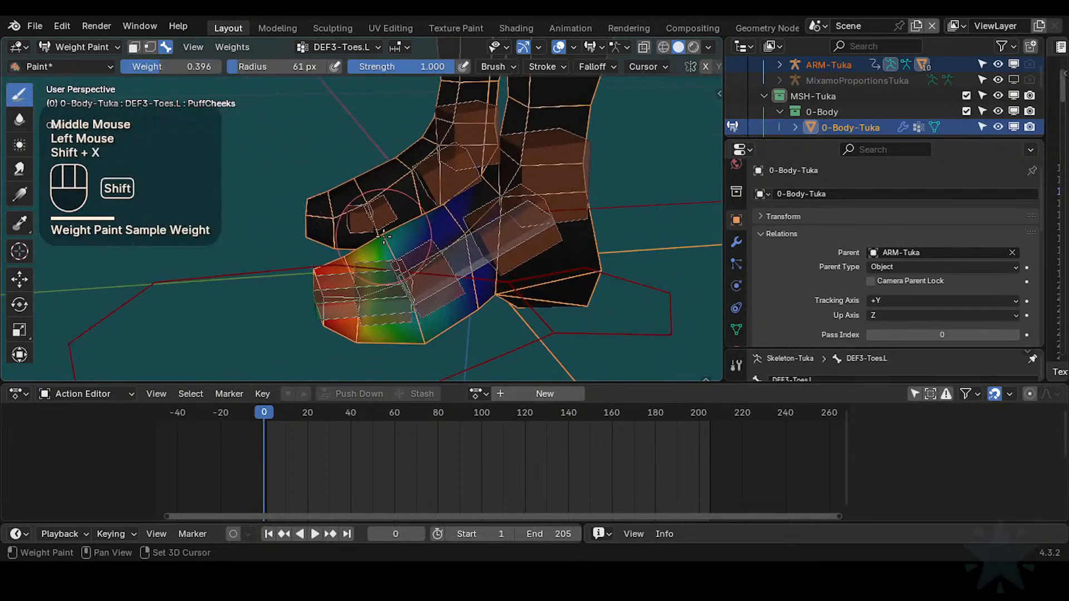
{"action": "key", "text": "f"}
{"action": "left_click", "coordinate": [362, 257]}
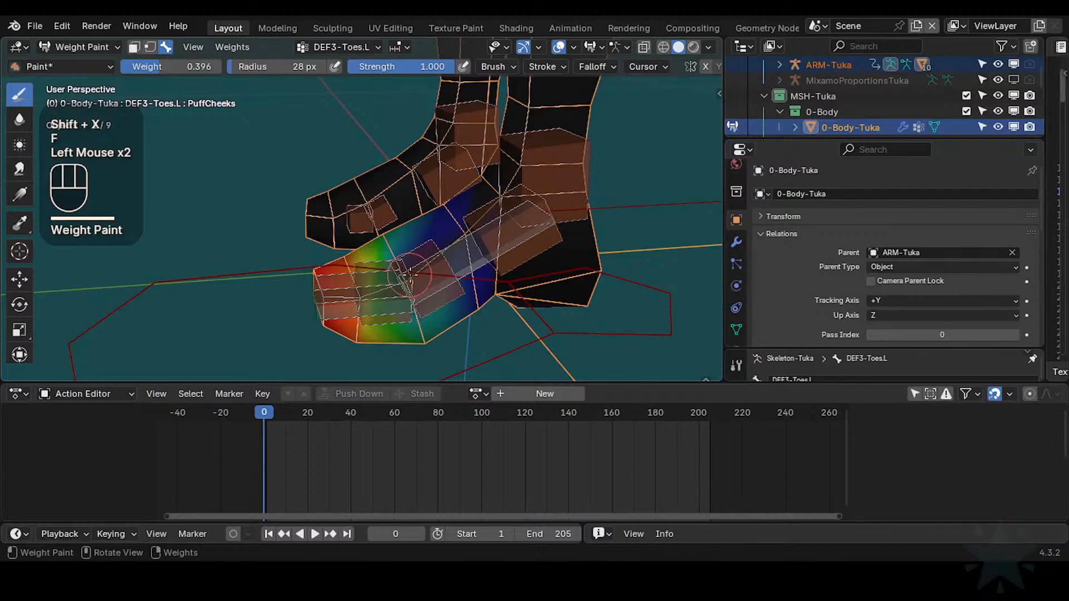
{"action": "key", "text": "ctrl+f"}
{"action": "left_click", "coordinate": [471, 242]}
Step: Check the weight painting options, such as Auto Normalize and Restrict, and inspect the left foot's toe weights
{"action": "middle_click_drag", "start_coordinate": [409, 284], "coordinate": [559, 147]}
{"action": "middle_click_drag", "start_coordinate": [691, 69], "coordinate": [603, 56]}
{"action": "left_click", "coordinate": [677, 65]}
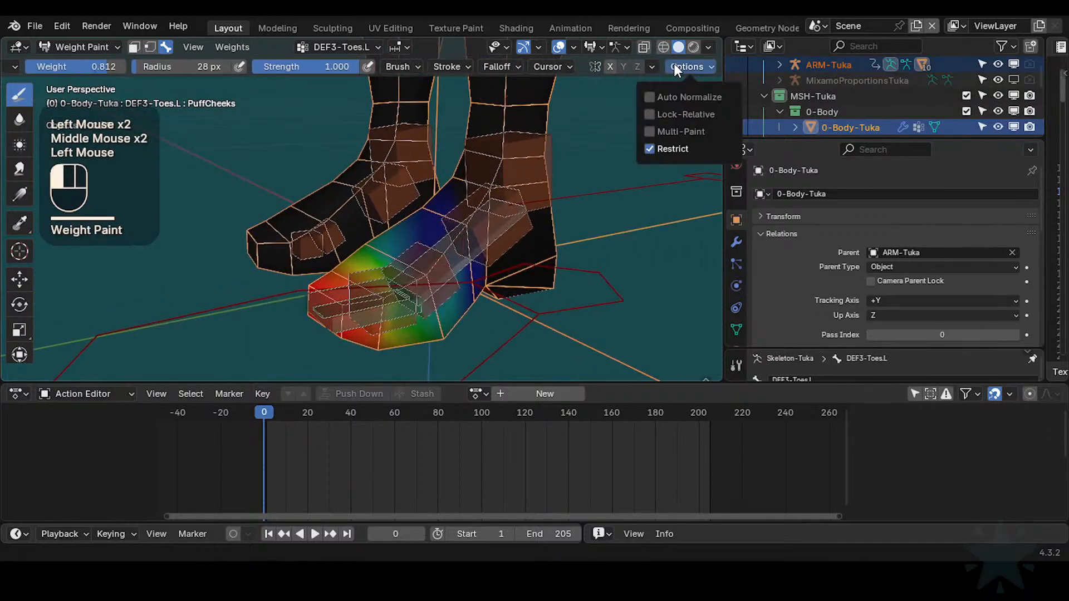
{"action": "middle_click_drag", "start_coordinate": [504, 194], "coordinate": [431, 262]}
{"action": "middle_click_drag", "start_coordinate": [431, 261], "coordinate": [424, 243], "text": "ctrl"}
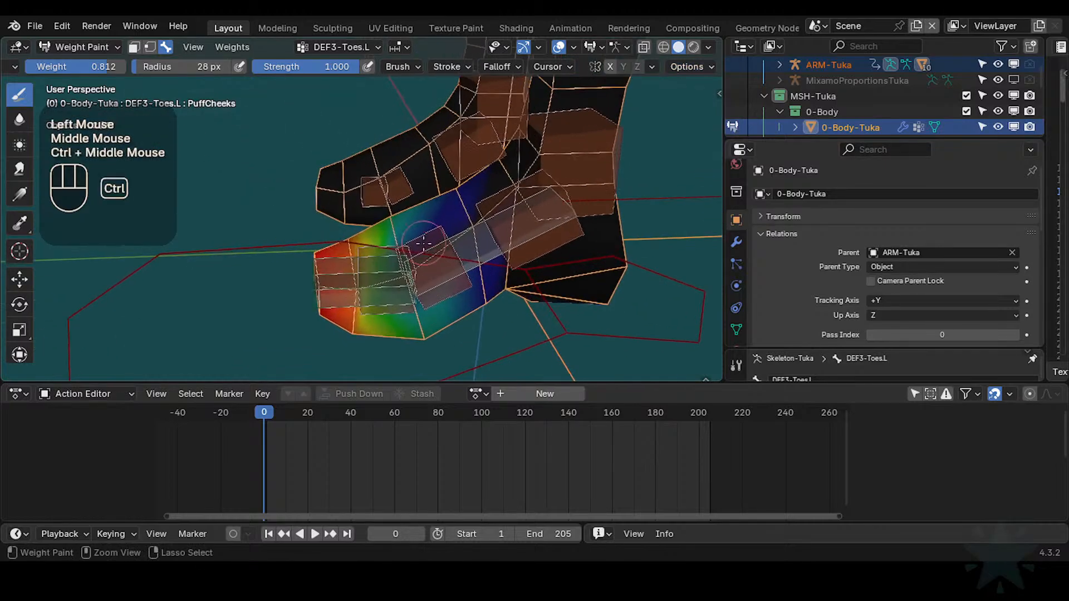
Step: Undo the stroke just tried, sample a weight of 0.396, and paint DEF3-Toes.L with it around the ball of the left foot
{"action": "left_click_drag", "start_coordinate": [425, 243], "coordinate": [402, 269]}
{"action": "key", "text": "ctrl+z"}
{"action": "key", "text": "shift+x"}
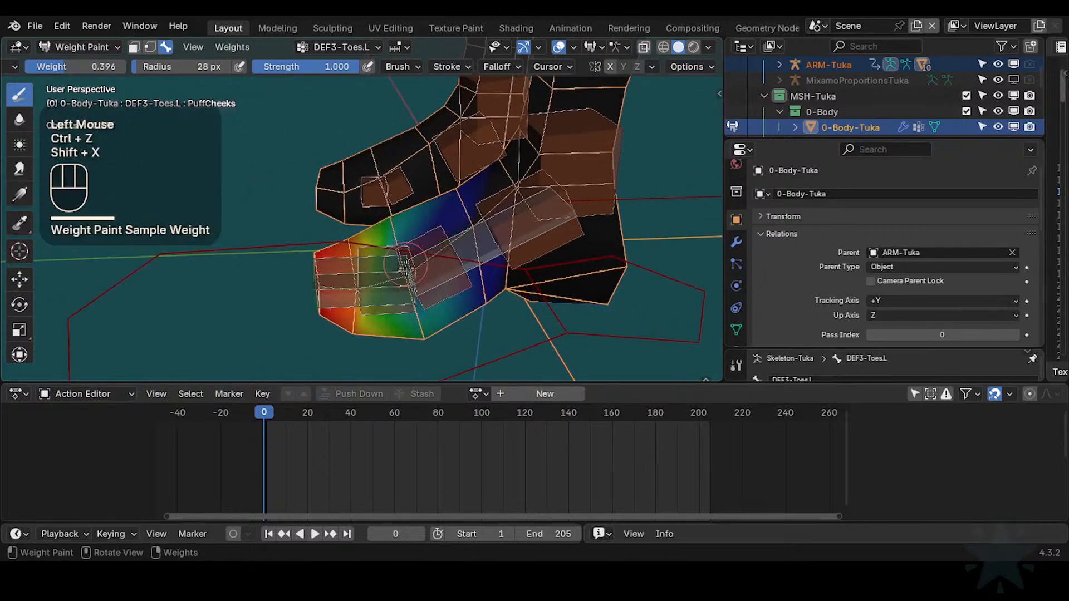
{"action": "middle_click_drag", "start_coordinate": [410, 288], "coordinate": [407, 250]}
{"action": "mouse_move", "coordinate": [406, 251]}
{"action": "middle_mouse_down", "text": "shift"}
{"action": "mouse_move", "coordinate": [401, 266]}
{"action": "mouse_move", "coordinate": [404, 201]}
{"action": "mouse_move", "coordinate": [401, 243]}
{"action": "mouse_move", "coordinate": [425, 312]}
{"action": "mouse_move", "coordinate": [404, 240]}
{"action": "mouse_move", "coordinate": [494, 285]}
{"action": "mouse_move", "coordinate": [479, 290]}
{"action": "mouse_move", "coordinate": [463, 282]}
{"action": "mouse_move", "coordinate": [471, 276]}
{"action": "middle_mouse_up", "text": "shift"}
{"action": "left_click", "coordinate": [401, 266]}
Step: Play the range-of-motion animation in short bursts and examine how the left toes and ball of the foot deform
{"action": "key", "text": "space"}
{"action": "key", "text": "space"}
{"action": "key", "text": "space"}
{"action": "key", "text": "space"}
{"action": "key", "text": "space"}
{"action": "key", "text": "space"}
{"action": "key", "text": "space"}
{"action": "key", "text": "space"}
{"action": "key", "text": "space"}
{"action": "key", "text": "space"}
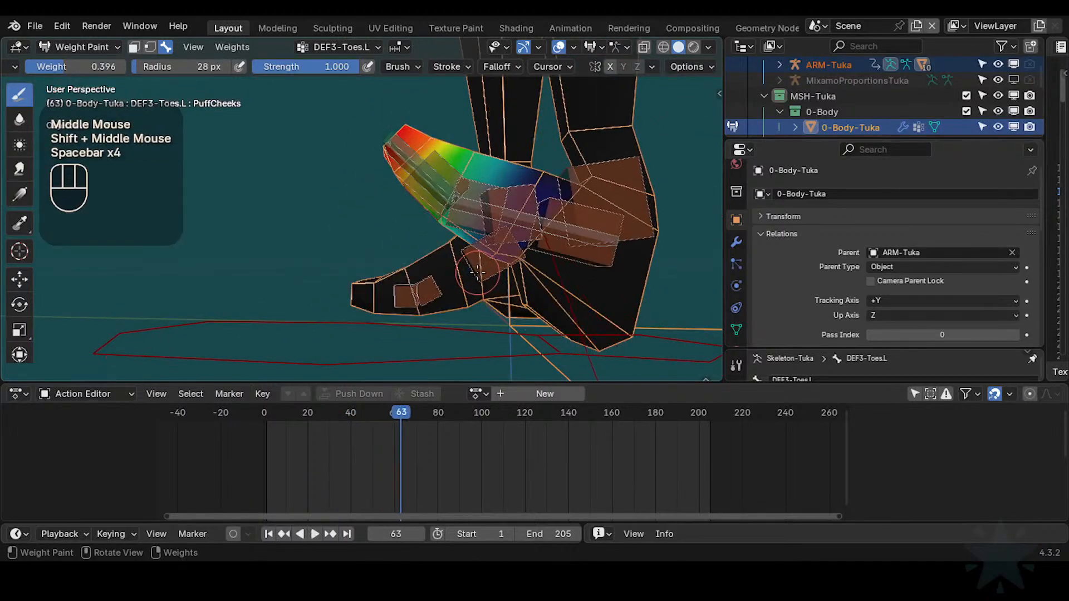
{"action": "key", "text": "space"}
{"action": "key", "text": "space"}
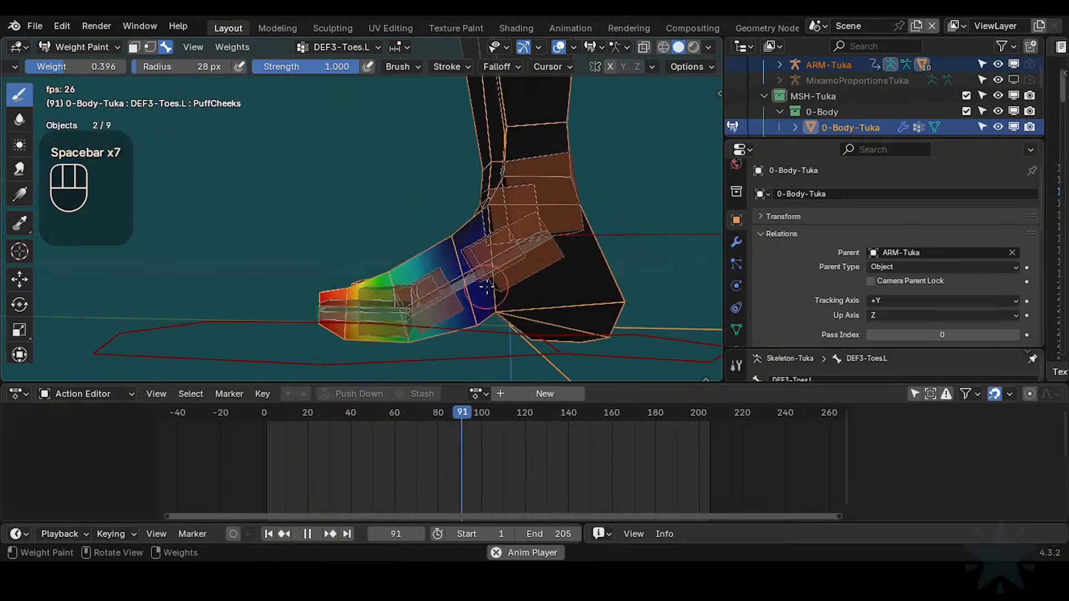
{"action": "key", "text": "space"}
{"action": "middle_click_drag", "start_coordinate": [463, 265], "coordinate": [456, 308]}
{"action": "key", "text": "space"}
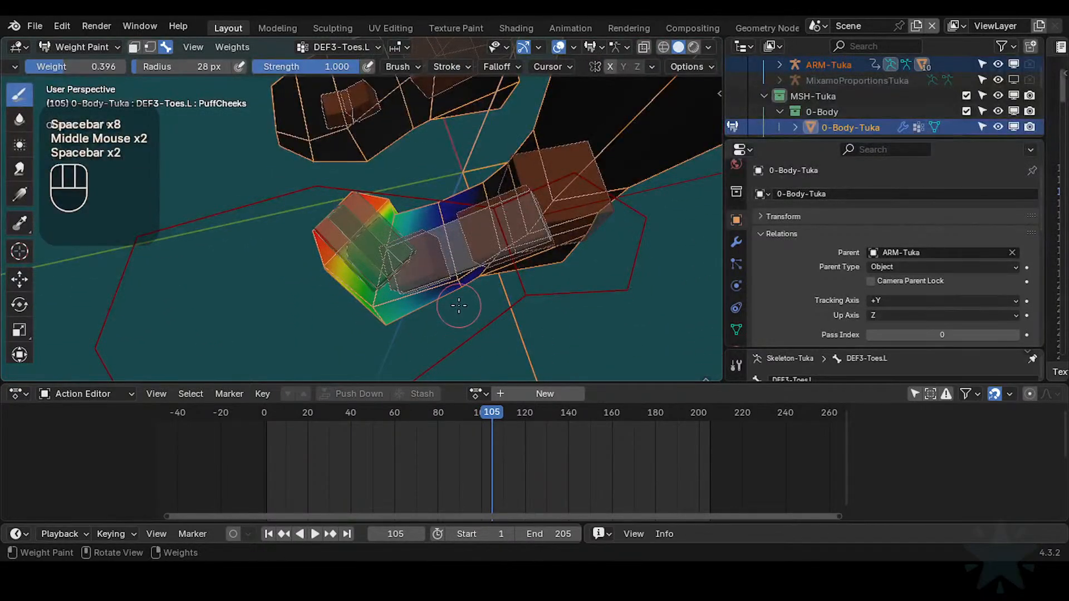
{"action": "key", "text": "space"}
{"action": "key", "text": "space"}
{"action": "key", "text": "space"}
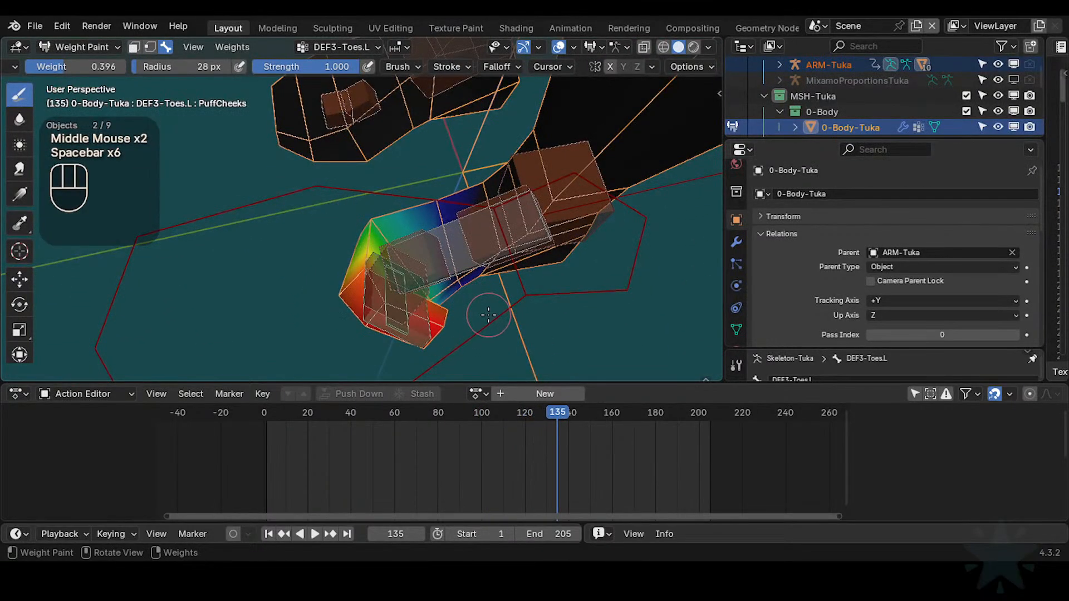
Step: Subtract DEF3-Toes.L weight from the left midfoot and arch with the brush weight at 1.000
{"action": "mouse_move", "coordinate": [488, 310]}
{"action": "middle_mouse_down"}
{"action": "mouse_move", "coordinate": [461, 254]}
{"action": "mouse_move", "coordinate": [480, 228]}
{"action": "mouse_move", "coordinate": [378, 182]}
{"action": "middle_mouse_up"}
{"action": "left_click", "coordinate": [55, 102]}
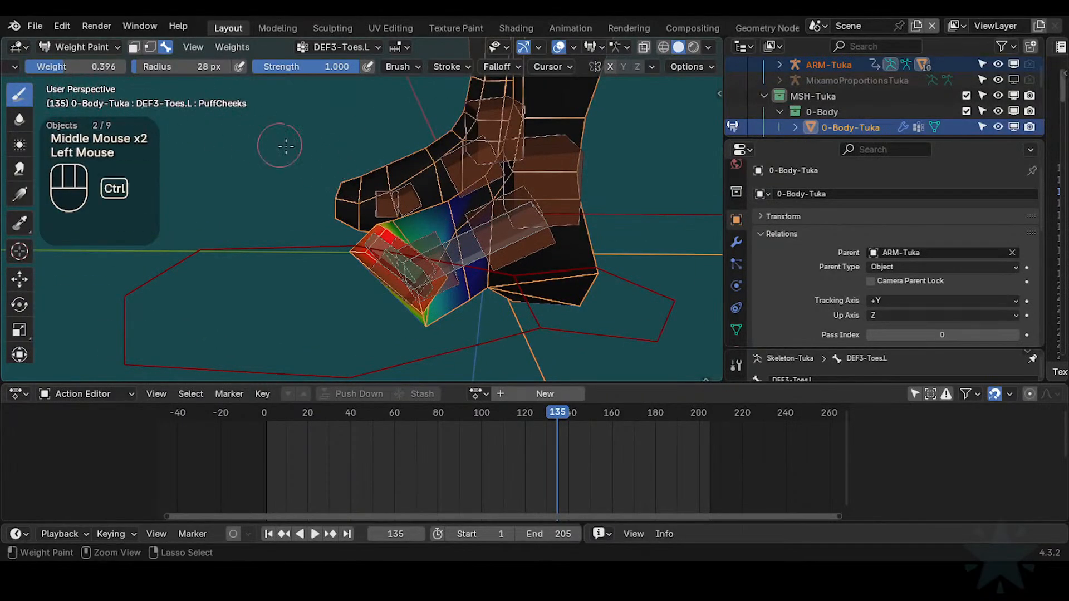
{"action": "key", "text": "ctrl+f"}
{"action": "left_click", "coordinate": [536, 154], "text": "ctrl"}
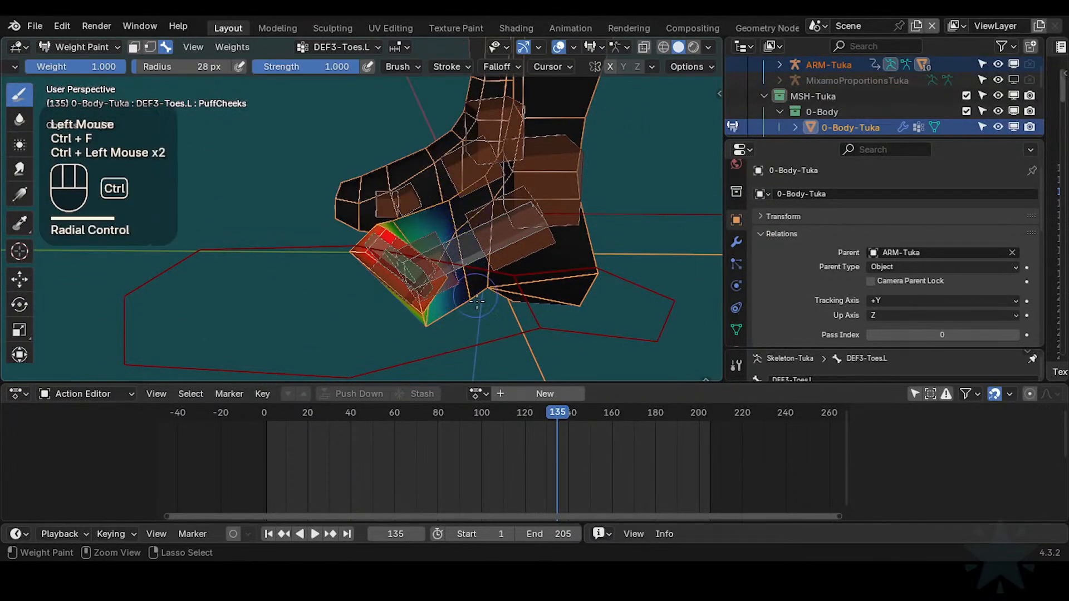
{"action": "middle_click_drag", "start_coordinate": [477, 302], "coordinate": [493, 287]}
{"action": "middle_click_drag", "start_coordinate": [484, 311], "coordinate": [492, 245]}
{"action": "left_click", "coordinate": [478, 257], "text": "ctrl"}
{"action": "mouse_move", "coordinate": [492, 245]}
{"action": "middle_mouse_down"}
{"action": "mouse_move", "coordinate": [501, 241]}
{"action": "mouse_move", "coordinate": [490, 251]}
{"action": "middle_mouse_up"}
{"action": "middle_click_drag", "start_coordinate": [490, 251], "coordinate": [454, 250], "text": "shift"}
Step: Replay the foot animation from several angles to examine the midfoot deformation, and return the playhead to frame 2
{"action": "mouse_move", "coordinate": [454, 251]}
{"action": "middle_mouse_down"}
{"action": "mouse_move", "coordinate": [457, 228]}
{"action": "mouse_move", "coordinate": [453, 273]}
{"action": "mouse_move", "coordinate": [451, 262]}
{"action": "middle_mouse_up"}
{"action": "key", "text": "space"}
{"action": "key", "text": "space"}
{"action": "key", "text": "space"}
{"action": "middle_click_drag", "start_coordinate": [529, 234], "coordinate": [534, 300]}
{"action": "key", "text": "space"}
{"action": "middle_click_drag", "start_coordinate": [534, 301], "coordinate": [462, 256]}
{"action": "key", "text": "space"}
{"action": "key", "text": "space"}
{"action": "middle_click_drag", "start_coordinate": [463, 256], "coordinate": [440, 289], "text": "ctrl"}
{"action": "key", "text": "space"}
{"action": "key", "text": "space"}
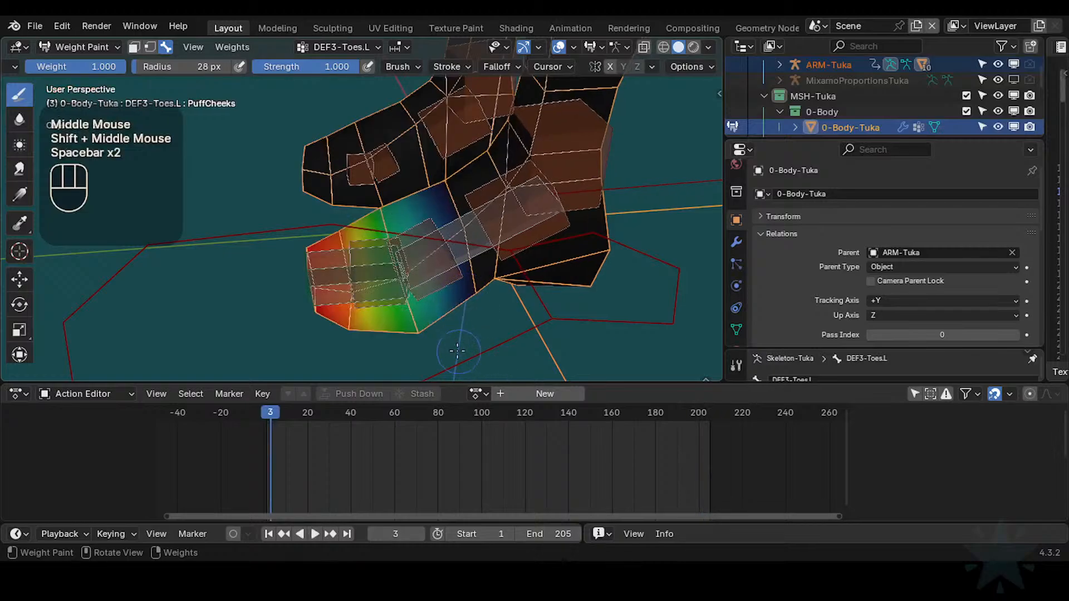
{"action": "key", "text": "space"}
{"action": "key", "text": "space"}
{"action": "key", "text": "space"}
{"action": "key", "text": "space"}
{"action": "key", "text": "space"}
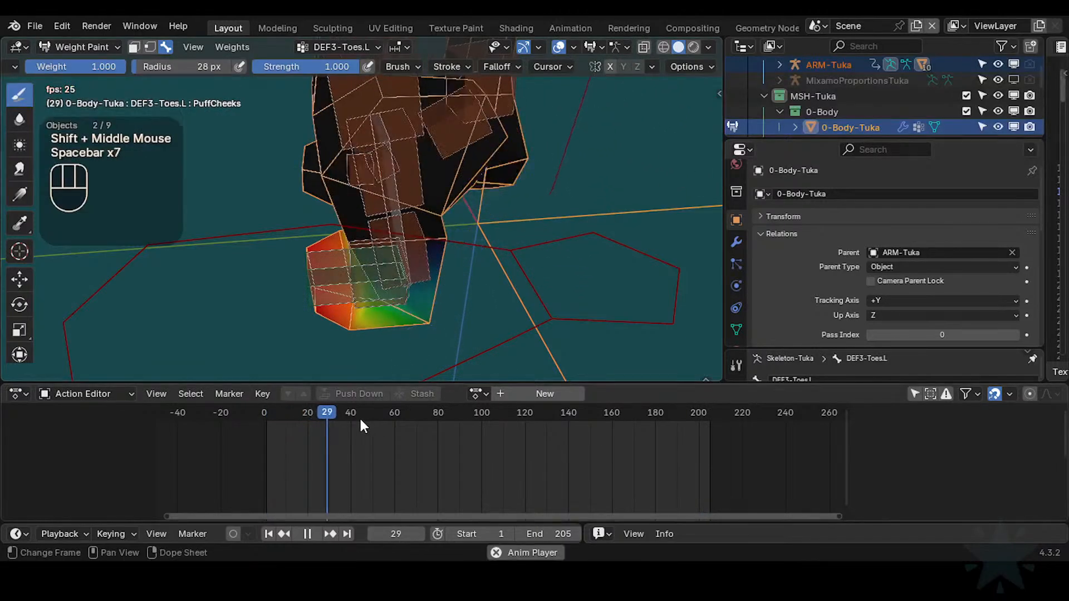
{"action": "key", "text": "space"}
{"action": "left_click_drag", "start_coordinate": [336, 413], "coordinate": [267, 416]}
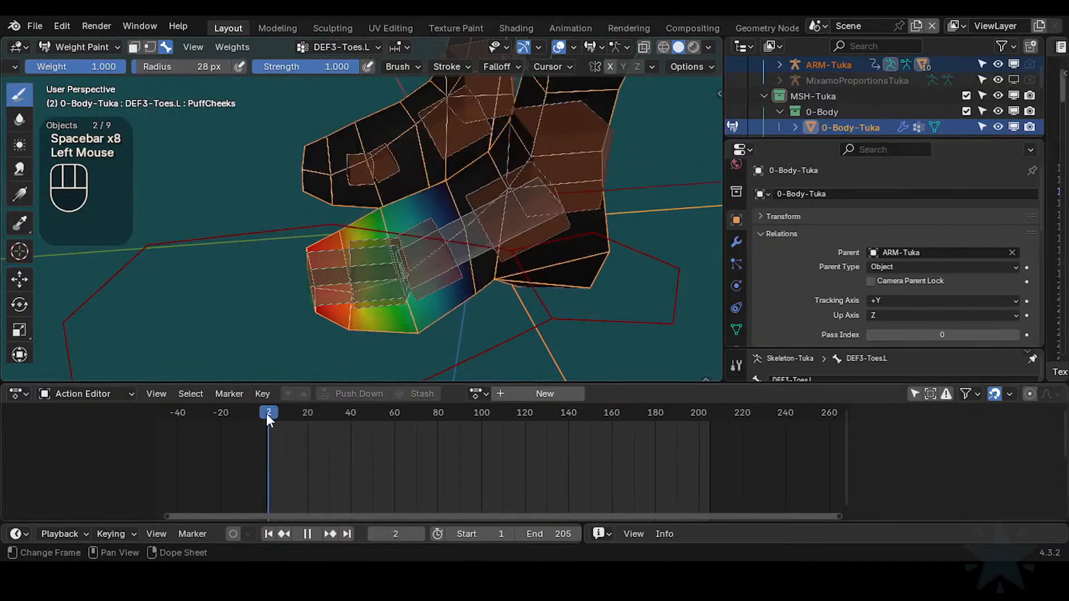
Step: Select the DEF3-Foot.L bone and subtract its weight from the tips of the left toes
{"action": "left_click", "coordinate": [469, 252], "text": "alt"}
{"action": "middle_click_drag", "start_coordinate": [469, 252], "coordinate": [433, 327]}
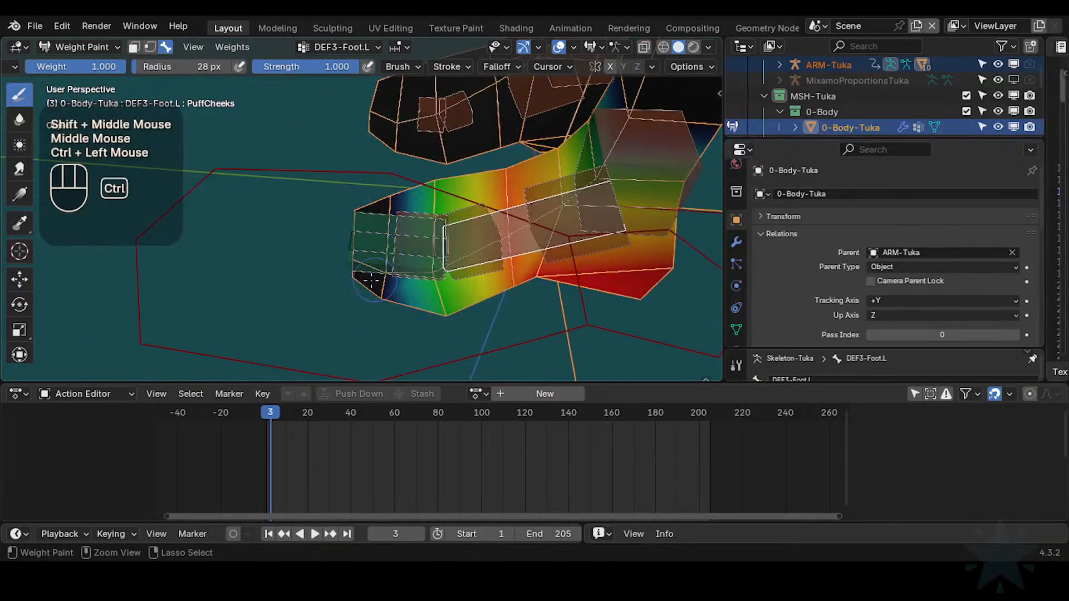
{"action": "middle_click_drag", "start_coordinate": [370, 280], "coordinate": [396, 231]}
{"action": "middle_click_drag", "start_coordinate": [396, 231], "coordinate": [390, 234], "text": "shift"}
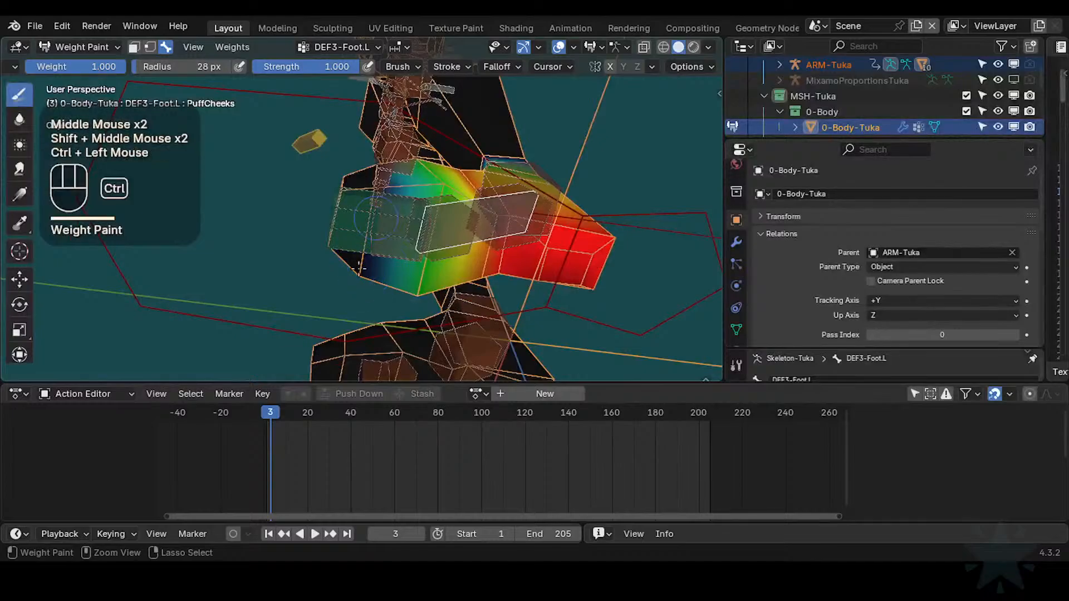
{"action": "middle_click_drag", "start_coordinate": [362, 261], "coordinate": [298, 206]}
Step: Blur the DEF3-Foot.L weights around the ball of the left foot with a 28 px brush at strength 1.000
{"action": "left_click", "coordinate": [18, 124]}
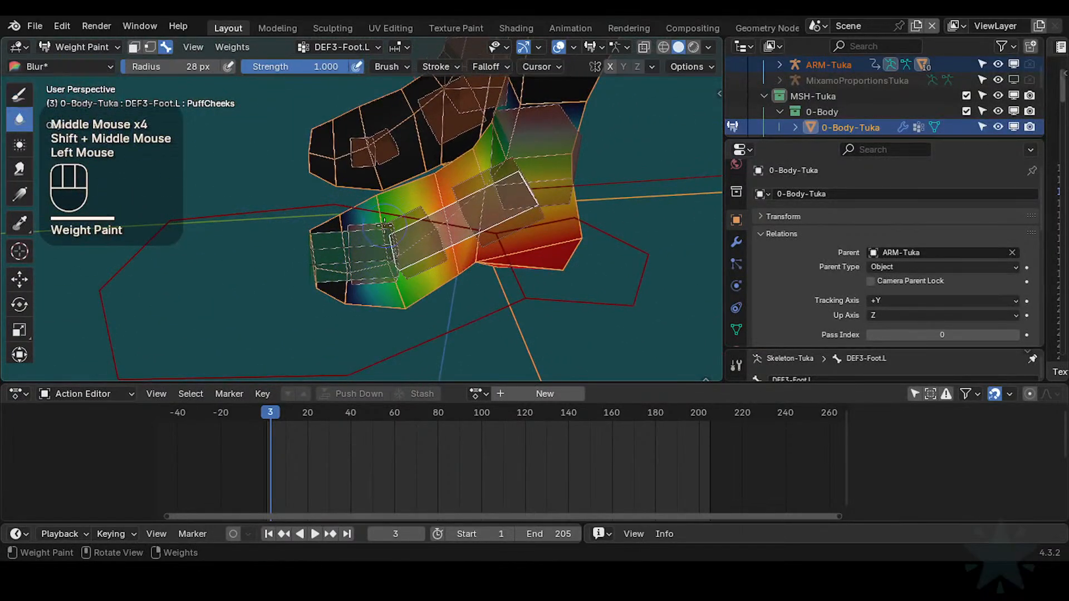
{"action": "key", "text": "shift+f"}
{"action": "left_click", "coordinate": [397, 311], "text": "shift"}
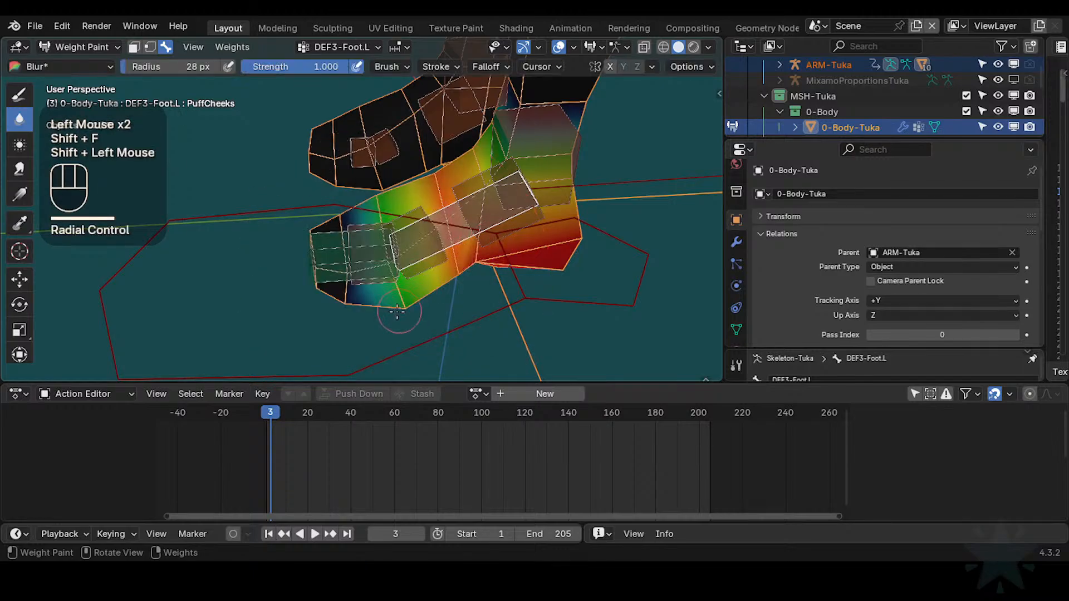
Step: Set the Paint brush weight to 0.326 and even out the DEF3-Foot.L weights around the ball of the left foot
{"action": "left_click", "coordinate": [21, 96]}
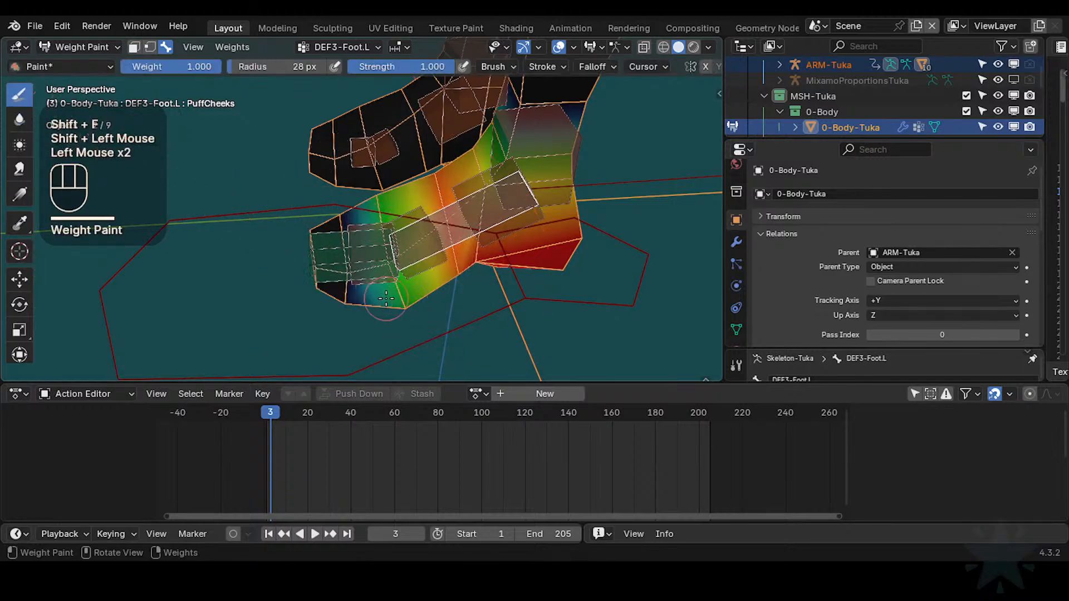
{"action": "key", "text": "shift+x"}
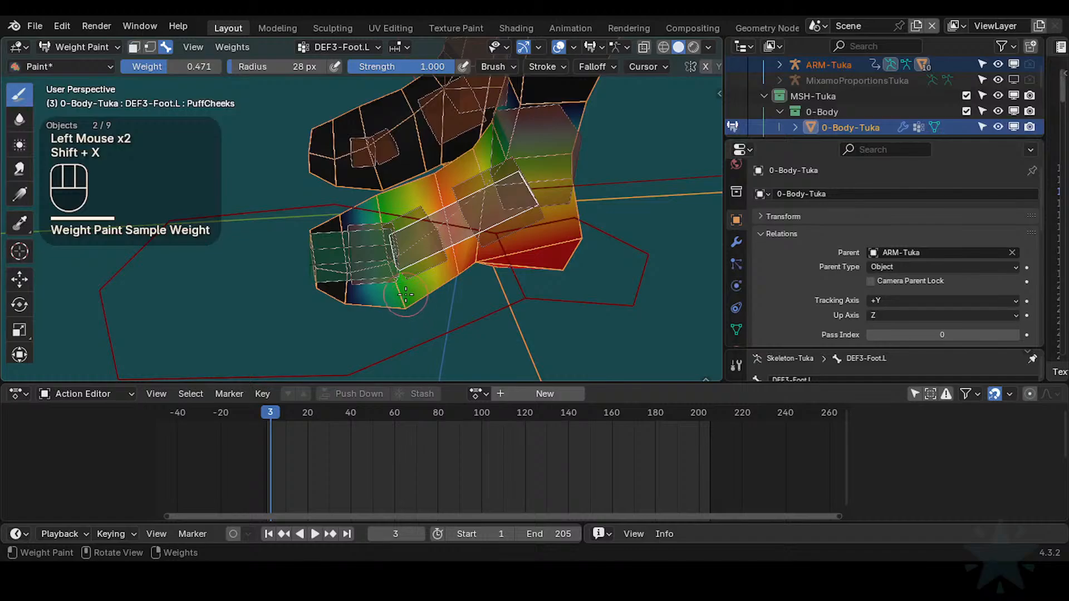
{"action": "right_click", "coordinate": [406, 293]}
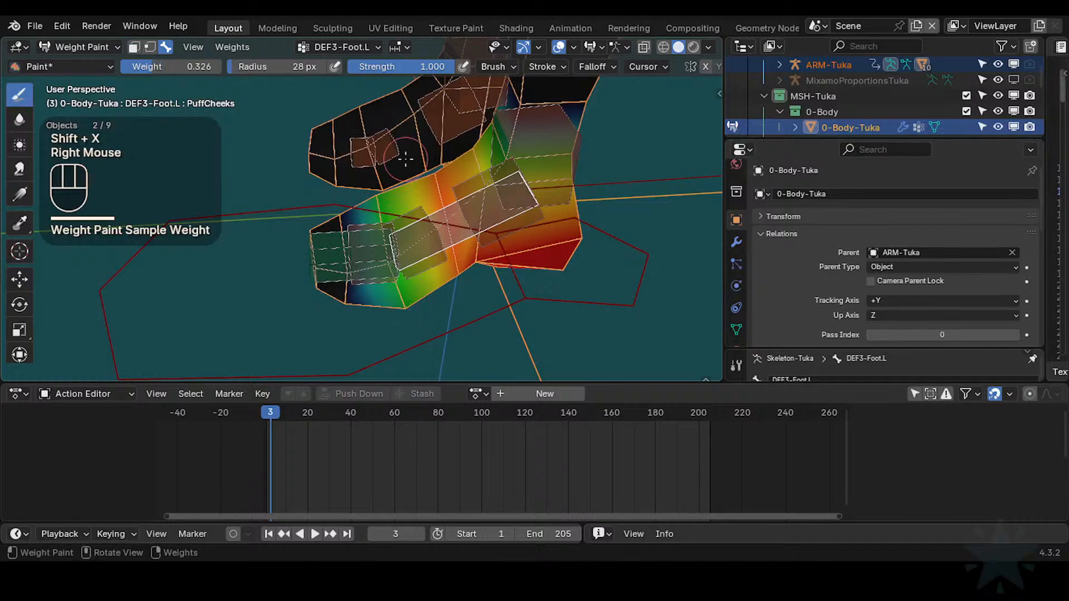
{"action": "middle_click_drag", "start_coordinate": [414, 316], "coordinate": [412, 373]}
{"action": "middle_click_drag", "start_coordinate": [418, 234], "coordinate": [420, 262]}
{"action": "middle_click_drag", "start_coordinate": [416, 184], "coordinate": [413, 320], "text": "shift"}
{"action": "middle_click_drag", "start_coordinate": [412, 314], "coordinate": [357, 223]}
{"action": "middle_click_drag", "start_coordinate": [473, 237], "coordinate": [390, 239]}
{"action": "middle_click_drag", "start_coordinate": [473, 228], "coordinate": [378, 223]}
{"action": "middle_click_drag", "start_coordinate": [439, 225], "coordinate": [346, 228]}
{"action": "mouse_move", "coordinate": [431, 260]}
{"action": "middle_mouse_down", "text": "shift"}
{"action": "mouse_move", "coordinate": [472, 267]}
{"action": "mouse_move", "coordinate": [467, 287]}
{"action": "mouse_move", "coordinate": [445, 273]}
{"action": "middle_mouse_up", "text": "shift"}
{"action": "middle_click_drag", "start_coordinate": [445, 273], "coordinate": [370, 353], "text": "shift"}
Step: Scrub through the foot poses to frame 16 and try adjusting DEF3-Foot.L at the toe crease with brush weight 1.000
{"action": "left_click_drag", "start_coordinate": [272, 409], "coordinate": [499, 408]}
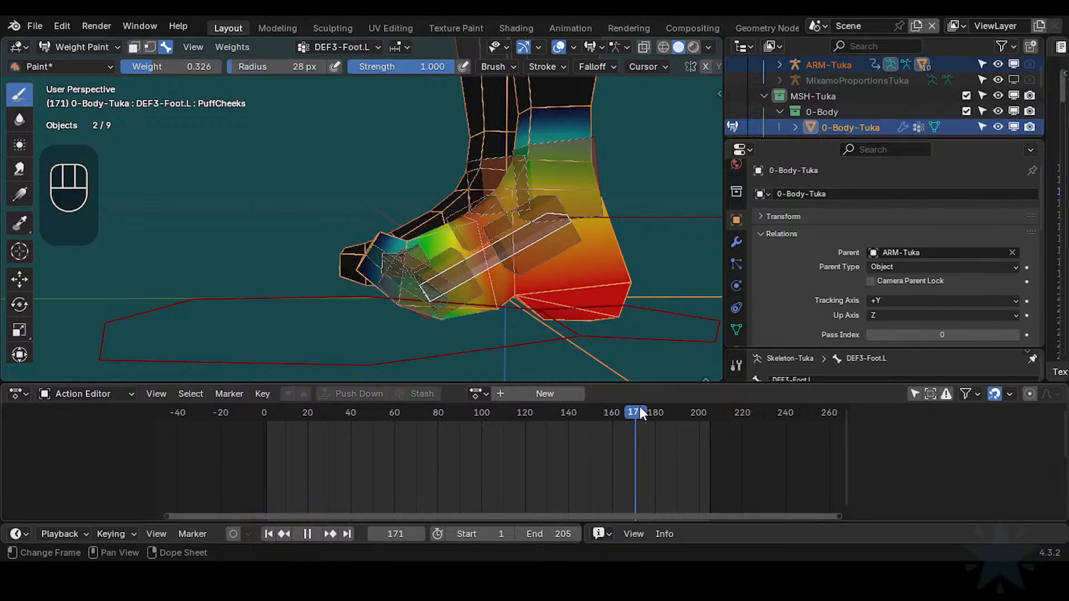
{"action": "left_click_drag", "start_coordinate": [677, 405], "coordinate": [300, 407]}
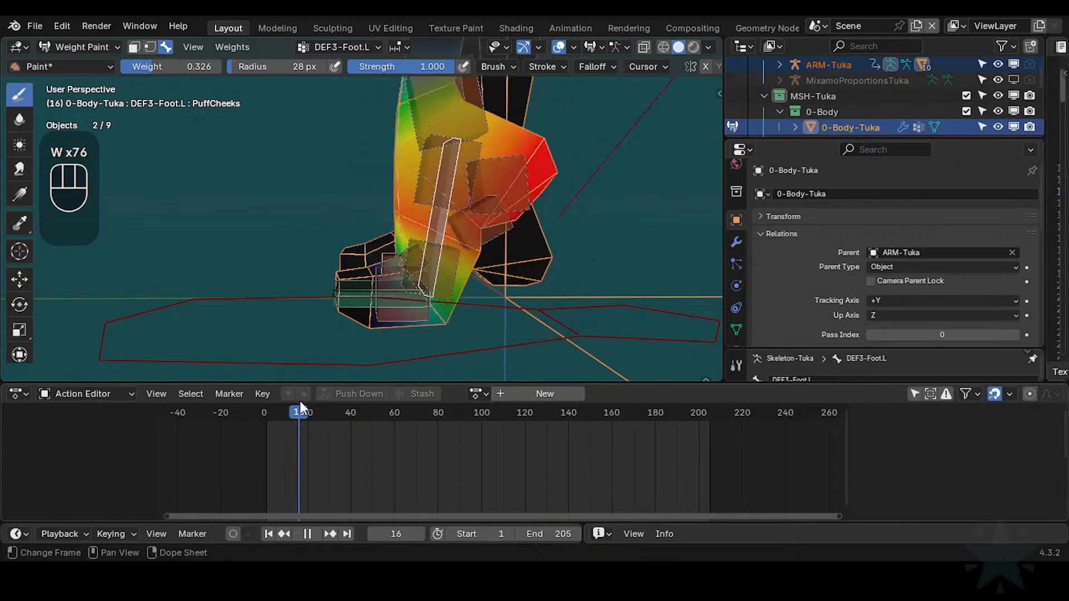
{"action": "key", "text": "ctrl+f"}
{"action": "left_click", "coordinate": [384, 265], "text": "ctrl"}
{"action": "middle_click_drag", "start_coordinate": [384, 264], "coordinate": [422, 243]}
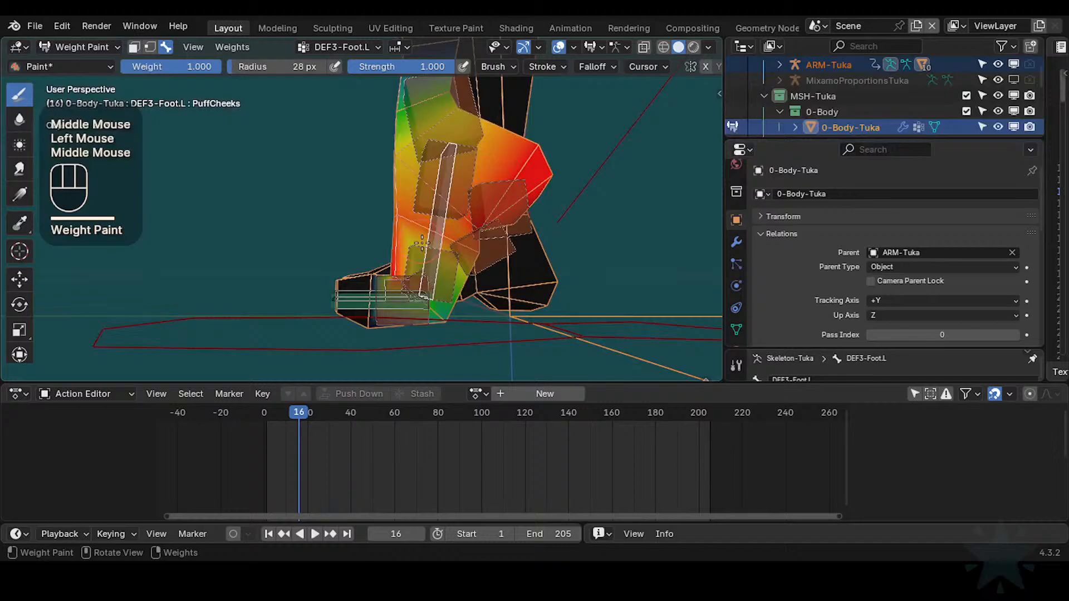
{"action": "middle_click_drag", "start_coordinate": [357, 345], "coordinate": [395, 269]}
{"action": "left_click", "coordinate": [396, 268]}
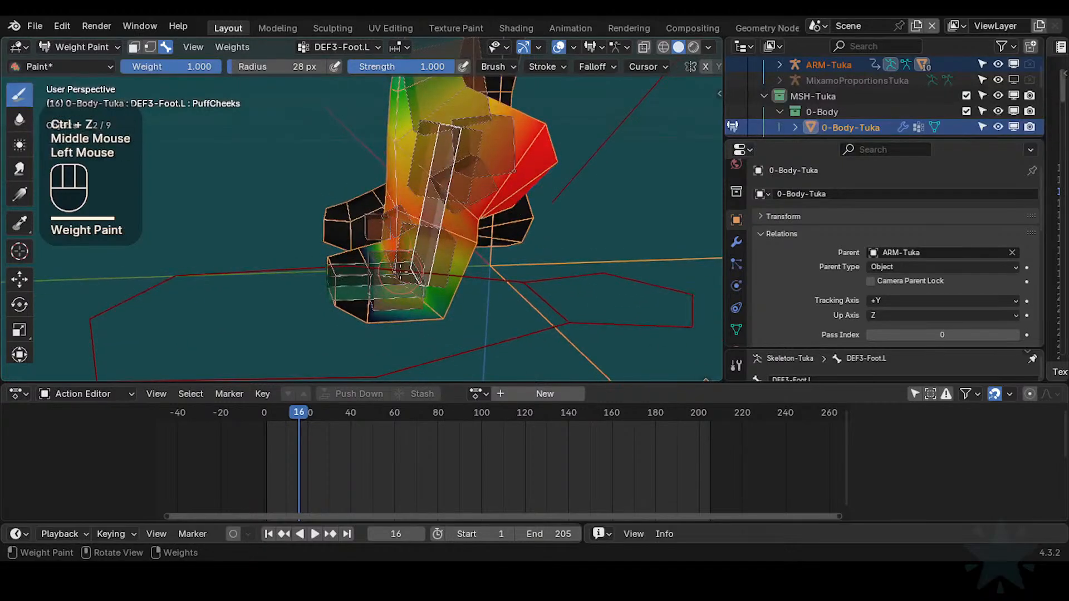
Step: At frame 7, set the brush weight to 0.289 and paint DEF3-Foot.L around the ball of the left foot
{"action": "left_click_drag", "start_coordinate": [305, 407], "coordinate": [279, 390]}
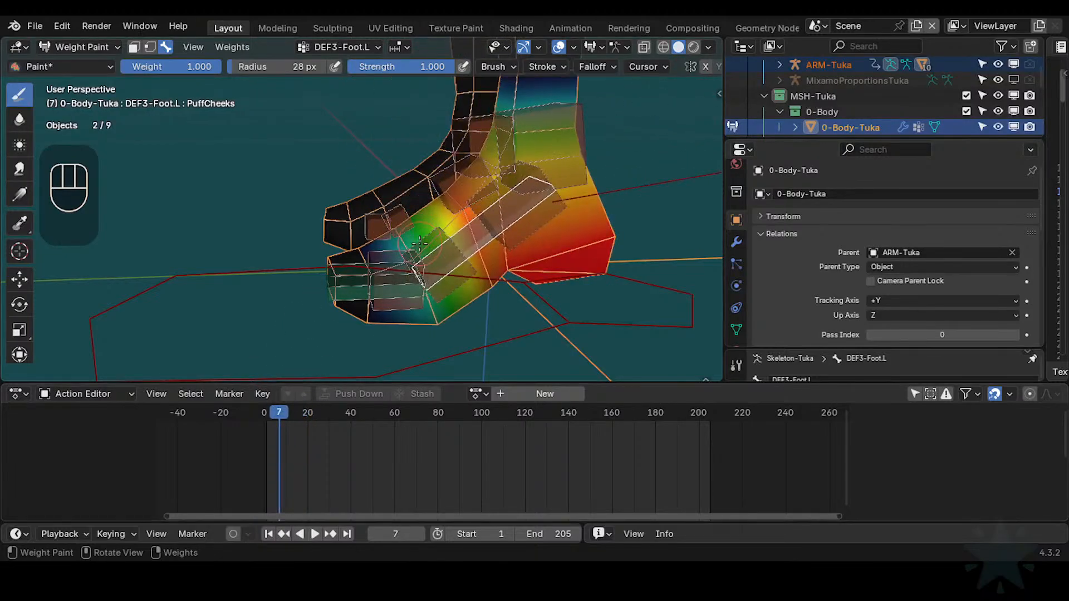
{"action": "key", "text": "ctrl+x"}
{"action": "key", "text": "ctrl+z"}
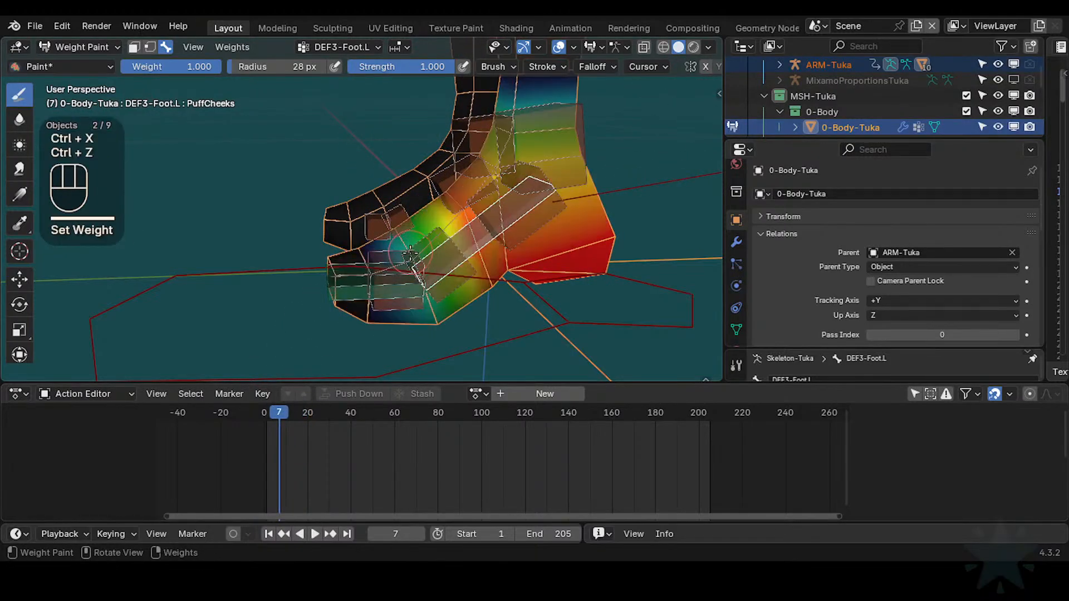
{"action": "key", "text": "shift+x"}
{"action": "right_click", "coordinate": [391, 263]}
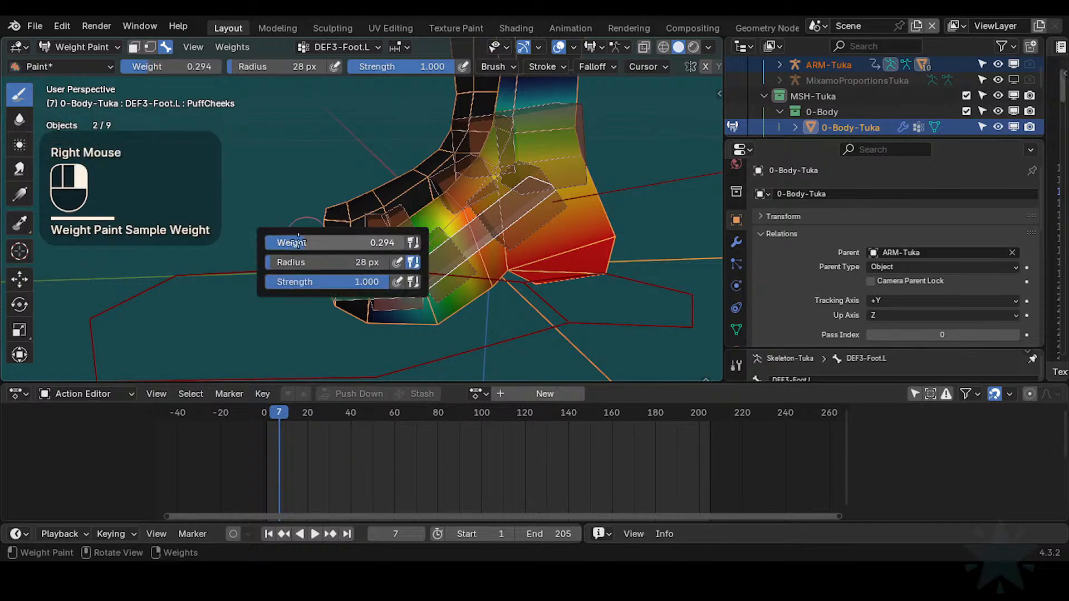
{"action": "left_click_drag", "start_coordinate": [298, 242], "coordinate": [274, 243]}
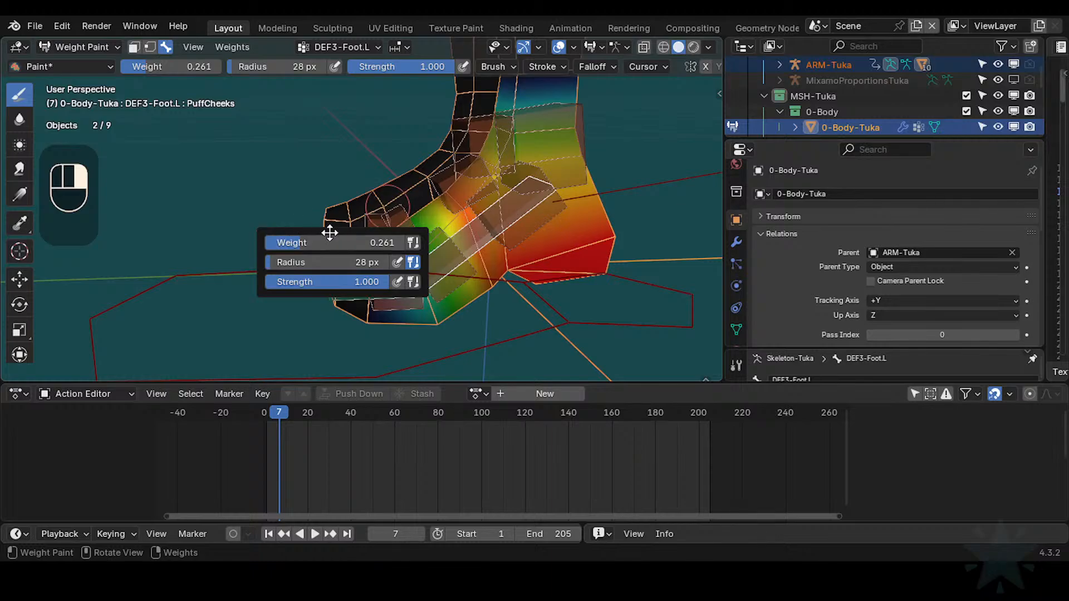
{"action": "middle_click_drag", "start_coordinate": [397, 215], "coordinate": [417, 267]}
{"action": "middle_click_drag", "start_coordinate": [417, 267], "coordinate": [426, 300], "text": "shift"}
{"action": "left_click", "coordinate": [430, 324]}
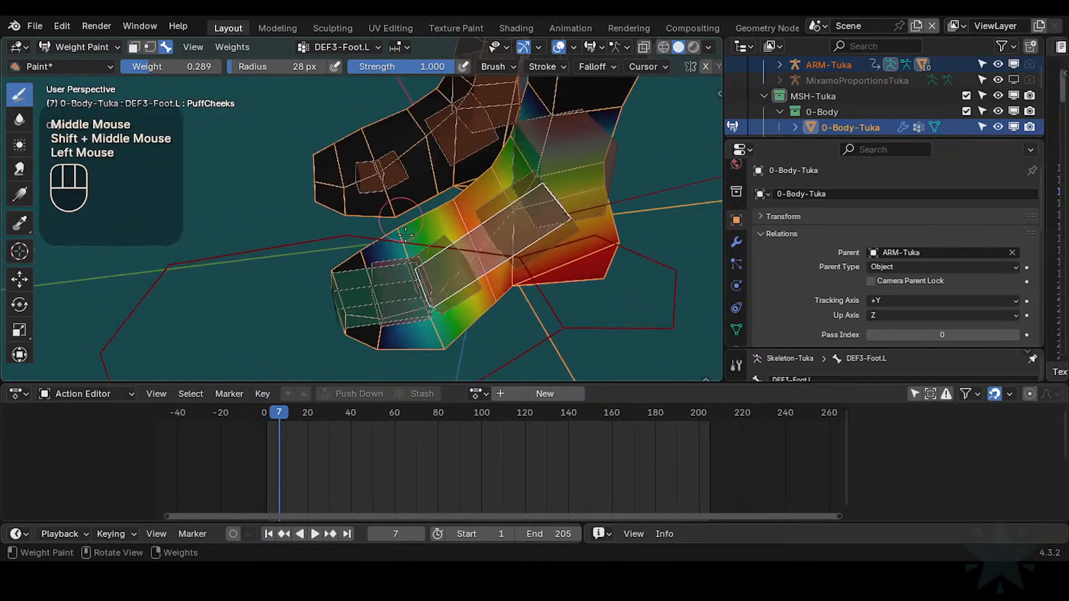
Step: Scrub to frame 47 and blur the DEF3-Foot.L weights across the top of the left foot with the 28 px brush
{"action": "middle_click_drag", "start_coordinate": [415, 255], "coordinate": [384, 203]}
{"action": "middle_click_drag", "start_coordinate": [384, 204], "coordinate": [346, 301], "text": "shift"}
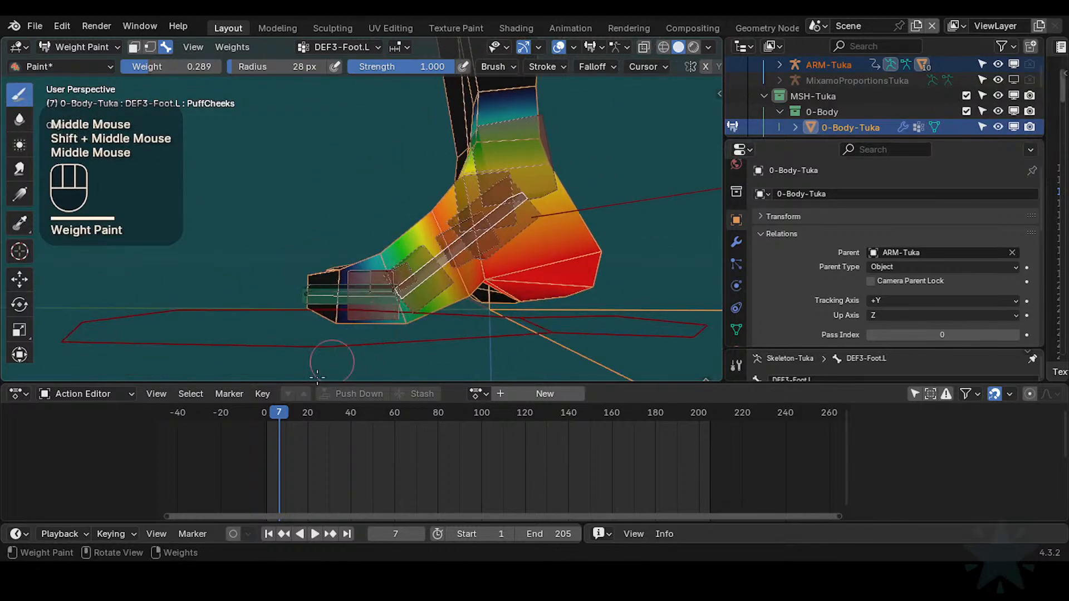
{"action": "left_click_drag", "start_coordinate": [281, 412], "coordinate": [365, 398]}
{"action": "middle_click_drag", "start_coordinate": [406, 234], "coordinate": [418, 267]}
{"action": "mouse_move", "coordinate": [418, 267]}
{"action": "middle_mouse_down", "text": "shift"}
{"action": "mouse_move", "coordinate": [418, 245]}
{"action": "mouse_move", "coordinate": [420, 262]}
{"action": "middle_mouse_up", "text": "shift"}
{"action": "middle_click_drag", "start_coordinate": [420, 262], "coordinate": [433, 219]}
{"action": "left_click", "coordinate": [20, 120]}
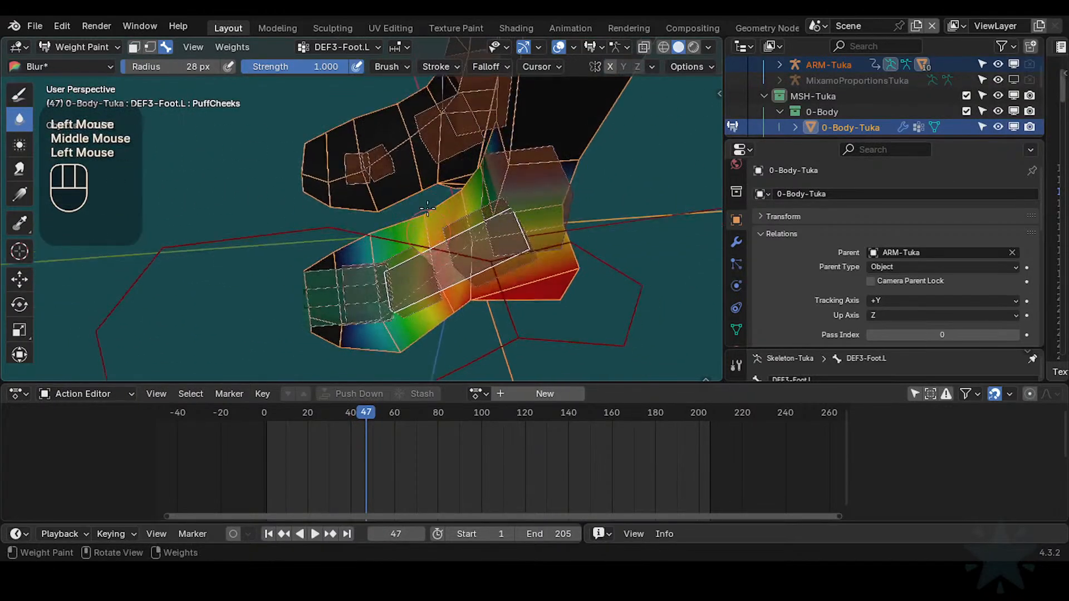
{"action": "middle_click_drag", "start_coordinate": [438, 275], "coordinate": [404, 283]}
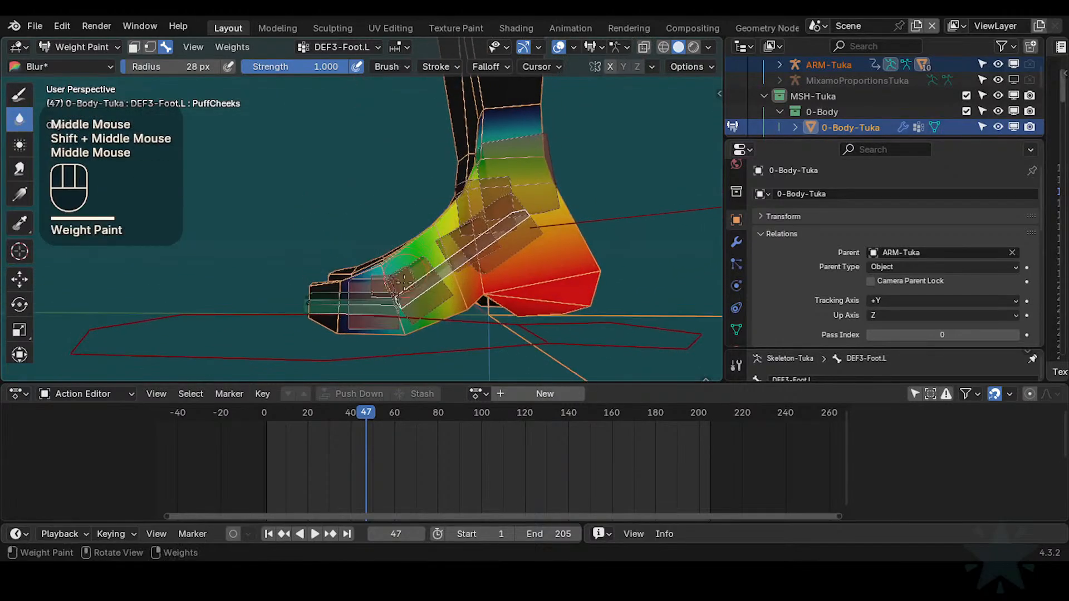
Step: At frame 43, sample a weight of 0.748 and paint DEF3-Foot.L with it across the left midfoot
{"action": "left_click_drag", "start_coordinate": [363, 415], "coordinate": [358, 393]}
{"action": "middle_click_drag", "start_coordinate": [369, 363], "coordinate": [440, 292], "text": "shift"}
{"action": "middle_click_drag", "start_coordinate": [440, 292], "coordinate": [428, 277], "text": "shift"}
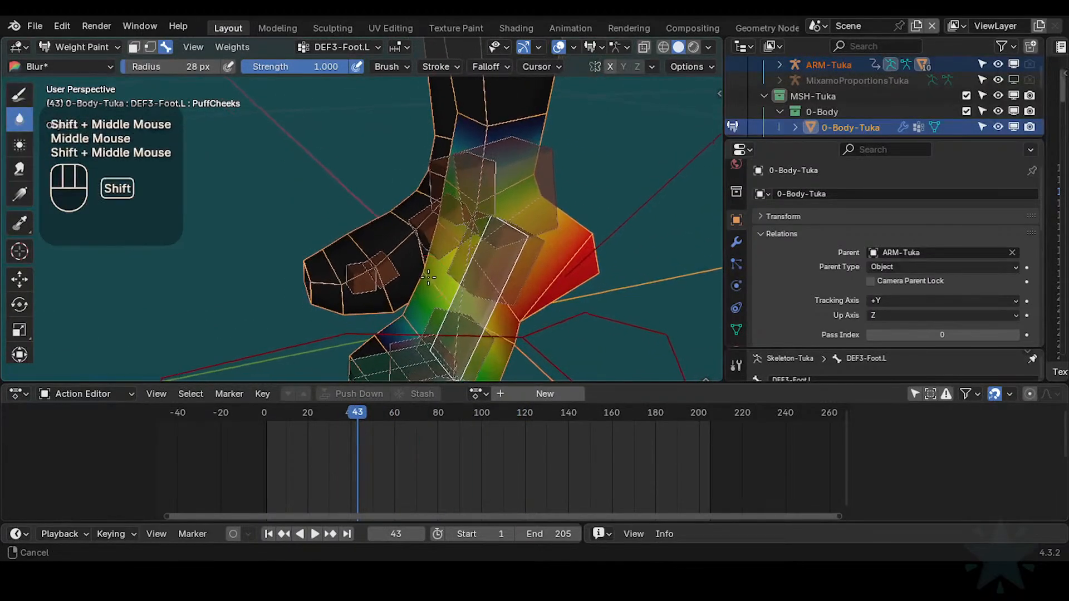
{"action": "key", "text": "shift+x"}
{"action": "key", "text": "ctrl+x"}
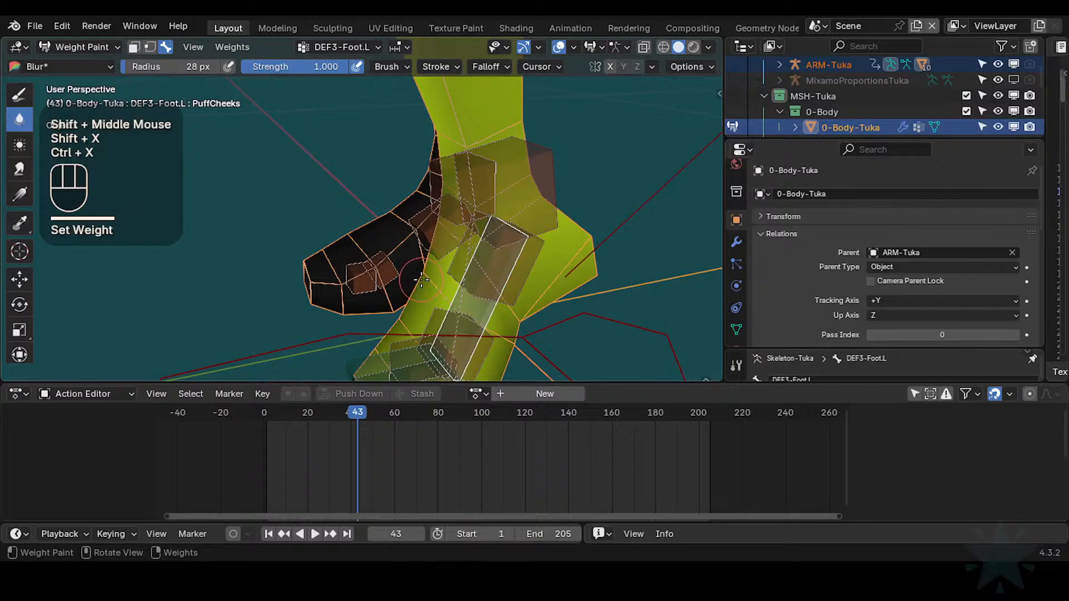
{"action": "key", "text": "ctrl+z"}
{"action": "key", "text": "shift+x"}
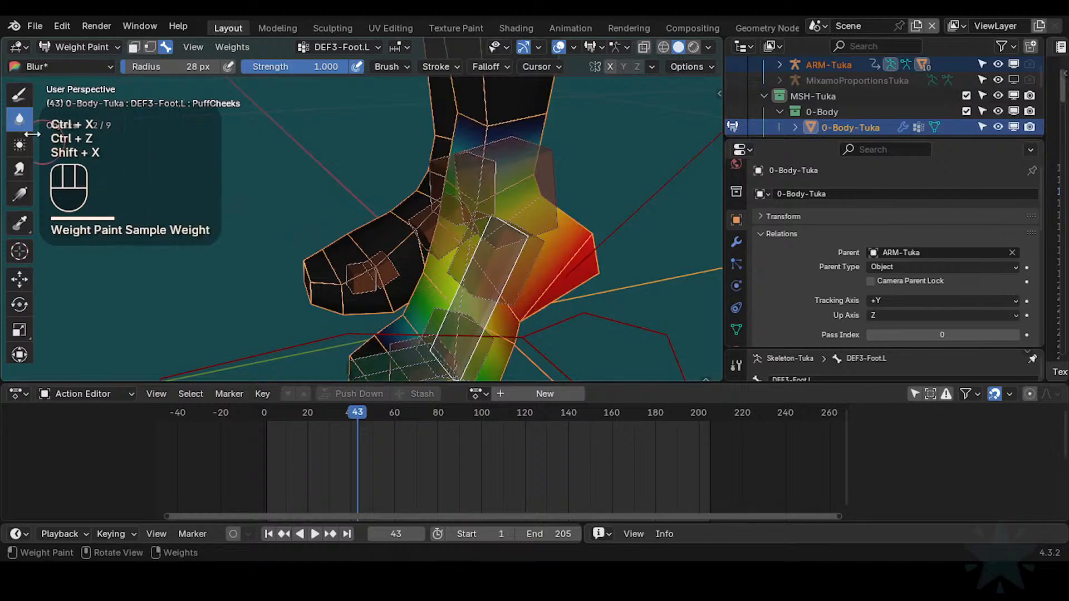
{"action": "left_click", "coordinate": [19, 95]}
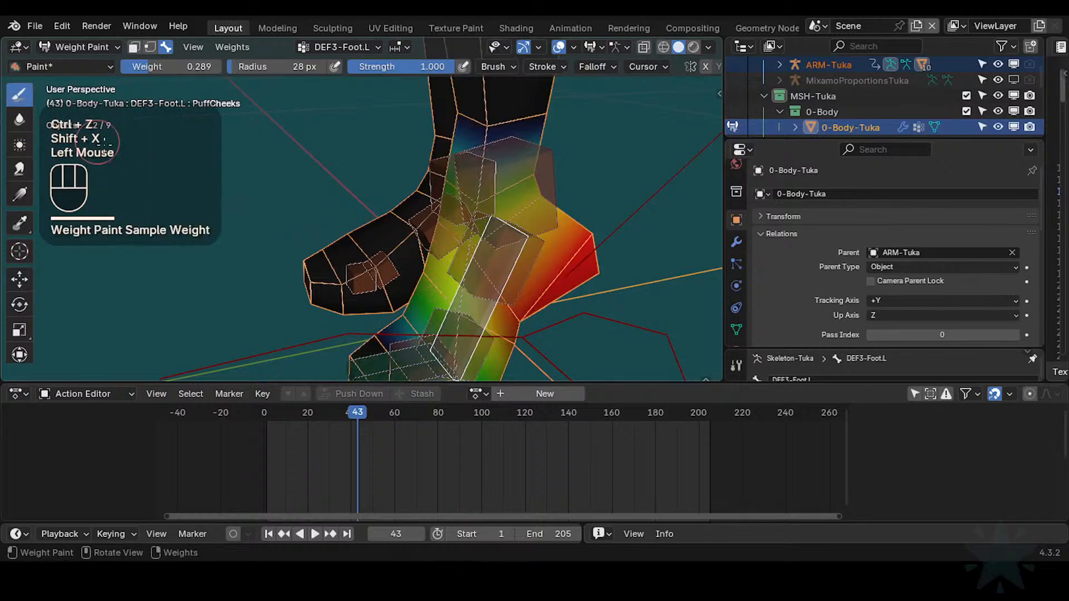
{"action": "right_click", "coordinate": [424, 274]}
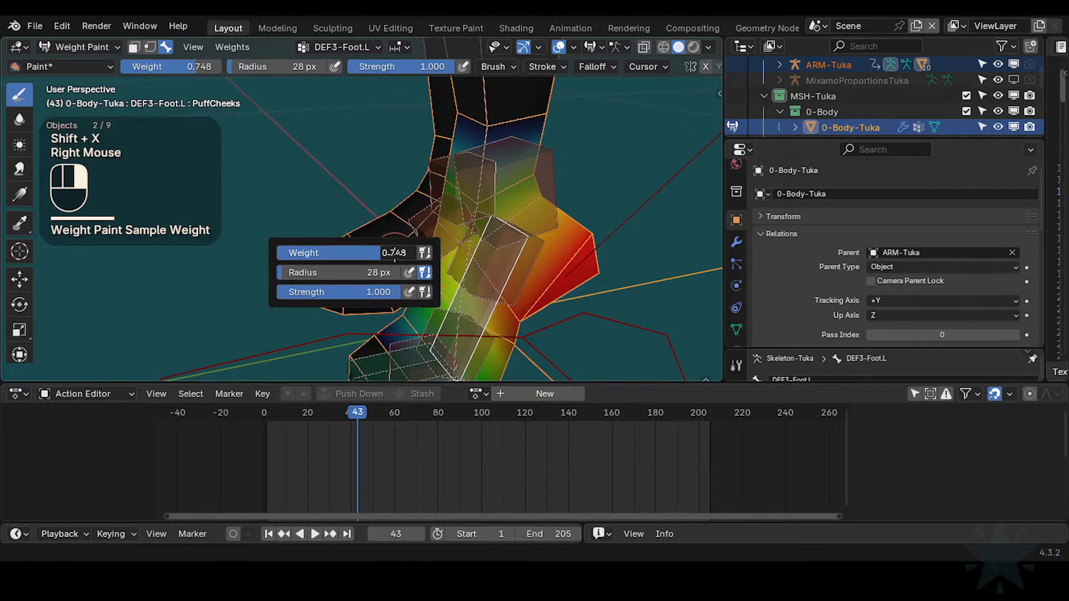
{"action": "left_click", "coordinate": [480, 263]}
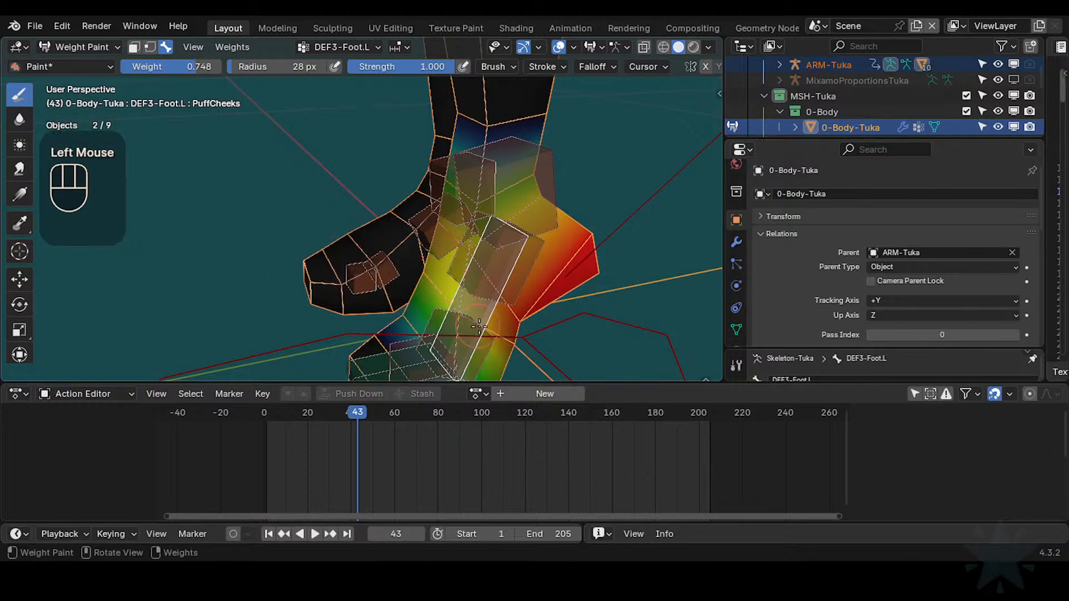
Step: Touch up the DEF3-Foot.L weights at the side of the left midfoot with the 0.748 brush, checking the foot from several angles
{"action": "middle_click_drag", "start_coordinate": [424, 274], "coordinate": [411, 275]}
{"action": "left_click", "coordinate": [409, 274]}
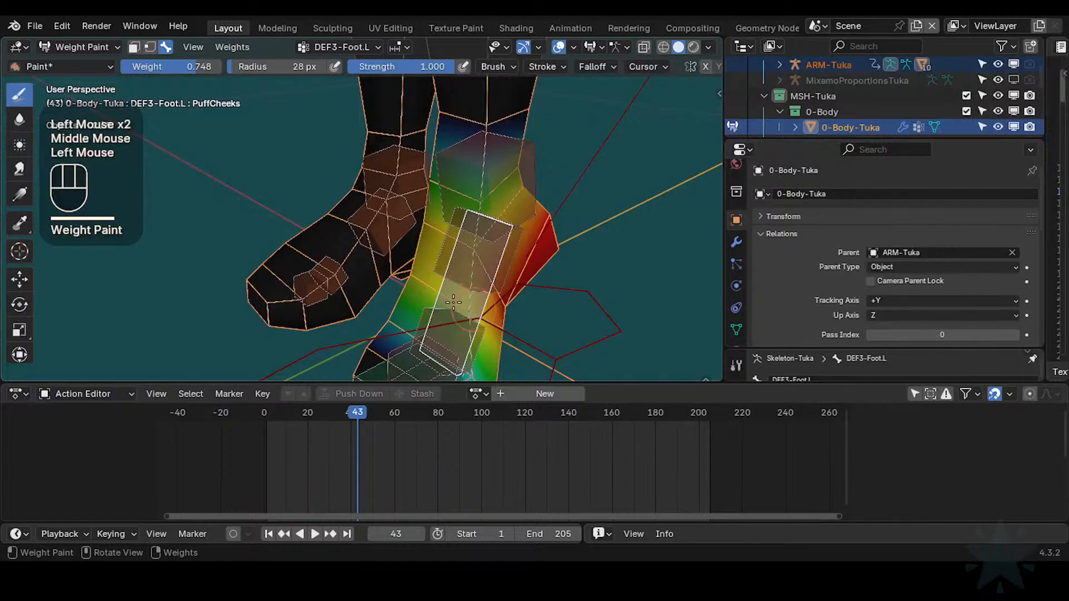
{"action": "middle_click_drag", "start_coordinate": [453, 302], "coordinate": [398, 239]}
{"action": "middle_click_drag", "start_coordinate": [440, 250], "coordinate": [370, 231]}
{"action": "middle_click_drag", "start_coordinate": [468, 262], "coordinate": [409, 267]}
{"action": "middle_click_drag", "start_coordinate": [490, 270], "coordinate": [423, 275]}
{"action": "middle_click_drag", "start_coordinate": [529, 284], "coordinate": [382, 400]}
{"action": "middle_click_drag", "start_coordinate": [406, 358], "coordinate": [450, 318]}
{"action": "middle_click_drag", "start_coordinate": [587, 264], "coordinate": [534, 261], "text": "shift"}
{"action": "middle_click_drag", "start_coordinate": [534, 262], "coordinate": [474, 278]}
Step: Scrub the test animation out to frame 91 and back to frame 5 to examine the left foot's deformation
{"action": "left_click_drag", "start_coordinate": [334, 413], "coordinate": [276, 413]}
{"action": "middle_click_drag", "start_coordinate": [467, 262], "coordinate": [418, 233], "text": "shift"}
{"action": "middle_click_drag", "start_coordinate": [417, 234], "coordinate": [468, 306]}
{"action": "left_click", "coordinate": [373, 289]}
{"action": "middle_click_drag", "start_coordinate": [467, 306], "coordinate": [432, 327]}
{"action": "left_click_drag", "start_coordinate": [283, 413], "coordinate": [461, 394]}
{"action": "middle_click_drag", "start_coordinate": [414, 328], "coordinate": [429, 347]}
{"action": "middle_click_drag", "start_coordinate": [429, 348], "coordinate": [458, 321], "text": "shift"}
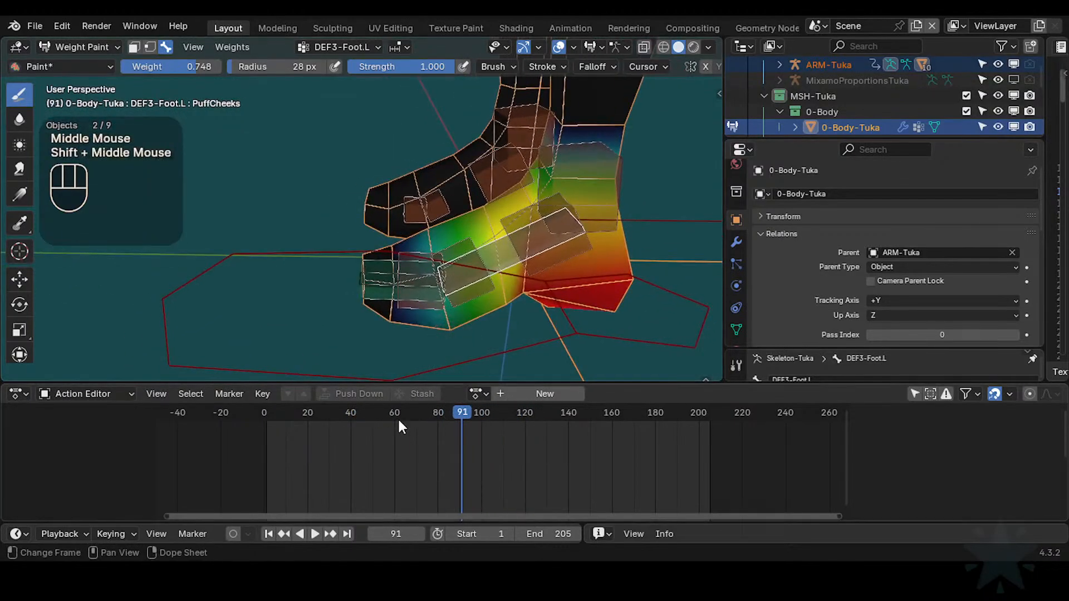
{"action": "left_click_drag", "start_coordinate": [397, 416], "coordinate": [275, 412]}
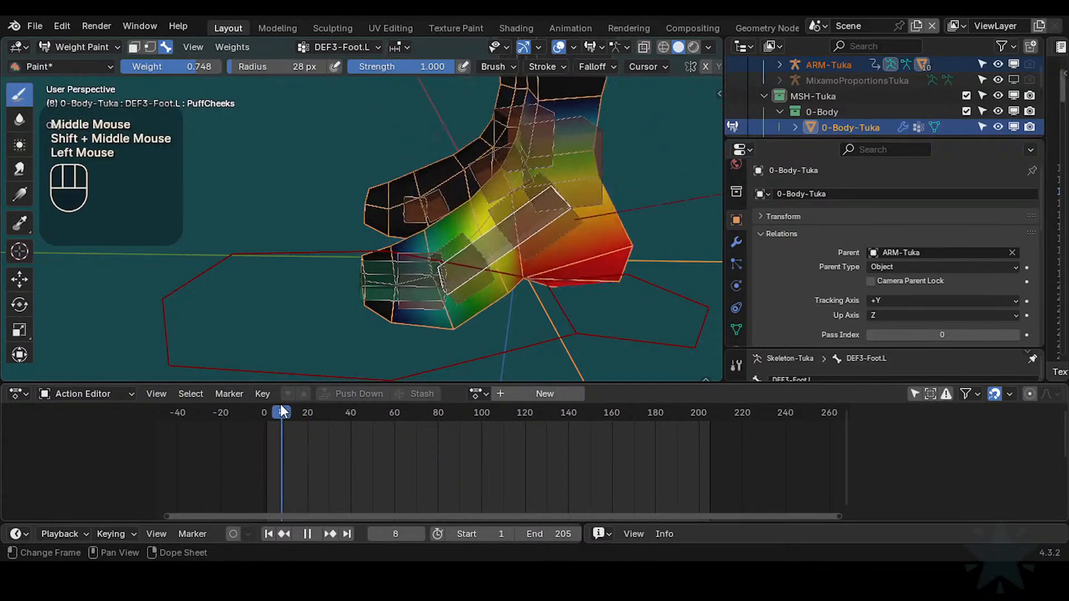
Step: Save the file and set up the Blur brush with a 22 px radius for the left toes
{"action": "middle_click_drag", "start_coordinate": [421, 309], "coordinate": [390, 312], "text": "shift"}
{"action": "left_click", "coordinate": [20, 118]}
{"action": "key", "text": "ctrl+s"}
{"action": "key", "text": "f"}
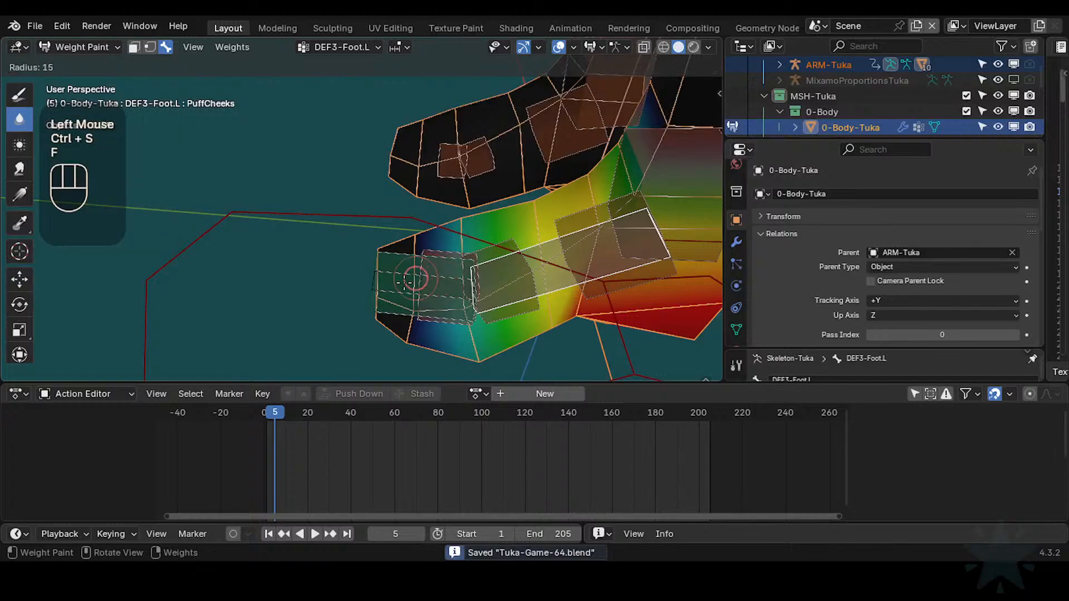
{"action": "left_click", "coordinate": [419, 277]}
{"action": "key", "text": "f"}
{"action": "left_click", "coordinate": [422, 241]}
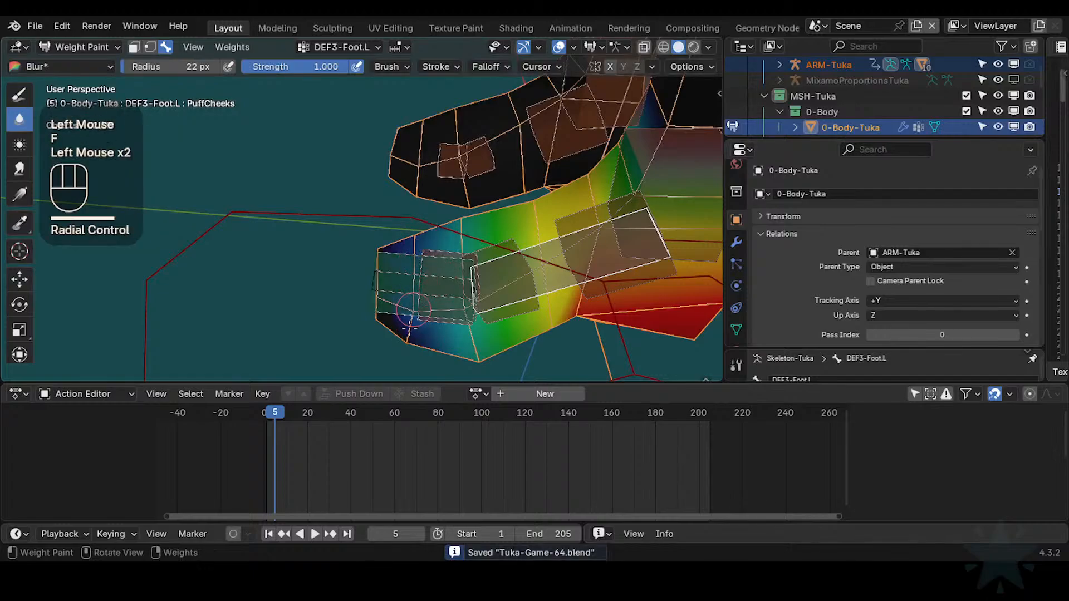
Step: Blur the DEF3-Foot.L weights around the top, side and underside of the left toes at frame 5
{"action": "mouse_move", "coordinate": [404, 315]}
{"action": "middle_mouse_down"}
{"action": "mouse_move", "coordinate": [424, 296]}
{"action": "mouse_move", "coordinate": [389, 295]}
{"action": "mouse_move", "coordinate": [395, 334]}
{"action": "mouse_move", "coordinate": [407, 312]}
{"action": "mouse_move", "coordinate": [398, 216]}
{"action": "middle_mouse_up"}
{"action": "left_click", "coordinate": [405, 269]}
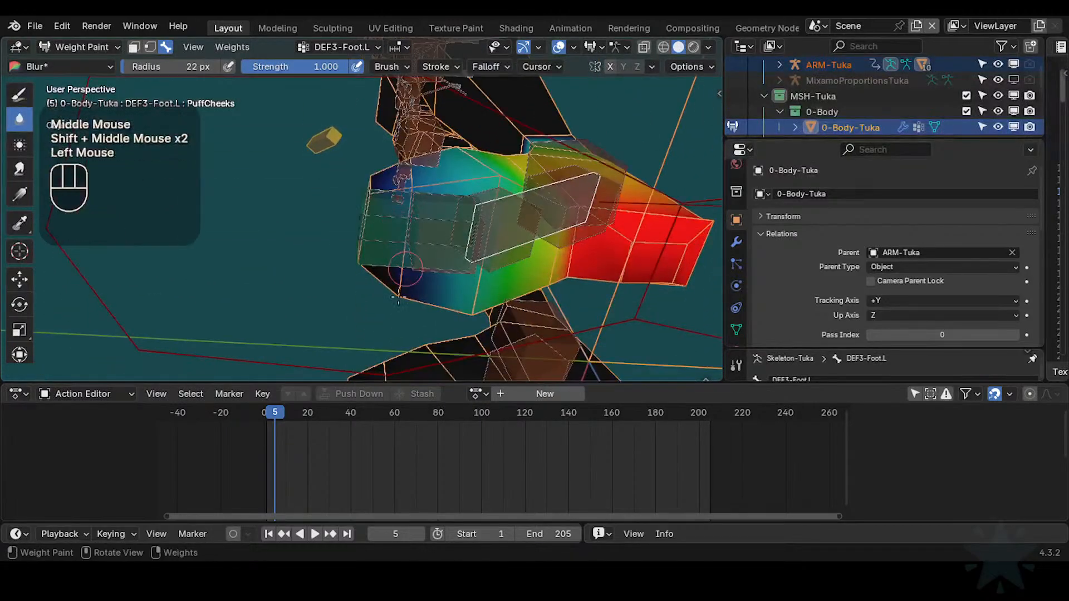
{"action": "mouse_move", "coordinate": [412, 177]}
{"action": "middle_mouse_down"}
{"action": "mouse_move", "coordinate": [410, 266]}
{"action": "mouse_move", "coordinate": [393, 326]}
{"action": "mouse_move", "coordinate": [392, 317]}
{"action": "middle_mouse_up"}
{"action": "left_click", "coordinate": [410, 266]}
{"action": "left_click", "coordinate": [394, 242]}
{"action": "middle_click_drag", "start_coordinate": [393, 242], "coordinate": [396, 250]}
{"action": "middle_click_drag", "start_coordinate": [396, 251], "coordinate": [404, 339]}
{"action": "left_click", "coordinate": [408, 205]}
{"action": "mouse_move", "coordinate": [408, 205]}
{"action": "middle_mouse_down"}
{"action": "mouse_move", "coordinate": [413, 160]}
{"action": "mouse_move", "coordinate": [409, 281]}
{"action": "middle_mouse_up"}
{"action": "left_click", "coordinate": [412, 159]}
{"action": "left_click", "coordinate": [411, 234]}
{"action": "mouse_move", "coordinate": [409, 281]}
{"action": "middle_mouse_down"}
{"action": "mouse_move", "coordinate": [364, 372]}
{"action": "mouse_move", "coordinate": [389, 345]}
{"action": "middle_mouse_up"}
{"action": "mouse_move", "coordinate": [390, 345]}
{"action": "middle_mouse_down", "text": "shift"}
{"action": "mouse_move", "coordinate": [384, 329]}
{"action": "mouse_move", "coordinate": [376, 334]}
{"action": "middle_mouse_up", "text": "shift"}
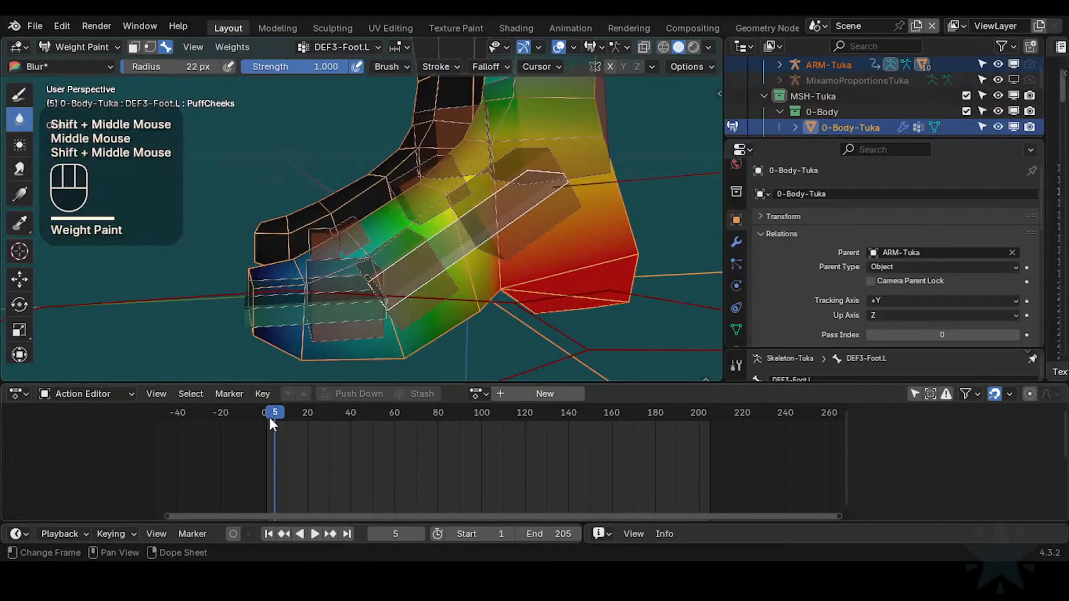
Step: At frame 49, subtract DEF3-Foot.L weight from the left toes with the Paint brush set to weight 1.000
{"action": "left_click_drag", "start_coordinate": [269, 417], "coordinate": [371, 391]}
{"action": "middle_click_drag", "start_coordinate": [423, 251], "coordinate": [427, 295], "text": "ctrl"}
{"action": "middle_click_drag", "start_coordinate": [428, 295], "coordinate": [473, 314], "text": "shift"}
{"action": "middle_click_drag", "start_coordinate": [474, 314], "coordinate": [445, 307]}
{"action": "left_click", "coordinate": [19, 95]}
{"action": "key", "text": "ctrl+f"}
{"action": "left_click", "coordinate": [382, 244], "text": "ctrl"}
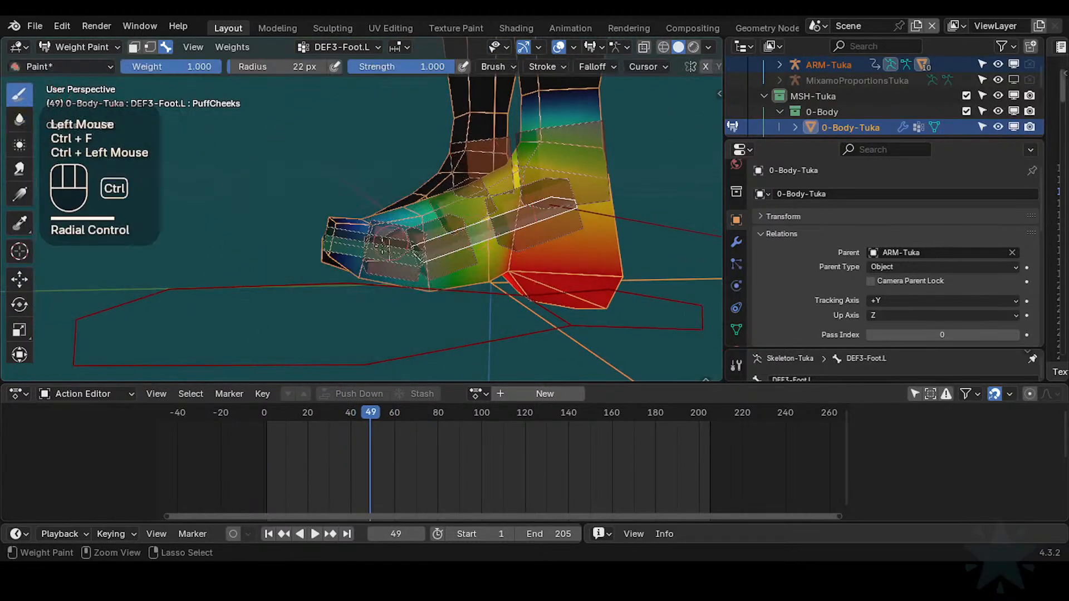
{"action": "middle_click_drag", "start_coordinate": [366, 220], "coordinate": [351, 265]}
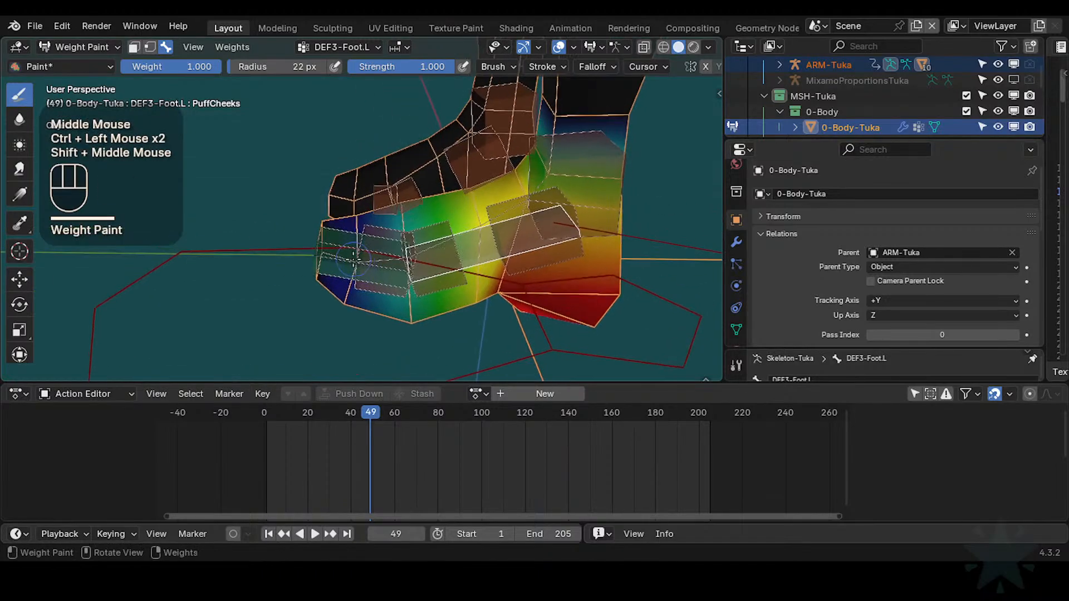
Step: Enlarge the Paint brush to 43 px, remove DEF3-Foot.L influence from the sides and underside of the toe tips, and save
{"action": "key", "text": "f"}
{"action": "left_click", "coordinate": [367, 250]}
{"action": "left_click", "coordinate": [351, 237], "text": "shift"}
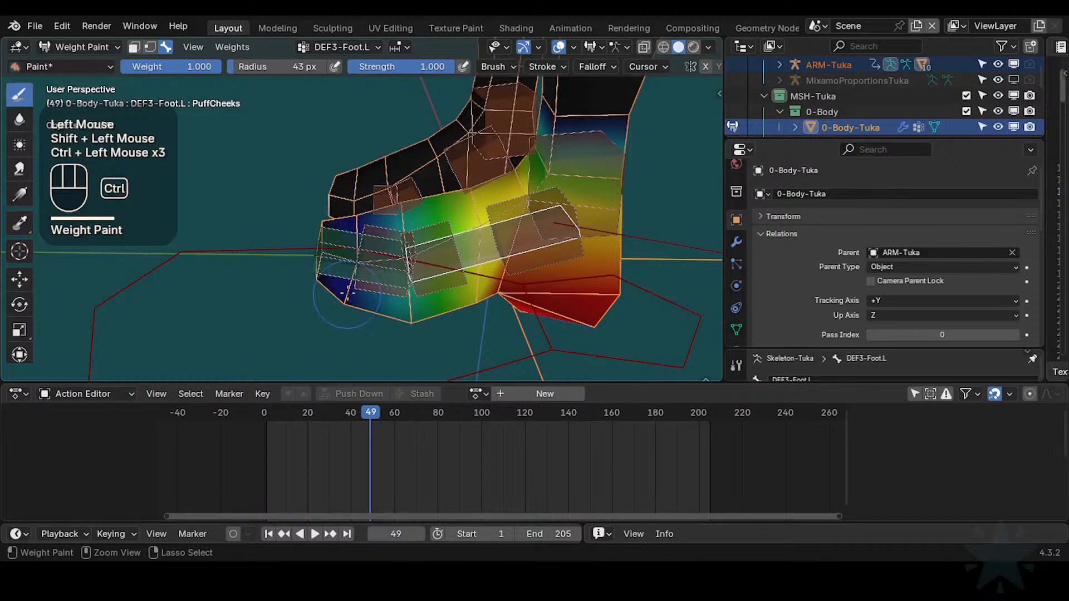
{"action": "middle_click_drag", "start_coordinate": [365, 244], "coordinate": [363, 172]}
{"action": "left_click", "coordinate": [362, 171], "text": "ctrl"}
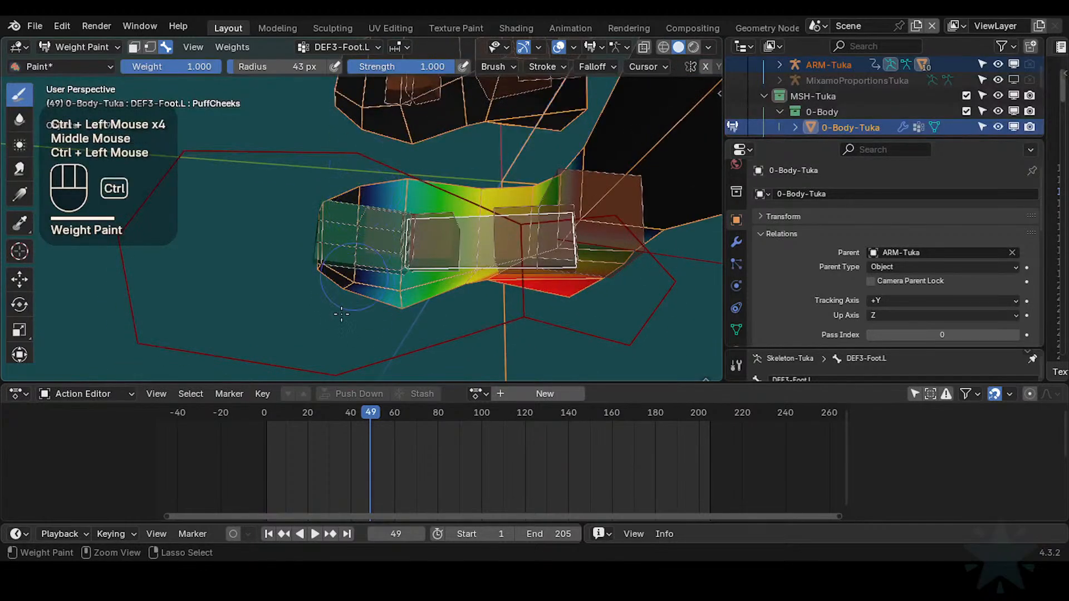
{"action": "middle_click_drag", "start_coordinate": [341, 314], "coordinate": [347, 251]}
{"action": "middle_click_drag", "start_coordinate": [348, 278], "coordinate": [353, 212]}
{"action": "middle_click_drag", "start_coordinate": [356, 245], "coordinate": [345, 268], "text": "shift"}
{"action": "left_click", "coordinate": [346, 268], "text": "ctrl"}
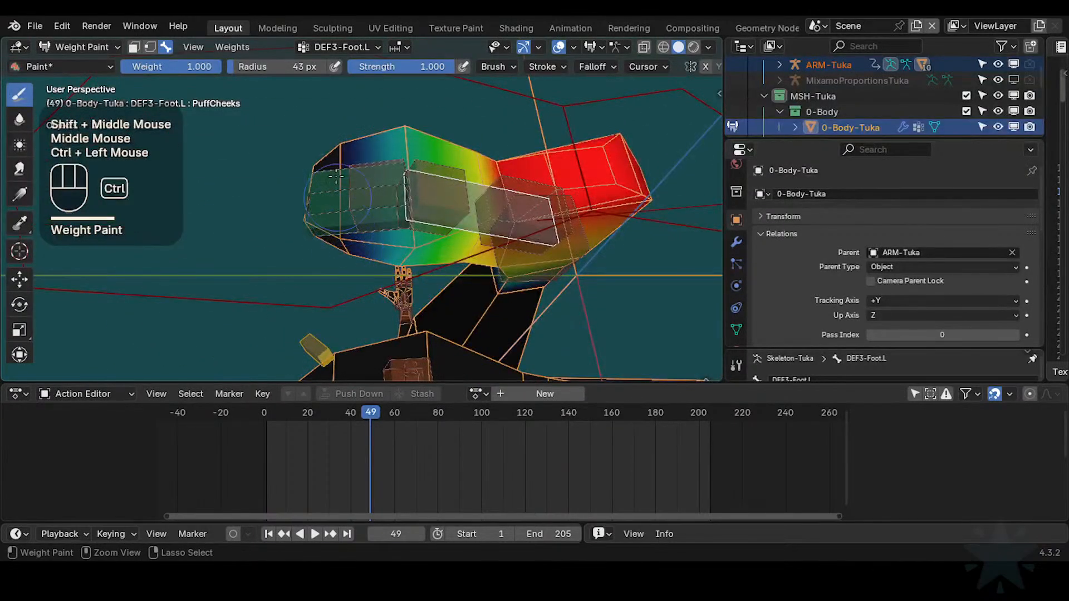
{"action": "middle_click_drag", "start_coordinate": [336, 176], "coordinate": [375, 369]}
{"action": "middle_click_drag", "start_coordinate": [356, 267], "coordinate": [398, 278]}
{"action": "mouse_move", "coordinate": [398, 278]}
{"action": "middle_mouse_down"}
{"action": "mouse_move", "coordinate": [421, 233]}
{"action": "mouse_move", "coordinate": [401, 273]}
{"action": "middle_mouse_up"}
{"action": "key", "text": "ctrl+s"}
Step: Play the animation from frame 0 to frame 34 with pauses to examine how the left foot and toes bend
{"action": "left_click_drag", "start_coordinate": [362, 405], "coordinate": [255, 416]}
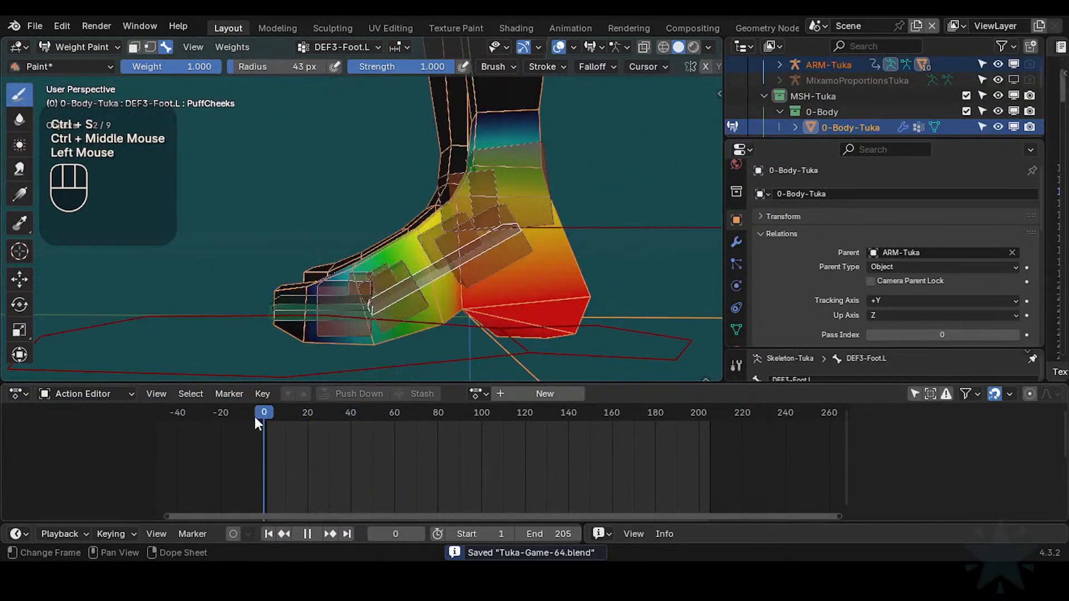
{"action": "key", "text": "space"}
{"action": "key", "text": "space"}
{"action": "key", "text": "space"}
{"action": "key", "text": "space"}
{"action": "middle_click_drag", "start_coordinate": [351, 323], "coordinate": [420, 312]}
{"action": "key", "text": "space"}
{"action": "key", "text": "space"}
{"action": "key", "text": "space"}
{"action": "key", "text": "space"}
Step: Try painting DEF3-Foot.L at the ball of the left foot with weight 0.539 at frame 34
{"action": "key", "text": "shift+x"}
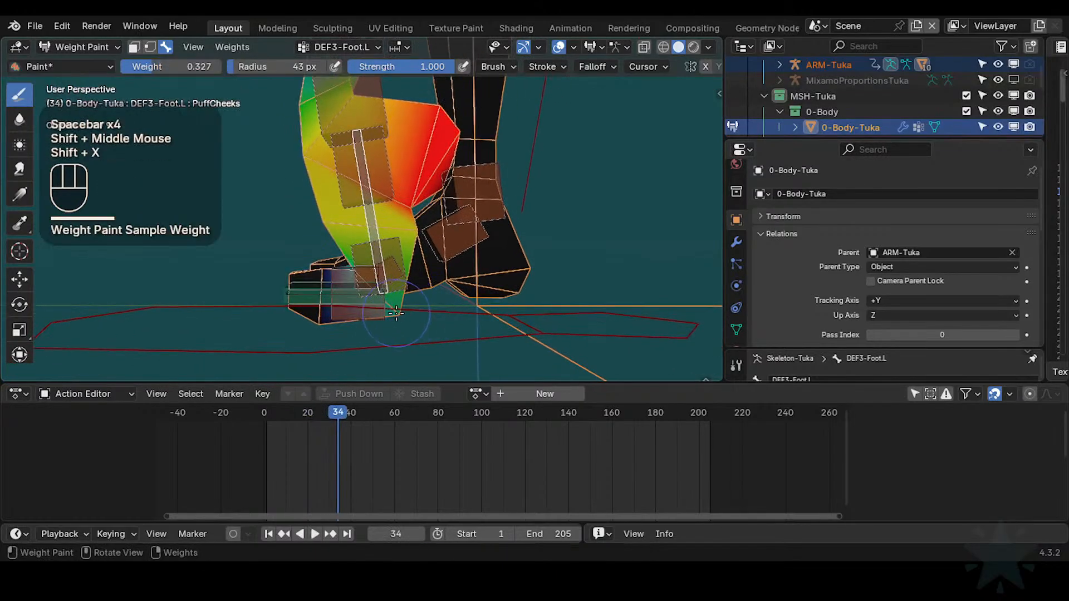
{"action": "key", "text": "ctrl+f"}
{"action": "left_click", "coordinate": [419, 304]}
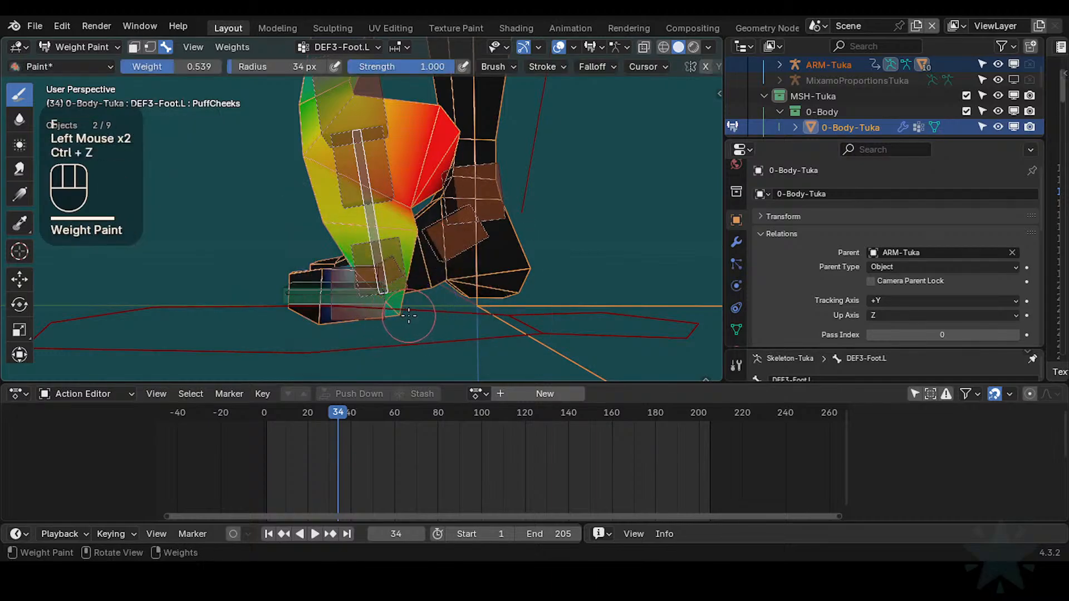
Step: Scrub to frame 190 and paint DEF3-Foot.L under the ball of the left foot with weight 1.000 and a 34 px radius
{"action": "left_click_drag", "start_coordinate": [328, 418], "coordinate": [551, 393]}
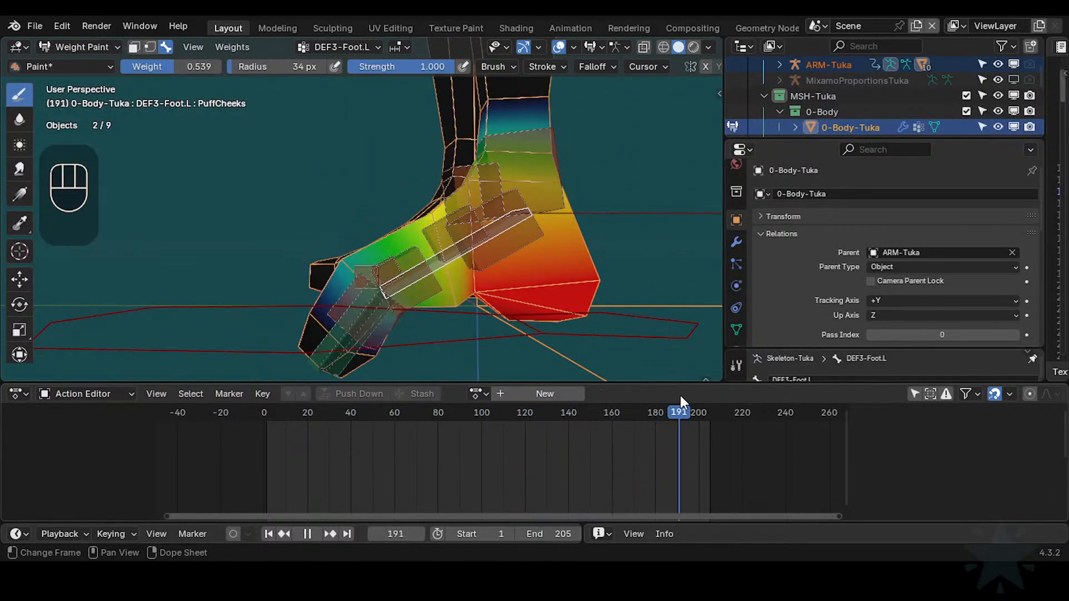
{"action": "left_click_drag", "start_coordinate": [680, 395], "coordinate": [677, 395]}
{"action": "middle_click_drag", "start_coordinate": [487, 345], "coordinate": [448, 305]}
{"action": "left_click", "coordinate": [434, 305]}
{"action": "key", "text": "ctrl+z"}
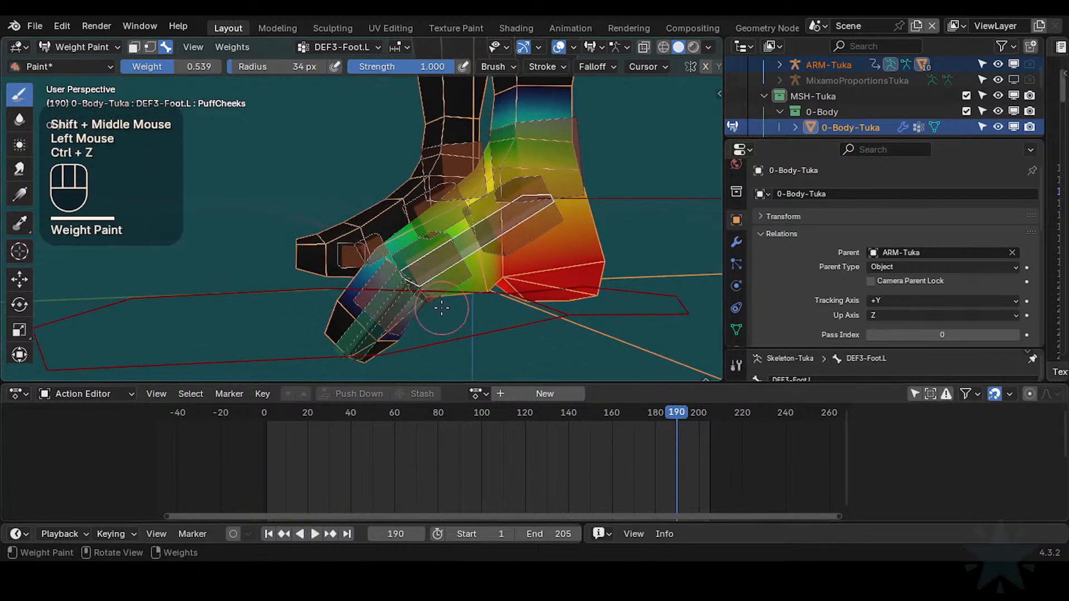
{"action": "key", "text": "ctrl+f"}
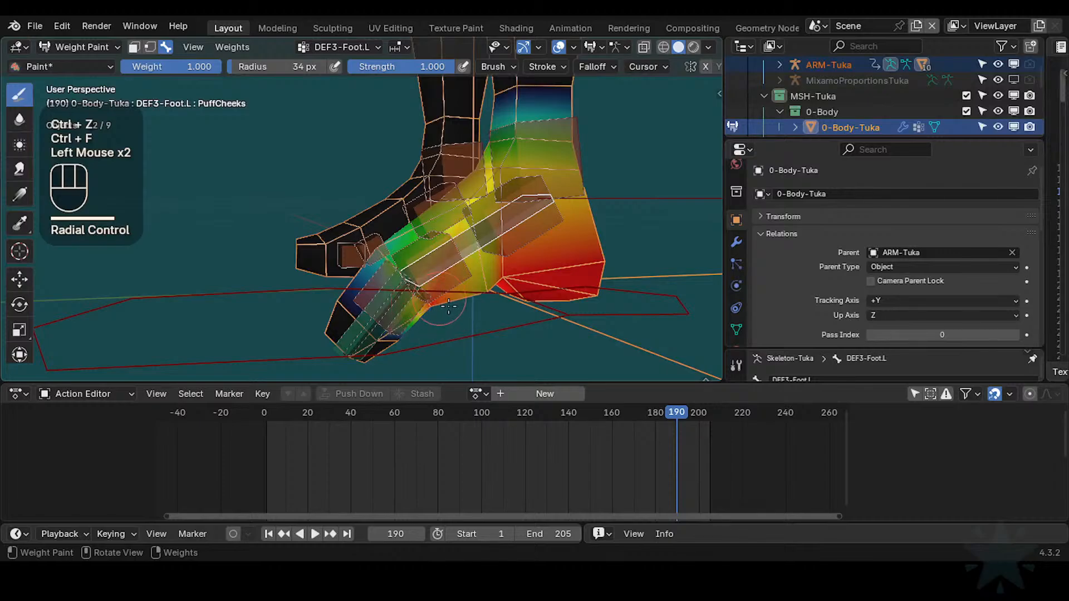
{"action": "mouse_move", "coordinate": [675, 412]}
{"action": "left_mouse_down"}
{"action": "mouse_move", "coordinate": [260, 446]}
{"action": "mouse_move", "coordinate": [400, 422]}
{"action": "mouse_move", "coordinate": [686, 415]}
{"action": "mouse_move", "coordinate": [666, 418]}
{"action": "mouse_move", "coordinate": [677, 414]}
{"action": "left_mouse_up"}
Step: Set the brush weight to 0.733 and repaint DEF3-Foot.L under the ball of the left foot at frame 190
{"action": "middle_click_drag", "start_coordinate": [490, 311], "coordinate": [555, 305]}
{"action": "key", "text": "ctrl+f"}
{"action": "left_click", "coordinate": [526, 326]}
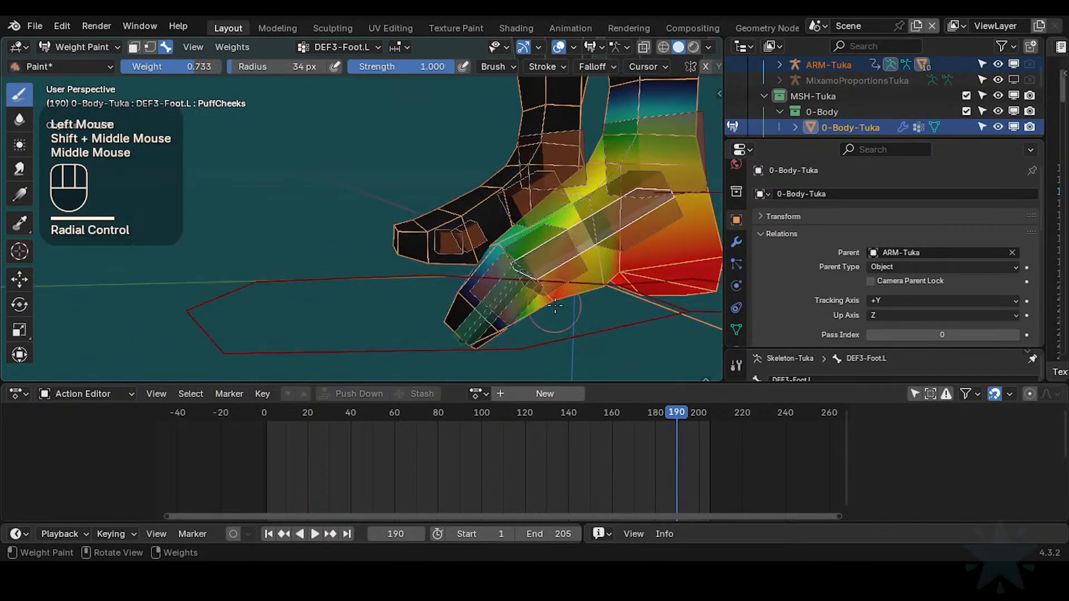
{"action": "left_click", "coordinate": [555, 306]}
{"action": "left_click", "coordinate": [554, 299]}
Step: At frame 27, paint DEF3-Foot.L with weight 0.733 across the sole edge at the ball of the left foot and save the file
{"action": "mouse_move", "coordinate": [683, 411]}
{"action": "left_mouse_down"}
{"action": "mouse_move", "coordinate": [567, 410]}
{"action": "mouse_move", "coordinate": [705, 409]}
{"action": "mouse_move", "coordinate": [266, 429]}
{"action": "mouse_move", "coordinate": [323, 428]}
{"action": "left_mouse_up"}
{"action": "middle_click_drag", "start_coordinate": [579, 314], "coordinate": [456, 305]}
{"action": "middle_click_drag", "start_coordinate": [657, 295], "coordinate": [627, 278]}
{"action": "left_click_drag", "start_coordinate": [628, 278], "coordinate": [610, 274]}
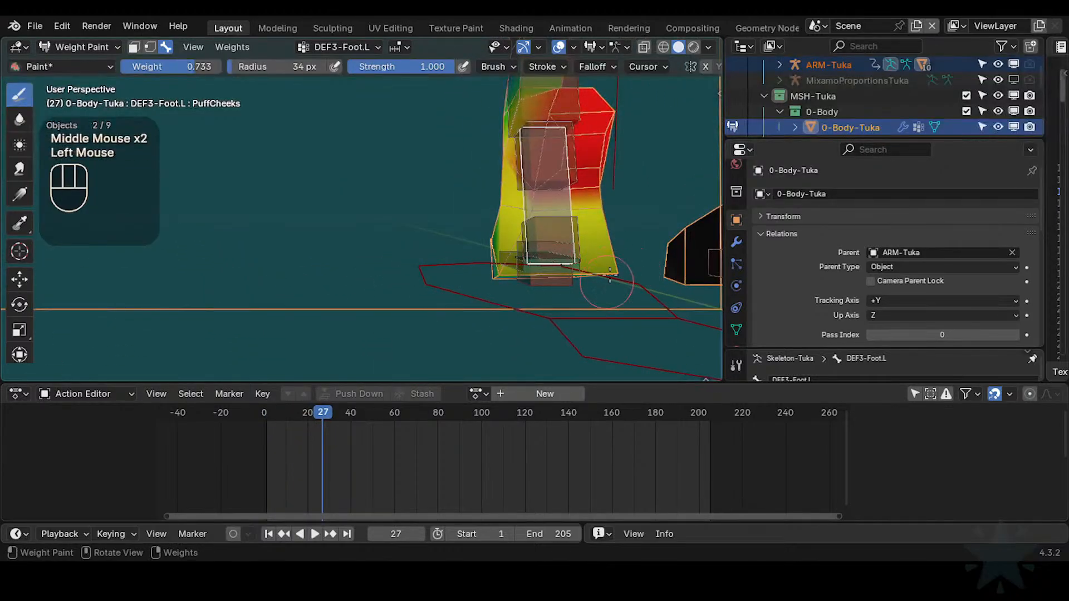
{"action": "left_click", "coordinate": [610, 275]}
{"action": "mouse_move", "coordinate": [610, 274]}
{"action": "middle_mouse_down"}
{"action": "mouse_move", "coordinate": [618, 270]}
{"action": "mouse_move", "coordinate": [596, 322]}
{"action": "mouse_move", "coordinate": [557, 325]}
{"action": "middle_mouse_up"}
{"action": "left_click", "coordinate": [618, 270]}
{"action": "middle_click_drag", "start_coordinate": [556, 325], "coordinate": [508, 334], "text": "shift"}
{"action": "middle_click_drag", "start_coordinate": [508, 334], "coordinate": [490, 346]}
{"action": "middle_click_drag", "start_coordinate": [490, 346], "coordinate": [457, 326], "text": "shift"}
{"action": "middle_click_drag", "start_coordinate": [457, 326], "coordinate": [535, 301]}
{"action": "middle_click_drag", "start_coordinate": [534, 300], "coordinate": [501, 255], "text": "shift"}
{"action": "key", "text": "ctrl+s"}
Step: Raise the brush weight to 0.903, paint DEF3-Foot.L on the arch in front of the left heel, and save the file
{"action": "key", "text": "shift+x"}
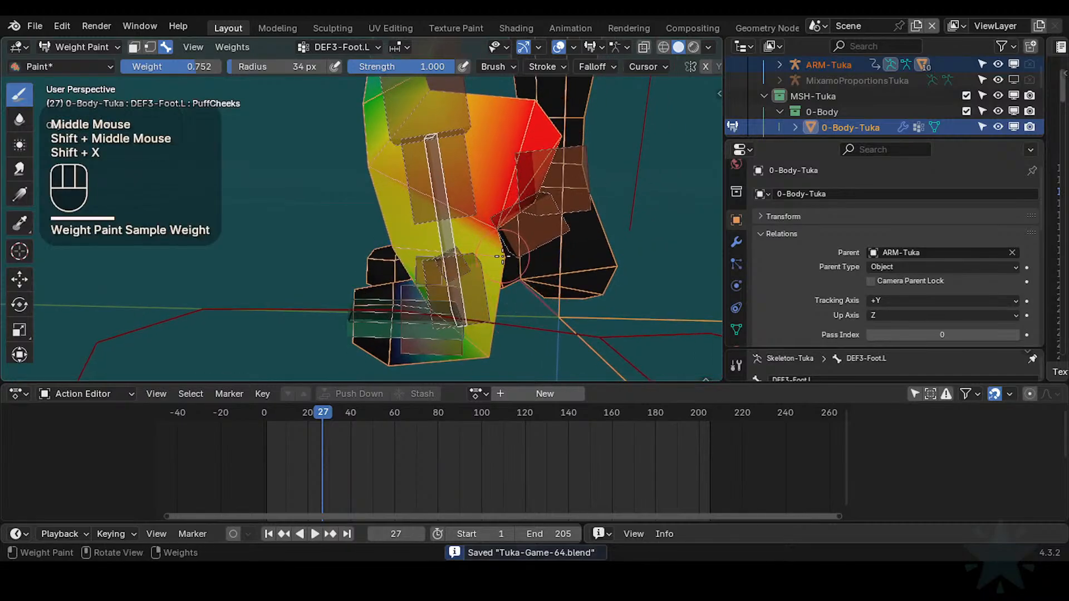
{"action": "key", "text": "ctrl+f"}
{"action": "left_click", "coordinate": [536, 255]}
{"action": "left_click", "coordinate": [523, 254]}
{"action": "mouse_move", "coordinate": [524, 254]}
{"action": "middle_mouse_down"}
{"action": "mouse_move", "coordinate": [551, 256]}
{"action": "mouse_move", "coordinate": [397, 226]}
{"action": "mouse_move", "coordinate": [563, 257]}
{"action": "middle_mouse_up"}
{"action": "left_click", "coordinate": [397, 226]}
{"action": "middle_click_drag", "start_coordinate": [423, 239], "coordinate": [401, 245]}
{"action": "key", "text": "ctrl+s"}
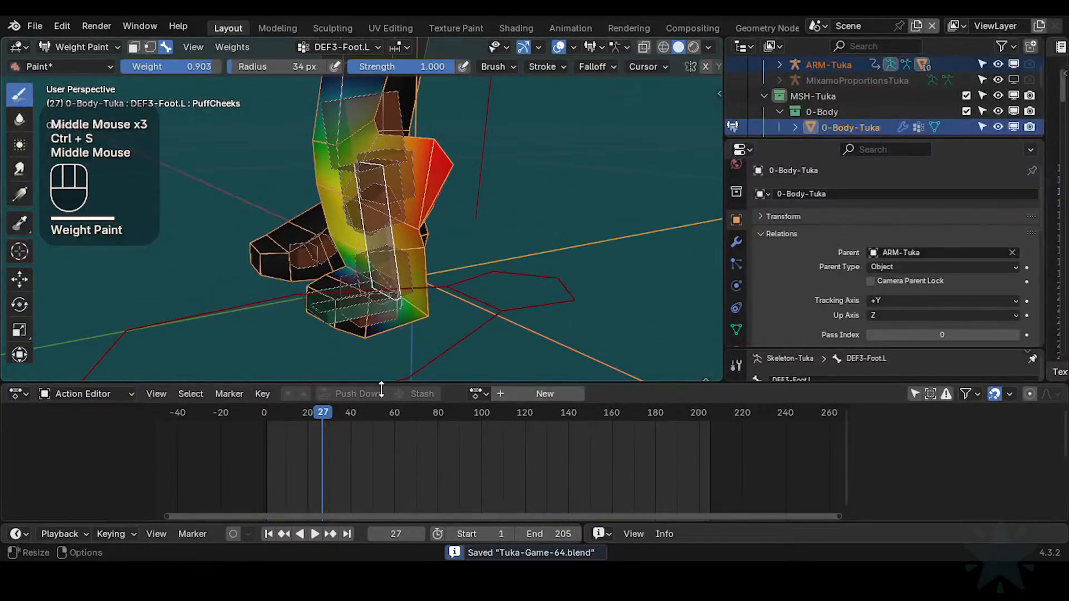
Step: Compare the left heel and arch in the poses at frames 48 and 31
{"action": "left_click_drag", "start_coordinate": [322, 414], "coordinate": [368, 395]}
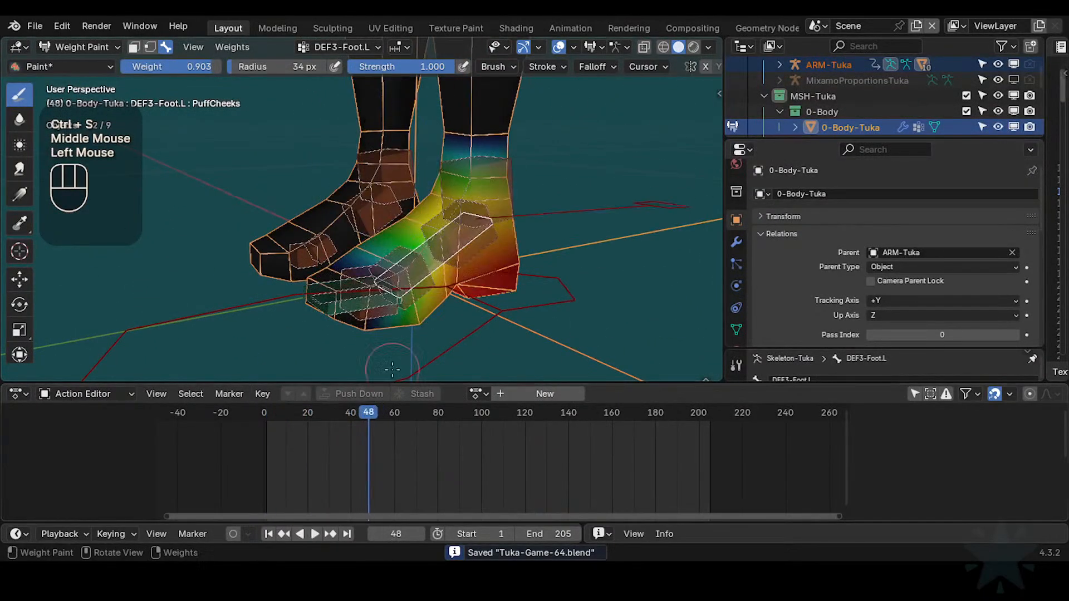
{"action": "middle_click_drag", "start_coordinate": [445, 273], "coordinate": [418, 270], "text": "shift"}
{"action": "middle_click_drag", "start_coordinate": [418, 270], "coordinate": [429, 312], "text": "shift"}
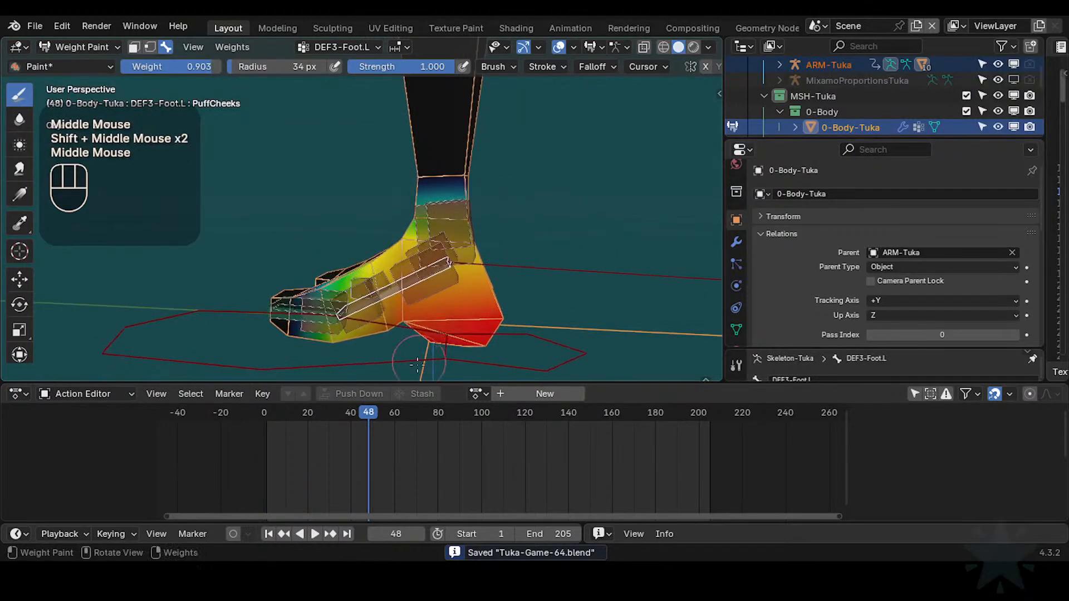
{"action": "mouse_move", "coordinate": [334, 411]}
{"action": "left_mouse_down"}
{"action": "mouse_move", "coordinate": [372, 410]}
{"action": "mouse_move", "coordinate": [331, 410]}
{"action": "left_mouse_up"}
{"action": "middle_click_drag", "start_coordinate": [399, 236], "coordinate": [388, 234]}
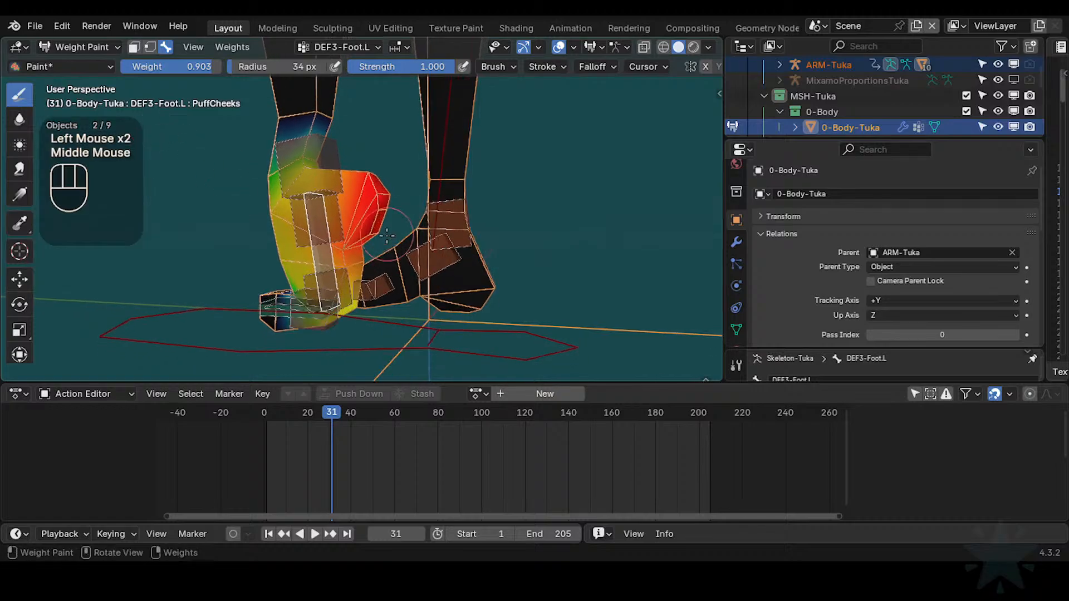
Step: At frame 31, set the brush to weight 1.000 and 14 px radius and paint DEF3-Foot.L on the outer side of the left heel
{"action": "key", "text": "ctrl+f"}
{"action": "left_click", "coordinate": [463, 216], "text": "ctrl"}
{"action": "key", "text": "f"}
{"action": "left_click", "coordinate": [346, 238]}
{"action": "left_click", "coordinate": [344, 242]}
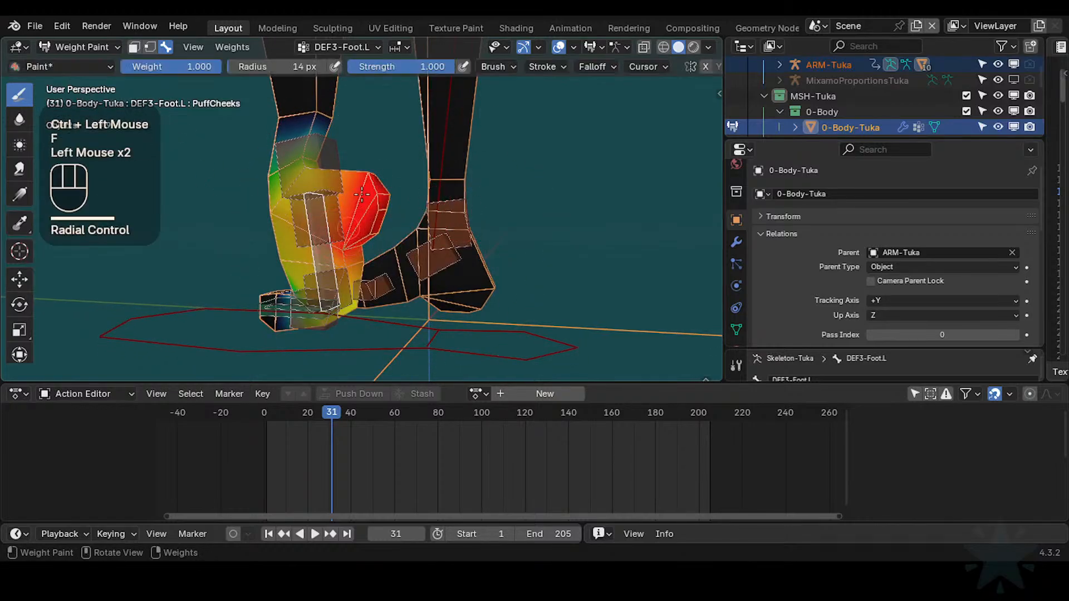
{"action": "middle_click_drag", "start_coordinate": [387, 209], "coordinate": [348, 206]}
{"action": "left_click", "coordinate": [388, 184]}
Step: Paint DEF3-Foot.L at weight 1.000 around the inner side of the left heel, touch up its back, and save the file
{"action": "middle_click_drag", "start_coordinate": [348, 206], "coordinate": [312, 222]}
{"action": "middle_click_drag", "start_coordinate": [312, 221], "coordinate": [317, 257], "text": "shift"}
{"action": "middle_click_drag", "start_coordinate": [334, 257], "coordinate": [262, 253]}
{"action": "middle_click_drag", "start_coordinate": [261, 254], "coordinate": [300, 300], "text": "shift"}
{"action": "middle_click_drag", "start_coordinate": [301, 301], "coordinate": [314, 275], "text": "ctrl"}
{"action": "left_click", "coordinate": [313, 274]}
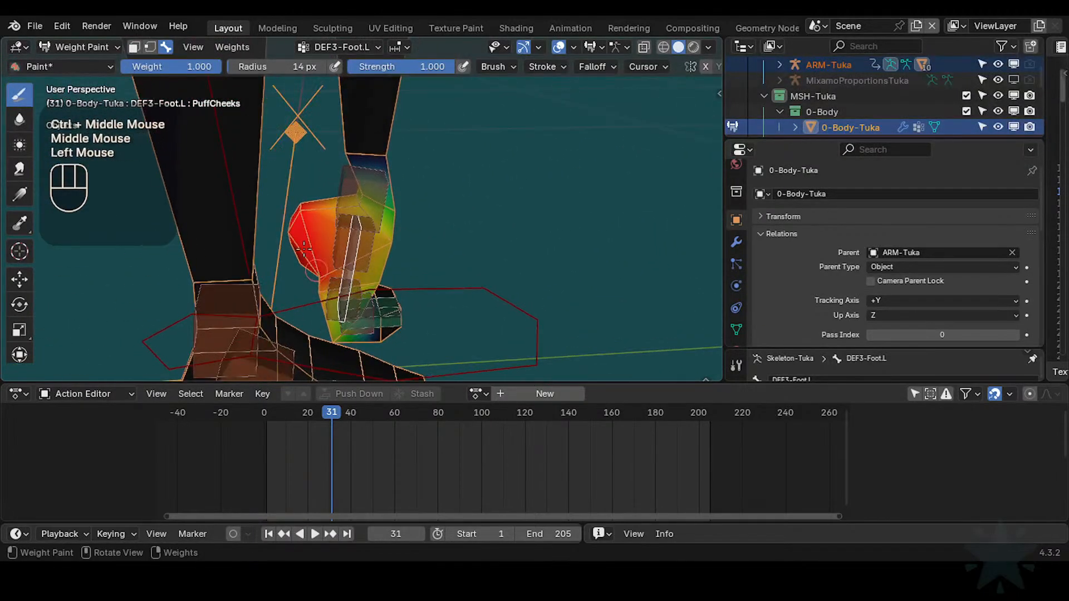
{"action": "middle_click_drag", "start_coordinate": [306, 218], "coordinate": [390, 262]}
{"action": "middle_click_drag", "start_coordinate": [390, 261], "coordinate": [429, 248], "text": "shift"}
{"action": "middle_click_drag", "start_coordinate": [429, 248], "coordinate": [408, 241]}
{"action": "left_click", "coordinate": [407, 226]}
{"action": "key", "text": "ctrl+s"}
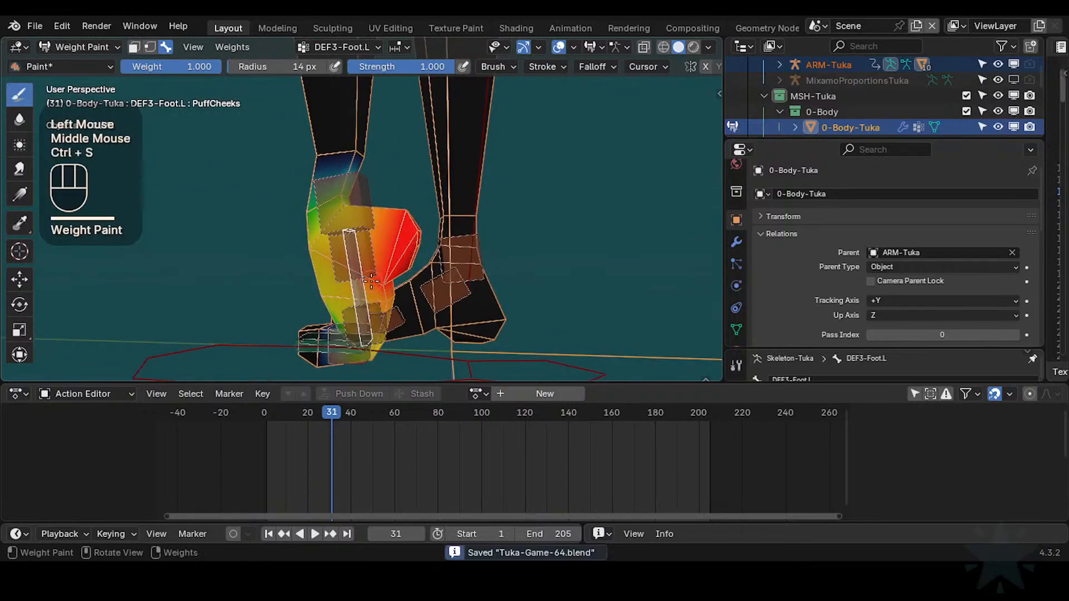
Step: Try a custom weight paint colour range in the preferences, running from black to white with green at the full-weight end
{"action": "key", "text": "ctrl+comma"}
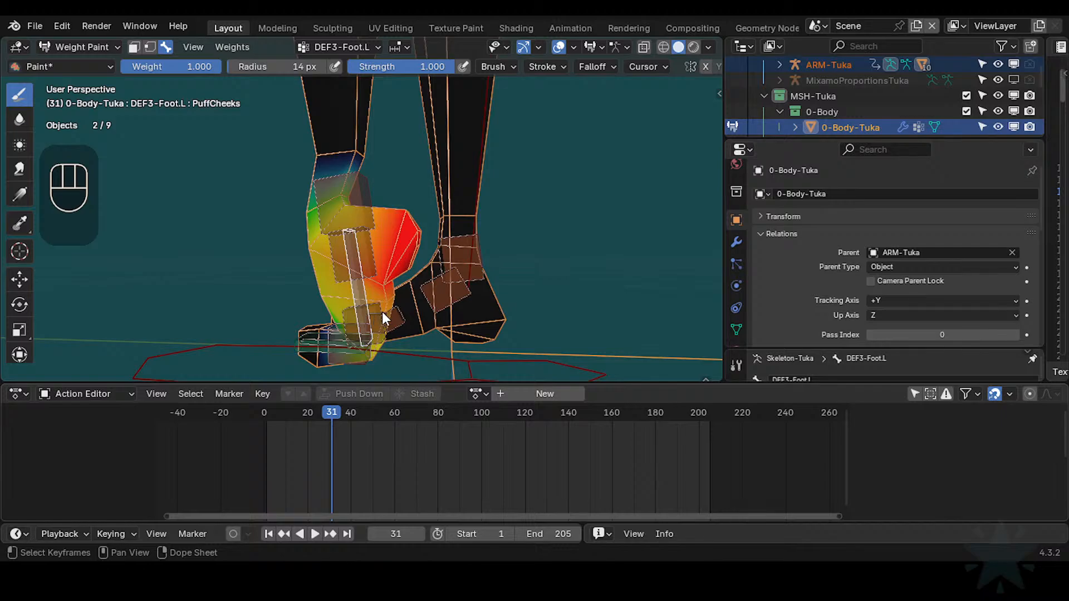
{"action": "left_click", "coordinate": [351, 306]}
{"action": "left_click", "coordinate": [352, 306]}
{"action": "left_click", "coordinate": [352, 306]}
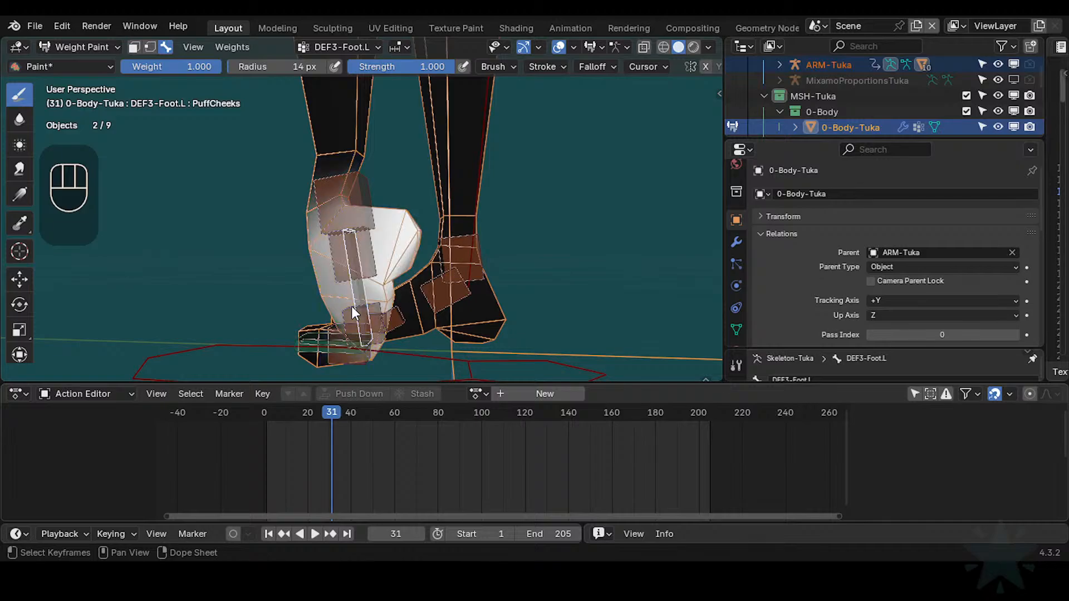
{"action": "left_click", "coordinate": [352, 306]}
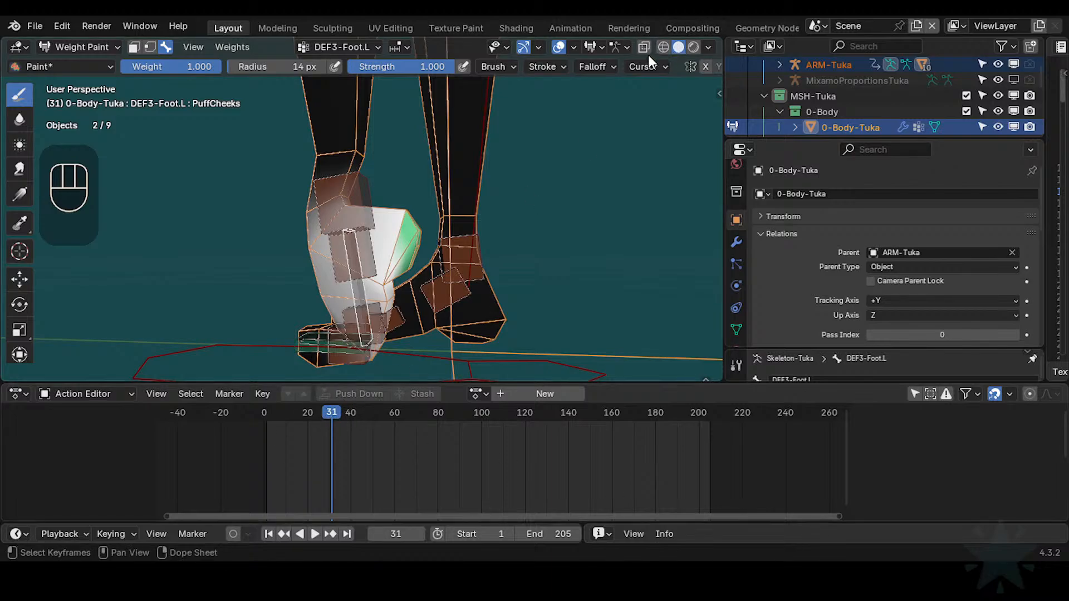
{"action": "mouse_move", "coordinate": [459, 253]}
{"action": "middle_mouse_down"}
{"action": "mouse_move", "coordinate": [426, 235]}
{"action": "mouse_move", "coordinate": [401, 117]}
{"action": "mouse_move", "coordinate": [273, 171]}
{"action": "middle_mouse_up"}
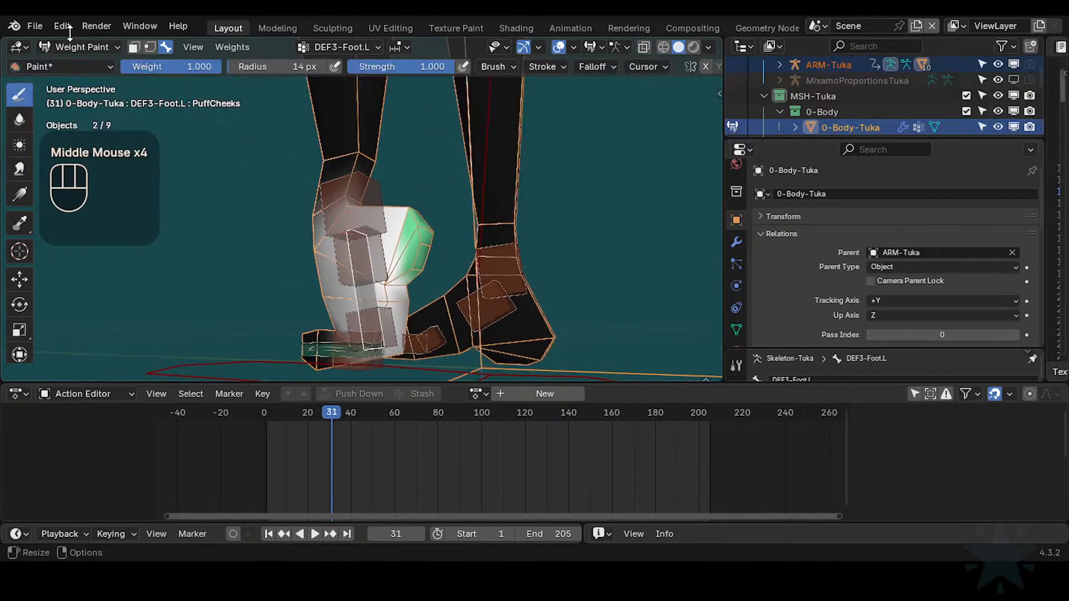
Step: Turn the custom weight paint colours off in the preferences and inspect the left heel in the default colours
{"action": "key", "text": "ctrl+comma"}
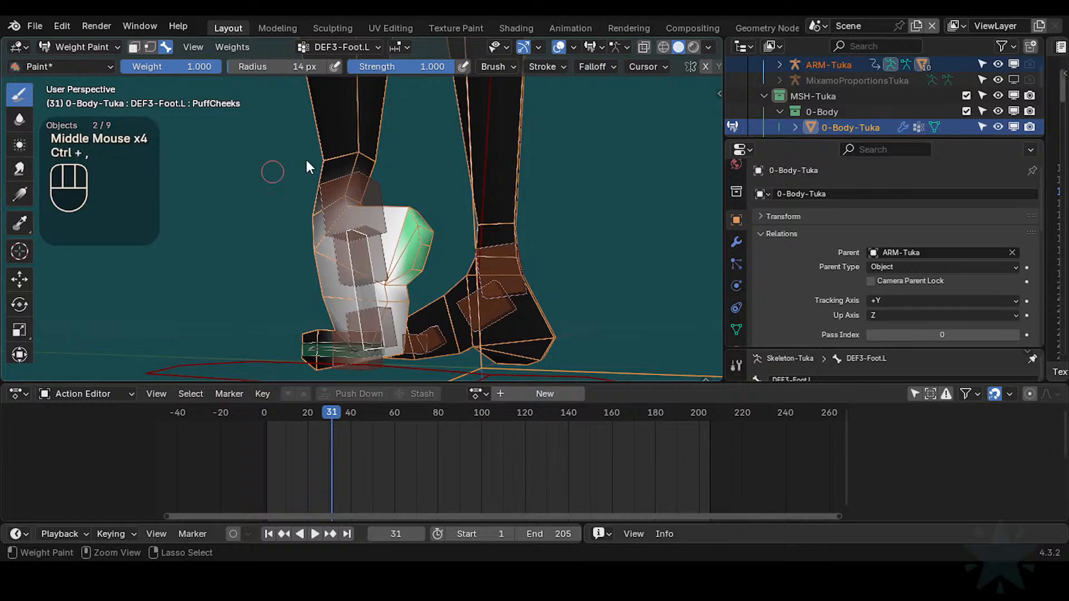
{"action": "left_click", "coordinate": [216, 275]}
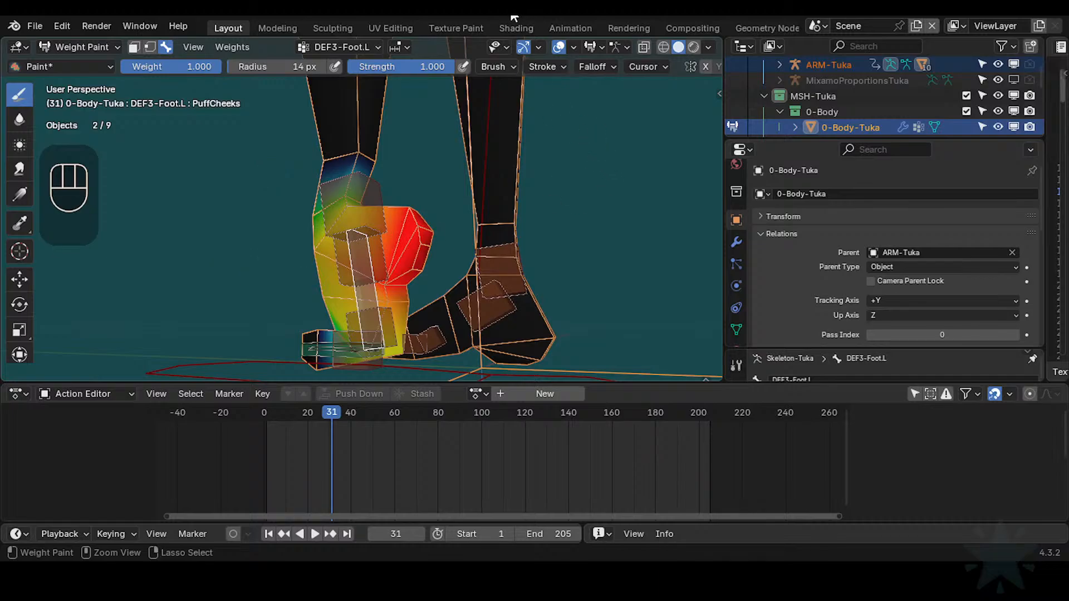
{"action": "middle_click_drag", "start_coordinate": [418, 235], "coordinate": [432, 238]}
{"action": "scroll", "coordinate": [423, 238], "scroll_direction": "up", "scroll_amount": 2}
{"action": "scroll", "coordinate": [429, 240], "scroll_direction": "down", "scroll_amount": 2}
{"action": "scroll", "coordinate": [432, 238], "scroll_direction": "up", "scroll_amount": 1}
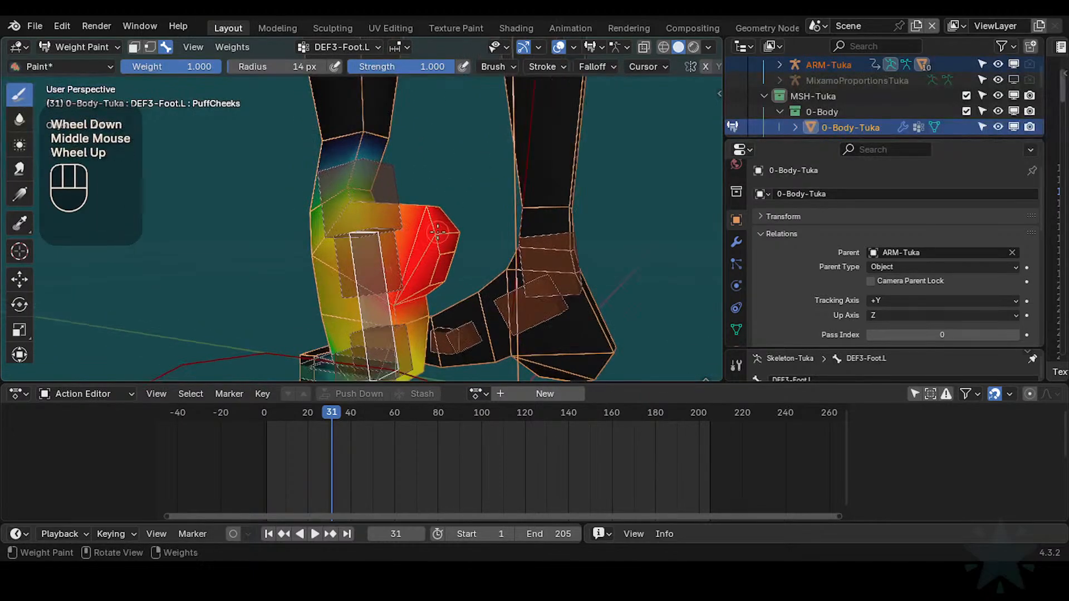
Step: Repaint DEF3-Foot.L at weight 1.000 over the outer side of the left heel
{"action": "key", "text": "ctrl+comma"}
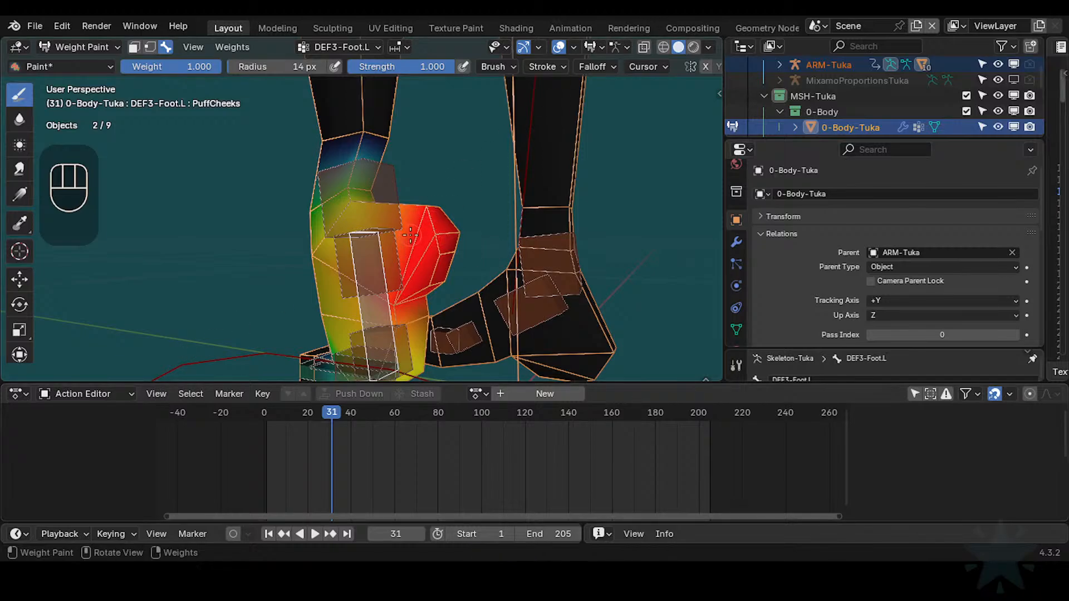
{"action": "mouse_move", "coordinate": [410, 236]}
{"action": "middle_mouse_down"}
{"action": "mouse_move", "coordinate": [447, 243]}
{"action": "mouse_move", "coordinate": [396, 234]}
{"action": "middle_mouse_up"}
{"action": "key", "text": "ctrl+f"}
{"action": "left_click", "coordinate": [491, 245]}
{"action": "left_click", "coordinate": [429, 231]}
{"action": "left_click", "coordinate": [432, 231]}
{"action": "left_click", "coordinate": [437, 229]}
{"action": "key", "text": "ctrl+f"}
{"action": "left_click", "coordinate": [438, 240]}
{"action": "left_click", "coordinate": [436, 238]}
{"action": "left_click", "coordinate": [437, 238]}
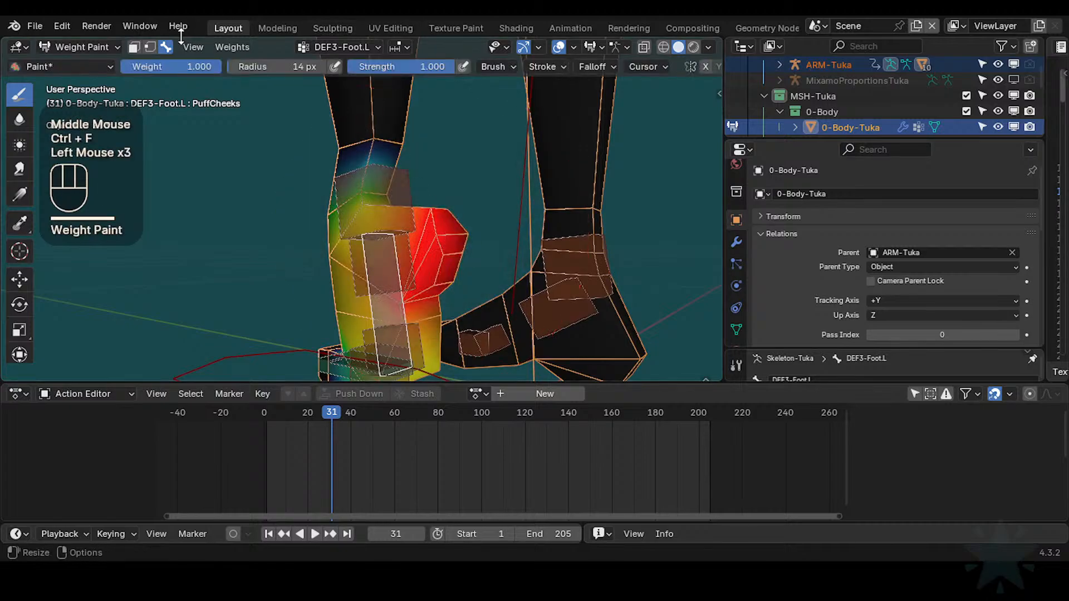
Step: Try a custom black-to-white weight paint range with magenta at the full-weight end, adjust its colour stops, and turn the custom colours off
{"action": "key", "text": "ctrl+comma"}
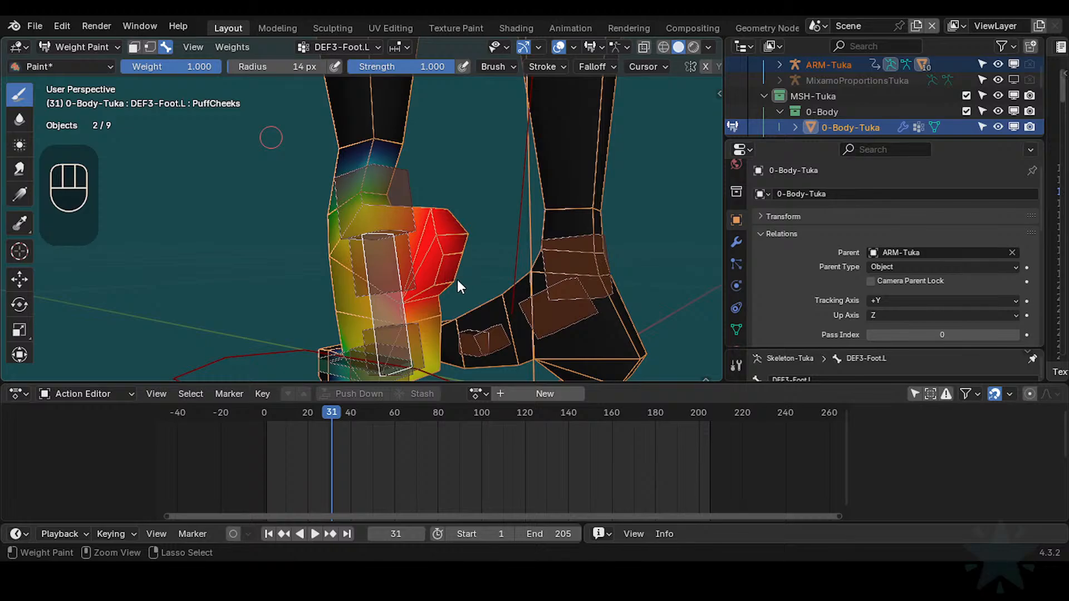
{"action": "left_click", "coordinate": [217, 237]}
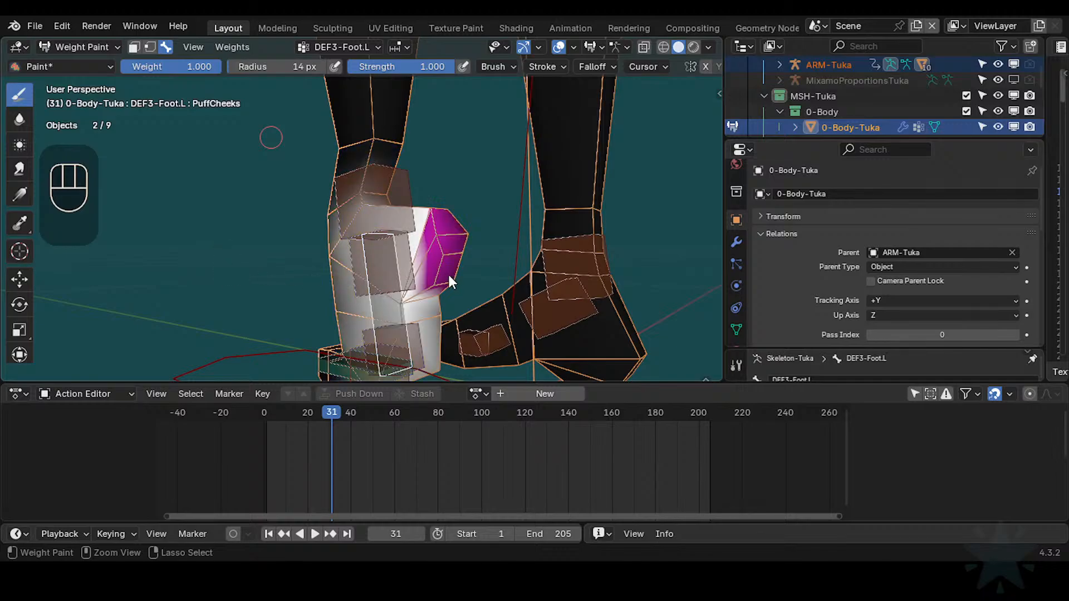
{"action": "left_click_drag", "start_coordinate": [447, 274], "coordinate": [359, 276]}
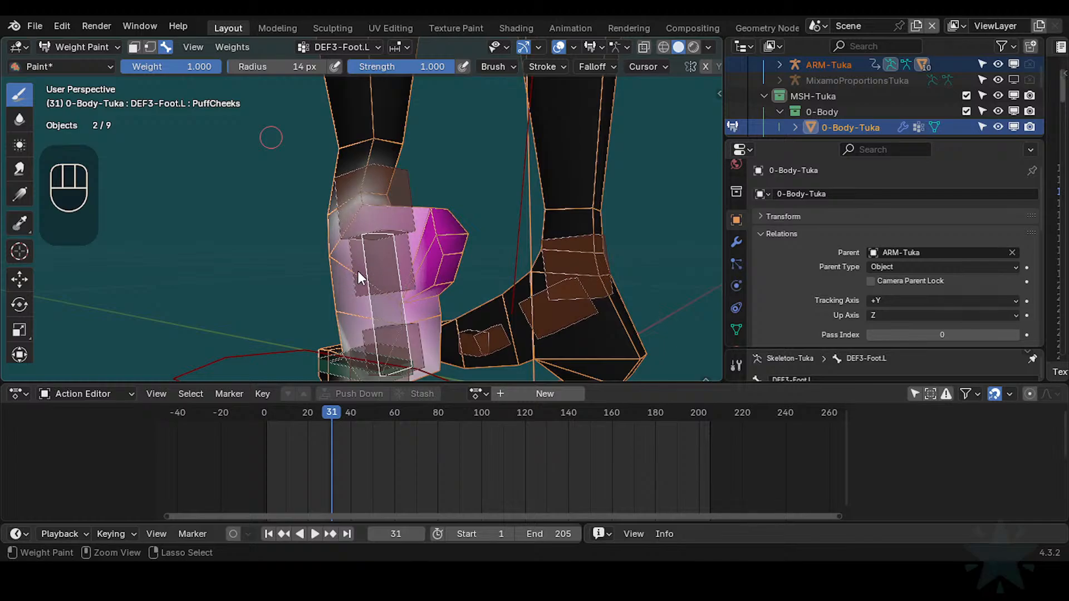
{"action": "mouse_move", "coordinate": [449, 275]}
{"action": "left_mouse_down"}
{"action": "mouse_move", "coordinate": [266, 251]}
{"action": "mouse_move", "coordinate": [454, 284]}
{"action": "left_mouse_up"}
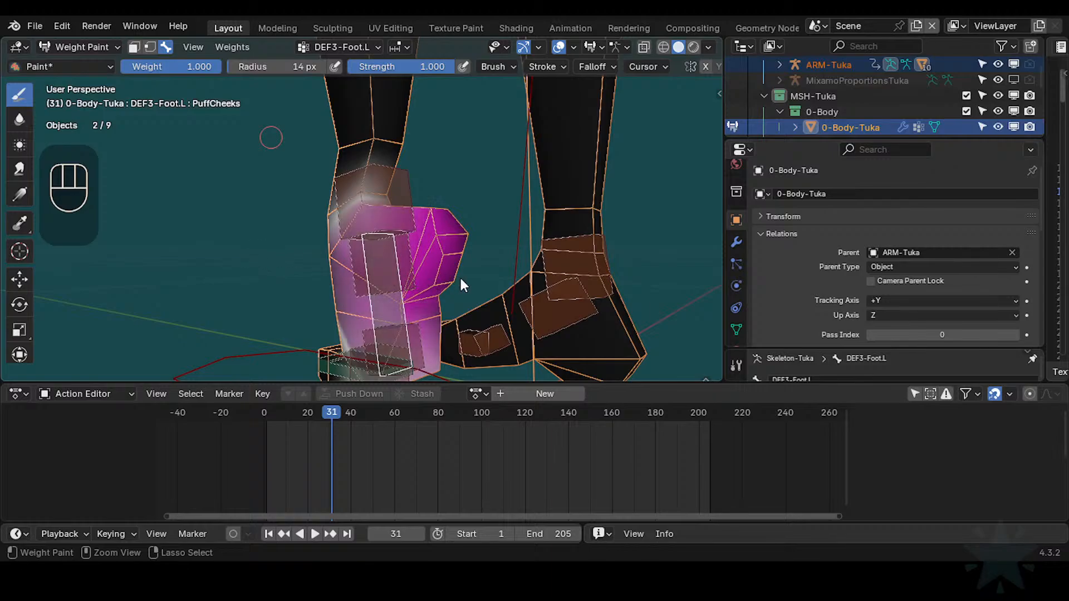
{"action": "left_click_drag", "start_coordinate": [221, 258], "coordinate": [361, 273]}
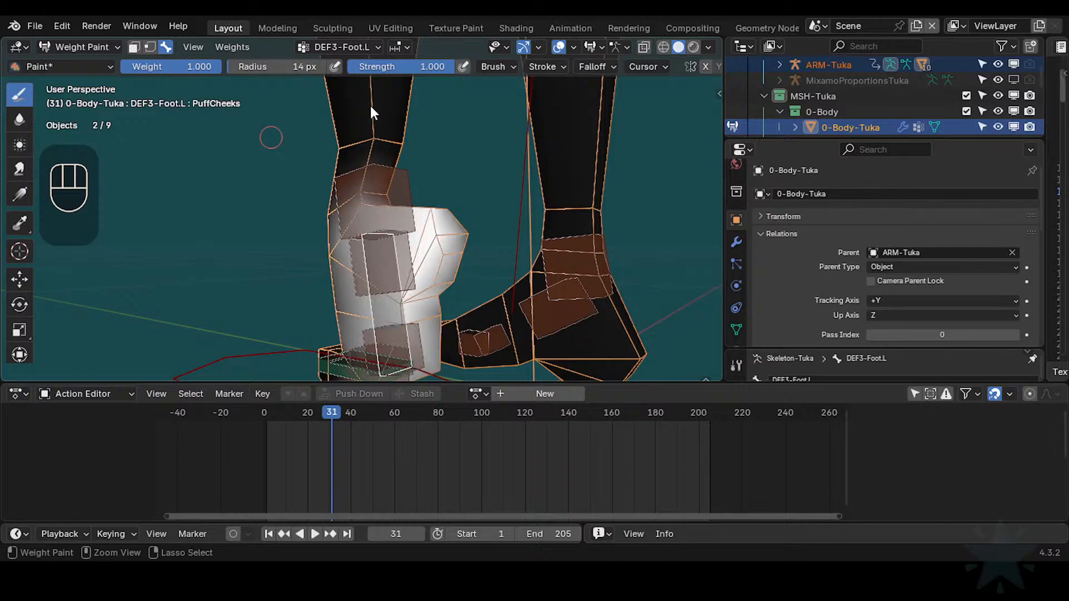
{"action": "left_click", "coordinate": [212, 237]}
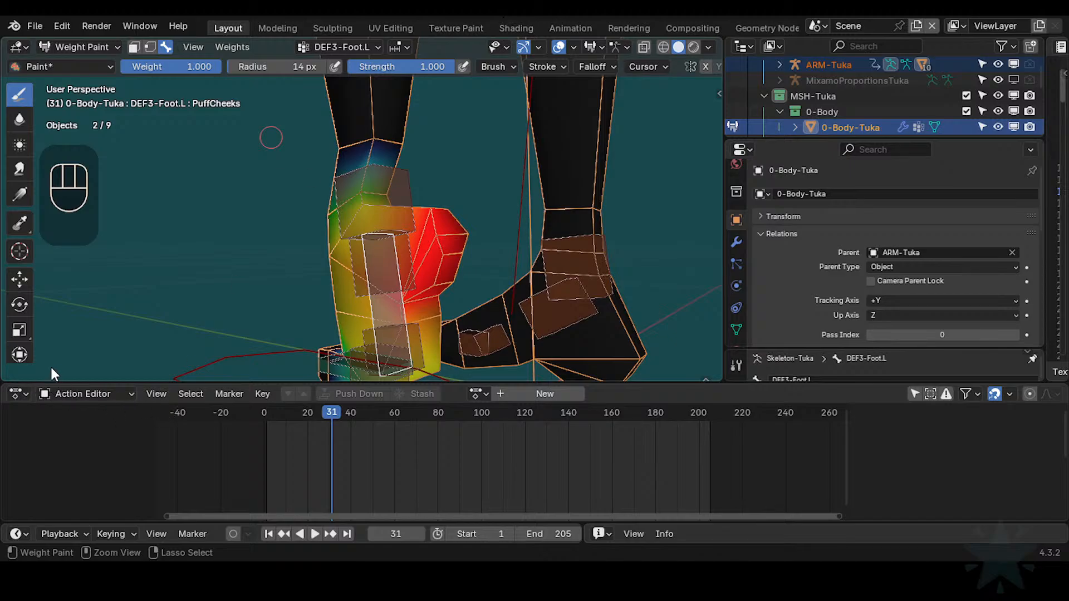
Step: Set the brush radius to 25 px and paint DEF3-Foot.L at weight 1.000 over the sides of the left midfoot
{"action": "middle_click_drag", "start_coordinate": [472, 267], "coordinate": [431, 216]}
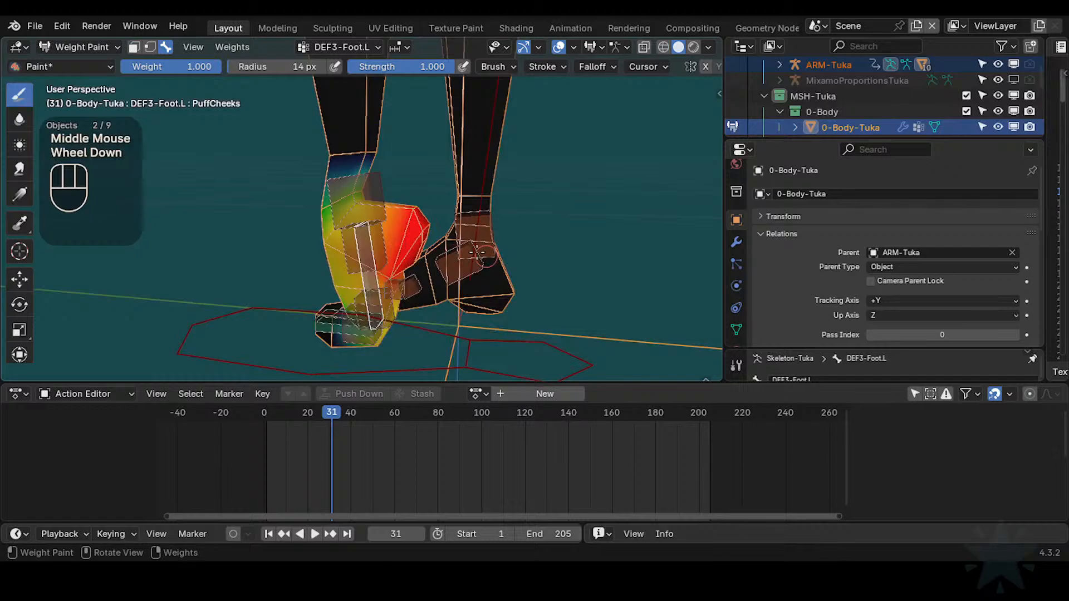
{"action": "middle_click_drag", "start_coordinate": [477, 252], "coordinate": [540, 244]}
{"action": "key", "text": "ctrl+f"}
{"action": "left_click", "coordinate": [561, 260], "text": "ctrl"}
{"action": "mouse_move", "coordinate": [424, 250]}
{"action": "middle_mouse_down"}
{"action": "mouse_move", "coordinate": [364, 242]}
{"action": "mouse_move", "coordinate": [571, 234]}
{"action": "mouse_move", "coordinate": [503, 245]}
{"action": "mouse_move", "coordinate": [510, 258]}
{"action": "mouse_move", "coordinate": [579, 265]}
{"action": "mouse_move", "coordinate": [471, 247]}
{"action": "mouse_move", "coordinate": [483, 215]}
{"action": "mouse_move", "coordinate": [473, 240]}
{"action": "middle_mouse_up"}
{"action": "key", "text": "f"}
{"action": "left_click", "coordinate": [382, 252]}
{"action": "middle_click_drag", "start_coordinate": [473, 239], "coordinate": [413, 241]}
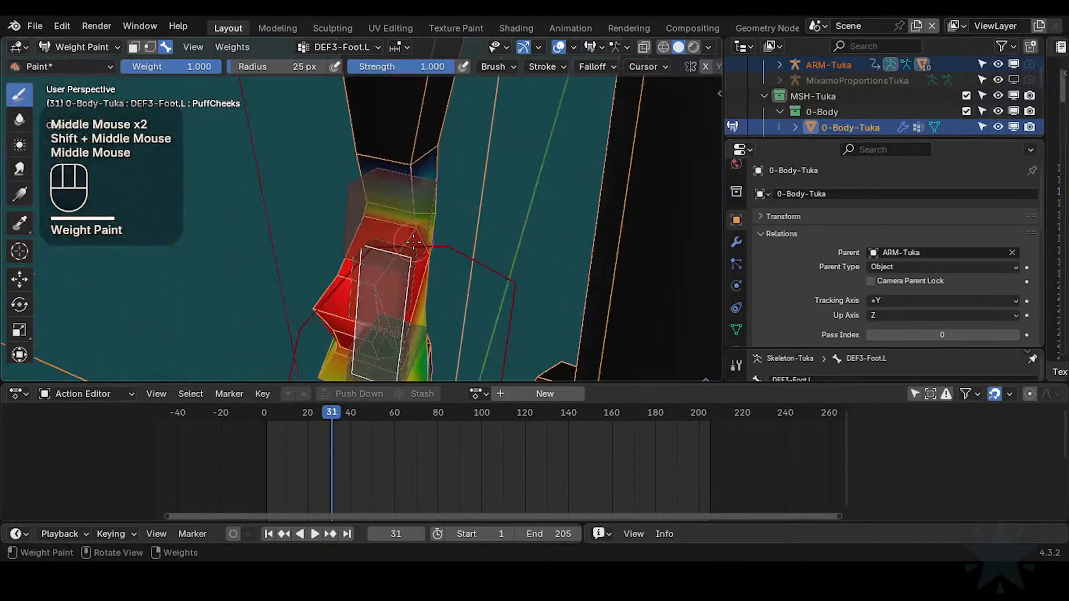
{"action": "middle_click_drag", "start_coordinate": [355, 224], "coordinate": [417, 245]}
{"action": "middle_click_drag", "start_coordinate": [417, 245], "coordinate": [389, 286], "text": "shift"}
{"action": "middle_click_drag", "start_coordinate": [388, 285], "coordinate": [402, 256]}
{"action": "middle_click_drag", "start_coordinate": [402, 256], "coordinate": [406, 295], "text": "ctrl"}
{"action": "middle_click_drag", "start_coordinate": [406, 295], "coordinate": [401, 245], "text": "shift"}
Step: Go to frame 26 and try to blur the DEF3-Foot.L weights at the front of the left ankle with the Blur brush
{"action": "mouse_move", "coordinate": [317, 413]}
{"action": "left_mouse_down"}
{"action": "mouse_move", "coordinate": [268, 412]}
{"action": "mouse_move", "coordinate": [365, 391]}
{"action": "mouse_move", "coordinate": [321, 394]}
{"action": "left_mouse_up"}
{"action": "middle_click_drag", "start_coordinate": [389, 189], "coordinate": [393, 241], "text": "shift"}
{"action": "left_click", "coordinate": [18, 123]}
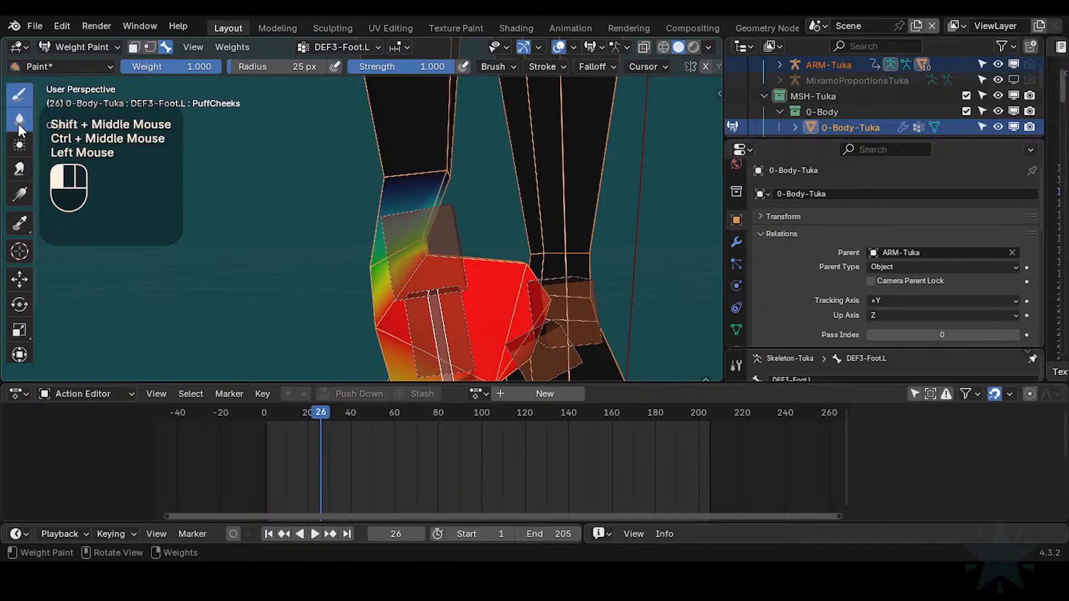
{"action": "left_click", "coordinate": [389, 253]}
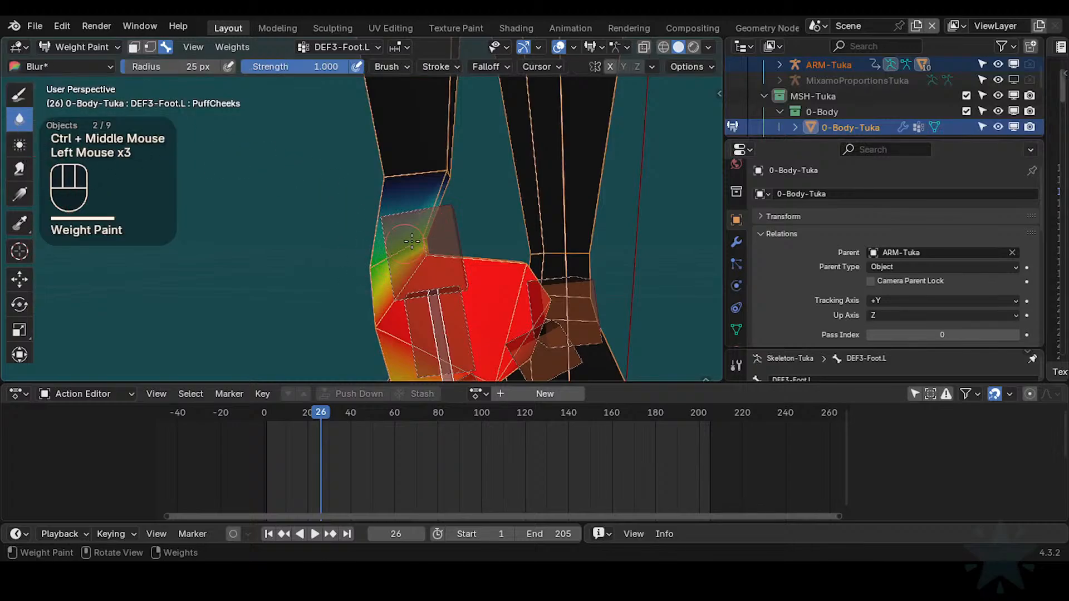
{"action": "key", "text": "shift+f"}
{"action": "left_click", "coordinate": [367, 261], "text": "shift"}
{"action": "left_click", "coordinate": [366, 261]}
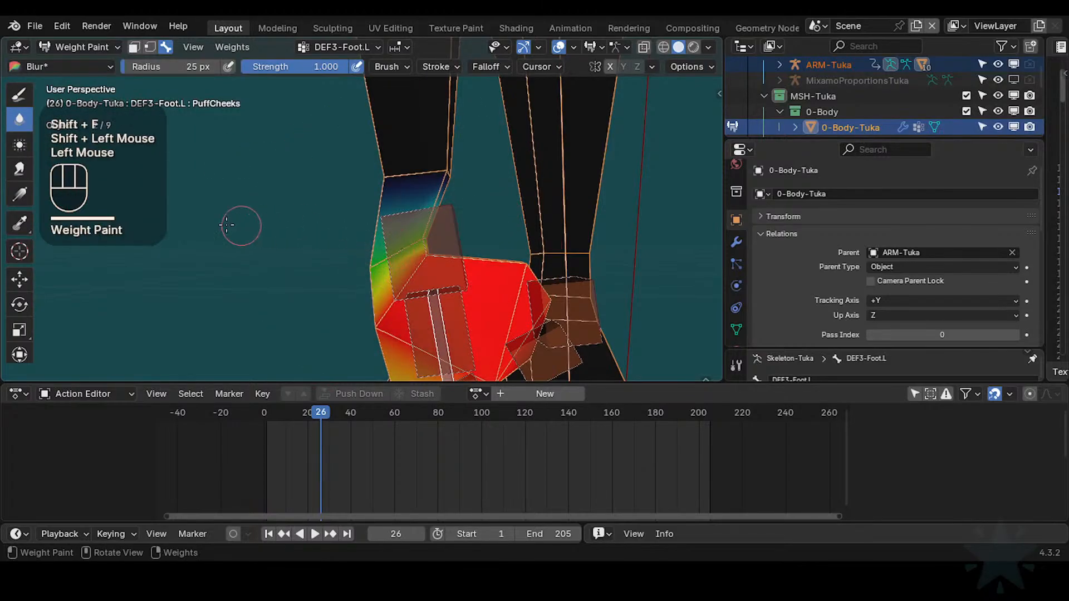
Step: Return to the Paint brush, set its weight to 0.109, and paint DEF3-Foot.L on the outer side just above the left ankle
{"action": "left_click", "coordinate": [18, 92]}
{"action": "key", "text": "ctrl+f"}
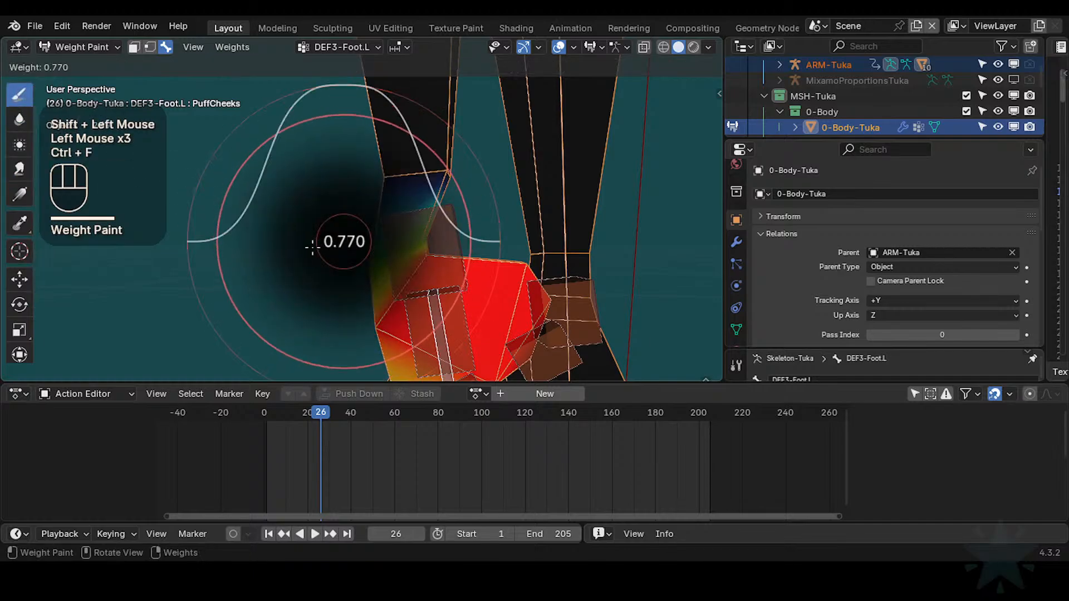
{"action": "left_click", "coordinate": [350, 260]}
{"action": "key", "text": "shift+x"}
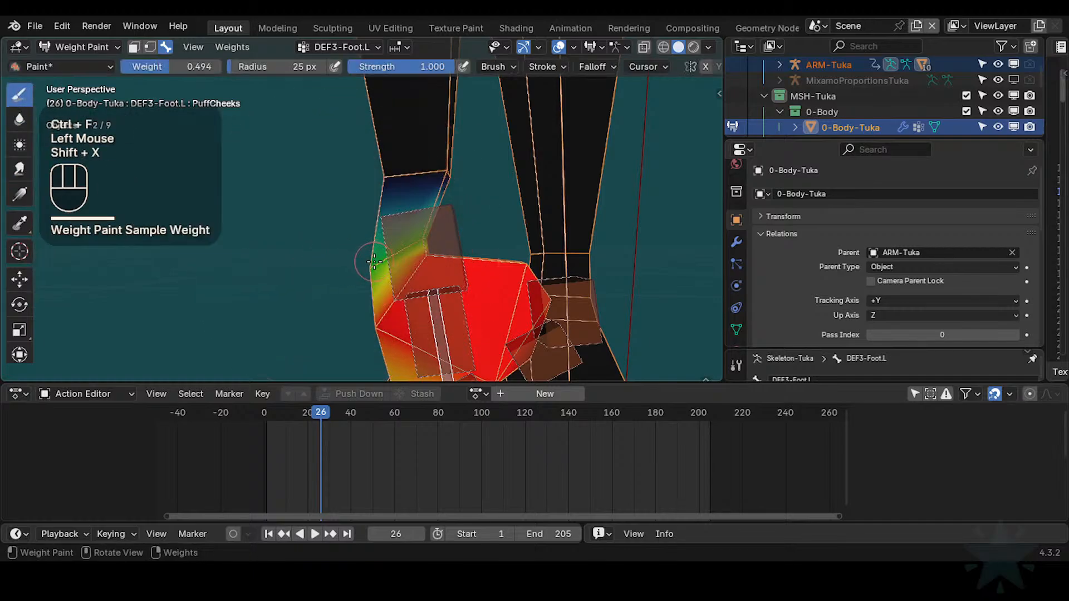
{"action": "key", "text": "ctrl+f"}
{"action": "left_click", "coordinate": [324, 272]}
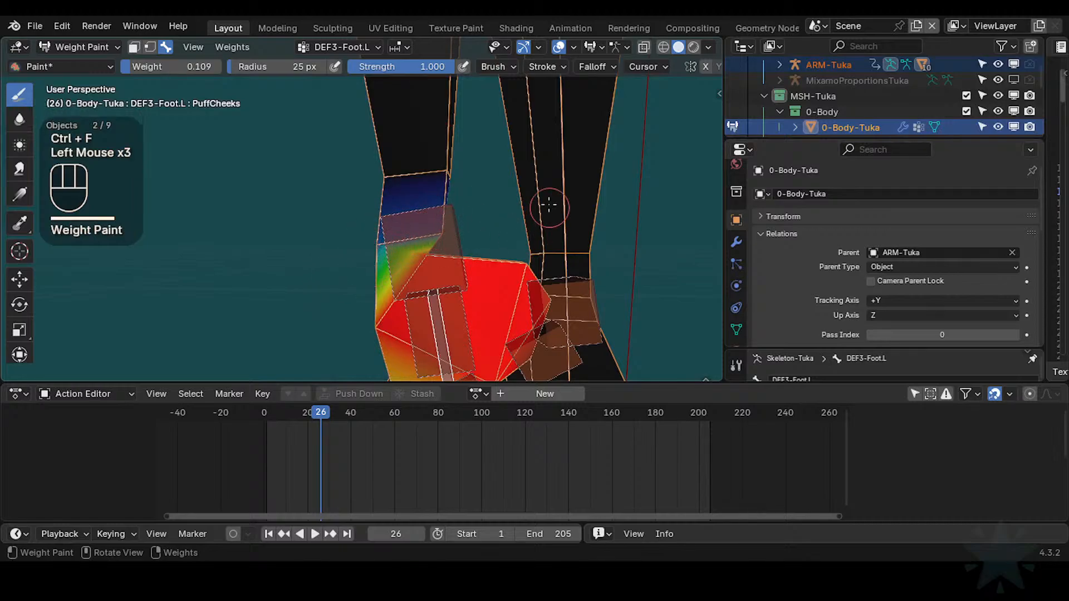
Step: Set the brush weight to 0.739 and paint DEF3-Foot.L across the left instep on both the outer and inner sides
{"action": "middle_click_drag", "start_coordinate": [376, 243], "coordinate": [334, 262]}
{"action": "middle_click_drag", "start_coordinate": [334, 262], "coordinate": [279, 259]}
{"action": "key", "text": "ctrl+f"}
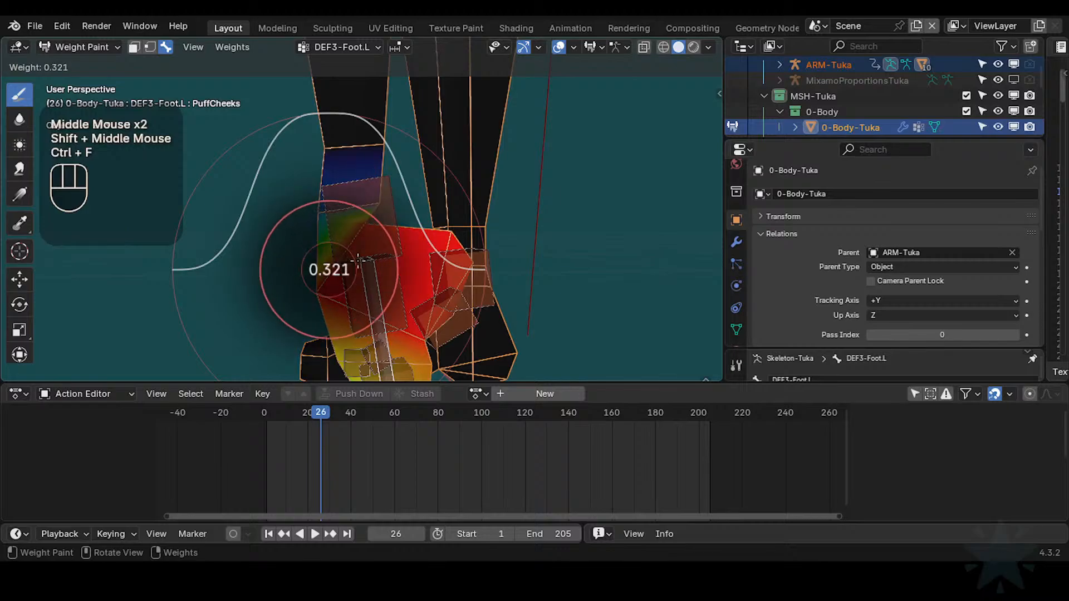
{"action": "left_click", "coordinate": [411, 245]}
{"action": "left_click_drag", "start_coordinate": [312, 292], "coordinate": [327, 287]}
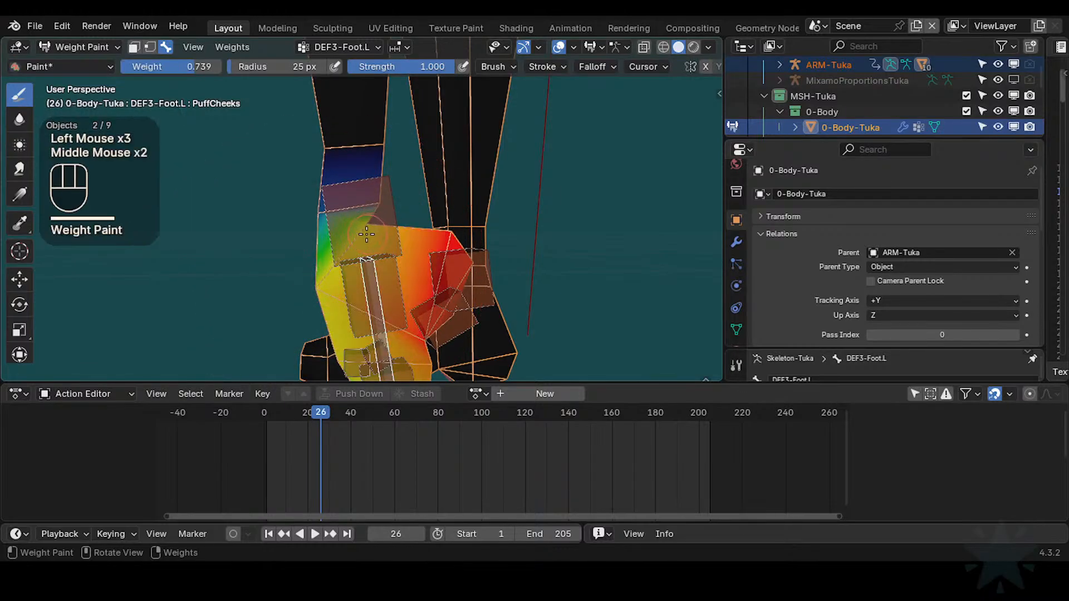
{"action": "mouse_move", "coordinate": [364, 231]}
{"action": "middle_mouse_down"}
{"action": "mouse_move", "coordinate": [489, 256]}
{"action": "mouse_move", "coordinate": [441, 279]}
{"action": "mouse_move", "coordinate": [465, 279]}
{"action": "middle_mouse_up"}
{"action": "left_click", "coordinate": [417, 305]}
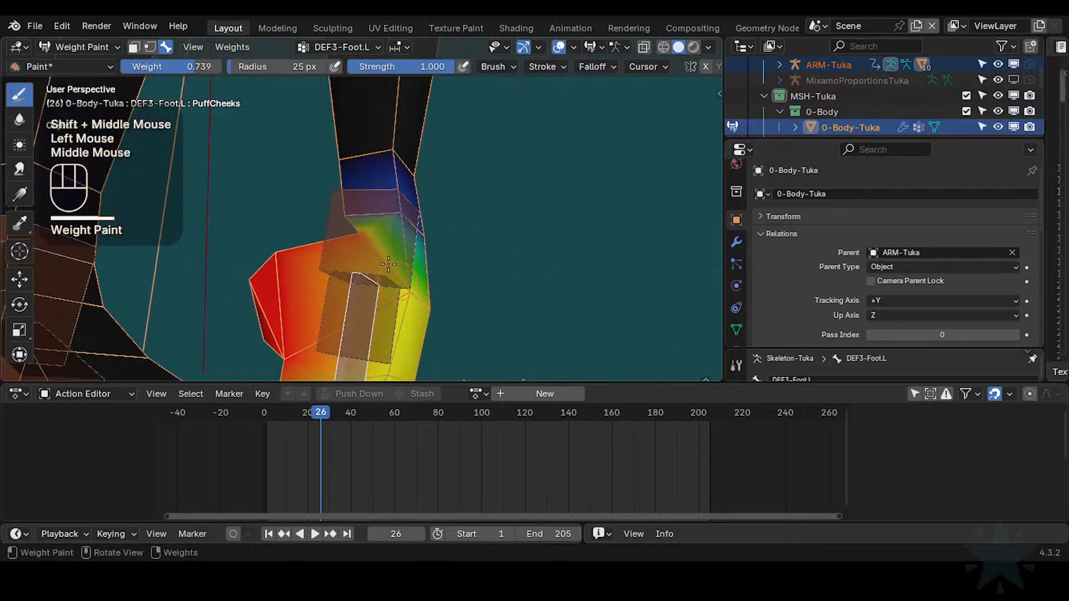
{"action": "mouse_move", "coordinate": [388, 264]}
{"action": "middle_mouse_down"}
{"action": "mouse_move", "coordinate": [358, 233]}
{"action": "mouse_move", "coordinate": [408, 254]}
{"action": "middle_mouse_up"}
{"action": "left_click", "coordinate": [359, 233]}
Step: Set the brush weight to 0.539 and paint DEF3-Foot.L around the front and sides of the left ankle
{"action": "key", "text": "ctrl+f"}
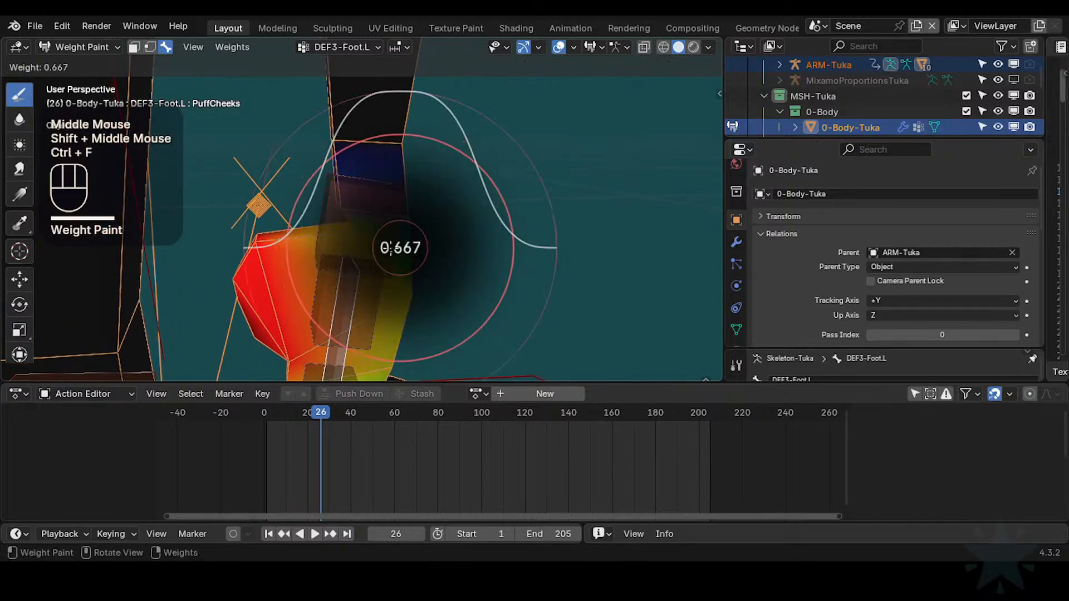
{"action": "left_click", "coordinate": [375, 250]}
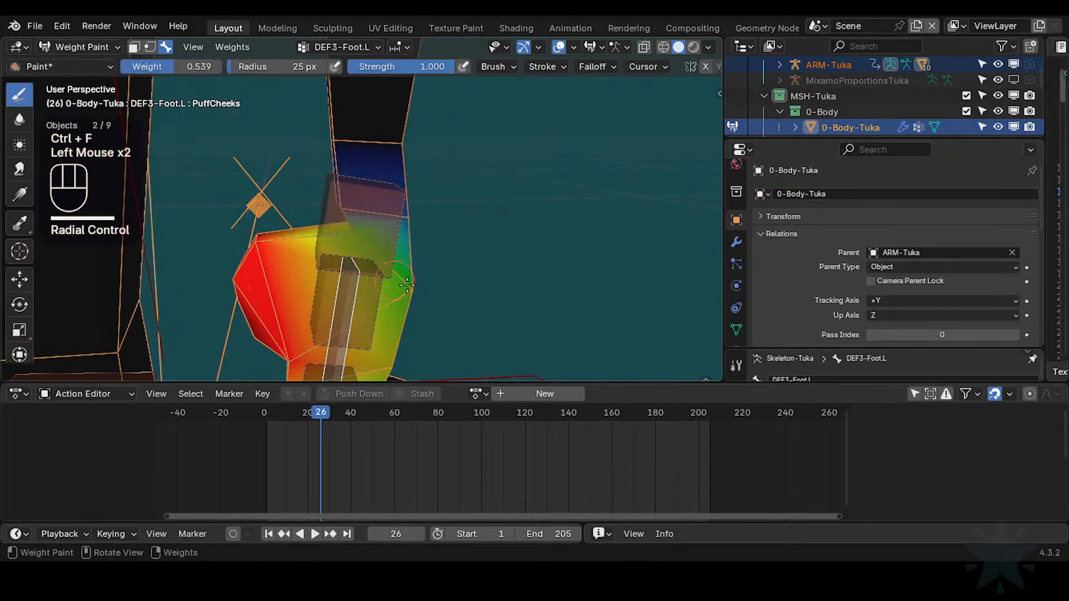
{"action": "middle_click_drag", "start_coordinate": [413, 294], "coordinate": [335, 259]}
{"action": "left_click", "coordinate": [478, 280]}
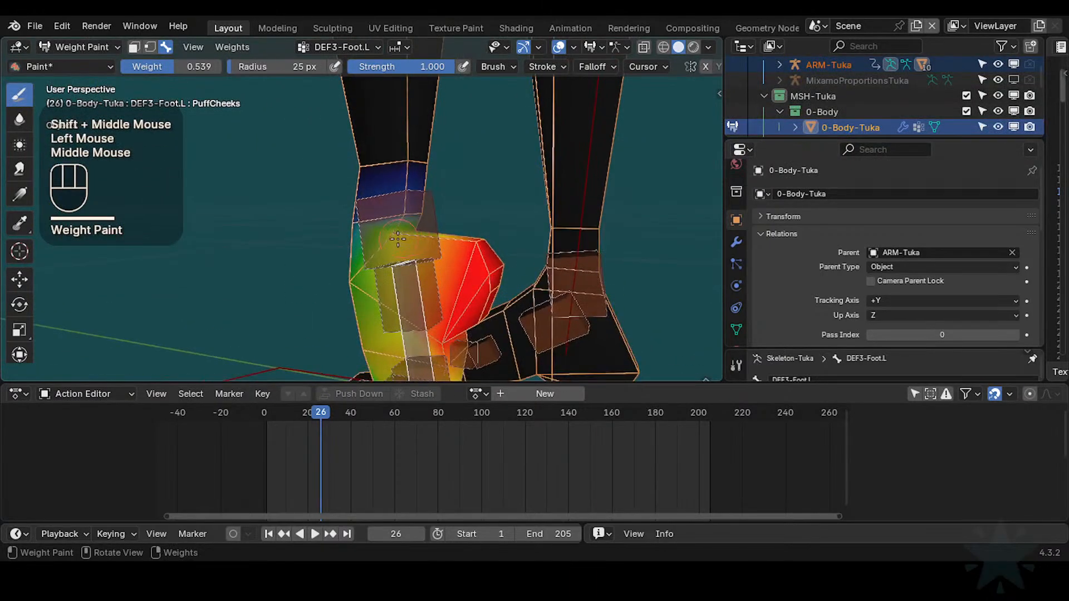
{"action": "left_click", "coordinate": [409, 243]}
Step: Inspect the left ankle from several sides and scrub through the range-of-motion poses, stopping at frame 18
{"action": "middle_click", "coordinate": [396, 243]}
{"action": "mouse_move", "coordinate": [397, 242]}
{"action": "middle_mouse_down"}
{"action": "mouse_move", "coordinate": [387, 254]}
{"action": "mouse_move", "coordinate": [420, 230]}
{"action": "mouse_move", "coordinate": [573, 220]}
{"action": "mouse_move", "coordinate": [367, 274]}
{"action": "mouse_move", "coordinate": [457, 234]}
{"action": "middle_mouse_up"}
{"action": "middle_click_drag", "start_coordinate": [456, 234], "coordinate": [334, 244]}
{"action": "middle_click_drag", "start_coordinate": [334, 245], "coordinate": [334, 270], "text": "ctrl"}
{"action": "middle_click_drag", "start_coordinate": [496, 245], "coordinate": [392, 250]}
{"action": "middle_click_drag", "start_coordinate": [393, 250], "coordinate": [423, 268]}
{"action": "left_click_drag", "start_coordinate": [316, 419], "coordinate": [652, 377]}
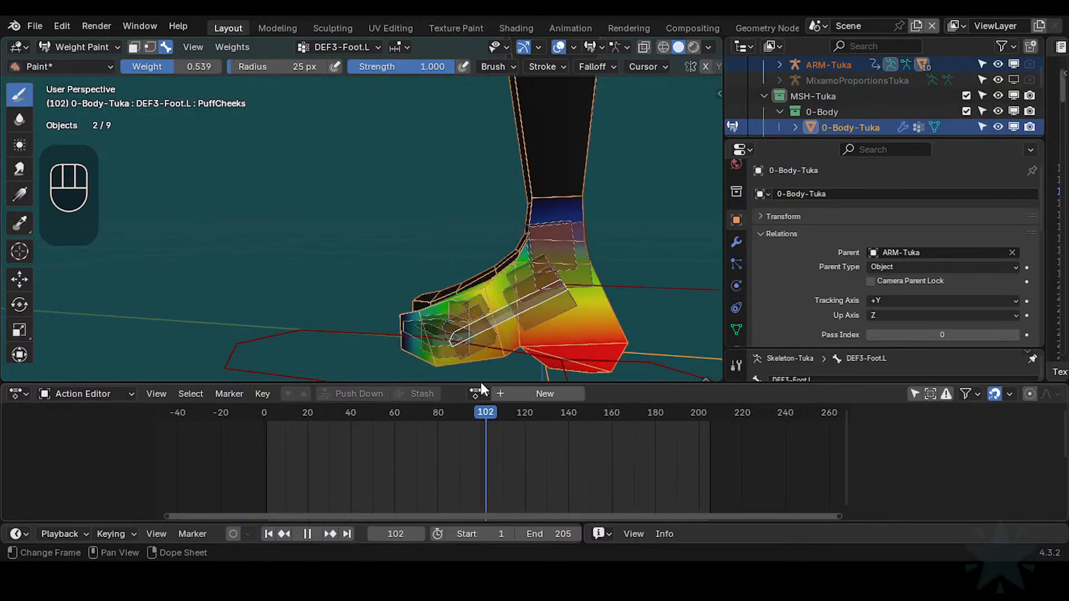
{"action": "left_click_drag", "start_coordinate": [480, 382], "coordinate": [303, 404]}
Step: Undo the accidental weight fill, set the brush weight to 0.042, save the file, and paint DEF3-Foot.L on the outer side above the left ankle
{"action": "mouse_move", "coordinate": [467, 262]}
{"action": "middle_mouse_down", "text": "shift"}
{"action": "mouse_move", "coordinate": [473, 308]}
{"action": "mouse_move", "coordinate": [473, 264]}
{"action": "middle_mouse_up", "text": "shift"}
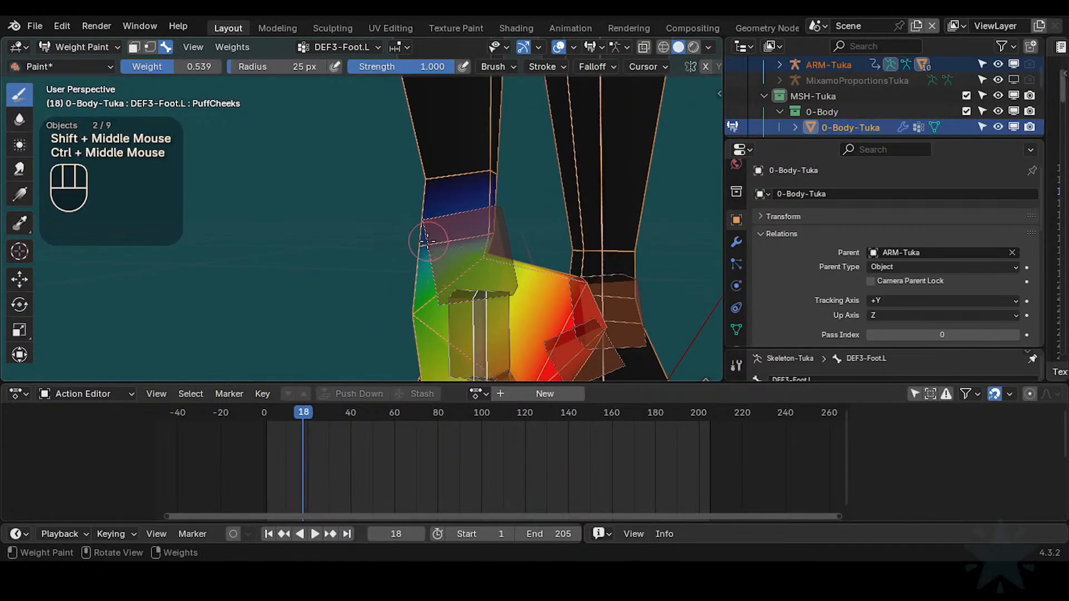
{"action": "key", "text": "ctrl+x"}
{"action": "key", "text": "ctrl+z"}
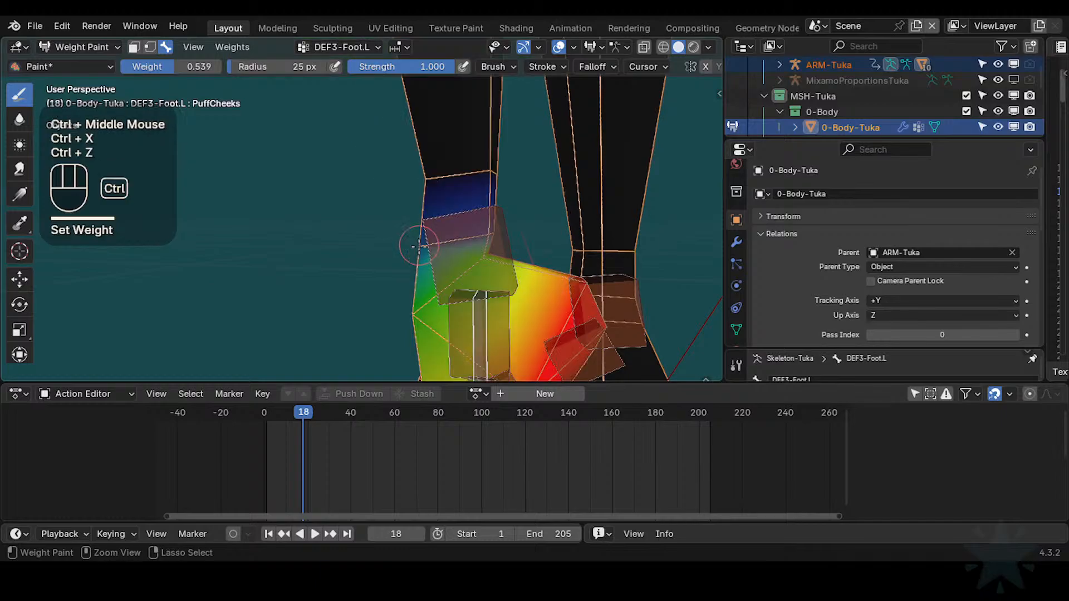
{"action": "key", "text": "shift+x"}
{"action": "right_click", "coordinate": [425, 252]}
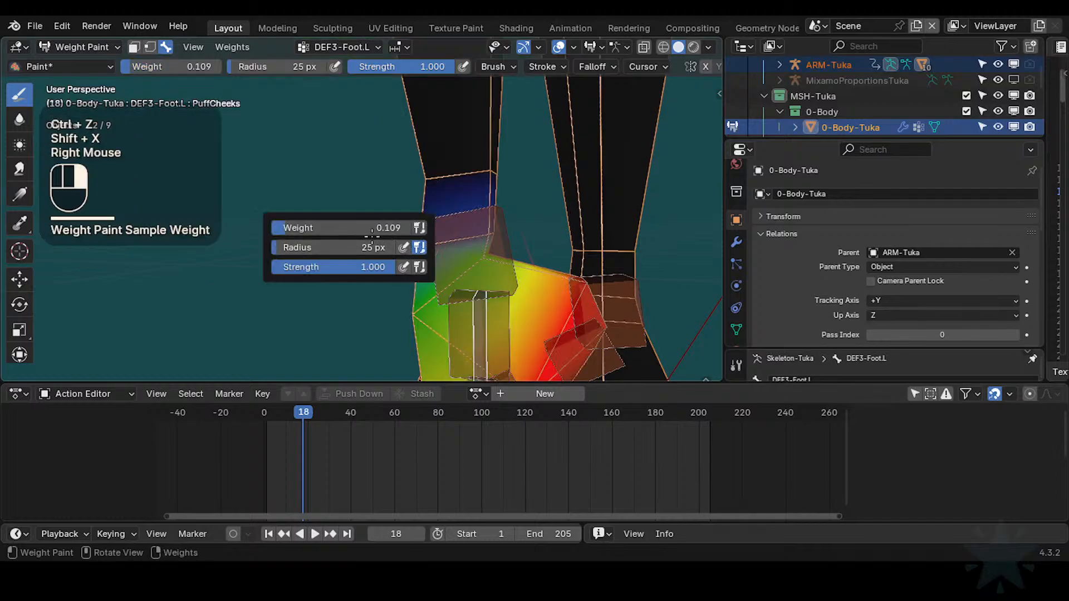
{"action": "left_click_drag", "start_coordinate": [276, 228], "coordinate": [268, 228]}
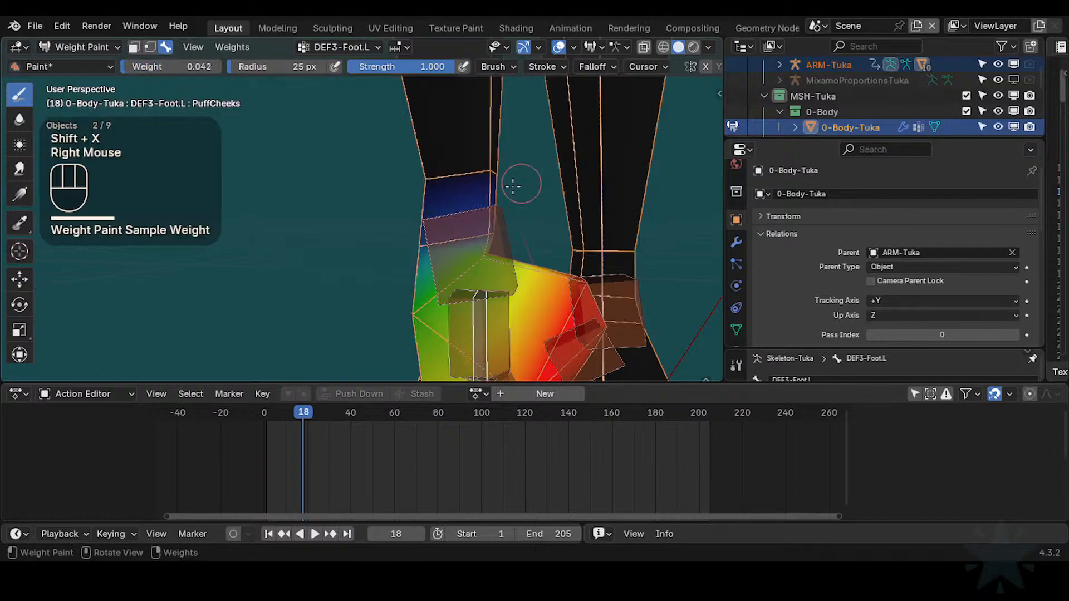
{"action": "key", "text": "ctrl+s"}
{"action": "left_click_drag", "start_coordinate": [421, 242], "coordinate": [425, 245]}
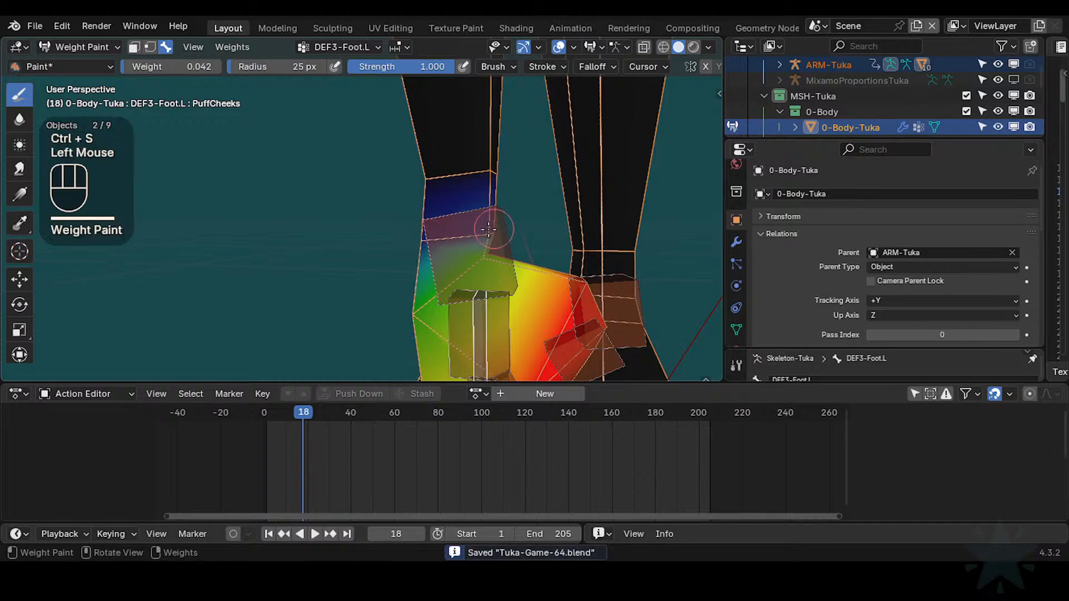
Step: Paint DEF3-Foot.L at weight 0.042 on the inner side just above the left ankle
{"action": "middle_click_drag", "start_coordinate": [433, 233], "coordinate": [494, 220]}
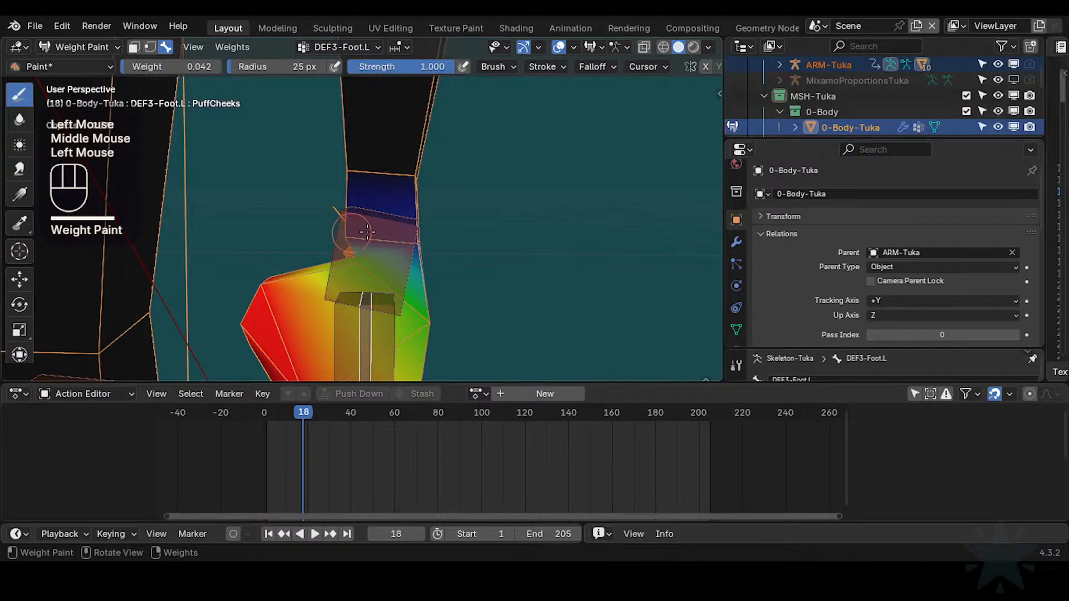
{"action": "middle_click_drag", "start_coordinate": [386, 236], "coordinate": [356, 239]}
{"action": "mouse_move", "coordinate": [357, 239]}
{"action": "middle_mouse_down"}
{"action": "mouse_move", "coordinate": [334, 242]}
{"action": "mouse_move", "coordinate": [384, 239]}
{"action": "middle_mouse_up"}
{"action": "left_click", "coordinate": [333, 243]}
{"action": "middle_click_drag", "start_coordinate": [384, 240], "coordinate": [440, 240], "text": "shift"}
Step: Leave weight painting, put ARM-Tuka into Pose Mode, and reveal its hidden bones
{"action": "key", "text": "ctrl+Tab"}
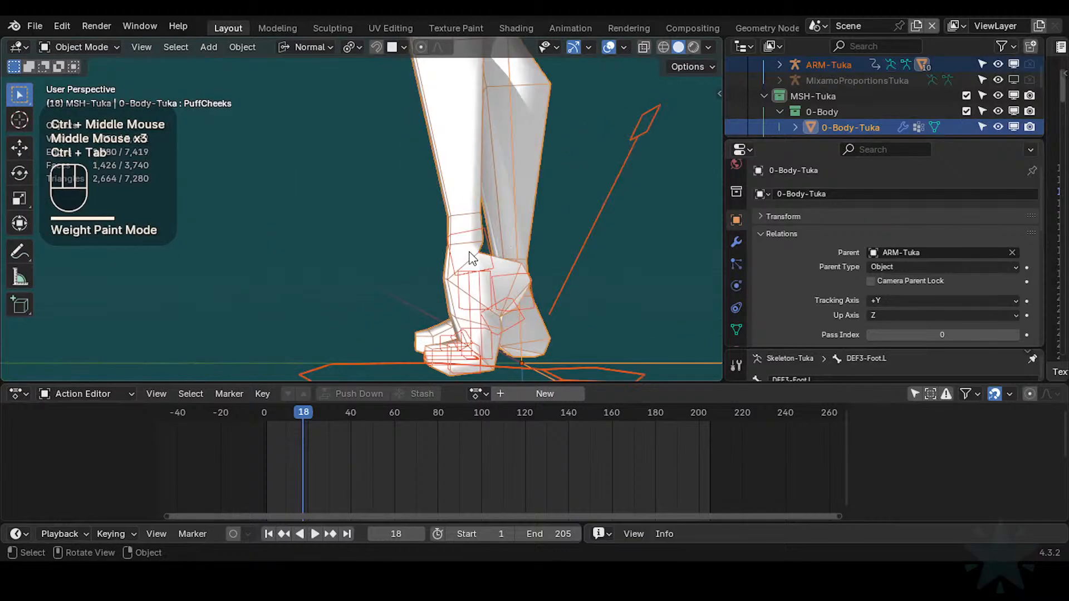
{"action": "left_click", "coordinate": [482, 251]}
{"action": "key", "text": "ctrl+Tab"}
{"action": "key", "text": "alt+h"}
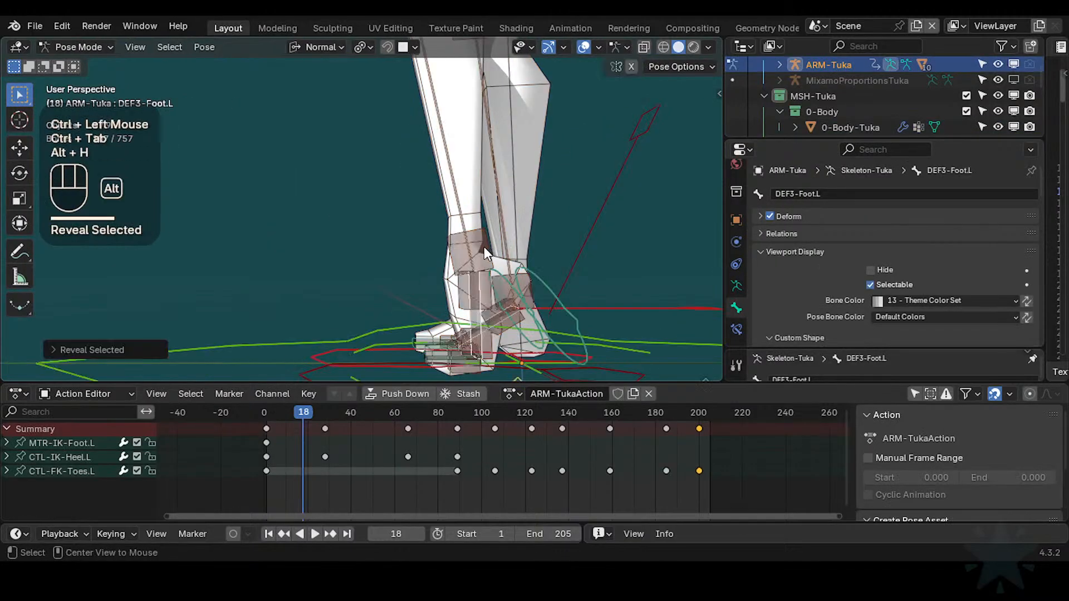
Step: Select the deform bones DEF3-LegLower.L and DEF3-Foot.L and hide all other bones
{"action": "left_click", "coordinate": [457, 225]}
{"action": "middle_click_drag", "start_coordinate": [458, 226], "coordinate": [445, 248], "text": "shift"}
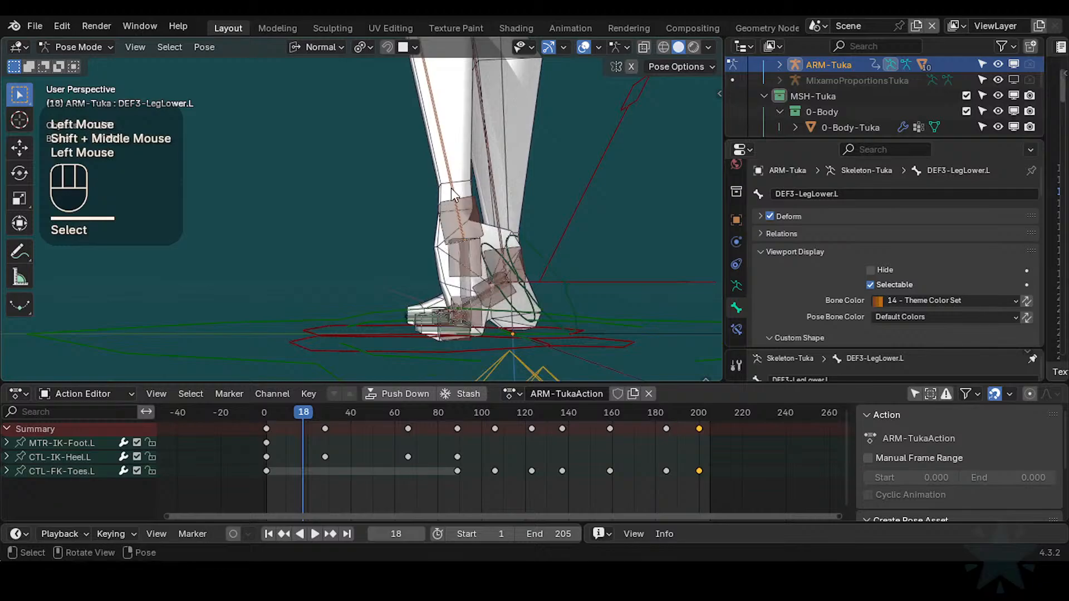
{"action": "middle_click_drag", "start_coordinate": [454, 194], "coordinate": [415, 198]}
{"action": "key", "text": "alt+a"}
{"action": "left_click", "coordinate": [449, 223]}
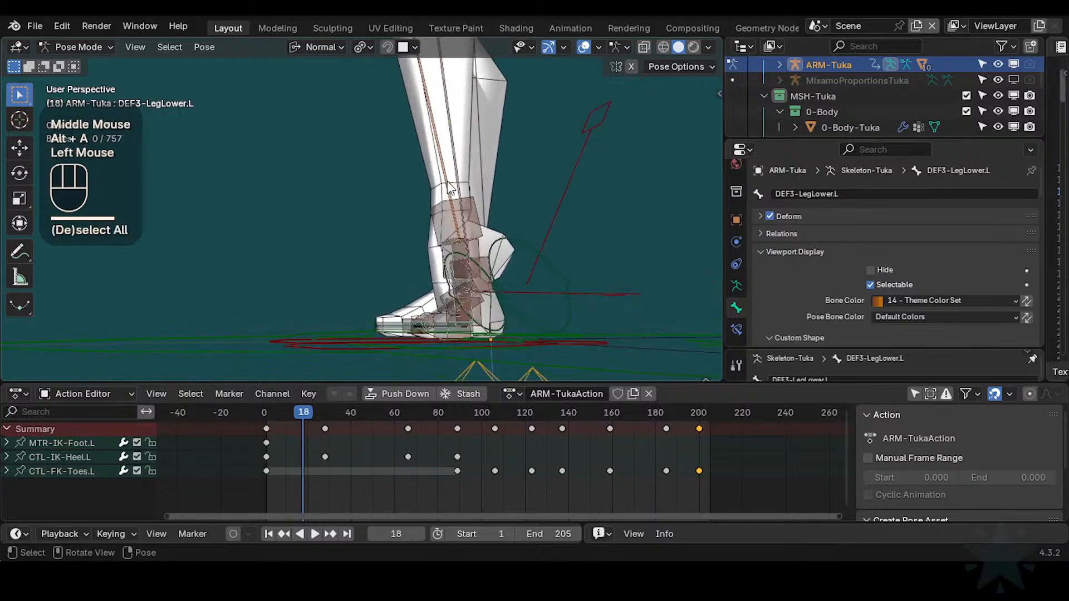
{"action": "middle_click_drag", "start_coordinate": [458, 245], "coordinate": [490, 211], "text": "shift"}
{"action": "middle_click_drag", "start_coordinate": [446, 265], "coordinate": [432, 286], "text": "ctrl"}
{"action": "key", "text": "shift+h"}
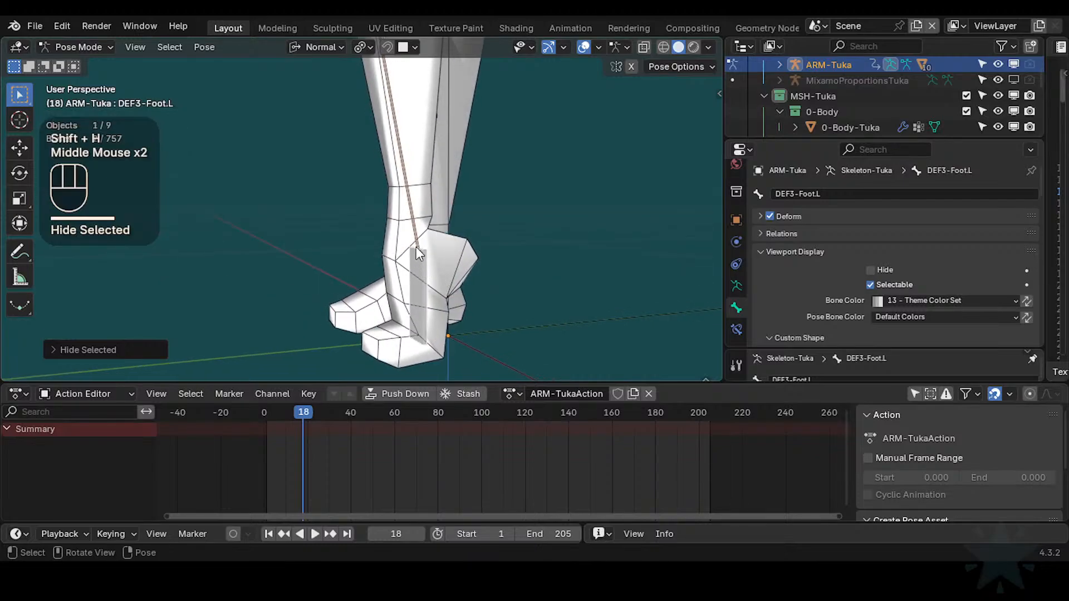
Step: Leave Pose Mode, put 0-Body-Tuka into Weight Paint mode with ARM-Tuka selected, and activate DEF3-LegLower.L
{"action": "key", "text": "ctrl+Tab"}
{"action": "left_click", "coordinate": [428, 245]}
{"action": "left_click", "coordinate": [433, 242], "text": "shift"}
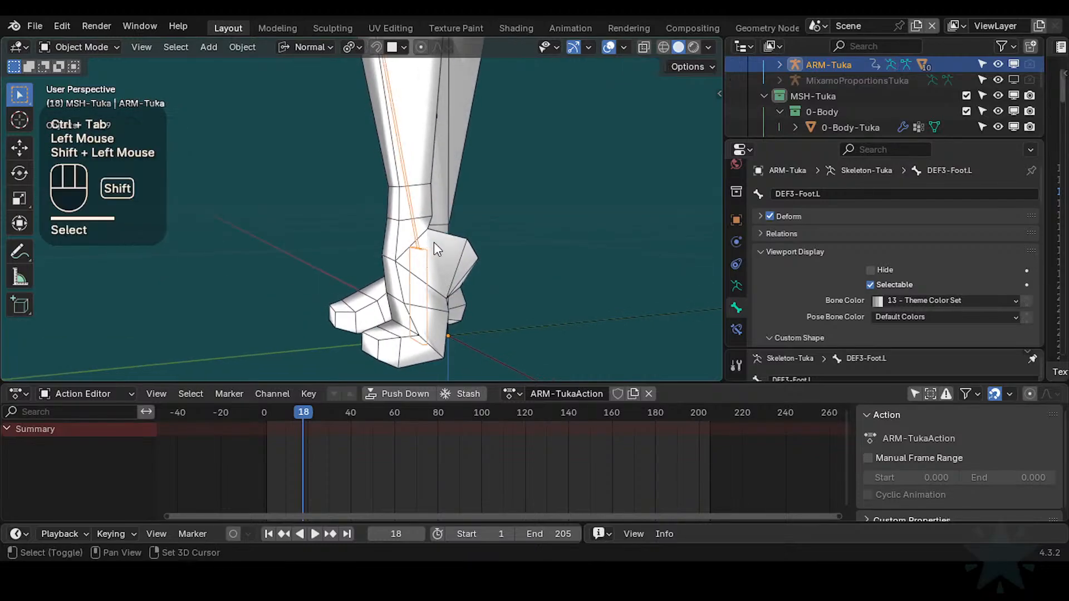
{"action": "key", "text": "ctrl+Tab"}
{"action": "left_click", "coordinate": [402, 222]}
{"action": "left_click", "coordinate": [411, 224], "text": "alt"}
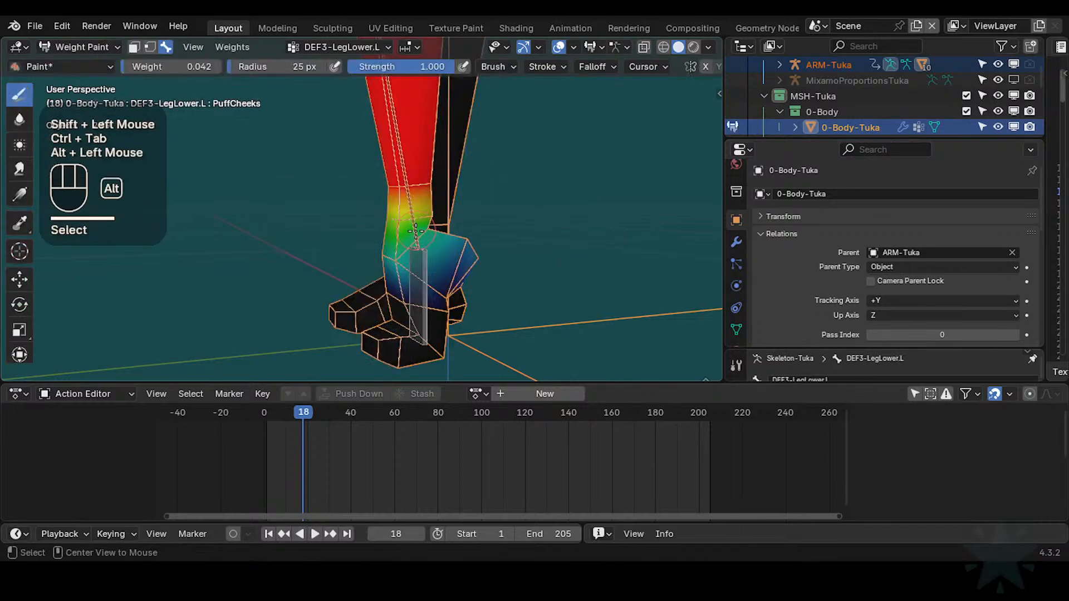
Step: Set the brush weight to 0.900 and use inverted strokes to lower DEF3-LegLower.L on the left heel
{"action": "mouse_move", "coordinate": [439, 248]}
{"action": "middle_mouse_down", "text": "shift"}
{"action": "mouse_move", "coordinate": [433, 265]}
{"action": "mouse_move", "coordinate": [413, 264]}
{"action": "middle_mouse_up", "text": "shift"}
{"action": "middle_click_drag", "start_coordinate": [413, 264], "coordinate": [379, 256], "text": "ctrl"}
{"action": "key", "text": "ctrl+f"}
{"action": "left_click", "coordinate": [469, 239], "text": "ctrl"}
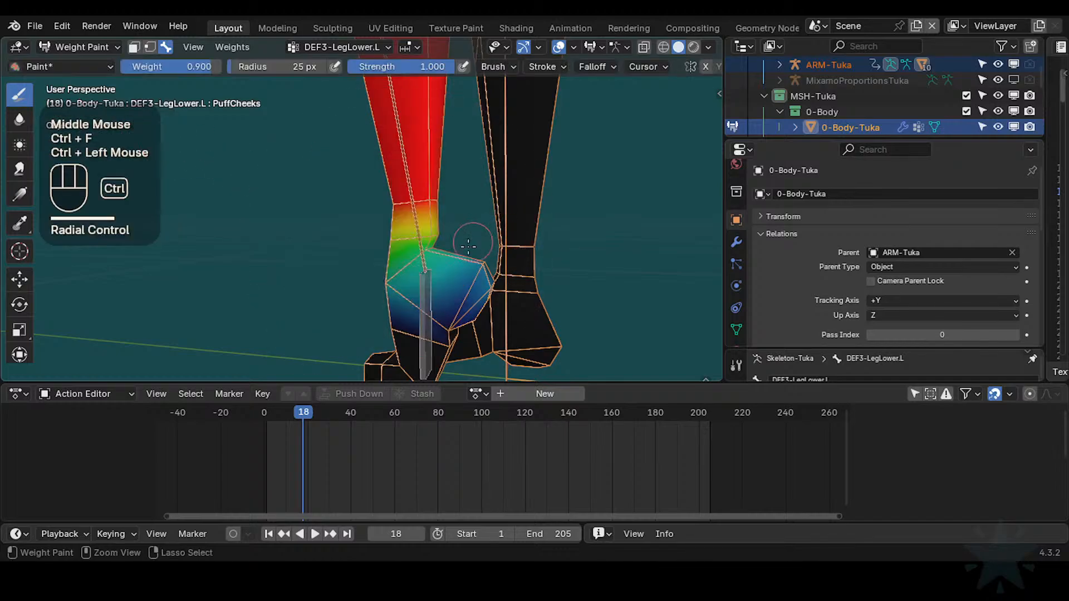
{"action": "mouse_move", "coordinate": [523, 260]}
{"action": "middle_mouse_down", "text": "shift"}
{"action": "mouse_move", "coordinate": [470, 239]}
{"action": "mouse_move", "coordinate": [428, 240]}
{"action": "middle_mouse_up", "text": "shift"}
{"action": "left_click", "coordinate": [402, 262], "text": "ctrl"}
{"action": "left_click", "coordinate": [384, 280], "text": "ctrl"}
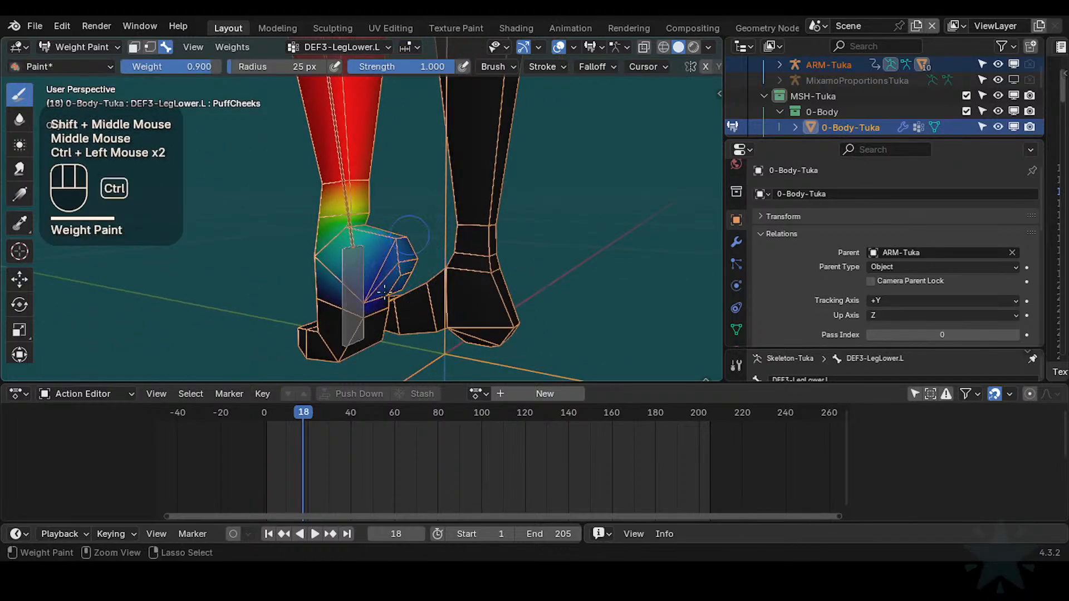
Step: Enlarge the brush to 60 px, set its weight to 1.000, and reduce DEF3-LegLower.L around the left heel and lower foot
{"action": "key", "text": "f"}
{"action": "left_click", "coordinate": [457, 262]}
{"action": "left_click", "coordinate": [399, 262], "text": "ctrl"}
{"action": "key", "text": "ctrl+f"}
{"action": "left_click", "coordinate": [423, 262], "text": "ctrl"}
{"action": "left_click", "coordinate": [378, 301], "text": "ctrl"}
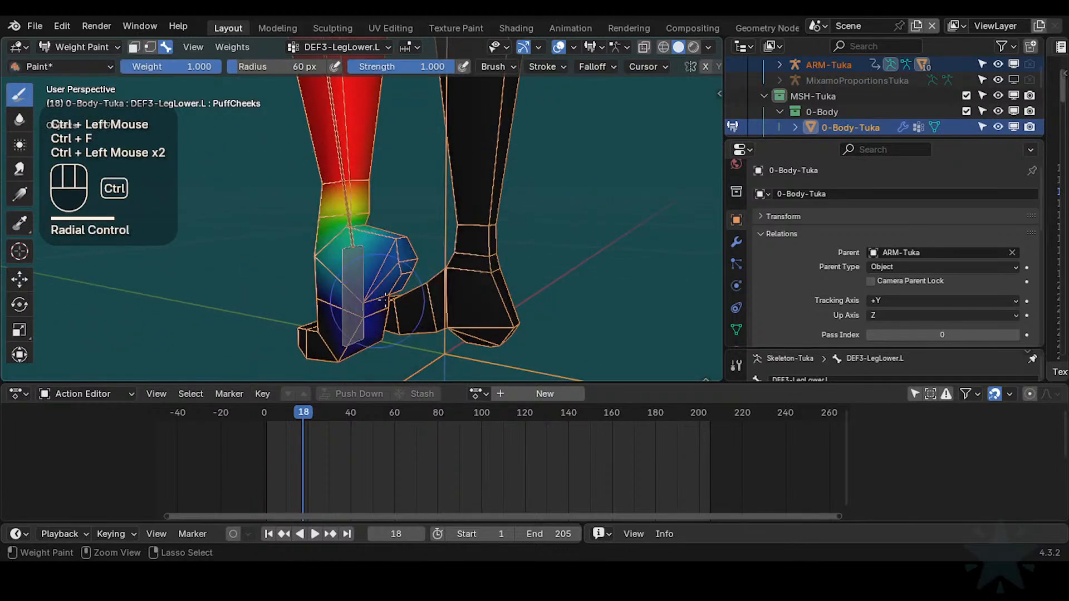
Step: Reduce DEF3-LegLower.L around the remaining sides of the left ankle and foot with the inverted brush, narrowed to 22 px, and save the file
{"action": "mouse_move", "coordinate": [413, 257]}
{"action": "middle_mouse_down"}
{"action": "mouse_move", "coordinate": [393, 255]}
{"action": "mouse_move", "coordinate": [401, 263]}
{"action": "mouse_move", "coordinate": [386, 281]}
{"action": "mouse_move", "coordinate": [370, 267]}
{"action": "middle_mouse_up"}
{"action": "left_click", "coordinate": [429, 260], "text": "ctrl"}
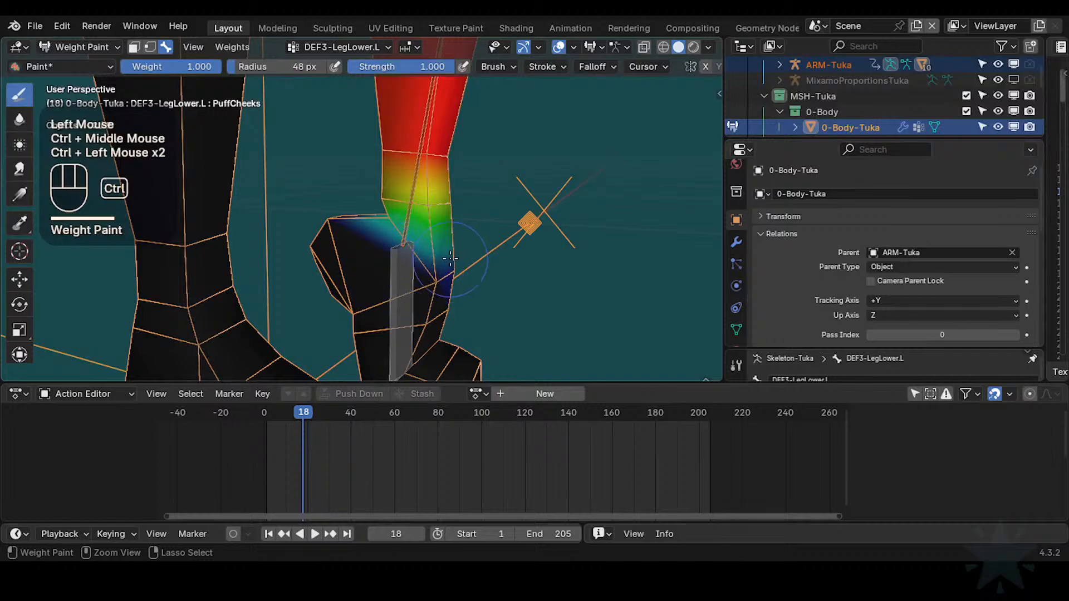
{"action": "middle_click_drag", "start_coordinate": [476, 260], "coordinate": [356, 273]}
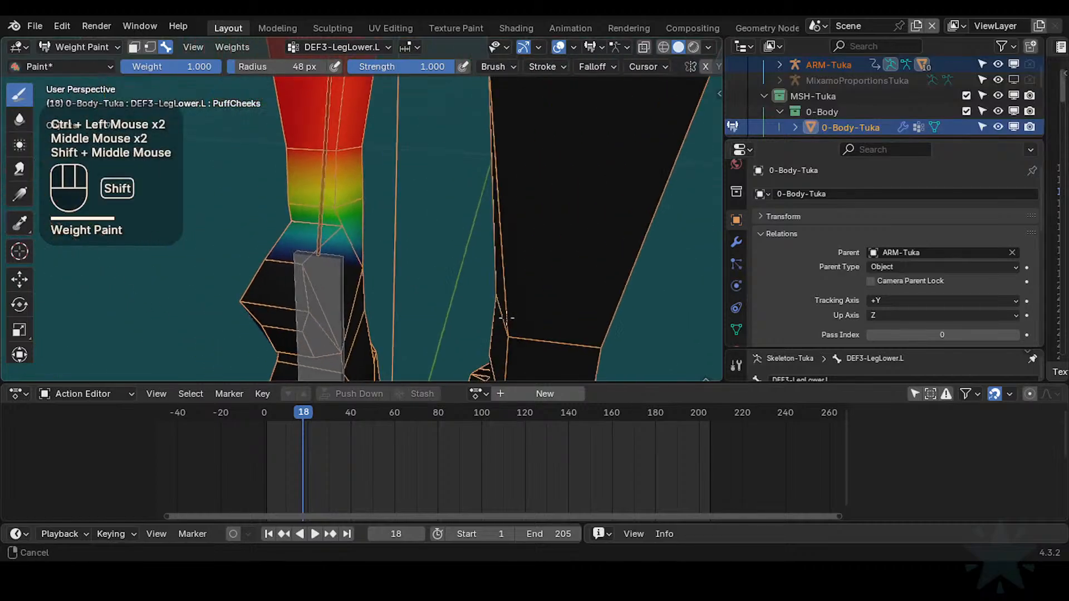
{"action": "key", "text": "f"}
{"action": "left_click", "coordinate": [352, 272]}
{"action": "left_click", "coordinate": [369, 233], "text": "ctrl"}
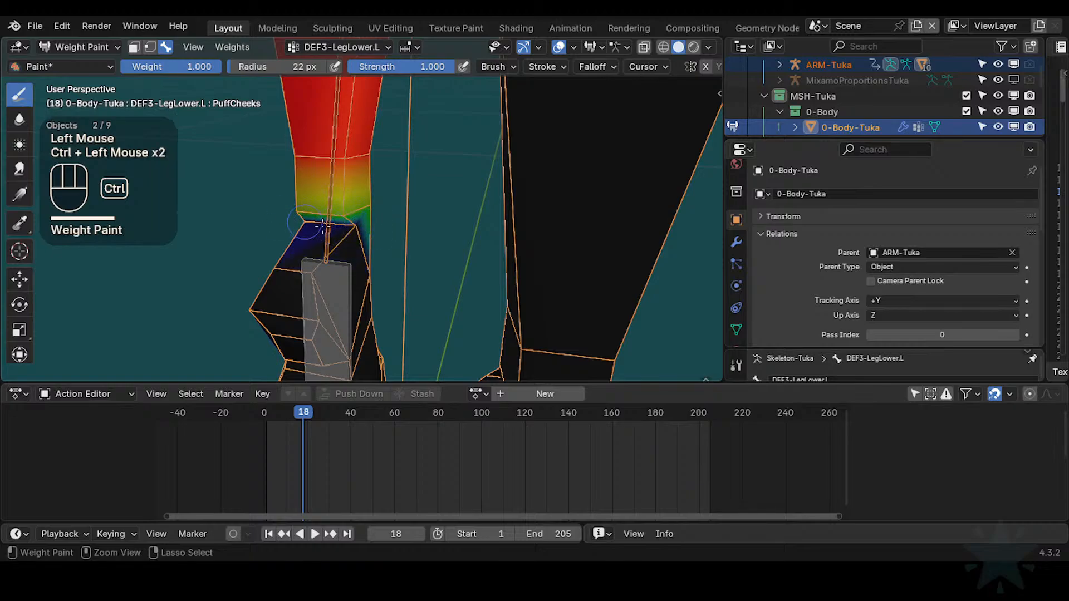
{"action": "middle_click_drag", "start_coordinate": [291, 221], "coordinate": [334, 356]}
{"action": "middle_click_drag", "start_coordinate": [334, 356], "coordinate": [418, 242]}
{"action": "middle_click_drag", "start_coordinate": [417, 242], "coordinate": [408, 253]}
{"action": "key", "text": "ctrl+s"}
Step: Leave weight painting, edit 0-Body-Tuka in face selection, and hide the face loop joining the leg to the torso
{"action": "middle_click_drag", "start_coordinate": [409, 254], "coordinate": [404, 232], "text": "shift"}
{"action": "key", "text": "ctrl+Tab"}
{"action": "left_click", "coordinate": [239, 270]}
{"action": "key", "text": "Tab"}
{"action": "key", "text": "3"}
{"action": "left_click", "coordinate": [383, 249], "text": "alt+shift"}
{"action": "key", "text": "h"}
Step: Select the linked faces of the left leg, hide everything else, and clear the selection
{"action": "key", "text": "l"}
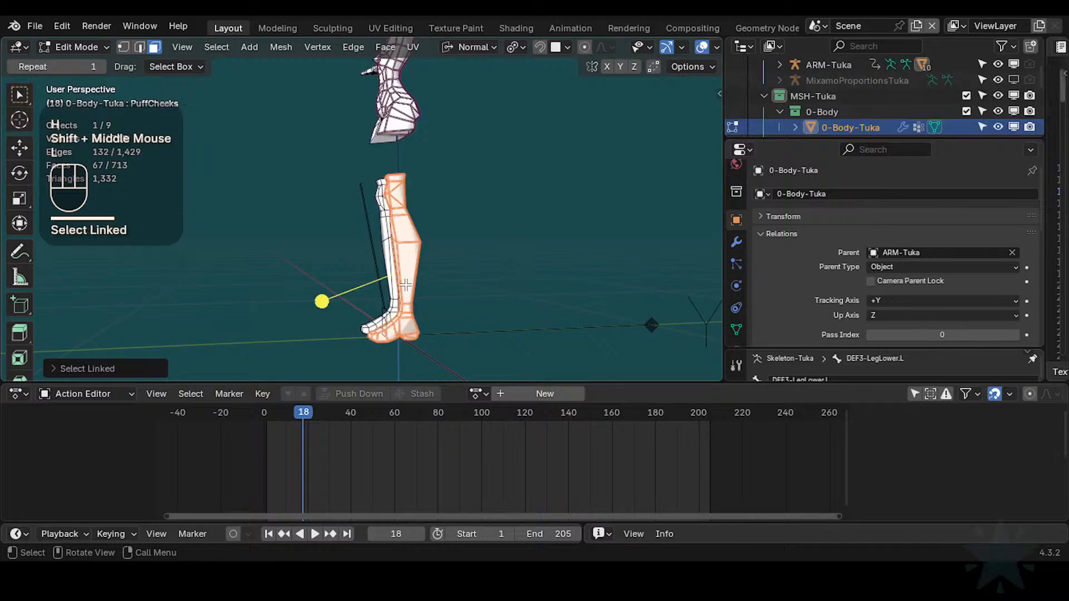
{"action": "key", "text": "shift+h"}
{"action": "middle_click_drag", "start_coordinate": [405, 284], "coordinate": [397, 245], "text": "ctrl"}
{"action": "middle_click_drag", "start_coordinate": [397, 245], "coordinate": [384, 266], "text": "ctrl"}
{"action": "key", "text": "alt+a"}
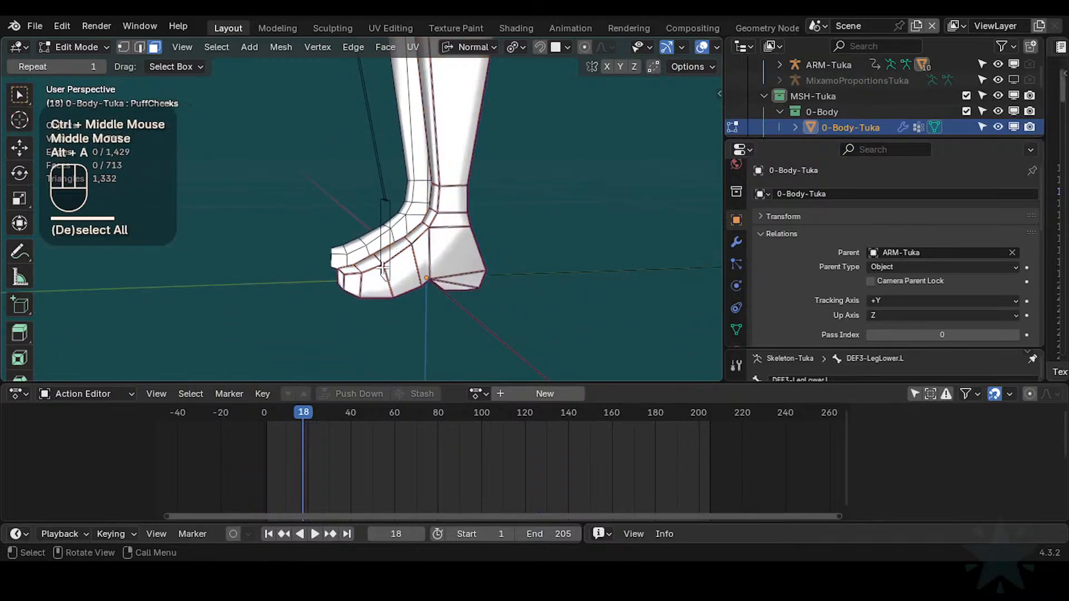
Step: Hide the face loop across the left midfoot and the linked toe faces in front of it
{"action": "left_click", "coordinate": [404, 259], "text": "alt+shift"}
{"action": "key", "text": "h"}
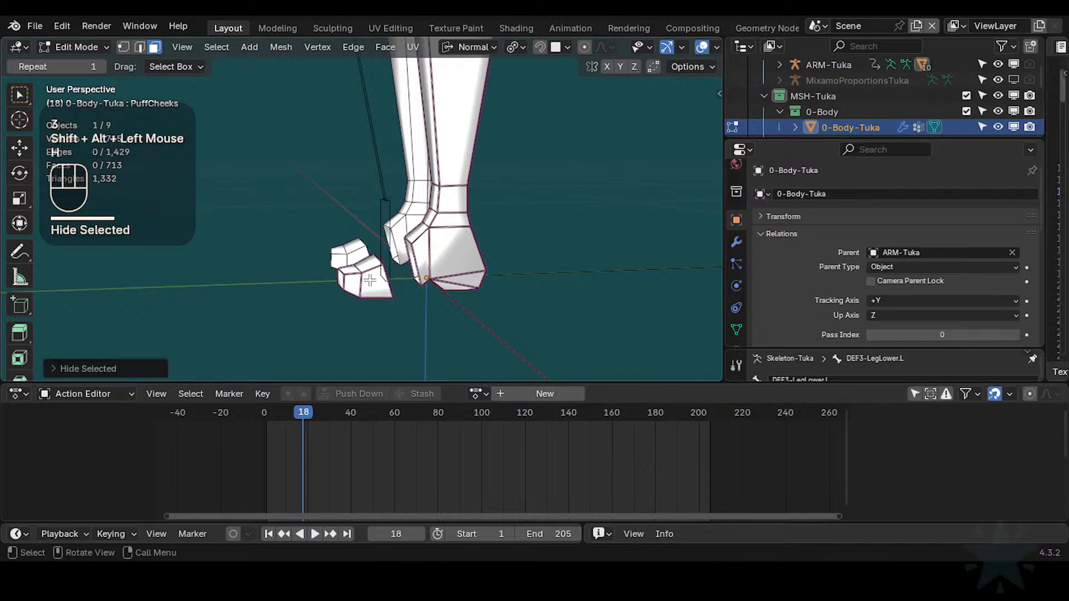
{"action": "key", "text": "l"}
{"action": "key", "text": "h"}
Step: Circle-select and hide the remaining faces on the underside of the left foot and heel
{"action": "middle_click_drag", "start_coordinate": [394, 267], "coordinate": [364, 301], "text": "shift"}
{"action": "key", "text": "c"}
{"action": "left_click", "coordinate": [412, 308]}
{"action": "right_click", "coordinate": [433, 273]}
{"action": "key", "text": "alt+a"}
{"action": "right_click", "coordinate": [420, 279]}
{"action": "middle_click_drag", "start_coordinate": [420, 279], "coordinate": [365, 251]}
{"action": "right_click", "coordinate": [368, 287]}
{"action": "key", "text": "h"}
{"action": "key", "text": "c"}
{"action": "left_click", "coordinate": [321, 302]}
{"action": "right_click", "coordinate": [339, 302]}
{"action": "key", "text": "h"}
Step: Save the file, select ARM-Tuka together with 0-Body-Tuka, and return the body to Weight Paint mode
{"action": "middle_click_drag", "start_coordinate": [364, 250], "coordinate": [383, 302], "text": "shift"}
{"action": "middle_click_drag", "start_coordinate": [383, 302], "coordinate": [407, 261], "text": "ctrl"}
{"action": "key", "text": "ctrl+s"}
{"action": "key", "text": "ctrl+Tab"}
{"action": "left_click", "coordinate": [372, 265]}
{"action": "left_click", "coordinate": [371, 254]}
{"action": "left_click", "coordinate": [369, 247]}
{"action": "left_click", "coordinate": [367, 241]}
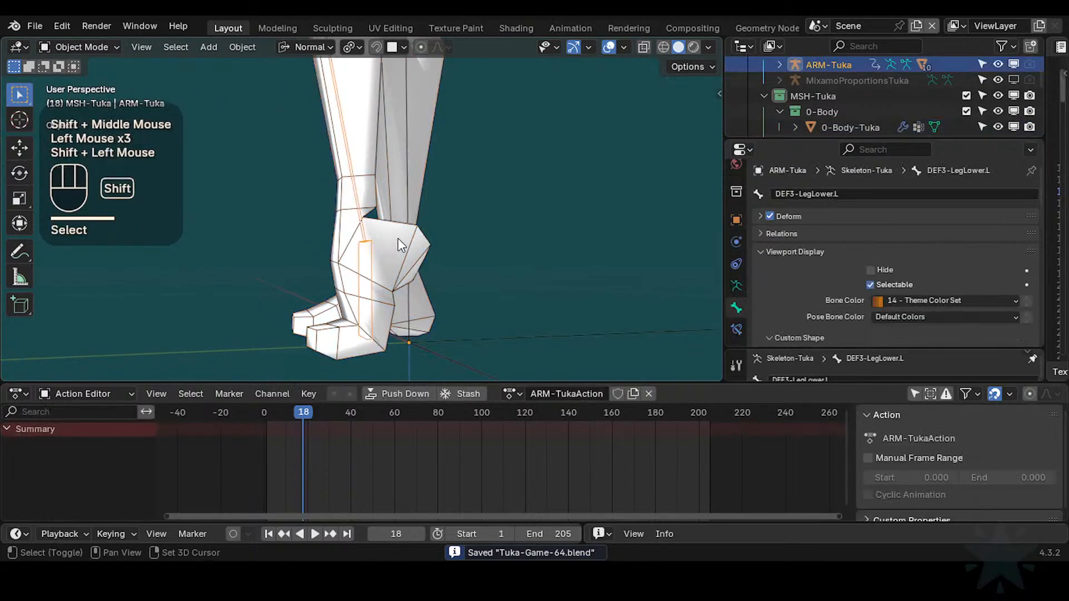
{"action": "left_click", "coordinate": [396, 243], "text": "shift"}
{"action": "key", "text": "ctrl+Tab"}
Step: Activate the DEF3-Foot.L bone for weight painting on the left foot
{"action": "middle_click_drag", "start_coordinate": [397, 248], "coordinate": [393, 277]}
{"action": "left_click", "coordinate": [367, 255], "text": "alt"}
{"action": "left_click", "coordinate": [399, 257], "text": "alt"}
{"action": "left_click", "coordinate": [399, 258], "text": "alt"}
{"action": "left_click", "coordinate": [399, 257], "text": "alt"}
{"action": "left_click", "coordinate": [389, 268], "text": "alt"}
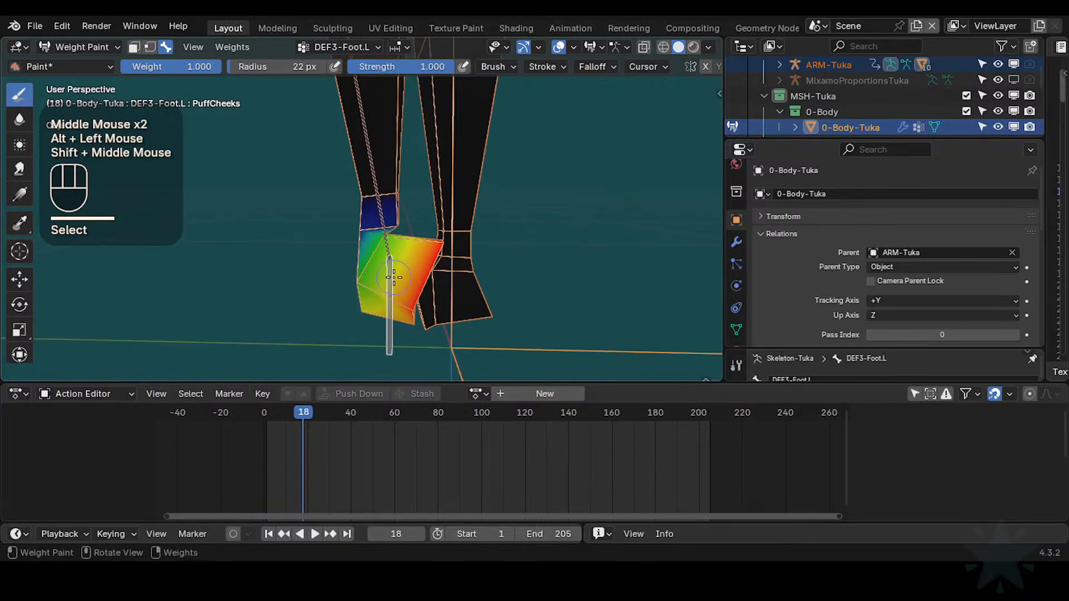
Step: Set the brush weight to 0.285 and paint DEF3-Foot.L around the edge ring at the back and sides of the left ankle
{"action": "middle_click_drag", "start_coordinate": [346, 200], "coordinate": [445, 219], "text": "ctrl"}
{"action": "key", "text": "ctrl+f"}
{"action": "left_click", "coordinate": [461, 220]}
{"action": "key", "text": "ctrl+f"}
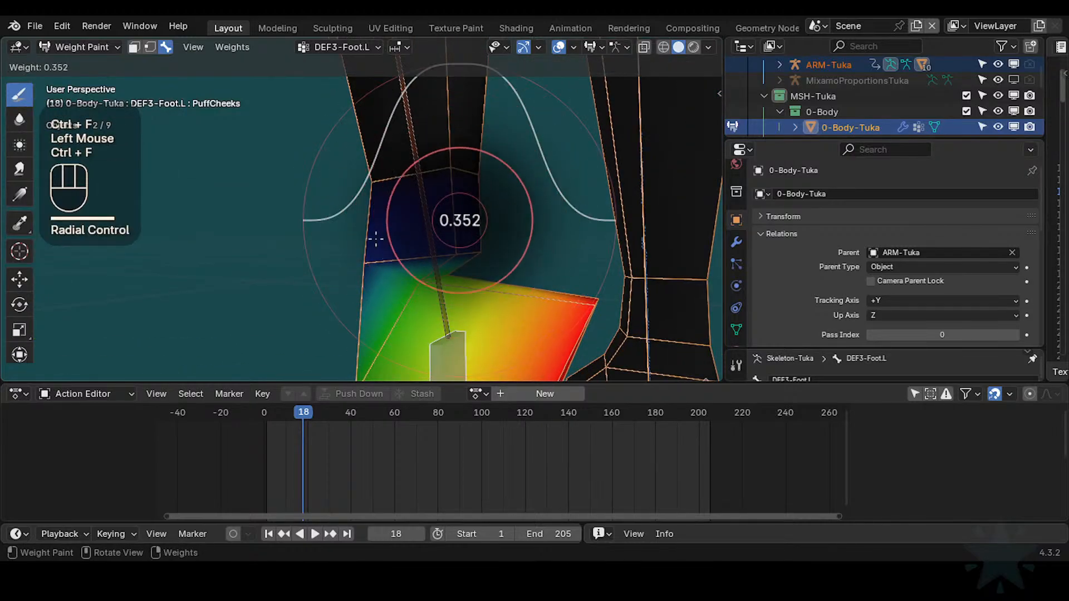
{"action": "left_click", "coordinate": [434, 237]}
{"action": "left_click", "coordinate": [480, 252]}
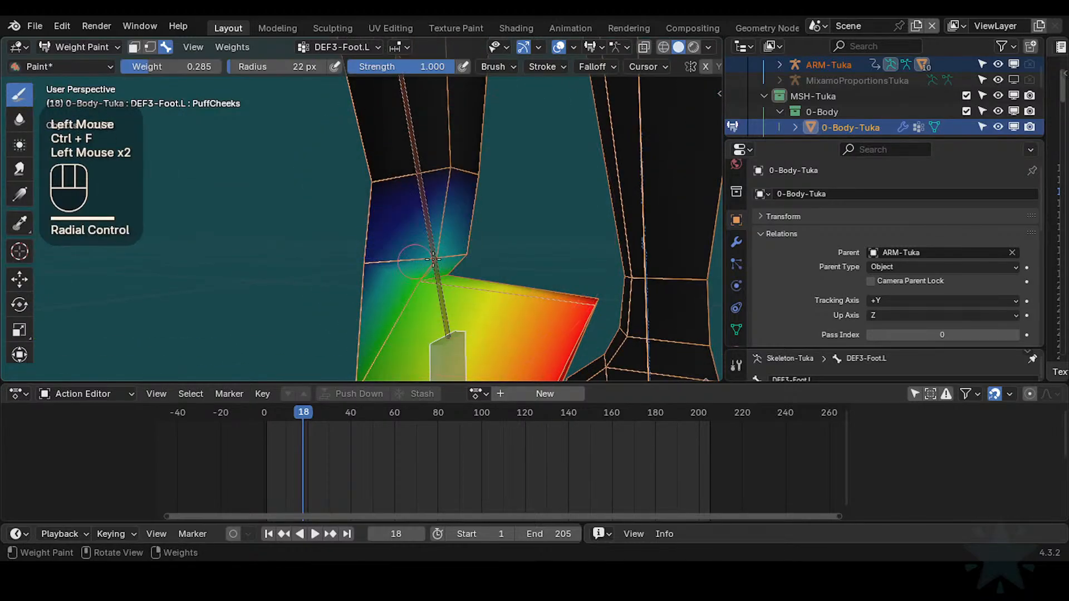
{"action": "middle_click_drag", "start_coordinate": [334, 269], "coordinate": [413, 239]}
{"action": "left_click_drag", "start_coordinate": [413, 238], "coordinate": [420, 245]}
{"action": "middle_click_drag", "start_coordinate": [391, 246], "coordinate": [428, 248]}
{"action": "middle_click_drag", "start_coordinate": [429, 247], "coordinate": [467, 276], "text": "shift"}
Step: Set the brush weight to 0.800 and paint DEF3-Foot.L where the left heel meets the ankle
{"action": "key", "text": "ctrl+f"}
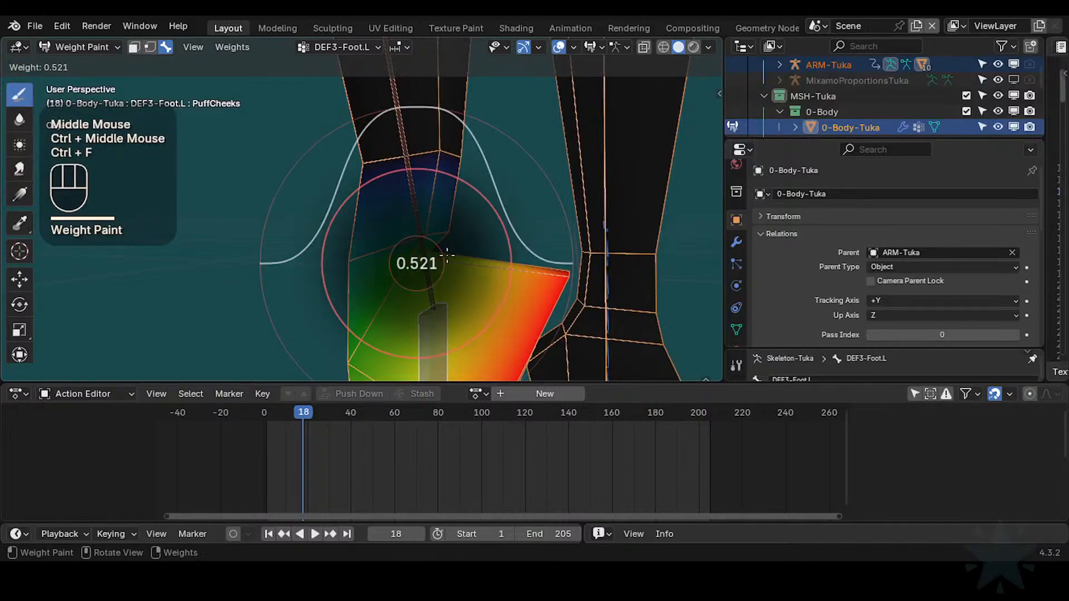
{"action": "left_click", "coordinate": [401, 269]}
{"action": "key", "text": "ctrl+f"}
{"action": "left_click", "coordinate": [419, 258], "text": "ctrl"}
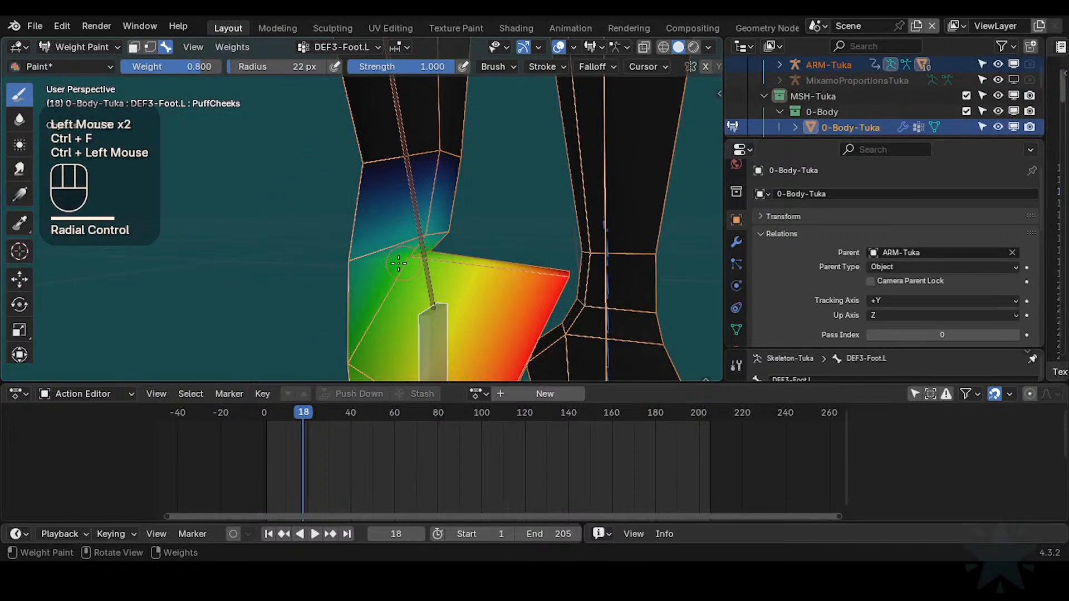
{"action": "left_click", "coordinate": [416, 259]}
{"action": "mouse_move", "coordinate": [419, 261]}
{"action": "middle_mouse_down"}
{"action": "mouse_move", "coordinate": [449, 270]}
{"action": "mouse_move", "coordinate": [503, 224]}
{"action": "mouse_move", "coordinate": [418, 244]}
{"action": "middle_mouse_up"}
{"action": "left_click", "coordinate": [413, 262]}
{"action": "left_click", "coordinate": [472, 238]}
Step: Sample the weight under the brush, set it to 0.782, and paint DEF3-Foot.L on the front of the left foot
{"action": "key", "text": "ctrl+f"}
{"action": "left_click", "coordinate": [478, 210]}
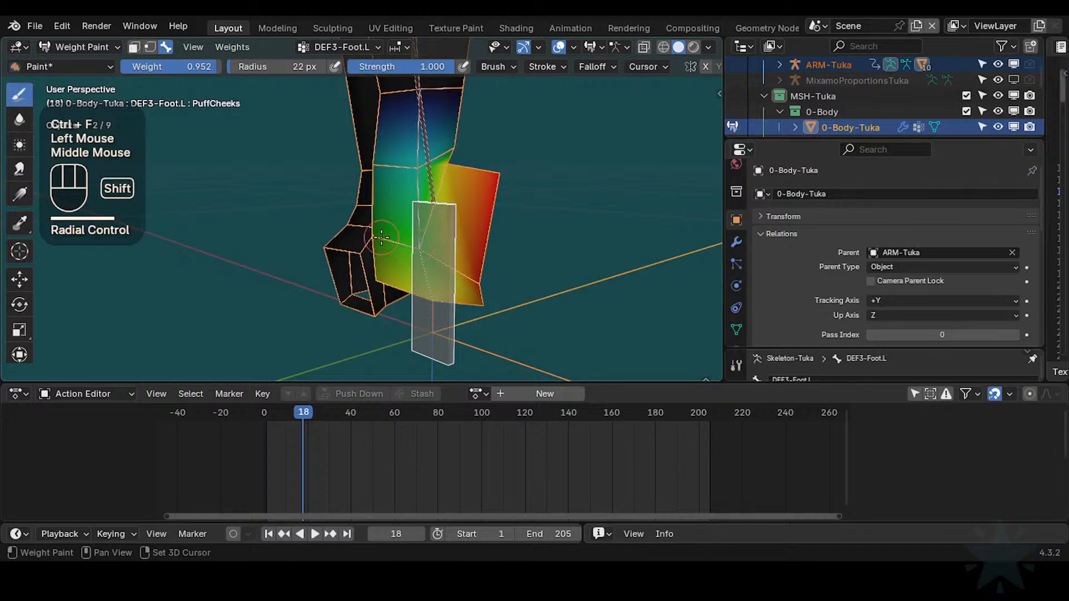
{"action": "key", "text": "shift+x"}
{"action": "key", "text": "ctrl+f"}
{"action": "left_click", "coordinate": [433, 255]}
{"action": "left_click", "coordinate": [433, 256]}
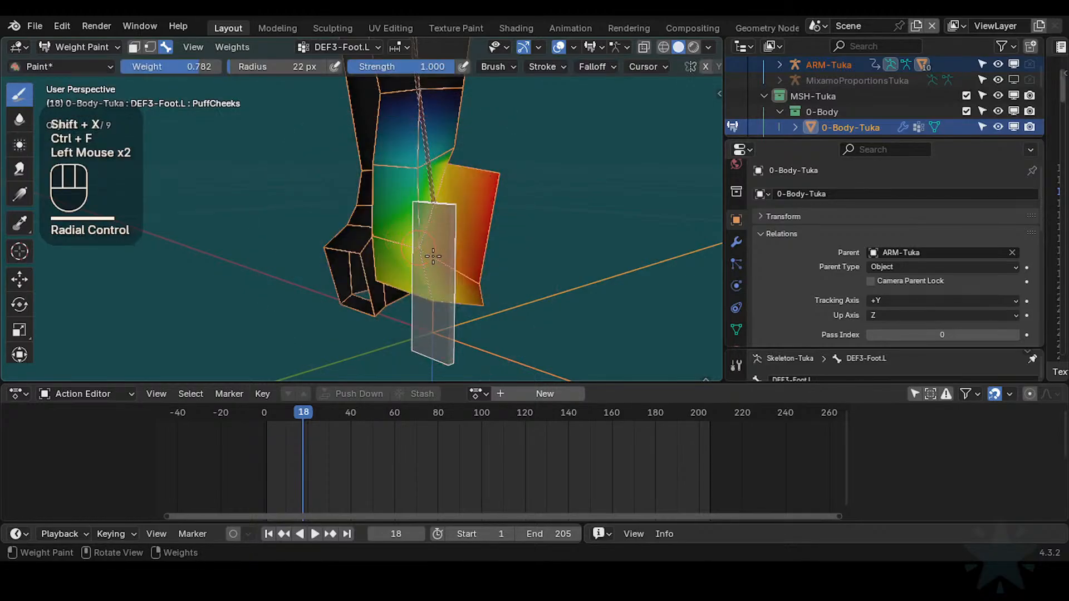
Step: Undo the last stroke, set the brush weight to 0.545, and paint DEF3-Foot.L across the front of the left ankle
{"action": "mouse_move", "coordinate": [393, 243]}
{"action": "middle_mouse_down"}
{"action": "mouse_move", "coordinate": [423, 240]}
{"action": "mouse_move", "coordinate": [409, 232]}
{"action": "mouse_move", "coordinate": [385, 251]}
{"action": "mouse_move", "coordinate": [416, 237]}
{"action": "mouse_move", "coordinate": [473, 236]}
{"action": "middle_mouse_up"}
{"action": "left_click", "coordinate": [412, 230]}
{"action": "key", "text": "ctrl+z"}
{"action": "key", "text": "ctrl+f"}
{"action": "left_click", "coordinate": [382, 239]}
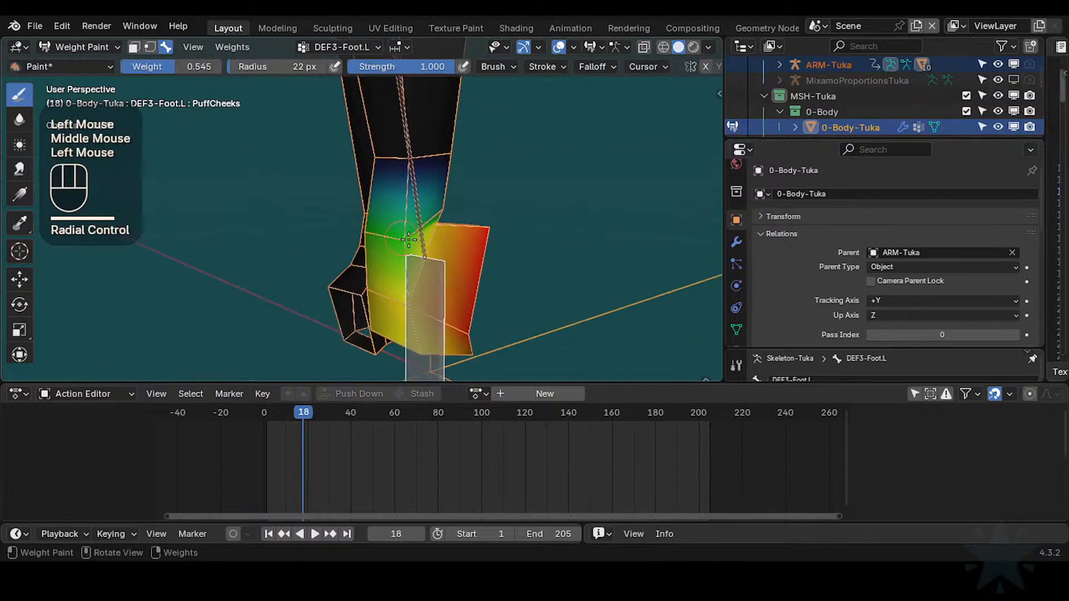
Step: Set the brush weight to 0.127 and paint DEF3-Foot.L on the edge ring at the base of the left shin
{"action": "middle_click_drag", "start_coordinate": [408, 239], "coordinate": [405, 246]}
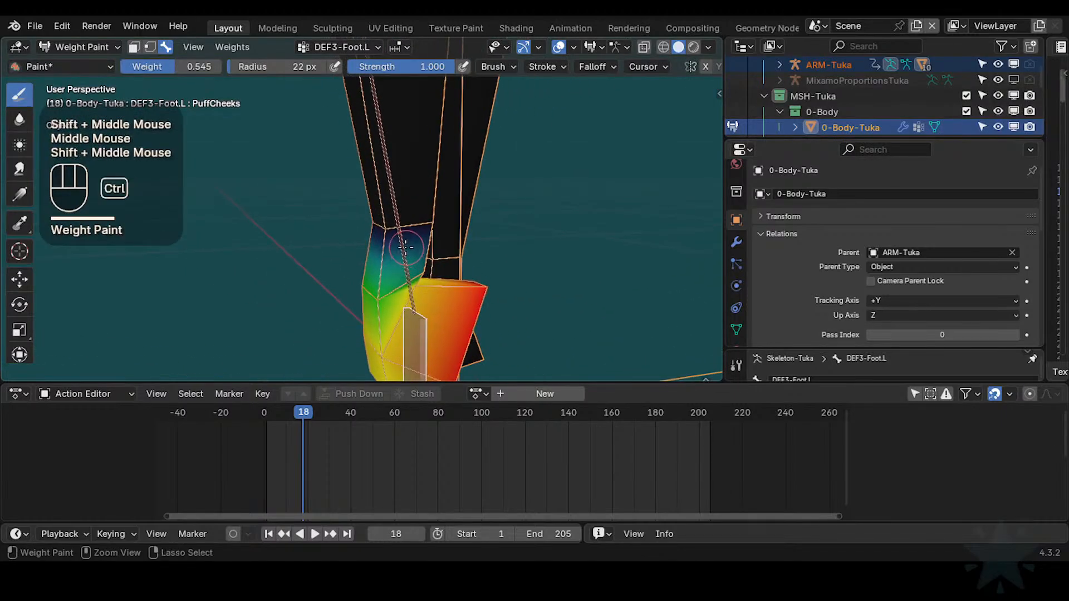
{"action": "key", "text": "ctrl+f"}
{"action": "left_click", "coordinate": [375, 236]}
{"action": "key", "text": "ctrl+f"}
{"action": "left_click", "coordinate": [392, 237]}
{"action": "left_click", "coordinate": [399, 234]}
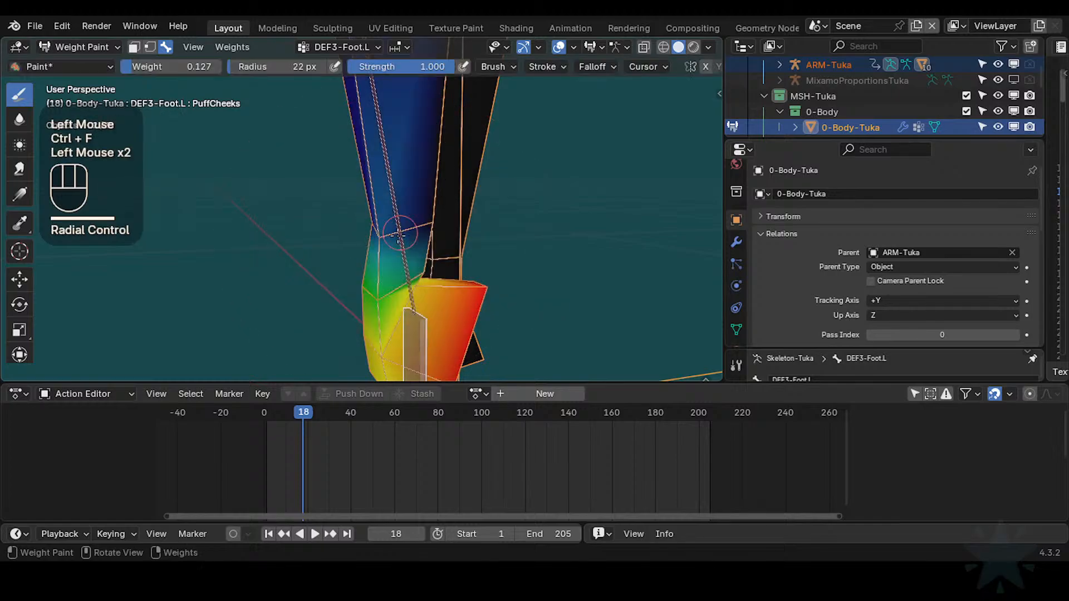
Step: Continue painting DEF3-Foot.L at weight 0.127 around the remaining sides of the lower shin ring
{"action": "middle_click_drag", "start_coordinate": [397, 229], "coordinate": [362, 227]}
{"action": "left_click", "coordinate": [331, 216]}
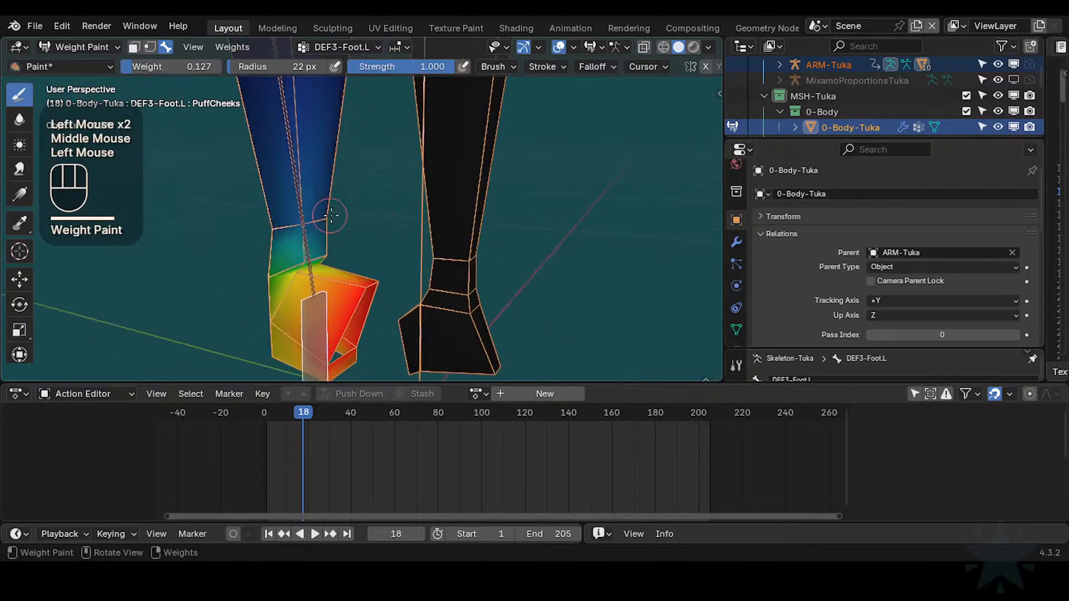
{"action": "middle_click_drag", "start_coordinate": [283, 210], "coordinate": [501, 223]}
{"action": "left_click", "coordinate": [291, 222]}
{"action": "middle_click_drag", "start_coordinate": [234, 222], "coordinate": [334, 226]}
{"action": "mouse_move", "coordinate": [334, 225]}
{"action": "middle_mouse_down"}
{"action": "mouse_move", "coordinate": [300, 228]}
{"action": "mouse_move", "coordinate": [310, 227]}
{"action": "middle_mouse_up"}
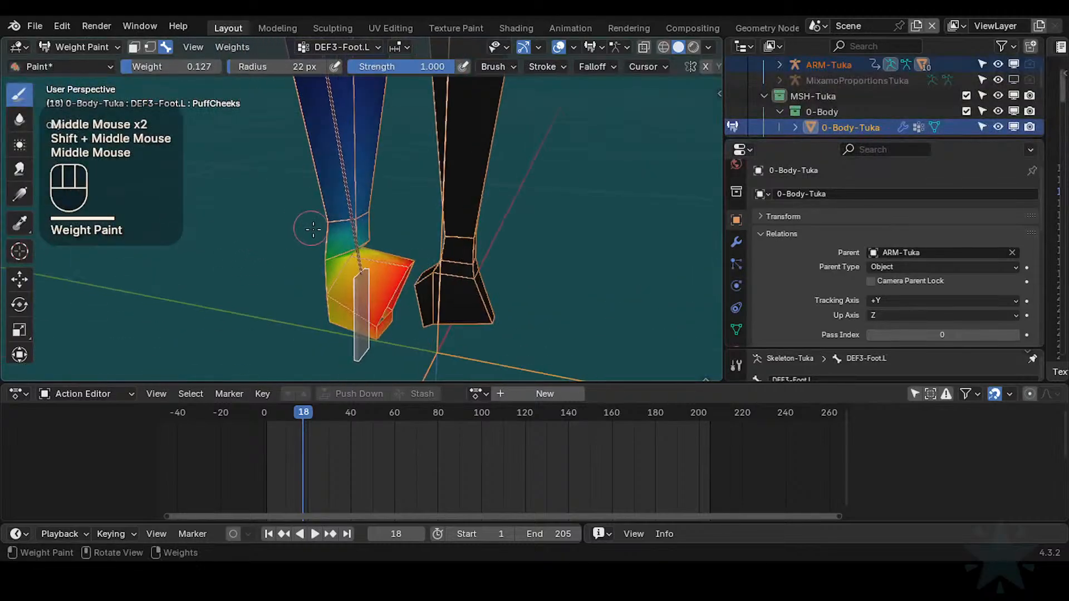
{"action": "left_click", "coordinate": [342, 221]}
Step: Scrub through the test poses to check the ankle deformation, return to frame 17, and set the end frame to 66
{"action": "middle_click_drag", "start_coordinate": [400, 214], "coordinate": [368, 270]}
{"action": "middle_click_drag", "start_coordinate": [367, 269], "coordinate": [366, 225], "text": "ctrl"}
{"action": "left_click_drag", "start_coordinate": [332, 411], "coordinate": [522, 393]}
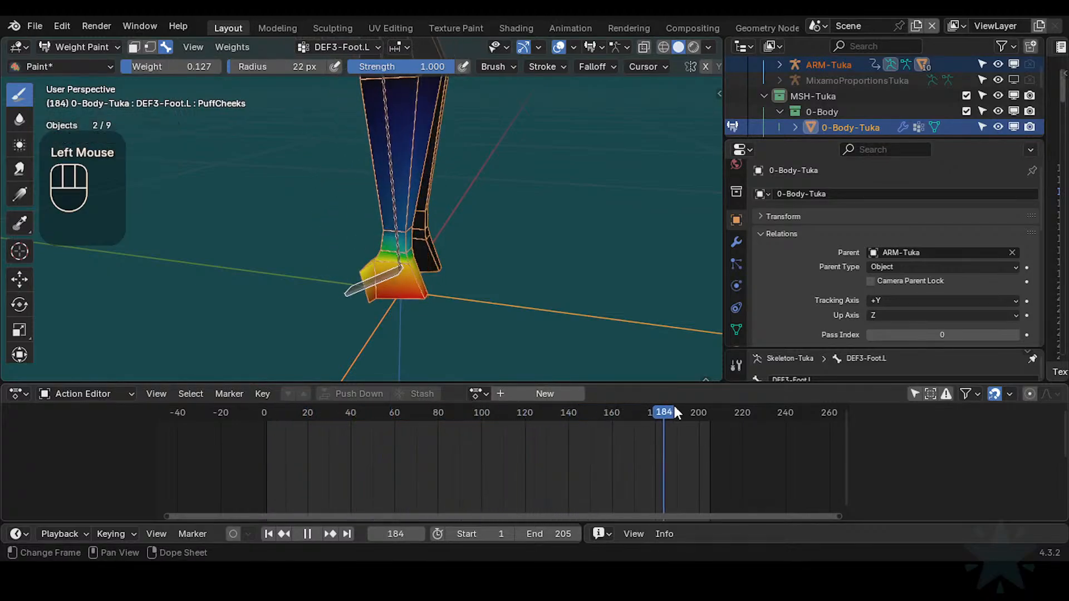
{"action": "left_click_drag", "start_coordinate": [673, 412], "coordinate": [301, 410]}
{"action": "key", "text": "ctrl+End"}
Step: Activate DEF3-LegLower.L, undo the stray stroke, and paint it at weight 0.400 on the back of the left ankle ring
{"action": "middle_click_drag", "start_coordinate": [310, 364], "coordinate": [318, 301], "text": "ctrl"}
{"action": "middle_click_drag", "start_coordinate": [317, 301], "coordinate": [334, 264]}
{"action": "middle_click_drag", "start_coordinate": [334, 264], "coordinate": [368, 266], "text": "shift"}
{"action": "left_click", "coordinate": [385, 225], "text": "alt"}
{"action": "middle_click_drag", "start_coordinate": [369, 266], "coordinate": [364, 245], "text": "ctrl"}
{"action": "mouse_move", "coordinate": [365, 245]}
{"action": "middle_mouse_down"}
{"action": "mouse_move", "coordinate": [358, 263]}
{"action": "mouse_move", "coordinate": [371, 262]}
{"action": "middle_mouse_up"}
{"action": "key", "text": "ctrl+f"}
{"action": "left_click", "coordinate": [370, 262]}
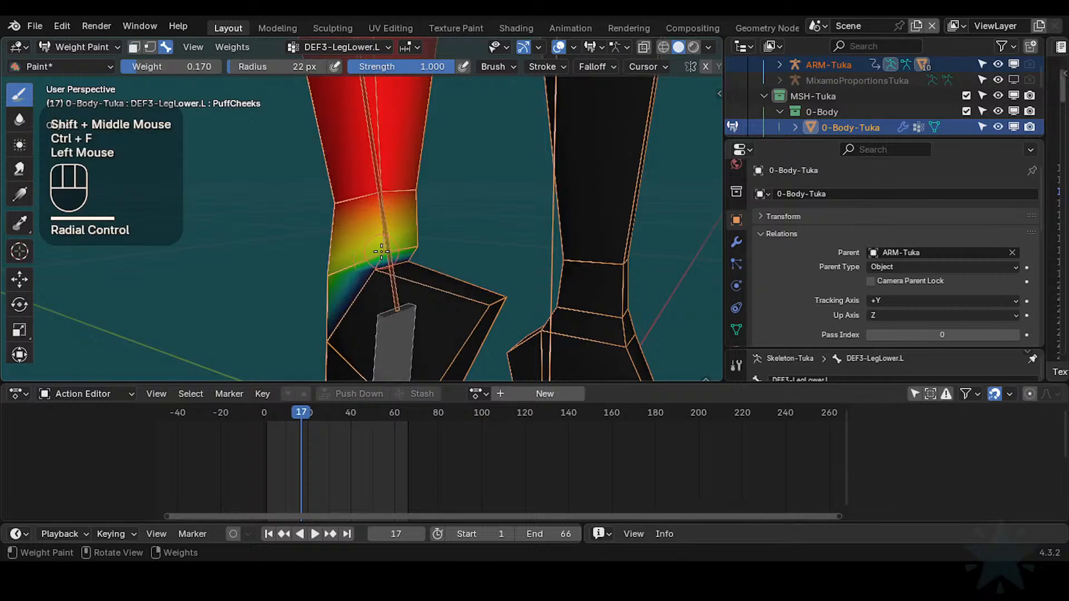
{"action": "key", "text": "shift+x"}
{"action": "key", "text": "ctrl+f"}
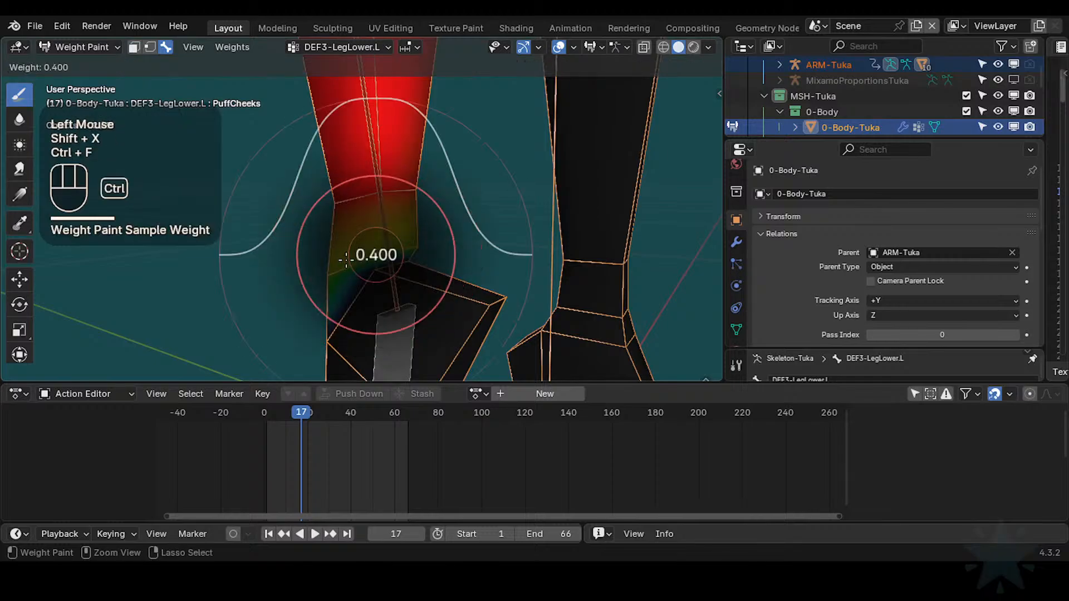
{"action": "left_click", "coordinate": [350, 259], "text": "ctrl"}
{"action": "key", "text": "ctrl+z"}
{"action": "left_click", "coordinate": [424, 241]}
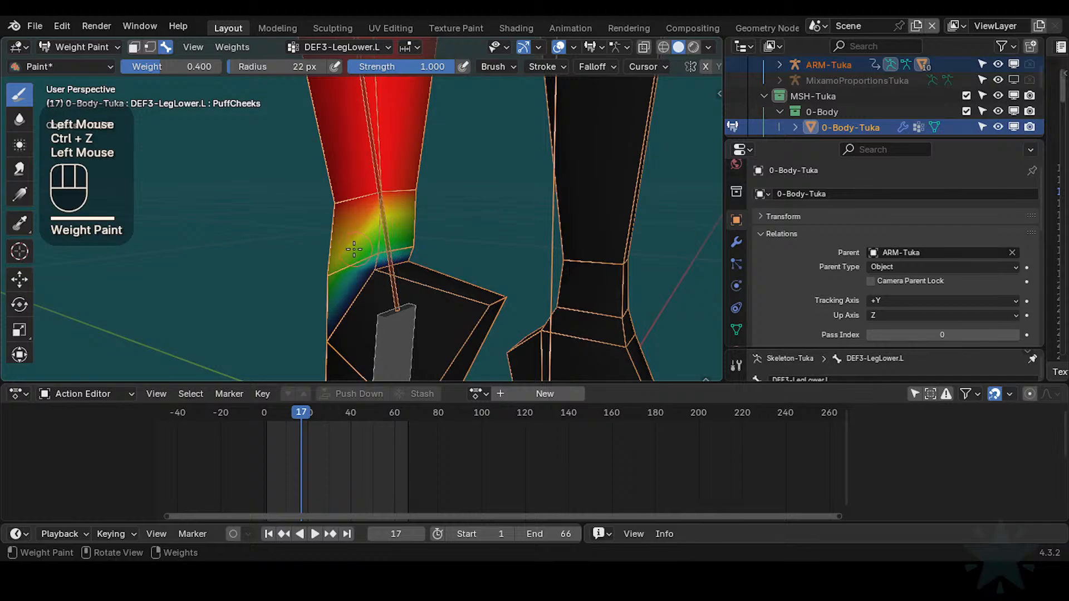
Step: Set the brush weight to 0.109 and radius to 21 px, and paint DEF3-LegLower.L over the top of the left heel
{"action": "key", "text": "ctrl+f"}
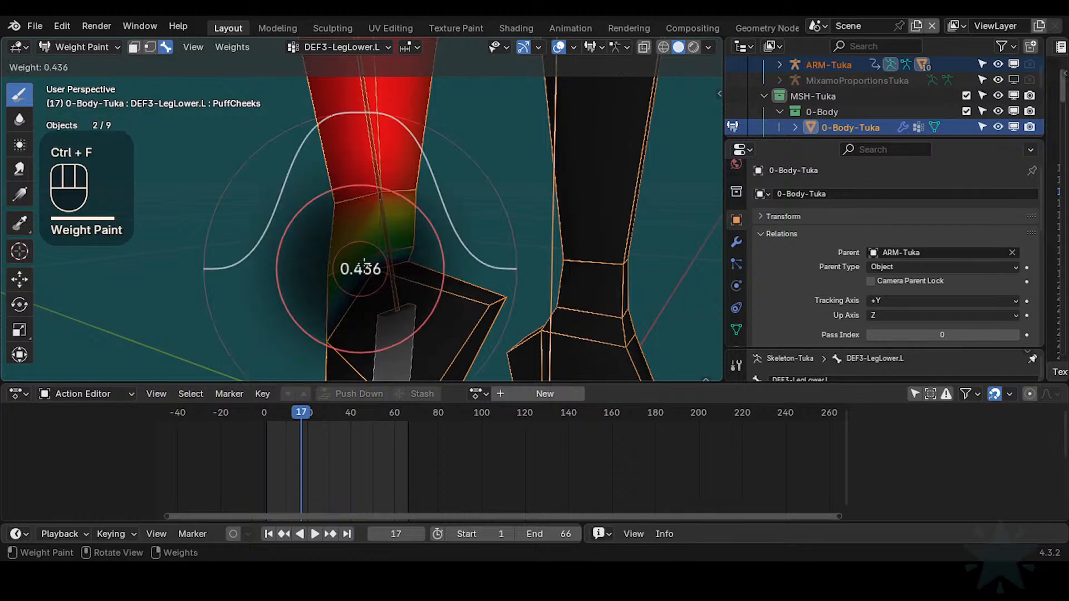
{"action": "left_click", "coordinate": [370, 273]}
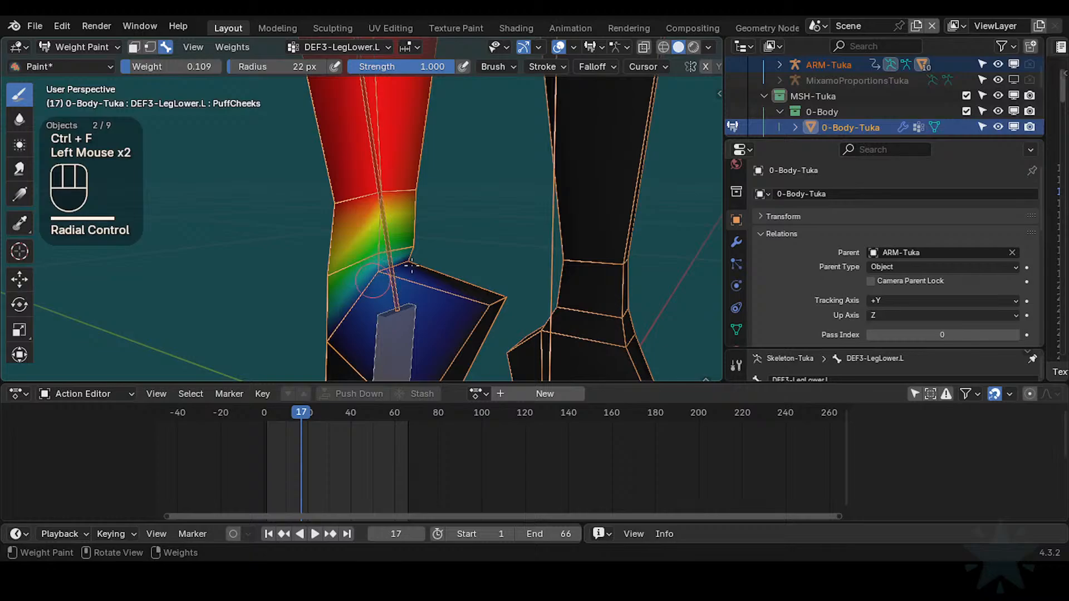
{"action": "middle_click_drag", "start_coordinate": [410, 269], "coordinate": [445, 267]}
{"action": "middle_click_drag", "start_coordinate": [384, 295], "coordinate": [423, 251], "text": "shift"}
{"action": "middle_click_drag", "start_coordinate": [379, 262], "coordinate": [394, 258]}
{"action": "key", "text": "f"}
{"action": "left_click", "coordinate": [397, 256]}
{"action": "left_click", "coordinate": [378, 264]}
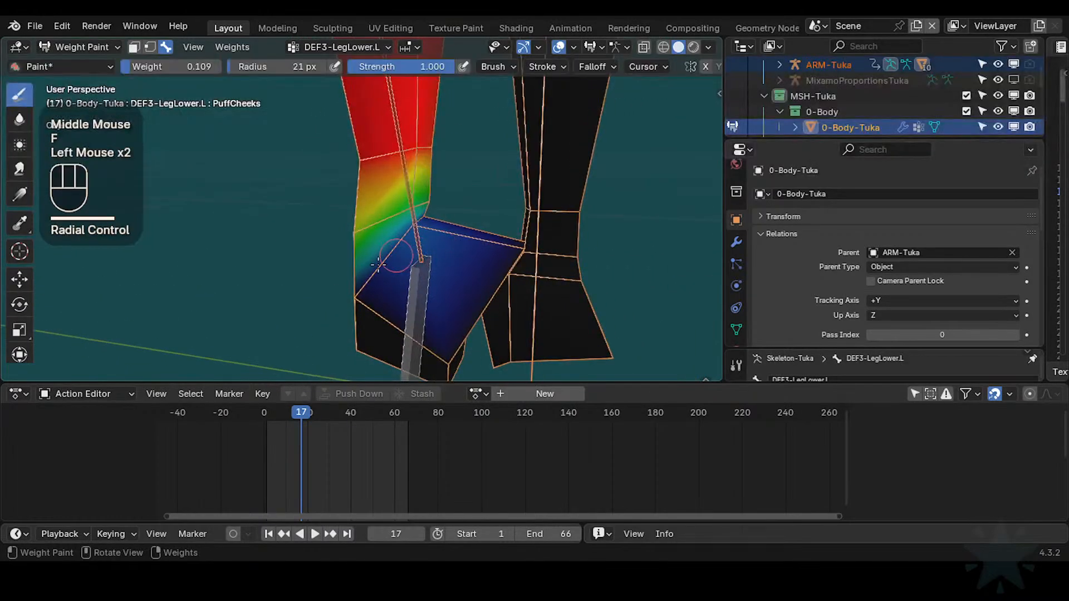
Step: Adjust the brush weight and paint DEF3-LegLower.L where the heel joins the back of the left ankle
{"action": "key", "text": "ctrl+f"}
{"action": "left_click", "coordinate": [412, 233]}
{"action": "left_click", "coordinate": [403, 239]}
{"action": "middle_click_drag", "start_coordinate": [400, 241], "coordinate": [492, 211]}
Step: Set the brush weight to 0.200 and paint DEF3-LegLower.L across the front of the left ankle
{"action": "middle_click_drag", "start_coordinate": [343, 266], "coordinate": [398, 262]}
{"action": "middle_click_drag", "start_coordinate": [398, 261], "coordinate": [423, 242], "text": "shift"}
{"action": "middle_click_drag", "start_coordinate": [423, 242], "coordinate": [512, 248]}
{"action": "key", "text": "ctrl+f"}
{"action": "left_click", "coordinate": [457, 248]}
{"action": "left_click_drag", "start_coordinate": [394, 248], "coordinate": [360, 244]}
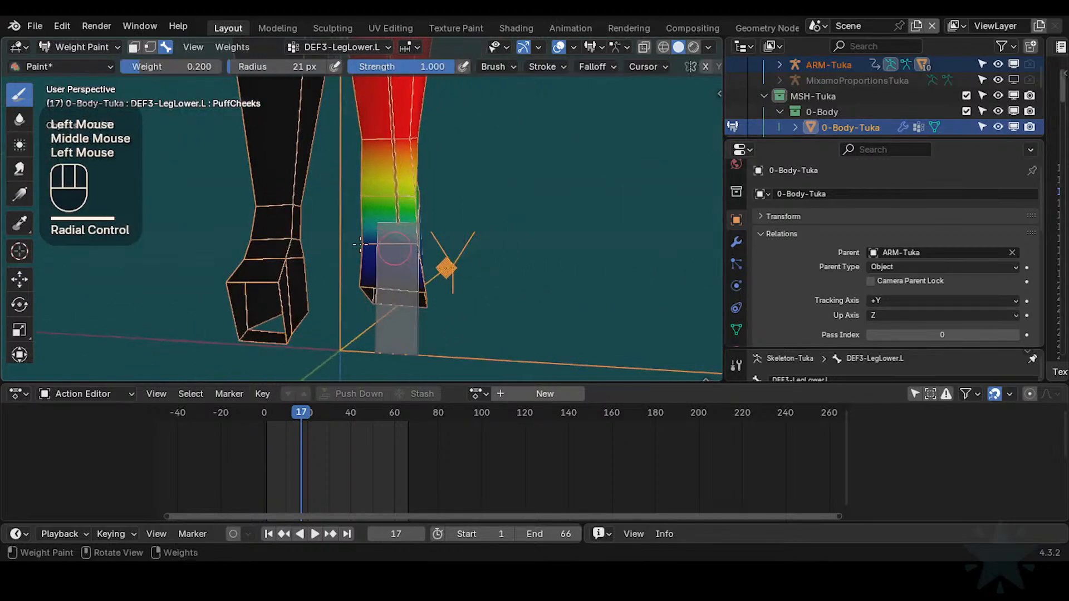
{"action": "middle_click_drag", "start_coordinate": [433, 241], "coordinate": [384, 237]}
{"action": "middle_click_drag", "start_coordinate": [384, 237], "coordinate": [434, 268], "text": "shift"}
{"action": "mouse_move", "coordinate": [434, 267]}
{"action": "middle_mouse_down"}
{"action": "mouse_move", "coordinate": [401, 267]}
{"action": "mouse_move", "coordinate": [428, 270]}
{"action": "middle_mouse_up"}
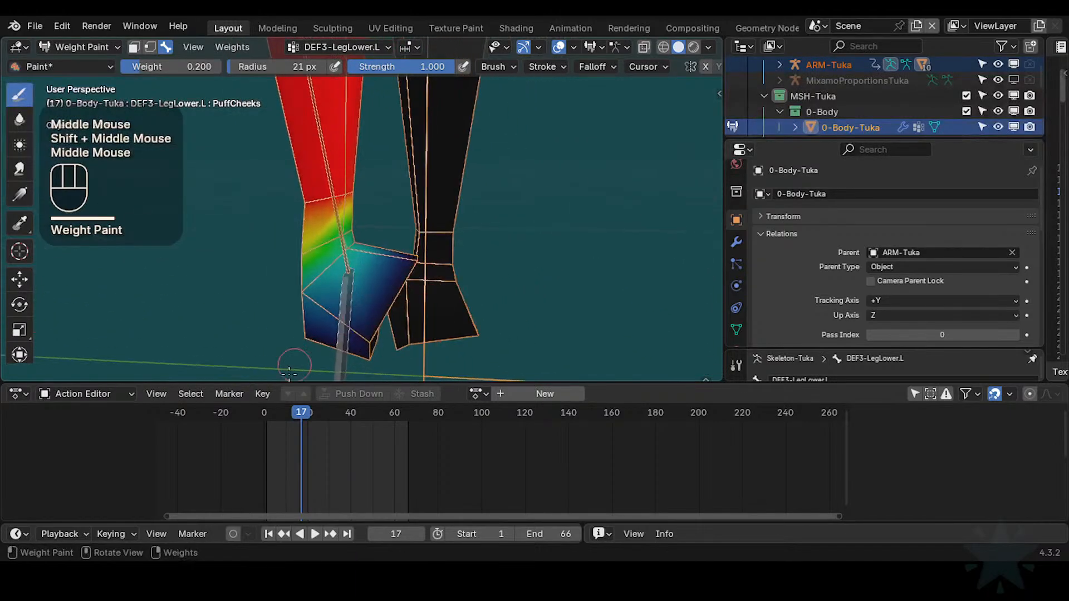
Step: Scrub the animation to frame 56, inspect the left foot in that pose, and save the file
{"action": "left_click_drag", "start_coordinate": [293, 413], "coordinate": [386, 406]}
{"action": "middle_click_drag", "start_coordinate": [445, 284], "coordinate": [422, 236], "text": "shift"}
{"action": "middle_click_drag", "start_coordinate": [422, 295], "coordinate": [412, 250], "text": "shift"}
{"action": "middle_click_drag", "start_coordinate": [412, 251], "coordinate": [409, 245]}
{"action": "key", "text": "ctrl+s"}
Step: Use the Blur brush to soften the DEF3-LegLower.L weights around the left ankle at frame 56
{"action": "mouse_move", "coordinate": [409, 245]}
{"action": "middle_mouse_down"}
{"action": "mouse_move", "coordinate": [378, 256]}
{"action": "mouse_move", "coordinate": [397, 251]}
{"action": "middle_mouse_up"}
{"action": "left_click", "coordinate": [18, 119]}
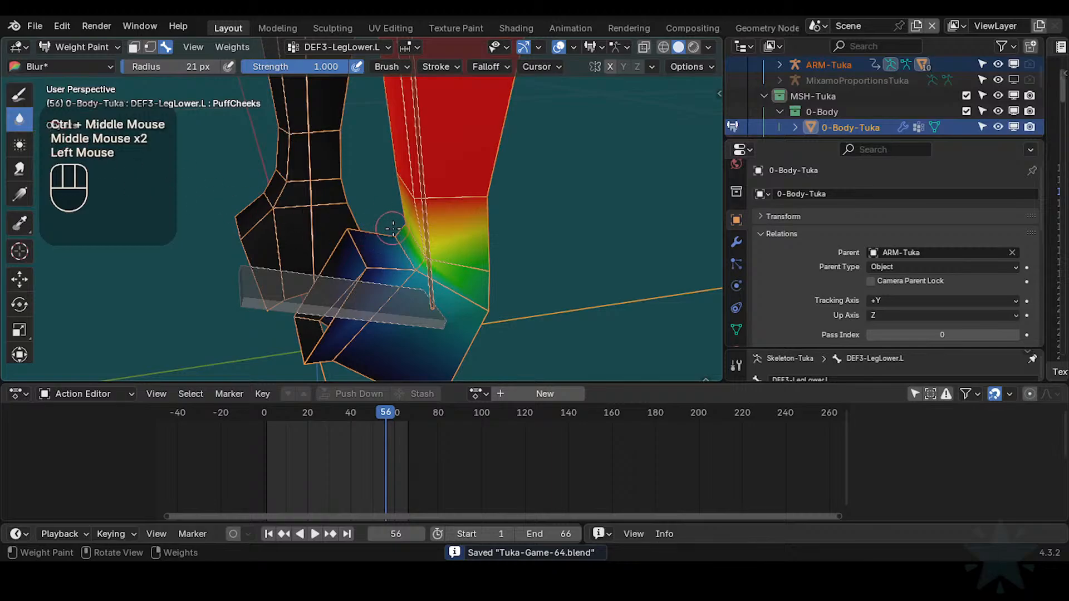
{"action": "left_click_drag", "start_coordinate": [393, 228], "coordinate": [394, 242]}
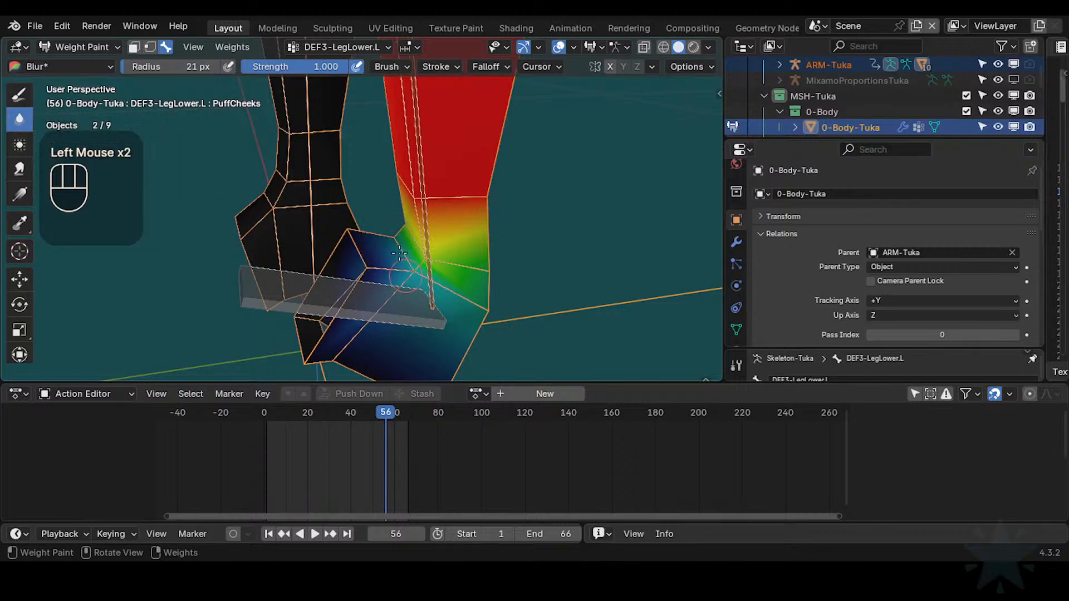
{"action": "mouse_move", "coordinate": [553, 239]}
{"action": "middle_mouse_down"}
{"action": "mouse_move", "coordinate": [505, 239]}
{"action": "mouse_move", "coordinate": [474, 211]}
{"action": "middle_mouse_up"}
{"action": "middle_click_drag", "start_coordinate": [473, 211], "coordinate": [398, 223]}
{"action": "left_click", "coordinate": [408, 282]}
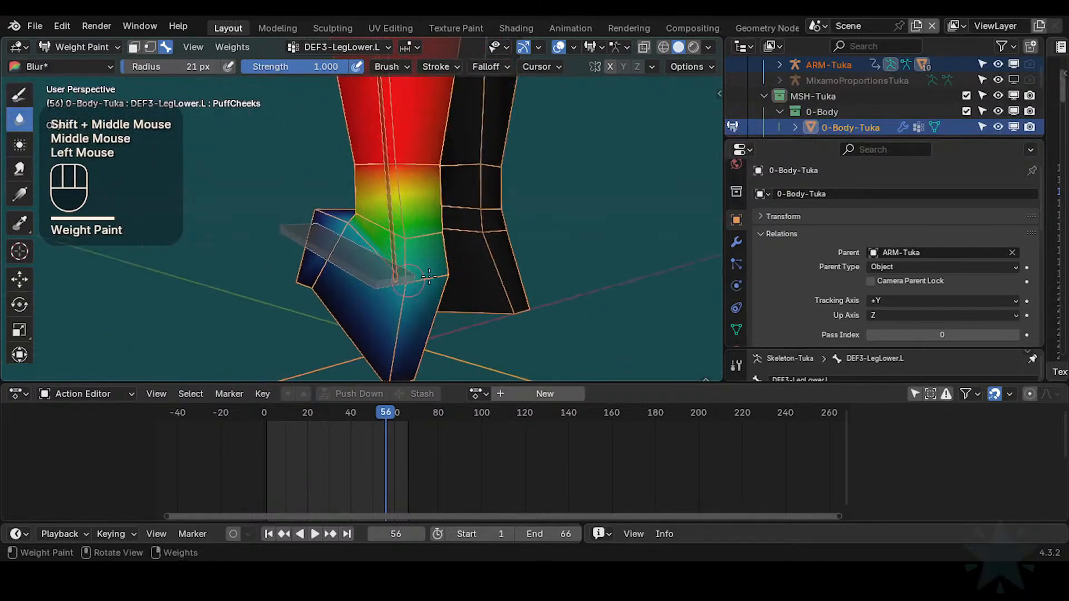
{"action": "middle_click_drag", "start_coordinate": [385, 296], "coordinate": [358, 358]}
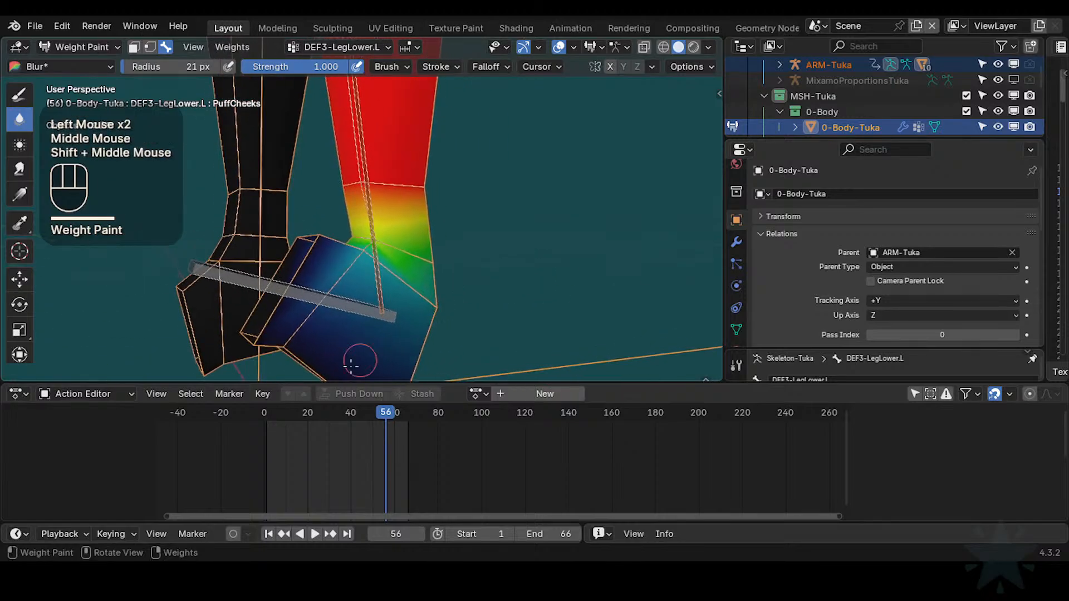
Step: Scrub to frame 20 and blur the DEF3-LegLower.L weights on the ring above the left ankle
{"action": "left_click_drag", "start_coordinate": [358, 412], "coordinate": [299, 415]}
{"action": "mouse_move", "coordinate": [345, 312]}
{"action": "middle_mouse_down", "text": "ctrl"}
{"action": "mouse_move", "coordinate": [355, 350]}
{"action": "mouse_move", "coordinate": [359, 312]}
{"action": "middle_mouse_up", "text": "ctrl"}
{"action": "middle_click_drag", "start_coordinate": [360, 312], "coordinate": [390, 328], "text": "shift"}
{"action": "mouse_move", "coordinate": [318, 415]}
{"action": "left_mouse_down"}
{"action": "mouse_move", "coordinate": [282, 417]}
{"action": "mouse_move", "coordinate": [322, 412]}
{"action": "mouse_move", "coordinate": [298, 416]}
{"action": "mouse_move", "coordinate": [308, 415]}
{"action": "left_mouse_up"}
{"action": "middle_click_drag", "start_coordinate": [387, 332], "coordinate": [520, 404], "text": "shift"}
{"action": "mouse_move", "coordinate": [369, 252]}
{"action": "left_mouse_down"}
{"action": "mouse_move", "coordinate": [360, 249]}
{"action": "mouse_move", "coordinate": [369, 246]}
{"action": "left_mouse_up"}
{"action": "middle_click_drag", "start_coordinate": [445, 246], "coordinate": [387, 252]}
{"action": "mouse_move", "coordinate": [387, 251]}
{"action": "left_mouse_down"}
{"action": "mouse_move", "coordinate": [327, 249]}
{"action": "mouse_move", "coordinate": [351, 254]}
{"action": "left_mouse_up"}
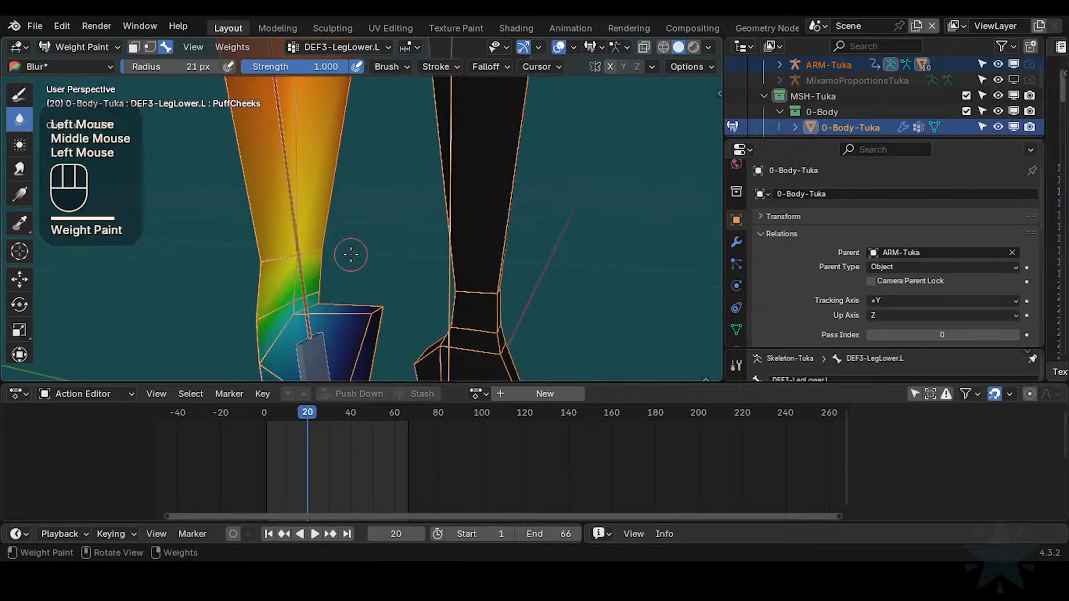
{"action": "middle_click_drag", "start_coordinate": [350, 254], "coordinate": [326, 264]}
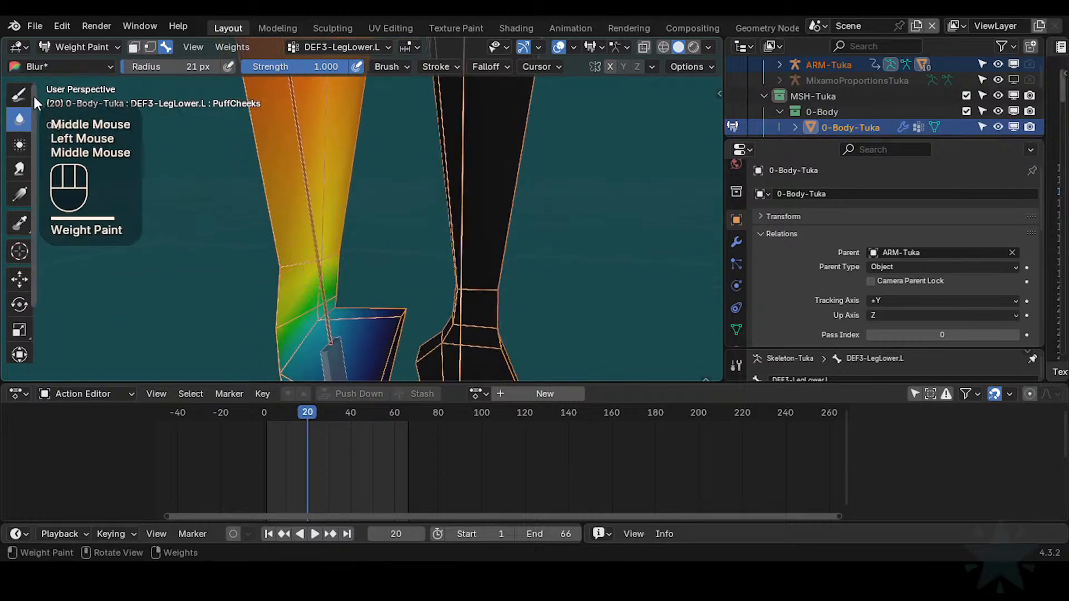
Step: Set the Paint brush weight to 0.945 and paint DEF3-LegLower.L all around the ring above the left ankle
{"action": "left_click", "coordinate": [19, 95]}
{"action": "key", "text": "shift+x"}
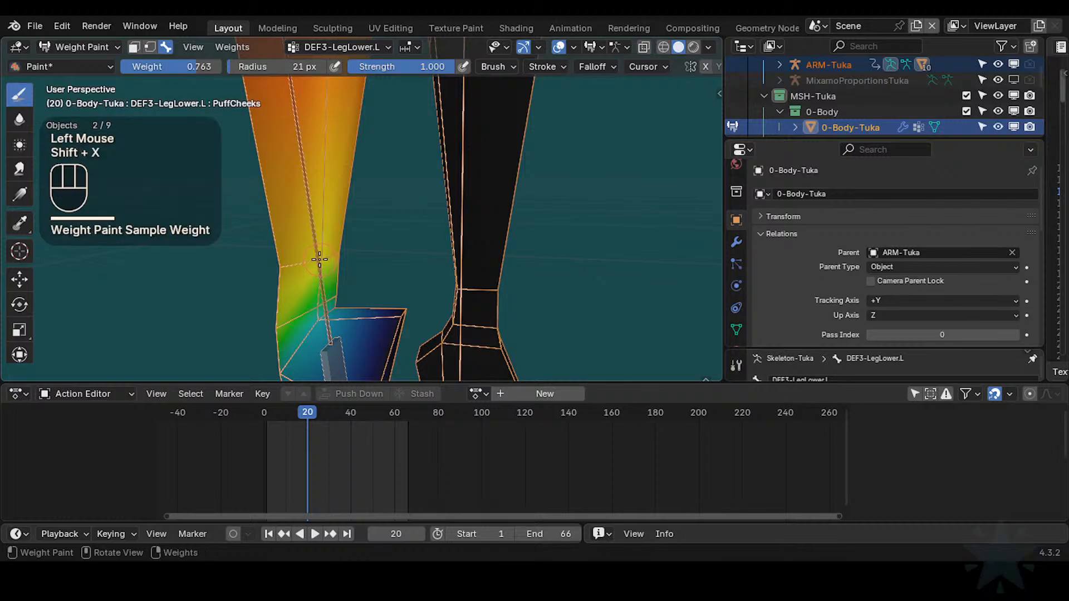
{"action": "key", "text": "ctrl+f"}
{"action": "left_click", "coordinate": [346, 251]}
{"action": "mouse_move", "coordinate": [345, 251]}
{"action": "left_mouse_down"}
{"action": "mouse_move", "coordinate": [265, 270]}
{"action": "mouse_move", "coordinate": [403, 258]}
{"action": "left_mouse_up"}
{"action": "middle_click_drag", "start_coordinate": [403, 257], "coordinate": [490, 258]}
{"action": "middle_click_drag", "start_coordinate": [390, 262], "coordinate": [468, 264]}
{"action": "left_click_drag", "start_coordinate": [484, 251], "coordinate": [555, 249]}
{"action": "middle_click_drag", "start_coordinate": [565, 253], "coordinate": [515, 238]}
{"action": "left_click_drag", "start_coordinate": [514, 238], "coordinate": [471, 237]}
Step: Try brush weights of 0.697 and 0.339 for DEF3-LegLower.L on the left ankle ring, undoing the 0.697 stroke
{"action": "mouse_move", "coordinate": [516, 240]}
{"action": "middle_mouse_down", "text": "shift"}
{"action": "mouse_move", "coordinate": [446, 218]}
{"action": "mouse_move", "coordinate": [501, 278]}
{"action": "mouse_move", "coordinate": [504, 242]}
{"action": "middle_mouse_up", "text": "shift"}
{"action": "mouse_move", "coordinate": [504, 242]}
{"action": "middle_mouse_down"}
{"action": "mouse_move", "coordinate": [541, 273]}
{"action": "mouse_move", "coordinate": [425, 289]}
{"action": "middle_mouse_up"}
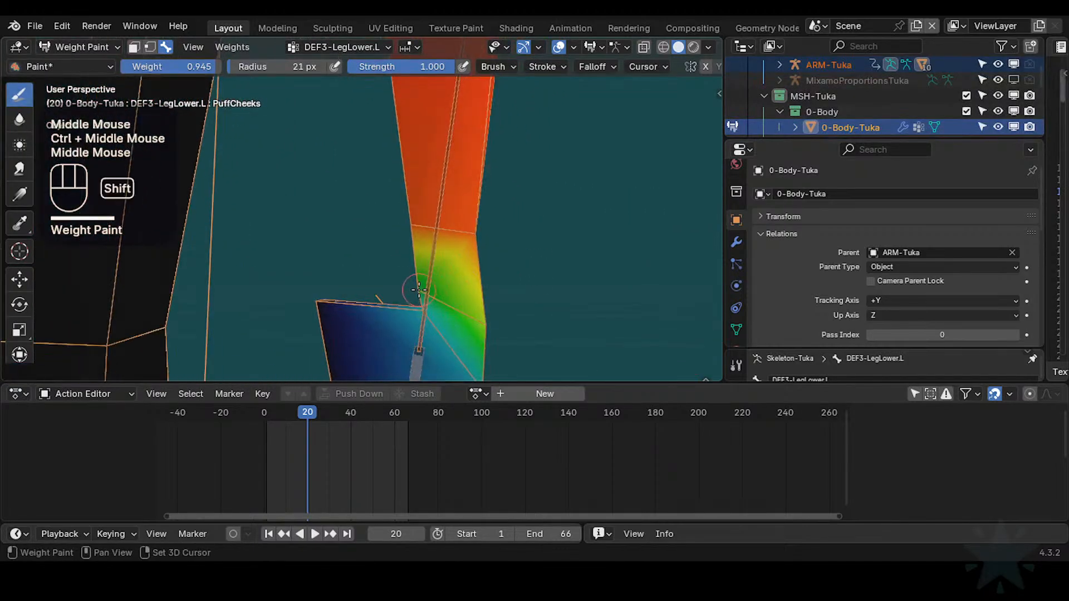
{"action": "key", "text": "shift+x"}
{"action": "key", "text": "ctrl+f"}
{"action": "left_click", "coordinate": [434, 290]}
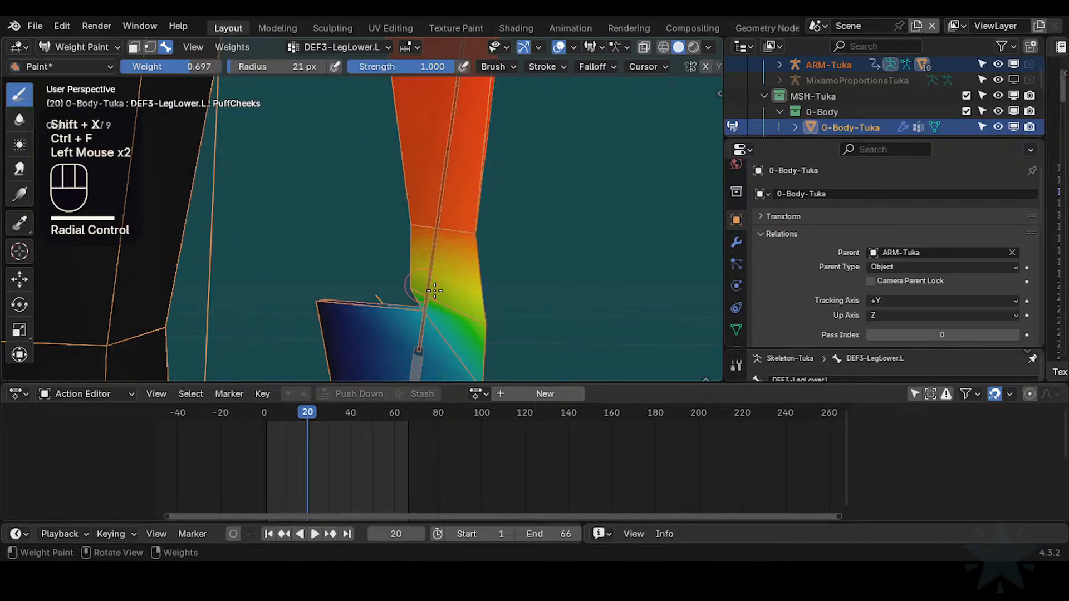
{"action": "key", "text": "ctrl+z"}
{"action": "key", "text": "ctrl+f"}
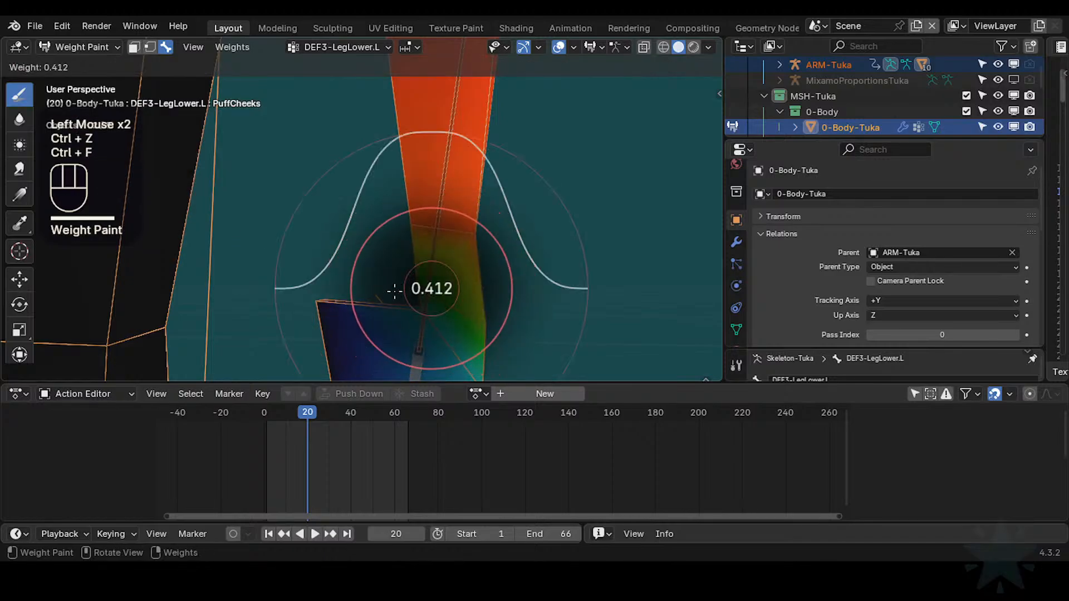
{"action": "left_click", "coordinate": [422, 289]}
{"action": "key", "text": "shift+x"}
{"action": "key", "text": "ctrl+f"}
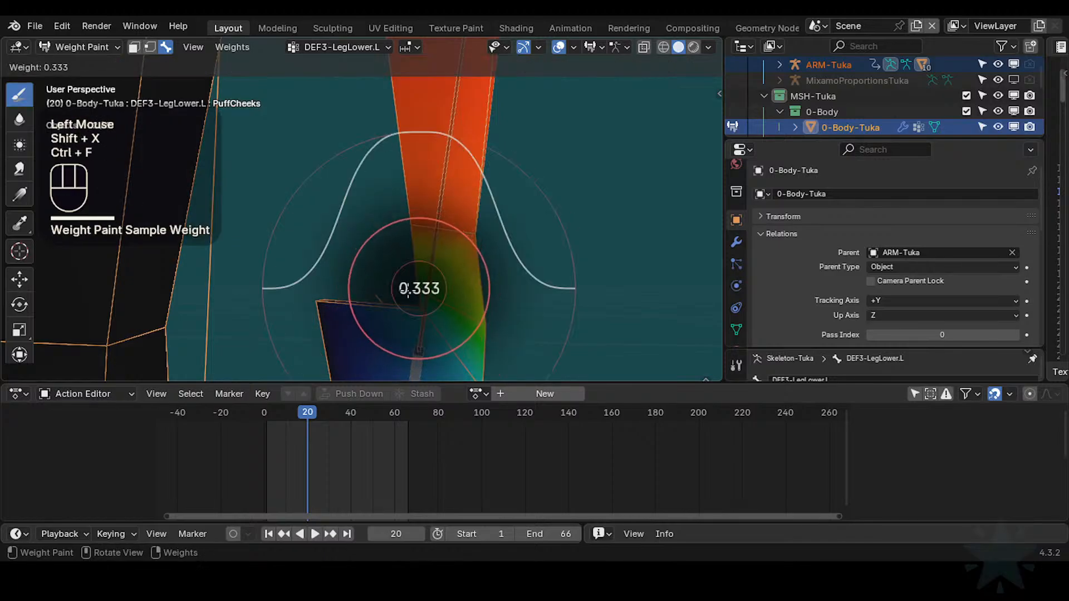
{"action": "left_click", "coordinate": [430, 289]}
Step: Inspect the left ankle from several sides and undo the latest brush strokes there
{"action": "middle_click_drag", "start_coordinate": [455, 273], "coordinate": [383, 289], "text": "shift"}
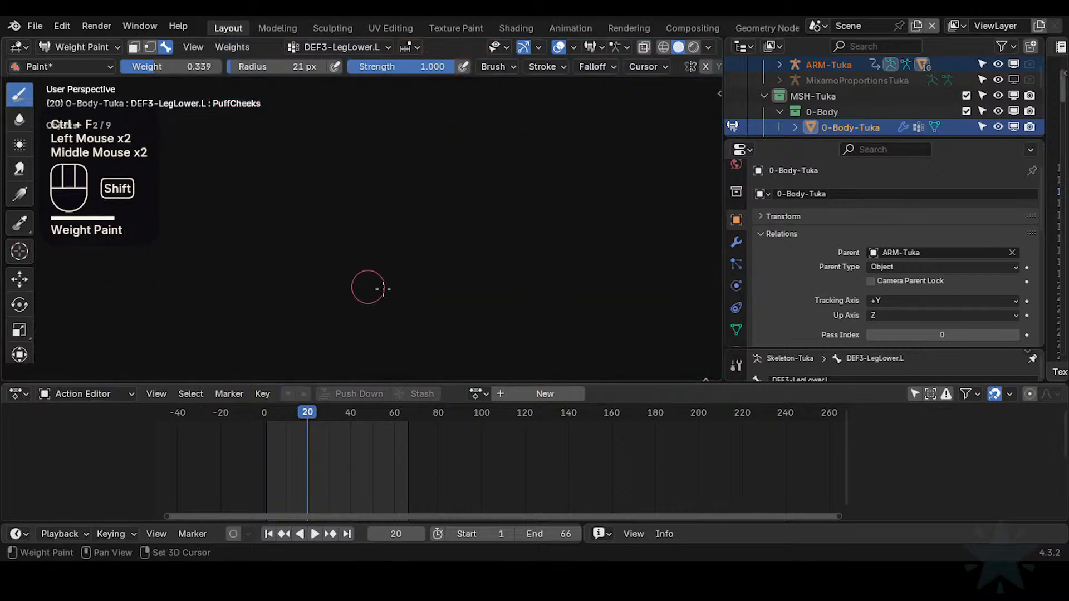
{"action": "middle_click_drag", "start_coordinate": [479, 238], "coordinate": [467, 301], "text": "ctrl"}
{"action": "middle_click_drag", "start_coordinate": [468, 300], "coordinate": [390, 262]}
{"action": "middle_click_drag", "start_coordinate": [390, 261], "coordinate": [339, 245], "text": "shift"}
{"action": "middle_click_drag", "start_coordinate": [578, 272], "coordinate": [457, 278], "text": "shift"}
{"action": "middle_click_drag", "start_coordinate": [446, 290], "coordinate": [417, 427], "text": "ctrl"}
{"action": "middle_click_drag", "start_coordinate": [490, 311], "coordinate": [509, 295], "text": "ctrl"}
{"action": "middle_click_drag", "start_coordinate": [509, 295], "coordinate": [373, 295], "text": "shift"}
{"action": "middle_click_drag", "start_coordinate": [373, 295], "coordinate": [390, 357], "text": "ctrl"}
{"action": "middle_click_drag", "start_coordinate": [390, 356], "coordinate": [423, 304], "text": "shift"}
{"action": "middle_click_drag", "start_coordinate": [424, 304], "coordinate": [401, 281]}
{"action": "mouse_move", "coordinate": [401, 281]}
{"action": "middle_mouse_down", "text": "shift"}
{"action": "mouse_move", "coordinate": [428, 295]}
{"action": "mouse_move", "coordinate": [407, 275]}
{"action": "mouse_move", "coordinate": [410, 295]}
{"action": "mouse_move", "coordinate": [423, 254]}
{"action": "mouse_move", "coordinate": [479, 339]}
{"action": "mouse_move", "coordinate": [427, 258]}
{"action": "mouse_move", "coordinate": [418, 267]}
{"action": "mouse_move", "coordinate": [420, 276]}
{"action": "mouse_move", "coordinate": [518, 287]}
{"action": "mouse_move", "coordinate": [512, 281]}
{"action": "mouse_move", "coordinate": [528, 275]}
{"action": "mouse_move", "coordinate": [434, 255]}
{"action": "mouse_move", "coordinate": [488, 284]}
{"action": "mouse_move", "coordinate": [415, 278]}
{"action": "mouse_move", "coordinate": [520, 253]}
{"action": "mouse_move", "coordinate": [501, 251]}
{"action": "middle_mouse_up", "text": "shift"}
{"action": "key", "text": "ctrl+z"}
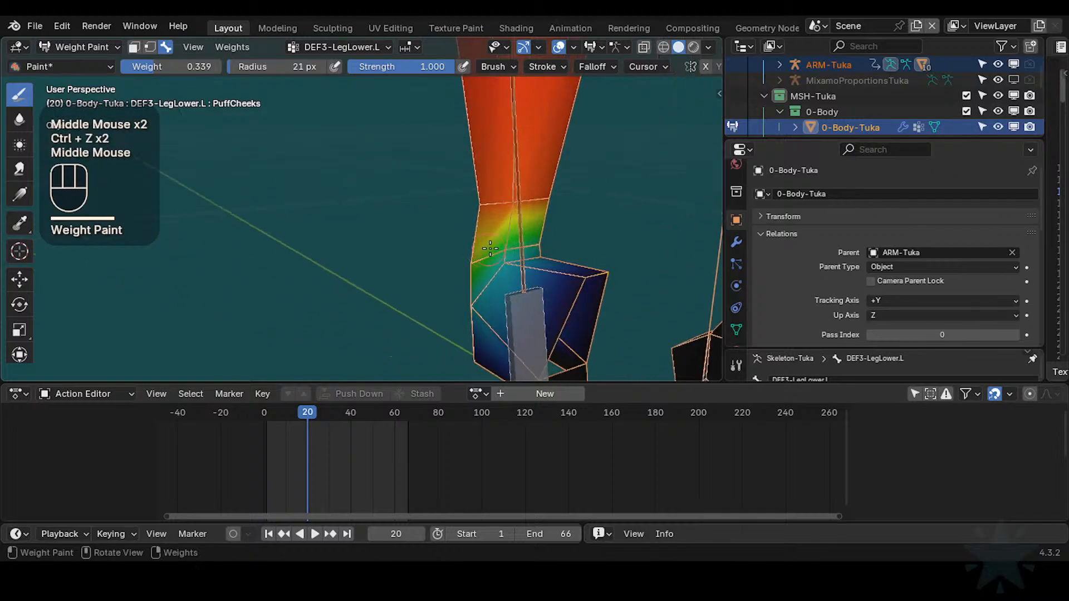
Step: Try painting DEF3-LegLower.L at weight 0.339 around the left ankle ring and undo the strokes
{"action": "left_click", "coordinate": [501, 248]}
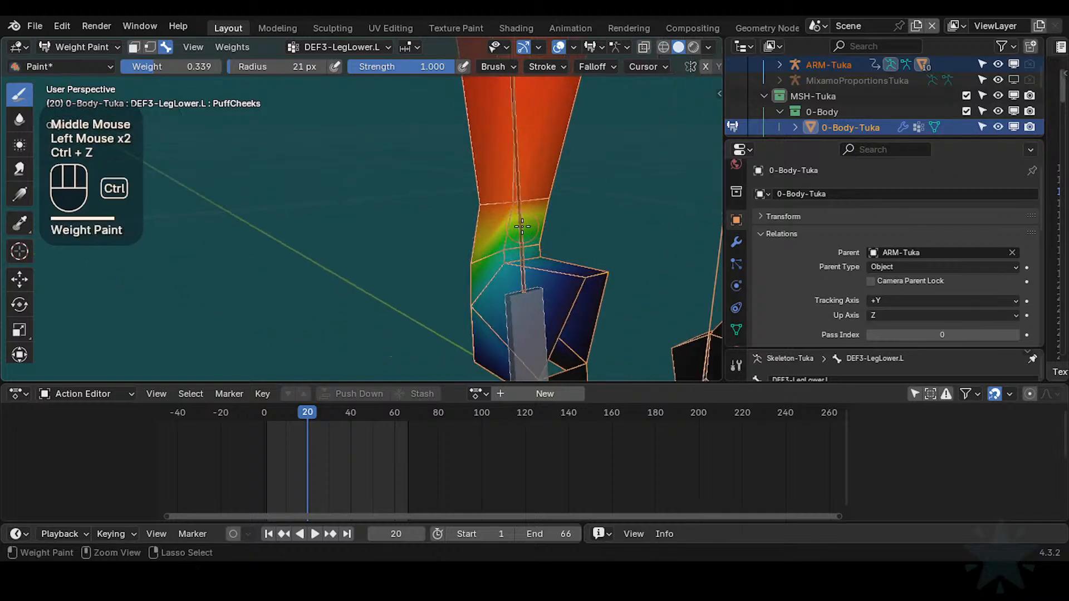
{"action": "mouse_move", "coordinate": [547, 234]}
{"action": "middle_mouse_down"}
{"action": "mouse_move", "coordinate": [546, 269]}
{"action": "mouse_move", "coordinate": [624, 265]}
{"action": "middle_mouse_up"}
{"action": "middle_click_drag", "start_coordinate": [534, 262], "coordinate": [604, 262]}
{"action": "middle_click_drag", "start_coordinate": [512, 279], "coordinate": [477, 271], "text": "ctrl"}
{"action": "left_click", "coordinate": [506, 284]}
{"action": "left_click", "coordinate": [476, 274]}
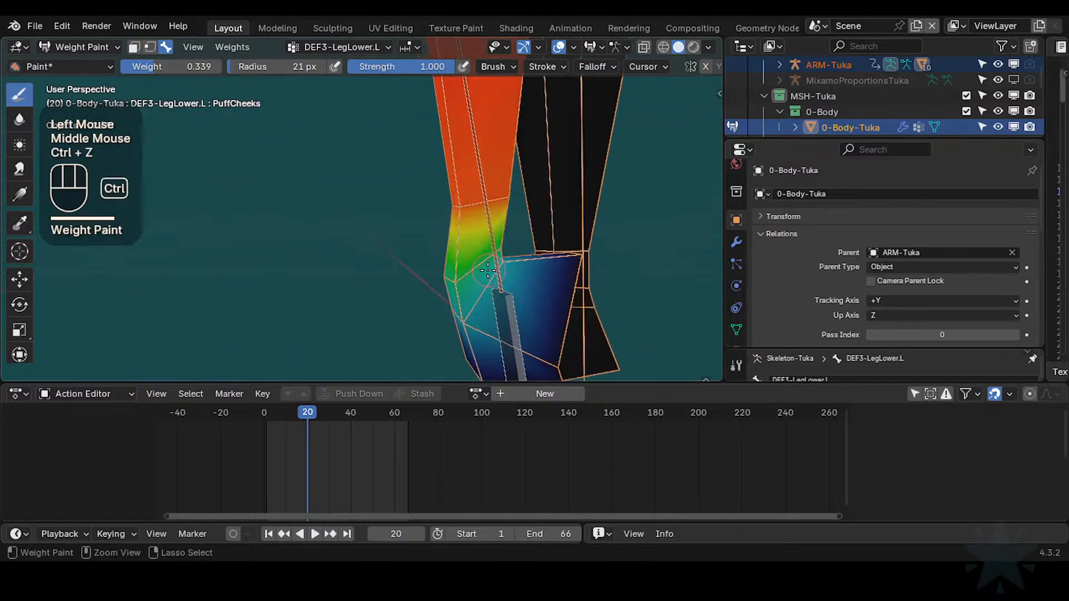
{"action": "left_click", "coordinate": [458, 201]}
{"action": "key", "text": "ctrl+z"}
{"action": "key", "text": "ctrl+z"}
Step: Try brush weights of 0.836 and 1.000 on the ring above the left ankle and undo the strokes
{"action": "key", "text": "ctrl+f"}
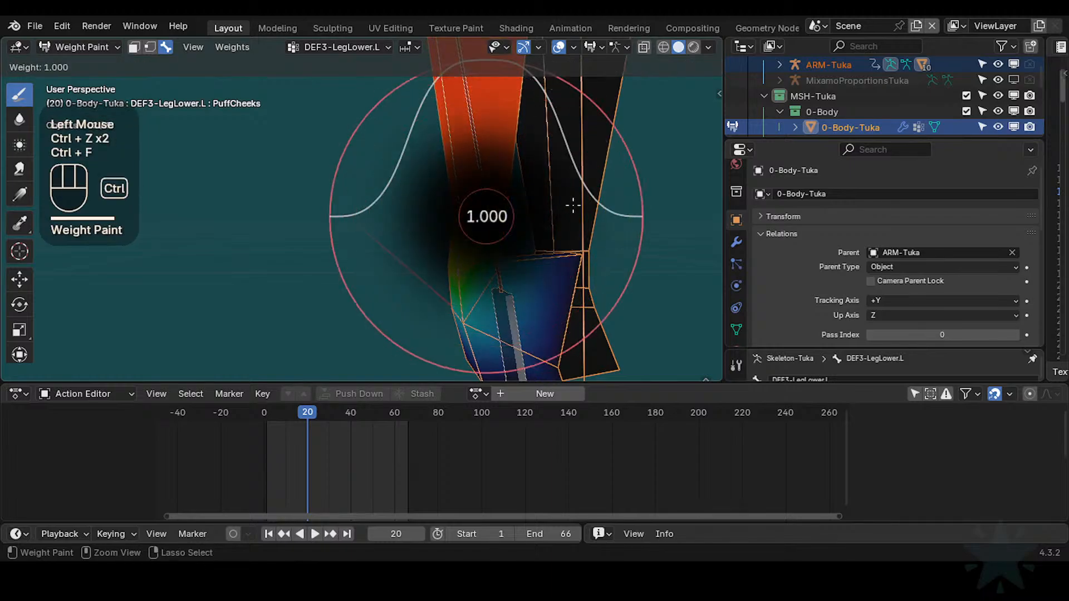
{"action": "left_click", "coordinate": [573, 206], "text": "ctrl"}
{"action": "key", "text": "ctrl+f"}
{"action": "left_click", "coordinate": [444, 203]}
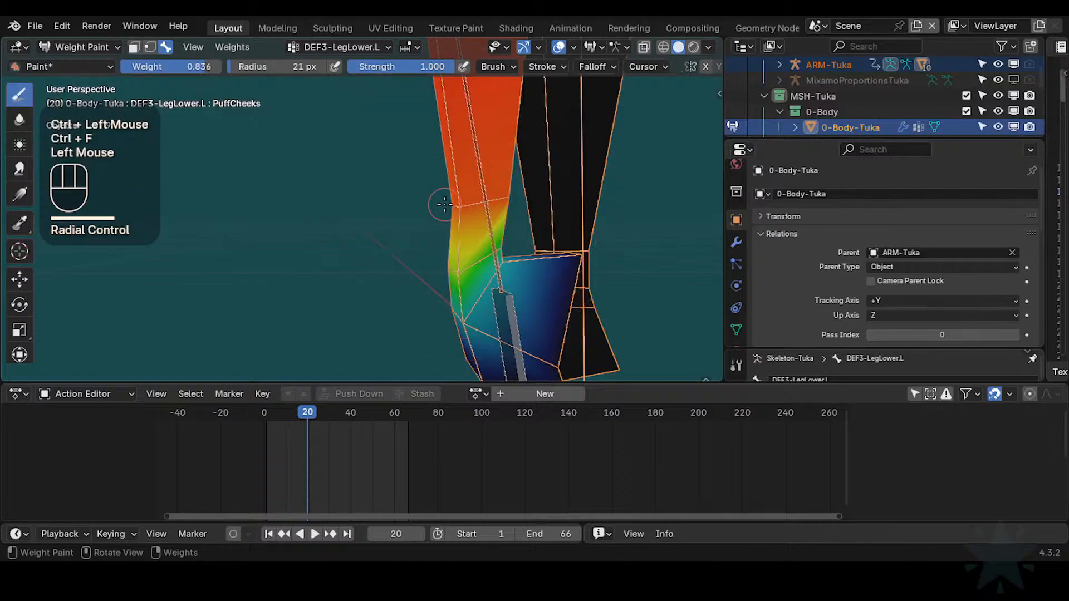
{"action": "left_click", "coordinate": [461, 207]}
{"action": "key", "text": "ctrl+z"}
{"action": "key", "text": "ctrl+f"}
{"action": "left_click", "coordinate": [568, 198]}
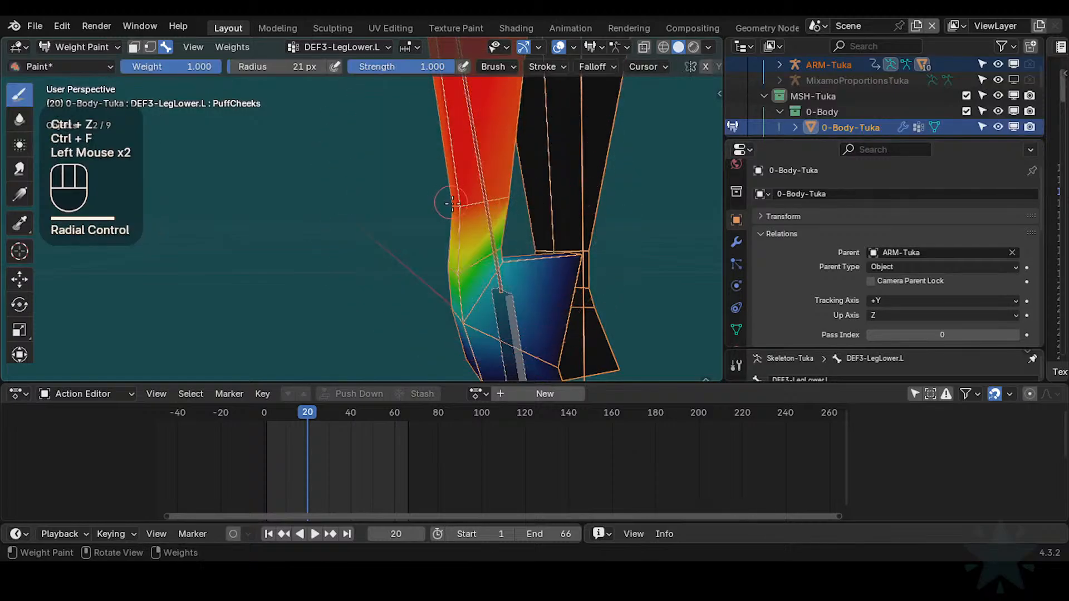
{"action": "key", "text": "ctrl+z"}
Step: Try painting DEF3-LegLower.L at weight 0.800 on the left ankle ring and undo it
{"action": "middle_click_drag", "start_coordinate": [498, 216], "coordinate": [496, 250]}
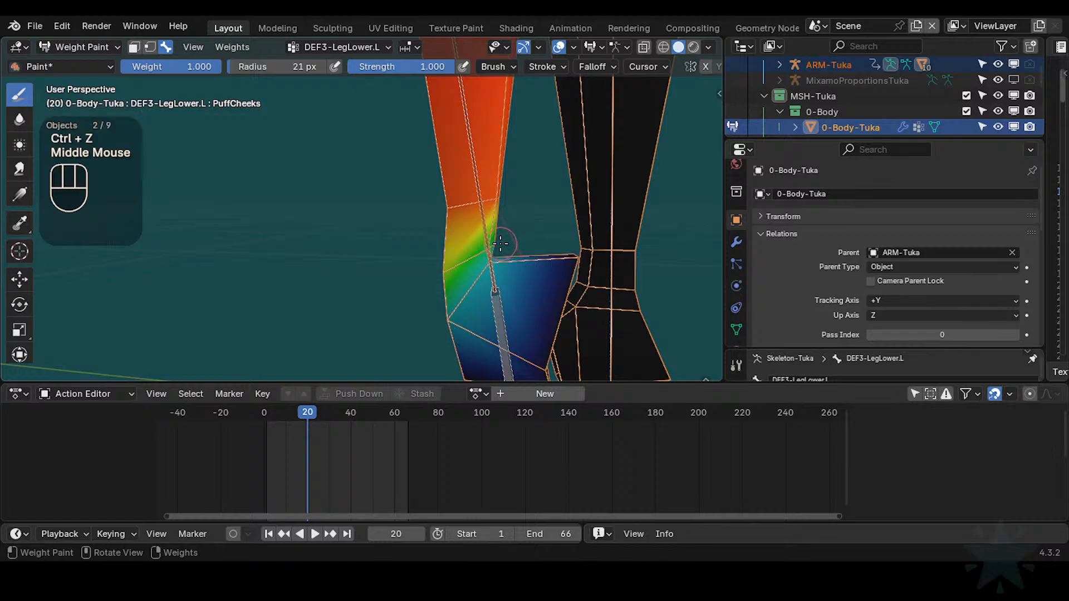
{"action": "mouse_move", "coordinate": [517, 233]}
{"action": "middle_mouse_down"}
{"action": "mouse_move", "coordinate": [499, 237]}
{"action": "mouse_move", "coordinate": [509, 246]}
{"action": "middle_mouse_up"}
{"action": "key", "text": "ctrl+f"}
{"action": "left_click", "coordinate": [490, 248]}
{"action": "key", "text": "ctrl+f"}
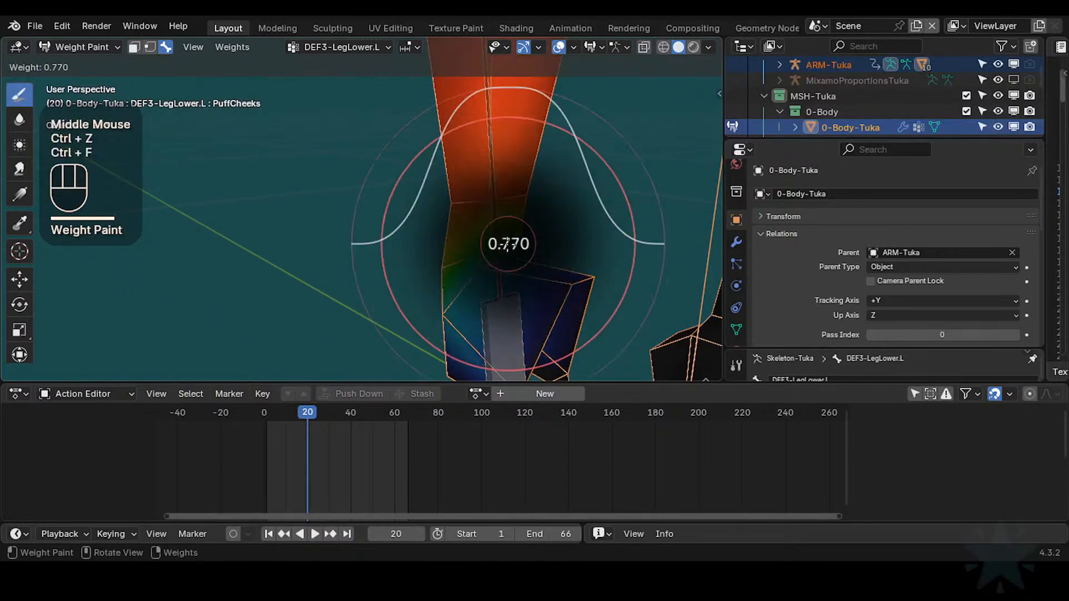
{"action": "left_click", "coordinate": [490, 250]}
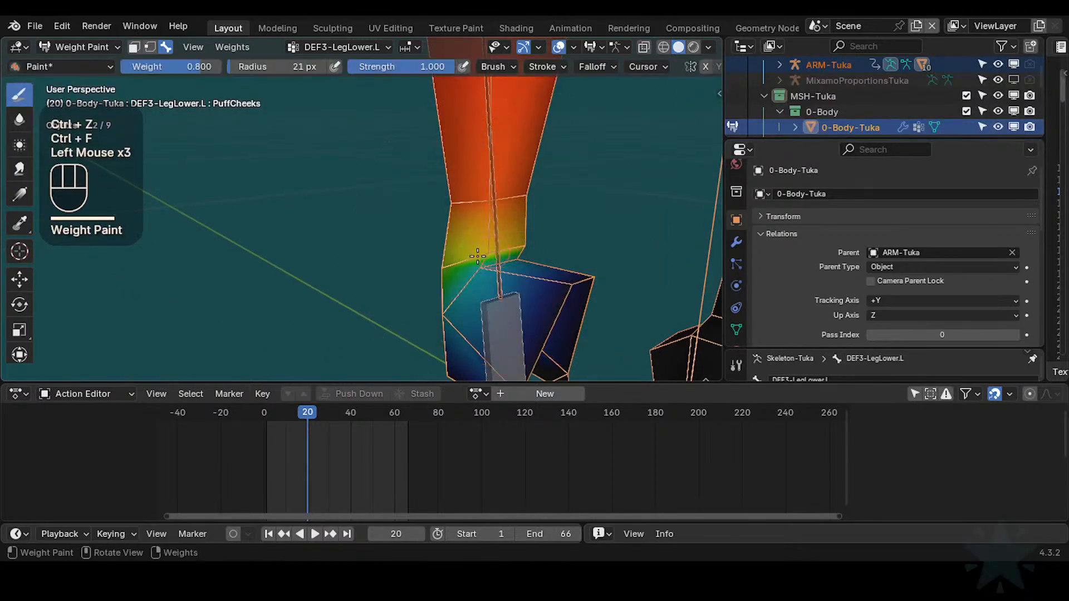
{"action": "key", "text": "ctrl+z"}
Step: Lower the brush weight to 0.703 and on to 0.655, painting DEF3-LegLower.L across the left ankle ring
{"action": "key", "text": "ctrl+f"}
{"action": "left_click", "coordinate": [494, 247]}
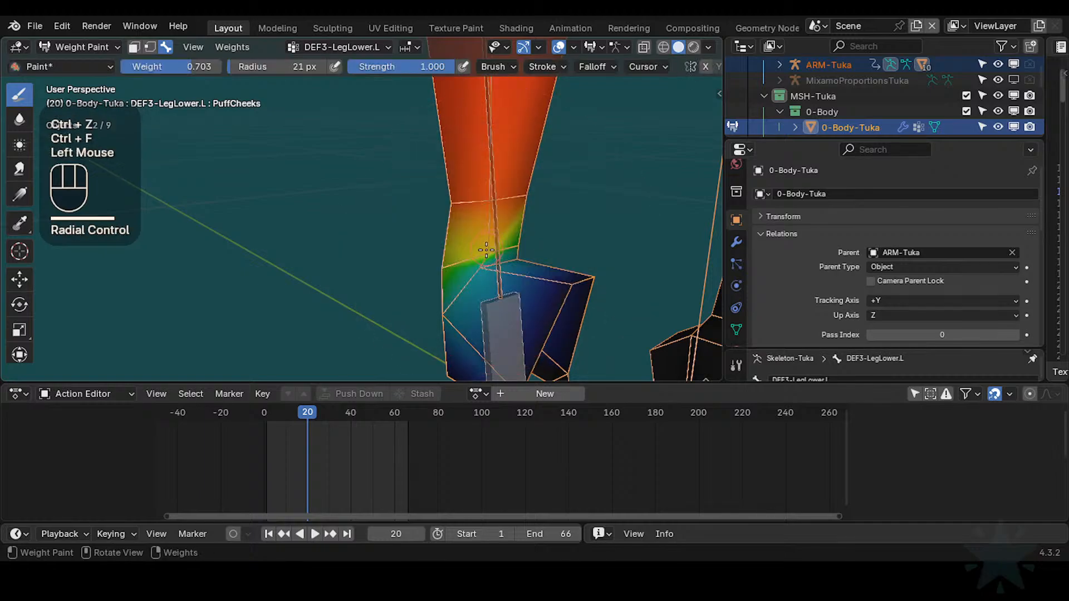
{"action": "key", "text": "ctrl+f"}
{"action": "left_click", "coordinate": [493, 245]}
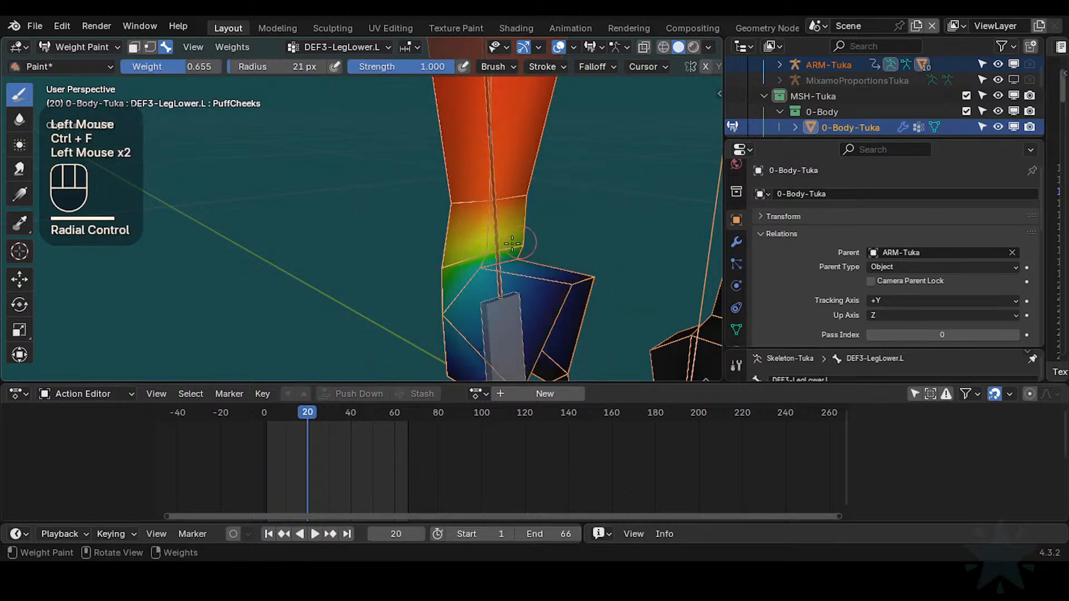
Step: Set the brush weight to 1.000 and paint DEF3-LegLower.L around the ring above the left ankle
{"action": "key", "text": "ctrl+f"}
{"action": "left_click", "coordinate": [498, 213]}
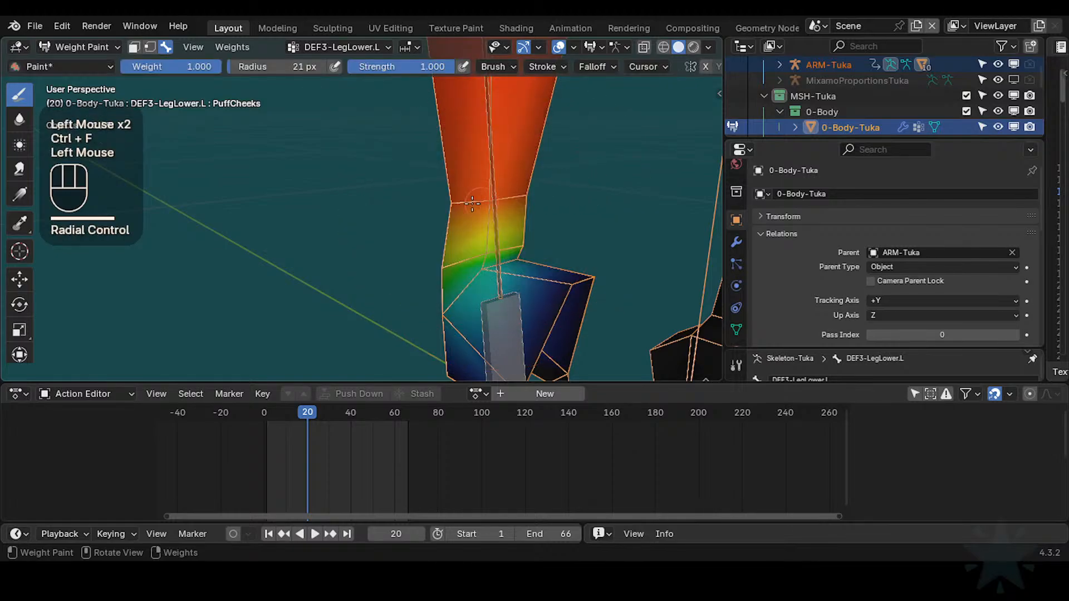
{"action": "left_click", "coordinate": [513, 202]}
{"action": "left_click", "coordinate": [453, 207]}
{"action": "middle_click_drag", "start_coordinate": [453, 207], "coordinate": [649, 200]}
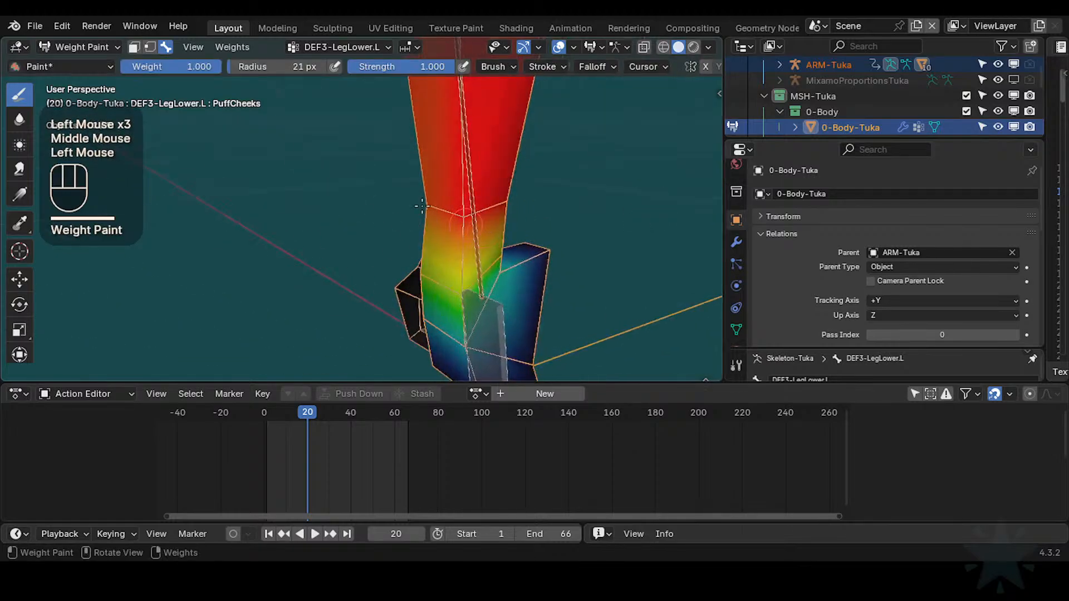
Step: Set the brush weight to 0.491 and radius to 19 px, and paint DEF3-LegLower.L where the left ankle meets the foot
{"action": "middle_click_drag", "start_coordinate": [422, 206], "coordinate": [477, 227]}
{"action": "middle_click_drag", "start_coordinate": [477, 226], "coordinate": [445, 250]}
{"action": "key", "text": "ctrl+f"}
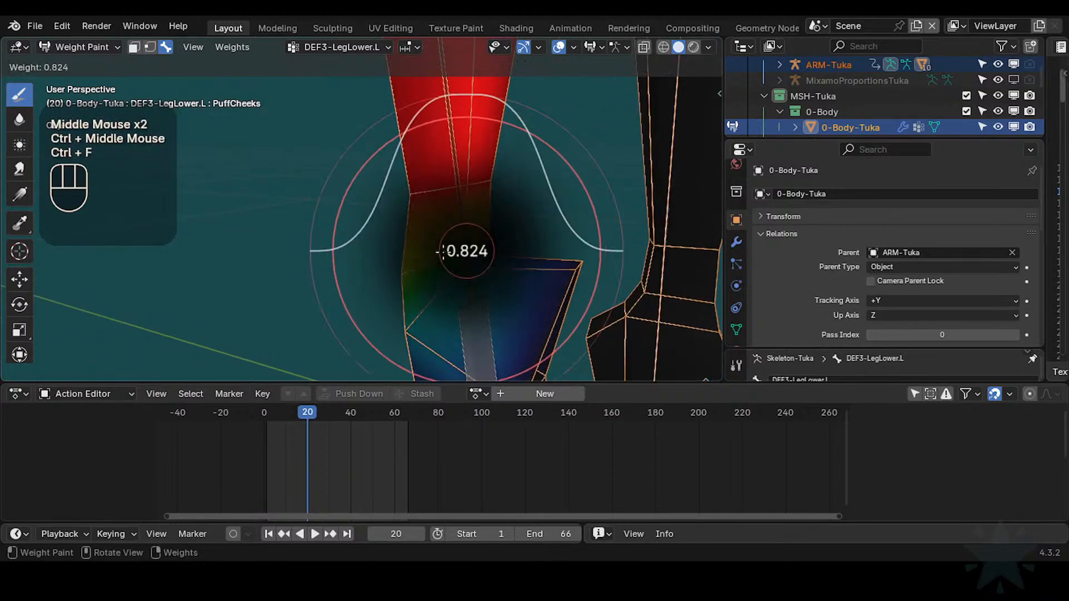
{"action": "left_click", "coordinate": [437, 259]}
{"action": "key", "text": "shift+x"}
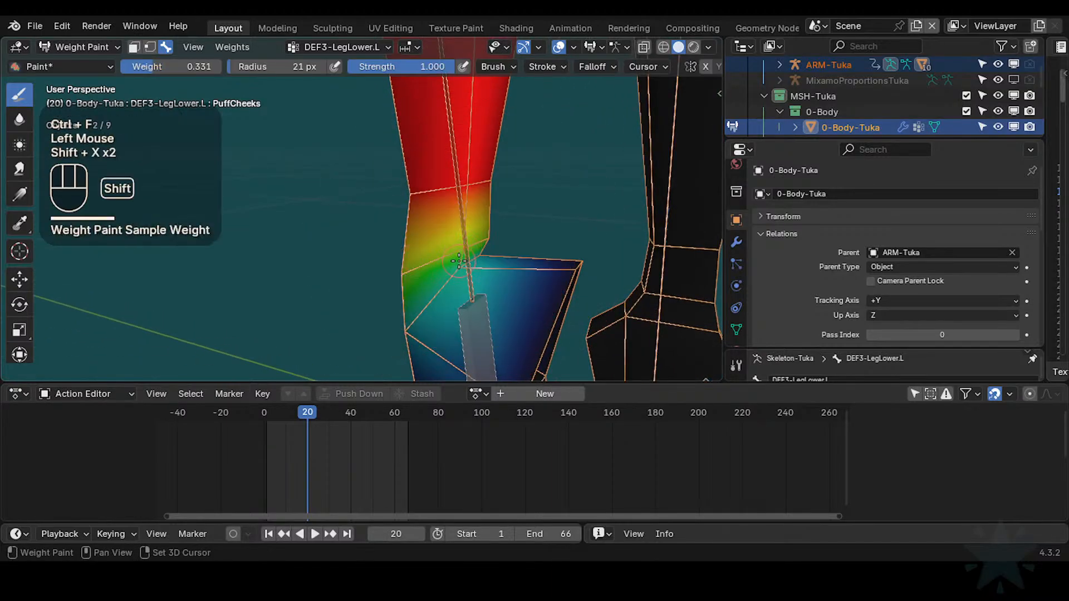
{"action": "key", "text": "ctrl+f"}
{"action": "left_click", "coordinate": [465, 262]}
{"action": "key", "text": "f"}
{"action": "left_click", "coordinate": [469, 263]}
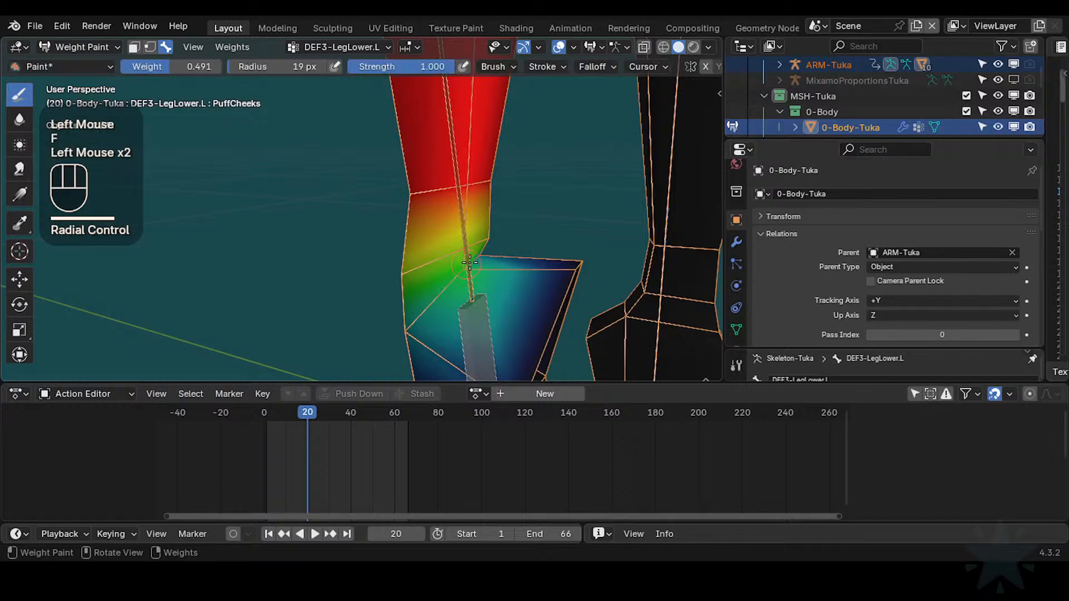
{"action": "left_click", "coordinate": [528, 240]}
Step: Set the brush weight to 0.315 and paint DEF3-LegLower.L along the ring just below the left ankle
{"action": "mouse_move", "coordinate": [518, 246]}
{"action": "middle_mouse_down"}
{"action": "mouse_move", "coordinate": [562, 242]}
{"action": "mouse_move", "coordinate": [420, 282]}
{"action": "mouse_move", "coordinate": [529, 245]}
{"action": "mouse_move", "coordinate": [498, 267]}
{"action": "middle_mouse_up"}
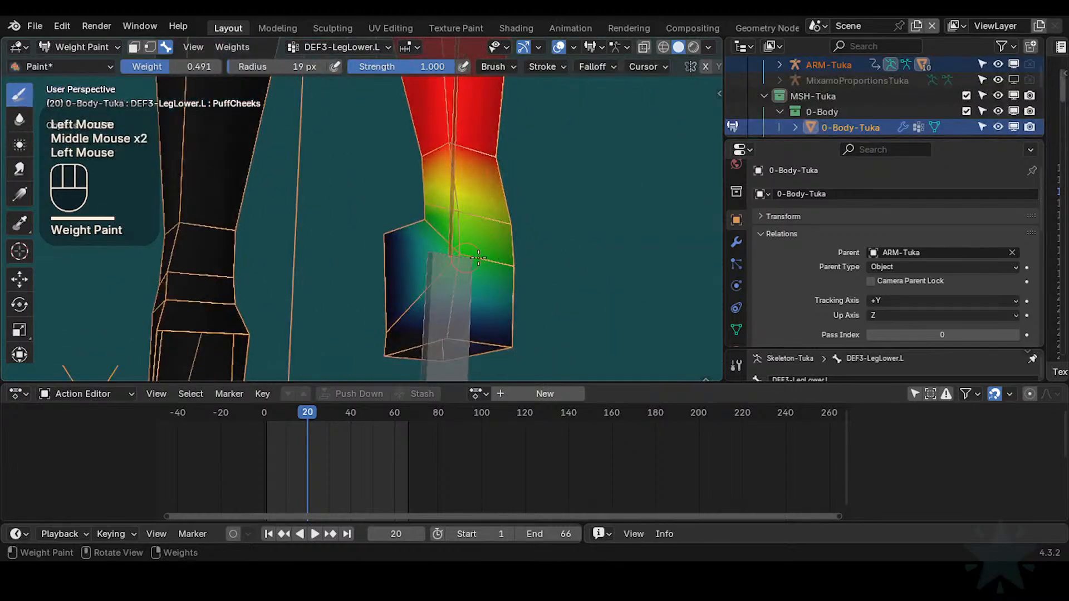
{"action": "key", "text": "ctrl+f"}
{"action": "left_click", "coordinate": [459, 247]}
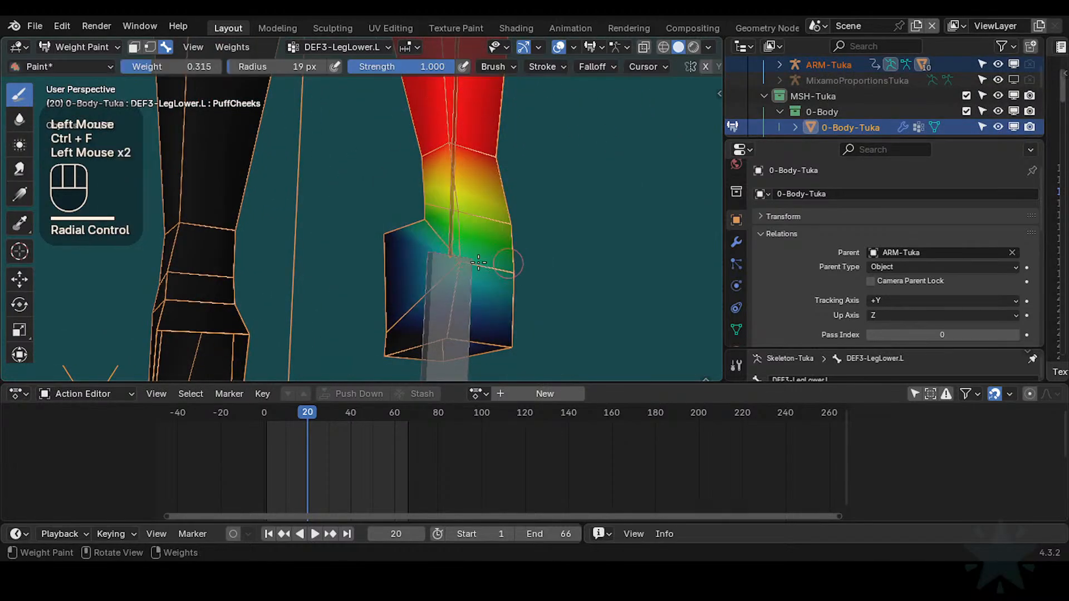
Step: Try painting DEF3-LegLower.L at weight 0.739 across the left ankle ring and undo the stroke
{"action": "middle_click_drag", "start_coordinate": [479, 262], "coordinate": [440, 272]}
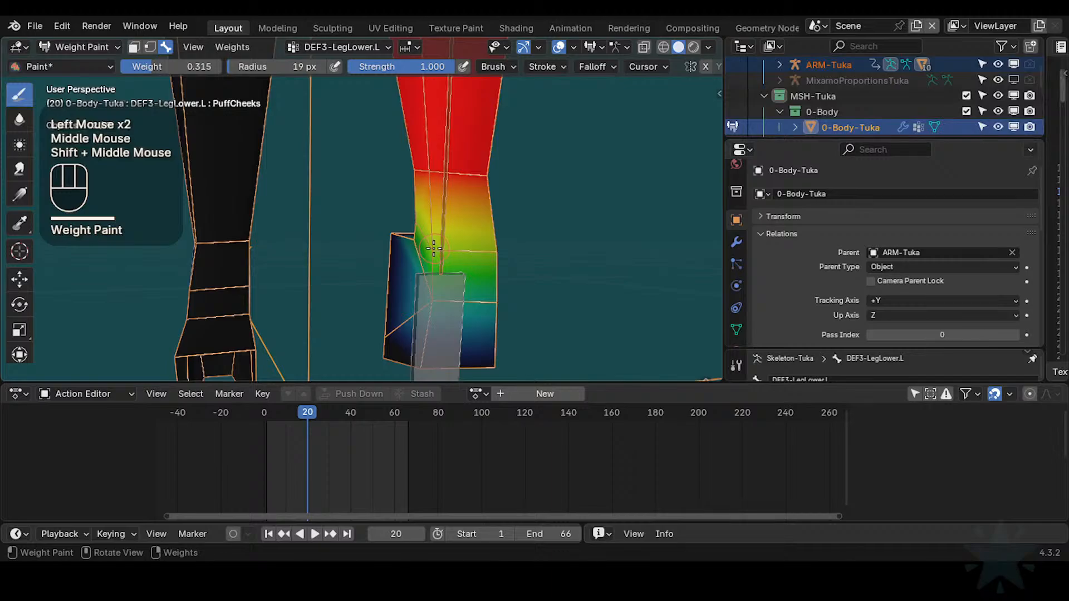
{"action": "key", "text": "shift+x"}
{"action": "key", "text": "ctrl+f"}
{"action": "left_click", "coordinate": [432, 249]}
{"action": "middle_click_drag", "start_coordinate": [431, 249], "coordinate": [427, 249]}
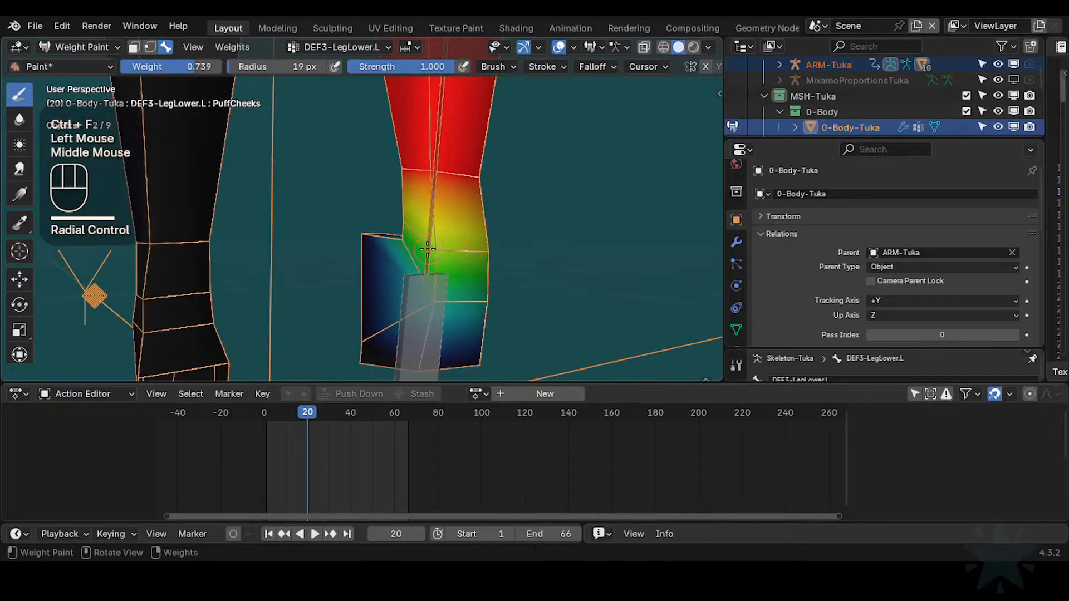
{"action": "left_click_drag", "start_coordinate": [427, 249], "coordinate": [462, 247]}
{"action": "middle_click_drag", "start_coordinate": [484, 252], "coordinate": [507, 212]}
{"action": "key", "text": "ctrl+z"}
Step: Sample weights 0.655 and 0.486 from the mesh and paint DEF3-LegLower.L with them around the front of the left ankle
{"action": "key", "text": "shift+x"}
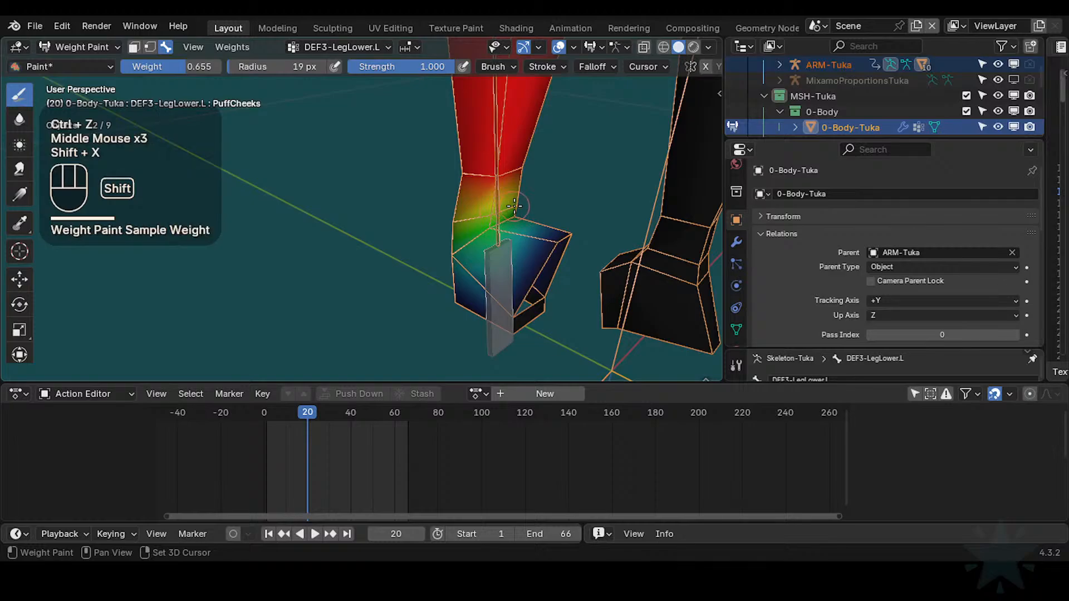
{"action": "left_click_drag", "start_coordinate": [493, 209], "coordinate": [509, 221]}
{"action": "key", "text": "shift+x"}
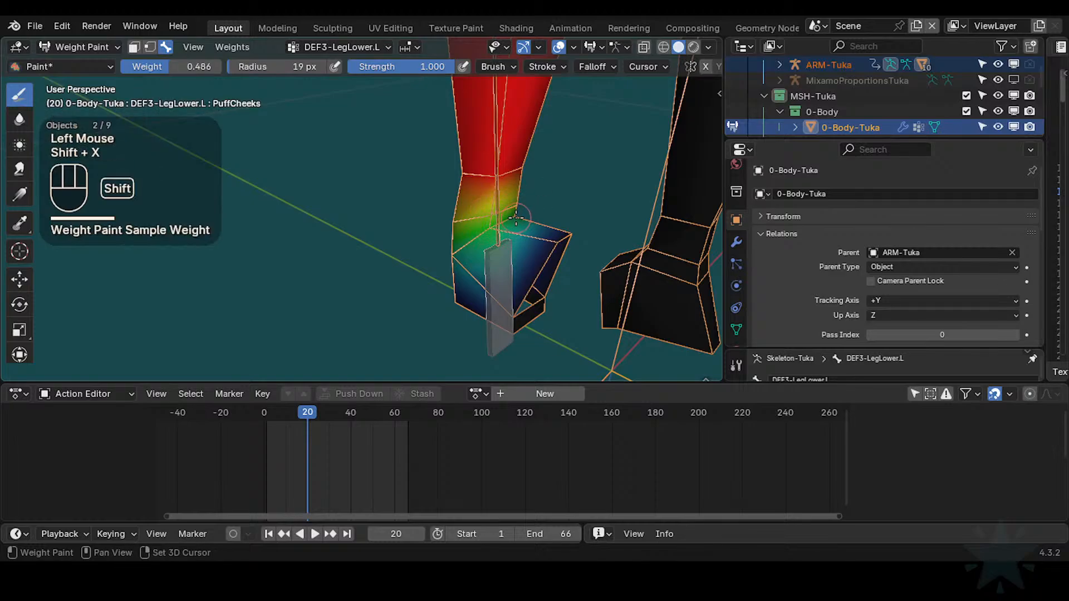
{"action": "middle_click_drag", "start_coordinate": [504, 221], "coordinate": [504, 190], "text": "ctrl"}
{"action": "middle_click_drag", "start_coordinate": [543, 234], "coordinate": [448, 265], "text": "shift"}
{"action": "middle_click_drag", "start_coordinate": [449, 264], "coordinate": [461, 273]}
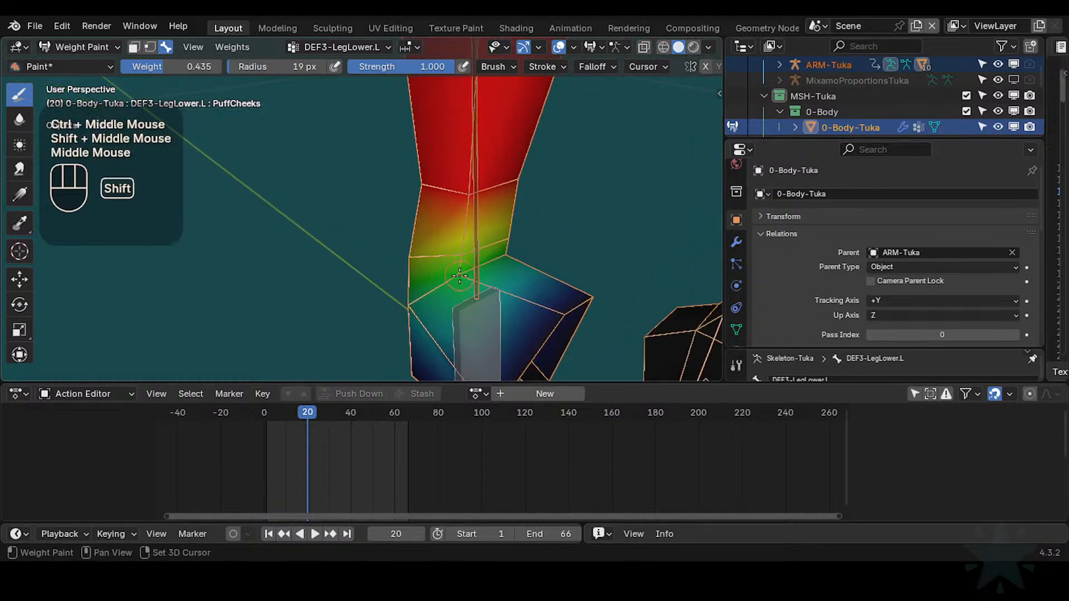
{"action": "key", "text": "shift+x"}
{"action": "left_click", "coordinate": [508, 257]}
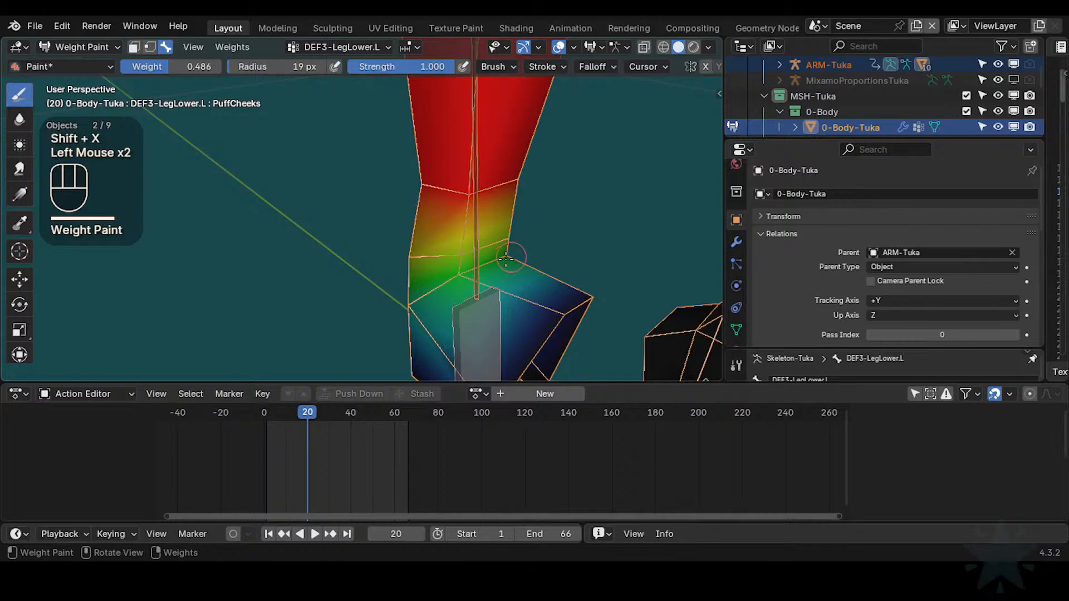
Step: Check the left ankle's deformation in the poses from frame 20 to frame 60 and save the file
{"action": "middle_click_drag", "start_coordinate": [467, 275], "coordinate": [472, 279]}
{"action": "middle_click_drag", "start_coordinate": [472, 280], "coordinate": [480, 288], "text": "ctrl"}
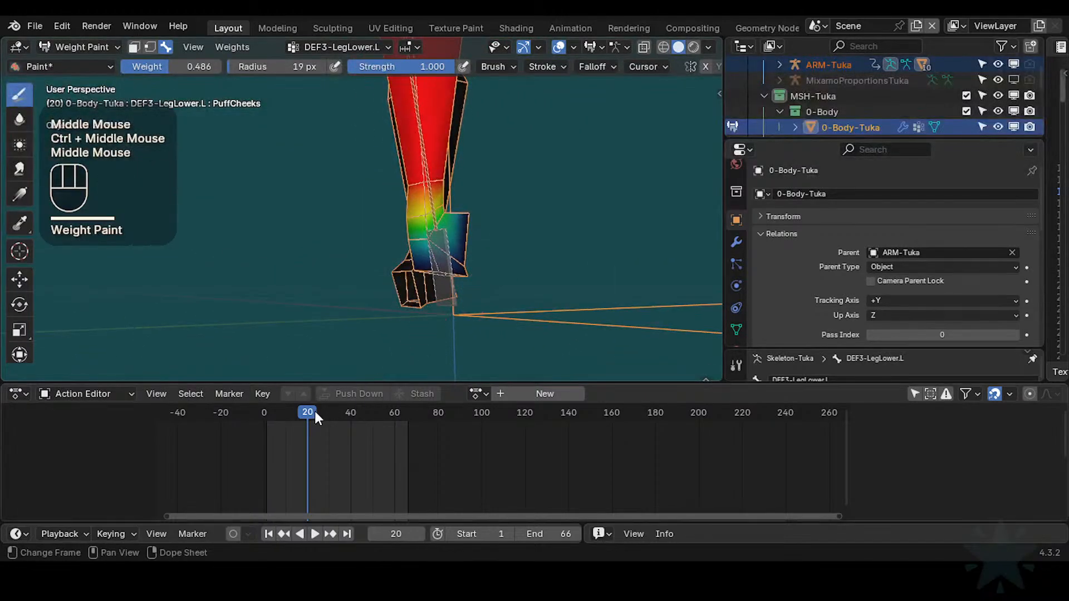
{"action": "mouse_move", "coordinate": [315, 416]}
{"action": "left_mouse_down"}
{"action": "mouse_move", "coordinate": [255, 419]}
{"action": "mouse_move", "coordinate": [325, 406]}
{"action": "left_mouse_up"}
{"action": "middle_click_drag", "start_coordinate": [466, 334], "coordinate": [430, 335], "text": "shift"}
{"action": "left_click_drag", "start_coordinate": [313, 424], "coordinate": [395, 411]}
{"action": "middle_click_drag", "start_coordinate": [479, 329], "coordinate": [490, 303], "text": "shift"}
{"action": "middle_click_drag", "start_coordinate": [490, 300], "coordinate": [422, 324]}
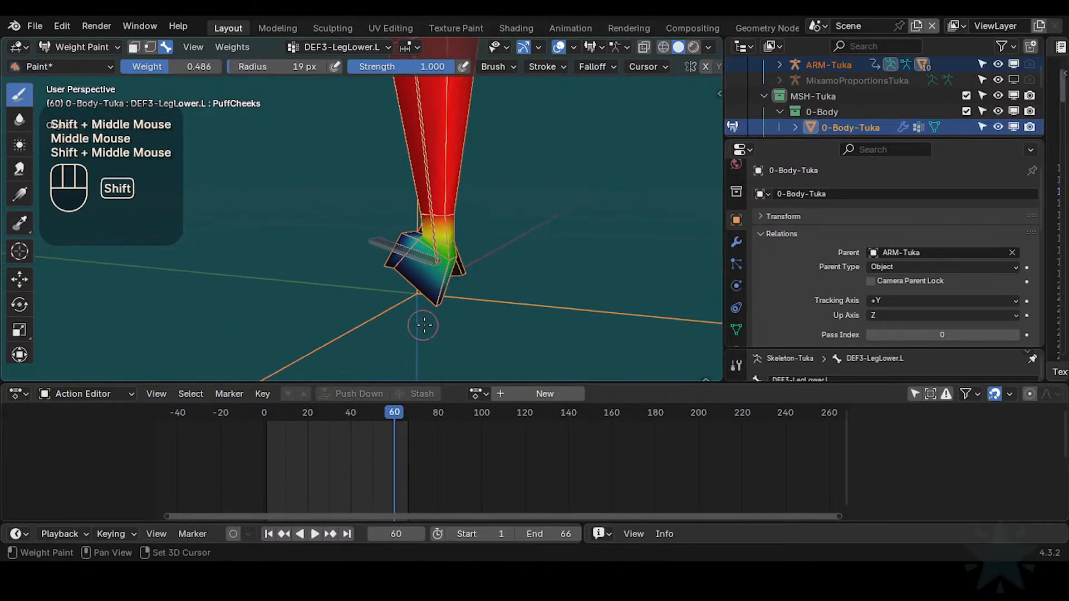
{"action": "middle_click_drag", "start_coordinate": [523, 317], "coordinate": [525, 279], "text": "ctrl"}
{"action": "middle_click_drag", "start_coordinate": [504, 323], "coordinate": [543, 312]}
{"action": "middle_click_drag", "start_coordinate": [484, 312], "coordinate": [465, 324]}
{"action": "key", "text": "ctrl+s"}
Step: At frame 63, set the brush weight to 0.806 and paint DEF3-LegLower.L on the left ankle ring
{"action": "left_click_drag", "start_coordinate": [305, 419], "coordinate": [401, 396]}
{"action": "middle_click_drag", "start_coordinate": [423, 334], "coordinate": [463, 299], "text": "shift"}
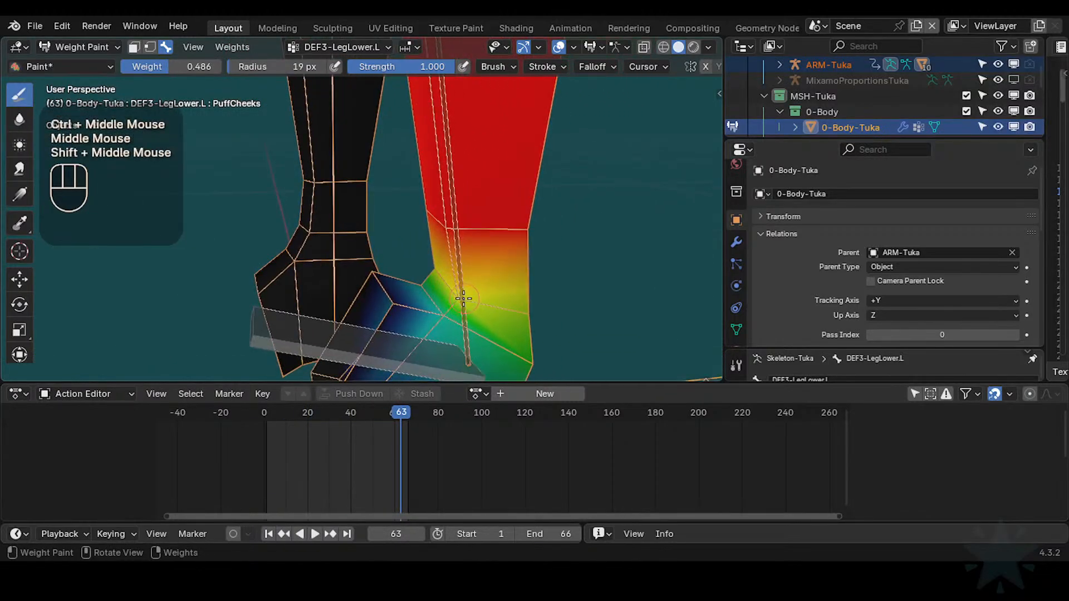
{"action": "key", "text": "shift+x"}
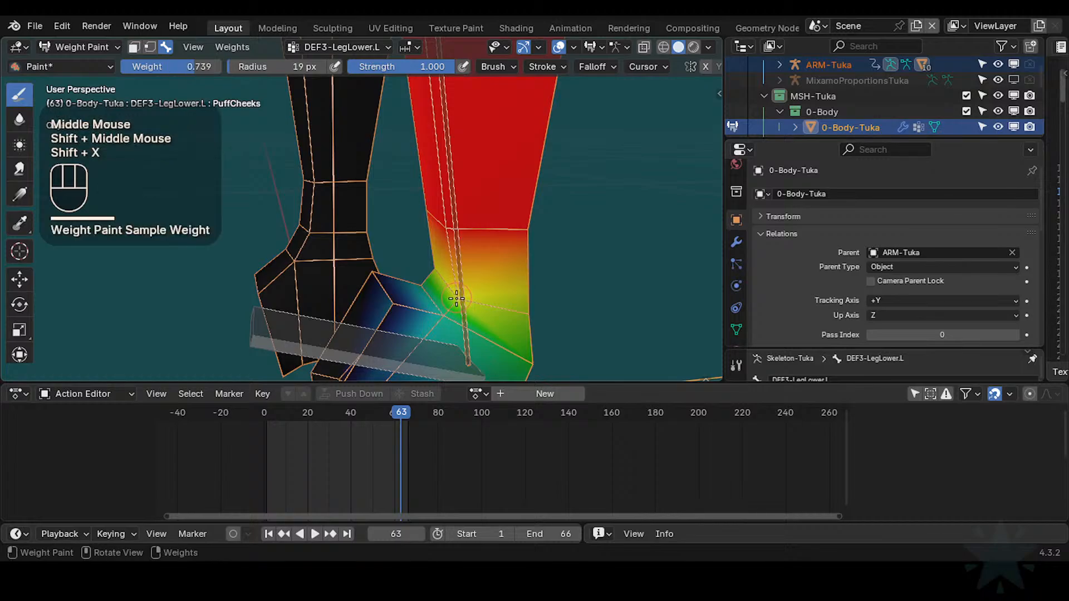
{"action": "key", "text": "ctrl+f"}
{"action": "left_click", "coordinate": [466, 299]}
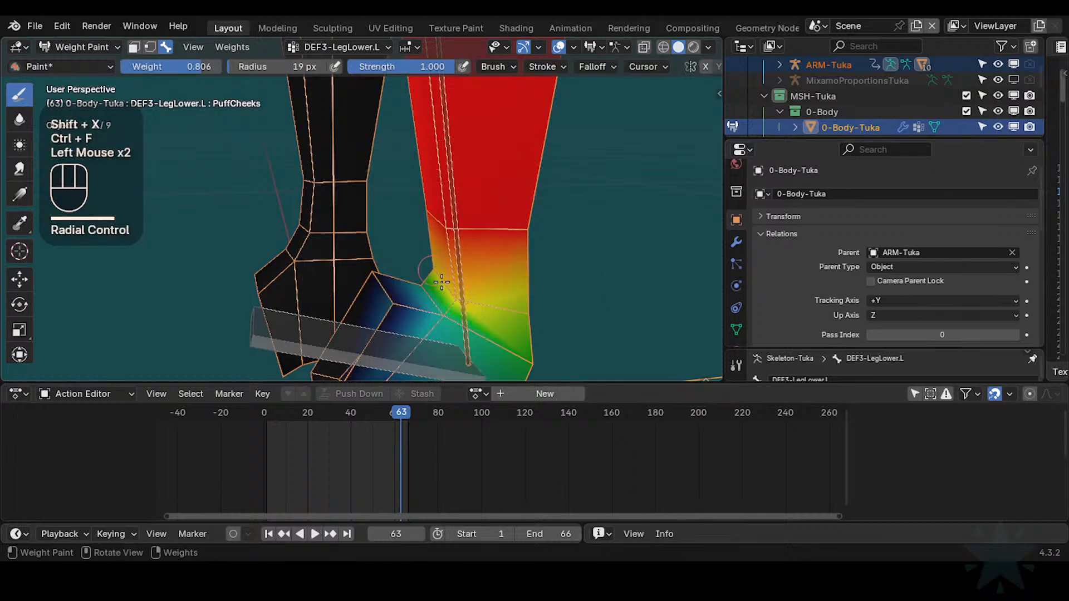
Step: At frame 23, set the brush weight to 0.745 and paint DEF3-LegLower.L on the front of the left ankle ring
{"action": "left_click_drag", "start_coordinate": [384, 412], "coordinate": [295, 405]}
{"action": "middle_click_drag", "start_coordinate": [389, 295], "coordinate": [393, 352], "text": "ctrl"}
{"action": "middle_click_drag", "start_coordinate": [393, 352], "coordinate": [440, 360], "text": "shift"}
{"action": "left_click_drag", "start_coordinate": [296, 411], "coordinate": [310, 410]}
{"action": "middle_click_drag", "start_coordinate": [378, 273], "coordinate": [428, 342], "text": "ctrl"}
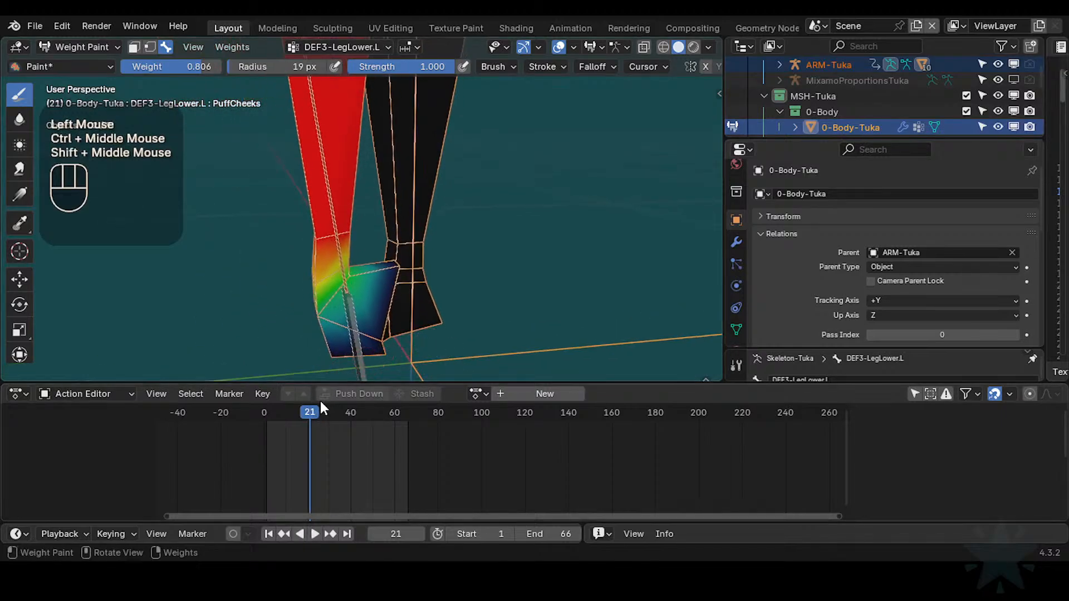
{"action": "mouse_move", "coordinate": [320, 406]}
{"action": "left_mouse_down"}
{"action": "mouse_move", "coordinate": [304, 411]}
{"action": "mouse_move", "coordinate": [314, 411]}
{"action": "left_mouse_up"}
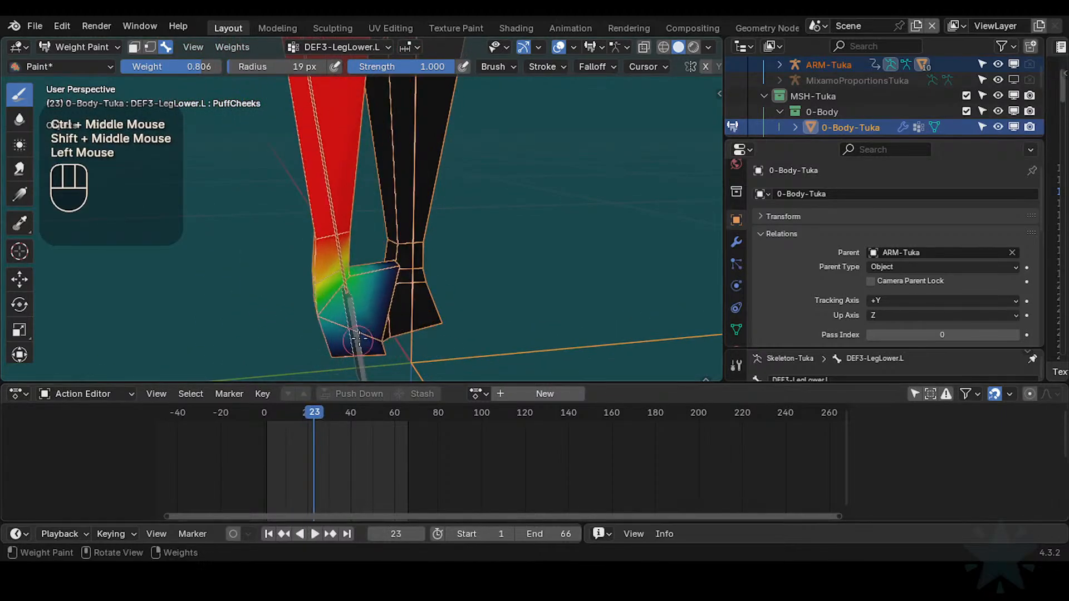
{"action": "middle_click_drag", "start_coordinate": [356, 338], "coordinate": [361, 270]}
{"action": "key", "text": "shift+x"}
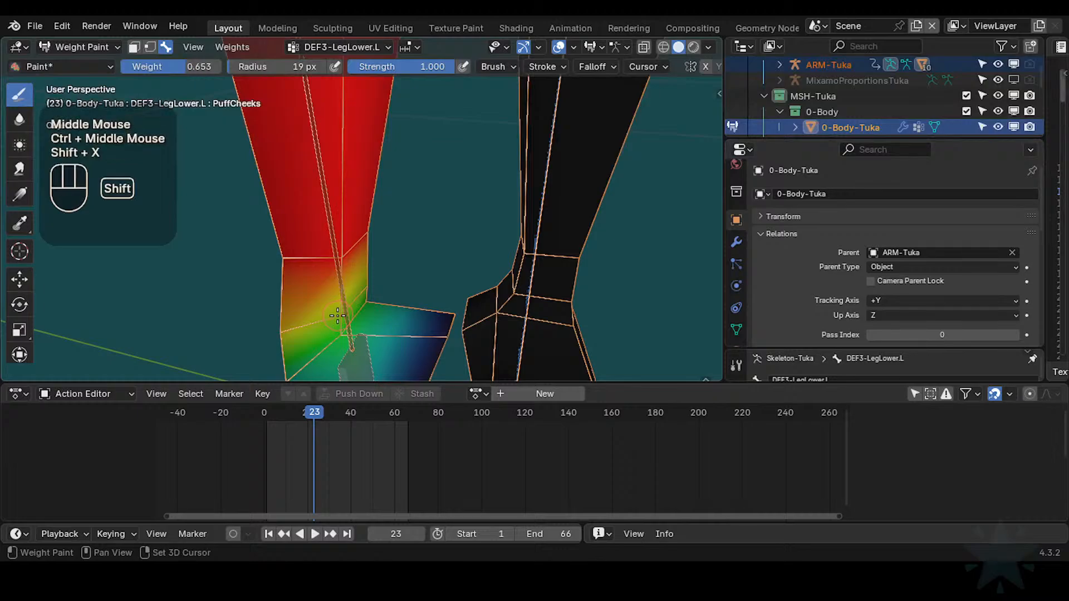
{"action": "key", "text": "ctrl+f"}
{"action": "left_click", "coordinate": [348, 313]}
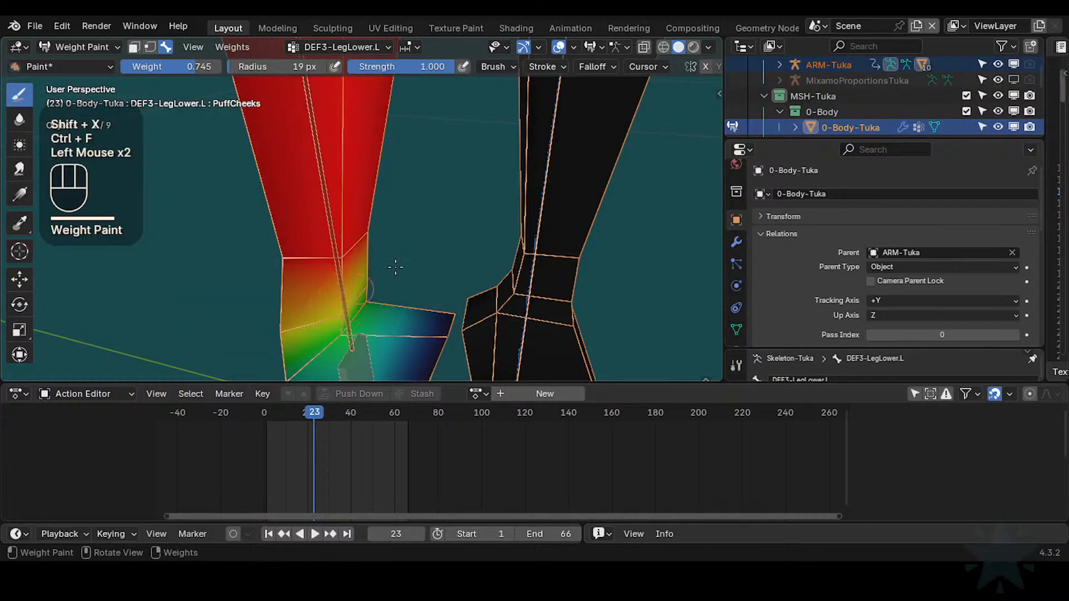
{"action": "left_click", "coordinate": [383, 271]}
Step: Check the left ankle's deformation through the remaining test poses and return to frame 20
{"action": "middle_click_drag", "start_coordinate": [395, 267], "coordinate": [423, 298]}
{"action": "middle_click_drag", "start_coordinate": [423, 298], "coordinate": [392, 287], "text": "shift"}
{"action": "middle_click_drag", "start_coordinate": [393, 286], "coordinate": [391, 315], "text": "ctrl"}
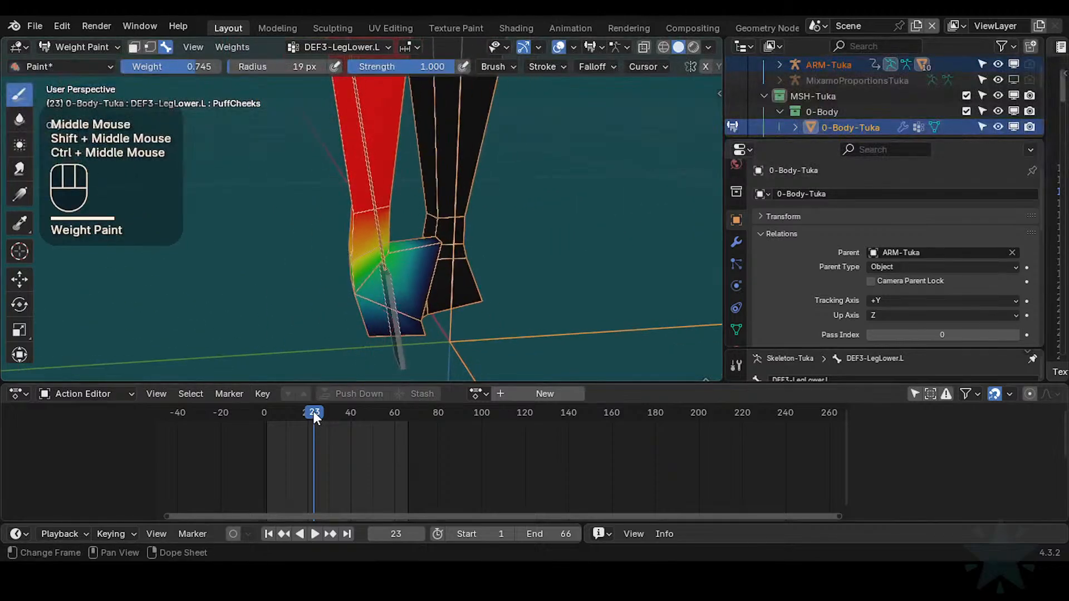
{"action": "left_click_drag", "start_coordinate": [313, 412], "coordinate": [425, 411]}
{"action": "middle_click_drag", "start_coordinate": [477, 319], "coordinate": [457, 312], "text": "ctrl"}
{"action": "middle_click_drag", "start_coordinate": [456, 311], "coordinate": [430, 317]}
{"action": "middle_click_drag", "start_coordinate": [430, 318], "coordinate": [430, 327], "text": "shift"}
{"action": "left_click_drag", "start_coordinate": [421, 416], "coordinate": [307, 416]}
Step: Try painting DEF3-LegLower.L at weight 0.406 on the ring at the back of the left ankle and undo the stroke
{"action": "mouse_move", "coordinate": [399, 327]}
{"action": "middle_mouse_down", "text": "shift"}
{"action": "mouse_move", "coordinate": [440, 334]}
{"action": "mouse_move", "coordinate": [423, 337]}
{"action": "middle_mouse_up", "text": "shift"}
{"action": "mouse_move", "coordinate": [423, 337]}
{"action": "middle_mouse_down", "text": "shift"}
{"action": "mouse_move", "coordinate": [412, 339]}
{"action": "mouse_move", "coordinate": [496, 291]}
{"action": "mouse_move", "coordinate": [465, 310]}
{"action": "middle_mouse_up", "text": "shift"}
{"action": "key", "text": "ctrl+f"}
{"action": "left_click", "coordinate": [406, 328]}
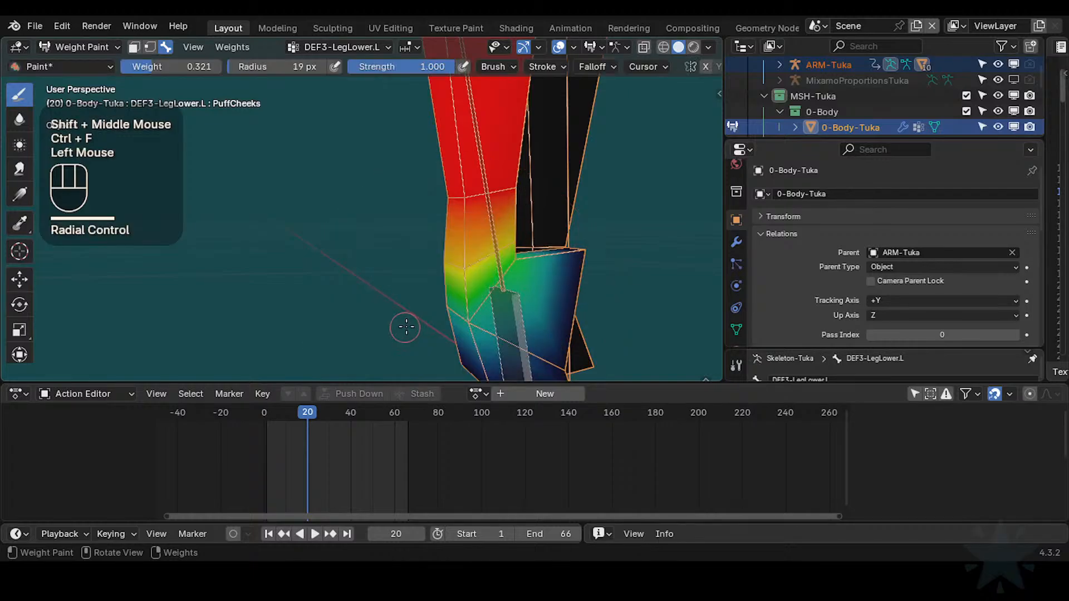
{"action": "key", "text": "shift+x"}
{"action": "key", "text": "ctrl+f"}
{"action": "left_click", "coordinate": [438, 304]}
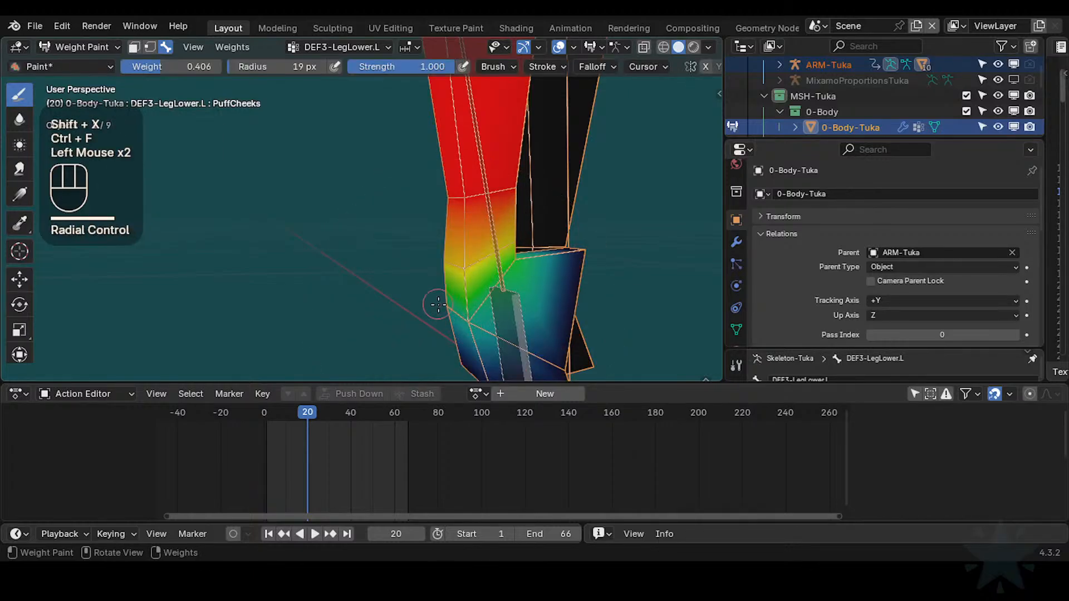
{"action": "middle_click_drag", "start_coordinate": [494, 312], "coordinate": [471, 302]}
{"action": "mouse_move", "coordinate": [470, 302]}
{"action": "middle_mouse_down"}
{"action": "mouse_move", "coordinate": [449, 304]}
{"action": "mouse_move", "coordinate": [489, 293]}
{"action": "mouse_move", "coordinate": [503, 269]}
{"action": "middle_mouse_up"}
{"action": "key", "text": "ctrl+z"}
Step: Set the brush weight to 0.861 and paint DEF3-LegLower.L just above the front crease of the left ankle
{"action": "key", "text": "ctrl+f"}
{"action": "left_click", "coordinate": [462, 286]}
{"action": "key", "text": "ctrl+f"}
{"action": "left_click", "coordinate": [513, 273]}
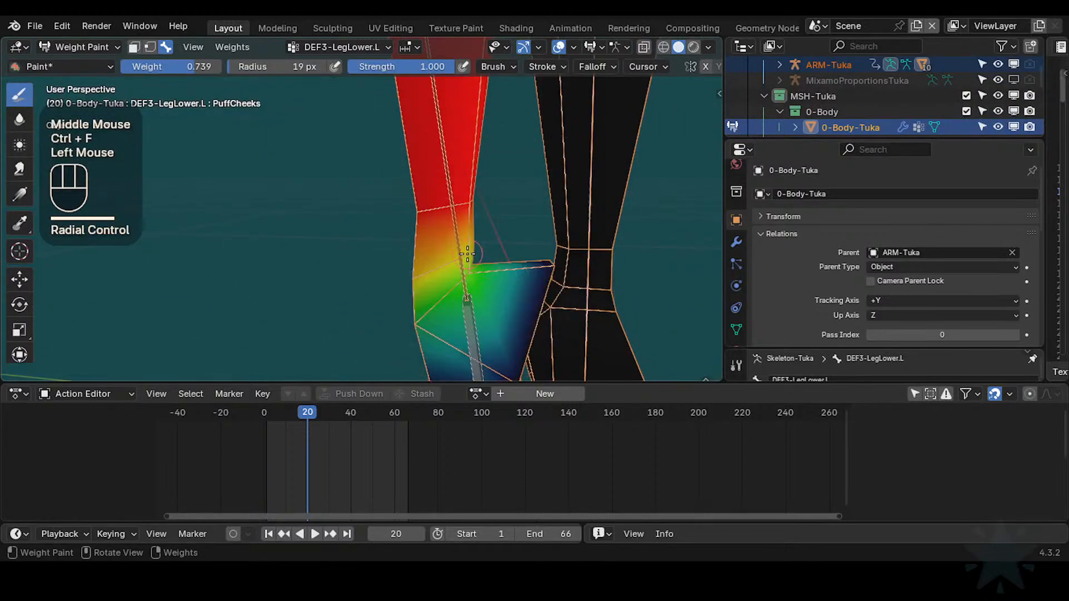
{"action": "key", "text": "shift+x"}
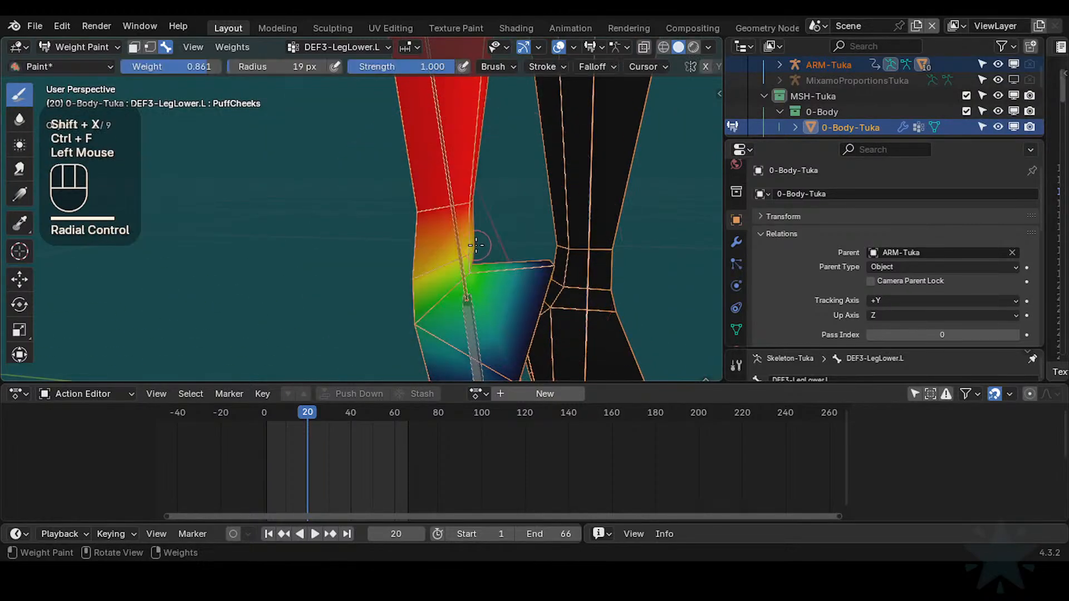
{"action": "mouse_move", "coordinate": [479, 246]}
{"action": "middle_mouse_down"}
{"action": "mouse_move", "coordinate": [462, 253]}
{"action": "mouse_move", "coordinate": [468, 303]}
{"action": "mouse_move", "coordinate": [457, 274]}
{"action": "middle_mouse_up"}
{"action": "left_click", "coordinate": [474, 240]}
Step: Sample the weight 0.797 from the left ankle ring and paint DEF3-LegLower.L there with it
{"action": "key", "text": "shift+x"}
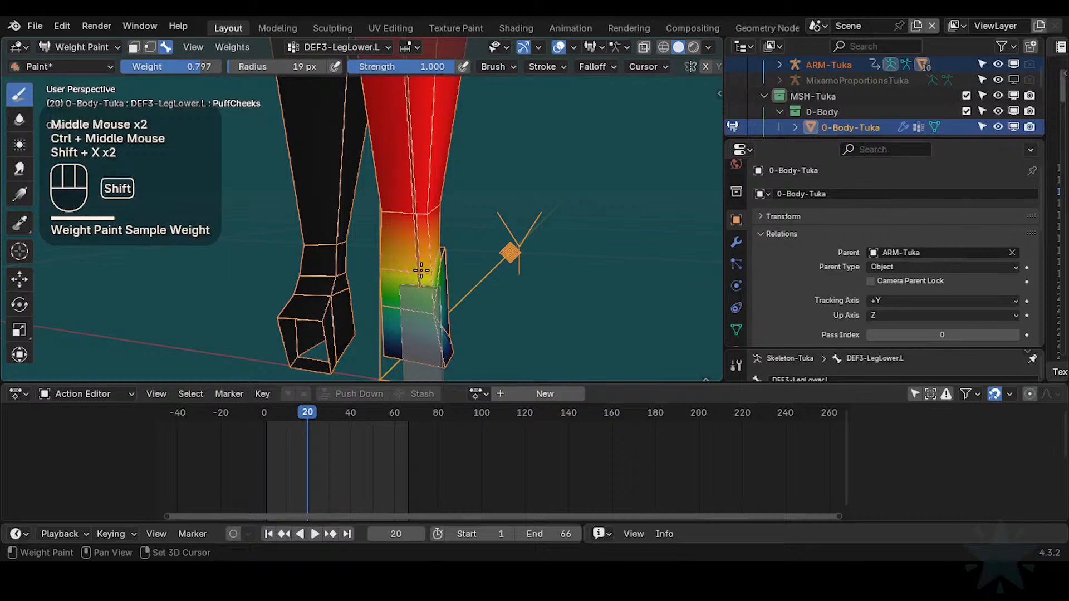
{"action": "mouse_move", "coordinate": [423, 277]}
{"action": "middle_mouse_down"}
{"action": "mouse_move", "coordinate": [451, 282]}
{"action": "mouse_move", "coordinate": [445, 312]}
{"action": "middle_mouse_up"}
{"action": "left_click", "coordinate": [429, 278]}
Step: Go to frame 2, leave weight painting and open the 0-Body-Tuka mesh in Edit Mode
{"action": "mouse_move", "coordinate": [329, 413]}
{"action": "left_mouse_down"}
{"action": "mouse_move", "coordinate": [253, 412]}
{"action": "mouse_move", "coordinate": [418, 411]}
{"action": "mouse_move", "coordinate": [293, 411]}
{"action": "mouse_move", "coordinate": [403, 398]}
{"action": "mouse_move", "coordinate": [269, 412]}
{"action": "left_mouse_up"}
{"action": "key", "text": "ctrl+Tab"}
{"action": "left_click", "coordinate": [414, 301]}
{"action": "left_click", "coordinate": [553, 278]}
{"action": "key", "text": "Tab"}
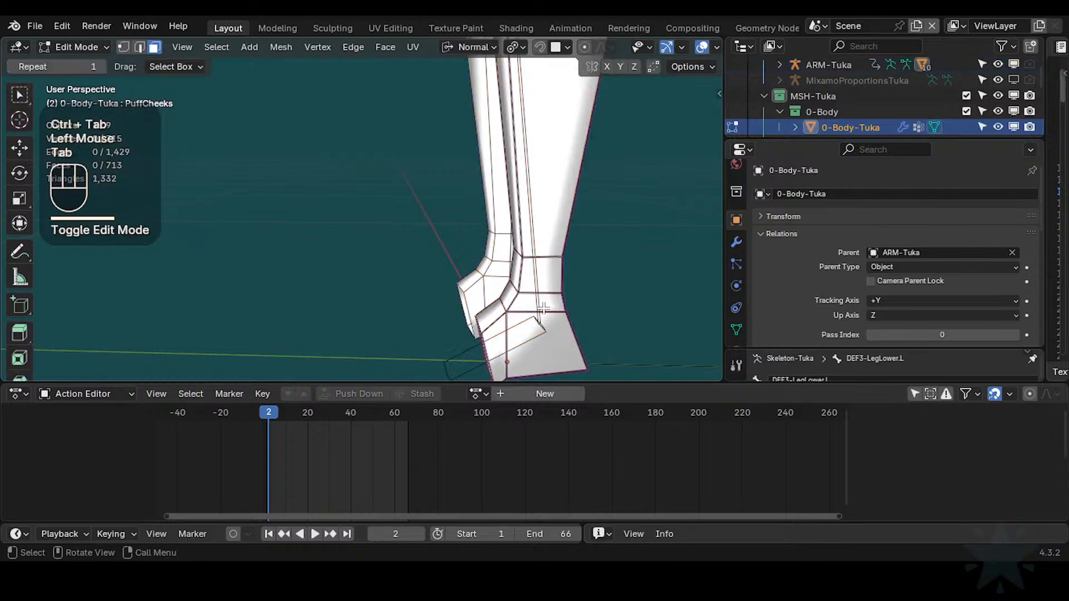
Step: Select the face loop around the left ankle and try Shrink/Fatten on it
{"action": "middle_click_drag", "start_coordinate": [560, 320], "coordinate": [484, 294], "text": "shift"}
{"action": "mouse_move", "coordinate": [484, 294]}
{"action": "middle_mouse_down"}
{"action": "mouse_move", "coordinate": [499, 289]}
{"action": "mouse_move", "coordinate": [484, 319]}
{"action": "mouse_move", "coordinate": [472, 274]}
{"action": "mouse_move", "coordinate": [465, 291]}
{"action": "mouse_move", "coordinate": [468, 257]}
{"action": "mouse_move", "coordinate": [490, 283]}
{"action": "middle_mouse_up"}
{"action": "key", "text": "alt+a"}
{"action": "left_click", "coordinate": [469, 271], "text": "alt+shift"}
{"action": "key", "text": "alt+a"}
{"action": "left_click", "coordinate": [485, 273], "text": "alt+shift"}
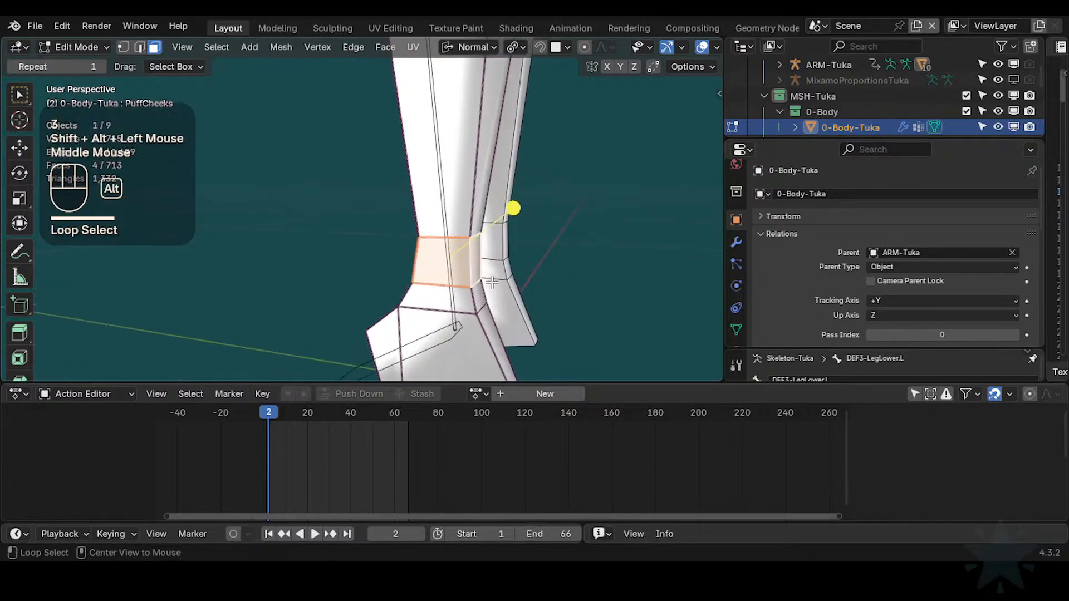
{"action": "key", "text": "alt+s"}
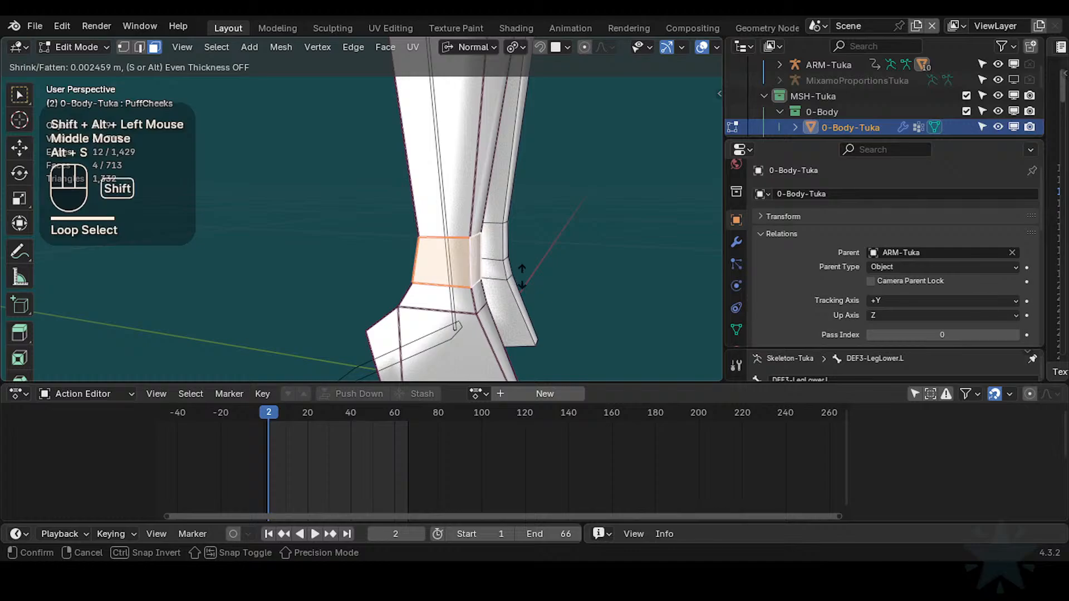
{"action": "key", "text": "Escape"}
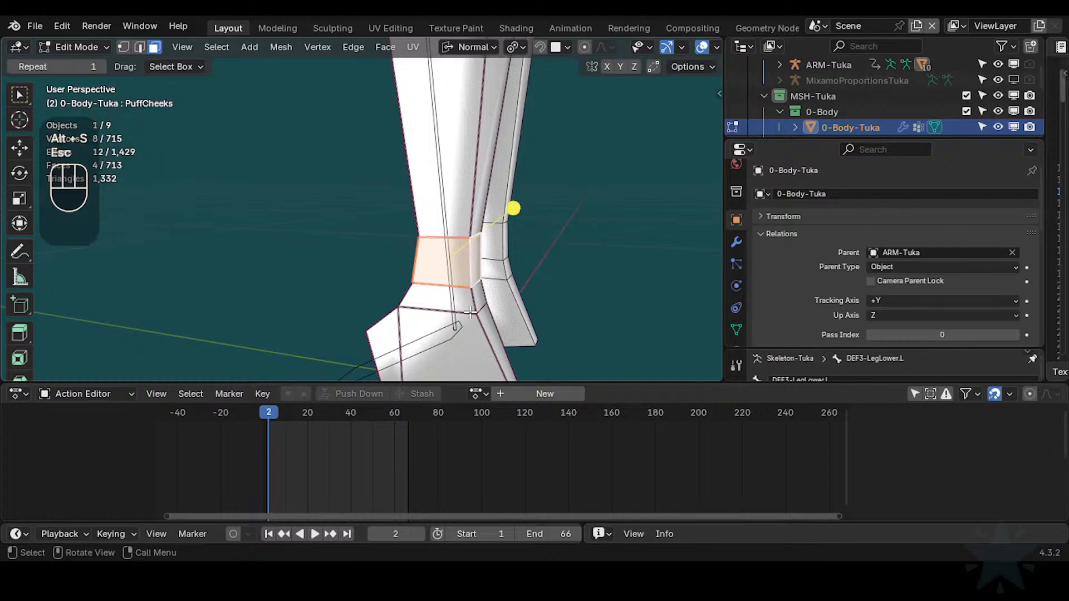
{"action": "key", "text": "alt+s"}
{"action": "key", "text": "Escape"}
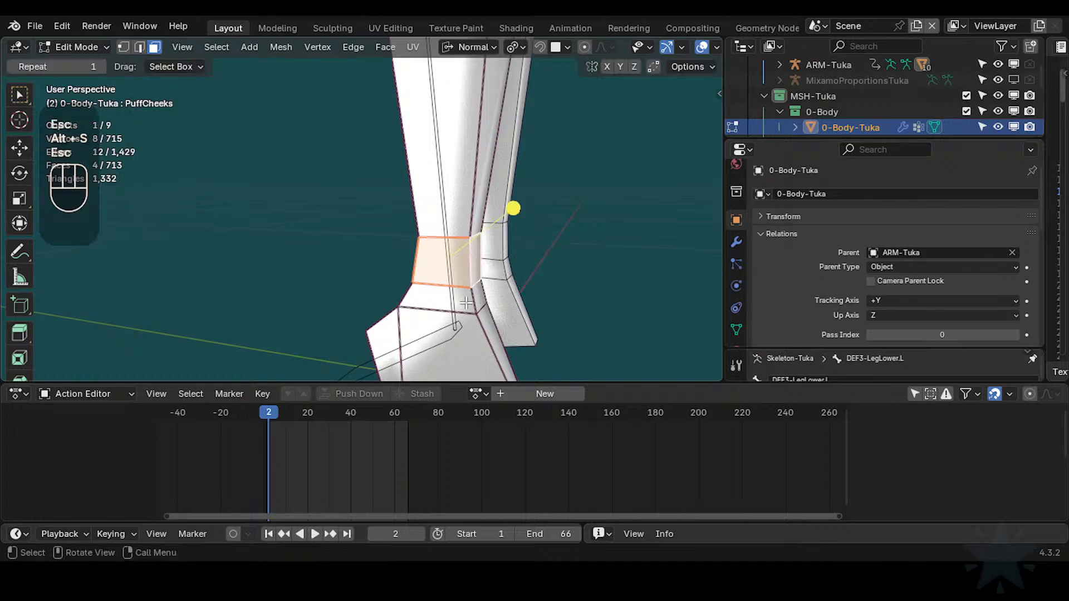
Step: Reselect the left ankle's face loop and try Shrink/Fatten again with the PuffCheeks shape key active
{"action": "middle_click_drag", "start_coordinate": [466, 303], "coordinate": [476, 304]}
{"action": "key", "text": "alt+a"}
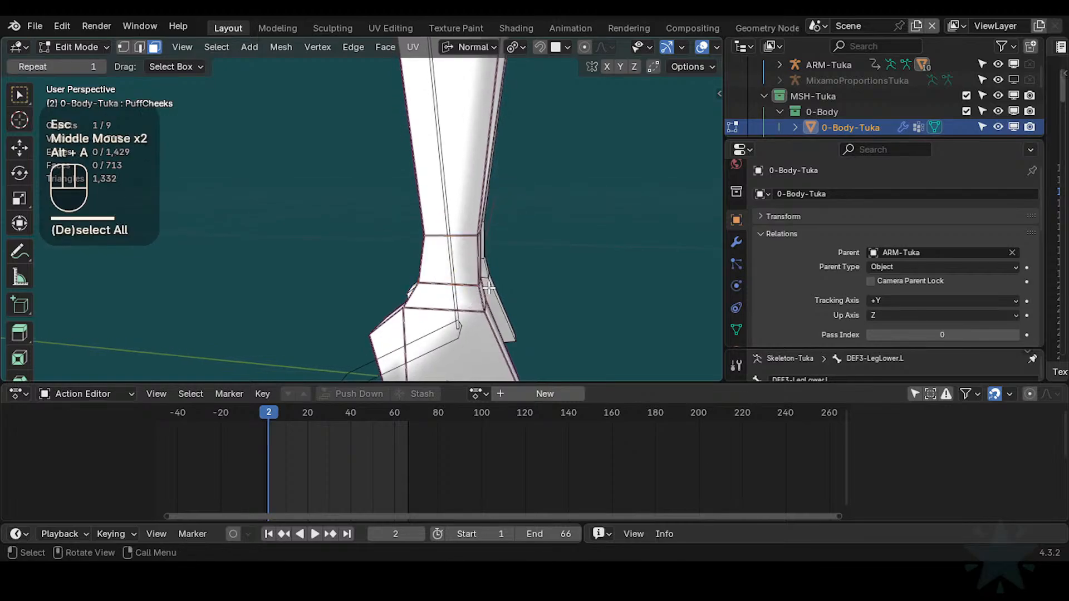
{"action": "key", "text": "ctrl+z"}
{"action": "key", "text": "ctrl+z"}
{"action": "key", "text": "alt+a"}
{"action": "left_click", "coordinate": [476, 268], "text": "alt+shift"}
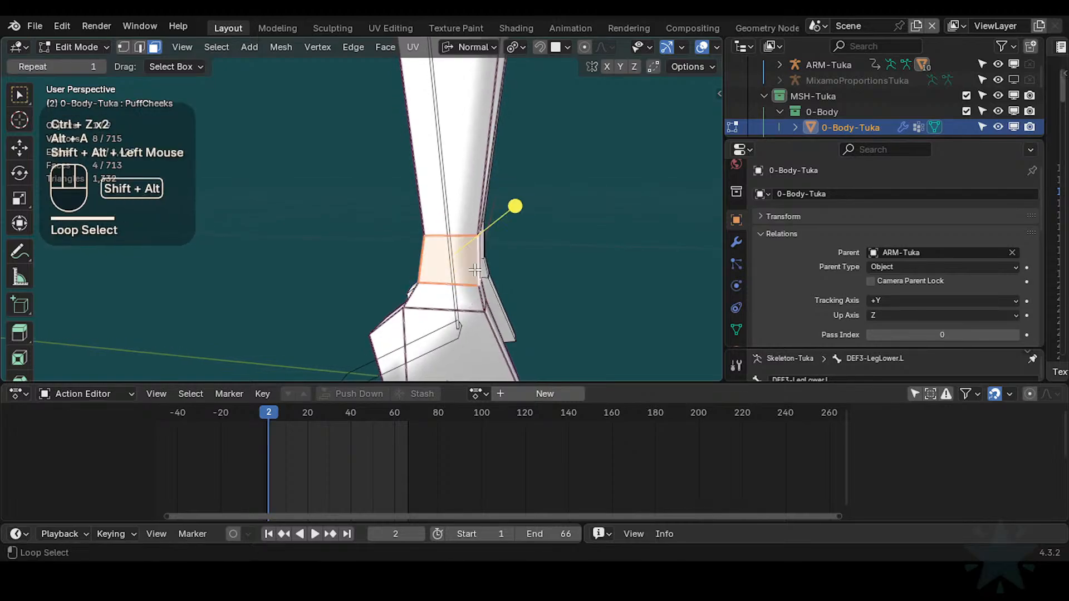
{"action": "middle_click_drag", "start_coordinate": [476, 268], "coordinate": [463, 290]}
{"action": "key", "text": "alt+s"}
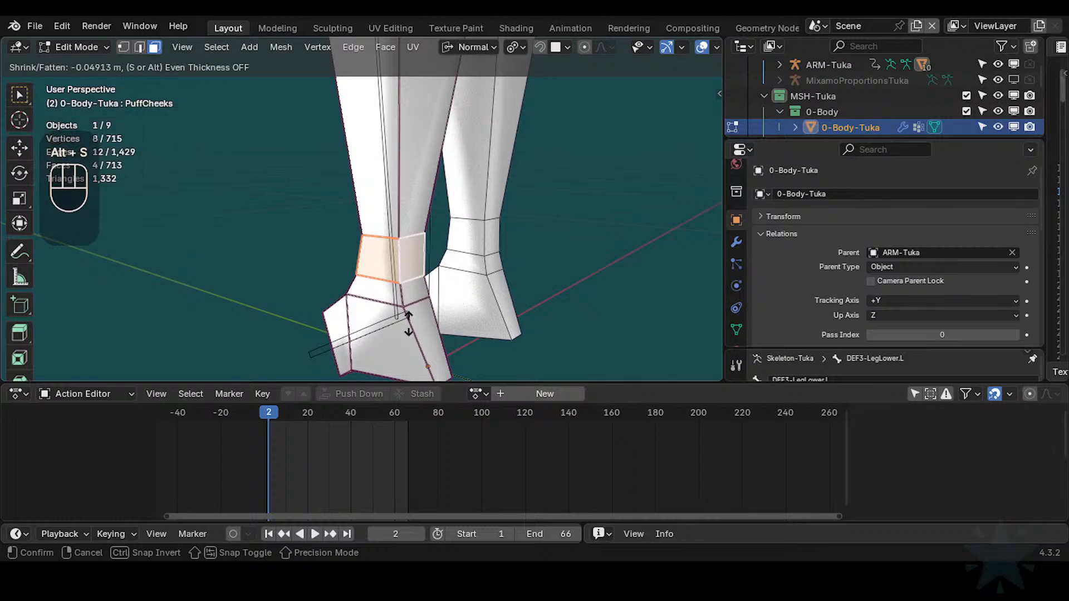
{"action": "key", "text": "Escape"}
Step: Make Basis the active shape key of the body mesh and unlock it for editing
{"action": "middle_click_drag", "start_coordinate": [443, 207], "coordinate": [501, 193], "text": "shift"}
{"action": "left_click", "coordinate": [737, 329]}
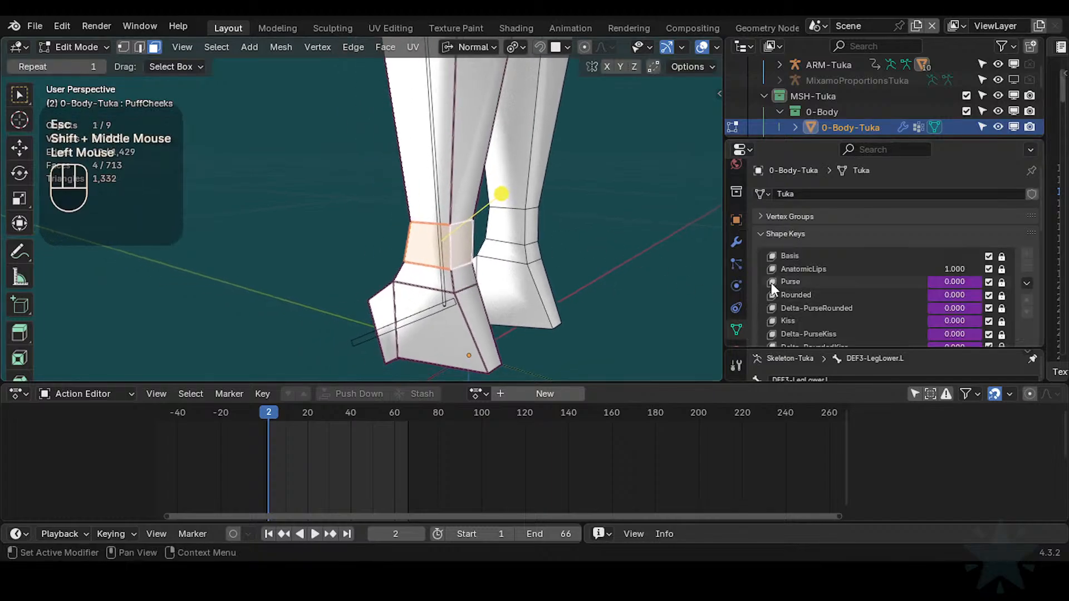
{"action": "left_click", "coordinate": [802, 253]}
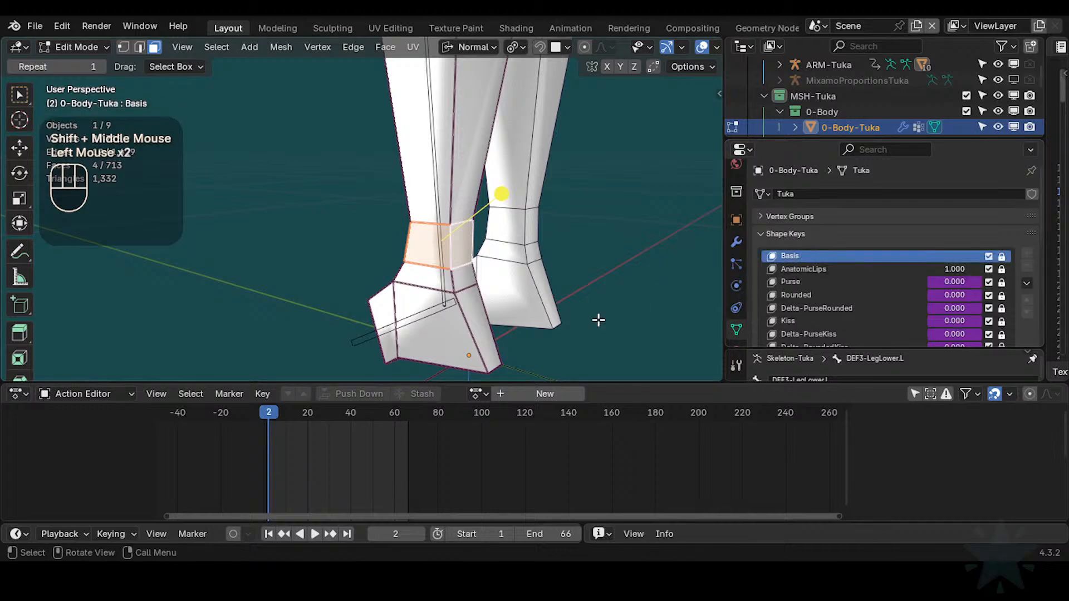
{"action": "middle_click_drag", "start_coordinate": [599, 320], "coordinate": [618, 310], "text": "shift"}
{"action": "middle_click_drag", "start_coordinate": [529, 295], "coordinate": [529, 278], "text": "ctrl"}
{"action": "key", "text": "alt+s"}
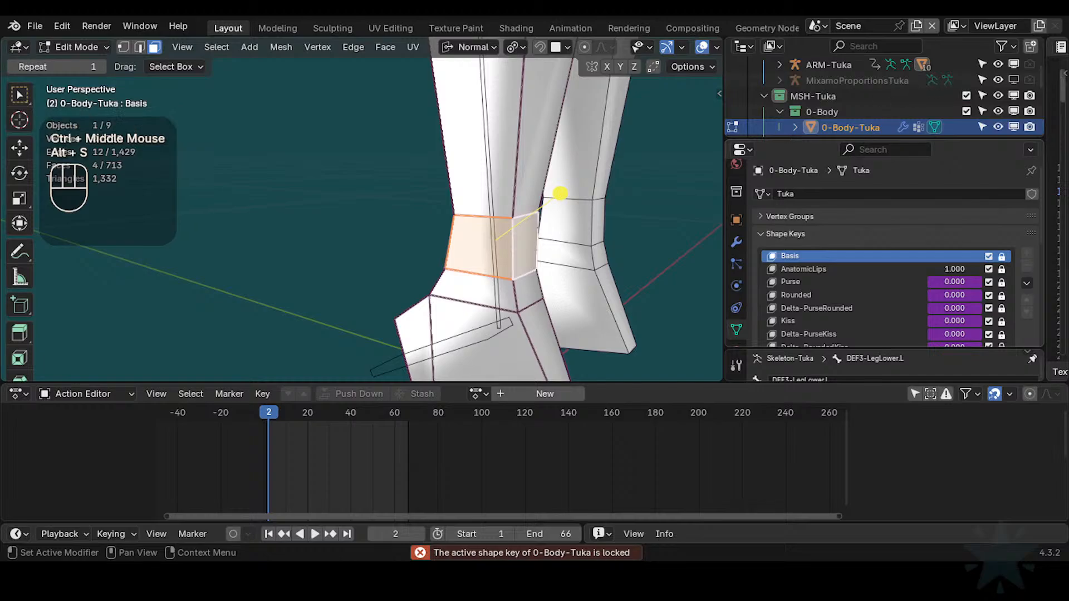
{"action": "scroll", "coordinate": [953, 220], "scroll_direction": "down", "scroll_amount": 4}
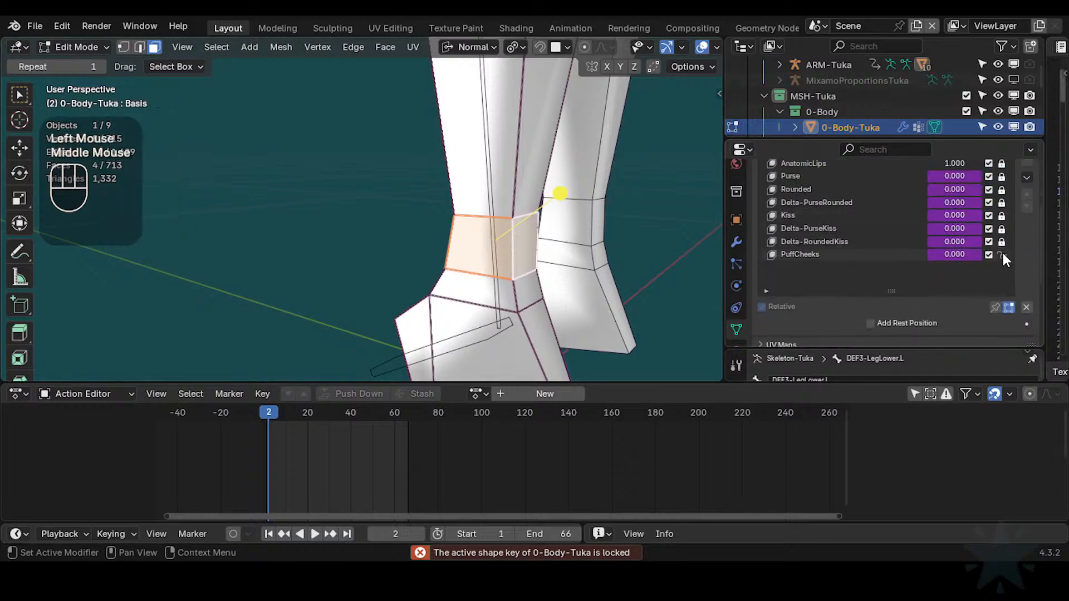
{"action": "scroll", "coordinate": [1002, 256], "scroll_direction": "up", "scroll_amount": 4}
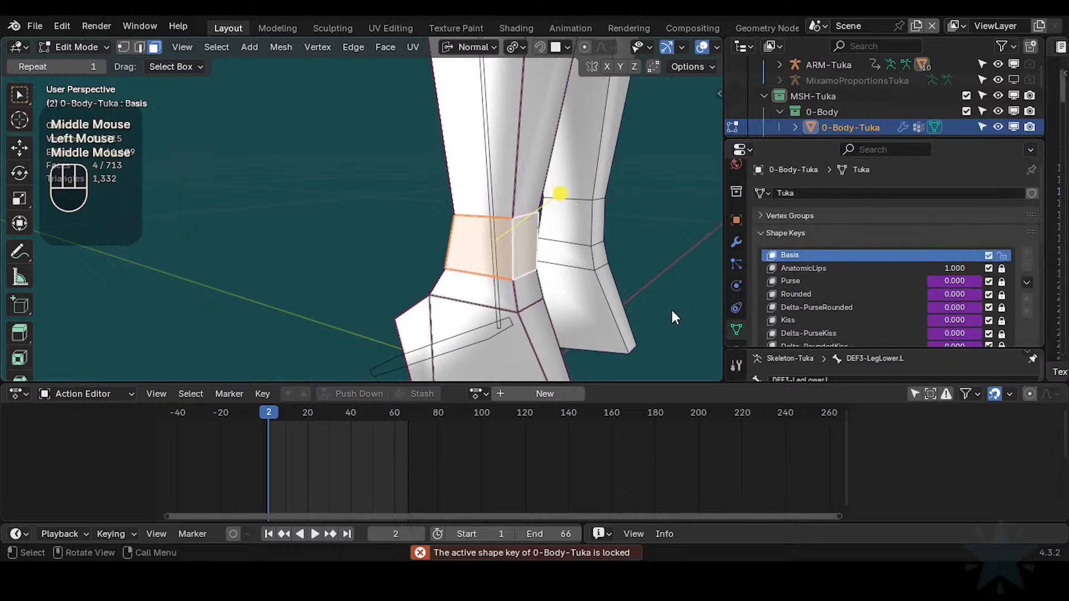
{"action": "middle_click_drag", "start_coordinate": [527, 261], "coordinate": [514, 263], "text": "shift"}
{"action": "key", "text": "alt+s"}
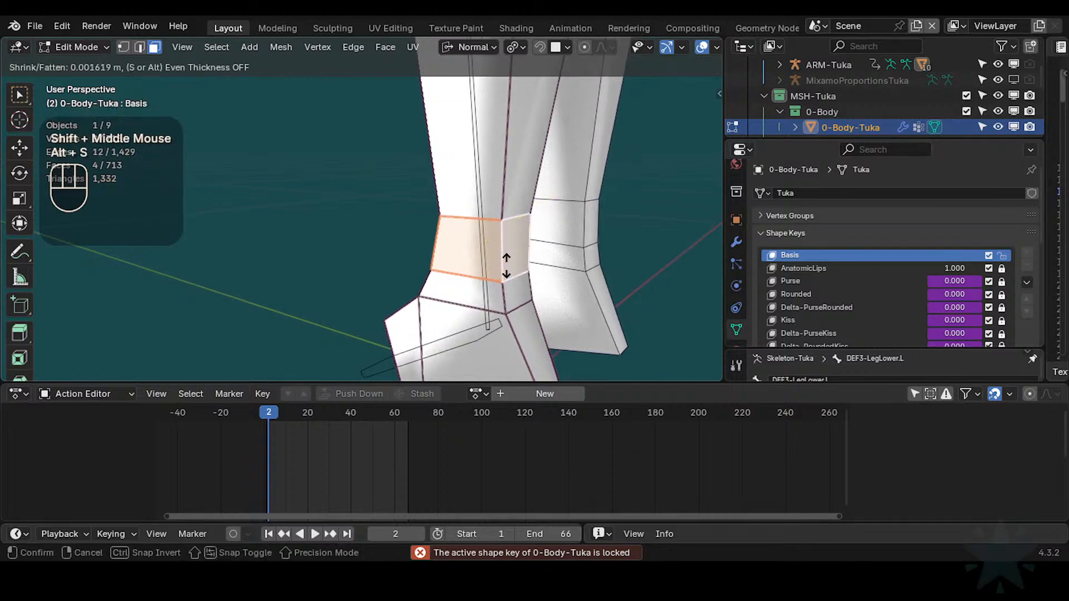
{"action": "key", "text": "Escape"}
Step: Reselect the face loop around the left ankle and adjust its thickness slightly with Shrink/Fatten
{"action": "key", "text": "alt+a"}
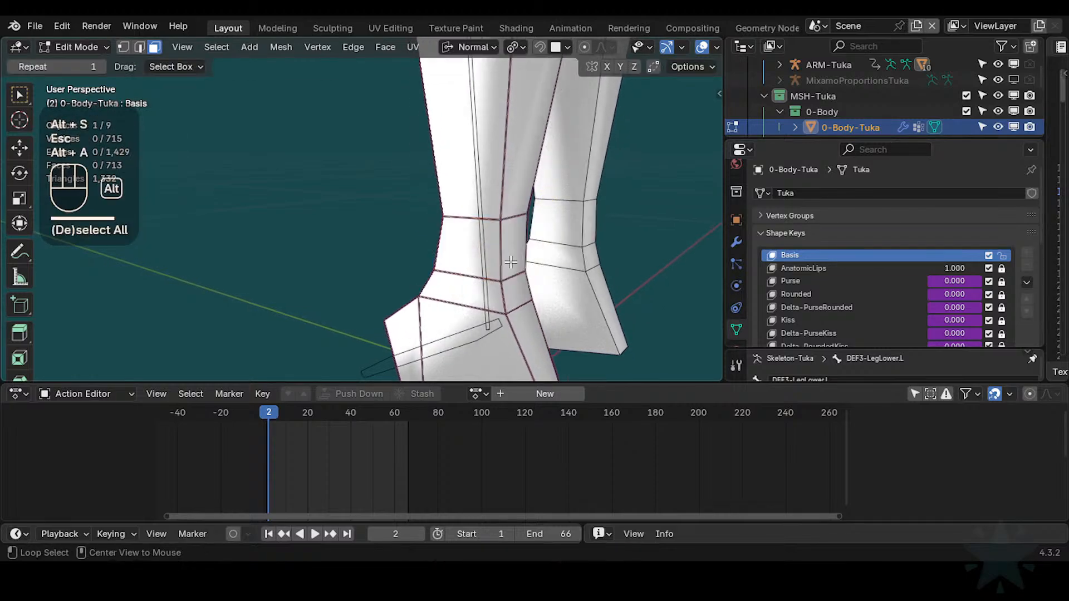
{"action": "left_click", "coordinate": [499, 256], "text": "alt+shift"}
{"action": "key", "text": "alt+s"}
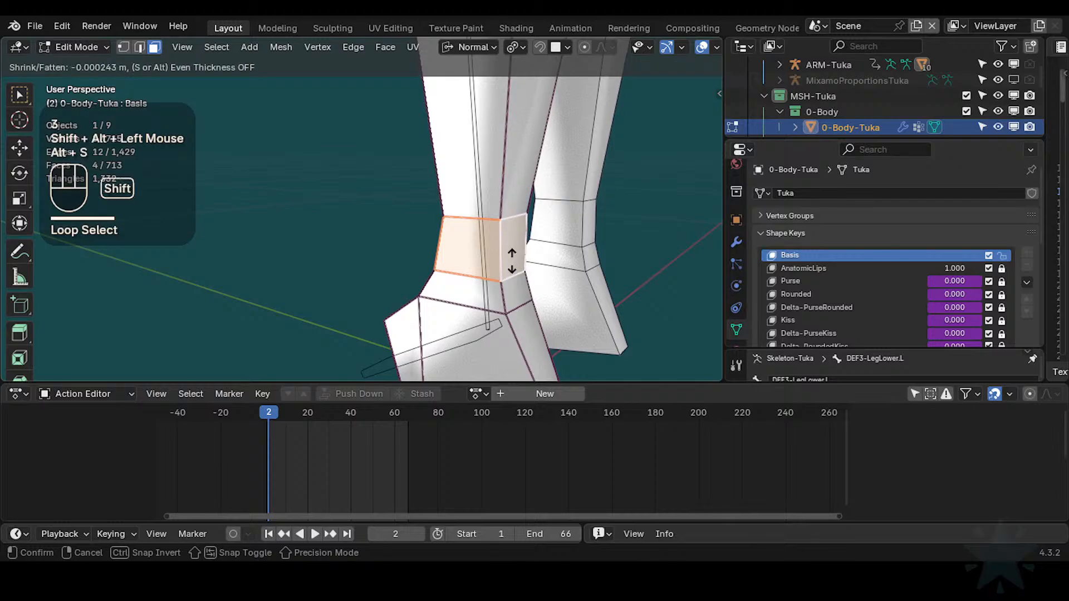
{"action": "left_click", "coordinate": [503, 262], "text": "shift"}
{"action": "middle_click_drag", "start_coordinate": [518, 234], "coordinate": [462, 282]}
Step: Select the edge loop at the base of the left ankle and try Edge Slide on it
{"action": "key", "text": "alt+a"}
{"action": "key", "text": "2"}
{"action": "left_click", "coordinate": [463, 282], "text": "alt+shift"}
{"action": "key", "text": "g"}
{"action": "key", "text": "g"}
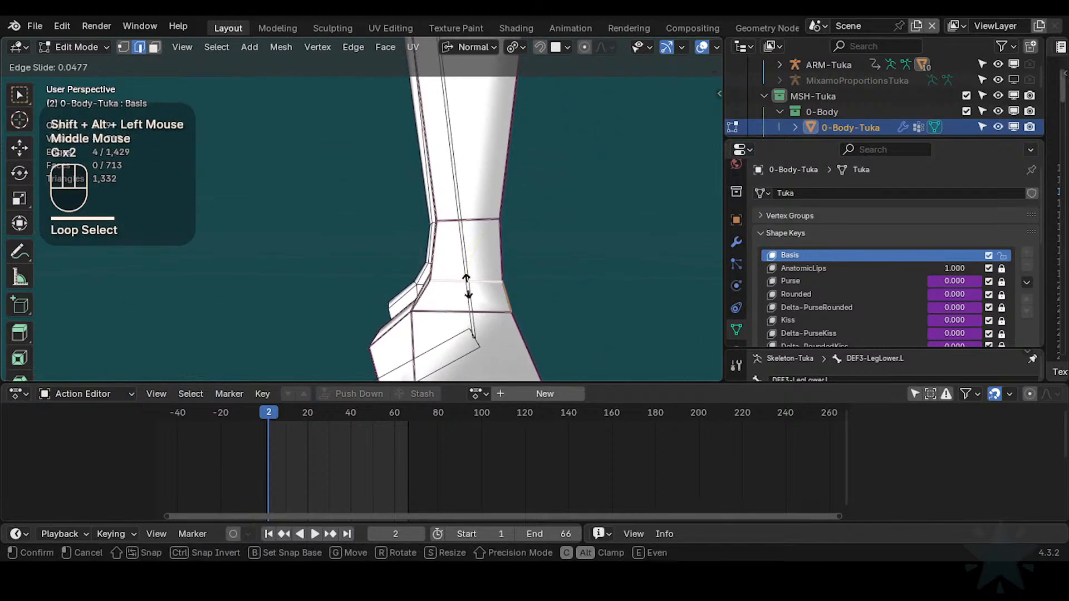
{"action": "key", "text": "Escape"}
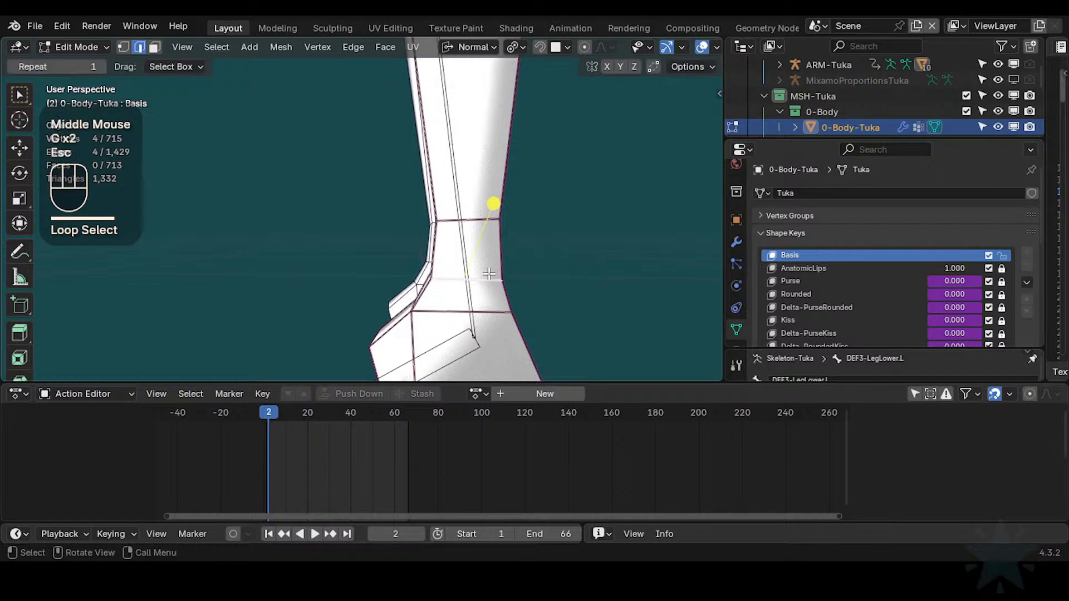
Step: Try moving the lower ankle edge loop along Z and along Y, and undo both moves
{"action": "key", "text": "g"}
{"action": "key", "text": "z"}
{"action": "left_click", "coordinate": [504, 279]}
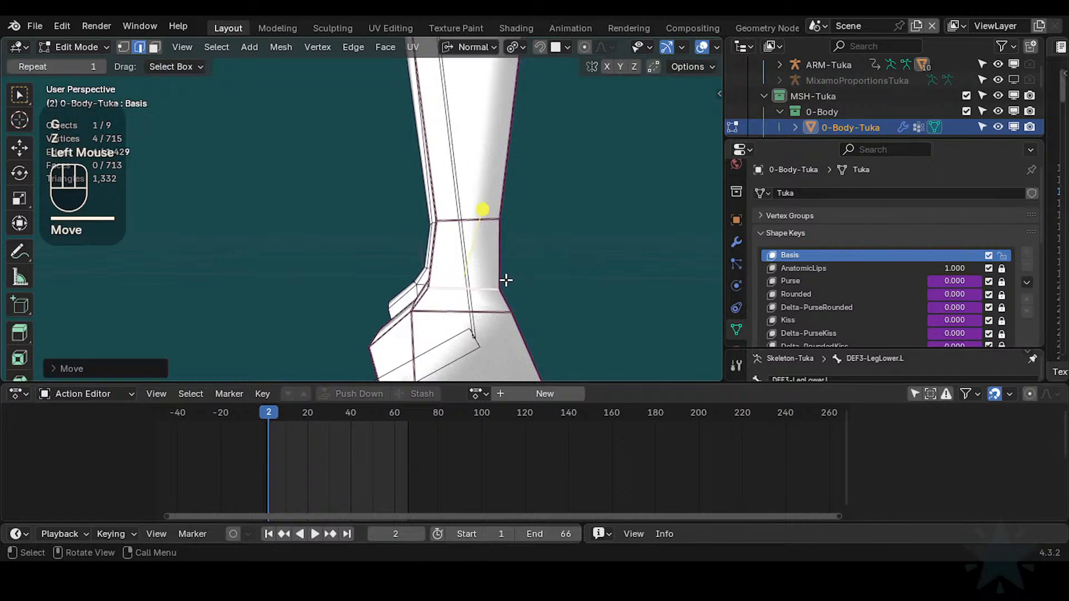
{"action": "key", "text": "g"}
{"action": "key", "text": "y"}
{"action": "left_click", "coordinate": [509, 280]}
{"action": "middle_click_drag", "start_coordinate": [509, 280], "coordinate": [542, 287]}
{"action": "key", "text": "ctrl+z"}
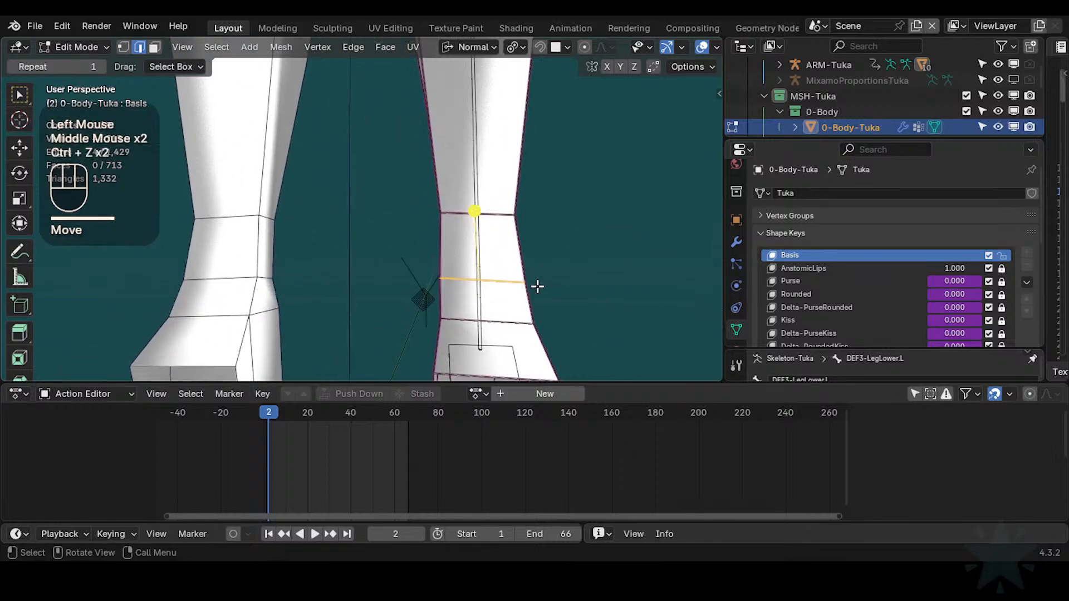
Step: Narrow the lower ankle edge loop with Shrink/Fatten, moving it slightly down and rotating it a little
{"action": "key", "text": "alt+s"}
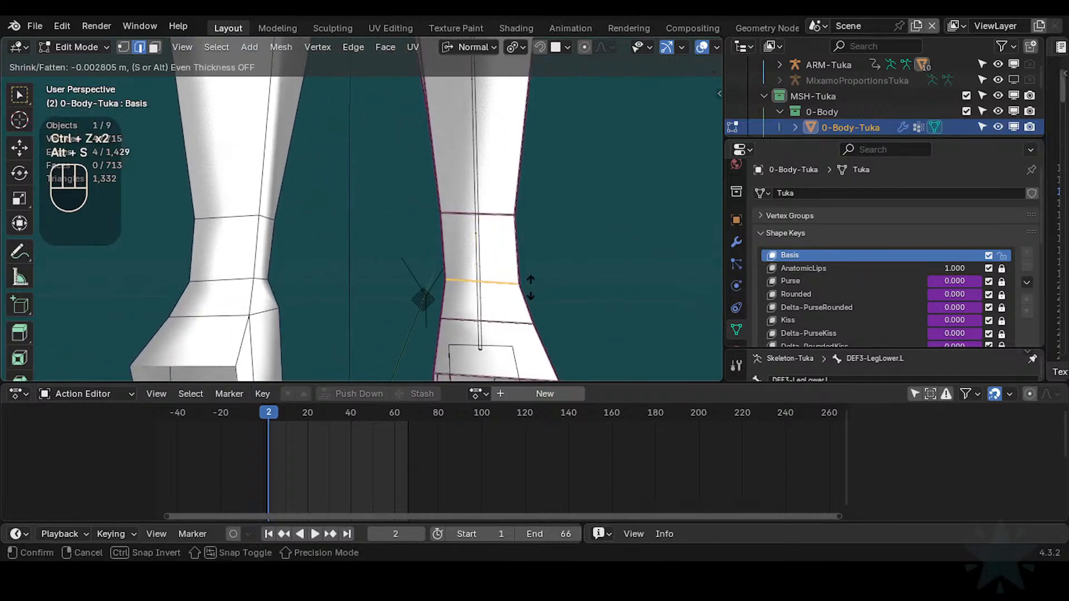
{"action": "left_click", "coordinate": [530, 287]}
{"action": "key", "text": "g"}
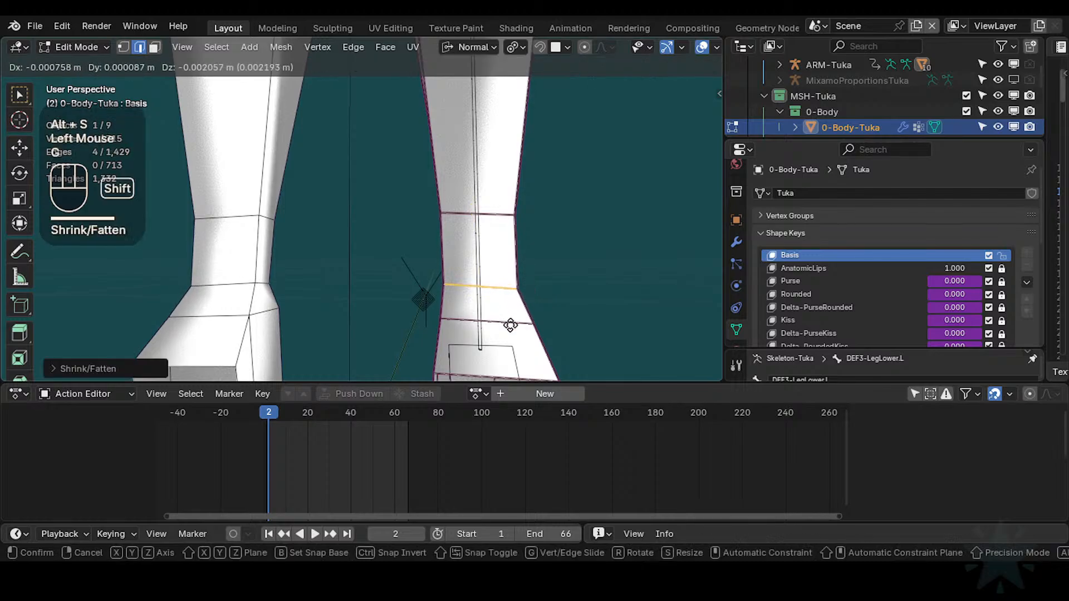
{"action": "left_click", "coordinate": [509, 343]}
{"action": "left_click", "coordinate": [544, 300], "text": "shift"}
{"action": "key", "text": "r"}
{"action": "left_click", "coordinate": [548, 300]}
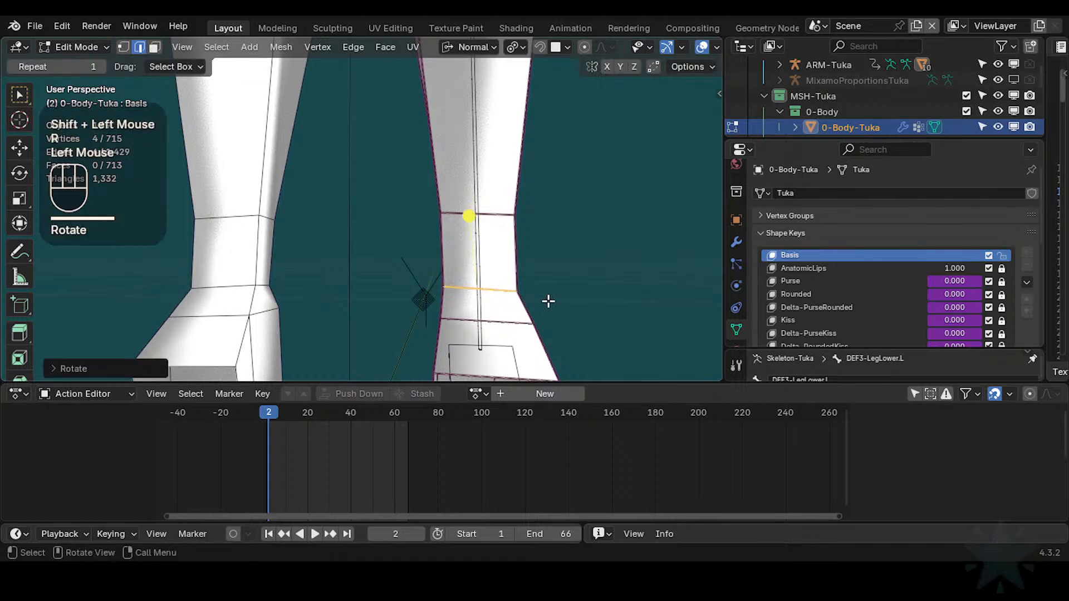
Step: Reposition the inner back vertex of the left leg's upper ankle loop in vertex select mode
{"action": "key", "text": "alt+a"}
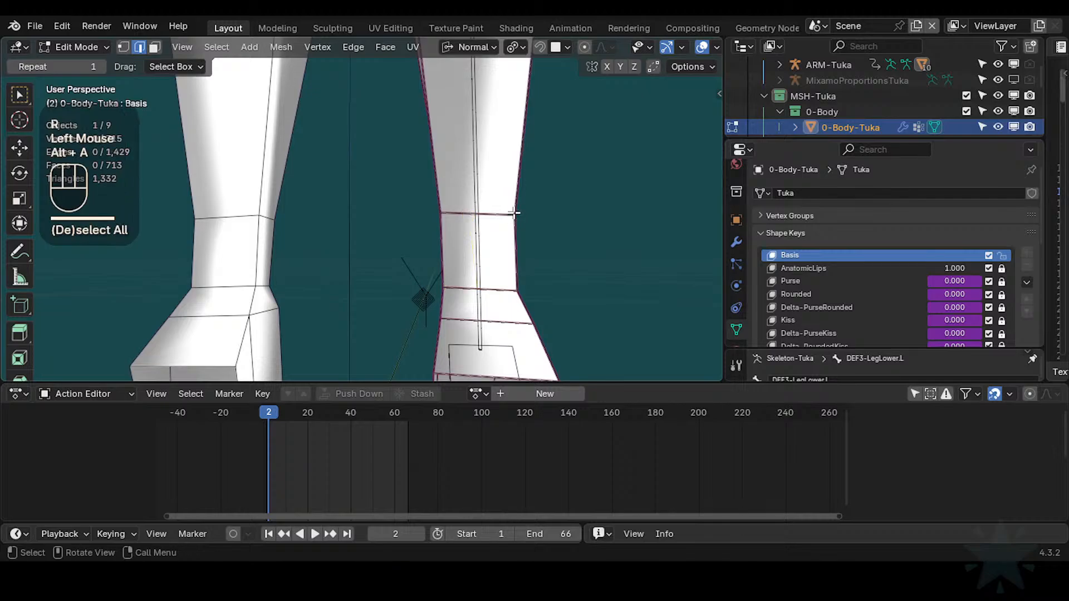
{"action": "key", "text": "1"}
{"action": "left_click", "coordinate": [516, 213]}
{"action": "middle_click_drag", "start_coordinate": [556, 243], "coordinate": [490, 243]}
{"action": "middle_click_drag", "start_coordinate": [579, 243], "coordinate": [501, 242]}
{"action": "middle_click_drag", "start_coordinate": [515, 243], "coordinate": [451, 243]}
{"action": "middle_click_drag", "start_coordinate": [577, 222], "coordinate": [480, 234], "text": "shift"}
{"action": "left_click", "coordinate": [522, 232]}
{"action": "key", "text": "g"}
{"action": "left_click", "coordinate": [530, 242], "text": "shift"}
{"action": "left_click", "coordinate": [528, 228]}
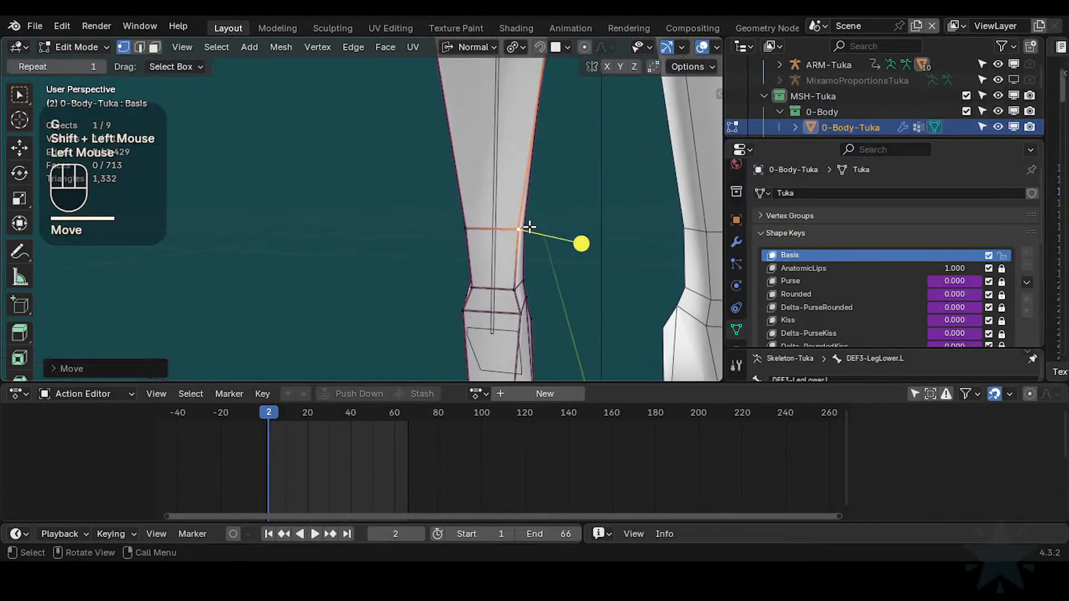
{"action": "key", "text": "g"}
{"action": "left_click", "coordinate": [535, 236], "text": "shift"}
Step: Reposition the outer and inner back vertices of the left leg's lower ankle loop
{"action": "mouse_move", "coordinate": [525, 289]}
{"action": "middle_mouse_down", "text": "shift"}
{"action": "mouse_move", "coordinate": [533, 257]}
{"action": "mouse_move", "coordinate": [535, 277]}
{"action": "middle_mouse_up", "text": "shift"}
{"action": "middle_click_drag", "start_coordinate": [512, 272], "coordinate": [489, 257]}
{"action": "left_click", "coordinate": [477, 253]}
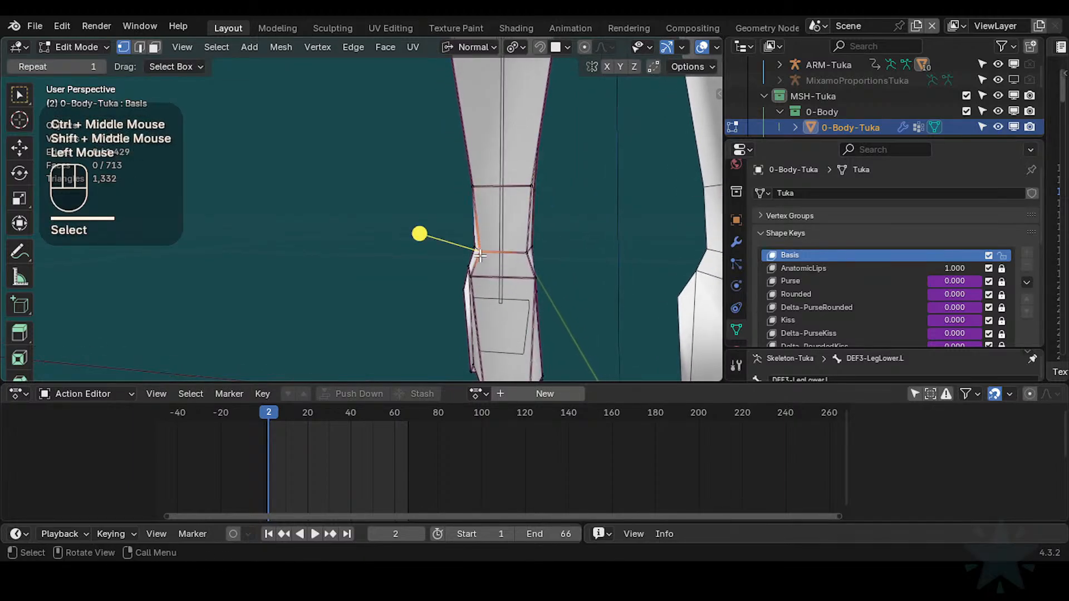
{"action": "key", "text": "g"}
{"action": "left_click", "coordinate": [478, 256], "text": "shift"}
{"action": "left_click", "coordinate": [528, 255]}
{"action": "key", "text": "g"}
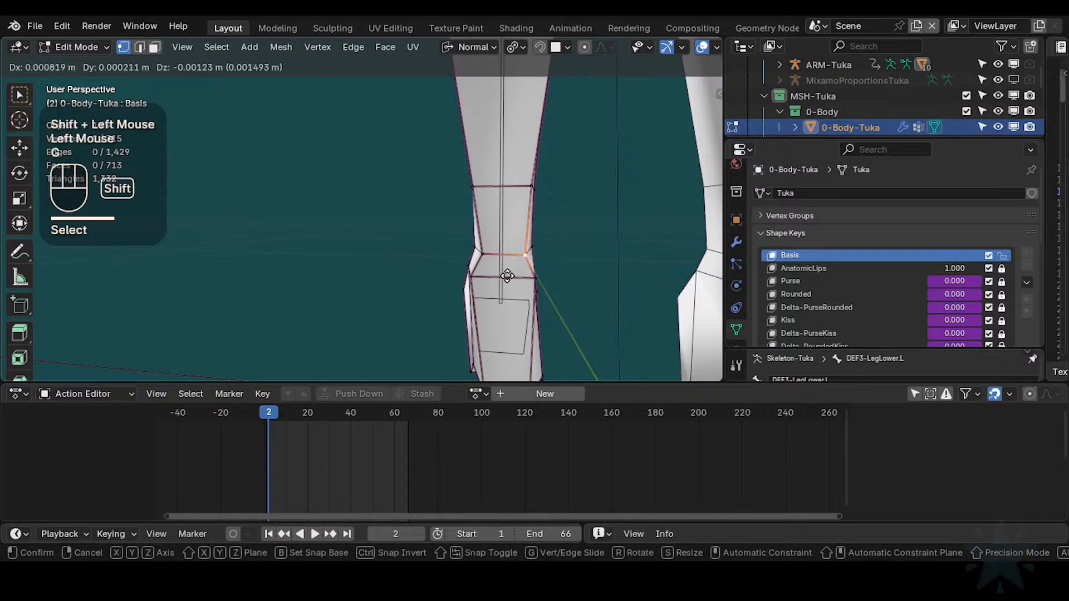
{"action": "left_click", "coordinate": [504, 277], "text": "shift"}
Step: Adjust the inner and outer front vertices of the left leg's lower ankle loop
{"action": "left_click", "coordinate": [531, 249]}
{"action": "key", "text": "g"}
{"action": "left_click", "coordinate": [525, 271]}
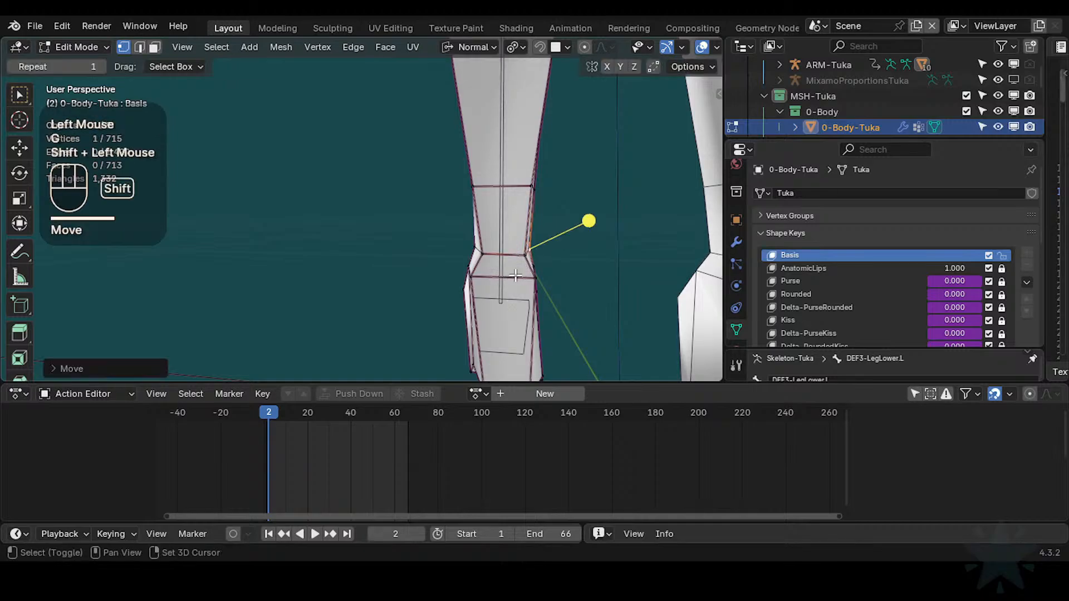
{"action": "left_click", "coordinate": [475, 249]}
{"action": "key", "text": "g"}
{"action": "left_click", "coordinate": [474, 247], "text": "shift"}
Step: Edge Slide the front edge on top of the left foot up toward the ankle
{"action": "middle_click_drag", "start_coordinate": [474, 247], "coordinate": [618, 275]}
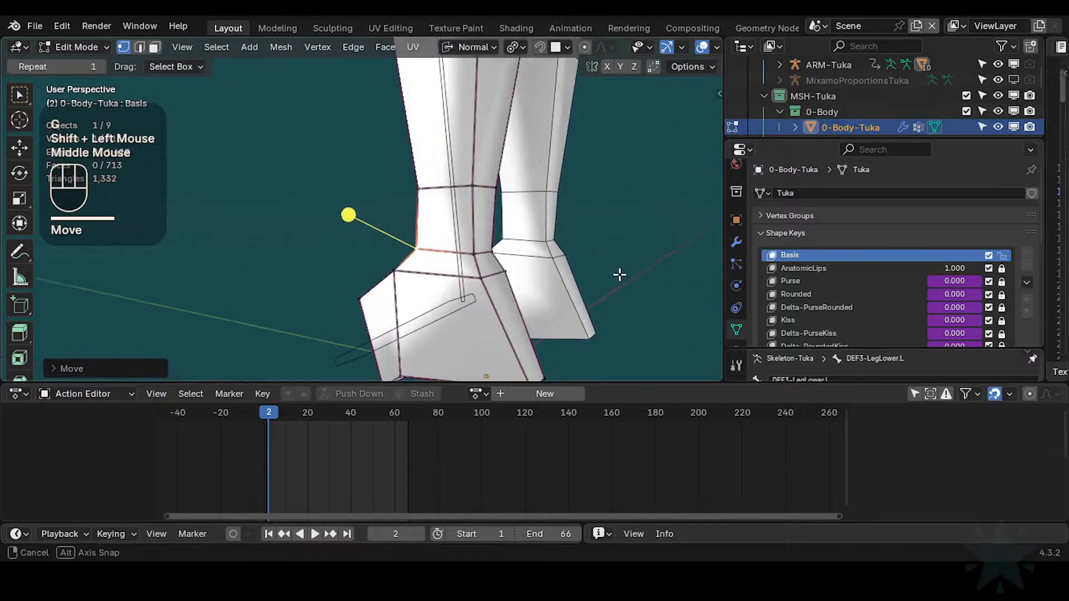
{"action": "middle_click_drag", "start_coordinate": [485, 275], "coordinate": [551, 272]}
{"action": "key", "text": "2"}
{"action": "middle_click_drag", "start_coordinate": [477, 291], "coordinate": [525, 286]}
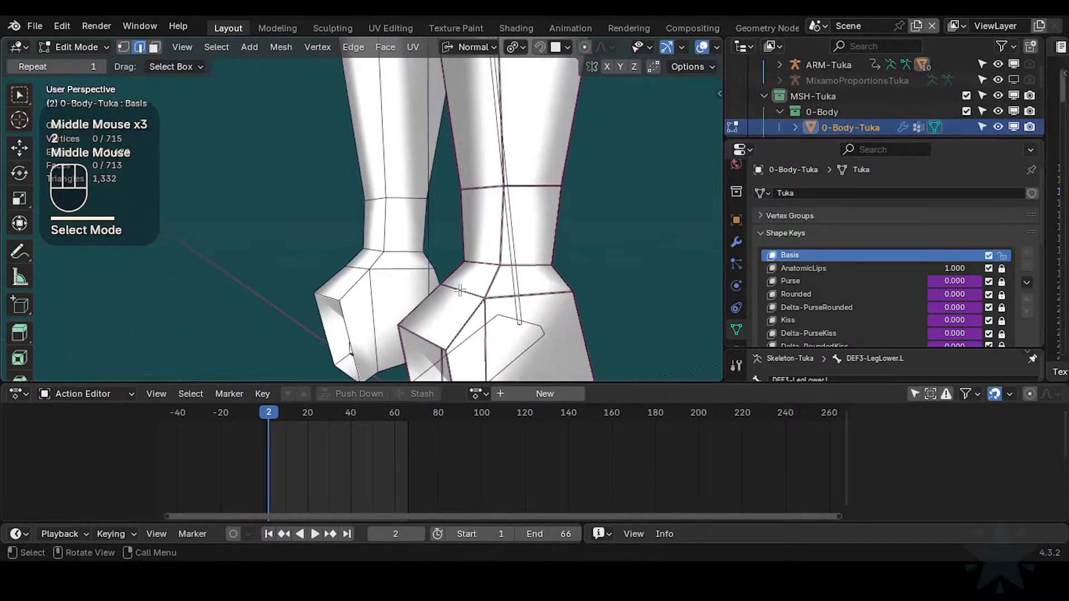
{"action": "left_click", "coordinate": [429, 281]}
{"action": "middle_click_drag", "start_coordinate": [429, 282], "coordinate": [473, 276]}
{"action": "key", "text": "g"}
{"action": "key", "text": "g"}
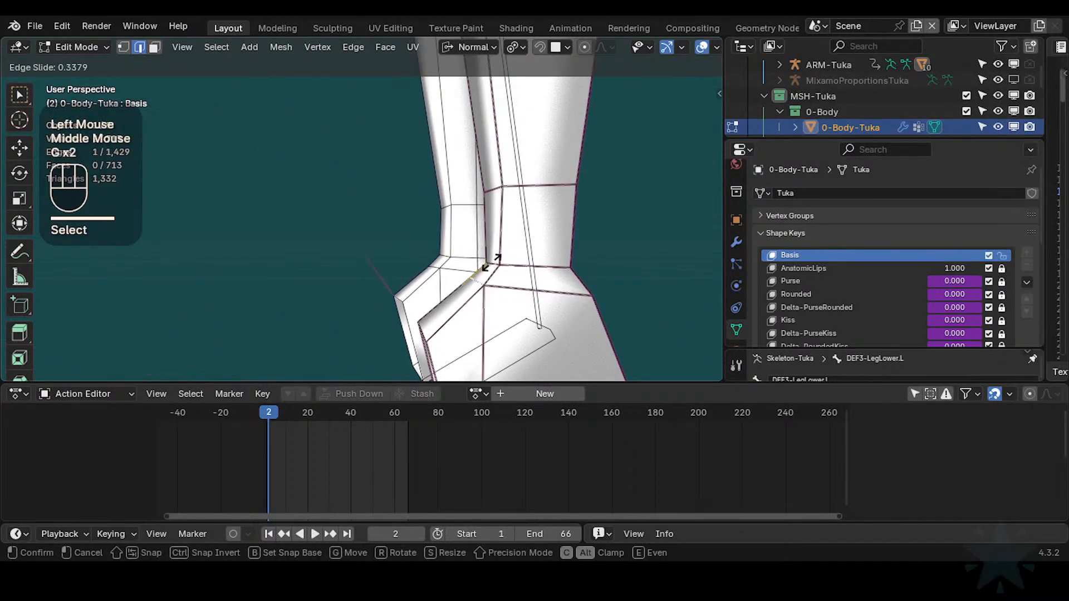
{"action": "left_click", "coordinate": [493, 261]}
Step: Move the back edge of the loop just below the left ankle slightly forward
{"action": "middle_click_drag", "start_coordinate": [601, 270], "coordinate": [534, 271], "text": "shift"}
{"action": "middle_click_drag", "start_coordinate": [535, 271], "coordinate": [604, 260]}
{"action": "key", "text": "2"}
{"action": "left_click", "coordinate": [546, 284]}
{"action": "key", "text": "g"}
{"action": "key", "text": "y"}
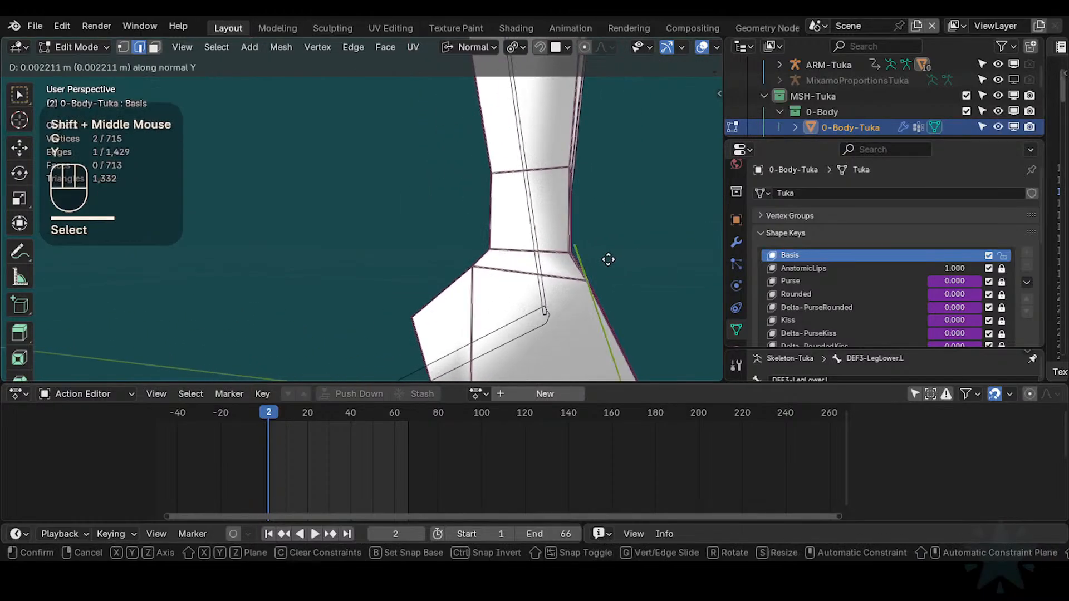
{"action": "key", "text": "Escape"}
{"action": "key", "text": "g"}
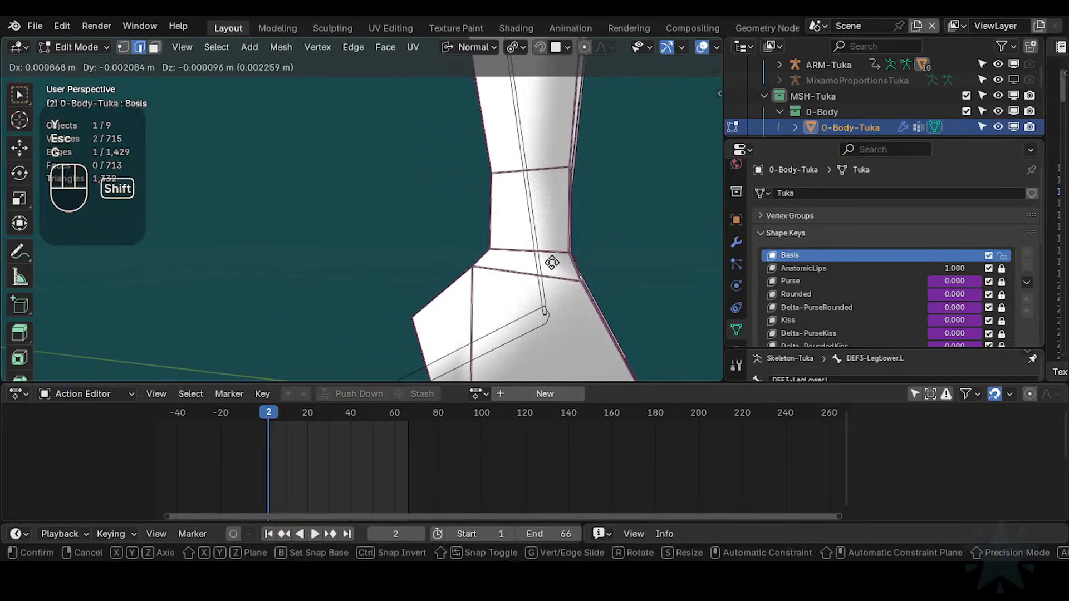
{"action": "left_click", "coordinate": [541, 238], "text": "shift"}
Step: Move the two back vertices of the loop just below the left ankle inward to narrow the heel
{"action": "middle_click_drag", "start_coordinate": [542, 239], "coordinate": [435, 286], "text": "ctrl"}
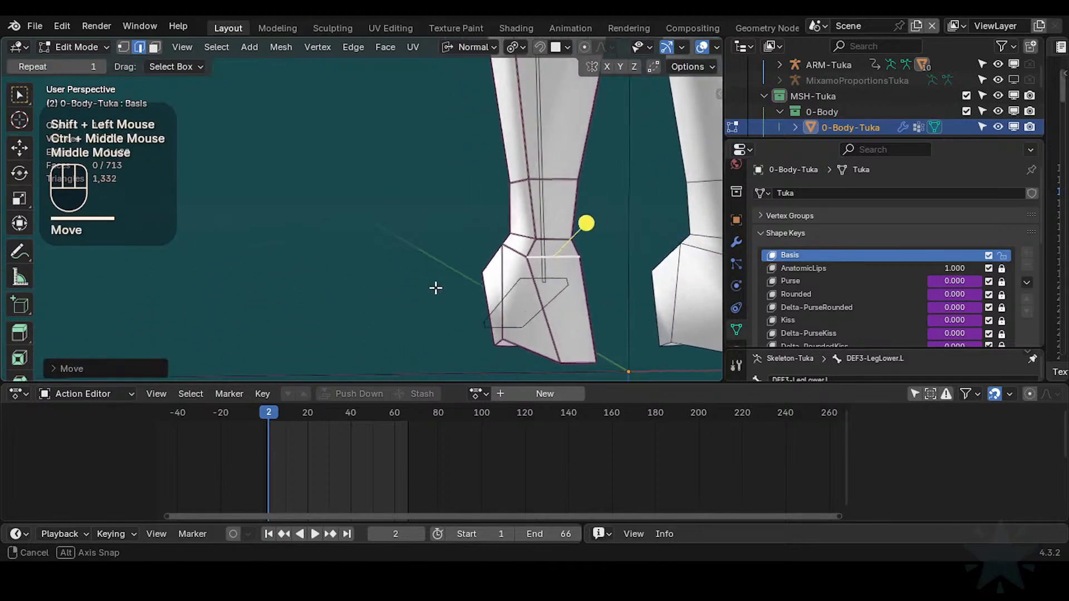
{"action": "middle_click_drag", "start_coordinate": [595, 267], "coordinate": [534, 264]}
{"action": "left_click", "coordinate": [573, 258]}
{"action": "key", "text": "1"}
{"action": "left_click", "coordinate": [586, 258]}
{"action": "key", "text": "g"}
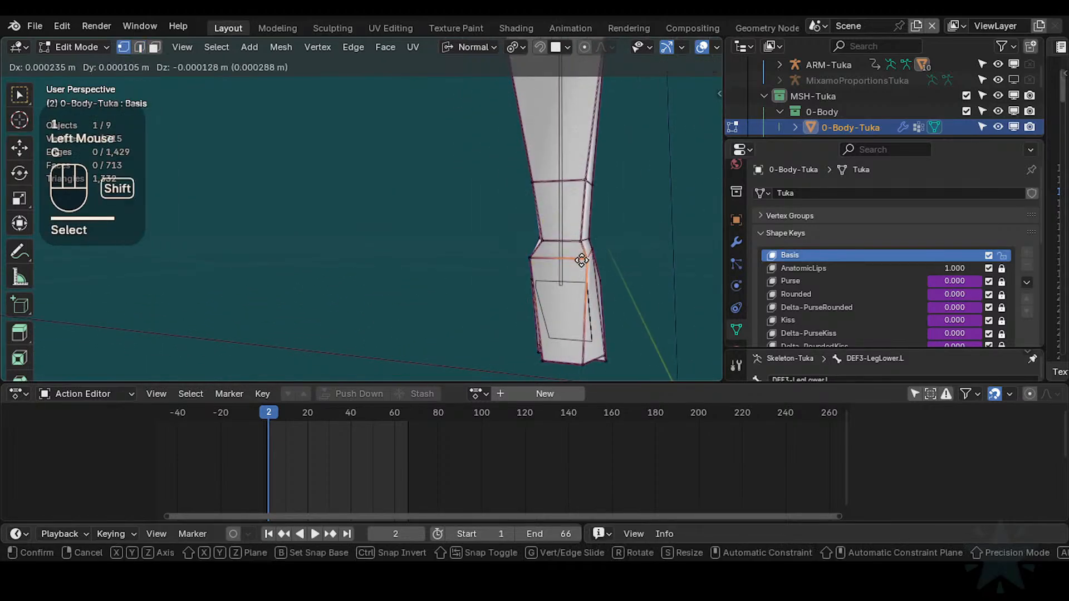
{"action": "left_click", "coordinate": [582, 260], "text": "shift"}
{"action": "left_click", "coordinate": [533, 258]}
{"action": "key", "text": "g"}
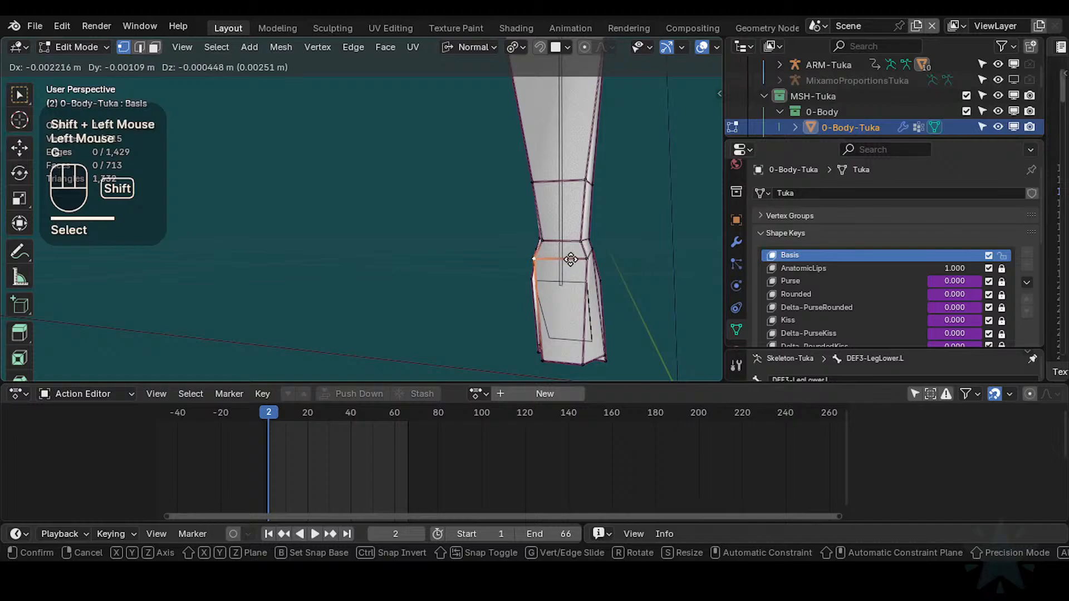
{"action": "left_click", "coordinate": [570, 260], "text": "shift"}
{"action": "middle_click_drag", "start_coordinate": [571, 259], "coordinate": [553, 275]}
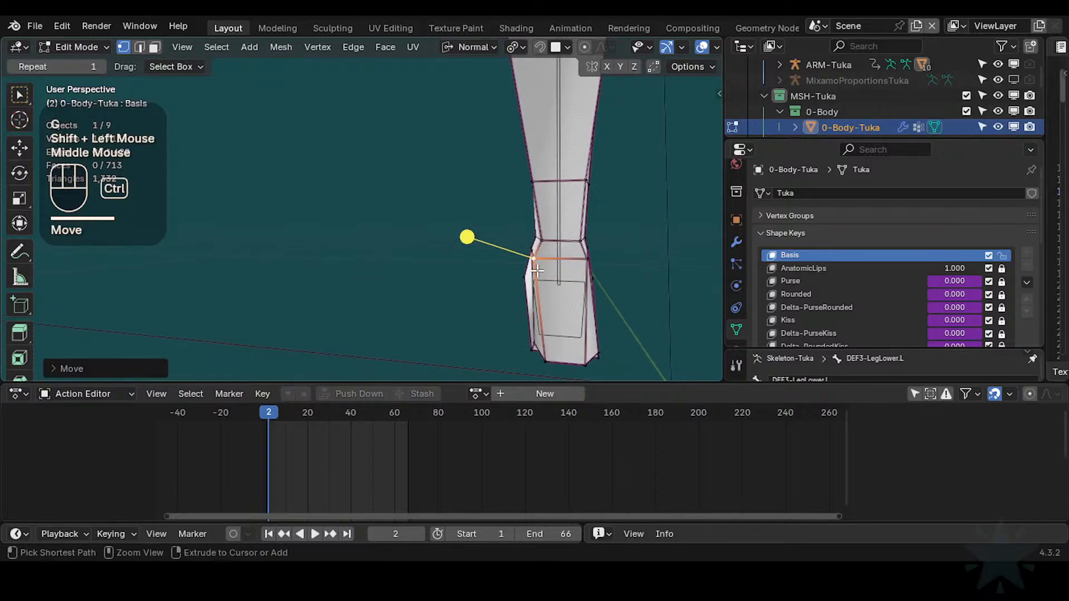
Step: Switch to the back orthographic view and reposition the outer vertices at the bottom of the left heel
{"action": "key", "text": "ctrl+KP_1"}
{"action": "middle_click_drag", "start_coordinate": [620, 351], "coordinate": [576, 321], "text": "shift"}
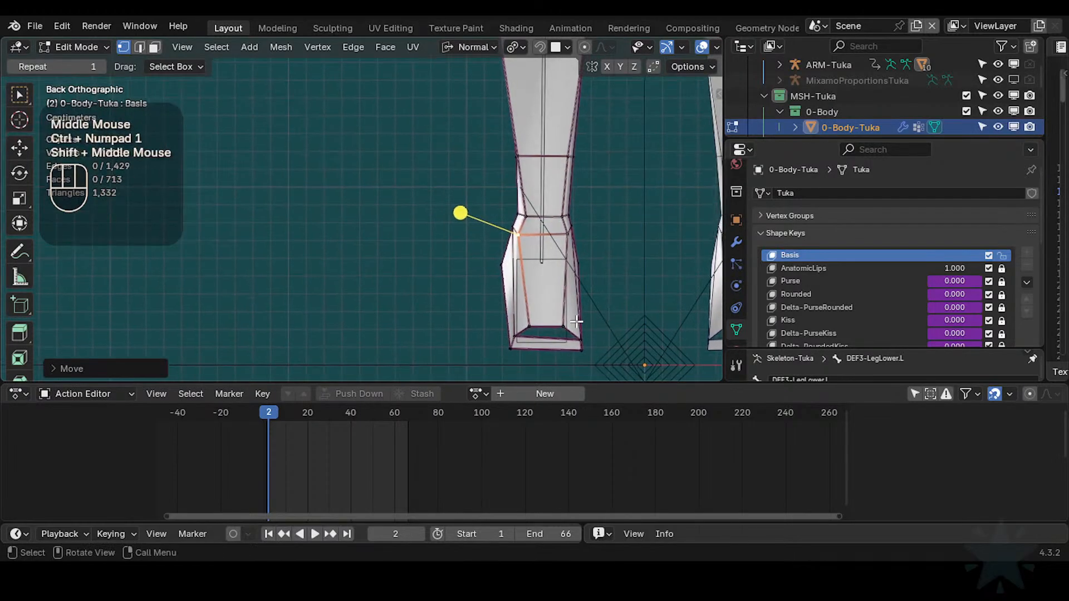
{"action": "left_click", "coordinate": [522, 327]}
{"action": "key", "text": "g"}
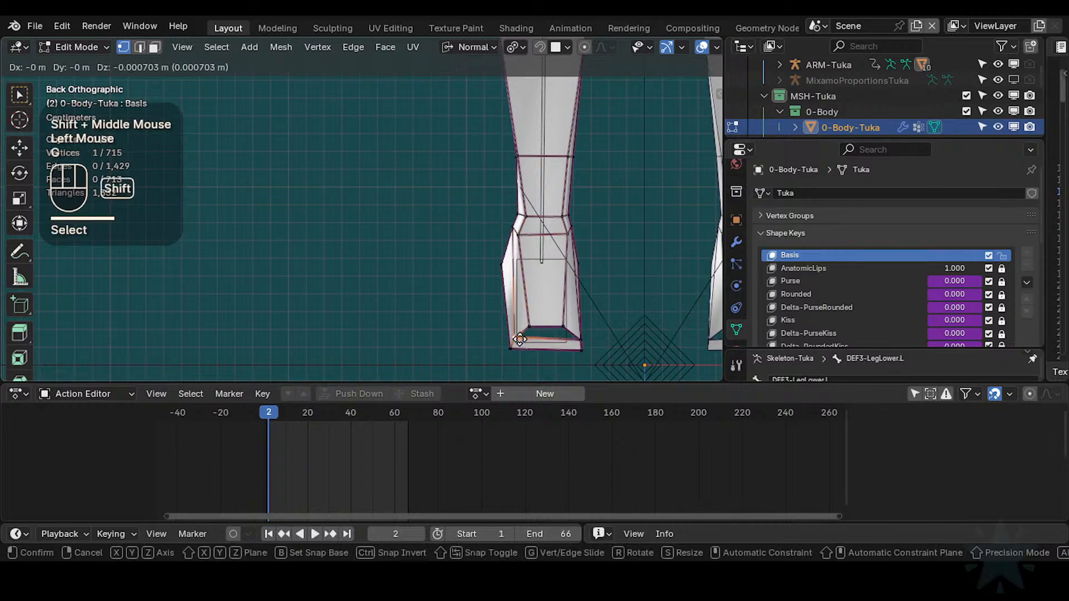
{"action": "left_click", "coordinate": [532, 324], "text": "shift"}
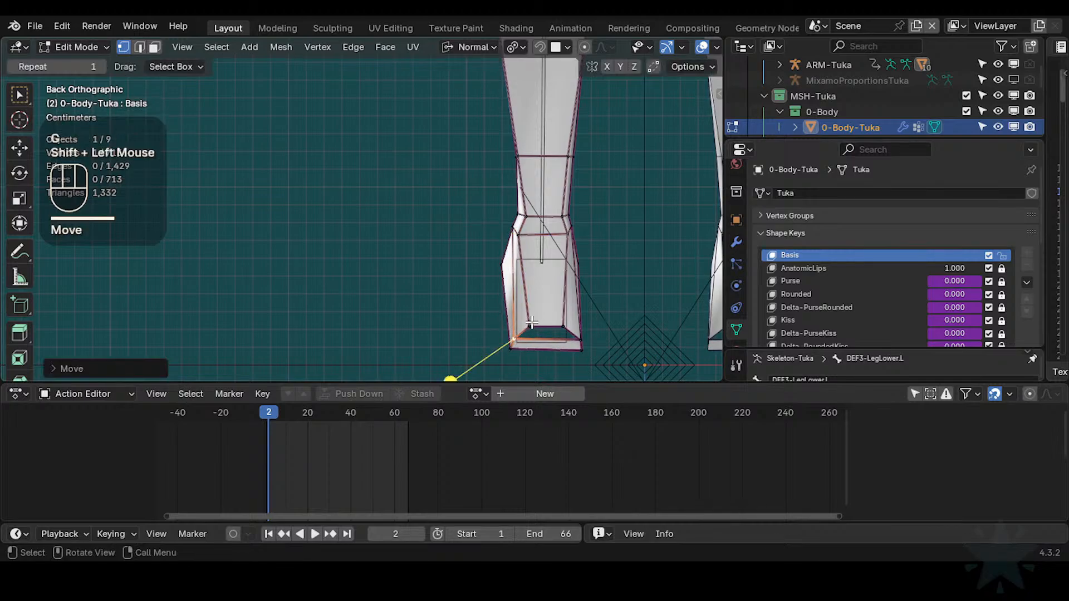
{"action": "left_click", "coordinate": [533, 321]}
{"action": "key", "text": "g"}
{"action": "left_click", "coordinate": [539, 306], "text": "shift"}
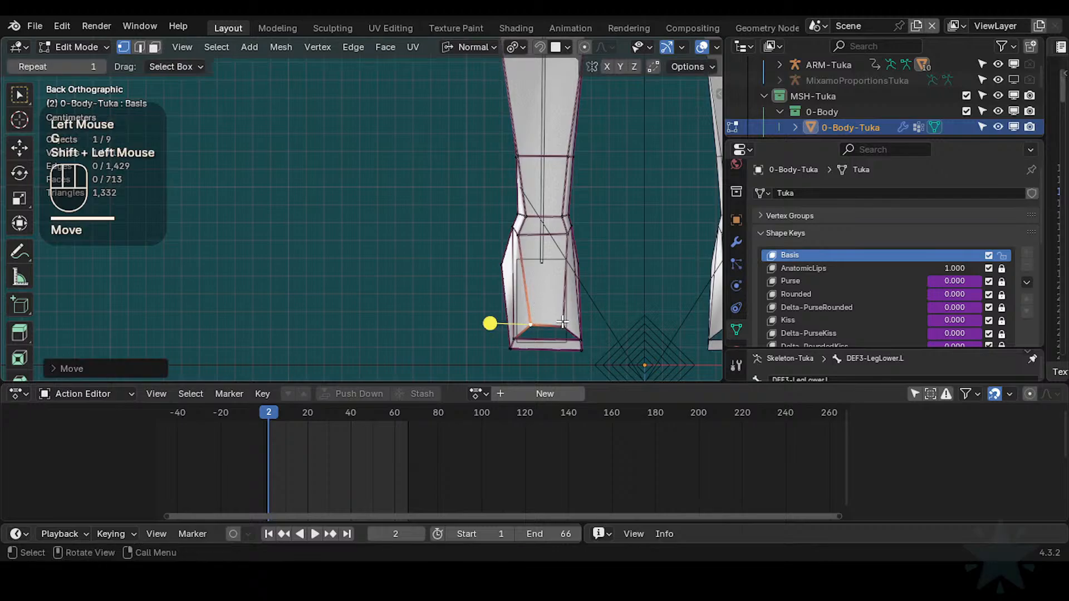
Step: Raise and even out the inner and outer vertices along the left heel's lower back edge
{"action": "left_click", "coordinate": [564, 324]}
{"action": "key", "text": "g"}
{"action": "left_click", "coordinate": [562, 311], "text": "shift"}
{"action": "left_click", "coordinate": [534, 324]}
{"action": "key", "text": "g"}
{"action": "left_click", "coordinate": [537, 305], "text": "shift"}
{"action": "left_click", "coordinate": [563, 322]}
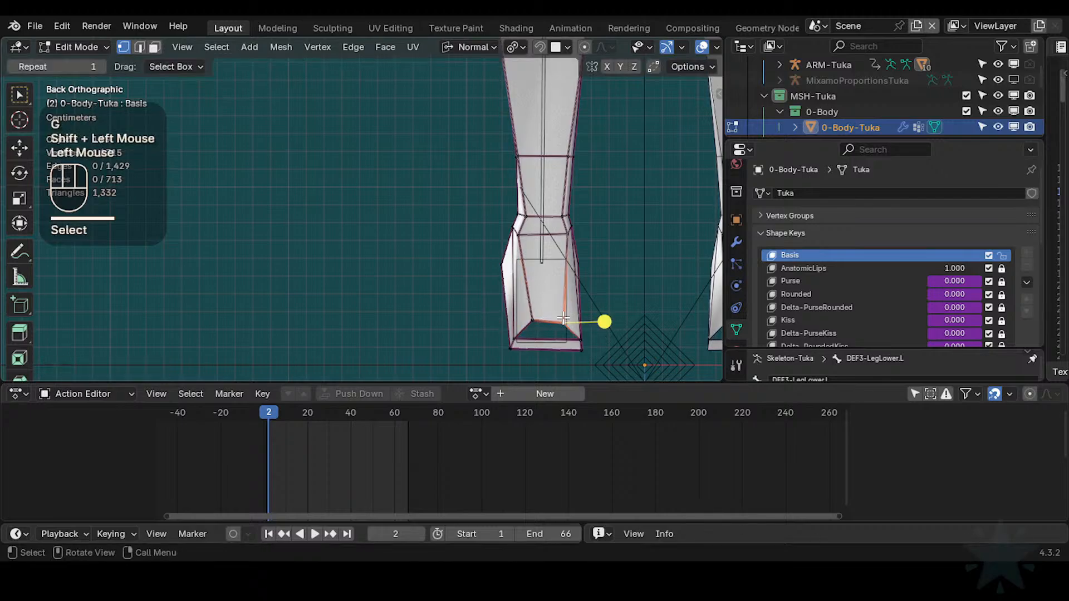
{"action": "key", "text": "g"}
{"action": "left_click", "coordinate": [557, 294], "text": "shift"}
{"action": "middle_click_drag", "start_coordinate": [556, 291], "coordinate": [551, 288], "text": "shift"}
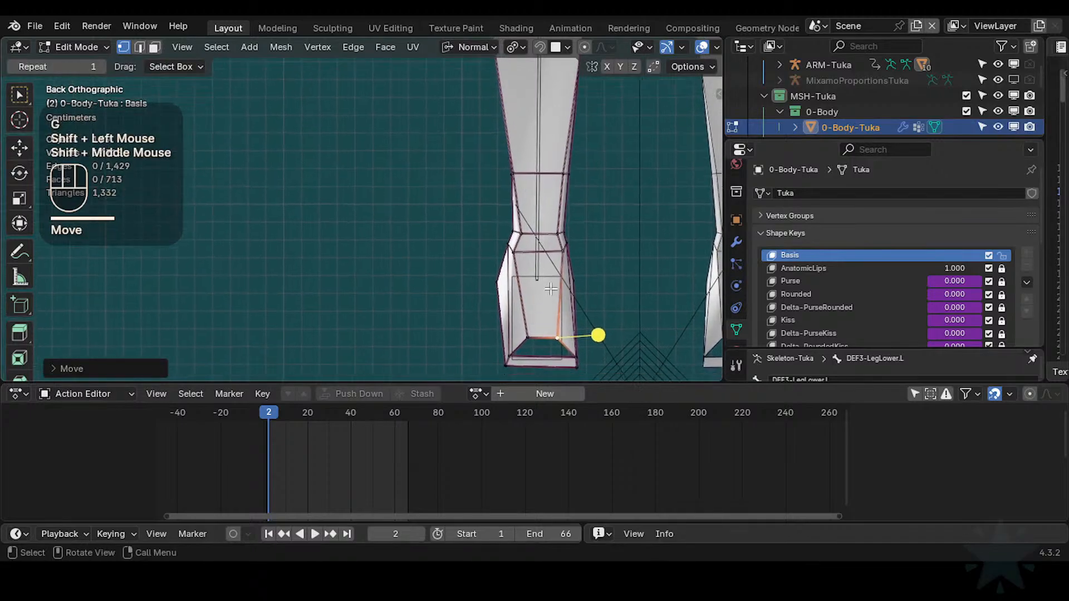
{"action": "left_click", "coordinate": [554, 329], "text": "shift"}
Step: Nudge the inner back vertex of the loop below the left ankle inward and select its outer counterpart
{"action": "left_click", "coordinate": [566, 252]}
{"action": "key", "text": "g"}
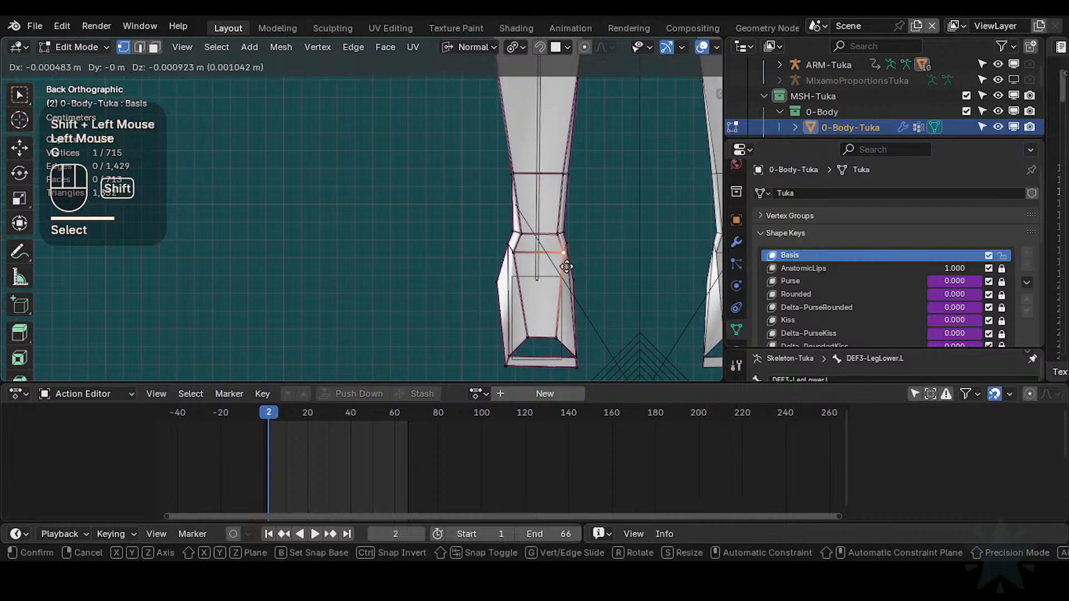
{"action": "left_click", "coordinate": [566, 266]}
{"action": "left_click", "coordinate": [517, 250]}
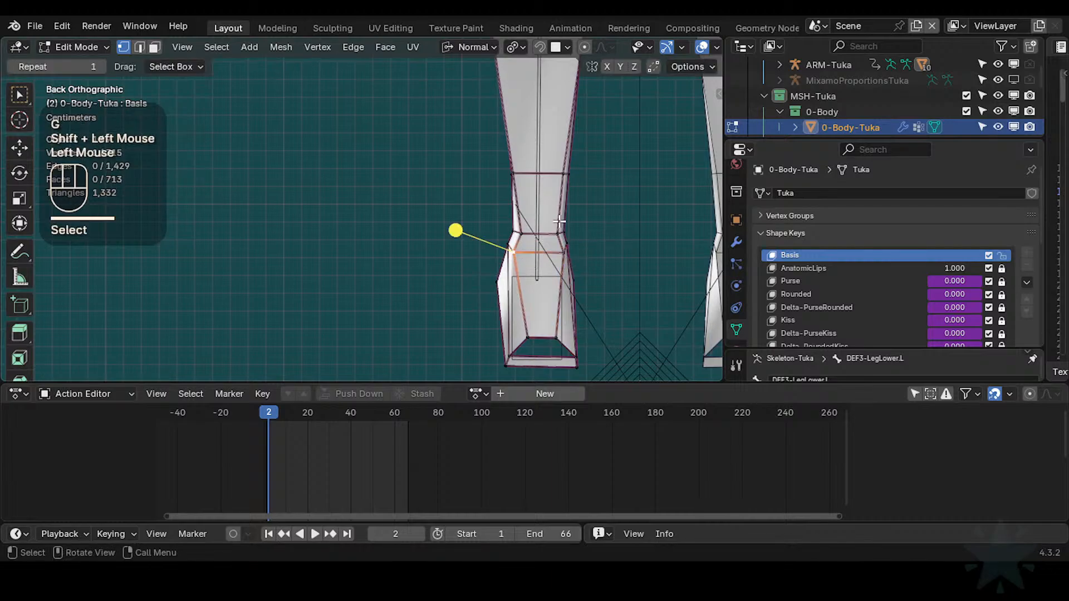
Step: Move the outer and inner back vertices of the left leg's upper ankle loop inward
{"action": "left_click", "coordinate": [514, 174]}
{"action": "key", "text": "g"}
{"action": "left_click", "coordinate": [534, 170], "text": "shift"}
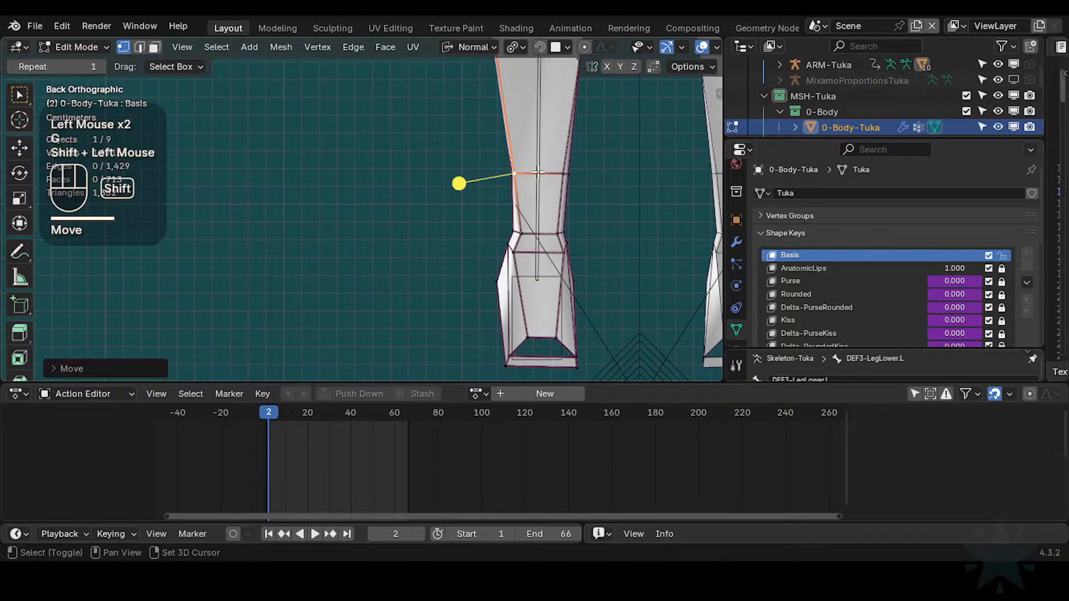
{"action": "middle_click_drag", "start_coordinate": [534, 170], "coordinate": [542, 268], "text": "shift"}
{"action": "left_click", "coordinate": [575, 223]}
{"action": "key", "text": "g"}
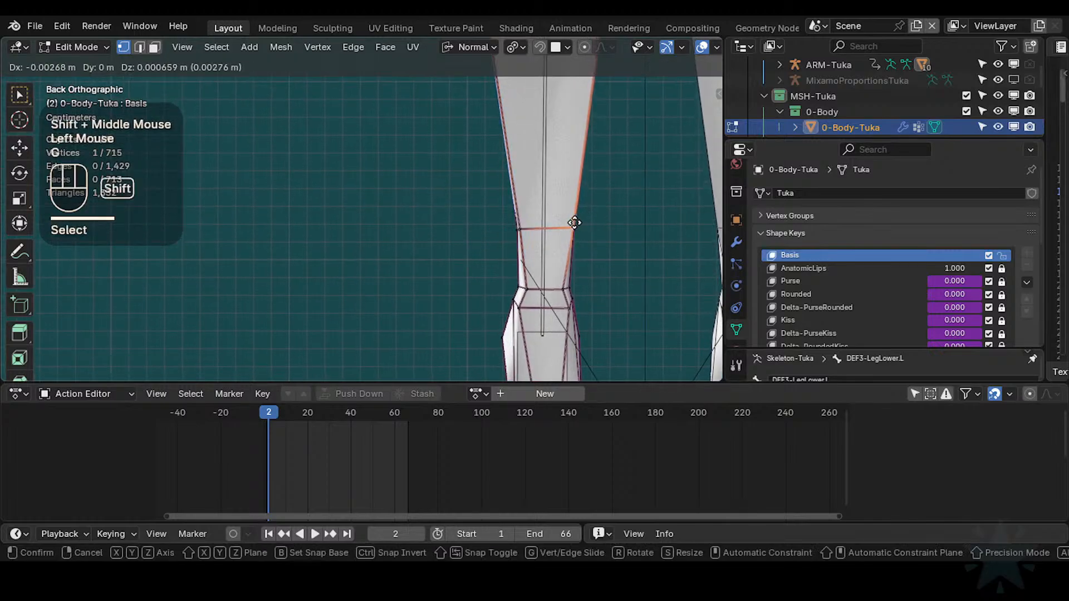
{"action": "left_click", "coordinate": [543, 239], "text": "shift"}
{"action": "key", "text": "g"}
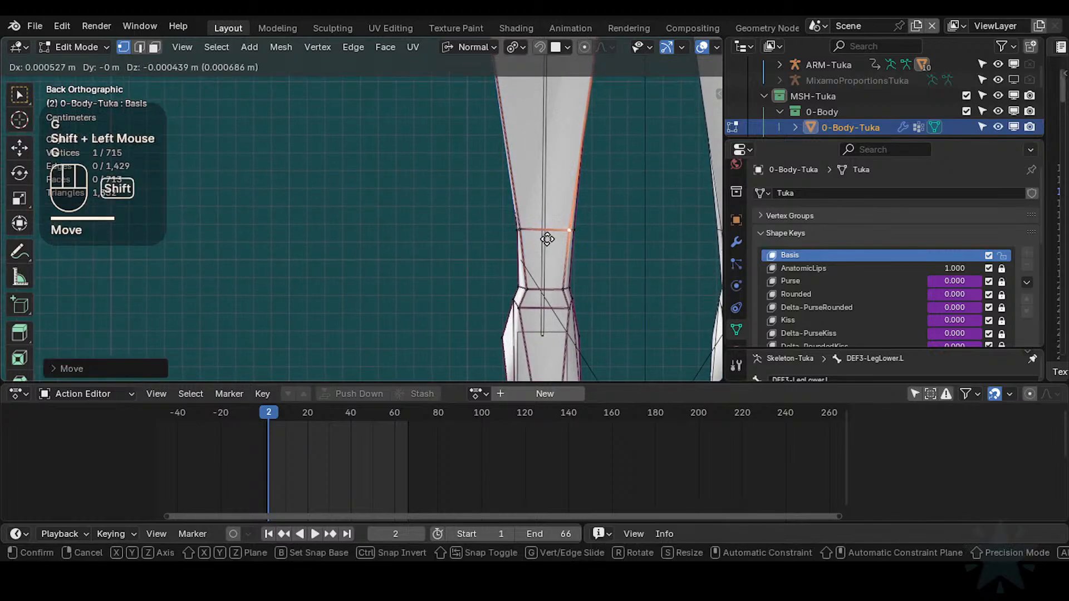
{"action": "left_click", "coordinate": [546, 239], "text": "shift"}
Step: Leave Edit Mode and check the reshaped left ankle and foot from the side
{"action": "key", "text": "Tab"}
{"action": "middle_click_drag", "start_coordinate": [513, 253], "coordinate": [548, 261]}
{"action": "middle_click_drag", "start_coordinate": [548, 262], "coordinate": [556, 245], "text": "ctrl"}
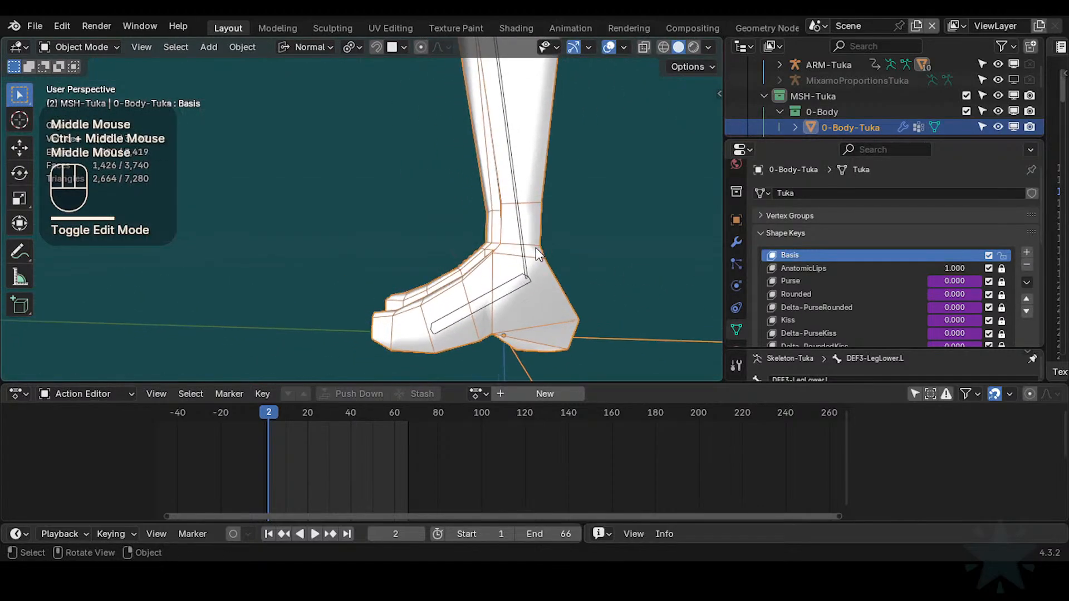
Step: In Edit Mode, select the edge loop above the left ankle and slide it up the lower leg
{"action": "left_click", "coordinate": [536, 247]}
{"action": "key", "text": "Tab"}
{"action": "key", "text": "3"}
{"action": "left_click", "coordinate": [523, 234], "text": "alt+shift"}
{"action": "left_click", "coordinate": [524, 219], "text": "alt+shift"}
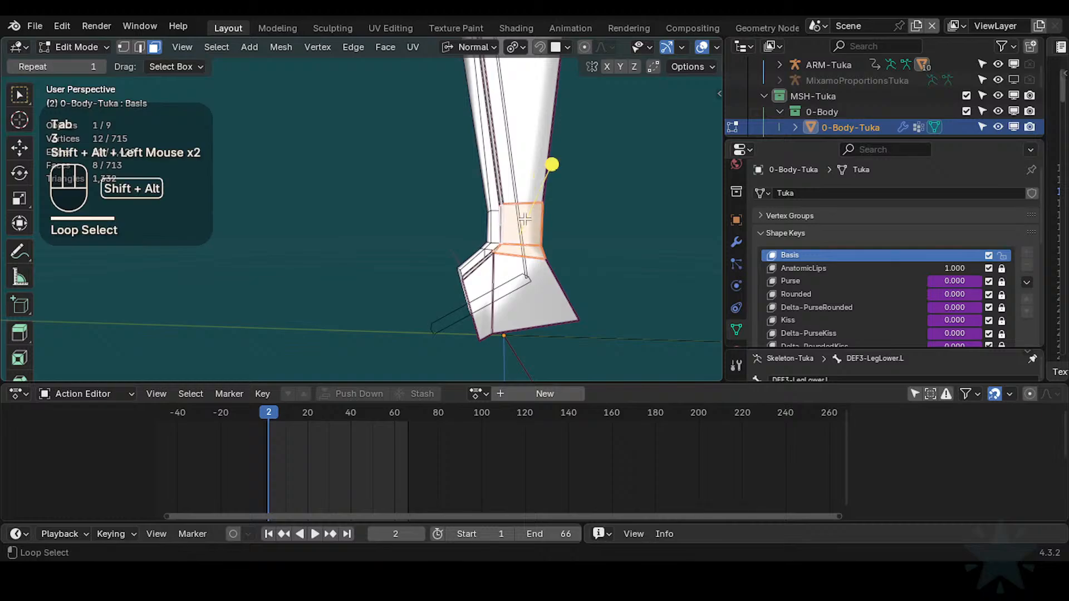
{"action": "left_click_drag", "start_coordinate": [561, 166], "coordinate": [572, 165]}
{"action": "key", "text": "alt+a"}
{"action": "key", "text": "2"}
{"action": "left_click", "coordinate": [513, 281], "text": "alt+shift"}
{"action": "key", "text": "g"}
{"action": "key", "text": "g"}
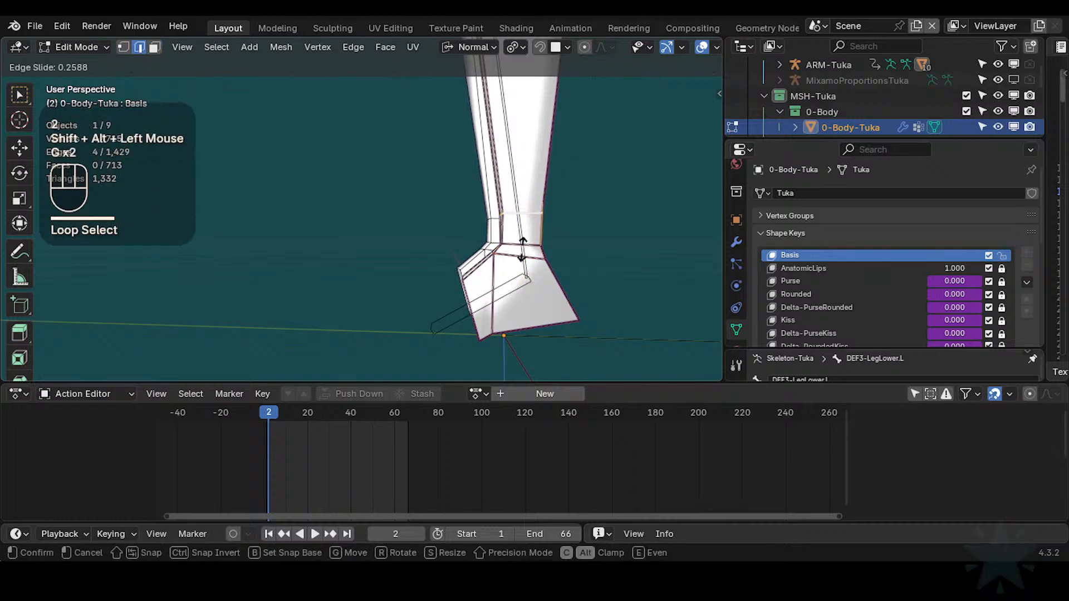
{"action": "left_click", "coordinate": [539, 174]}
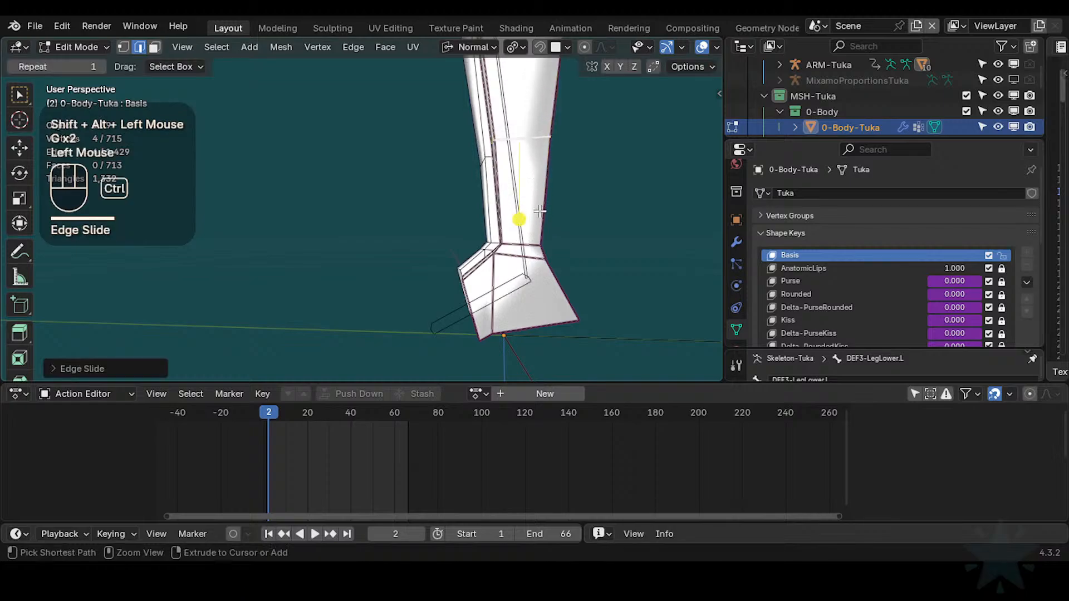
Step: Add a loop cut between the raised loop and the left ankle, slid down close above the ankle
{"action": "middle_click_drag", "start_coordinate": [540, 210], "coordinate": [529, 249], "text": "ctrl"}
{"action": "mouse_move", "coordinate": [529, 249]}
{"action": "middle_mouse_down", "text": "shift"}
{"action": "mouse_move", "coordinate": [526, 272]}
{"action": "mouse_move", "coordinate": [530, 253]}
{"action": "mouse_move", "coordinate": [544, 256]}
{"action": "mouse_move", "coordinate": [516, 267]}
{"action": "mouse_move", "coordinate": [523, 252]}
{"action": "middle_mouse_up", "text": "shift"}
{"action": "left_click", "coordinate": [524, 252]}
{"action": "key", "text": "alt+a"}
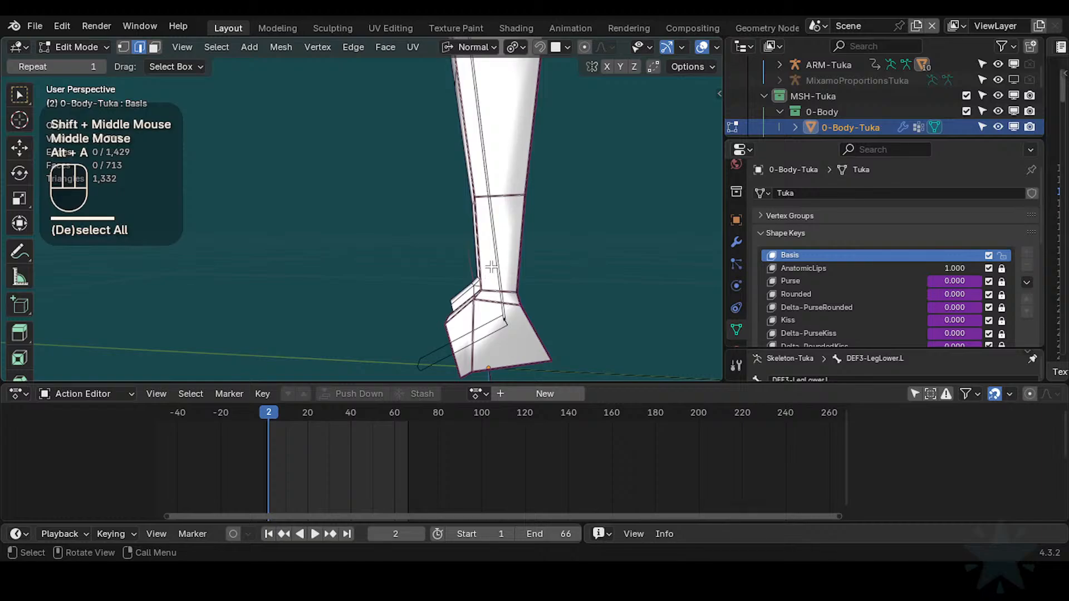
{"action": "key", "text": "ctrl+r"}
{"action": "left_click", "coordinate": [493, 257]}
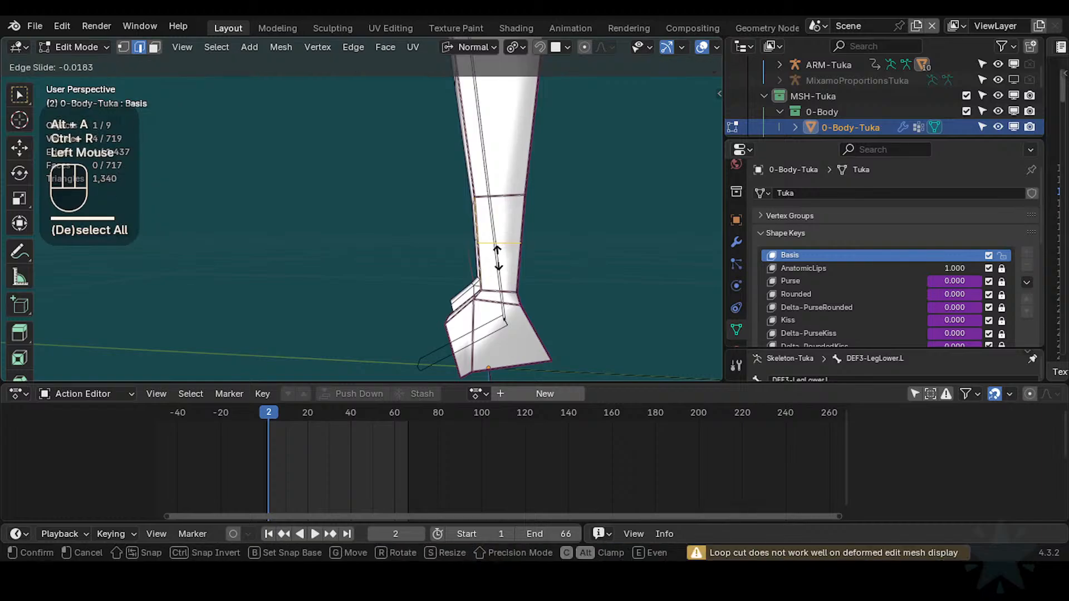
{"action": "left_click", "coordinate": [492, 294]}
{"action": "middle_click_drag", "start_coordinate": [493, 293], "coordinate": [481, 314]}
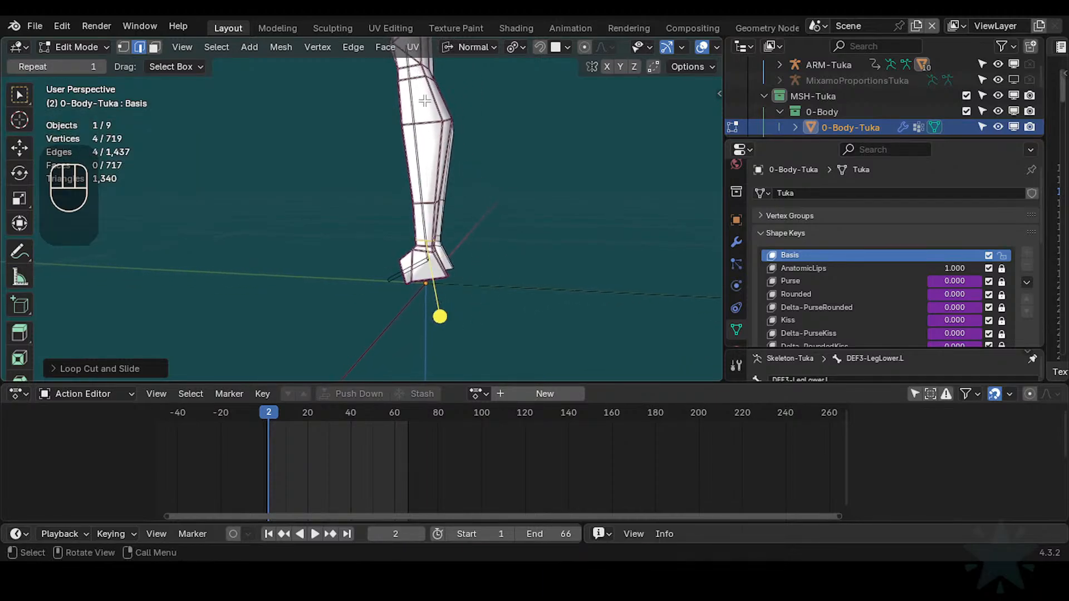
Step: Select the raised edge loop on the left lower leg and scale it slightly
{"action": "middle_click_drag", "start_coordinate": [417, 149], "coordinate": [481, 185], "text": "ctrl"}
{"action": "key", "text": "alt+a"}
{"action": "left_click", "coordinate": [482, 184], "text": "alt+shift"}
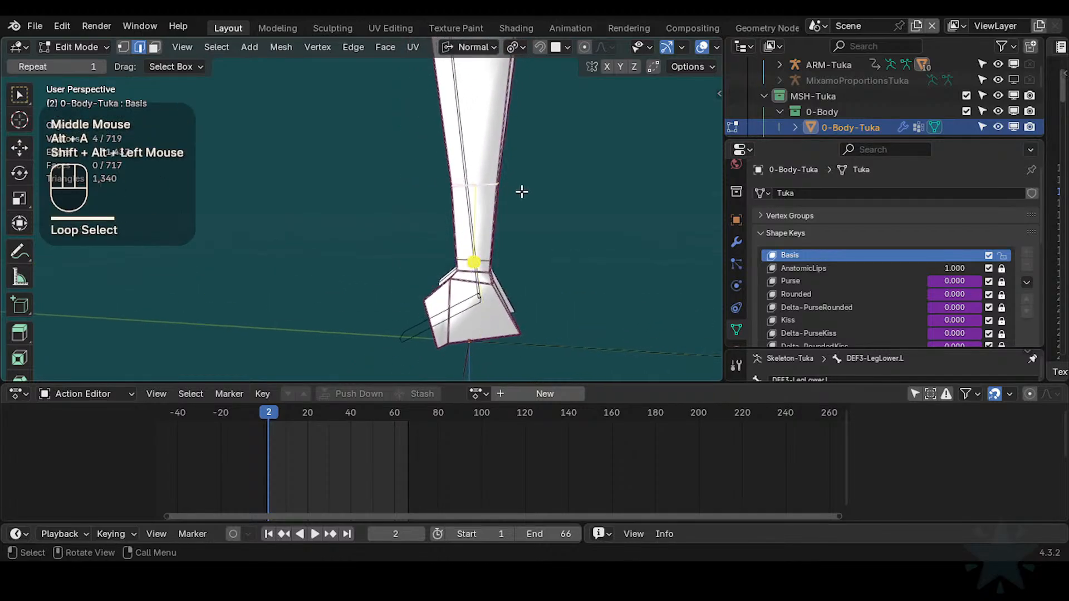
{"action": "middle_click", "coordinate": [520, 191]}
{"action": "key", "text": "s"}
{"action": "left_click", "coordinate": [515, 194]}
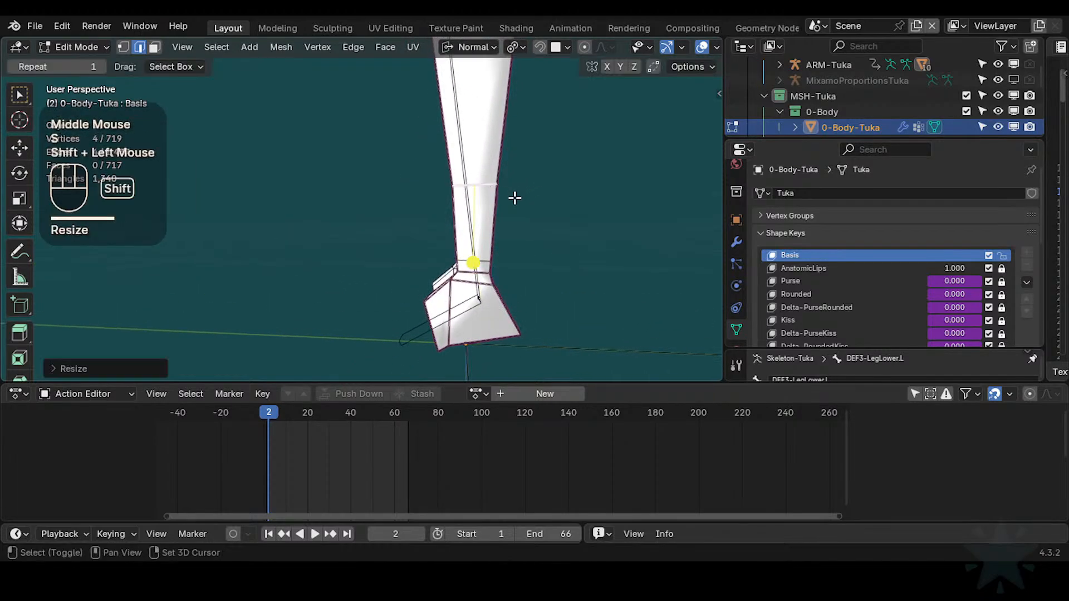
Step: Give the new edge loop just above the left ankle an edge crease of 0.3
{"action": "middle_click_drag", "start_coordinate": [513, 196], "coordinate": [518, 236], "text": "shift"}
{"action": "key", "text": "alt+a"}
{"action": "left_click", "coordinate": [536, 336], "text": "alt+shift"}
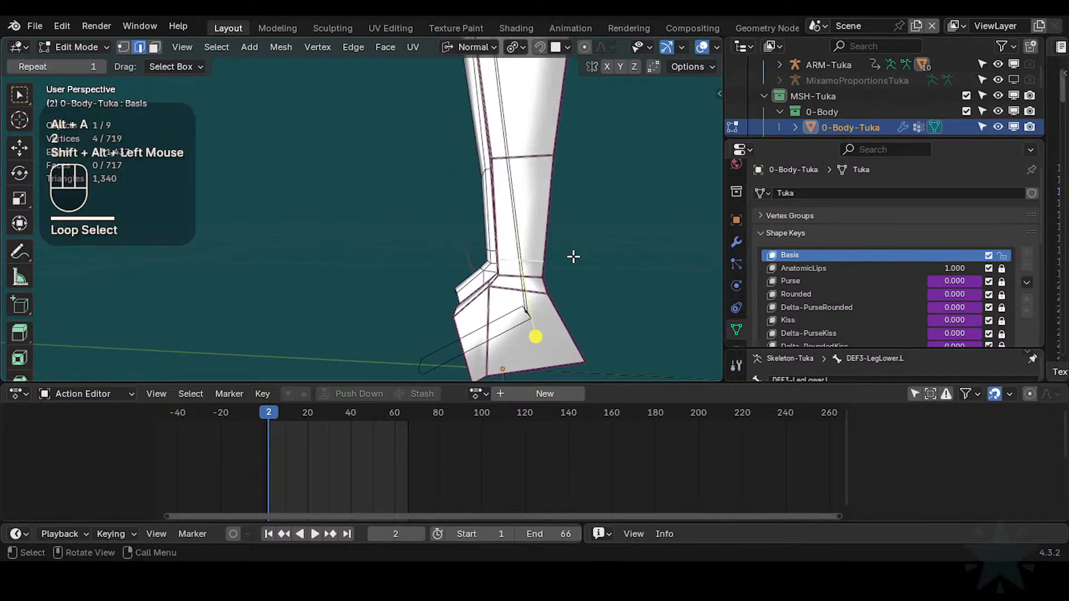
{"action": "key", "text": "shift+e"}
{"action": "type", "text": "0.3"}
{"action": "key", "text": "KP_Enter"}
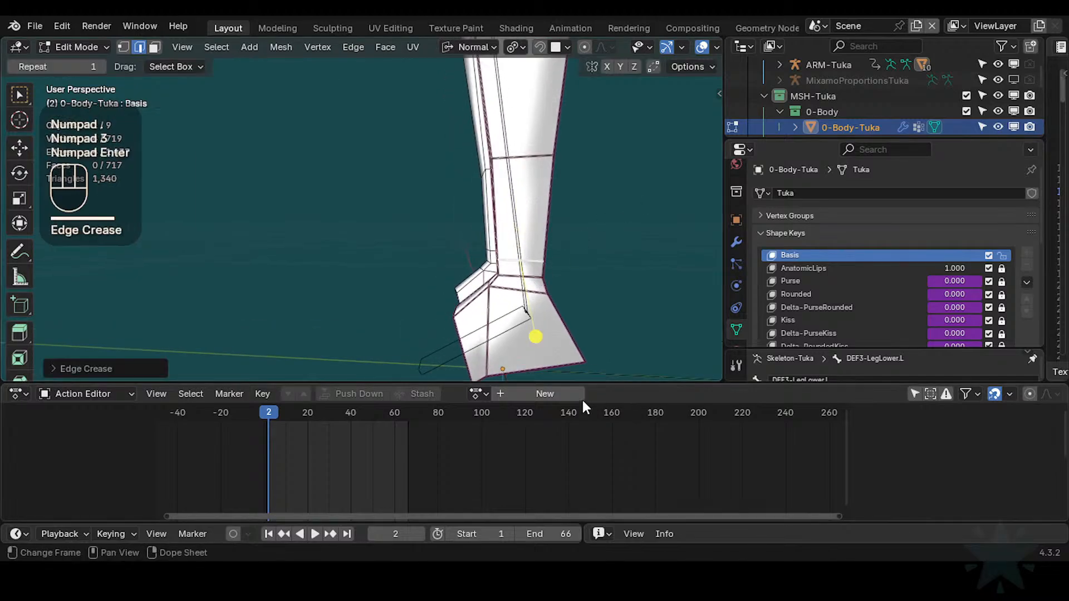
Step: Slide the creased loop above the left ankle slightly and adjust its thickness with Shrink/Fatten
{"action": "middle_click_drag", "start_coordinate": [548, 362], "coordinate": [431, 327]}
{"action": "left_click", "coordinate": [499, 327], "text": "shift"}
{"action": "middle_click_drag", "start_coordinate": [487, 295], "coordinate": [456, 253], "text": "ctrl"}
{"action": "key", "text": "g"}
{"action": "key", "text": "g"}
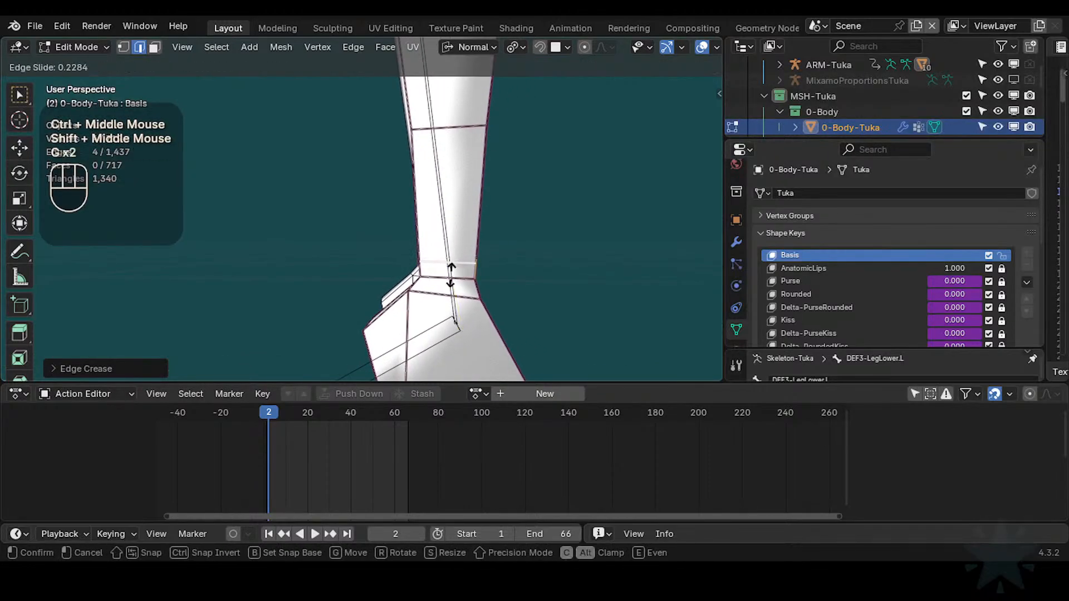
{"action": "left_click", "coordinate": [451, 273]}
{"action": "key", "text": "alt+s"}
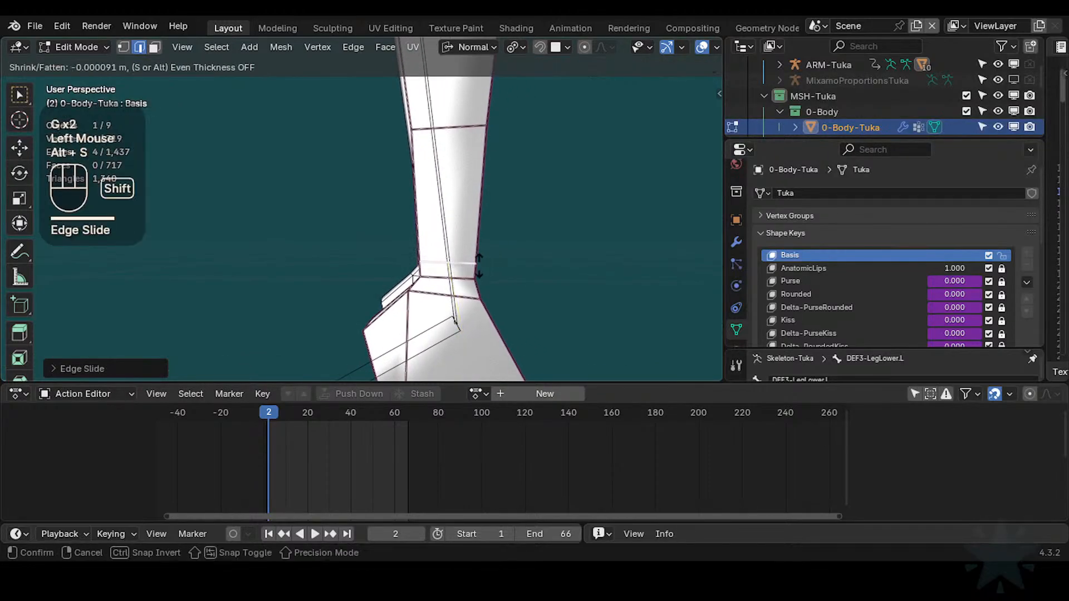
{"action": "left_click", "coordinate": [438, 268], "text": "shift"}
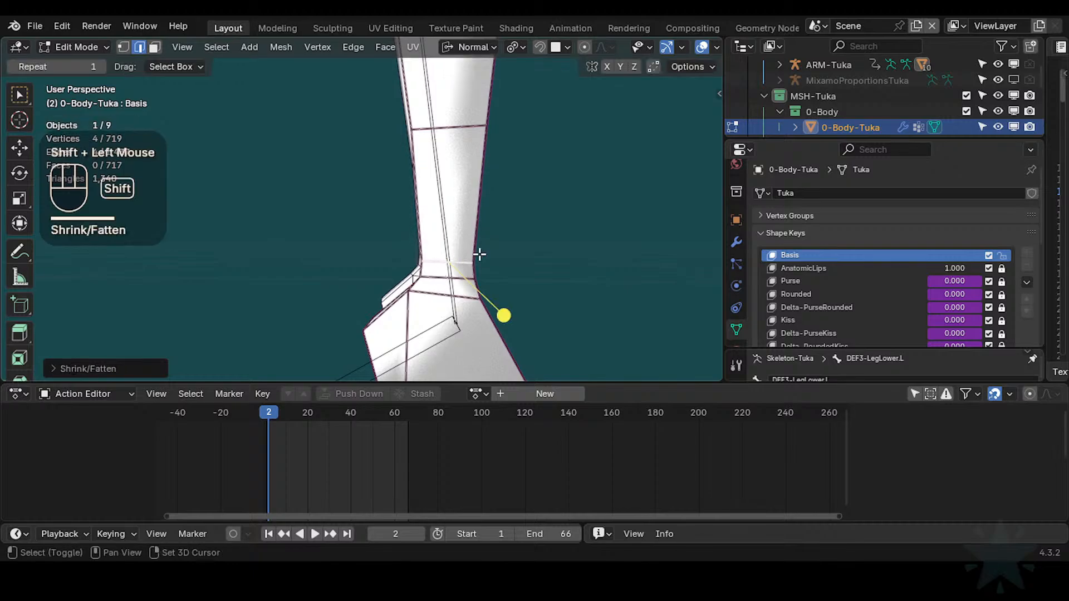
Step: Return to Object Mode, select the armature together with the body mesh, and enter Weight Paint mode
{"action": "middle_click_drag", "start_coordinate": [479, 252], "coordinate": [474, 329]}
{"action": "key", "text": "alt+a"}
{"action": "key", "text": "ctrl+Tab"}
{"action": "left_click", "coordinate": [440, 283]}
{"action": "left_click", "coordinate": [450, 281]}
{"action": "left_click", "coordinate": [456, 283], "text": "shift"}
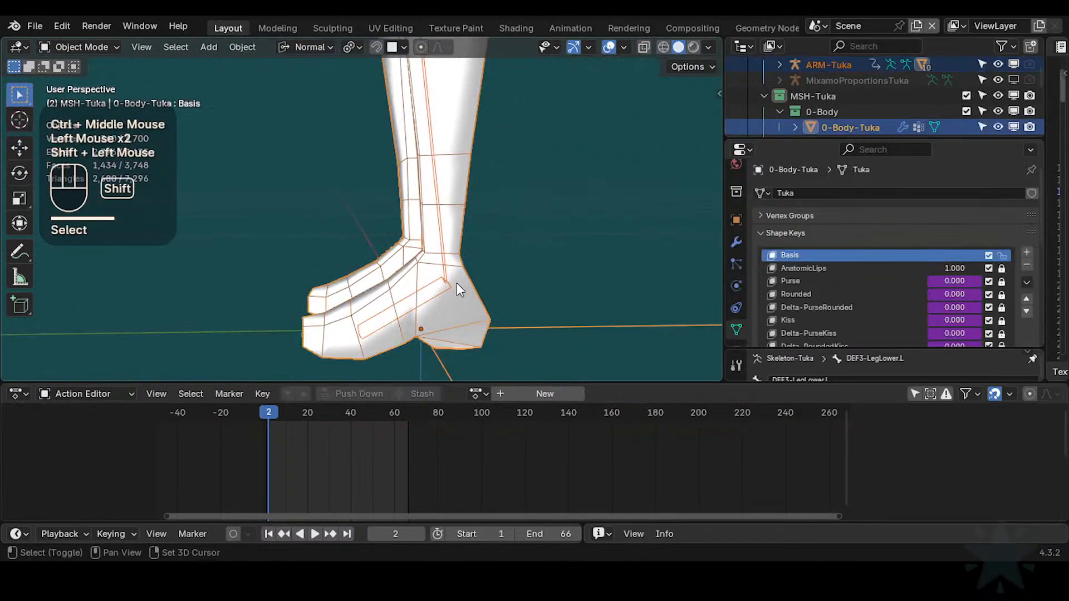
{"action": "key", "text": "ctrl+Tab"}
Step: Pick the DEF3-Foot.L bone, then switch to DEF3-LegLower.L for weight painting
{"action": "left_click", "coordinate": [438, 286], "text": "alt"}
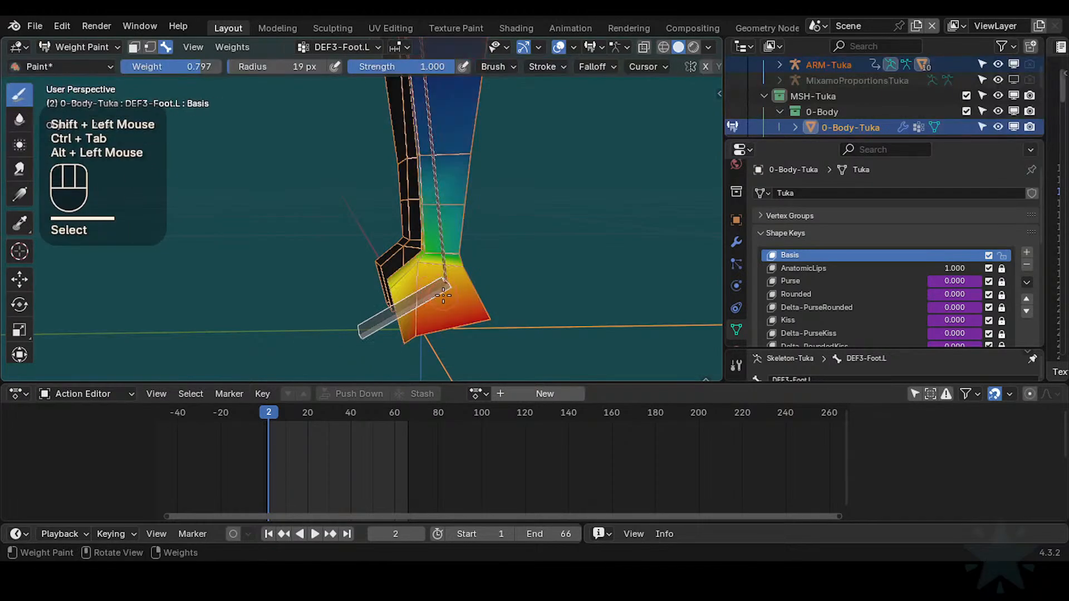
{"action": "middle_click_drag", "start_coordinate": [437, 287], "coordinate": [488, 271], "text": "ctrl"}
{"action": "middle_click_drag", "start_coordinate": [488, 272], "coordinate": [481, 267]}
{"action": "left_click", "coordinate": [495, 270], "text": "alt"}
{"action": "left_click", "coordinate": [496, 270], "text": "alt"}
{"action": "left_click", "coordinate": [496, 270], "text": "alt"}
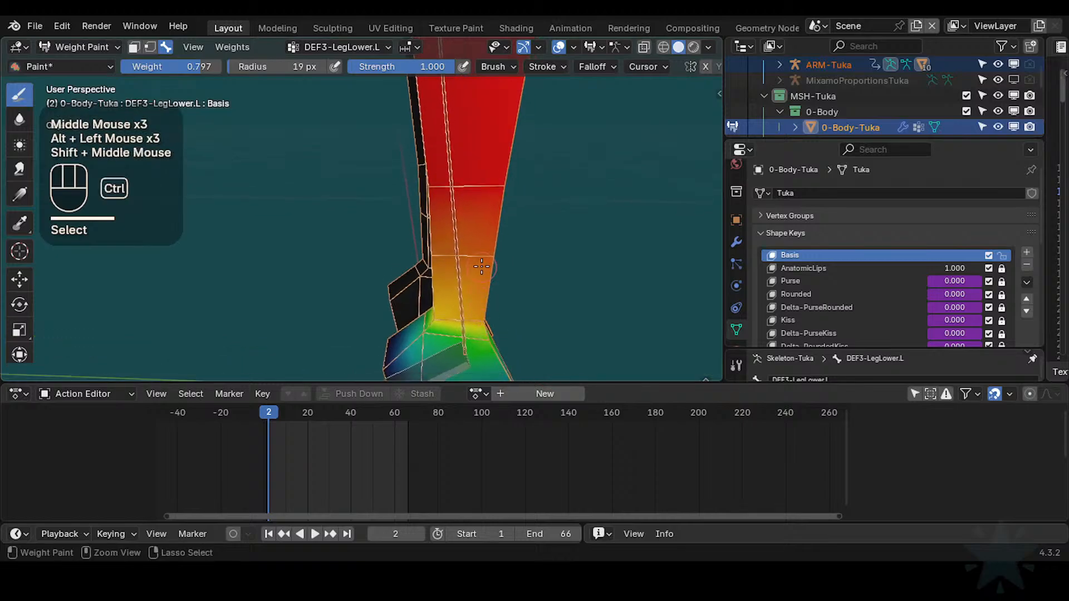
Step: Set the brush weight to 1.000 and paint the DEF3-LegLower.L weight across the front of the lower shin loop
{"action": "key", "text": "ctrl+f"}
{"action": "left_click", "coordinate": [412, 217], "text": "ctrl"}
{"action": "mouse_move", "coordinate": [412, 217]}
{"action": "middle_mouse_down"}
{"action": "mouse_move", "coordinate": [523, 232]}
{"action": "mouse_move", "coordinate": [497, 237]}
{"action": "middle_mouse_up"}
{"action": "key", "text": "ctrl+f"}
{"action": "left_click", "coordinate": [498, 237], "text": "ctrl"}
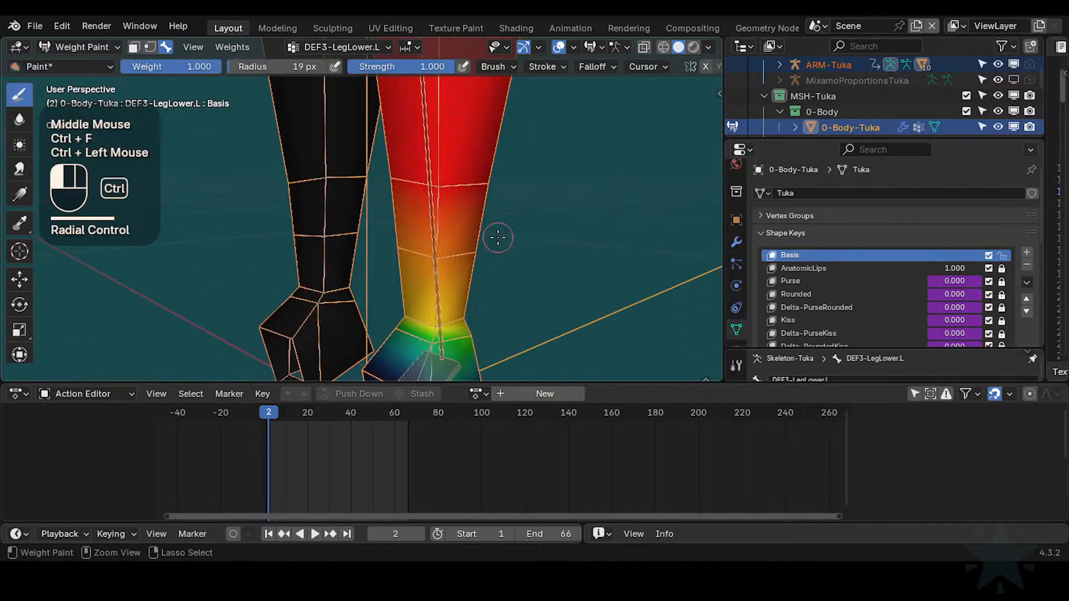
{"action": "left_click_drag", "start_coordinate": [432, 262], "coordinate": [490, 252]}
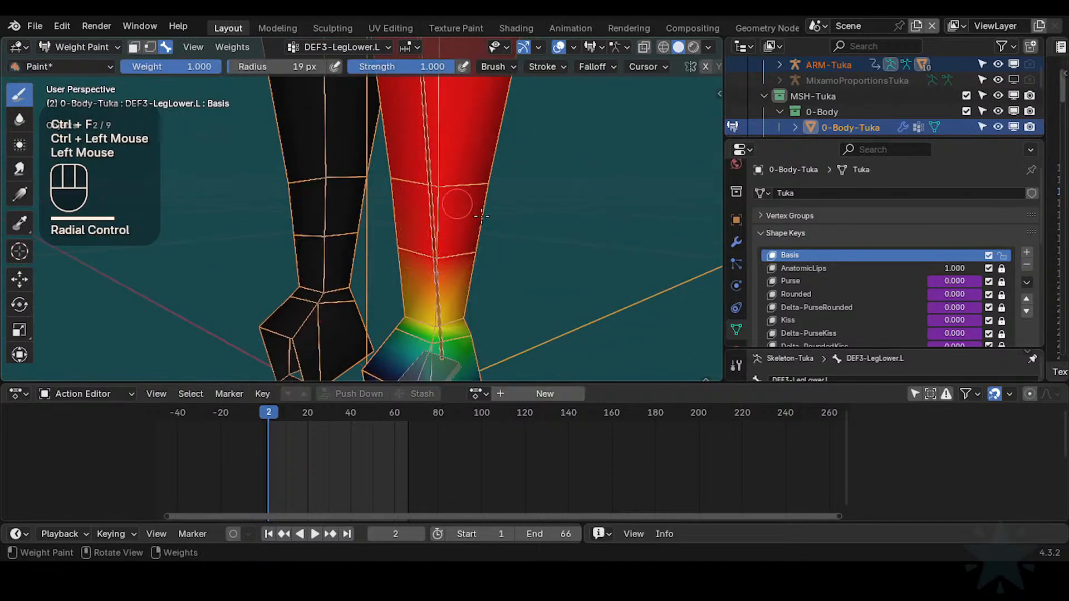
Step: Enlarge the brush radius to 60 px and paint full DEF3-LegLower.L weight around the rest of the shin loops
{"action": "key", "text": "f"}
{"action": "left_click", "coordinate": [482, 195]}
{"action": "middle_click_drag", "start_coordinate": [492, 196], "coordinate": [462, 194]}
{"action": "middle_click_drag", "start_coordinate": [462, 195], "coordinate": [430, 193]}
{"action": "mouse_move", "coordinate": [495, 228]}
{"action": "middle_mouse_down", "text": "shift"}
{"action": "mouse_move", "coordinate": [406, 220]}
{"action": "mouse_move", "coordinate": [462, 216]}
{"action": "middle_mouse_up", "text": "shift"}
{"action": "left_click", "coordinate": [428, 225]}
{"action": "left_click_drag", "start_coordinate": [463, 216], "coordinate": [470, 224]}
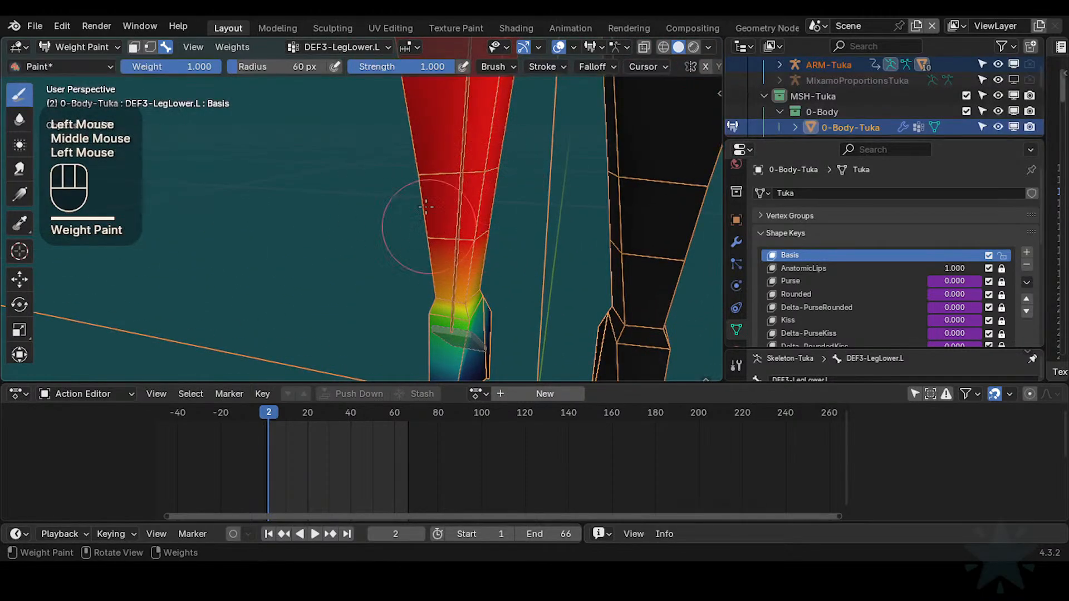
Step: Set the brush to weight 0.727 and radius 33 px and paint the front of the left ankle's upper loop
{"action": "middle_click_drag", "start_coordinate": [425, 206], "coordinate": [459, 262]}
{"action": "middle_click_drag", "start_coordinate": [459, 262], "coordinate": [440, 250]}
{"action": "middle_click_drag", "start_coordinate": [439, 250], "coordinate": [423, 276]}
{"action": "key", "text": "ctrl+f"}
{"action": "left_click", "coordinate": [409, 275]}
{"action": "key", "text": "f"}
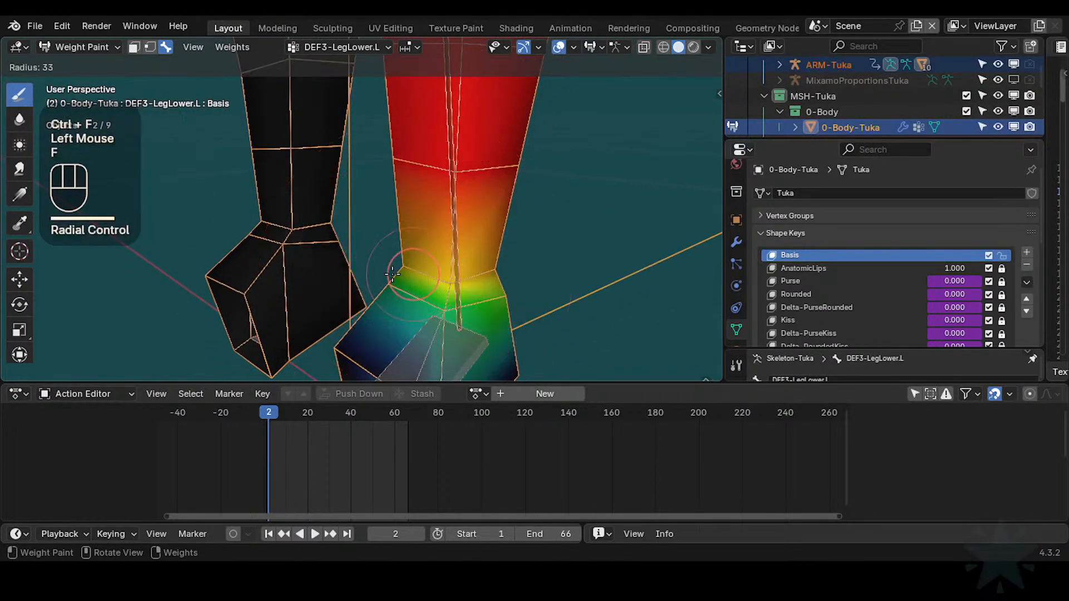
{"action": "left_click", "coordinate": [392, 273]}
{"action": "left_click", "coordinate": [420, 266]}
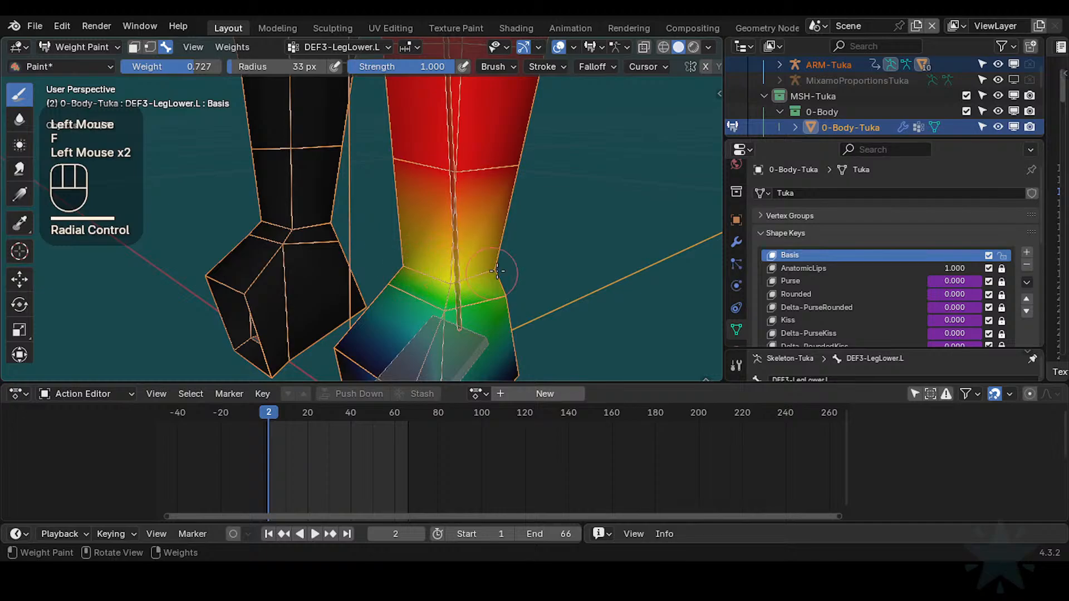
Step: Paint the 0.727 weight on the remaining sides and back of the left ankle's upper loop
{"action": "middle_click_drag", "start_coordinate": [525, 247], "coordinate": [428, 245]}
{"action": "middle_click_drag", "start_coordinate": [515, 240], "coordinate": [423, 243]}
{"action": "mouse_move", "coordinate": [429, 244]}
{"action": "middle_mouse_down", "text": "shift"}
{"action": "mouse_move", "coordinate": [446, 246]}
{"action": "mouse_move", "coordinate": [377, 244]}
{"action": "middle_mouse_up", "text": "shift"}
{"action": "left_click", "coordinate": [460, 254]}
{"action": "mouse_move", "coordinate": [571, 236]}
{"action": "middle_mouse_down"}
{"action": "mouse_move", "coordinate": [522, 228]}
{"action": "mouse_move", "coordinate": [492, 239]}
{"action": "mouse_move", "coordinate": [520, 243]}
{"action": "middle_mouse_up"}
{"action": "left_click", "coordinate": [523, 230]}
{"action": "middle_click_drag", "start_coordinate": [470, 248], "coordinate": [606, 259]}
{"action": "middle_click_drag", "start_coordinate": [467, 251], "coordinate": [579, 245], "text": "shift"}
{"action": "middle_click_drag", "start_coordinate": [579, 245], "coordinate": [512, 239], "text": "shift"}
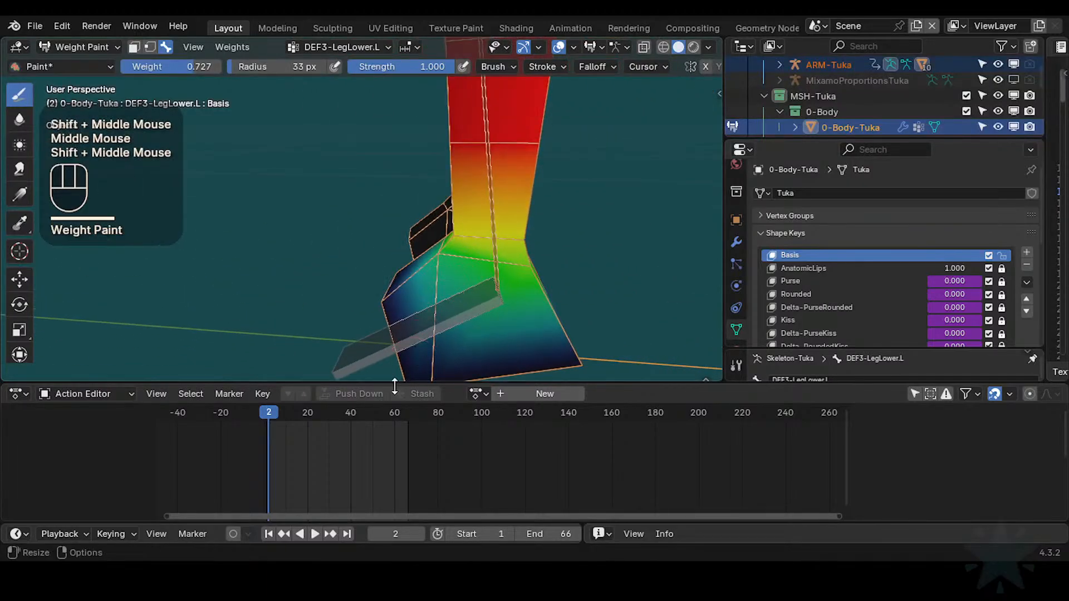
Step: Move to frame 19, select the DEF3-Foot.L bone, and check its weights on the bent left ankle
{"action": "left_click_drag", "start_coordinate": [268, 412], "coordinate": [305, 408]}
{"action": "middle_click_drag", "start_coordinate": [417, 262], "coordinate": [498, 340], "text": "shift"}
{"action": "middle_click_drag", "start_coordinate": [446, 267], "coordinate": [479, 306], "text": "ctrl"}
{"action": "middle_click_drag", "start_coordinate": [401, 287], "coordinate": [431, 306], "text": "shift"}
{"action": "left_click", "coordinate": [448, 301], "text": "alt"}
{"action": "middle_click_drag", "start_coordinate": [406, 232], "coordinate": [409, 236], "text": "shift"}
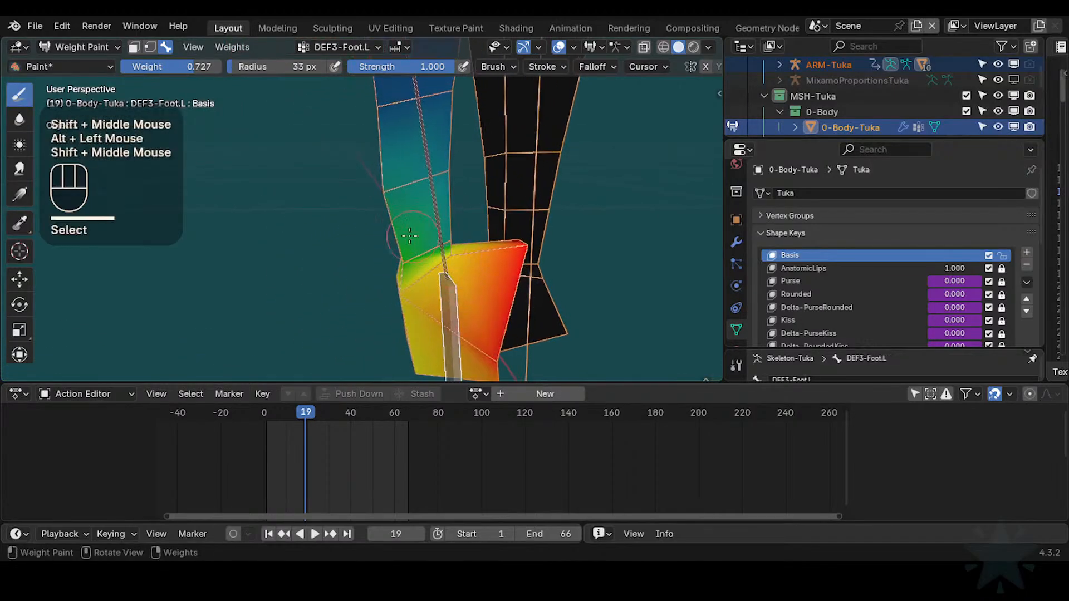
{"action": "middle_click_drag", "start_coordinate": [392, 158], "coordinate": [385, 214], "text": "ctrl"}
{"action": "middle_click_drag", "start_coordinate": [385, 214], "coordinate": [368, 288], "text": "shift"}
{"action": "middle_click_drag", "start_coordinate": [334, 176], "coordinate": [295, 235], "text": "ctrl"}
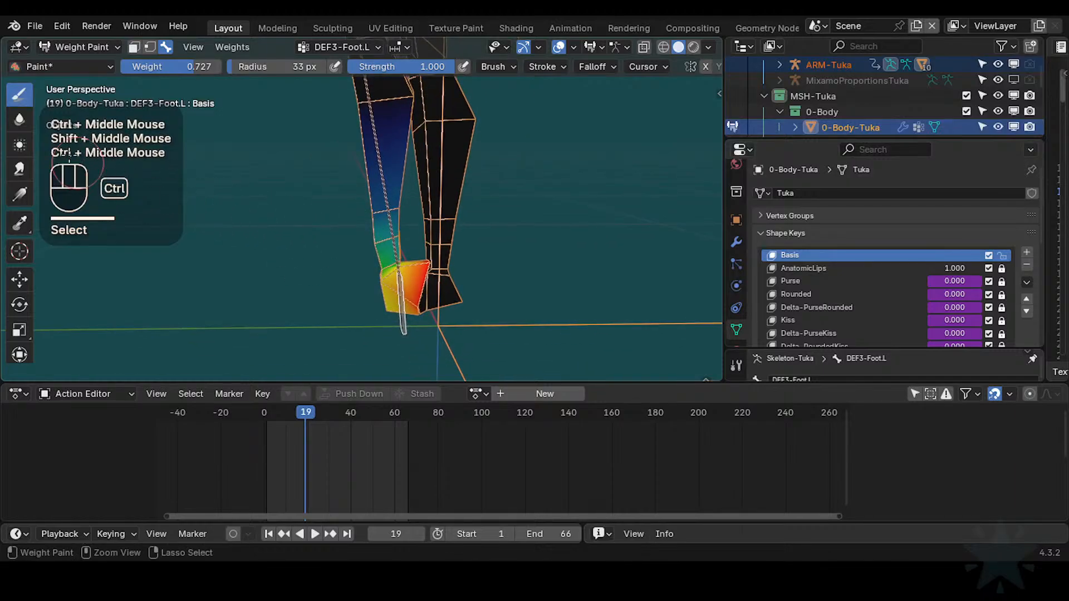
Step: Set the brush to radius 48 px and weight 1.000 and subtract DEF3-Foot.L weight from the left lower leg
{"action": "key", "text": "f"}
{"action": "left_click", "coordinate": [362, 192]}
{"action": "key", "text": "ctrl+f"}
{"action": "left_click", "coordinate": [401, 191], "text": "ctrl"}
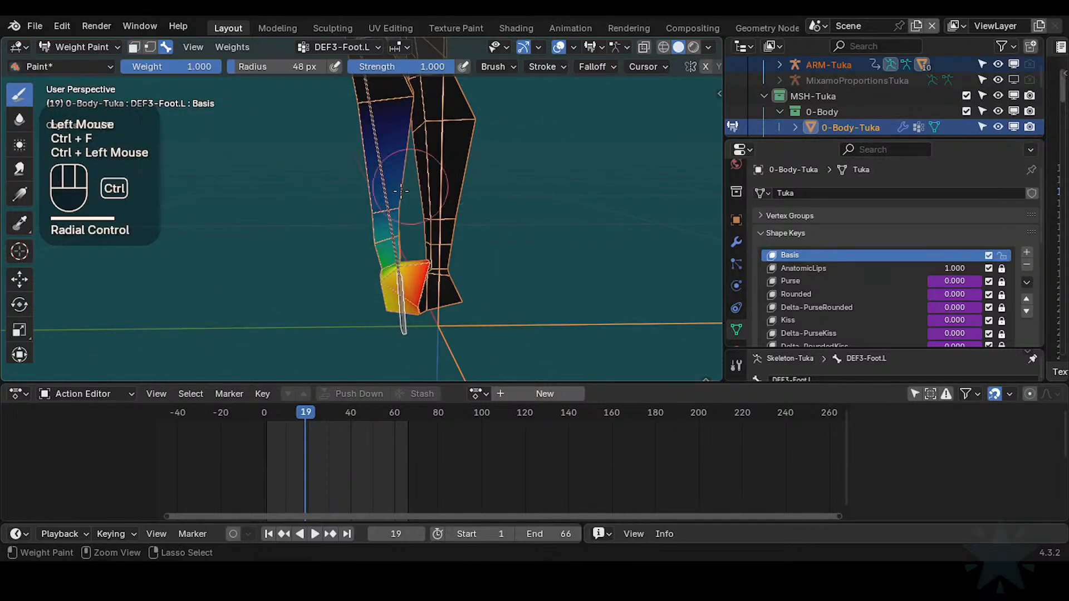
{"action": "left_click", "coordinate": [348, 196], "text": "ctrl"}
{"action": "mouse_move", "coordinate": [348, 196]}
{"action": "middle_mouse_down", "text": "ctrl"}
{"action": "mouse_move", "coordinate": [369, 263]}
{"action": "mouse_move", "coordinate": [357, 231]}
{"action": "mouse_move", "coordinate": [378, 230]}
{"action": "mouse_move", "coordinate": [384, 214]}
{"action": "mouse_move", "coordinate": [365, 282]}
{"action": "middle_mouse_up", "text": "ctrl"}
{"action": "left_click", "coordinate": [357, 230], "text": "ctrl"}
Step: Enter Edit Mode, clear the selection, and select the added edge loop above the left ankle
{"action": "key", "text": "Tab"}
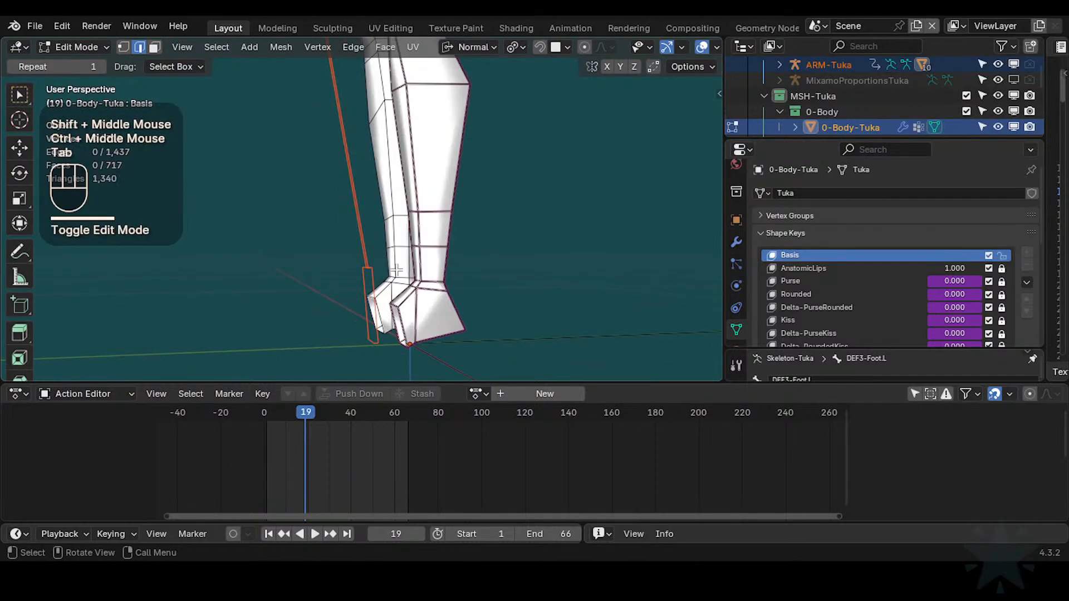
{"action": "key", "text": "alt+a"}
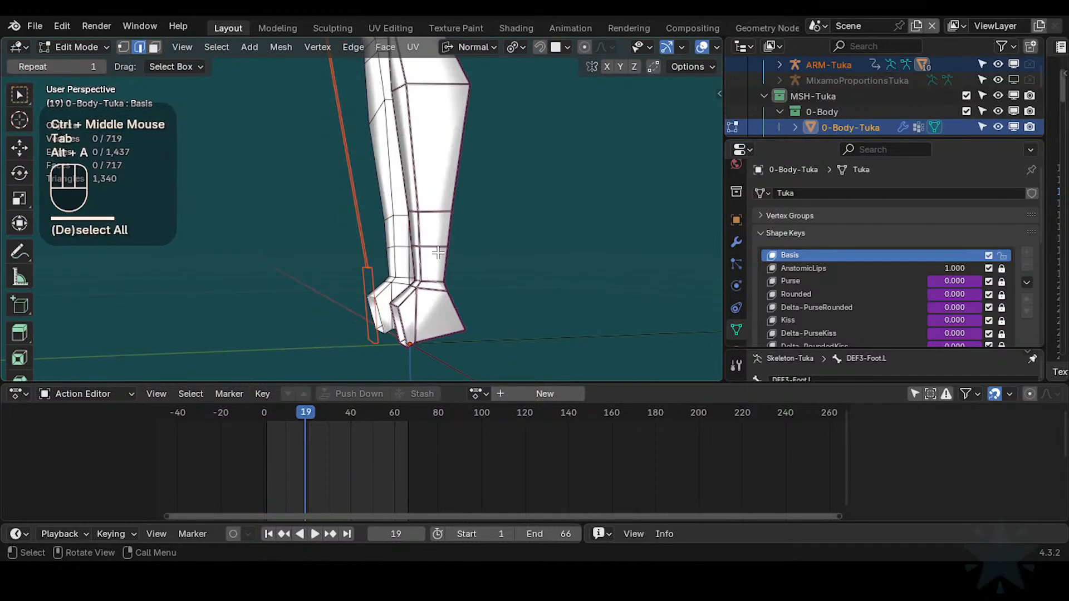
{"action": "key", "text": "alt+a"}
{"action": "left_click", "coordinate": [438, 253], "text": "alt+shift"}
Step: Try to slide the selected loop above the left ankle along the leg
{"action": "key", "text": "g"}
{"action": "key", "text": "g"}
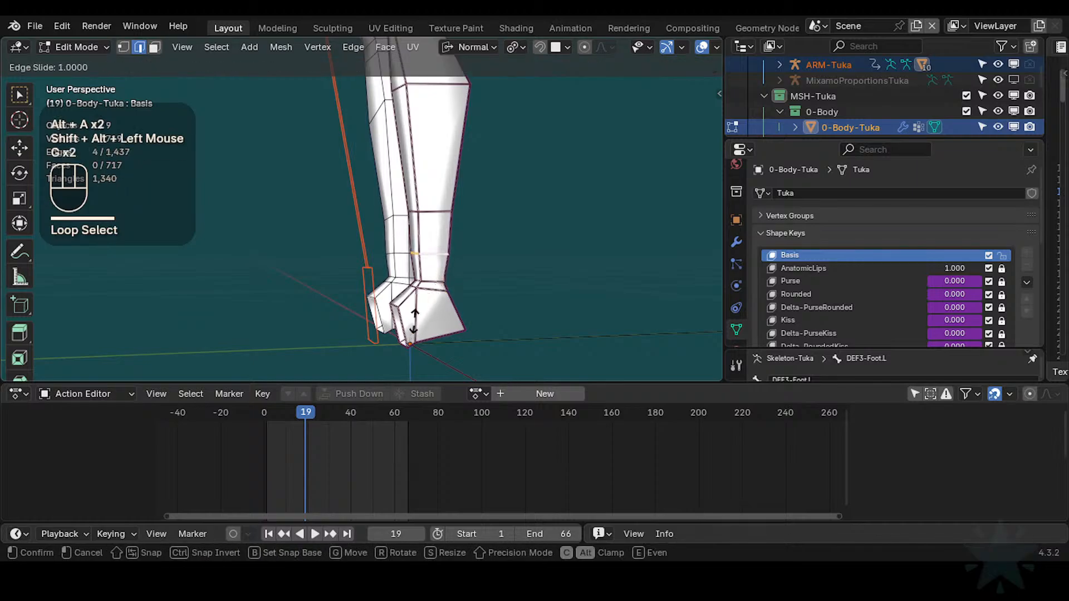
{"action": "key", "text": "Escape"}
{"action": "middle_click_drag", "start_coordinate": [414, 321], "coordinate": [395, 240], "text": "shift"}
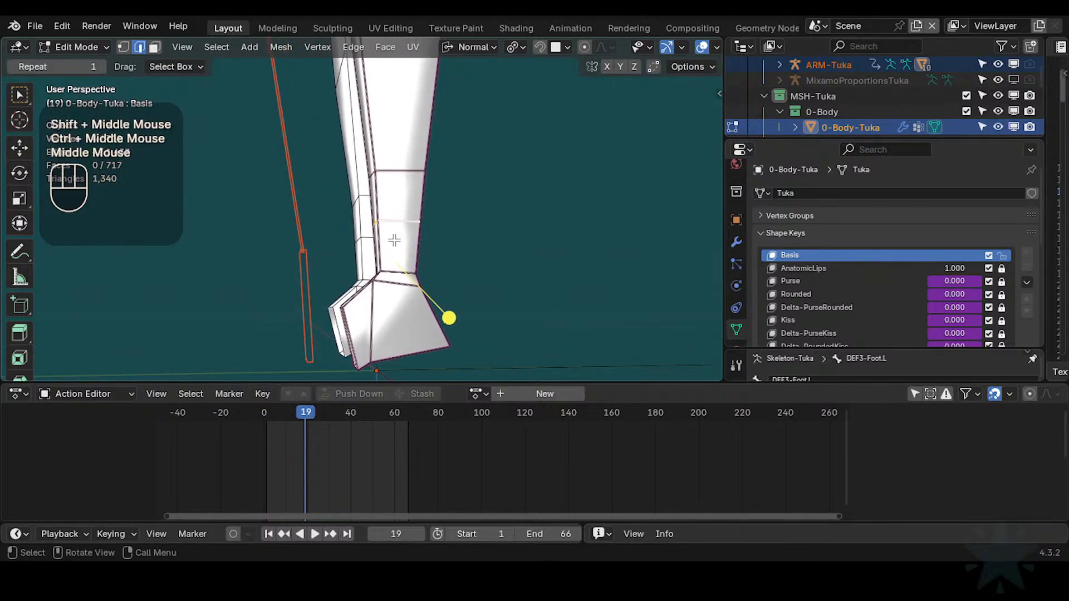
{"action": "key", "text": "g"}
{"action": "key", "text": "g"}
{"action": "key", "text": "Escape"}
Step: Show the body mesh's modifier stack and toggle Edit Mode to compare the edited ankle with the posed leg
{"action": "mouse_move", "coordinate": [381, 321]}
{"action": "middle_mouse_down"}
{"action": "mouse_move", "coordinate": [446, 315]}
{"action": "mouse_move", "coordinate": [469, 334]}
{"action": "middle_mouse_up"}
{"action": "key", "text": "Tab"}
{"action": "key", "text": "Tab"}
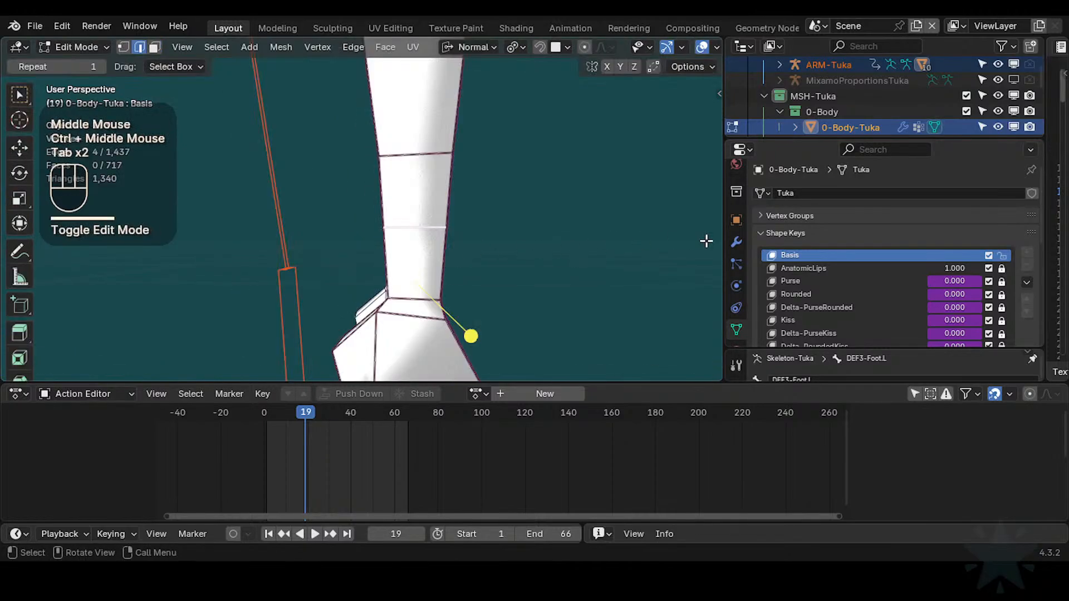
{"action": "left_click", "coordinate": [737, 244]}
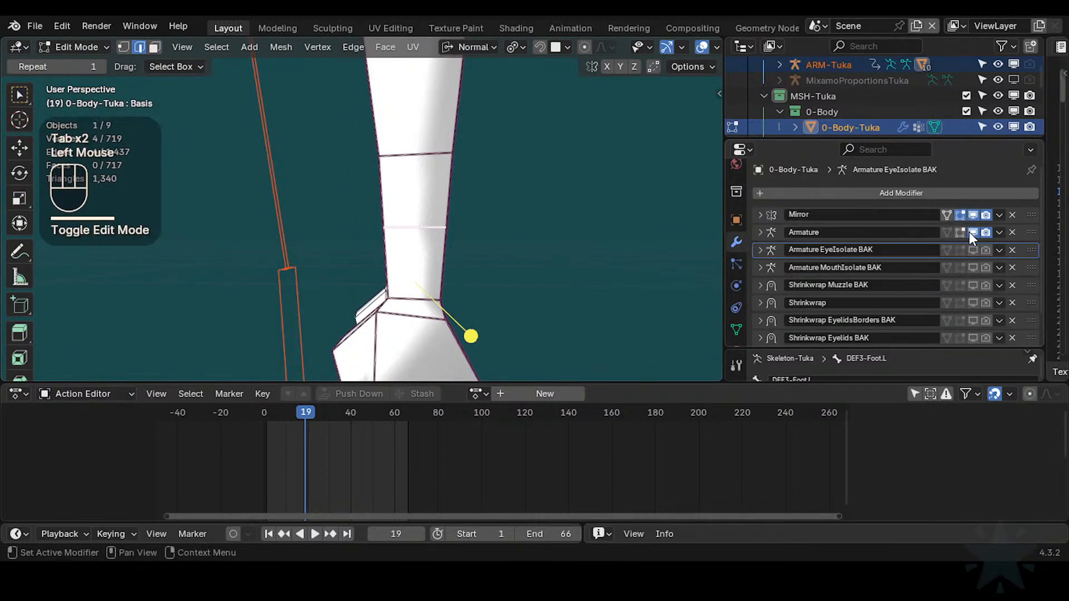
{"action": "key", "text": "Tab"}
{"action": "key", "text": "Tab"}
{"action": "key", "text": "alt+a"}
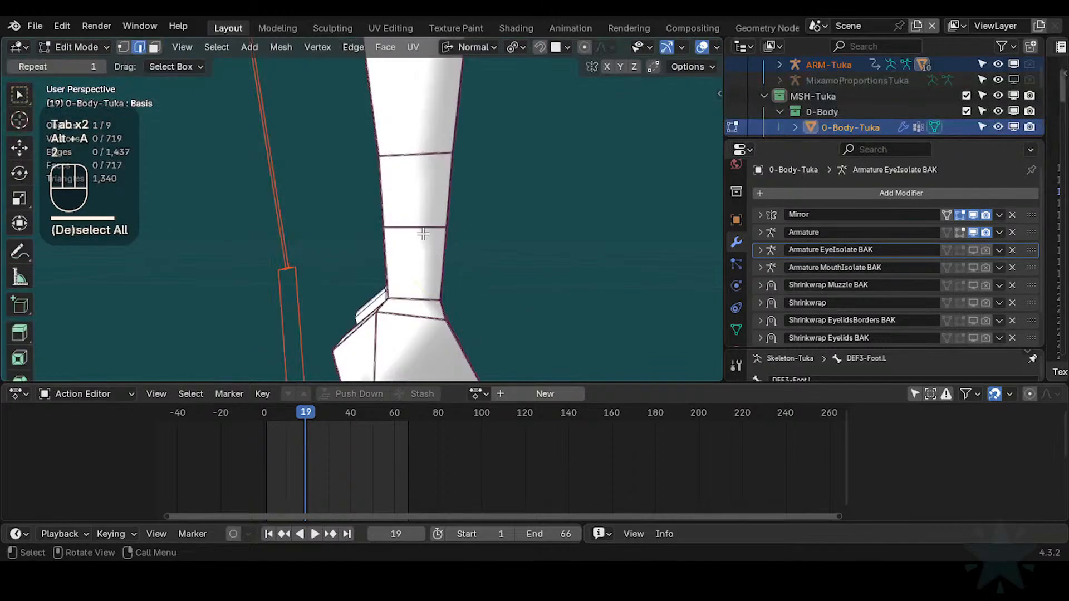
{"action": "key", "text": "2"}
{"action": "left_click", "coordinate": [422, 228], "text": "alt+shift"}
{"action": "middle_click_drag", "start_coordinate": [413, 251], "coordinate": [470, 248]}
{"action": "key", "text": "alt+a"}
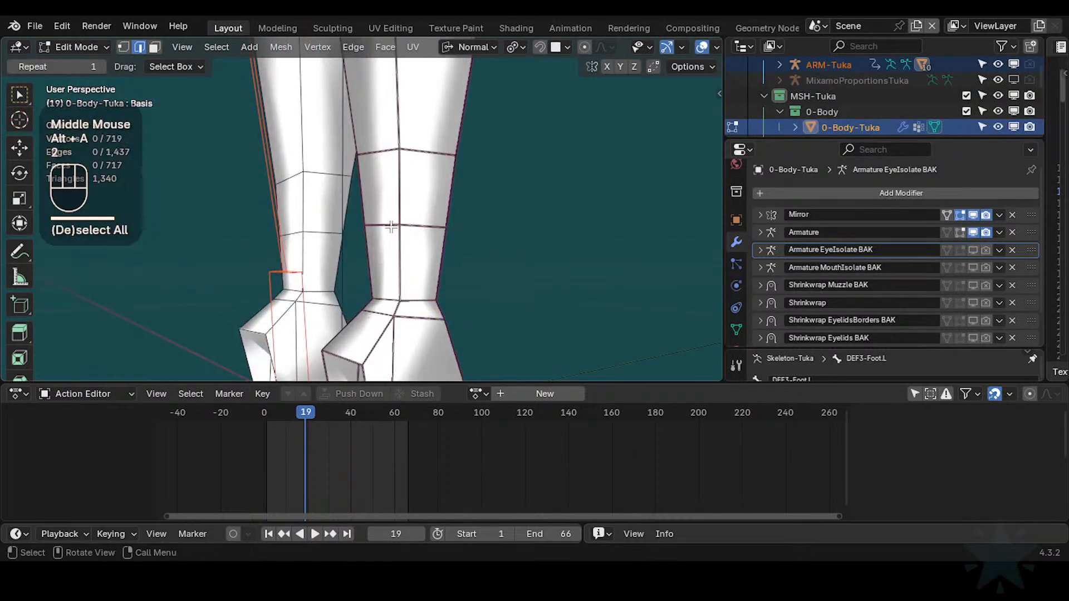
{"action": "left_click", "coordinate": [392, 239]}
{"action": "key", "text": "g"}
{"action": "key", "text": "g"}
{"action": "key", "text": "Escape"}
{"action": "key", "text": "alt+a"}
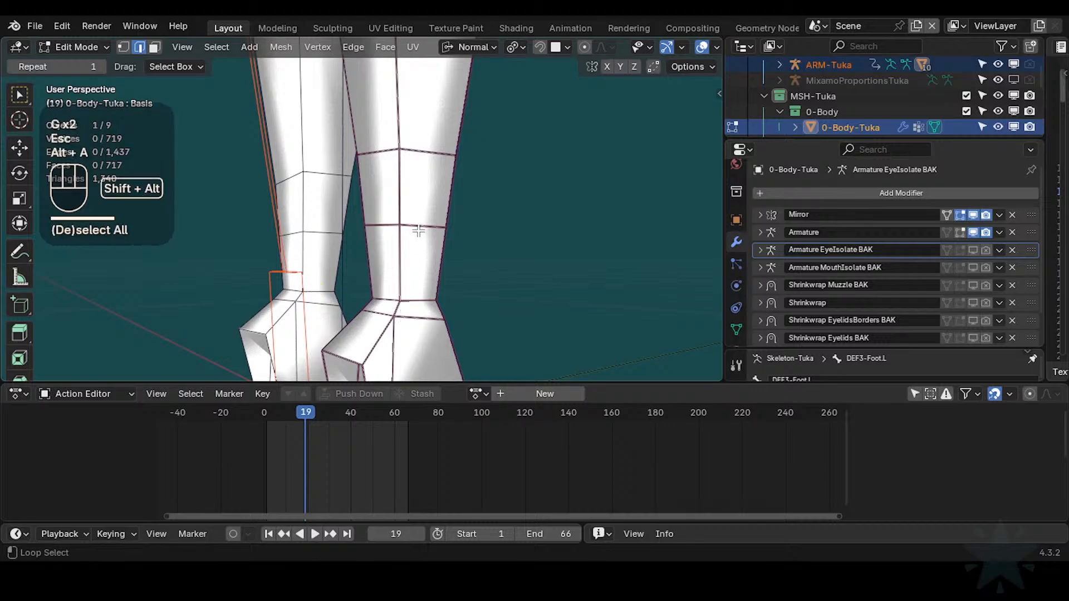
Step: Select the edge loop above the left ankle and try sliding it and moving it along Z
{"action": "left_click", "coordinate": [423, 239], "text": "alt+shift"}
{"action": "key", "text": "g"}
{"action": "key", "text": "g"}
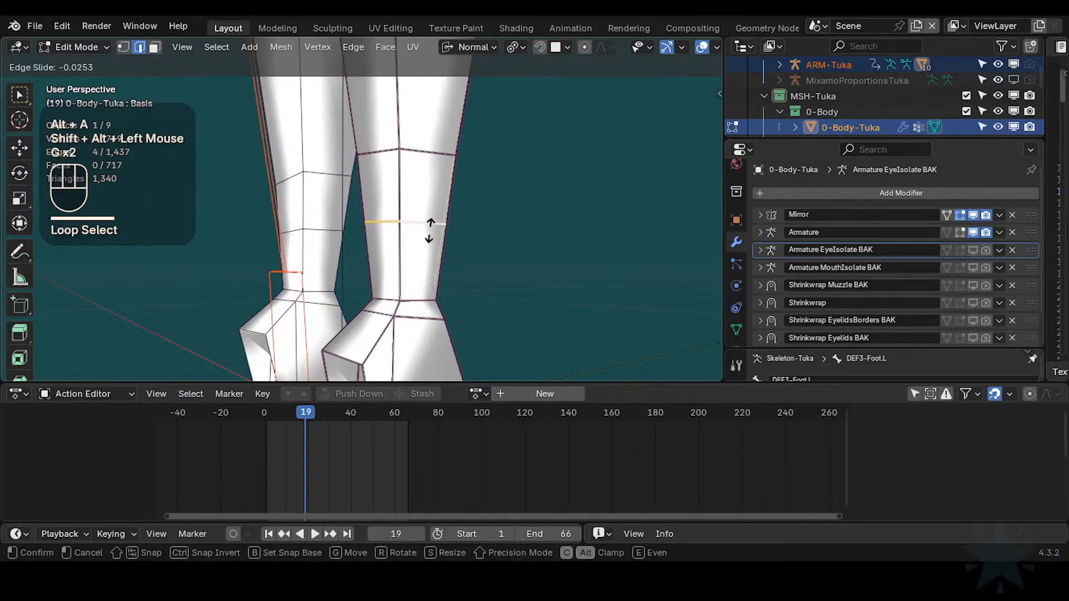
{"action": "key", "text": "Escape"}
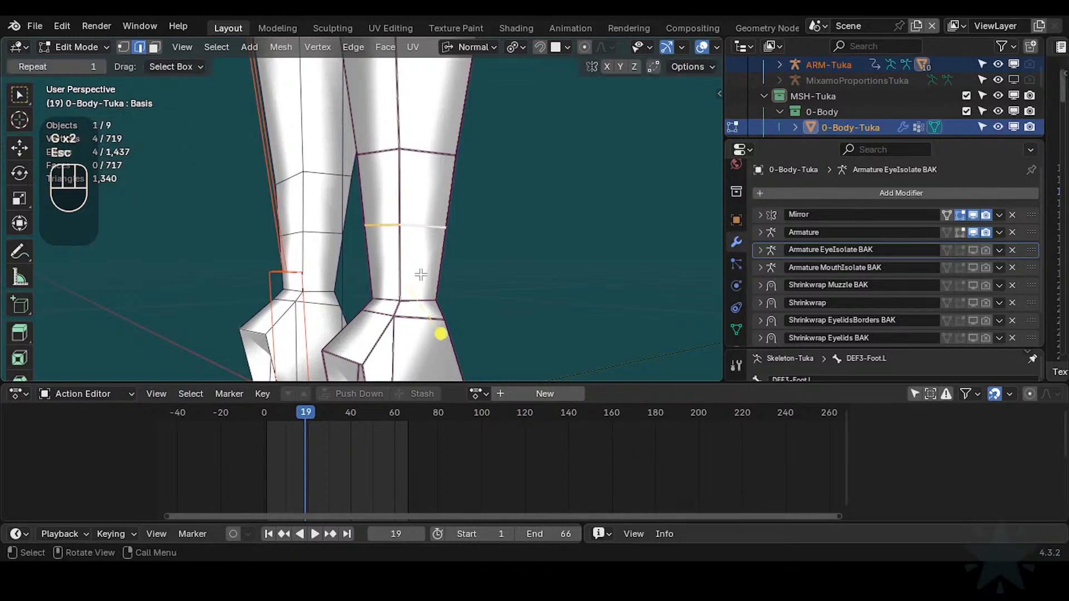
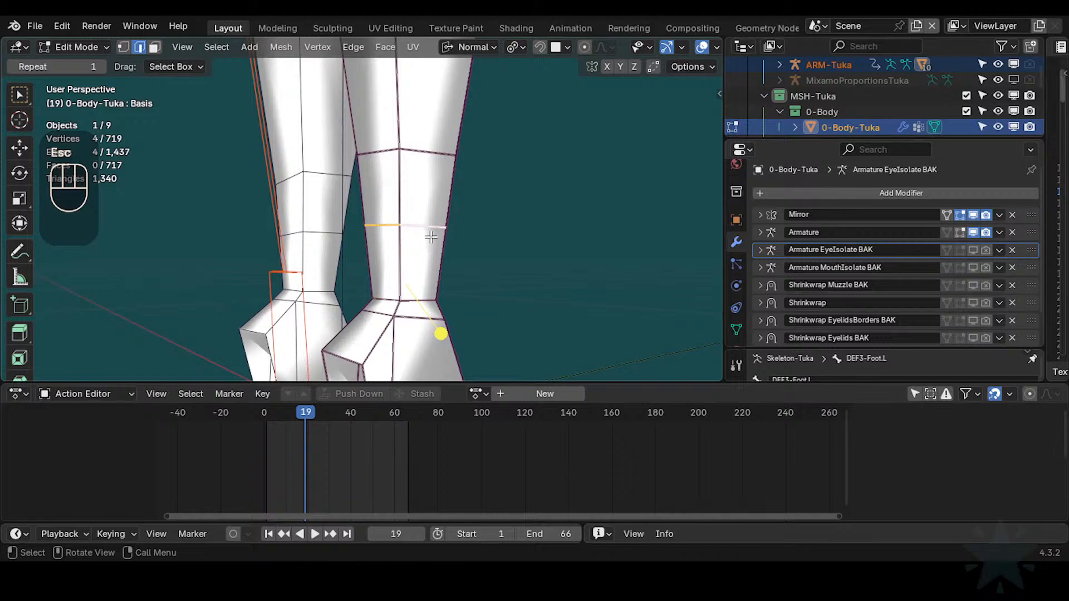
{"action": "key", "text": "g"}
{"action": "key", "text": "z"}
{"action": "key", "text": "Escape"}
{"action": "middle_click_drag", "start_coordinate": [431, 238], "coordinate": [402, 254]}
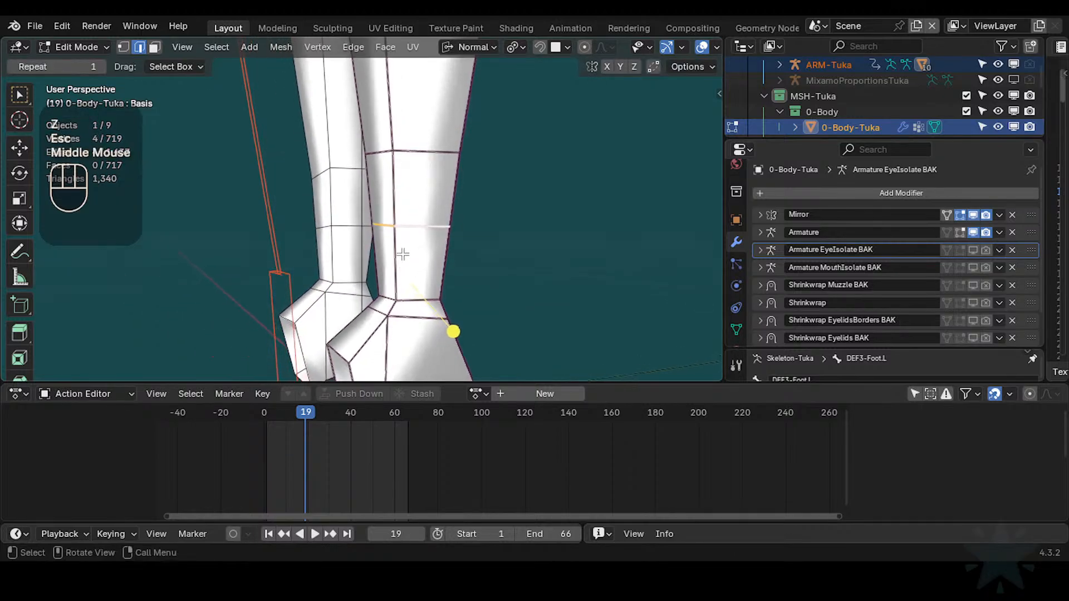
Step: Set the transform orientation to Global and test sliding the loop and moving it along global Z
{"action": "key", "text": "shift+less"}
{"action": "left_click", "coordinate": [405, 245]}
{"action": "key", "text": "g"}
{"action": "key", "text": "g"}
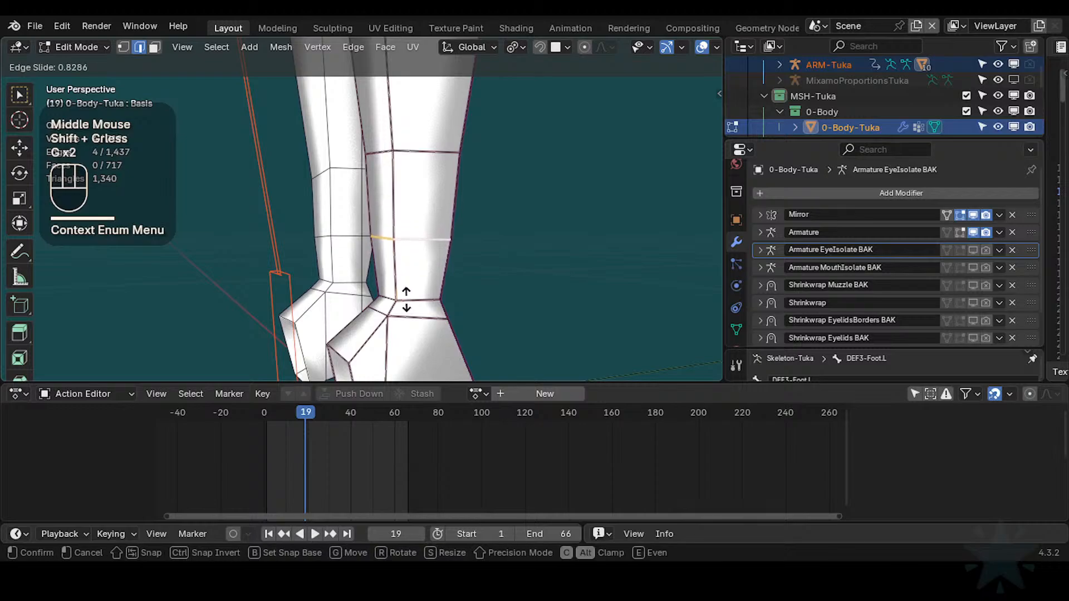
{"action": "key", "text": "Escape"}
{"action": "key", "text": "g"}
{"action": "key", "text": "z"}
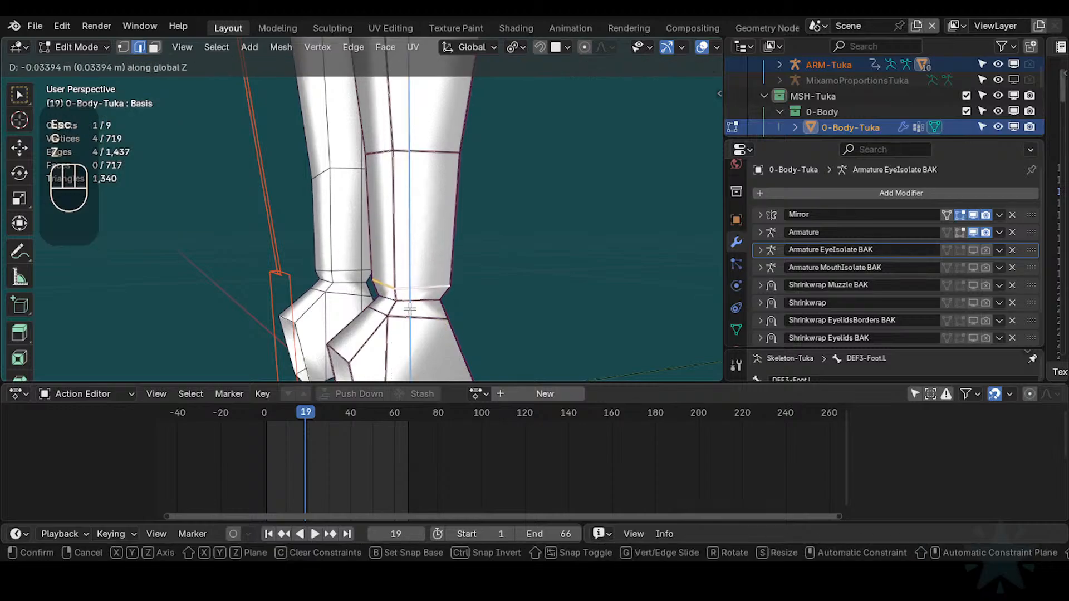
{"action": "key", "text": "Escape"}
Step: Edge-slide the selected loop down the left shin to a factor of 1.0000
{"action": "key", "text": "g"}
{"action": "key", "text": "g"}
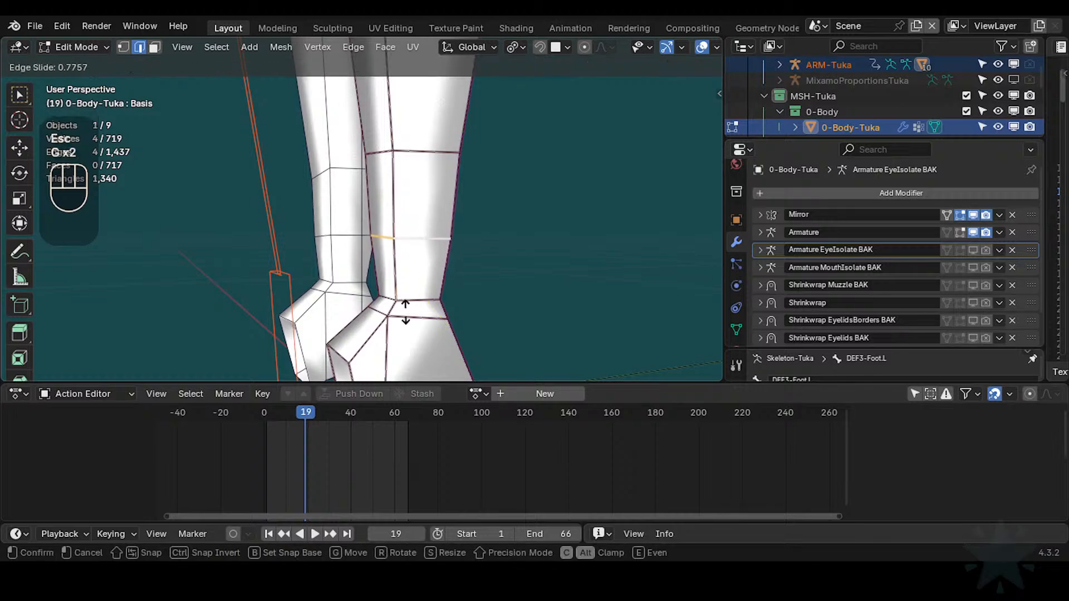
{"action": "key", "text": "Escape"}
{"action": "key", "text": "g"}
{"action": "key", "text": "g"}
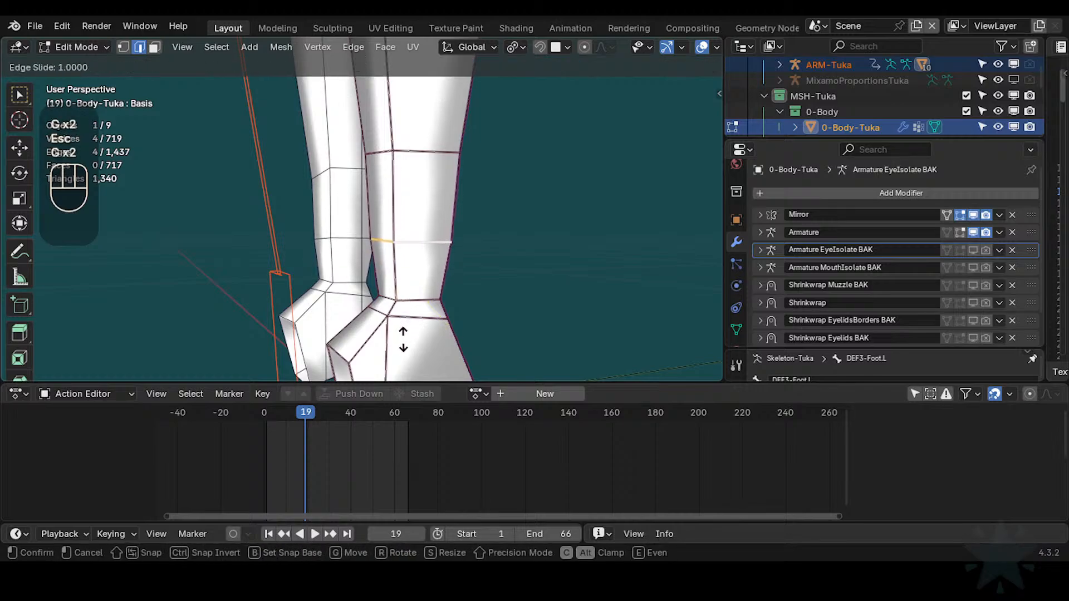
{"action": "left_click", "coordinate": [403, 339]}
Step: Try to move the selected loop down to the ankle along global Z
{"action": "key", "text": "g"}
{"action": "key", "text": "z"}
{"action": "left_click", "coordinate": [418, 289]}
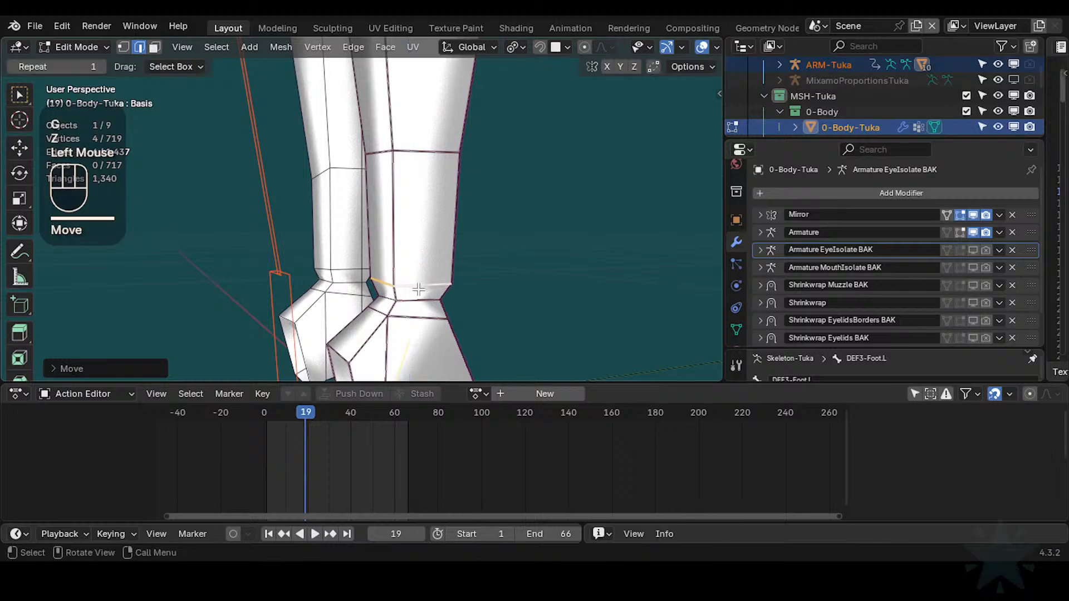
{"action": "key", "text": "ctrl+z"}
Step: Slide the selected loop again and lower it to just above the left ankle crease
{"action": "key", "text": "g"}
{"action": "key", "text": "g"}
{"action": "left_click", "coordinate": [416, 301]}
{"action": "key", "text": "g"}
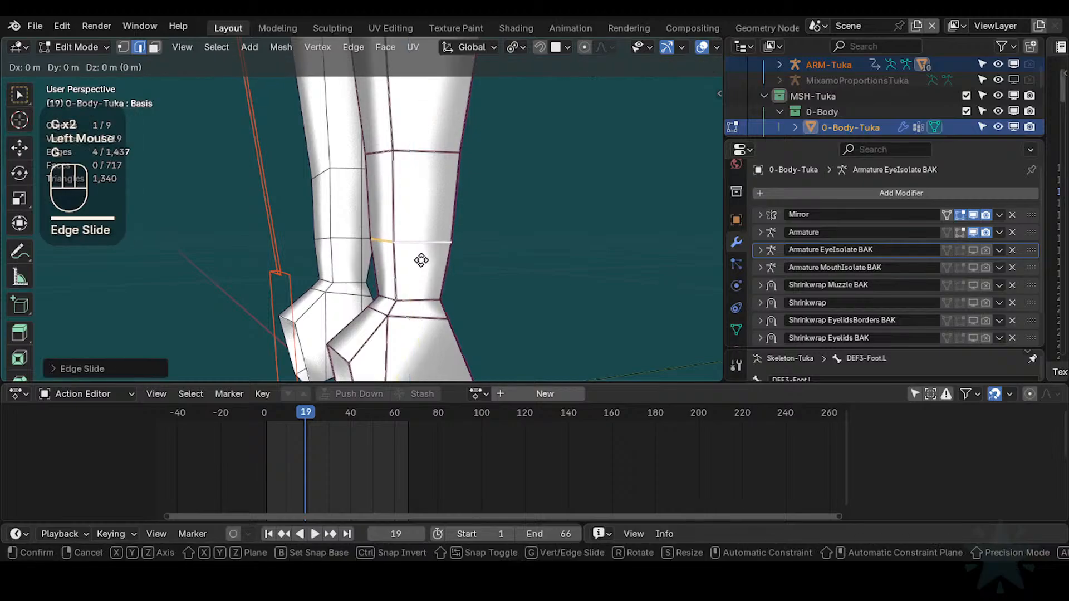
{"action": "left_click", "coordinate": [423, 290]}
Step: Scale the lowered loop down, rotate it level, and nudge it to fit the left ankle's shape
{"action": "middle_click_drag", "start_coordinate": [424, 289], "coordinate": [511, 279]}
{"action": "key", "text": "s"}
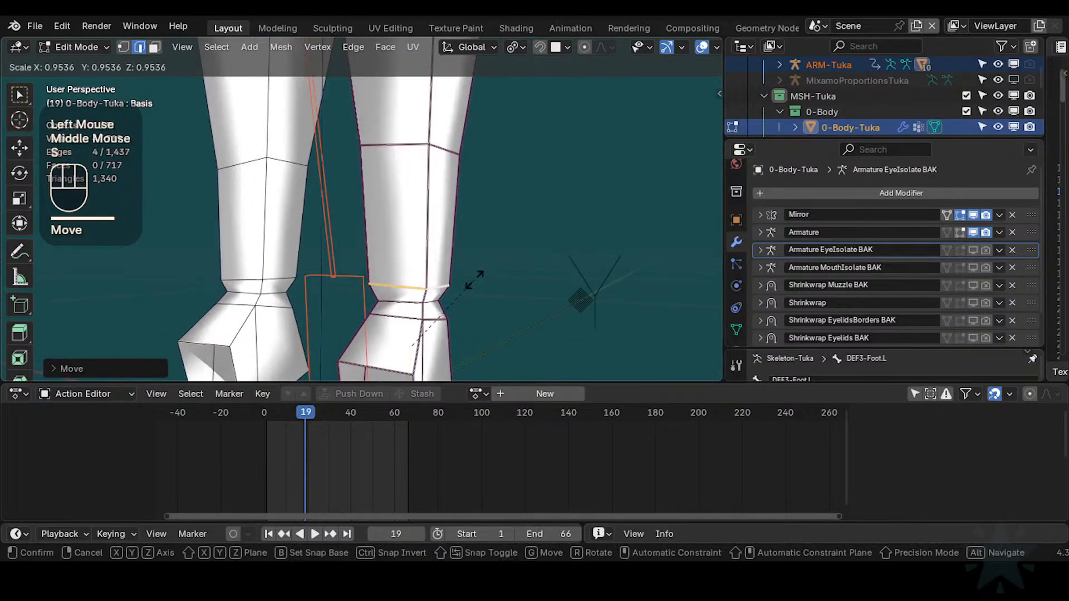
{"action": "left_click", "coordinate": [433, 285]}
{"action": "middle_click_drag", "start_coordinate": [433, 285], "coordinate": [501, 276]}
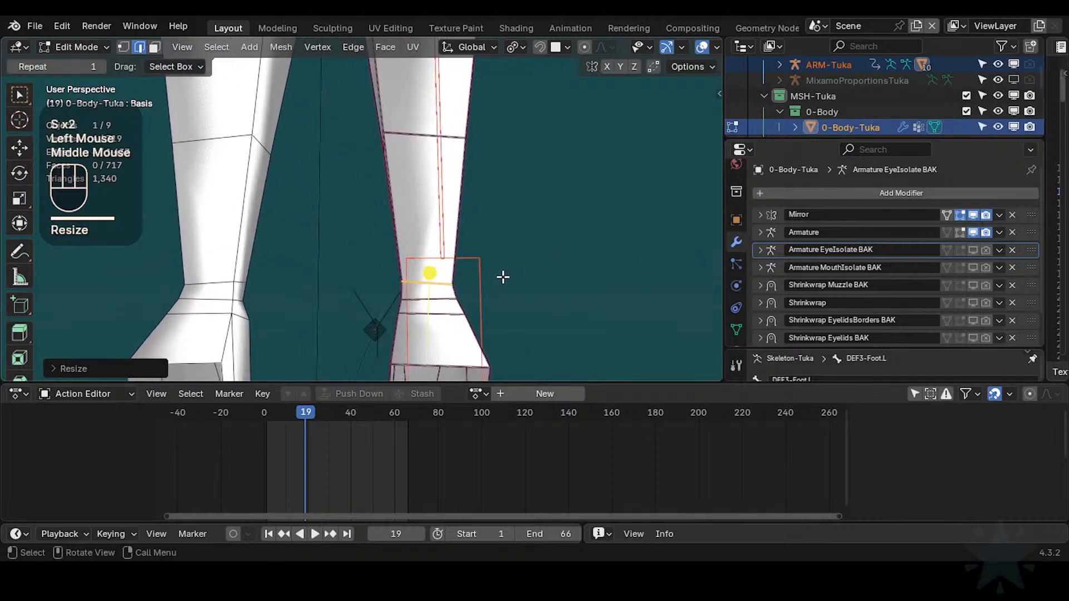
{"action": "key", "text": "r"}
{"action": "left_click", "coordinate": [505, 254]}
{"action": "key", "text": "g"}
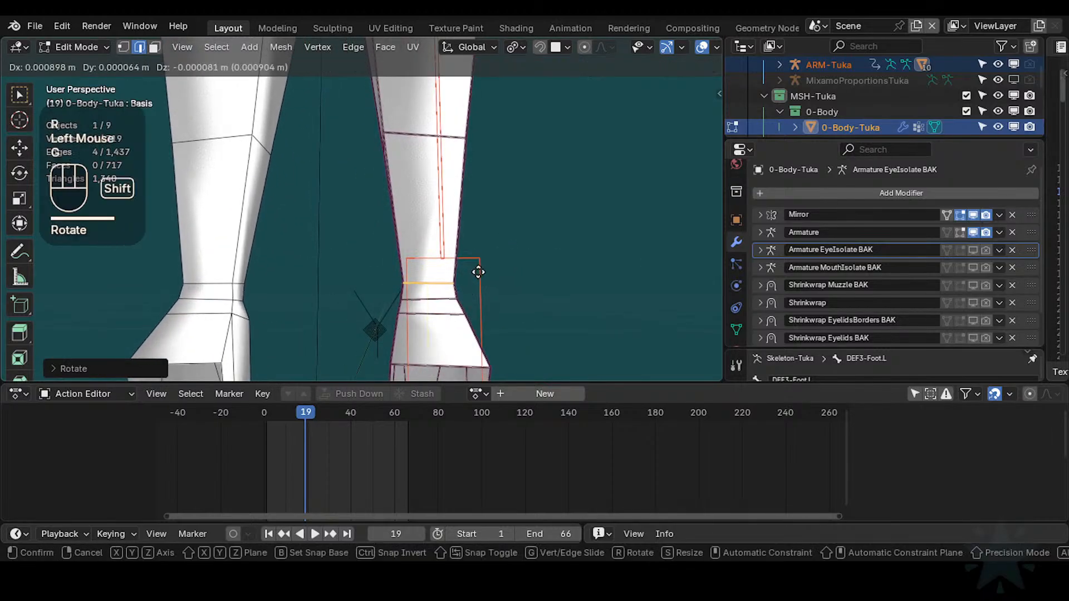
{"action": "left_click", "coordinate": [473, 280], "text": "shift"}
Step: In vertex mode, nudge the outer rear vertices of the two loops at the left ankle to smooth the outline
{"action": "middle_click_drag", "start_coordinate": [520, 267], "coordinate": [396, 265]}
{"action": "key", "text": "1"}
{"action": "left_click", "coordinate": [394, 262]}
{"action": "key", "text": "g"}
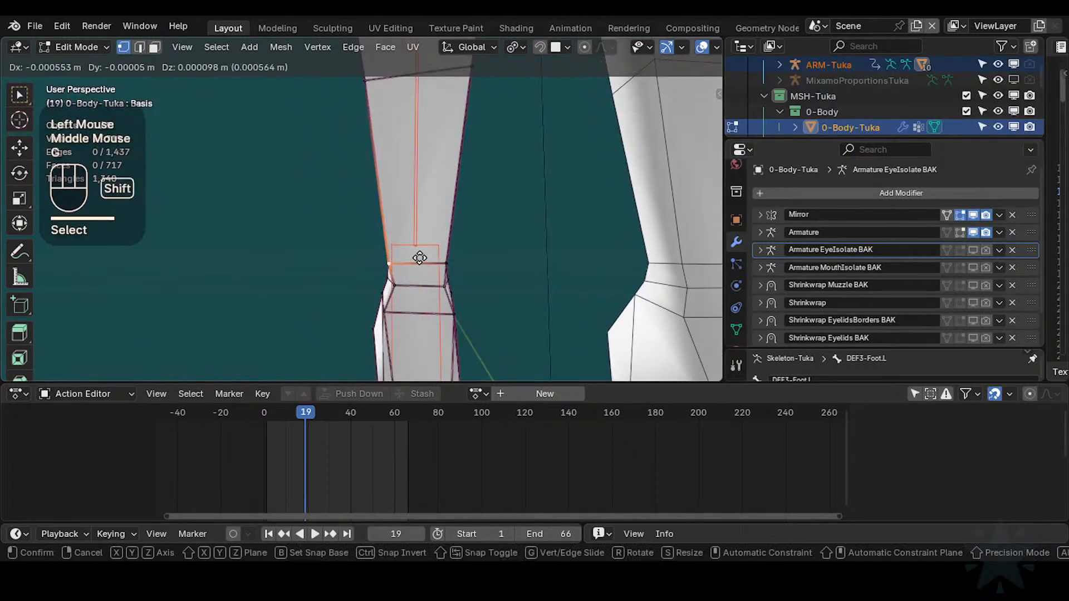
{"action": "left_click", "coordinate": [398, 286], "text": "shift"}
{"action": "left_click", "coordinate": [396, 286]}
{"action": "key", "text": "g"}
{"action": "left_click", "coordinate": [390, 278], "text": "shift"}
{"action": "left_click", "coordinate": [393, 266]}
{"action": "key", "text": "g"}
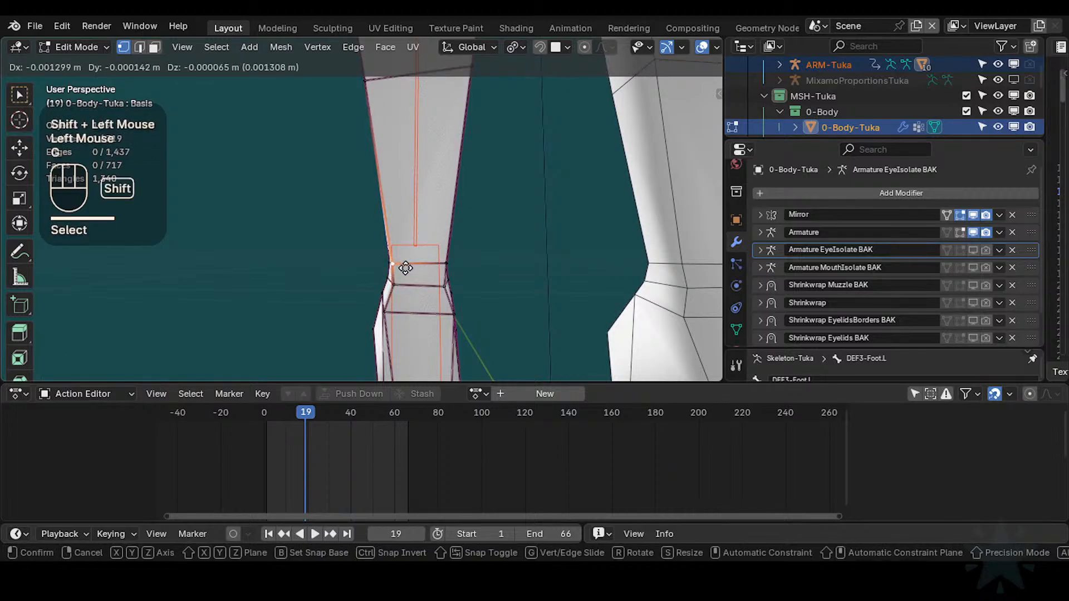
{"action": "left_click", "coordinate": [421, 267], "text": "shift"}
Step: Nudge the inner rear vertices of the two left ankle loops to even out the inner outline
{"action": "left_click", "coordinate": [446, 263]}
{"action": "key", "text": "g"}
{"action": "left_click", "coordinate": [447, 264], "text": "shift"}
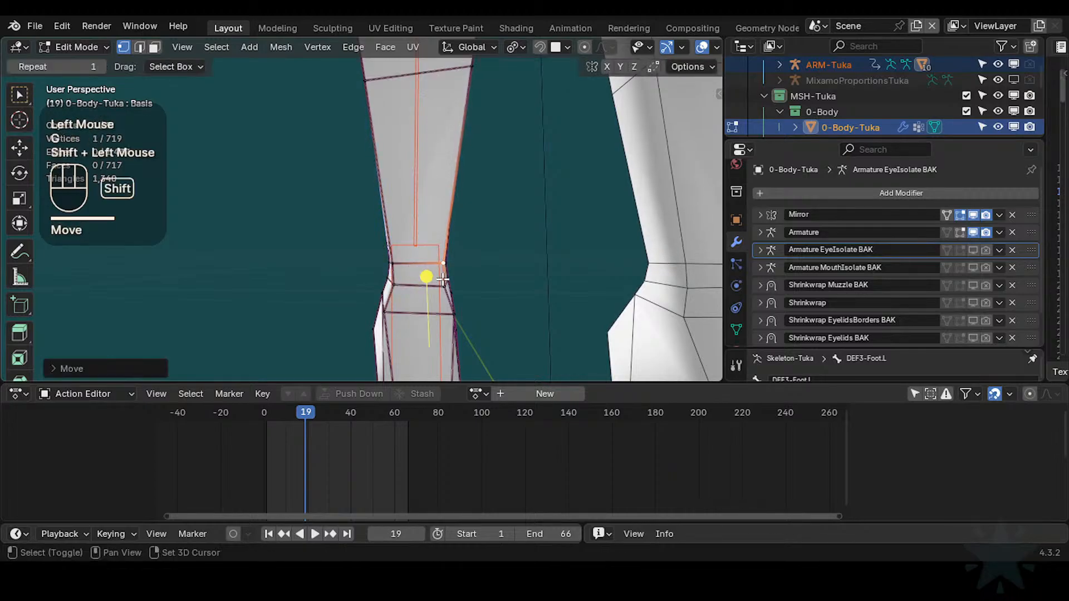
{"action": "left_click", "coordinate": [446, 279]}
{"action": "key", "text": "g"}
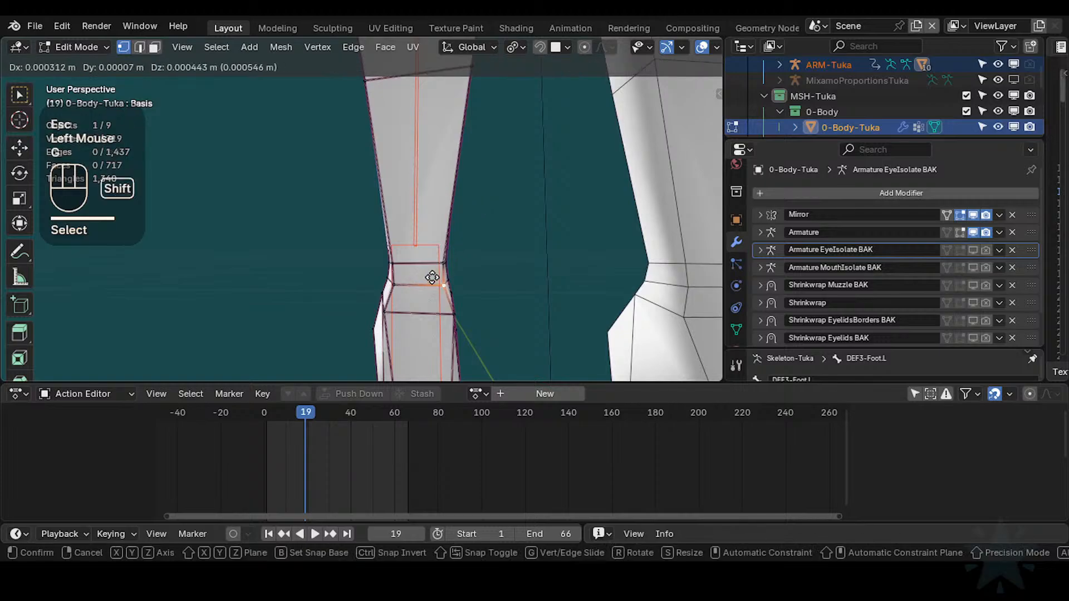
{"action": "left_click", "coordinate": [440, 263], "text": "shift"}
{"action": "left_click", "coordinate": [442, 263]}
{"action": "key", "text": "g"}
{"action": "left_click", "coordinate": [412, 273], "text": "shift"}
Step: In front view, adjust the inner and outer vertices of the left ankle's middle loop to smooth its silhouette
{"action": "middle_click_drag", "start_coordinate": [410, 274], "coordinate": [454, 281]}
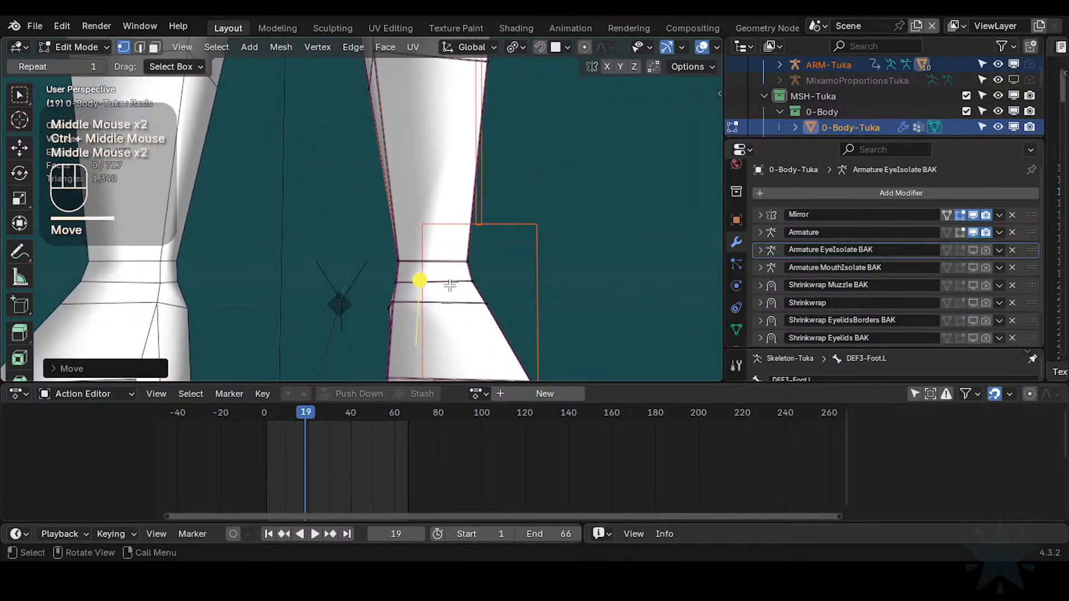
{"action": "key", "text": "KP_1"}
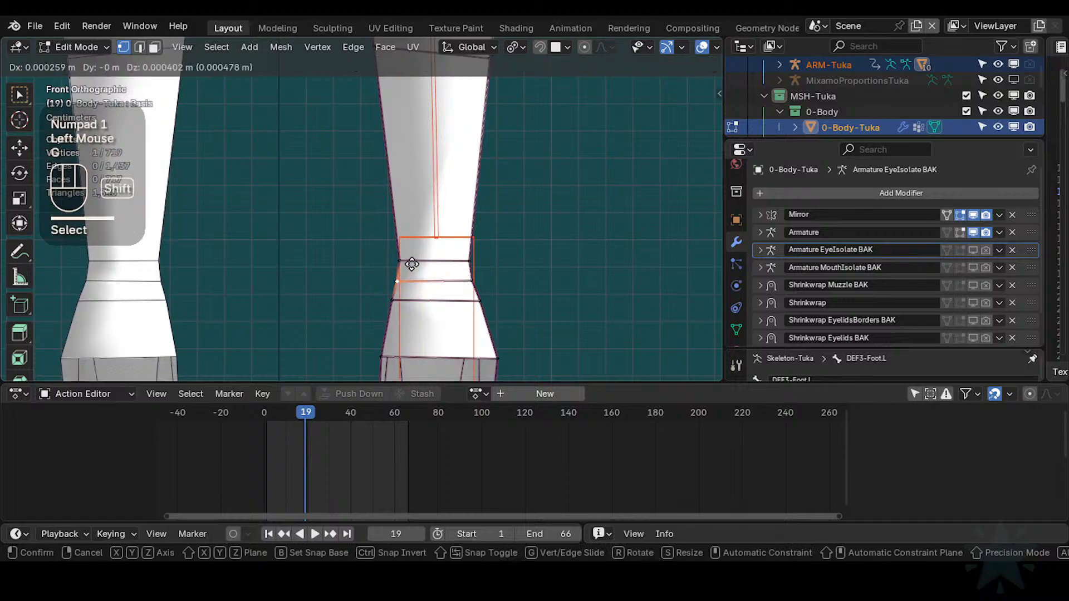
{"action": "key", "text": "g"}
{"action": "left_click", "coordinate": [420, 255], "text": "shift"}
{"action": "left_click", "coordinate": [468, 279]}
{"action": "key", "text": "g"}
{"action": "left_click", "coordinate": [472, 285], "text": "shift"}
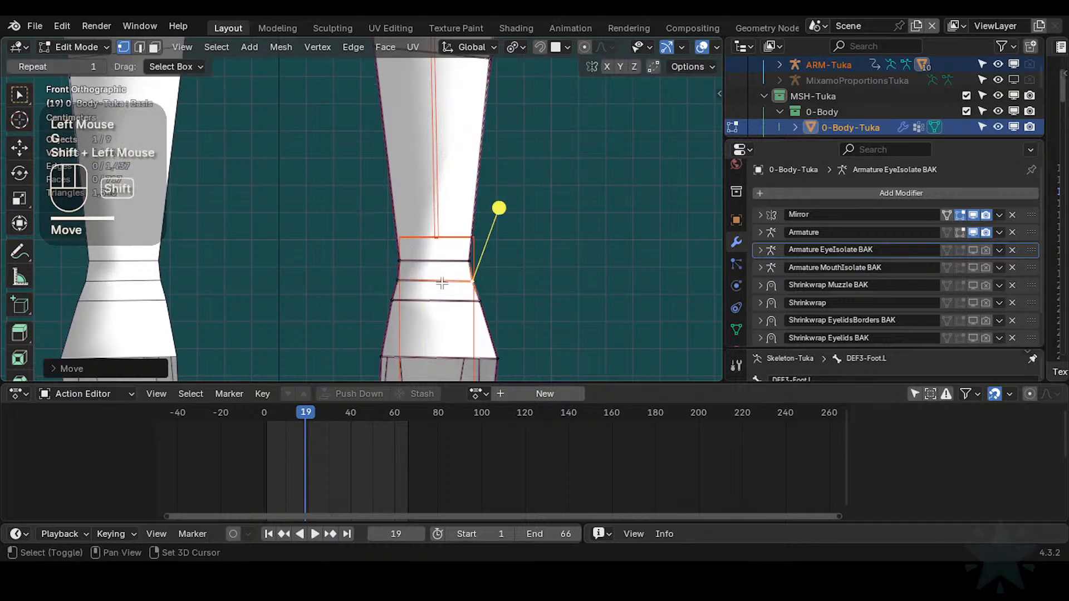
{"action": "left_click", "coordinate": [400, 280]}
{"action": "key", "text": "g"}
{"action": "left_click", "coordinate": [402, 283], "text": "shift"}
{"action": "key", "text": "g"}
{"action": "left_click", "coordinate": [404, 281], "text": "shift"}
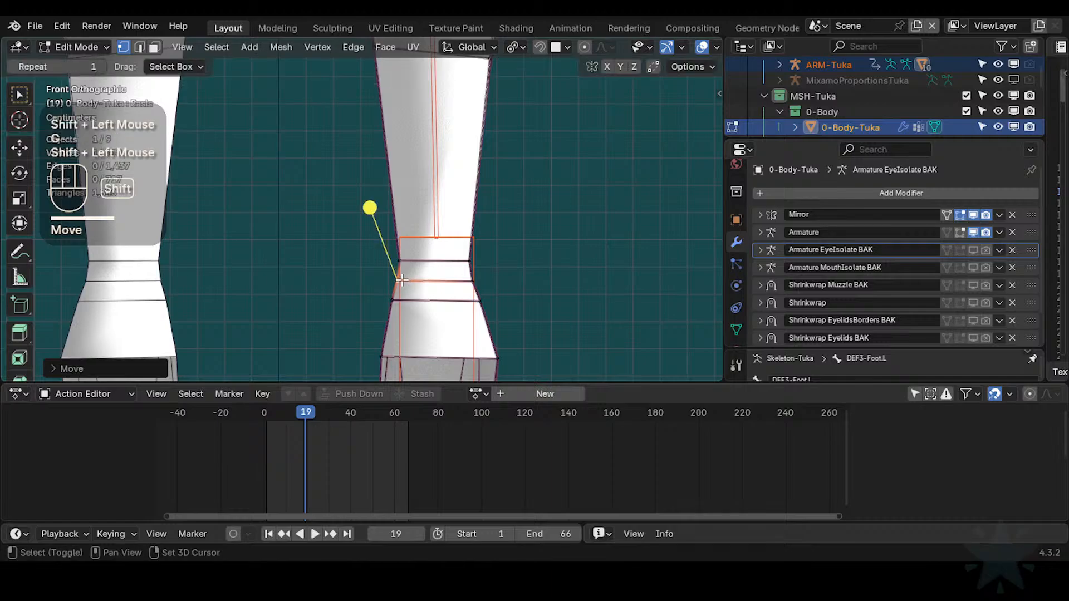
Step: Select the face ring around the left ankle and examine the reshaped ankle and lower leg from all sides
{"action": "mouse_move", "coordinate": [405, 281]}
{"action": "middle_mouse_down"}
{"action": "mouse_move", "coordinate": [465, 184]}
{"action": "mouse_move", "coordinate": [508, 238]}
{"action": "mouse_move", "coordinate": [466, 247]}
{"action": "mouse_move", "coordinate": [446, 234]}
{"action": "mouse_move", "coordinate": [393, 274]}
{"action": "middle_mouse_up"}
{"action": "key", "text": "3"}
{"action": "left_click", "coordinate": [472, 232], "text": "alt+shift"}
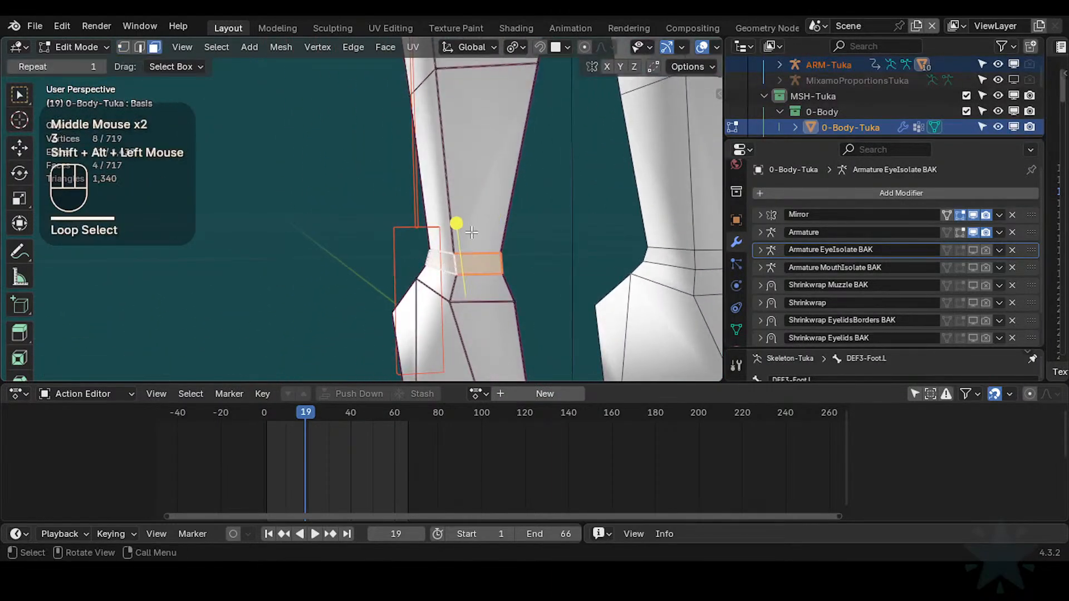
{"action": "left_click_drag", "start_coordinate": [471, 227], "coordinate": [486, 226]}
{"action": "middle_click_drag", "start_coordinate": [490, 228], "coordinate": [640, 251]}
{"action": "middle_click_drag", "start_coordinate": [490, 273], "coordinate": [529, 278]}
{"action": "middle_click_drag", "start_coordinate": [520, 267], "coordinate": [419, 258], "text": "ctrl"}
{"action": "middle_click_drag", "start_coordinate": [462, 299], "coordinate": [454, 310], "text": "shift"}
{"action": "middle_click_drag", "start_coordinate": [453, 278], "coordinate": [457, 328]}
{"action": "middle_click_drag", "start_coordinate": [457, 279], "coordinate": [428, 275]}
{"action": "middle_click_drag", "start_coordinate": [523, 278], "coordinate": [412, 287]}
{"action": "mouse_move", "coordinate": [412, 286]}
{"action": "middle_mouse_down", "text": "shift"}
{"action": "mouse_move", "coordinate": [406, 303]}
{"action": "mouse_move", "coordinate": [409, 279]}
{"action": "middle_mouse_up", "text": "shift"}
{"action": "middle_click_drag", "start_coordinate": [409, 278], "coordinate": [410, 256], "text": "ctrl"}
Step: Select the edge loop around the left lower shin and adjust its thickness with Shrink/Fatten, using X-ray temporarily
{"action": "key", "text": "alt+a"}
{"action": "left_click", "coordinate": [437, 250], "text": "alt+shift"}
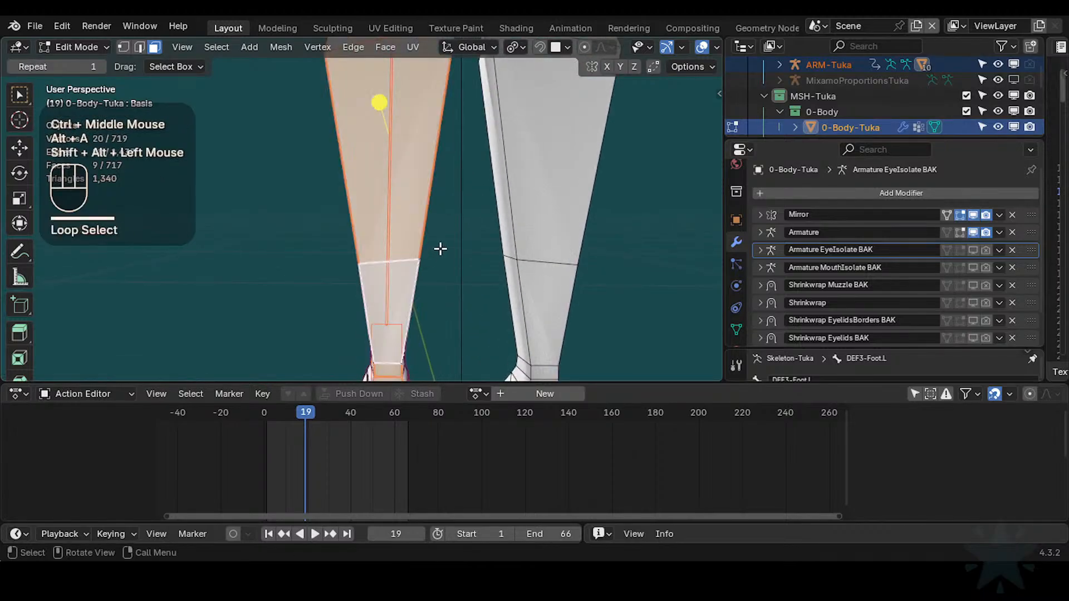
{"action": "key", "text": "alt+a"}
{"action": "key", "text": "2"}
{"action": "left_click", "coordinate": [431, 255], "text": "alt+shift"}
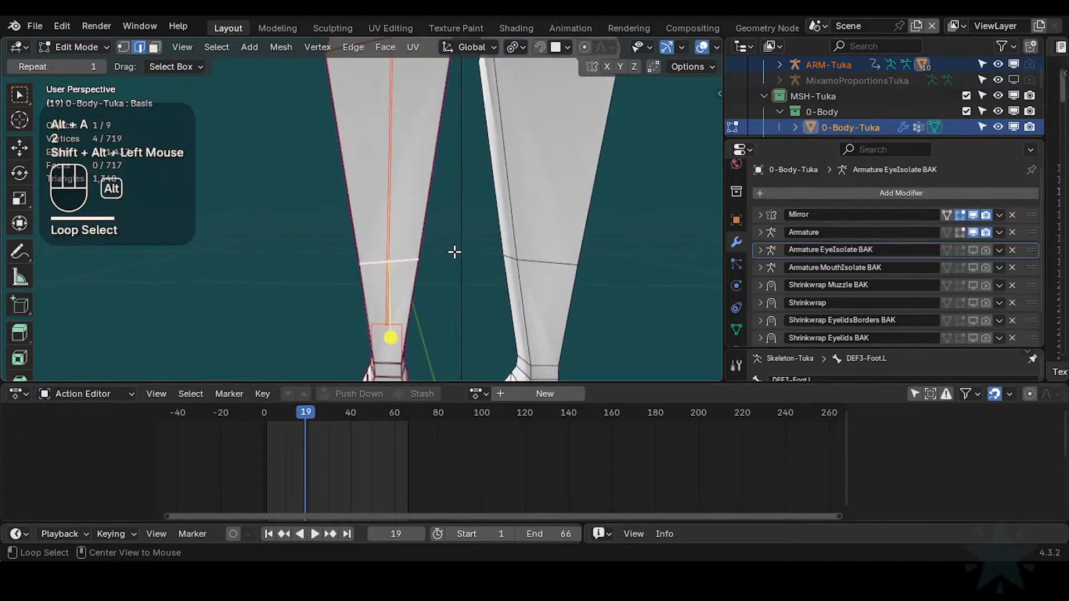
{"action": "key", "text": "alt+z"}
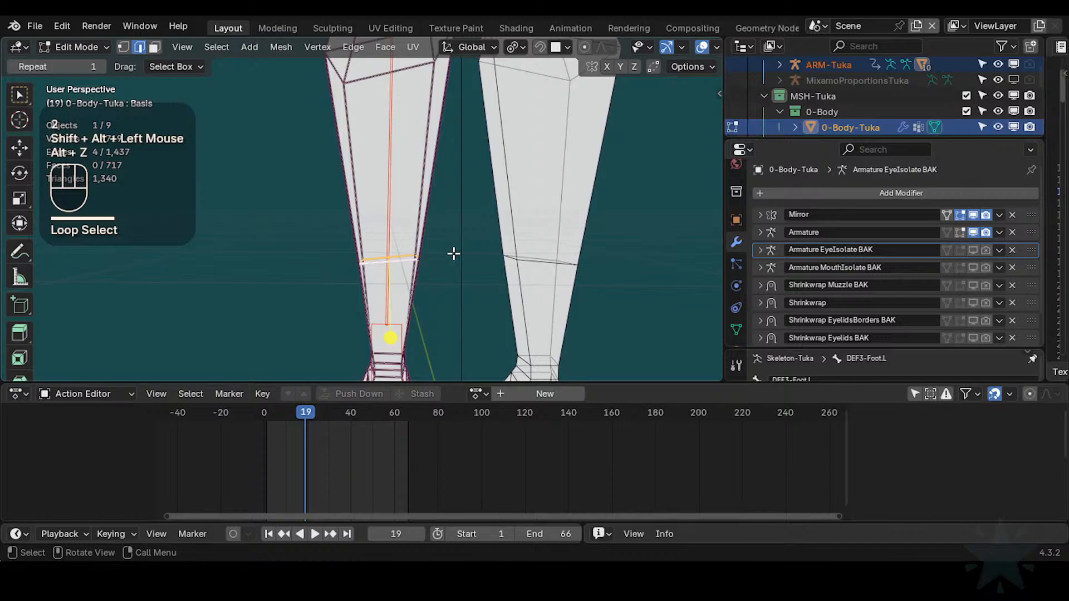
{"action": "key", "text": "alt+s"}
{"action": "left_click", "coordinate": [401, 270], "text": "shift"}
{"action": "middle_click_drag", "start_coordinate": [402, 270], "coordinate": [440, 278], "text": "ctrl"}
{"action": "key", "text": "alt+z"}
Step: In side view, try to move the lower shin loop along global Y
{"action": "key", "text": "KP_3"}
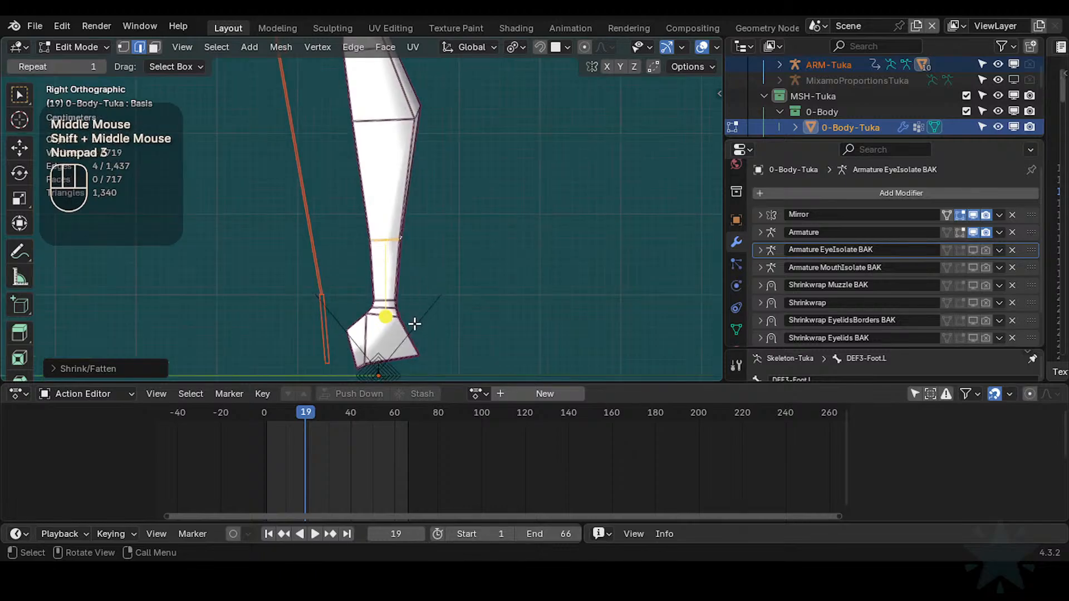
{"action": "middle_click_drag", "start_coordinate": [409, 317], "coordinate": [426, 296], "text": "shift"}
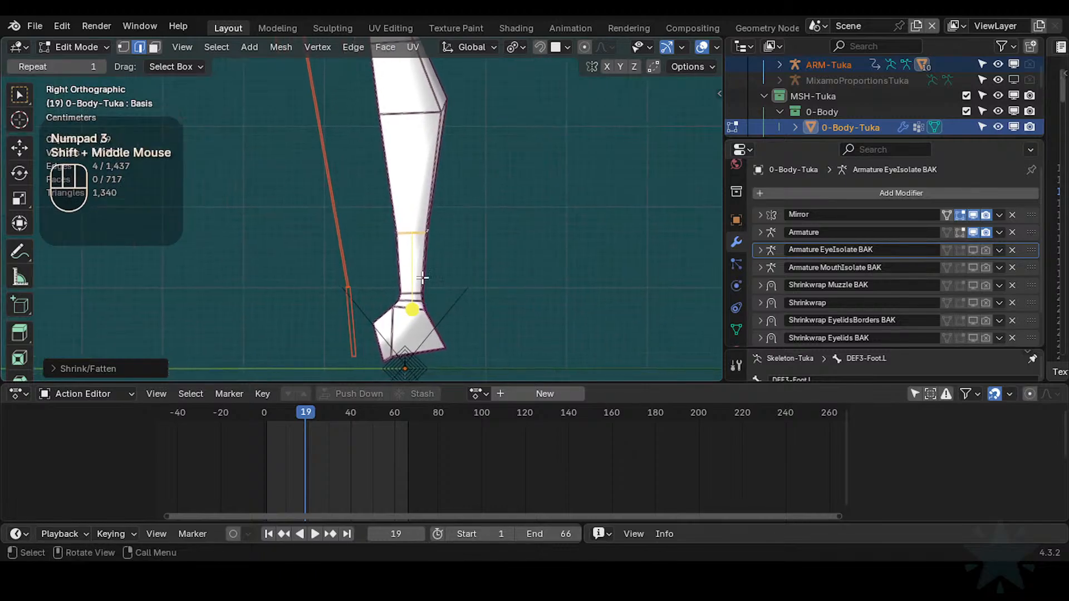
{"action": "key", "text": "g"}
{"action": "key", "text": "y"}
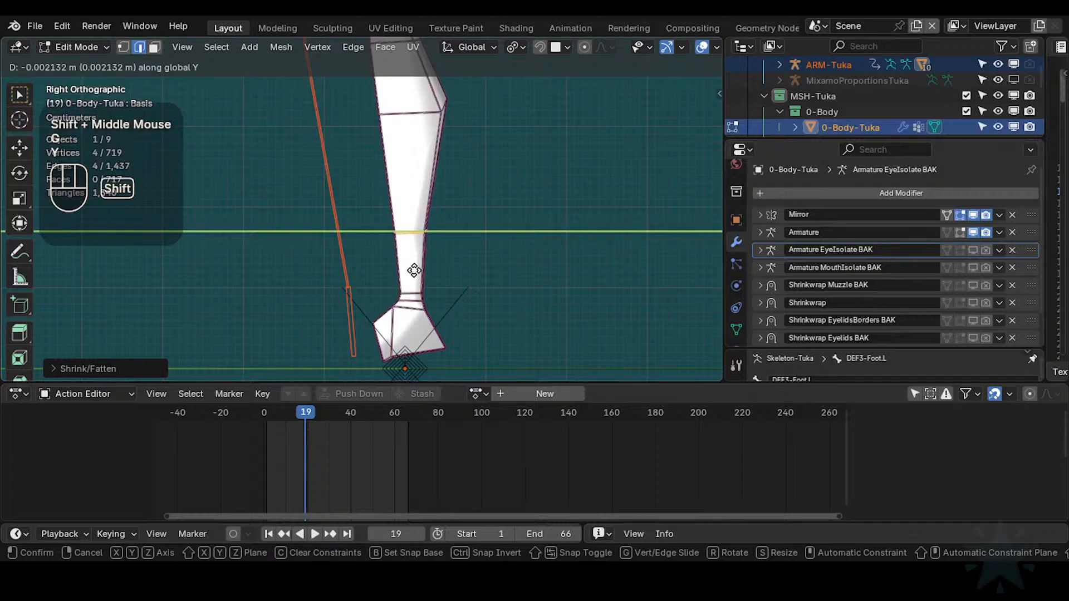
{"action": "key", "text": "Escape"}
Step: Select the front edge of the lower shin loop and move it slightly forward in side view
{"action": "middle_click_drag", "start_coordinate": [411, 308], "coordinate": [457, 281], "text": "shift"}
{"action": "middle_click_drag", "start_coordinate": [458, 281], "coordinate": [477, 288]}
{"action": "middle_click_drag", "start_coordinate": [440, 255], "coordinate": [444, 223], "text": "ctrl"}
{"action": "left_click", "coordinate": [445, 194]}
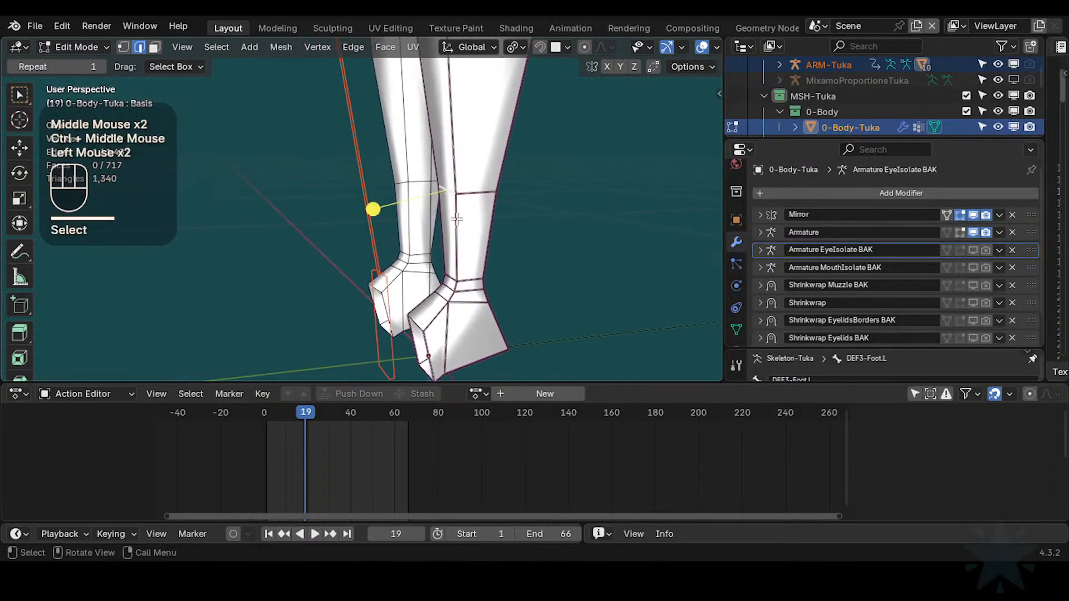
{"action": "key", "text": "KP_3"}
{"action": "key", "text": "g"}
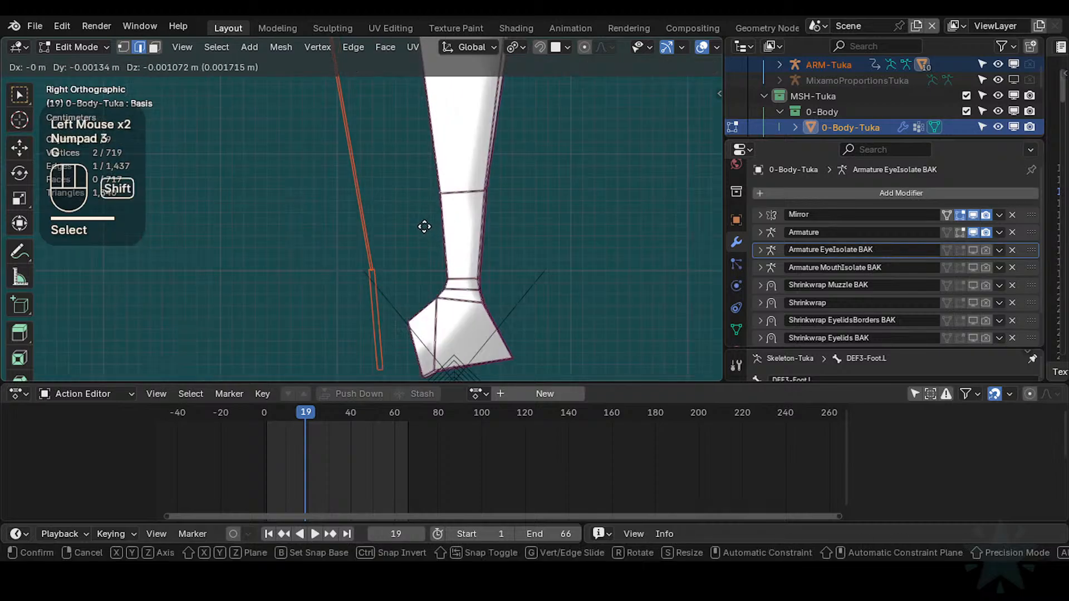
{"action": "left_click", "coordinate": [420, 229], "text": "shift"}
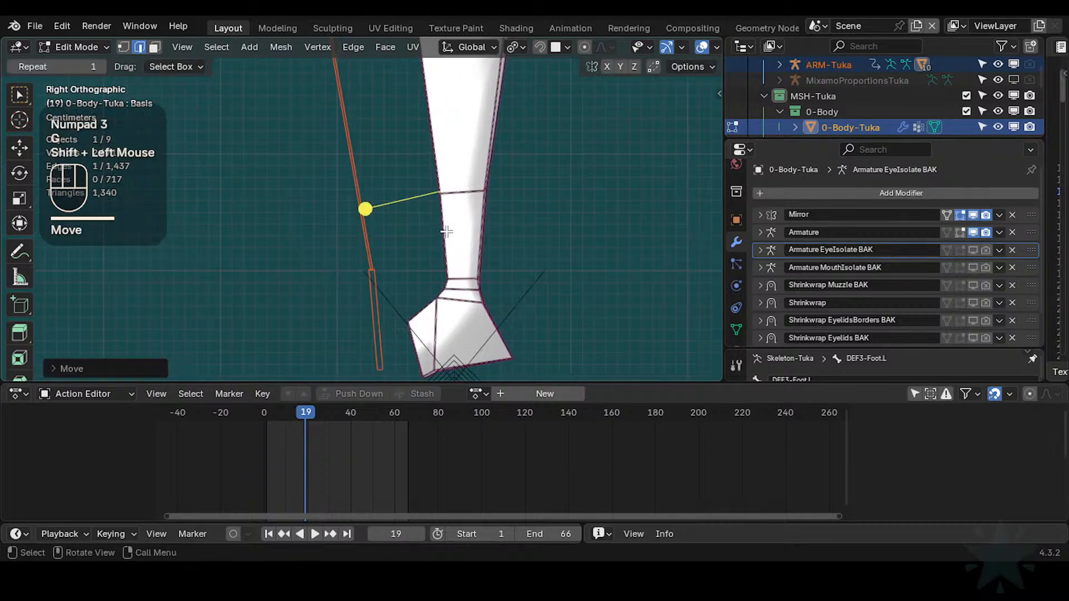
Step: Select the rear vertex of the lower shin loop and nudge it to refine the calf outline
{"action": "key", "text": "1"}
{"action": "left_click", "coordinate": [487, 194]}
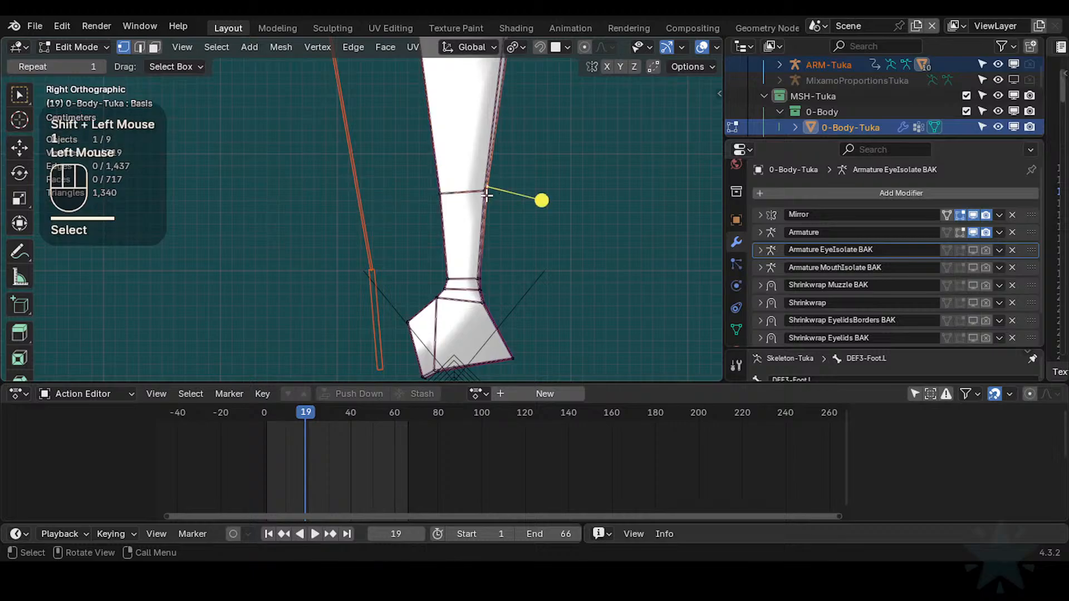
{"action": "key", "text": "g"}
{"action": "left_click", "coordinate": [500, 192], "text": "shift"}
Step: Leave Edit Mode to view the posed left foot and save the file
{"action": "middle_click_drag", "start_coordinate": [499, 192], "coordinate": [469, 244], "text": "ctrl"}
{"action": "key", "text": "ctrl+Tab"}
{"action": "middle_click_drag", "start_coordinate": [463, 275], "coordinate": [394, 274], "text": "shift"}
{"action": "middle_click_drag", "start_coordinate": [484, 298], "coordinate": [465, 246], "text": "ctrl"}
{"action": "mouse_move", "coordinate": [465, 246]}
{"action": "middle_mouse_down", "text": "shift"}
{"action": "mouse_move", "coordinate": [482, 256]}
{"action": "mouse_move", "coordinate": [464, 239]}
{"action": "middle_mouse_up", "text": "shift"}
{"action": "key", "text": "ctrl+s"}
Step: Select the armature with the body mesh in Weight Paint Mode and scrub the timeline to frame 0
{"action": "left_click", "coordinate": [464, 240]}
{"action": "left_click", "coordinate": [465, 240]}
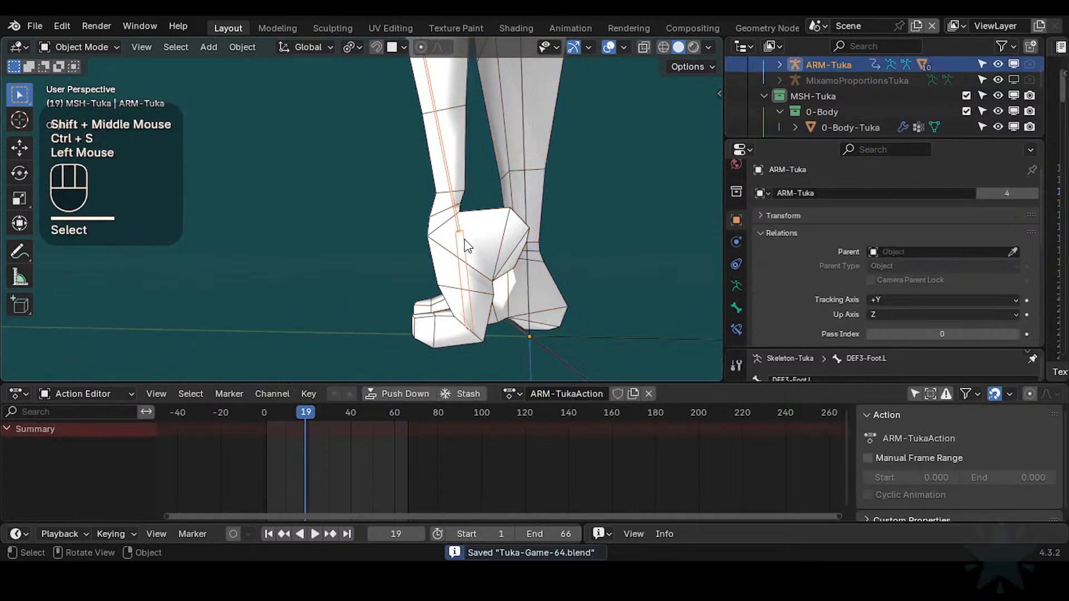
{"action": "left_click", "coordinate": [473, 241], "text": "shift"}
{"action": "key", "text": "ctrl+Tab"}
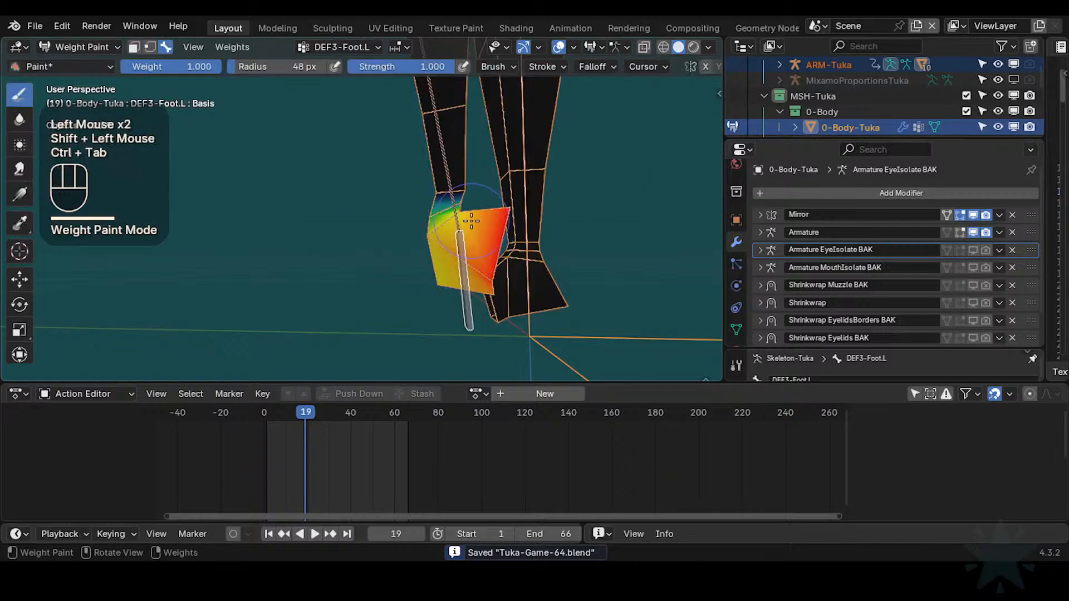
{"action": "middle_click_drag", "start_coordinate": [457, 245], "coordinate": [457, 260], "text": "shift"}
{"action": "left_click_drag", "start_coordinate": [290, 413], "coordinate": [265, 412]}
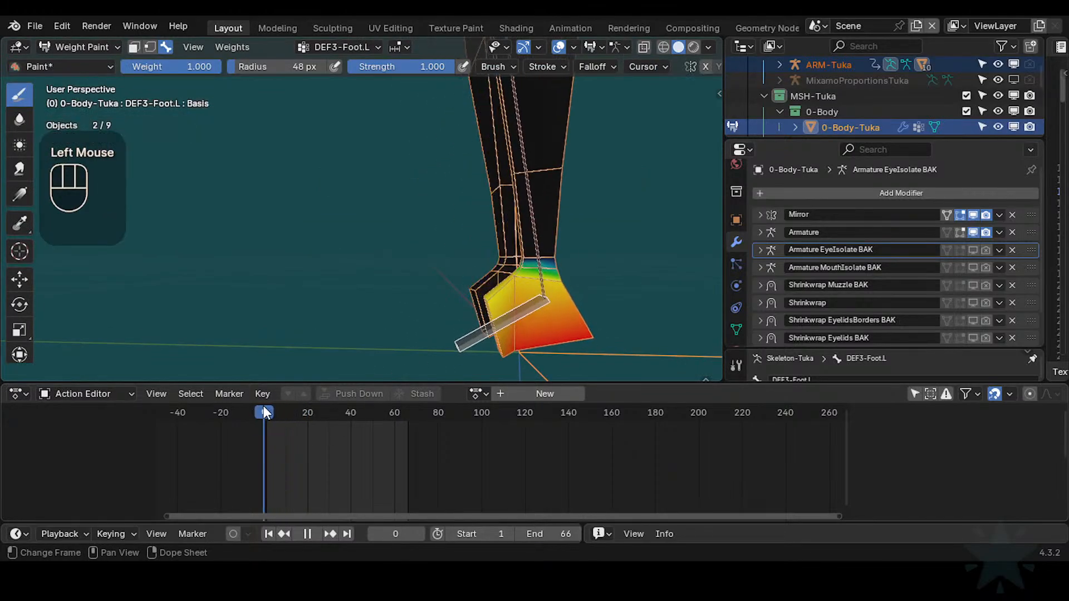
Step: With the brush at weight 1.000 and radius 22 px, paint full DEF3-Foot.L weight on the side of the left foot below the ankle
{"action": "middle_click_drag", "start_coordinate": [431, 314], "coordinate": [377, 245], "text": "shift"}
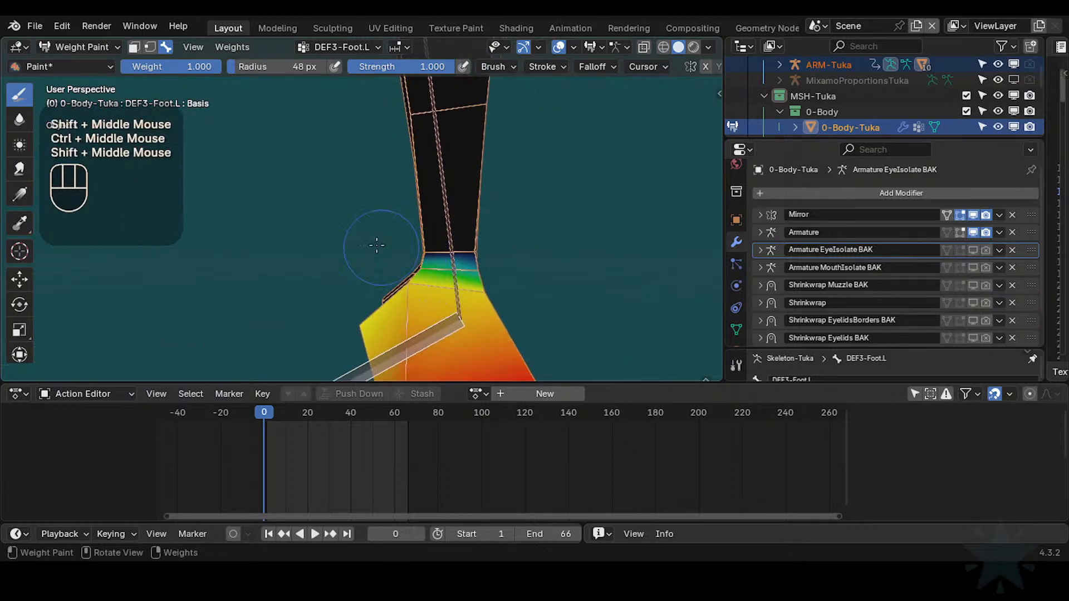
{"action": "mouse_move", "coordinate": [437, 289]}
{"action": "middle_mouse_down"}
{"action": "mouse_move", "coordinate": [527, 313]}
{"action": "mouse_move", "coordinate": [496, 288]}
{"action": "mouse_move", "coordinate": [445, 279]}
{"action": "middle_mouse_up"}
{"action": "key", "text": "ctrl+f"}
{"action": "left_click", "coordinate": [469, 287]}
{"action": "middle_click_drag", "start_coordinate": [456, 275], "coordinate": [429, 326]}
{"action": "key", "text": "ctrl+f"}
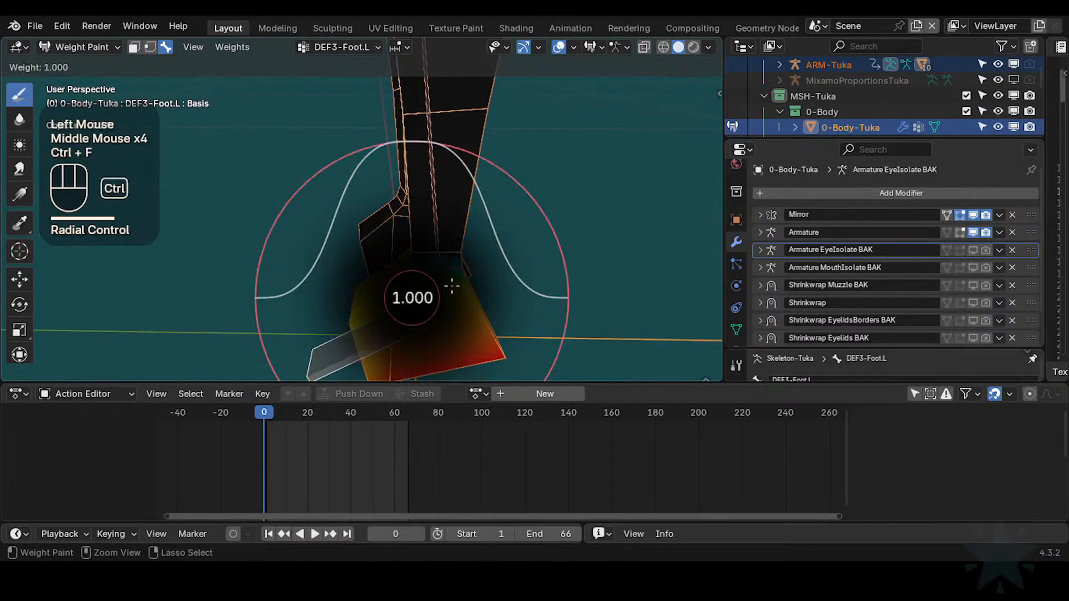
{"action": "left_click", "coordinate": [449, 286], "text": "ctrl"}
{"action": "middle_click_drag", "start_coordinate": [411, 289], "coordinate": [385, 303]}
{"action": "key", "text": "f"}
{"action": "double_click", "coordinate": [373, 276]}
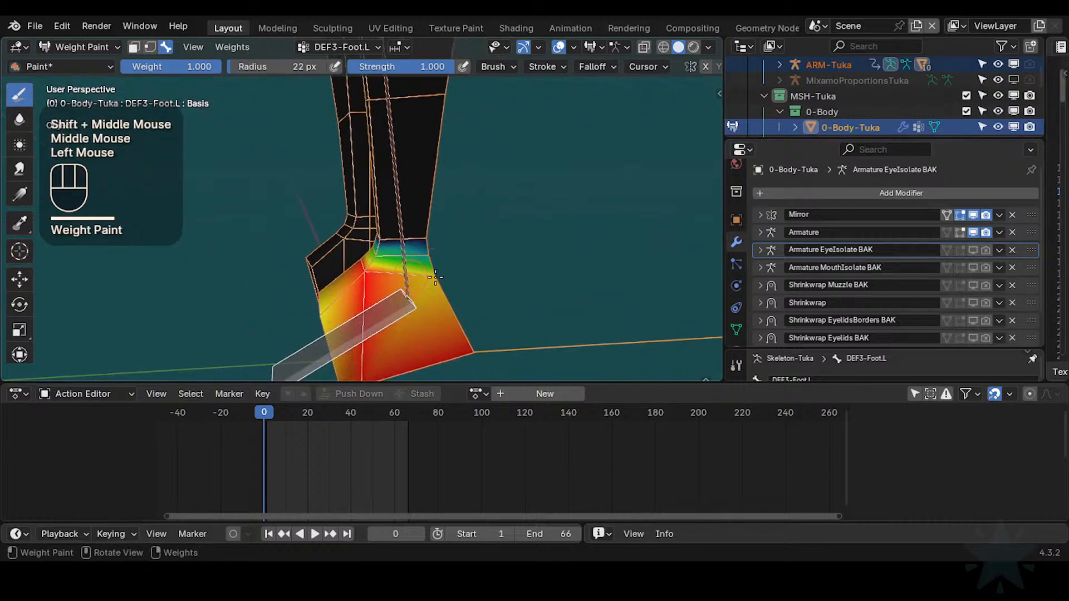
Step: Paint full DEF3-Foot.L weight across the back of the left heel just below the ankle
{"action": "middle_click_drag", "start_coordinate": [445, 262], "coordinate": [392, 266]}
{"action": "middle_click_drag", "start_coordinate": [474, 266], "coordinate": [401, 266]}
{"action": "left_click", "coordinate": [499, 261]}
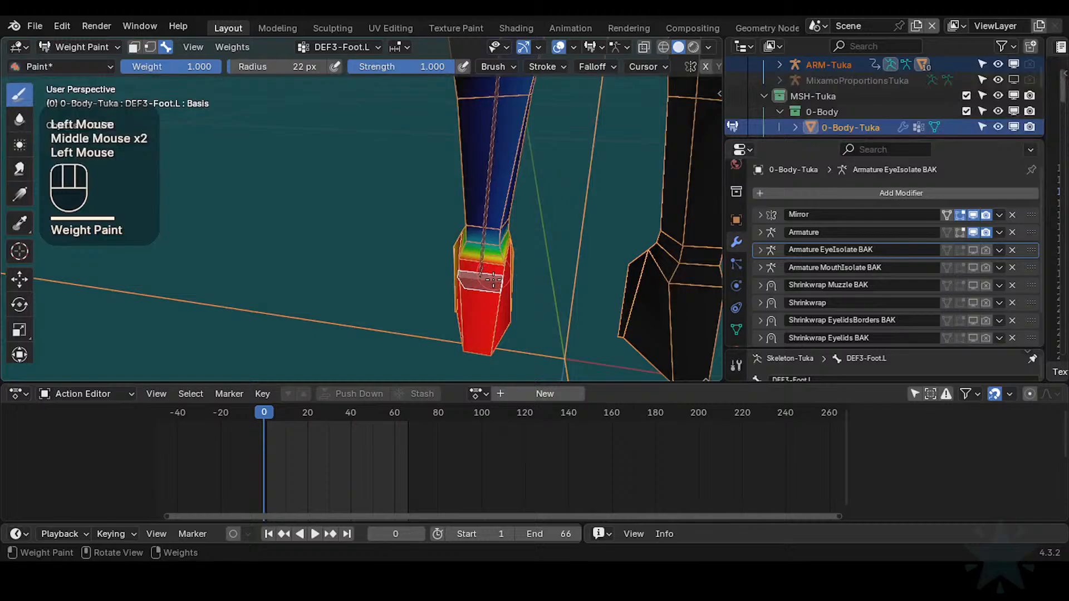
Step: Enlarge the brush radius to 90 px and subtract DEF3-Foot.L weight from the left lower shin above the ankle
{"action": "middle_click_drag", "start_coordinate": [494, 280], "coordinate": [517, 251]}
{"action": "mouse_move", "coordinate": [518, 250]}
{"action": "middle_mouse_down", "text": "shift"}
{"action": "mouse_move", "coordinate": [534, 251]}
{"action": "mouse_move", "coordinate": [391, 245]}
{"action": "mouse_move", "coordinate": [405, 239]}
{"action": "middle_mouse_up", "text": "shift"}
{"action": "mouse_move", "coordinate": [454, 234]}
{"action": "middle_mouse_down"}
{"action": "mouse_move", "coordinate": [474, 229]}
{"action": "mouse_move", "coordinate": [436, 239]}
{"action": "middle_mouse_up"}
{"action": "mouse_move", "coordinate": [427, 136]}
{"action": "middle_mouse_down", "text": "shift"}
{"action": "mouse_move", "coordinate": [424, 222]}
{"action": "mouse_move", "coordinate": [568, 211]}
{"action": "middle_mouse_up", "text": "shift"}
{"action": "key", "text": "f"}
{"action": "left_click", "coordinate": [478, 214], "text": "ctrl"}
{"action": "left_click", "coordinate": [416, 207], "text": "ctrl"}
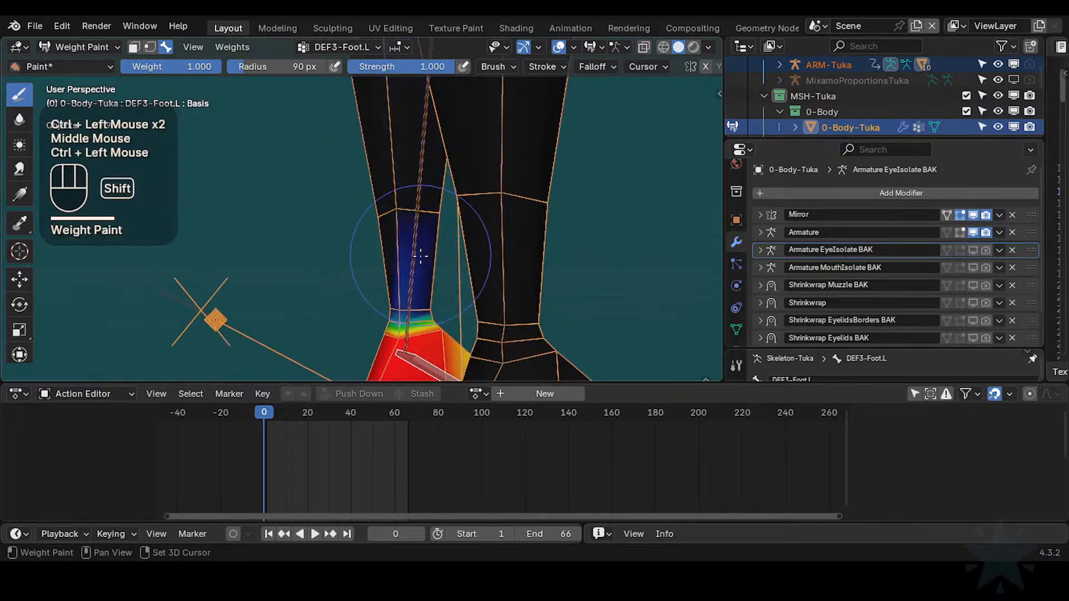
Step: Save the file, reduce the brush radius to 30 px and subtract foot weight along the loop at the base of the left shin
{"action": "middle_click_drag", "start_coordinate": [420, 256], "coordinate": [431, 216], "text": "shift"}
{"action": "key", "text": "f"}
{"action": "left_click", "coordinate": [385, 279]}
{"action": "middle_click_drag", "start_coordinate": [408, 278], "coordinate": [411, 236], "text": "ctrl"}
{"action": "middle_click_drag", "start_coordinate": [412, 279], "coordinate": [413, 241], "text": "ctrl"}
{"action": "middle_click_drag", "start_coordinate": [453, 283], "coordinate": [390, 229], "text": "shift"}
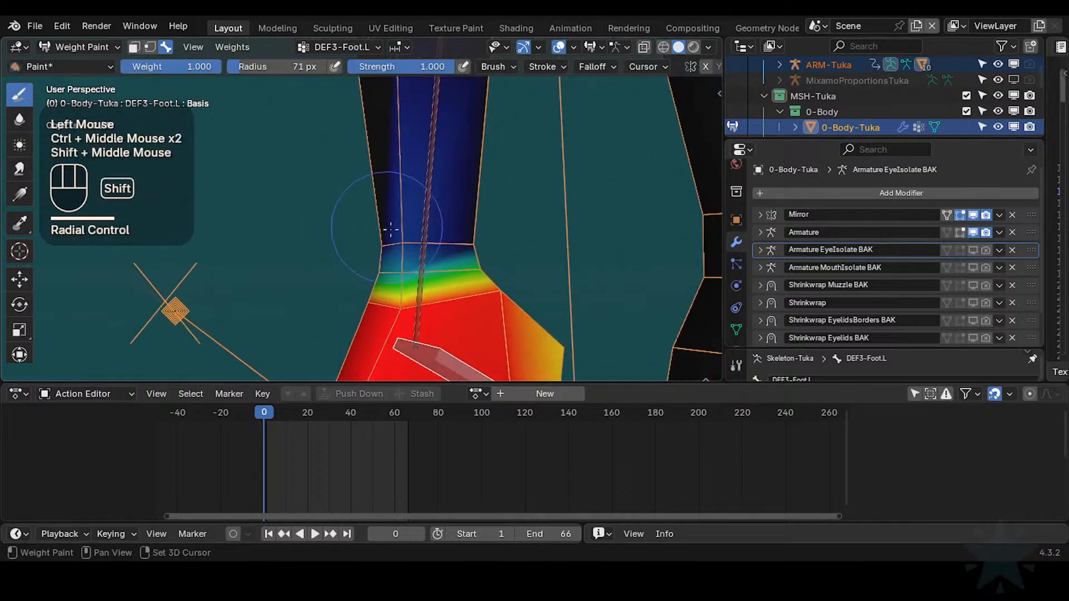
{"action": "key", "text": "ctrl+s"}
{"action": "key", "text": "f"}
{"action": "left_click", "coordinate": [384, 238], "text": "ctrl"}
{"action": "left_click", "coordinate": [447, 235], "text": "ctrl"}
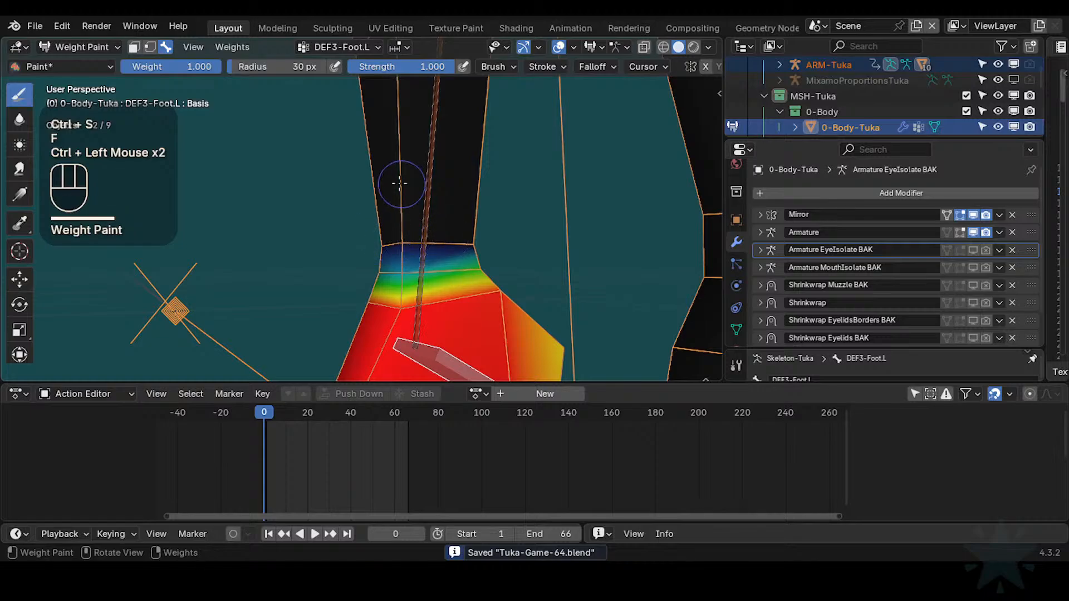
Step: Set the brush weight to 0.467 and paint the middle loop around the left ankle
{"action": "key", "text": "ctrl+f"}
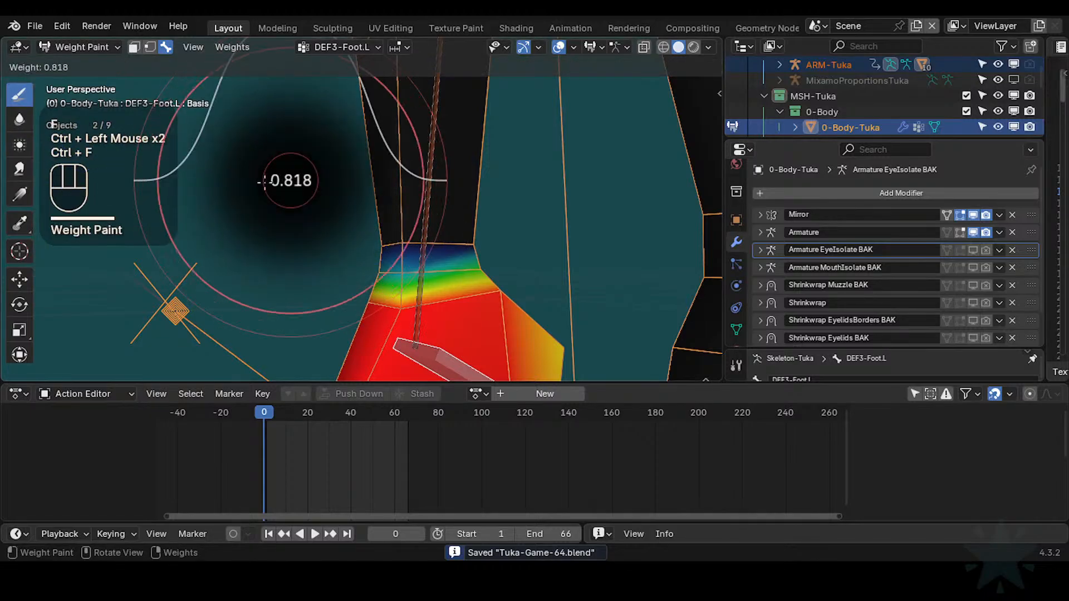
{"action": "left_click", "coordinate": [224, 191]}
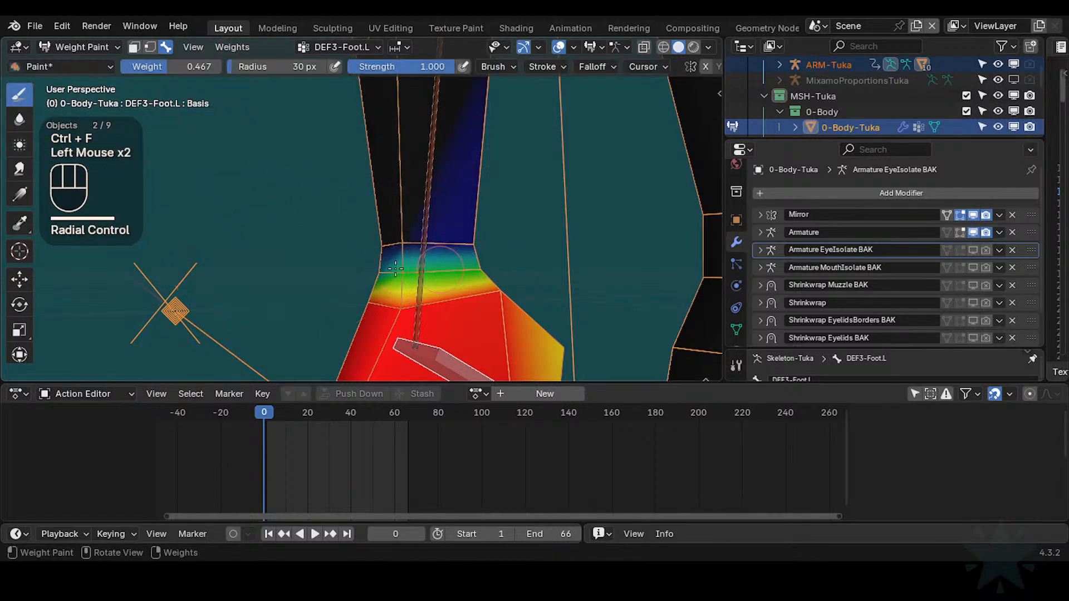
{"action": "mouse_move", "coordinate": [394, 264]}
{"action": "middle_mouse_down"}
{"action": "mouse_move", "coordinate": [392, 276]}
{"action": "mouse_move", "coordinate": [465, 255]}
{"action": "middle_mouse_up"}
{"action": "left_click", "coordinate": [391, 282]}
{"action": "left_click", "coordinate": [280, 267]}
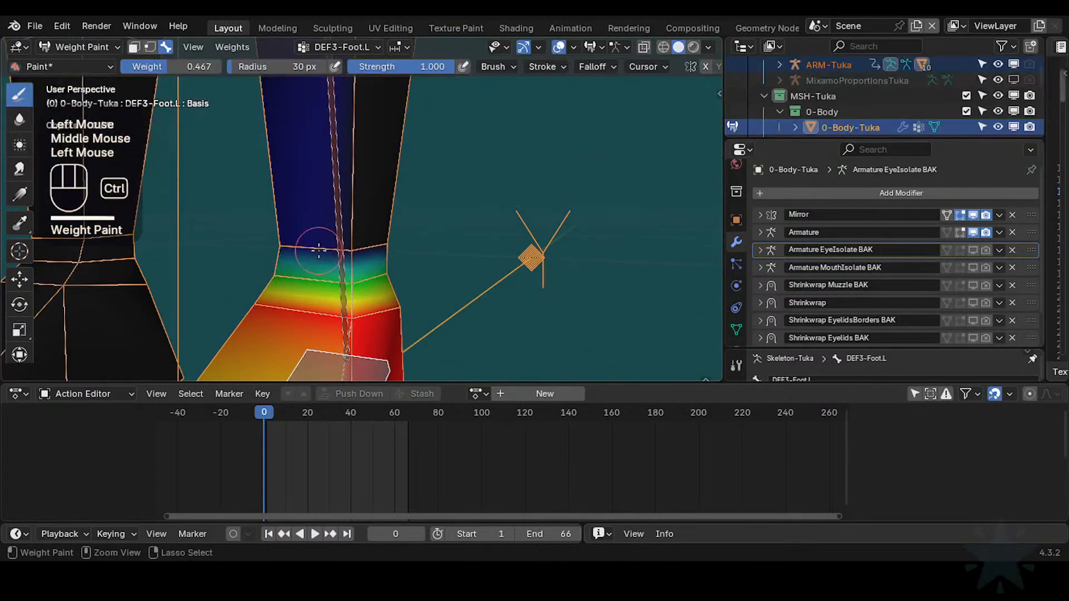
Step: Set the brush weight to 0.103 and paint the loop at the base of the left shin on all sides
{"action": "key", "text": "ctrl+f"}
{"action": "left_click", "coordinate": [270, 250]}
{"action": "left_click_drag", "start_coordinate": [282, 240], "coordinate": [352, 244]}
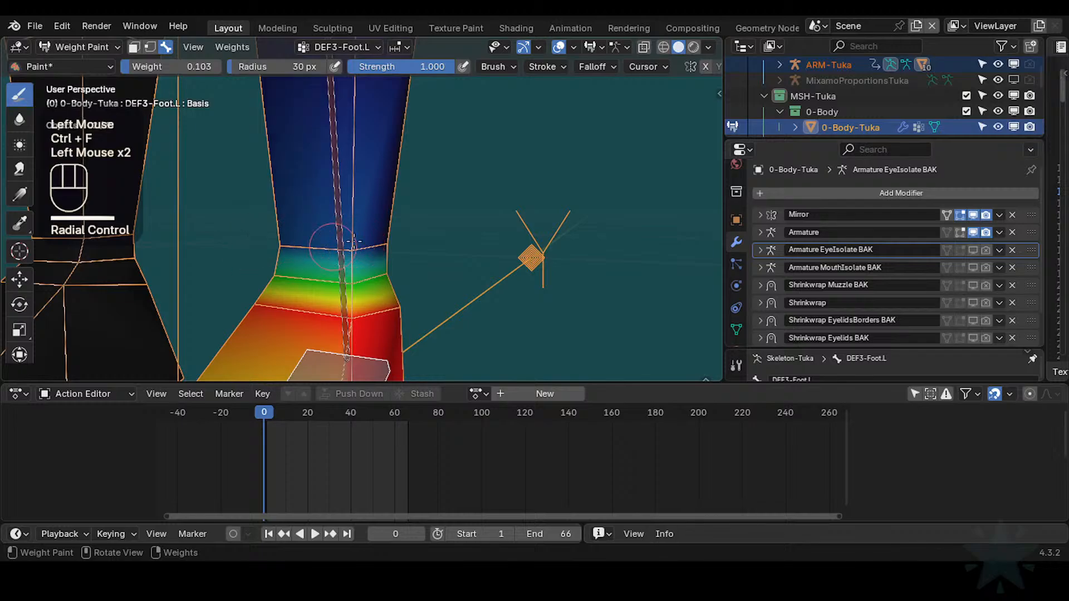
{"action": "mouse_move", "coordinate": [353, 241]}
{"action": "middle_mouse_down"}
{"action": "mouse_move", "coordinate": [399, 235]}
{"action": "mouse_move", "coordinate": [284, 245]}
{"action": "mouse_move", "coordinate": [356, 249]}
{"action": "middle_mouse_up"}
{"action": "middle_click_drag", "start_coordinate": [432, 245], "coordinate": [389, 237]}
{"action": "middle_click_drag", "start_coordinate": [474, 222], "coordinate": [419, 212]}
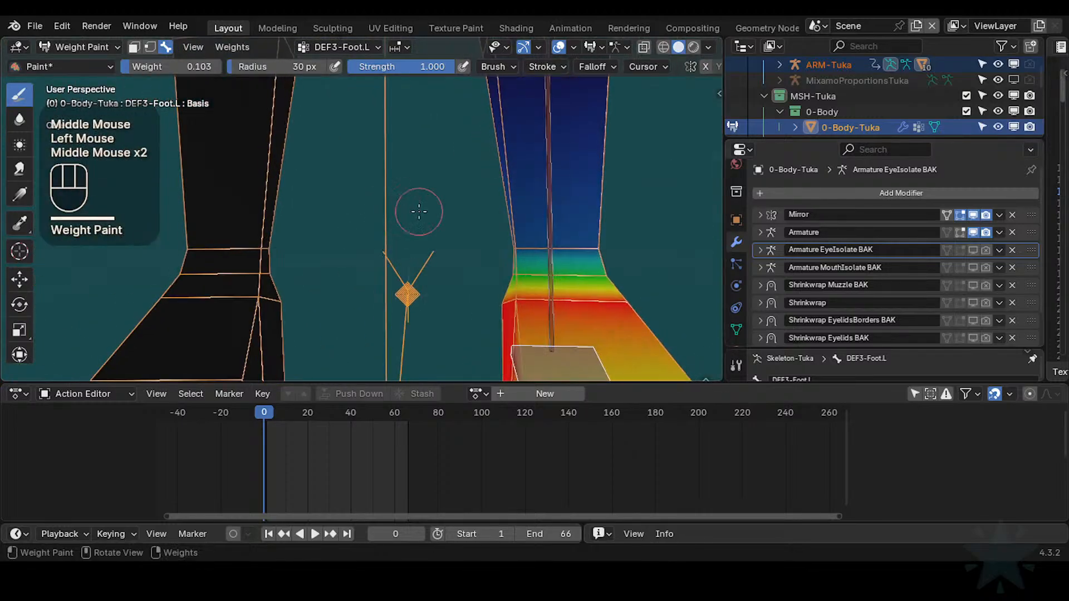
{"action": "middle_click_drag", "start_coordinate": [504, 257], "coordinate": [395, 244], "text": "shift"}
{"action": "left_click", "coordinate": [396, 244]}
Step: Scrub the timeline to frame 18 and on to frame 62 to examine how the left ankle deforms
{"action": "middle_click_drag", "start_coordinate": [501, 229], "coordinate": [346, 316], "text": "ctrl"}
{"action": "left_click_drag", "start_coordinate": [268, 414], "coordinate": [305, 407]}
{"action": "middle_click_drag", "start_coordinate": [362, 317], "coordinate": [445, 356], "text": "shift"}
{"action": "middle_click_drag", "start_coordinate": [445, 356], "coordinate": [409, 344]}
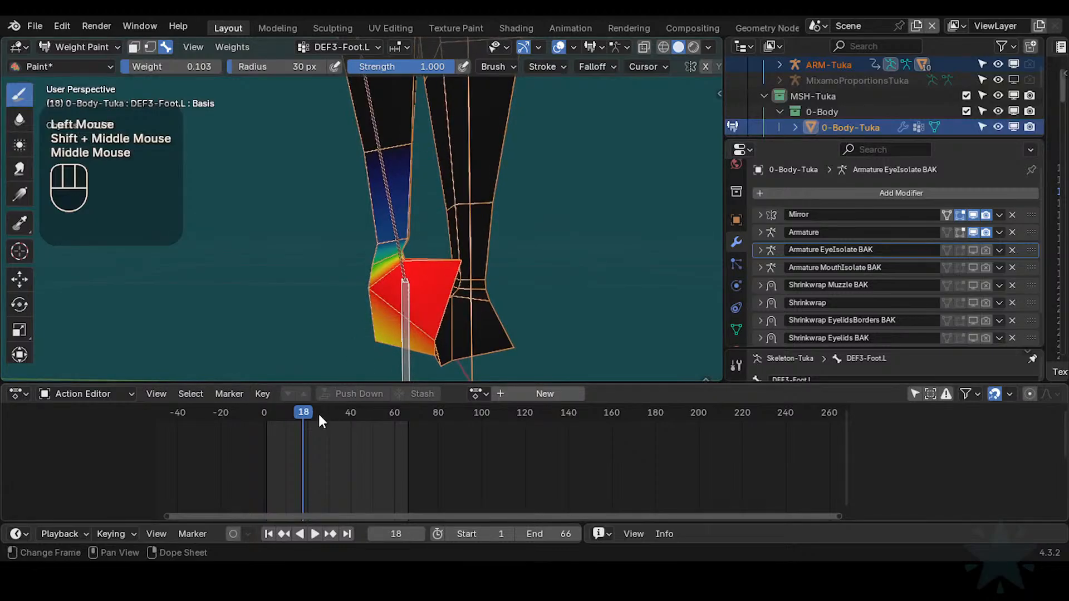
{"action": "left_click_drag", "start_coordinate": [318, 412], "coordinate": [400, 407]}
Step: Make DEF3-LegLower.L the active weight group and save the file
{"action": "key", "text": "alt+space"}
{"action": "left_click", "coordinate": [531, 260], "text": "alt"}
{"action": "middle_click_drag", "start_coordinate": [531, 261], "coordinate": [445, 281], "text": "shift"}
{"action": "middle_click_drag", "start_coordinate": [446, 281], "coordinate": [409, 284], "text": "shift"}
{"action": "key", "text": "ctrl+s"}
Step: Set the brush weight to 1.000 and subtract DEF3-LegLower.L weight from the left heel below the ankle
{"action": "key", "text": "ctrl+f"}
{"action": "left_click", "coordinate": [522, 265], "text": "ctrl"}
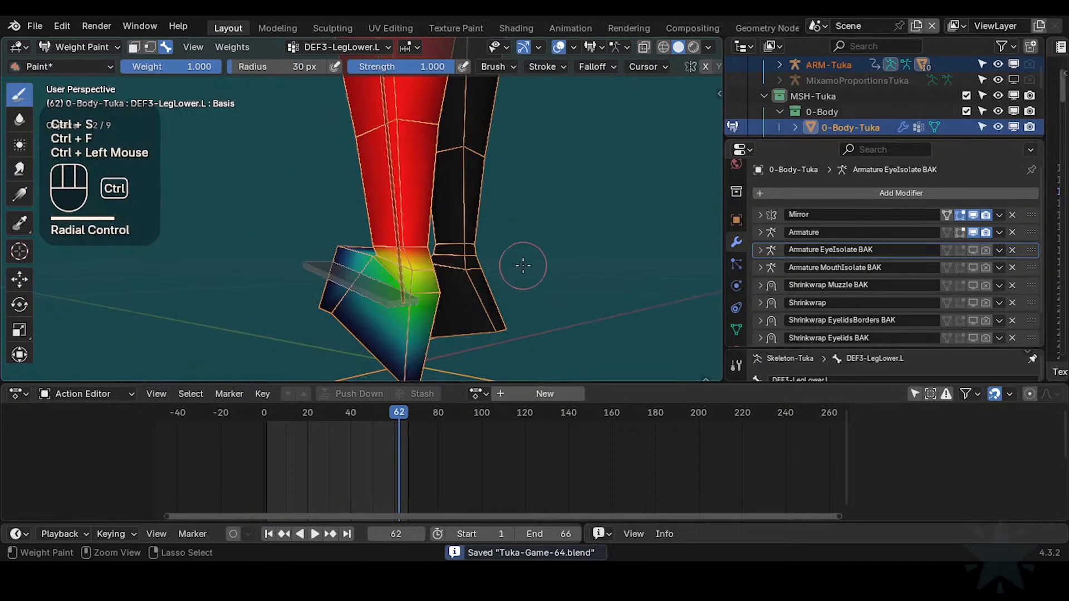
{"action": "left_click_drag", "start_coordinate": [406, 305], "coordinate": [430, 299], "text": "ctrl"}
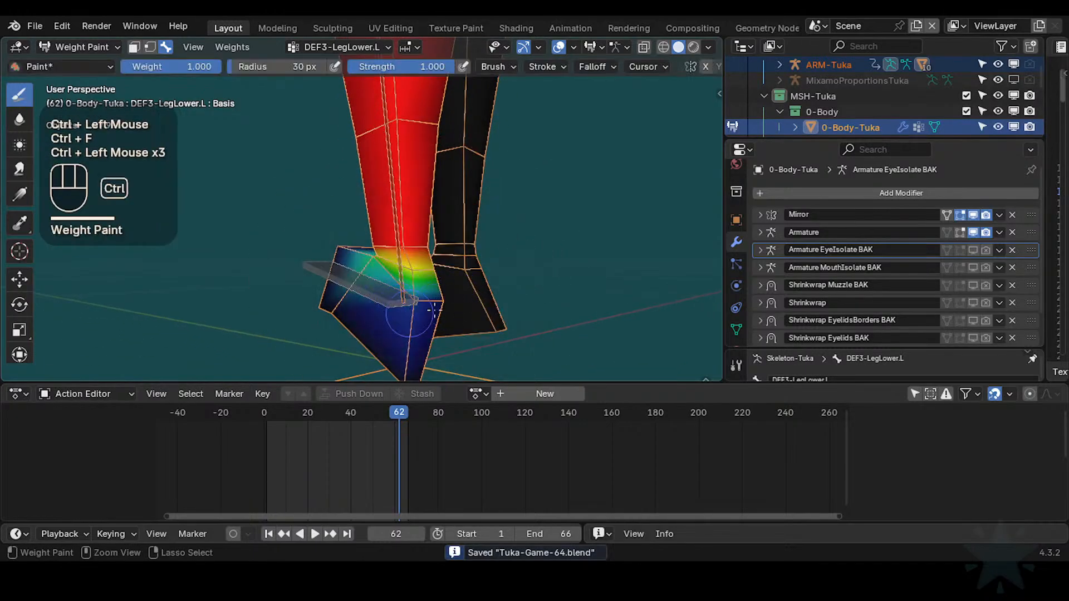
{"action": "middle_click_drag", "start_coordinate": [424, 299], "coordinate": [395, 294]}
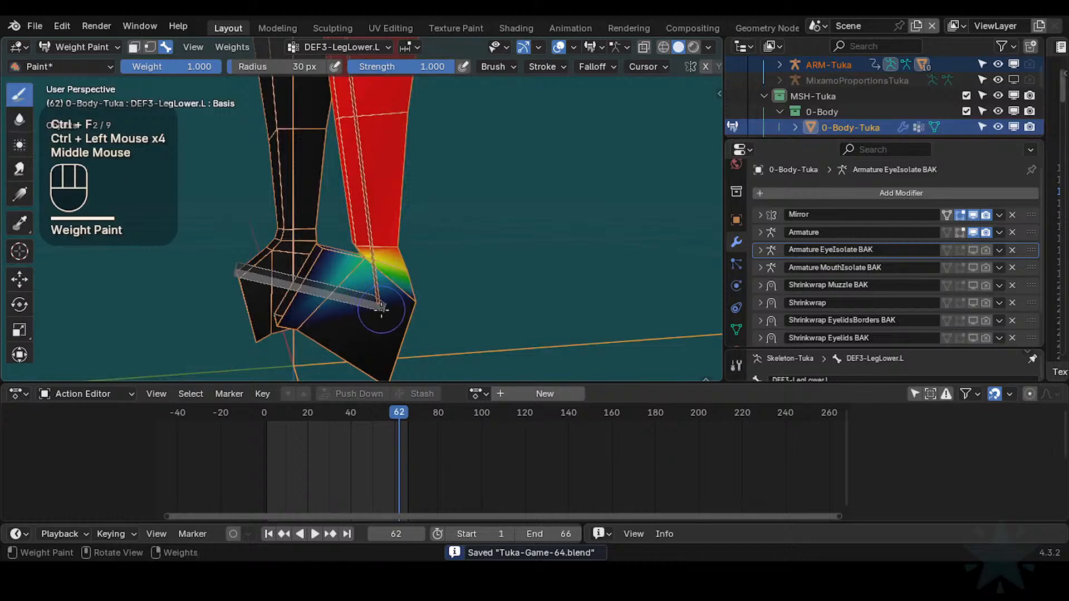
Step: Scrub the timeline to frame 42 to examine the lower-leg weights with the left foot bent down
{"action": "left_click", "coordinate": [346, 423]}
{"action": "left_click_drag", "start_coordinate": [399, 412], "coordinate": [359, 415]}
{"action": "middle_click_drag", "start_coordinate": [320, 262], "coordinate": [426, 323], "text": "shift"}
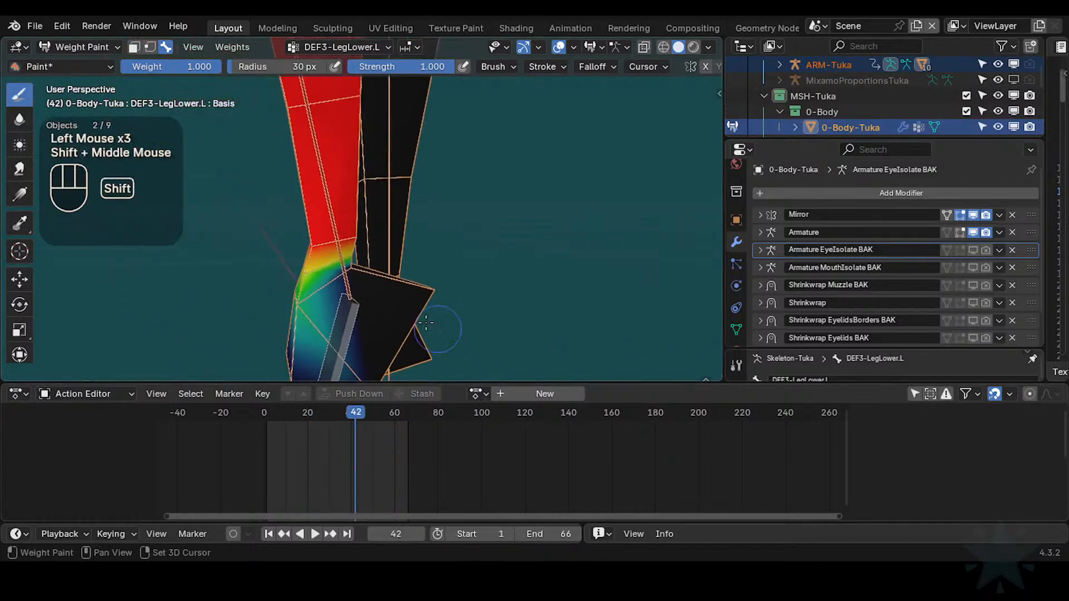
Step: Try subtracting DEF3-LegLower.L weight at the base of the left shin, and undo the strokes
{"action": "left_click", "coordinate": [313, 241], "text": "ctrl"}
{"action": "left_click", "coordinate": [299, 253], "text": "ctrl"}
{"action": "key", "text": "ctrl+z"}
{"action": "key", "text": "ctrl+z"}
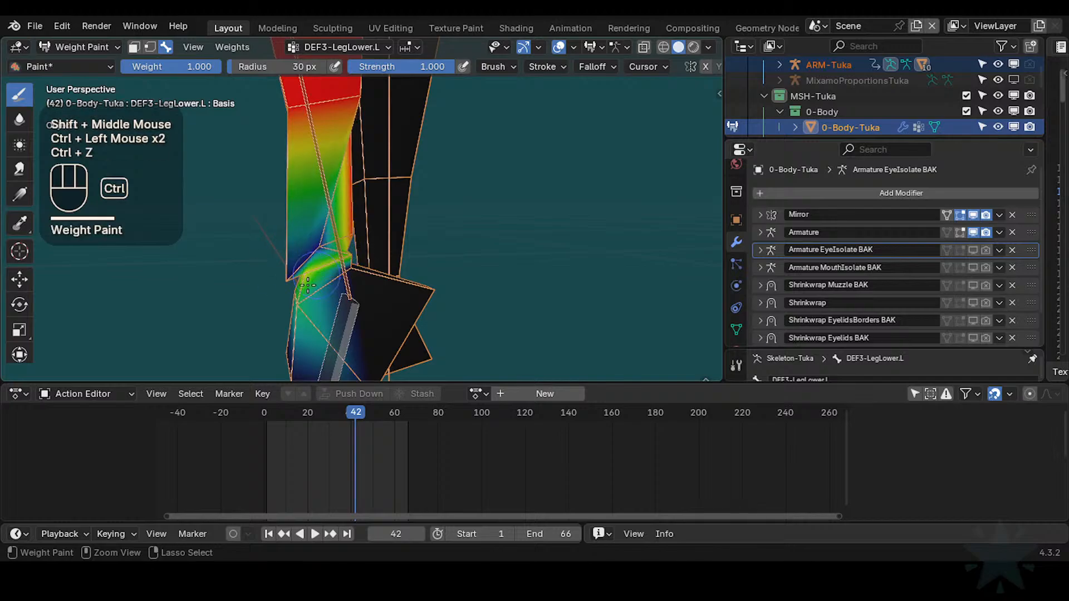
Step: Remove the DEF3-LegLower.L influence from the vertices around the left ankle and top of the foot, with brush weight 1.000
{"action": "left_click", "coordinate": [312, 320], "text": "ctrl"}
{"action": "middle_click_drag", "start_coordinate": [312, 320], "coordinate": [436, 358]}
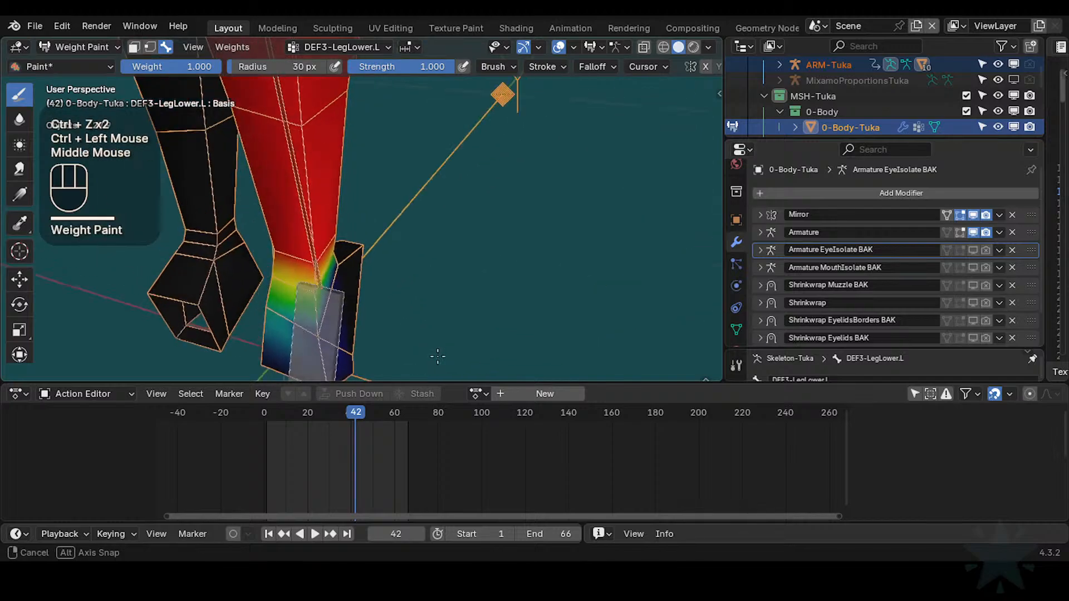
{"action": "left_click", "coordinate": [254, 303], "text": "ctrl"}
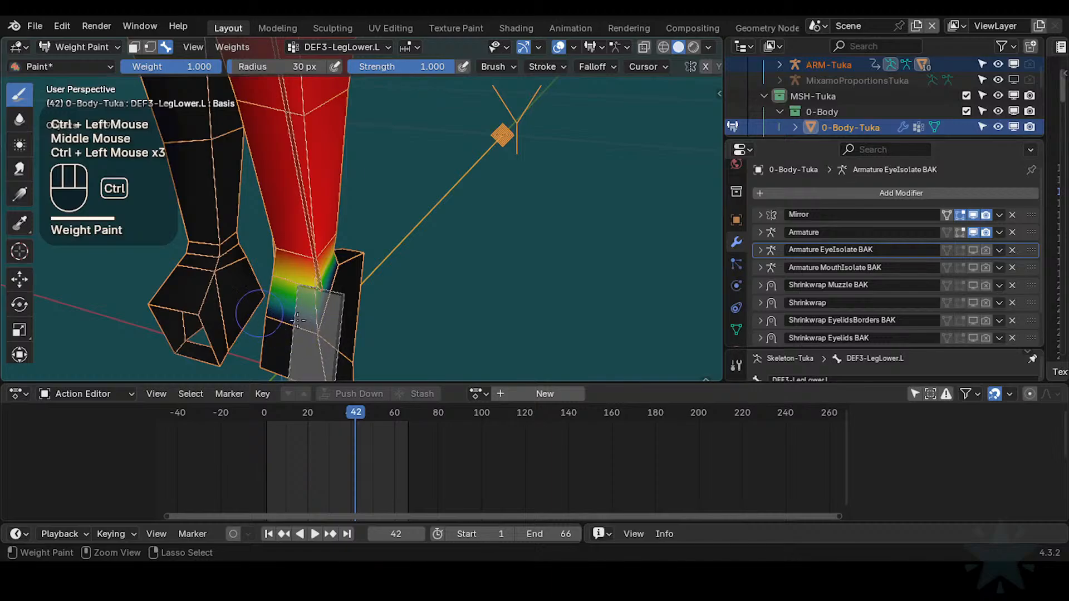
Step: Set the brush weight to 0.300 and paint DEF3-LegLower.L influence onto the middle edge loop of the left ankle
{"action": "middle_click_drag", "start_coordinate": [298, 319], "coordinate": [346, 268], "text": "ctrl"}
{"action": "middle_click_drag", "start_coordinate": [345, 267], "coordinate": [406, 239]}
{"action": "key", "text": "ctrl+f"}
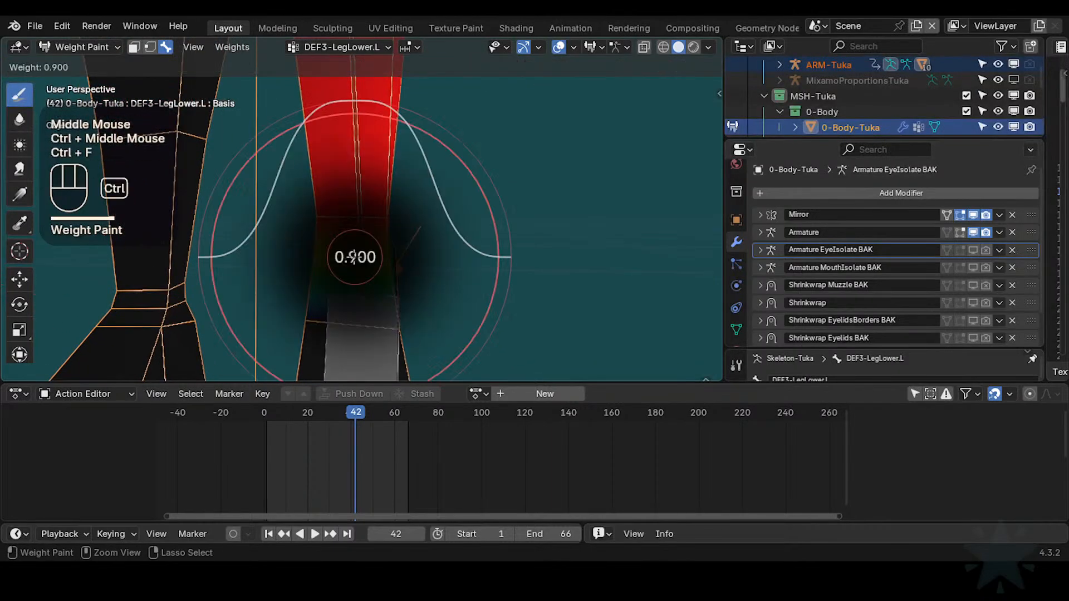
{"action": "left_click", "coordinate": [301, 265]}
{"action": "key", "text": "ctrl+f"}
{"action": "left_click", "coordinate": [303, 259], "text": "ctrl"}
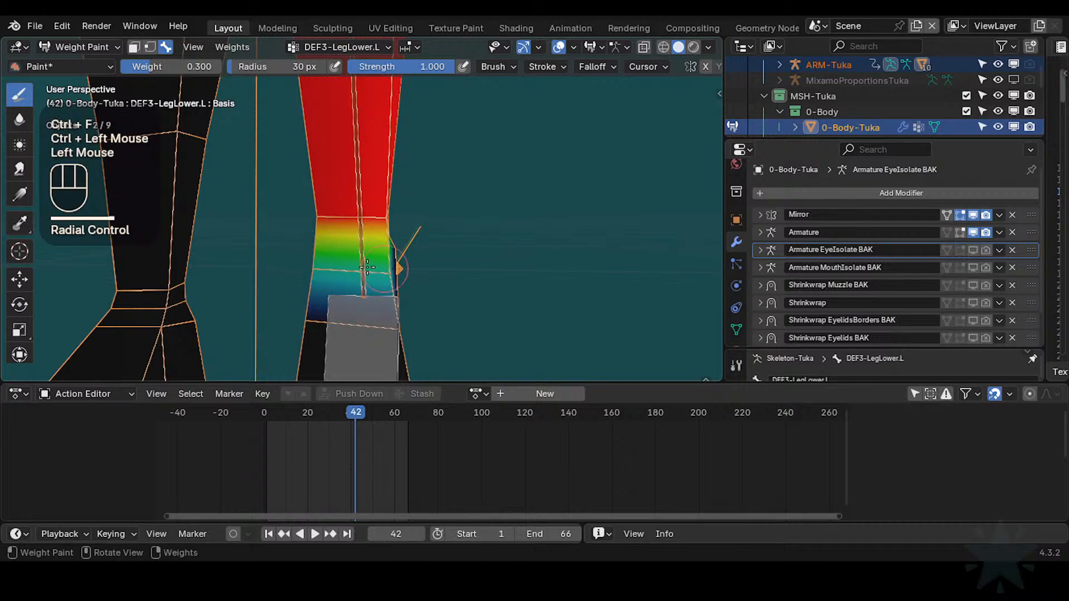
{"action": "mouse_move", "coordinate": [398, 274]}
{"action": "middle_mouse_down"}
{"action": "mouse_move", "coordinate": [428, 272]}
{"action": "mouse_move", "coordinate": [358, 239]}
{"action": "mouse_move", "coordinate": [411, 257]}
{"action": "middle_mouse_up"}
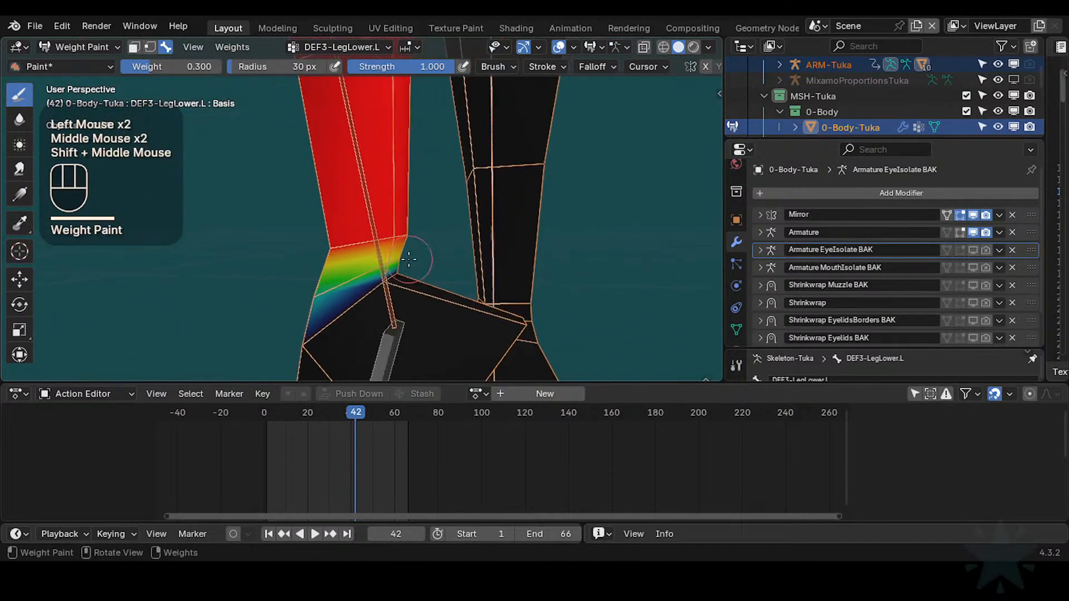
Step: Undo the last oversized stroke, set the brush radius to 20 px, and paint the rear vertices of the middle ankle loop
{"action": "left_click", "coordinate": [407, 255]}
{"action": "key", "text": "ctrl+z"}
{"action": "key", "text": "f"}
{"action": "left_click", "coordinate": [403, 255]}
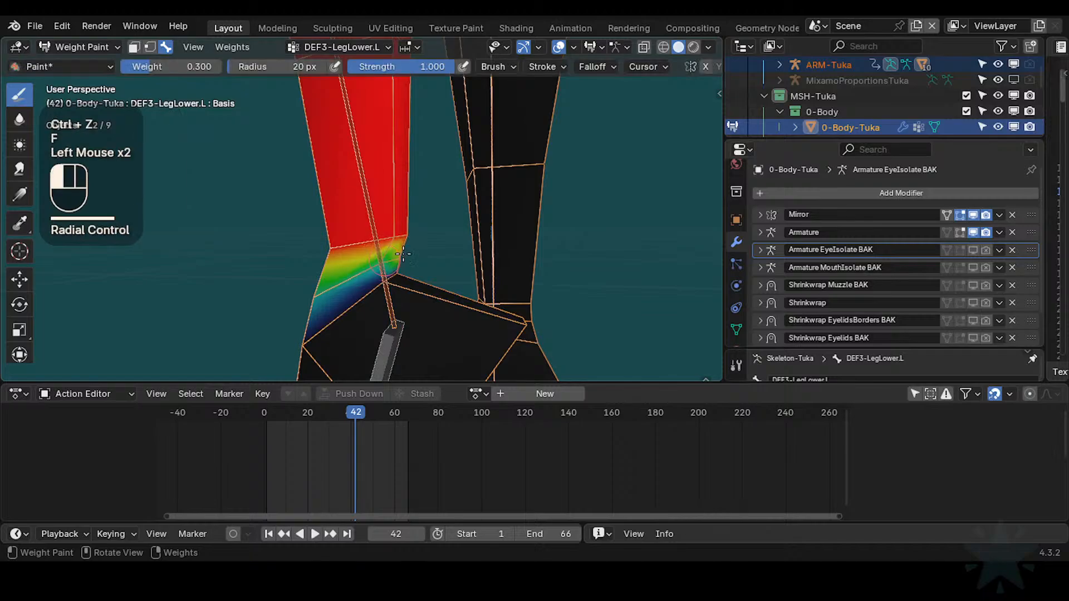
{"action": "mouse_move", "coordinate": [380, 263]}
{"action": "middle_mouse_down"}
{"action": "mouse_move", "coordinate": [413, 249]}
{"action": "mouse_move", "coordinate": [410, 229]}
{"action": "mouse_move", "coordinate": [439, 238]}
{"action": "mouse_move", "coordinate": [438, 262]}
{"action": "mouse_move", "coordinate": [387, 243]}
{"action": "middle_mouse_up"}
{"action": "left_click", "coordinate": [402, 250]}
{"action": "left_click", "coordinate": [414, 249]}
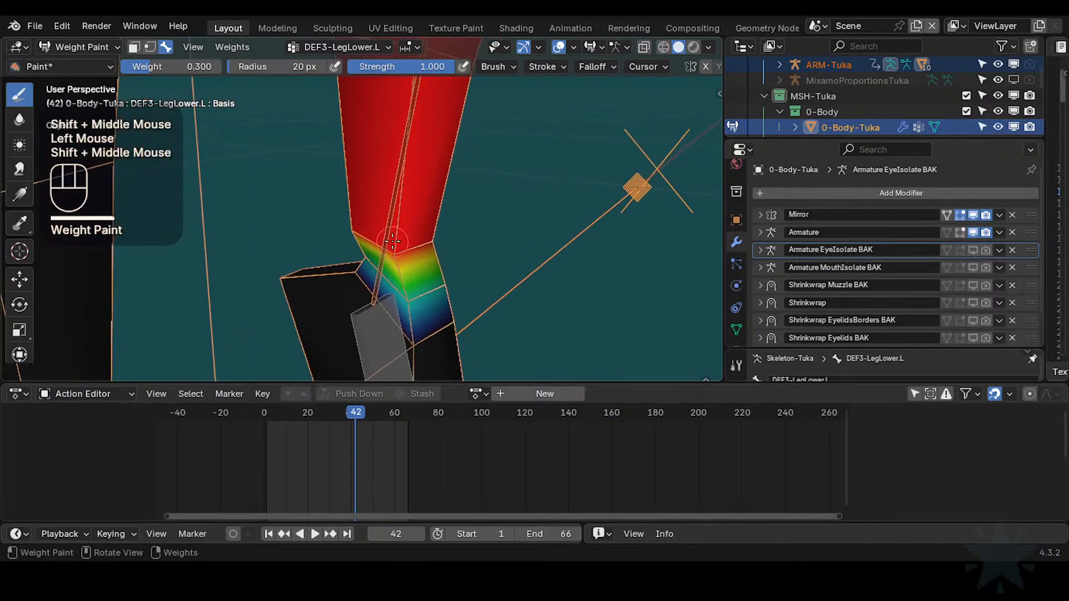
Step: Set the brush weight to 0.545 and paint all around the upper edge loop of the left ankle
{"action": "key", "text": "ctrl+f"}
{"action": "left_click", "coordinate": [423, 235]}
{"action": "left_click_drag", "start_coordinate": [412, 240], "coordinate": [415, 250]}
{"action": "mouse_move", "coordinate": [438, 238]}
{"action": "middle_mouse_down"}
{"action": "mouse_move", "coordinate": [520, 262]}
{"action": "mouse_move", "coordinate": [345, 263]}
{"action": "mouse_move", "coordinate": [408, 265]}
{"action": "middle_mouse_up"}
{"action": "middle_click_drag", "start_coordinate": [353, 278], "coordinate": [424, 279], "text": "shift"}
{"action": "left_click_drag", "start_coordinate": [369, 251], "coordinate": [281, 246]}
{"action": "middle_click_drag", "start_coordinate": [381, 254], "coordinate": [457, 257]}
{"action": "middle_click_drag", "start_coordinate": [390, 256], "coordinate": [424, 256]}
{"action": "middle_click_drag", "start_coordinate": [389, 256], "coordinate": [445, 255]}
{"action": "left_click", "coordinate": [319, 254]}
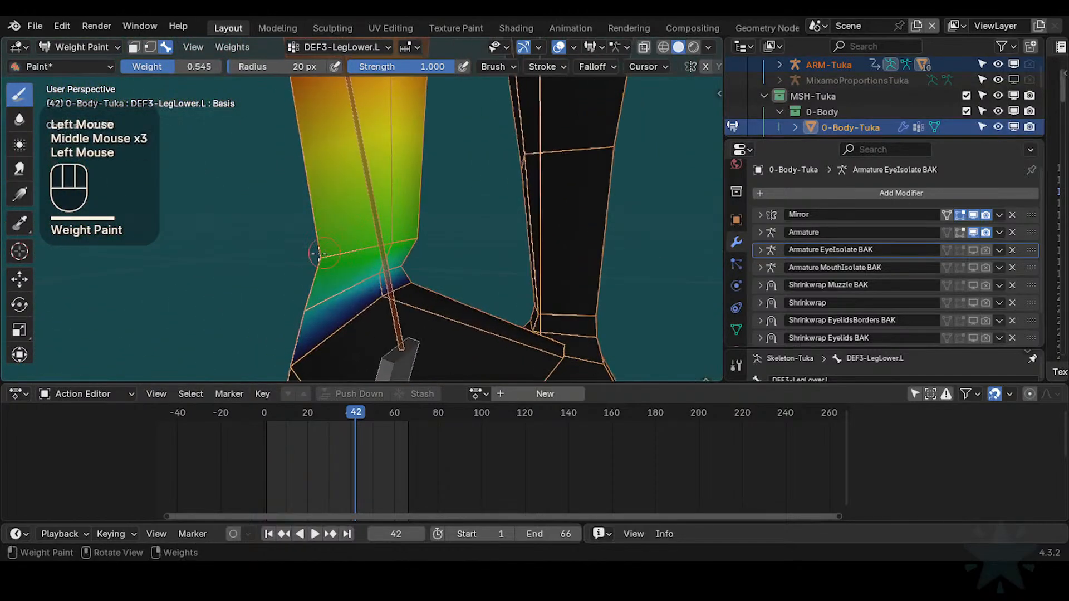
Step: Switch to the Blur brush and smooth the DEF3-LegLower.L weights around the left ankle
{"action": "mouse_move", "coordinate": [334, 243]}
{"action": "middle_mouse_down", "text": "ctrl"}
{"action": "mouse_move", "coordinate": [334, 267]}
{"action": "mouse_move", "coordinate": [356, 273]}
{"action": "mouse_move", "coordinate": [339, 342]}
{"action": "mouse_move", "coordinate": [379, 329]}
{"action": "mouse_move", "coordinate": [425, 267]}
{"action": "mouse_move", "coordinate": [418, 279]}
{"action": "mouse_move", "coordinate": [580, 254]}
{"action": "middle_mouse_up", "text": "ctrl"}
{"action": "left_click", "coordinate": [16, 120]}
{"action": "left_click", "coordinate": [386, 306]}
{"action": "left_click", "coordinate": [453, 260]}
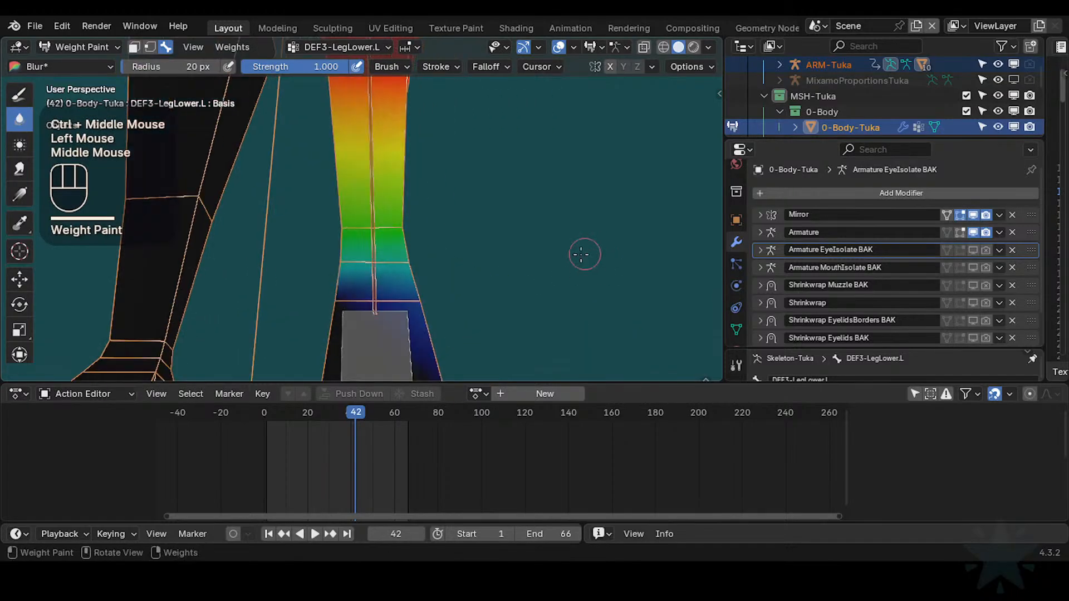
{"action": "middle_click_drag", "start_coordinate": [334, 291], "coordinate": [397, 284]}
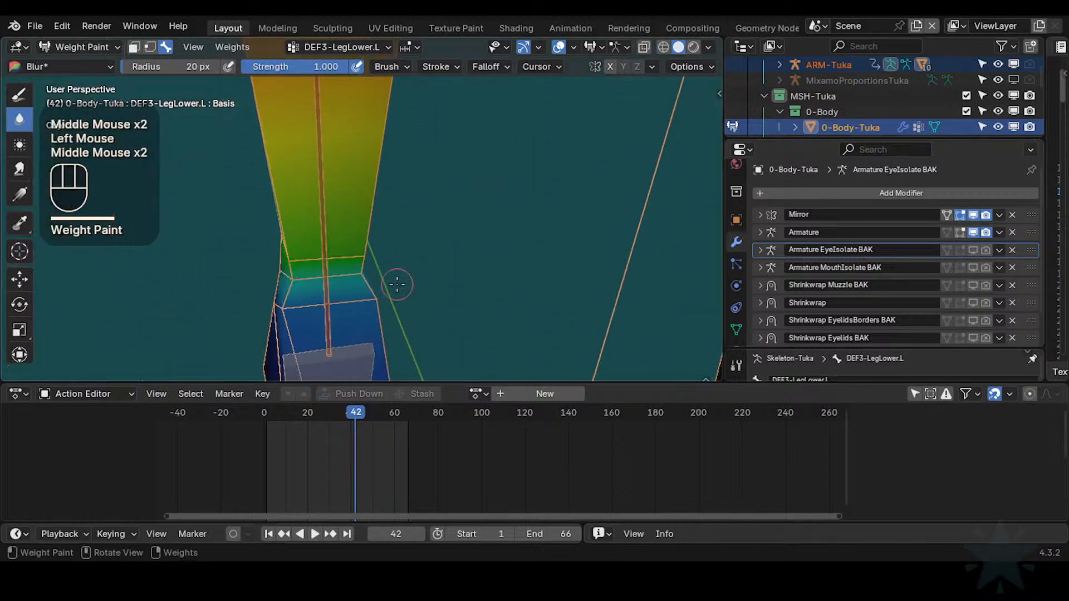
{"action": "middle_click_drag", "start_coordinate": [336, 305], "coordinate": [410, 295]}
{"action": "middle_click_drag", "start_coordinate": [410, 295], "coordinate": [362, 250]}
Step: Scrub the animation to frame 15 to check how the left ankle bends
{"action": "middle_click_drag", "start_coordinate": [362, 250], "coordinate": [366, 293], "text": "ctrl"}
{"action": "middle_click_drag", "start_coordinate": [365, 293], "coordinate": [334, 377], "text": "shift"}
{"action": "left_click_drag", "start_coordinate": [314, 413], "coordinate": [290, 402]}
{"action": "middle_click_drag", "start_coordinate": [369, 326], "coordinate": [305, 393], "text": "ctrl"}
{"action": "mouse_move", "coordinate": [292, 415]}
{"action": "left_mouse_down"}
{"action": "mouse_move", "coordinate": [278, 417]}
{"action": "mouse_move", "coordinate": [297, 409]}
{"action": "left_mouse_up"}
Step: Blur the DEF3-LegLower.L weights along the upper ankle loop in the frame 15 pose
{"action": "key", "text": "ctrl+f"}
{"action": "left_click", "coordinate": [447, 239], "text": "ctrl"}
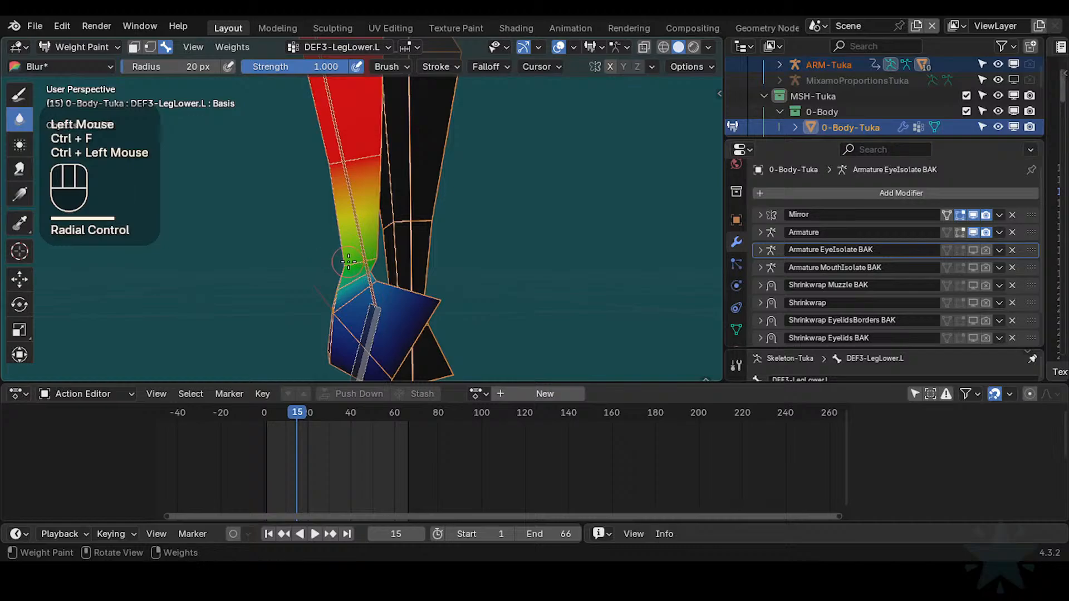
{"action": "middle_click_drag", "start_coordinate": [350, 298], "coordinate": [353, 270], "text": "ctrl"}
{"action": "key", "text": "ctrl+f"}
{"action": "left_click", "coordinate": [392, 269], "text": "ctrl"}
{"action": "left_click_drag", "start_coordinate": [325, 284], "coordinate": [324, 284]}
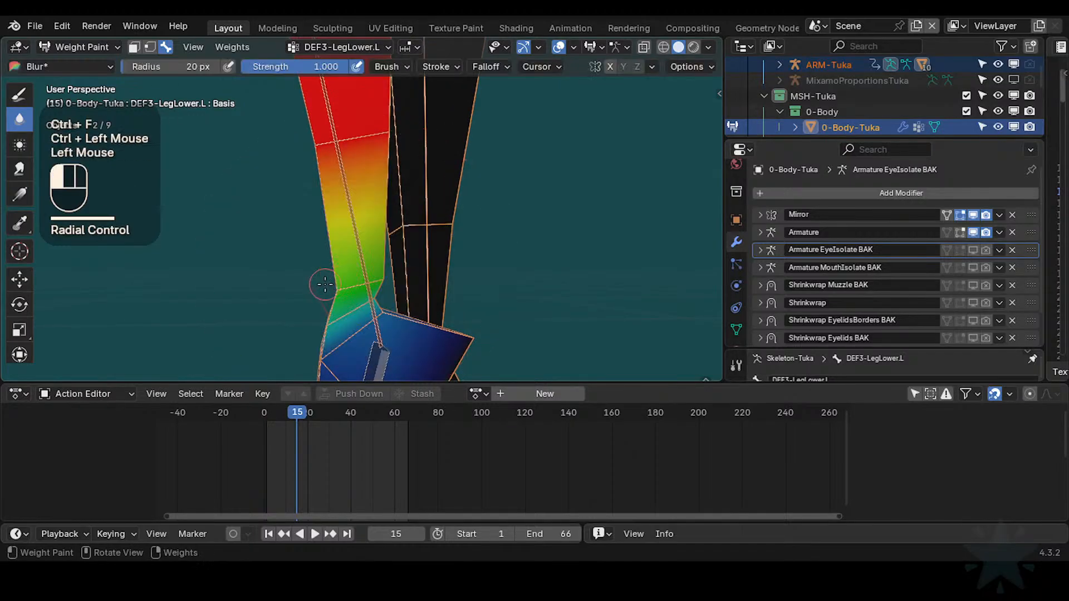
{"action": "key", "text": "ctrl+f"}
{"action": "left_click", "coordinate": [360, 285]}
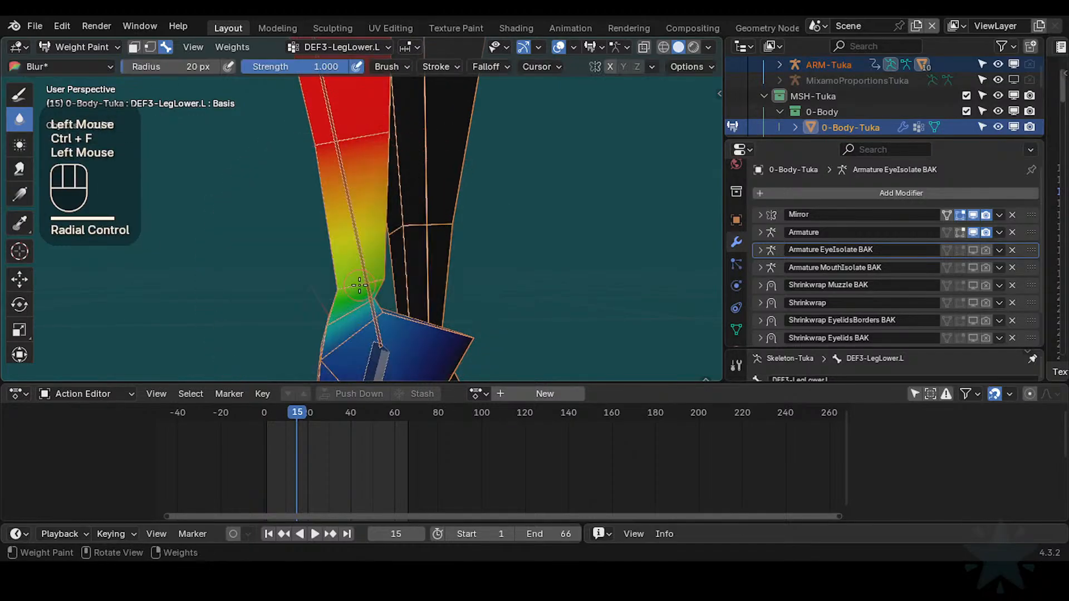
Step: Switch to the Paint brush, set its weight to 0.909, and paint around the upper edge loop of the left ankle
{"action": "left_click", "coordinate": [19, 94]}
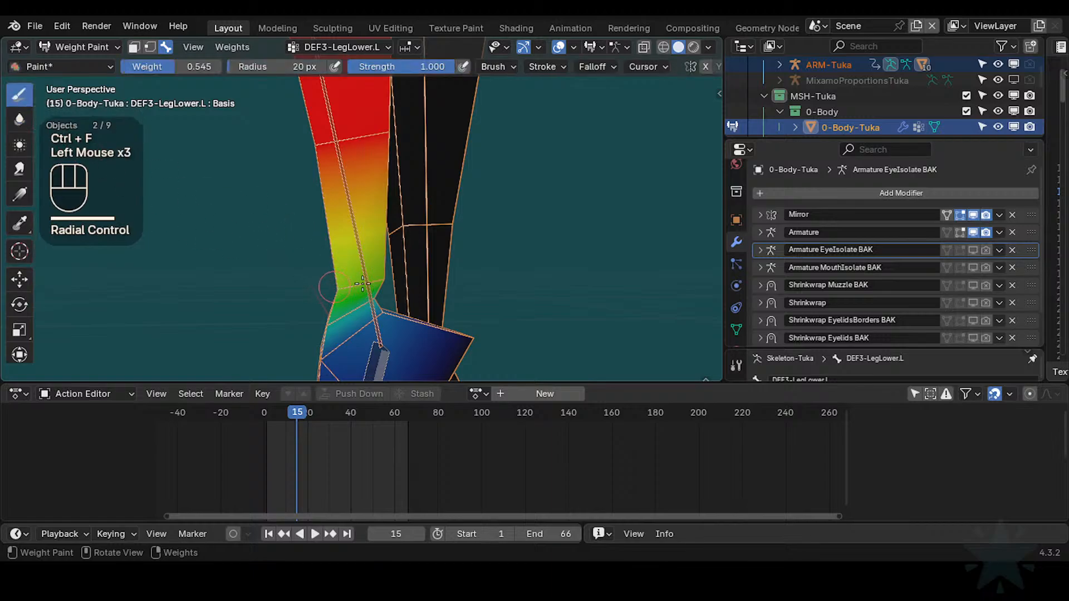
{"action": "key", "text": "ctrl+f"}
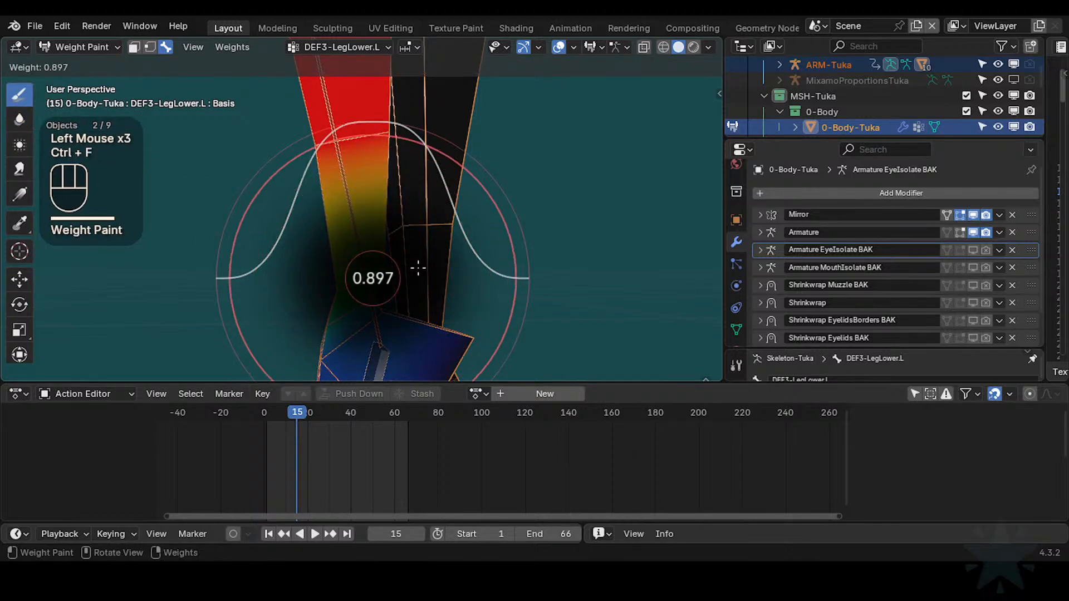
{"action": "left_click", "coordinate": [414, 267]}
{"action": "key", "text": "ctrl+f"}
{"action": "left_click", "coordinate": [369, 286]}
{"action": "left_click", "coordinate": [337, 289]}
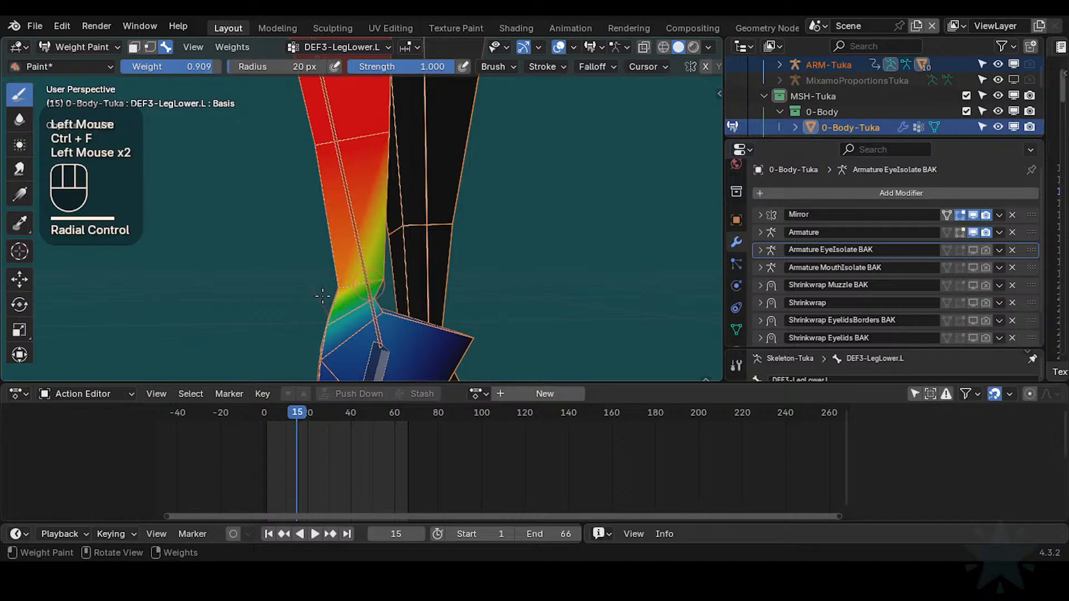
{"action": "middle_click_drag", "start_coordinate": [364, 281], "coordinate": [453, 284]}
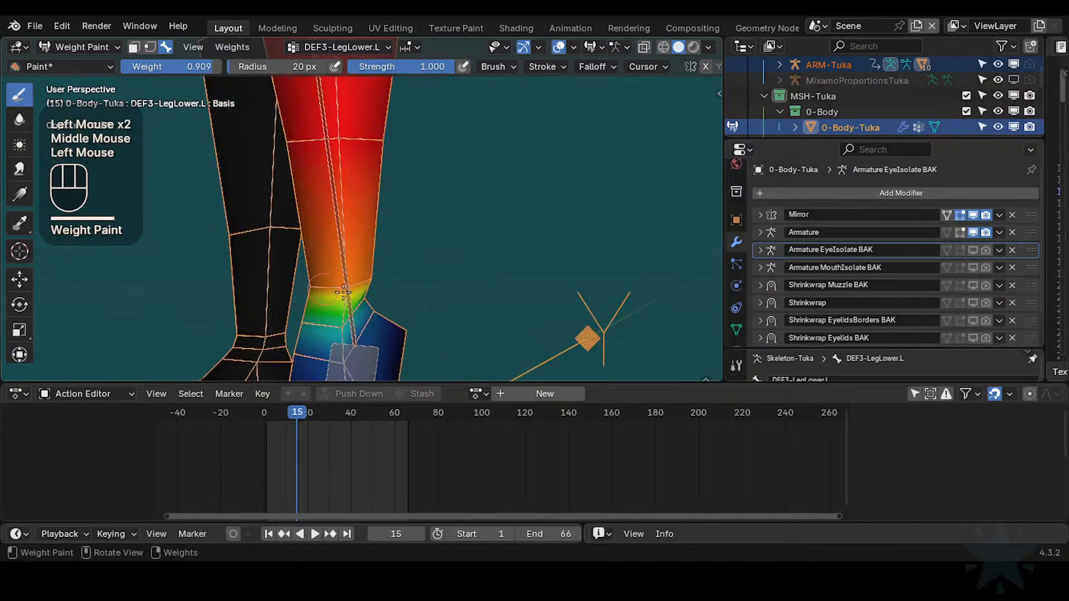
{"action": "middle_click_drag", "start_coordinate": [343, 292], "coordinate": [318, 279]}
{"action": "left_click", "coordinate": [319, 278]}
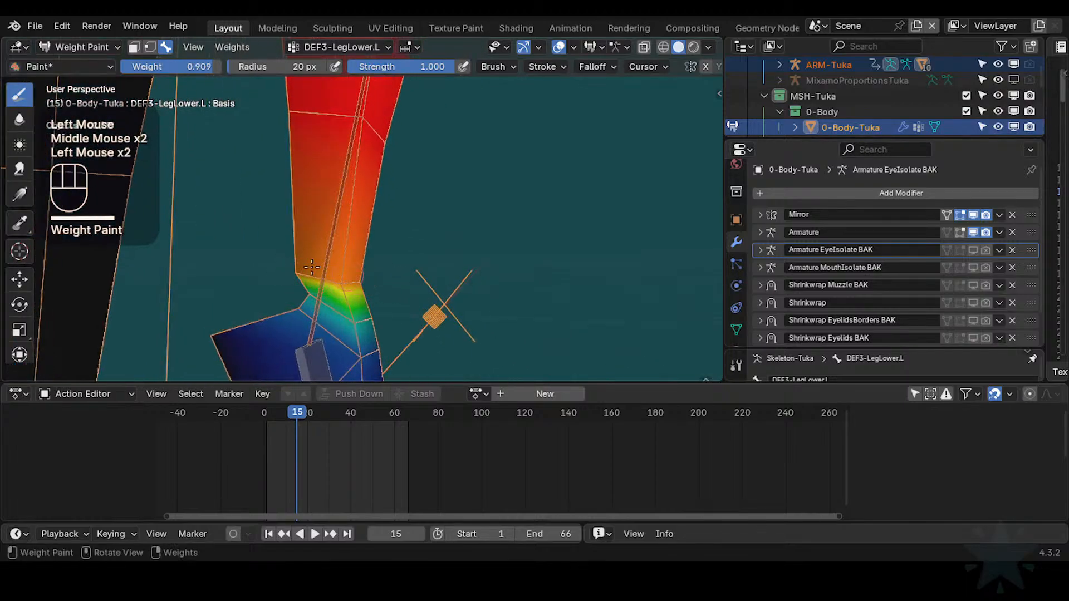
Step: Set the brush weight to 0.782 and start painting DEF3-LegLower.L influence onto the middle loop of the left ankle
{"action": "mouse_move", "coordinate": [465, 266]}
{"action": "middle_mouse_down"}
{"action": "mouse_move", "coordinate": [490, 312]}
{"action": "mouse_move", "coordinate": [384, 311]}
{"action": "mouse_move", "coordinate": [370, 283]}
{"action": "mouse_move", "coordinate": [356, 287]}
{"action": "mouse_move", "coordinate": [398, 251]}
{"action": "mouse_move", "coordinate": [353, 234]}
{"action": "mouse_move", "coordinate": [430, 273]}
{"action": "middle_mouse_up"}
{"action": "key", "text": "ctrl+f"}
{"action": "left_click", "coordinate": [340, 281]}
{"action": "left_click", "coordinate": [355, 284]}
{"action": "left_click", "coordinate": [403, 249]}
{"action": "key", "text": "ctrl+f"}
{"action": "left_click", "coordinate": [345, 260]}
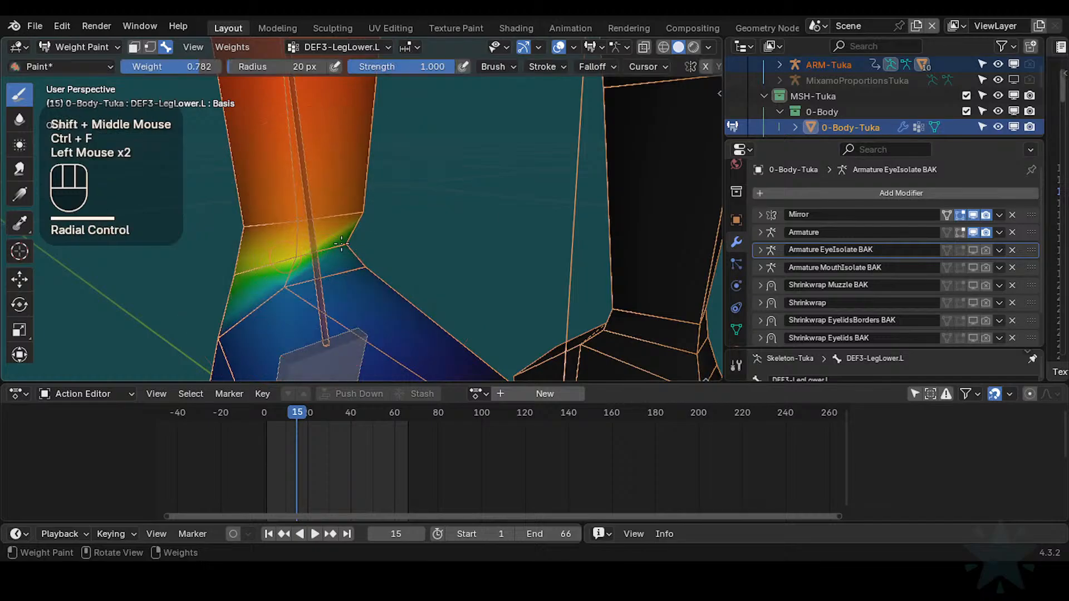
Step: Paint the remaining vertices around the middle ankle loop at weight 0.782 and save the file
{"action": "middle_click_drag", "start_coordinate": [253, 270], "coordinate": [487, 220]}
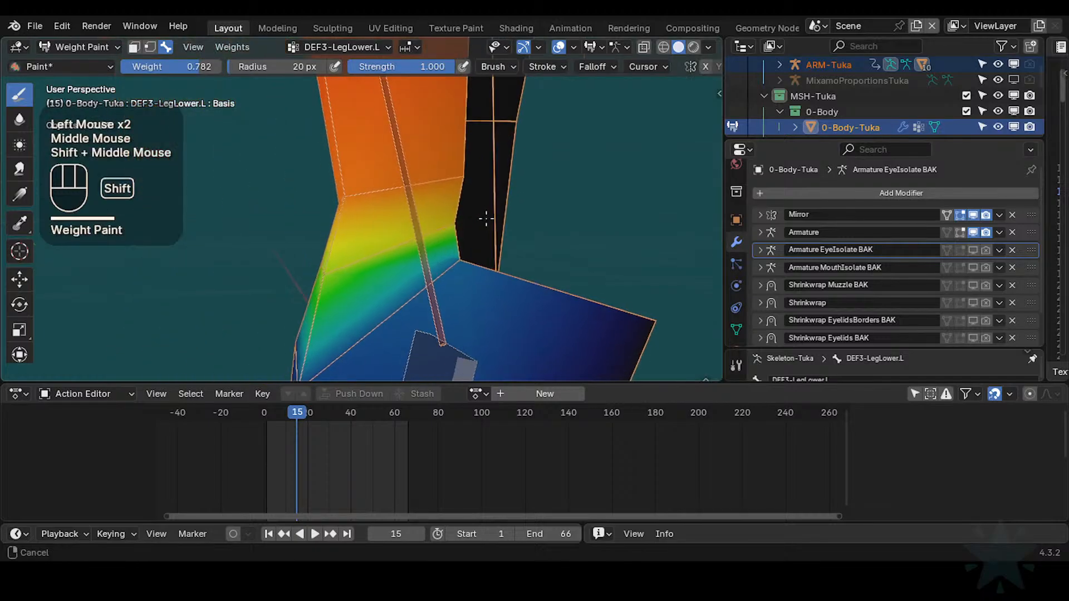
{"action": "left_click", "coordinate": [360, 261]}
{"action": "middle_click_drag", "start_coordinate": [318, 273], "coordinate": [425, 255]}
{"action": "left_click", "coordinate": [229, 266]}
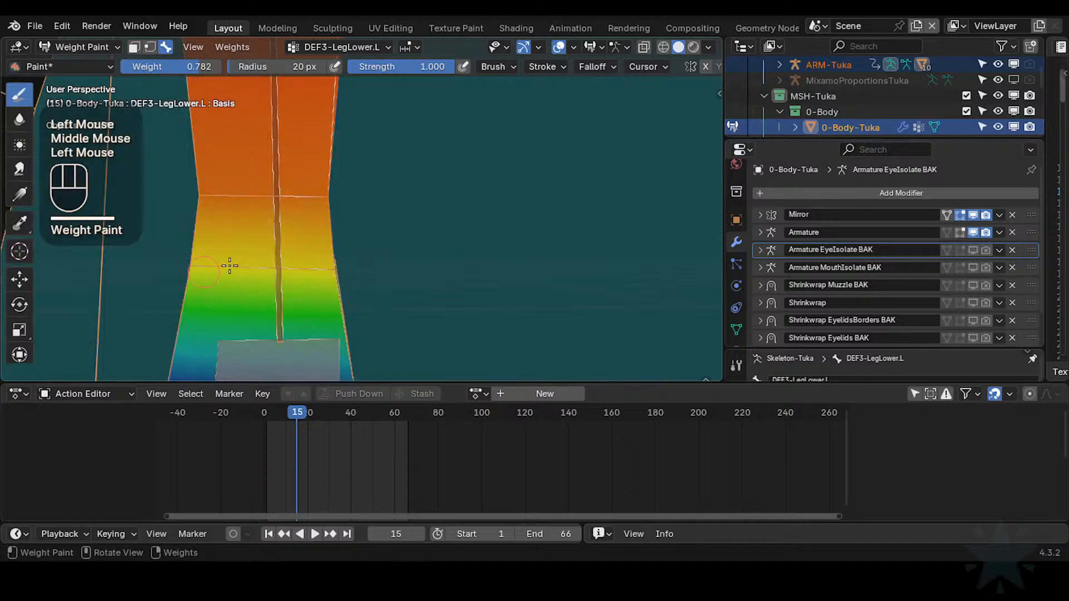
{"action": "middle_click_drag", "start_coordinate": [284, 267], "coordinate": [301, 278], "text": "ctrl"}
{"action": "middle_click_drag", "start_coordinate": [300, 278], "coordinate": [368, 316]}
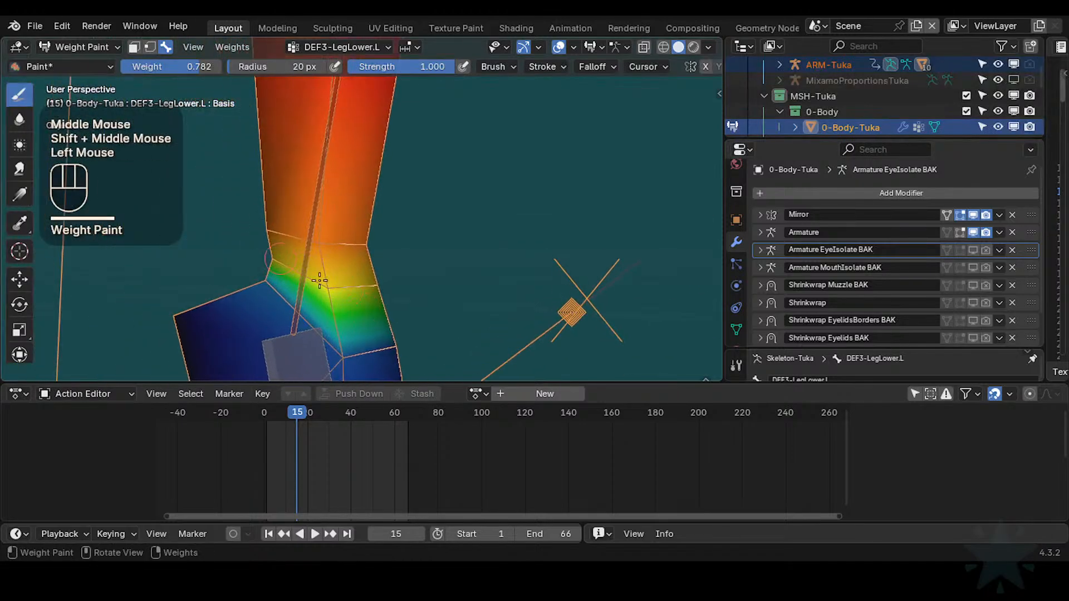
{"action": "middle_click_drag", "start_coordinate": [319, 280], "coordinate": [371, 272]}
{"action": "key", "text": "ctrl+s"}
Step: Set the brush weight to 0.345 and paint around the lower ankle loop where it meets the foot, undoing the unwanted stroke
{"action": "key", "text": "ctrl+f"}
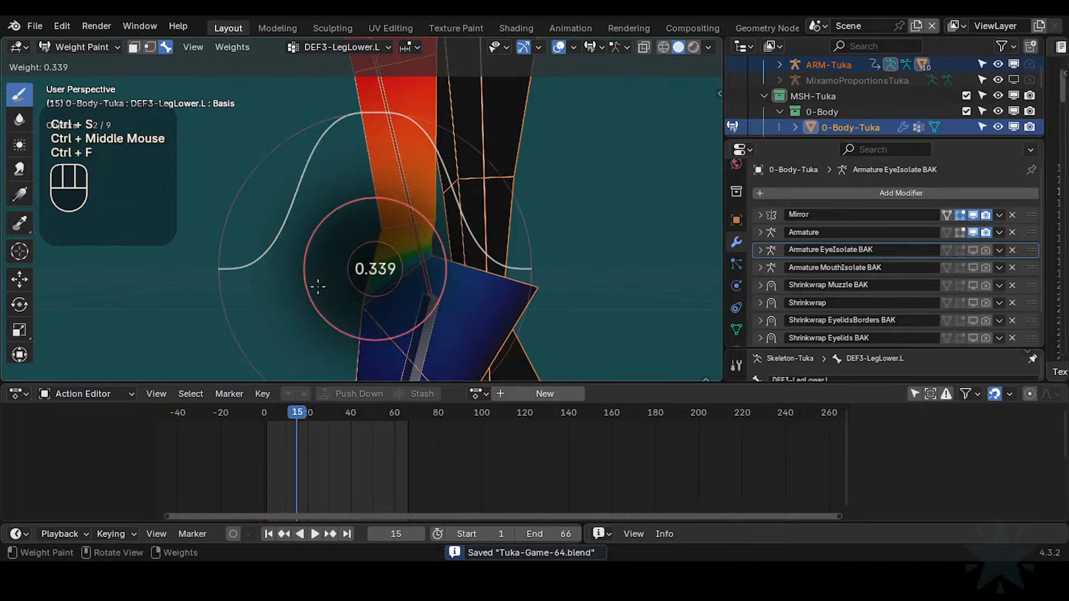
{"action": "left_click", "coordinate": [320, 285]}
{"action": "left_click", "coordinate": [371, 301]}
{"action": "middle_click_drag", "start_coordinate": [366, 293], "coordinate": [496, 284]}
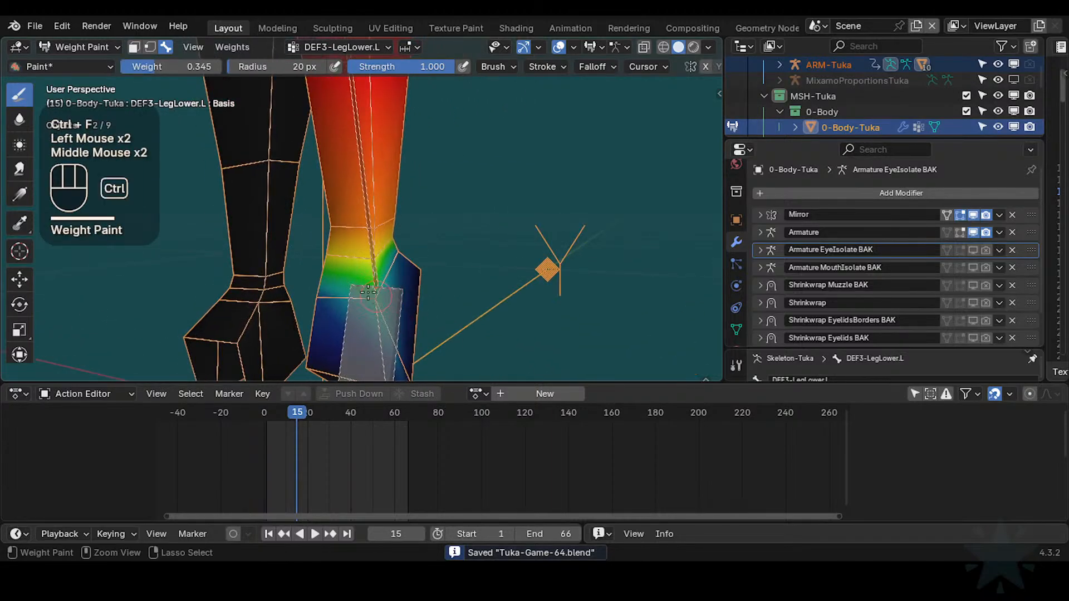
{"action": "key", "text": "ctrl+z"}
{"action": "mouse_move", "coordinate": [423, 289]}
{"action": "middle_mouse_down"}
{"action": "mouse_move", "coordinate": [306, 301]}
{"action": "mouse_move", "coordinate": [267, 284]}
{"action": "middle_mouse_up"}
{"action": "middle_click_drag", "start_coordinate": [423, 261], "coordinate": [476, 249]}
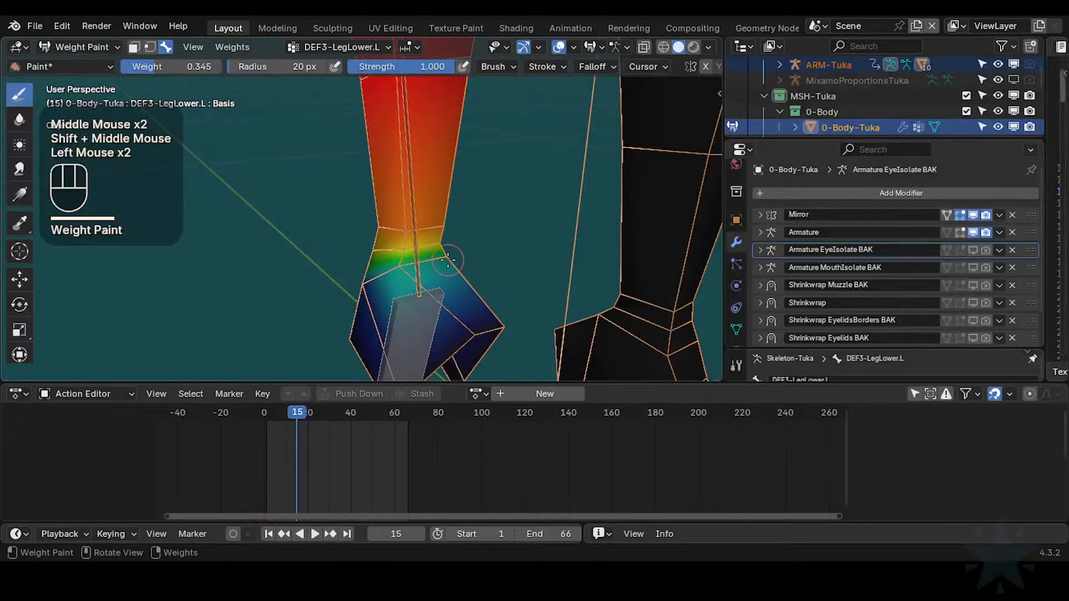
{"action": "middle_click_drag", "start_coordinate": [448, 260], "coordinate": [434, 284]}
{"action": "middle_click_drag", "start_coordinate": [390, 283], "coordinate": [409, 289]}
Step: Scrub the animation through frames 44 and 56 to check the left ankle's deformation from several sides
{"action": "mouse_move", "coordinate": [267, 415]}
{"action": "left_mouse_down"}
{"action": "mouse_move", "coordinate": [257, 413]}
{"action": "mouse_move", "coordinate": [352, 397]}
{"action": "mouse_move", "coordinate": [239, 406]}
{"action": "mouse_move", "coordinate": [410, 396]}
{"action": "mouse_move", "coordinate": [313, 393]}
{"action": "mouse_move", "coordinate": [389, 396]}
{"action": "mouse_move", "coordinate": [360, 410]}
{"action": "left_mouse_up"}
{"action": "mouse_move", "coordinate": [345, 299]}
{"action": "middle_mouse_down"}
{"action": "mouse_move", "coordinate": [385, 281]}
{"action": "mouse_move", "coordinate": [412, 284]}
{"action": "middle_mouse_up"}
{"action": "left_click", "coordinate": [375, 294]}
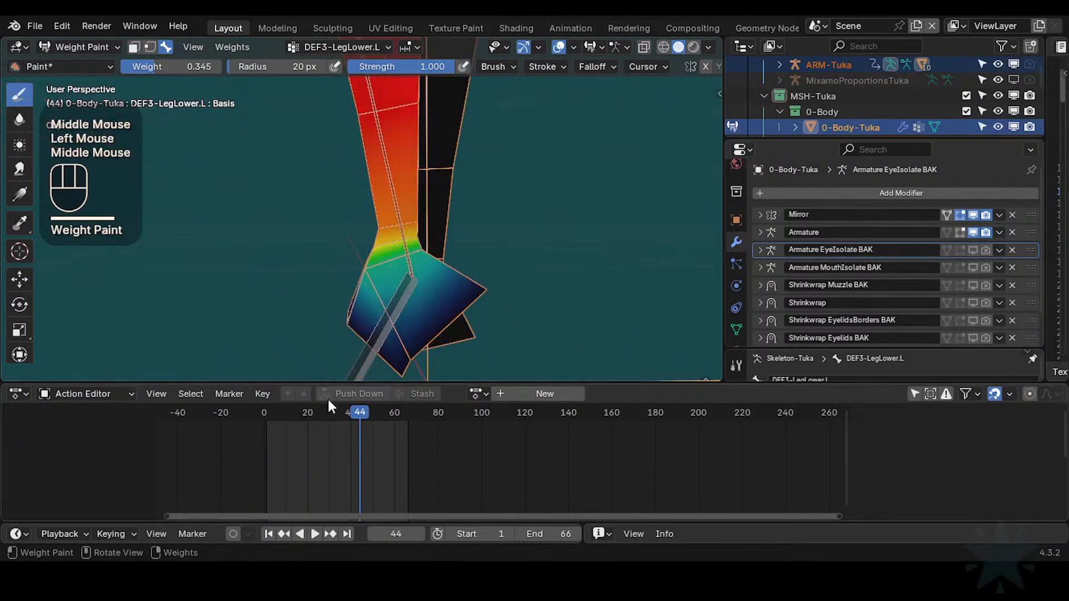
{"action": "left_click_drag", "start_coordinate": [360, 412], "coordinate": [386, 411]}
{"action": "middle_click_drag", "start_coordinate": [437, 320], "coordinate": [407, 327]}
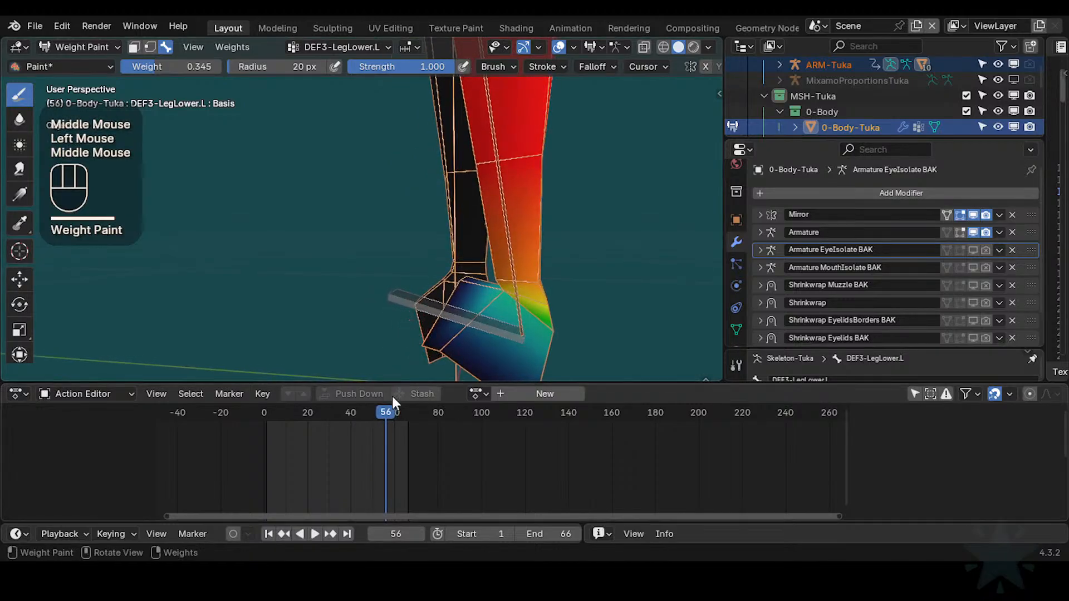
{"action": "mouse_move", "coordinate": [387, 413]}
{"action": "left_mouse_down"}
{"action": "mouse_move", "coordinate": [359, 413]}
{"action": "mouse_move", "coordinate": [384, 415]}
{"action": "mouse_move", "coordinate": [373, 416]}
{"action": "left_mouse_up"}
Step: Switch to the Blur brush, go to frame 47, and smooth the DEF3-LegLower.L weights around the ankle
{"action": "left_click", "coordinate": [19, 119]}
{"action": "mouse_move", "coordinate": [454, 320]}
{"action": "middle_mouse_down", "text": "ctrl"}
{"action": "mouse_move", "coordinate": [458, 267]}
{"action": "mouse_move", "coordinate": [423, 217]}
{"action": "middle_mouse_up", "text": "ctrl"}
{"action": "mouse_move", "coordinate": [434, 239]}
{"action": "middle_mouse_down"}
{"action": "mouse_move", "coordinate": [489, 283]}
{"action": "mouse_move", "coordinate": [428, 240]}
{"action": "mouse_move", "coordinate": [413, 243]}
{"action": "middle_mouse_up"}
{"action": "mouse_move", "coordinate": [366, 411]}
{"action": "left_mouse_down"}
{"action": "mouse_move", "coordinate": [406, 410]}
{"action": "mouse_move", "coordinate": [367, 409]}
{"action": "left_mouse_up"}
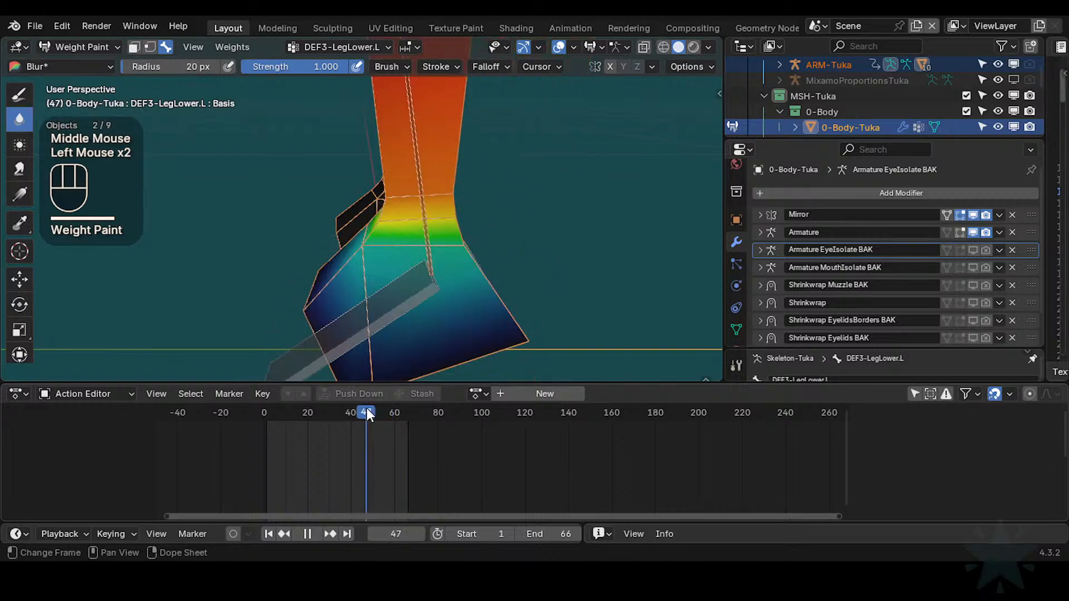
{"action": "middle_click_drag", "start_coordinate": [445, 263], "coordinate": [548, 312]}
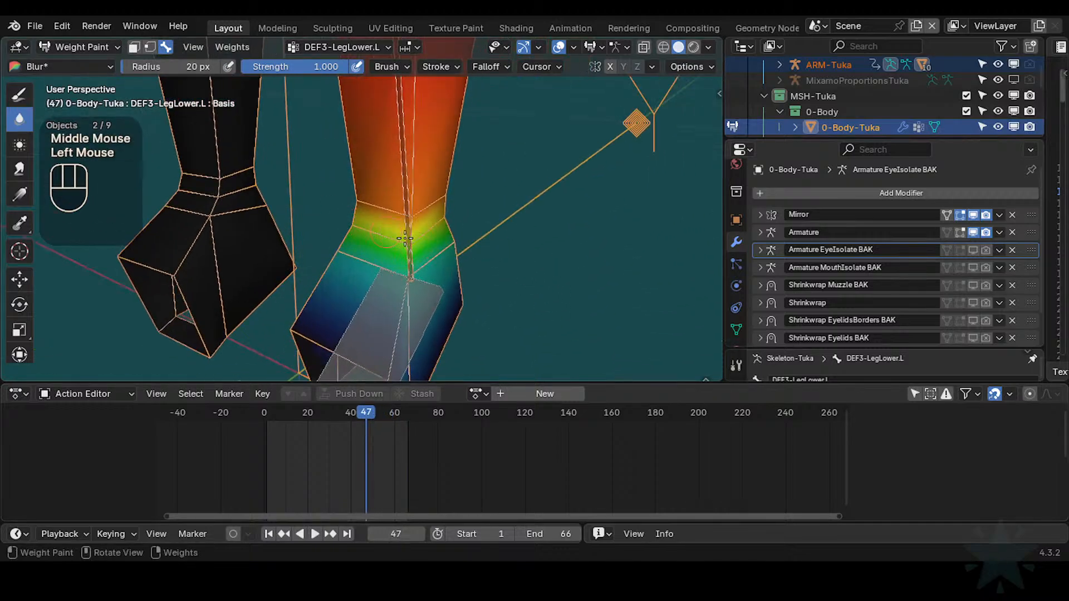
{"action": "left_click_drag", "start_coordinate": [348, 226], "coordinate": [409, 239]}
Step: Scrub the animation back to frame 21 to examine the ankle bend
{"action": "mouse_move", "coordinate": [457, 256]}
{"action": "middle_mouse_down"}
{"action": "mouse_move", "coordinate": [368, 210]}
{"action": "mouse_move", "coordinate": [379, 240]}
{"action": "middle_mouse_up"}
{"action": "mouse_move", "coordinate": [374, 411]}
{"action": "left_mouse_down"}
{"action": "mouse_move", "coordinate": [390, 411]}
{"action": "mouse_move", "coordinate": [259, 422]}
{"action": "mouse_move", "coordinate": [333, 416]}
{"action": "left_mouse_up"}
{"action": "middle_click_drag", "start_coordinate": [348, 284], "coordinate": [458, 365], "text": "shift"}
{"action": "left_click_drag", "start_coordinate": [359, 423], "coordinate": [309, 413]}
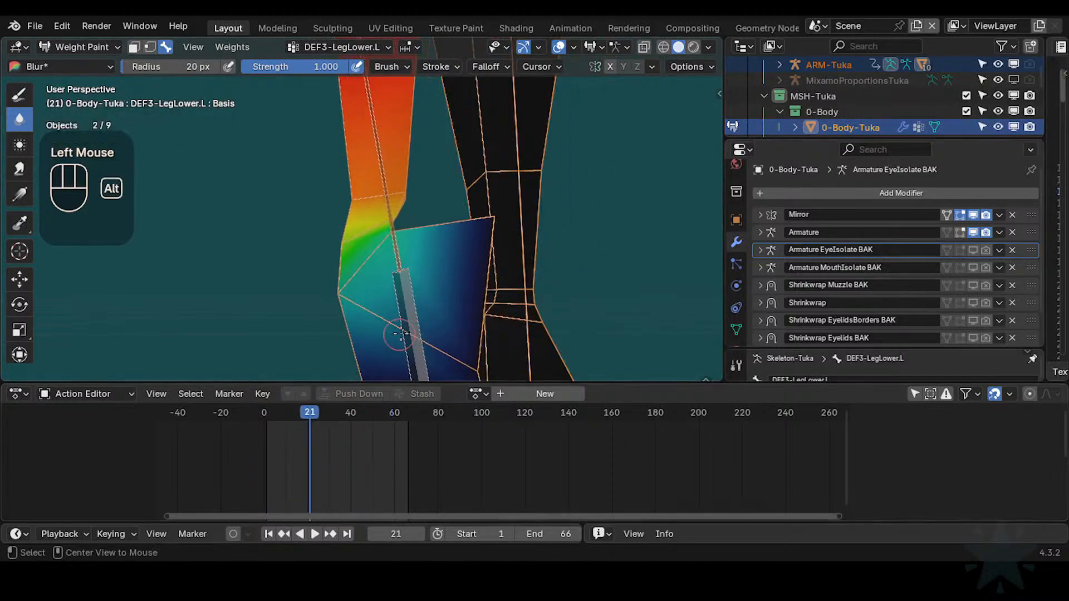
Step: Select the left foot bone to show its DEF3-Foot.L weights and move the animation to frame 8
{"action": "left_click", "coordinate": [428, 334], "text": "alt"}
{"action": "middle_click_drag", "start_coordinate": [429, 334], "coordinate": [462, 328], "text": "shift"}
{"action": "left_click_drag", "start_coordinate": [337, 406], "coordinate": [282, 419]}
{"action": "middle_click_drag", "start_coordinate": [523, 317], "coordinate": [434, 320], "text": "shift"}
{"action": "middle_click_drag", "start_coordinate": [543, 331], "coordinate": [485, 322], "text": "shift"}
{"action": "middle_click_drag", "start_coordinate": [484, 321], "coordinate": [460, 320]}
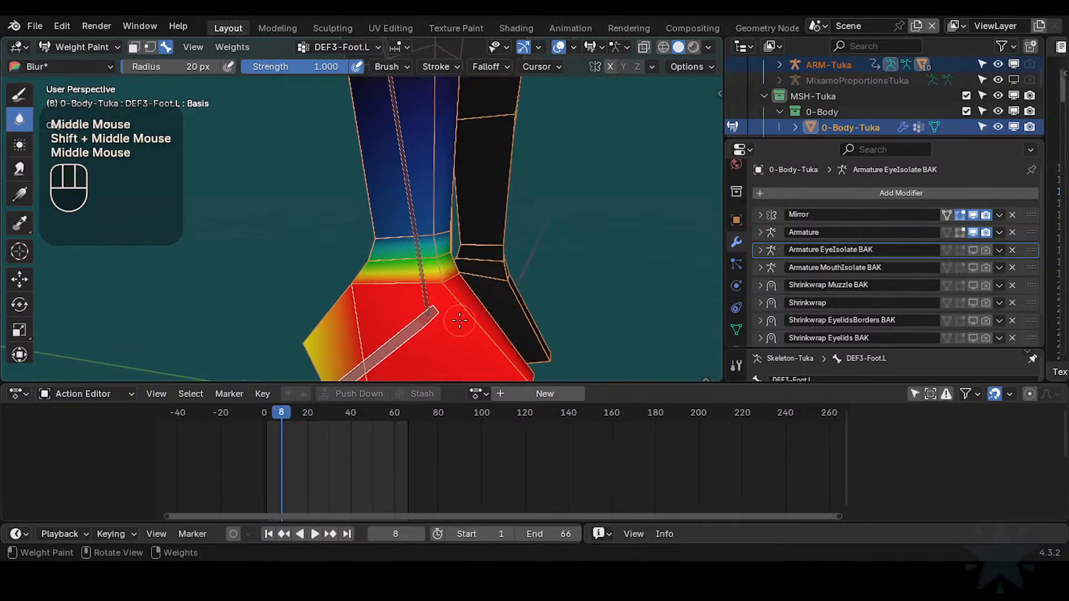
Step: Blur the DEF3-Foot.L weights at the top of the foot all around the left ankle
{"action": "key", "text": "ctrl+f"}
{"action": "left_click", "coordinate": [391, 295]}
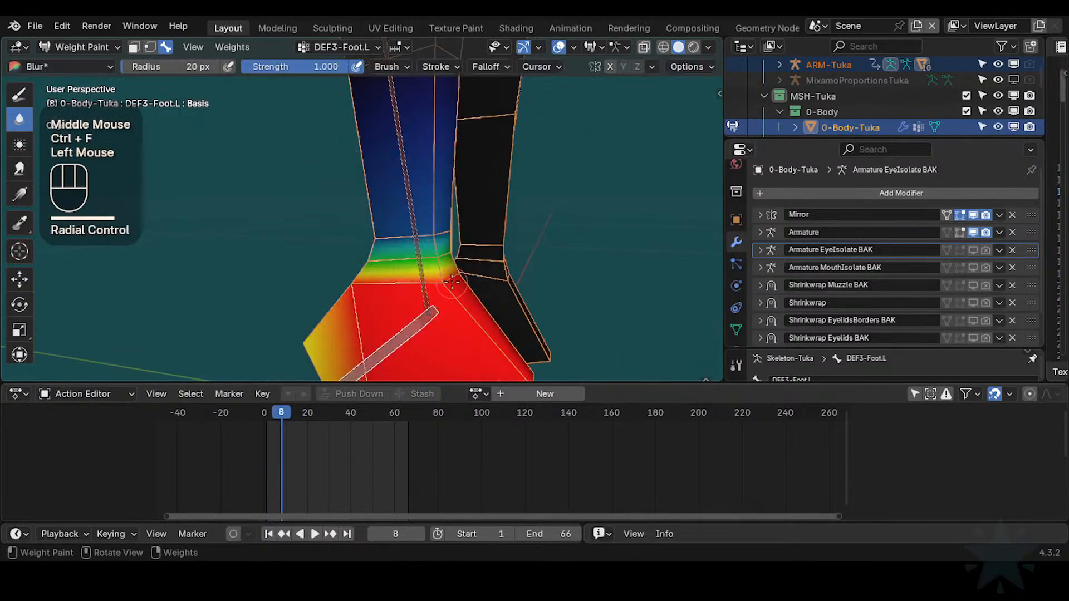
{"action": "left_click", "coordinate": [451, 283]}
{"action": "middle_click_drag", "start_coordinate": [451, 283], "coordinate": [351, 297]}
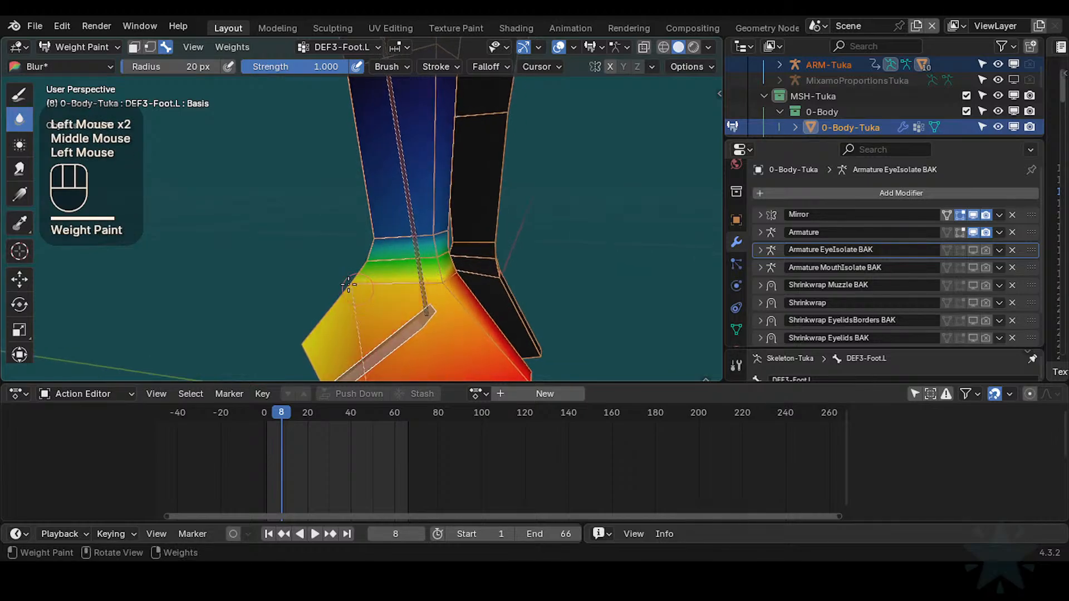
{"action": "middle_click_drag", "start_coordinate": [483, 277], "coordinate": [389, 289]}
{"action": "key", "text": "ctrl+f"}
{"action": "left_click", "coordinate": [389, 289]}
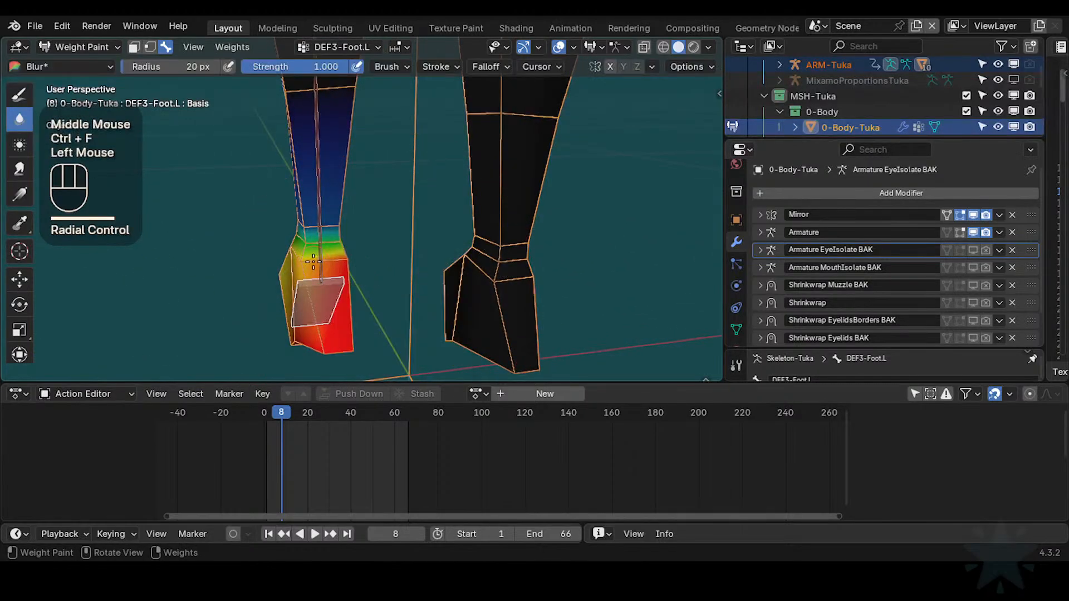
{"action": "key", "text": "ctrl+f"}
{"action": "left_click", "coordinate": [315, 258]}
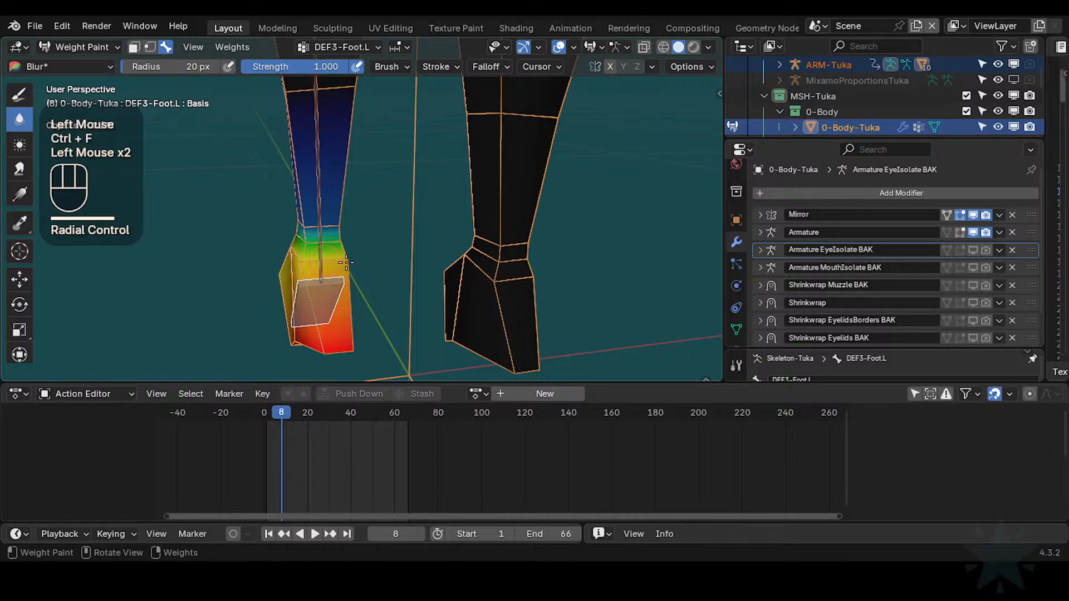
Step: Blur the DEF3-Foot.L weights along the upper edge loops of the left ankle at frame 8, front and back
{"action": "middle_click_drag", "start_coordinate": [318, 261], "coordinate": [412, 267]}
{"action": "key", "text": "ctrl+f"}
{"action": "left_click", "coordinate": [369, 265]}
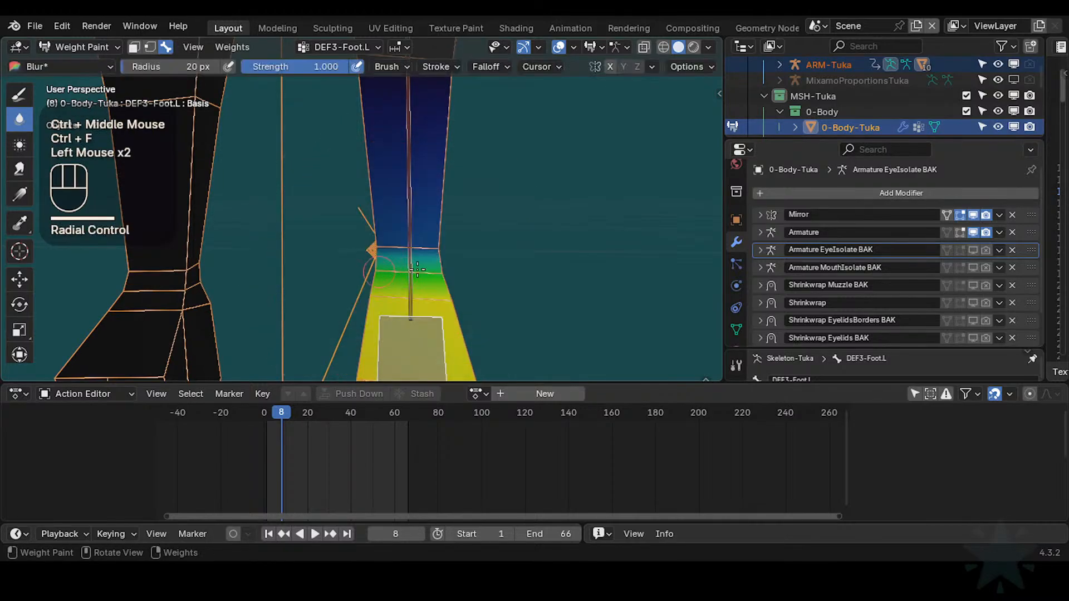
{"action": "key", "text": "ctrl+f"}
{"action": "left_click", "coordinate": [390, 268]}
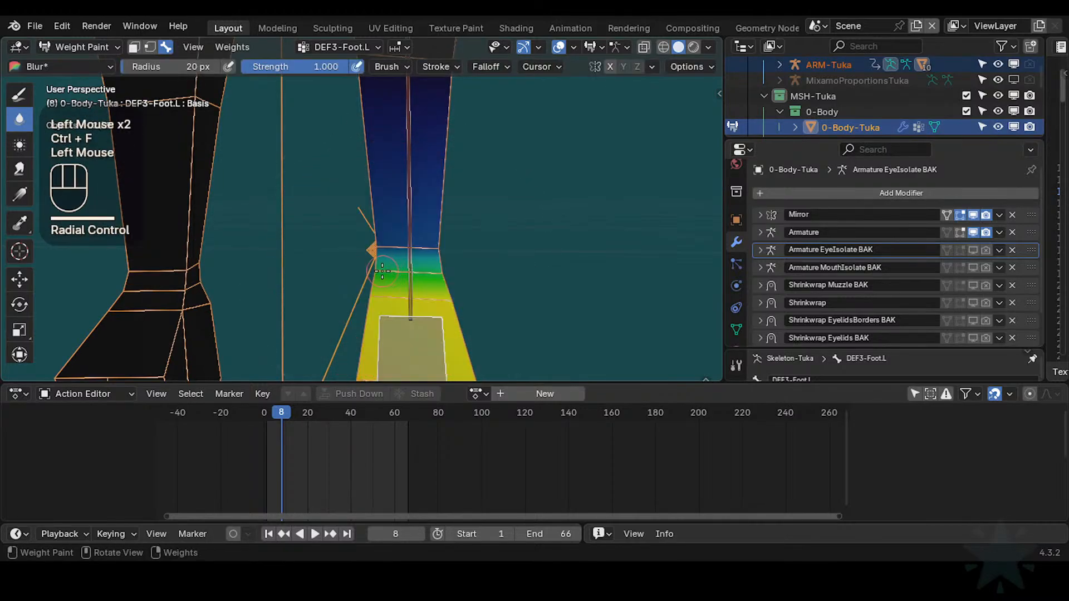
{"action": "key", "text": "ctrl+f"}
{"action": "left_click", "coordinate": [399, 273]}
{"action": "middle_click_drag", "start_coordinate": [388, 271], "coordinate": [439, 252]}
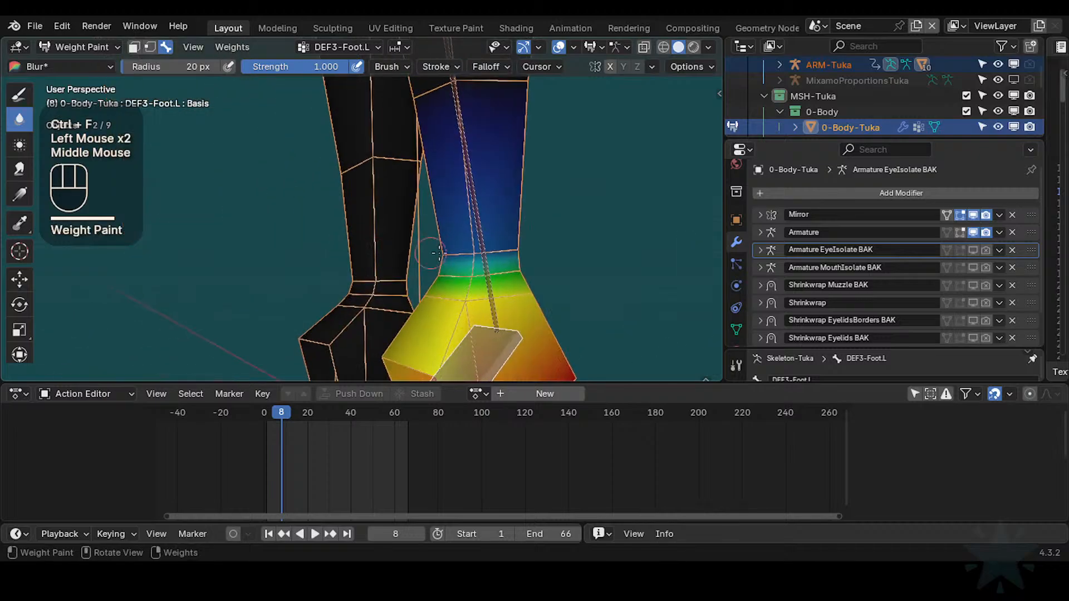
Step: Move the animation to frame 52 and blur the DEF3-Foot.L weights where the lower leg meets the top of the foot
{"action": "middle_click_drag", "start_coordinate": [586, 266], "coordinate": [323, 368], "text": "shift"}
{"action": "mouse_move", "coordinate": [286, 422]}
{"action": "left_mouse_down"}
{"action": "mouse_move", "coordinate": [255, 413]}
{"action": "mouse_move", "coordinate": [286, 417]}
{"action": "left_mouse_up"}
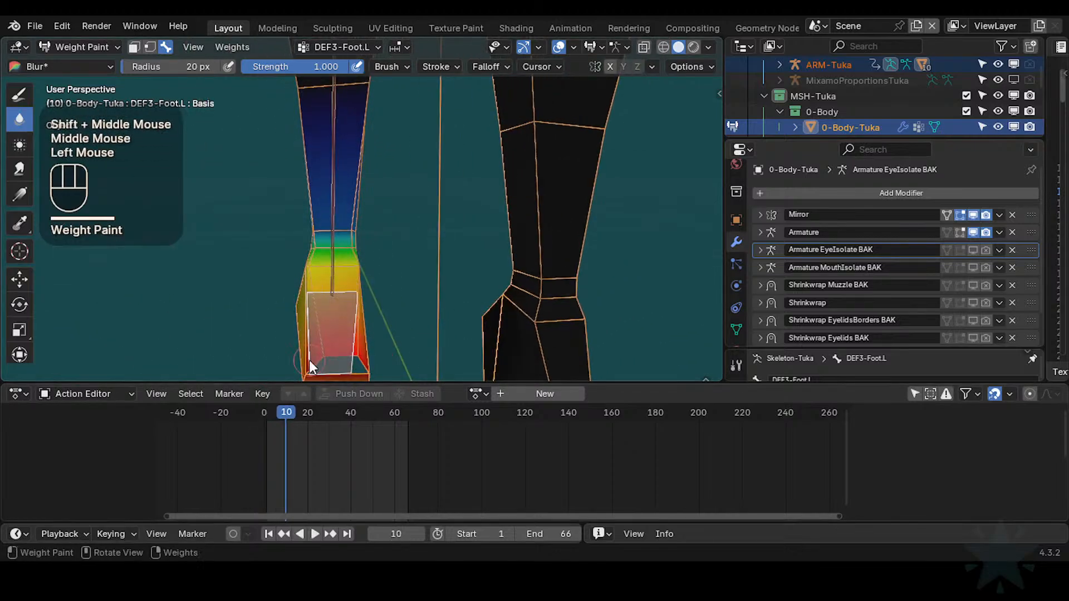
{"action": "middle_click_drag", "start_coordinate": [309, 360], "coordinate": [457, 317]}
{"action": "middle_click_drag", "start_coordinate": [457, 317], "coordinate": [470, 315], "text": "ctrl"}
{"action": "left_click_drag", "start_coordinate": [297, 409], "coordinate": [376, 411]}
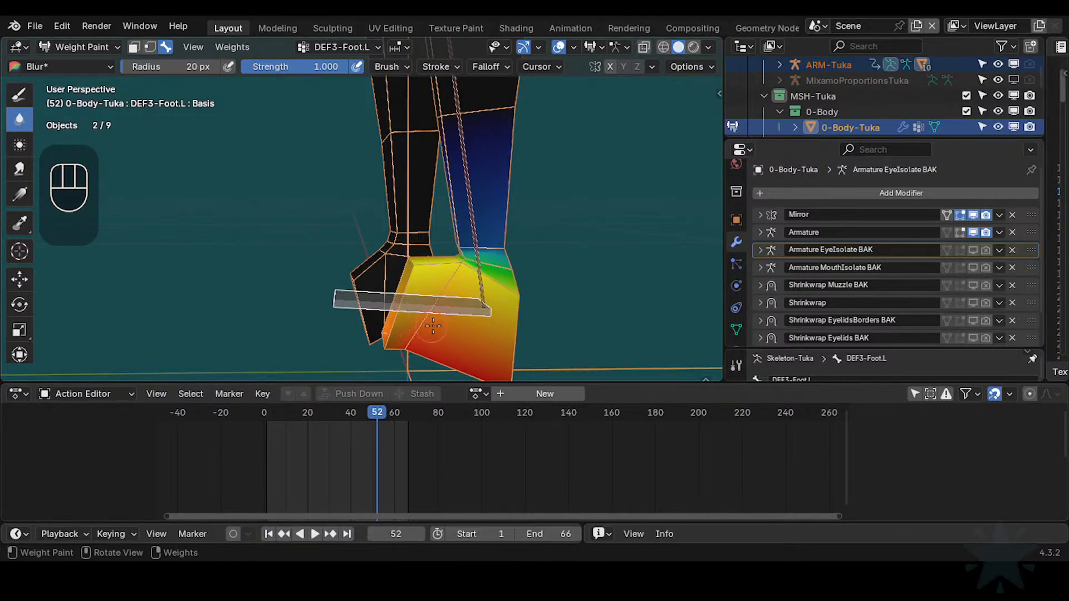
{"action": "middle_click_drag", "start_coordinate": [476, 311], "coordinate": [437, 307], "text": "shift"}
{"action": "middle_click_drag", "start_coordinate": [437, 307], "coordinate": [466, 252], "text": "ctrl"}
{"action": "middle_click_drag", "start_coordinate": [467, 252], "coordinate": [426, 259], "text": "shift"}
{"action": "key", "text": "ctrl+f"}
{"action": "left_click", "coordinate": [421, 260]}
{"action": "left_click_drag", "start_coordinate": [427, 270], "coordinate": [397, 257]}
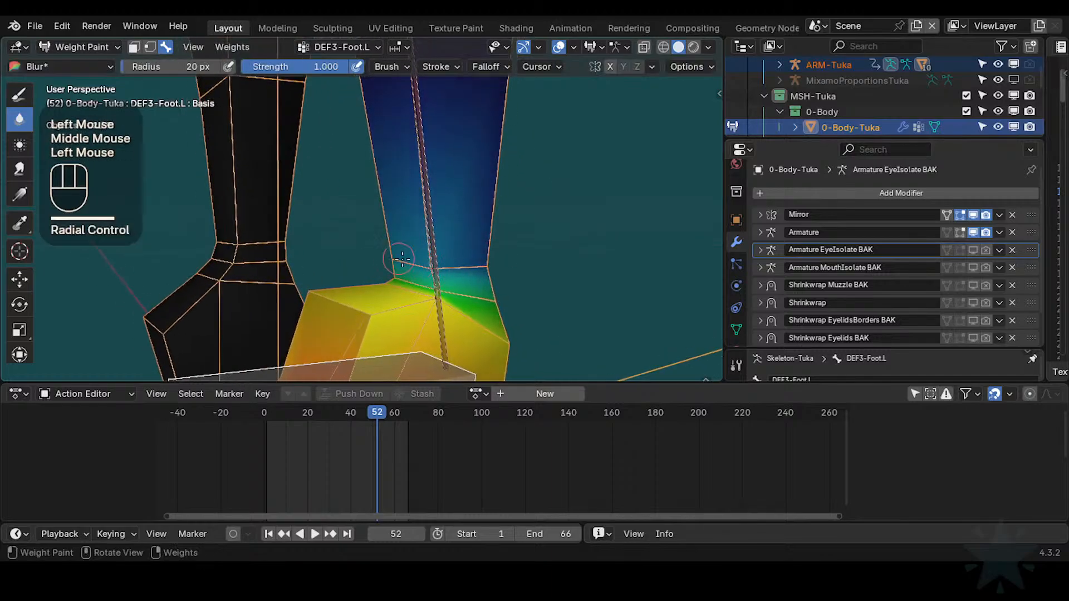
Step: Blur the DEF3-Foot.L weights around the remaining sides of the left ankle at frame 52
{"action": "mouse_move", "coordinate": [409, 259]}
{"action": "middle_mouse_down"}
{"action": "mouse_move", "coordinate": [494, 253]}
{"action": "mouse_move", "coordinate": [521, 281]}
{"action": "middle_mouse_up"}
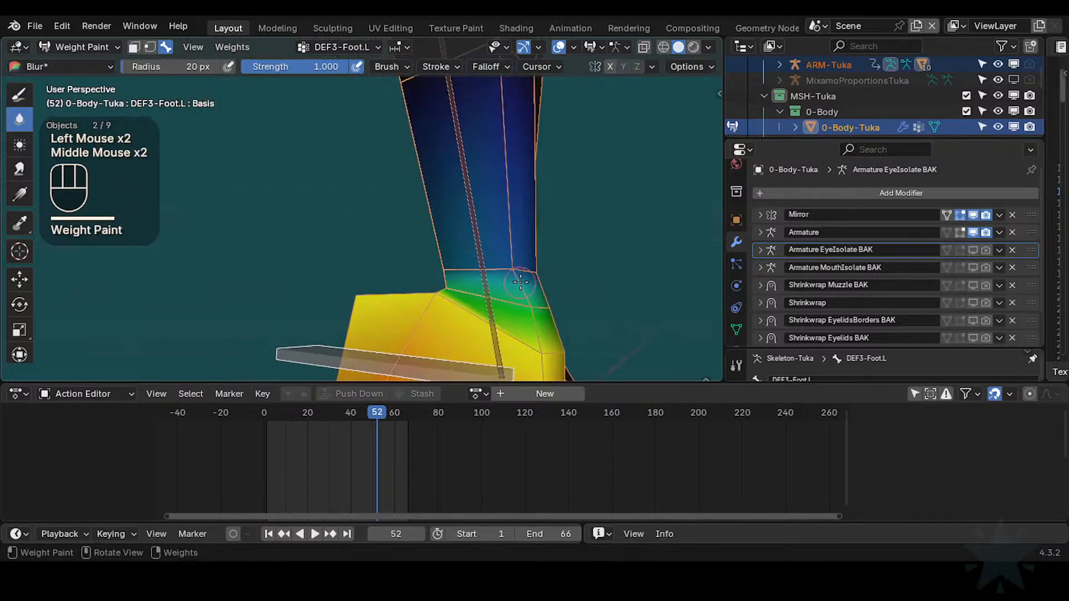
{"action": "left_click_drag", "start_coordinate": [520, 281], "coordinate": [530, 268]}
{"action": "middle_click_drag", "start_coordinate": [530, 268], "coordinate": [559, 264]}
{"action": "left_click_drag", "start_coordinate": [559, 263], "coordinate": [576, 268]}
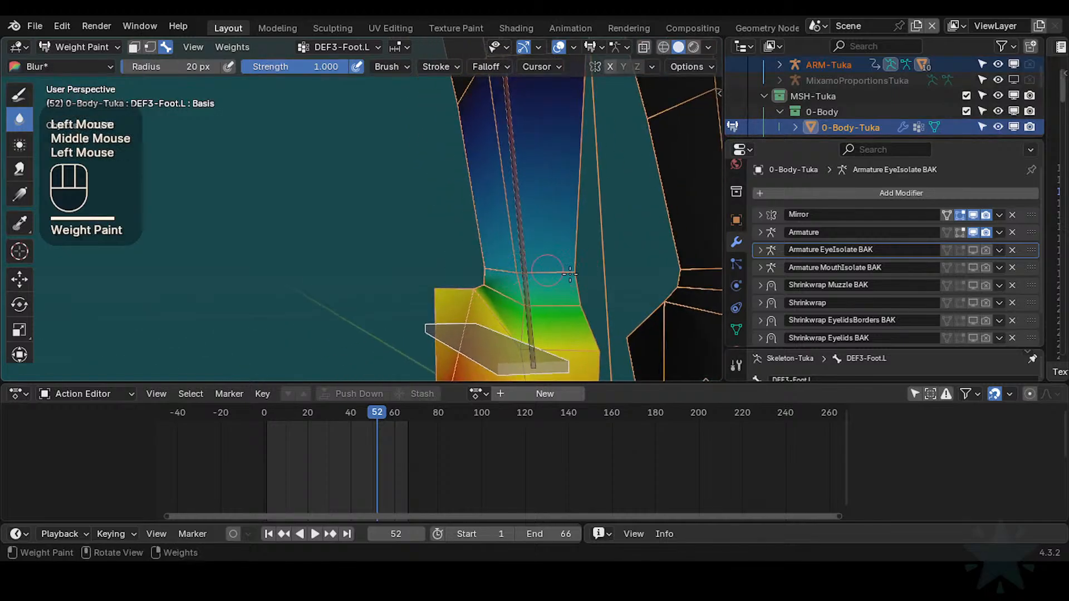
{"action": "middle_click_drag", "start_coordinate": [569, 273], "coordinate": [501, 255]}
{"action": "middle_click_drag", "start_coordinate": [598, 258], "coordinate": [424, 265]}
{"action": "mouse_move", "coordinate": [423, 265]}
{"action": "middle_mouse_down", "text": "shift"}
{"action": "mouse_move", "coordinate": [399, 267]}
{"action": "mouse_move", "coordinate": [652, 280]}
{"action": "mouse_move", "coordinate": [640, 257]}
{"action": "middle_mouse_up", "text": "shift"}
{"action": "left_click", "coordinate": [494, 267]}
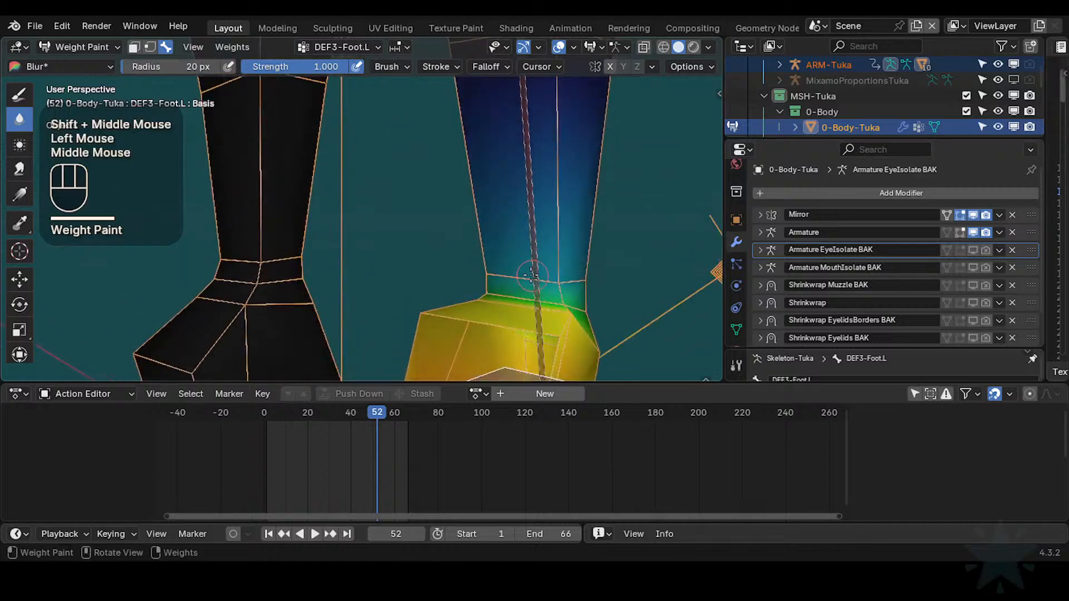
{"action": "left_click_drag", "start_coordinate": [507, 273], "coordinate": [592, 293]}
Step: Save the file and move the animation to frame 59
{"action": "middle_click_drag", "start_coordinate": [633, 267], "coordinate": [451, 315], "text": "ctrl"}
{"action": "key", "text": "ctrl+s"}
{"action": "left_click_drag", "start_coordinate": [340, 415], "coordinate": [392, 422]}
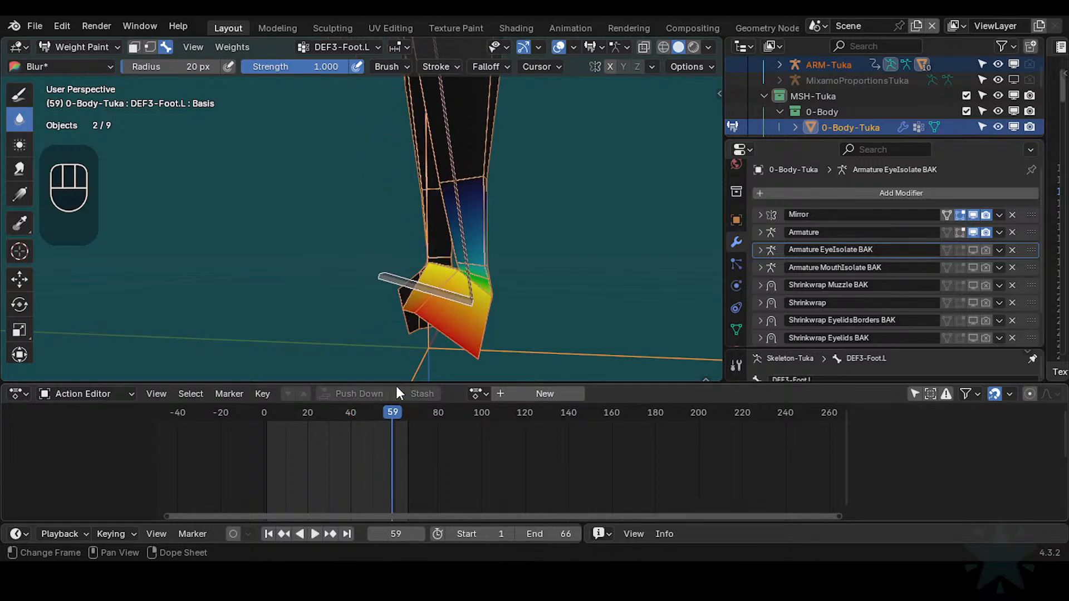
Step: Select the left lower leg bone to show its DEF3-LegLower.L weights and move the animation to frame 52
{"action": "middle_click_drag", "start_coordinate": [490, 345], "coordinate": [524, 281], "text": "ctrl"}
{"action": "middle_click_drag", "start_coordinate": [523, 281], "coordinate": [434, 250], "text": "shift"}
{"action": "middle_click_drag", "start_coordinate": [434, 251], "coordinate": [462, 312]}
{"action": "mouse_move", "coordinate": [462, 312]}
{"action": "middle_mouse_down", "text": "ctrl"}
{"action": "mouse_move", "coordinate": [459, 292]}
{"action": "mouse_move", "coordinate": [465, 329]}
{"action": "middle_mouse_up", "text": "ctrl"}
{"action": "left_click", "coordinate": [461, 312], "text": "alt"}
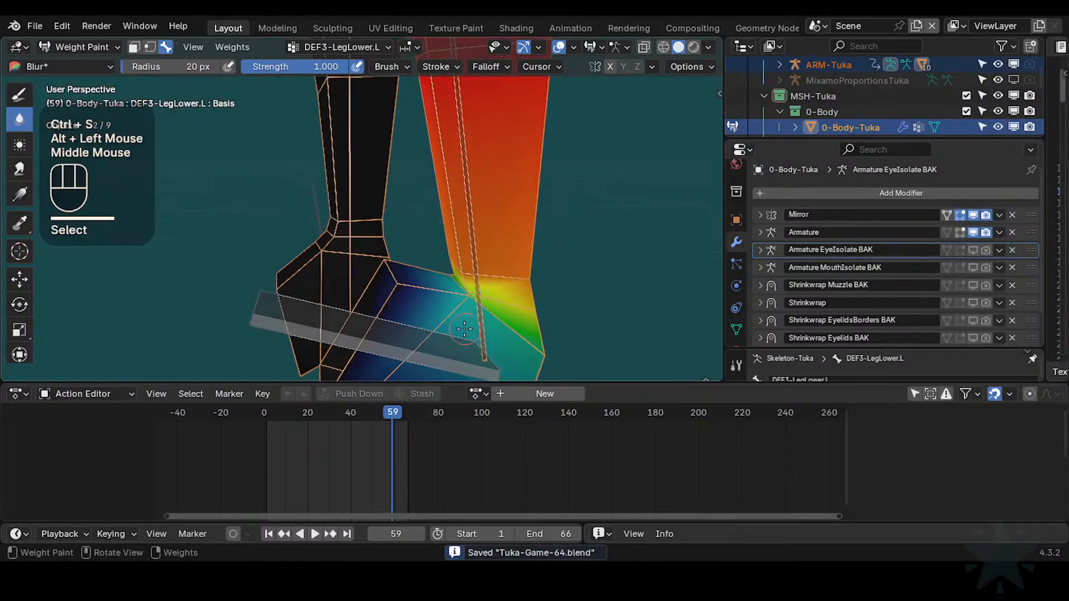
{"action": "left_click_drag", "start_coordinate": [426, 405], "coordinate": [379, 416]}
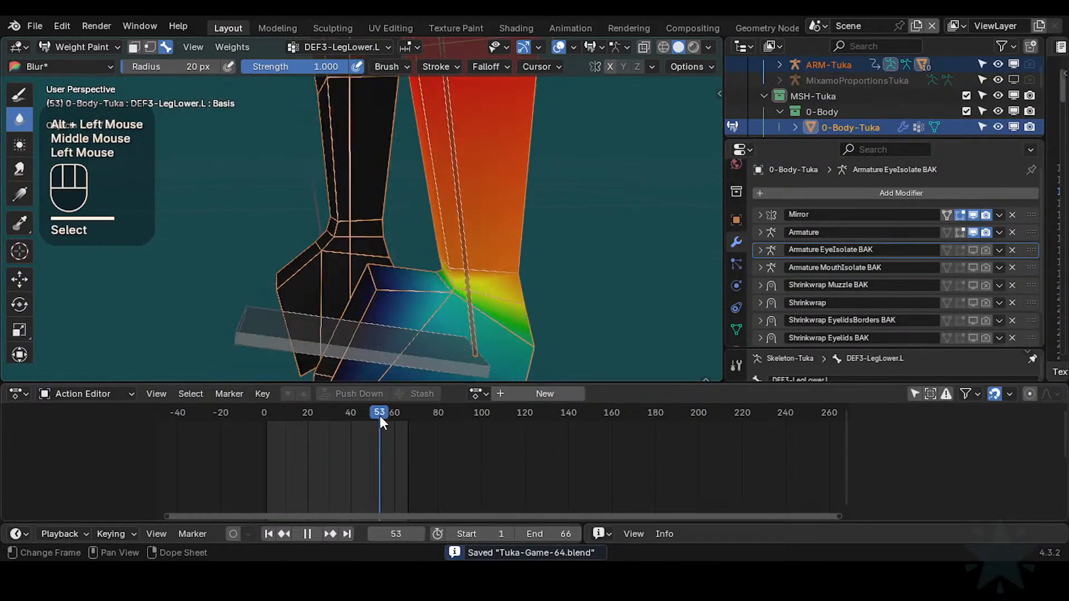
Step: Set the Blur brush radius to 24 px and blur the DEF3-LegLower.L weights at the front of the ankle
{"action": "middle_click_drag", "start_coordinate": [463, 319], "coordinate": [415, 275]}
{"action": "key", "text": "f"}
{"action": "left_click", "coordinate": [438, 299]}
{"action": "key", "text": "f"}
{"action": "left_click", "coordinate": [411, 265]}
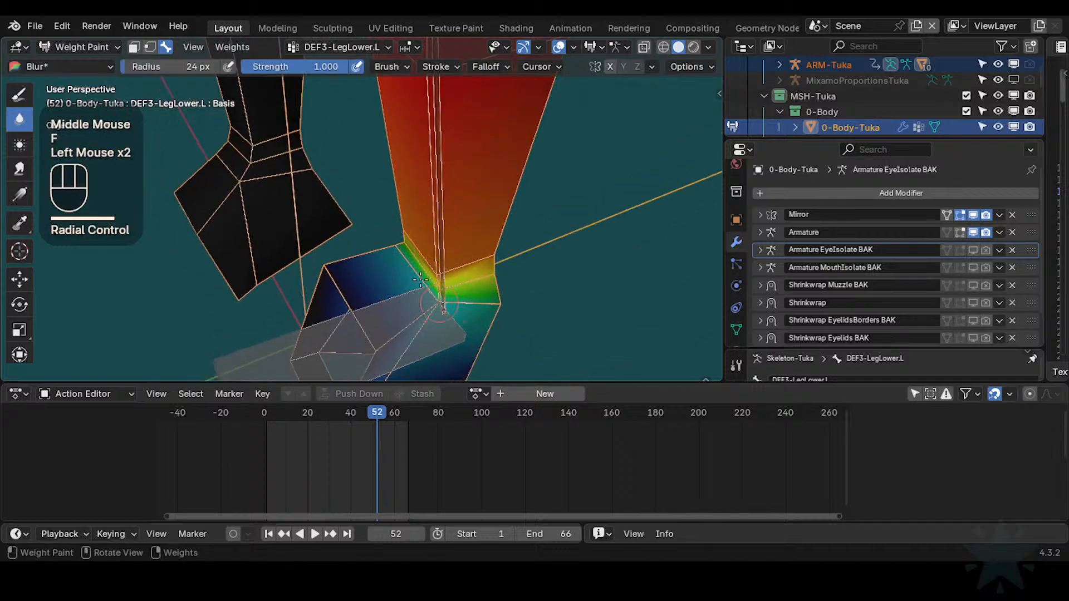
Step: Scrub the animation forward to frame 64 to examine the ankle bend from the side and behind
{"action": "left_click_drag", "start_coordinate": [376, 413], "coordinate": [369, 412]}
{"action": "mouse_move", "coordinate": [378, 289]}
{"action": "middle_mouse_down"}
{"action": "mouse_move", "coordinate": [390, 317]}
{"action": "mouse_move", "coordinate": [390, 300]}
{"action": "middle_mouse_up"}
{"action": "middle_click_drag", "start_coordinate": [390, 301], "coordinate": [362, 309]}
{"action": "left_click_drag", "start_coordinate": [372, 418], "coordinate": [399, 415]}
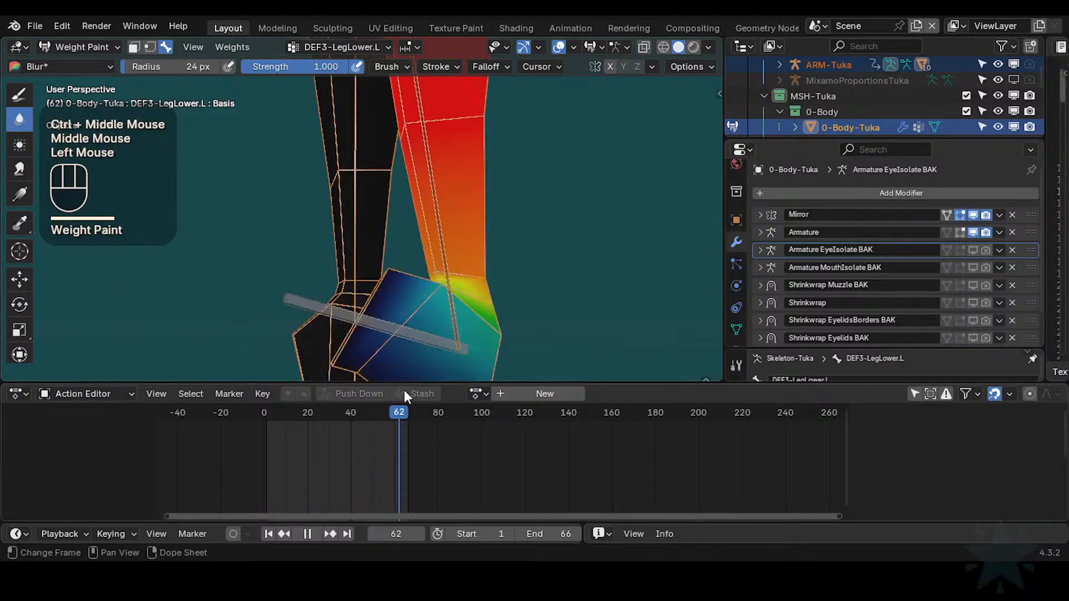
{"action": "mouse_move", "coordinate": [403, 379]}
{"action": "middle_mouse_down"}
{"action": "mouse_move", "coordinate": [392, 367]}
{"action": "mouse_move", "coordinate": [397, 387]}
{"action": "middle_mouse_up"}
{"action": "mouse_move", "coordinate": [399, 420]}
{"action": "left_mouse_down"}
{"action": "mouse_move", "coordinate": [319, 420]}
{"action": "mouse_move", "coordinate": [405, 418]}
{"action": "left_mouse_up"}
{"action": "middle_click_drag", "start_coordinate": [542, 334], "coordinate": [490, 320]}
{"action": "middle_click_drag", "start_coordinate": [490, 320], "coordinate": [469, 300], "text": "shift"}
Step: Blur the DEF3-LegLower.L weights around the back of the ankle and heel at frame 64
{"action": "left_click_drag", "start_coordinate": [423, 307], "coordinate": [444, 309]}
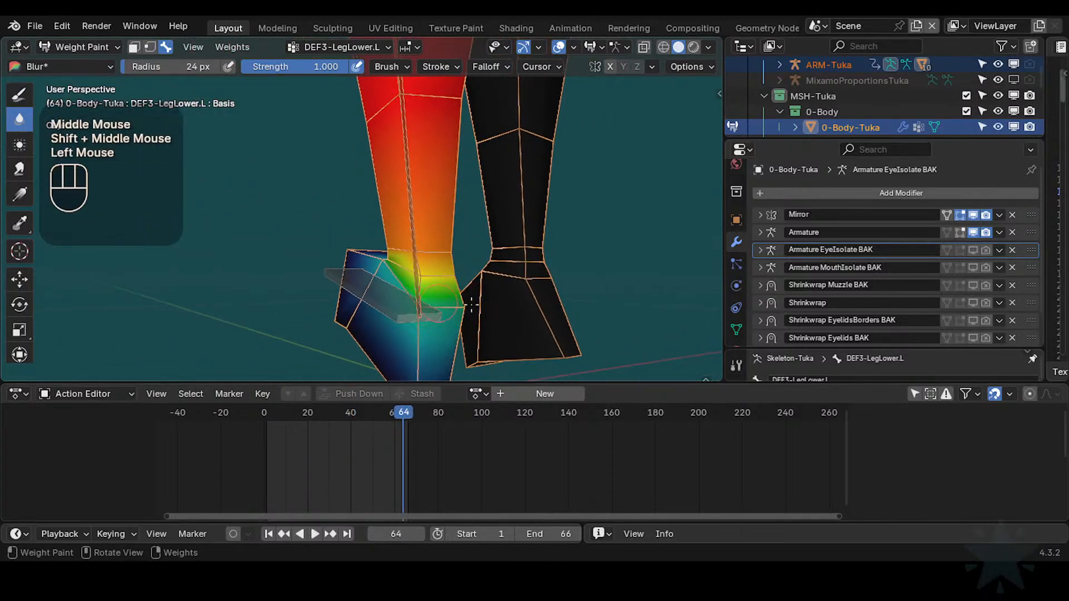
{"action": "middle_click_drag", "start_coordinate": [471, 305], "coordinate": [662, 284]}
{"action": "middle_click_drag", "start_coordinate": [662, 284], "coordinate": [620, 263]}
{"action": "middle_click_drag", "start_coordinate": [549, 290], "coordinate": [487, 289]}
{"action": "middle_click_drag", "start_coordinate": [503, 293], "coordinate": [501, 251], "text": "ctrl"}
{"action": "left_click_drag", "start_coordinate": [445, 284], "coordinate": [472, 276]}
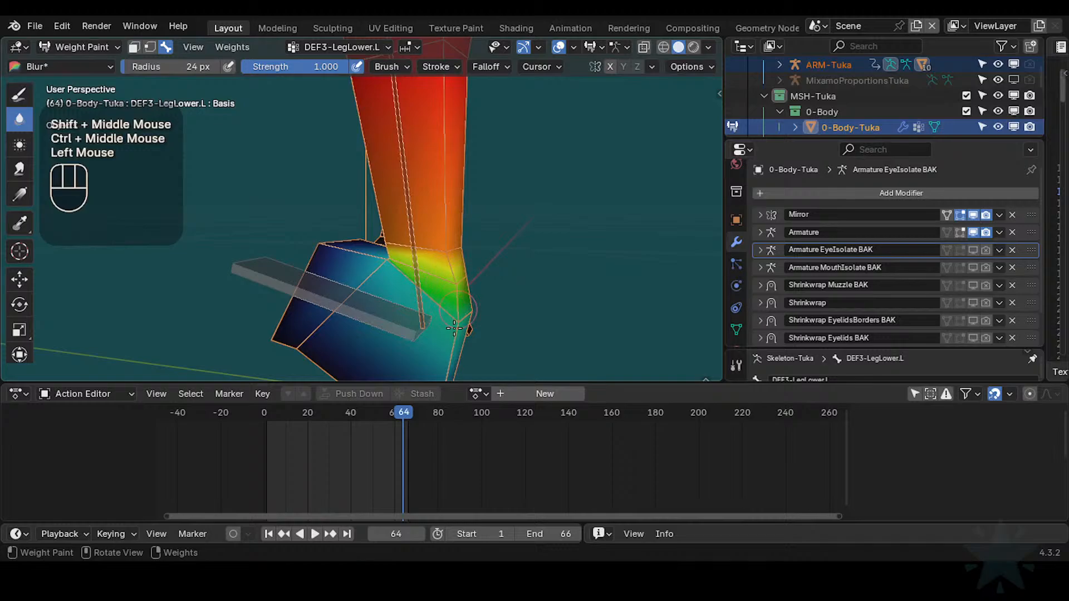
{"action": "middle_click_drag", "start_coordinate": [465, 291], "coordinate": [489, 298]}
{"action": "left_click_drag", "start_coordinate": [501, 298], "coordinate": [484, 312]}
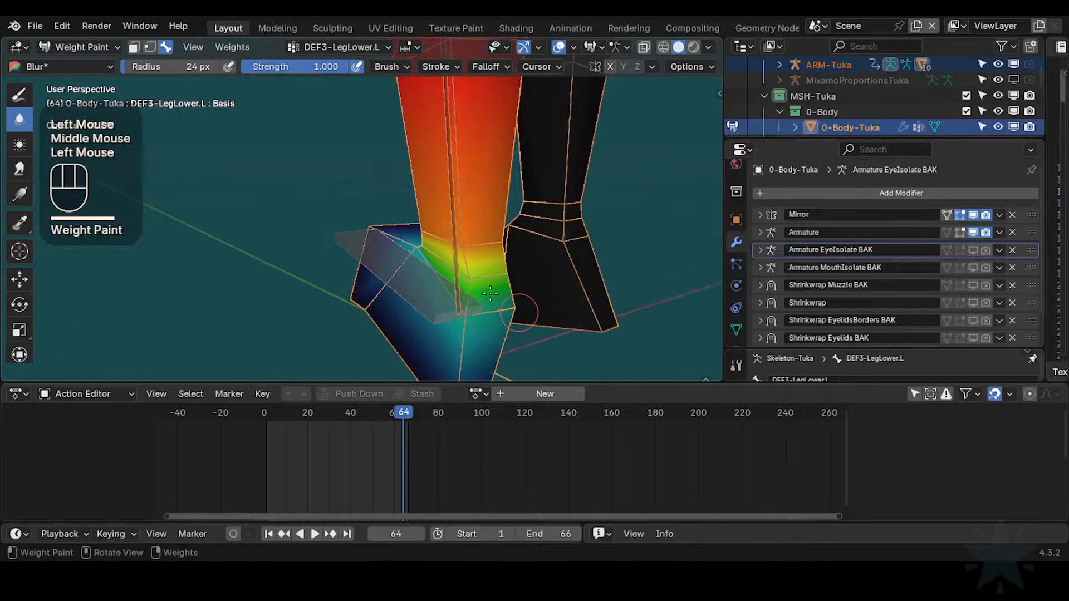
Step: Check the ankle at frame 56, undo the recent heel blur strokes, and redo three history steps
{"action": "middle_click_drag", "start_coordinate": [490, 294], "coordinate": [619, 279]}
{"action": "mouse_move", "coordinate": [374, 413]}
{"action": "left_mouse_down"}
{"action": "mouse_move", "coordinate": [274, 410]}
{"action": "mouse_move", "coordinate": [384, 417]}
{"action": "left_mouse_up"}
{"action": "middle_click_drag", "start_coordinate": [447, 315], "coordinate": [471, 322], "text": "shift"}
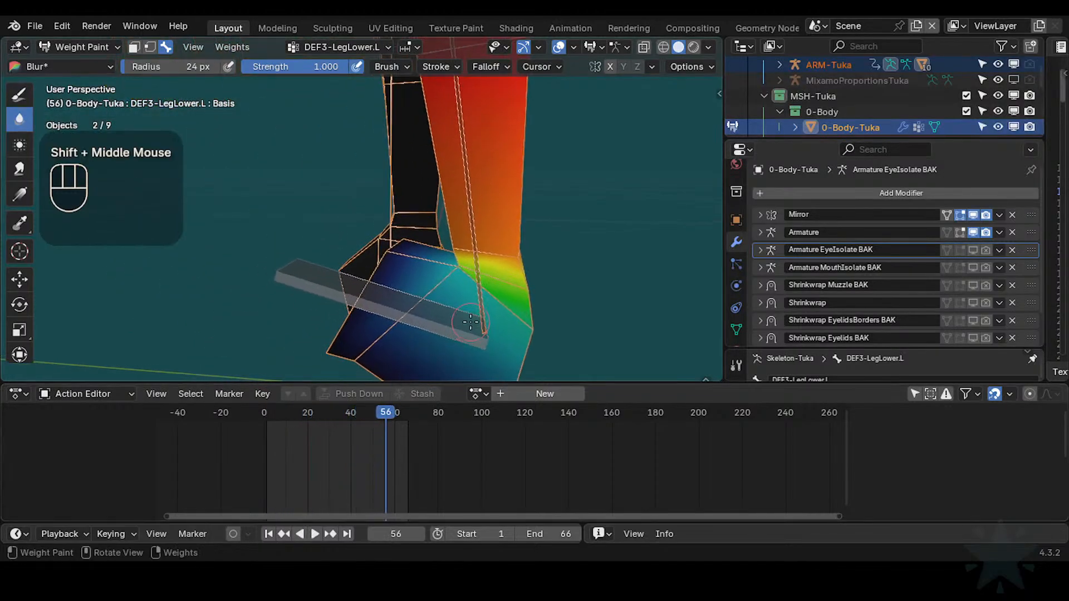
{"action": "key", "text": "ctrl+z"}
{"action": "key", "text": "ctrl+z"}
{"action": "key", "text": "ctrl+z"}
{"action": "key", "text": "ctrl+z"}
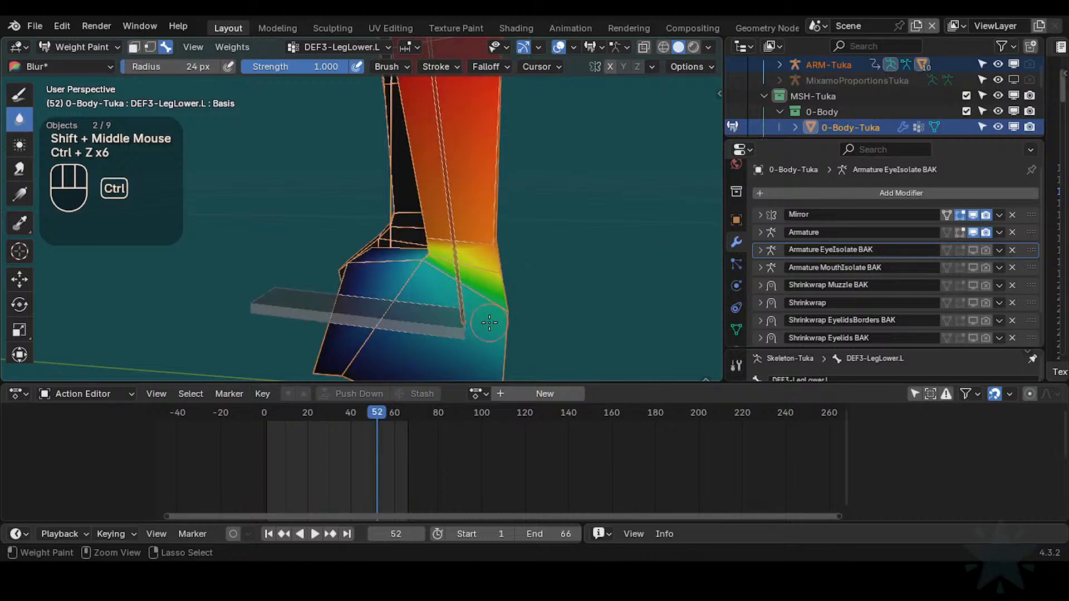
{"action": "key", "text": "ctrl+shift+z"}
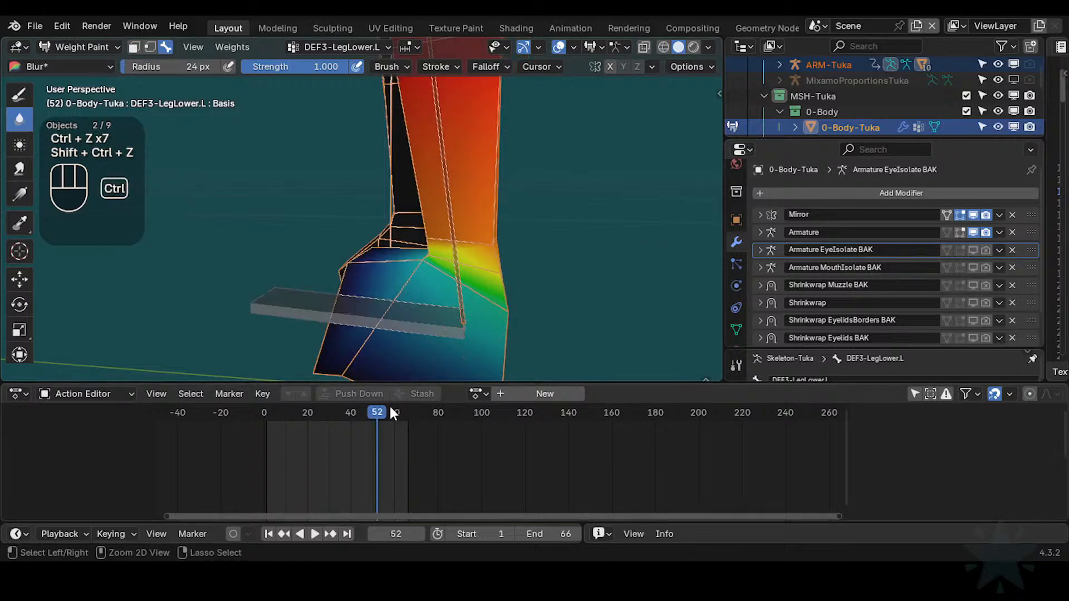
{"action": "key", "text": "ctrl+shift+z"}
{"action": "key", "text": "ctrl+shift+z"}
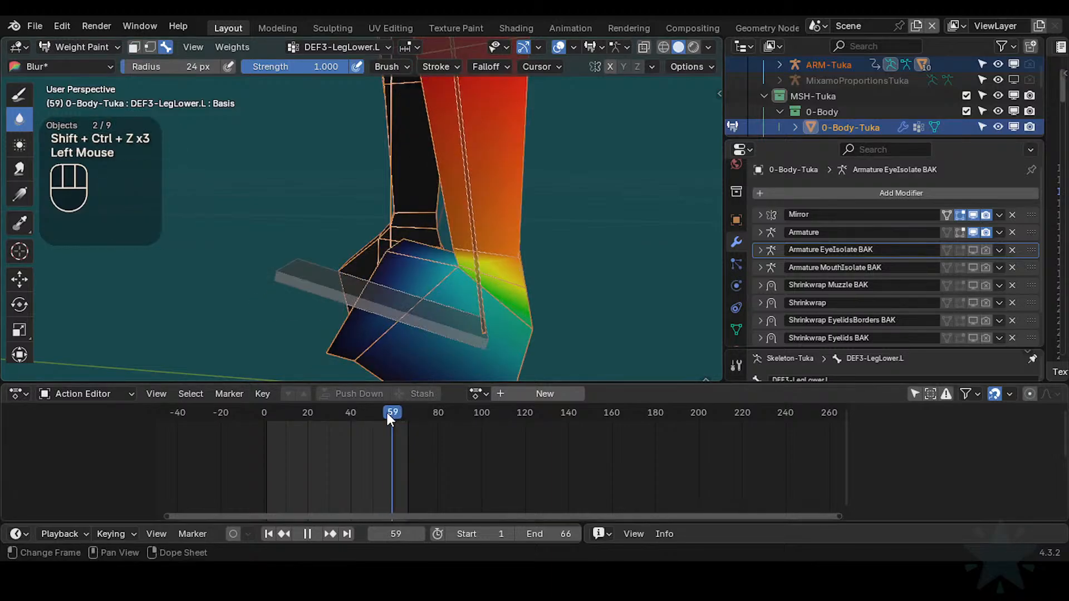
Step: Scrub the animation between frames 59 and 48 to examine how the ankle deforms
{"action": "mouse_move", "coordinate": [386, 412]}
{"action": "left_mouse_down"}
{"action": "mouse_move", "coordinate": [336, 414]}
{"action": "mouse_move", "coordinate": [372, 412]}
{"action": "left_mouse_up"}
{"action": "middle_click_drag", "start_coordinate": [468, 348], "coordinate": [478, 368], "text": "shift"}
{"action": "left_click", "coordinate": [395, 412]}
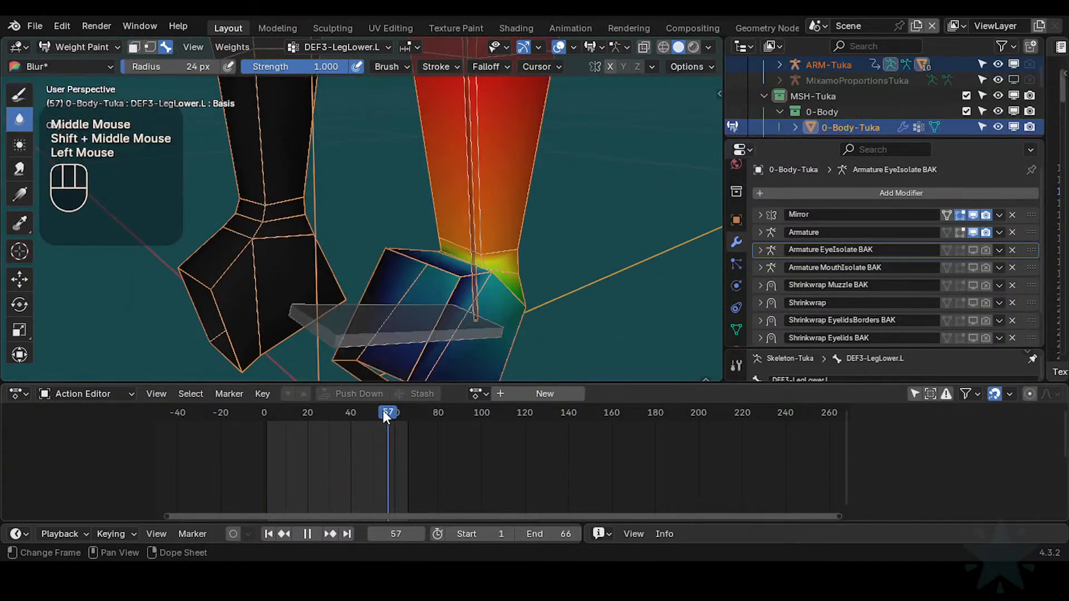
{"action": "left_click_drag", "start_coordinate": [384, 413], "coordinate": [368, 414]}
Step: Select the left foot bone to show its DEF3-Foot.L weights and scrub forward from frame 48 to inspect the ankle
{"action": "middle_click_drag", "start_coordinate": [410, 340], "coordinate": [433, 348]}
{"action": "left_click", "coordinate": [434, 351], "text": "alt"}
{"action": "middle_click_drag", "start_coordinate": [433, 328], "coordinate": [417, 320]}
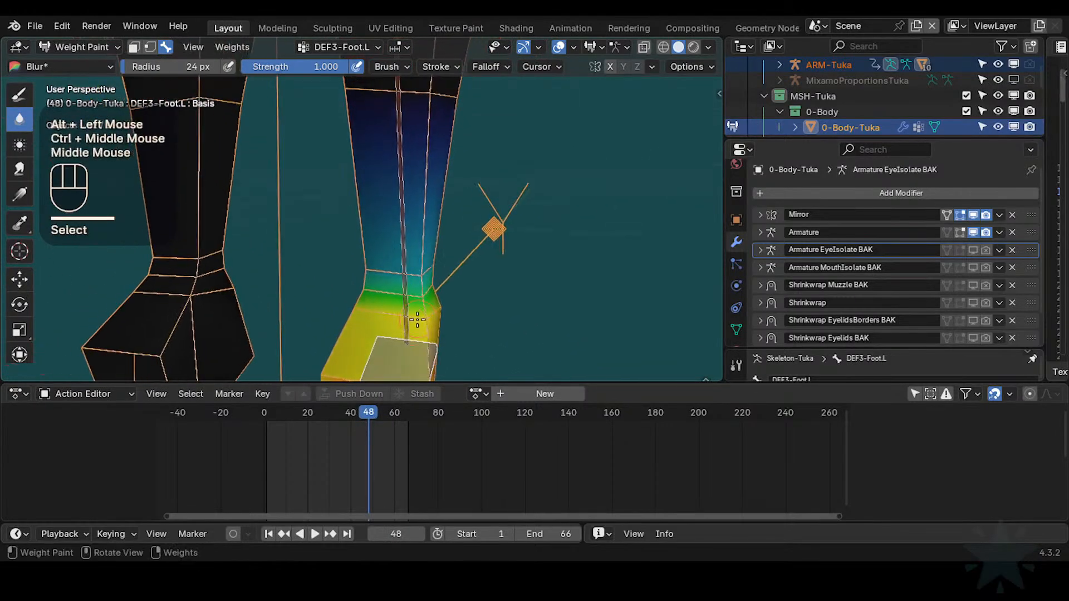
{"action": "mouse_move", "coordinate": [368, 412]}
{"action": "left_mouse_down"}
{"action": "mouse_move", "coordinate": [347, 419]}
{"action": "mouse_move", "coordinate": [386, 413]}
{"action": "left_mouse_up"}
{"action": "middle_click_drag", "start_coordinate": [407, 290], "coordinate": [418, 296]}
{"action": "mouse_move", "coordinate": [419, 296]}
{"action": "middle_mouse_down"}
{"action": "mouse_move", "coordinate": [446, 301]}
{"action": "mouse_move", "coordinate": [402, 274]}
{"action": "middle_mouse_up"}
{"action": "middle_click_drag", "start_coordinate": [402, 273], "coordinate": [412, 281], "text": "shift"}
{"action": "mouse_move", "coordinate": [412, 281]}
{"action": "middle_mouse_down"}
{"action": "mouse_move", "coordinate": [443, 325]}
{"action": "mouse_move", "coordinate": [445, 312]}
{"action": "middle_mouse_up"}
{"action": "middle_click_drag", "start_coordinate": [445, 312], "coordinate": [454, 342]}
Step: Move the animation to frame 51 and blur the DEF3-Foot.L weights at the front of the ankle
{"action": "mouse_move", "coordinate": [387, 412]}
{"action": "left_mouse_down"}
{"action": "mouse_move", "coordinate": [362, 415]}
{"action": "mouse_move", "coordinate": [376, 416]}
{"action": "left_mouse_up"}
{"action": "middle_click_drag", "start_coordinate": [426, 321], "coordinate": [464, 288]}
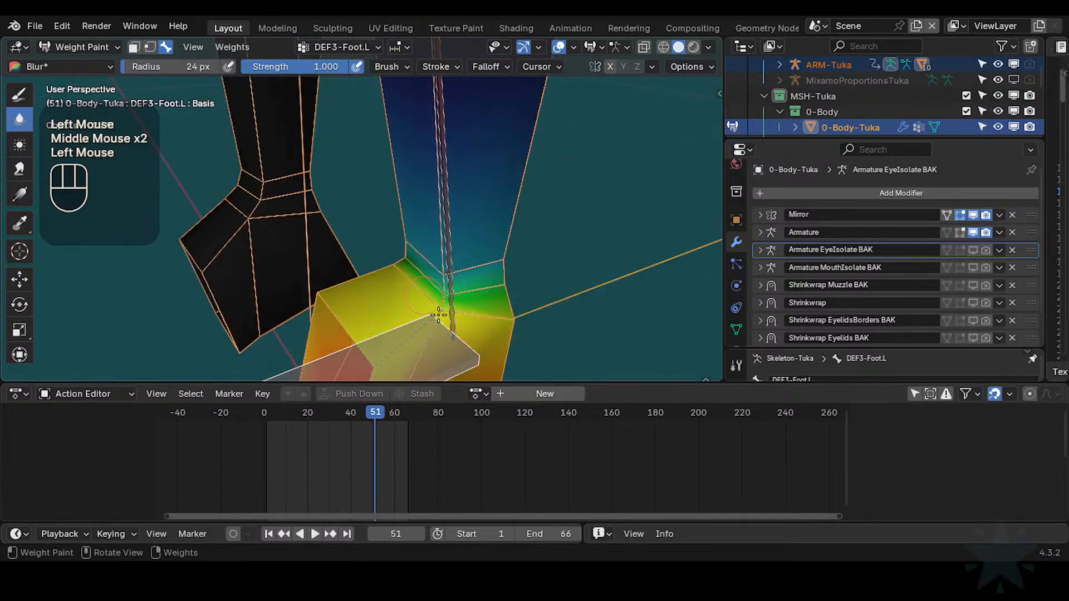
{"action": "mouse_move", "coordinate": [393, 268]}
{"action": "middle_mouse_down"}
{"action": "mouse_move", "coordinate": [399, 258]}
{"action": "mouse_move", "coordinate": [443, 277]}
{"action": "mouse_move", "coordinate": [428, 272]}
{"action": "middle_mouse_up"}
{"action": "left_click", "coordinate": [399, 258]}
{"action": "left_click", "coordinate": [444, 279]}
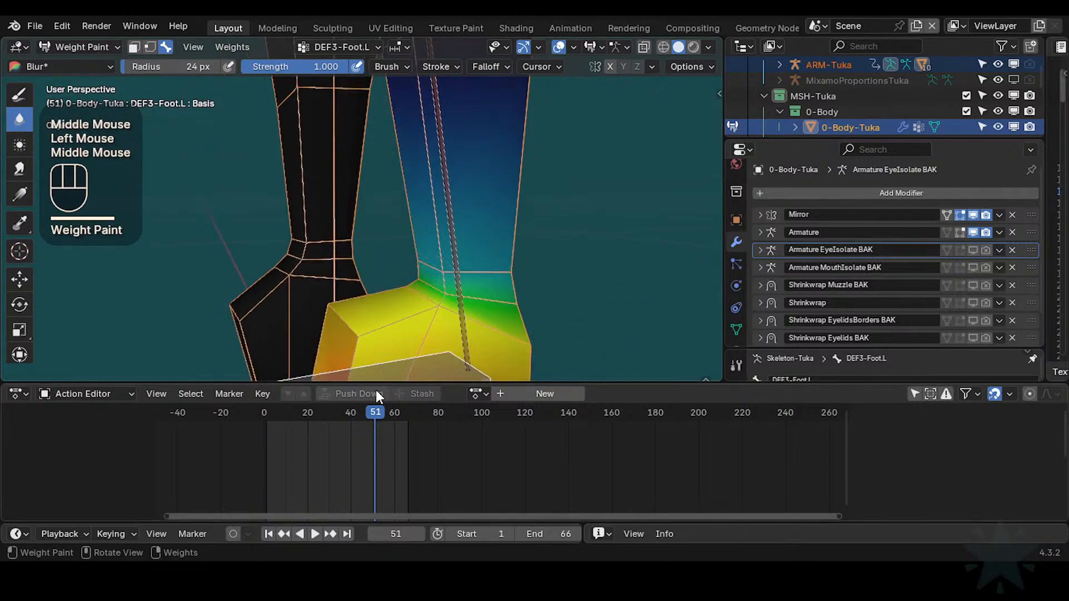
Step: Check the ankle at frames 60 and 58 and undo the last DEF3-Foot.L blur strokes
{"action": "left_click_drag", "start_coordinate": [377, 412], "coordinate": [394, 412]}
{"action": "middle_click_drag", "start_coordinate": [405, 356], "coordinate": [449, 326]}
{"action": "middle_click_drag", "start_coordinate": [448, 326], "coordinate": [447, 330]}
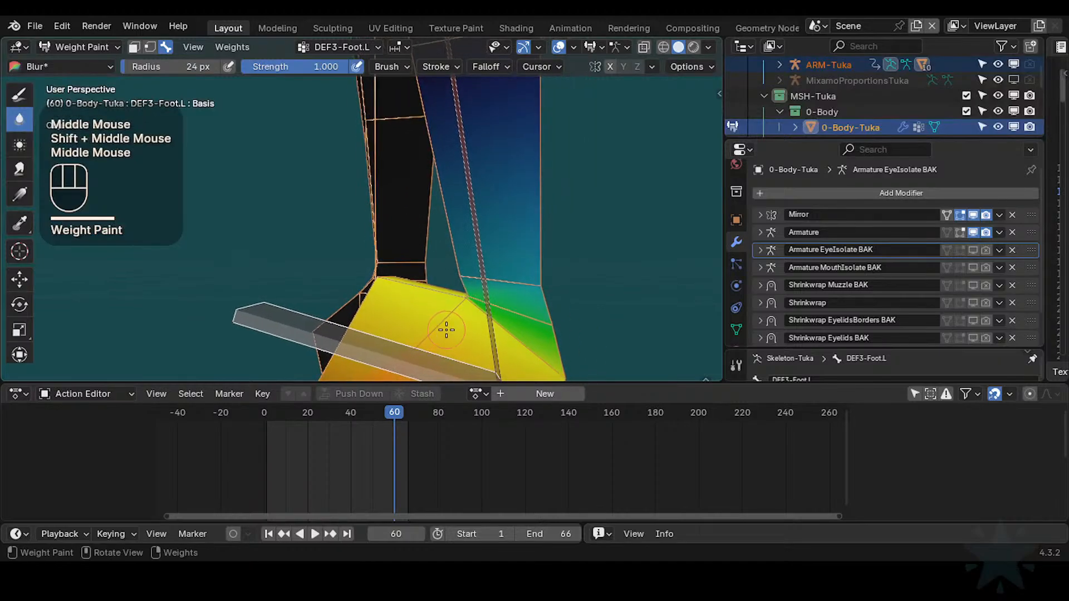
{"action": "mouse_move", "coordinate": [391, 411]}
{"action": "left_mouse_down"}
{"action": "mouse_move", "coordinate": [351, 415]}
{"action": "mouse_move", "coordinate": [389, 416]}
{"action": "left_mouse_up"}
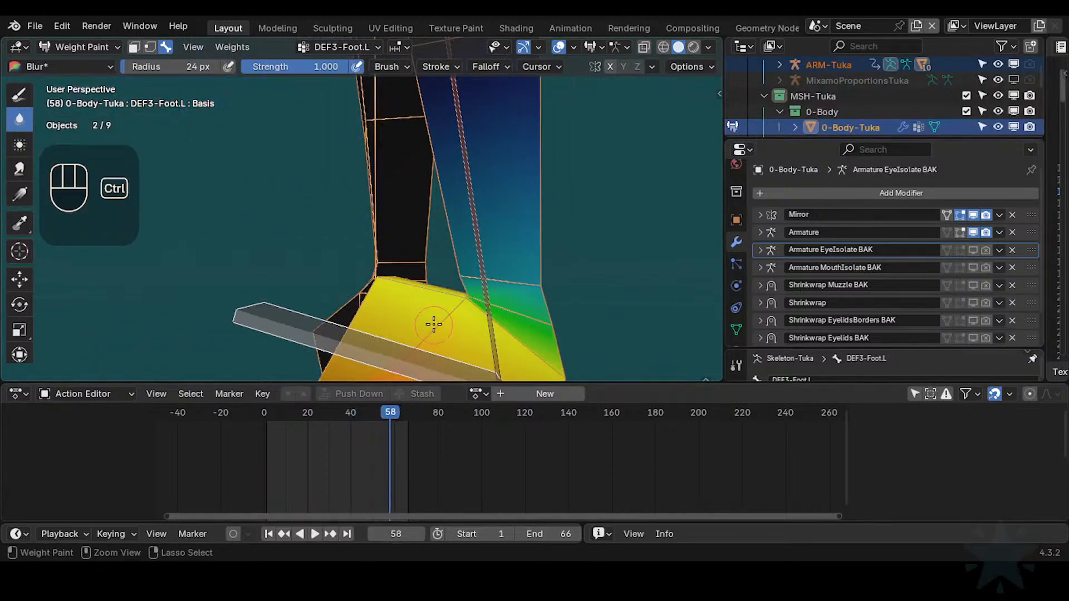
{"action": "key", "text": "ctrl+z"}
{"action": "key", "text": "ctrl+z"}
{"action": "key", "text": "ctrl+z"}
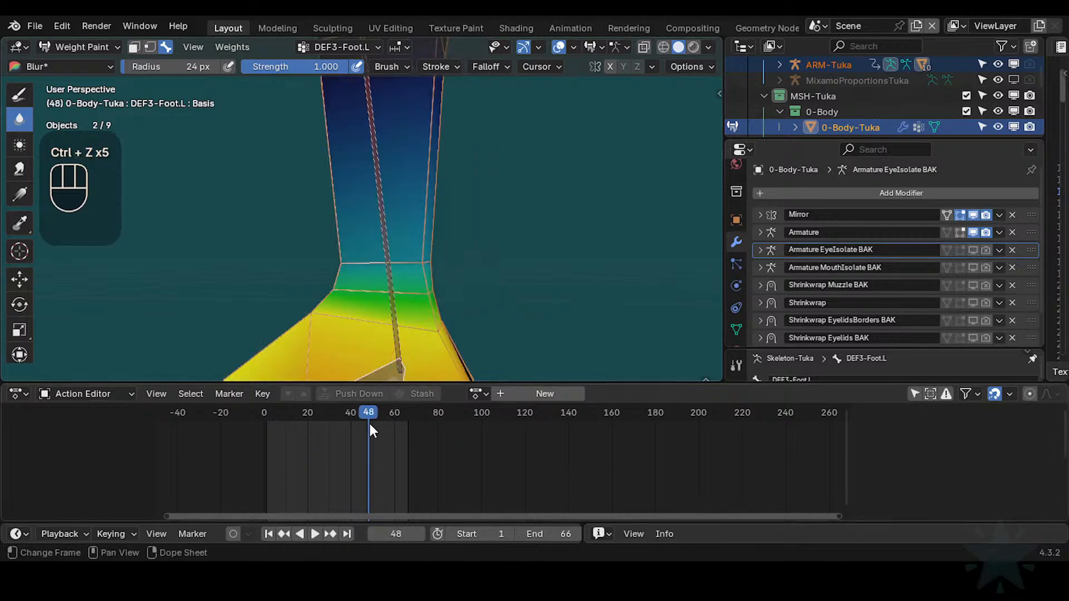
Step: Scrub the animation to frame 58 and back to frame 49 to examine the ankle bend
{"action": "left_click_drag", "start_coordinate": [370, 423], "coordinate": [392, 418]}
{"action": "middle_click_drag", "start_coordinate": [412, 336], "coordinate": [450, 357]}
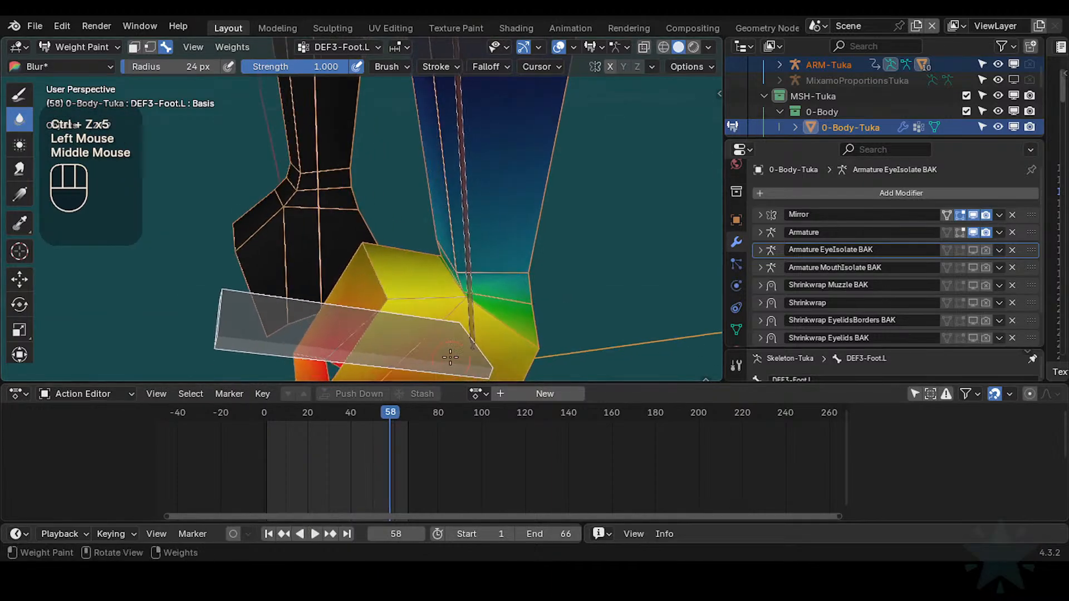
{"action": "left_click_drag", "start_coordinate": [389, 415], "coordinate": [368, 414]}
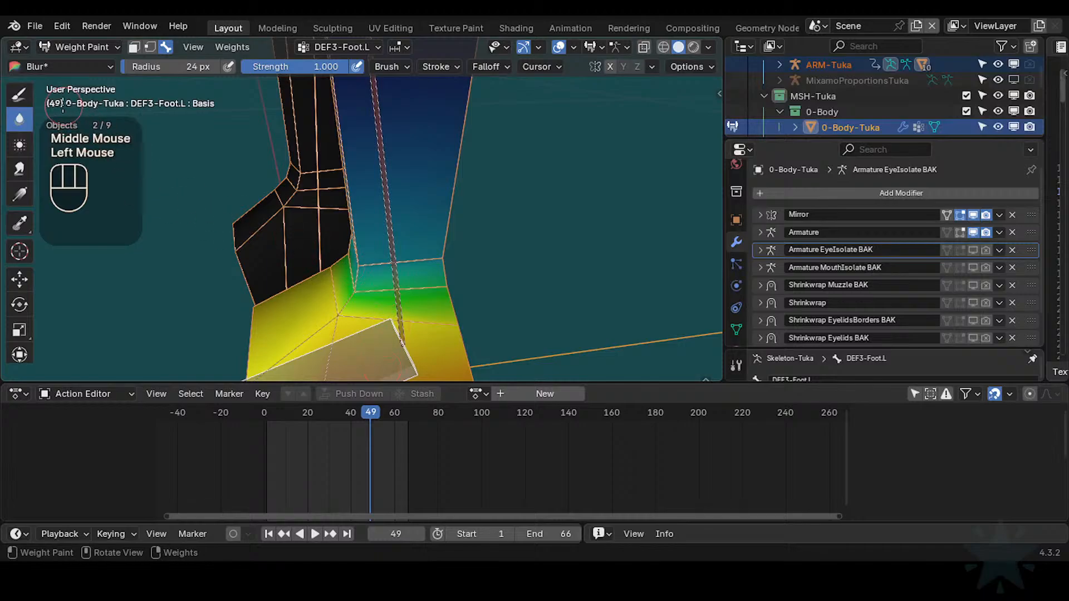
Step: Switch to the Paint brush with weight 0.867 and paint the DEF3-Foot.L weights along the top of the foot below the ankle
{"action": "double_click", "coordinate": [19, 95]}
{"action": "key", "text": "ctrl+f"}
{"action": "left_click", "coordinate": [285, 237]}
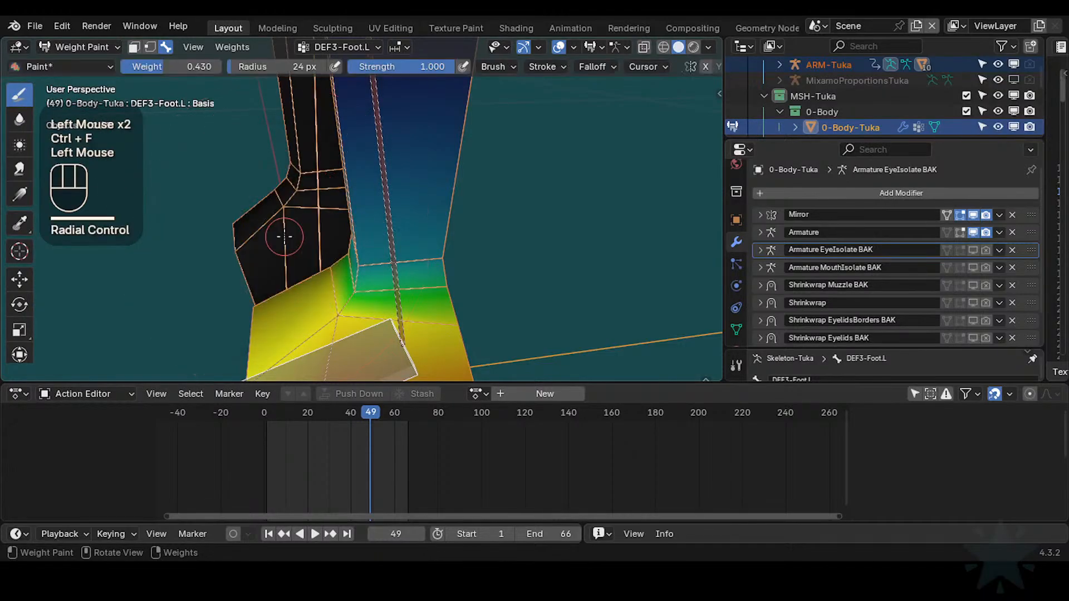
{"action": "key", "text": "shift+x"}
{"action": "key", "text": "ctrl+f"}
{"action": "left_click", "coordinate": [334, 308]}
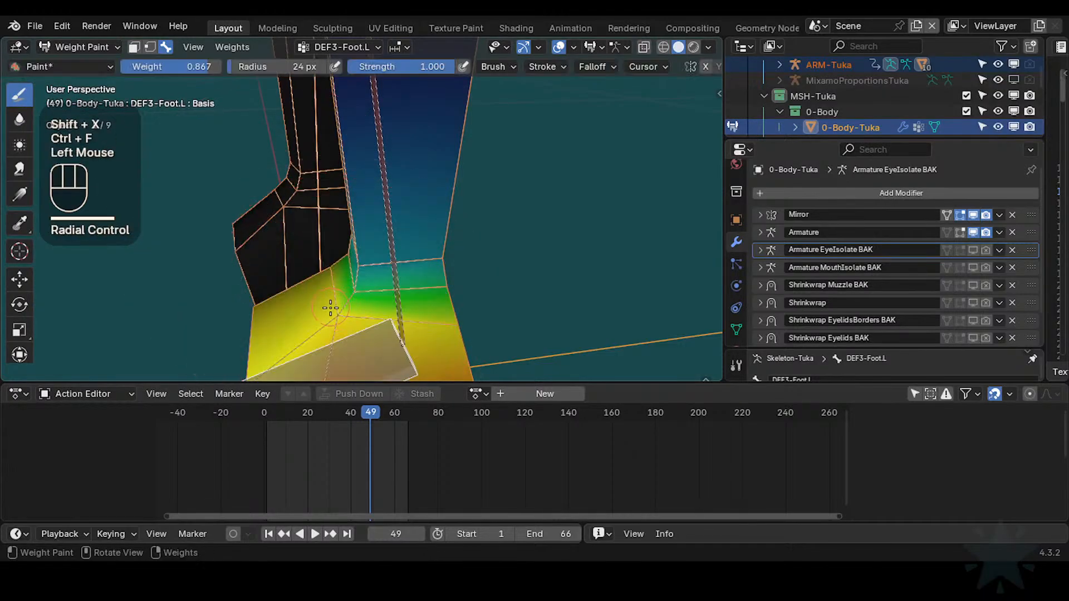
{"action": "left_click", "coordinate": [336, 317]}
{"action": "mouse_move", "coordinate": [337, 316]}
{"action": "middle_mouse_down"}
{"action": "mouse_move", "coordinate": [326, 272]}
{"action": "mouse_move", "coordinate": [384, 250]}
{"action": "mouse_move", "coordinate": [372, 267]}
{"action": "middle_mouse_up"}
{"action": "left_click", "coordinate": [327, 272]}
Step: At frame 48, sample the ankle loop's weight, set the brush weight to 0.758, and paint the DEF3-Foot.L weights at the ankle's front
{"action": "mouse_move", "coordinate": [370, 413]}
{"action": "left_mouse_down"}
{"action": "mouse_move", "coordinate": [384, 411]}
{"action": "mouse_move", "coordinate": [368, 413]}
{"action": "left_mouse_up"}
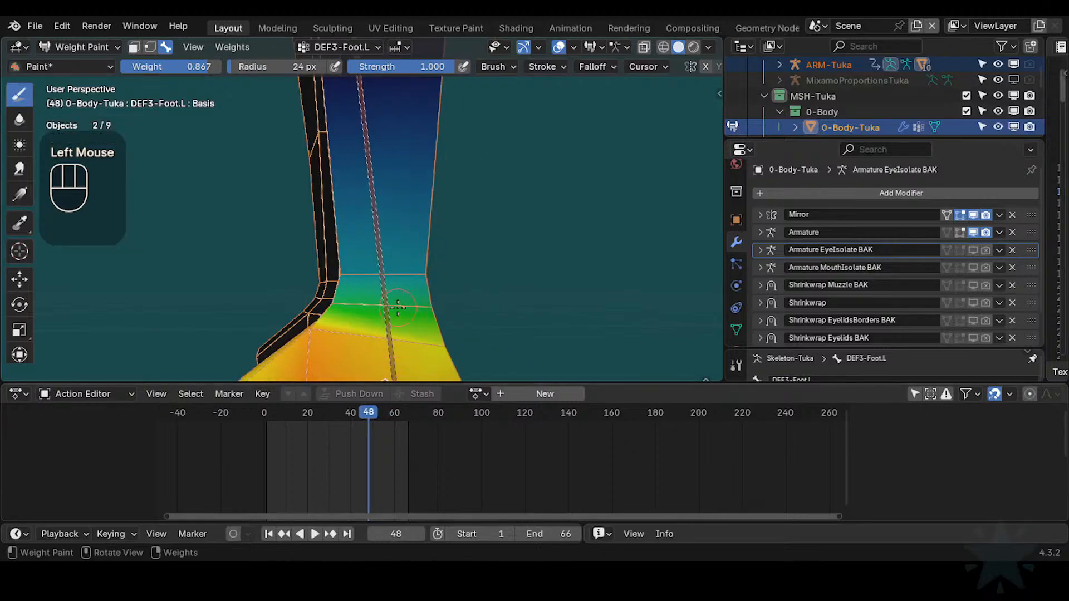
{"action": "middle_click_drag", "start_coordinate": [390, 312], "coordinate": [410, 328]}
{"action": "key", "text": "shift+x"}
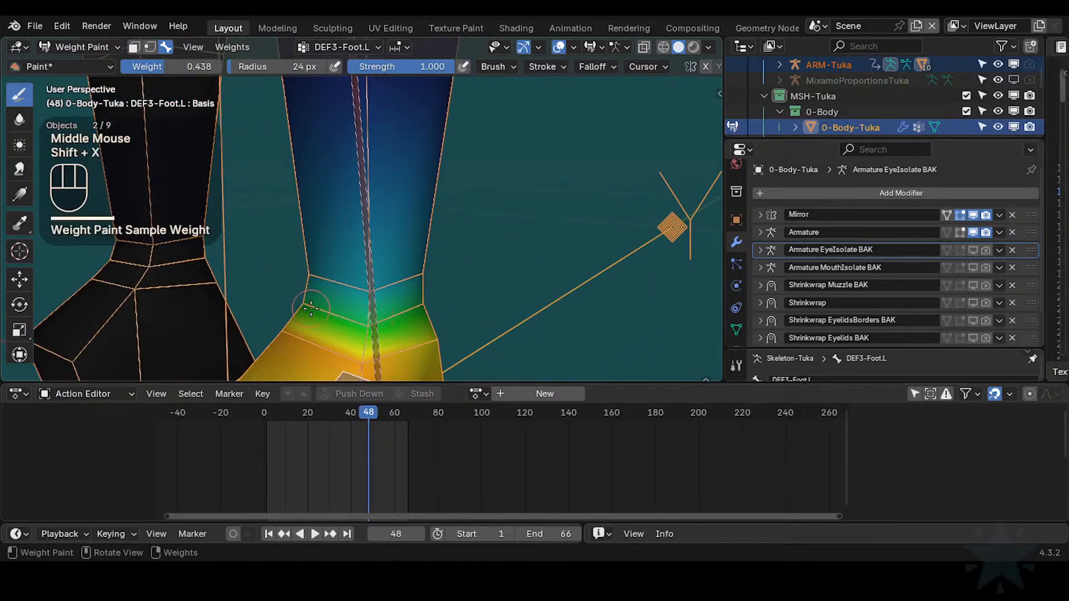
{"action": "key", "text": "ctrl+f"}
{"action": "left_click", "coordinate": [339, 320]}
{"action": "left_click", "coordinate": [363, 329]}
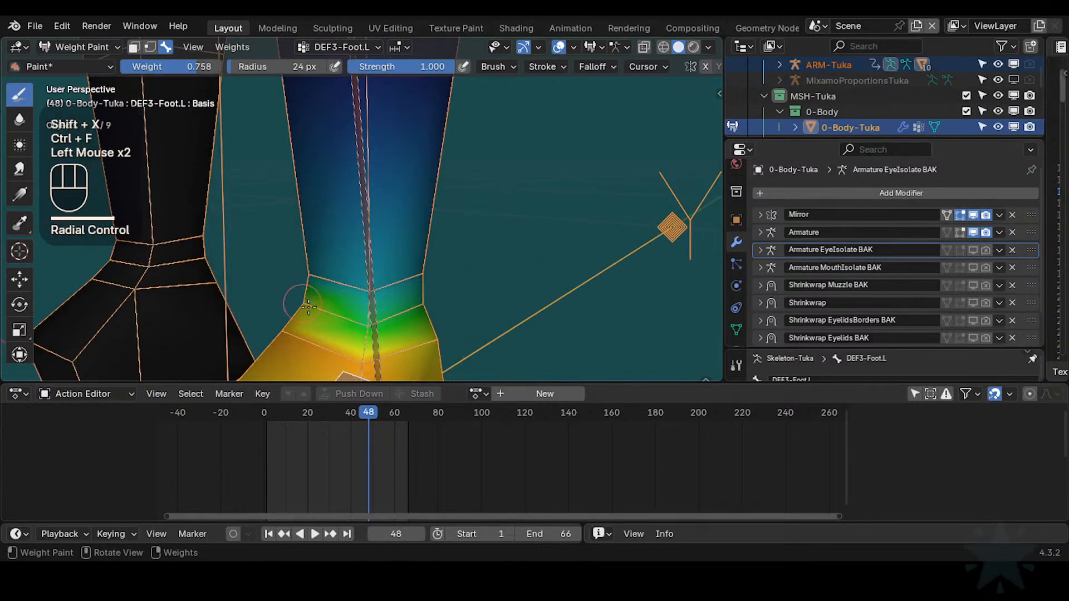
Step: Scrub forward from frame 48 to check the ankle and undo the last DEF3-Foot.L paint strokes
{"action": "middle_click_drag", "start_coordinate": [368, 324], "coordinate": [368, 298]}
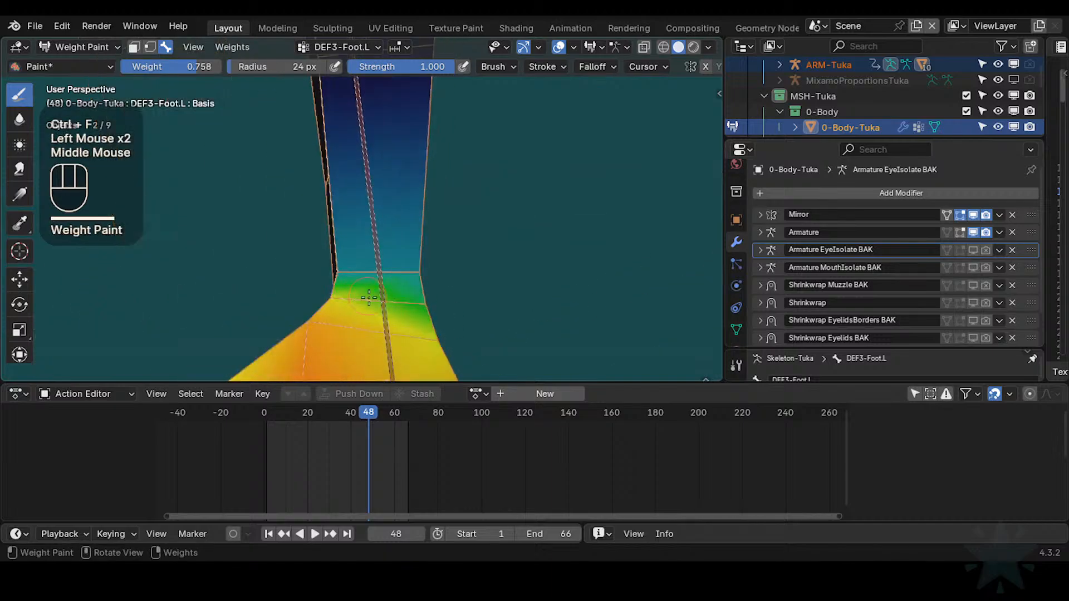
{"action": "left_click_drag", "start_coordinate": [358, 407], "coordinate": [385, 407]}
{"action": "mouse_move", "coordinate": [392, 359]}
{"action": "middle_mouse_down"}
{"action": "mouse_move", "coordinate": [418, 354]}
{"action": "mouse_move", "coordinate": [423, 337]}
{"action": "mouse_move", "coordinate": [515, 318]}
{"action": "middle_mouse_up"}
{"action": "key", "text": "ctrl+z"}
{"action": "key", "text": "ctrl+z"}
{"action": "key", "text": "ctrl+z"}
{"action": "key", "text": "ctrl+z"}
{"action": "key", "text": "ctrl+z"}
{"action": "key", "text": "ctrl+z"}
Step: Play and scrub the animation through frame 52 to examine how the ankle bends
{"action": "left_click", "coordinate": [355, 409]}
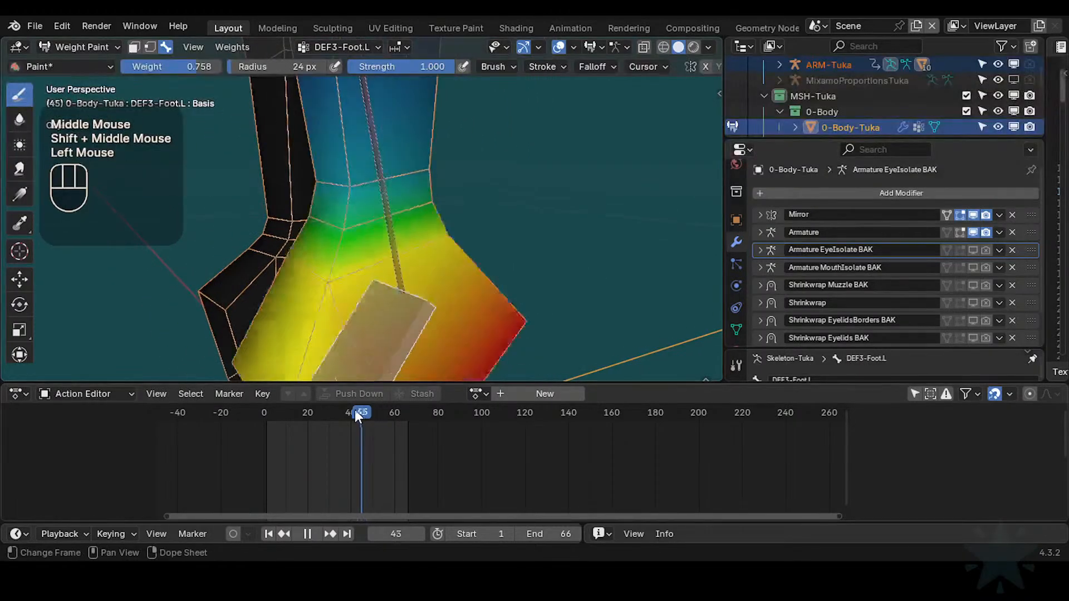
{"action": "key", "text": "space"}
{"action": "middle_click_drag", "start_coordinate": [557, 290], "coordinate": [462, 292]}
{"action": "left_click_drag", "start_coordinate": [409, 406], "coordinate": [379, 406]}
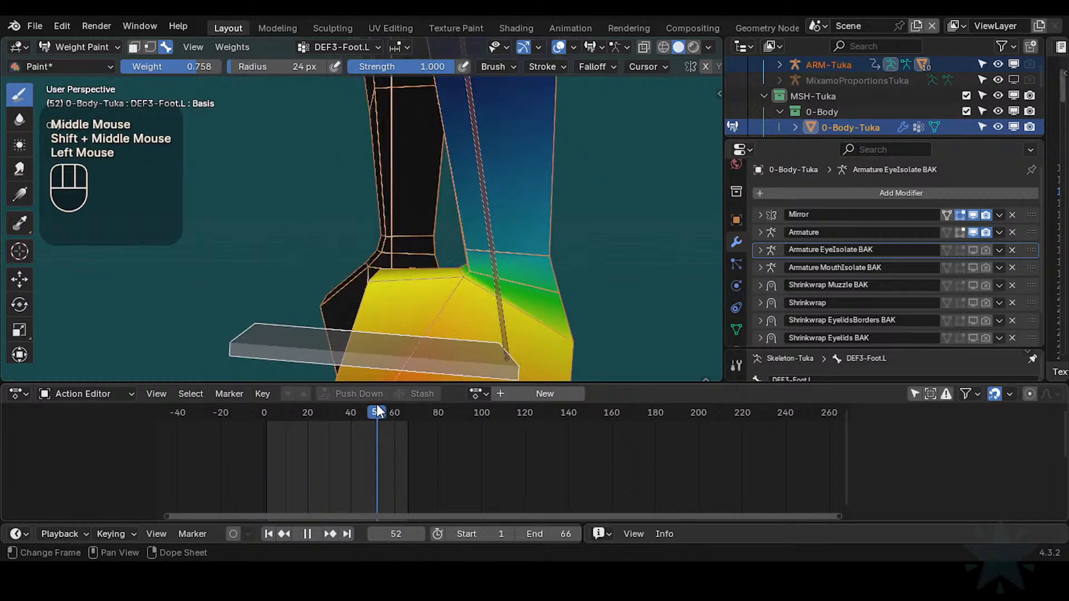
{"action": "mouse_move", "coordinate": [457, 322]}
{"action": "middle_mouse_down"}
{"action": "mouse_move", "coordinate": [479, 335]}
{"action": "mouse_move", "coordinate": [459, 251]}
{"action": "mouse_move", "coordinate": [501, 236]}
{"action": "middle_mouse_up"}
Step: Save the file and make DEF3-LegLower.L the active bone for the Blur brush
{"action": "left_click", "coordinate": [19, 119]}
{"action": "middle_click_drag", "start_coordinate": [502, 236], "coordinate": [483, 248]}
{"action": "key", "text": "ctrl+s"}
{"action": "left_click", "coordinate": [480, 248], "text": "alt"}
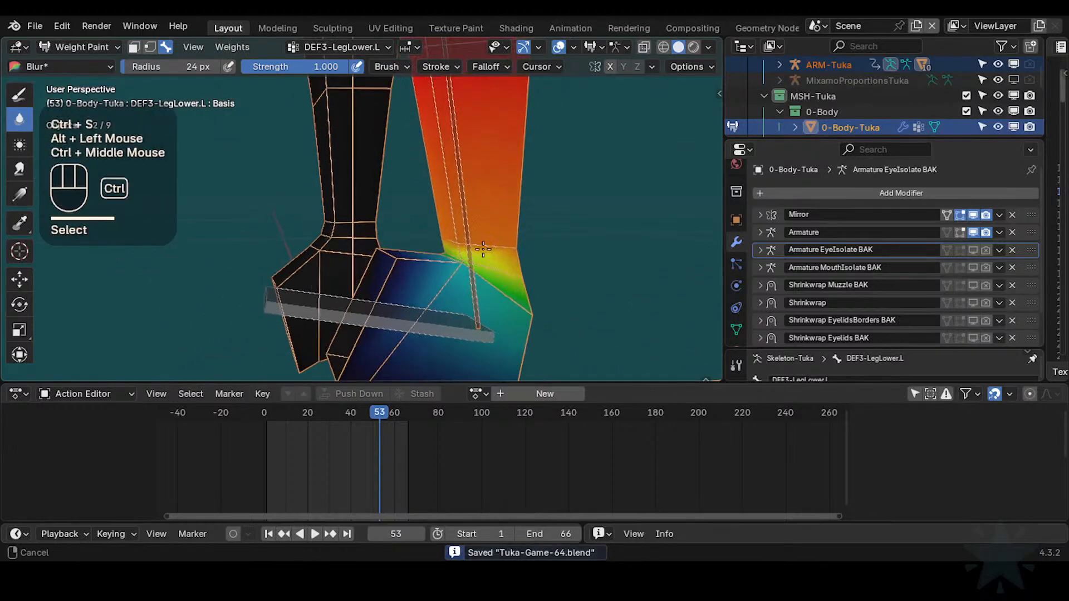
Step: At frame 47, try blurring the DEF3-LegLower.L weights at the ankle's front with strength 1.000 and a 24 px radius
{"action": "left_click_drag", "start_coordinate": [379, 412], "coordinate": [366, 412]}
{"action": "middle_click_drag", "start_coordinate": [473, 323], "coordinate": [492, 349]}
{"action": "left_click", "coordinate": [326, 315]}
{"action": "key", "text": "shift+f"}
{"action": "left_click", "coordinate": [366, 310]}
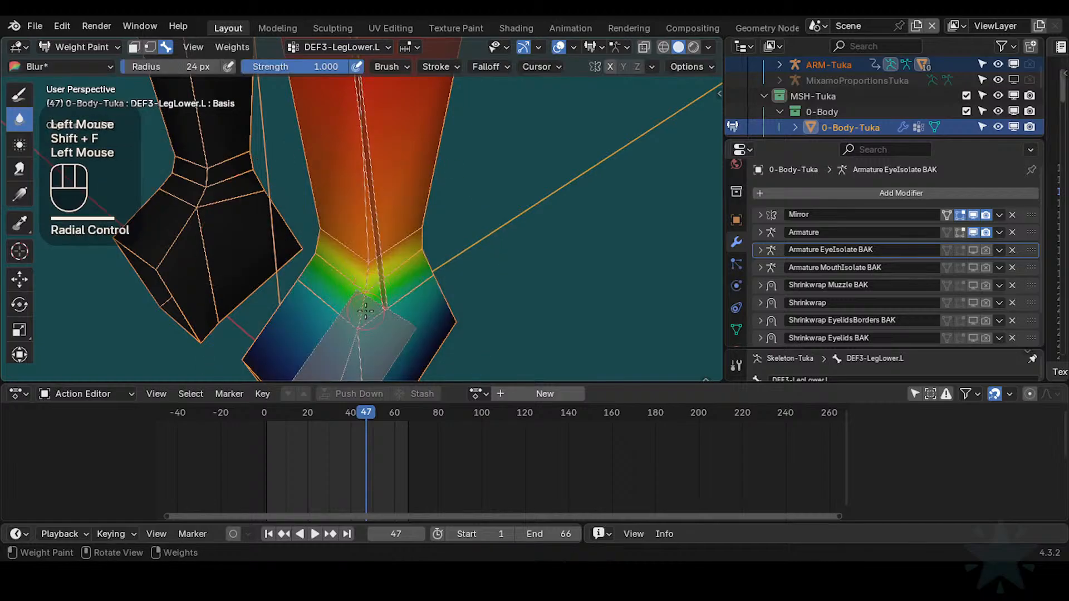
{"action": "left_click_drag", "start_coordinate": [358, 255], "coordinate": [327, 249]}
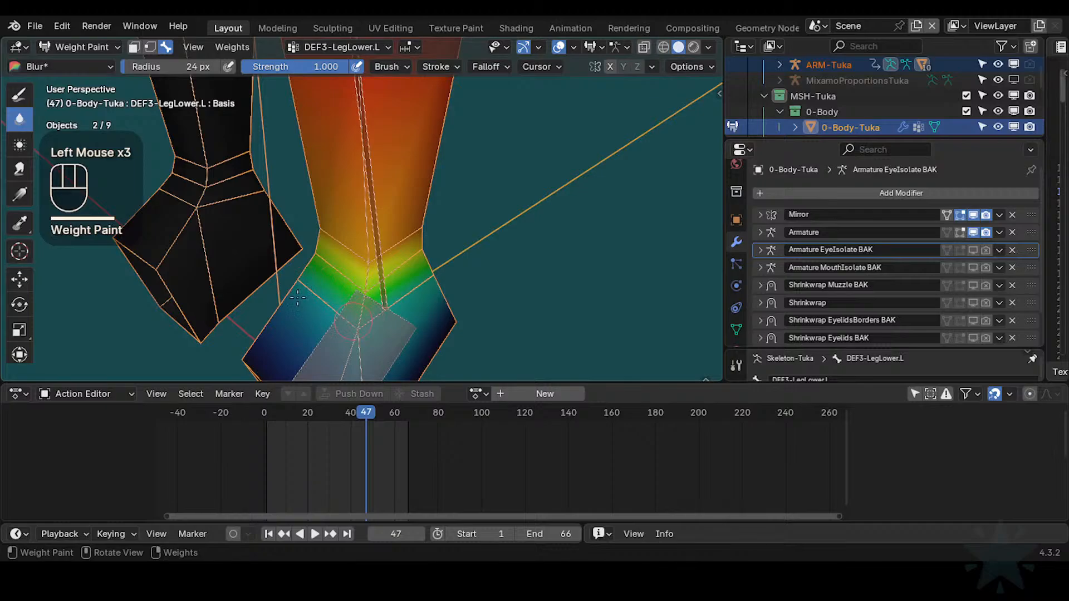
{"action": "middle_click_drag", "start_coordinate": [436, 315], "coordinate": [404, 300]}
{"action": "middle_click_drag", "start_coordinate": [404, 300], "coordinate": [371, 346], "text": "shift"}
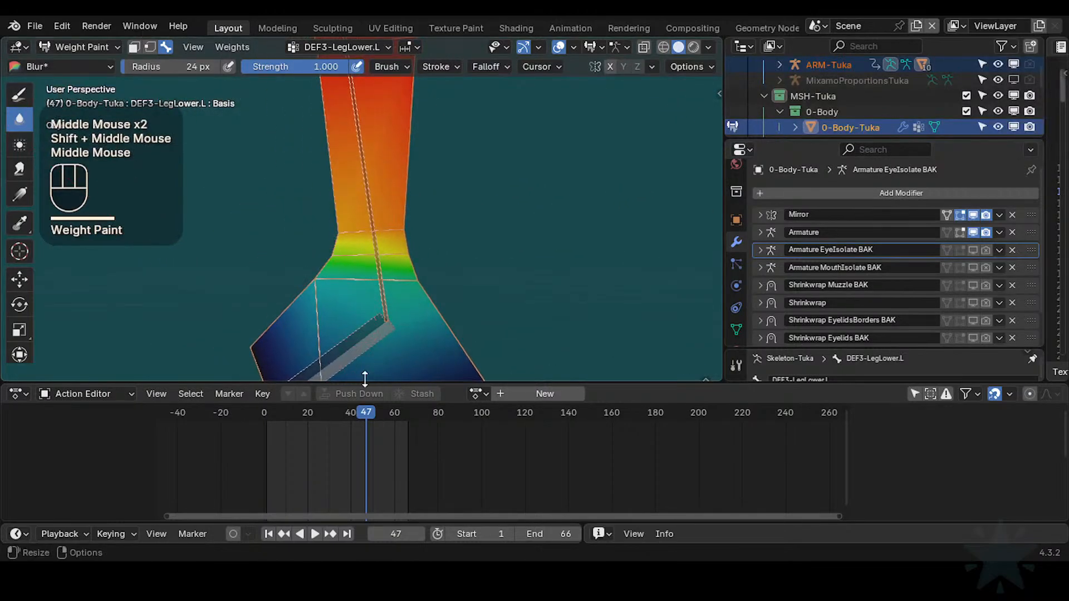
Step: Check the ankle at frame 55 and undo the DEF3-LegLower.L blur strokes
{"action": "left_click_drag", "start_coordinate": [367, 413], "coordinate": [387, 413]}
{"action": "middle_click_drag", "start_coordinate": [390, 378], "coordinate": [400, 391]}
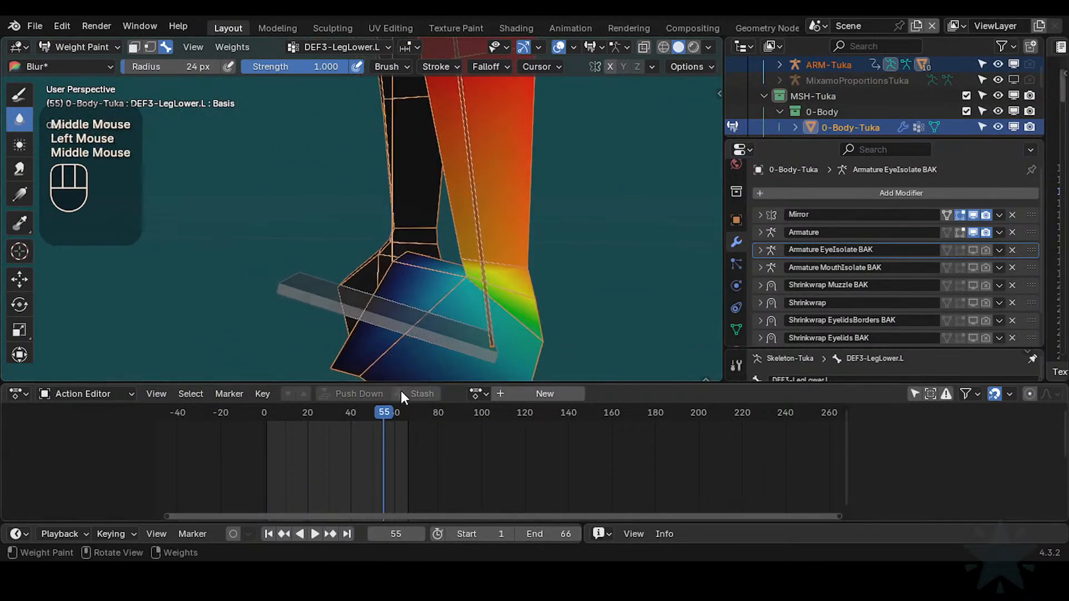
{"action": "key", "text": "ctrl+z"}
{"action": "key", "text": "ctrl+z"}
{"action": "key", "text": "ctrl+z"}
{"action": "key", "text": "ctrl+z"}
{"action": "key", "text": "ctrl+z"}
{"action": "key", "text": "ctrl+z"}
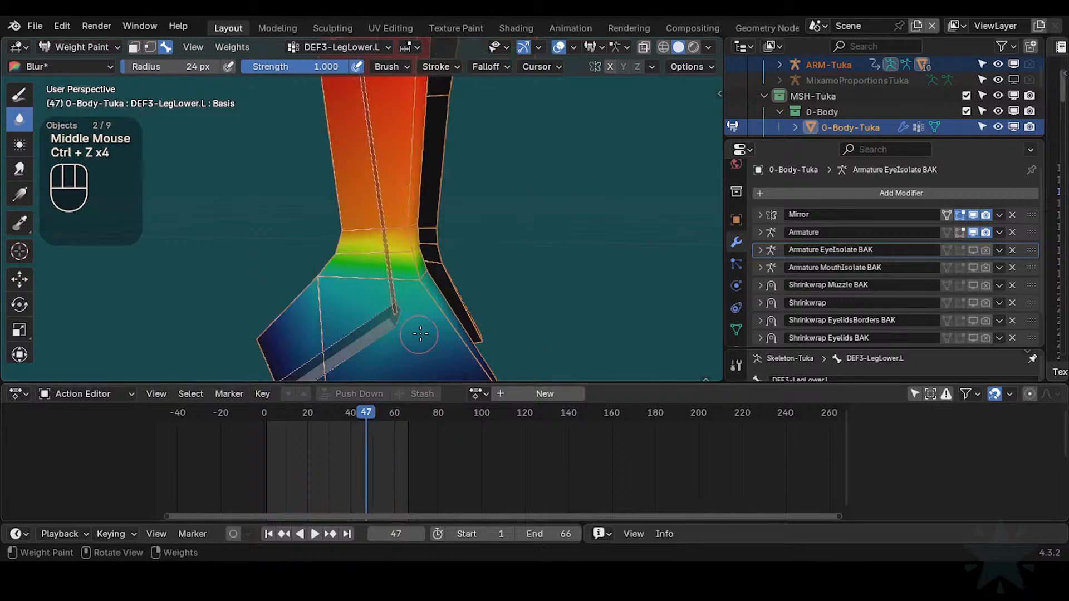
Step: Switch to the Paint brush, try painting the DEF3-LegLower.L weights at the ankle's front with weight 0.788, and undo the stroke
{"action": "middle_click_drag", "start_coordinate": [420, 335], "coordinate": [400, 271]}
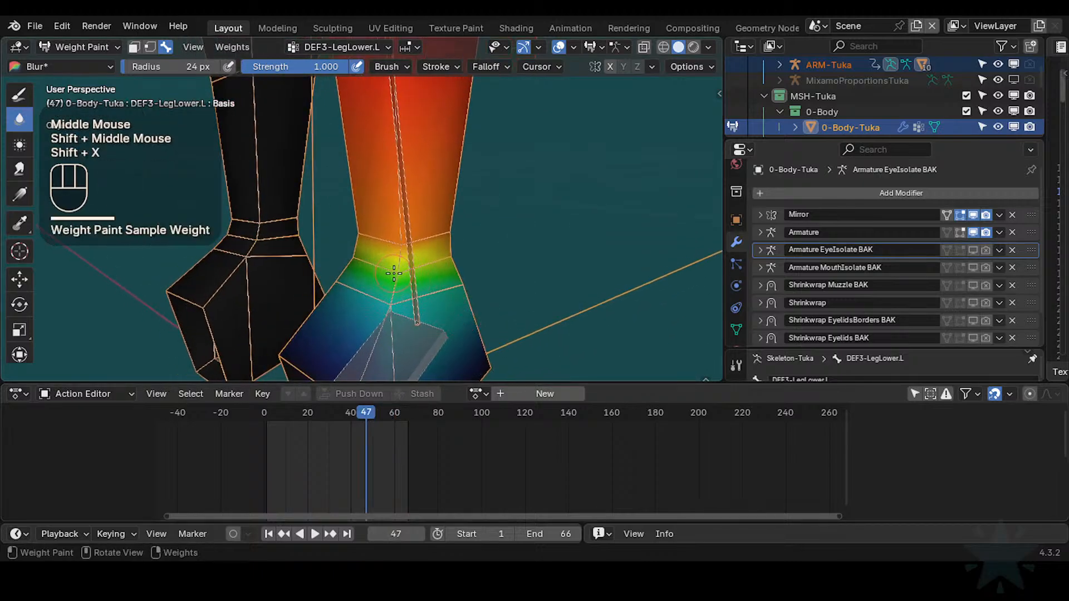
{"action": "left_click", "coordinate": [19, 96]}
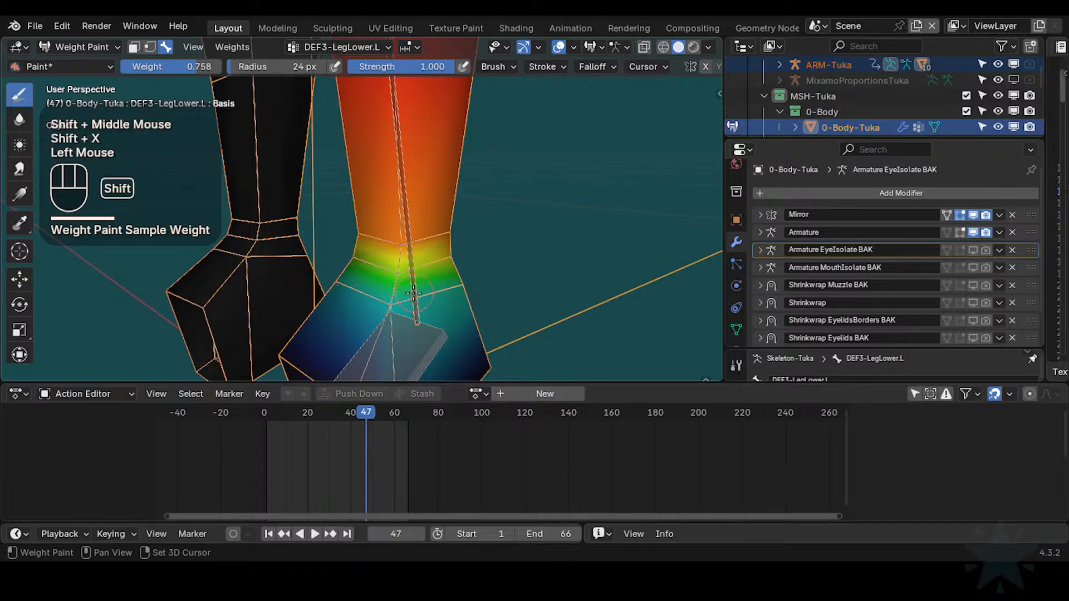
{"action": "key", "text": "shift+x"}
{"action": "key", "text": "ctrl+f"}
{"action": "left_click", "coordinate": [395, 272]}
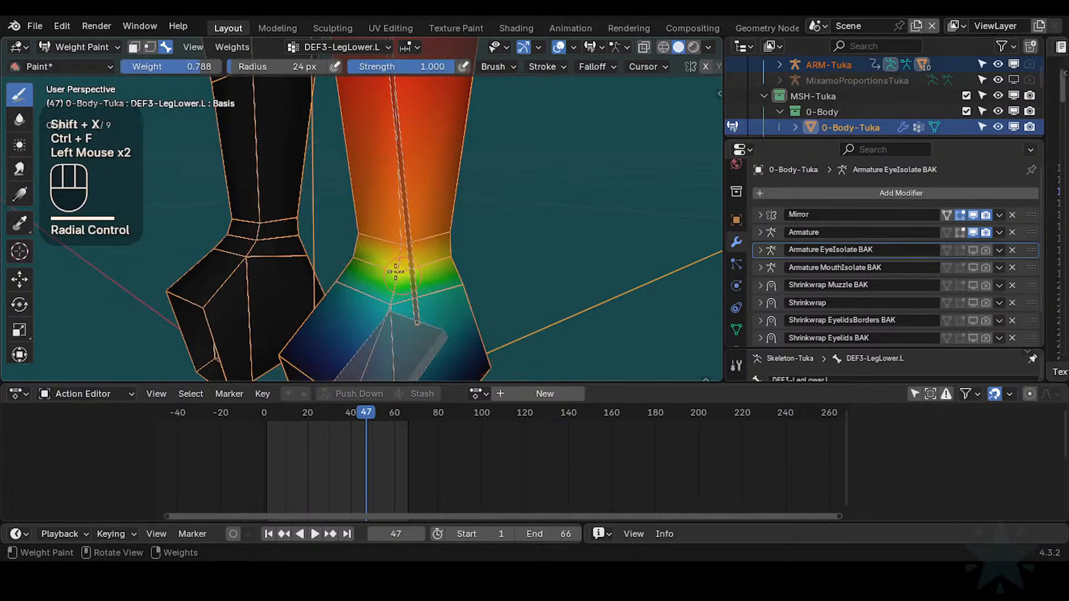
{"action": "middle_click_drag", "start_coordinate": [345, 254], "coordinate": [382, 387]}
{"action": "left_click_drag", "start_coordinate": [380, 402], "coordinate": [388, 412]}
{"action": "key", "text": "ctrl+z"}
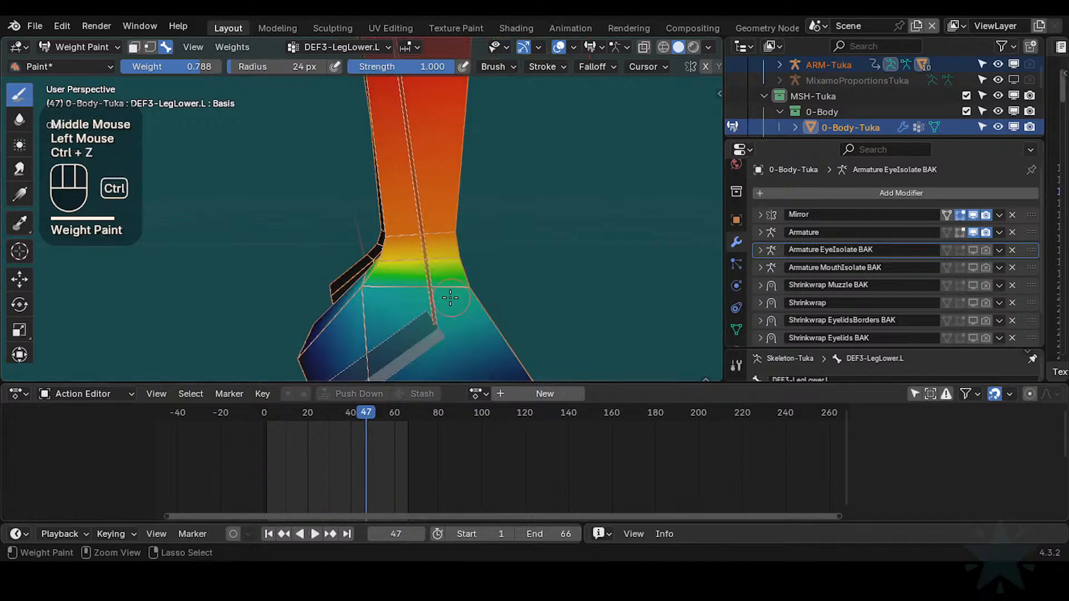
{"action": "key", "text": "ctrl+z"}
Step: Try painting DEF3-LegLower.L weights on the top of the foot below the ankle and undo the stroke
{"action": "middle_click_drag", "start_coordinate": [459, 291], "coordinate": [386, 299]}
{"action": "left_click_drag", "start_coordinate": [386, 300], "coordinate": [383, 305]}
{"action": "middle_click_drag", "start_coordinate": [383, 305], "coordinate": [410, 296]}
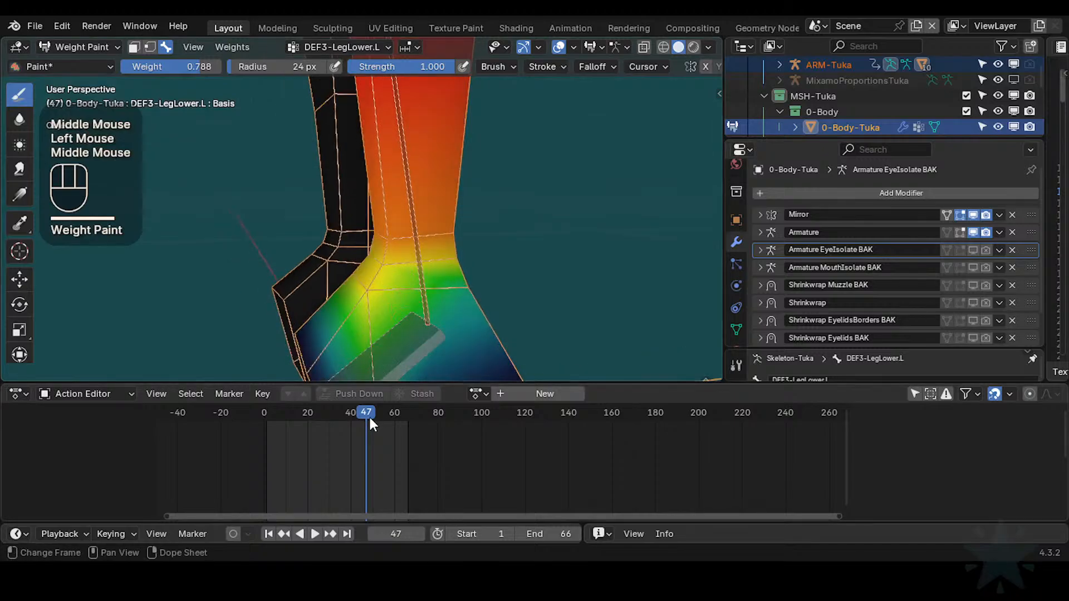
{"action": "left_click_drag", "start_coordinate": [368, 415], "coordinate": [389, 412]}
{"action": "mouse_move", "coordinate": [393, 311]}
{"action": "middle_mouse_down"}
{"action": "mouse_move", "coordinate": [414, 331]}
{"action": "mouse_move", "coordinate": [398, 275]}
{"action": "middle_mouse_up"}
{"action": "key", "text": "ctrl+z"}
{"action": "key", "text": "ctrl+z"}
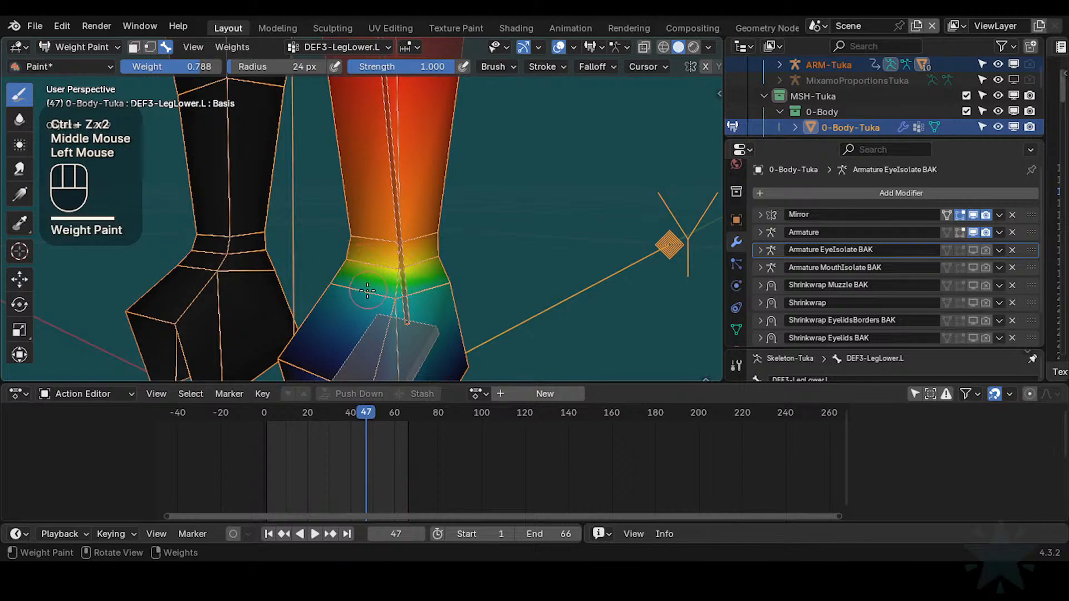
Step: At frame 47, set the Paint brush weight to 0.424 and paint the DEF3-LegLower.L weights on the loop below the ankle's front
{"action": "key", "text": "shift+x"}
{"action": "key", "text": "ctrl+f"}
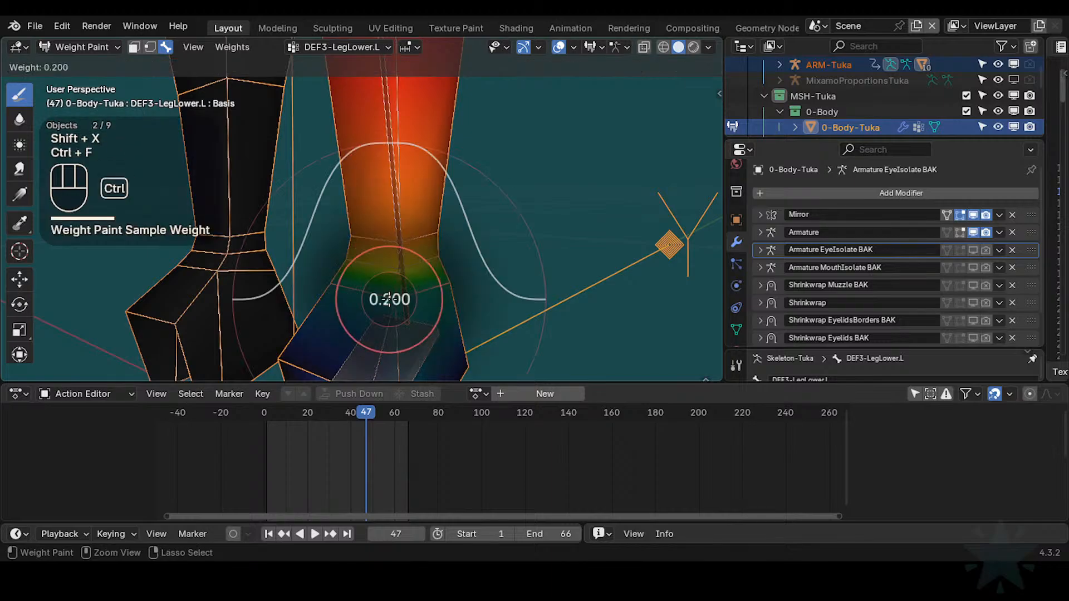
{"action": "left_click", "coordinate": [403, 293]}
{"action": "left_click", "coordinate": [392, 302]}
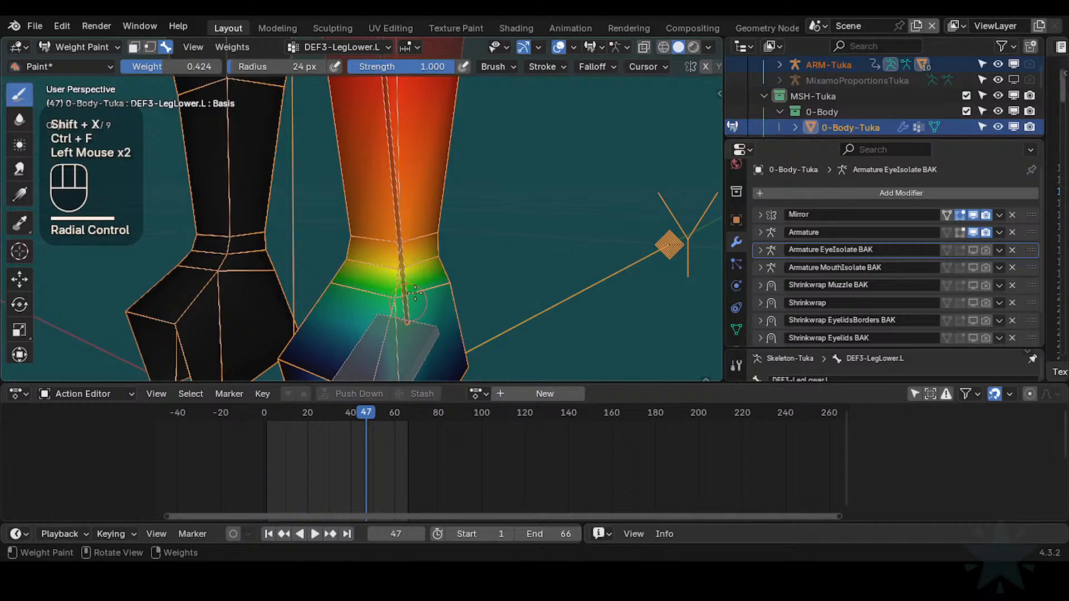
Step: Scrub to frame 58 and examine the ankle bend from the side
{"action": "middle_click_drag", "start_coordinate": [501, 297], "coordinate": [466, 334]}
{"action": "middle_click_drag", "start_coordinate": [466, 334], "coordinate": [379, 334]}
{"action": "left_click_drag", "start_coordinate": [366, 411], "coordinate": [391, 411]}
{"action": "middle_click_drag", "start_coordinate": [384, 339], "coordinate": [414, 351]}
{"action": "middle_click_drag", "start_coordinate": [415, 351], "coordinate": [437, 342]}
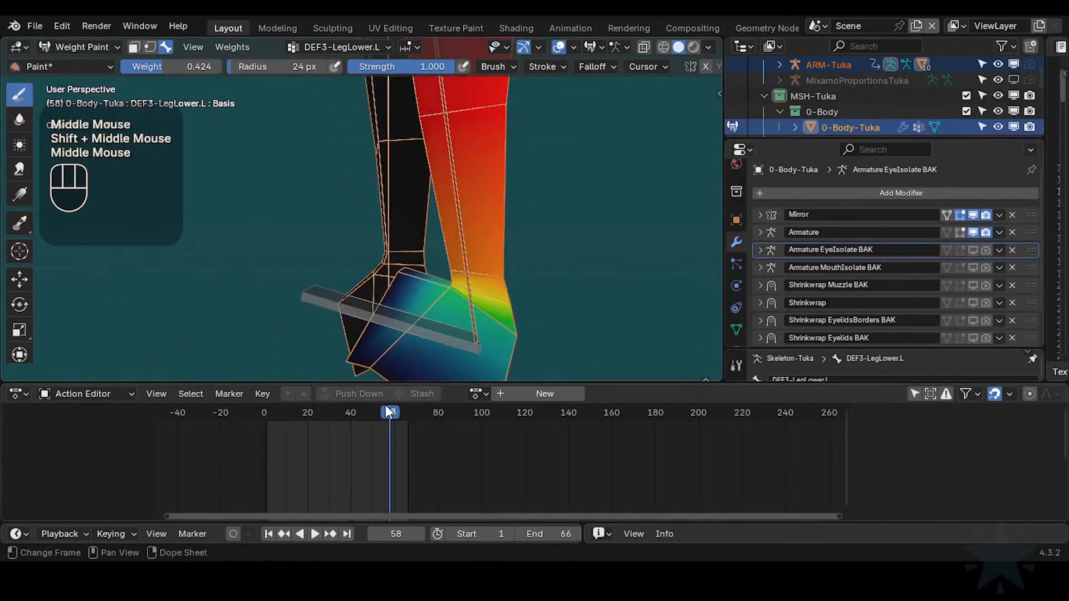
Step: At frame 21, try blurring the DEF3-LegLower.L ankle weights with a 61 px Blur brush and undo the strokes
{"action": "left_click_drag", "start_coordinate": [388, 411], "coordinate": [310, 413]}
{"action": "middle_click_drag", "start_coordinate": [329, 368], "coordinate": [425, 276], "text": "shift"}
{"action": "left_click", "coordinate": [20, 119]}
{"action": "key", "text": "f"}
{"action": "left_click", "coordinate": [401, 258]}
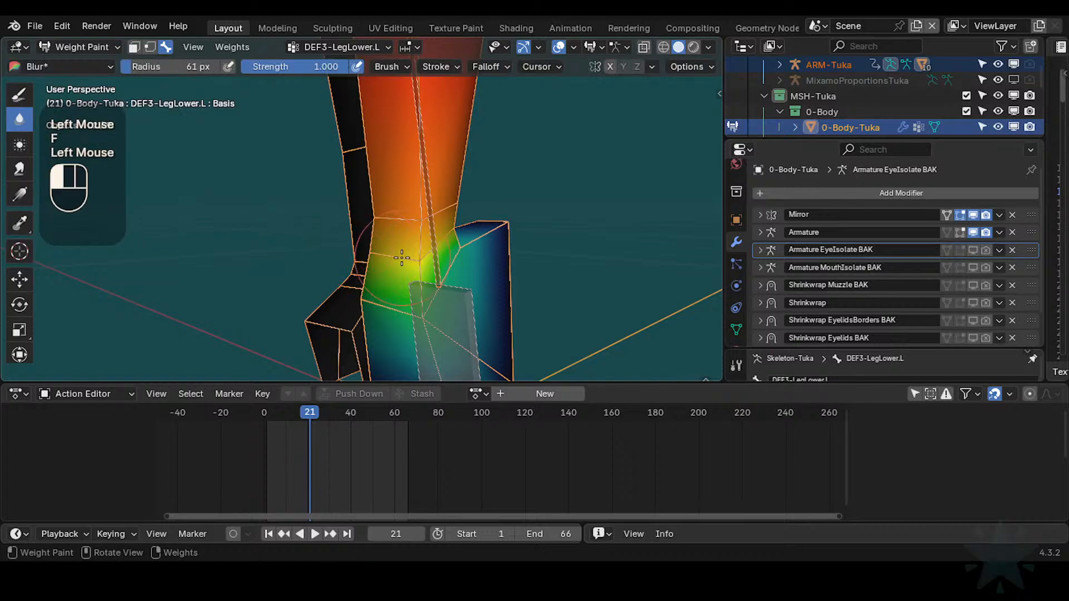
{"action": "left_click_drag", "start_coordinate": [400, 258], "coordinate": [358, 249]}
{"action": "mouse_move", "coordinate": [456, 262]}
{"action": "middle_mouse_down"}
{"action": "mouse_move", "coordinate": [380, 264]}
{"action": "mouse_move", "coordinate": [408, 220]}
{"action": "mouse_move", "coordinate": [358, 241]}
{"action": "mouse_move", "coordinate": [405, 291]}
{"action": "mouse_move", "coordinate": [389, 269]}
{"action": "mouse_move", "coordinate": [400, 273]}
{"action": "mouse_move", "coordinate": [424, 312]}
{"action": "middle_mouse_up"}
{"action": "key", "text": "ctrl+z"}
{"action": "key", "text": "ctrl+z"}
{"action": "key", "text": "ctrl+z"}
{"action": "key", "text": "ctrl+z"}
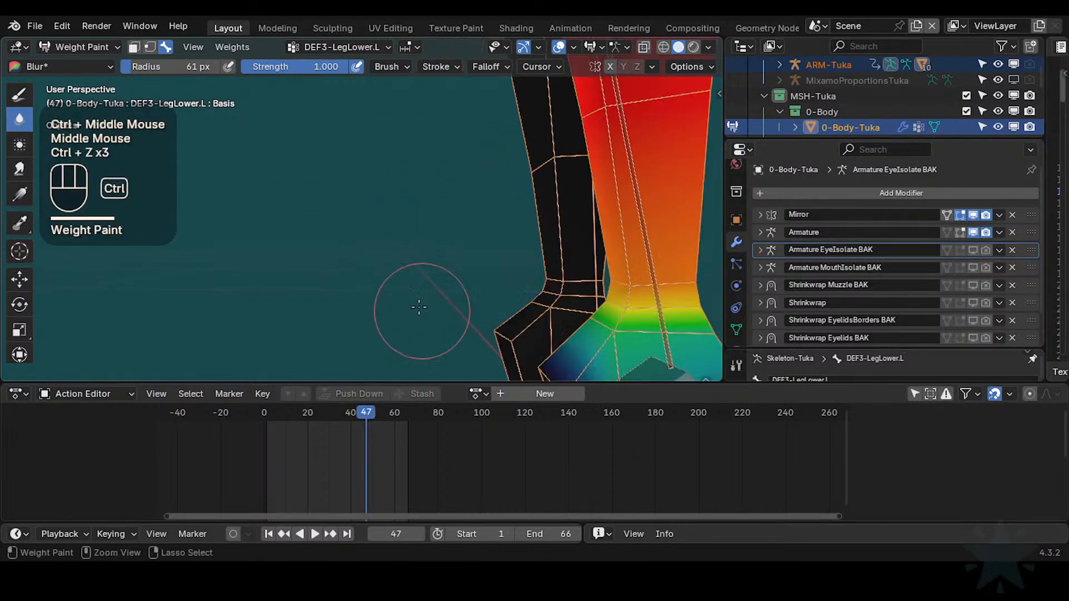
Step: Scrub to frame 61 and examine the left ankle and heel from several angles
{"action": "middle_click_drag", "start_coordinate": [470, 280], "coordinate": [418, 267], "text": "shift"}
{"action": "middle_click_drag", "start_coordinate": [418, 267], "coordinate": [401, 295]}
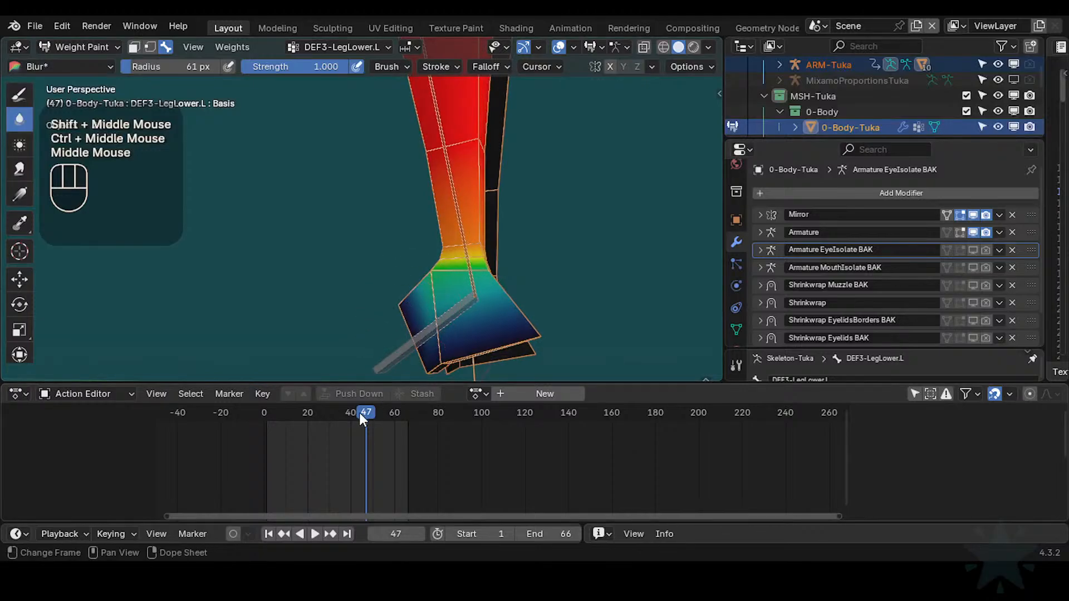
{"action": "left_click_drag", "start_coordinate": [359, 412], "coordinate": [402, 419]}
{"action": "middle_click_drag", "start_coordinate": [443, 364], "coordinate": [458, 352]}
{"action": "middle_click_drag", "start_coordinate": [501, 320], "coordinate": [448, 316], "text": "shift"}
{"action": "left_click_drag", "start_coordinate": [478, 292], "coordinate": [490, 300], "text": "shift"}
{"action": "middle_click_drag", "start_coordinate": [490, 301], "coordinate": [462, 301]}
{"action": "middle_click_drag", "start_coordinate": [502, 300], "coordinate": [417, 304]}
{"action": "mouse_move", "coordinate": [489, 323]}
{"action": "middle_mouse_down", "text": "shift"}
{"action": "mouse_move", "coordinate": [467, 307]}
{"action": "mouse_move", "coordinate": [490, 272]}
{"action": "middle_mouse_up", "text": "shift"}
Step: Set the Blur brush radius to 42 px and try blurring the DEF3-LegLower.L weights at the back of the ankle
{"action": "key", "text": "f"}
{"action": "left_click", "coordinate": [487, 274]}
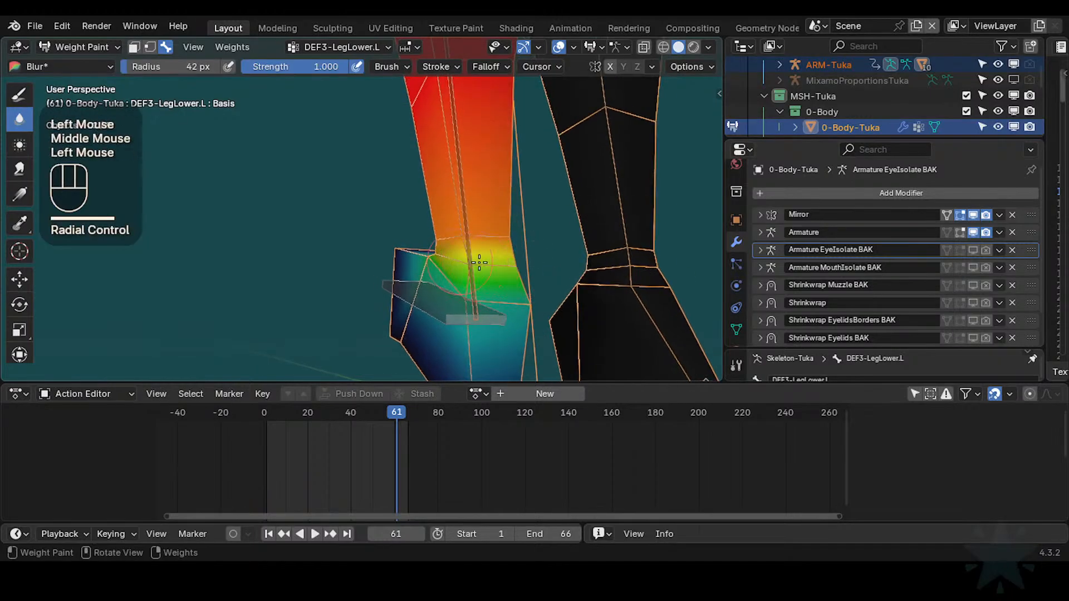
{"action": "left_click_drag", "start_coordinate": [479, 263], "coordinate": [493, 264]}
{"action": "middle_click_drag", "start_coordinate": [504, 267], "coordinate": [604, 275]}
{"action": "key", "text": "ctrl+z"}
{"action": "mouse_move", "coordinate": [536, 281]}
{"action": "middle_mouse_down"}
{"action": "mouse_move", "coordinate": [574, 280]}
{"action": "mouse_move", "coordinate": [484, 270]}
{"action": "middle_mouse_up"}
{"action": "key", "text": "ctrl+z"}
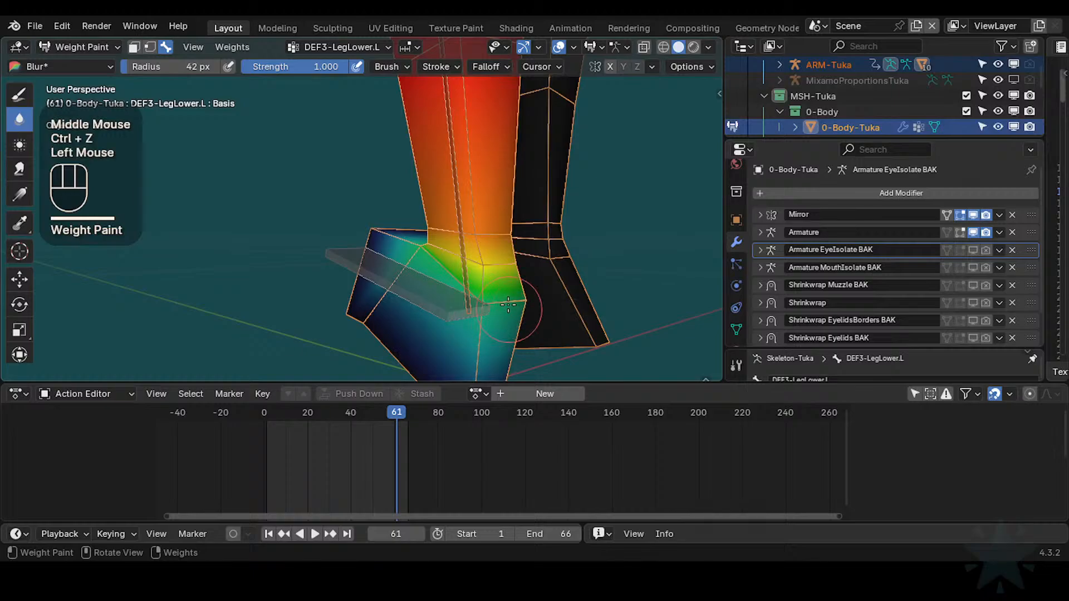
{"action": "mouse_move", "coordinate": [508, 305]}
{"action": "middle_mouse_down"}
{"action": "mouse_move", "coordinate": [577, 299]}
{"action": "mouse_move", "coordinate": [498, 306]}
{"action": "middle_mouse_up"}
{"action": "key", "text": "ctrl+z"}
Step: Blur the DEF3-LegLower.L weights above the heel, undo the stroke, and blur the same area again at frame 61
{"action": "left_click_drag", "start_coordinate": [499, 306], "coordinate": [521, 309]}
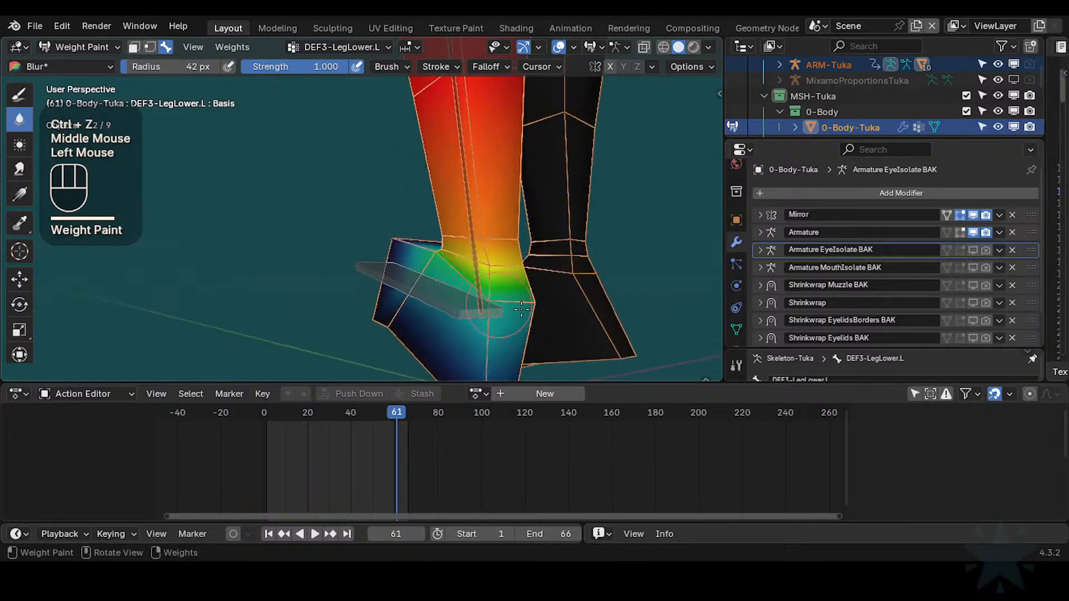
{"action": "middle_click_drag", "start_coordinate": [528, 301], "coordinate": [564, 305]}
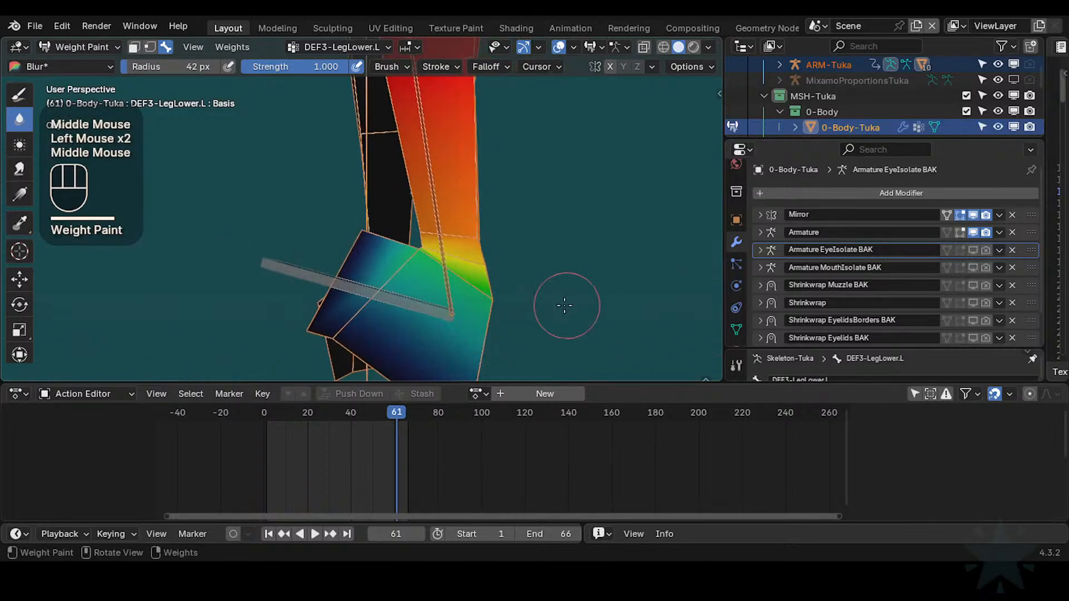
{"action": "key", "text": "ctrl+z"}
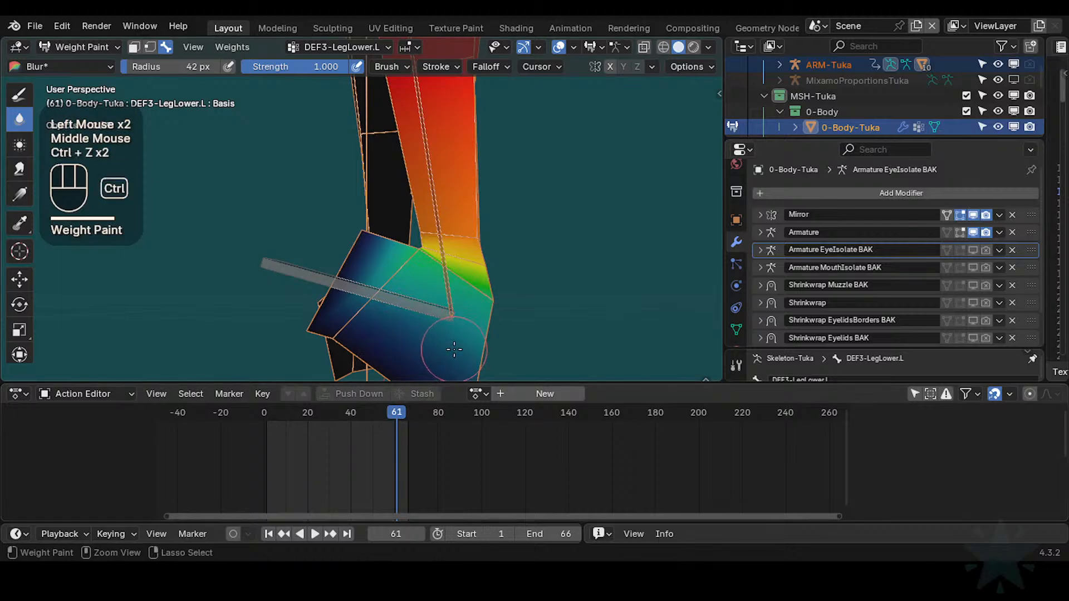
{"action": "middle_click_drag", "start_coordinate": [544, 298], "coordinate": [557, 311]}
{"action": "left_click", "coordinate": [557, 311]}
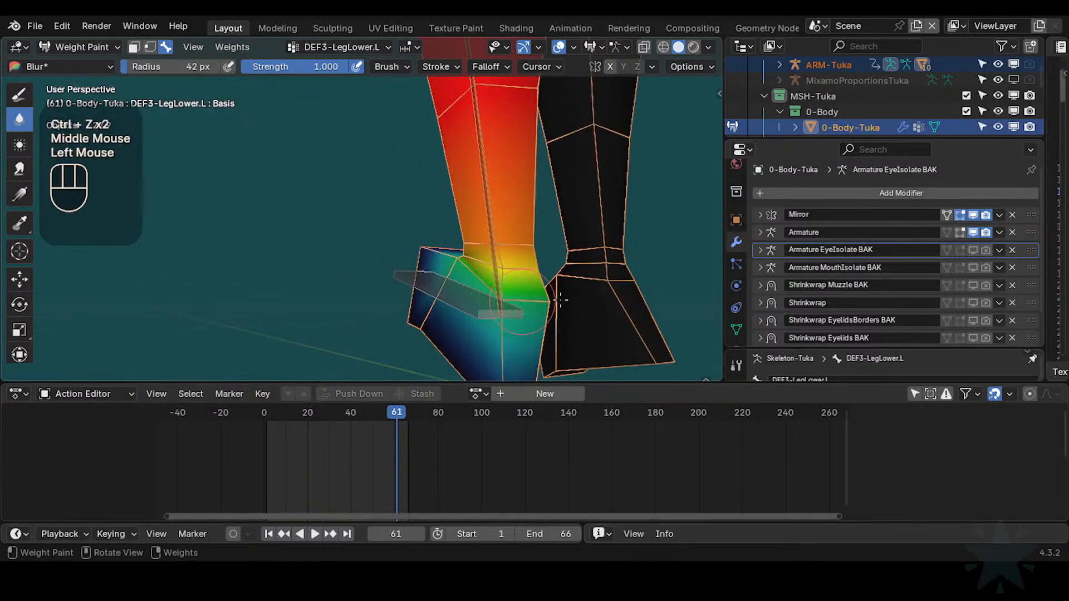
Step: Check the ankle at frame 64 and save the file, undoing a further blur stroke
{"action": "middle_click_drag", "start_coordinate": [477, 312], "coordinate": [440, 345]}
{"action": "mouse_move", "coordinate": [382, 413]}
{"action": "left_mouse_down"}
{"action": "mouse_move", "coordinate": [290, 421]}
{"action": "mouse_move", "coordinate": [314, 410]}
{"action": "mouse_move", "coordinate": [403, 413]}
{"action": "left_mouse_up"}
{"action": "mouse_move", "coordinate": [478, 342]}
{"action": "middle_mouse_down"}
{"action": "mouse_move", "coordinate": [499, 306]}
{"action": "mouse_move", "coordinate": [453, 310]}
{"action": "mouse_move", "coordinate": [465, 325]}
{"action": "mouse_move", "coordinate": [484, 303]}
{"action": "mouse_move", "coordinate": [477, 310]}
{"action": "mouse_move", "coordinate": [537, 307]}
{"action": "mouse_move", "coordinate": [526, 306]}
{"action": "middle_mouse_up"}
{"action": "key", "text": "ctrl+s"}
{"action": "left_click", "coordinate": [501, 314]}
{"action": "key", "text": "ctrl+z"}
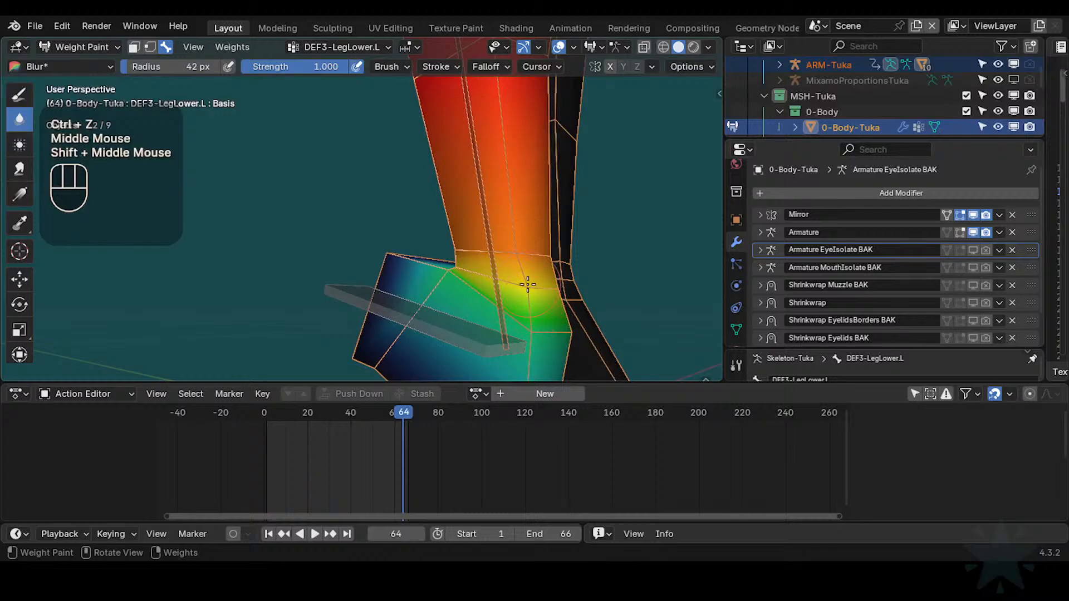
Step: Switch to the Paint brush, try painting the DEF3-LegLower.L weights at the back of the ankle, and undo the stroke
{"action": "key", "text": "shift+x"}
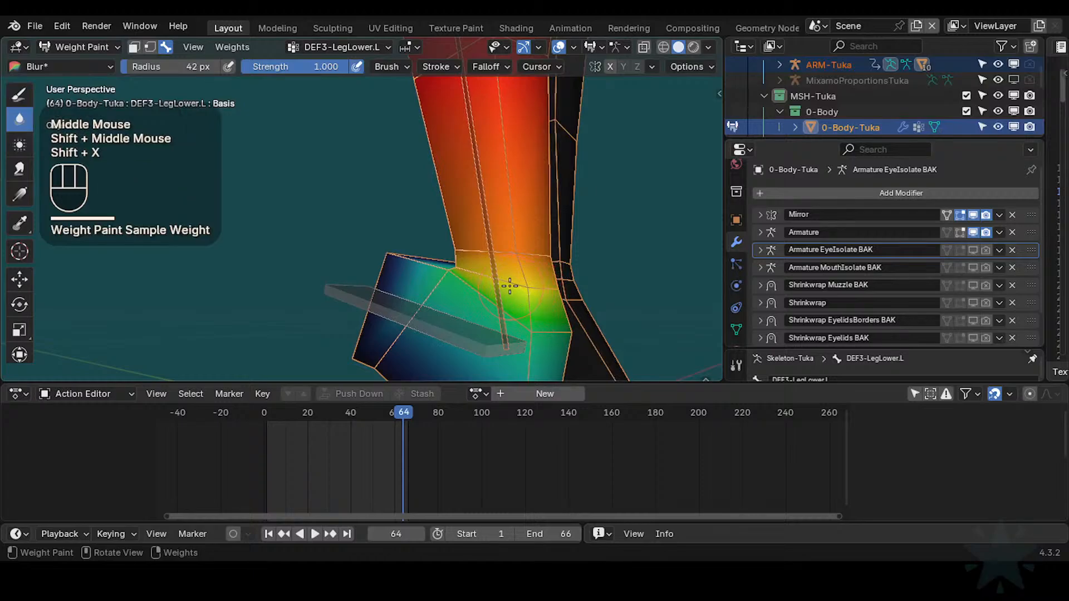
{"action": "left_click", "coordinate": [19, 94]}
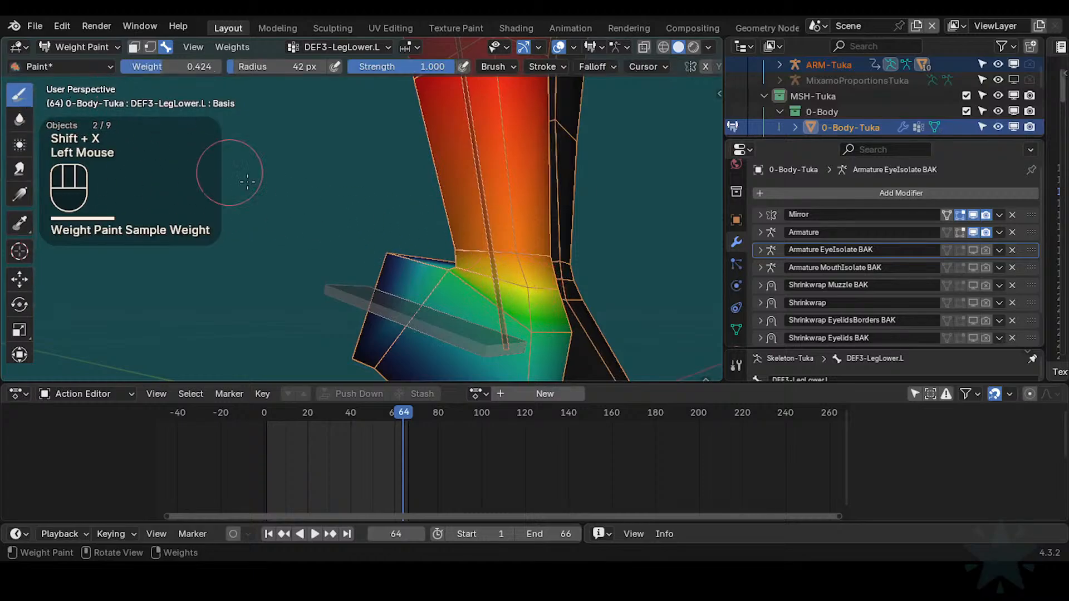
{"action": "key", "text": "ctrl+f"}
{"action": "left_click", "coordinate": [529, 285]}
{"action": "key", "text": "ctrl+f"}
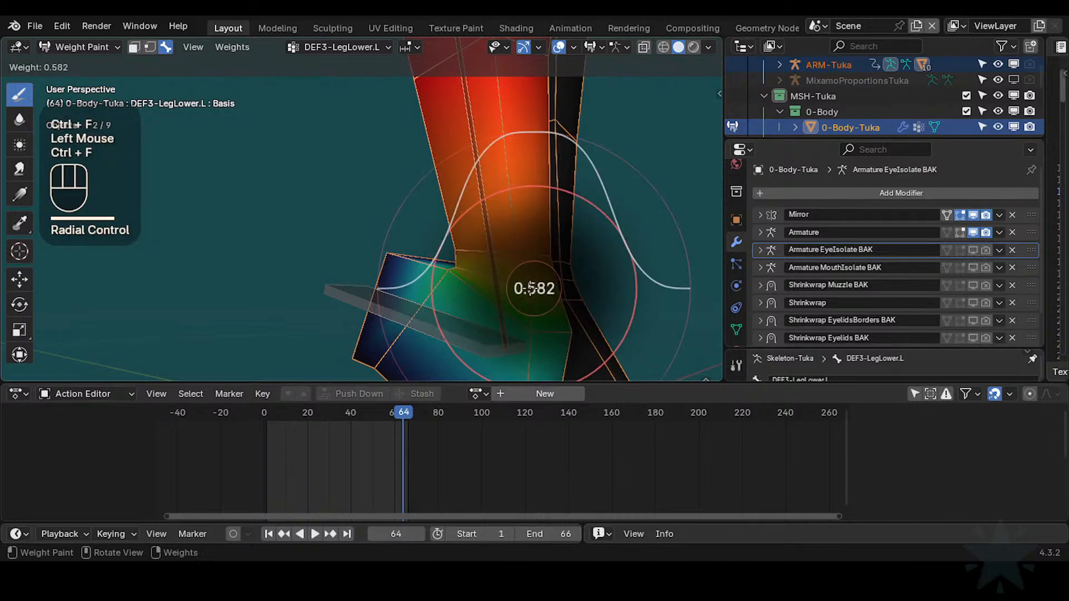
{"action": "left_click", "coordinate": [548, 282]}
{"action": "middle_click_drag", "start_coordinate": [560, 287], "coordinate": [518, 278]}
{"action": "key", "text": "ctrl+z"}
Step: Set the brush weight to 0.703, try painting the DEF3-LegLower.L weights behind the ankle again, and undo the stroke
{"action": "key", "text": "ctrl+f"}
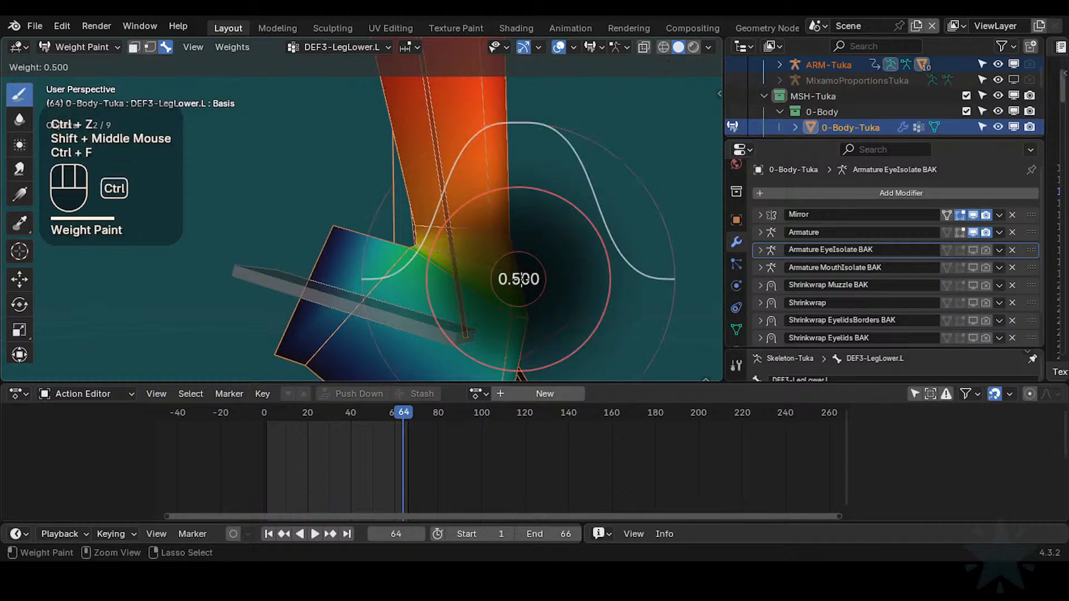
{"action": "left_click", "coordinate": [534, 276]}
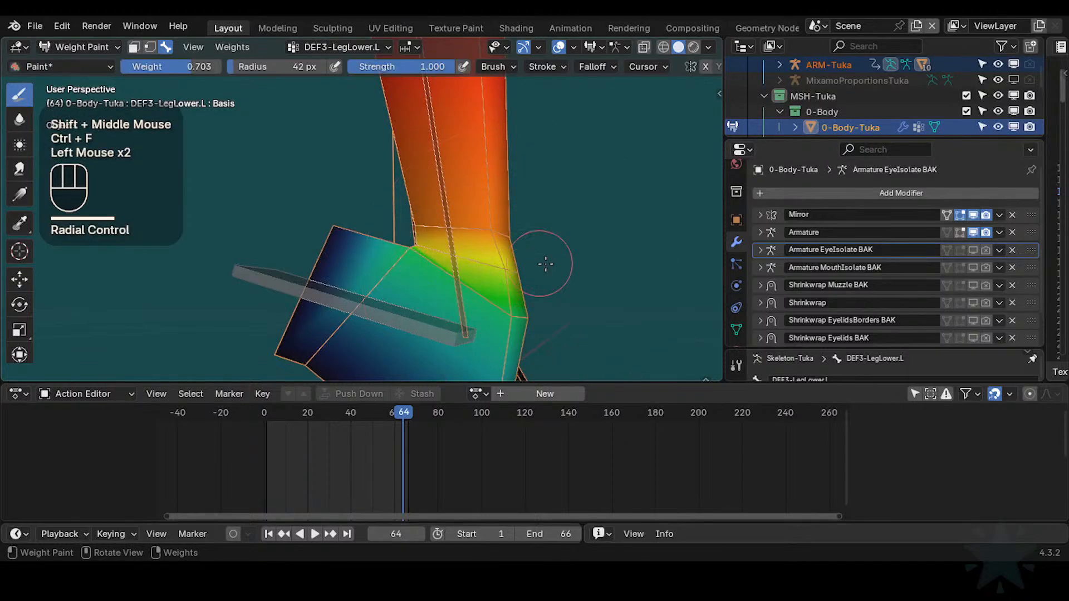
{"action": "key", "text": "ctrl+z"}
{"action": "mouse_move", "coordinate": [560, 264]}
{"action": "middle_mouse_down"}
{"action": "mouse_move", "coordinate": [563, 289]}
{"action": "mouse_move", "coordinate": [563, 279]}
{"action": "middle_mouse_up"}
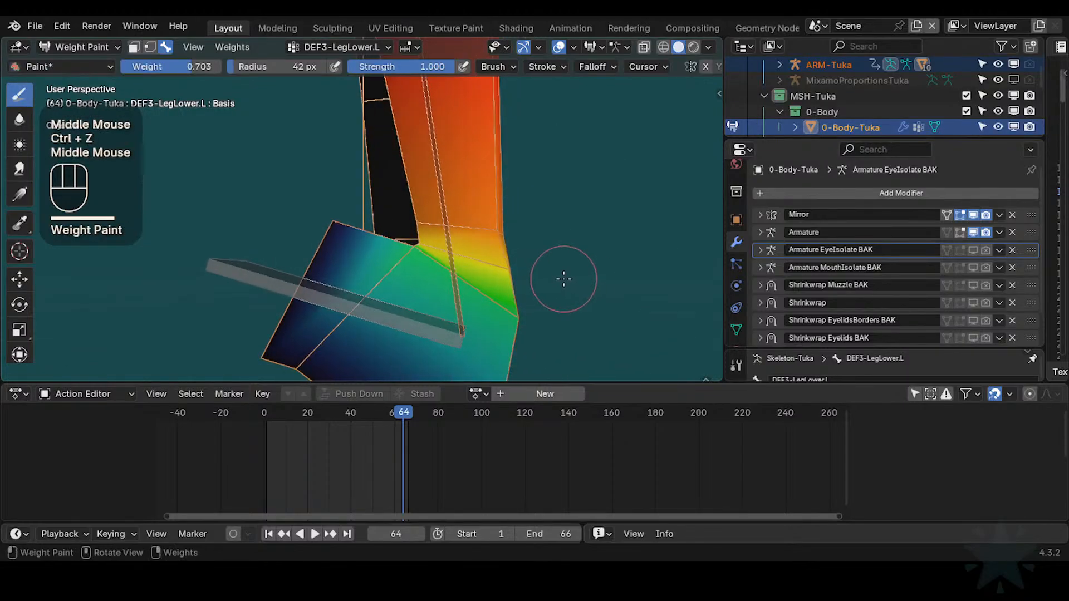
Step: Go to frame 58 and make DEF3-Foot.L the active bone for weight painting
{"action": "mouse_move", "coordinate": [401, 413]}
{"action": "left_mouse_down"}
{"action": "mouse_move", "coordinate": [365, 413]}
{"action": "mouse_move", "coordinate": [390, 415]}
{"action": "left_mouse_up"}
{"action": "left_click", "coordinate": [440, 328], "text": "alt"}
{"action": "middle_click_drag", "start_coordinate": [484, 312], "coordinate": [516, 288]}
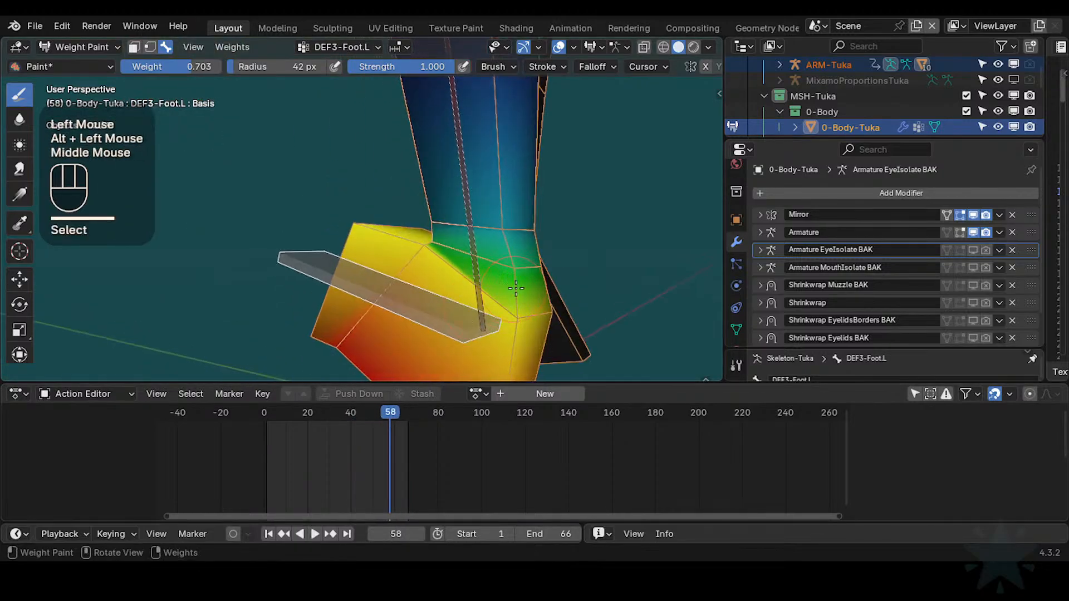
Step: Try painting the DEF3-Foot.L weights at the back of the ankle at frame 58, and undo the stroke
{"action": "middle_click_drag", "start_coordinate": [332, 212], "coordinate": [475, 258], "text": "shift"}
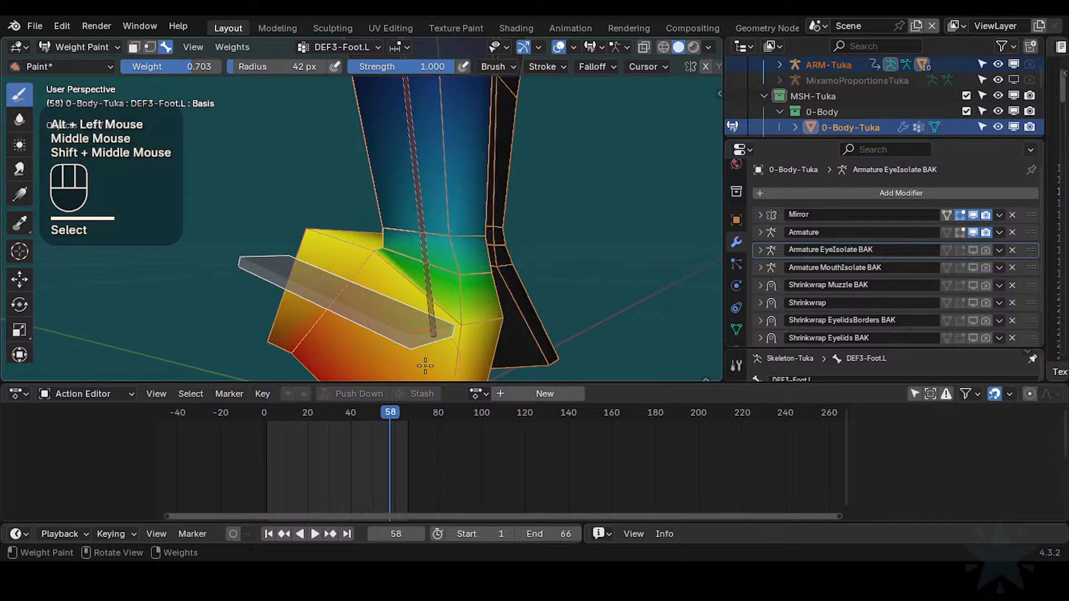
{"action": "left_click_drag", "start_coordinate": [394, 415], "coordinate": [390, 415]}
{"action": "mouse_move", "coordinate": [434, 290]}
{"action": "middle_mouse_down"}
{"action": "mouse_move", "coordinate": [499, 273]}
{"action": "mouse_move", "coordinate": [456, 276]}
{"action": "middle_mouse_up"}
{"action": "left_click", "coordinate": [559, 281]}
{"action": "middle_click_drag", "start_coordinate": [592, 272], "coordinate": [628, 279]}
{"action": "key", "text": "ctrl+z"}
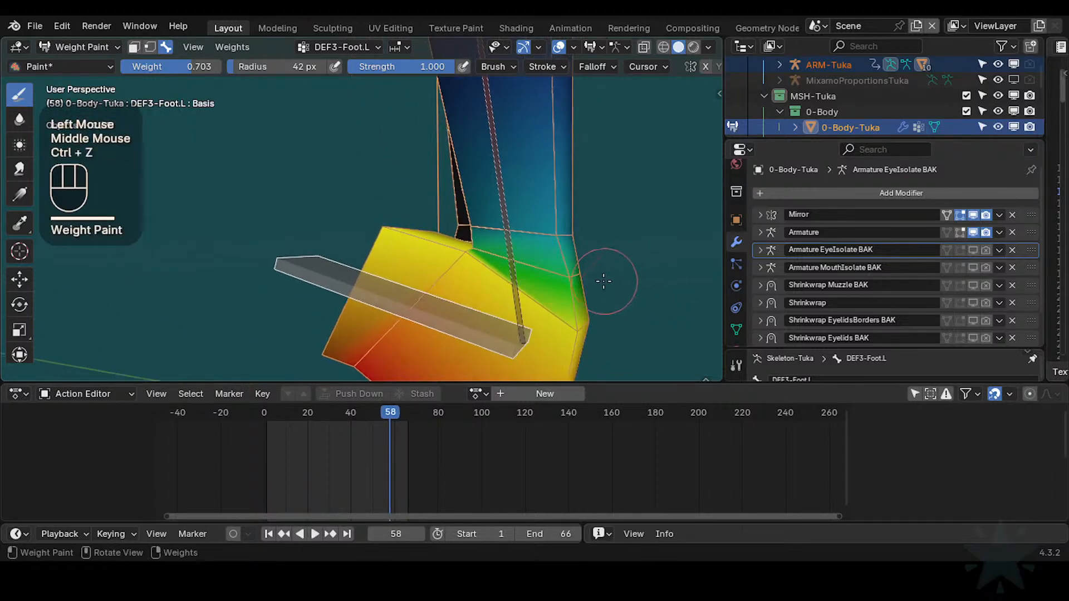
Step: Sample the weight at the back of the ankle, try painting there with an adjusted brush weight, and undo the stroke
{"action": "key", "text": "ctrl+f"}
{"action": "left_click", "coordinate": [568, 280]}
{"action": "key", "text": "shift+x"}
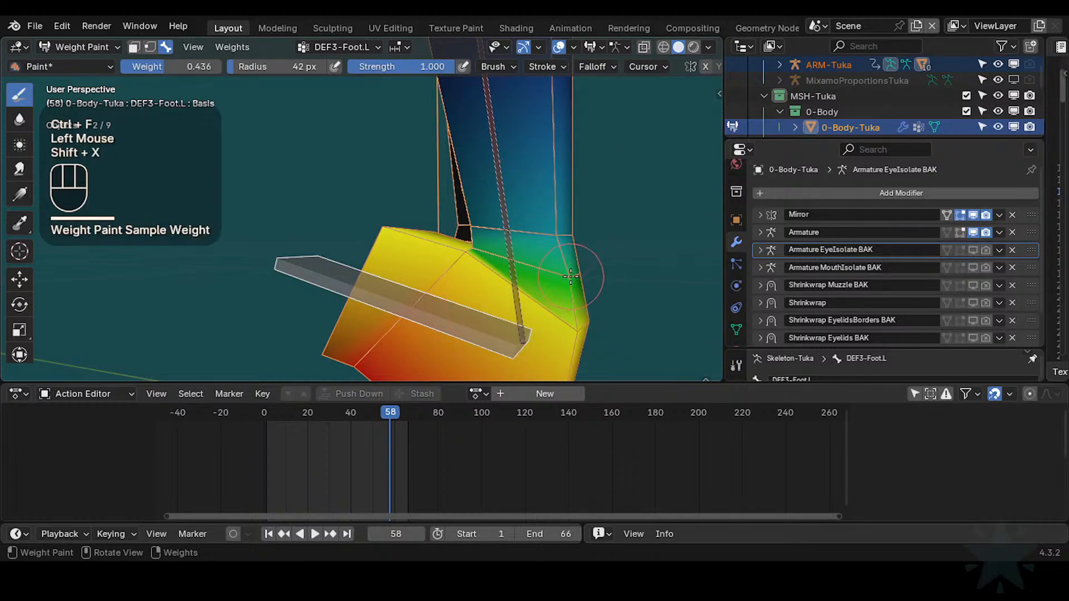
{"action": "key", "text": "ctrl+f"}
{"action": "left_click", "coordinate": [579, 279]}
{"action": "middle_click_drag", "start_coordinate": [581, 274], "coordinate": [540, 258]}
{"action": "key", "text": "ctrl+z"}
Step: Sample the foot weight at frame 58, set the brush weight to 0.624, and paint the DEF3-Foot.L weights above the heel
{"action": "mouse_move", "coordinate": [384, 412]}
{"action": "left_mouse_down"}
{"action": "mouse_move", "coordinate": [393, 414]}
{"action": "mouse_move", "coordinate": [376, 413]}
{"action": "mouse_move", "coordinate": [390, 413]}
{"action": "left_mouse_up"}
{"action": "middle_click_drag", "start_coordinate": [581, 303], "coordinate": [537, 305]}
{"action": "key", "text": "shift+x"}
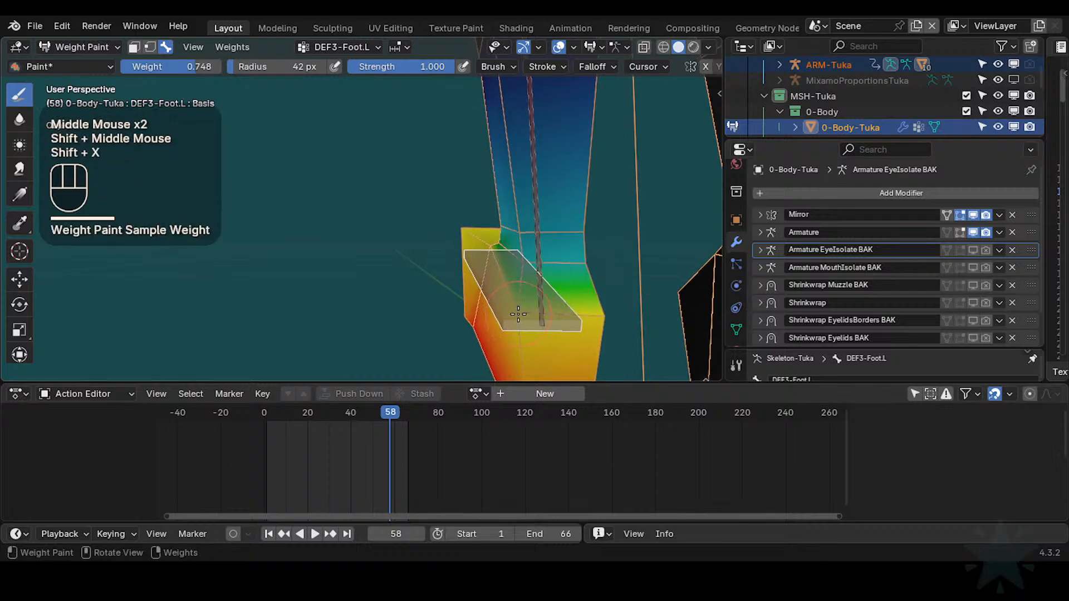
{"action": "key", "text": "ctrl+f"}
{"action": "left_click", "coordinate": [499, 315]}
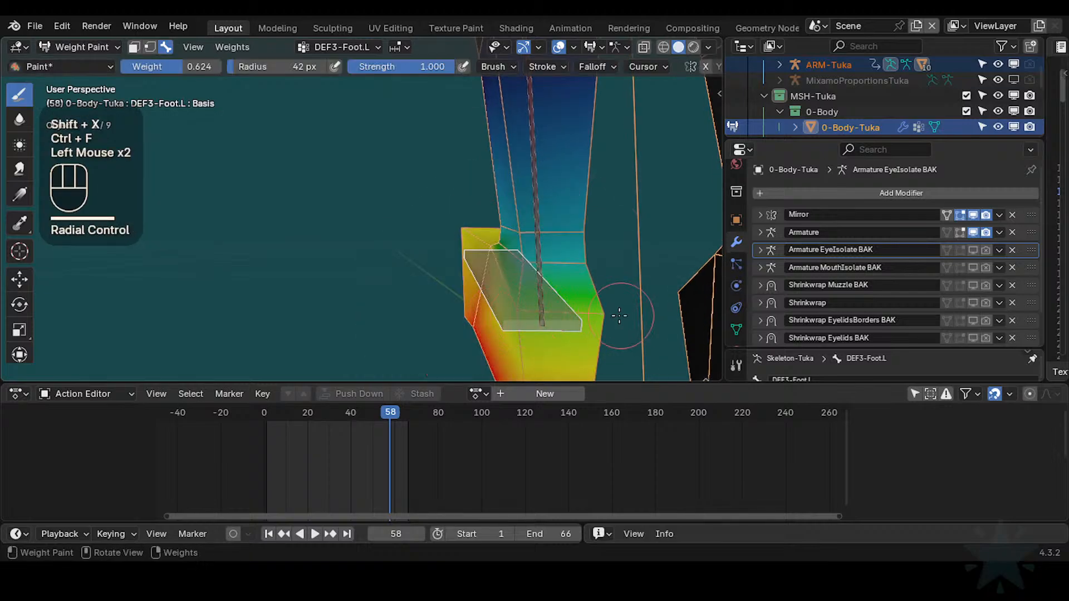
{"action": "middle_click_drag", "start_coordinate": [619, 316], "coordinate": [549, 300]}
Step: Go to frame 63, set the brush weight to 0.479, and paint the DEF3-Foot.L weights at the back of the ankle
{"action": "mouse_move", "coordinate": [390, 413]}
{"action": "left_mouse_down"}
{"action": "mouse_move", "coordinate": [369, 415]}
{"action": "mouse_move", "coordinate": [401, 413]}
{"action": "left_mouse_up"}
{"action": "mouse_move", "coordinate": [548, 314]}
{"action": "middle_mouse_down"}
{"action": "mouse_move", "coordinate": [463, 319]}
{"action": "mouse_move", "coordinate": [557, 284]}
{"action": "mouse_move", "coordinate": [590, 287]}
{"action": "middle_mouse_up"}
{"action": "key", "text": "ctrl+f"}
{"action": "left_click", "coordinate": [521, 281]}
{"action": "left_click", "coordinate": [520, 275]}
{"action": "left_click", "coordinate": [593, 285]}
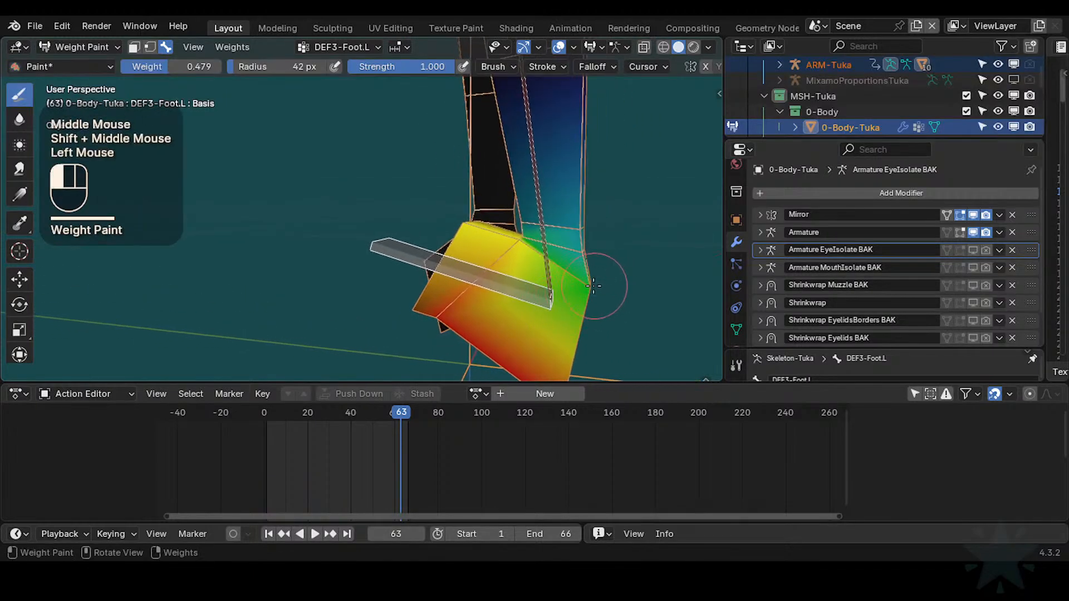
Step: Review the ankle at other frames, then undo the latest DEF3-Foot.L paint strokes, saving the file in between
{"action": "left_click_drag", "start_coordinate": [384, 419], "coordinate": [316, 413]}
{"action": "middle_click_drag", "start_coordinate": [452, 323], "coordinate": [501, 328], "text": "shift"}
{"action": "mouse_move", "coordinate": [501, 327]}
{"action": "middle_mouse_down"}
{"action": "mouse_move", "coordinate": [491, 334]}
{"action": "mouse_move", "coordinate": [489, 318]}
{"action": "middle_mouse_up"}
{"action": "key", "text": "ctrl+z"}
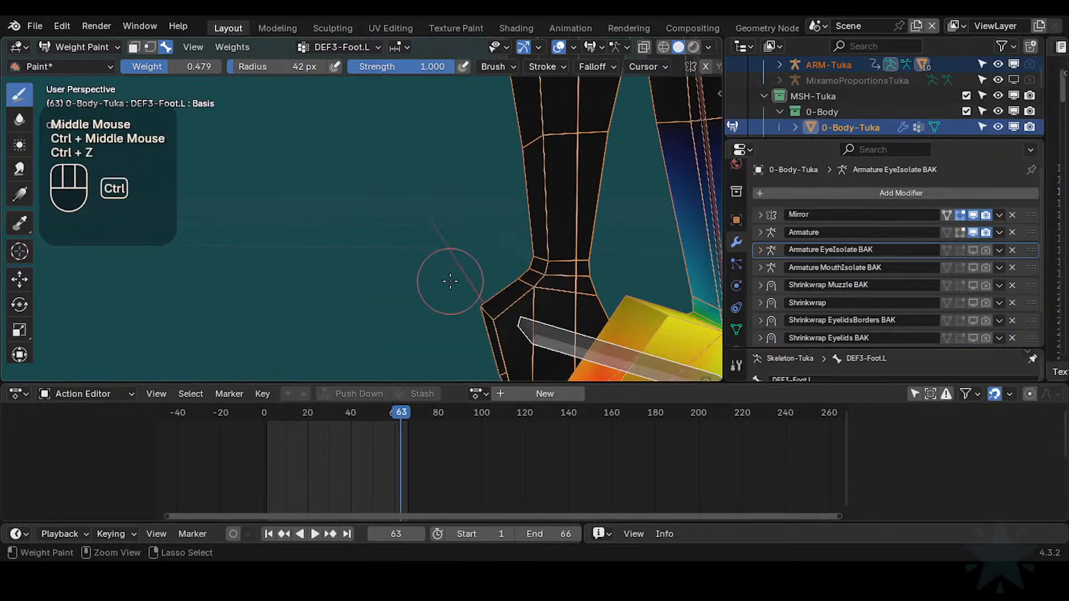
{"action": "key", "text": "ctrl+z"}
{"action": "middle_click_drag", "start_coordinate": [449, 279], "coordinate": [477, 298], "text": "shift"}
{"action": "key", "text": "ctrl+z"}
{"action": "key", "text": "ctrl+s"}
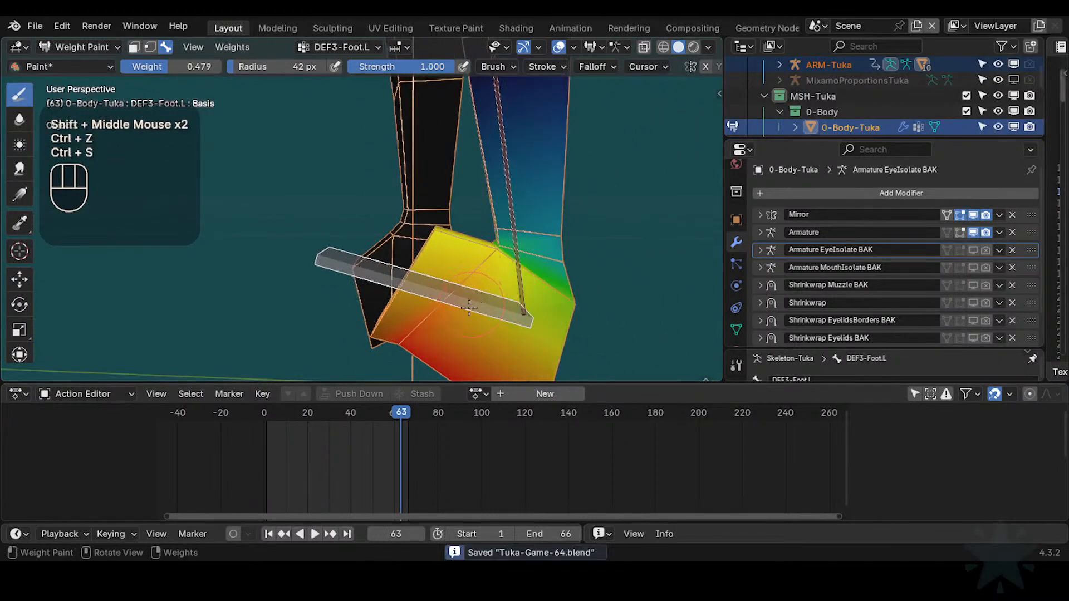
{"action": "key", "text": "ctrl+z"}
{"action": "key", "text": "ctrl+z"}
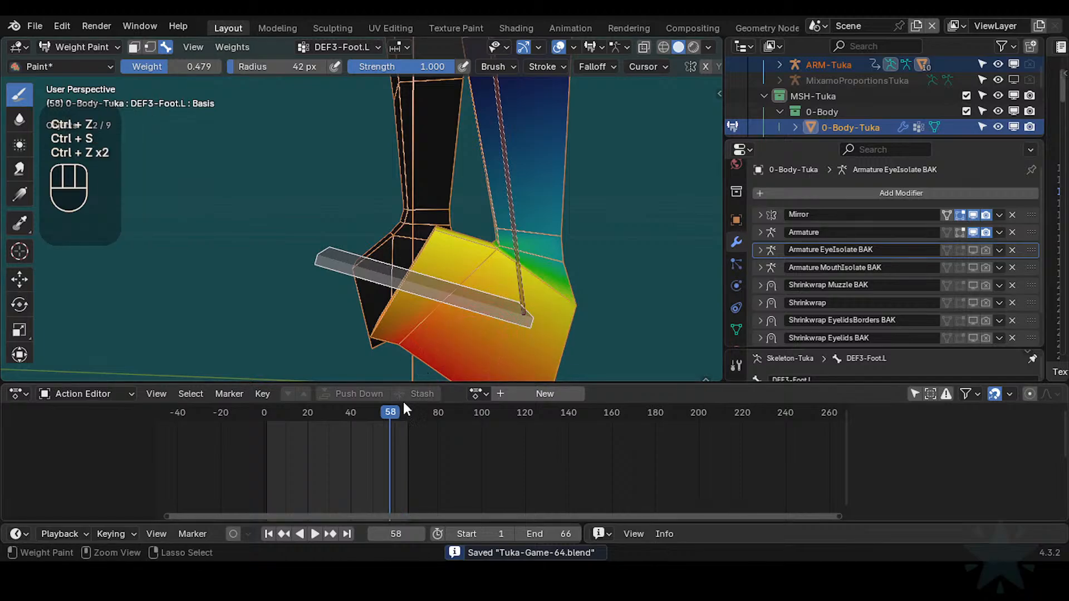
Step: Go to frame 34, paint the side of the ankle at weight 0.479, and set the brush radius to 29 px
{"action": "left_click_drag", "start_coordinate": [381, 419], "coordinate": [340, 413]}
{"action": "mouse_move", "coordinate": [440, 312]}
{"action": "middle_mouse_down", "text": "shift"}
{"action": "mouse_move", "coordinate": [473, 323]}
{"action": "mouse_move", "coordinate": [478, 337]}
{"action": "mouse_move", "coordinate": [477, 288]}
{"action": "mouse_move", "coordinate": [429, 274]}
{"action": "mouse_move", "coordinate": [467, 245]}
{"action": "middle_mouse_up", "text": "shift"}
{"action": "left_click", "coordinate": [432, 275]}
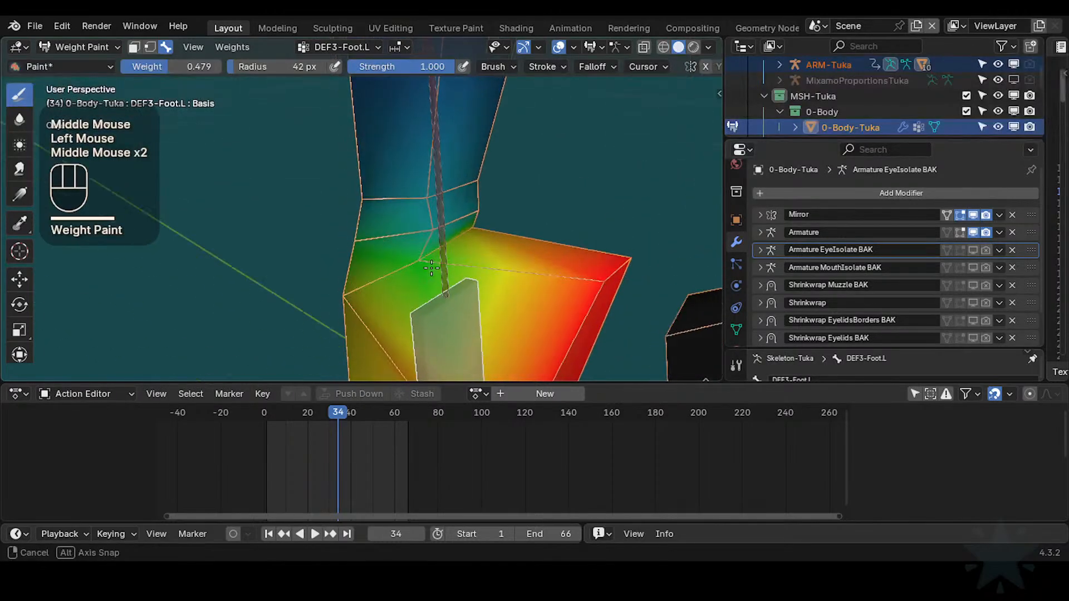
{"action": "key", "text": "f"}
{"action": "left_click", "coordinate": [483, 232]}
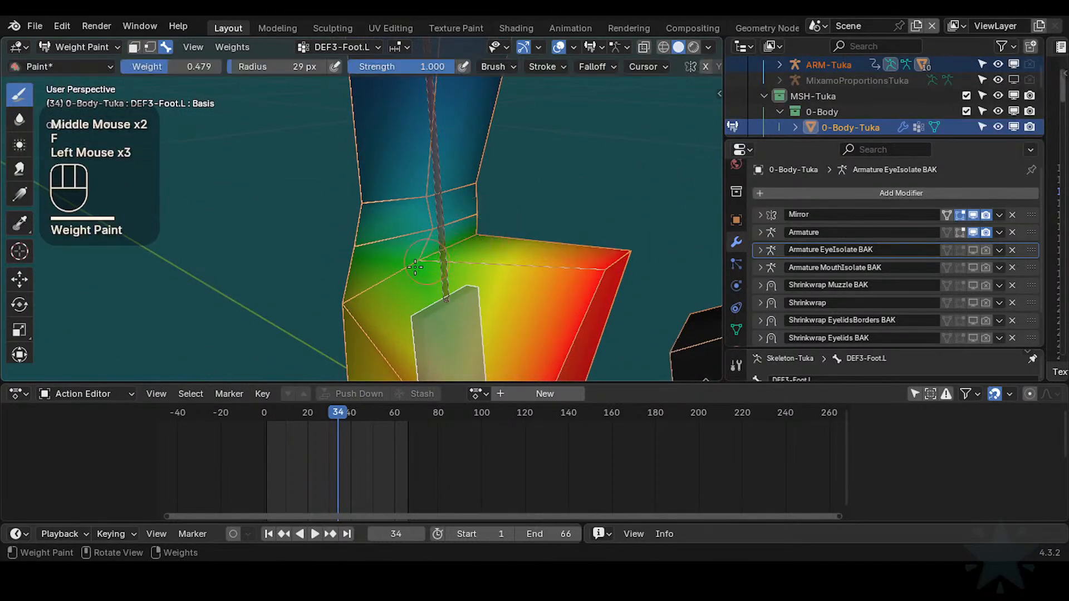
Step: Set the brush weight to 0.261 and paint the DEF3-Foot.L weights along the side and back of the ankle
{"action": "key", "text": "ctrl+f"}
{"action": "left_click", "coordinate": [550, 265]}
{"action": "left_click_drag", "start_coordinate": [424, 263], "coordinate": [462, 245]}
{"action": "left_click", "coordinate": [475, 236]}
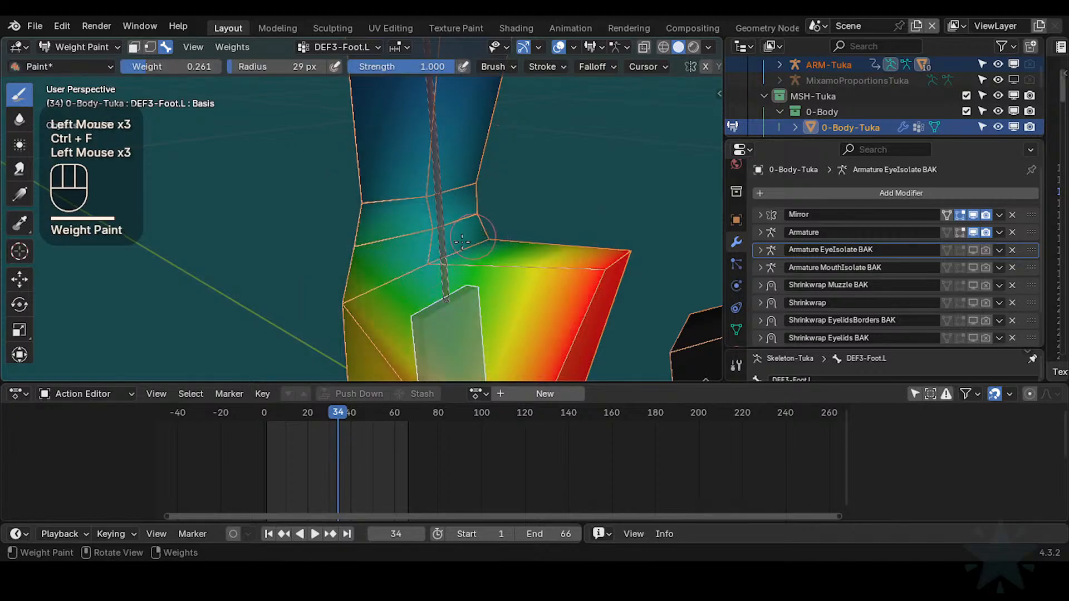
{"action": "left_click", "coordinate": [423, 268]}
Step: Go to frame 46, switch to the Blur brush, try blurring the DEF3-Foot.L weights around the ankle, and undo the stroke
{"action": "middle_click_drag", "start_coordinate": [423, 269], "coordinate": [495, 251]}
{"action": "middle_click_drag", "start_coordinate": [495, 251], "coordinate": [423, 357]}
{"action": "left_click_drag", "start_coordinate": [336, 412], "coordinate": [360, 415]}
{"action": "middle_click_drag", "start_coordinate": [415, 341], "coordinate": [476, 287], "text": "shift"}
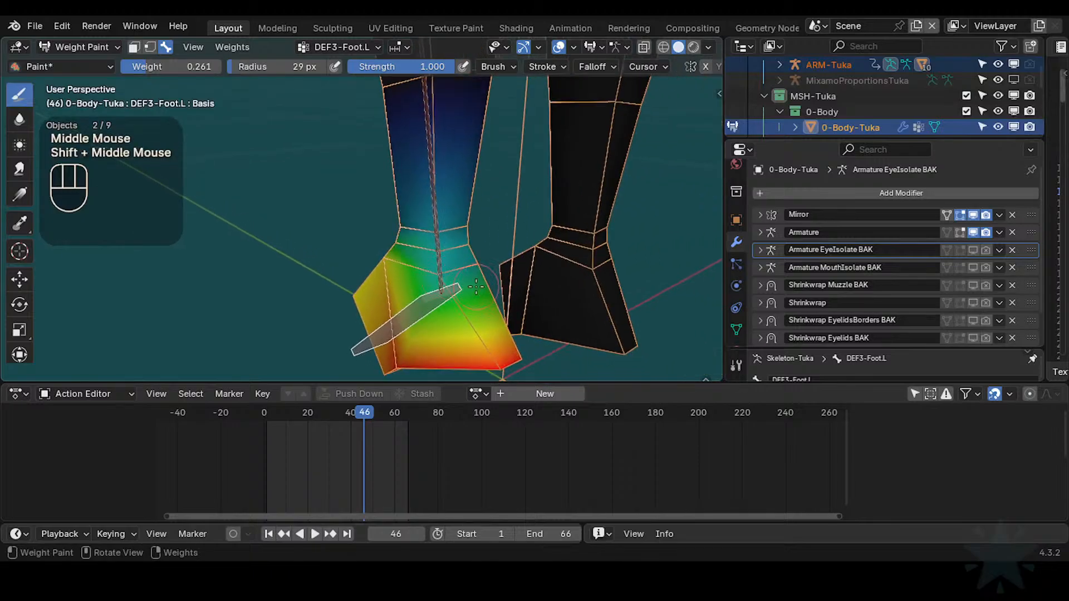
{"action": "left_click", "coordinate": [20, 119]}
{"action": "left_click_drag", "start_coordinate": [427, 275], "coordinate": [468, 262]}
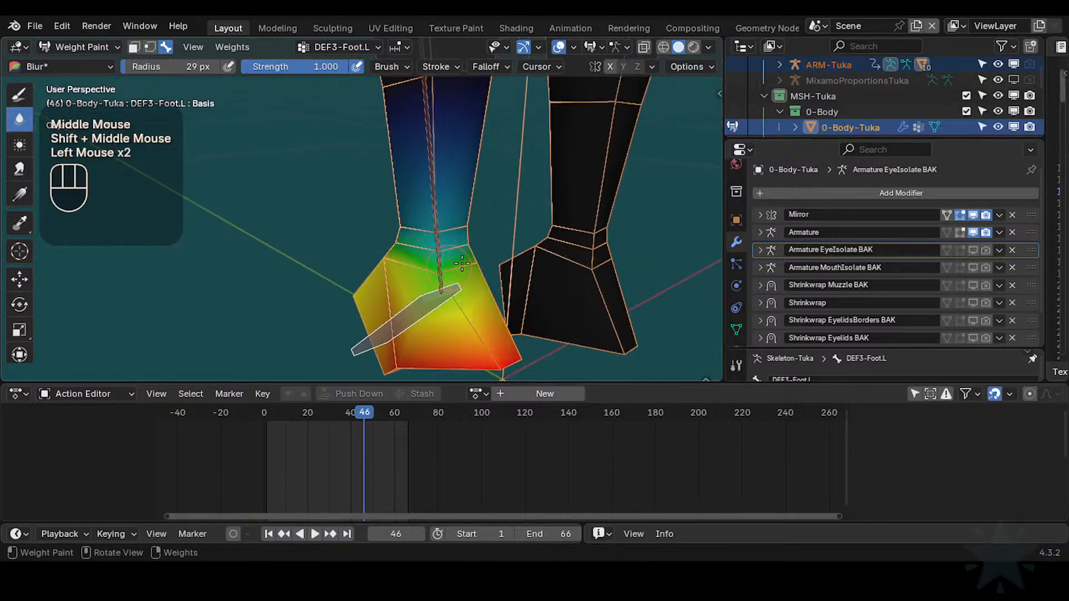
{"action": "middle_click_drag", "start_coordinate": [475, 248], "coordinate": [493, 251]}
{"action": "key", "text": "ctrl+z"}
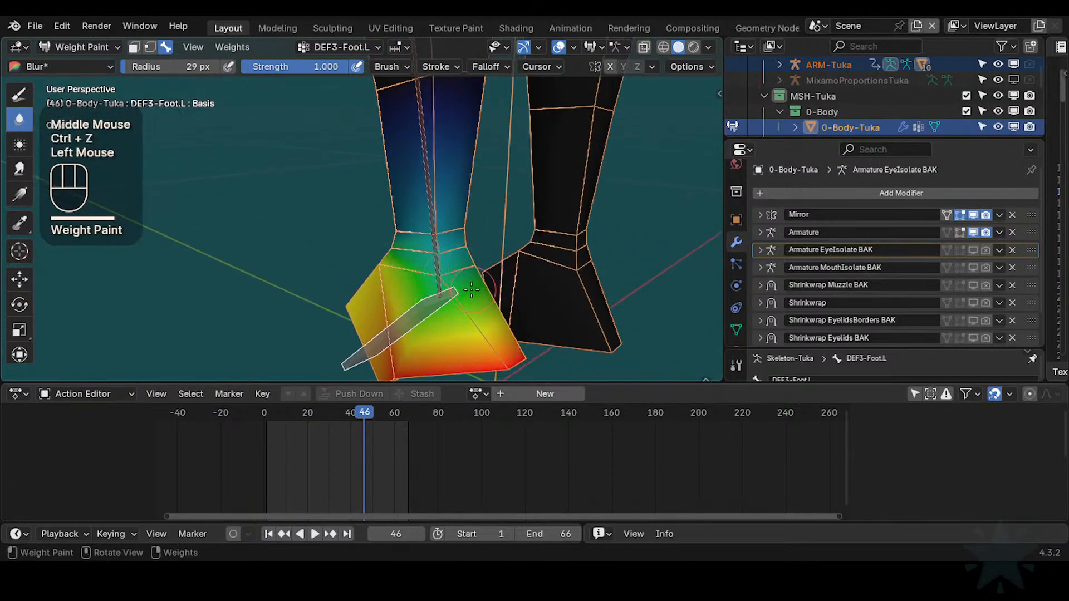
Step: Try more blur strokes on the DEF3-Foot.L ankle weights, check them at other frames, and undo them back to frame 34
{"action": "middle_click_drag", "start_coordinate": [471, 289], "coordinate": [552, 245]}
{"action": "left_click_drag", "start_coordinate": [557, 278], "coordinate": [554, 294]}
{"action": "middle_click_drag", "start_coordinate": [554, 294], "coordinate": [580, 254]}
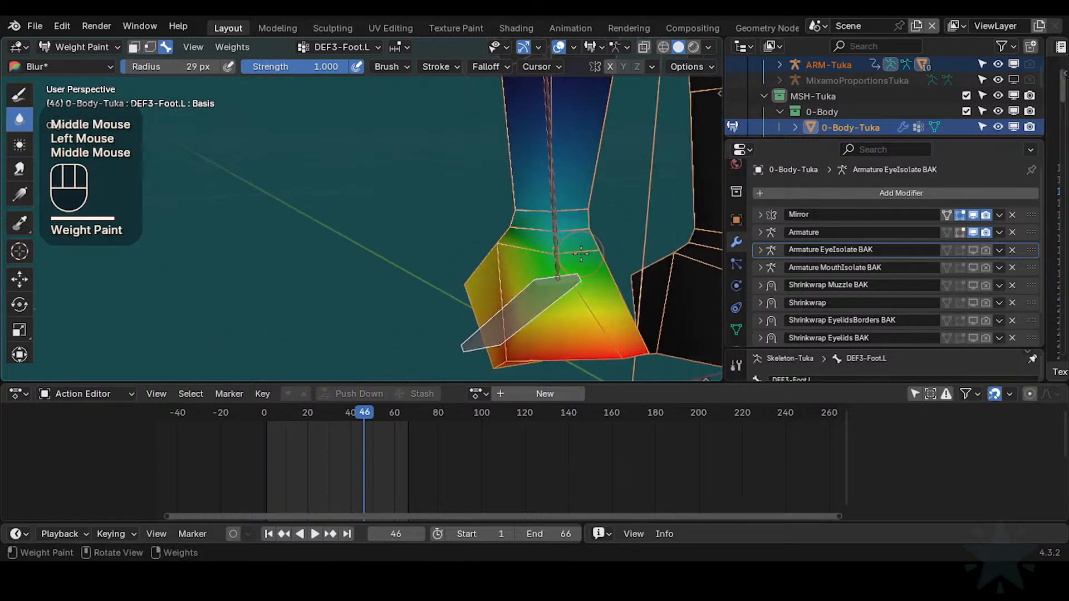
{"action": "middle_click_drag", "start_coordinate": [522, 305], "coordinate": [562, 301]}
{"action": "left_click_drag", "start_coordinate": [364, 415], "coordinate": [297, 416]}
{"action": "middle_click_drag", "start_coordinate": [407, 323], "coordinate": [475, 317]}
{"action": "left_click_drag", "start_coordinate": [289, 421], "coordinate": [334, 413]}
{"action": "key", "text": "ctrl+z"}
{"action": "key", "text": "ctrl+z"}
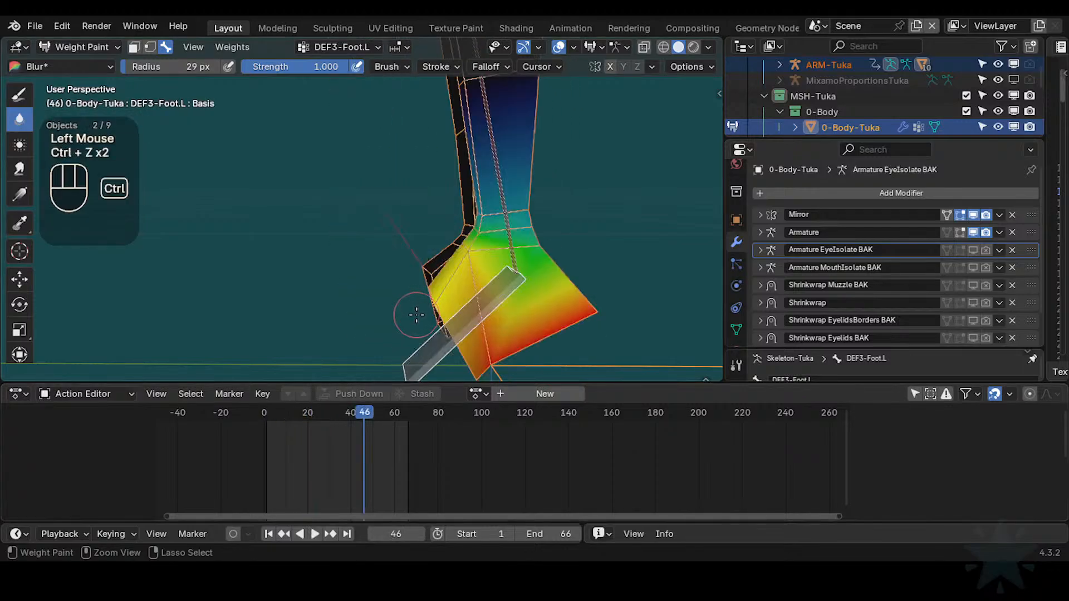
{"action": "key", "text": "ctrl+z"}
{"action": "key", "text": "ctrl+z"}
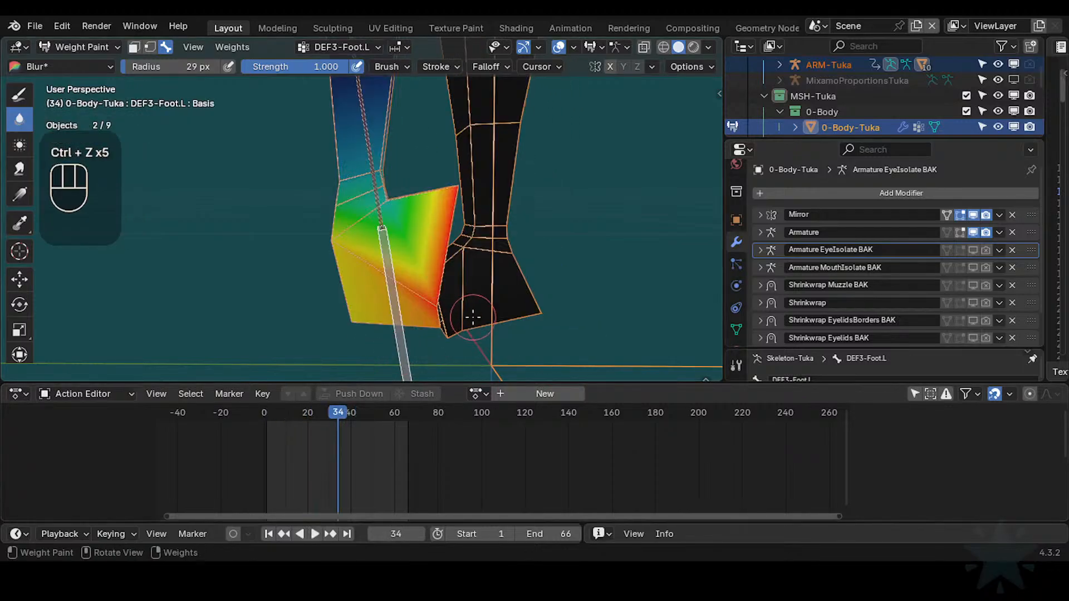
Step: Blur the DEF3-Foot.L weights around the ankle with a short stroke and check the deformation at frame 20
{"action": "middle_click_drag", "start_coordinate": [416, 341], "coordinate": [390, 370]}
{"action": "left_click_drag", "start_coordinate": [303, 415], "coordinate": [335, 391]}
{"action": "middle_click_drag", "start_coordinate": [446, 251], "coordinate": [516, 291]}
{"action": "middle_click_drag", "start_coordinate": [516, 292], "coordinate": [512, 234], "text": "ctrl"}
{"action": "mouse_move", "coordinate": [511, 234]}
{"action": "left_mouse_down"}
{"action": "mouse_move", "coordinate": [505, 227]}
{"action": "mouse_move", "coordinate": [520, 231]}
{"action": "left_mouse_up"}
{"action": "middle_click_drag", "start_coordinate": [607, 245], "coordinate": [501, 270]}
{"action": "mouse_move", "coordinate": [501, 270]}
{"action": "middle_mouse_down", "text": "shift"}
{"action": "mouse_move", "coordinate": [467, 293]}
{"action": "mouse_move", "coordinate": [471, 356]}
{"action": "middle_mouse_up", "text": "shift"}
{"action": "mouse_move", "coordinate": [312, 414]}
{"action": "left_mouse_down"}
{"action": "mouse_move", "coordinate": [299, 408]}
{"action": "mouse_move", "coordinate": [307, 412]}
{"action": "left_mouse_up"}
{"action": "middle_click_drag", "start_coordinate": [521, 286], "coordinate": [409, 290], "text": "shift"}
{"action": "middle_click_drag", "start_coordinate": [409, 290], "coordinate": [409, 334], "text": "ctrl"}
{"action": "middle_click_drag", "start_coordinate": [409, 334], "coordinate": [390, 334]}
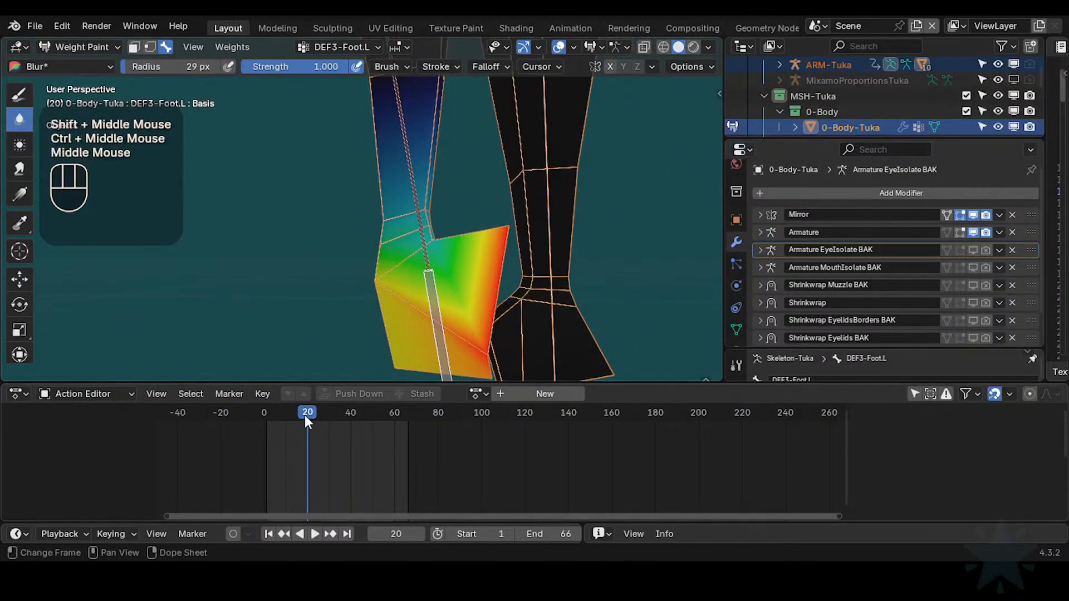
Step: Go to frame 45 and blur the DEF3-Foot.L weights across the front of the ankle
{"action": "left_click_drag", "start_coordinate": [305, 416], "coordinate": [364, 396]}
{"action": "middle_click_drag", "start_coordinate": [423, 312], "coordinate": [534, 327]}
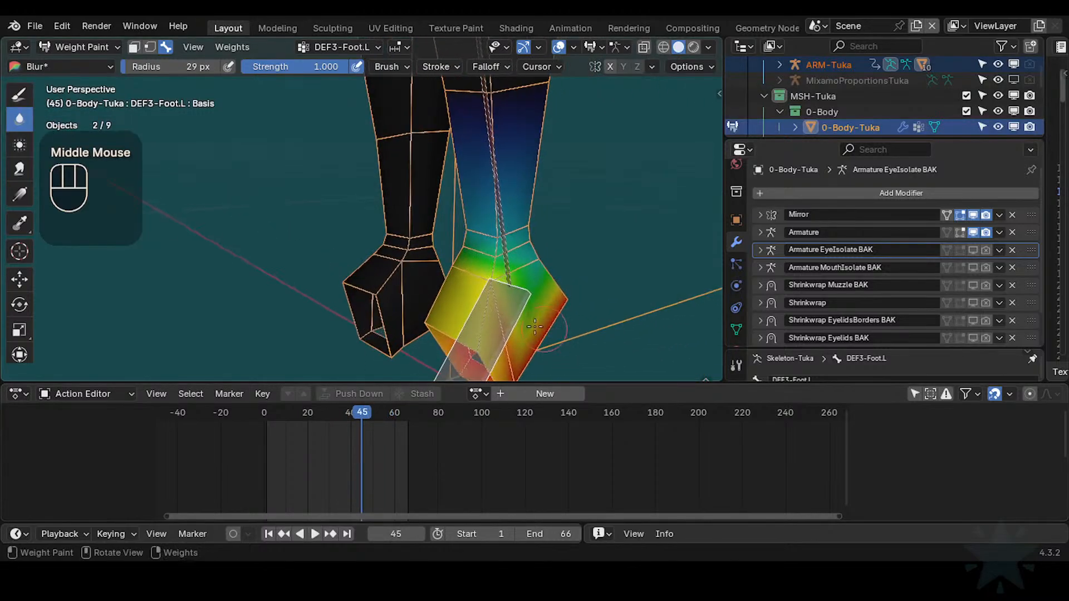
{"action": "left_click_drag", "start_coordinate": [465, 269], "coordinate": [476, 276]}
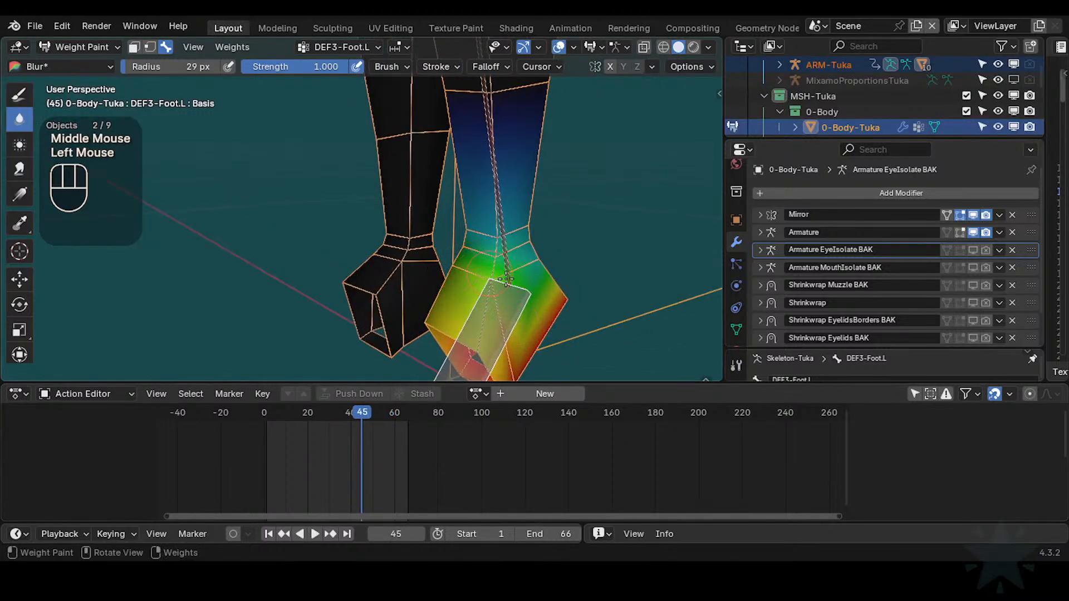
{"action": "middle_click_drag", "start_coordinate": [497, 285], "coordinate": [418, 359]}
{"action": "mouse_move", "coordinate": [362, 410]}
{"action": "left_mouse_down"}
{"action": "mouse_move", "coordinate": [342, 408]}
{"action": "mouse_move", "coordinate": [392, 406]}
{"action": "mouse_move", "coordinate": [332, 412]}
{"action": "mouse_move", "coordinate": [393, 411]}
{"action": "mouse_move", "coordinate": [361, 411]}
{"action": "left_mouse_up"}
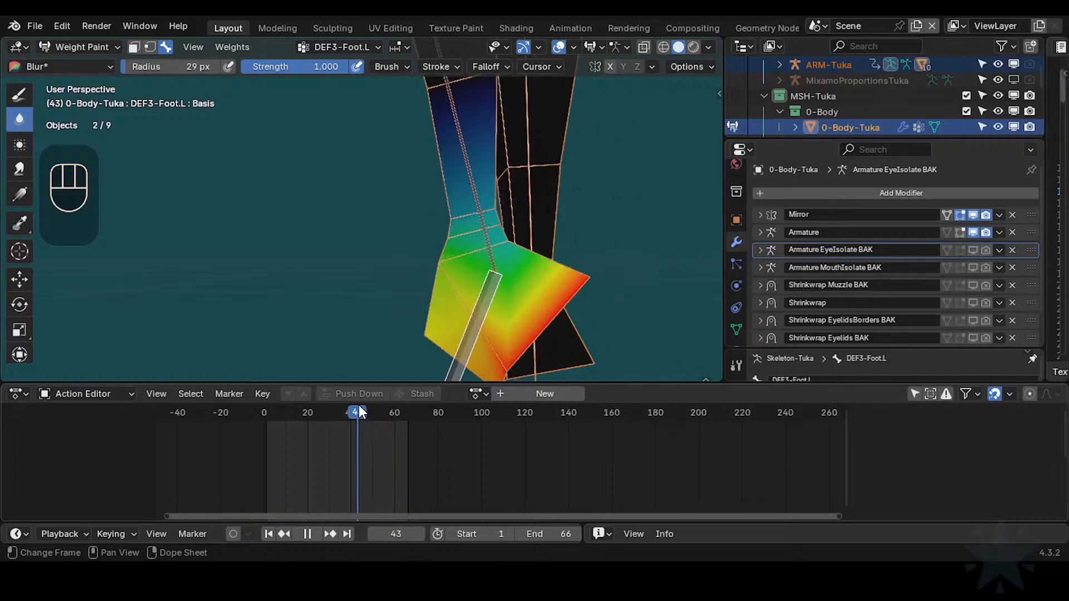
{"action": "middle_click_drag", "start_coordinate": [535, 312], "coordinate": [574, 346]}
{"action": "left_click", "coordinate": [439, 254]}
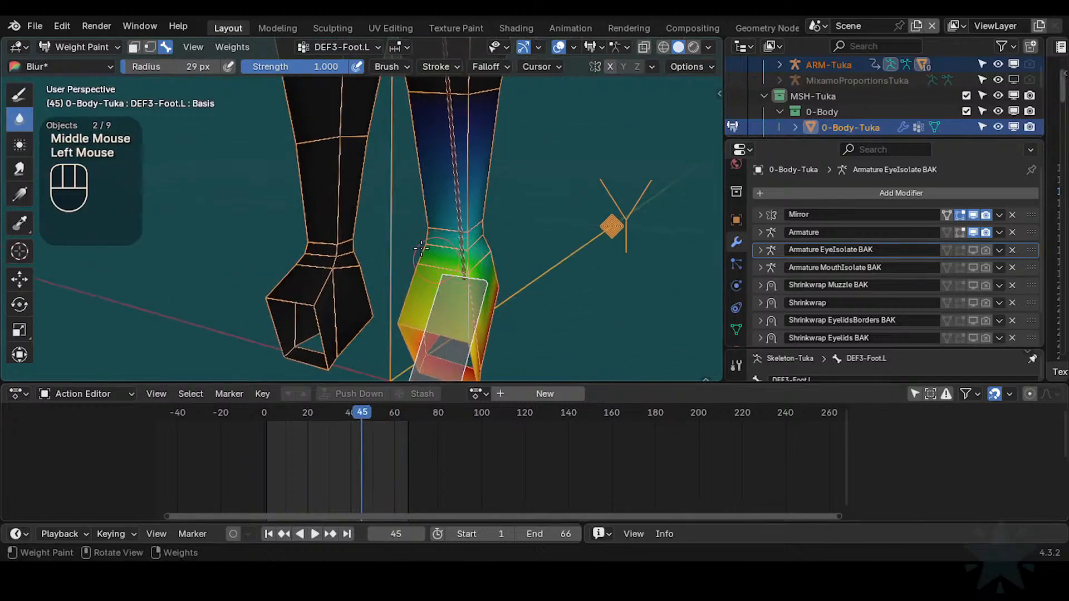
{"action": "middle_click_drag", "start_coordinate": [436, 261], "coordinate": [401, 278]}
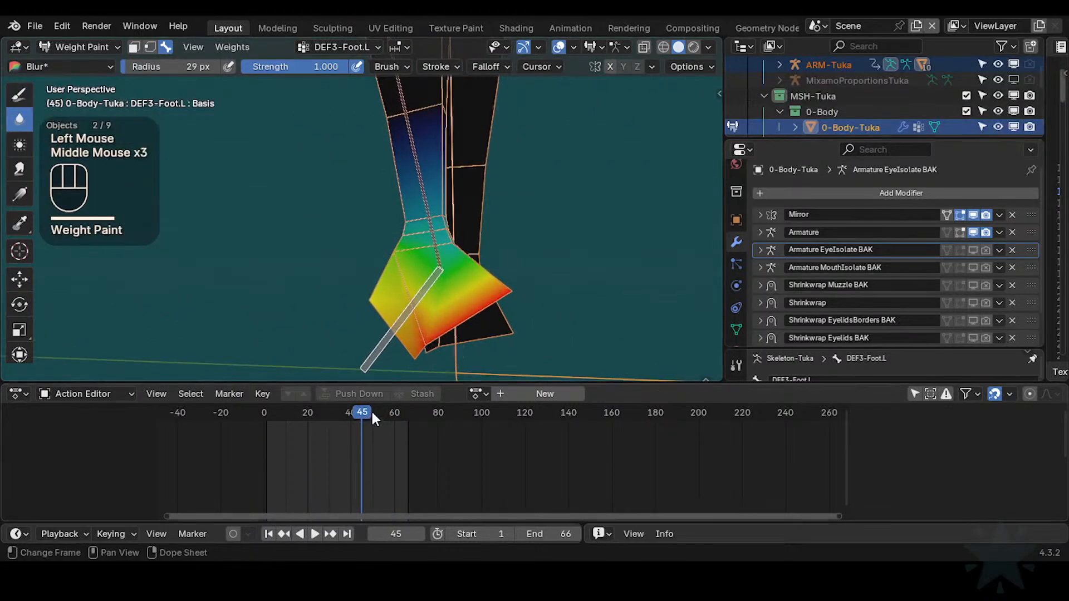
Step: Check the ankle deformation at frame 23 and save the file
{"action": "left_click_drag", "start_coordinate": [371, 409], "coordinate": [314, 414]}
{"action": "middle_click_drag", "start_coordinate": [356, 278], "coordinate": [449, 292], "text": "shift"}
{"action": "middle_click_drag", "start_coordinate": [448, 293], "coordinate": [488, 299], "text": "ctrl"}
{"action": "key", "text": "ctrl+s"}
Step: Switch to the Paint brush, sample the front ankle weight, set the brush weight to 0.521, and paint the front of the ankle
{"action": "key", "text": "shift+x"}
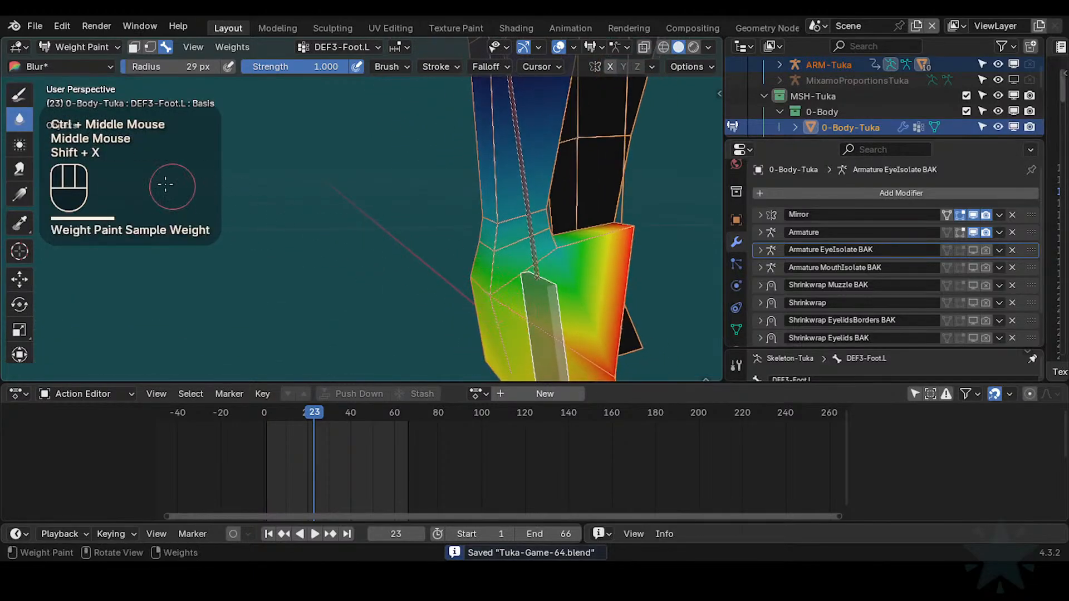
{"action": "left_click", "coordinate": [19, 100]}
{"action": "key", "text": "shift+x"}
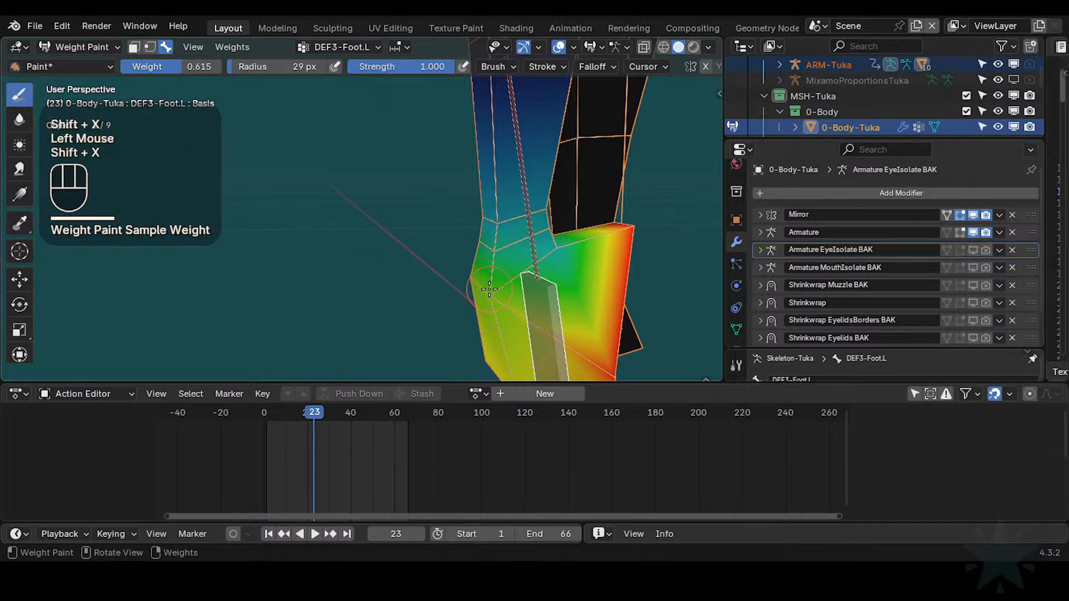
{"action": "key", "text": "ctrl+f"}
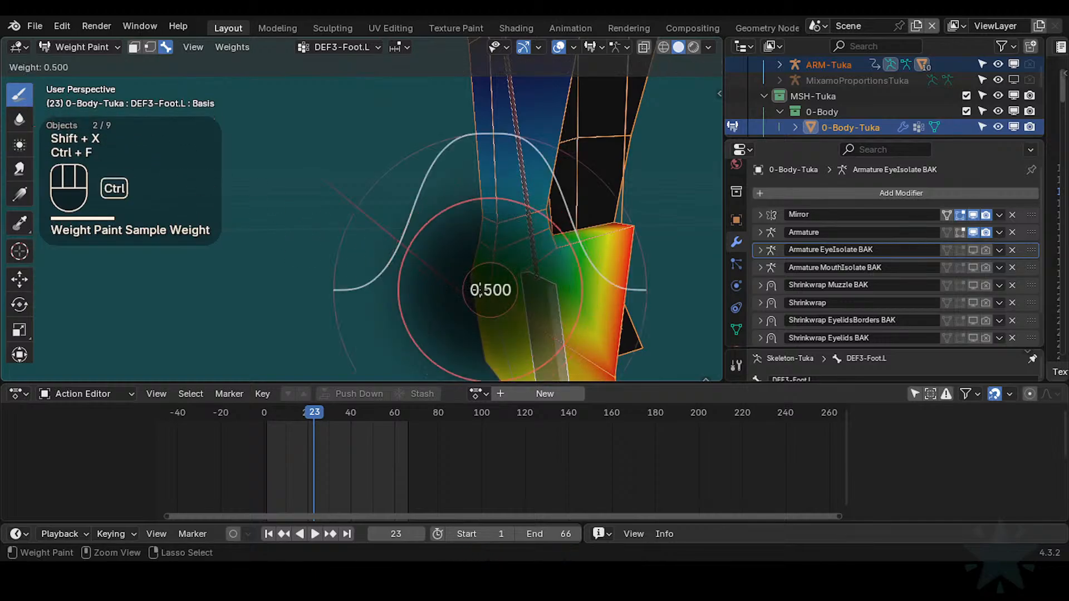
{"action": "left_click", "coordinate": [474, 290], "text": "ctrl"}
{"action": "key", "text": "ctrl+f"}
{"action": "left_click", "coordinate": [491, 290]}
{"action": "mouse_move", "coordinate": [491, 290]}
{"action": "middle_mouse_down"}
{"action": "mouse_move", "coordinate": [602, 278]}
{"action": "mouse_move", "coordinate": [501, 281]}
{"action": "middle_mouse_up"}
{"action": "mouse_move", "coordinate": [501, 281]}
{"action": "middle_mouse_down", "text": "ctrl"}
{"action": "mouse_move", "coordinate": [513, 303]}
{"action": "mouse_move", "coordinate": [513, 292]}
{"action": "middle_mouse_up", "text": "ctrl"}
Step: Check the ankle deformation at frames 57 and 67 and save the file
{"action": "left_click_drag", "start_coordinate": [316, 411], "coordinate": [389, 412]}
{"action": "middle_click_drag", "start_coordinate": [490, 347], "coordinate": [422, 380], "text": "shift"}
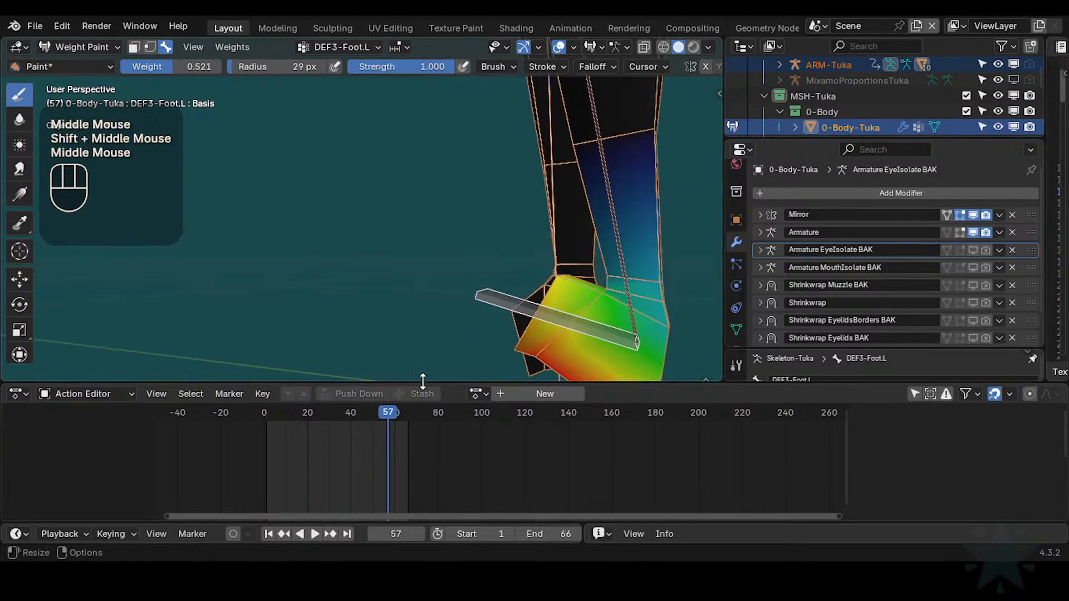
{"action": "mouse_move", "coordinate": [389, 414]}
{"action": "left_mouse_down"}
{"action": "mouse_move", "coordinate": [323, 414]}
{"action": "mouse_move", "coordinate": [410, 414]}
{"action": "left_mouse_up"}
{"action": "middle_click_drag", "start_coordinate": [437, 323], "coordinate": [440, 341], "text": "ctrl"}
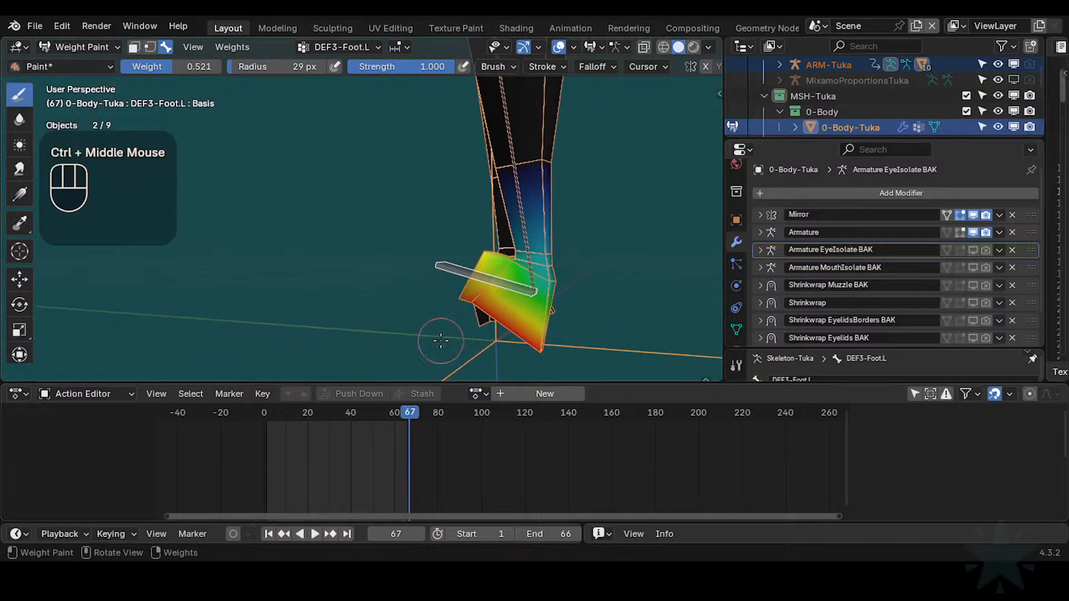
{"action": "key", "text": "ctrl+s"}
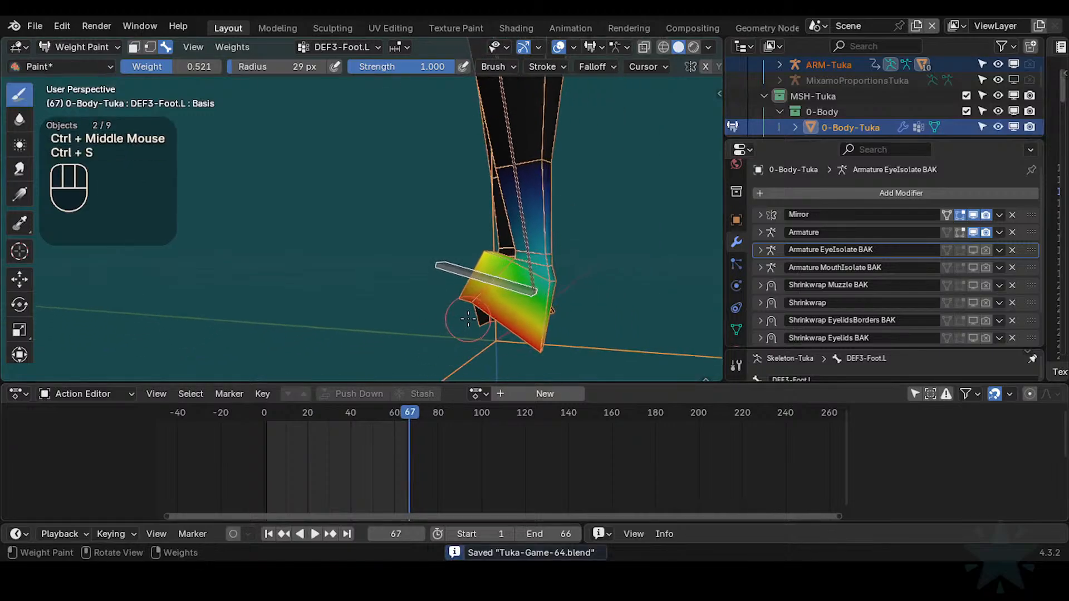
Step: Reveal the body mesh's hidden geometry and switch from Weight Paint to Object Mode
{"action": "key", "text": "alt+h"}
{"action": "middle_click_drag", "start_coordinate": [471, 329], "coordinate": [524, 330]}
{"action": "key", "text": "ctrl+Tab"}
{"action": "left_click", "coordinate": [423, 329]}
Step: Examine the deformation of both complete feet and ankles throughout the test animation, ending at frame 4
{"action": "left_click_drag", "start_coordinate": [408, 413], "coordinate": [275, 416]}
{"action": "middle_click_drag", "start_coordinate": [398, 350], "coordinate": [437, 337], "text": "ctrl"}
{"action": "left_click_drag", "start_coordinate": [287, 413], "coordinate": [383, 404]}
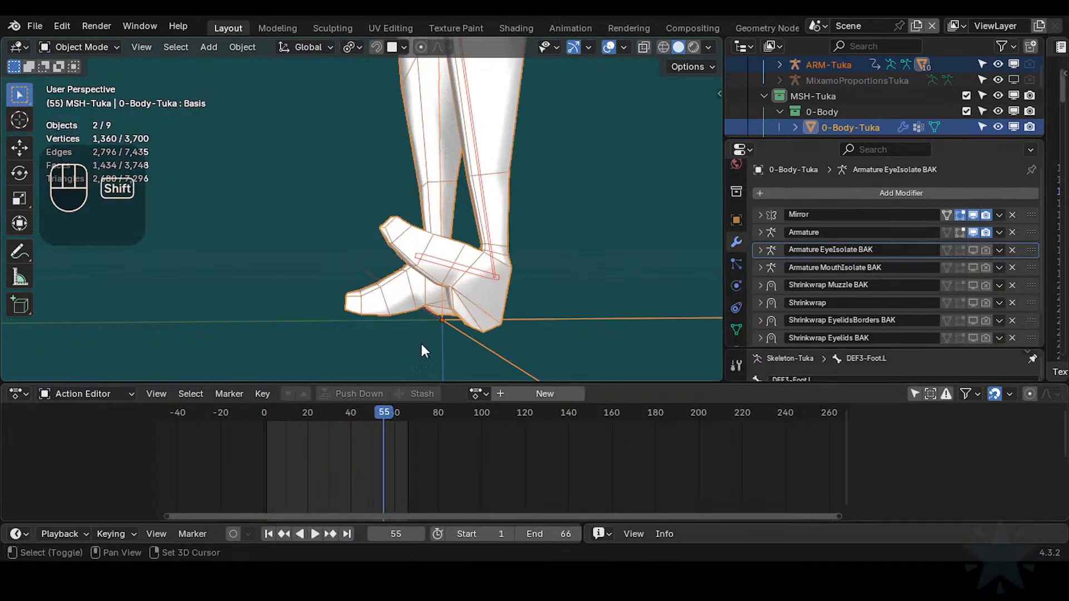
{"action": "middle_click_drag", "start_coordinate": [423, 284], "coordinate": [424, 357], "text": "shift"}
{"action": "middle_click_drag", "start_coordinate": [427, 354], "coordinate": [508, 344], "text": "ctrl"}
{"action": "middle_click_drag", "start_coordinate": [468, 341], "coordinate": [531, 309], "text": "shift"}
{"action": "middle_click_drag", "start_coordinate": [532, 309], "coordinate": [510, 286], "text": "shift"}
{"action": "middle_click_drag", "start_coordinate": [509, 287], "coordinate": [423, 309]}
{"action": "left_click_drag", "start_coordinate": [380, 414], "coordinate": [272, 395]}
{"action": "middle_click_drag", "start_coordinate": [483, 316], "coordinate": [420, 310], "text": "shift"}
{"action": "mouse_move", "coordinate": [420, 310]}
{"action": "middle_mouse_down", "text": "ctrl"}
{"action": "mouse_move", "coordinate": [423, 281]}
{"action": "mouse_move", "coordinate": [431, 306]}
{"action": "middle_mouse_up", "text": "ctrl"}
Step: Select the ARM-Tuka armature by its left foot bone
{"action": "left_click", "coordinate": [447, 297]}
{"action": "middle_click_drag", "start_coordinate": [431, 306], "coordinate": [443, 285], "text": "shift"}
{"action": "left_click", "coordinate": [443, 285]}
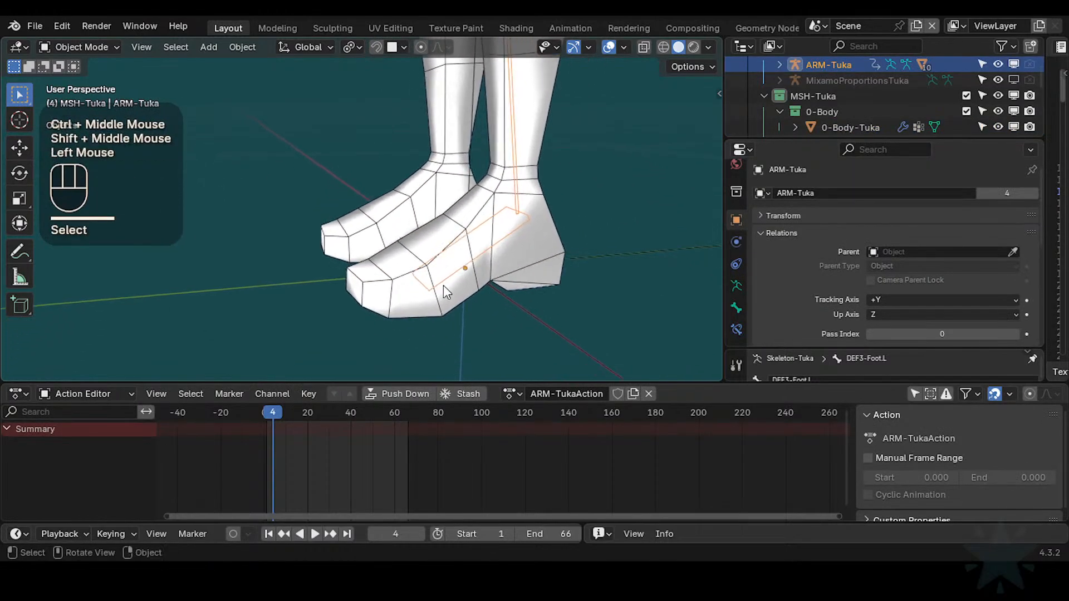
{"action": "key", "text": "Tab"}
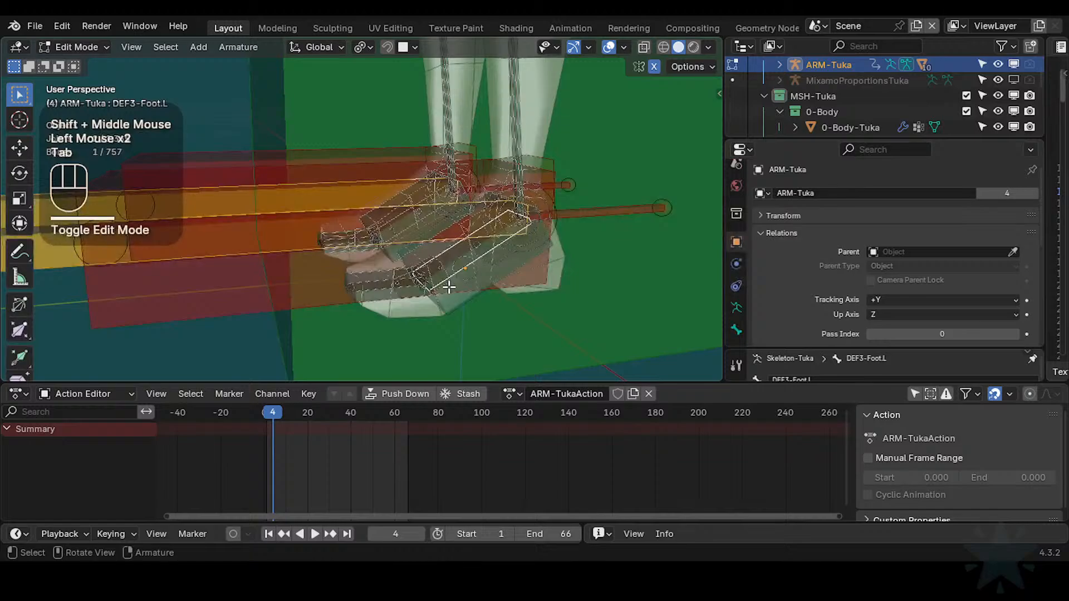
{"action": "key", "text": "ctrl+Tab"}
{"action": "left_click", "coordinate": [467, 271]}
Step: Check the solo state of the D0-Skeleton and H0-Helper bone collections, leaving both soloed
{"action": "mouse_move", "coordinate": [467, 271]}
{"action": "middle_mouse_down", "text": "shift"}
{"action": "mouse_move", "coordinate": [461, 288]}
{"action": "mouse_move", "coordinate": [466, 259]}
{"action": "mouse_move", "coordinate": [447, 279]}
{"action": "mouse_move", "coordinate": [498, 221]}
{"action": "mouse_move", "coordinate": [455, 259]}
{"action": "middle_mouse_up", "text": "shift"}
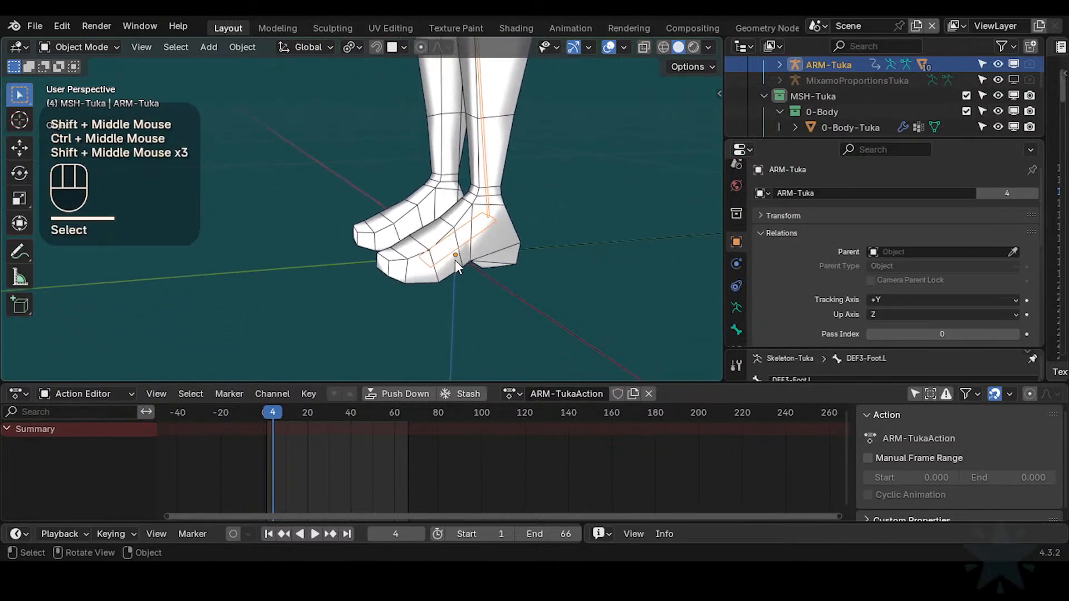
{"action": "key", "text": "n"}
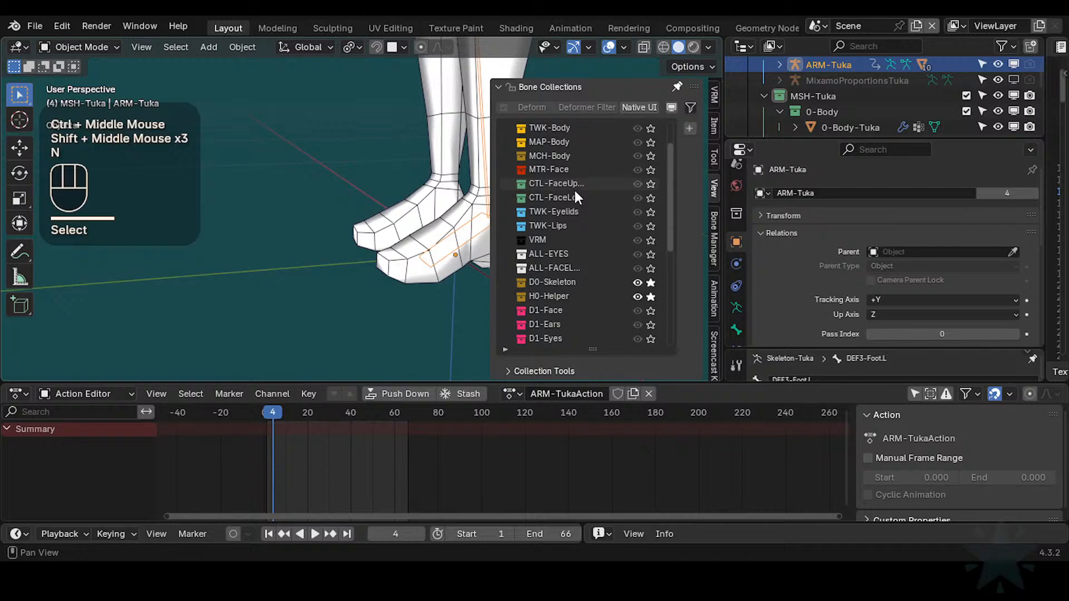
{"action": "left_click", "coordinate": [651, 282]}
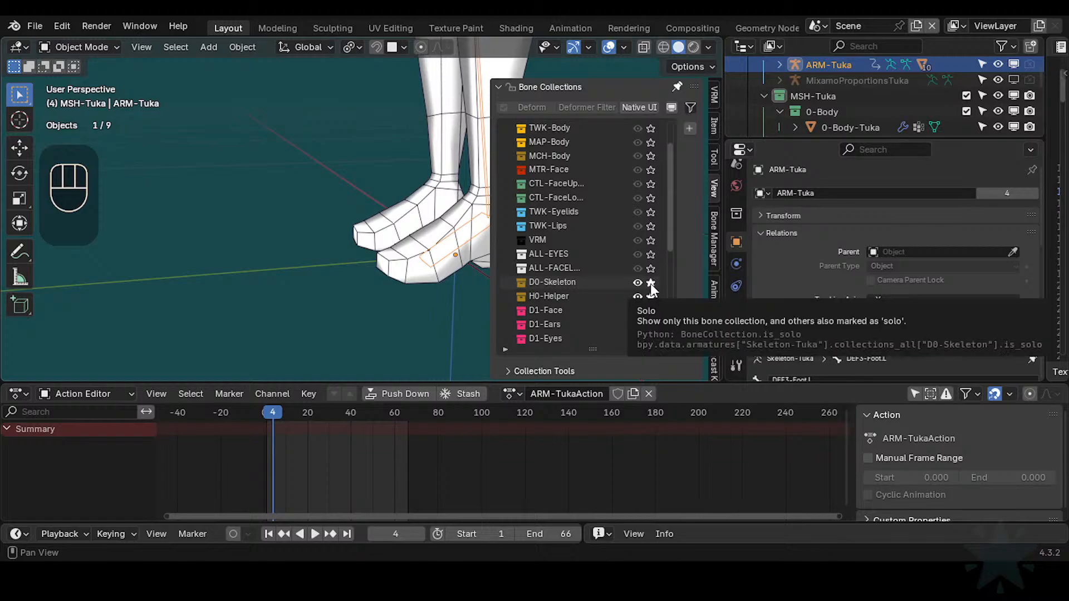
{"action": "left_click", "coordinate": [650, 296]}
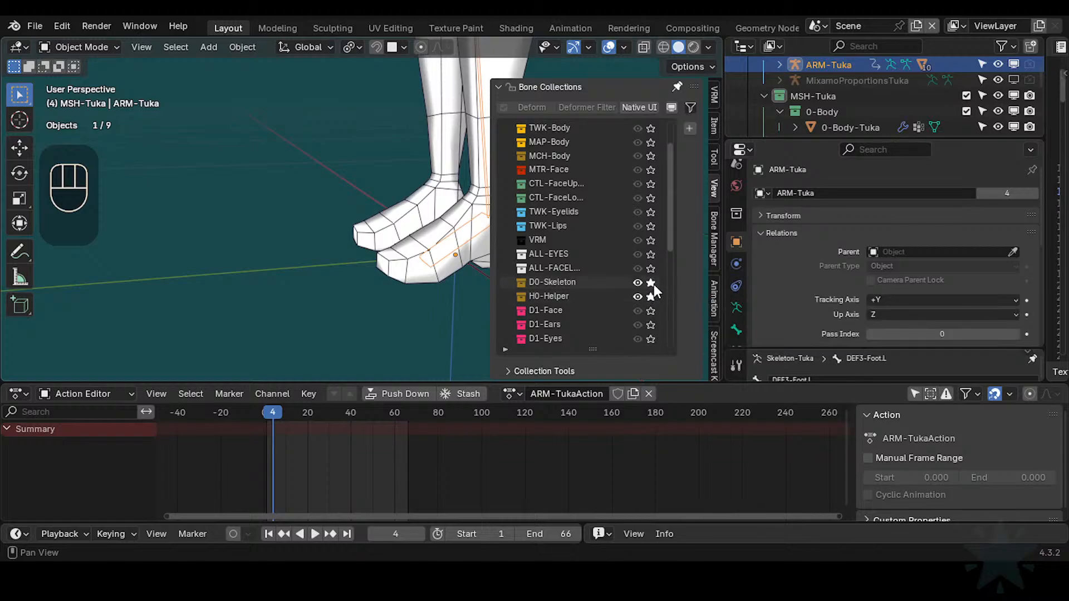
{"action": "left_click", "coordinate": [654, 285]}
{"action": "left_click", "coordinate": [650, 286]}
{"action": "left_click", "coordinate": [650, 296]}
{"action": "left_click_drag", "start_coordinate": [671, 237], "coordinate": [673, 249]}
{"action": "key", "text": "n"}
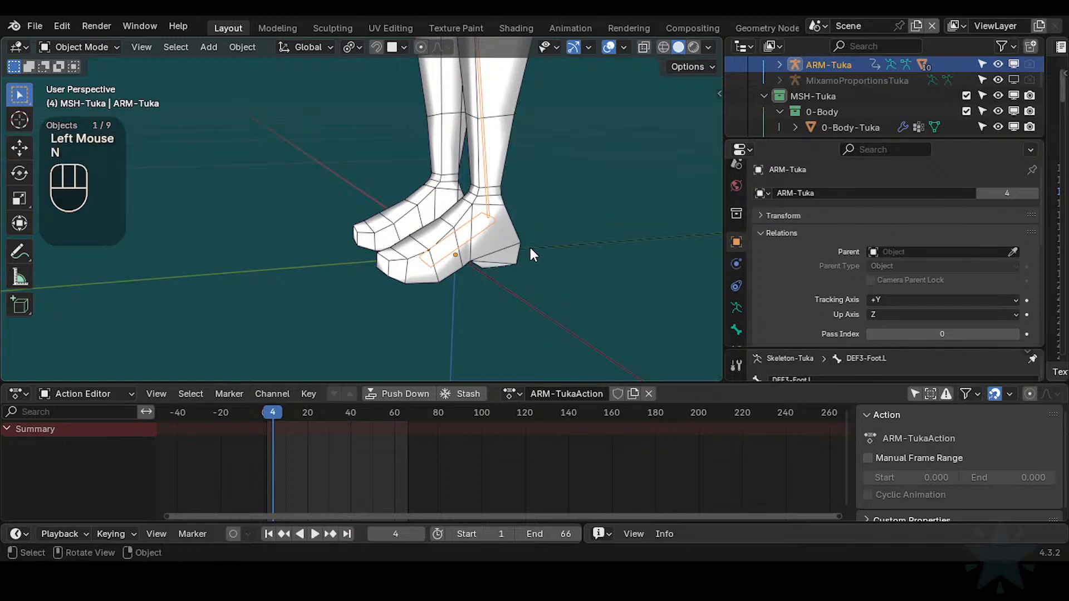
Step: Switch ARM-Tuka to Pose Mode, reveal all its hidden bones and clear the bone selection
{"action": "key", "text": "ctrl+Tab"}
{"action": "key", "text": "alt+h"}
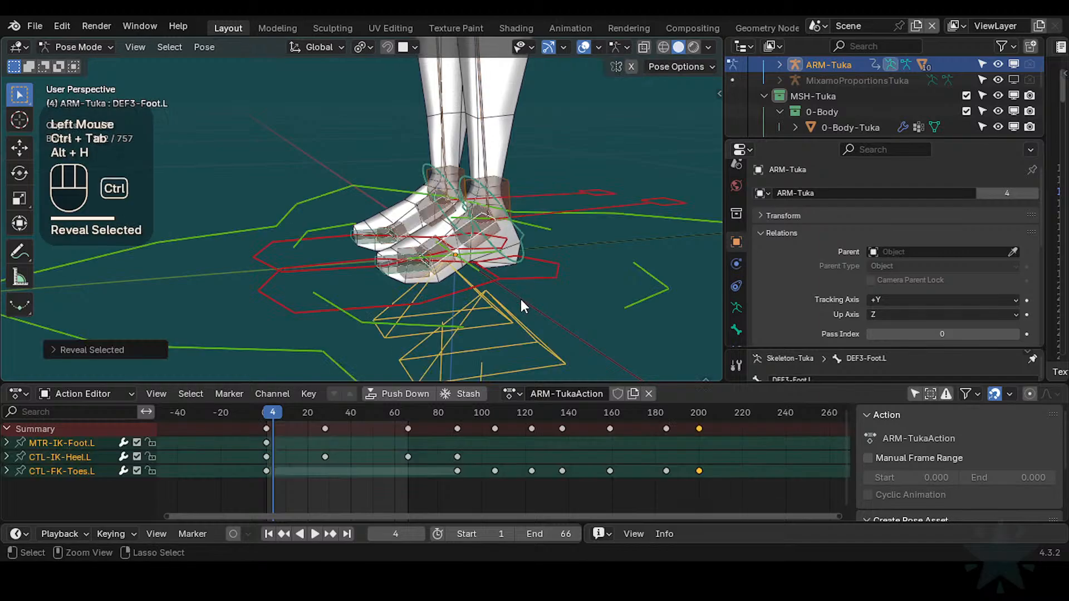
{"action": "middle_click_drag", "start_coordinate": [520, 299], "coordinate": [500, 284], "text": "ctrl"}
{"action": "key", "text": "alt+a"}
{"action": "key", "text": "n"}
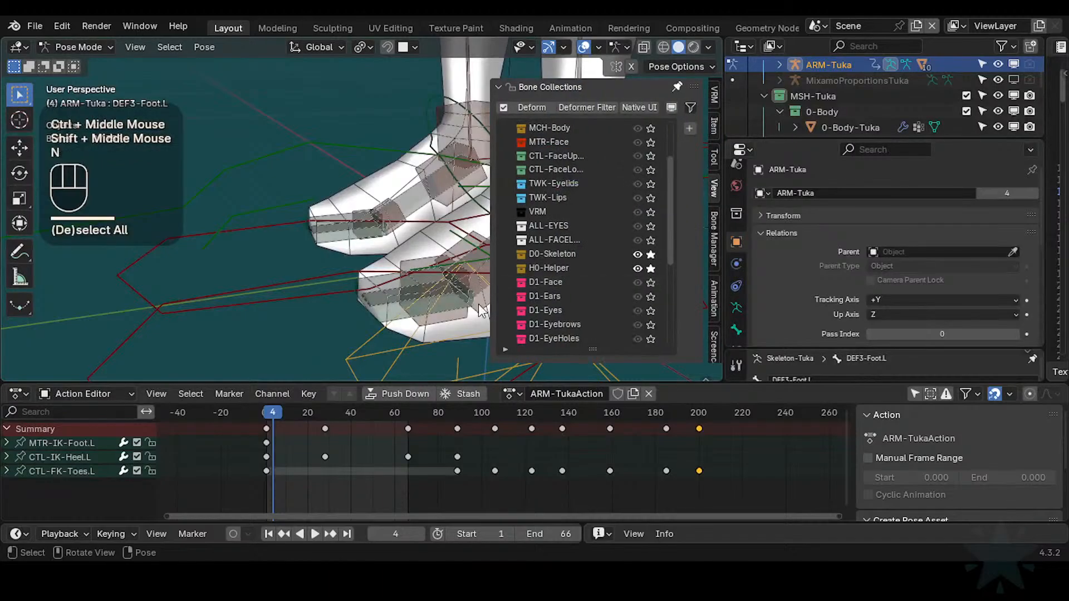
{"action": "key", "text": "n"}
Step: Isolate the left foot, toe, knuckle helper and foot control bones by hiding all unselected bones, and save the file
{"action": "left_click", "coordinate": [462, 316]}
{"action": "left_click", "coordinate": [466, 317], "text": "shift"}
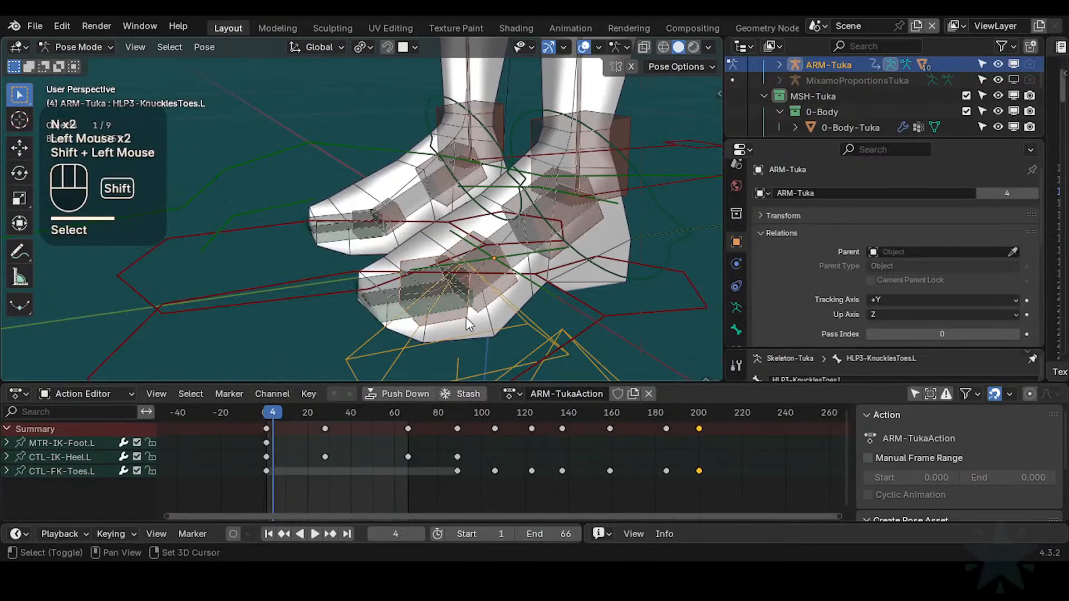
{"action": "middle_click_drag", "start_coordinate": [486, 309], "coordinate": [411, 335], "text": "shift"}
{"action": "left_click", "coordinate": [365, 339], "text": "shift"}
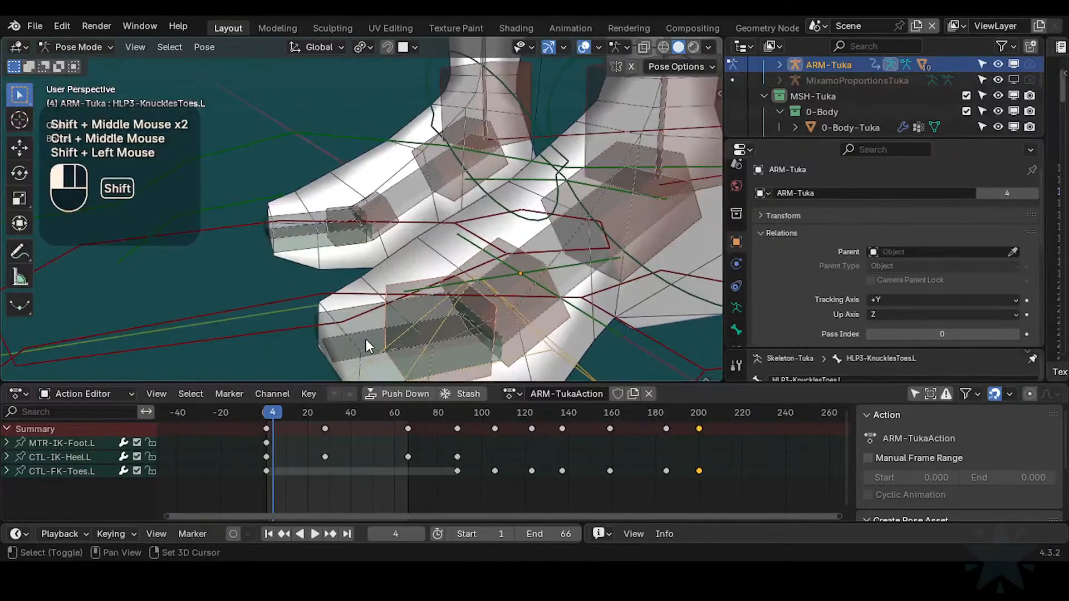
{"action": "left_click", "coordinate": [368, 336], "text": "shift"}
{"action": "left_click", "coordinate": [369, 335], "text": "shift"}
{"action": "left_click", "coordinate": [539, 242], "text": "shift"}
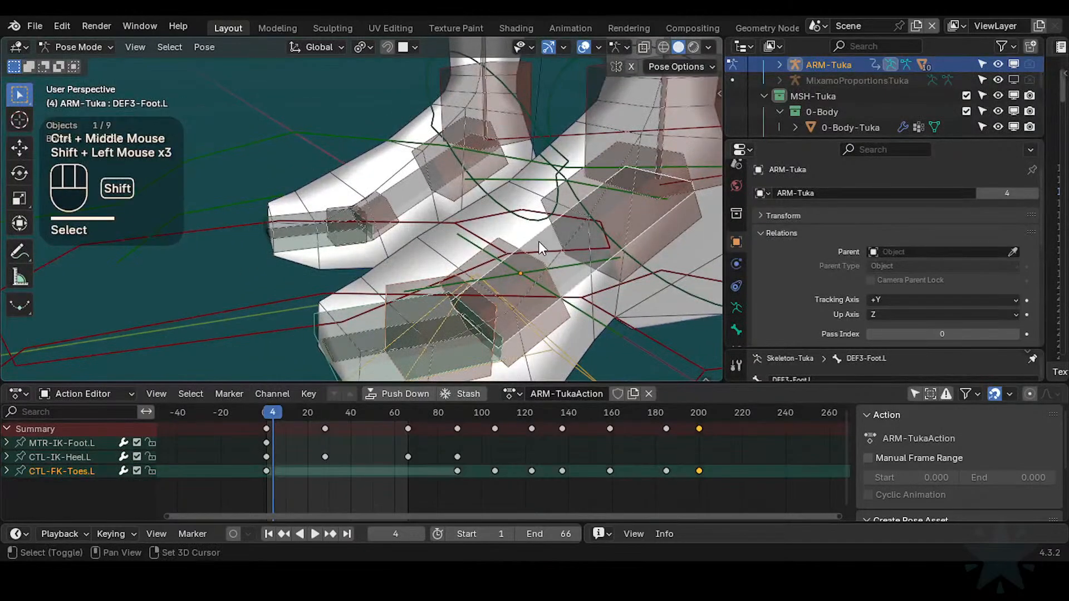
{"action": "middle_click_drag", "start_coordinate": [545, 248], "coordinate": [573, 228], "text": "ctrl"}
{"action": "left_click", "coordinate": [589, 253], "text": "shift"}
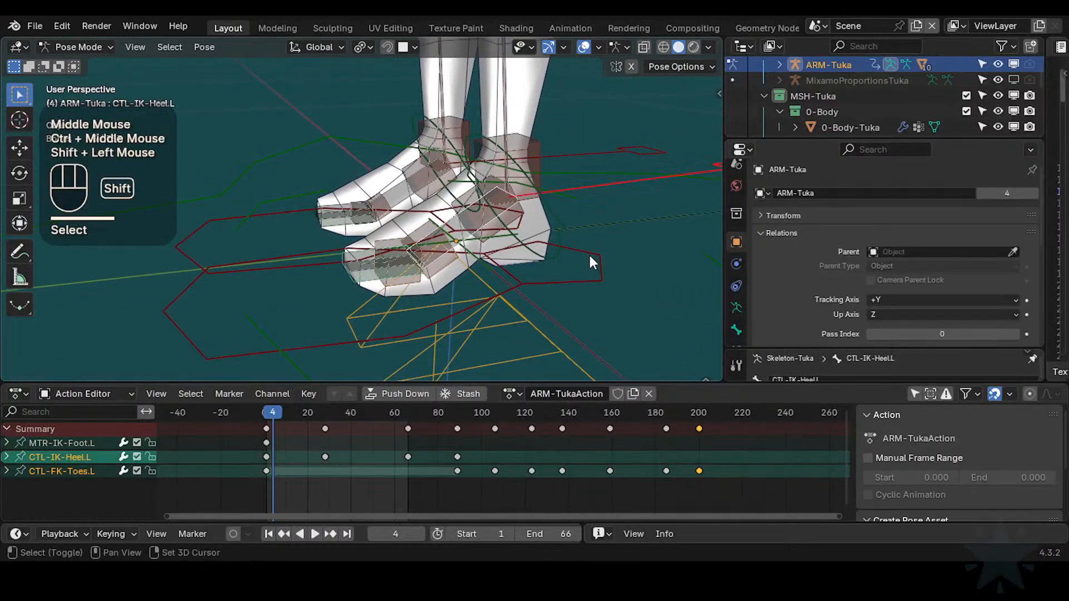
{"action": "left_click", "coordinate": [595, 256], "text": "shift"}
{"action": "key", "text": "shift+h"}
{"action": "middle_click_drag", "start_coordinate": [522, 276], "coordinate": [484, 270]}
{"action": "key", "text": "ctrl+s"}
Step: Select HLP3-KnucklesToes.L and look through the sidebar's collapsible sections for its bone settings
{"action": "left_click", "coordinate": [418, 296]}
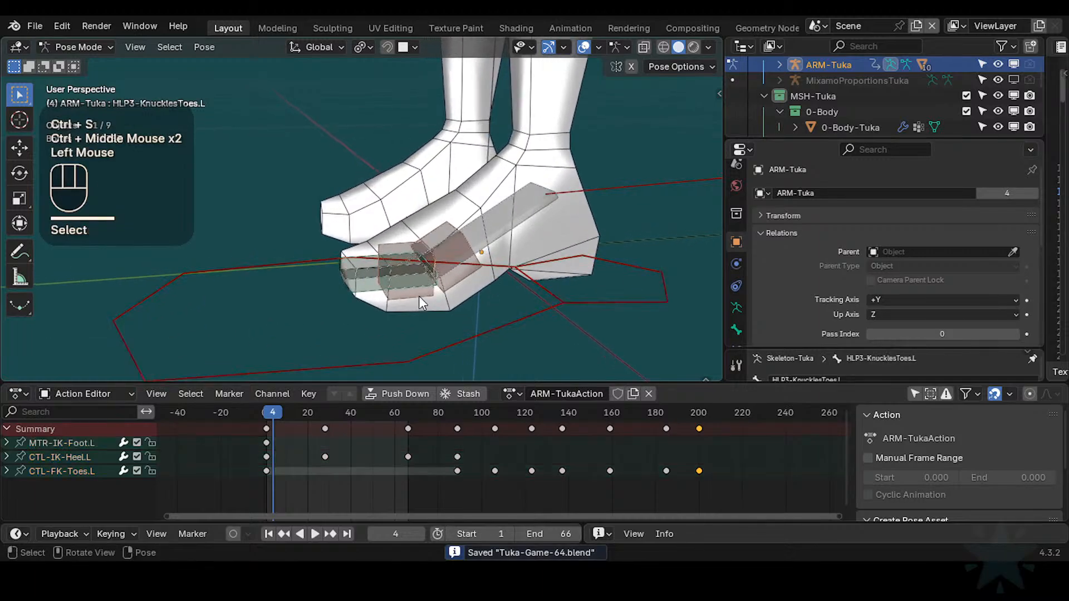
{"action": "middle_click_drag", "start_coordinate": [424, 309], "coordinate": [430, 323], "text": "shift"}
{"action": "key", "text": "n"}
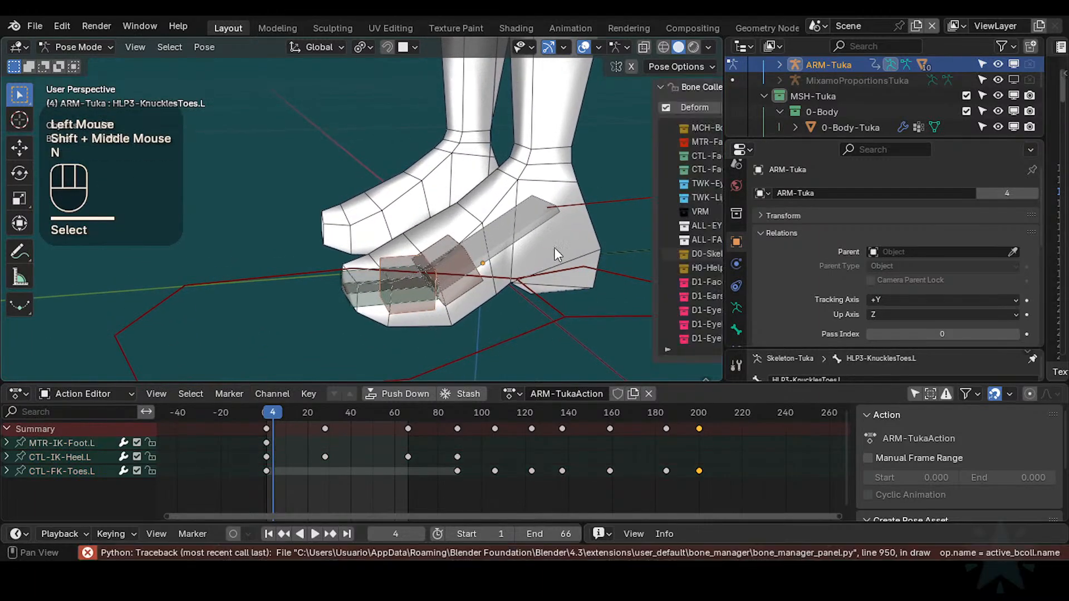
{"action": "middle_click_drag", "start_coordinate": [642, 285], "coordinate": [640, 223]}
{"action": "middle_click_drag", "start_coordinate": [629, 326], "coordinate": [613, 223]}
{"action": "left_click", "coordinate": [565, 259]}
{"action": "middle_click_drag", "start_coordinate": [608, 312], "coordinate": [609, 260]}
{"action": "middle_click_drag", "start_coordinate": [609, 312], "coordinate": [612, 260]}
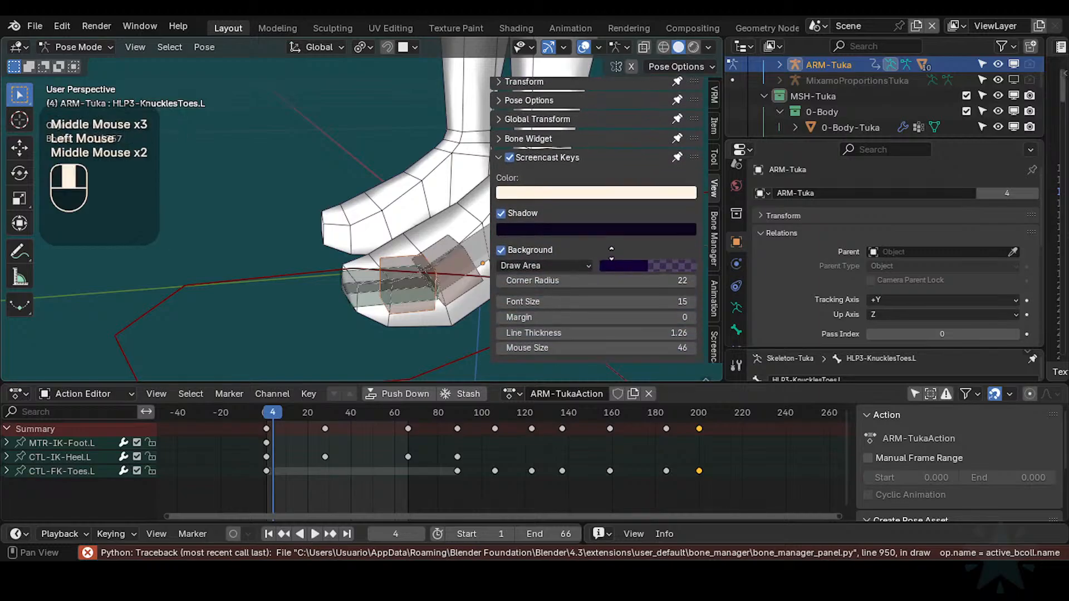
{"action": "mouse_move", "coordinate": [612, 334]}
{"action": "middle_mouse_down"}
{"action": "mouse_move", "coordinate": [615, 256]}
{"action": "mouse_move", "coordinate": [608, 281]}
{"action": "mouse_move", "coordinate": [640, 224]}
{"action": "mouse_move", "coordinate": [623, 269]}
{"action": "middle_mouse_up"}
{"action": "middle_click_drag", "start_coordinate": [613, 324], "coordinate": [613, 265]}
{"action": "mouse_move", "coordinate": [623, 304]}
{"action": "middle_mouse_down"}
{"action": "mouse_move", "coordinate": [627, 228]}
{"action": "mouse_move", "coordinate": [618, 312]}
{"action": "middle_mouse_up"}
{"action": "middle_click_drag", "start_coordinate": [610, 228], "coordinate": [605, 338]}
{"action": "left_click_drag", "start_coordinate": [603, 289], "coordinate": [585, 290]}
{"action": "key", "text": "n"}
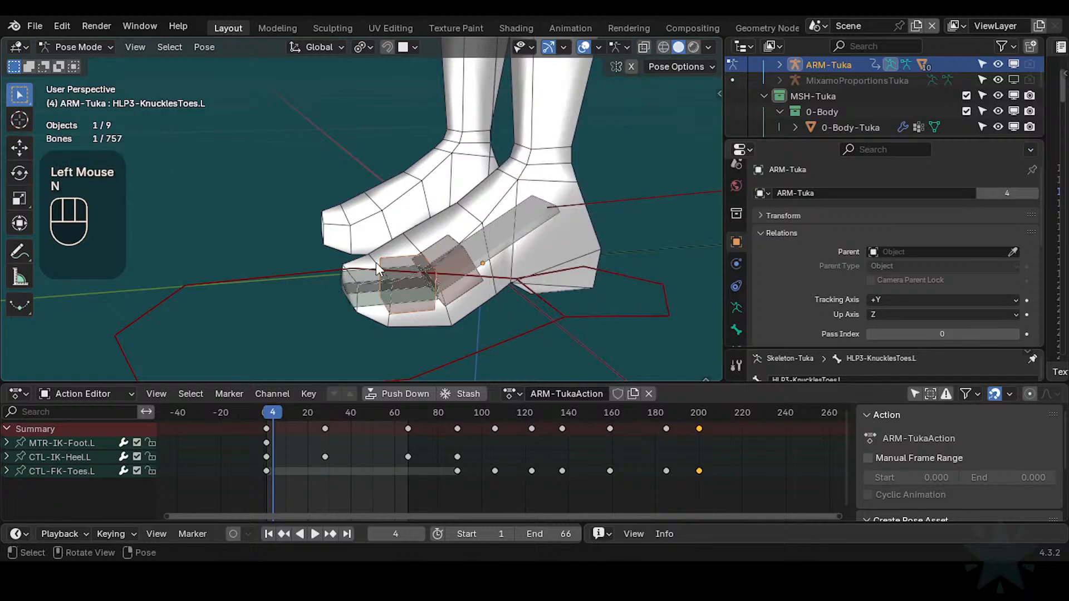
Step: Compare the two left knuckle helper bones, HLP3-KnucklesToes.L and HLP3-KnucklesToes.L.001, by selecting them in turn
{"action": "middle_click_drag", "start_coordinate": [517, 317], "coordinate": [446, 261], "text": "shift"}
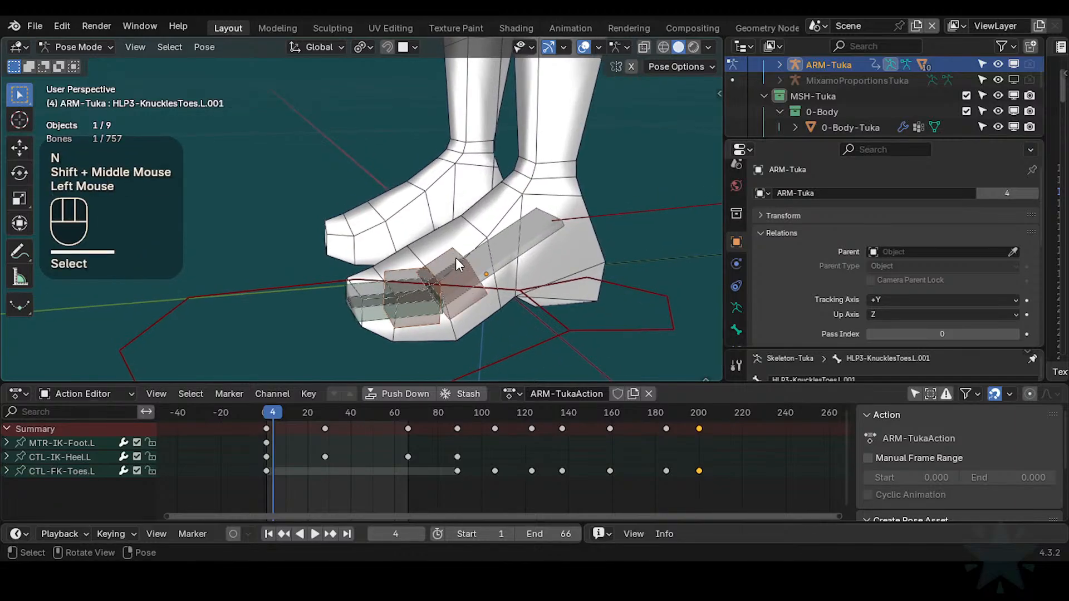
{"action": "left_click", "coordinate": [409, 268]}
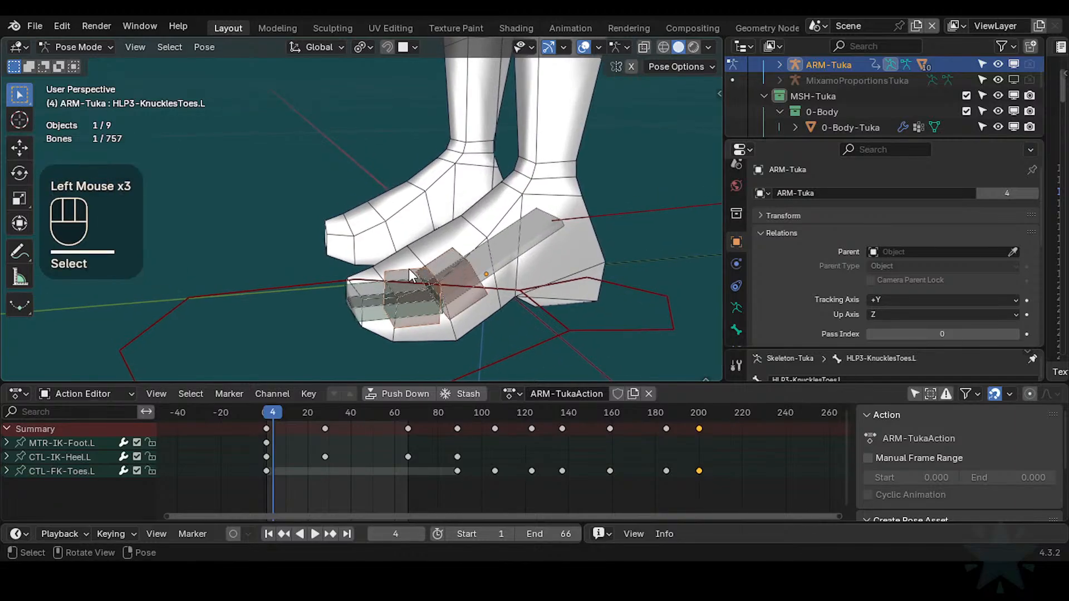
{"action": "left_click", "coordinate": [434, 258]}
{"action": "middle_click_drag", "start_coordinate": [438, 268], "coordinate": [437, 269], "text": "ctrl"}
{"action": "left_click", "coordinate": [418, 278]}
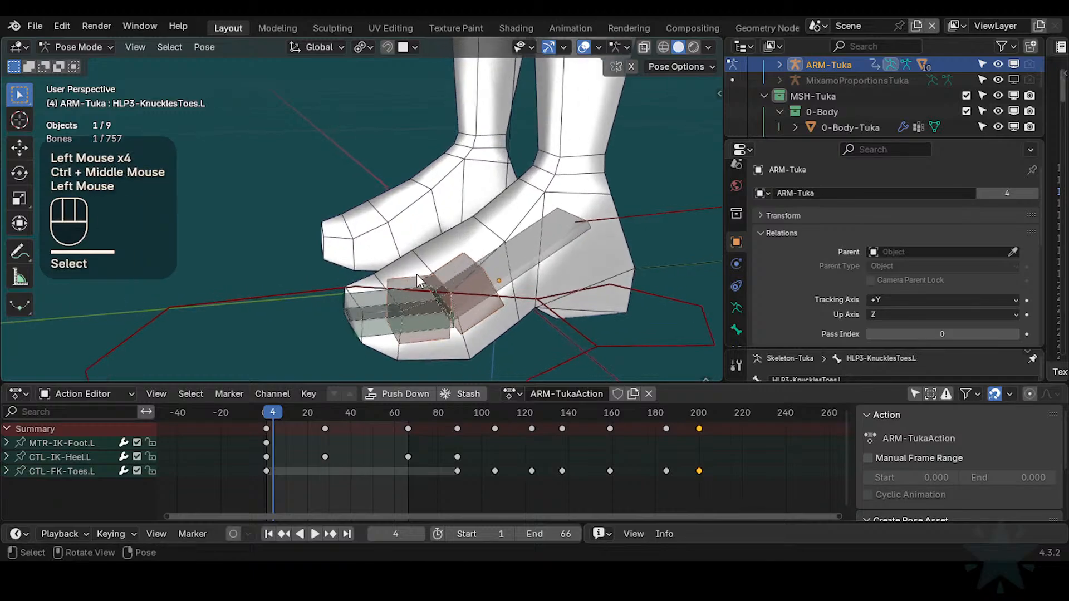
{"action": "left_click", "coordinate": [428, 265]}
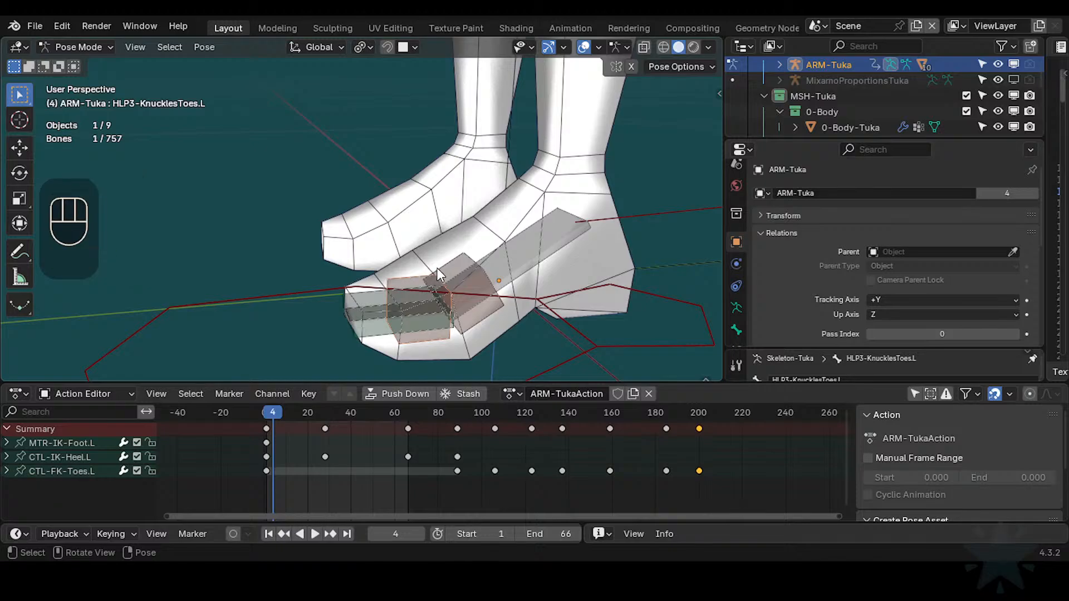
{"action": "left_click", "coordinate": [459, 270]}
{"action": "left_click", "coordinate": [413, 284]}
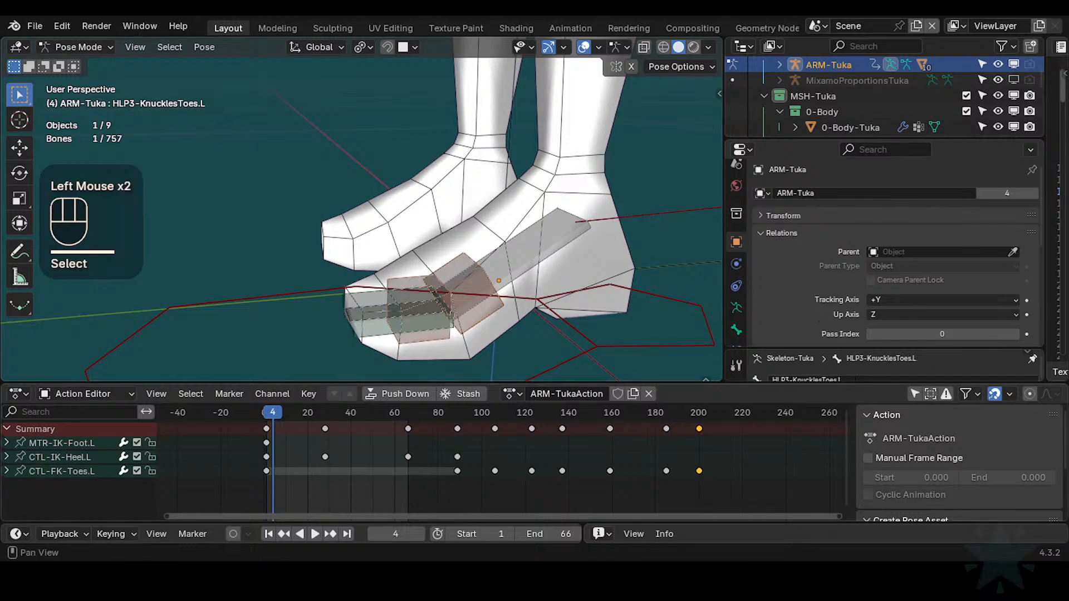
Step: Enlarge the bone properties area and inspect the parent bone of each left knuckle helper in its Relations settings
{"action": "left_click", "coordinate": [857, 419]}
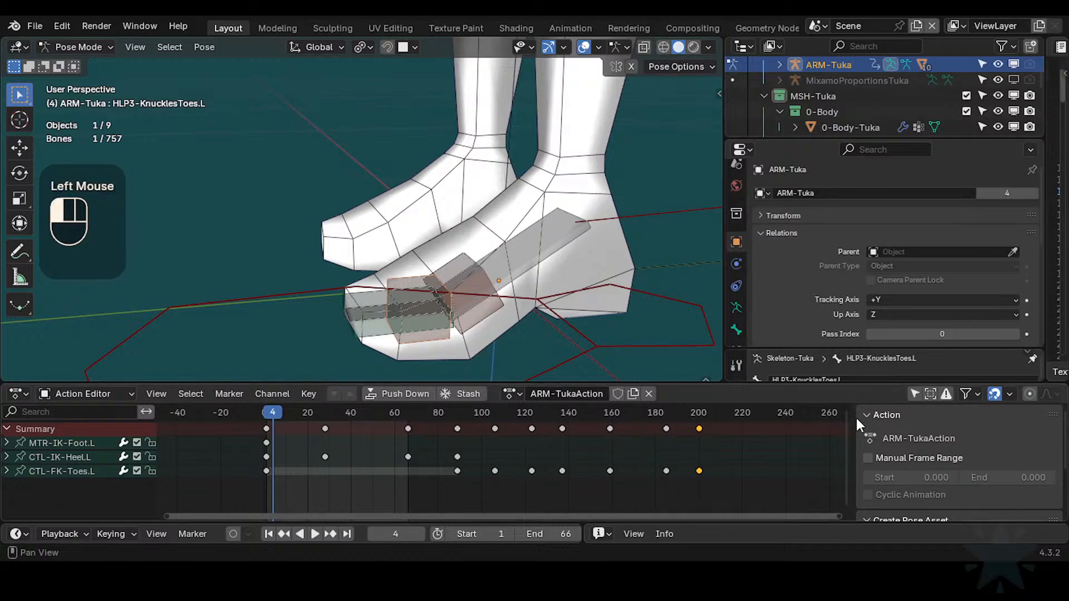
{"action": "left_click_drag", "start_coordinate": [858, 388], "coordinate": [854, 430]}
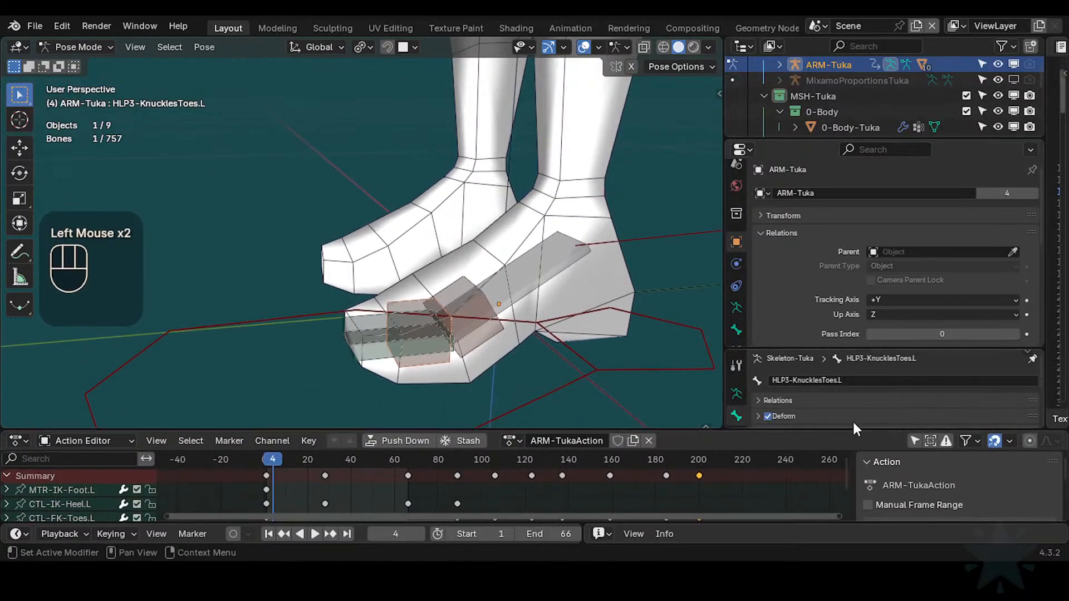
{"action": "middle_click_drag", "start_coordinate": [853, 422], "coordinate": [875, 360]}
{"action": "left_click", "coordinate": [794, 400]}
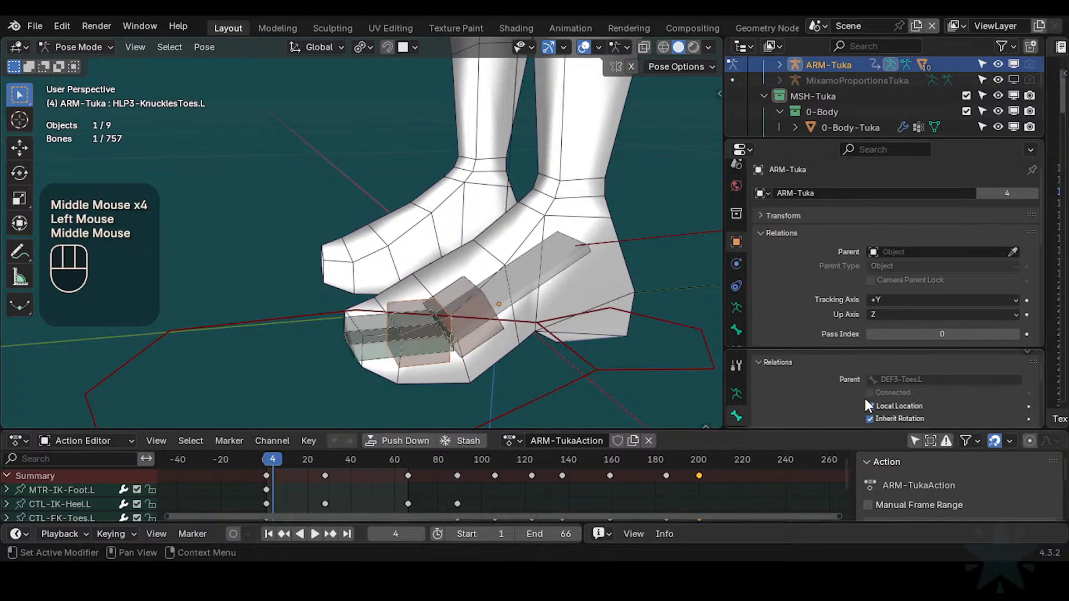
{"action": "middle_click_drag", "start_coordinate": [864, 399], "coordinate": [867, 385]}
{"action": "left_click", "coordinate": [477, 345]}
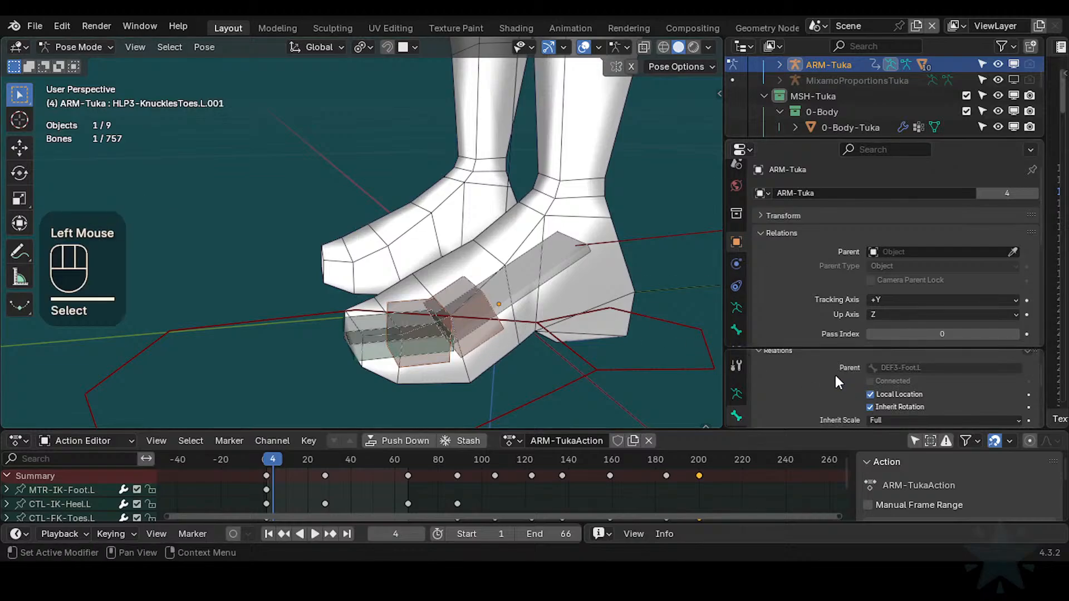
{"action": "middle_click_drag", "start_coordinate": [504, 330], "coordinate": [530, 311]}
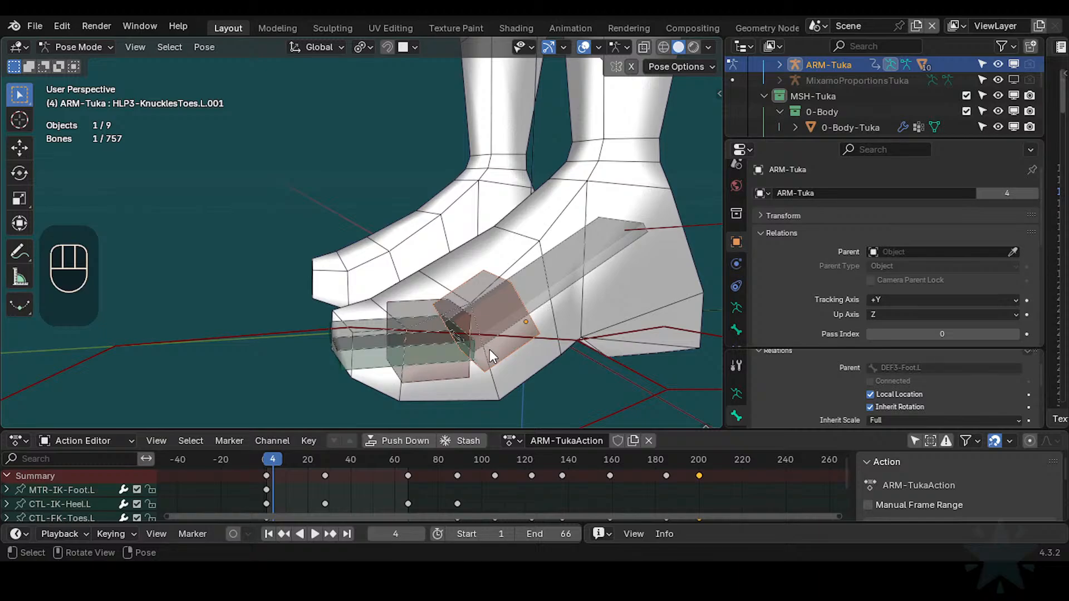
{"action": "middle_click_drag", "start_coordinate": [489, 349], "coordinate": [486, 349]}
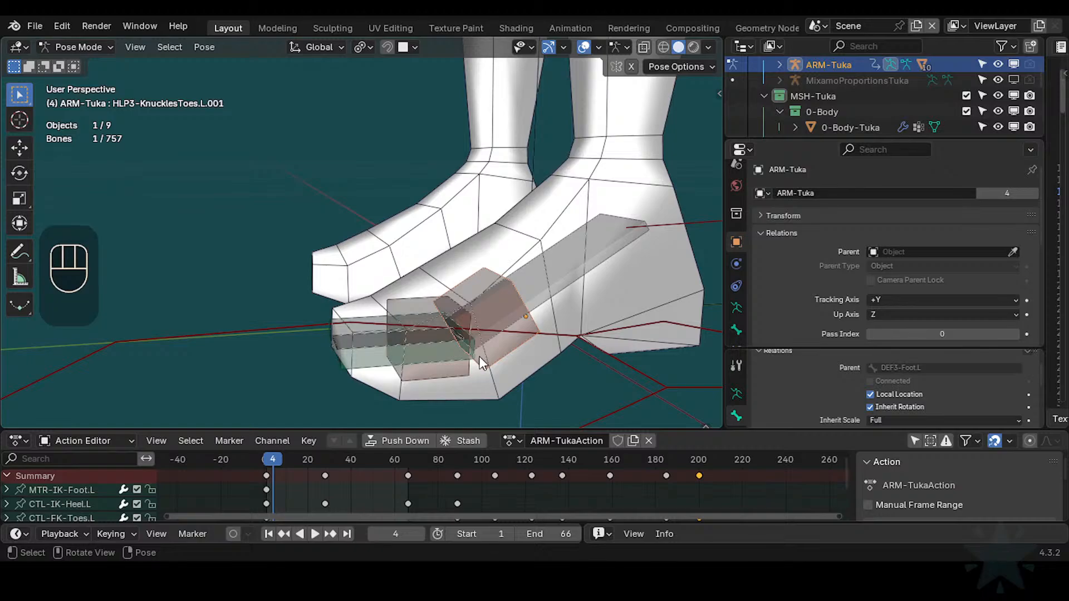
{"action": "middle_click_drag", "start_coordinate": [483, 354], "coordinate": [483, 354]}
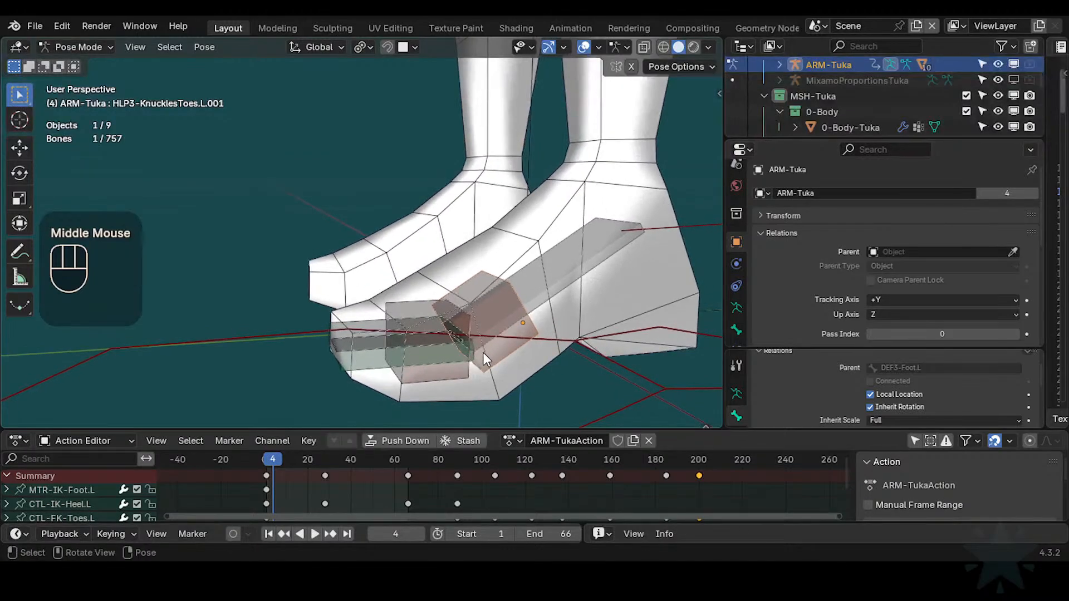
Step: Try rotating the front knuckle helper bone HLP3-KnucklesToes.L at the ball of the left foot and cancel the rotation
{"action": "double_click", "coordinate": [462, 374]}
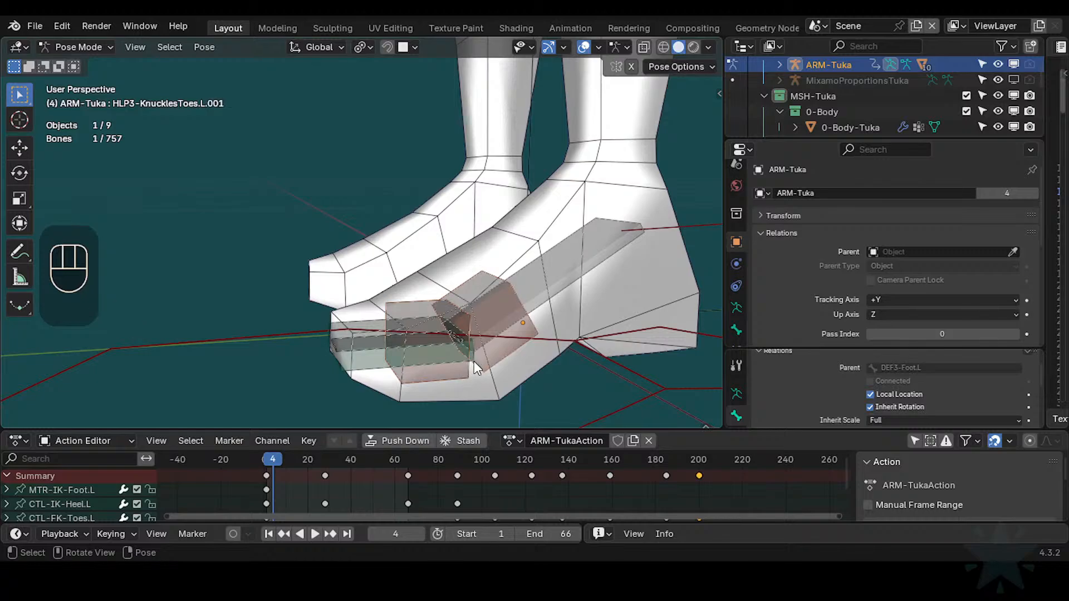
{"action": "mouse_move", "coordinate": [474, 361]}
{"action": "middle_mouse_down", "text": "ctrl"}
{"action": "mouse_move", "coordinate": [469, 348]}
{"action": "mouse_move", "coordinate": [465, 357]}
{"action": "middle_mouse_up", "text": "ctrl"}
{"action": "left_click", "coordinate": [461, 365]}
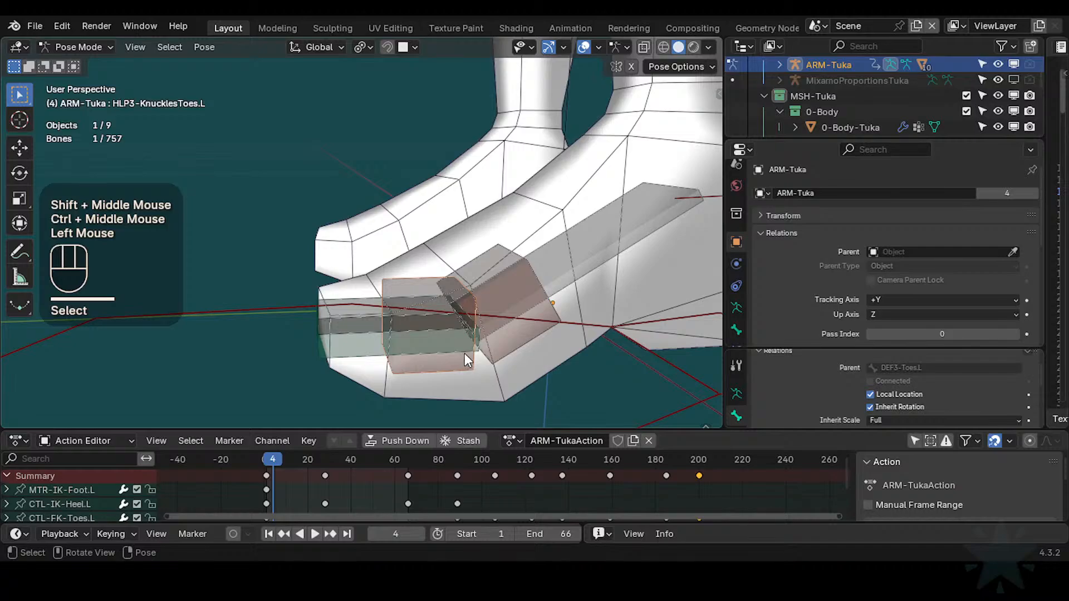
{"action": "key", "text": "r"}
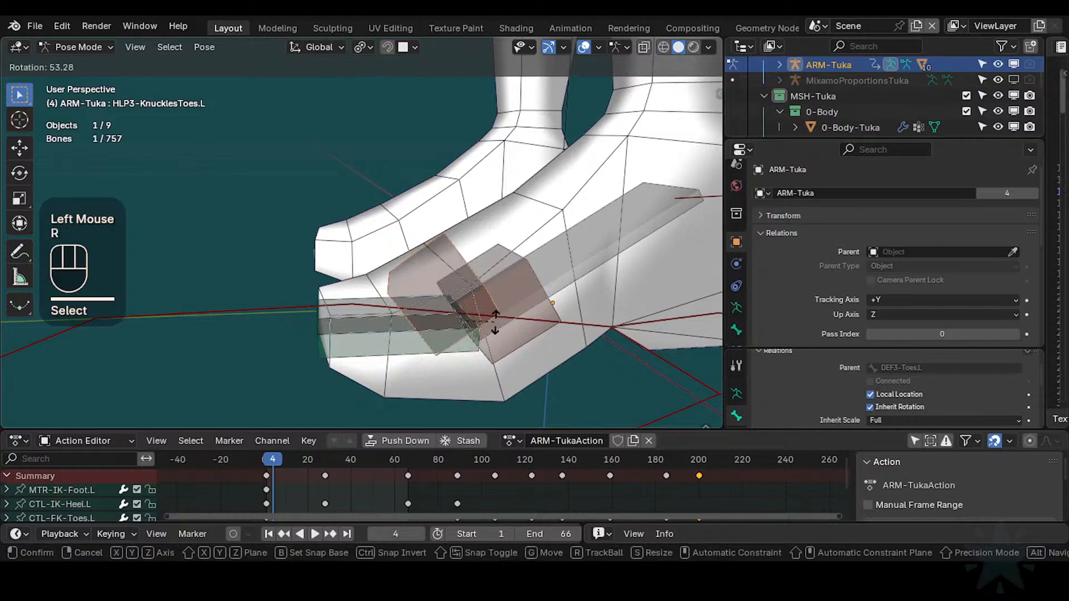
{"action": "key", "text": "Escape"}
{"action": "key", "text": "r"}
{"action": "key", "text": "Escape"}
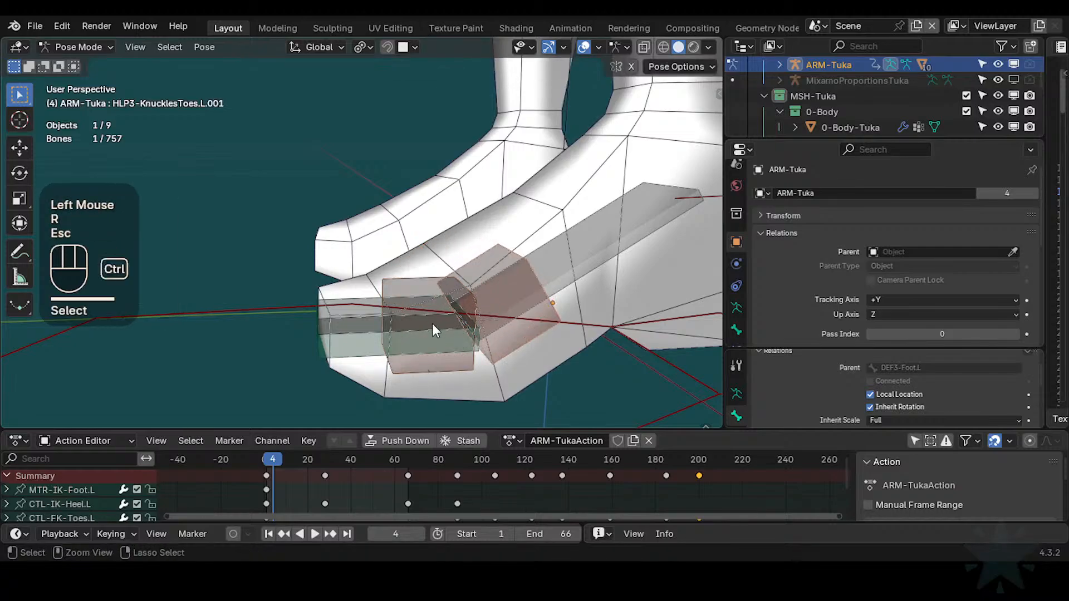
Step: Return the armature to Object Mode, add the 0-Body-Tuka mesh to the selection and enter Weight Paint mode
{"action": "key", "text": "ctrl+Tab"}
{"action": "left_click", "coordinate": [423, 353]}
{"action": "left_click", "coordinate": [446, 352]}
{"action": "left_click", "coordinate": [487, 366], "text": "shift"}
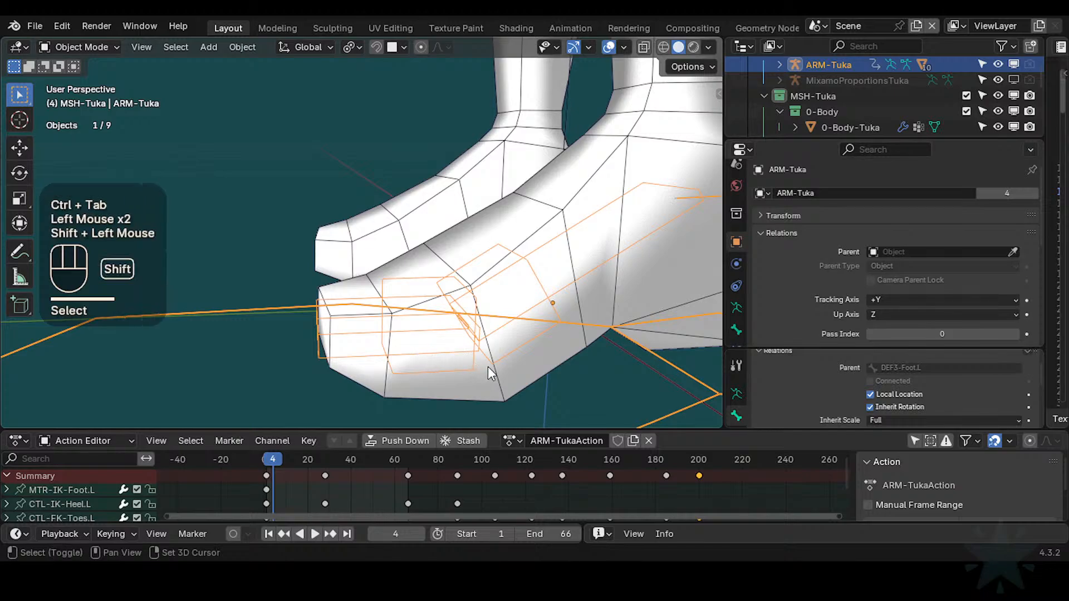
{"action": "key", "text": "ctrl+Tab"}
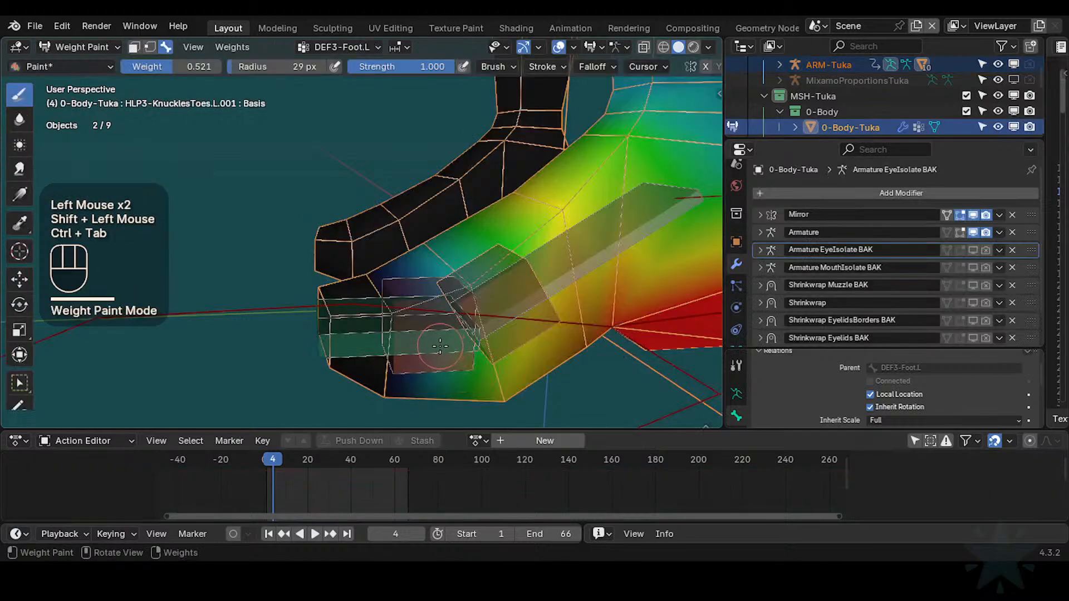
Step: Inspect the body mesh's weights for both left knuckle helper bones, ending with HLP3-KnucklesToes.L active
{"action": "left_click", "coordinate": [439, 346], "text": "alt"}
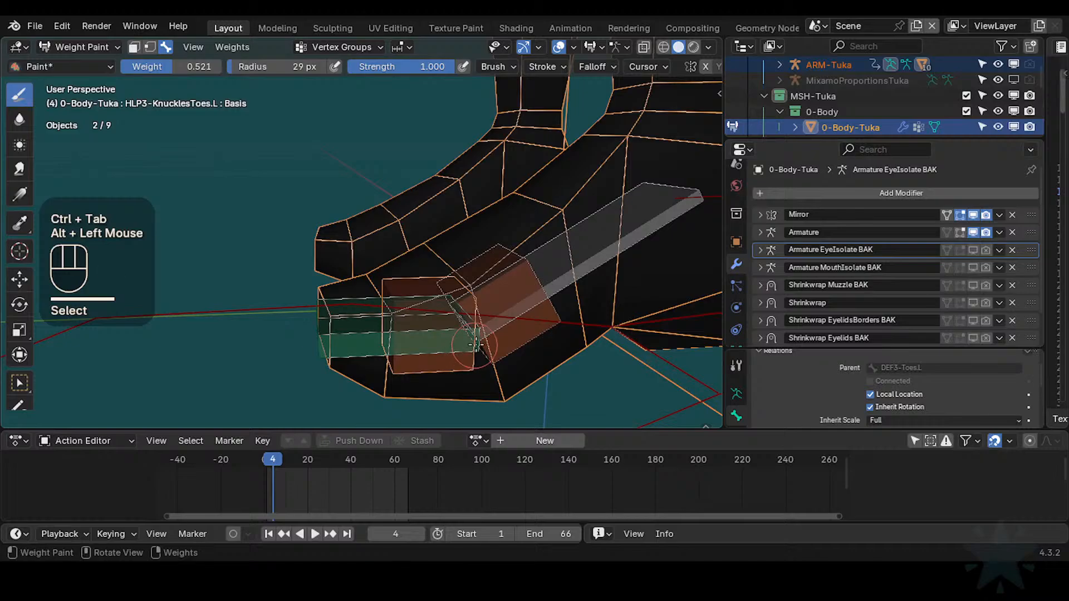
{"action": "mouse_move", "coordinate": [475, 344]}
{"action": "middle_mouse_down"}
{"action": "mouse_move", "coordinate": [459, 365]}
{"action": "mouse_move", "coordinate": [466, 357]}
{"action": "middle_mouse_up"}
{"action": "left_click", "coordinate": [490, 352], "text": "alt"}
{"action": "left_click", "coordinate": [446, 368], "text": "alt"}
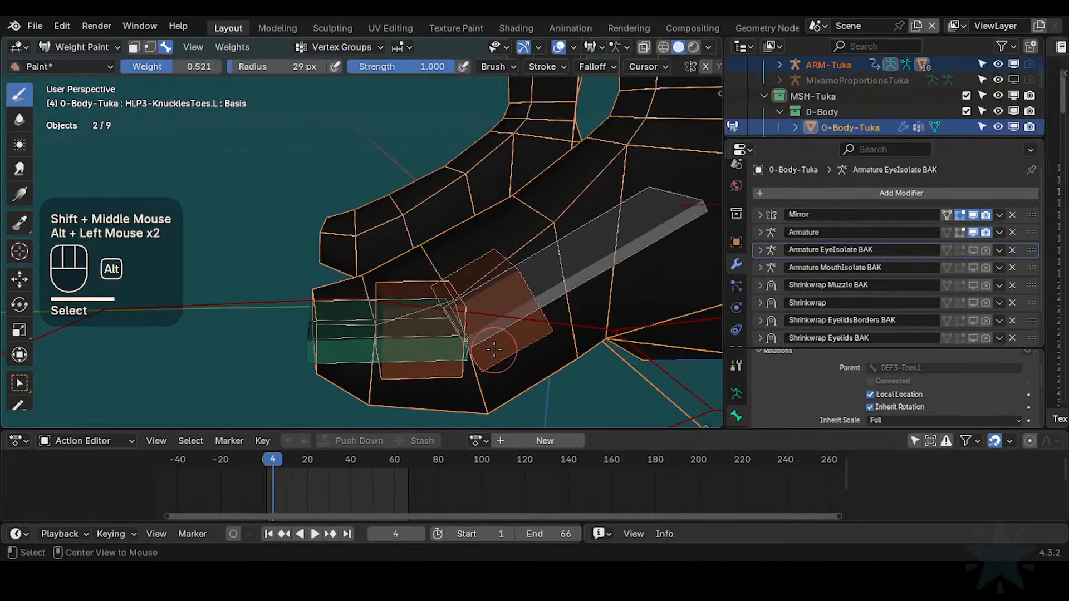
Step: Isolate the front knuckle helper HLP3-KnucklesToes.L by hiding all other bones, and undo the hiding
{"action": "left_click", "coordinate": [431, 367], "text": "alt"}
{"action": "left_click", "coordinate": [426, 369], "text": "alt"}
{"action": "key", "text": "shift+h"}
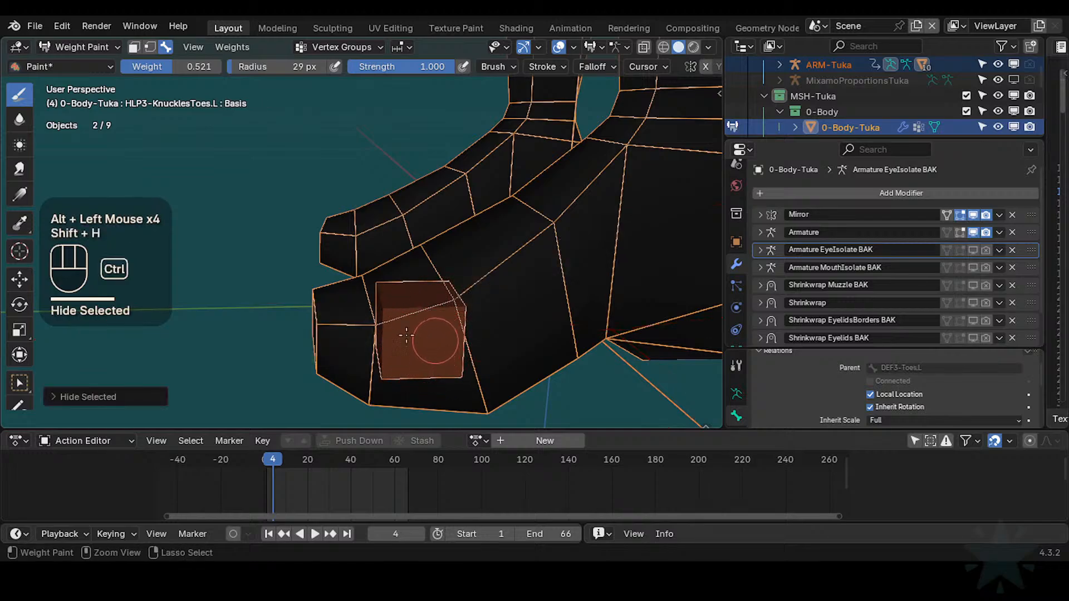
{"action": "key", "text": "ctrl+z"}
Step: Compare the body mesh's weights for both left knuckle helper bones with those for DEF3-Foot.L and DEF3-Toes.L
{"action": "left_click", "coordinate": [496, 349], "text": "alt"}
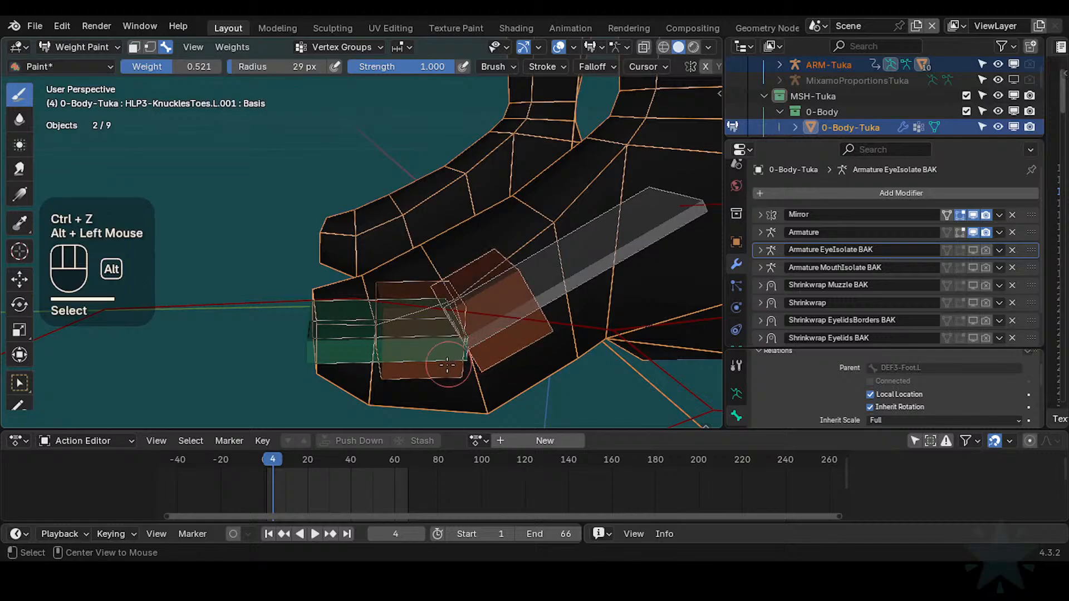
{"action": "left_click", "coordinate": [446, 365], "text": "alt"}
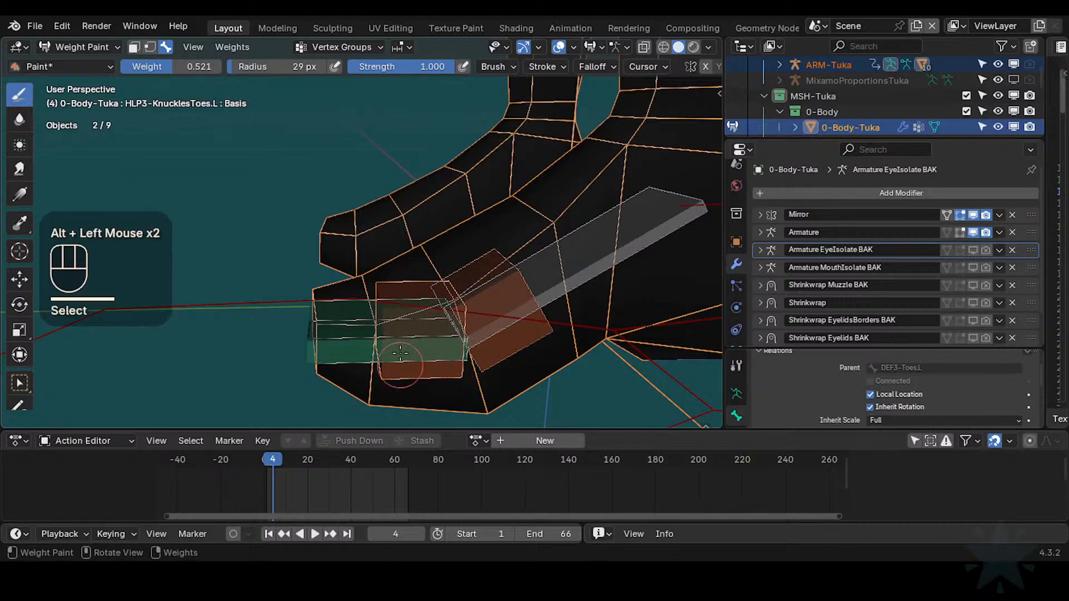
{"action": "middle_click_drag", "start_coordinate": [414, 364], "coordinate": [383, 349]}
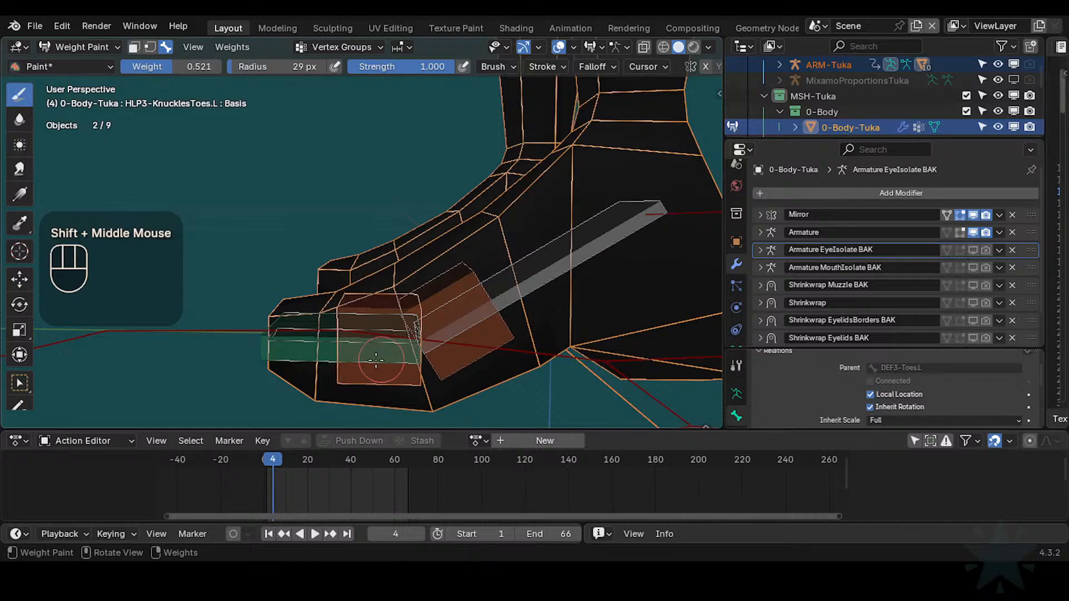
{"action": "middle_click", "coordinate": [367, 345]}
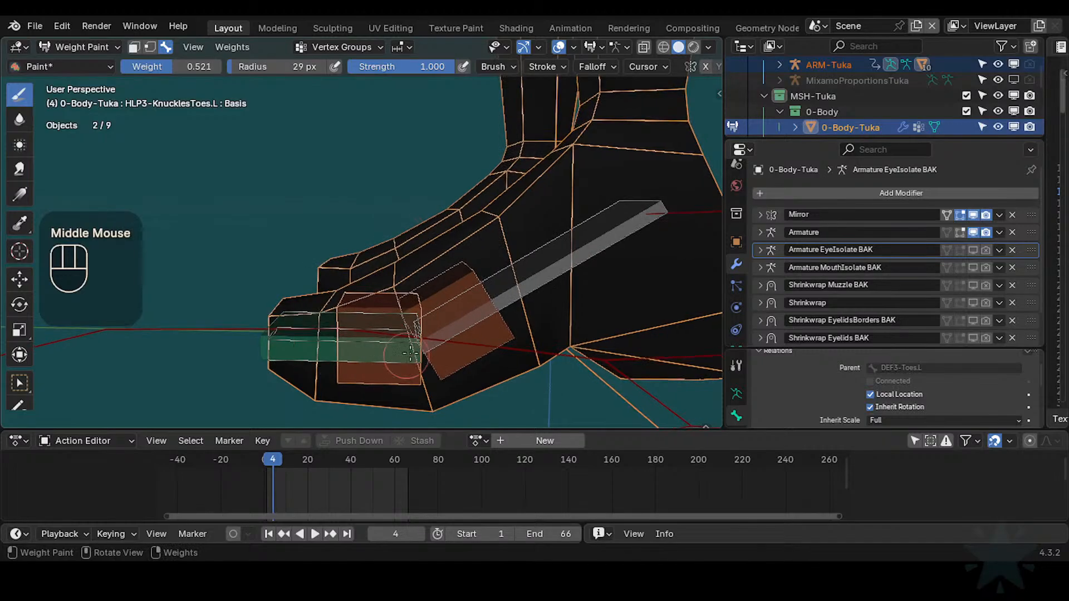
{"action": "left_click", "coordinate": [482, 341], "text": "alt"}
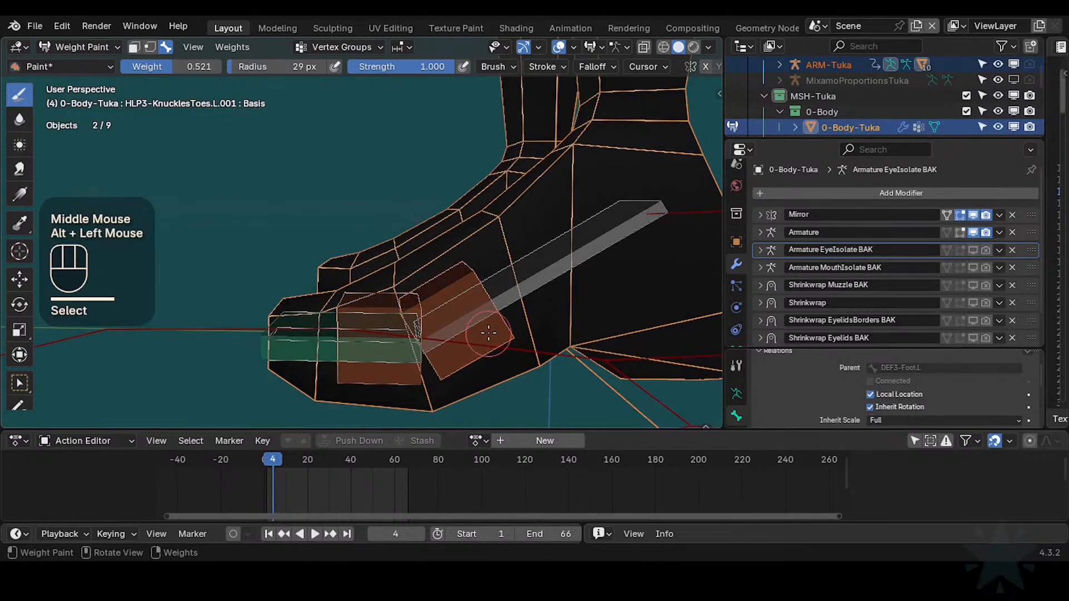
{"action": "left_click", "coordinate": [502, 322], "text": "alt"}
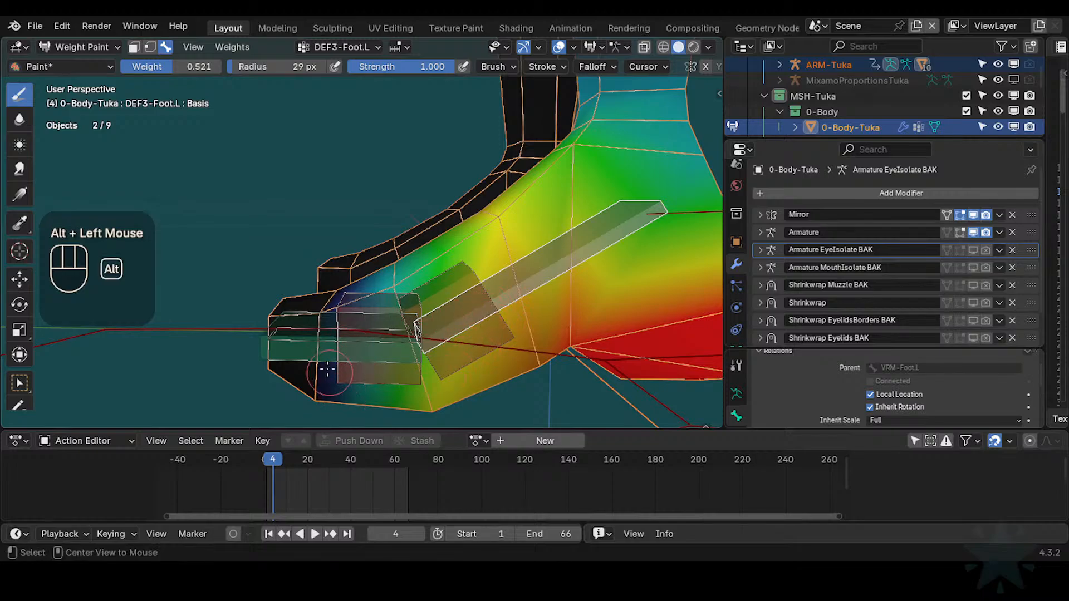
{"action": "left_click", "coordinate": [328, 342], "text": "alt"}
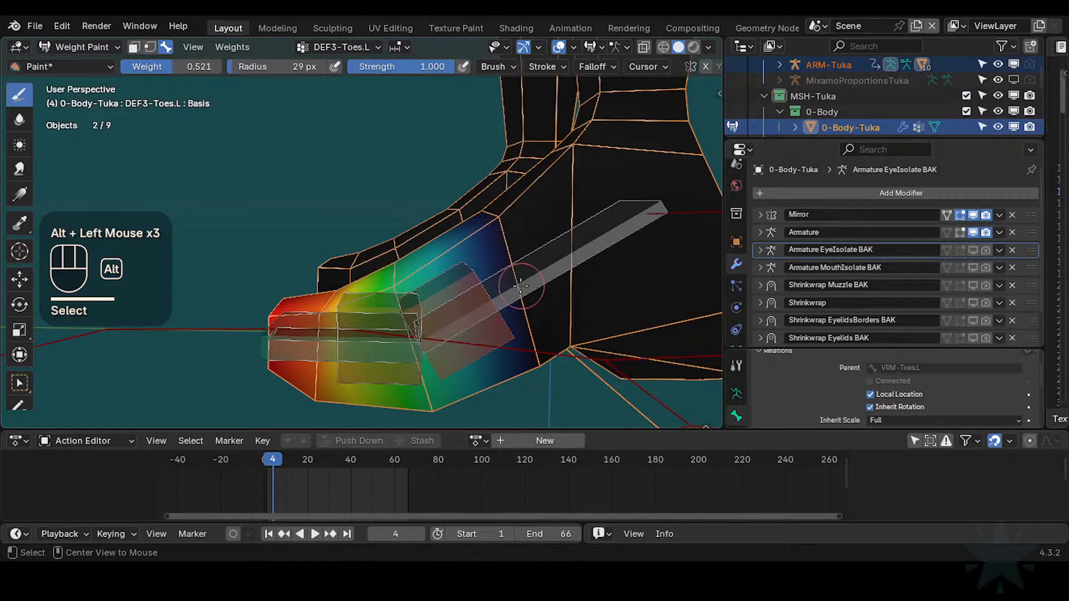
{"action": "left_click", "coordinate": [419, 312], "text": "alt"}
{"action": "middle_click_drag", "start_coordinate": [422, 327], "coordinate": [450, 328], "text": "shift"}
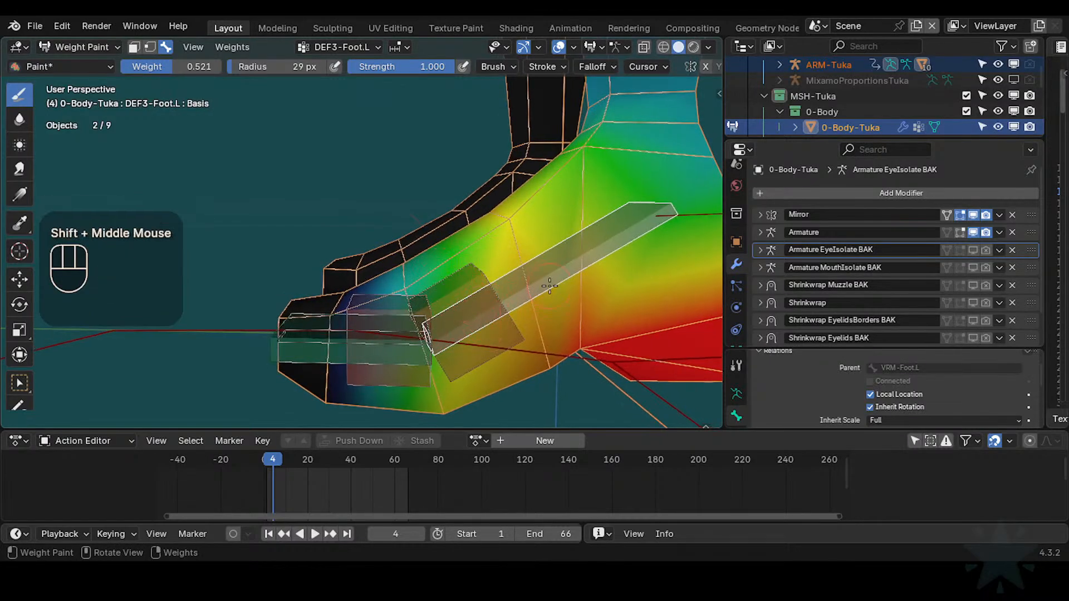
Step: Examine the weights around the ball of the left foot for CTL-FK-Toes.L, DEF3-Foot.L and the rear helper HLP3-KnucklesToes.L.001
{"action": "left_click", "coordinate": [345, 343], "text": "alt"}
{"action": "left_click", "coordinate": [345, 343], "text": "alt"}
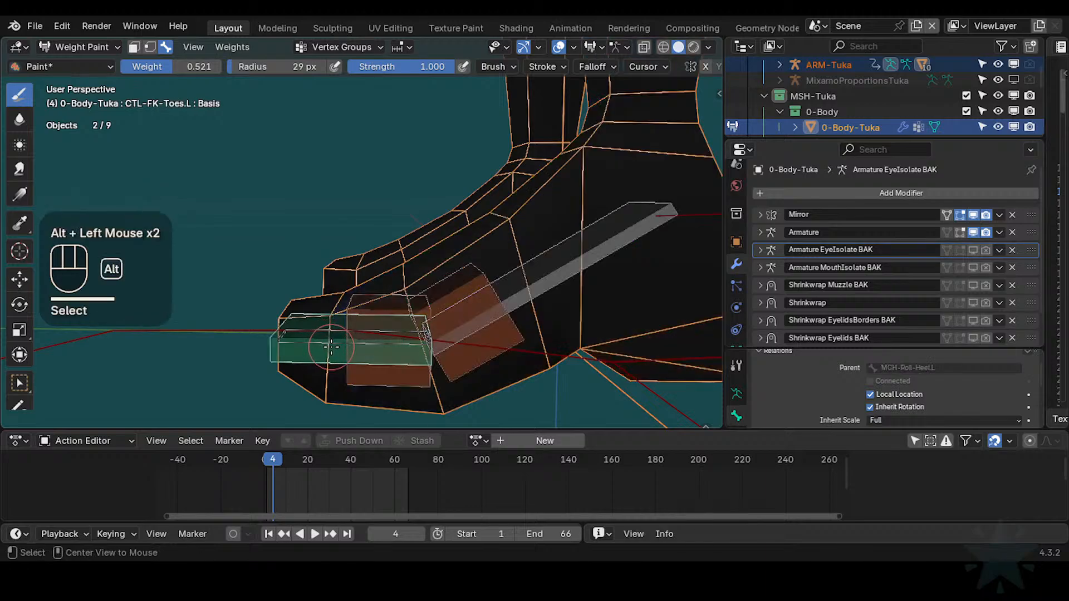
{"action": "left_click", "coordinate": [345, 343], "text": "alt"}
{"action": "left_click", "coordinate": [352, 337], "text": "alt"}
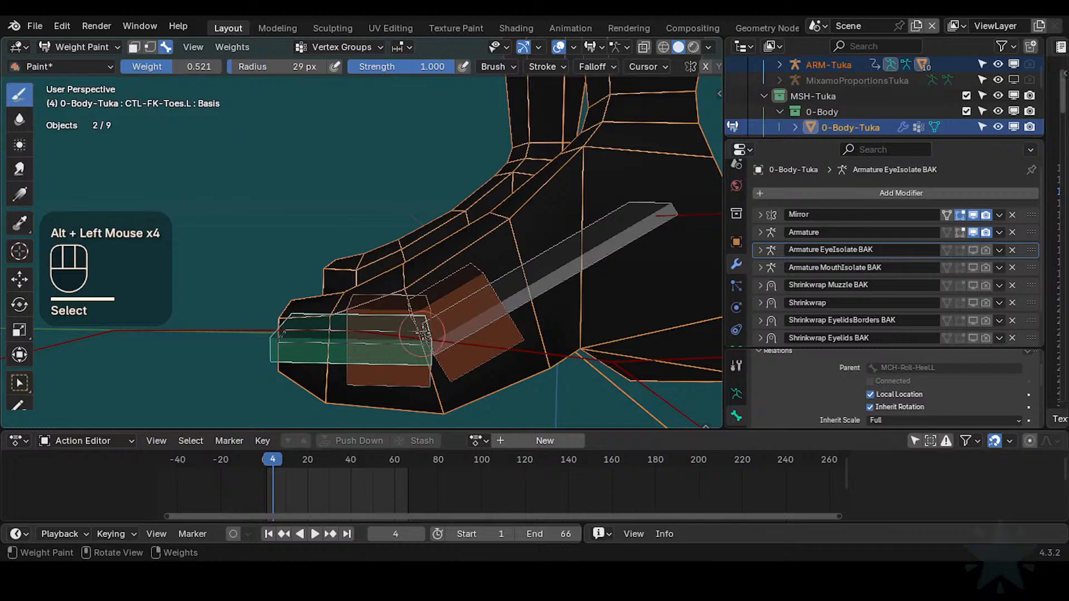
{"action": "middle_click_drag", "start_coordinate": [487, 312], "coordinate": [423, 334], "text": "shift"}
{"action": "left_click", "coordinate": [409, 332], "text": "alt"}
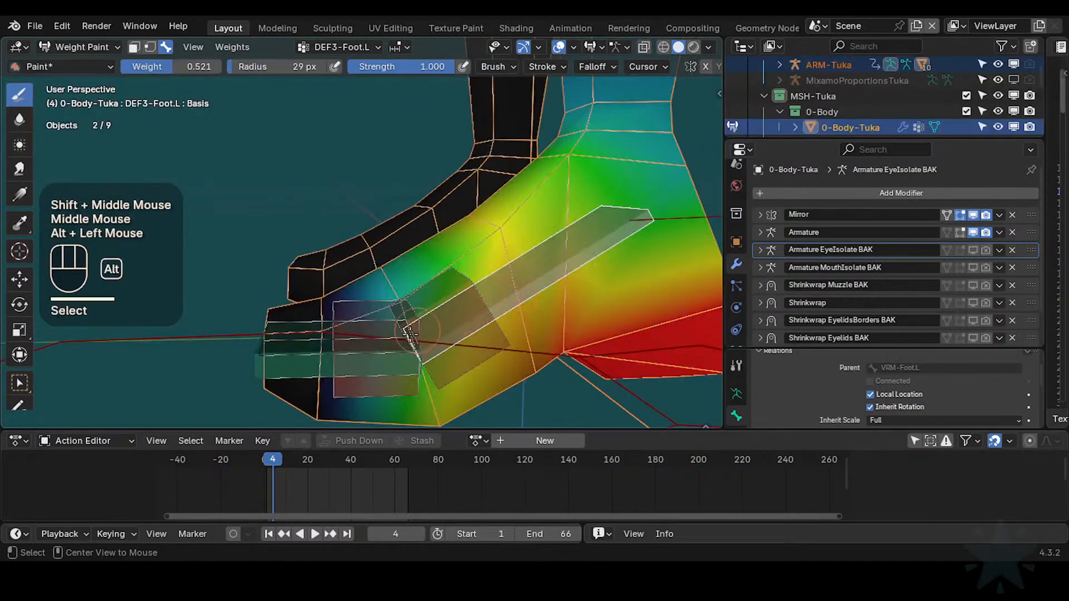
{"action": "middle_click_drag", "start_coordinate": [334, 359], "coordinate": [385, 358]}
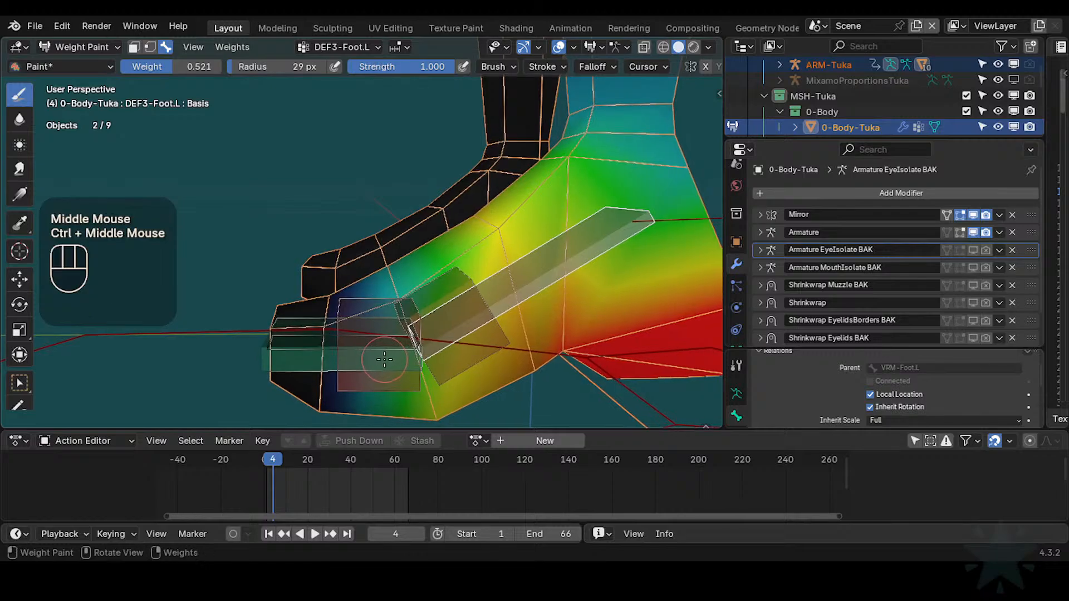
{"action": "left_click", "coordinate": [334, 348], "text": "alt"}
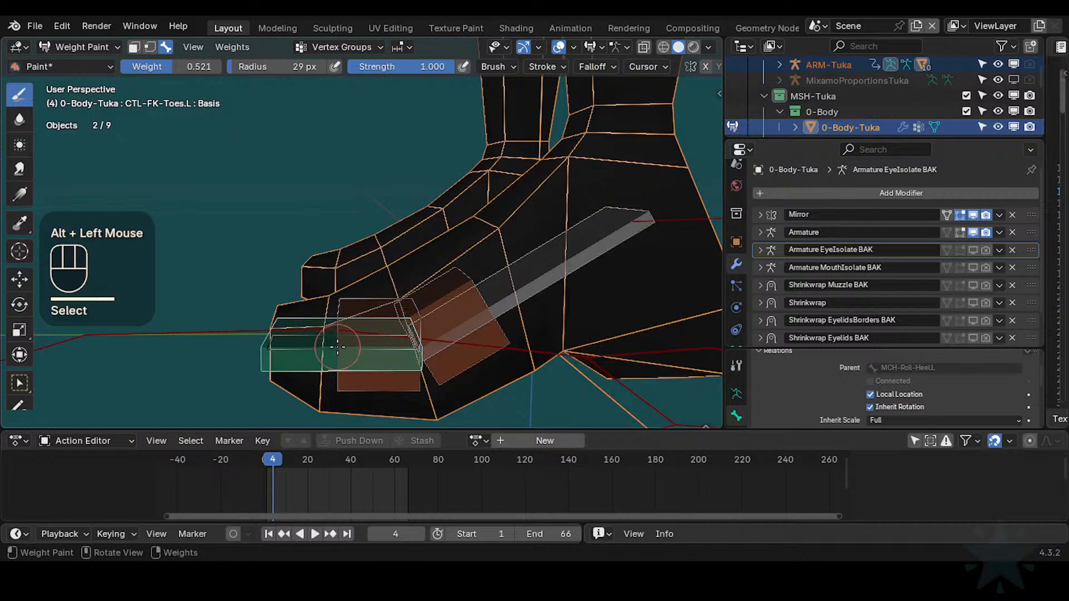
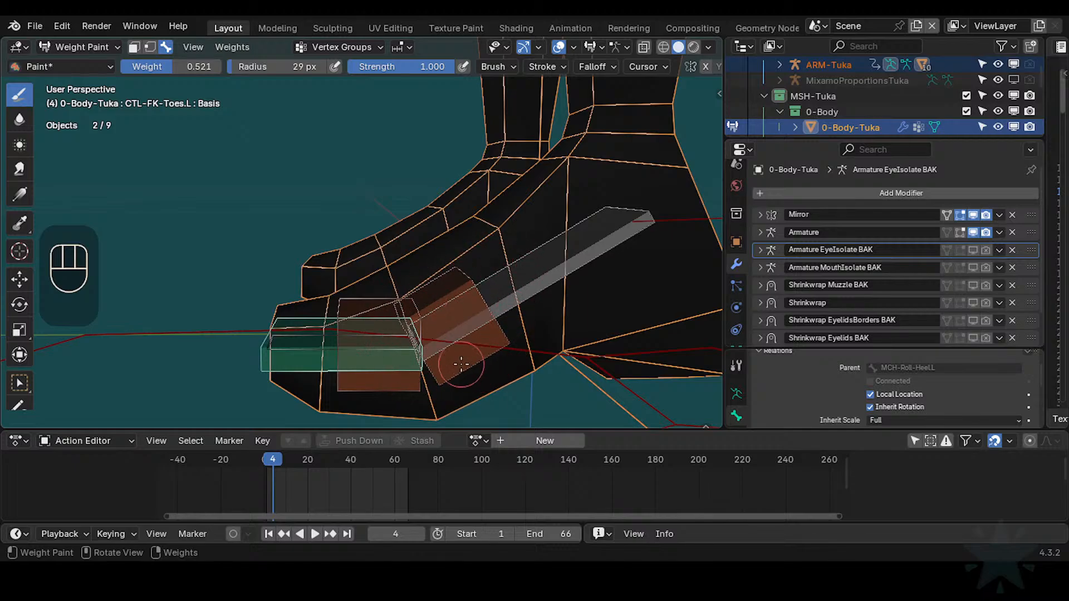
{"action": "key", "text": "alt"}
{"action": "left_click", "coordinate": [497, 323], "text": "alt"}
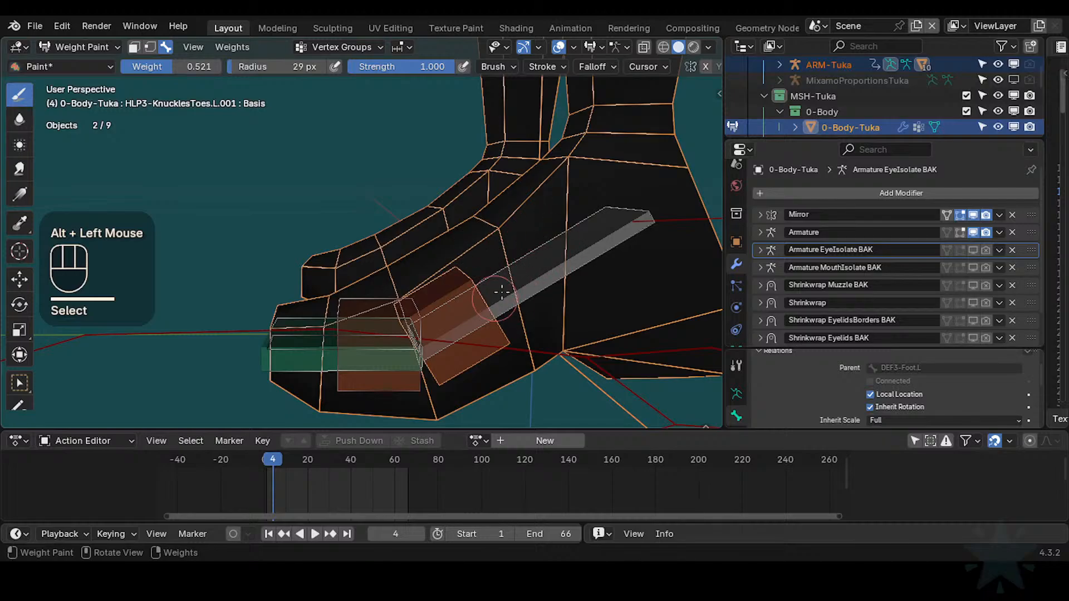
{"action": "key", "text": "ctrl"}
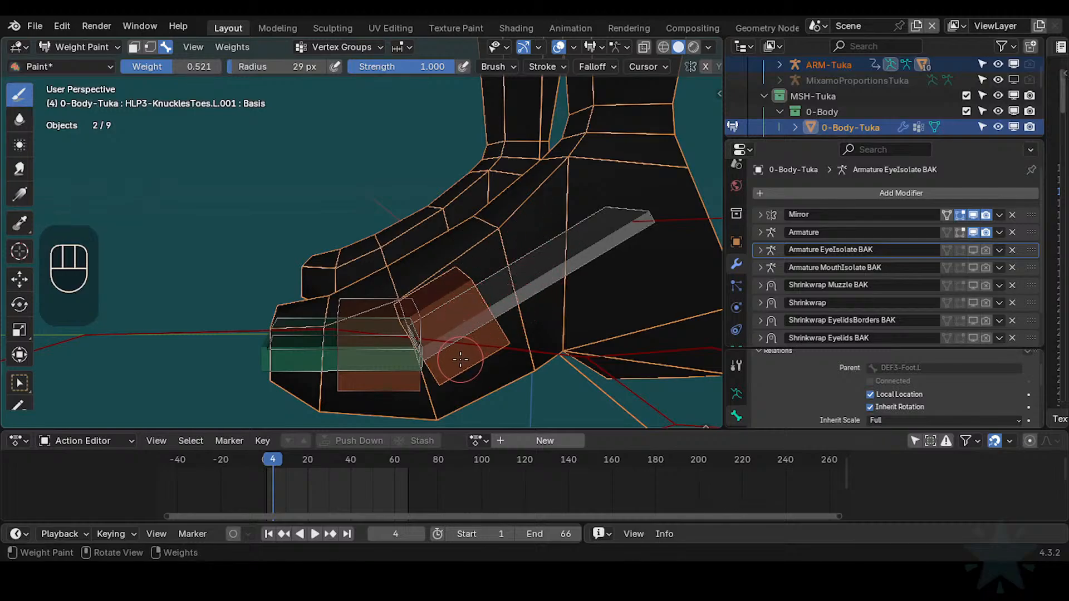
{"action": "middle_click_drag", "start_coordinate": [461, 359], "coordinate": [452, 362]}
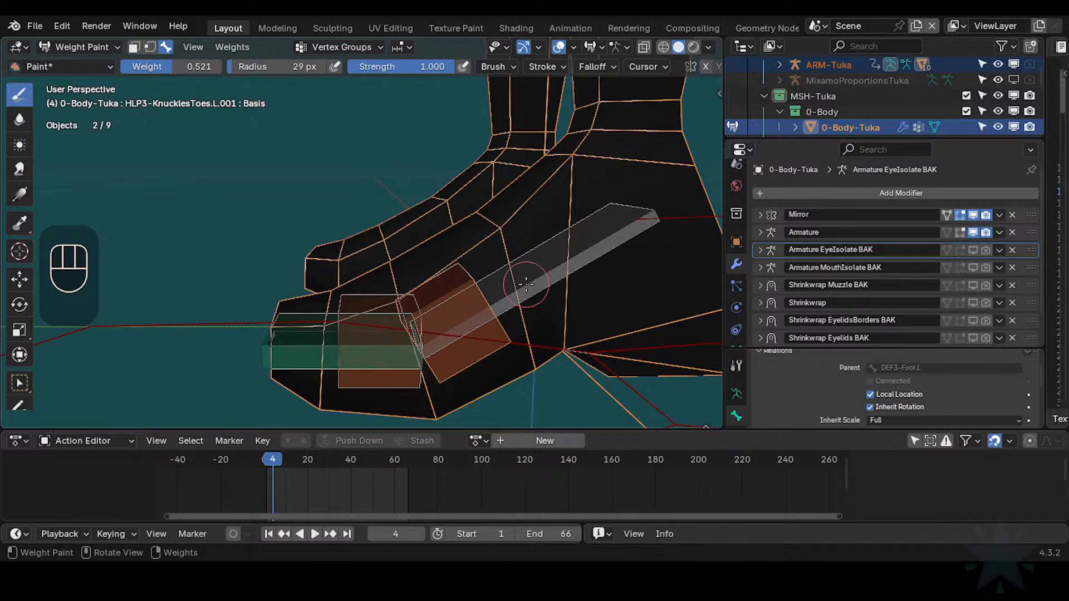
Step: Check the toe control CTL-FK-Toes.L against the DEF3-Foot.L weights along the foot and toe joint
{"action": "key", "text": "alt"}
{"action": "left_click", "coordinate": [326, 358], "text": "alt"}
{"action": "left_click", "coordinate": [332, 358], "text": "alt"}
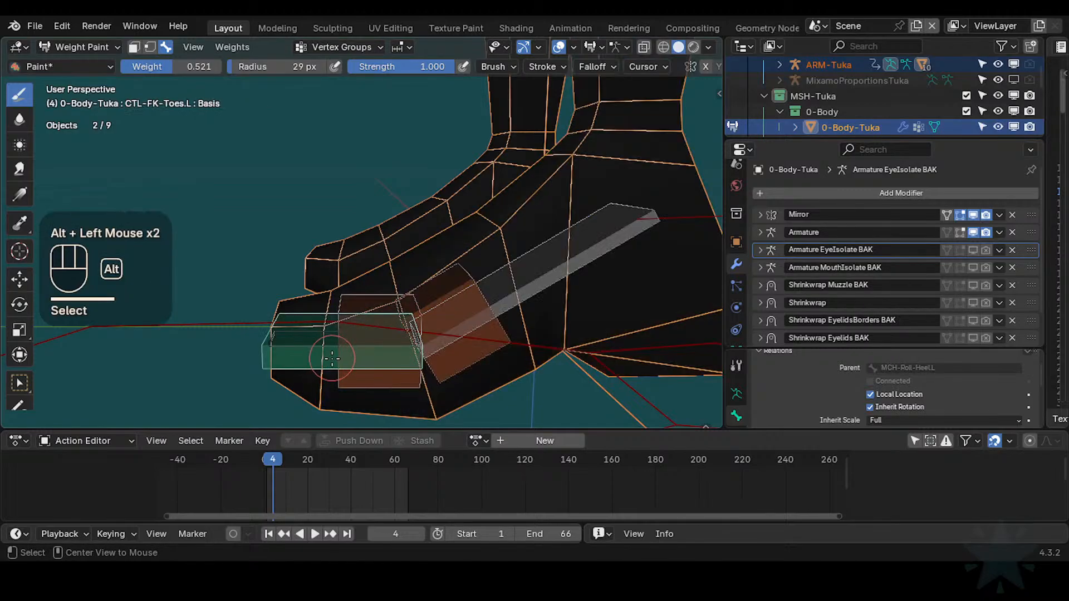
{"action": "left_click", "coordinate": [365, 337], "text": "alt"}
{"action": "left_click", "coordinate": [332, 362], "text": "alt"}
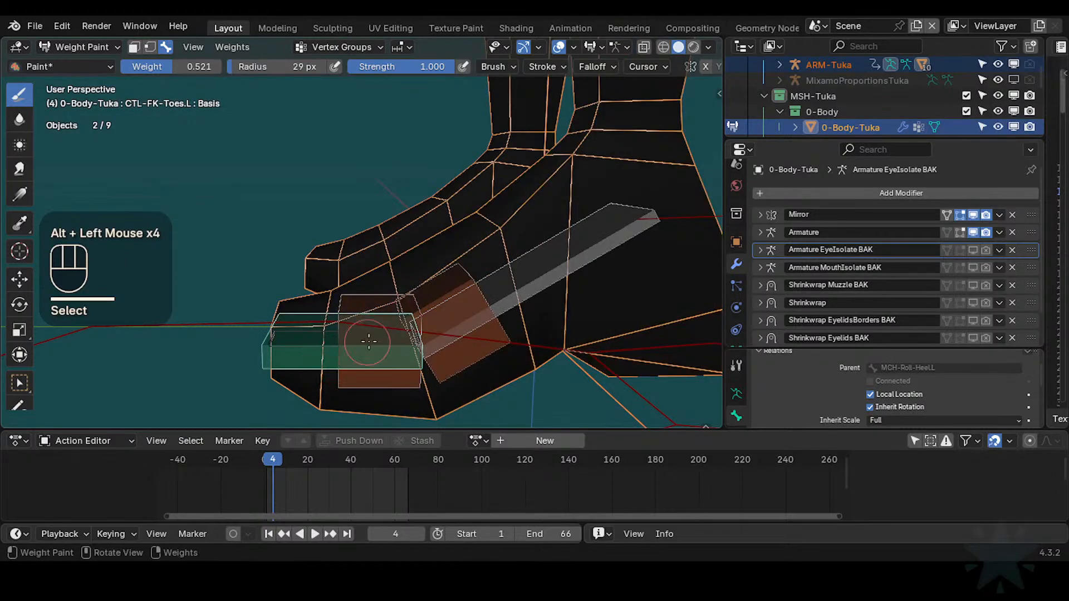
{"action": "middle_click_drag", "start_coordinate": [425, 346], "coordinate": [415, 340]}
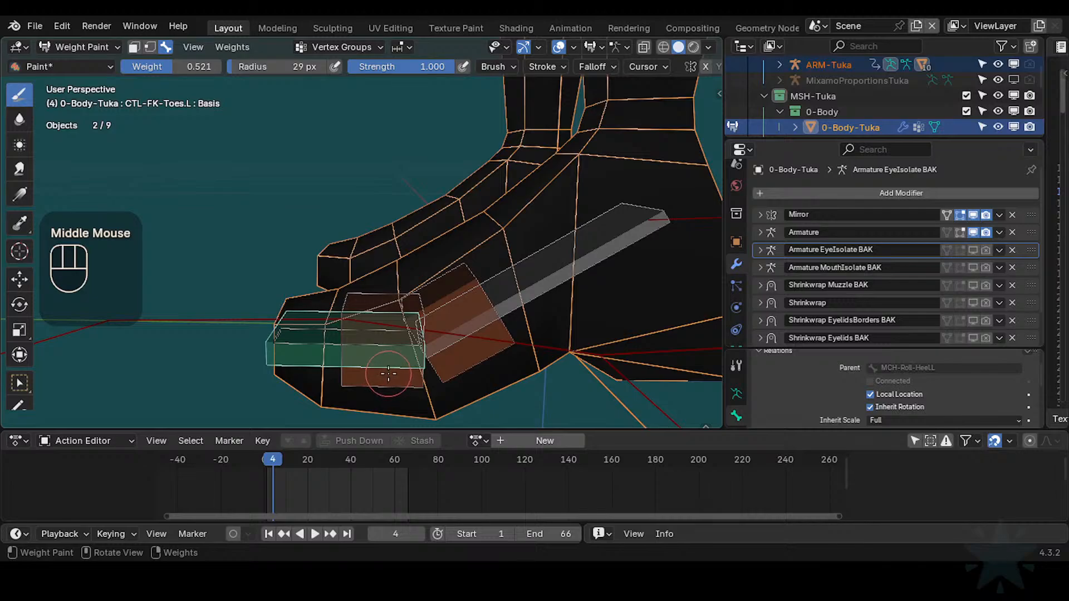
{"action": "middle_click_drag", "start_coordinate": [401, 354], "coordinate": [389, 345], "text": "shift"}
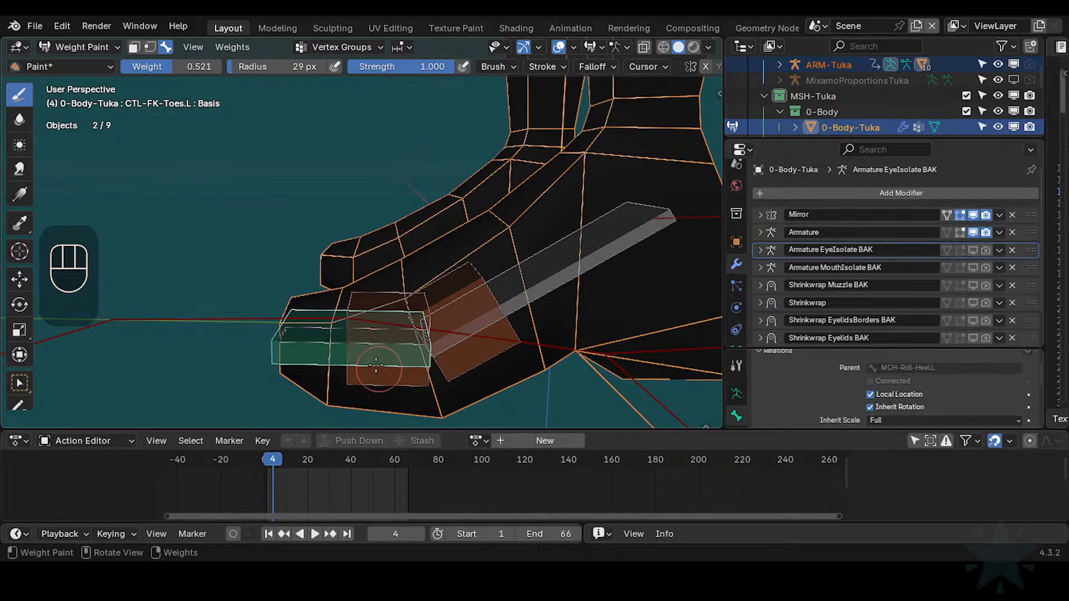
{"action": "left_click", "coordinate": [358, 362], "text": "alt"}
{"action": "left_click", "coordinate": [334, 357], "text": "alt"}
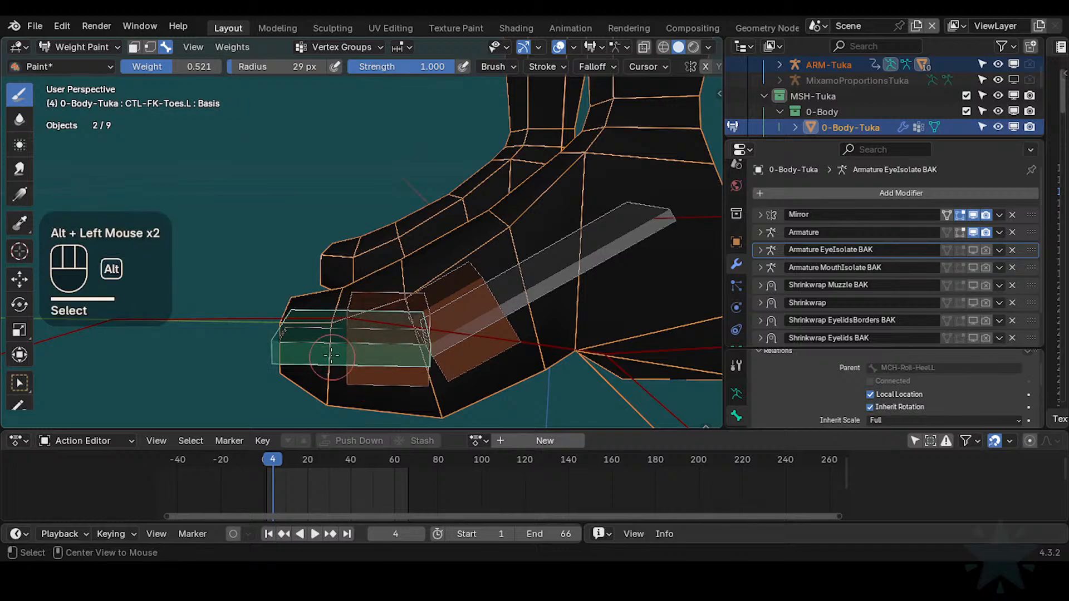
{"action": "left_click", "coordinate": [512, 313], "text": "alt"}
{"action": "left_click", "coordinate": [504, 319], "text": "alt"}
{"action": "left_click", "coordinate": [483, 304], "text": "alt"}
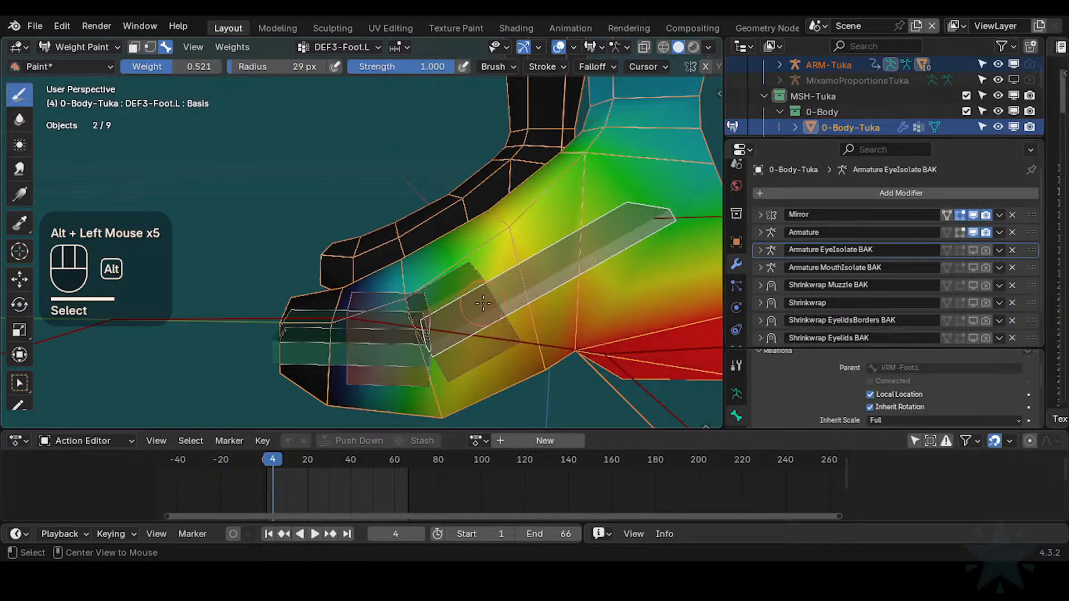
{"action": "left_click", "coordinate": [516, 294], "text": "alt"}
{"action": "left_click", "coordinate": [516, 290], "text": "alt"}
{"action": "left_click", "coordinate": [550, 272], "text": "alt"}
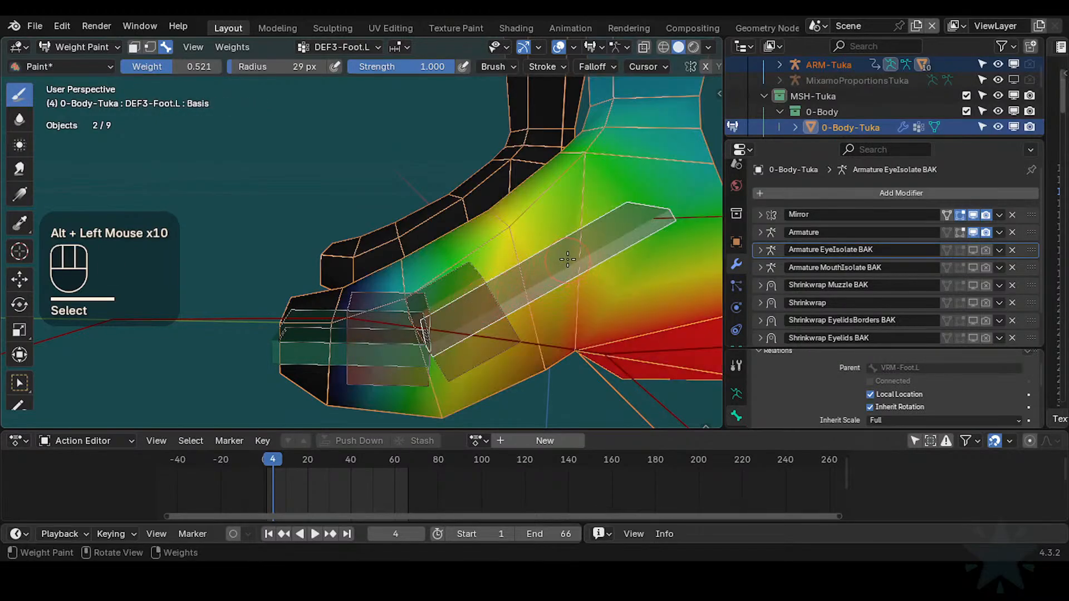
Step: Try rotating the toe control CTL-FK-Toes.L up and down to test the joint's deformation, cancelling each rotation
{"action": "left_click", "coordinate": [415, 320], "text": "alt"}
{"action": "key", "text": "r"}
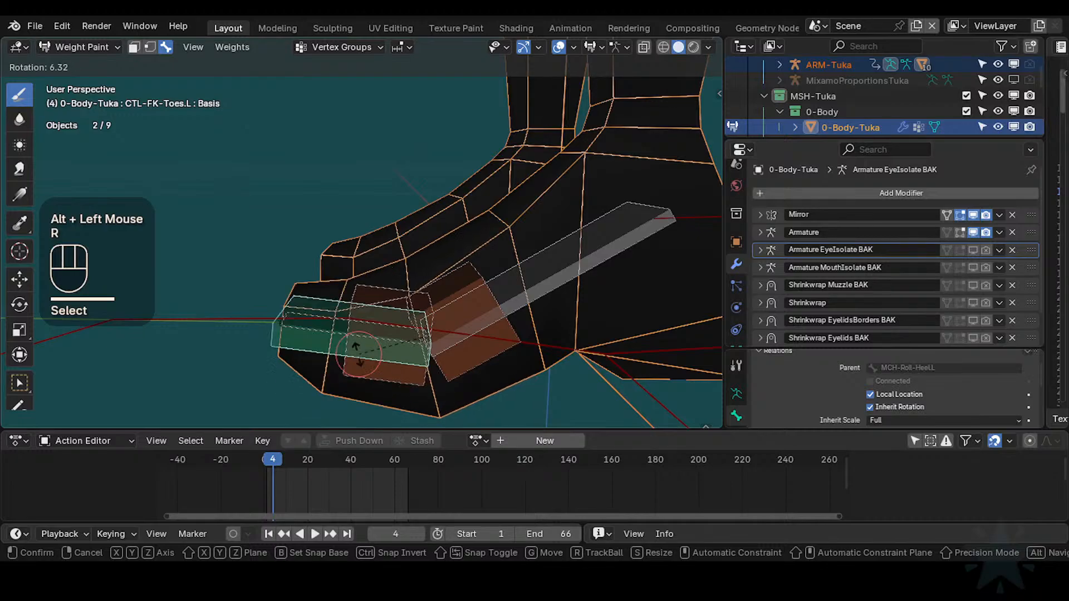
{"action": "key", "text": "Escape"}
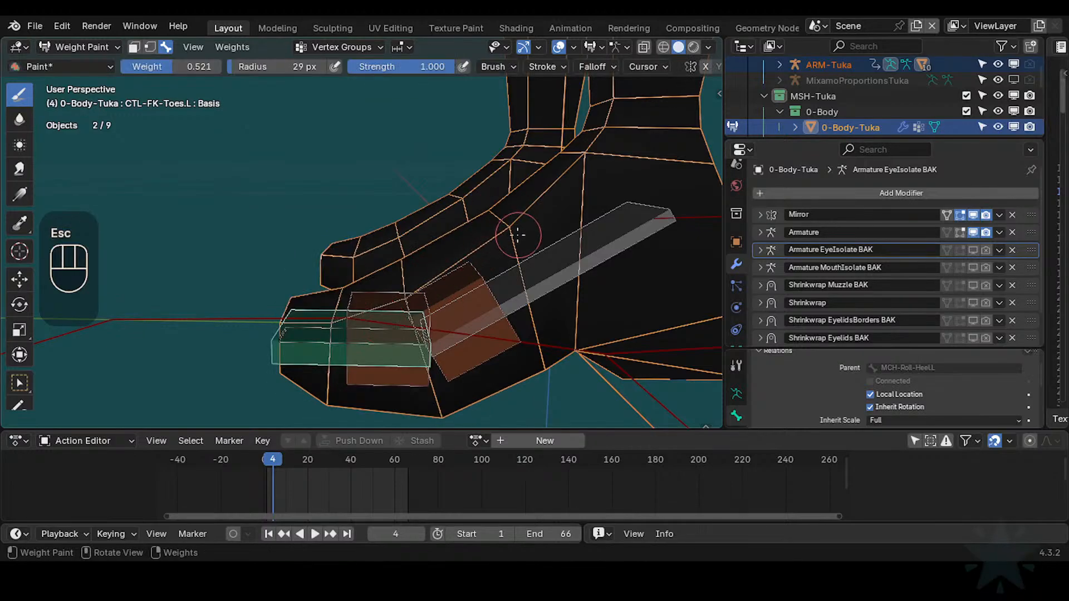
{"action": "key", "text": "r"}
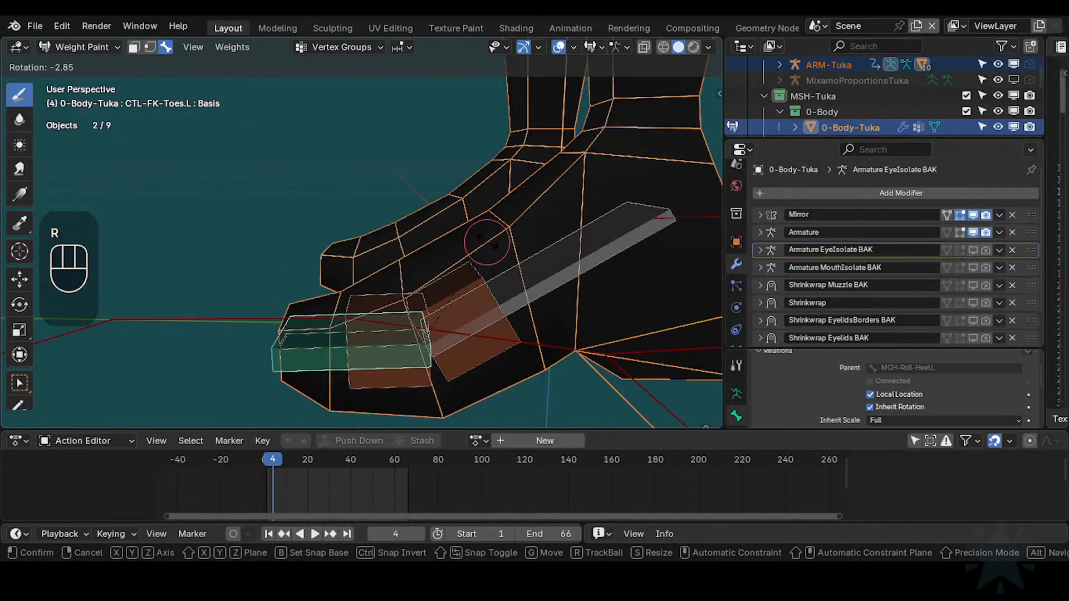
{"action": "key", "text": "Escape"}
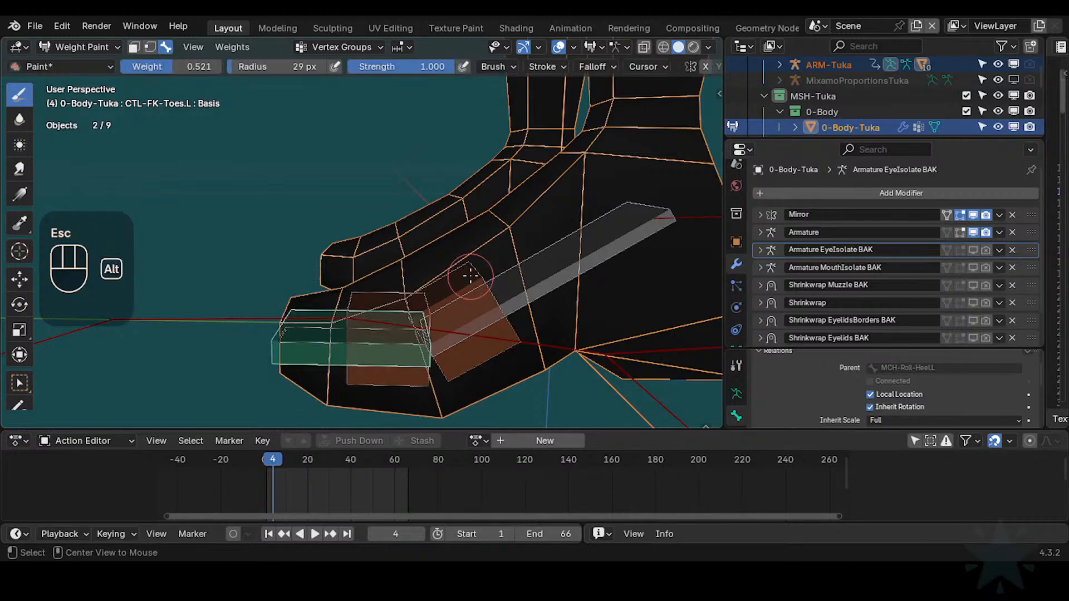
Step: Make the front knuckle helper HLP3-KnucklesToes.L the active bone and set the brush weight to 1.000
{"action": "left_click", "coordinate": [470, 276], "text": "alt"}
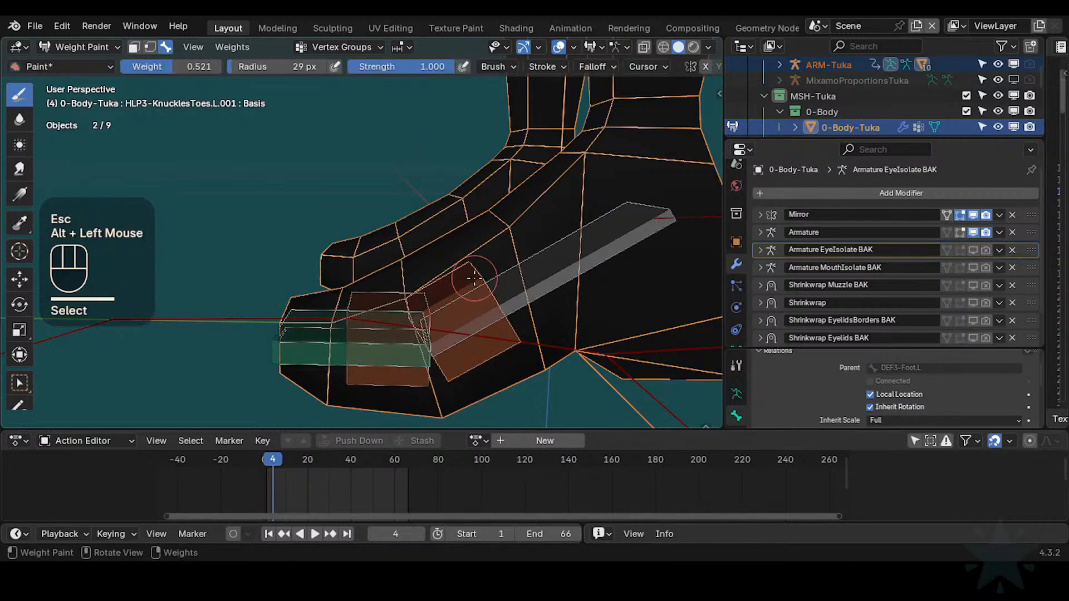
{"action": "left_click", "coordinate": [393, 295], "text": "alt"}
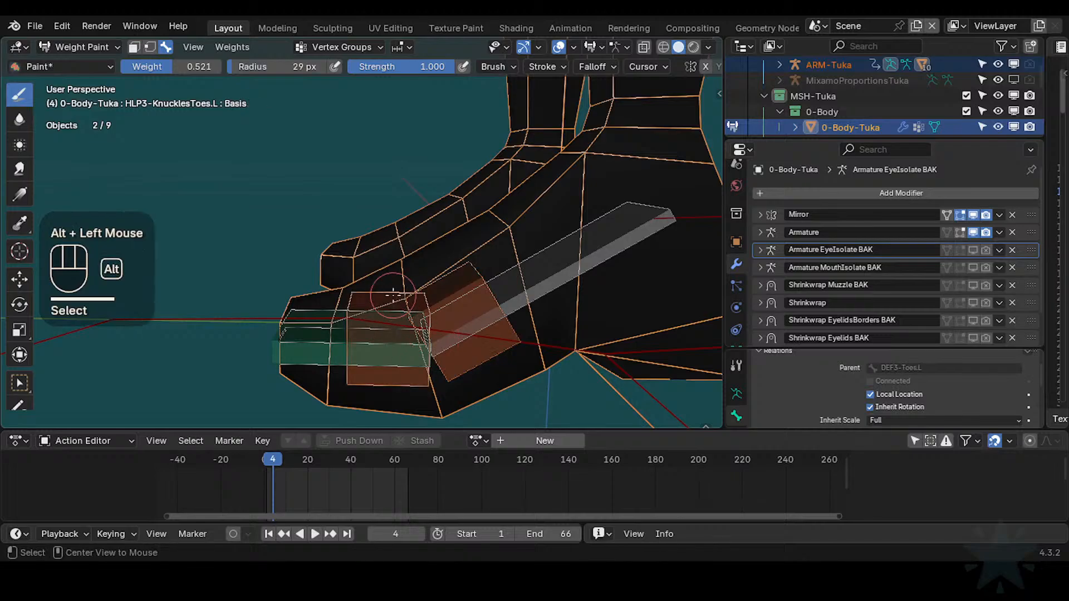
{"action": "key", "text": "ctrl+f"}
{"action": "left_click", "coordinate": [530, 274], "text": "ctrl"}
{"action": "middle_click_drag", "start_coordinate": [530, 275], "coordinate": [509, 317], "text": "ctrl"}
{"action": "key", "text": "ctrl+f"}
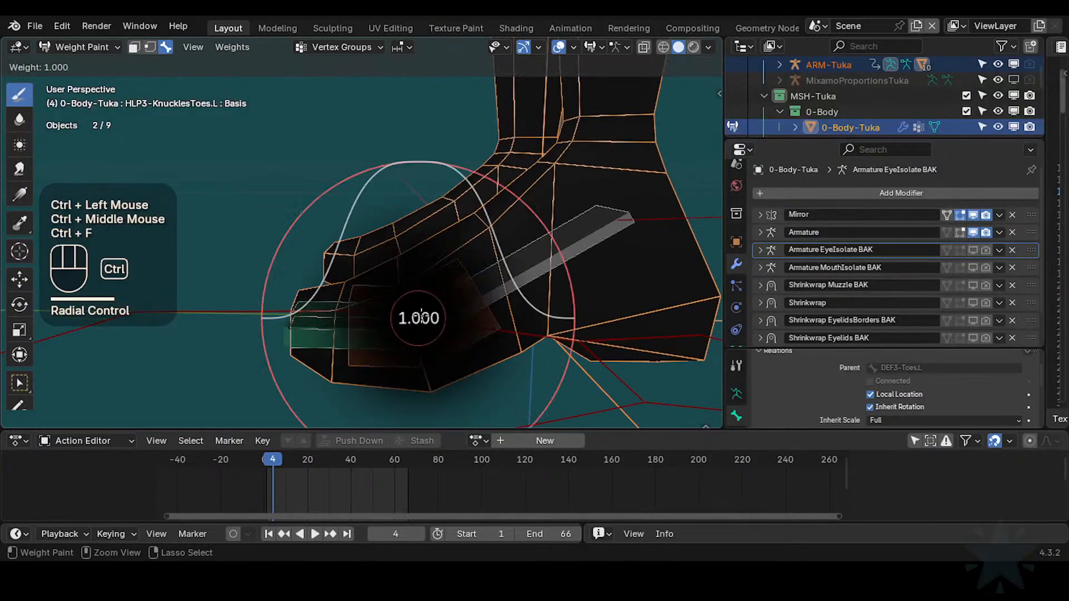
{"action": "left_click", "coordinate": [421, 317], "text": "ctrl"}
Step: Save the file and return to Object Mode with only the ARM-Tuka armature selected
{"action": "key", "text": "ctrl+s"}
{"action": "middle_click_drag", "start_coordinate": [437, 326], "coordinate": [454, 334], "text": "shift"}
{"action": "key", "text": "ctrl+Tab"}
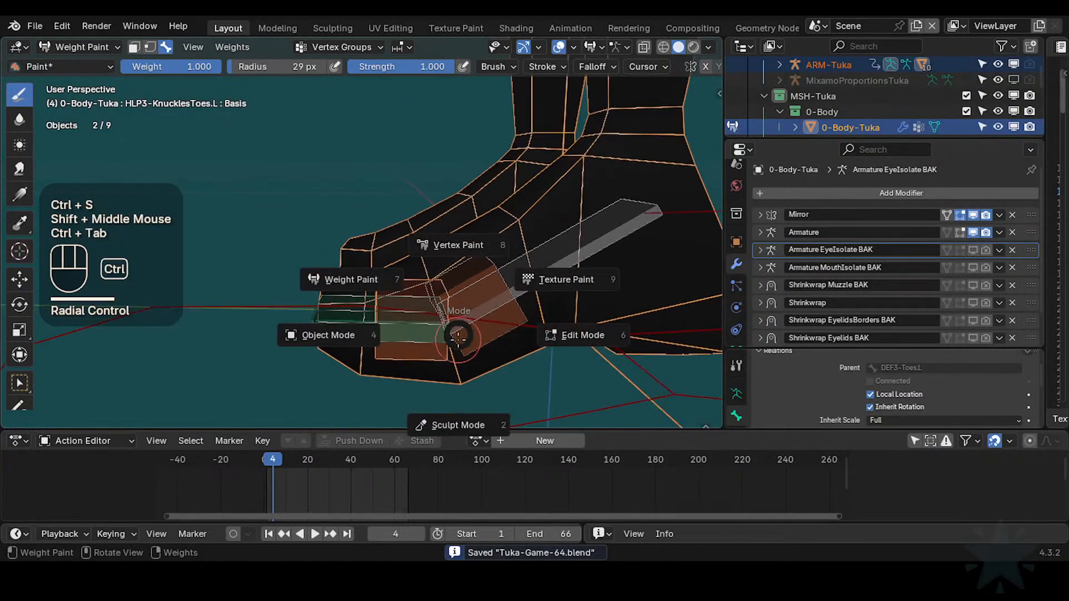
{"action": "left_click", "coordinate": [381, 329]}
{"action": "left_click", "coordinate": [394, 326]}
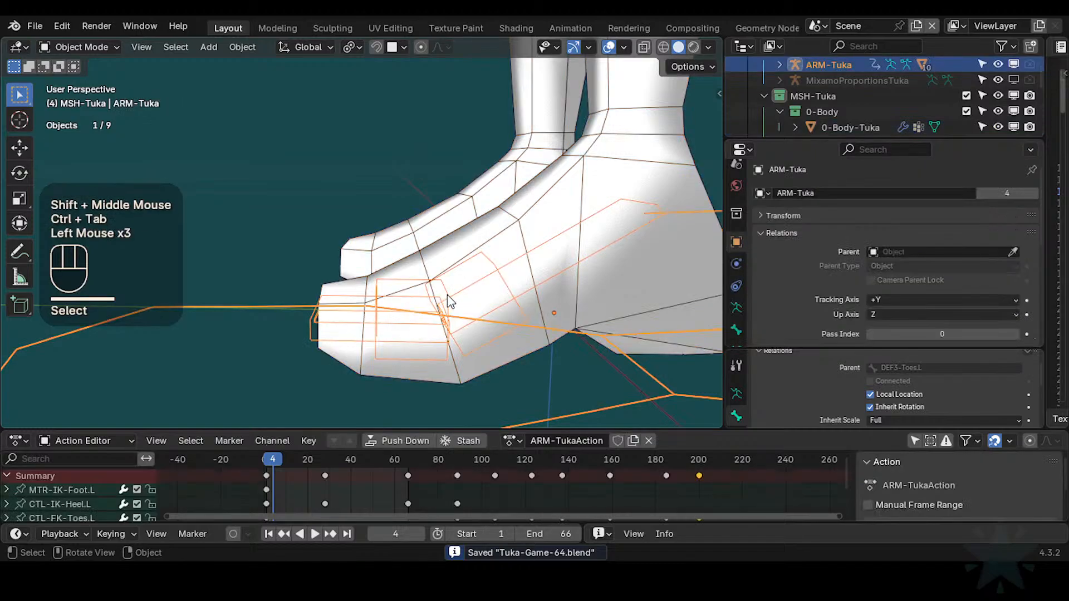
{"action": "key", "text": "Tab"}
{"action": "key", "text": "Tab"}
{"action": "left_click", "coordinate": [359, 345]}
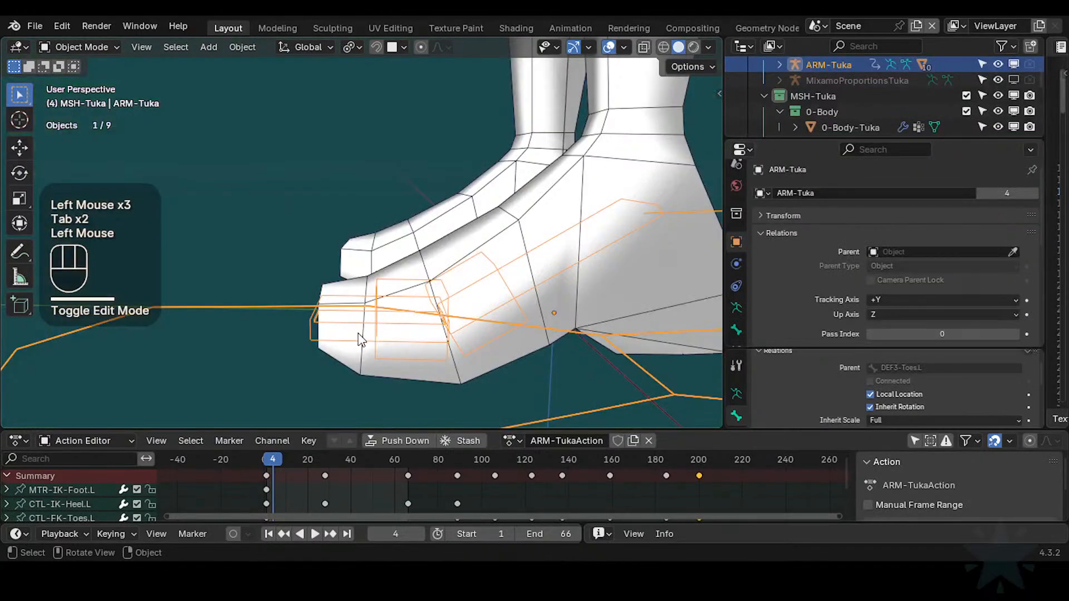
{"action": "left_click", "coordinate": [359, 330]}
{"action": "key", "text": "Tab"}
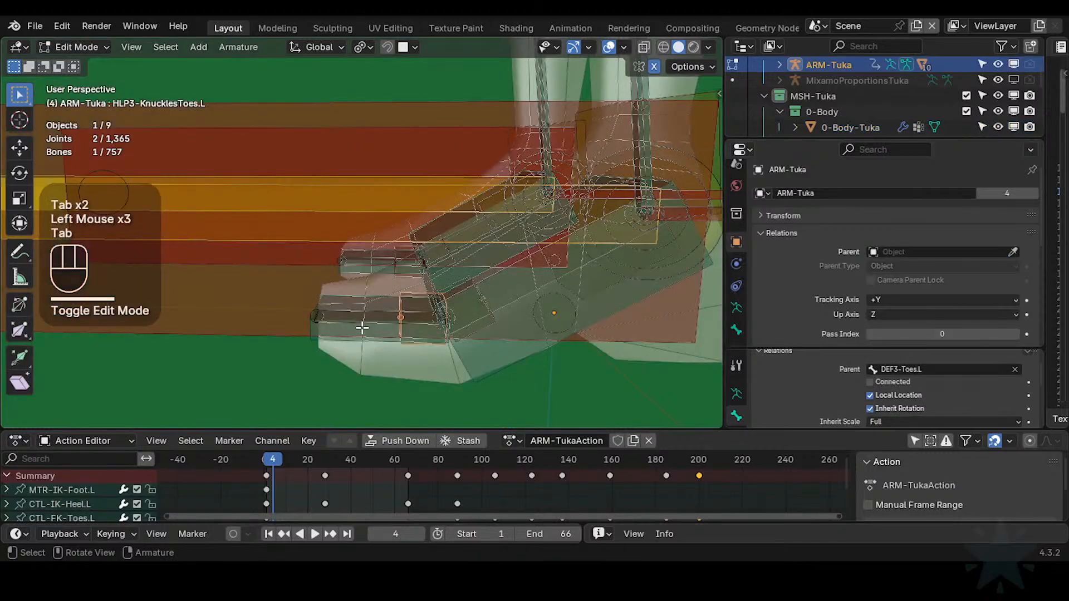
{"action": "key", "text": "Tab"}
{"action": "left_click", "coordinate": [366, 329]}
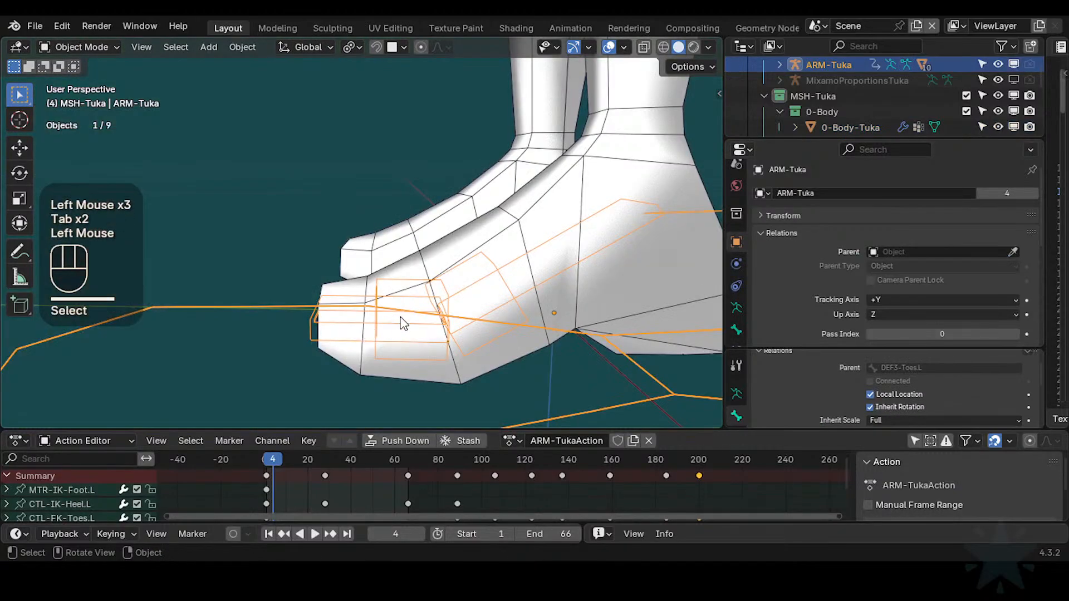
Step: Select the visible foot bones of ARM-Tuka in Pose Mode, hide all the others in Edit Mode, and also hide the large plane-shaped bone
{"action": "key", "text": "ctrl+Tab"}
{"action": "key", "text": "Tab"}
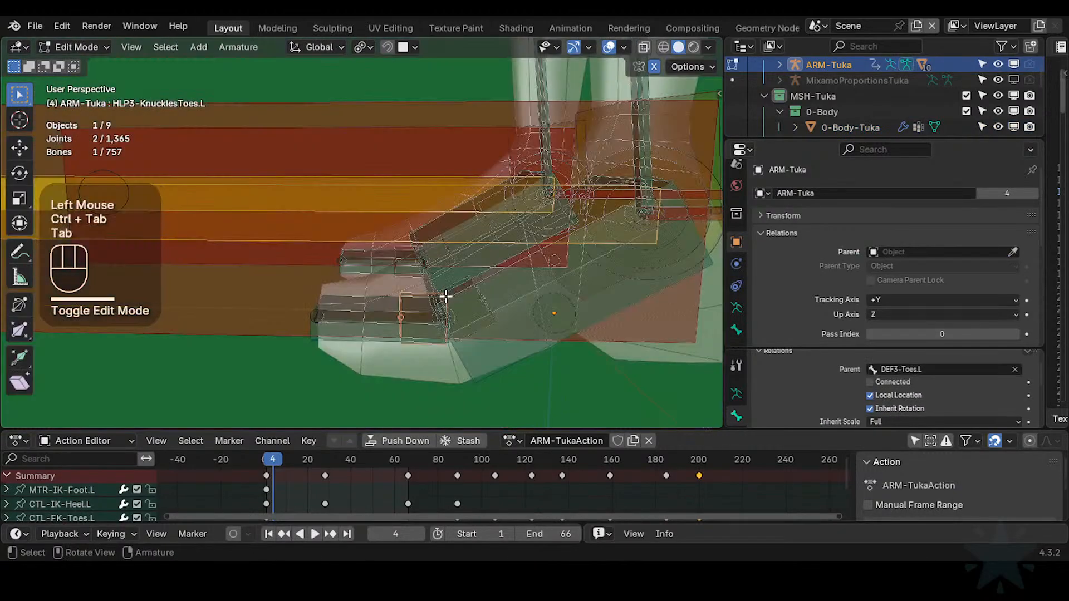
{"action": "key", "text": "Tab"}
{"action": "key", "text": "Tab"}
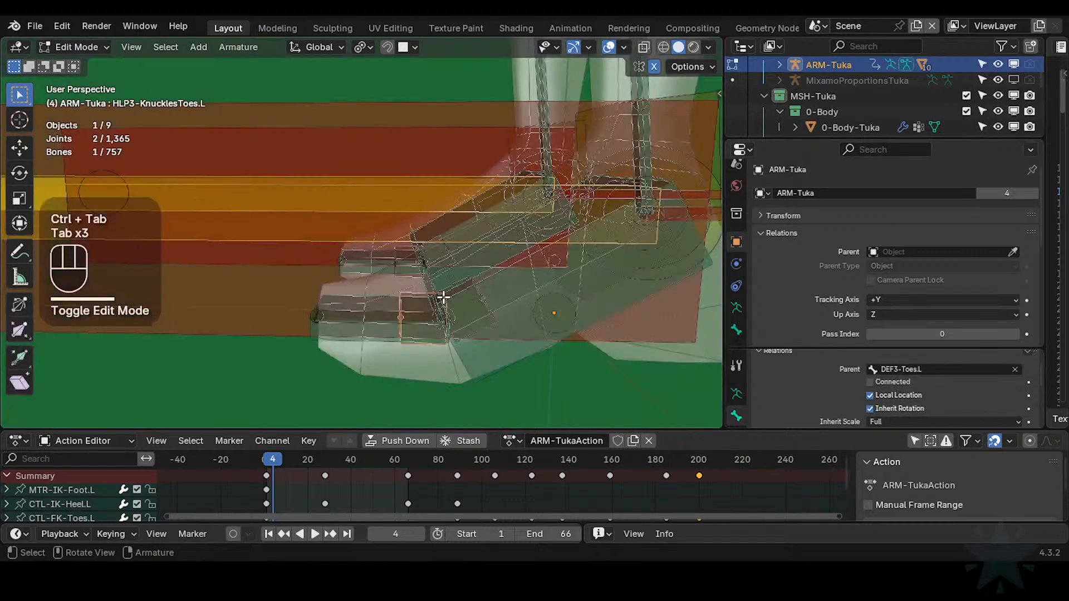
{"action": "key", "text": "alt+a"}
{"action": "key", "text": "Tab"}
{"action": "key", "text": "a"}
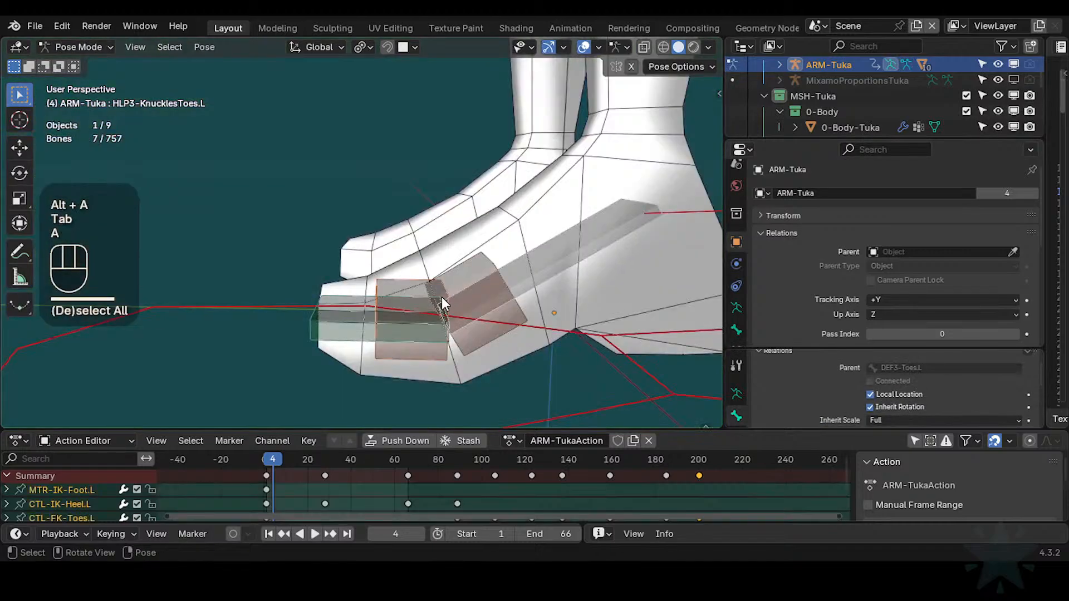
{"action": "key", "text": "Tab"}
{"action": "key", "text": "shift+h"}
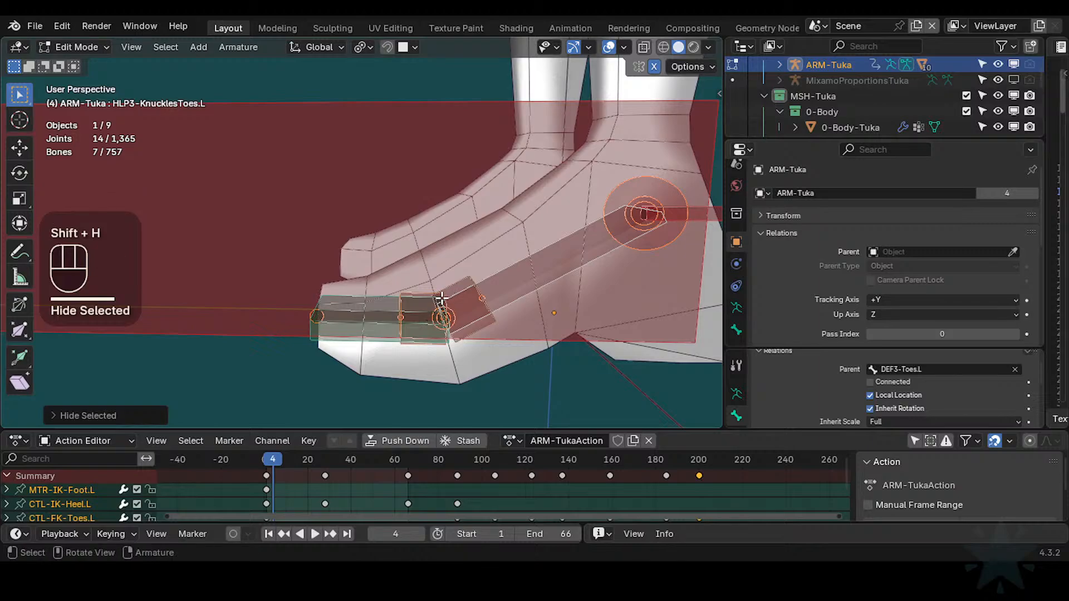
{"action": "left_click", "coordinate": [458, 266]}
{"action": "key", "text": "h"}
{"action": "middle_click_drag", "start_coordinate": [457, 266], "coordinate": [425, 300], "text": "ctrl"}
Step: Save the file and enter Weight Paint on 0-Body-Tuka with ARM-Tuka also selected, making DEF3-Toes.L the active bone
{"action": "key", "text": "ctrl+s"}
{"action": "key", "text": "ctrl+Tab"}
{"action": "left_click", "coordinate": [393, 318]}
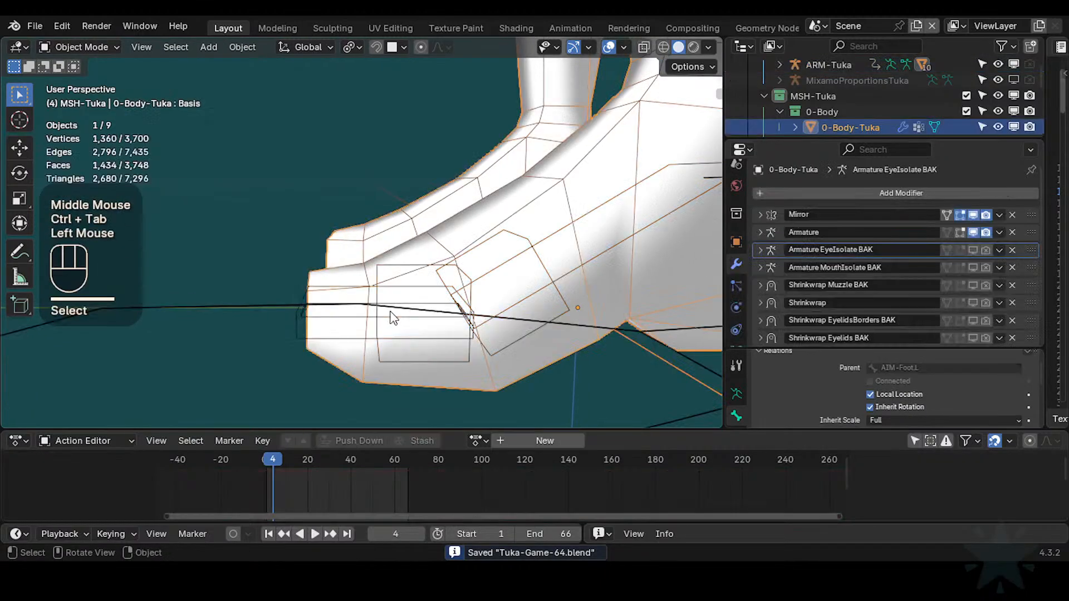
{"action": "left_click", "coordinate": [397, 302]}
{"action": "left_click", "coordinate": [365, 352], "text": "shift"}
{"action": "key", "text": "ctrl+Tab"}
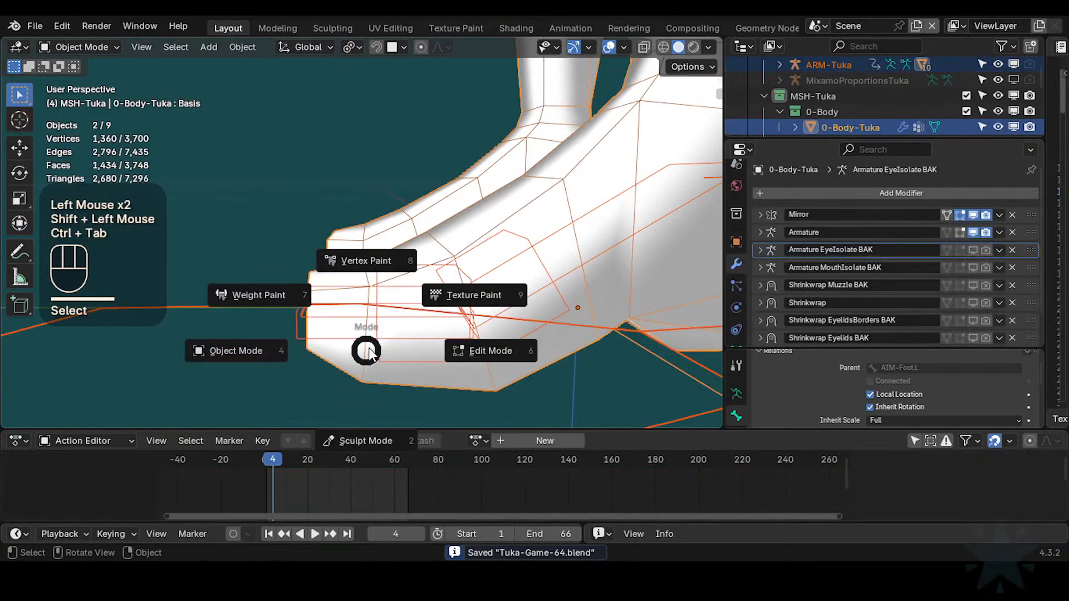
{"action": "left_click", "coordinate": [366, 314], "text": "alt"}
{"action": "left_click", "coordinate": [365, 313], "text": "alt"}
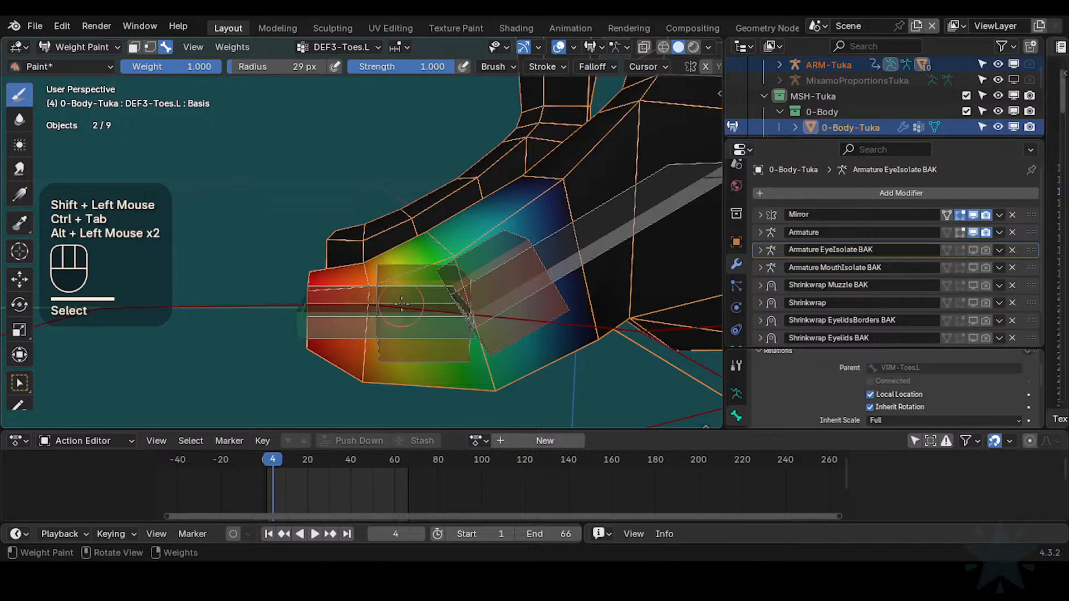
{"action": "middle_click_drag", "start_coordinate": [365, 313], "coordinate": [421, 312]}
{"action": "key", "text": "ctrl+s"}
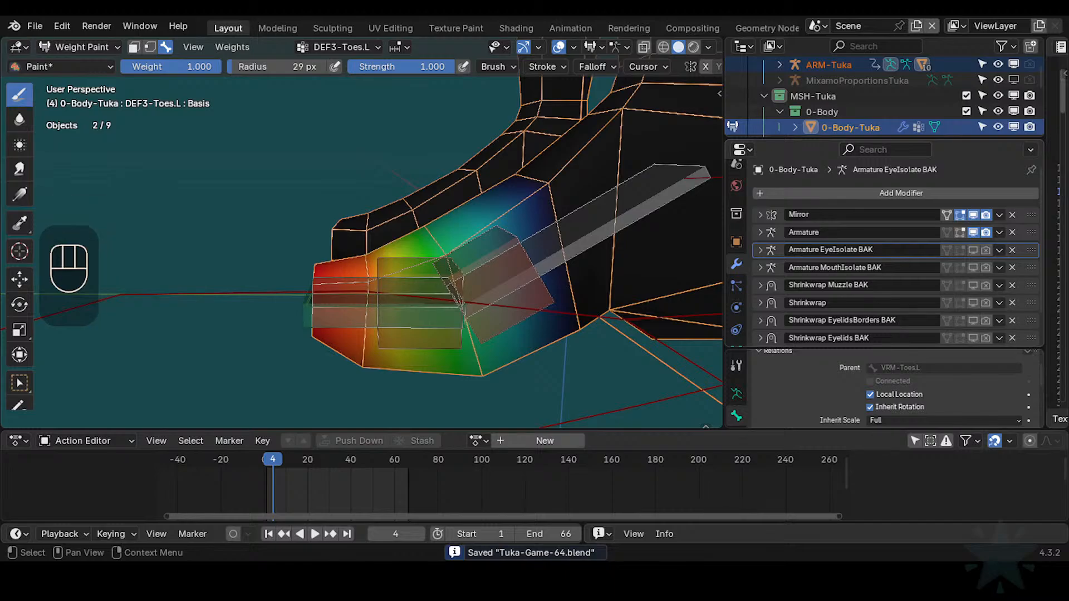
Step: Display the vertex groups of the 0-Body-Tuka mesh data and enlarge the properties area to show more of the list
{"action": "scroll", "coordinate": [736, 278], "scroll_direction": "down", "scroll_amount": 2}
{"action": "left_click", "coordinate": [736, 279]}
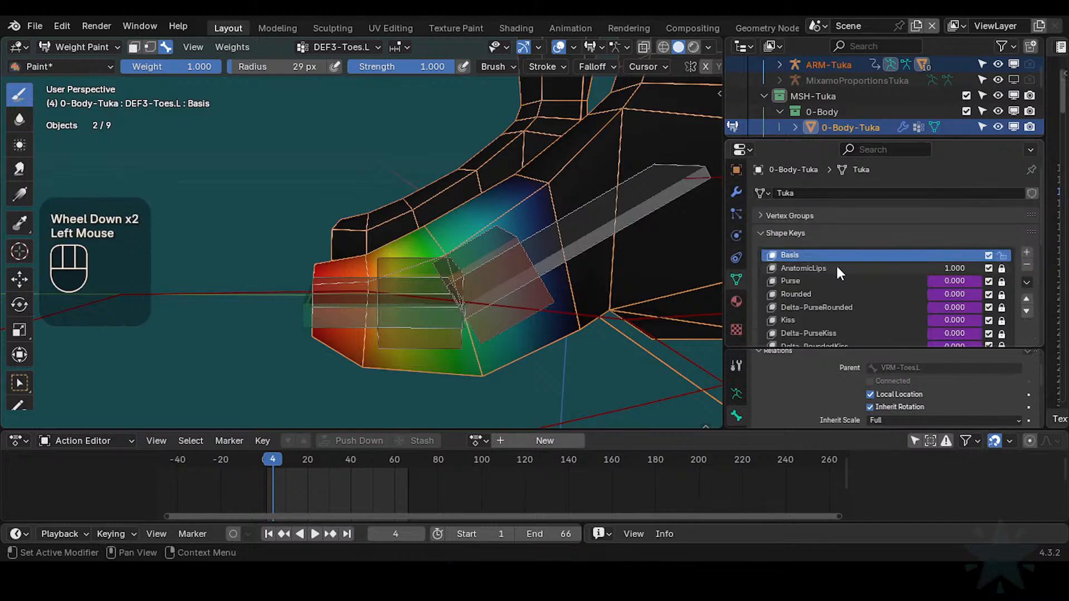
{"action": "left_click", "coordinate": [782, 233]}
{"action": "left_click", "coordinate": [779, 217]}
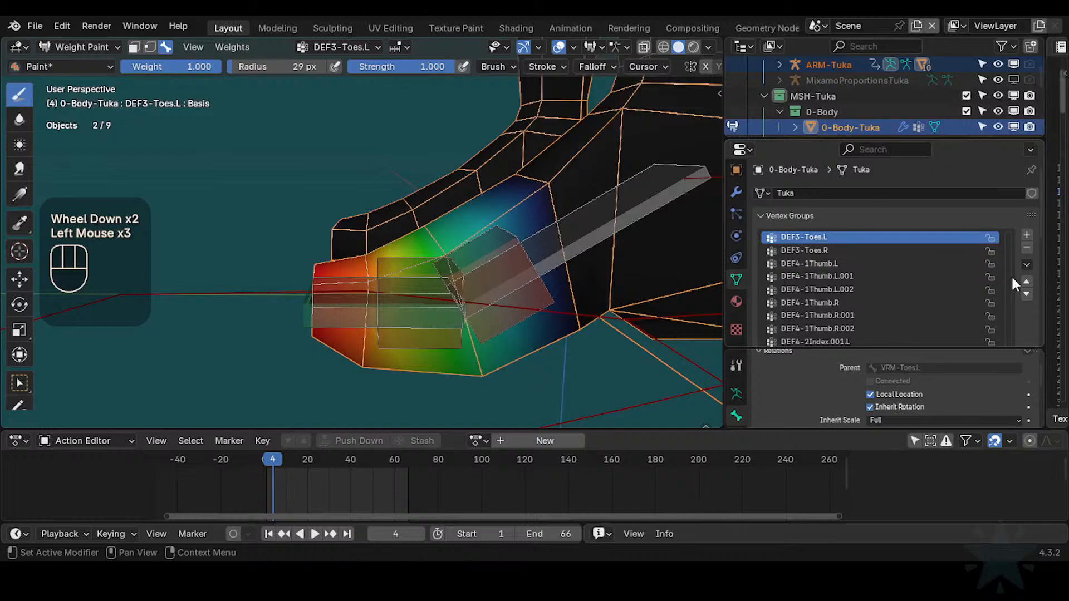
{"action": "left_click_drag", "start_coordinate": [969, 346], "coordinate": [969, 427]}
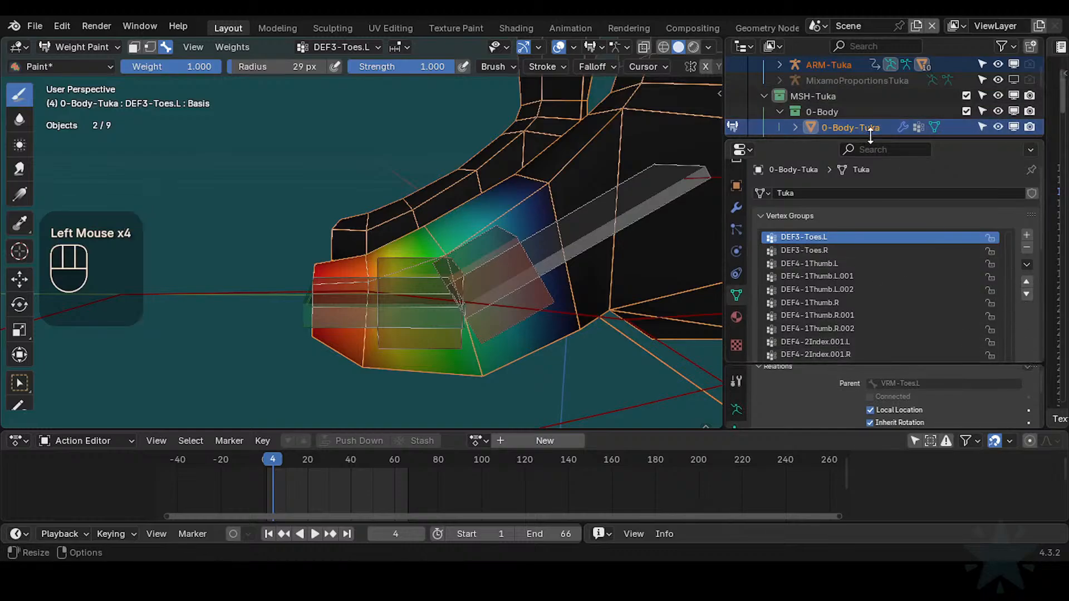
{"action": "left_click_drag", "start_coordinate": [851, 139], "coordinate": [852, 58]}
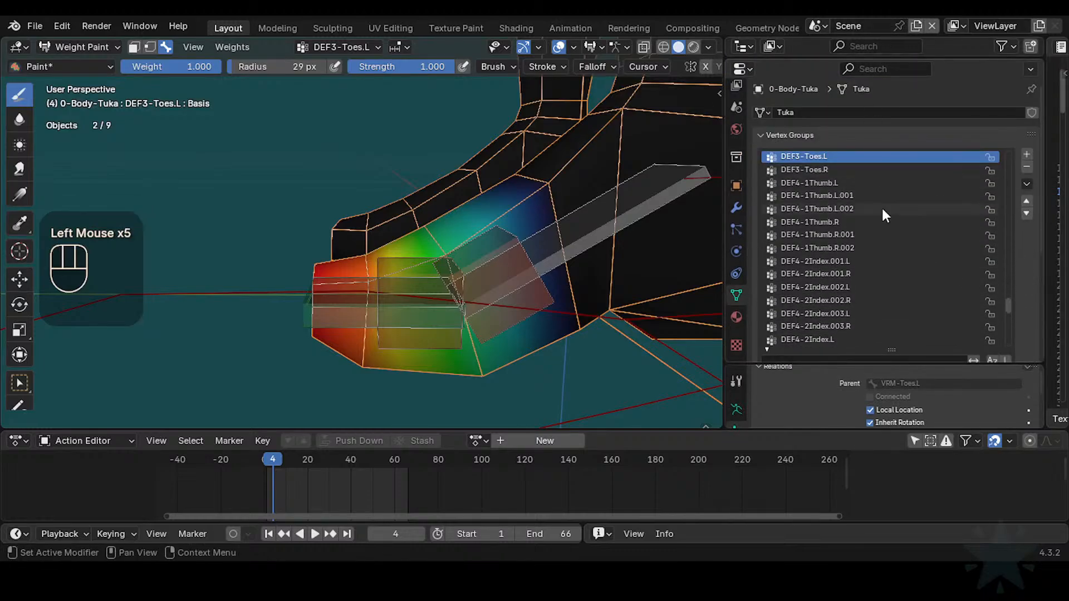
Step: Duplicate the DEF3-Toes.L vertex group and save the file
{"action": "left_click", "coordinate": [1027, 185]}
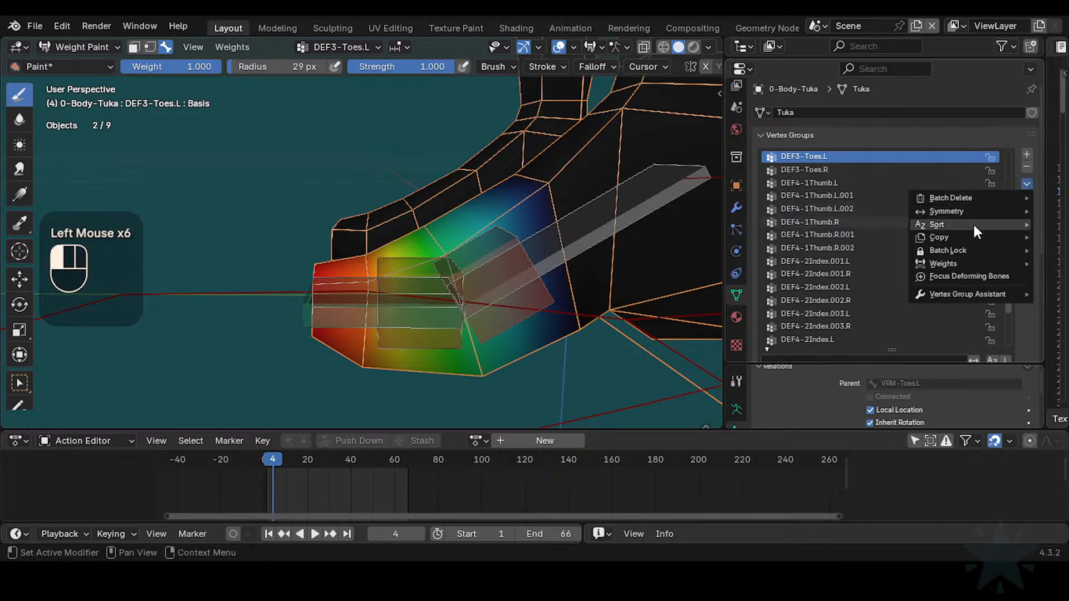
{"action": "mouse_move", "coordinate": [963, 237]}
{"action": "left_click", "coordinate": [828, 239]}
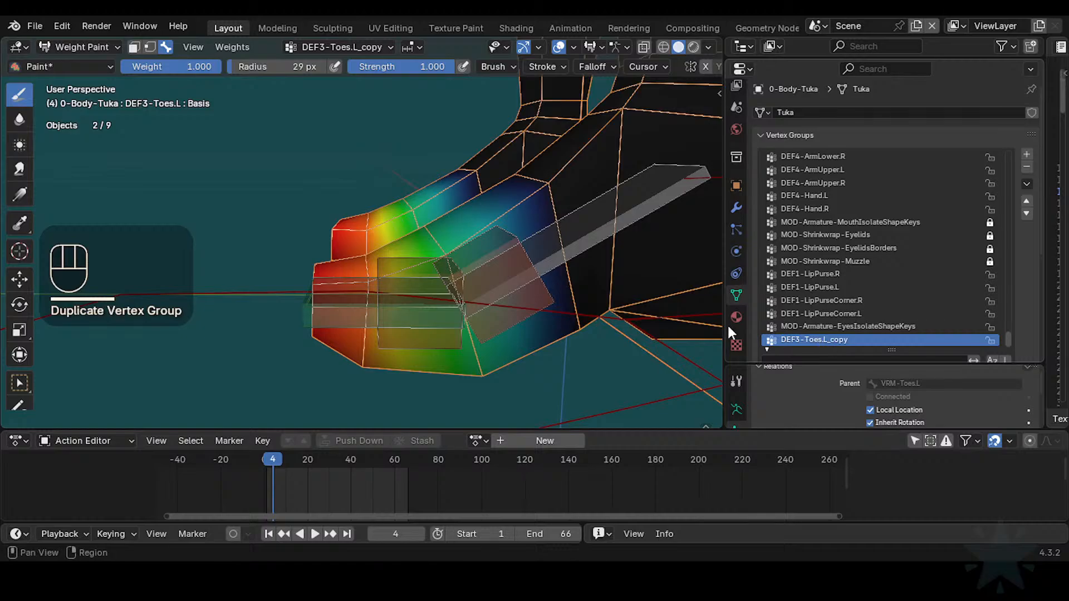
{"action": "middle_click_drag", "start_coordinate": [473, 281], "coordinate": [416, 301]}
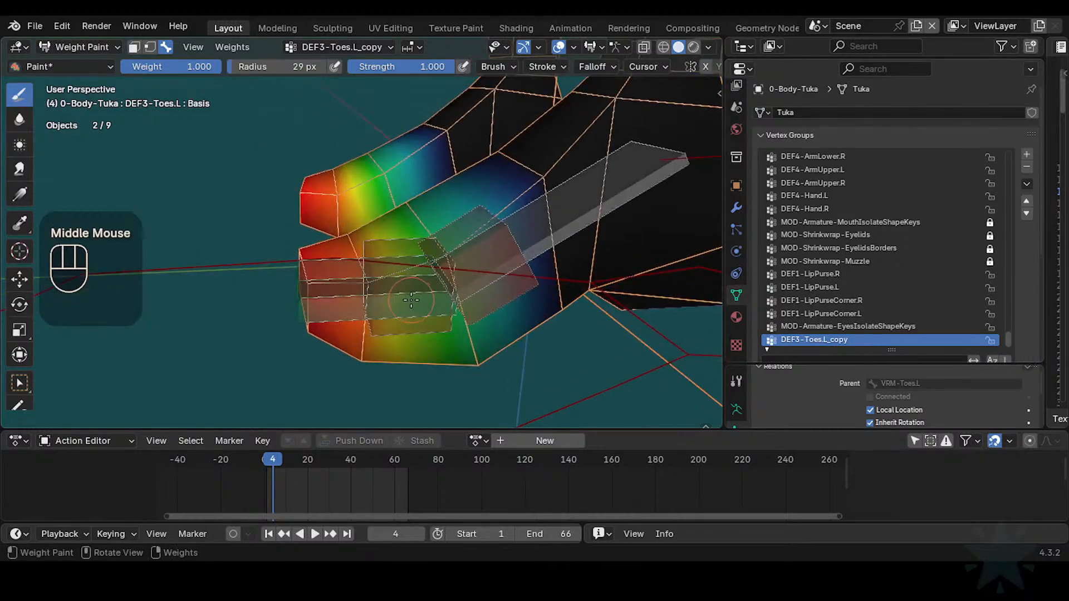
{"action": "key", "text": "ctrl+s"}
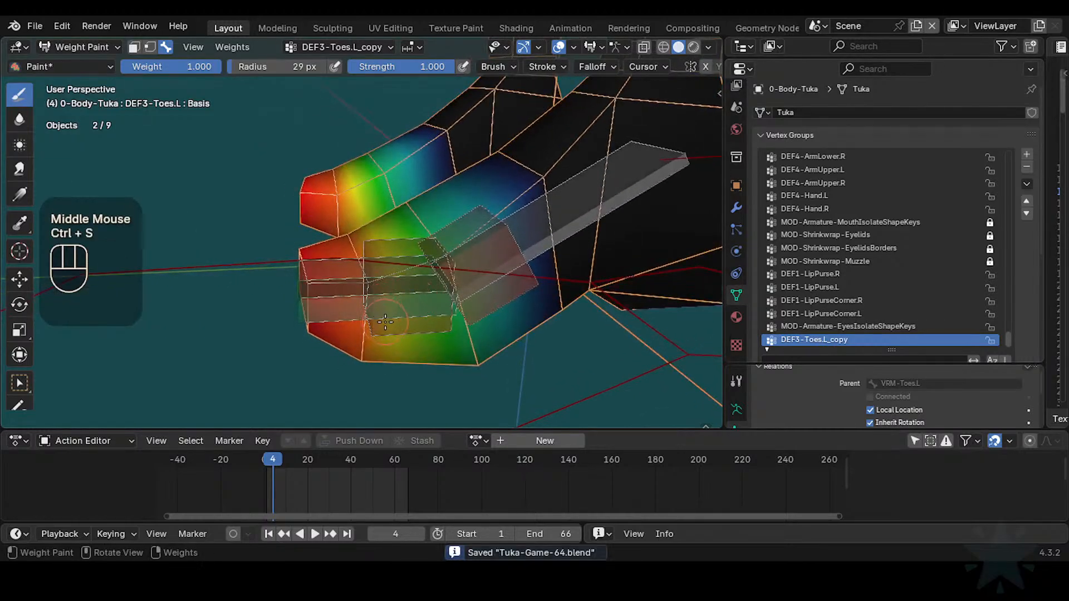
{"action": "key", "text": "alt"}
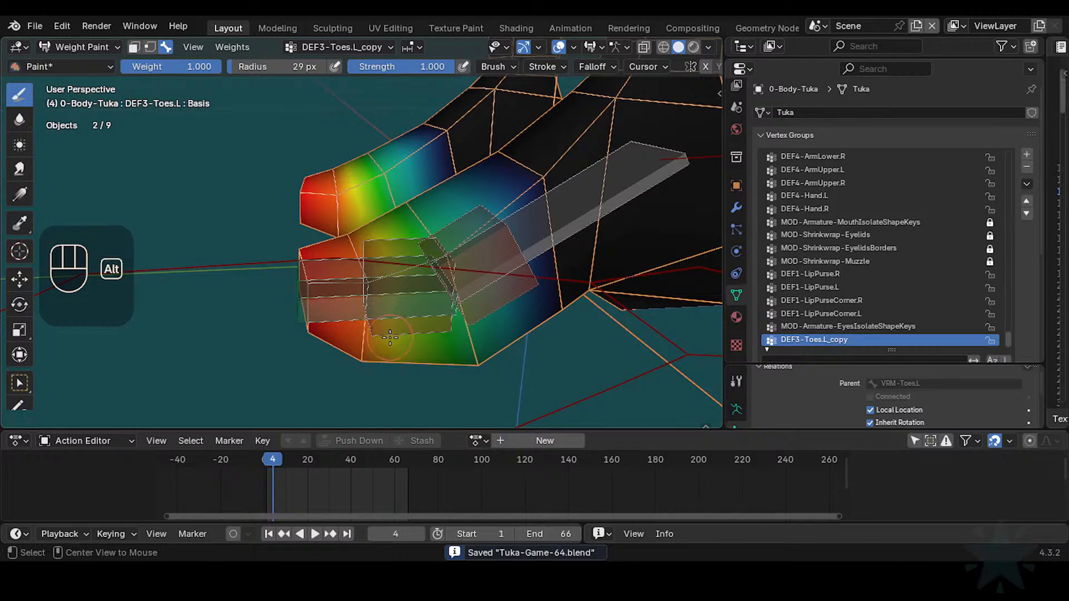
{"action": "left_click", "coordinate": [390, 335], "text": "alt"}
{"action": "key", "text": "F2"}
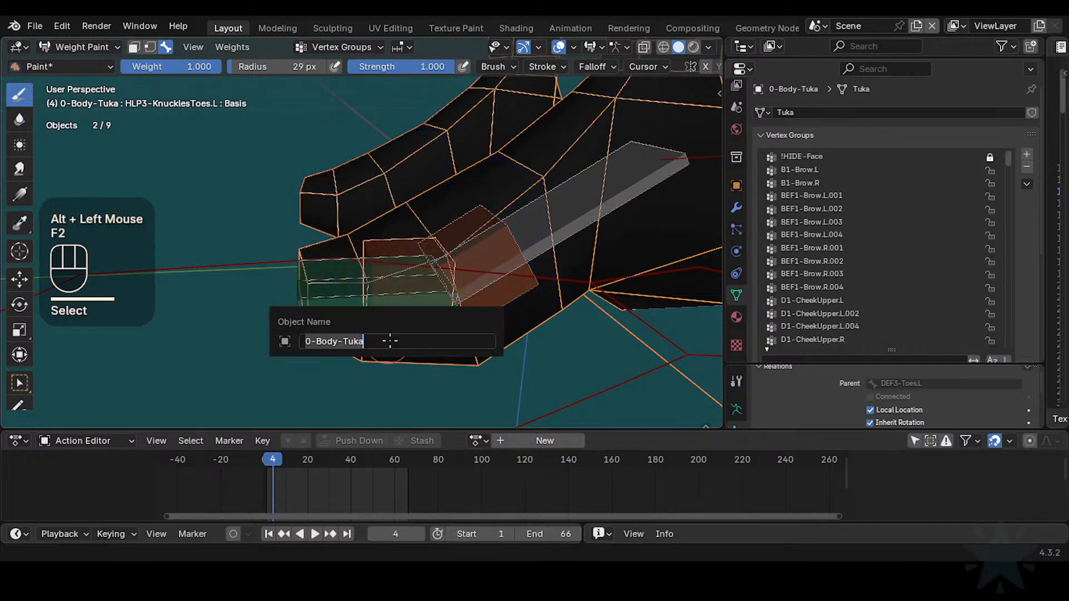
{"action": "key", "text": "Escape"}
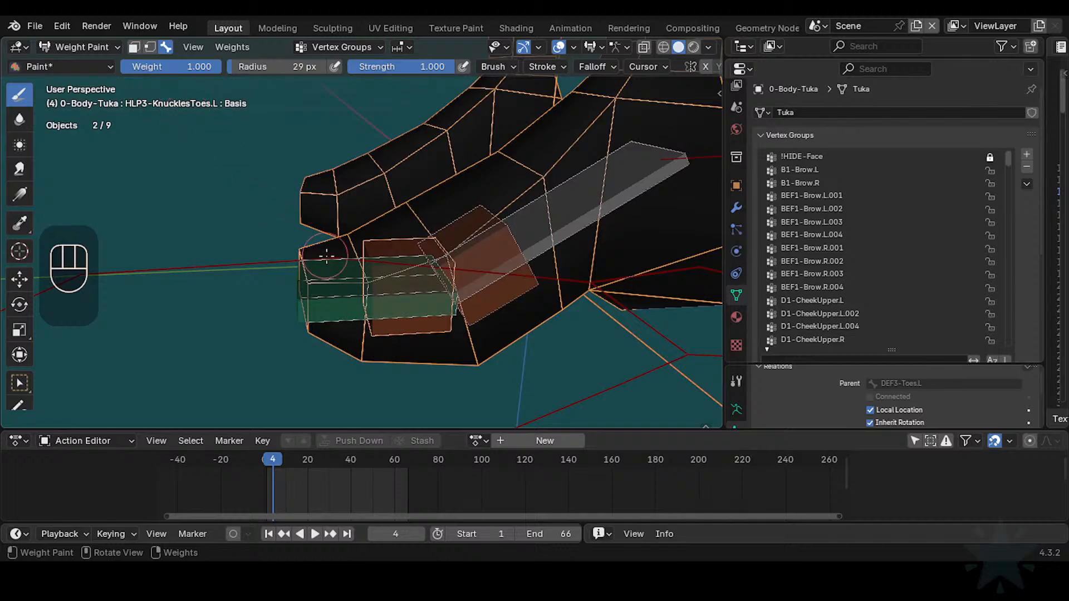
{"action": "key", "text": "ctrl+Tab"}
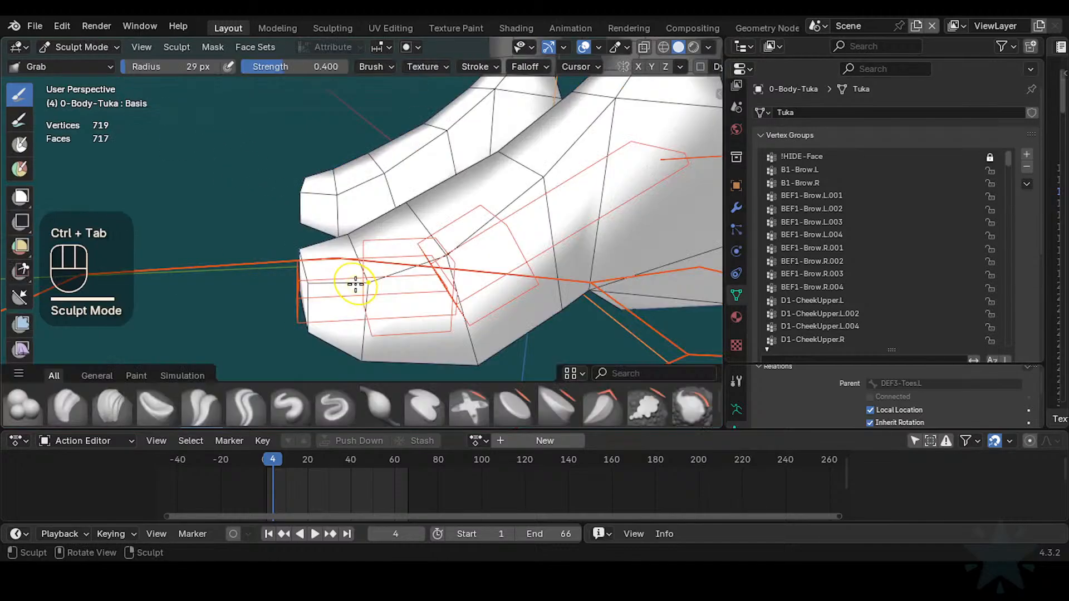
Step: Select the front knuckle helper bone HLP3-KnucklesToes.L in Pose Mode and copy its name
{"action": "key", "text": "ctrl+Tab"}
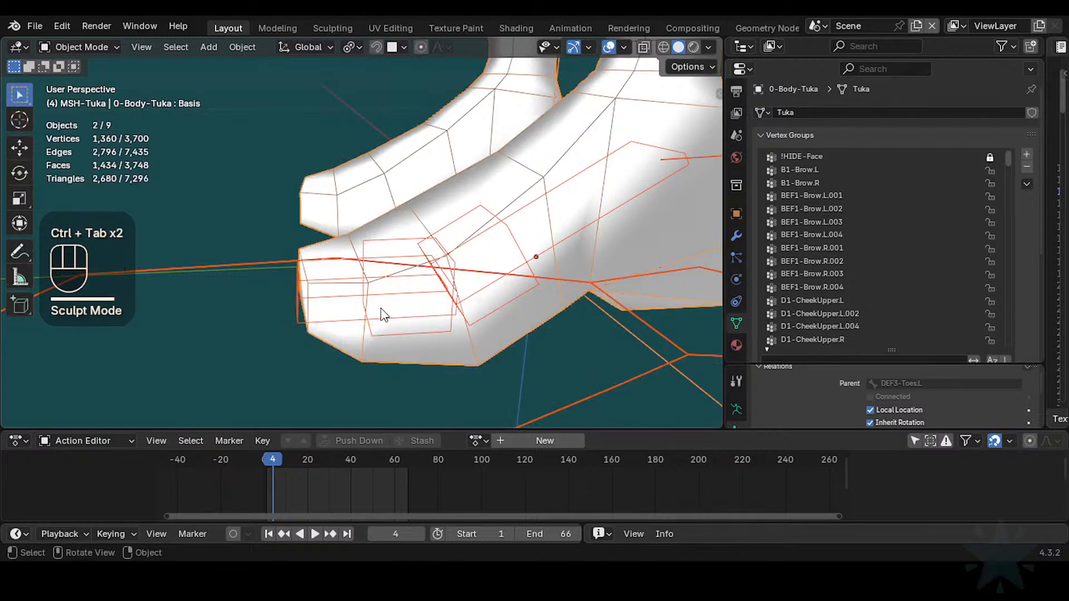
{"action": "left_click", "coordinate": [377, 332]}
{"action": "left_click", "coordinate": [380, 336]}
{"action": "key", "text": "ctrl+Tab"}
{"action": "left_click", "coordinate": [382, 329]}
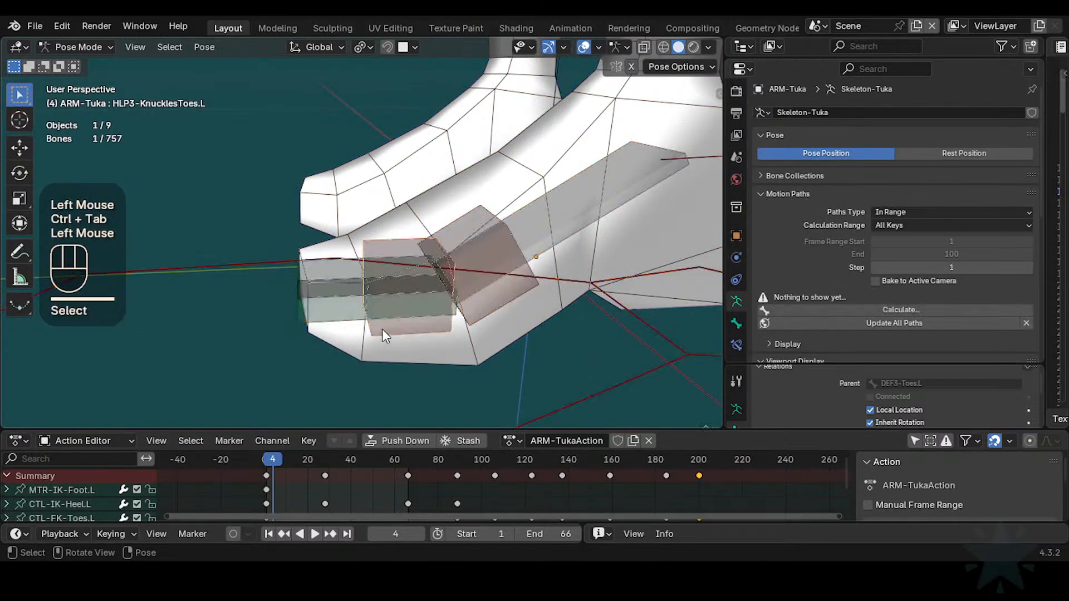
{"action": "key", "text": "F2"}
{"action": "key", "text": "ctrl+c"}
{"action": "key", "text": "Return"}
Step: Return to Weight Paint on 0-Body-Tuka and make the DEF3-Toes.L_copy vertex group active
{"action": "key", "text": "ctrl+Tab"}
{"action": "left_click", "coordinate": [379, 351]}
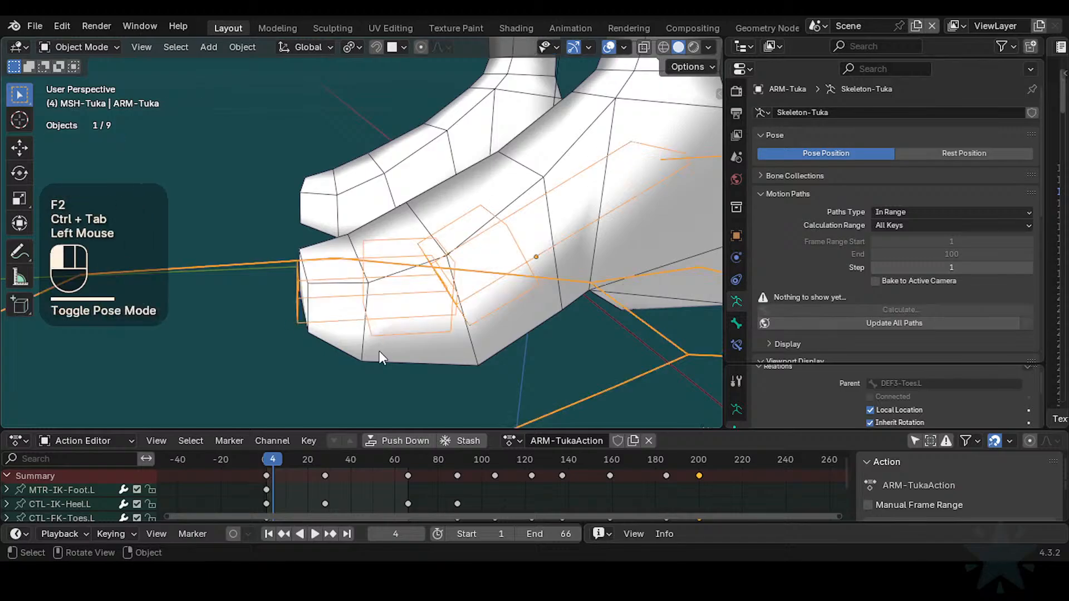
{"action": "key", "text": "ctrl+Tab"}
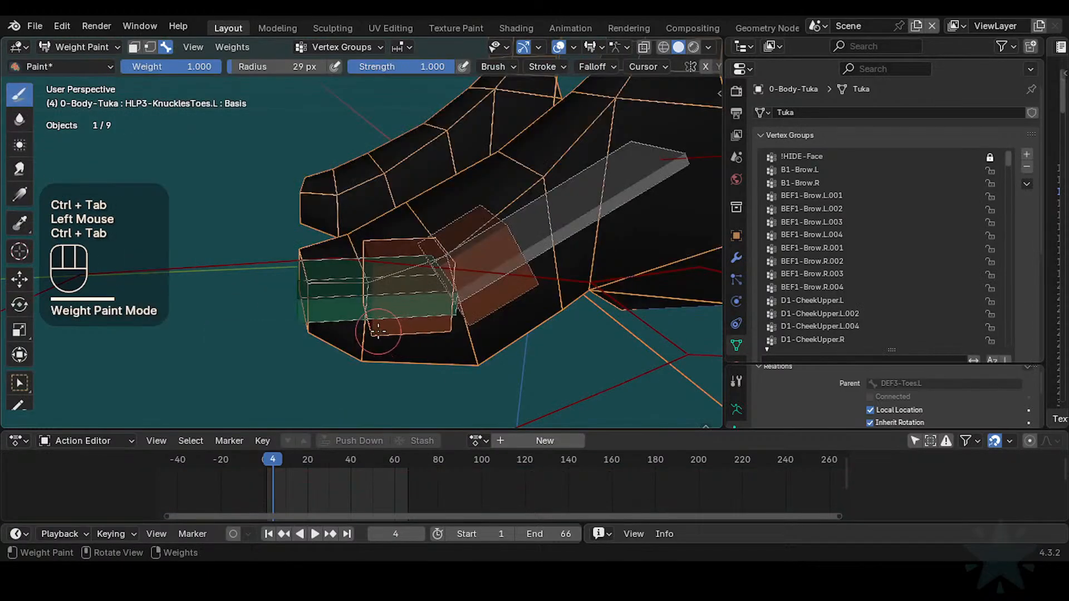
{"action": "left_click_drag", "start_coordinate": [1008, 163], "coordinate": [1009, 310]}
{"action": "scroll", "coordinate": [1027, 315], "scroll_direction": "down", "scroll_amount": 2}
{"action": "left_click", "coordinate": [1006, 144]}
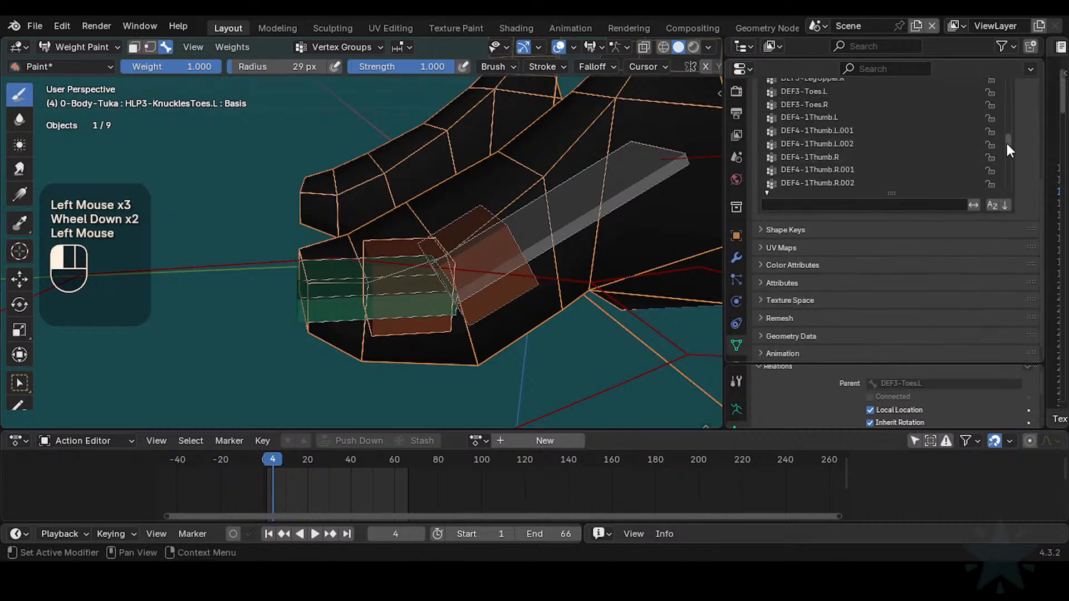
{"action": "left_click_drag", "start_coordinate": [1007, 144], "coordinate": [1003, 197]}
{"action": "scroll", "coordinate": [1035, 312], "scroll_direction": "up", "scroll_amount": 2}
{"action": "scroll", "coordinate": [894, 245], "scroll_direction": "down", "scroll_amount": 1}
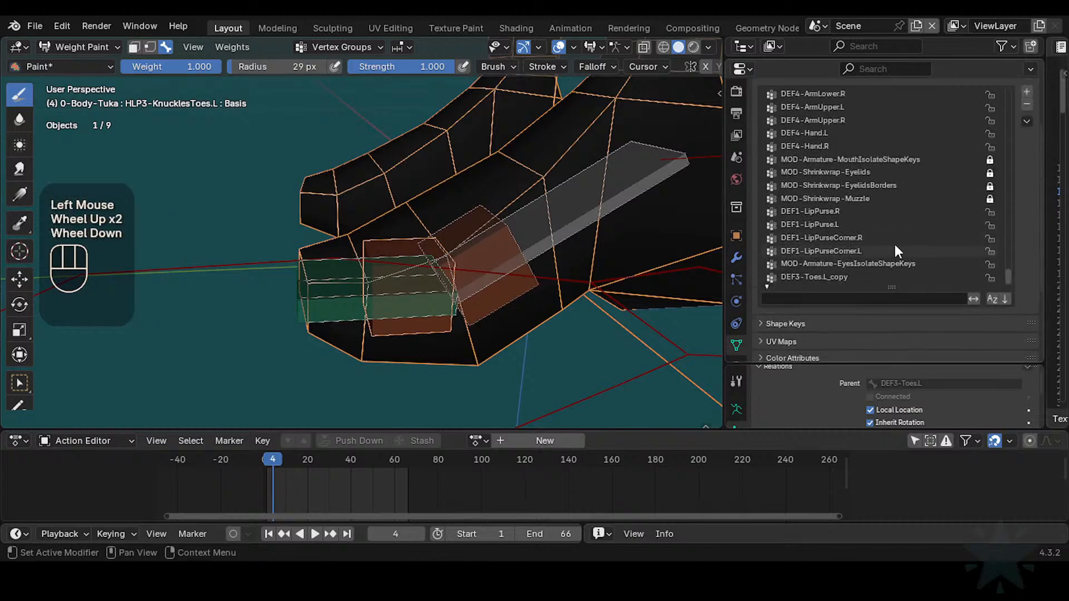
{"action": "left_click", "coordinate": [824, 278]}
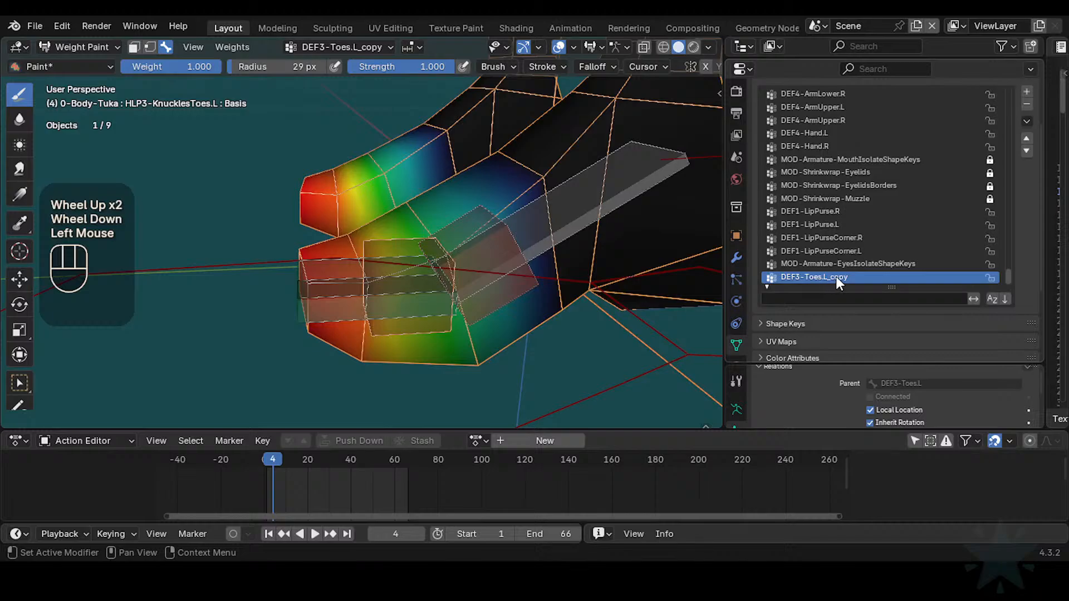
Step: Rename the copied vertex group as HLP3-KnucklesToes.L, add the matching HLP3-KnucklesToes.R group, and compare the weights of both
{"action": "double_click", "coordinate": [836, 276]}
{"action": "key", "text": "ctrl+v"}
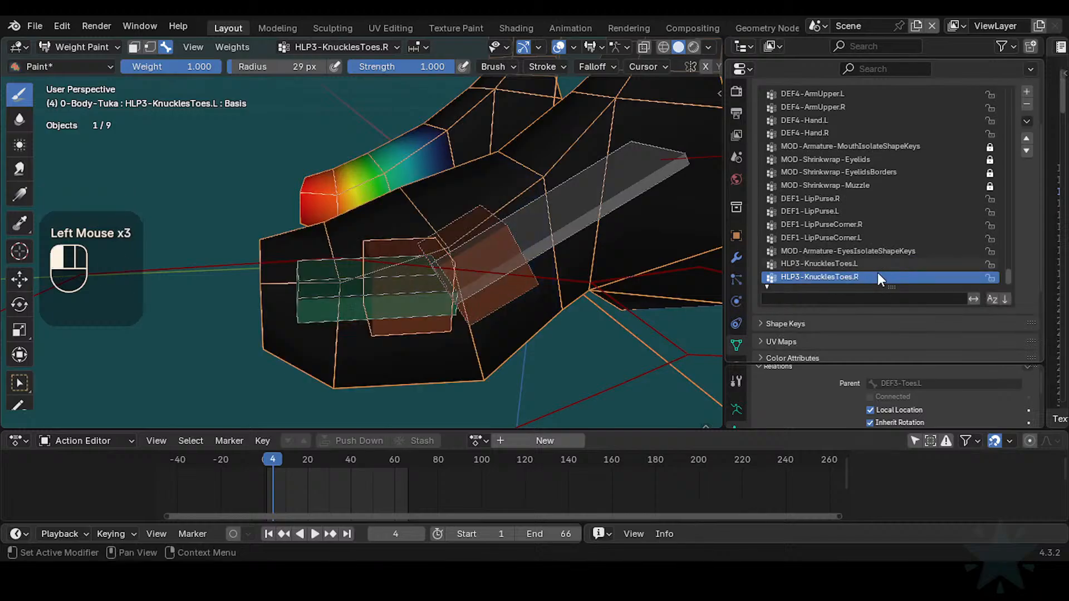
{"action": "left_click", "coordinate": [850, 266]}
{"action": "left_click", "coordinate": [847, 277]}
{"action": "left_click", "coordinate": [845, 264]}
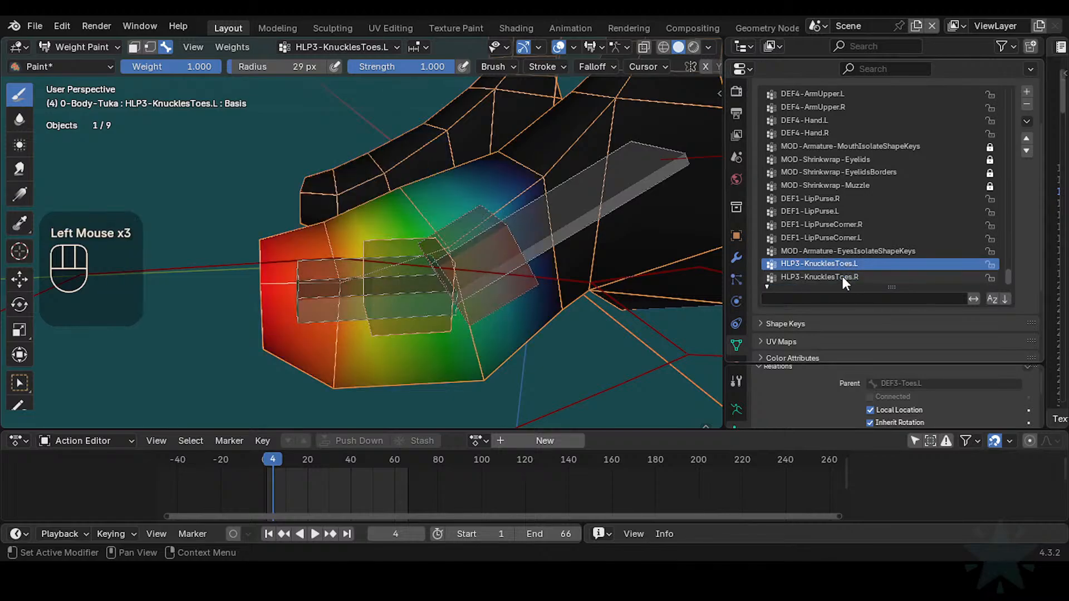
{"action": "left_click", "coordinate": [844, 278]}
Step: Compare the DEF3-Toes.L and CTL-FK-Toes.L bones' weights, and test the toe deformation with a trial rotation of CTL-FK-Toes.L
{"action": "middle_click_drag", "start_coordinate": [361, 255], "coordinate": [360, 296]}
{"action": "left_click", "coordinate": [386, 254], "text": "alt"}
{"action": "left_click", "coordinate": [383, 248], "text": "alt"}
{"action": "left_click", "coordinate": [360, 297], "text": "alt"}
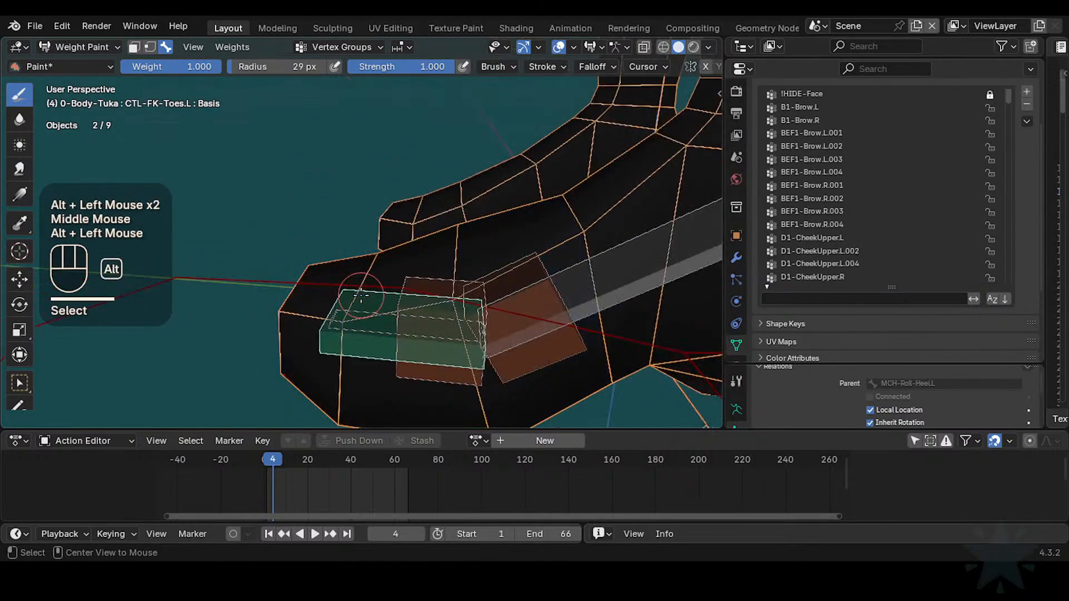
{"action": "left_click", "coordinate": [392, 325], "text": "alt"}
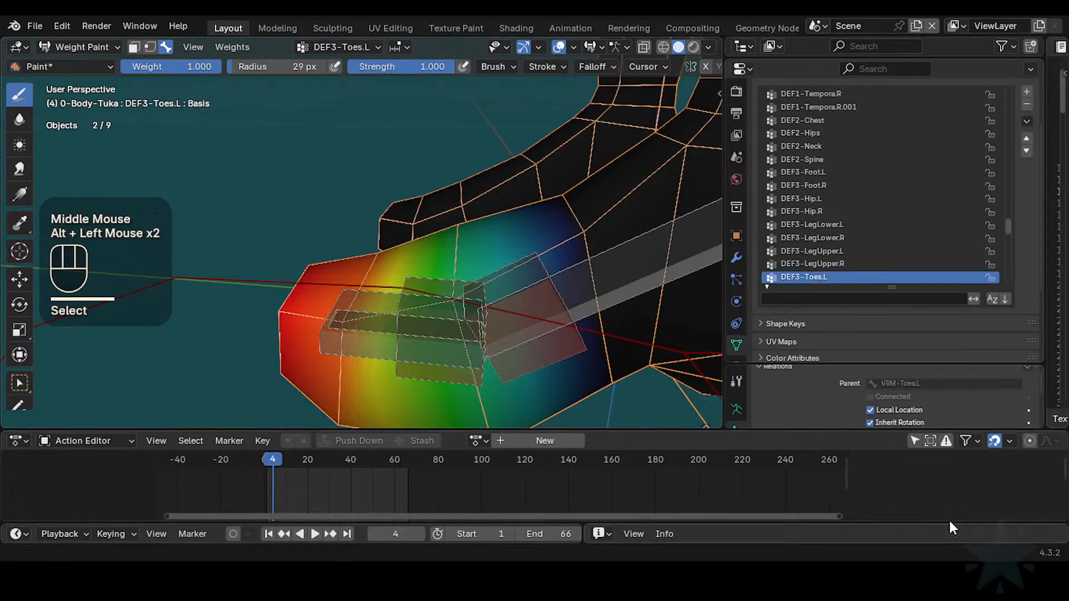
{"action": "left_click", "coordinate": [423, 281], "text": "alt"}
{"action": "left_click", "coordinate": [377, 293], "text": "alt"}
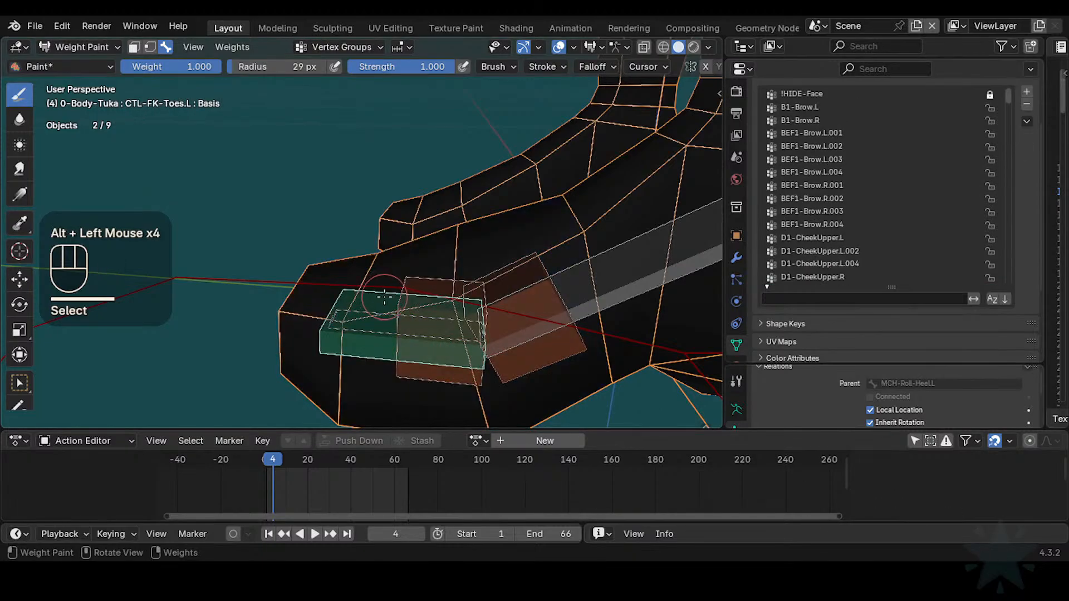
{"action": "middle_click_drag", "start_coordinate": [378, 293], "coordinate": [368, 311]}
{"action": "key", "text": "r"}
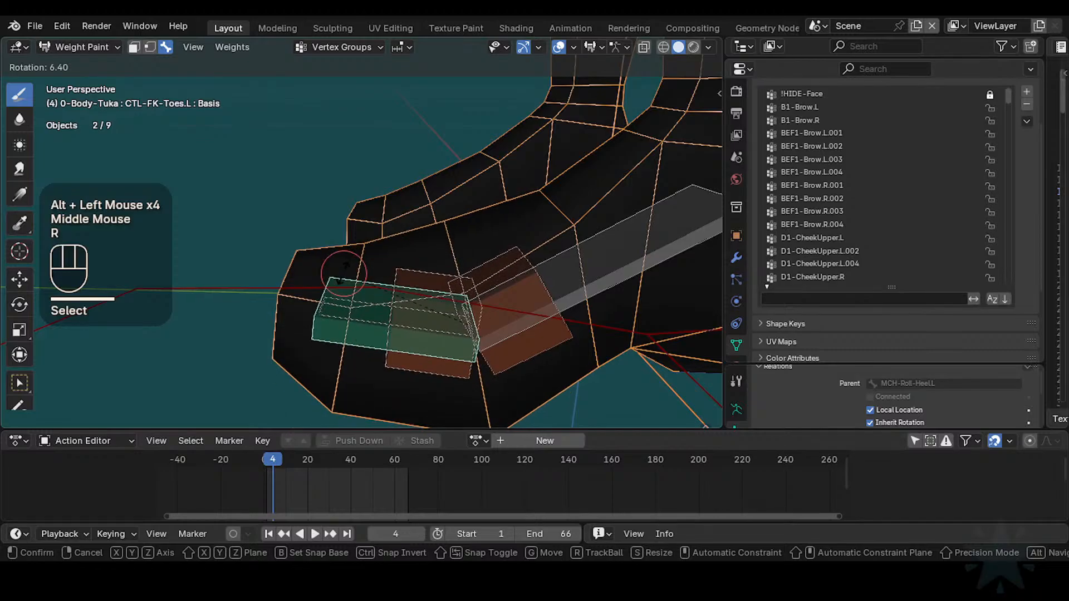
{"action": "key", "text": "Escape"}
Step: Select the HLP3-KnucklesToes.L bone and test its influence on the toes with a trial rotation
{"action": "left_click", "coordinate": [388, 290], "text": "alt"}
{"action": "left_click", "coordinate": [374, 332], "text": "alt"}
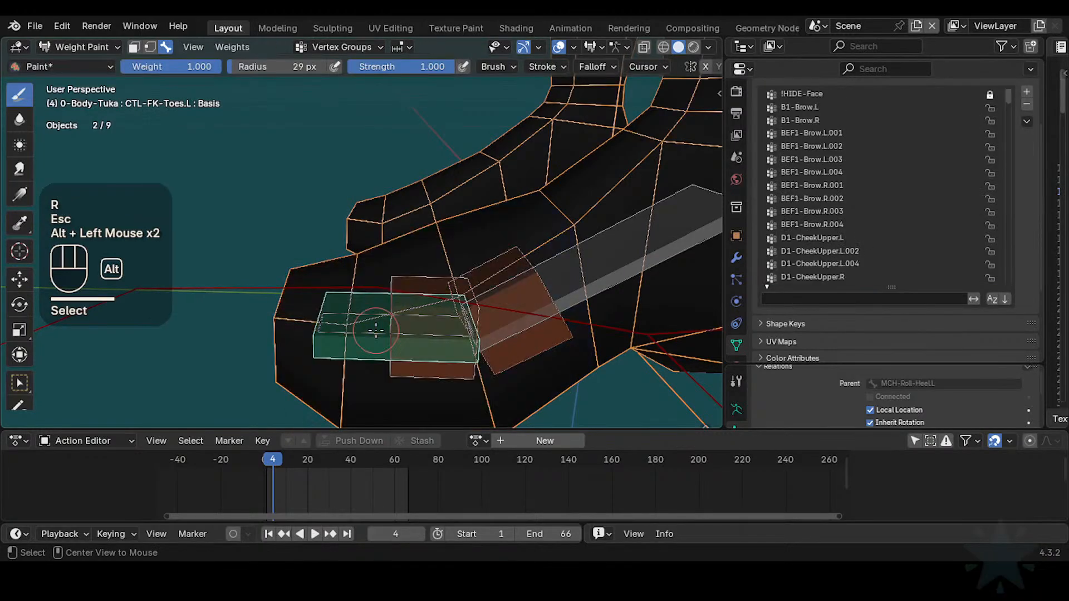
{"action": "left_click", "coordinate": [376, 330], "text": "alt"}
{"action": "left_click", "coordinate": [407, 275], "text": "alt"}
{"action": "key", "text": "r"}
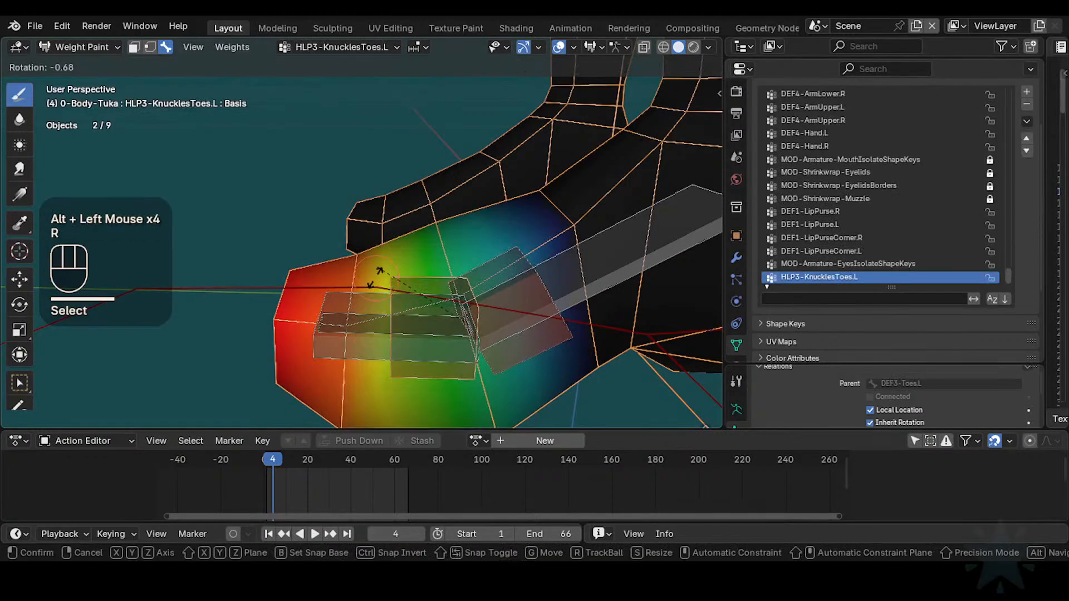
{"action": "key", "text": "Escape"}
{"action": "middle_click_drag", "start_coordinate": [407, 275], "coordinate": [373, 301], "text": "shift"}
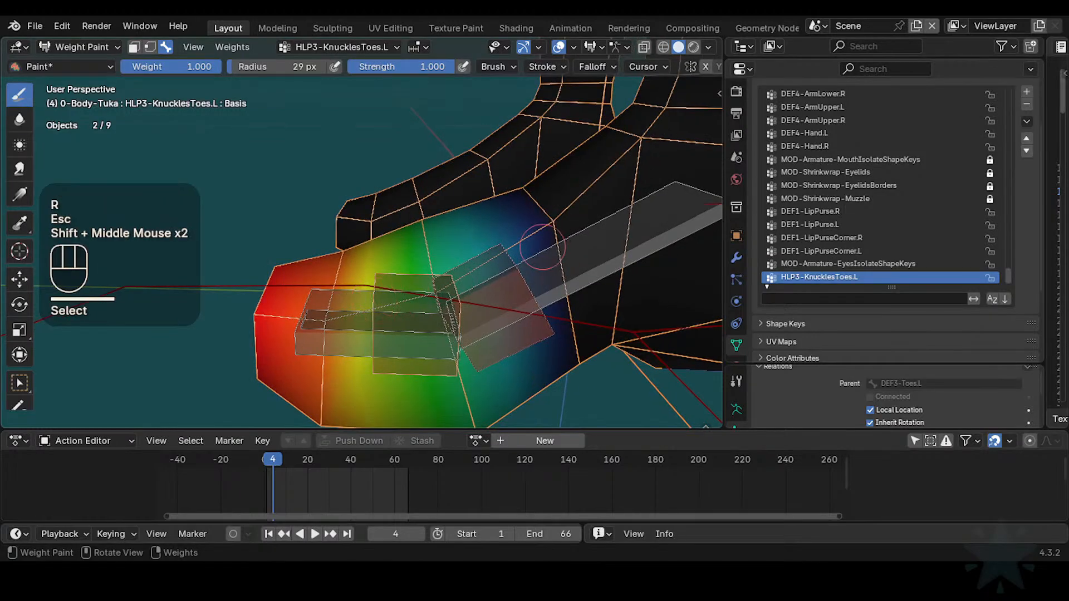
Step: Check the weight painting options for HLP3-KnucklesToes.L and save the file
{"action": "scroll", "coordinate": [558, 207], "scroll_direction": "down", "scroll_amount": 1}
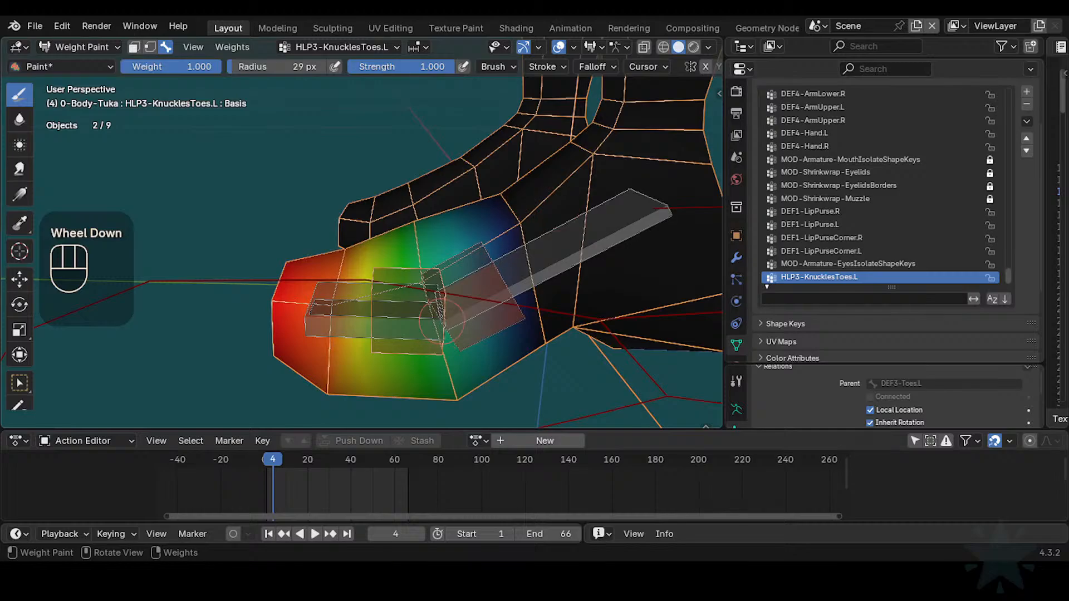
{"action": "middle_click_drag", "start_coordinate": [705, 66], "coordinate": [610, 66]}
{"action": "left_click", "coordinate": [684, 67]}
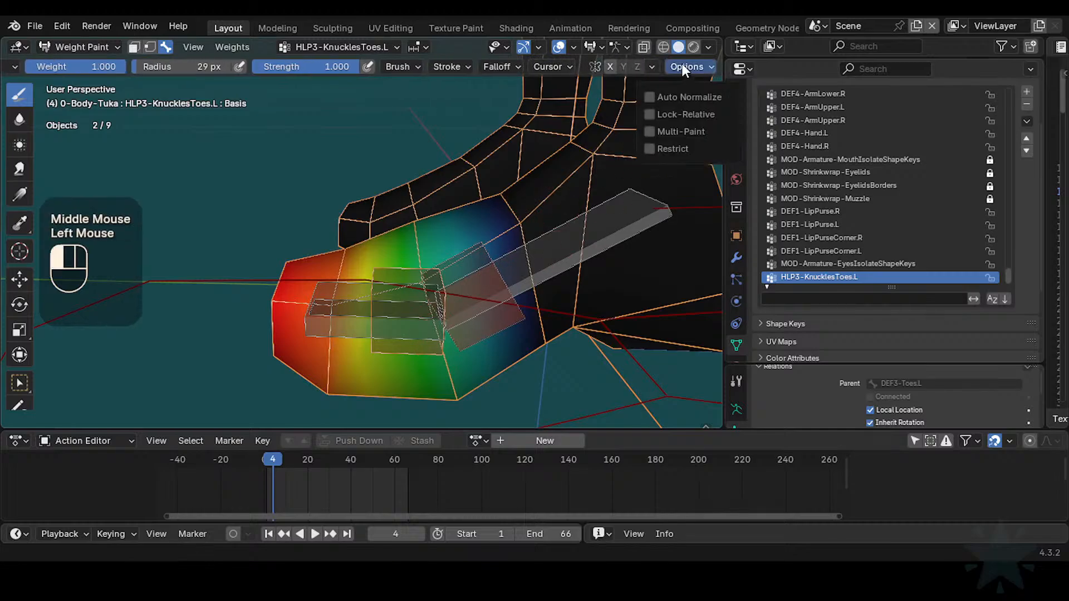
{"action": "key", "text": "4"}
{"action": "left_click", "coordinate": [683, 67]}
{"action": "middle_click_drag", "start_coordinate": [432, 296], "coordinate": [488, 278], "text": "shift"}
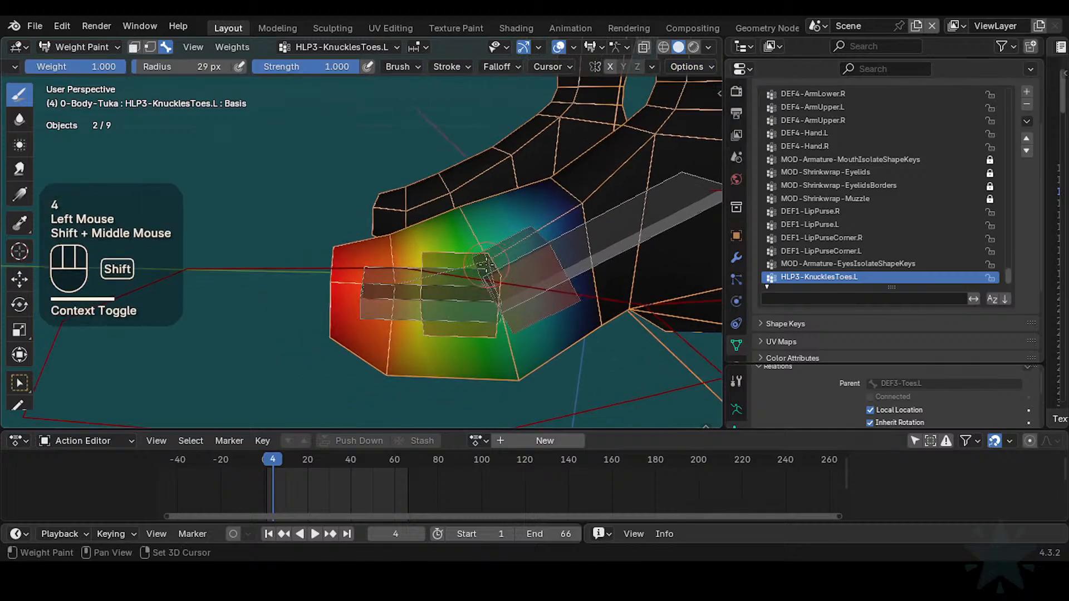
{"action": "left_click_drag", "start_coordinate": [578, 192], "coordinate": [573, 201]}
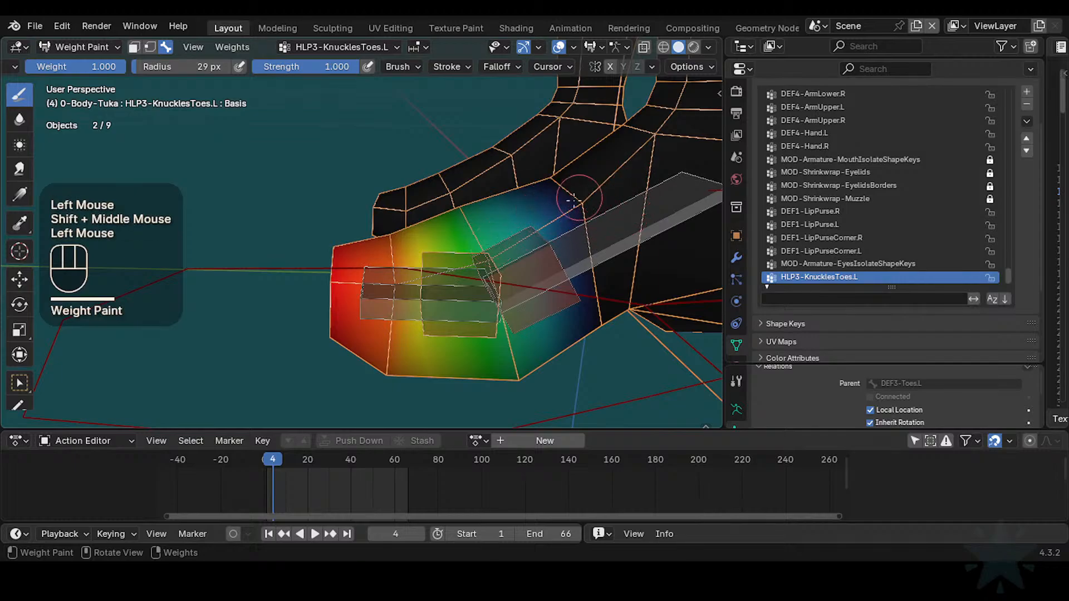
{"action": "key", "text": "ctrl+s"}
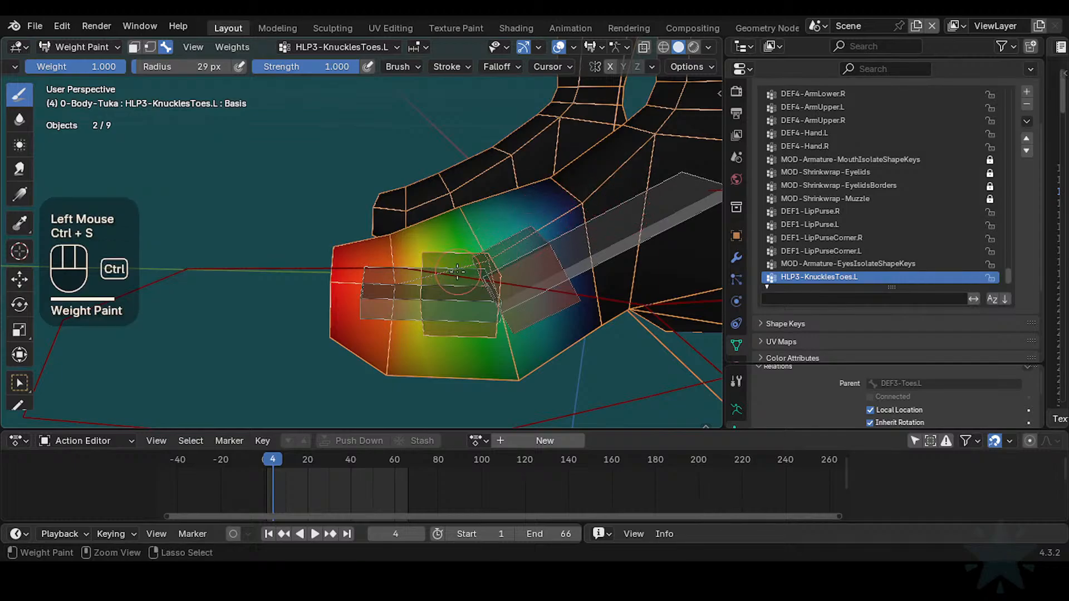
{"action": "middle_click_drag", "start_coordinate": [457, 274], "coordinate": [455, 287], "text": "shift"}
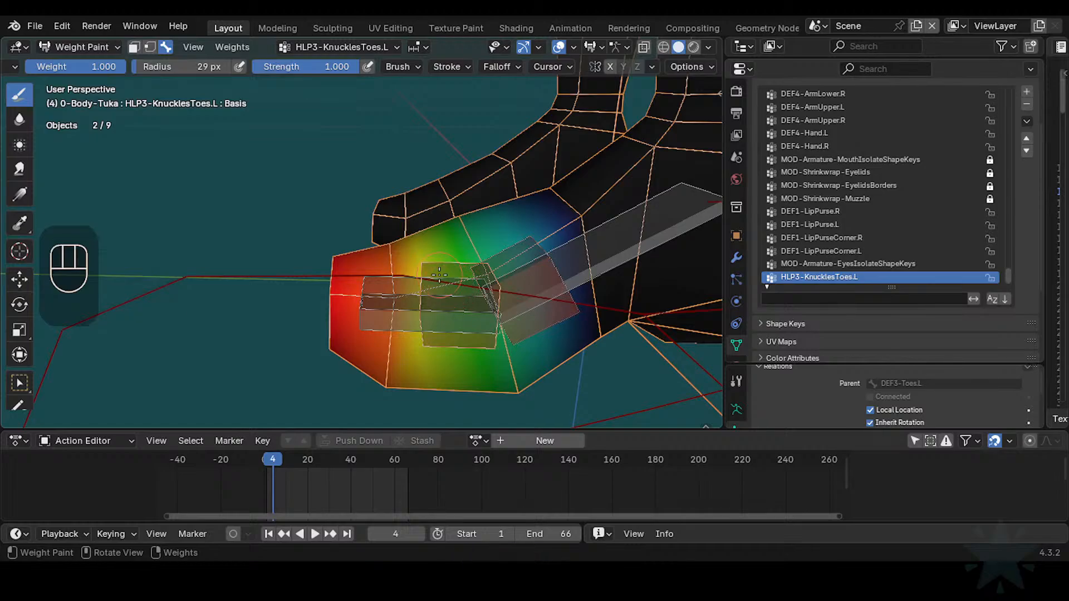
Step: Try subtracting HLP3-KnucklesToes.L weight from the toe tip, and undo the strokes
{"action": "left_click", "coordinate": [19, 95]}
{"action": "key", "text": "ctrl+f"}
{"action": "left_click", "coordinate": [353, 219], "text": "ctrl"}
{"action": "middle_click_drag", "start_coordinate": [357, 219], "coordinate": [324, 314], "text": "ctrl"}
{"action": "key", "text": "ctrl+f"}
{"action": "left_click", "coordinate": [324, 314], "text": "ctrl"}
{"action": "left_click_drag", "start_coordinate": [324, 314], "coordinate": [336, 273], "text": "ctrl"}
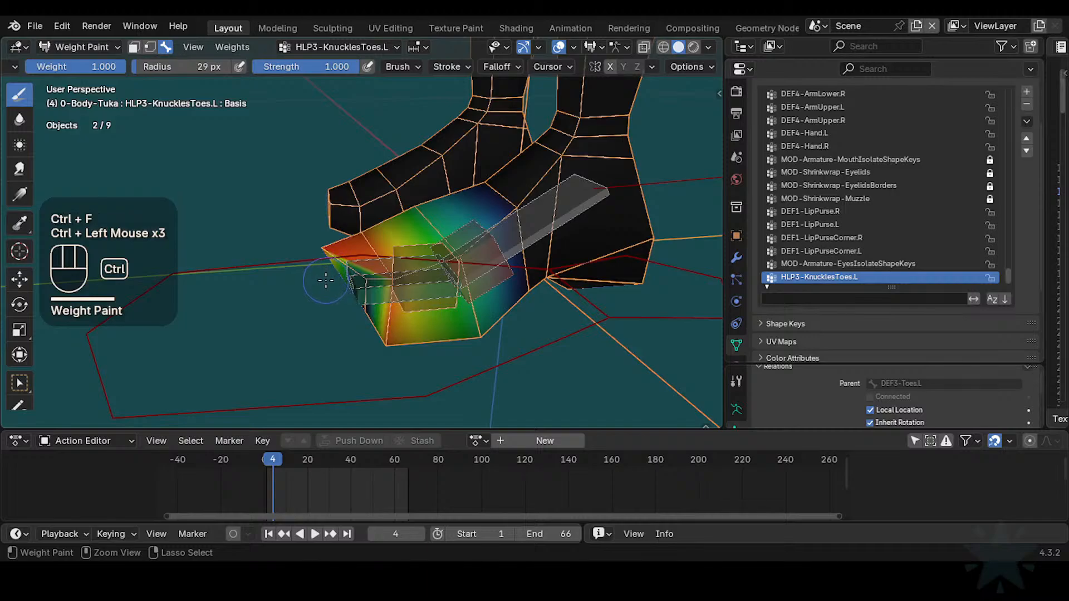
{"action": "key", "text": "ctrl+z"}
{"action": "key", "text": "ctrl+z"}
{"action": "key", "text": "ctrl+z"}
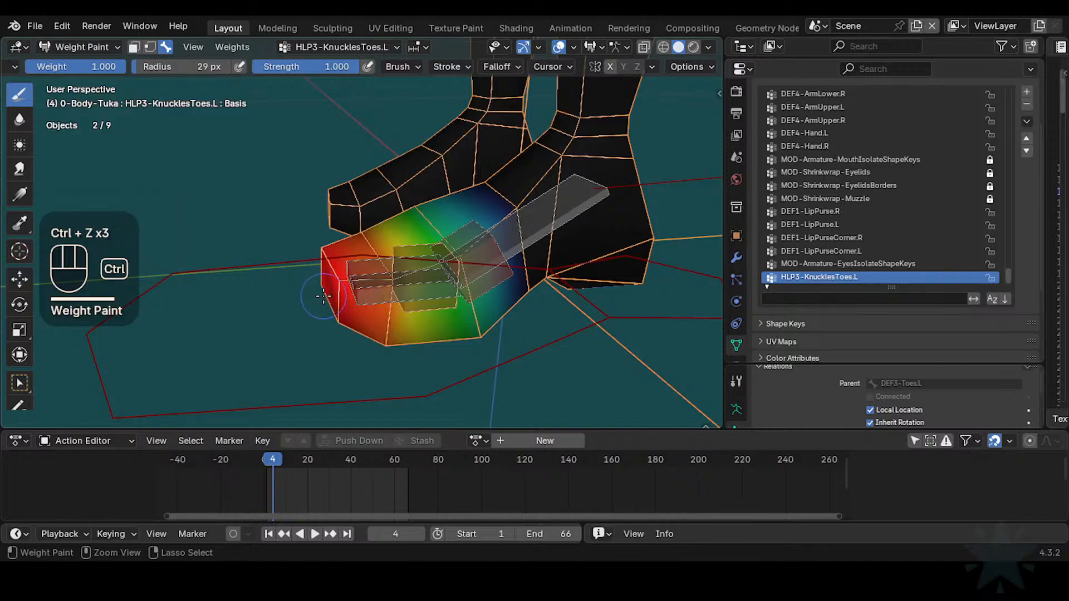
Step: Compare the DEF3-Toes.L and HLP3-KnucklesToes.L weights on the left toes
{"action": "middle_click_drag", "start_coordinate": [324, 287], "coordinate": [343, 276]}
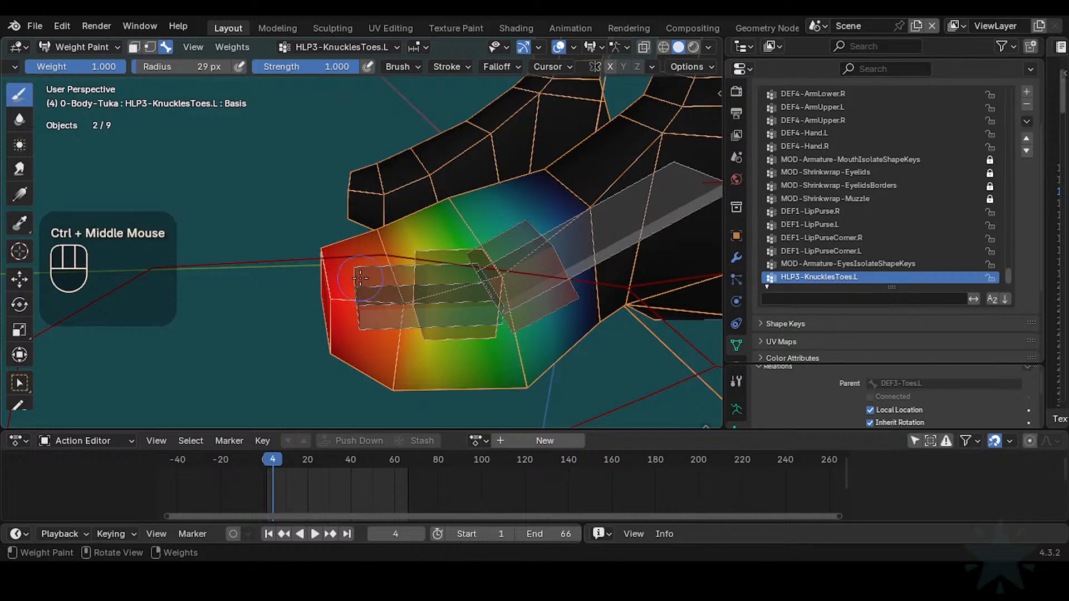
{"action": "key", "text": "1"}
{"action": "key", "text": "1"}
{"action": "left_click", "coordinate": [381, 282], "text": "alt"}
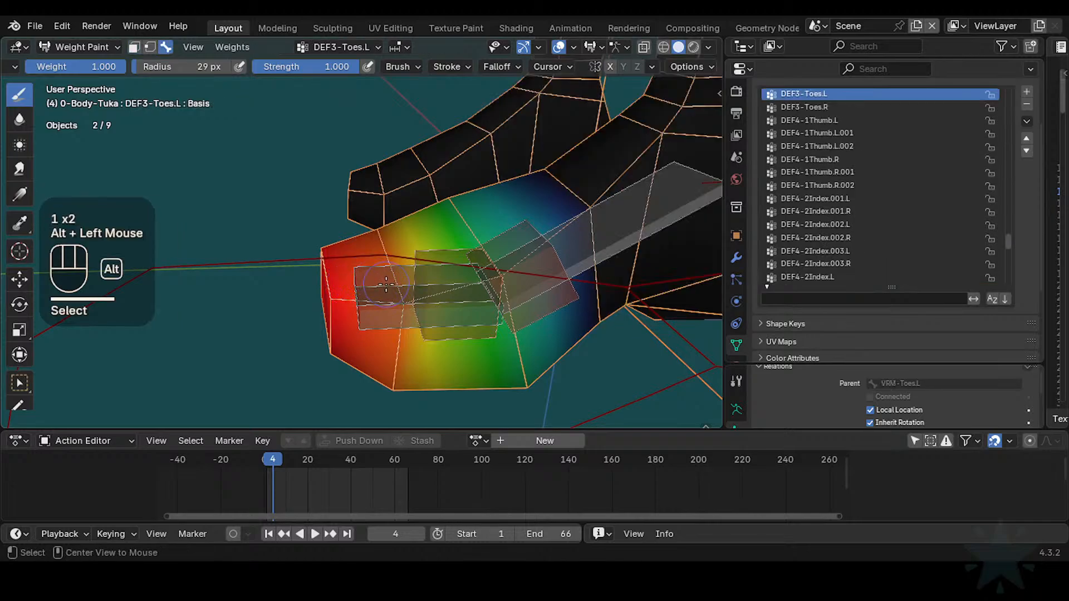
{"action": "left_click", "coordinate": [383, 285], "text": "alt"}
{"action": "left_click", "coordinate": [385, 288], "text": "alt"}
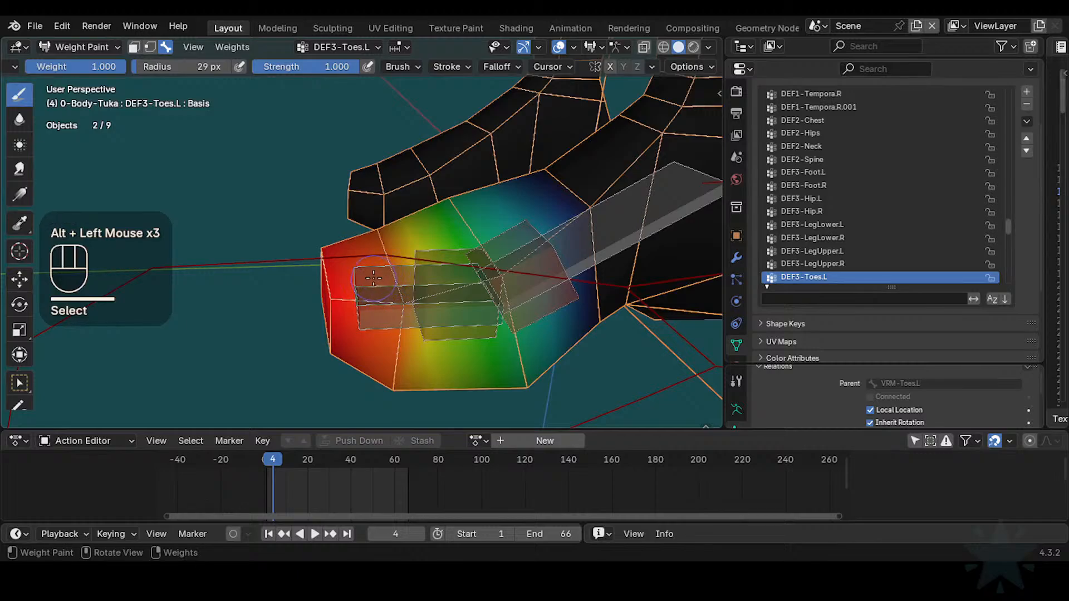
{"action": "key", "text": "alt"}
{"action": "middle_click_drag", "start_coordinate": [393, 285], "coordinate": [414, 271]}
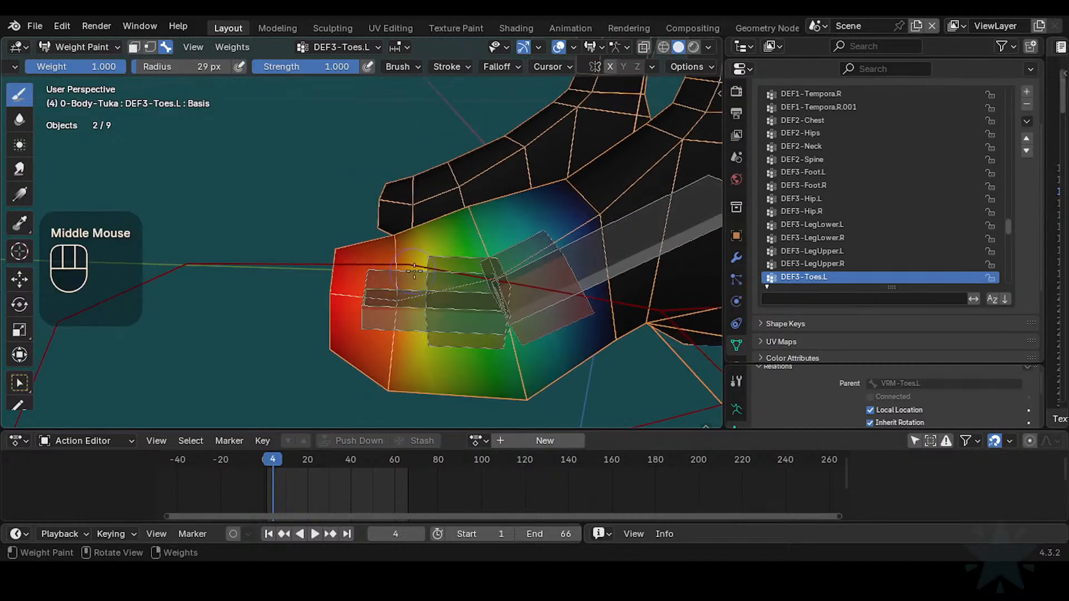
{"action": "left_click", "coordinate": [433, 258], "text": "alt"}
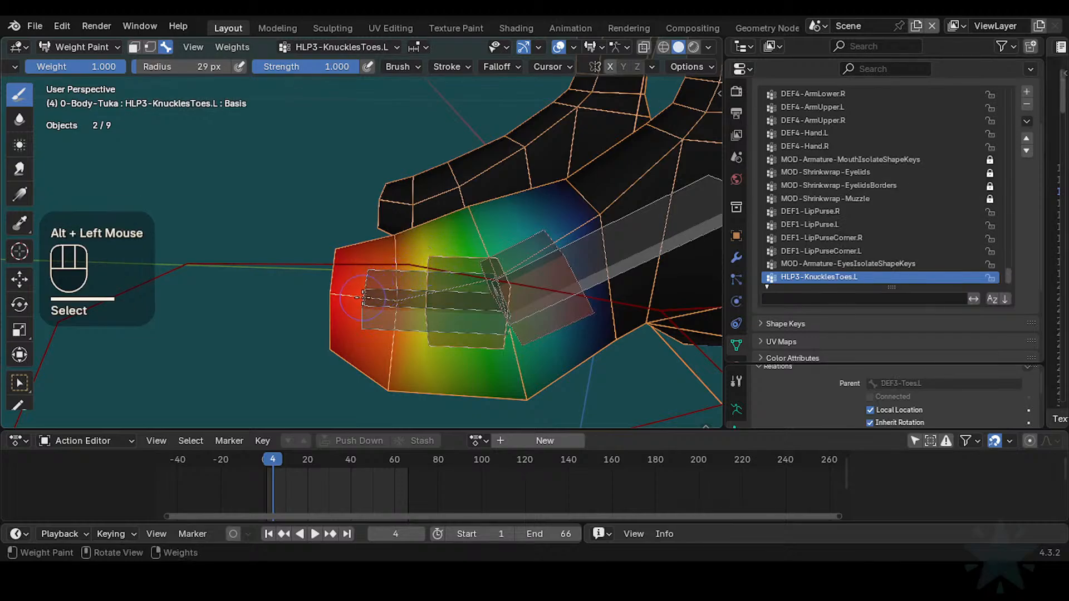
Step: Try erasing the HLP3-KnucklesToes.L weight at the upper toe tip, and undo it
{"action": "mouse_move", "coordinate": [362, 295]}
{"action": "left_mouse_down", "text": "ctrl"}
{"action": "mouse_move", "coordinate": [348, 297]}
{"action": "mouse_move", "coordinate": [359, 255]}
{"action": "left_mouse_up", "text": "ctrl"}
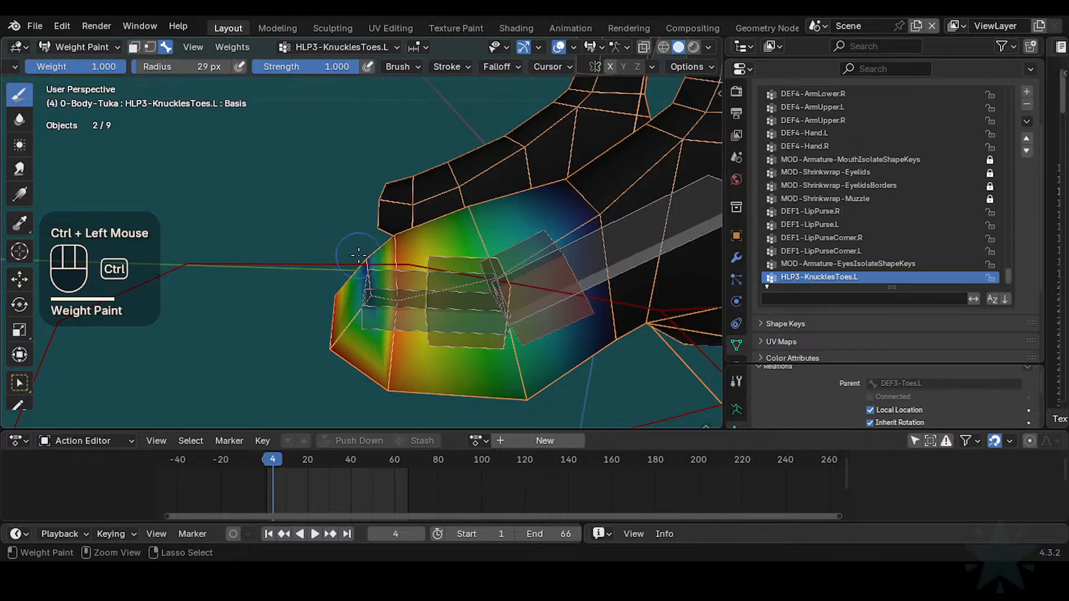
{"action": "key", "text": "ctrl+z"}
{"action": "key", "text": "ctrl+z"}
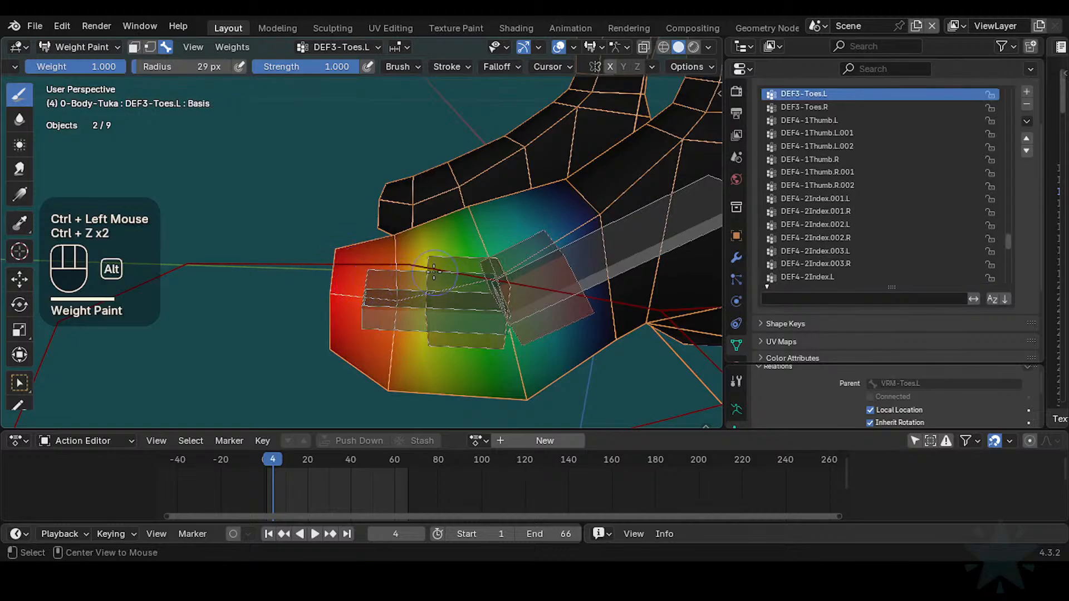
Step: Sample the vertex groups influencing the toe tip and make HLP3-KnucklesToes.L active
{"action": "left_click", "coordinate": [421, 292], "text": "alt"}
{"action": "left_click", "coordinate": [421, 293], "text": "alt"}
{"action": "left_click", "coordinate": [420, 293], "text": "alt"}
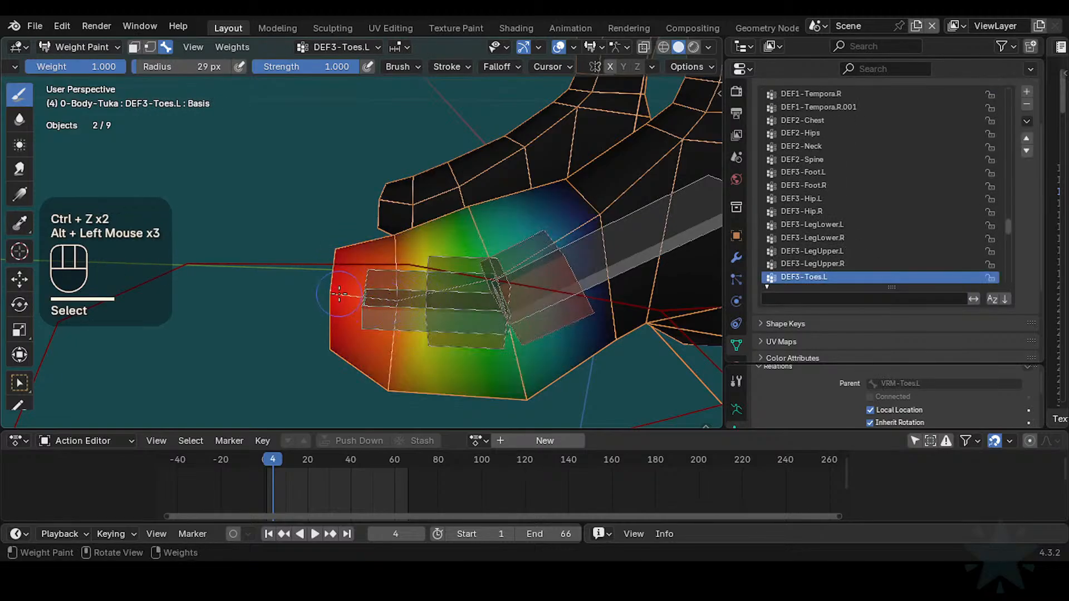
{"action": "key", "text": "ctrl+shift+x"}
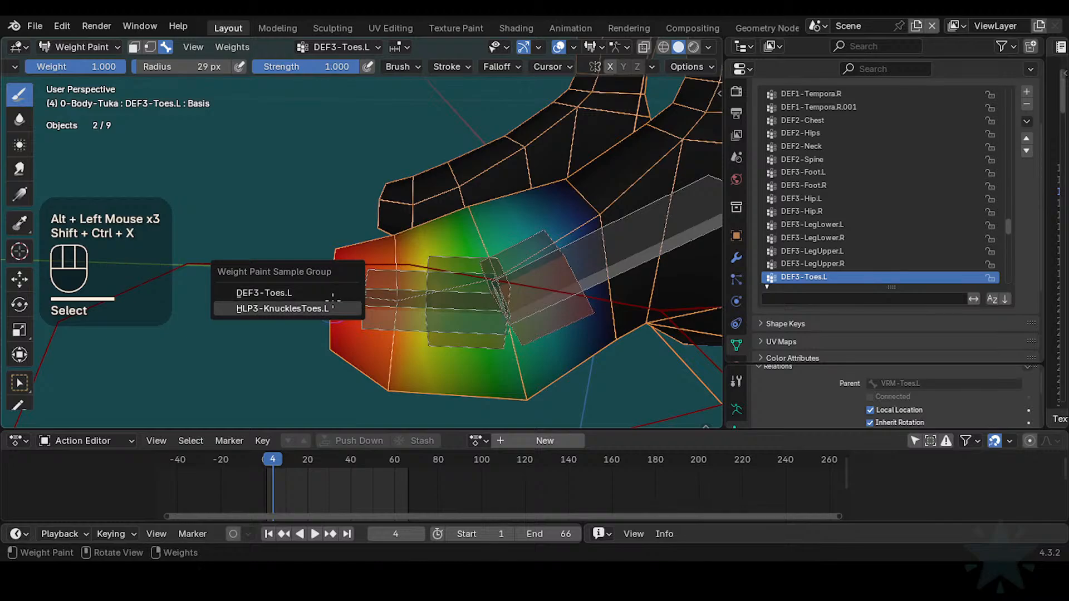
{"action": "left_click", "coordinate": [437, 262], "text": "alt"}
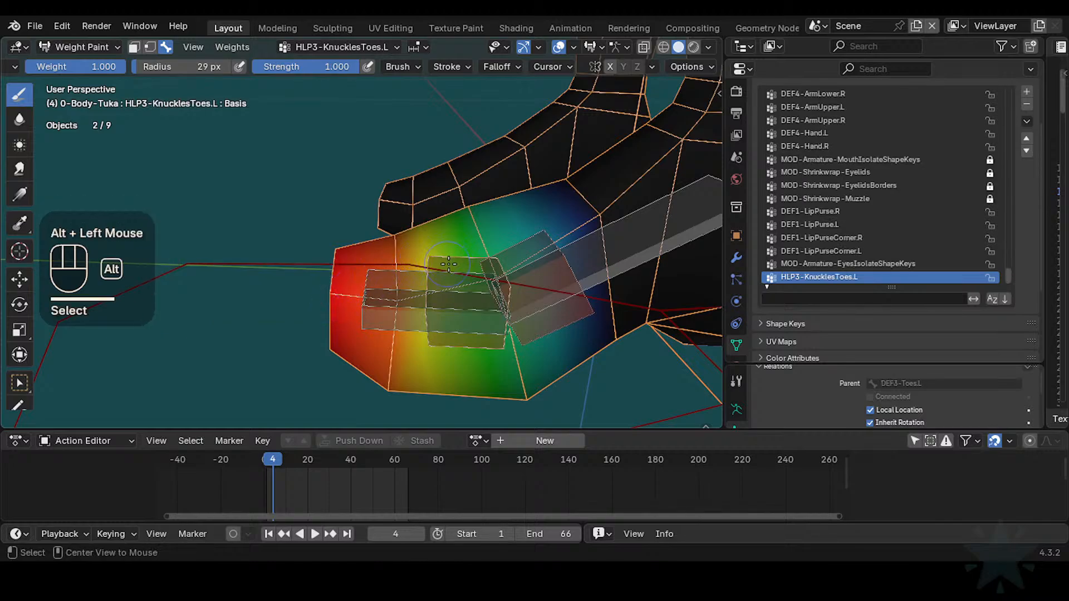
Step: Compare the toe mesh's undeformed shape in Edit Mode with its deformed shape in Weight Paint
{"action": "key", "text": "Tab"}
{"action": "key", "text": "Tab"}
{"action": "key", "text": "Tab"}
{"action": "key", "text": "Tab"}
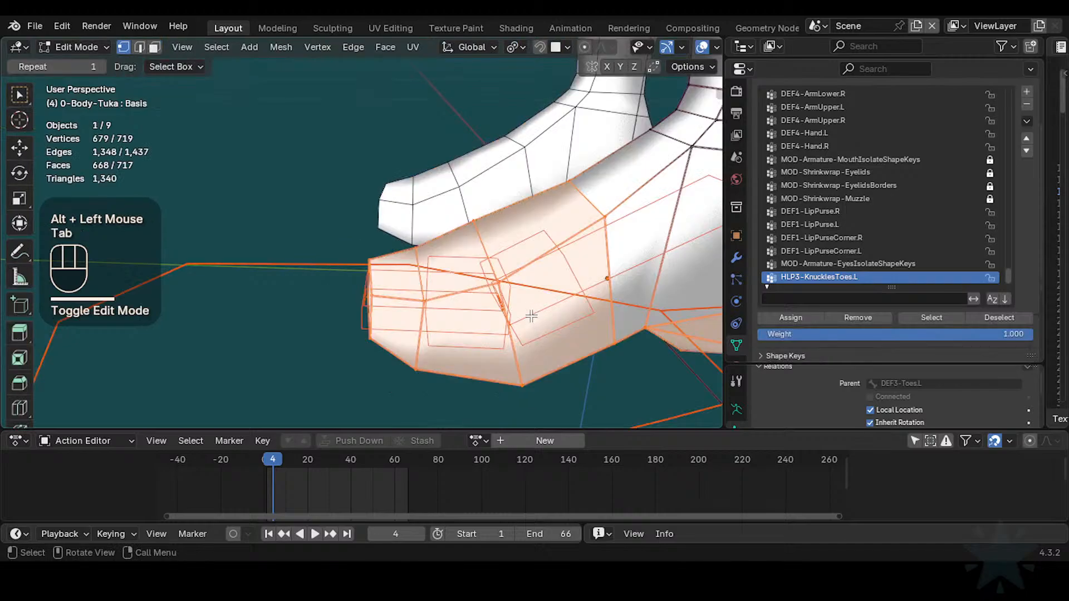
{"action": "key", "text": "Tab"}
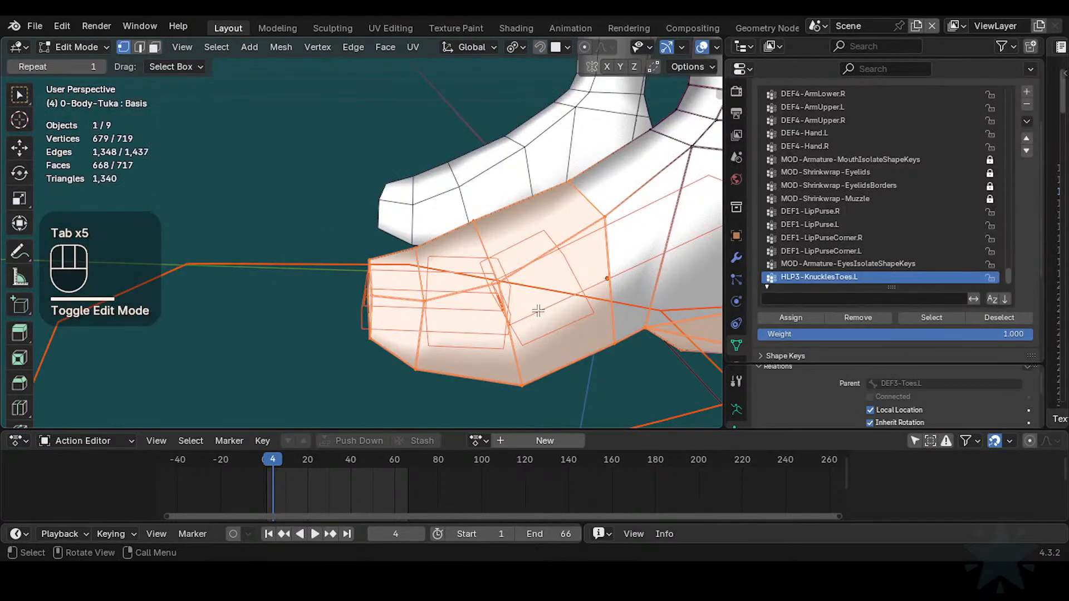
{"action": "middle_click_drag", "start_coordinate": [529, 310], "coordinate": [540, 301], "text": "ctrl"}
{"action": "mouse_move", "coordinate": [540, 301]}
{"action": "middle_mouse_down"}
{"action": "mouse_move", "coordinate": [554, 291]}
{"action": "mouse_move", "coordinate": [550, 275]}
{"action": "mouse_move", "coordinate": [490, 310]}
{"action": "mouse_move", "coordinate": [486, 338]}
{"action": "middle_mouse_up"}
{"action": "key", "text": "Tab"}
{"action": "key", "text": "Tab"}
{"action": "key", "text": "Tab"}
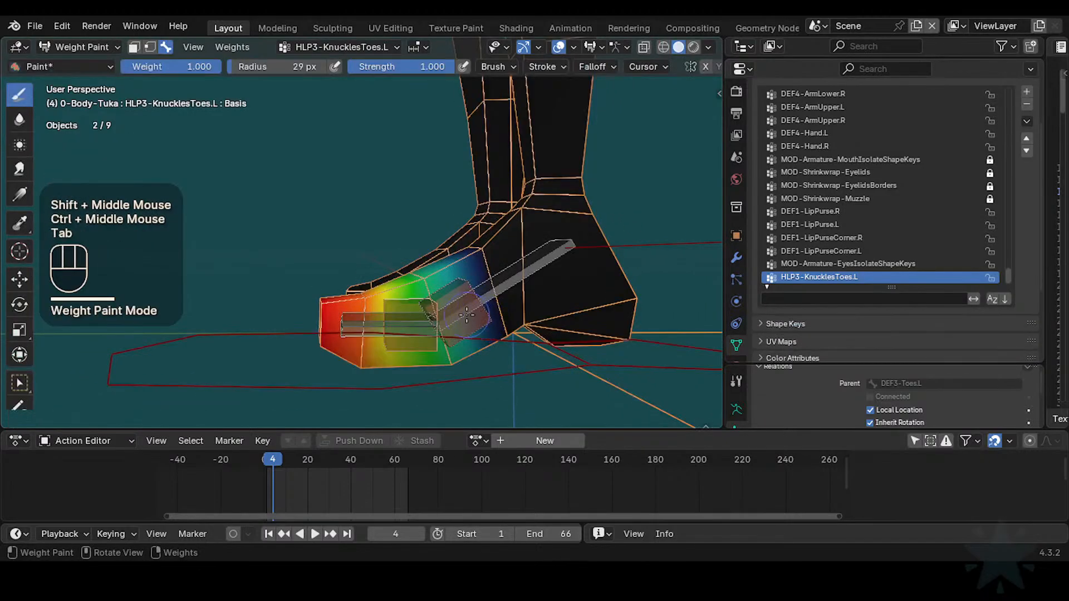
Step: Clear the pose transforms of all visible ARM-Tuka bones in Pose Mode and go to frame 1
{"action": "key", "text": "ctrl+Tab"}
{"action": "left_click", "coordinate": [470, 304]}
{"action": "left_click", "coordinate": [473, 302]}
{"action": "left_click", "coordinate": [482, 308]}
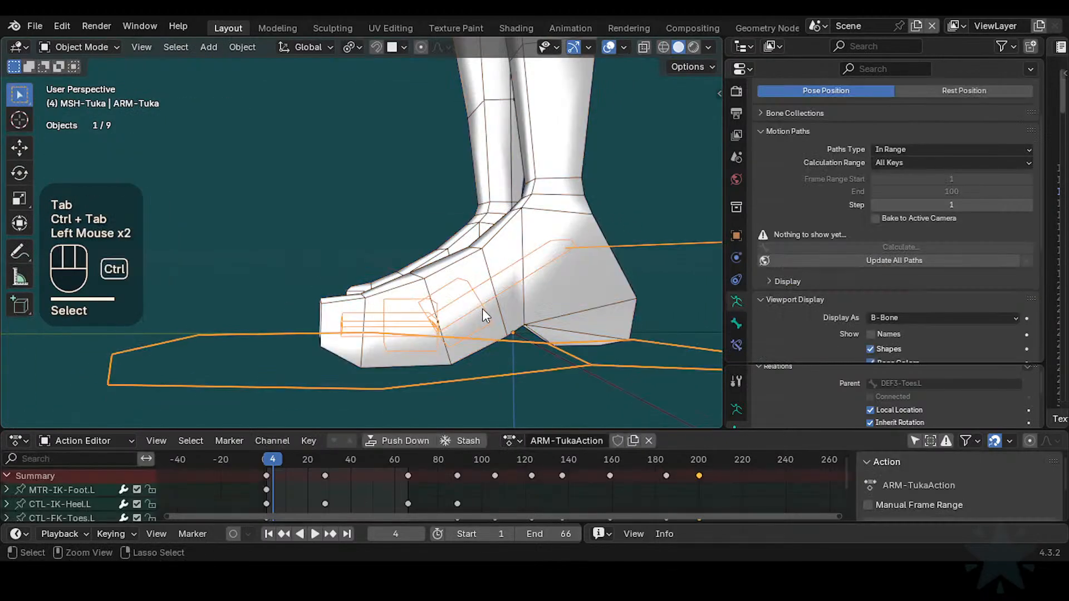
{"action": "key", "text": "ctrl+Tab"}
{"action": "key", "text": "alt+a"}
{"action": "key", "text": "alt+q"}
{"action": "key", "text": "alt+q"}
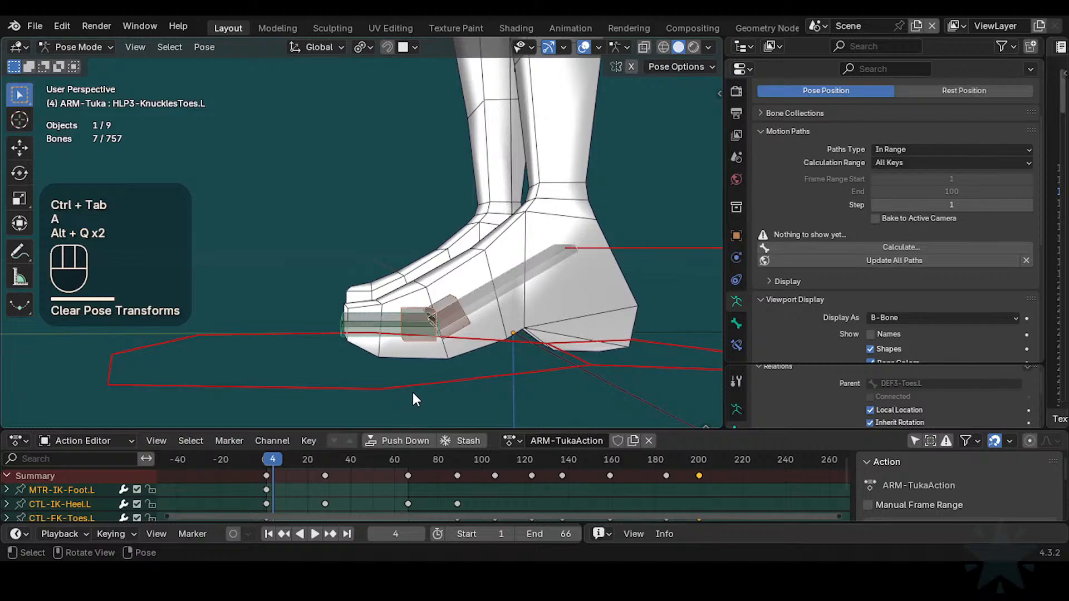
{"action": "key", "text": "shift+Left"}
Step: Compare the left foot bones and mesh between Pose Mode and the armature's Edit Mode
{"action": "middle_click_drag", "start_coordinate": [422, 374], "coordinate": [456, 290]}
{"action": "key", "text": "Tab"}
{"action": "key", "text": "Tab"}
{"action": "key", "text": "Tab"}
{"action": "key", "text": "Tab"}
{"action": "key", "text": "Tab"}
{"action": "key", "text": "Tab"}
{"action": "key", "text": "Tab"}
{"action": "key", "text": "Tab"}
{"action": "key", "text": "Tab"}
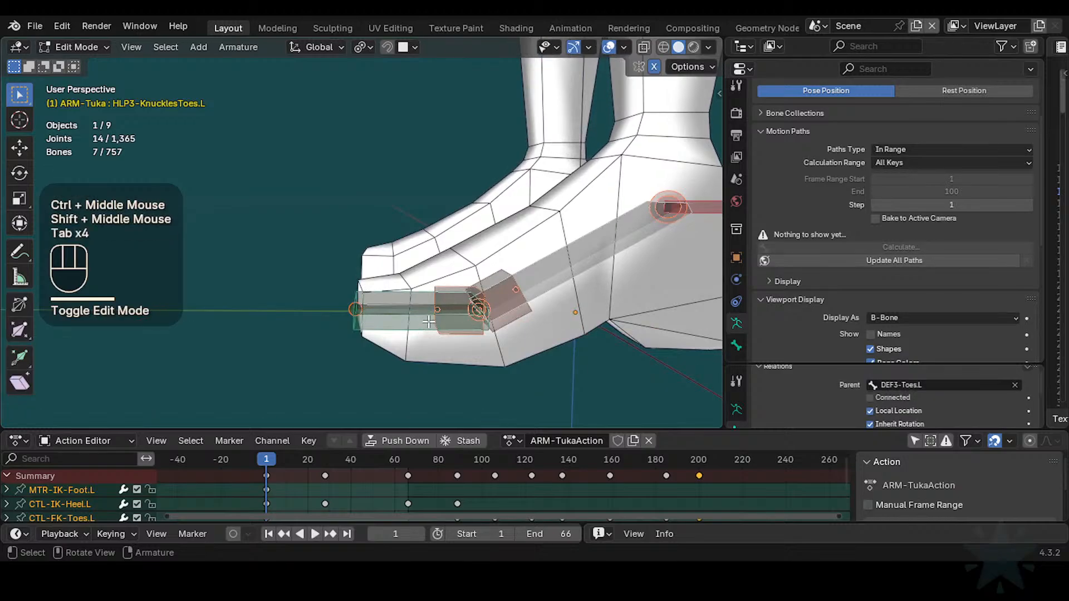
Step: Return to Weight Paint on 0-Body-Tuka with the armature selected and make HLP3-KnucklesToes.L the active bone
{"action": "key", "text": "ctrl+Tab"}
{"action": "left_click", "coordinate": [446, 296]}
{"action": "left_click", "coordinate": [450, 276], "text": "shift"}
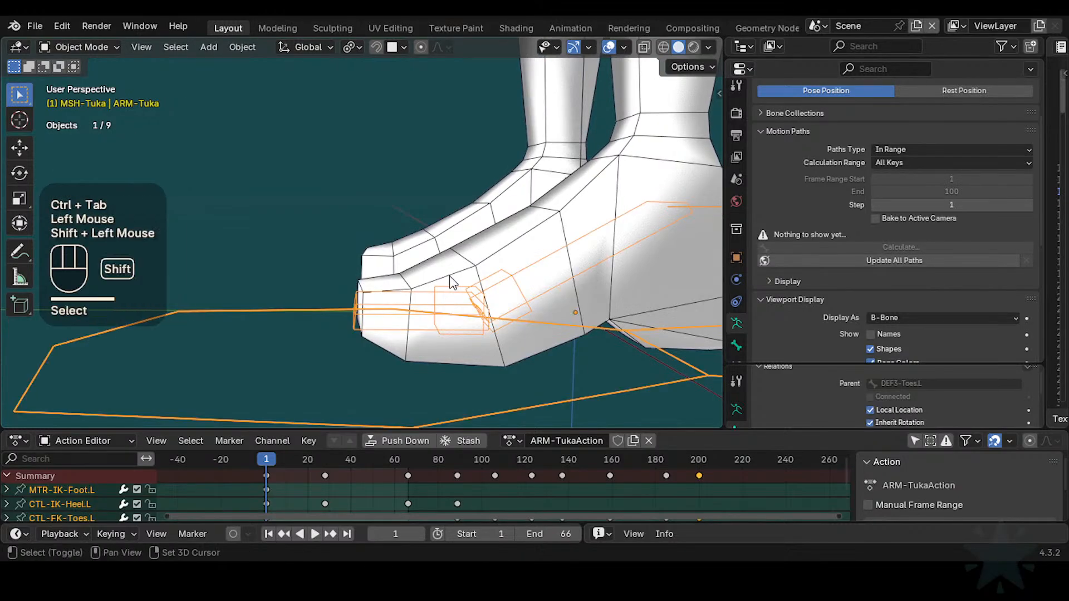
{"action": "key", "text": "ctrl+Tab"}
{"action": "left_click", "coordinate": [451, 287], "text": "alt"}
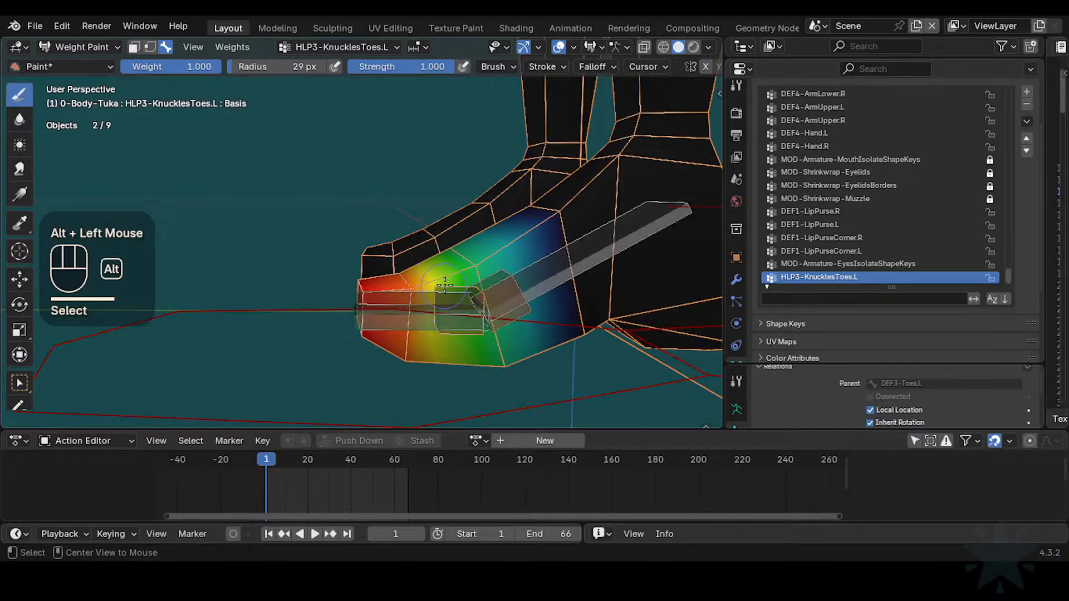
{"action": "left_click", "coordinate": [418, 300], "text": "alt"}
{"action": "left_click", "coordinate": [417, 306], "text": "alt"}
{"action": "left_click", "coordinate": [426, 301], "text": "alt"}
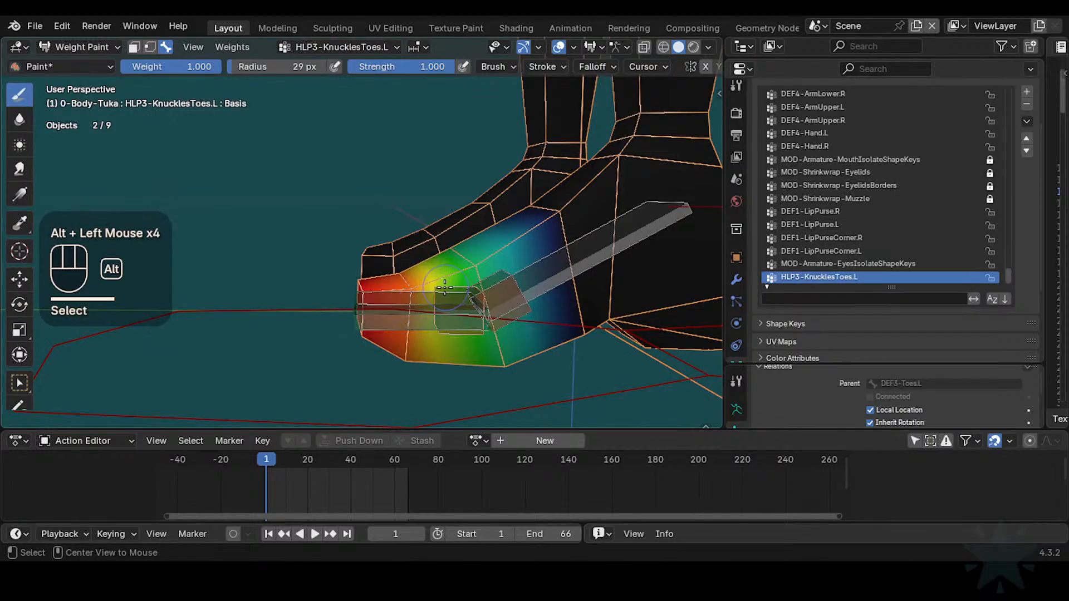
Step: Remove the HLP3-KnucklesToes.L weights from all vertices at the tip of the left toes
{"action": "key", "text": "ctrl+f"}
{"action": "left_click", "coordinate": [390, 284], "text": "ctrl"}
{"action": "left_click", "coordinate": [370, 273], "text": "ctrl"}
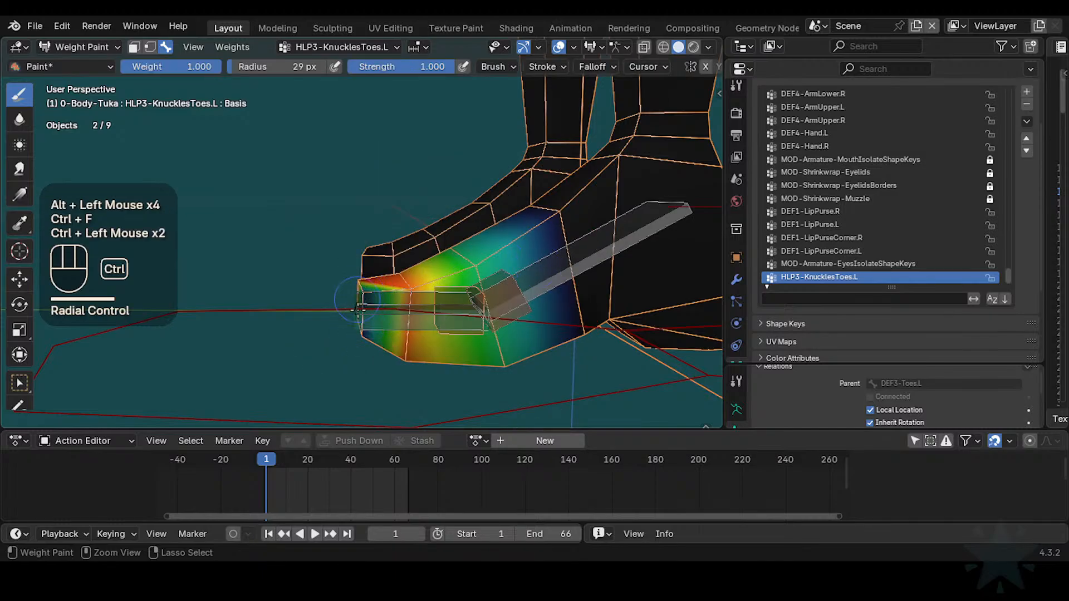
{"action": "mouse_move", "coordinate": [359, 309]}
{"action": "middle_mouse_down"}
{"action": "mouse_move", "coordinate": [368, 297]}
{"action": "mouse_move", "coordinate": [334, 297]}
{"action": "mouse_move", "coordinate": [365, 317]}
{"action": "mouse_move", "coordinate": [359, 348]}
{"action": "middle_mouse_up"}
{"action": "left_click", "coordinate": [369, 296], "text": "ctrl"}
{"action": "left_click", "coordinate": [327, 298], "text": "ctrl"}
{"action": "middle_click_drag", "start_coordinate": [359, 348], "coordinate": [343, 299], "text": "ctrl"}
{"action": "left_click", "coordinate": [330, 282], "text": "ctrl"}
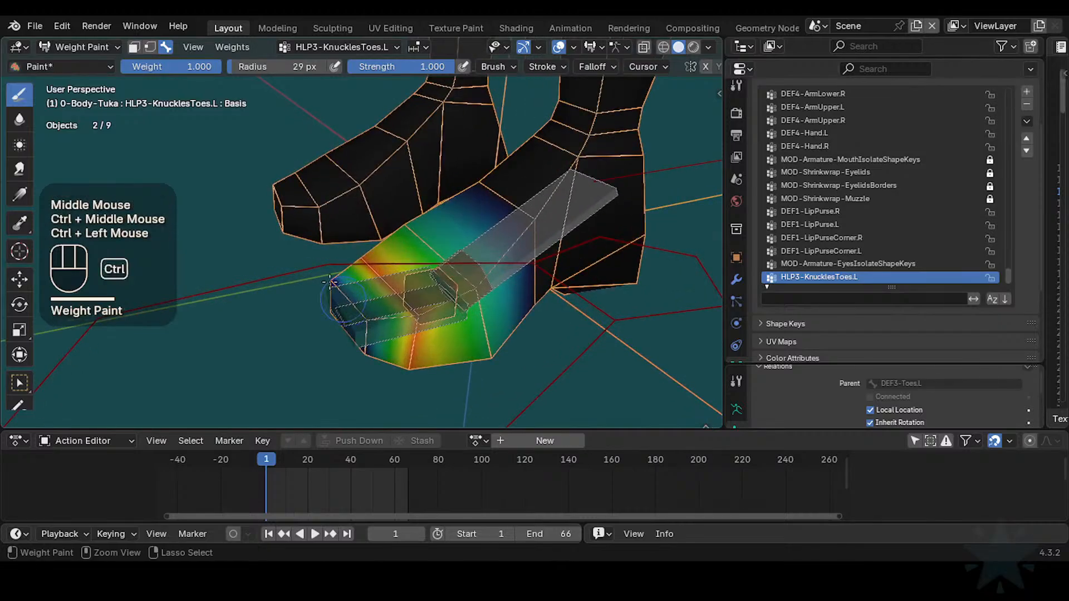
{"action": "middle_click_drag", "start_coordinate": [369, 332], "coordinate": [359, 283]}
{"action": "left_click", "coordinate": [362, 312], "text": "ctrl"}
{"action": "mouse_move", "coordinate": [359, 284]}
{"action": "middle_mouse_down", "text": "shift"}
{"action": "mouse_move", "coordinate": [332, 256]}
{"action": "mouse_move", "coordinate": [389, 279]}
{"action": "middle_mouse_up", "text": "shift"}
{"action": "middle_click_drag", "start_coordinate": [389, 279], "coordinate": [462, 295], "text": "shift"}
{"action": "mouse_move", "coordinate": [462, 296]}
{"action": "middle_mouse_down"}
{"action": "mouse_move", "coordinate": [452, 280]}
{"action": "mouse_move", "coordinate": [359, 320]}
{"action": "middle_mouse_up"}
{"action": "left_click", "coordinate": [341, 311], "text": "ctrl"}
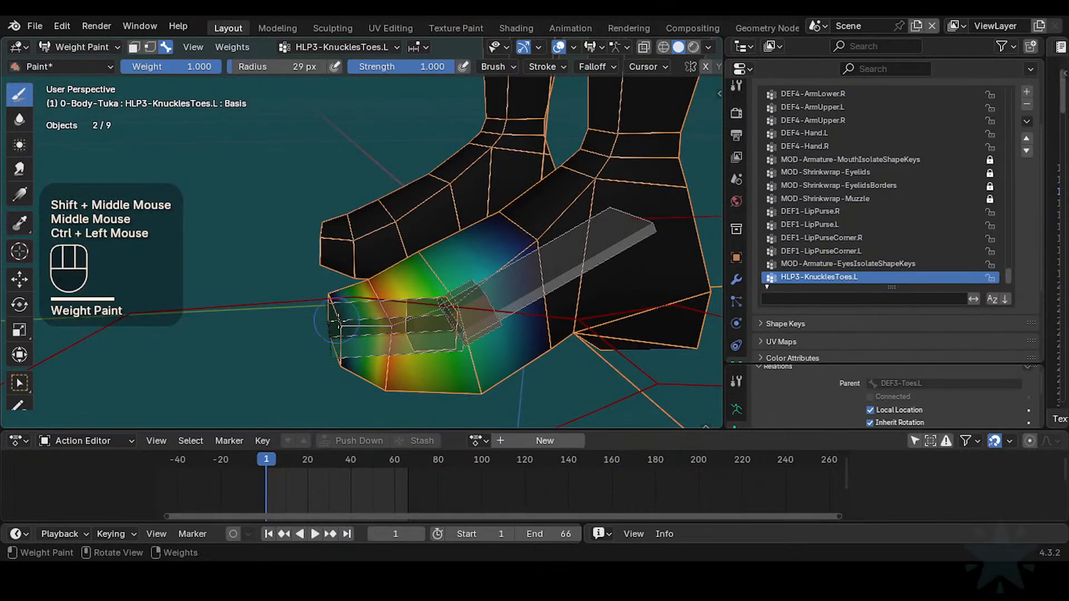
Step: Paint HLP3-KnucklesToes.L weight 0.500 on the edge loop just behind the toe tip, all around the foot
{"action": "key", "text": "ctrl+f"}
{"action": "left_click", "coordinate": [296, 327]}
{"action": "key", "text": "shift+x"}
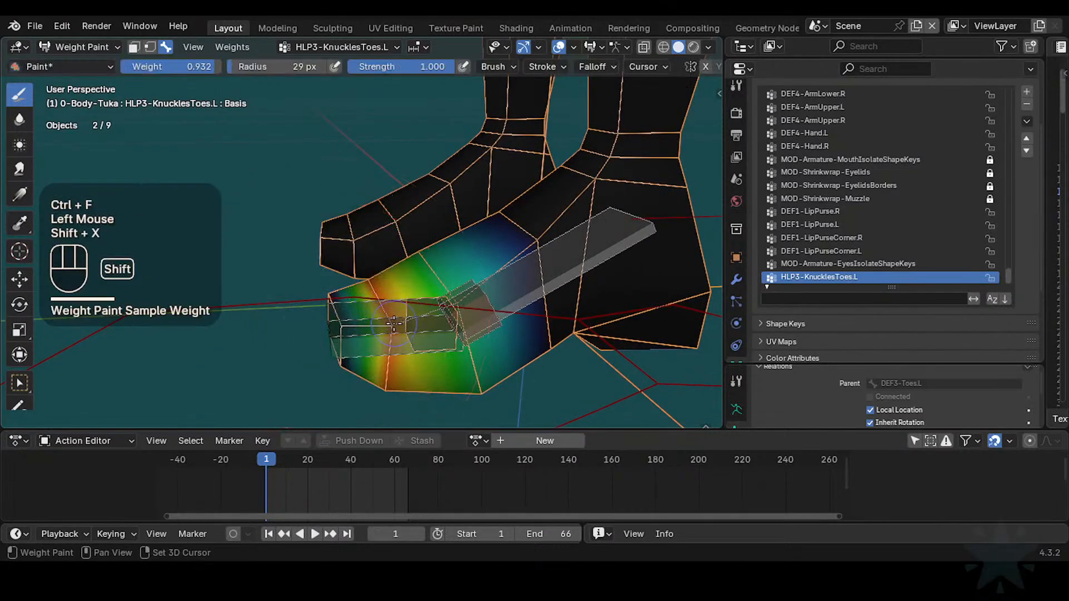
{"action": "key", "text": "ctrl+f"}
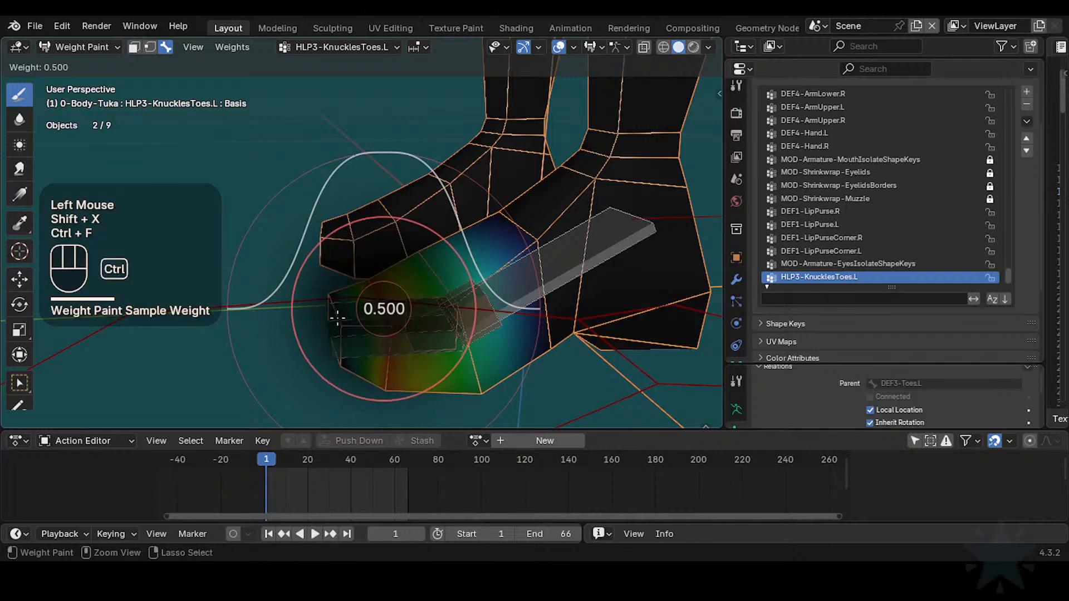
{"action": "left_click", "coordinate": [338, 317], "text": "ctrl"}
{"action": "mouse_move", "coordinate": [372, 290]}
{"action": "left_mouse_down"}
{"action": "mouse_move", "coordinate": [368, 283]}
{"action": "mouse_move", "coordinate": [385, 390]}
{"action": "left_mouse_up"}
{"action": "middle_click_drag", "start_coordinate": [379, 350], "coordinate": [353, 228]}
{"action": "mouse_move", "coordinate": [374, 348]}
{"action": "middle_mouse_down"}
{"action": "mouse_move", "coordinate": [370, 256]}
{"action": "mouse_move", "coordinate": [354, 313]}
{"action": "middle_mouse_up"}
{"action": "left_click_drag", "start_coordinate": [354, 313], "coordinate": [349, 297]}
{"action": "middle_click", "coordinate": [350, 297]}
{"action": "mouse_move", "coordinate": [356, 262]}
{"action": "middle_mouse_down"}
{"action": "mouse_move", "coordinate": [386, 321]}
{"action": "mouse_move", "coordinate": [395, 267]}
{"action": "middle_mouse_up"}
{"action": "middle_click_drag", "start_coordinate": [446, 385], "coordinate": [462, 339]}
{"action": "middle_click_drag", "start_coordinate": [462, 339], "coordinate": [446, 245]}
{"action": "left_click", "coordinate": [404, 413]}
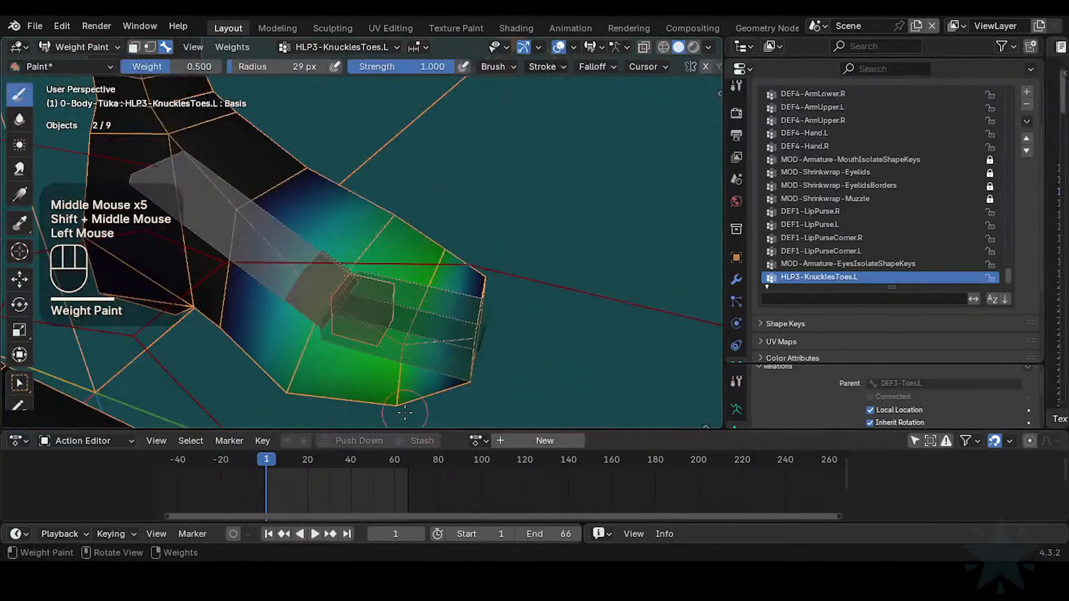
{"action": "middle_click", "coordinate": [405, 414]}
{"action": "middle_click", "coordinate": [393, 411]}
{"action": "middle_click_drag", "start_coordinate": [393, 410], "coordinate": [394, 426], "text": "ctrl"}
Step: Try to lower the HLP3-KnucklesToes.L weights on the knuckle edge loop with a brush weight of 0.127
{"action": "middle_click_drag", "start_coordinate": [501, 334], "coordinate": [390, 311]}
{"action": "middle_click_drag", "start_coordinate": [501, 307], "coordinate": [423, 290]}
{"action": "middle_click_drag", "start_coordinate": [568, 281], "coordinate": [442, 273]}
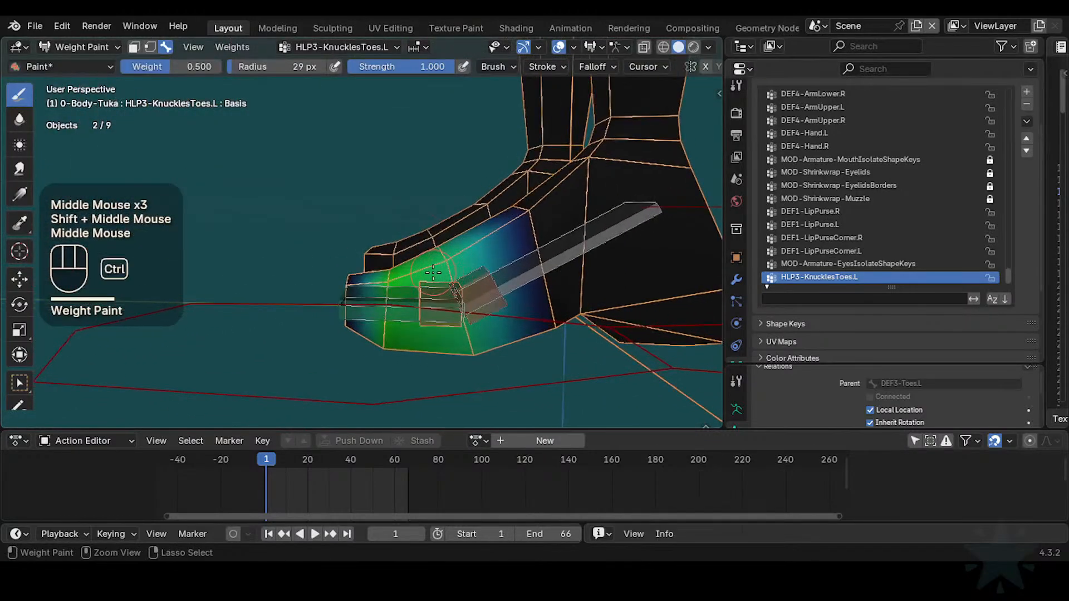
{"action": "key", "text": "ctrl+f"}
{"action": "left_click", "coordinate": [443, 260]}
{"action": "key", "text": "shift+x"}
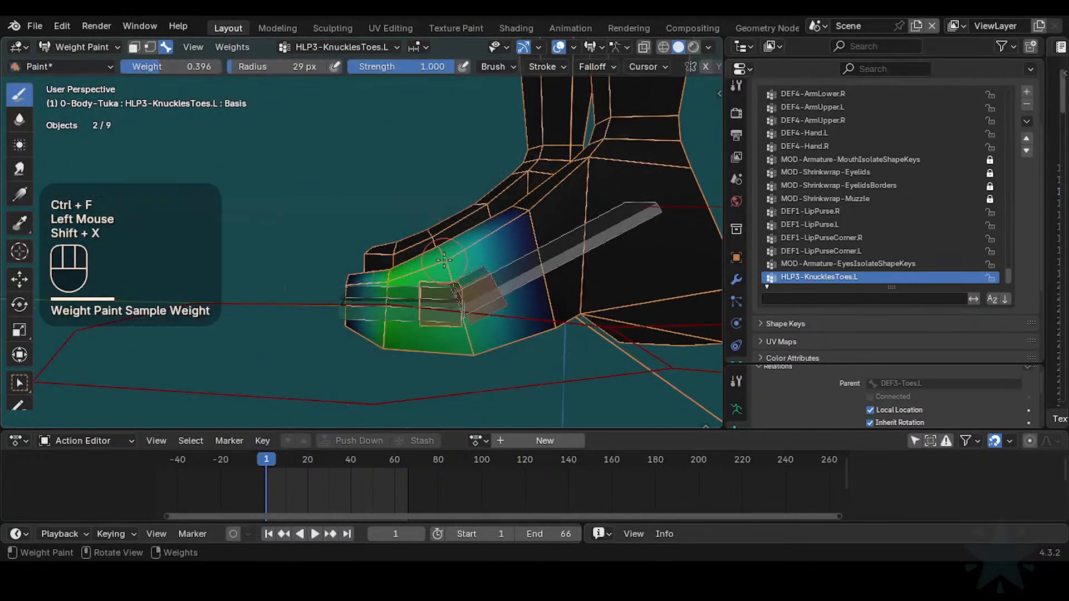
{"action": "key", "text": "ctrl+f"}
{"action": "left_click", "coordinate": [443, 260]}
{"action": "middle_click_drag", "start_coordinate": [444, 245], "coordinate": [443, 278]}
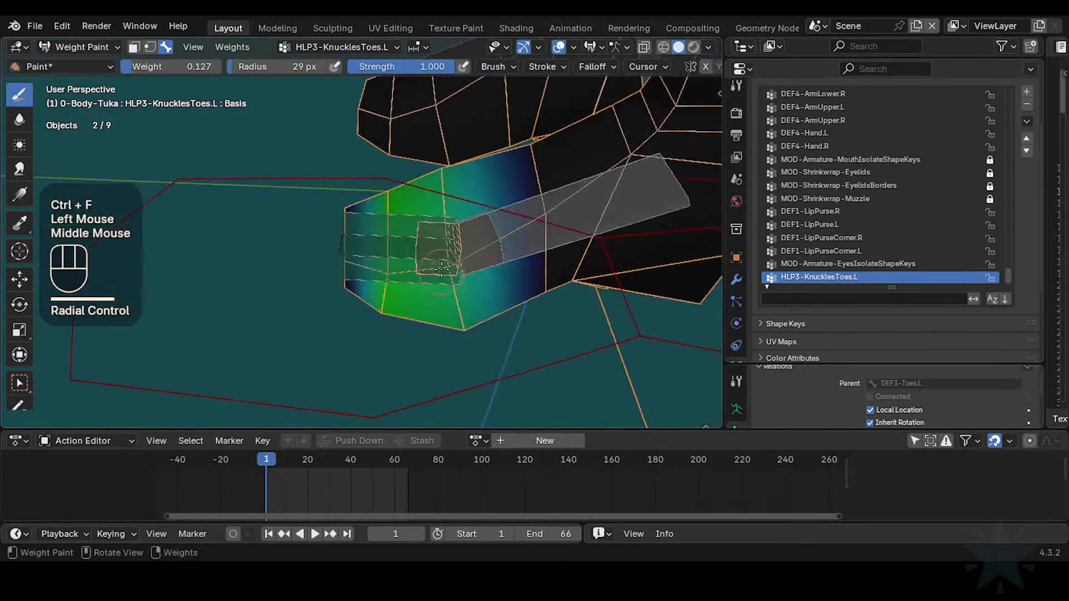
{"action": "left_click", "coordinate": [443, 277]}
{"action": "left_click_drag", "start_coordinate": [450, 214], "coordinate": [435, 162]}
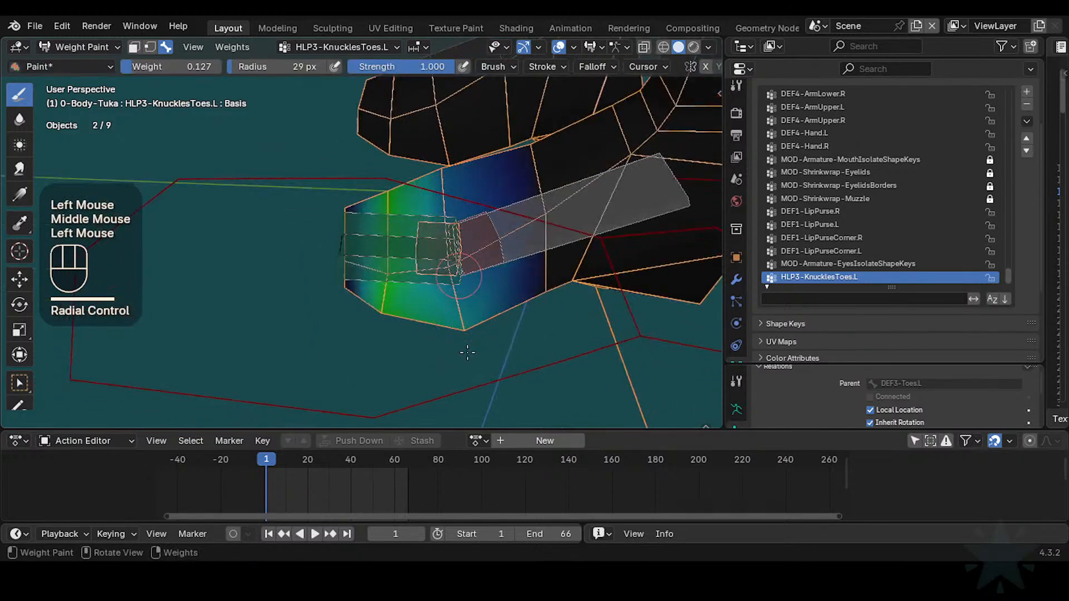
{"action": "middle_click_drag", "start_coordinate": [467, 351], "coordinate": [417, 211]}
{"action": "mouse_move", "coordinate": [418, 212]}
{"action": "middle_mouse_down", "text": "shift"}
{"action": "mouse_move", "coordinate": [474, 292]}
{"action": "mouse_move", "coordinate": [473, 261]}
{"action": "middle_mouse_up", "text": "shift"}
{"action": "left_click", "coordinate": [465, 310]}
{"action": "middle_click", "coordinate": [465, 310]}
{"action": "middle_click", "coordinate": [466, 310]}
{"action": "mouse_move", "coordinate": [466, 310]}
{"action": "middle_mouse_down"}
{"action": "mouse_move", "coordinate": [445, 334]}
{"action": "mouse_move", "coordinate": [460, 288]}
{"action": "mouse_move", "coordinate": [459, 313]}
{"action": "middle_mouse_up"}
{"action": "middle_click_drag", "start_coordinate": [487, 275], "coordinate": [342, 322]}
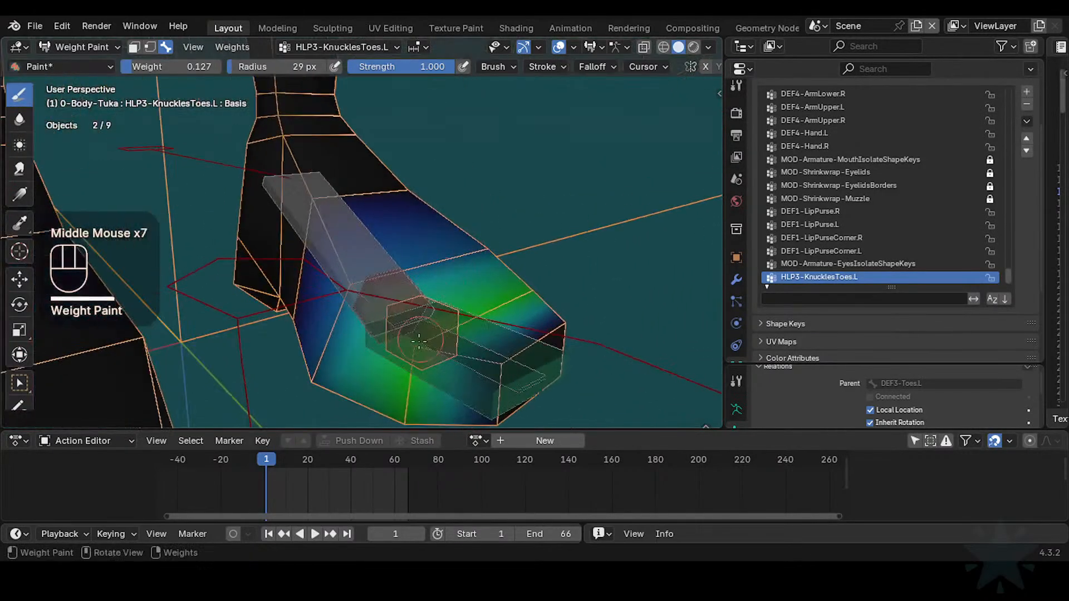
{"action": "left_click", "coordinate": [340, 322]}
{"action": "middle_click", "coordinate": [339, 323]}
{"action": "middle_click", "coordinate": [340, 323]}
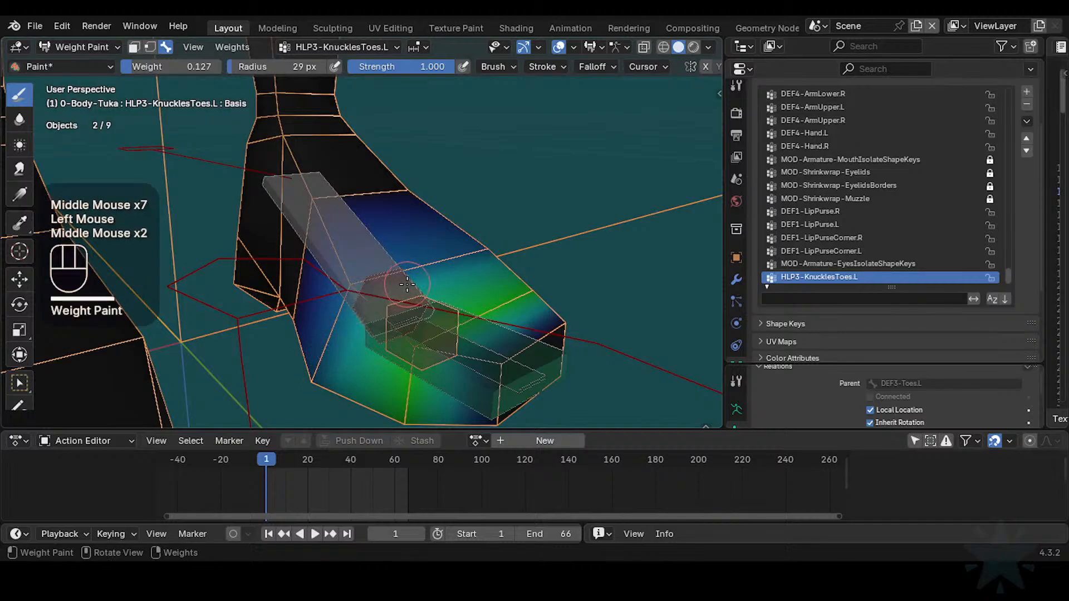
Step: Undo the weight strokes on the knuckle edge loop
{"action": "key", "text": "ctrl+z"}
{"action": "key", "text": "ctrl+z"}
{"action": "key", "text": "ctrl+z"}
{"action": "key", "text": "ctrl+z"}
Step: Set the brush weight to 0.267 and paint it around the edge loop just behind the toe tip
{"action": "mouse_move", "coordinate": [410, 285]}
{"action": "middle_mouse_down"}
{"action": "mouse_move", "coordinate": [446, 241]}
{"action": "mouse_move", "coordinate": [356, 216]}
{"action": "mouse_move", "coordinate": [384, 234]}
{"action": "middle_mouse_up"}
{"action": "middle_click_drag", "start_coordinate": [384, 234], "coordinate": [423, 261]}
{"action": "middle_click_drag", "start_coordinate": [424, 262], "coordinate": [424, 304], "text": "shift"}
{"action": "middle_click_drag", "start_coordinate": [423, 303], "coordinate": [432, 316]}
{"action": "key", "text": "shift+x"}
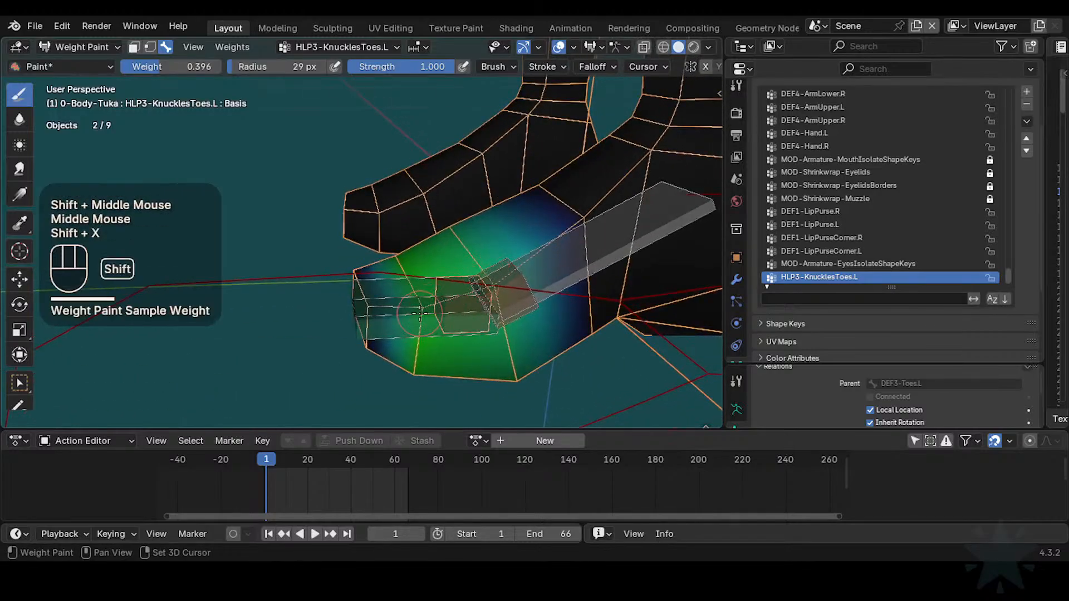
{"action": "key", "text": "ctrl+f"}
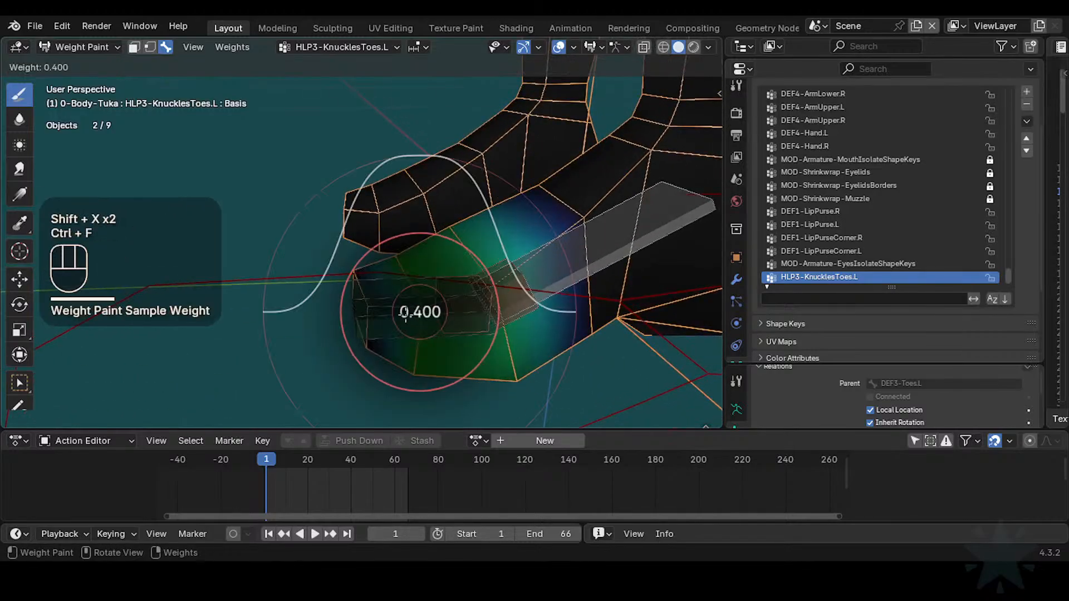
{"action": "left_click", "coordinate": [377, 322]}
{"action": "left_click", "coordinate": [401, 314]}
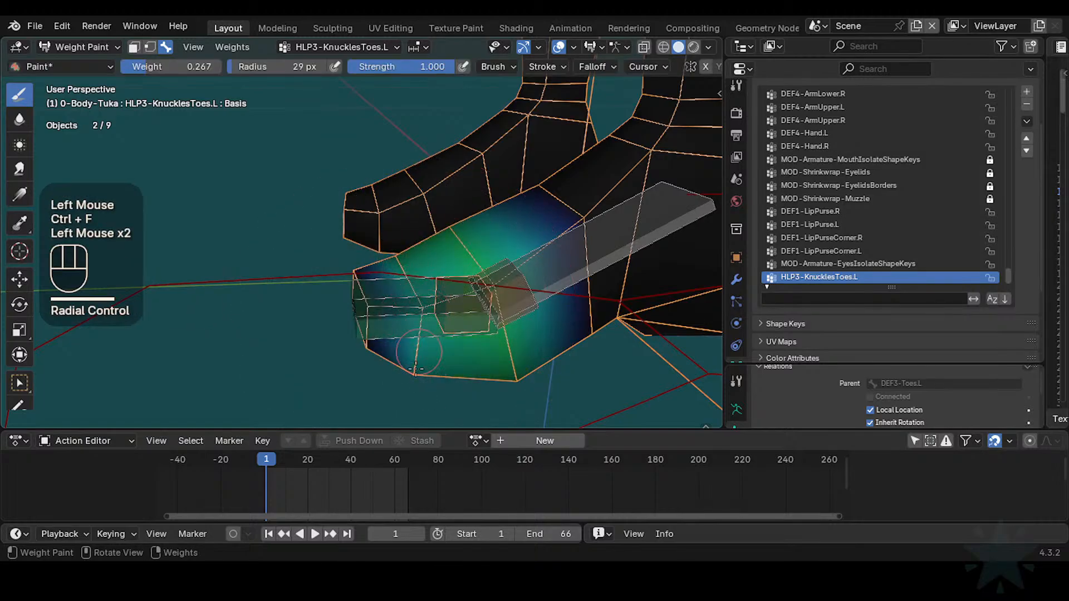
{"action": "mouse_move", "coordinate": [415, 369]}
{"action": "middle_mouse_down"}
{"action": "mouse_move", "coordinate": [424, 350]}
{"action": "mouse_move", "coordinate": [411, 323]}
{"action": "middle_mouse_up"}
{"action": "left_click", "coordinate": [411, 322]}
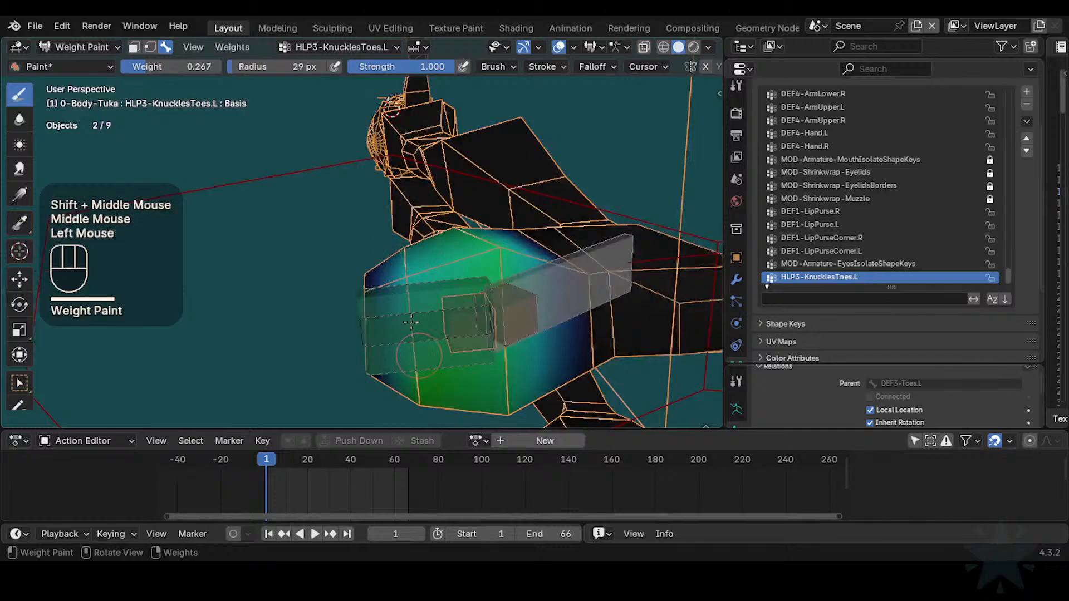
{"action": "middle_click_drag", "start_coordinate": [420, 408], "coordinate": [440, 356]}
{"action": "mouse_move", "coordinate": [440, 356]}
{"action": "middle_mouse_down"}
{"action": "mouse_move", "coordinate": [484, 301]}
{"action": "mouse_move", "coordinate": [458, 280]}
{"action": "mouse_move", "coordinate": [422, 336]}
{"action": "middle_mouse_up"}
{"action": "left_click", "coordinate": [422, 336]}
{"action": "middle_click", "coordinate": [436, 311]}
{"action": "middle_click", "coordinate": [436, 312]}
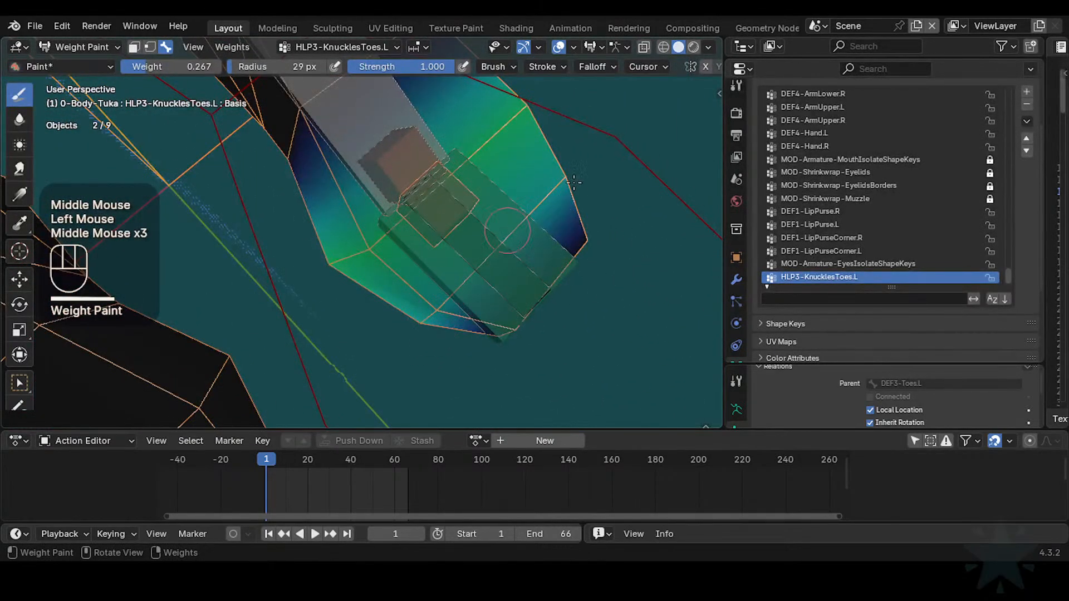
Step: Save Tuka-Game-64.blend and scrub to frame 39 to check the foot's deformation
{"action": "middle_click_drag", "start_coordinate": [573, 181], "coordinate": [437, 312]}
{"action": "middle_click_drag", "start_coordinate": [437, 312], "coordinate": [435, 359], "text": "ctrl"}
{"action": "middle_click_drag", "start_coordinate": [436, 359], "coordinate": [464, 268]}
{"action": "middle_click_drag", "start_coordinate": [465, 267], "coordinate": [406, 320], "text": "shift"}
{"action": "key", "text": "4"}
{"action": "key", "text": "ctrl+s"}
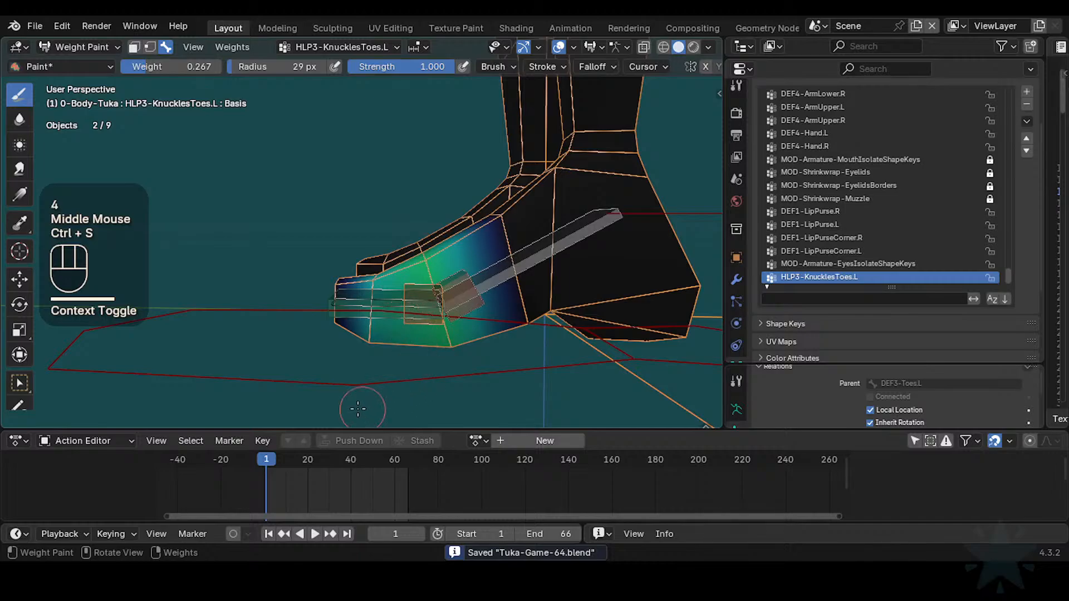
{"action": "left_click_drag", "start_coordinate": [273, 457], "coordinate": [349, 462]}
{"action": "middle_click_drag", "start_coordinate": [735, 341], "coordinate": [733, 307]}
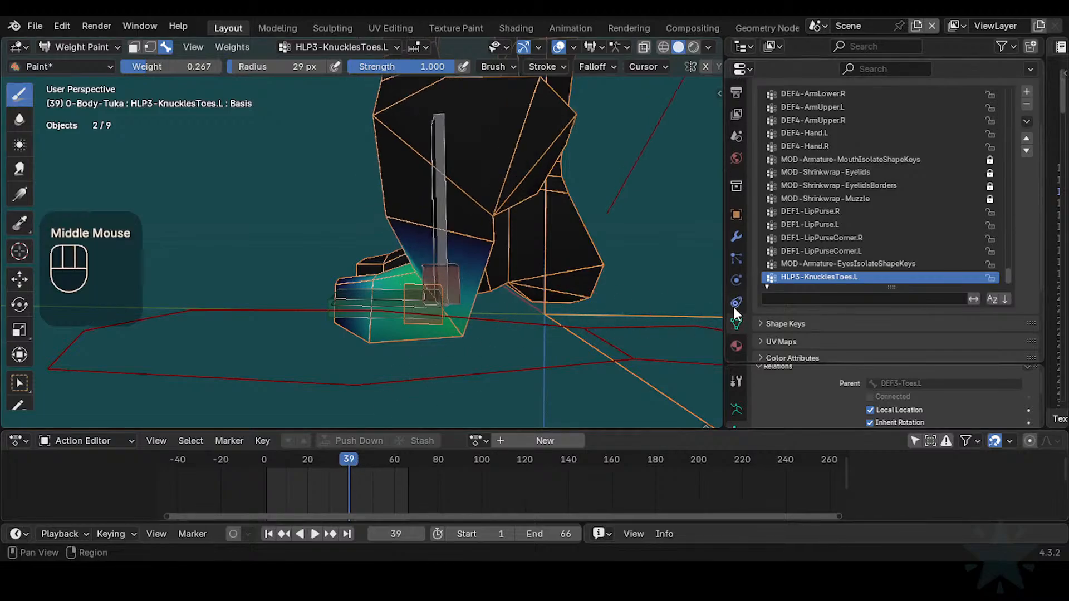
Step: Switch to Pose Mode on ARM-Tuka, select the HLP3-KnucklesToes.L bone and show its bone properties
{"action": "key", "text": "ctrl+Tab"}
{"action": "left_click", "coordinate": [412, 304]}
{"action": "left_click", "coordinate": [420, 286]}
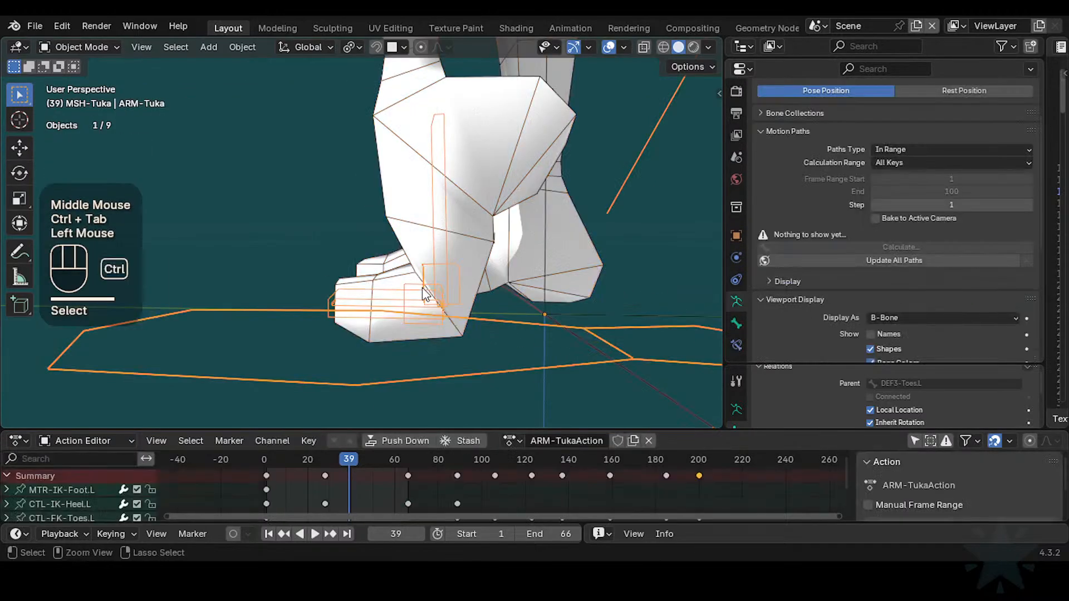
{"action": "key", "text": "ctrl+Tab"}
{"action": "left_click", "coordinate": [419, 286]}
{"action": "left_click", "coordinate": [415, 278]}
{"action": "left_click", "coordinate": [430, 281]}
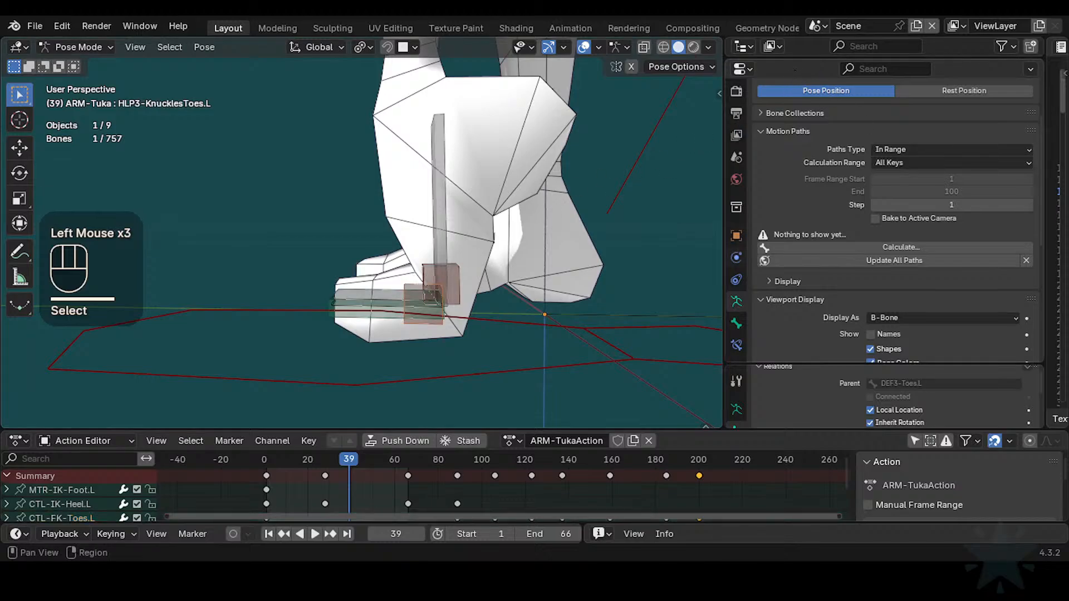
{"action": "left_click", "coordinate": [736, 325]}
{"action": "middle_click_drag", "start_coordinate": [766, 126], "coordinate": [766, 152]}
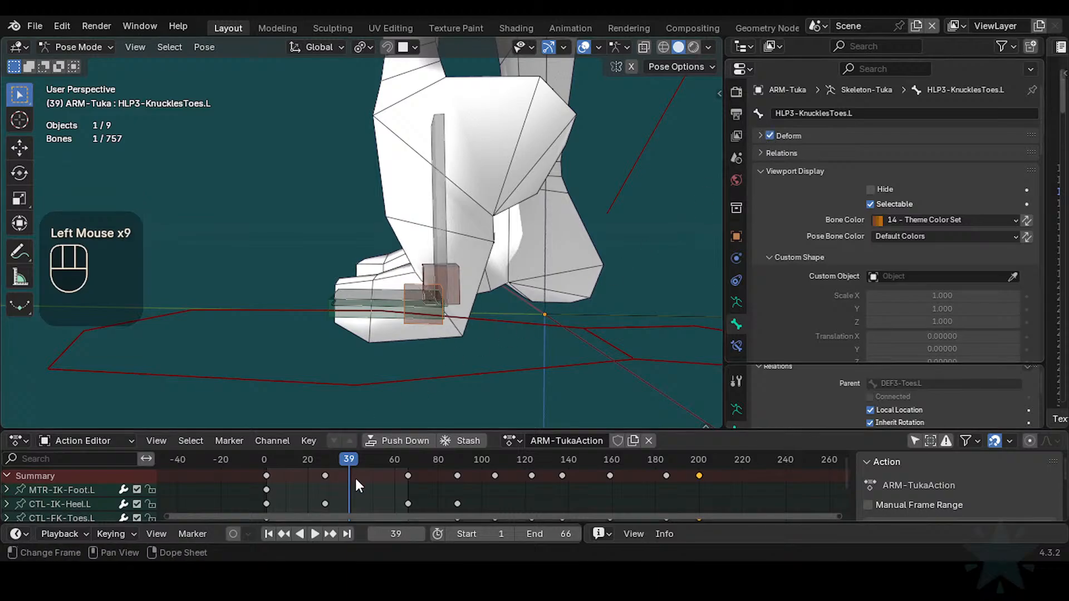
Step: Set the animation's end frame to 203
{"action": "left_click_drag", "start_coordinate": [348, 460], "coordinate": [371, 458]}
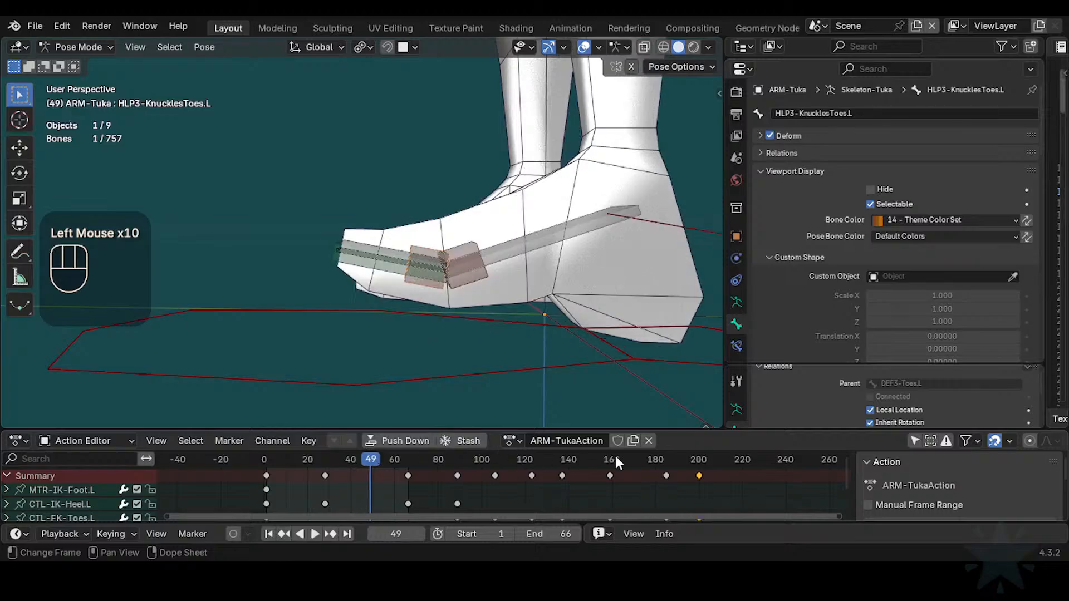
{"action": "left_click", "coordinate": [688, 456]}
{"action": "left_click", "coordinate": [700, 463]}
{"action": "key", "text": "ctrl+End"}
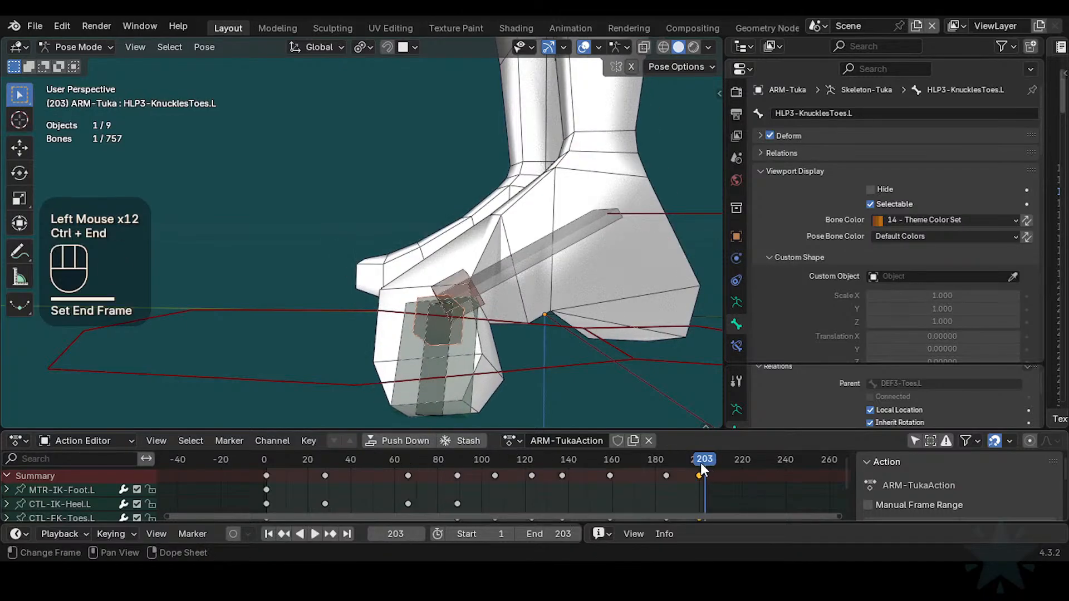
Step: Scrub from the start of the action to frame 48 to examine how the left foot bends at the toes
{"action": "left_click", "coordinate": [286, 457]}
{"action": "key", "text": "space"}
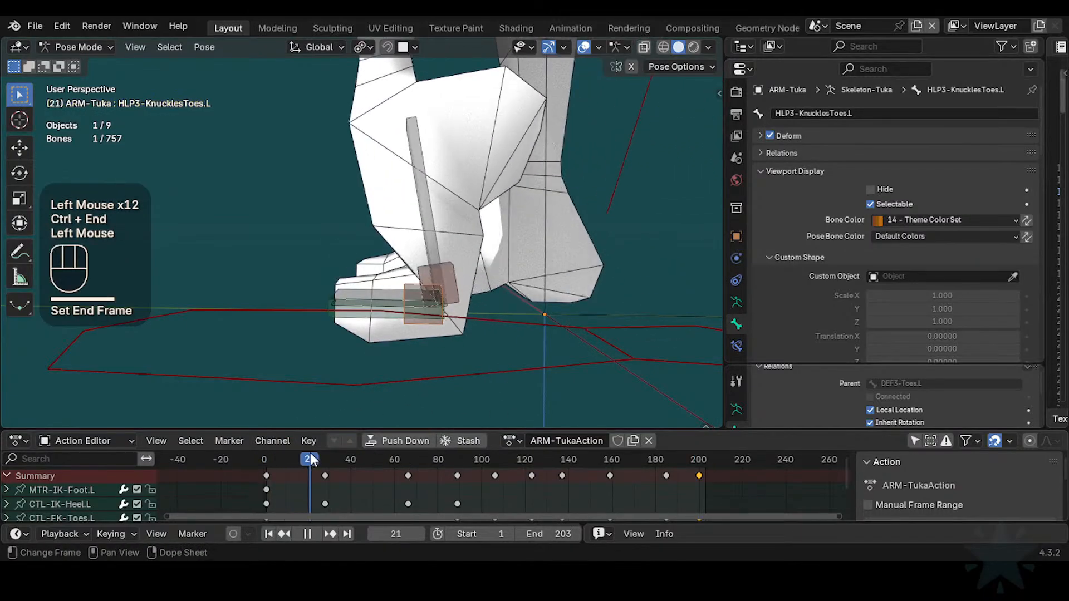
{"action": "mouse_move", "coordinate": [355, 449]}
{"action": "left_mouse_down"}
{"action": "mouse_move", "coordinate": [403, 443]}
{"action": "mouse_move", "coordinate": [368, 447]}
{"action": "left_mouse_up"}
{"action": "left_click", "coordinate": [422, 279]}
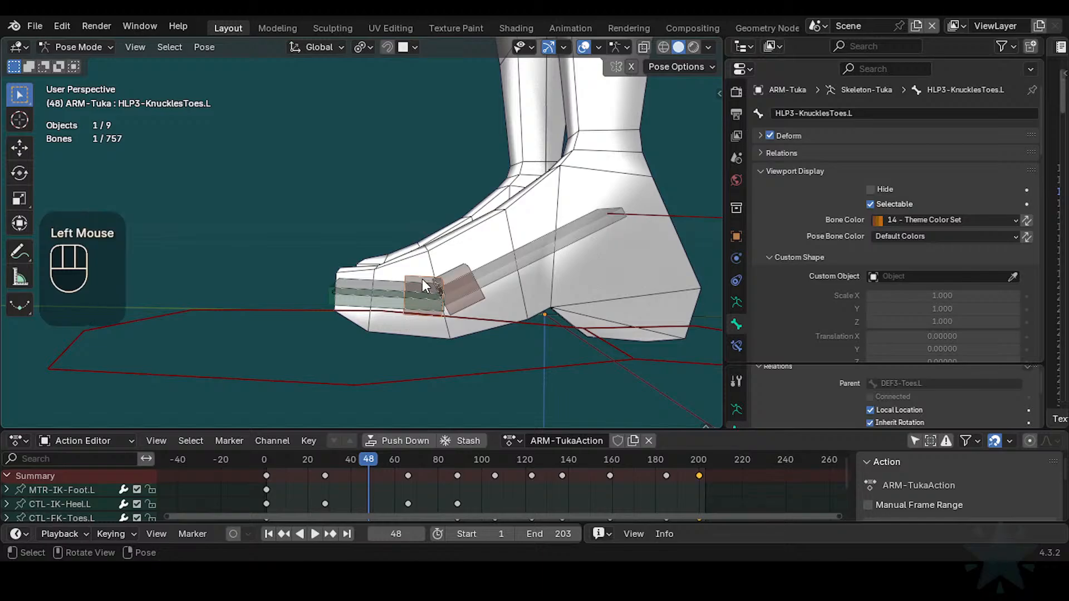
Step: Show the bone axes and examine HLP3-KnucklesToes.L in the armature's Edit Mode
{"action": "left_click", "coordinate": [428, 285]}
{"action": "key", "text": "ctrl+3"}
{"action": "middle_click_drag", "start_coordinate": [419, 303], "coordinate": [445, 313]}
{"action": "middle_click_drag", "start_coordinate": [367, 424], "coordinate": [417, 332]}
{"action": "key", "text": "Tab"}
{"action": "key", "text": "g"}
{"action": "key", "text": "Escape"}
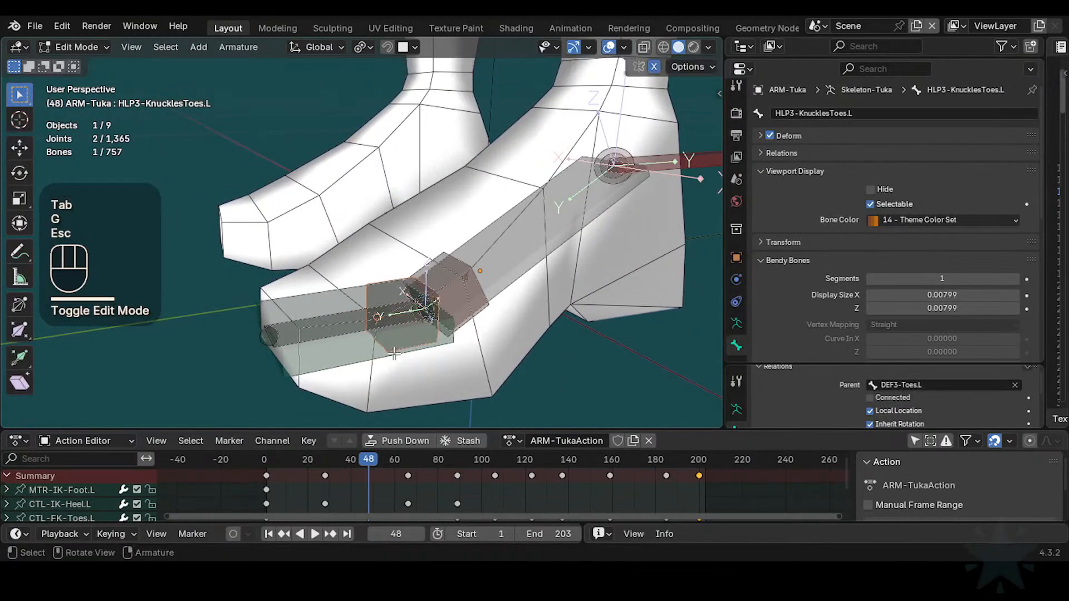
Step: Return ARM-Tuka to Pose Mode and scrub to frame 45 with the heel raised
{"action": "left_click_drag", "start_coordinate": [367, 465], "coordinate": [252, 454]}
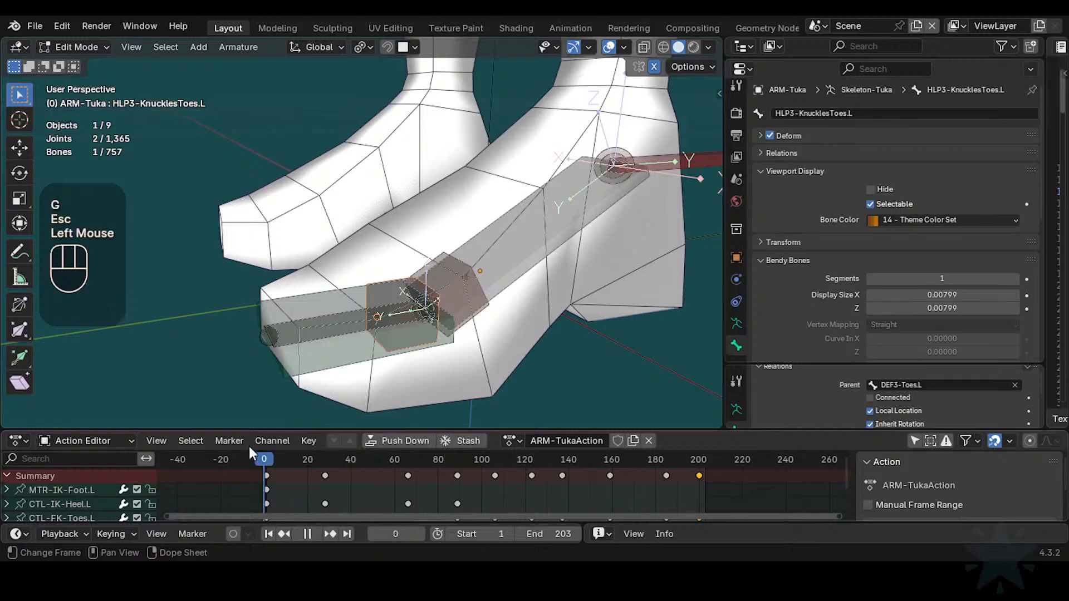
{"action": "key", "text": "ctrl+Tab"}
{"action": "left_click", "coordinate": [276, 456]}
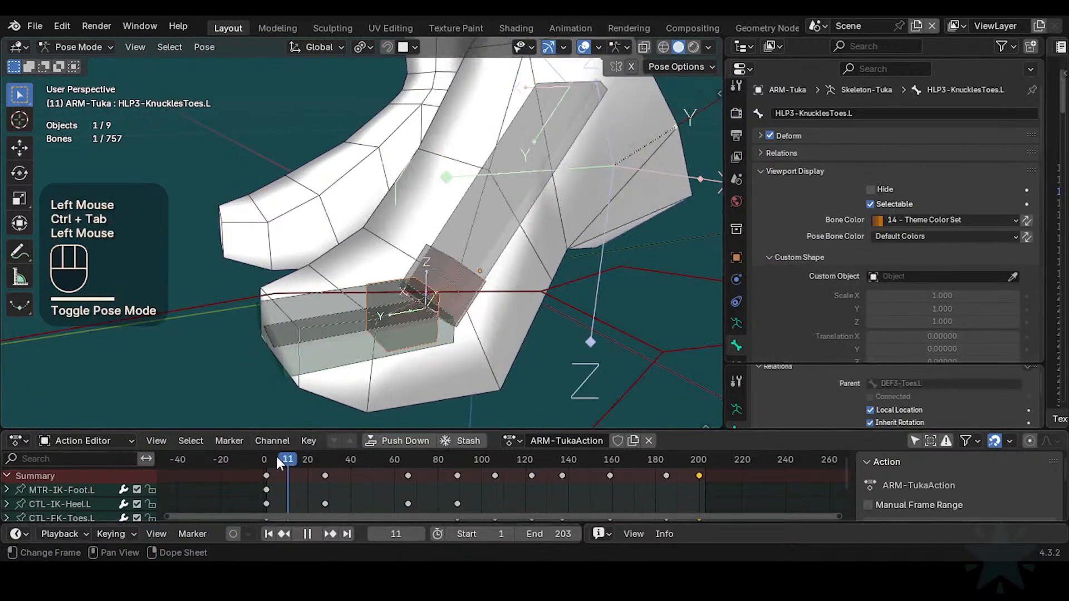
{"action": "left_click_drag", "start_coordinate": [302, 453], "coordinate": [362, 438]}
Step: Compare the foot's shape with Deform disabled and enabled on HLP3-KnucklesToes.L, leaving Deform enabled
{"action": "left_click", "coordinate": [770, 136]}
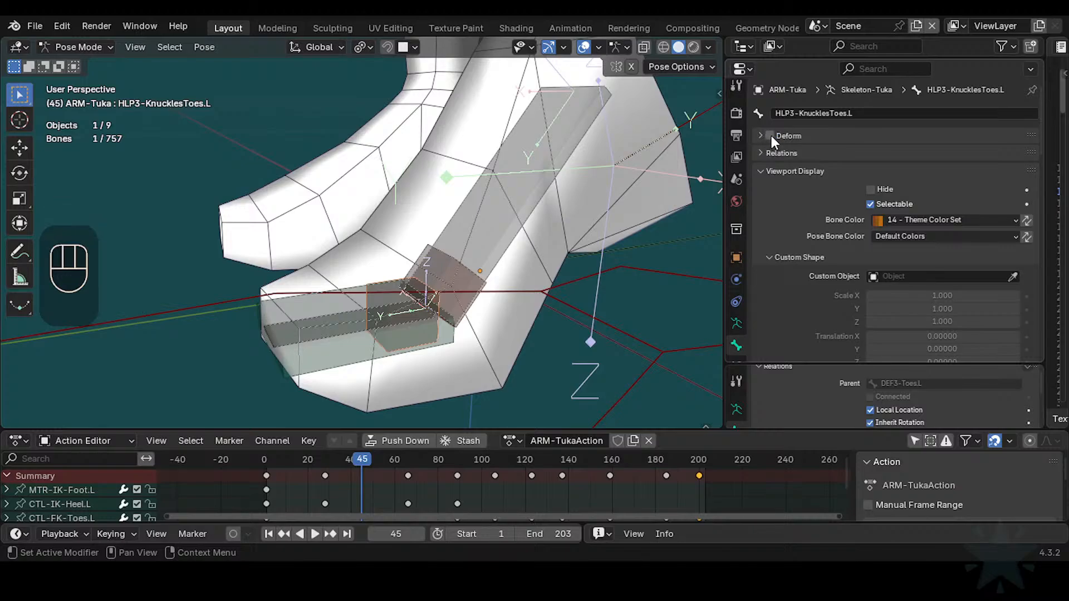
{"action": "left_click", "coordinate": [771, 135]}
{"action": "left_click", "coordinate": [770, 135]}
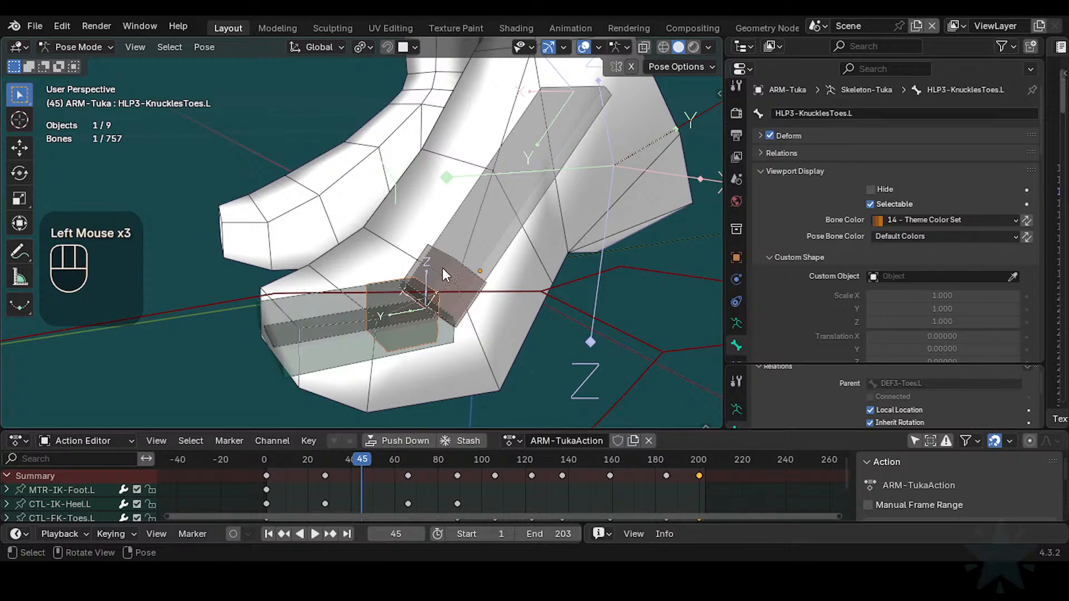
{"action": "left_click", "coordinate": [770, 135]}
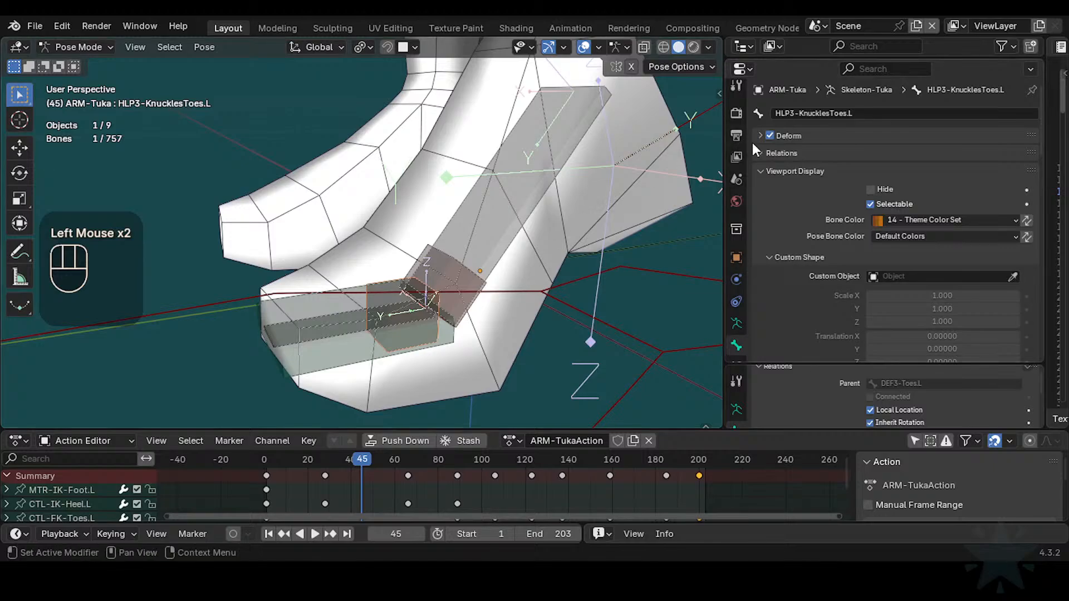
{"action": "left_click", "coordinate": [769, 135]}
Step: Scrub ARM-TukaAction from frame 45 through frames 87 and 119 to 147, examining the left toe bend from several angles
{"action": "middle_click_drag", "start_coordinate": [579, 267], "coordinate": [355, 413]}
{"action": "left_click", "coordinate": [351, 459]}
{"action": "left_click_drag", "start_coordinate": [348, 458], "coordinate": [453, 423]}
{"action": "middle_click_drag", "start_coordinate": [532, 340], "coordinate": [454, 361], "text": "shift"}
{"action": "middle_click_drag", "start_coordinate": [453, 361], "coordinate": [463, 442], "text": "ctrl"}
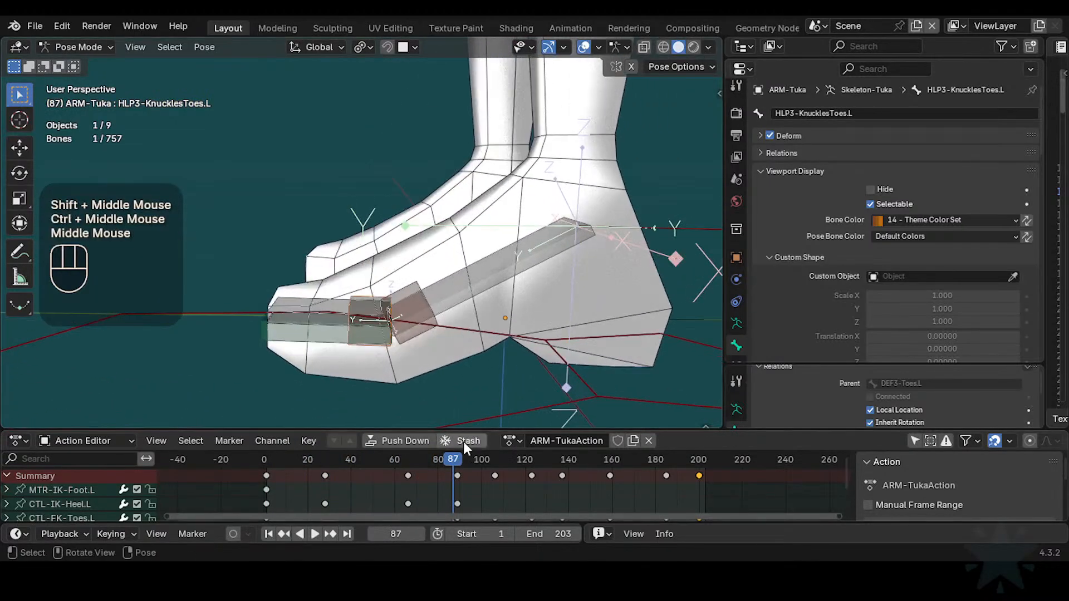
{"action": "left_click_drag", "start_coordinate": [463, 442], "coordinate": [529, 446]}
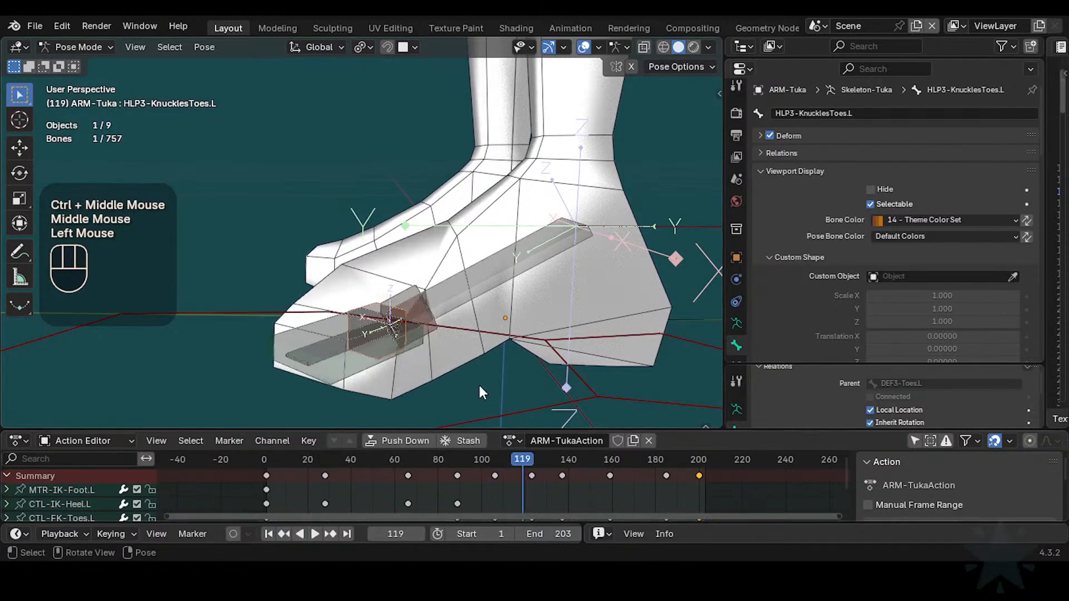
{"action": "middle_click_drag", "start_coordinate": [479, 383], "coordinate": [500, 439]}
{"action": "left_click_drag", "start_coordinate": [501, 445], "coordinate": [580, 449]}
{"action": "middle_click_drag", "start_coordinate": [561, 416], "coordinate": [499, 317]}
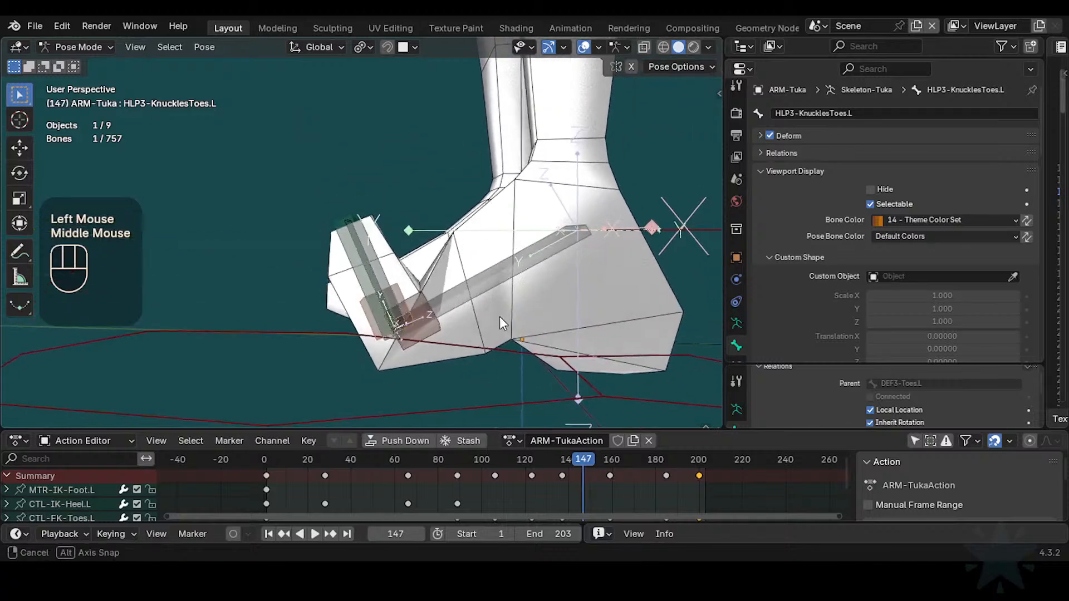
Step: Compare the toe bend with Deform off and on for HLP3-KnucklesToes.L, leaving Deform enabled and scrubbing to frame 146
{"action": "left_click", "coordinate": [770, 135]}
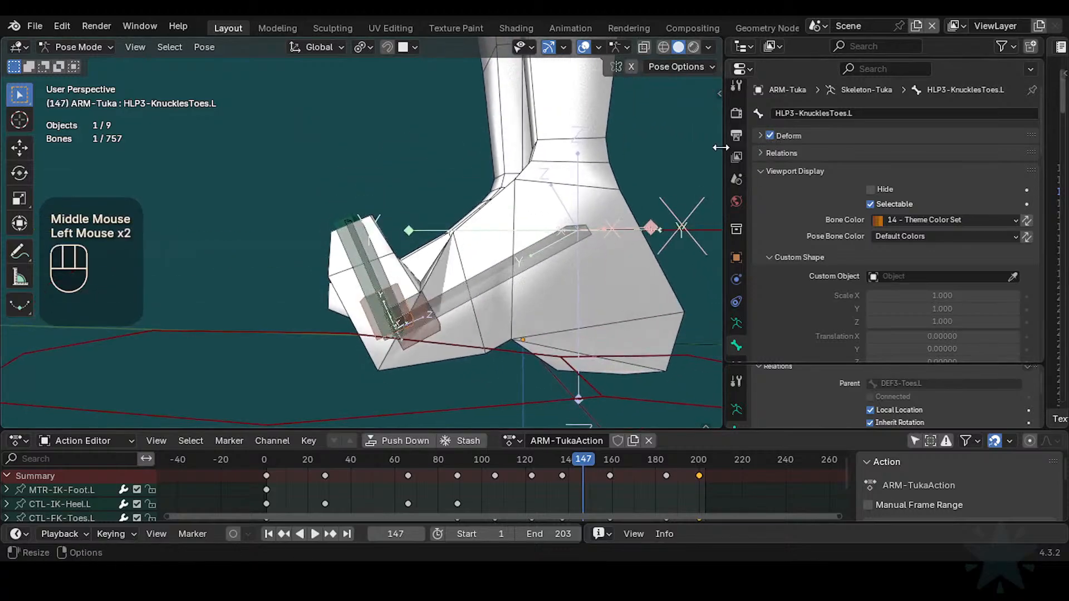
{"action": "middle_click_drag", "start_coordinate": [632, 212], "coordinate": [549, 367]}
{"action": "mouse_move", "coordinate": [549, 367]}
{"action": "middle_mouse_down"}
{"action": "mouse_move", "coordinate": [544, 313]}
{"action": "mouse_move", "coordinate": [554, 368]}
{"action": "middle_mouse_up"}
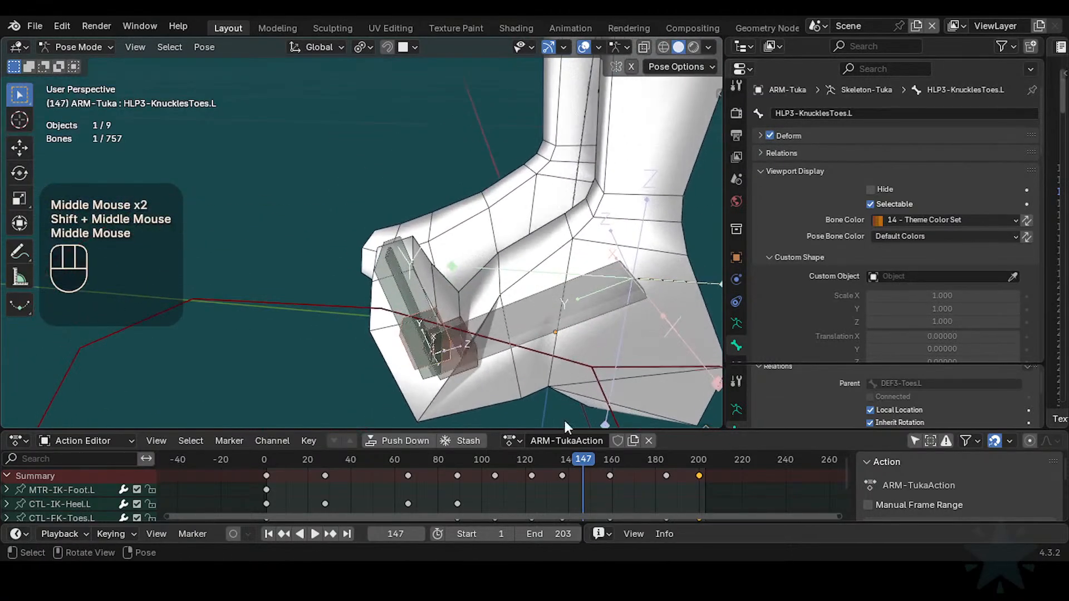
{"action": "left_click_drag", "start_coordinate": [624, 457], "coordinate": [581, 456]}
{"action": "middle_click_drag", "start_coordinate": [547, 410], "coordinate": [532, 311]}
{"action": "middle_click_drag", "start_coordinate": [532, 310], "coordinate": [486, 337]}
Step: Select HLP3-KnucklesToes.L and try rotating it freely and along its local X axis, cancelling each rotation
{"action": "left_click", "coordinate": [485, 341]}
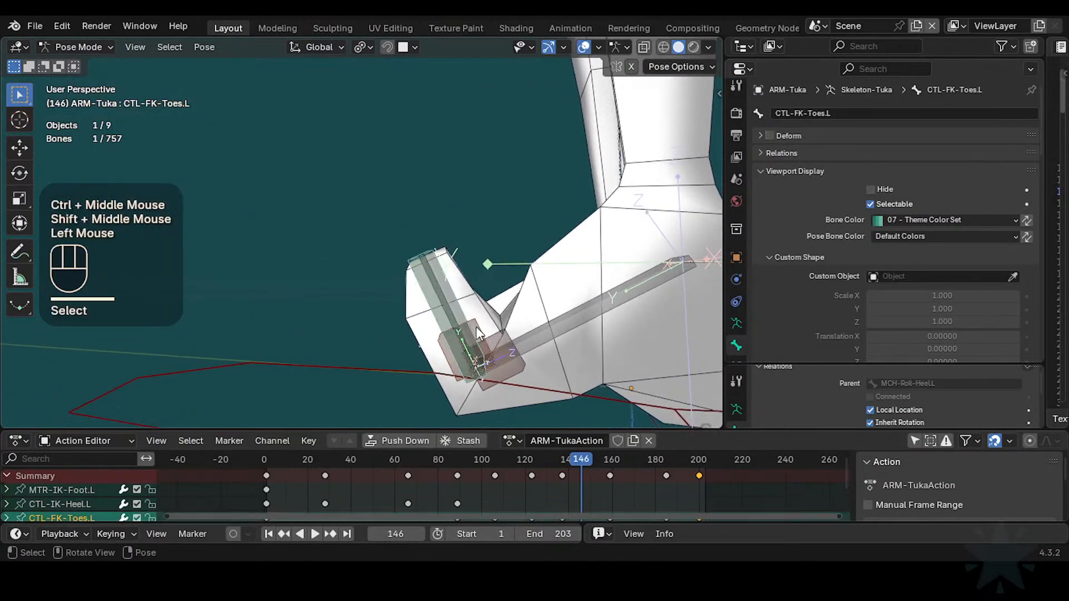
{"action": "left_click", "coordinate": [485, 342]}
{"action": "key", "text": "r"}
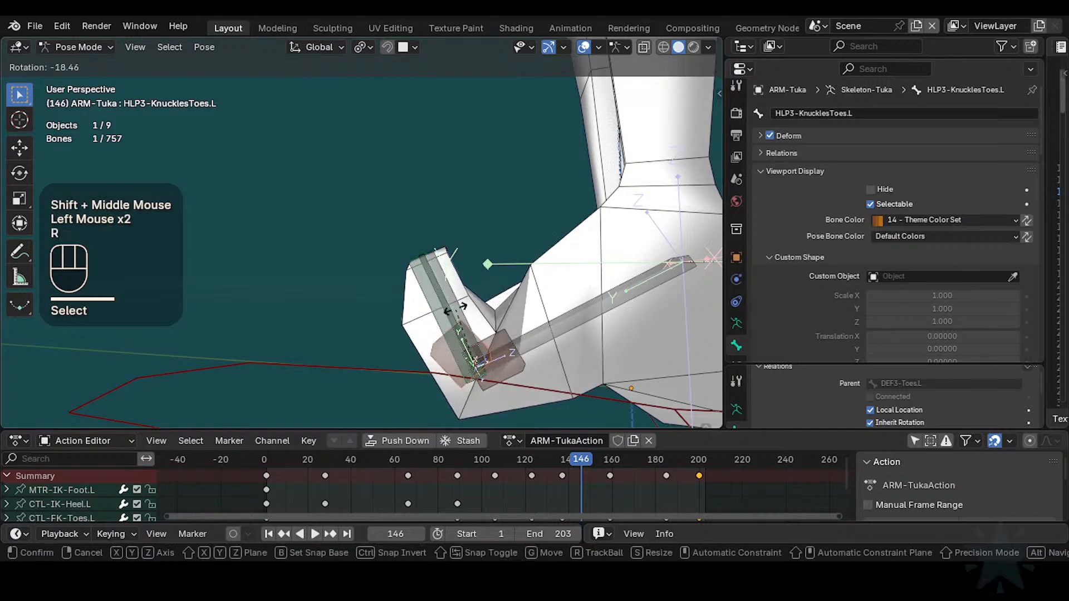
{"action": "key", "text": "Escape"}
{"action": "key", "text": "r"}
{"action": "key", "text": "x"}
{"action": "key", "text": "x"}
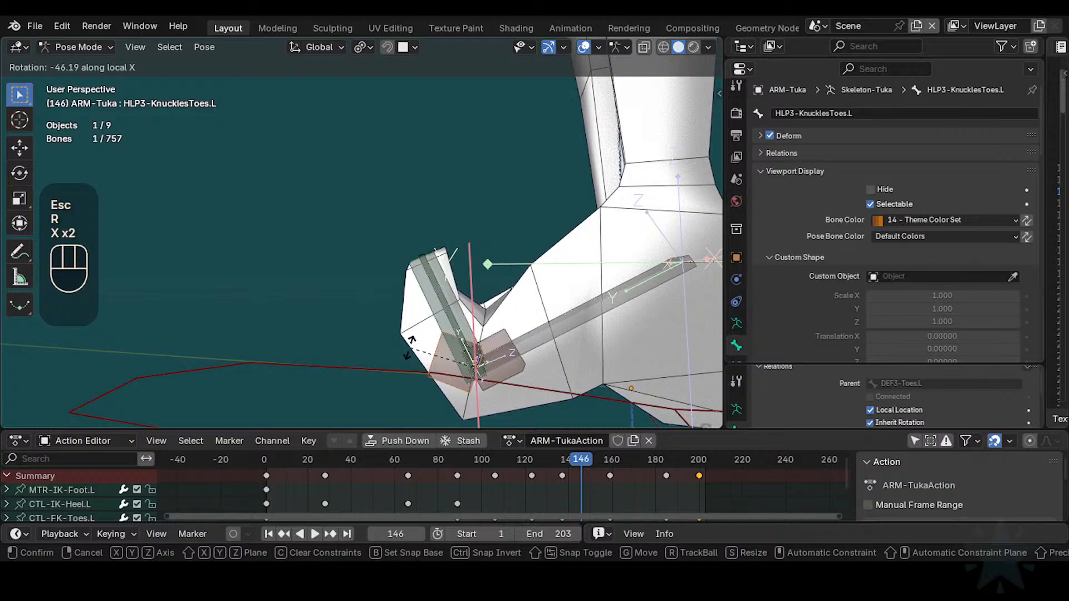
{"action": "key", "text": "Escape"}
Step: From a side view of the foot, test HLP3-KnucklesToes.L rotations along global X and local X, cancelling both
{"action": "middle_click_drag", "start_coordinate": [462, 333], "coordinate": [471, 301], "text": "shift"}
{"action": "middle_click_drag", "start_coordinate": [471, 302], "coordinate": [493, 296]}
{"action": "key", "text": "r"}
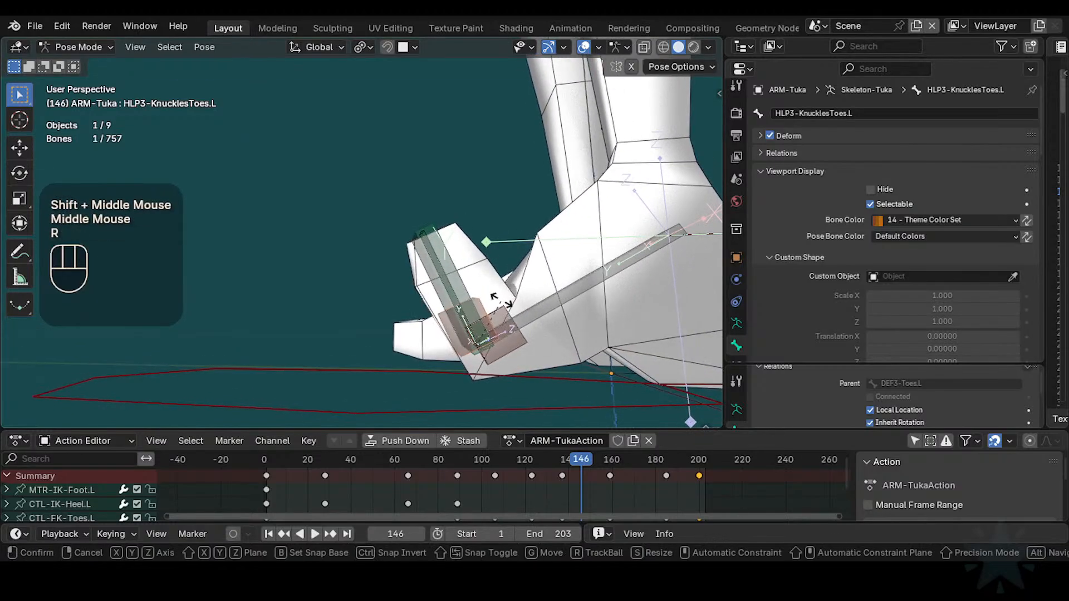
{"action": "key", "text": "x"}
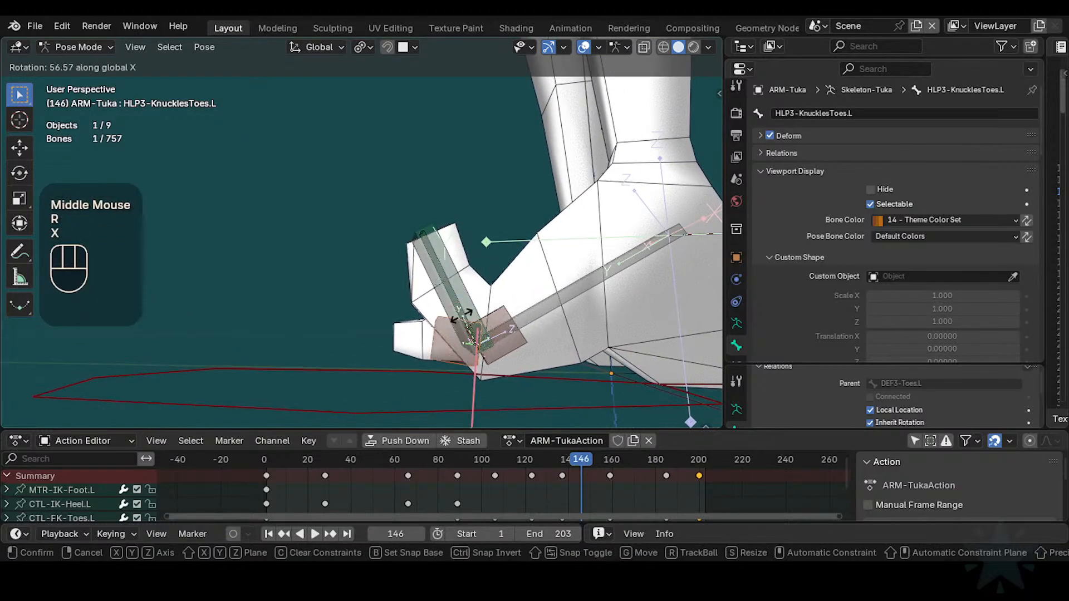
{"action": "key", "text": "Escape"}
{"action": "key", "text": "r"}
{"action": "key", "text": "x"}
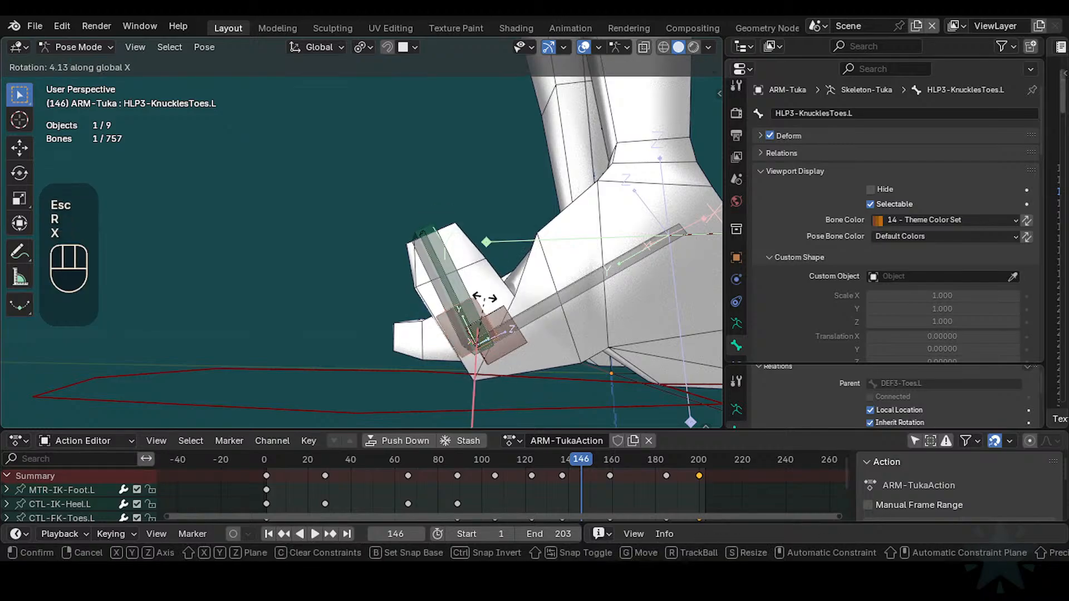
{"action": "key", "text": "x"}
{"action": "key", "text": "Escape"}
Step: Make HLP3-KnucklesToes.L the active bone and enter Weight Paint mode on 0-Body-Tuka with ARM-Tuka selected
{"action": "middle_click_drag", "start_coordinate": [479, 299], "coordinate": [496, 317]}
{"action": "mouse_move", "coordinate": [495, 317]}
{"action": "middle_mouse_down"}
{"action": "mouse_move", "coordinate": [519, 313]}
{"action": "mouse_move", "coordinate": [497, 326]}
{"action": "middle_mouse_up"}
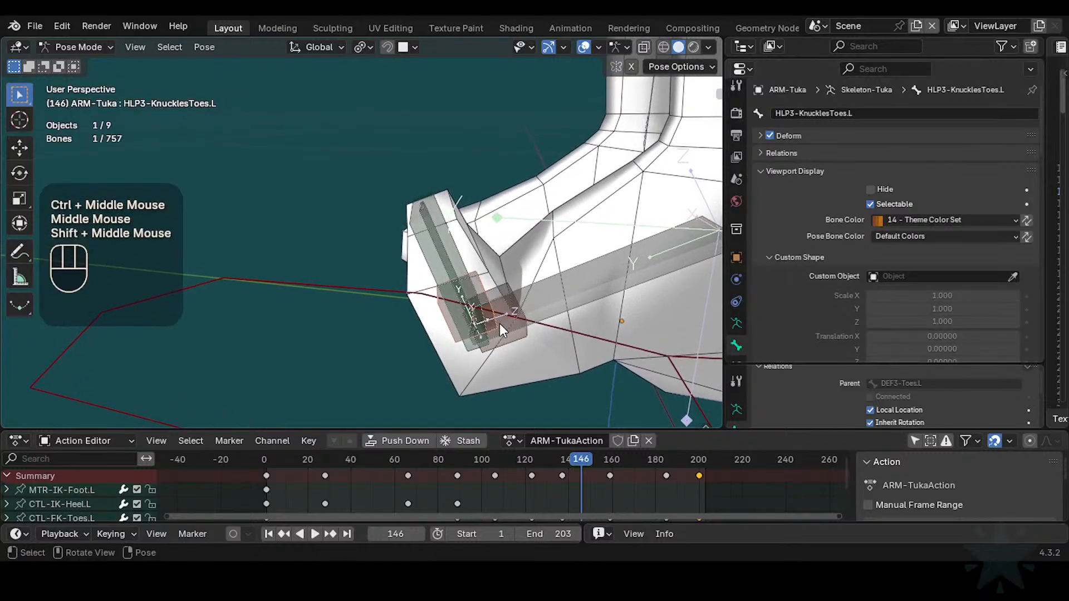
{"action": "left_click", "coordinate": [503, 286]}
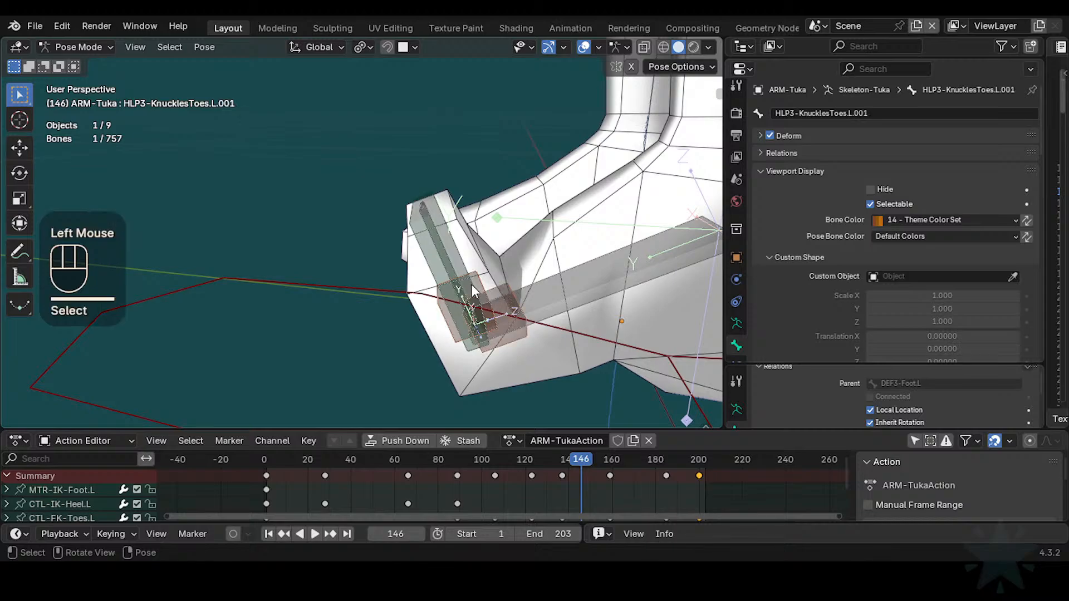
{"action": "left_click", "coordinate": [482, 308]}
{"action": "middle_click_drag", "start_coordinate": [497, 306], "coordinate": [485, 297]}
{"action": "left_click", "coordinate": [483, 295]}
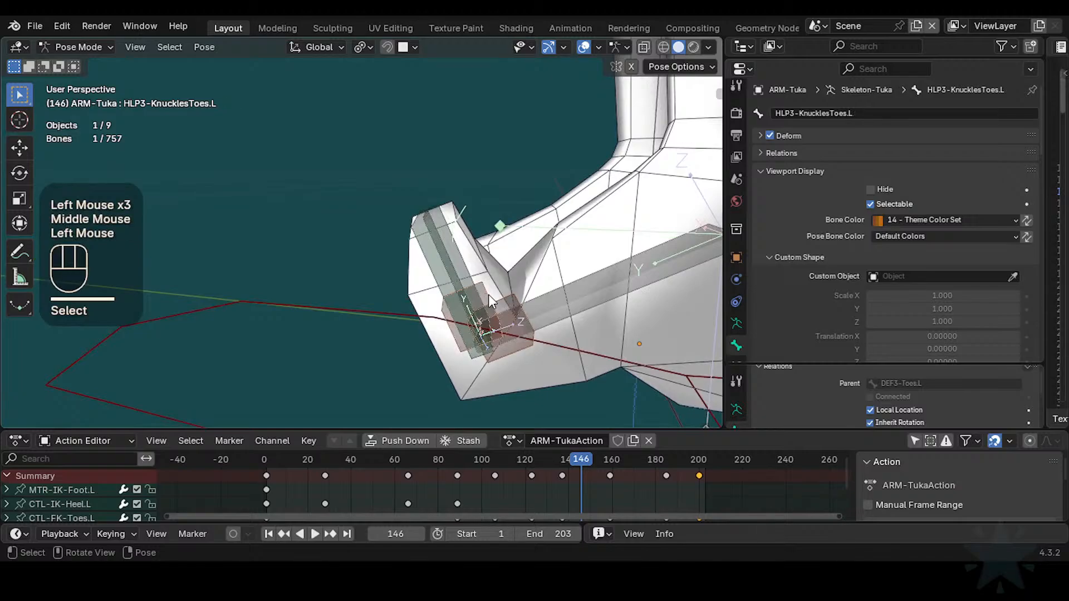
{"action": "key", "text": "ctrl+Tab"}
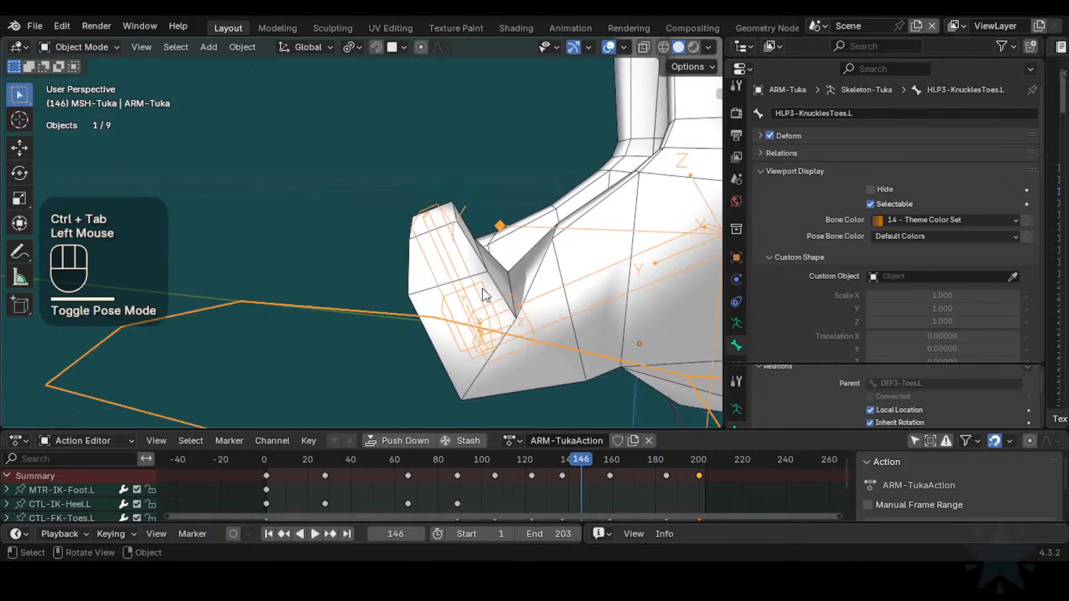
{"action": "left_click", "coordinate": [499, 281], "text": "shift"}
{"action": "key", "text": "ctrl+Tab"}
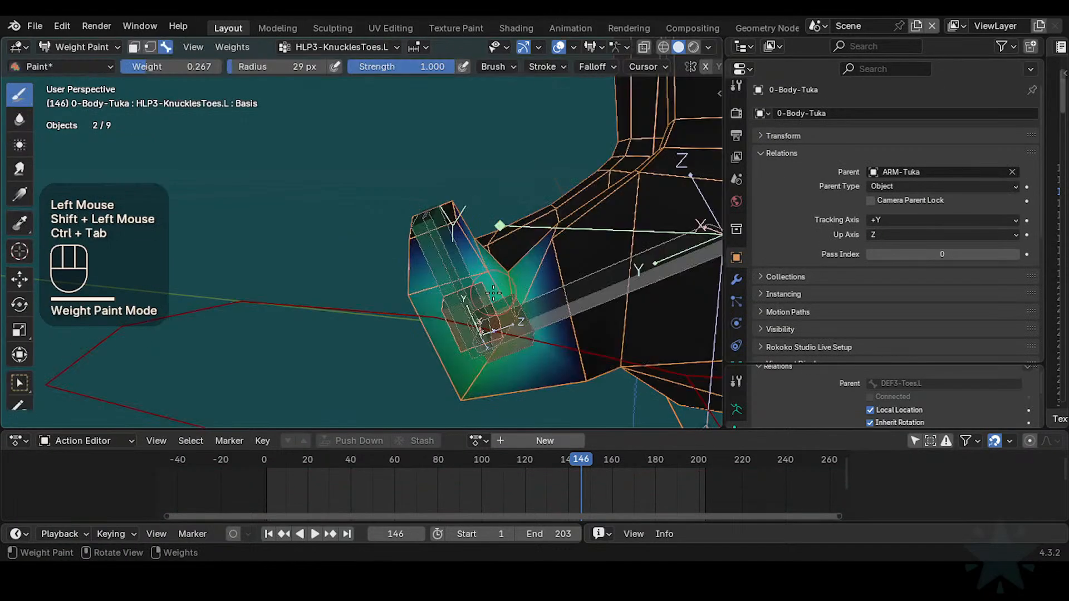
Step: Try rotating HLP3-KnucklesToes.L along its local X axis while its weights are displayed
{"action": "middle_click_drag", "start_coordinate": [488, 293], "coordinate": [498, 294]}
{"action": "key", "text": "r"}
{"action": "key", "text": "x"}
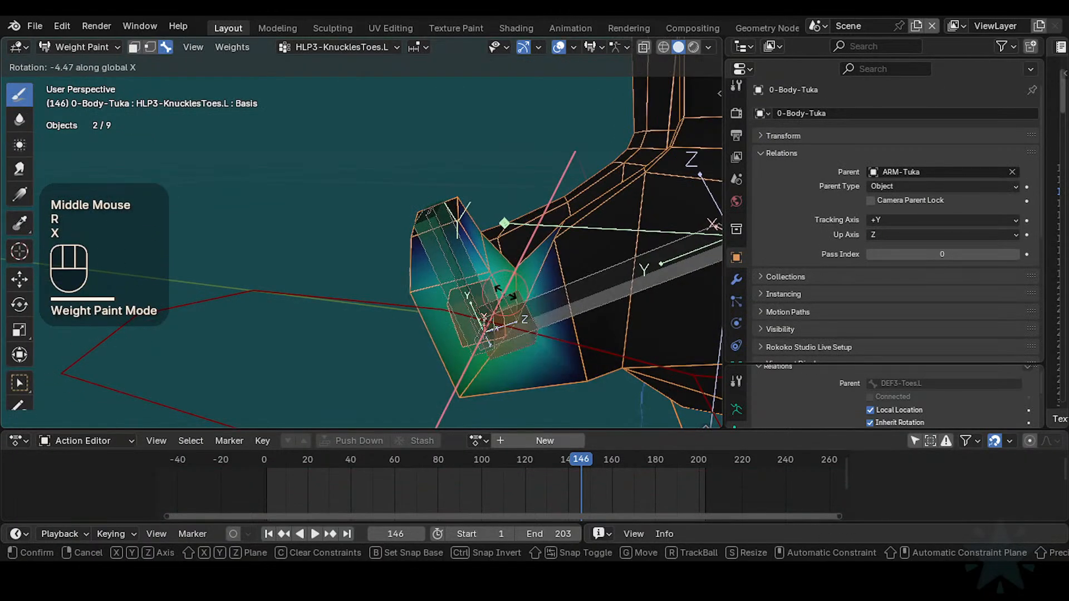
{"action": "key", "text": "Escape"}
{"action": "key", "text": "r"}
{"action": "key", "text": "x"}
{"action": "key", "text": "x"}
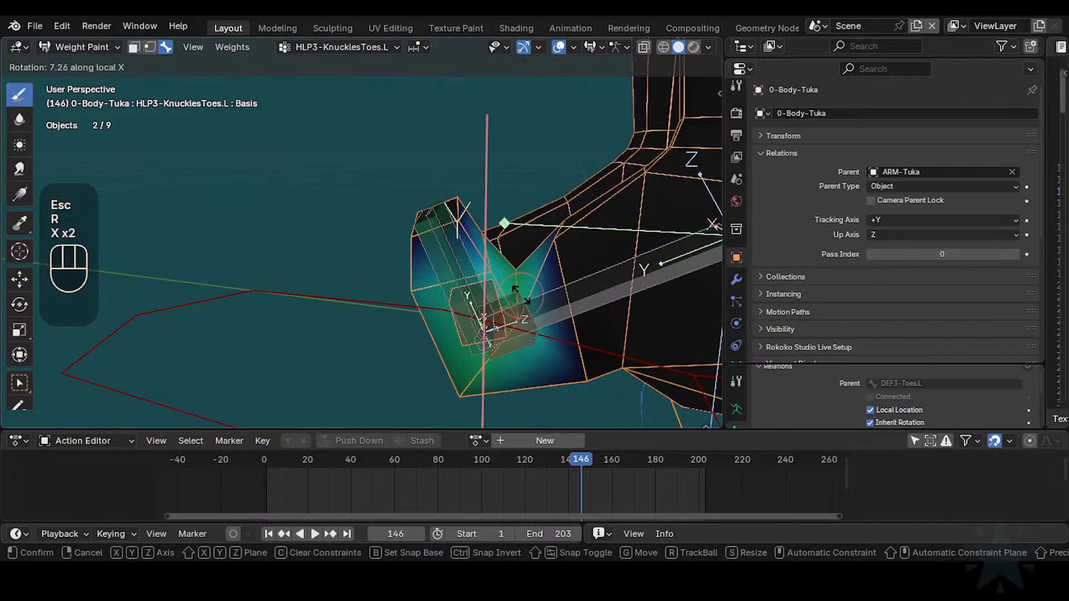
{"action": "left_click", "coordinate": [558, 305]}
Step: Set the brush weight to 1.000, try a paint stroke on the foot behind the toe crease, and undo the stroke
{"action": "key", "text": "ctrl+f"}
{"action": "left_click", "coordinate": [557, 301], "text": "ctrl"}
{"action": "key", "text": "ctrl+f"}
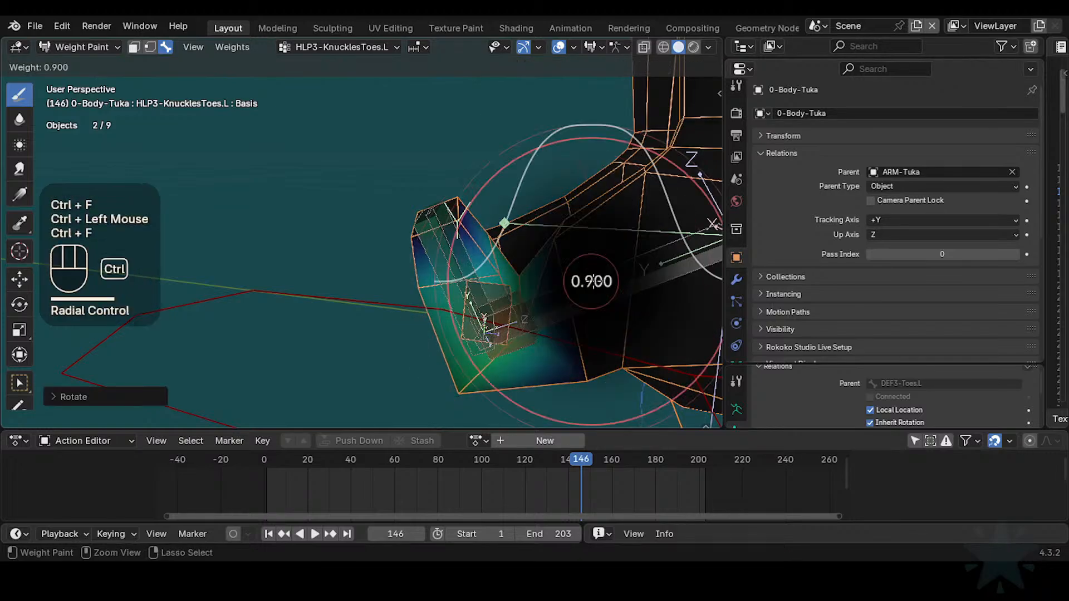
{"action": "left_click", "coordinate": [577, 278], "text": "ctrl"}
{"action": "left_click", "coordinate": [563, 268]}
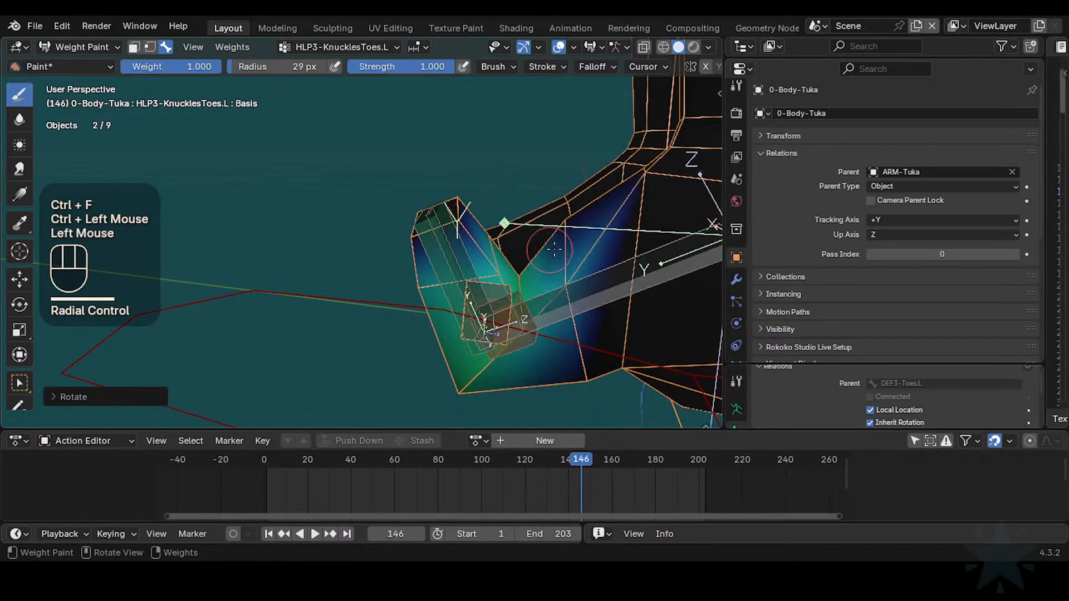
{"action": "key", "text": "ctrl+z"}
Step: Try the Blur brush on the HLP3-KnucklesToes.L weights across the foot behind the toes
{"action": "left_click", "coordinate": [20, 119]}
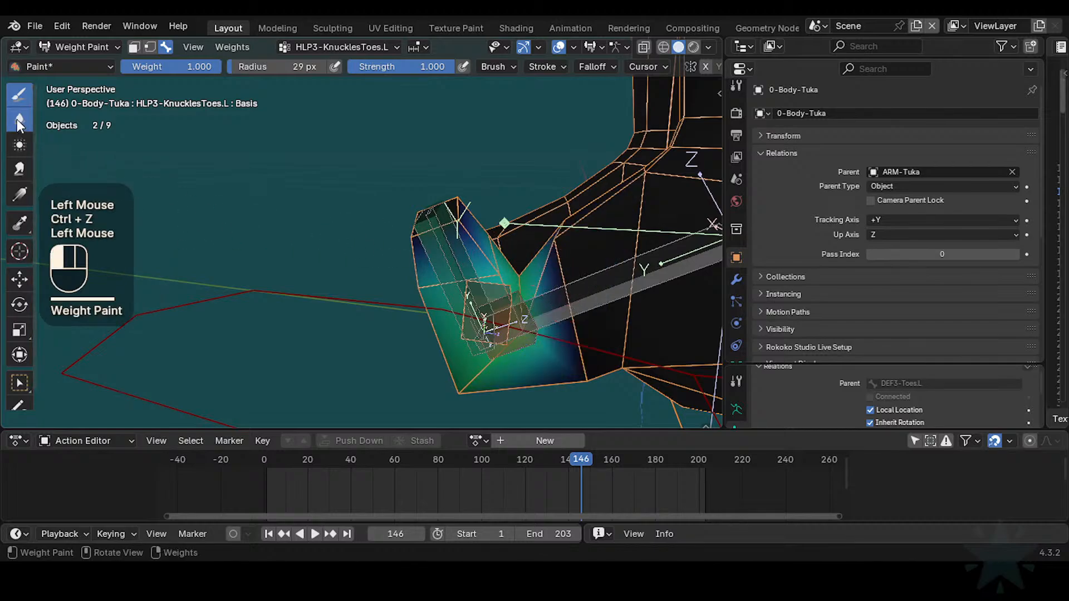
{"action": "mouse_move", "coordinate": [510, 221]}
{"action": "middle_mouse_down"}
{"action": "mouse_move", "coordinate": [543, 242]}
{"action": "mouse_move", "coordinate": [579, 224]}
{"action": "middle_mouse_up"}
{"action": "left_click", "coordinate": [596, 257]}
{"action": "left_click", "coordinate": [627, 390]}
{"action": "middle_click_drag", "start_coordinate": [607, 315], "coordinate": [617, 305], "text": "shift"}
{"action": "mouse_move", "coordinate": [616, 305]}
{"action": "middle_mouse_down"}
{"action": "mouse_move", "coordinate": [615, 329]}
{"action": "mouse_move", "coordinate": [618, 298]}
{"action": "mouse_move", "coordinate": [606, 291]}
{"action": "middle_mouse_up"}
{"action": "left_click", "coordinate": [605, 265]}
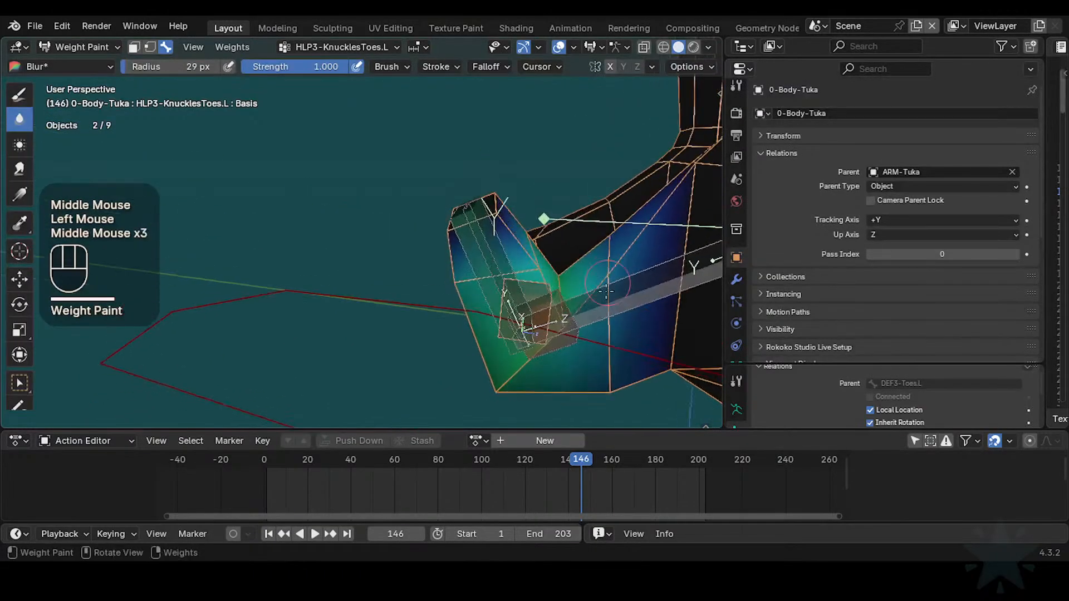
Step: Undo the blur strokes, the knuckle bone rotation and the switch to Weight Paint mode
{"action": "left_click_drag", "start_coordinate": [560, 495], "coordinate": [531, 462]}
{"action": "key", "text": "ctrl+z"}
{"action": "key", "text": "ctrl+z"}
{"action": "key", "text": "ctrl+z"}
{"action": "key", "text": "ctrl+z"}
{"action": "key", "text": "ctrl+z"}
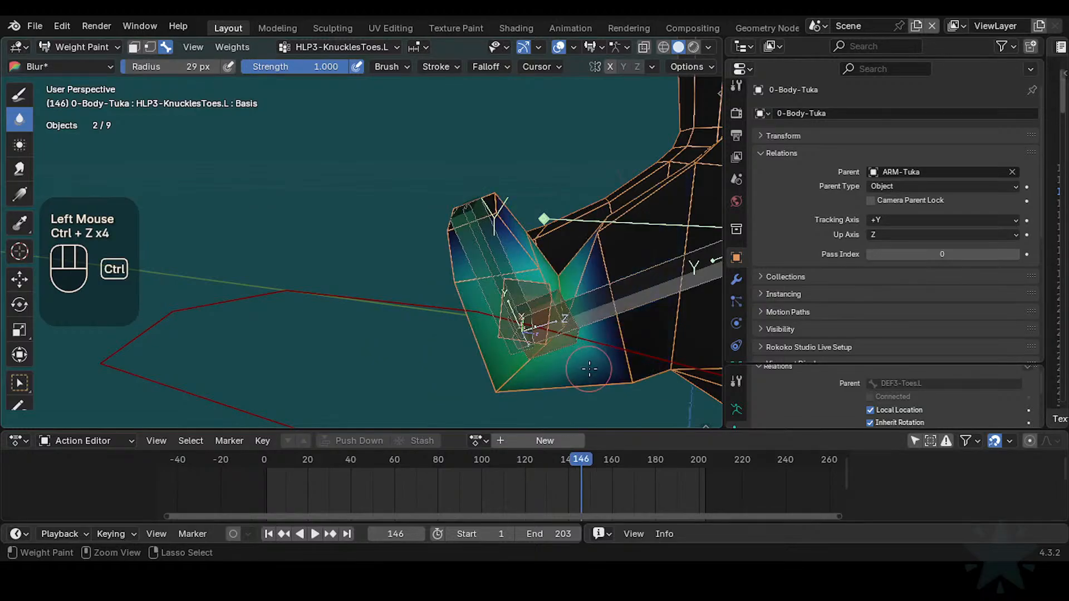
{"action": "key", "text": "ctrl+z"}
{"action": "middle_click_drag", "start_coordinate": [592, 362], "coordinate": [588, 373]}
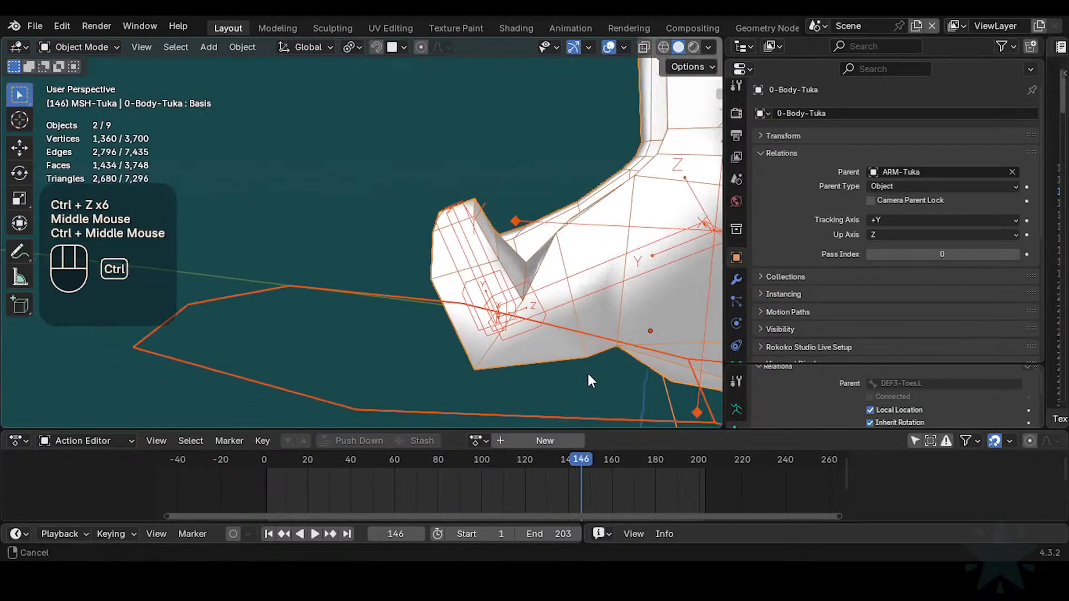
Step: Reselect ARM-Tuka and 0-Body-Tuka, re-enter Weight Paint mode, and examine the HLP3-KnucklesToes.L weights around the toe crease
{"action": "left_click", "coordinate": [526, 306]}
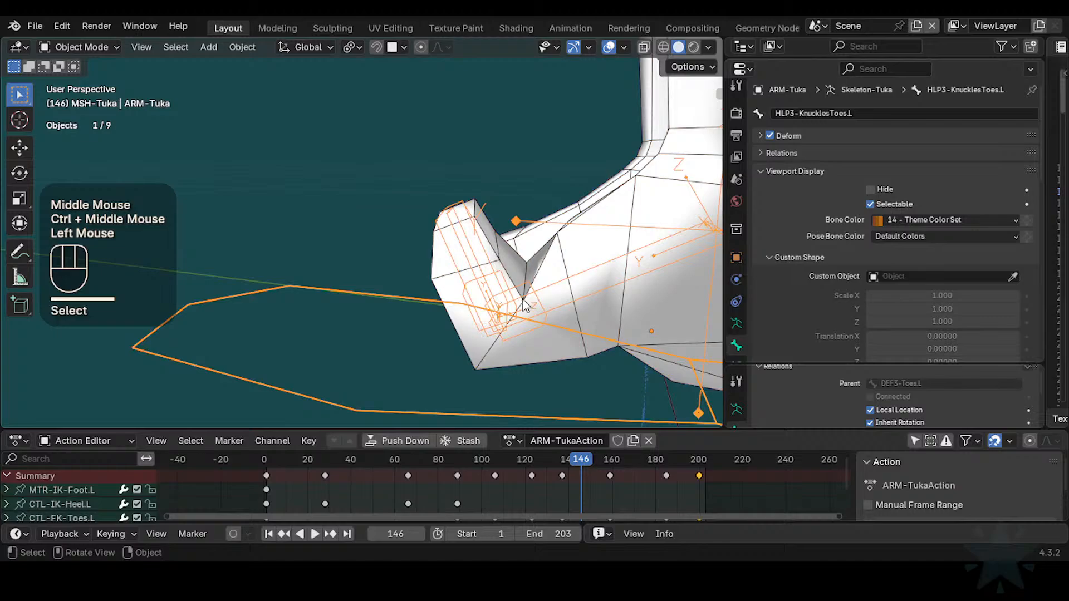
{"action": "key", "text": "ctrl+Tab"}
{"action": "key", "text": "ctrl+Tab"}
{"action": "left_click", "coordinate": [505, 275]}
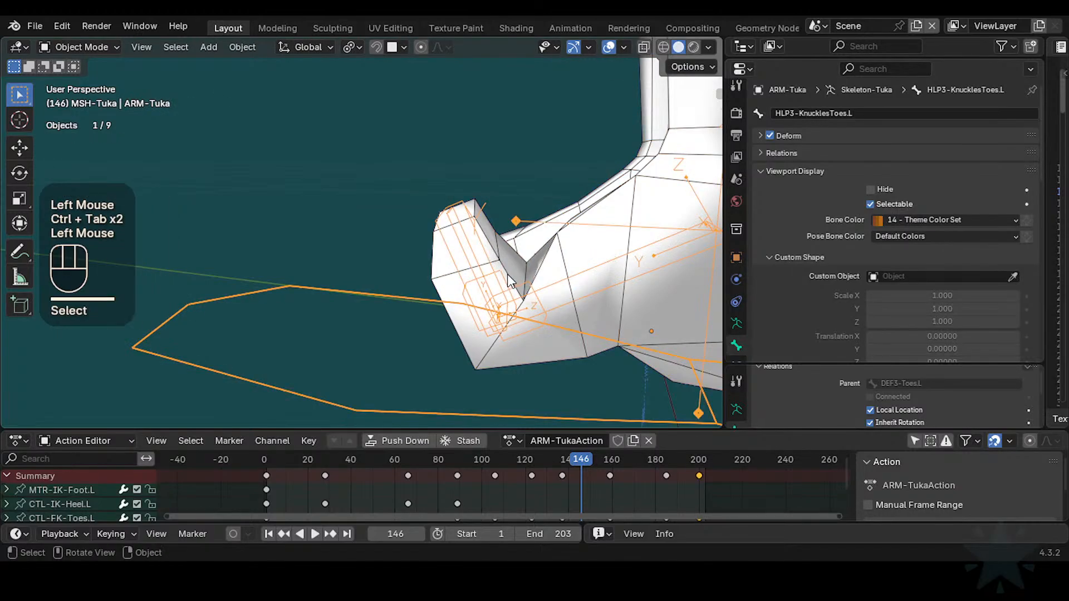
{"action": "left_click", "coordinate": [507, 274], "text": "shift"}
{"action": "key", "text": "ctrl+Tab"}
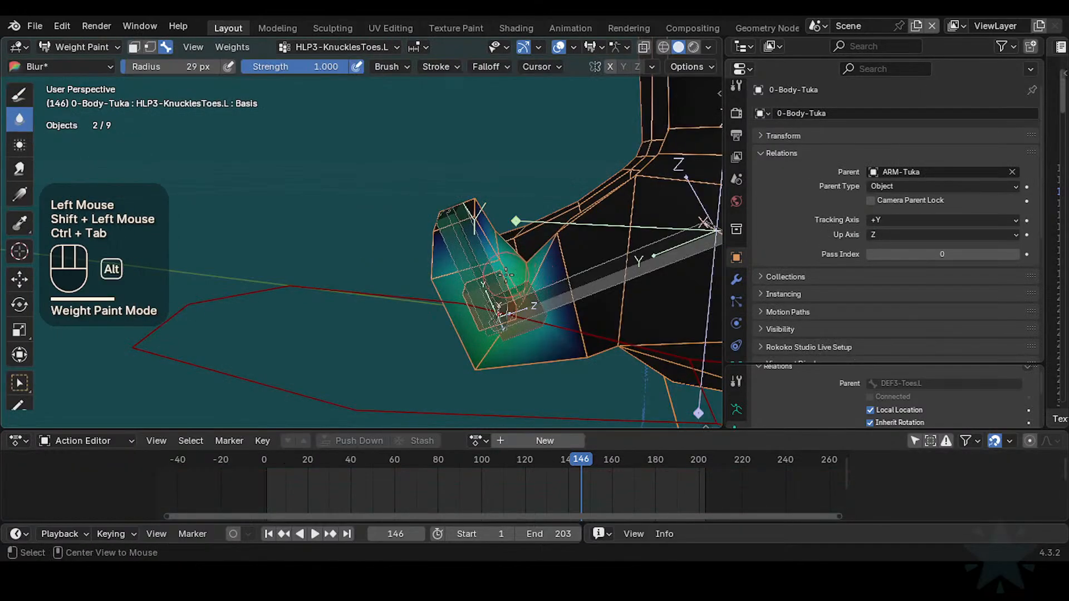
{"action": "mouse_move", "coordinate": [511, 275]}
{"action": "middle_mouse_down"}
{"action": "mouse_move", "coordinate": [584, 278]}
{"action": "mouse_move", "coordinate": [575, 308]}
{"action": "mouse_move", "coordinate": [546, 309]}
{"action": "mouse_move", "coordinate": [545, 294]}
{"action": "middle_mouse_up"}
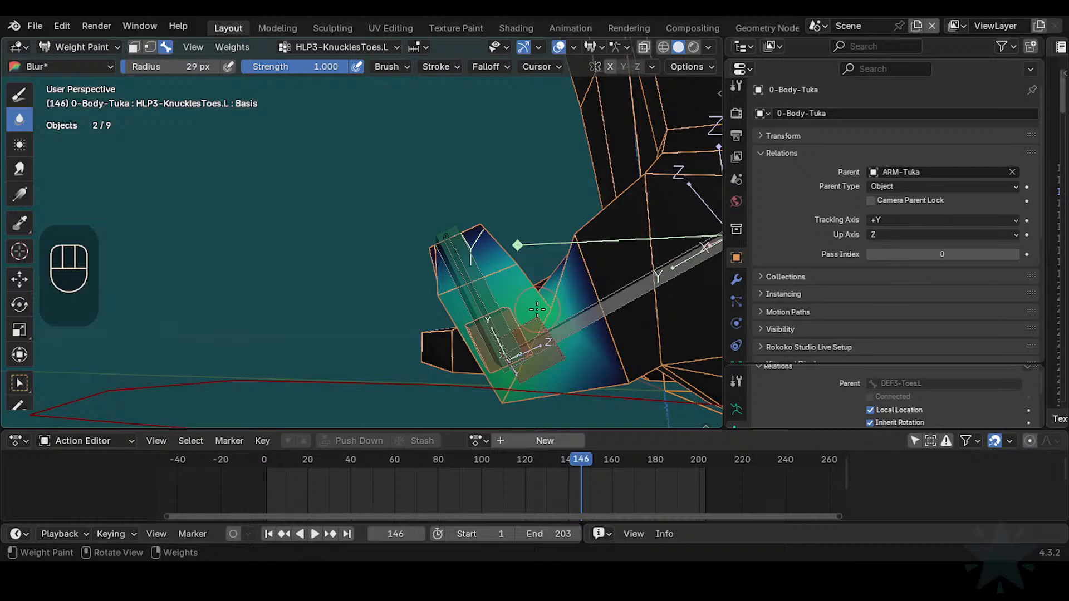
{"action": "mouse_move", "coordinate": [542, 307]}
{"action": "middle_mouse_down"}
{"action": "mouse_move", "coordinate": [518, 320]}
{"action": "mouse_move", "coordinate": [538, 332]}
{"action": "mouse_move", "coordinate": [506, 373]}
{"action": "middle_mouse_up"}
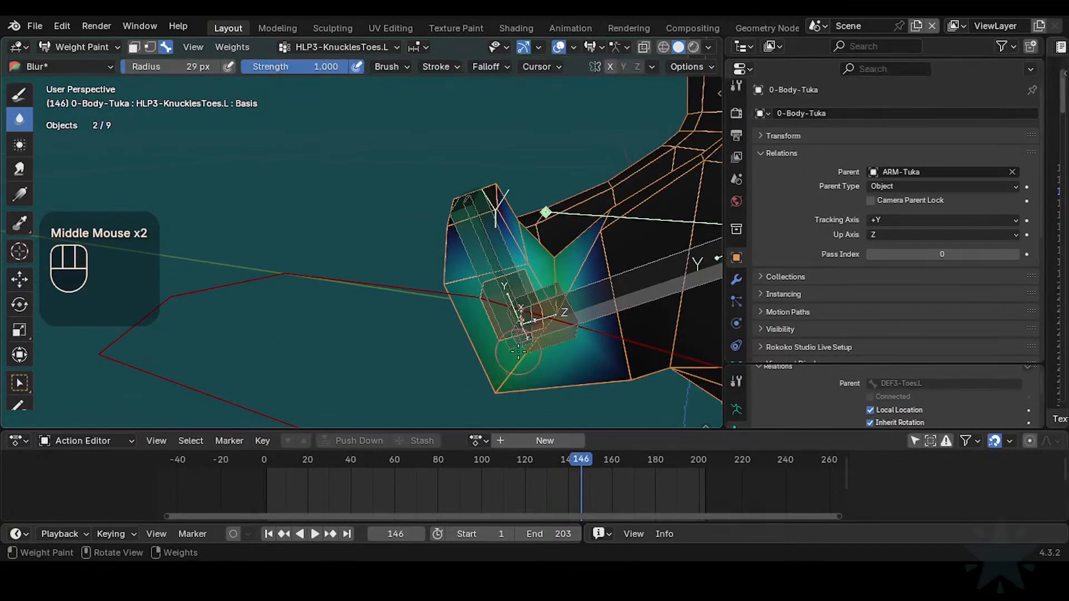
{"action": "mouse_move", "coordinate": [512, 354]}
{"action": "middle_mouse_down"}
{"action": "mouse_move", "coordinate": [546, 311]}
{"action": "mouse_move", "coordinate": [502, 332]}
{"action": "middle_mouse_up"}
{"action": "middle_click_drag", "start_coordinate": [502, 333], "coordinate": [508, 326]}
{"action": "mouse_move", "coordinate": [504, 328]}
{"action": "middle_mouse_down"}
{"action": "mouse_move", "coordinate": [514, 317]}
{"action": "mouse_move", "coordinate": [503, 329]}
{"action": "mouse_move", "coordinate": [551, 324]}
{"action": "mouse_move", "coordinate": [558, 306]}
{"action": "middle_mouse_up"}
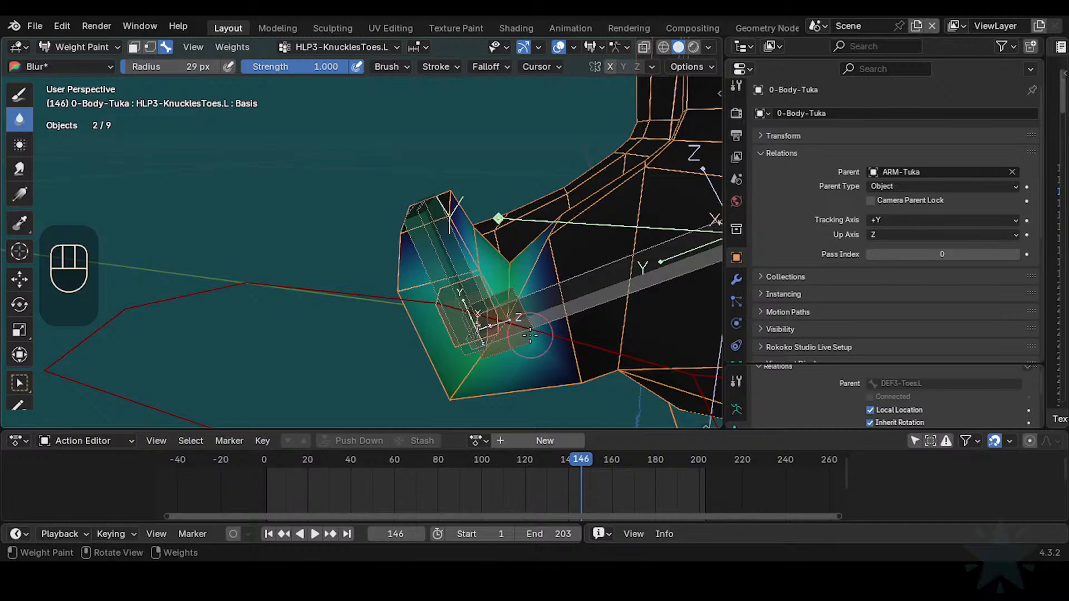
Step: Clear the pose transforms of all bones and return ARM-Tuka to Pose Mode
{"action": "key", "text": "a"}
{"action": "key", "text": "alt+q"}
{"action": "key", "text": "alt+q"}
{"action": "middle_click_drag", "start_coordinate": [526, 333], "coordinate": [518, 333]}
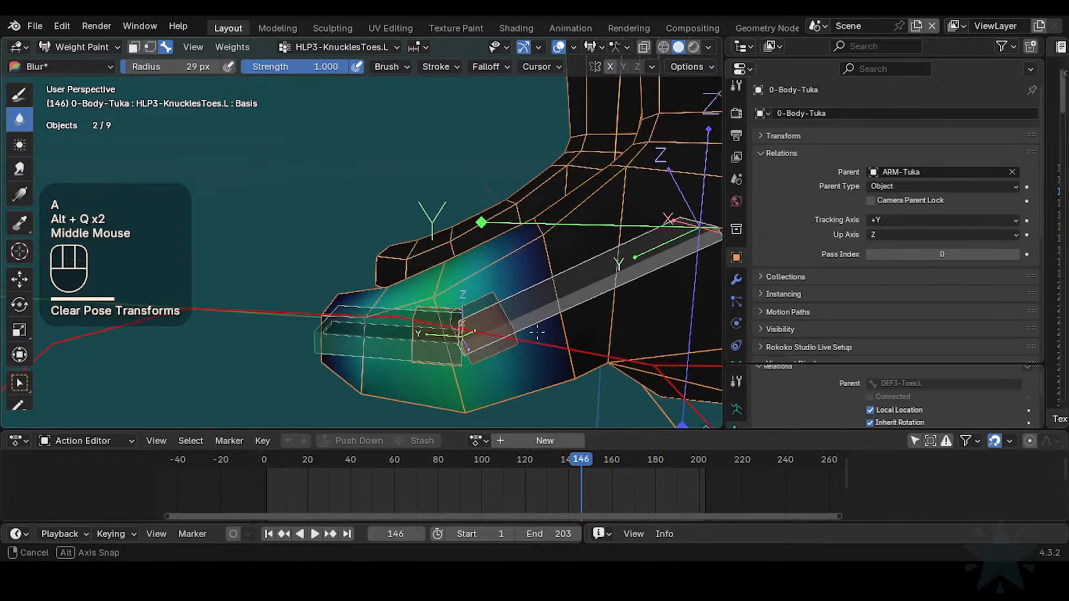
{"action": "key", "text": "ctrl+Tab"}
{"action": "left_click", "coordinate": [436, 359]}
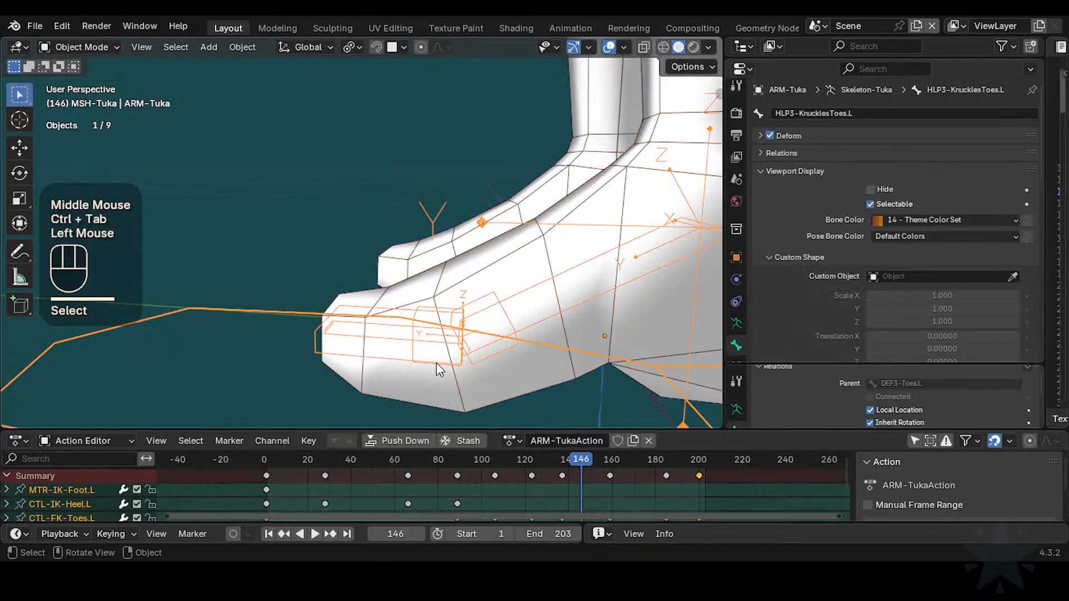
{"action": "key", "text": "ctrl+Tab"}
{"action": "left_click", "coordinate": [443, 305]}
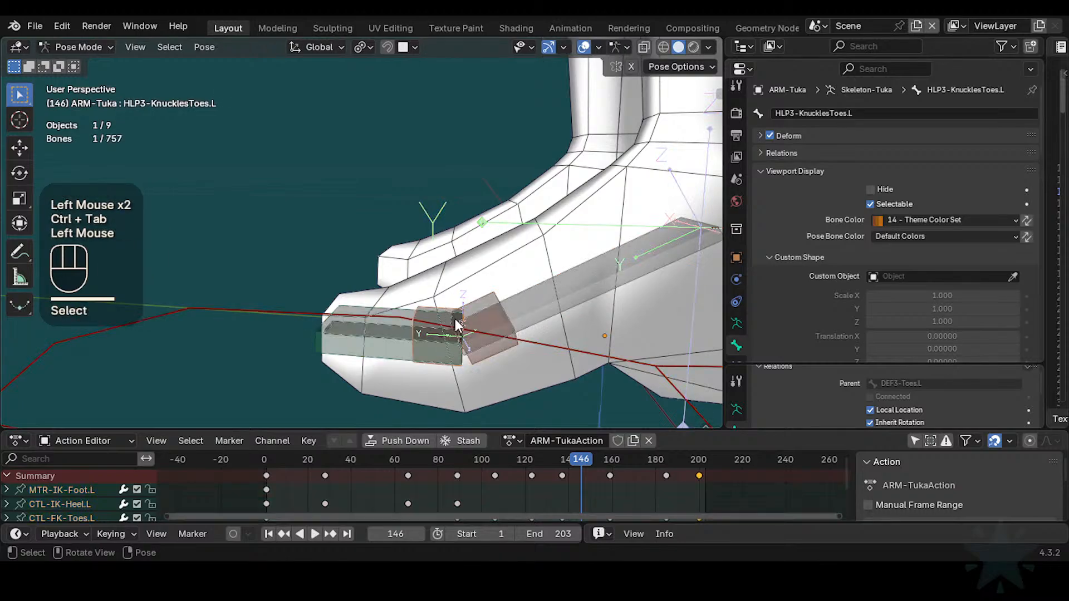
Step: Test the toe bend by rotating CTL-FK-Toes.L along global X, cancel the rotation, and save Tuka-Game-64.blend
{"action": "middle_click_drag", "start_coordinate": [456, 318], "coordinate": [399, 322], "text": "ctrl"}
{"action": "left_click", "coordinate": [379, 325]}
{"action": "key", "text": "r"}
{"action": "key", "text": "x"}
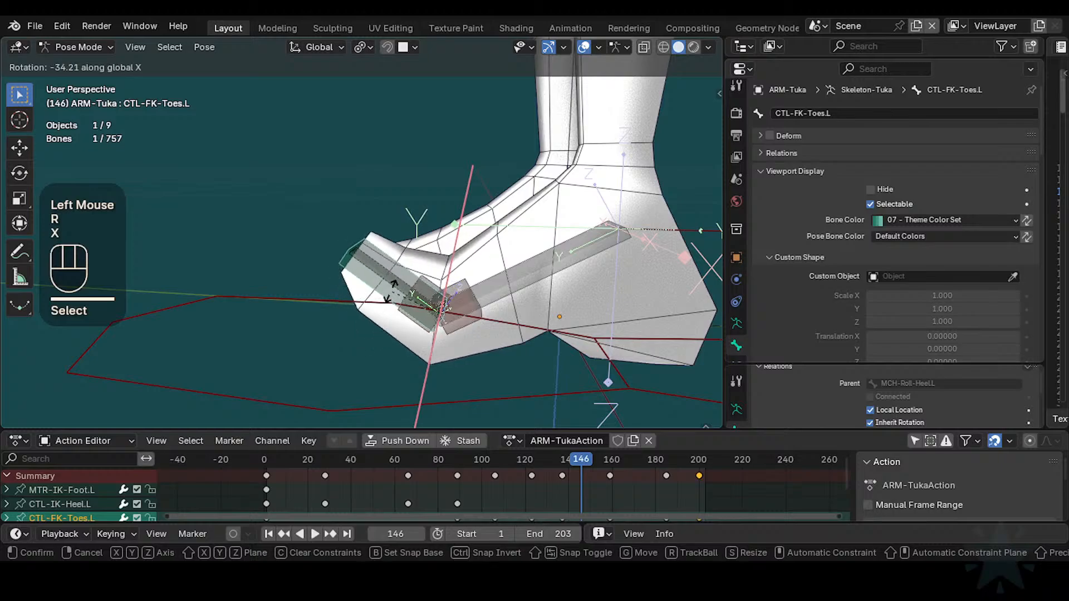
{"action": "key", "text": "Escape"}
{"action": "key", "text": "ctrl+s"}
{"action": "middle_click_drag", "start_coordinate": [444, 299], "coordinate": [491, 302]}
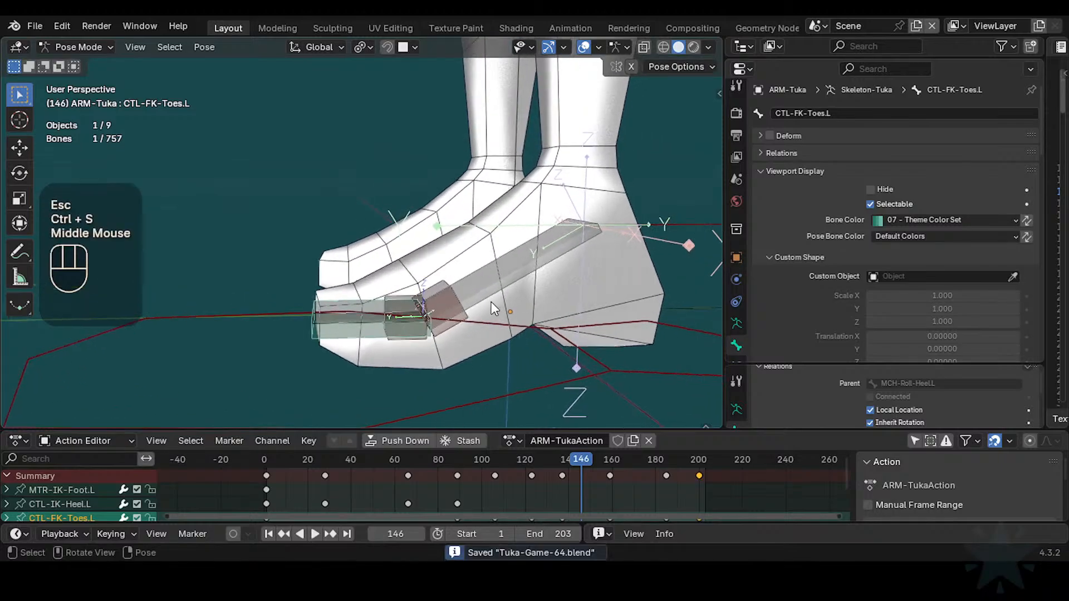
Step: Reveal all hidden bones of ARM-Tuka in Pose Mode
{"action": "middle_click_drag", "start_coordinate": [736, 329], "coordinate": [717, 299]}
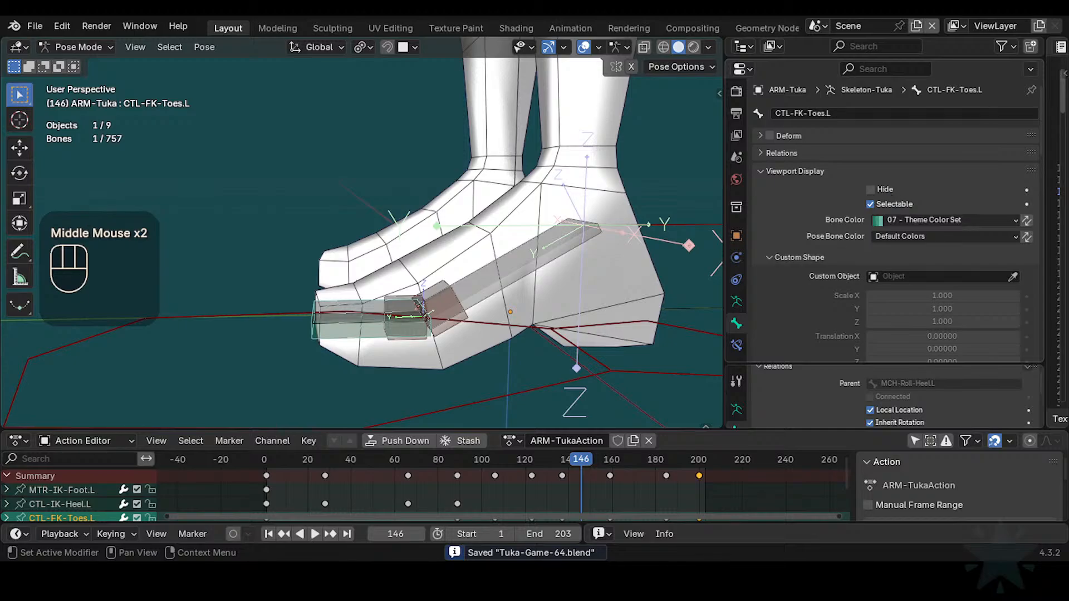
{"action": "middle_click_drag", "start_coordinate": [455, 292], "coordinate": [455, 343], "text": "ctrl"}
{"action": "mouse_move", "coordinate": [503, 305]}
{"action": "middle_mouse_down", "text": "shift"}
{"action": "mouse_move", "coordinate": [473, 365]}
{"action": "mouse_move", "coordinate": [482, 372]}
{"action": "mouse_move", "coordinate": [501, 303]}
{"action": "mouse_move", "coordinate": [484, 368]}
{"action": "middle_mouse_up", "text": "shift"}
{"action": "mouse_move", "coordinate": [485, 367]}
{"action": "middle_mouse_down", "text": "shift"}
{"action": "mouse_move", "coordinate": [469, 433]}
{"action": "mouse_move", "coordinate": [476, 359]}
{"action": "mouse_move", "coordinate": [472, 418]}
{"action": "mouse_move", "coordinate": [467, 351]}
{"action": "mouse_move", "coordinate": [487, 361]}
{"action": "middle_mouse_up", "text": "shift"}
{"action": "mouse_move", "coordinate": [487, 362]}
{"action": "middle_mouse_down"}
{"action": "mouse_move", "coordinate": [506, 375]}
{"action": "mouse_move", "coordinate": [537, 336]}
{"action": "mouse_move", "coordinate": [504, 339]}
{"action": "mouse_move", "coordinate": [512, 325]}
{"action": "mouse_move", "coordinate": [510, 356]}
{"action": "mouse_move", "coordinate": [512, 302]}
{"action": "mouse_move", "coordinate": [529, 281]}
{"action": "mouse_move", "coordinate": [523, 345]}
{"action": "mouse_move", "coordinate": [436, 342]}
{"action": "middle_mouse_up"}
{"action": "key", "text": "alt+h"}
{"action": "key", "text": "ctrl+3"}
Step: Inspect the bone constraints on the left wrist helpers HLP4-WristArmUpper.L and HLP4-WristHand.L
{"action": "left_click", "coordinate": [465, 326]}
{"action": "left_click", "coordinate": [467, 325]}
{"action": "left_click", "coordinate": [532, 278]}
{"action": "left_click", "coordinate": [500, 329]}
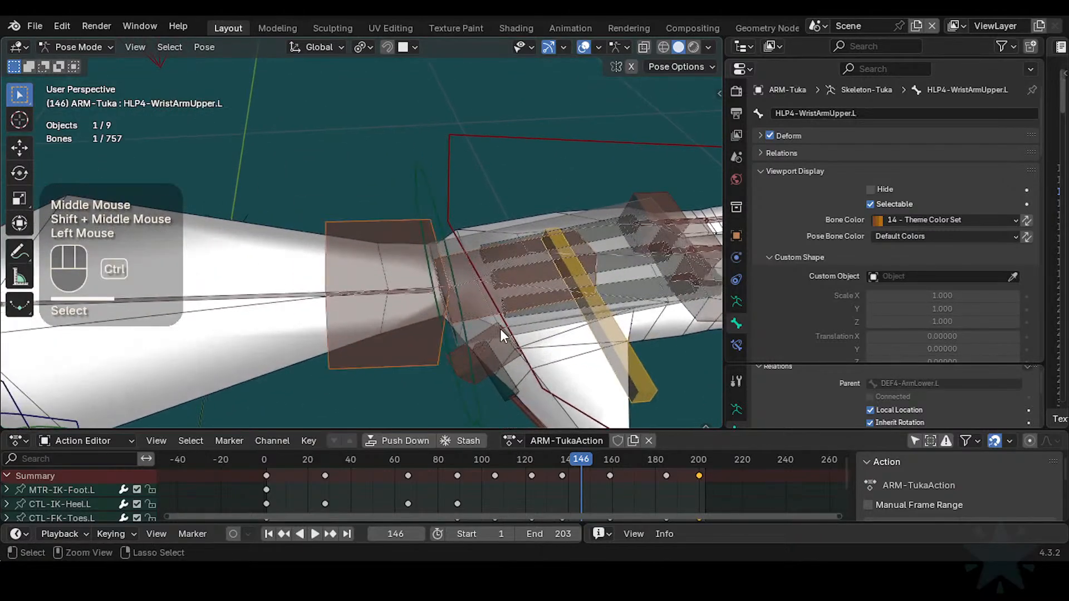
{"action": "middle_click_drag", "start_coordinate": [500, 329], "coordinate": [463, 289], "text": "ctrl"}
{"action": "left_click", "coordinate": [490, 310]}
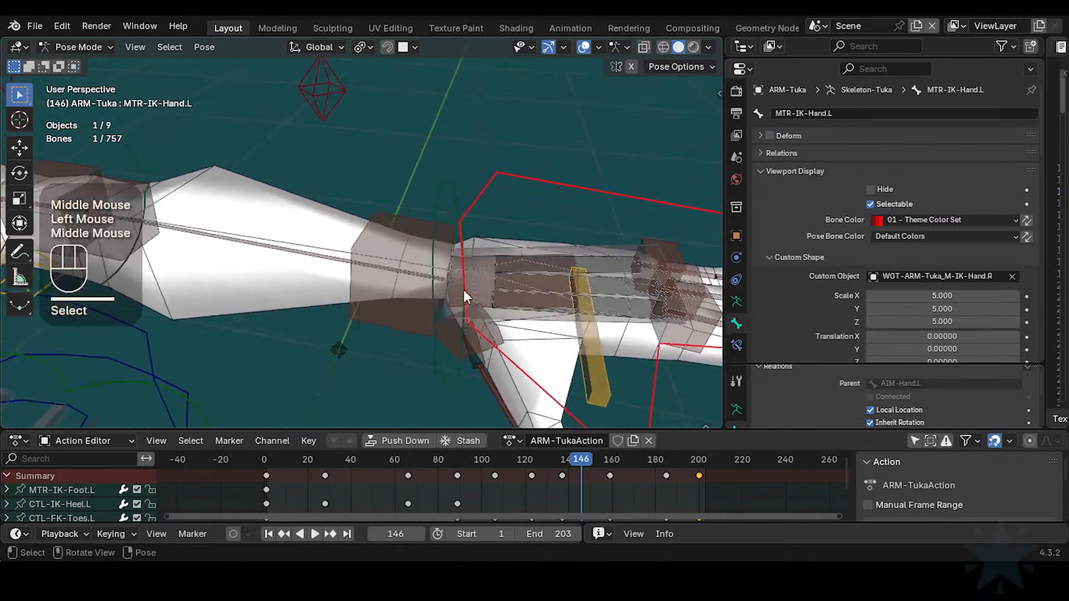
{"action": "left_click", "coordinate": [453, 295]}
{"action": "left_click", "coordinate": [736, 345]}
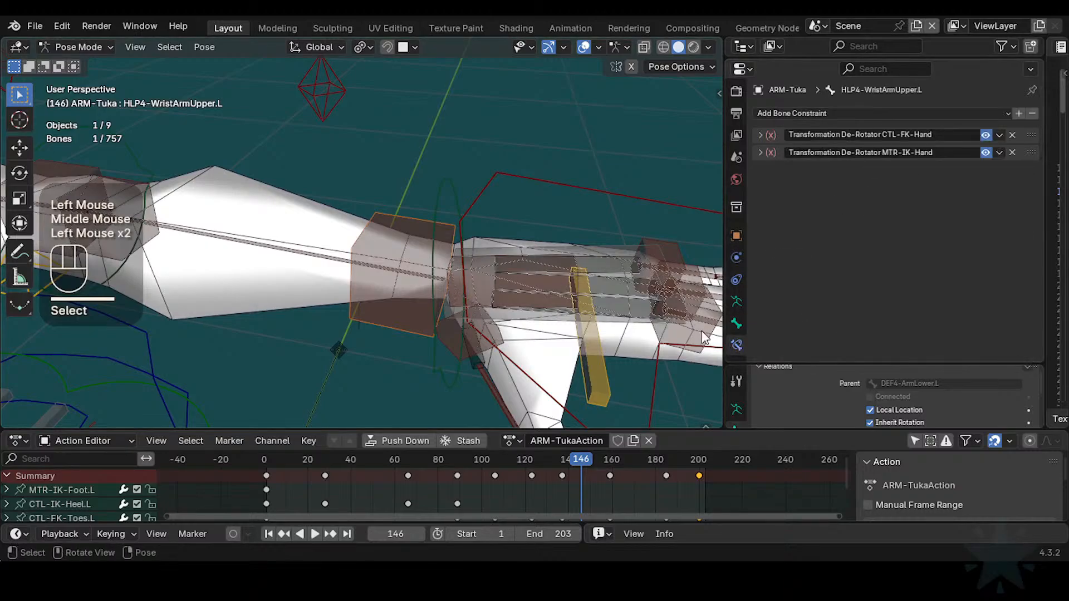
{"action": "left_click", "coordinate": [462, 290]}
{"action": "left_click", "coordinate": [472, 289]}
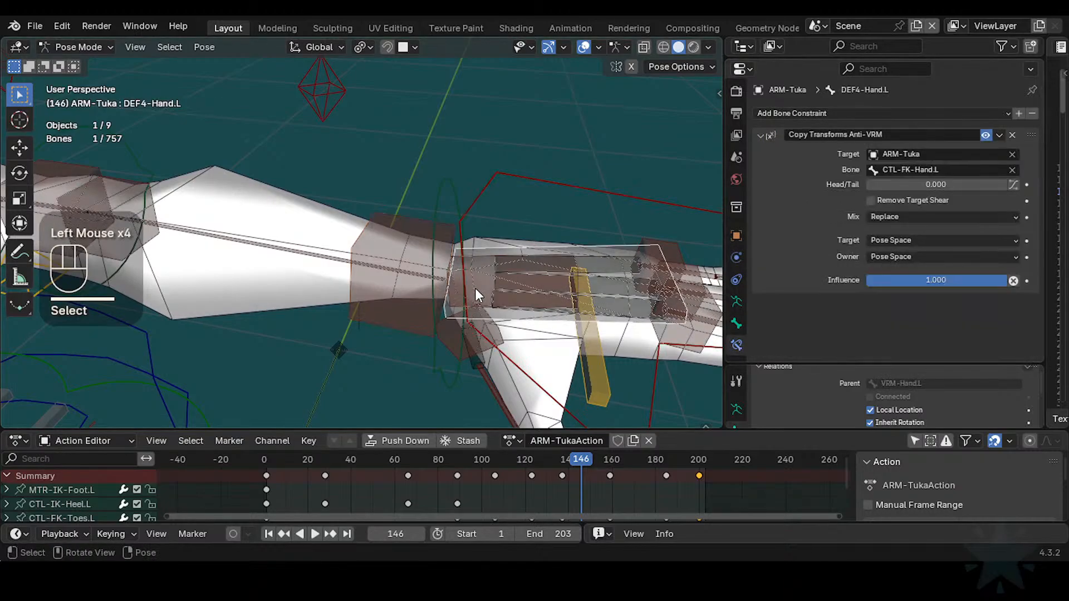
{"action": "left_click", "coordinate": [477, 288]}
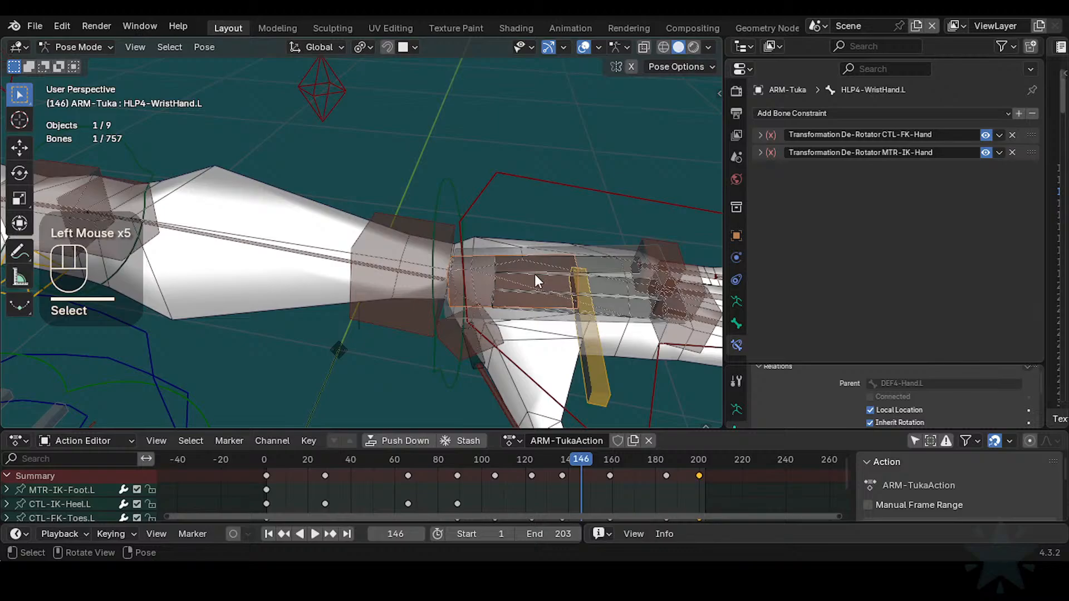
{"action": "left_click", "coordinate": [760, 152]}
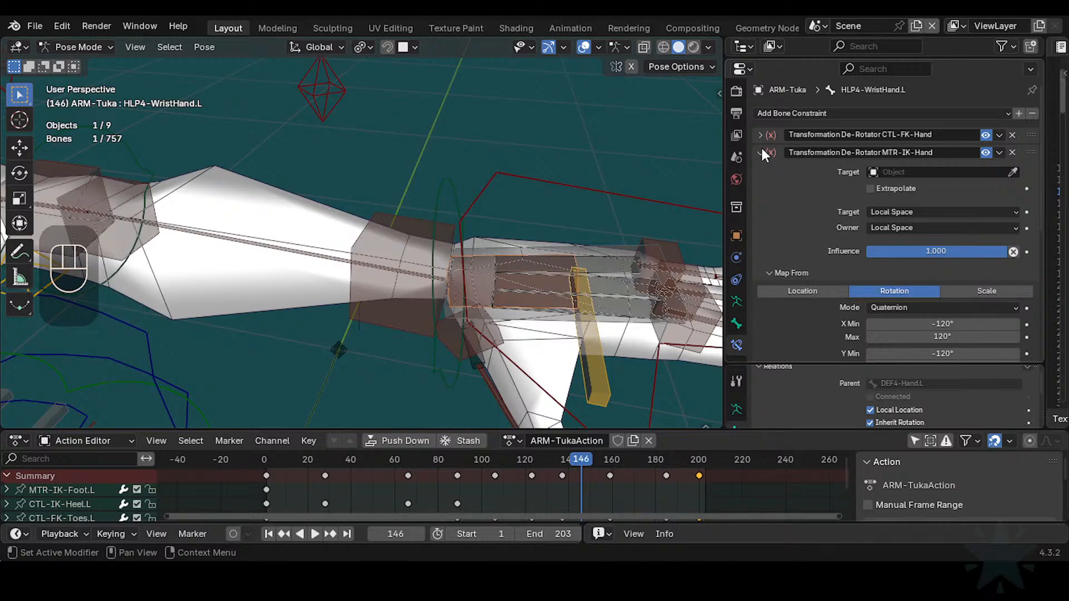
{"action": "left_click", "coordinate": [762, 148]}
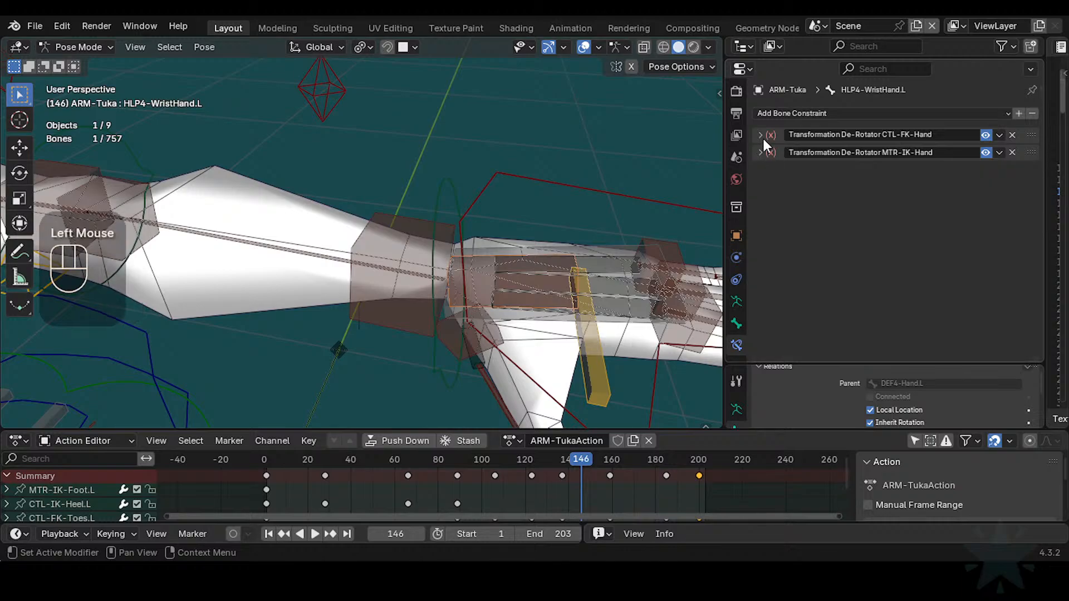
{"action": "left_click", "coordinate": [761, 136]}
{"action": "left_click", "coordinate": [761, 137]}
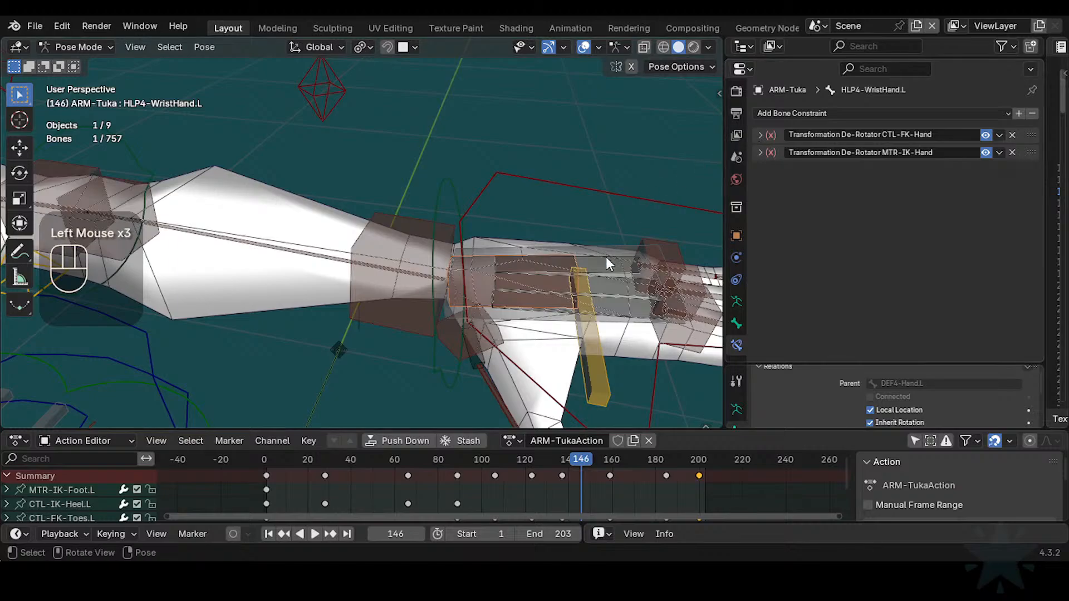
Step: Select HLP3-KnucklesToes.L in the left foot and delete its Copy Rotation constraint
{"action": "middle_click_drag", "start_coordinate": [451, 363], "coordinate": [440, 267], "text": "shift"}
{"action": "middle_click_drag", "start_coordinate": [439, 267], "coordinate": [365, 360], "text": "shift"}
{"action": "left_click", "coordinate": [456, 298]}
{"action": "left_click", "coordinate": [456, 298]}
{"action": "left_click", "coordinate": [365, 361]}
{"action": "left_click", "coordinate": [369, 363]}
{"action": "left_click", "coordinate": [369, 362]}
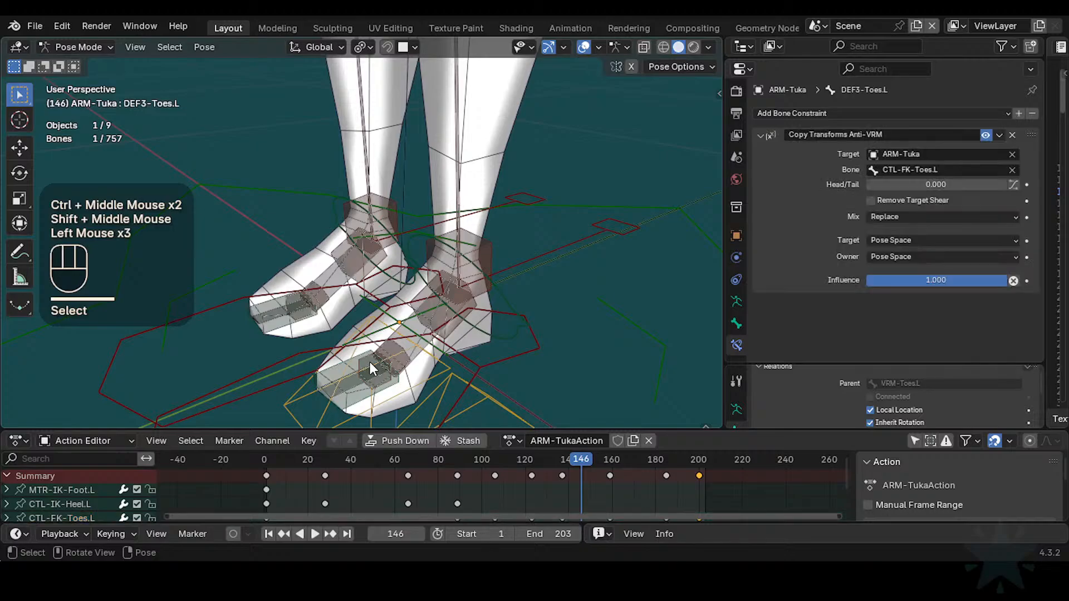
{"action": "left_click", "coordinate": [369, 359]}
{"action": "left_click", "coordinate": [370, 361]}
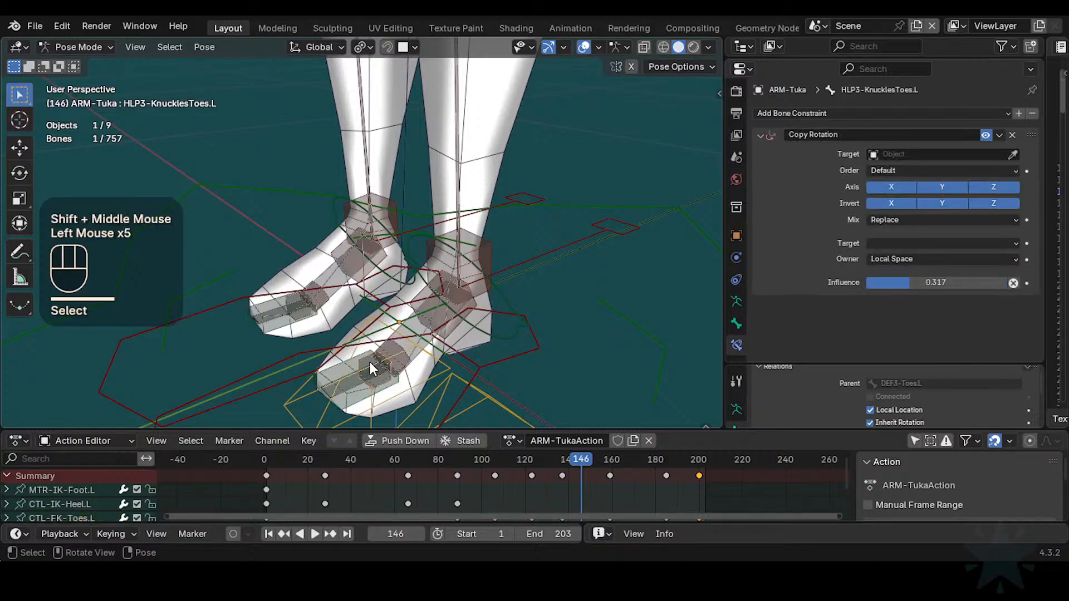
{"action": "left_click", "coordinate": [367, 360]}
{"action": "middle_click_drag", "start_coordinate": [437, 300], "coordinate": [414, 318], "text": "shift"}
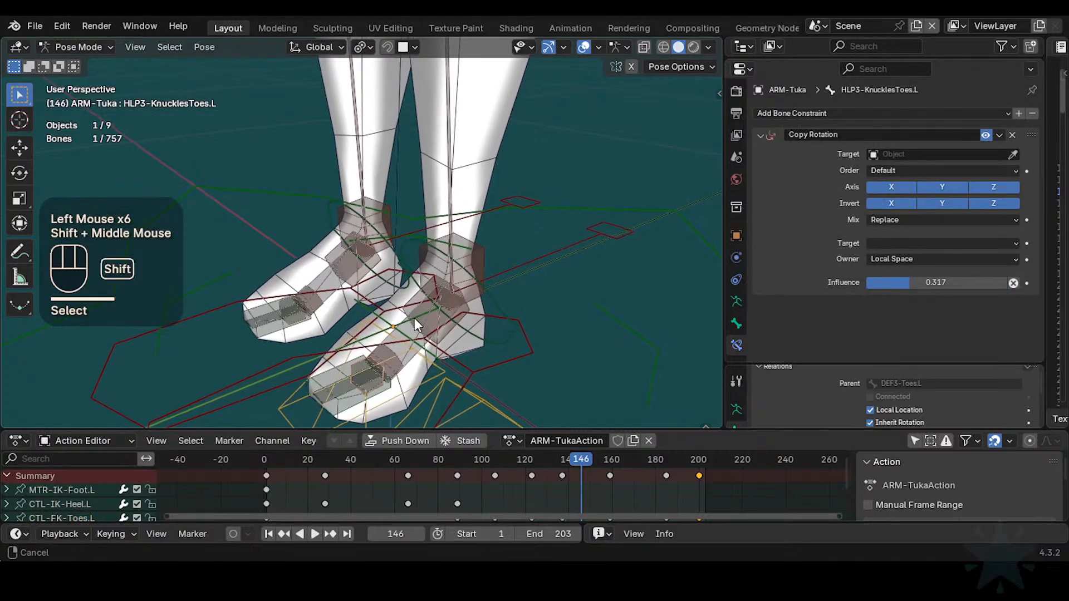
{"action": "middle_click_drag", "start_coordinate": [515, 258], "coordinate": [440, 328], "text": "shift"}
{"action": "middle_click_drag", "start_coordinate": [445, 284], "coordinate": [425, 325], "text": "shift"}
{"action": "middle_click_drag", "start_coordinate": [425, 326], "coordinate": [410, 341]}
{"action": "middle_click_drag", "start_coordinate": [425, 295], "coordinate": [438, 233], "text": "shift"}
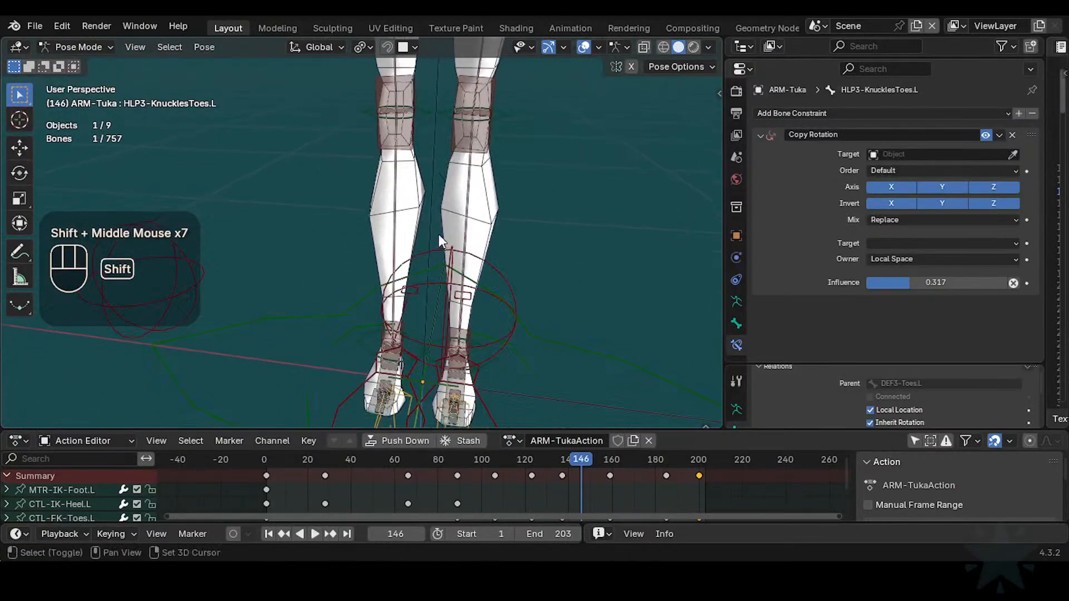
{"action": "left_click", "coordinate": [1012, 134]}
Step: Copy the Transformation De-Rotator CTL-FK-Hand and MTR-IK-Hand constraints from HLP4-WristHand.L to HLP3-KnucklesToes.L
{"action": "middle_click_drag", "start_coordinate": [490, 67], "coordinate": [484, 298], "text": "shift"}
{"action": "middle_click_drag", "start_coordinate": [484, 298], "coordinate": [460, 295], "text": "ctrl"}
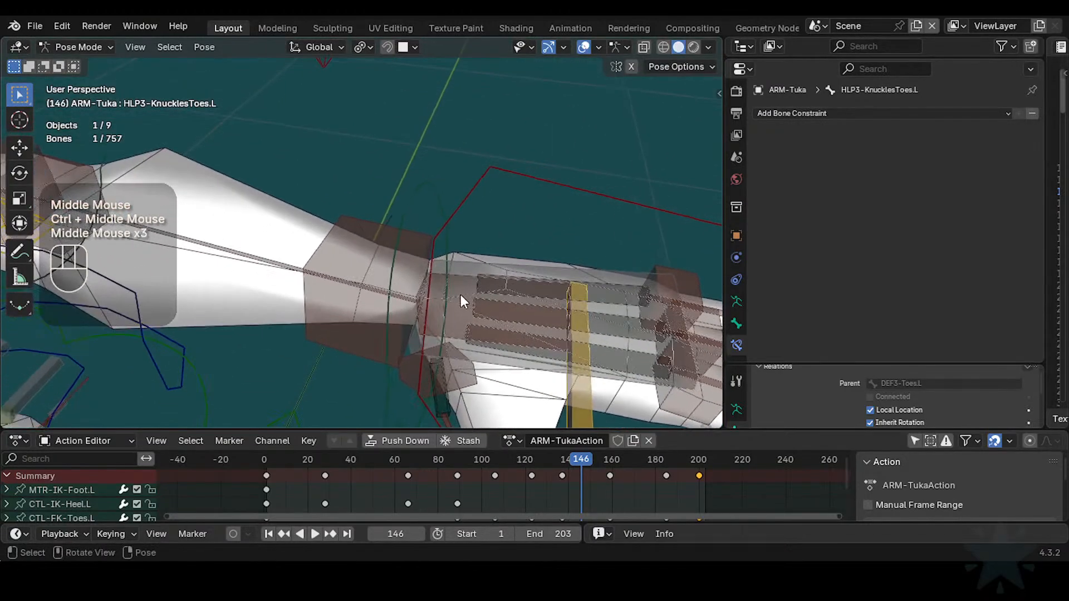
{"action": "left_click", "coordinate": [453, 283], "text": "alt+shift"}
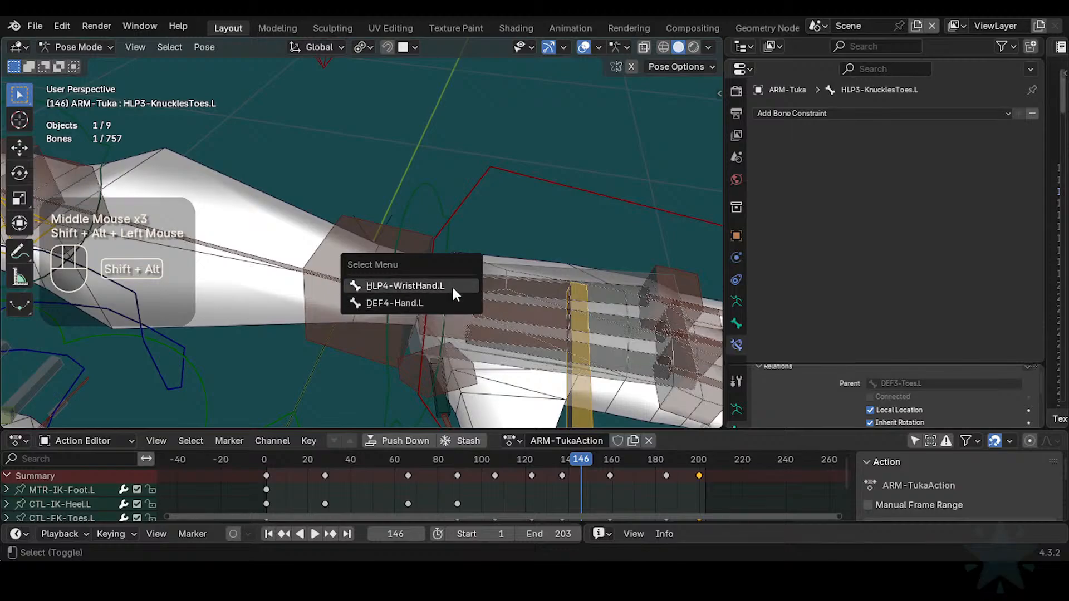
{"action": "left_click", "coordinate": [454, 287]}
{"action": "key", "text": "ctrl+c"}
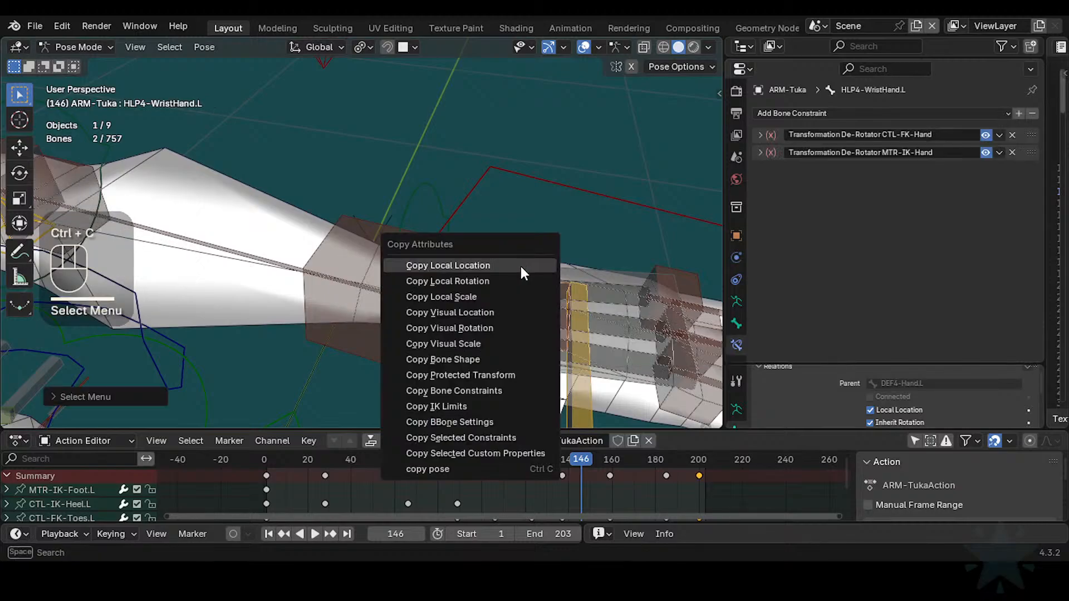
{"action": "left_click", "coordinate": [457, 437]}
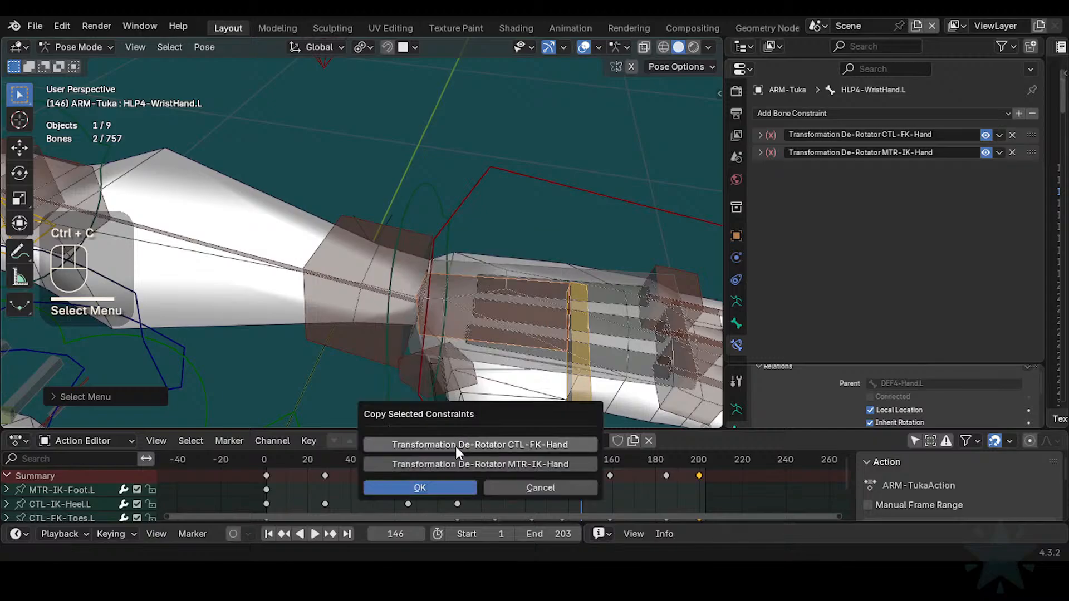
{"action": "left_click", "coordinate": [459, 463]}
{"action": "left_click", "coordinate": [452, 488]}
Step: Deselect all bones, return to the feet, and try rotating MTR-IK-Foot.L around X, cancelling the rotation
{"action": "middle_click_drag", "start_coordinate": [411, 381], "coordinate": [458, 258], "text": "shift"}
{"action": "key", "text": "alt+a"}
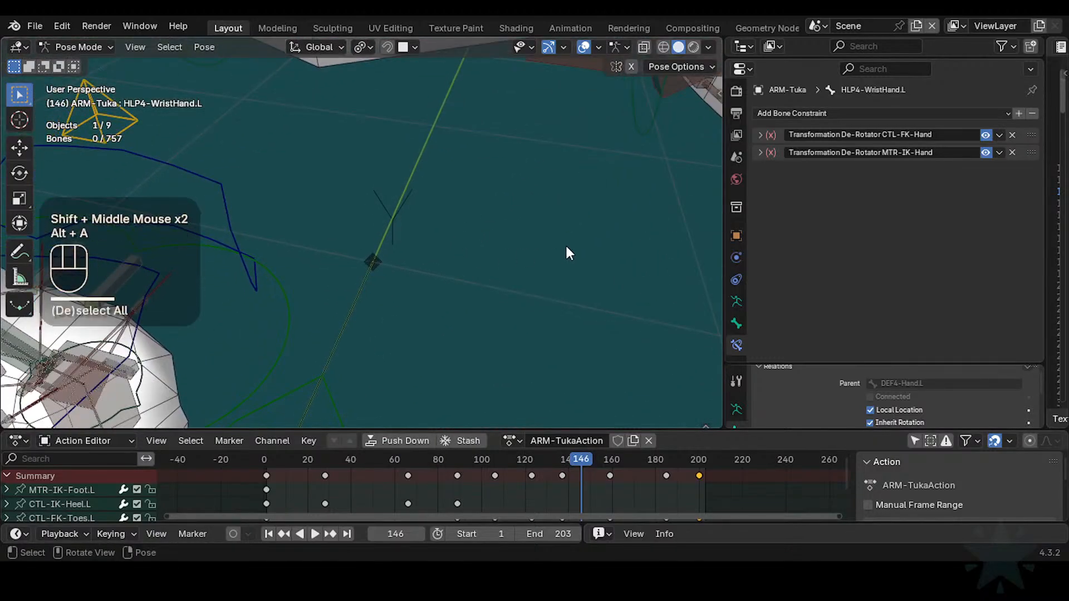
{"action": "key", "text": "KP_Decimal"}
{"action": "middle_click_drag", "start_coordinate": [565, 244], "coordinate": [334, 386]}
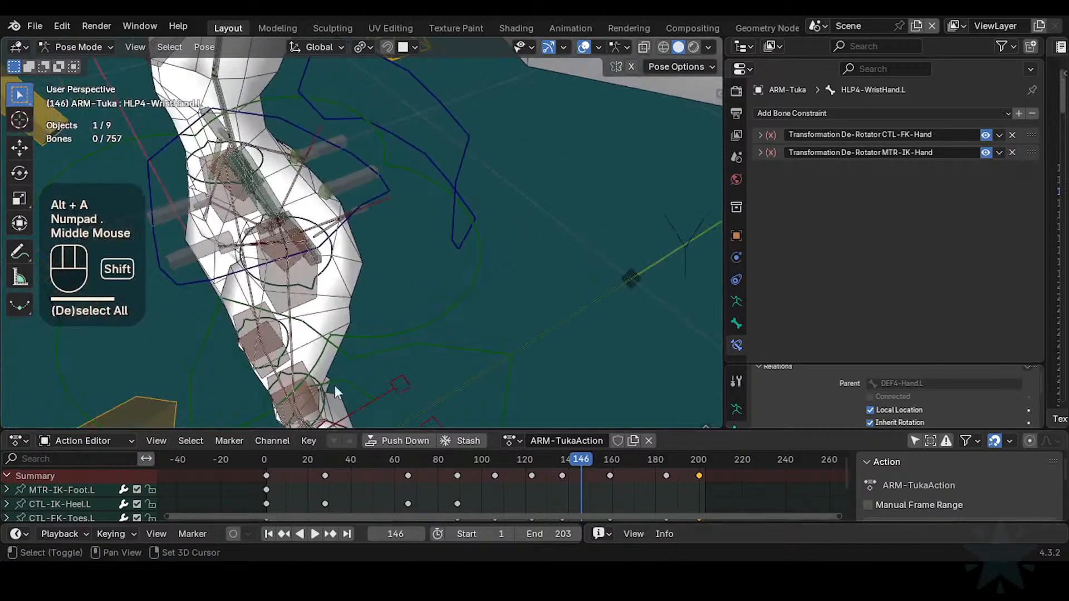
{"action": "key", "text": "shift+grave"}
{"action": "key", "text": "w"}
{"action": "key", "text": "q"}
{"action": "key", "text": "s"}
{"action": "key", "text": "q"}
{"action": "key", "text": "w"}
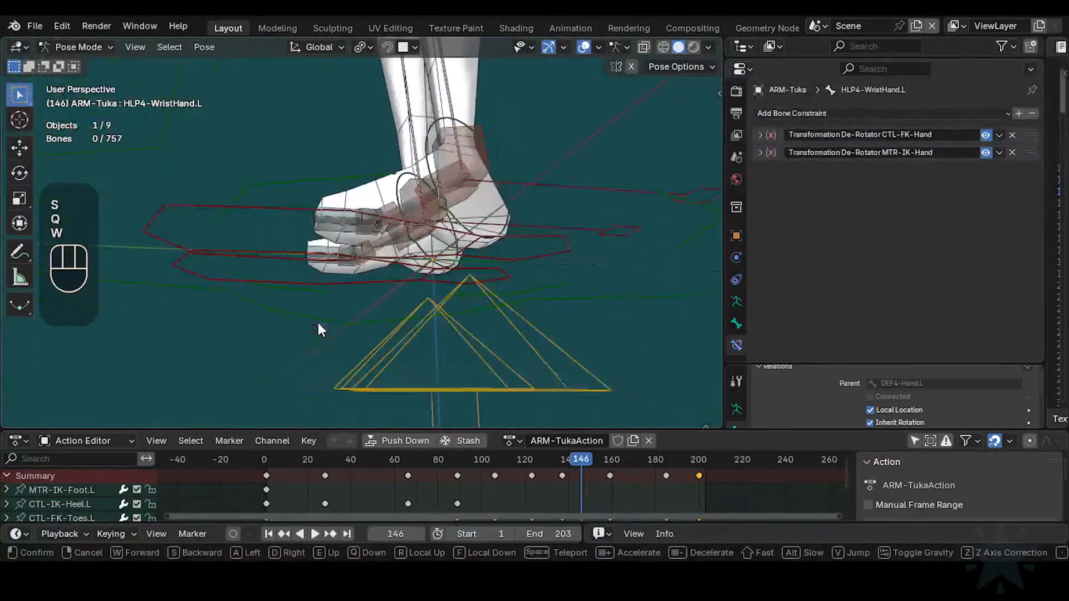
{"action": "key", "text": "e"}
{"action": "left_click", "coordinate": [306, 335]}
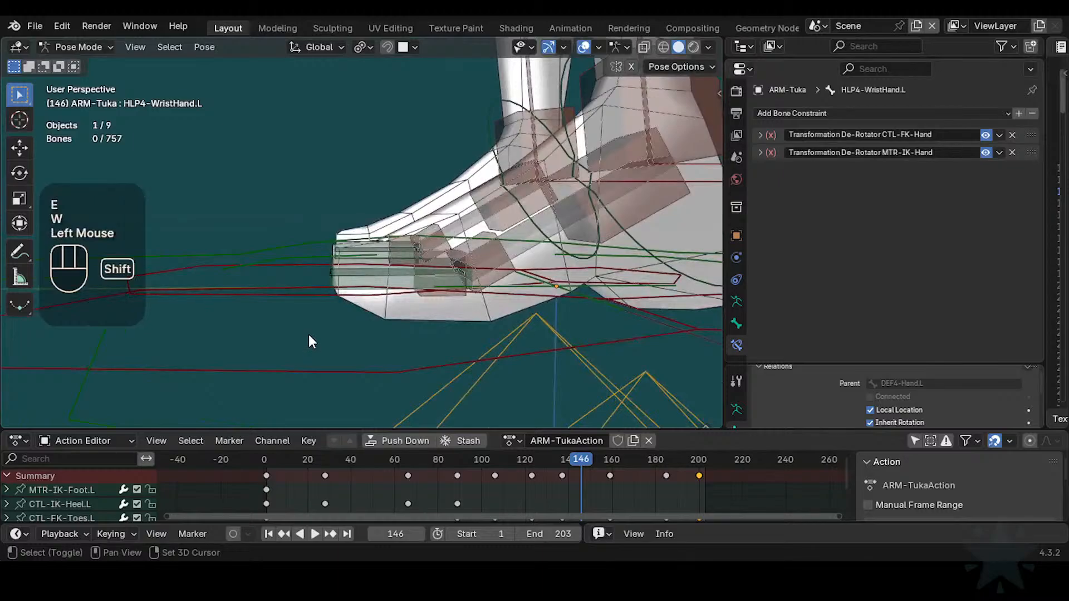
{"action": "key", "text": "shift+grave"}
{"action": "key", "text": "s"}
{"action": "left_click", "coordinate": [298, 338]}
{"action": "left_click", "coordinate": [308, 347]}
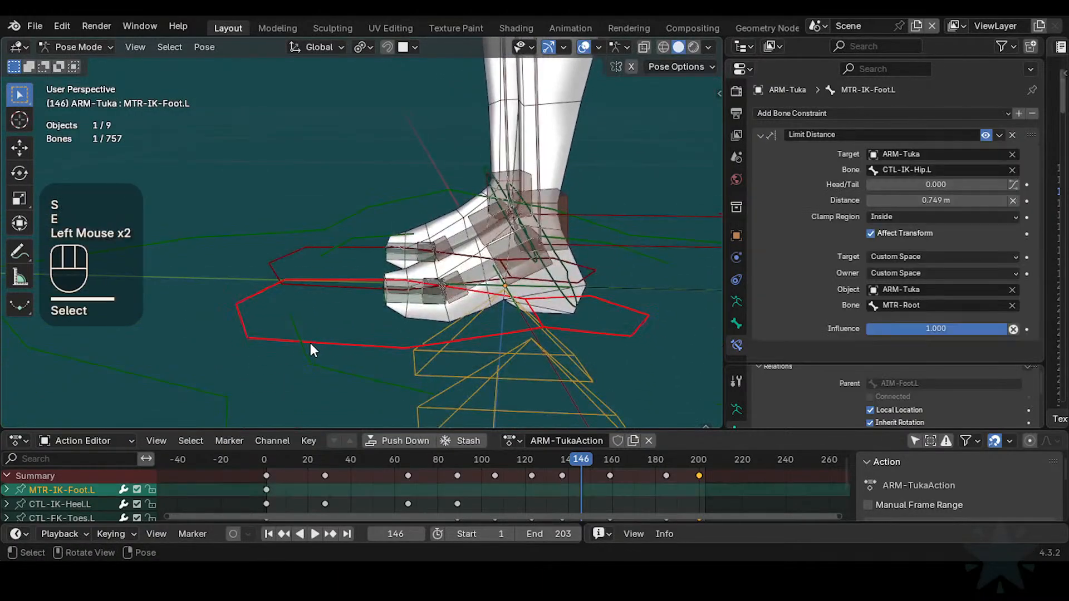
{"action": "key", "text": "r"}
{"action": "key", "text": "x"}
{"action": "key", "text": "Escape"}
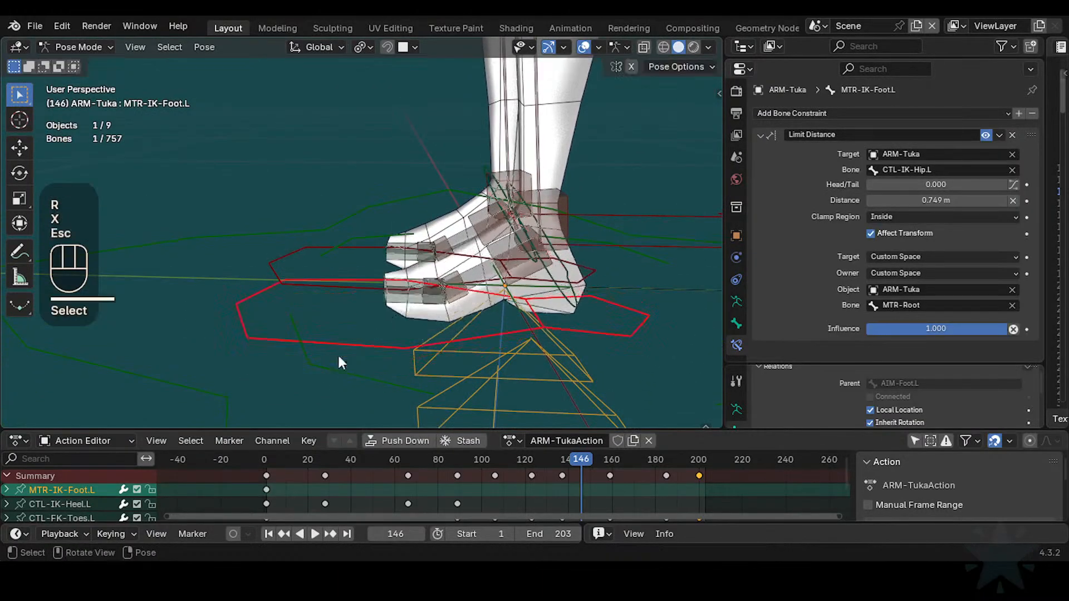
Step: Test the heel roll by rotating CTL-IK-Heel.L around global X, and cancel the rotation
{"action": "left_click", "coordinate": [661, 256]}
{"action": "left_click", "coordinate": [652, 274]}
{"action": "middle_click_drag", "start_coordinate": [661, 291], "coordinate": [592, 299]}
{"action": "left_click", "coordinate": [634, 243]}
{"action": "key", "text": "r"}
{"action": "key", "text": "x"}
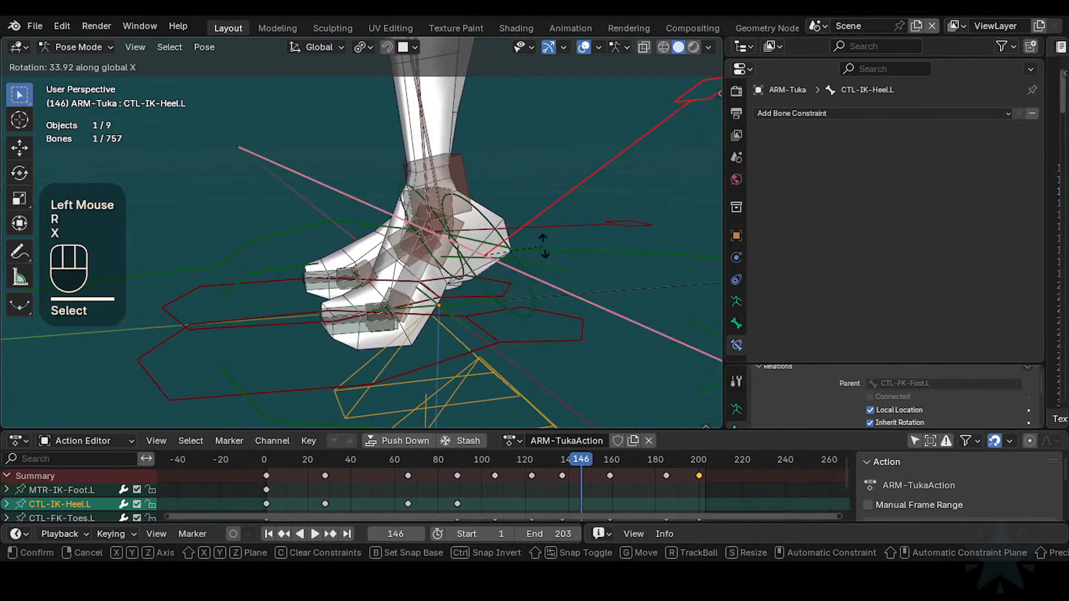
{"action": "key", "text": "Escape"}
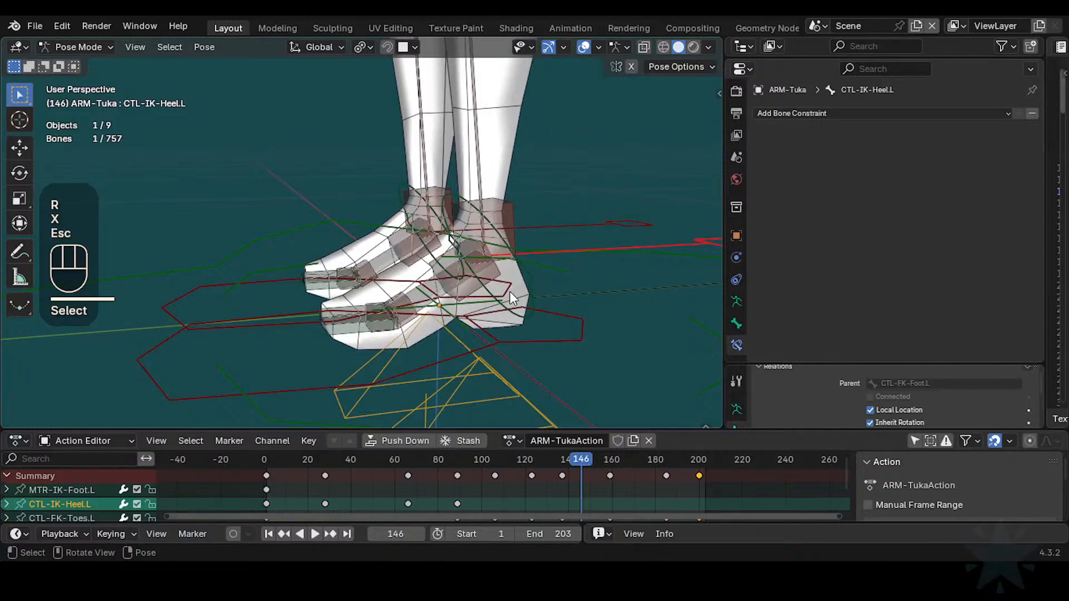
Step: Test the toe bend by rotating CTL-FK-Toes.L around global X twice, cancelling each rotation
{"action": "middle_click_drag", "start_coordinate": [510, 292], "coordinate": [509, 312]}
{"action": "middle_click_drag", "start_coordinate": [509, 311], "coordinate": [511, 330], "text": "shift"}
{"action": "middle_click_drag", "start_coordinate": [511, 330], "coordinate": [510, 286], "text": "ctrl"}
{"action": "middle_click_drag", "start_coordinate": [490, 317], "coordinate": [470, 335]}
{"action": "left_click", "coordinate": [443, 332]}
{"action": "left_click", "coordinate": [446, 332]}
{"action": "middle_click_drag", "start_coordinate": [469, 335], "coordinate": [420, 341], "text": "ctrl"}
{"action": "left_click", "coordinate": [420, 340]}
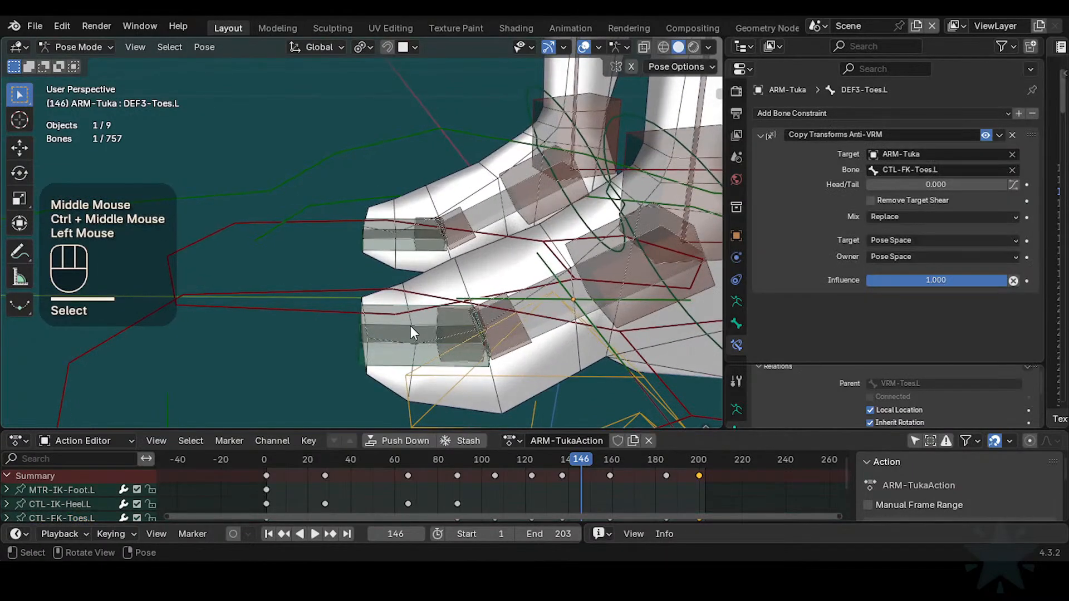
{"action": "left_click", "coordinate": [417, 328]}
{"action": "key", "text": "r"}
{"action": "key", "text": "x"}
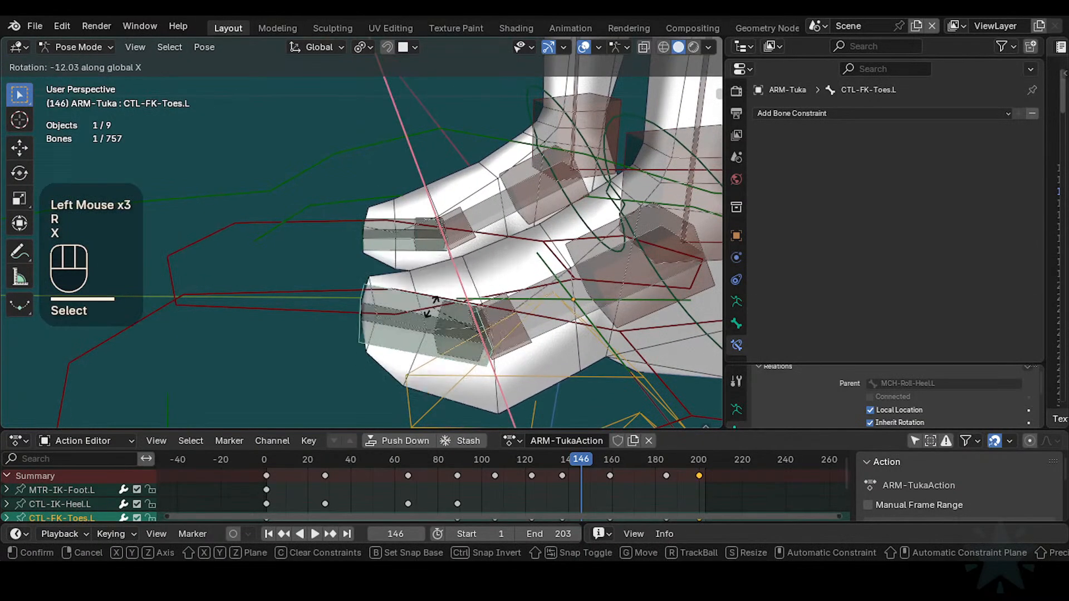
{"action": "key", "text": "Escape"}
{"action": "key", "text": "r"}
{"action": "key", "text": "x"}
{"action": "key", "text": "Escape"}
Step: Select HLP3-KnucklesToes.L and save Tuka-Game-64.blend
{"action": "left_click", "coordinate": [452, 344]}
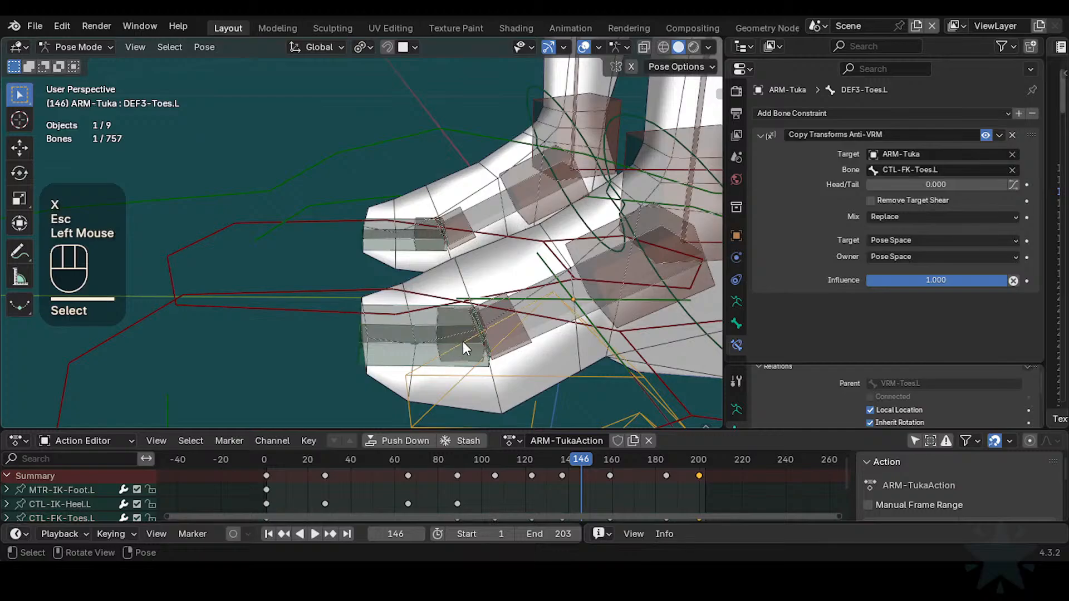
{"action": "left_click", "coordinate": [457, 351]}
{"action": "left_click", "coordinate": [463, 360]}
{"action": "key", "text": "ctrl+s"}
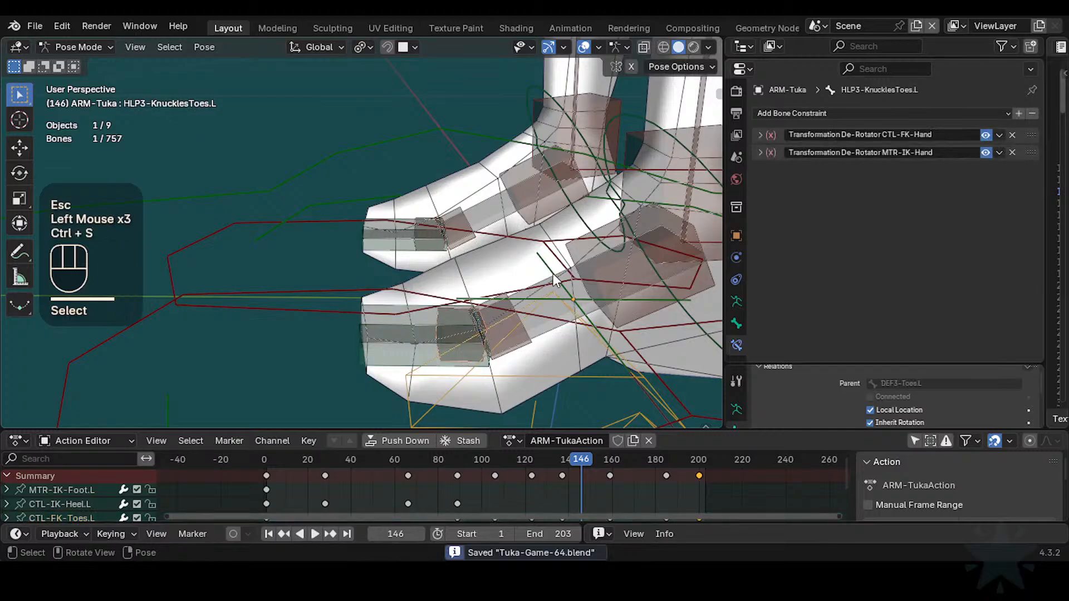
Step: Switch the selection between CTL-FK-Toes.L and DEF3-Toes.L, try rotating DEF3-Toes.L, and cancel the rotation
{"action": "left_click", "coordinate": [426, 333]}
{"action": "left_click", "coordinate": [425, 334]}
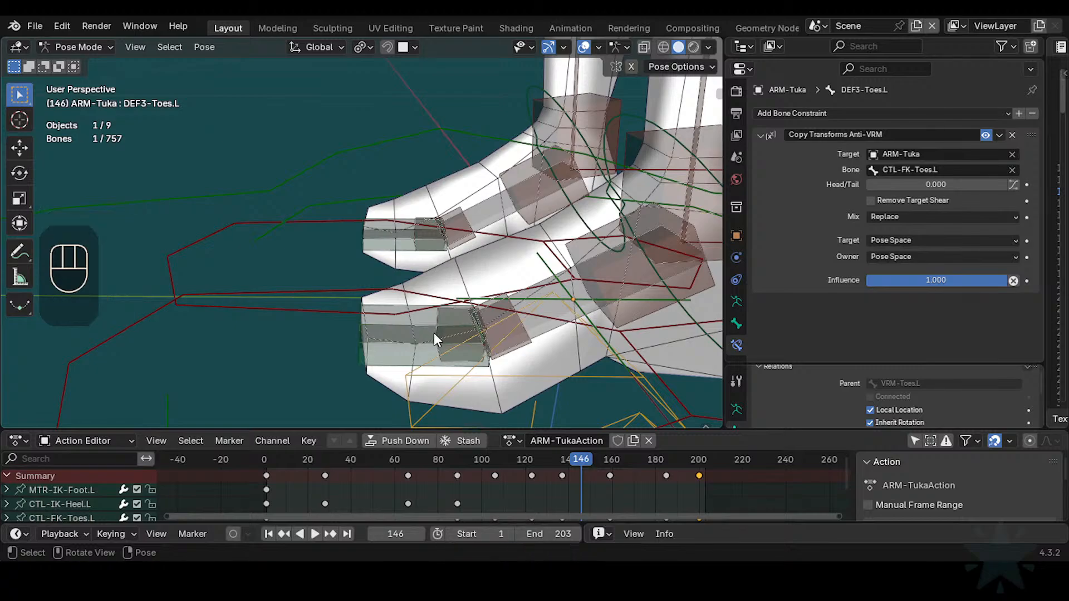
{"action": "left_click", "coordinate": [454, 315]}
{"action": "left_click", "coordinate": [424, 335]}
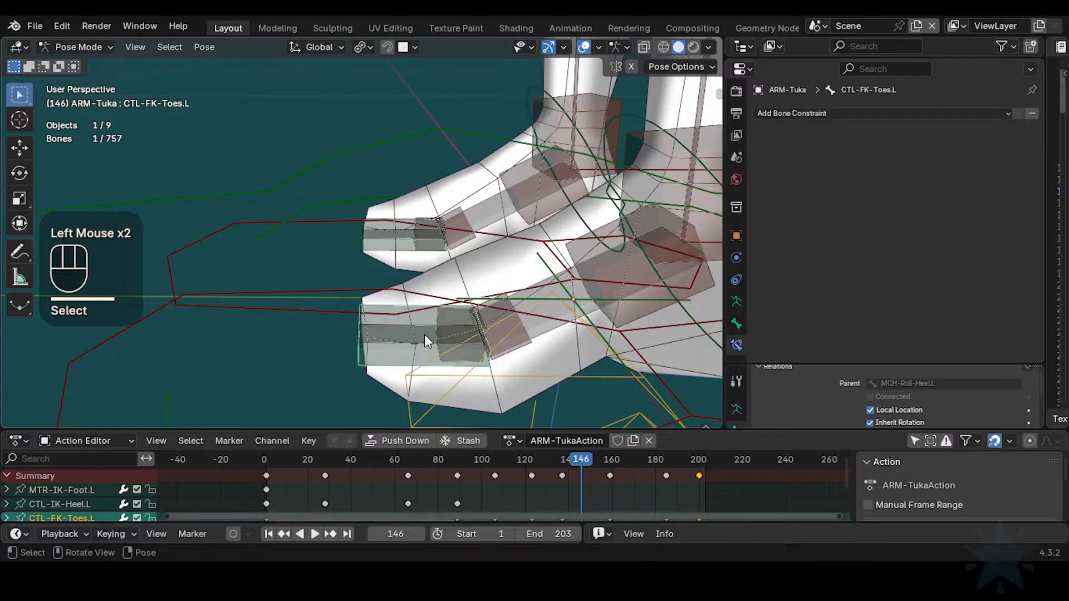
{"action": "left_click", "coordinate": [426, 333]}
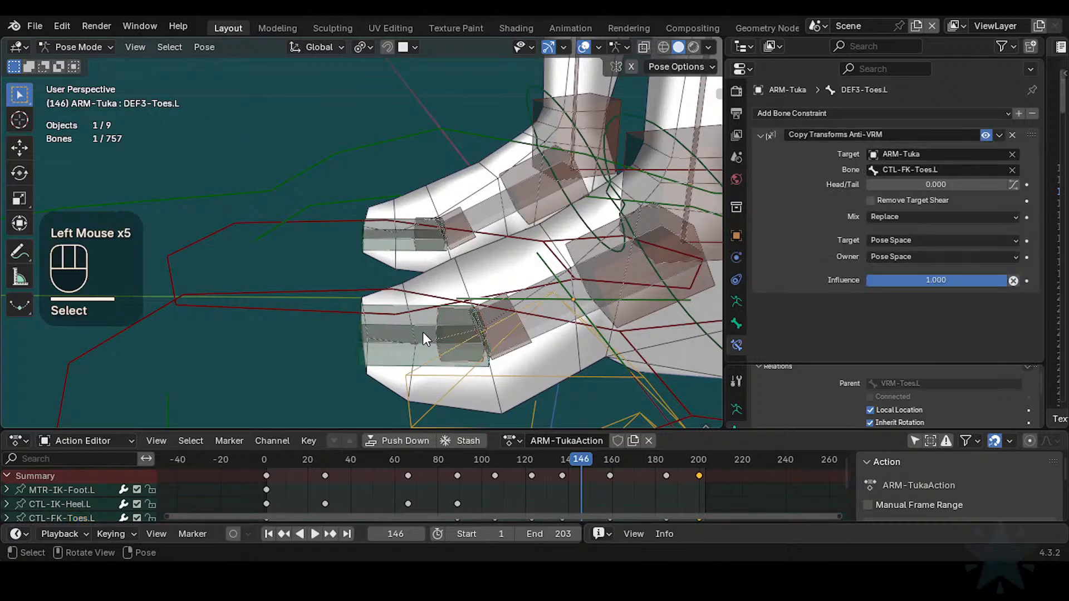
{"action": "left_click", "coordinate": [425, 330]}
{"action": "left_click", "coordinate": [423, 330]}
{"action": "left_click", "coordinate": [425, 330]}
{"action": "left_click", "coordinate": [423, 329]}
{"action": "key", "text": "r"}
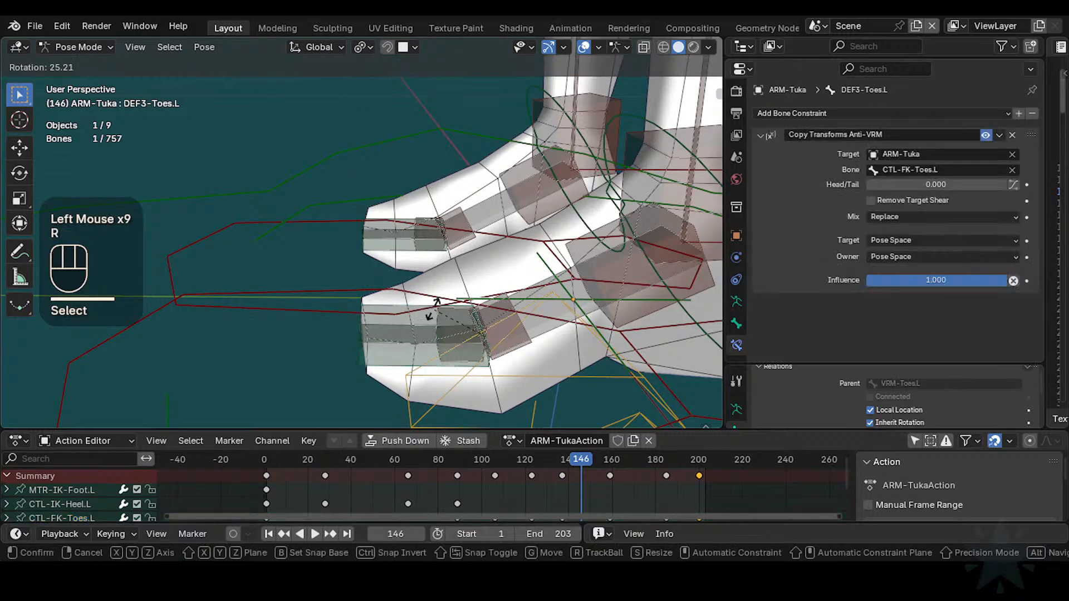
{"action": "key", "text": "Escape"}
Step: Compare the constraints on HLP3-KnucklesToes.L and CTL-FK-Toes.L by selecting each bone in turn
{"action": "middle_click_drag", "start_coordinate": [456, 320], "coordinate": [442, 320], "text": "ctrl"}
{"action": "left_click", "coordinate": [445, 310]}
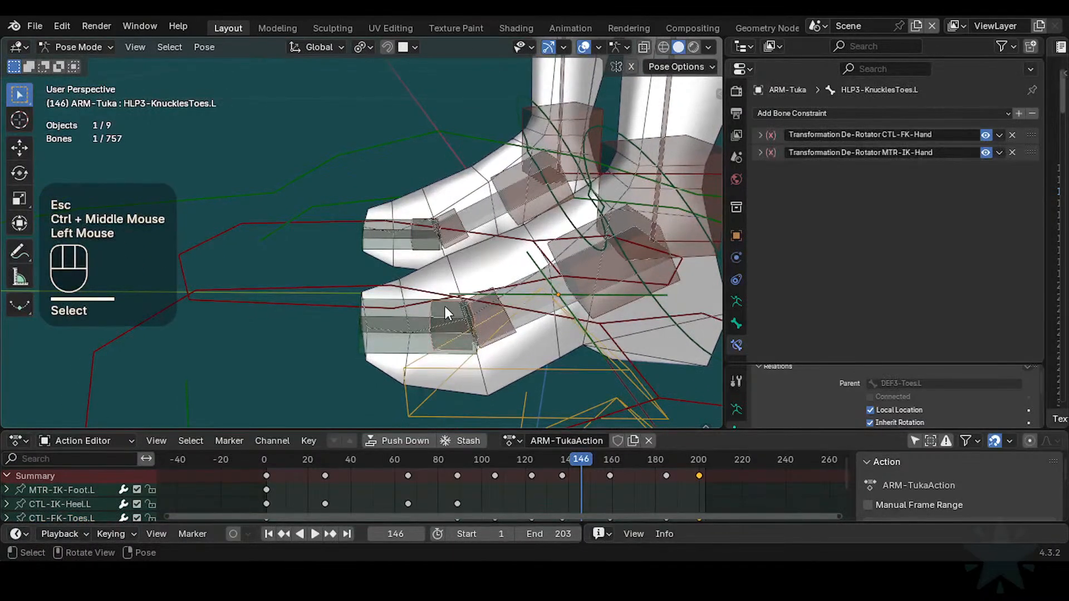
{"action": "middle_click_drag", "start_coordinate": [434, 322], "coordinate": [447, 366], "text": "ctrl"}
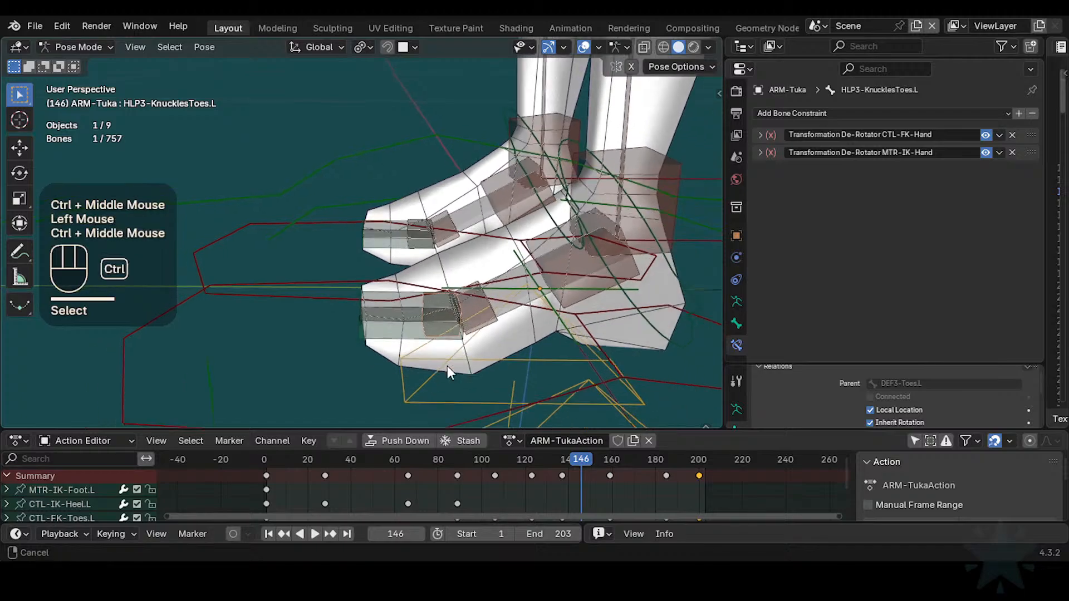
{"action": "left_click", "coordinate": [413, 312]}
{"action": "middle_click_drag", "start_coordinate": [432, 312], "coordinate": [430, 322], "text": "ctrl"}
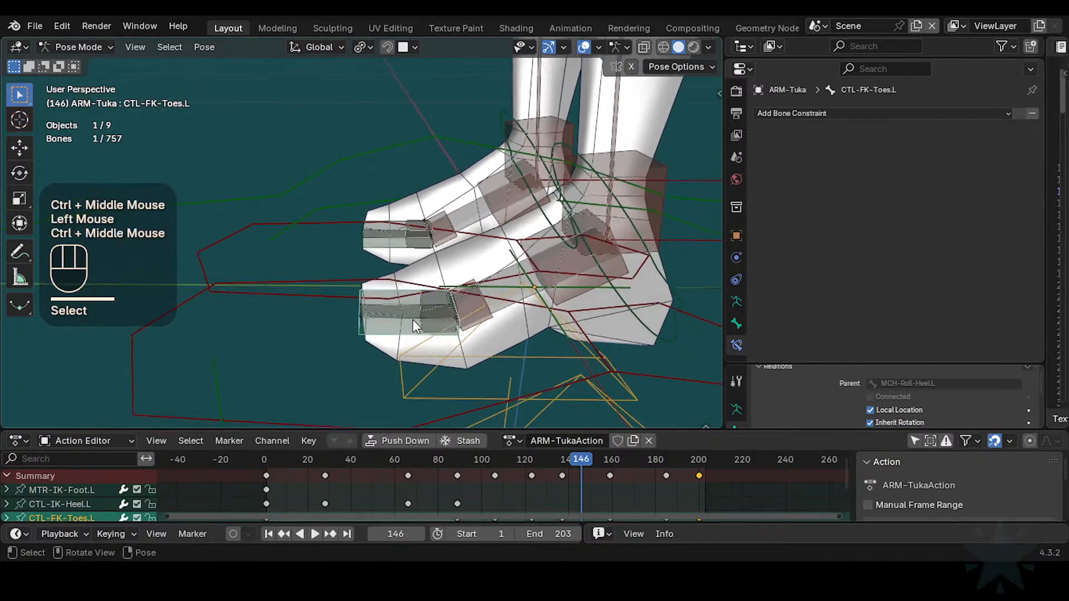
Step: Test the left foot's motion by rotating MTR-IK-Foot.L, and cancel the rotation
{"action": "left_click", "coordinate": [420, 319]}
{"action": "left_click", "coordinate": [328, 278]}
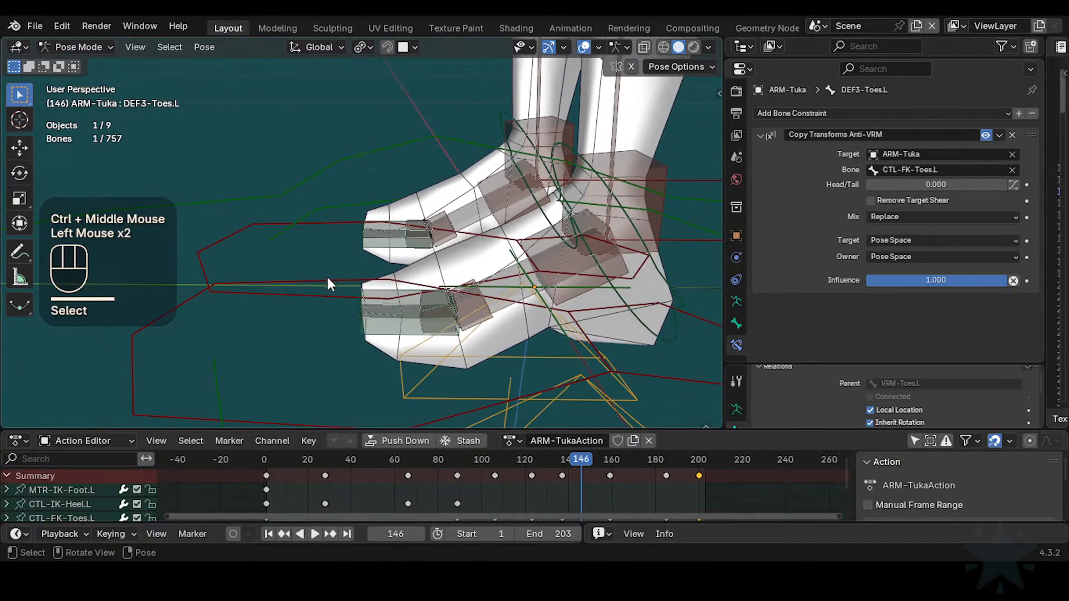
{"action": "key", "text": "r"}
{"action": "key", "text": "Escape"}
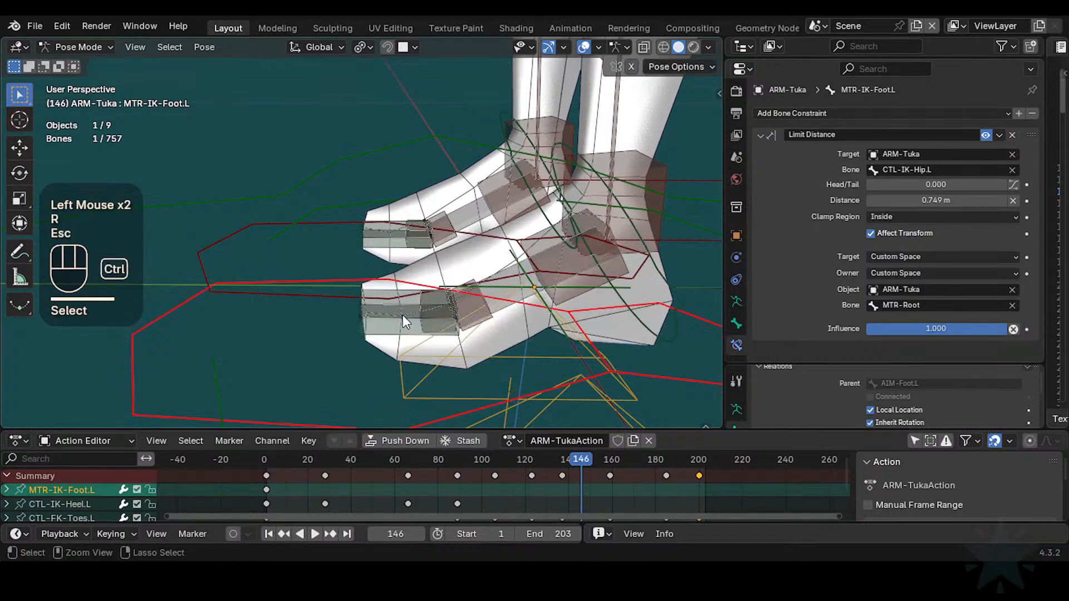
Step: Select DEF3-Toes.L and examine its Copy Transforms Anti-VRM constraint
{"action": "left_click", "coordinate": [403, 311]}
{"action": "left_click", "coordinate": [403, 311]}
{"action": "middle_click_drag", "start_coordinate": [411, 314], "coordinate": [422, 281], "text": "ctrl"}
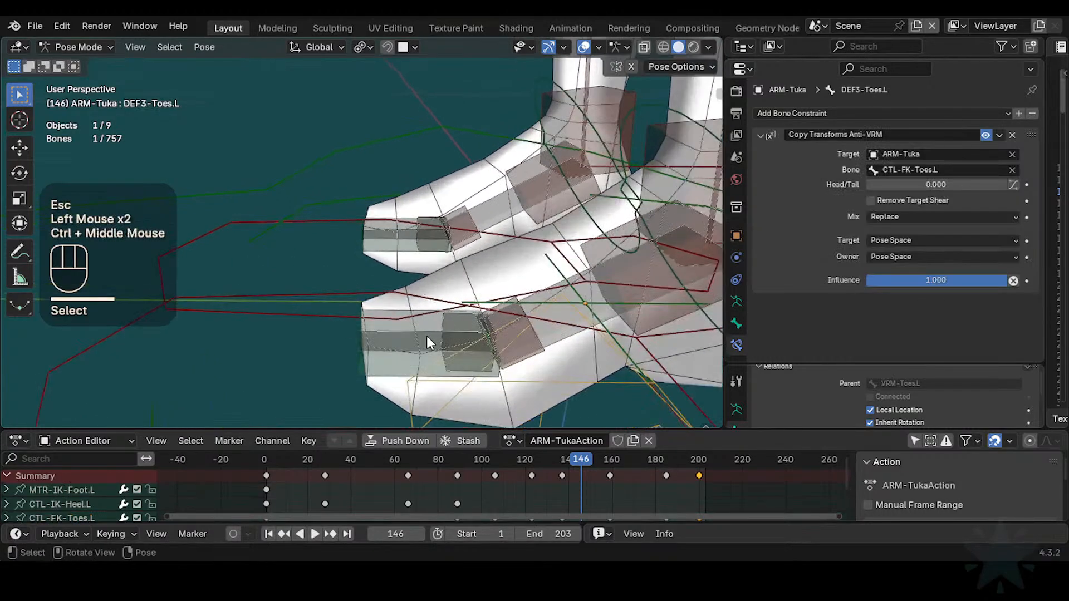
{"action": "mouse_move", "coordinate": [426, 336]}
{"action": "middle_mouse_down", "text": "shift"}
{"action": "mouse_move", "coordinate": [386, 337]}
{"action": "mouse_move", "coordinate": [425, 343]}
{"action": "mouse_move", "coordinate": [446, 332]}
{"action": "mouse_move", "coordinate": [454, 352]}
{"action": "mouse_move", "coordinate": [430, 350]}
{"action": "middle_mouse_up", "text": "shift"}
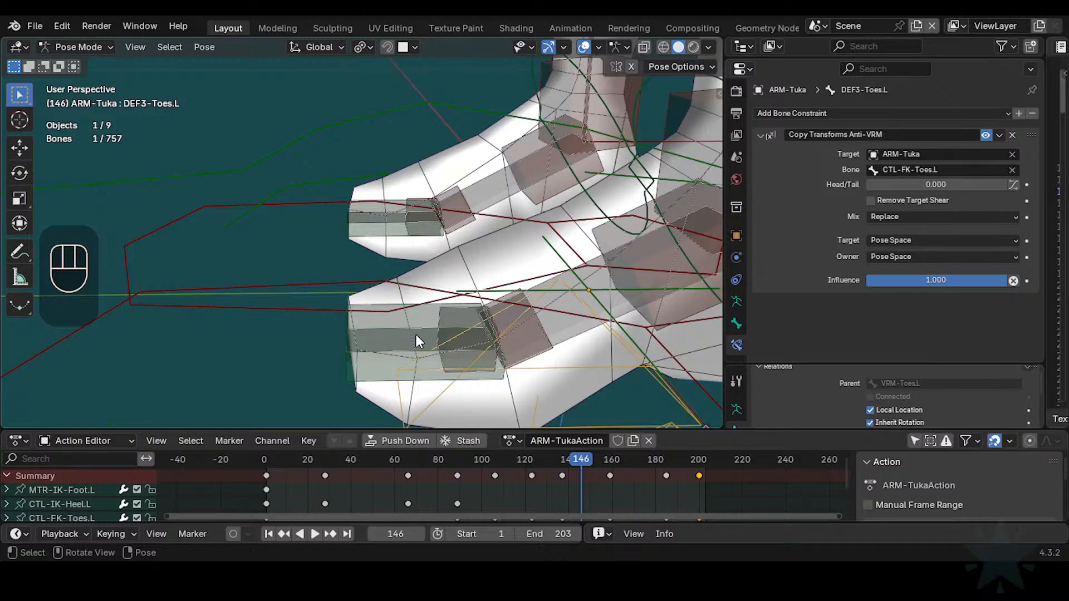
Step: Select HLP3-KnucklesToes.L and examine the expanded settings of its Transformation De-Rotator CTL-FK-Hand constraint
{"action": "mouse_move", "coordinate": [416, 335]}
{"action": "middle_mouse_down"}
{"action": "mouse_move", "coordinate": [443, 326]}
{"action": "mouse_move", "coordinate": [406, 338]}
{"action": "middle_mouse_up"}
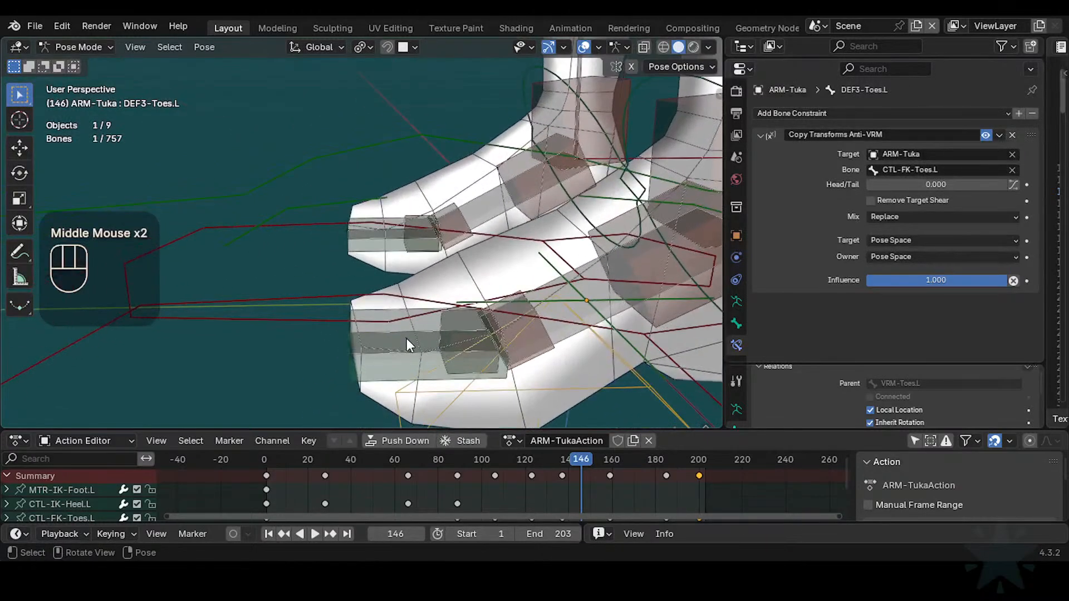
{"action": "left_click", "coordinate": [425, 339]}
{"action": "left_click", "coordinate": [473, 321]}
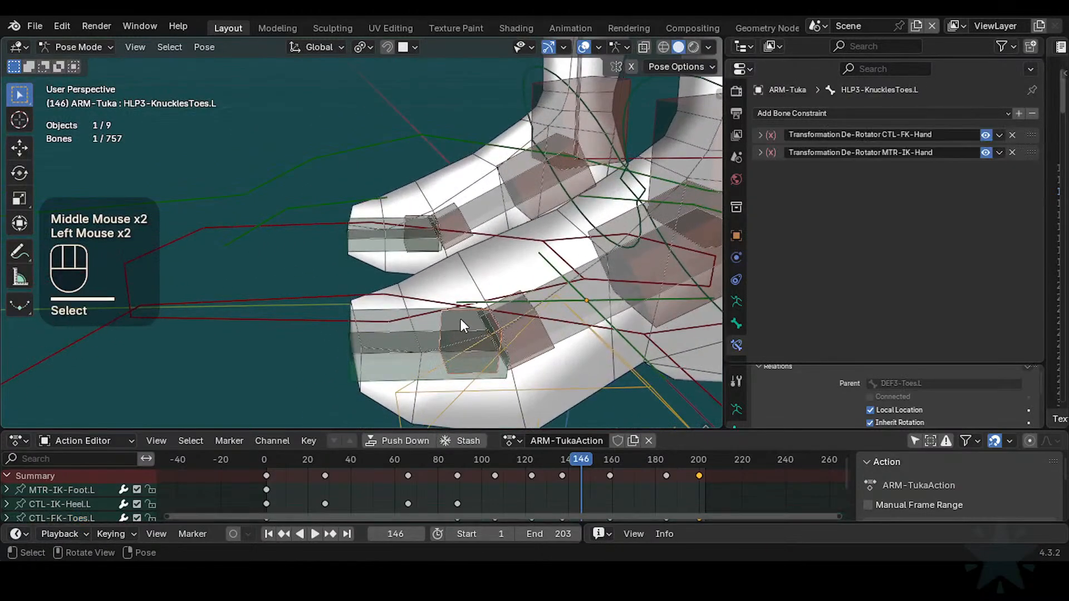
{"action": "left_click", "coordinate": [749, 135]}
{"action": "left_click", "coordinate": [760, 134]}
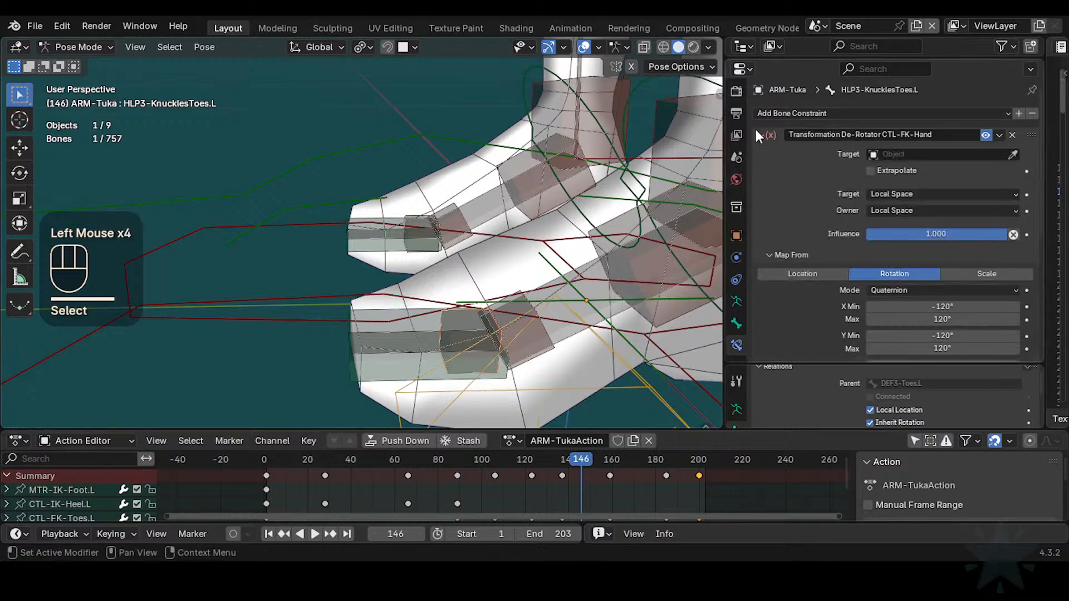
{"action": "middle_click_drag", "start_coordinate": [754, 127], "coordinate": [754, 112]}
{"action": "middle_click_drag", "start_coordinate": [834, 292], "coordinate": [833, 265]}
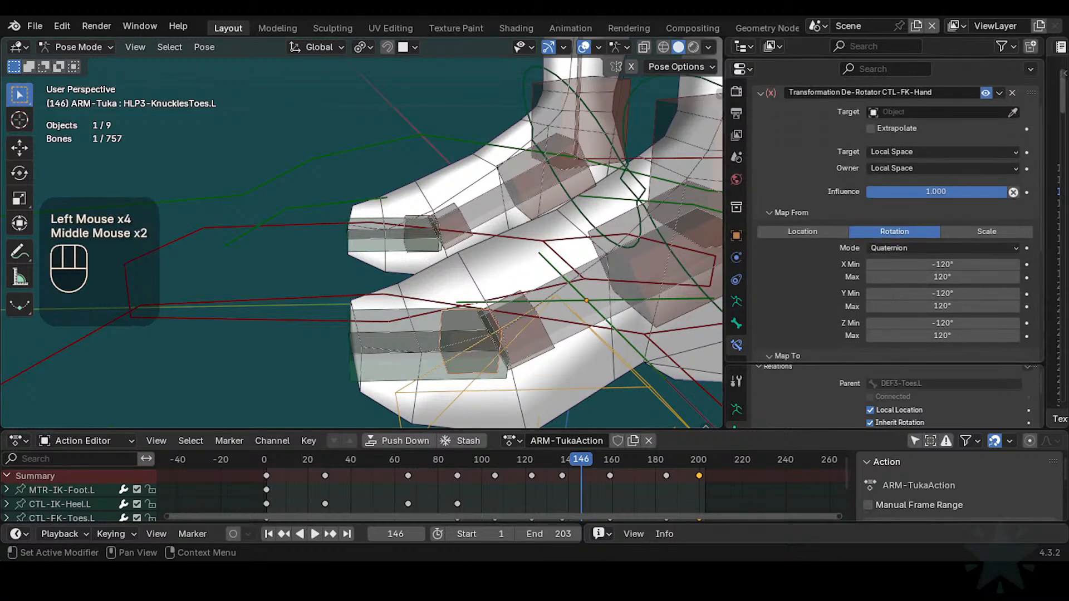
{"action": "middle_click_drag", "start_coordinate": [782, 216], "coordinate": [782, 259]}
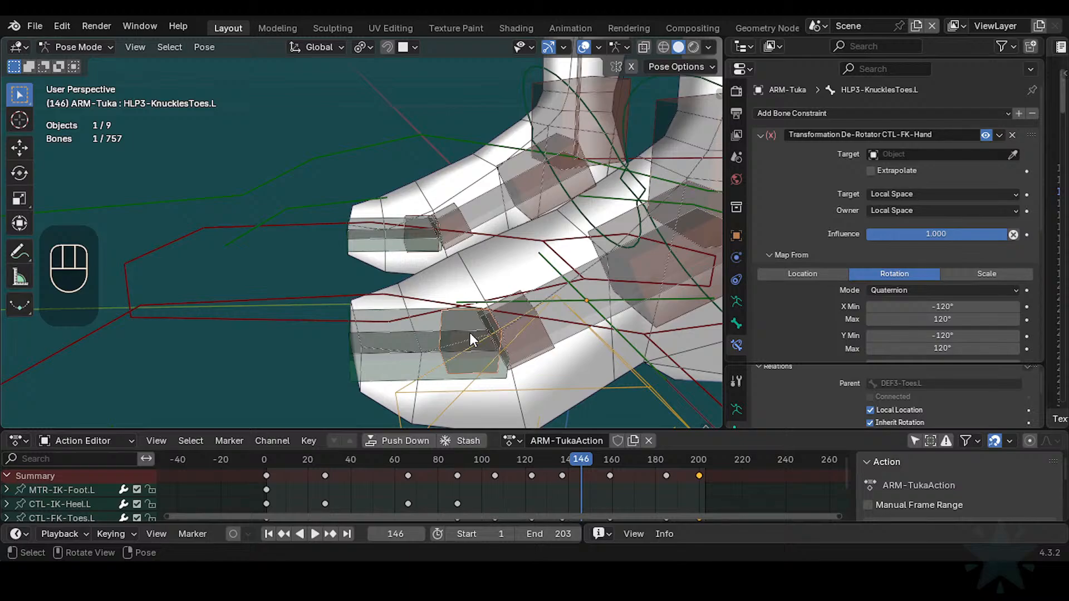
Step: Select DEF3-Toes.L in the left foot and copy its bone name
{"action": "middle_click_drag", "start_coordinate": [479, 329], "coordinate": [478, 333]}
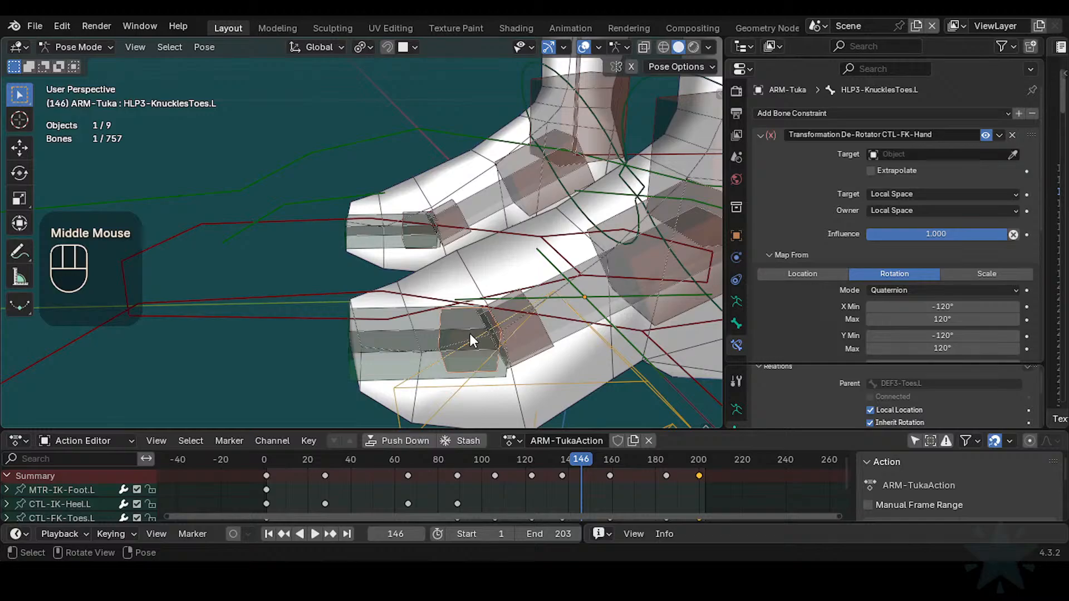
{"action": "left_click", "coordinate": [425, 332]}
{"action": "left_click", "coordinate": [430, 334]}
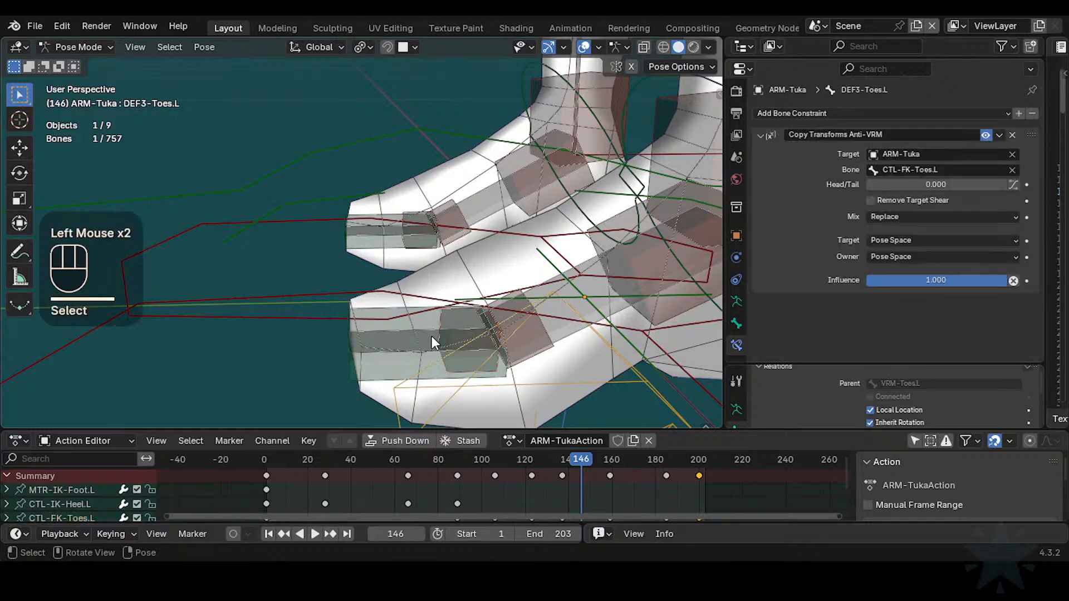
{"action": "key", "text": "F2"}
{"action": "key", "text": "ctrl+c"}
Step: Check the overlapping CTL-FK-Toes.L and DEF3-Toes.L bones against the helper, and leave HLP3-KnucklesToes.L selected
{"action": "left_click", "coordinate": [453, 317]}
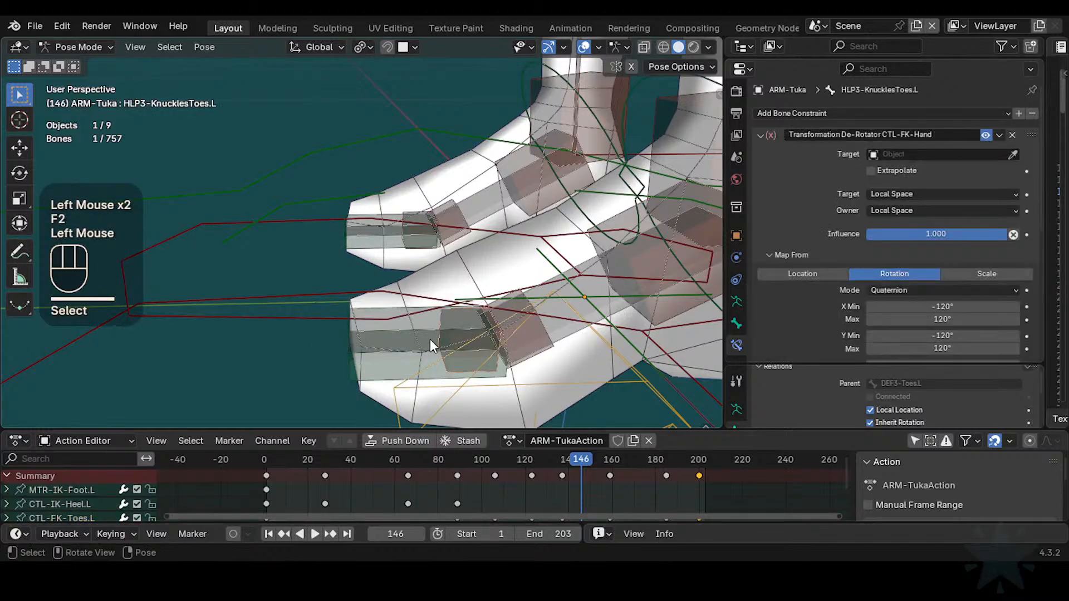
{"action": "left_click", "coordinate": [427, 342]}
{"action": "left_click", "coordinate": [460, 316]}
{"action": "left_click", "coordinate": [463, 315]}
{"action": "left_click", "coordinate": [430, 339]}
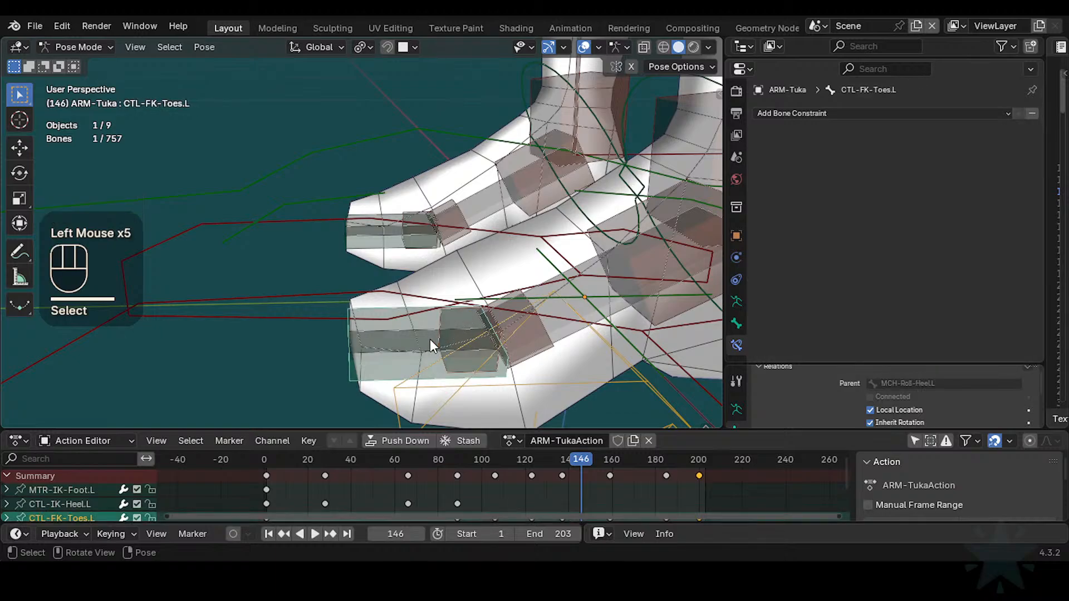
{"action": "left_click", "coordinate": [451, 326]}
{"action": "left_click", "coordinate": [428, 343]}
{"action": "left_click", "coordinate": [427, 343]}
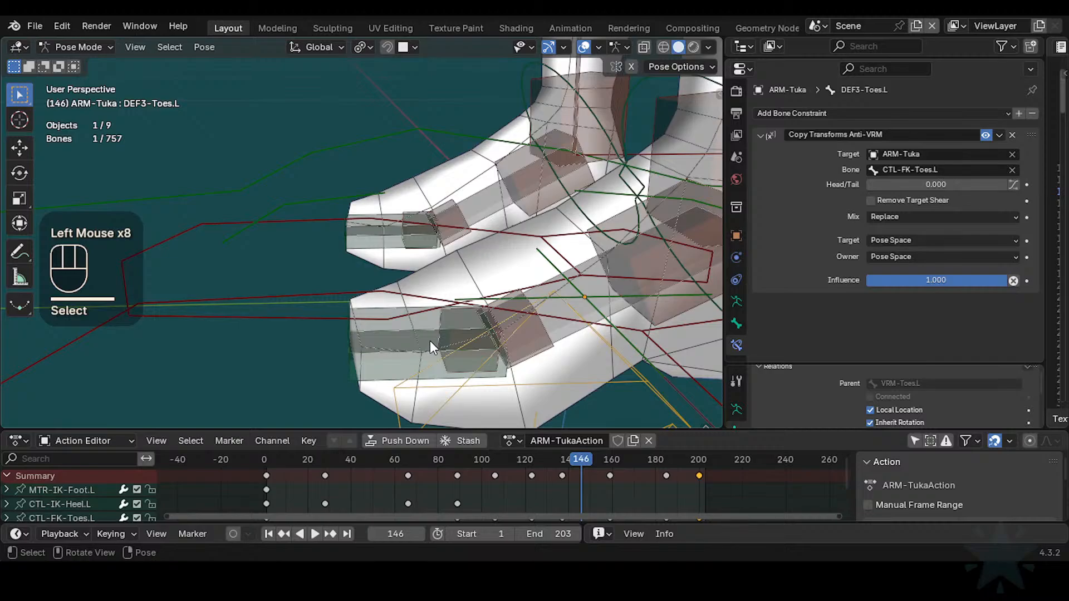
{"action": "left_click", "coordinate": [470, 316]}
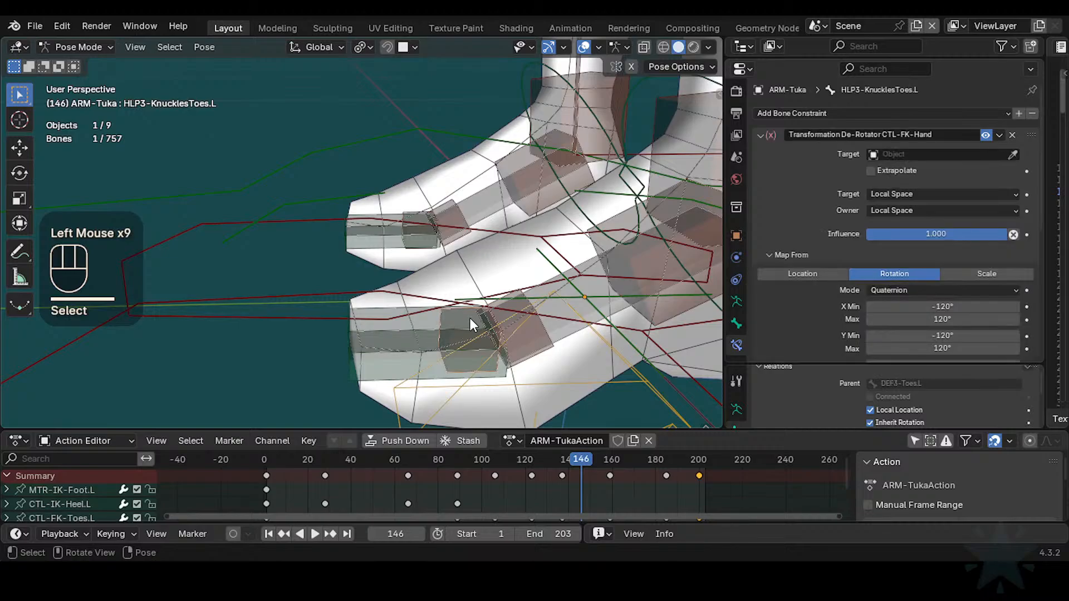
Step: Set the target of the De-Rotator CTL-FK-Hand constraint to ARM-Tuka and its bone to DEF3-Toes.L
{"action": "key", "text": "ctrl+v"}
{"action": "left_click", "coordinate": [928, 156]}
{"action": "type", "text": "ar"}
{"action": "left_click", "coordinate": [911, 176]}
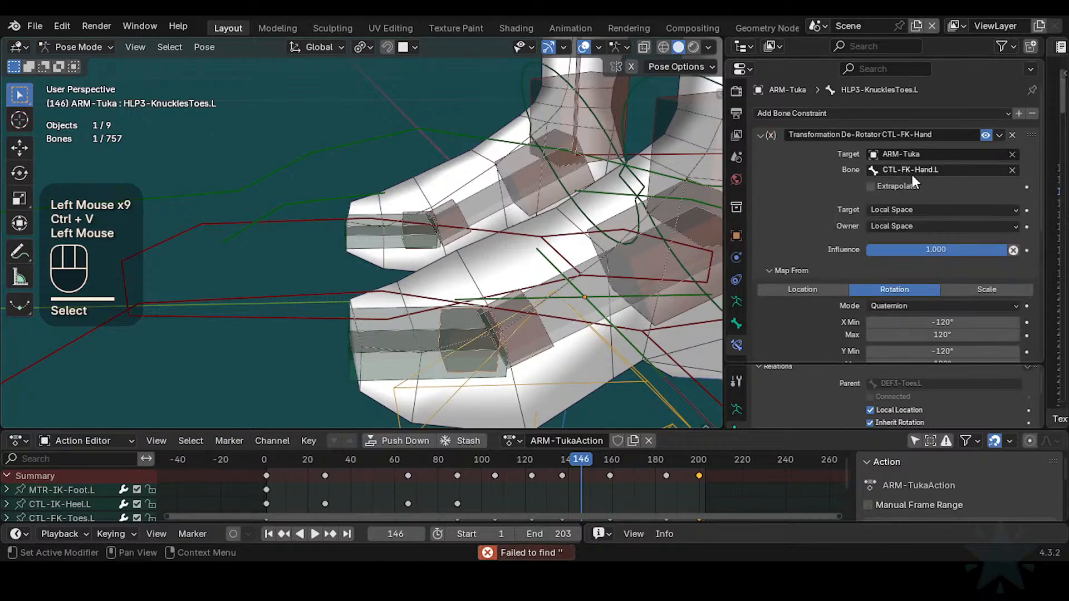
{"action": "key", "text": "ctrl+v"}
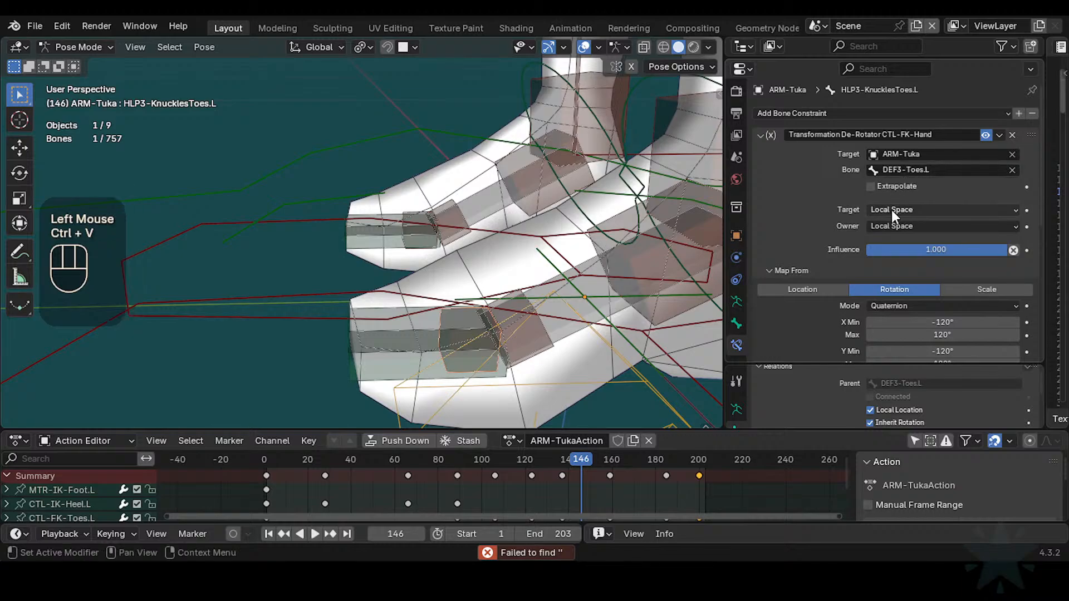
Step: Clear the target bone of the De-Rotator CTL-FK-Hand constraint on HLP3-KnucklesToes.L
{"action": "middle_click_drag", "start_coordinate": [889, 215], "coordinate": [868, 228], "text": "ctrl"}
{"action": "middle_click_drag", "start_coordinate": [913, 309], "coordinate": [863, 198]}
{"action": "middle_click_drag", "start_coordinate": [627, 265], "coordinate": [430, 350], "text": "ctrl"}
{"action": "middle_click_drag", "start_coordinate": [793, 185], "coordinate": [867, 192]}
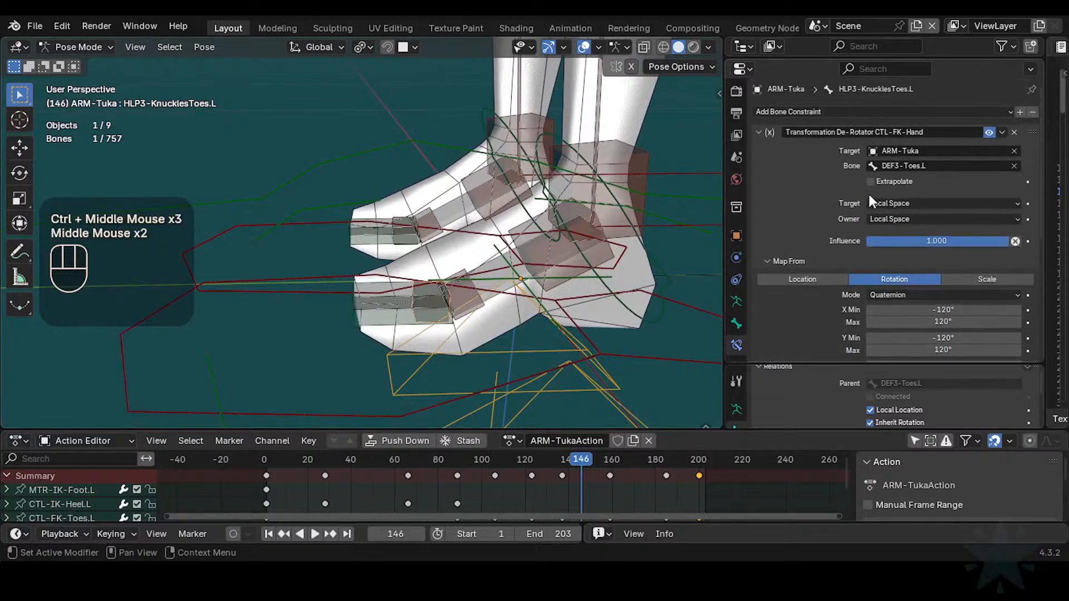
{"action": "left_click", "coordinate": [1014, 165]}
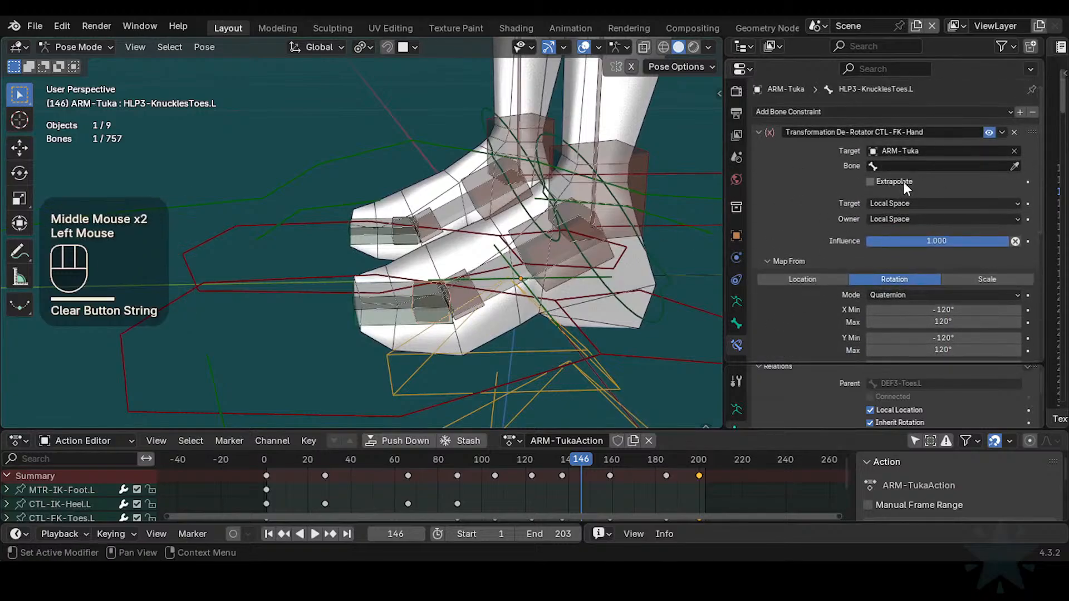
Step: Mute both Transformation De-Rotator constraints on HLP3-KnucklesToes.L and add a Copy Rotation constraint targeting ARM-Tuka
{"action": "left_click", "coordinate": [758, 134]}
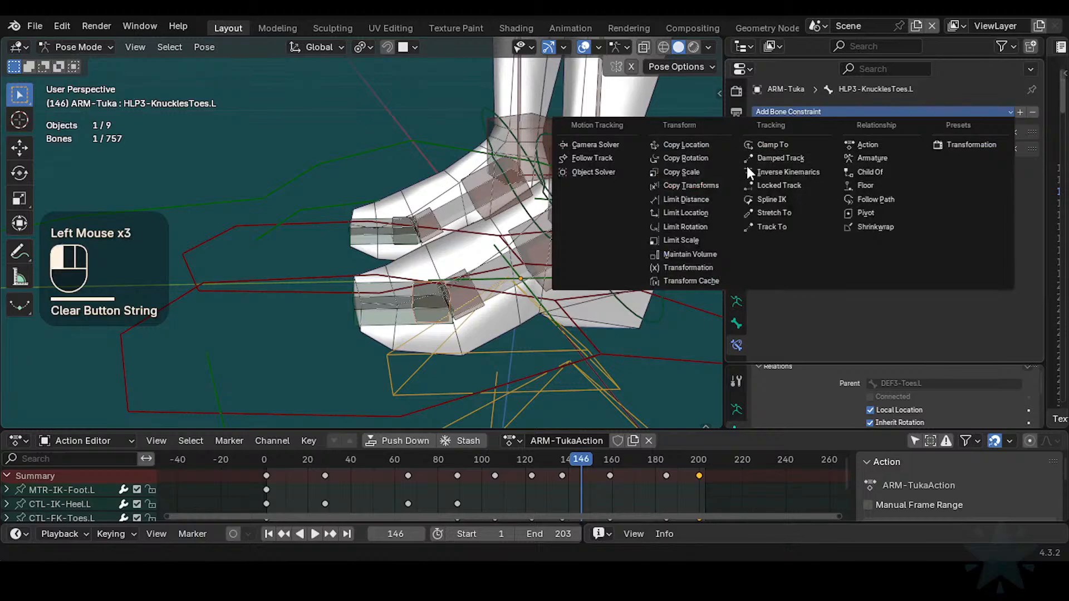
{"action": "left_click", "coordinate": [685, 158]}
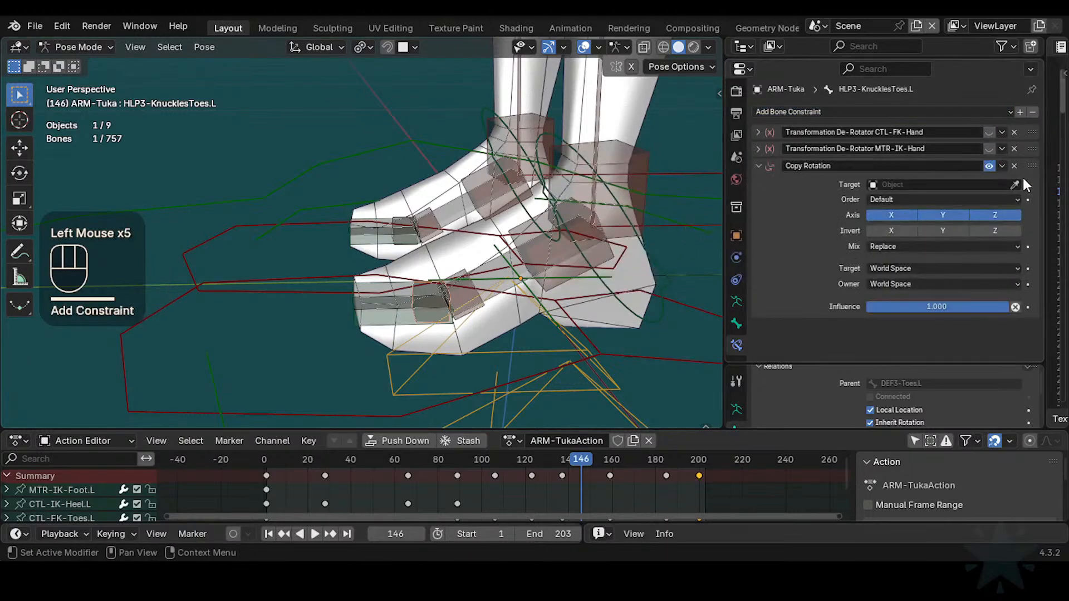
{"action": "left_click", "coordinate": [400, 301]}
Step: Select the DEF3-Toes.L bone among the overlapping toe bones and copy its name
{"action": "left_click", "coordinate": [400, 301]}
{"action": "left_click", "coordinate": [401, 301]}
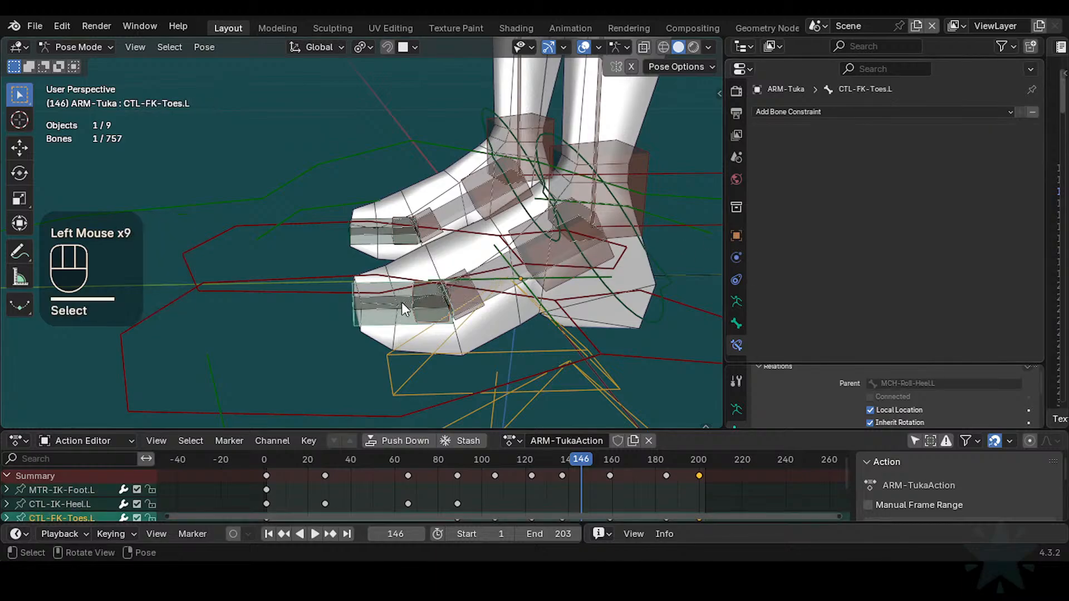
{"action": "left_click", "coordinate": [402, 303]}
{"action": "left_click", "coordinate": [402, 303]}
{"action": "left_click", "coordinate": [402, 303]}
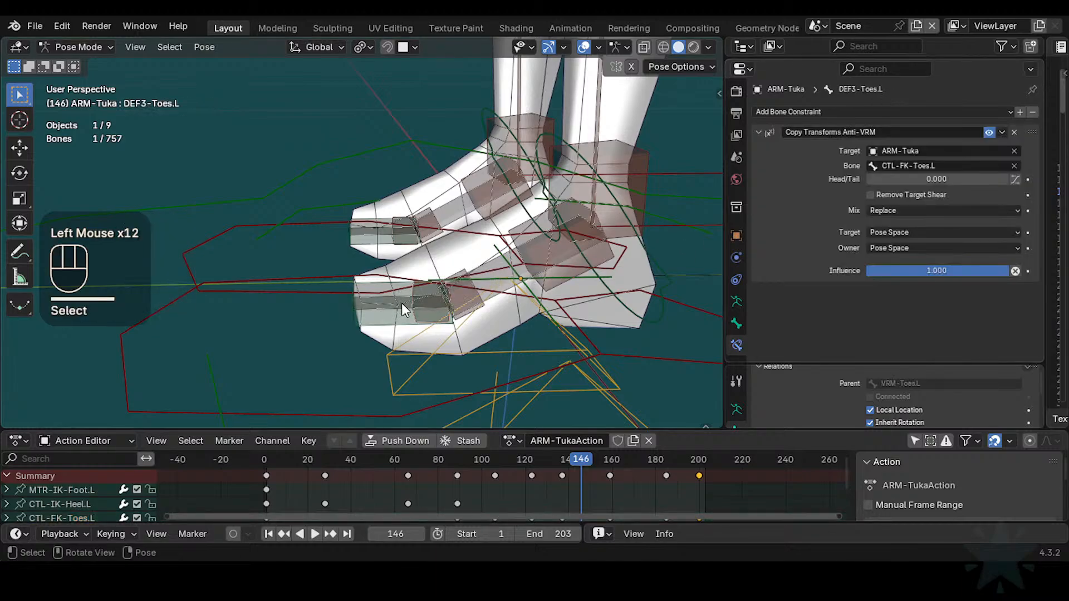
{"action": "key", "text": "F2"}
{"action": "key", "text": "ctrl+c"}
Step: Reselect HLP3-KnucklesToes.L and set DEF3-Toes.L as the target bone of its Copy Rotation constraint
{"action": "left_click", "coordinate": [419, 311]}
{"action": "left_click", "coordinate": [424, 309]}
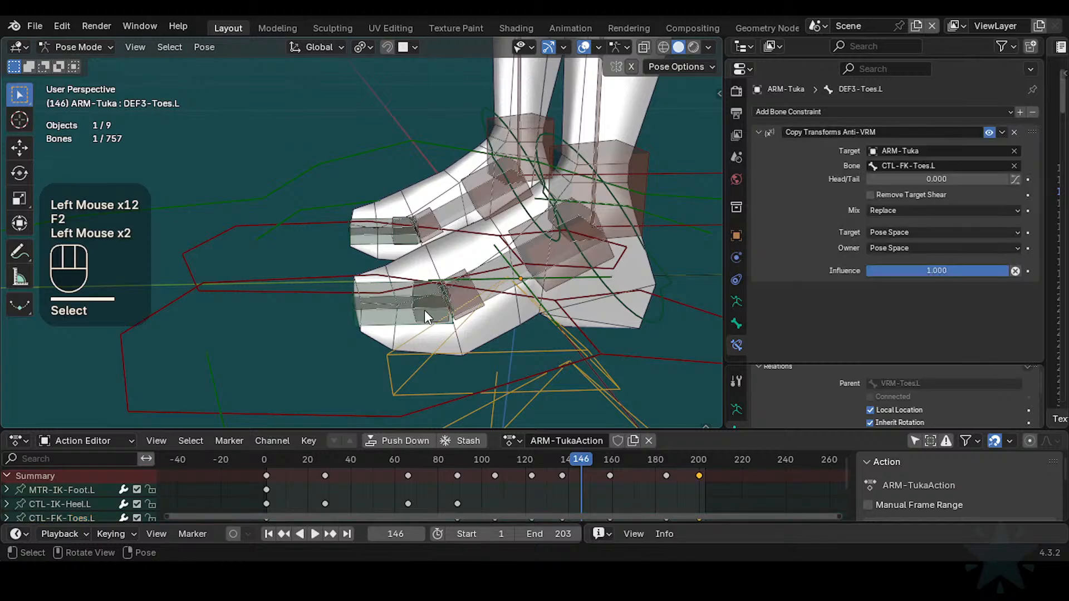
{"action": "left_click", "coordinate": [437, 311]}
{"action": "left_click", "coordinate": [436, 313]}
{"action": "left_click", "coordinate": [436, 312]}
{"action": "left_click", "coordinate": [437, 313]}
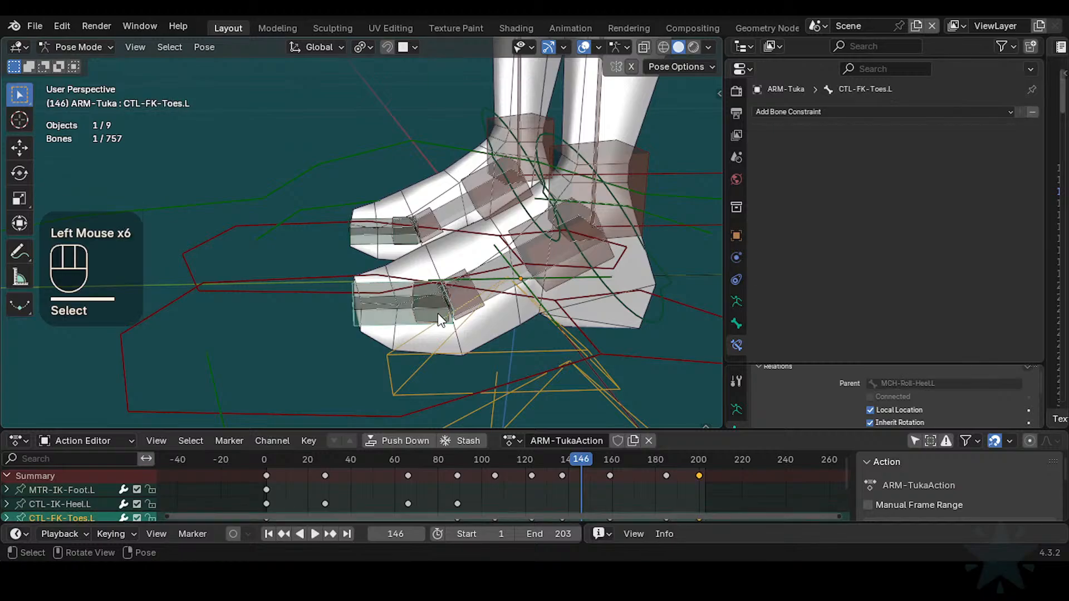
{"action": "left_click", "coordinate": [436, 314]}
{"action": "left_click", "coordinate": [436, 314]}
{"action": "left_click", "coordinate": [435, 314]}
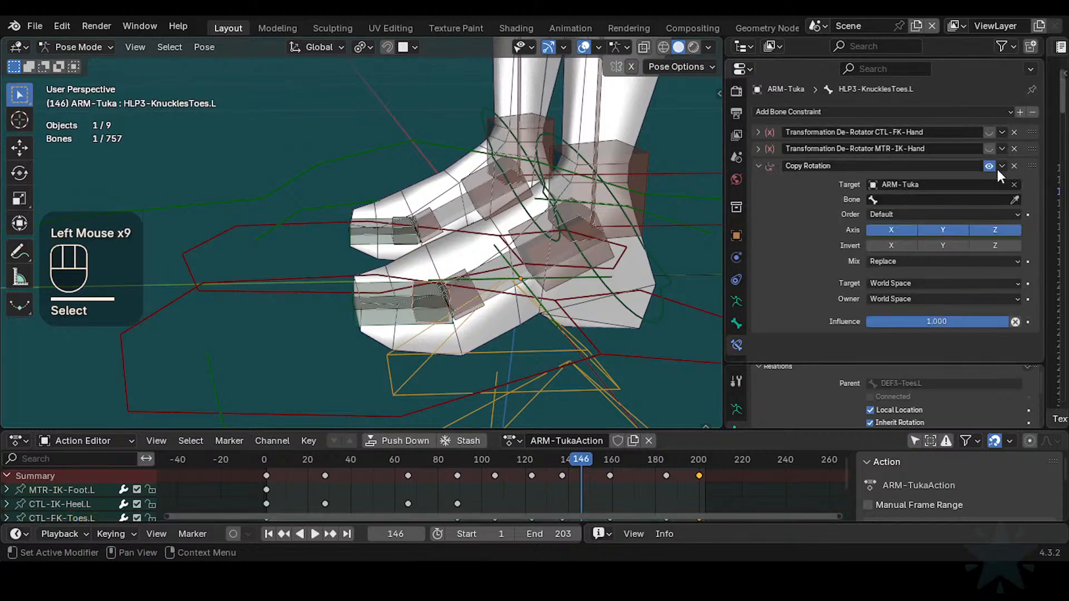
{"action": "key", "text": "ctrl+v"}
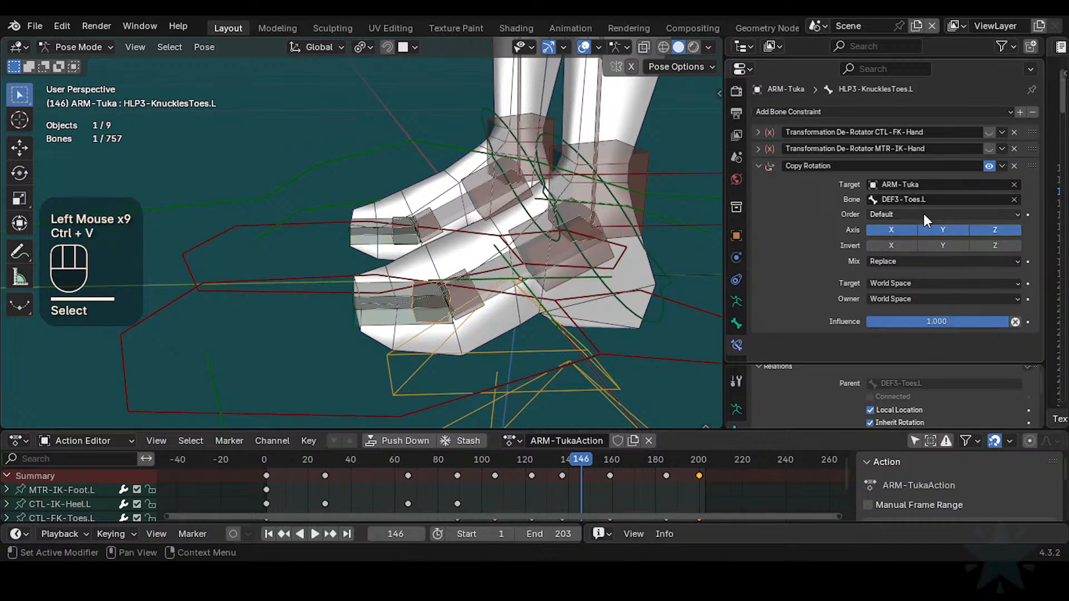
Step: Set the Copy Rotation target space to Local Space (Owner Orientation) and the owner space to Local Space
{"action": "left_click", "coordinate": [884, 282]}
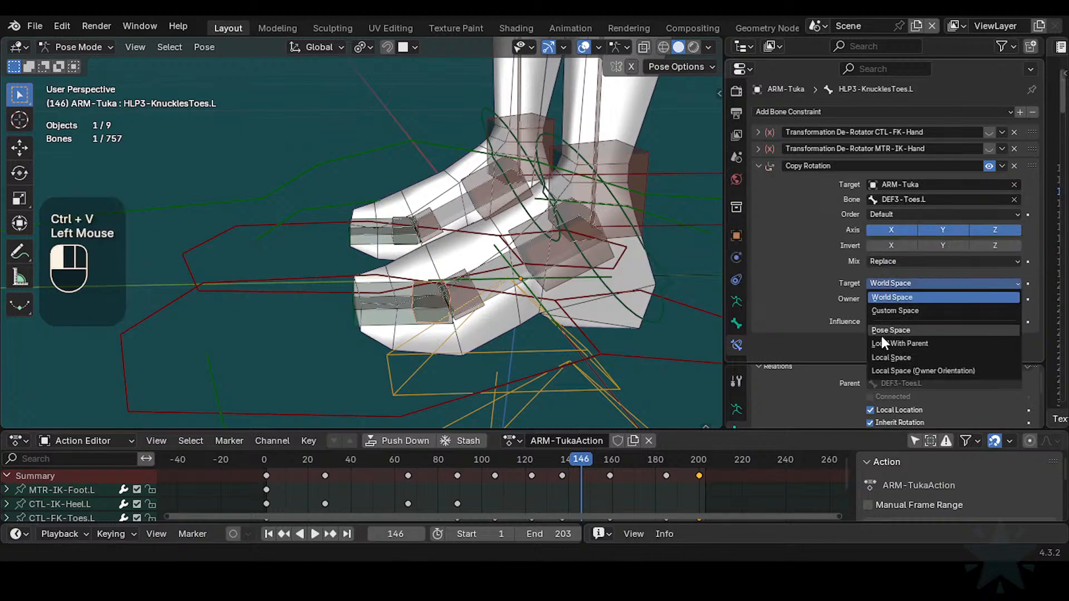
{"action": "left_click", "coordinate": [940, 371]}
{"action": "left_click_drag", "start_coordinate": [911, 295], "coordinate": [890, 372]}
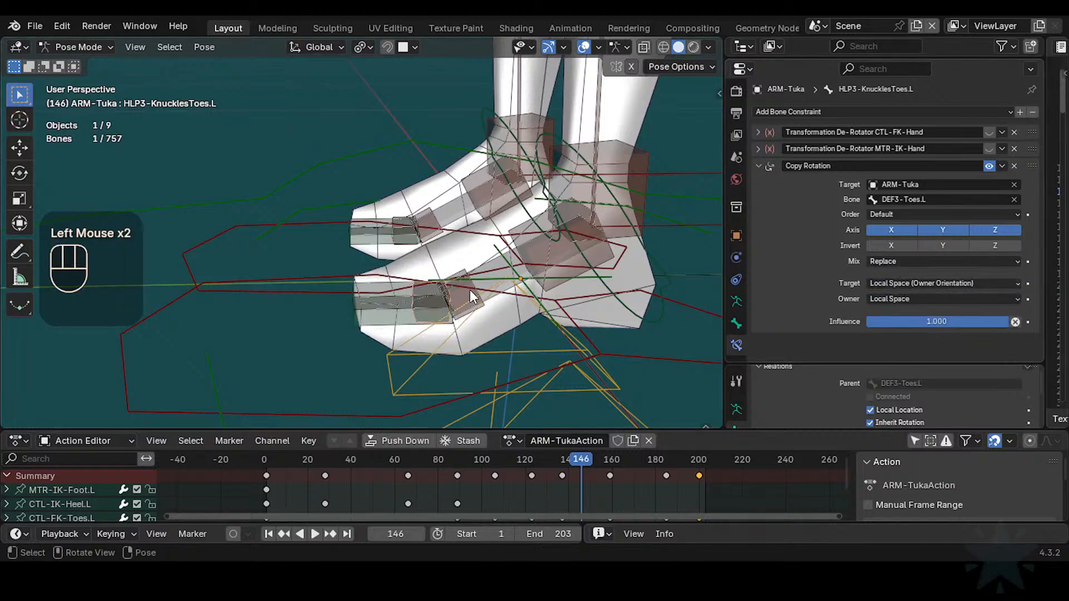
Step: Reset the pose of all bones and rotate MTR-IK-Foot.L about global X so the toes tilt upward
{"action": "middle_click_drag", "start_coordinate": [470, 289], "coordinate": [579, 320]}
{"action": "key", "text": "a"}
{"action": "key", "text": "alt+q"}
{"action": "key", "text": "alt+q"}
{"action": "left_click", "coordinate": [628, 280]}
{"action": "middle_click_drag", "start_coordinate": [617, 267], "coordinate": [589, 312], "text": "ctrl"}
{"action": "left_click", "coordinate": [589, 312]}
{"action": "key", "text": "r"}
{"action": "key", "text": "x"}
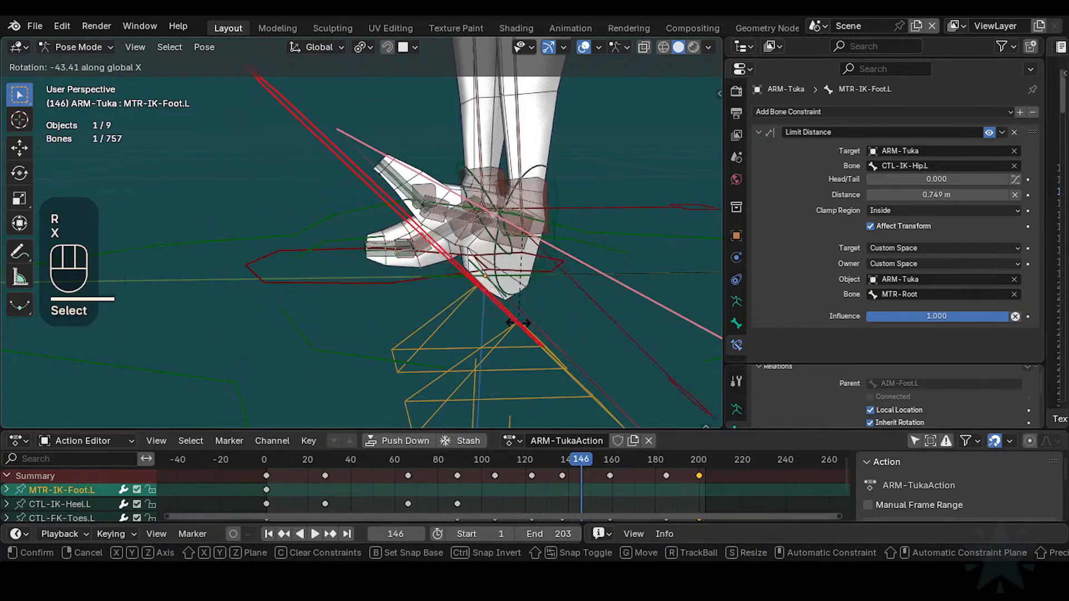
{"action": "left_click", "coordinate": [623, 274]}
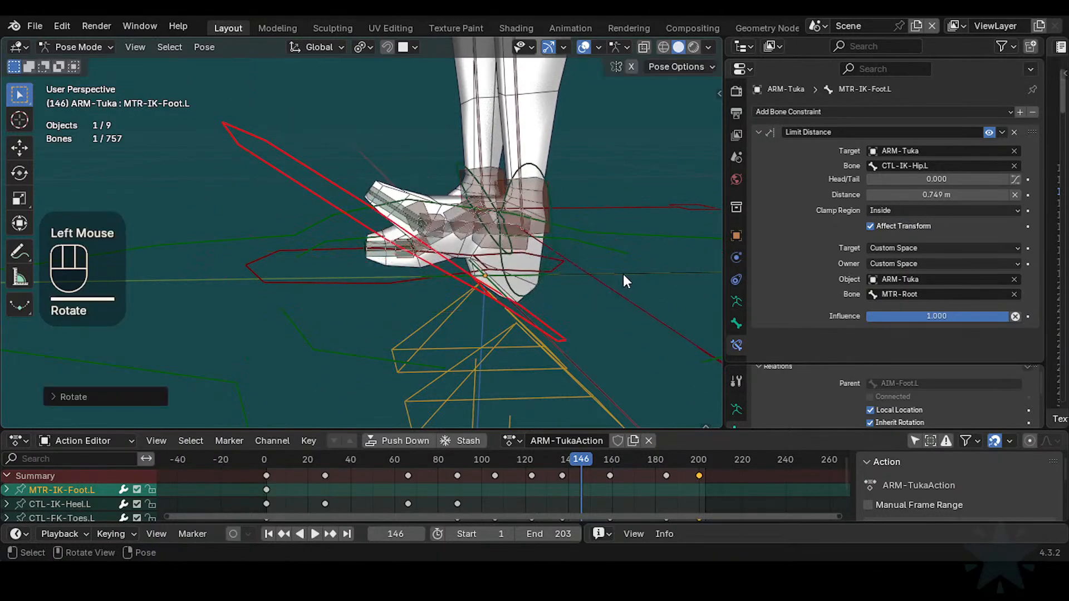
Step: Rotate the CTL-IK-Heel.L bone about global X to test the foot deformation
{"action": "double_click", "coordinate": [605, 292]}
{"action": "key", "text": "r"}
{"action": "key", "text": "x"}
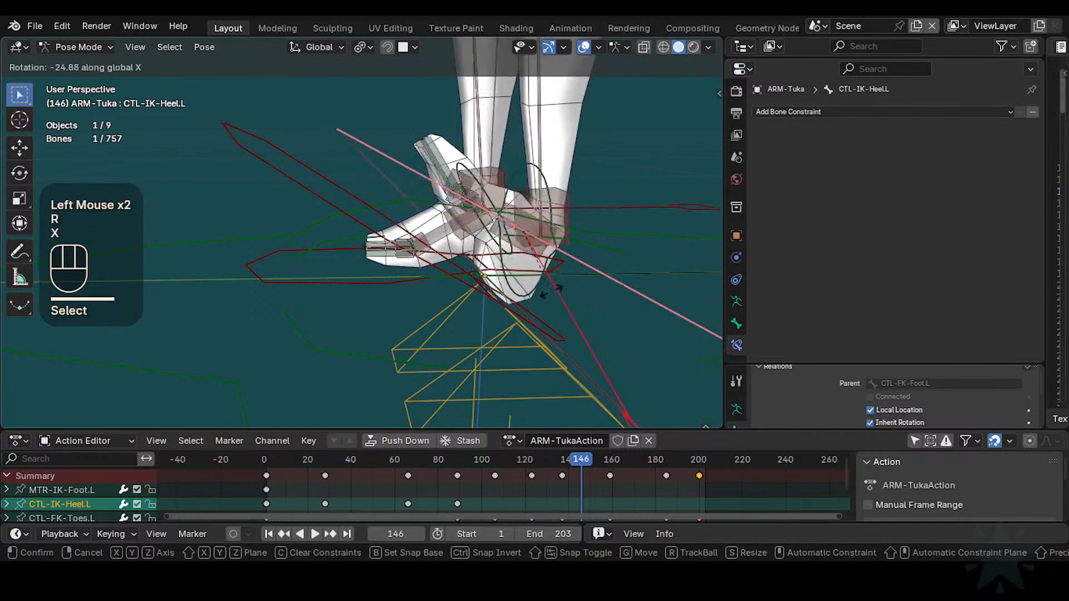
{"action": "left_click", "coordinate": [445, 234]}
Step: Reduce the Copy Rotation influence on HLP3-KnucklesToes.L to 0.474
{"action": "double_click", "coordinate": [436, 209]}
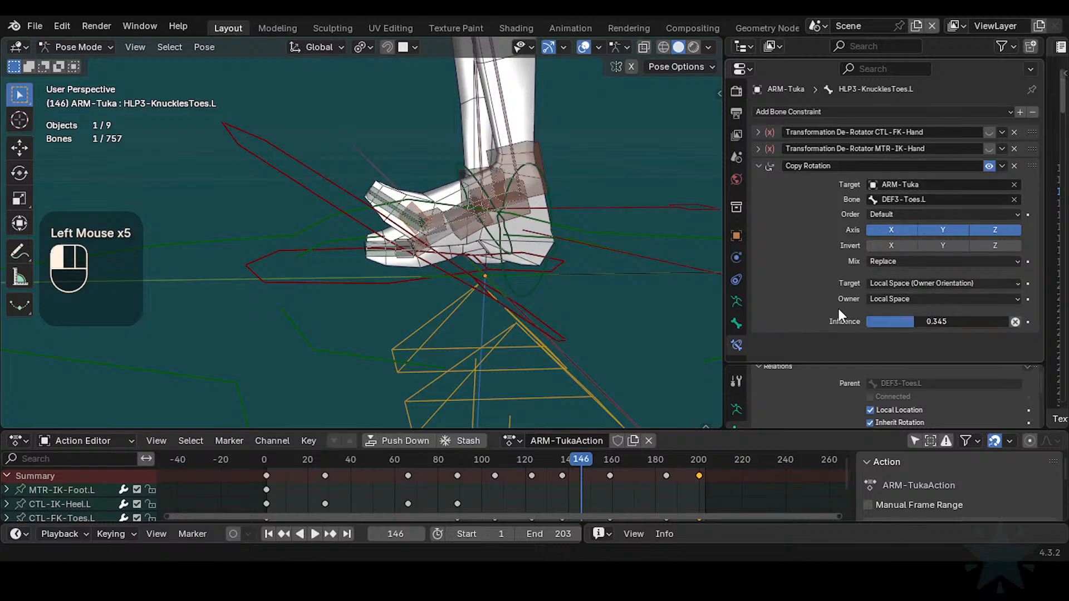
{"action": "left_click_drag", "start_coordinate": [757, 304], "coordinate": [847, 296]}
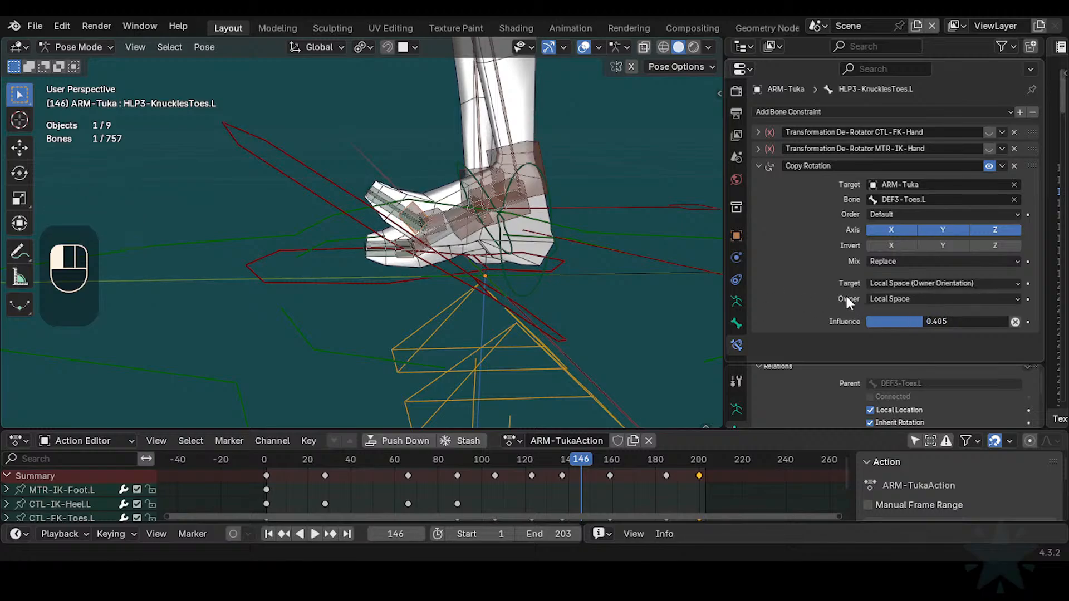
Step: Clear the pose of all bones and tilt the foot upward again by rotating MTR-IK-Foot.L about global X
{"action": "key", "text": "a"}
{"action": "key", "text": "alt+q"}
{"action": "left_click", "coordinate": [615, 299]}
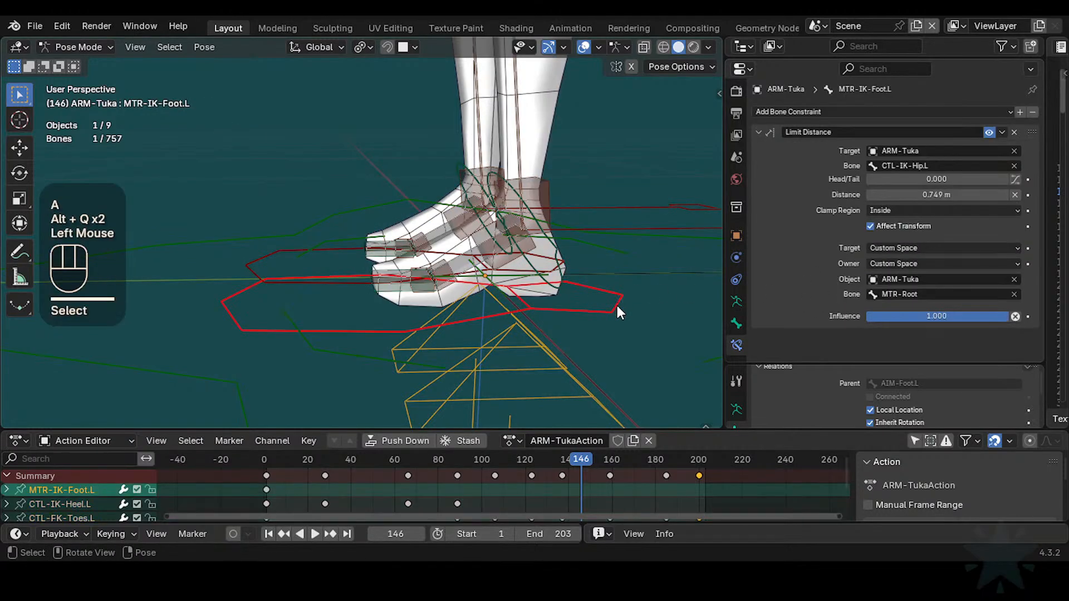
{"action": "mouse_move", "coordinate": [618, 307]}
{"action": "middle_mouse_down"}
{"action": "mouse_move", "coordinate": [620, 276]}
{"action": "mouse_move", "coordinate": [601, 284]}
{"action": "mouse_move", "coordinate": [609, 289]}
{"action": "middle_mouse_up"}
{"action": "key", "text": "r"}
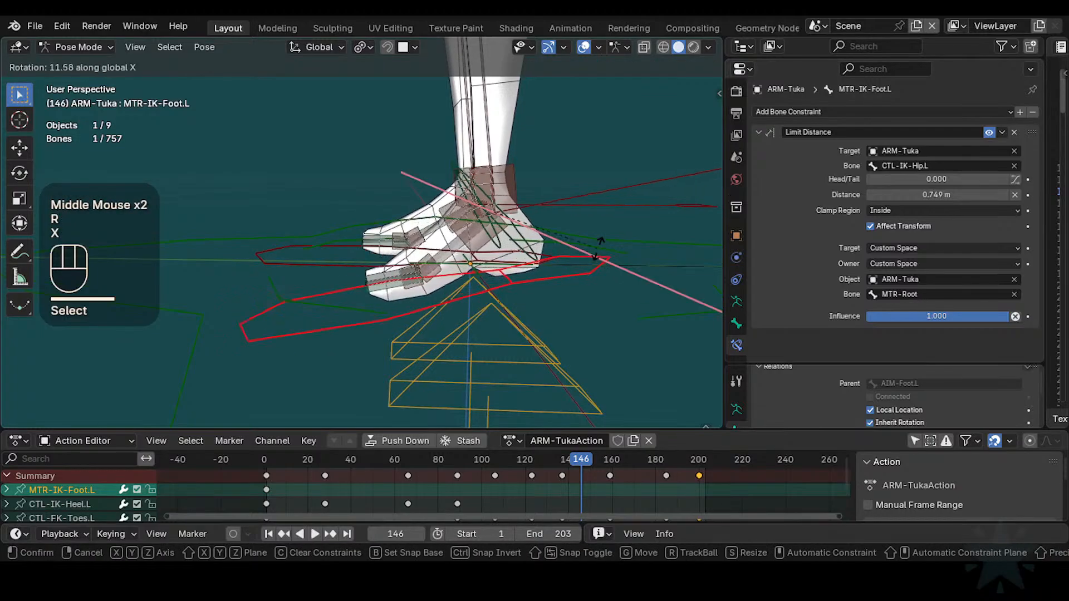
{"action": "key", "text": "x"}
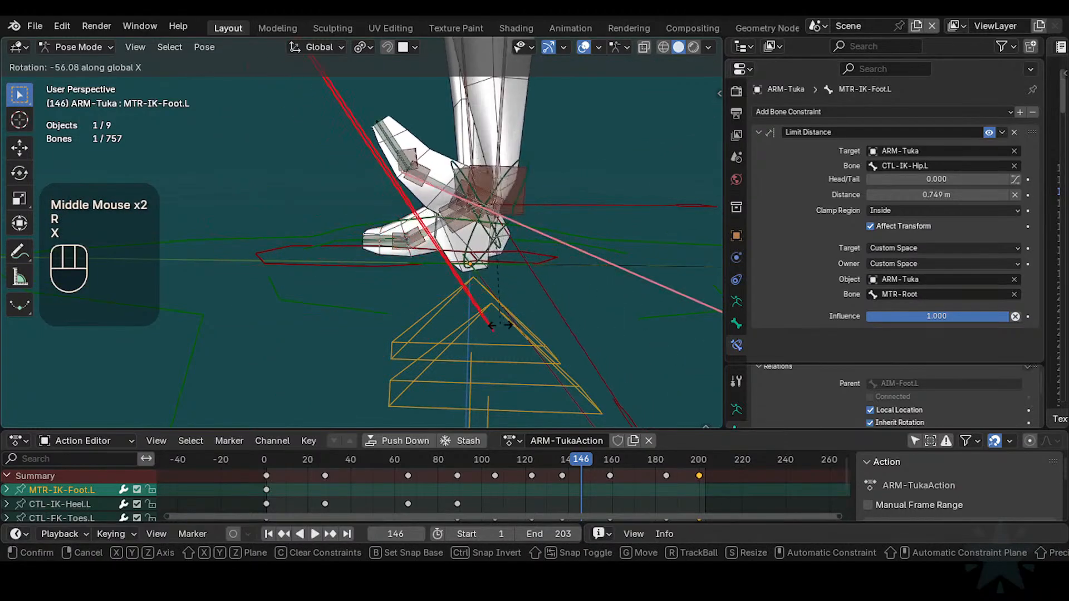
{"action": "left_click", "coordinate": [532, 298]}
Step: Set the Copy Rotation of HLP3-KnucklesToes.L to mix Before Original and invert the X, Y and Z axes
{"action": "middle_click_drag", "start_coordinate": [532, 298], "coordinate": [476, 256], "text": "shift"}
{"action": "left_click", "coordinate": [409, 238]}
{"action": "middle_click_drag", "start_coordinate": [409, 239], "coordinate": [445, 238], "text": "ctrl"}
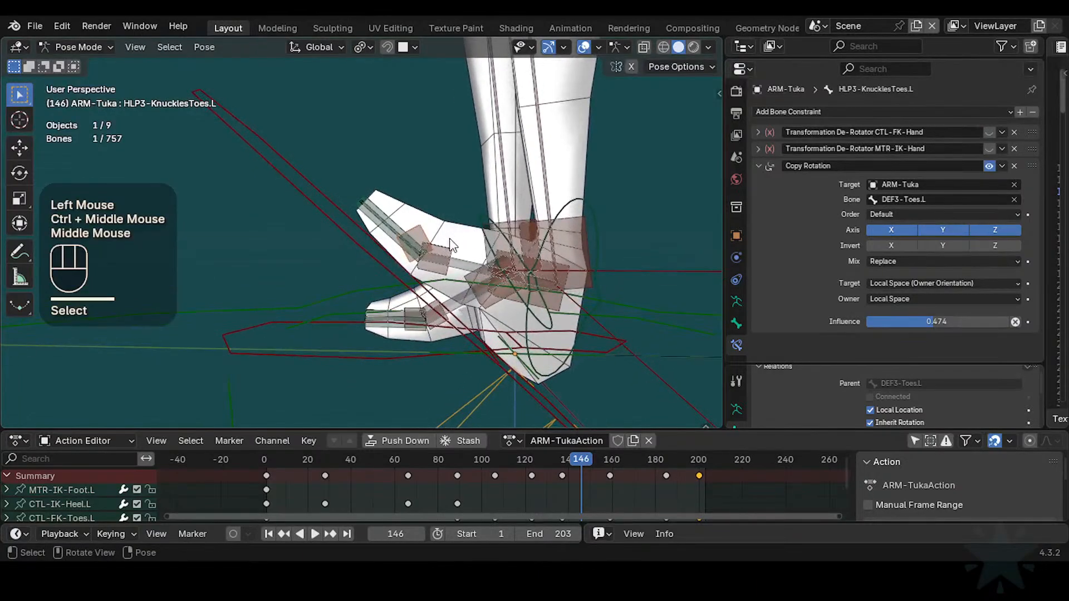
{"action": "left_click", "coordinate": [926, 262]}
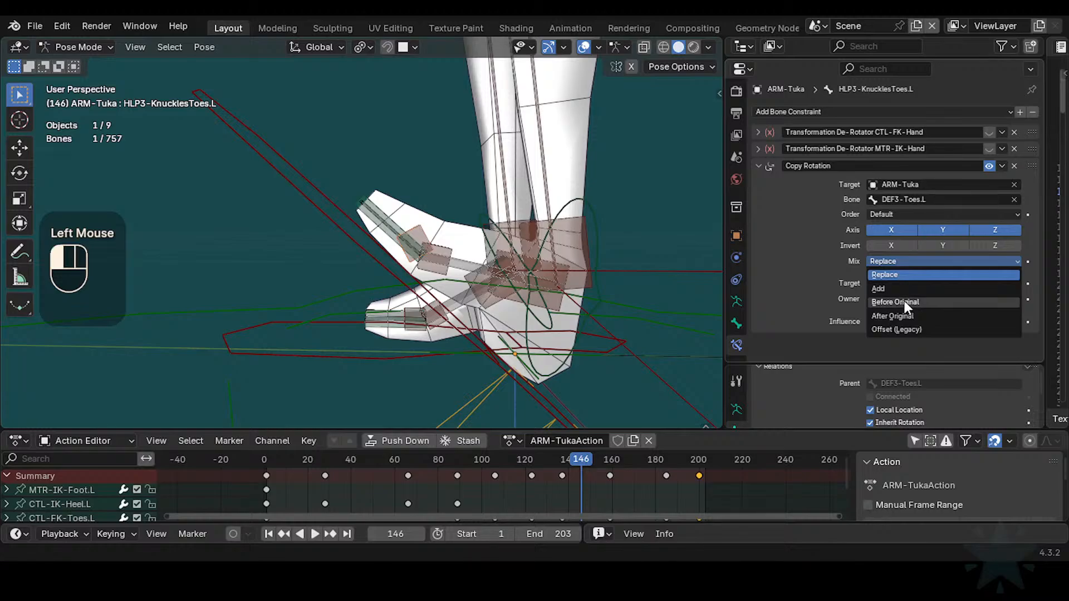
{"action": "left_click", "coordinate": [904, 301]}
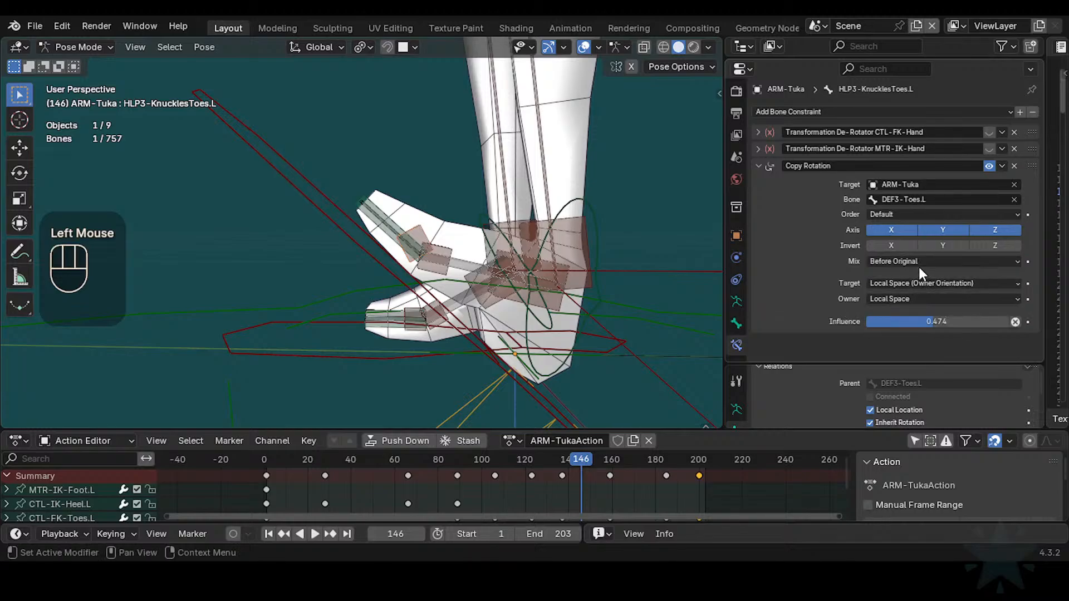
{"action": "left_click", "coordinate": [902, 245]}
{"action": "left_click", "coordinate": [941, 245]}
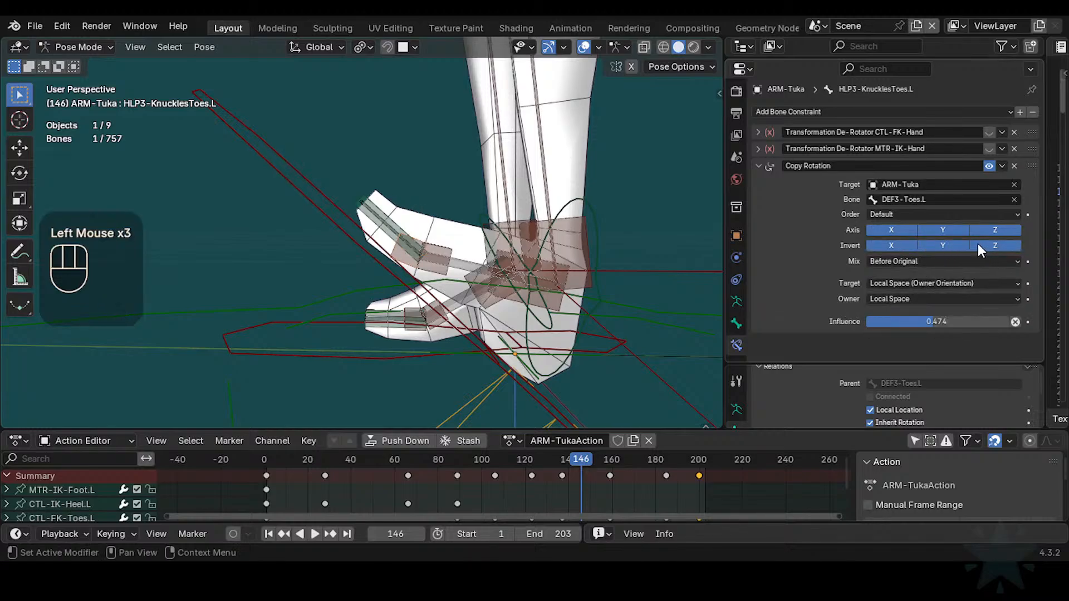
Step: Rotate MTR-IK-Foot.L slightly further about global X to test the inverted toe rotation
{"action": "left_click", "coordinate": [534, 396]}
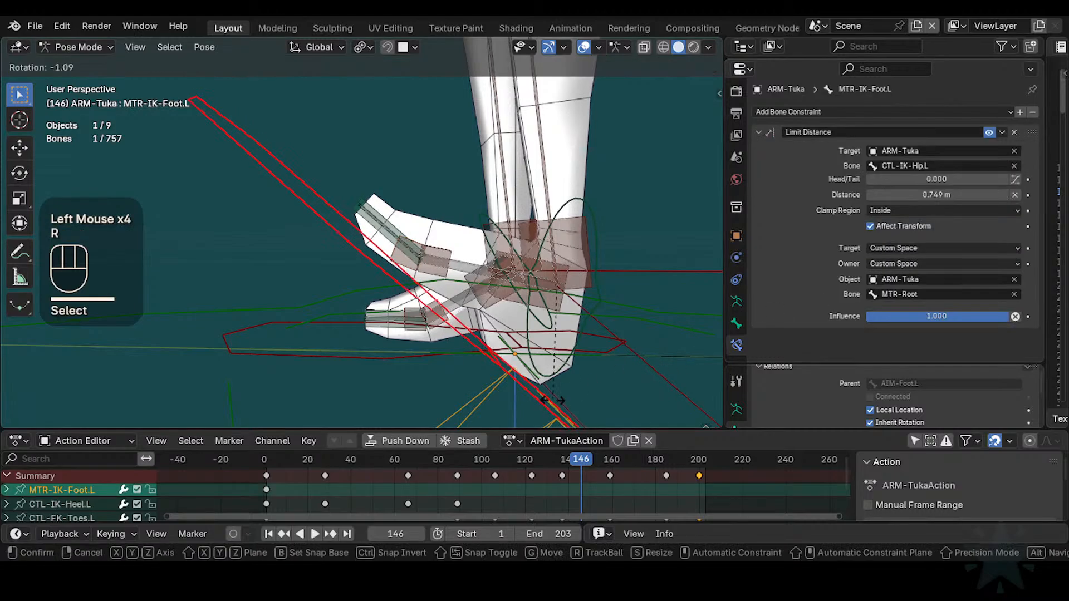
{"action": "key", "text": "r"}
{"action": "key", "text": "x"}
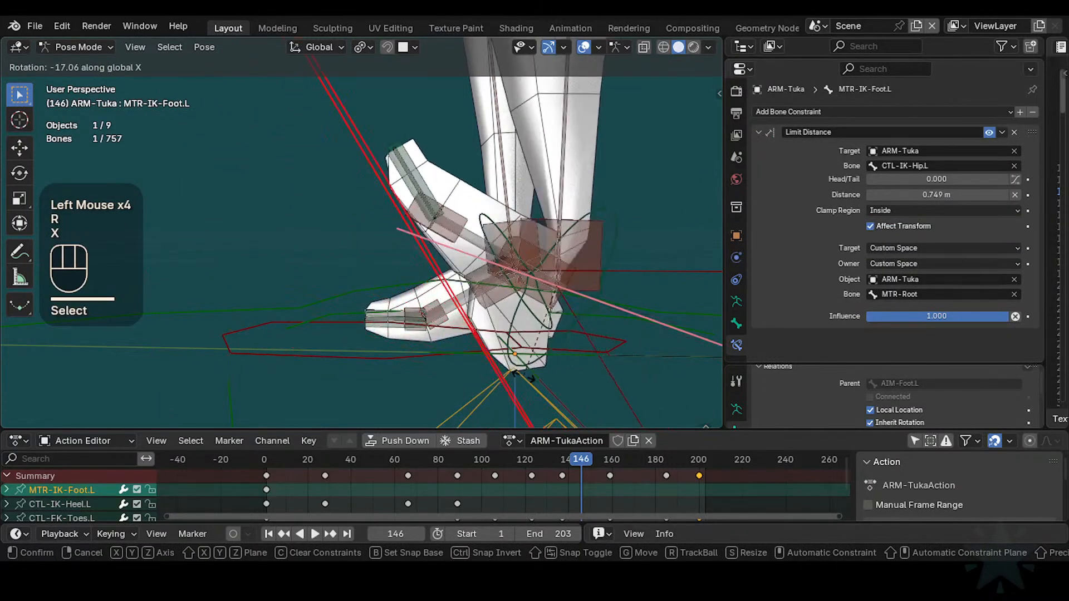
{"action": "left_click", "coordinate": [548, 348]}
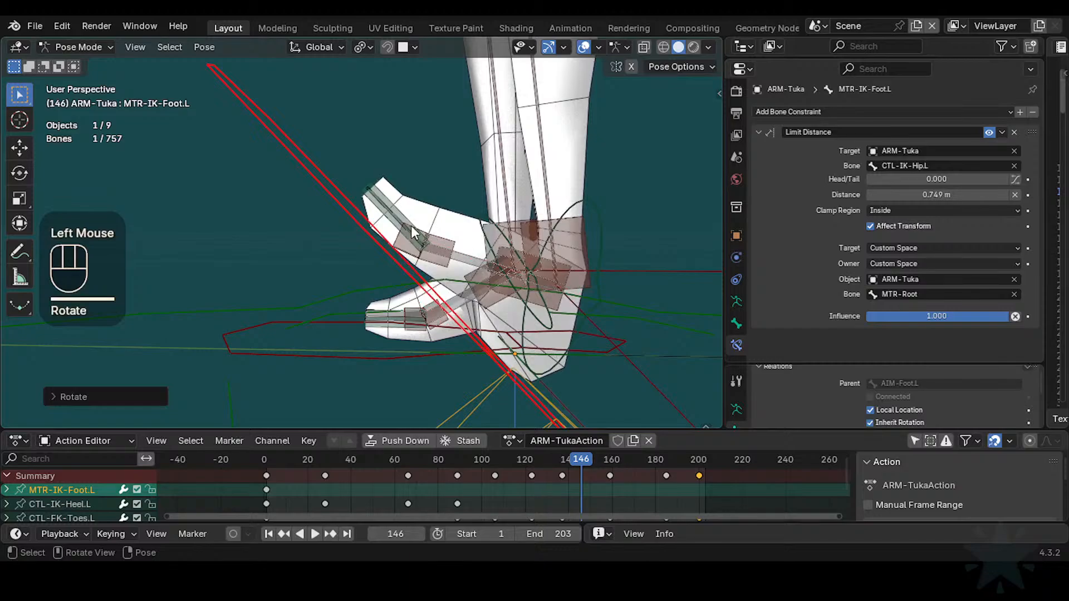
Step: Reselect HLP3-KnucklesToes.L and set the mix mode of its Copy Rotation constraint to Replace
{"action": "left_click", "coordinate": [406, 246]}
{"action": "left_click", "coordinate": [409, 245]}
{"action": "middle_click_drag", "start_coordinate": [424, 243], "coordinate": [392, 258]}
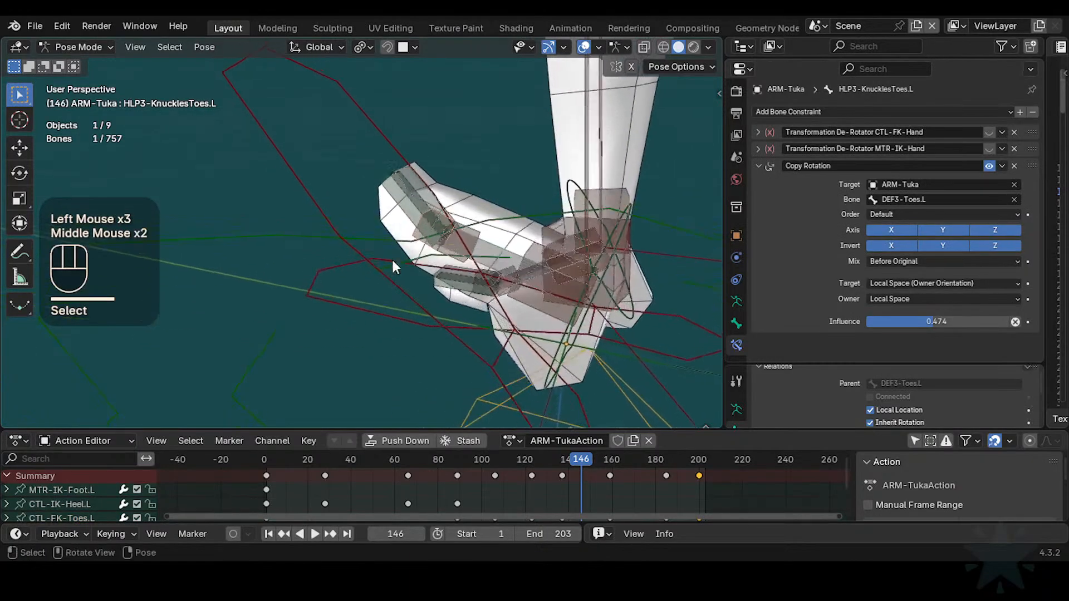
{"action": "left_click", "coordinate": [411, 214]}
{"action": "left_click", "coordinate": [416, 244]}
{"action": "left_click", "coordinate": [417, 243]}
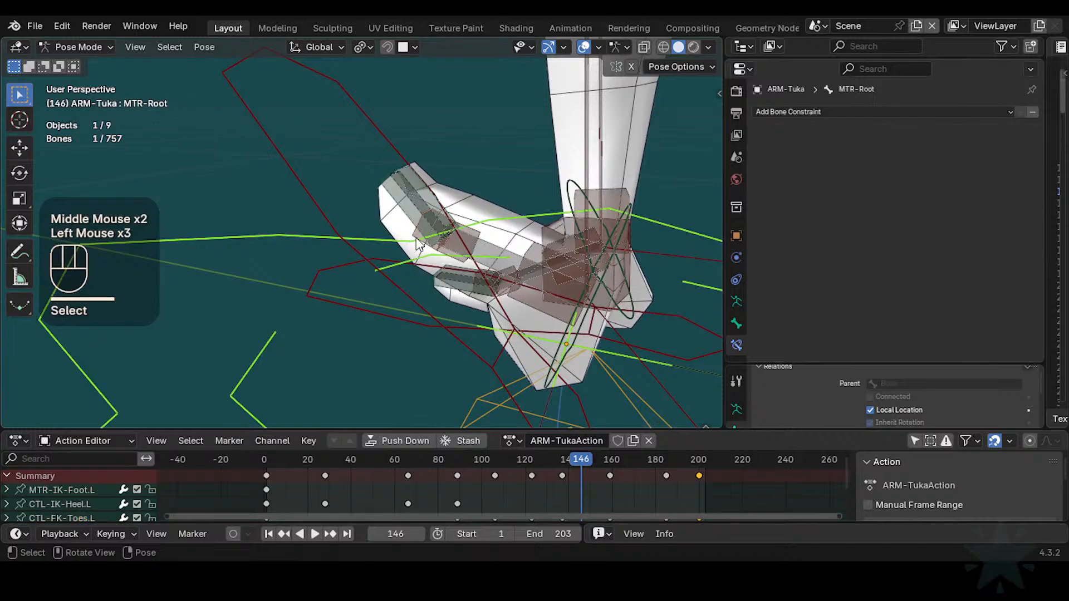
{"action": "left_click", "coordinate": [419, 241]}
{"action": "middle_click_drag", "start_coordinate": [491, 245], "coordinate": [471, 307]}
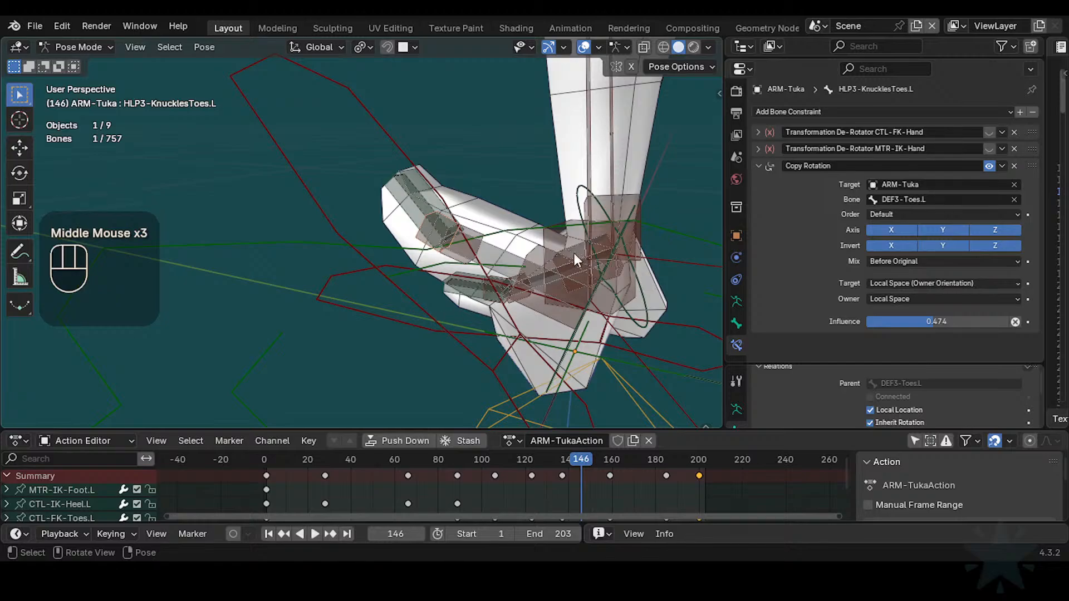
{"action": "left_click", "coordinate": [904, 260]}
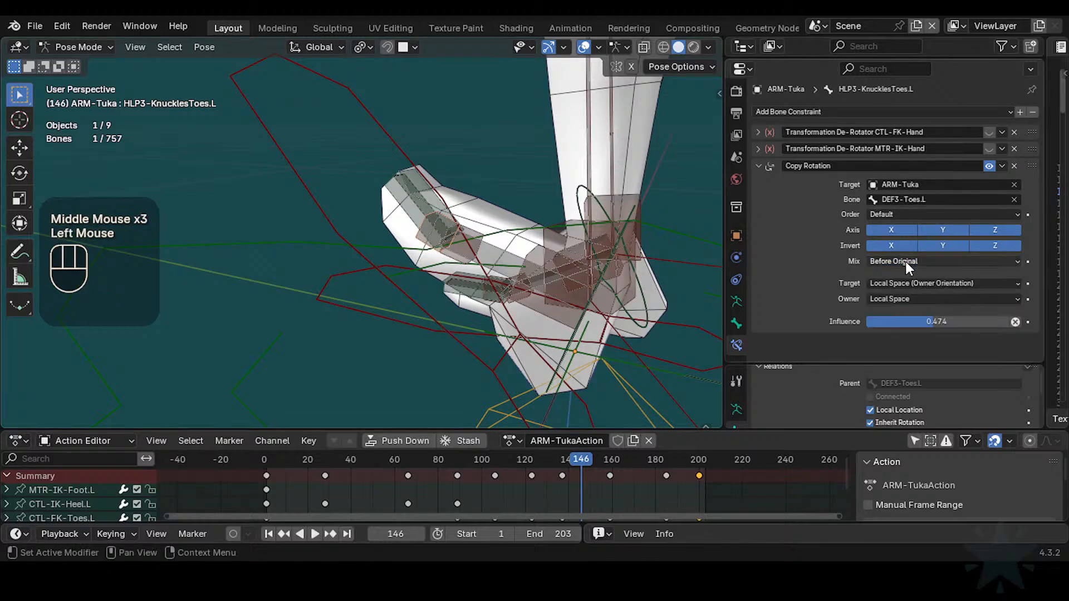
{"action": "left_click", "coordinate": [903, 259]}
{"action": "left_click", "coordinate": [891, 274]}
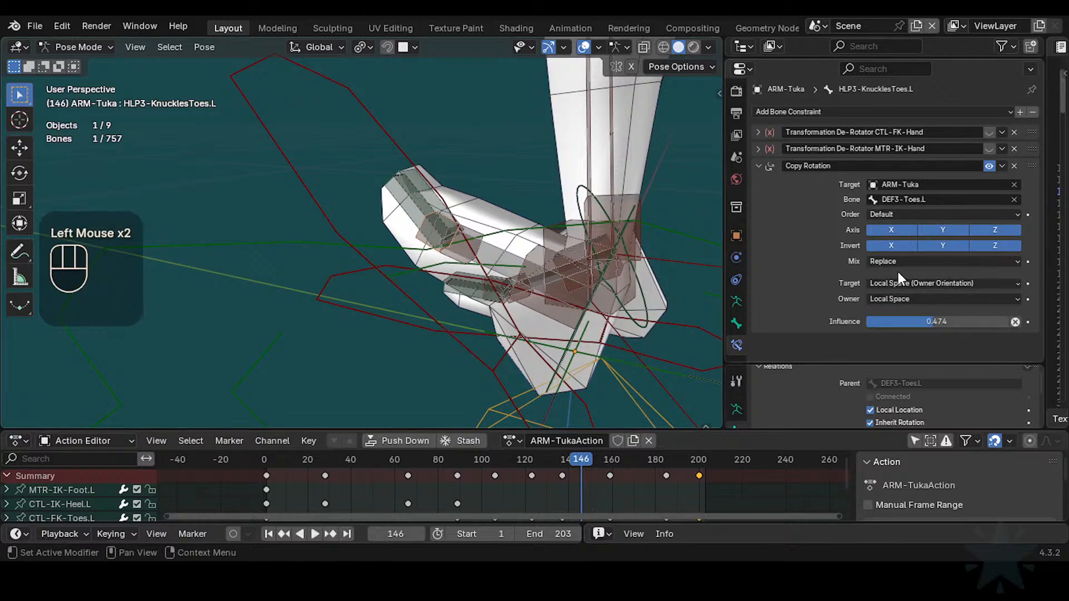
Step: Try the Add mix mode, return the Copy Rotation constraint to Replace, and raise its influence to 1.000
{"action": "left_click", "coordinate": [895, 262]}
{"action": "left_click", "coordinate": [885, 288]}
{"action": "left_click_drag", "start_coordinate": [897, 262], "coordinate": [893, 274]}
{"action": "left_click_drag", "start_coordinate": [926, 321], "coordinate": [837, 323]}
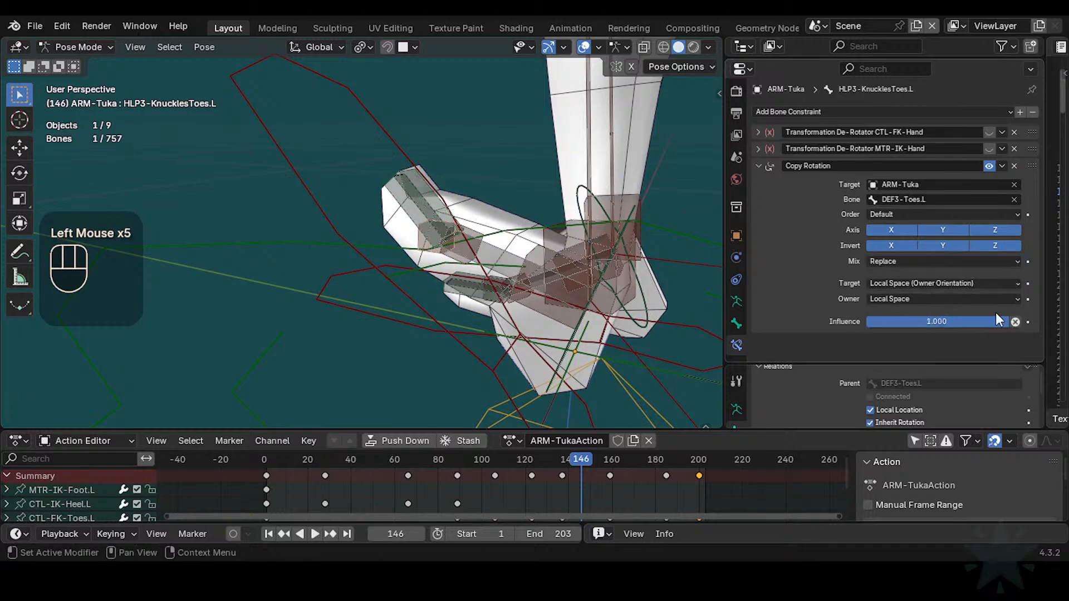
{"action": "middle_click_drag", "start_coordinate": [577, 296], "coordinate": [577, 259]}
Step: Set the Copy Rotation owner space to Custom Space with ARM-Tuka bone DEF3-Toes.L, and lower the influence to 0.638
{"action": "left_click", "coordinate": [890, 299]}
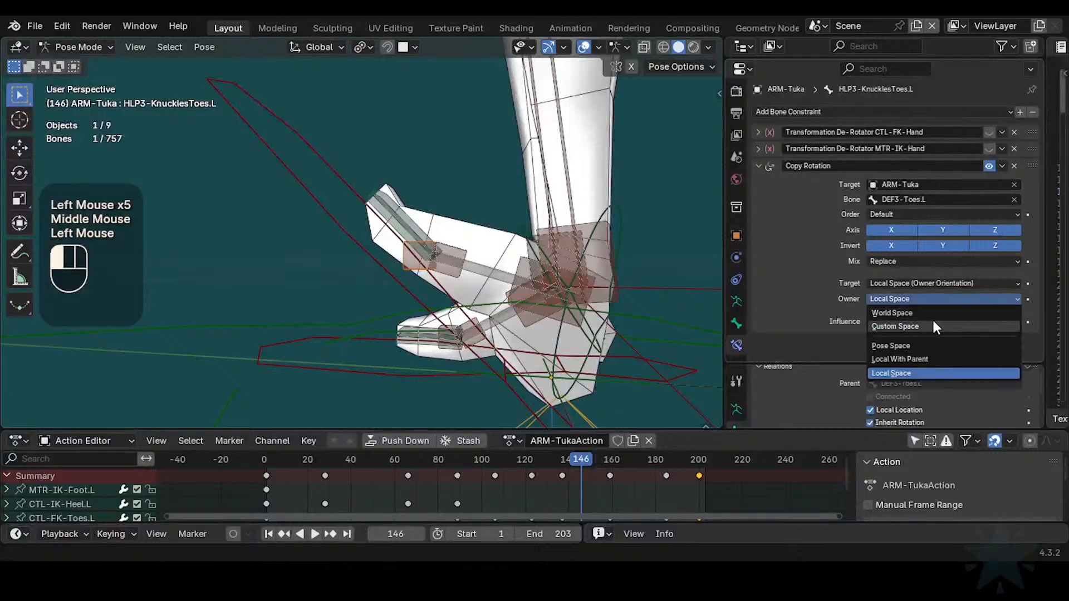
{"action": "left_click", "coordinate": [931, 323]}
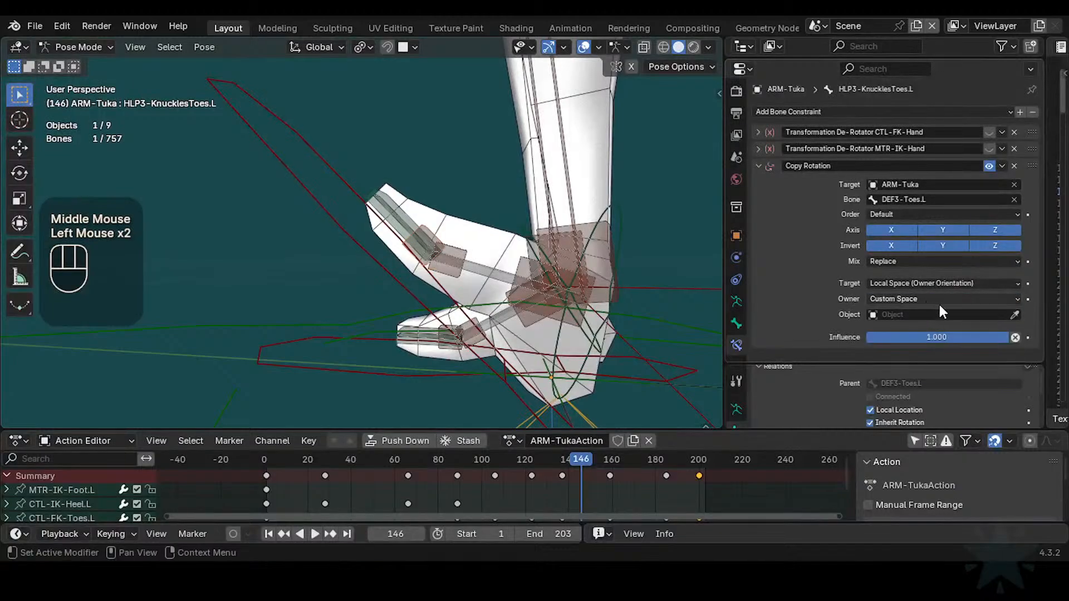
{"action": "key", "text": "ctrl+c"}
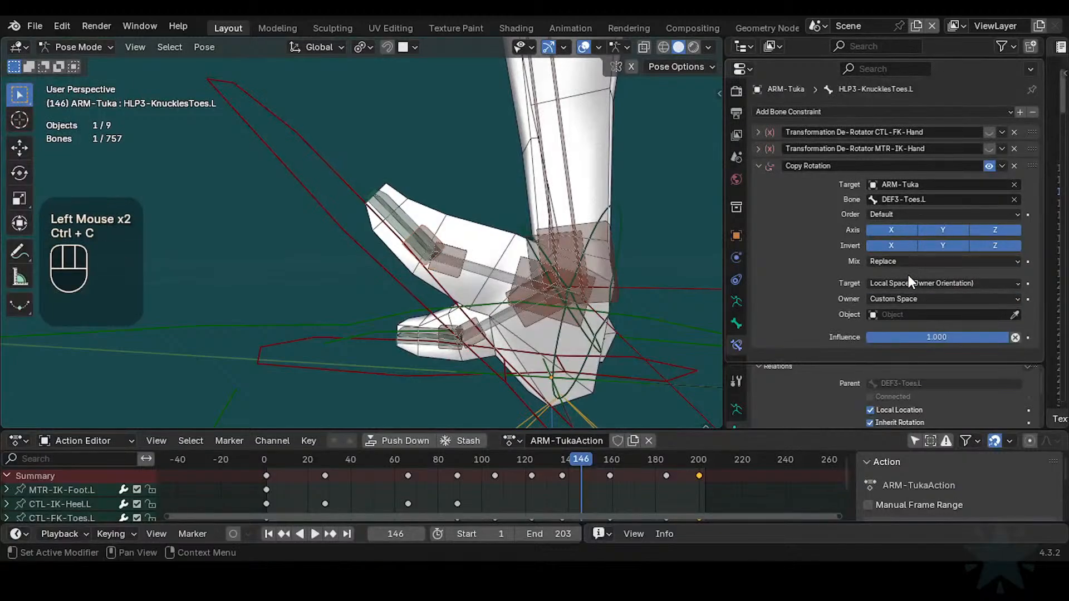
{"action": "key", "text": "ctrl+v"}
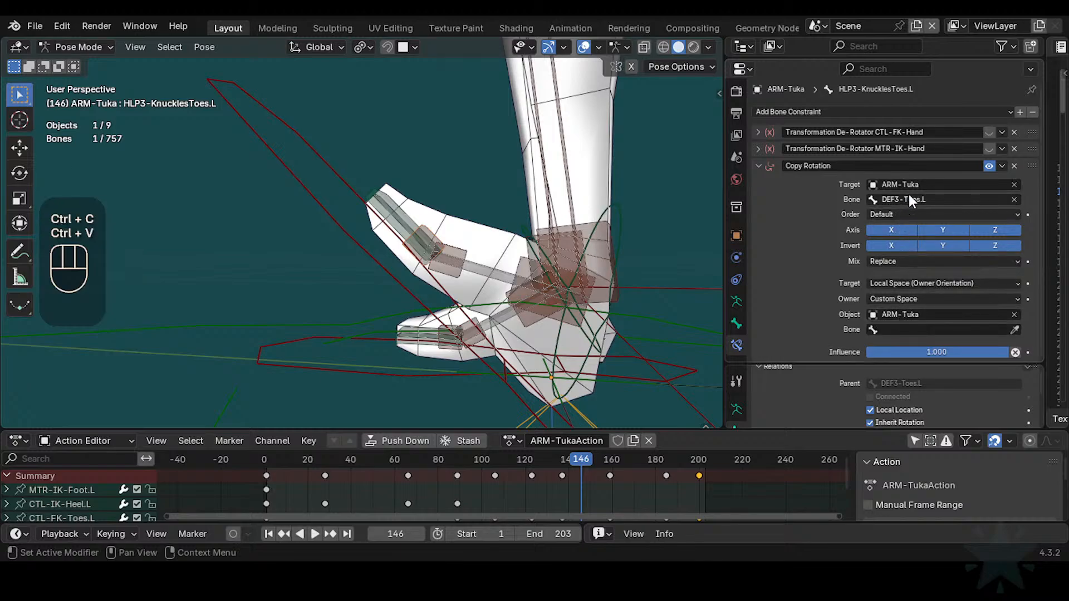
{"action": "key", "text": "ctrl+c"}
{"action": "key", "text": "ctrl+v"}
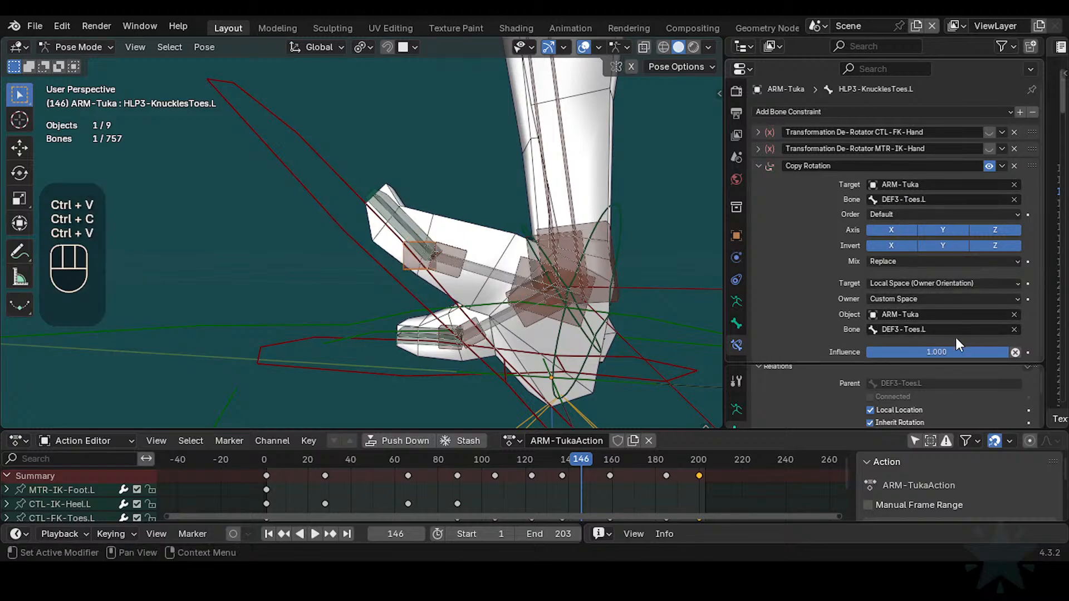
{"action": "left_click_drag", "start_coordinate": [956, 351], "coordinate": [904, 351]}
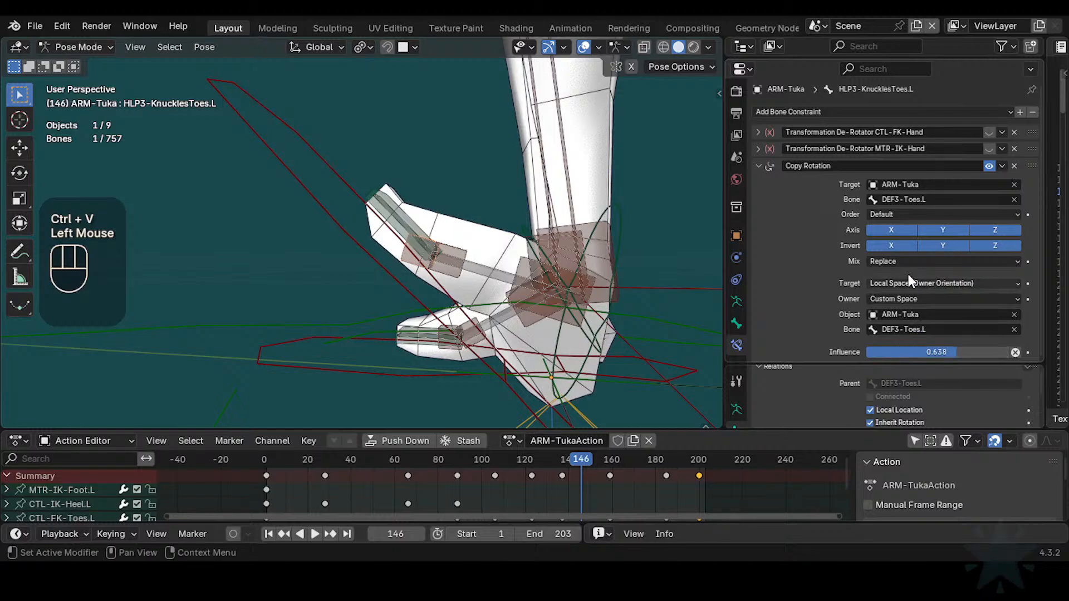
Step: Rotate MTR-IK-Foot.L about global X to test the toe knuckles with the custom owner space
{"action": "middle_click_drag", "start_coordinate": [613, 253], "coordinate": [566, 312], "text": "ctrl"}
{"action": "left_click", "coordinate": [471, 365]}
{"action": "key", "text": "r"}
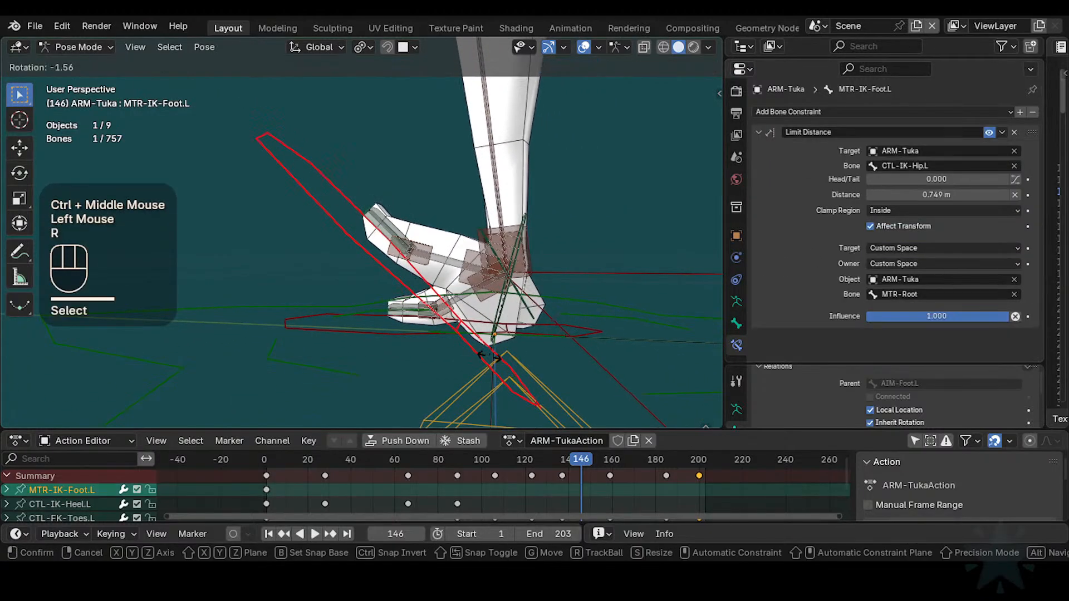
{"action": "key", "text": "x"}
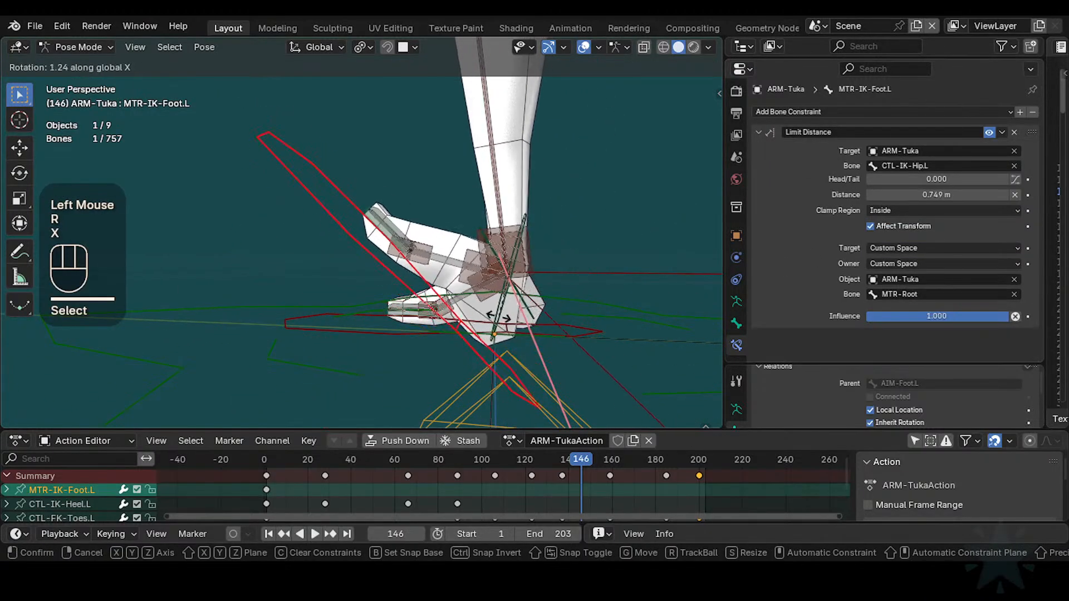
{"action": "left_click", "coordinate": [441, 274]}
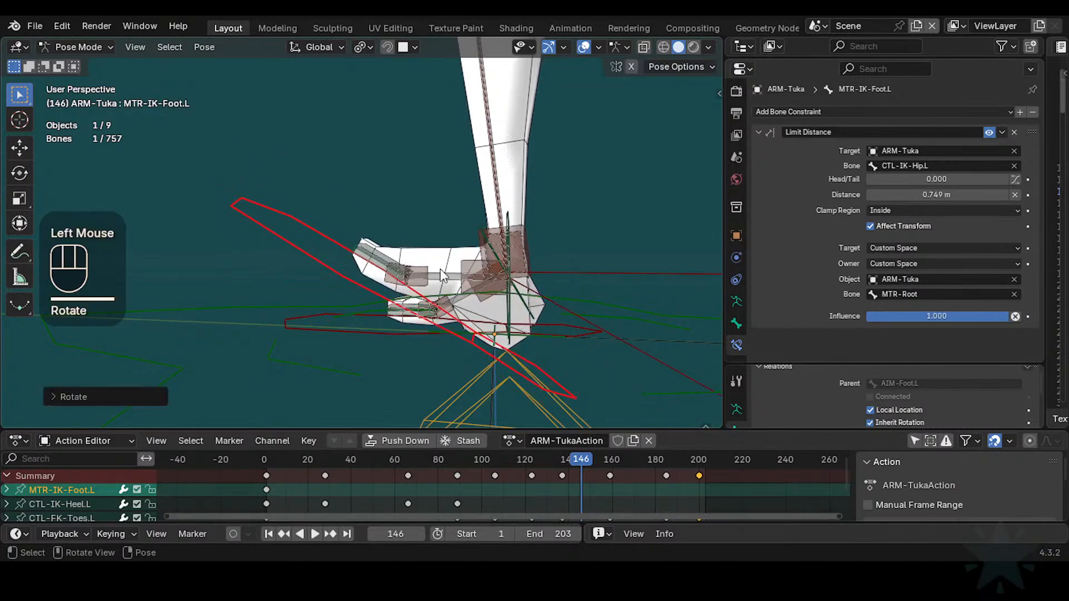
Step: Try Local Space and Local Space (Owner Orientation) as the Limit Distance target space on MTR-IK-Foot.L, and toggle Affect Transform
{"action": "left_click", "coordinate": [919, 250]}
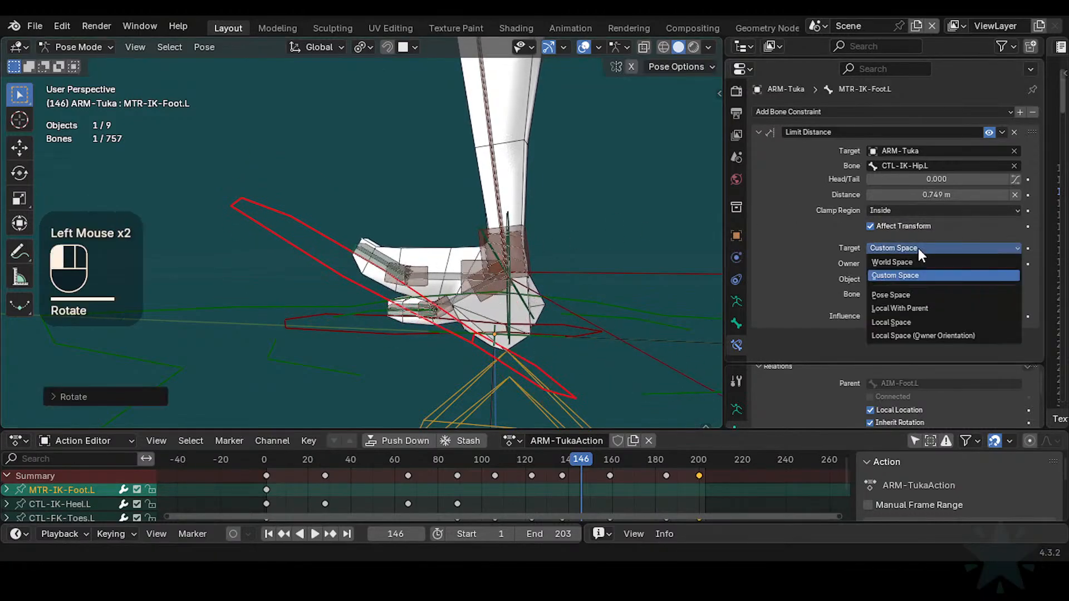
{"action": "left_click", "coordinate": [889, 325]}
{"action": "left_click", "coordinate": [897, 249]}
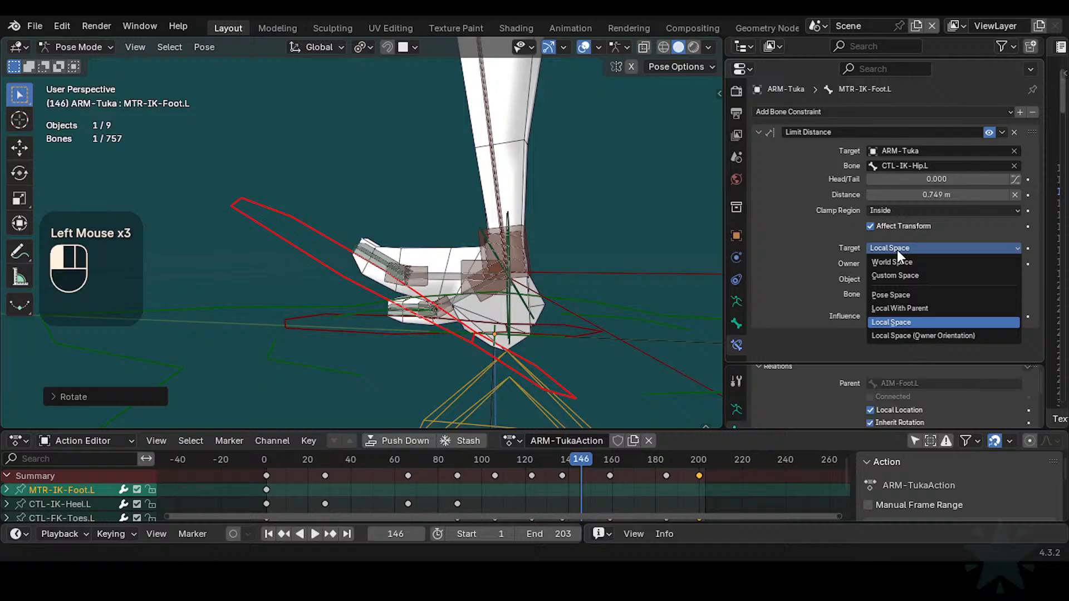
{"action": "left_click", "coordinate": [889, 335]}
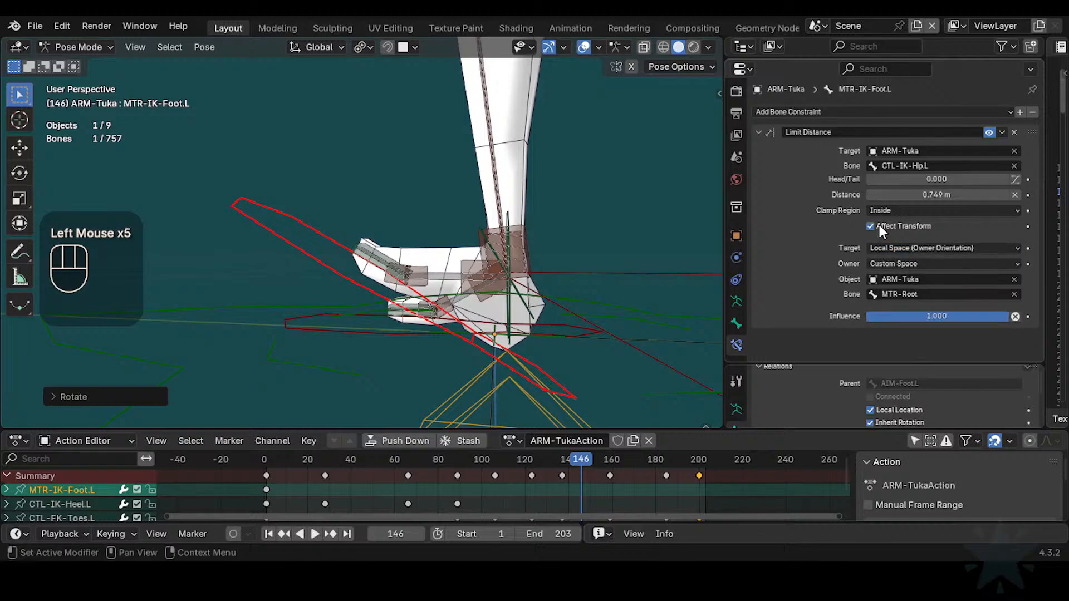
{"action": "left_click", "coordinate": [881, 225]}
Step: Undo the Limit Distance changes and the last rotation of MTR-IK-Foot.L
{"action": "key", "text": "ctrl+z"}
{"action": "key", "text": "ctrl+z"}
{"action": "key", "text": "ctrl+z"}
{"action": "key", "text": "ctrl+z"}
{"action": "key", "text": "ctrl+z"}
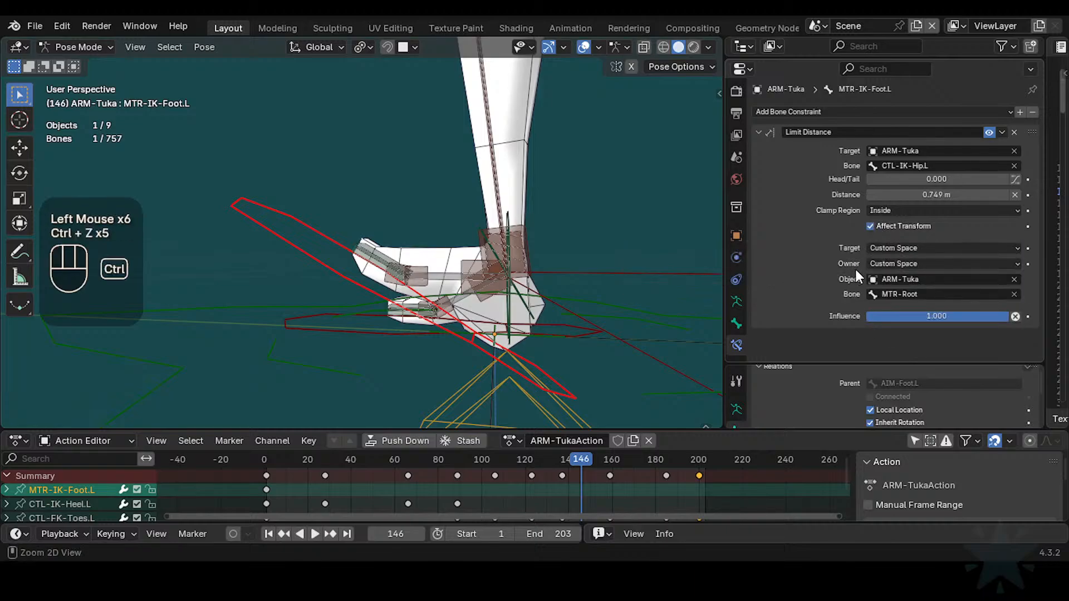
{"action": "key", "text": "ctrl+z"}
Step: Reselect HLP3-KnucklesToes.L and clear the custom-space owner bone from its Copy Rotation constraint
{"action": "left_click", "coordinate": [388, 264]}
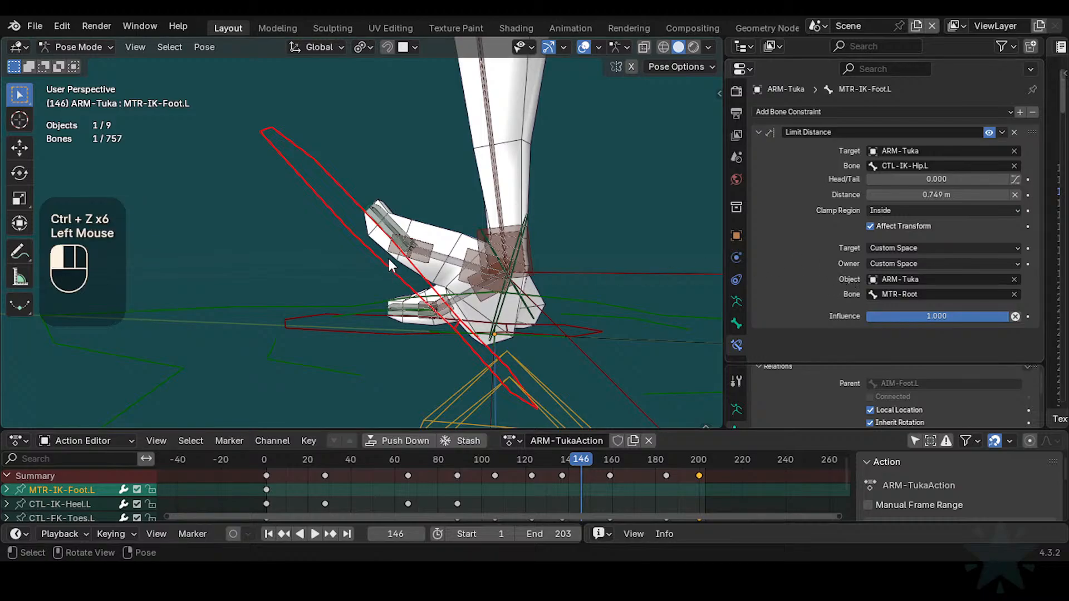
{"action": "left_click", "coordinate": [385, 264]}
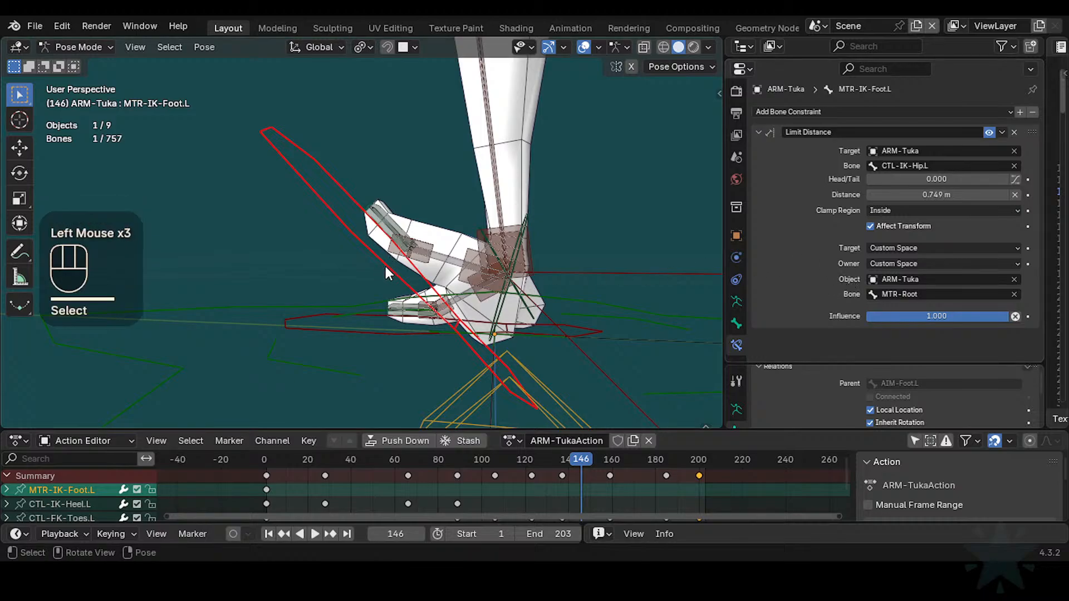
{"action": "left_click", "coordinate": [384, 264]}
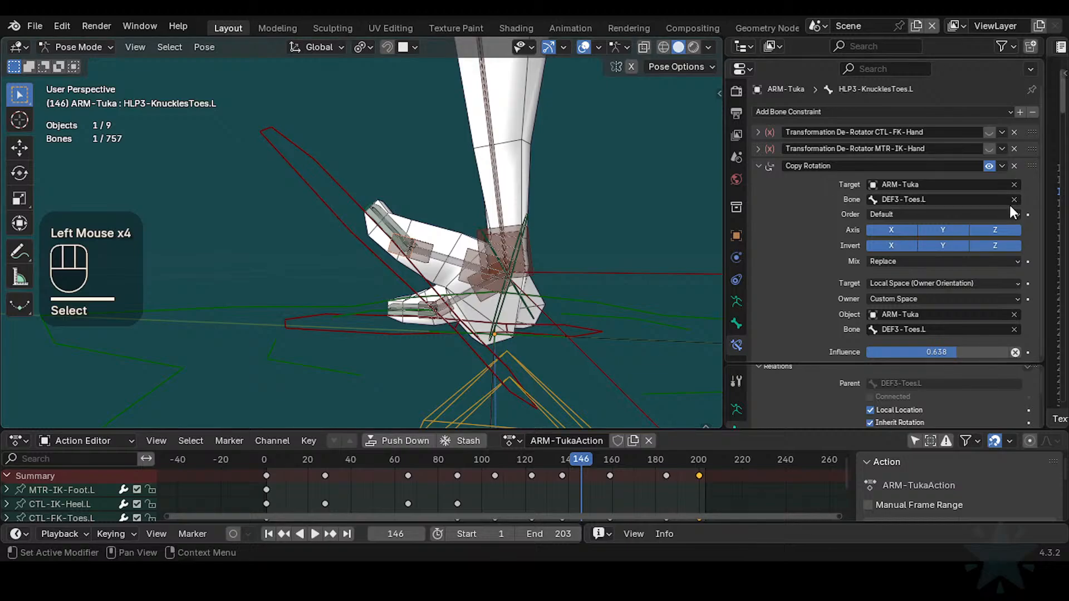
{"action": "left_click", "coordinate": [925, 212]}
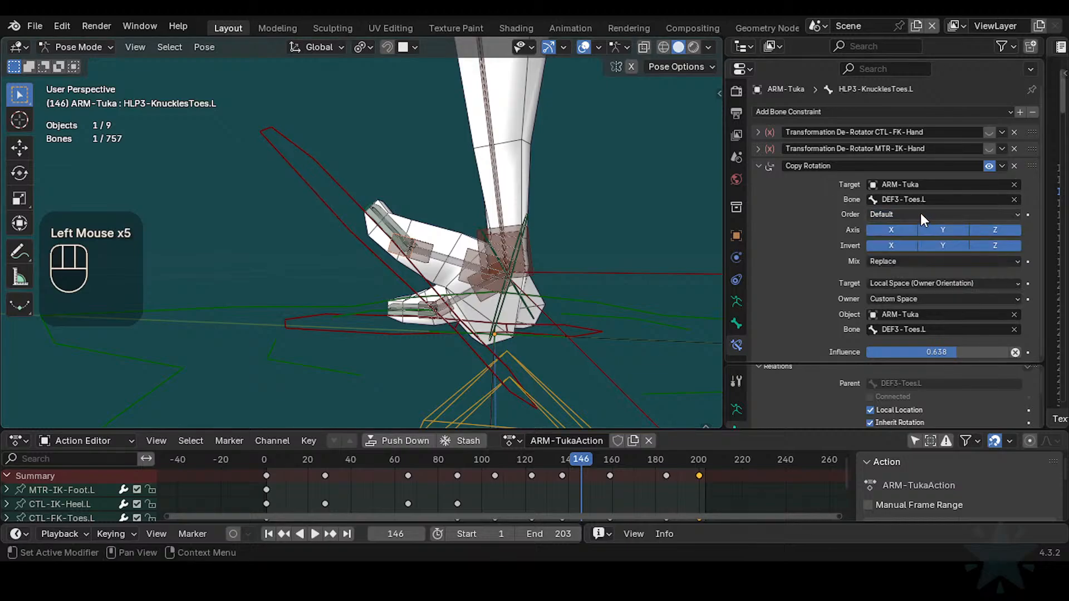
{"action": "left_click", "coordinate": [894, 213]}
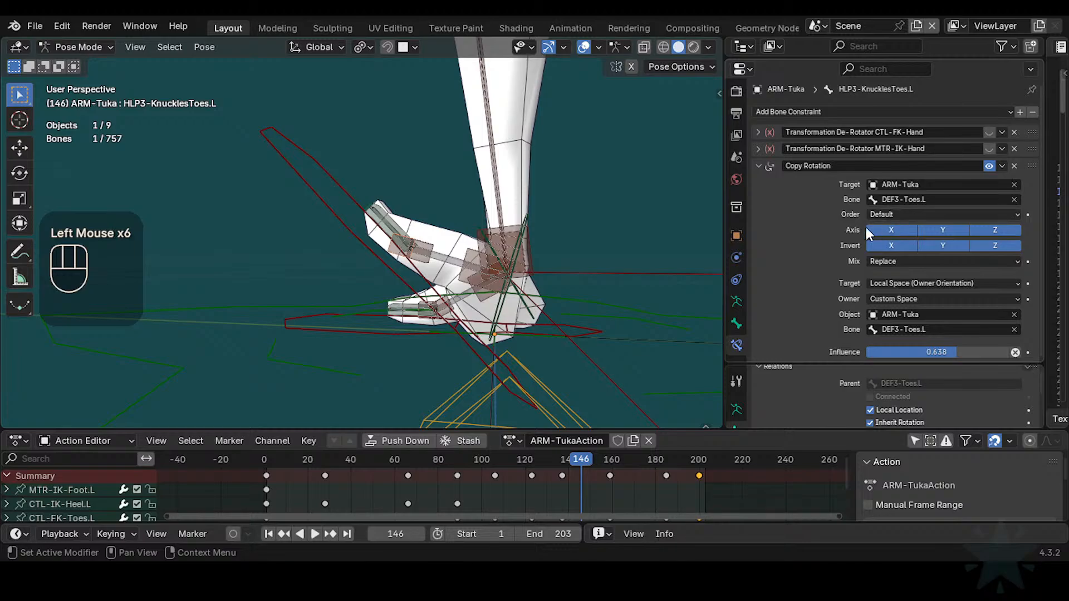
{"action": "left_click", "coordinate": [890, 216]}
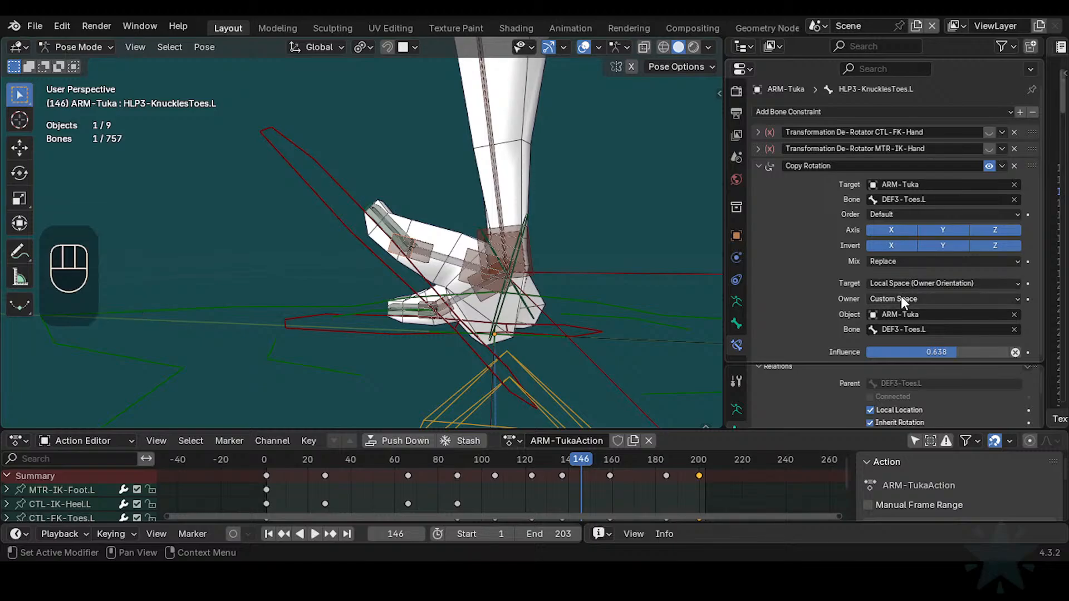
{"action": "key", "text": "BackSpace"}
{"action": "key", "text": "BackSpace"}
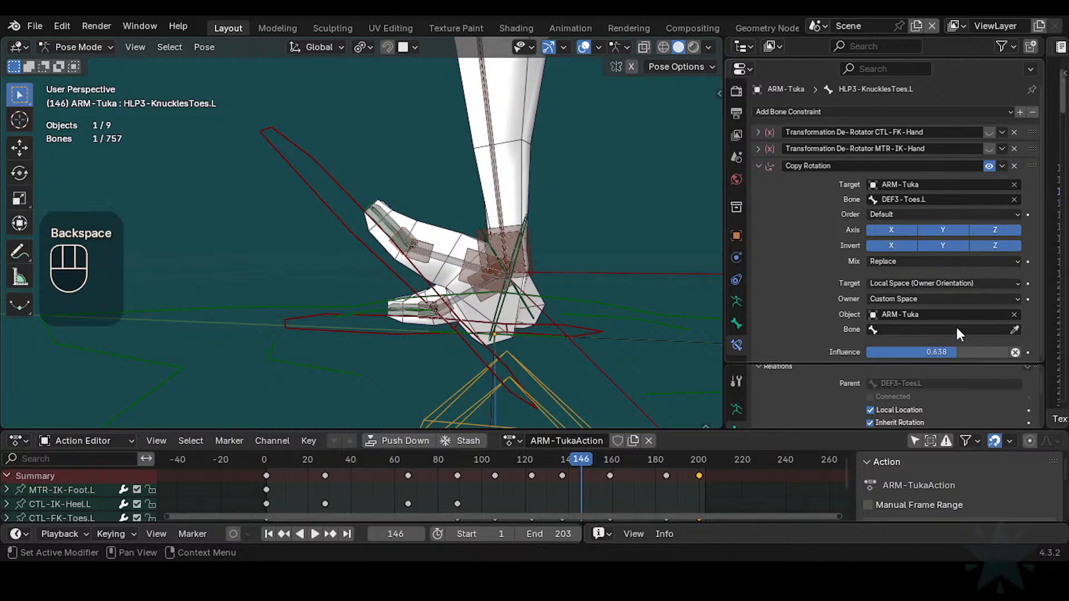
{"action": "key", "text": "BackSpace"}
Step: Try Pose Space for both the target and owner of the Copy Rotation constraint
{"action": "left_click_drag", "start_coordinate": [910, 298], "coordinate": [888, 341]}
{"action": "left_click", "coordinate": [911, 298]}
{"action": "left_click", "coordinate": [910, 282]}
{"action": "left_click", "coordinate": [900, 329]}
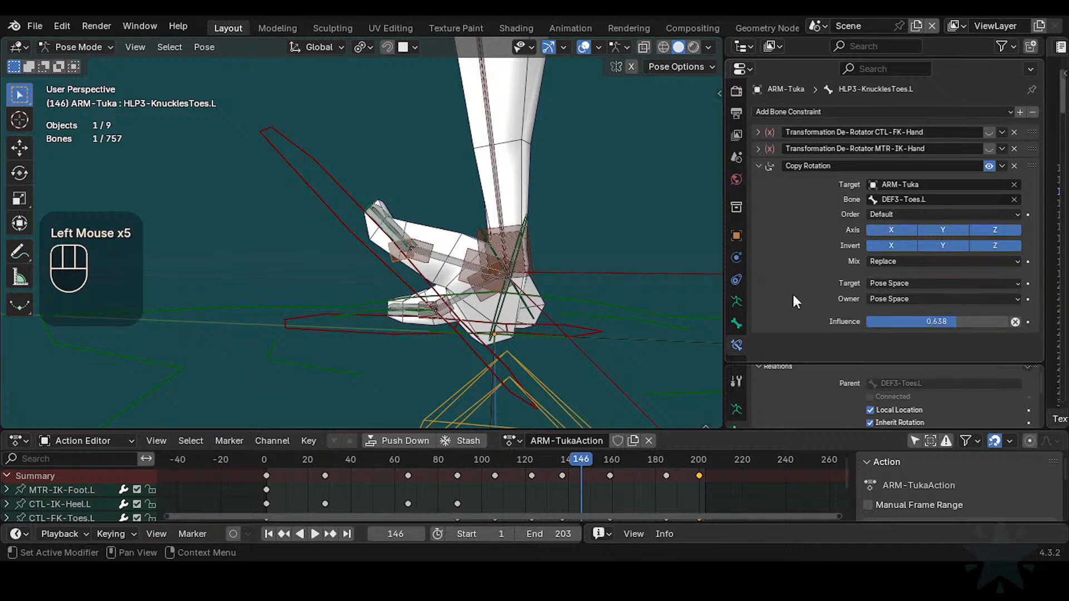
Step: Rotate MTR-IK-Foot.L about global X to test the toe knuckles in Pose Space
{"action": "left_click", "coordinate": [406, 278]}
{"action": "key", "text": "r"}
{"action": "key", "text": "x"}
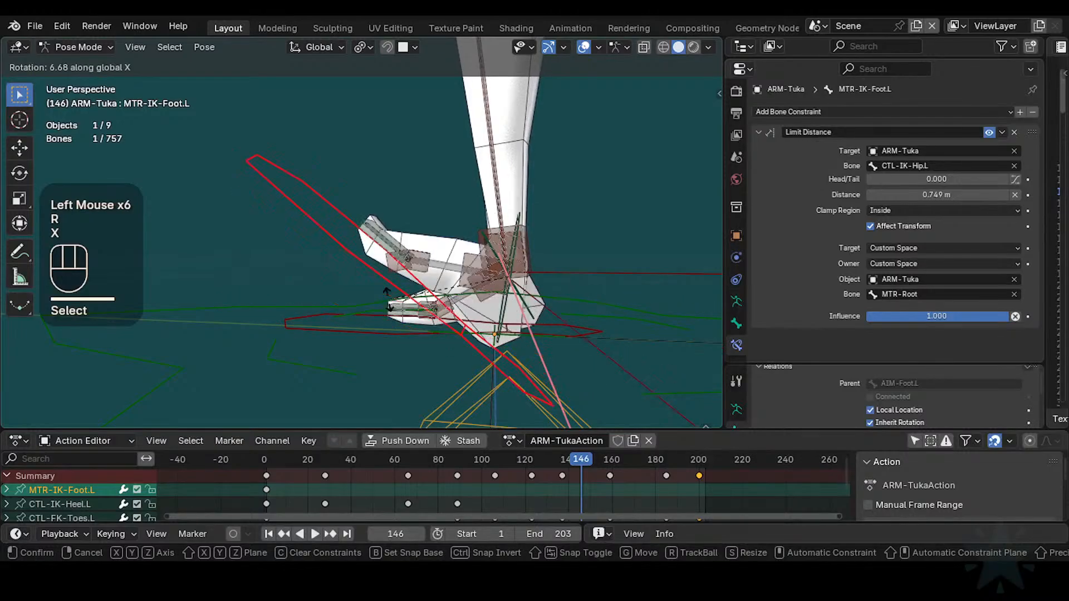
{"action": "left_click", "coordinate": [402, 277]}
Step: Reselect HLP3-KnucklesToes.L and set both the target and owner of its Copy Rotation constraint to Local Space
{"action": "left_click", "coordinate": [455, 262]}
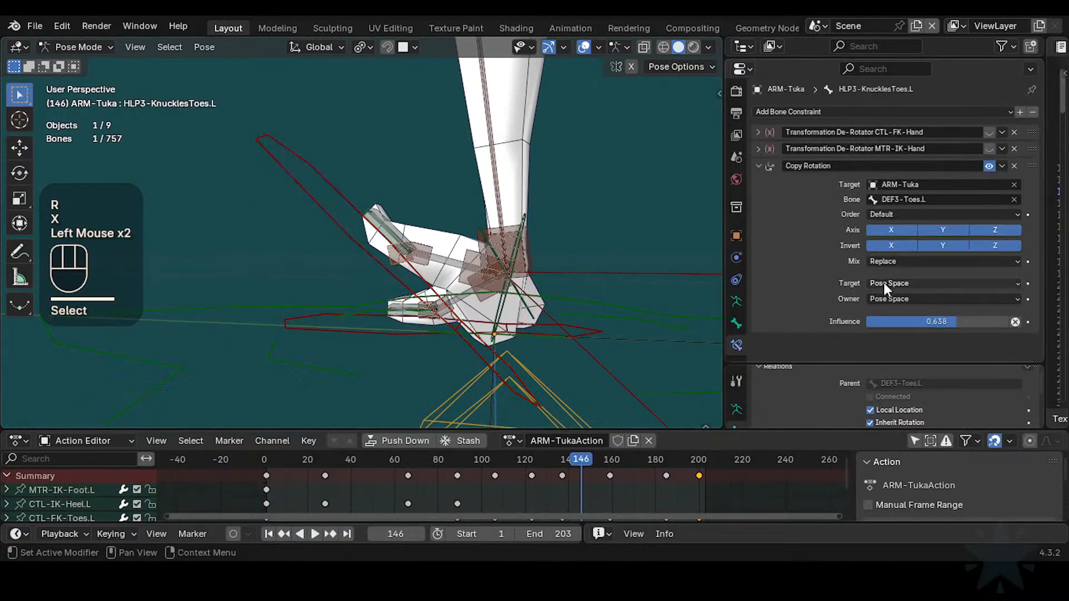
{"action": "left_click", "coordinate": [884, 284]}
{"action": "left_click", "coordinate": [891, 359]}
{"action": "left_click", "coordinate": [885, 299]}
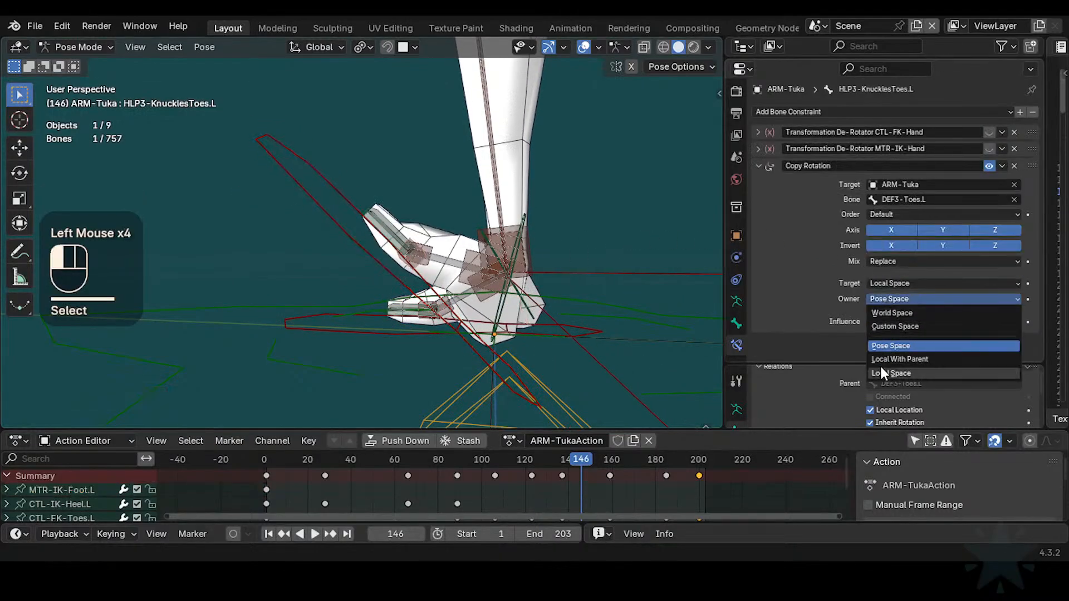
{"action": "left_click", "coordinate": [878, 371]}
Step: Rotate MTR-IK-Foot.L slightly about global X to test the toe knuckles in Local Space
{"action": "left_click", "coordinate": [377, 258]}
{"action": "key", "text": "r"}
{"action": "key", "text": "x"}
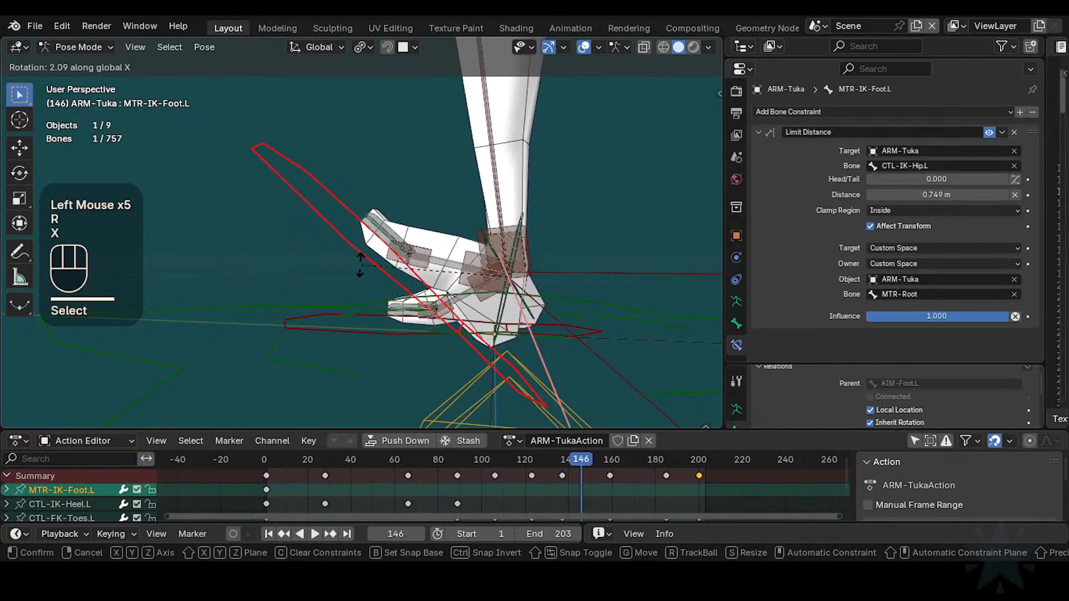
{"action": "left_click", "coordinate": [414, 214]}
Step: Rotate CTL-FK-Toes.L about global X by about 60 degrees to test the knuckle bend
{"action": "left_click", "coordinate": [384, 231]}
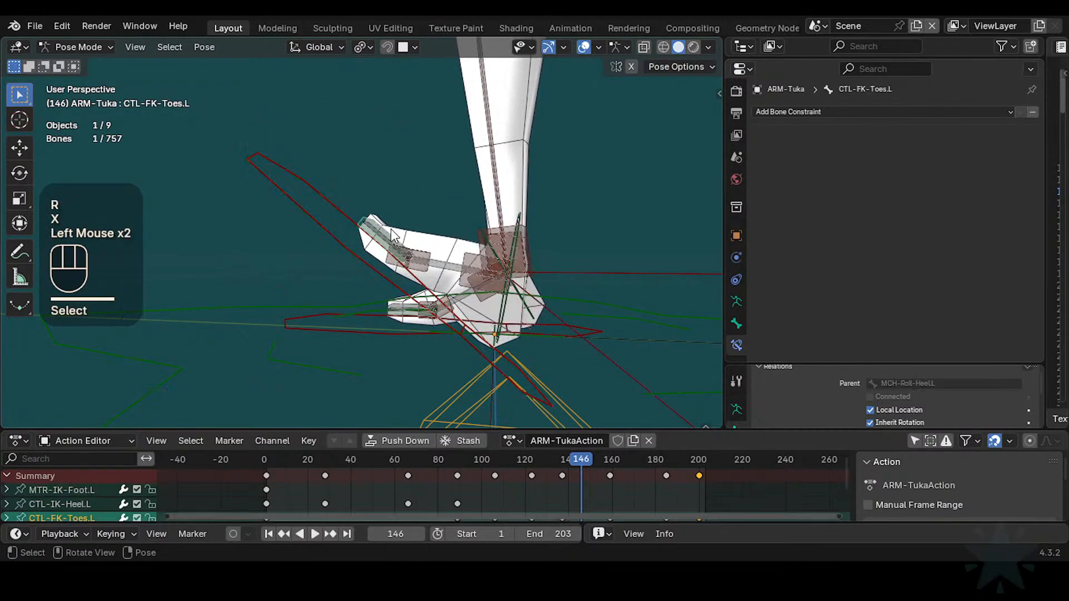
{"action": "key", "text": "r"}
{"action": "key", "text": "x"}
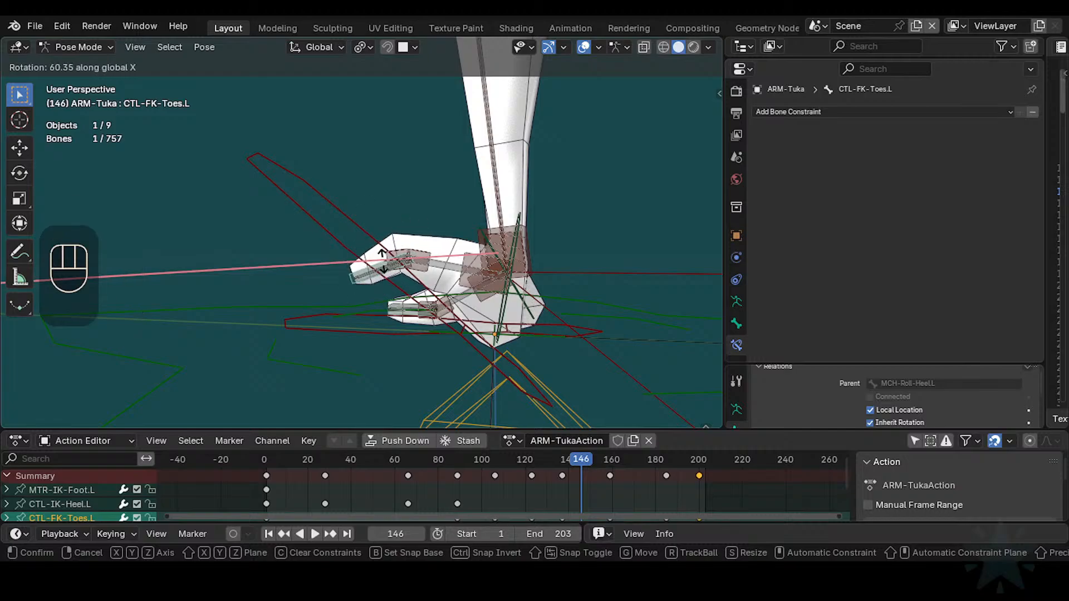
{"action": "left_click", "coordinate": [422, 236]}
Step: Select all the bones and clear their pose transforms
{"action": "key", "text": "a"}
{"action": "key", "text": "alt+q"}
{"action": "key", "text": "alt+q"}
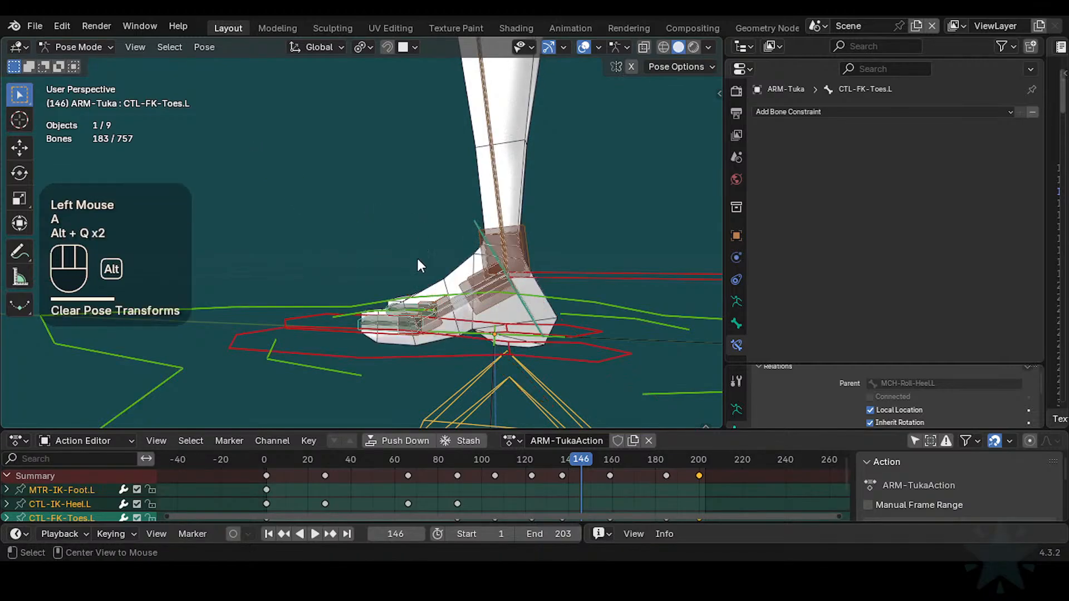
{"action": "left_click", "coordinate": [380, 331]}
{"action": "middle_click_drag", "start_coordinate": [379, 329], "coordinate": [420, 312], "text": "shift"}
{"action": "left_click", "coordinate": [401, 292]}
{"action": "left_click", "coordinate": [402, 290]}
{"action": "left_click", "coordinate": [404, 290]}
{"action": "left_click", "coordinate": [406, 289]}
{"action": "key", "text": "r"}
{"action": "key", "text": "x"}
{"action": "key", "text": "Escape"}
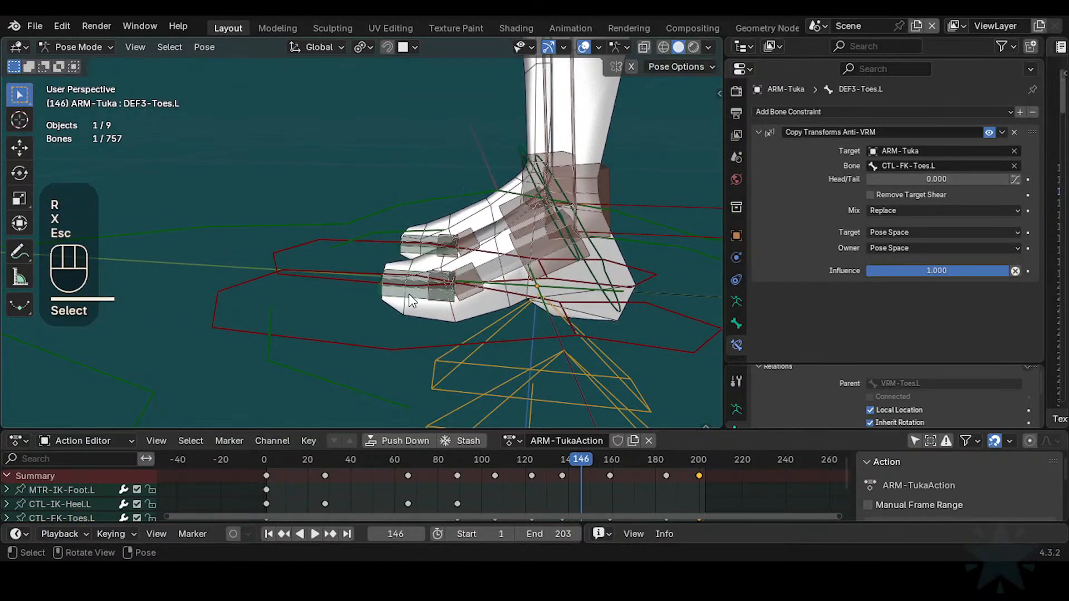
Step: Test rotating CTL-FK-Toes.L about global X, about global Z and freely with Trackball, cancelling each rotation
{"action": "left_click", "coordinate": [404, 296]}
{"action": "key", "text": "r"}
{"action": "key", "text": "x"}
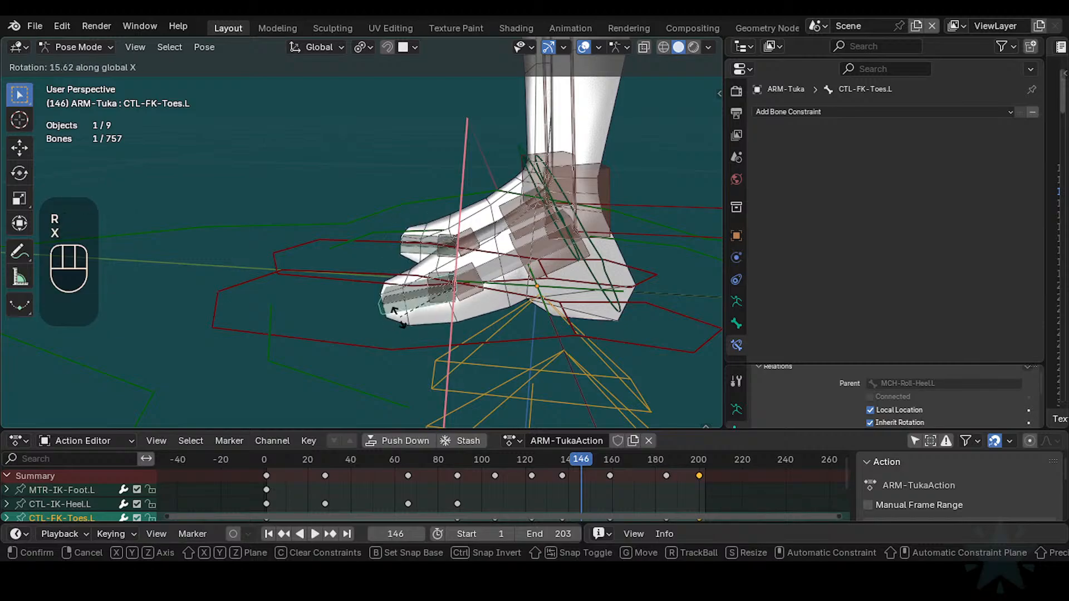
{"action": "key", "text": "Escape"}
{"action": "middle_click_drag", "start_coordinate": [423, 256], "coordinate": [396, 328]}
{"action": "key", "text": "r"}
{"action": "key", "text": "z"}
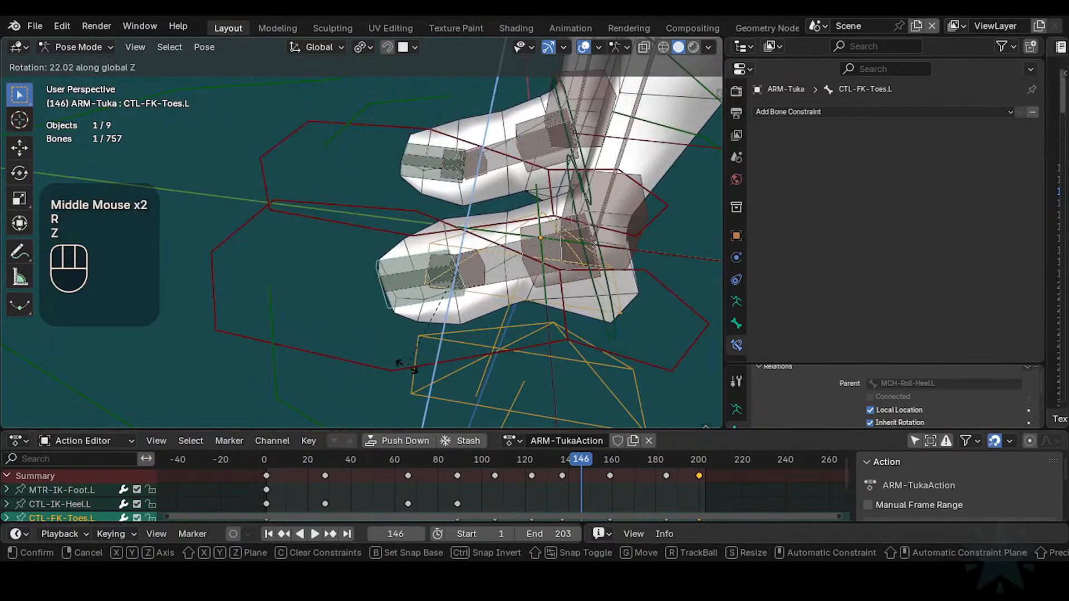
{"action": "key", "text": "Escape"}
{"action": "key", "text": "r"}
{"action": "key", "text": "r"}
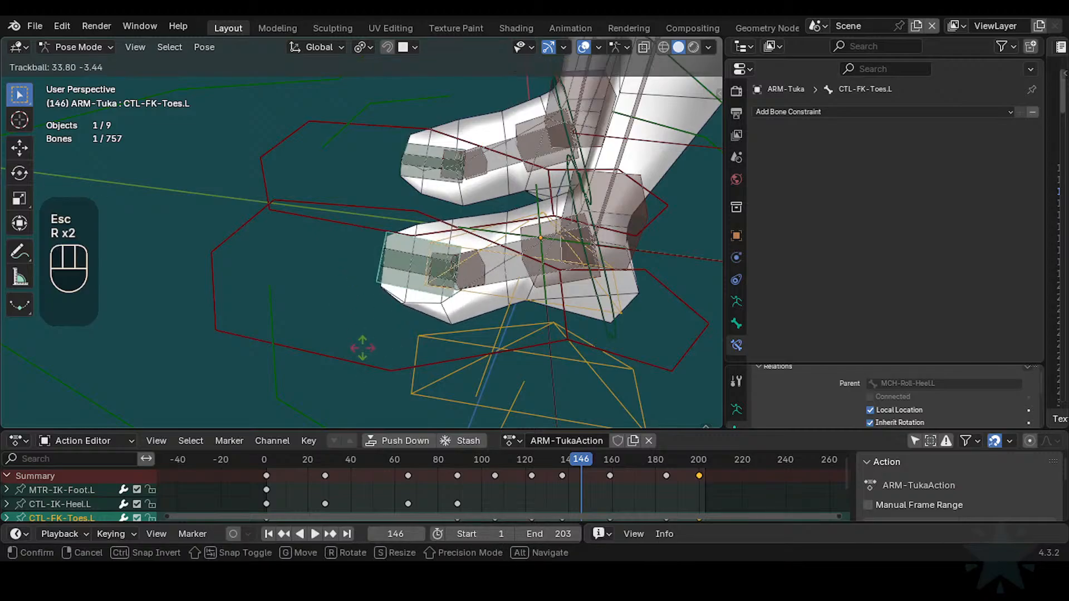
{"action": "key", "text": "Escape"}
Step: Rotate CTL-FK-Toes.L freely with Trackball several times to test the toe knuckle deformation from different viewpoints
{"action": "middle_click_drag", "start_coordinate": [401, 351], "coordinate": [457, 301]}
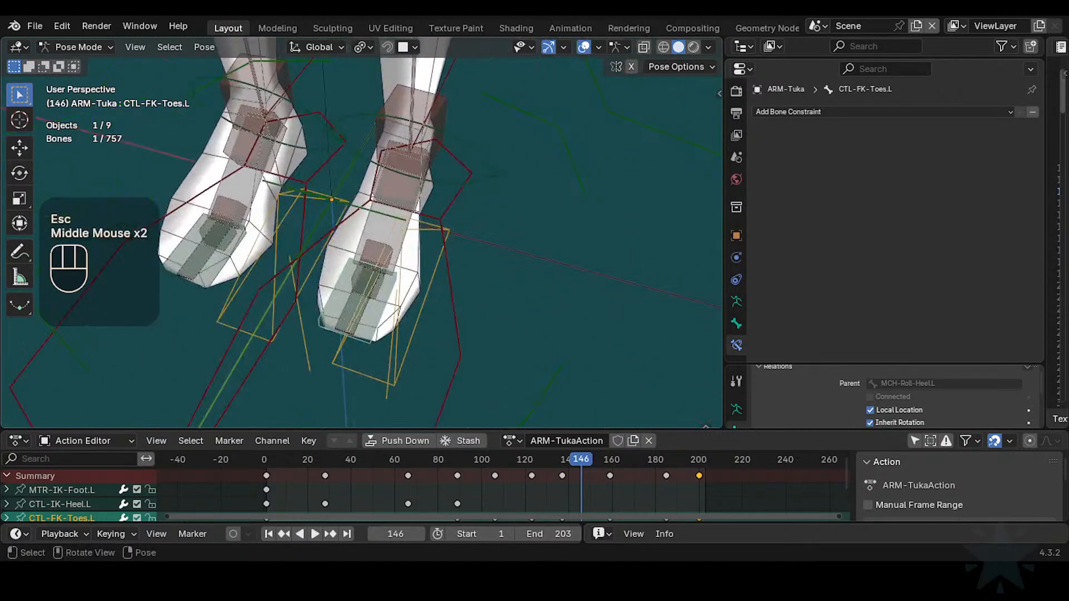
{"action": "key", "text": "r"}
{"action": "key", "text": "r"}
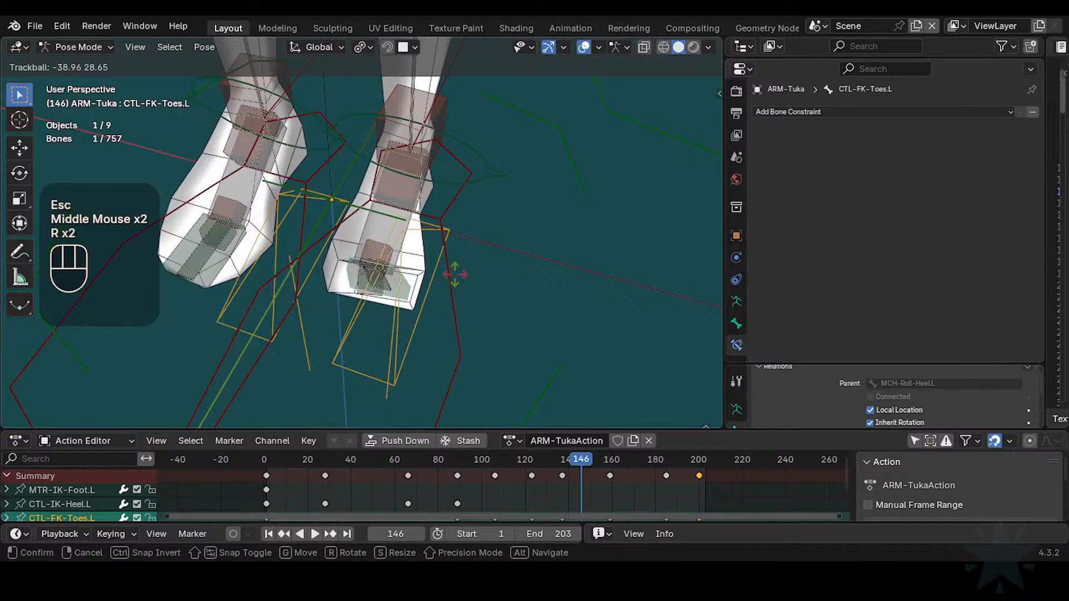
{"action": "left_click", "coordinate": [466, 253]}
{"action": "middle_click_drag", "start_coordinate": [465, 252], "coordinate": [499, 244]}
{"action": "key", "text": "r"}
{"action": "key", "text": "r"}
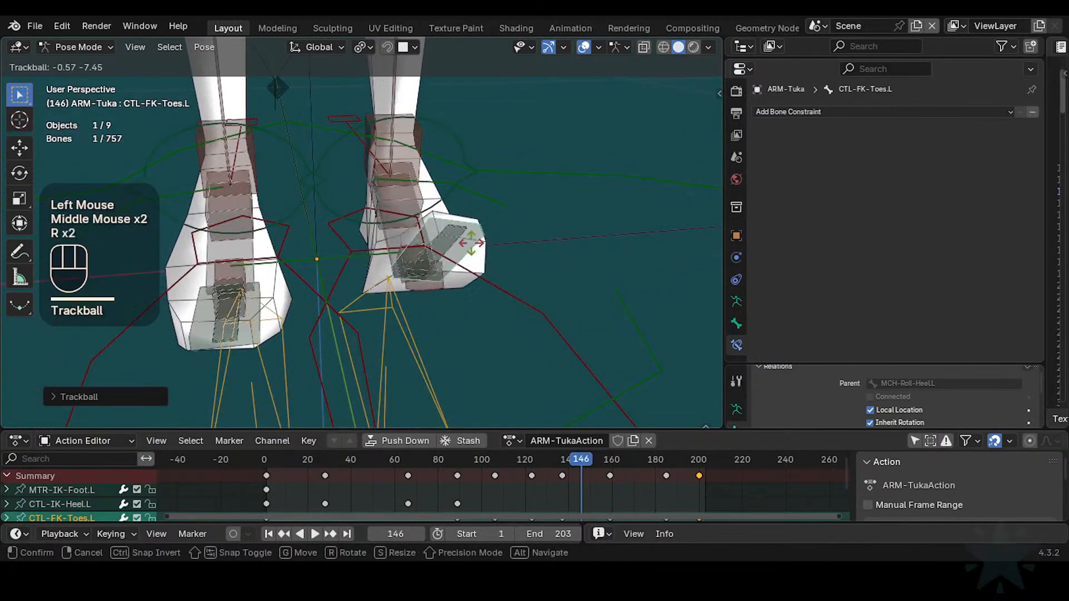
{"action": "left_click", "coordinate": [477, 251]}
{"action": "key", "text": "r"}
{"action": "key", "text": "r"}
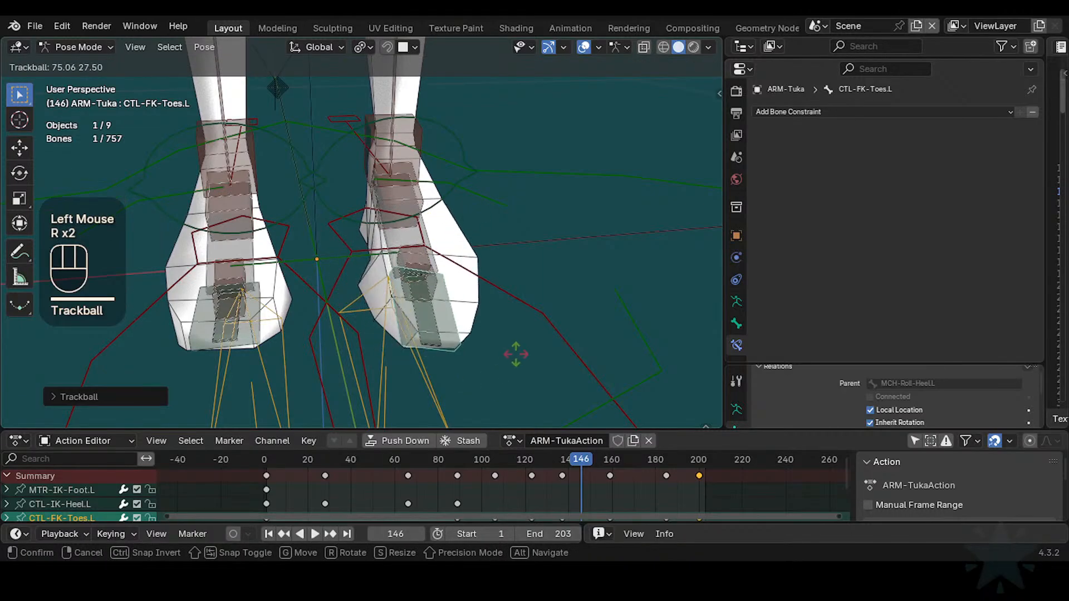
{"action": "left_click", "coordinate": [525, 305]}
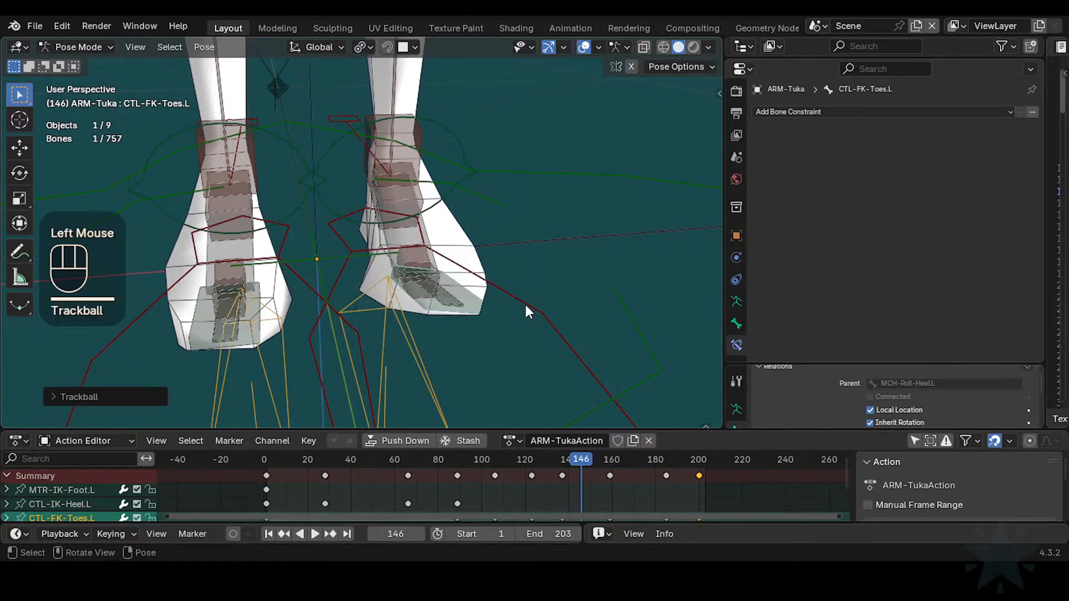
{"action": "middle_click_drag", "start_coordinate": [526, 305], "coordinate": [451, 239]}
{"action": "key", "text": "r"}
{"action": "key", "text": "r"}
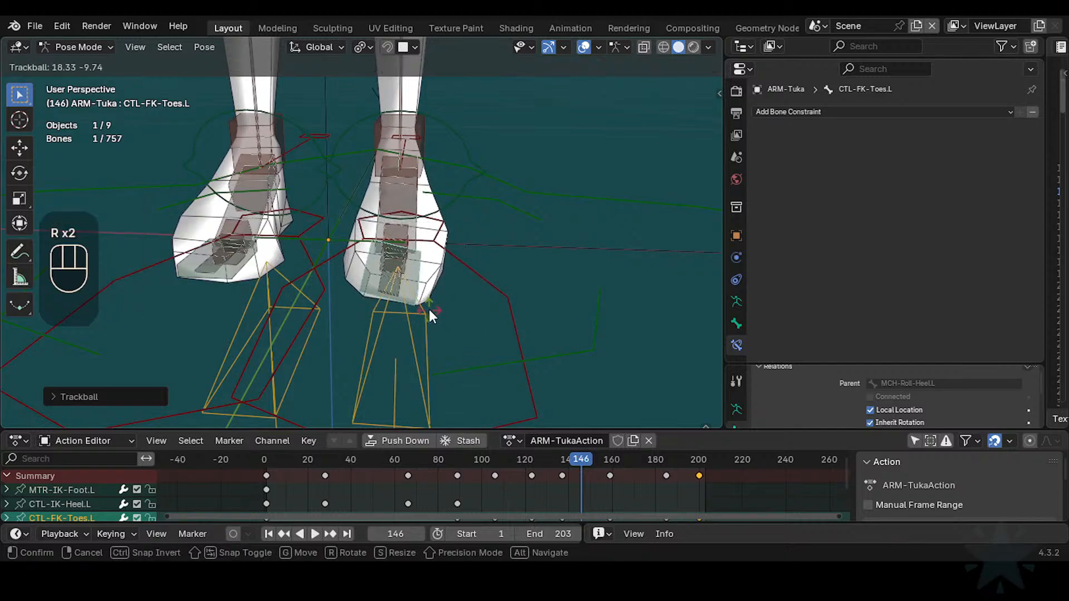
{"action": "left_click", "coordinate": [428, 312]}
{"action": "middle_click_drag", "start_coordinate": [543, 301], "coordinate": [449, 272]}
{"action": "mouse_move", "coordinate": [449, 273]}
{"action": "middle_mouse_down"}
{"action": "mouse_move", "coordinate": [403, 335]}
{"action": "mouse_move", "coordinate": [446, 292]}
{"action": "middle_mouse_up"}
{"action": "middle_click_drag", "start_coordinate": [445, 292], "coordinate": [448, 324], "text": "ctrl"}
{"action": "key", "text": "q"}
{"action": "key", "text": "Escape"}
{"action": "left_click", "coordinate": [439, 312]}
{"action": "left_click", "coordinate": [449, 315]}
{"action": "left_click", "coordinate": [440, 323]}
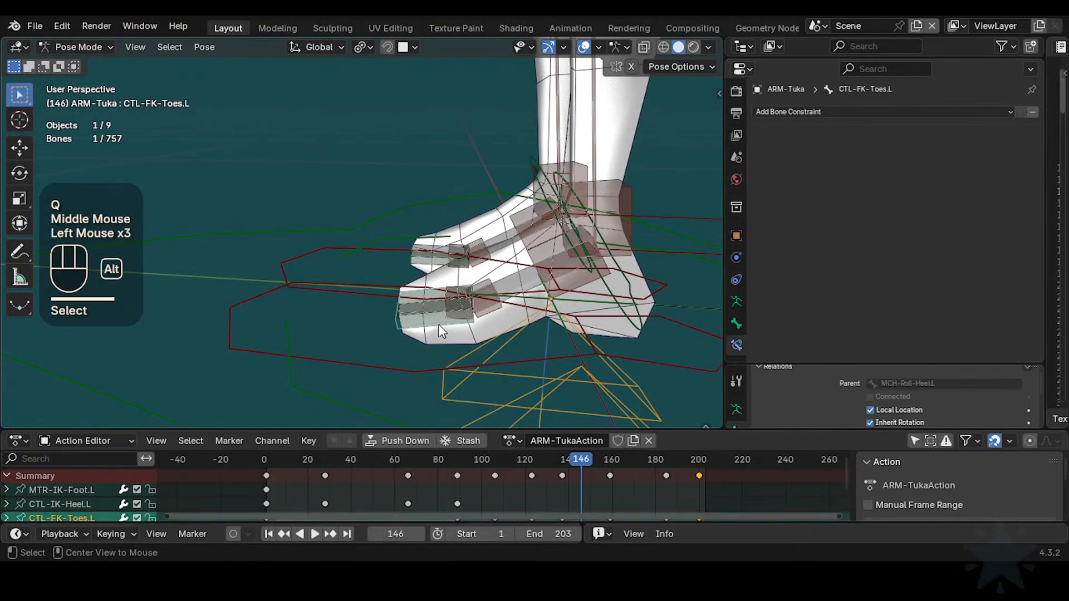
{"action": "key", "text": "alt+q"}
{"action": "key", "text": "alt+q"}
Step: Test rotating CTL-FK-Toes.L about global X and then about global Z
{"action": "left_click", "coordinate": [433, 316]}
{"action": "middle_click_drag", "start_coordinate": [433, 316], "coordinate": [474, 330]}
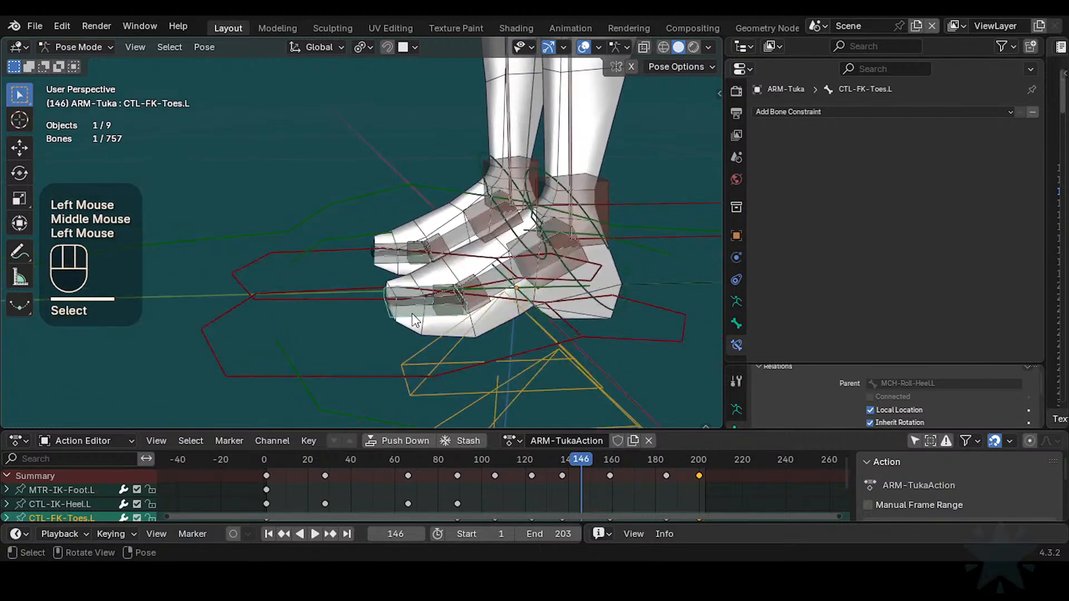
{"action": "key", "text": "r"}
{"action": "key", "text": "x"}
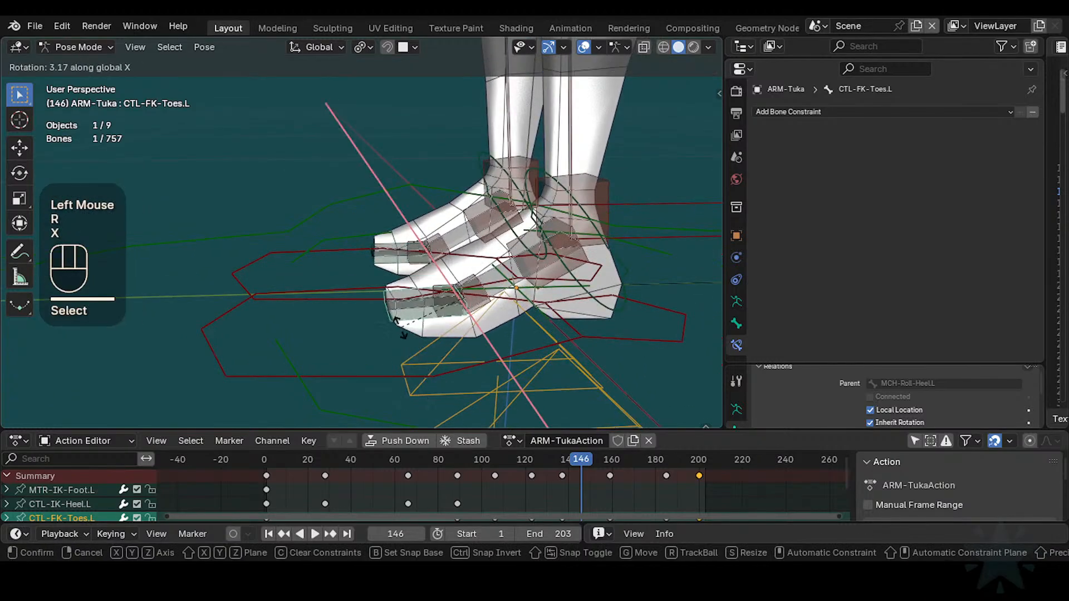
{"action": "key", "text": "z"}
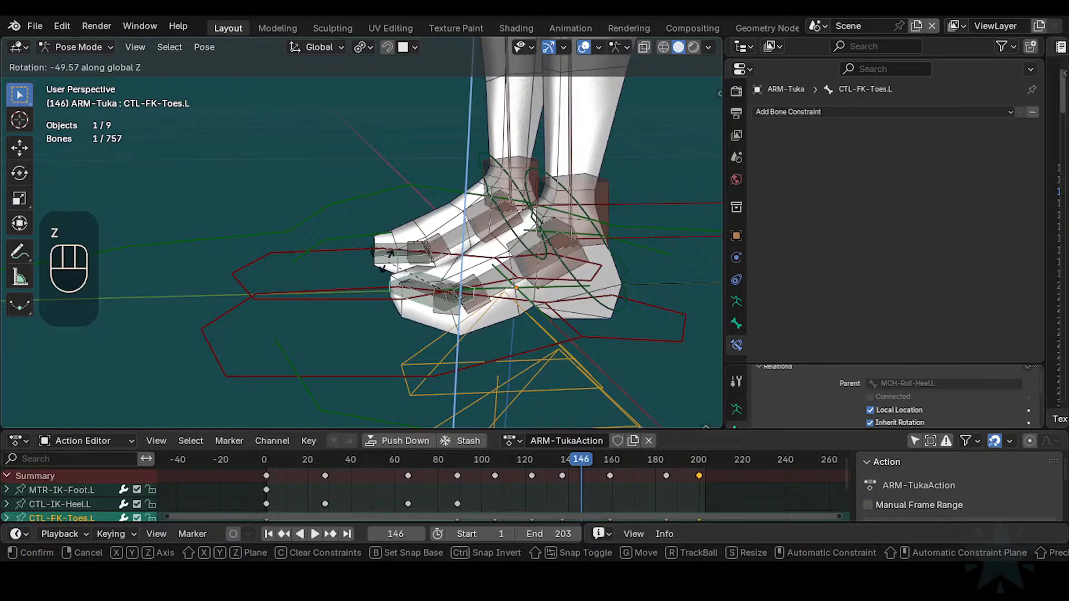
{"action": "left_click", "coordinate": [417, 309]}
Step: Bend CTL-FK-Toes.L upward about global X and select HLP3-KnucklesToes.L to examine its Copy Rotation constraint
{"action": "key", "text": "r"}
{"action": "key", "text": "x"}
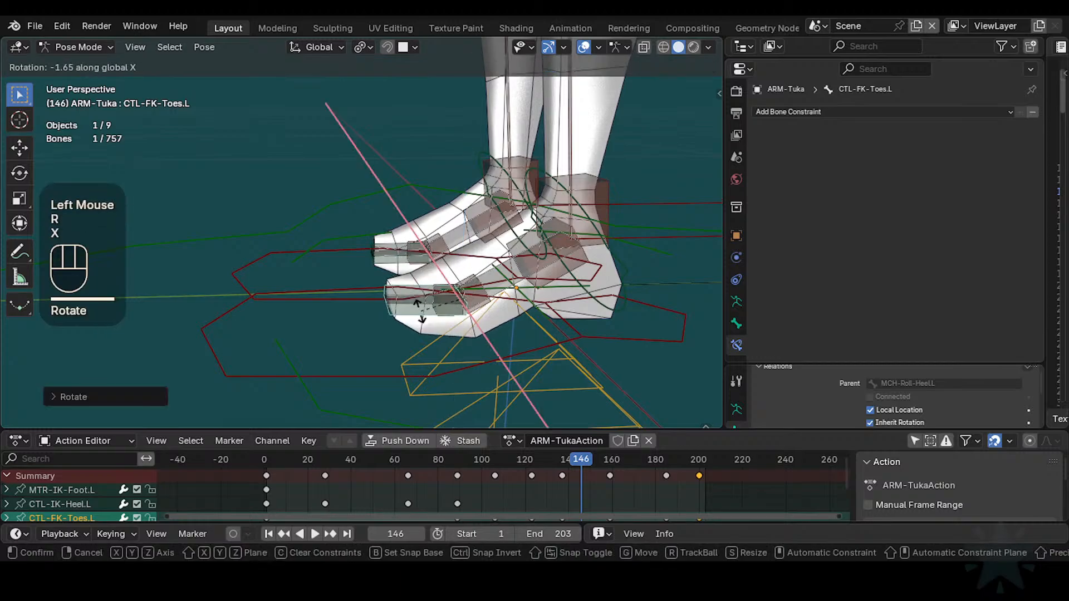
{"action": "left_click", "coordinate": [445, 306]}
{"action": "middle_click_drag", "start_coordinate": [446, 306], "coordinate": [423, 295], "text": "ctrl"}
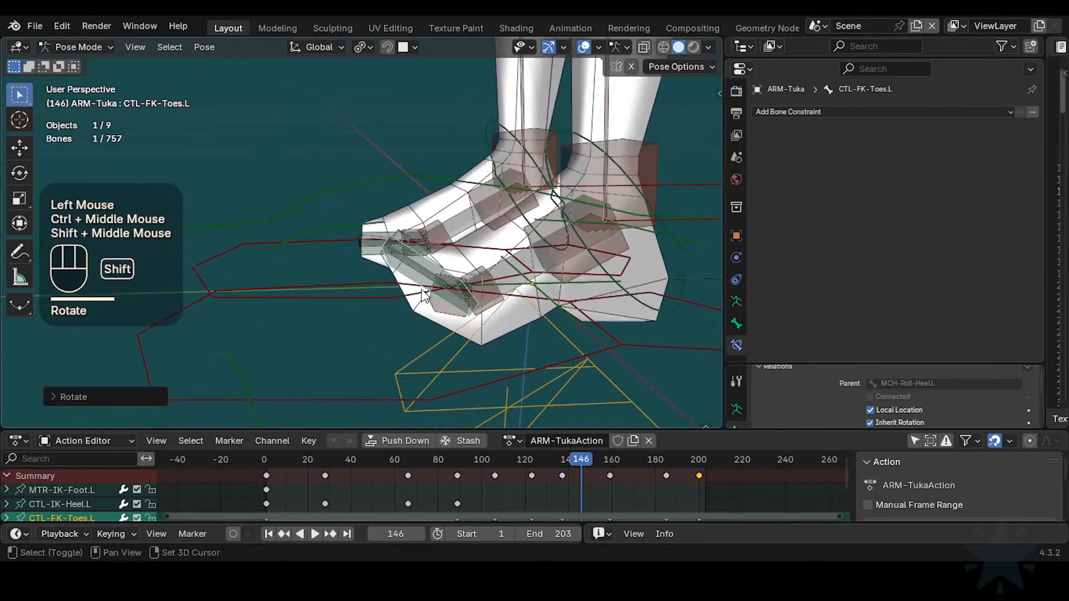
{"action": "key", "text": "r"}
{"action": "key", "text": "x"}
{"action": "left_click", "coordinate": [452, 306]}
{"action": "left_click", "coordinate": [453, 307]}
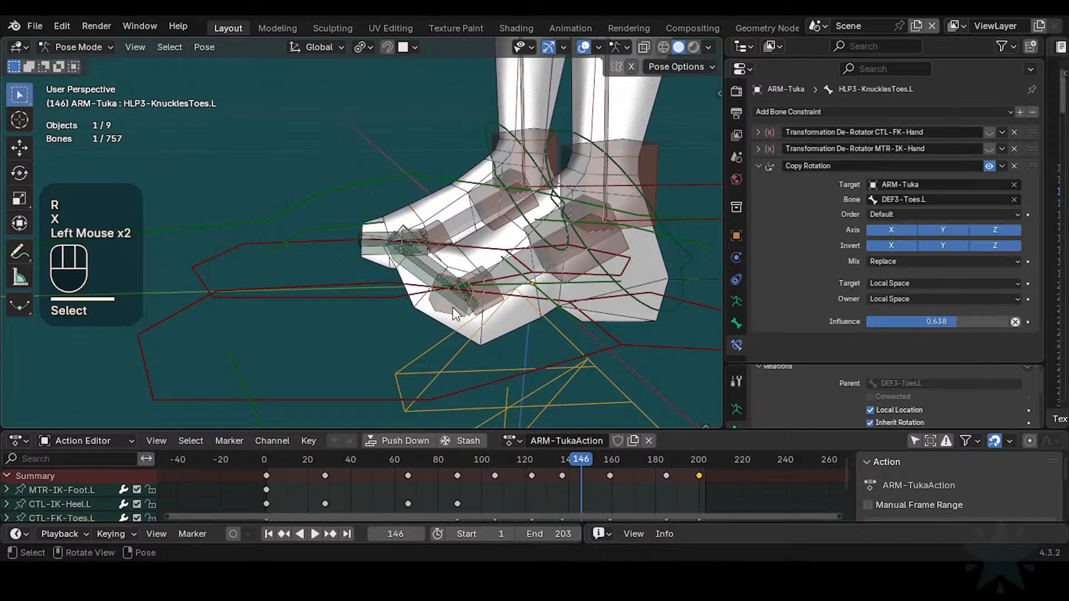
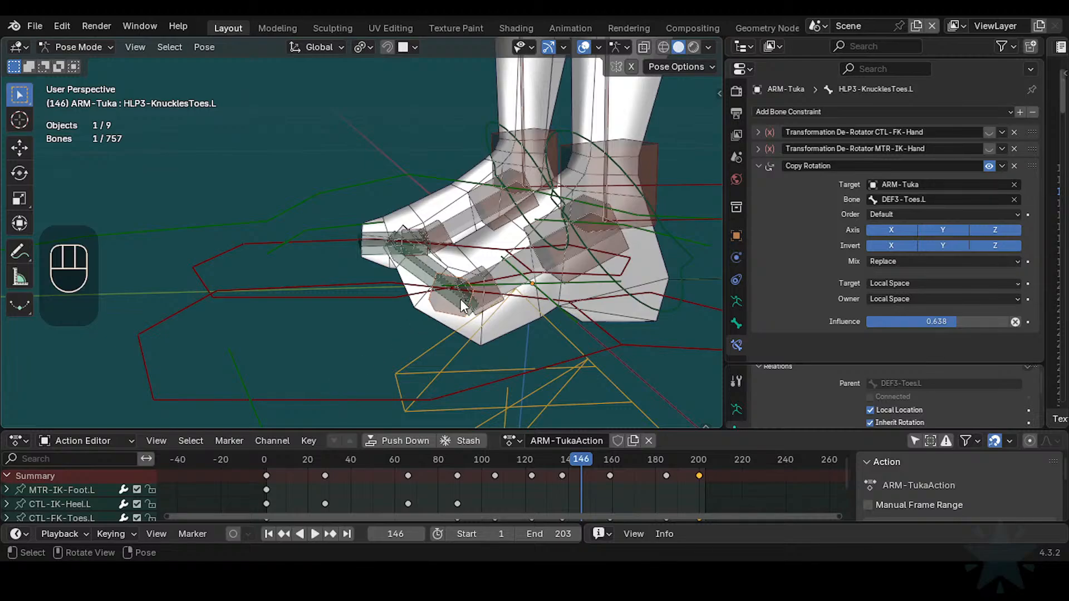
Step: Select all the bones and clear their pose transforms
{"action": "key", "text": "a"}
{"action": "key", "text": "alt+g"}
{"action": "key", "text": "alt+g"}
{"action": "left_click", "coordinate": [361, 362]}
{"action": "middle_click_drag", "start_coordinate": [361, 362], "coordinate": [356, 350], "text": "ctrl"}
{"action": "key", "text": "r"}
{"action": "key", "text": "s"}
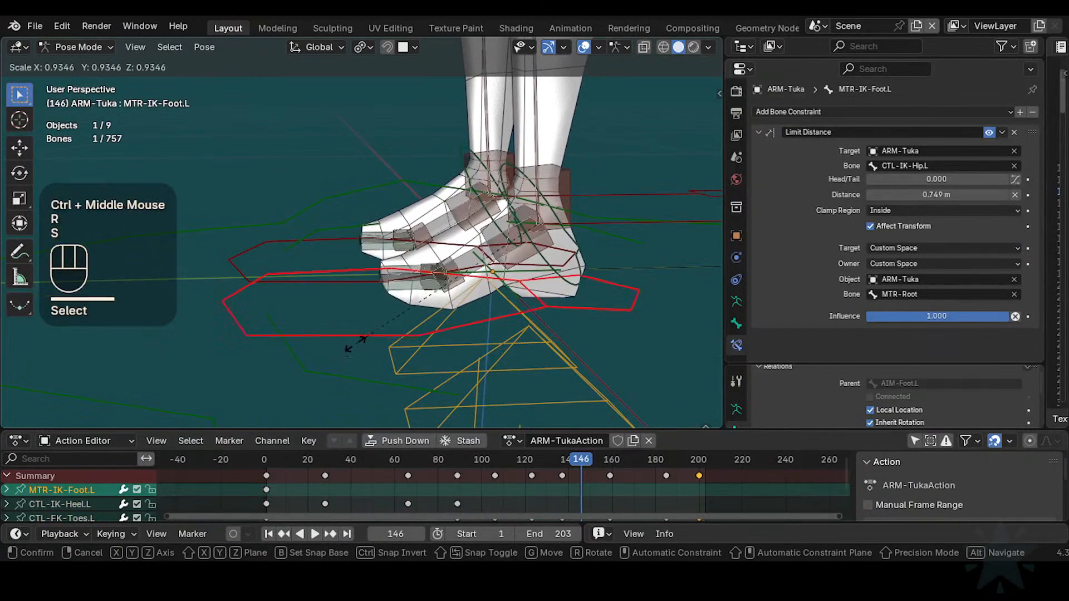
{"action": "key", "text": "x"}
{"action": "key", "text": "Escape"}
Step: Tilt the toe end of MTR-IK-Foot.L upward about global X and select the HLP3-KnucklesToes.L helper bone
{"action": "left_click", "coordinate": [229, 350]}
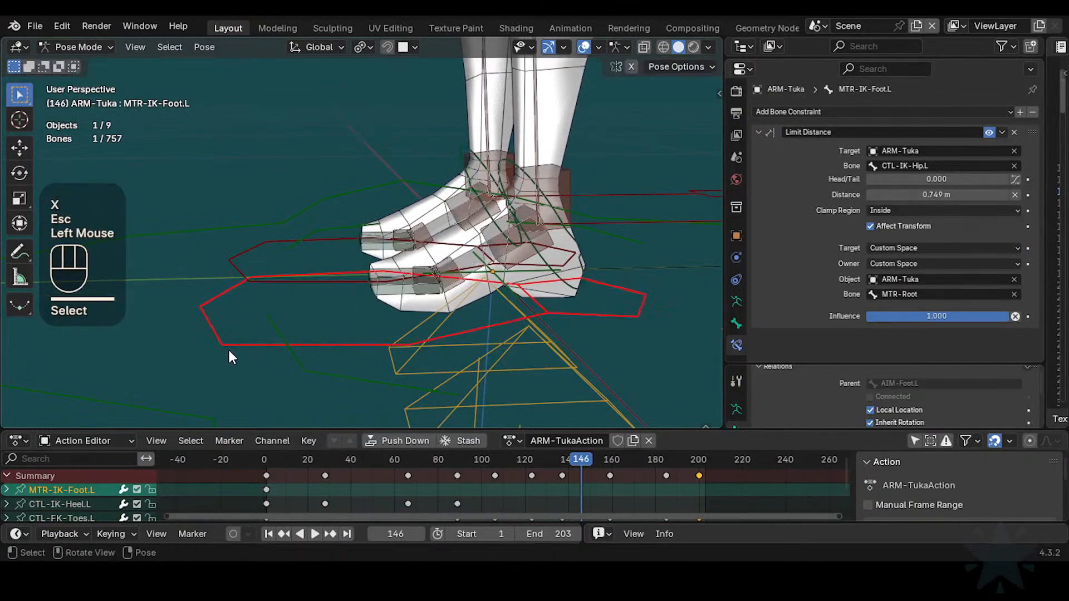
{"action": "key", "text": "r"}
{"action": "key", "text": "x"}
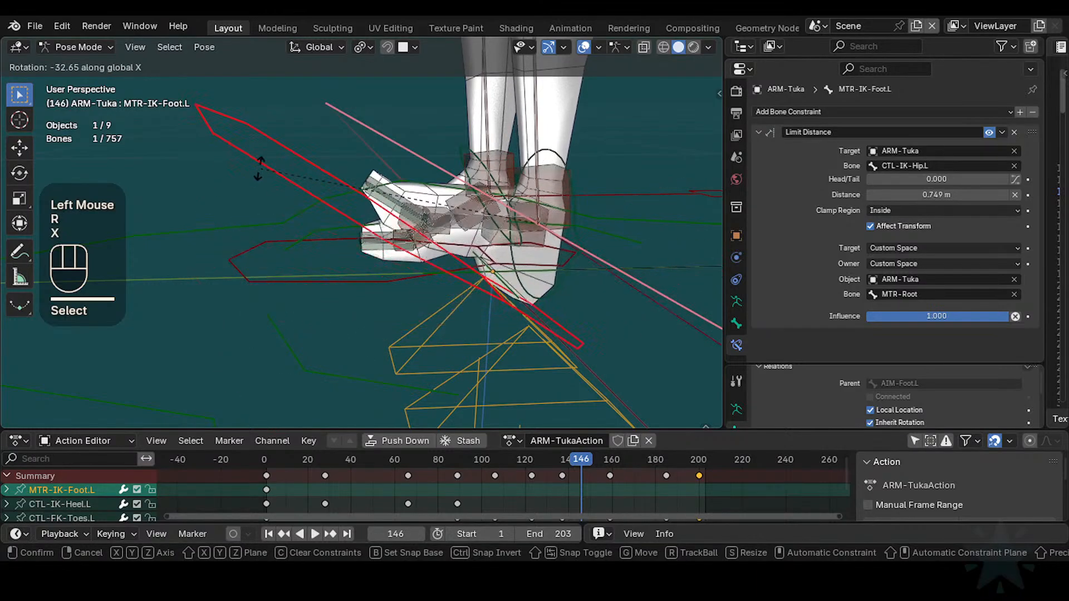
{"action": "left_click", "coordinate": [328, 329]}
{"action": "key", "text": "r"}
{"action": "key", "text": "x"}
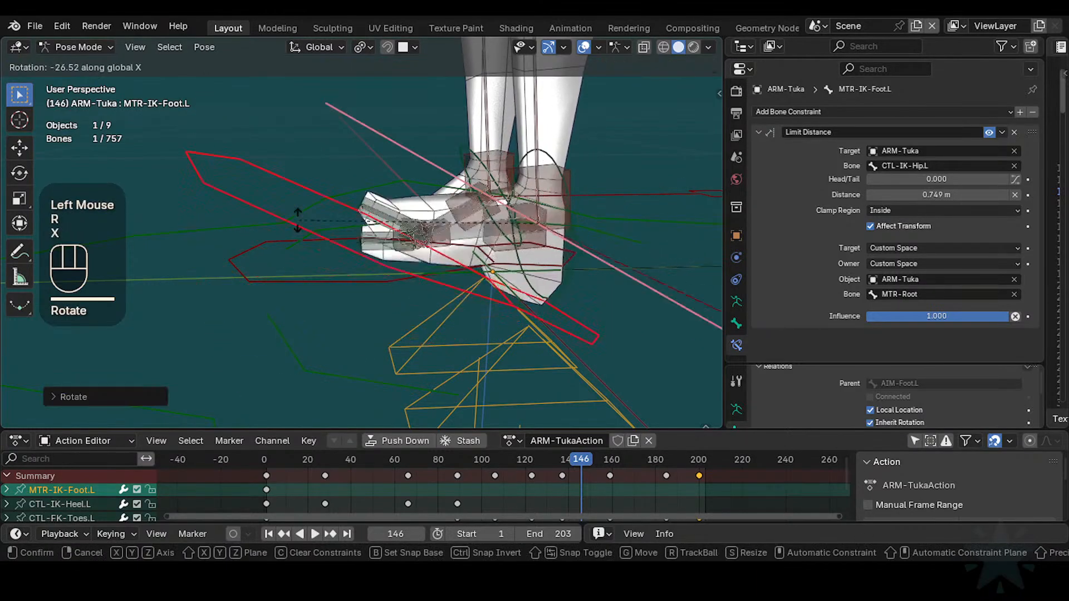
{"action": "left_click", "coordinate": [332, 191]}
{"action": "left_click", "coordinate": [405, 229]}
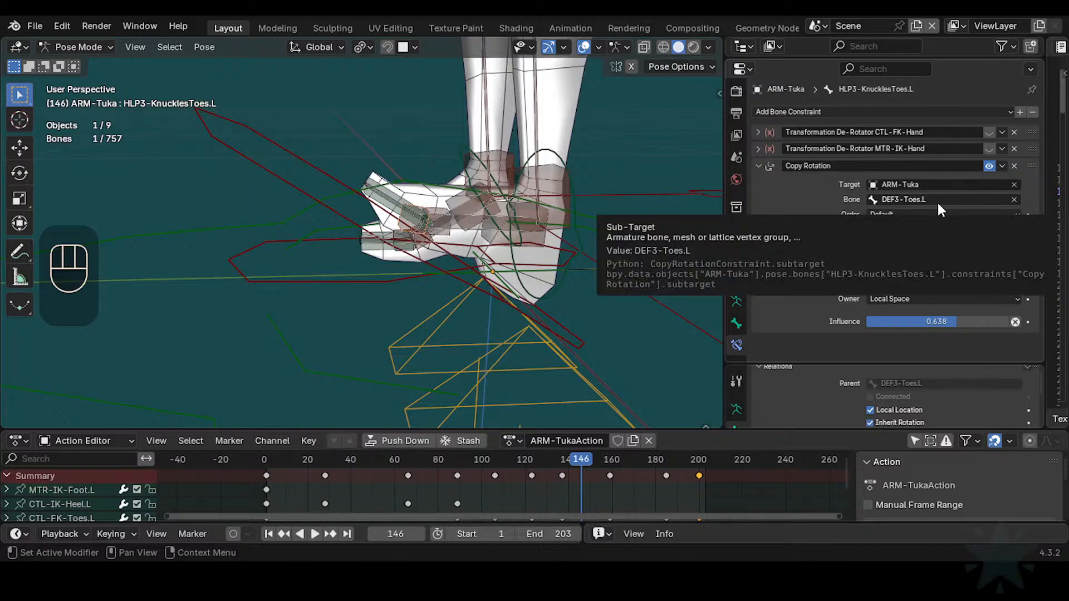
Step: Try the Mix modes Add, Before Original, After Original and Offset (Legacy) on the Copy Rotation constraint, returning to Replace
{"action": "left_click", "coordinate": [933, 214]}
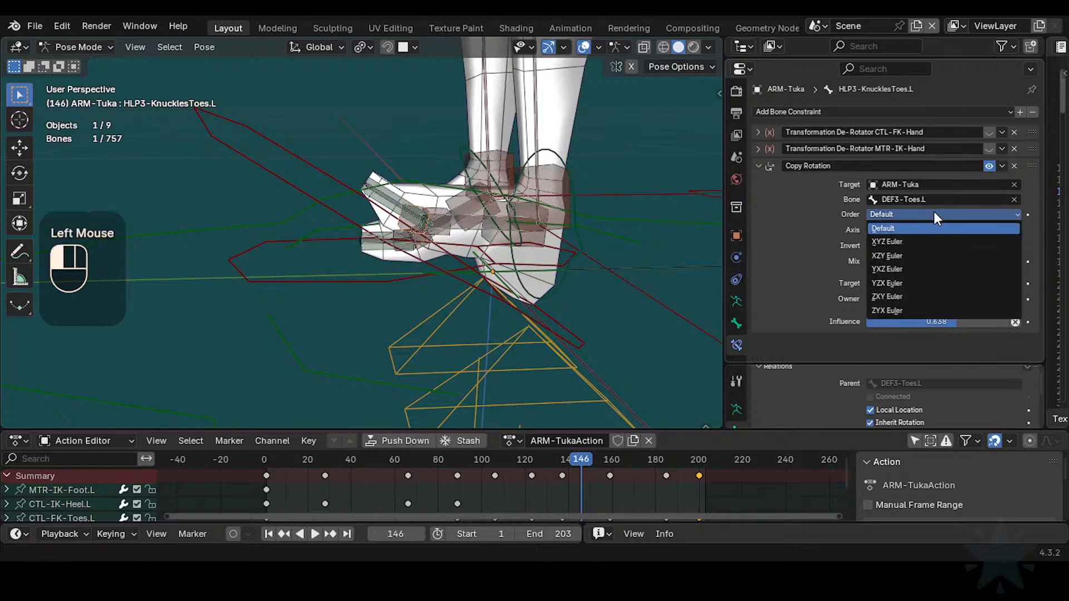
{"action": "left_click", "coordinate": [934, 213]}
{"action": "left_click", "coordinate": [890, 260]}
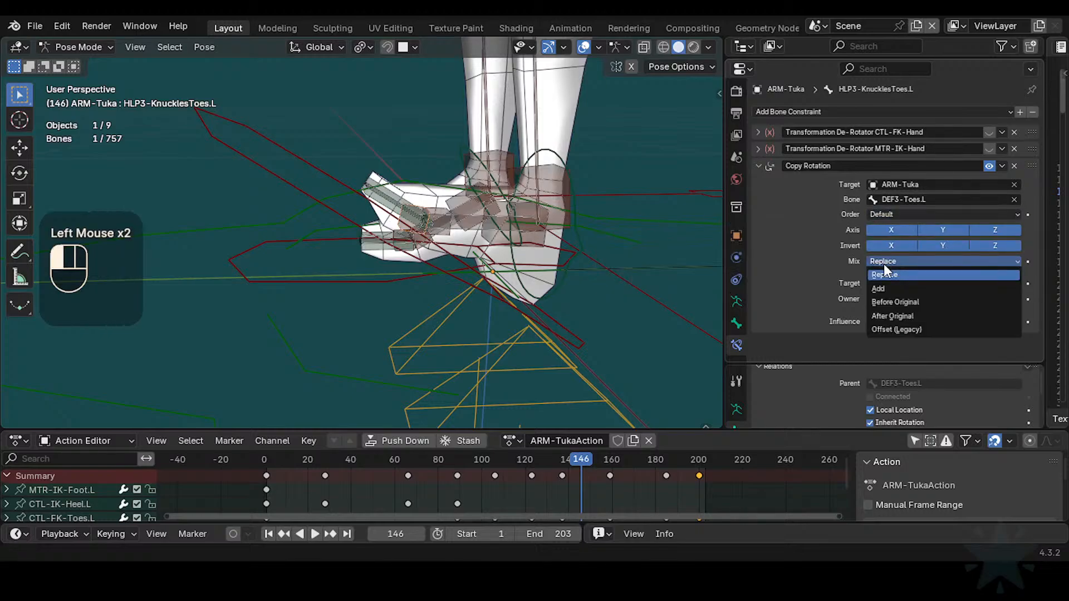
{"action": "left_click", "coordinate": [880, 288]}
{"action": "left_click", "coordinate": [890, 261]}
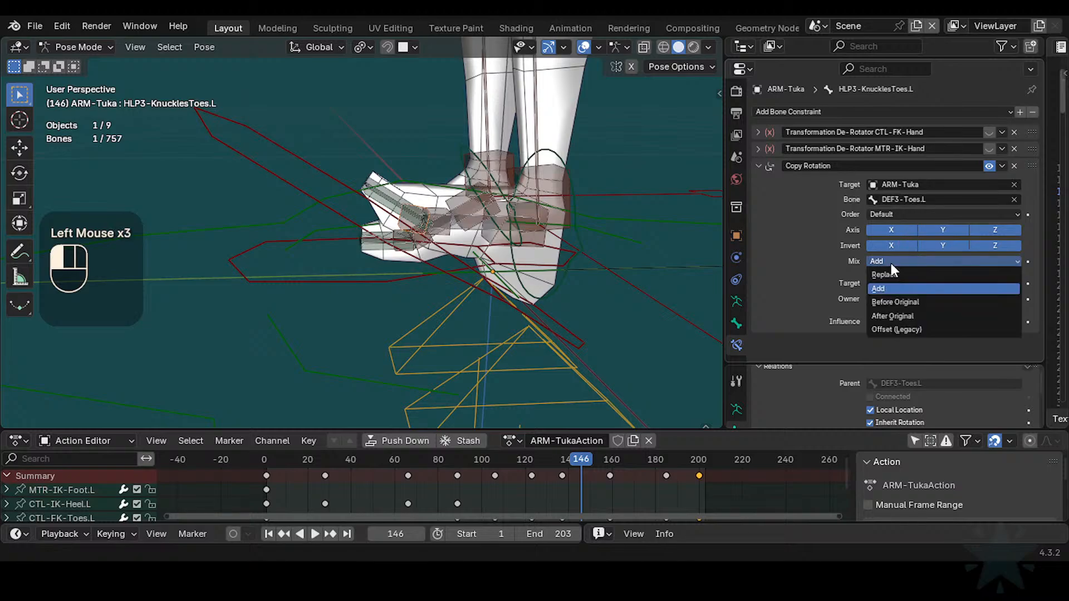
{"action": "left_click", "coordinate": [885, 301]}
{"action": "left_click", "coordinate": [903, 260]}
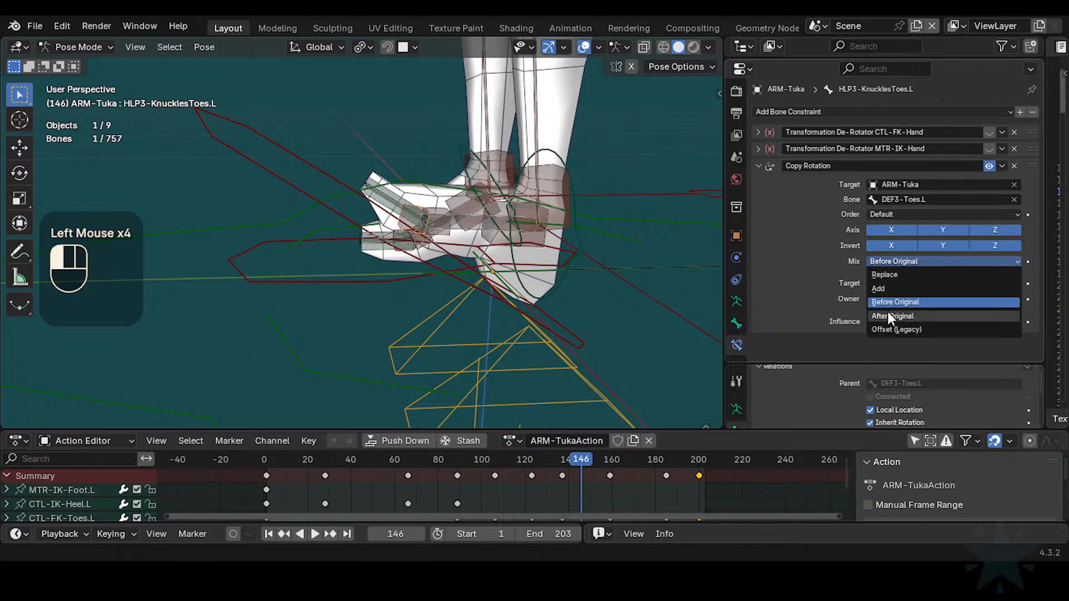
{"action": "left_click", "coordinate": [888, 315]}
{"action": "left_click", "coordinate": [904, 262]}
{"action": "left_click", "coordinate": [890, 328]}
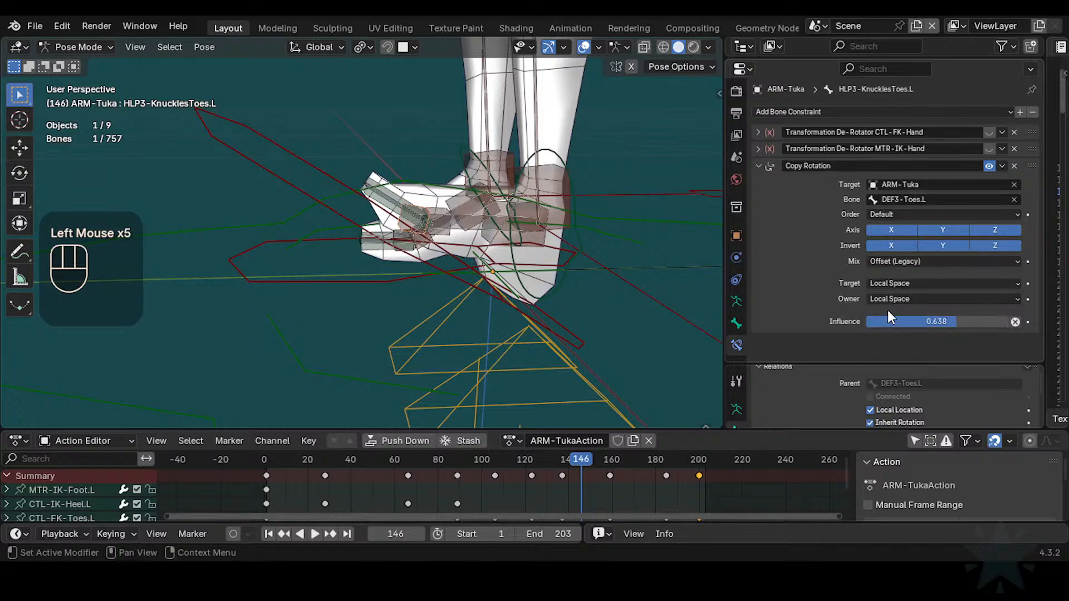
{"action": "left_click", "coordinate": [900, 261]}
{"action": "left_click", "coordinate": [899, 263]}
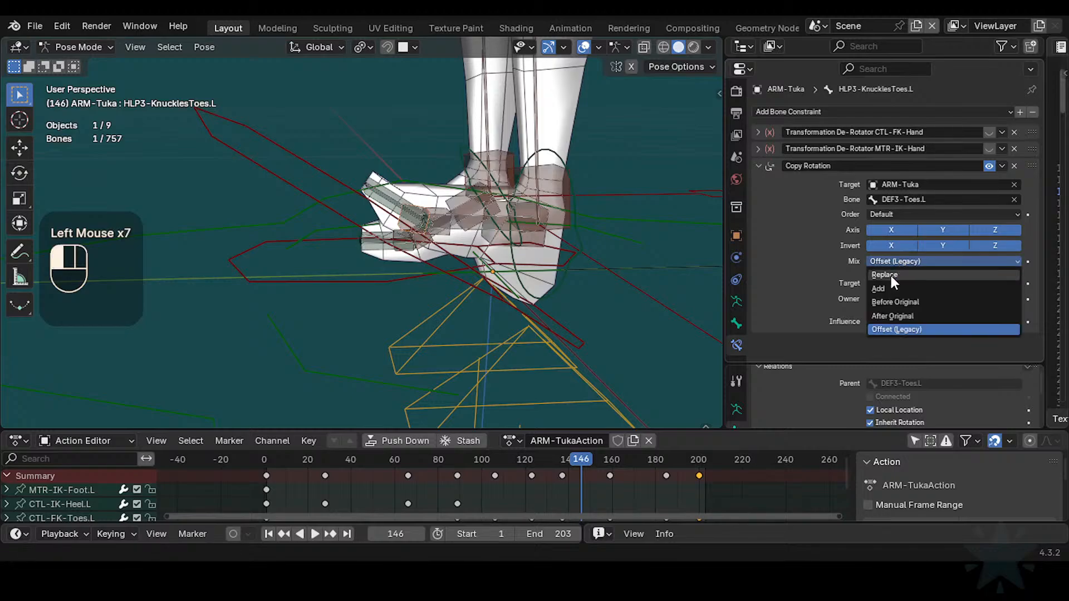
{"action": "left_click", "coordinate": [891, 275]}
Step: Try Mix Before Original with the Target space Local Space (Owner Orientation) on the Copy Rotation constraint
{"action": "left_click", "coordinate": [899, 260]}
{"action": "left_click", "coordinate": [888, 302]}
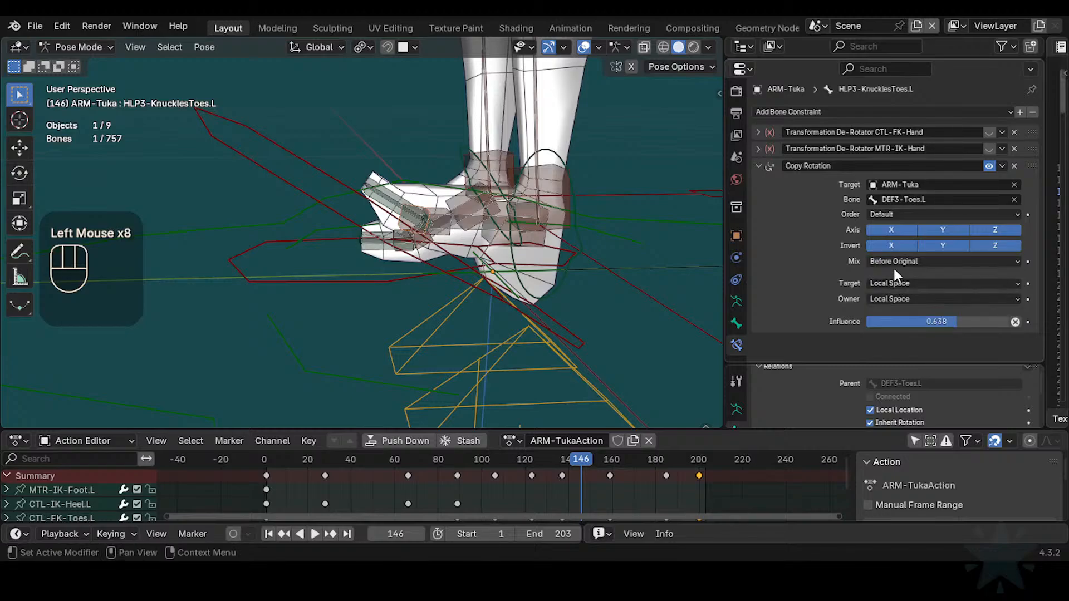
{"action": "left_click", "coordinate": [888, 283]}
{"action": "left_click", "coordinate": [877, 368]}
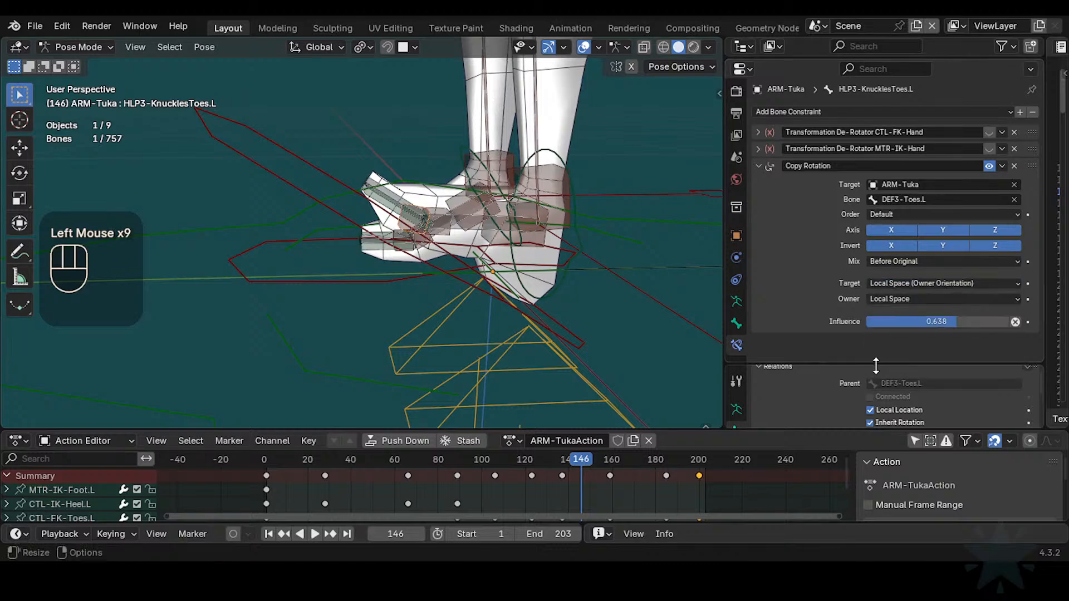
Step: Set the Copy Rotation constraint's Owner to Pose Space, its Target to Local Space and its Mix to Replace
{"action": "left_click", "coordinate": [888, 301]}
{"action": "left_click_drag", "start_coordinate": [886, 331], "coordinate": [887, 343]}
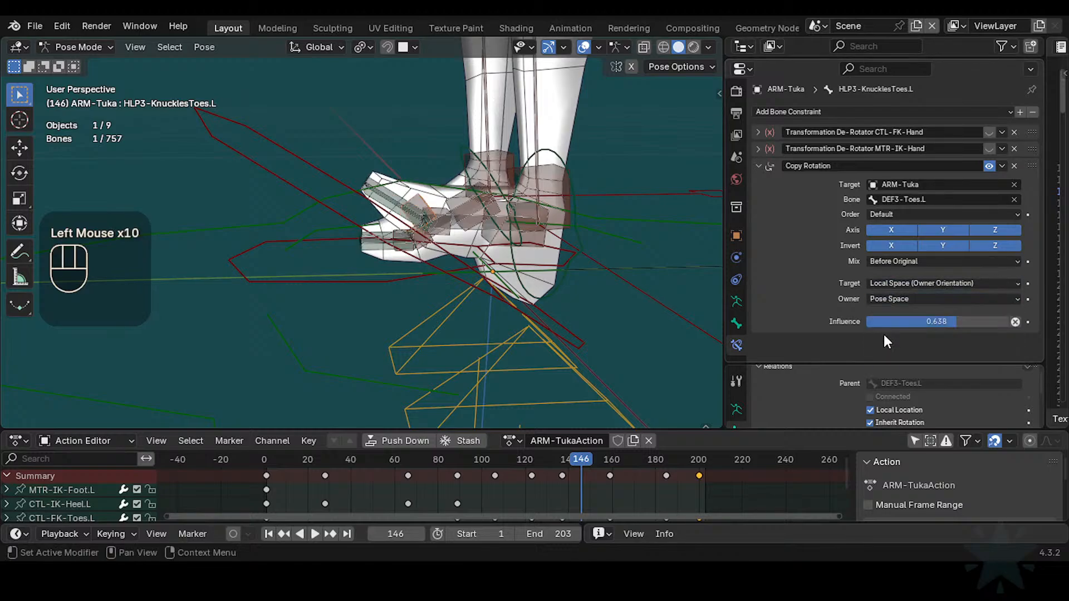
{"action": "left_click_drag", "start_coordinate": [897, 283], "coordinate": [882, 357]}
{"action": "left_click_drag", "start_coordinate": [888, 262], "coordinate": [885, 275]}
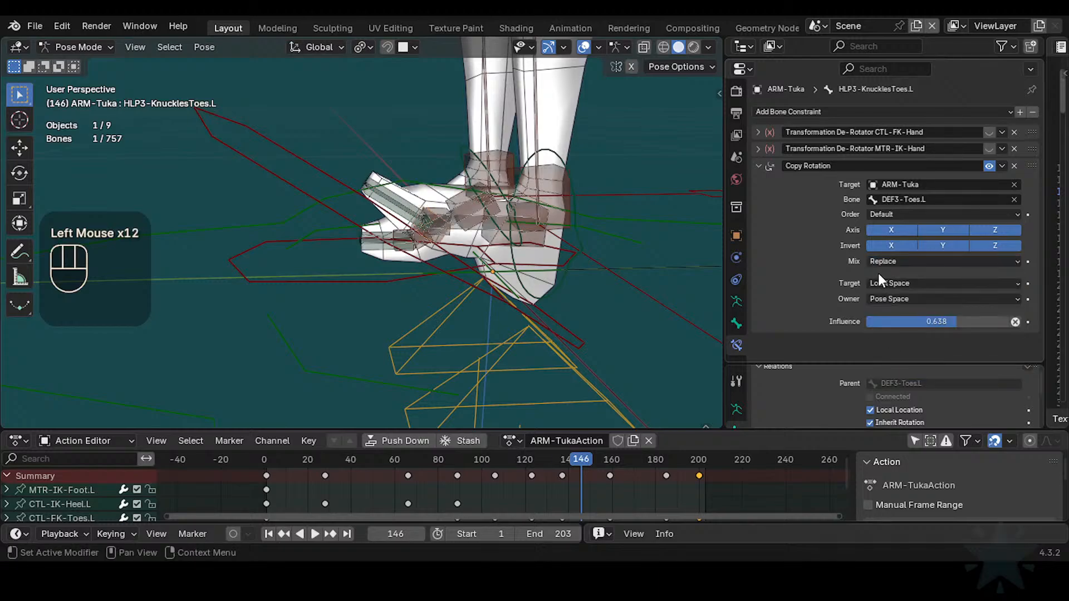
Step: Rotate MTR-IK-Foot.L slightly further upward about global X to test the helper bone with the Pose Space owner
{"action": "middle_click_drag", "start_coordinate": [567, 302], "coordinate": [586, 275]}
{"action": "left_click", "coordinate": [427, 245]}
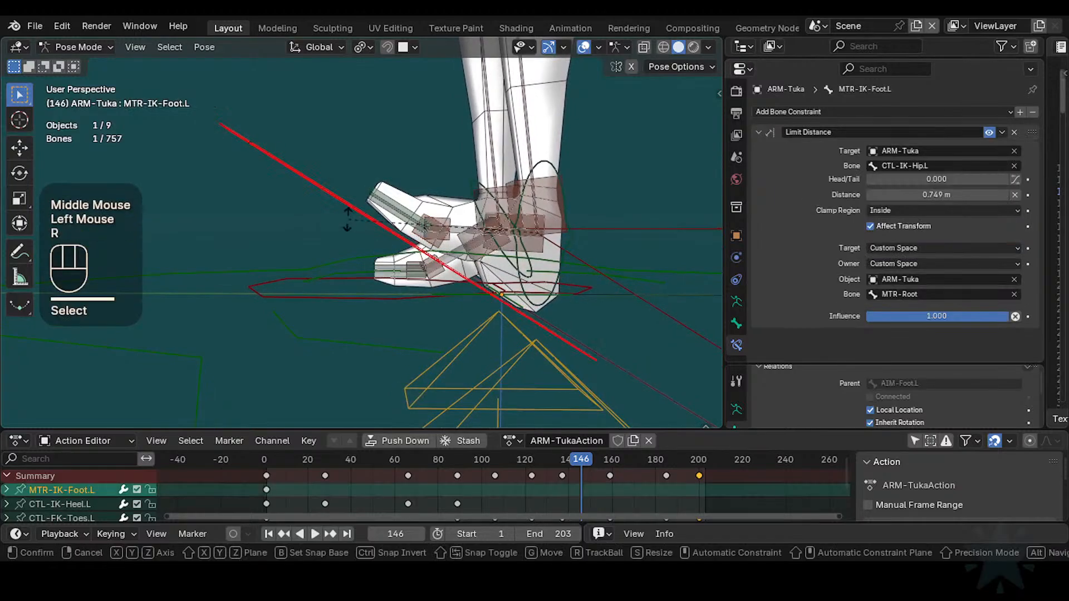
{"action": "key", "text": "r"}
{"action": "key", "text": "x"}
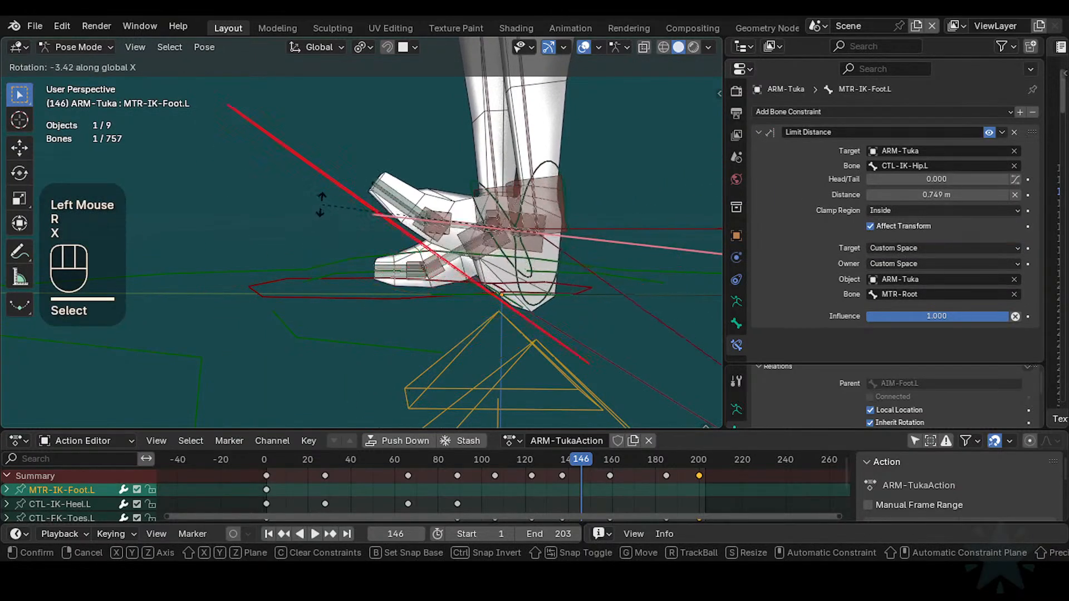
{"action": "left_click", "coordinate": [343, 176]}
Step: Add HLP3-KnucklesToes.L, CTL-FK-Toes.L and DEF3-Toes.L to the selected MTR-IK-Foot.L and hide all the unselected bones
{"action": "middle_click_drag", "start_coordinate": [343, 176], "coordinate": [408, 239], "text": "shift"}
{"action": "left_click", "coordinate": [403, 244], "text": "shift"}
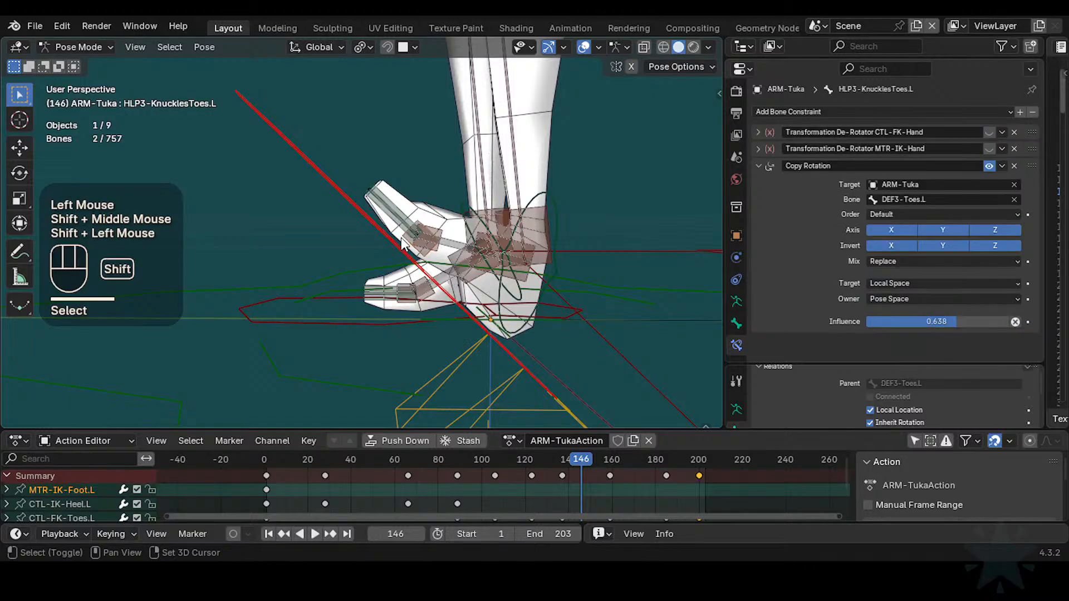
{"action": "left_click", "coordinate": [400, 231], "text": "shift"}
{"action": "left_click", "coordinate": [400, 232], "text": "shift"}
{"action": "key", "text": "shift+h"}
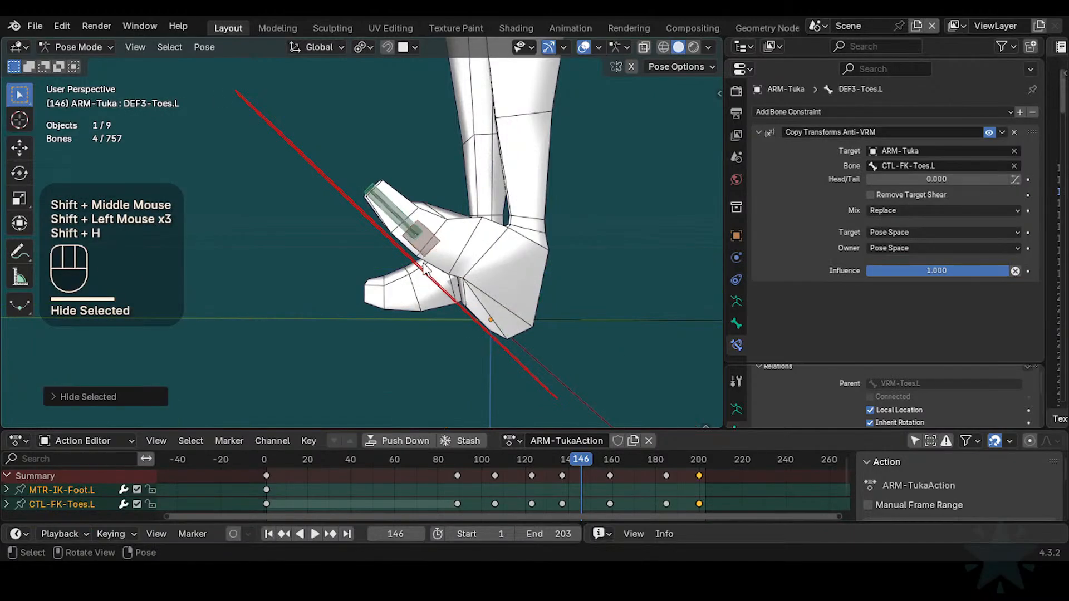
Step: Rotate MTR-IK-Foot.L back down about global X until the foot is nearly flat on the ground
{"action": "left_click", "coordinate": [368, 215]}
{"action": "key", "text": "r"}
{"action": "key", "text": "x"}
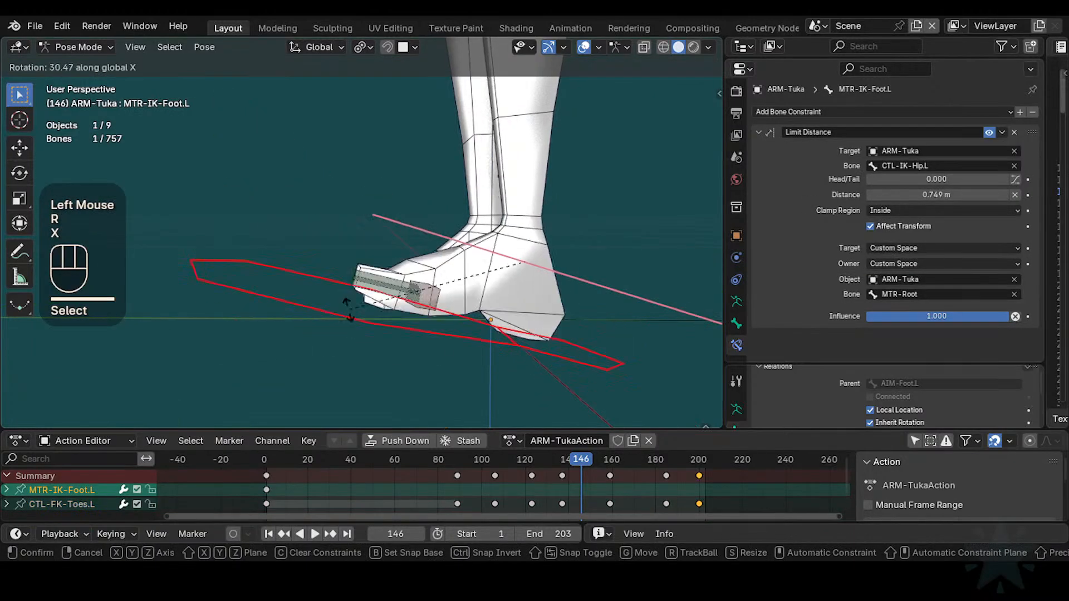
{"action": "left_click", "coordinate": [404, 381]}
Step: Try rotating CTL-FK-Toes.L about global X and cancel the rotation
{"action": "left_click", "coordinate": [366, 315]}
{"action": "left_click", "coordinate": [366, 316]}
{"action": "key", "text": "r"}
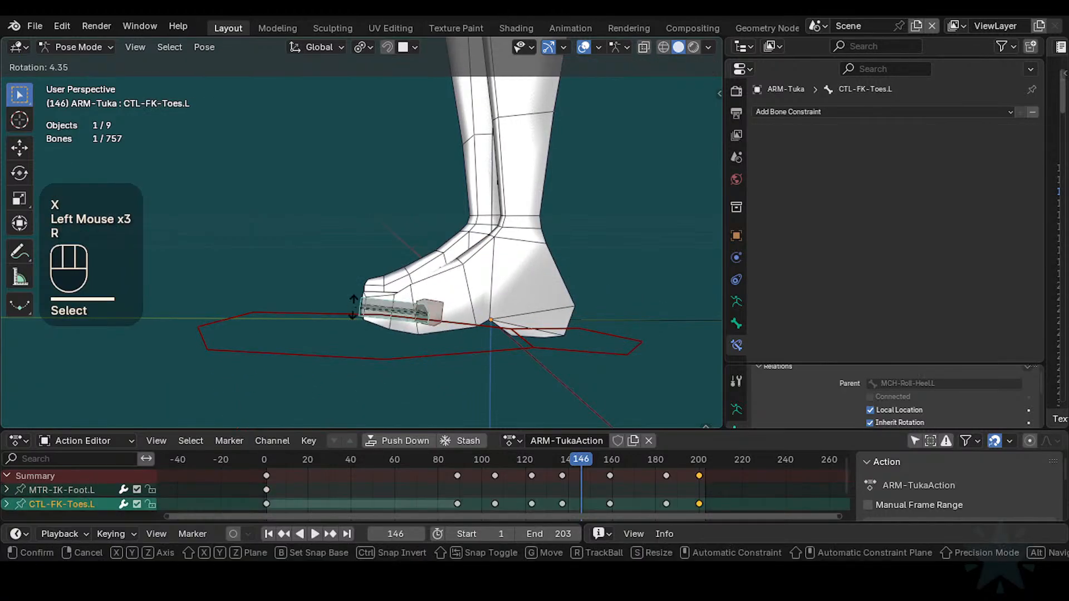
{"action": "key", "text": "x"}
{"action": "key", "text": "Escape"}
Step: Rotate MTR-IK-Foot.L upward about global X so the toes lift off the ground
{"action": "left_click", "coordinate": [329, 309]}
{"action": "key", "text": "r"}
{"action": "key", "text": "x"}
{"action": "left_click", "coordinate": [340, 227]}
Step: Set the Mix of HLP3-KnucklesToes.L's Copy Rotation constraint to Before Original
{"action": "left_click", "coordinate": [425, 273]}
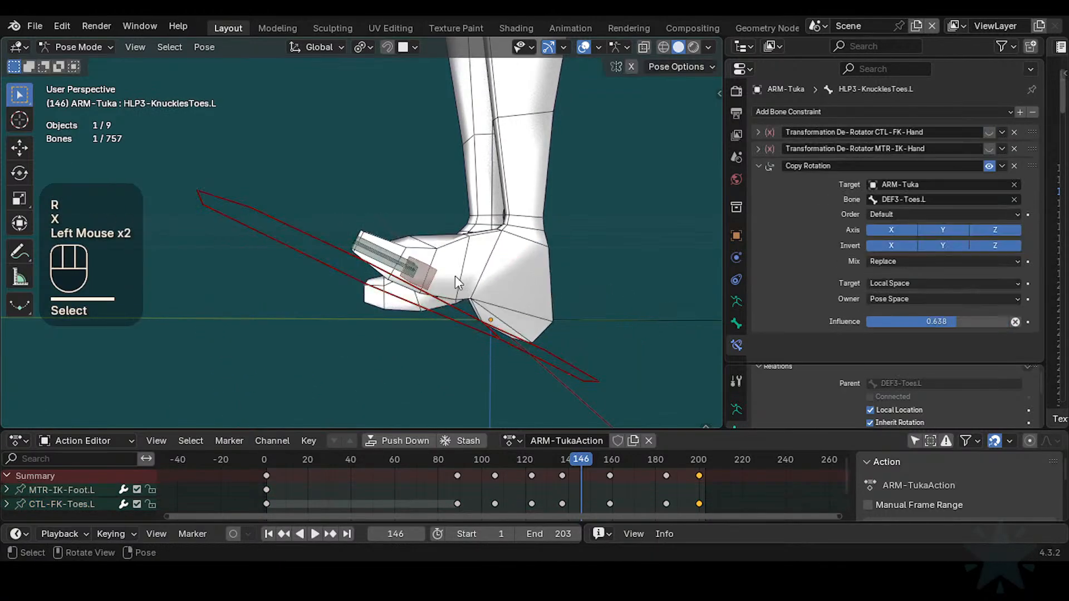
{"action": "left_click", "coordinate": [900, 263]}
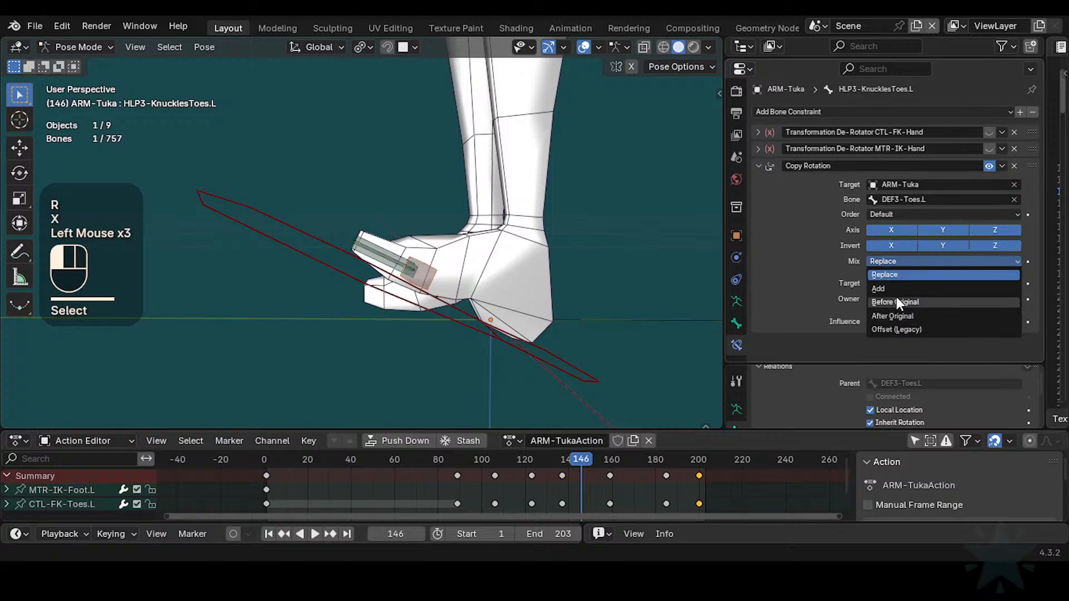
{"action": "left_click", "coordinate": [894, 301]}
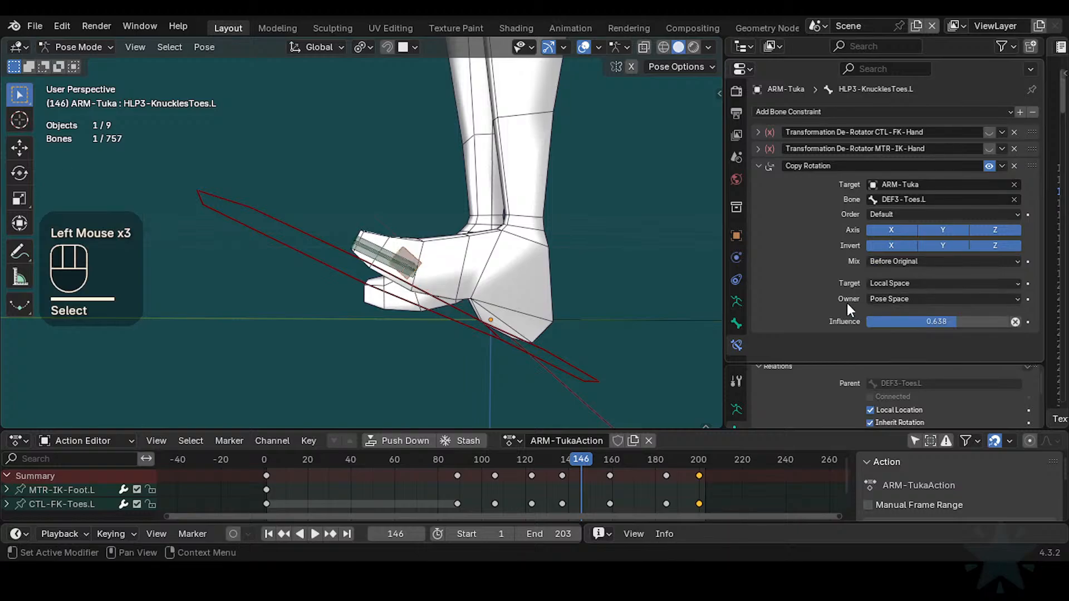
Step: Rotate MTR-IK-Foot.L about global X to test the knuckle bone with the Before Original mix
{"action": "left_click", "coordinate": [320, 270]}
{"action": "key", "text": "r"}
{"action": "key", "text": "x"}
{"action": "left_click", "coordinate": [401, 263]}
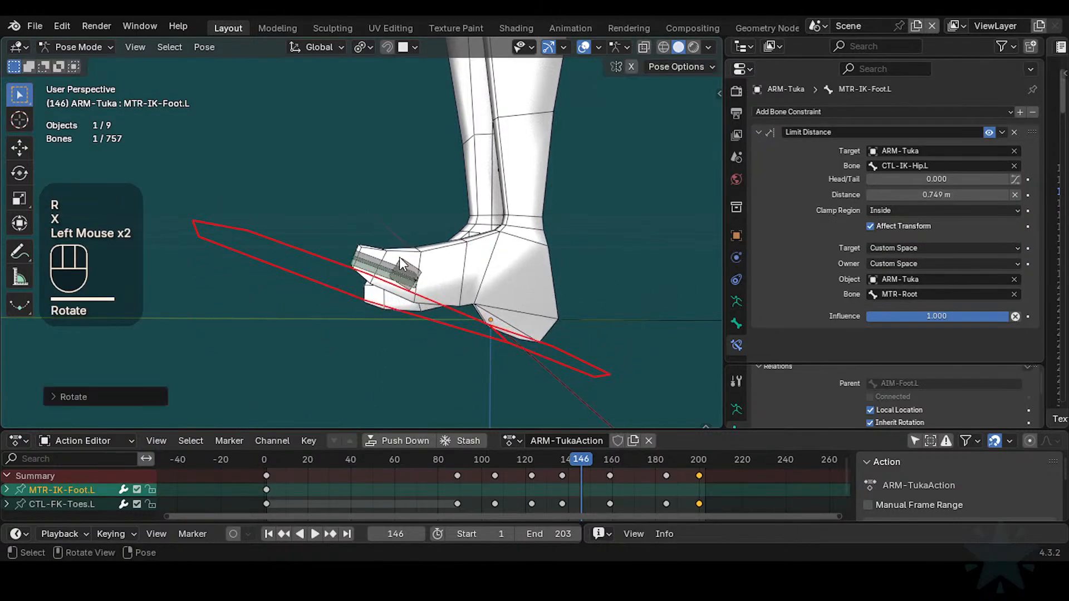
Step: Set the Owner of HLP3-KnucklesToes.L's Copy Rotation constraint to Custom Space
{"action": "left_click", "coordinate": [401, 262]}
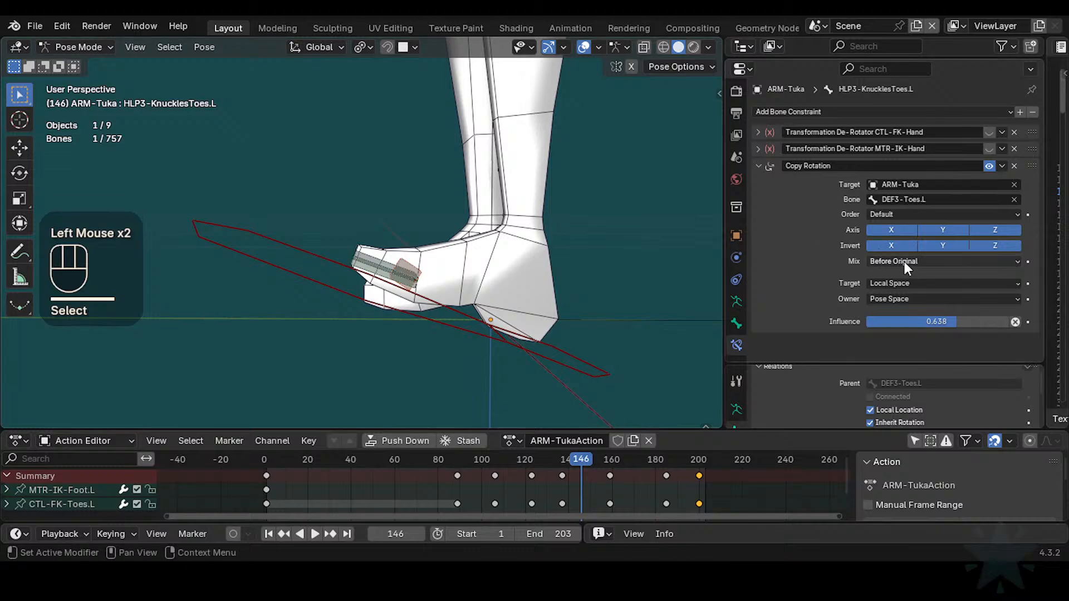
{"action": "left_click", "coordinate": [889, 299]}
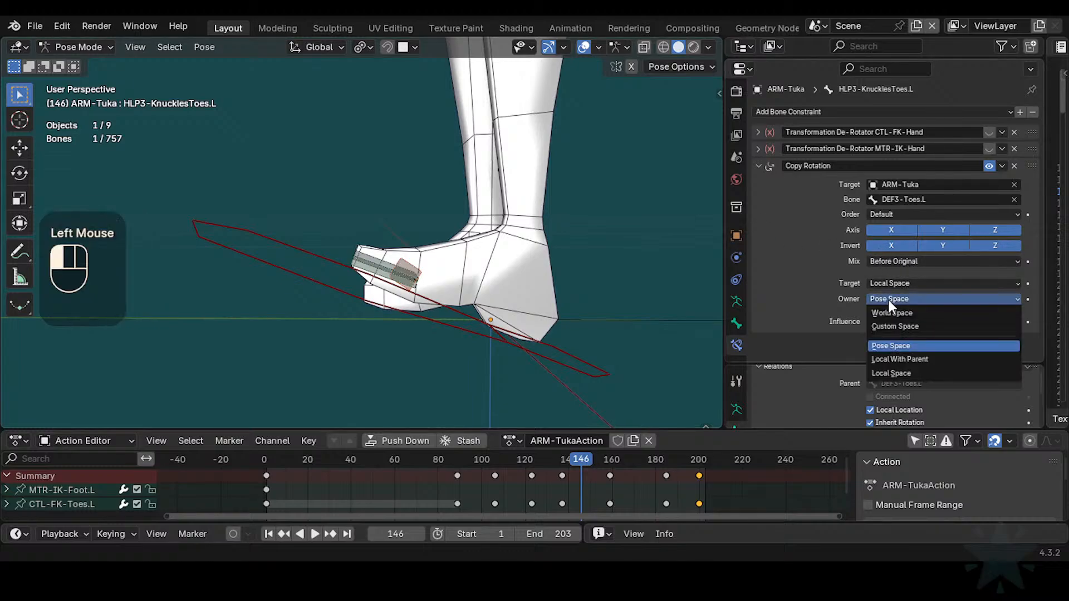
{"action": "left_click", "coordinate": [892, 298]}
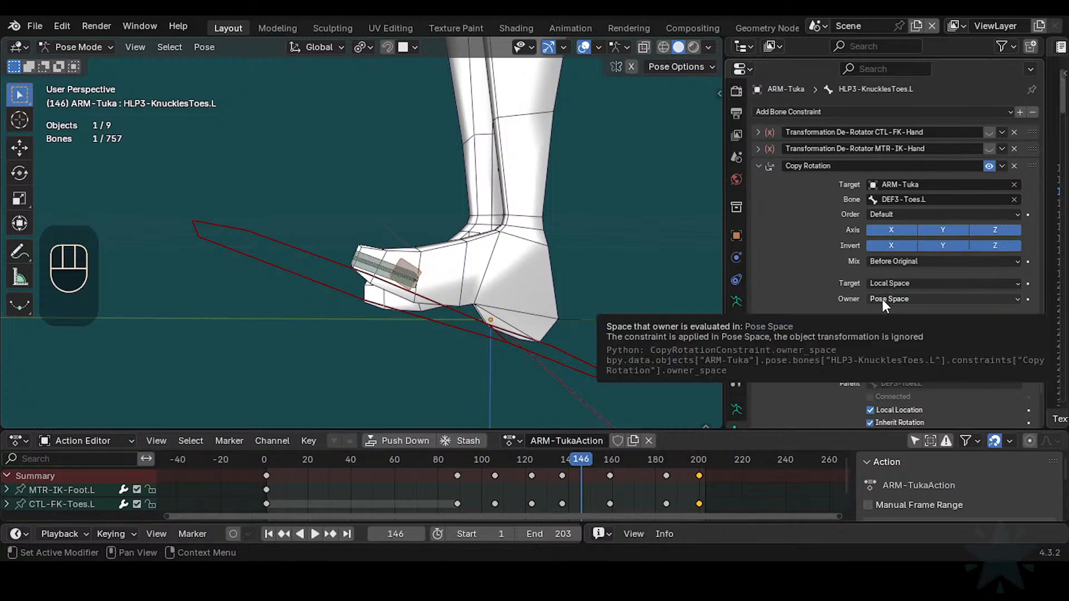
{"action": "left_click", "coordinate": [887, 297]}
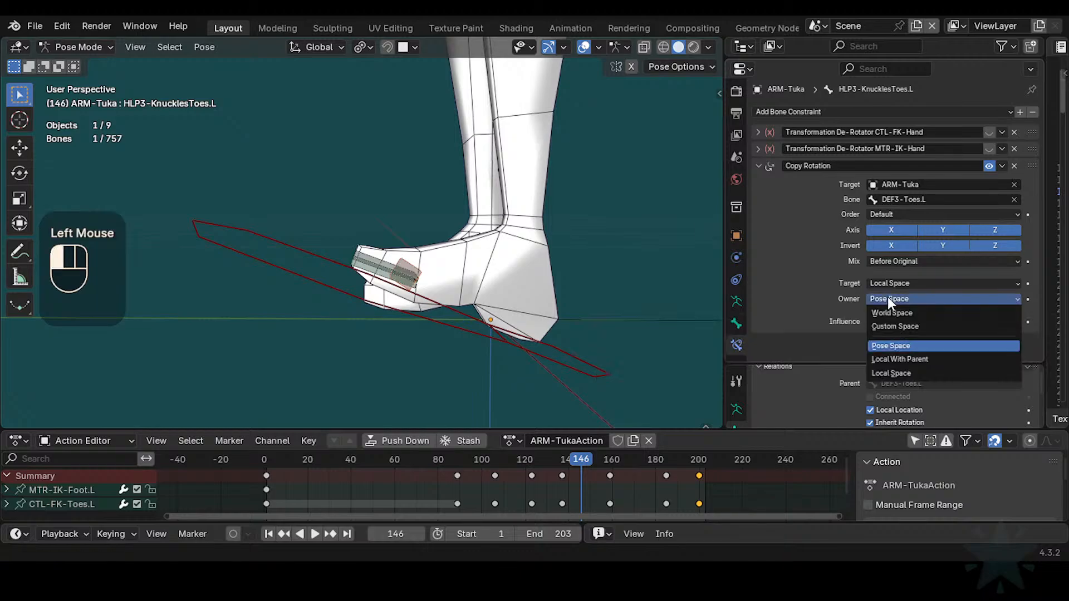
{"action": "left_click", "coordinate": [891, 325]}
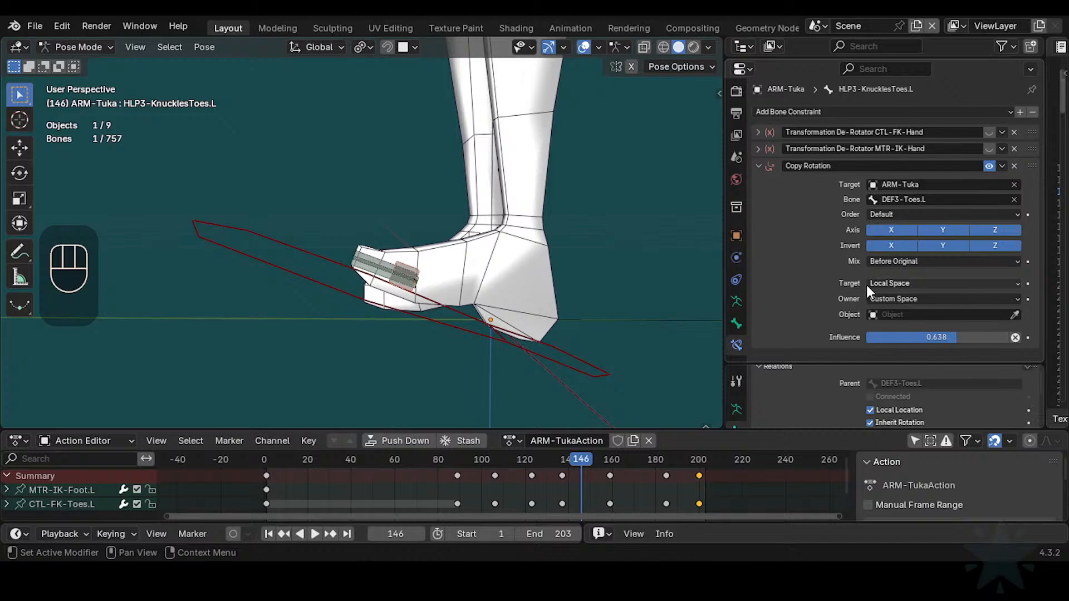
Step: Copy the bone name of CTL-FK-Toes.L for use as the custom space bone
{"action": "middle_click_drag", "start_coordinate": [557, 361], "coordinate": [550, 326], "text": "ctrl"}
{"action": "left_click", "coordinate": [542, 335]}
{"action": "key", "text": "F2"}
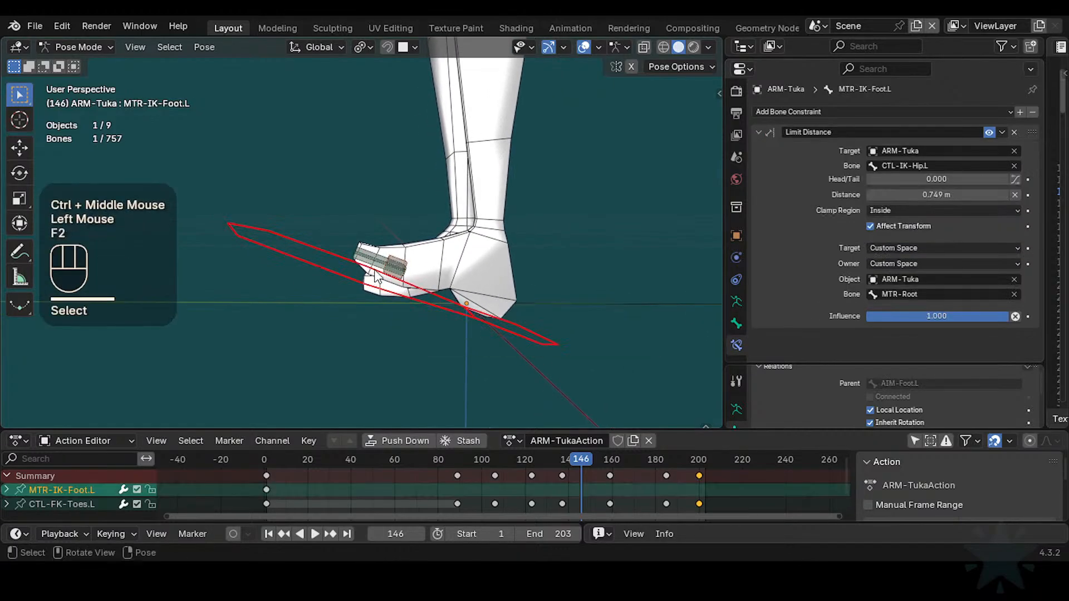
{"action": "left_click", "coordinate": [389, 267]}
{"action": "middle_click_drag", "start_coordinate": [390, 268], "coordinate": [419, 272], "text": "ctrl"}
{"action": "double_click", "coordinate": [388, 258]}
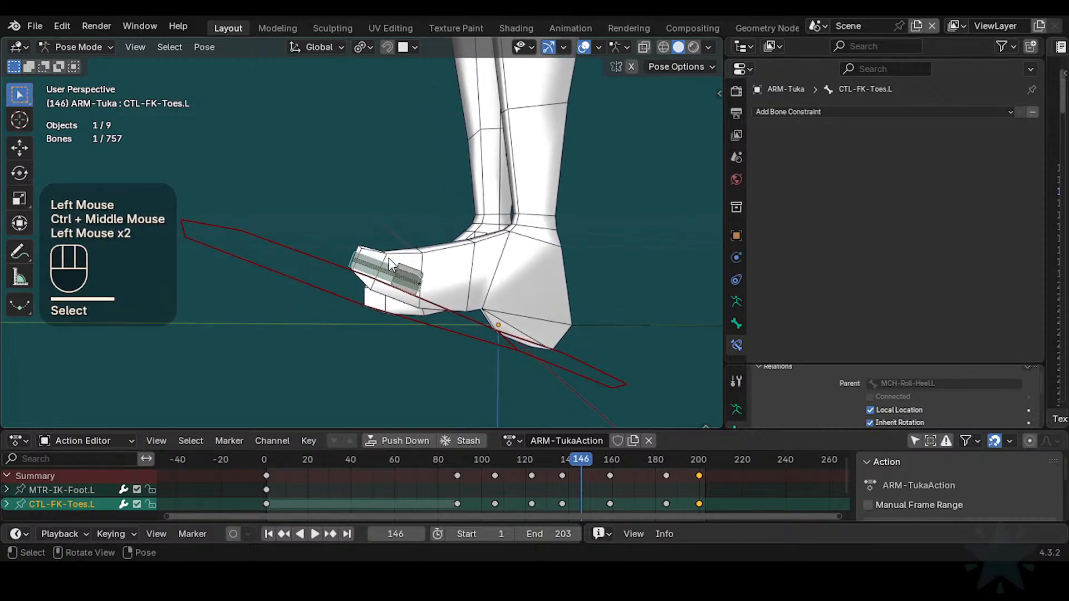
{"action": "key", "text": "F2"}
Step: Reselect HLP3-KnucklesToes.L and set its Copy Rotation custom space Object to ARM-Tuka and Bone to CTL-FK-Toes.L
{"action": "left_click", "coordinate": [385, 268]}
{"action": "double_click", "coordinate": [388, 275]}
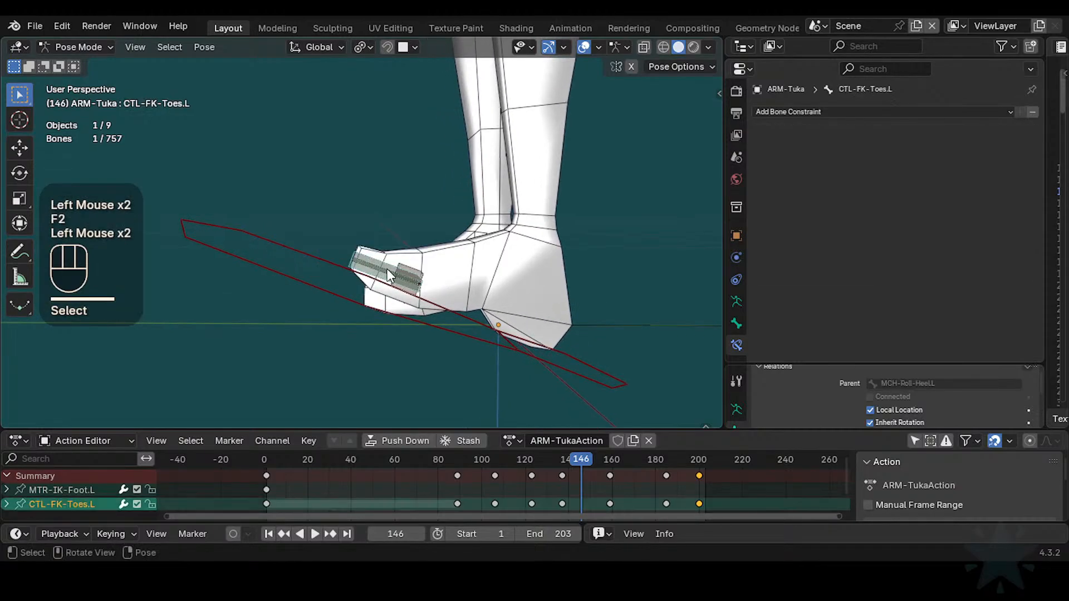
{"action": "left_click", "coordinate": [388, 270]}
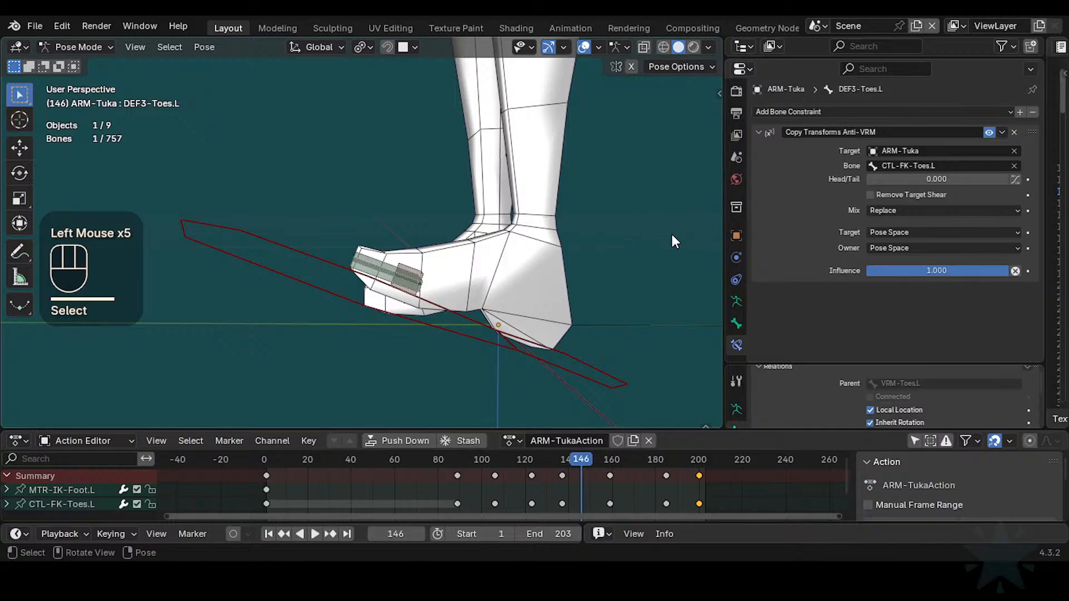
{"action": "double_click", "coordinate": [386, 269]}
{"action": "double_click", "coordinate": [385, 269]}
{"action": "left_click", "coordinate": [384, 270]}
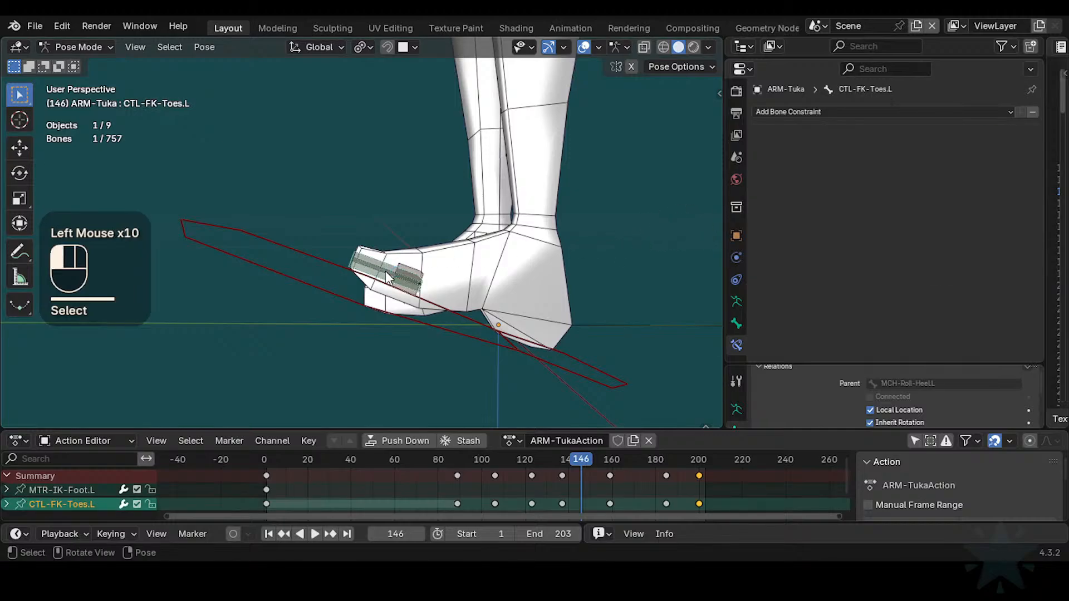
{"action": "left_click", "coordinate": [386, 272]}
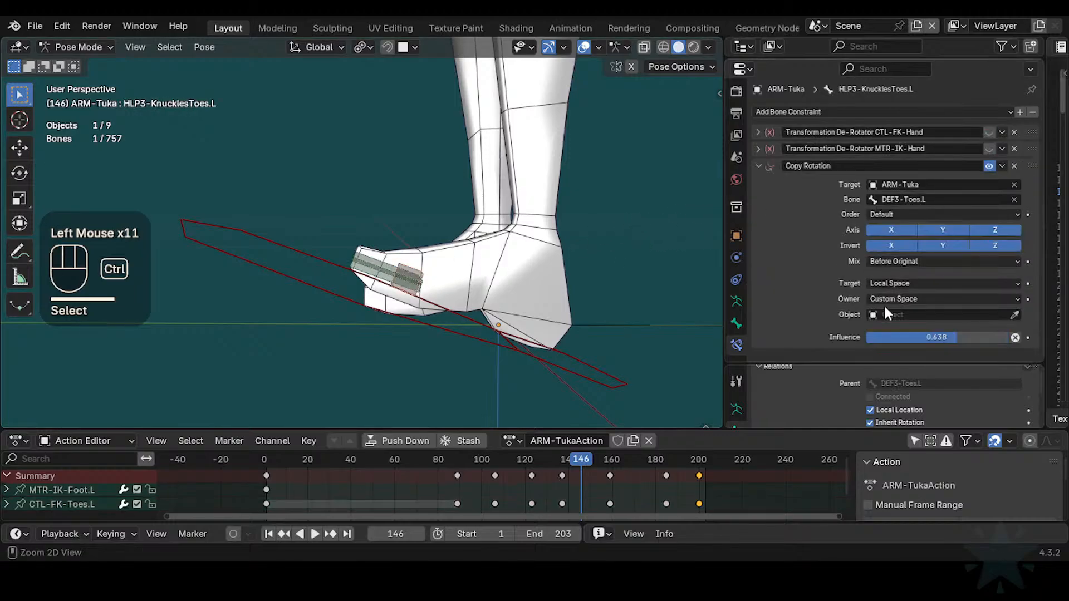
{"action": "key", "text": "ctrl+v"}
{"action": "left_click", "coordinate": [923, 315]}
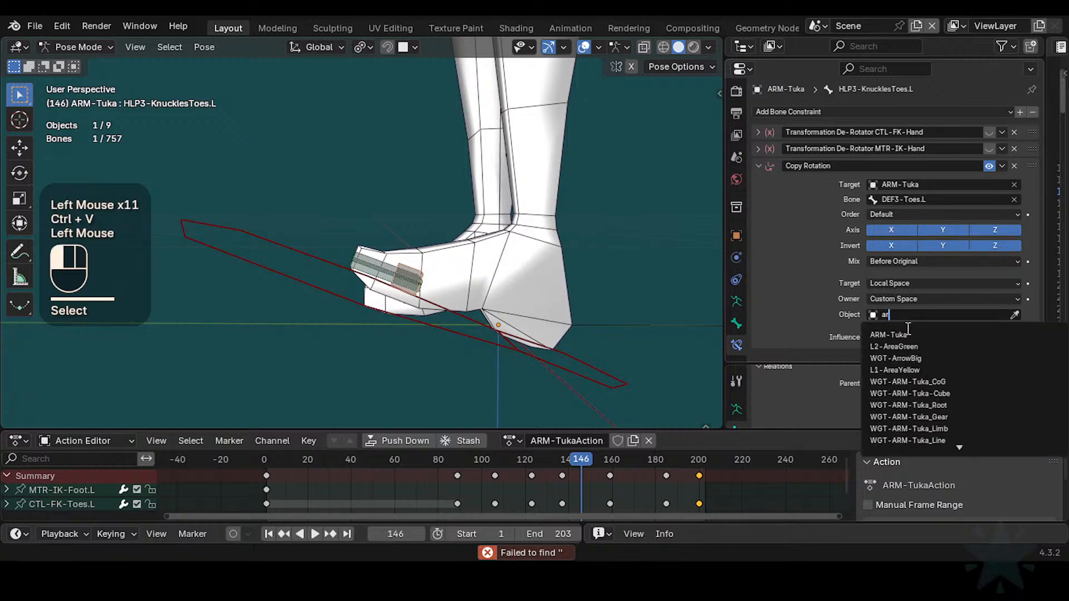
{"action": "left_click", "coordinate": [905, 333]}
{"action": "type", "text": "CTL-FK-Toes.L"}
Step: Clear the pose of all the visible bones and rotate MTR-IK-Foot.L about global X to test the custom owner space
{"action": "key", "text": "a"}
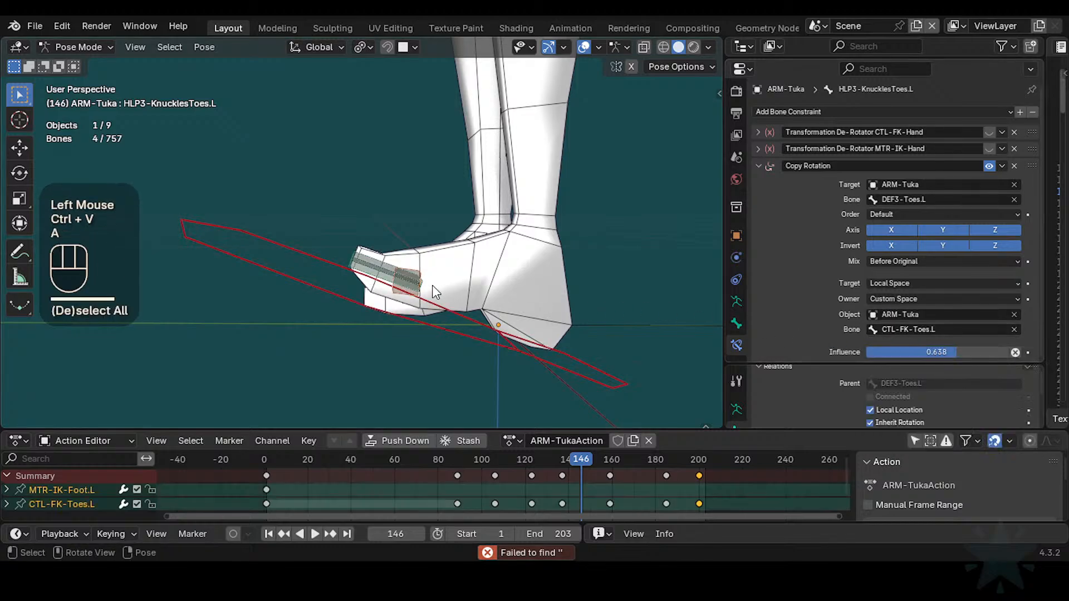
{"action": "key", "text": "alt+g"}
{"action": "key", "text": "alt+g"}
{"action": "left_click", "coordinate": [359, 367]}
{"action": "key", "text": "r"}
{"action": "key", "text": "x"}
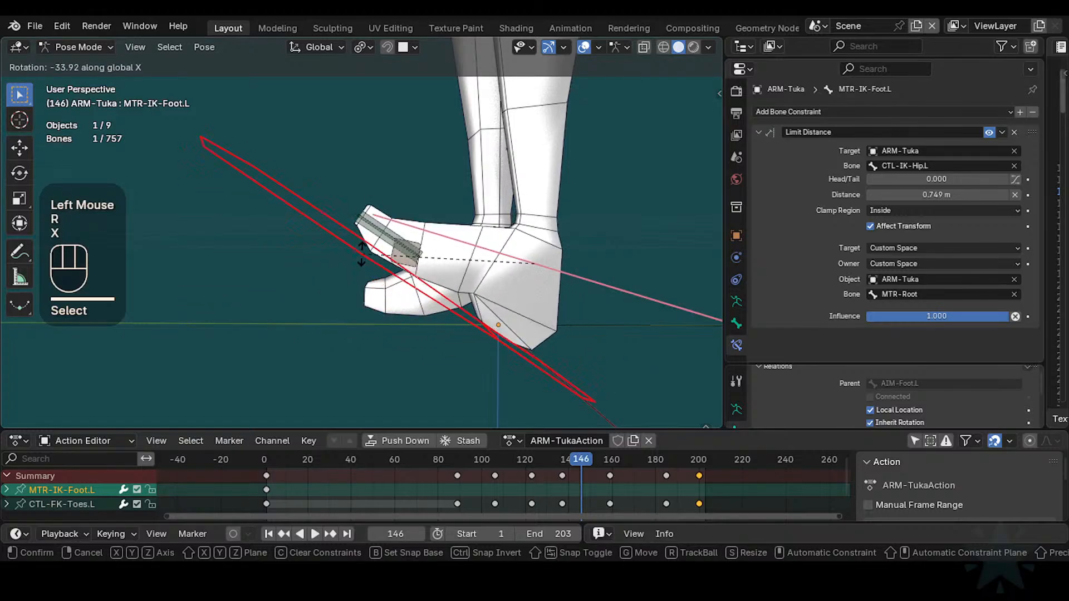
{"action": "left_click", "coordinate": [362, 334]}
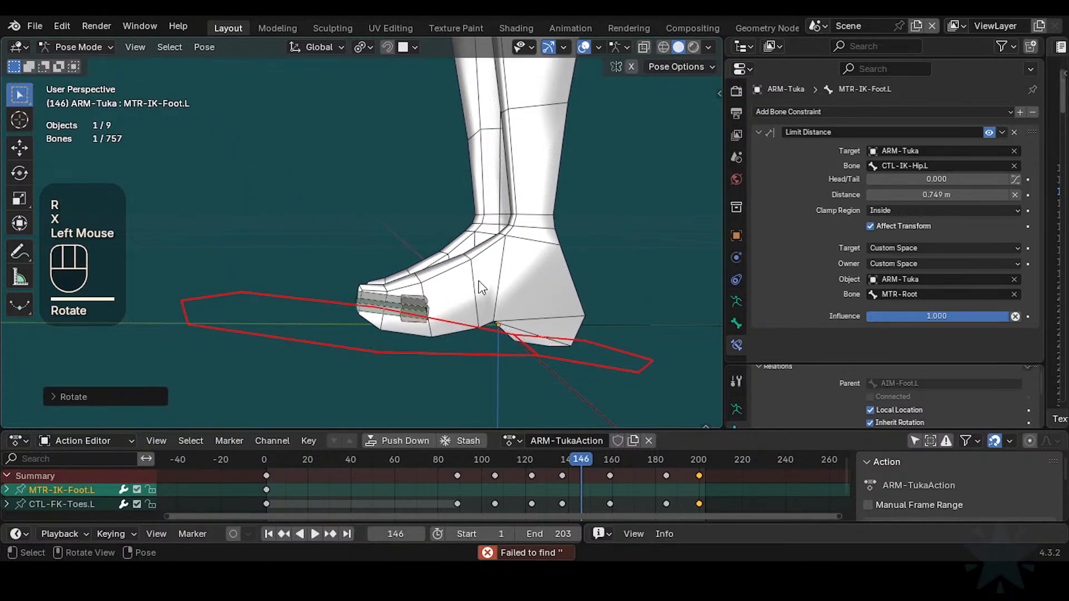
Step: Bend CTL-FK-Toes.L steeply upward about global X to test the knuckle deformation
{"action": "double_click", "coordinate": [396, 296]}
{"action": "left_click", "coordinate": [405, 294]}
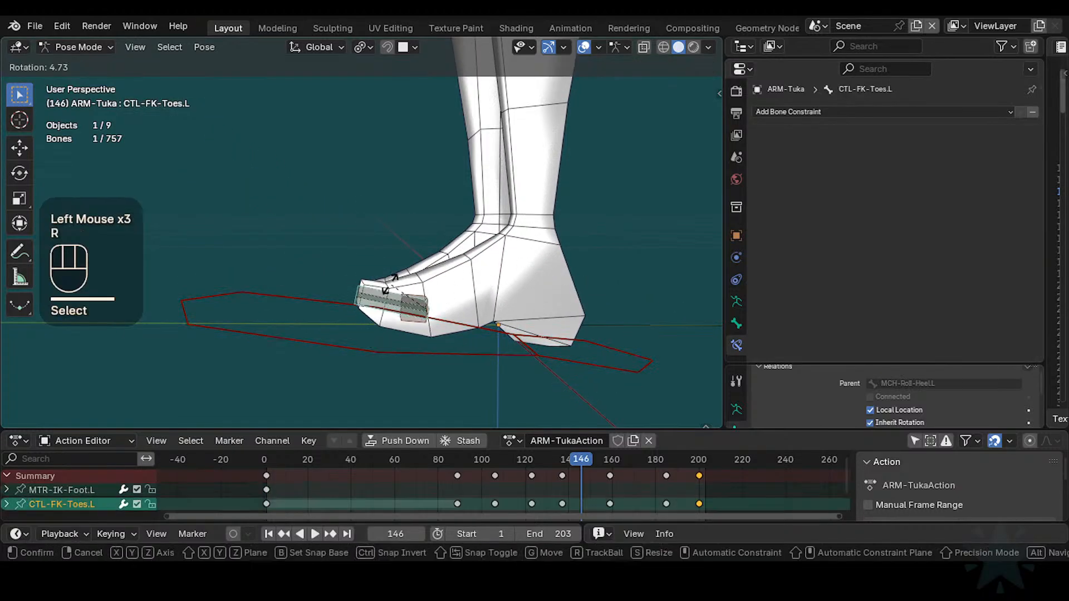
{"action": "key", "text": "r"}
{"action": "key", "text": "x"}
{"action": "left_click", "coordinate": [410, 274]}
Step: Set the target Bone of HLP3-KnucklesToes.L's Copy Rotation constraint to CTL-FK-Toes.L, copied from the custom space bone
{"action": "left_click", "coordinate": [415, 309]}
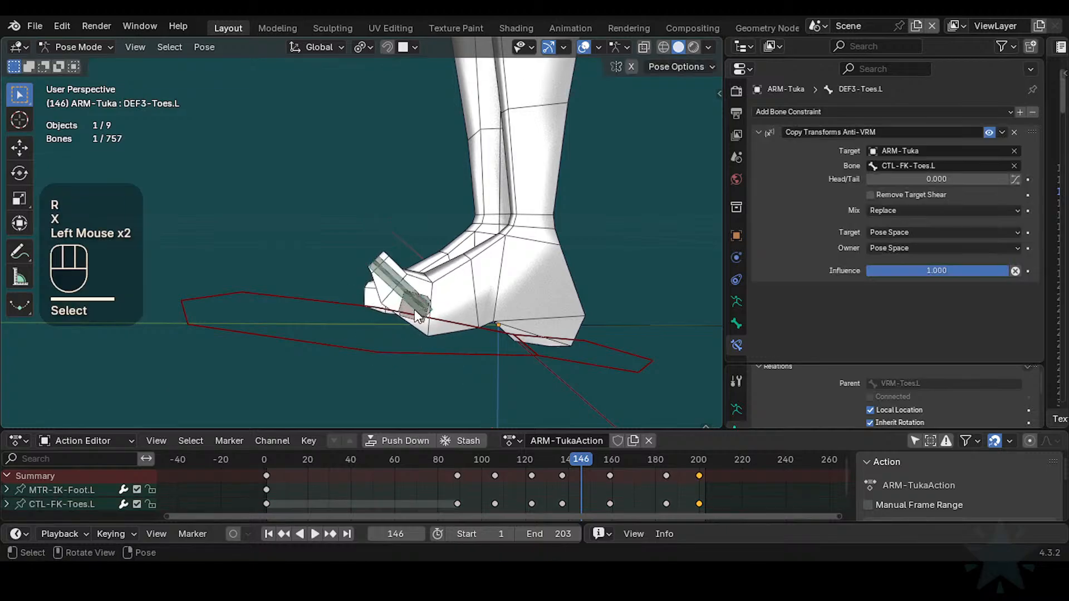
{"action": "left_click", "coordinate": [416, 309]}
{"action": "left_click", "coordinate": [403, 308]}
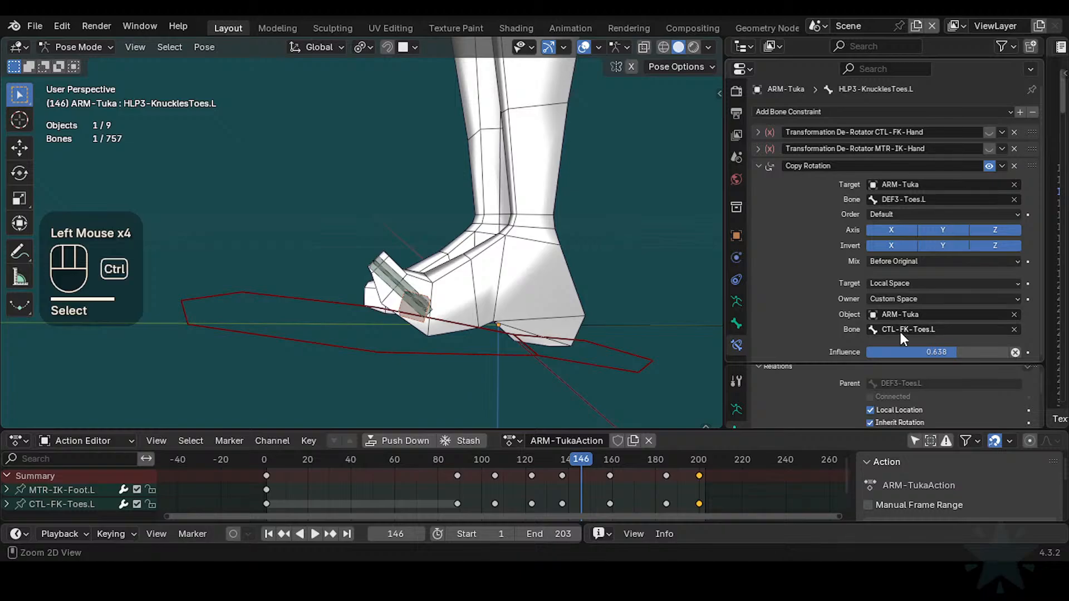
{"action": "key", "text": "ctrl+c"}
{"action": "key", "text": "ctrl+v"}
Step: Rotate MTR-IK-Foot.L to test the knuckle bone with CTL-FK-Toes.L as the target
{"action": "left_click", "coordinate": [359, 299]}
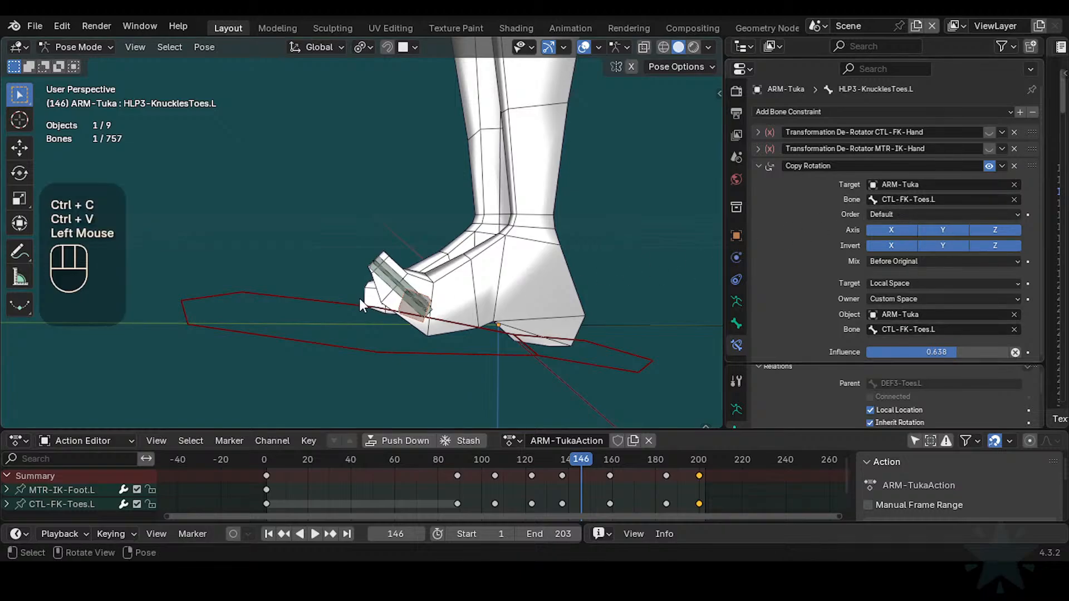
{"action": "key", "text": "r"}
{"action": "key", "text": "x"}
{"action": "key", "text": "r"}
{"action": "key", "text": "x"}
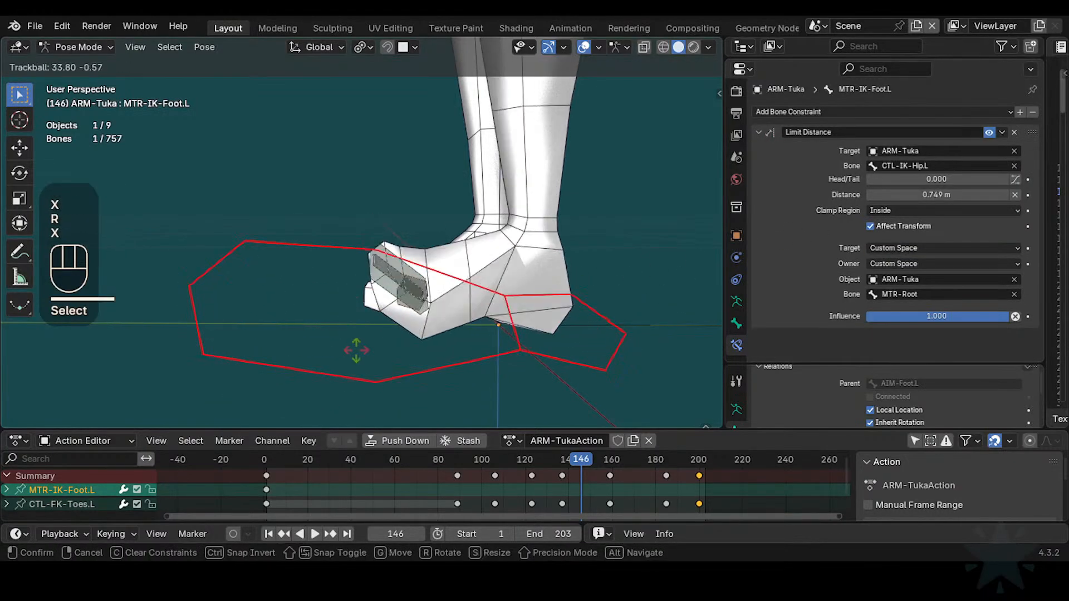
{"action": "left_click", "coordinate": [351, 314]}
Step: Reset the pose of all the visible bones and rotate MTR-IK-Foot.L upward about global X
{"action": "key", "text": "a"}
{"action": "key", "text": "alt+q"}
{"action": "key", "text": "alt+q"}
{"action": "left_click", "coordinate": [348, 366]}
{"action": "key", "text": "r"}
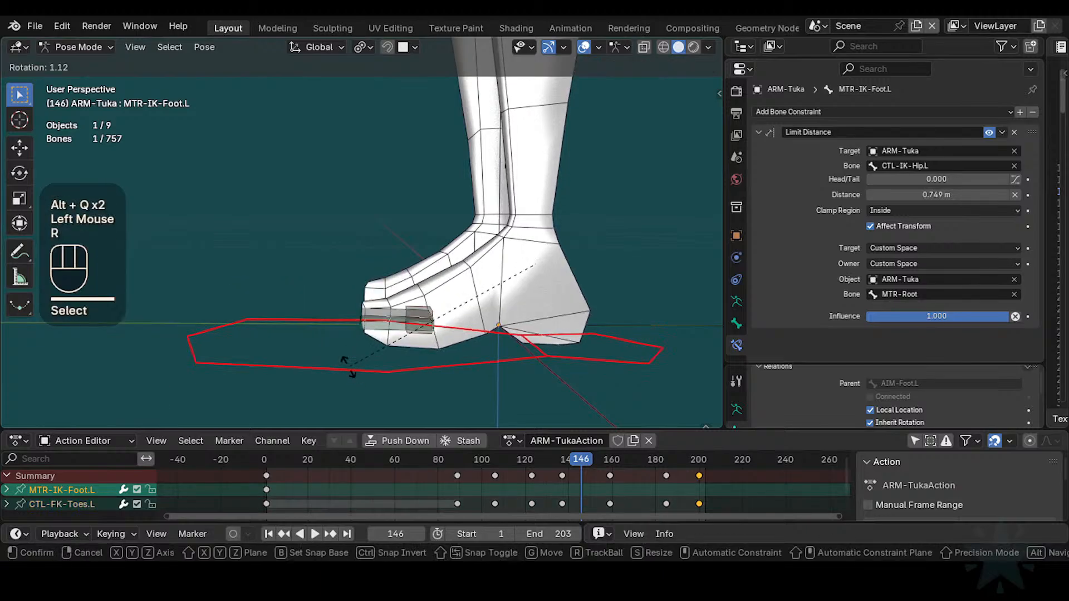
{"action": "key", "text": "x"}
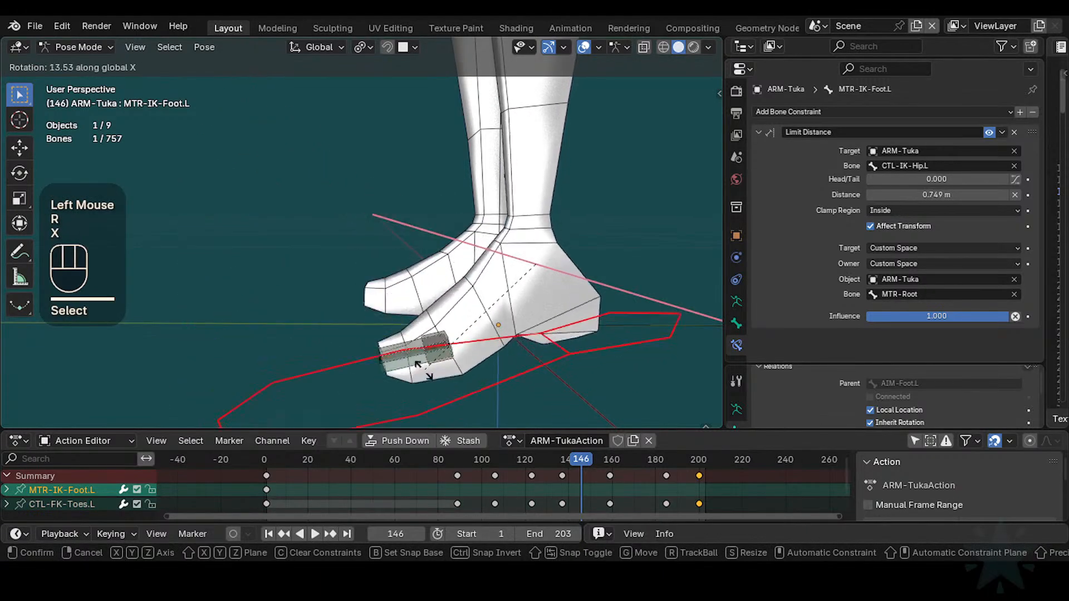
{"action": "left_click", "coordinate": [387, 253]}
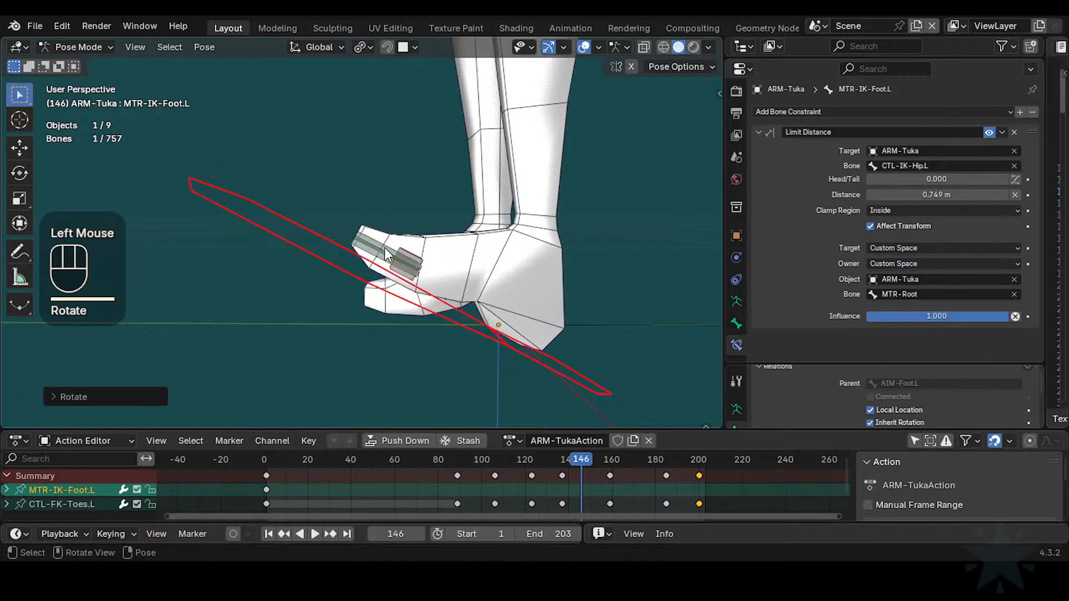
Step: Rotate CTL-FK-Toes.L about global X to check the knuckles while the foot is raised
{"action": "left_click", "coordinate": [387, 253]}
{"action": "key", "text": "r"}
{"action": "key", "text": "x"}
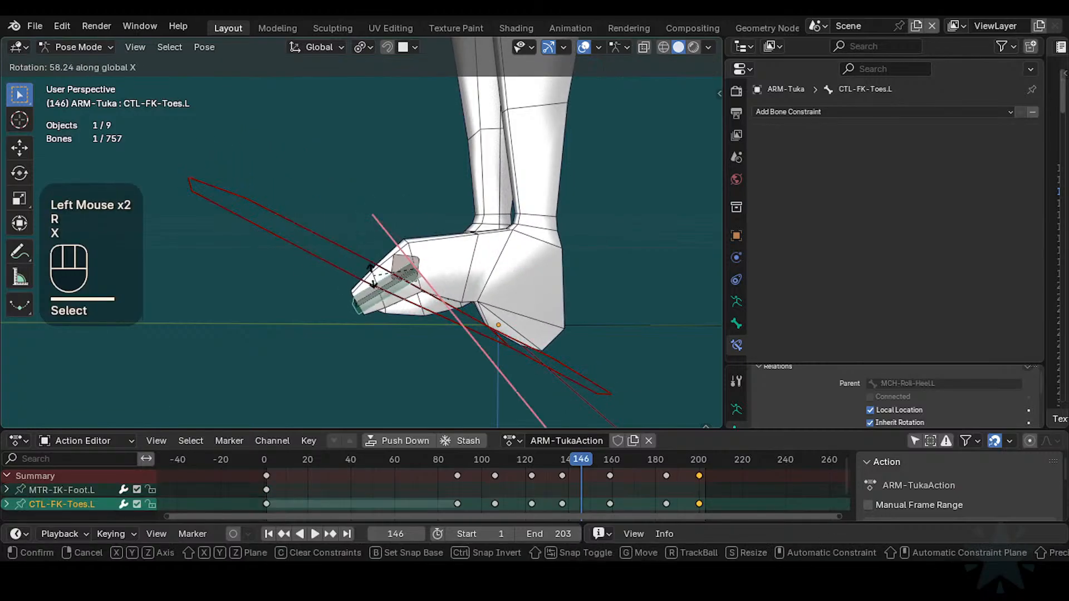
{"action": "left_click", "coordinate": [388, 290]}
Step: Rotate MTR-IK-Foot.L slightly back down about global X, keeping the foot raised
{"action": "left_click", "coordinate": [388, 291]}
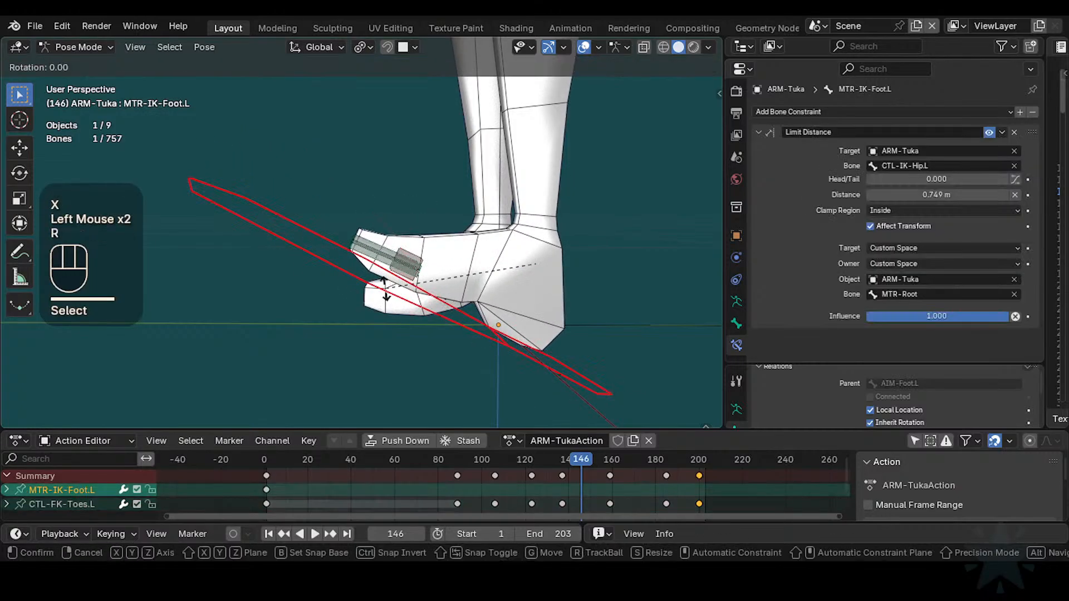
{"action": "key", "text": "r"}
{"action": "key", "text": "x"}
{"action": "left_click", "coordinate": [412, 293]}
Step: Reveal all the hidden bones and clear the pose of every visible bone
{"action": "key", "text": "alt+h"}
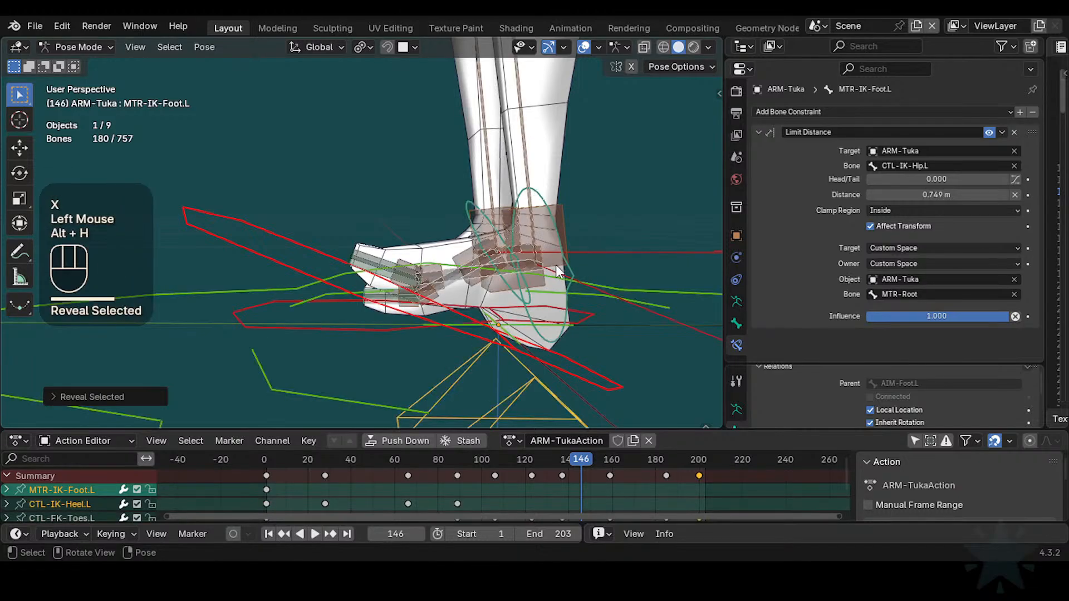
{"action": "key", "text": "a"}
{"action": "key", "text": "alt+g"}
Step: Rotate CTL-IK-Heel.L about global X to raise the heel and test the foot roll
{"action": "middle_click_drag", "start_coordinate": [612, 324], "coordinate": [562, 293], "text": "ctrl"}
{"action": "left_click", "coordinate": [616, 277]}
{"action": "key", "text": "r"}
{"action": "key", "text": "x"}
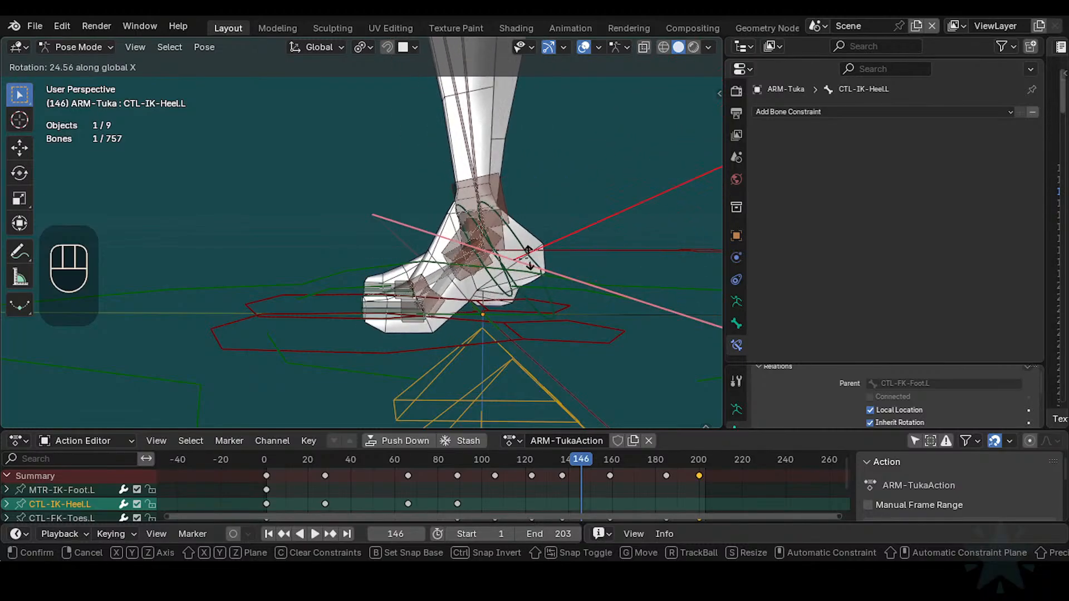
{"action": "left_click", "coordinate": [537, 270]}
Step: Rotate MTR-IK-Foot.L about global X so the toes point below the ground line
{"action": "middle_click_drag", "start_coordinate": [551, 306], "coordinate": [540, 316], "text": "ctrl"}
{"action": "double_click", "coordinate": [542, 313]}
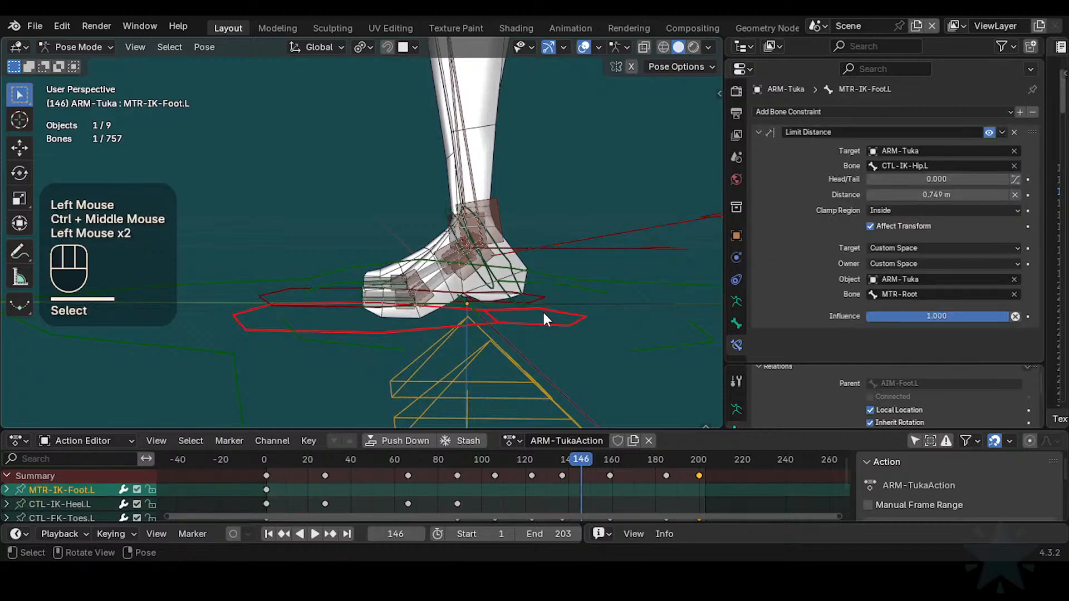
{"action": "key", "text": "r"}
{"action": "key", "text": "x"}
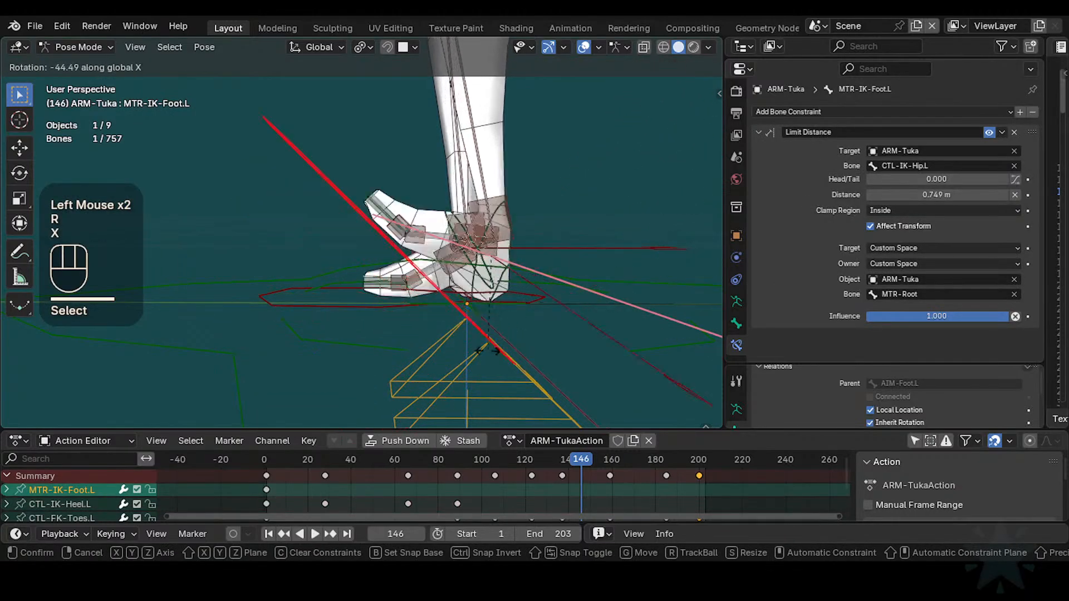
{"action": "left_click", "coordinate": [533, 289]}
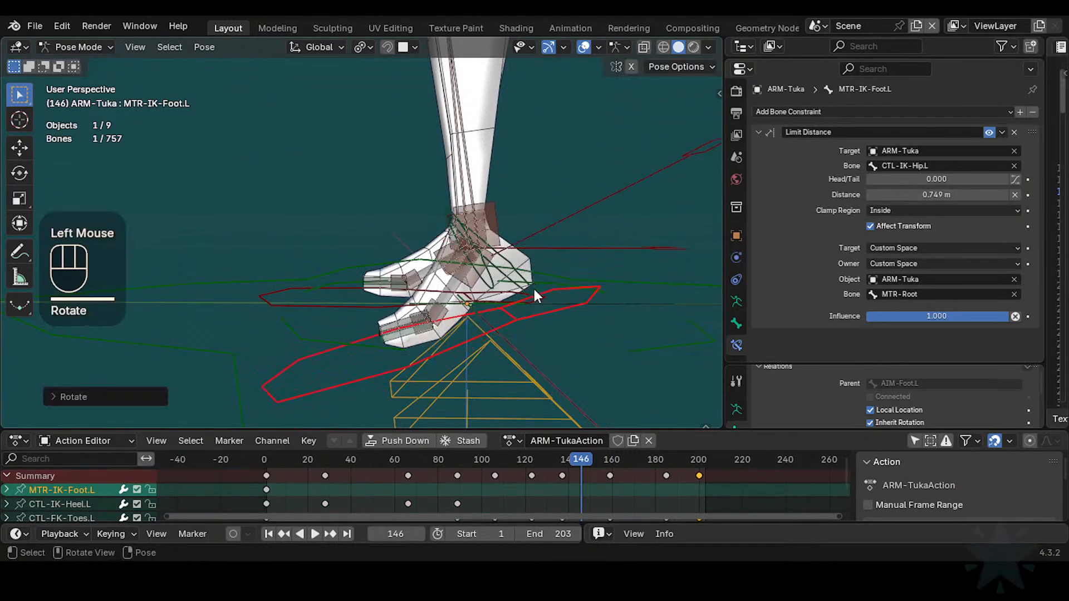
Step: Select every visible bone and clear its pose
{"action": "middle_click_drag", "start_coordinate": [534, 289], "coordinate": [519, 403], "text": "ctrl"}
{"action": "left_click", "coordinate": [448, 396]}
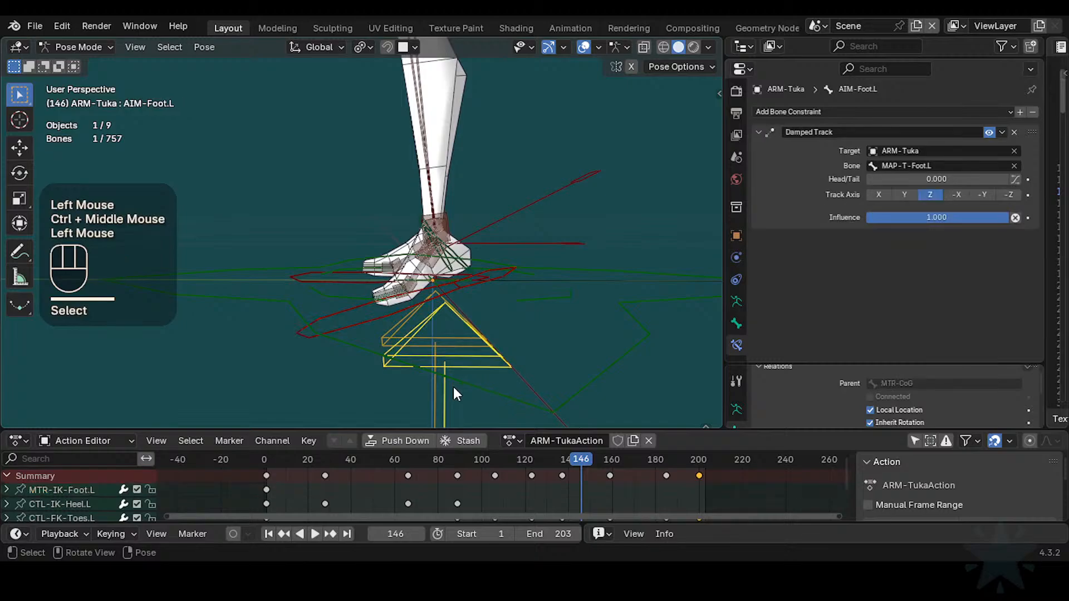
{"action": "key", "text": "a"}
{"action": "key", "text": "alt+q"}
{"action": "key", "text": "alt+q"}
Step: Move AIM-Foot.L backwards and upwards in several passes to lift the left leg behind the body
{"action": "left_click", "coordinate": [446, 398]}
{"action": "key", "text": "g"}
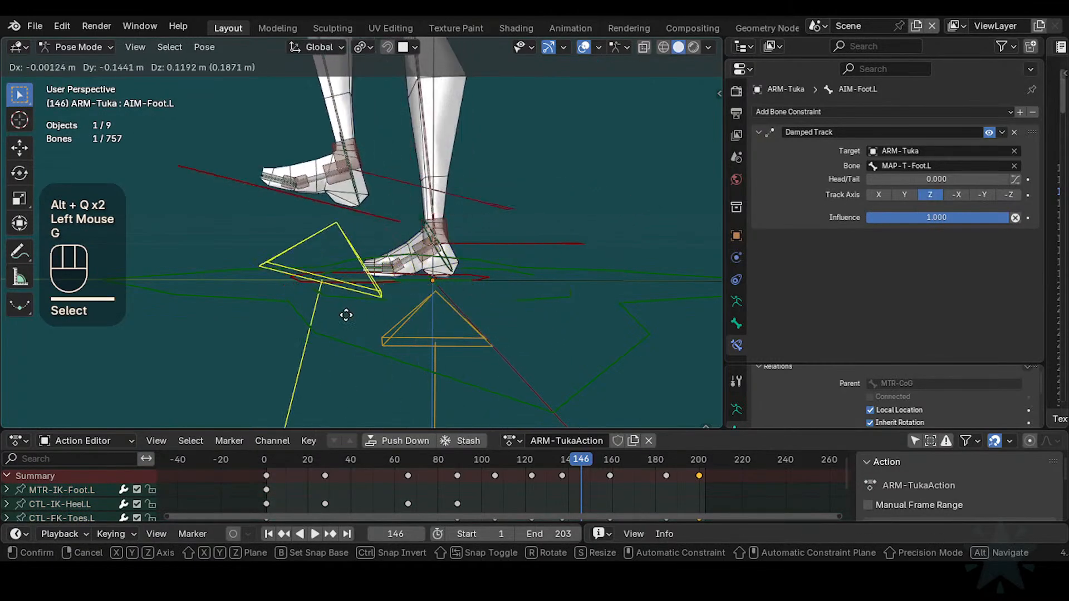
{"action": "left_click", "coordinate": [612, 263]}
{"action": "middle_click_drag", "start_coordinate": [612, 263], "coordinate": [484, 354], "text": "shift"}
{"action": "key", "text": "g"}
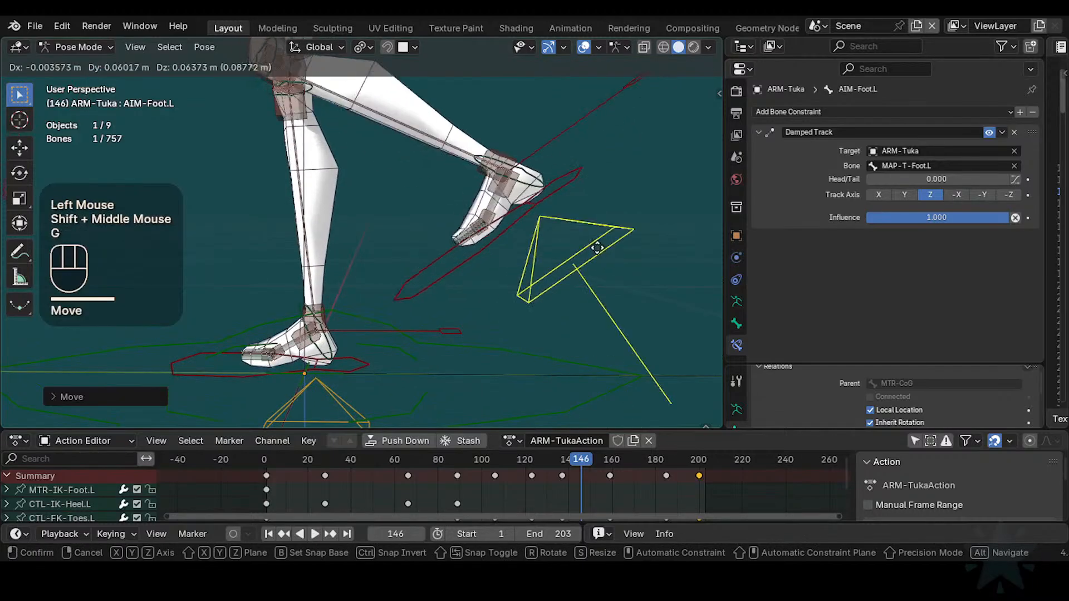
{"action": "left_click", "coordinate": [598, 245]}
{"action": "middle_click_drag", "start_coordinate": [599, 246], "coordinate": [495, 359], "text": "shift"}
{"action": "key", "text": "g"}
{"action": "left_click", "coordinate": [627, 214]}
{"action": "middle_click_drag", "start_coordinate": [619, 229], "coordinate": [496, 363], "text": "shift"}
{"action": "key", "text": "g"}
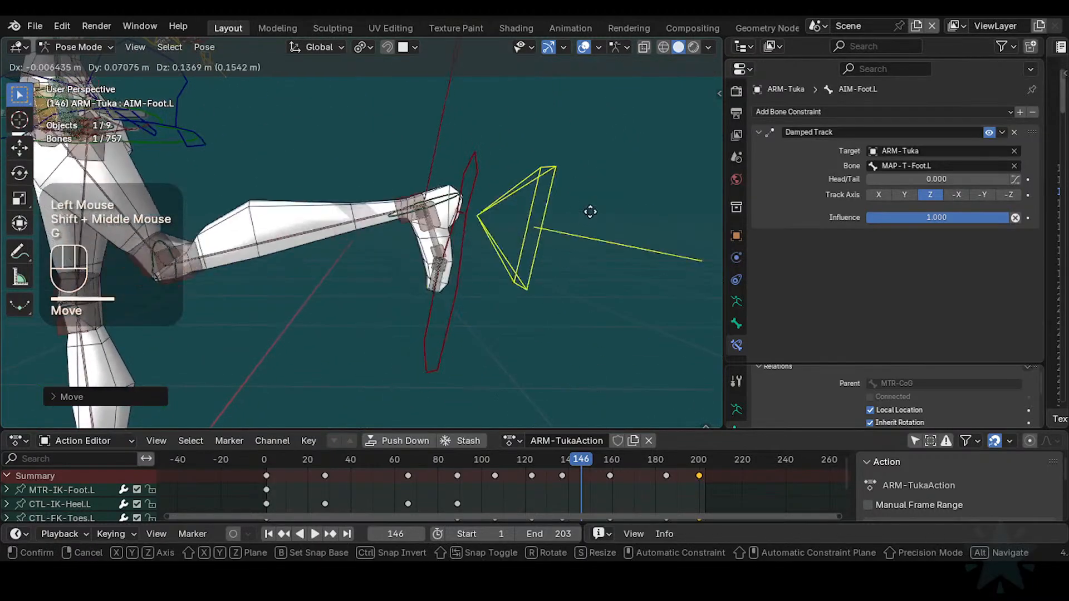
{"action": "left_click", "coordinate": [598, 208]}
{"action": "key", "text": "g"}
{"action": "left_click", "coordinate": [600, 245]}
{"action": "middle_click_drag", "start_coordinate": [601, 255], "coordinate": [572, 267], "text": "shift"}
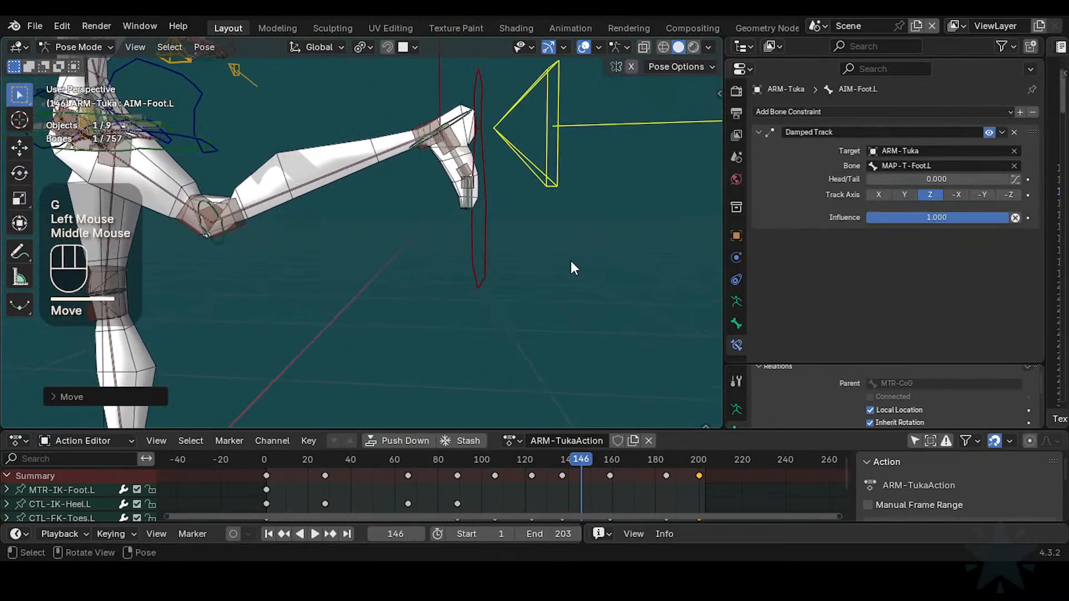
Step: Clear the pose of all bones and bring up the Copy Rotation constraint of HLP3-KnucklesToes.L
{"action": "key", "text": "a"}
{"action": "key", "text": "alt+q"}
{"action": "mouse_move", "coordinate": [467, 299]}
{"action": "middle_mouse_down", "text": "shift"}
{"action": "mouse_move", "coordinate": [633, 215]}
{"action": "mouse_move", "coordinate": [579, 183]}
{"action": "mouse_move", "coordinate": [523, 322]}
{"action": "mouse_move", "coordinate": [475, 323]}
{"action": "mouse_move", "coordinate": [507, 273]}
{"action": "mouse_move", "coordinate": [453, 287]}
{"action": "mouse_move", "coordinate": [462, 303]}
{"action": "middle_mouse_up", "text": "shift"}
{"action": "mouse_move", "coordinate": [462, 303]}
{"action": "middle_mouse_down", "text": "ctrl"}
{"action": "mouse_move", "coordinate": [467, 322]}
{"action": "mouse_move", "coordinate": [473, 288]}
{"action": "middle_mouse_up", "text": "ctrl"}
{"action": "left_click", "coordinate": [446, 311]}
{"action": "left_click", "coordinate": [442, 313]}
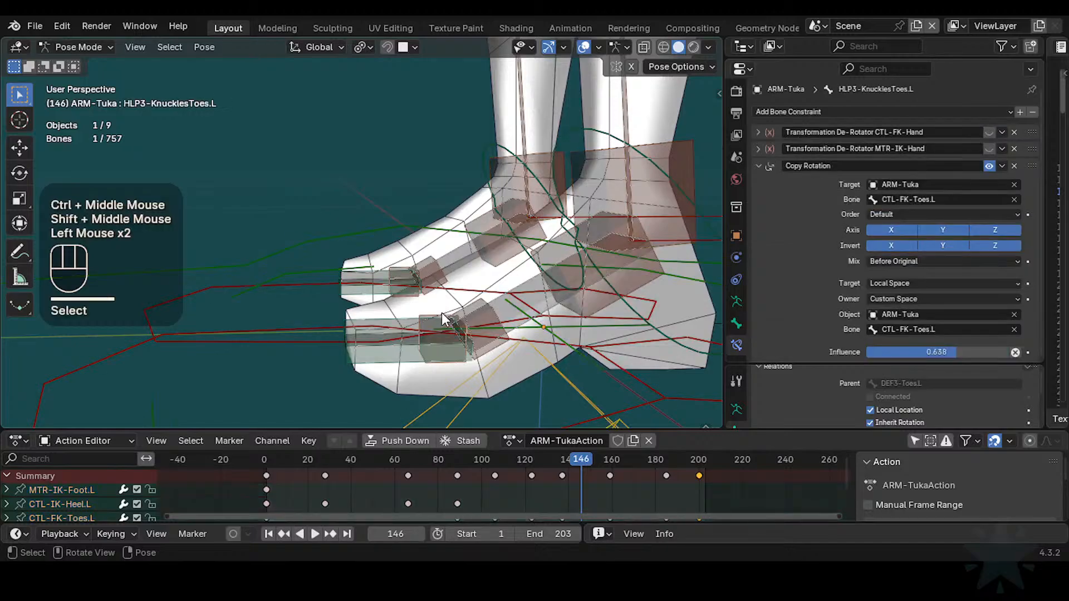
{"action": "middle_click_drag", "start_coordinate": [885, 279], "coordinate": [889, 236]}
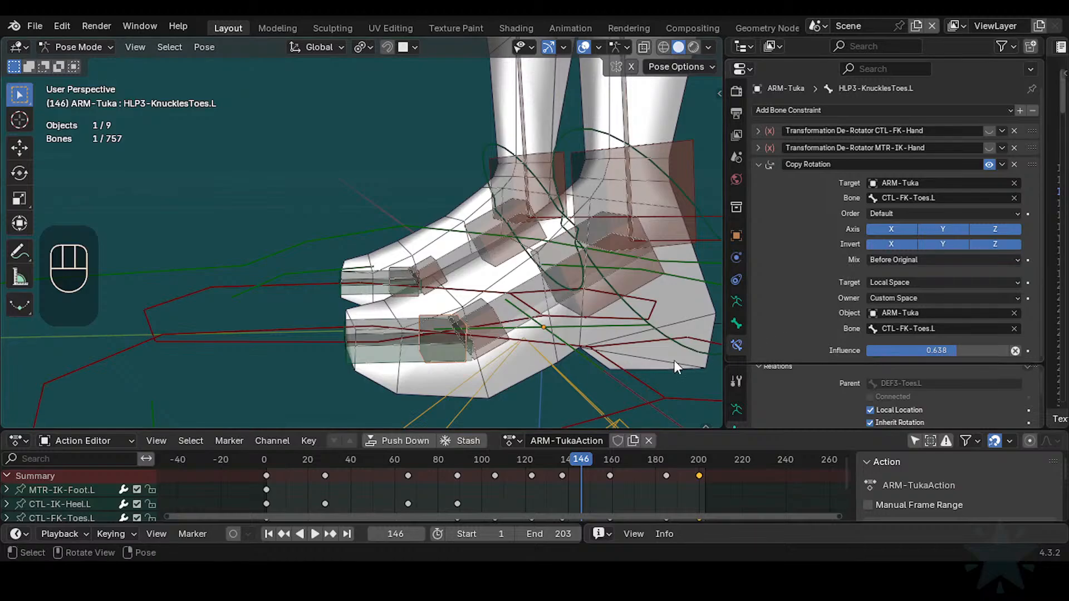
Step: Examine the Copy Transforms constraint of DEF3-Toes.L and the CTL-FK-Toes.L control that it targets
{"action": "left_click", "coordinate": [437, 312]}
{"action": "key", "text": "alt+a"}
{"action": "left_click", "coordinate": [437, 312]}
{"action": "middle_click_drag", "start_coordinate": [438, 312], "coordinate": [457, 367], "text": "ctrl"}
{"action": "left_click", "coordinate": [427, 356]}
{"action": "left_click", "coordinate": [426, 324]}
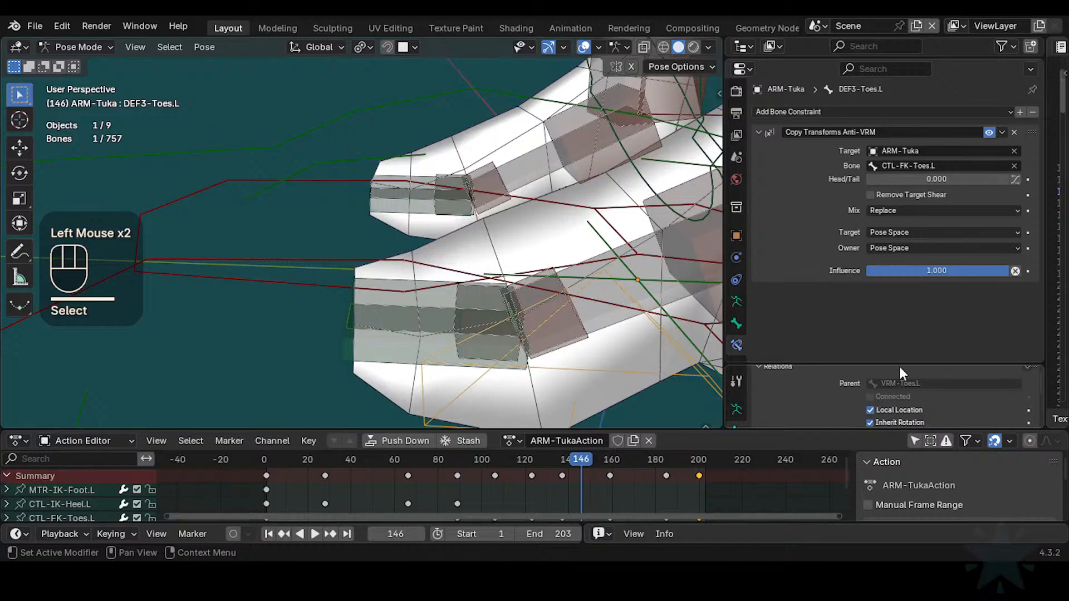
{"action": "left_click", "coordinate": [437, 326]}
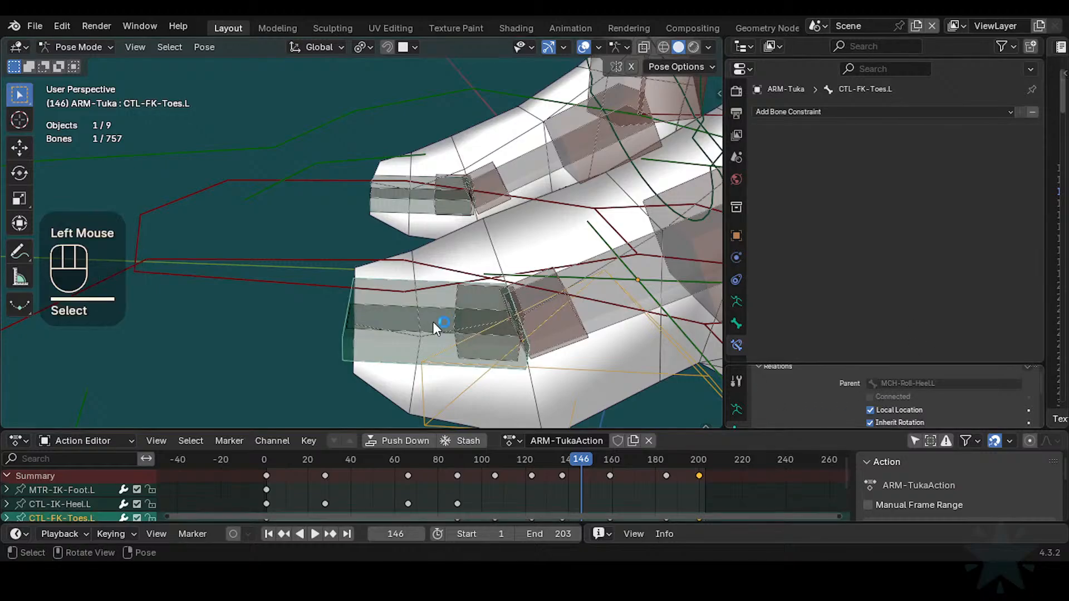
{"action": "left_click", "coordinate": [418, 331]}
{"action": "left_click", "coordinate": [409, 345]}
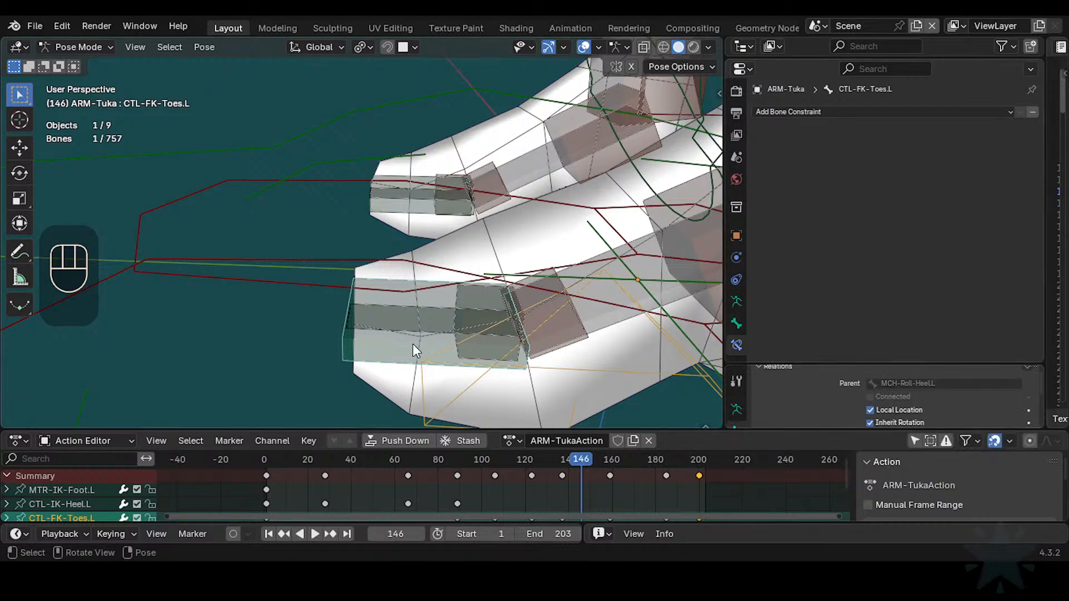
Step: Try rotating CTL-FK-Toes.L about global X and freely in the view to preview the toe bend
{"action": "key", "text": "r"}
{"action": "key", "text": "x"}
{"action": "key", "text": "Escape"}
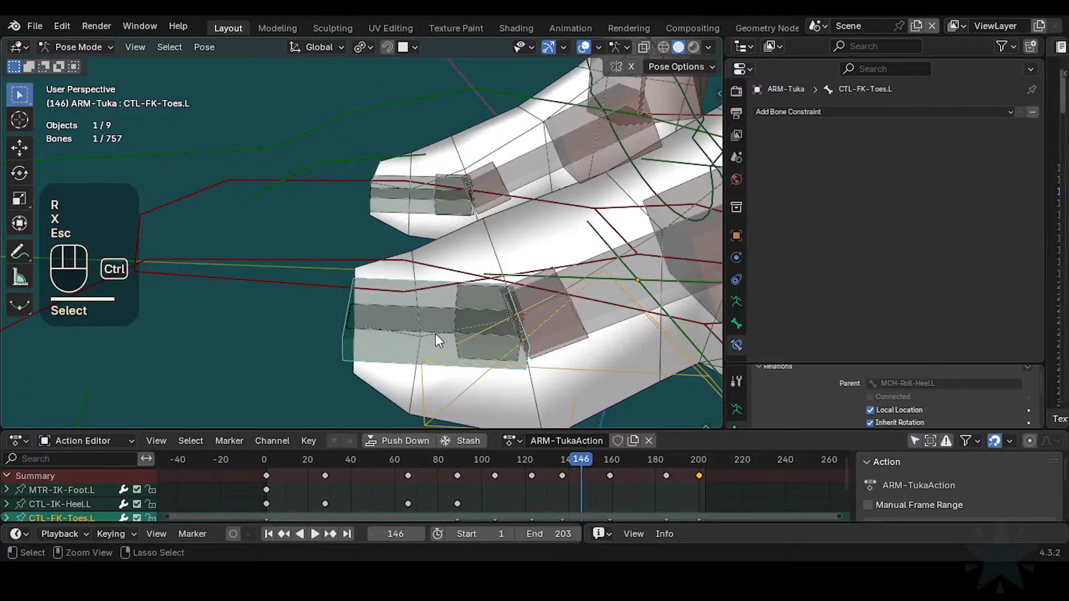
{"action": "middle_click_drag", "start_coordinate": [436, 332], "coordinate": [683, 295], "text": "ctrl"}
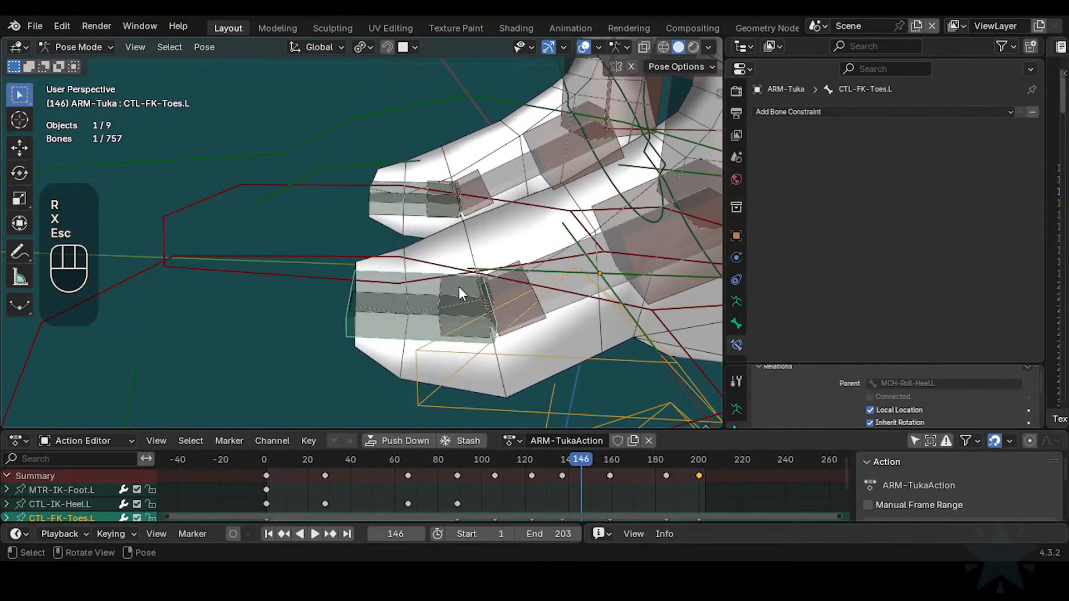
{"action": "middle_click_drag", "start_coordinate": [460, 291], "coordinate": [456, 324]}
{"action": "key", "text": "r"}
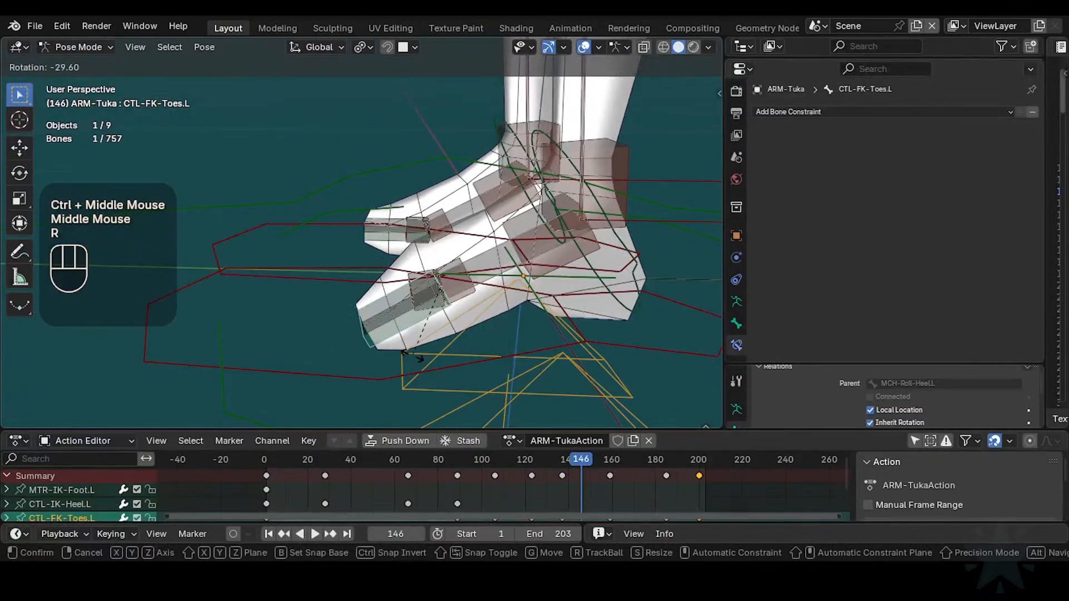
{"action": "key", "text": "Escape"}
Step: Rotate MTR-IK-Foot.L about global X to raise the toes, and try rotating CTL-IK-Heel.L about the same axis
{"action": "middle_click_drag", "start_coordinate": [455, 320], "coordinate": [592, 332], "text": "shift"}
{"action": "left_click", "coordinate": [596, 336]}
{"action": "key", "text": "x"}
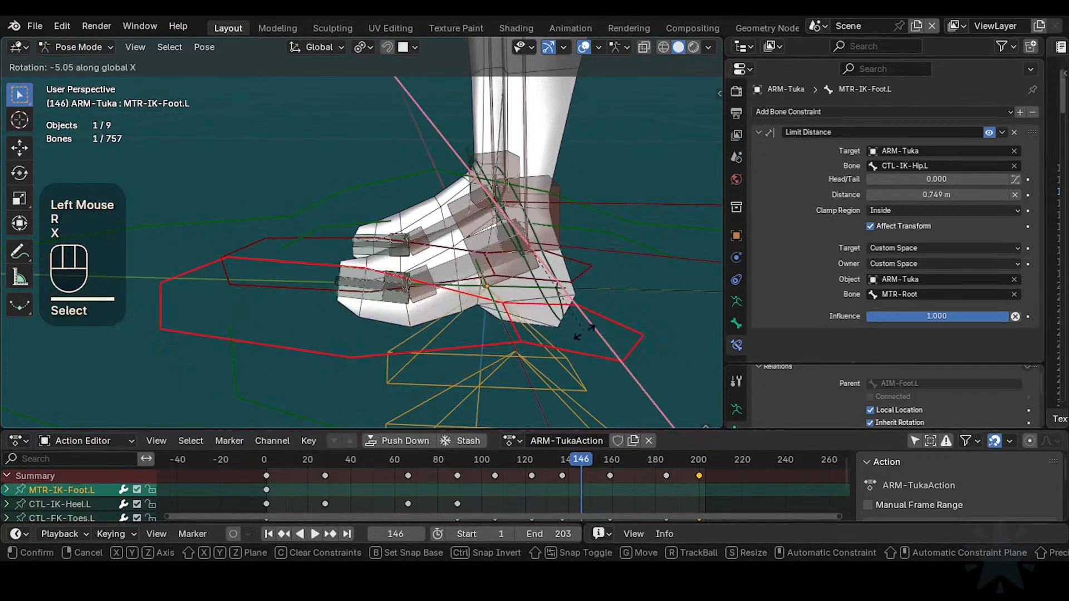
{"action": "left_click", "coordinate": [623, 268]}
{"action": "left_click", "coordinate": [623, 268]}
{"action": "key", "text": "r"}
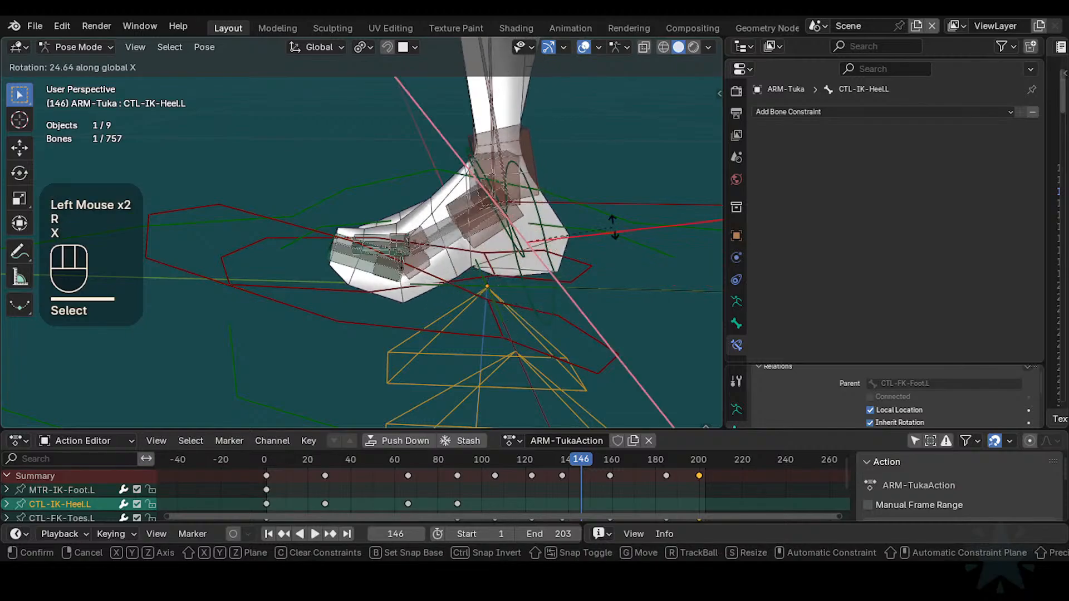
{"action": "key", "text": "Escape"}
Step: Rotate MTR-IK-Foot.L about global X to tip the toes down, and turn it back to nearly level
{"action": "left_click", "coordinate": [593, 282]}
{"action": "key", "text": "r"}
{"action": "key", "text": "x"}
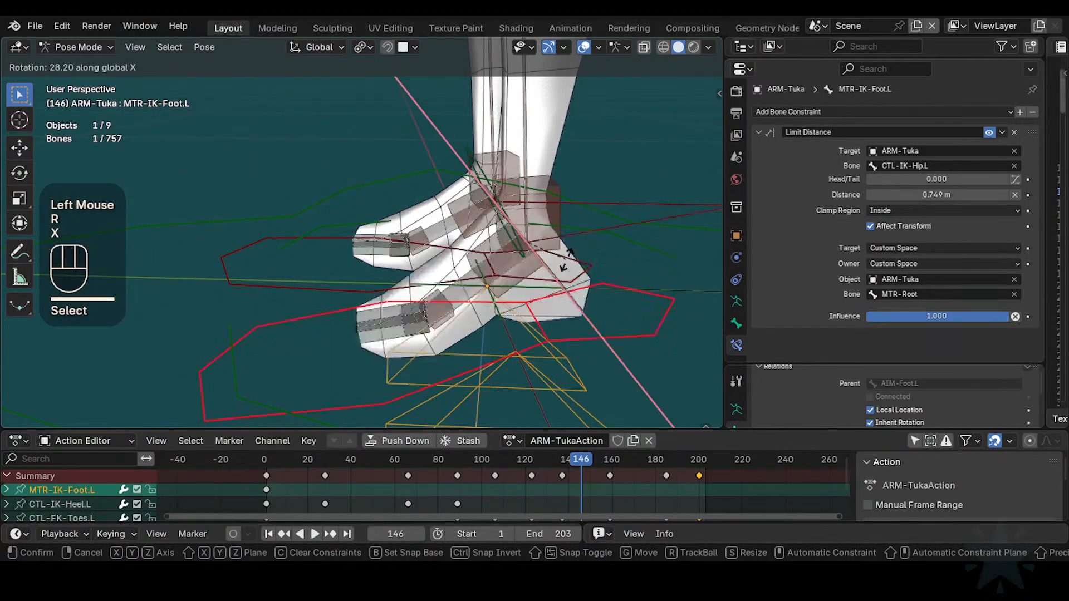
{"action": "left_click", "coordinate": [579, 282]}
{"action": "key", "text": "r"}
{"action": "left_click", "coordinate": [631, 249]}
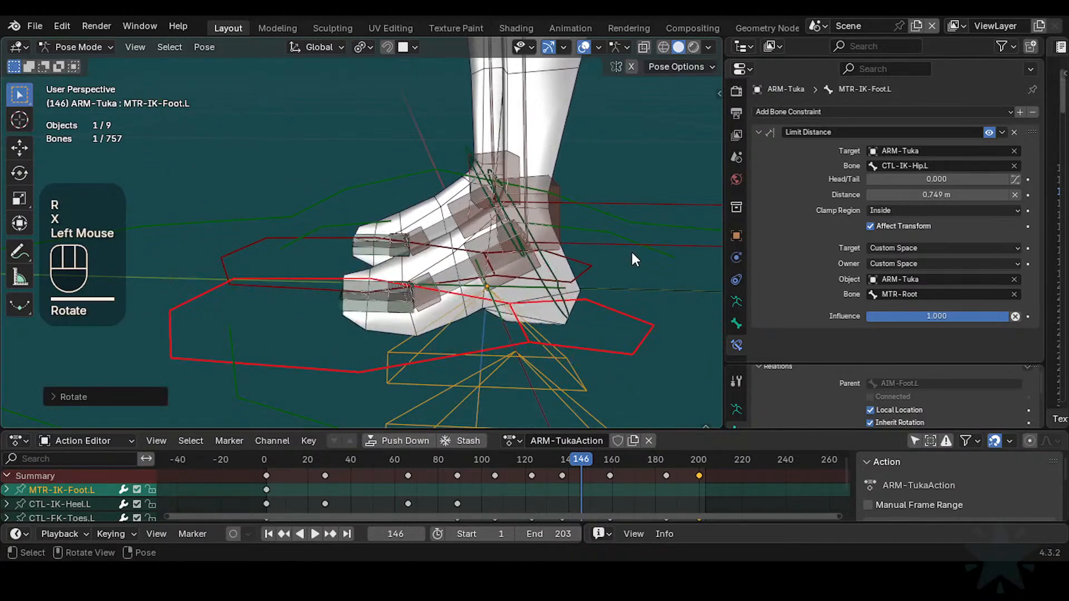
Step: Rotate CTL-IK-Heel.L about global X back and forth to test the foot roll, leaving the forefoot slightly raised
{"action": "left_click", "coordinate": [629, 247]}
{"action": "key", "text": "r"}
{"action": "key", "text": "x"}
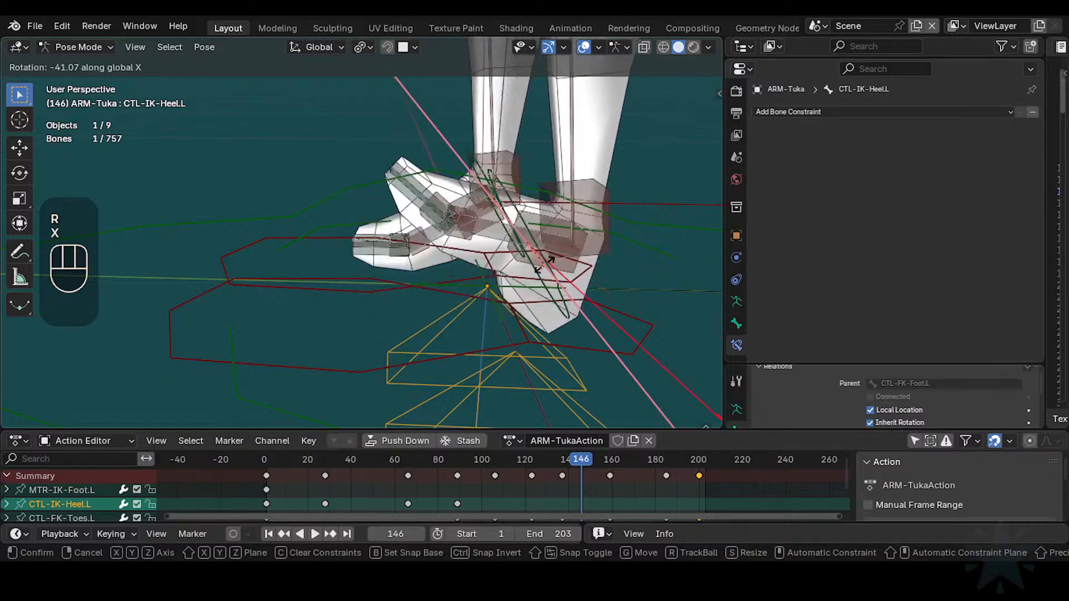
{"action": "left_click", "coordinate": [543, 245]}
{"action": "key", "text": "r"}
{"action": "key", "text": "x"}
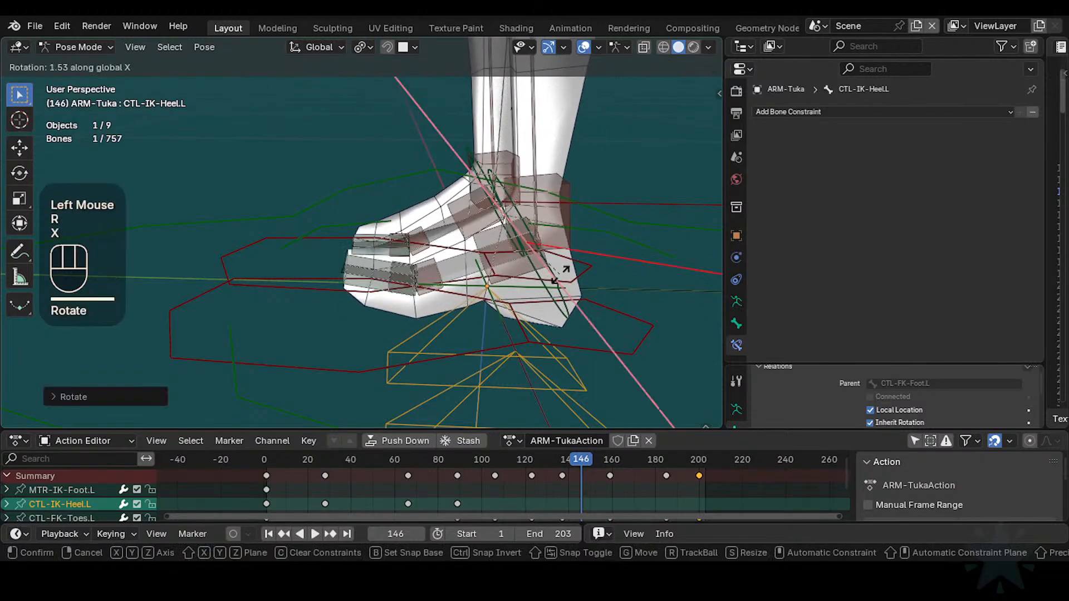
{"action": "left_click", "coordinate": [559, 287]}
{"action": "key", "text": "r"}
{"action": "key", "text": "x"}
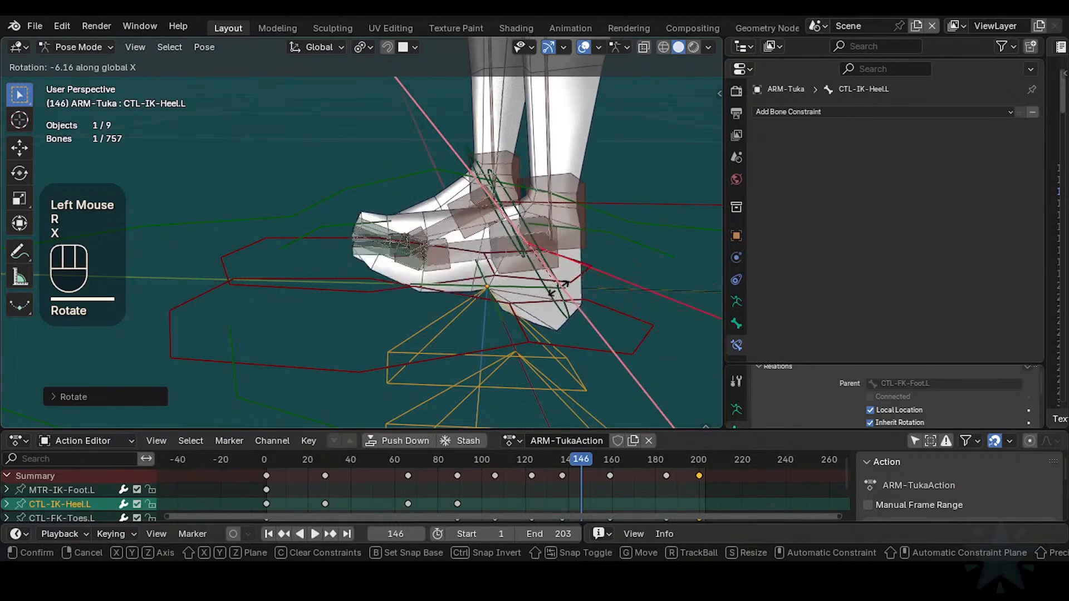
{"action": "left_click", "coordinate": [558, 291]}
Step: Rotate CTL-FK-Toes.L about global X to bend the toes steeply up and back down to nearly level
{"action": "left_click", "coordinate": [376, 270]}
{"action": "key", "text": "r"}
{"action": "key", "text": "x"}
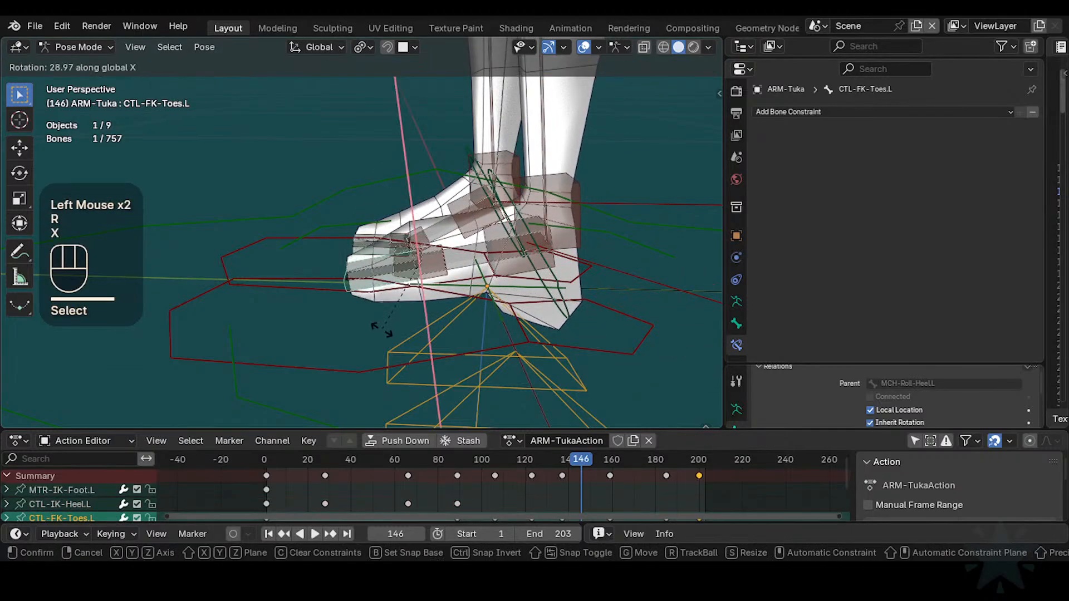
{"action": "left_click", "coordinate": [403, 249]}
{"action": "mouse_move", "coordinate": [403, 249]}
{"action": "middle_mouse_down", "text": "ctrl"}
{"action": "mouse_move", "coordinate": [449, 266]}
{"action": "mouse_move", "coordinate": [418, 248]}
{"action": "middle_mouse_up", "text": "ctrl"}
{"action": "key", "text": "r"}
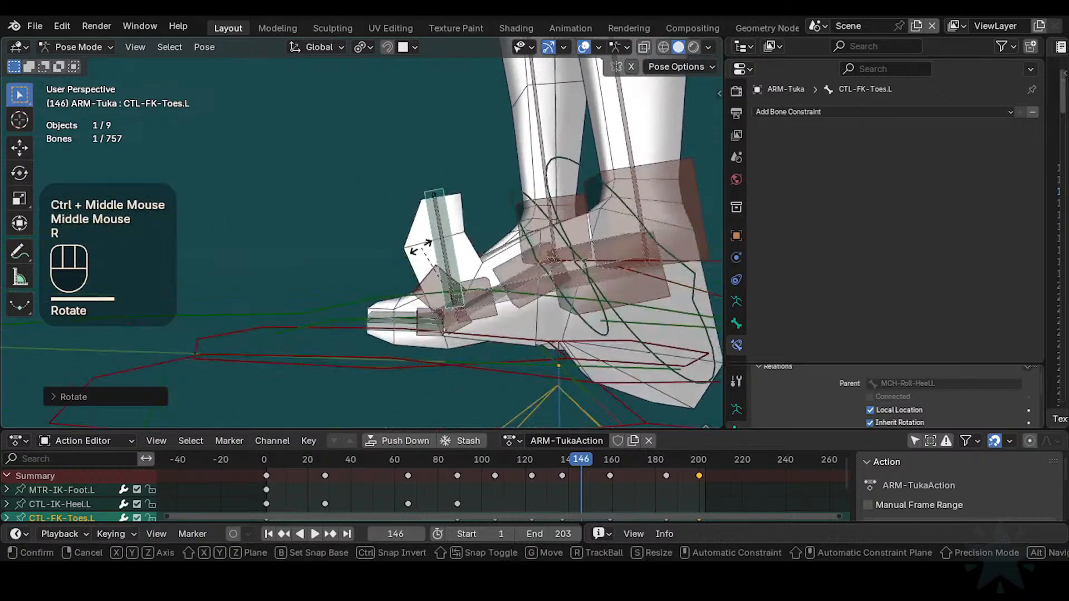
{"action": "key", "text": "x"}
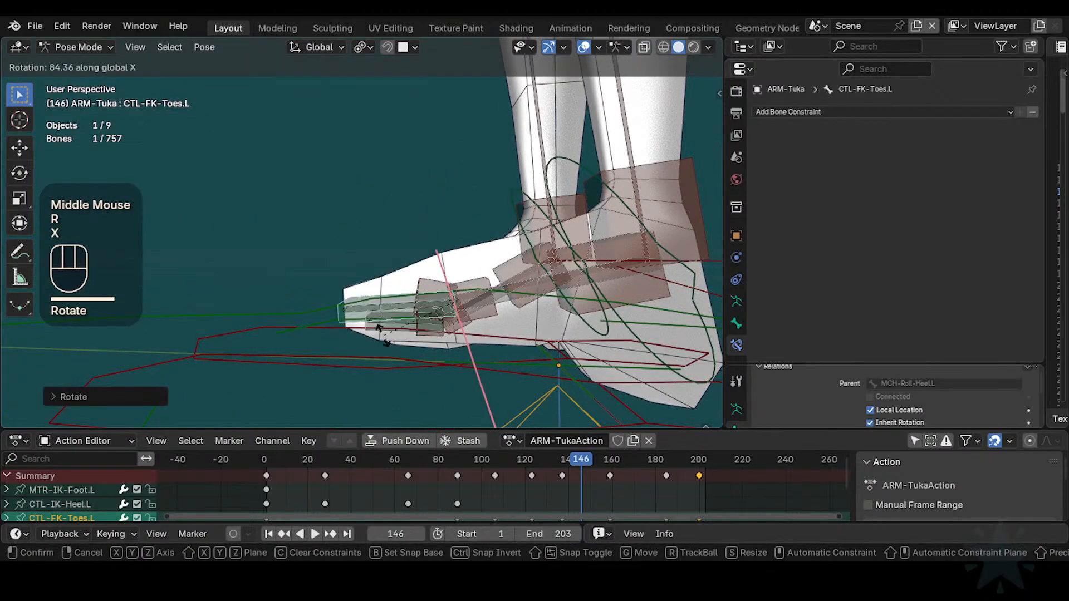
{"action": "left_click", "coordinate": [406, 292]}
Step: Rotate CTL-FK-Toes.L about global Z to swing the toes sideways, viewing the foot from above
{"action": "middle_click_drag", "start_coordinate": [406, 295], "coordinate": [400, 366]}
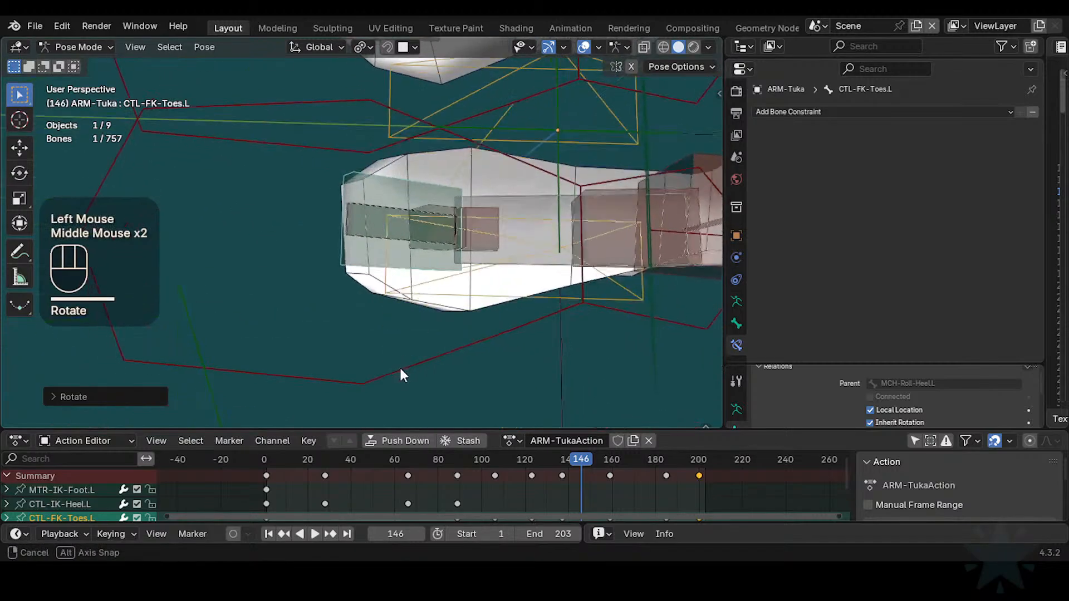
{"action": "key", "text": "r"}
{"action": "key", "text": "z"}
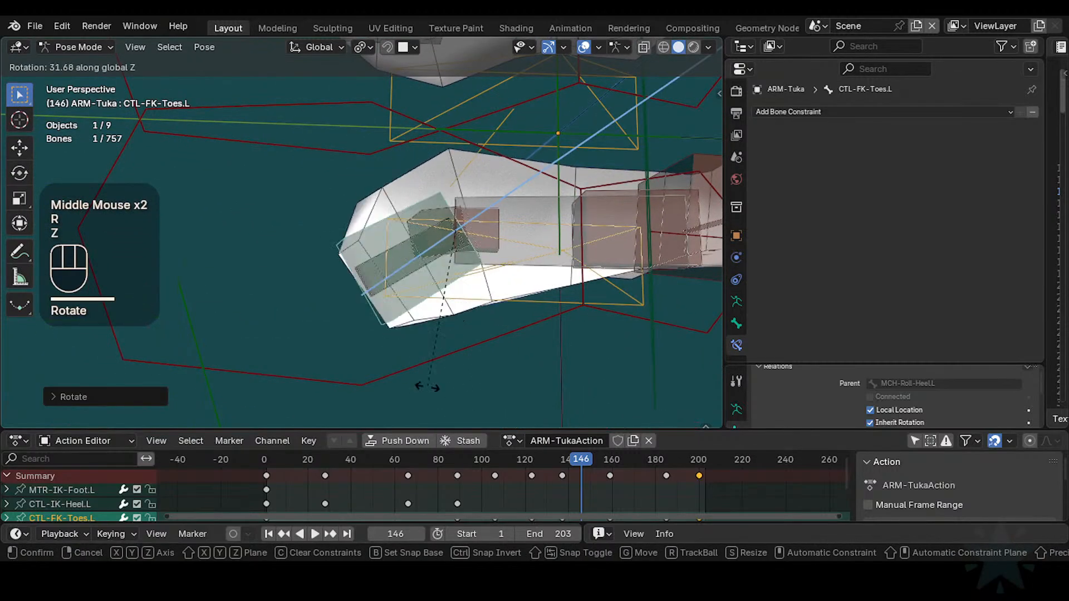
{"action": "left_click", "coordinate": [396, 251]}
Step: Twist CTL-FK-Toes.L about global Y in two passes to test the knuckle deformation
{"action": "key", "text": "r"}
{"action": "key", "text": "y"}
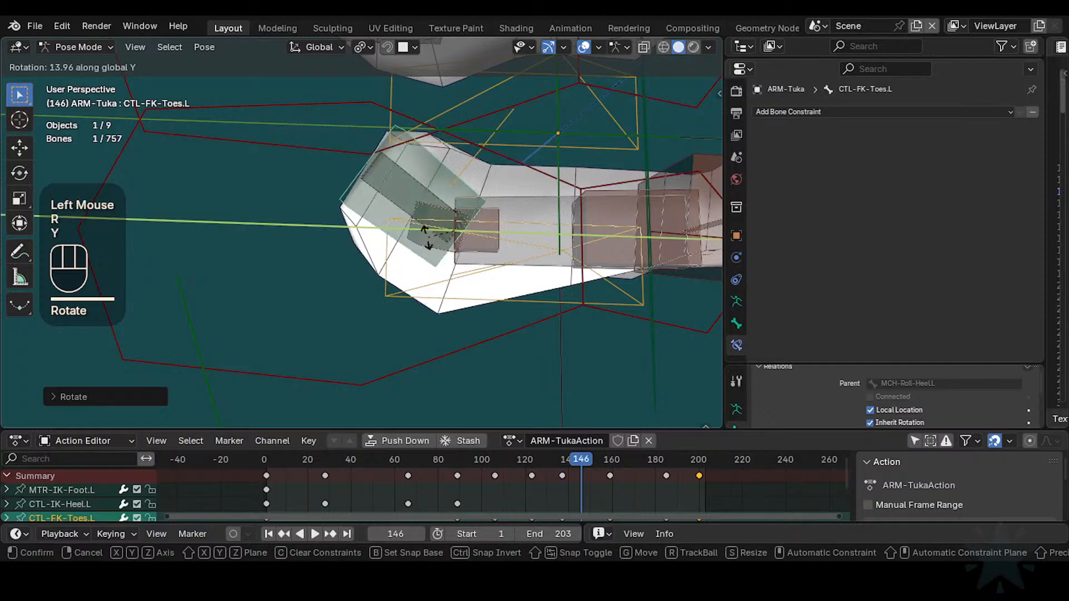
{"action": "left_click", "coordinate": [412, 253]}
{"action": "middle_click_drag", "start_coordinate": [412, 253], "coordinate": [462, 299]}
{"action": "key", "text": "r"}
{"action": "key", "text": "y"}
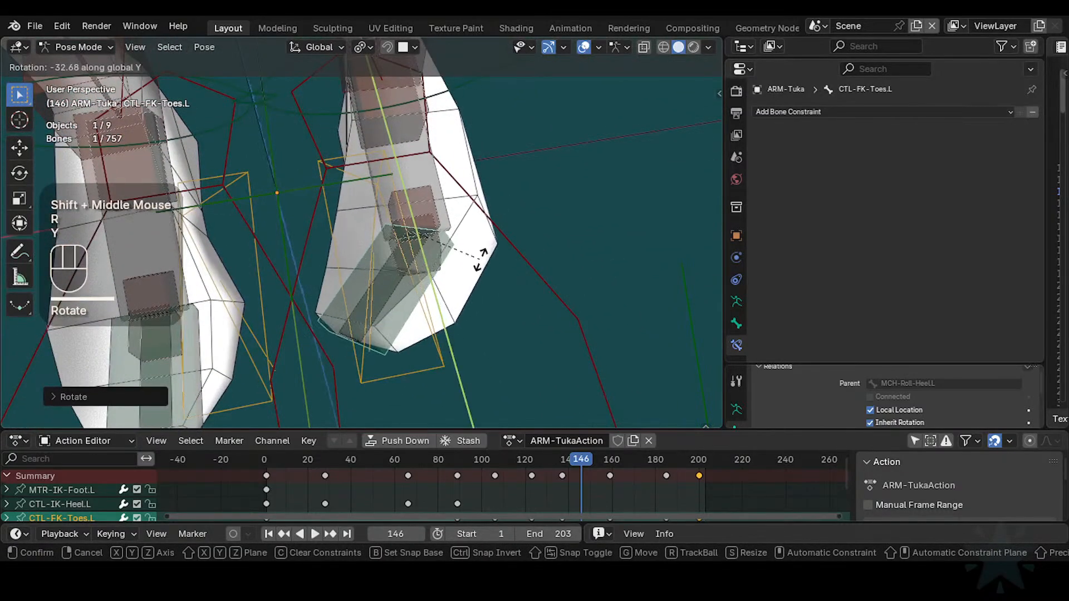
{"action": "left_click", "coordinate": [443, 337]}
Step: Rotate CTL-FK-Toes.L freely with trackball and view rotations to test the knuckles in combined directions
{"action": "key", "text": "r"}
{"action": "key", "text": "r"}
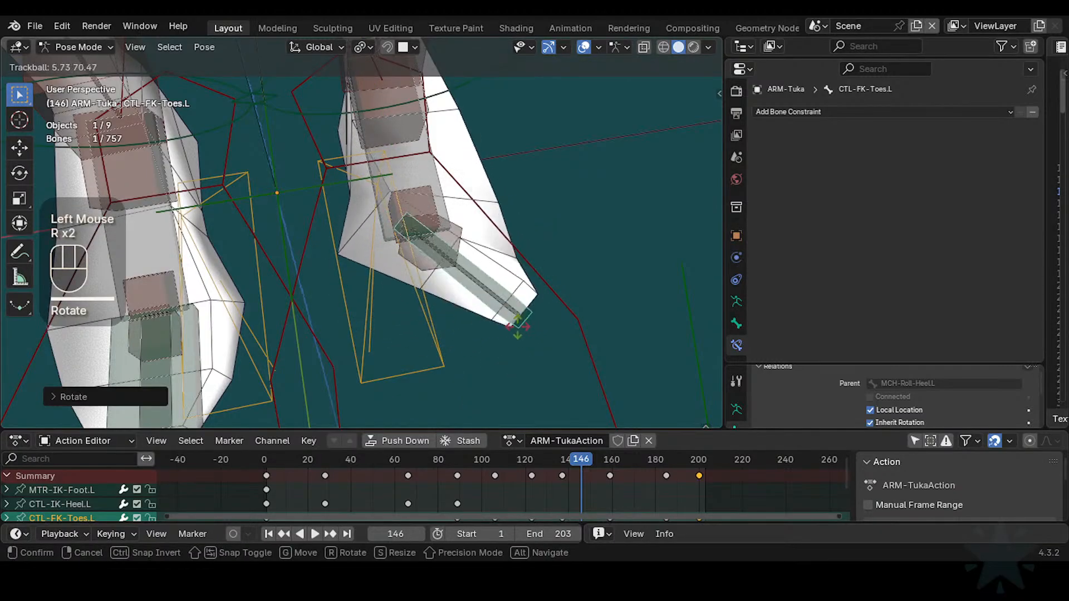
{"action": "middle_click_drag", "start_coordinate": [518, 325], "coordinate": [468, 262]}
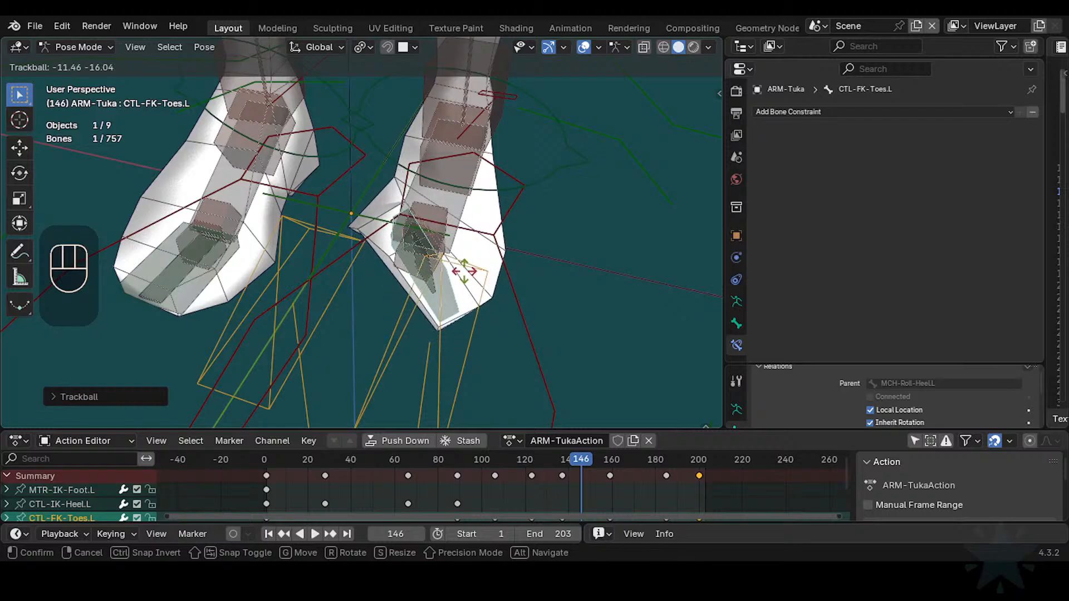
{"action": "left_click", "coordinate": [467, 301]}
{"action": "middle_click_drag", "start_coordinate": [466, 300], "coordinate": [439, 284]}
{"action": "key", "text": "r"}
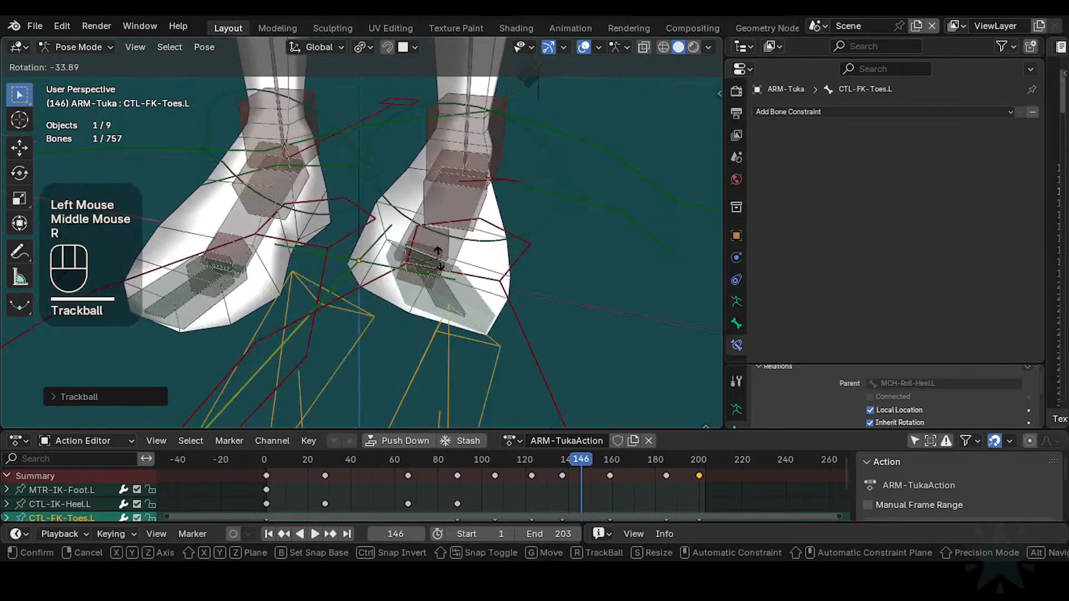
{"action": "left_click", "coordinate": [434, 278]}
{"action": "key", "text": "r"}
{"action": "key", "text": "r"}
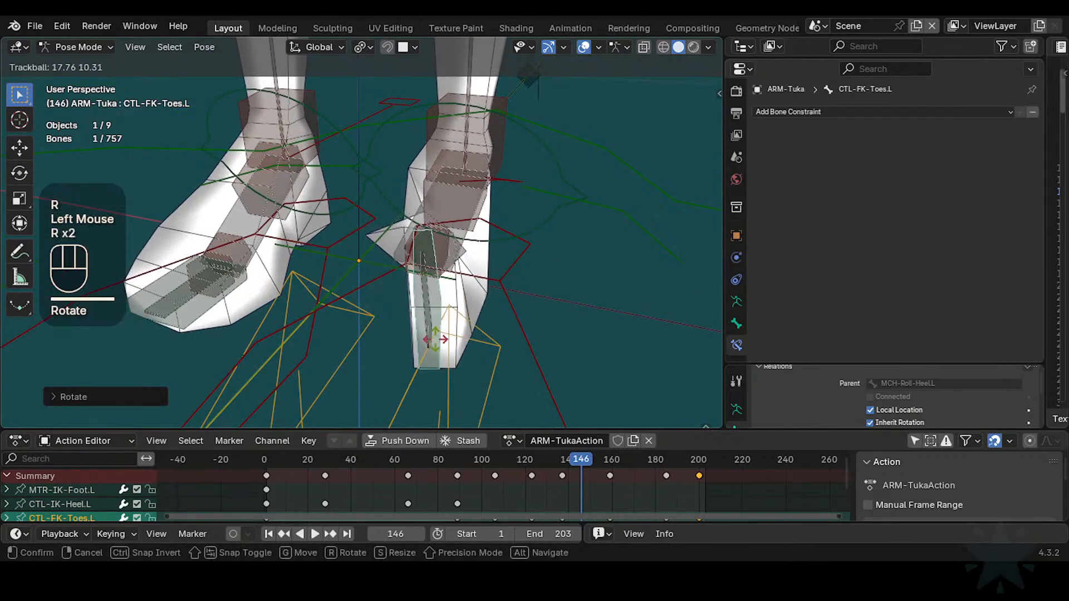
{"action": "left_click", "coordinate": [443, 347]}
Step: Clear the pose of CTL-FK-Toes.L and isolate it with HLP3-KnucklesToes.L by hiding all other bones
{"action": "key", "text": "alt+q"}
{"action": "key", "text": "alt+q"}
{"action": "middle_click_drag", "start_coordinate": [451, 322], "coordinate": [409, 315]}
{"action": "left_click", "coordinate": [370, 377]}
{"action": "left_click", "coordinate": [371, 365]}
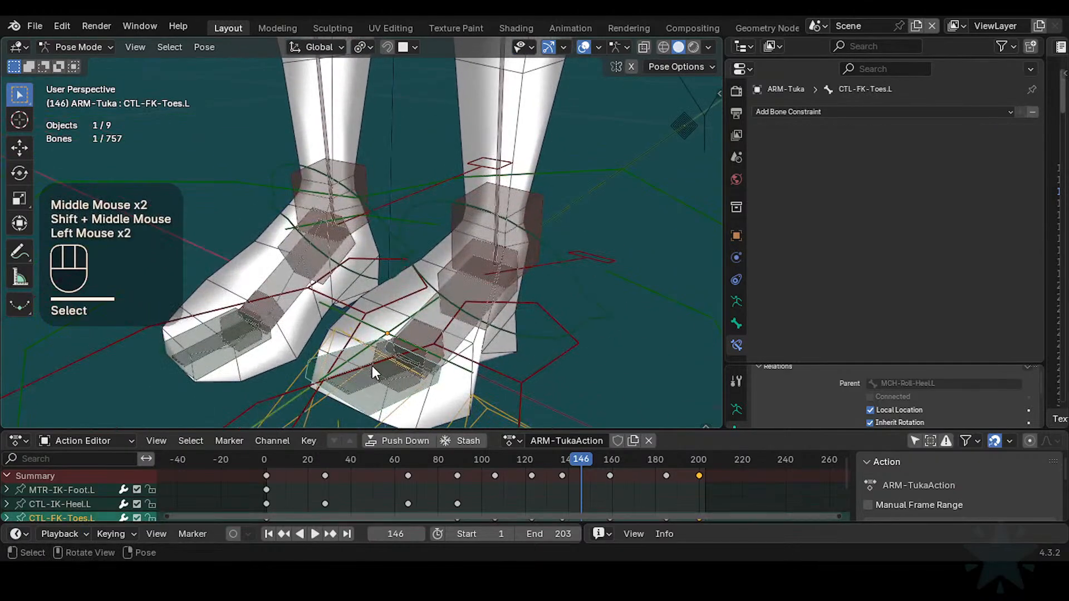
{"action": "middle_click_drag", "start_coordinate": [353, 345], "coordinate": [429, 347]}
{"action": "middle_click_drag", "start_coordinate": [429, 347], "coordinate": [406, 353]}
{"action": "left_click", "coordinate": [460, 320], "text": "shift"}
{"action": "key", "text": "shift+h"}
Step: Show the bone axes to check the toe bones' orientation, and hide them again
{"action": "left_click", "coordinate": [395, 357]}
{"action": "key", "text": "ctrl+4"}
{"action": "key", "text": "ctrl+3"}
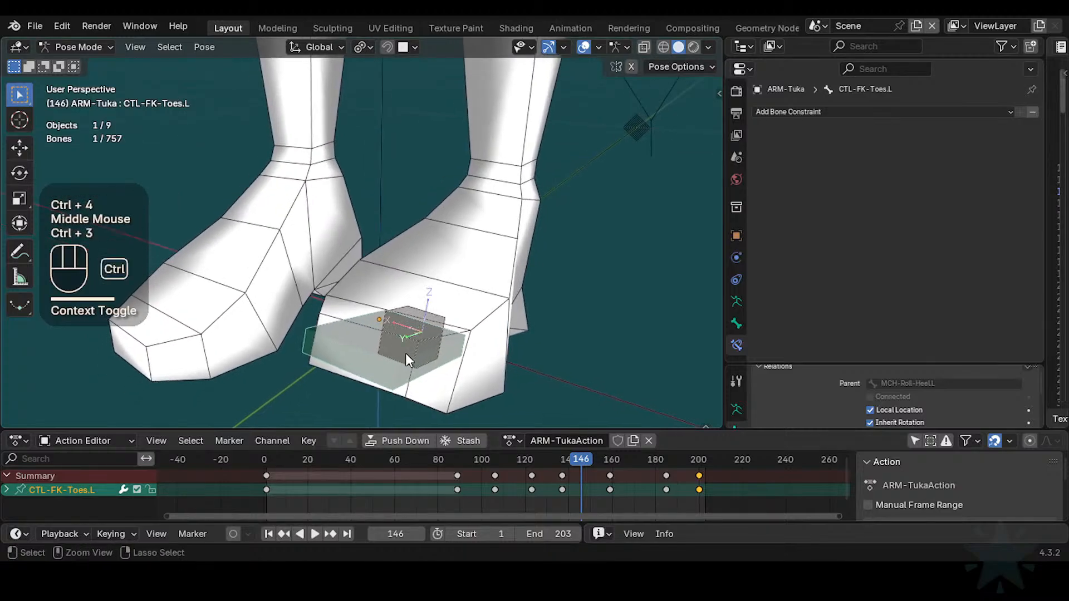
{"action": "left_click", "coordinate": [409, 359]}
{"action": "key", "text": "ctrl+3"}
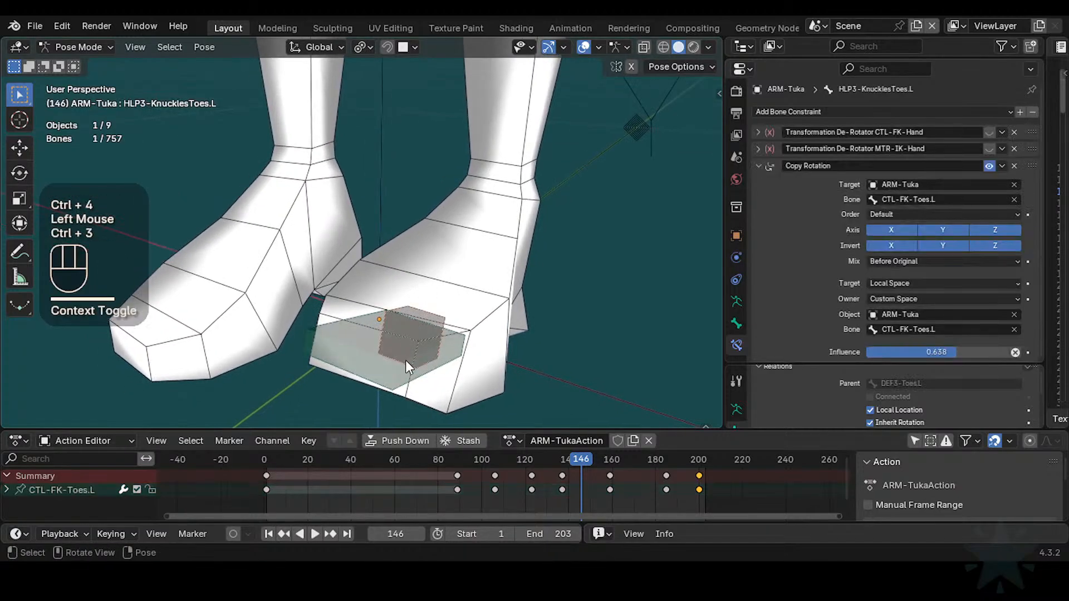
Step: Rotate CTL-FK-Toes.L with repeated trackball rotations, checking the knuckle helper's deformation from several view angles
{"action": "left_click", "coordinate": [408, 359]}
{"action": "key", "text": "r"}
{"action": "key", "text": "r"}
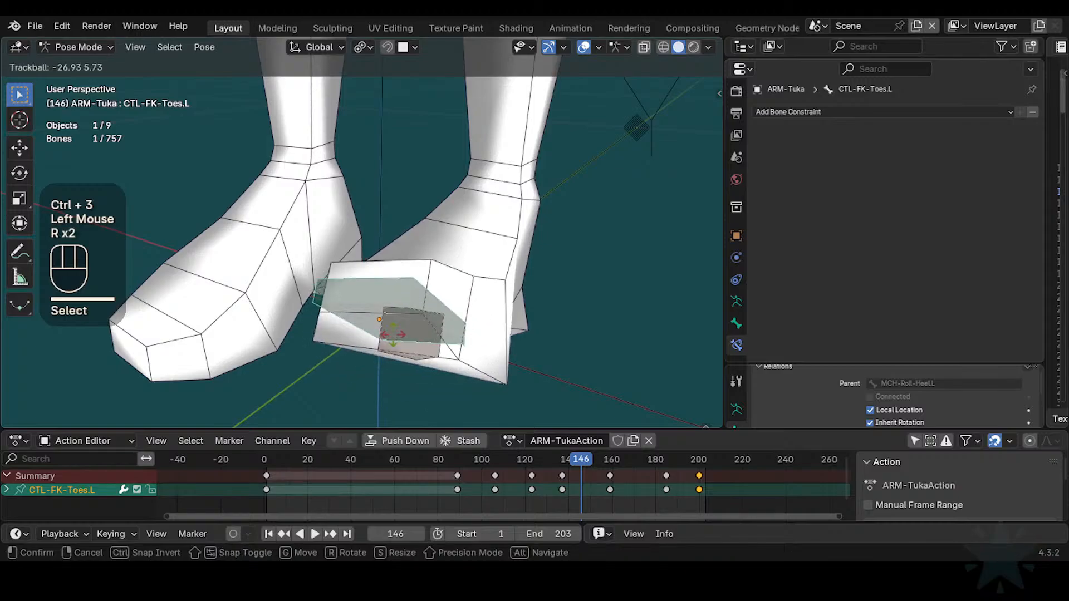
{"action": "left_click", "coordinate": [432, 293]}
{"action": "middle_click_drag", "start_coordinate": [432, 292], "coordinate": [450, 266]}
{"action": "middle_click_drag", "start_coordinate": [449, 266], "coordinate": [480, 241], "text": "shift"}
{"action": "key", "text": "r"}
{"action": "key", "text": "r"}
{"action": "left_click", "coordinate": [464, 252]}
{"action": "key", "text": "r"}
{"action": "key", "text": "r"}
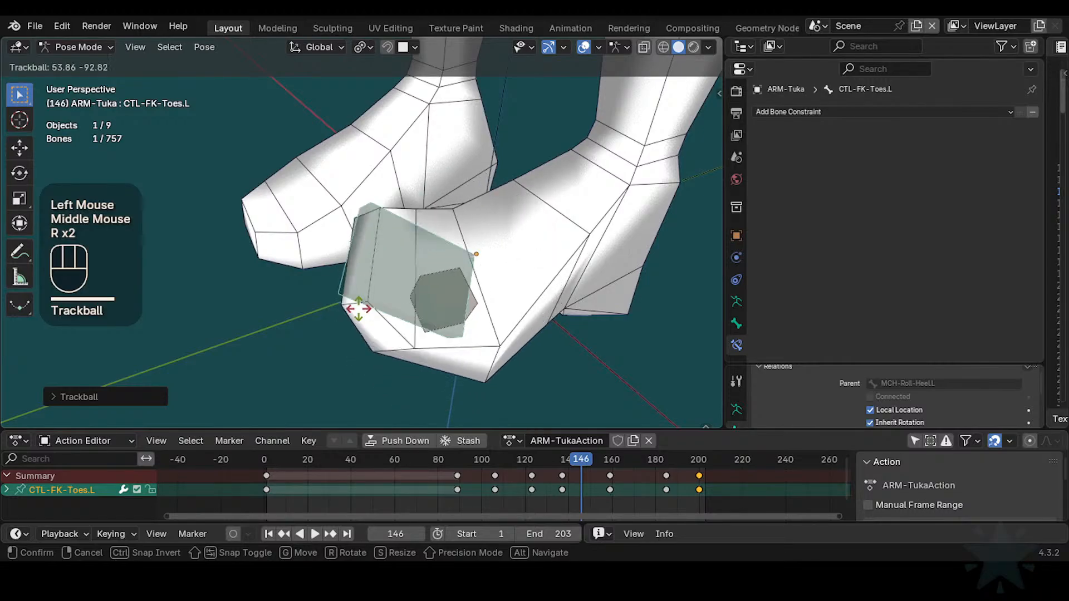
{"action": "left_click", "coordinate": [354, 305]}
{"action": "middle_click_drag", "start_coordinate": [354, 305], "coordinate": [380, 329]}
{"action": "key", "text": "r"}
{"action": "key", "text": "r"}
{"action": "left_click", "coordinate": [344, 365]}
{"action": "middle_click_drag", "start_coordinate": [380, 329], "coordinate": [473, 306]}
{"action": "key", "text": "r"}
{"action": "key", "text": "r"}
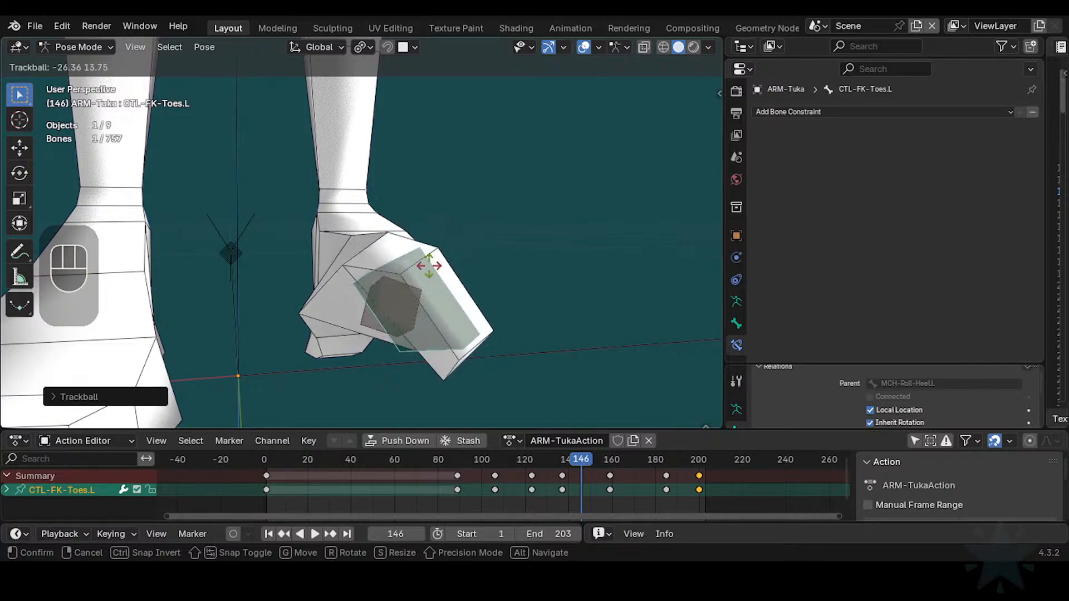
{"action": "left_click", "coordinate": [451, 250]}
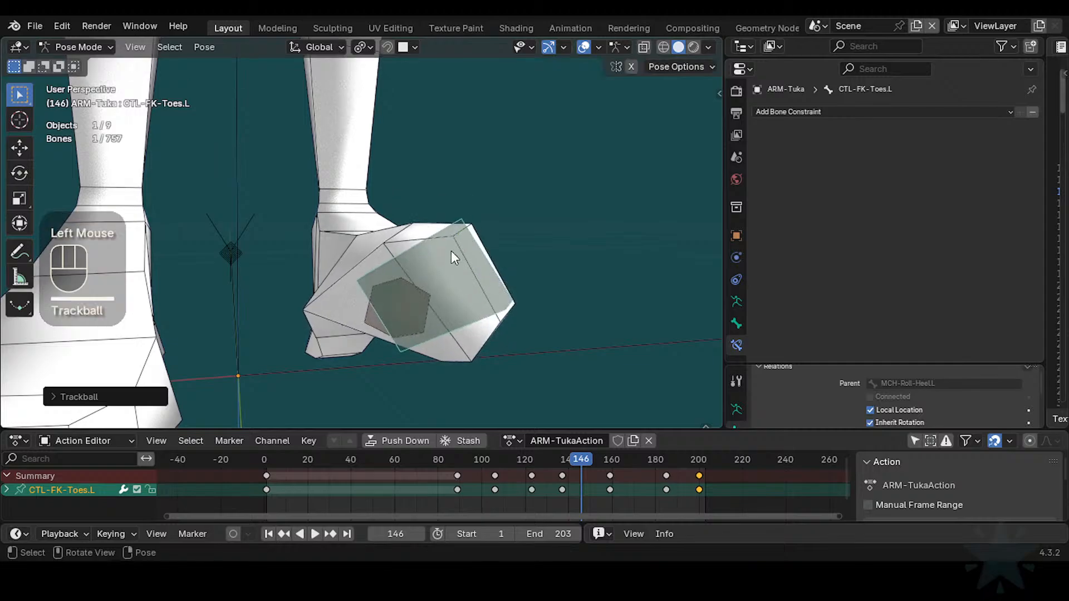
Step: Set the Target space of the Copy Rotation constraint on HLP3-KnucklesToes.L to Local With Parent
{"action": "left_click", "coordinate": [412, 309]}
{"action": "left_click", "coordinate": [873, 280]}
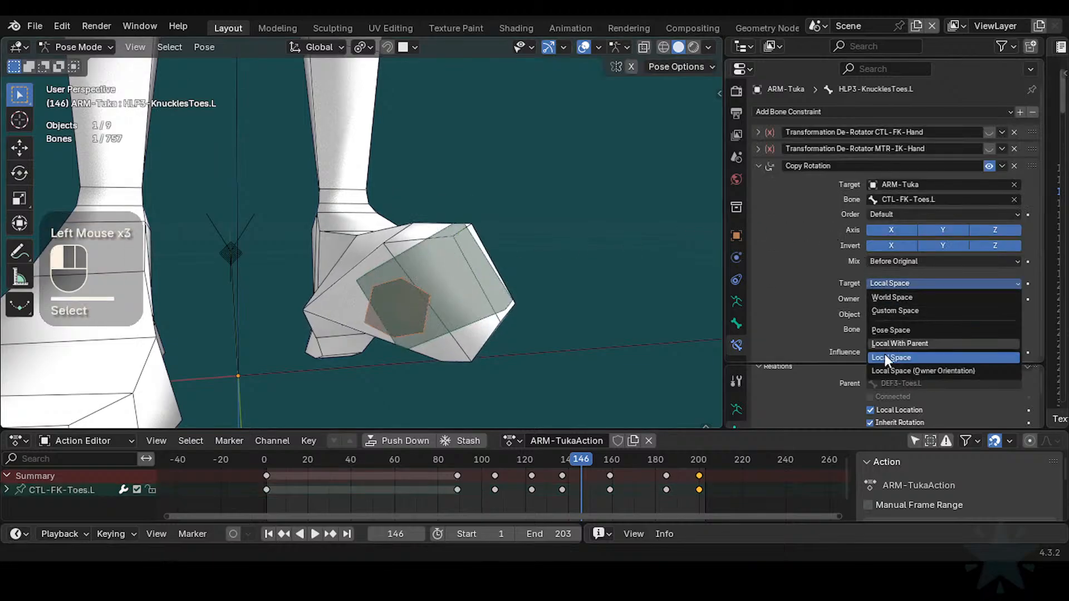
{"action": "left_click", "coordinate": [881, 366]}
{"action": "left_click_drag", "start_coordinate": [901, 283], "coordinate": [889, 343]}
Step: Test the Local With Parent setting by trackball-rotating CTL-FK-Toes.L, and clear its pose
{"action": "left_click", "coordinate": [490, 285]}
{"action": "key", "text": "r"}
{"action": "key", "text": "r"}
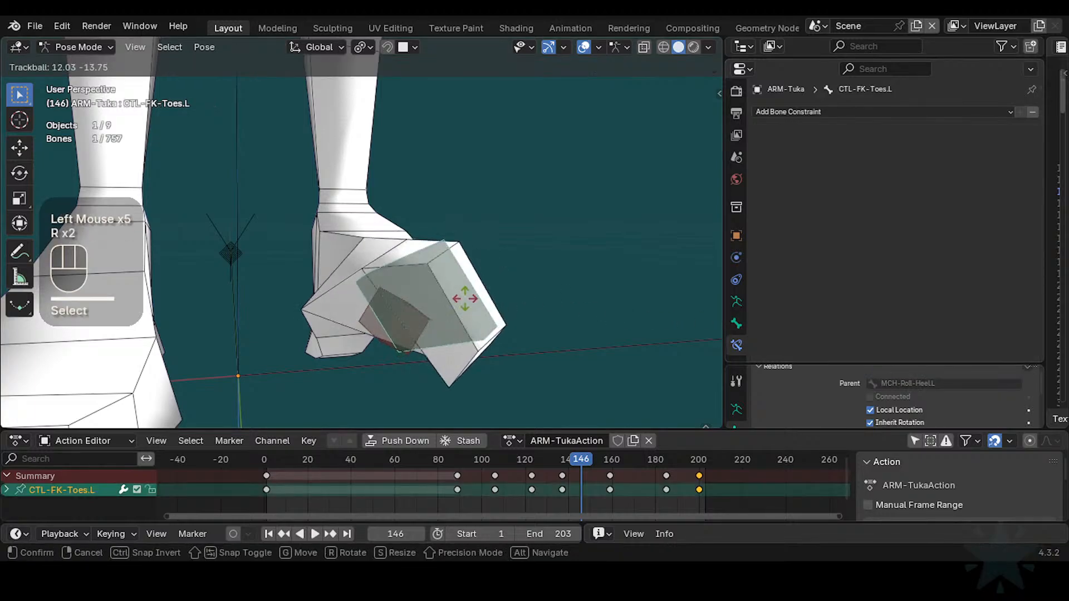
{"action": "key", "text": "r"}
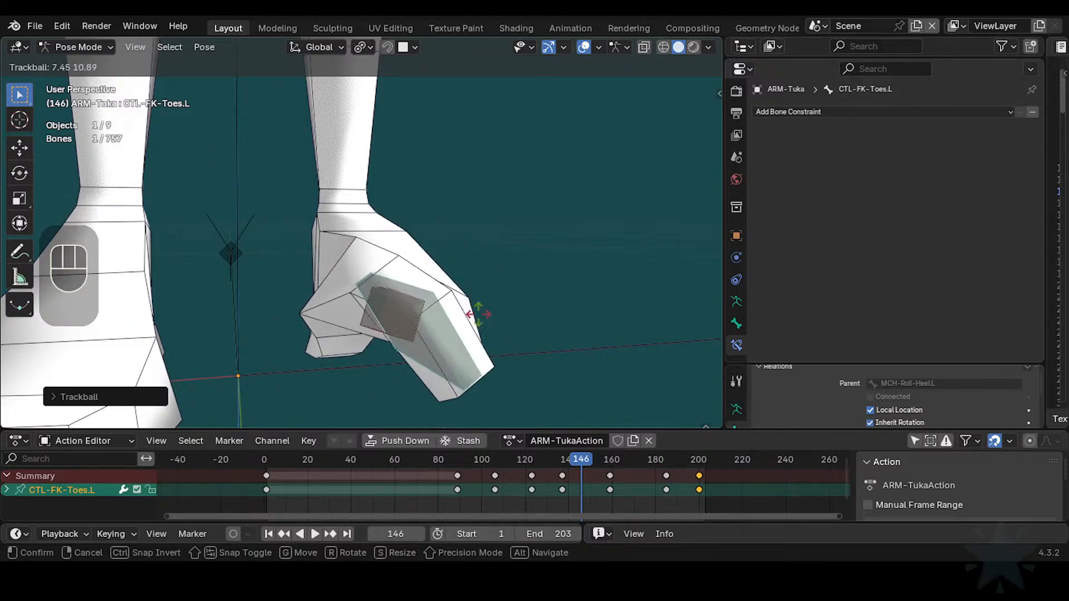
{"action": "left_click", "coordinate": [507, 314]}
{"action": "key", "text": "alt+g"}
{"action": "key", "text": "alt+g"}
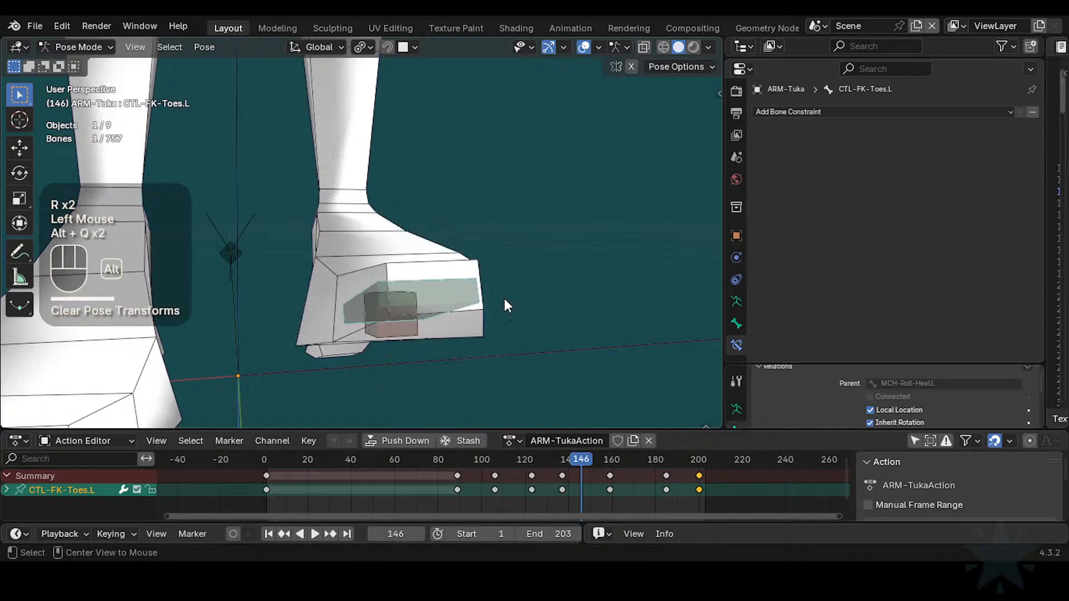
Step: Reveal all hidden bones of the armature around the feet
{"action": "mouse_move", "coordinate": [505, 303]}
{"action": "middle_mouse_down"}
{"action": "mouse_move", "coordinate": [456, 308]}
{"action": "mouse_move", "coordinate": [544, 268]}
{"action": "mouse_move", "coordinate": [513, 335]}
{"action": "mouse_move", "coordinate": [494, 315]}
{"action": "mouse_move", "coordinate": [515, 306]}
{"action": "middle_mouse_up"}
{"action": "key", "text": "alt+h"}
{"action": "middle_click_drag", "start_coordinate": [515, 306], "coordinate": [635, 228], "text": "ctrl"}
{"action": "left_click", "coordinate": [635, 228]}
{"action": "key", "text": "r"}
{"action": "key", "text": "x"}
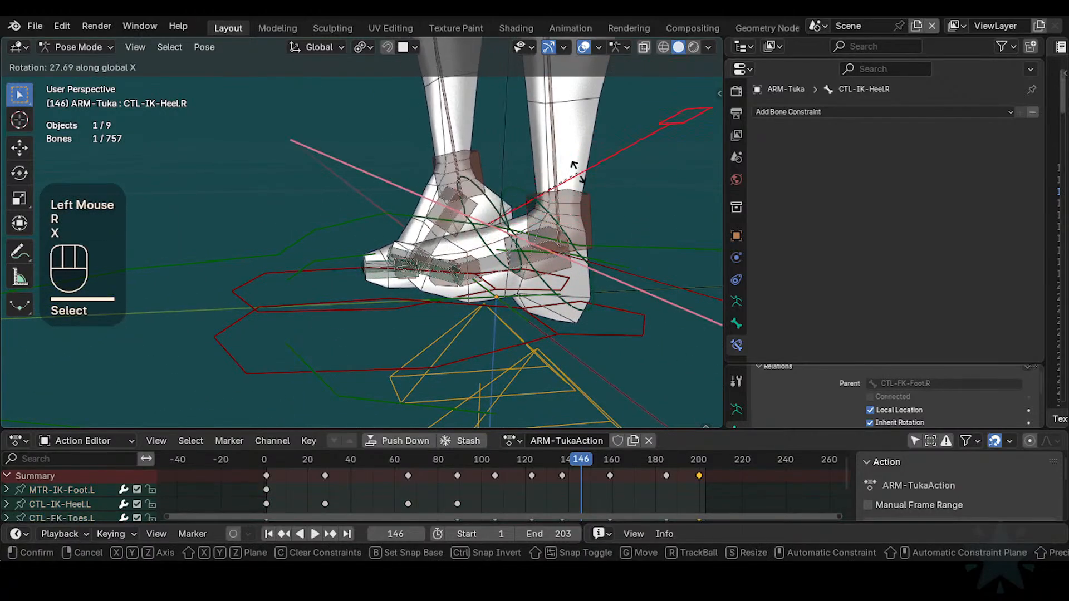
{"action": "key", "text": "Escape"}
{"action": "left_click", "coordinate": [629, 239]}
{"action": "key", "text": "r"}
{"action": "key", "text": "x"}
{"action": "key", "text": "Escape"}
{"action": "key", "text": "alt+a"}
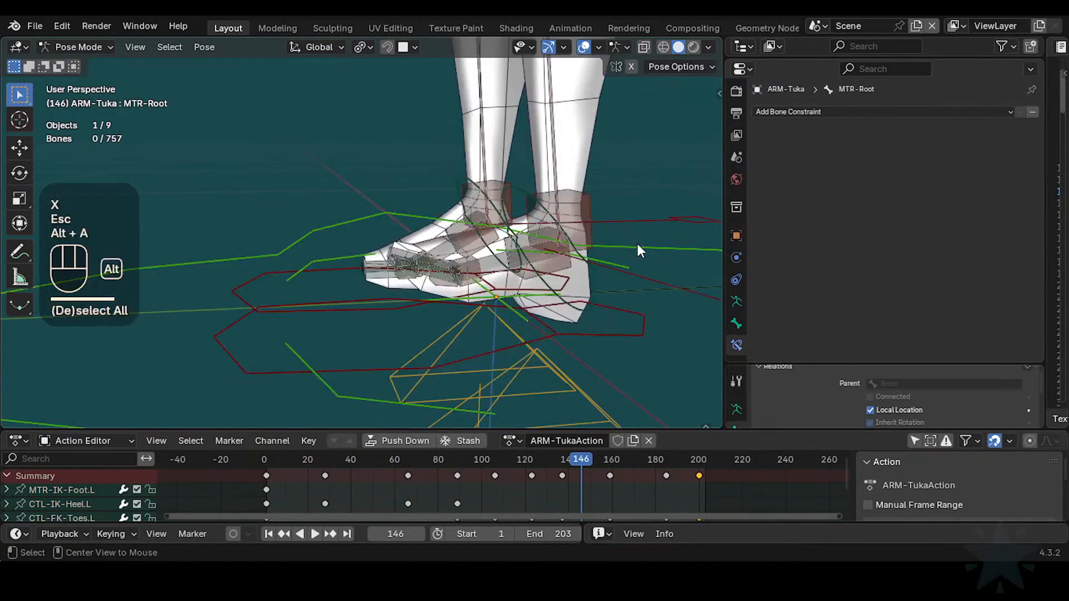
Step: Select all visible bones and clear their pose transforms
{"action": "middle_click_drag", "start_coordinate": [636, 243], "coordinate": [529, 297], "text": "shift"}
{"action": "left_click", "coordinate": [529, 297], "text": "shift"}
{"action": "left_click", "coordinate": [572, 315]}
{"action": "key", "text": "a"}
{"action": "key", "text": "alt+g"}
{"action": "key", "text": "alt+g"}
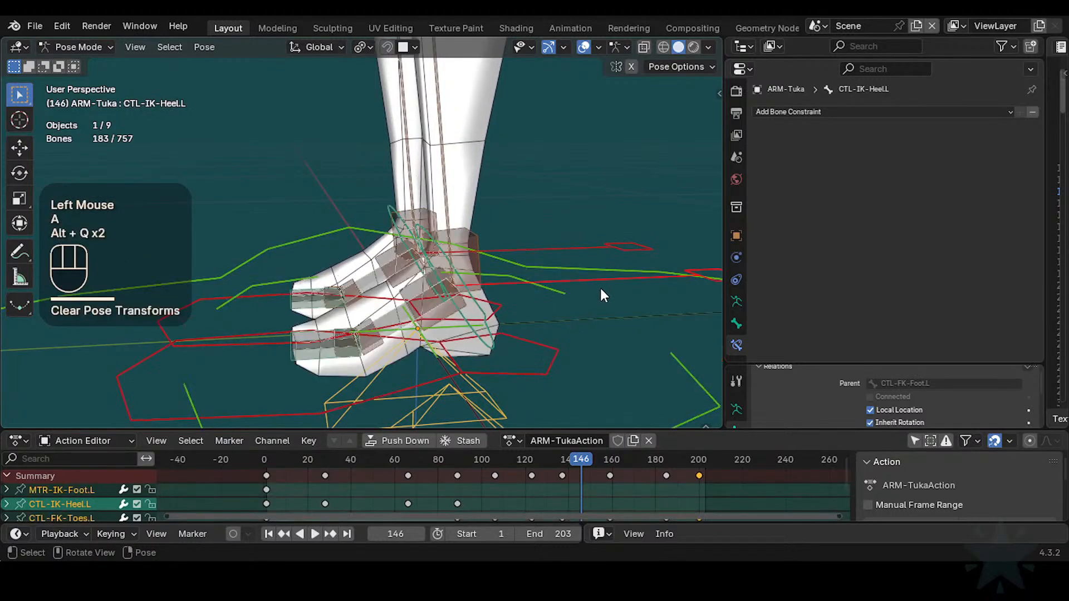
Step: Rotate CTL-IK-Heel.L about global X to test the toe knuckles under heel roll, and clear the pose of all bones
{"action": "triple_click", "coordinate": [589, 284]}
{"action": "key", "text": "r"}
{"action": "key", "text": "x"}
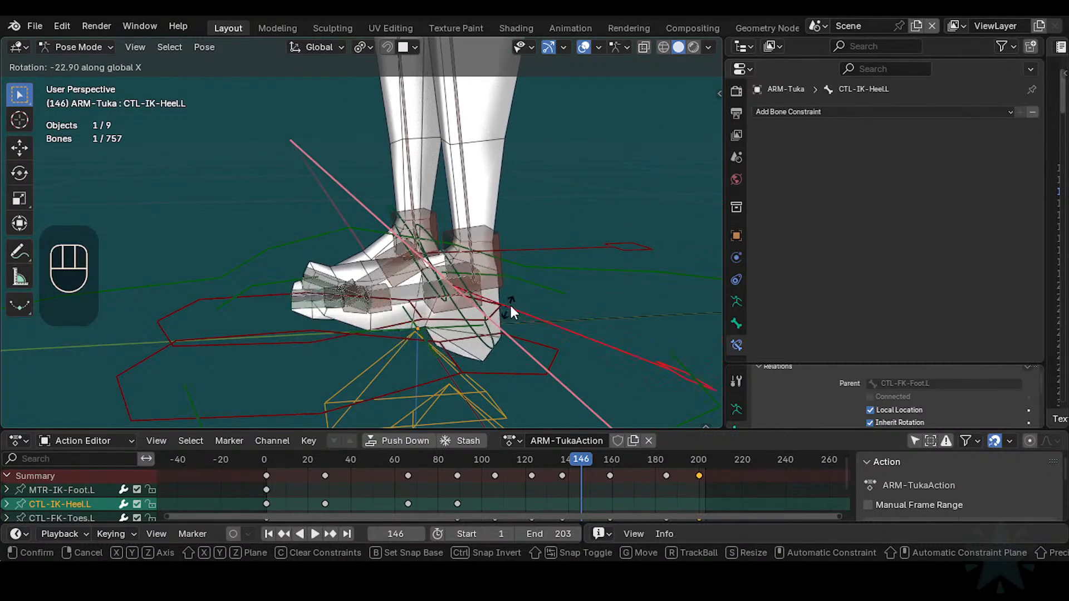
{"action": "left_click", "coordinate": [528, 365]}
{"action": "left_click", "coordinate": [540, 332]}
{"action": "key", "text": "a"}
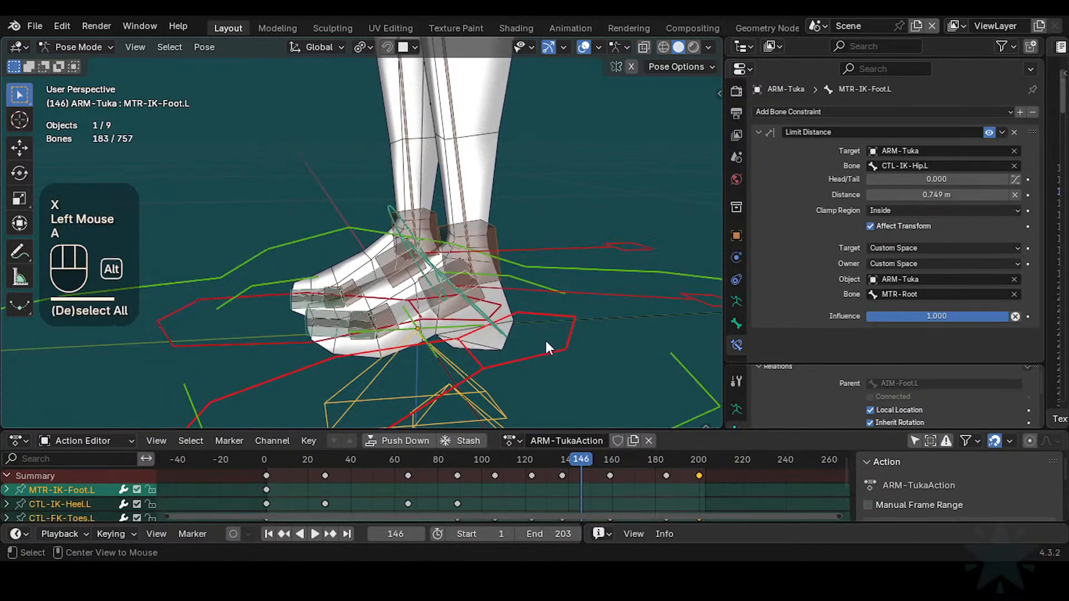
{"action": "key", "text": "alt+g"}
{"action": "key", "text": "alt+g"}
Step: Tilt MTR-IK-Foot.L about global X in two passes to test the toe knuckles against foot rotation
{"action": "left_click", "coordinate": [539, 356]}
{"action": "key", "text": "r"}
{"action": "key", "text": "x"}
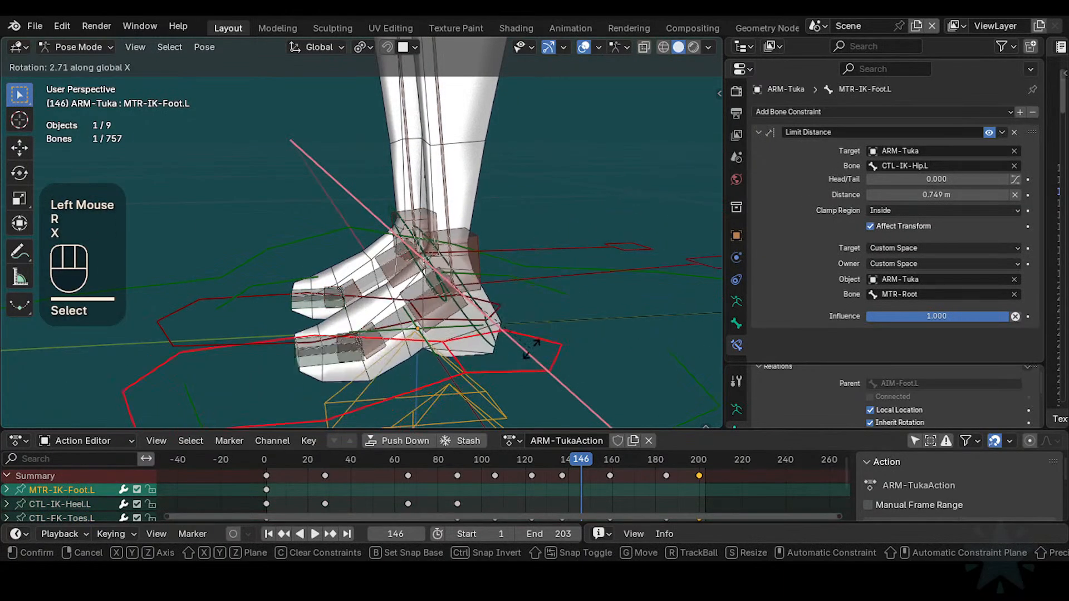
{"action": "left_click", "coordinate": [533, 327]}
{"action": "key", "text": "r"}
{"action": "key", "text": "x"}
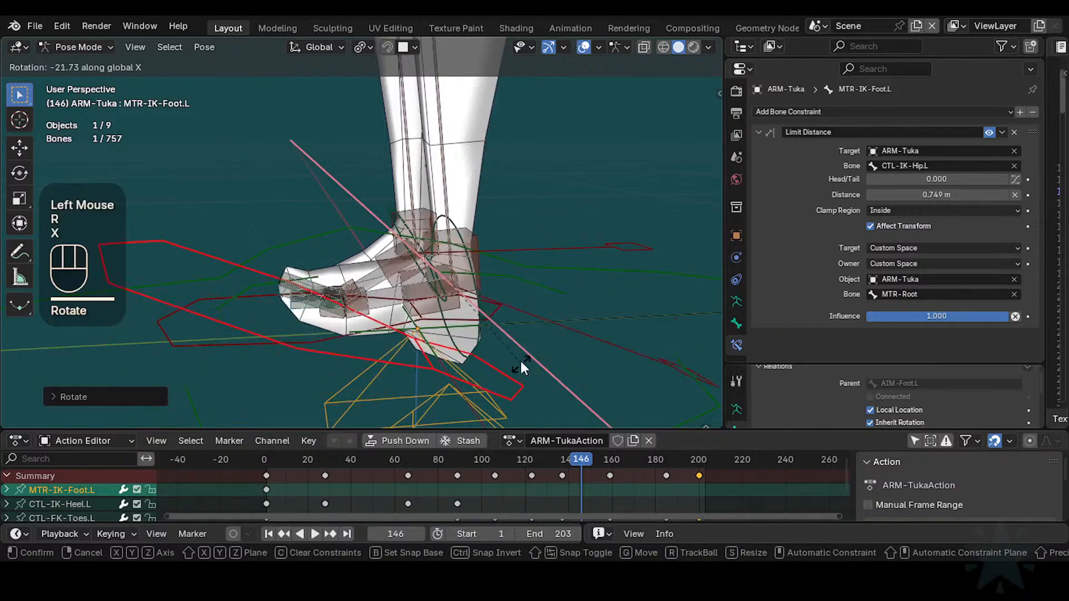
{"action": "left_click", "coordinate": [520, 361]}
Step: Set the Target space of the Copy Rotation constraint on HLP3-KnucklesToes.L back to Local Space
{"action": "left_click", "coordinate": [325, 322]}
{"action": "left_click", "coordinate": [325, 322]}
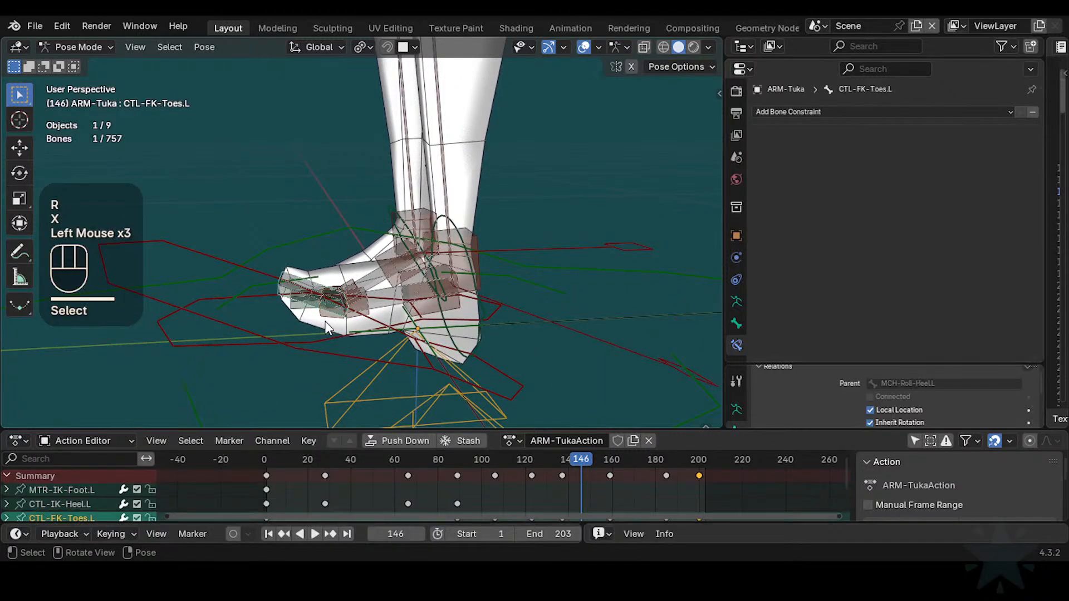
{"action": "left_click", "coordinate": [325, 322]}
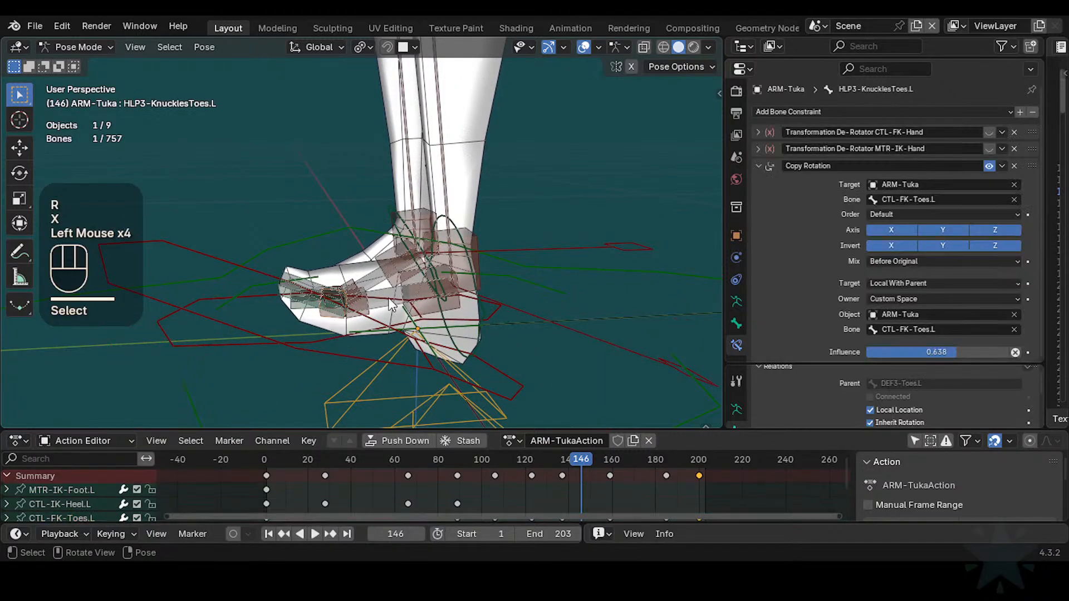
{"action": "left_click", "coordinate": [907, 284]}
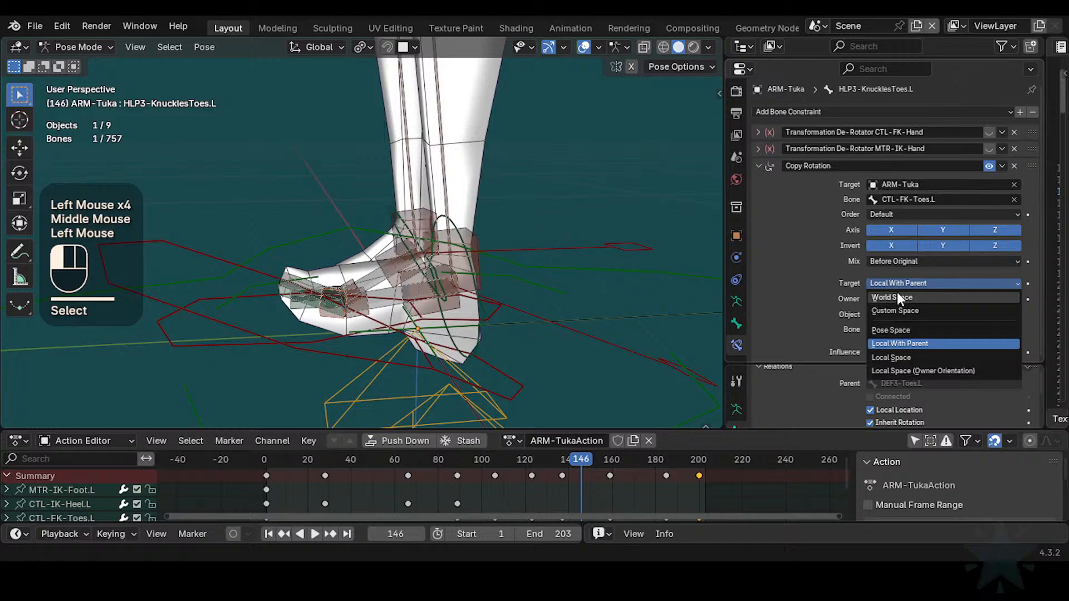
{"action": "left_click", "coordinate": [880, 359]}
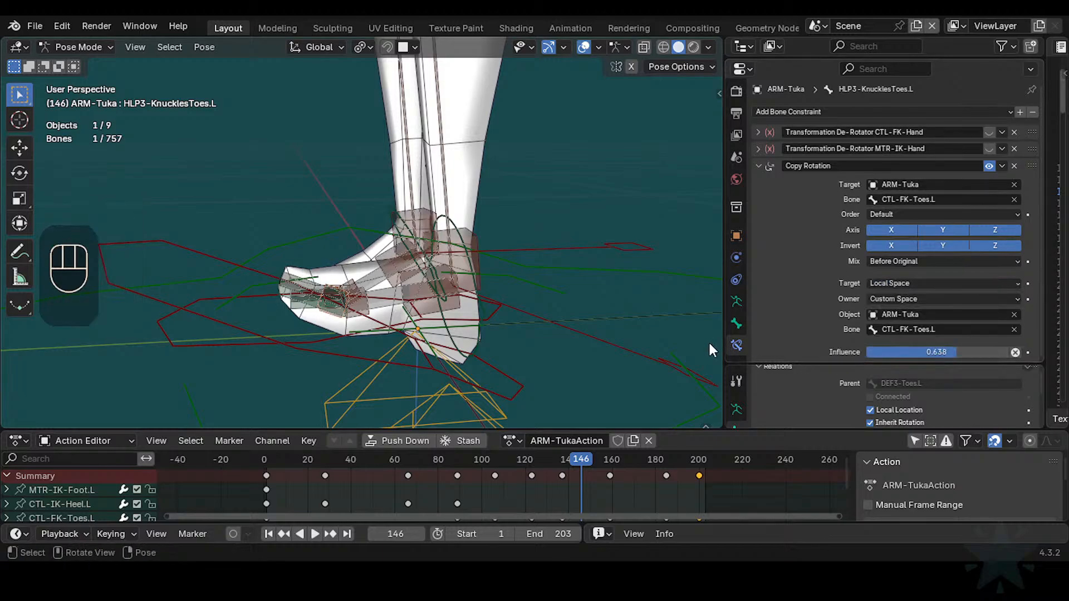
Step: Examine the rotation Order options of the Copy Rotation constraint, leaving the order at Default
{"action": "middle_click_drag", "start_coordinate": [708, 340], "coordinate": [478, 299], "text": "shift"}
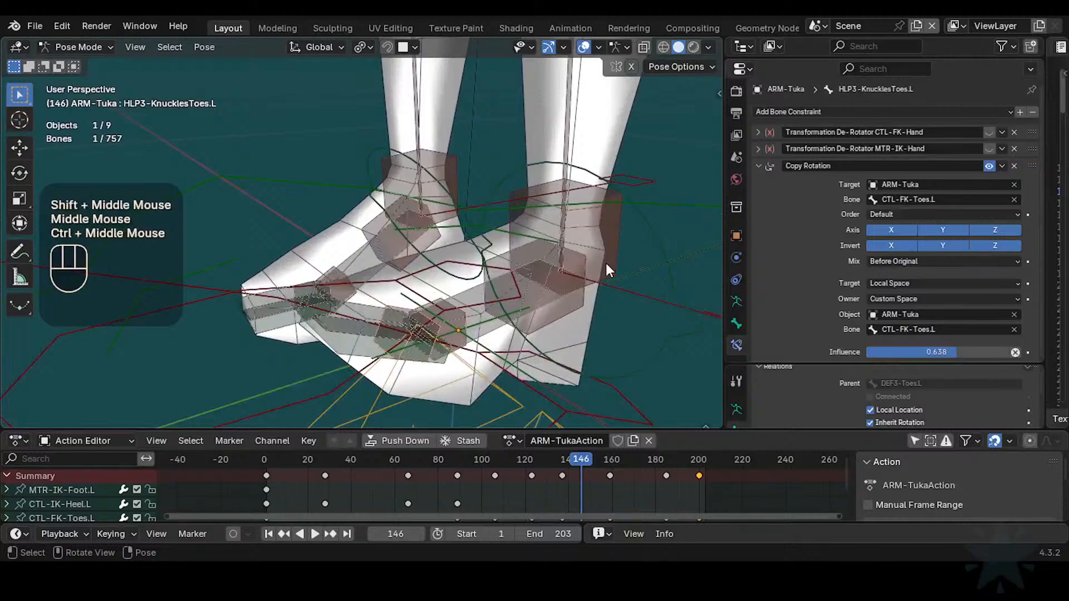
{"action": "left_click", "coordinate": [899, 216]}
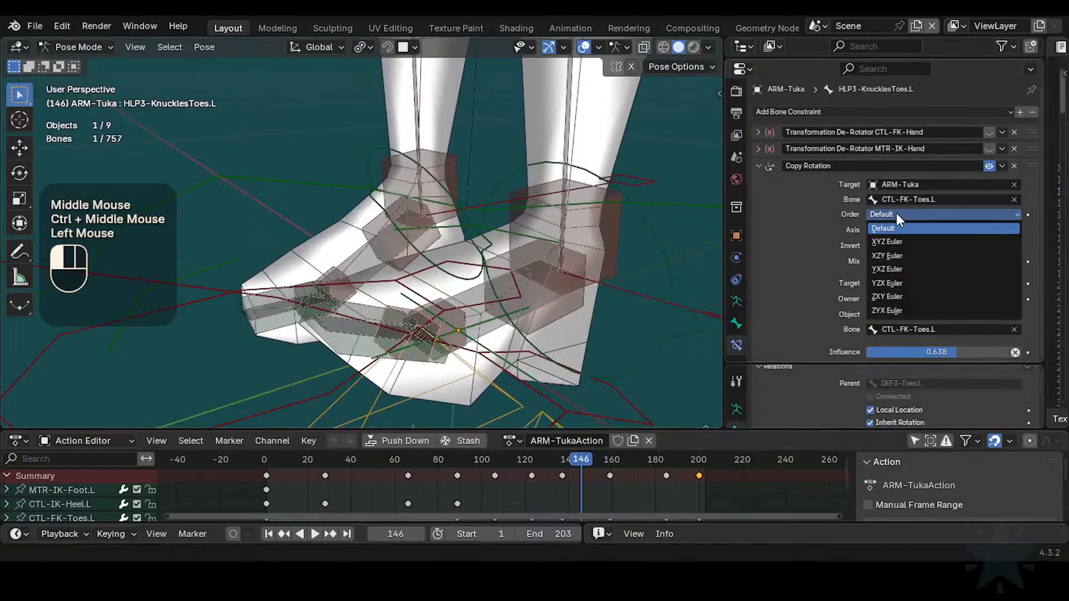
{"action": "left_click", "coordinate": [896, 212]}
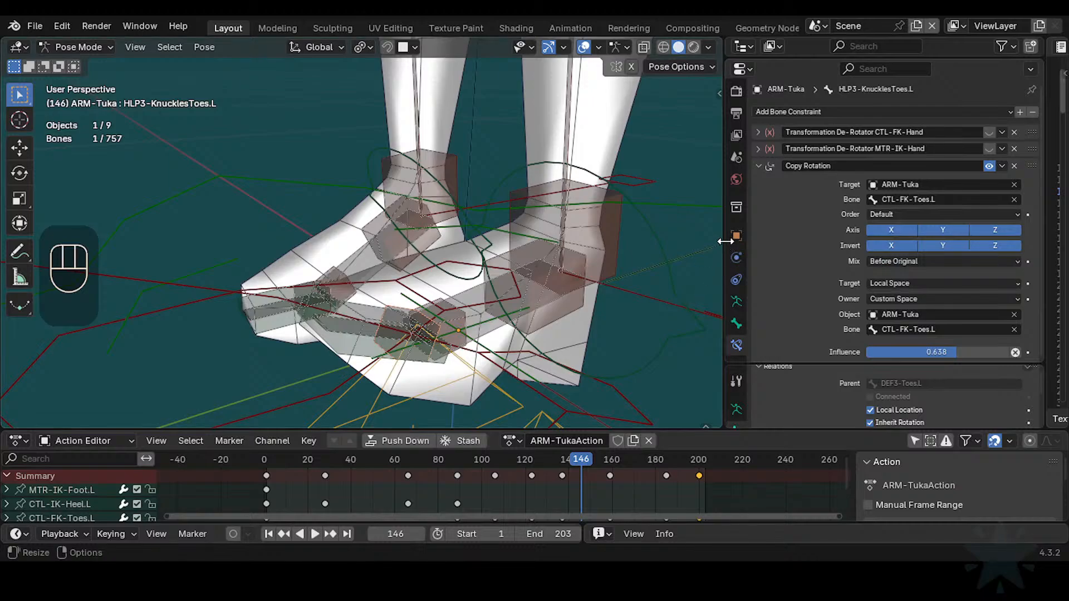
Step: Enlarge the text editor beside the bone constraints and look through the character's to-do notes
{"action": "left_click_drag", "start_coordinate": [722, 241], "coordinate": [564, 241]}
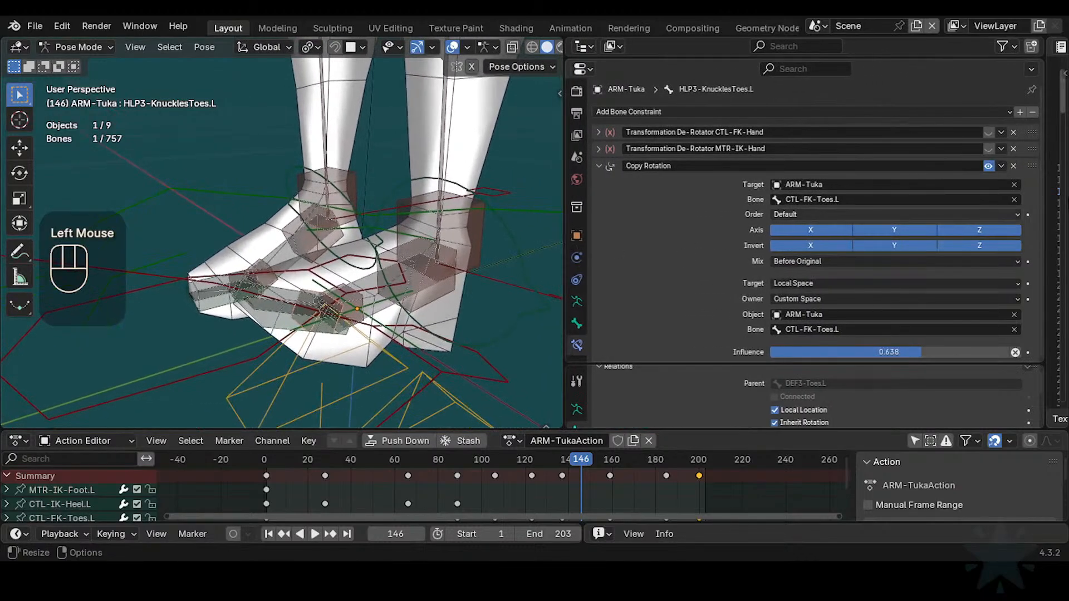
{"action": "left_click_drag", "start_coordinate": [1045, 194], "coordinate": [780, 207]}
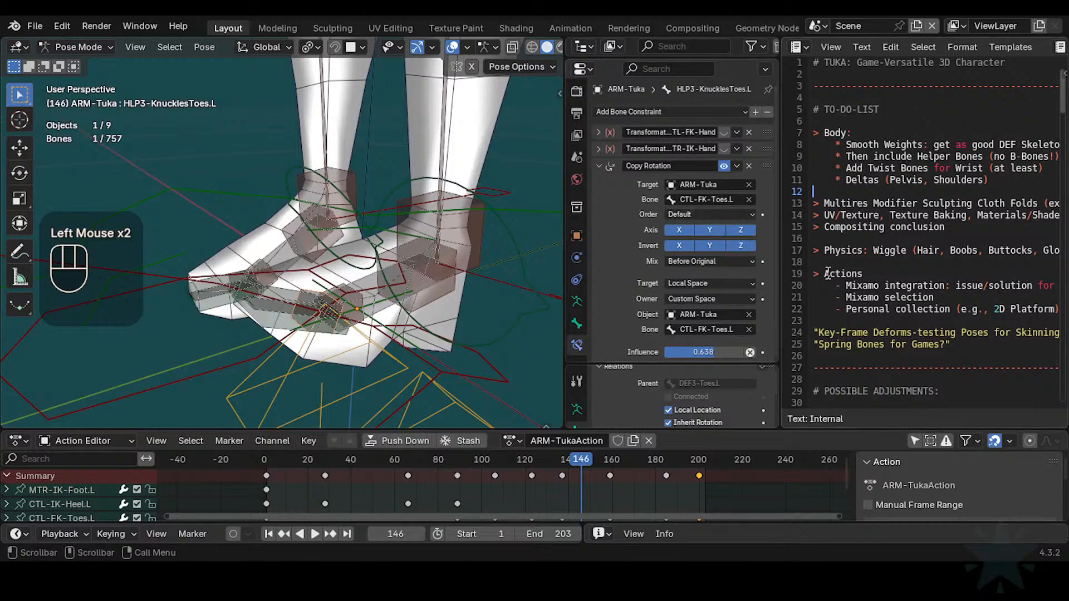
{"action": "scroll", "coordinate": [828, 273], "scroll_direction": "down", "scroll_amount": 7}
{"action": "scroll", "coordinate": [829, 321], "scroll_direction": "up", "scroll_amount": 2}
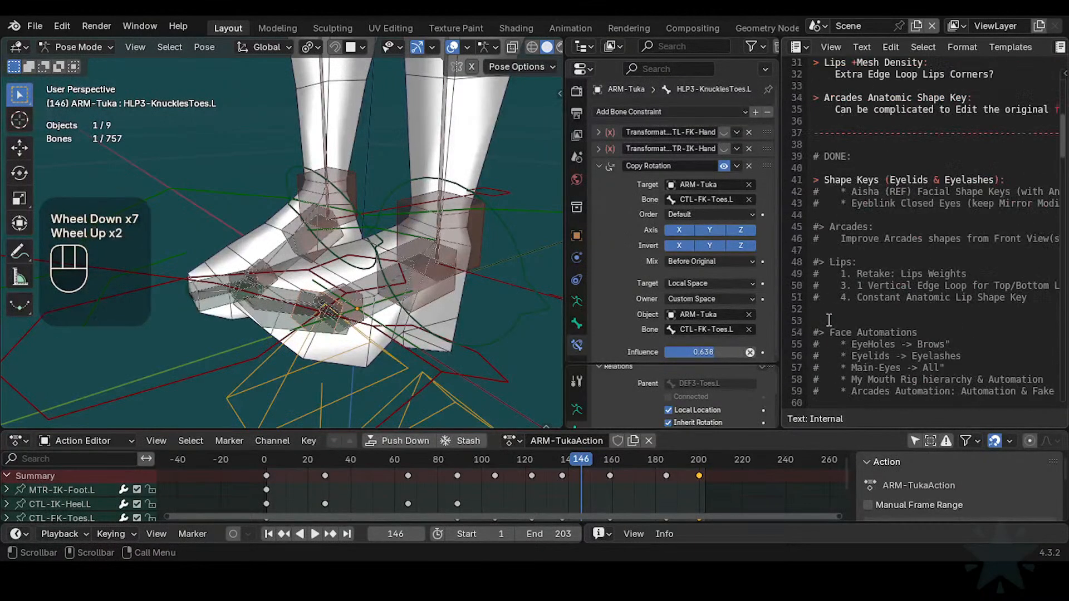
{"action": "scroll", "coordinate": [829, 321], "scroll_direction": "up", "scroll_amount": 5}
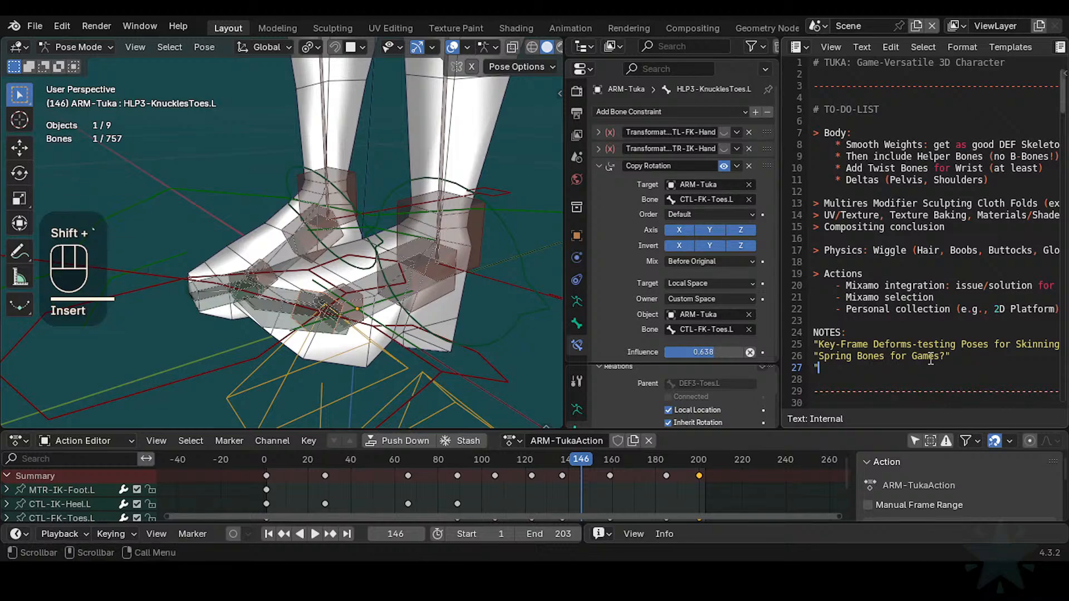
{"action": "type", "text": "opy"}
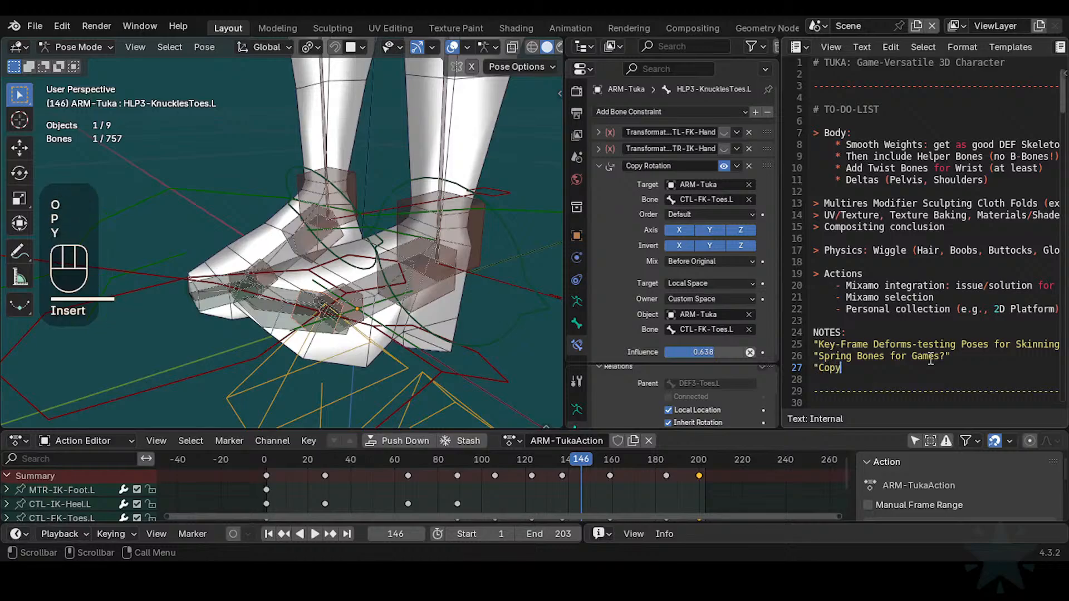
{"action": "key", "text": "BackSpace"}
{"action": "key", "text": "BackSpace"}
{"action": "key", "text": "BackSpace"}
{"action": "key", "text": "BackSpace"}
{"action": "key", "text": "BackSpace"}
{"action": "type", "text": "Fan"}
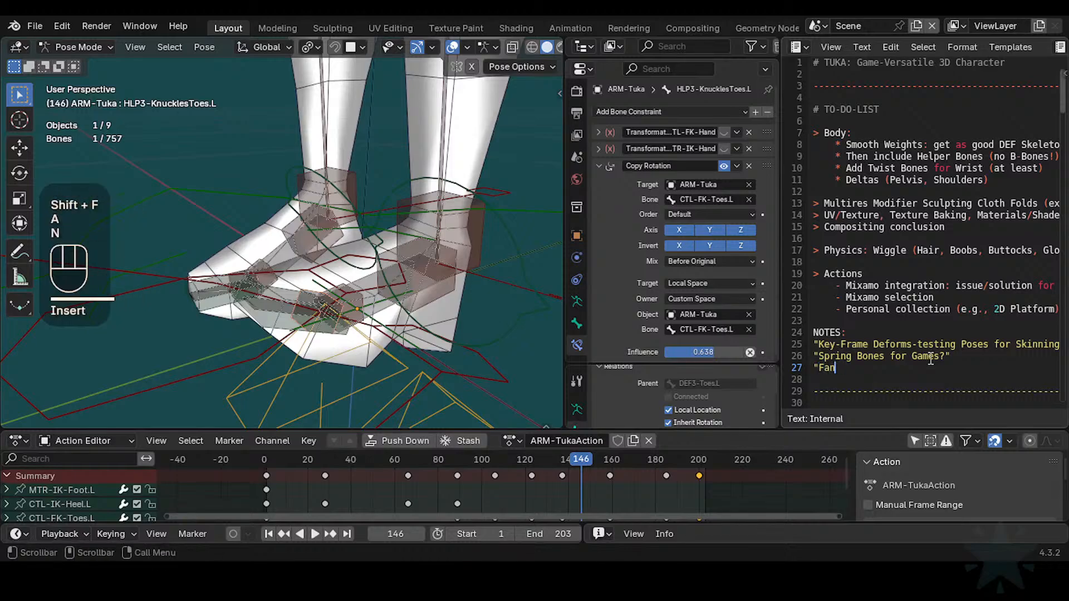
{"action": "key", "text": "BackSpace"}
{"action": "key", "text": "BackSpace"}
{"action": "key", "text": "BackSpace"}
{"action": "type", "text": "F"}
{"action": "key", "text": "BackSpace"}
{"action": "key", "text": "shift+BackSpace"}
{"action": "type", "text": "D"}
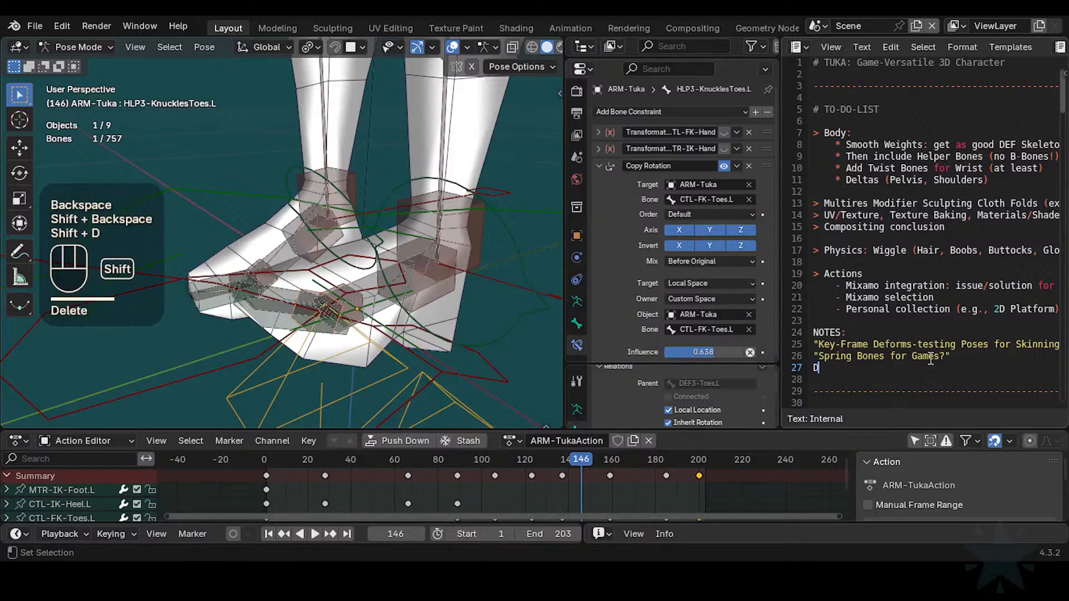
{"action": "key", "text": "BackSpace"}
Step: Start a new line under NOTES reading "Dual-Fan Helper Bones system: Copy Rotation Bone Constraint, yes, but"
{"action": "type", "text": "\"Dual-"}
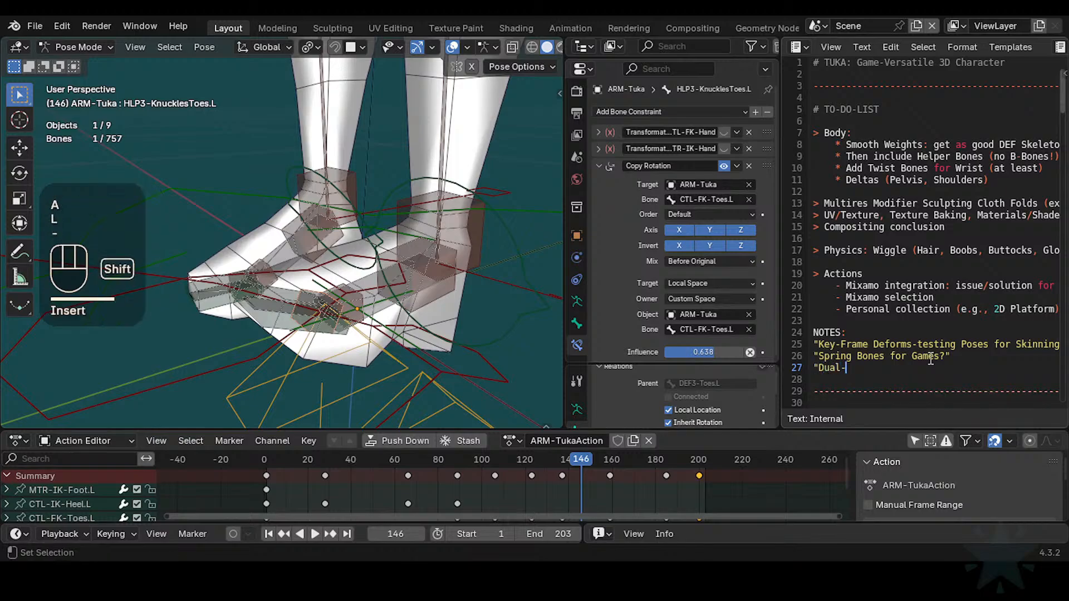
{"action": "type", "text": "Fan Helper "}
{"action": "type", "text": "B"}
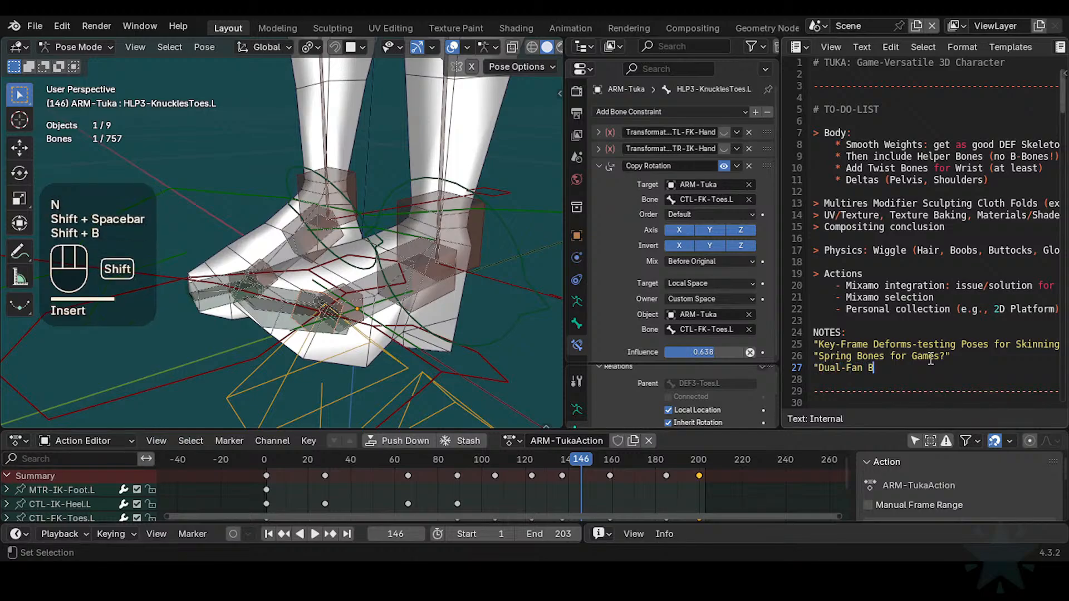
{"action": "key", "text": "BackSpace"}
{"action": "type", "text": "Helper Bones"}
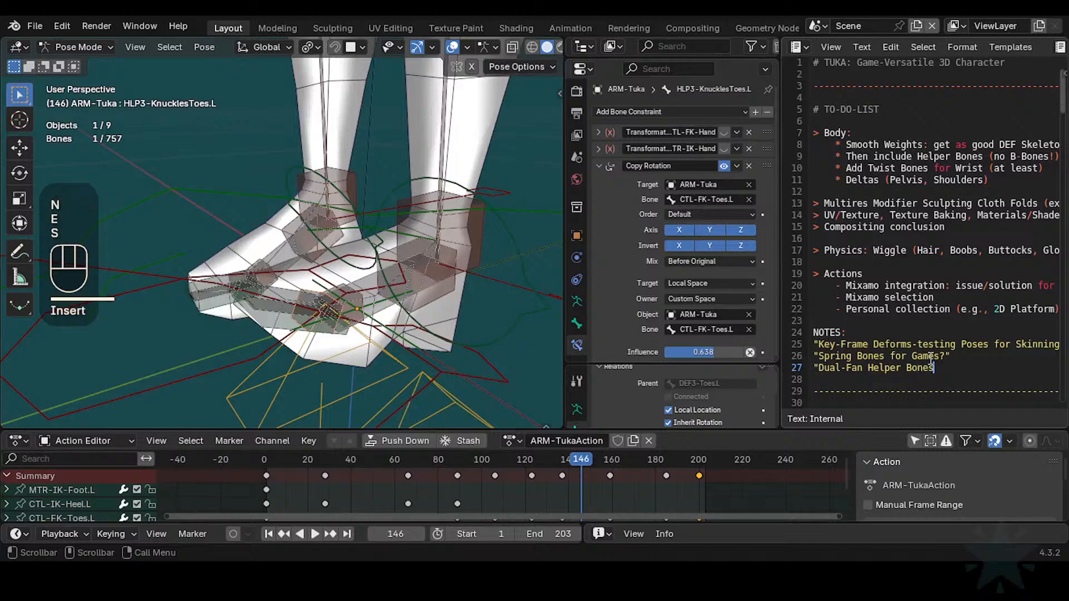
{"action": "type", "text": " system: "}
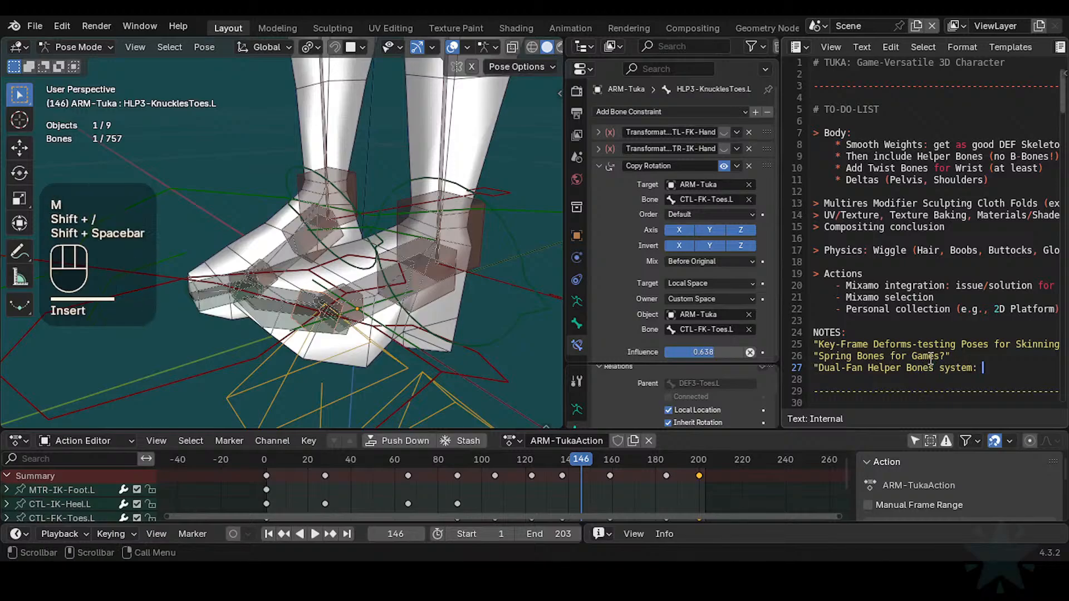
{"action": "type", "text": "Copy R"}
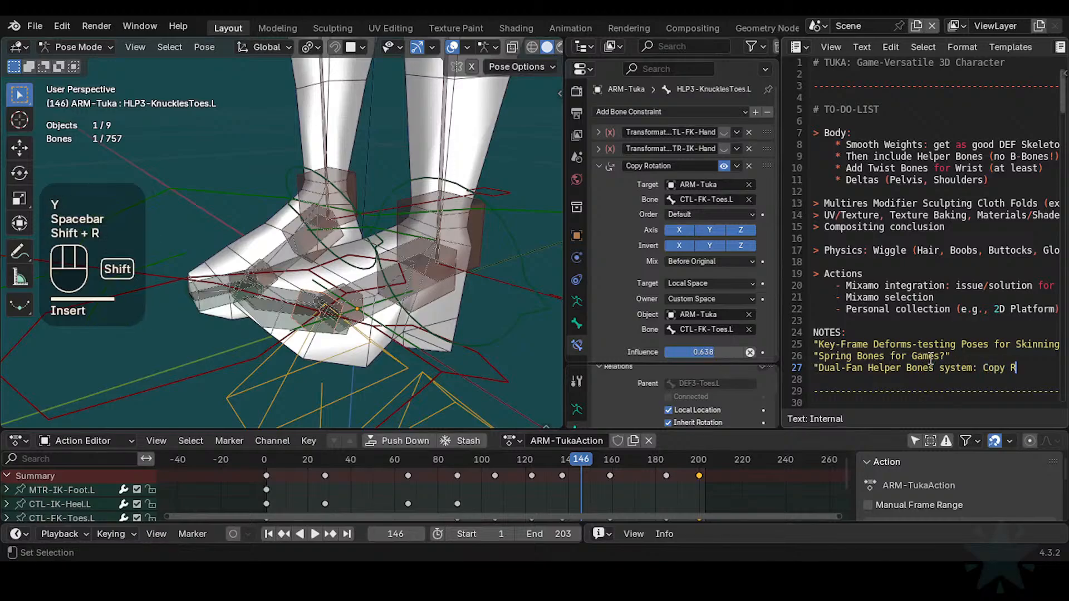
{"action": "type", "text": "otation Bone"}
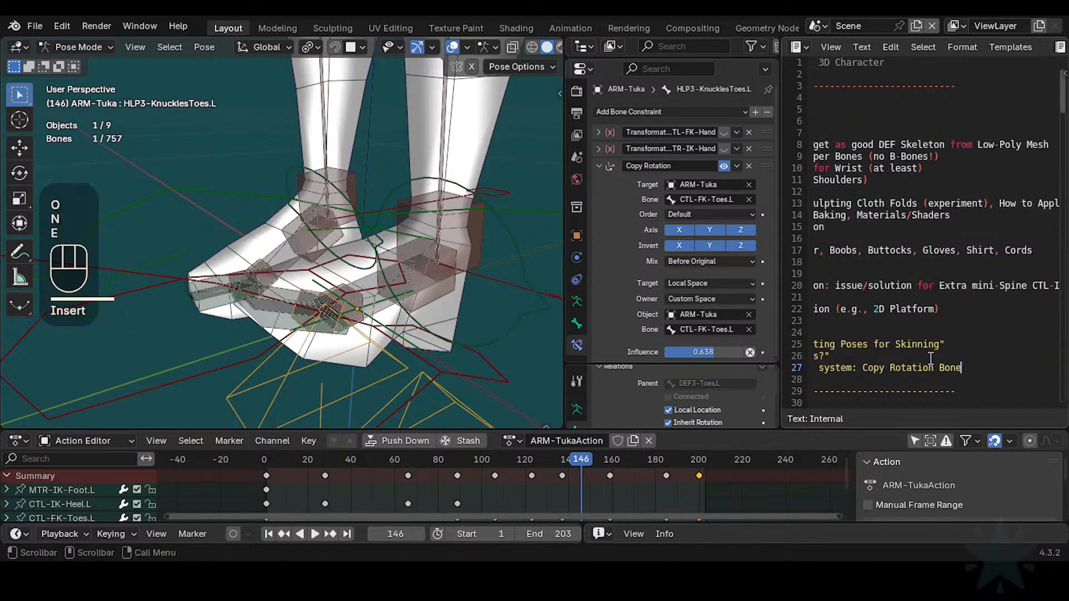
{"action": "type", "text": " Constraint, yes, but"}
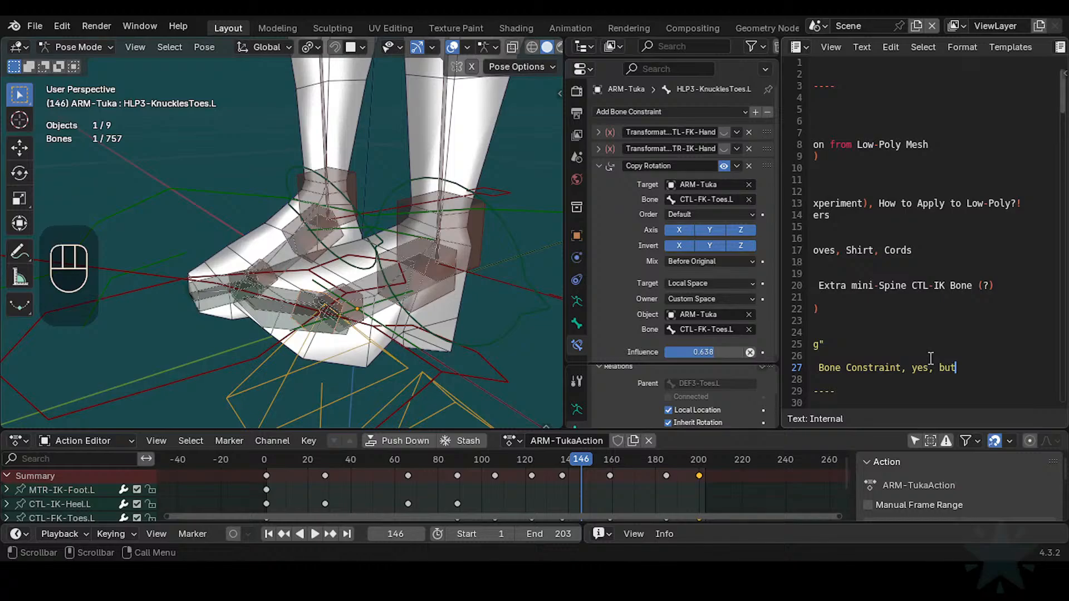
Step: Complete the dual-fan note with "change the Rotation Modes for involved Bone(s)?" and a closing quotation mark, and return to the start of the line
{"action": "type", "text": "change the "}
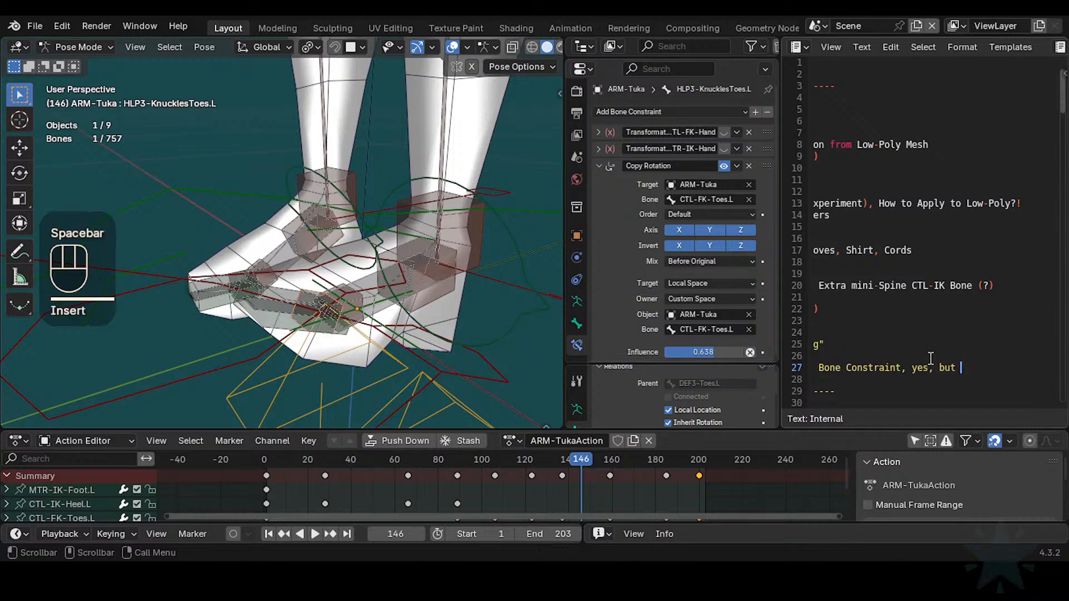
{"action": "type", "text": "R"}
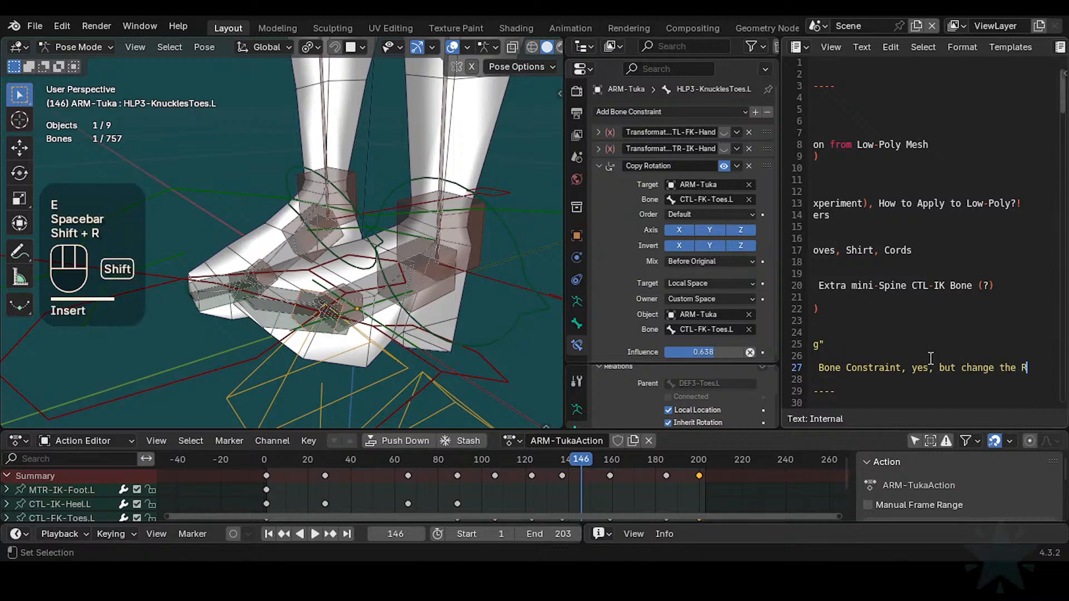
{"action": "type", "text": "otation Modes for the"}
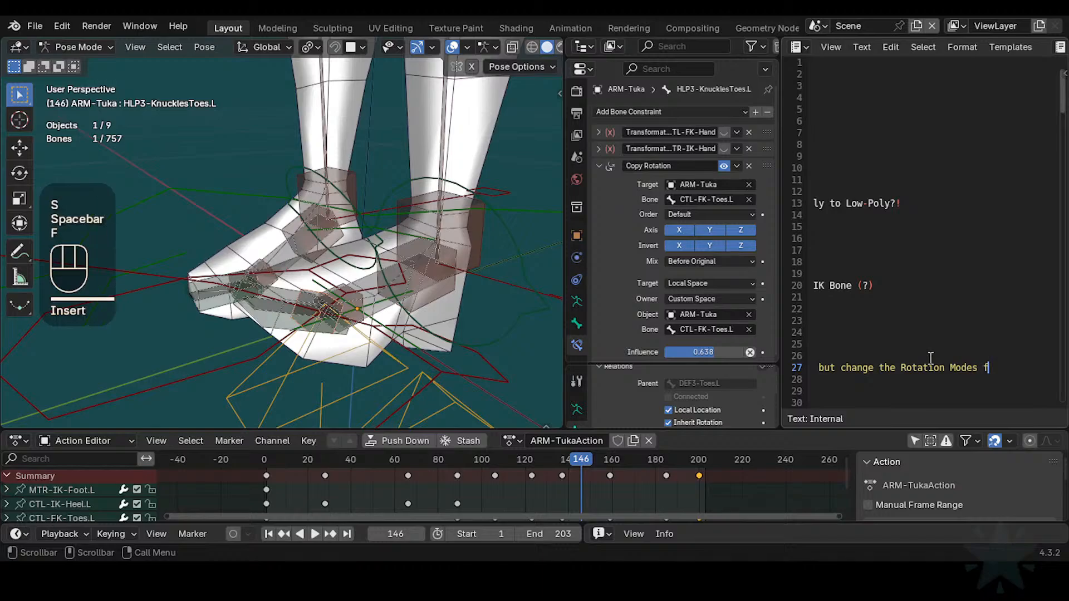
{"action": "key", "text": "BackSpace"}
{"action": "key", "text": "BackSpace"}
{"action": "key", "text": "BackSpace"}
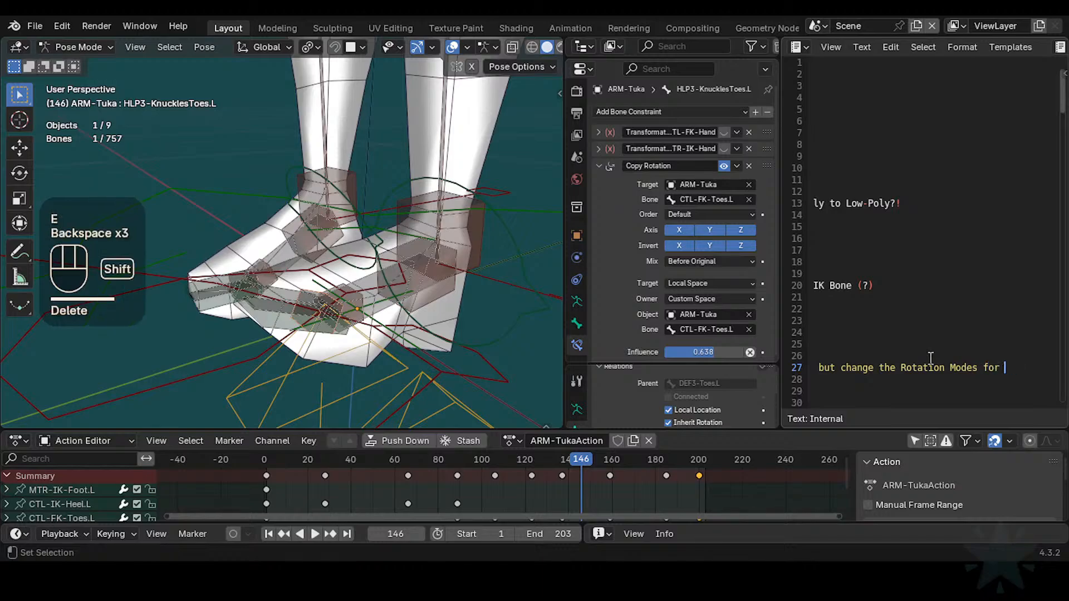
{"action": "type", "text": "B"}
{"action": "key", "text": "BackSpace"}
{"action": "type", "text": "involved Bone(s)"}
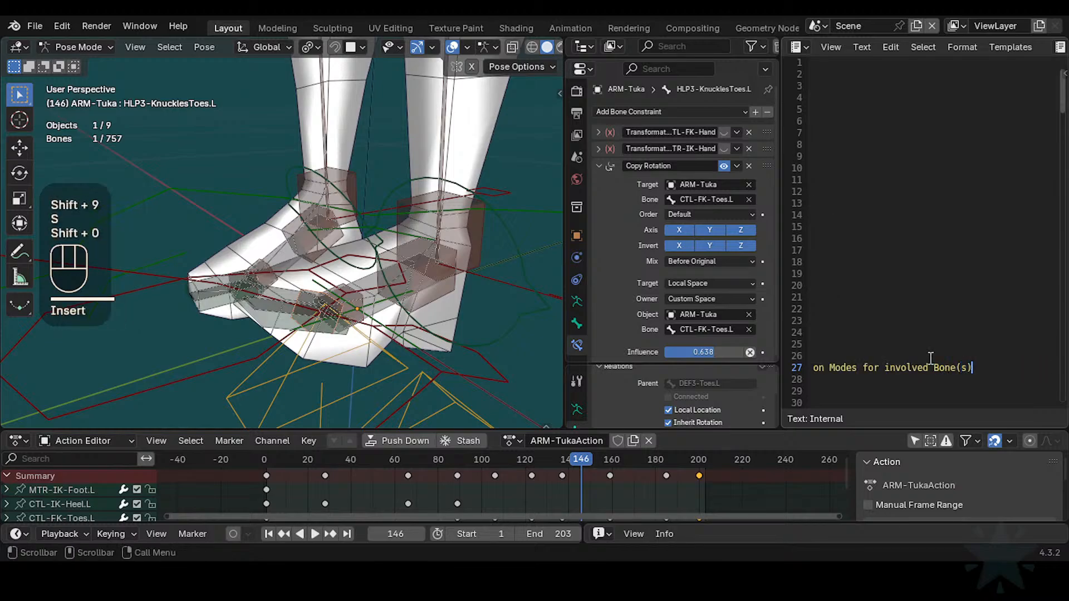
{"action": "type", "text": "?"}
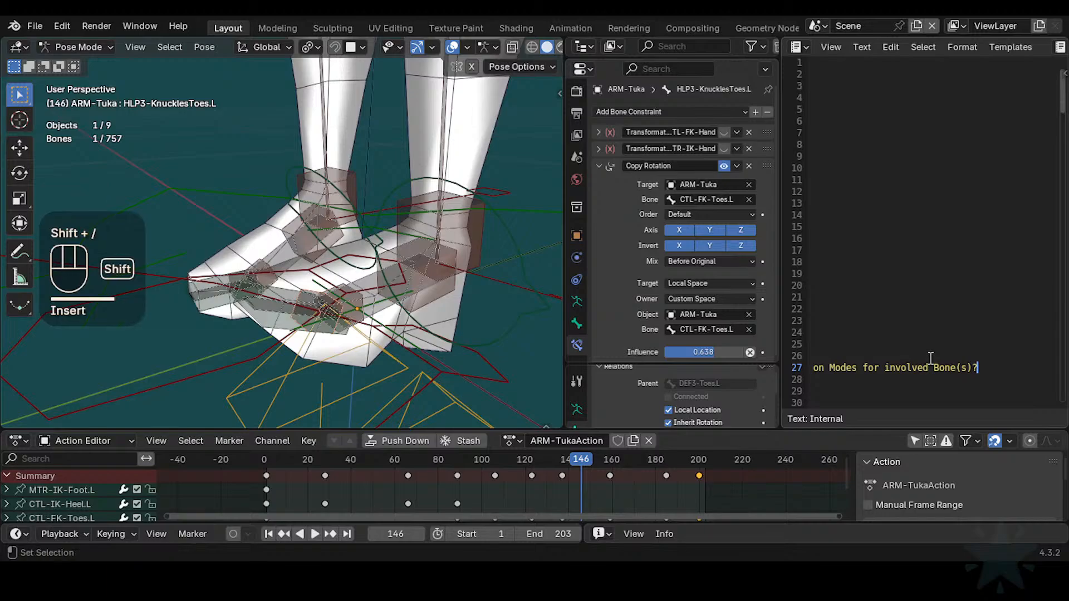
{"action": "type", "text": "\""}
{"action": "key", "text": "shift+Home"}
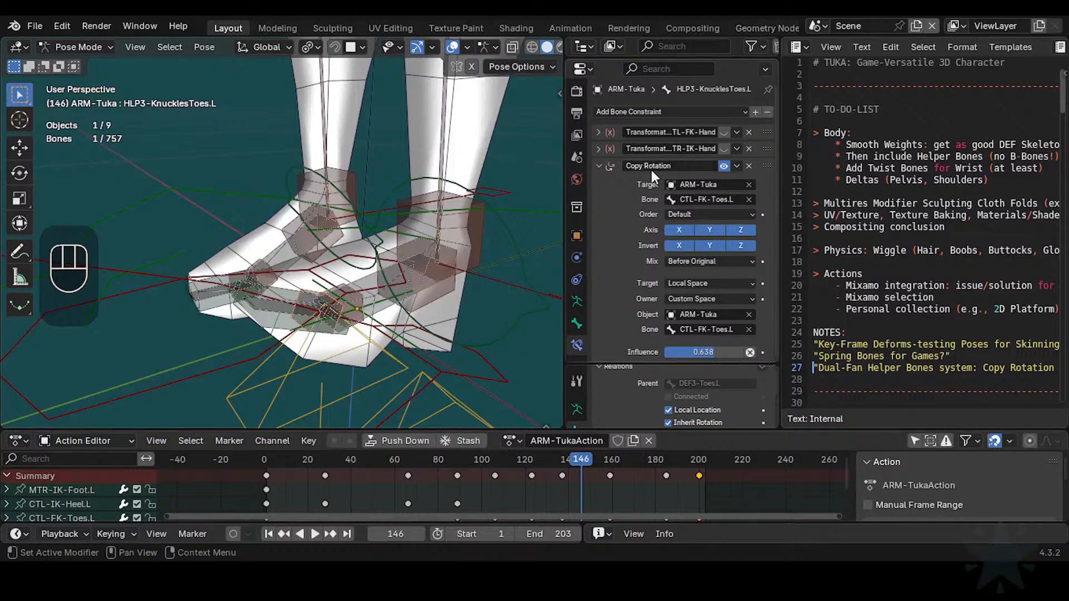
Step: Check the Order options of the Copy Rotation constraint and widen the bone constraints area
{"action": "left_click", "coordinate": [683, 222]}
{"action": "left_click", "coordinate": [681, 221]}
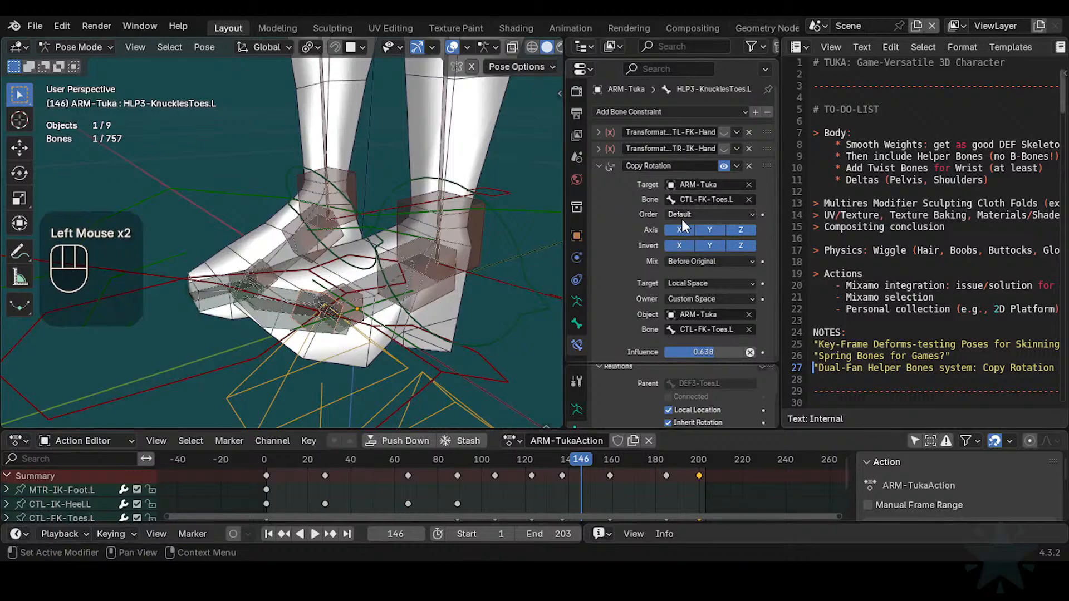
{"action": "left_click", "coordinate": [681, 217]}
{"action": "left_click_drag", "start_coordinate": [780, 249], "coordinate": [923, 260]}
Step: Select all bones of the rig and clear their pose transforms
{"action": "middle_click_drag", "start_coordinate": [345, 239], "coordinate": [307, 248]}
{"action": "scroll", "coordinate": [296, 266], "scroll_direction": "up", "scroll_amount": 2}
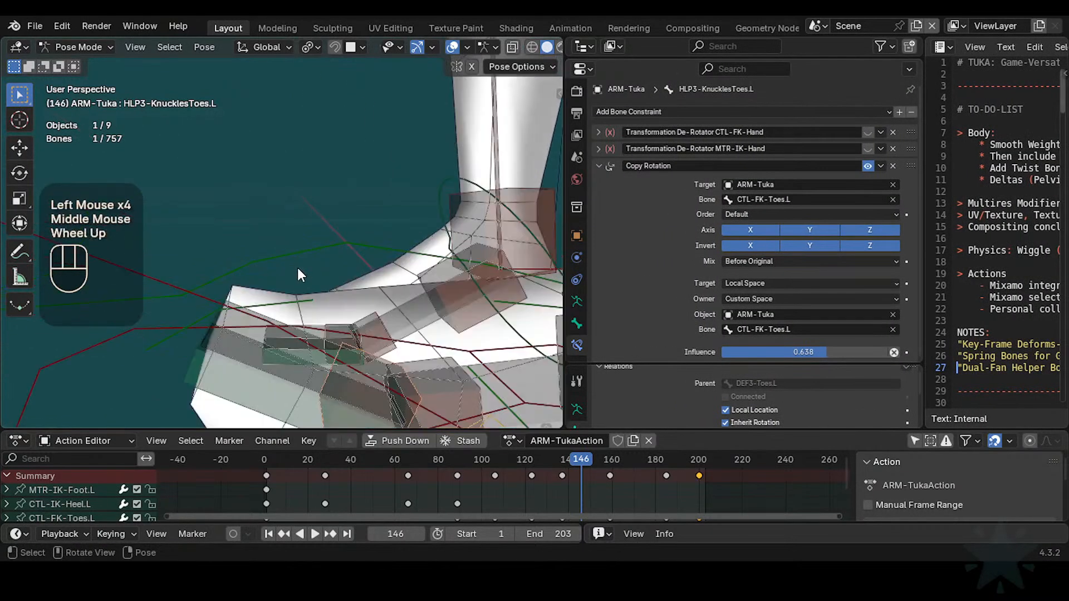
{"action": "scroll", "coordinate": [302, 272], "scroll_direction": "down", "scroll_amount": 1}
{"action": "key", "text": "a"}
{"action": "key", "text": "alt+q"}
{"action": "middle_click_drag", "start_coordinate": [349, 329], "coordinate": [415, 332], "text": "shift"}
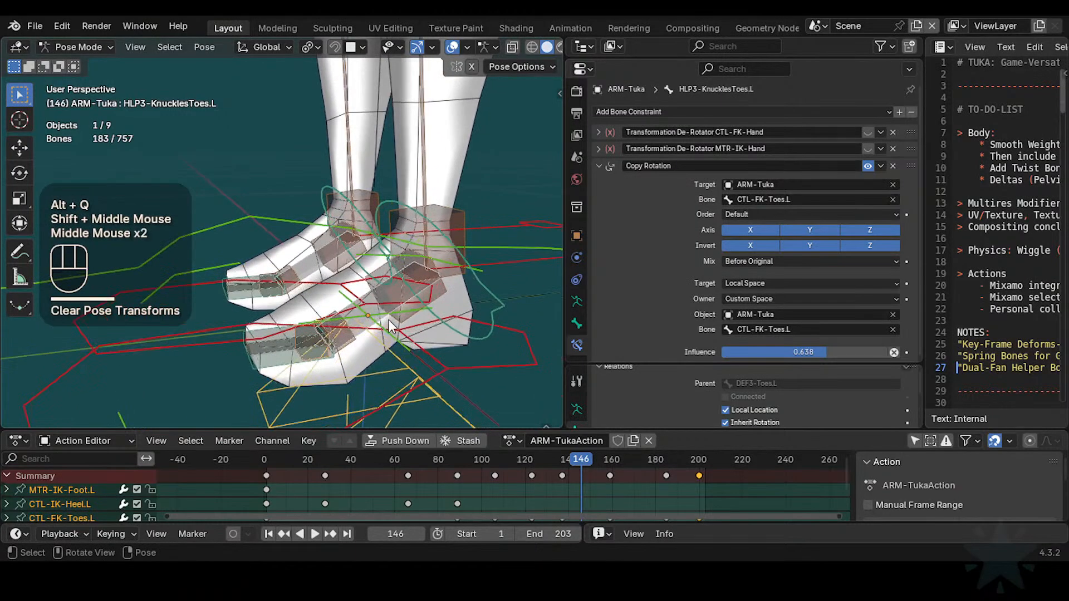
{"action": "scroll", "coordinate": [371, 315], "scroll_direction": "up", "scroll_amount": 1}
{"action": "scroll", "coordinate": [352, 316], "scroll_direction": "down", "scroll_amount": 2}
{"action": "scroll", "coordinate": [312, 332], "scroll_direction": "up", "scroll_amount": 1}
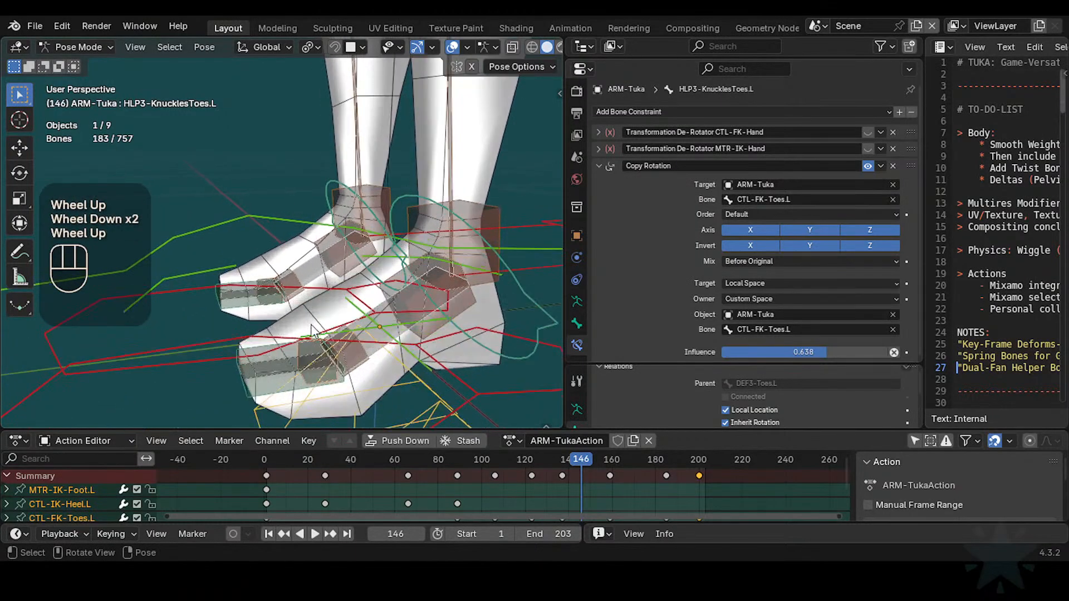
{"action": "scroll", "coordinate": [328, 330], "scroll_direction": "down", "scroll_amount": 2}
{"action": "middle_click_drag", "start_coordinate": [329, 351], "coordinate": [338, 328]}
{"action": "scroll", "coordinate": [394, 350], "scroll_direction": "up", "scroll_amount": 1}
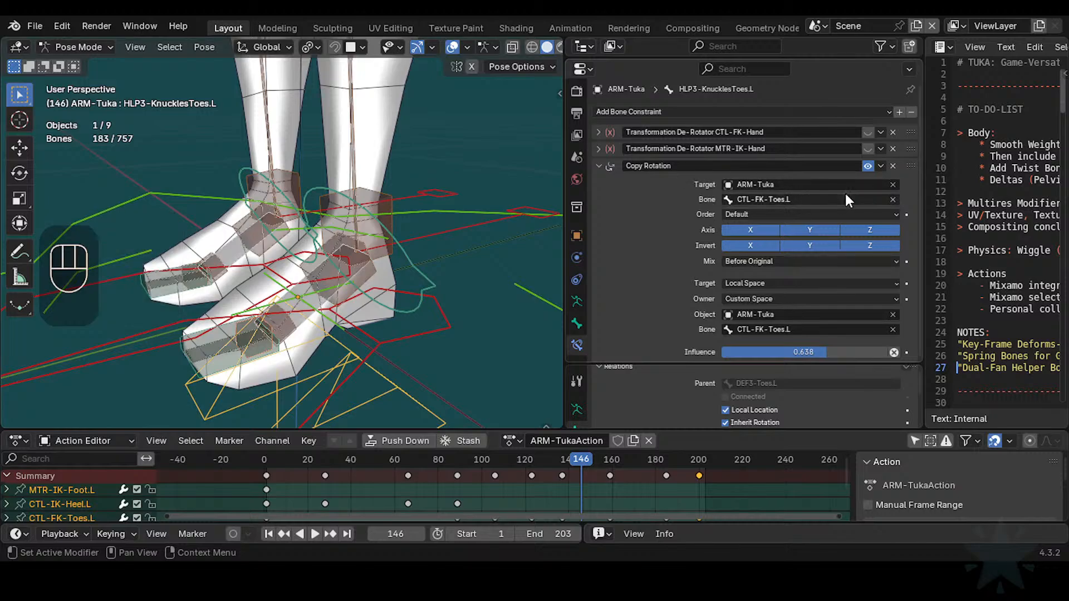
Step: Disable and collapse the Copy Rotation constraint on HLP3-KnucklesToes.L, and save the file
{"action": "left_click", "coordinate": [867, 167]}
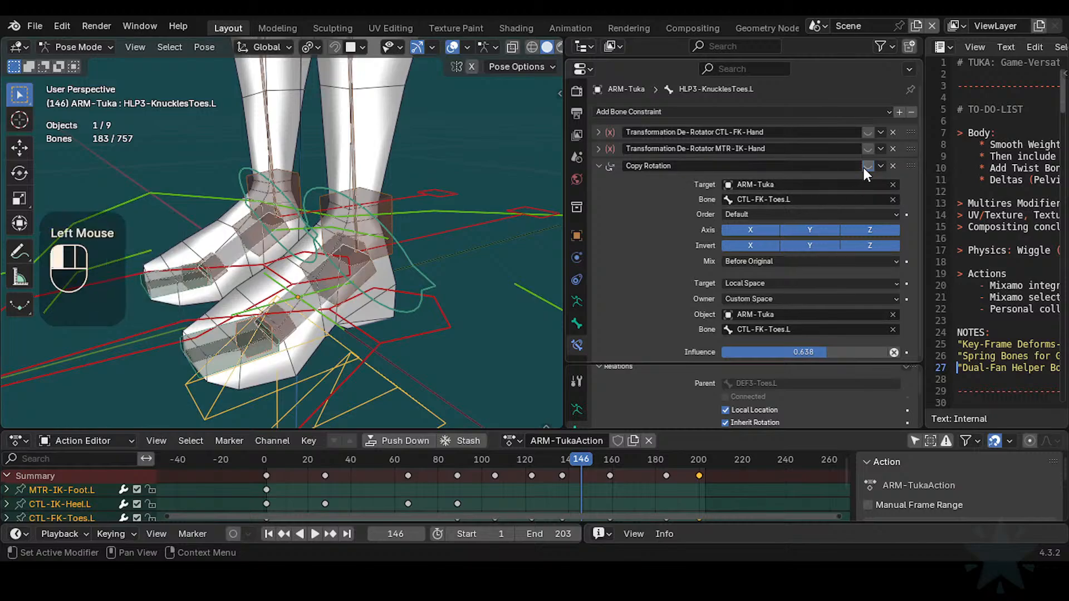
{"action": "left_click", "coordinate": [599, 165]}
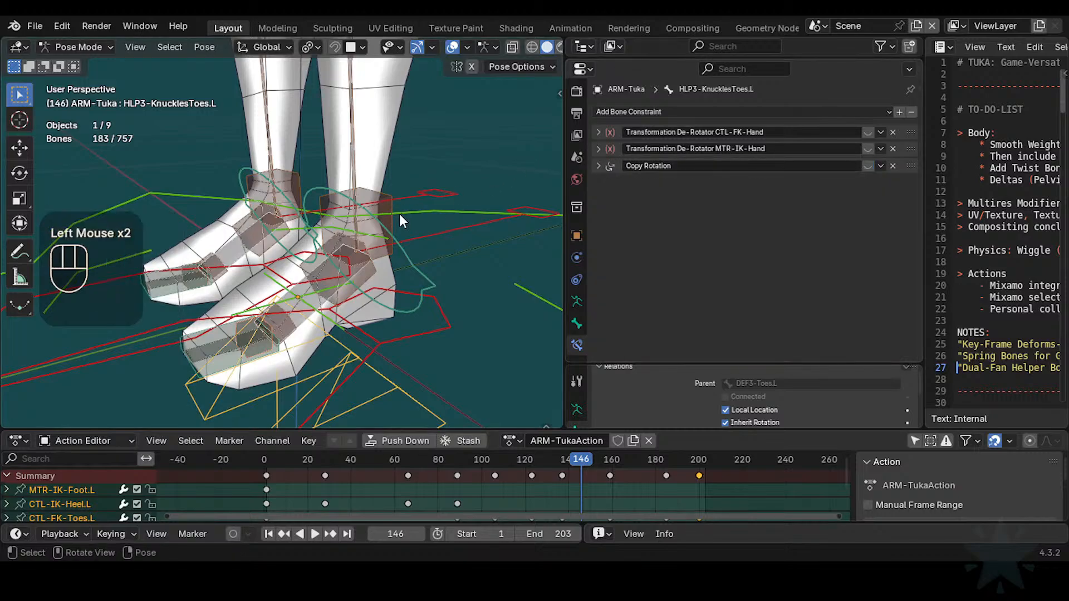
{"action": "key", "text": "ctrl+s"}
Step: Examine the target, owner space and Map From rotation settings of the Transformation De-Rotator CTL-FK-Hand constraint
{"action": "left_click", "coordinate": [599, 132]}
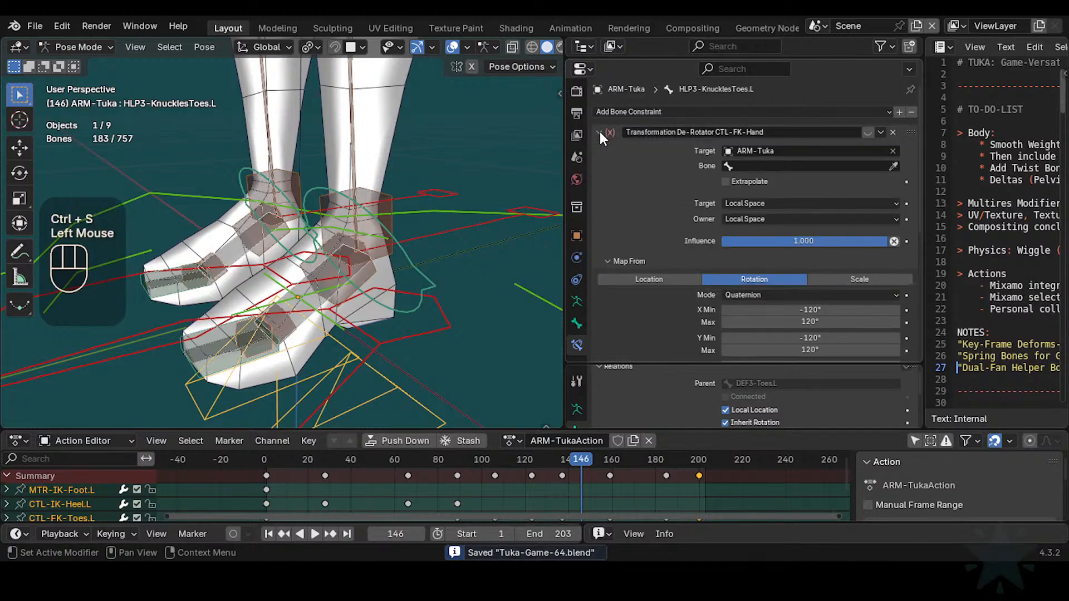
{"action": "scroll", "coordinate": [779, 295], "scroll_direction": "down", "scroll_amount": 4}
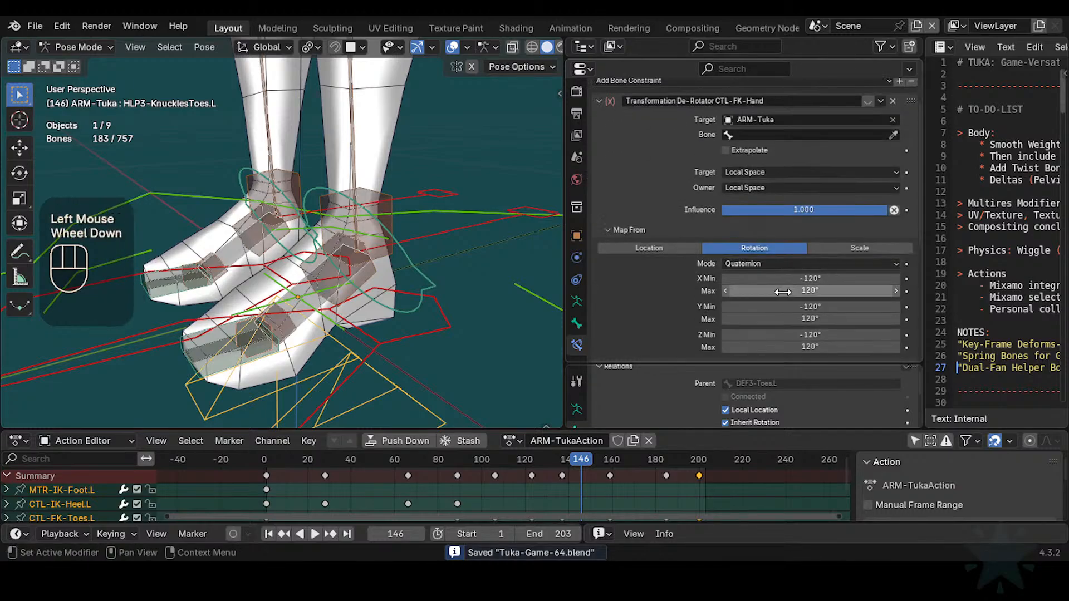
{"action": "scroll", "coordinate": [779, 295], "scroll_direction": "down", "scroll_amount": 1}
{"action": "scroll", "coordinate": [776, 293], "scroll_direction": "up", "scroll_amount": 5}
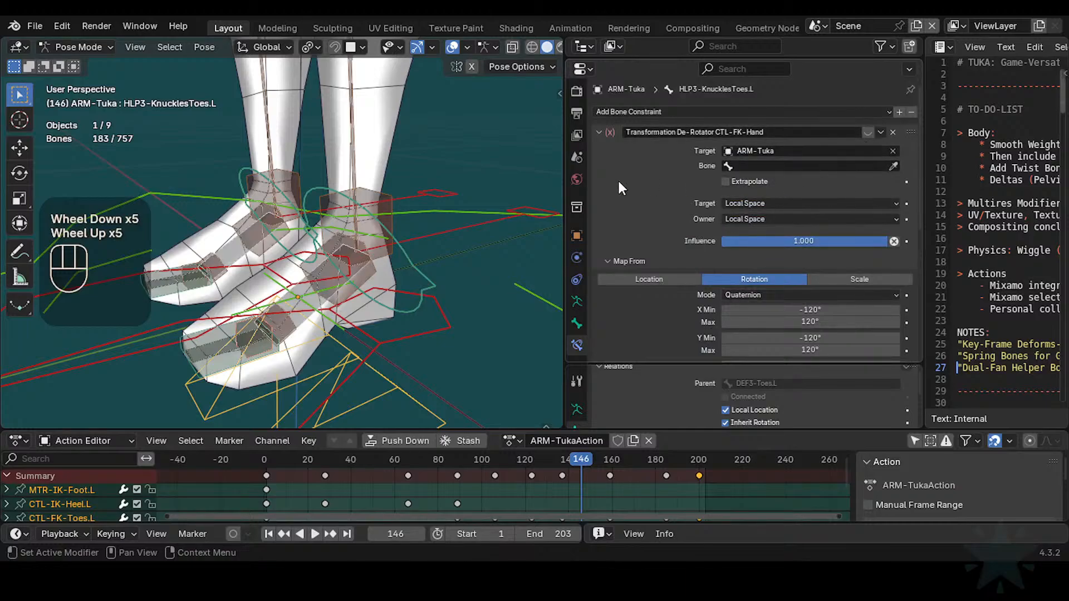
{"action": "scroll", "coordinate": [446, 275], "scroll_direction": "up", "scroll_amount": 1}
{"action": "middle_click_drag", "start_coordinate": [445, 275], "coordinate": [412, 261], "text": "shift"}
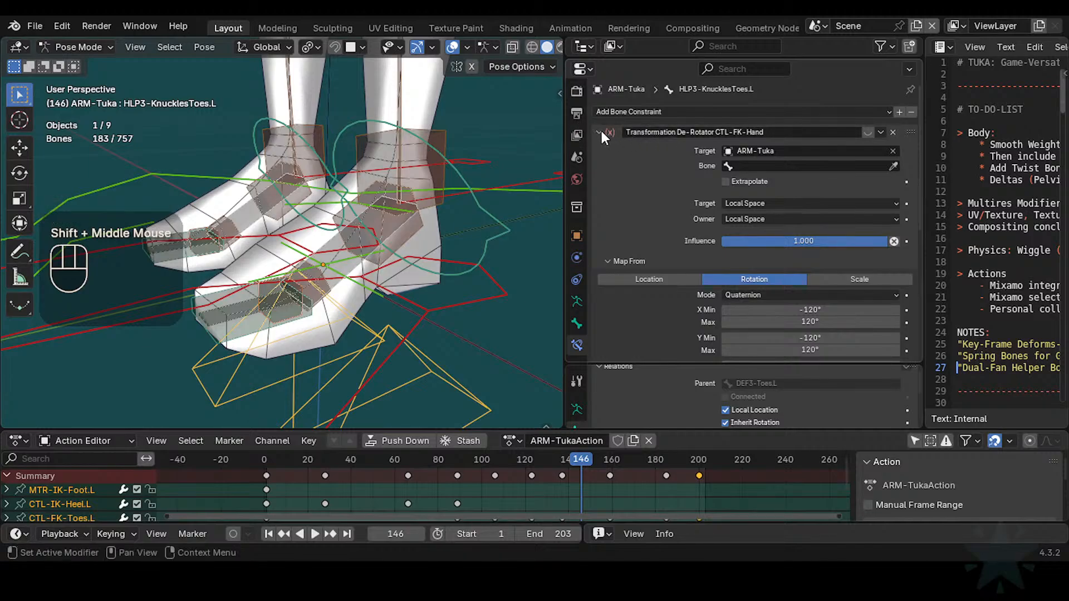
{"action": "left_click", "coordinate": [763, 219]}
{"action": "left_click", "coordinate": [763, 219]}
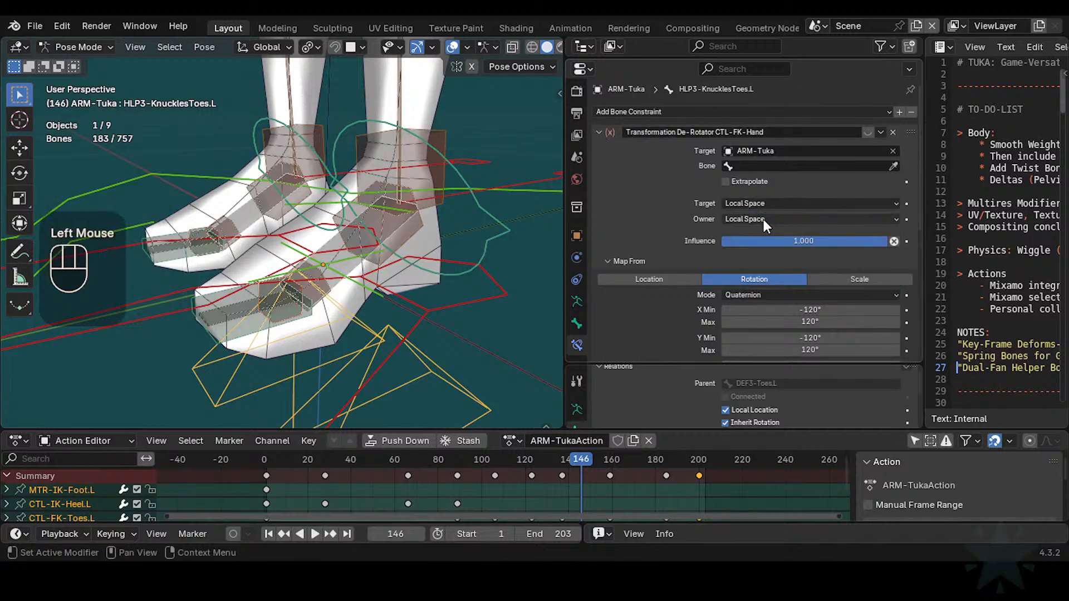
{"action": "left_click", "coordinate": [594, 135]}
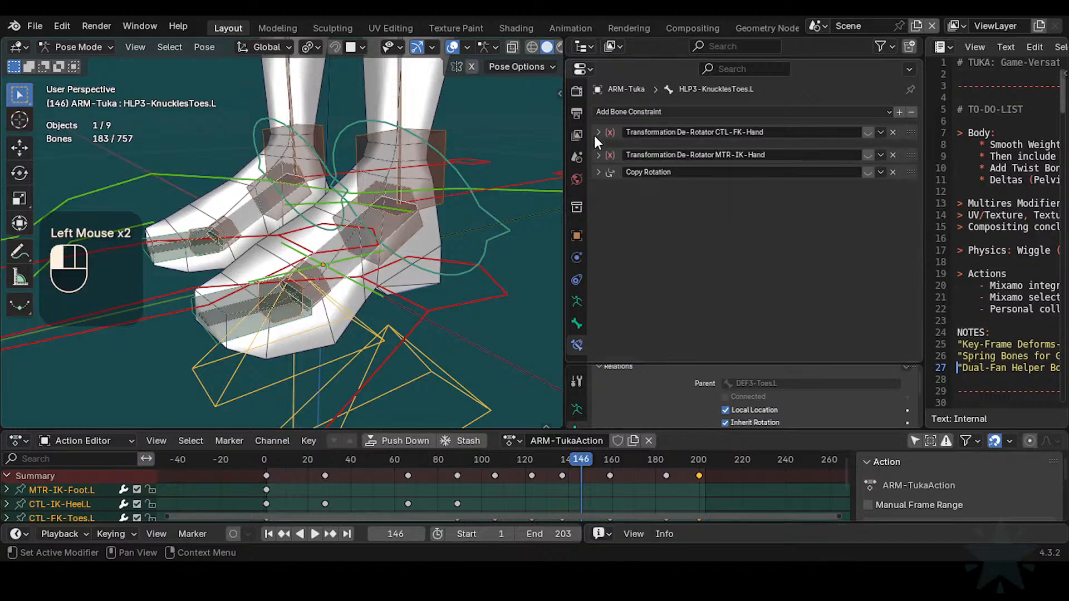
Step: Rename the Copy Rotation constraint on HLP3-KnucklesToes.L as "Copy Rotation DISCARD" and save the file
{"action": "left_click", "coordinate": [598, 166]}
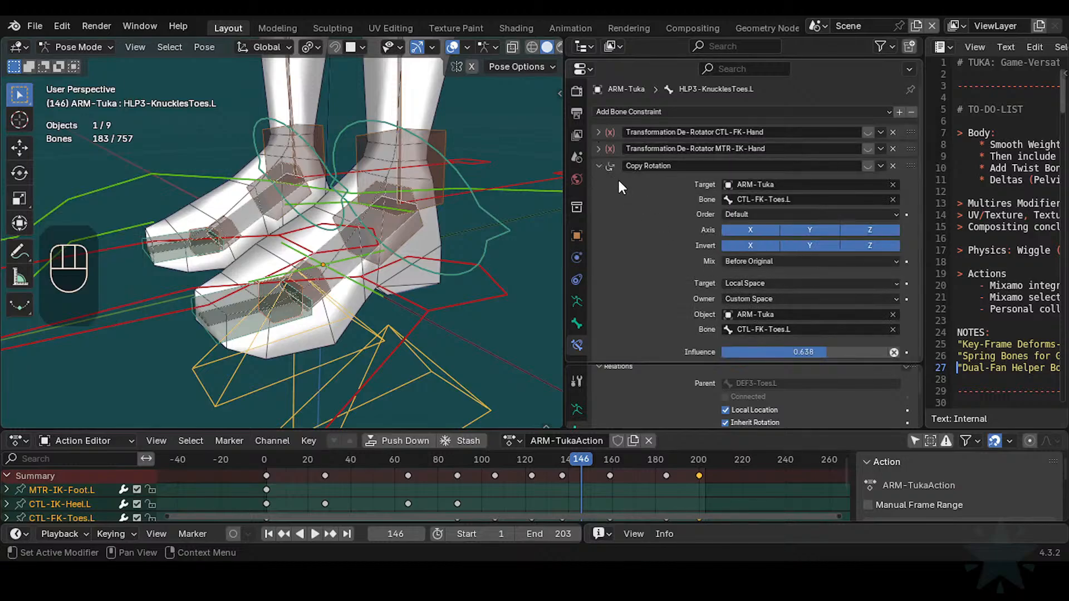
{"action": "left_click", "coordinate": [598, 166]}
{"action": "double_click", "coordinate": [679, 165]}
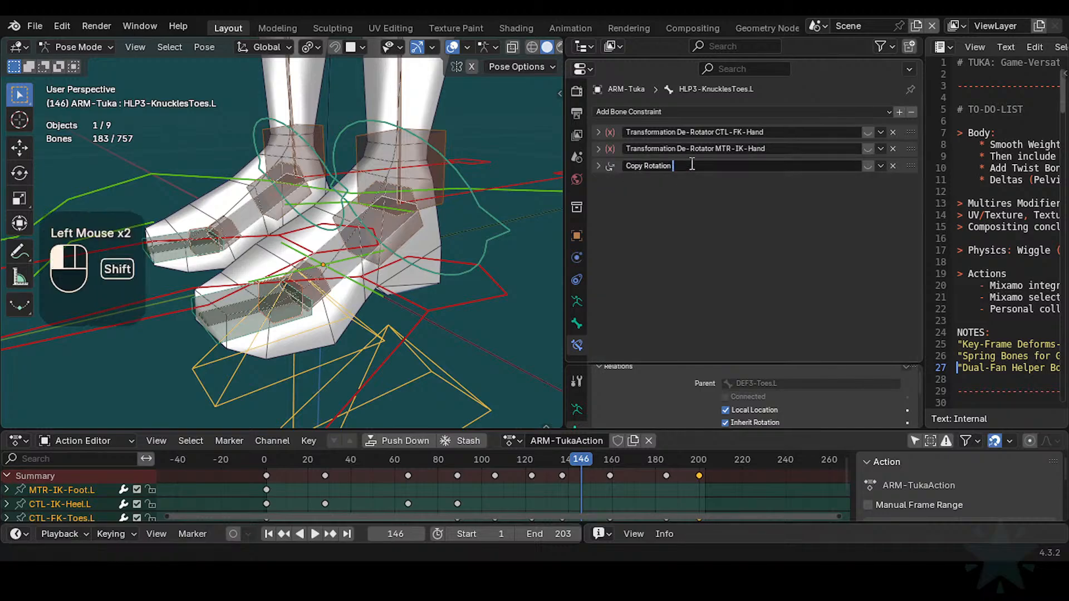
{"action": "key", "text": "Return"}
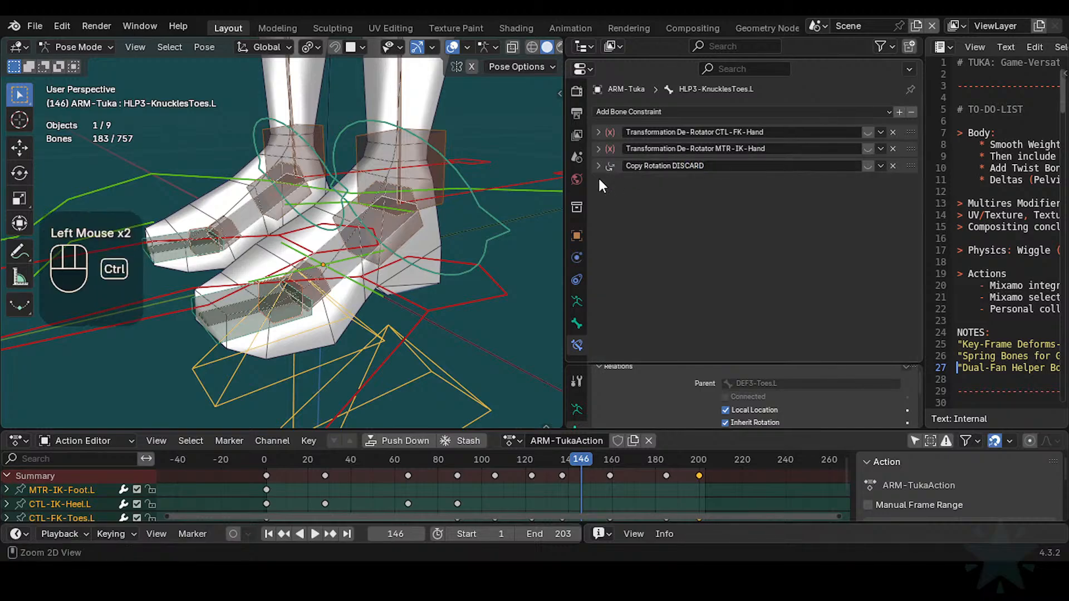
{"action": "key", "text": "ctrl+s"}
Step: Rename the Transformation De-Rotator CTL-FK-Hand constraint as "Transformation De-Rotator CTL-FK-Toes"
{"action": "left_click", "coordinate": [597, 134]}
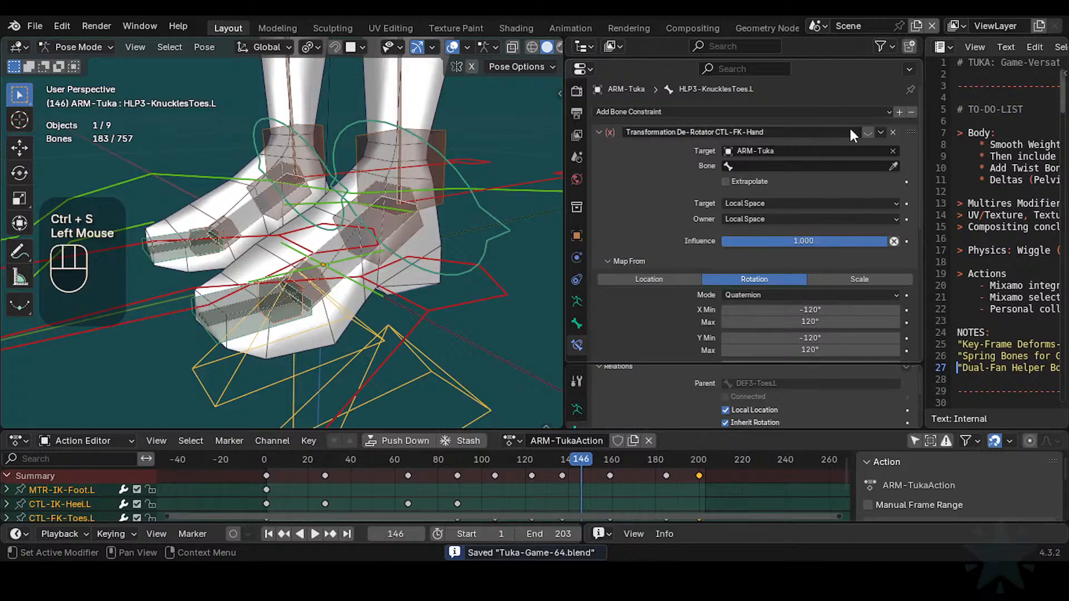
{"action": "double_click", "coordinate": [731, 132]}
{"action": "key", "text": "Right"}
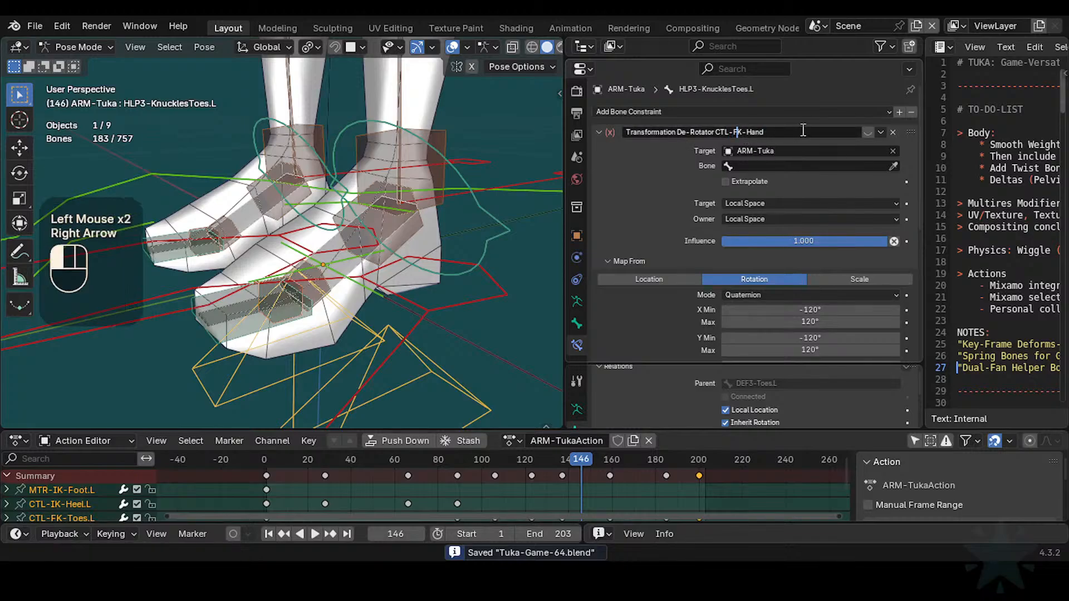
{"action": "key", "text": "shift+Right"}
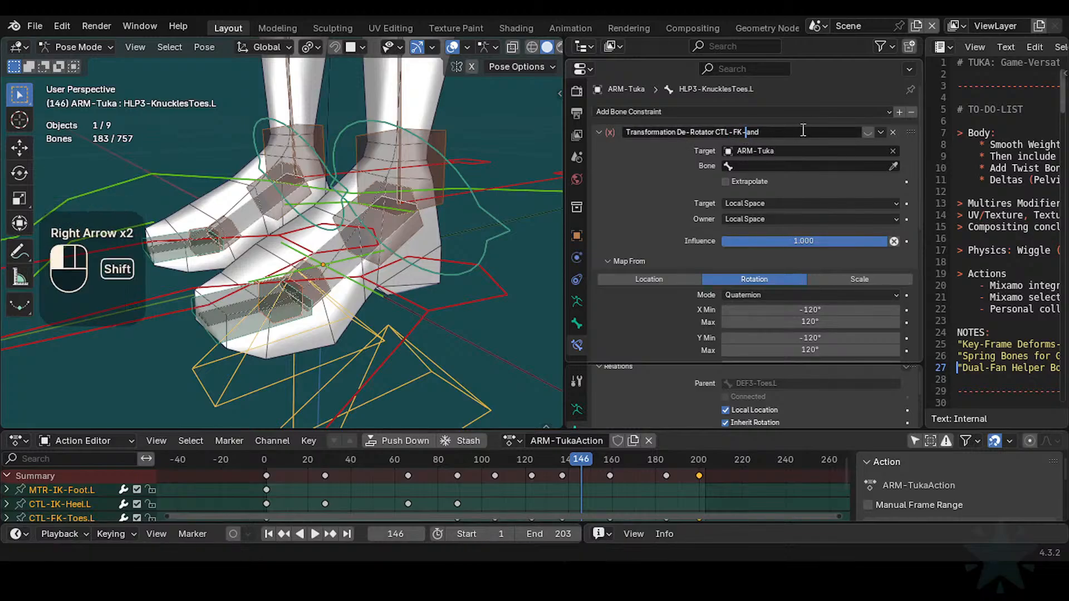
{"action": "type", "text": "Toes"}
{"action": "key", "text": "Delete"}
{"action": "key", "text": "Delete"}
{"action": "key", "text": "Delete"}
{"action": "key", "text": "Return"}
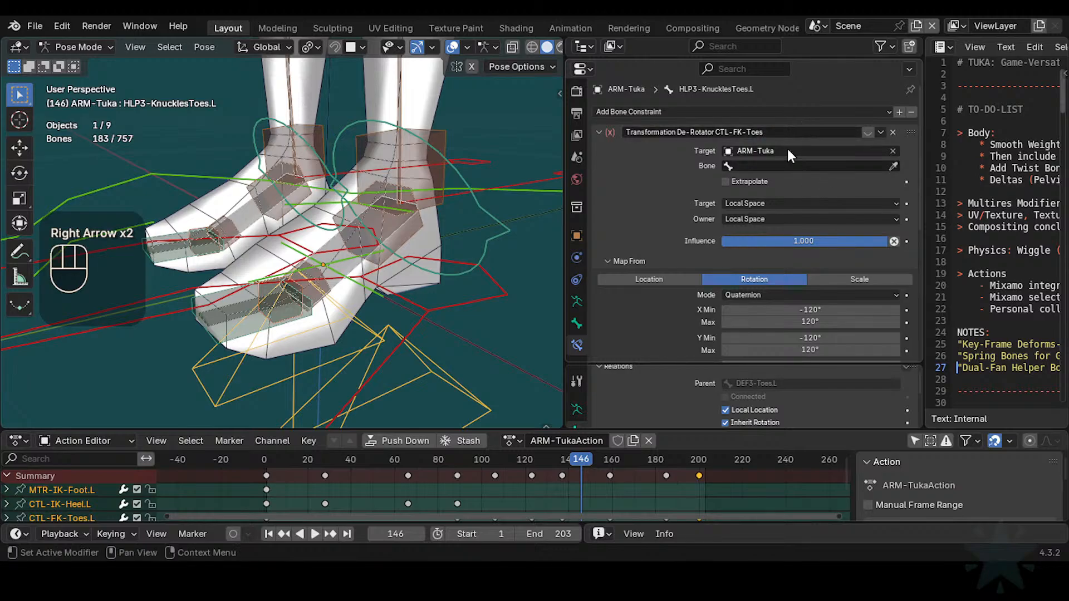
Step: Copy the name of the CTL-FK-Toes.L control bone
{"action": "double_click", "coordinate": [220, 328]}
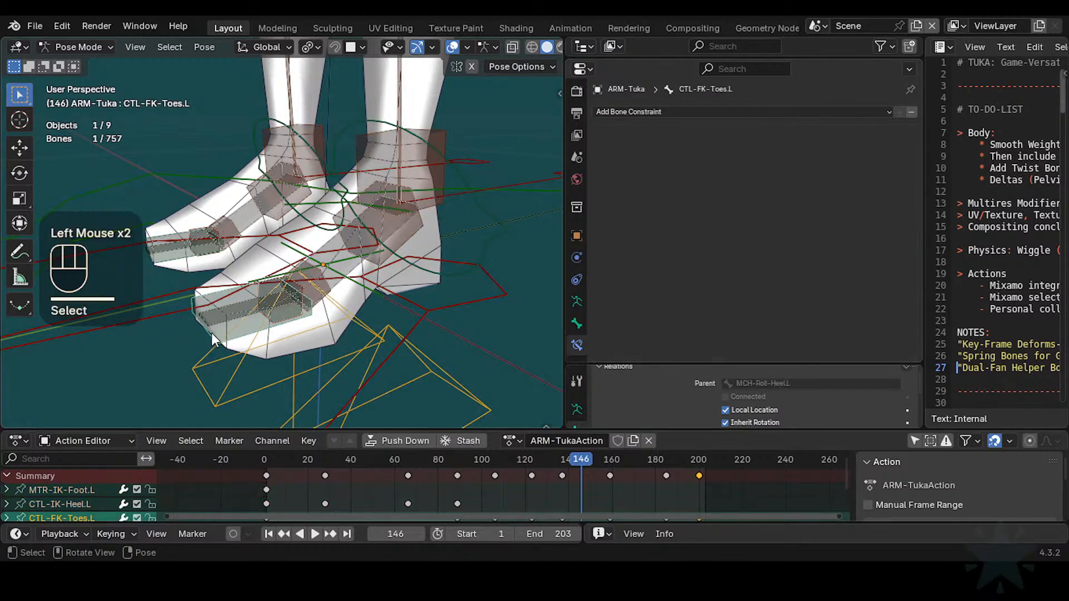
{"action": "key", "text": "F2"}
{"action": "key", "text": "Escape"}
{"action": "left_click", "coordinate": [212, 328]}
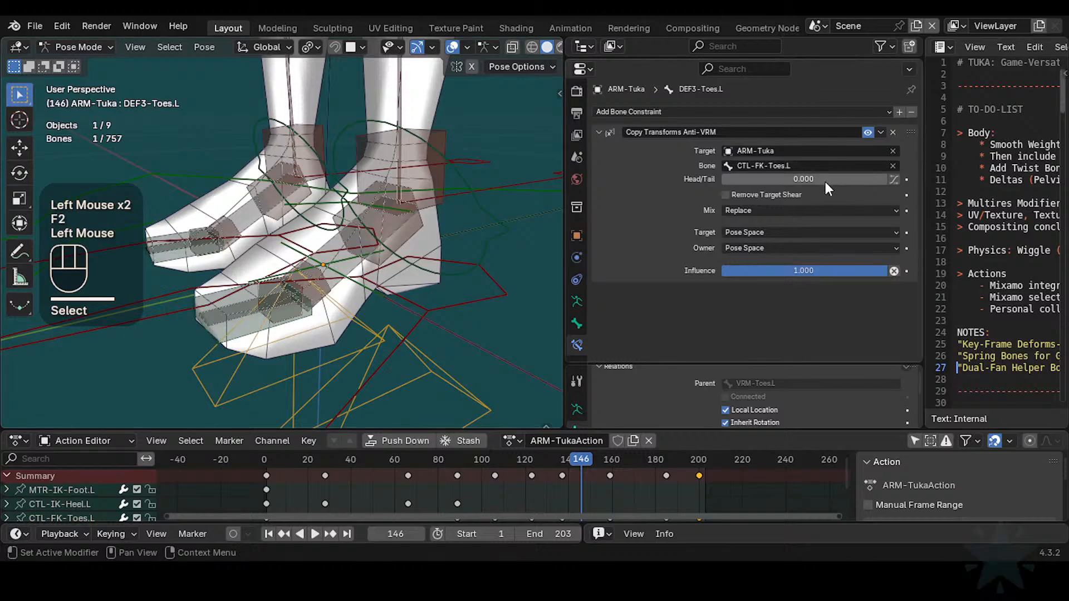
{"action": "key", "text": "ctrl+v"}
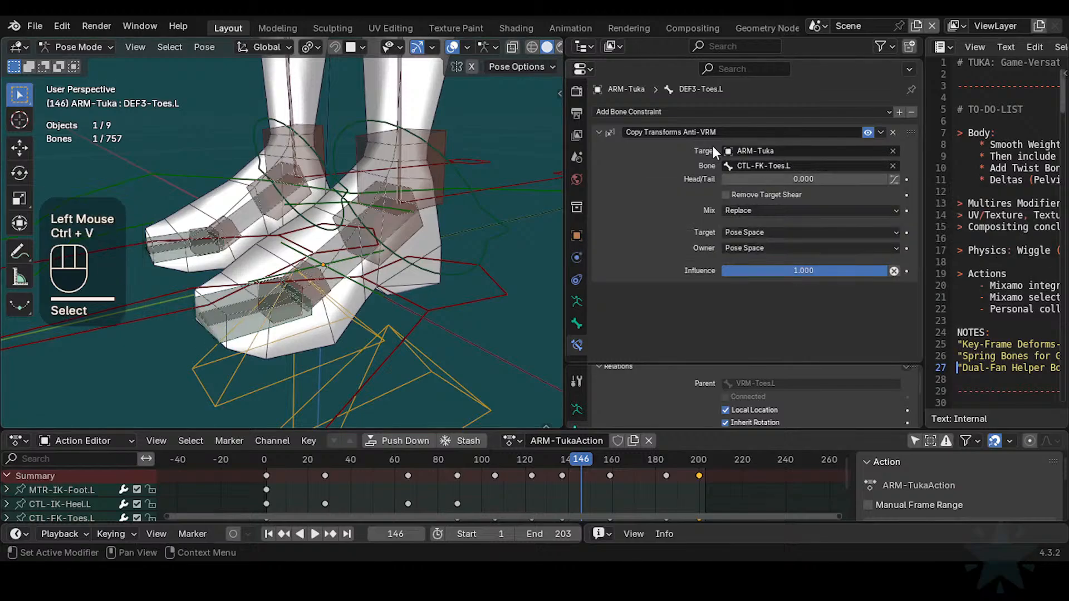
{"action": "key", "text": "ctrl+z"}
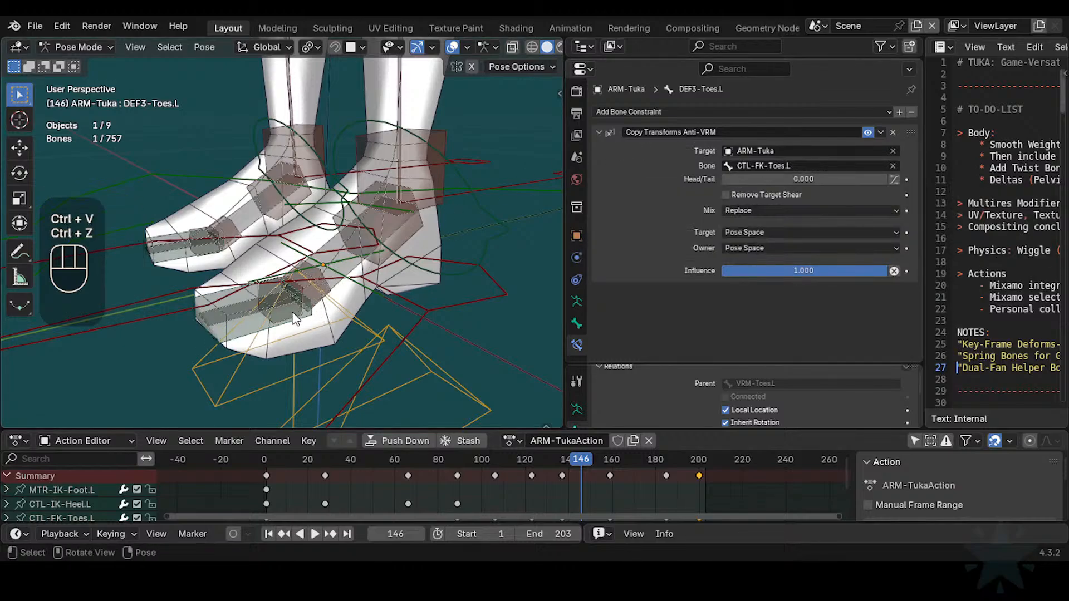
Step: Set CTL-FK-Toes.L as the target bone of the Transformation De-Rotator CTL-FK-Toes constraint on HLP3-KnucklesToes.L
{"action": "left_click", "coordinate": [280, 317]}
{"action": "left_click", "coordinate": [282, 315]}
{"action": "left_click", "coordinate": [284, 315]}
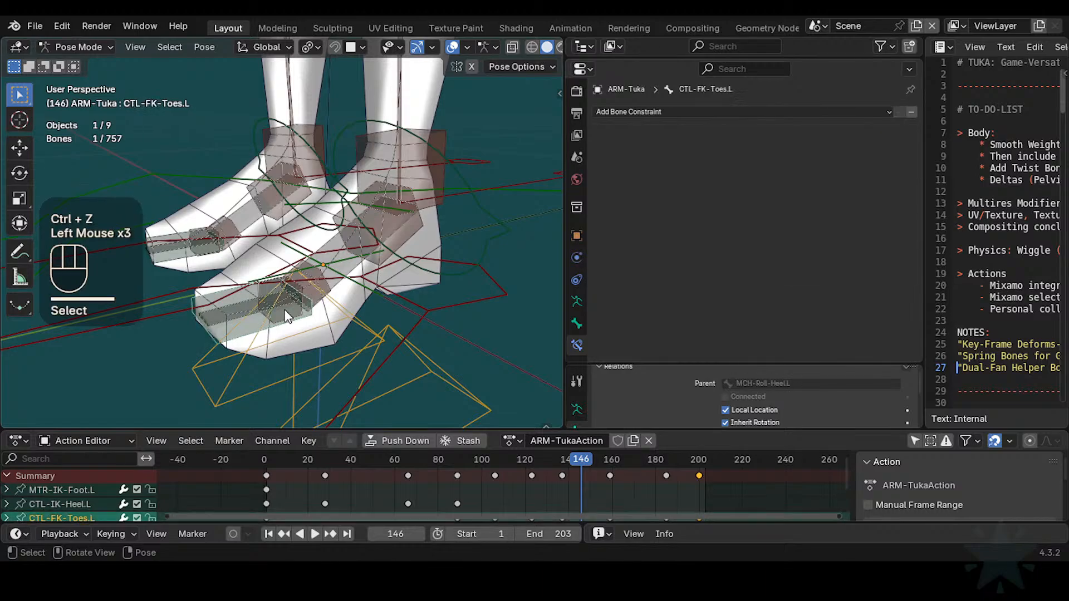
{"action": "left_click", "coordinate": [286, 316]}
{"action": "key", "text": "ctrl+v"}
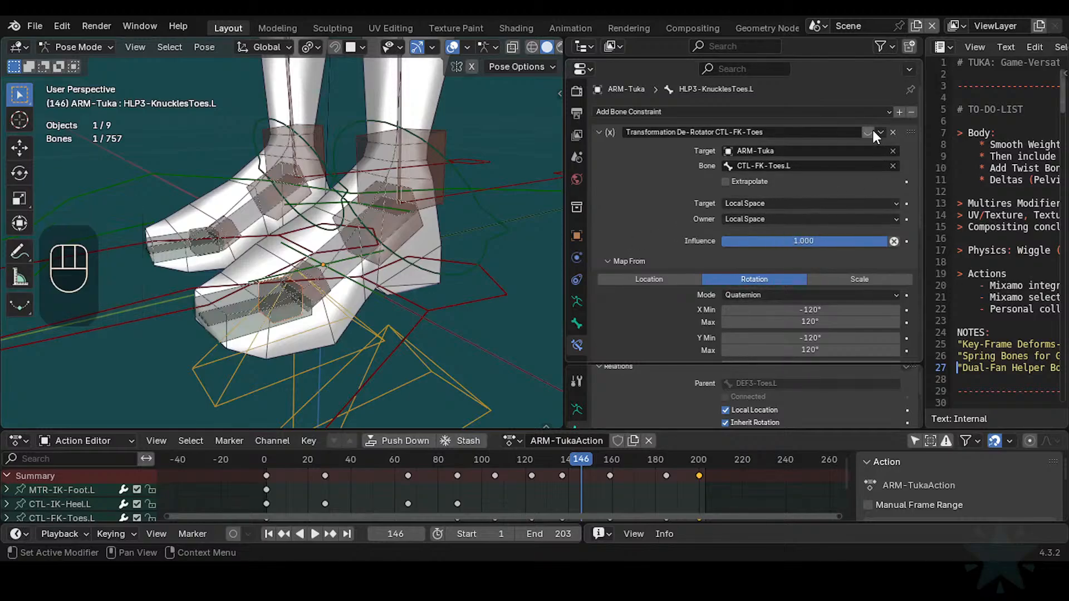
Step: Examine the Map From rotation mode options and the Map To rotation ranges of the Transformation De-Rotator CTL-FK-Toes constraint
{"action": "scroll", "coordinate": [866, 217], "scroll_direction": "down", "scroll_amount": 2}
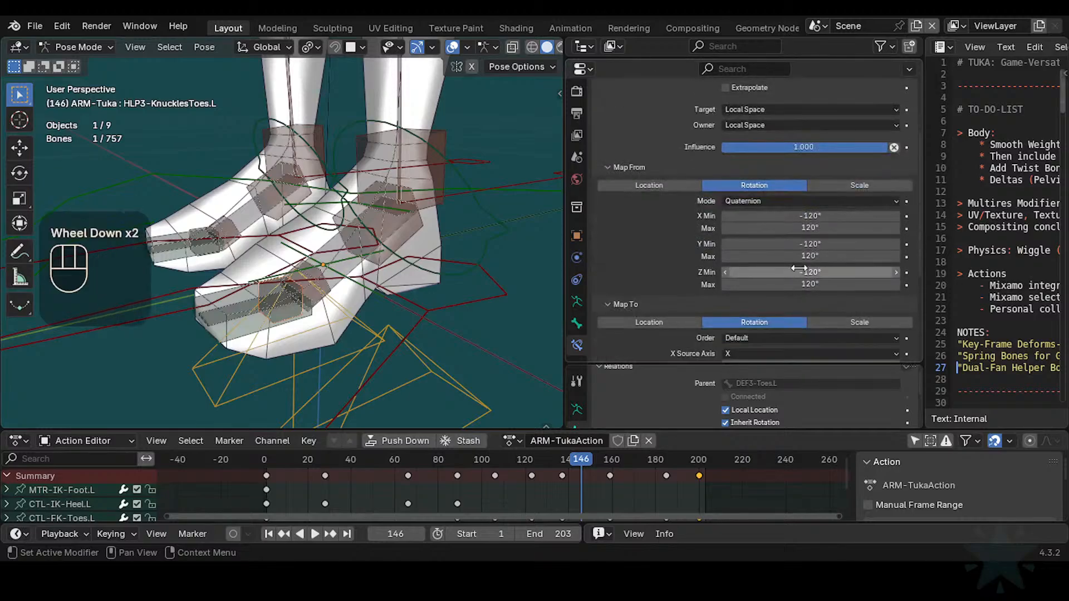
{"action": "left_click", "coordinate": [777, 200]}
{"action": "scroll", "coordinate": [762, 273], "scroll_direction": "down", "scroll_amount": 2}
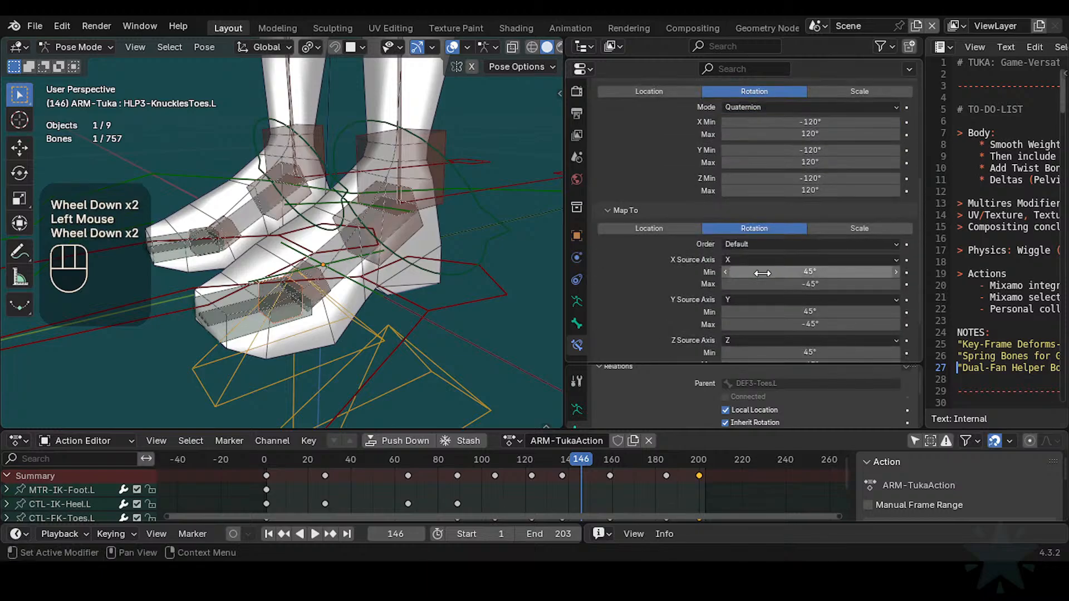
{"action": "left_click", "coordinate": [760, 232]}
{"action": "left_click", "coordinate": [763, 246]}
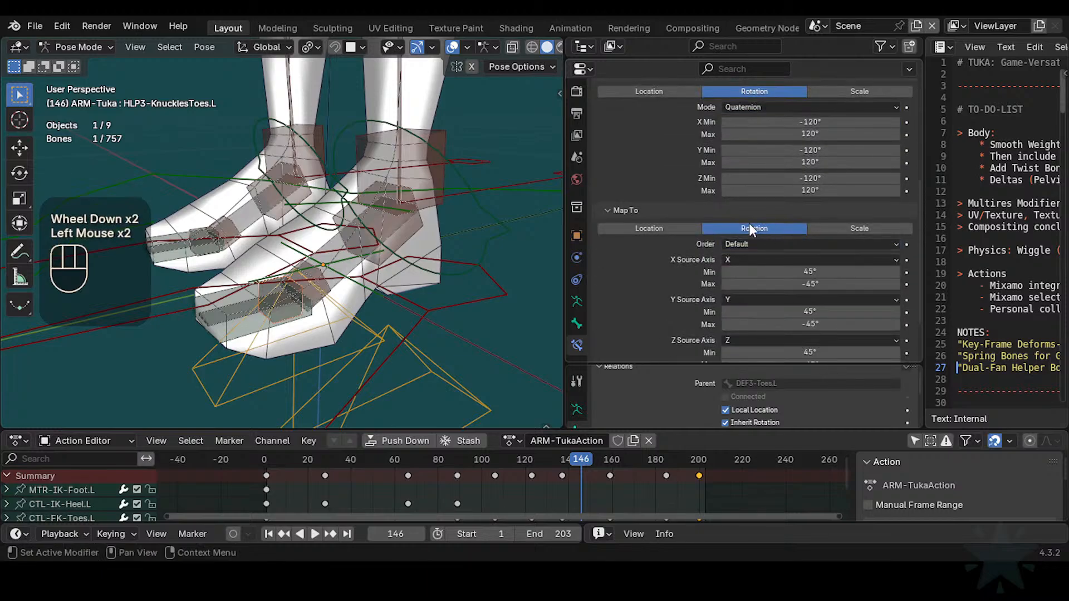
{"action": "scroll", "coordinate": [744, 216], "scroll_direction": "up", "scroll_amount": 1}
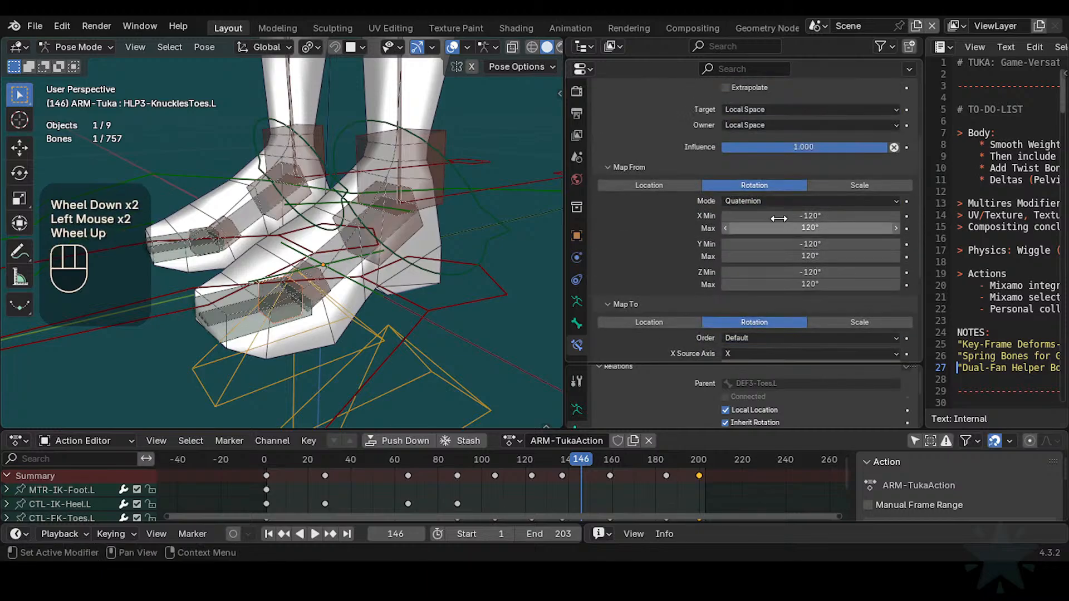
{"action": "left_click", "coordinate": [754, 200]}
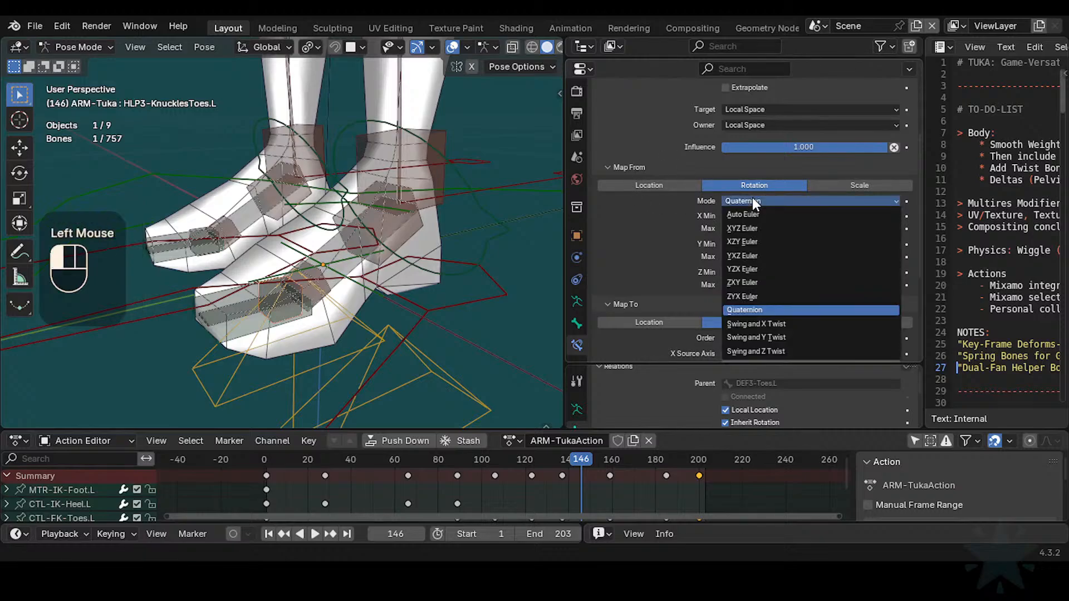
{"action": "scroll", "coordinate": [449, 279], "scroll_direction": "up", "scroll_amount": 2}
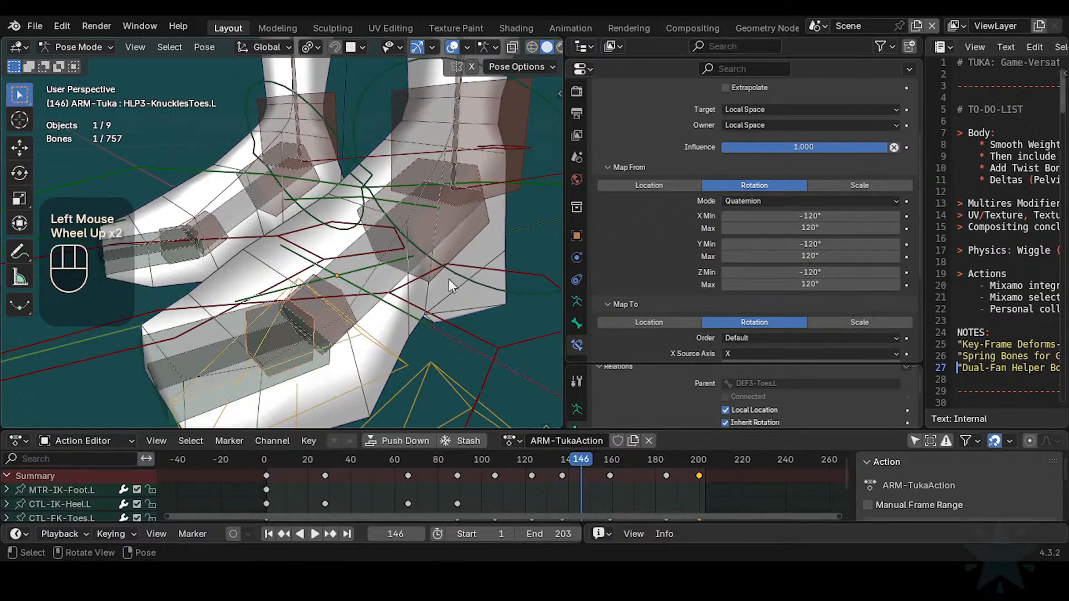
{"action": "left_click", "coordinate": [768, 201]}
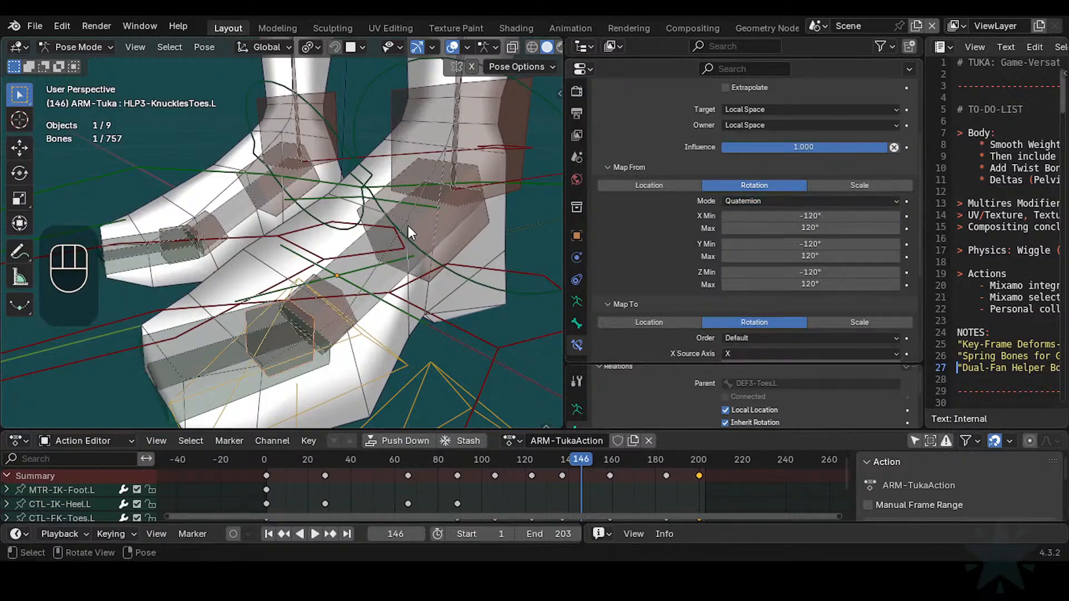
Step: Show the viewport sidebar and collapse its Screencast Keys and Bone Collections sections
{"action": "key", "text": "n"}
{"action": "scroll", "coordinate": [428, 245], "scroll_direction": "up", "scroll_amount": 6}
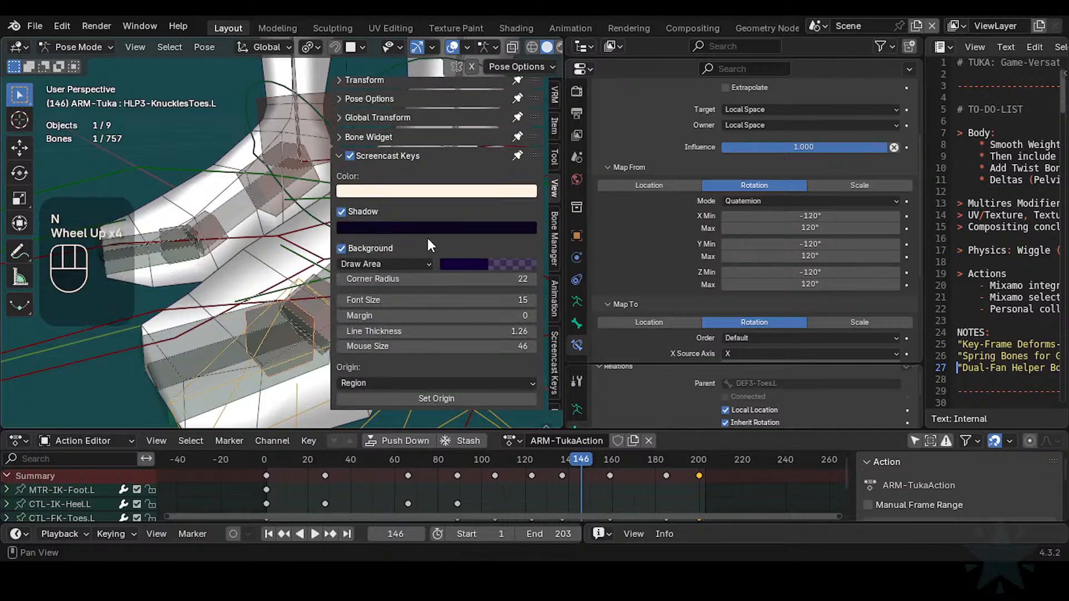
{"action": "left_click", "coordinate": [382, 276]}
{"action": "scroll", "coordinate": [399, 266], "scroll_direction": "up", "scroll_amount": 7}
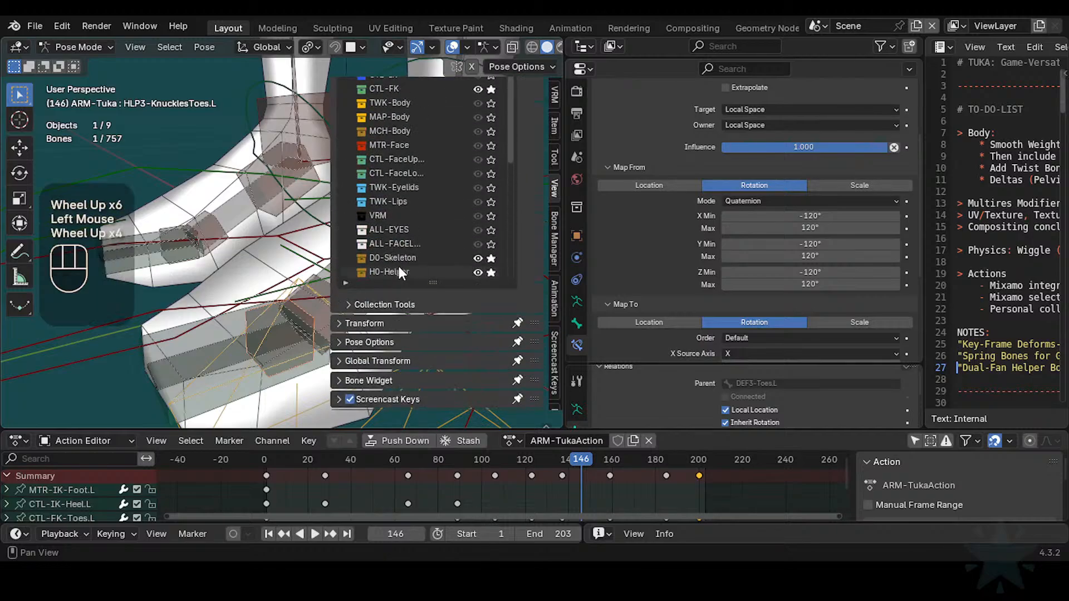
{"action": "left_click", "coordinate": [379, 75]}
{"action": "left_click", "coordinate": [376, 81]}
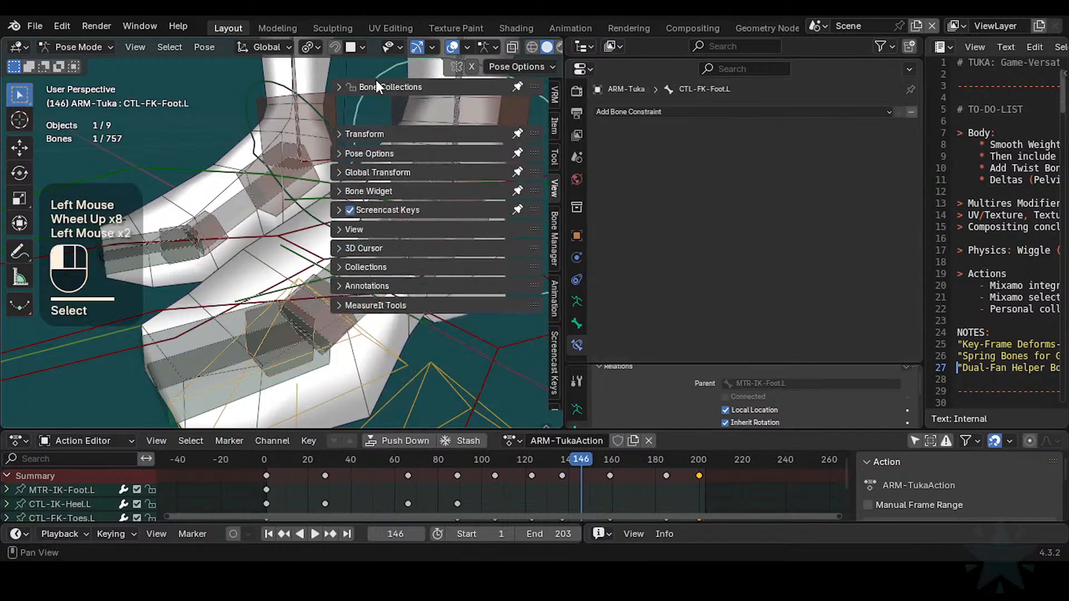
Step: Check the rotation mode of the HLP3-KnucklesToes.L bone in its transform properties, and hide the sidebar
{"action": "left_click", "coordinate": [283, 333]}
{"action": "left_click", "coordinate": [289, 342]}
{"action": "left_click", "coordinate": [290, 349]}
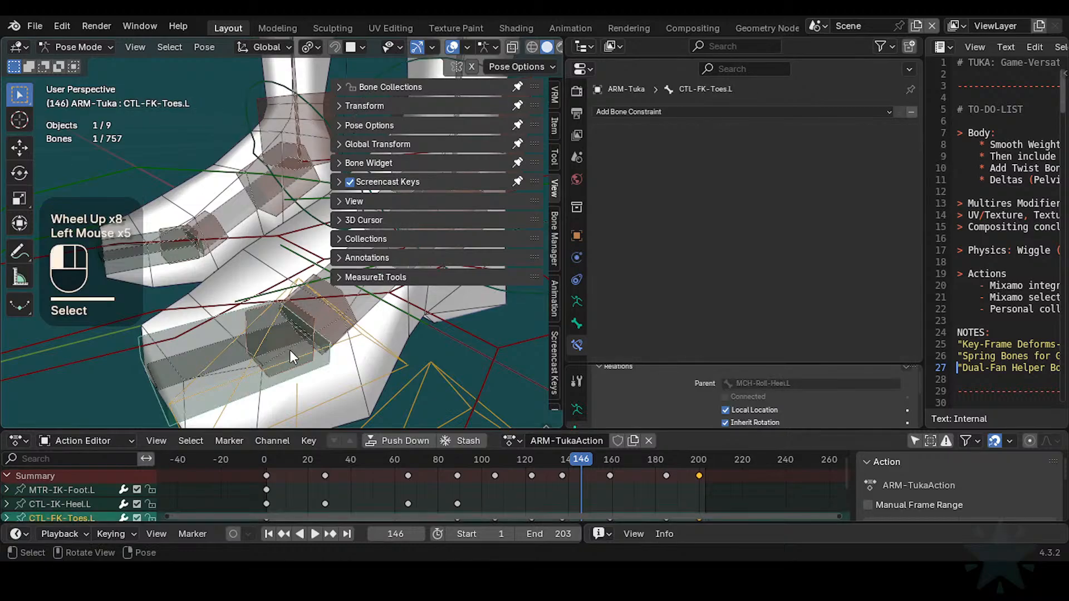
{"action": "left_click", "coordinate": [289, 350]}
{"action": "left_click", "coordinate": [290, 350]}
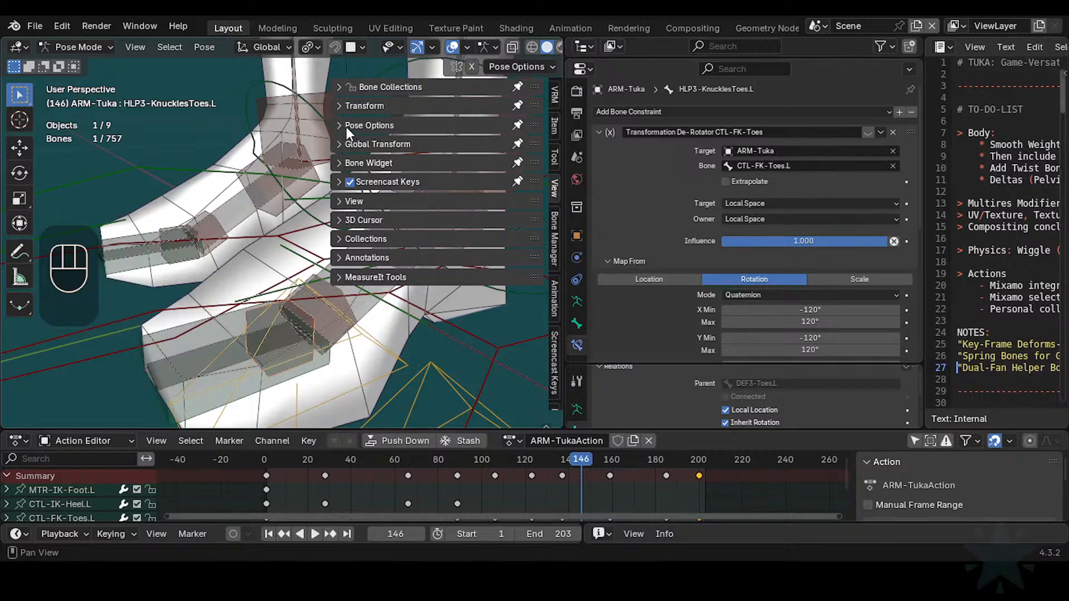
{"action": "left_click", "coordinate": [356, 107]}
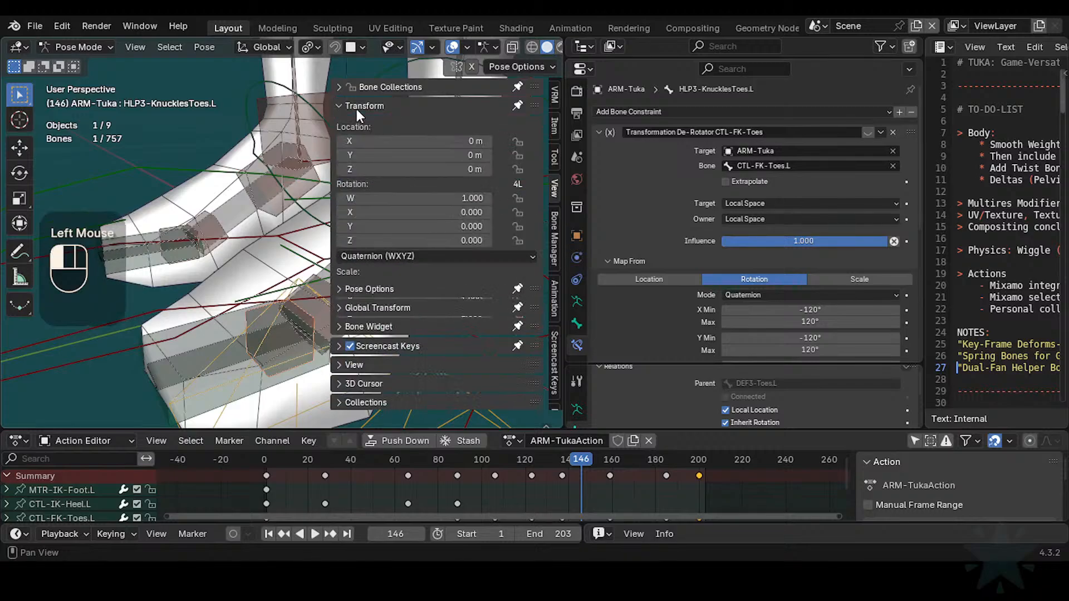
{"action": "left_click", "coordinate": [412, 254]}
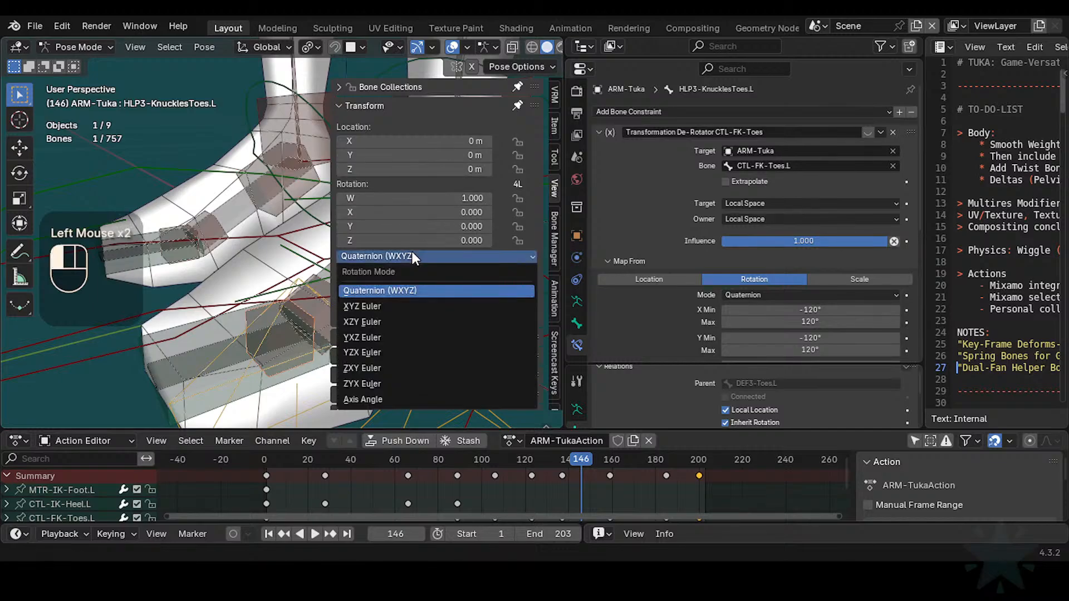
{"action": "key", "text": "n"}
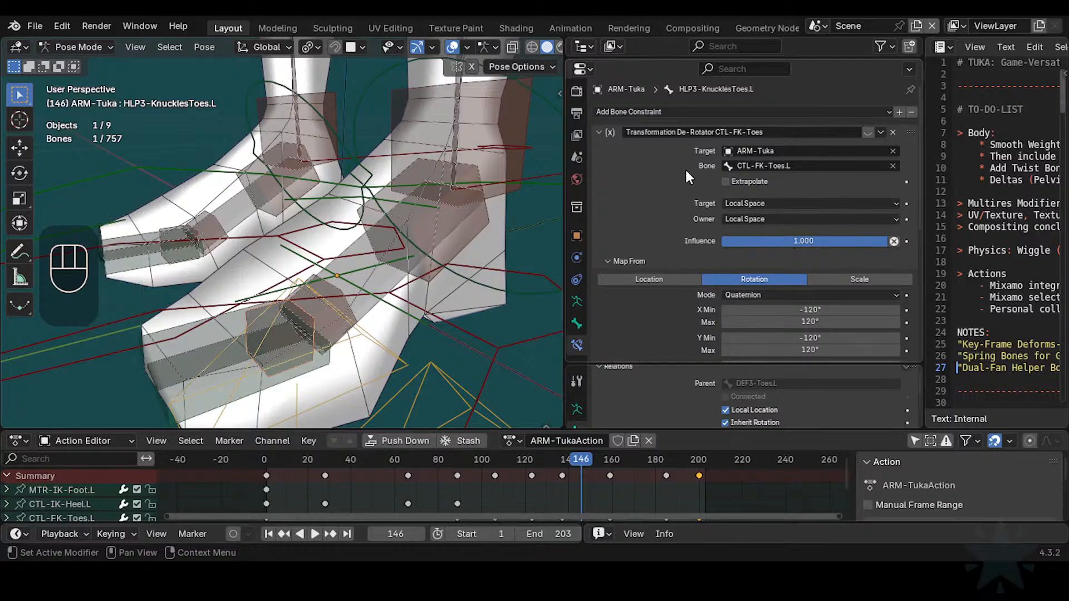
Step: Review the axis, invert, mix and space settings of the Copy Rotation DISCARD constraint on HLP3-KnucklesToes.L
{"action": "left_click", "coordinate": [598, 133]}
{"action": "left_click", "coordinate": [599, 165]}
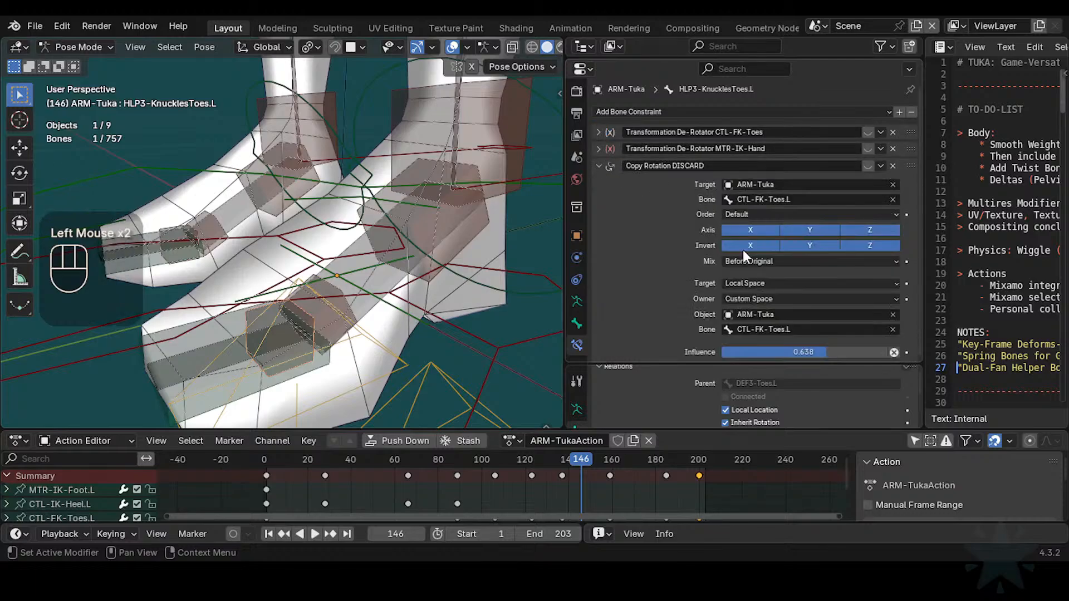
{"action": "left_click", "coordinate": [748, 211]}
{"action": "left_click", "coordinate": [748, 209]}
{"action": "left_click", "coordinate": [598, 166]}
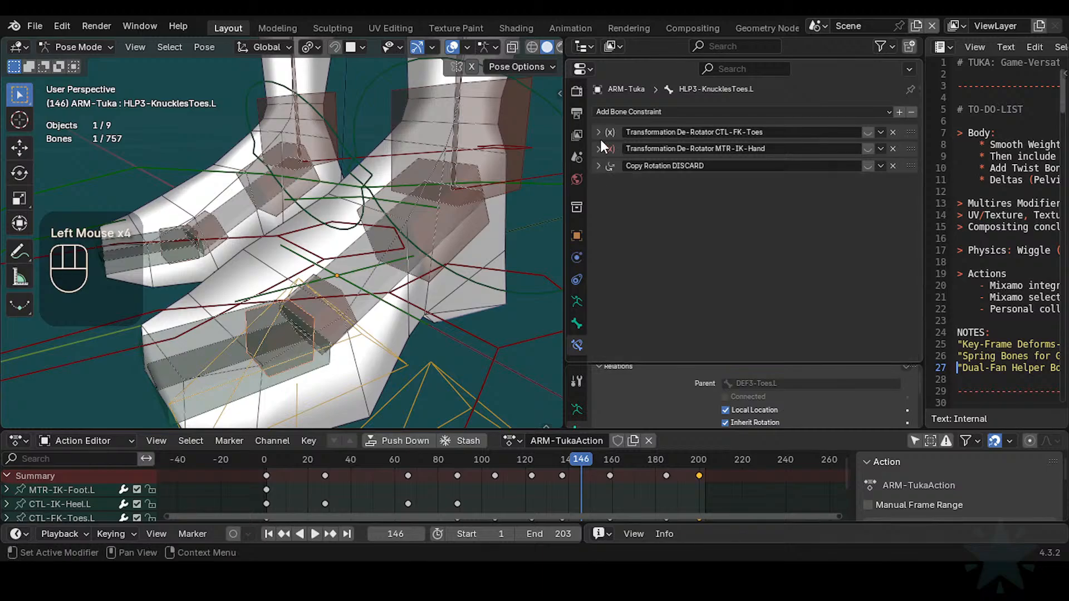
Step: Enable and collapse the Transformation De-Rotator CTL-FK-Toes constraint on HLP3-KnucklesToes.L
{"action": "left_click", "coordinate": [599, 133]}
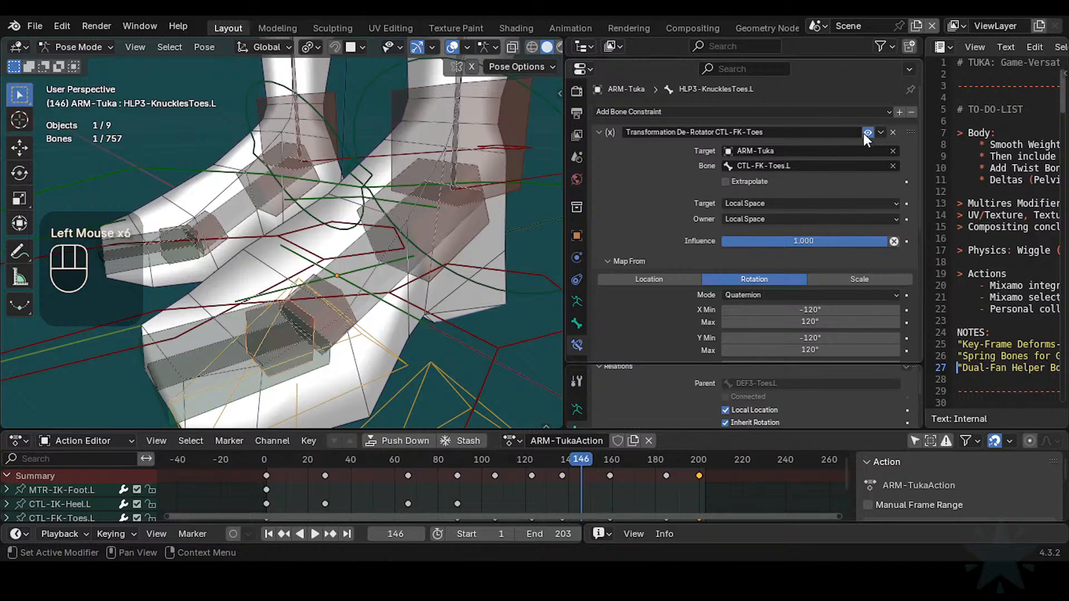
{"action": "left_click", "coordinate": [867, 134]}
{"action": "left_click", "coordinate": [599, 132]}
Step: Examine the Transformation De-Rotator MTR-IK-Hand constraint on HLP3-KnucklesToes.L and the constraints of the neighbouring CTL-FK-Toes.L and DEF3-Toes.L bones
{"action": "left_click", "coordinate": [598, 148]}
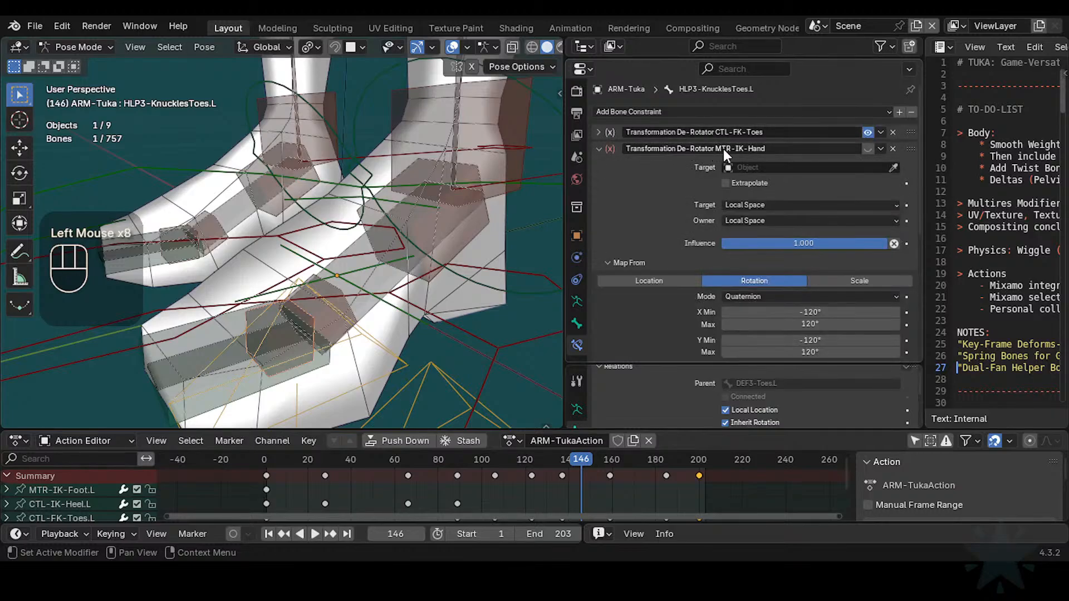
{"action": "scroll", "coordinate": [507, 201], "scroll_direction": "down", "scroll_amount": 1}
{"action": "left_click", "coordinate": [536, 179]}
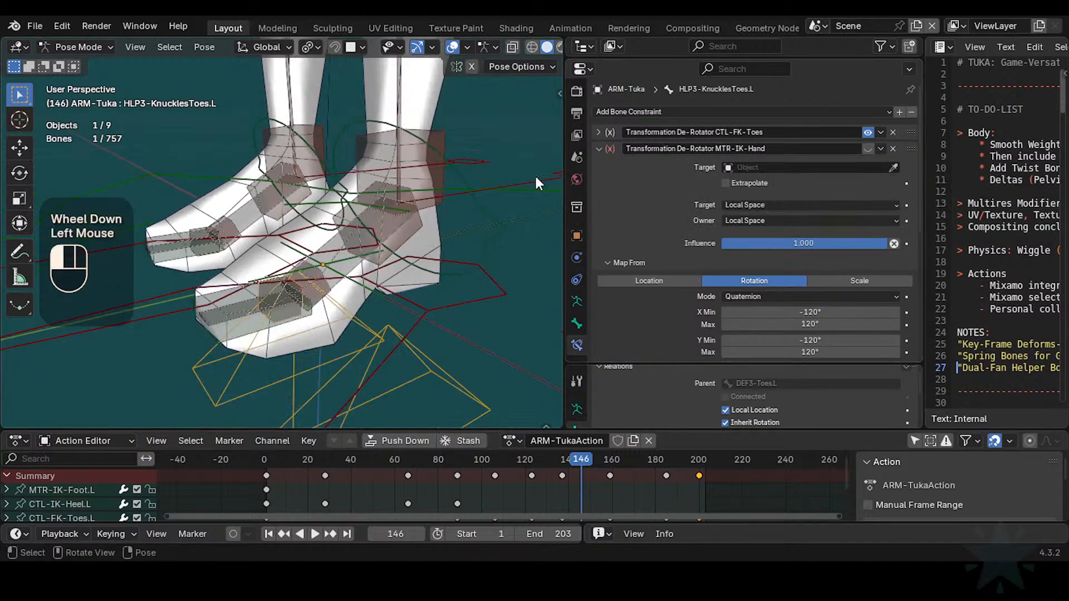
{"action": "left_click", "coordinate": [273, 308]}
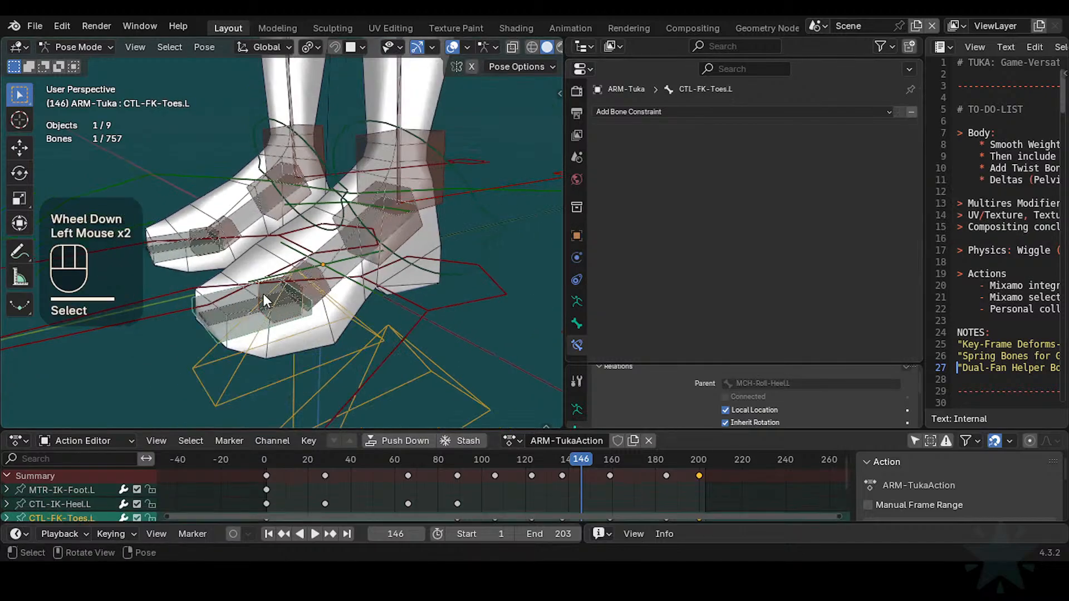
{"action": "left_click", "coordinate": [256, 295]}
{"action": "left_click", "coordinate": [260, 285]}
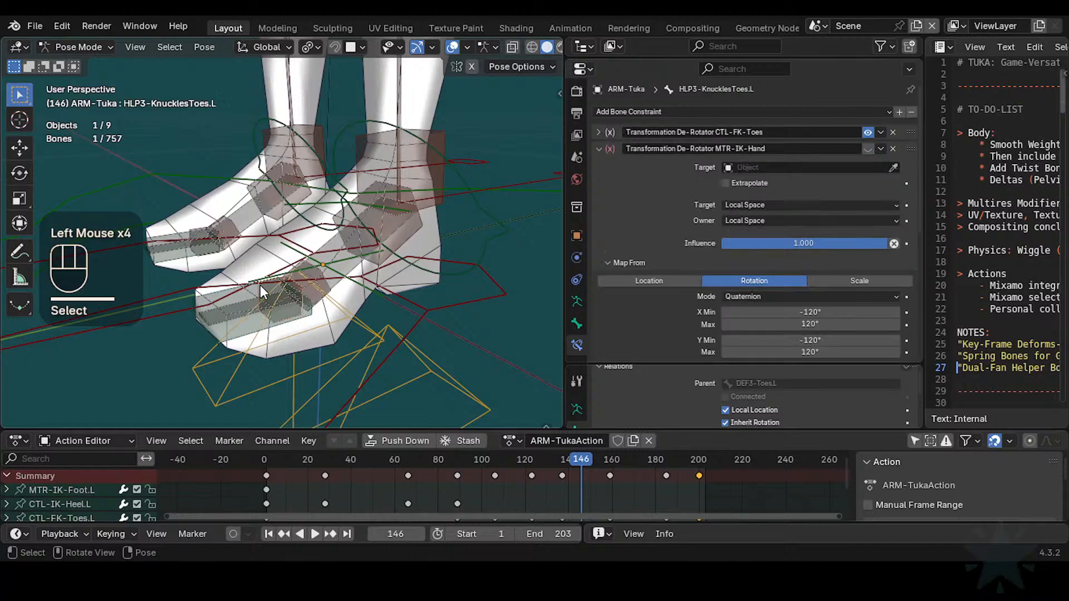
{"action": "scroll", "coordinate": [295, 337], "scroll_direction": "up", "scroll_amount": 3}
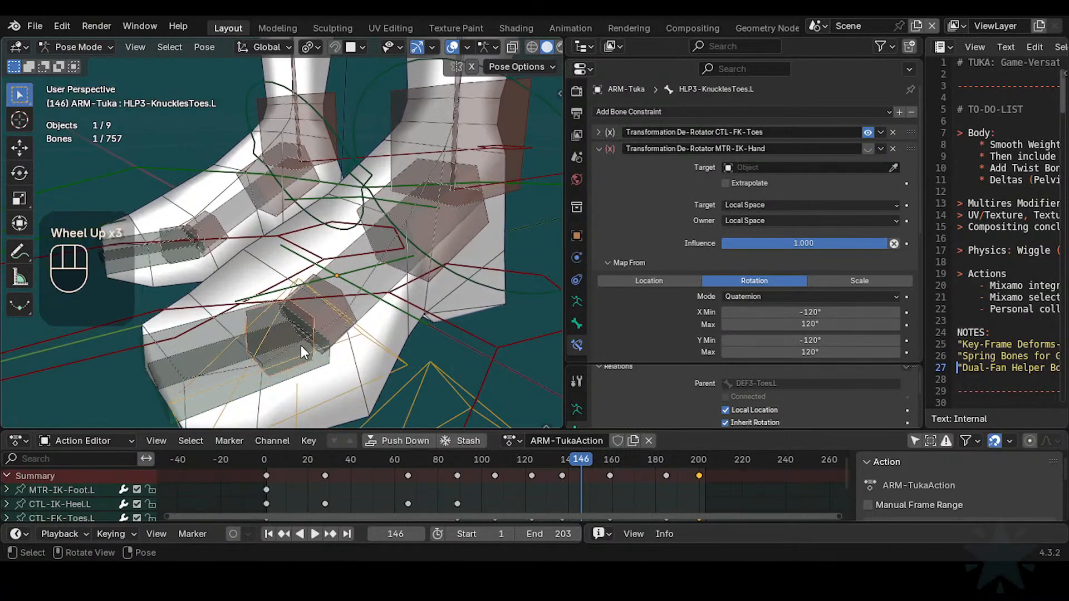
{"action": "left_click", "coordinate": [225, 352]}
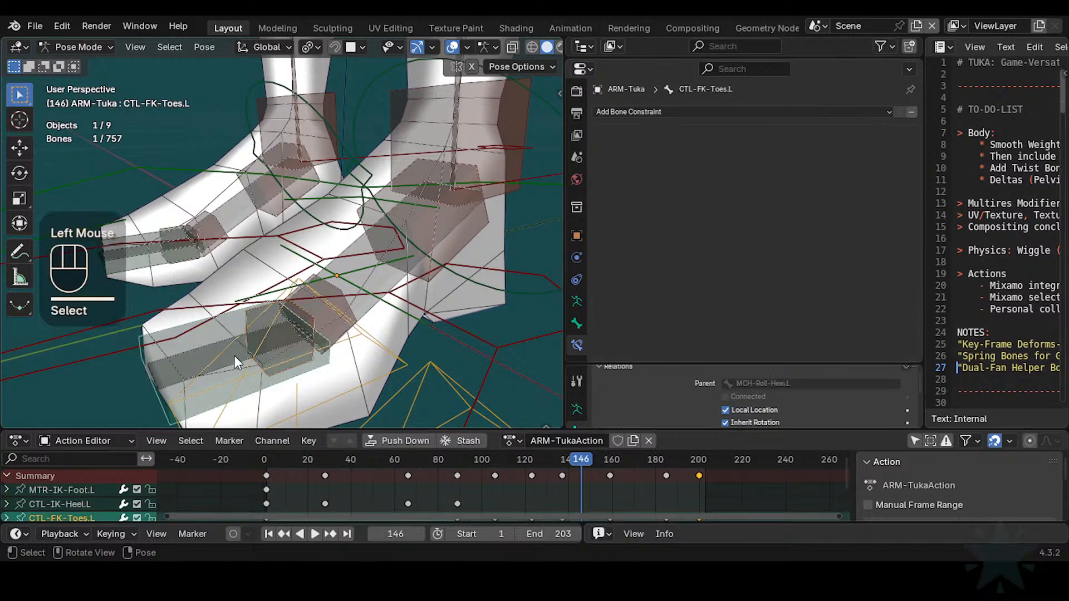
{"action": "left_click", "coordinate": [234, 356]}
{"action": "left_click", "coordinate": [301, 340]}
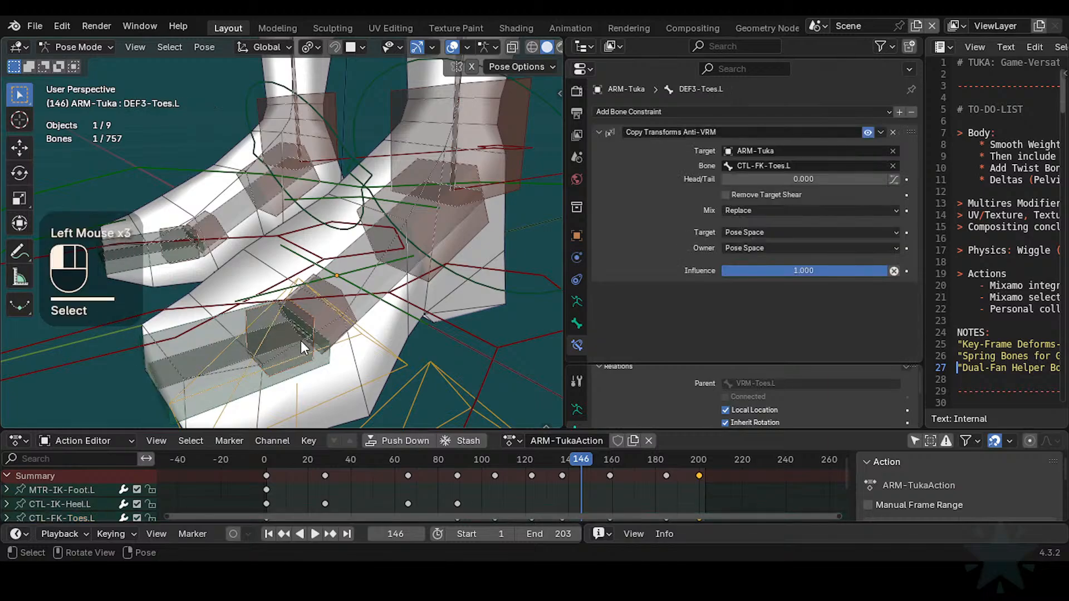
{"action": "left_click", "coordinate": [278, 334]}
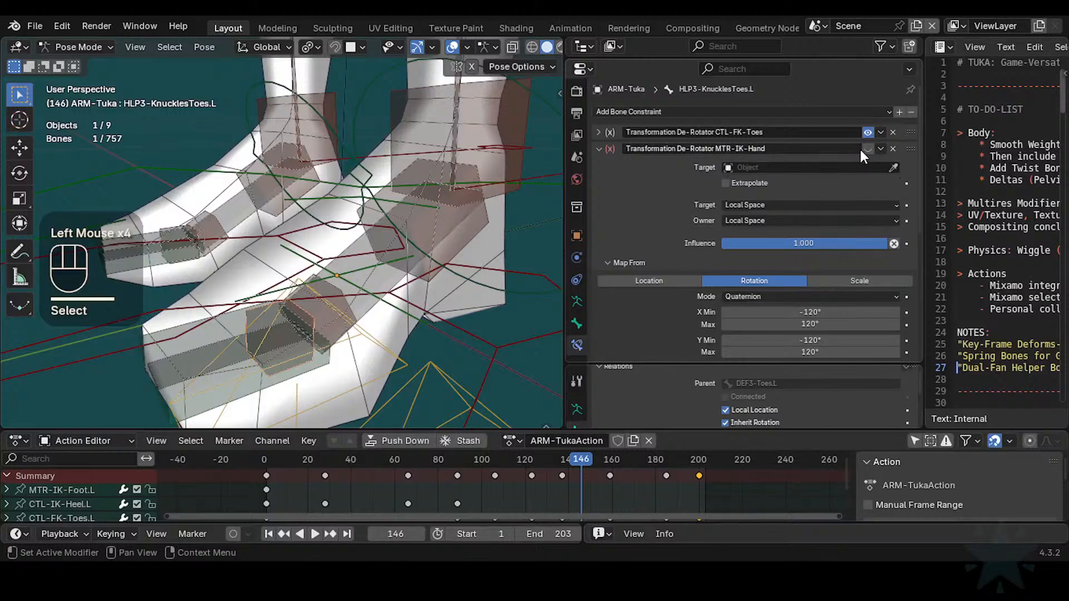
Step: Copy the name of the CTL-IK-Heel.L bone and reselect HLP3-KnucklesToes.L
{"action": "left_click", "coordinate": [756, 147]}
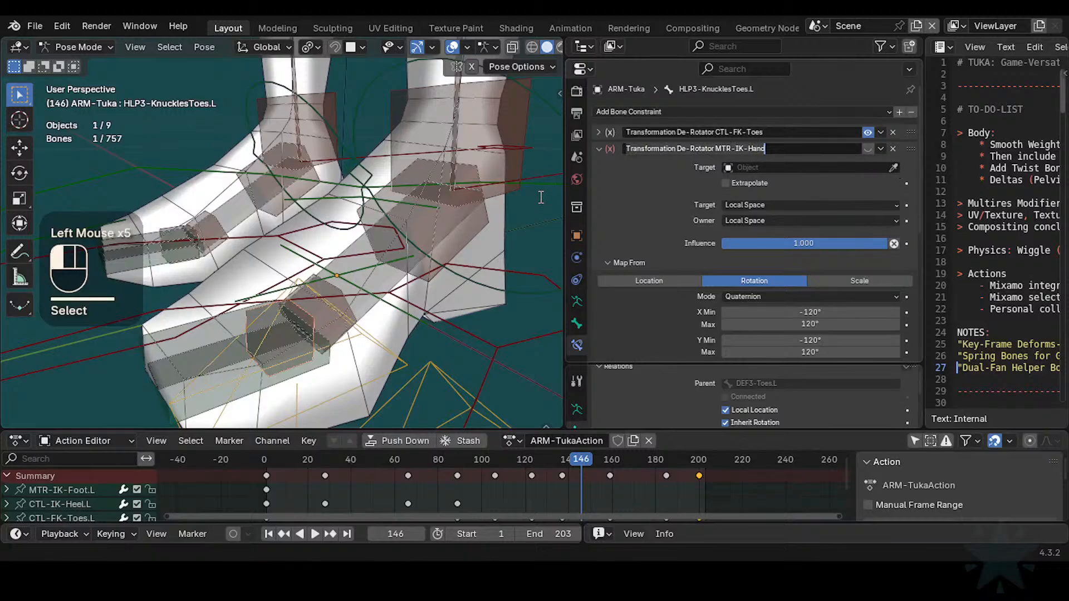
{"action": "left_click", "coordinate": [553, 168]}
{"action": "key", "text": "F2"}
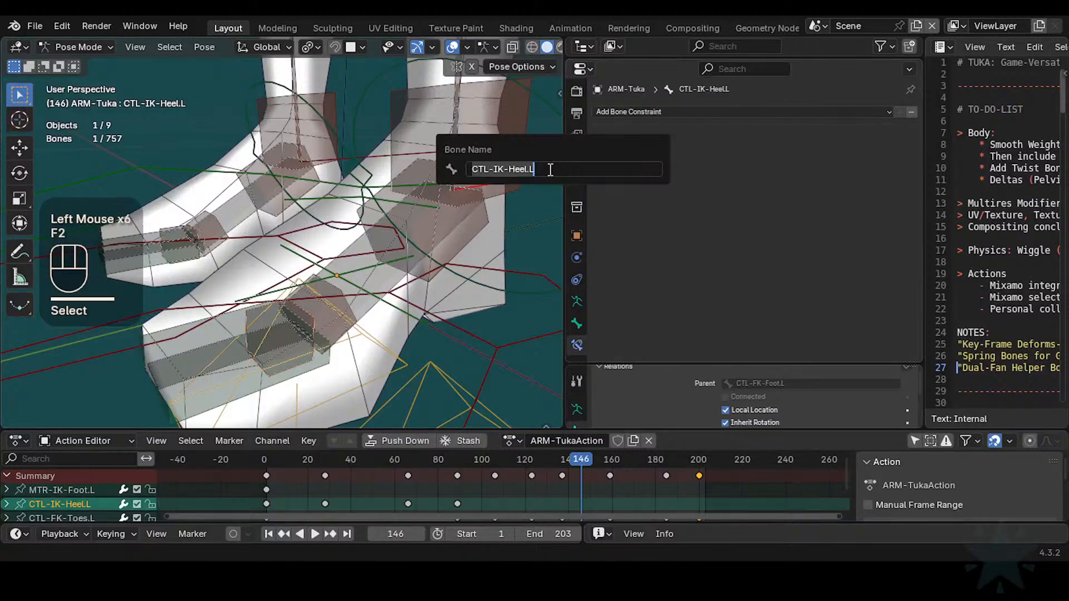
{"action": "left_click", "coordinate": [305, 342]}
{"action": "left_click", "coordinate": [305, 342]}
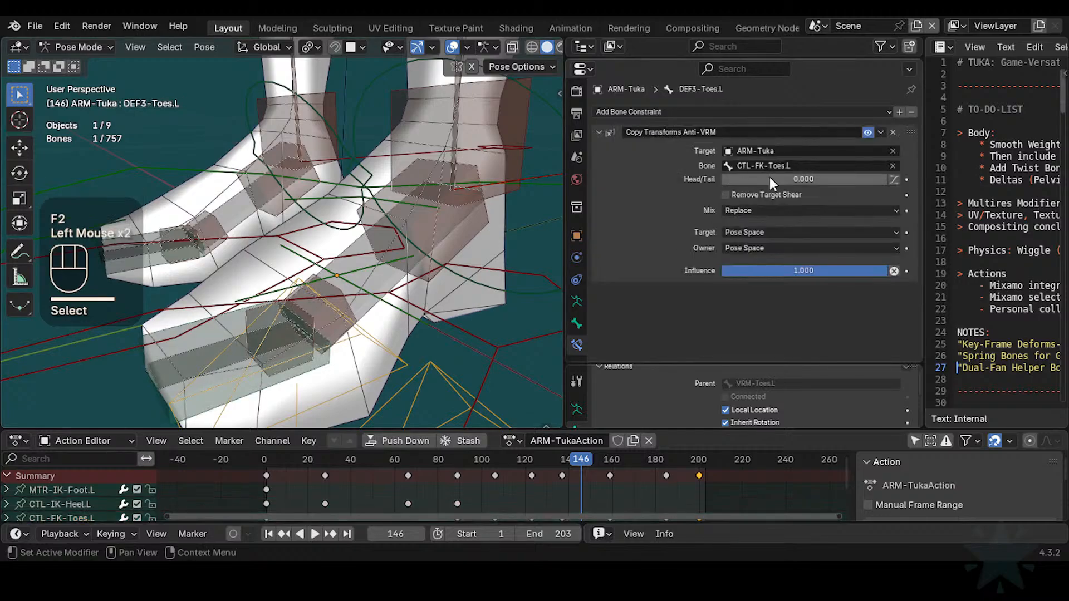
{"action": "left_click", "coordinate": [769, 166]}
{"action": "left_click", "coordinate": [316, 349]}
{"action": "left_click_drag", "start_coordinate": [316, 350], "coordinate": [290, 350]}
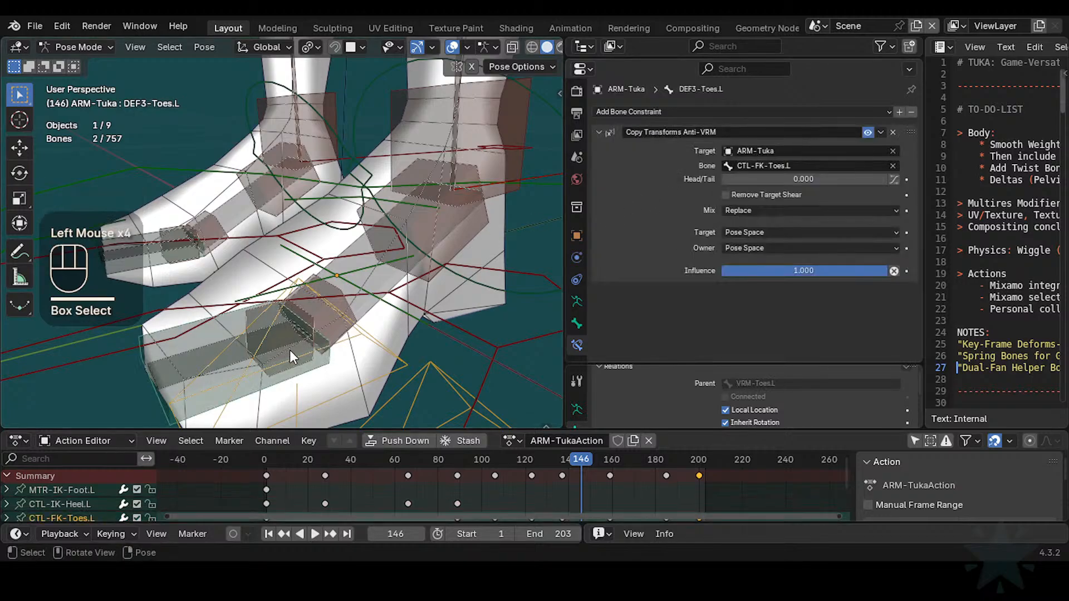
{"action": "left_click", "coordinate": [289, 350]}
{"action": "left_click", "coordinate": [289, 349]}
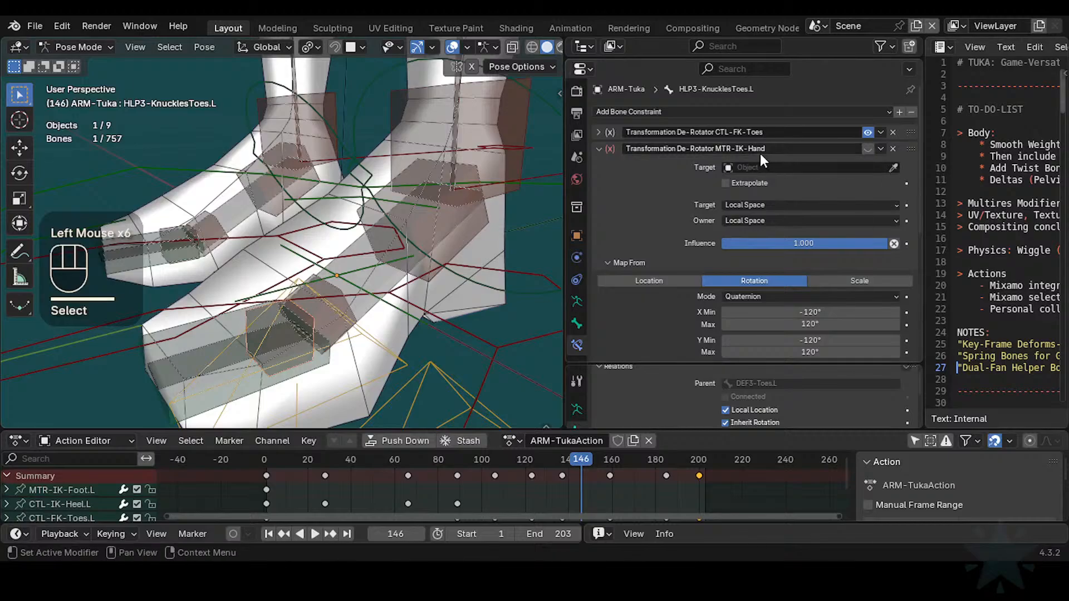
Step: Rename the Transformation De-Rotator MTR-IK-Hand constraint on HLP3-KnucklesToes.L as Transformation De-Rotator CTL-IK-Heel.L
{"action": "left_click", "coordinate": [743, 146]}
{"action": "left_click", "coordinate": [717, 148]}
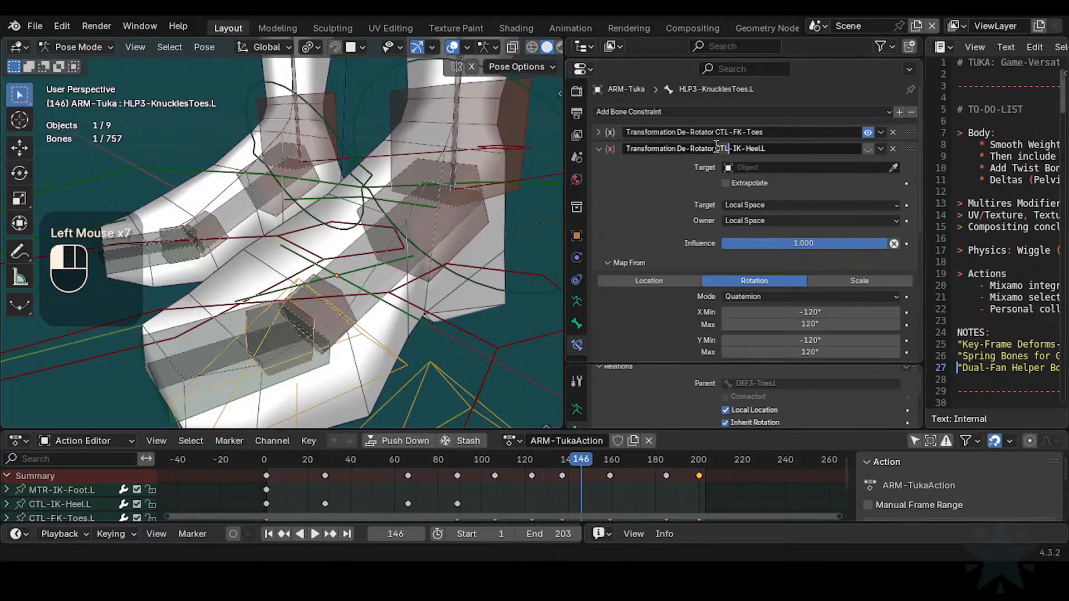
{"action": "key", "text": "Left"}
{"action": "key", "text": "Left"}
{"action": "key", "text": "Left"}
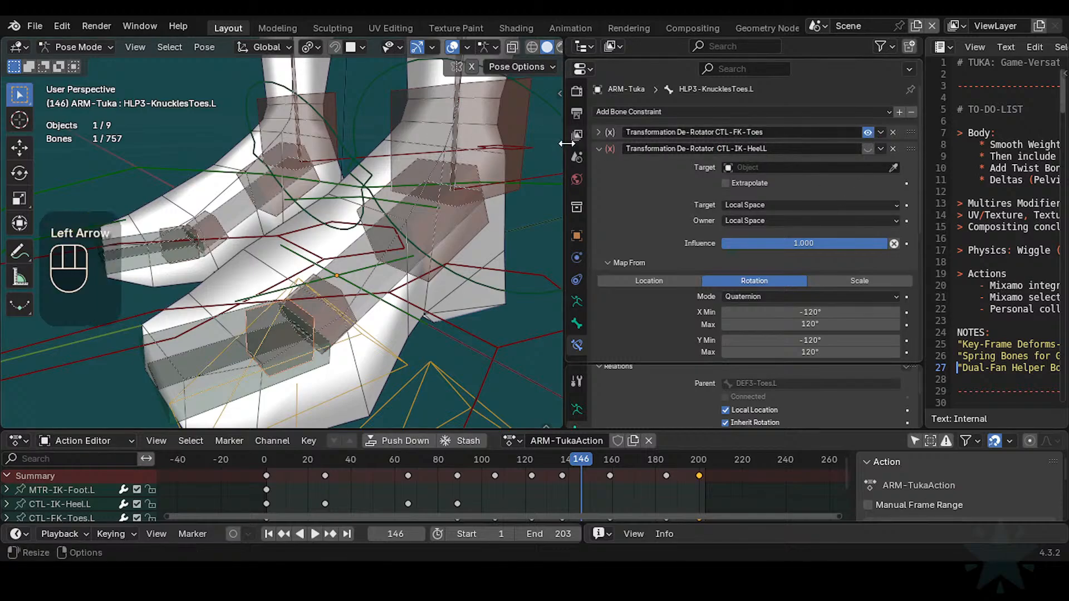
Step: Collapse the heel constraint, expand Transformation De-Rotator CTL-FK-Toes, and review its Map From and Map To rotation ranges
{"action": "left_click", "coordinate": [596, 148]}
{"action": "left_click", "coordinate": [596, 128]}
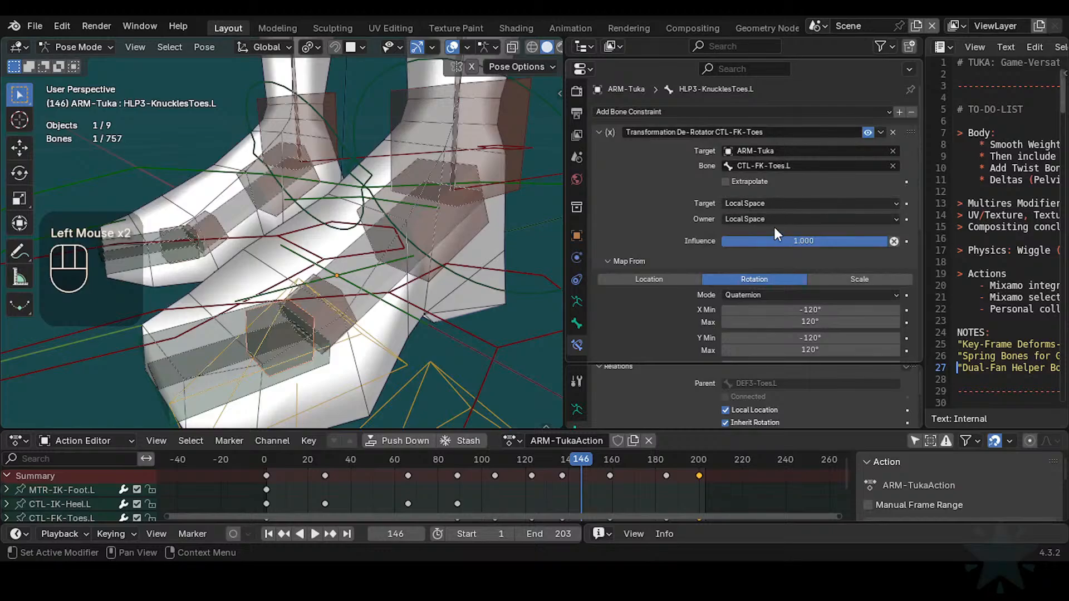
{"action": "scroll", "coordinate": [783, 293], "scroll_direction": "down", "scroll_amount": 3}
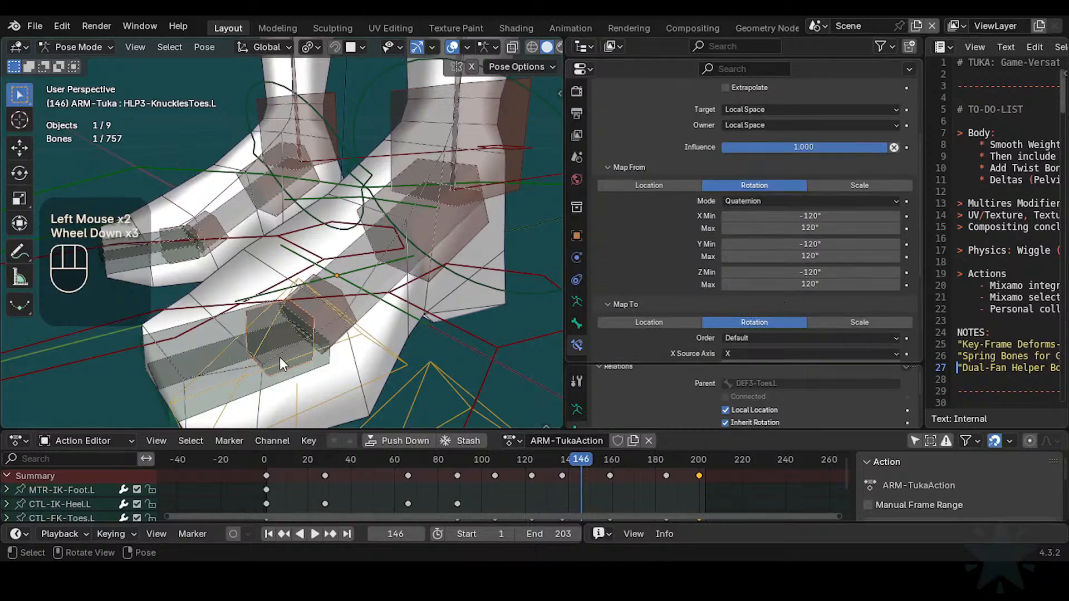
{"action": "middle_click_drag", "start_coordinate": [259, 362], "coordinate": [277, 376]}
{"action": "middle_click_drag", "start_coordinate": [277, 376], "coordinate": [285, 313]}
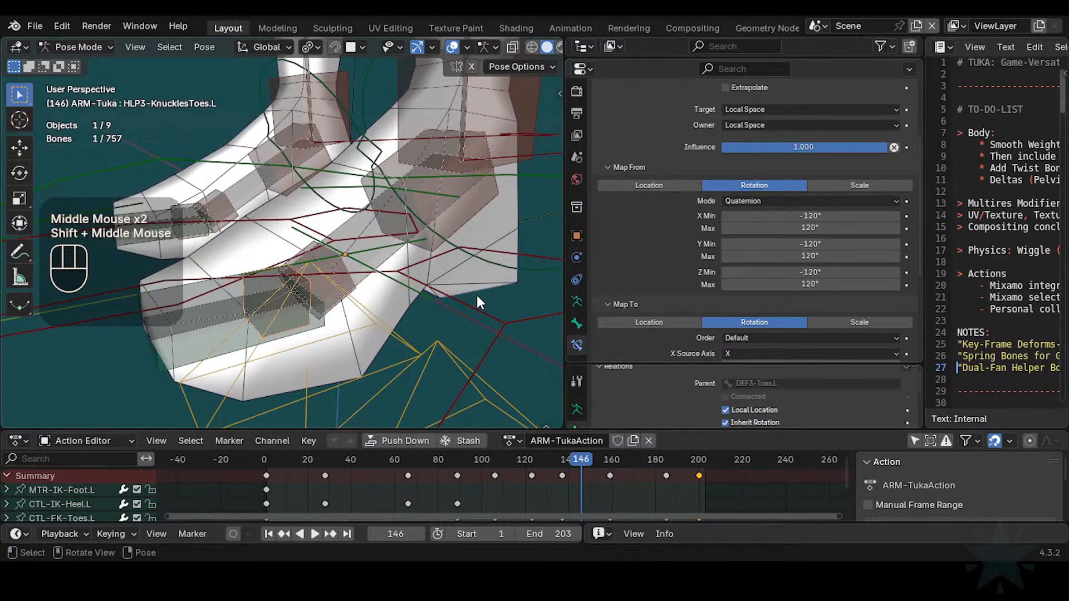
{"action": "scroll", "coordinate": [817, 200], "scroll_direction": "up", "scroll_amount": 1}
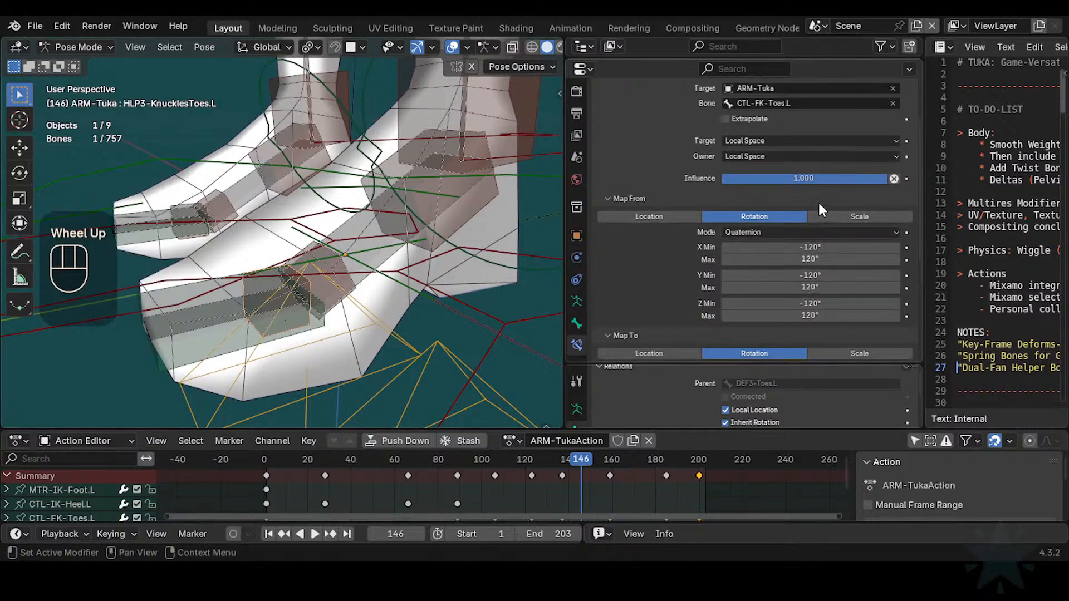
{"action": "scroll", "coordinate": [740, 250], "scroll_direction": "down", "scroll_amount": 2}
{"action": "scroll", "coordinate": [730, 309], "scroll_direction": "down", "scroll_amount": 1}
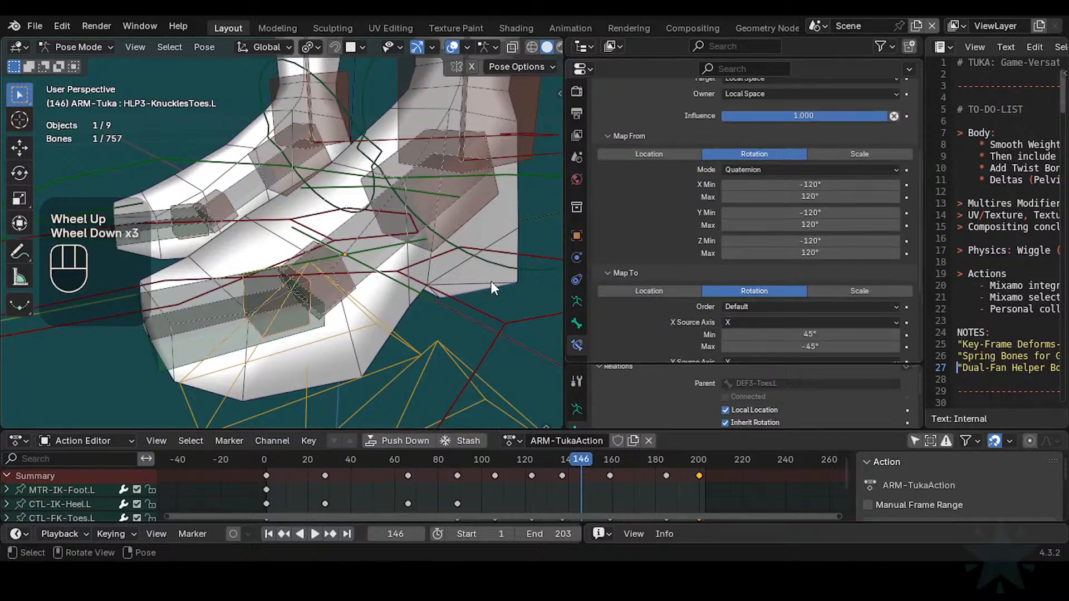
Step: Test the toe bend by rotating CTL-FK-Toes.L both ways about the global X axis, ending at about -82°
{"action": "left_click", "coordinate": [212, 337]}
{"action": "key", "text": "r"}
{"action": "key", "text": "x"}
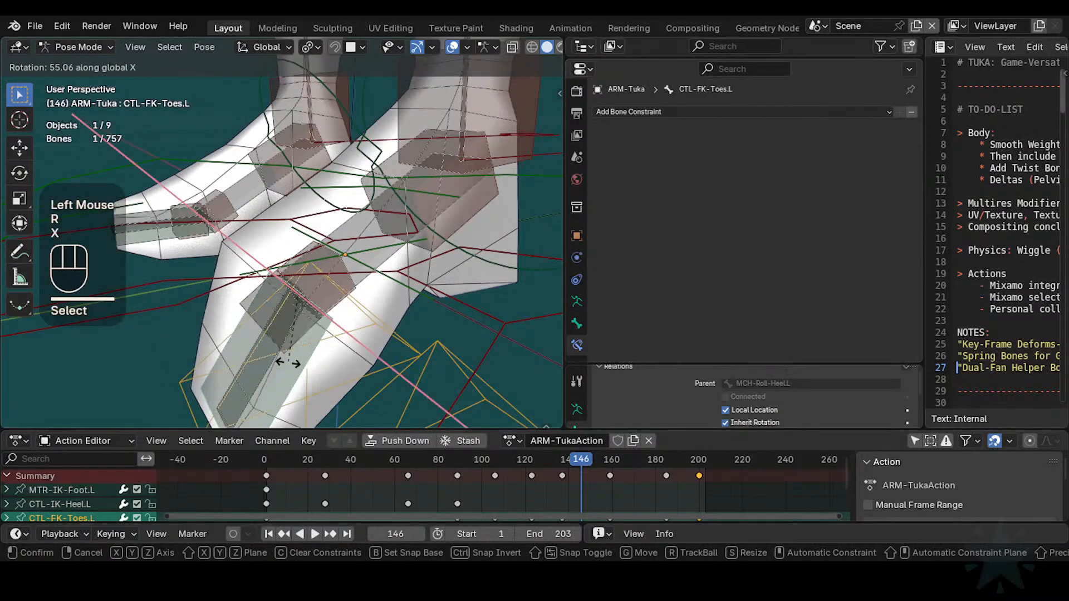
{"action": "key", "text": "Escape"}
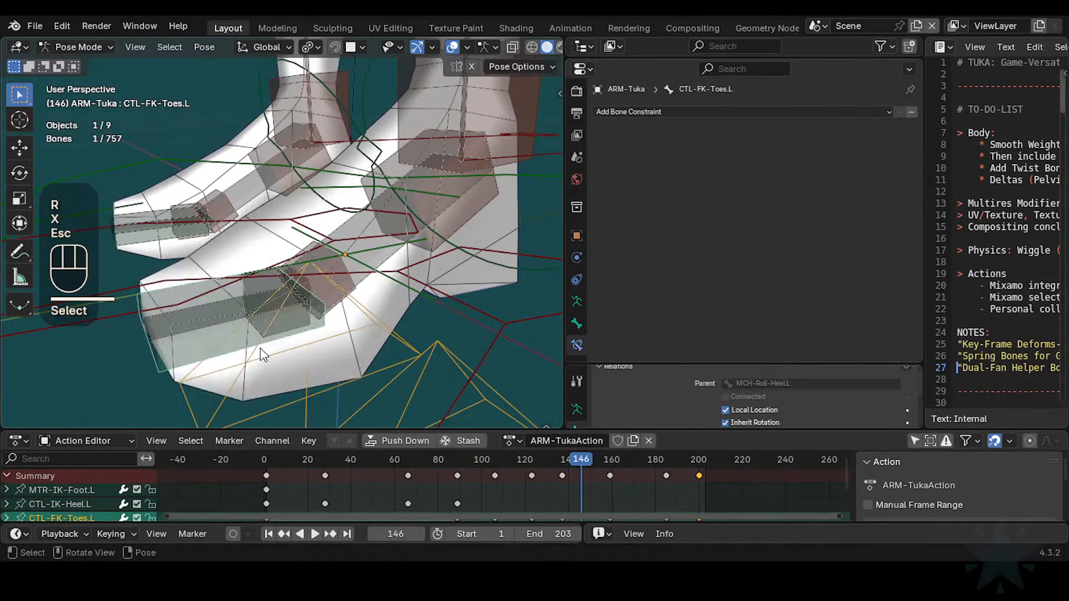
{"action": "key", "text": "r"}
{"action": "key", "text": "x"}
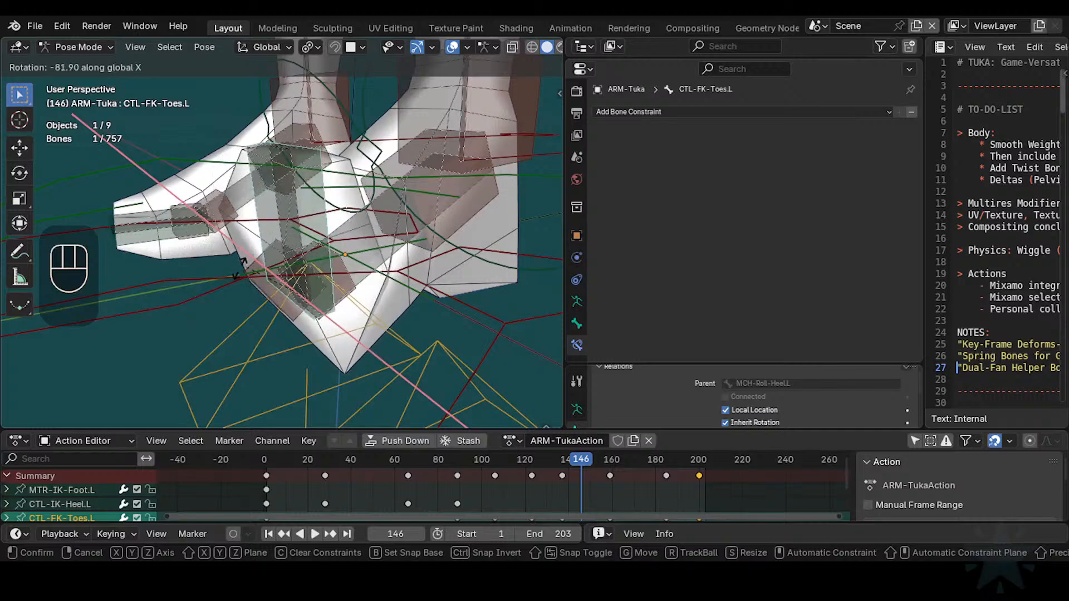
{"action": "left_click", "coordinate": [238, 269]}
Step: Try another rotation of CTL-FK-Toes.L about global X, cancel it, and clear the pose transforms of all bones
{"action": "middle_click_drag", "start_coordinate": [238, 269], "coordinate": [218, 228]}
{"action": "key", "text": "r"}
{"action": "key", "text": "x"}
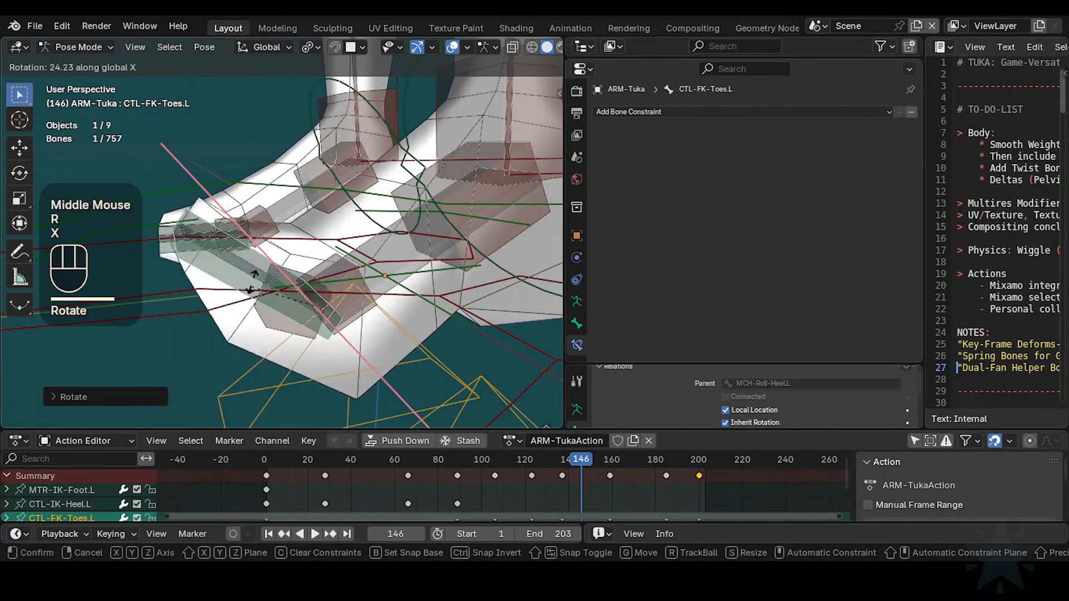
{"action": "key", "text": "Escape"}
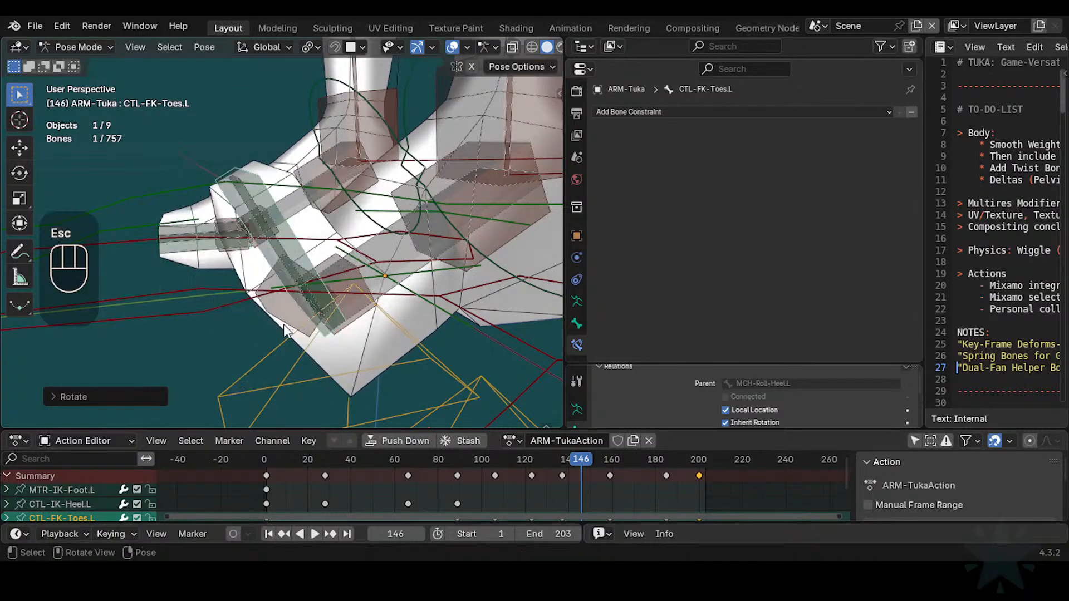
{"action": "key", "text": "a"}
{"action": "key", "text": "alt+q"}
{"action": "key", "text": "alt+q"}
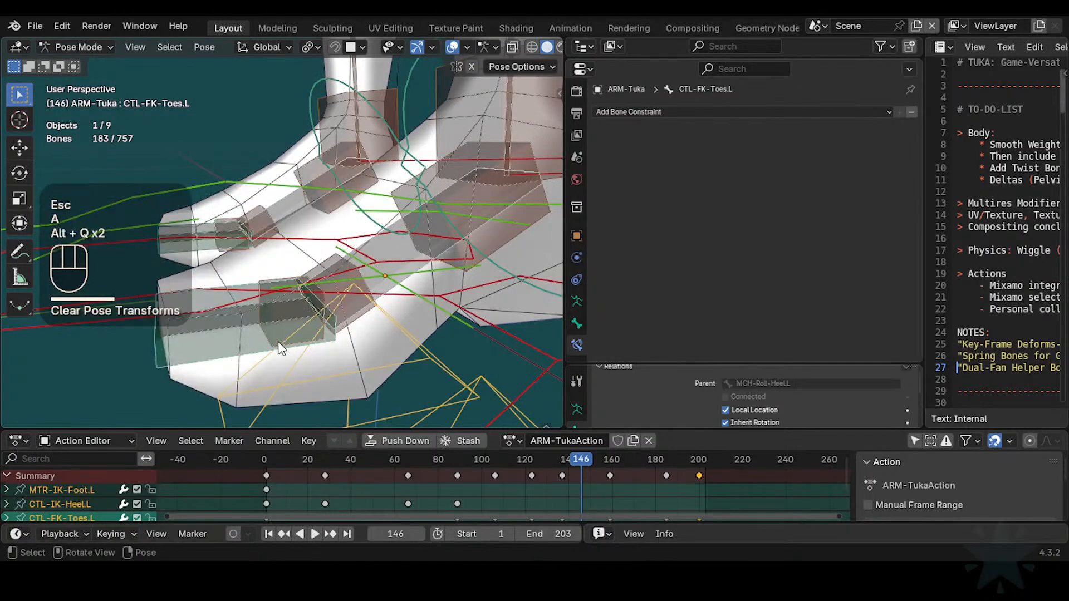
Step: Set the Map From X rotation range of HLP3-KnucklesToes.L's Transformation De-Rotator CTL-FK-Toes constraint to -90° minimum and 90° maximum
{"action": "left_click", "coordinate": [259, 330]}
{"action": "left_click", "coordinate": [277, 323]}
{"action": "left_click", "coordinate": [282, 323]}
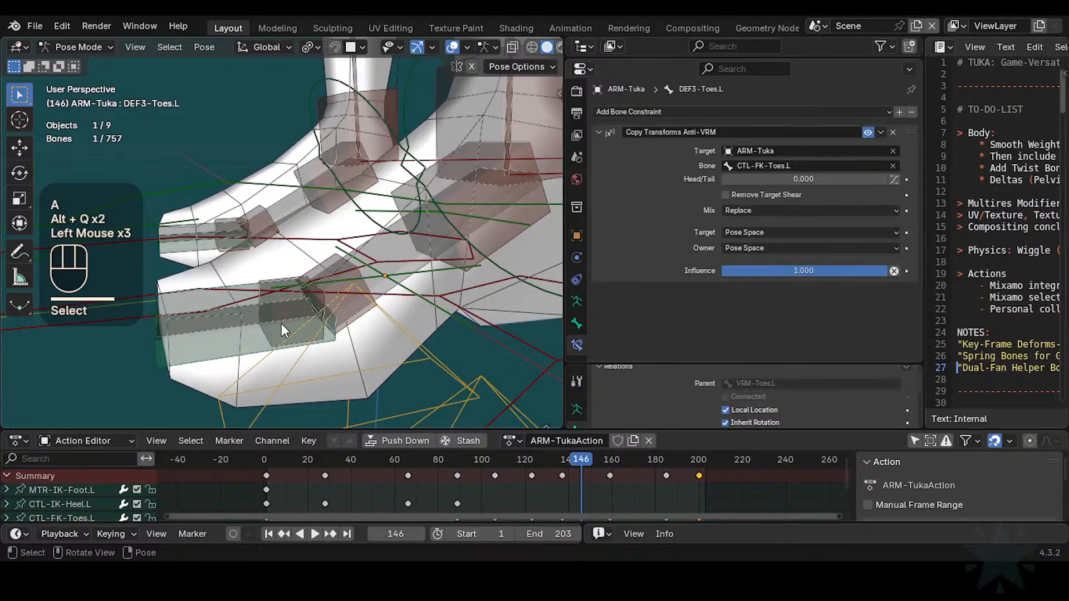
{"action": "left_click", "coordinate": [260, 320]}
{"action": "left_click", "coordinate": [272, 338]}
{"action": "left_click", "coordinate": [279, 336]}
{"action": "left_click", "coordinate": [278, 336]}
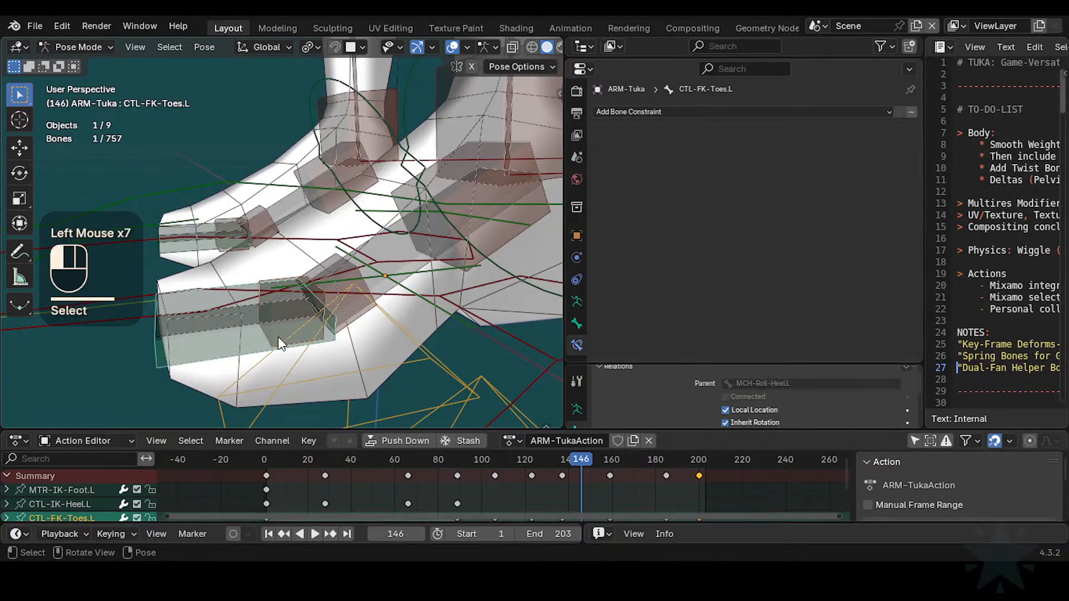
{"action": "scroll", "coordinate": [780, 250], "scroll_direction": "down", "scroll_amount": 2}
{"action": "left_click", "coordinate": [839, 247]}
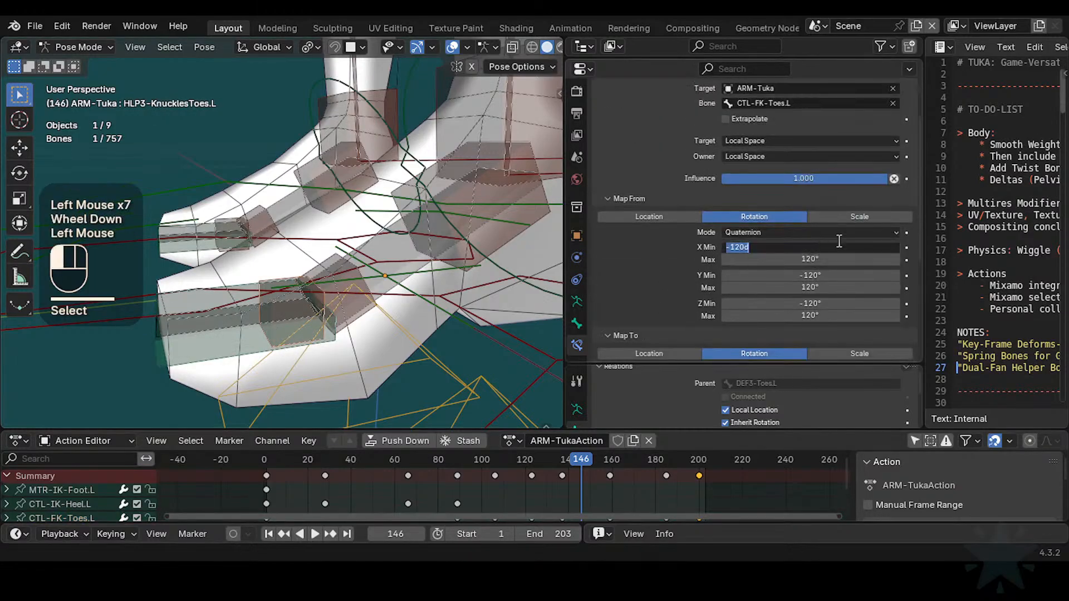
{"action": "key", "text": "BackSpace"}
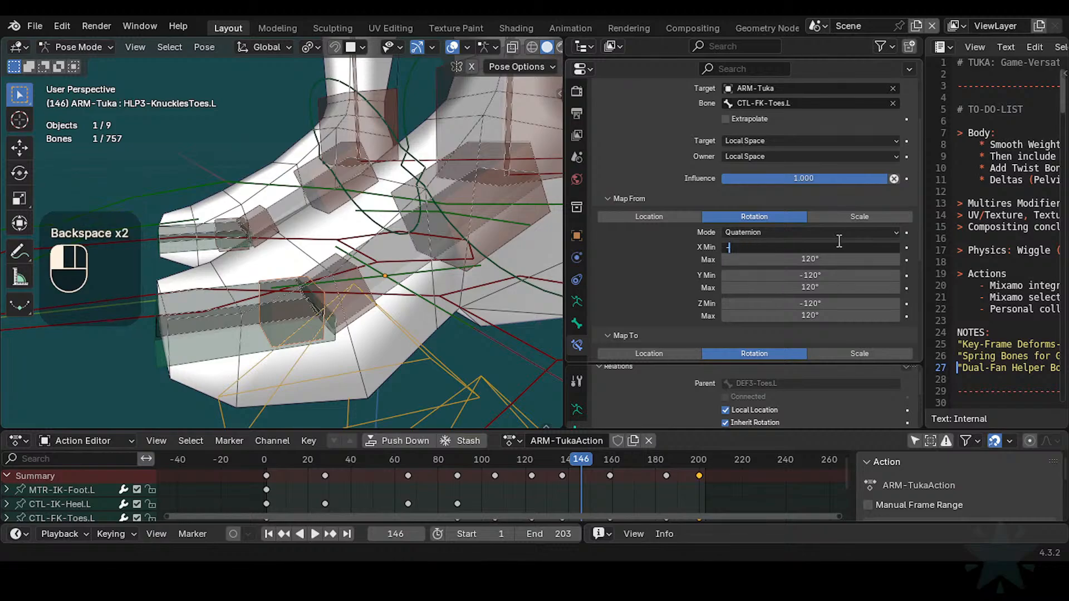
{"action": "type", "text": "-90"}
{"action": "key", "text": "Return"}
{"action": "left_click", "coordinate": [816, 259]}
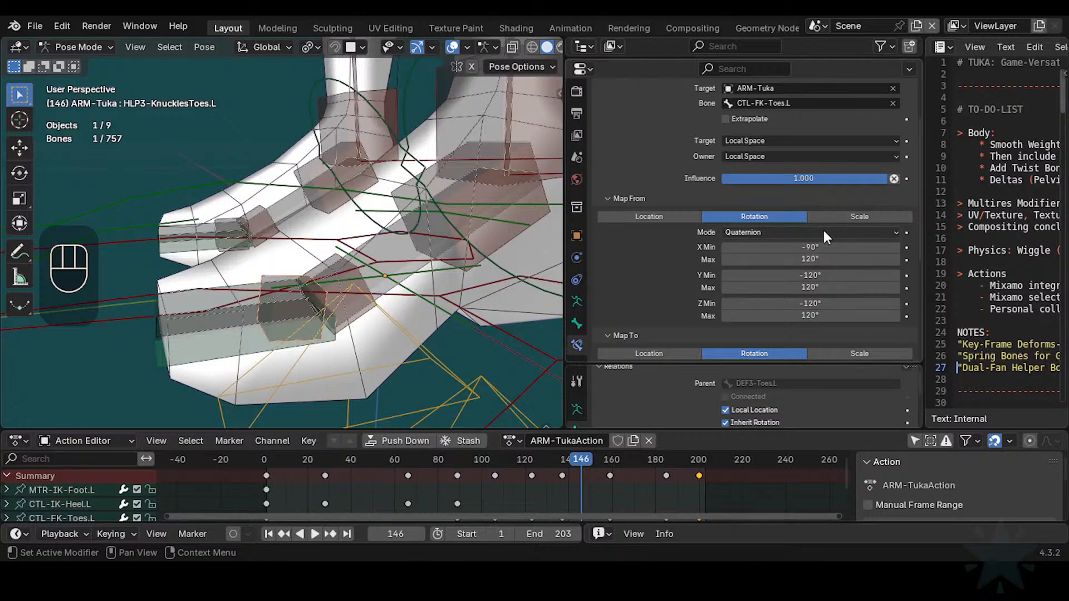
{"action": "type", "text": "90"}
{"action": "key", "text": "Return"}
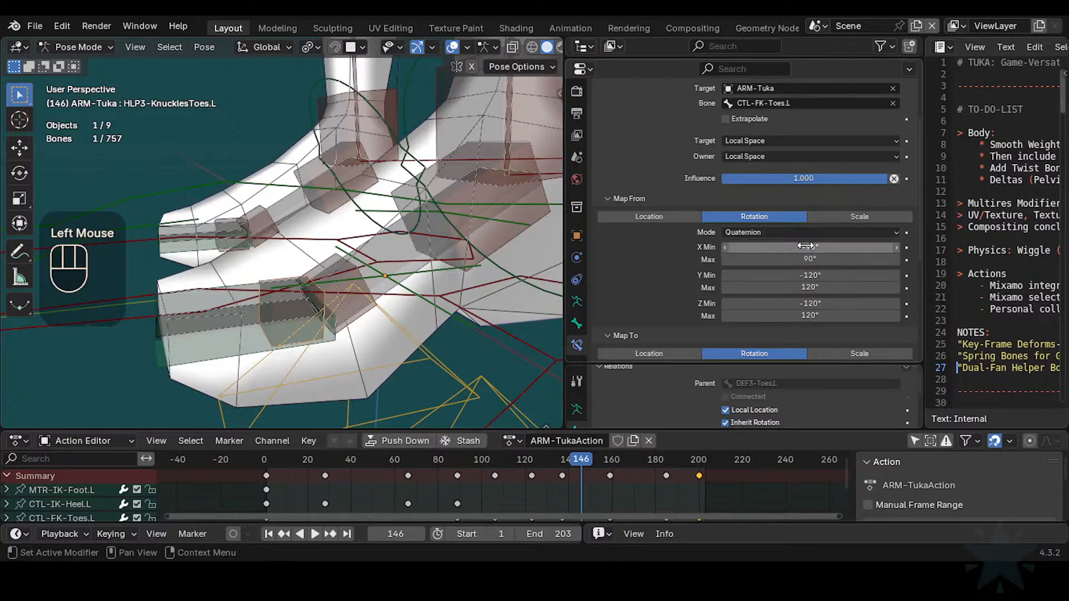
Step: Copy the -90° minimum and 90° maximum to the constraint's Map From Y and Z rotation ranges
{"action": "key", "text": "ctrl+c"}
{"action": "key", "text": "ctrl+v"}
{"action": "key", "text": "ctrl+v"}
{"action": "key", "text": "ctrl+c"}
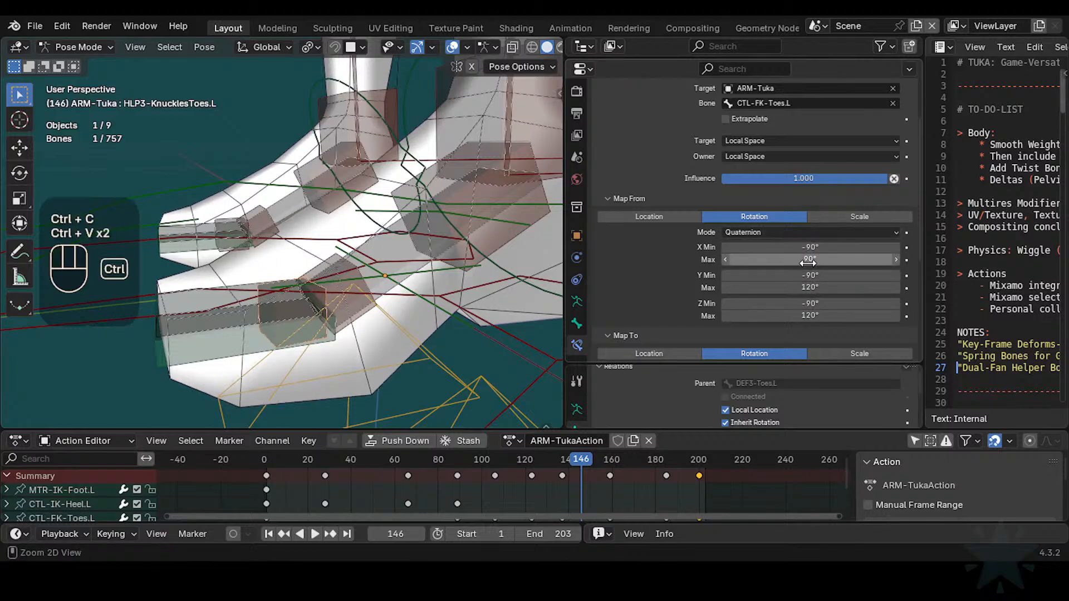
{"action": "key", "text": "ctrl+v"}
{"action": "key", "text": "ctrl+v"}
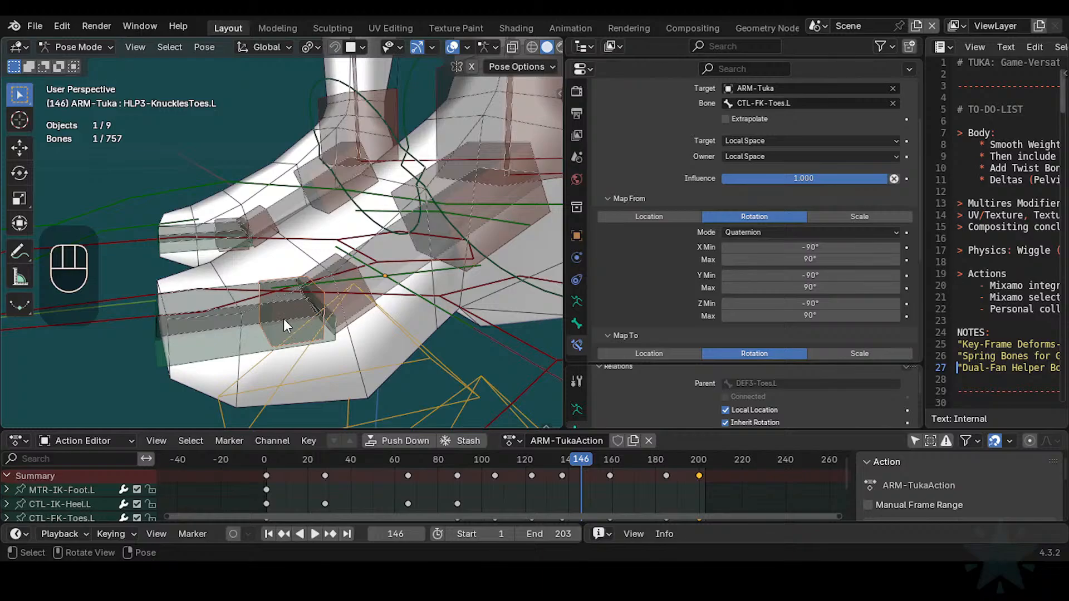
Step: Check the constraint's mapping settings and test them by rotating CTL-FK-Toes.L about global X, cancelling the rotation
{"action": "scroll", "coordinate": [783, 329], "scroll_direction": "up", "scroll_amount": 2}
{"action": "scroll", "coordinate": [740, 311], "scroll_direction": "down", "scroll_amount": 4}
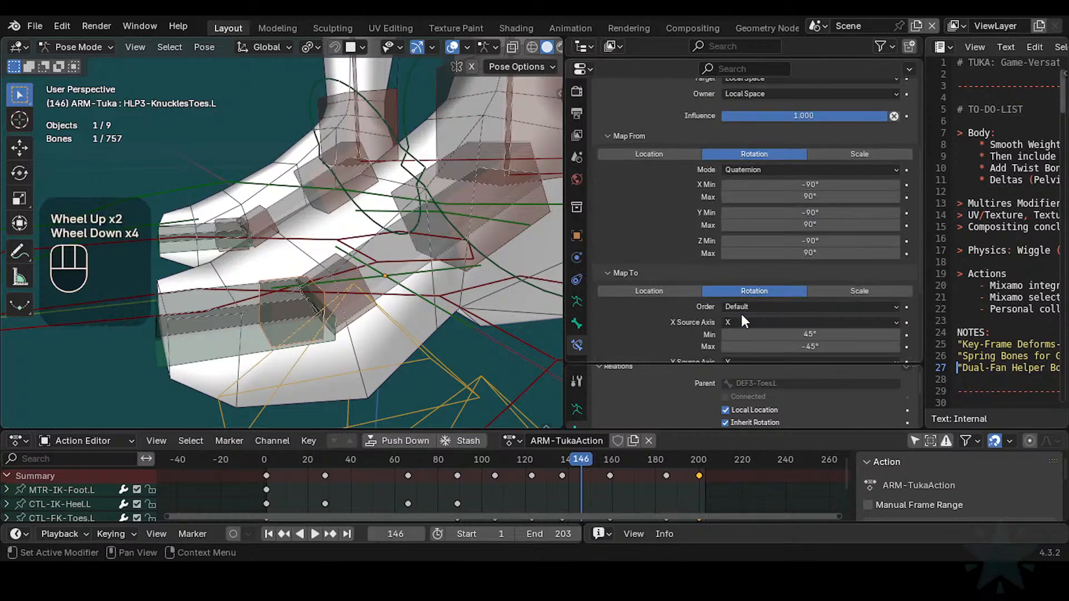
{"action": "scroll", "coordinate": [740, 234], "scroll_direction": "up", "scroll_amount": 2}
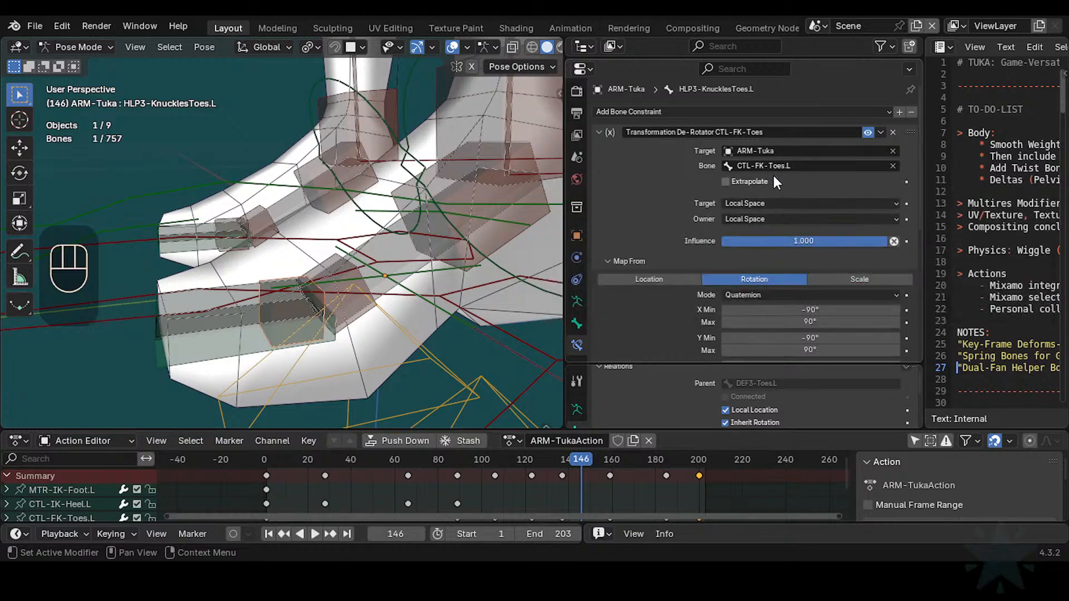
{"action": "scroll", "coordinate": [774, 211], "scroll_direction": "down", "scroll_amount": 2}
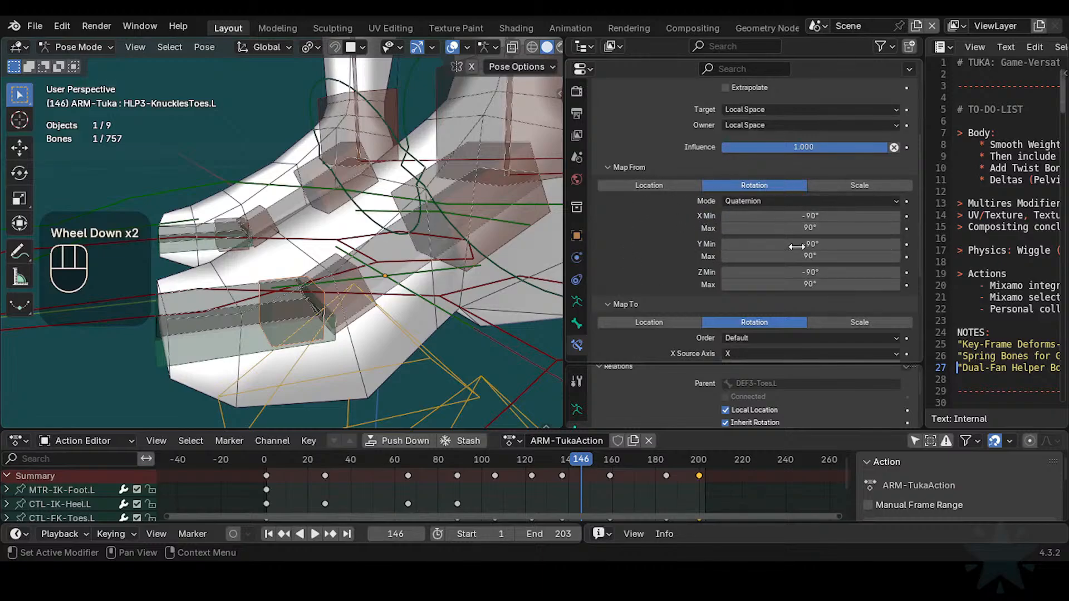
{"action": "left_click", "coordinate": [196, 345]}
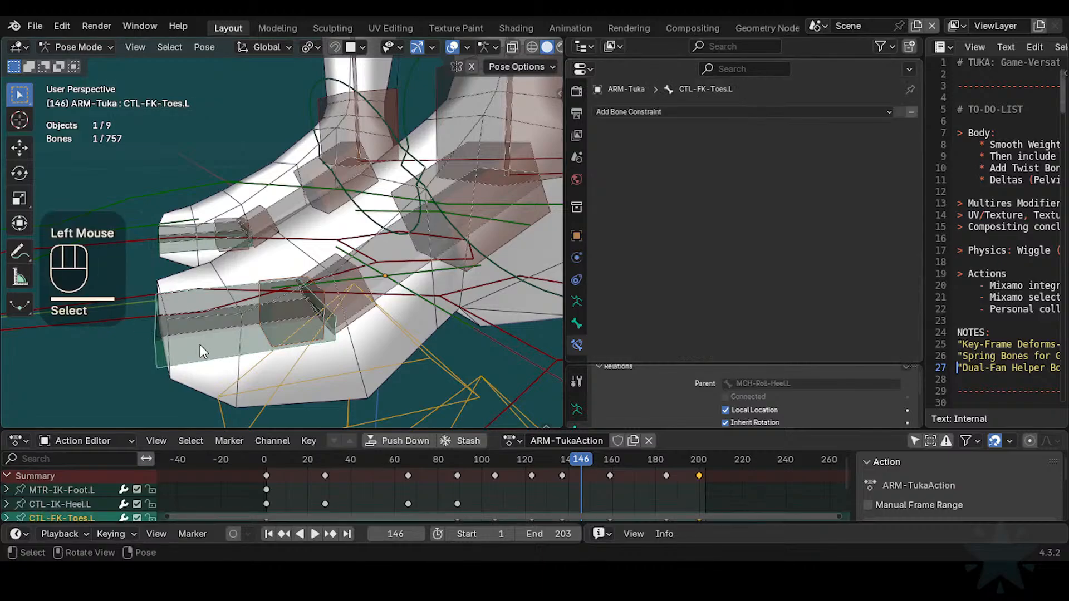
{"action": "key", "text": "r"}
{"action": "key", "text": "x"}
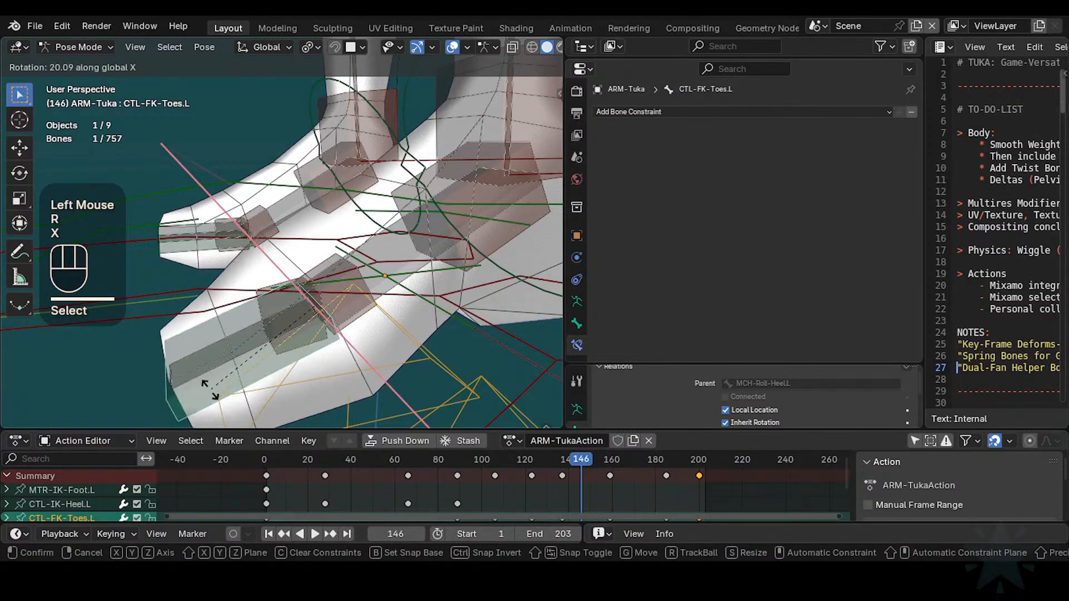
{"action": "key", "text": "Escape"}
Step: Repeat the CTL-FK-Toes.L rotation test about global X with the CTL-FK-Toes De-Rotator temporarily disabled, cancel it, and re-enable the constraint
{"action": "left_click", "coordinate": [268, 329]}
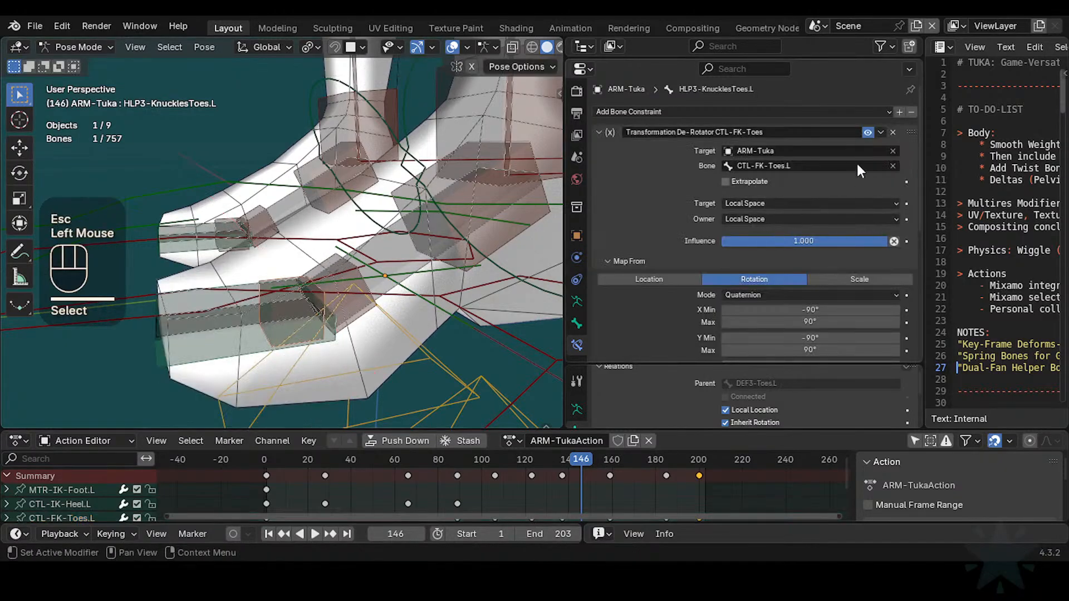
{"action": "left_click", "coordinate": [256, 333]}
{"action": "key", "text": "r"}
{"action": "key", "text": "x"}
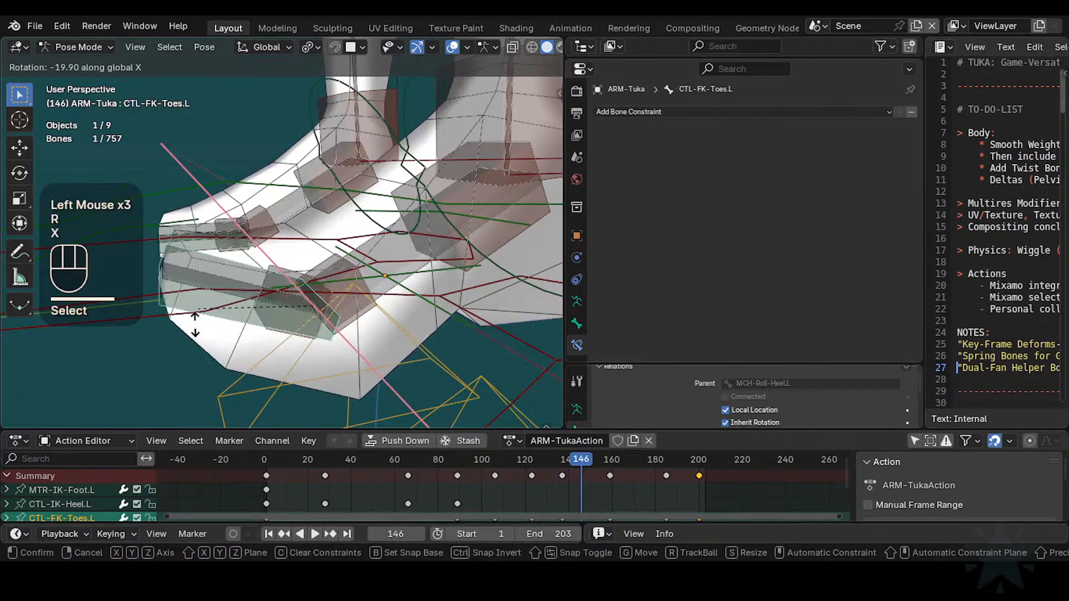
{"action": "key", "text": "Escape"}
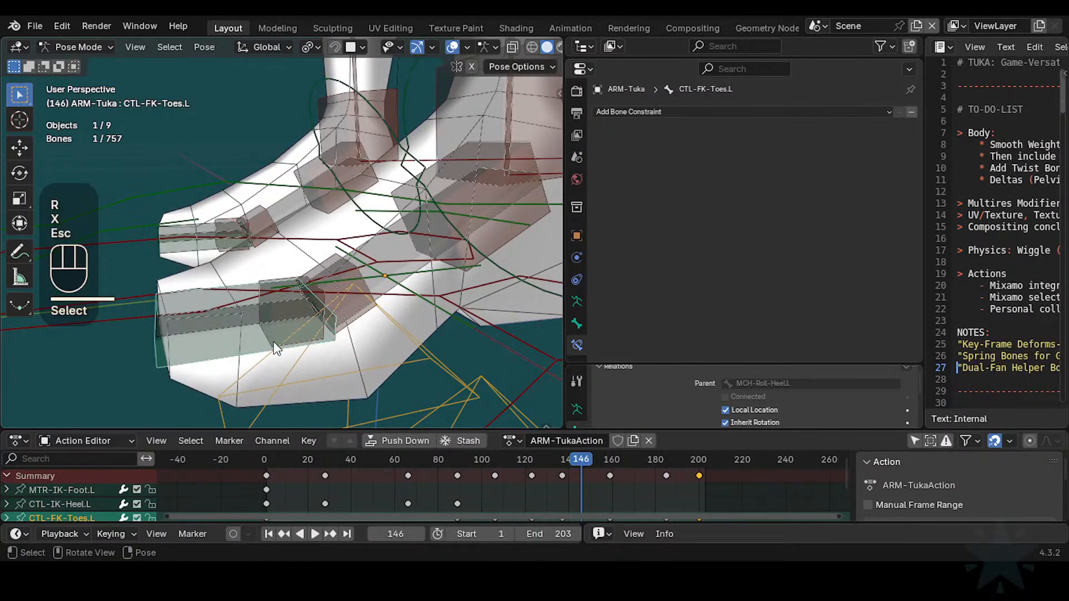
{"action": "left_click", "coordinate": [279, 342]}
{"action": "left_click", "coordinate": [864, 128]}
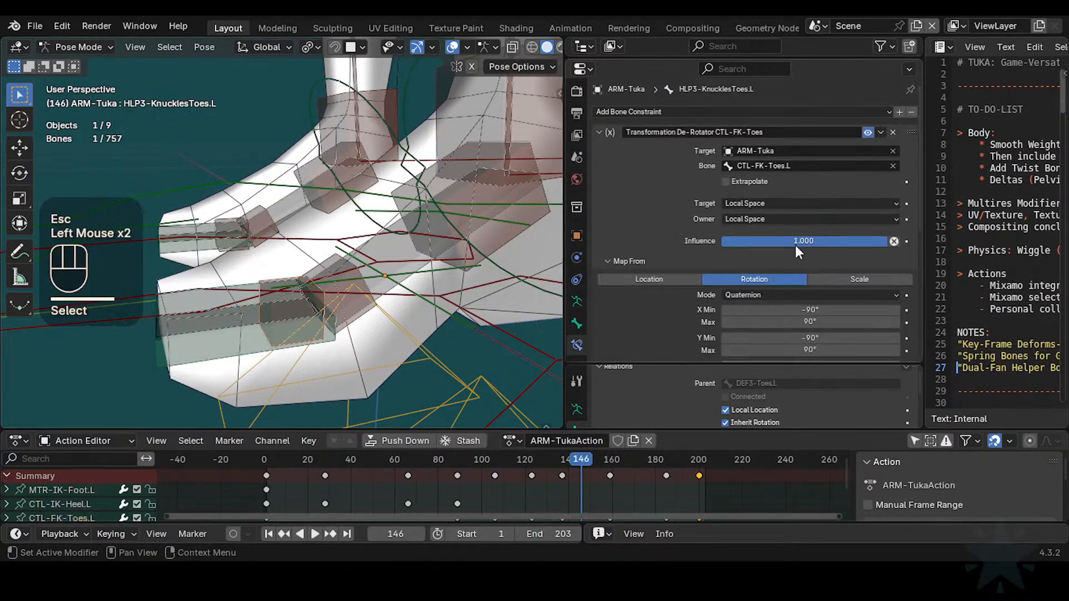
Step: Set the Map To X rotation of HLP3-KnucklesToes.L's Transformation De-Rotator CTL-FK-Toes constraint to 15° minimum and -15° maximum
{"action": "scroll", "coordinate": [795, 245], "scroll_direction": "down", "scroll_amount": 5}
{"action": "scroll", "coordinate": [790, 269], "scroll_direction": "down", "scroll_amount": 1}
{"action": "scroll", "coordinate": [785, 257], "scroll_direction": "up", "scroll_amount": 1}
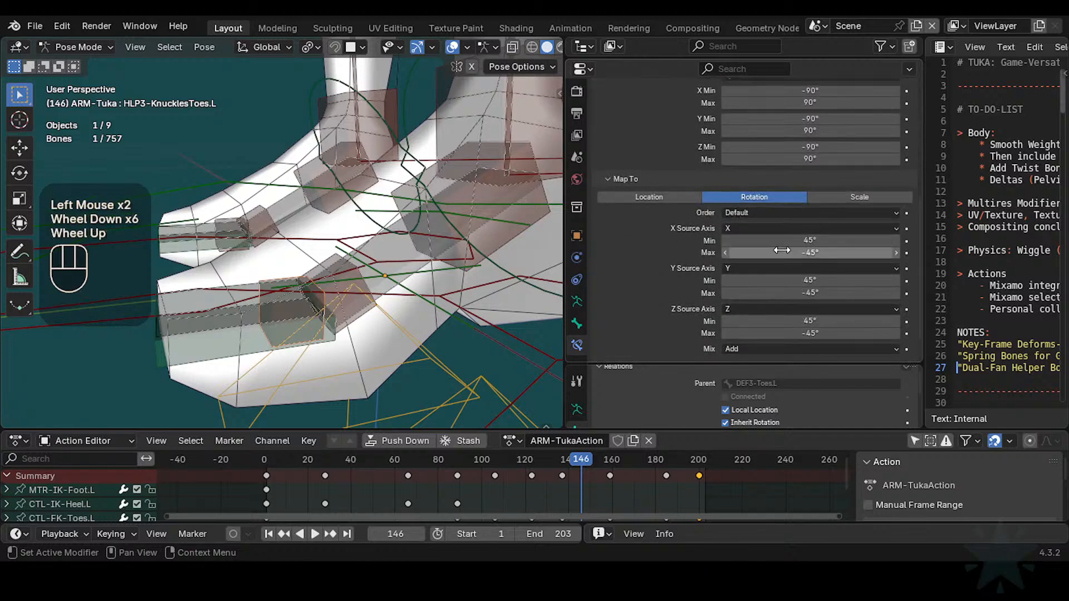
{"action": "scroll", "coordinate": [779, 240], "scroll_direction": "down", "scroll_amount": 2}
{"action": "scroll", "coordinate": [774, 226], "scroll_direction": "up", "scroll_amount": 1}
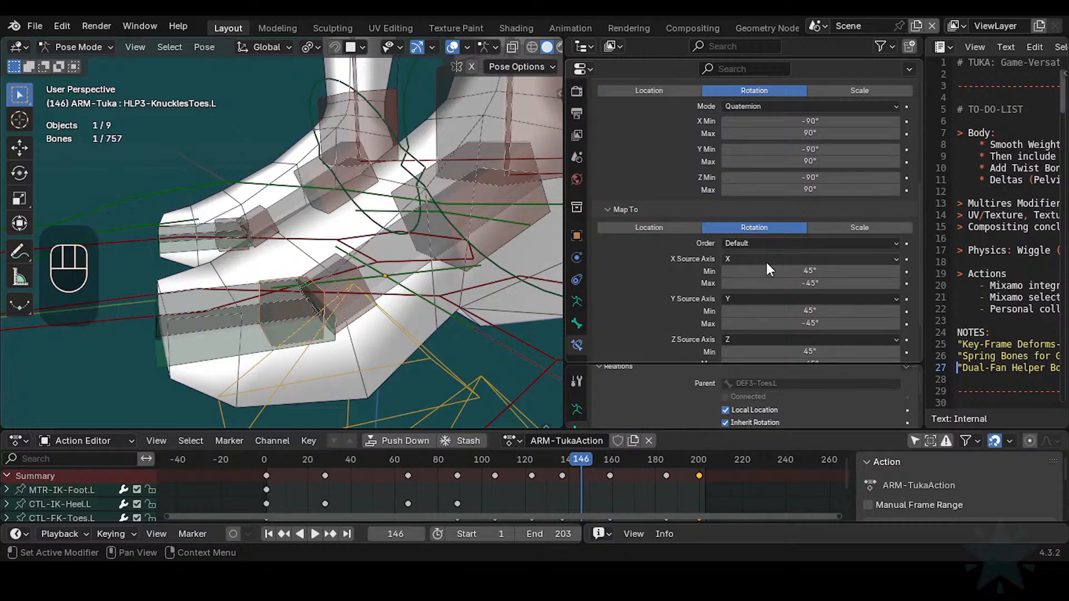
{"action": "scroll", "coordinate": [785, 271], "scroll_direction": "down", "scroll_amount": 1}
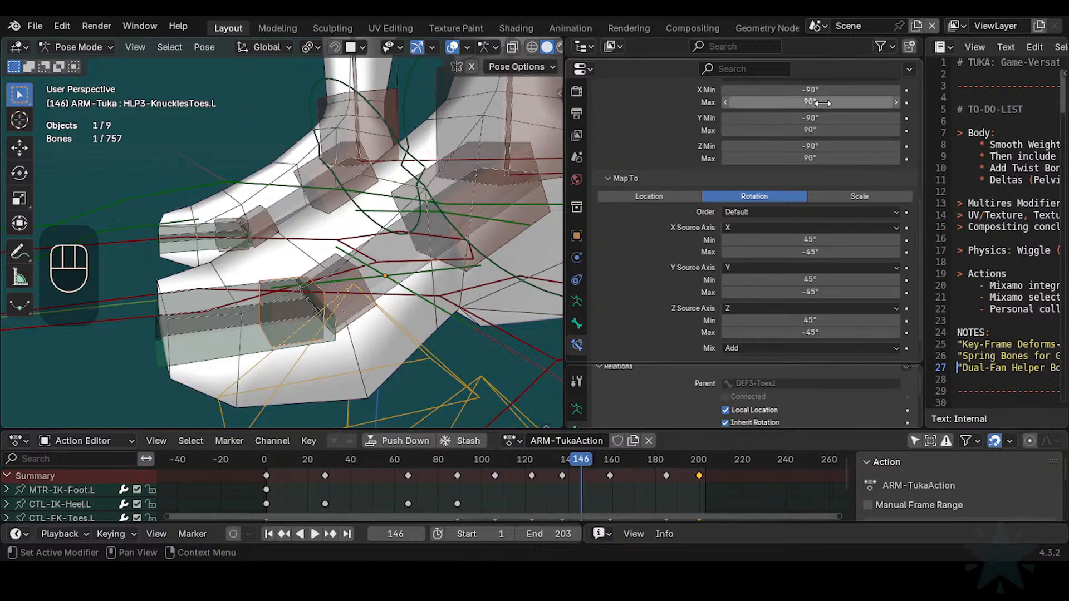
{"action": "left_click", "coordinate": [829, 239]}
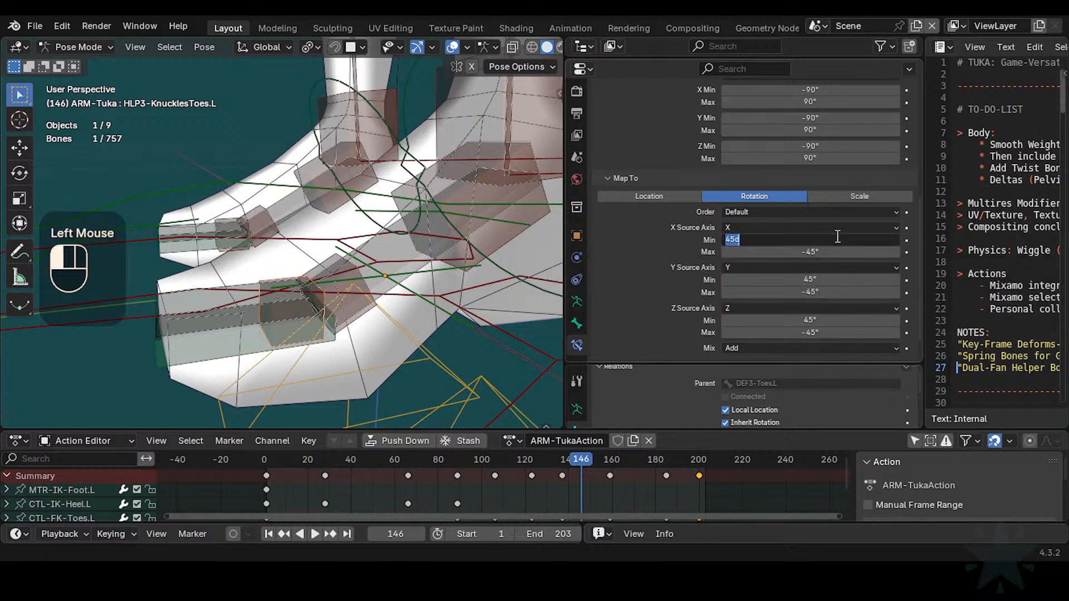
{"action": "key", "text": "Return"}
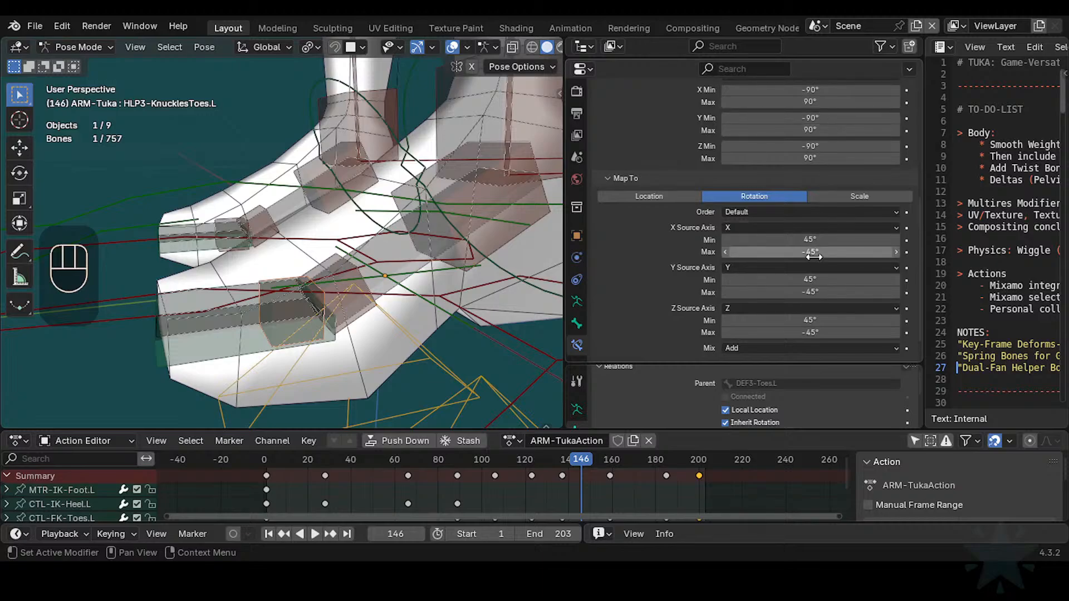
{"action": "left_click", "coordinate": [818, 238]}
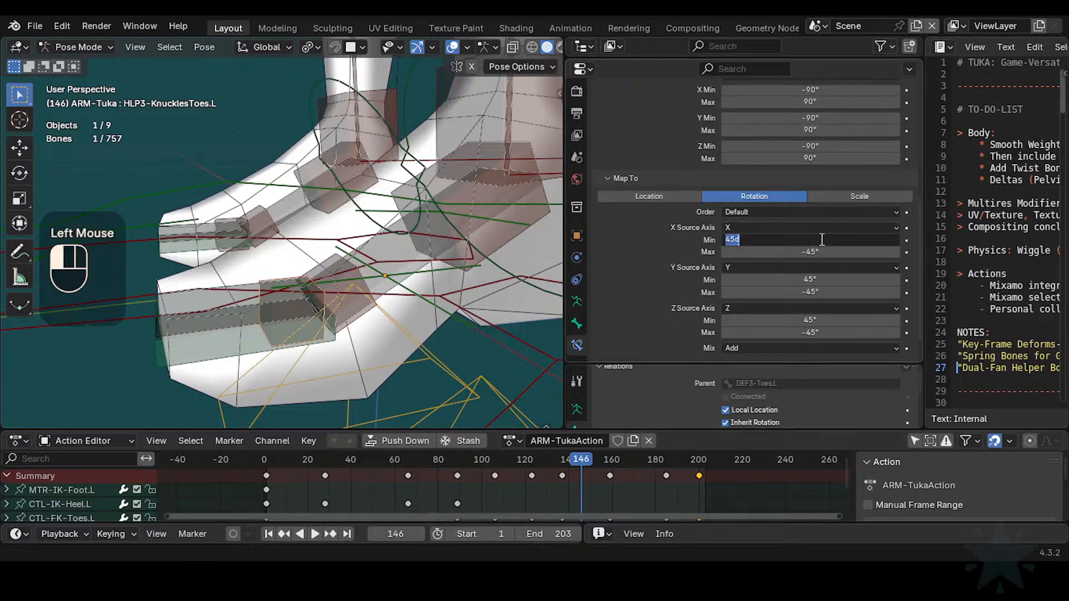
{"action": "type", "text": "15"}
{"action": "key", "text": "Return"}
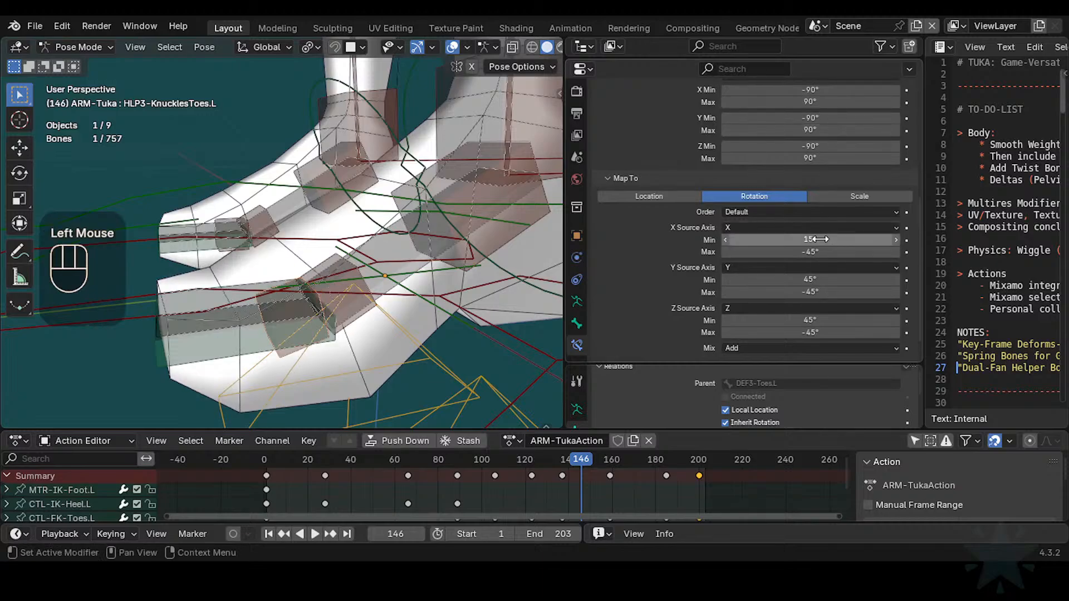
{"action": "left_click", "coordinate": [823, 253]}
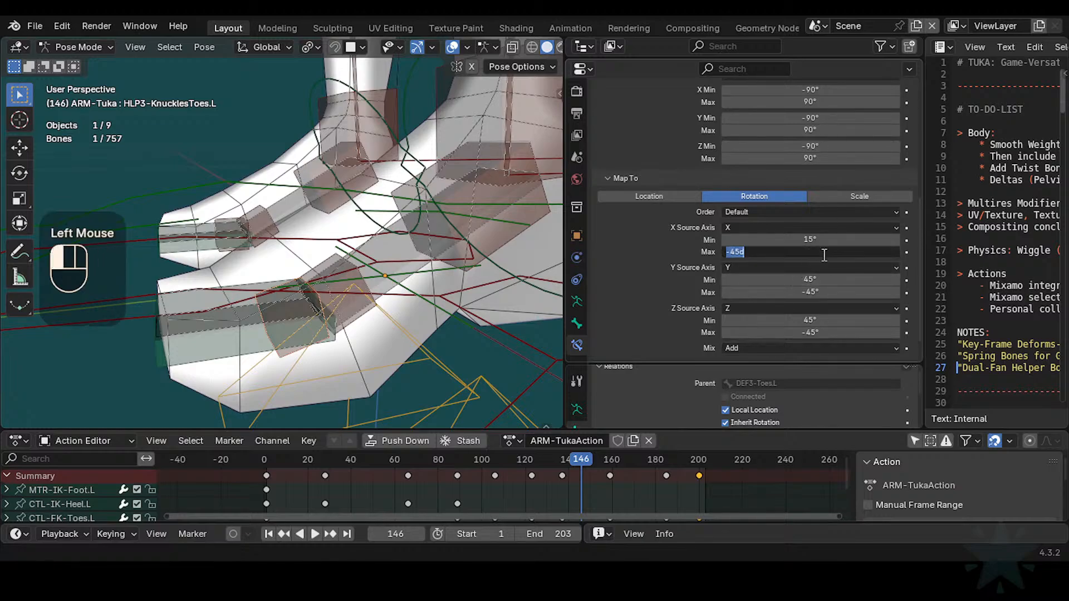
{"action": "type", "text": "-15"}
{"action": "key", "text": "Return"}
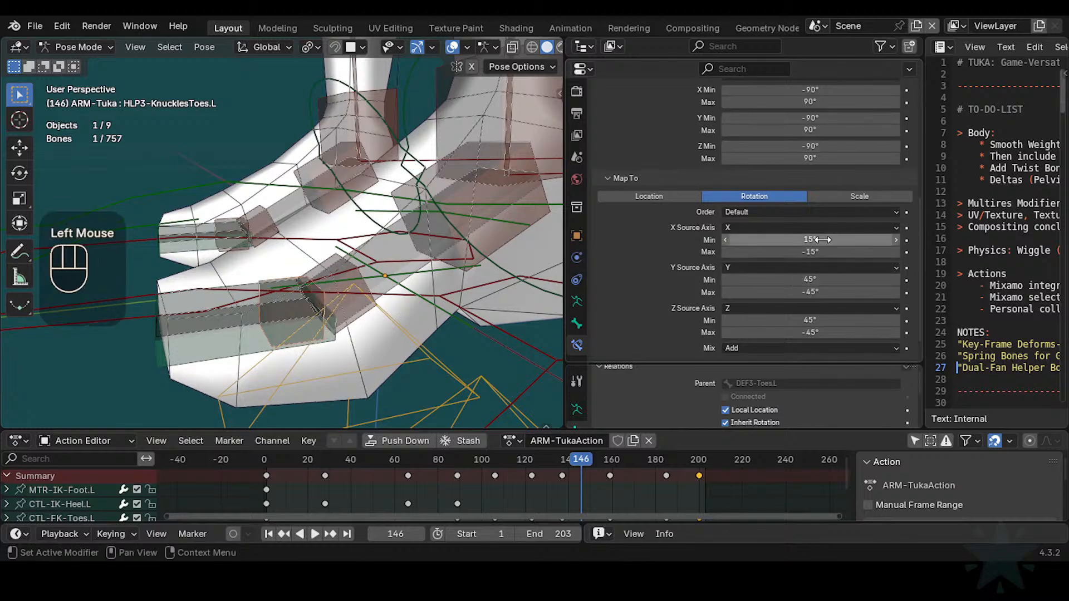
Step: Copy the 15° minimum and -15° maximum to the constraint's Map To Y and Z rotation ranges
{"action": "key", "text": "ctrl+c"}
{"action": "key", "text": "ctrl+v"}
{"action": "key", "text": "ctrl+v"}
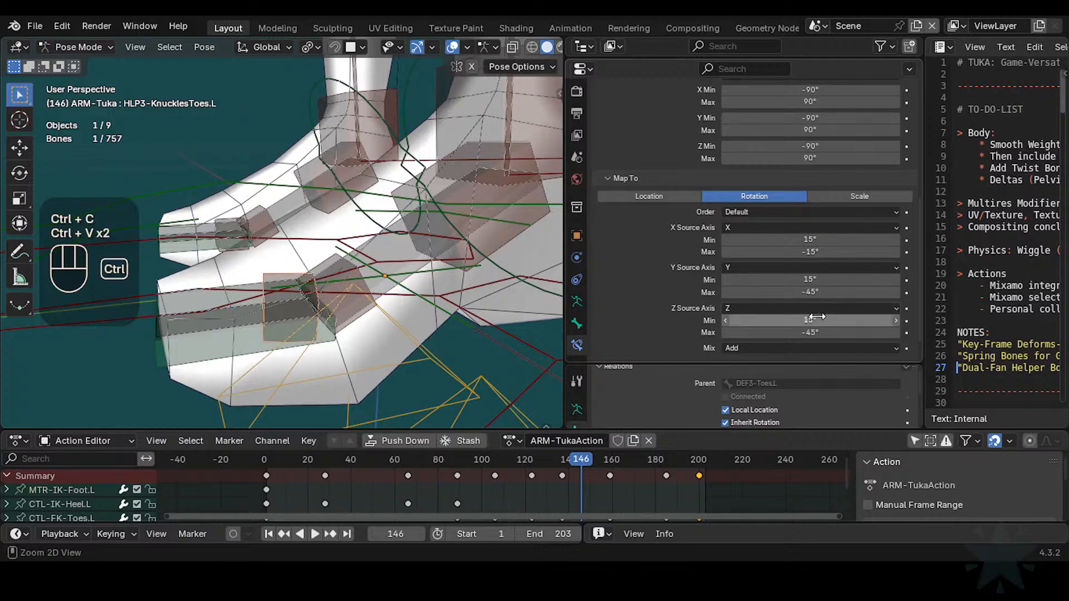
{"action": "key", "text": "ctrl+c"}
{"action": "key", "text": "ctrl+v"}
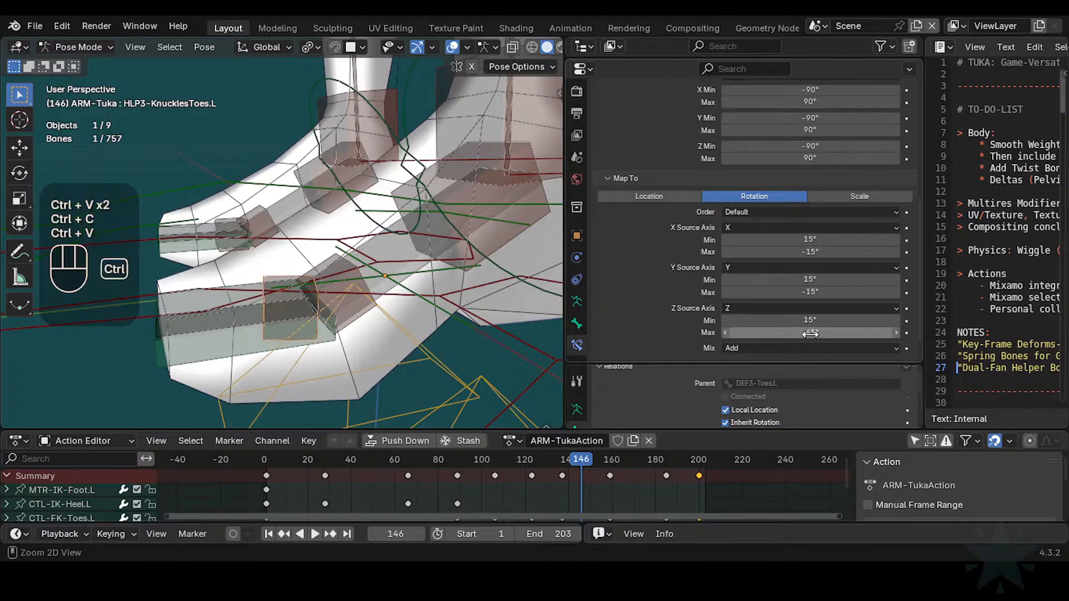
{"action": "key", "text": "ctrl+v"}
{"action": "scroll", "coordinate": [772, 349], "scroll_direction": "down", "scroll_amount": 2}
{"action": "scroll", "coordinate": [770, 326], "scroll_direction": "up", "scroll_amount": 1}
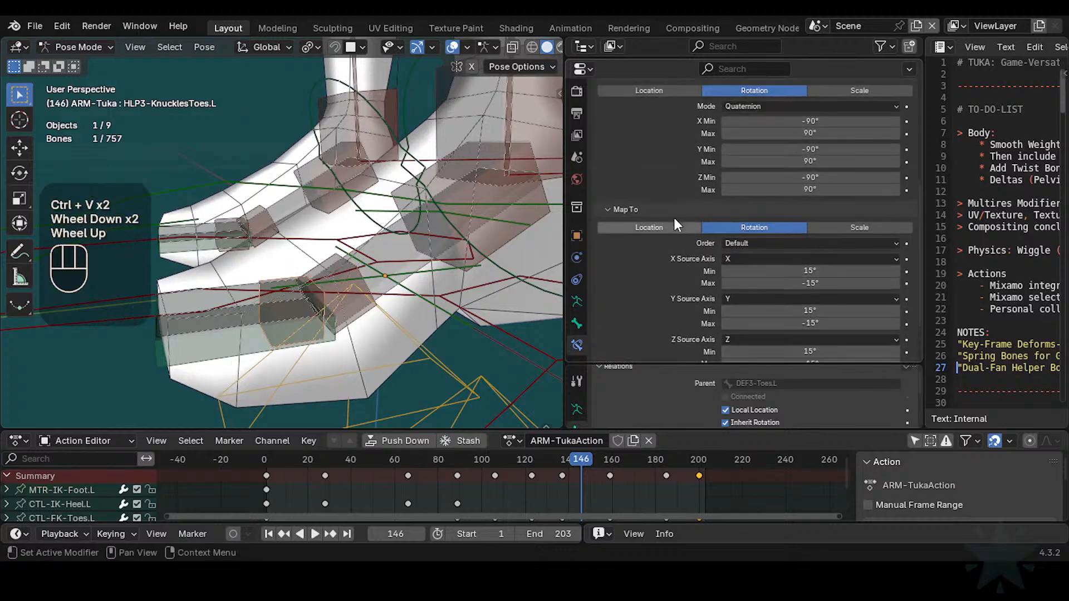
Step: Test the toe deformation by rotating CTL-FK-Toes.L about global X twice and then about global Z
{"action": "left_click", "coordinate": [216, 340]}
{"action": "key", "text": "r"}
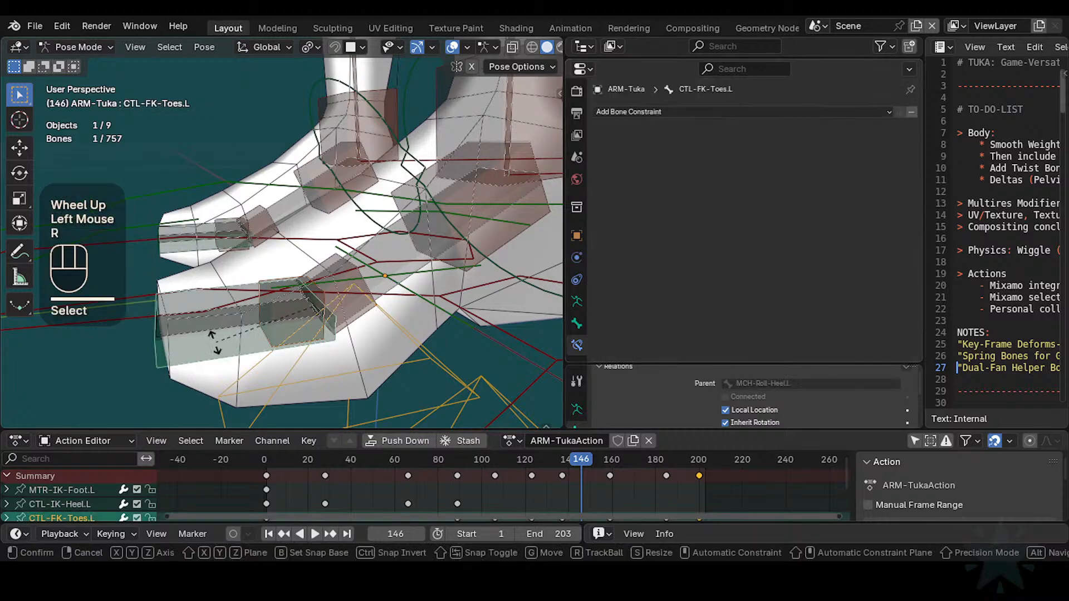
{"action": "key", "text": "x"}
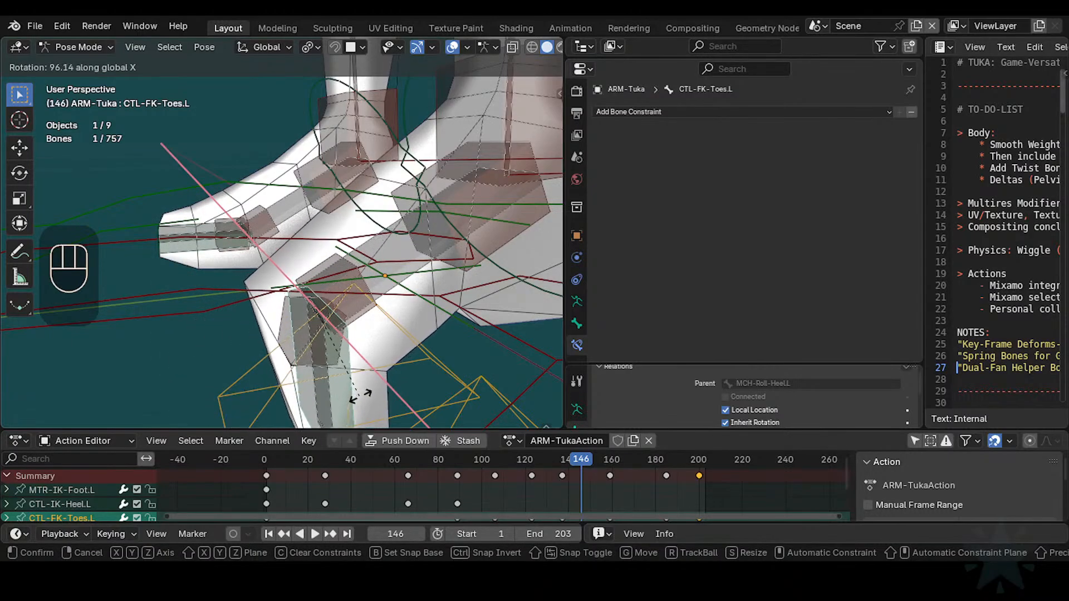
{"action": "left_click", "coordinate": [326, 277]}
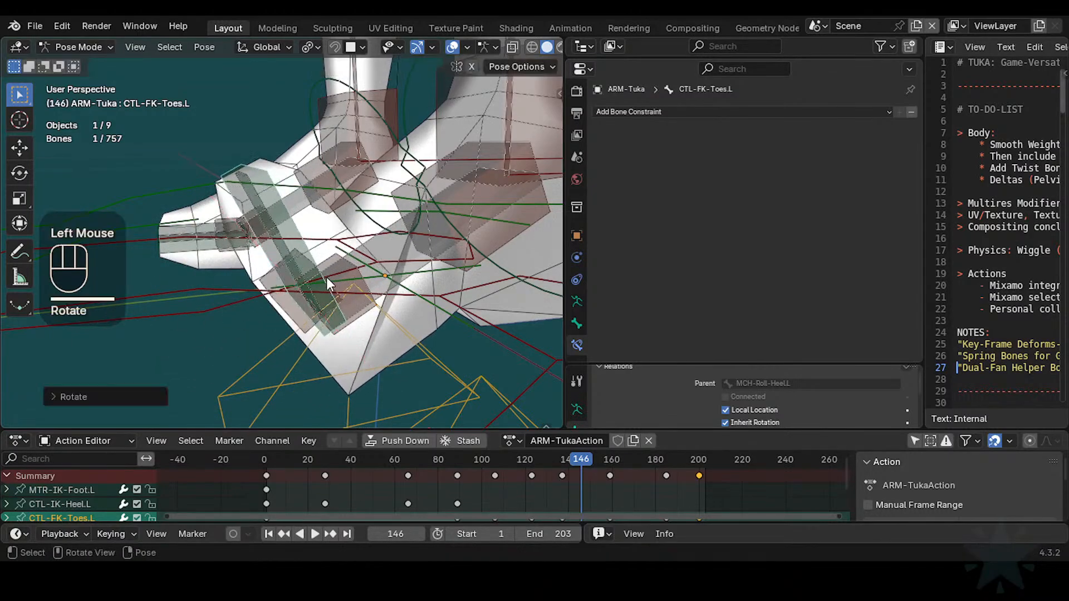
{"action": "key", "text": "r"}
{"action": "key", "text": "x"}
{"action": "left_click", "coordinate": [295, 294]}
{"action": "middle_click_drag", "start_coordinate": [308, 285], "coordinate": [378, 342]}
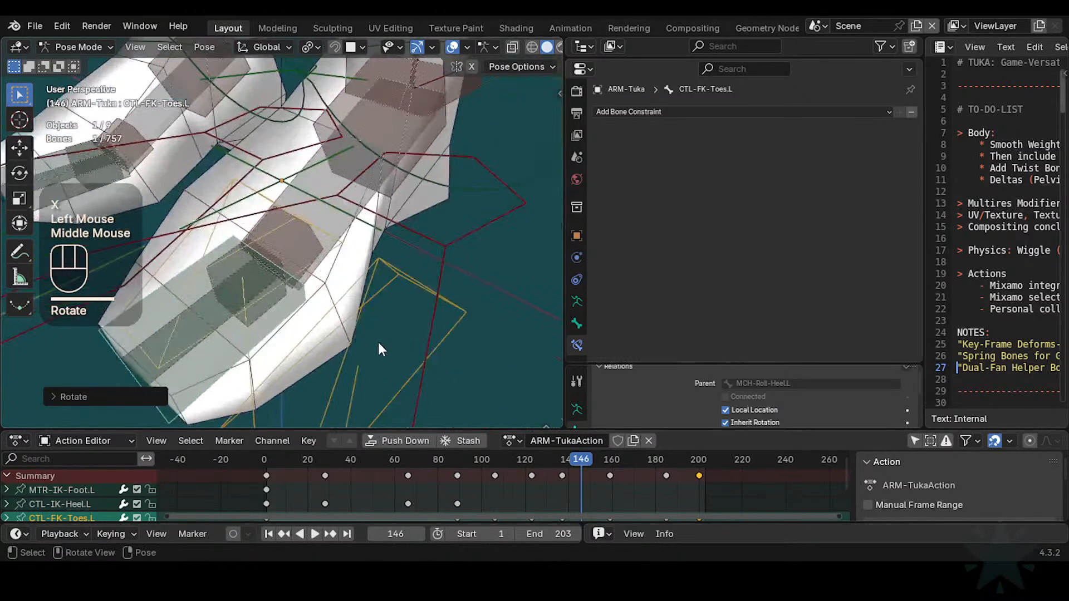
{"action": "key", "text": "r"}
{"action": "key", "text": "z"}
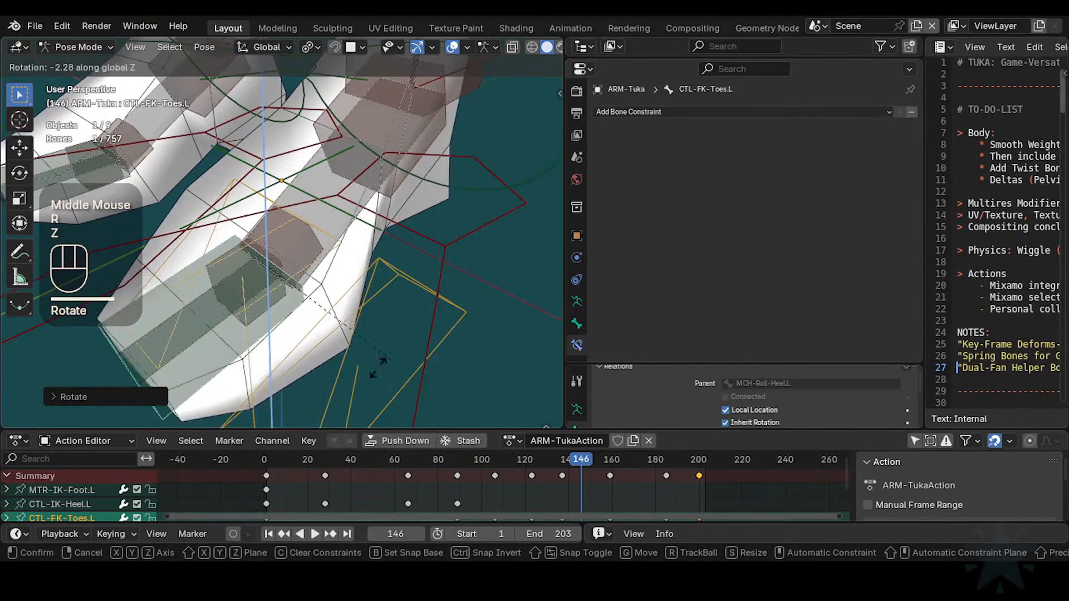
{"action": "left_click", "coordinate": [434, 325]}
Step: Test CTL-FK-Toes.L further from a front view with a trackball rotation and a twist about the Y axis
{"action": "middle_click_drag", "start_coordinate": [430, 332], "coordinate": [452, 318], "text": "shift"}
{"action": "key", "text": "r"}
{"action": "key", "text": "r"}
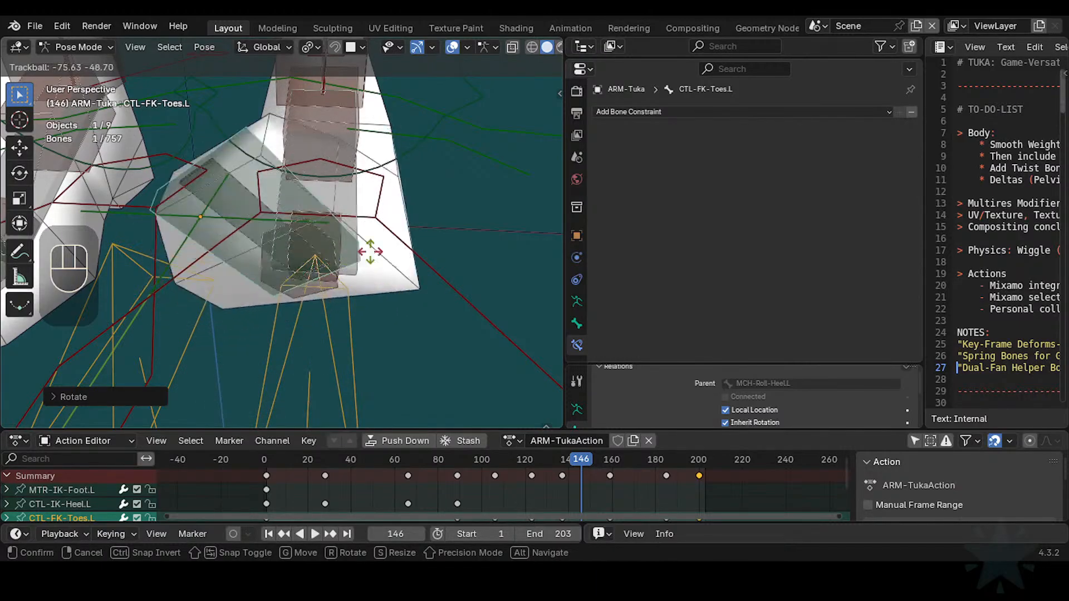
{"action": "left_click", "coordinate": [440, 274]}
{"action": "key", "text": "r"}
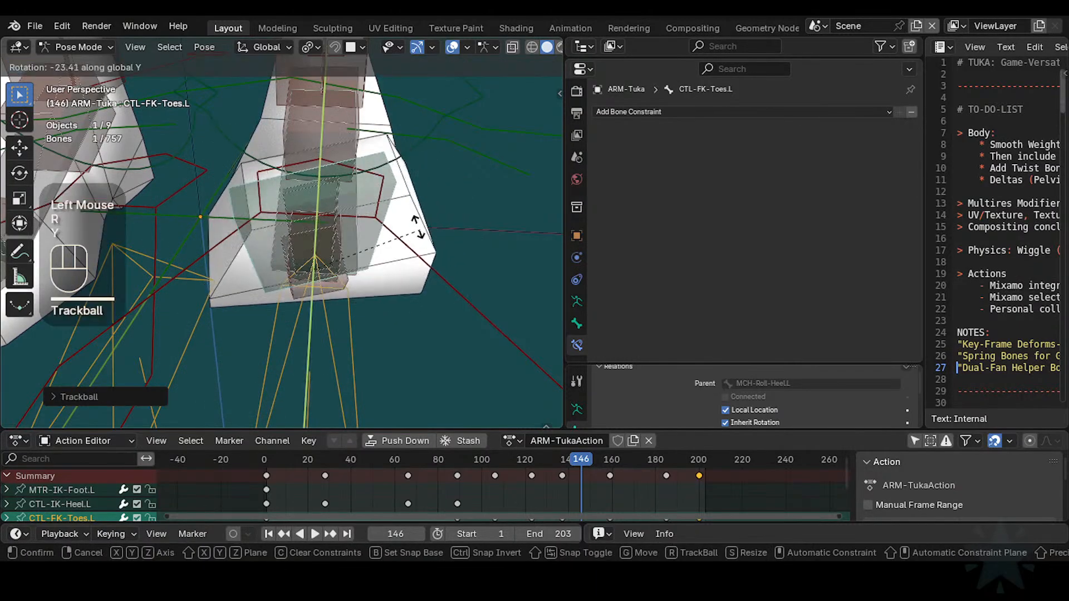
{"action": "key", "text": "y"}
{"action": "key", "text": "y"}
{"action": "left_click", "coordinate": [396, 258]}
Step: Swing CTL-FK-Toes.L through more trackball and free rotations to check the knuckle shape, then restore the toes' neutral pose
{"action": "key", "text": "r"}
{"action": "key", "text": "r"}
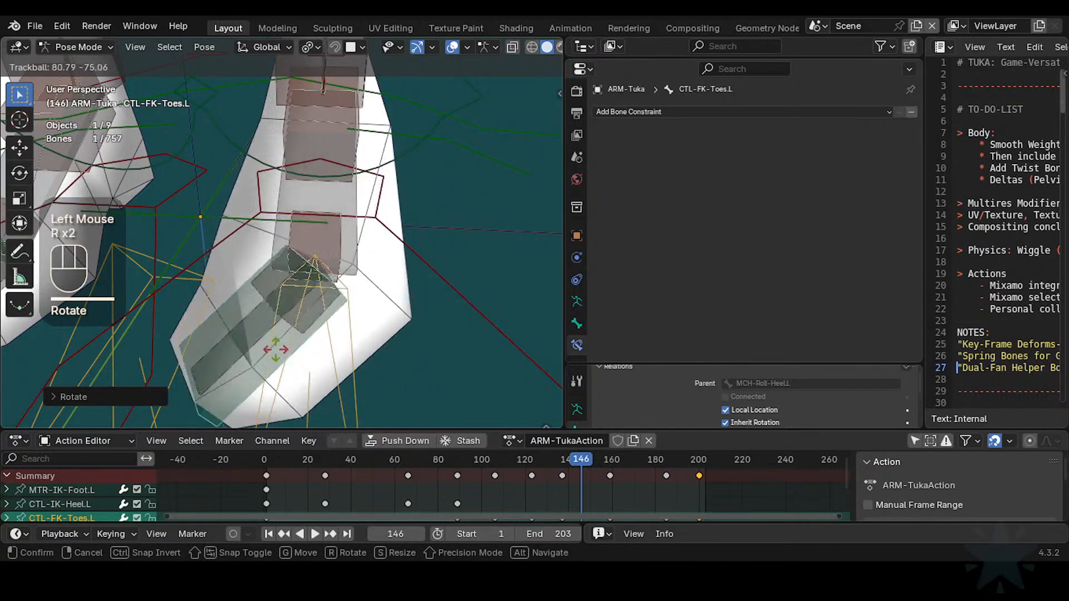
{"action": "left_click", "coordinate": [401, 251]}
{"action": "key", "text": "r"}
{"action": "left_click", "coordinate": [390, 250]}
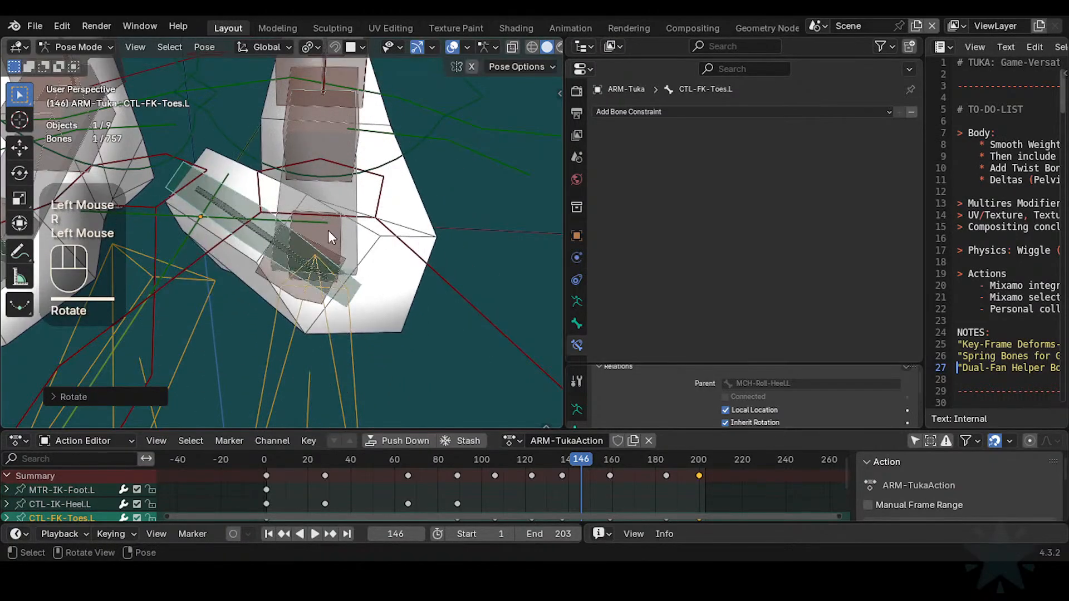
{"action": "key", "text": "r"}
{"action": "key", "text": "r"}
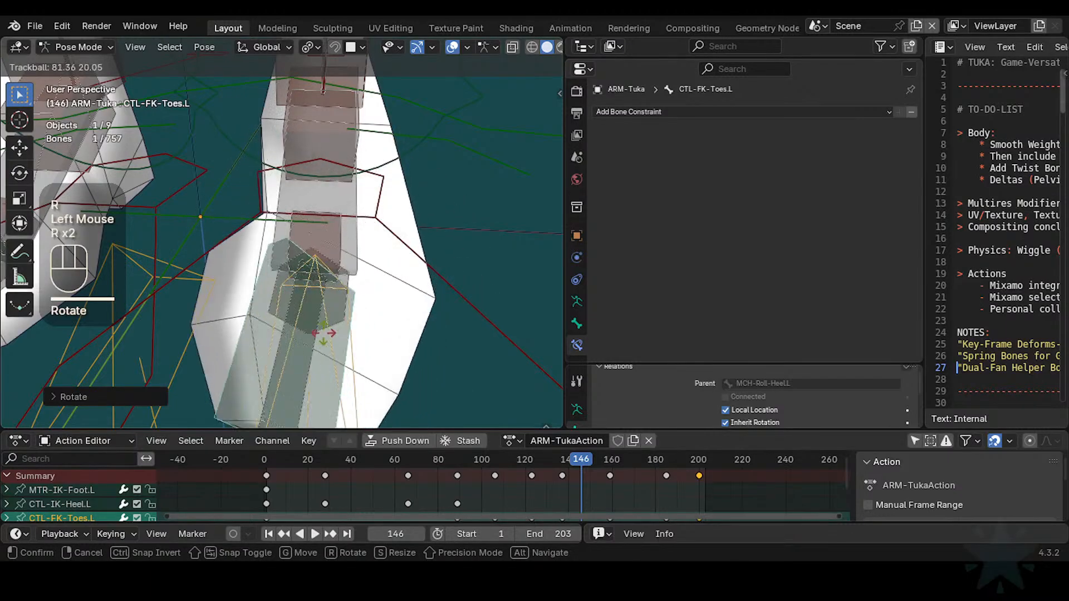
{"action": "left_click", "coordinate": [312, 265]}
{"action": "key", "text": "a"}
{"action": "key", "text": "alt+q"}
{"action": "key", "text": "alt+q"}
Step: Set the Map To X, Y and Z minimum rotations of HLP3-KnucklesToes.L's CTL-FK-Toes De-Rotator constraint to 30°
{"action": "middle_click_drag", "start_coordinate": [313, 265], "coordinate": [365, 275]}
{"action": "left_click", "coordinate": [383, 289]}
{"action": "left_click", "coordinate": [383, 289]}
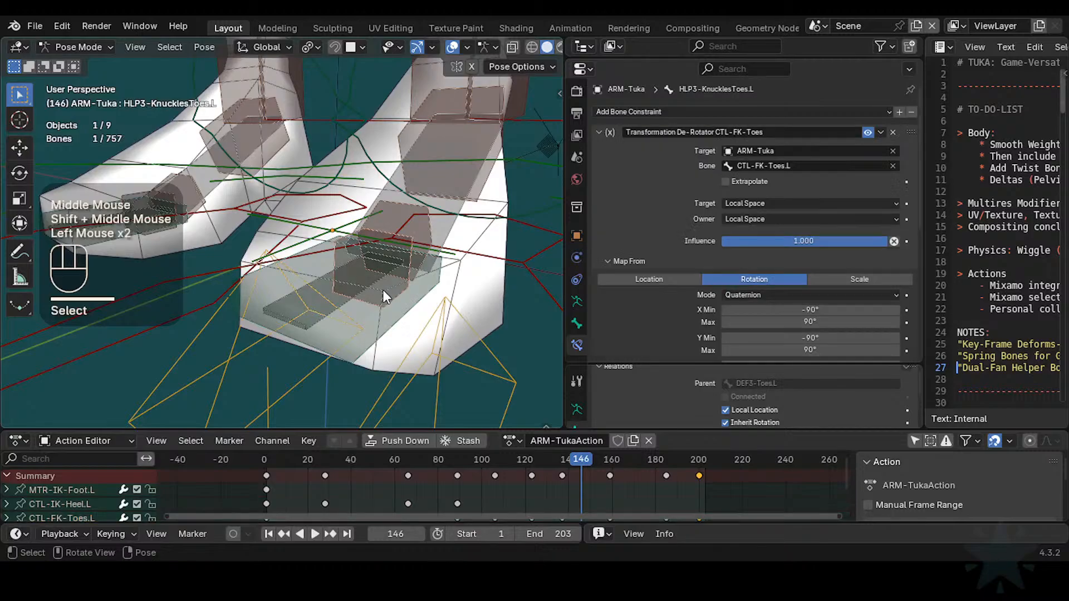
{"action": "scroll", "coordinate": [807, 285], "scroll_direction": "down", "scroll_amount": 4}
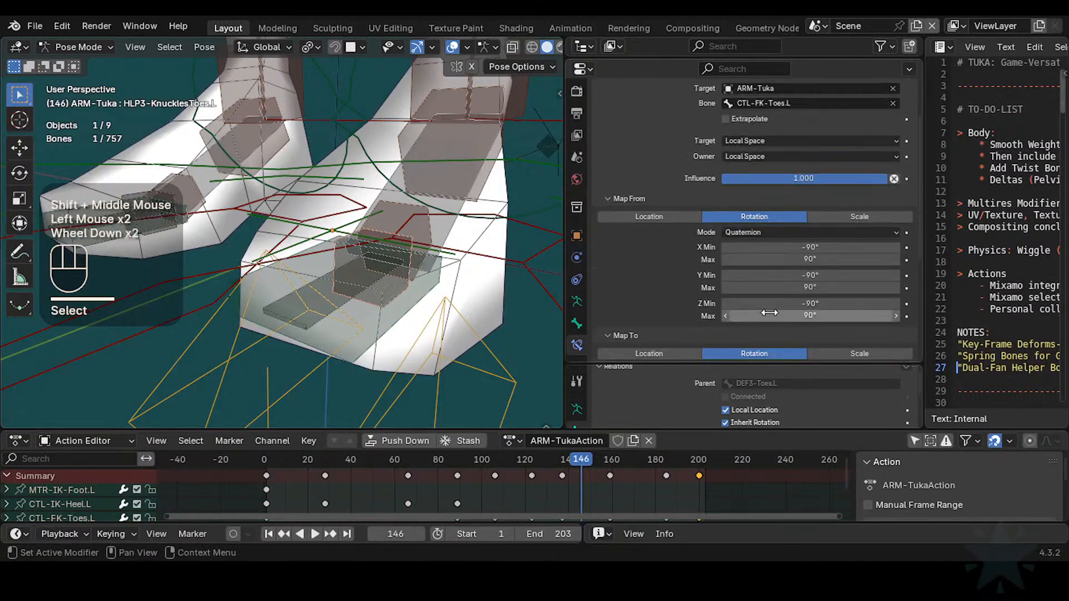
{"action": "left_click", "coordinate": [829, 272]}
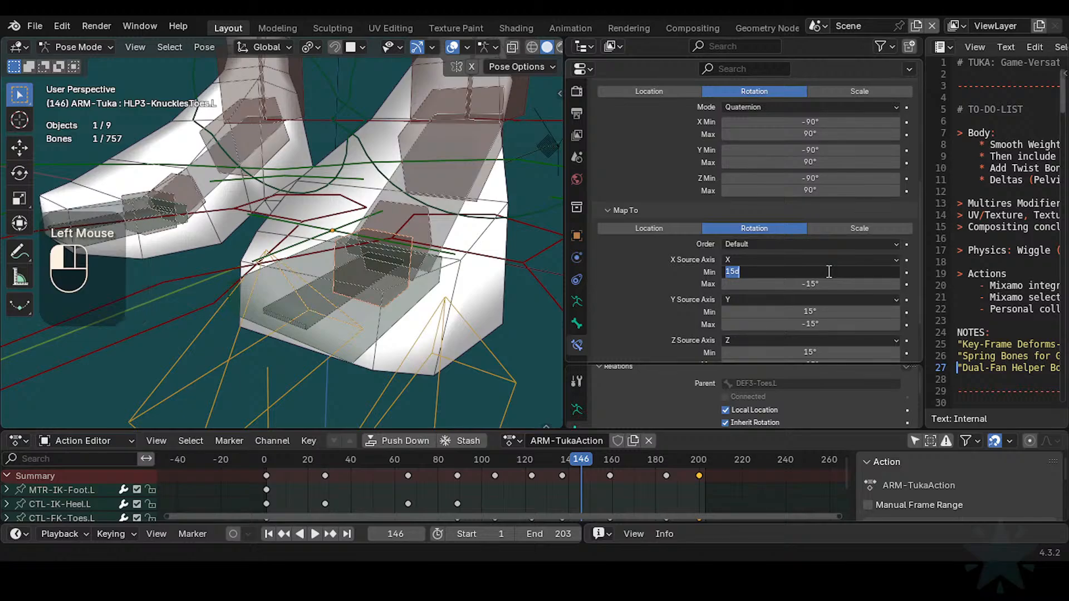
{"action": "key", "text": "Return"}
{"action": "key", "text": "ctrl+c"}
{"action": "key", "text": "ctrl+v"}
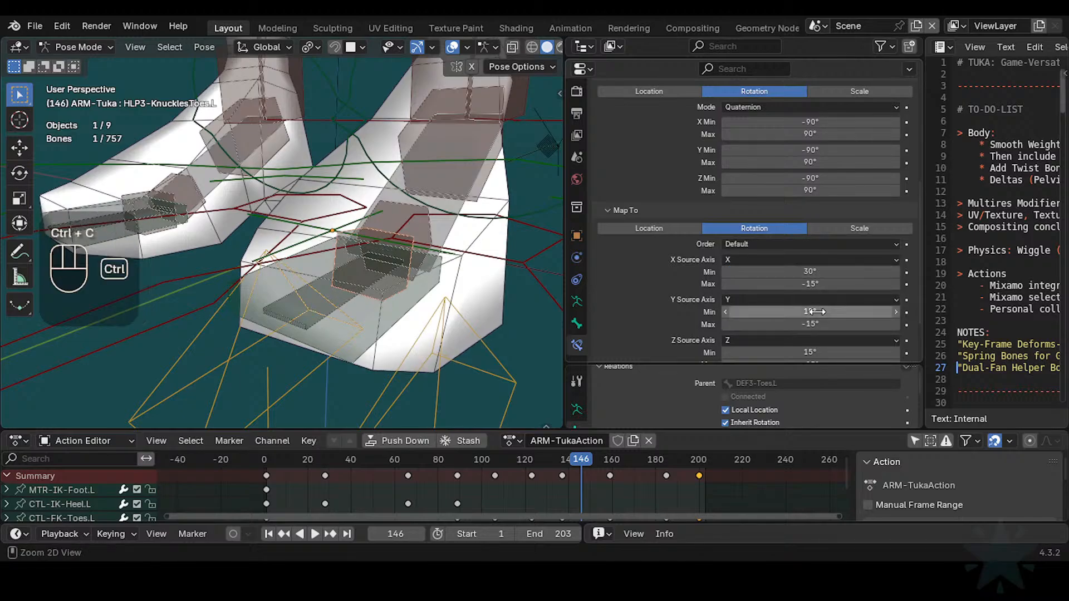
{"action": "scroll", "coordinate": [826, 283], "scroll_direction": "down", "scroll_amount": 2}
{"action": "key", "text": "ctrl+v"}
Step: Set the Map To X, Y and Z maximum rotations of the same constraint to -30°
{"action": "left_click", "coordinate": [827, 221]}
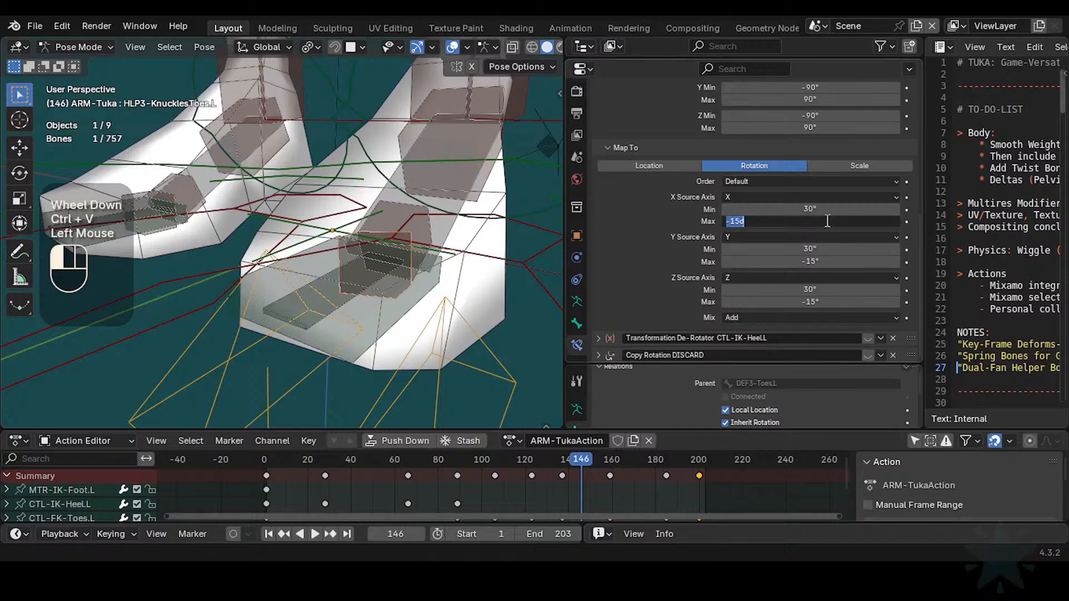
{"action": "type", "text": "-30"}
{"action": "key", "text": "Return"}
{"action": "key", "text": "ctrl+c"}
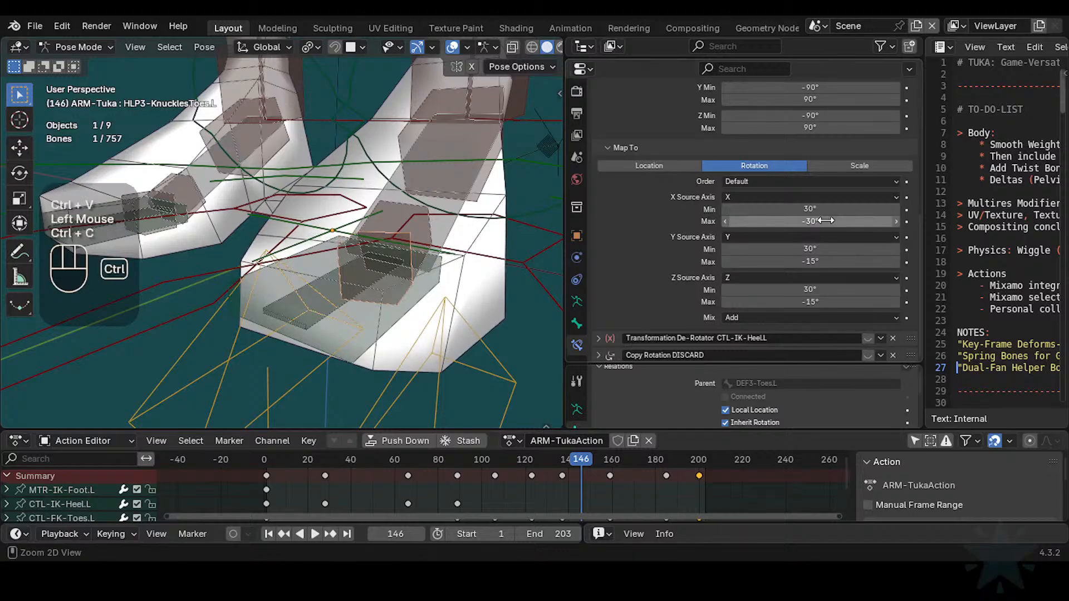
{"action": "key", "text": "ctrl+v"}
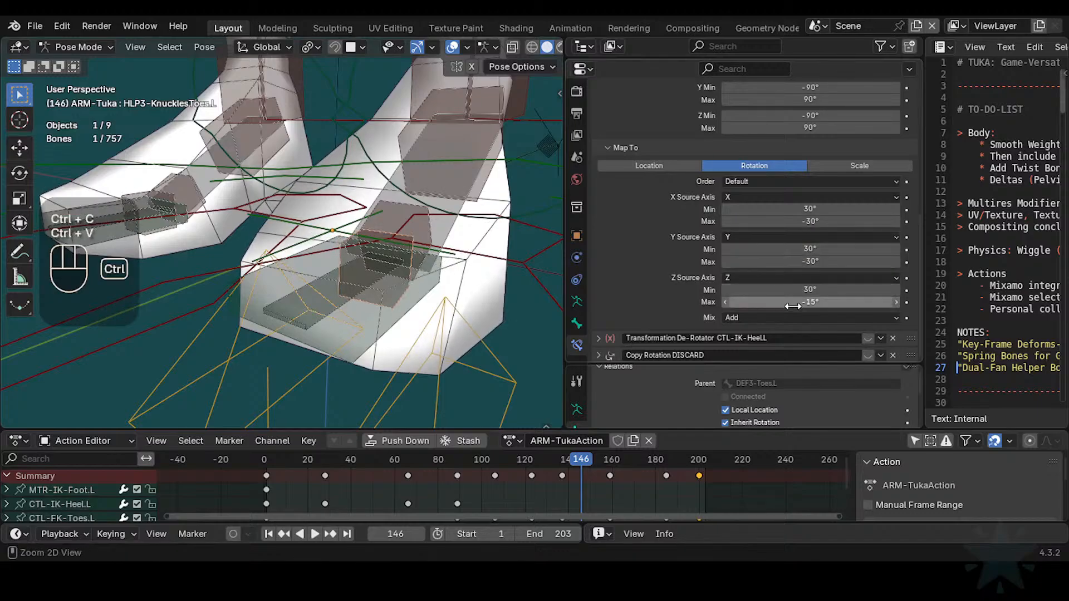
{"action": "key", "text": "ctrl+v"}
{"action": "scroll", "coordinate": [675, 244], "scroll_direction": "up", "scroll_amount": 3}
{"action": "scroll", "coordinate": [675, 245], "scroll_direction": "up", "scroll_amount": 2}
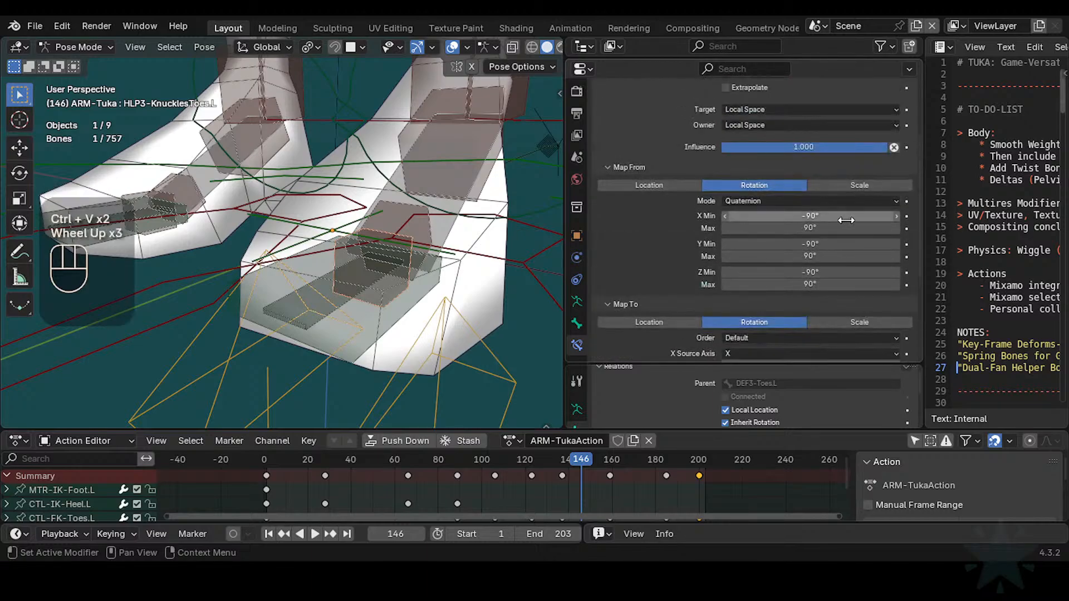
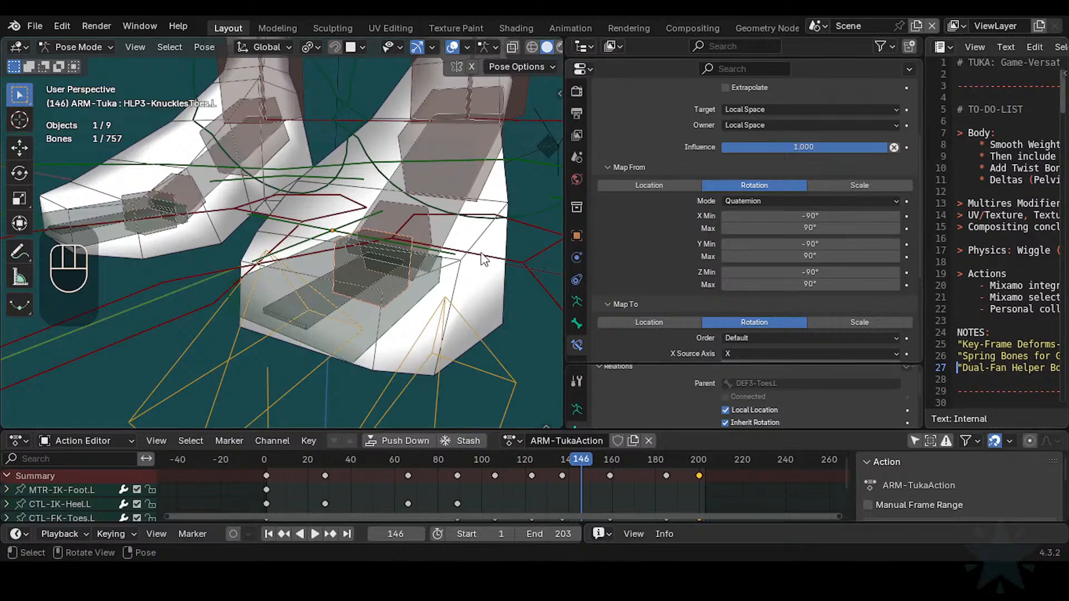
Step: Test the new range from the side by rotating CTL-FK-Toes.L about global X, cancelling the rotation
{"action": "middle_click_drag", "start_coordinate": [482, 258], "coordinate": [391, 247]}
{"action": "left_click", "coordinate": [393, 303]}
{"action": "middle_click_drag", "start_coordinate": [393, 304], "coordinate": [337, 321], "text": "shift"}
{"action": "key", "text": "r"}
{"action": "key", "text": "x"}
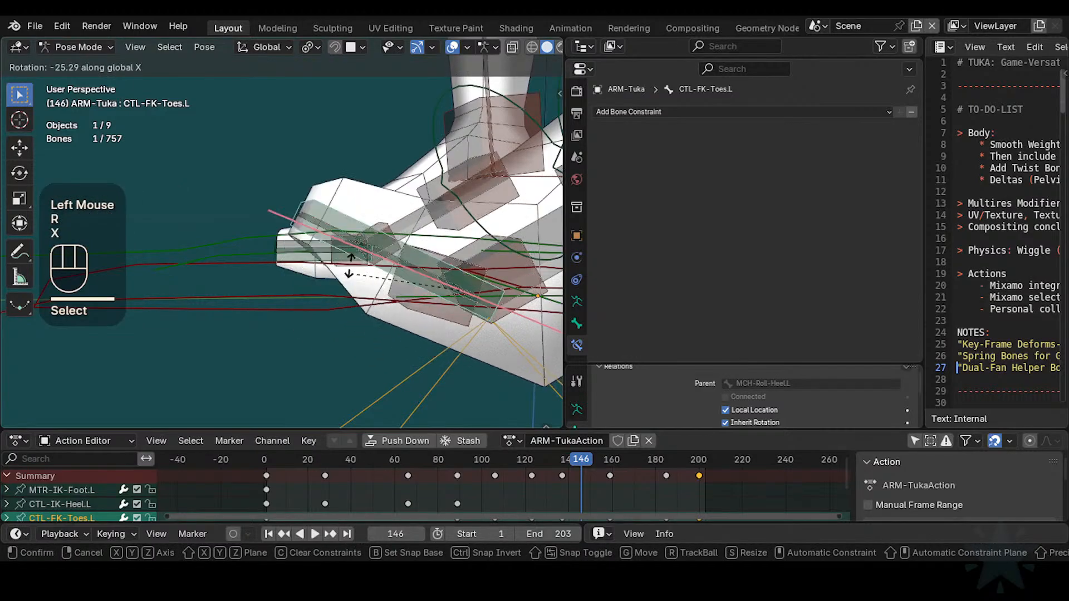
{"action": "key", "text": "Escape"}
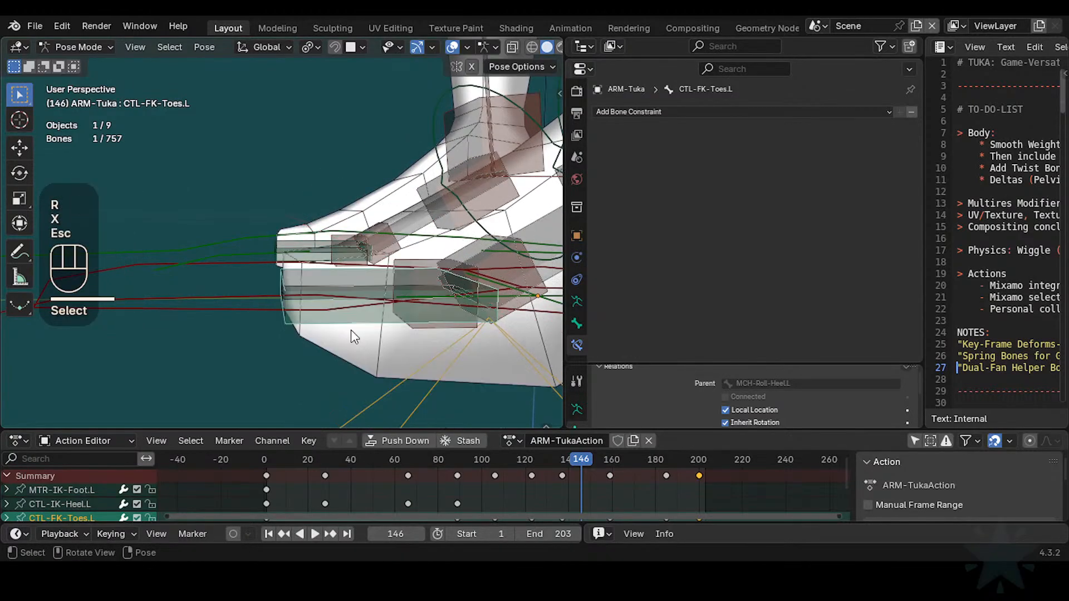
Step: Rotate CTL-FK-Toes.L about global Z and try a trackball rotation to check the knuckle shape
{"action": "middle_click_drag", "start_coordinate": [351, 329], "coordinate": [409, 355]}
{"action": "key", "text": "r"}
{"action": "key", "text": "z"}
{"action": "left_click", "coordinate": [419, 272]}
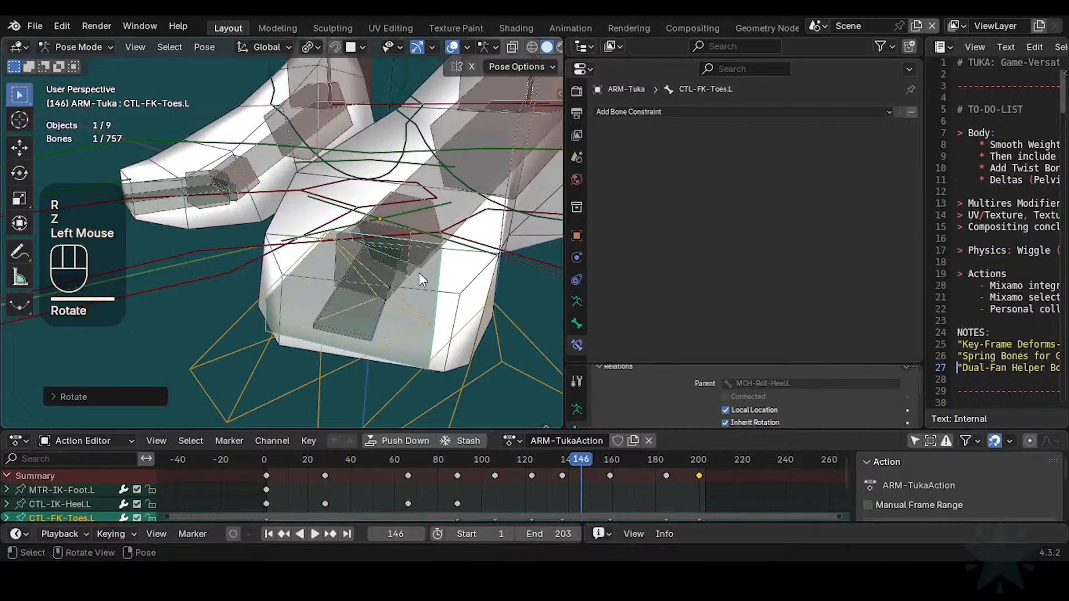
{"action": "middle_click_drag", "start_coordinate": [419, 273], "coordinate": [442, 352]}
{"action": "key", "text": "r"}
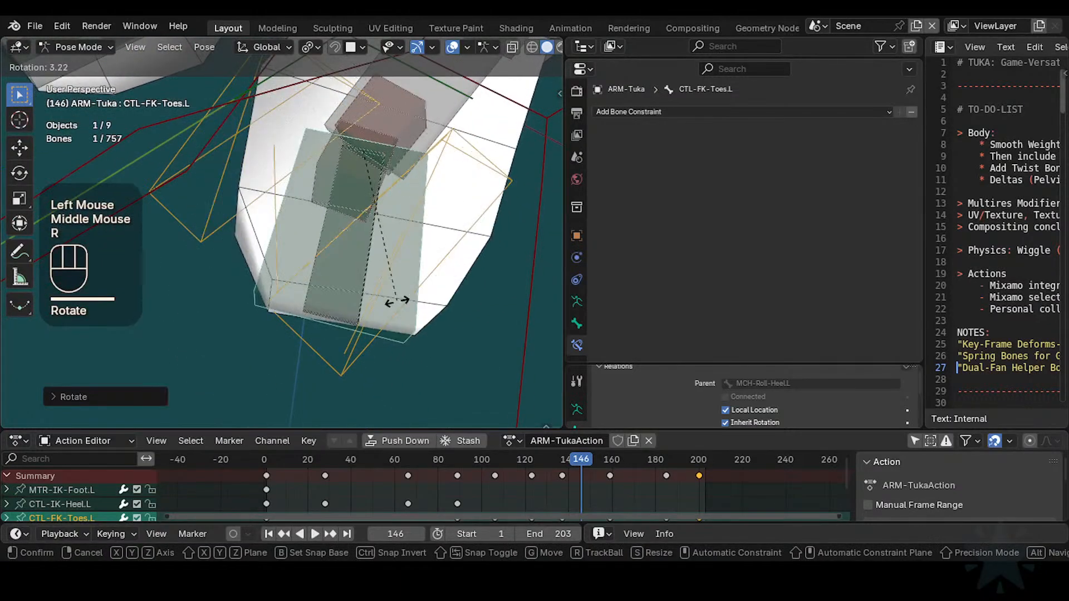
{"action": "key", "text": "r"}
{"action": "key", "text": "Escape"}
Step: Trackball-rotate CTL-FK-Toes.L to check the toe bending, then clear the pose transforms of all bones
{"action": "middle_click_drag", "start_coordinate": [329, 139], "coordinate": [361, 273]}
{"action": "key", "text": "r"}
{"action": "key", "text": "r"}
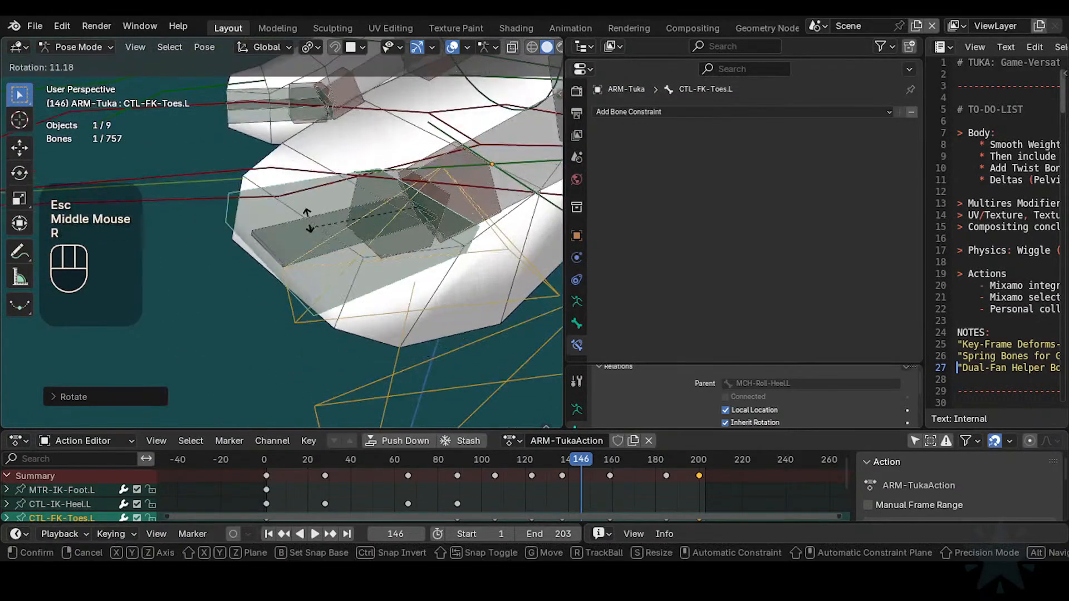
{"action": "left_click", "coordinate": [323, 238]}
{"action": "key", "text": "Escape"}
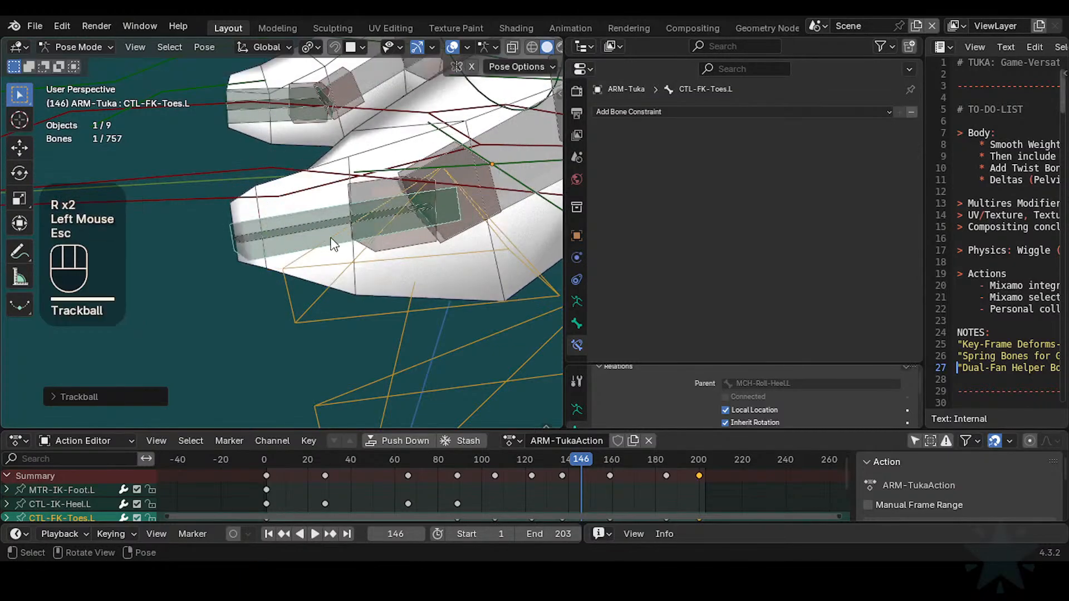
{"action": "key", "text": "a"}
{"action": "key", "text": "alt+q"}
{"action": "key", "text": "alt+q"}
Step: Isolate HLP3-KnucklesToes.L and CTL-FK-Toes.L by hiding every other bone
{"action": "middle_click_drag", "start_coordinate": [335, 237], "coordinate": [288, 238], "text": "shift"}
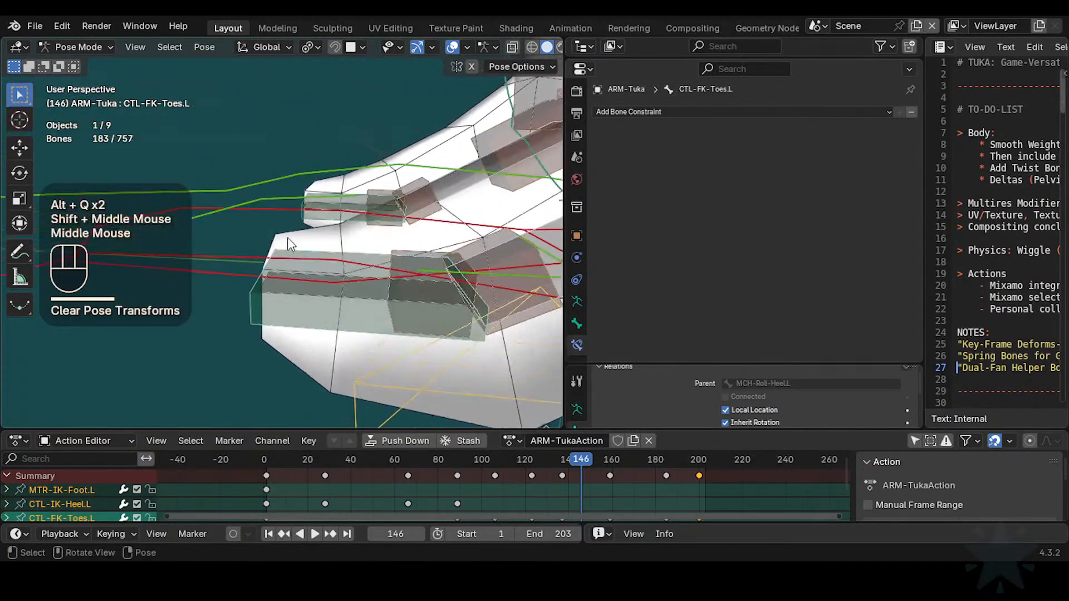
{"action": "scroll", "coordinate": [320, 314], "scroll_direction": "down", "scroll_amount": 2}
{"action": "middle_click_drag", "start_coordinate": [319, 314], "coordinate": [337, 301]}
{"action": "middle_click_drag", "start_coordinate": [300, 340], "coordinate": [375, 275]}
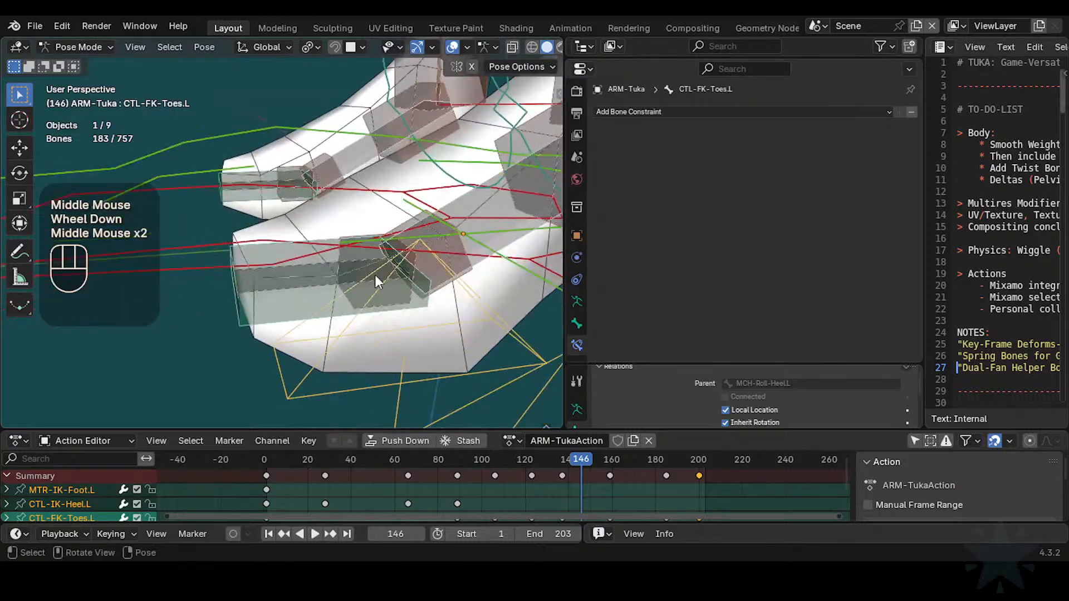
{"action": "left_click", "coordinate": [374, 283]}
{"action": "left_click", "coordinate": [374, 283]}
{"action": "left_click", "coordinate": [266, 308], "text": "shift"}
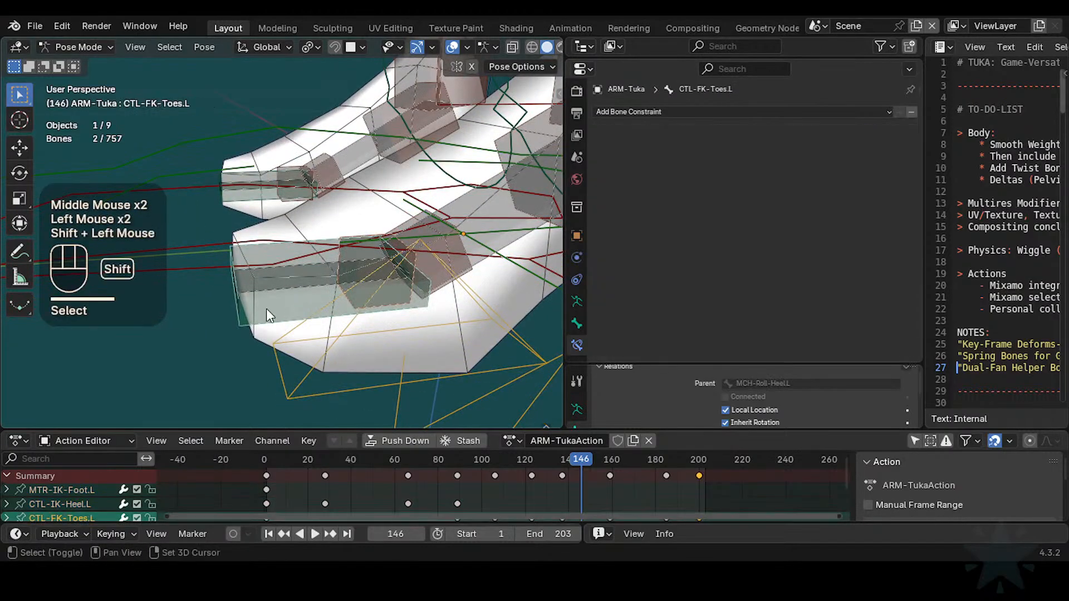
{"action": "key", "text": "shift+h"}
Step: Test the isolated toe bones by rotating CTL-FK-Toes.L about global X, cancelling each rotation
{"action": "left_click", "coordinate": [266, 310]}
{"action": "key", "text": "r"}
{"action": "key", "text": "x"}
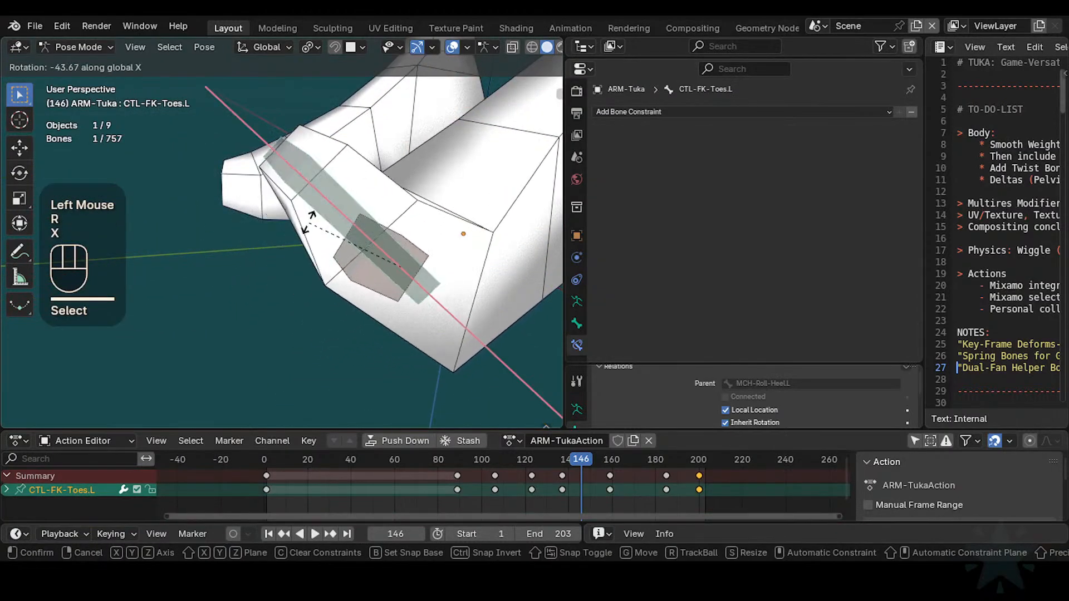
{"action": "key", "text": "Escape"}
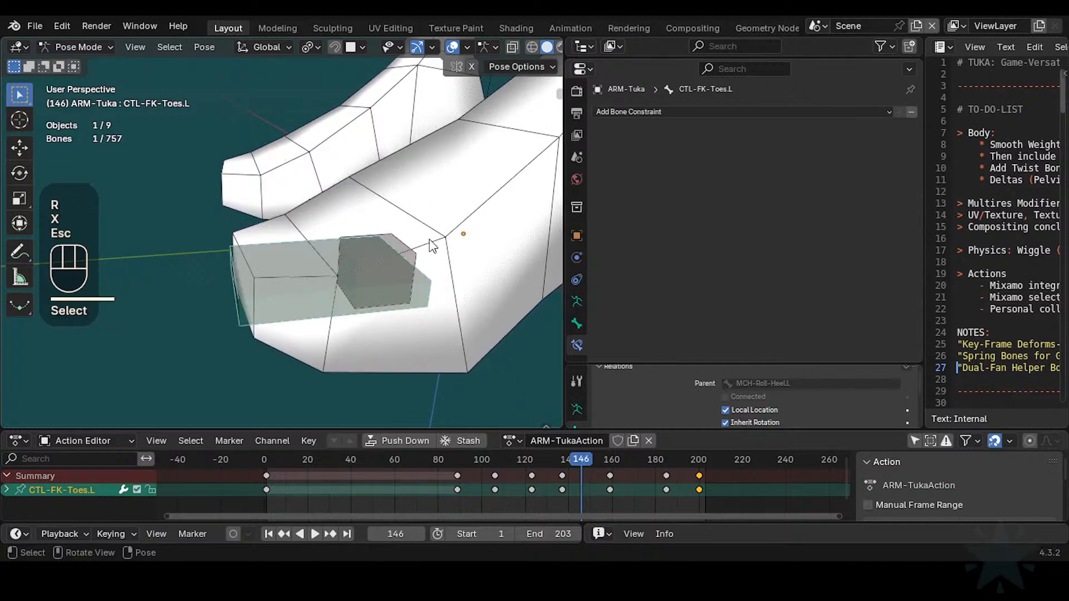
{"action": "middle_click_drag", "start_coordinate": [403, 264], "coordinate": [309, 260]}
{"action": "key", "text": "a"}
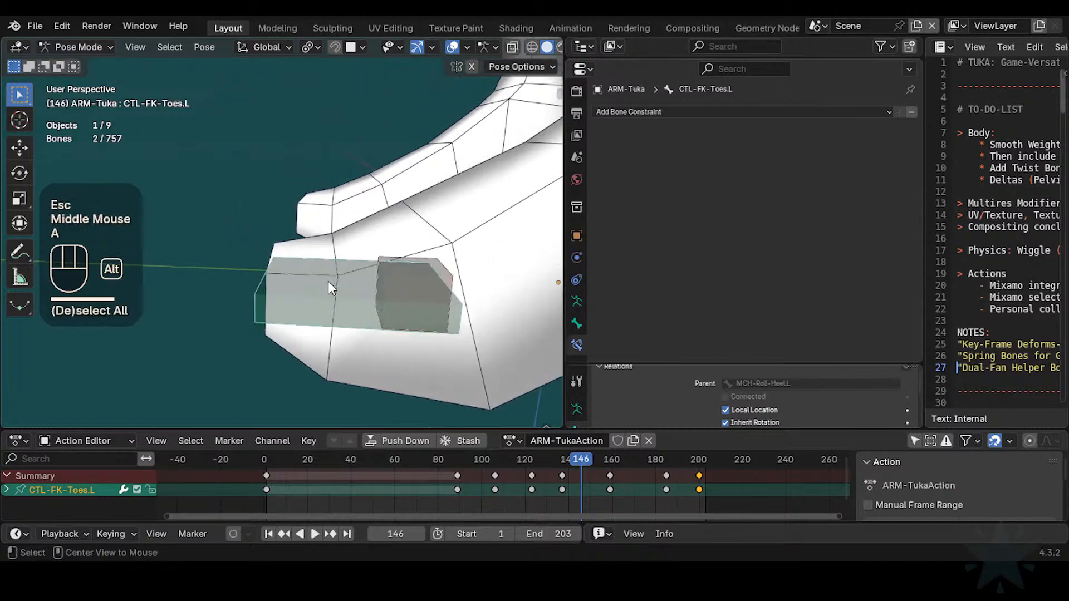
{"action": "key", "text": "alt+g"}
{"action": "left_click", "coordinate": [308, 295]}
{"action": "key", "text": "r"}
{"action": "key", "text": "x"}
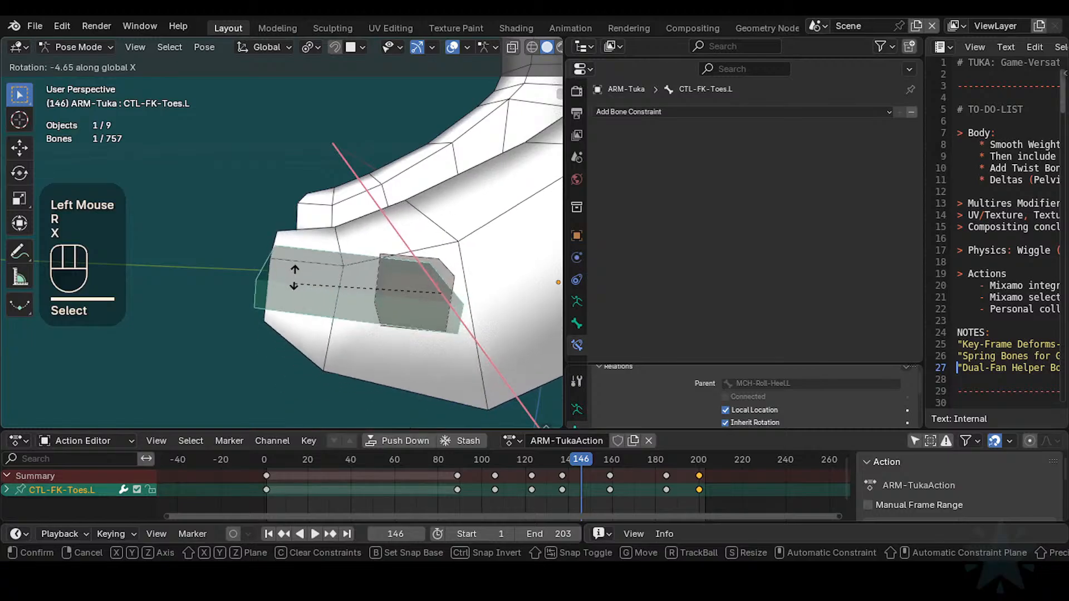
{"action": "key", "text": "Escape"}
Step: Swing CTL-FK-Toes.L about global X and with a trackball rotation, then clear all pose transforms
{"action": "key", "text": "r"}
{"action": "key", "text": "x"}
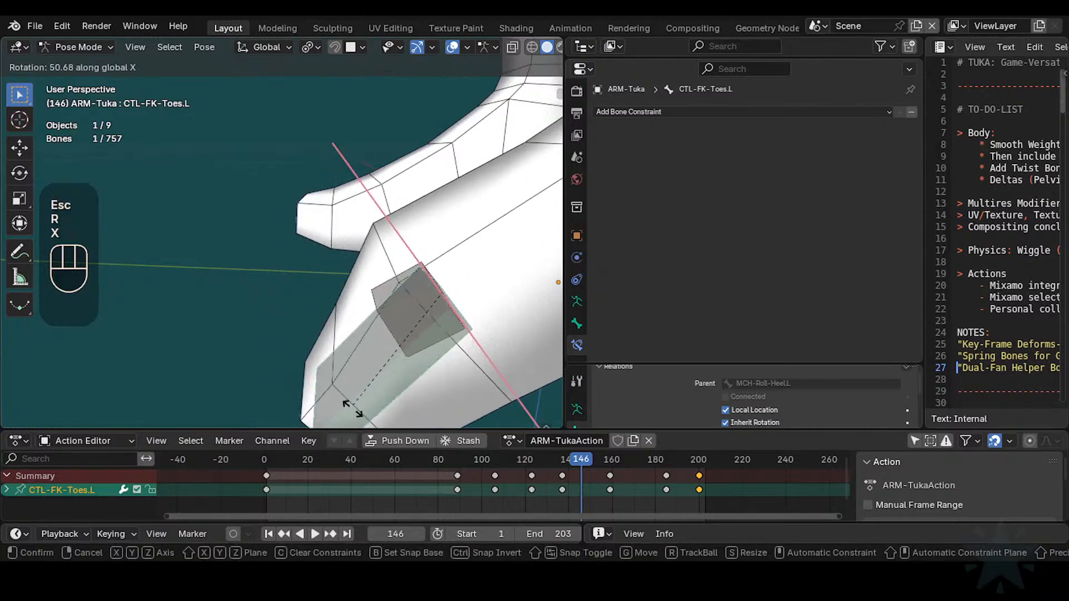
{"action": "left_click", "coordinate": [352, 219]}
{"action": "key", "text": "r"}
{"action": "key", "text": "r"}
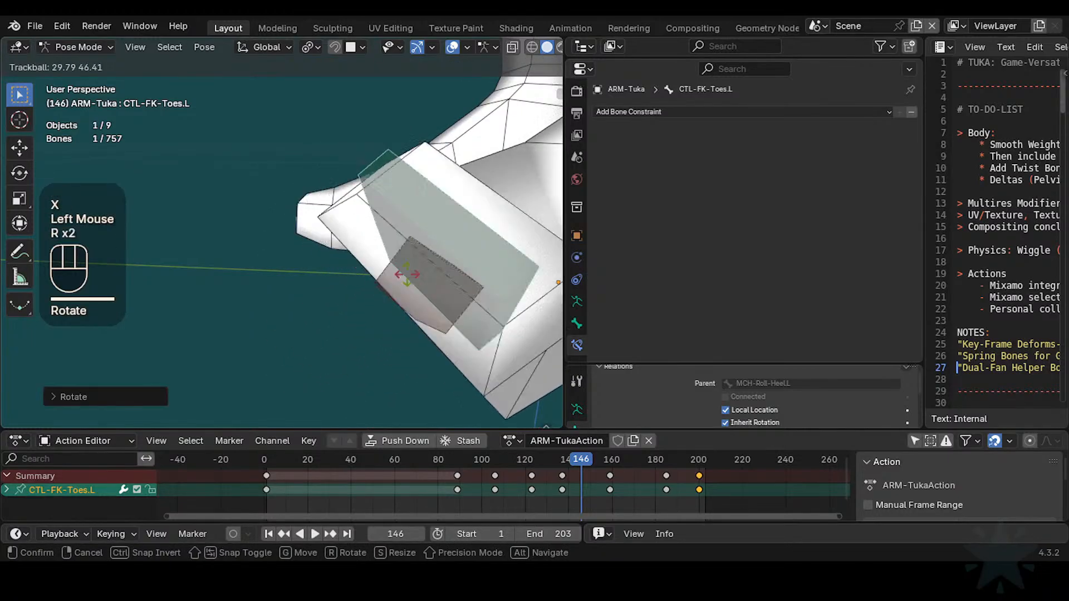
{"action": "left_click", "coordinate": [329, 213]}
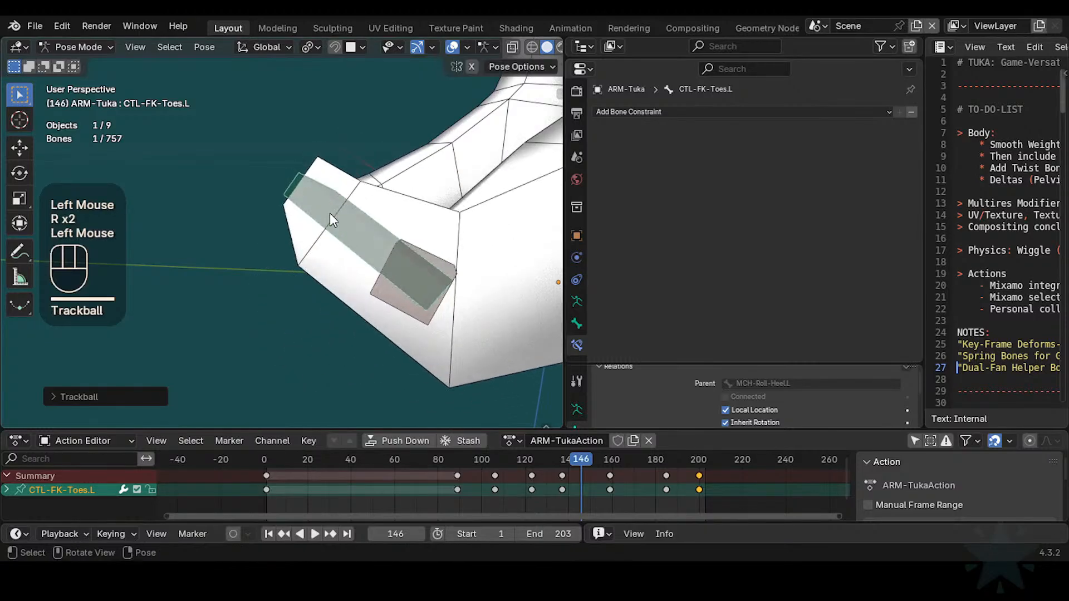
{"action": "key", "text": "a"}
{"action": "key", "text": "alt+q"}
{"action": "key", "text": "alt+q"}
Step: Reveal all hidden bones and rotate MTR-IK-Foot.L about global X to test the whole foot
{"action": "left_click", "coordinate": [425, 262]}
{"action": "scroll", "coordinate": [418, 268], "scroll_direction": "down", "scroll_amount": 2}
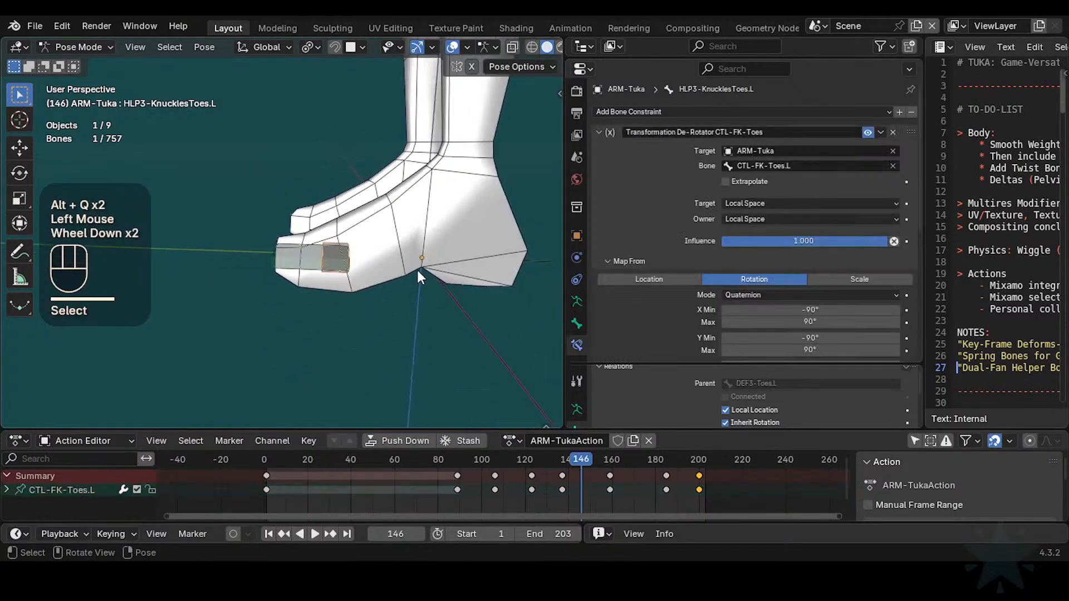
{"action": "key", "text": "alt+h"}
{"action": "left_click", "coordinate": [280, 317]}
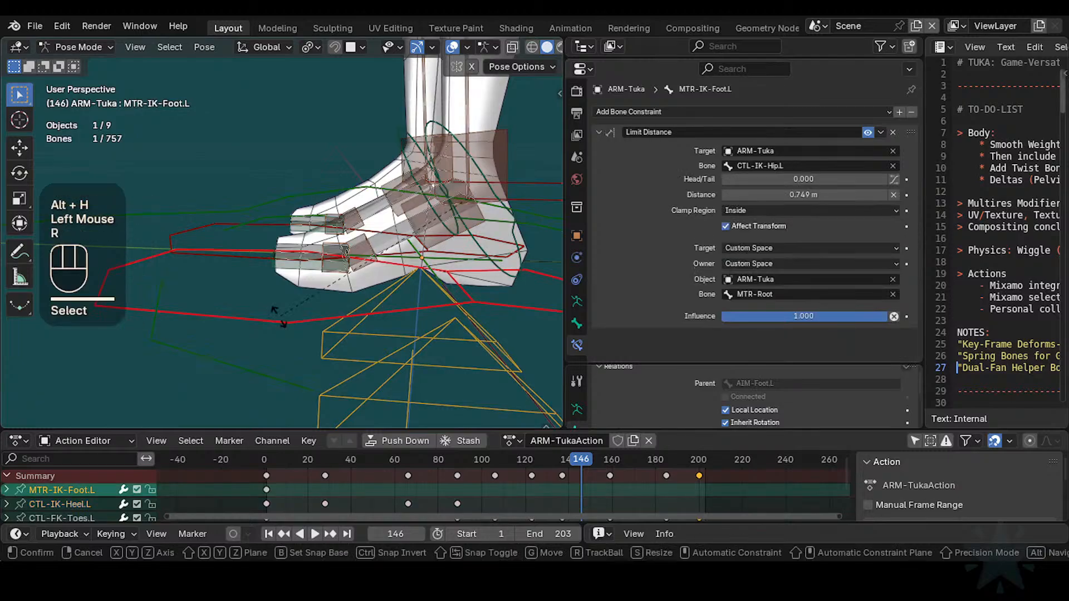
{"action": "key", "text": "r"}
{"action": "key", "text": "x"}
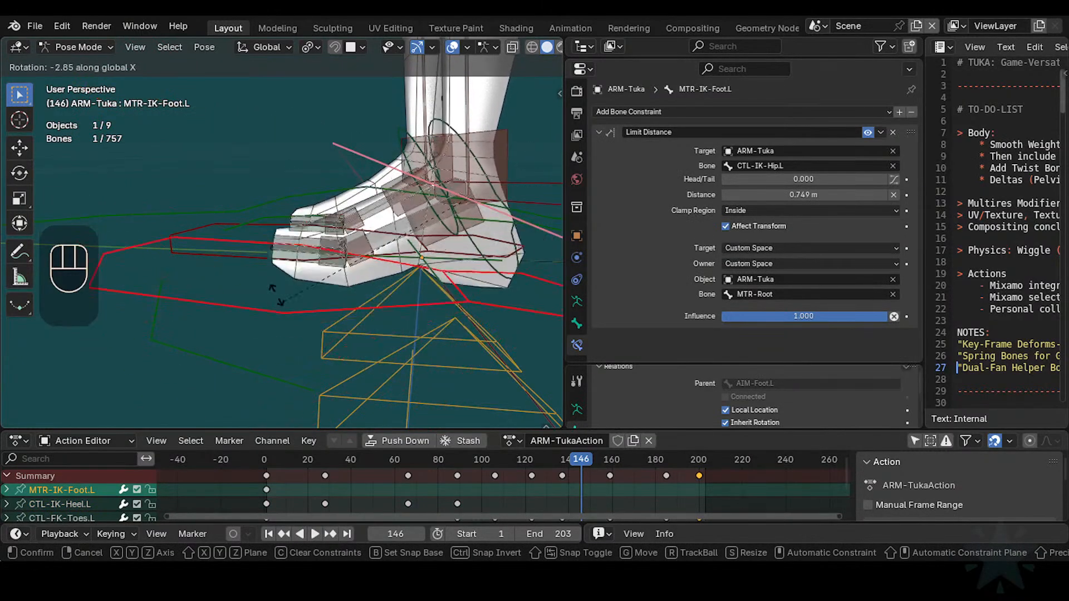
{"action": "left_click", "coordinate": [332, 337]}
Step: Move AIM-Foot.L freely to test the leg and foot, then clear all pose transforms
{"action": "left_click", "coordinate": [379, 386]}
{"action": "key", "text": "g"}
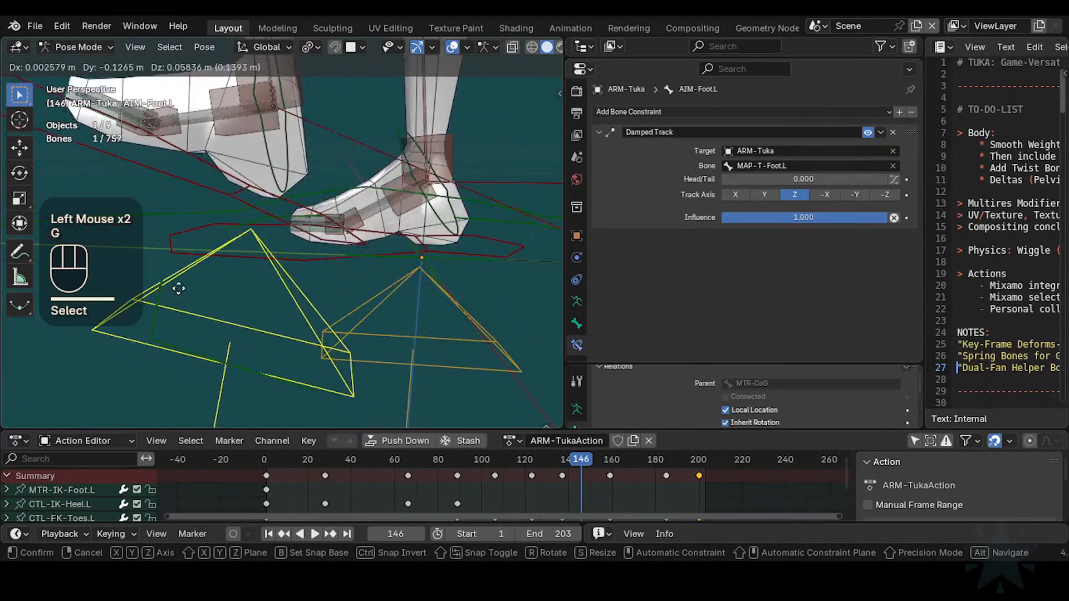
{"action": "left_click", "coordinate": [267, 301]}
{"action": "key", "text": "a"}
{"action": "key", "text": "alt+q"}
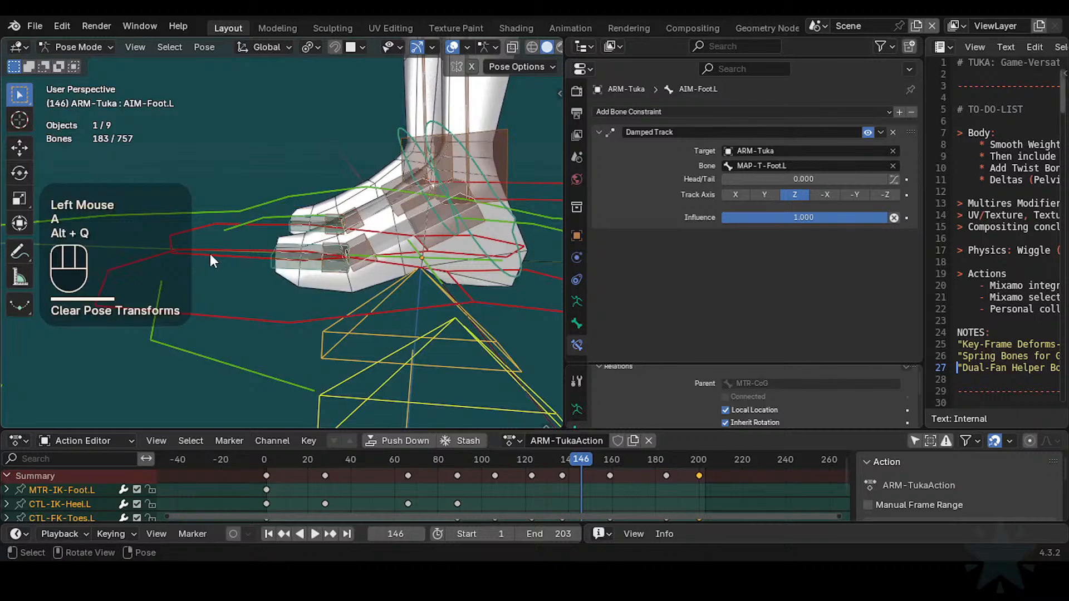
Step: Move CTL-FK-Foot.L and rotate it about global X to check the ankle and toe deformation
{"action": "left_click", "coordinate": [401, 230]}
{"action": "left_click", "coordinate": [442, 234]}
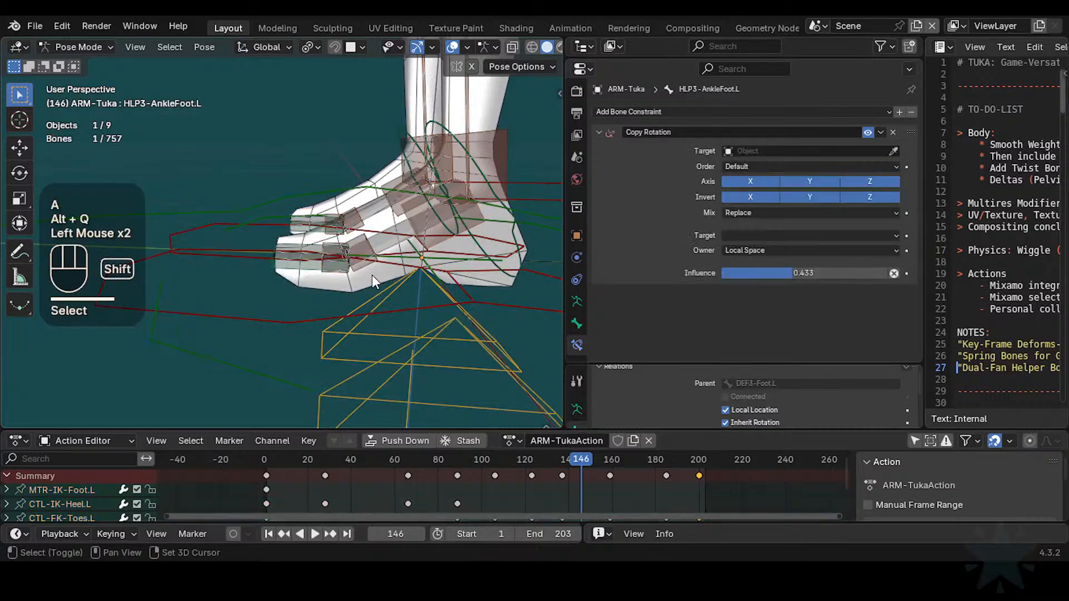
{"action": "scroll", "coordinate": [380, 272], "scroll_direction": "down", "scroll_amount": 2}
{"action": "scroll", "coordinate": [406, 170], "scroll_direction": "up", "scroll_amount": 2}
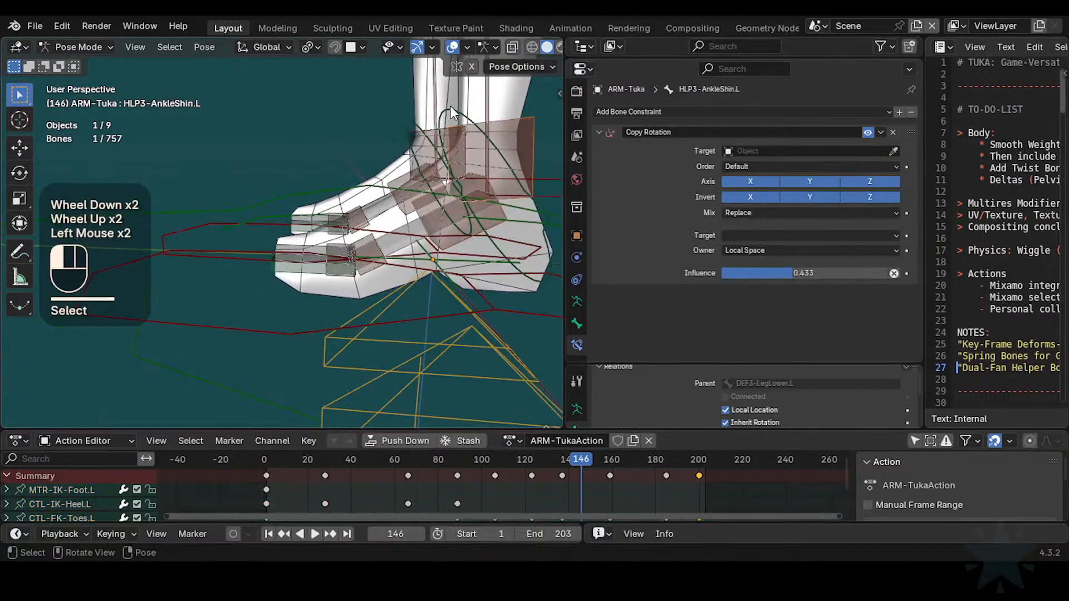
{"action": "left_click", "coordinate": [450, 106]}
{"action": "key", "text": "g"}
{"action": "left_click", "coordinate": [401, 180]}
{"action": "key", "text": "r"}
{"action": "key", "text": "x"}
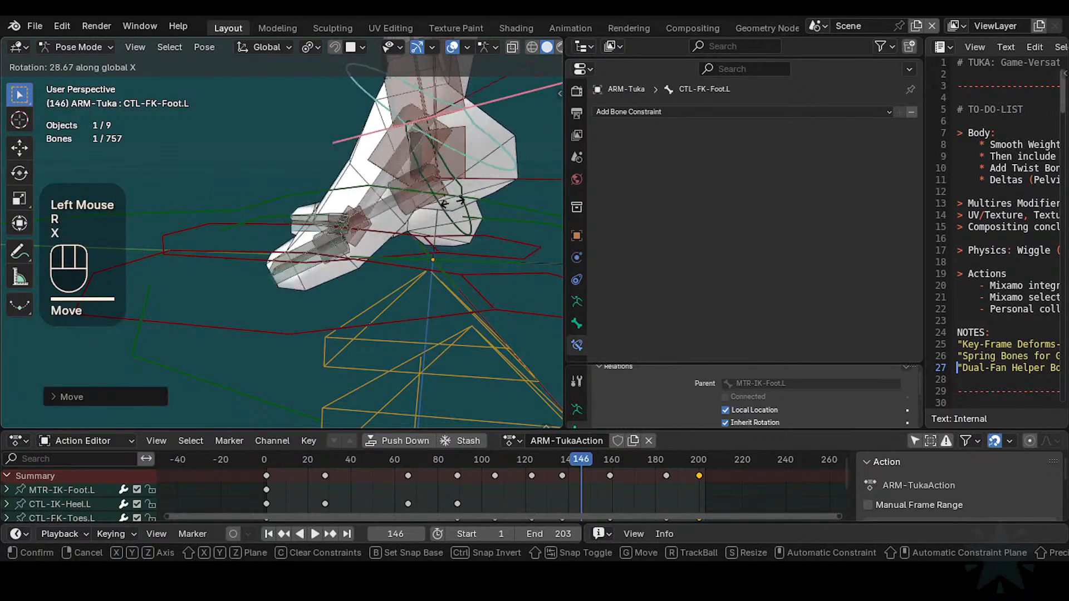
{"action": "left_click", "coordinate": [429, 195]}
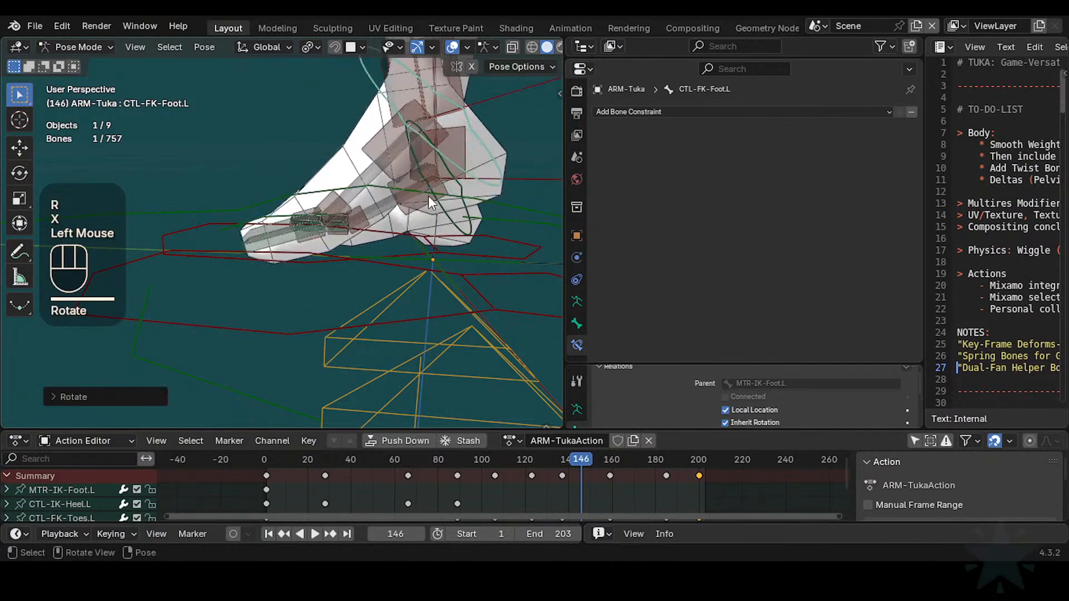
Step: Move CTL-FK-Foot.L once more, then return all bones to their neutral pose
{"action": "key", "text": "g"}
{"action": "left_click", "coordinate": [417, 245]}
{"action": "key", "text": "a"}
{"action": "key", "text": "alt+q"}
{"action": "key", "text": "alt+q"}
Step: Rotate CTL-IK-Heel.L about global X so the left heel lifts while the toes stay planted
{"action": "scroll", "coordinate": [456, 234], "scroll_direction": "down", "scroll_amount": 1}
{"action": "left_click", "coordinate": [509, 190]}
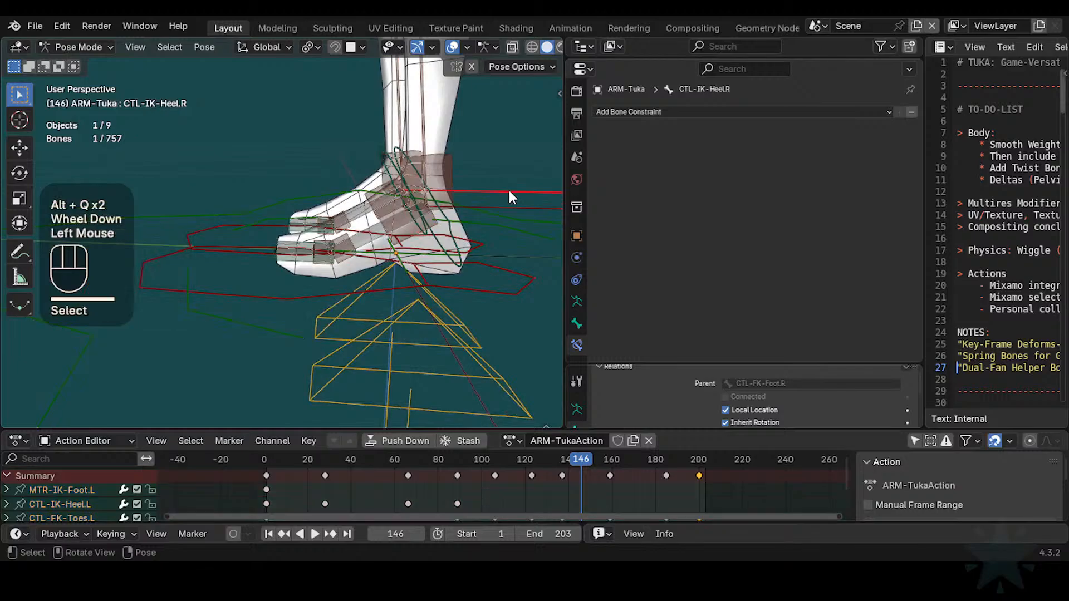
{"action": "middle_click_drag", "start_coordinate": [509, 190], "coordinate": [448, 238], "text": "shift"}
{"action": "left_click", "coordinate": [443, 235]}
{"action": "scroll", "coordinate": [384, 301], "scroll_direction": "up", "scroll_amount": 1}
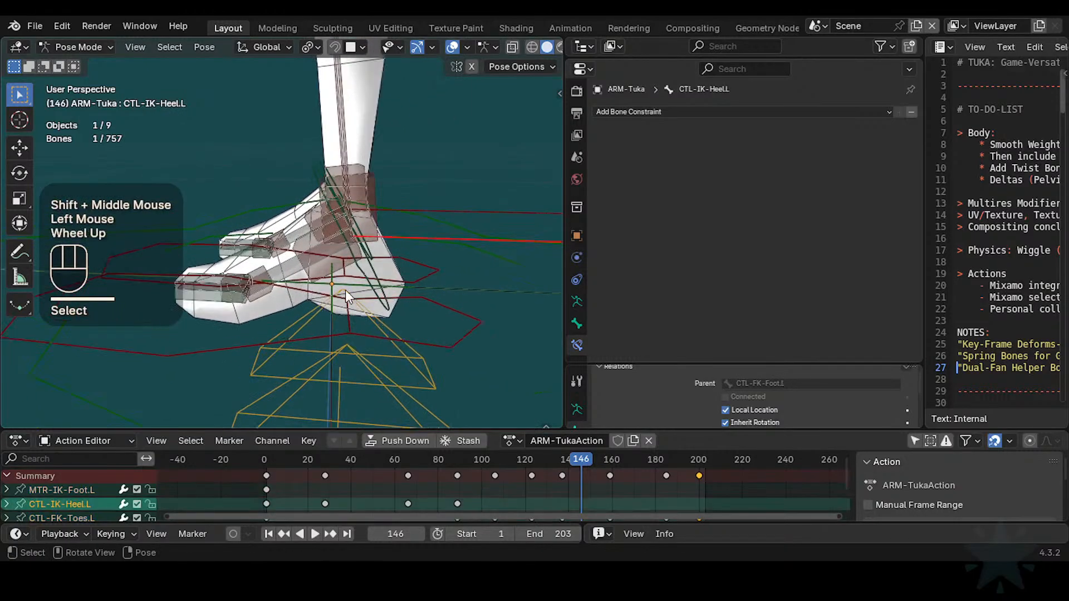
{"action": "middle_click_drag", "start_coordinate": [345, 289], "coordinate": [456, 282], "text": "shift"}
{"action": "scroll", "coordinate": [419, 293], "scroll_direction": "up", "scroll_amount": 1}
{"action": "scroll", "coordinate": [424, 276], "scroll_direction": "down", "scroll_amount": 1}
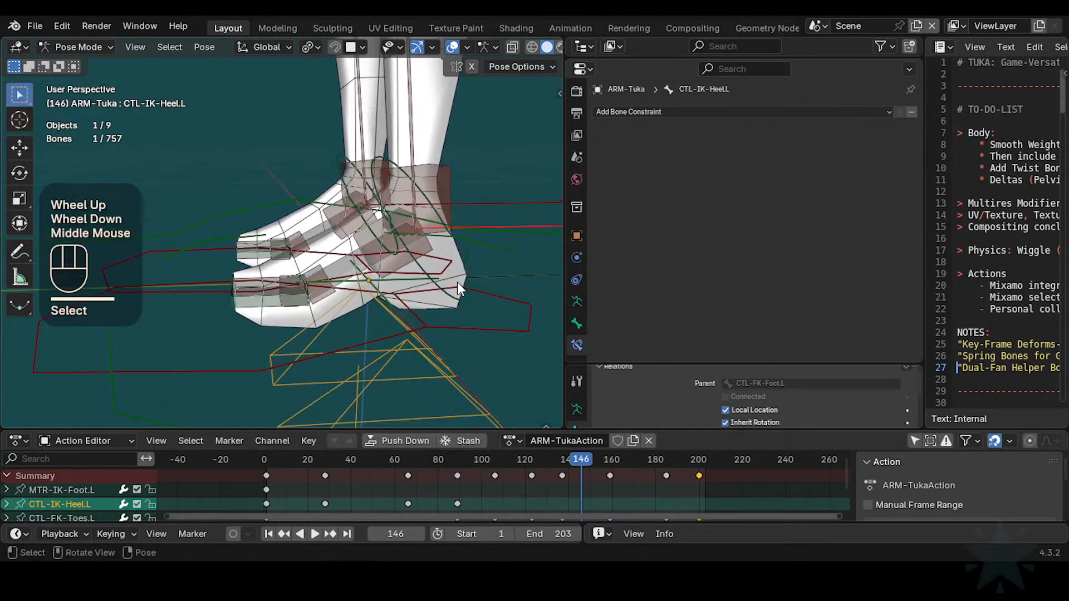
{"action": "key", "text": "r"}
{"action": "key", "text": "x"}
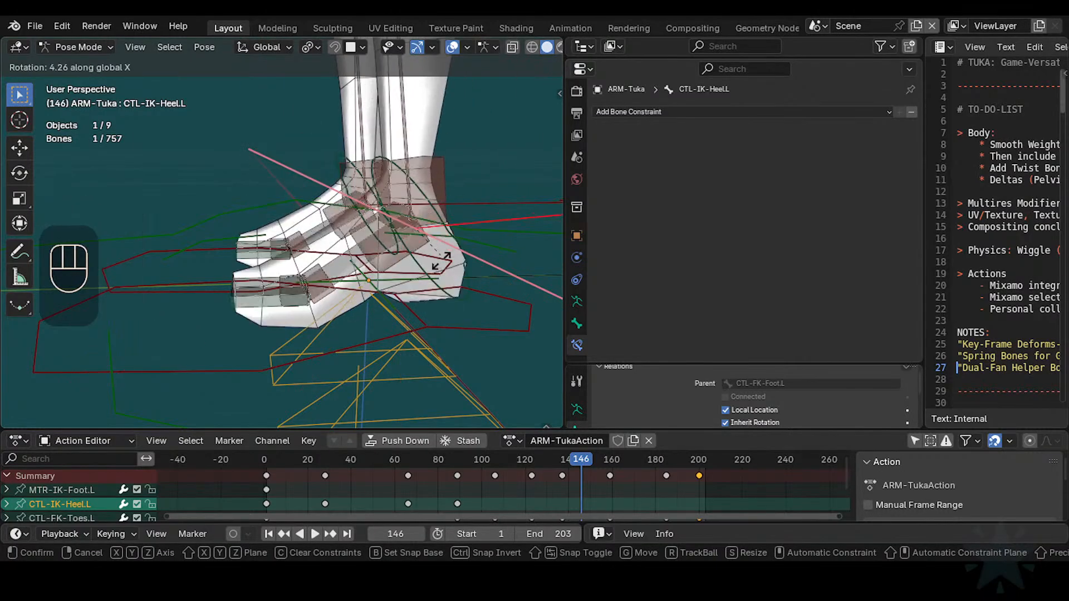
{"action": "key", "text": "Escape"}
{"action": "key", "text": "r"}
{"action": "key", "text": "x"}
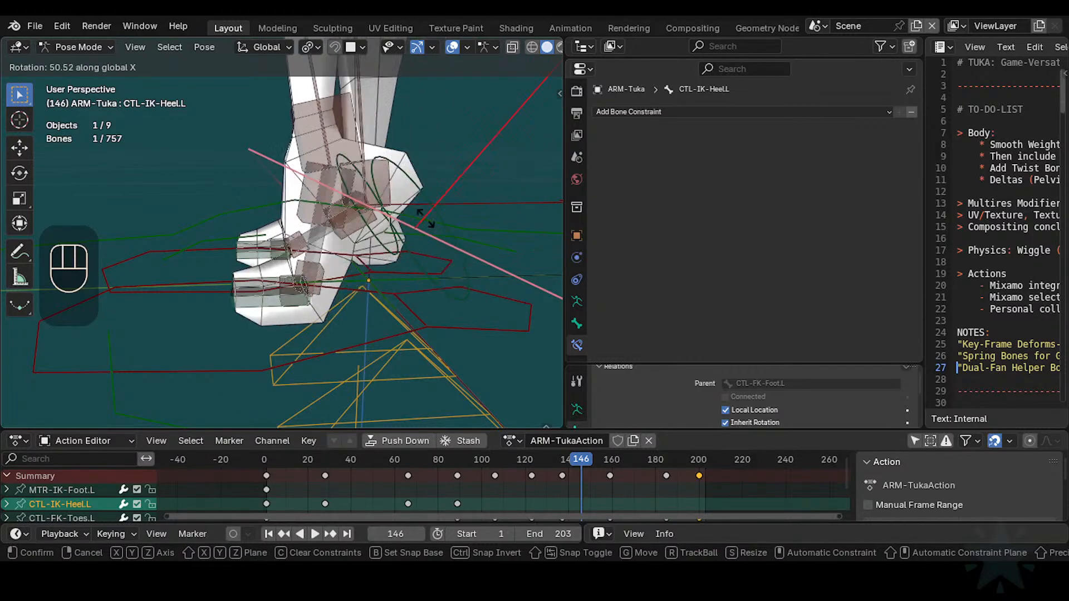
{"action": "left_click", "coordinate": [402, 250]}
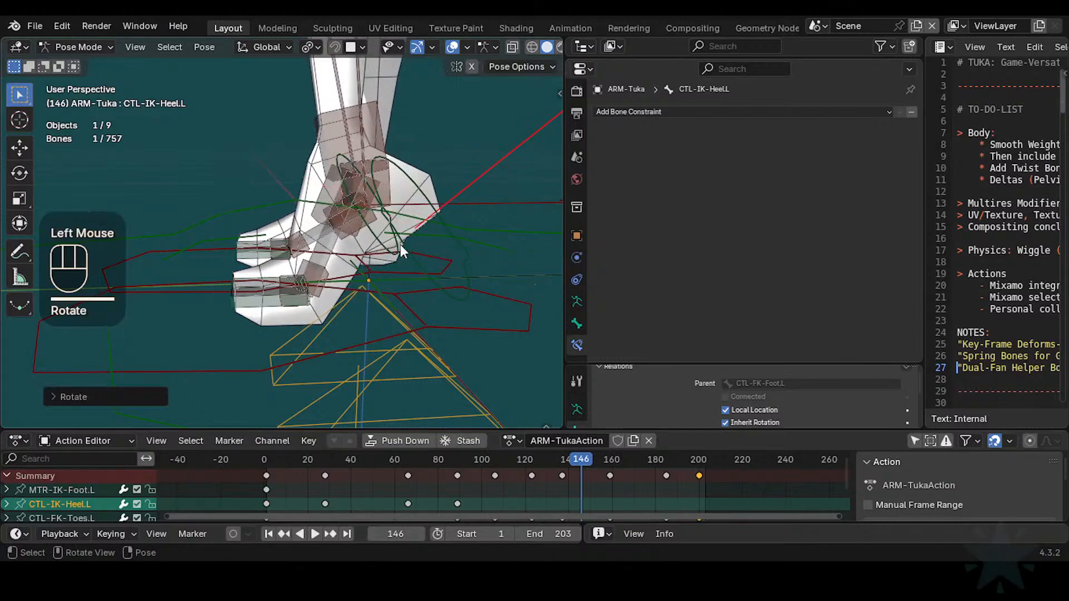
Step: Rotate HLP3-KnucklesToes.L about global X to correct the underside of the bent toe joint
{"action": "scroll", "coordinate": [289, 340], "scroll_direction": "up", "scroll_amount": 2}
{"action": "left_click", "coordinate": [295, 332]}
{"action": "left_click", "coordinate": [295, 332]}
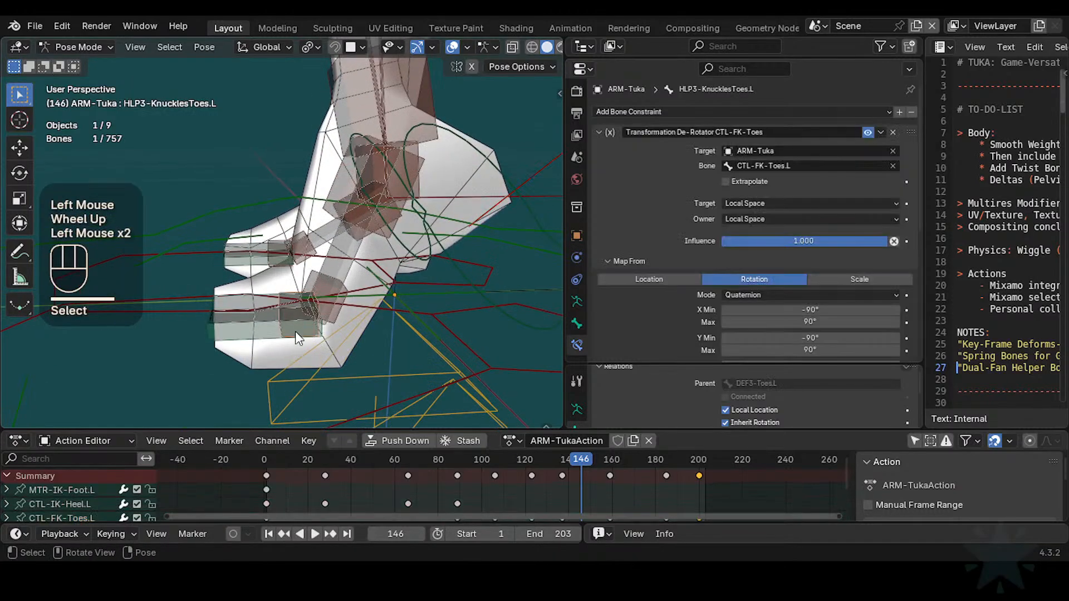
{"action": "key", "text": "r"}
{"action": "key", "text": "x"}
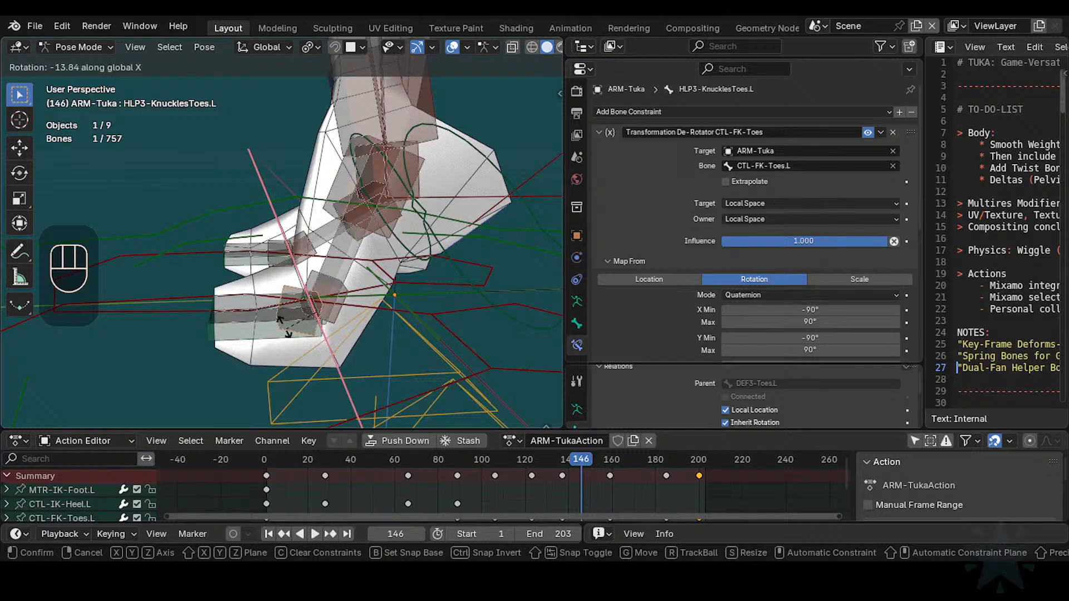
{"action": "key", "text": "Escape"}
{"action": "key", "text": "r"}
{"action": "key", "text": "x"}
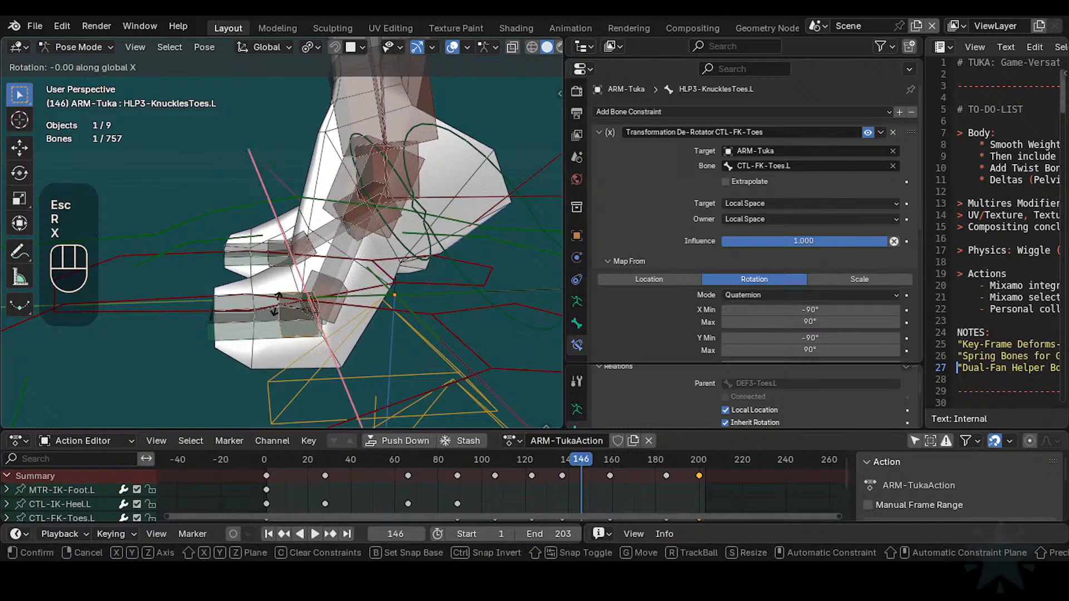
{"action": "left_click", "coordinate": [285, 321]}
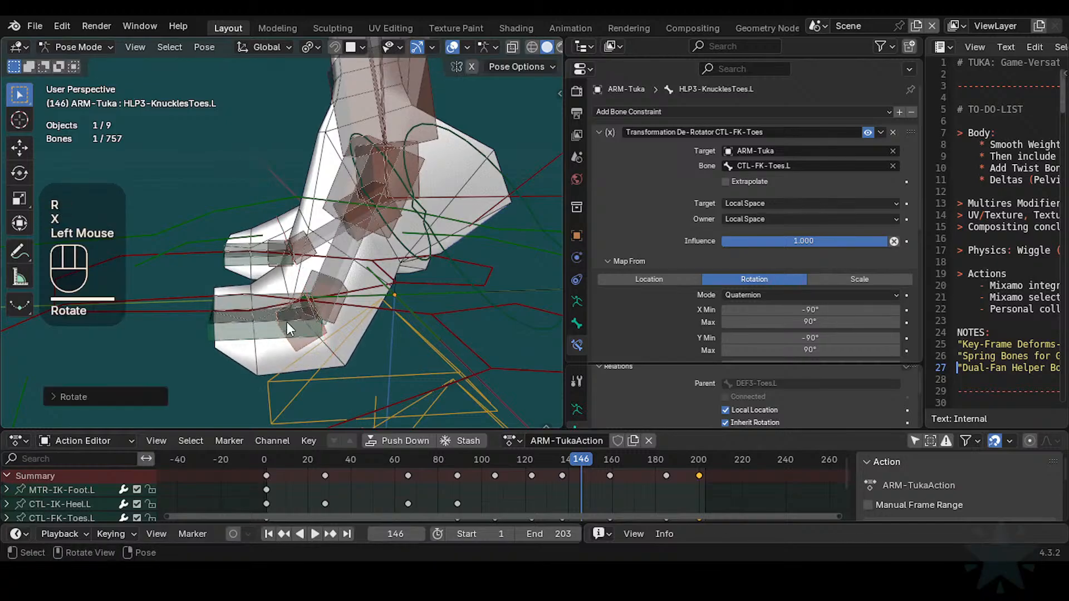
Step: Raise the left heel further by rotating CTL-IK-Heel.L about global X
{"action": "scroll", "coordinate": [311, 300], "scroll_direction": "down", "scroll_amount": 1}
{"action": "left_click", "coordinate": [493, 177]}
{"action": "key", "text": "r"}
{"action": "key", "text": "x"}
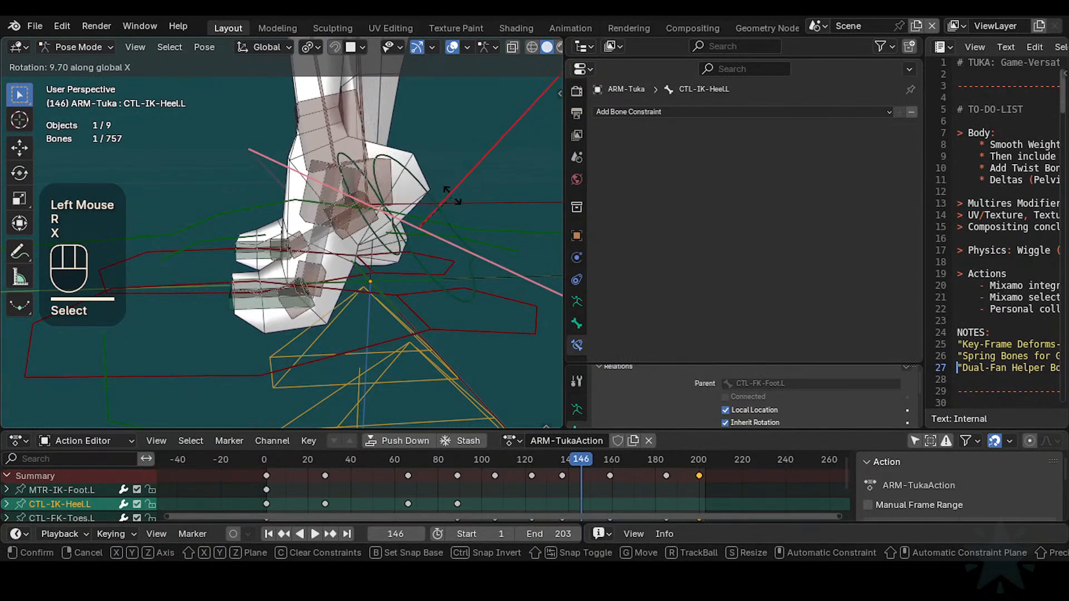
{"action": "left_click", "coordinate": [439, 193]}
{"action": "left_click", "coordinate": [296, 320]}
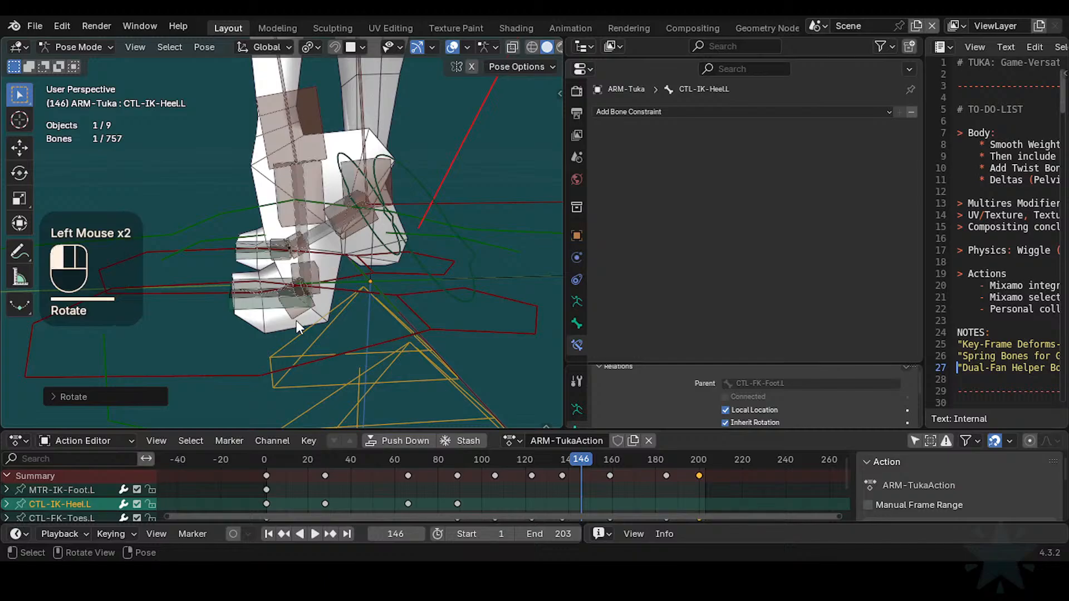
Step: Clear the manual pose transforms of HLP3-KnucklesToes.L
{"action": "key", "text": "alt+q"}
{"action": "key", "text": "r"}
{"action": "key", "text": "x"}
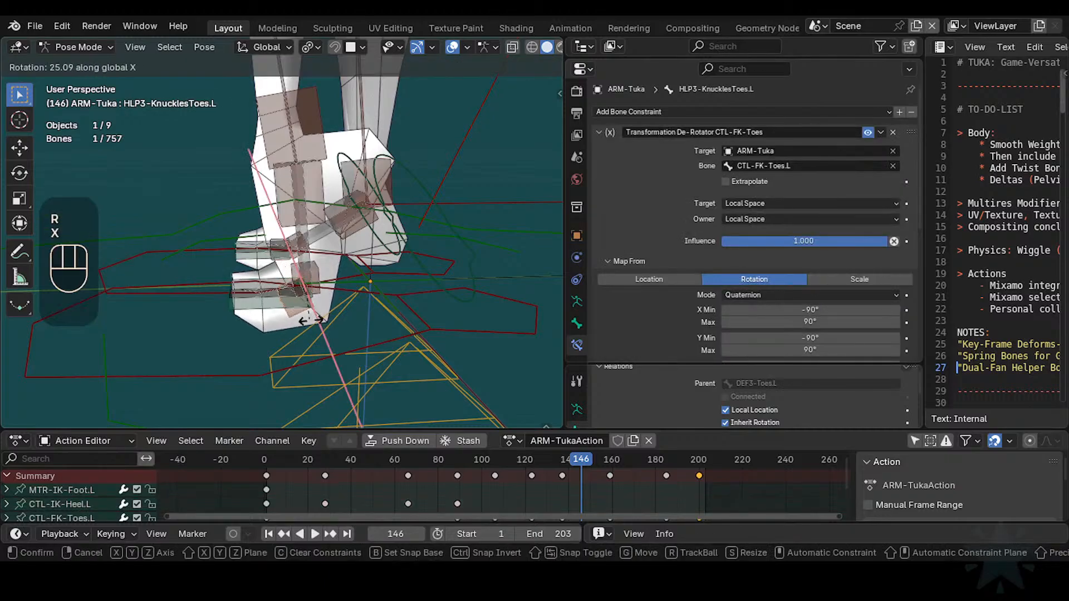
{"action": "key", "text": "Escape"}
{"action": "key", "text": "alt+q"}
{"action": "scroll", "coordinate": [353, 212], "scroll_direction": "down", "scroll_amount": 2}
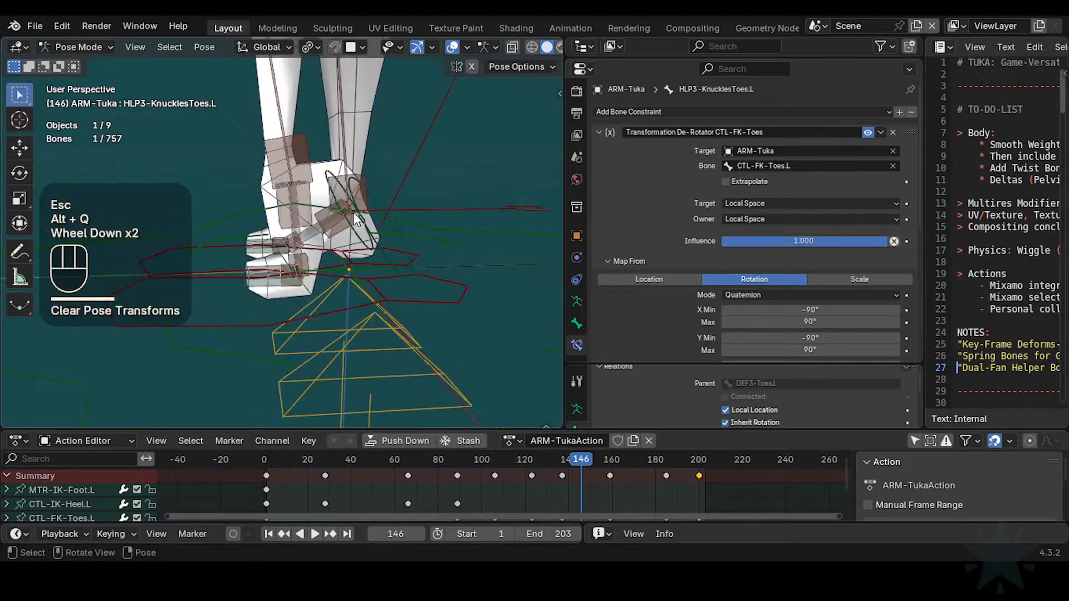
Step: Return all bones, including CTL-IK-Heel.L, to their neutral pose
{"action": "scroll", "coordinate": [425, 176], "scroll_direction": "up", "scroll_amount": 1}
{"action": "key", "text": "a"}
{"action": "left_click", "coordinate": [466, 154]}
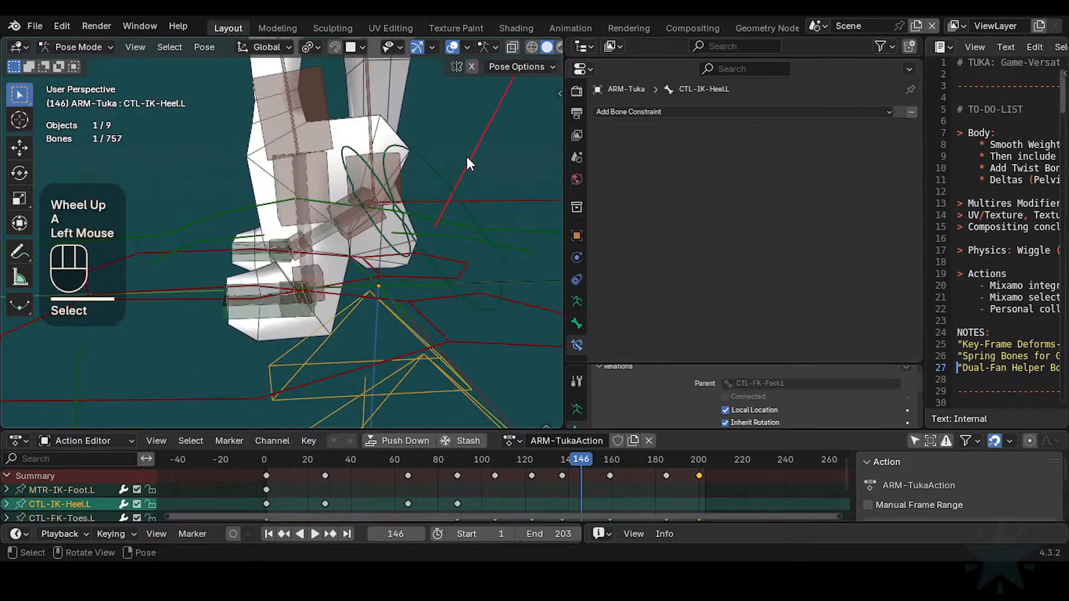
{"action": "key", "text": "a"}
{"action": "key", "text": "alt+q"}
Step: Select only the HLP3-KnucklesToes.L bone at the left toe joint and save the file
{"action": "middle_click_drag", "start_coordinate": [409, 269], "coordinate": [293, 339], "text": "shift"}
{"action": "left_click", "coordinate": [239, 322]}
{"action": "left_click", "coordinate": [229, 330]}
{"action": "scroll", "coordinate": [262, 339], "scroll_direction": "up", "scroll_amount": 1}
{"action": "left_click", "coordinate": [240, 340]}
{"action": "left_click", "coordinate": [241, 339]}
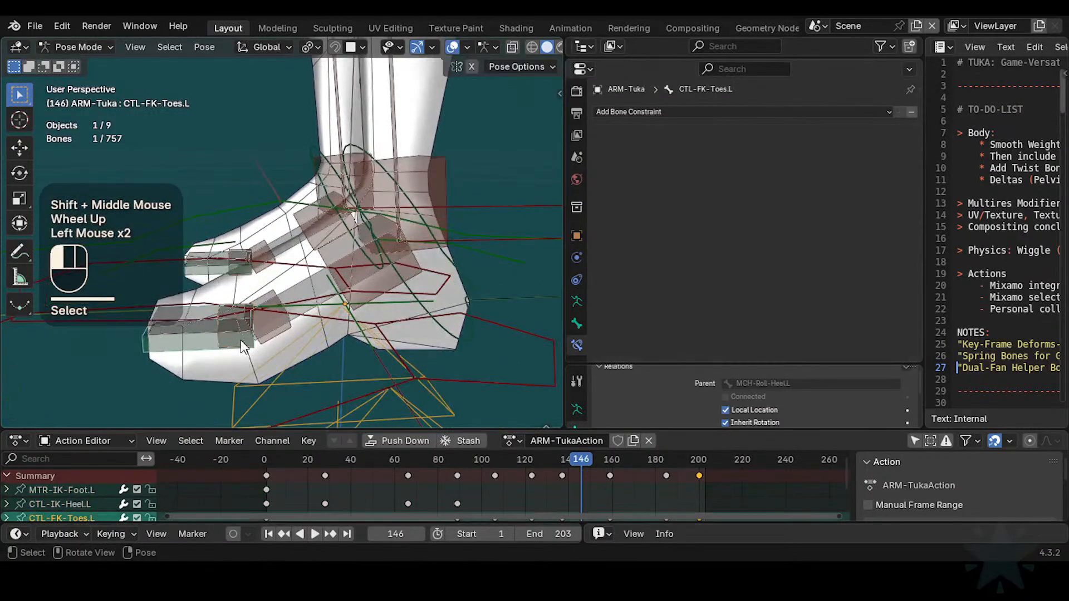
{"action": "left_click", "coordinate": [276, 290], "text": "shift"}
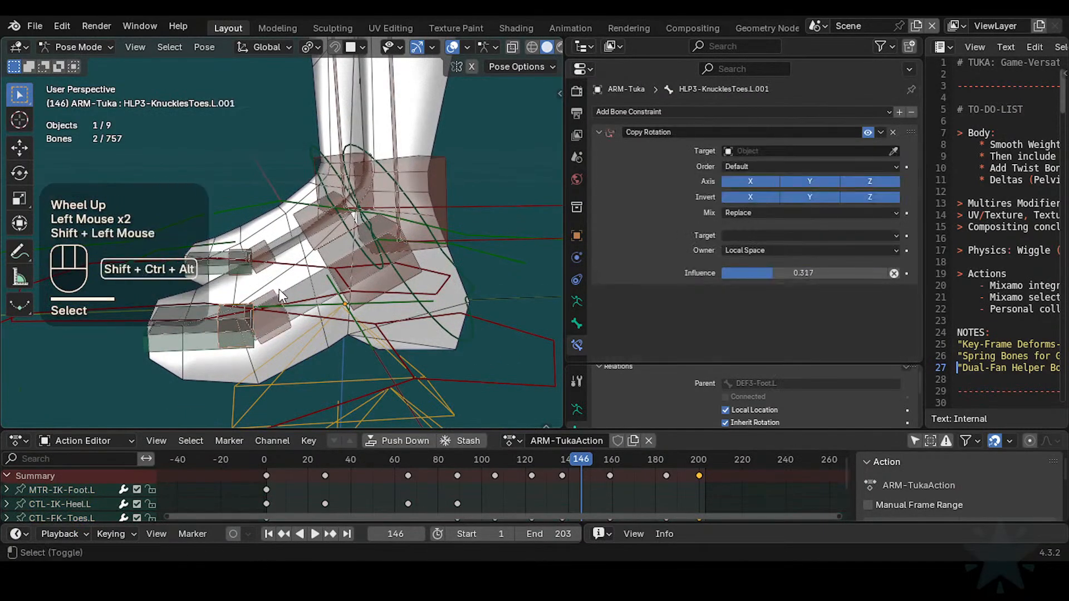
{"action": "key", "text": "shift+ctrl+alt+a"}
{"action": "left_click", "coordinate": [311, 303]}
{"action": "key", "text": "alt+a"}
{"action": "left_click", "coordinate": [236, 356]}
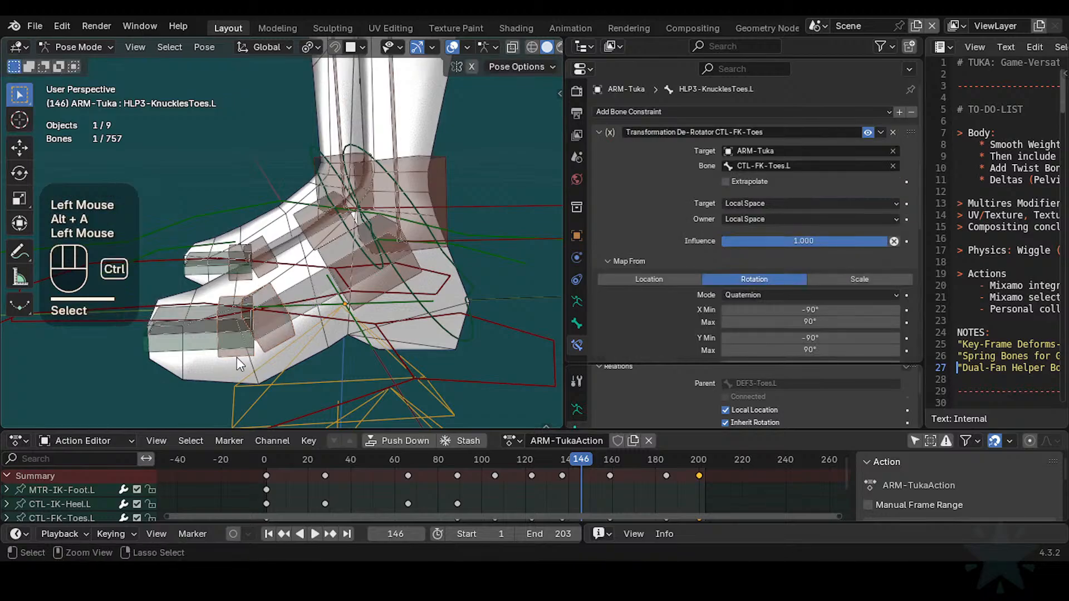
{"action": "key", "text": "ctrl+s"}
Step: Enable the Transformation De-Rotator CTL-IK-Heel.L constraint and set its target object to ARM-Tuka
{"action": "left_click", "coordinate": [605, 134]}
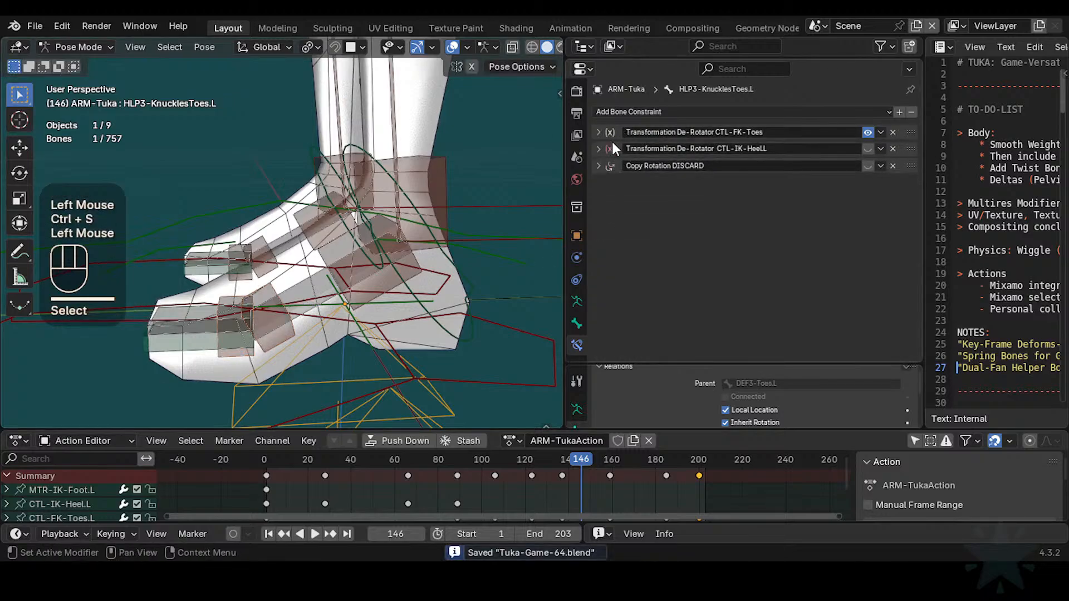
{"action": "left_click", "coordinate": [868, 148]}
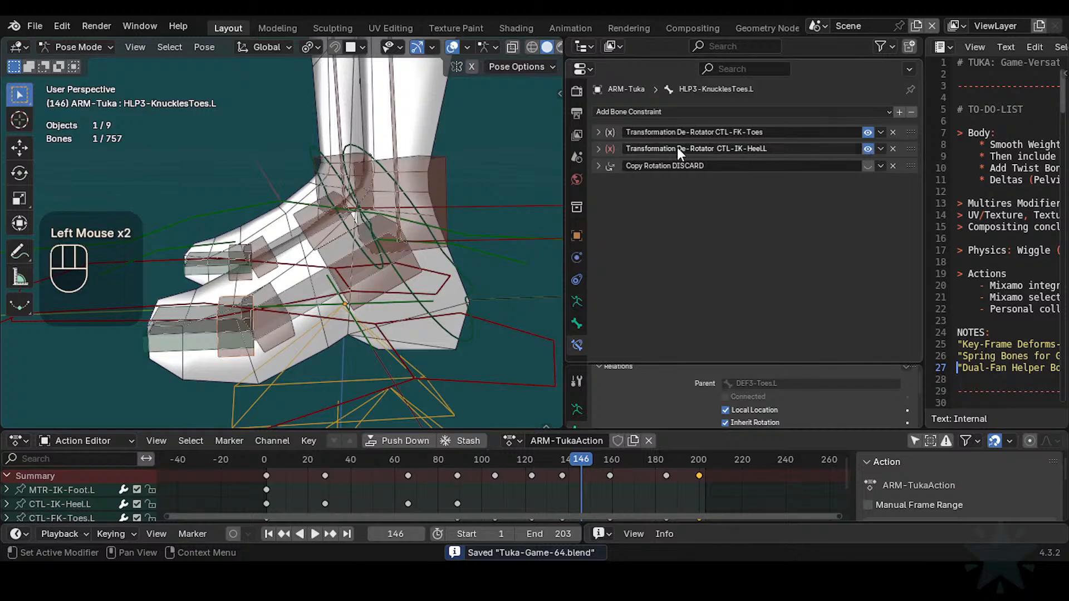
{"action": "left_click", "coordinate": [599, 149]}
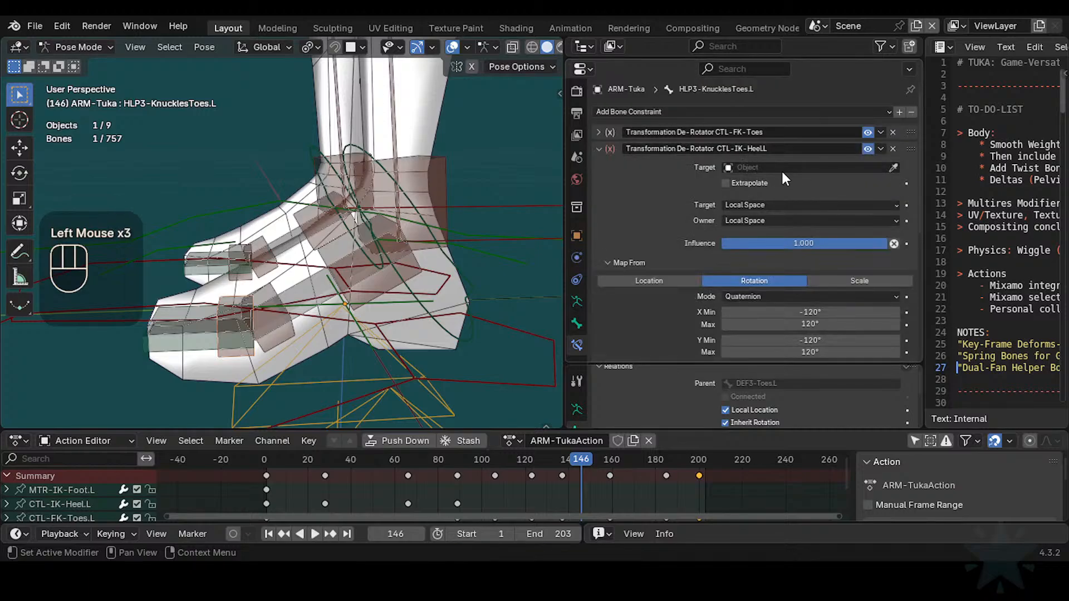
{"action": "left_click", "coordinate": [744, 167]}
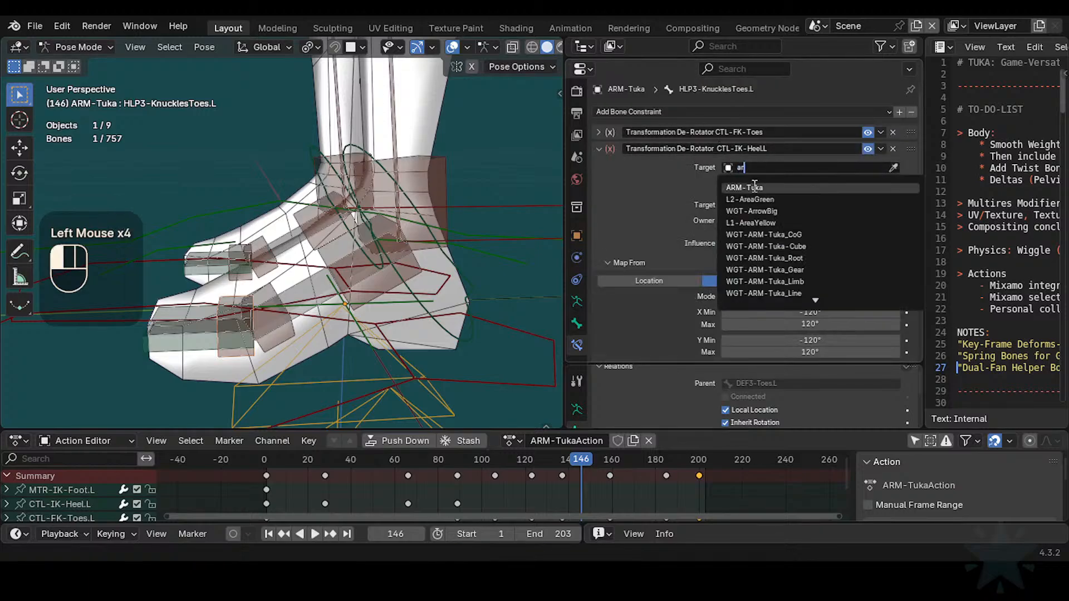
{"action": "left_click", "coordinate": [756, 184]}
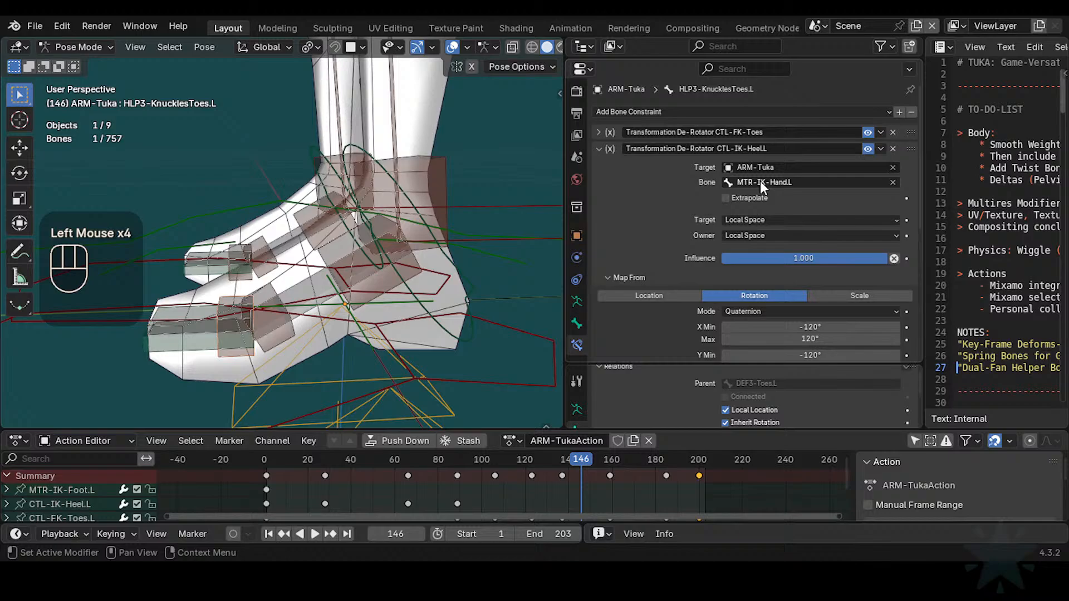
Step: Replace the target bone of the second Transformation De-Rotator constraint with CTL-IK-Heel.L
{"action": "left_click", "coordinate": [892, 183]}
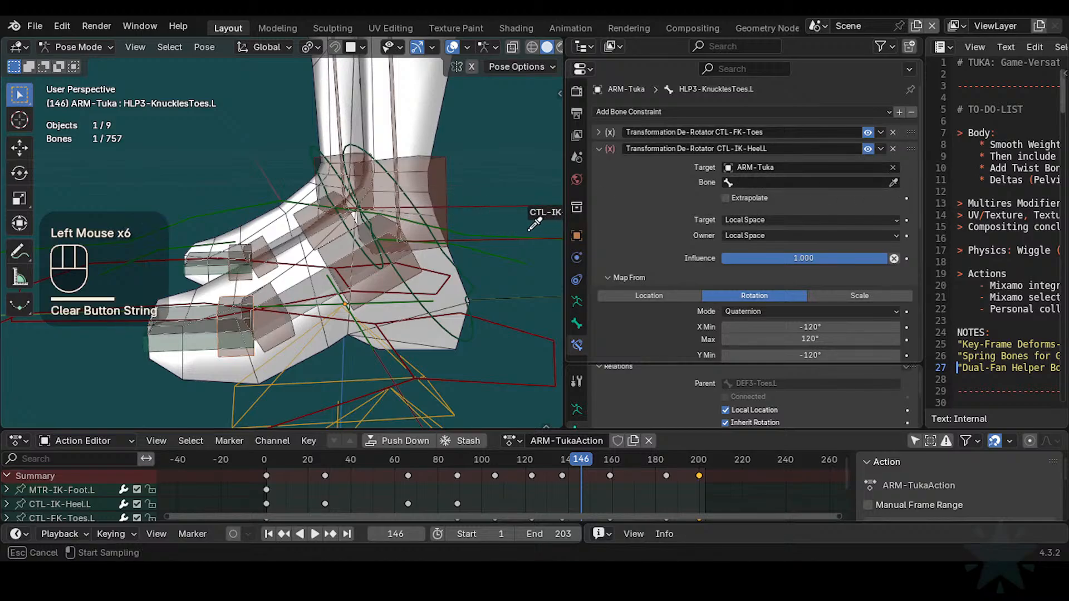
{"action": "key", "text": "Escape"}
{"action": "scroll", "coordinate": [447, 274], "scroll_direction": "down", "scroll_amount": 1}
{"action": "middle_click_drag", "start_coordinate": [448, 274], "coordinate": [347, 294]}
{"action": "left_click", "coordinate": [892, 183]}
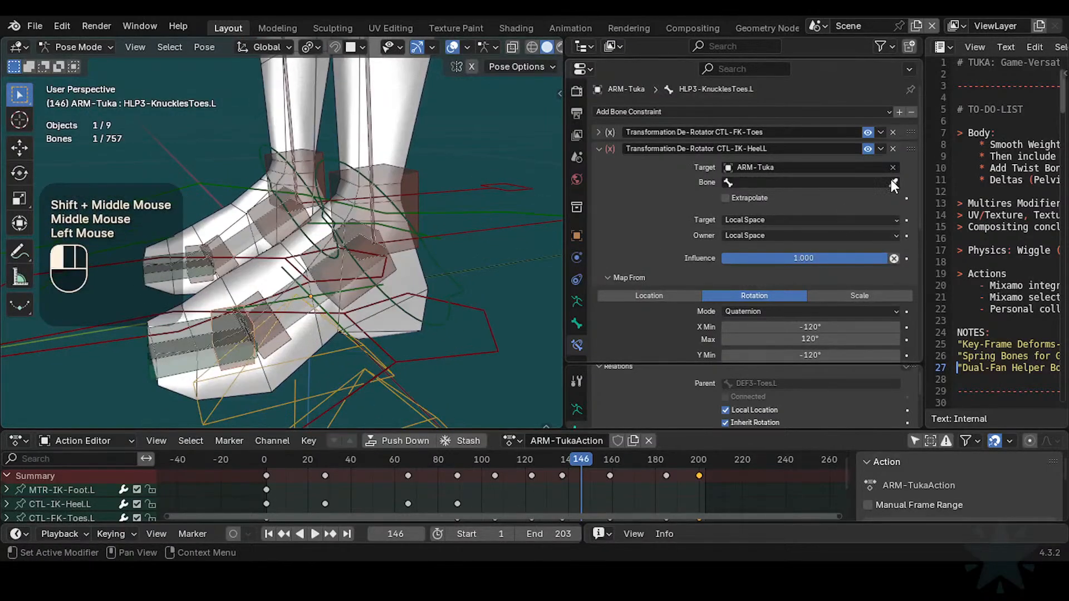
{"action": "left_click", "coordinate": [486, 233]}
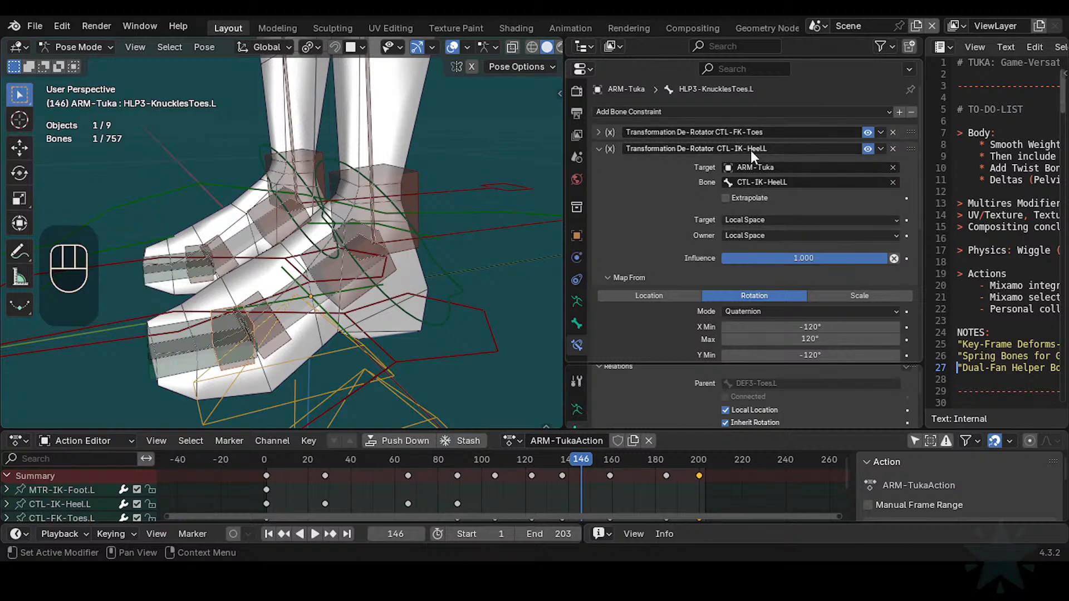
{"action": "scroll", "coordinate": [466, 259], "scroll_direction": "down", "scroll_amount": 2}
{"action": "scroll", "coordinate": [467, 264], "scroll_direction": "up", "scroll_amount": 1}
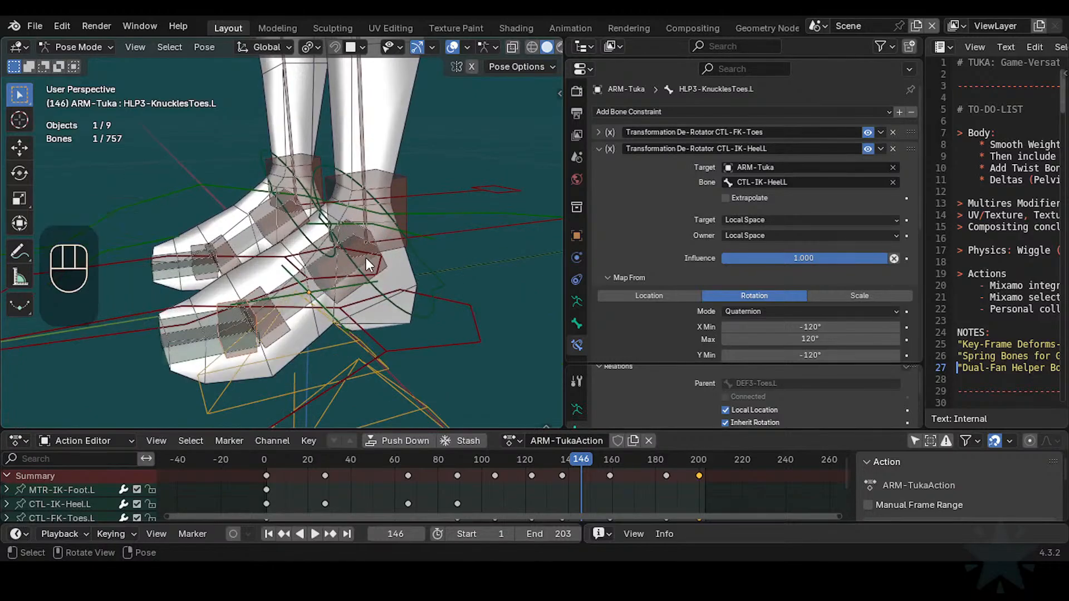
{"action": "scroll", "coordinate": [366, 258], "scroll_direction": "up", "scroll_amount": 1}
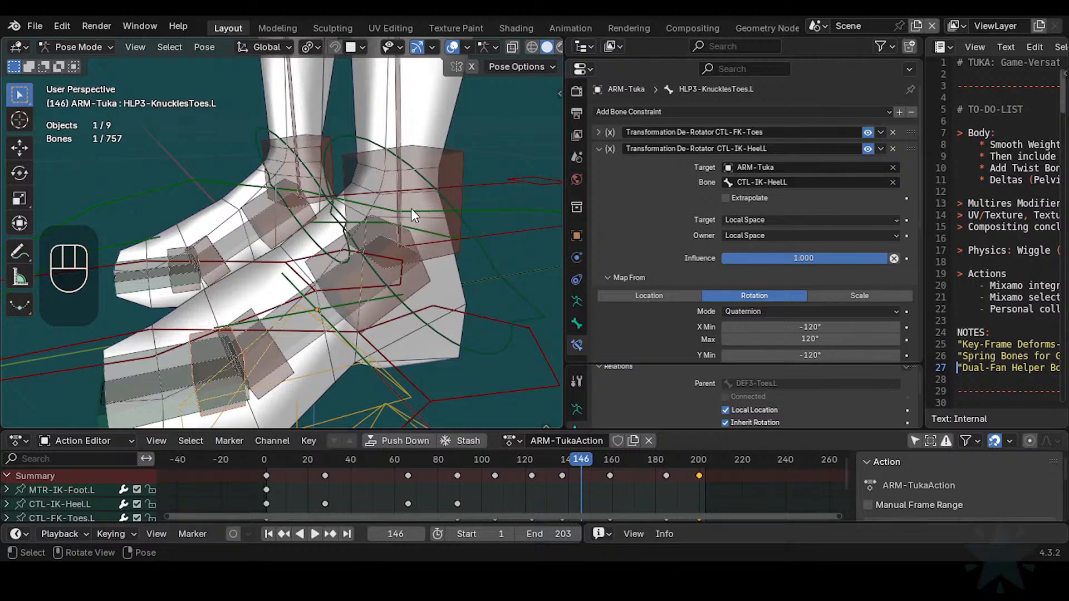
Step: Try moving AIM-Foot.L and MTR-IK-Foot.L, and cancel each move
{"action": "scroll", "coordinate": [412, 213], "scroll_direction": "down", "scroll_amount": 2}
{"action": "scroll", "coordinate": [451, 233], "scroll_direction": "down", "scroll_amount": 2}
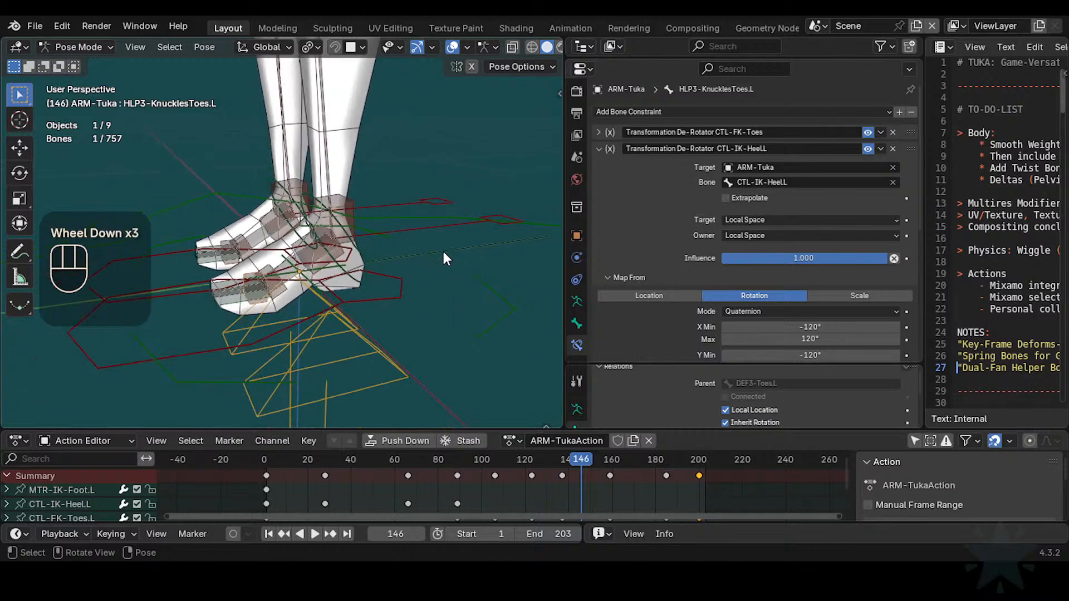
{"action": "left_click", "coordinate": [392, 300]}
{"action": "left_click", "coordinate": [380, 348], "text": "shift"}
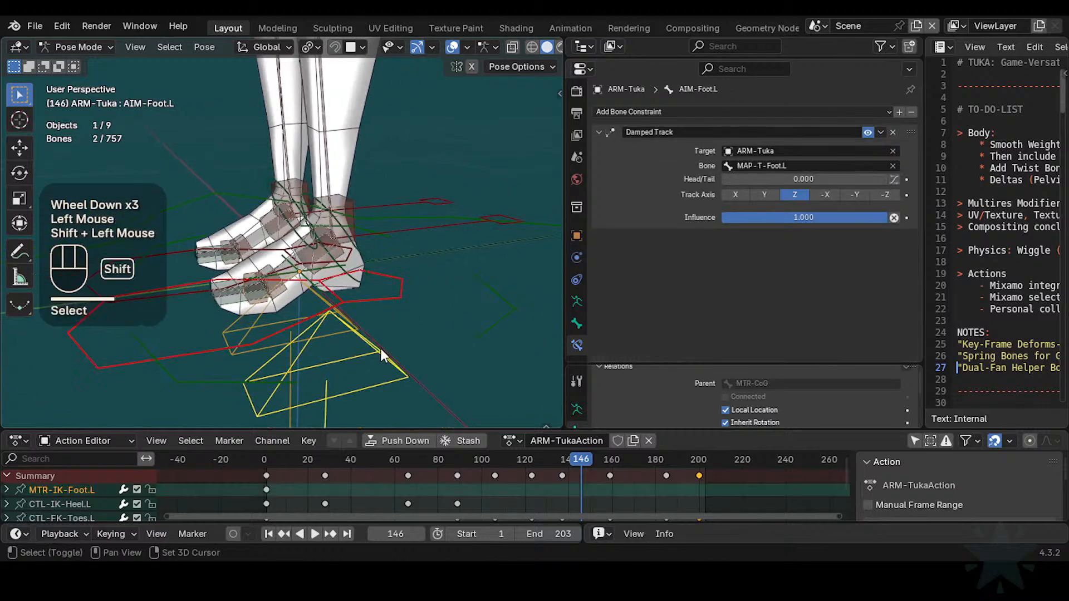
{"action": "left_click", "coordinate": [380, 349]}
{"action": "left_click", "coordinate": [370, 349]}
{"action": "key", "text": "g"}
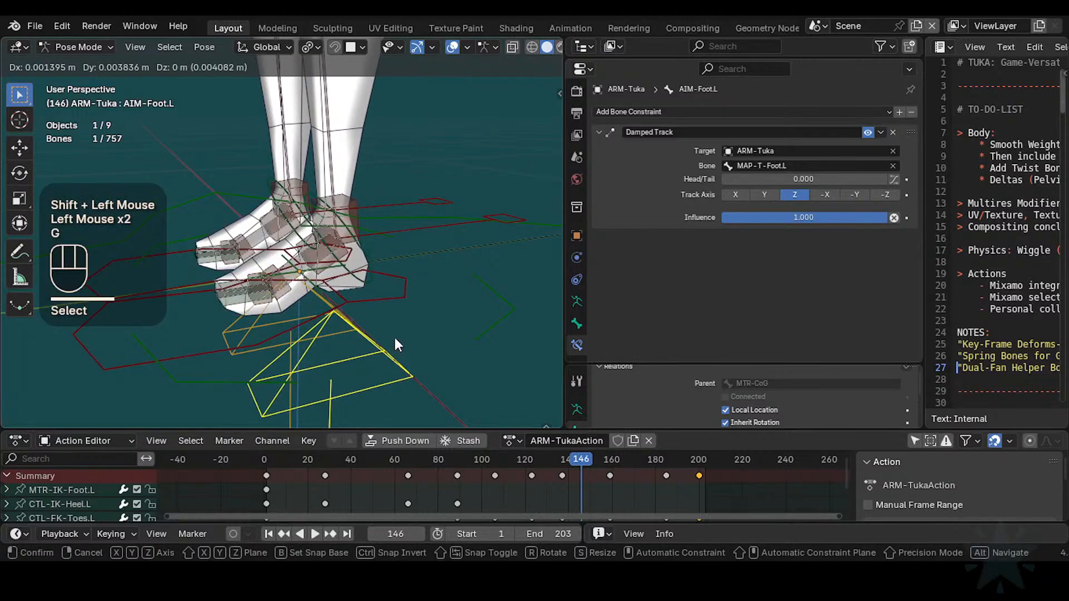
{"action": "key", "text": "Escape"}
{"action": "left_click", "coordinate": [427, 292]}
{"action": "key", "text": "Escape"}
{"action": "key", "text": "g"}
{"action": "key", "text": "Escape"}
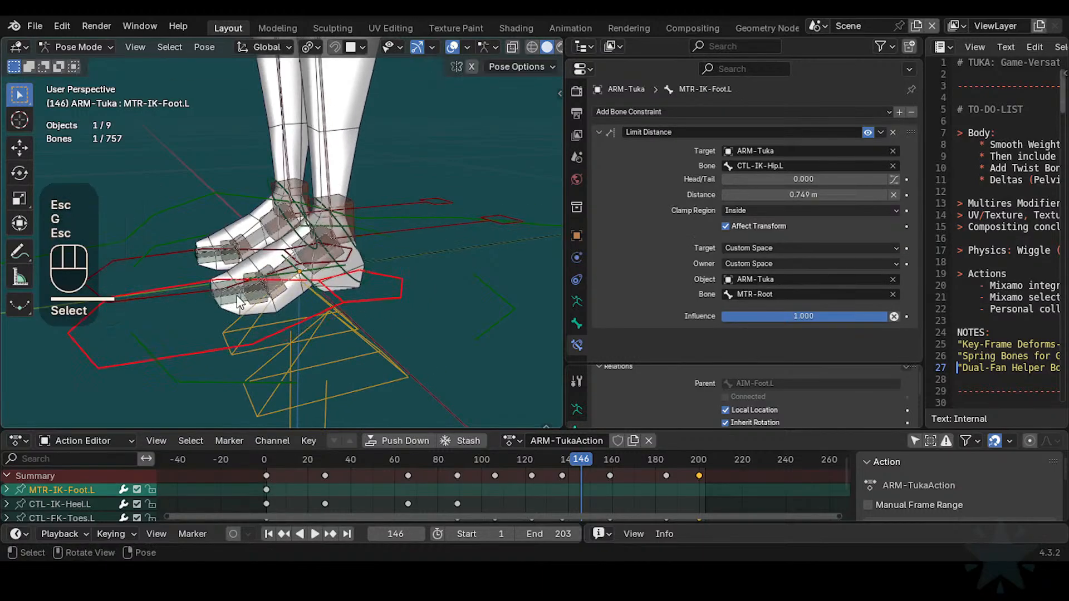
Step: Inspect the constraints of CTL-FK-Toes.L and HLP3-KnucklesToes.L.001, and reselect HLP3-KnucklesToes.L
{"action": "left_click", "coordinate": [235, 301]}
{"action": "scroll", "coordinate": [232, 328], "scroll_direction": "up", "scroll_amount": 1}
{"action": "left_click", "coordinate": [233, 333]}
{"action": "scroll", "coordinate": [223, 324], "scroll_direction": "up", "scroll_amount": 1}
{"action": "scroll", "coordinate": [281, 346], "scroll_direction": "up", "scroll_amount": 1}
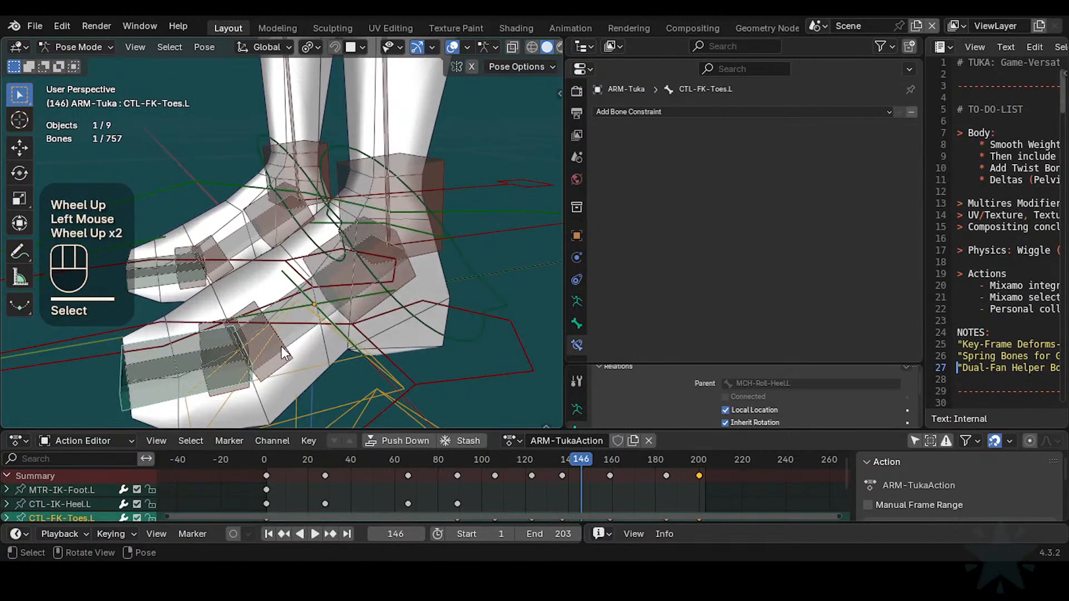
{"action": "left_click", "coordinate": [289, 352]}
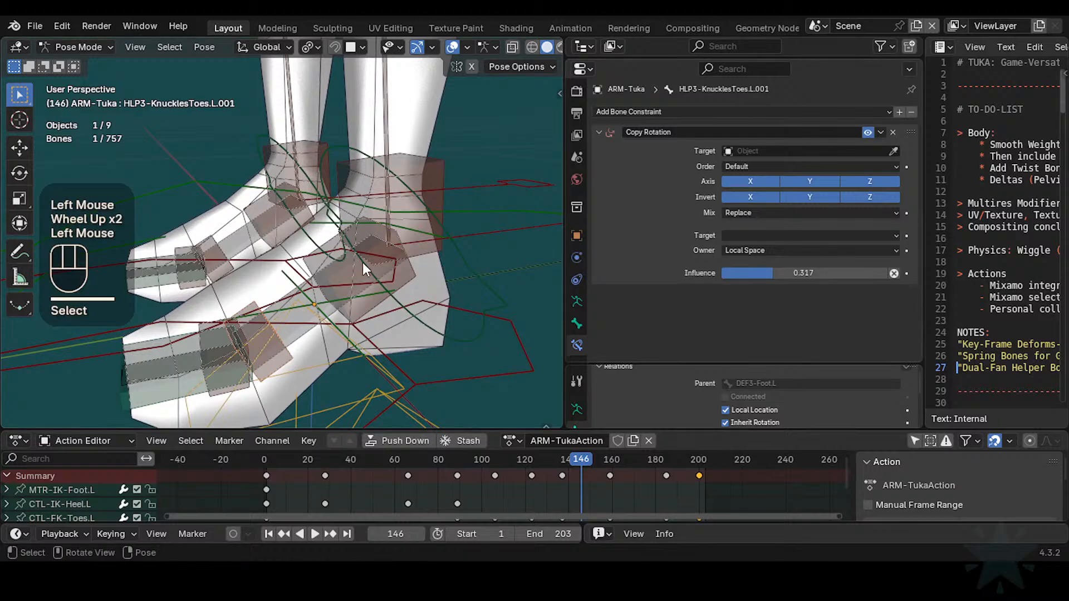
{"action": "left_click", "coordinate": [239, 391]}
{"action": "left_click", "coordinate": [223, 398]}
{"action": "left_click", "coordinate": [211, 403]}
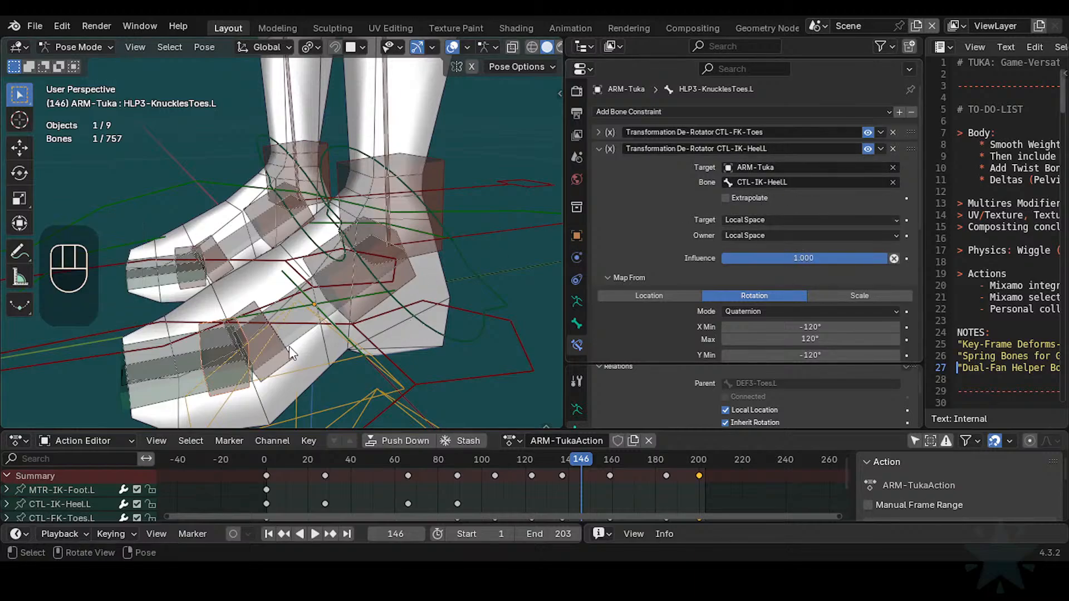
Step: Copy the -90° Map From X Min value of the Transformation De-Rotator CTL-FK-Toes constraint and review its Map To ranges
{"action": "left_click", "coordinate": [597, 131]}
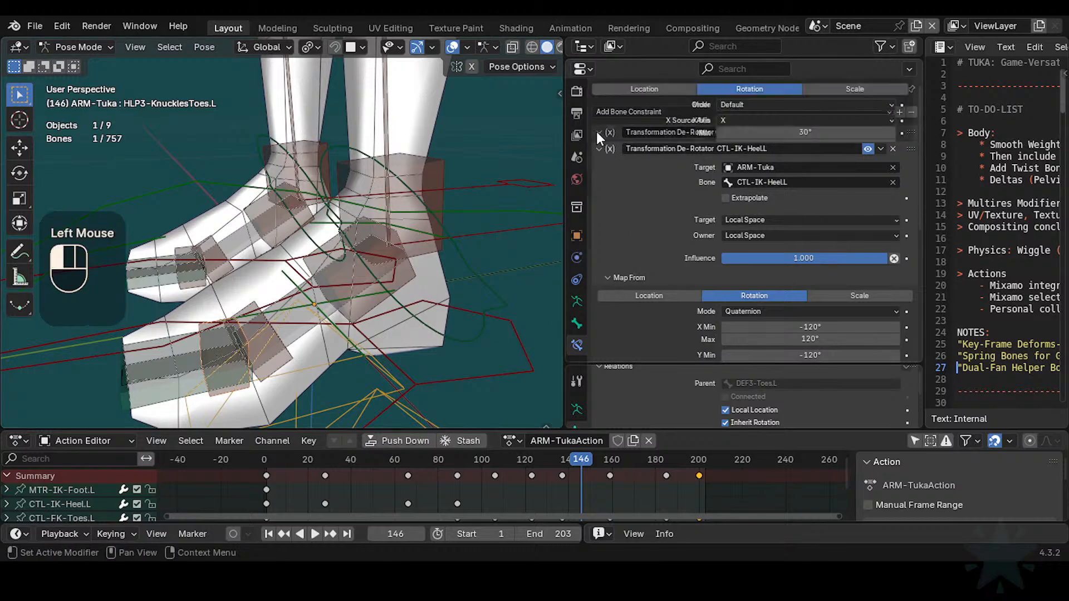
{"action": "left_click", "coordinate": [597, 132]}
{"action": "scroll", "coordinate": [761, 275], "scroll_direction": "down", "scroll_amount": 2}
{"action": "scroll", "coordinate": [658, 191], "scroll_direction": "up", "scroll_amount": 2}
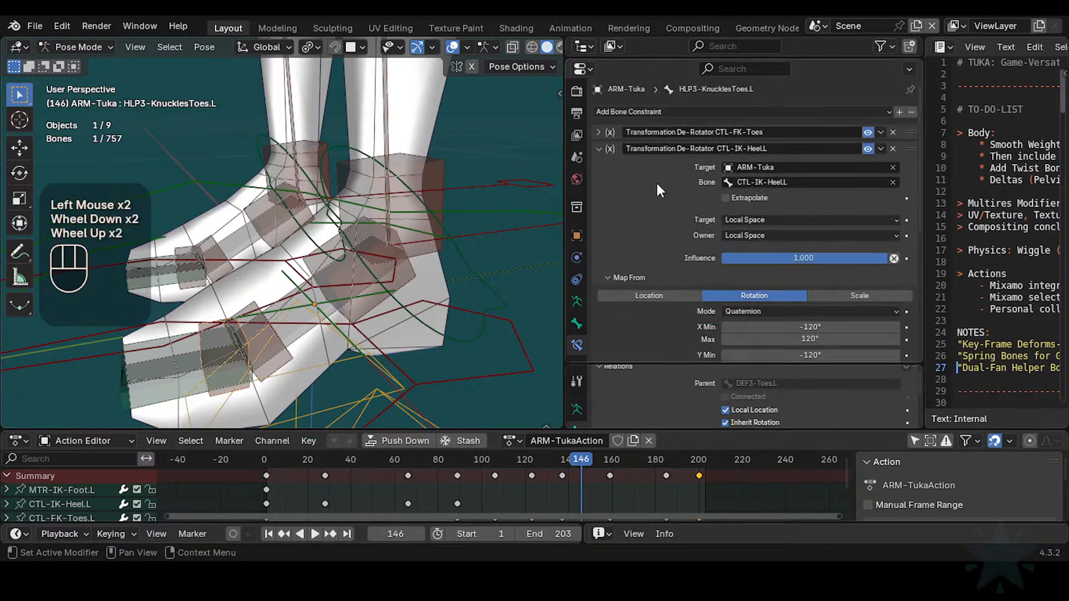
{"action": "left_click", "coordinate": [592, 132]}
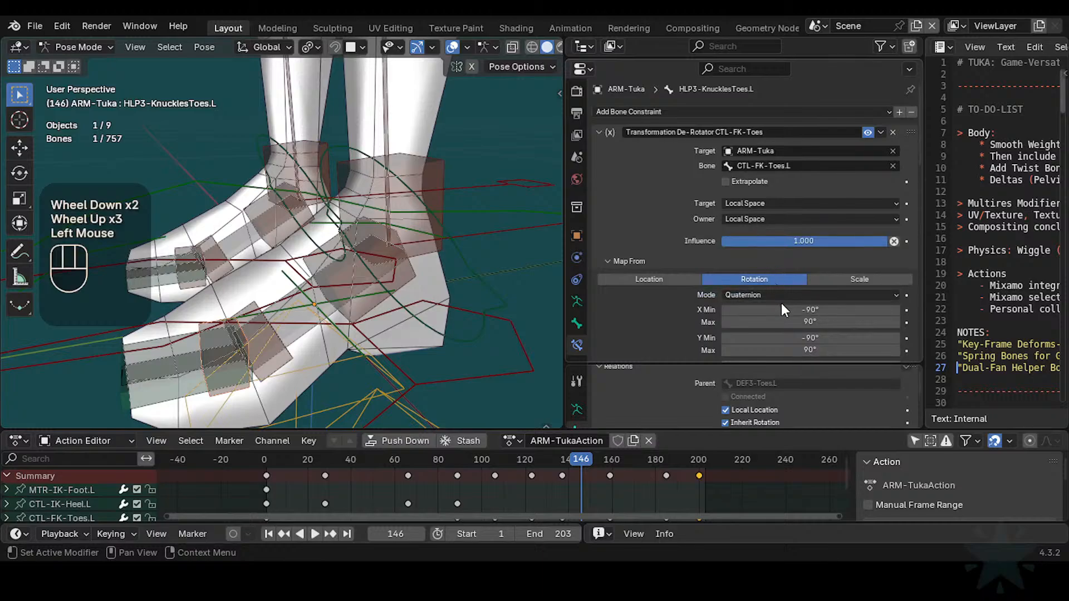
{"action": "key", "text": "ctrl+c"}
{"action": "scroll", "coordinate": [763, 310], "scroll_direction": "down", "scroll_amount": 3}
{"action": "scroll", "coordinate": [779, 240], "scroll_direction": "up", "scroll_amount": 1}
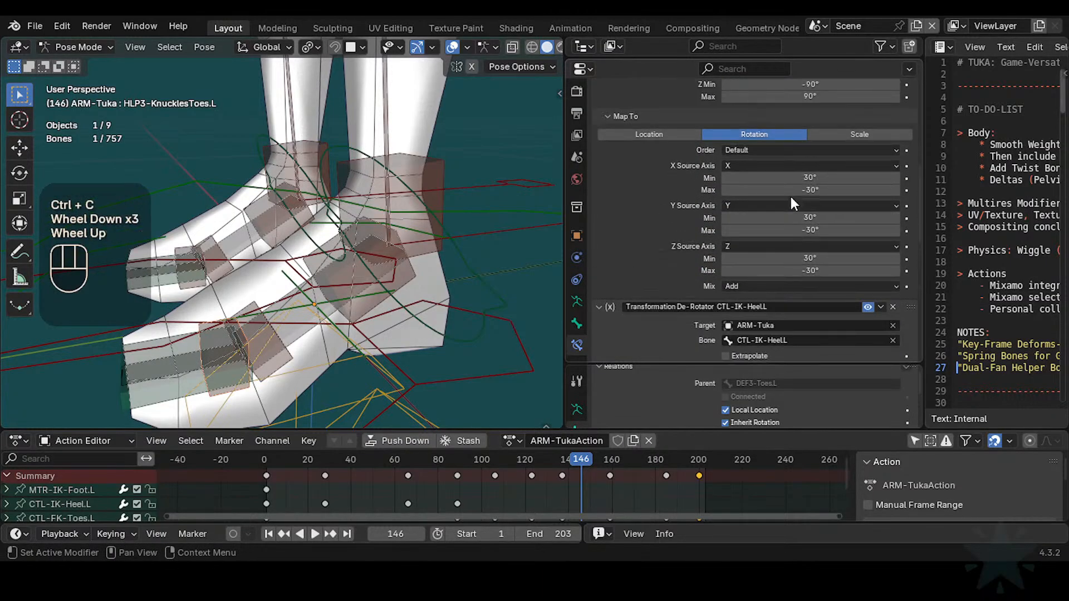
{"action": "scroll", "coordinate": [813, 175], "scroll_direction": "up", "scroll_amount": 5}
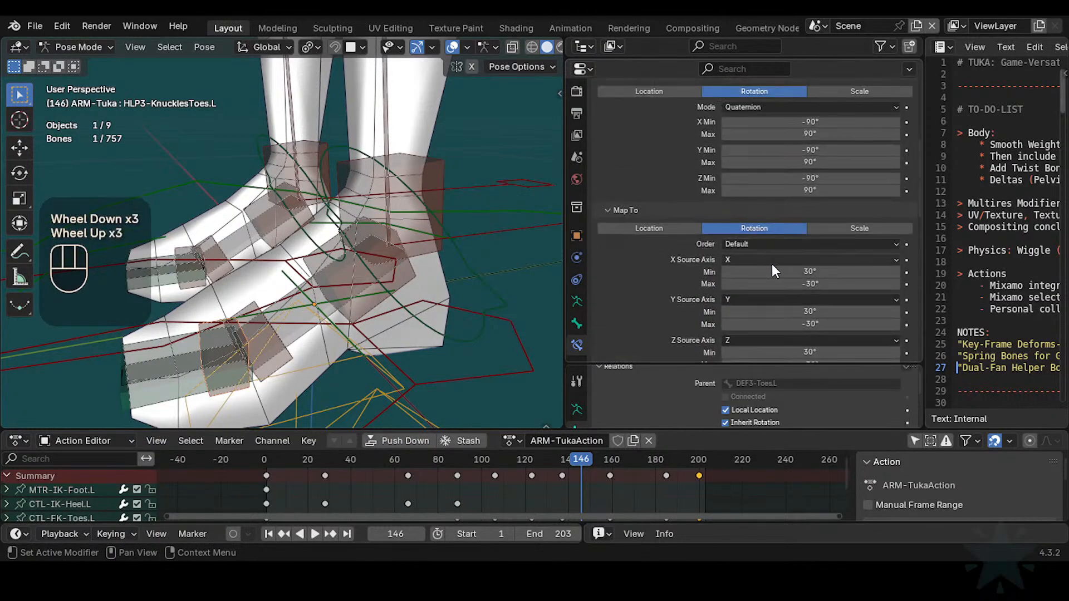
{"action": "scroll", "coordinate": [720, 213], "scroll_direction": "up", "scroll_amount": 2}
Step: Set the Map From X Min and Y Min rotations of the Transformation De-Rotator CTL-IK-Heel.L constraint to -90°
{"action": "left_click", "coordinate": [598, 132]}
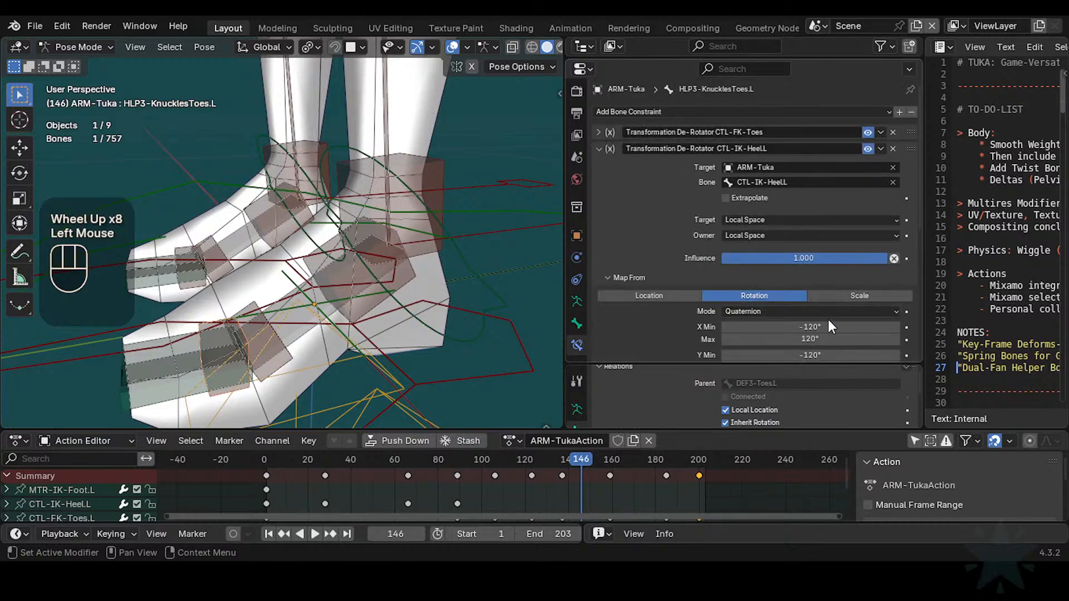
{"action": "key", "text": "ctrl+v"}
{"action": "scroll", "coordinate": [829, 326], "scroll_direction": "down", "scroll_amount": 2}
{"action": "key", "text": "ctrl+v"}
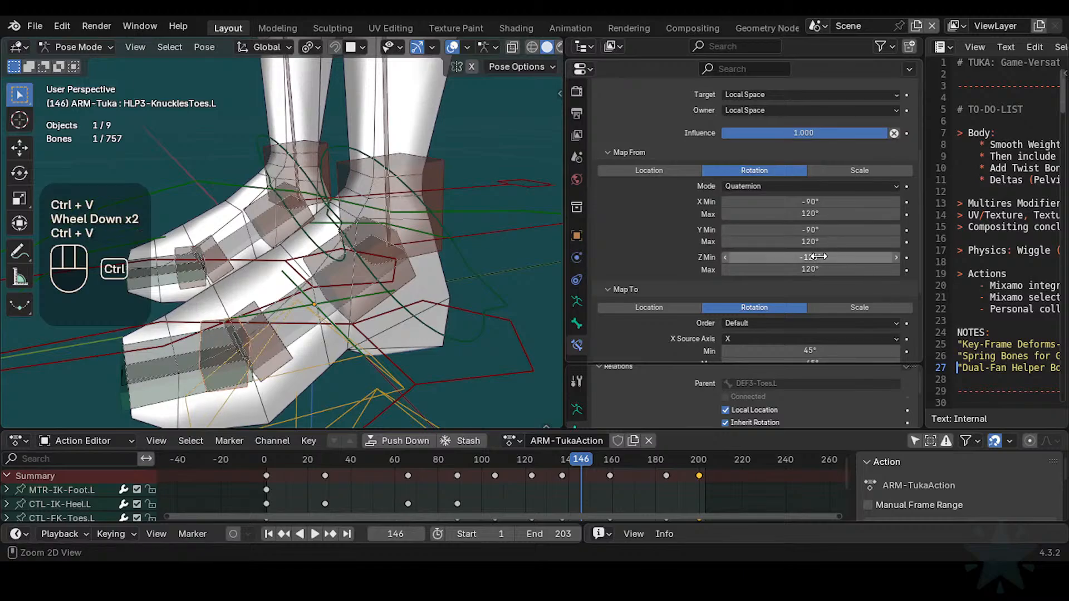
Step: In the CTL-IK-Heel.L de-rotator constraint, set the Map From rotation Z Min to -90° and the X, Y and Z Max to 90°
{"action": "key", "text": "ctrl+v"}
{"action": "left_click", "coordinate": [824, 214]}
{"action": "type", "text": "90"}
{"action": "key", "text": "Return"}
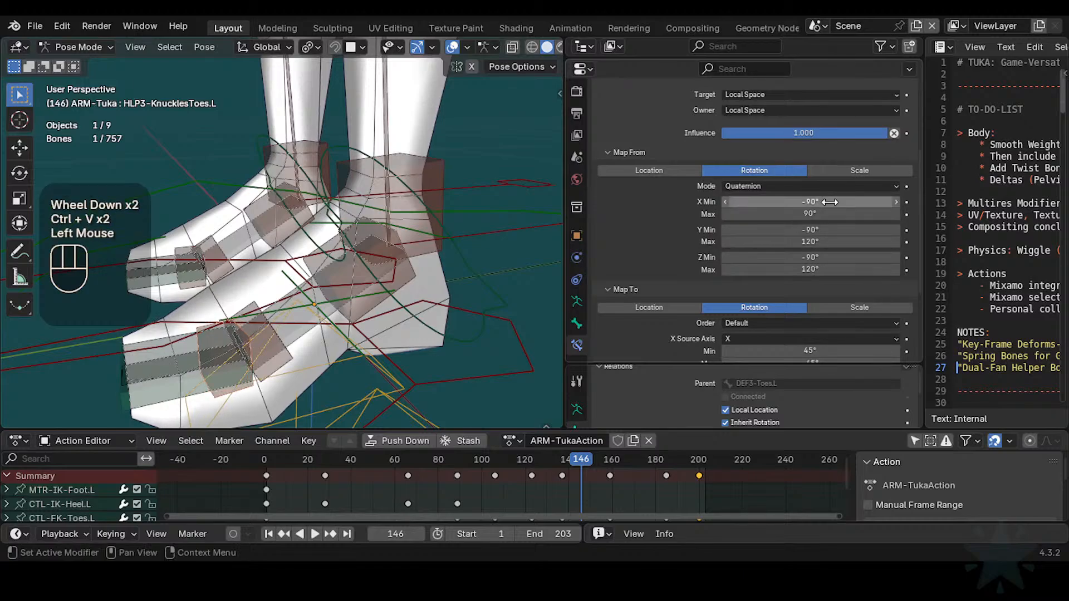
{"action": "key", "text": "ctrl+c"}
{"action": "key", "text": "ctrl+v"}
{"action": "key", "text": "ctrl+v"}
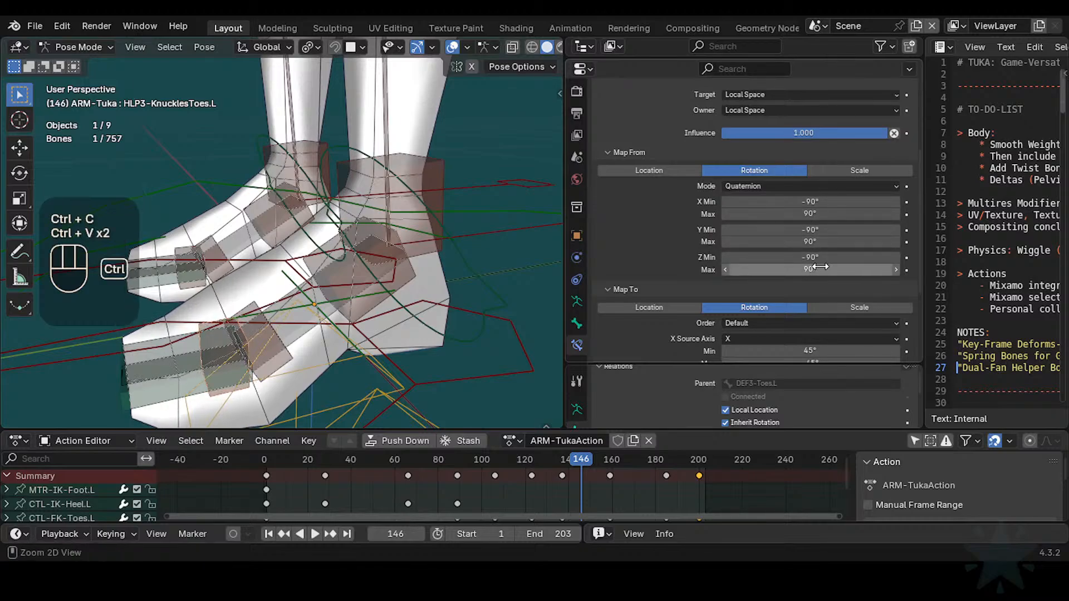
{"action": "scroll", "coordinate": [829, 273], "scroll_direction": "down", "scroll_amount": 3}
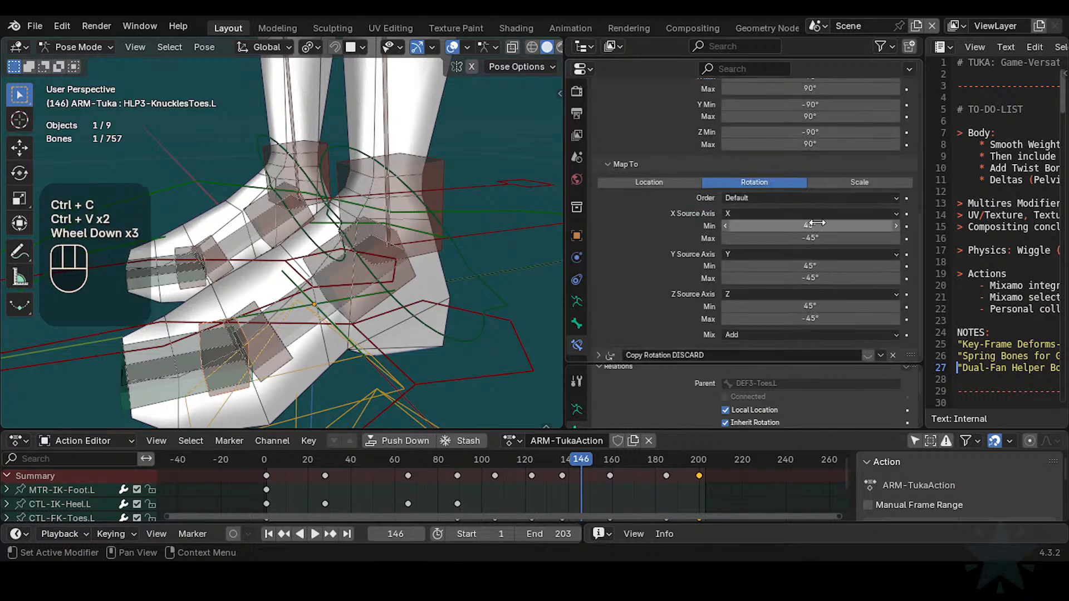
Step: Clear the whole rig's pose transforms and rotate the CTL-IK-Heel.L control about global X to test the foot deformation from the side
{"action": "scroll", "coordinate": [493, 275], "scroll_direction": "down", "scroll_amount": 2}
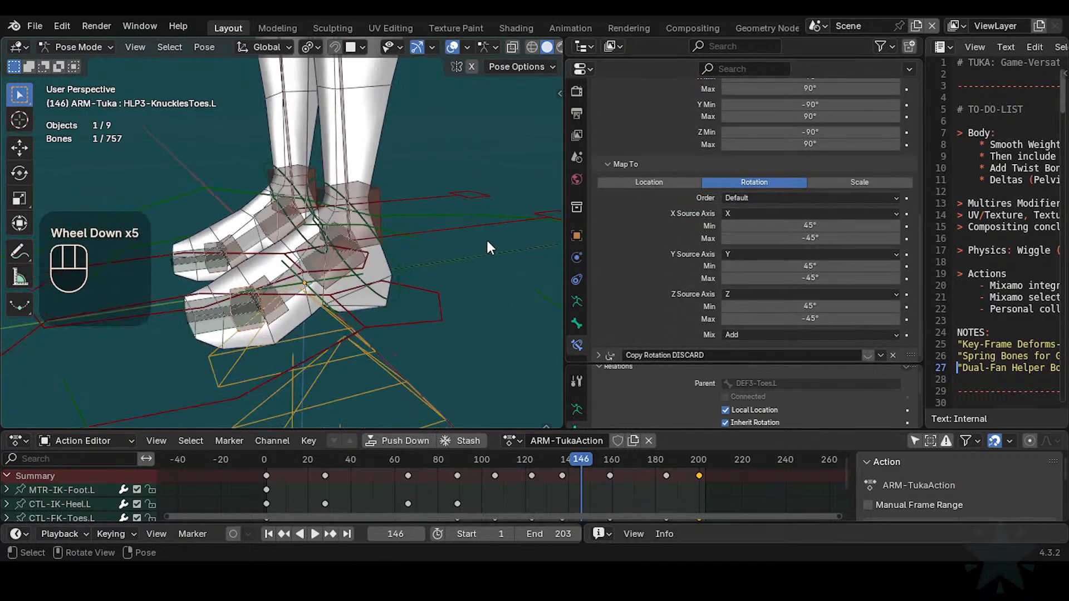
{"action": "key", "text": "a"}
{"action": "key", "text": "alt+q"}
{"action": "key", "text": "alt+q"}
{"action": "left_click", "coordinate": [469, 196]}
{"action": "key", "text": "r"}
{"action": "key", "text": "x"}
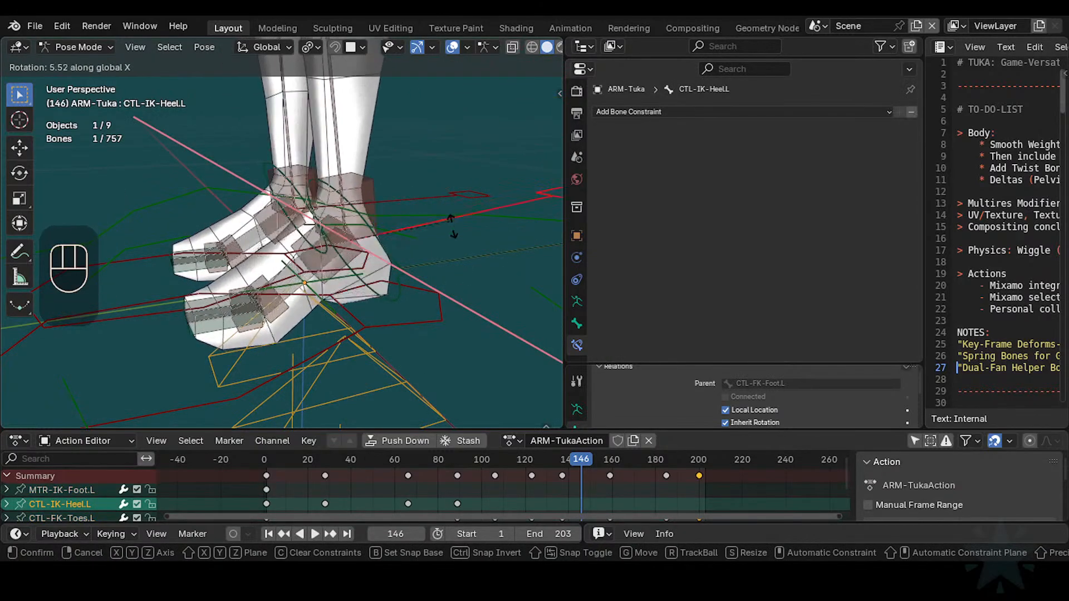
{"action": "left_click", "coordinate": [419, 277]}
{"action": "mouse_move", "coordinate": [420, 277]}
{"action": "middle_mouse_down"}
{"action": "mouse_move", "coordinate": [354, 262]}
{"action": "mouse_move", "coordinate": [409, 274]}
{"action": "middle_mouse_up"}
{"action": "key", "text": "r"}
{"action": "key", "text": "x"}
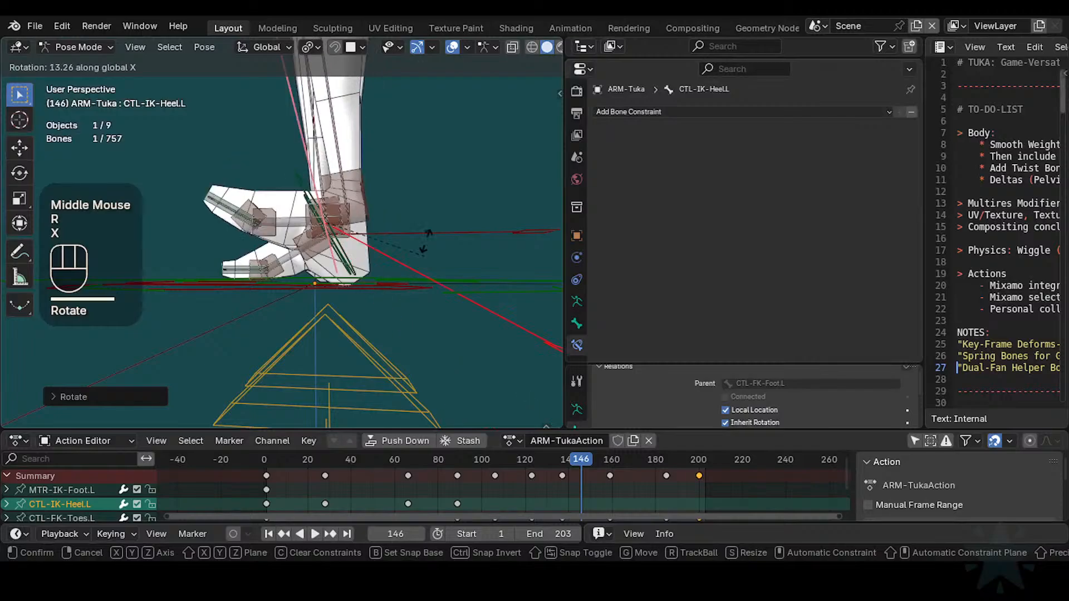
{"action": "left_click", "coordinate": [415, 253]}
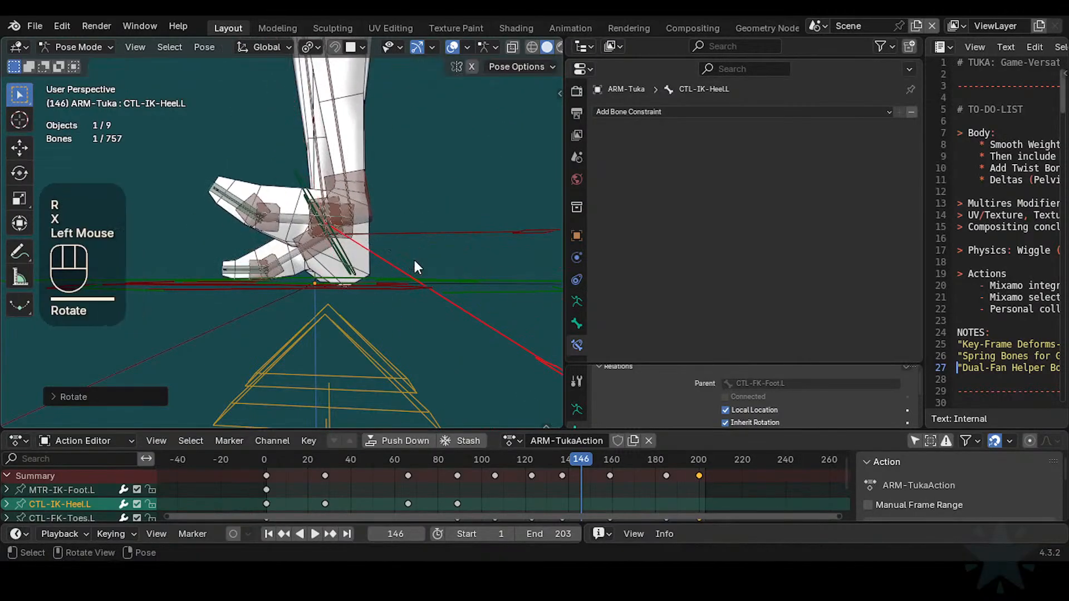
Step: Reset the pose again and swing the CTL-IK-Heel.L control back and forth about global X, leaving the toes lifted
{"action": "key", "text": "a"}
{"action": "key", "text": "alt+q"}
{"action": "left_click", "coordinate": [443, 215]}
{"action": "key", "text": "r"}
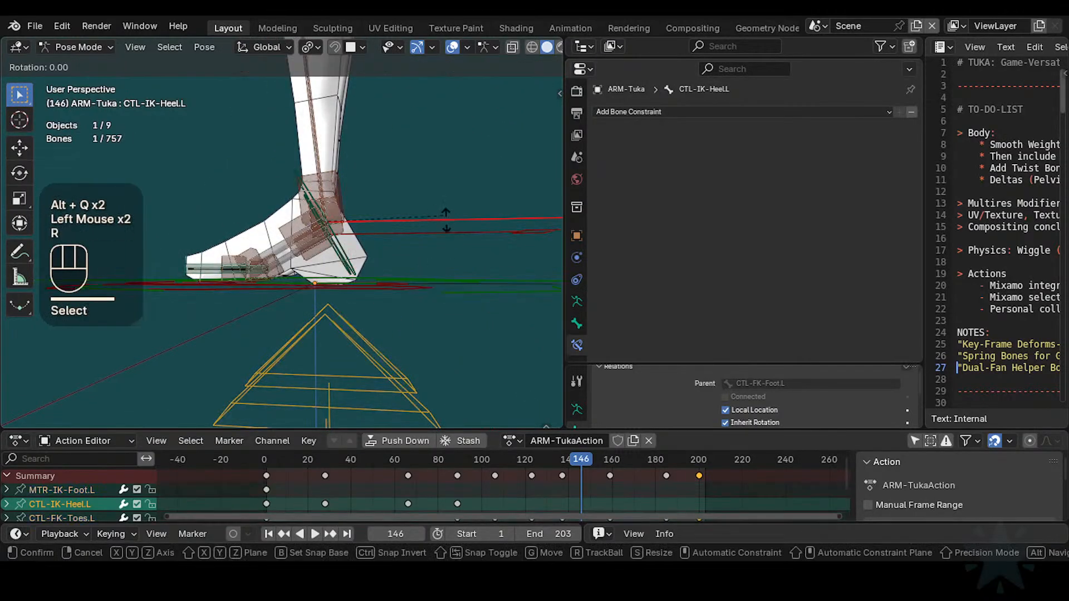
{"action": "key", "text": "x"}
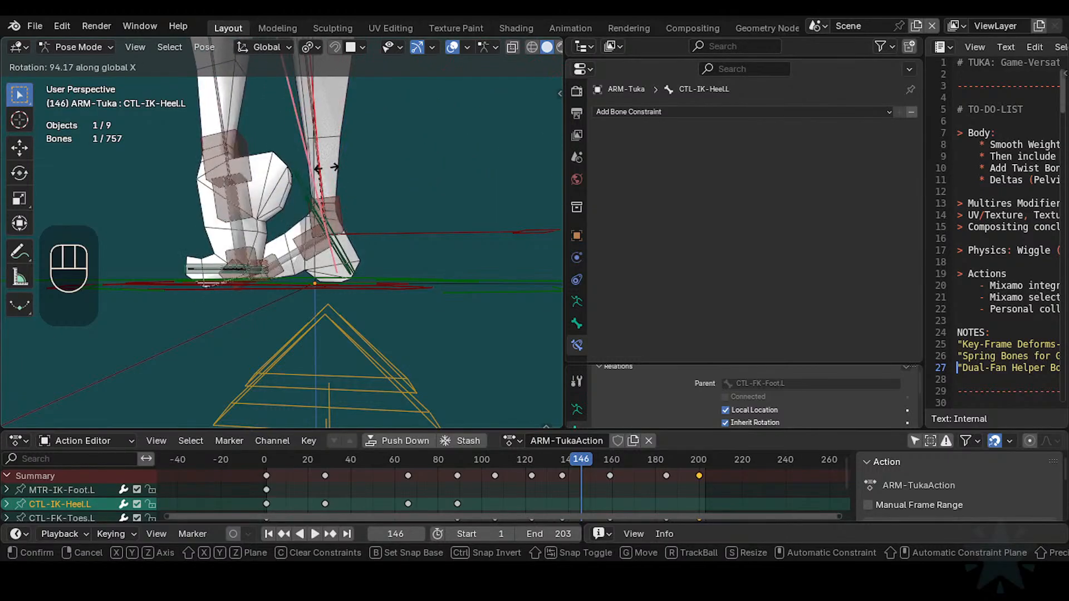
{"action": "left_click", "coordinate": [308, 229]}
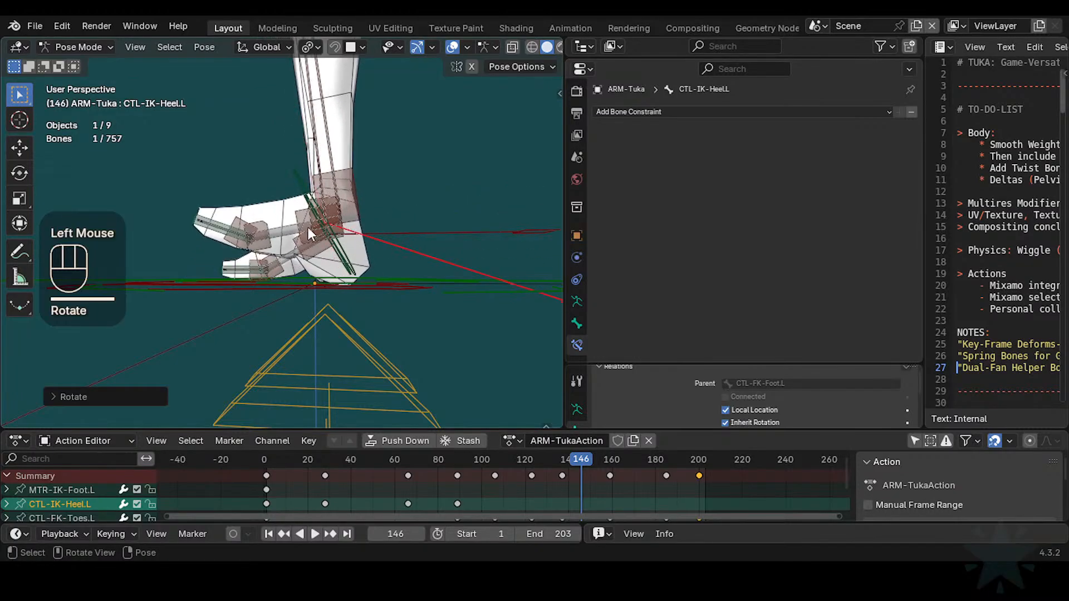
Step: On the HLP3-KnucklesToes.L bone, set the heel de-rotator's Map To rotation minimum to 30° for the X, Y and Z axes
{"action": "left_click", "coordinate": [308, 228]}
{"action": "scroll", "coordinate": [774, 322], "scroll_direction": "down", "scroll_amount": 5}
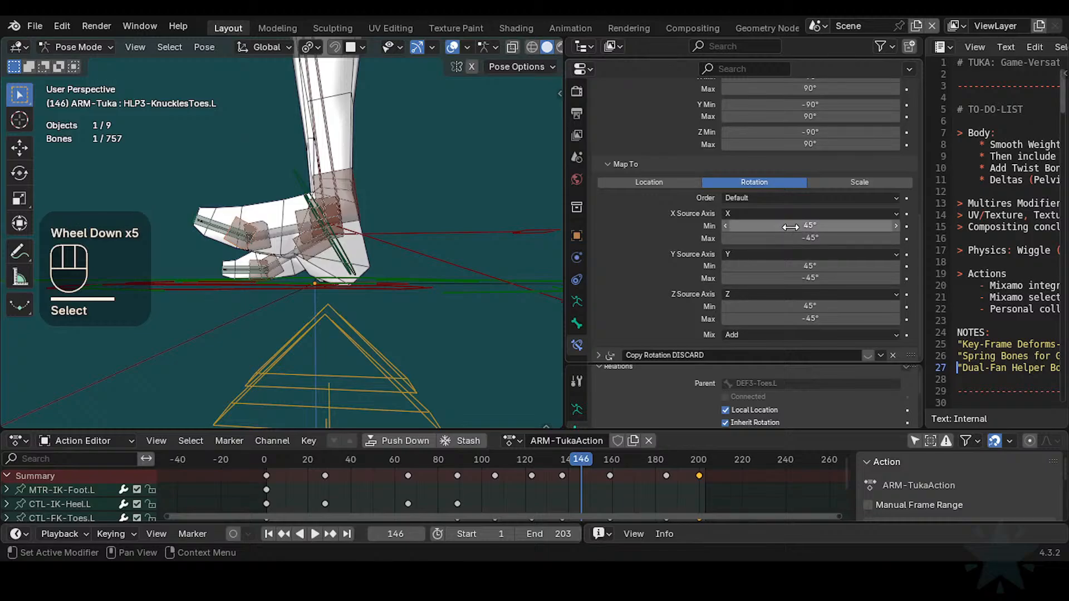
{"action": "left_click", "coordinate": [792, 226]}
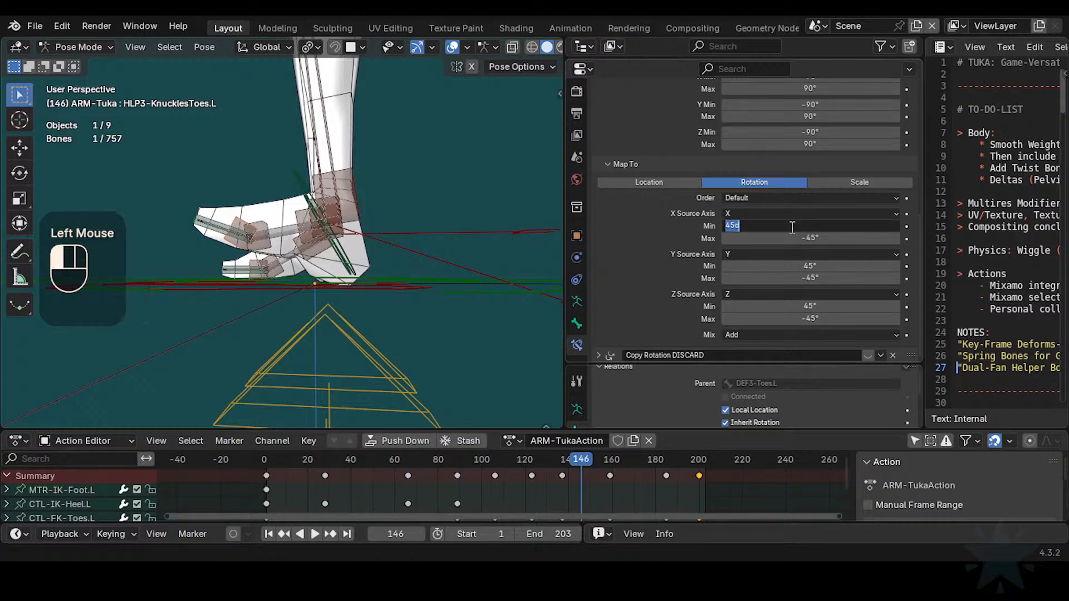
{"action": "type", "text": "03"}
{"action": "key", "text": "BackSpace"}
{"action": "key", "text": "BackSpace"}
{"action": "type", "text": "30"}
{"action": "key", "text": "Return"}
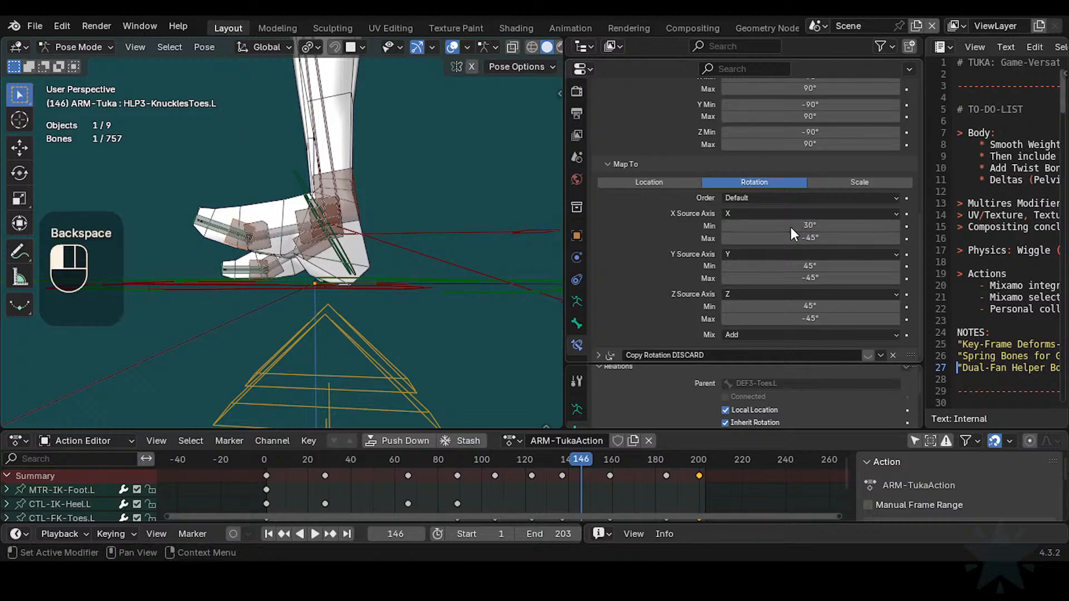
{"action": "key", "text": "ctrl+c"}
{"action": "key", "text": "ctrl+v"}
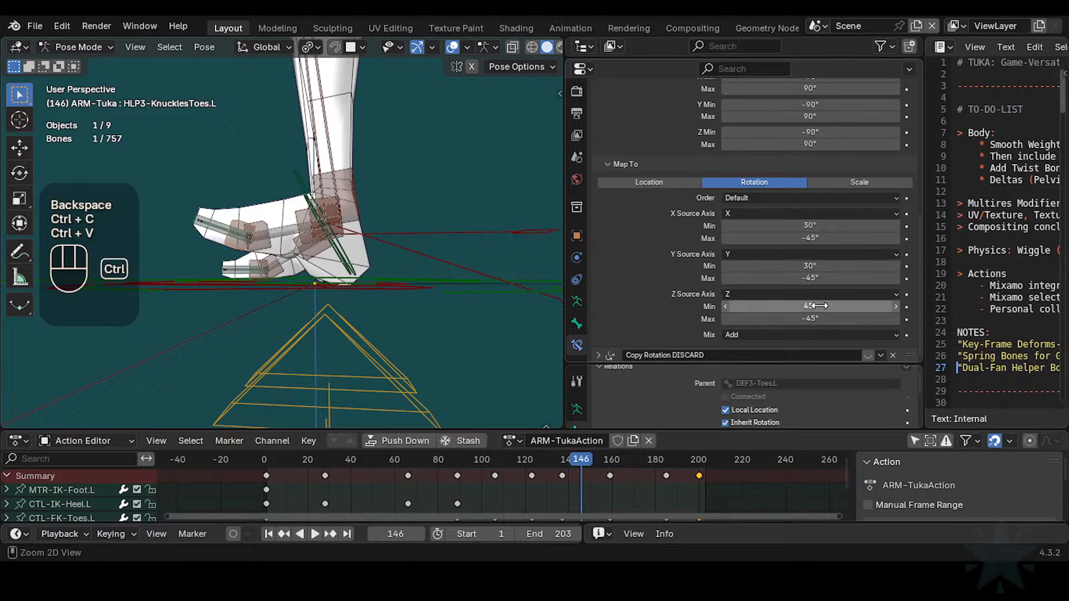
{"action": "key", "text": "ctrl+v"}
Step: Set the heel de-rotator's Map To rotation maximum to -30° for the X, Y and Z axes
{"action": "left_click", "coordinate": [822, 227]}
{"action": "left_click", "coordinate": [819, 240]}
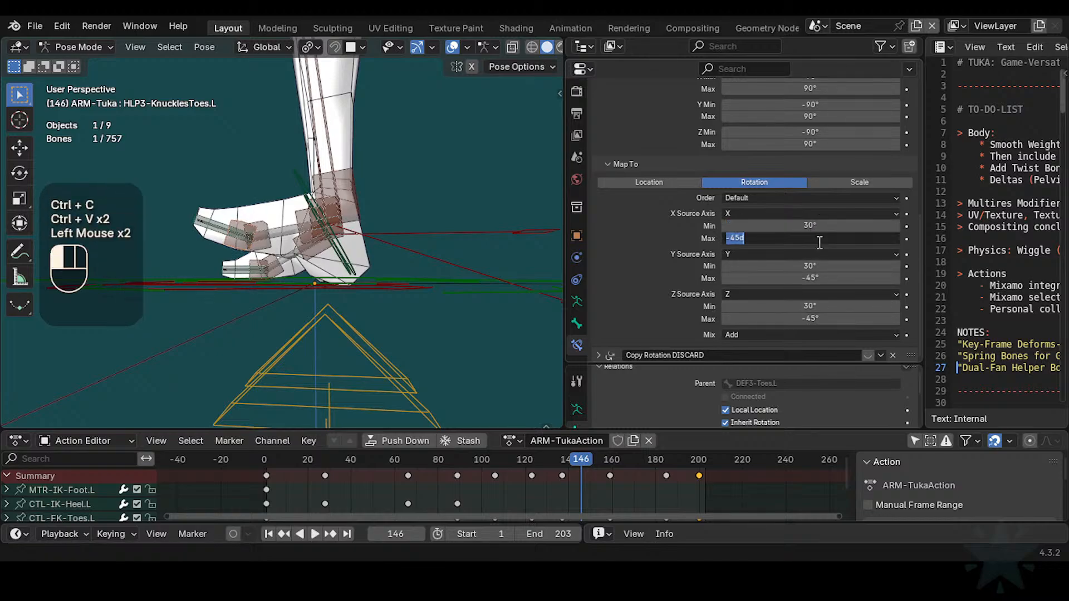
{"action": "type", "text": "-30"}
{"action": "key", "text": "Return"}
{"action": "key", "text": "ctrl+c"}
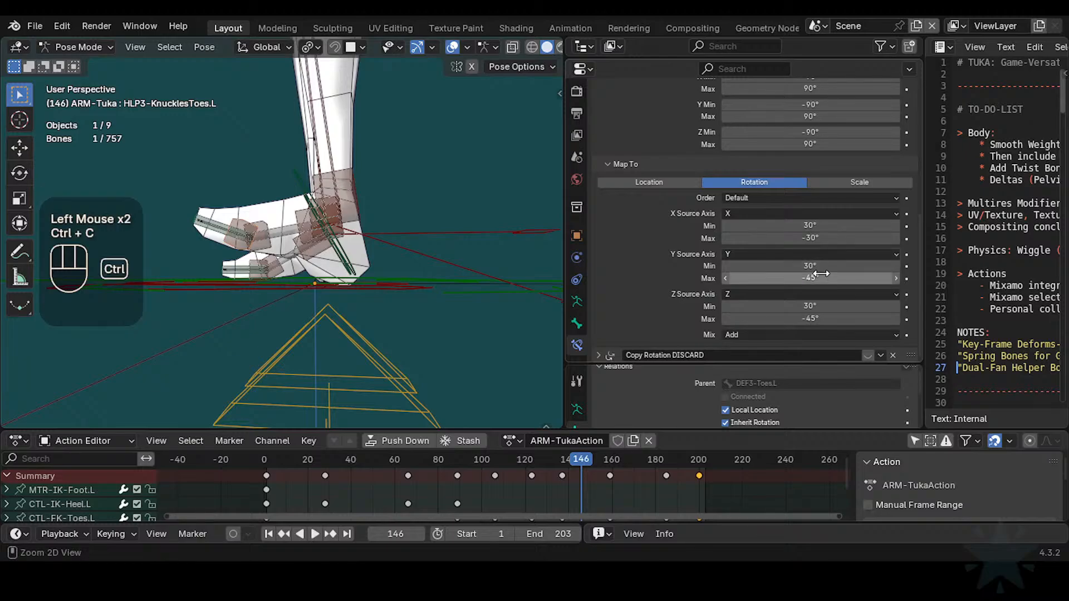
{"action": "key", "text": "ctrl+v"}
{"action": "key", "text": "ctrl+v"}
Step: Check the Map From and Map To rotation ranges of the CTL-FK-Toes de-rotator constraint for comparison
{"action": "scroll", "coordinate": [723, 245], "scroll_direction": "up", "scroll_amount": 6}
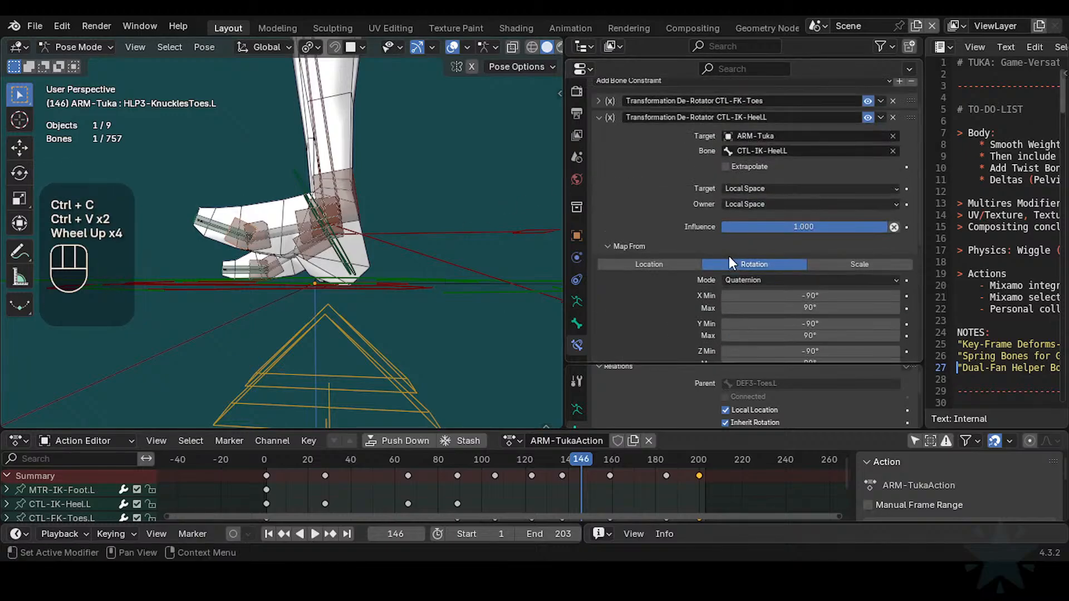
{"action": "left_click", "coordinate": [596, 127]}
{"action": "scroll", "coordinate": [667, 249], "scroll_direction": "down", "scroll_amount": 1}
{"action": "scroll", "coordinate": [667, 252], "scroll_direction": "down", "scroll_amount": 3}
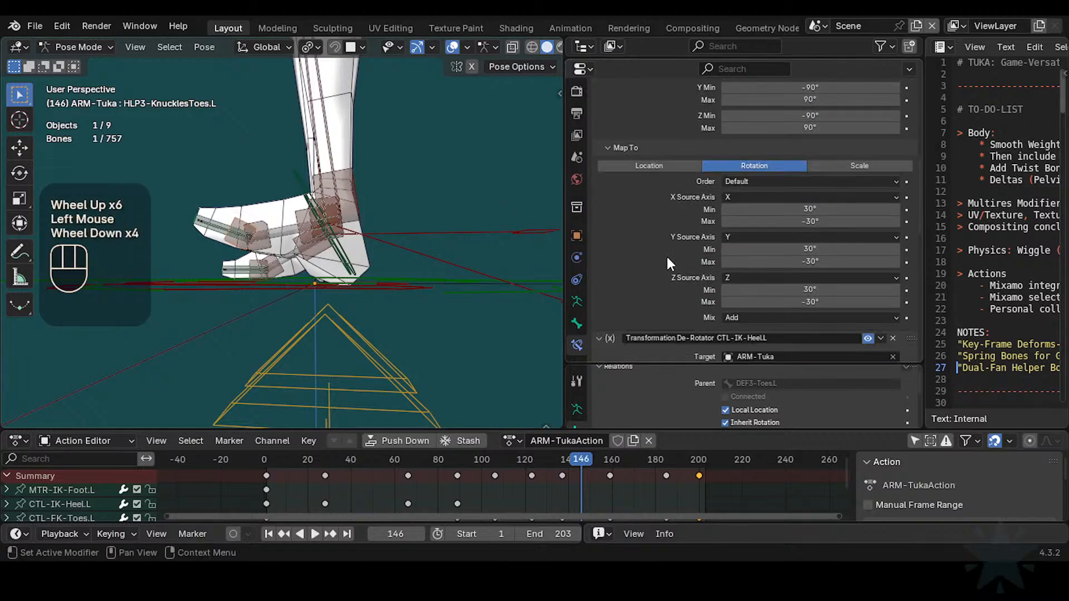
{"action": "scroll", "coordinate": [626, 157], "scroll_direction": "up", "scroll_amount": 3}
{"action": "left_click", "coordinate": [600, 101]}
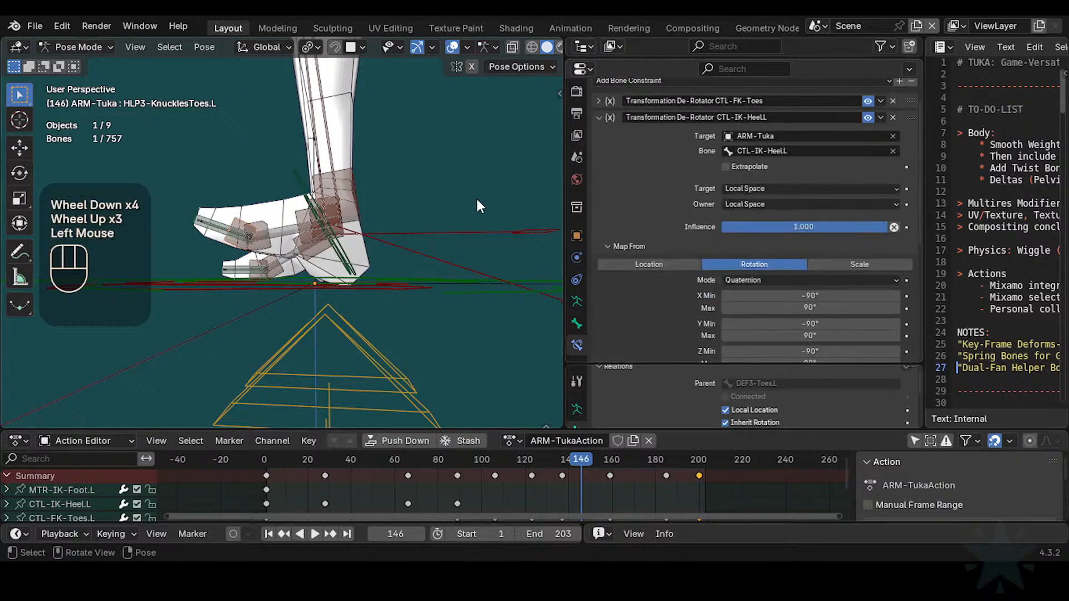
Step: Clear all pose transforms and raise the left heel by rotating CTL-IK-Heel.L about global X to test the new ranges
{"action": "scroll", "coordinate": [442, 252], "scroll_direction": "down", "scroll_amount": 1}
{"action": "key", "text": "a"}
{"action": "key", "text": "alt+q"}
{"action": "key", "text": "alt+q"}
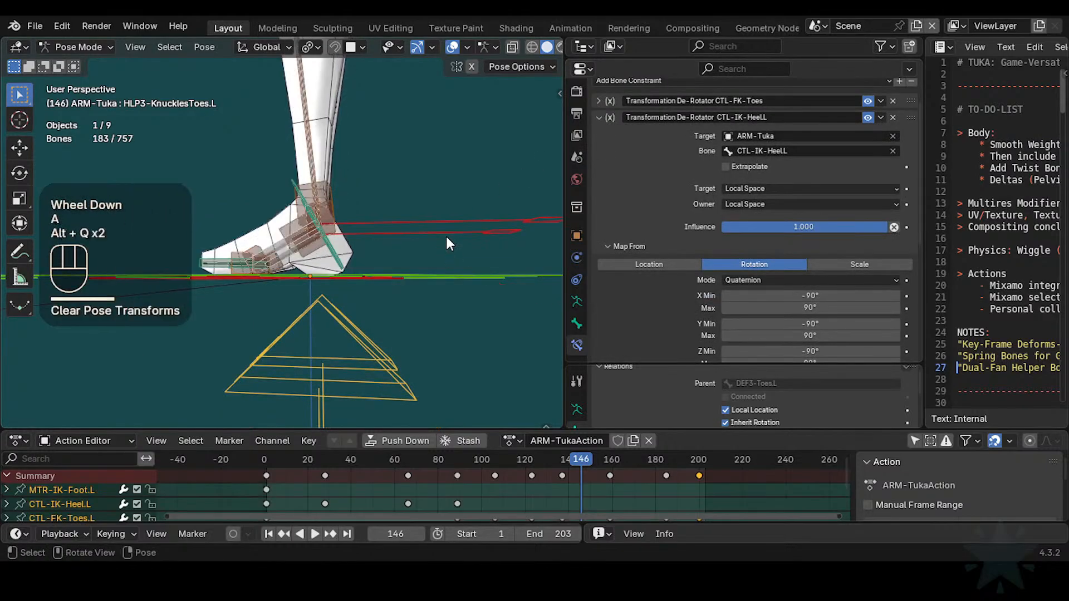
{"action": "left_click", "coordinate": [446, 221]}
{"action": "key", "text": "r"}
{"action": "key", "text": "x"}
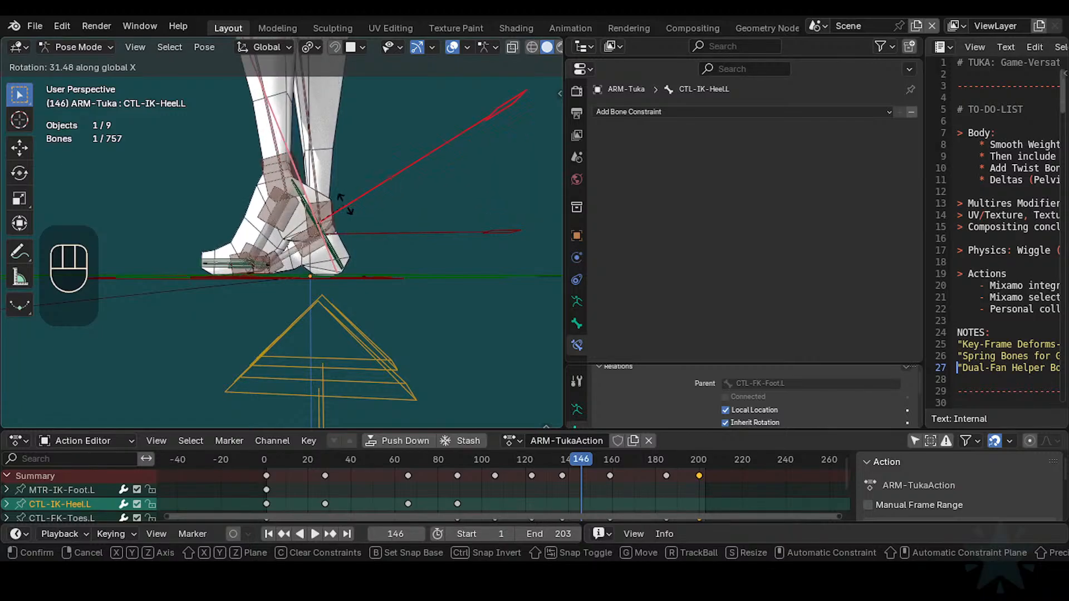
{"action": "left_click", "coordinate": [295, 272]}
Step: Select HLP3-KnucklesToes.L and toggle its CTL-IK-Heel.L de-rotator constraint to compare the toe deformation, leaving the constraint disabled
{"action": "left_click", "coordinate": [243, 268]}
{"action": "left_click", "coordinate": [243, 269]}
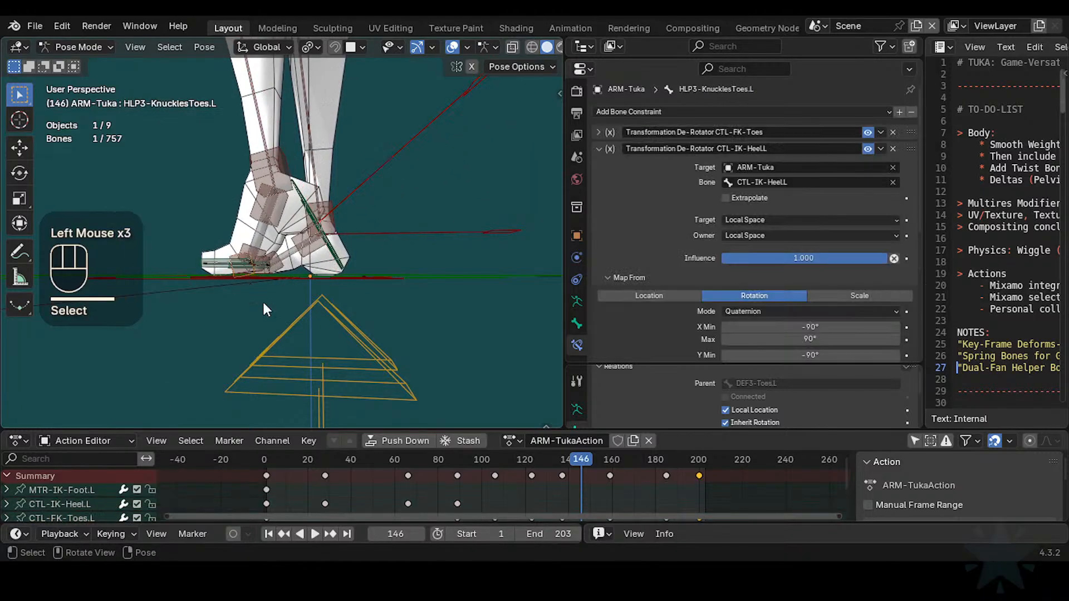
{"action": "scroll", "coordinate": [262, 299], "scroll_direction": "up", "scroll_amount": 2}
{"action": "middle_click_drag", "start_coordinate": [270, 326], "coordinate": [396, 322], "text": "shift"}
{"action": "scroll", "coordinate": [397, 331], "scroll_direction": "up", "scroll_amount": 1}
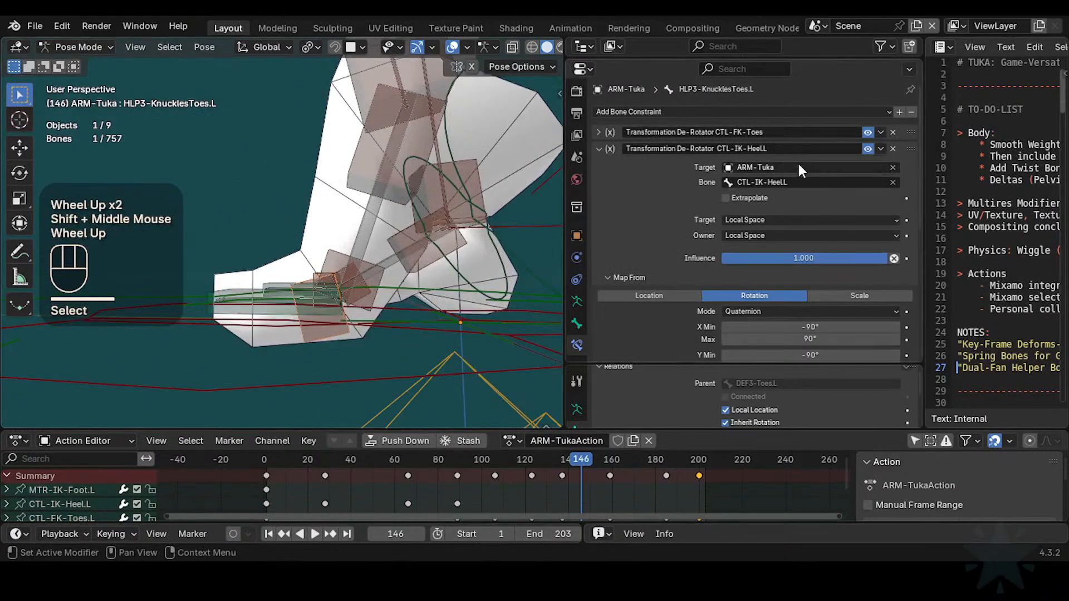
{"action": "left_click", "coordinate": [867, 148]}
{"action": "left_click", "coordinate": [867, 148]}
{"action": "left_click", "coordinate": [868, 148]}
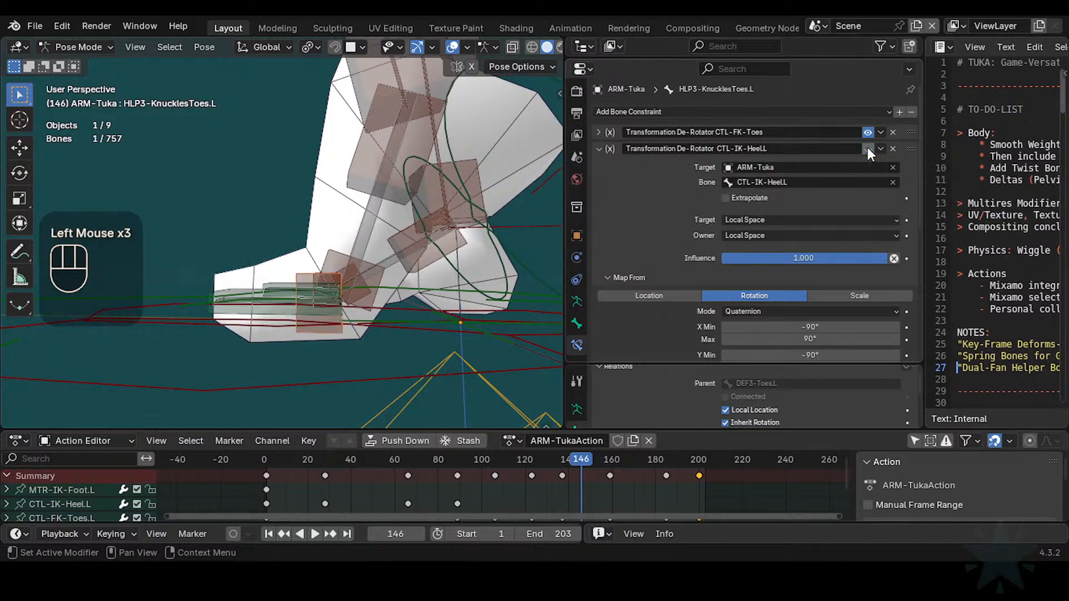
{"action": "left_click", "coordinate": [868, 148]}
{"action": "left_click", "coordinate": [868, 148]}
Step: Examine the heel de-rotator's Map To ranges and the constraint on the neighbouring HLP3-KnucklesToes.L.001 bone, and collapse the heel de-rotator's settings
{"action": "scroll", "coordinate": [854, 183], "scroll_direction": "down", "scroll_amount": 5}
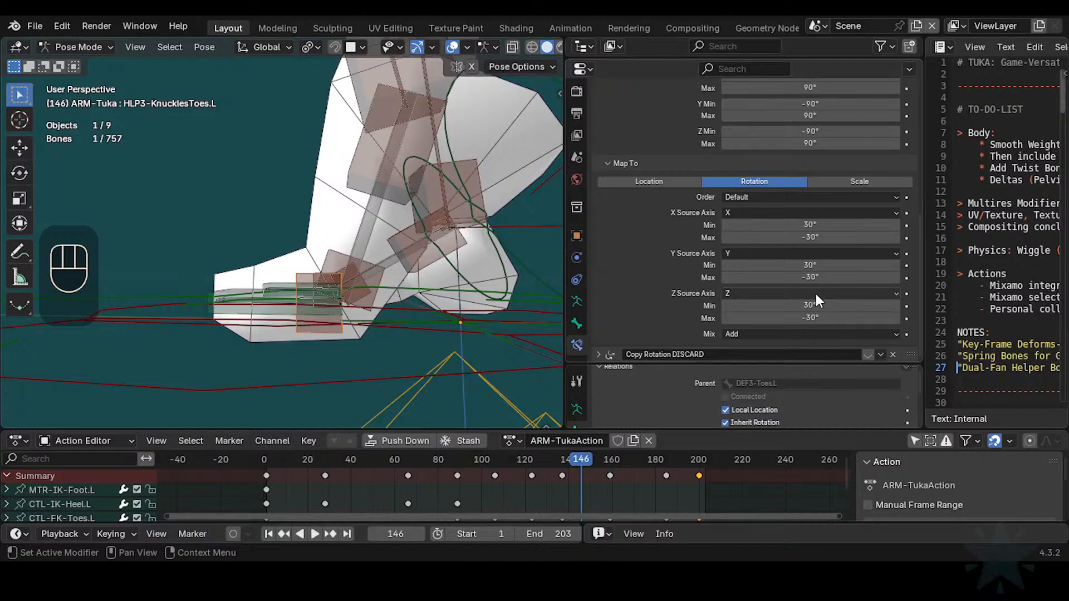
{"action": "left_click", "coordinate": [334, 259]}
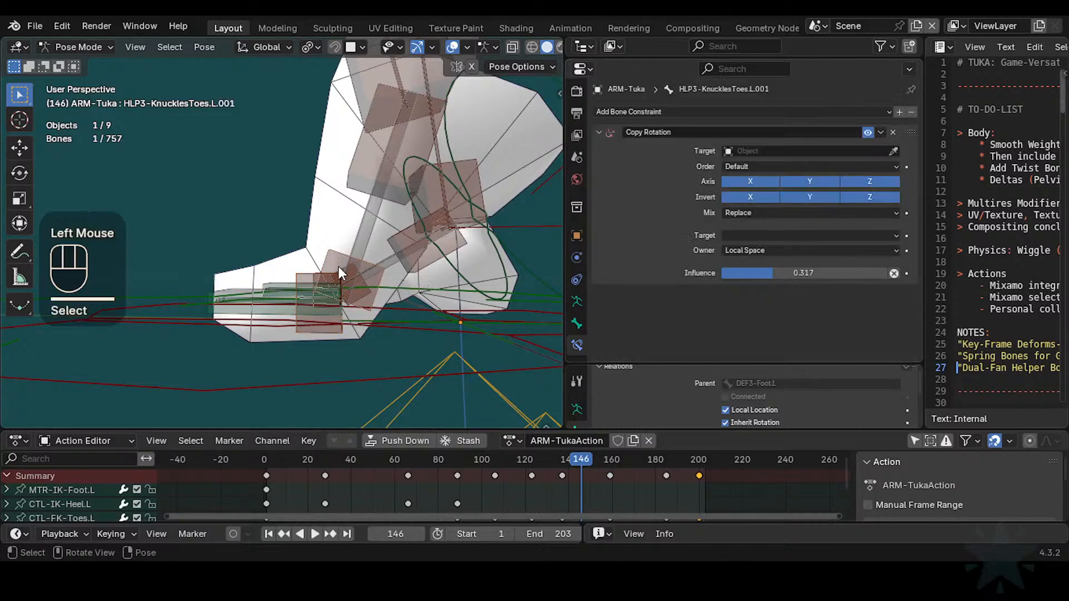
{"action": "left_click", "coordinate": [334, 282]}
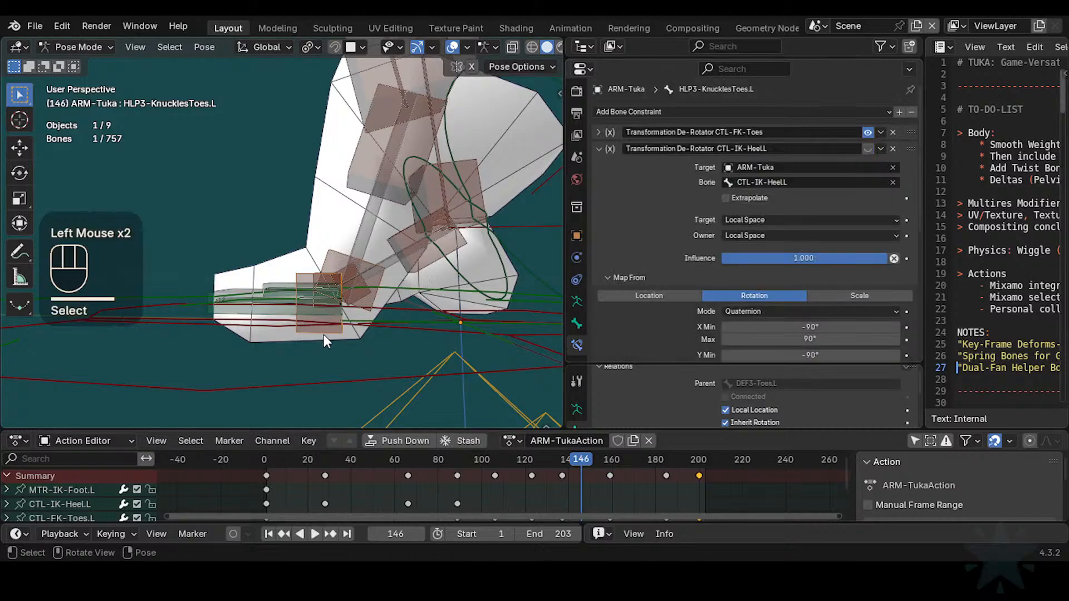
{"action": "scroll", "coordinate": [830, 285], "scroll_direction": "down", "scroll_amount": 6}
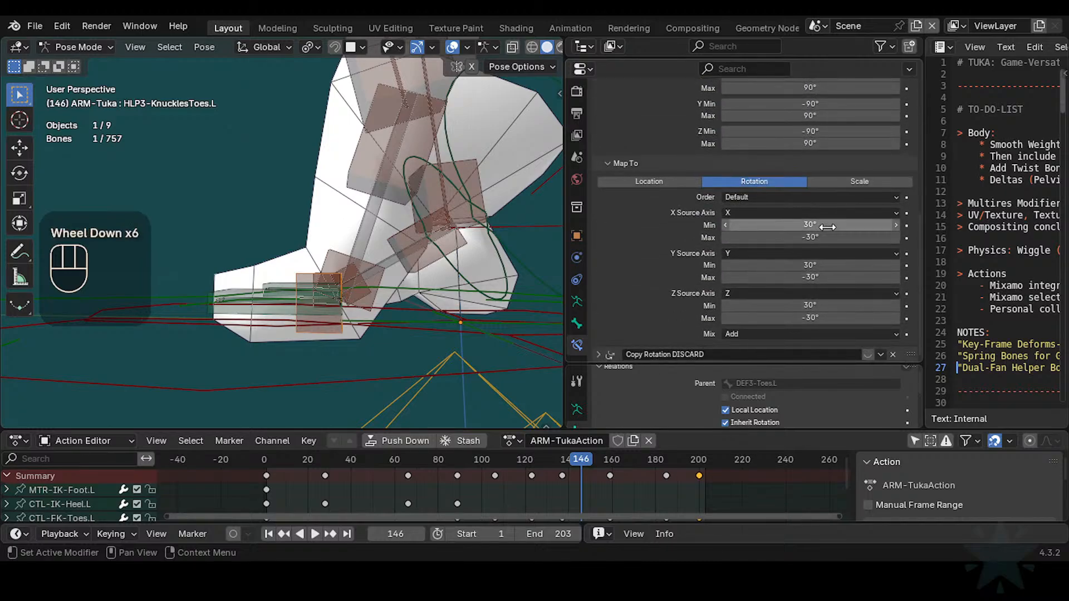
{"action": "scroll", "coordinate": [820, 233], "scroll_direction": "up", "scroll_amount": 3}
{"action": "scroll", "coordinate": [826, 246], "scroll_direction": "down", "scroll_amount": 2}
{"action": "scroll", "coordinate": [838, 232], "scroll_direction": "up", "scroll_amount": 2}
{"action": "scroll", "coordinate": [829, 251], "scroll_direction": "up", "scroll_amount": 3}
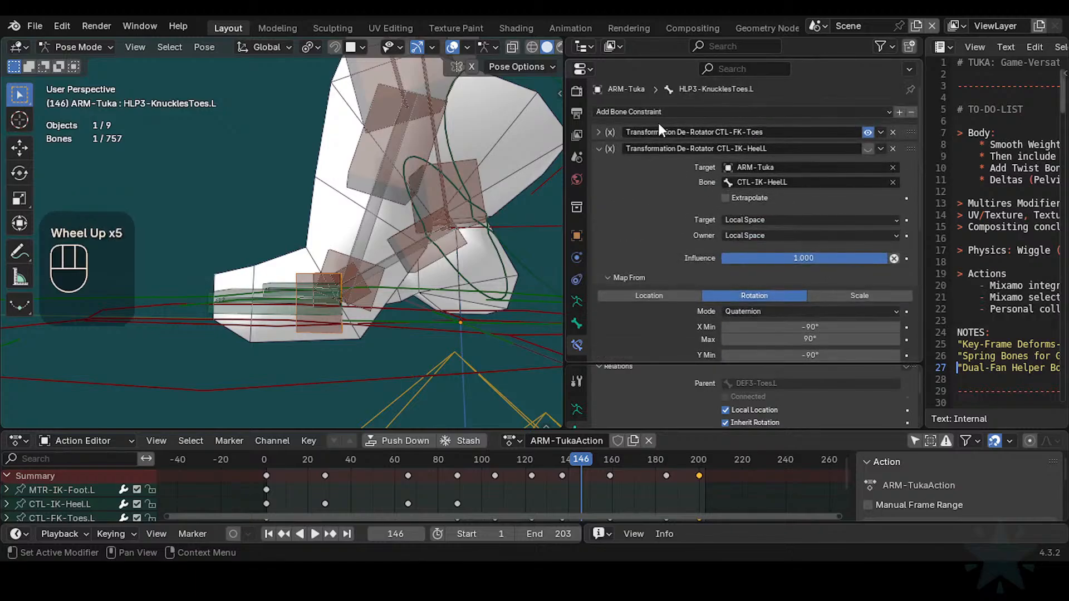
{"action": "left_click", "coordinate": [600, 148]}
Step: Reset the full pose and rotate CTL-IK-Heel.L about global X to test the foot with the heel de-rotator disabled
{"action": "scroll", "coordinate": [440, 255], "scroll_direction": "down", "scroll_amount": 2}
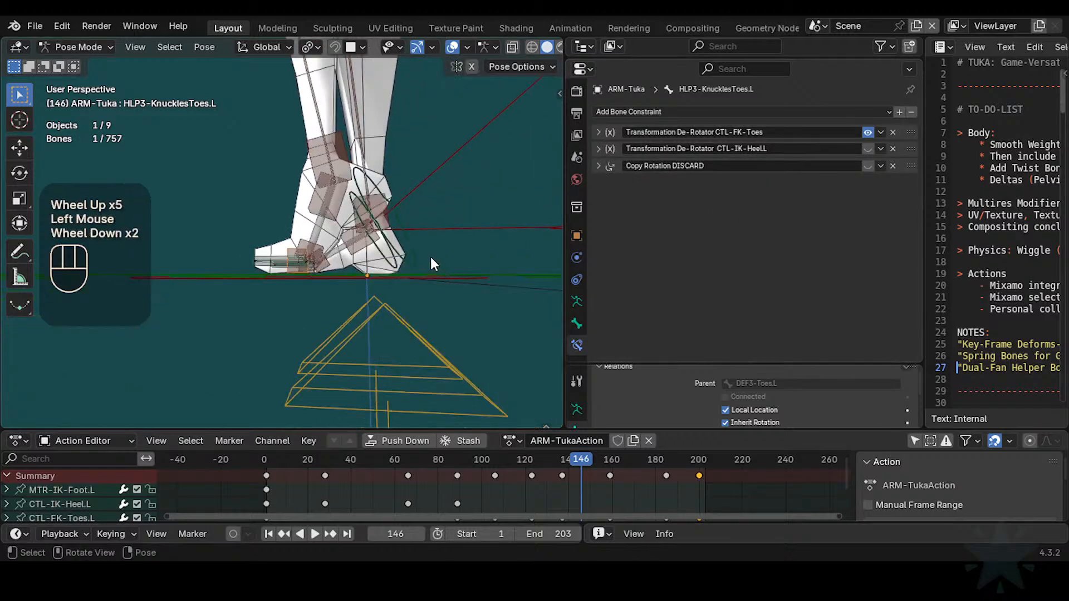
{"action": "key", "text": "a"}
{"action": "key", "text": "alt+q"}
{"action": "middle_click_drag", "start_coordinate": [443, 242], "coordinate": [406, 291], "text": "shift"}
{"action": "left_click", "coordinate": [444, 221]}
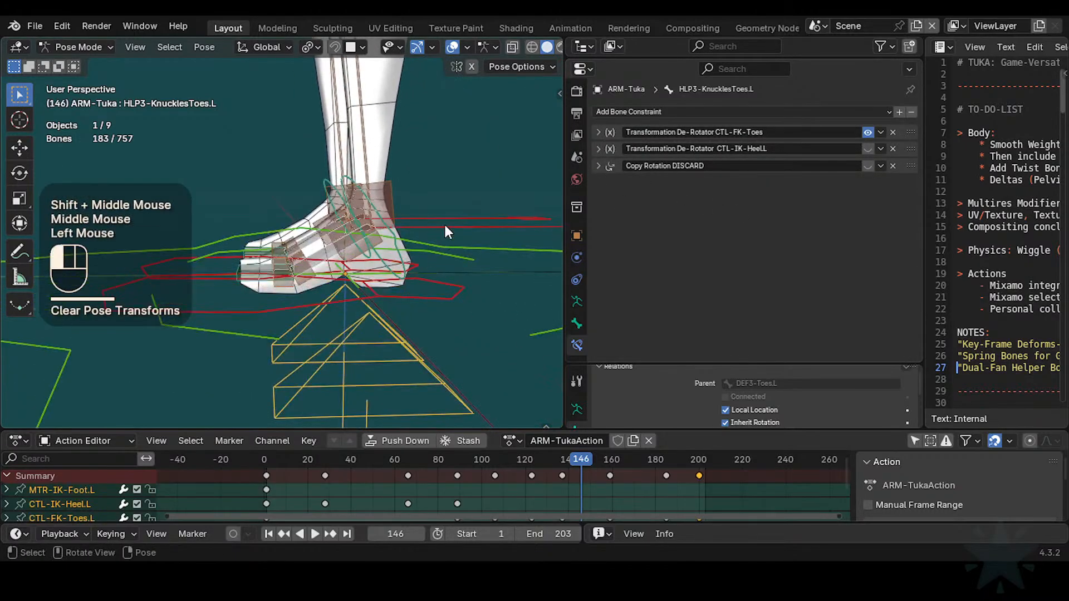
{"action": "key", "text": "r"}
{"action": "key", "text": "x"}
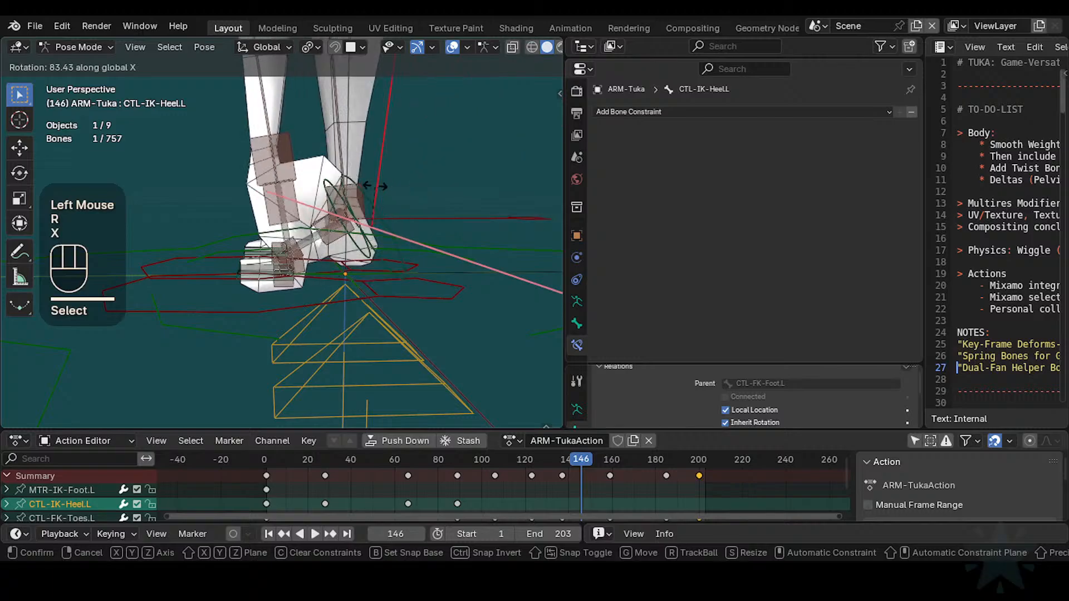
{"action": "left_click", "coordinate": [395, 218]}
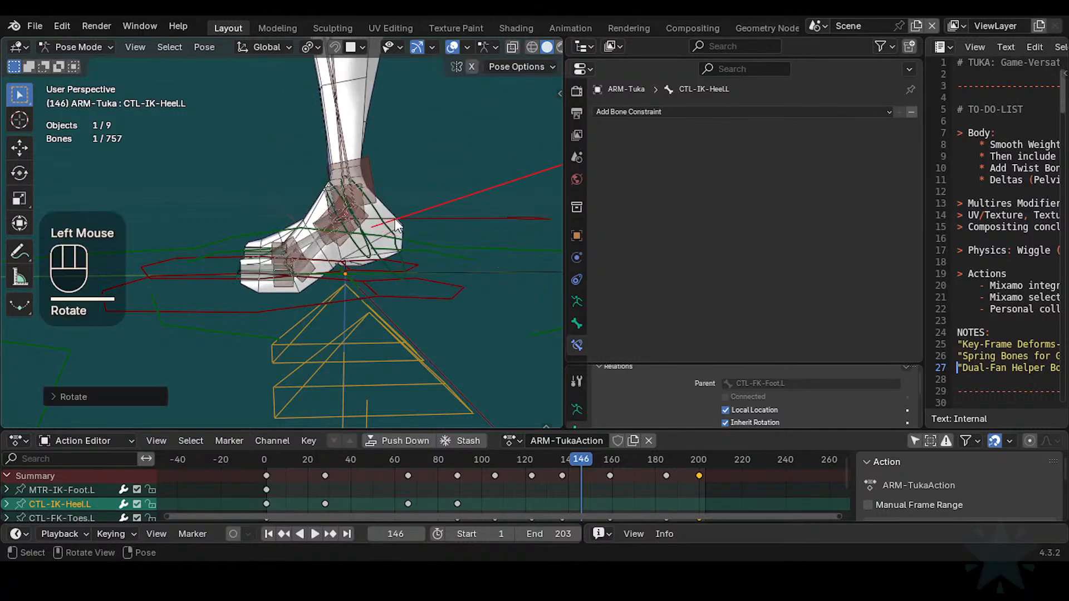
Step: Clear the heel control's rotation, swing it about global X once more, and return all bones to the rest pose
{"action": "key", "text": "alt+q"}
{"action": "key", "text": "alt+q"}
{"action": "key", "text": "r"}
{"action": "key", "text": "x"}
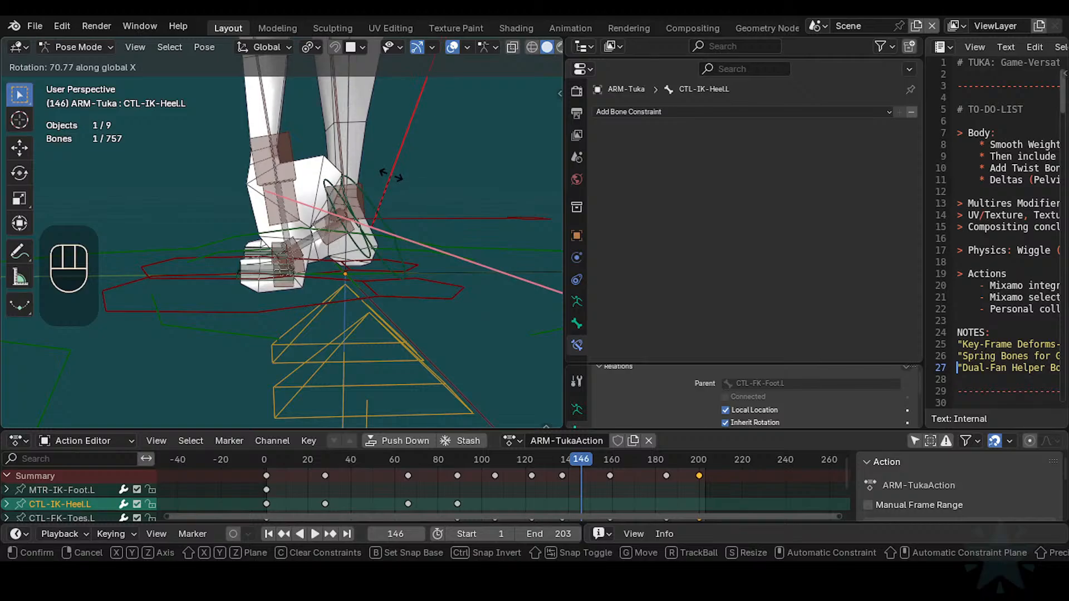
{"action": "left_click", "coordinate": [416, 191]}
{"action": "key", "text": "a"}
{"action": "key", "text": "alt+q"}
{"action": "scroll", "coordinate": [393, 282], "scroll_direction": "up", "scroll_amount": 2}
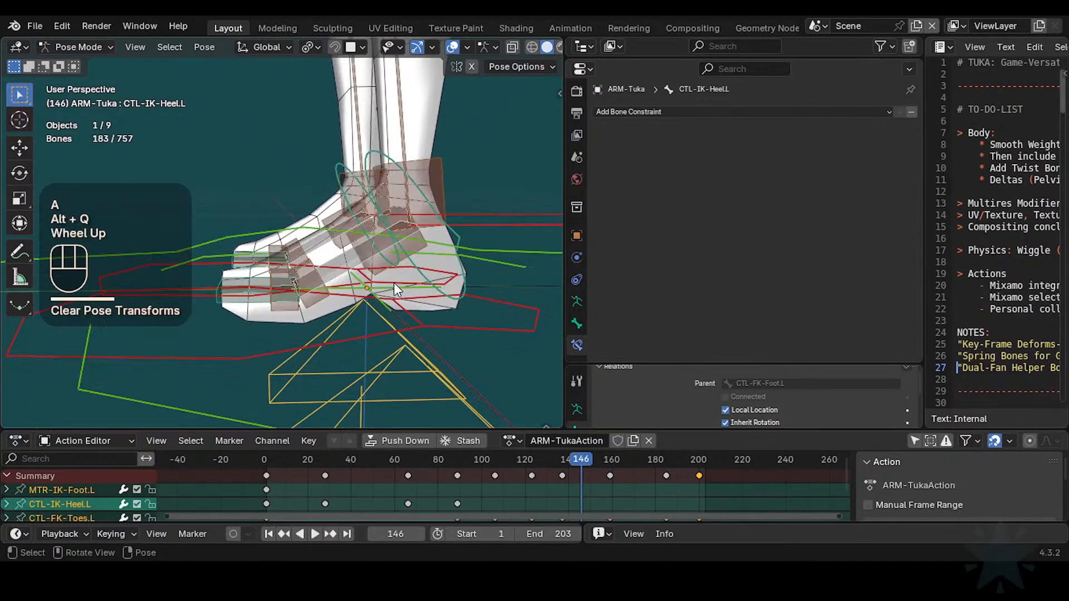
Step: Select HLP3-KnucklesToes.L and expand and enable its CTL-IK-Heel.L de-rotator constraint
{"action": "left_click", "coordinate": [318, 326]}
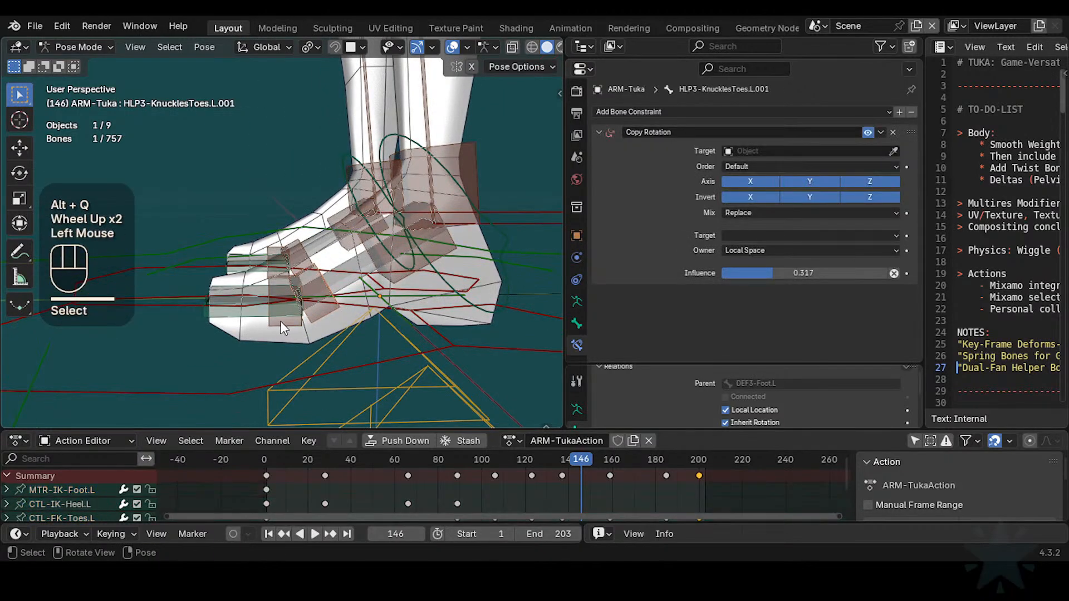
{"action": "left_click", "coordinate": [282, 325]}
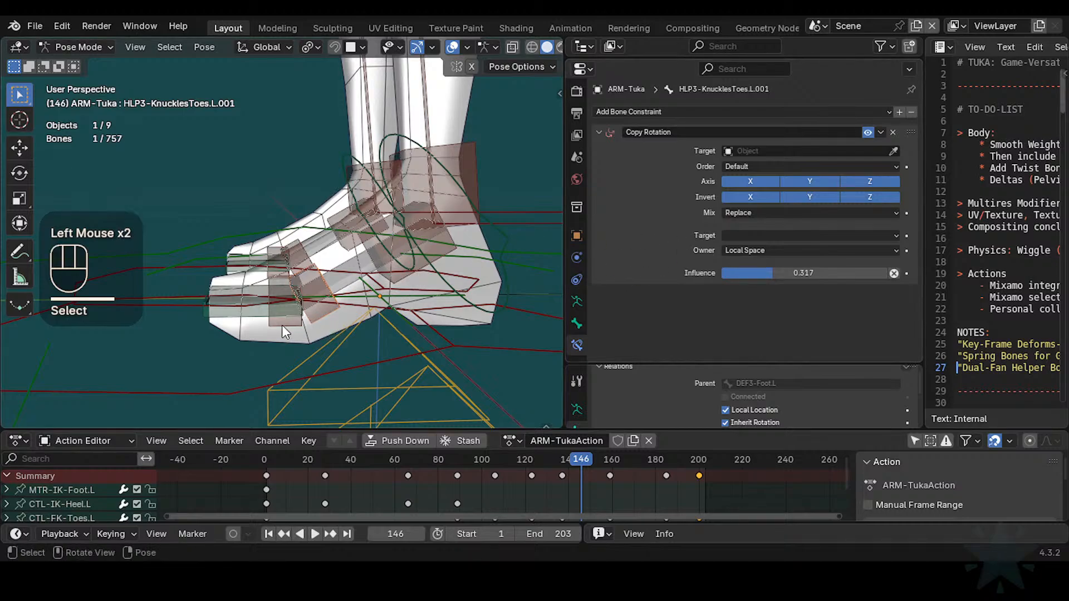
{"action": "left_click", "coordinate": [450, 308]}
{"action": "left_click", "coordinate": [596, 149]}
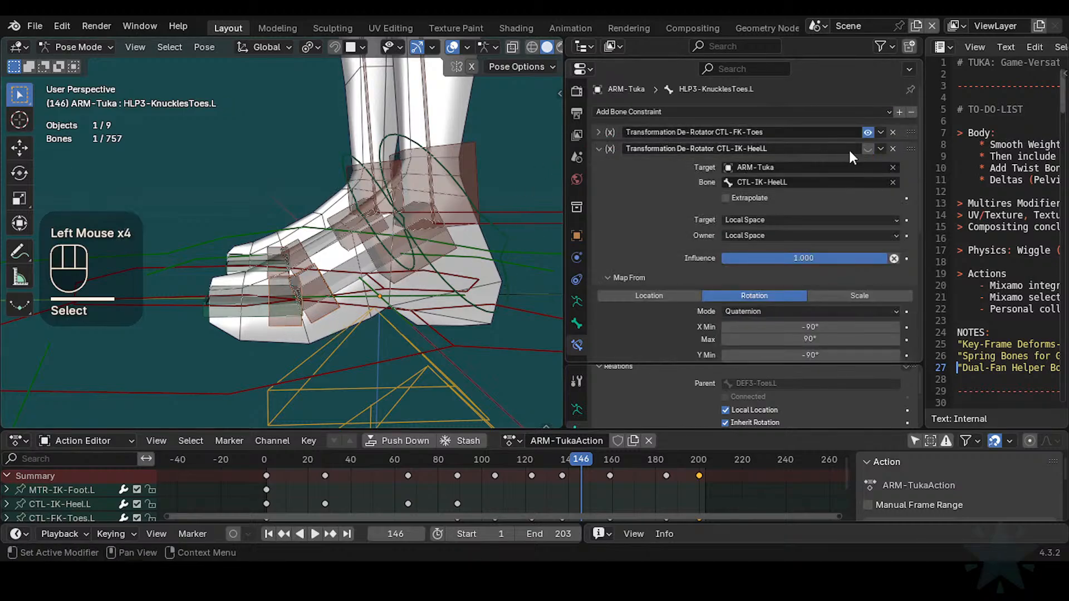
Step: Set the heel de-rotator's Map From rotation range on X to -70° minimum and 70° maximum
{"action": "scroll", "coordinate": [819, 206], "scroll_direction": "down", "scroll_amount": 1}
{"action": "left_click", "coordinate": [819, 263]}
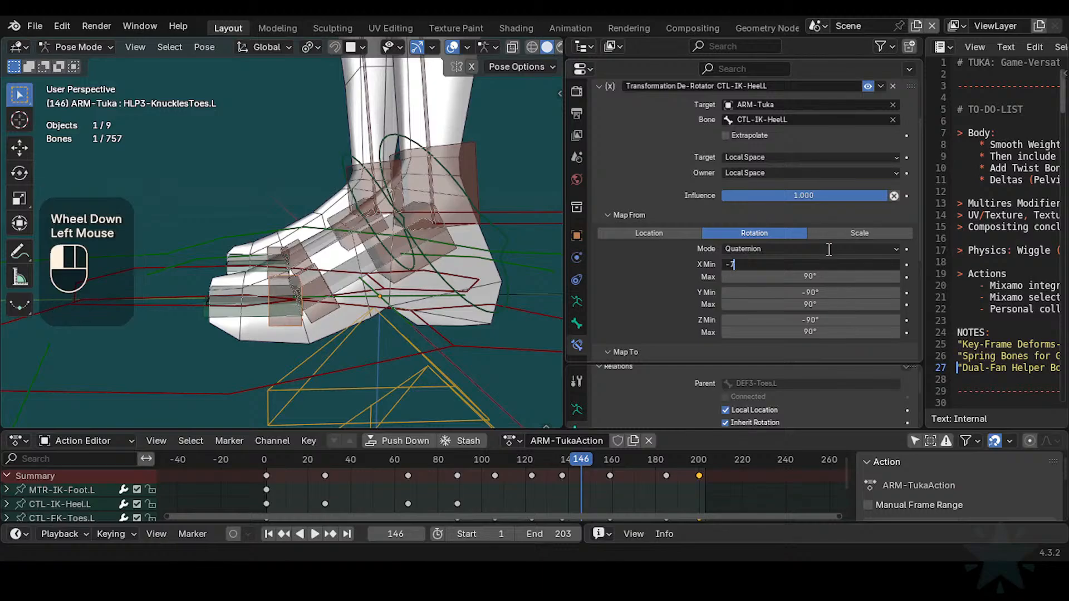
{"action": "type", "text": "-70"}
{"action": "left_click", "coordinate": [822, 276]}
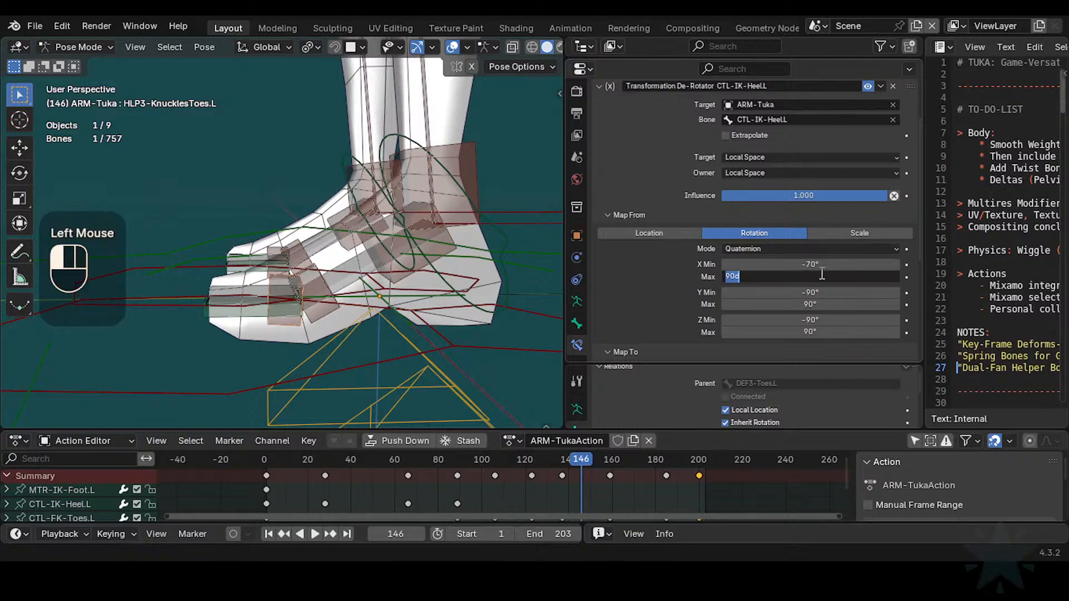
{"action": "type", "text": "70"}
{"action": "key", "text": "Return"}
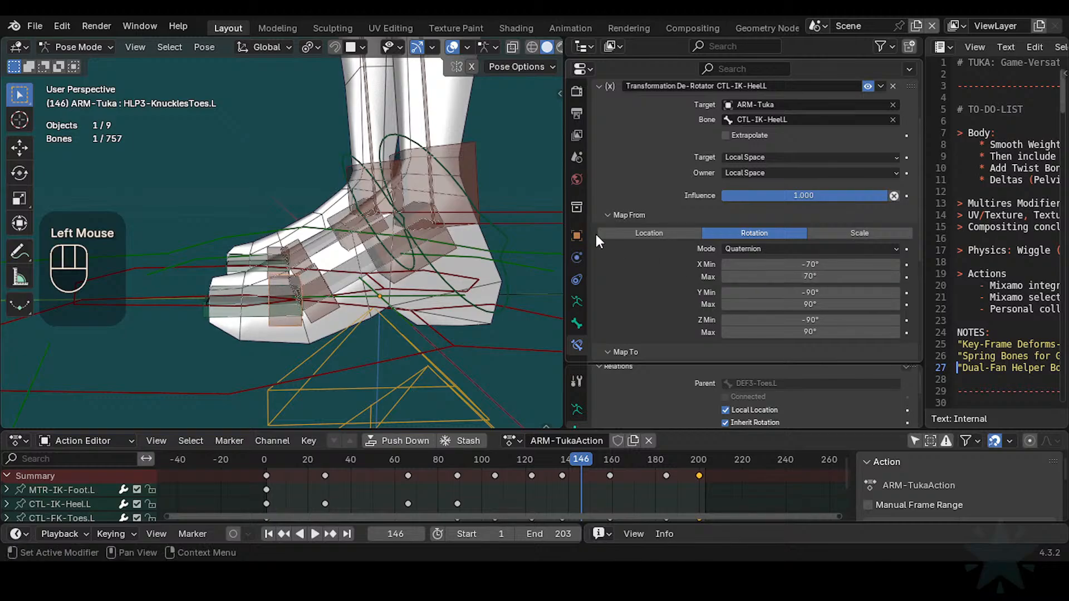
Step: Swing CTL-IK-Heel.L about global X to test the toe deformation, and cancel the rotation
{"action": "scroll", "coordinate": [490, 235], "scroll_direction": "down", "scroll_amount": 3}
{"action": "left_click", "coordinate": [503, 219]}
{"action": "left_click", "coordinate": [505, 230]}
{"action": "key", "text": "r"}
{"action": "key", "text": "x"}
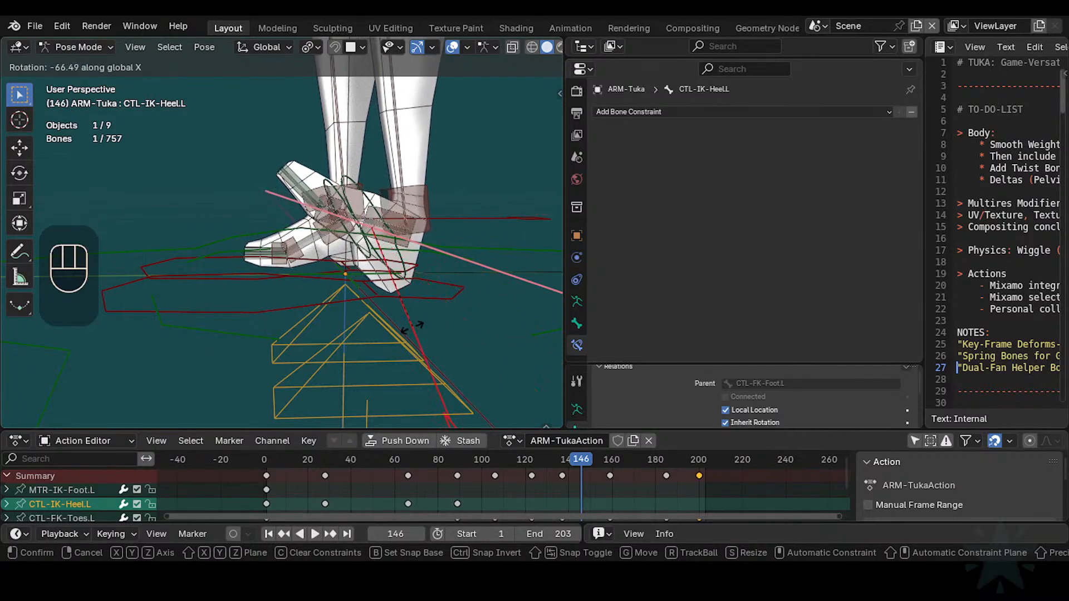
{"action": "key", "text": "Escape"}
{"action": "scroll", "coordinate": [332, 296], "scroll_direction": "up", "scroll_amount": 2}
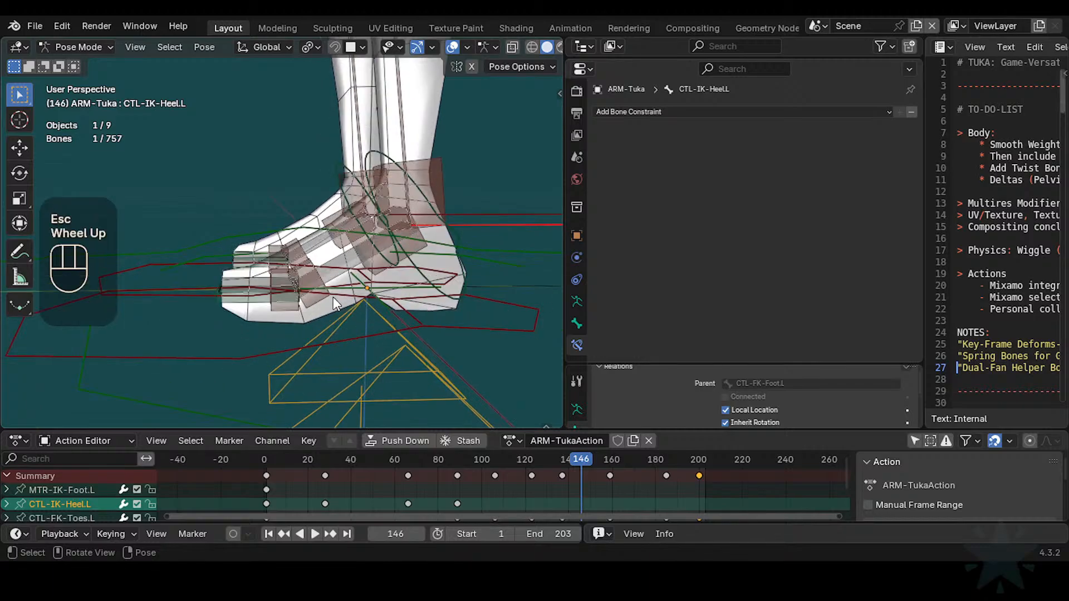
Step: On HLP3-KnucklesToes.L's heel de-rotator, set Map From X Min to 0° and reset the Y and Z ranges to 0°
{"action": "left_click", "coordinate": [293, 308]}
{"action": "scroll", "coordinate": [824, 287], "scroll_direction": "down", "scroll_amount": 2}
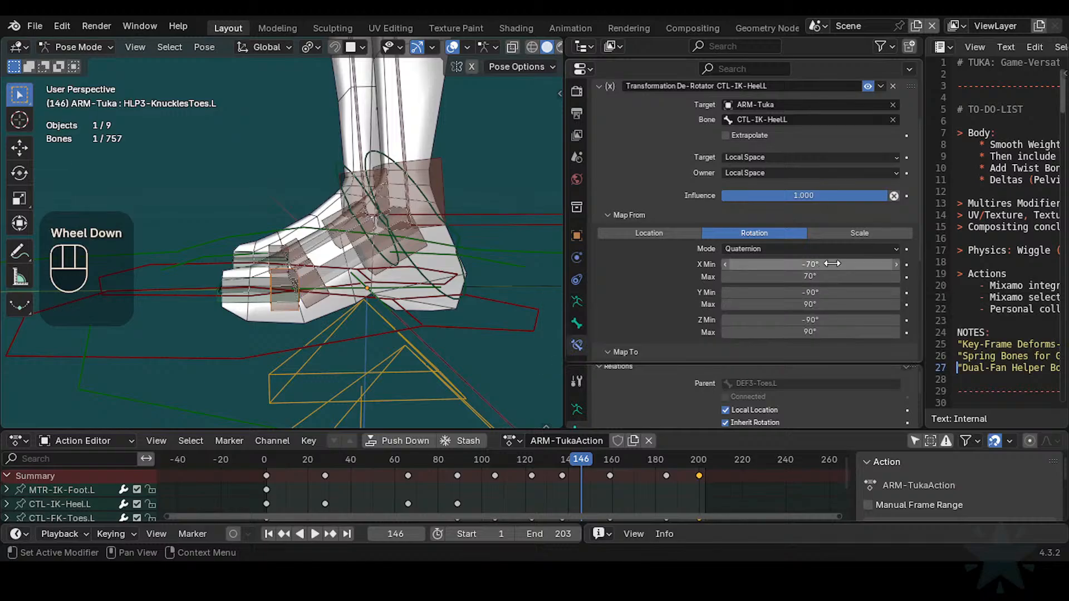
{"action": "left_click", "coordinate": [833, 264]}
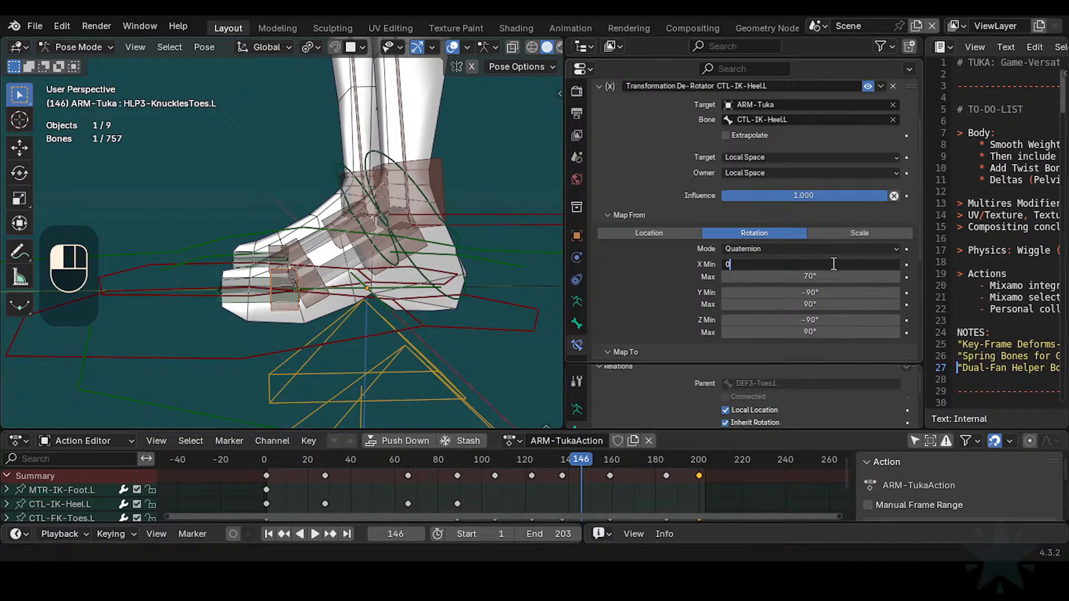
{"action": "key", "text": "Return"}
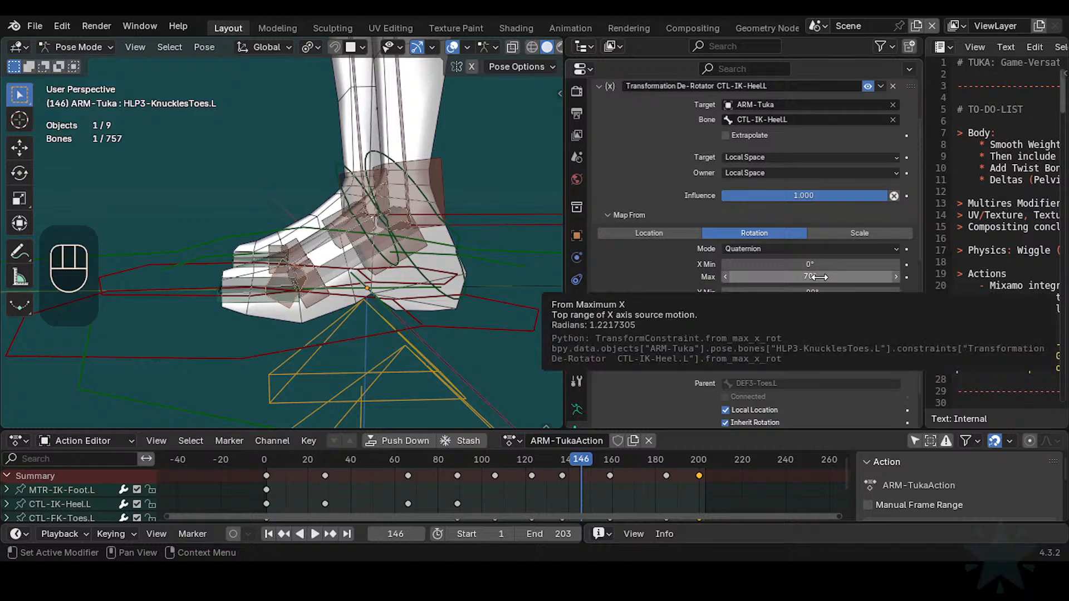
{"action": "key", "text": "BackSpace"}
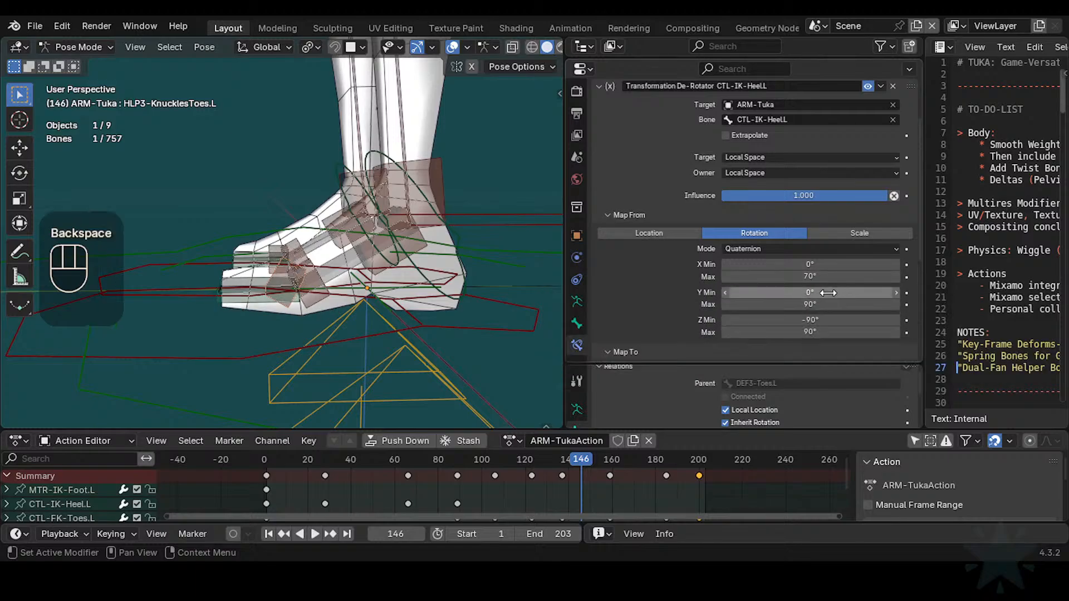
{"action": "key", "text": "BackSpace"}
{"action": "key", "text": "BackSpace"}
{"action": "key", "text": "BackSpace"}
{"action": "key", "text": "BackSpace"}
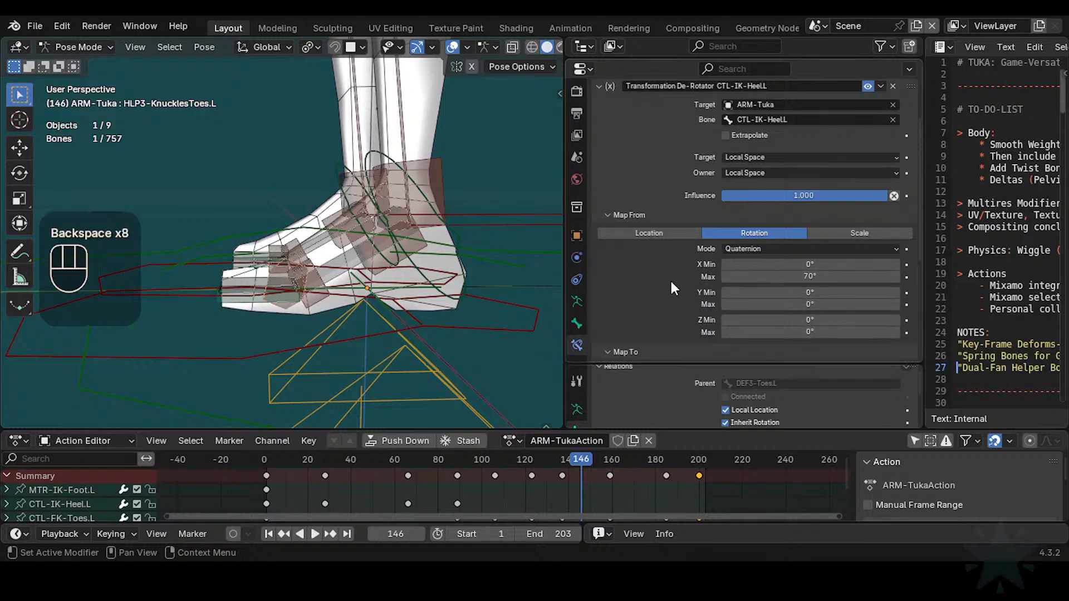
Step: Reset the heel de-rotator's Map To Y and Z ranges to 0° and their source axes to X
{"action": "scroll", "coordinate": [767, 314], "scroll_direction": "down", "scroll_amount": 2}
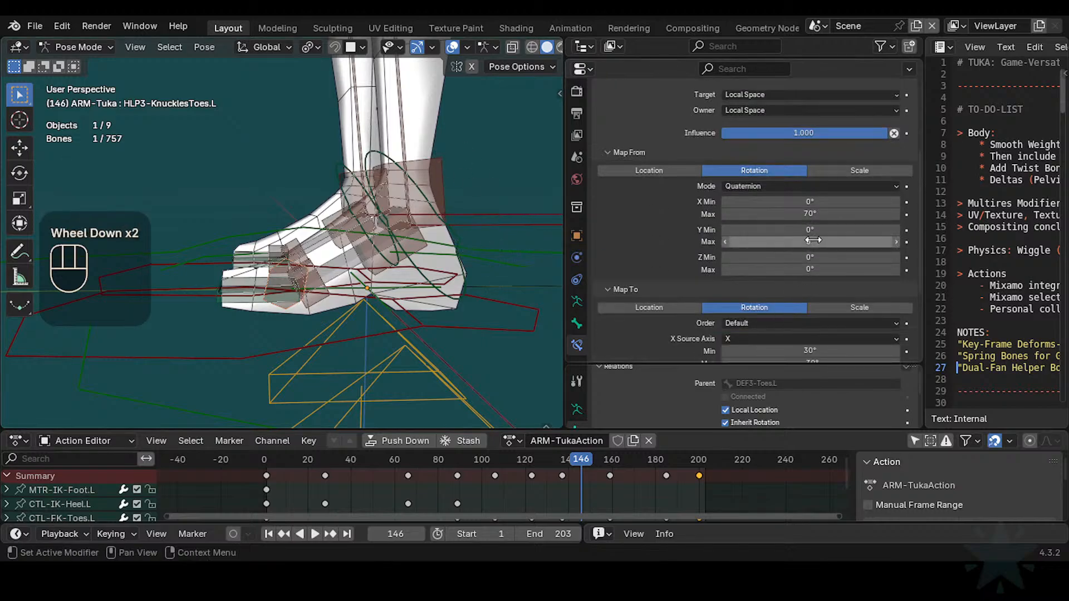
{"action": "scroll", "coordinate": [821, 234], "scroll_direction": "down", "scroll_amount": 4}
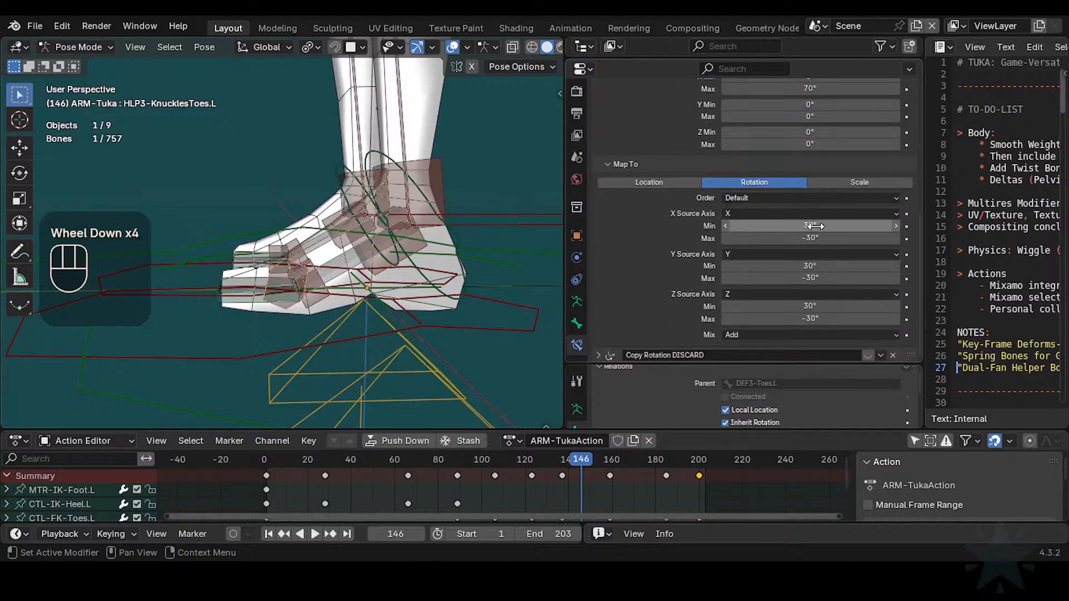
{"action": "key", "text": "BackSpace"}
{"action": "key", "text": "BackSpace"}
{"action": "key", "text": "BackSpace"}
{"action": "key", "text": "BackSpace"}
{"action": "key", "text": "BackSpace"}
{"action": "key", "text": "BackSpace"}
{"action": "key", "text": "BackSpace"}
{"action": "key", "text": "BackSpace"}
{"action": "key", "text": "BackSpace"}
{"action": "key", "text": "BackSpace"}
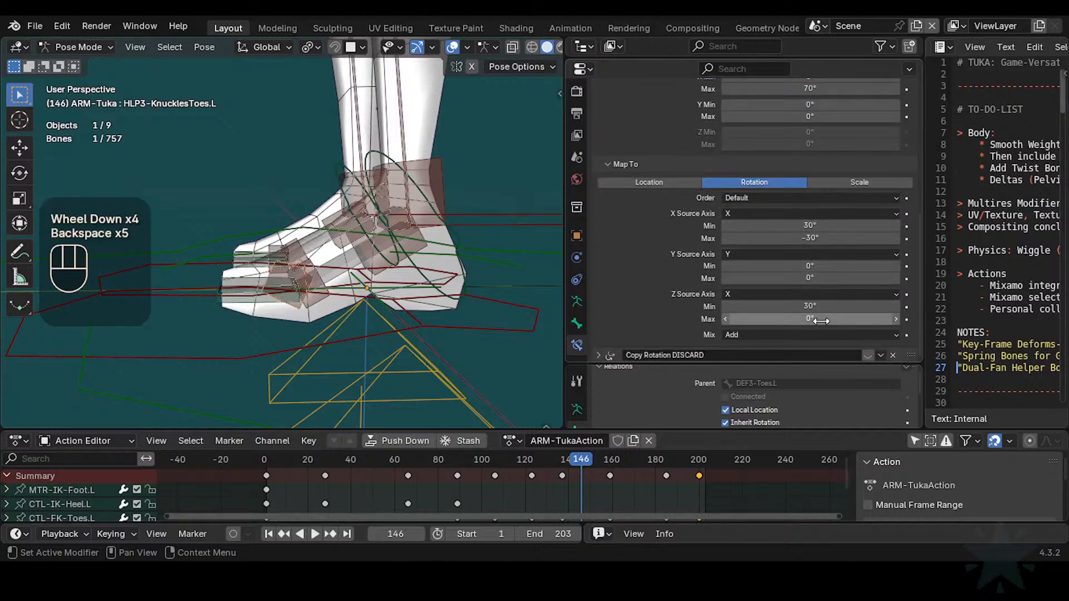
{"action": "key", "text": "BackSpace"}
{"action": "key", "text": "BackSpace"}
{"action": "key", "text": "BackSpace"}
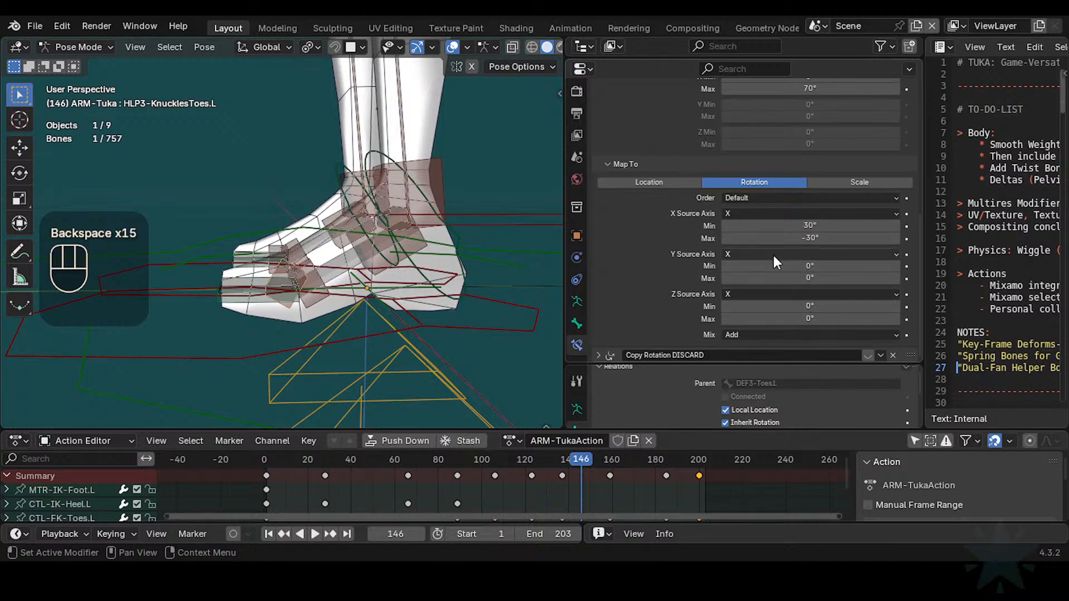
{"action": "key", "text": "BackSpace"}
{"action": "scroll", "coordinate": [766, 285], "scroll_direction": "up", "scroll_amount": 2}
{"action": "scroll", "coordinate": [773, 285], "scroll_direction": "down", "scroll_amount": 2}
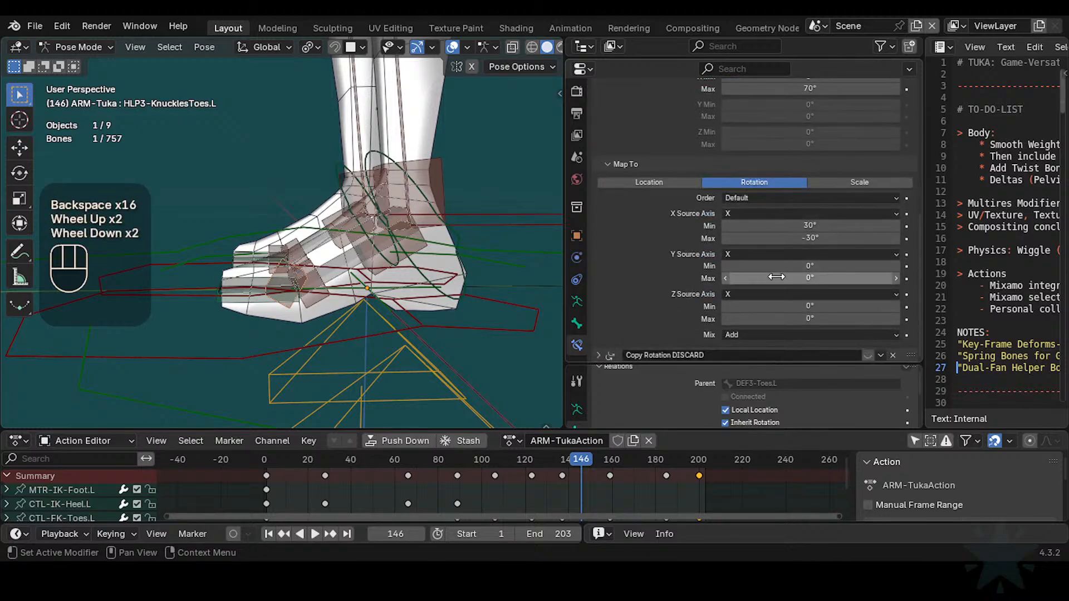
Step: Set the heel de-rotator's Map To X minimum to 0°
{"action": "scroll", "coordinate": [801, 256], "scroll_direction": "up", "scroll_amount": 2}
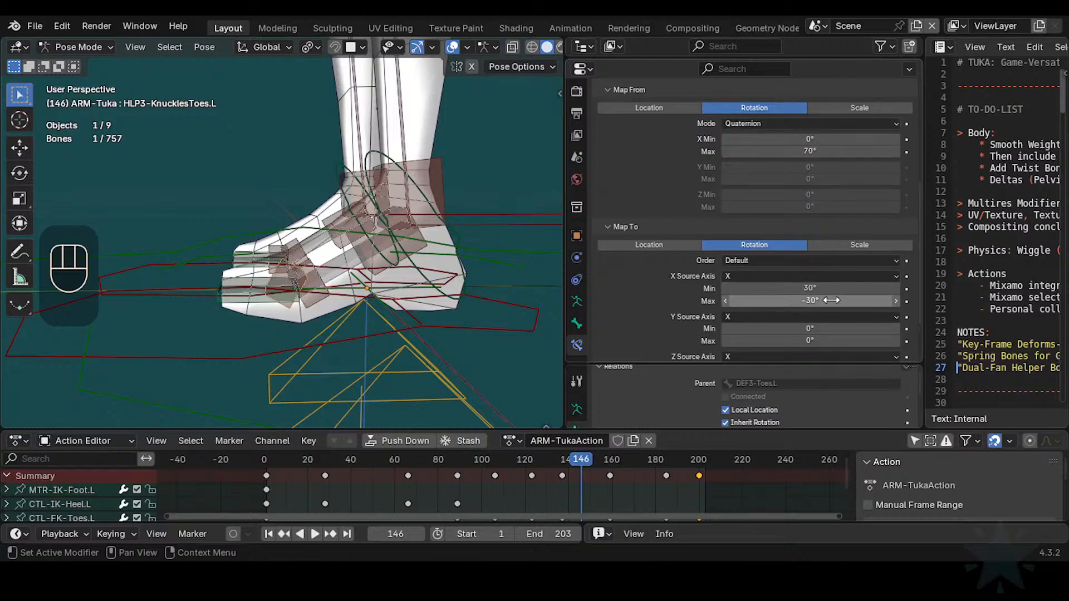
{"action": "scroll", "coordinate": [529, 246], "scroll_direction": "down", "scroll_amount": 1}
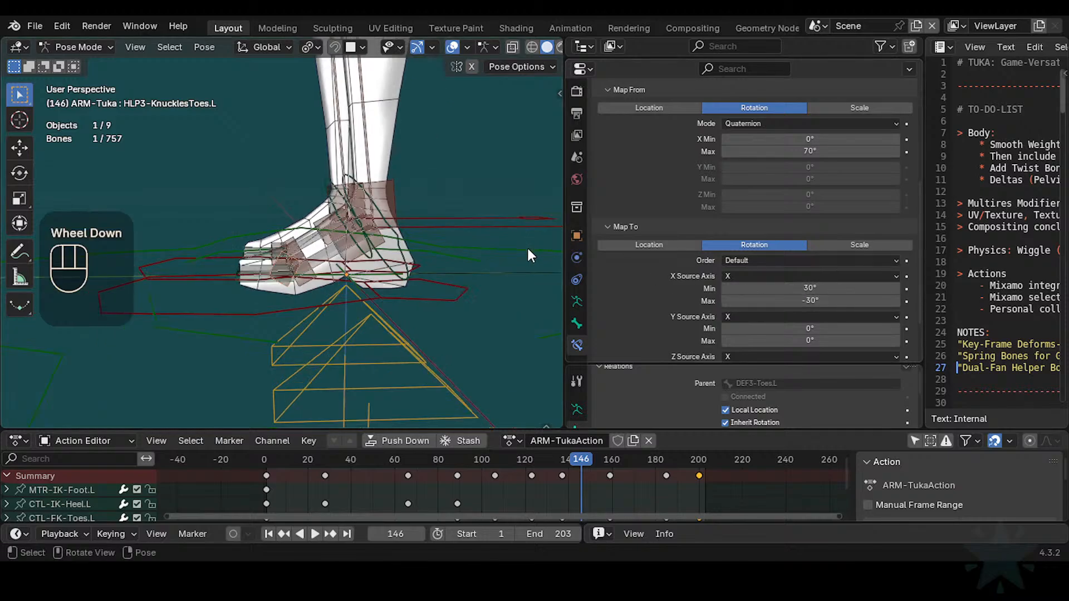
{"action": "scroll", "coordinate": [710, 301], "scroll_direction": "down", "scroll_amount": 2}
{"action": "scroll", "coordinate": [711, 302], "scroll_direction": "up", "scroll_amount": 2}
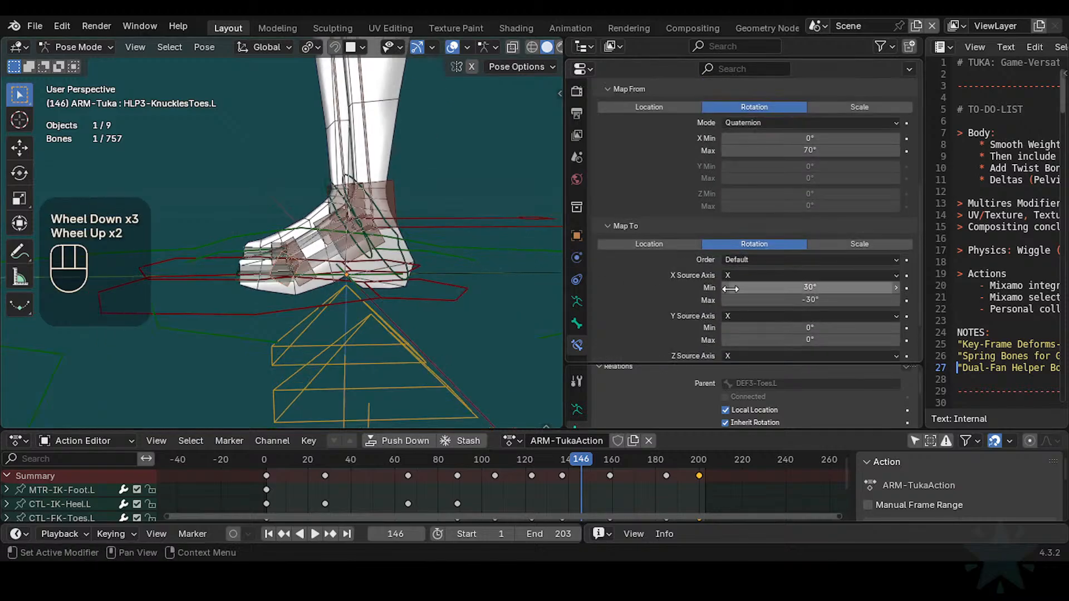
{"action": "left_click", "coordinate": [793, 287]}
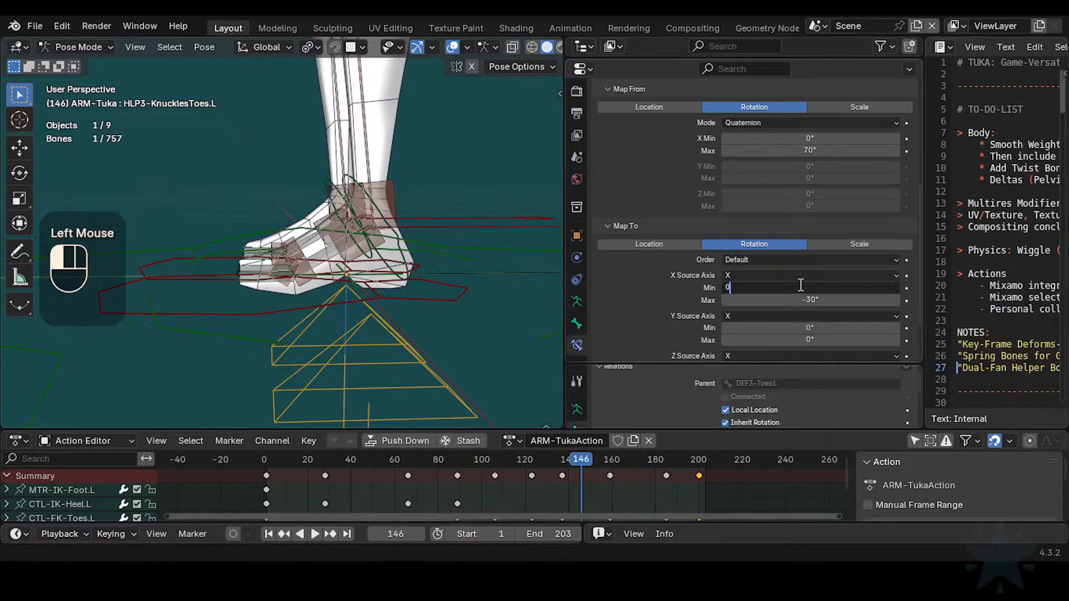
{"action": "type", "text": "0"}
{"action": "key", "text": "Return"}
{"action": "scroll", "coordinate": [445, 259], "scroll_direction": "up", "scroll_amount": 2}
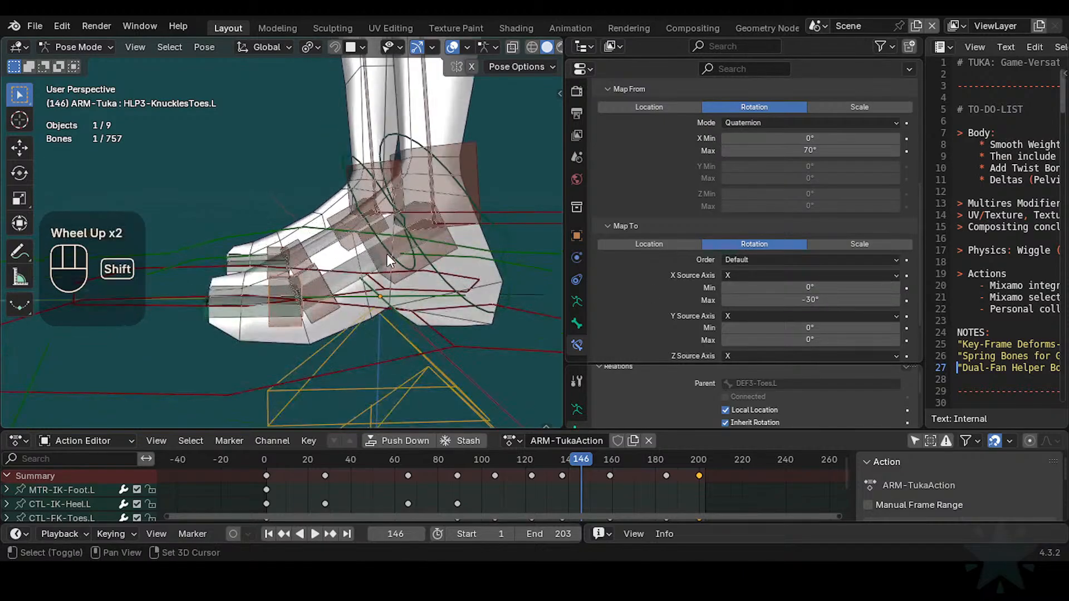
Step: Rotate CTL-IK-Heel.L about global X to test the one-sided de-rotation, trying a second swing and cancelling it
{"action": "scroll", "coordinate": [463, 256], "scroll_direction": "down", "scroll_amount": 1}
{"action": "scroll", "coordinate": [495, 255], "scroll_direction": "down", "scroll_amount": 2}
{"action": "left_click", "coordinate": [536, 229]}
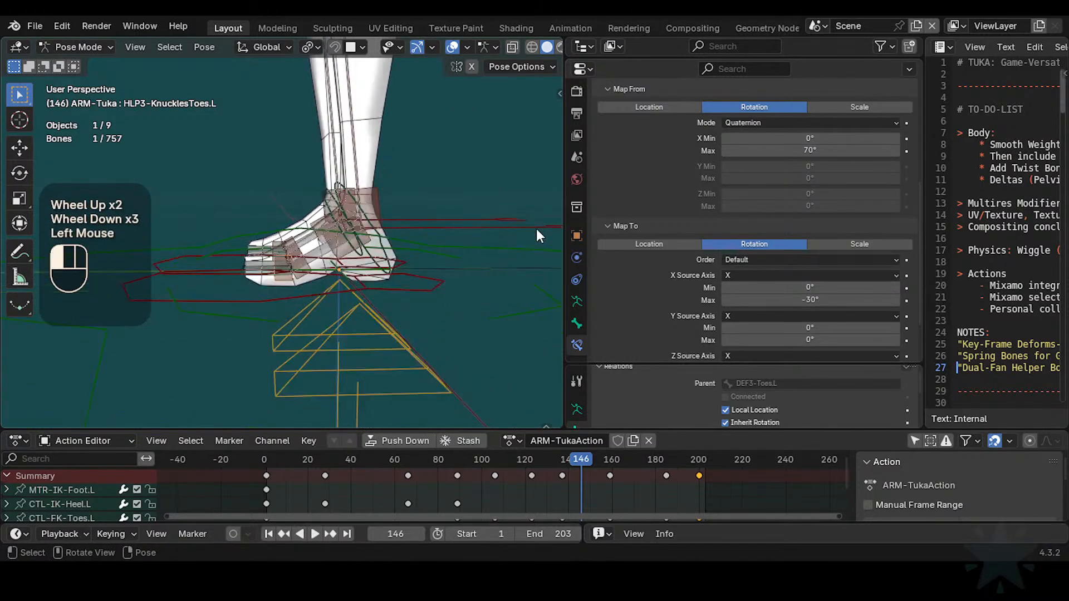
{"action": "key", "text": "r"}
{"action": "key", "text": "x"}
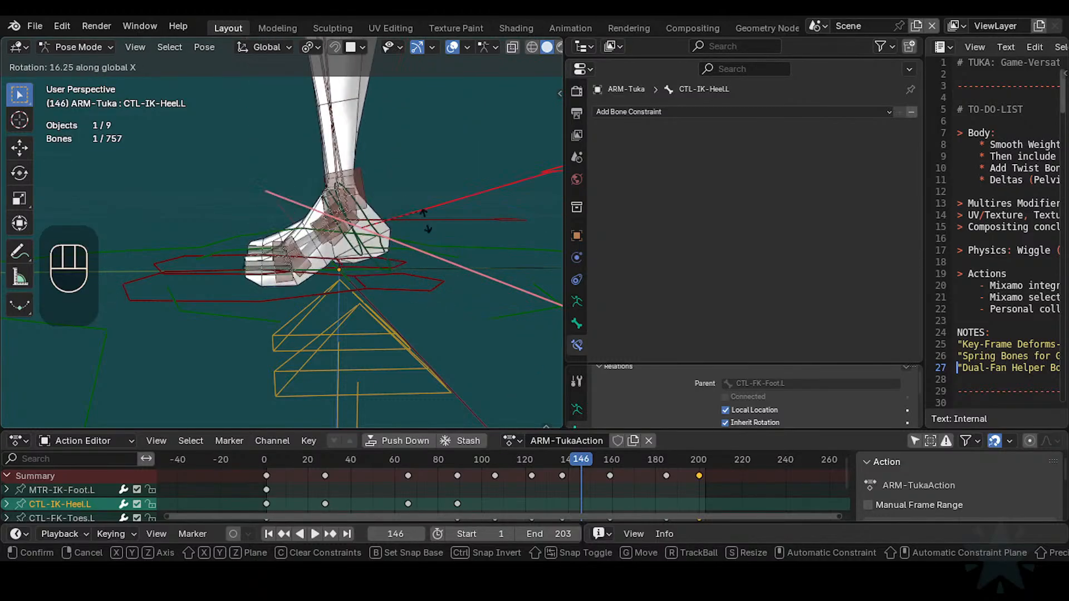
{"action": "left_click", "coordinate": [384, 193]}
{"action": "scroll", "coordinate": [379, 232], "scroll_direction": "up", "scroll_amount": 1}
{"action": "key", "text": "r"}
{"action": "key", "text": "x"}
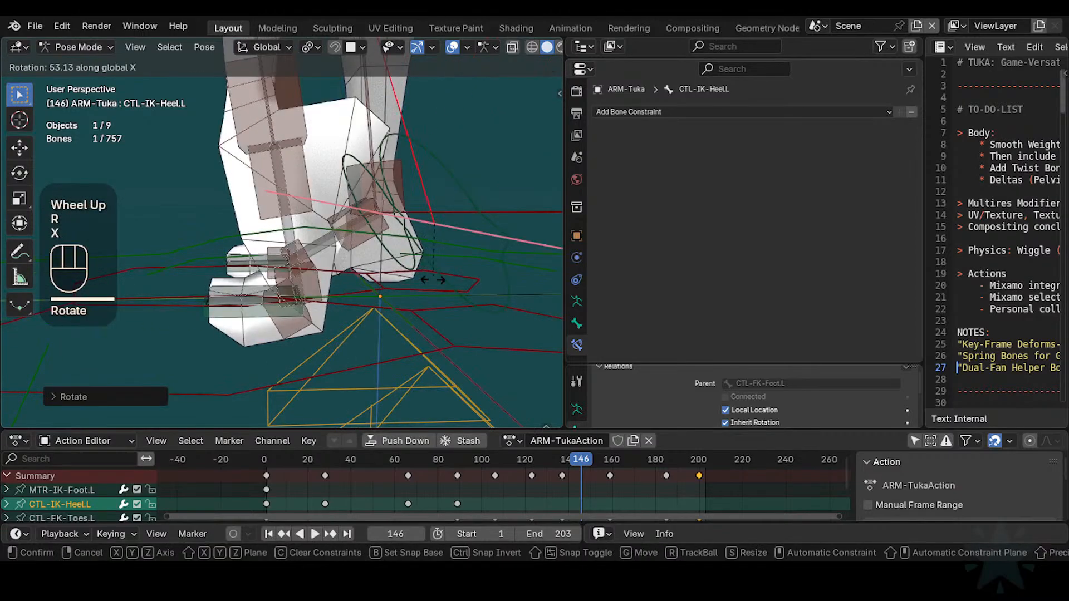
{"action": "key", "text": "Escape"}
{"action": "scroll", "coordinate": [446, 243], "scroll_direction": "down", "scroll_amount": 1}
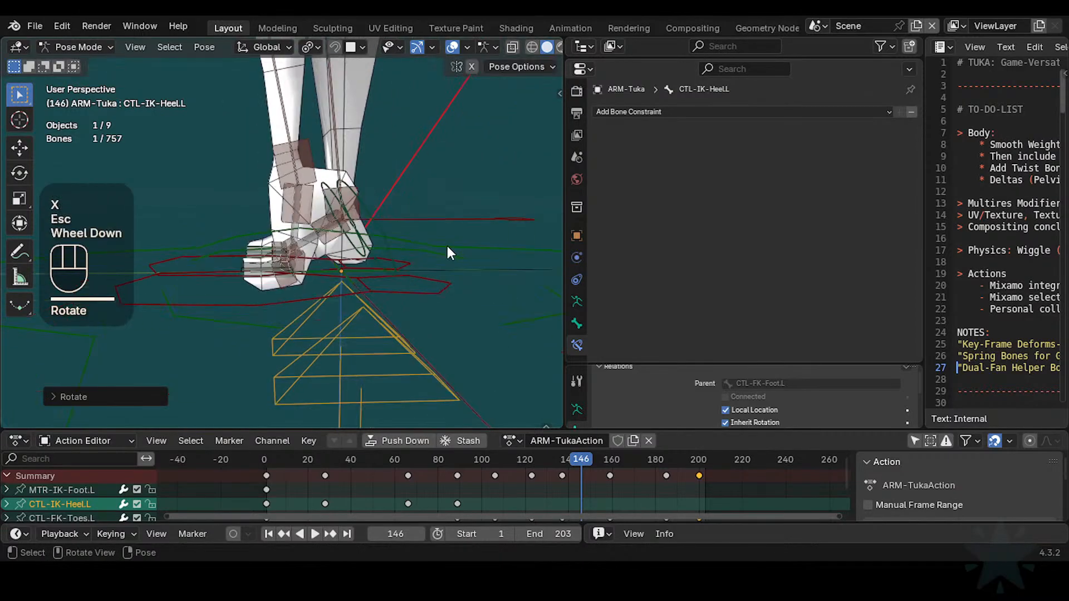
Step: Clear the pose transforms and rotate CTL-IK-Heel.L about 28° about global X to lift the heel
{"action": "key", "text": "alt+q"}
{"action": "key", "text": "alt+q"}
{"action": "left_click", "coordinate": [488, 230]}
{"action": "key", "text": "r"}
{"action": "key", "text": "x"}
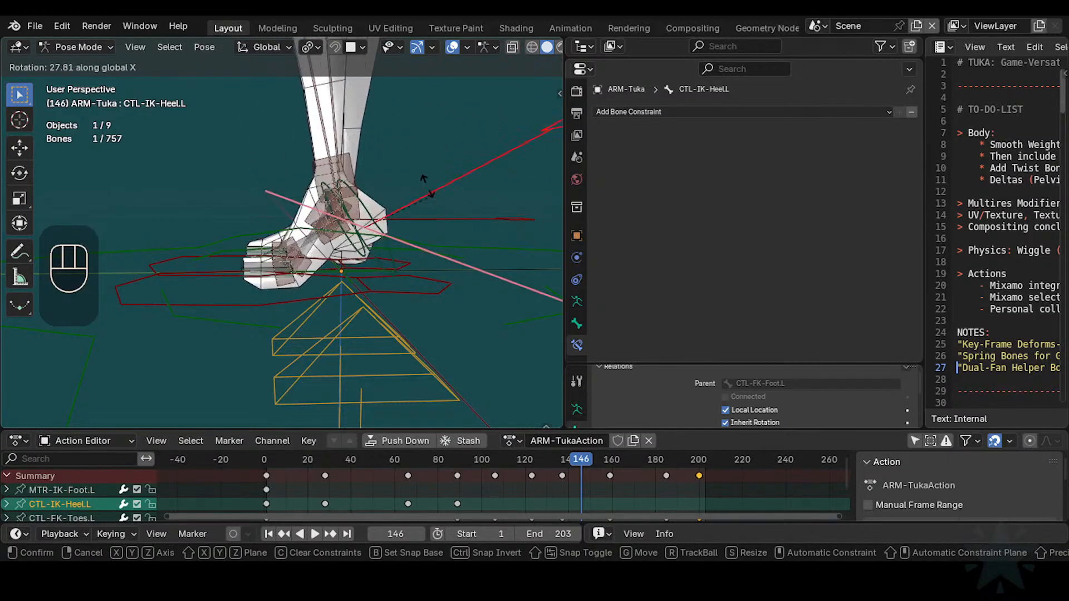
{"action": "left_click", "coordinate": [322, 272]}
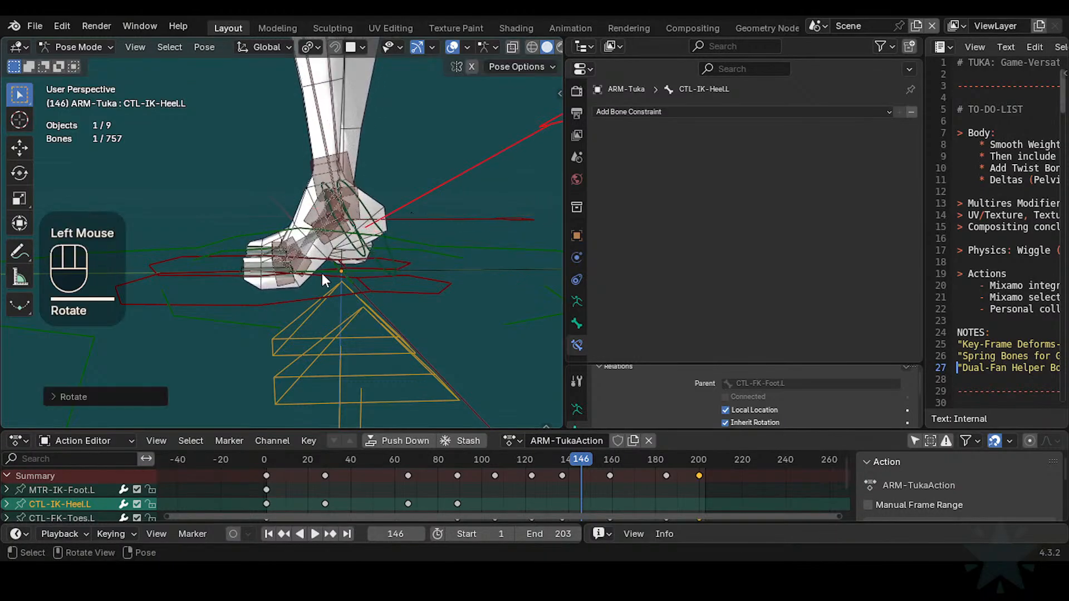
Step: Select HLP3-KnucklesToes.L and compare its heel de-rotator's Map From and Map To ranges with the toe deformation
{"action": "left_click", "coordinate": [290, 286]}
{"action": "scroll", "coordinate": [753, 209], "scroll_direction": "down", "scroll_amount": 4}
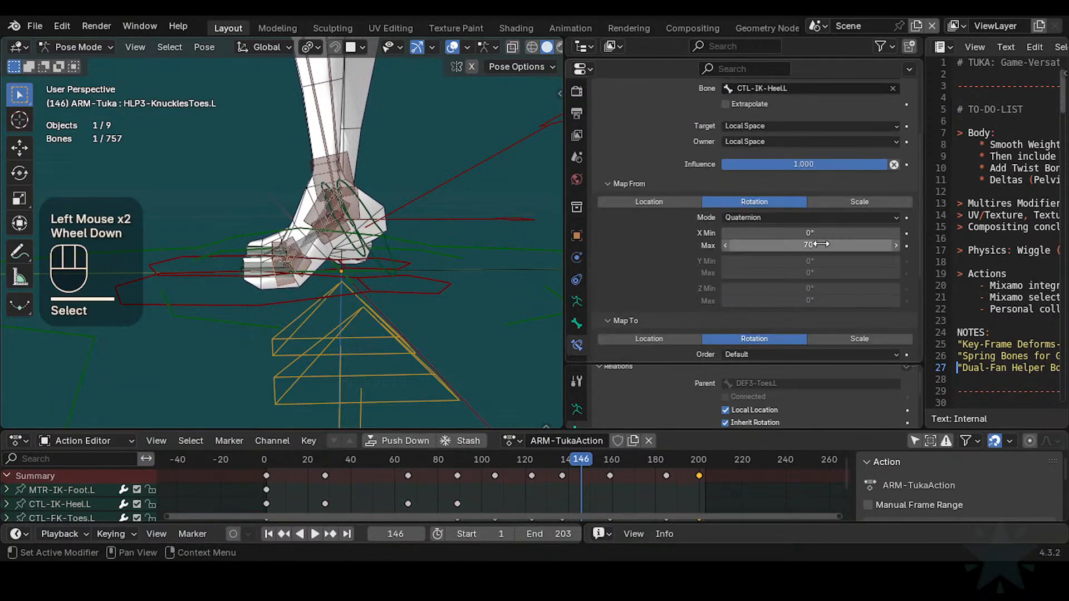
{"action": "scroll", "coordinate": [796, 247], "scroll_direction": "down", "scroll_amount": 2}
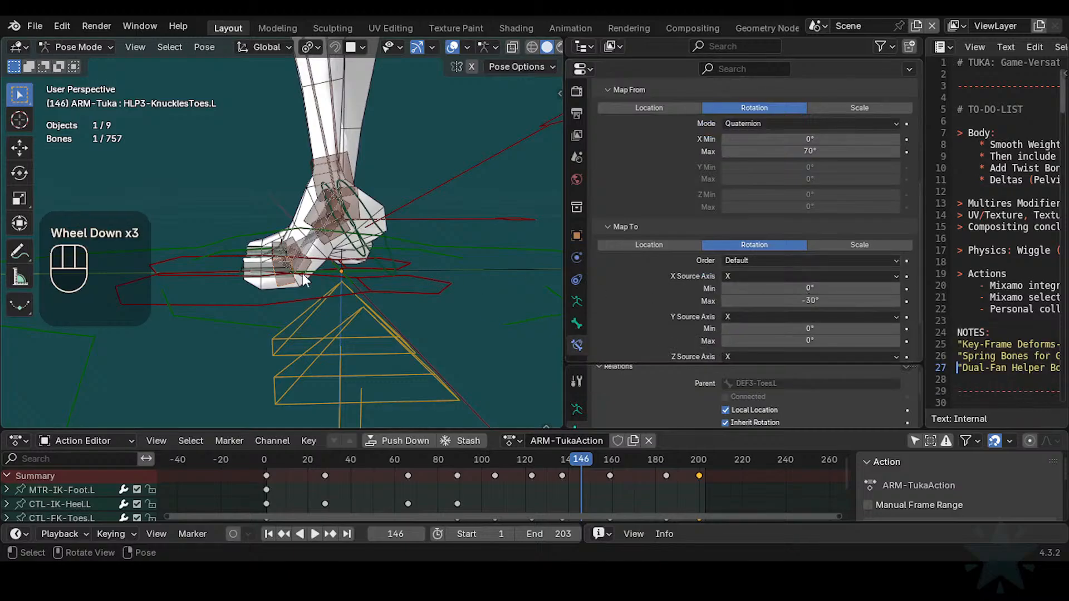
{"action": "scroll", "coordinate": [302, 276], "scroll_direction": "up", "scroll_amount": 1}
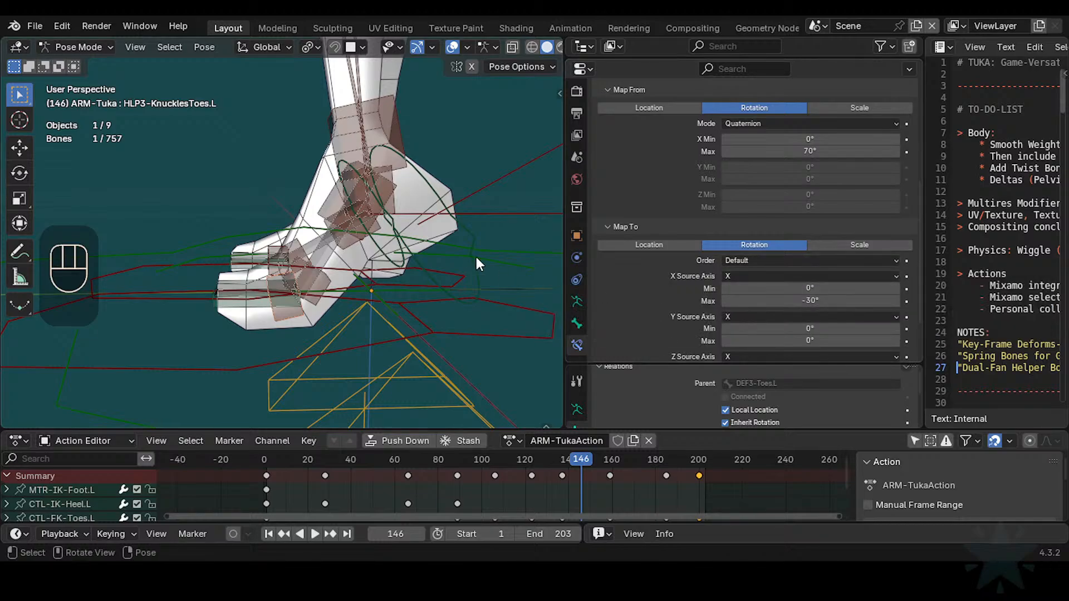
Step: Rotate CTL-IK-Heel.L twice about global X to test how the foot and toe knuckles deform
{"action": "scroll", "coordinate": [473, 240], "scroll_direction": "down", "scroll_amount": 2}
{"action": "left_click", "coordinate": [452, 168]}
{"action": "key", "text": "r"}
{"action": "key", "text": "x"}
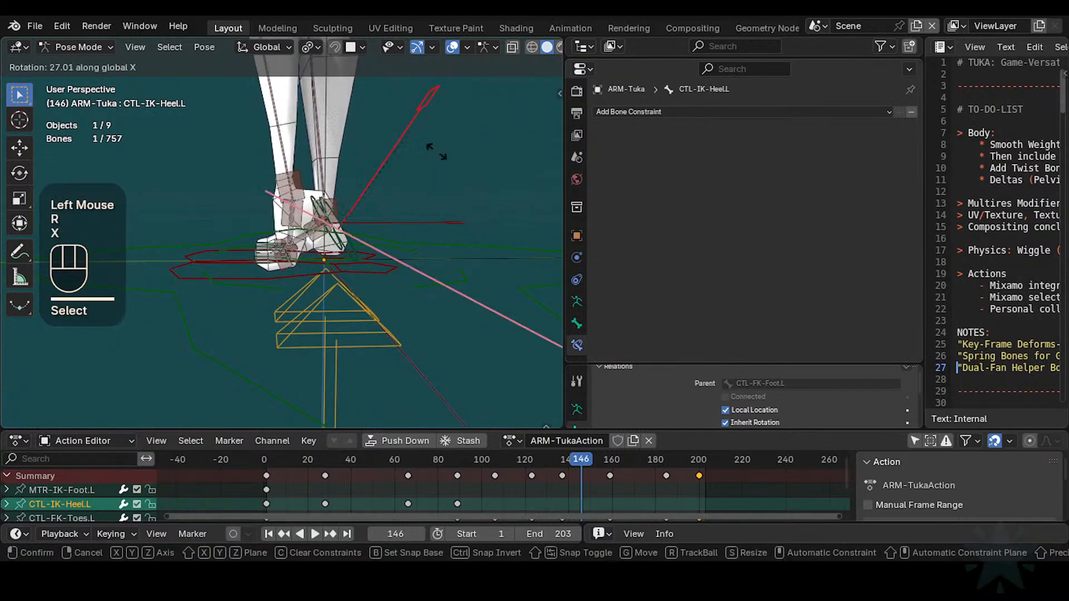
{"action": "left_click", "coordinate": [437, 223]}
{"action": "scroll", "coordinate": [436, 239], "scroll_direction": "up", "scroll_amount": 2}
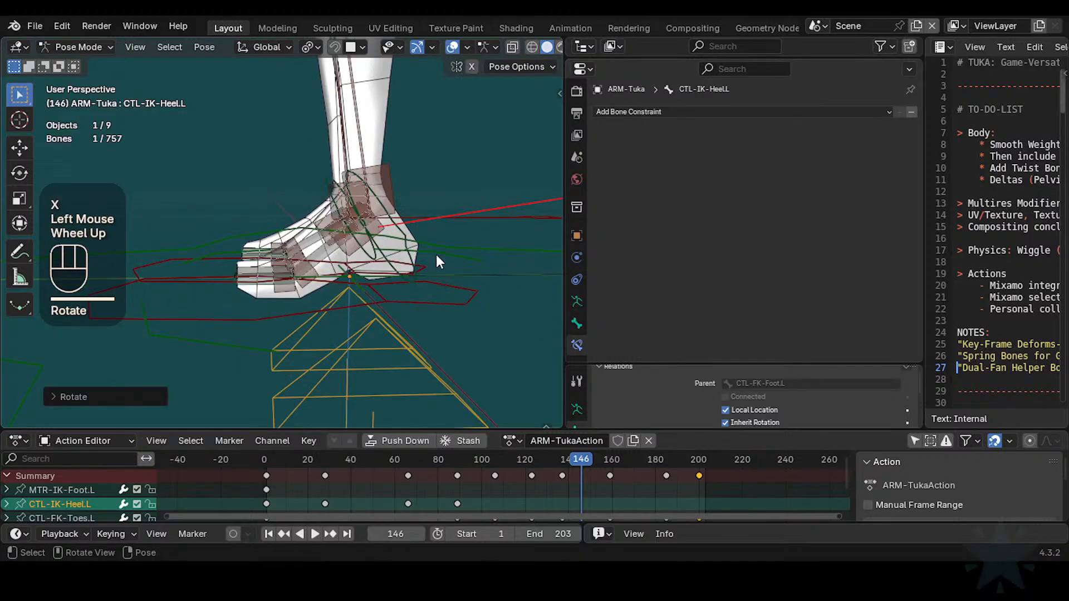
{"action": "key", "text": "r"}
{"action": "key", "text": "x"}
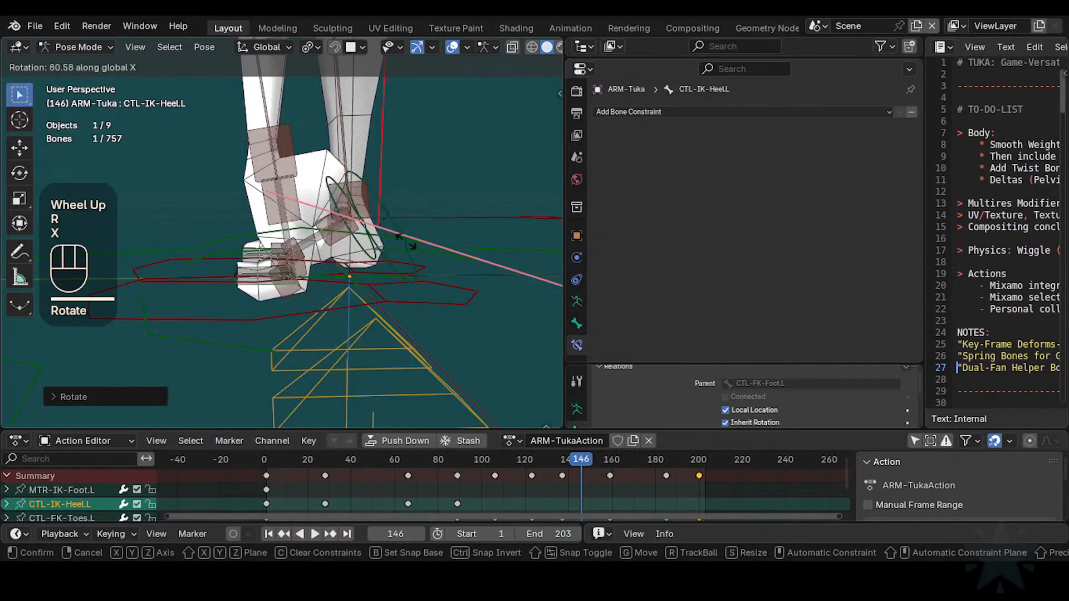
{"action": "left_click", "coordinate": [329, 305]}
{"action": "scroll", "coordinate": [329, 306], "scroll_direction": "up", "scroll_amount": 2}
{"action": "scroll", "coordinate": [343, 347], "scroll_direction": "up", "scroll_amount": 1}
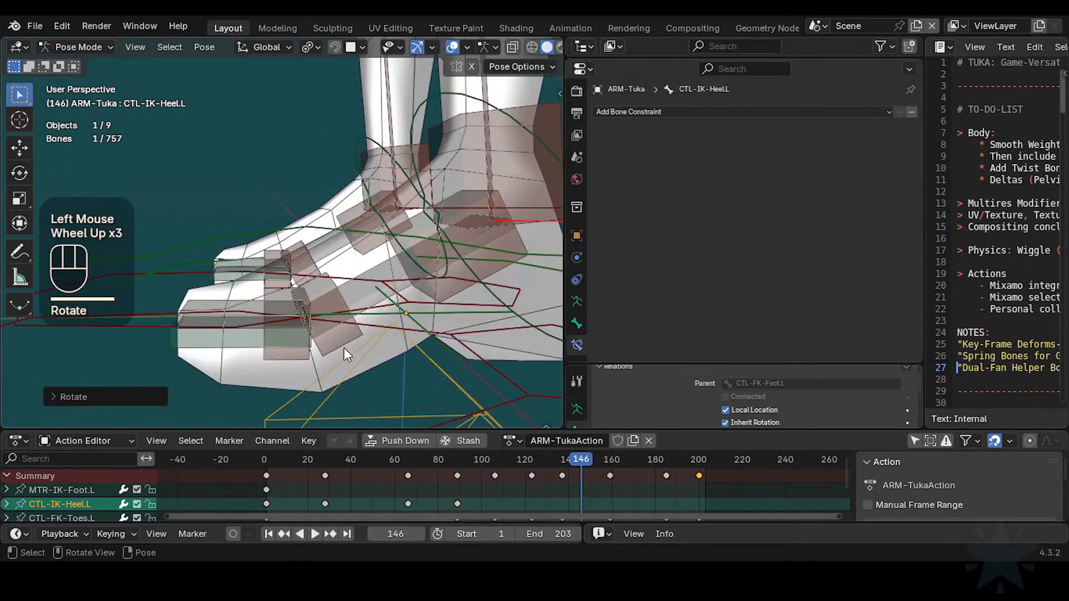
Step: Try rotating HLP3-KnucklesToes.L.001 about global X to test its effect on the ball of the foot
{"action": "left_click", "coordinate": [341, 347]}
{"action": "key", "text": "r"}
{"action": "key", "text": "x"}
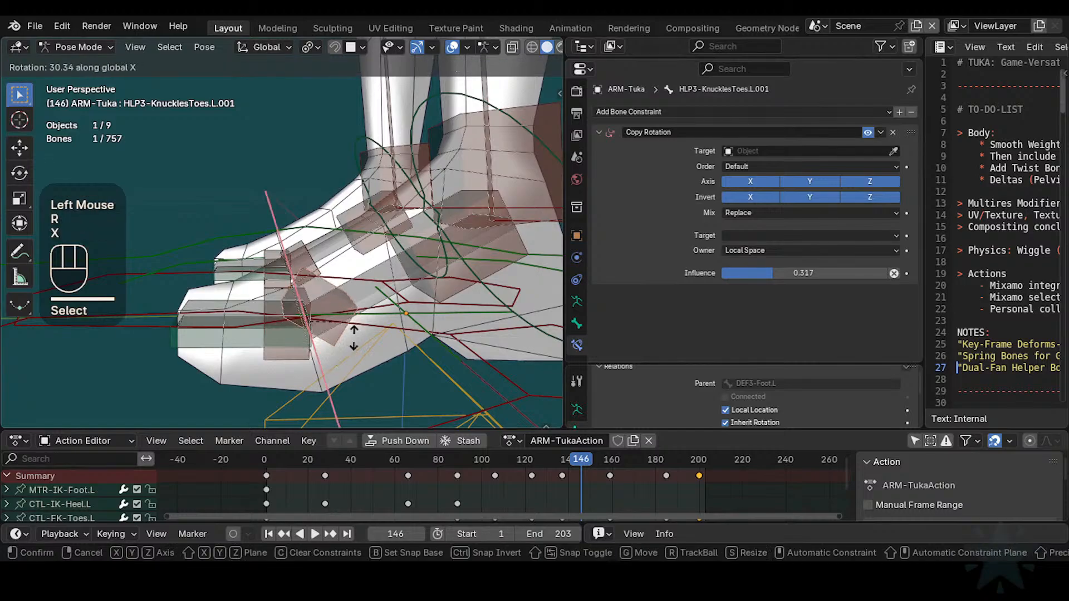
{"action": "key", "text": "Escape"}
Step: Clear the pose transforms of all the rig's bones
{"action": "scroll", "coordinate": [355, 338], "scroll_direction": "down", "scroll_amount": 2}
{"action": "key", "text": "a"}
{"action": "key", "text": "alt+q"}
{"action": "key", "text": "alt+q"}
Step: Disable the CTL-IK-Heel.L de-rotator constraint on HLP3-KnucklesToes.L and save the file
{"action": "left_click", "coordinate": [289, 314]}
{"action": "left_click", "coordinate": [288, 312]}
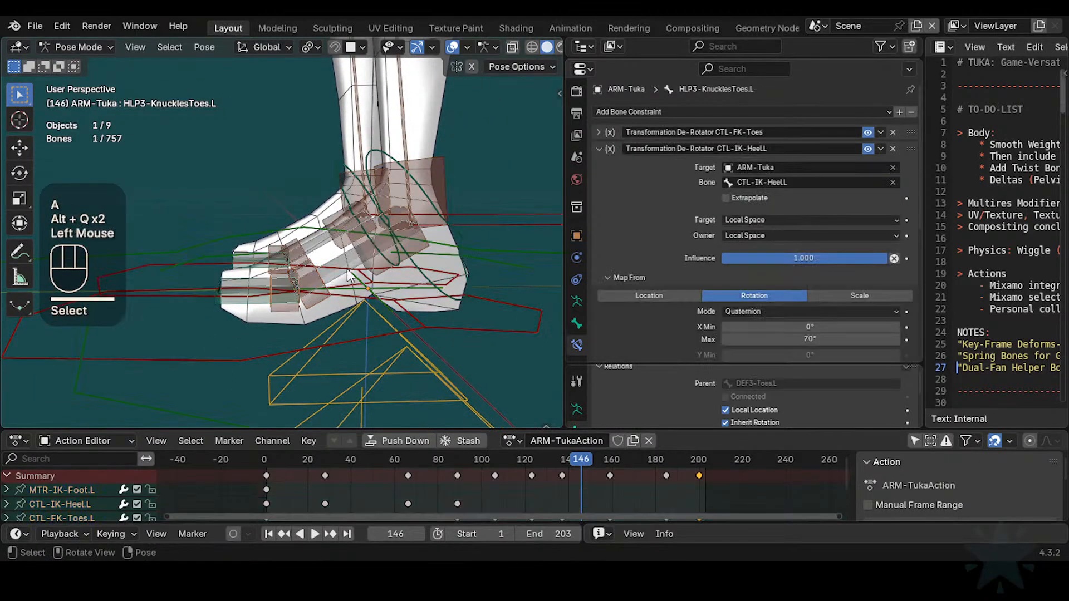
{"action": "left_click", "coordinate": [601, 148]}
{"action": "left_click", "coordinate": [867, 149]}
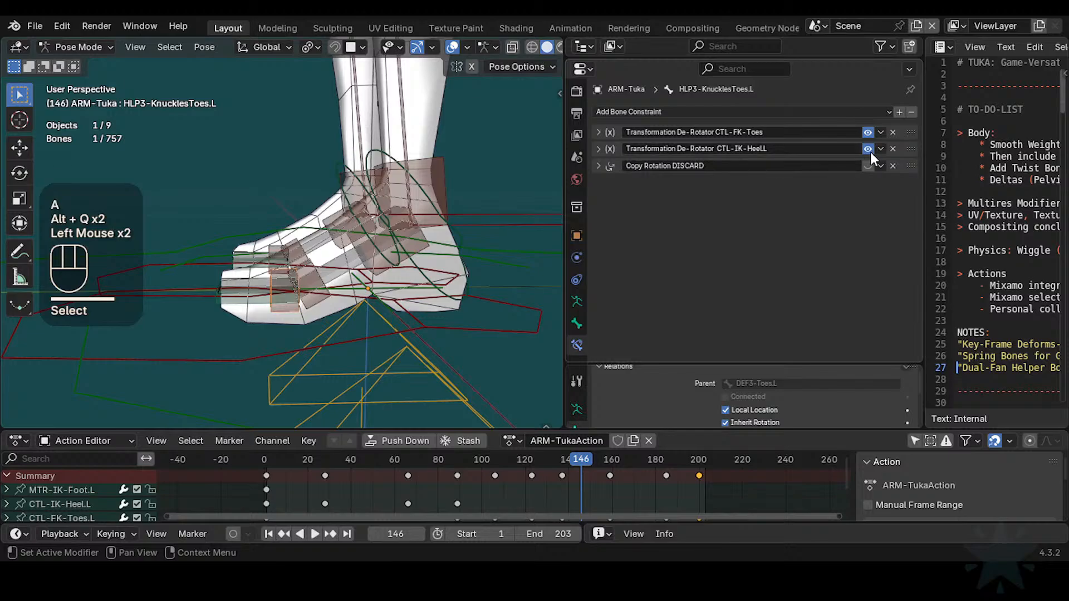
{"action": "key", "text": "ctrl+s"}
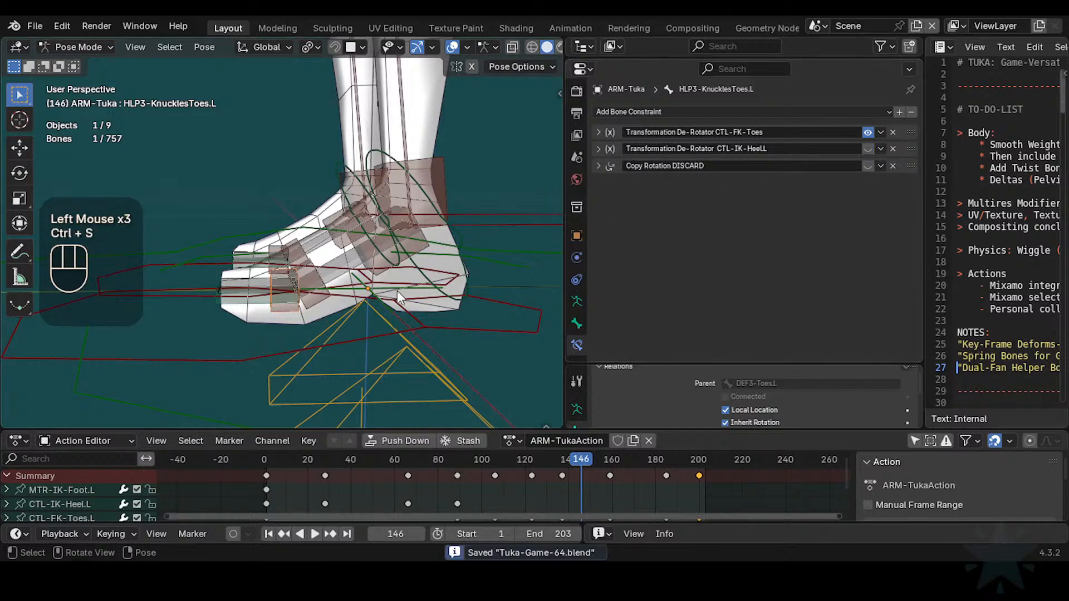
Step: Put ARM-Tuka in Edit Mode and pick HLP3-KnucklesToes.L.001, DEF3-Foot.L and DEF3-Toes.L at the left foot
{"action": "scroll", "coordinate": [248, 327], "scroll_direction": "down", "scroll_amount": 2}
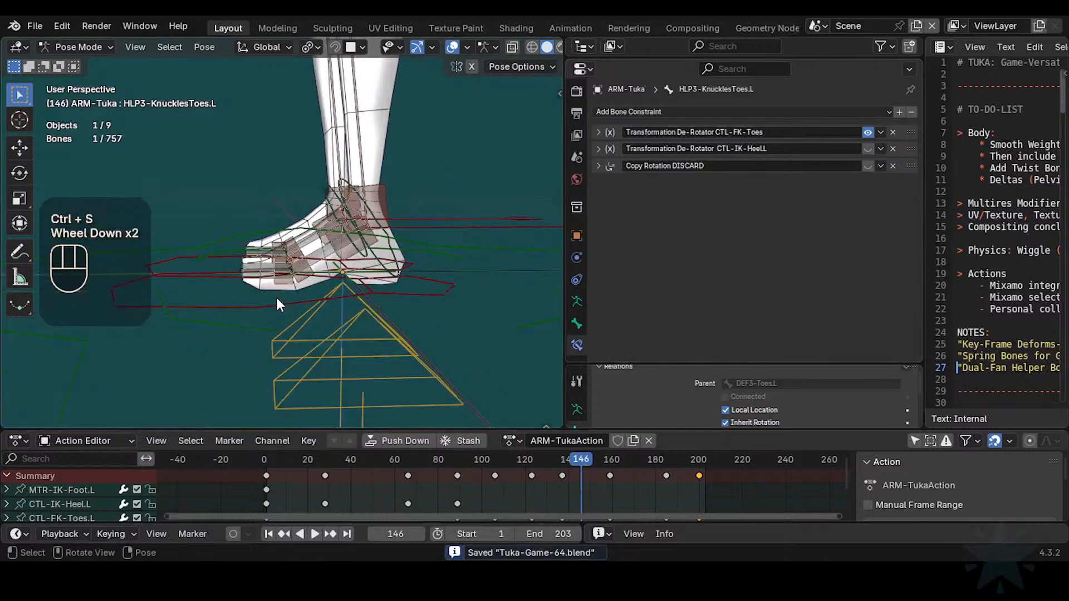
{"action": "scroll", "coordinate": [290, 301], "scroll_direction": "up", "scroll_amount": 2}
{"action": "key", "text": "ctrl+Tab"}
{"action": "scroll", "coordinate": [307, 314], "scroll_direction": "up", "scroll_amount": 1}
{"action": "left_click", "coordinate": [329, 339]}
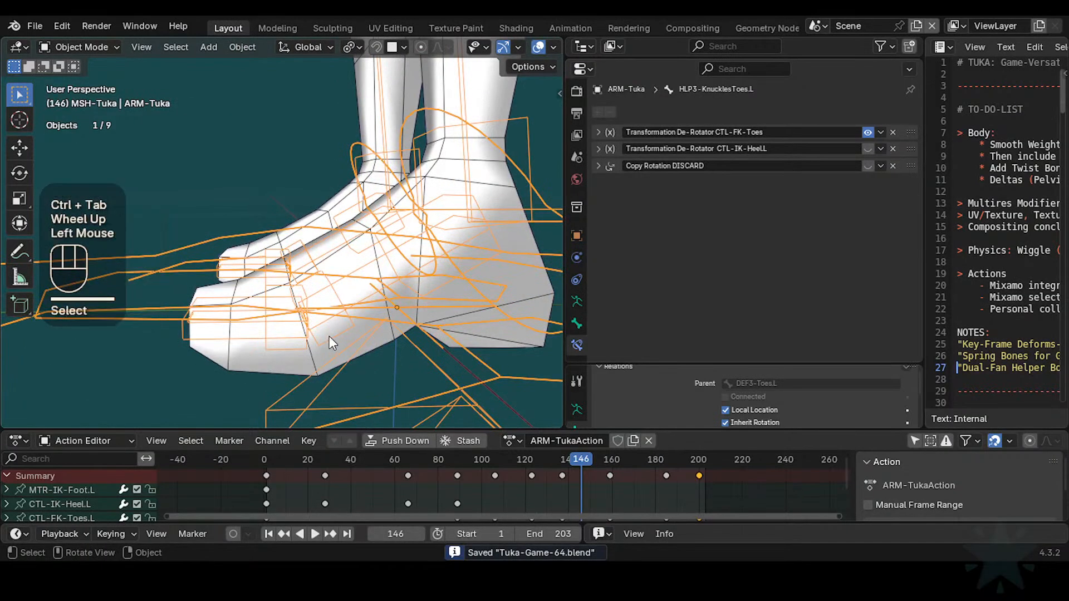
{"action": "key", "text": "Tab"}
{"action": "left_click", "coordinate": [330, 336]}
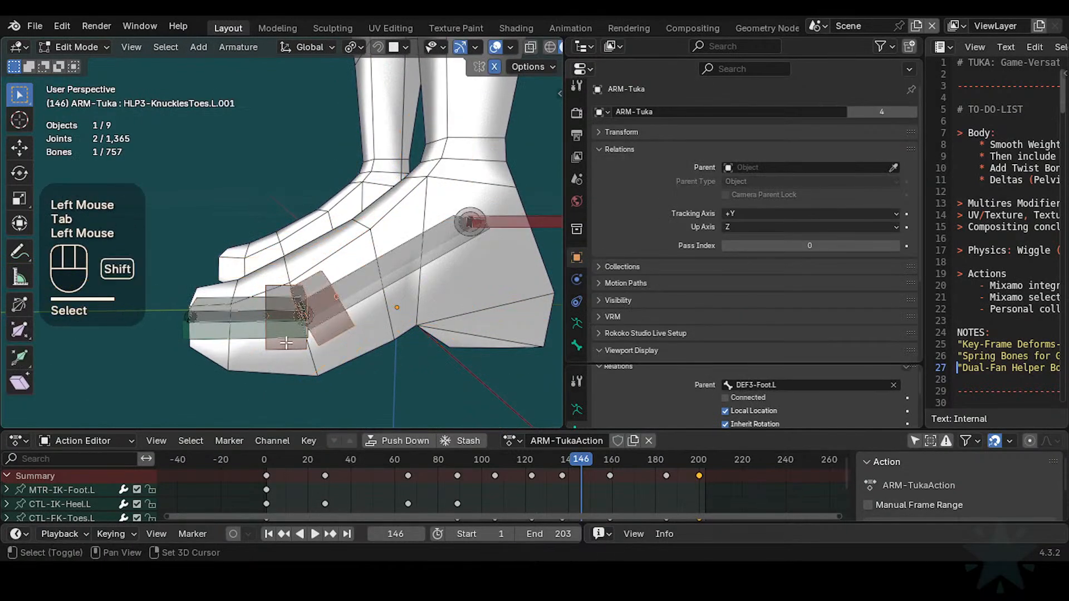
{"action": "left_click", "coordinate": [305, 317], "text": "shift"}
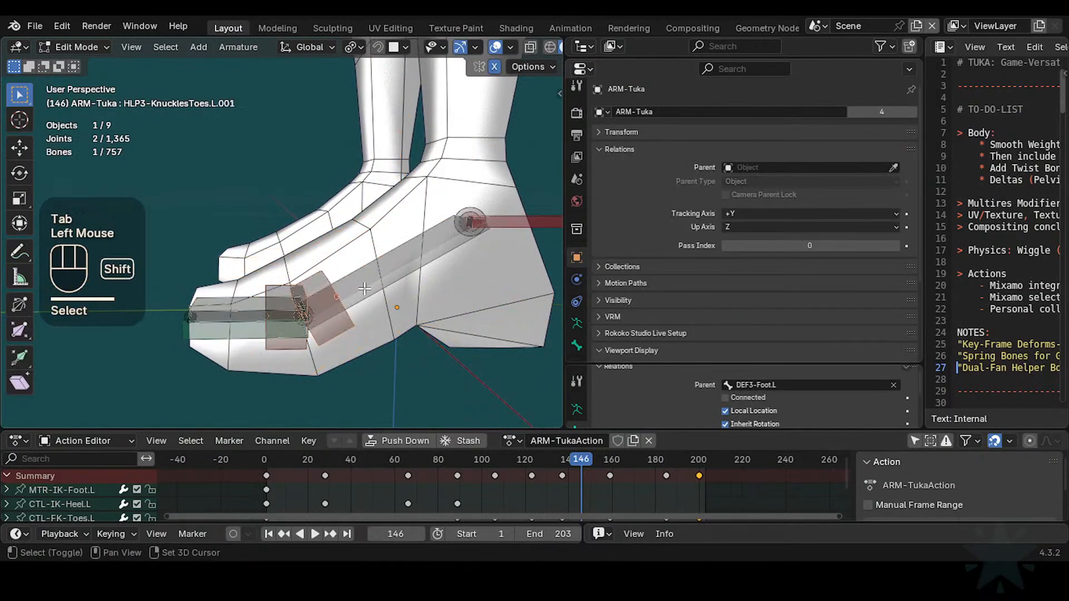
{"action": "left_click", "coordinate": [241, 321], "text": "alt+shift"}
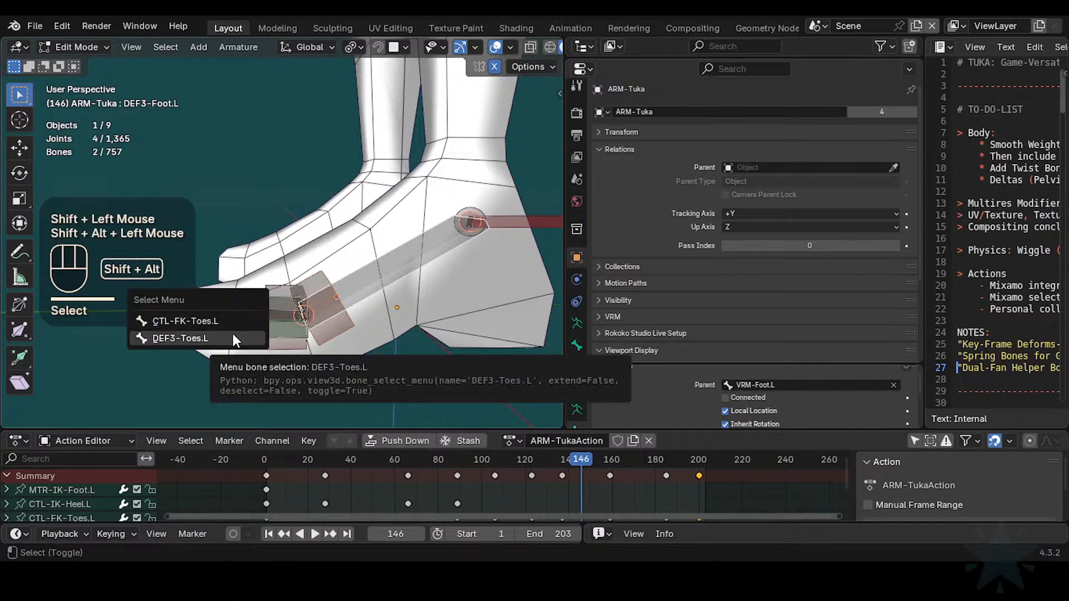
{"action": "left_click", "coordinate": [233, 334]}
Step: Isolate HLP3-KnucklesToes.L.001 and DEF3-Foot.L by hiding all the other bones in Edit Mode
{"action": "left_click", "coordinate": [334, 320]}
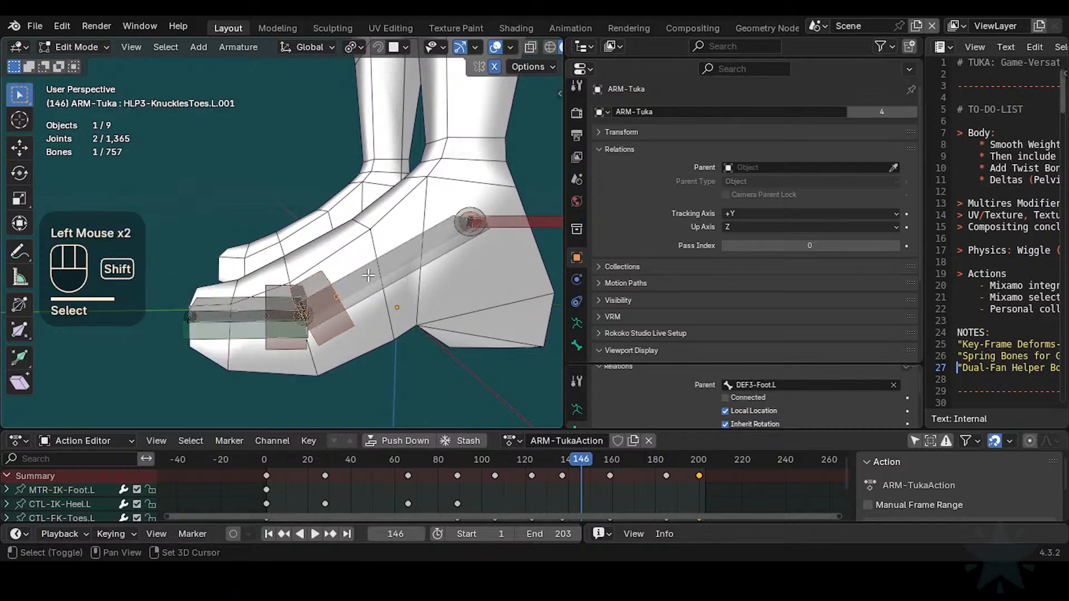
{"action": "left_click", "coordinate": [334, 321]}
{"action": "left_click", "coordinate": [336, 328], "text": "shift"}
{"action": "key", "text": "shift+h"}
{"action": "scroll", "coordinate": [338, 303], "scroll_direction": "down", "scroll_amount": 2}
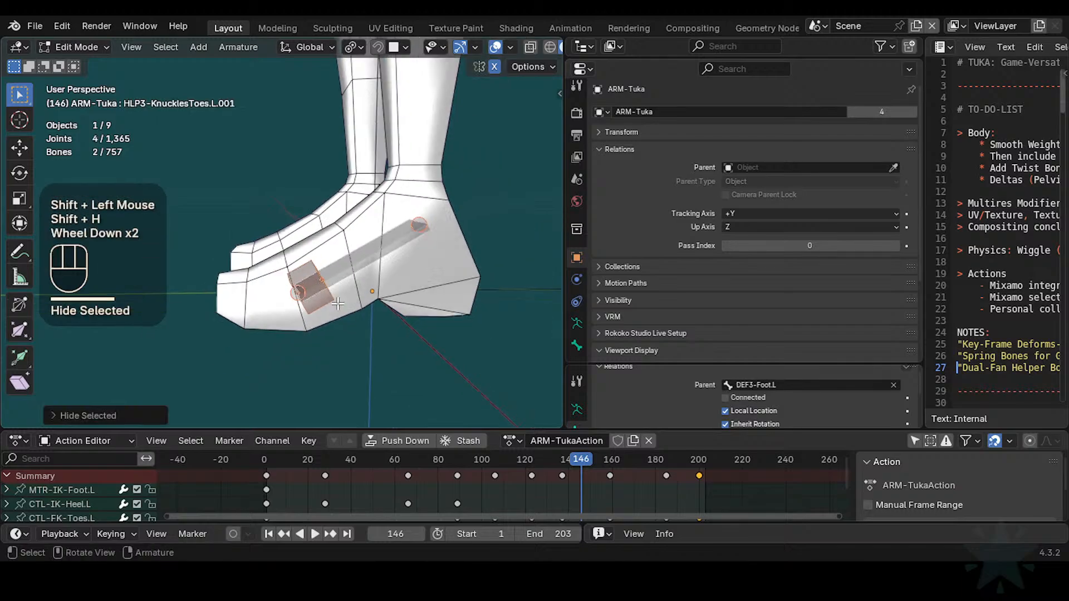
Step: Return the armature to Object Mode, view the toe deformation from another angle, and save the file
{"action": "key", "text": "ctrl+Tab"}
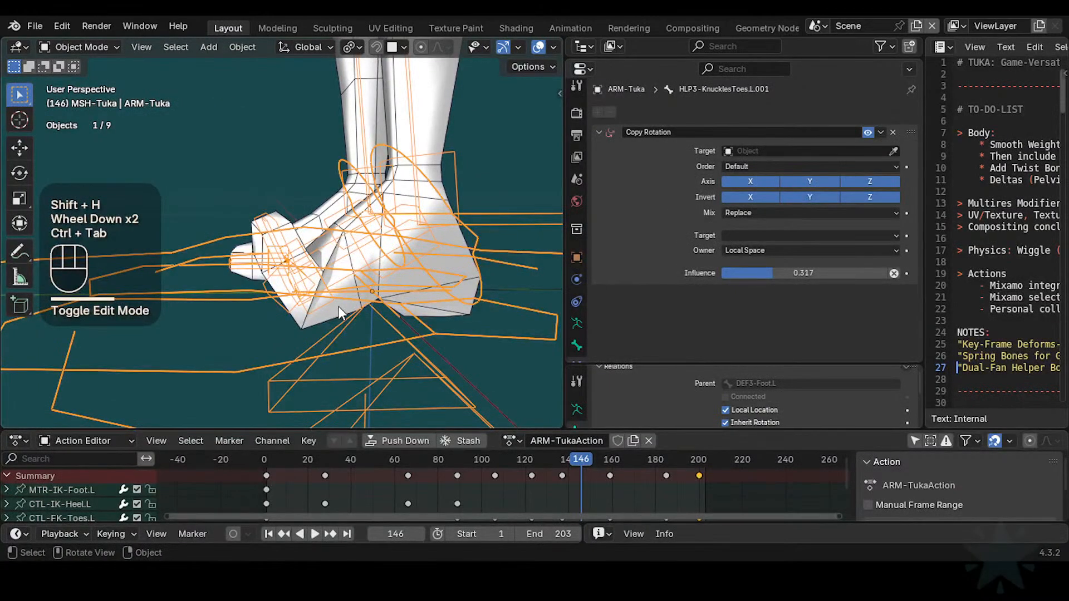
{"action": "left_click", "coordinate": [350, 288]}
{"action": "middle_click_drag", "start_coordinate": [350, 289], "coordinate": [313, 296]}
{"action": "scroll", "coordinate": [320, 303], "scroll_direction": "up", "scroll_amount": 1}
{"action": "key", "text": "ctrl+s"}
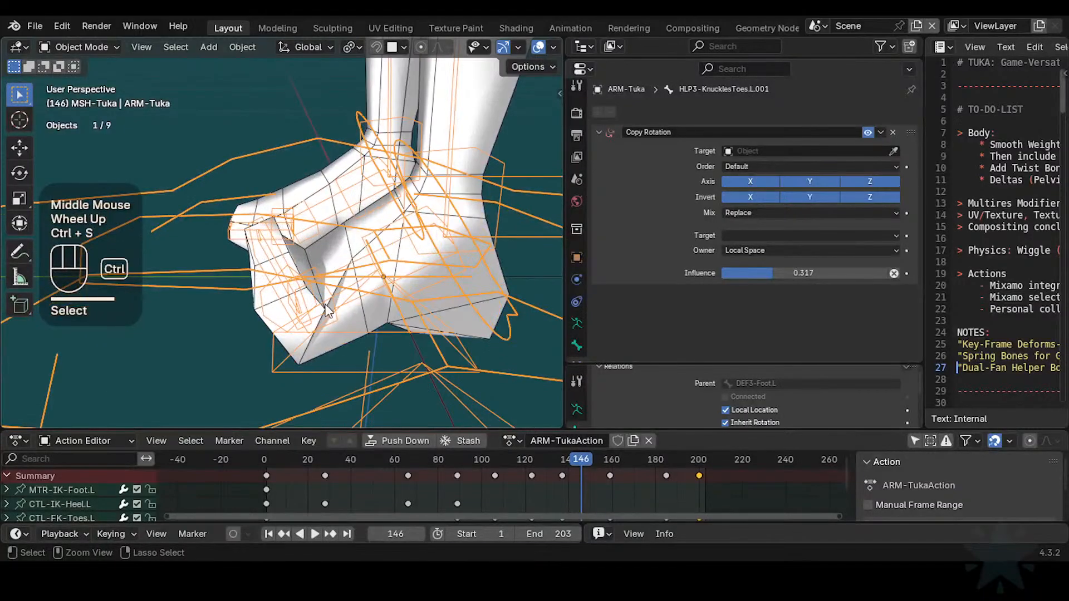
Step: Switch from ARM-Tuka to 0-Body-Tuka, open its mesh in Edit Mode and deselect all its geometry
{"action": "left_click", "coordinate": [326, 310]}
{"action": "key", "text": "Tab"}
{"action": "key", "text": "Tab"}
{"action": "key", "text": "Tab"}
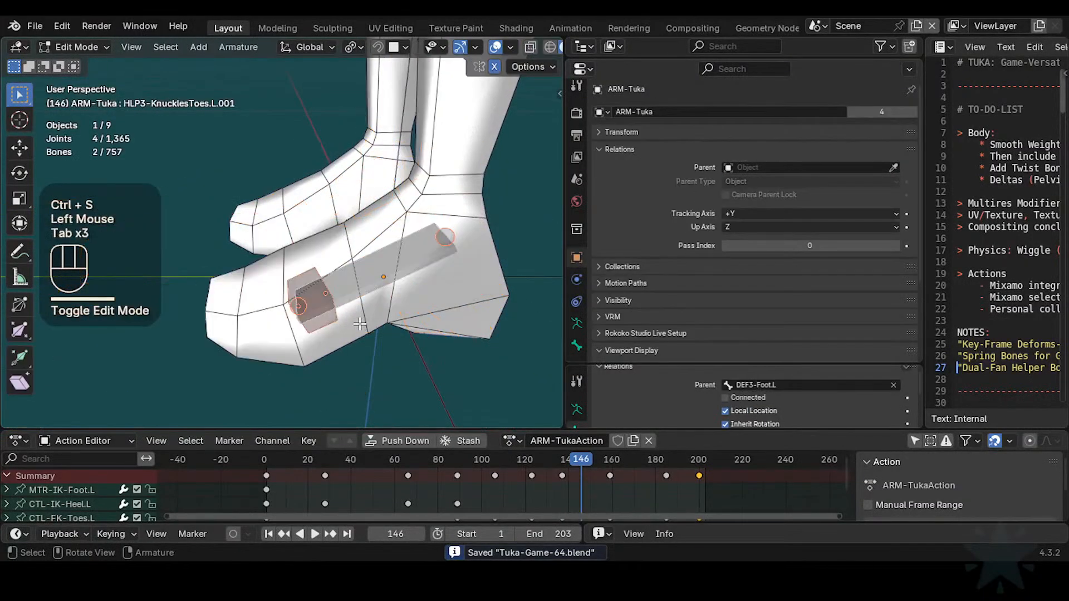
{"action": "key", "text": "ctrl+Tab"}
{"action": "left_click", "coordinate": [377, 321]}
{"action": "key", "text": "Tab"}
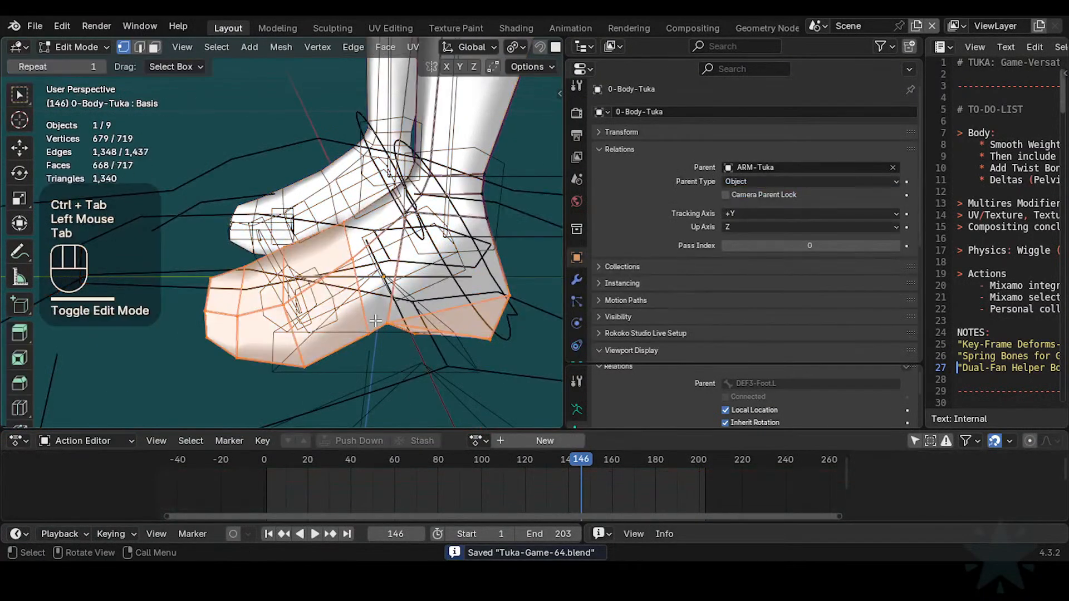
{"action": "key", "text": "alt+a"}
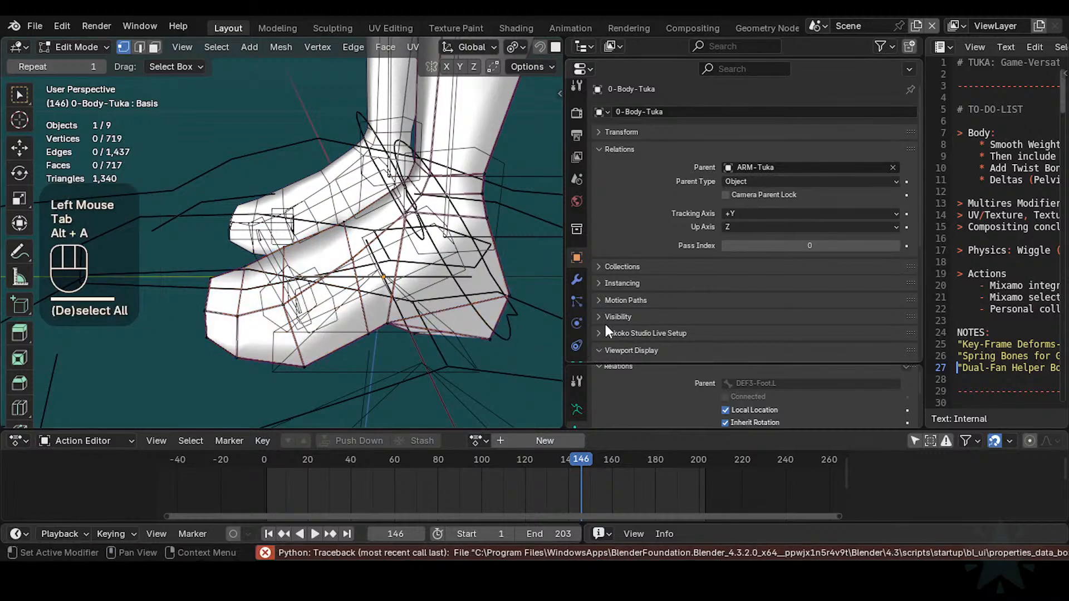
{"action": "mouse_move", "coordinate": [643, 363]}
{"action": "left_mouse_down"}
{"action": "mouse_move", "coordinate": [643, 342]}
{"action": "mouse_move", "coordinate": [644, 376]}
{"action": "left_mouse_up"}
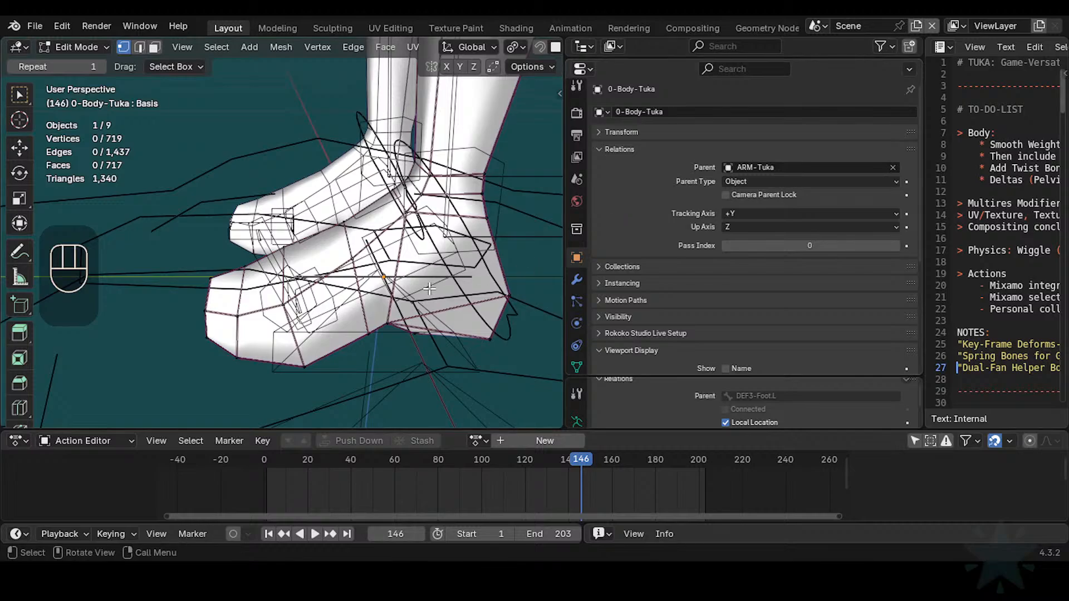
Step: Reselect ARM-Tuka in Object Mode and compare the foot's posed shape with its rest shape
{"action": "middle_click_drag", "start_coordinate": [417, 287], "coordinate": [334, 298], "text": "shift"}
{"action": "scroll", "coordinate": [417, 268], "scroll_direction": "up", "scroll_amount": 3}
{"action": "scroll", "coordinate": [417, 267], "scroll_direction": "down", "scroll_amount": 2}
{"action": "key", "text": "ctrl+Tab"}
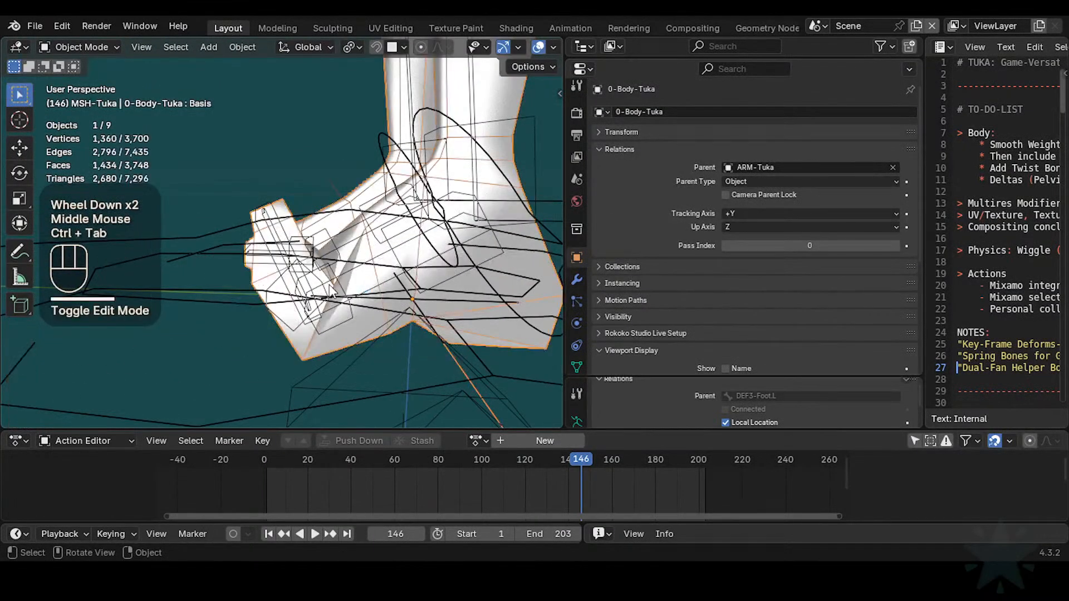
{"action": "left_click", "coordinate": [328, 284]}
{"action": "left_click", "coordinate": [332, 265]}
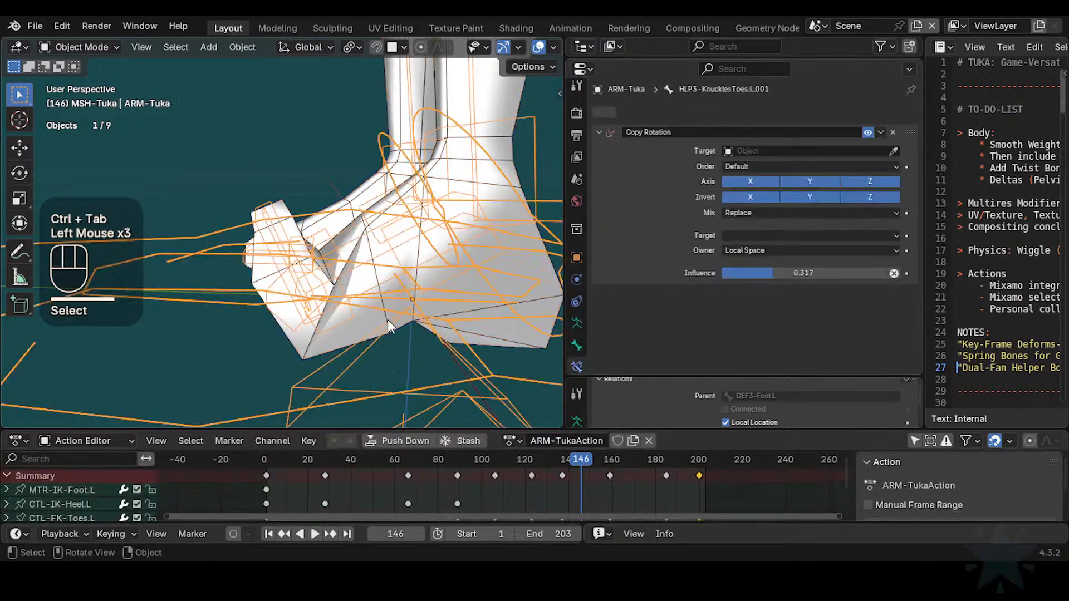
{"action": "scroll", "coordinate": [391, 328], "scroll_direction": "up", "scroll_amount": 1}
{"action": "key", "text": "Tab"}
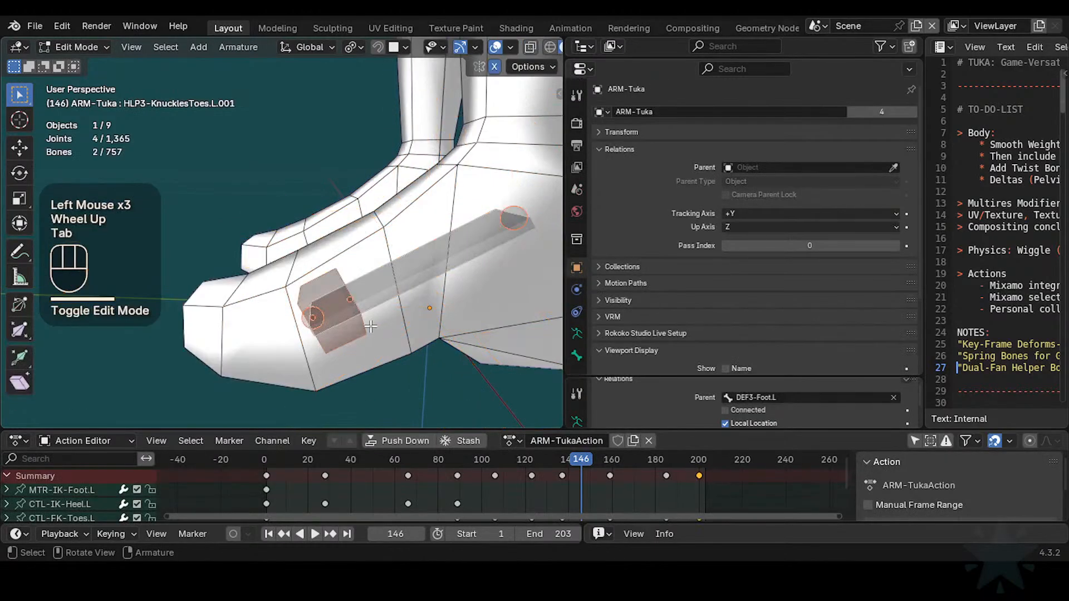
{"action": "key", "text": "ctrl+Tab"}
{"action": "key", "text": "4"}
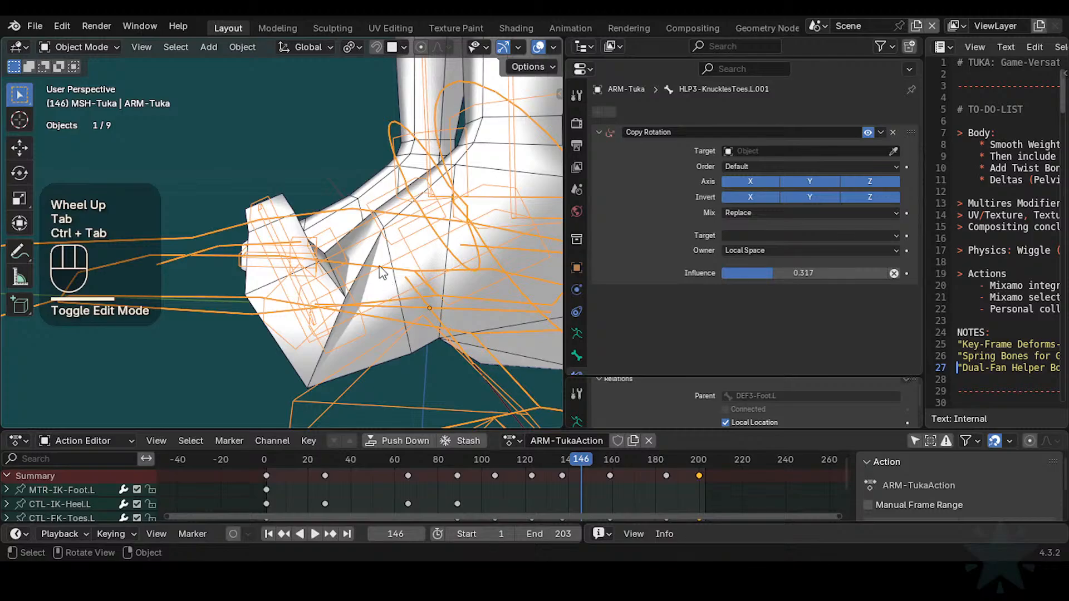
Step: Enter Pose Mode, clear the pose transforms of all bones and go to frame 1
{"action": "left_click", "coordinate": [380, 270], "text": "ctrl"}
{"action": "key", "text": "ctrl+Tab"}
{"action": "key", "text": "a"}
{"action": "key", "text": "alt+q"}
{"action": "key", "text": "alt+q"}
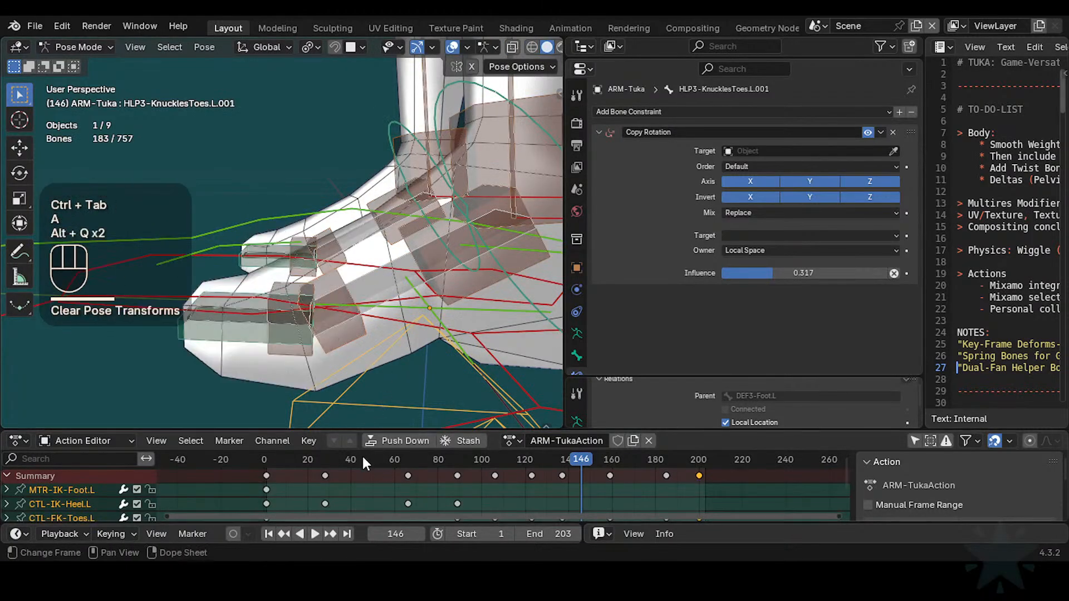
{"action": "key", "text": "shift+Left"}
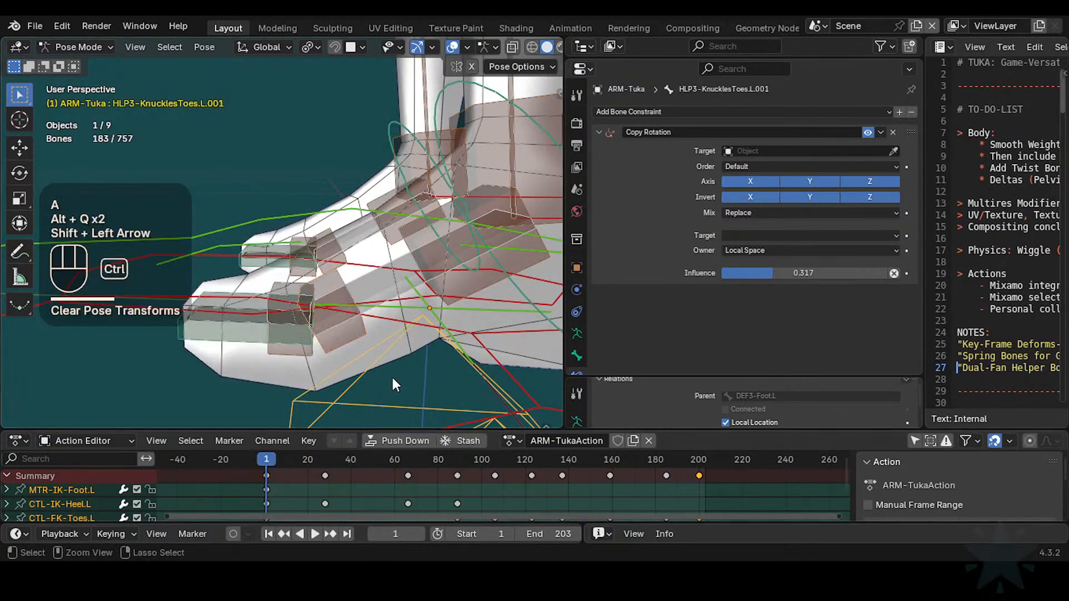
Step: Open 0-Body-Tuka in Edit Mode to examine the foot topology, and return to Object Mode
{"action": "key", "text": "ctrl+Tab"}
{"action": "left_click", "coordinate": [362, 329]}
{"action": "left_click", "coordinate": [367, 326]}
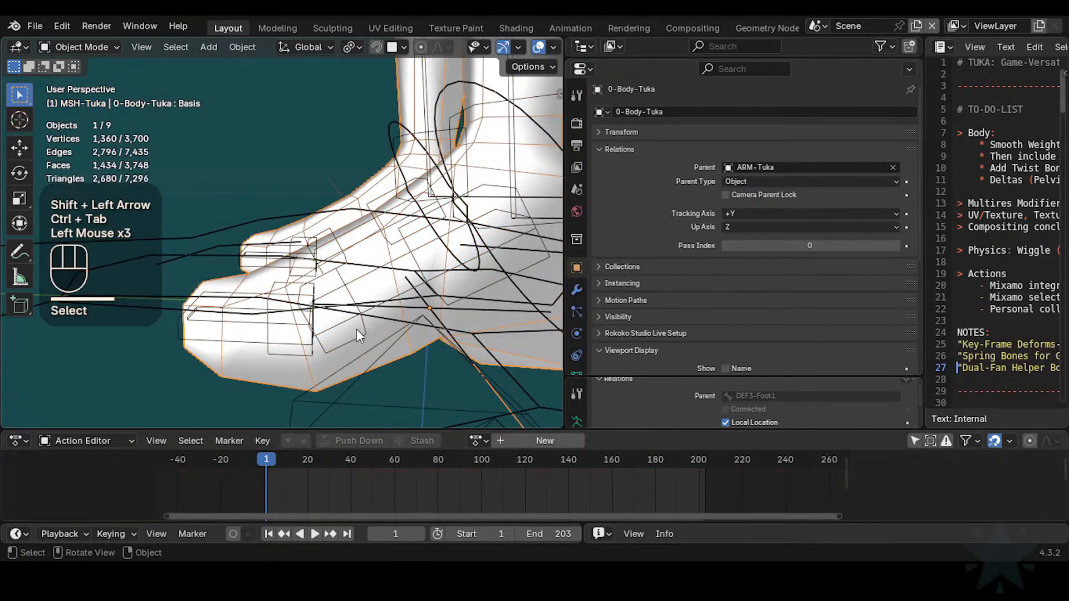
{"action": "left_click", "coordinate": [371, 328]}
{"action": "key", "text": "Tab"}
{"action": "scroll", "coordinate": [376, 328], "scroll_direction": "down", "scroll_amount": 1}
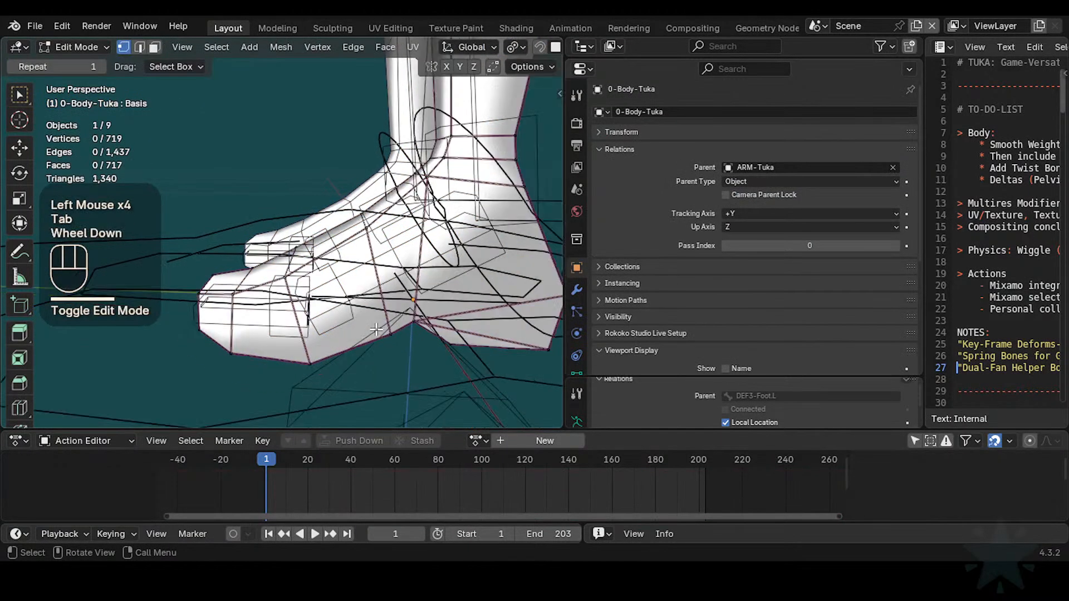
{"action": "key", "text": "Tab"}
Step: Select ARM-Tuka together with 0-Body-Tuka and enter Weight Paint mode with the body mesh active
{"action": "left_click", "coordinate": [354, 313]}
{"action": "left_click", "coordinate": [351, 320]}
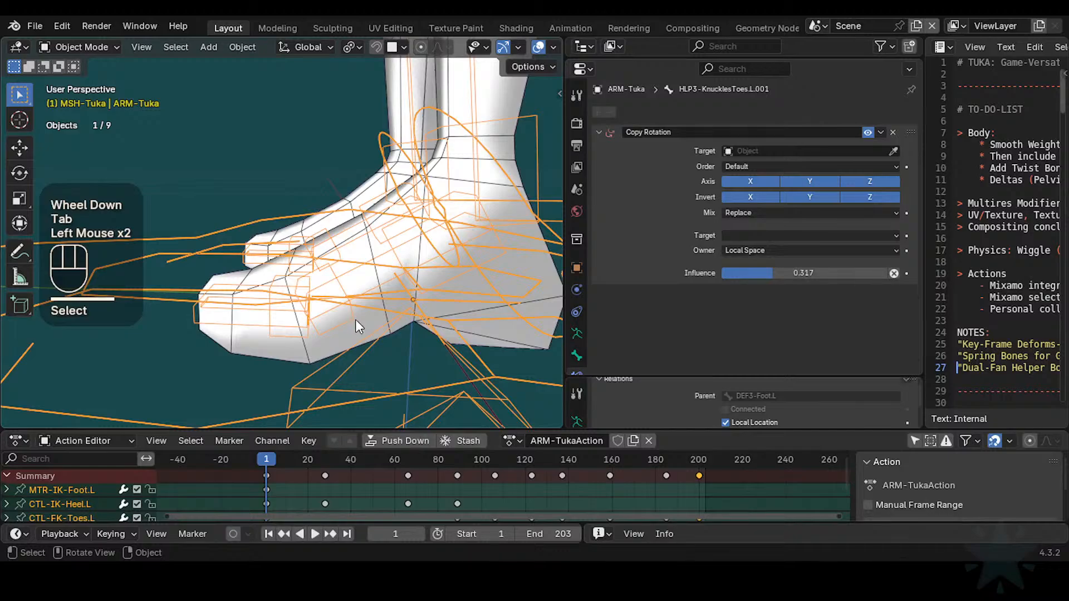
{"action": "left_click", "coordinate": [361, 319], "text": "shift"}
{"action": "key", "text": "ctrl+Tab"}
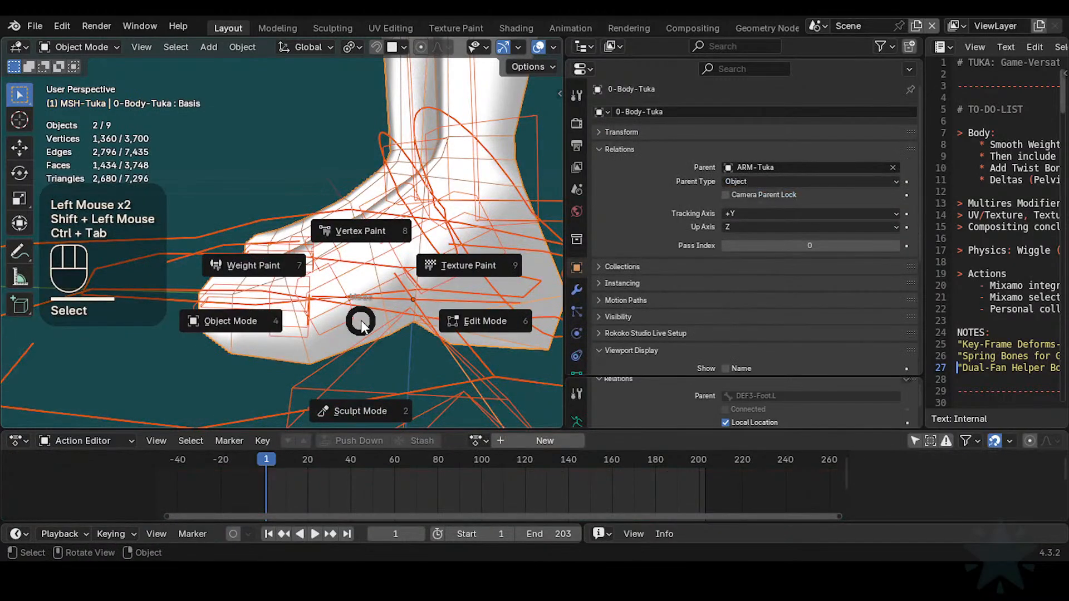
{"action": "scroll", "coordinate": [356, 331], "scroll_direction": "up", "scroll_amount": 1}
{"action": "middle_click_drag", "start_coordinate": [370, 329], "coordinate": [365, 320]}
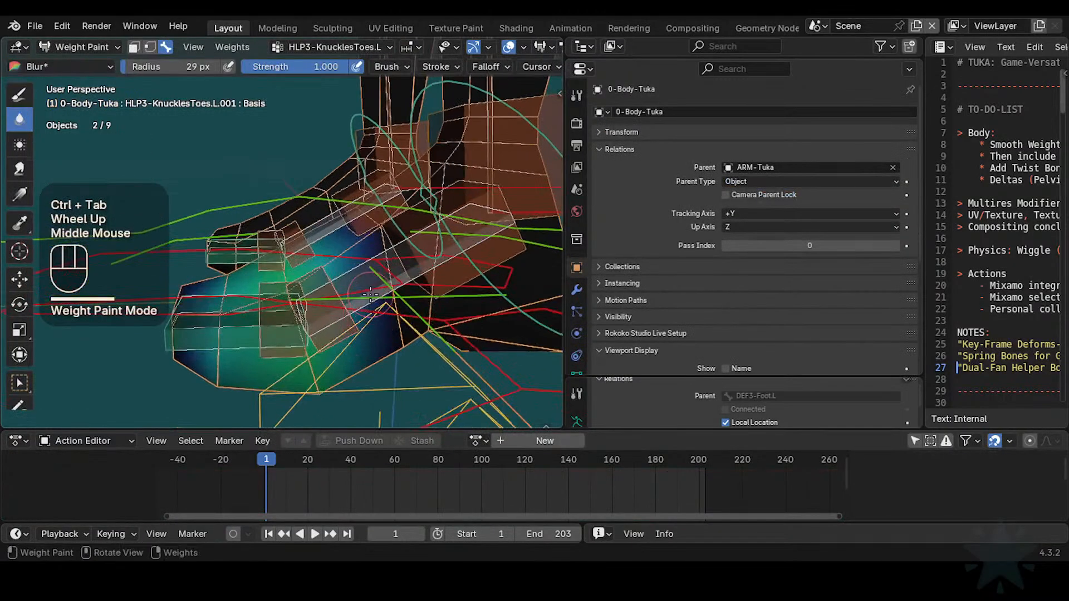
Step: Examine the weights of DEF3-Foot.L and the neighbouring foot helper bones such as HLP3-AnkleFoot.L
{"action": "left_click", "coordinate": [364, 278], "text": "alt"}
{"action": "scroll", "coordinate": [355, 277], "scroll_direction": "down", "scroll_amount": 2}
{"action": "left_click", "coordinate": [355, 278], "text": "alt"}
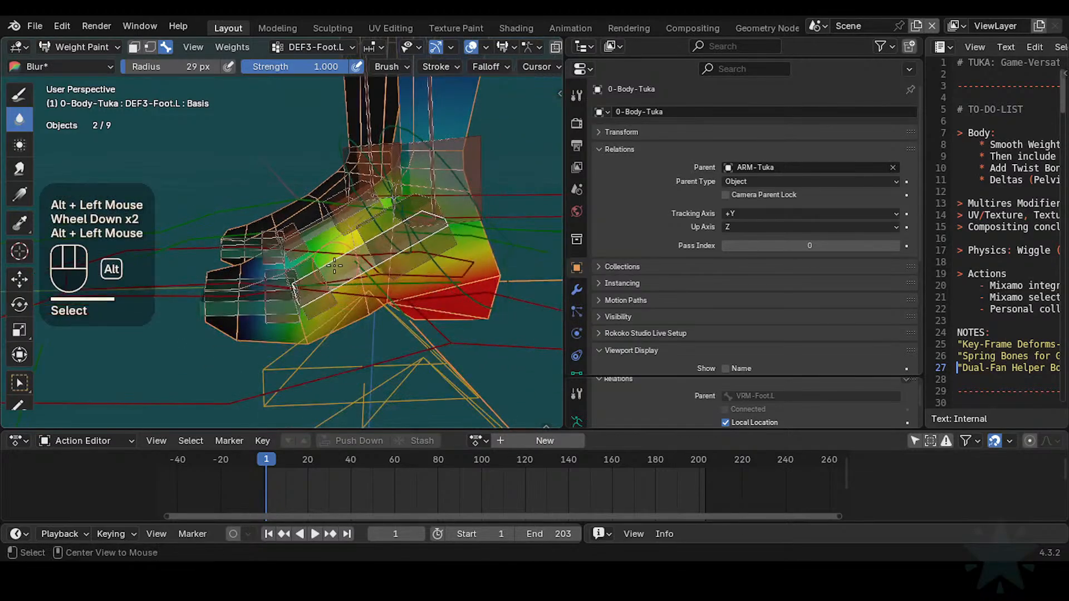
{"action": "left_click", "coordinate": [322, 272], "text": "alt"}
{"action": "left_click", "coordinate": [334, 265], "text": "alt"}
{"action": "left_click", "coordinate": [410, 262], "text": "alt"}
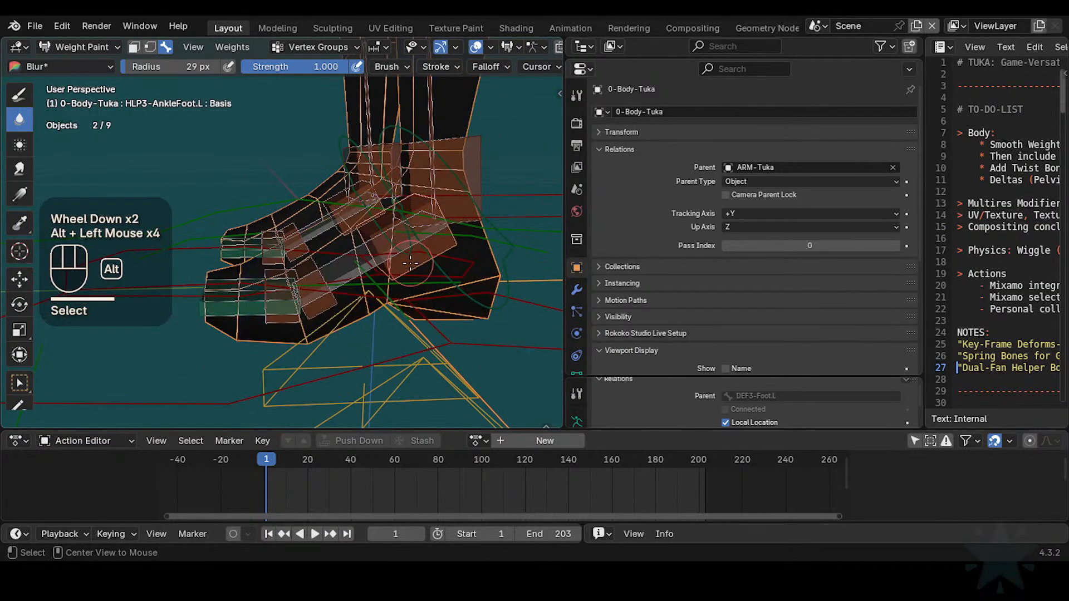
{"action": "left_click", "coordinate": [345, 266], "text": "alt"}
{"action": "scroll", "coordinate": [316, 261], "scroll_direction": "up", "scroll_amount": 1}
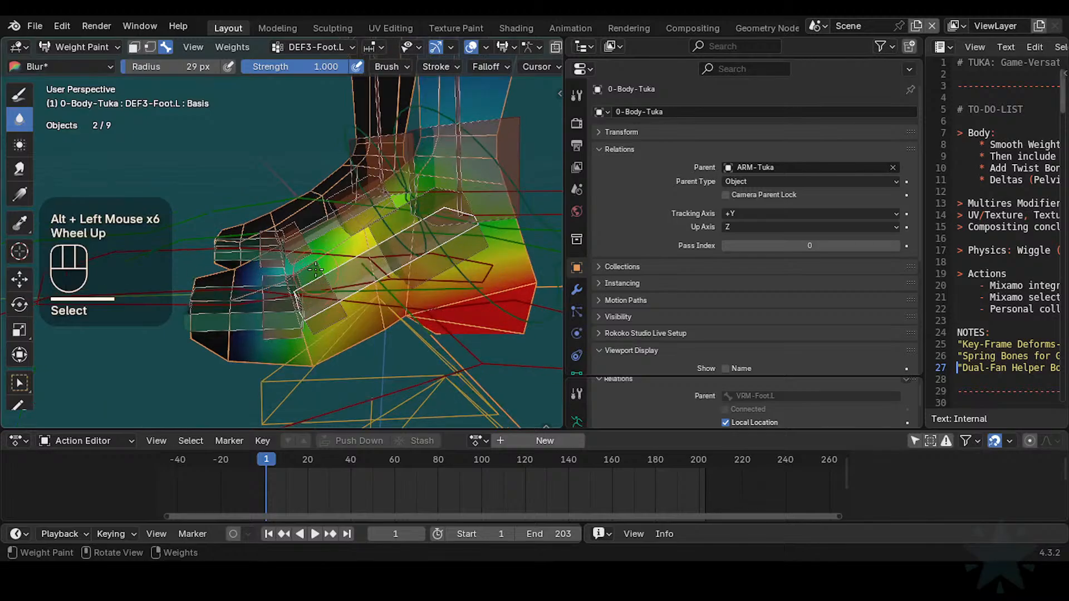
Step: Save the file and undo the stray blur stroke on the left foot's weights
{"action": "key", "text": "ctrl+s"}
{"action": "scroll", "coordinate": [316, 265], "scroll_direction": "down", "scroll_amount": 1}
{"action": "scroll", "coordinate": [334, 317], "scroll_direction": "up", "scroll_amount": 1}
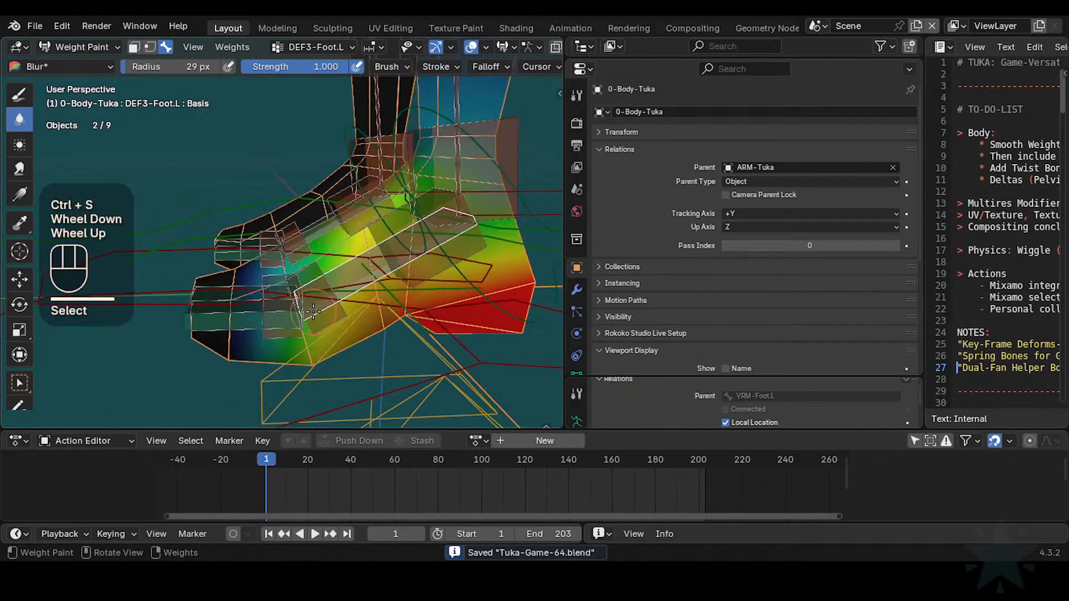
{"action": "left_click_drag", "start_coordinate": [326, 322], "coordinate": [333, 319], "text": "shift"}
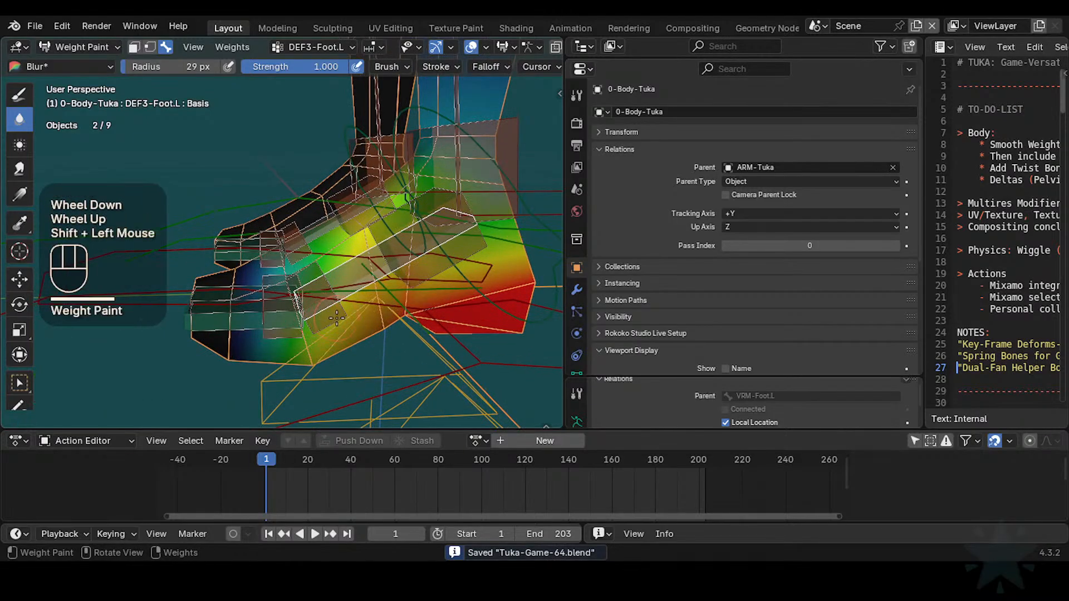
{"action": "key", "text": "ctrl+z"}
Step: Leave Weight Paint mode, select ARM-Tuka and enter Pose Mode
{"action": "key", "text": "ctrl+Tab"}
{"action": "left_click", "coordinate": [353, 267]}
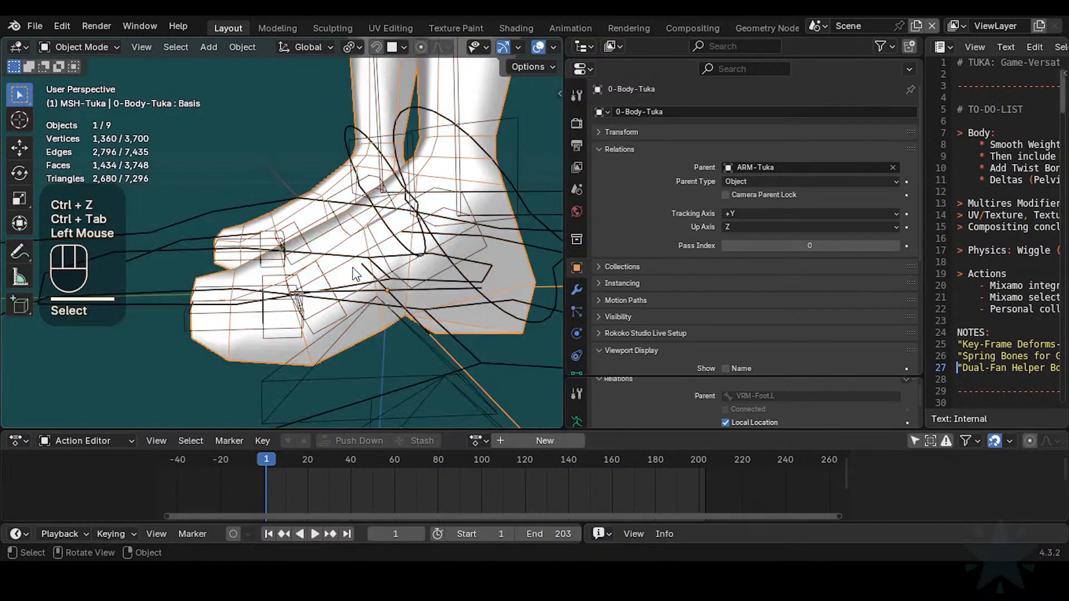
{"action": "left_click", "coordinate": [345, 270]}
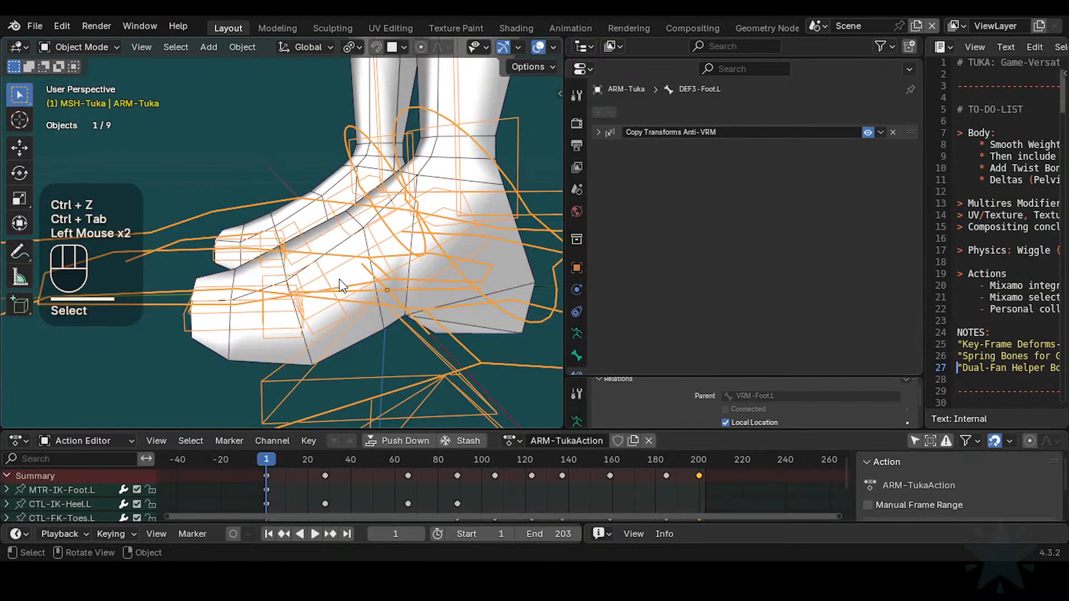
{"action": "key", "text": "ctrl+Tab"}
Step: Isolate DEF3-Foot.L, HLP3-KnucklesToes.L.001, CTL-IK-Heel.L, MTR-IK-Foot.L and AIM-Foot.L by hiding all other bones, and return to Object Mode
{"action": "left_click", "coordinate": [320, 272]}
{"action": "left_click", "coordinate": [326, 274], "text": "shift"}
{"action": "scroll", "coordinate": [331, 276], "scroll_direction": "down", "scroll_amount": 1}
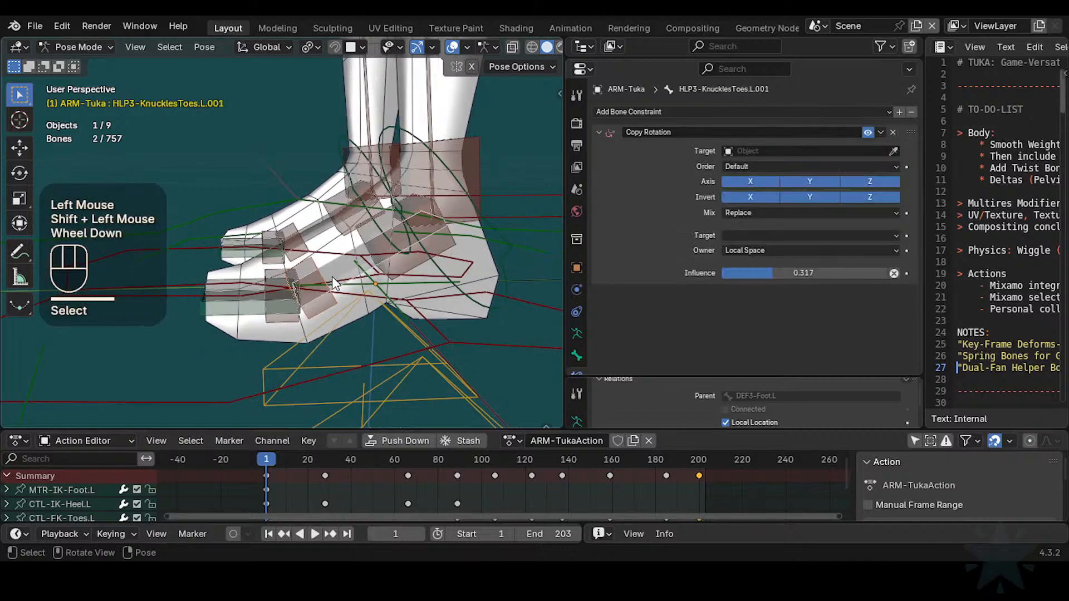
{"action": "scroll", "coordinate": [473, 246], "scroll_direction": "down", "scroll_amount": 2}
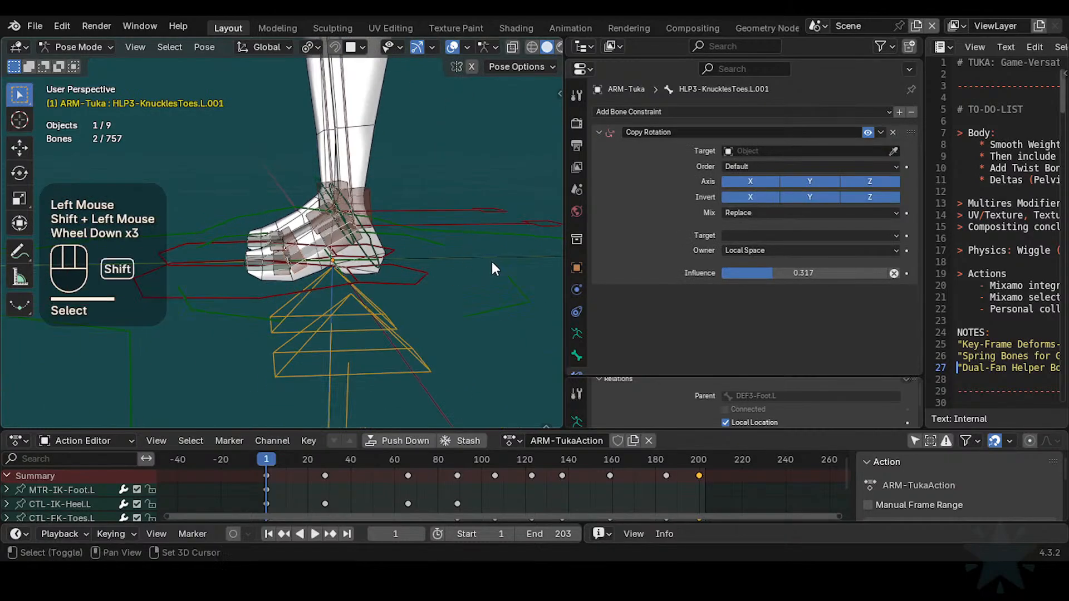
{"action": "left_click", "coordinate": [496, 223], "text": "shift"}
{"action": "left_click", "coordinate": [240, 299], "text": "shift"}
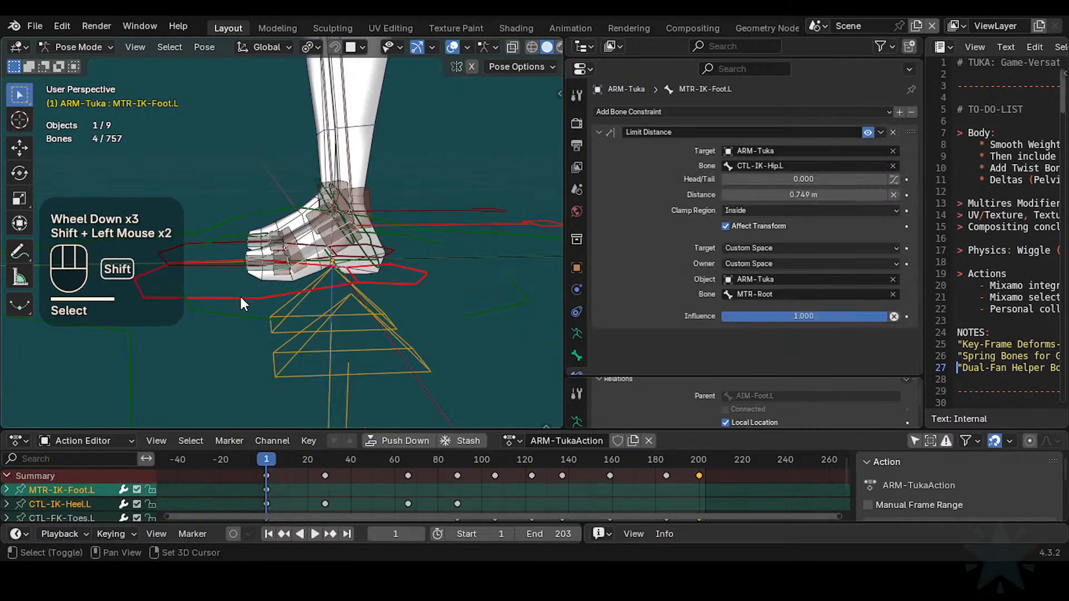
{"action": "left_click", "coordinate": [402, 349], "text": "shift"}
{"action": "key", "text": "shift+h"}
{"action": "scroll", "coordinate": [367, 305], "scroll_direction": "up", "scroll_amount": 2}
{"action": "key", "text": "ctrl+Tab"}
{"action": "scroll", "coordinate": [368, 295], "scroll_direction": "up", "scroll_amount": 1}
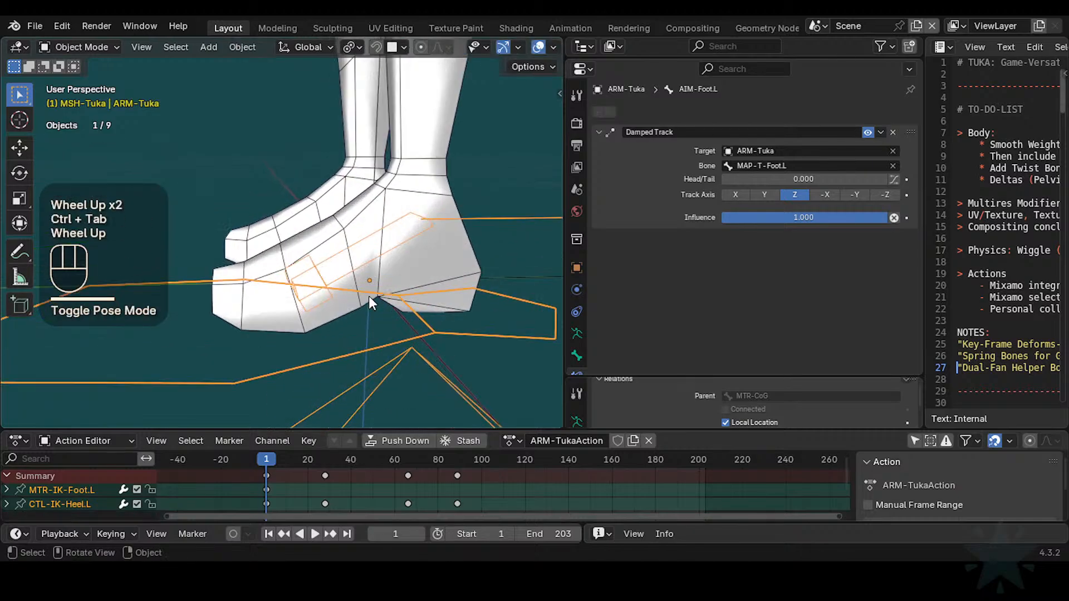
Step: Save the file, open ARM-Tuka in Edit Mode and select the HLP3-KnucklesToes.L.001 bone
{"action": "key", "text": "ctrl+s"}
{"action": "left_click", "coordinate": [310, 265]}
{"action": "key", "text": "Tab"}
{"action": "left_click", "coordinate": [309, 262]}
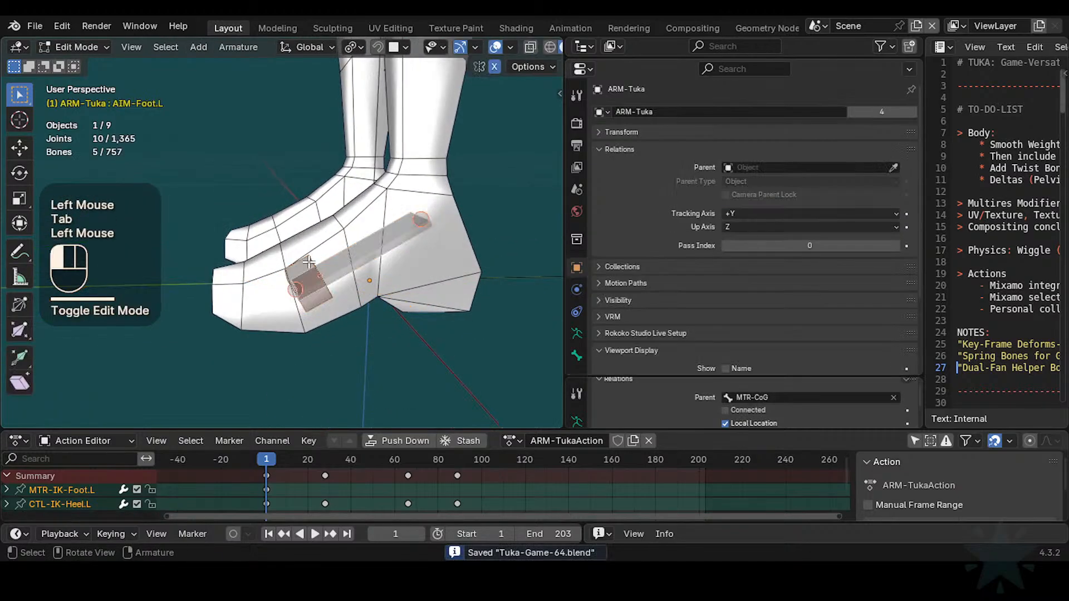
{"action": "left_click", "coordinate": [309, 262]}
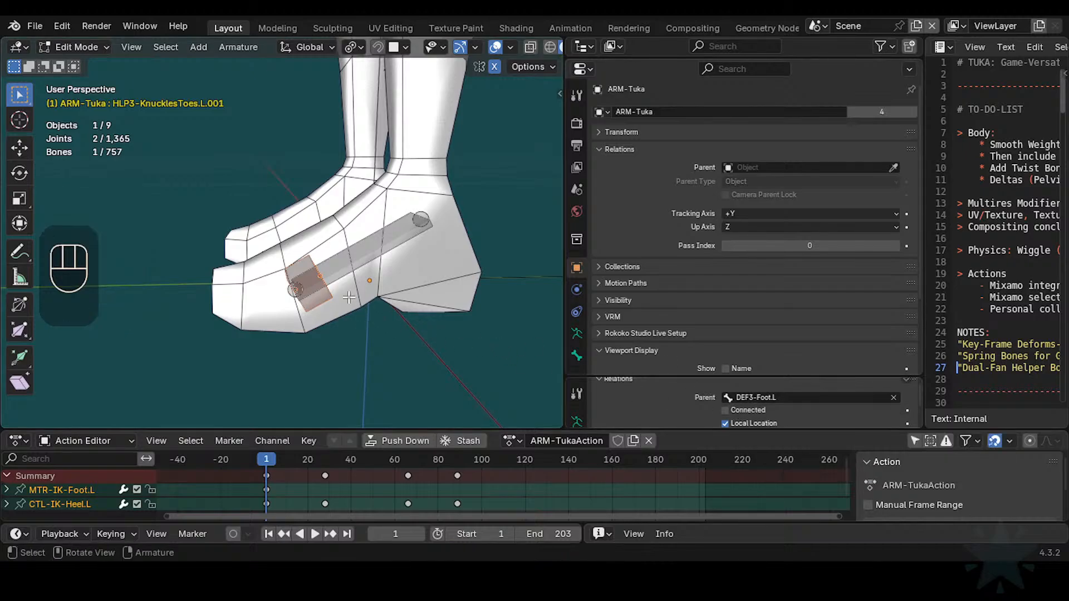
Step: Display the bone axes and examine the orientation of HLP3-KnucklesToes.L.001 against the foot bone and mesh
{"action": "scroll", "coordinate": [308, 310], "scroll_direction": "up", "scroll_amount": 2}
{"action": "key", "text": "ctrl+3"}
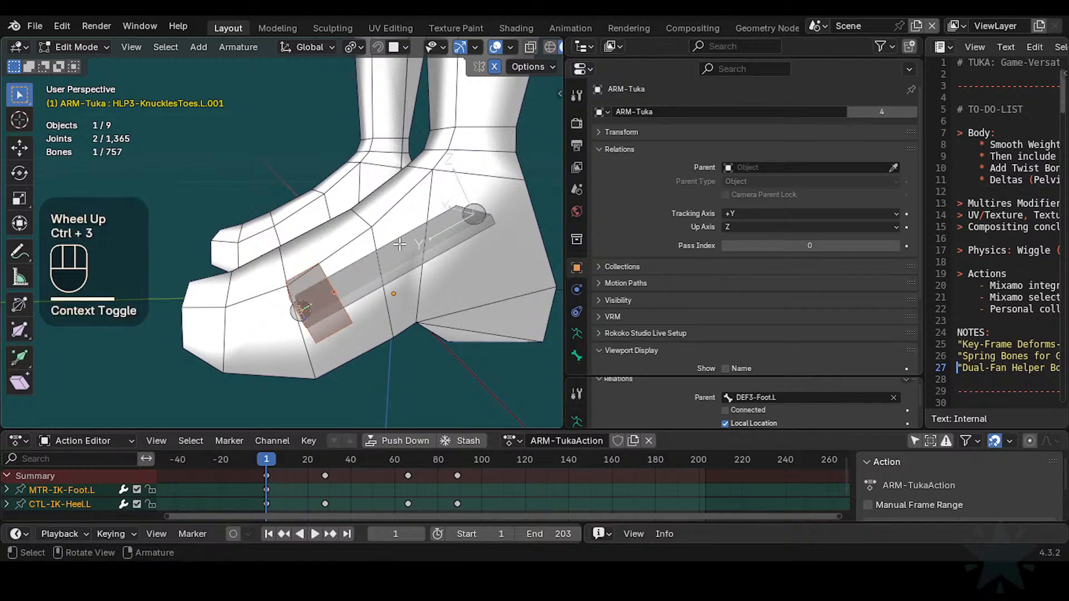
{"action": "middle_click_drag", "start_coordinate": [399, 243], "coordinate": [296, 329]}
{"action": "scroll", "coordinate": [340, 300], "scroll_direction": "up", "scroll_amount": 1}
{"action": "scroll", "coordinate": [340, 300], "scroll_direction": "up", "scroll_amount": 2}
{"action": "scroll", "coordinate": [299, 338], "scroll_direction": "down", "scroll_amount": 1}
{"action": "middle_click_drag", "start_coordinate": [384, 290], "coordinate": [318, 320]}
{"action": "scroll", "coordinate": [335, 333], "scroll_direction": "down", "scroll_amount": 1}
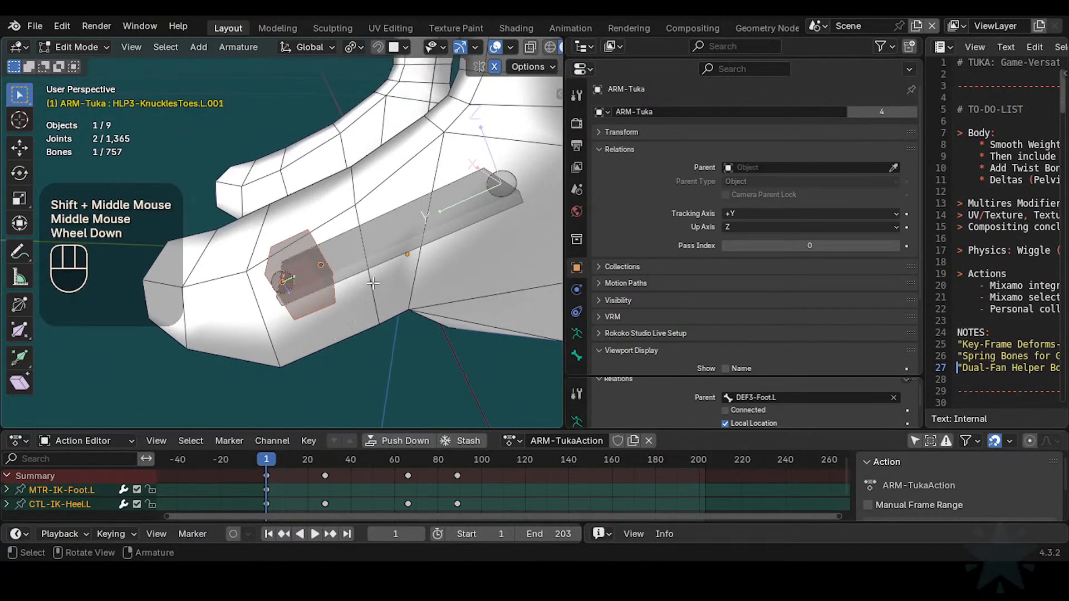
{"action": "scroll", "coordinate": [368, 297], "scroll_direction": "down", "scroll_amount": 1}
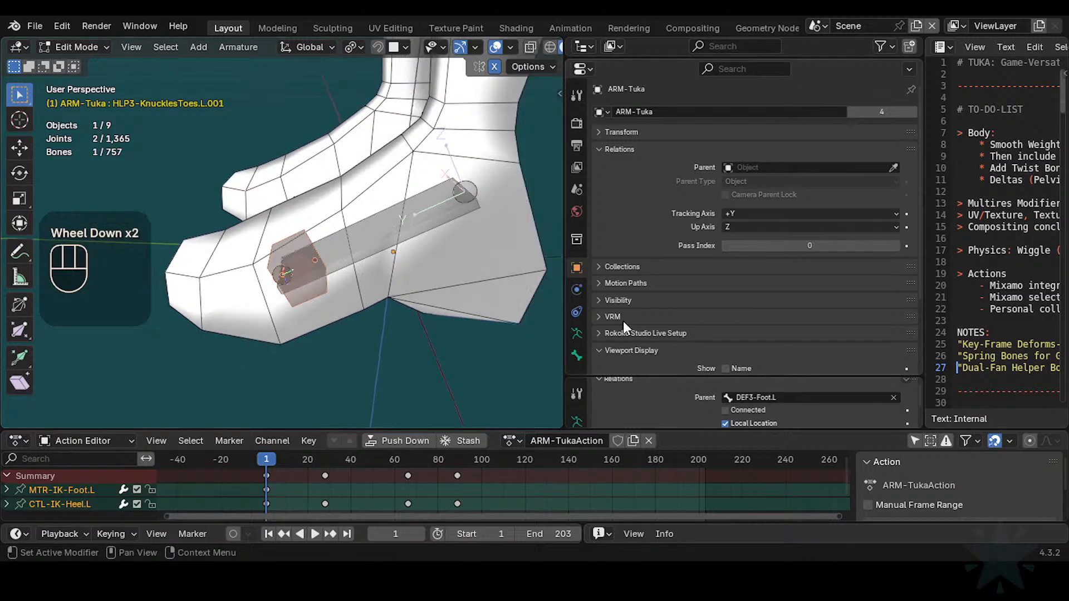
Step: Return to Object Mode, select 0-Body-Tuka and show its vertex groups
{"action": "key", "text": "ctrl+Tab"}
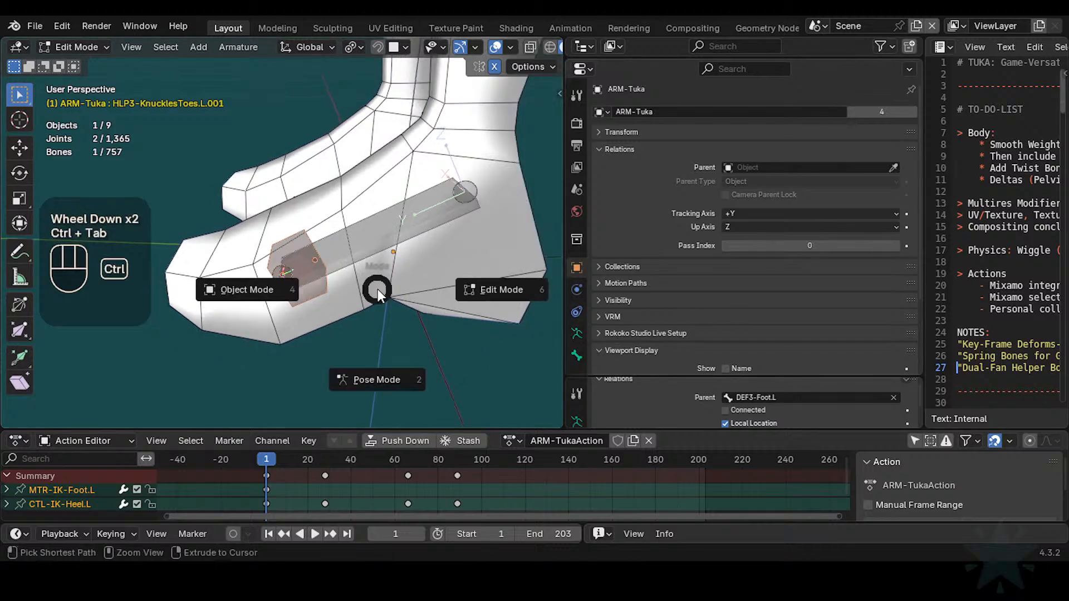
{"action": "left_click", "coordinate": [356, 223]}
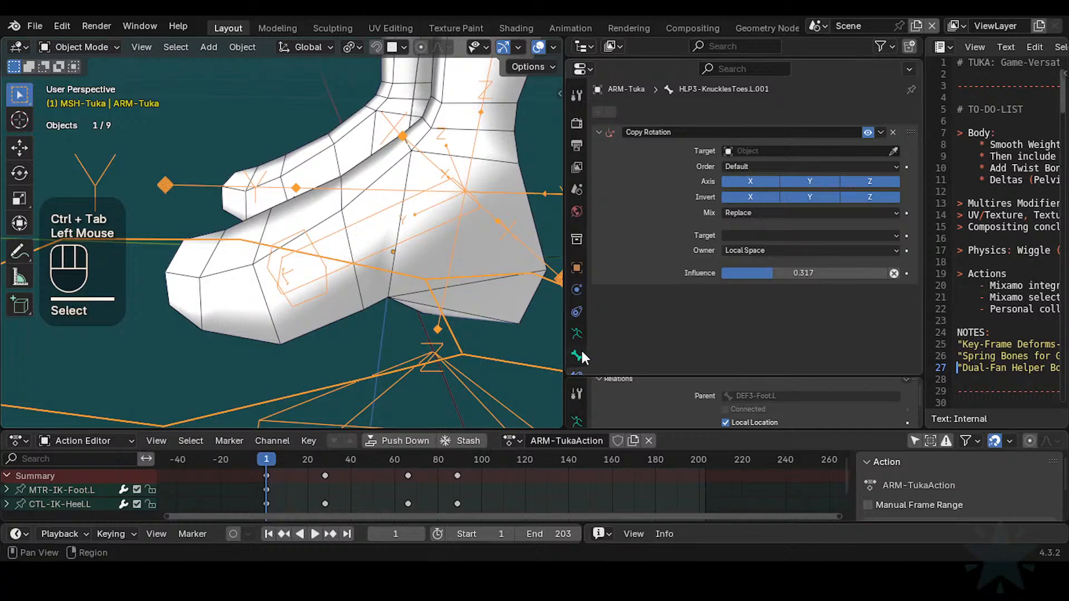
{"action": "left_click", "coordinate": [440, 251]}
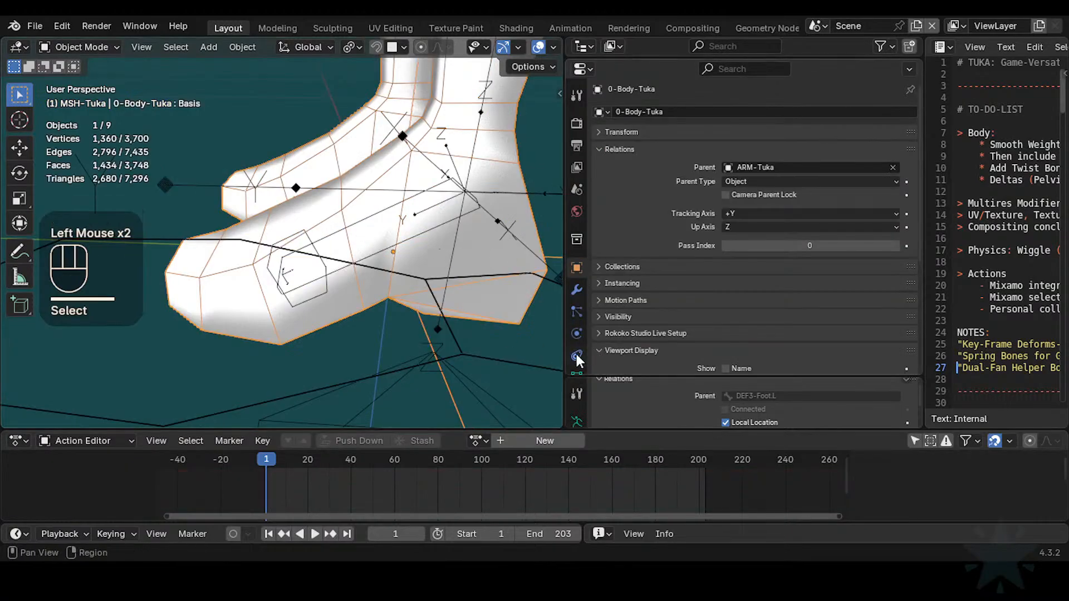
{"action": "scroll", "coordinate": [576, 354], "scroll_direction": "down", "scroll_amount": 2}
{"action": "left_click", "coordinate": [576, 335]}
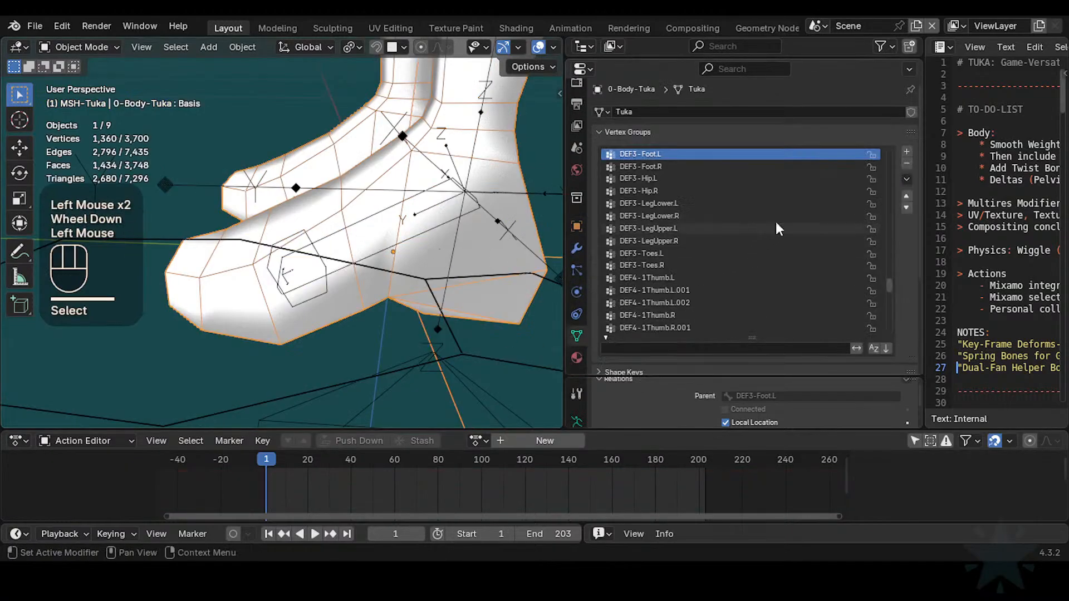
Step: Select DEF3-Foot.L on ARM-Tuka in Pose Mode and return to Object Mode
{"action": "left_click", "coordinate": [372, 219]}
{"action": "key", "text": "ctrl+Tab"}
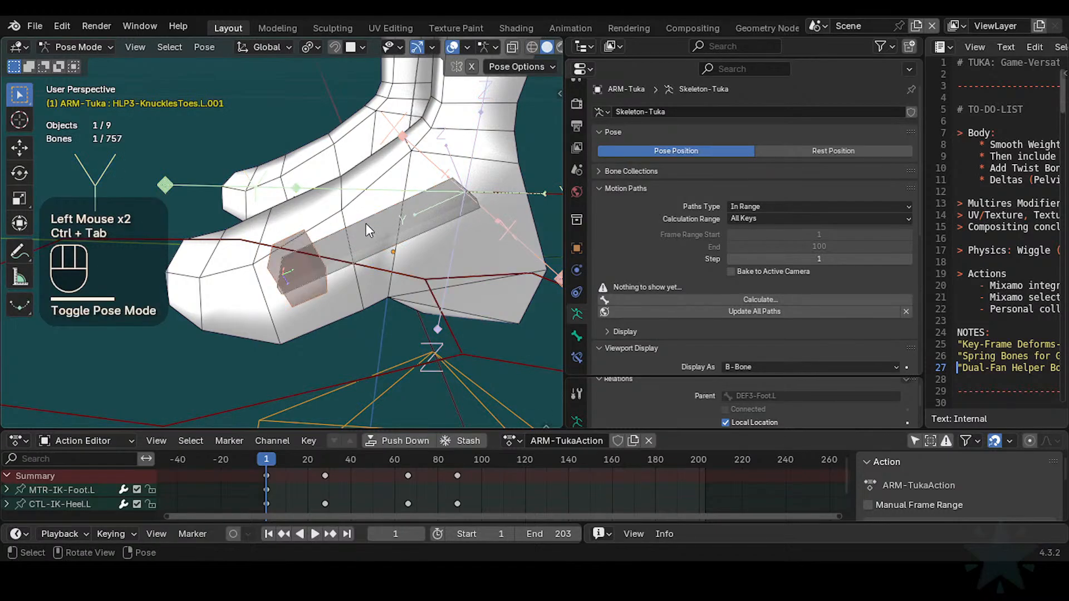
{"action": "key", "text": "7"}
{"action": "left_click", "coordinate": [368, 232], "text": "alt"}
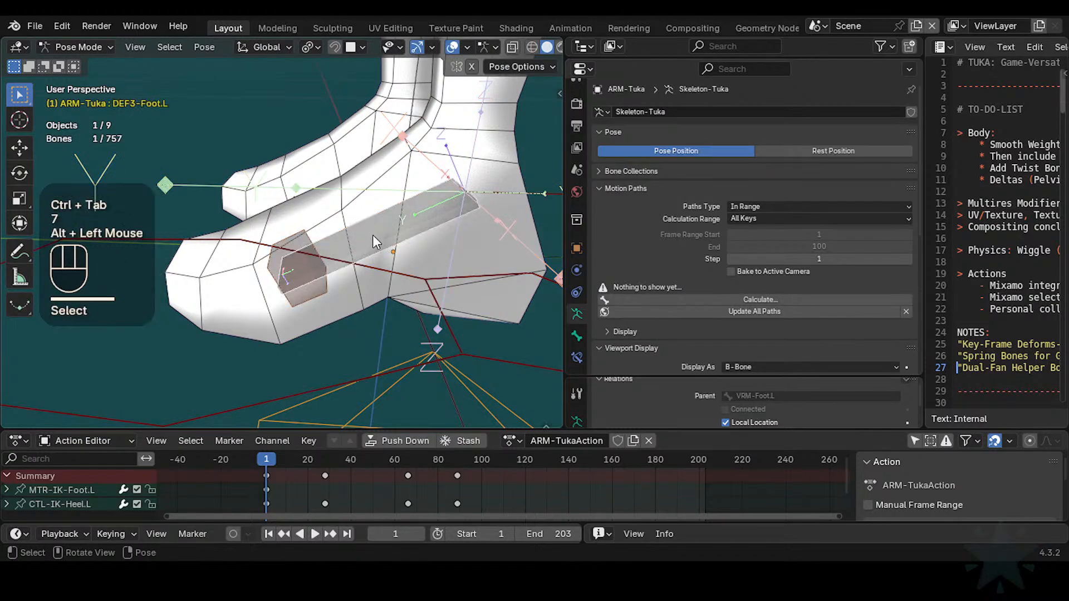
{"action": "key", "text": "ctrl+Tab"}
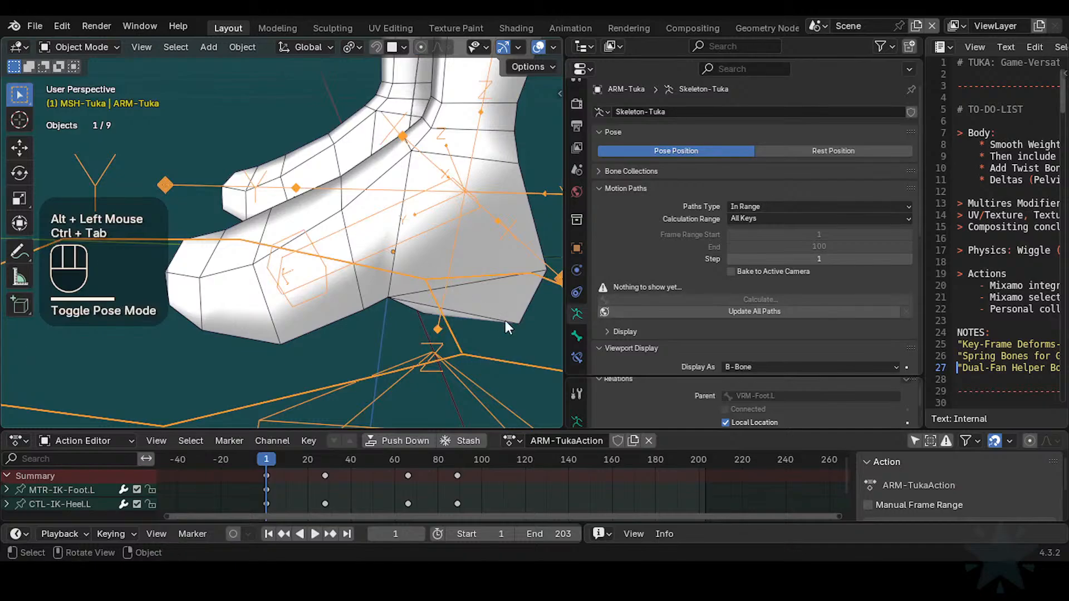
Step: Duplicate the DEF3-Foot.L vertex group of 0-Body-Tuka
{"action": "scroll", "coordinate": [424, 270], "scroll_direction": "down", "scroll_amount": 2}
{"action": "scroll", "coordinate": [424, 269], "scroll_direction": "up", "scroll_amount": 1}
{"action": "left_click", "coordinate": [403, 248]}
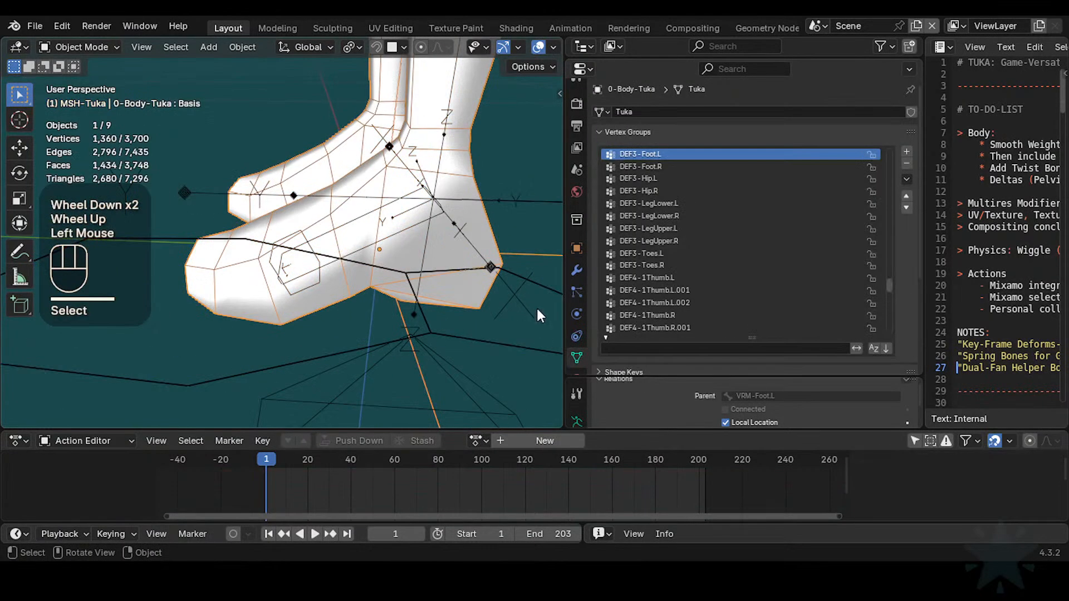
{"action": "left_click", "coordinate": [907, 179]}
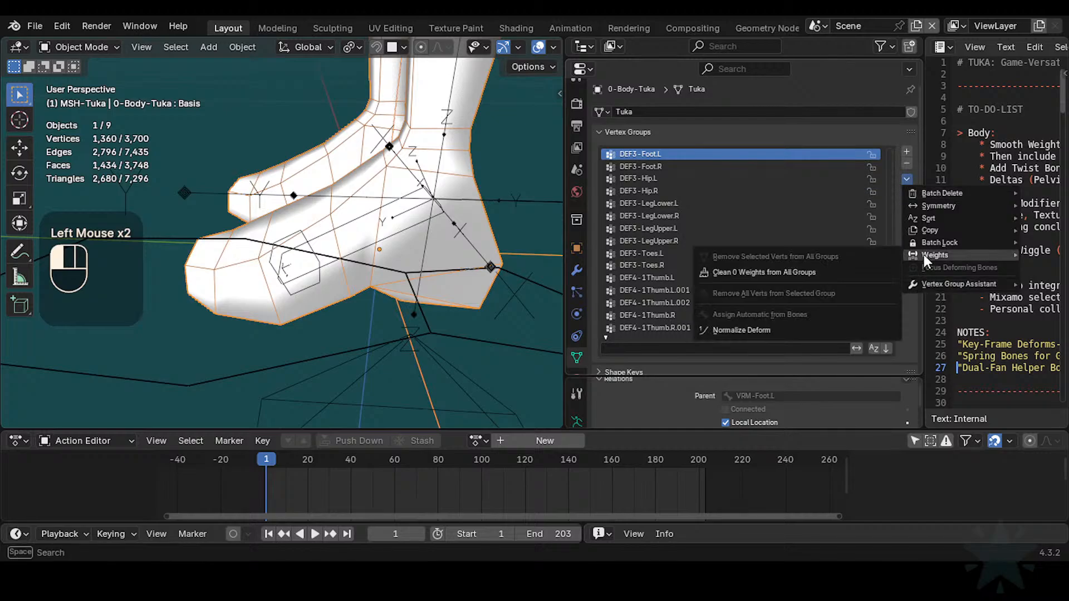
{"action": "mouse_move", "coordinate": [936, 230]}
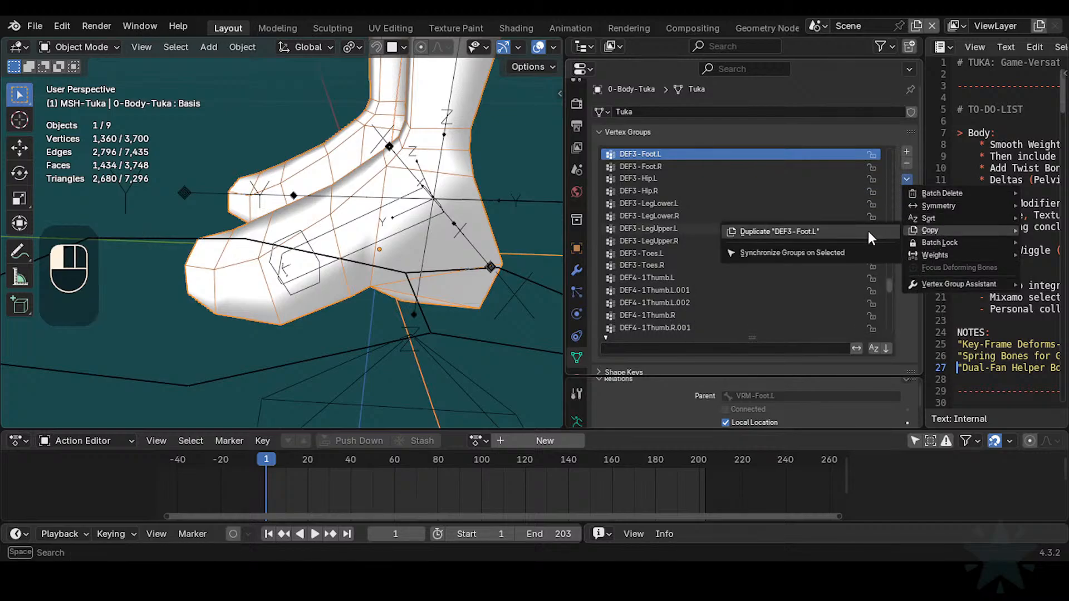
{"action": "left_click", "coordinate": [868, 232]}
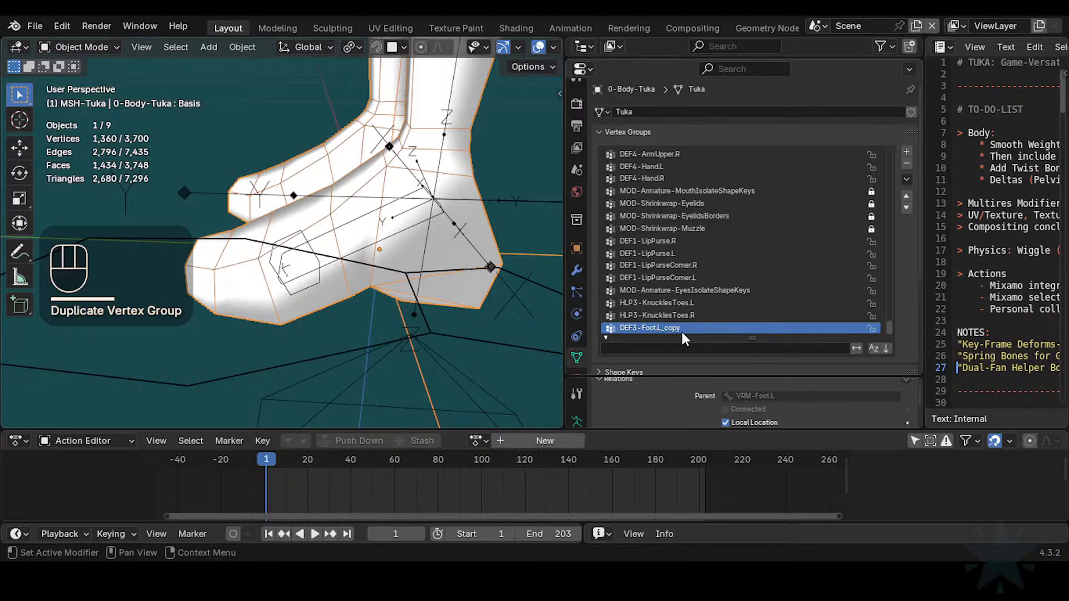
Step: Select the HLP3-KnucklesToes.L.001 bone of ARM-Tuka in Pose Mode and open its name for editing
{"action": "left_click", "coordinate": [300, 236]}
{"action": "key", "text": "Tab"}
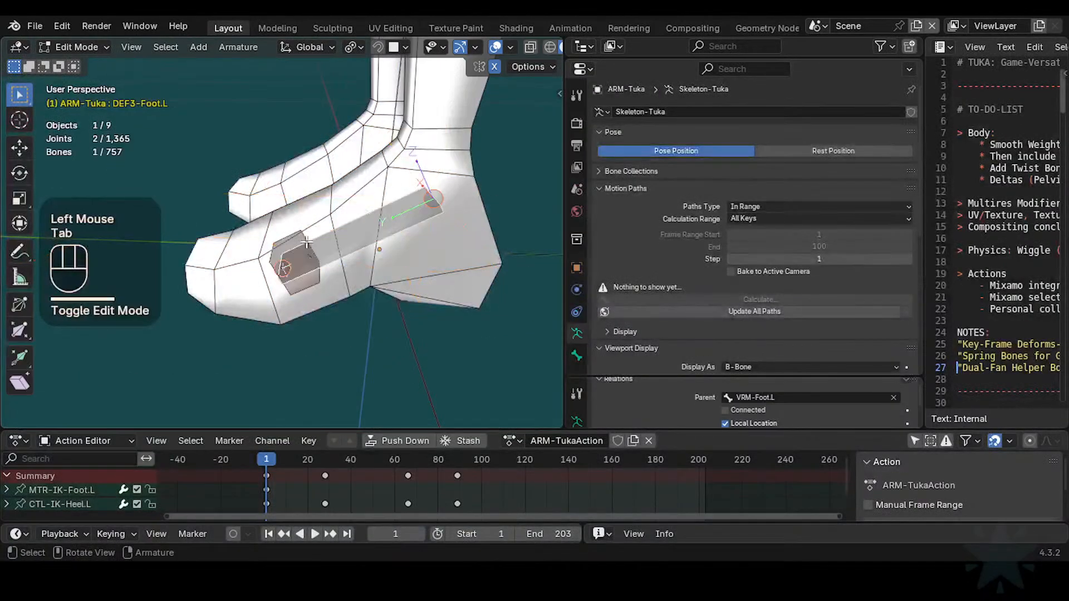
{"action": "key", "text": "ctrl+Tab"}
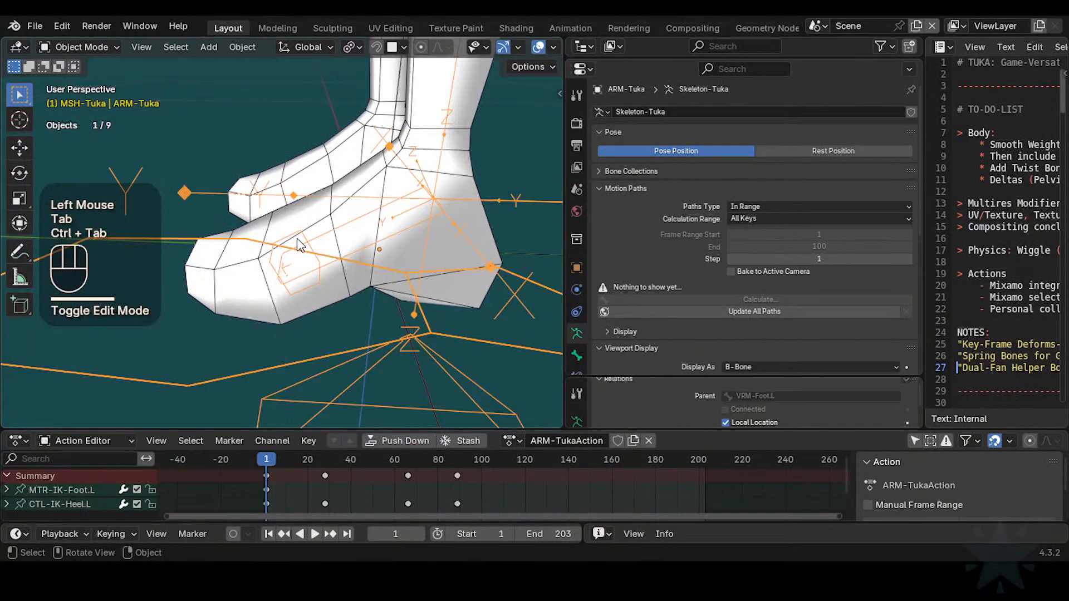
{"action": "left_click", "coordinate": [303, 238]}
{"action": "key", "text": "ctrl+Tab"}
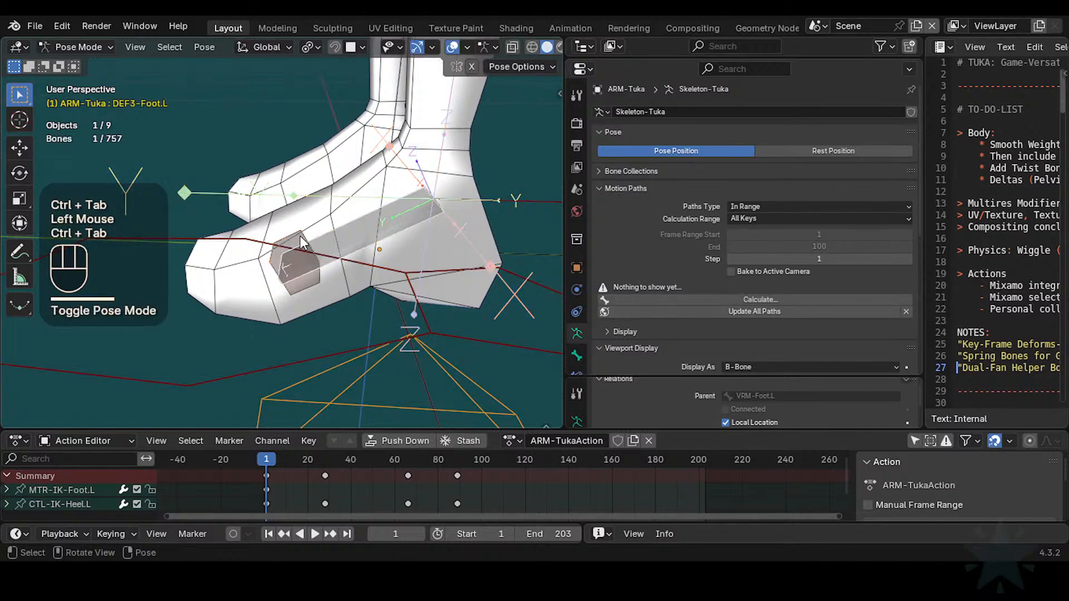
{"action": "left_click", "coordinate": [295, 239]}
{"action": "left_click", "coordinate": [294, 237]}
{"action": "key", "text": "F2"}
{"action": "key", "text": "Return"}
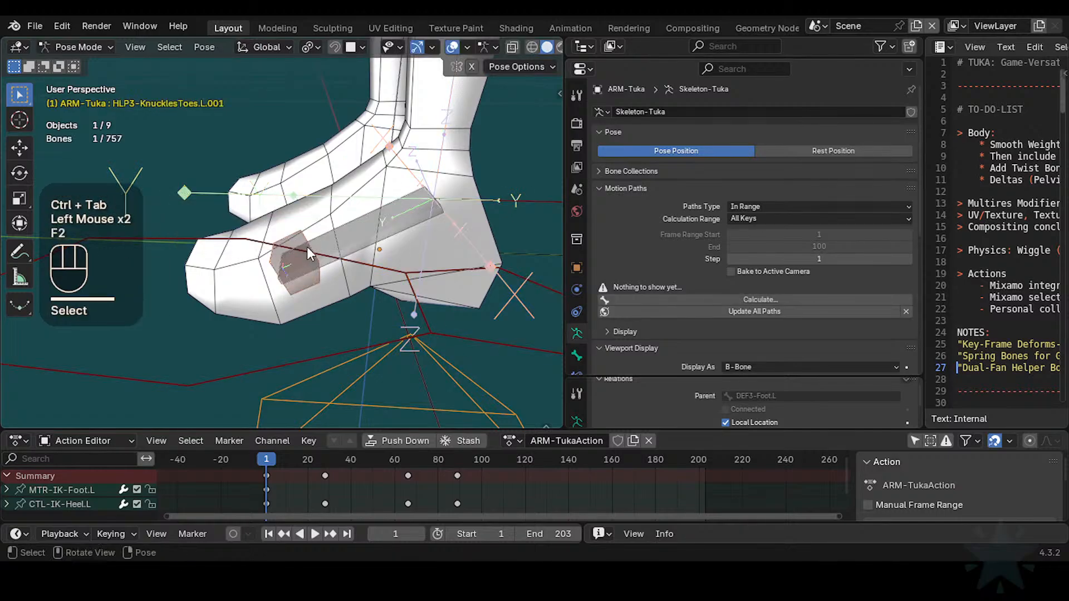
Step: Put 0-Body-Tuka into Weight Paint mode together with ARM-Tuka and pick the HLP3-KnucklesToes.L.001 bone
{"action": "key", "text": "ctrl+Tab"}
{"action": "left_click", "coordinate": [296, 239]}
{"action": "left_click", "coordinate": [297, 239], "text": "shift"}
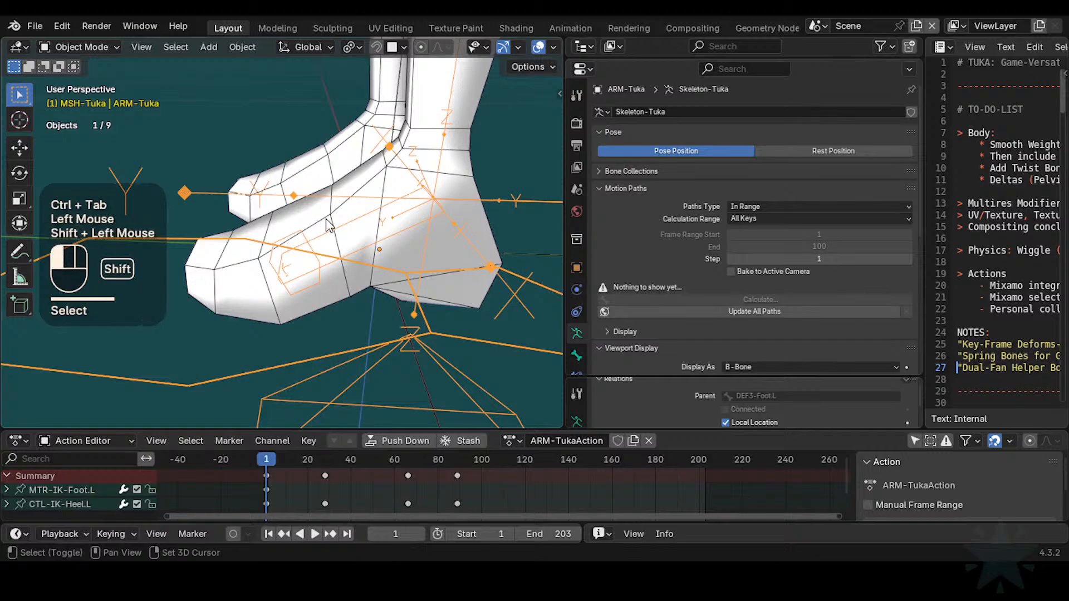
{"action": "key", "text": "ctrl+Tab"}
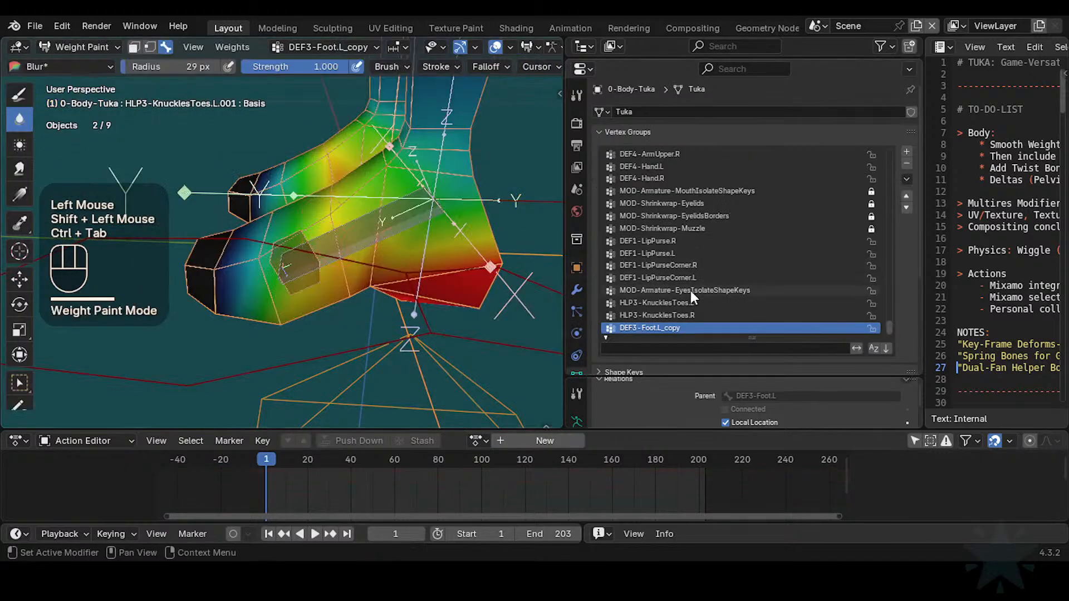
{"action": "scroll", "coordinate": [447, 250], "scroll_direction": "up", "scroll_amount": 2}
{"action": "left_click", "coordinate": [333, 240], "text": "alt"}
{"action": "left_click", "coordinate": [334, 240], "text": "alt"}
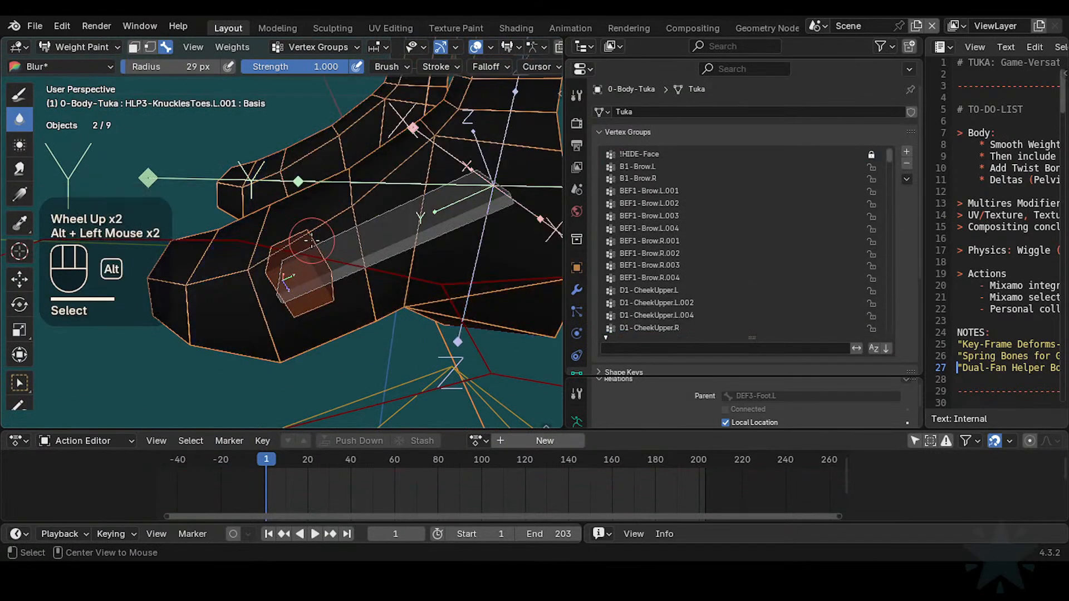
Step: Look through the vertex groups of 0-Body-Tuka in normal and reversed order for the copied DEF3-Foot.L group
{"action": "left_click", "coordinate": [888, 159]}
{"action": "left_click_drag", "start_coordinate": [888, 159], "coordinate": [889, 315]}
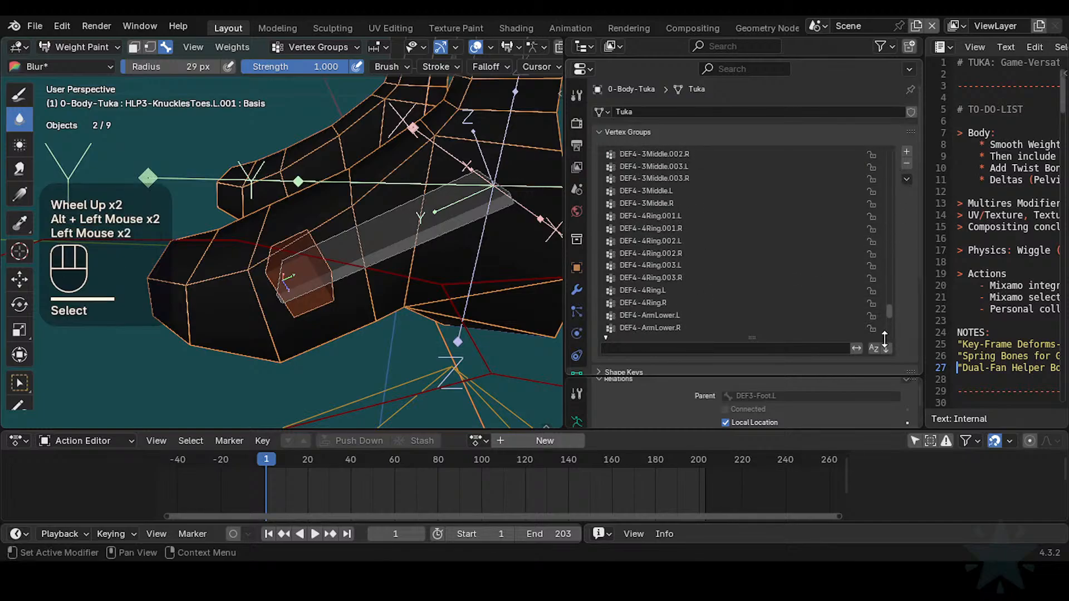
{"action": "left_click", "coordinate": [886, 348]}
{"action": "left_click", "coordinate": [891, 312]}
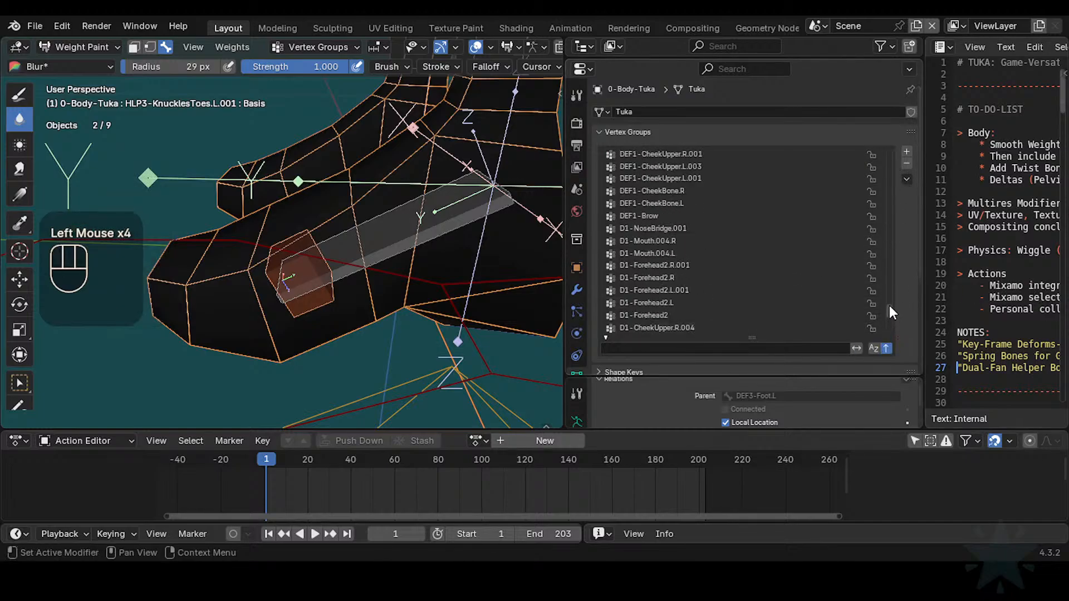
{"action": "scroll", "coordinate": [890, 307], "scroll_direction": "down", "scroll_amount": 1}
{"action": "left_click_drag", "start_coordinate": [889, 309], "coordinate": [888, 339]}
{"action": "scroll", "coordinate": [886, 325], "scroll_direction": "down", "scroll_amount": 2}
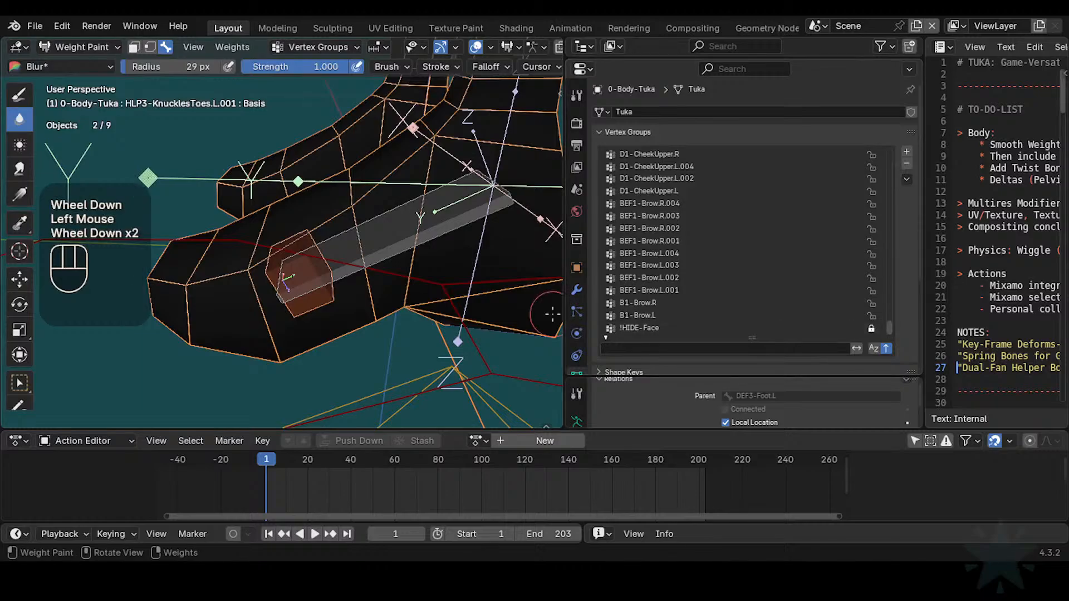
{"action": "scroll", "coordinate": [860, 321], "scroll_direction": "down", "scroll_amount": 1}
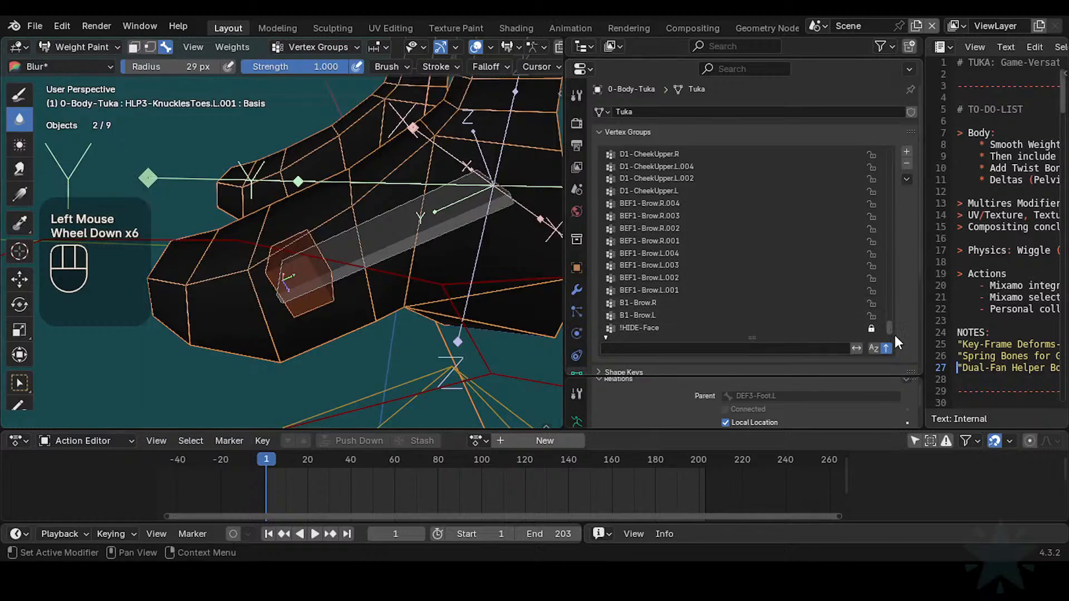
{"action": "left_click_drag", "start_coordinate": [894, 332], "coordinate": [893, 140]}
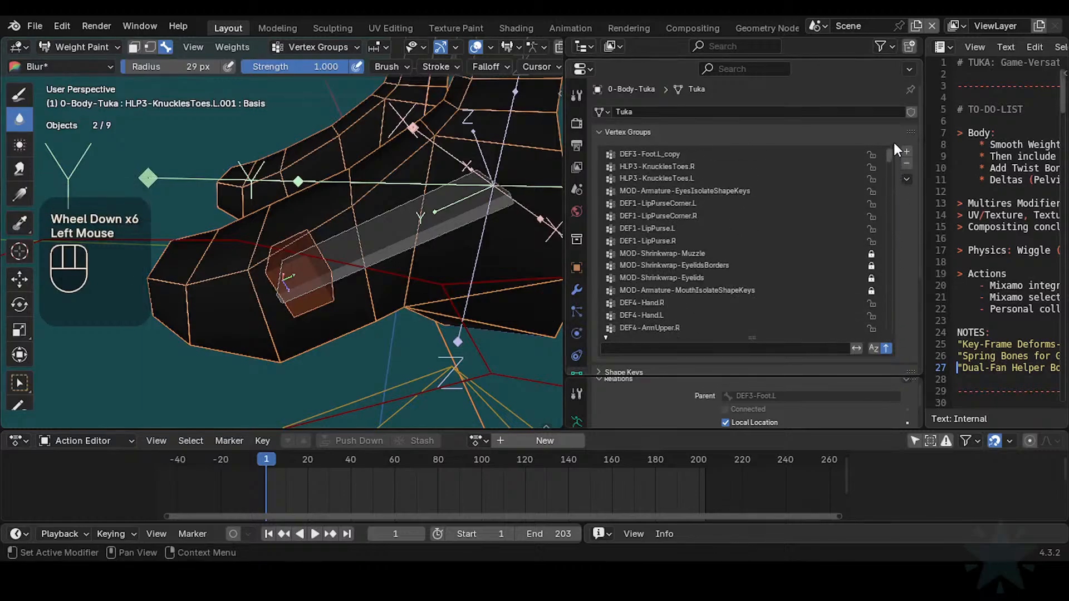
Step: Sort the vertex groups of 0-Body-Tuka by name and turn off the reversed list order
{"action": "left_click", "coordinate": [906, 178]}
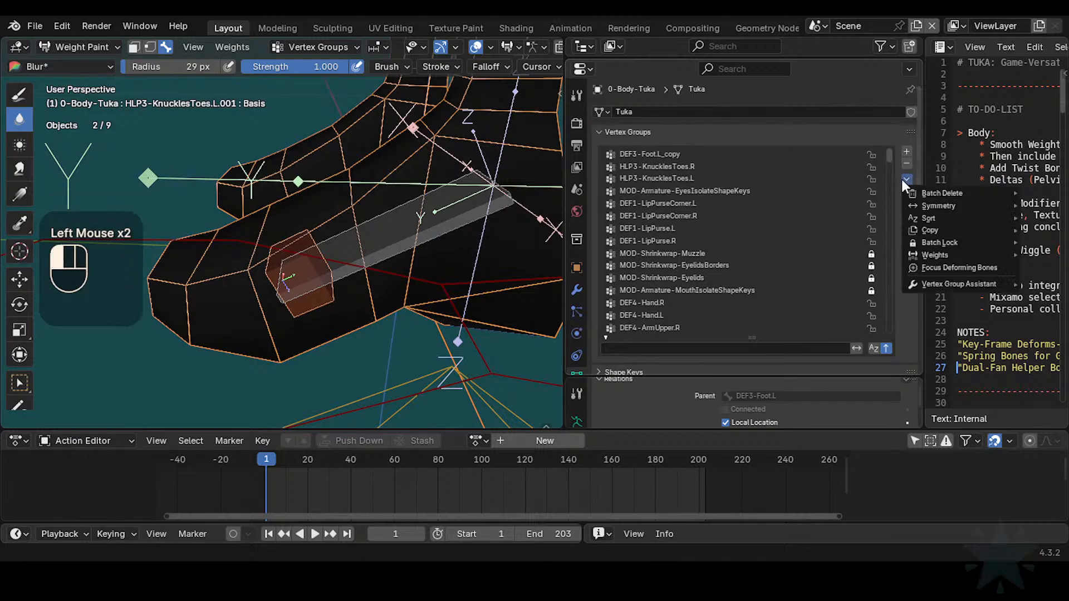
{"action": "left_click", "coordinate": [902, 179]}
{"action": "left_click", "coordinate": [908, 184]}
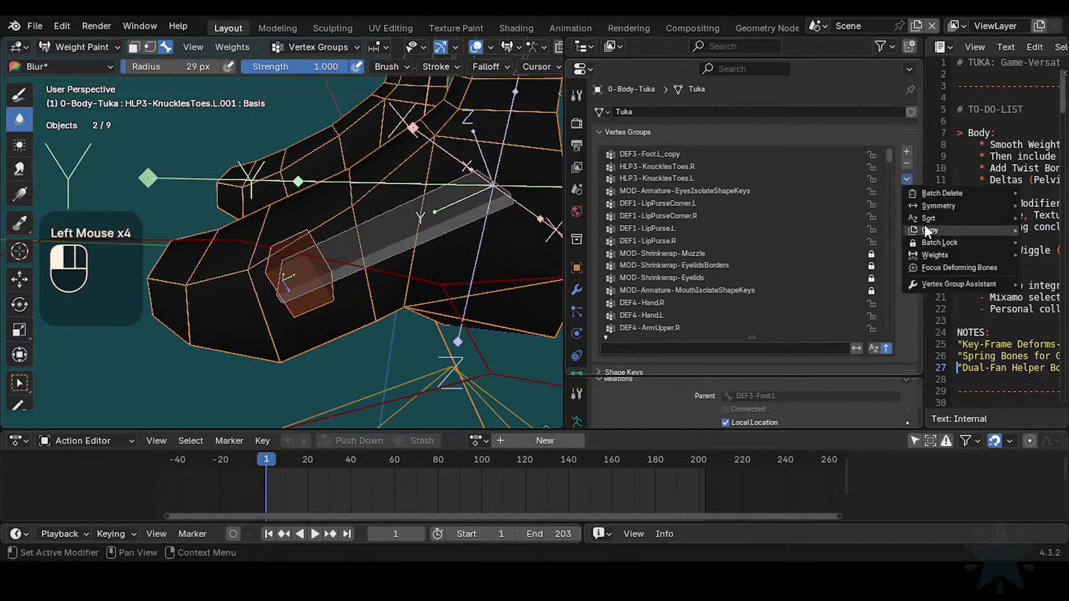
{"action": "left_click", "coordinate": [846, 234]}
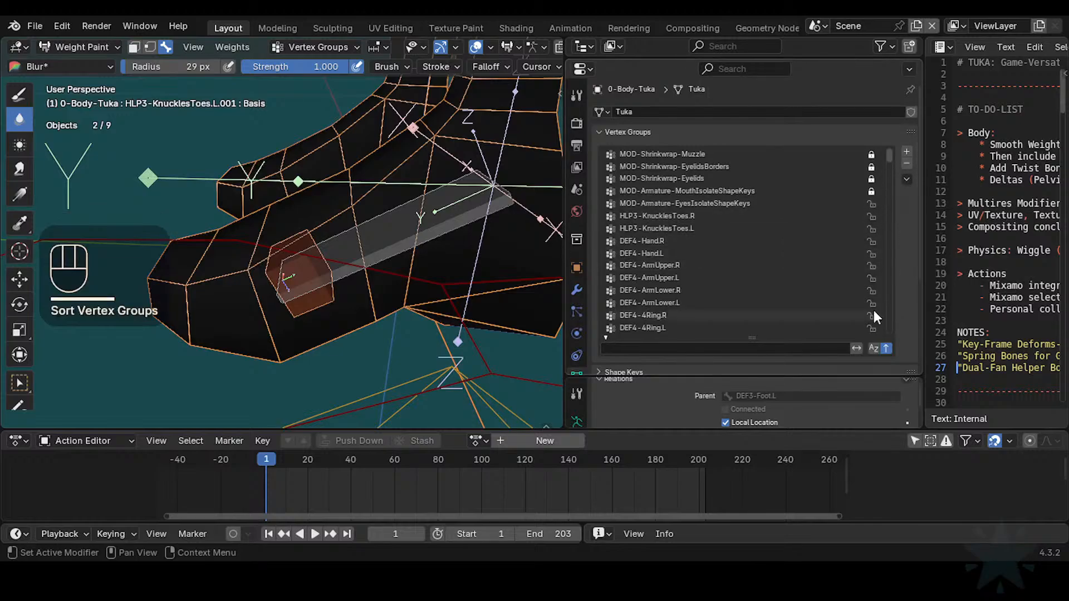
{"action": "left_click", "coordinate": [885, 348]}
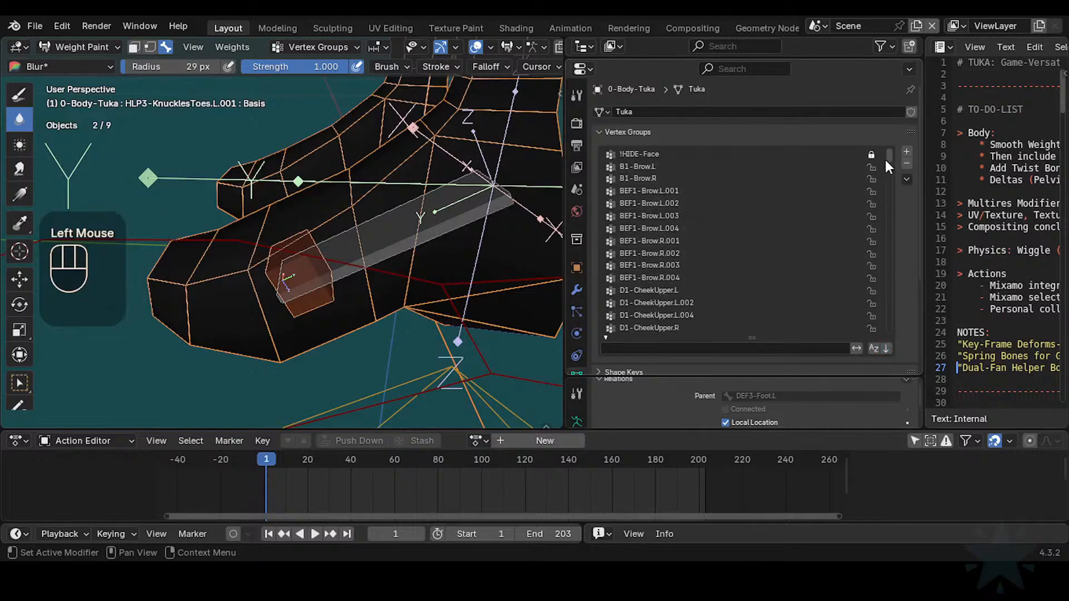
Step: Search the sorted vertex group list for the copied DEF3-Foot.L group
{"action": "left_click_drag", "start_coordinate": [889, 156], "coordinate": [888, 336]}
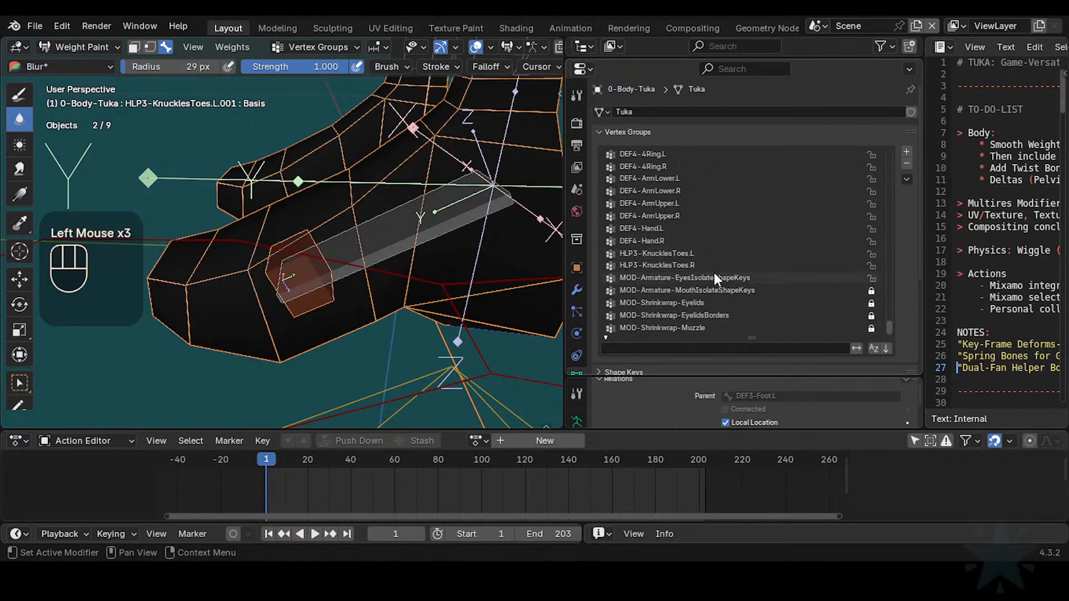
{"action": "scroll", "coordinate": [701, 262], "scroll_direction": "up", "scroll_amount": 4}
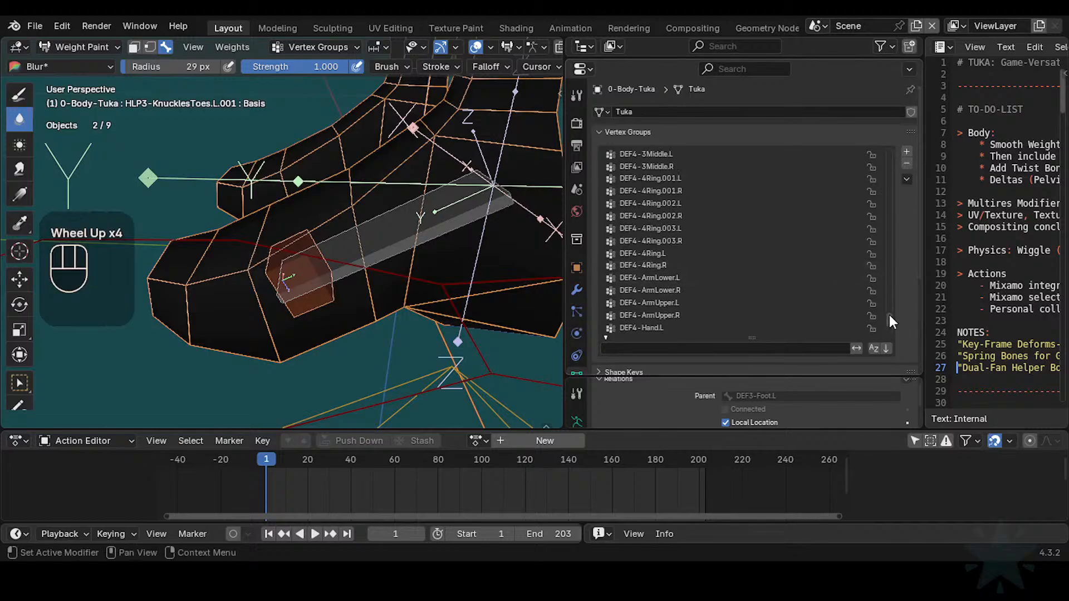
{"action": "left_click_drag", "start_coordinate": [890, 322], "coordinate": [894, 141]}
{"action": "scroll", "coordinate": [767, 255], "scroll_direction": "down", "scroll_amount": 1}
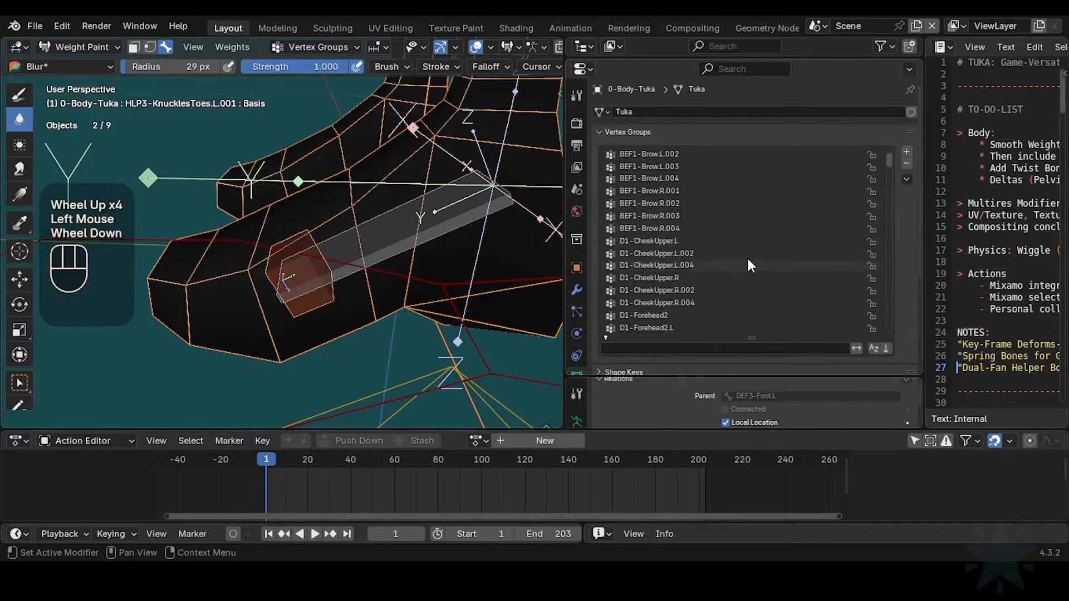
{"action": "scroll", "coordinate": [721, 251], "scroll_direction": "up", "scroll_amount": 4}
{"action": "scroll", "coordinate": [840, 232], "scroll_direction": "down", "scroll_amount": 4}
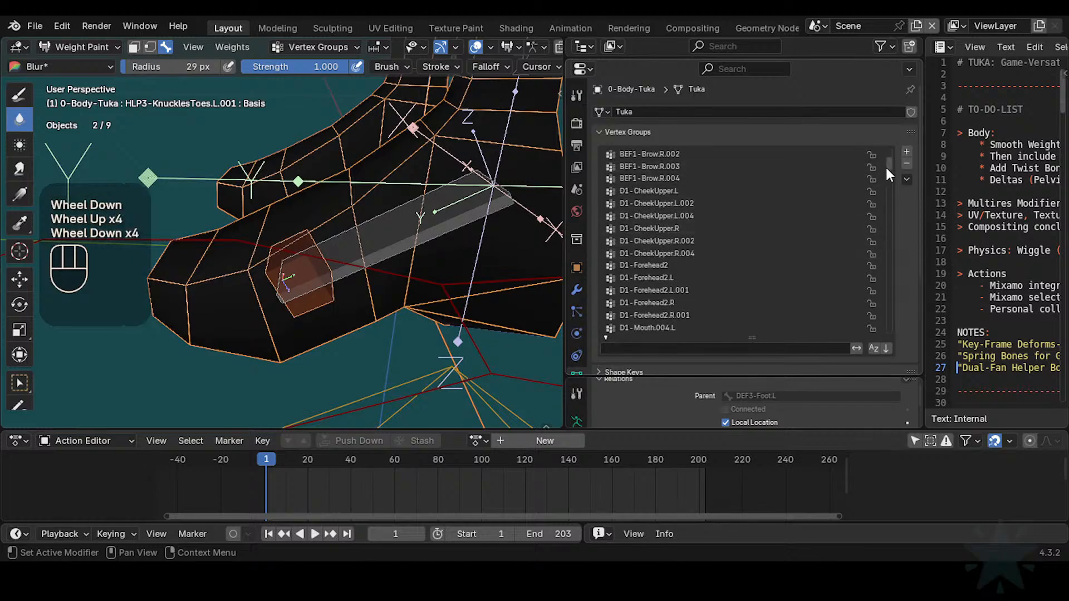
{"action": "left_click", "coordinate": [887, 183]}
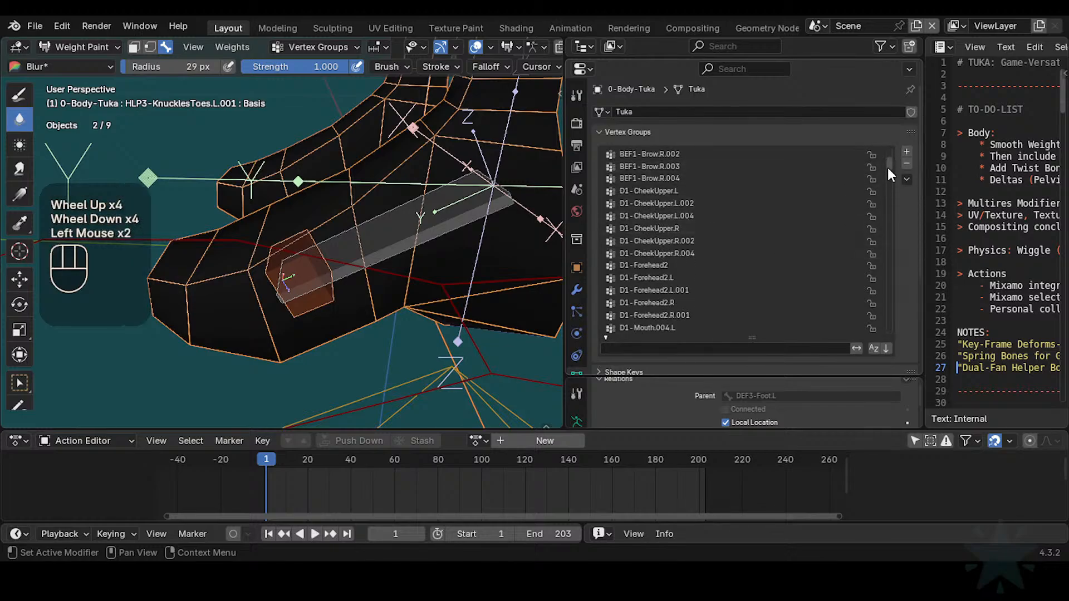
{"action": "mouse_move", "coordinate": [888, 168]}
{"action": "left_mouse_down"}
{"action": "mouse_move", "coordinate": [883, 336]}
{"action": "mouse_move", "coordinate": [878, 154]}
{"action": "left_mouse_up"}
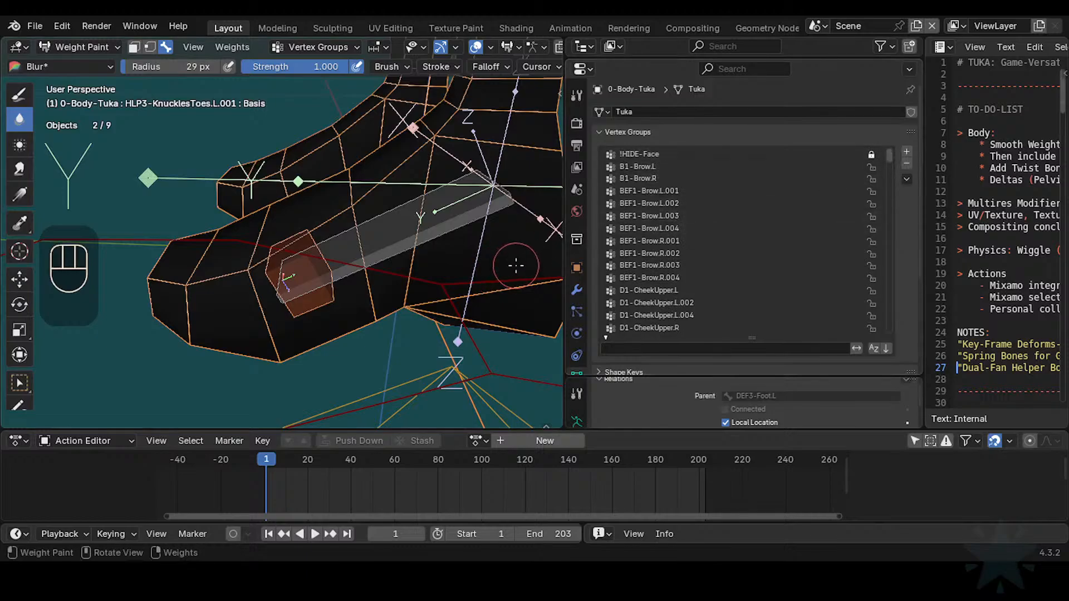
Step: Return to Object Mode, reselect ARM-Tuka with 0-Body-Tuka active, and enter Weight Paint mode with the DEF3-Foot.L bone picked
{"action": "key", "text": "ctrl+Tab"}
{"action": "left_click", "coordinate": [370, 269]}
{"action": "left_click", "coordinate": [361, 232]}
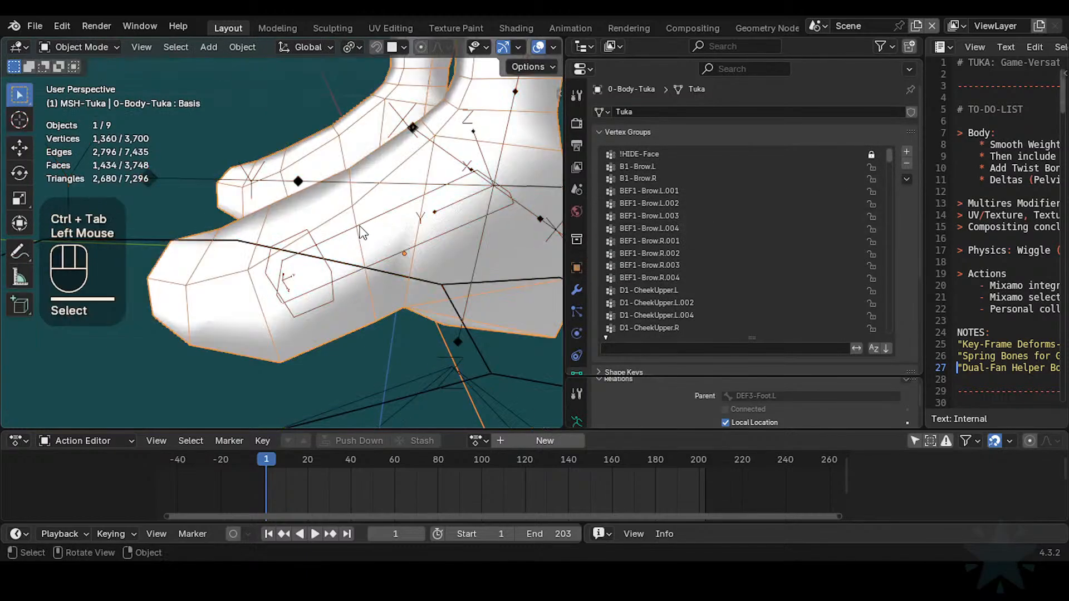
{"action": "left_click", "coordinate": [355, 231]}
{"action": "left_click", "coordinate": [397, 266]}
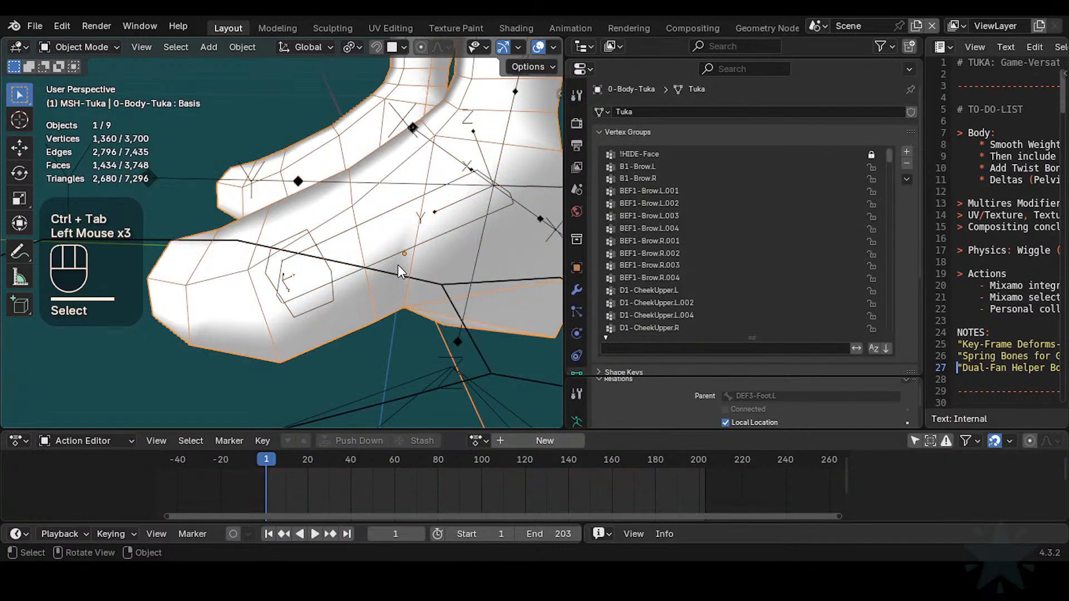
{"action": "left_click", "coordinate": [383, 233]}
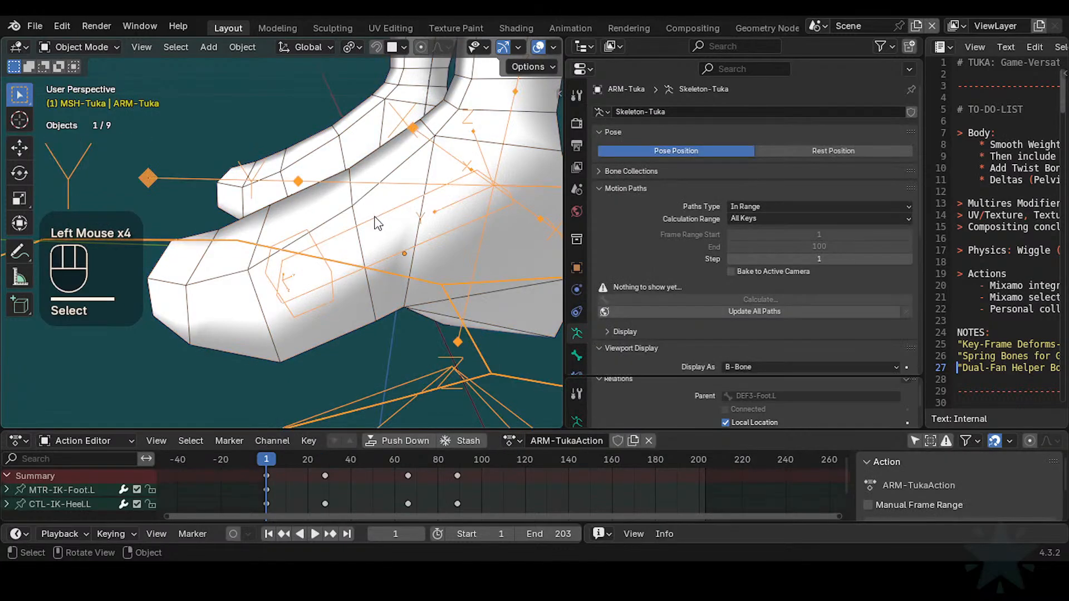
{"action": "left_click", "coordinate": [352, 198], "text": "shift"}
{"action": "key", "text": "ctrl+Tab"}
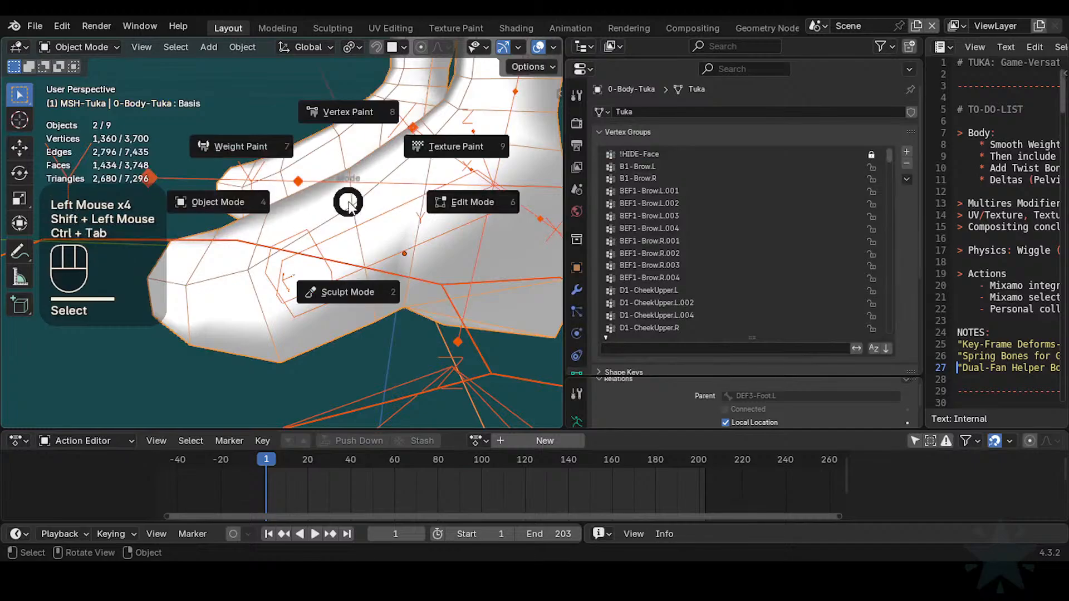
{"action": "left_click", "coordinate": [397, 225], "text": "alt"}
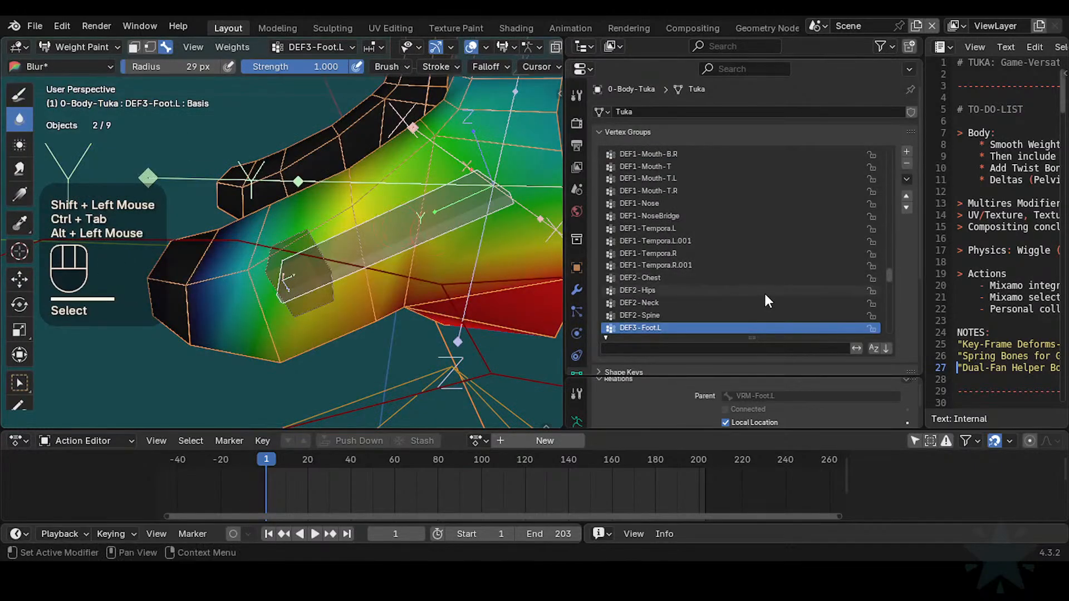
Step: Duplicate the active DEF3-Foot.L vertex group
{"action": "scroll", "coordinate": [779, 295], "scroll_direction": "down", "scroll_amount": 2}
{"action": "left_click_drag", "start_coordinate": [891, 277], "coordinate": [888, 160]}
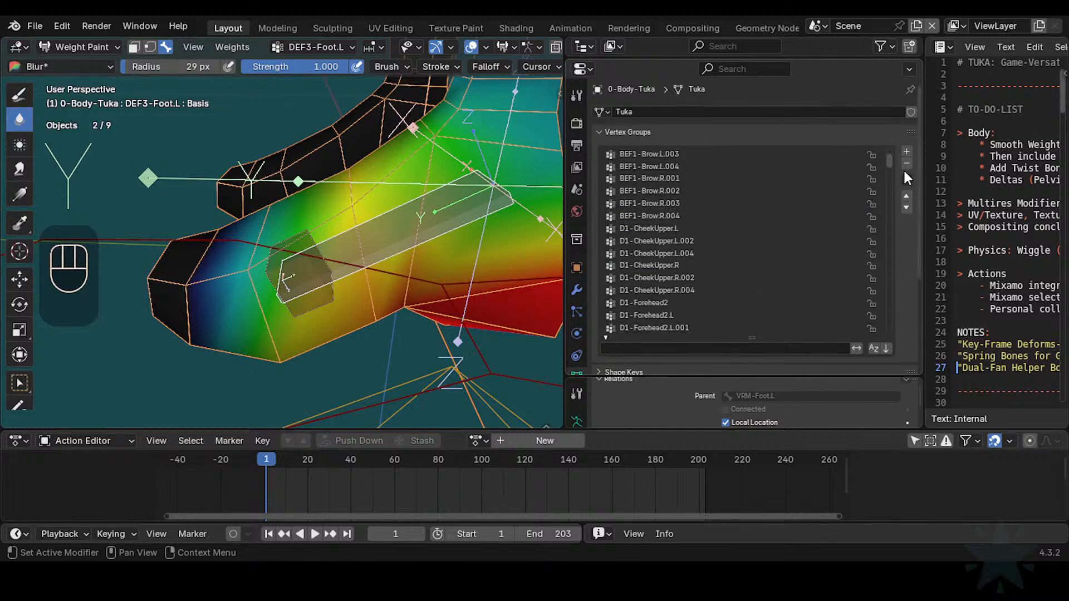
{"action": "left_click", "coordinate": [906, 178]}
{"action": "mouse_move", "coordinate": [927, 230]}
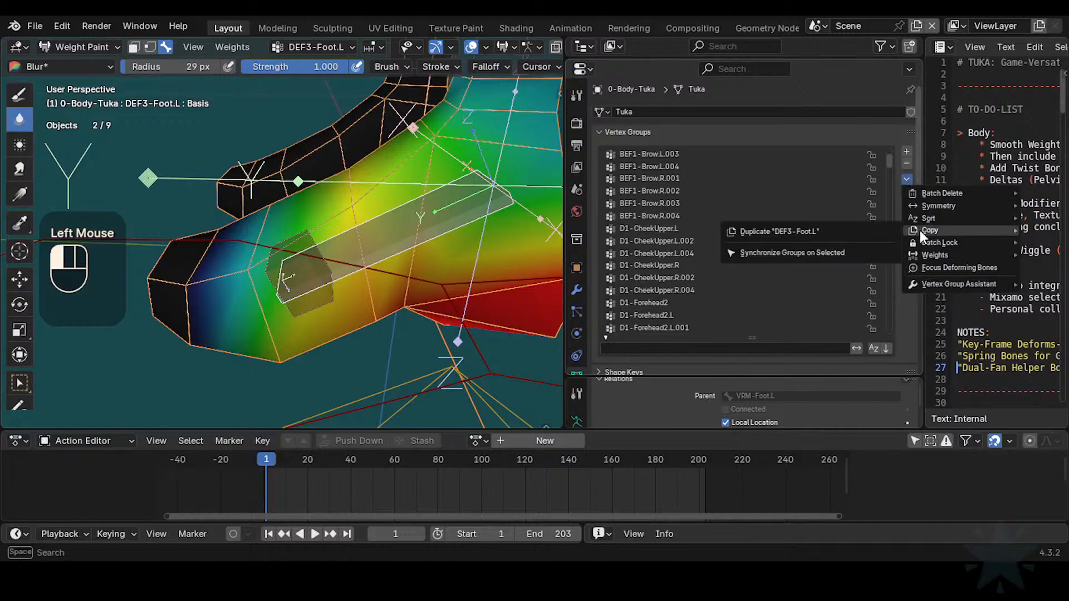
{"action": "left_click", "coordinate": [834, 235]}
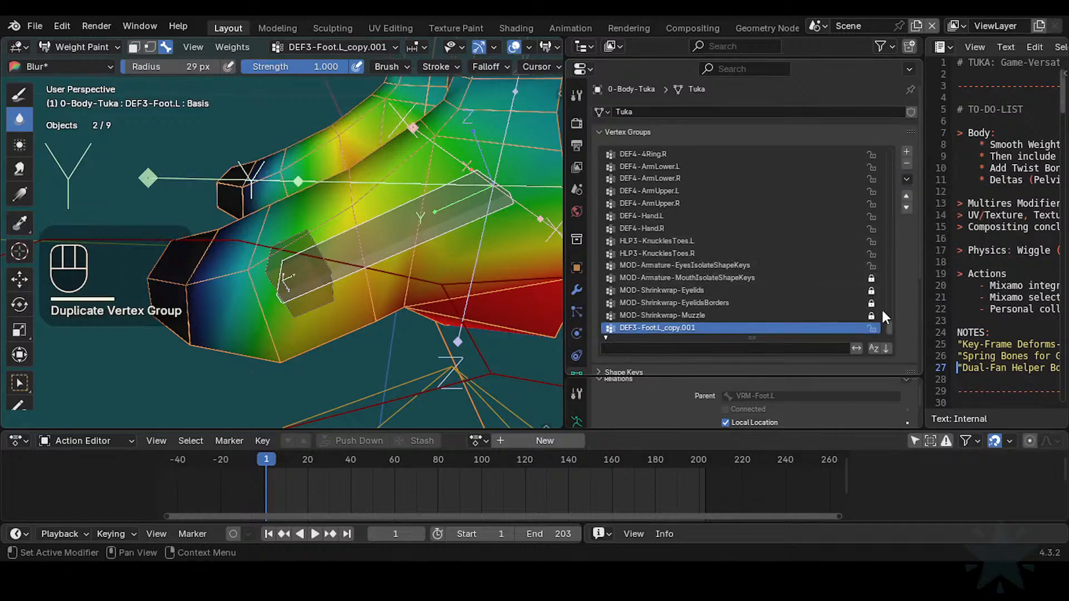
Step: Leave Weight Paint mode, reselect ARM-Tuka and 0-Body-Tuka, and re-enter it with the DEF3-Foot.L bone picked
{"action": "key", "text": "ctrl+Tab"}
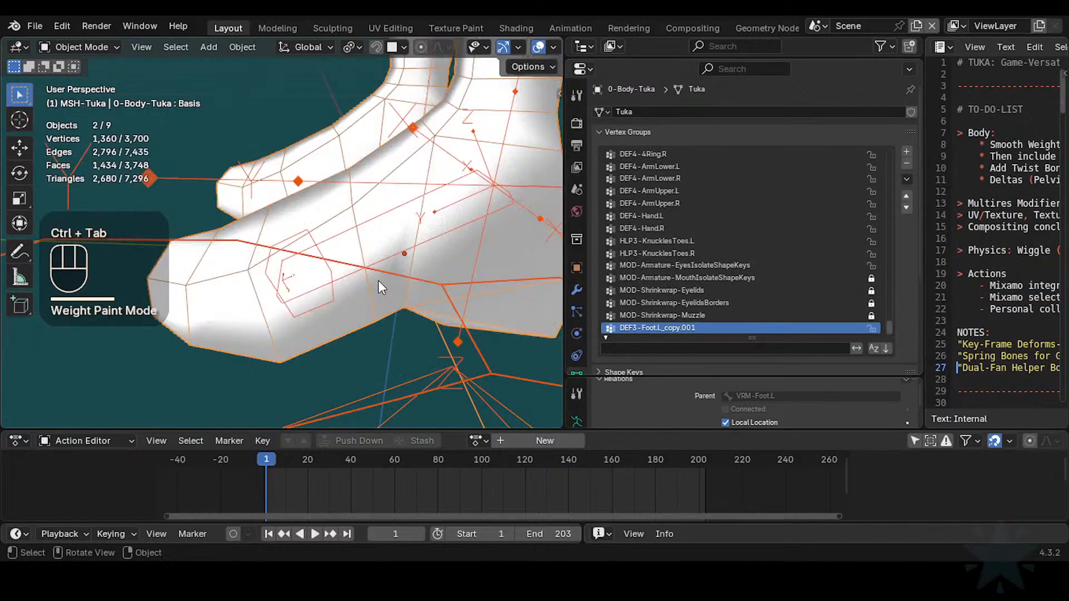
{"action": "left_click", "coordinate": [305, 239]}
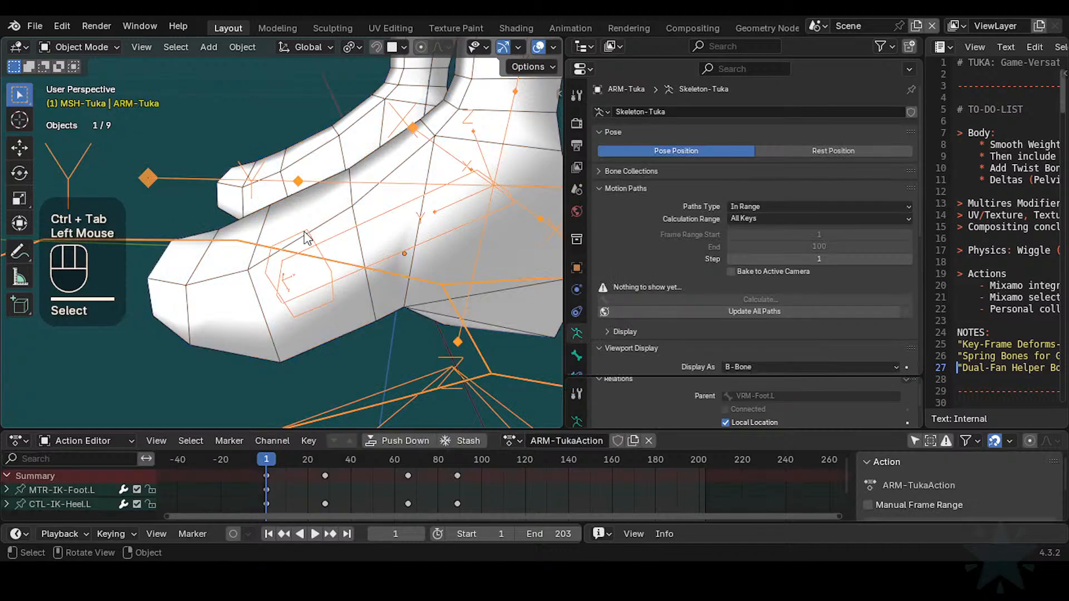
{"action": "left_click", "coordinate": [442, 262], "text": "shift"}
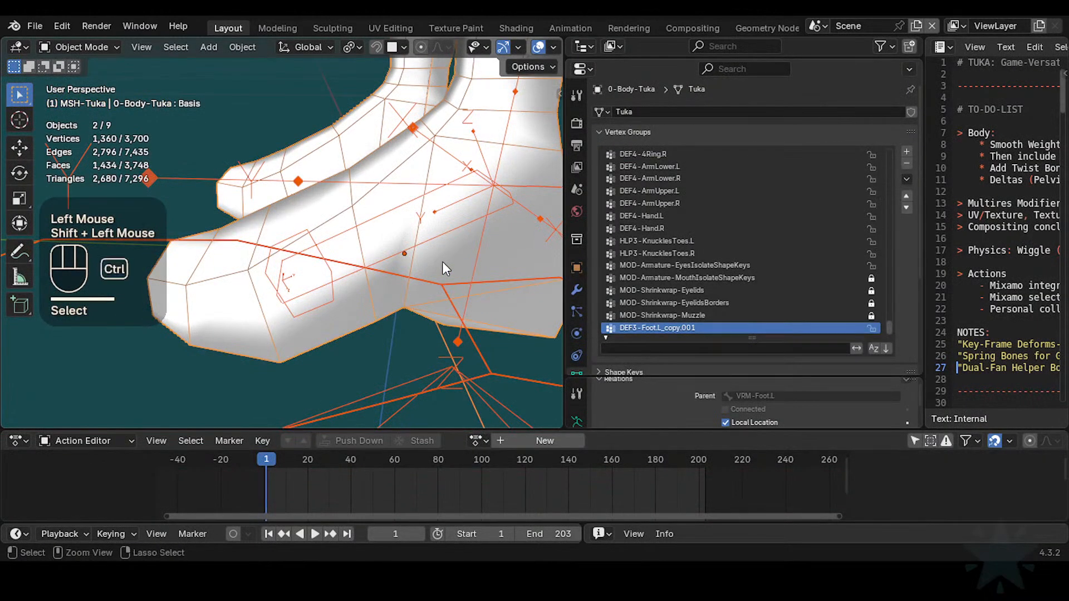
{"action": "key", "text": "ctrl+Tab"}
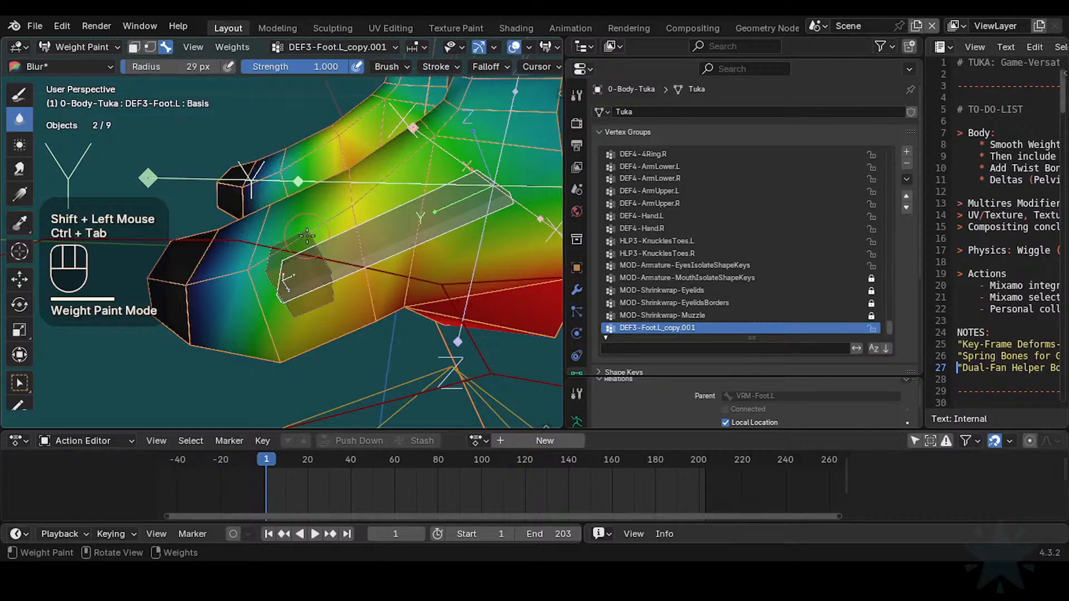
{"action": "left_click", "coordinate": [311, 242], "text": "alt"}
{"action": "left_click", "coordinate": [346, 244], "text": "alt"}
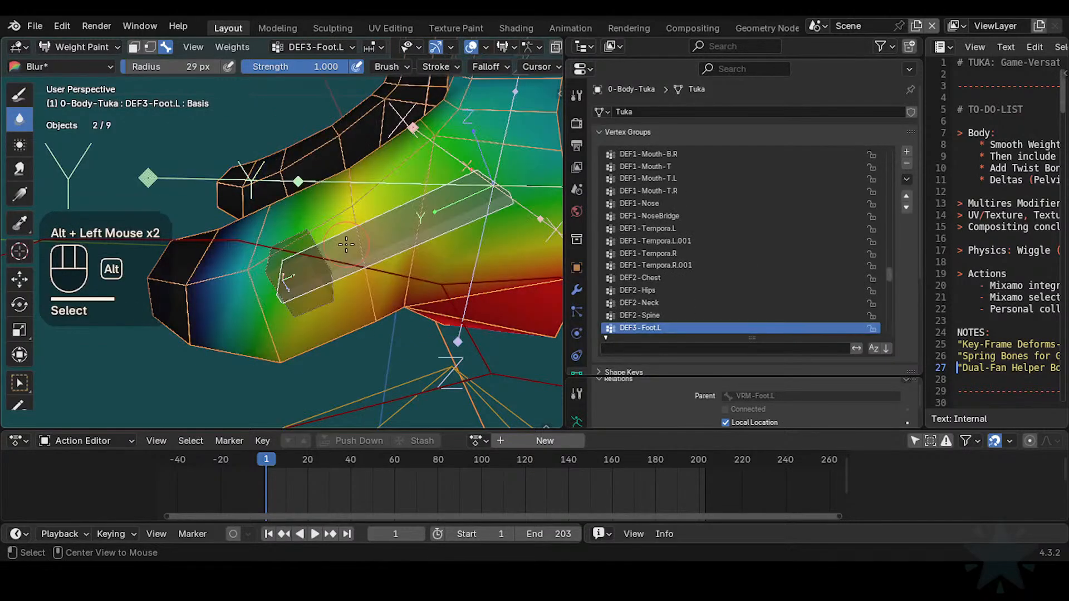
Step: Rename the DEF3-Foot.L_copy.001 vertex group as HLP3-KnucklesToes.L.001 and make it the active group
{"action": "left_click_drag", "start_coordinate": [889, 275], "coordinate": [891, 337]}
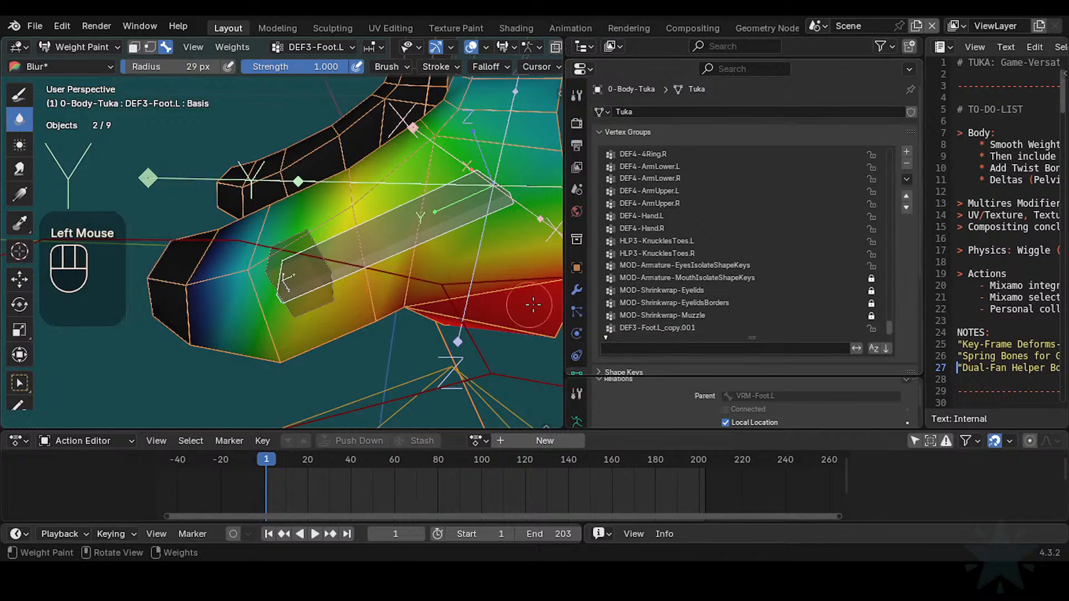
{"action": "left_click", "coordinate": [651, 327]}
{"action": "double_click", "coordinate": [697, 327]}
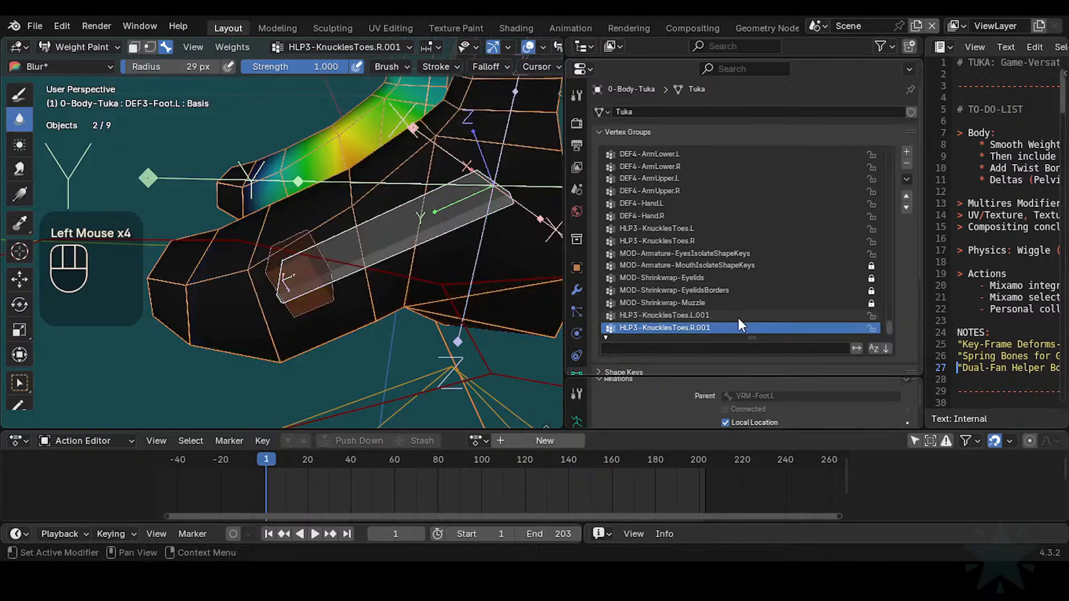
{"action": "left_click", "coordinate": [695, 316]}
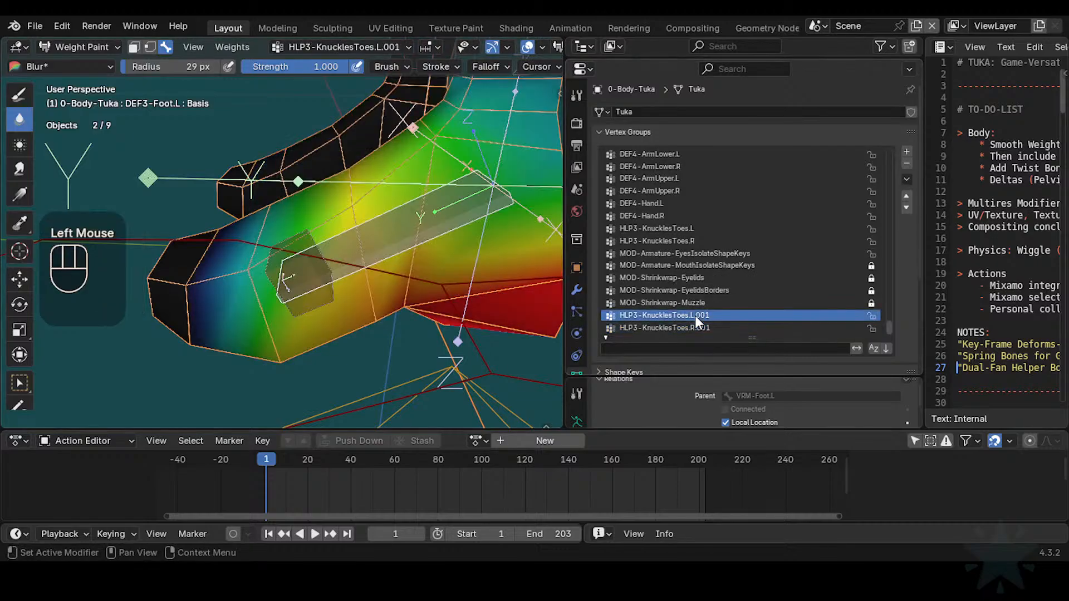
Step: Compare the weights of the DEF3-Foot.L and HLP3-KnucklesToes.L.001 bones, leaving HLP3-KnucklesToes.L.001 picked
{"action": "left_click", "coordinate": [362, 241], "text": "alt"}
{"action": "left_click", "coordinate": [361, 242], "text": "alt"}
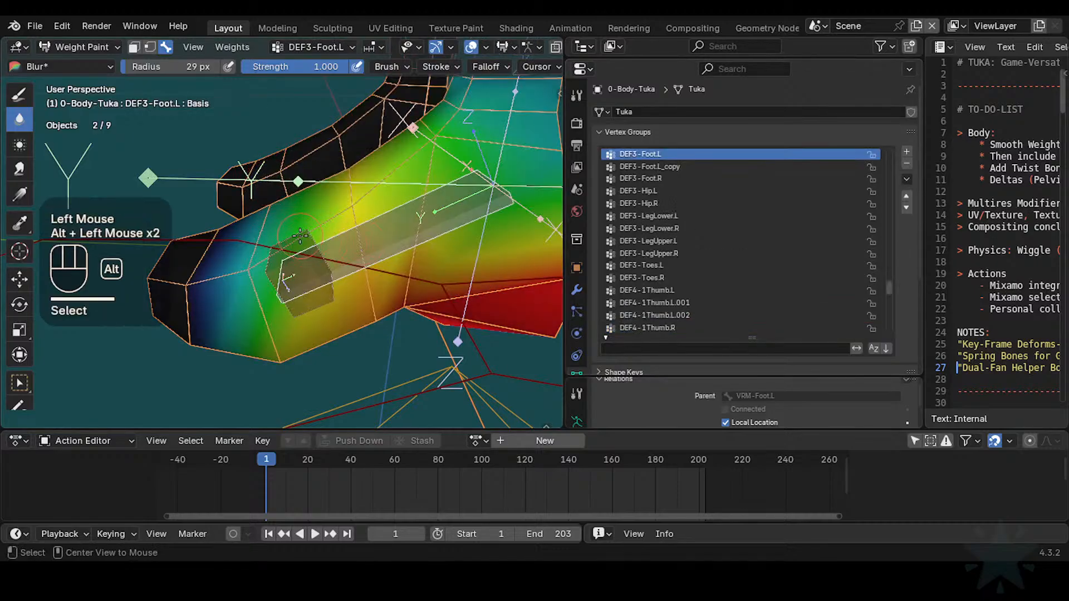
{"action": "left_click", "coordinate": [343, 242], "text": "alt"}
{"action": "scroll", "coordinate": [300, 237], "scroll_direction": "down", "scroll_amount": 1}
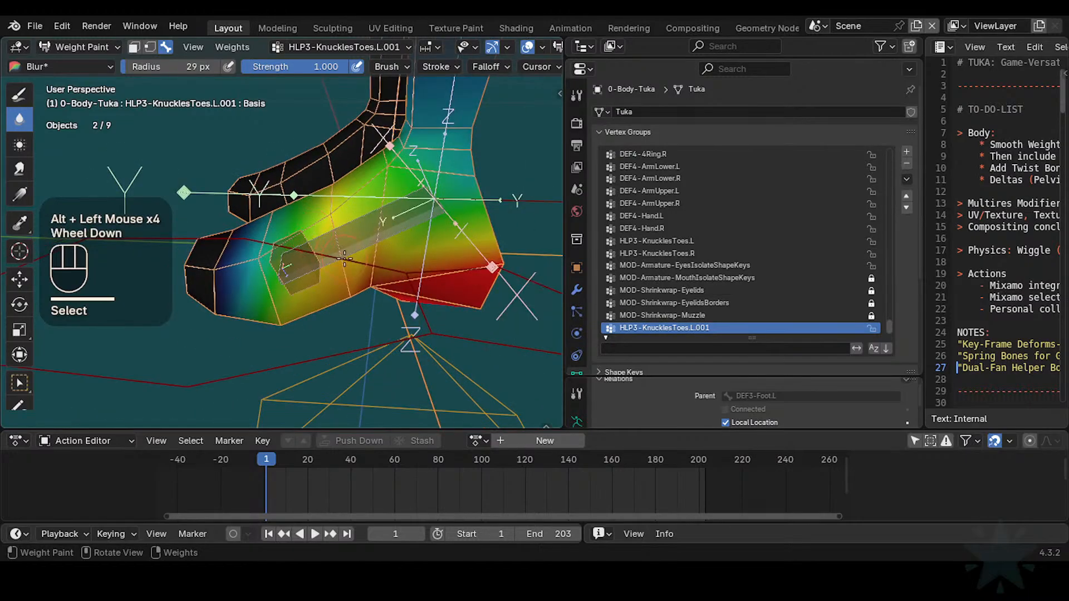
{"action": "middle_click_drag", "start_coordinate": [342, 253], "coordinate": [352, 247]}
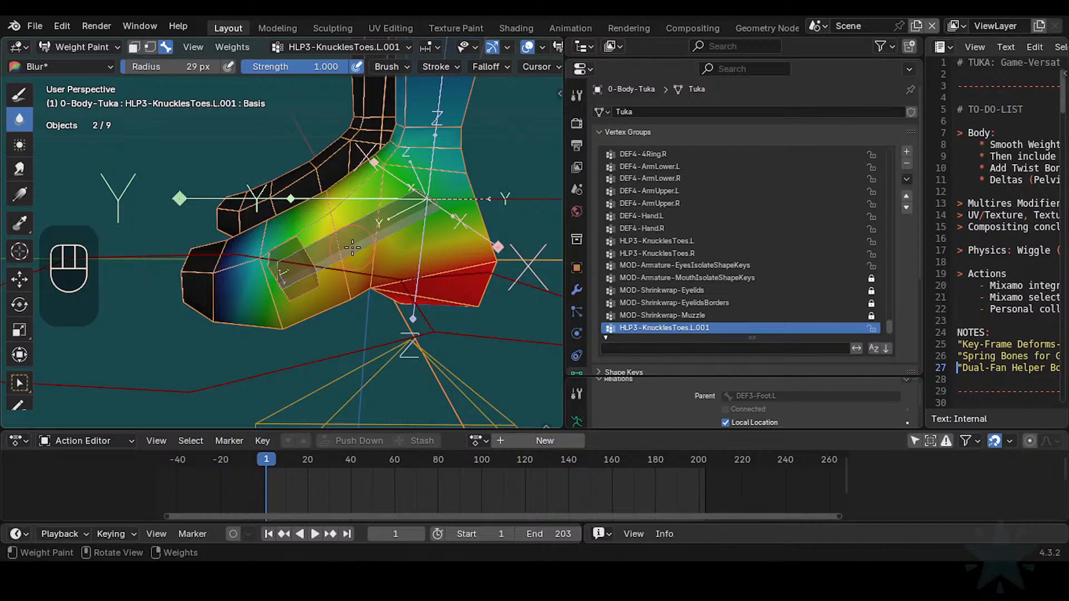
{"action": "middle_click_drag", "start_coordinate": [555, 67], "coordinate": [534, 68]}
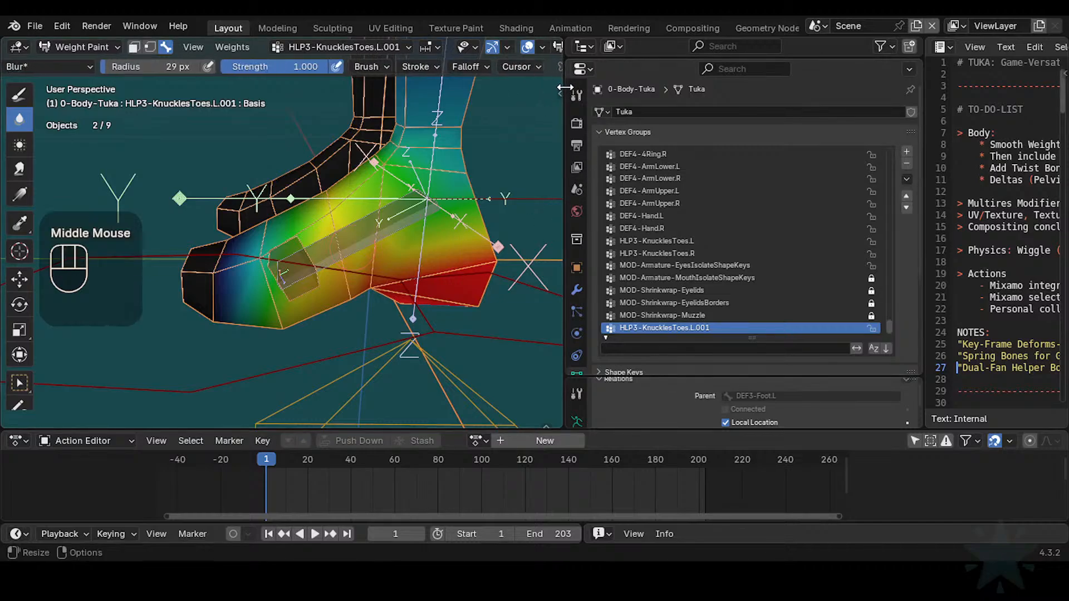
Step: Widen the 3D viewport to reveal the weight paint options and activate the Paint brush
{"action": "left_click_drag", "start_coordinate": [565, 89], "coordinate": [686, 107]}
{"action": "middle_click_drag", "start_coordinate": [623, 67], "coordinate": [617, 66]}
{"action": "left_click", "coordinate": [649, 67]}
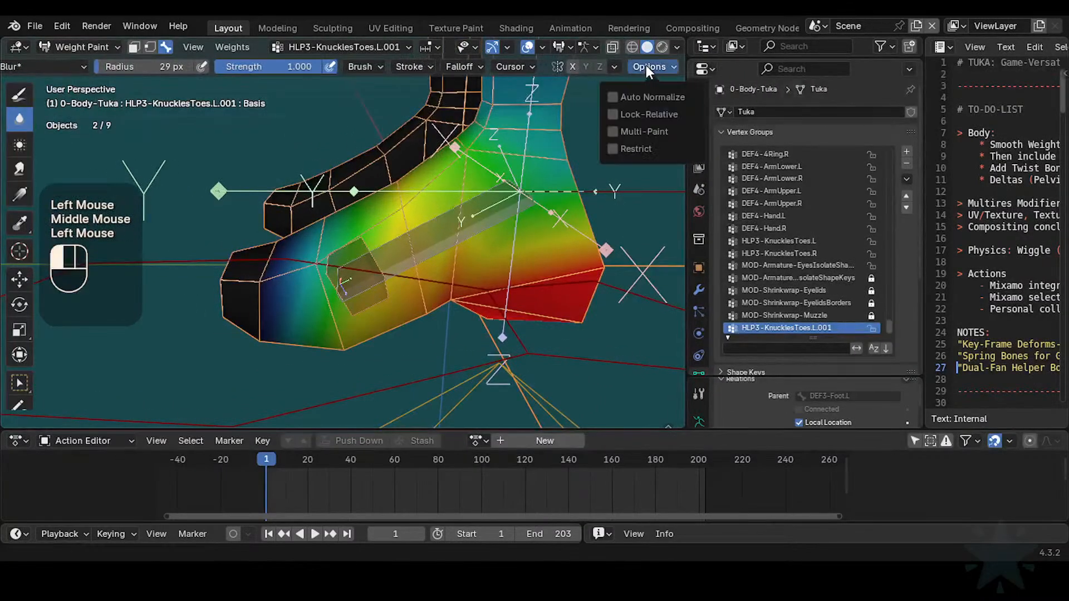
{"action": "mouse_move", "coordinate": [462, 139]}
{"action": "middle_mouse_down", "text": "ctrl"}
{"action": "mouse_move", "coordinate": [459, 202]}
{"action": "mouse_move", "coordinate": [479, 231]}
{"action": "middle_mouse_up", "text": "ctrl"}
{"action": "left_click", "coordinate": [19, 93], "text": "ctrl"}
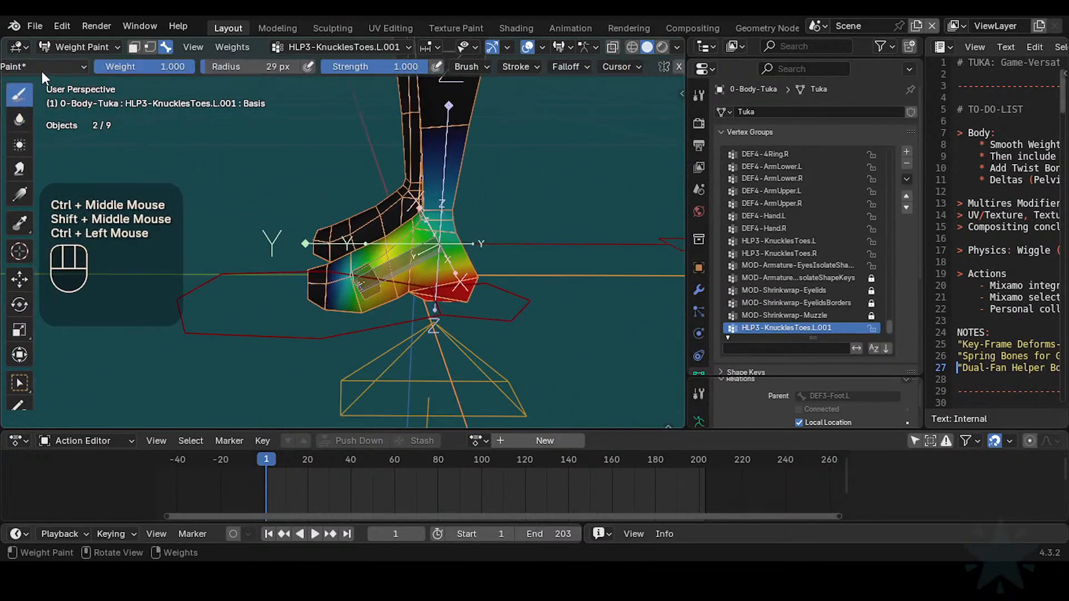
Step: Subtract the HLP3-KnucklesToes.L.001 weights from the left lower leg and upper ankle, enlarging the brush radius to 72 px
{"action": "middle_click_drag", "start_coordinate": [42, 72], "coordinate": [65, 65]}
{"action": "mouse_move", "coordinate": [402, 315]}
{"action": "middle_mouse_down", "text": "ctrl"}
{"action": "mouse_move", "coordinate": [442, 222]}
{"action": "mouse_move", "coordinate": [390, 310]}
{"action": "middle_mouse_up", "text": "ctrl"}
{"action": "key", "text": "ctrl+f"}
{"action": "left_click", "coordinate": [468, 224], "text": "ctrl"}
{"action": "key", "text": "ctrl+f"}
{"action": "left_click", "coordinate": [453, 247], "text": "ctrl"}
{"action": "left_click", "coordinate": [457, 211], "text": "ctrl"}
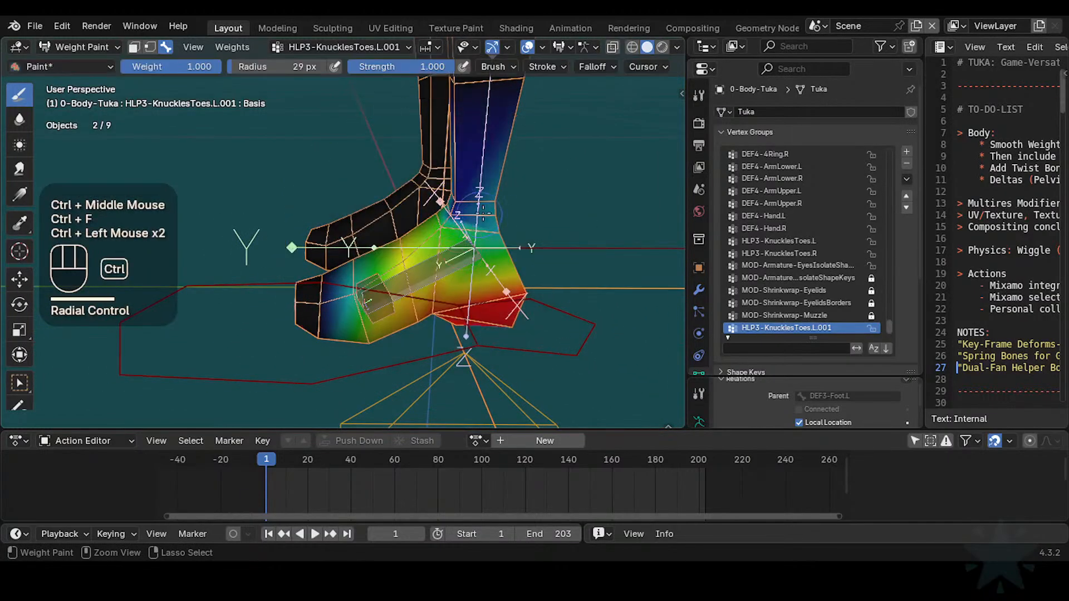
{"action": "key", "text": "f"}
{"action": "left_click", "coordinate": [501, 219]}
{"action": "left_click", "coordinate": [501, 219], "text": "ctrl"}
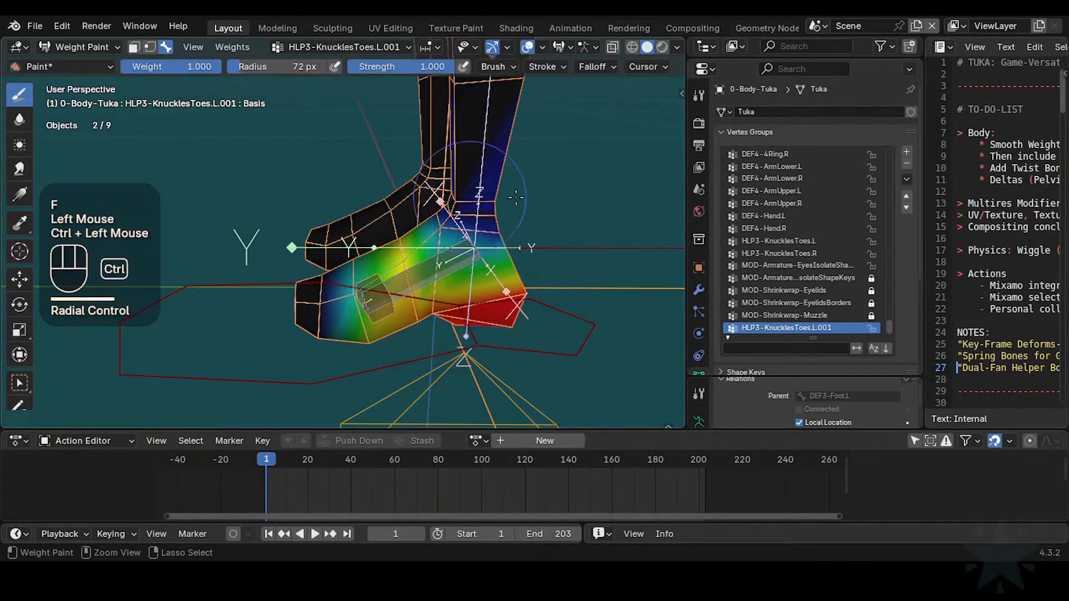
Step: Subtract the helper bone's weights from the outer ankle and heel with a 45 px brush radius
{"action": "middle_click_drag", "start_coordinate": [474, 197], "coordinate": [489, 218]}
{"action": "key", "text": "f"}
{"action": "left_click", "coordinate": [510, 222]}
{"action": "left_click_drag", "start_coordinate": [445, 229], "coordinate": [486, 236], "text": "ctrl"}
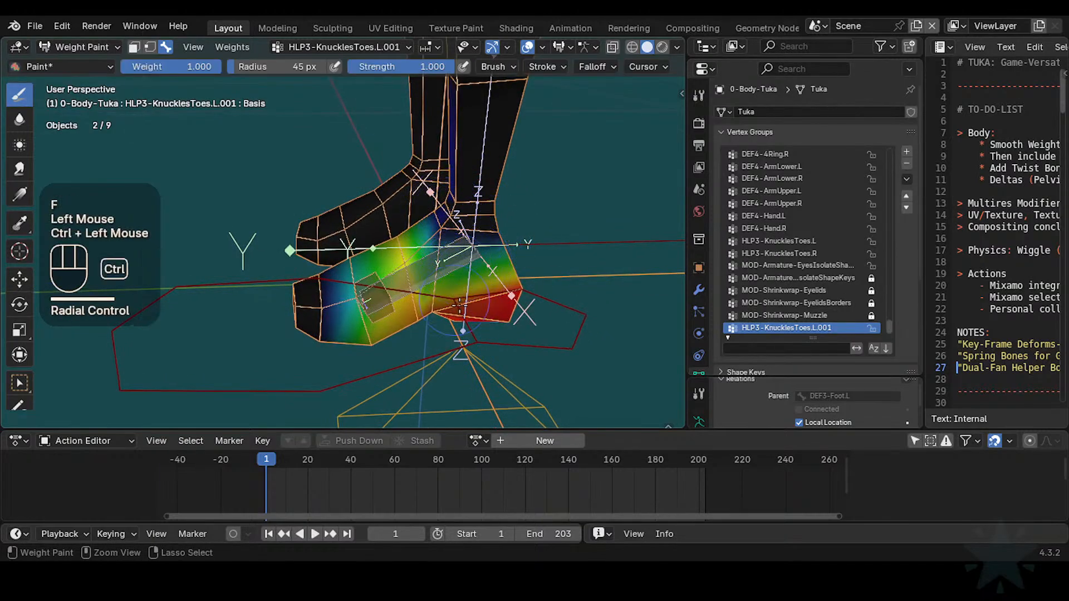
{"action": "mouse_move", "coordinate": [473, 301]}
{"action": "left_mouse_down", "text": "ctrl"}
{"action": "mouse_move", "coordinate": [495, 289]}
{"action": "mouse_move", "coordinate": [483, 306]}
{"action": "left_mouse_up", "text": "ctrl"}
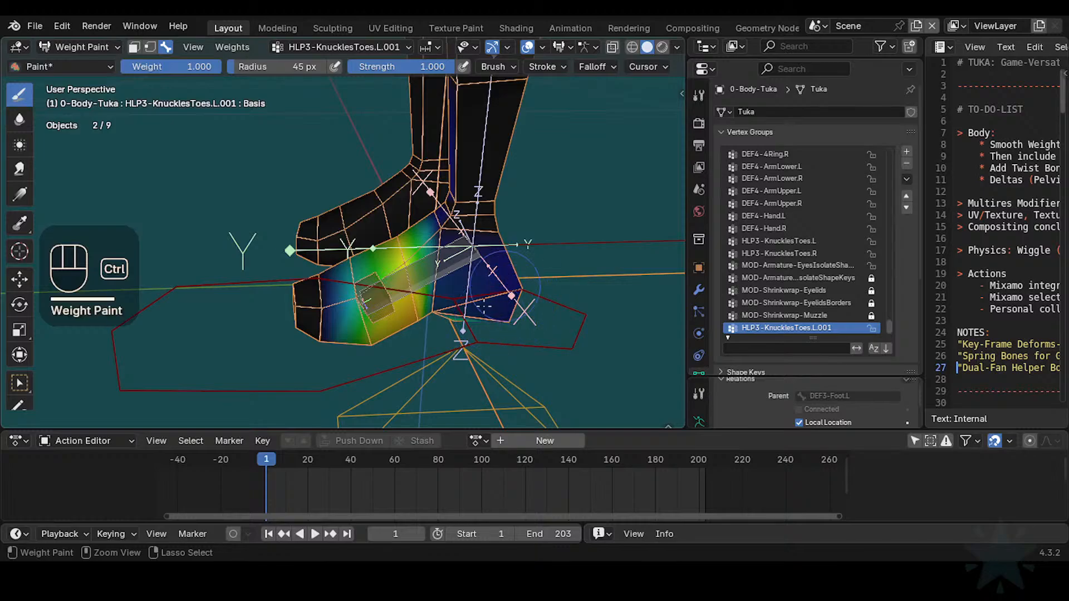
{"action": "left_click", "coordinate": [482, 308], "text": "ctrl"}
{"action": "middle_click", "coordinate": [478, 317]}
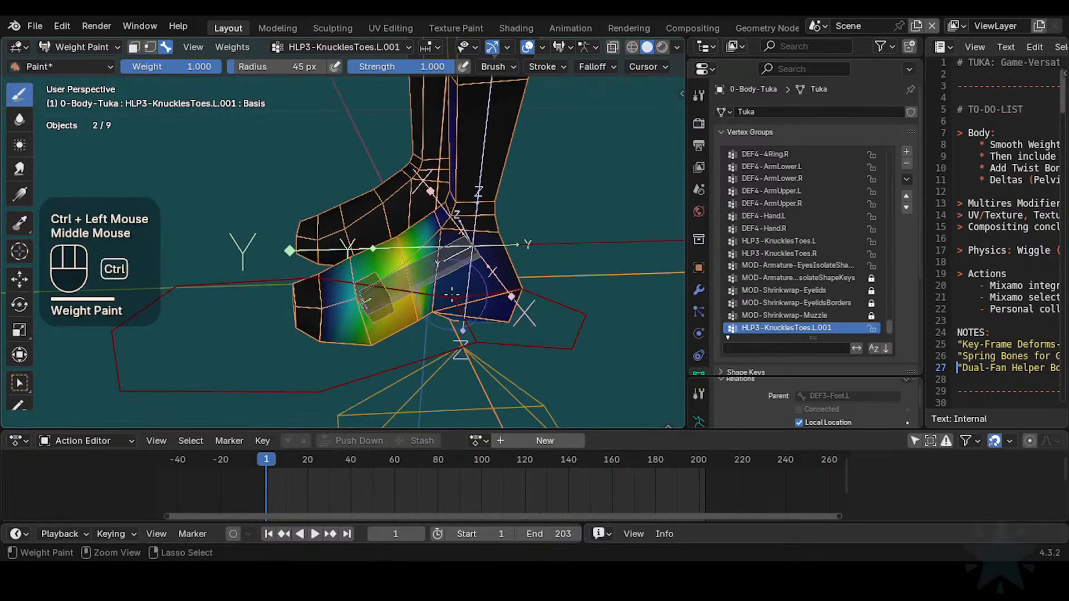
{"action": "left_click", "coordinate": [438, 312], "text": "ctrl"}
Step: Subtract the leftover weights around the front and sides of the left ankle and heel, reducing the brush radius to 30 px
{"action": "middle_click_drag", "start_coordinate": [439, 243], "coordinate": [484, 214]}
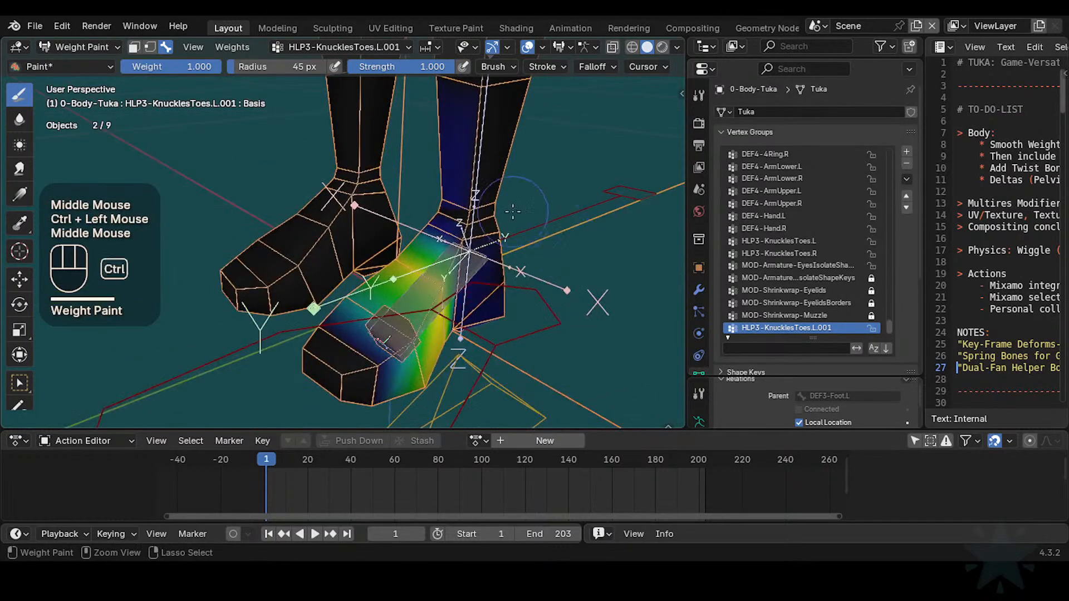
{"action": "left_click", "coordinate": [491, 207], "text": "ctrl"}
{"action": "left_click", "coordinate": [466, 230], "text": "ctrl"}
{"action": "mouse_move", "coordinate": [551, 328]}
{"action": "middle_mouse_down"}
{"action": "mouse_move", "coordinate": [501, 297]}
{"action": "mouse_move", "coordinate": [448, 303]}
{"action": "middle_mouse_up"}
{"action": "key", "text": "f"}
{"action": "left_click", "coordinate": [490, 296]}
{"action": "left_click", "coordinate": [466, 296], "text": "ctrl"}
{"action": "mouse_move", "coordinate": [448, 340]}
{"action": "middle_mouse_down"}
{"action": "mouse_move", "coordinate": [438, 295]}
{"action": "mouse_move", "coordinate": [536, 312]}
{"action": "middle_mouse_up"}
{"action": "left_click", "coordinate": [439, 316], "text": "ctrl"}
{"action": "middle_click", "coordinate": [455, 233], "text": "ctrl"}
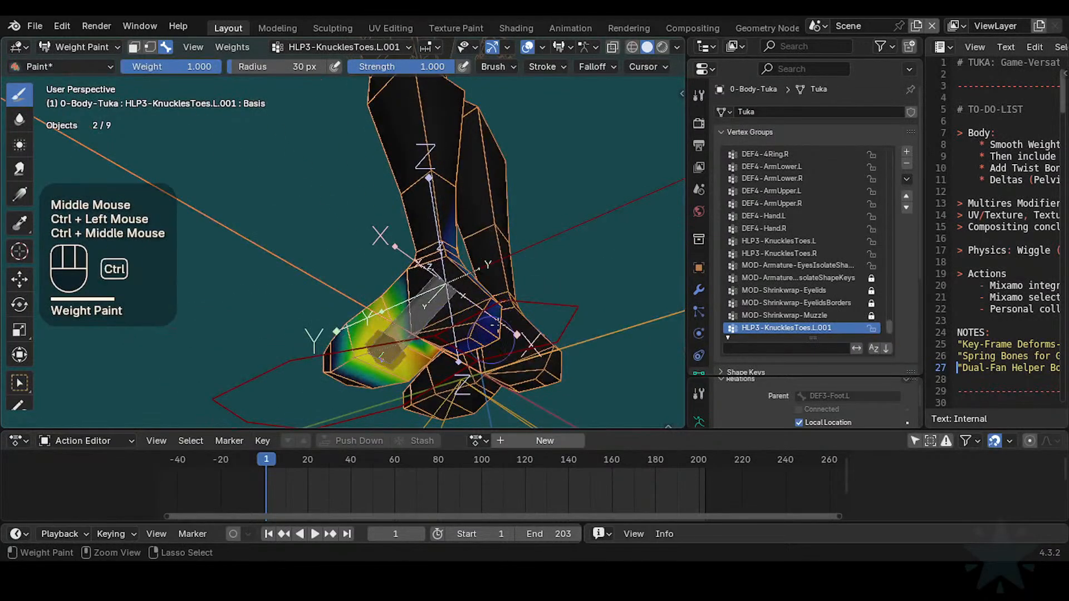
Step: Clear the remaining helper bone weights from the back and inner side of the left heel
{"action": "middle_click_drag", "start_coordinate": [451, 223], "coordinate": [489, 255]}
{"action": "left_click", "coordinate": [471, 279], "text": "ctrl"}
{"action": "left_click", "coordinate": [495, 250], "text": "ctrl"}
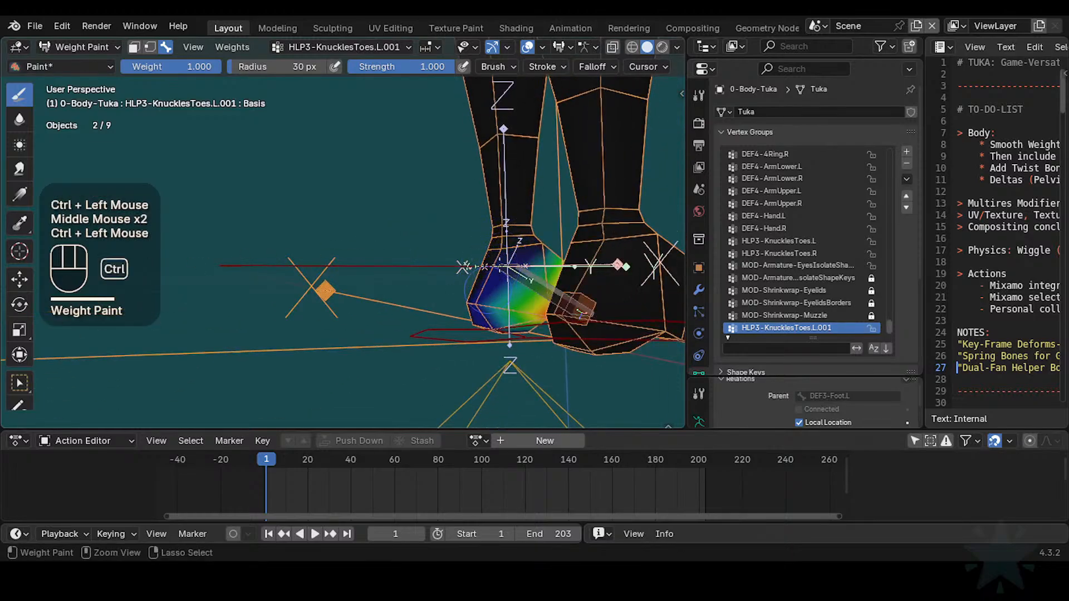
{"action": "middle_click_drag", "start_coordinate": [489, 316], "coordinate": [462, 283]}
{"action": "left_click", "coordinate": [457, 281], "text": "ctrl"}
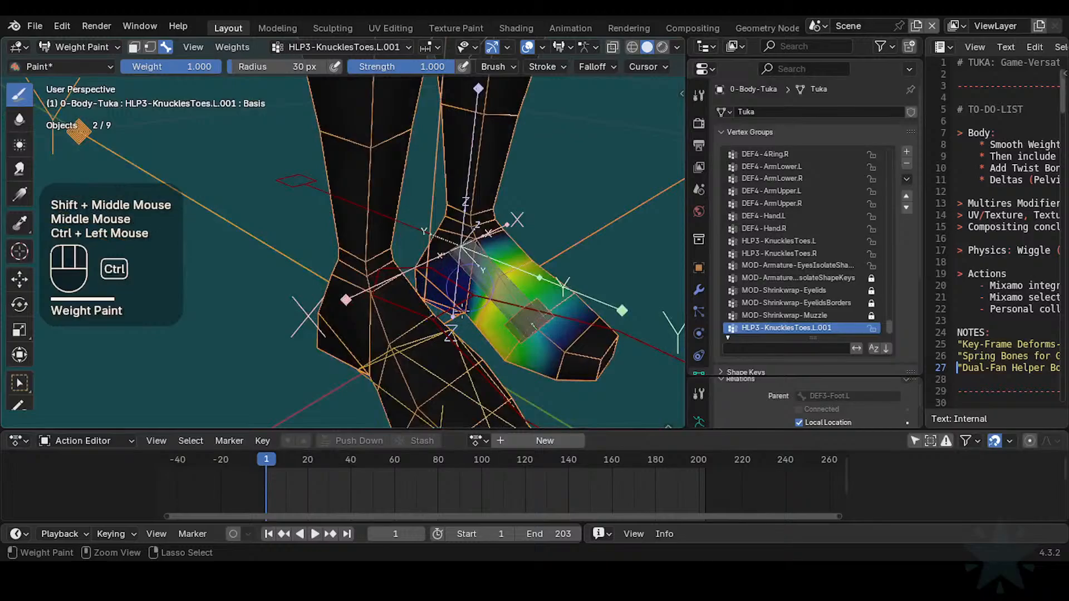
{"action": "middle_click_drag", "start_coordinate": [446, 324], "coordinate": [462, 278]}
{"action": "left_click", "coordinate": [445, 289], "text": "ctrl"}
{"action": "middle_click", "coordinate": [445, 289], "text": "ctrl"}
{"action": "middle_click", "coordinate": [445, 290], "text": "ctrl"}
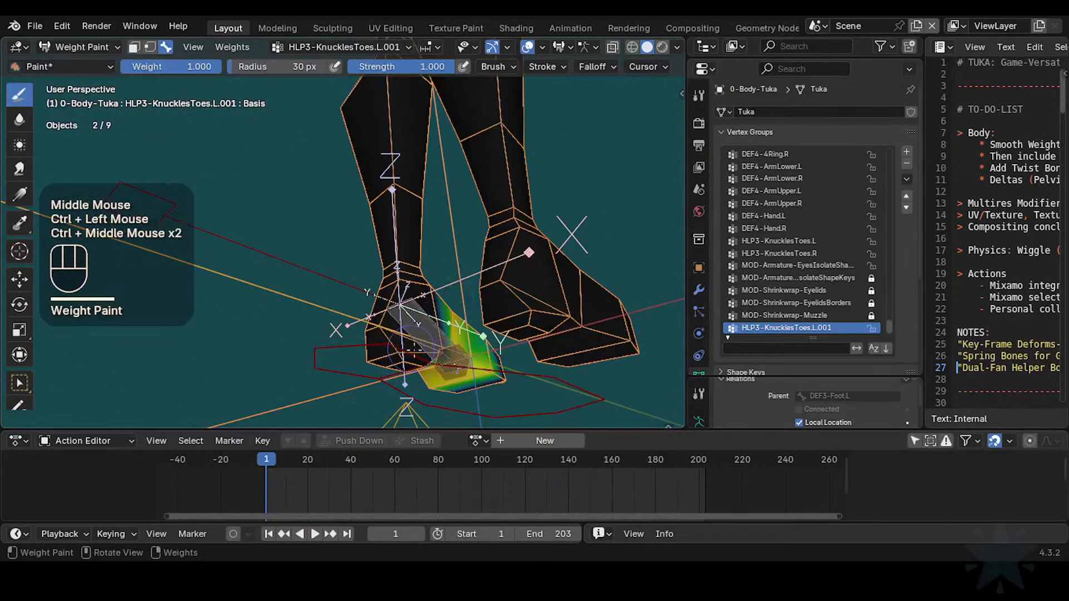
Step: Try subtracting weight from the outer side of the left midfoot, undoing each attempt
{"action": "middle_click_drag", "start_coordinate": [390, 328], "coordinate": [435, 362]}
{"action": "middle_click_drag", "start_coordinate": [434, 362], "coordinate": [473, 389]}
{"action": "middle_click_drag", "start_coordinate": [473, 390], "coordinate": [451, 312], "text": "shift"}
{"action": "middle_click_drag", "start_coordinate": [451, 311], "coordinate": [437, 295]}
{"action": "left_click", "coordinate": [438, 295], "text": "ctrl"}
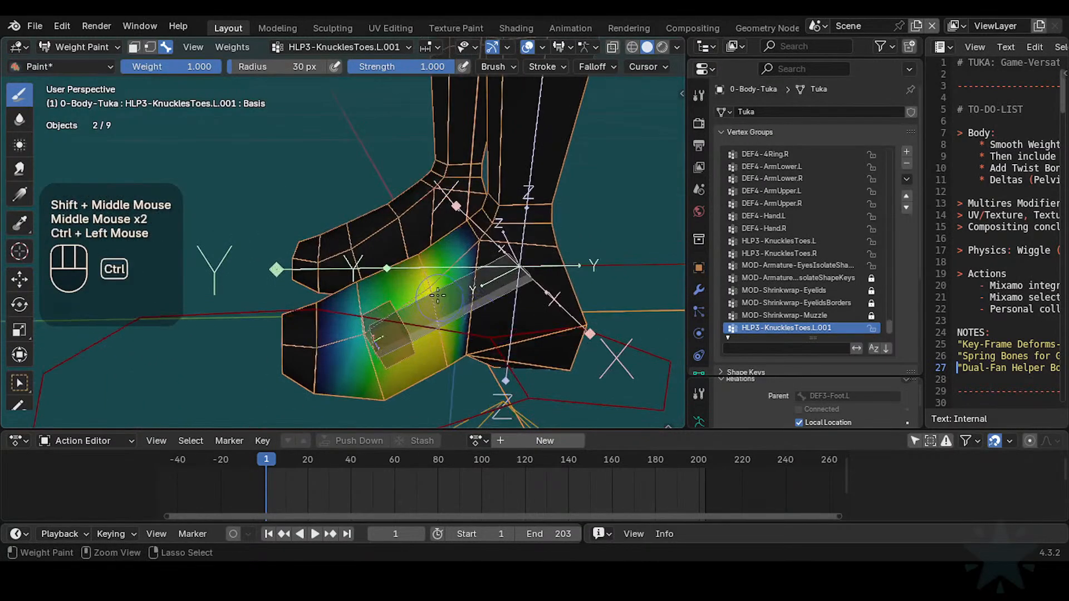
{"action": "key", "text": "ctrl+z"}
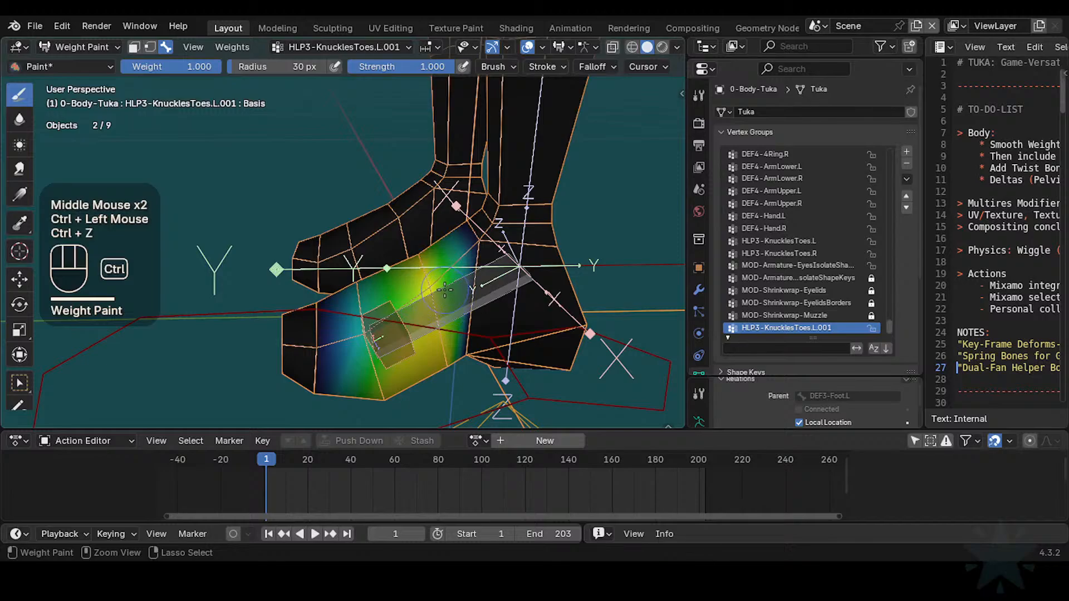
{"action": "mouse_move", "coordinate": [444, 290]}
{"action": "left_mouse_down", "text": "ctrl"}
{"action": "mouse_move", "coordinate": [425, 271]}
{"action": "mouse_move", "coordinate": [433, 310]}
{"action": "left_mouse_up", "text": "ctrl"}
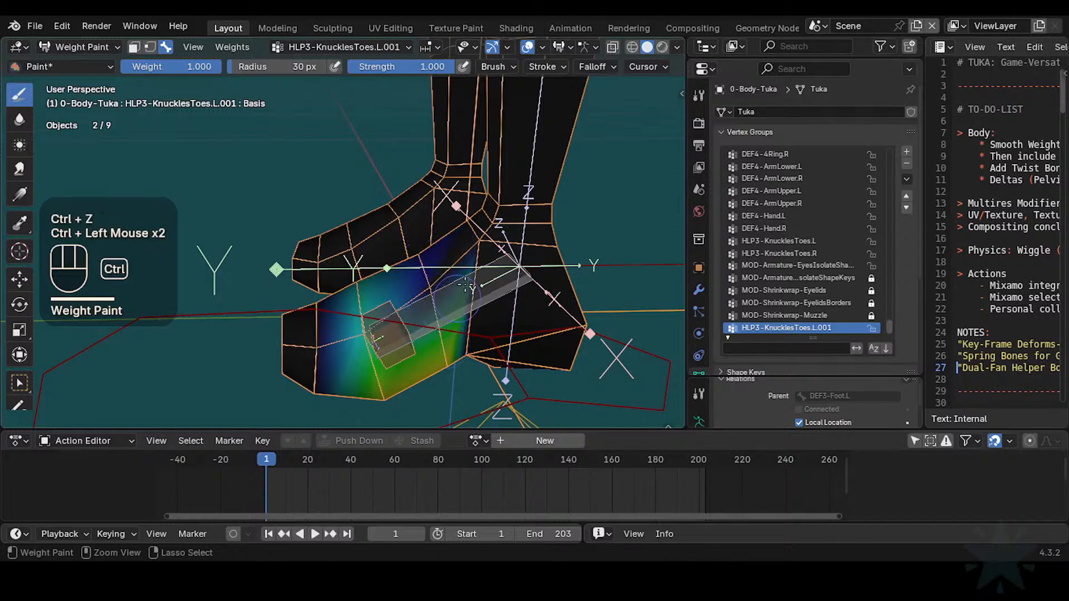
{"action": "key", "text": "ctrl+z"}
{"action": "key", "text": "ctrl+z"}
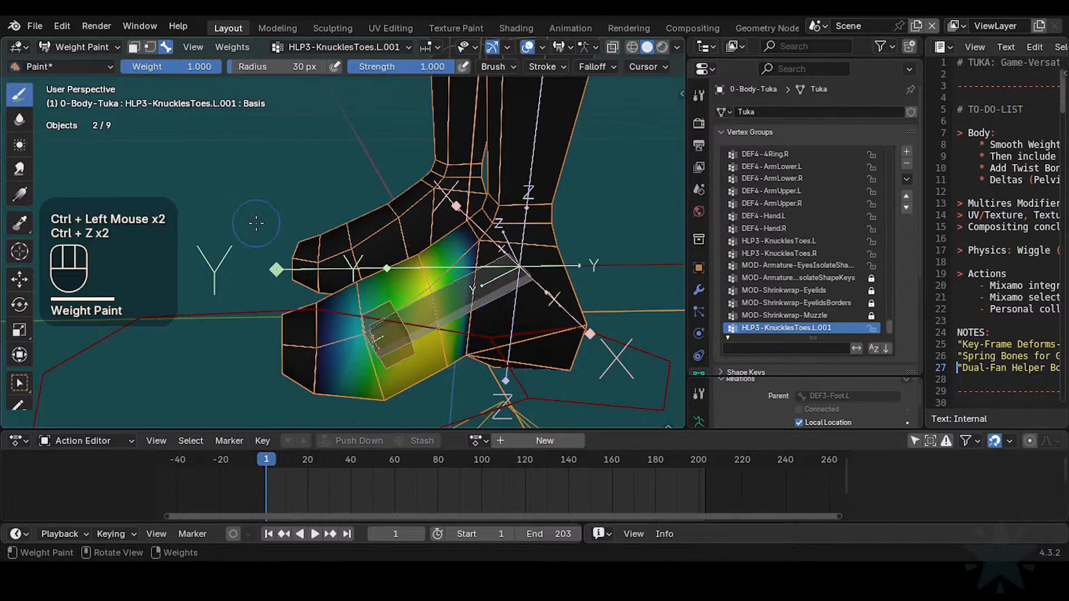
Step: Blur the helper bone's weights across the outer, top and inner sides of the left midfoot
{"action": "left_click", "coordinate": [19, 118]}
{"action": "left_click", "coordinate": [428, 289]}
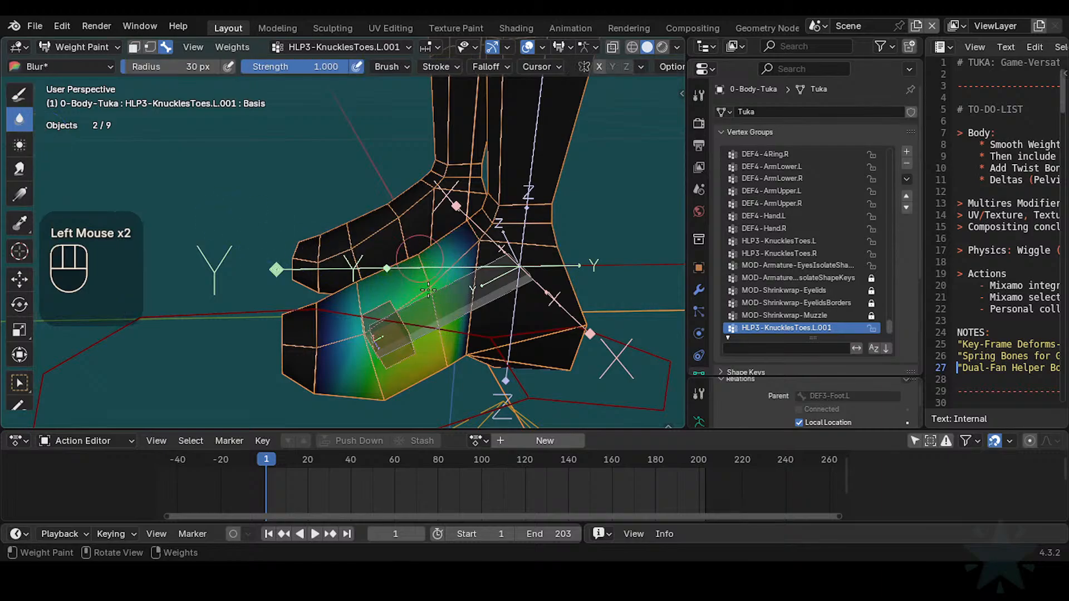
{"action": "middle_click_drag", "start_coordinate": [426, 278], "coordinate": [429, 279]}
{"action": "left_click", "coordinate": [429, 278]}
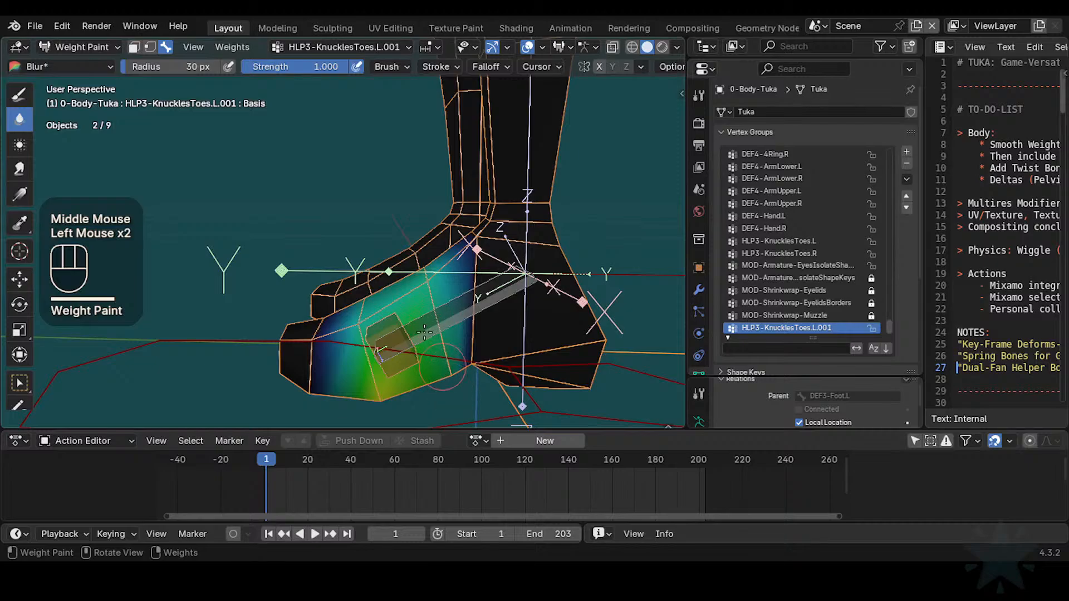
{"action": "middle_click_drag", "start_coordinate": [425, 333], "coordinate": [424, 351]}
{"action": "middle_click_drag", "start_coordinate": [424, 351], "coordinate": [444, 278]}
{"action": "left_click", "coordinate": [444, 279]}
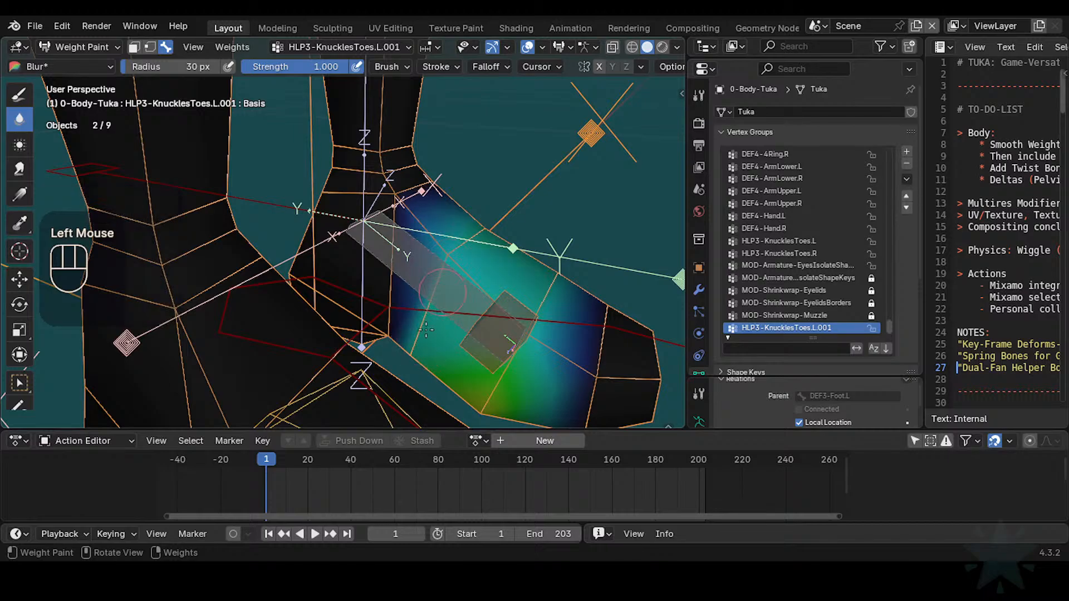
{"action": "mouse_move", "coordinate": [430, 313]}
{"action": "middle_mouse_down"}
{"action": "mouse_move", "coordinate": [491, 292]}
{"action": "mouse_move", "coordinate": [470, 269]}
{"action": "mouse_move", "coordinate": [481, 262]}
{"action": "middle_mouse_up"}
{"action": "left_click", "coordinate": [471, 269]}
Step: Inspect the whole character mesh with the HLP3-KnucklesToes.L.001 weights displayed, finishing at the left foot
{"action": "middle_click_drag", "start_coordinate": [481, 262], "coordinate": [439, 242], "text": "shift"}
{"action": "middle_click_drag", "start_coordinate": [439, 129], "coordinate": [429, 293], "text": "shift"}
{"action": "middle_click_drag", "start_coordinate": [430, 292], "coordinate": [427, 350], "text": "shift"}
{"action": "middle_click_drag", "start_coordinate": [427, 351], "coordinate": [473, 333]}
{"action": "middle_click_drag", "start_coordinate": [443, 178], "coordinate": [485, 289], "text": "shift"}
{"action": "middle_click_drag", "start_coordinate": [432, 384], "coordinate": [434, 343], "text": "shift"}
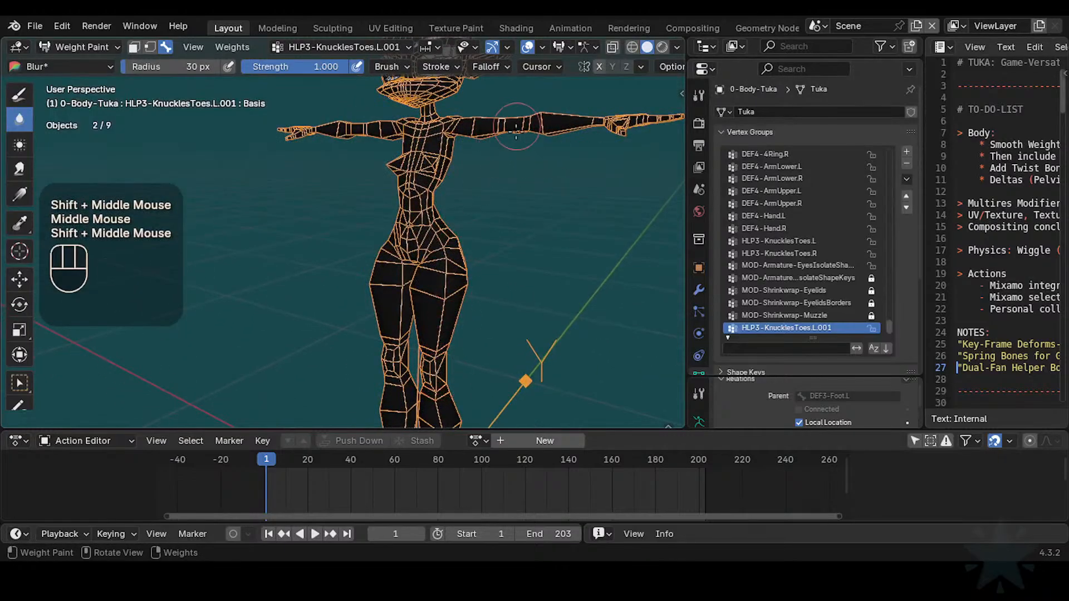
{"action": "middle_click_drag", "start_coordinate": [540, 240], "coordinate": [579, 211]}
{"action": "middle_click_drag", "start_coordinate": [661, 149], "coordinate": [539, 207], "text": "shift"}
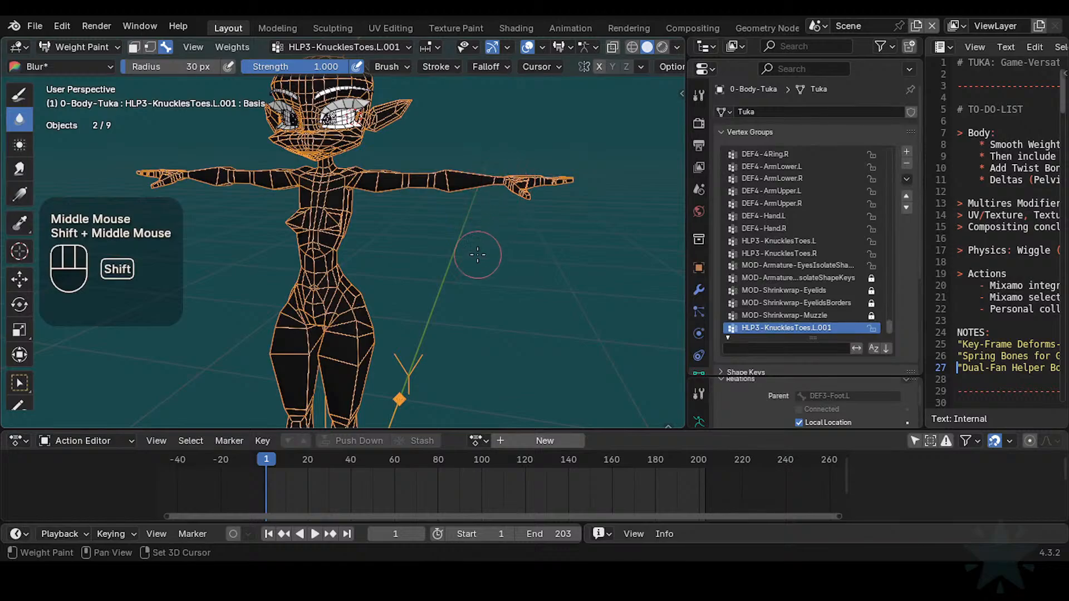
{"action": "middle_click_drag", "start_coordinate": [470, 401], "coordinate": [534, 278], "text": "shift"}
{"action": "mouse_move", "coordinate": [501, 290]}
{"action": "middle_mouse_down"}
{"action": "mouse_move", "coordinate": [433, 290]}
{"action": "mouse_move", "coordinate": [436, 301]}
{"action": "mouse_move", "coordinate": [480, 288]}
{"action": "middle_mouse_up"}
{"action": "middle_click_drag", "start_coordinate": [440, 250], "coordinate": [514, 222], "text": "ctrl"}
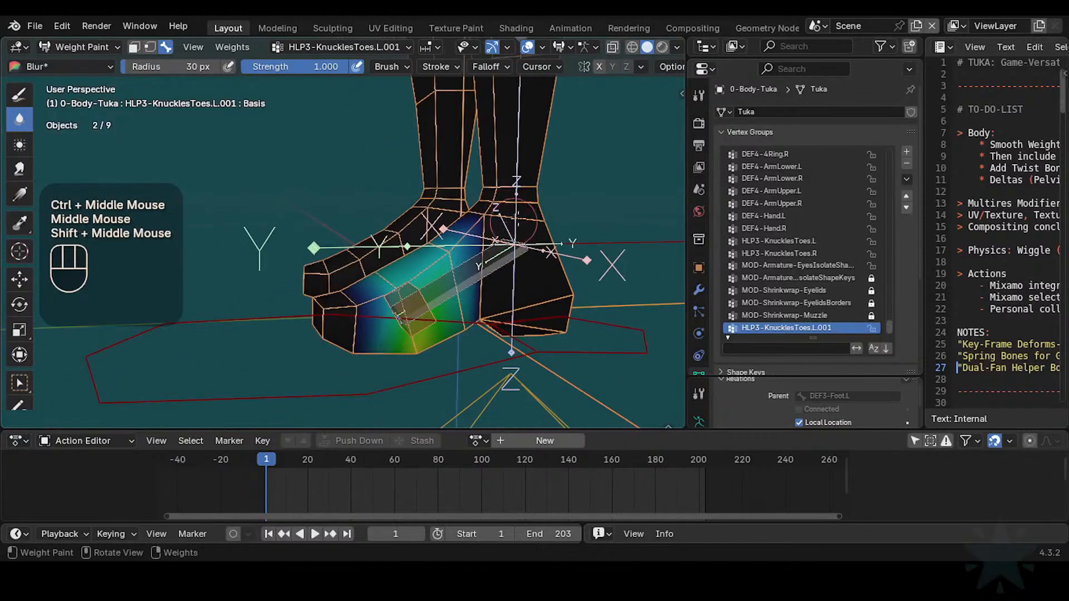
Step: Blur the helper bone's weights once more on the top of the left midfoot near the ankle
{"action": "mouse_move", "coordinate": [468, 256]}
{"action": "middle_mouse_down", "text": "ctrl"}
{"action": "mouse_move", "coordinate": [457, 247]}
{"action": "mouse_move", "coordinate": [445, 263]}
{"action": "middle_mouse_up", "text": "ctrl"}
{"action": "left_click", "coordinate": [457, 248]}
{"action": "middle_click_drag", "start_coordinate": [401, 326], "coordinate": [454, 310], "text": "shift"}
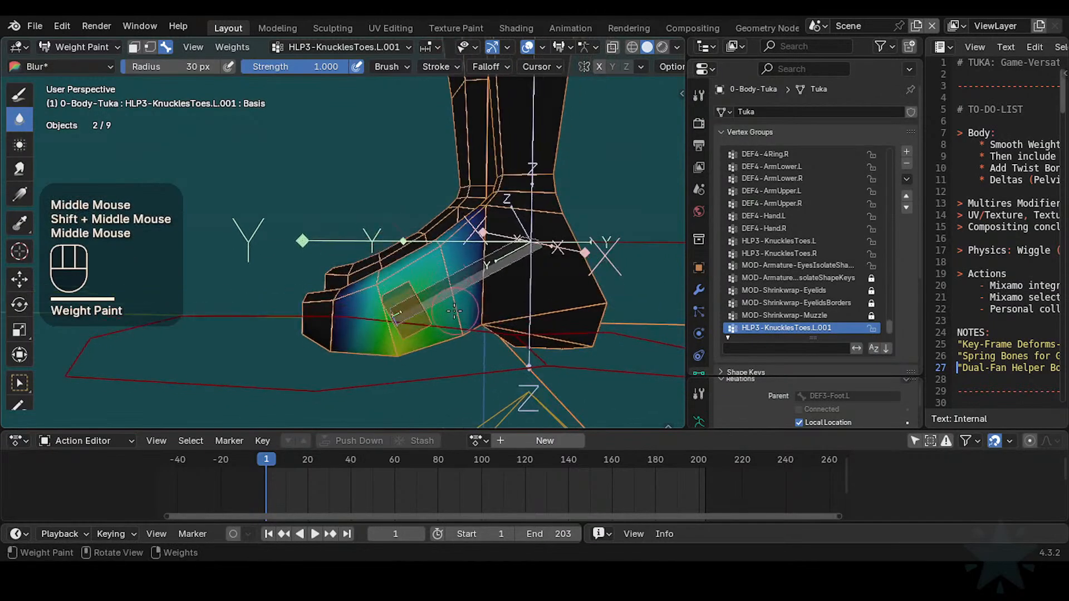
{"action": "middle_click", "coordinate": [458, 329]}
{"action": "middle_click_drag", "start_coordinate": [482, 232], "coordinate": [482, 317], "text": "shift"}
{"action": "middle_click_drag", "start_coordinate": [493, 117], "coordinate": [549, 245], "text": "shift"}
{"action": "middle_click_drag", "start_coordinate": [550, 245], "coordinate": [549, 284], "text": "ctrl"}
{"action": "middle_click_drag", "start_coordinate": [484, 267], "coordinate": [432, 353], "text": "shift"}
{"action": "middle_click_drag", "start_coordinate": [446, 239], "coordinate": [472, 303], "text": "shift"}
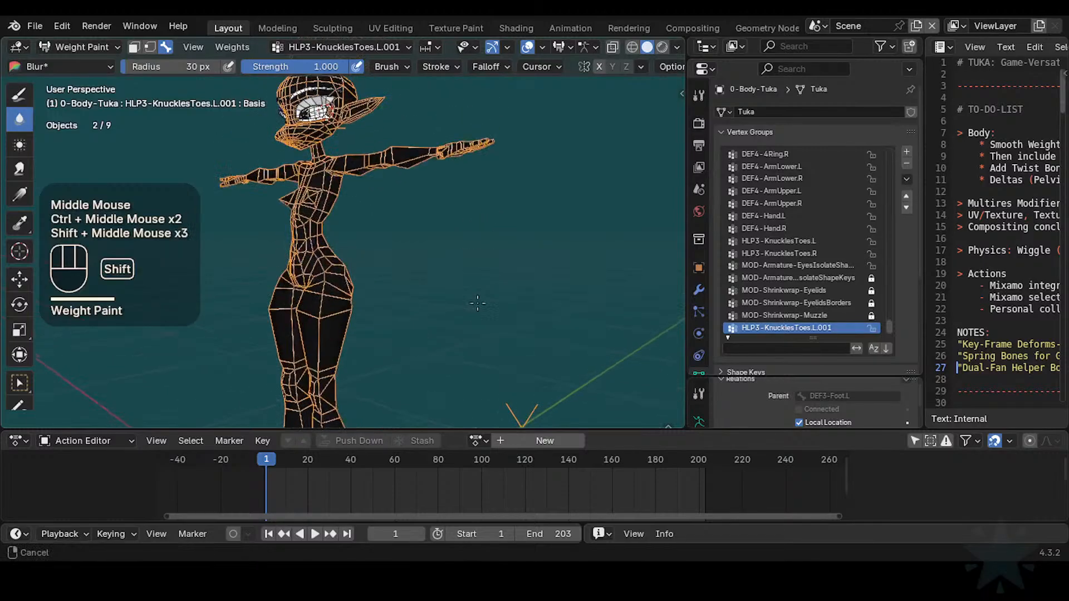
{"action": "middle_click_drag", "start_coordinate": [501, 212], "coordinate": [535, 252], "text": "shift"}
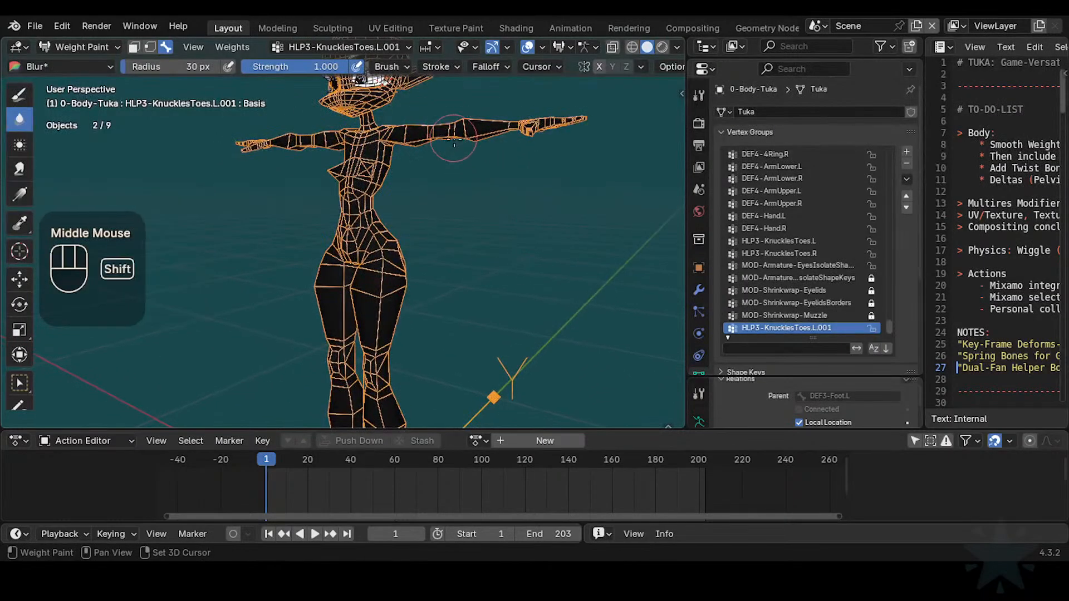
{"action": "middle_click_drag", "start_coordinate": [464, 284], "coordinate": [468, 329], "text": "shift"}
{"action": "middle_click_drag", "start_coordinate": [445, 206], "coordinate": [423, 315], "text": "shift"}
{"action": "middle_click_drag", "start_coordinate": [473, 278], "coordinate": [516, 253]}
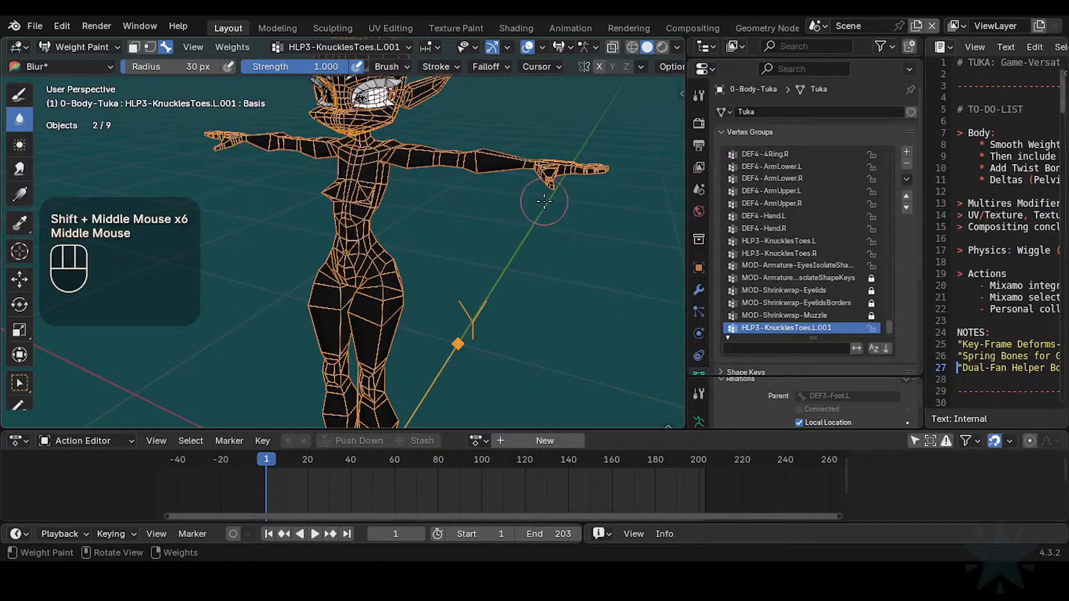
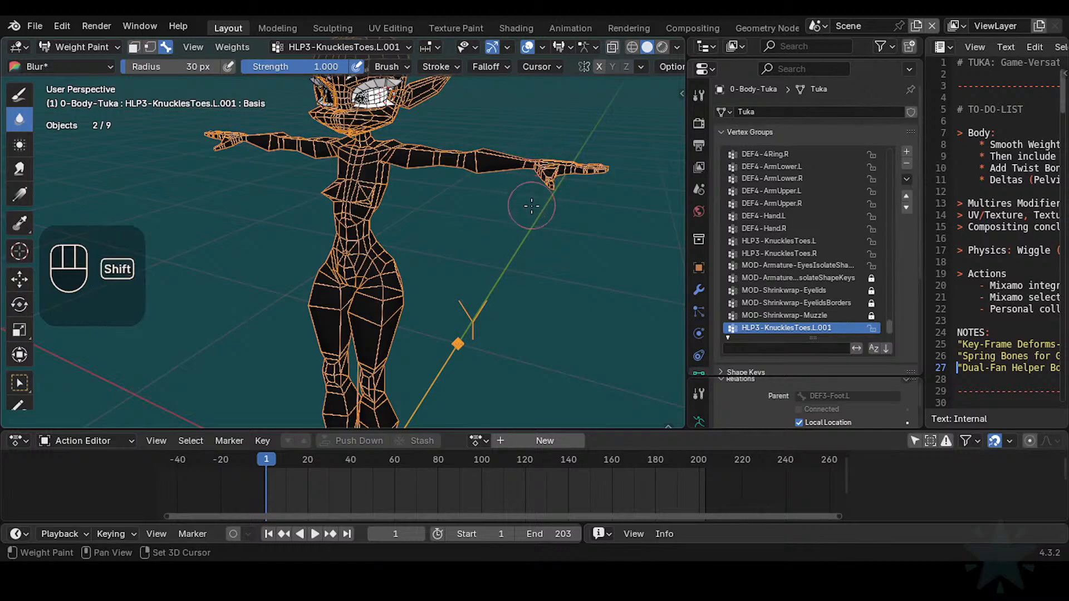
{"action": "middle_click_drag", "start_coordinate": [533, 205], "coordinate": [556, 211], "text": "shift"}
{"action": "middle_click_drag", "start_coordinate": [557, 212], "coordinate": [490, 309]}
{"action": "middle_click_drag", "start_coordinate": [490, 309], "coordinate": [500, 330], "text": "shift"}
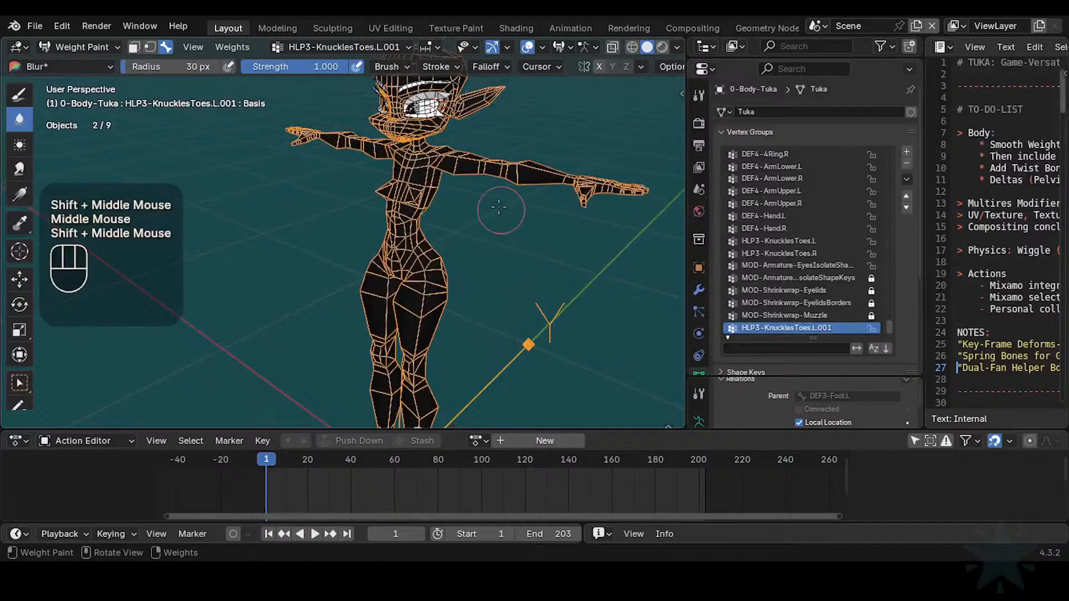
{"action": "middle_click_drag", "start_coordinate": [440, 299], "coordinate": [433, 240], "text": "shift"}
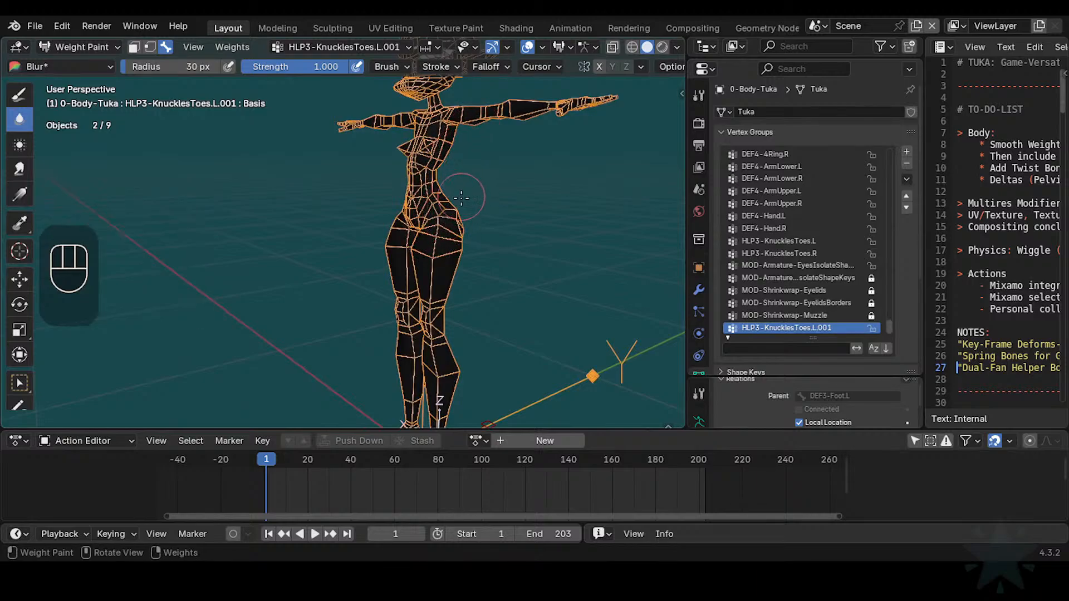
{"action": "middle_click_drag", "start_coordinate": [485, 251], "coordinate": [486, 146]}
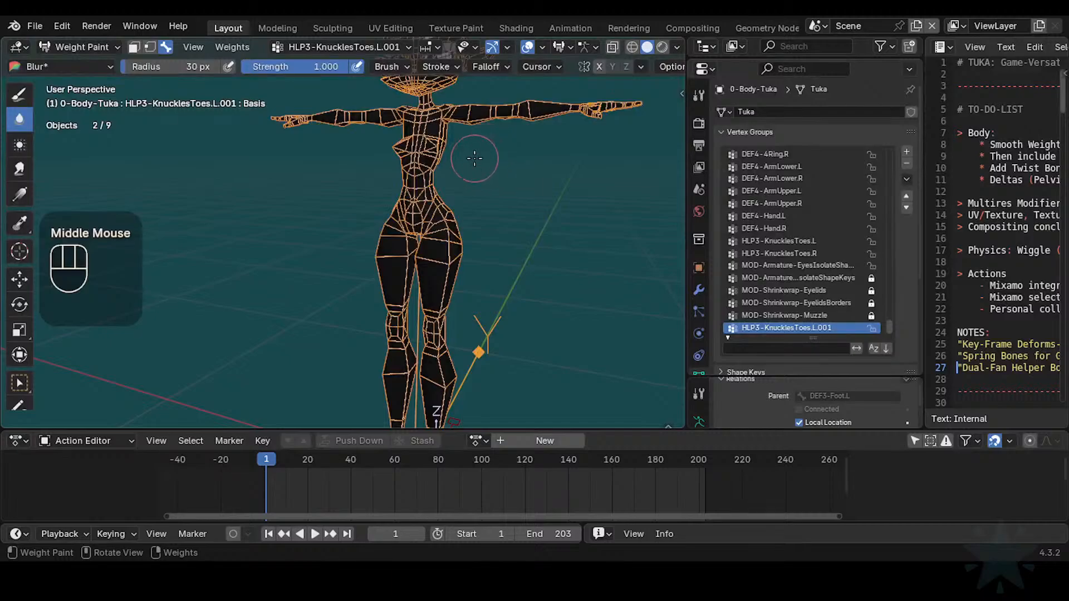
{"action": "middle_click_drag", "start_coordinate": [476, 198], "coordinate": [447, 244], "text": "shift"}
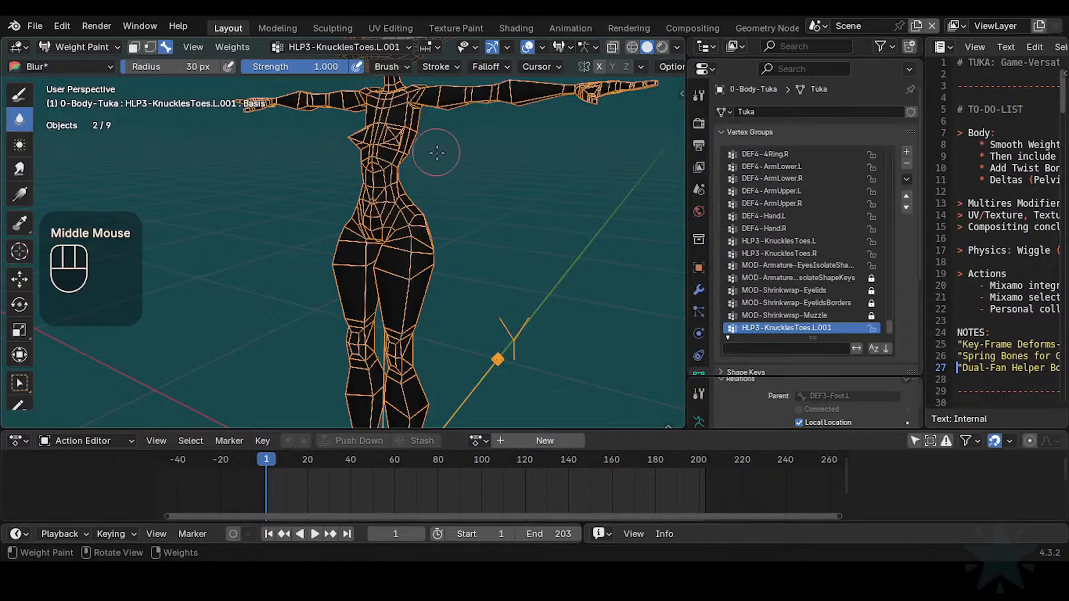
{"action": "middle_click_drag", "start_coordinate": [437, 152], "coordinate": [395, 190], "text": "shift"}
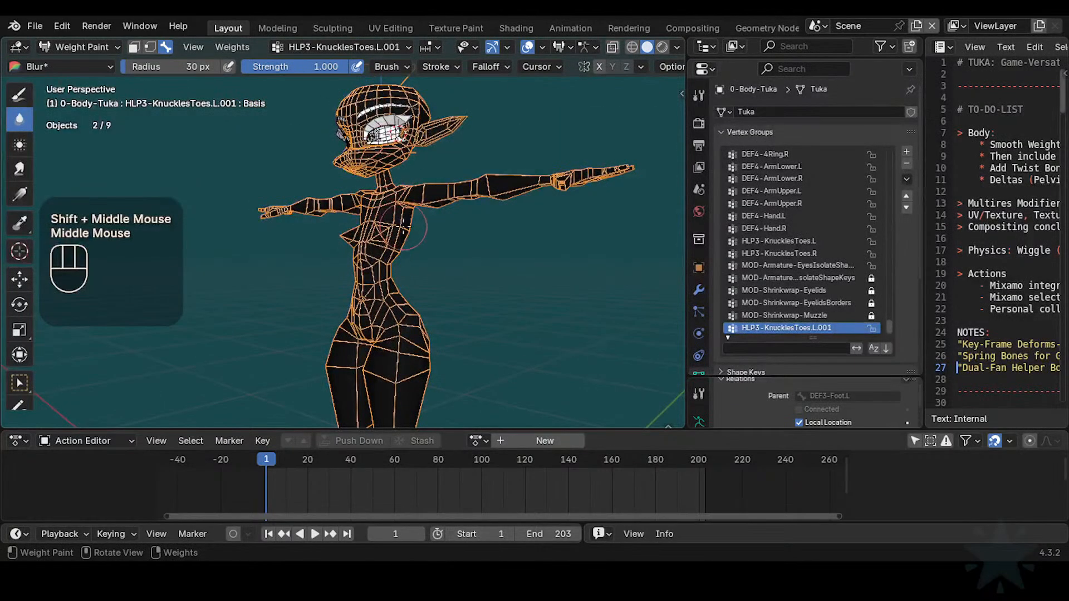
{"action": "mouse_move", "coordinate": [403, 227]}
{"action": "middle_mouse_down"}
{"action": "mouse_move", "coordinate": [418, 228]}
{"action": "mouse_move", "coordinate": [414, 272]}
{"action": "mouse_move", "coordinate": [401, 264]}
{"action": "mouse_move", "coordinate": [382, 343]}
{"action": "mouse_move", "coordinate": [368, 285]}
{"action": "mouse_move", "coordinate": [403, 223]}
{"action": "middle_mouse_up"}
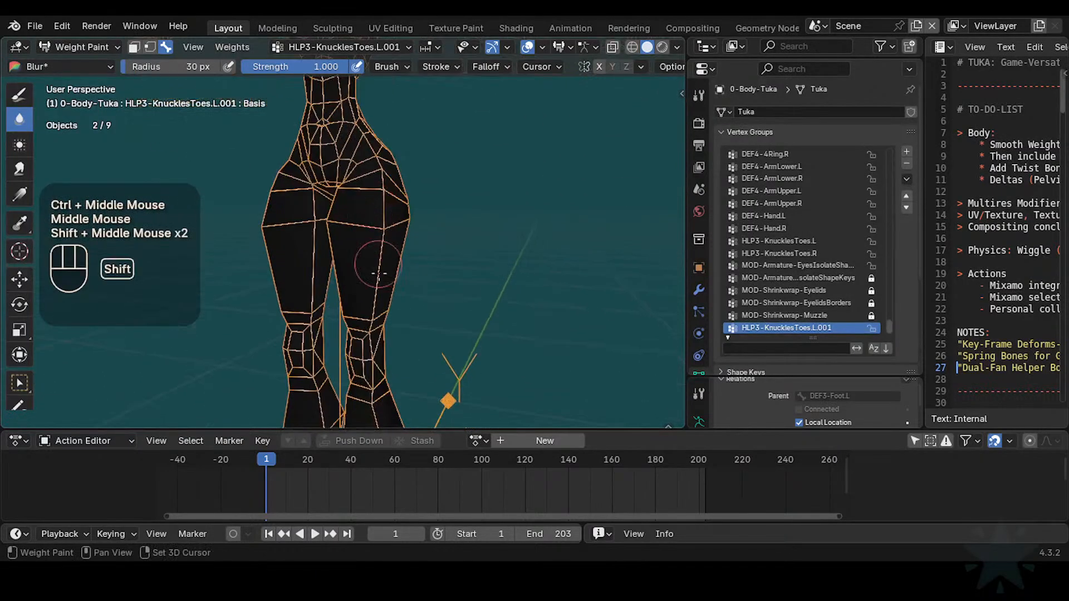
{"action": "middle_click_drag", "start_coordinate": [390, 334], "coordinate": [361, 144], "text": "shift"}
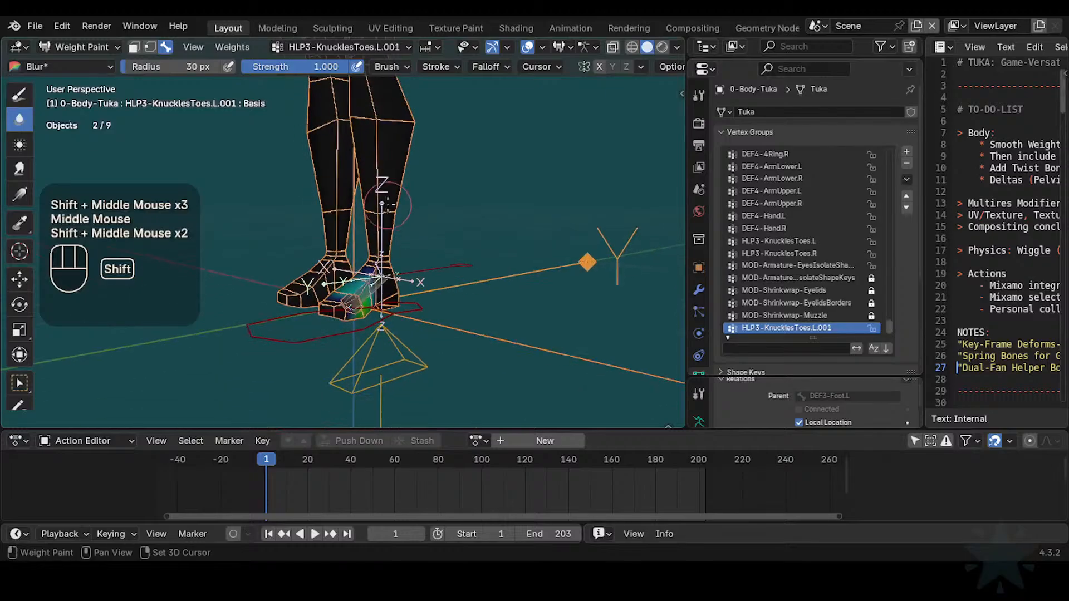
{"action": "middle_click_drag", "start_coordinate": [363, 267], "coordinate": [367, 220]}
{"action": "mouse_move", "coordinate": [368, 301]}
{"action": "middle_mouse_down", "text": "ctrl"}
{"action": "mouse_move", "coordinate": [369, 233]}
{"action": "mouse_move", "coordinate": [374, 284]}
{"action": "middle_mouse_up", "text": "ctrl"}
{"action": "middle_click_drag", "start_coordinate": [374, 284], "coordinate": [384, 184], "text": "shift"}
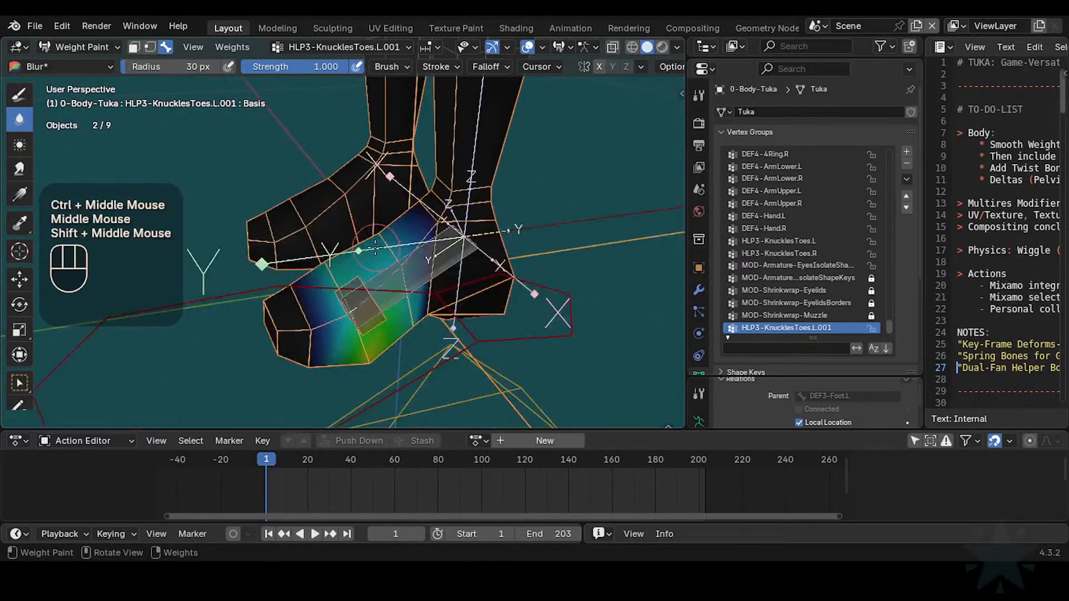
Step: Blur the HLP3-KnucklesToes.L.001 weights on the top and lower outer edge of the left midfoot, checking both sides of the foot
{"action": "middle_click_drag", "start_coordinate": [384, 245], "coordinate": [395, 280], "text": "ctrl"}
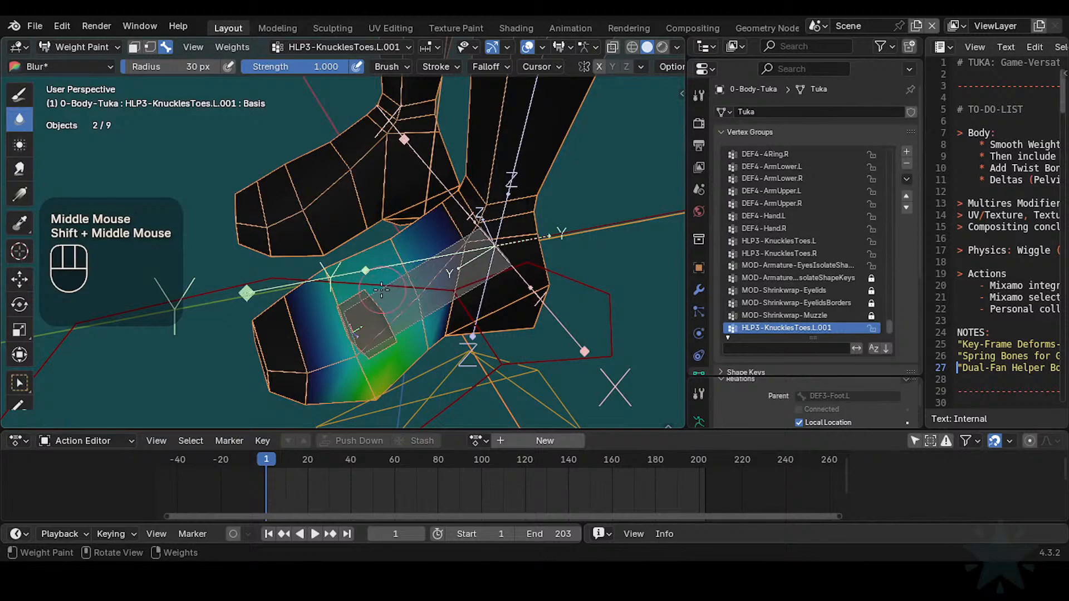
{"action": "mouse_move", "coordinate": [373, 365]}
{"action": "middle_mouse_down"}
{"action": "mouse_move", "coordinate": [348, 179]}
{"action": "mouse_move", "coordinate": [362, 223]}
{"action": "middle_mouse_up"}
{"action": "mouse_move", "coordinate": [362, 222]}
{"action": "middle_mouse_down", "text": "shift"}
{"action": "mouse_move", "coordinate": [384, 242]}
{"action": "mouse_move", "coordinate": [367, 294]}
{"action": "middle_mouse_up", "text": "shift"}
{"action": "left_click", "coordinate": [376, 260]}
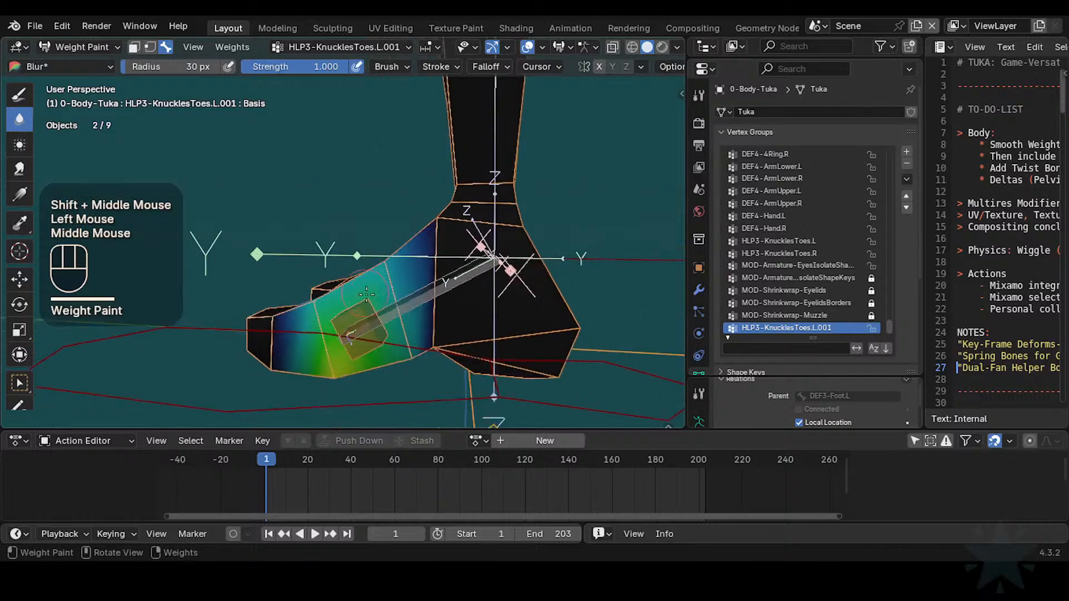
{"action": "left_click", "coordinate": [407, 349]}
{"action": "mouse_move", "coordinate": [407, 349]}
{"action": "middle_mouse_down"}
{"action": "mouse_move", "coordinate": [423, 401]}
{"action": "mouse_move", "coordinate": [379, 317]}
{"action": "middle_mouse_up"}
{"action": "middle_click_drag", "start_coordinate": [378, 317], "coordinate": [373, 279], "text": "shift"}
{"action": "mouse_move", "coordinate": [373, 279]}
{"action": "middle_mouse_down"}
{"action": "mouse_move", "coordinate": [521, 291]}
{"action": "mouse_move", "coordinate": [372, 311]}
{"action": "middle_mouse_up"}
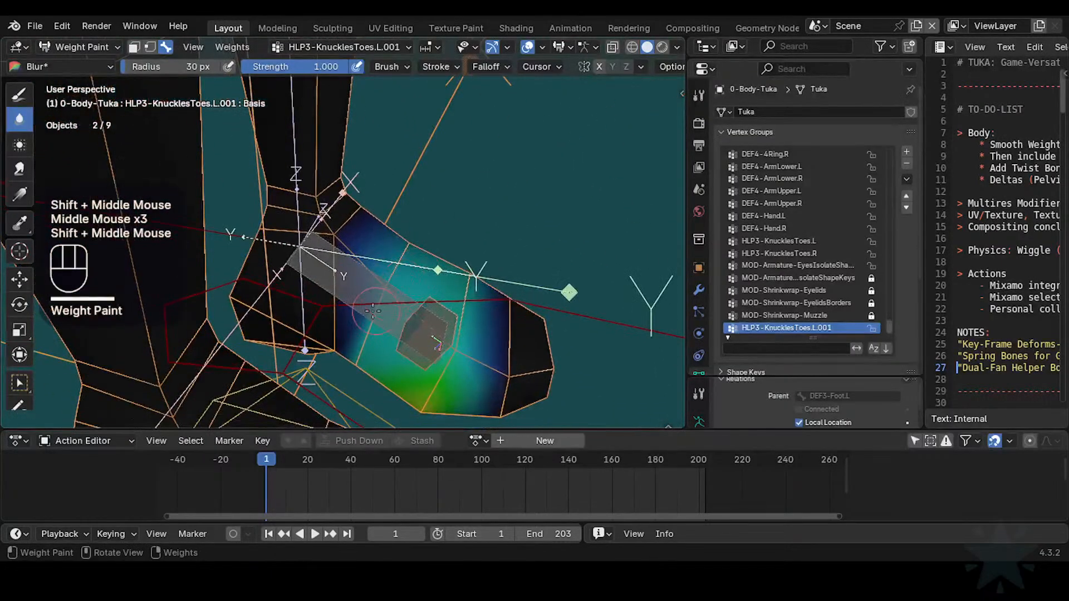
{"action": "middle_click_drag", "start_coordinate": [408, 244], "coordinate": [390, 212]}
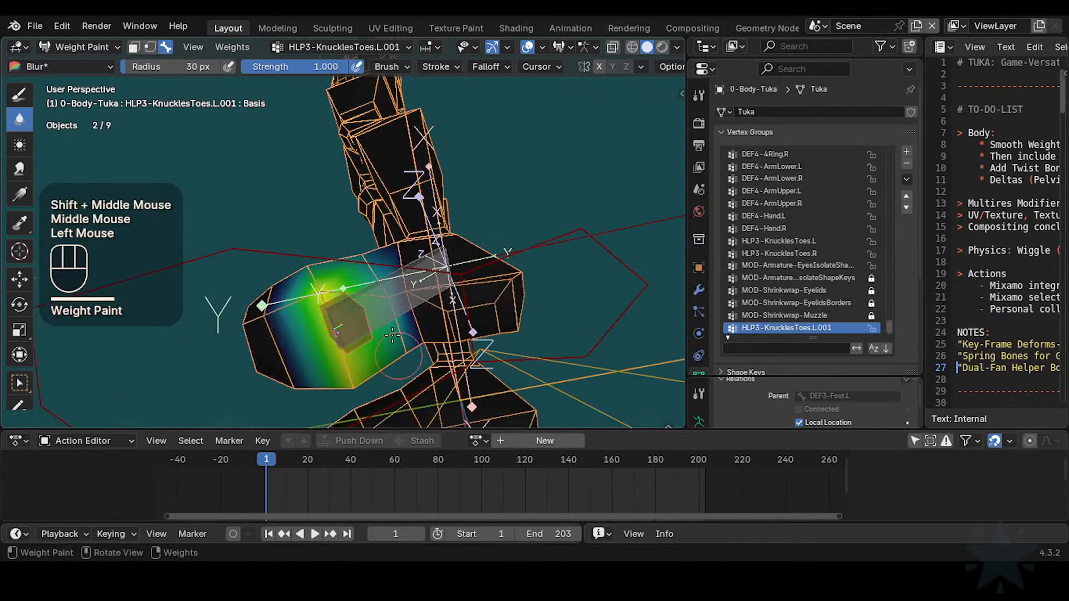
Step: Soften the helper bone's weights with another blur at the lower edge of the left midfoot, beside the heel
{"action": "middle_click_drag", "start_coordinate": [393, 334], "coordinate": [404, 252]}
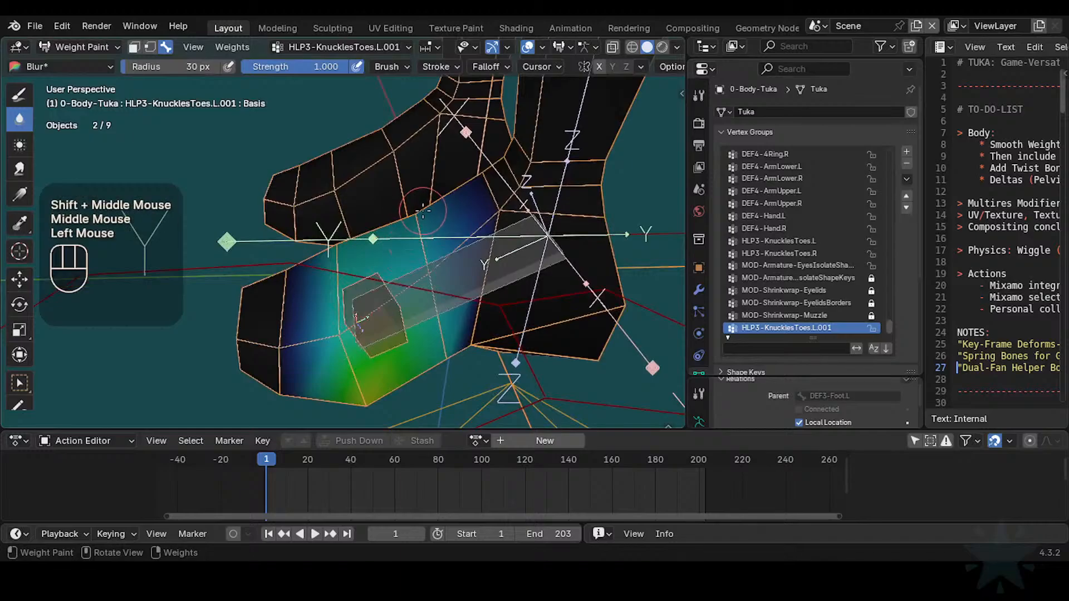
{"action": "middle_click_drag", "start_coordinate": [433, 309], "coordinate": [445, 250]}
{"action": "middle_click_drag", "start_coordinate": [448, 370], "coordinate": [406, 308], "text": "shift"}
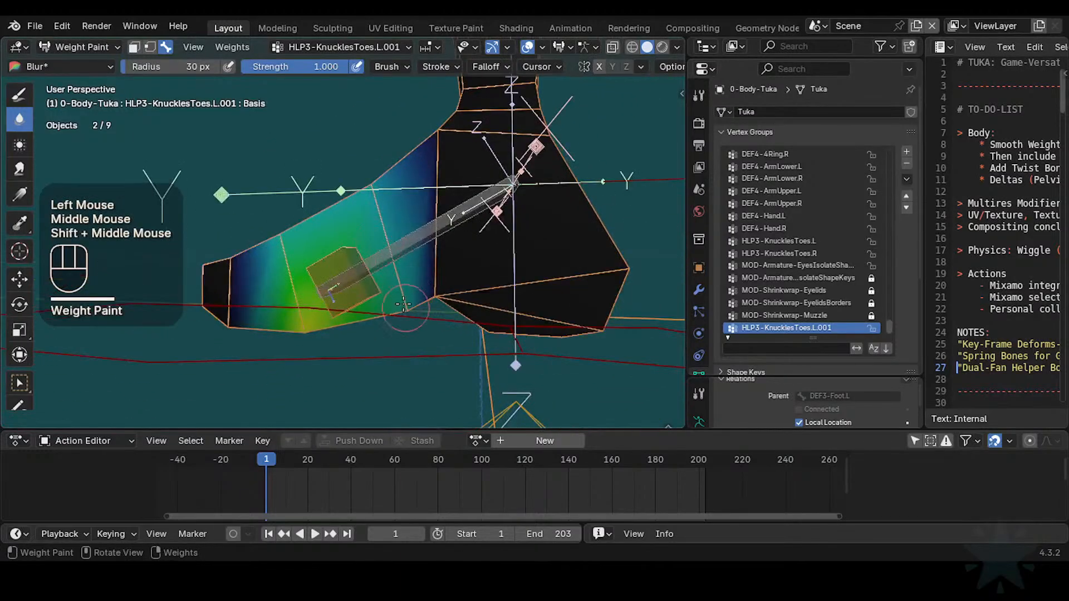
{"action": "left_click", "coordinate": [405, 308]}
{"action": "middle_click", "coordinate": [406, 311]}
{"action": "middle_click_drag", "start_coordinate": [408, 407], "coordinate": [389, 312]}
{"action": "middle_click_drag", "start_coordinate": [390, 312], "coordinate": [392, 281], "text": "shift"}
{"action": "middle_click_drag", "start_coordinate": [392, 281], "coordinate": [405, 282]}
{"action": "middle_click_drag", "start_coordinate": [406, 281], "coordinate": [403, 293]}
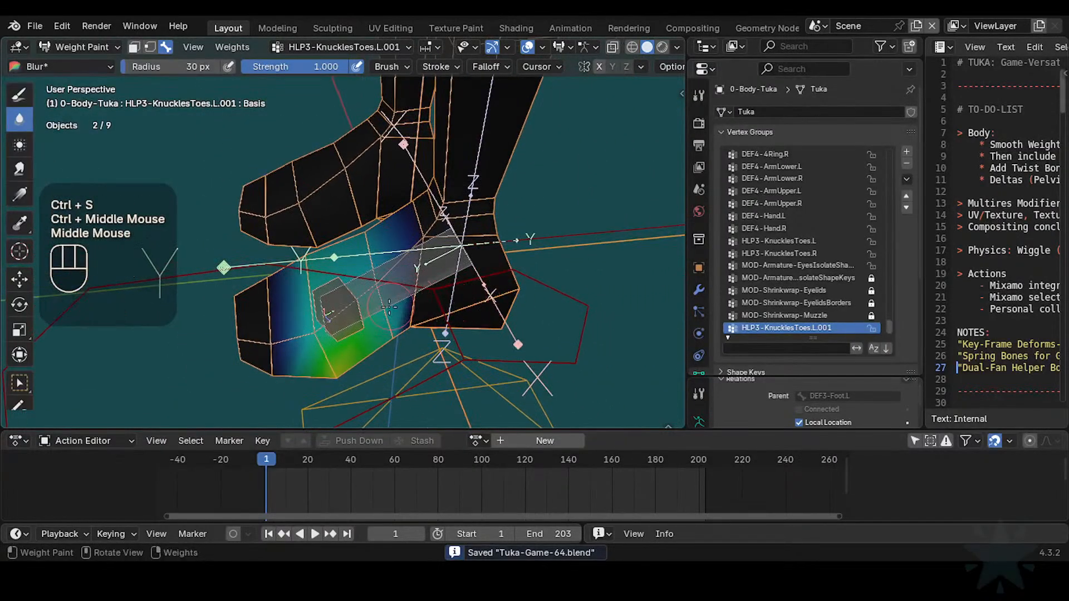
Step: Switch from weight painting the body to posing ARM-Tuka, reveal all its hidden bones and deselect them
{"action": "key", "text": "ctrl+Tab"}
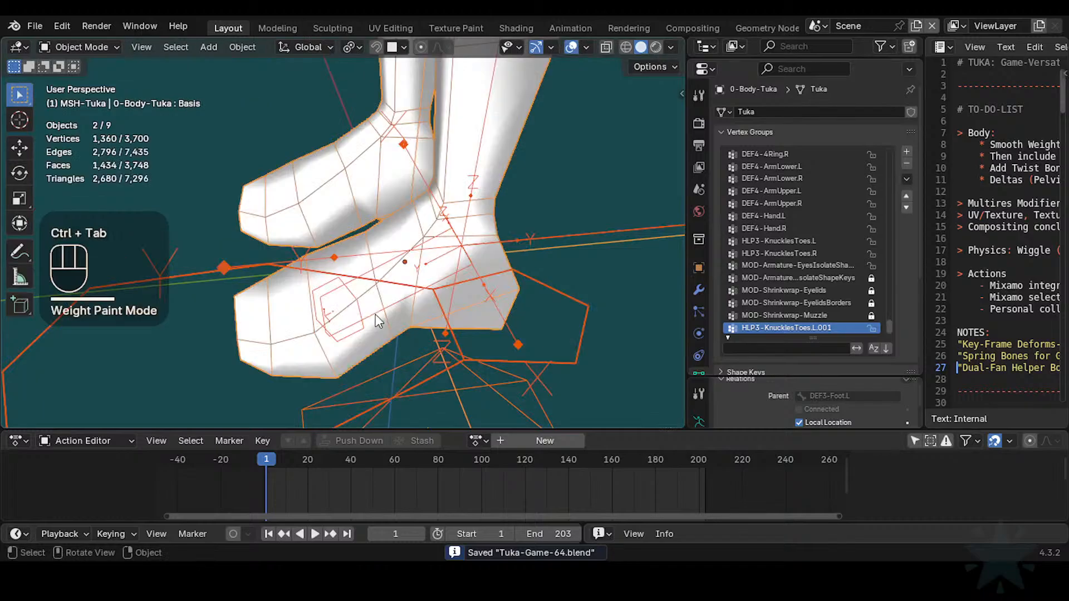
{"action": "mouse_move", "coordinate": [375, 314]}
{"action": "middle_mouse_down", "text": "shift"}
{"action": "mouse_move", "coordinate": [412, 306]}
{"action": "mouse_move", "coordinate": [392, 297]}
{"action": "middle_mouse_up", "text": "shift"}
{"action": "left_click", "coordinate": [392, 297]}
{"action": "left_click", "coordinate": [392, 298]}
{"action": "left_click", "coordinate": [392, 299]}
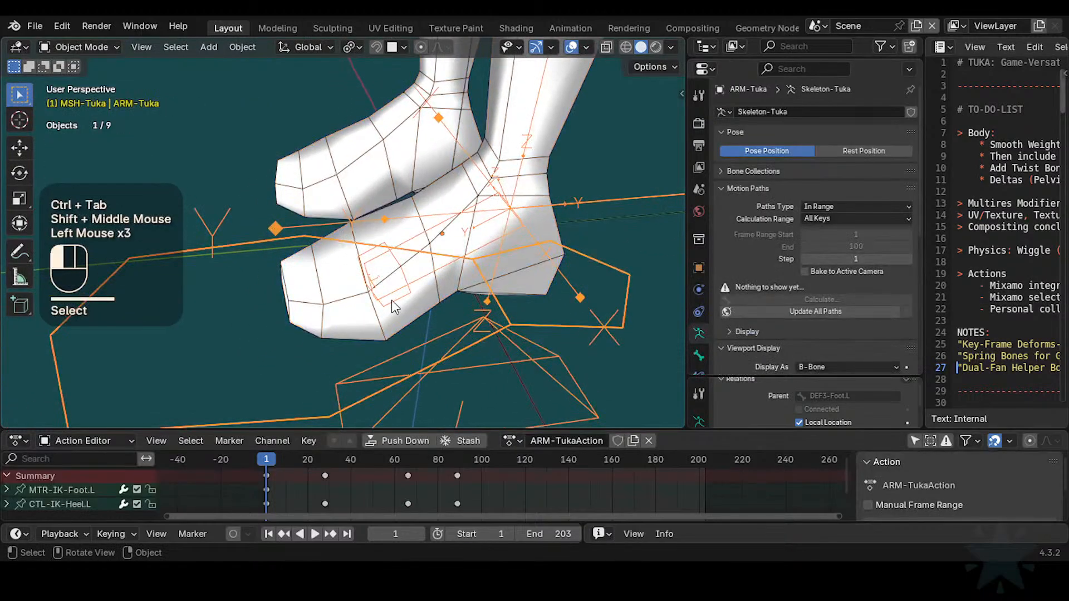
{"action": "key", "text": "ctrl+Tab"}
{"action": "left_click", "coordinate": [393, 310]}
{"action": "left_click", "coordinate": [397, 306]}
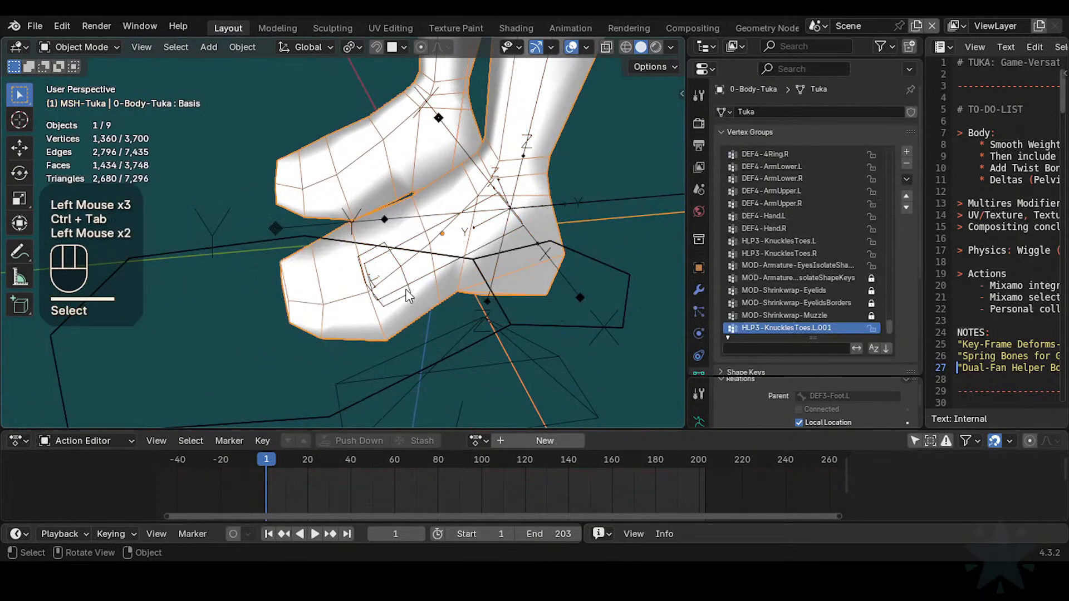
{"action": "key", "text": "ctrl+Tab"}
{"action": "key", "text": "alt+h"}
{"action": "mouse_move", "coordinate": [407, 299]}
{"action": "middle_mouse_down", "text": "ctrl"}
{"action": "mouse_move", "coordinate": [412, 326]}
{"action": "mouse_move", "coordinate": [416, 285]}
{"action": "mouse_move", "coordinate": [405, 298]}
{"action": "middle_mouse_up", "text": "ctrl"}
{"action": "key", "text": "alt+a"}
Step: Isolate the left foot's deform, knuckle-helper and control bones, including CTL-IK-Heel.L, MTR-IK-Foot.L, AIM-Foot.L and CTL-FK-Toes.L, and save the file
{"action": "left_click", "coordinate": [429, 301]}
{"action": "left_click", "coordinate": [366, 319], "text": "shift"}
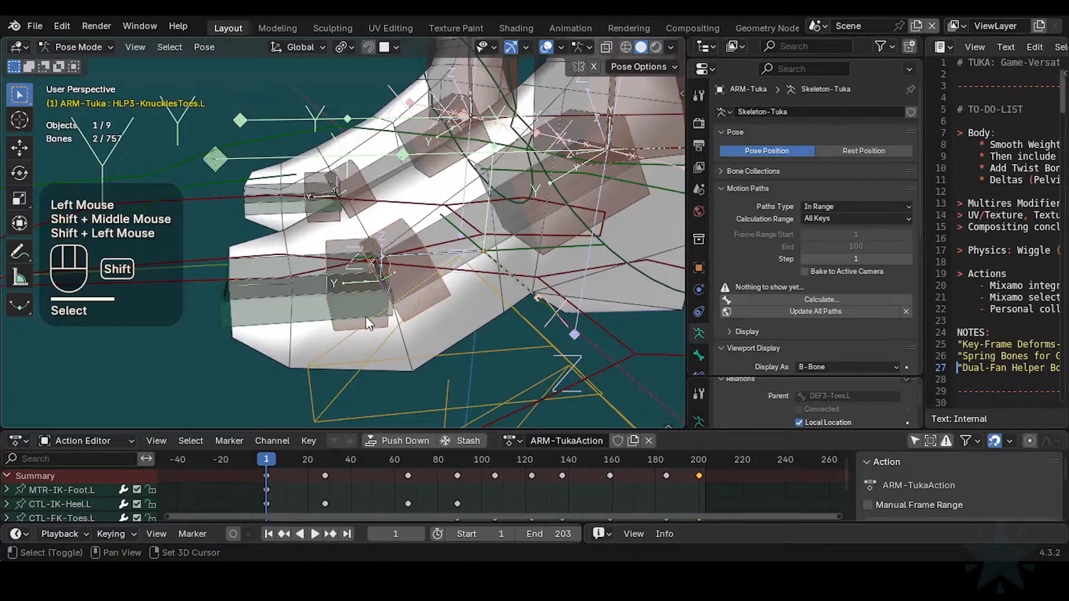
{"action": "left_click", "coordinate": [439, 232], "text": "shift"}
{"action": "middle_click_drag", "start_coordinate": [453, 236], "coordinate": [429, 332], "text": "shift"}
{"action": "left_click", "coordinate": [509, 309], "text": "shift"}
{"action": "left_click", "coordinate": [497, 316], "text": "shift"}
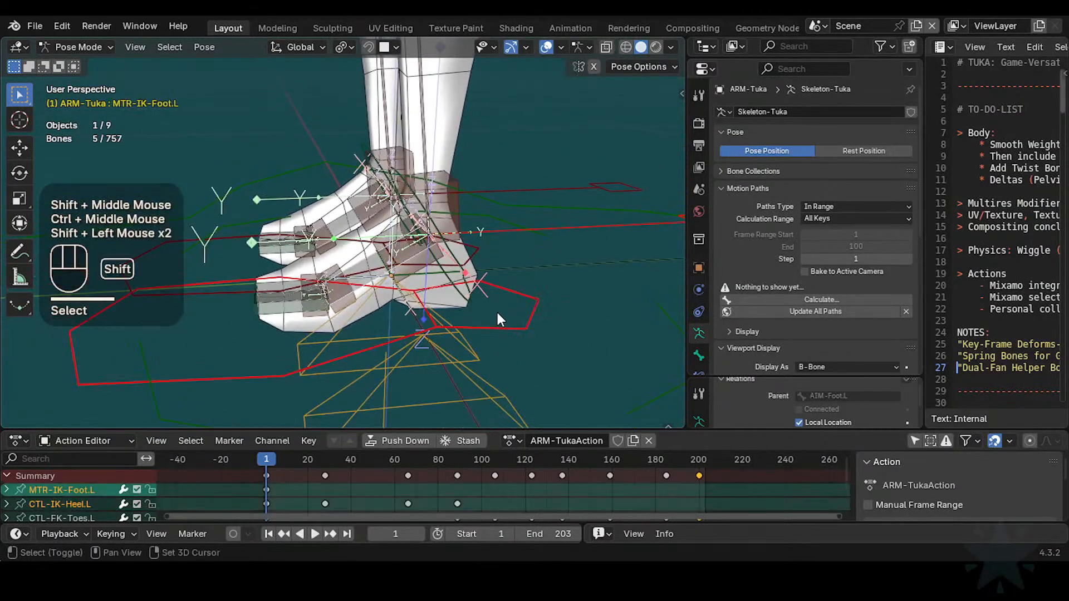
{"action": "left_click", "coordinate": [374, 379], "text": "shift"}
{"action": "middle_click_drag", "start_coordinate": [359, 380], "coordinate": [344, 335], "text": "shift"}
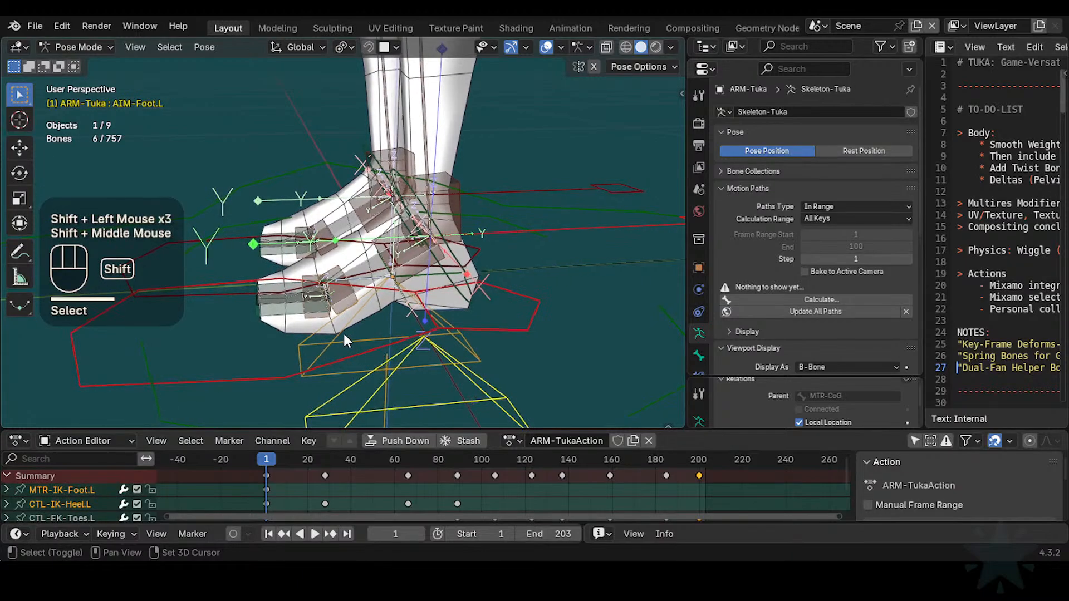
{"action": "left_click", "coordinate": [285, 311], "text": "shift"}
{"action": "key", "text": "shift+h"}
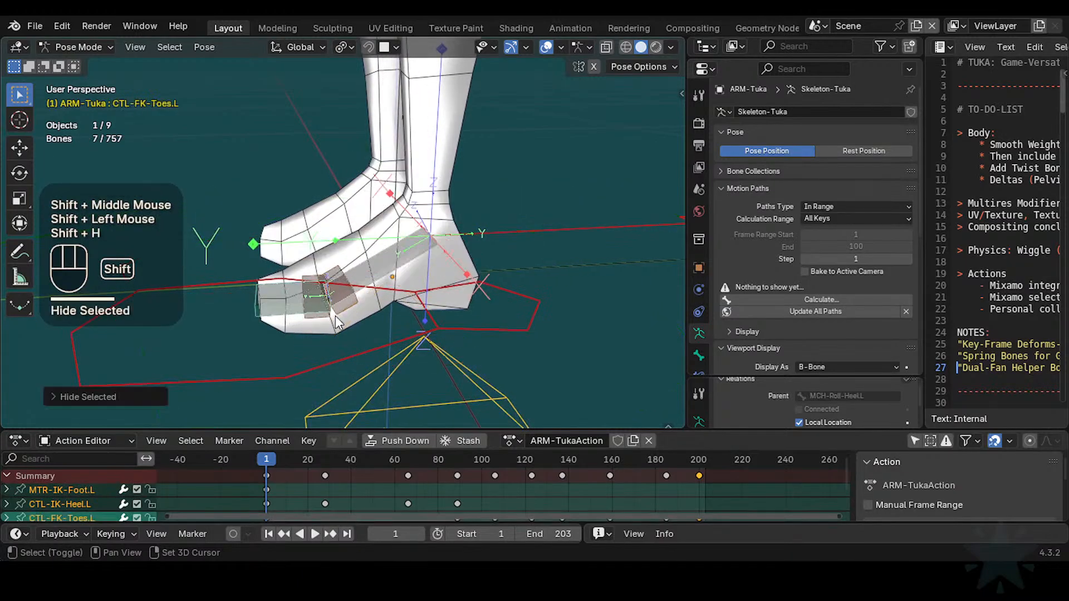
{"action": "middle_click_drag", "start_coordinate": [409, 319], "coordinate": [426, 302], "text": "shift"}
{"action": "key", "text": "ctrl+s"}
Step: Try rotating HLP3-KnucklesToes.L.001 freely, and MTR-IK-Foot.L and CTL-IK-Heel.L about global X, cancelling each rotation
{"action": "left_click", "coordinate": [405, 288]}
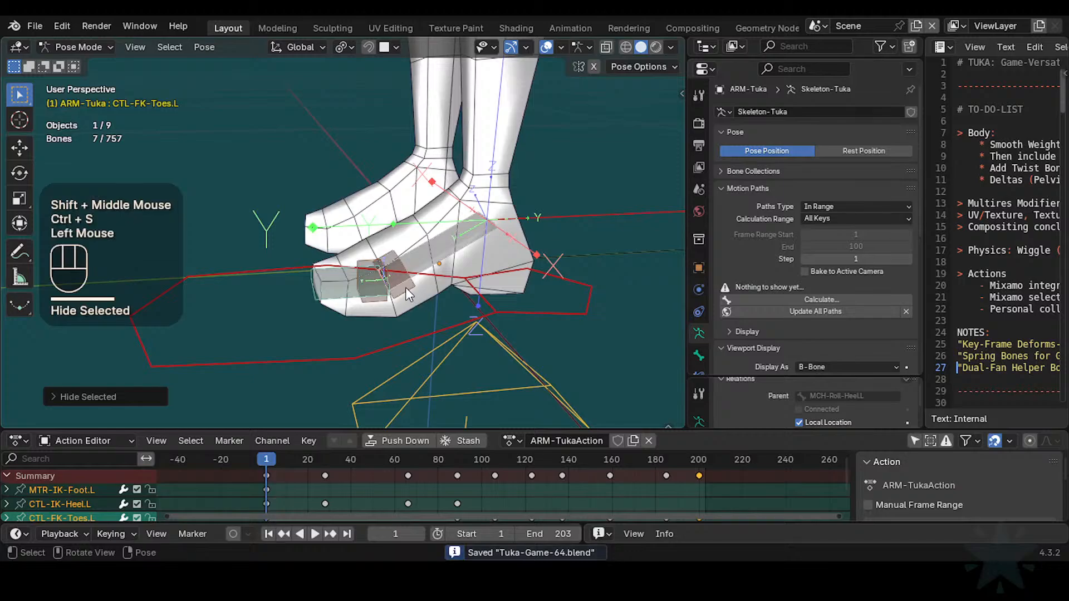
{"action": "key", "text": "r"}
{"action": "key", "text": "Escape"}
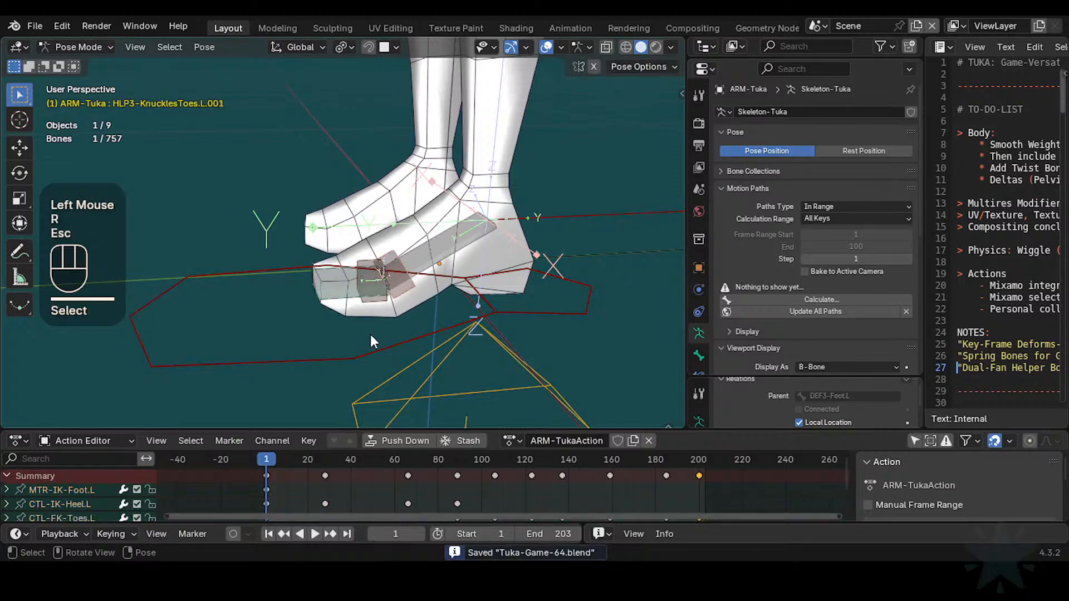
{"action": "left_click", "coordinate": [369, 334]}
{"action": "key", "text": "r"}
{"action": "key", "text": "x"}
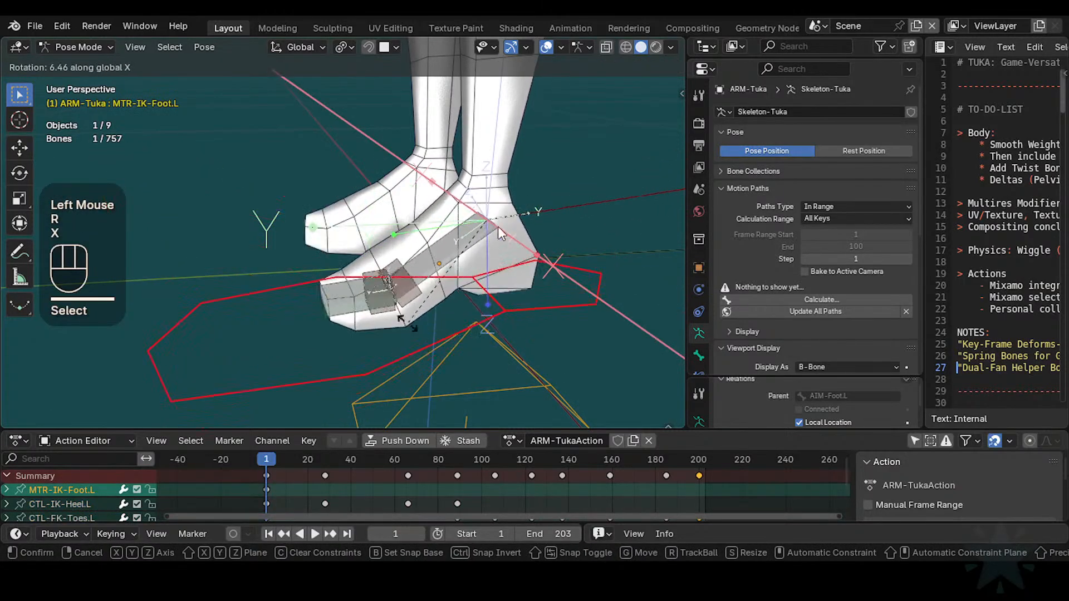
{"action": "key", "text": "Escape"}
{"action": "left_click", "coordinate": [558, 213]}
{"action": "key", "text": "r"}
{"action": "key", "text": "x"}
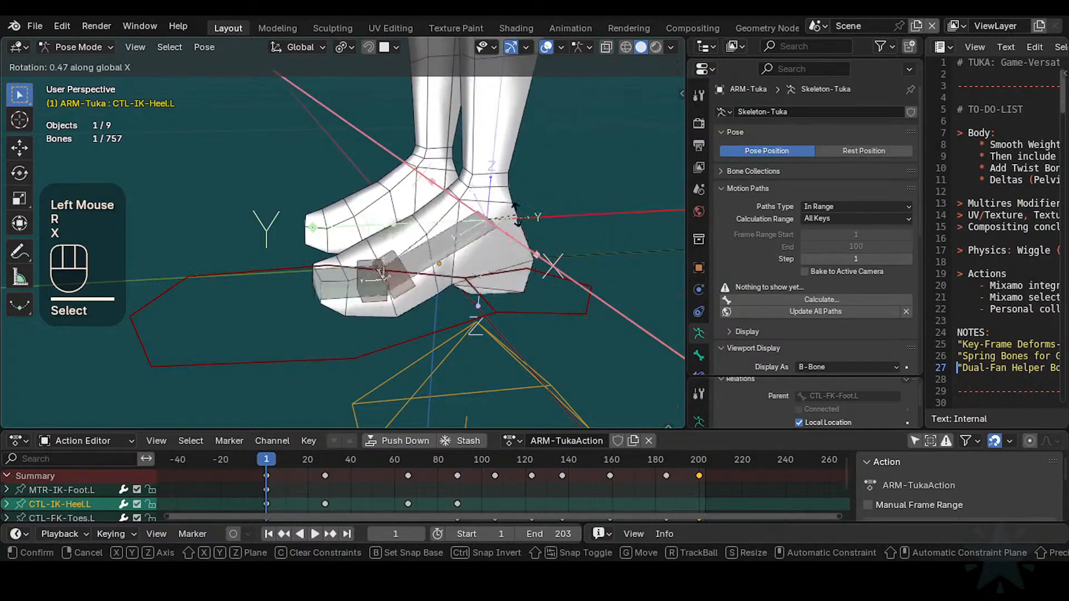
{"action": "key", "text": "Escape"}
{"action": "middle_click_drag", "start_coordinate": [401, 293], "coordinate": [383, 311], "text": "shift"}
Step: Copy the Transformation De-Rotator CTL-FK-Toes and CTL-IK-Heel.L constraints from HLP3-KnucklesToes.L to HLP3-KnucklesToes.L.001
{"action": "left_click", "coordinate": [380, 313]}
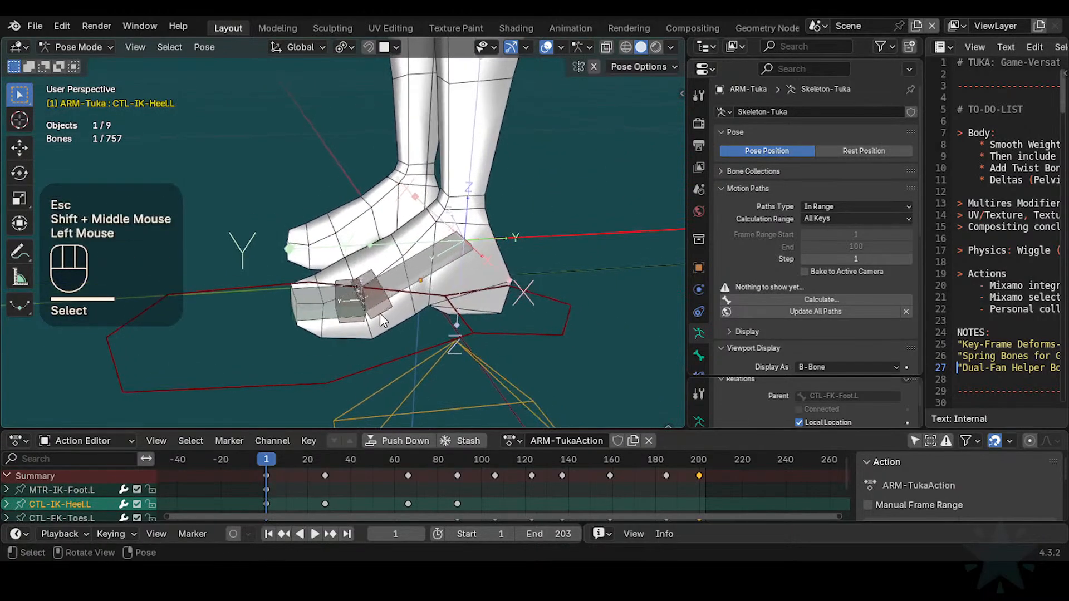
{"action": "left_click", "coordinate": [353, 319], "text": "shift"}
{"action": "left_click", "coordinate": [375, 313]}
{"action": "left_click", "coordinate": [379, 312], "text": "shift"}
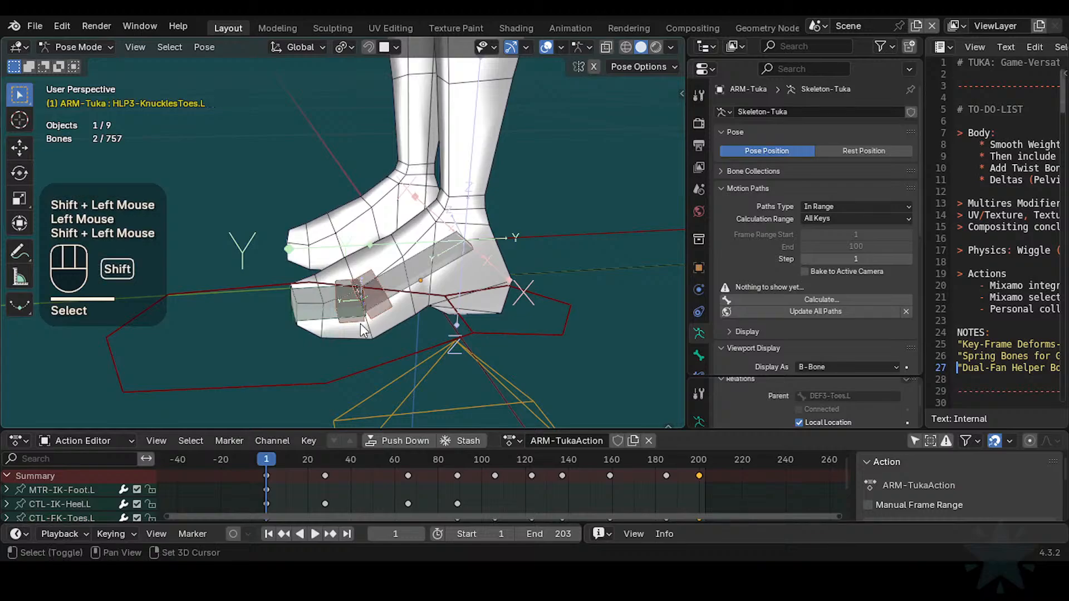
{"action": "left_click", "coordinate": [377, 318]}
{"action": "key", "text": "ctrl+3"}
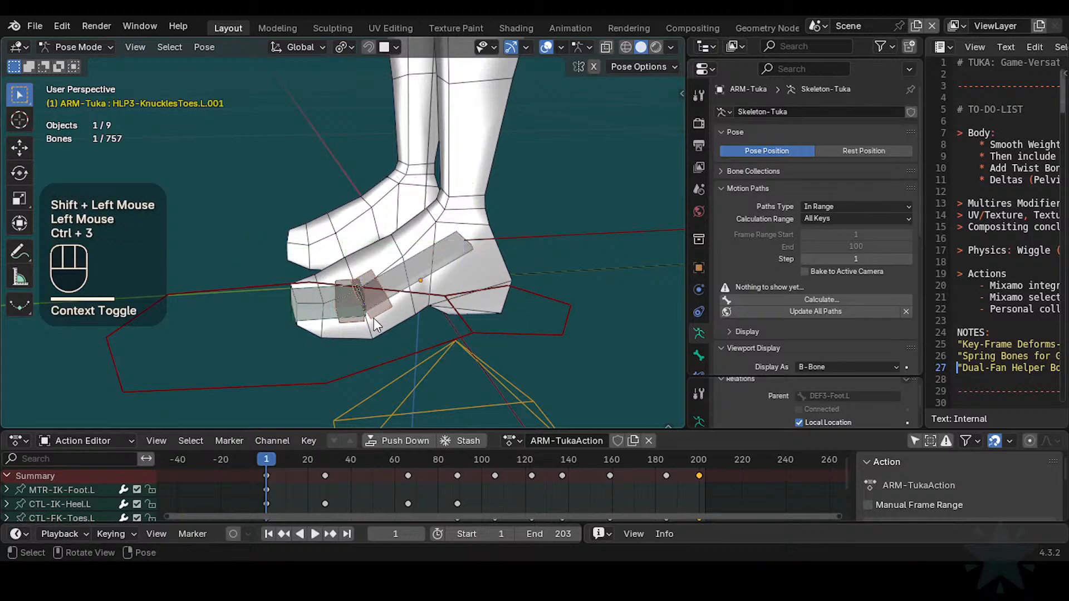
{"action": "left_click", "coordinate": [375, 320]}
{"action": "left_click", "coordinate": [365, 323], "text": "shift"}
{"action": "key", "text": "ctrl+c"}
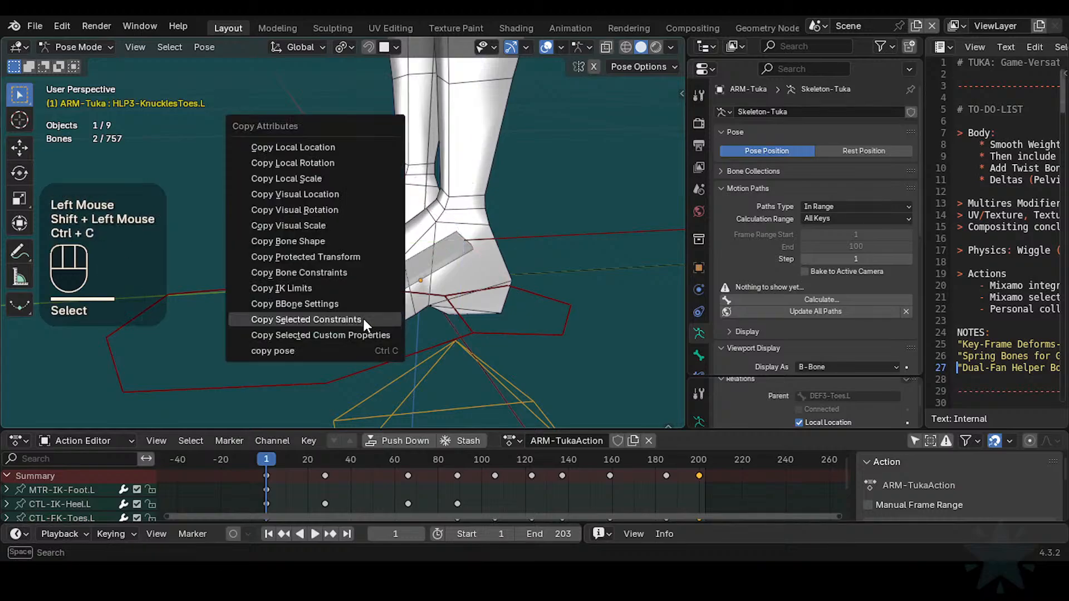
{"action": "left_click", "coordinate": [363, 320]}
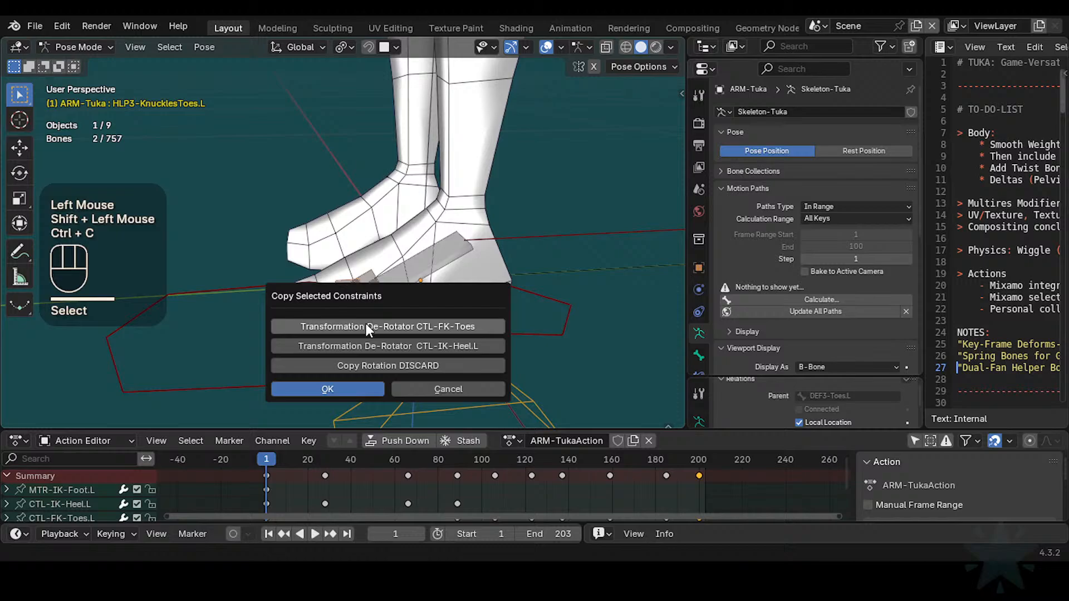
{"action": "left_click", "coordinate": [375, 389]}
Step: Review the CTL-FK-Toes Transformation constraint on HLP3-KnucklesToes.L, including its spaces and its Map From and Map To rotation ranges
{"action": "middle_click_drag", "start_coordinate": [699, 357], "coordinate": [699, 337]}
{"action": "left_click", "coordinate": [699, 357]}
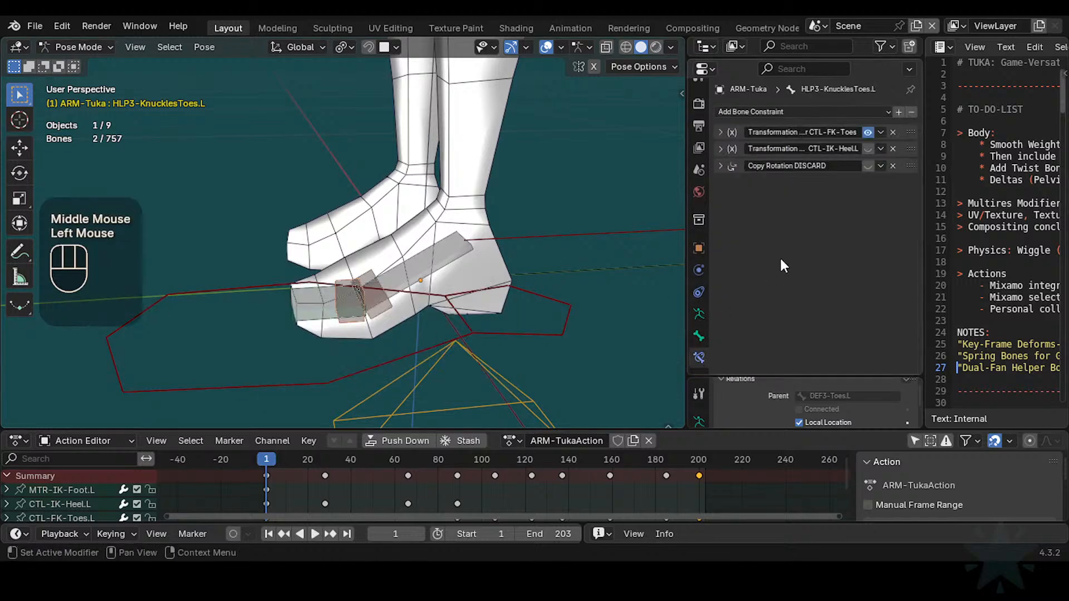
{"action": "left_click", "coordinate": [721, 132]}
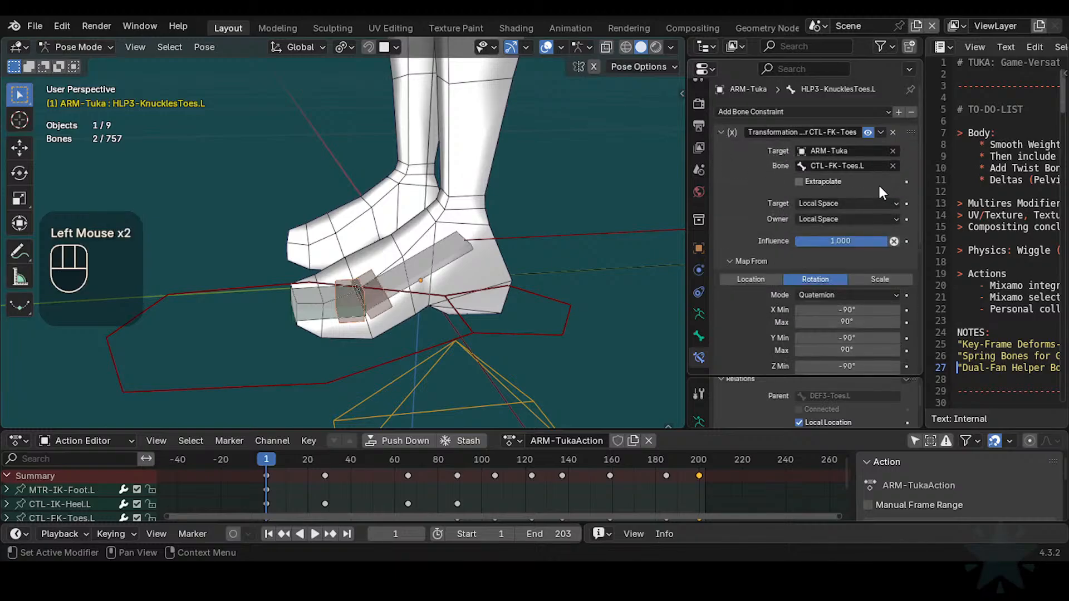
{"action": "middle_click_drag", "start_coordinate": [810, 314], "coordinate": [769, 278]}
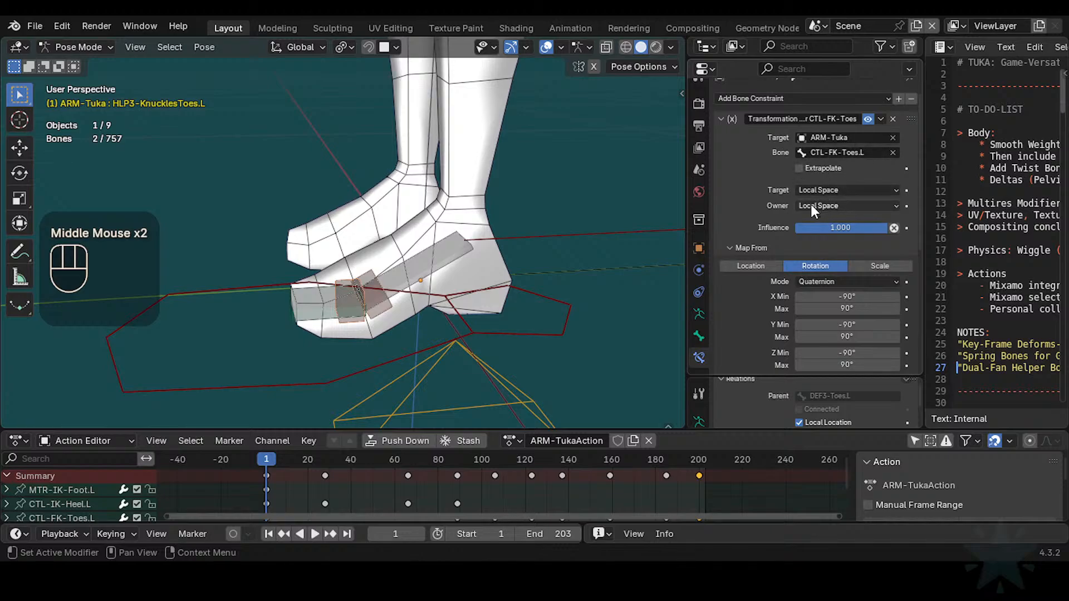
{"action": "middle_click_drag", "start_coordinate": [796, 218], "coordinate": [814, 188]}
{"action": "middle_click_drag", "start_coordinate": [790, 234], "coordinate": [813, 168]}
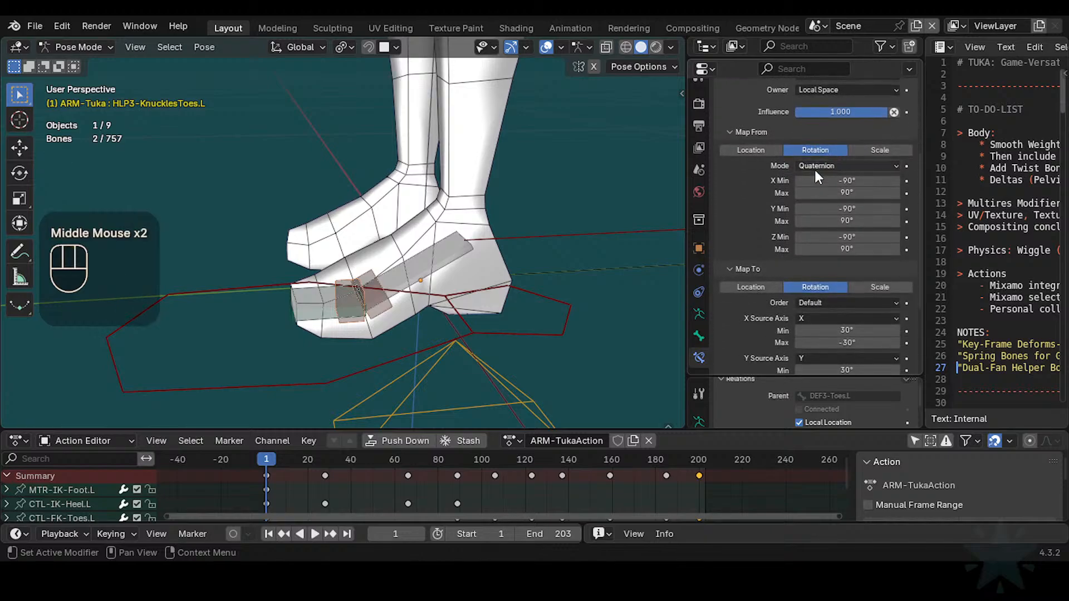
{"action": "middle_click_drag", "start_coordinate": [773, 287], "coordinate": [763, 200]}
Step: Try rotating CTL-FK-Toes.L about global X to test the toe-knuckle deformation from the side, cancelling each rotation
{"action": "left_click", "coordinate": [440, 265]}
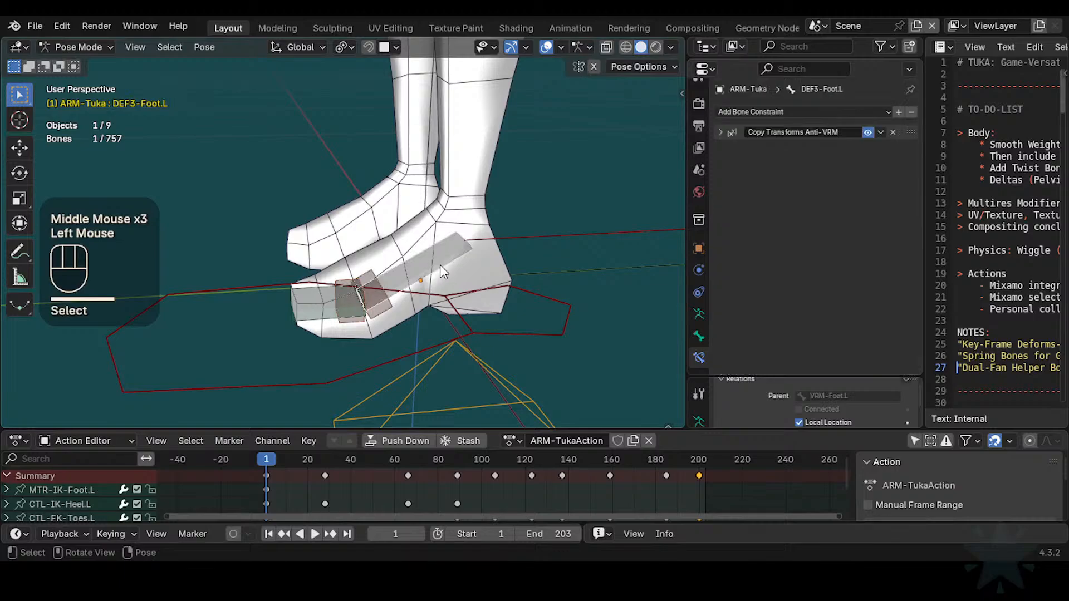
{"action": "left_click", "coordinate": [324, 311]}
{"action": "left_click", "coordinate": [324, 311]}
{"action": "key", "text": "r"}
{"action": "key", "text": "x"}
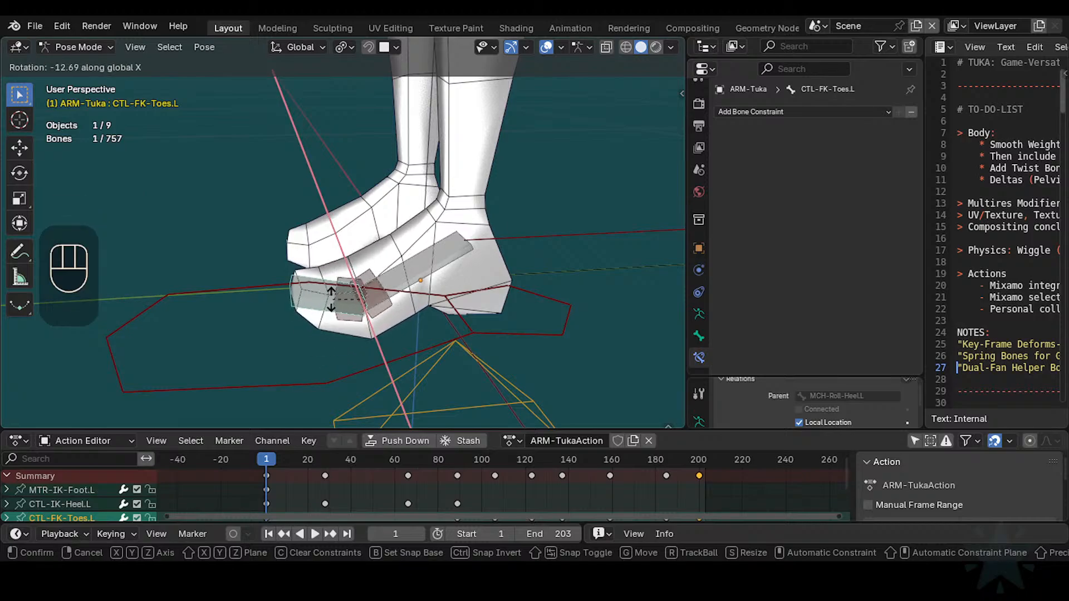
{"action": "key", "text": "Escape"}
{"action": "middle_click_drag", "start_coordinate": [365, 333], "coordinate": [377, 300]}
{"action": "middle_click_drag", "start_coordinate": [377, 301], "coordinate": [383, 334], "text": "ctrl"}
{"action": "middle_click_drag", "start_coordinate": [383, 334], "coordinate": [364, 316]}
{"action": "key", "text": "r"}
{"action": "key", "text": "x"}
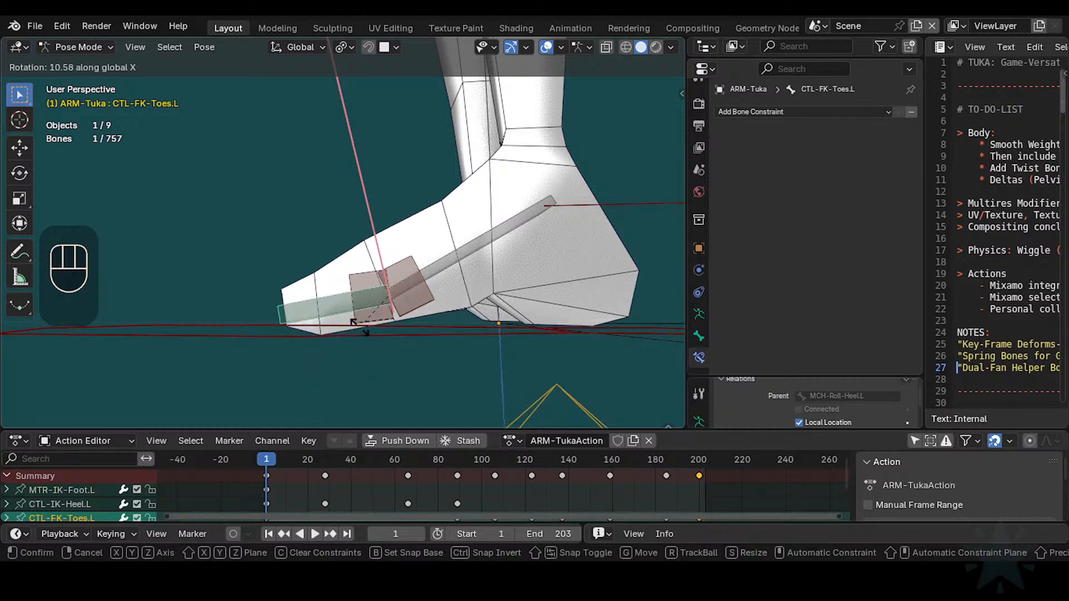
{"action": "key", "text": "Escape"}
Step: Bend the left toes steeply downward by rotating CTL-FK-Toes.L about the global X axis
{"action": "key", "text": "r"}
{"action": "key", "text": "x"}
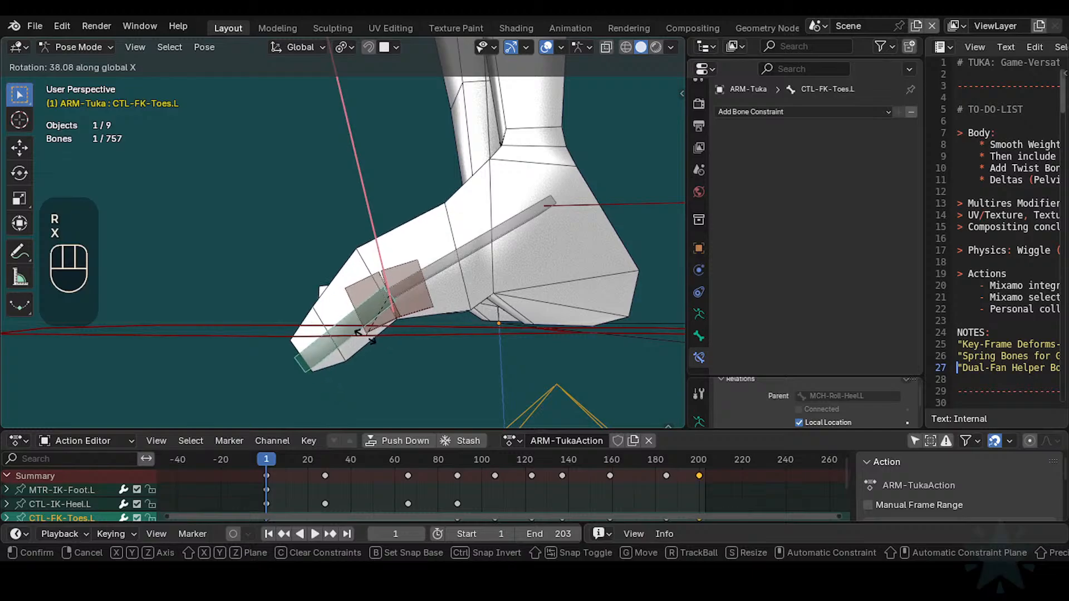
{"action": "left_click", "coordinate": [393, 349]}
{"action": "key", "text": "r"}
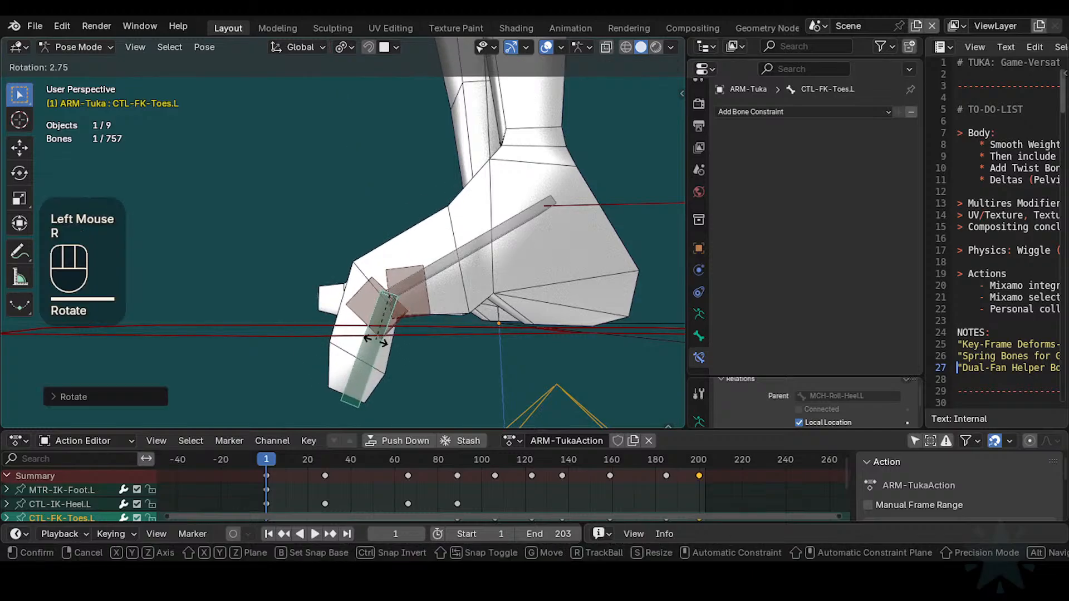
{"action": "key", "text": "x"}
{"action": "left_click", "coordinate": [421, 295]}
Step: Try rotating HLP3-KnucklesToes.L.001 about global X with the toes bent, cancel it and clear the bone's pose transforms
{"action": "double_click", "coordinate": [423, 301]}
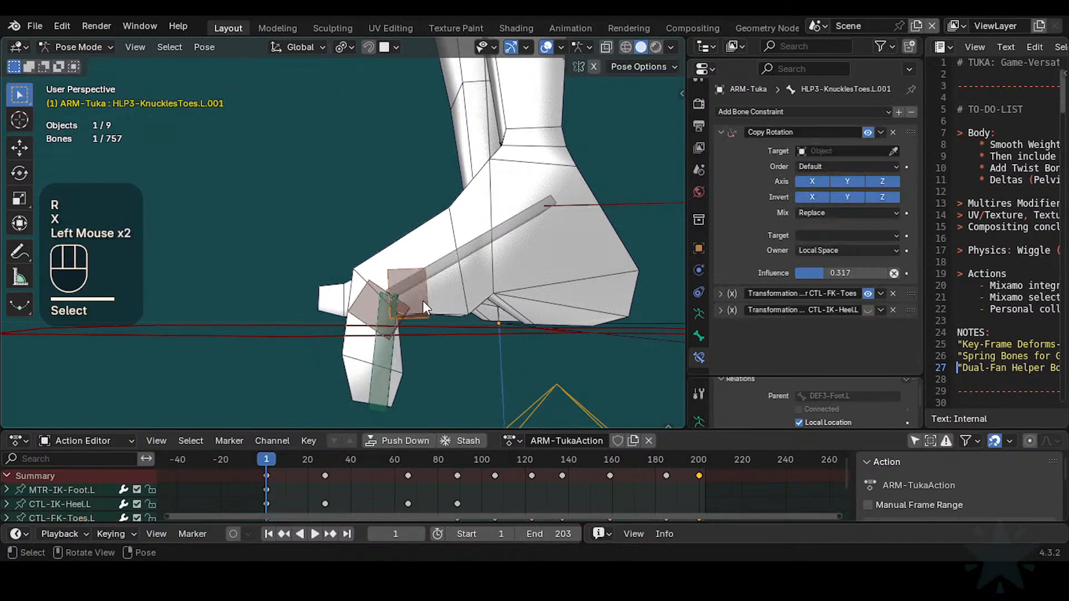
{"action": "key", "text": "r"}
{"action": "key", "text": "x"}
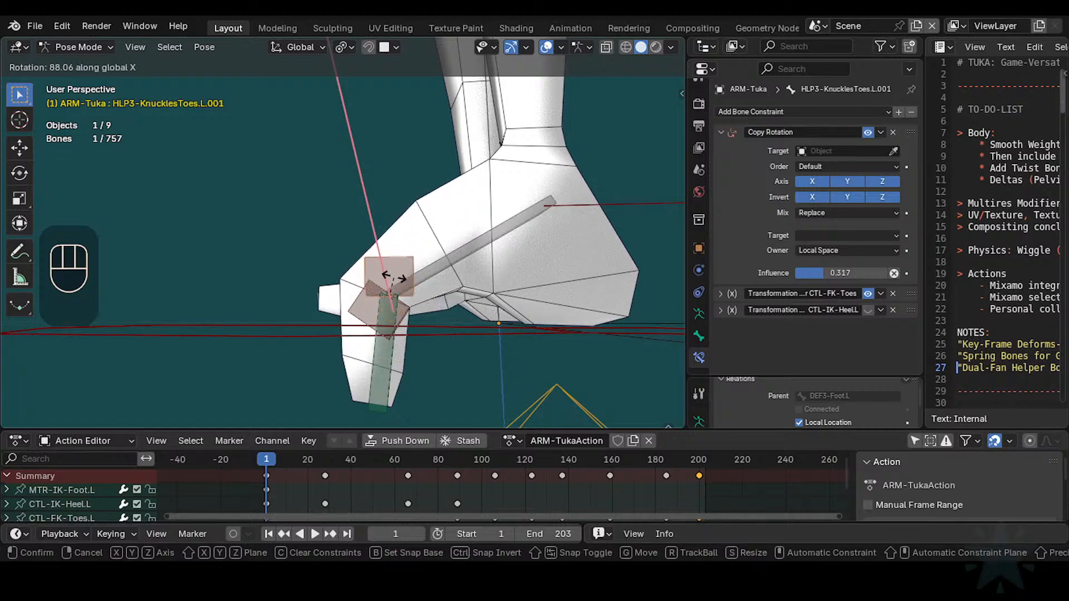
{"action": "key", "text": "Escape"}
{"action": "key", "text": "alt+q"}
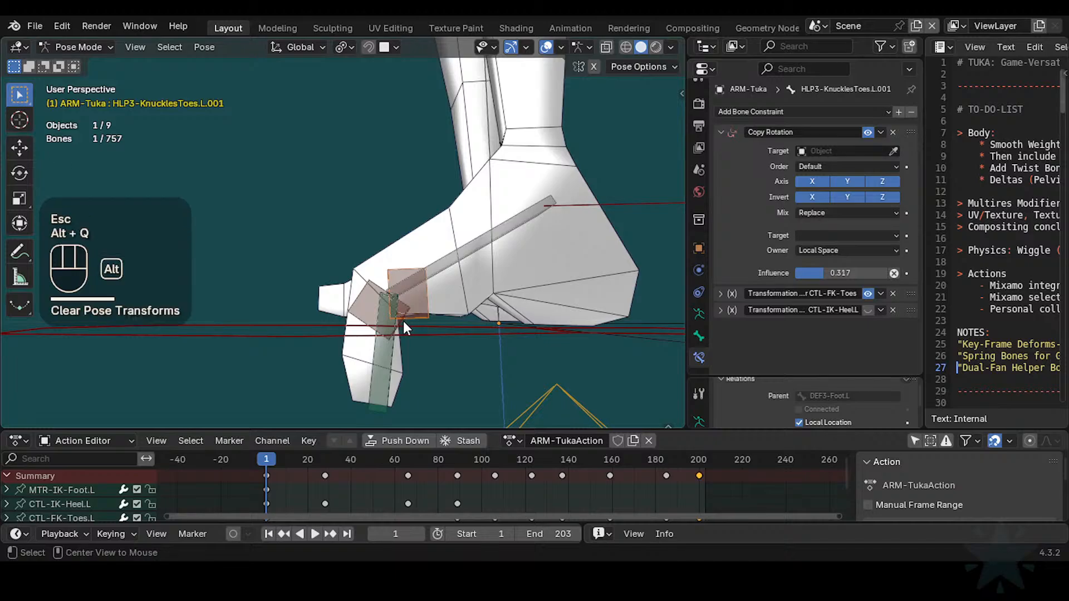
Step: Clear the pose transforms of all bones and bend the left toes upward by rotating CTL-FK-Toes.L about global X
{"action": "key", "text": "a"}
{"action": "key", "text": "alt+q"}
{"action": "left_click", "coordinate": [323, 299]}
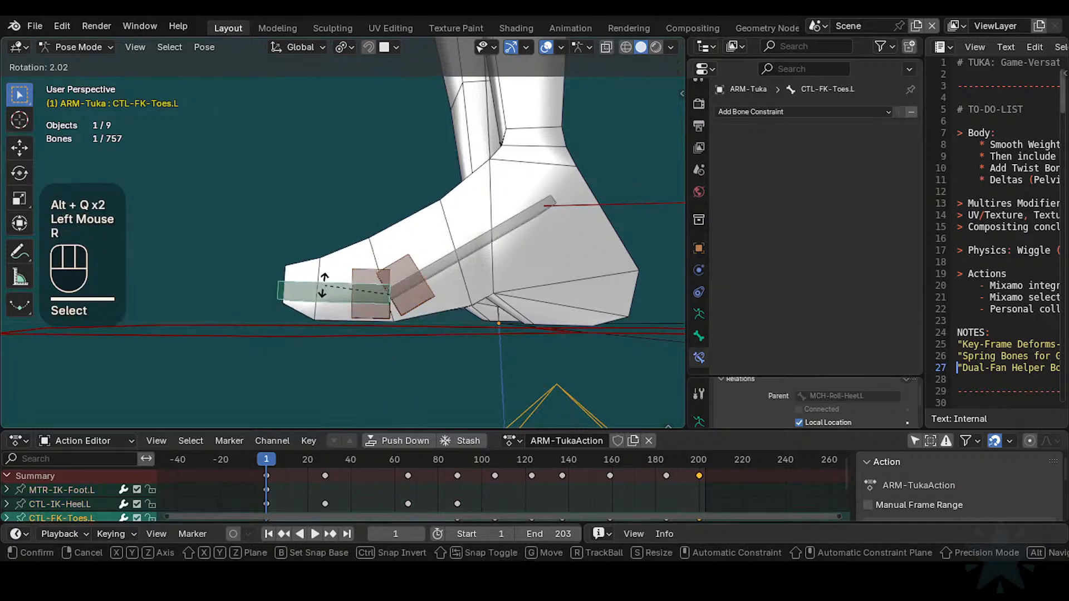
{"action": "key", "text": "r"}
{"action": "key", "text": "x"}
{"action": "left_click", "coordinate": [398, 264]}
{"action": "middle_click_drag", "start_coordinate": [398, 263], "coordinate": [392, 290], "text": "shift"}
Step: Try rotating HLP3-KnucklesToes.L.001 about global X with the toes raised, cancel it, and clear the pose transforms of both knuckle bones
{"action": "left_click", "coordinate": [393, 286]}
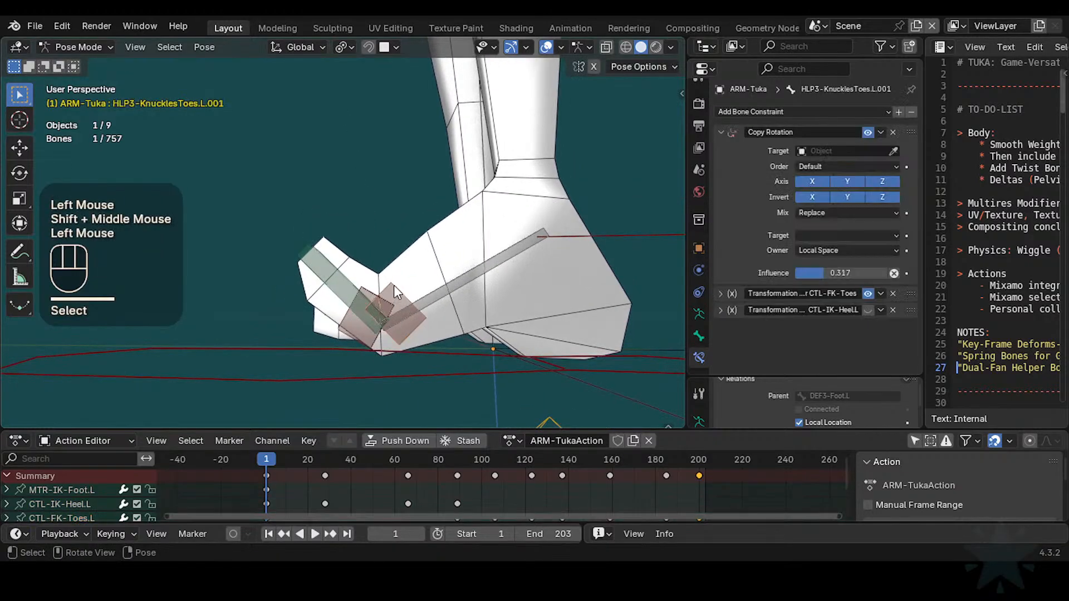
{"action": "key", "text": "r"}
{"action": "key", "text": "x"}
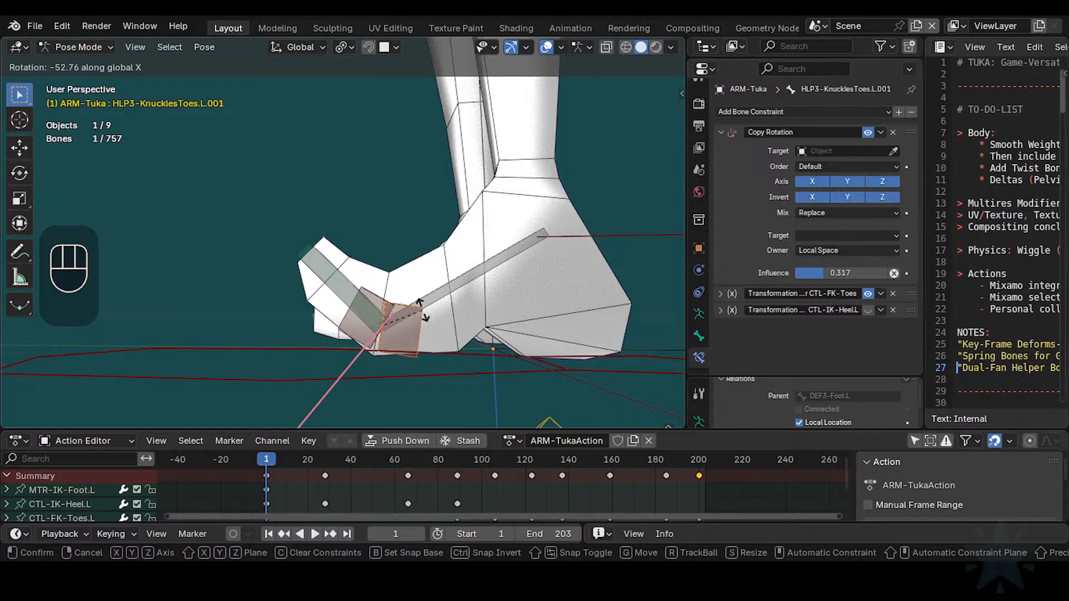
{"action": "key", "text": "Escape"}
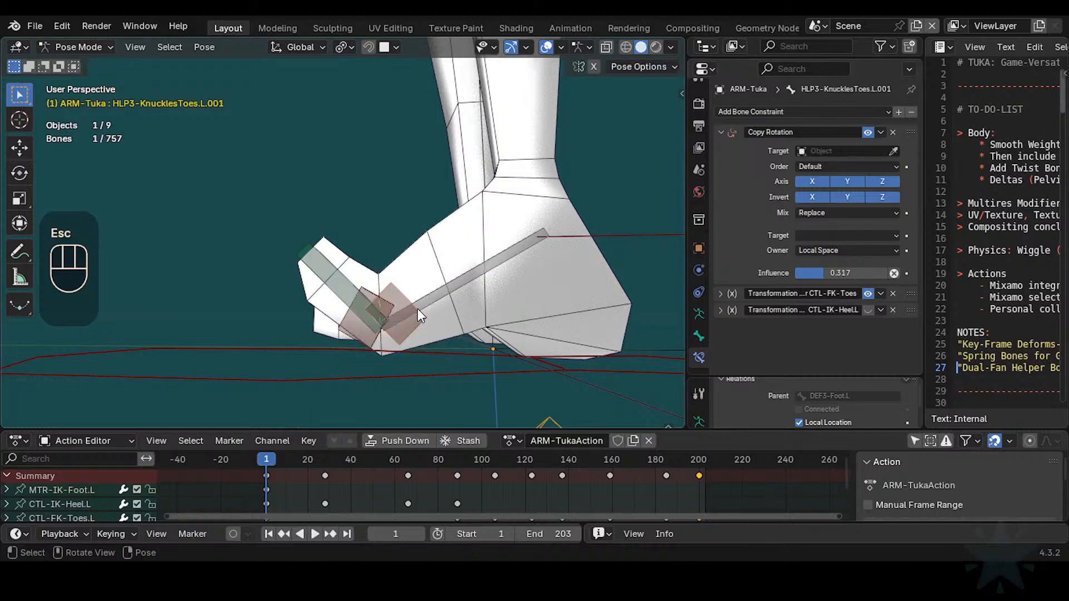
{"action": "key", "text": "alt+q"}
{"action": "left_click", "coordinate": [374, 325]}
{"action": "key", "text": "alt+q"}
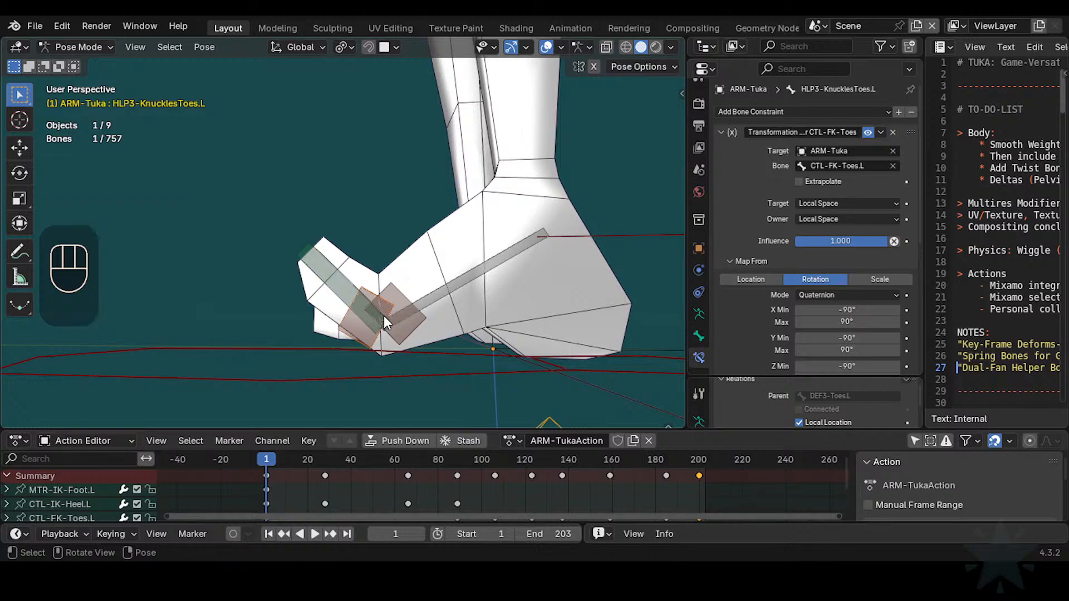
Step: In Edit Mode, show the bone axes and clear the roll of HLP3-KnucklesToes.L.001, and return to Pose Mode
{"action": "key", "text": "Tab"}
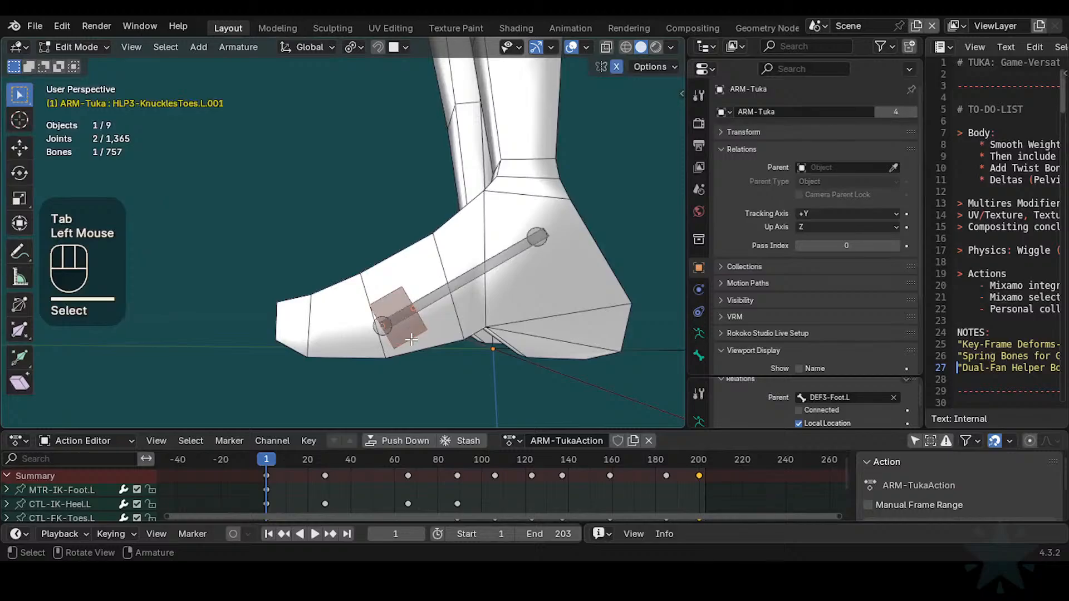
{"action": "key", "text": "alt+r"}
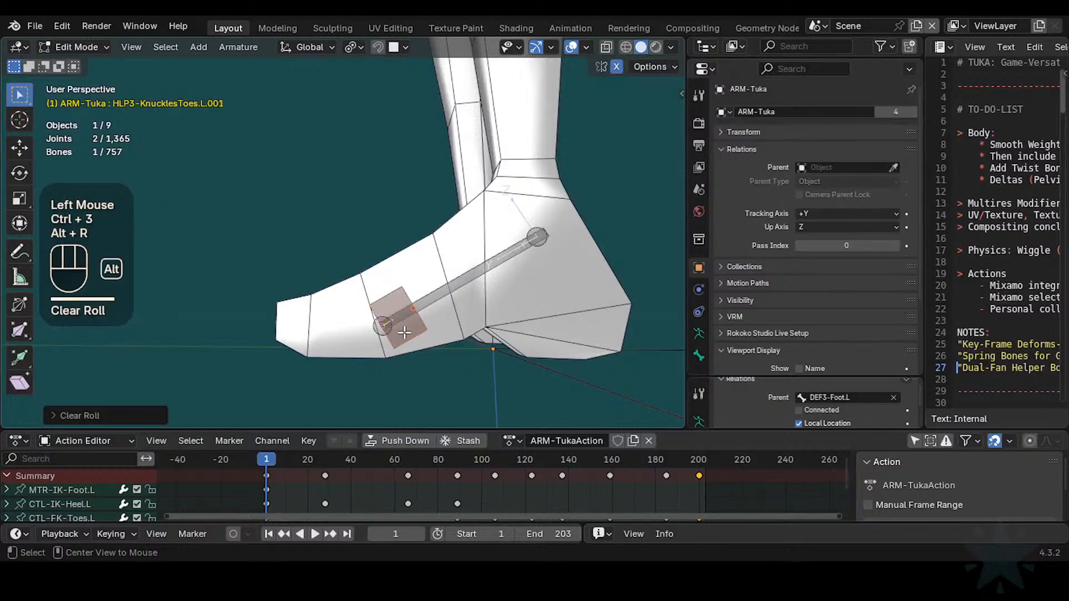
{"action": "middle_click_drag", "start_coordinate": [401, 324], "coordinate": [427, 316]}
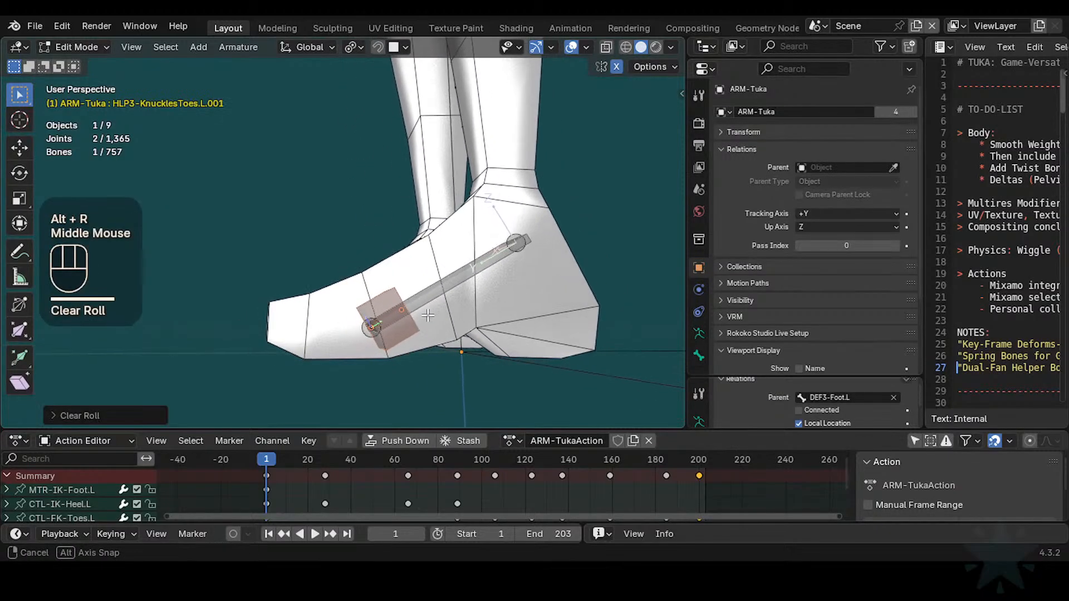
{"action": "key", "text": "ctrl+Tab"}
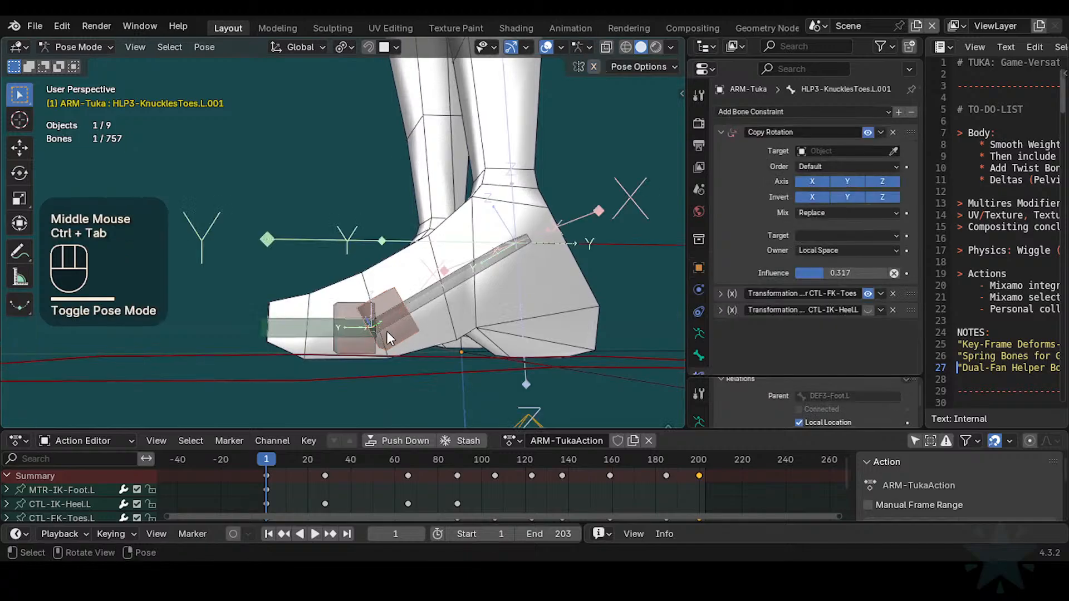
Step: Test the toe-knuckle deformation with the bone axes shown by rotating CTL-FK-Toes.L about global X, cancelling each rotation
{"action": "left_click", "coordinate": [361, 352]}
{"action": "left_click", "coordinate": [317, 336]}
{"action": "middle_click_drag", "start_coordinate": [343, 331], "coordinate": [333, 350]}
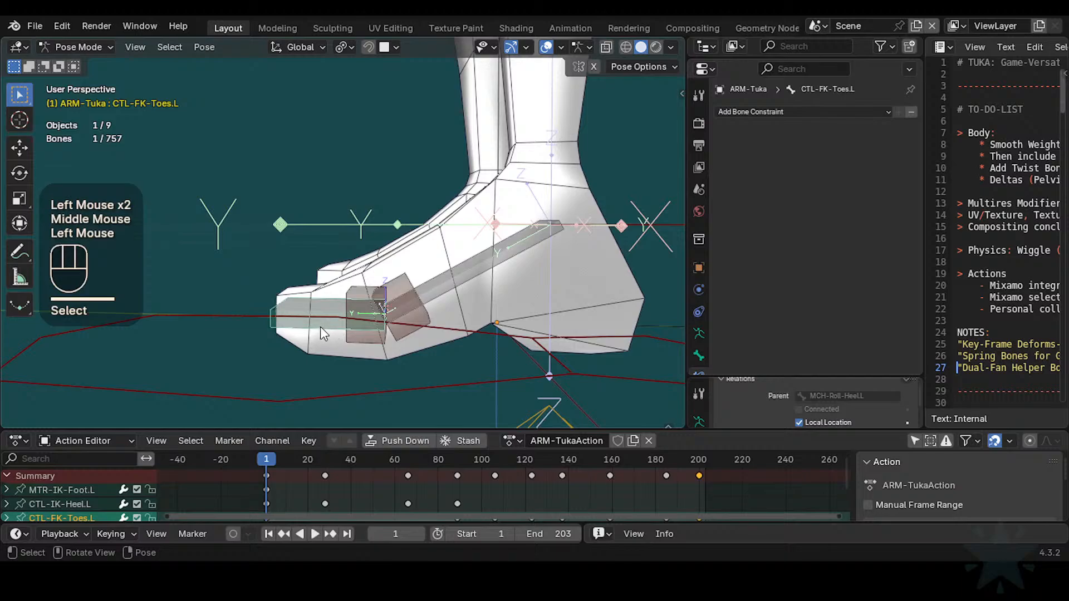
{"action": "key", "text": "r"}
{"action": "key", "text": "x"}
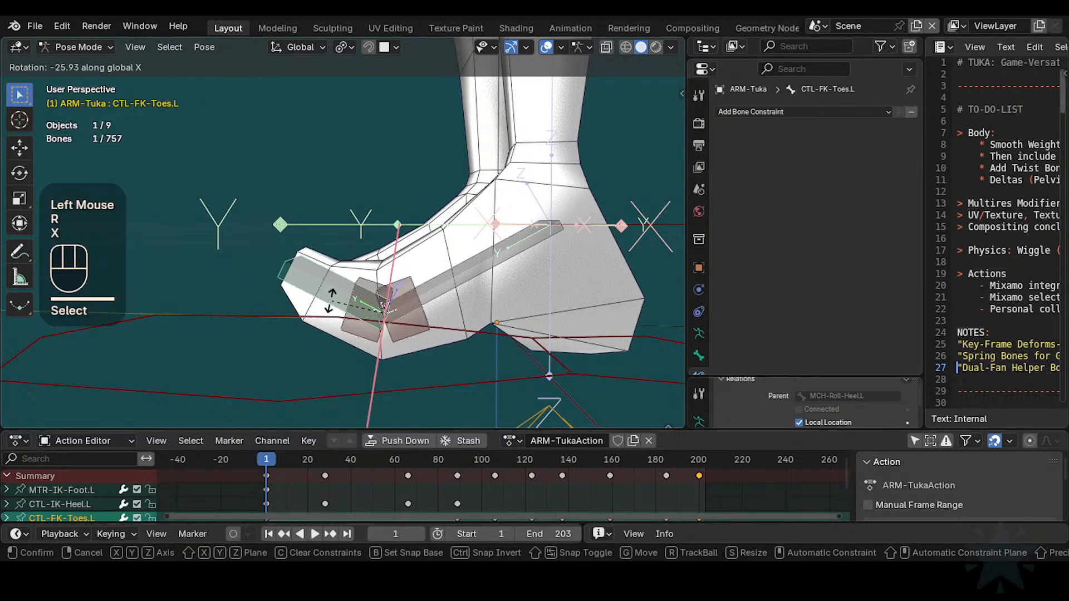
{"action": "key", "text": "Escape"}
{"action": "middle_click_drag", "start_coordinate": [340, 303], "coordinate": [351, 303]}
{"action": "key", "text": "r"}
{"action": "key", "text": "x"}
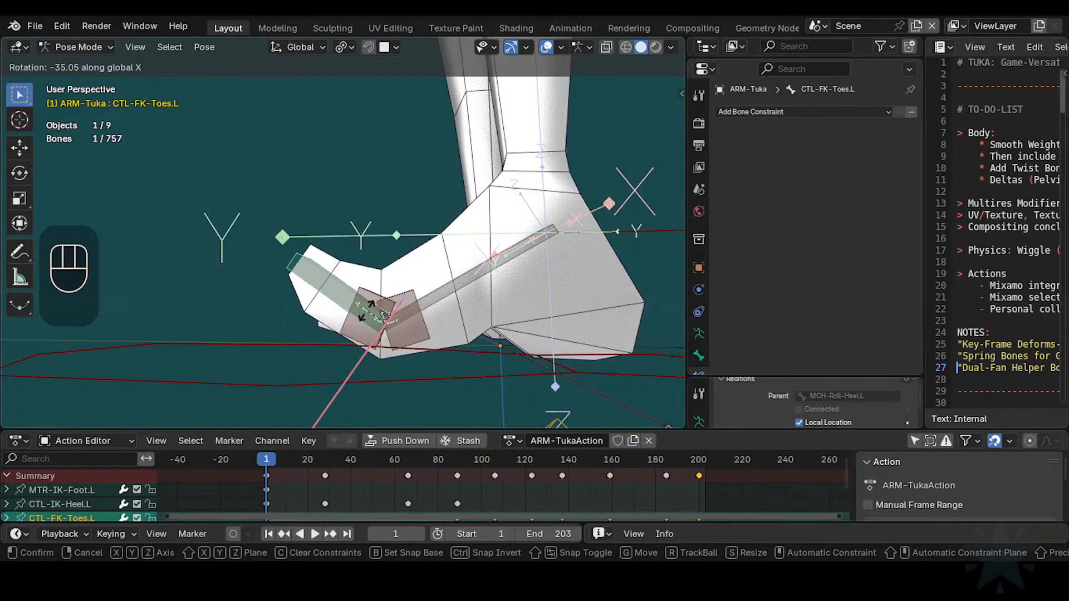
{"action": "key", "text": "Escape"}
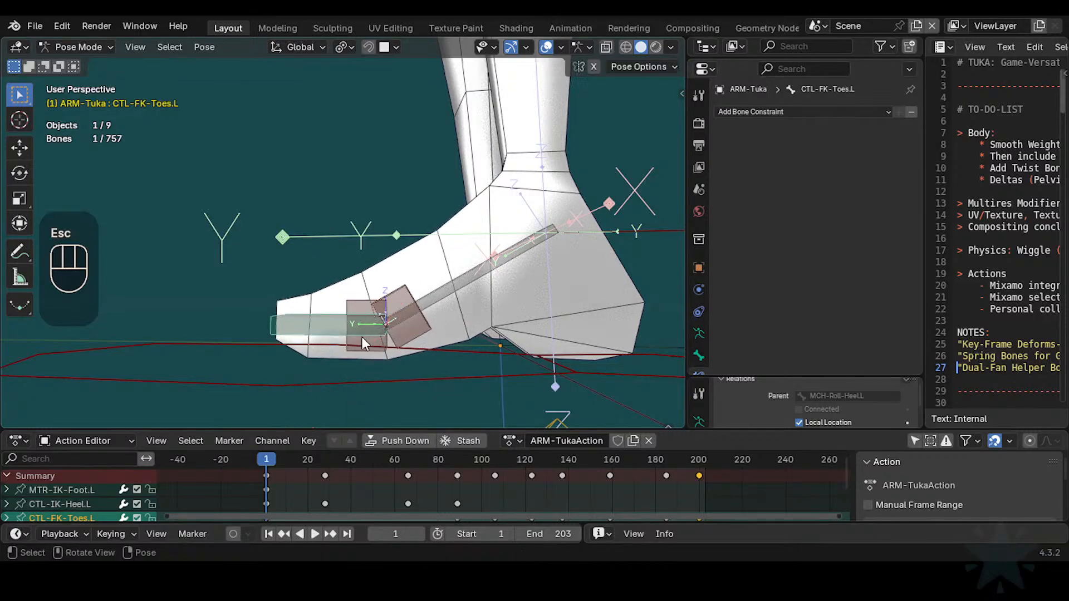
Step: Rotate CTL-FK-Toes.L about global X again, clear its pose transforms, and cancel one more upward test rotation
{"action": "key", "text": "r"}
{"action": "key", "text": "x"}
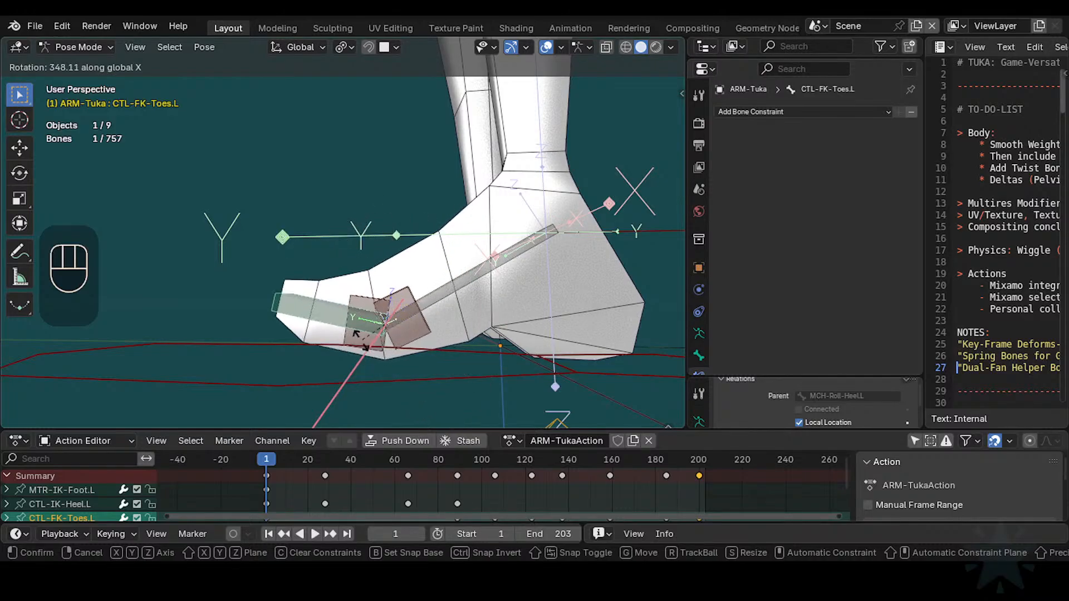
{"action": "left_click", "coordinate": [359, 329]}
{"action": "key", "text": "alt+q"}
{"action": "key", "text": "alt+q"}
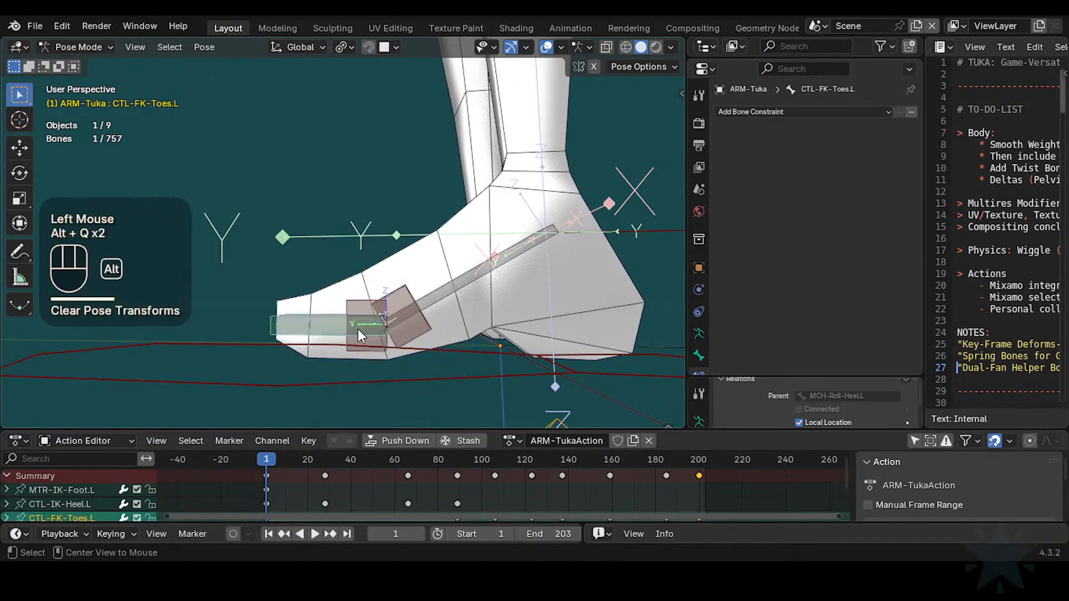
{"action": "left_click", "coordinate": [332, 328]}
{"action": "key", "text": "r"}
{"action": "key", "text": "x"}
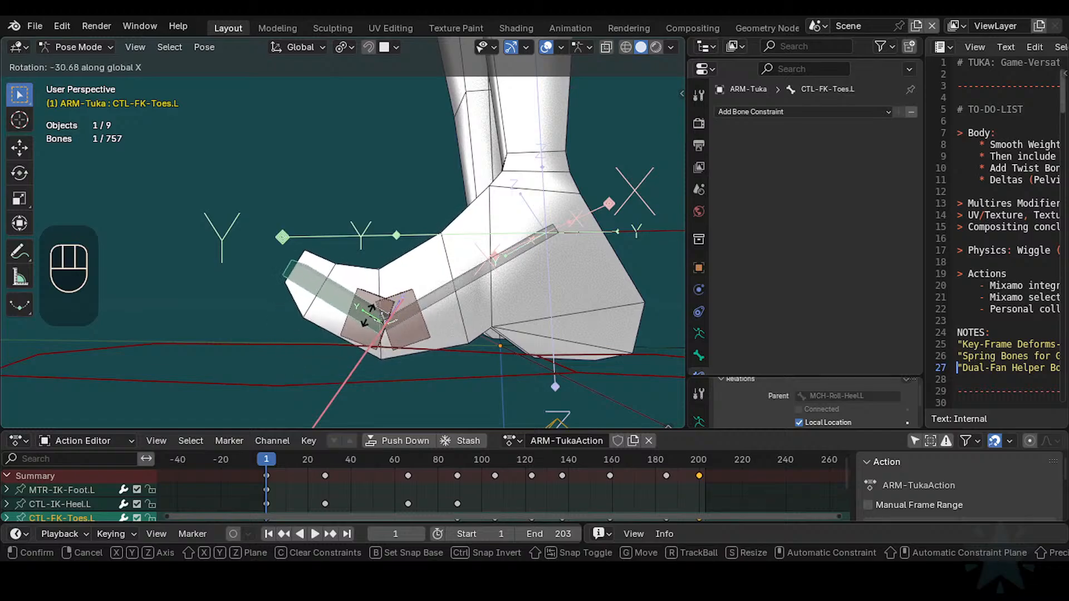
{"action": "key", "text": "Escape"}
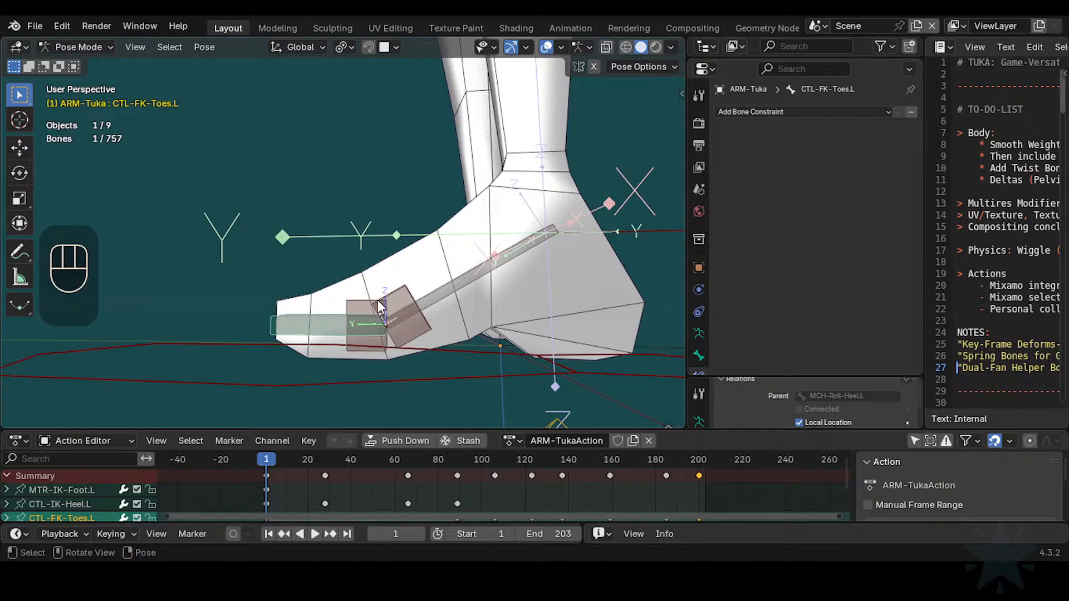
Step: Try moving HLP3-KnucklesToes.L and HLP3-KnucklesToes.L.001 to compare the two knuckle bones, cancelling each move
{"action": "scroll", "coordinate": [378, 306], "scroll_direction": "up", "scroll_amount": 2}
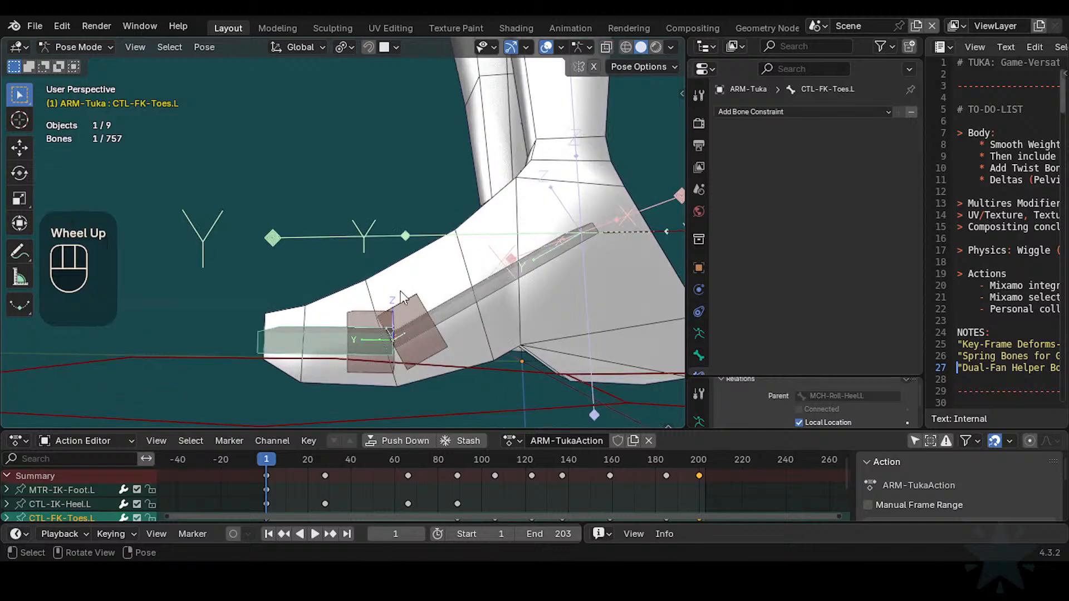
{"action": "middle_click_drag", "start_coordinate": [434, 333], "coordinate": [403, 262], "text": "shift"}
{"action": "scroll", "coordinate": [379, 305], "scroll_direction": "up", "scroll_amount": 1}
{"action": "left_click", "coordinate": [312, 335]}
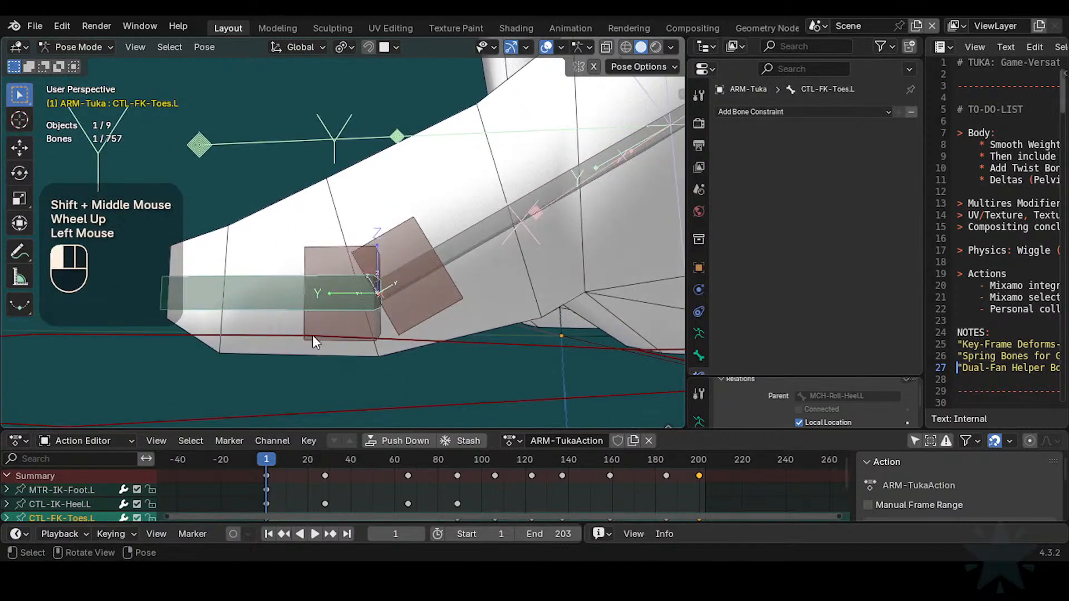
{"action": "key", "text": "g"}
{"action": "key", "text": "Escape"}
{"action": "left_click", "coordinate": [405, 306]}
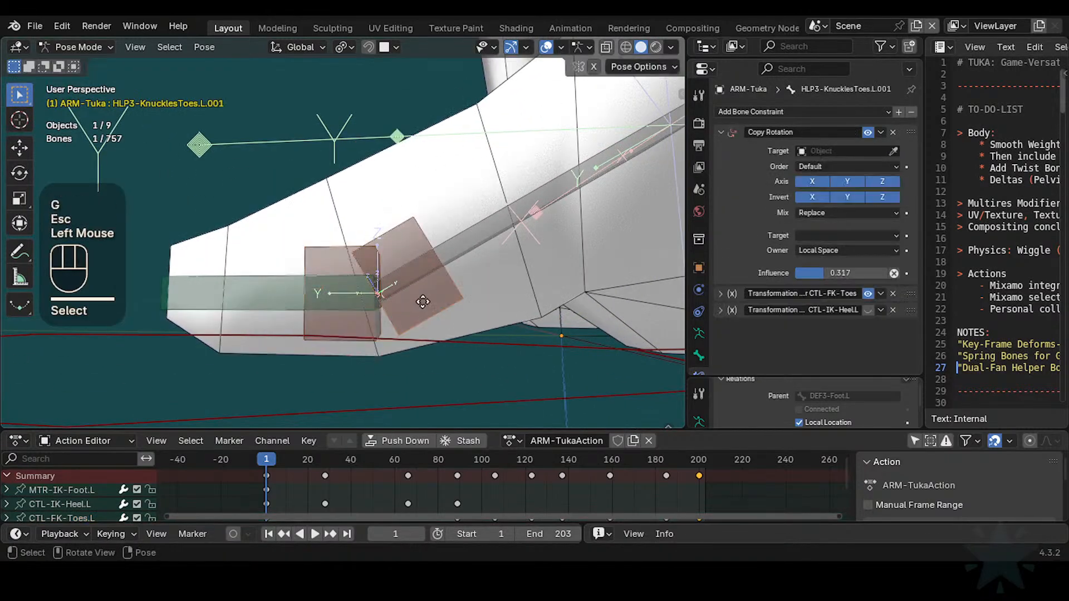
{"action": "key", "text": "g"}
{"action": "key", "text": "Escape"}
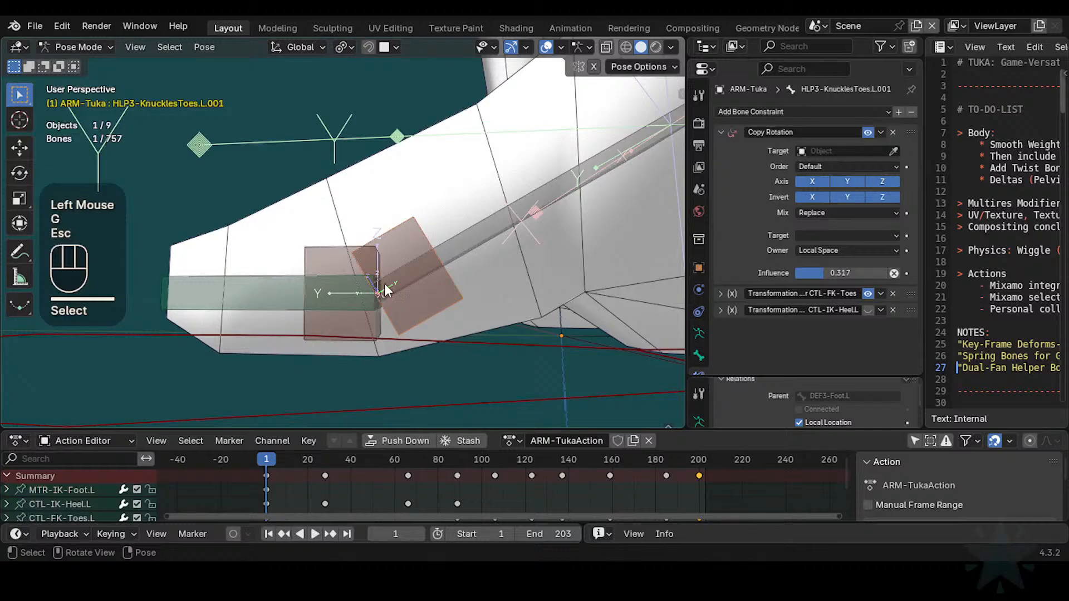
Step: Compare the two toe-knuckle helper bones and review the CTL-FK-Toes Transformation constraint's rotation mapping on HLP3-KnucklesToes.L
{"action": "left_click", "coordinate": [372, 322]}
{"action": "left_click", "coordinate": [401, 322]}
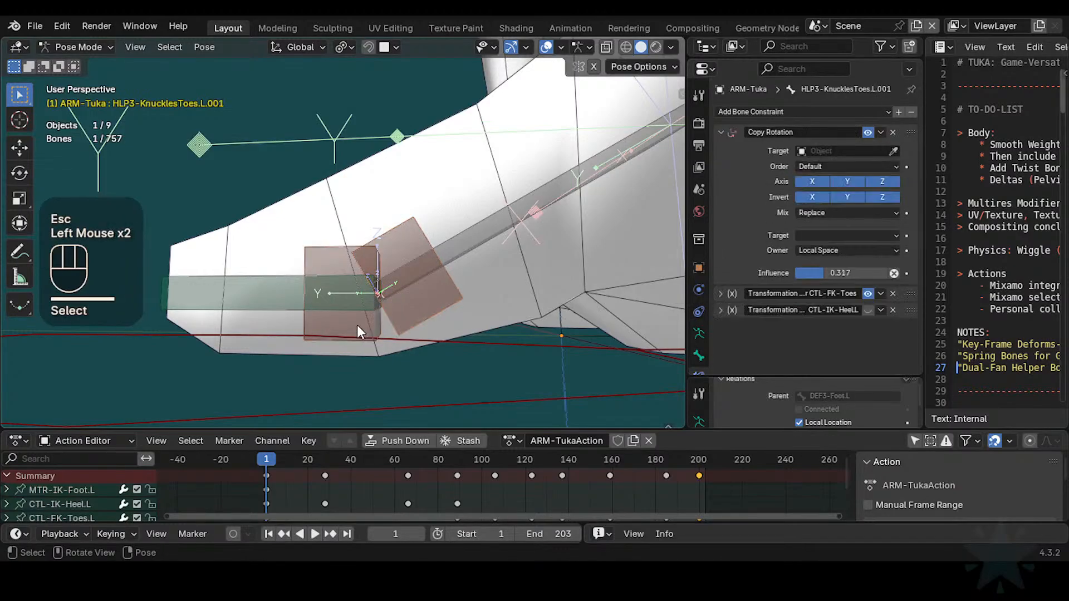
{"action": "left_click", "coordinate": [358, 324]}
{"action": "left_click", "coordinate": [404, 316]}
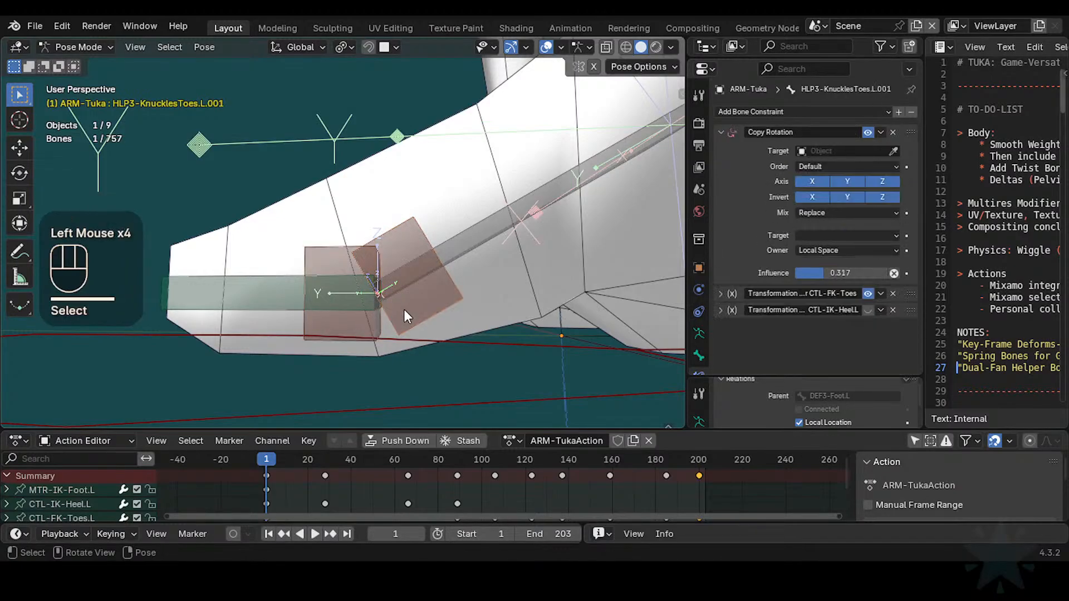
{"action": "left_click", "coordinate": [363, 315]}
{"action": "left_click", "coordinate": [369, 317]}
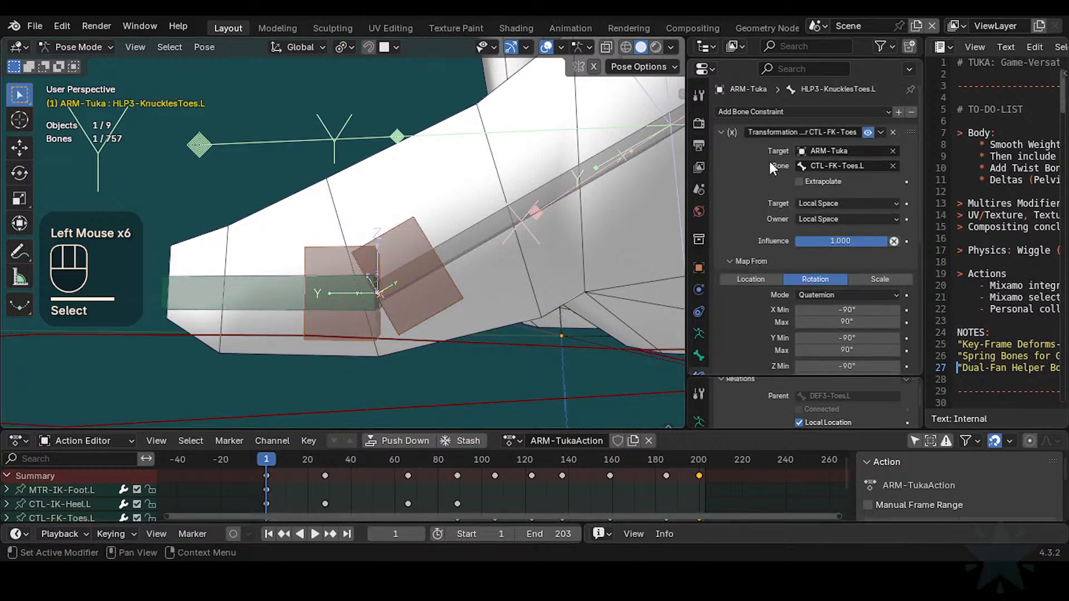
{"action": "scroll", "coordinate": [805, 234], "scroll_direction": "down", "scroll_amount": 5}
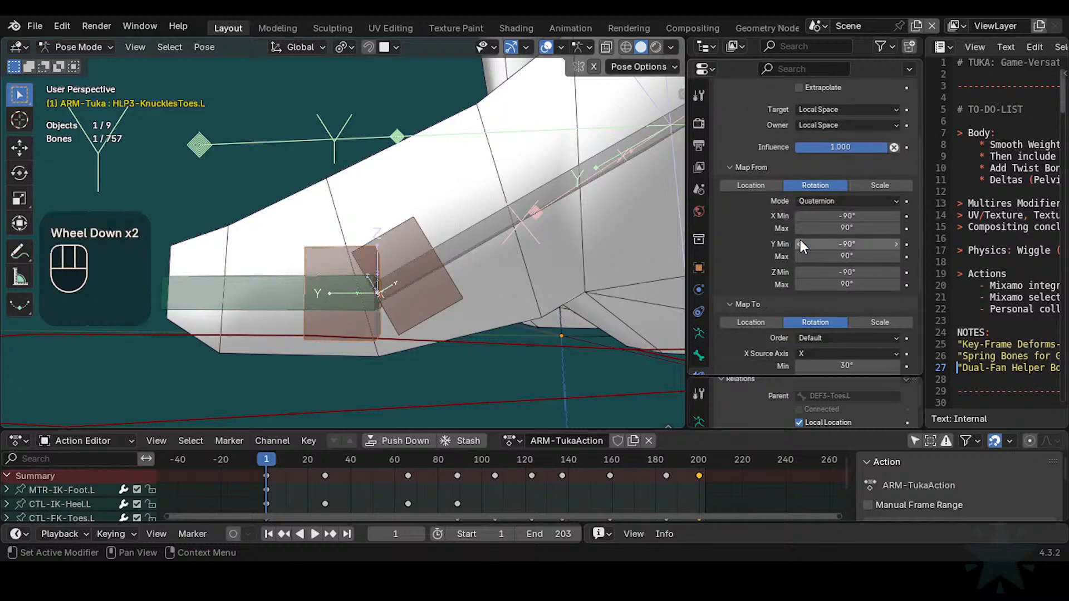
{"action": "scroll", "coordinate": [801, 242], "scroll_direction": "up", "scroll_amount": 1}
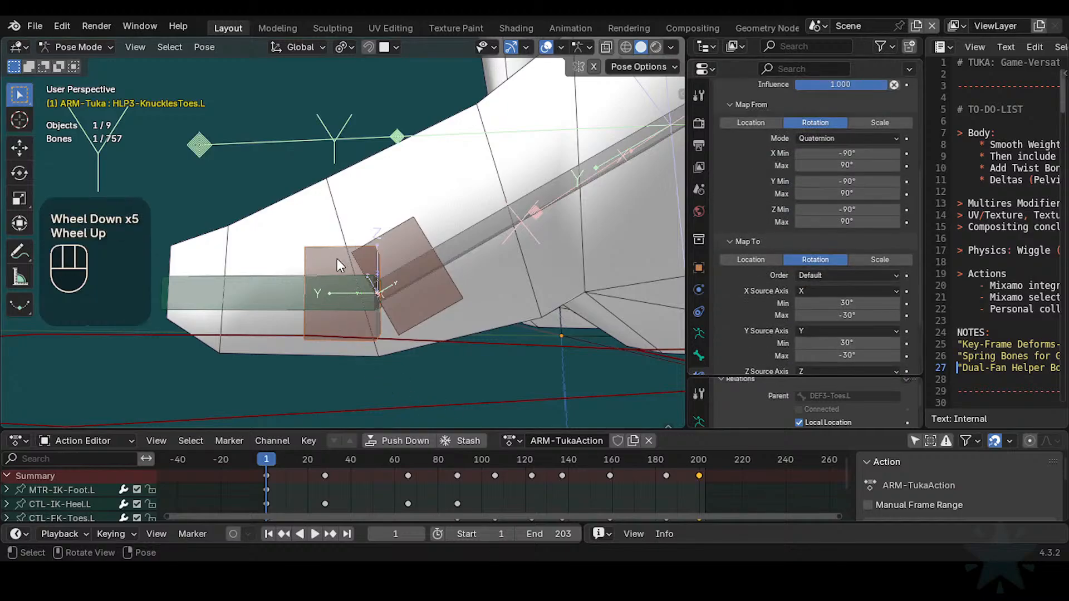
Step: Check how HLP3-KnucklesToes.L follows an upward global X rotation of CTL-FK-Toes.L, cancel the rotation, and select the helper bone
{"action": "left_click", "coordinate": [273, 291]}
{"action": "middle_click_drag", "start_coordinate": [280, 293], "coordinate": [282, 319], "text": "ctrl"}
{"action": "key", "text": "r"}
{"action": "key", "text": "x"}
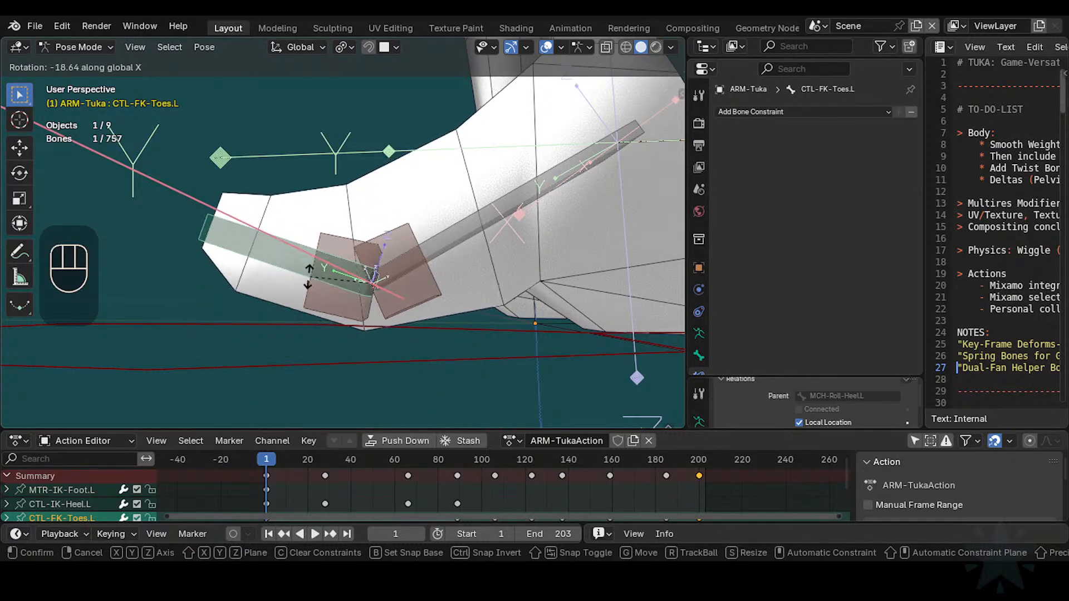
{"action": "key", "text": "Escape"}
{"action": "left_click", "coordinate": [336, 302]}
{"action": "left_click", "coordinate": [309, 295]}
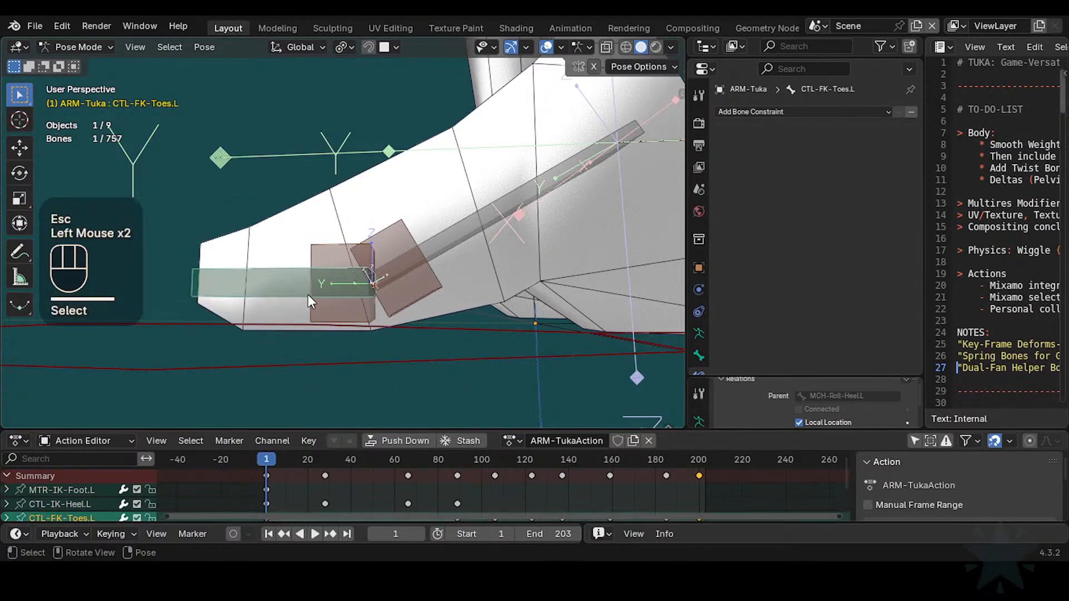
{"action": "left_click", "coordinate": [325, 305]}
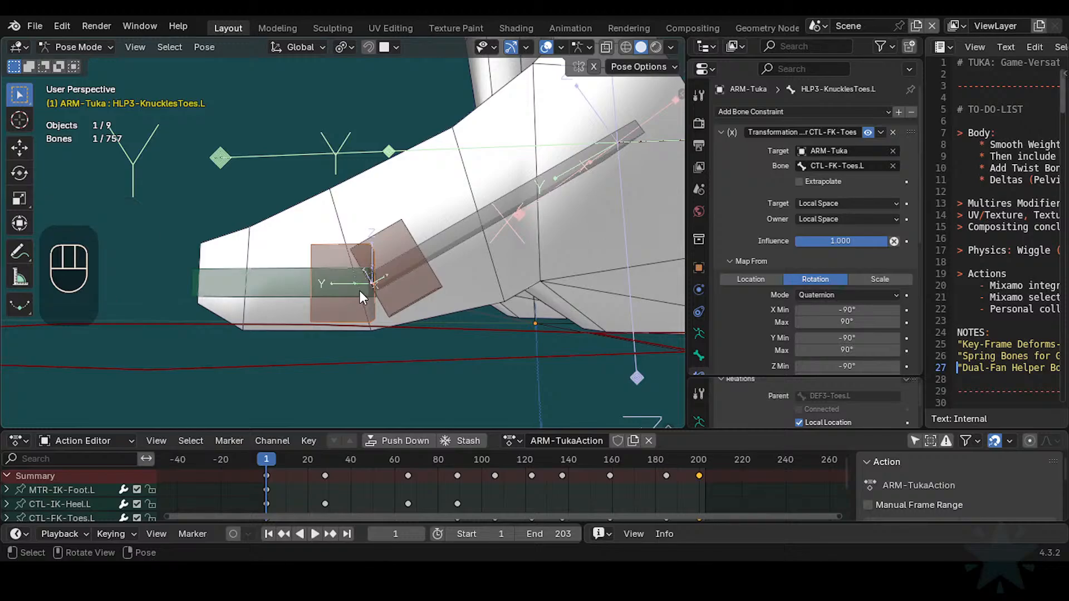
Step: Try rotating DEF3-Foot.L about global X, cancel it, and compare the foot bone with HLP3-KnucklesToes.L.001
{"action": "left_click", "coordinate": [436, 239]}
{"action": "key", "text": "r"}
{"action": "key", "text": "x"}
{"action": "key", "text": "Escape"}
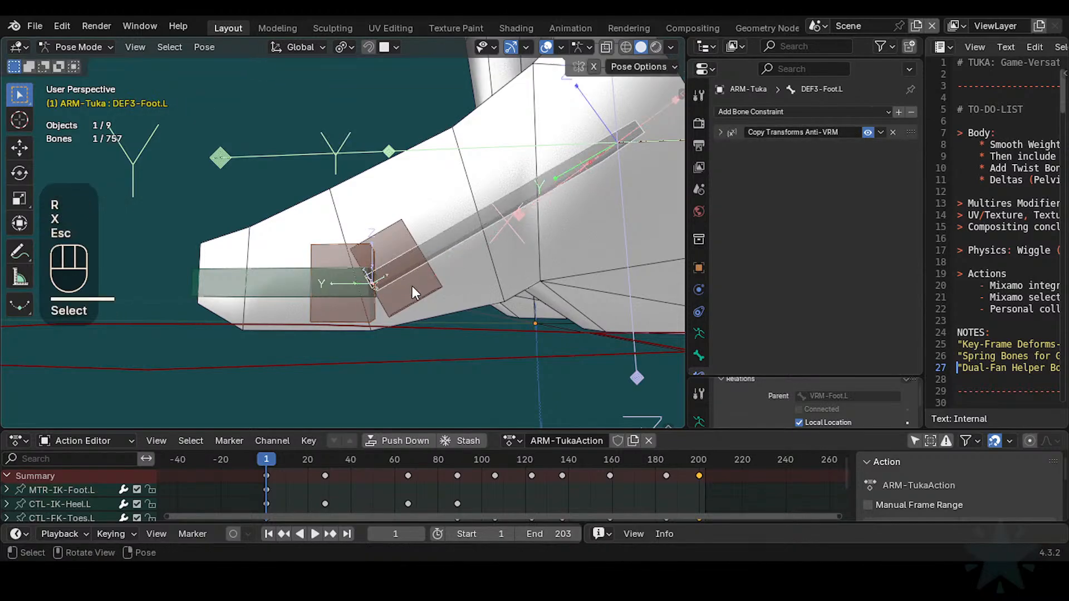
{"action": "left_click", "coordinate": [412, 285]}
{"action": "left_click", "coordinate": [435, 249]}
Step: Rotate CTL-FK-Toes.L slightly about global X to examine the knuckles against the foot bone, and cancel the rotation
{"action": "left_click", "coordinate": [336, 289]}
{"action": "key", "text": "r"}
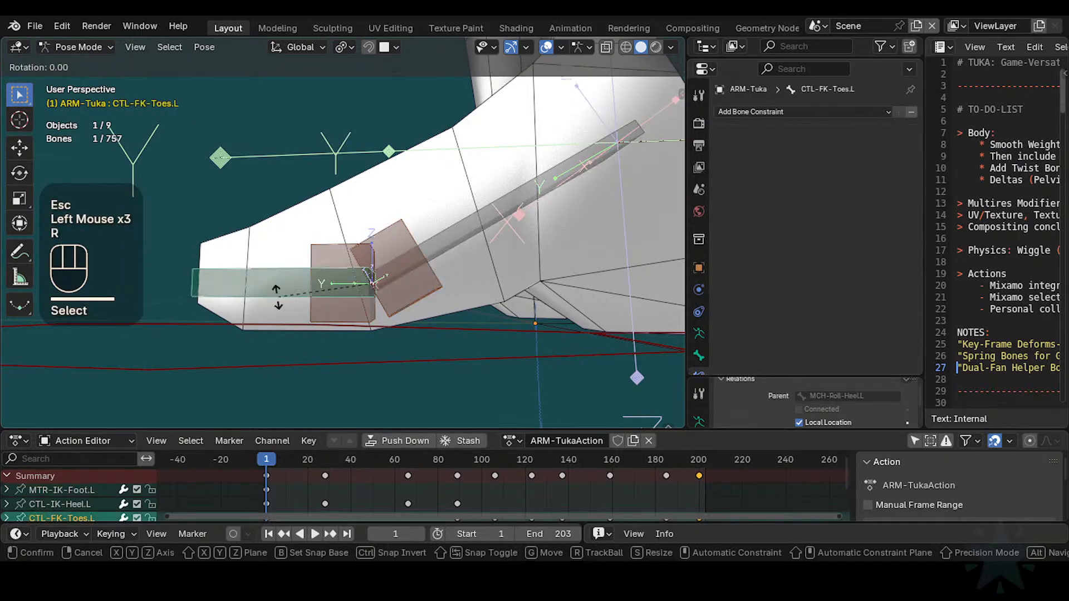
{"action": "key", "text": "x"}
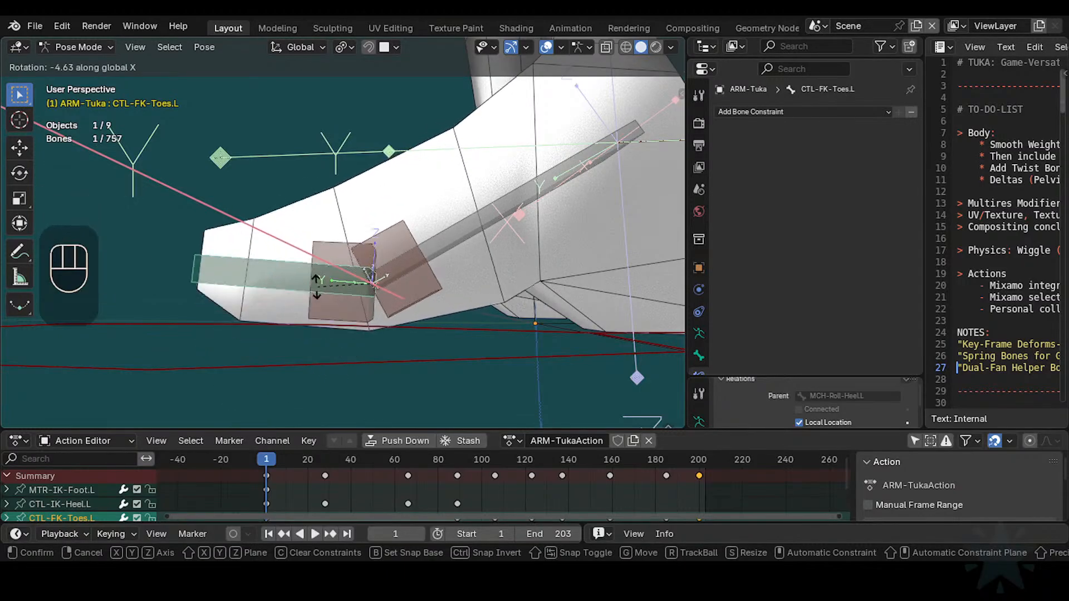
{"action": "key", "text": "Escape"}
Step: Disable and re-enable the Copy Rotation constraint on HLP3-KnucklesToes.L.001 to check its effect on the bone
{"action": "left_click", "coordinate": [483, 204]}
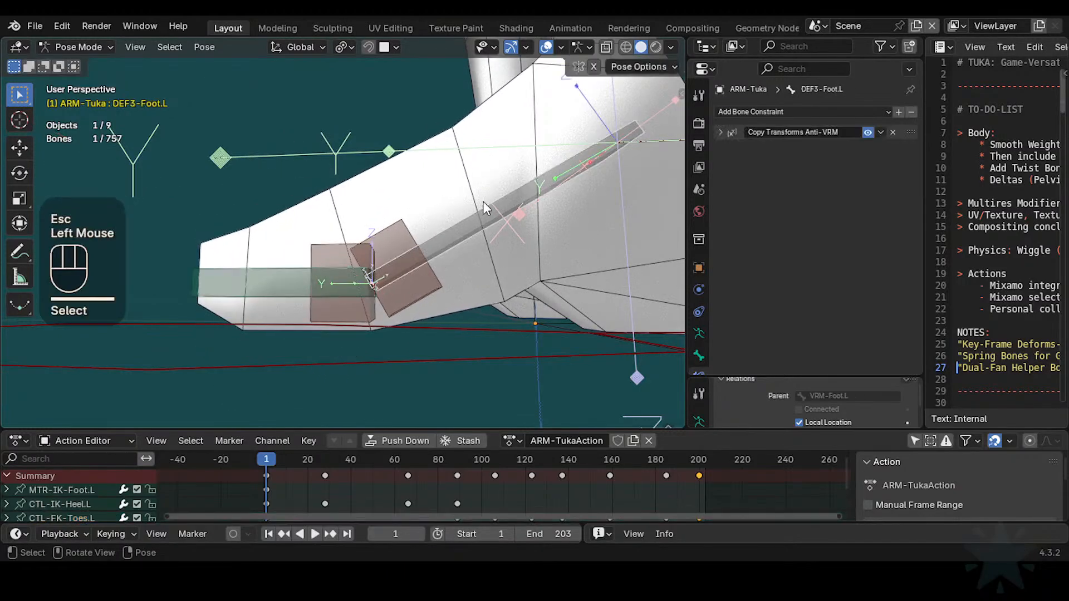
{"action": "left_click", "coordinate": [426, 224]}
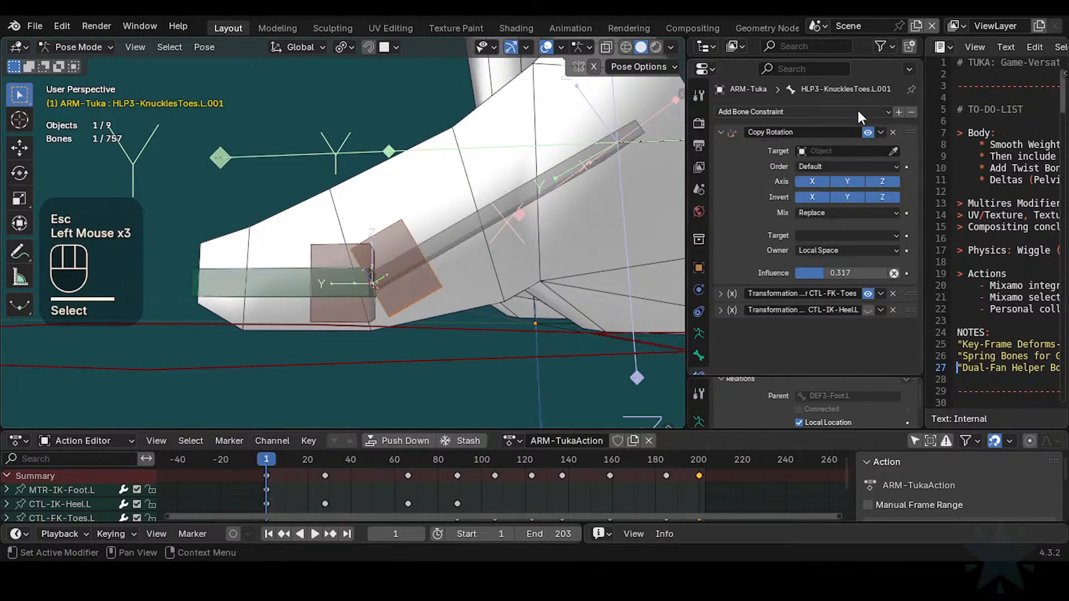
{"action": "left_click", "coordinate": [867, 132]}
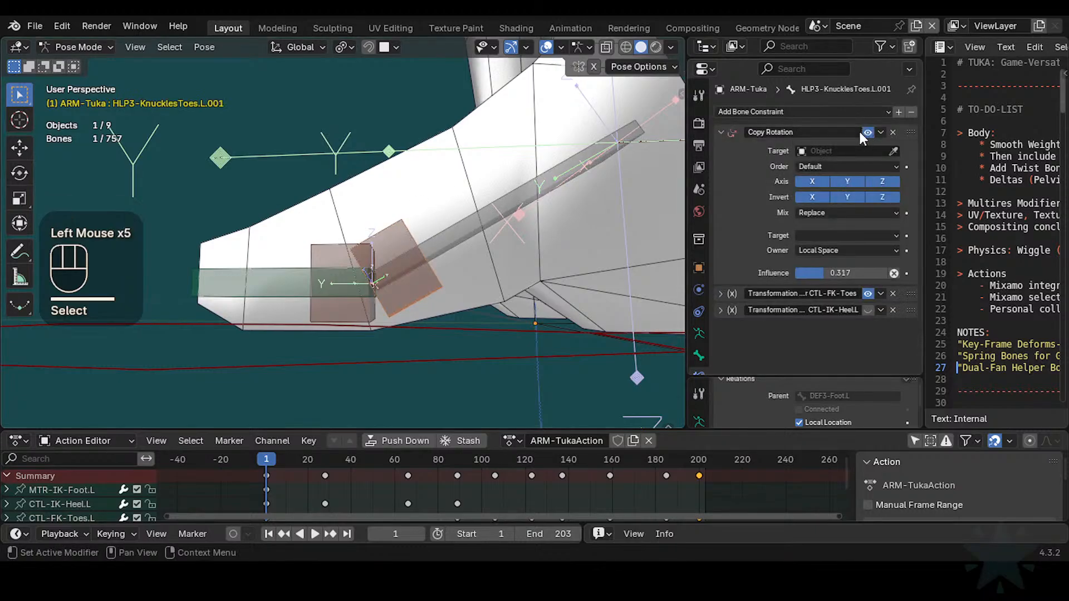
Step: Move the disabled Copy Rotation constraint to the end of HLP3-KnucklesToes.L.001's constraint stack and delete it
{"action": "left_click", "coordinate": [867, 132]}
{"action": "left_click_drag", "start_coordinate": [910, 132], "coordinate": [903, 155]}
{"action": "left_click", "coordinate": [893, 165]}
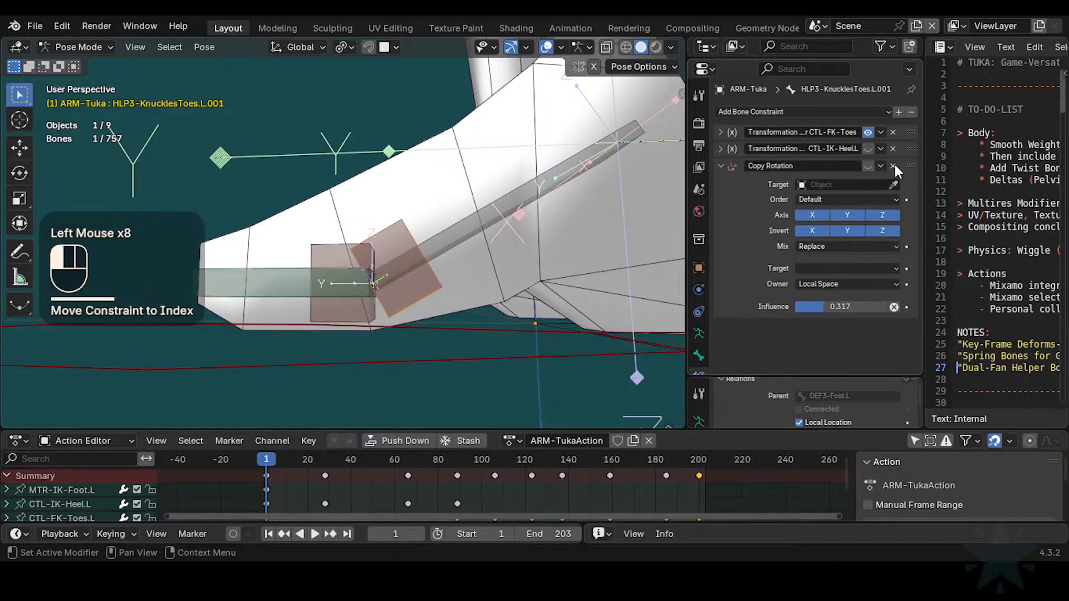
Step: Test a global X rotation of CTL-FK-Toes.L, cancel it, and select HLP3-KnucklesToes.L.001
{"action": "left_click", "coordinate": [339, 251]}
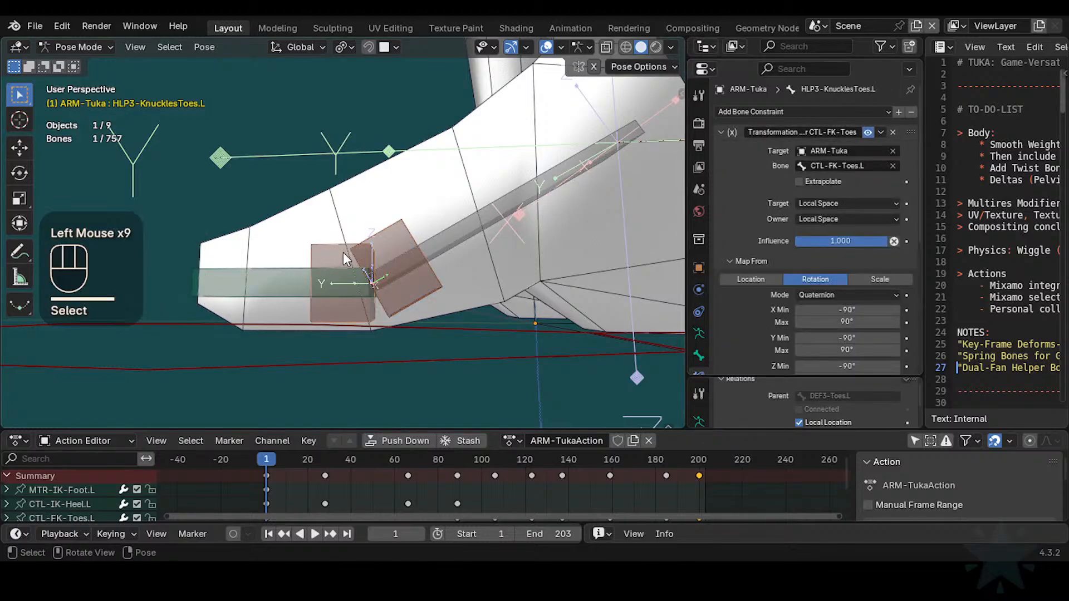
{"action": "left_click", "coordinate": [276, 275]}
{"action": "key", "text": "r"}
{"action": "key", "text": "x"}
{"action": "key", "text": "Escape"}
{"action": "left_click", "coordinate": [382, 238]}
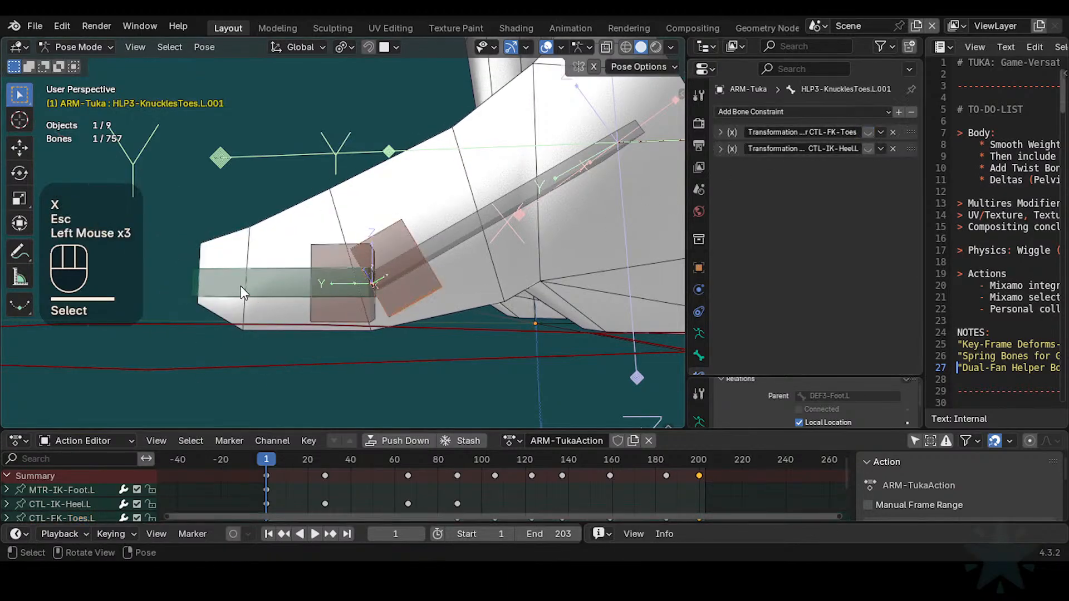
Step: Rotate CTL-FK-Toes.L upward about global X until the toes stand nearly vertical, and select HLP3-KnucklesToes.L.001
{"action": "key", "text": "r"}
{"action": "key", "text": "x"}
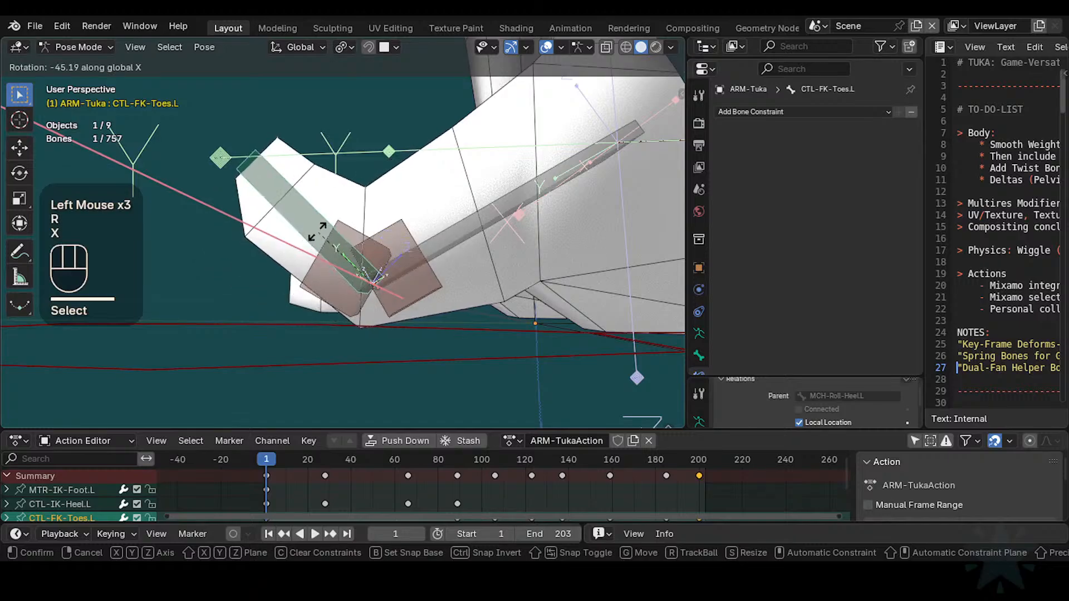
{"action": "left_click", "coordinate": [340, 228]}
{"action": "key", "text": "r"}
{"action": "key", "text": "x"}
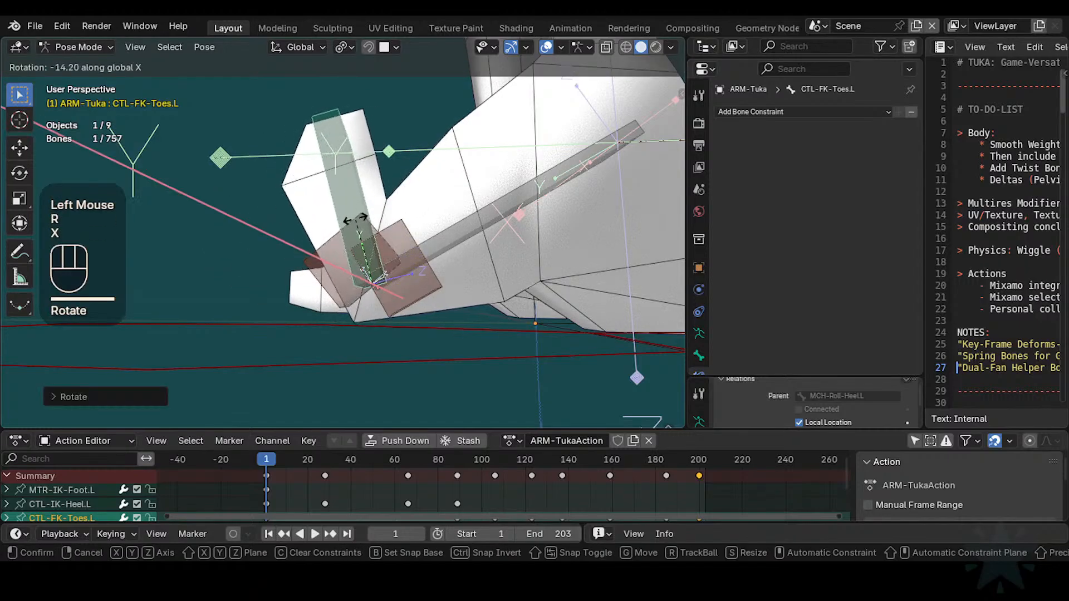
{"action": "left_click", "coordinate": [365, 220]}
{"action": "key", "text": "r"}
{"action": "key", "text": "x"}
{"action": "left_click", "coordinate": [396, 228]}
{"action": "left_click", "coordinate": [398, 238]}
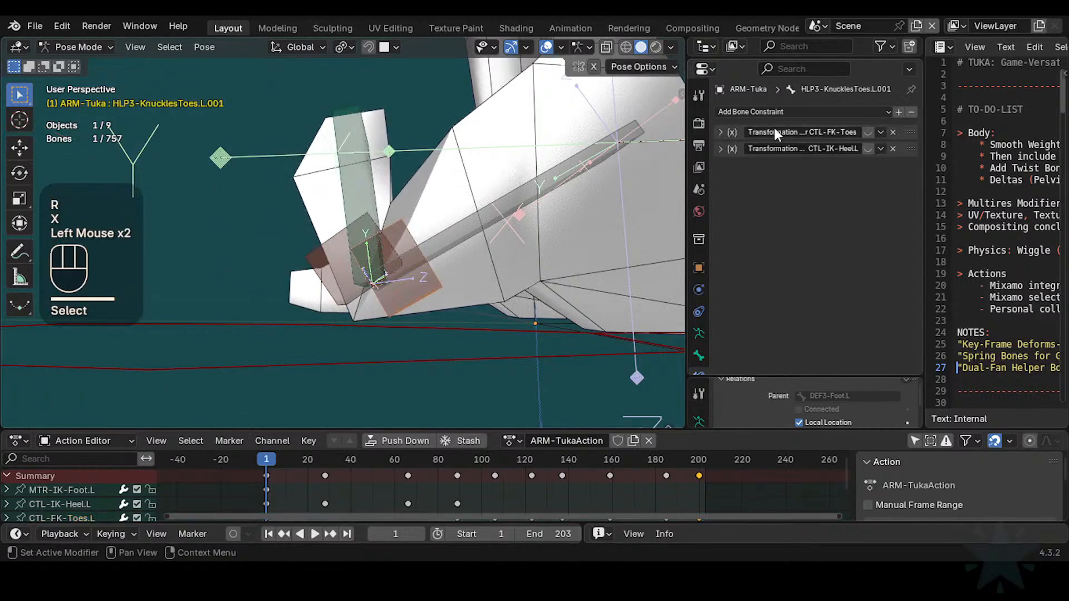
Step: Toggle the De-Rotator CTL-FK-Toes constraint on HLP3-KnucklesToes.L.001 to compare the knuckle shape with the toes raised
{"action": "left_click", "coordinate": [869, 129]}
{"action": "left_click", "coordinate": [870, 128]}
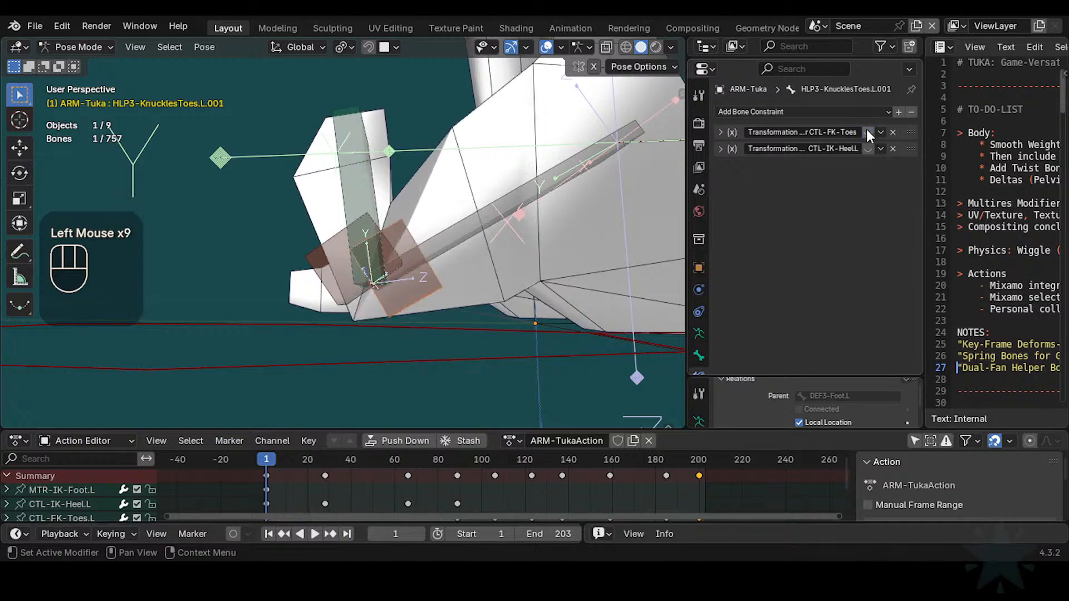
{"action": "left_click", "coordinate": [867, 131]}
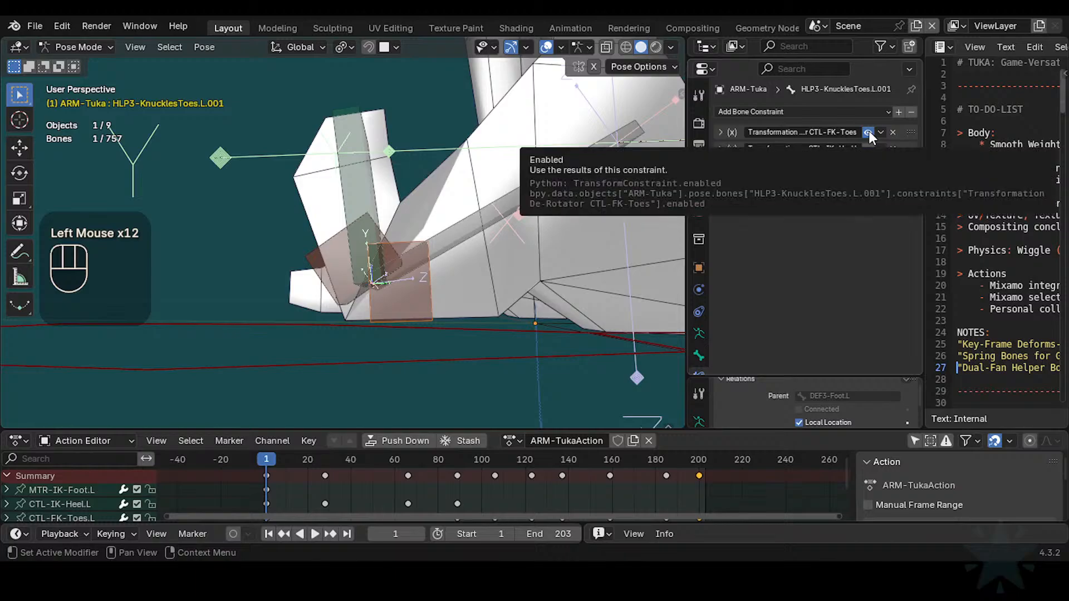
{"action": "left_click", "coordinate": [869, 131]}
Step: Rotate CTL-FK-Toes.L downward about global X and enable the De-Rotator CTL-FK-Toes constraint on HLP3-KnucklesToes.L.001
{"action": "left_click", "coordinate": [352, 175]}
{"action": "key", "text": "r"}
{"action": "key", "text": "x"}
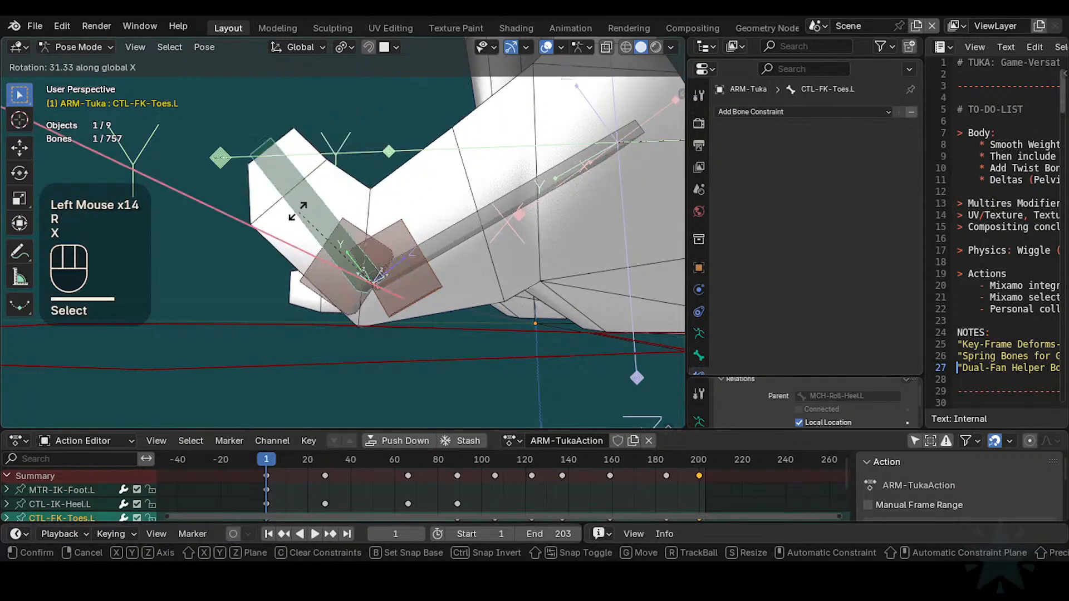
{"action": "left_click", "coordinate": [392, 334]}
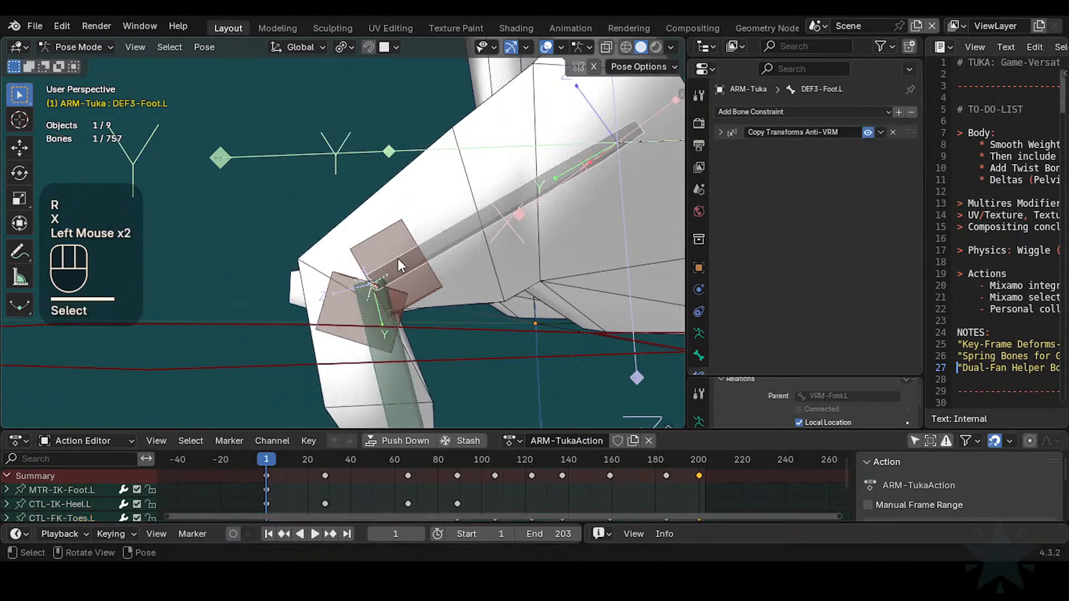
{"action": "left_click", "coordinate": [406, 222]}
{"action": "left_click", "coordinate": [868, 133]}
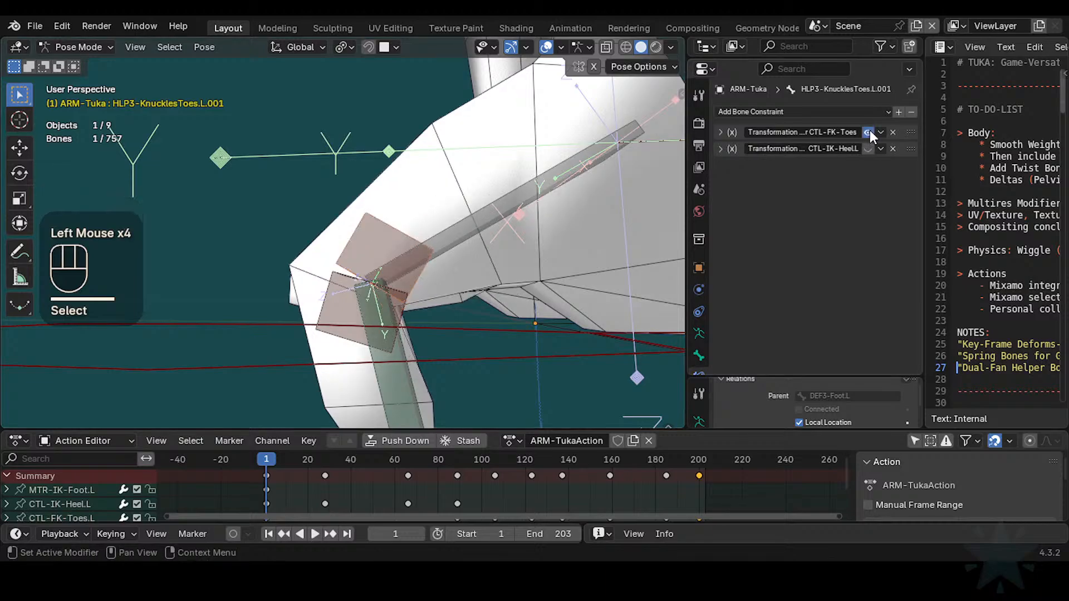
{"action": "left_click", "coordinate": [868, 132]}
{"action": "left_click", "coordinate": [869, 132]}
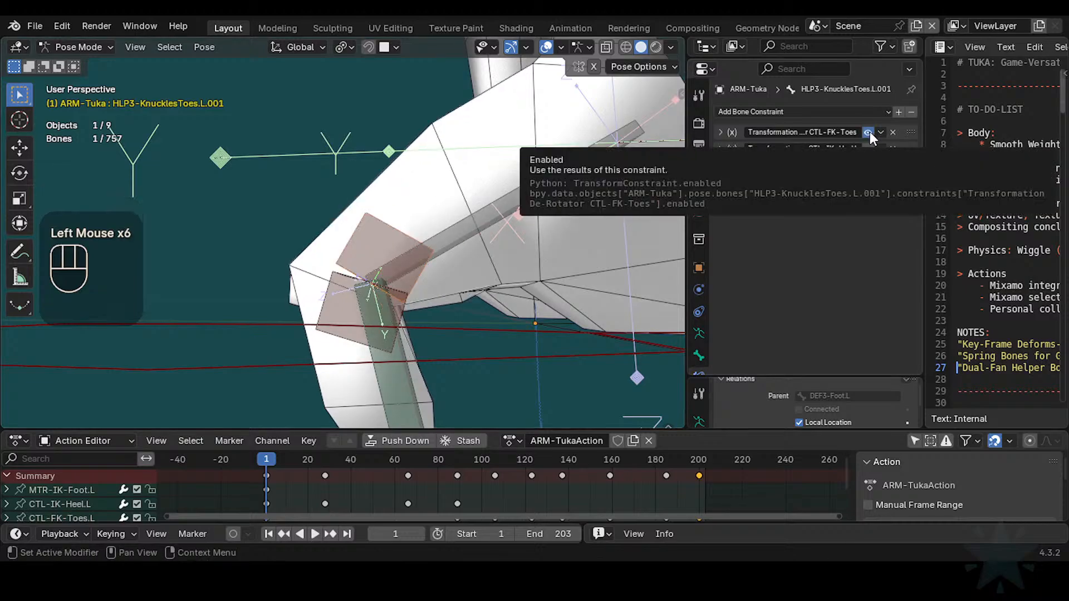
Step: Clear the pose transforms of all visible bones and save the file
{"action": "key", "text": "a"}
{"action": "key", "text": "alt+g"}
{"action": "key", "text": "alt+g"}
{"action": "middle_click_drag", "start_coordinate": [429, 249], "coordinate": [456, 299], "text": "ctrl"}
{"action": "key", "text": "ctrl+s"}
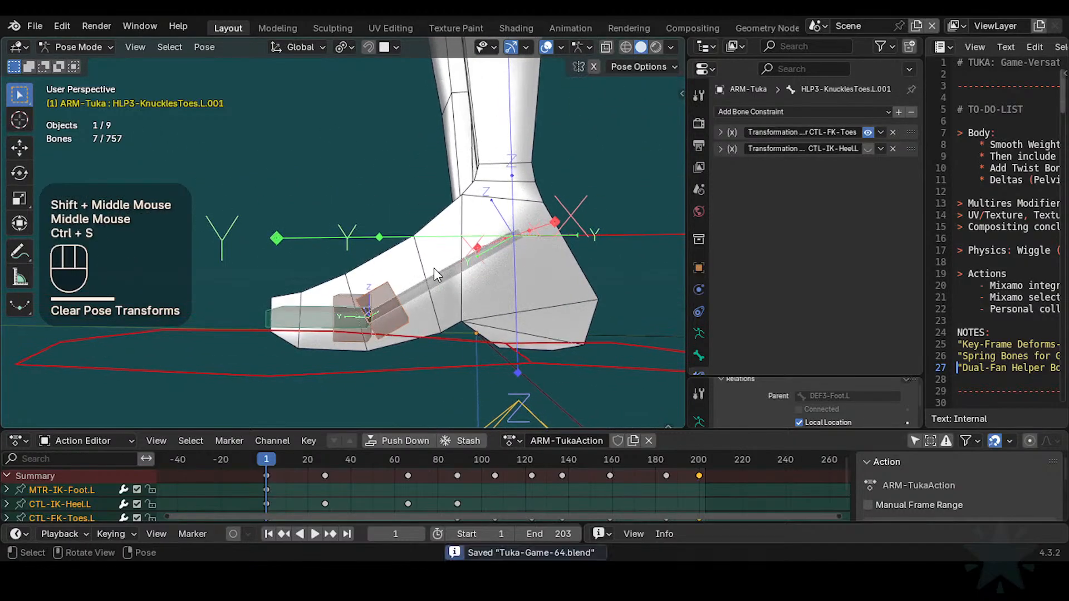
Step: Test an upward global X rotation of CTL-FK-Toes.L, cancel it, and save the file again
{"action": "left_click", "coordinate": [302, 313]}
{"action": "key", "text": "r"}
{"action": "key", "text": "x"}
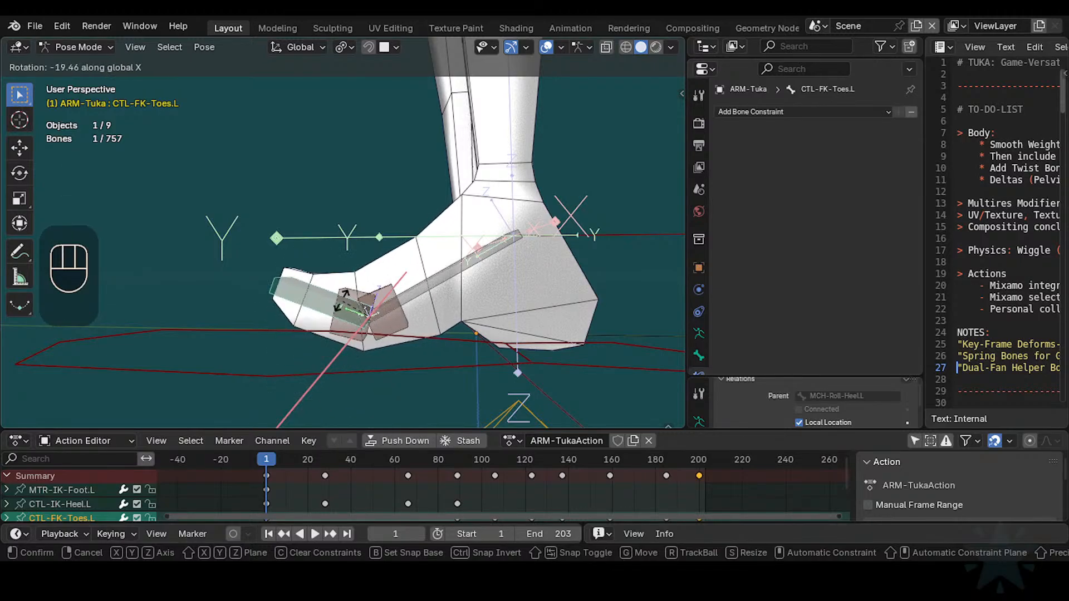
{"action": "key", "text": "Escape"}
{"action": "key", "text": "ctrl+s"}
Step: Review the CTL-IK-Heel.L Transformation constraint's settings on HLP3-KnucklesToes.L.001 and enable that constraint
{"action": "left_click", "coordinate": [401, 289]}
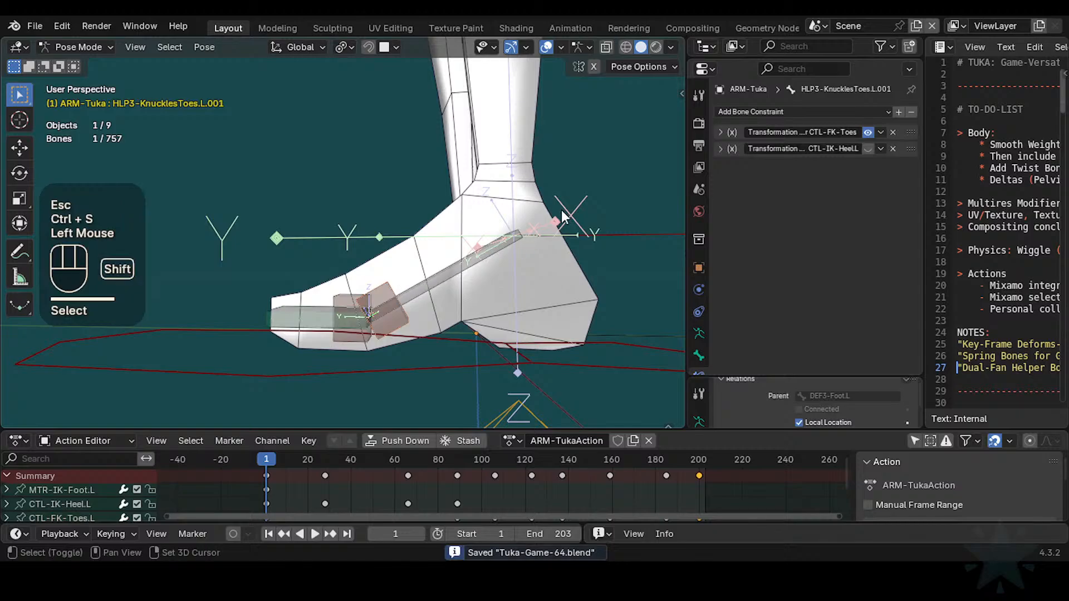
{"action": "middle_click_drag", "start_coordinate": [561, 210], "coordinate": [518, 214], "text": "shift"}
{"action": "left_click", "coordinate": [721, 149]}
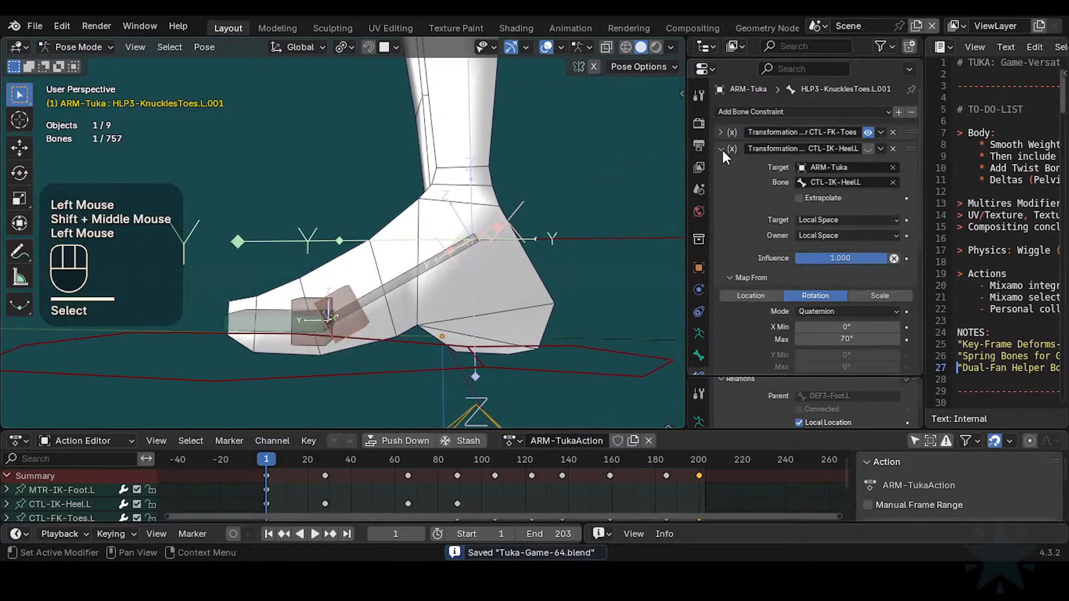
{"action": "left_click", "coordinate": [722, 149]}
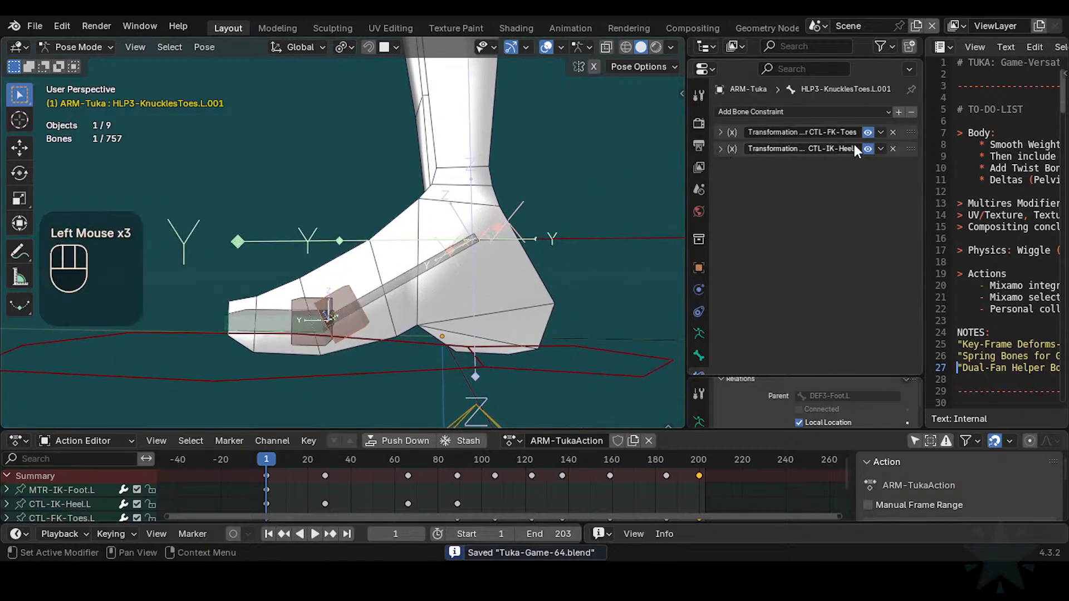
Step: Raise the heel by rotating CTL-IK-Heel.L about global X, and select HLP3-KnucklesToes.L.001
{"action": "left_click", "coordinate": [608, 239]}
{"action": "key", "text": "r"}
{"action": "key", "text": "x"}
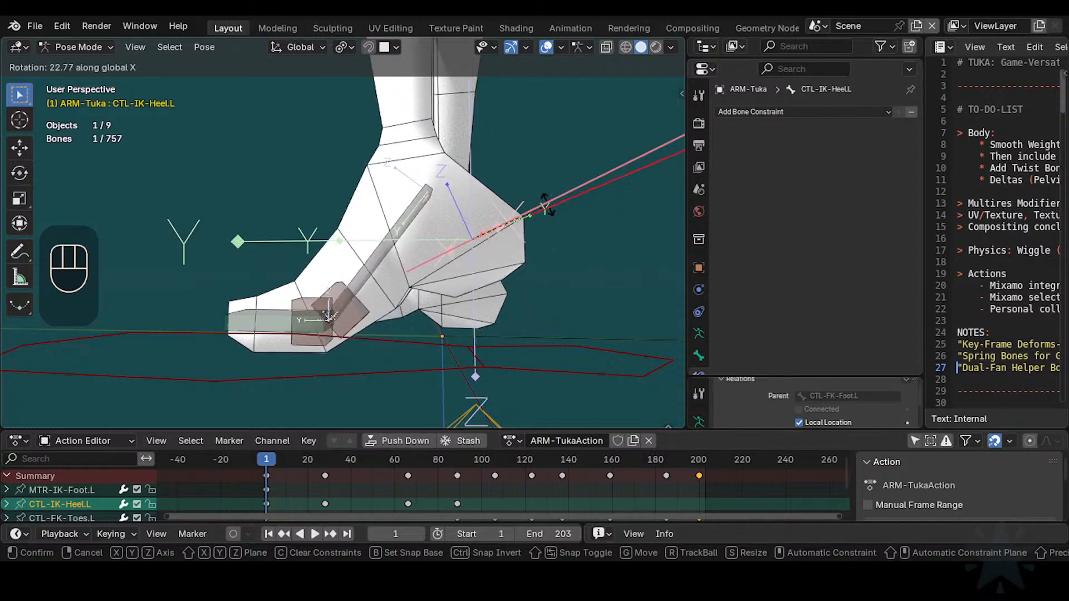
{"action": "left_click", "coordinate": [354, 299]}
{"action": "left_click", "coordinate": [359, 299]}
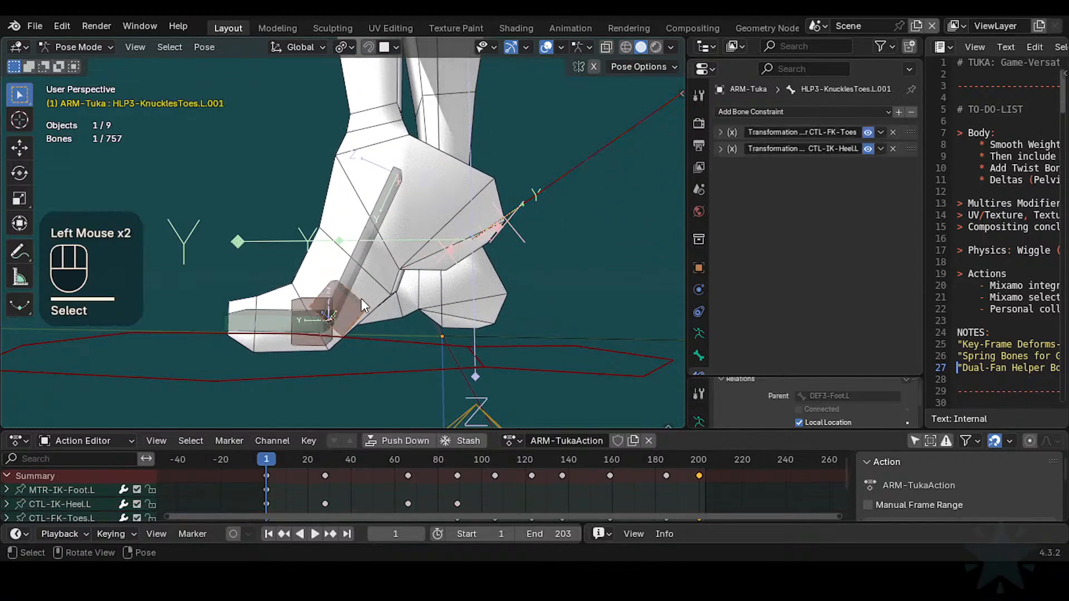
Step: Rotate CTL-IK-Heel.L to a higher heel lift about global X and toggle the knuckle helper's CTL-IK-Heel.L constraint to compare
{"action": "left_click", "coordinate": [563, 179]}
{"action": "key", "text": "r"}
{"action": "key", "text": "x"}
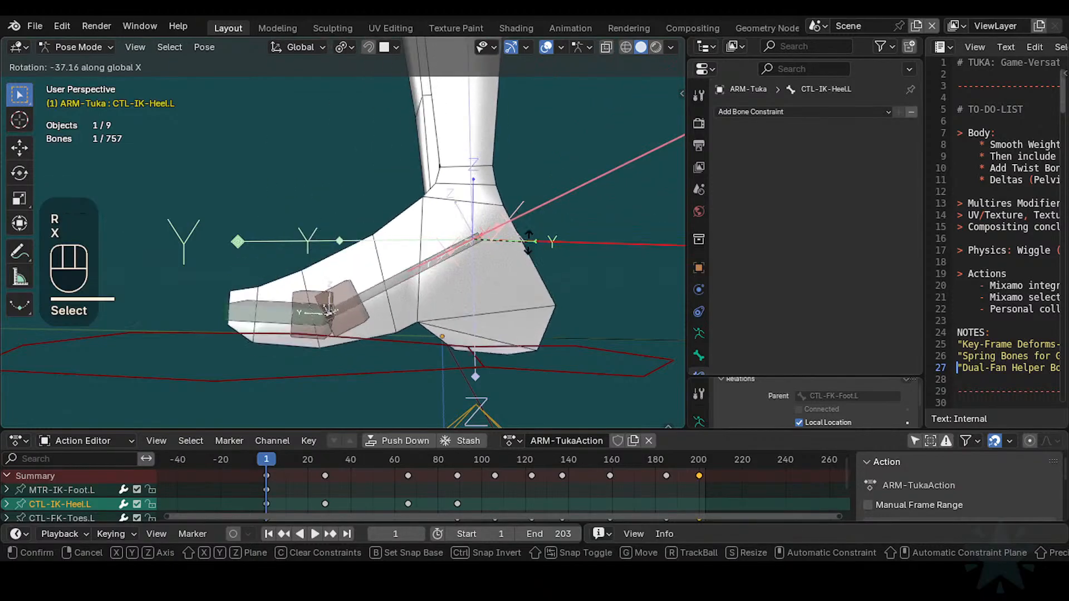
{"action": "left_click", "coordinate": [353, 306]}
{"action": "left_click", "coordinate": [353, 307]}
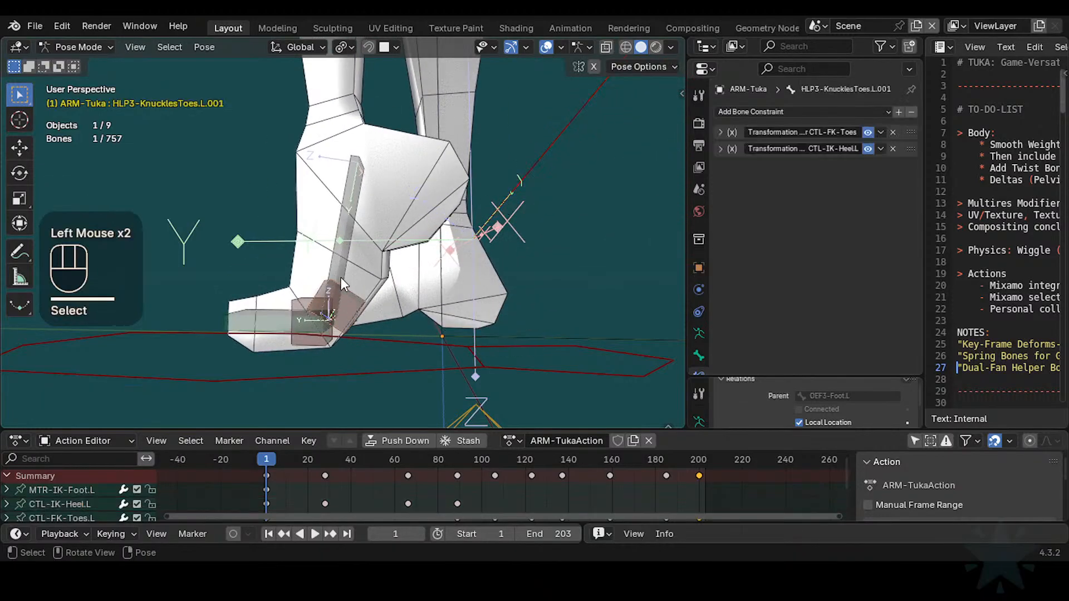
{"action": "left_click", "coordinate": [867, 149]}
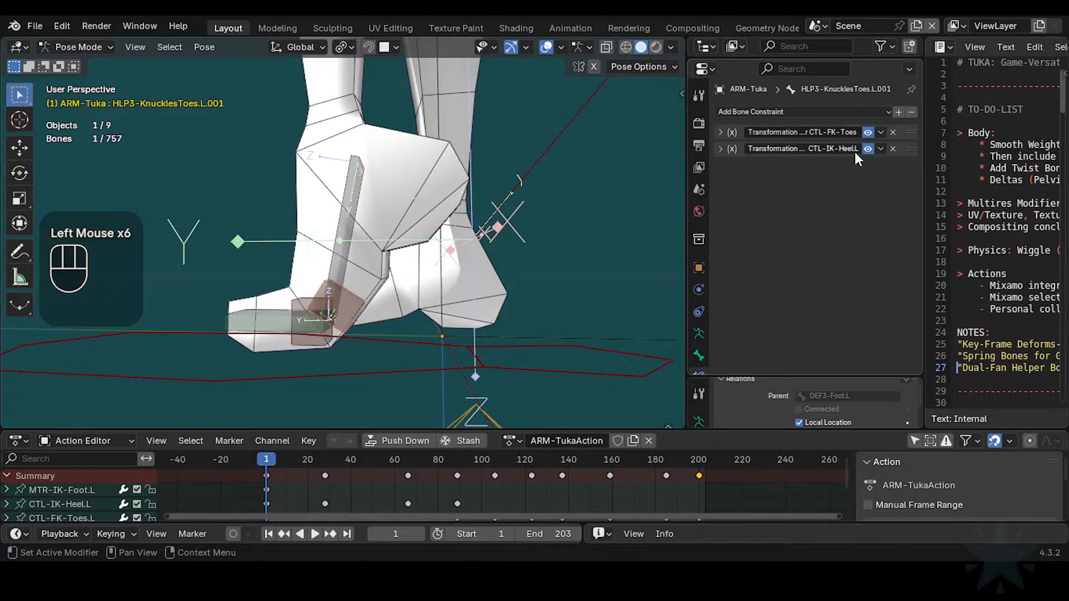
Step: Swing CTL-IK-Heel.L about global X through a full heel lift, return the foot to nearly flat, and save the file
{"action": "left_click", "coordinate": [513, 189]}
{"action": "key", "text": "r"}
{"action": "key", "text": "x"}
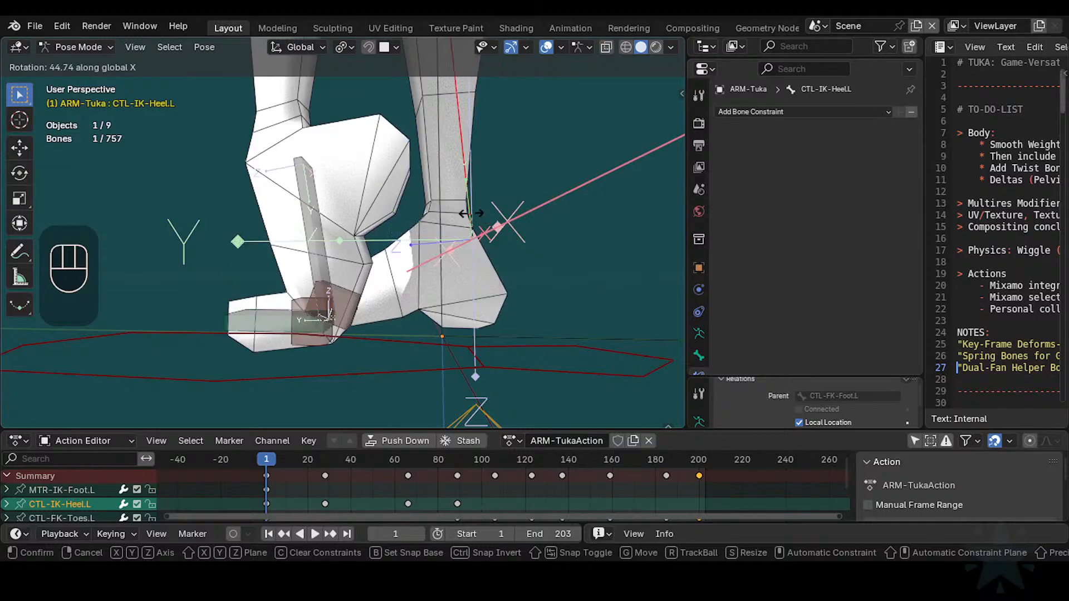
{"action": "left_click", "coordinate": [423, 277]}
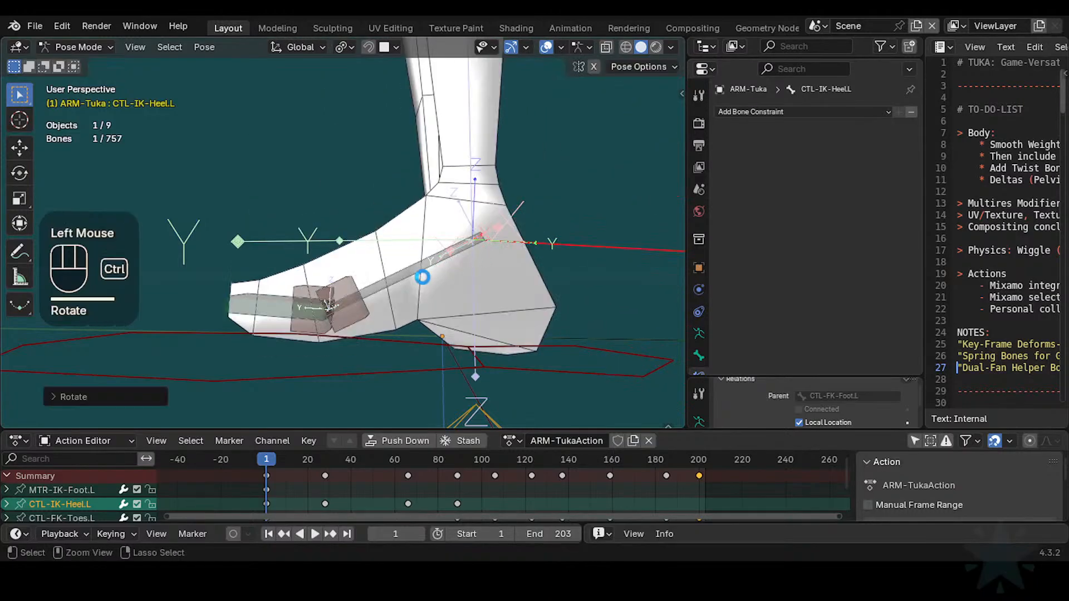
{"action": "key", "text": "ctrl+s"}
Step: Rotate CTL-IK-Heel.L about global X for a slight heel lift, and clear the pose transforms of all visible bones
{"action": "left_click", "coordinate": [466, 279]}
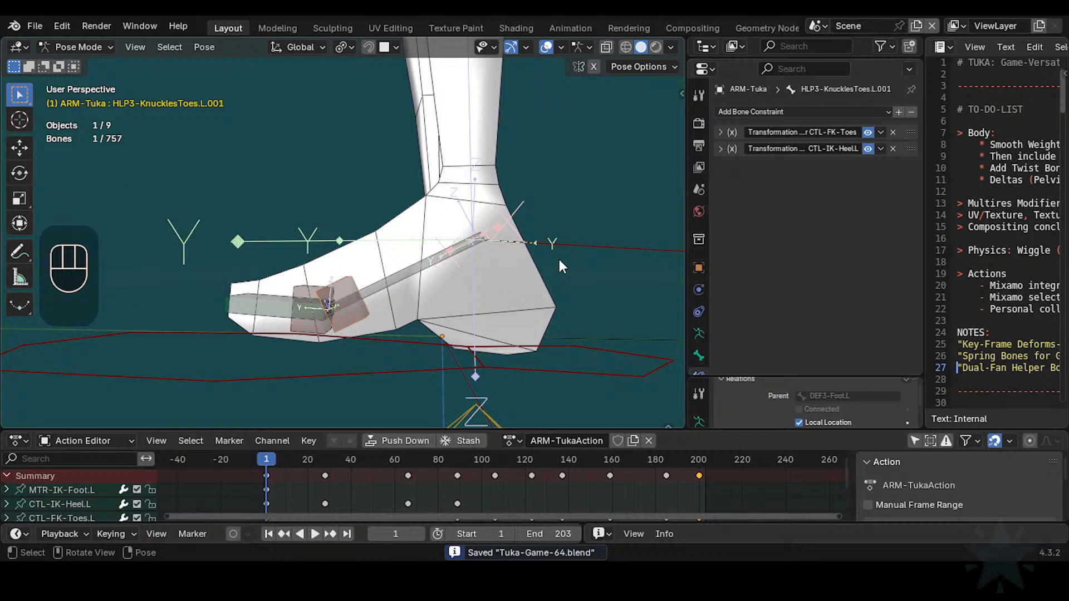
{"action": "left_click", "coordinate": [557, 246]}
{"action": "key", "text": "r"}
{"action": "key", "text": "x"}
{"action": "left_click", "coordinate": [534, 285]}
{"action": "key", "text": "a"}
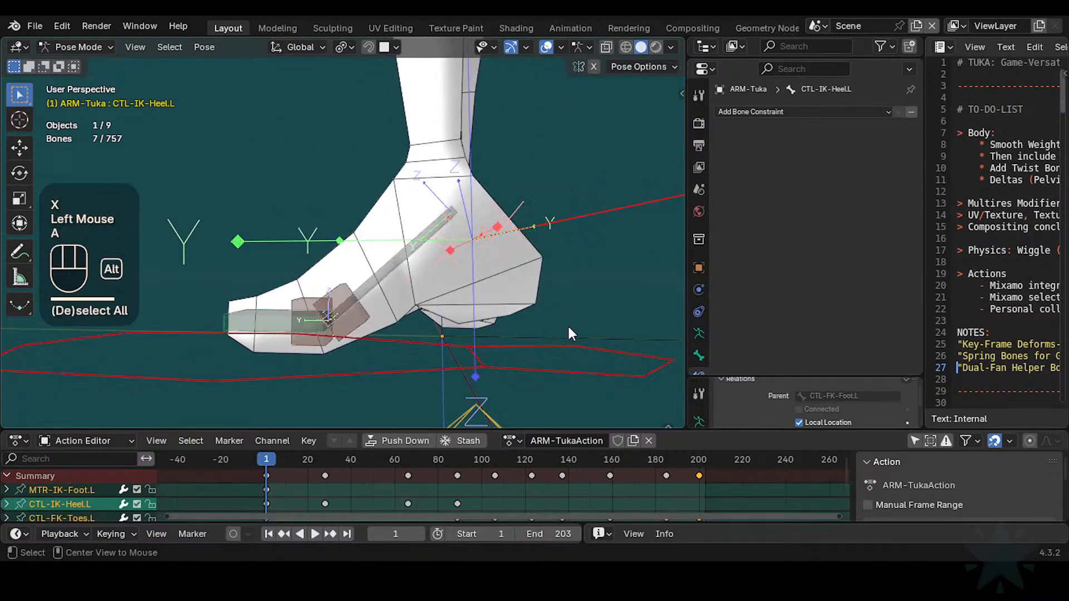
{"action": "key", "text": "alt+q"}
Step: Test the left foot by rotating MTR-IK-Foot.L about global X, about Z, and freely in trackball mode
{"action": "left_click", "coordinate": [563, 346]}
{"action": "middle_click_drag", "start_coordinate": [564, 346], "coordinate": [519, 382], "text": "ctrl"}
{"action": "key", "text": "r"}
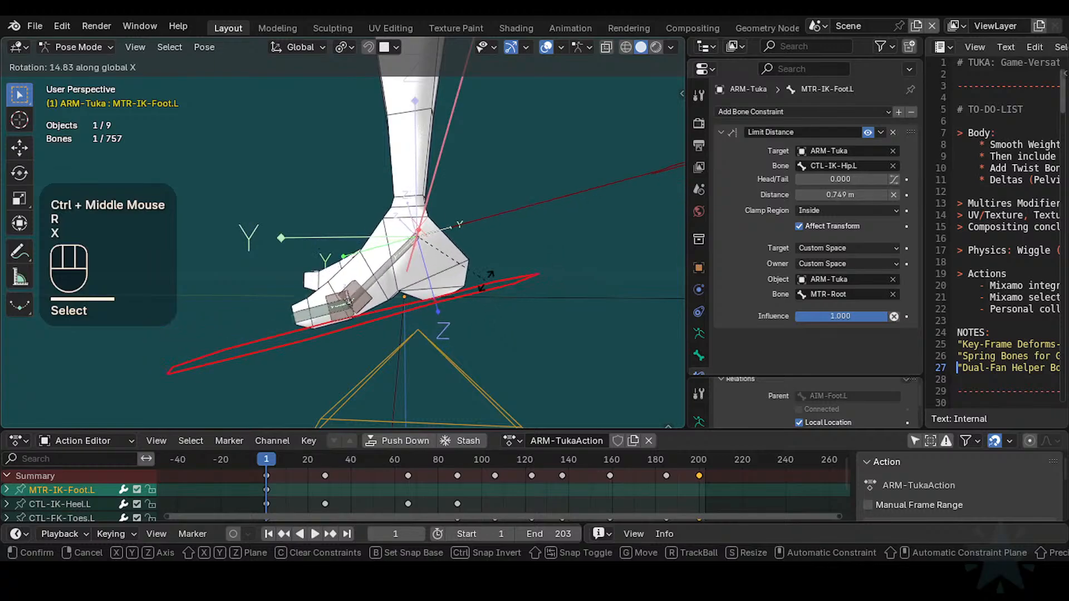
{"action": "key", "text": "x"}
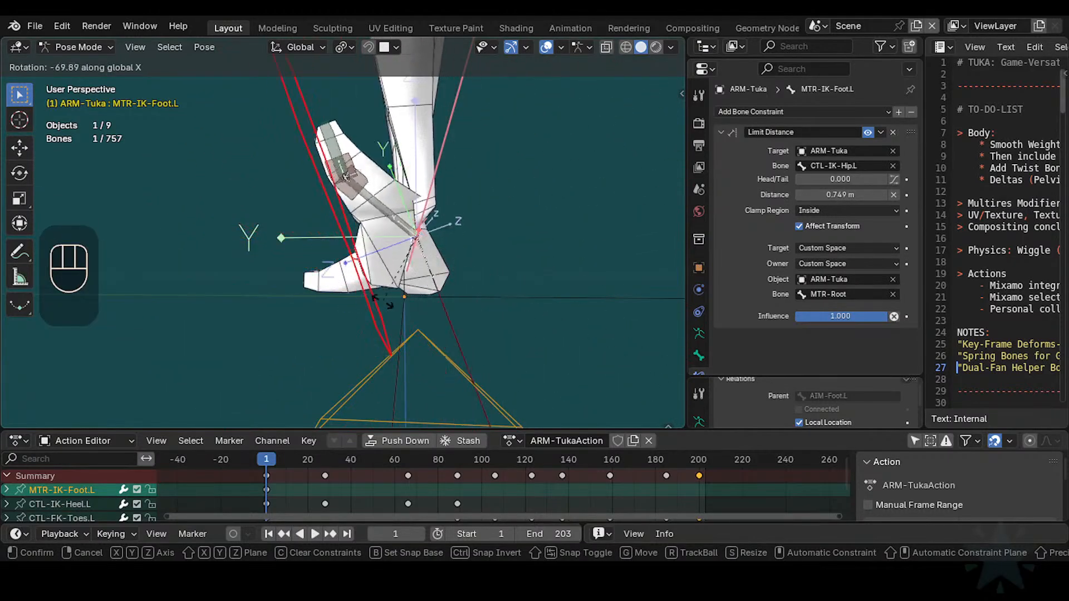
{"action": "left_click", "coordinate": [479, 259]}
{"action": "key", "text": "z"}
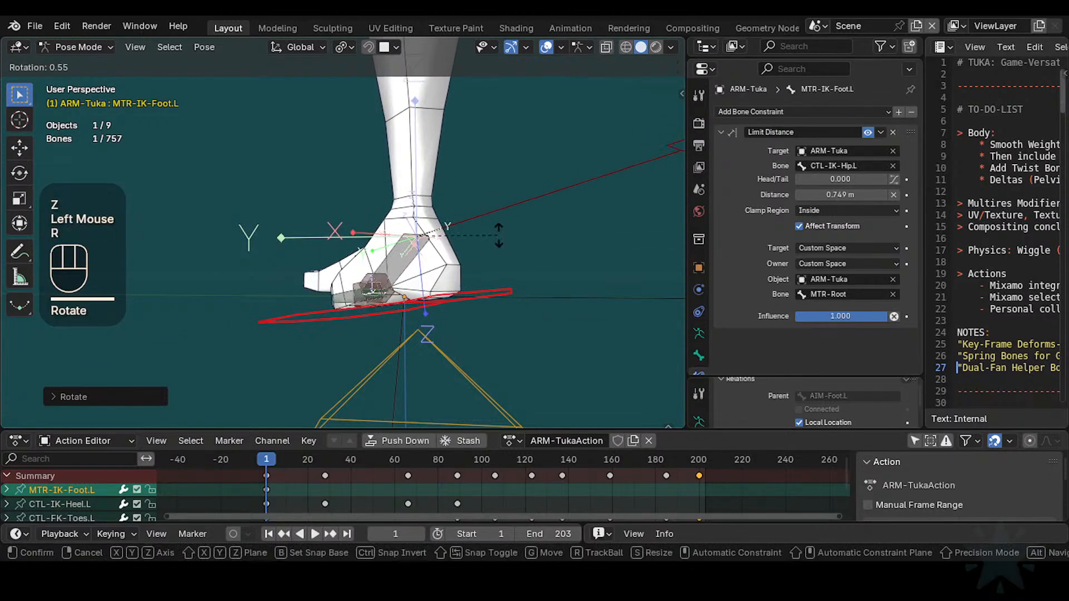
{"action": "key", "text": "r"}
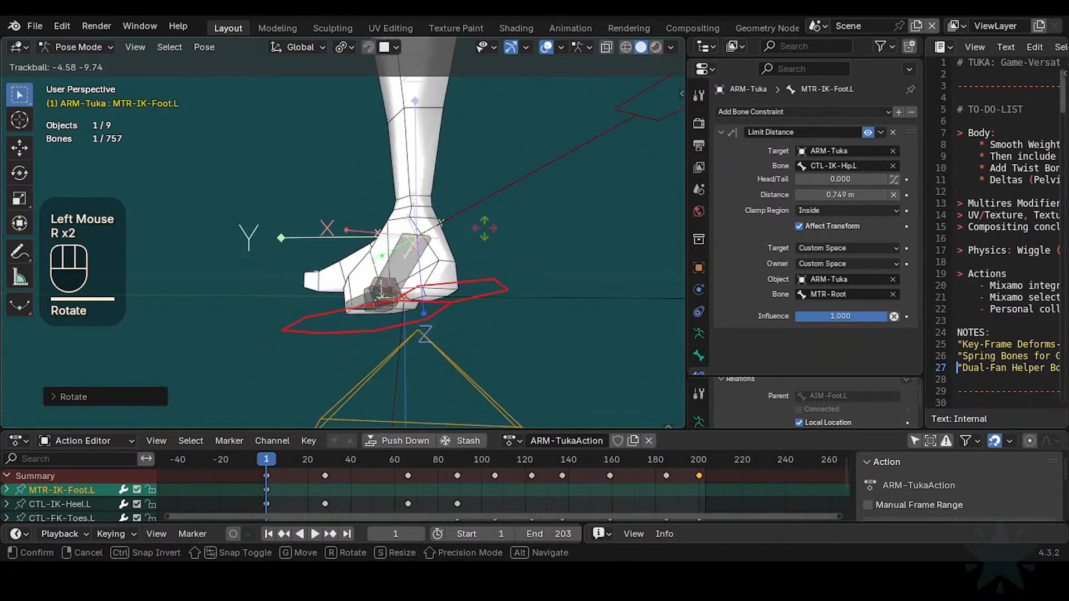
{"action": "left_click", "coordinate": [479, 270]}
{"action": "middle_click_drag", "start_coordinate": [479, 270], "coordinate": [458, 286]}
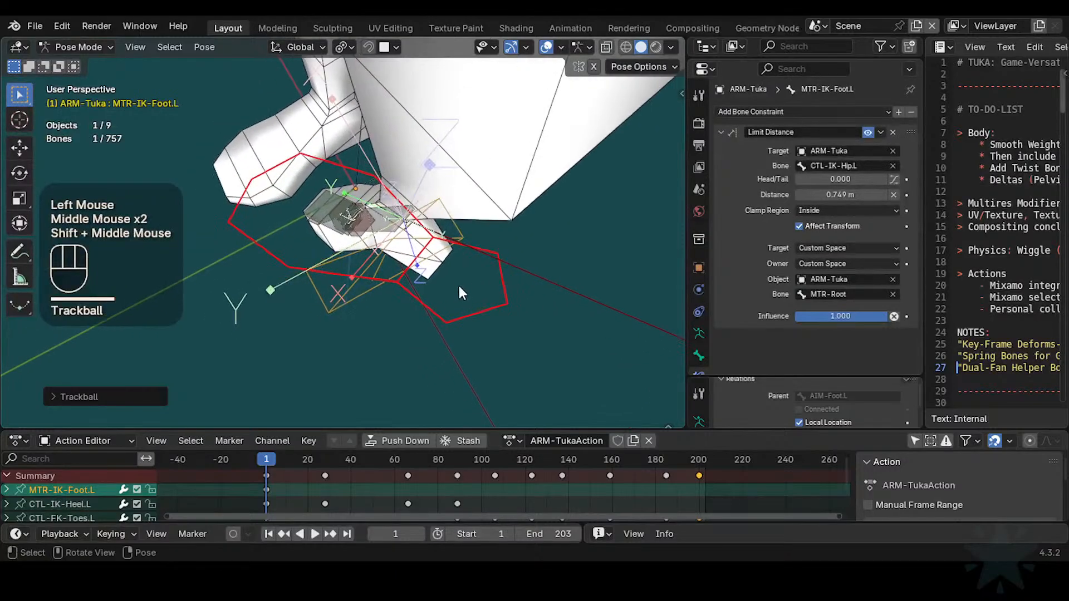
Step: Clear MTR-IK-Foot.L's pose transforms and rotate it in trackball mode again
{"action": "key", "text": "alt+q"}
{"action": "middle_click", "coordinate": [461, 297]}
{"action": "key", "text": "r"}
{"action": "key", "text": "r"}
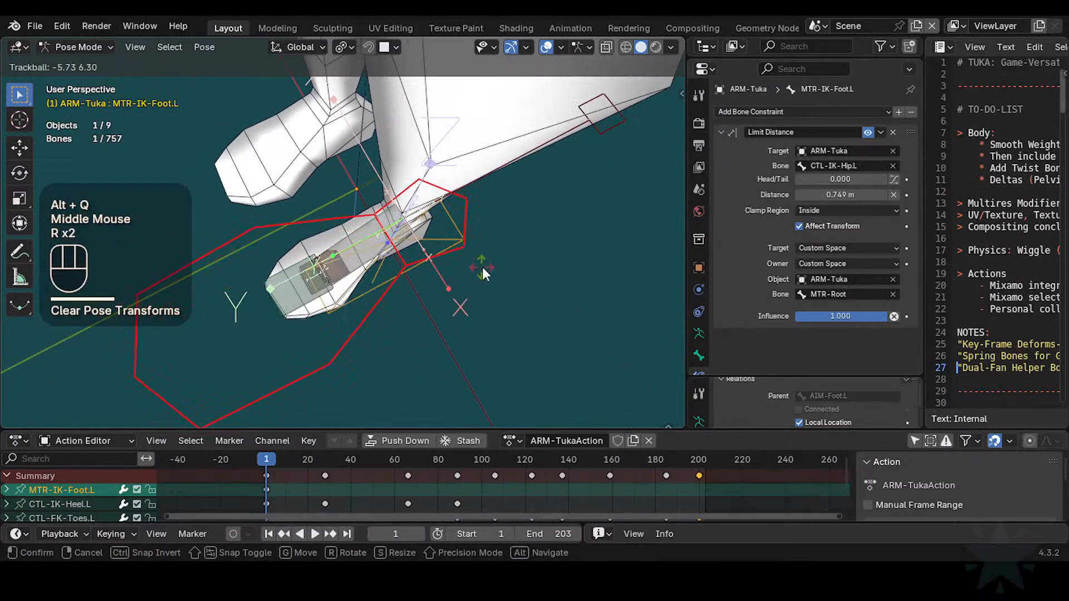
{"action": "left_click", "coordinate": [484, 308]}
Step: Hide the bone axes and rotate MTR-IK-Foot.L freely in trackball mode from an angled view of both feet
{"action": "key", "text": "ctrl+3"}
{"action": "middle_click_drag", "start_coordinate": [484, 313], "coordinate": [462, 309]}
{"action": "middle_click_drag", "start_coordinate": [462, 309], "coordinate": [447, 230], "text": "shift"}
{"action": "key", "text": "r"}
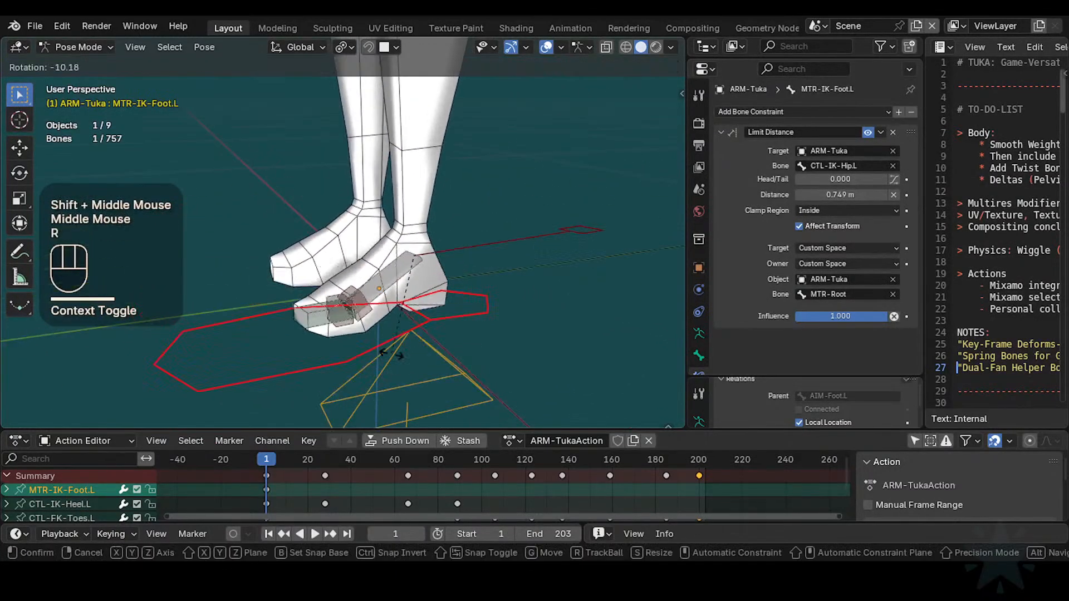
{"action": "key", "text": "r"}
{"action": "left_click", "coordinate": [410, 356]}
Step: Test the foot rig by moving and rotating AIM-Foot.L, and clear the pose of all visible bones
{"action": "middle_click_drag", "start_coordinate": [410, 356], "coordinate": [416, 350], "text": "ctrl"}
{"action": "double_click", "coordinate": [398, 327]}
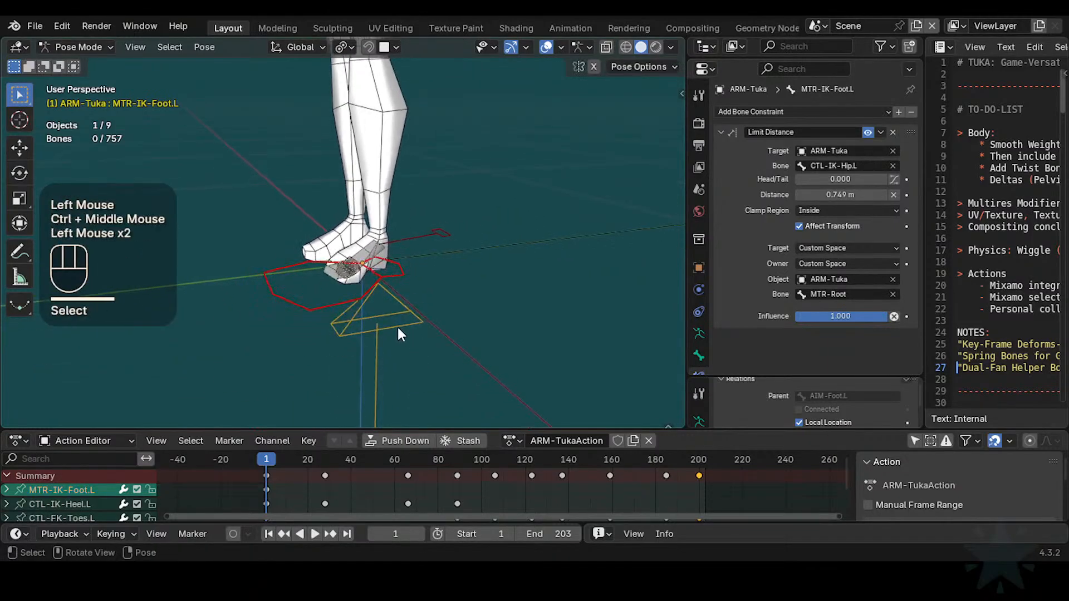
{"action": "key", "text": "g"}
{"action": "left_click", "coordinate": [496, 250]}
{"action": "middle_click_drag", "start_coordinate": [496, 250], "coordinate": [499, 319], "text": "shift"}
{"action": "key", "text": "r"}
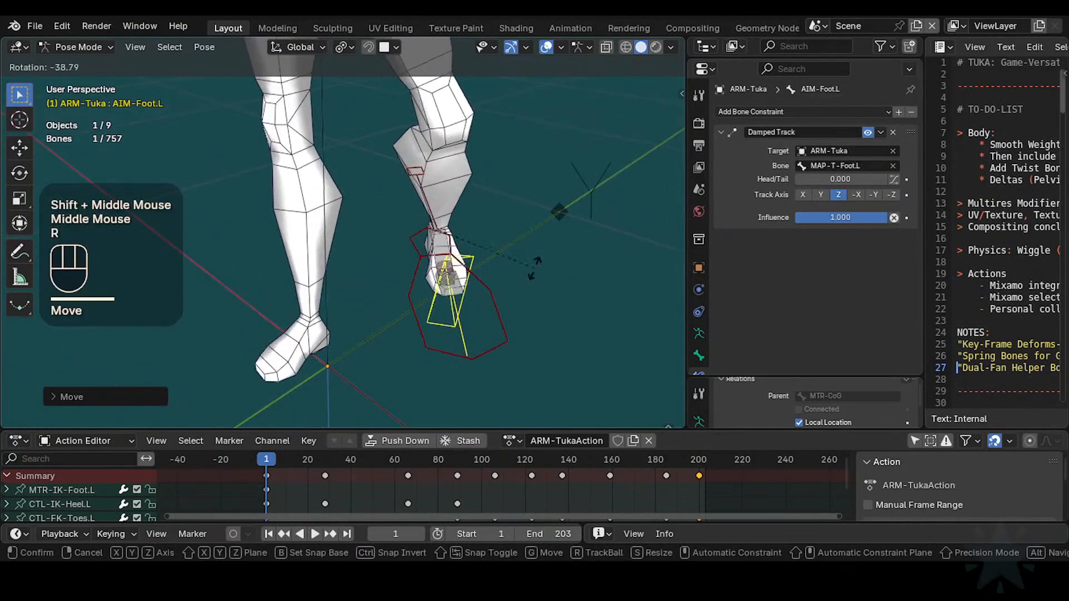
{"action": "left_click", "coordinate": [438, 343]}
{"action": "key", "text": "g"}
{"action": "left_click", "coordinate": [501, 281]}
{"action": "middle_click_drag", "start_coordinate": [501, 281], "coordinate": [429, 312], "text": "shift"}
{"action": "key", "text": "a"}
{"action": "key", "text": "alt+g"}
Step: Rotate CTL-FK-Toes.L about global X to test the toe bend, and save Tuka-Game-64.blend
{"action": "middle_click_drag", "start_coordinate": [429, 312], "coordinate": [441, 272], "text": "ctrl"}
{"action": "middle_click_drag", "start_coordinate": [441, 273], "coordinate": [415, 268], "text": "ctrl"}
{"action": "left_click", "coordinate": [359, 295]}
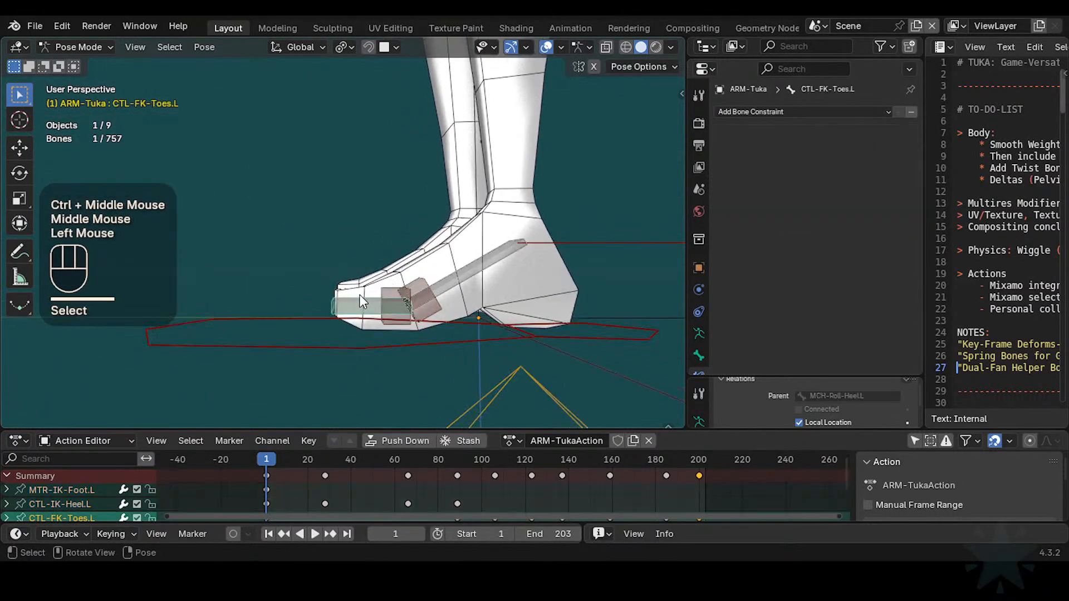
{"action": "key", "text": "r"}
{"action": "key", "text": "x"}
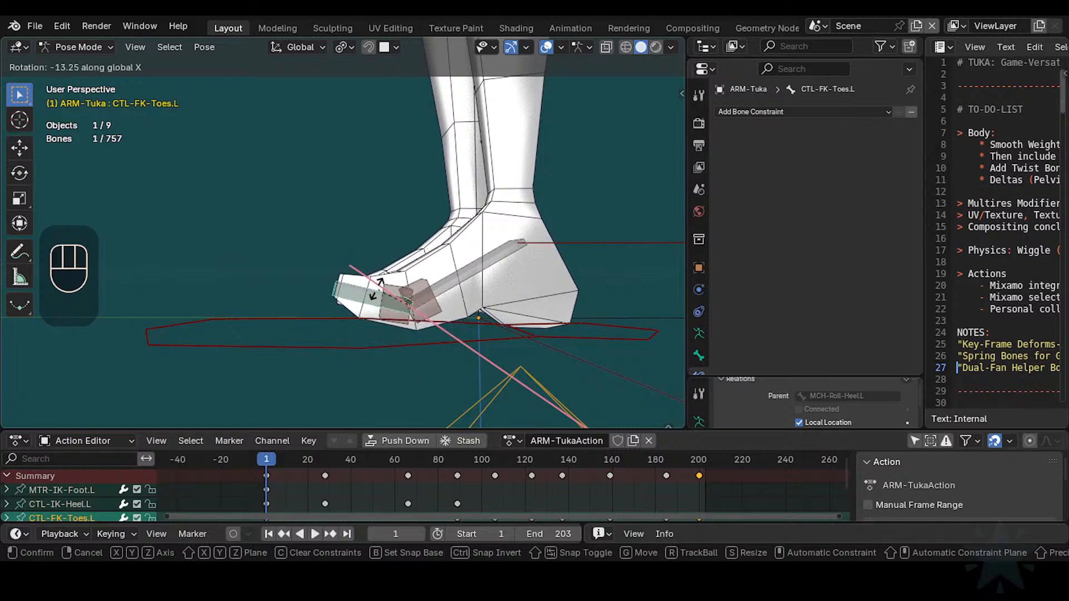
{"action": "left_click", "coordinate": [407, 290]}
{"action": "mouse_move", "coordinate": [407, 290]}
{"action": "middle_mouse_down", "text": "shift"}
{"action": "mouse_move", "coordinate": [384, 266]}
{"action": "mouse_move", "coordinate": [397, 274]}
{"action": "middle_mouse_up", "text": "shift"}
{"action": "middle_click_drag", "start_coordinate": [396, 274], "coordinate": [409, 290], "text": "ctrl"}
{"action": "key", "text": "ctrl+s"}
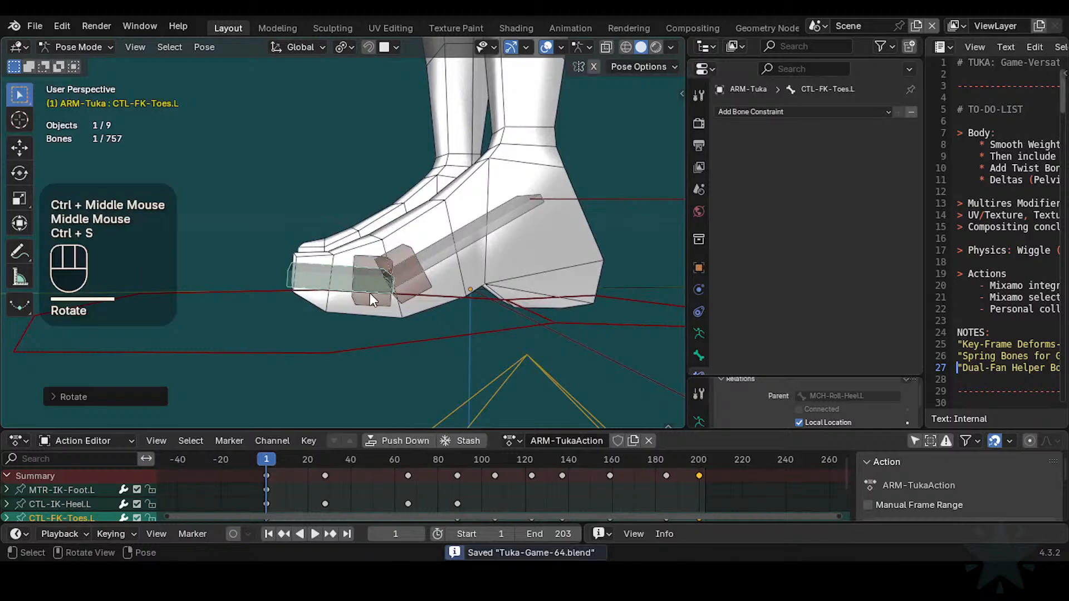
{"action": "key", "text": "r"}
{"action": "key", "text": "Escape"}
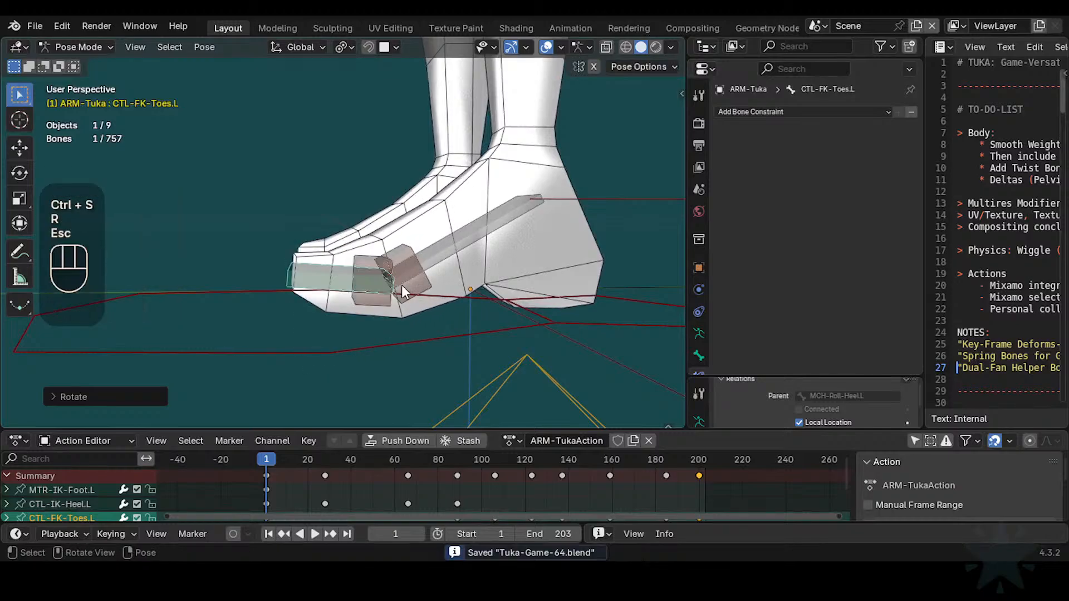
Step: Clear the pose of all visible bones and rotate CTL-IK-Heel.L about global X for a high heel lift
{"action": "middle_click_drag", "start_coordinate": [433, 268], "coordinate": [433, 279], "text": "ctrl"}
{"action": "key", "text": "a"}
{"action": "key", "text": "alt+g"}
{"action": "left_click", "coordinate": [533, 207]}
{"action": "key", "text": "r"}
{"action": "key", "text": "x"}
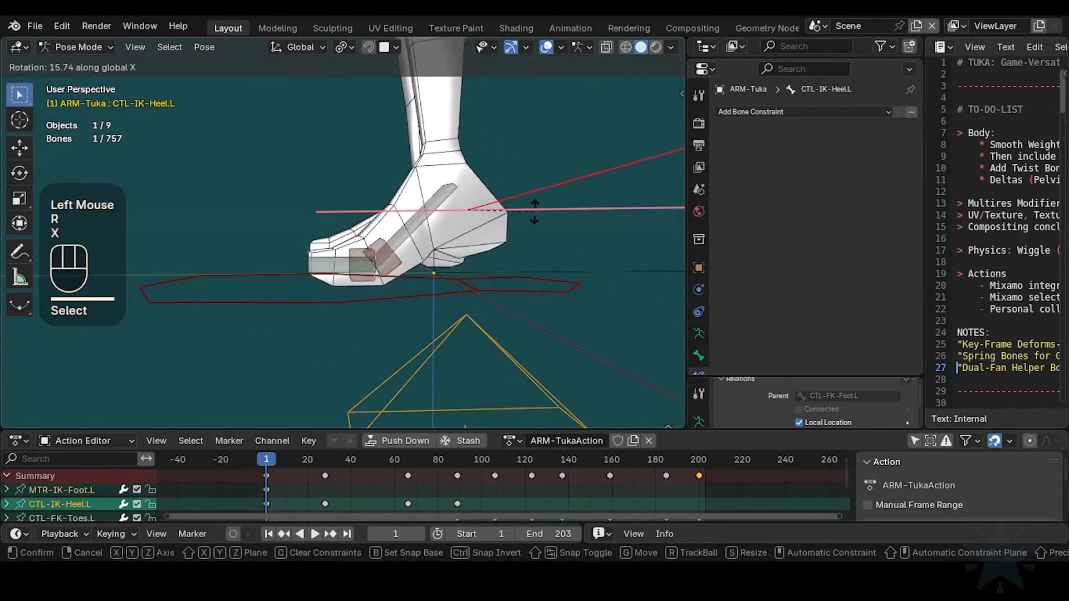
{"action": "left_click", "coordinate": [491, 185]}
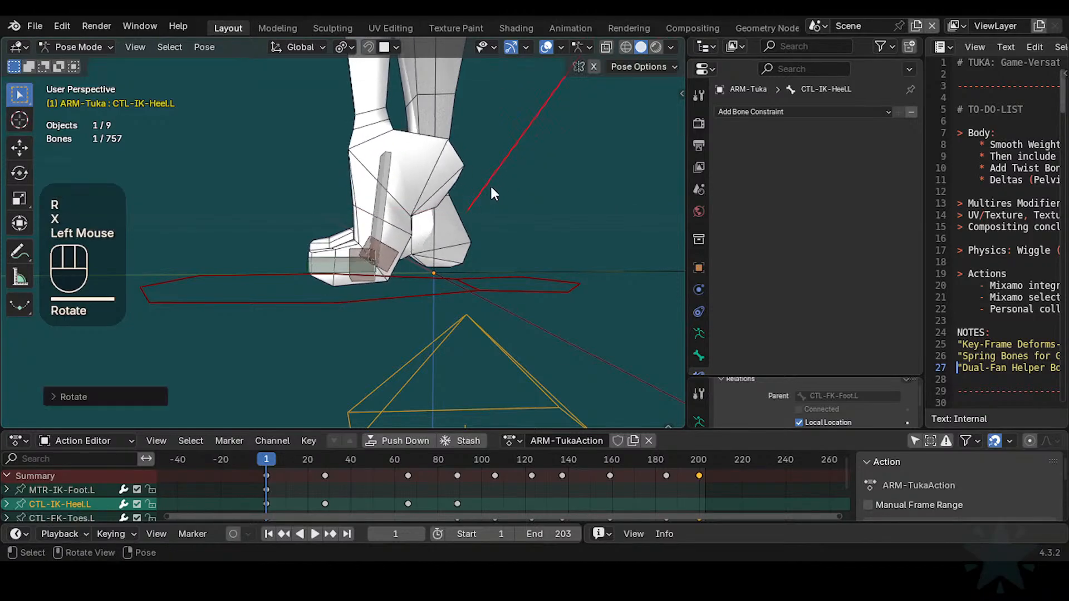
Step: Enable HLP3-KnucklesToes.L's CTL-IK-Heel.L Transformation constraint and test it by rotating CTL-IK-Heel.L about global X
{"action": "left_click", "coordinate": [355, 248]}
{"action": "left_click", "coordinate": [720, 132]}
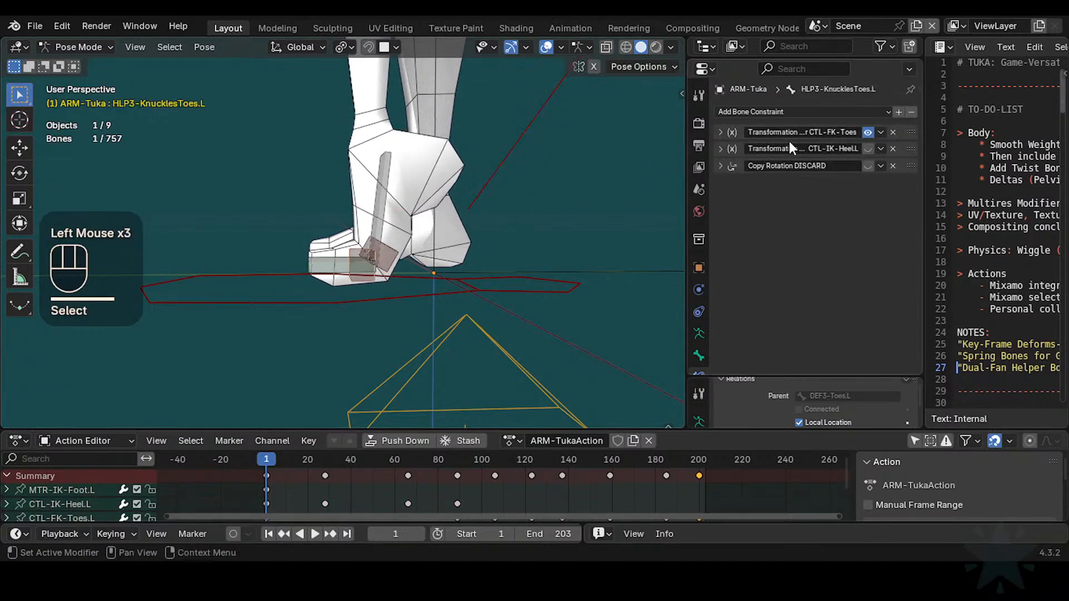
{"action": "left_click", "coordinate": [867, 148]}
{"action": "left_click", "coordinate": [507, 161]}
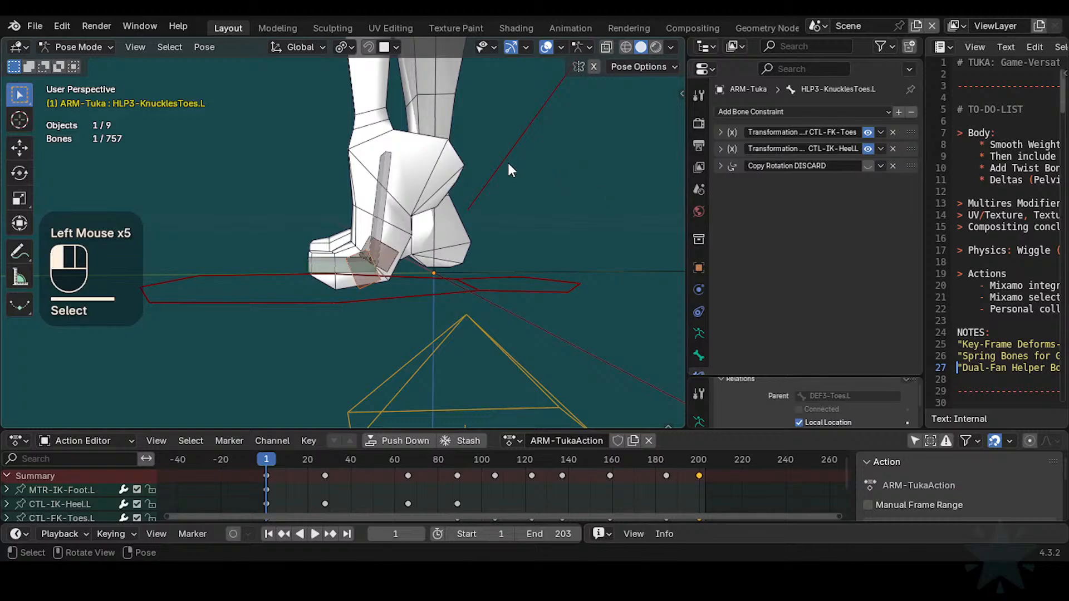
{"action": "key", "text": "r"}
{"action": "key", "text": "x"}
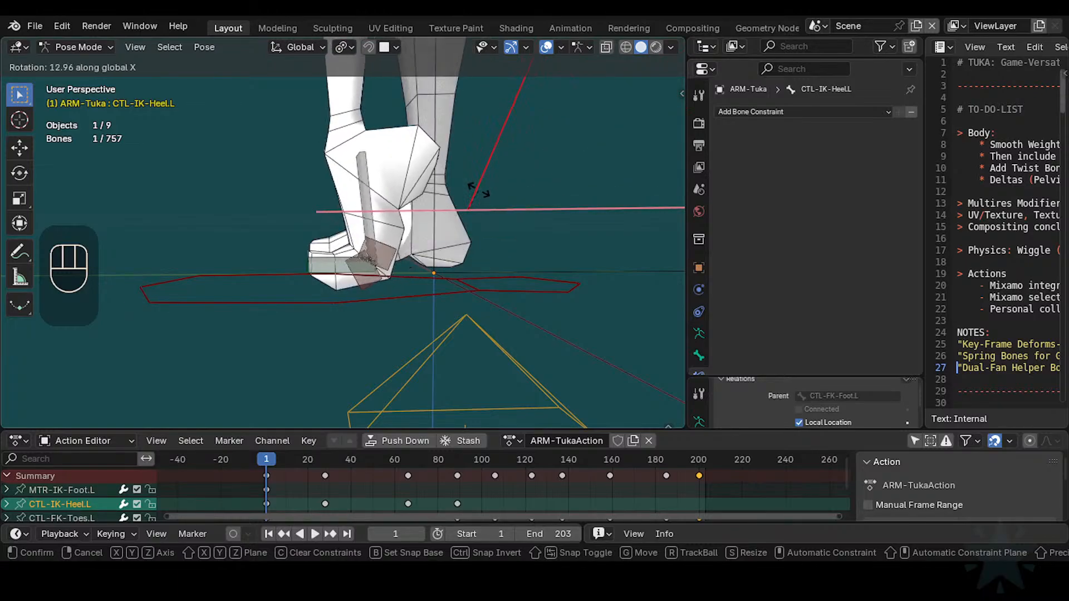
{"action": "left_click", "coordinate": [419, 266]}
Step: Disable HLP3-KnucklesToes.L's CTL-IK-Heel.L Transformation constraint and test the heel lift about global X again
{"action": "double_click", "coordinate": [386, 277]}
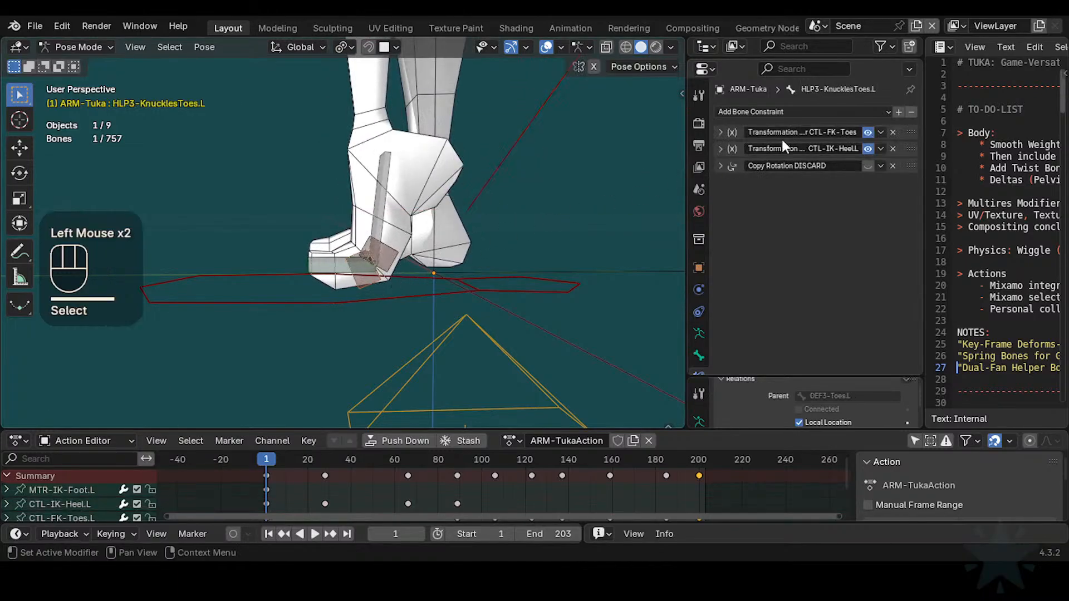
{"action": "left_click", "coordinate": [862, 148]}
{"action": "left_click", "coordinate": [520, 151]}
{"action": "key", "text": "r"}
{"action": "key", "text": "x"}
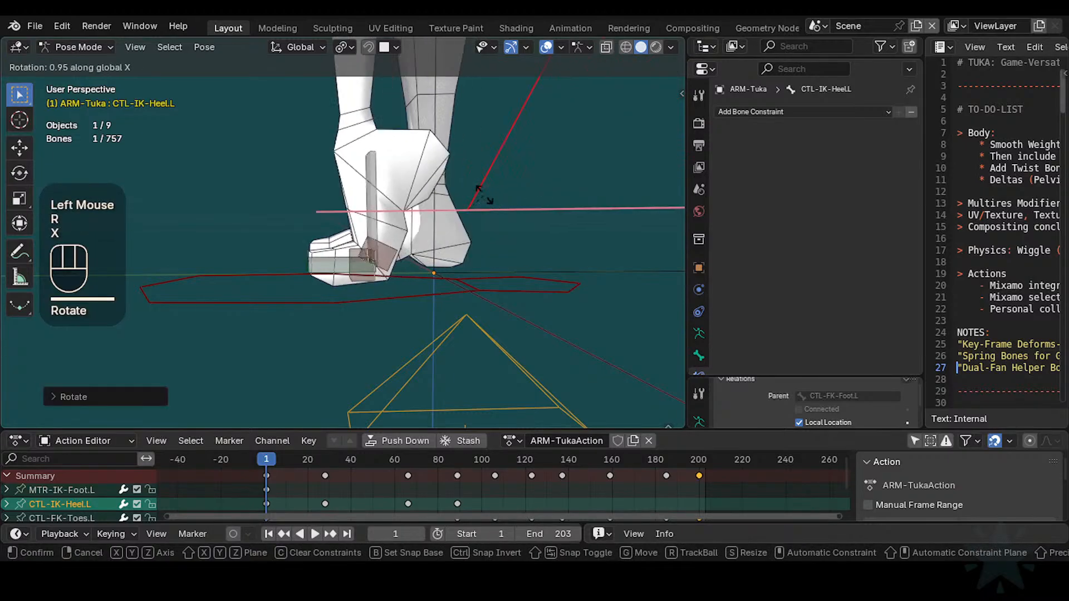
{"action": "left_click", "coordinate": [419, 239]}
Step: Rotate CTL-IK-Heel.L about global X twice more to check the toe knuckles during the heel lift
{"action": "key", "text": "r"}
{"action": "key", "text": "x"}
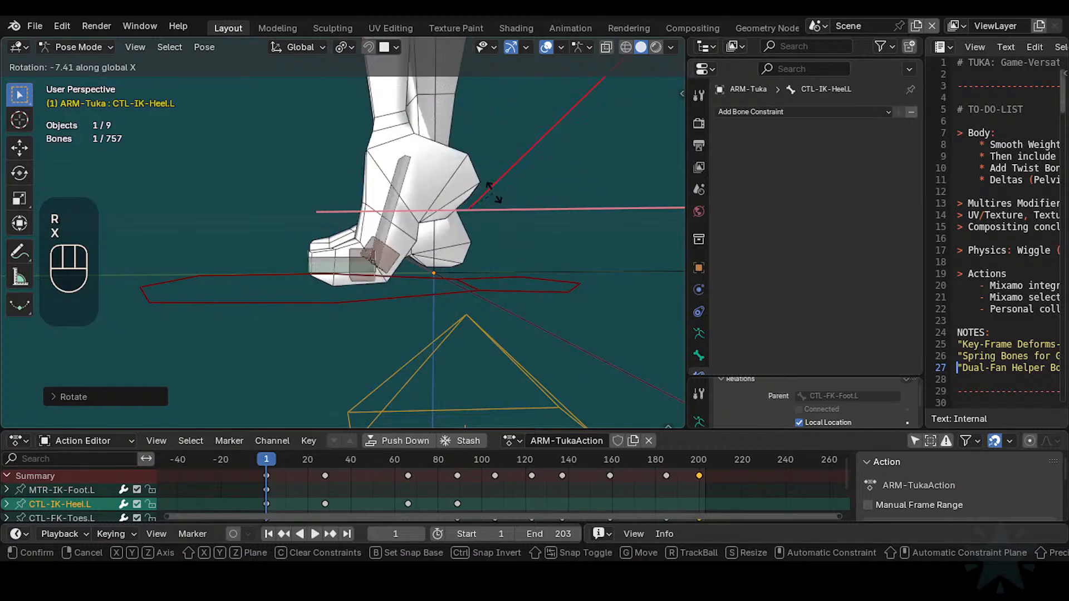
{"action": "left_click", "coordinate": [501, 225]}
{"action": "middle_click_drag", "start_coordinate": [501, 226], "coordinate": [506, 245], "text": "shift"}
{"action": "key", "text": "r"}
{"action": "key", "text": "x"}
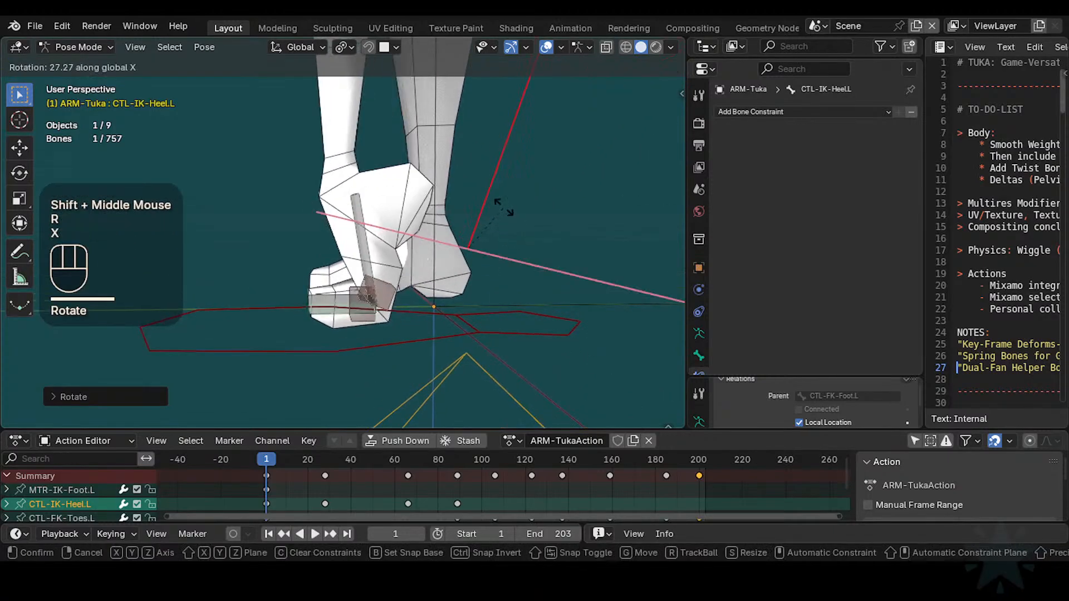
{"action": "left_click", "coordinate": [397, 300]}
Step: Compare the knuckle deformation with HLP3-KnucklesToes.L.001's CTL-IK-Heel.L and CTL-FK-Toes Transformation constraints toggled off and on, and inspect the latter's settings
{"action": "left_click", "coordinate": [395, 298]}
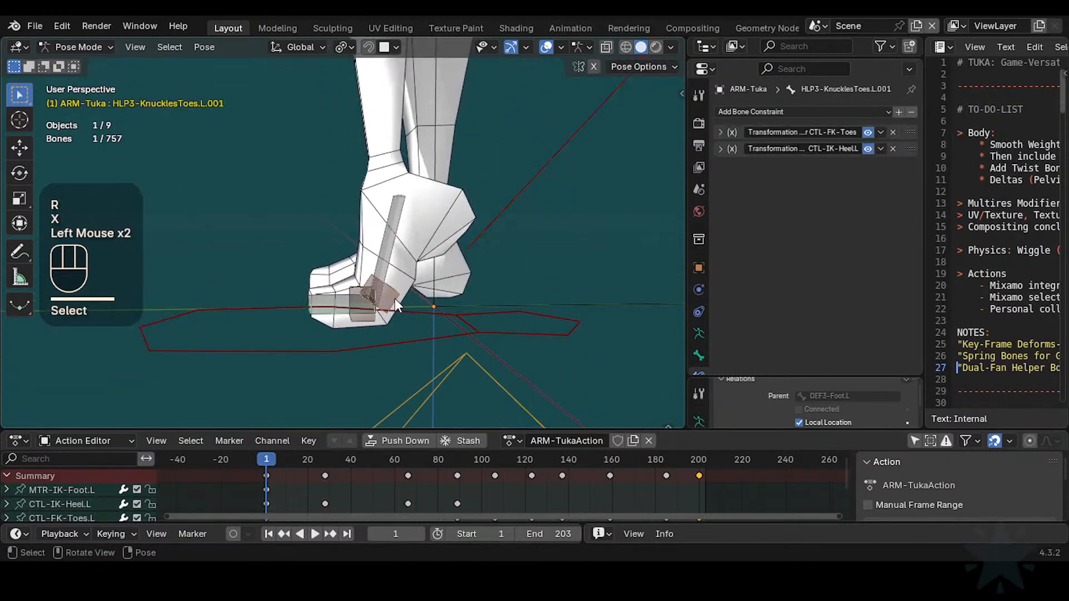
{"action": "left_click", "coordinate": [395, 298]}
{"action": "left_click", "coordinate": [868, 147]}
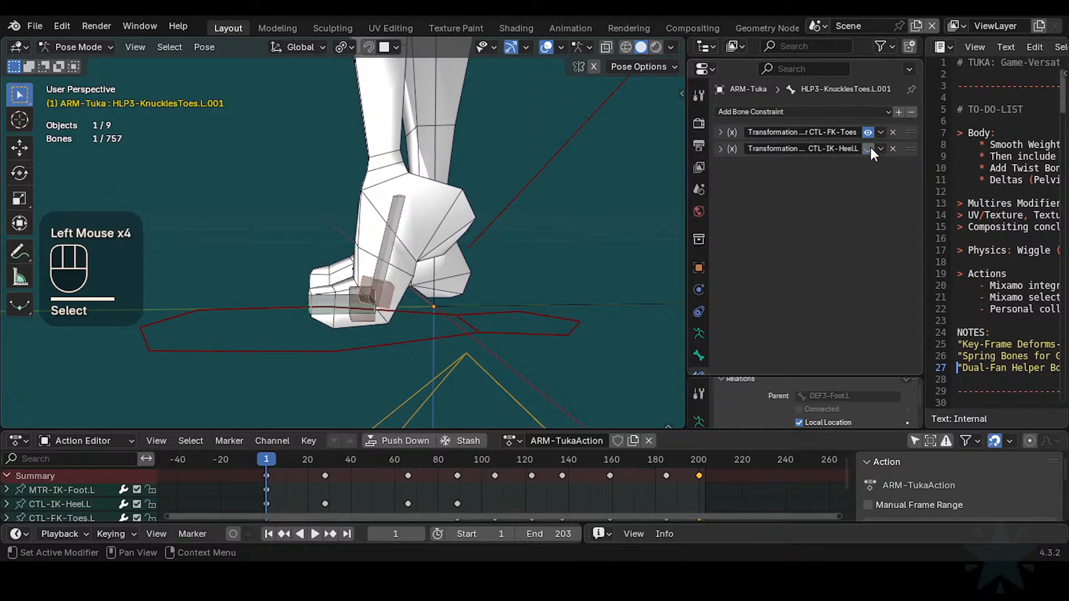
{"action": "left_click", "coordinate": [870, 147]}
{"action": "left_click", "coordinate": [870, 147]}
{"action": "left_click", "coordinate": [869, 148]}
{"action": "left_click", "coordinate": [868, 147]}
{"action": "left_click", "coordinate": [869, 147]}
{"action": "left_click", "coordinate": [868, 147]}
{"action": "left_click", "coordinate": [867, 146]}
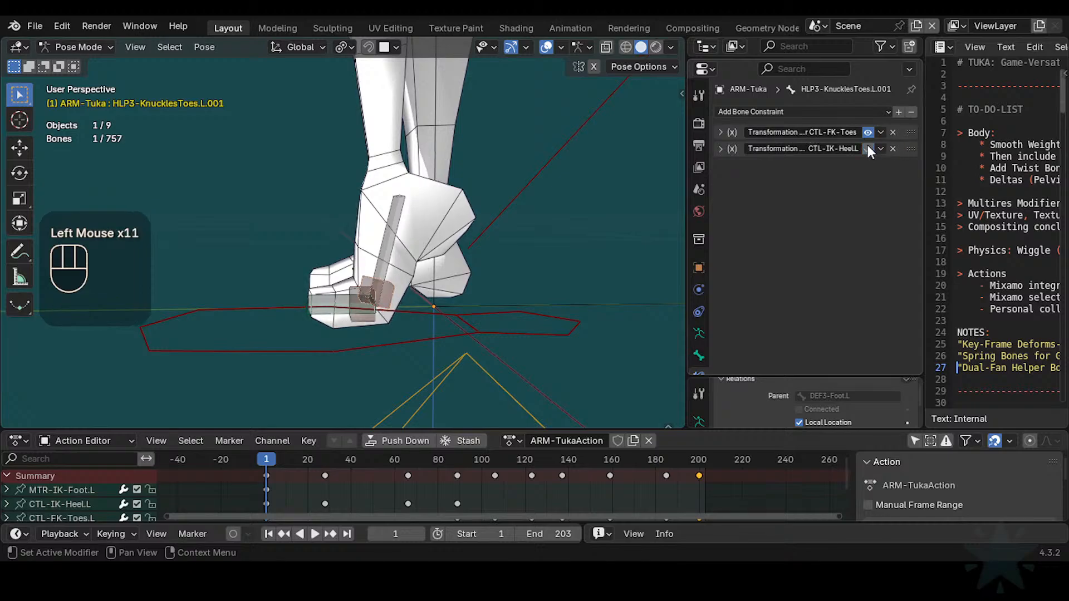
{"action": "left_click", "coordinate": [869, 147]}
{"action": "left_click", "coordinate": [869, 131]}
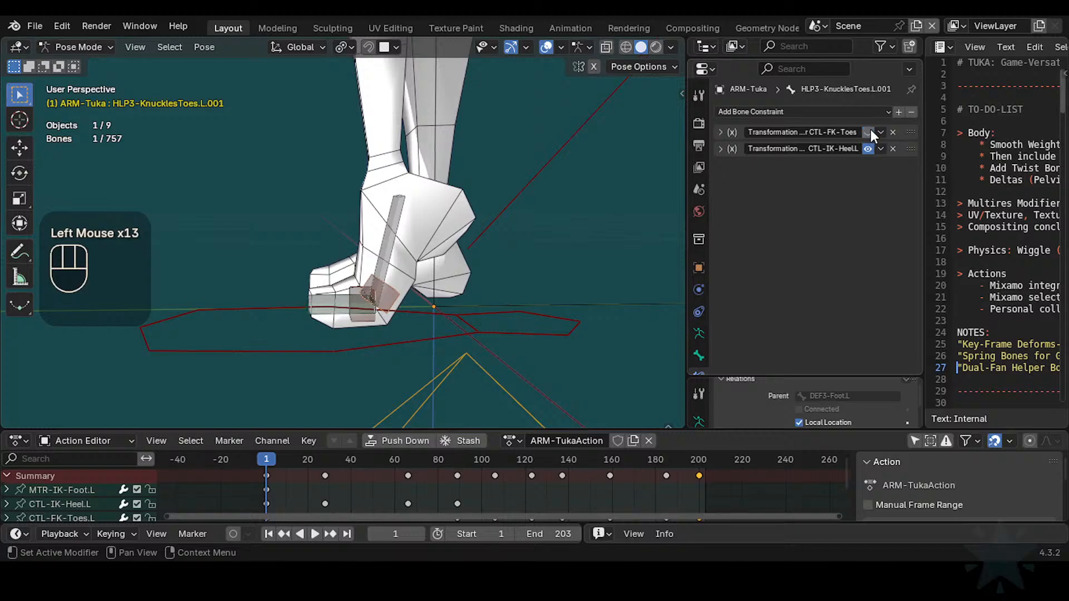
{"action": "left_click", "coordinate": [870, 131]}
{"action": "left_click", "coordinate": [721, 132]}
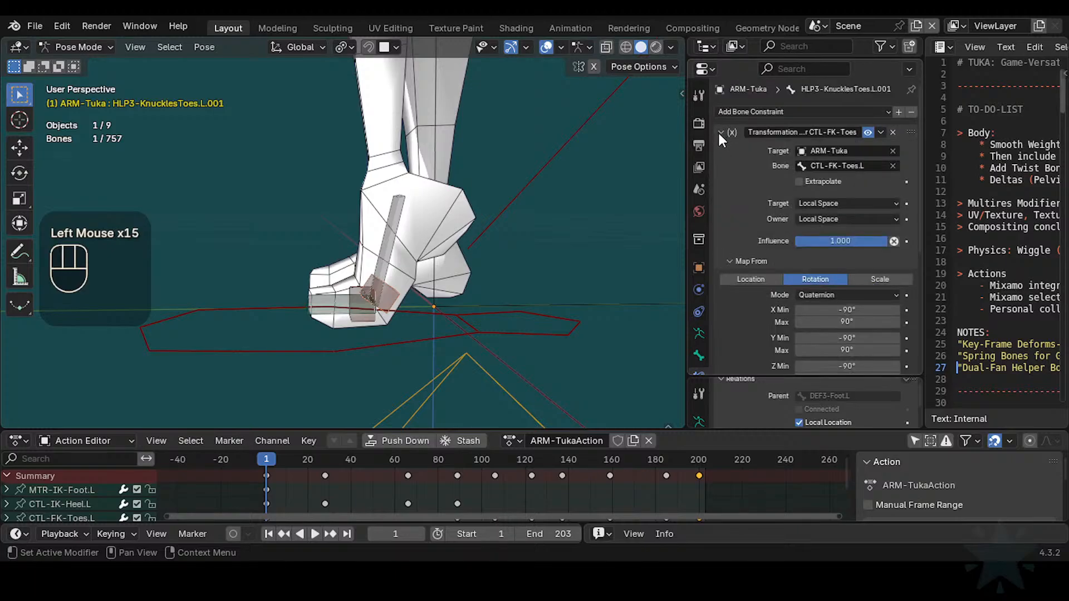
{"action": "left_click", "coordinate": [721, 132]}
Step: Clear the pose transforms of all visible bones and try rotating CTL-FK-Toes.L about global X
{"action": "key", "text": "a"}
{"action": "key", "text": "alt+q"}
{"action": "key", "text": "alt+q"}
{"action": "left_click", "coordinate": [356, 292]}
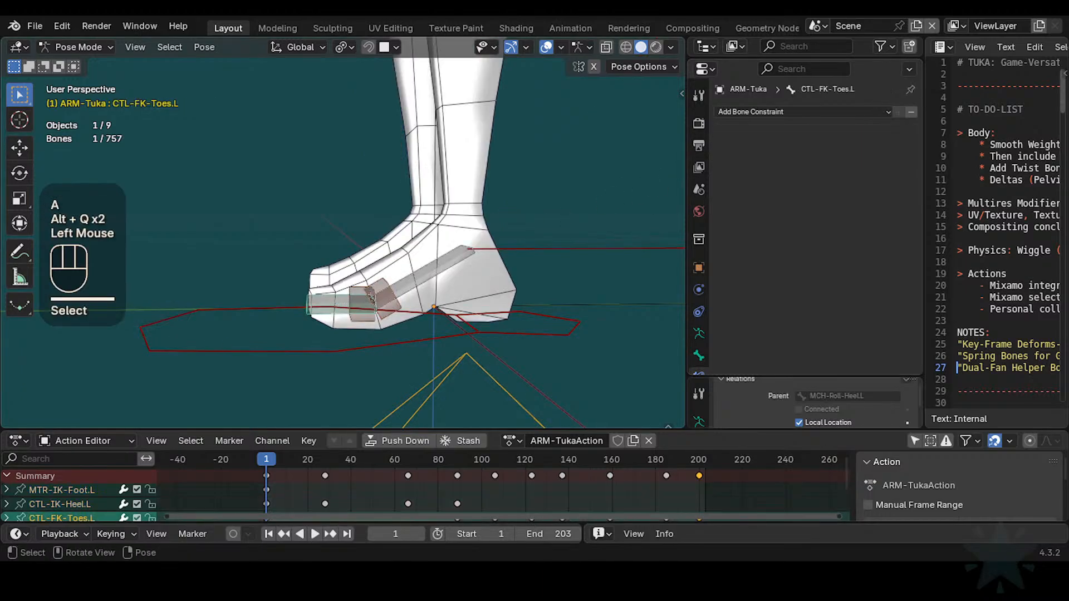
{"action": "key", "text": "r"}
{"action": "key", "text": "x"}
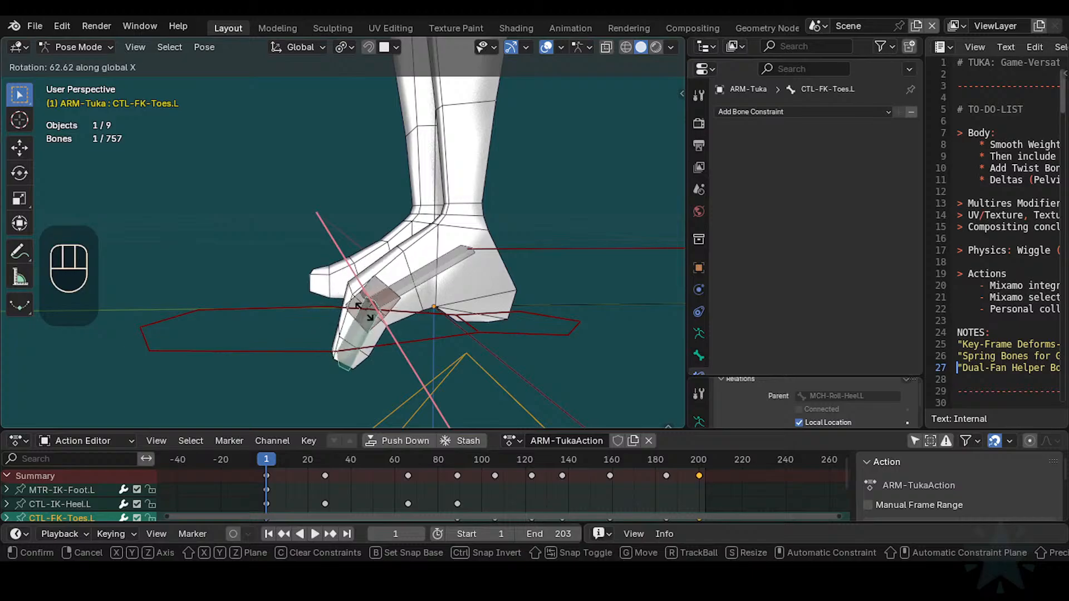
{"action": "key", "text": "Escape"}
Step: Test CTL-IK-Heel.L about global X by lifting the heel and rotating it back until the toes rise
{"action": "left_click", "coordinate": [529, 247]}
{"action": "key", "text": "r"}
{"action": "key", "text": "x"}
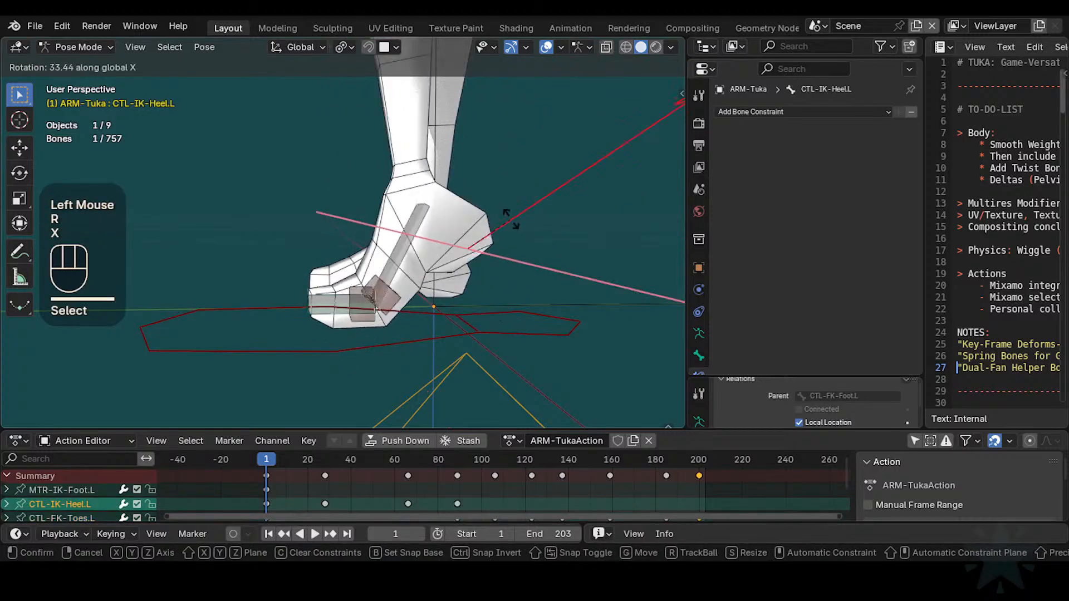
{"action": "left_click", "coordinate": [515, 230]}
{"action": "left_click", "coordinate": [410, 291]}
{"action": "left_click", "coordinate": [534, 236]}
{"action": "key", "text": "r"}
{"action": "key", "text": "x"}
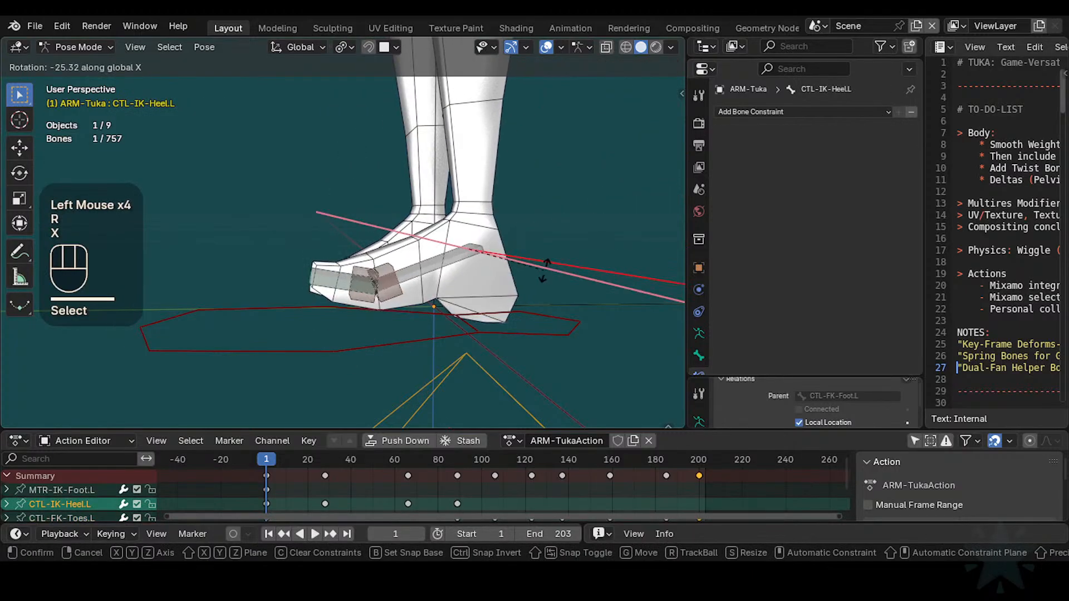
{"action": "left_click", "coordinate": [544, 270]}
Step: Delete HLP3-KnucklesToes.L's CTL-IK-Heel.L Transformation and Copy Rotation DISCARD constraints, saving Tuka-Game-64.blend before and incremental copy Tuka-Game-65.blend after
{"action": "left_click", "coordinate": [376, 297]}
{"action": "key", "text": "ctrl+s"}
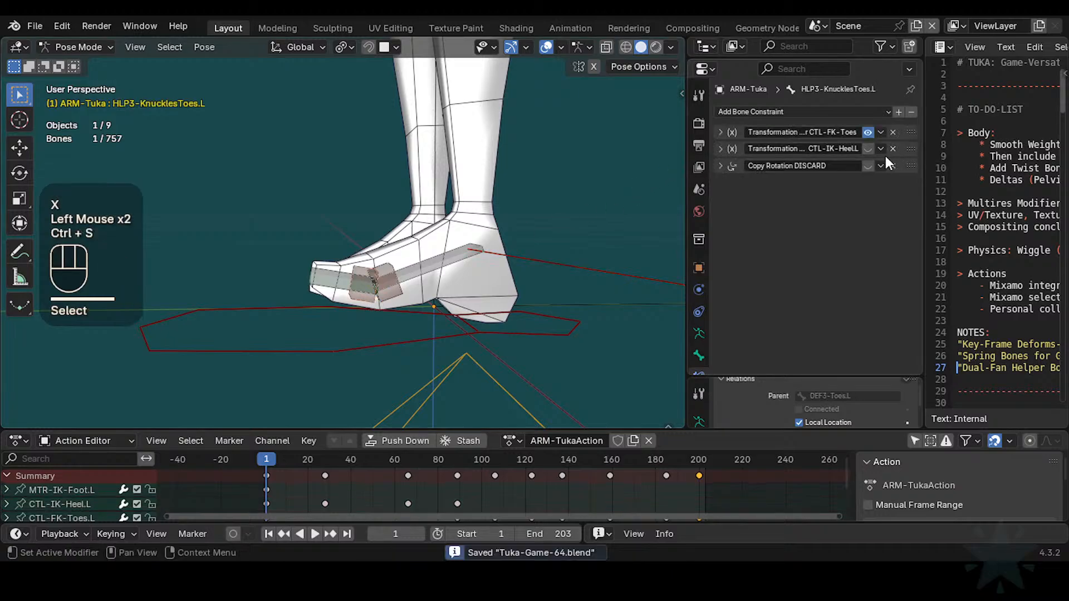
{"action": "left_click", "coordinate": [893, 149]}
{"action": "left_click", "coordinate": [893, 150]}
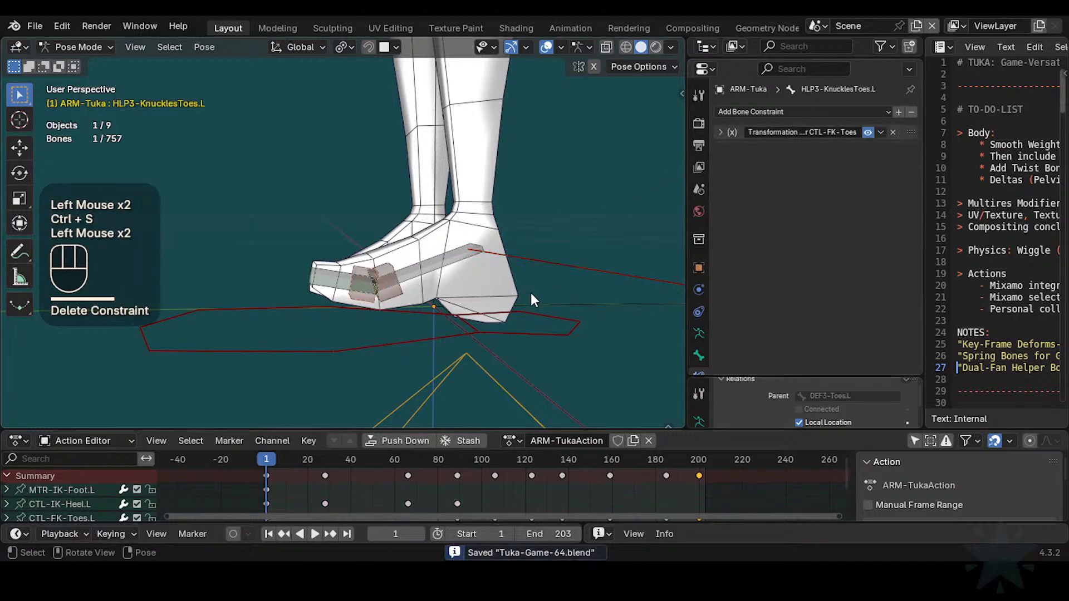
{"action": "key", "text": "ctrl+alt+s"}
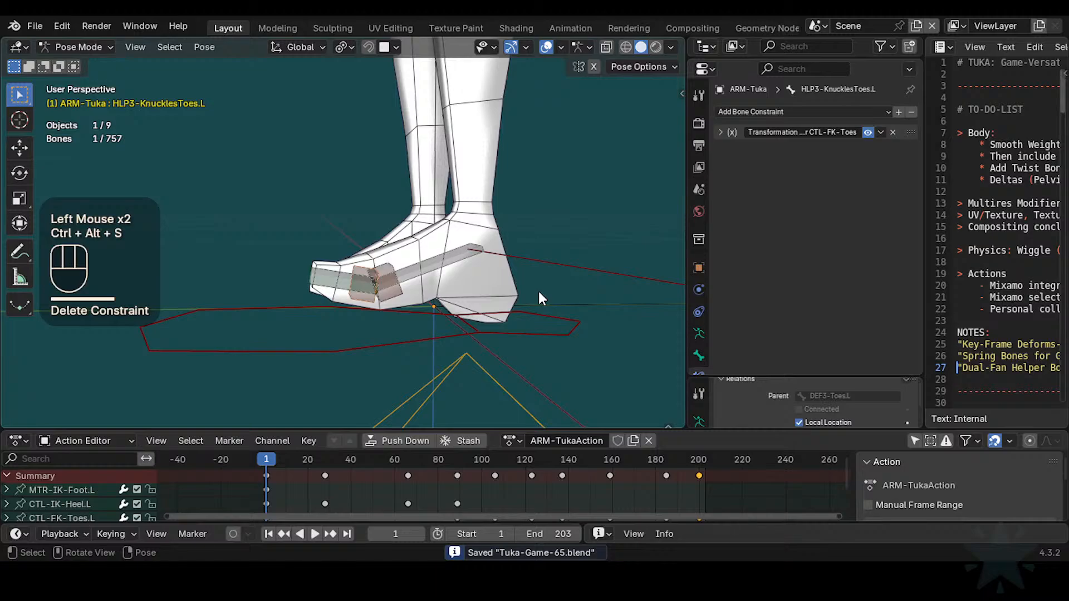
Step: Clear the pose transforms of all visible bones and try a test rotation of CTL-IK-Heel.L about global X
{"action": "key", "text": "a"}
{"action": "key", "text": "alt+q"}
{"action": "key", "text": "alt+q"}
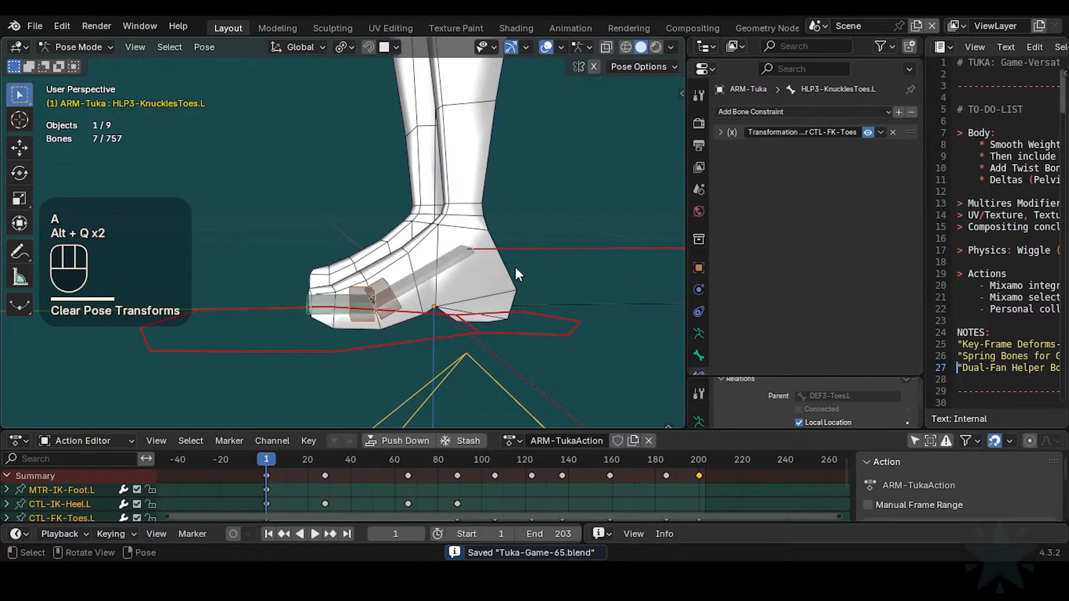
{"action": "left_click", "coordinate": [543, 246]}
{"action": "key", "text": "r"}
{"action": "key", "text": "x"}
{"action": "key", "text": "Escape"}
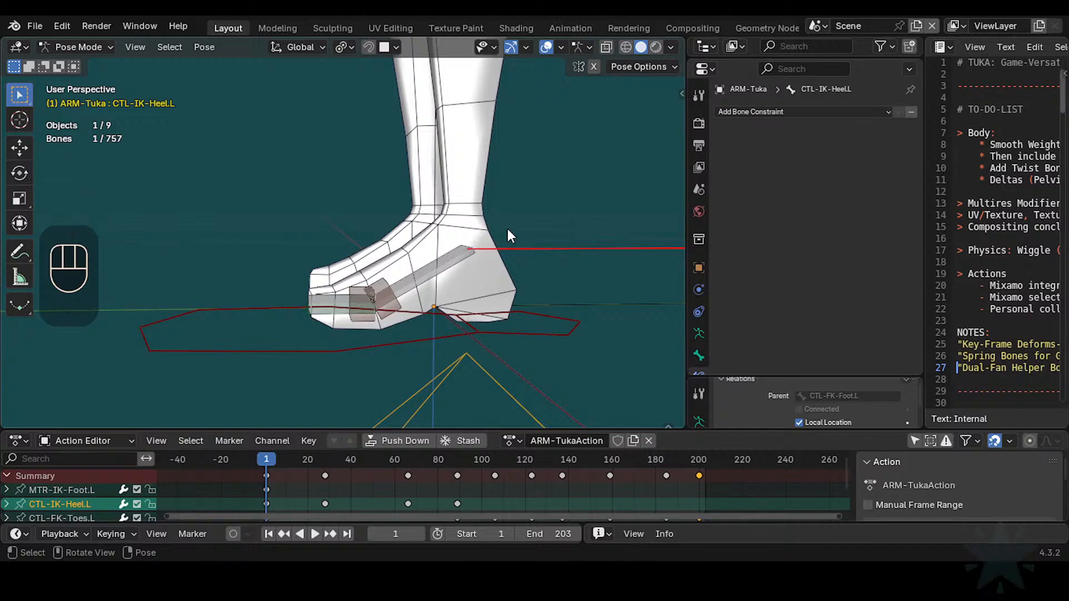
Step: Examine the left foot's mesh and its toe-knuckle helper bones from several angles in the rest pose
{"action": "left_click", "coordinate": [870, 427]}
{"action": "scroll", "coordinate": [343, 234], "scroll_direction": "up", "scroll_amount": 2}
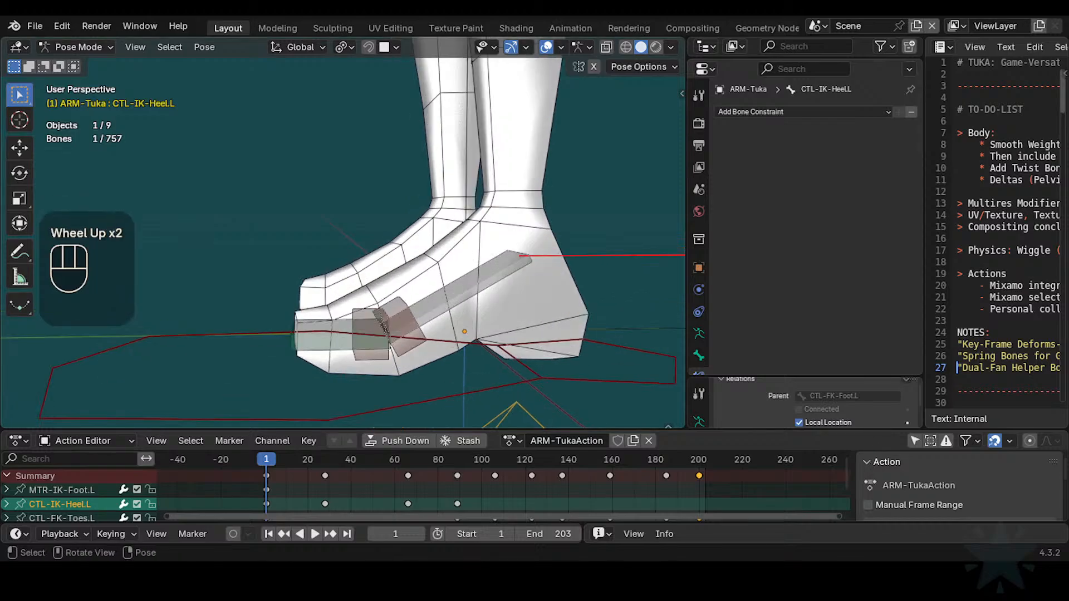
{"action": "middle_click_drag", "start_coordinate": [454, 292], "coordinate": [484, 314]}
{"action": "scroll", "coordinate": [403, 256], "scroll_direction": "down", "scroll_amount": 1}
{"action": "middle_click_drag", "start_coordinate": [403, 256], "coordinate": [453, 316]}
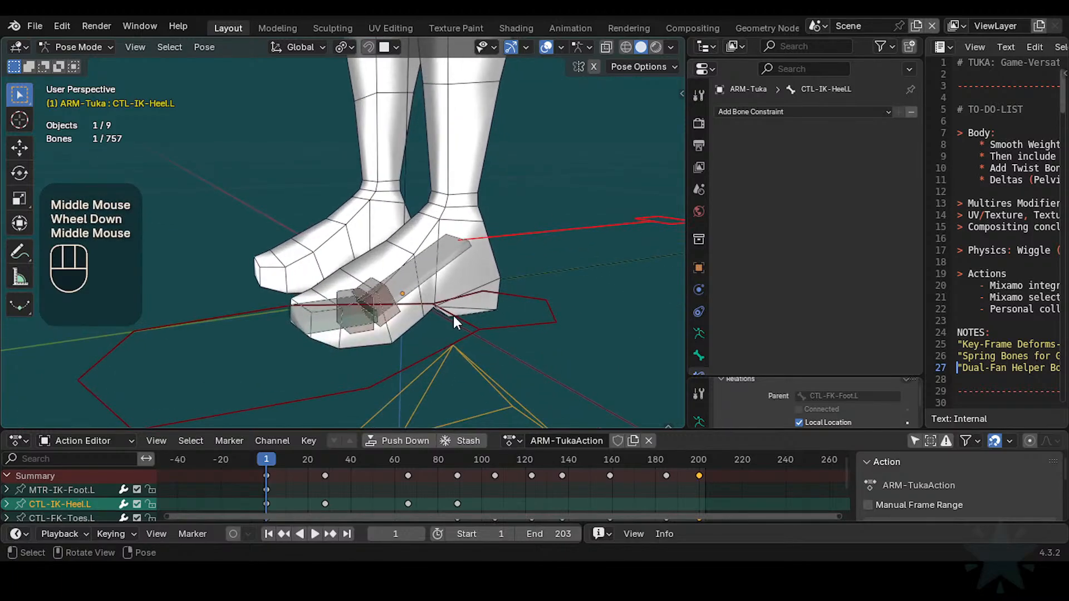
{"action": "middle_click_drag", "start_coordinate": [368, 289], "coordinate": [345, 280]}
{"action": "middle_click_drag", "start_coordinate": [345, 280], "coordinate": [316, 270]}
{"action": "scroll", "coordinate": [408, 305], "scroll_direction": "up", "scroll_amount": 1}
{"action": "mouse_move", "coordinate": [408, 305]}
{"action": "middle_mouse_down"}
{"action": "mouse_move", "coordinate": [282, 311]}
{"action": "mouse_move", "coordinate": [482, 303]}
{"action": "mouse_move", "coordinate": [398, 288]}
{"action": "middle_mouse_up"}
{"action": "scroll", "coordinate": [307, 305], "scroll_direction": "down", "scroll_amount": 1}
{"action": "scroll", "coordinate": [429, 309], "scroll_direction": "up", "scroll_amount": 1}
{"action": "scroll", "coordinate": [397, 289], "scroll_direction": "up", "scroll_amount": 2}
{"action": "scroll", "coordinate": [407, 309], "scroll_direction": "down", "scroll_amount": 1}
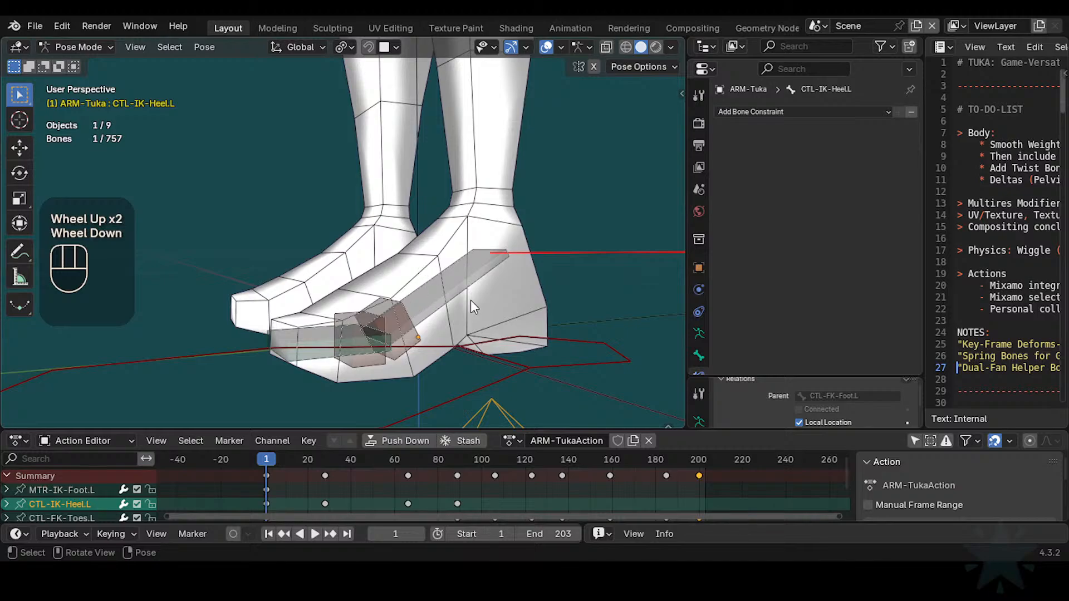
{"action": "scroll", "coordinate": [467, 304], "scroll_direction": "down", "scroll_amount": 2}
{"action": "middle_click_drag", "start_coordinate": [461, 303], "coordinate": [329, 318]}
{"action": "scroll", "coordinate": [328, 318], "scroll_direction": "up", "scroll_amount": 2}
{"action": "middle_click_drag", "start_coordinate": [329, 319], "coordinate": [448, 322]}
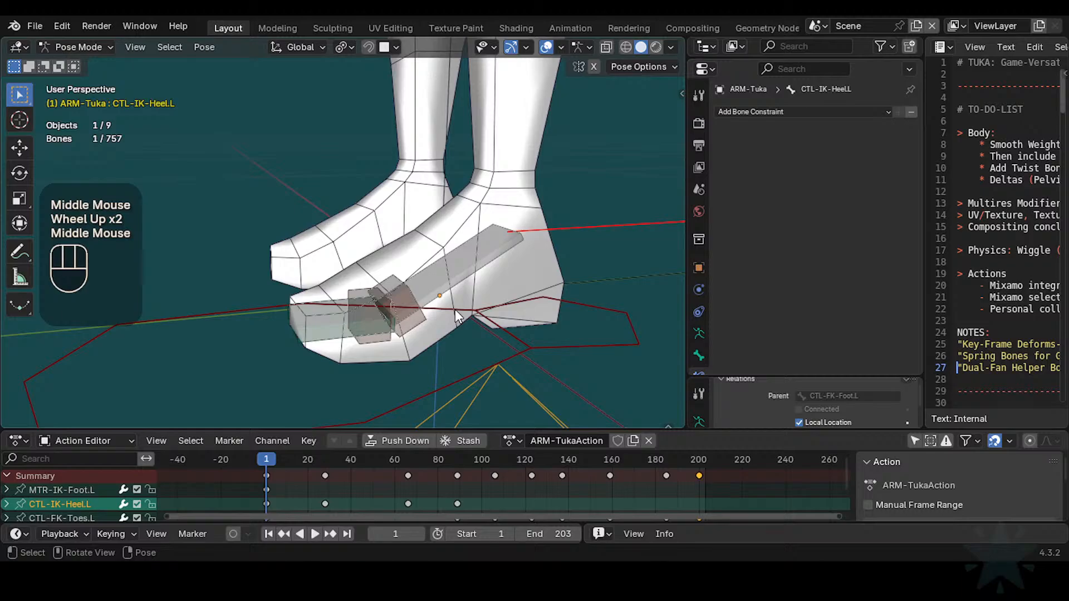
Step: Select the toe-knuckle helper bones in turn to check their constraints, ending on HLP3-KnucklesToes.L.001
{"action": "left_click", "coordinate": [357, 285]}
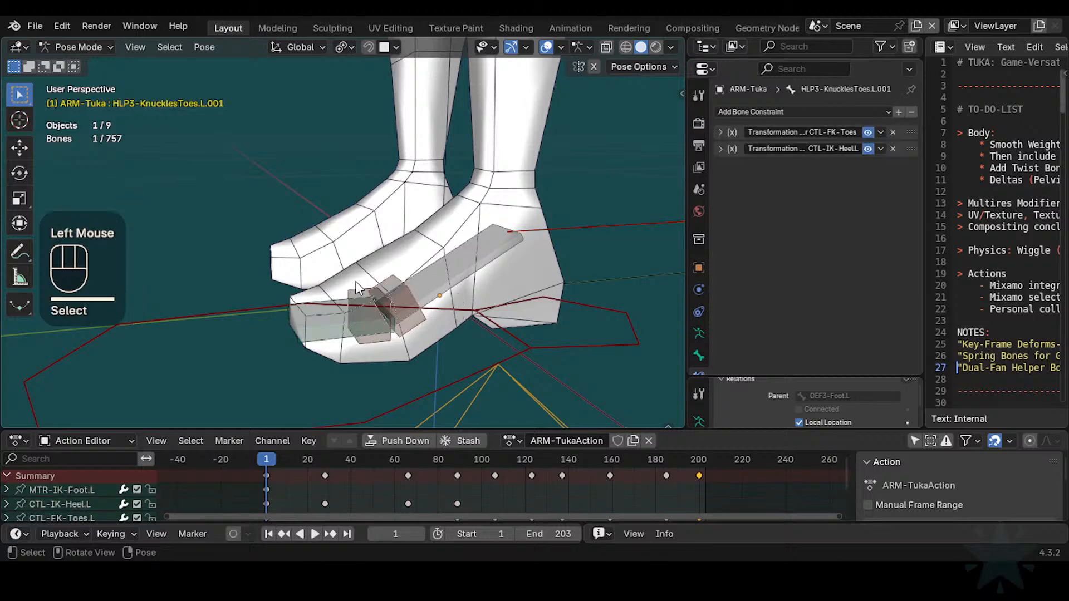
{"action": "left_click", "coordinate": [357, 285]}
{"action": "left_click", "coordinate": [356, 285]}
{"action": "left_click", "coordinate": [359, 287]}
{"action": "left_click", "coordinate": [390, 281]}
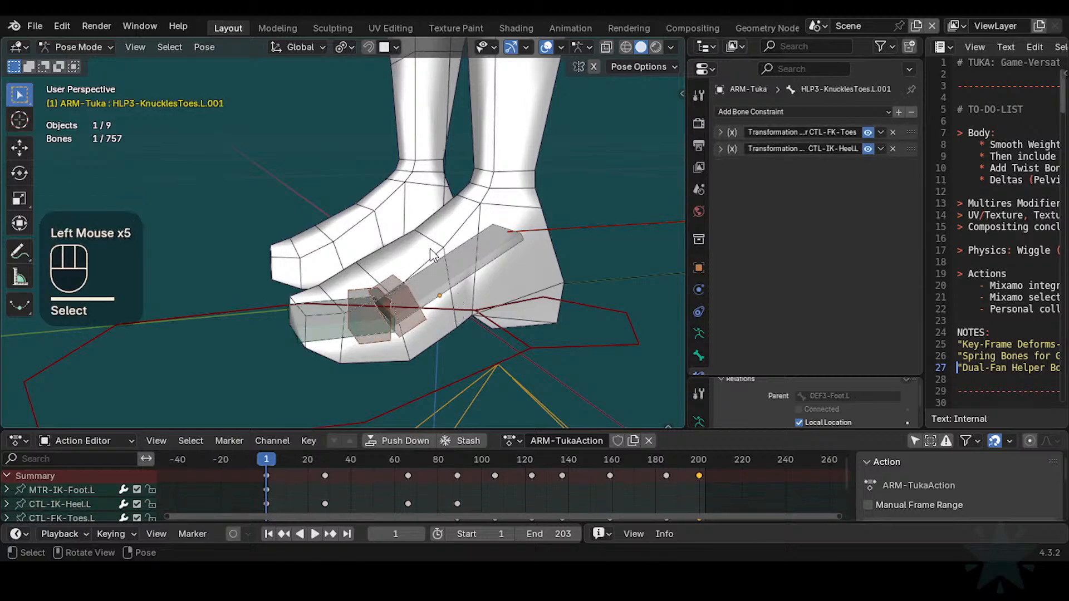
Step: Try rotating CTL-IK-Heel.L about the global X axis to check the left foot's deformation
{"action": "scroll", "coordinate": [432, 256], "scroll_direction": "down", "scroll_amount": 2}
{"action": "middle_click_drag", "start_coordinate": [492, 250], "coordinate": [477, 282], "text": "shift"}
{"action": "left_click", "coordinate": [544, 295]}
{"action": "key", "text": "r"}
{"action": "key", "text": "x"}
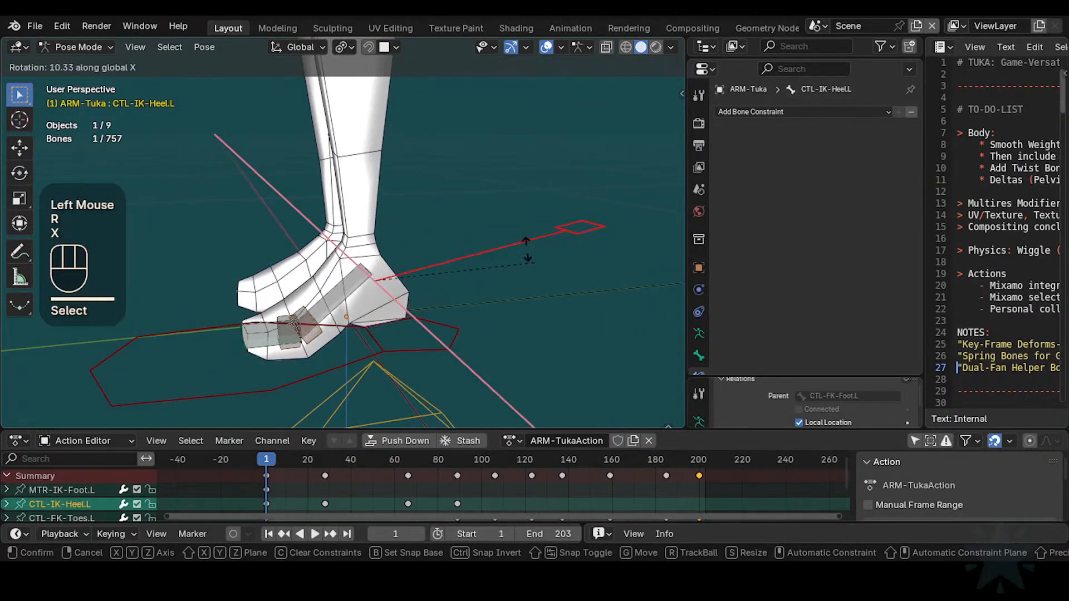
{"action": "key", "text": "Escape"}
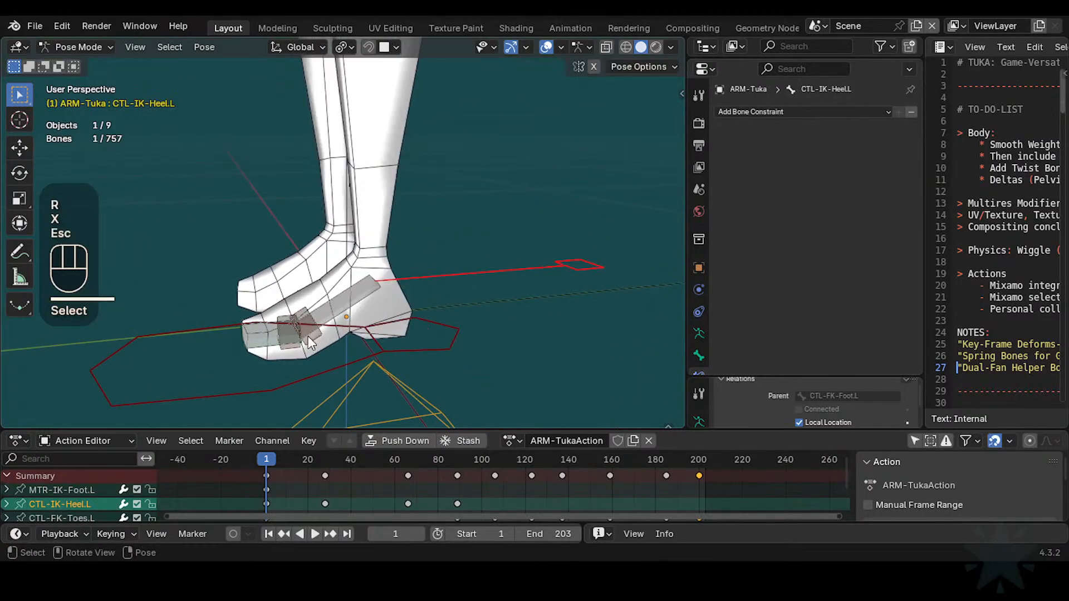
Step: Select the HLP3-KnucklesToes.L helper bone and examine the left foot and lower legs from several angles
{"action": "middle_click_drag", "start_coordinate": [308, 335], "coordinate": [333, 335], "text": "shift"}
{"action": "scroll", "coordinate": [351, 305], "scroll_direction": "up", "scroll_amount": 2}
{"action": "left_click", "coordinate": [332, 282]}
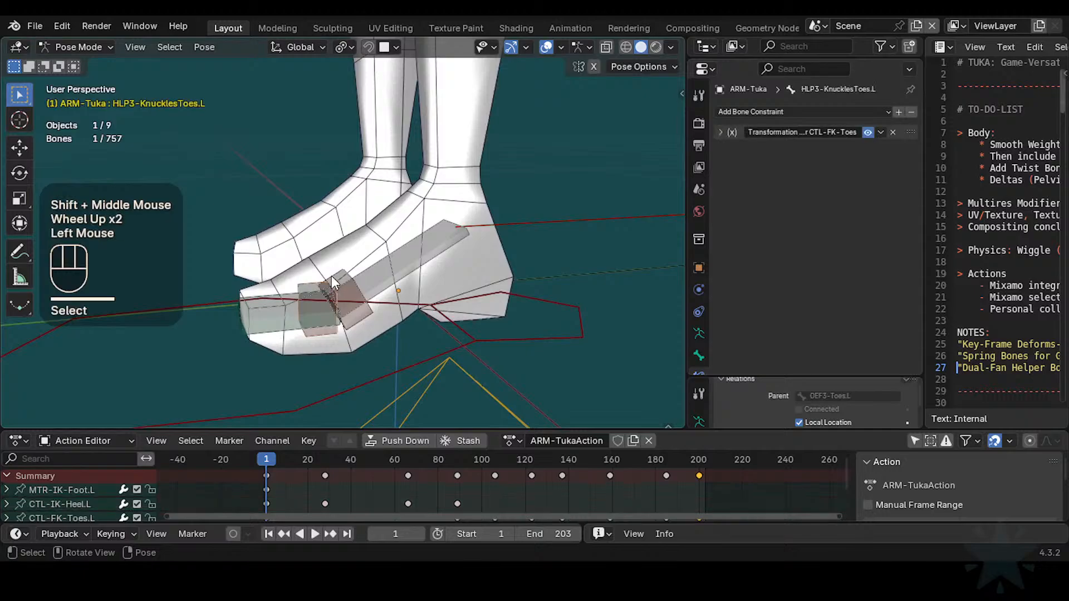
{"action": "middle_click_drag", "start_coordinate": [333, 277], "coordinate": [356, 400], "text": "shift"}
{"action": "scroll", "coordinate": [426, 131], "scroll_direction": "down", "scroll_amount": 2}
{"action": "middle_click_drag", "start_coordinate": [425, 132], "coordinate": [398, 289], "text": "shift"}
{"action": "scroll", "coordinate": [423, 259], "scroll_direction": "down", "scroll_amount": 2}
{"action": "scroll", "coordinate": [423, 259], "scroll_direction": "down", "scroll_amount": 1, "text": "shift"}
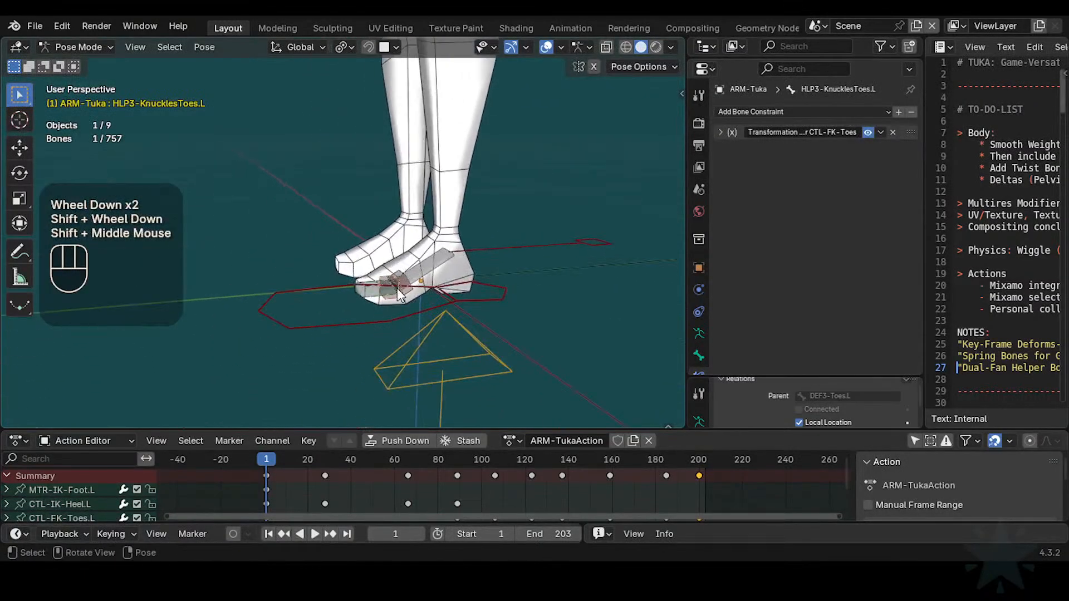
{"action": "scroll", "coordinate": [398, 295], "scroll_direction": "up", "scroll_amount": 1}
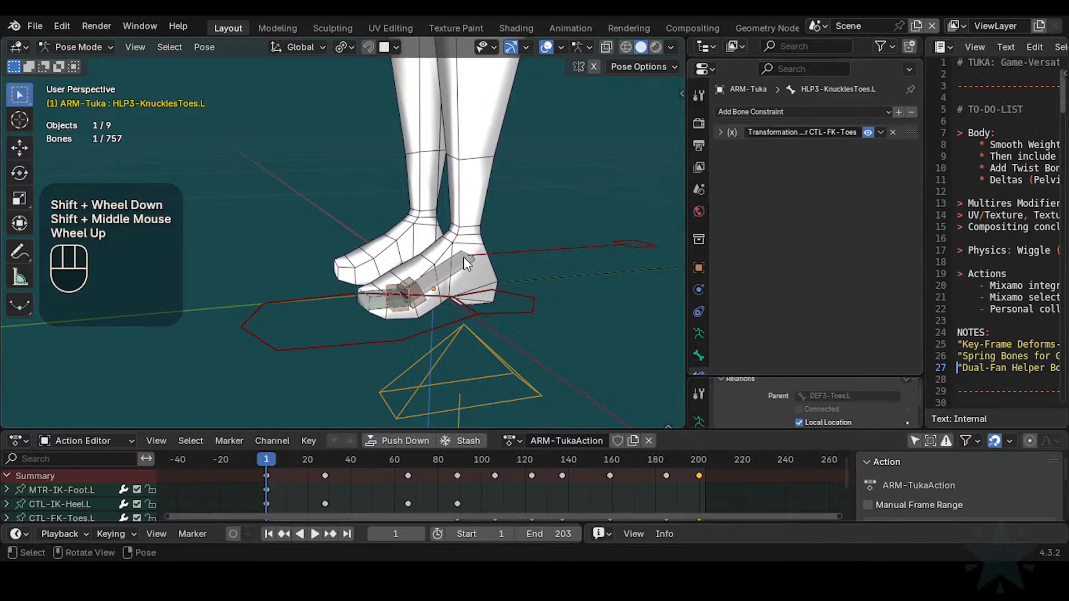
{"action": "middle_click_drag", "start_coordinate": [463, 256], "coordinate": [470, 279], "text": "shift"}
{"action": "scroll", "coordinate": [486, 229], "scroll_direction": "down", "scroll_amount": 1}
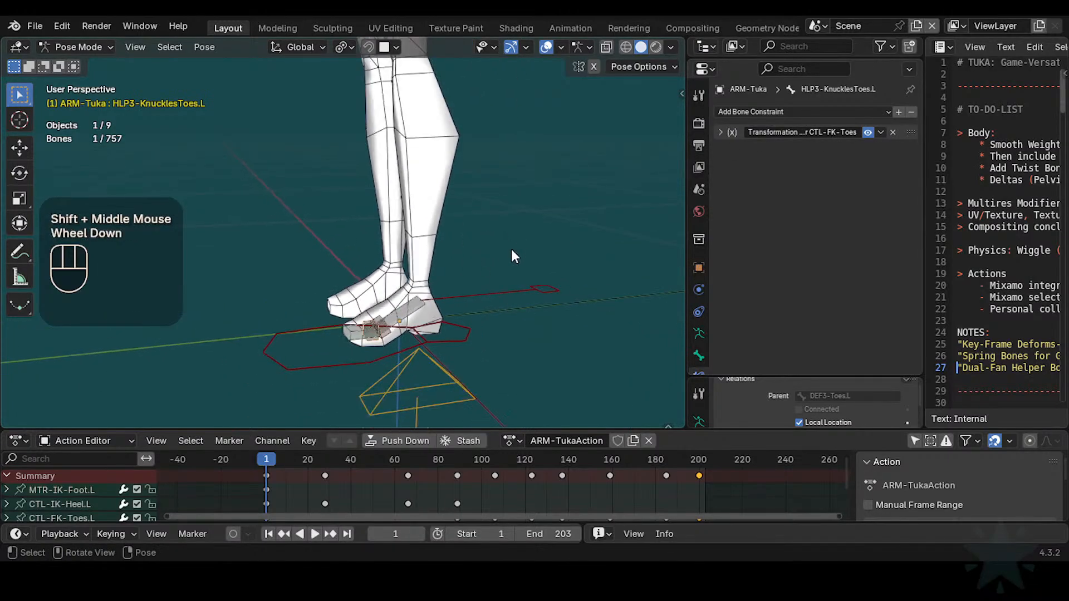
{"action": "middle_click_drag", "start_coordinate": [466, 164], "coordinate": [463, 299], "text": "shift"}
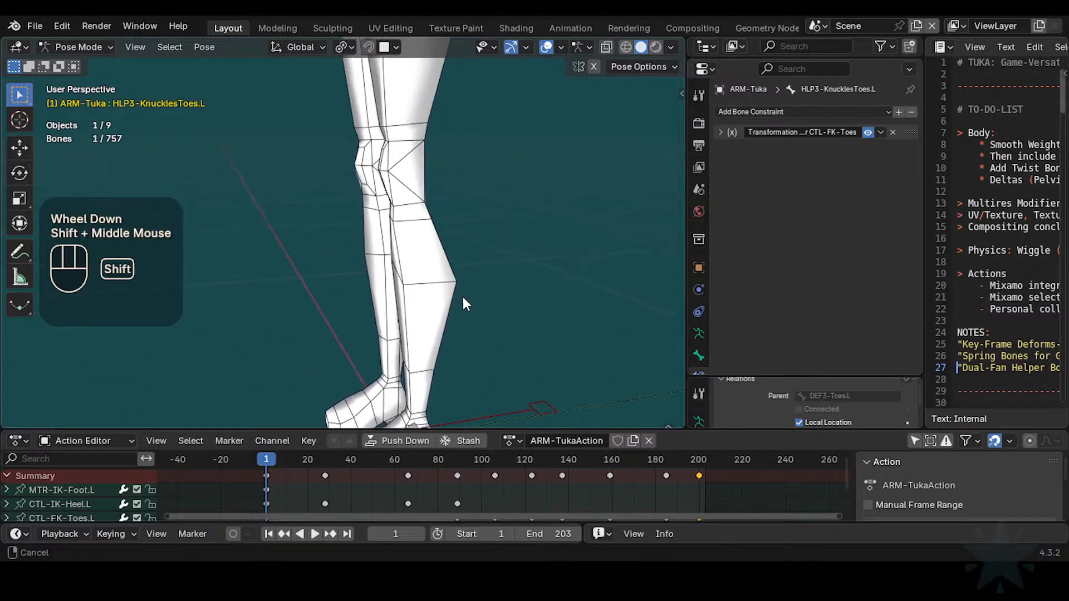
{"action": "scroll", "coordinate": [452, 247], "scroll_direction": "down", "scroll_amount": 2}
{"action": "middle_click_drag", "start_coordinate": [452, 247], "coordinate": [437, 163], "text": "shift"}
{"action": "scroll", "coordinate": [412, 312], "scroll_direction": "down", "scroll_amount": 1}
{"action": "scroll", "coordinate": [443, 306], "scroll_direction": "up", "scroll_amount": 2}
{"action": "scroll", "coordinate": [432, 304], "scroll_direction": "up", "scroll_amount": 2}
{"action": "middle_click_drag", "start_coordinate": [432, 303], "coordinate": [476, 178], "text": "shift"}
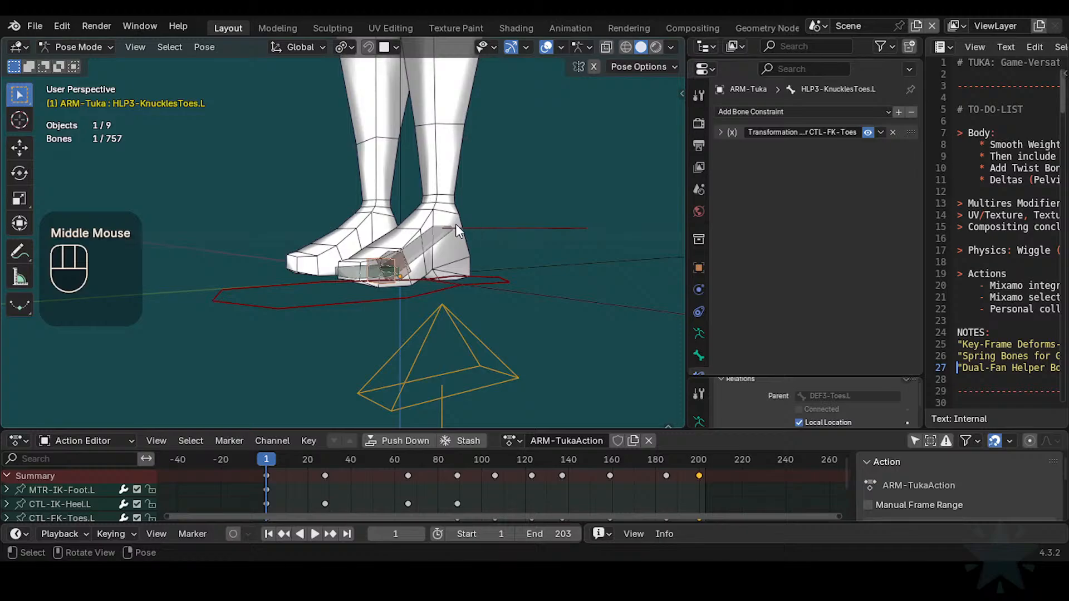
{"action": "scroll", "coordinate": [455, 224], "scroll_direction": "up", "scroll_amount": 1}
{"action": "middle_click_drag", "start_coordinate": [456, 224], "coordinate": [399, 281]}
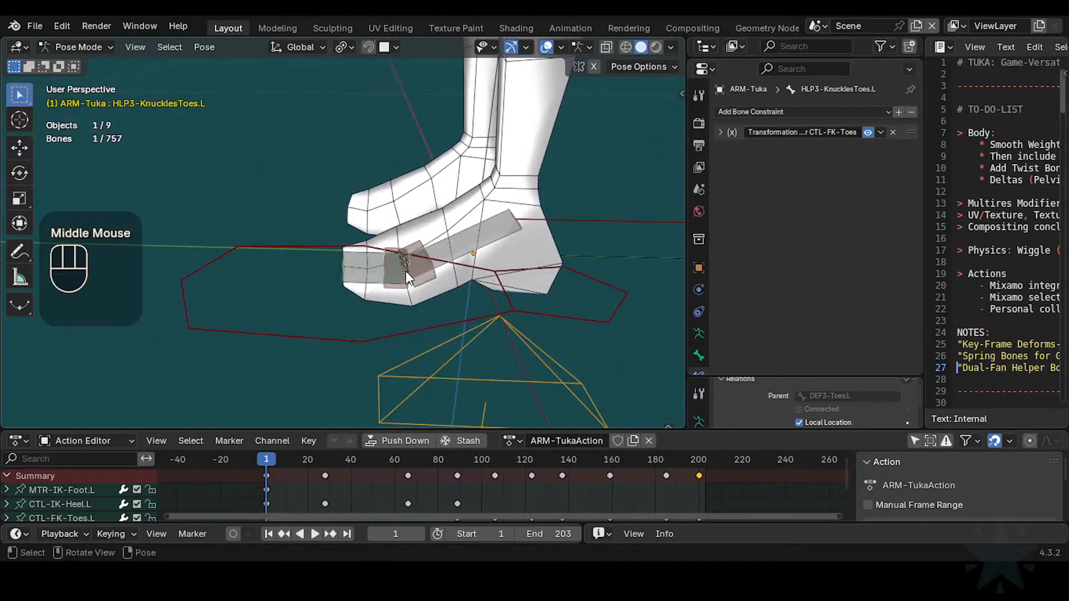
{"action": "middle_click_drag", "start_coordinate": [388, 241], "coordinate": [333, 262]}
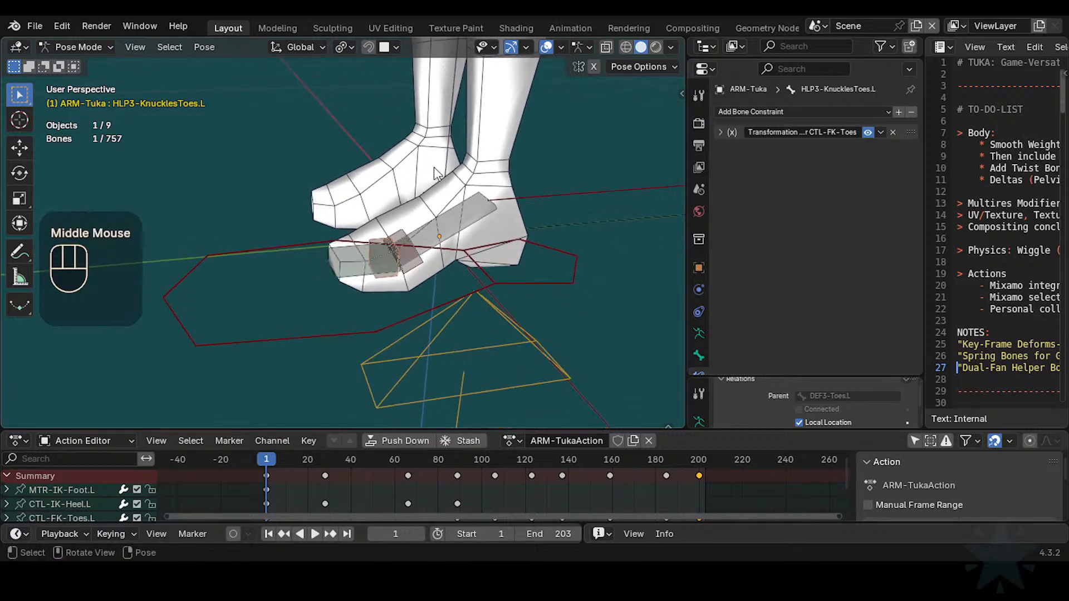
Step: Examine the character's legs, torso and left arm, then return to the left foot
{"action": "middle_click_drag", "start_coordinate": [390, 236], "coordinate": [416, 264], "text": "shift"}
{"action": "scroll", "coordinate": [415, 262], "scroll_direction": "down", "scroll_amount": 1}
{"action": "scroll", "coordinate": [415, 222], "scroll_direction": "down", "scroll_amount": 1}
{"action": "middle_click_drag", "start_coordinate": [416, 201], "coordinate": [401, 279], "text": "shift"}
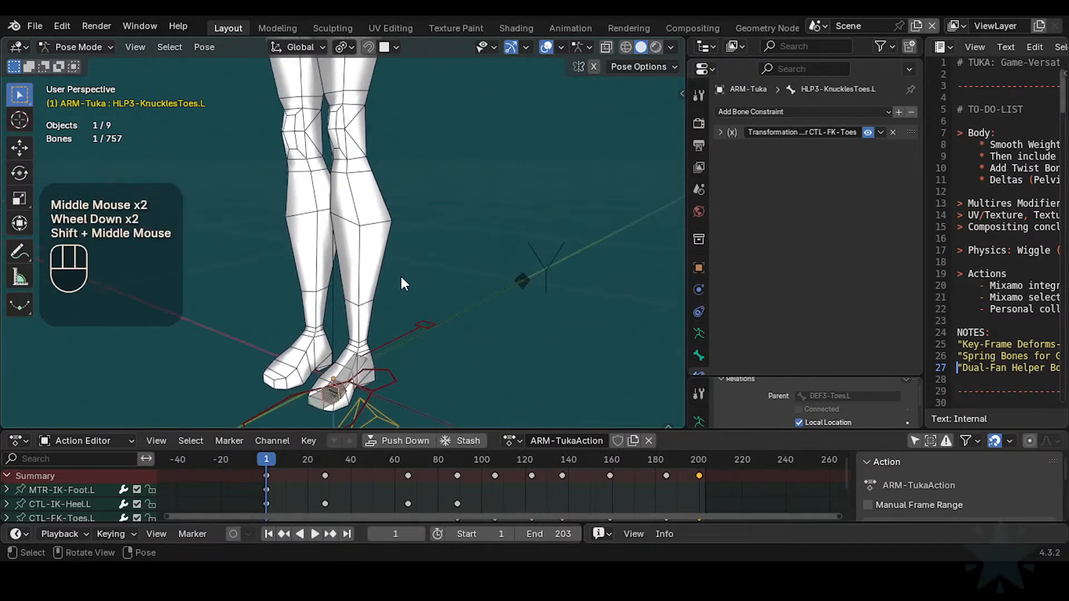
{"action": "scroll", "coordinate": [391, 269], "scroll_direction": "down", "scroll_amount": 1}
{"action": "middle_click_drag", "start_coordinate": [429, 169], "coordinate": [387, 330], "text": "shift"}
{"action": "scroll", "coordinate": [386, 259], "scroll_direction": "up", "scroll_amount": 2}
{"action": "middle_click_drag", "start_coordinate": [507, 203], "coordinate": [415, 277], "text": "shift"}
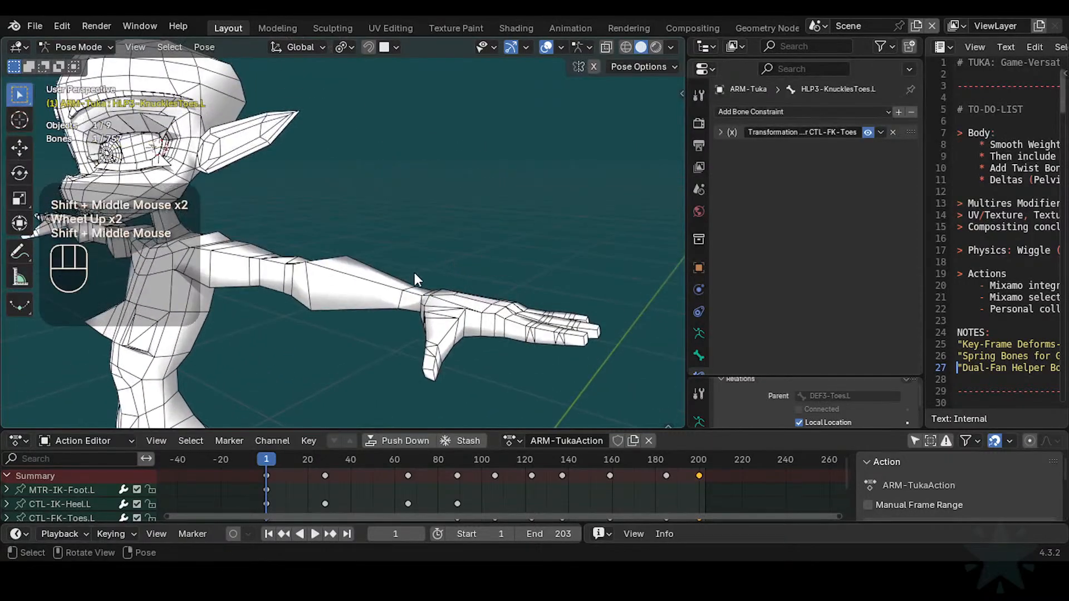
{"action": "middle_click_drag", "start_coordinate": [374, 343], "coordinate": [442, 158], "text": "shift"}
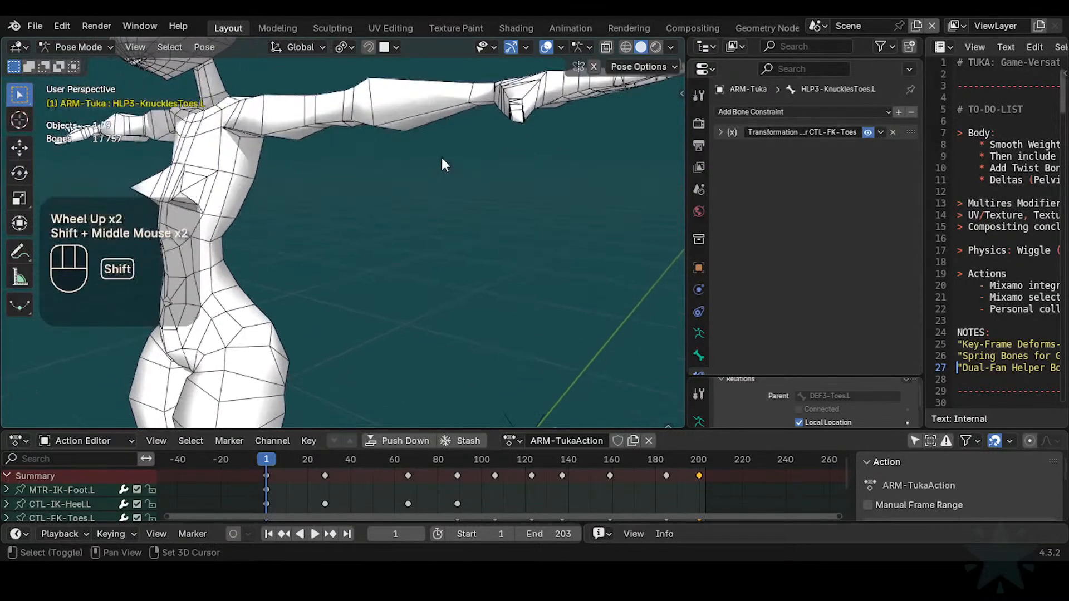
{"action": "middle_click_drag", "start_coordinate": [355, 306], "coordinate": [433, 91], "text": "shift"}
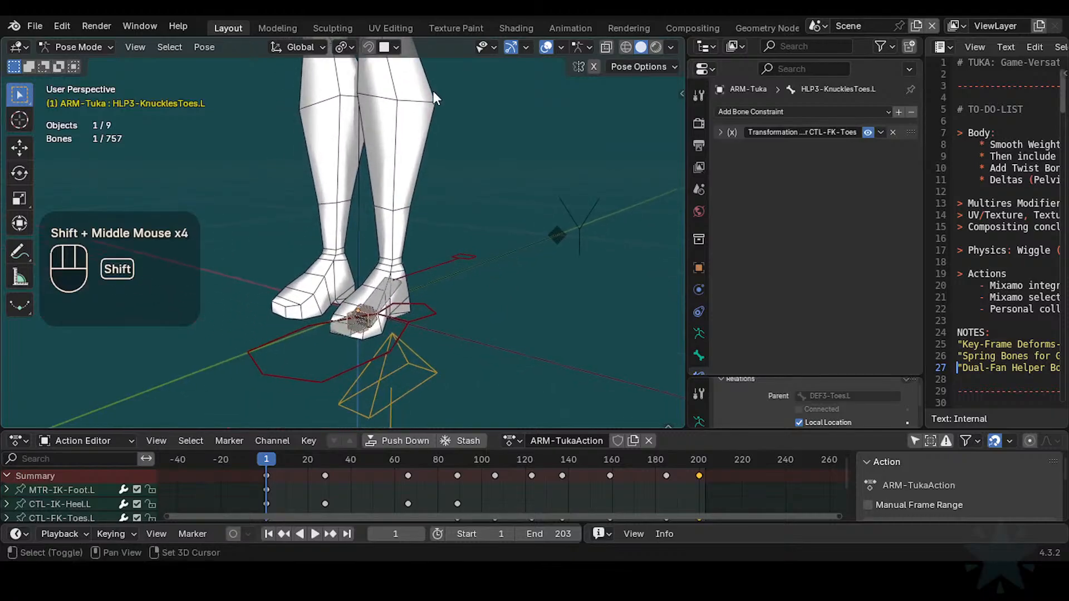
{"action": "middle_click_drag", "start_coordinate": [428, 263], "coordinate": [404, 271]}
{"action": "scroll", "coordinate": [405, 275], "scroll_direction": "up", "scroll_amount": 2}
{"action": "middle_click_drag", "start_coordinate": [445, 332], "coordinate": [411, 279], "text": "shift"}
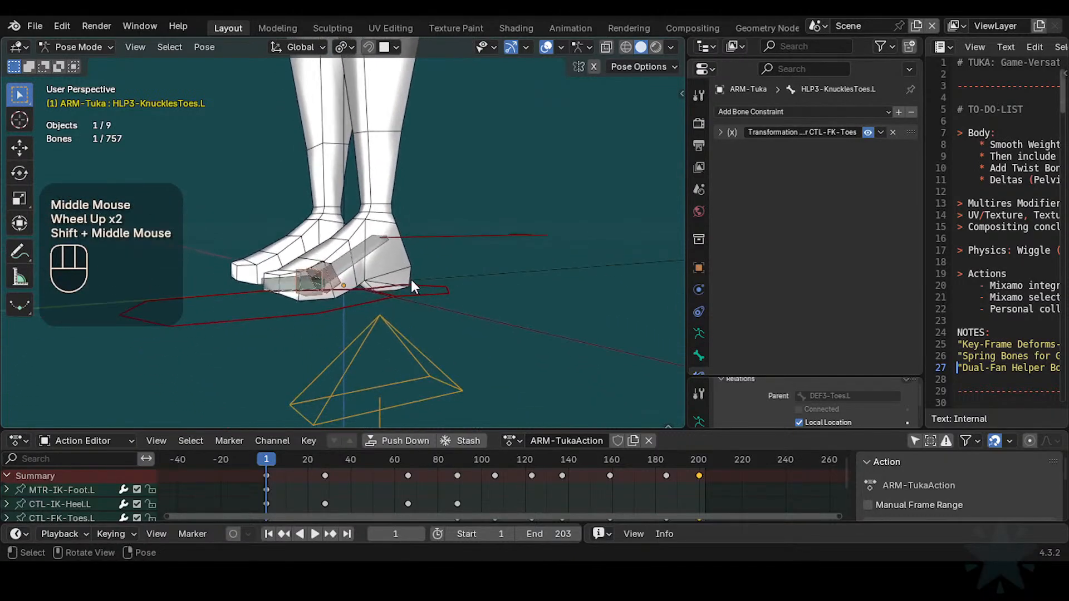
Step: Save the file, reveal all hidden pose bones and clear the bone selection
{"action": "scroll", "coordinate": [414, 287], "scroll_direction": "up", "scroll_amount": 1}
{"action": "key", "text": "ctrl+s"}
{"action": "key", "text": "alt+h"}
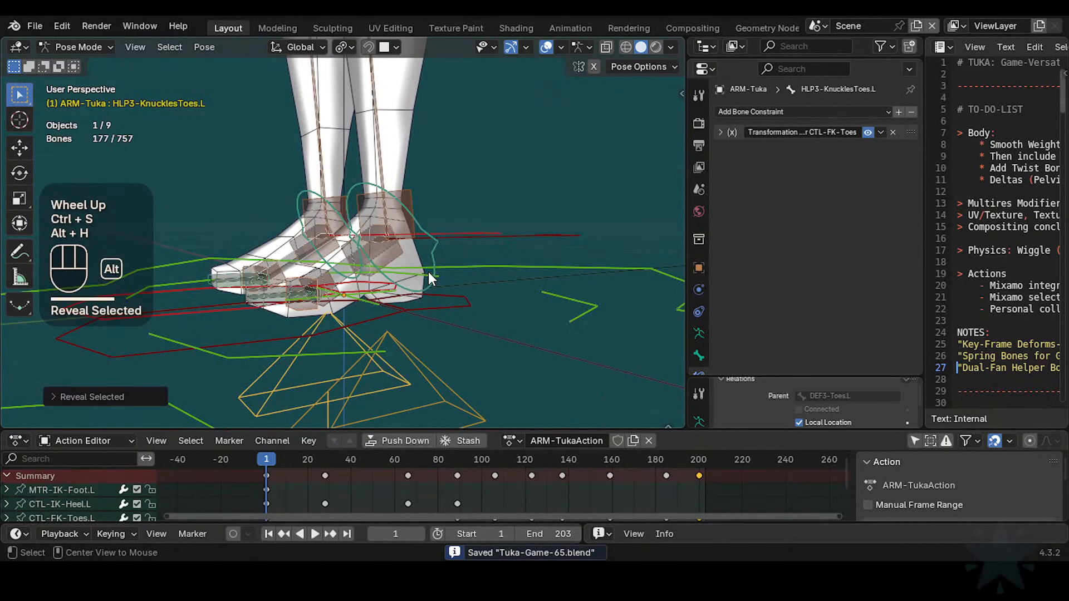
{"action": "scroll", "coordinate": [429, 270], "scroll_direction": "up", "scroll_amount": 2}
{"action": "key", "text": "alt+a"}
Step: Check the Copy Rotation constraints of the left ankle helper bones HLP3-AnkleFoot.L and HLP3-AnkleShin.L
{"action": "left_click", "coordinate": [449, 272]}
{"action": "left_click", "coordinate": [471, 195]}
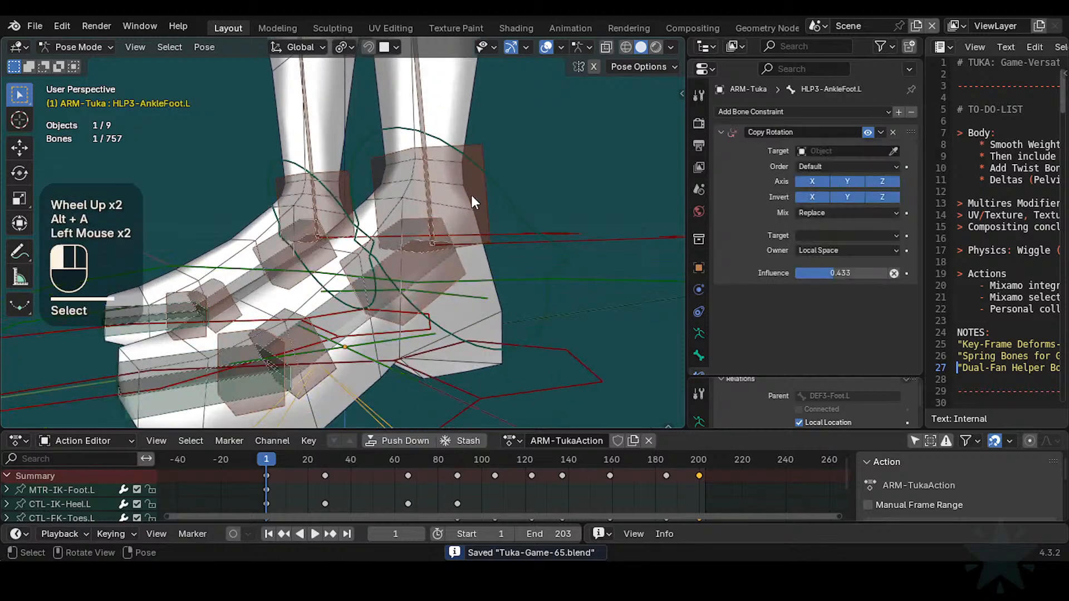
{"action": "left_click", "coordinate": [470, 236]}
{"action": "left_click", "coordinate": [469, 231]}
{"action": "middle_click_drag", "start_coordinate": [469, 232], "coordinate": [420, 264]}
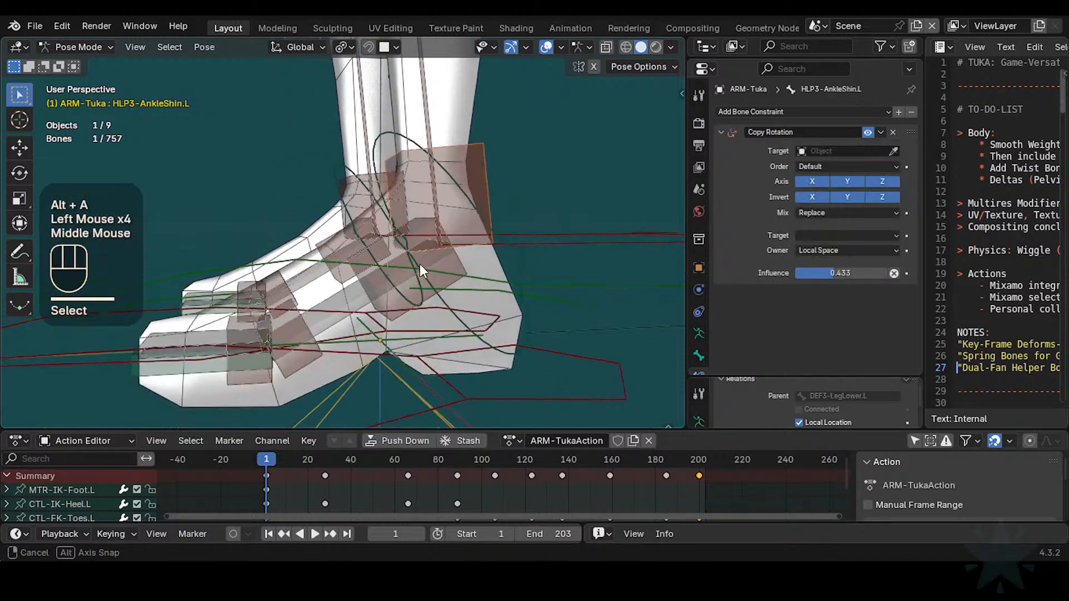
{"action": "scroll", "coordinate": [443, 289], "scroll_direction": "down", "scroll_amount": 2}
{"action": "scroll", "coordinate": [437, 298], "scroll_direction": "up", "scroll_amount": 2}
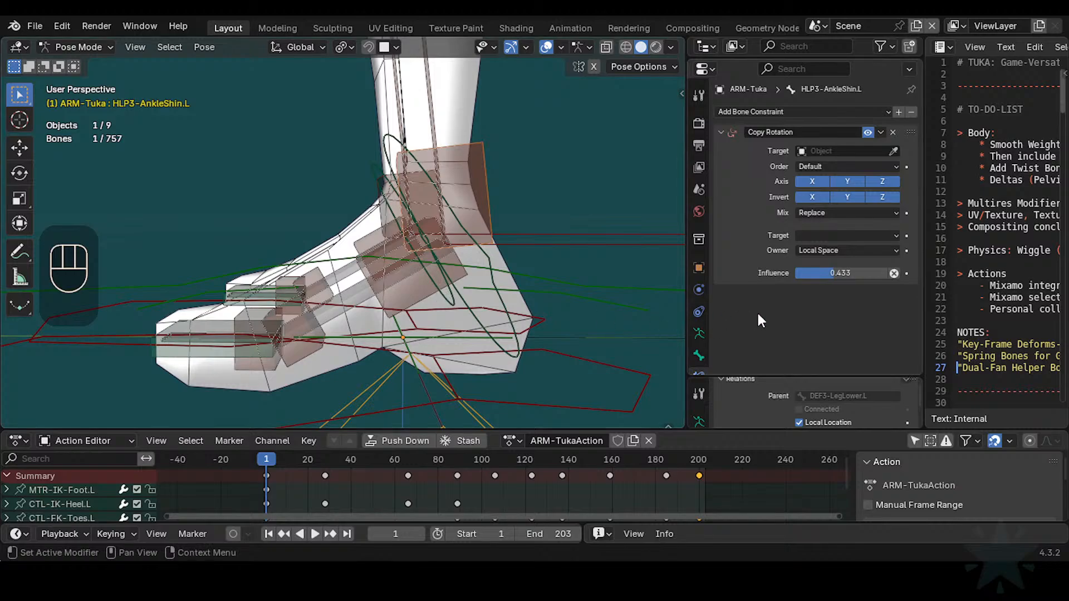
Step: Examine the revealed helper bones along the legs, hips, torso and left arm
{"action": "scroll", "coordinate": [443, 286], "scroll_direction": "down", "scroll_amount": 2}
{"action": "middle_click_drag", "start_coordinate": [443, 286], "coordinate": [428, 71], "text": "shift"}
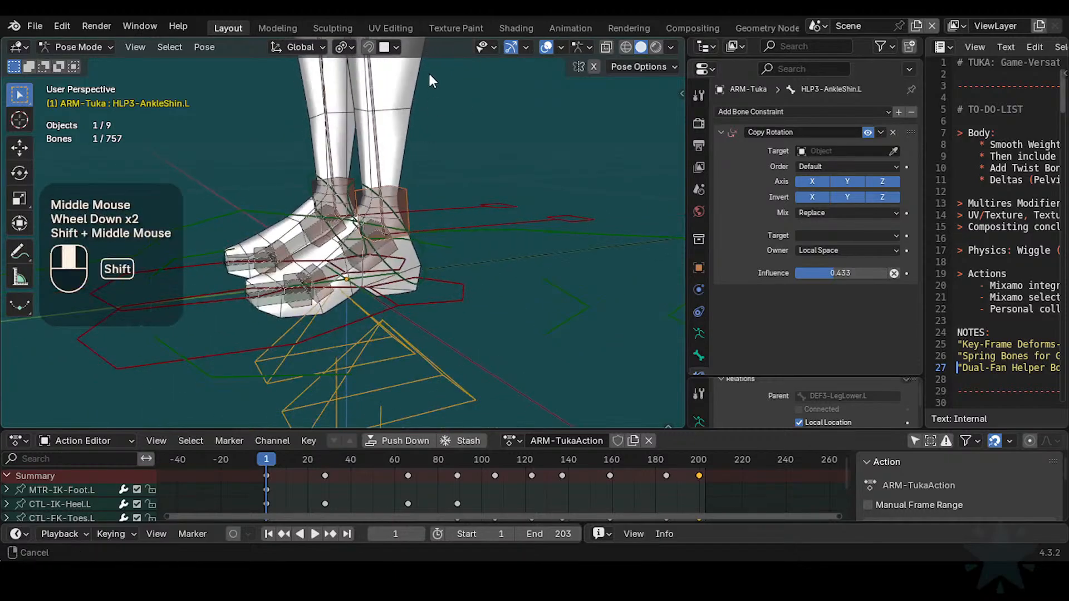
{"action": "scroll", "coordinate": [402, 187], "scroll_direction": "down", "scroll_amount": 1}
{"action": "middle_click_drag", "start_coordinate": [402, 187], "coordinate": [373, 332], "text": "shift"}
{"action": "scroll", "coordinate": [372, 332], "scroll_direction": "down", "scroll_amount": 2}
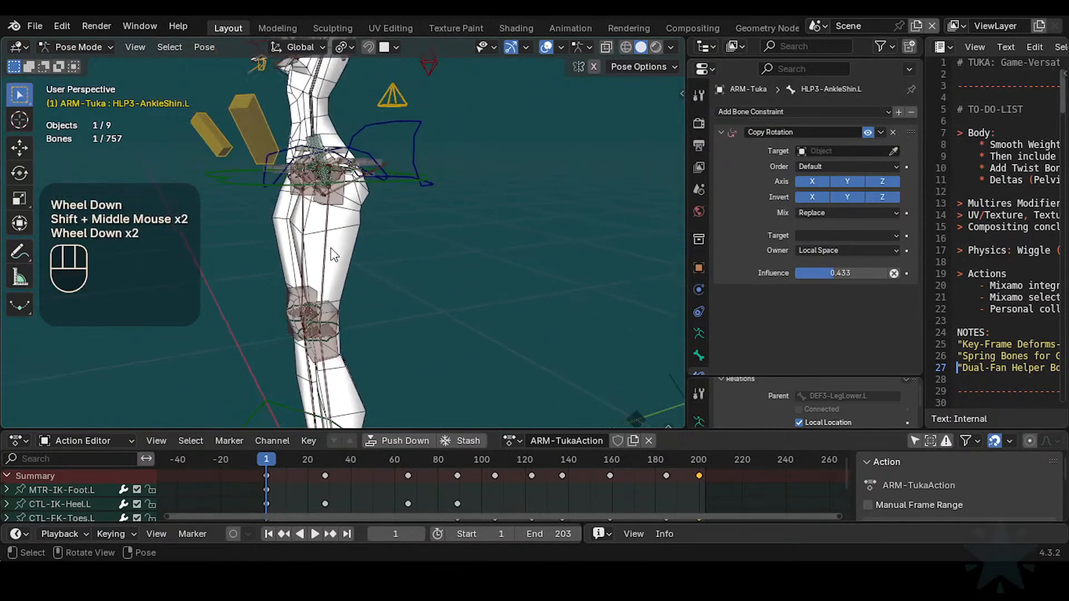
{"action": "middle_click_drag", "start_coordinate": [392, 206], "coordinate": [423, 305], "text": "shift"}
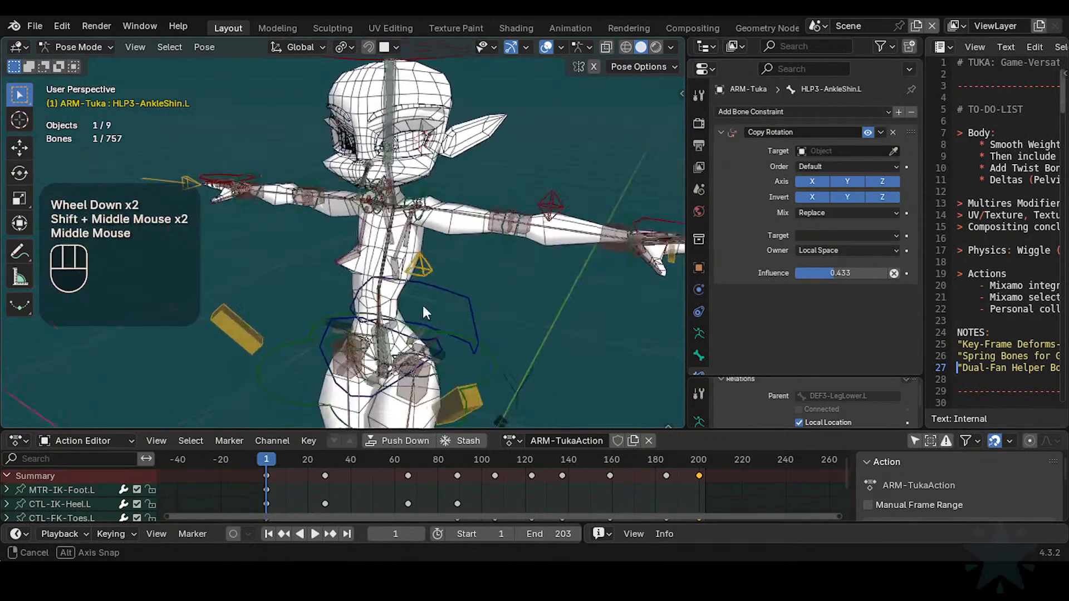
{"action": "scroll", "coordinate": [485, 273], "scroll_direction": "up", "scroll_amount": 1}
{"action": "middle_click_drag", "start_coordinate": [484, 272], "coordinate": [382, 259], "text": "shift"}
{"action": "scroll", "coordinate": [423, 258], "scroll_direction": "up", "scroll_amount": 2}
{"action": "scroll", "coordinate": [440, 269], "scroll_direction": "down", "scroll_amount": 2}
{"action": "scroll", "coordinate": [383, 258], "scroll_direction": "up", "scroll_amount": 1}
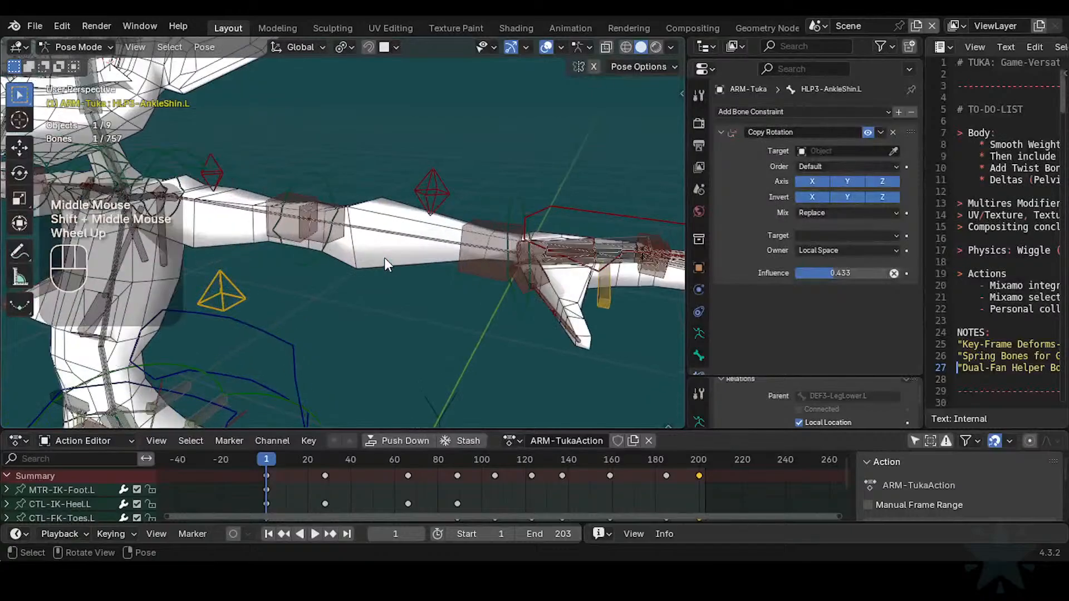
{"action": "scroll", "coordinate": [415, 238], "scroll_direction": "down", "scroll_amount": 1}
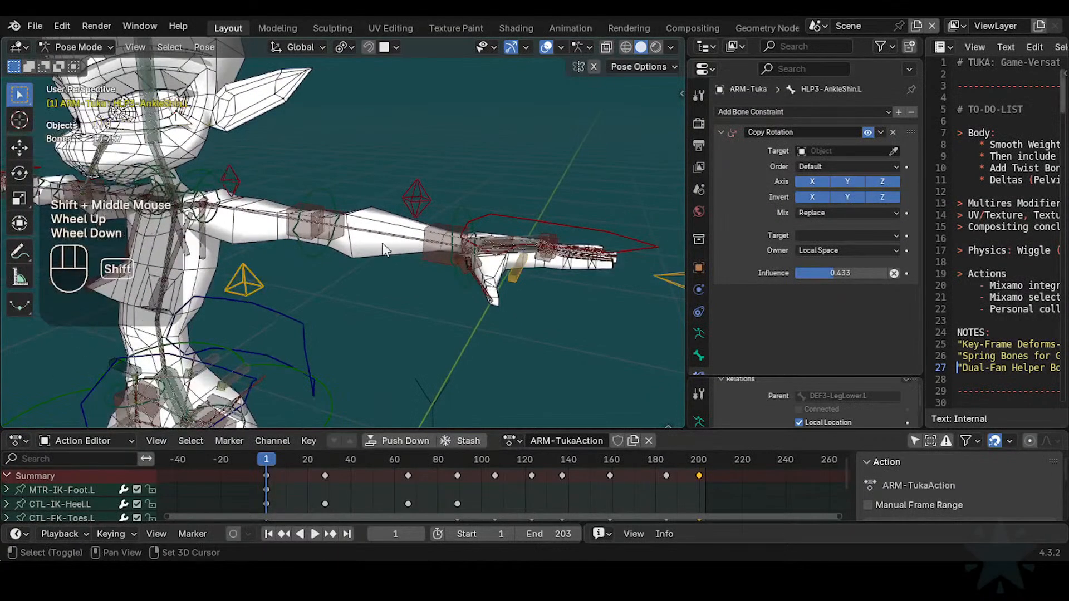
{"action": "middle_click_drag", "start_coordinate": [382, 243], "coordinate": [355, 246], "text": "shift"}
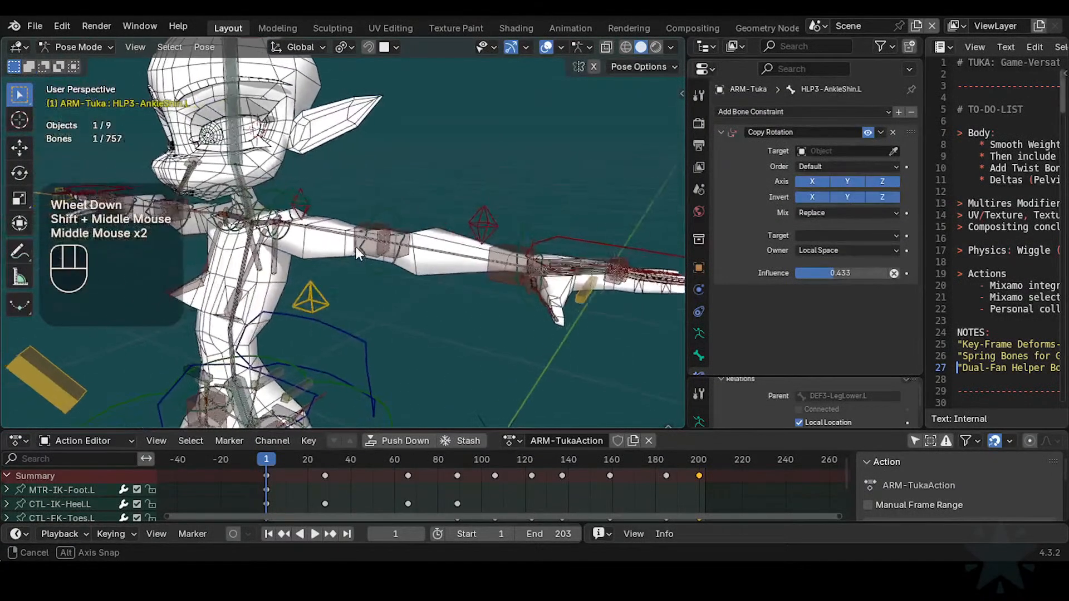
{"action": "scroll", "coordinate": [422, 275], "scroll_direction": "up", "scroll_amount": 2}
{"action": "middle_click_drag", "start_coordinate": [422, 276], "coordinate": [565, 216], "text": "shift"}
{"action": "scroll", "coordinate": [521, 246], "scroll_direction": "down", "scroll_amount": 2}
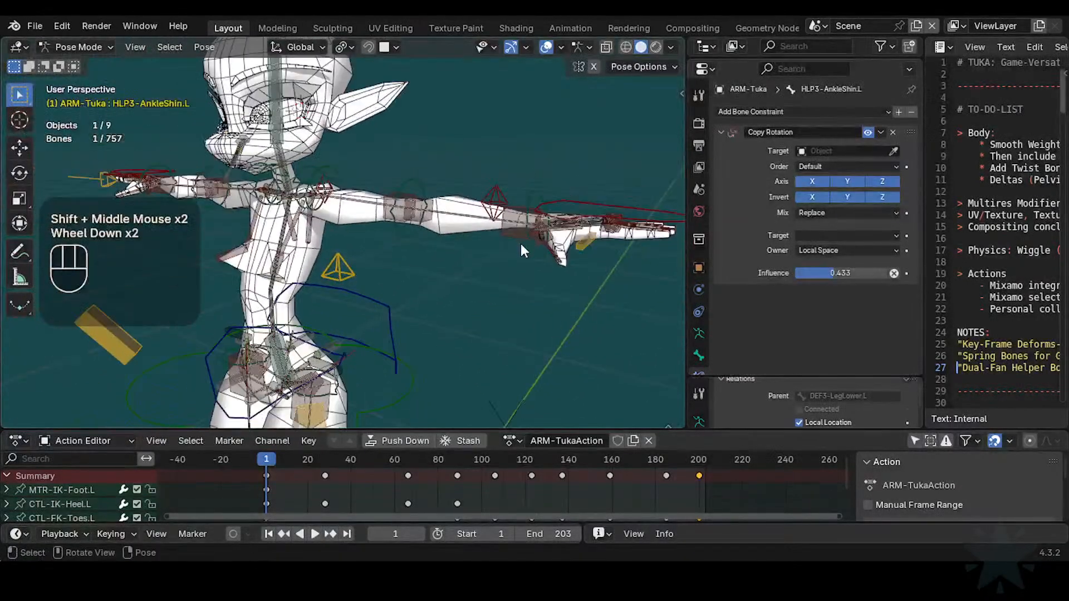
{"action": "middle_click_drag", "start_coordinate": [404, 266], "coordinate": [367, 332], "text": "shift"}
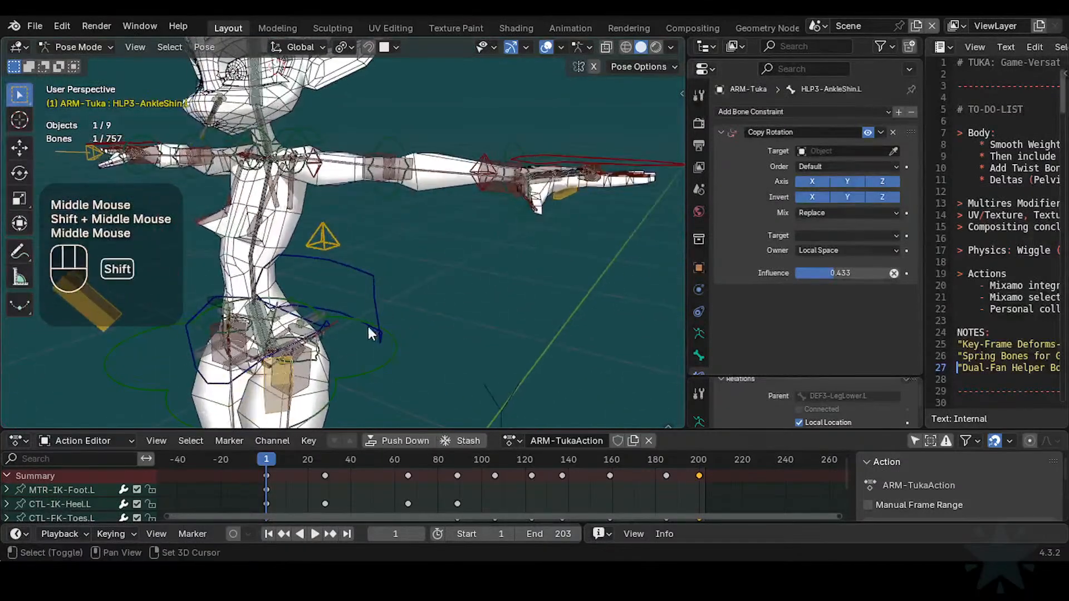
Step: Check the constraints of the left hand's knuckle helper bones, including HLP4-KnuckleIndex.L and HLP4-KnuckleMiddle.L
{"action": "middle_click_drag", "start_coordinate": [503, 173], "coordinate": [438, 287], "text": "shift"}
{"action": "scroll", "coordinate": [442, 245], "scroll_direction": "up", "scroll_amount": 2}
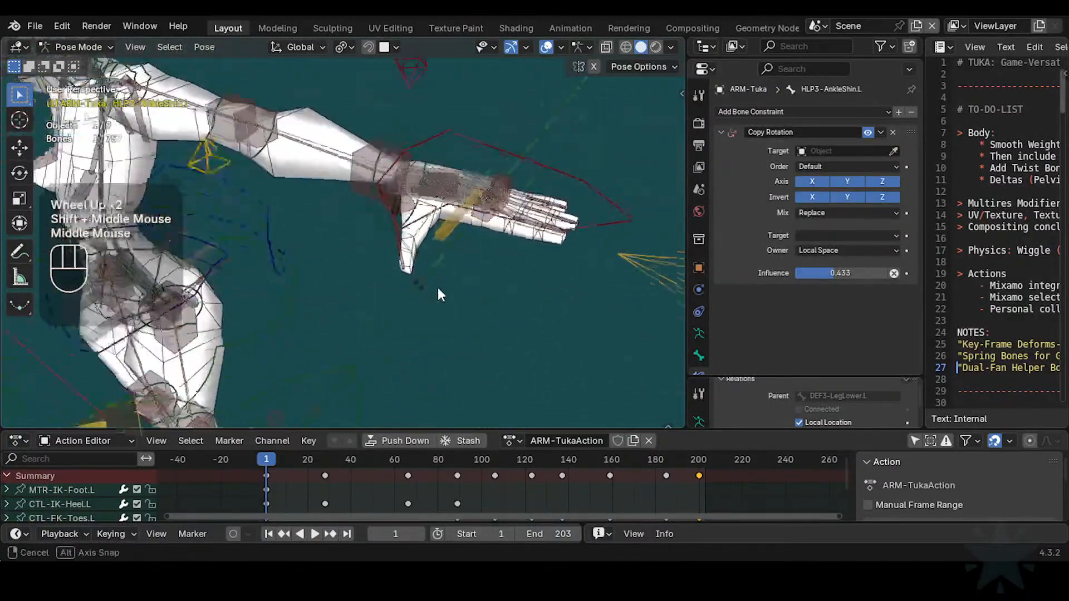
{"action": "scroll", "coordinate": [465, 329], "scroll_direction": "up", "scroll_amount": 3}
{"action": "middle_click_drag", "start_coordinate": [465, 329], "coordinate": [427, 323], "text": "shift"}
{"action": "scroll", "coordinate": [426, 323], "scroll_direction": "up", "scroll_amount": 1}
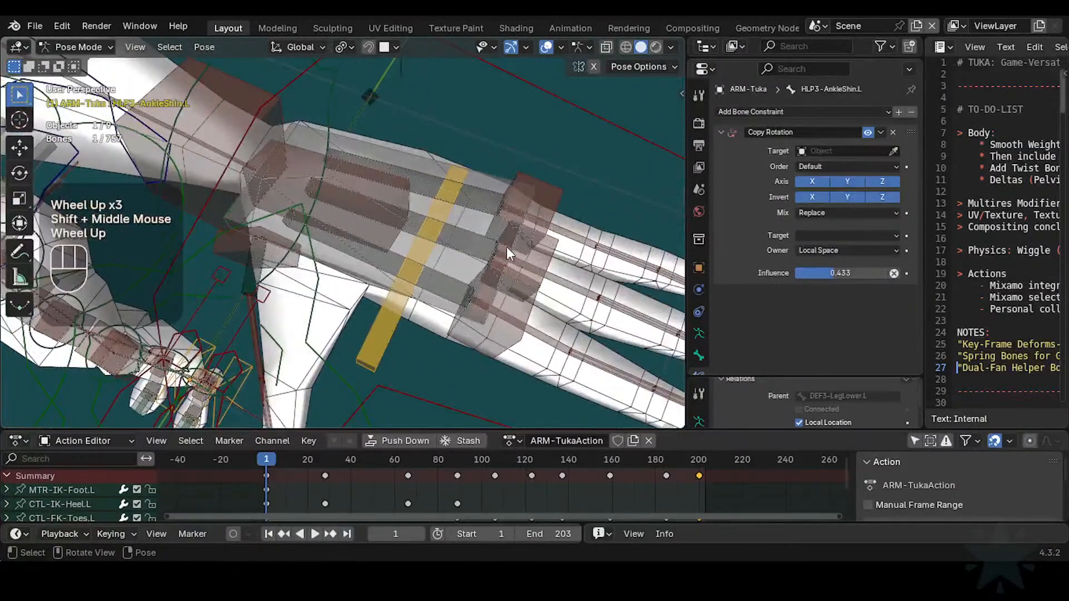
{"action": "left_click", "coordinate": [542, 246]}
{"action": "left_click", "coordinate": [543, 262]}
{"action": "left_click", "coordinate": [541, 287]}
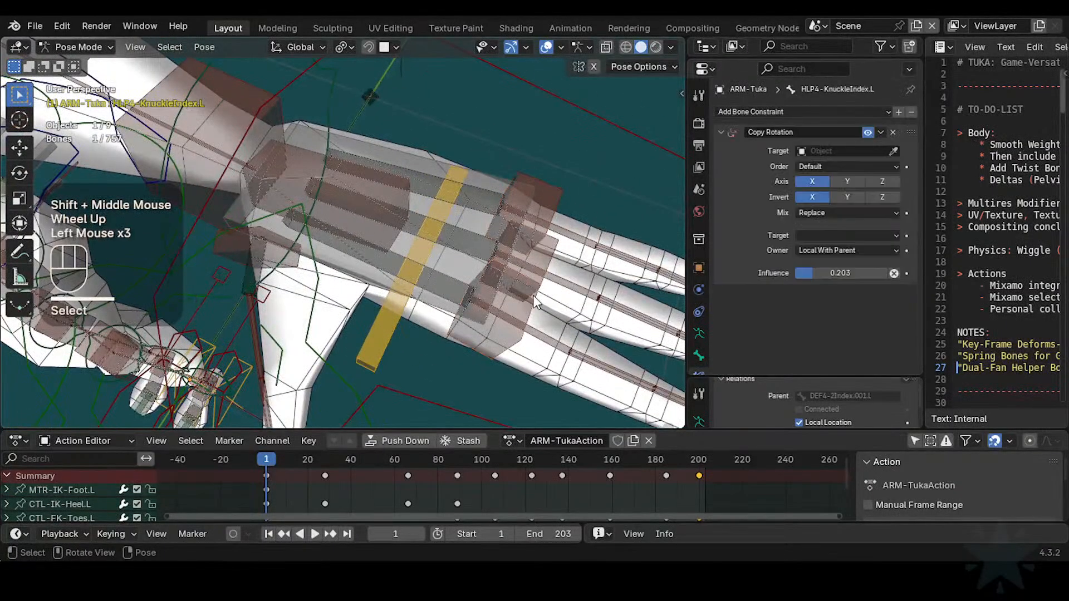
{"action": "left_click", "coordinate": [551, 272]}
{"action": "left_click", "coordinate": [550, 246]}
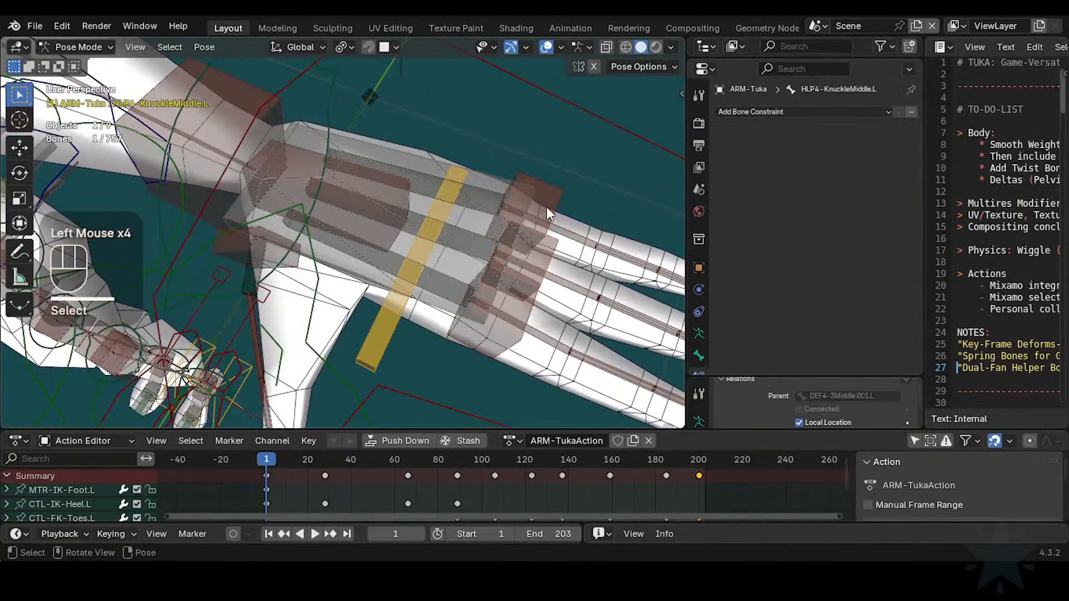
{"action": "left_click", "coordinate": [552, 253]}
{"action": "left_click", "coordinate": [479, 255]}
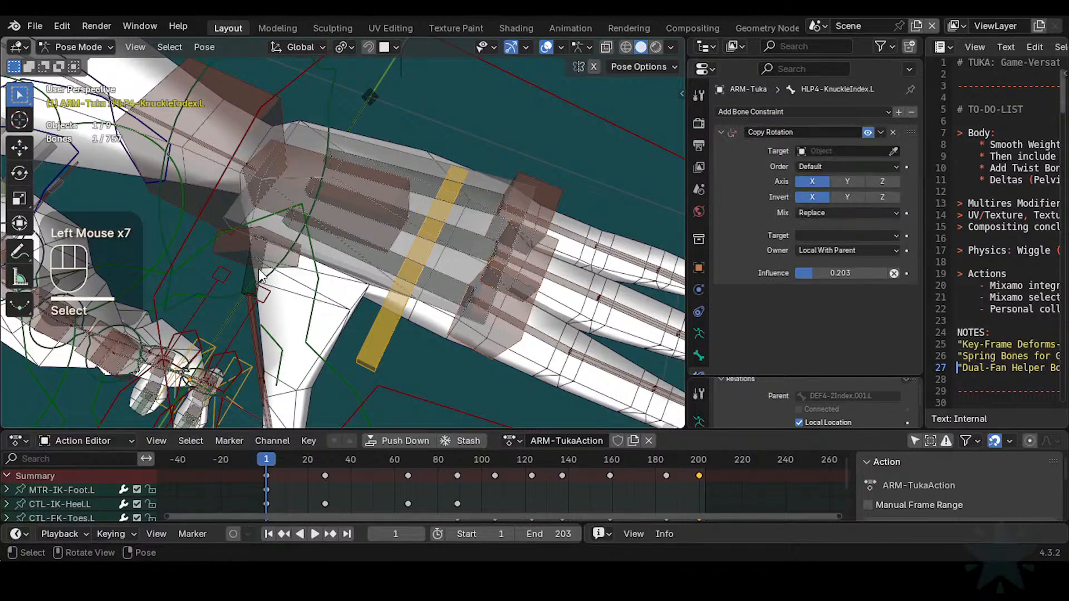
Step: Check the constraints of the thumb helper HLP4-KnuckleThumb.L and the index finger bone DEF4-2Index.002.L
{"action": "left_click", "coordinate": [236, 245]}
{"action": "middle_click_drag", "start_coordinate": [235, 246], "coordinate": [373, 288], "text": "shift"}
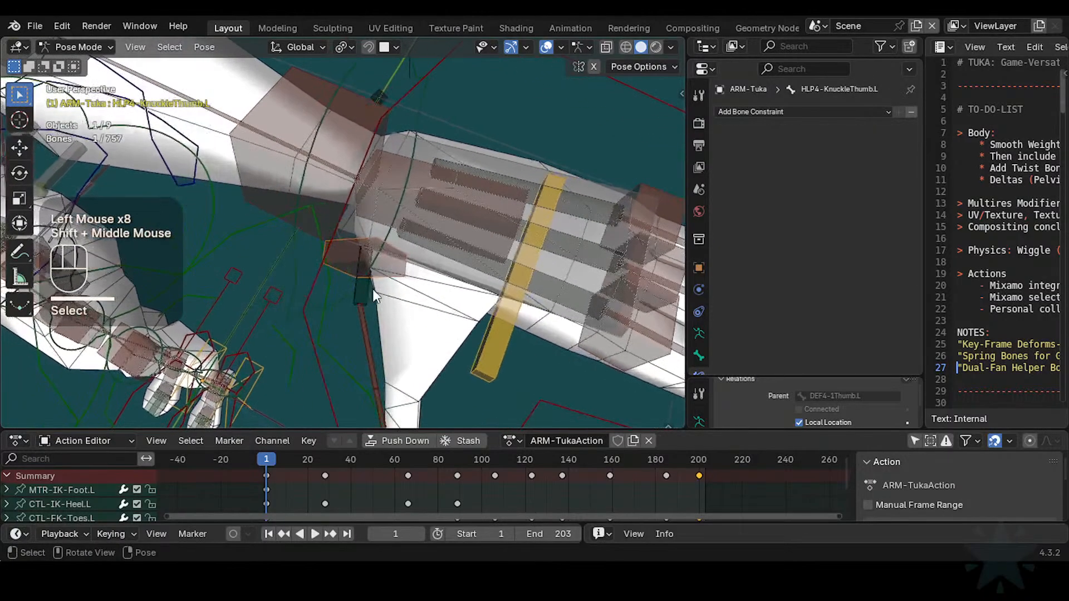
{"action": "scroll", "coordinate": [372, 288], "scroll_direction": "down", "scroll_amount": 2}
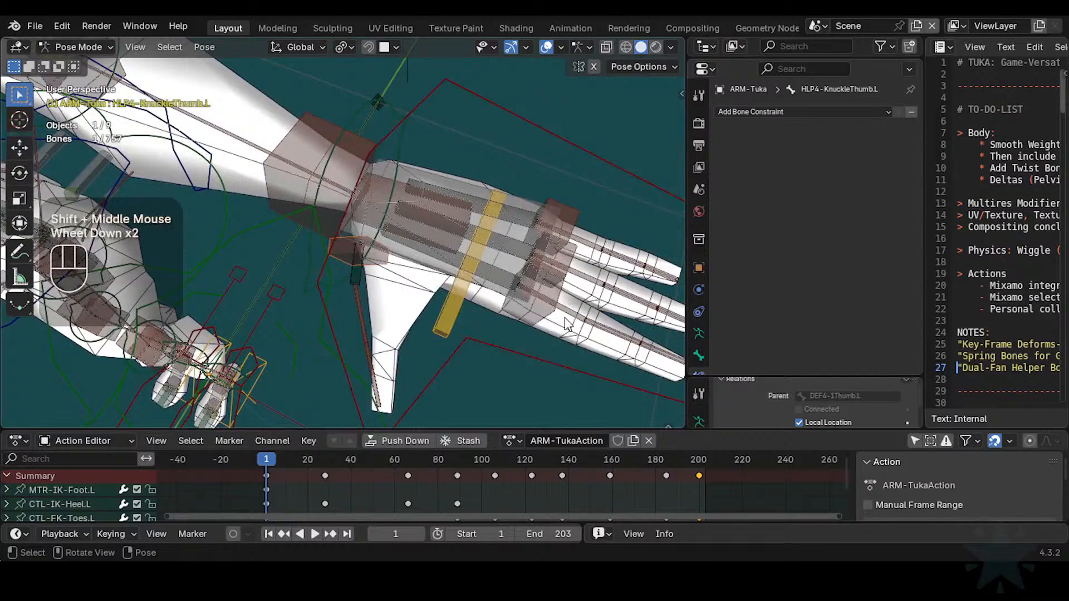
{"action": "left_click", "coordinate": [599, 331]}
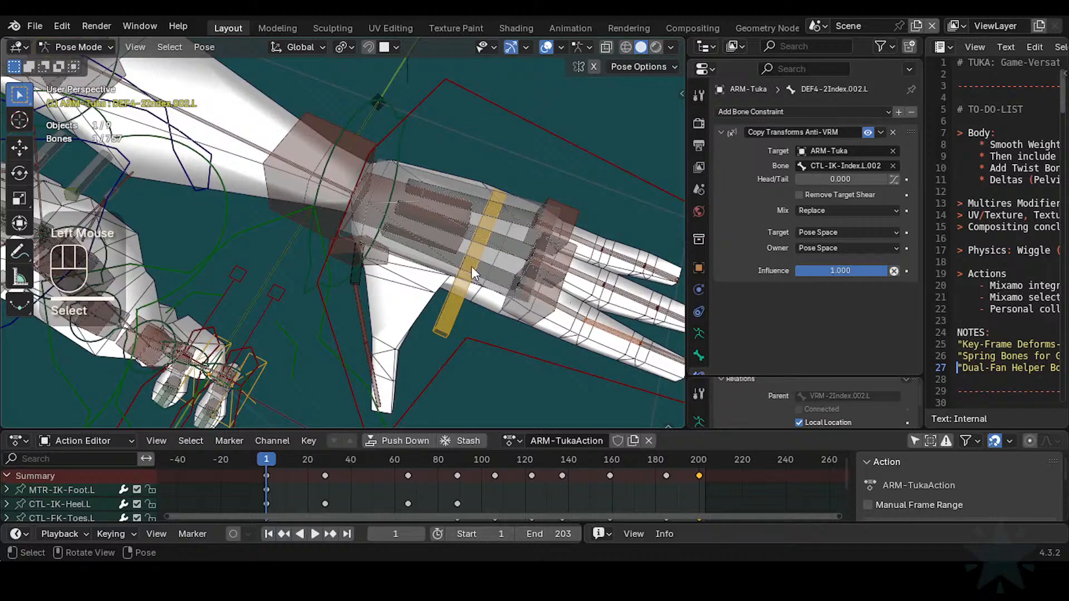
Step: Check the constraints and parent of the left hand's knuckle helper bones, including HLP4-KnuckleMiddle.L
{"action": "left_click", "coordinate": [539, 276]}
{"action": "left_click", "coordinate": [574, 260]}
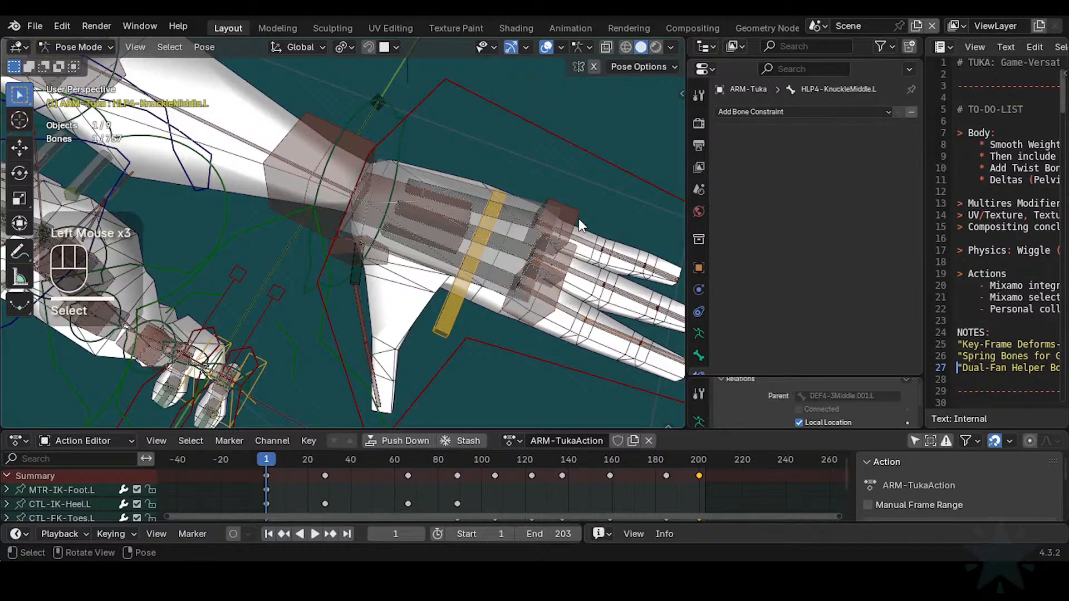
{"action": "left_click", "coordinate": [579, 218]}
{"action": "left_click", "coordinate": [572, 251]}
{"action": "scroll", "coordinate": [433, 288], "scroll_direction": "up", "scroll_amount": 1}
{"action": "scroll", "coordinate": [387, 274], "scroll_direction": "down", "scroll_amount": 1}
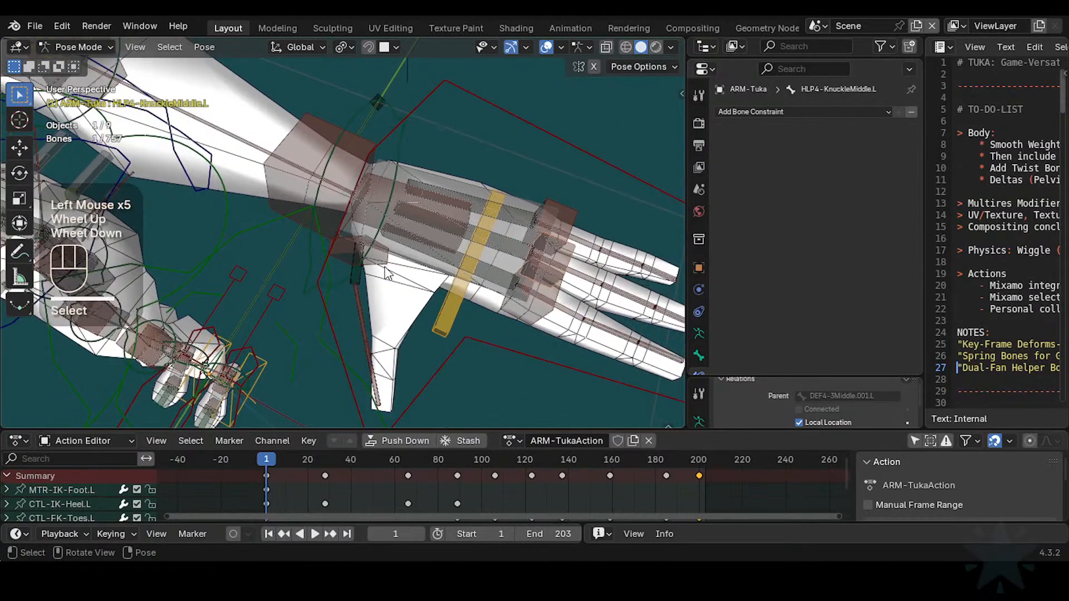
Step: Check the Transformation constraints of the left wrist helper bones, including HLP4-WristHand.L
{"action": "left_click", "coordinate": [379, 202]}
{"action": "left_click", "coordinate": [333, 143]}
{"action": "middle_click_drag", "start_coordinate": [332, 143], "coordinate": [373, 210], "text": "shift"}
{"action": "left_click", "coordinate": [373, 209]}
{"action": "left_click", "coordinate": [459, 242], "text": "shift"}
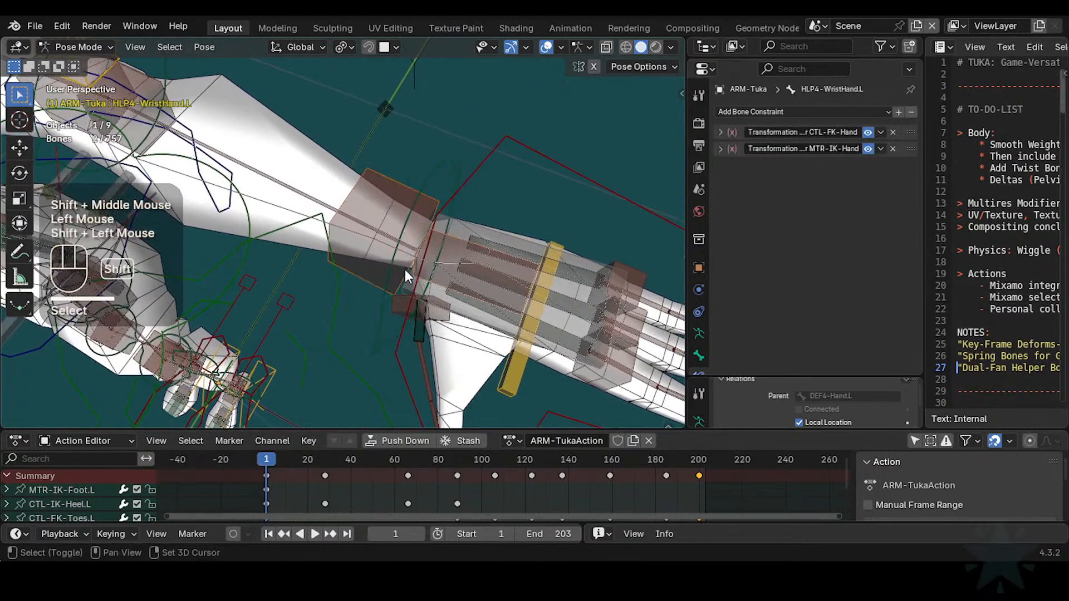
Step: Check the left elbow helper bones HLP4-ElbowArmUpper.L and HLP4-ElbowForearm.L for constraints
{"action": "middle_click_drag", "start_coordinate": [293, 204], "coordinate": [407, 245], "text": "shift"}
{"action": "middle_click", "coordinate": [40, 160], "text": "shift"}
{"action": "middle_click_drag", "start_coordinate": [235, 162], "coordinate": [493, 252], "text": "shift"}
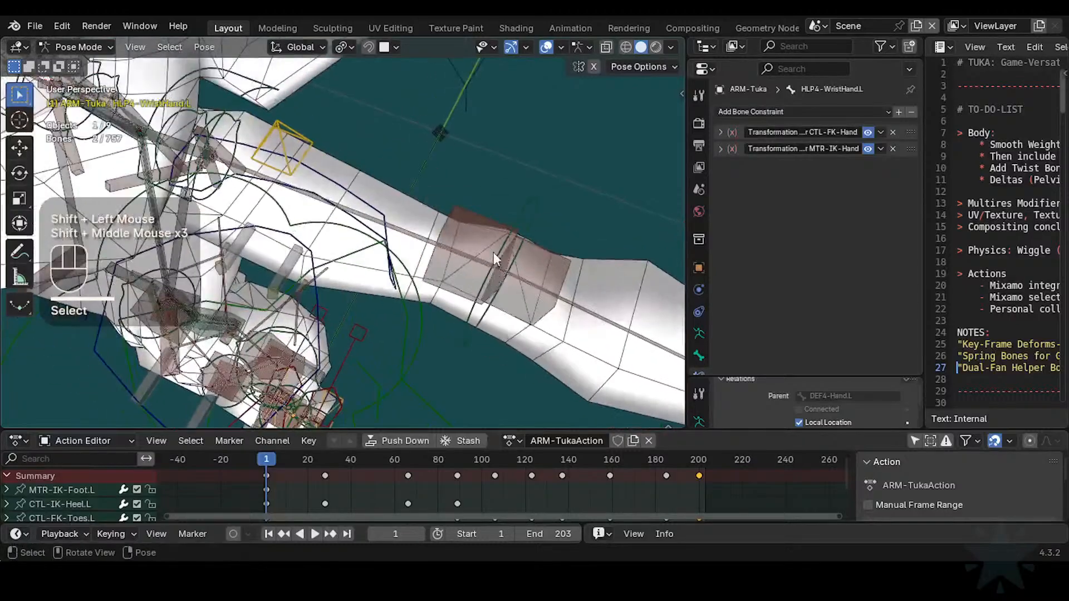
{"action": "left_click", "coordinate": [477, 231]}
{"action": "left_click", "coordinate": [529, 253]}
{"action": "left_click", "coordinate": [496, 239]}
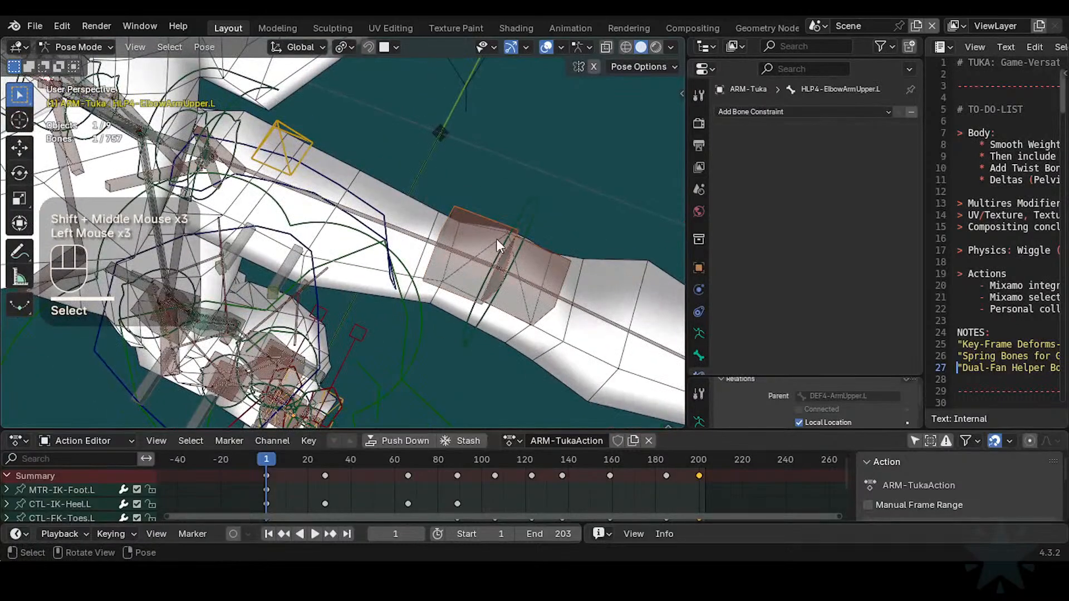
{"action": "left_click", "coordinate": [489, 229]}
{"action": "left_click", "coordinate": [489, 229]}
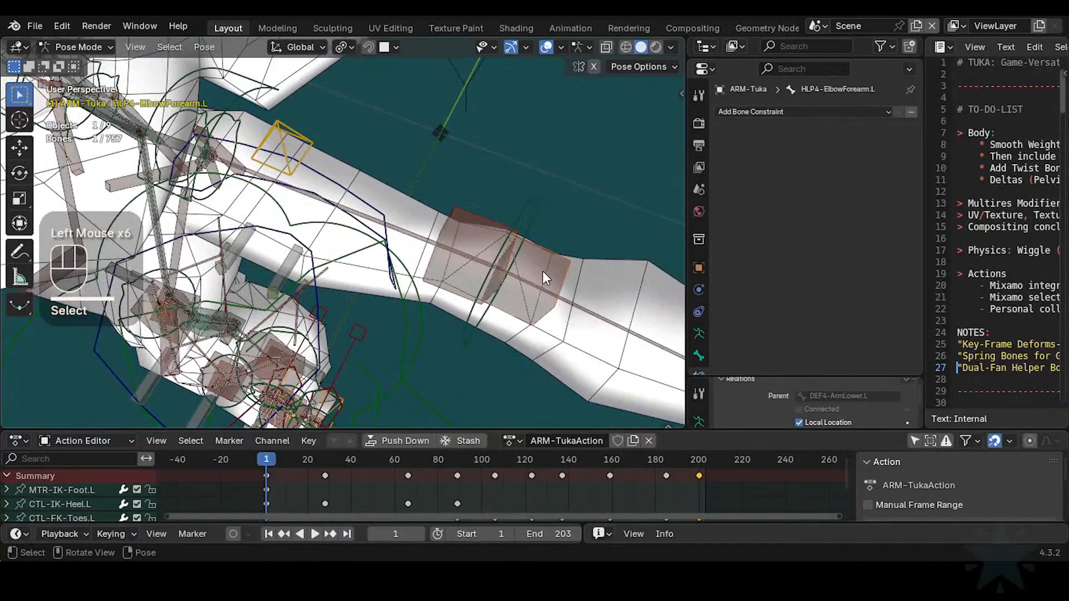
{"action": "scroll", "coordinate": [515, 273], "scroll_direction": "down", "scroll_amount": 2}
{"action": "middle_click_drag", "start_coordinate": [424, 360], "coordinate": [413, 304], "text": "shift"}
{"action": "scroll", "coordinate": [471, 110], "scroll_direction": "down", "scroll_amount": 1, "text": "shift"}
{"action": "left_click", "coordinate": [497, 130]}
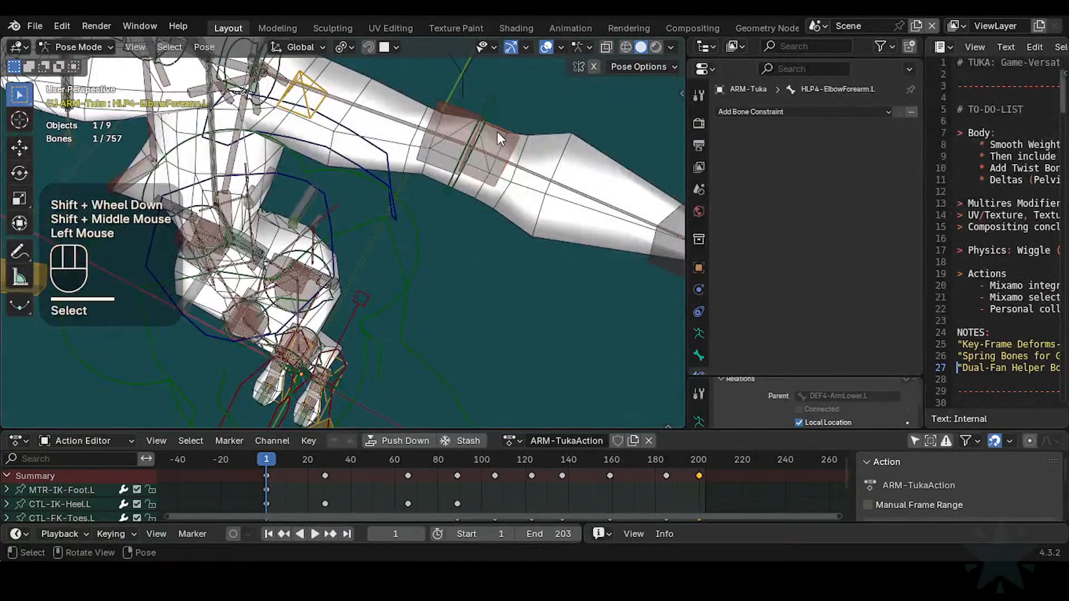
Step: Return to the left foot and inspect the constraint list of the toe-knuckle helper HLP3-KnucklesToes.L.001
{"action": "scroll", "coordinate": [448, 133], "scroll_direction": "down", "scroll_amount": 1}
{"action": "scroll", "coordinate": [290, 335], "scroll_direction": "down", "scroll_amount": 1, "text": "shift"}
{"action": "middle_click_drag", "start_coordinate": [290, 335], "coordinate": [398, 212], "text": "shift"}
{"action": "scroll", "coordinate": [312, 234], "scroll_direction": "up", "scroll_amount": 2}
{"action": "middle_click_drag", "start_coordinate": [364, 272], "coordinate": [357, 167], "text": "shift"}
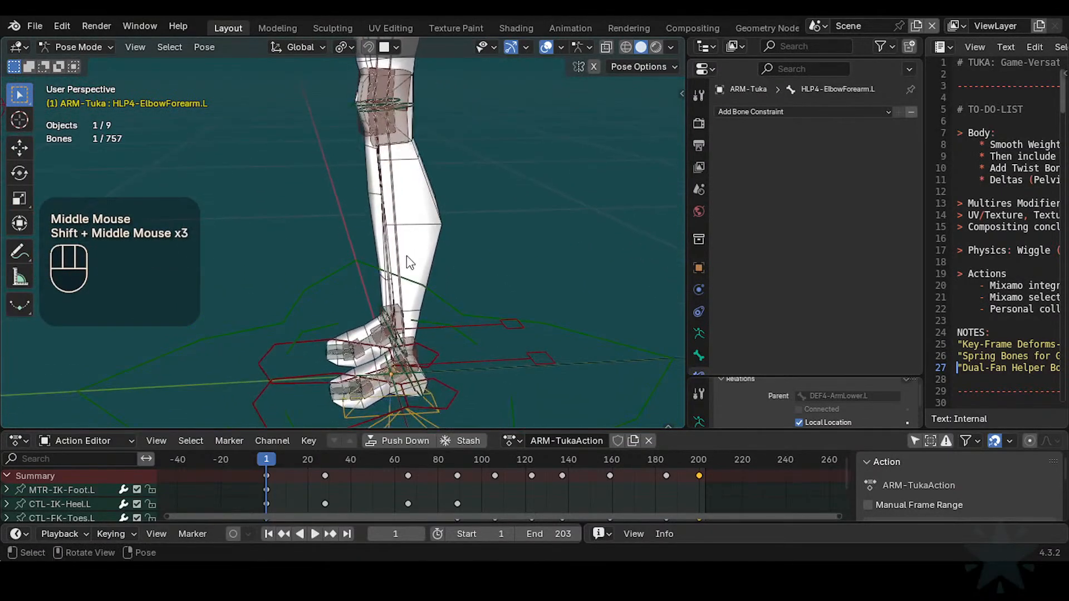
{"action": "middle_click_drag", "start_coordinate": [406, 256], "coordinate": [422, 187], "text": "shift"}
{"action": "scroll", "coordinate": [427, 255], "scroll_direction": "up", "scroll_amount": 2}
{"action": "scroll", "coordinate": [427, 255], "scroll_direction": "up", "scroll_amount": 2}
{"action": "middle_click_drag", "start_coordinate": [463, 312], "coordinate": [392, 322], "text": "shift"}
{"action": "left_click", "coordinate": [392, 325]}
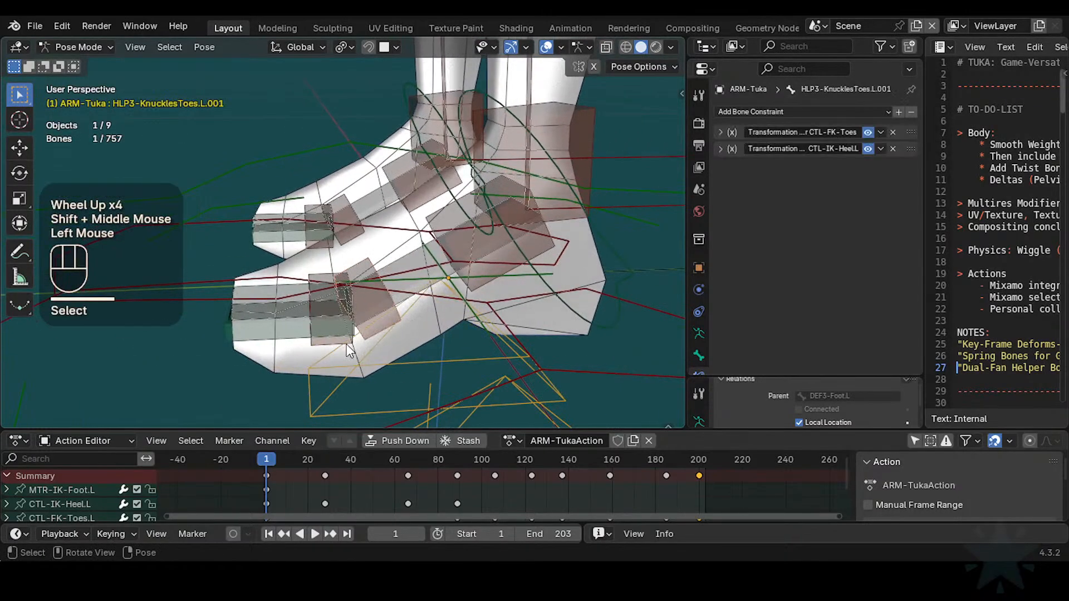
{"action": "middle_click_drag", "start_coordinate": [416, 270], "coordinate": [470, 278], "text": "shift"}
{"action": "scroll", "coordinate": [470, 279], "scroll_direction": "down", "scroll_amount": 2}
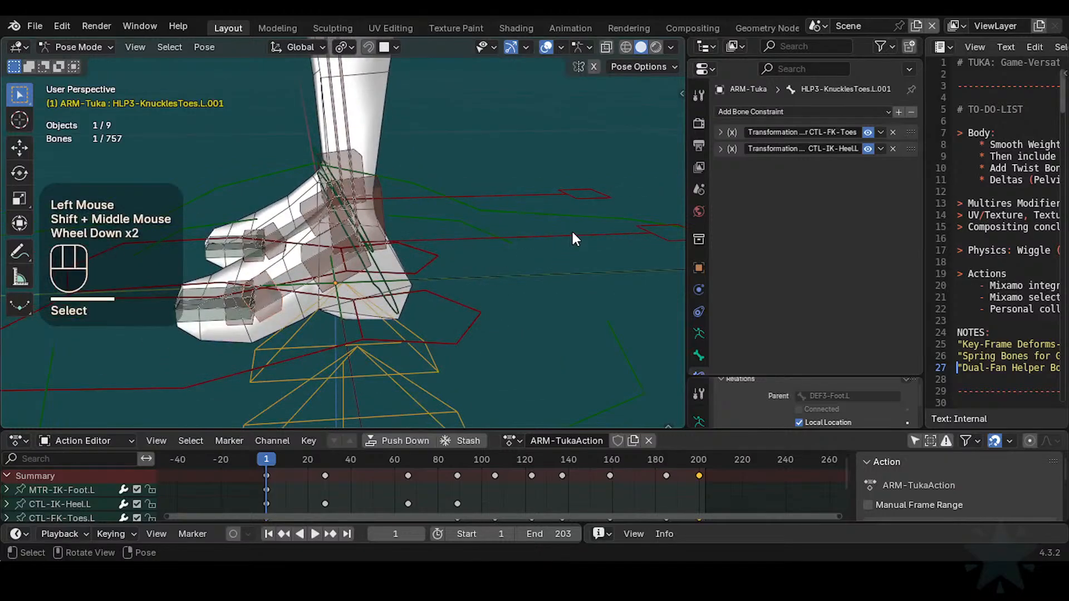
Step: Test-rotate the left heel control CTL-IK-Heel.L about the global X axis, cancel it, and select the toe-knuckle helper HLP3-KnucklesToes.L.001
{"action": "left_click", "coordinate": [564, 219]}
{"action": "key", "text": "r"}
{"action": "key", "text": "x"}
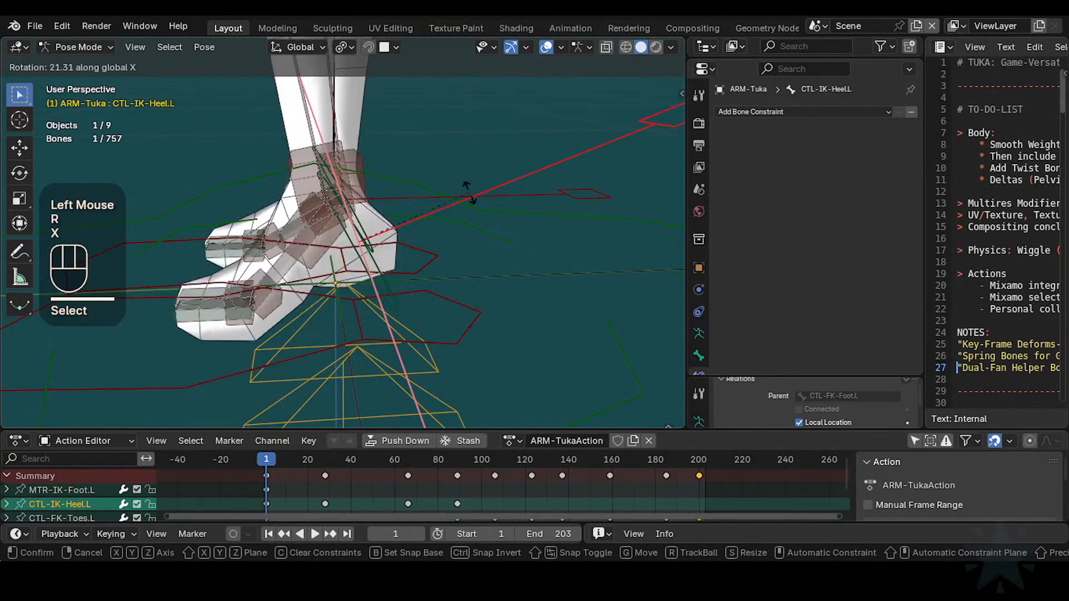
{"action": "key", "text": "Escape"}
{"action": "left_click", "coordinate": [269, 315]}
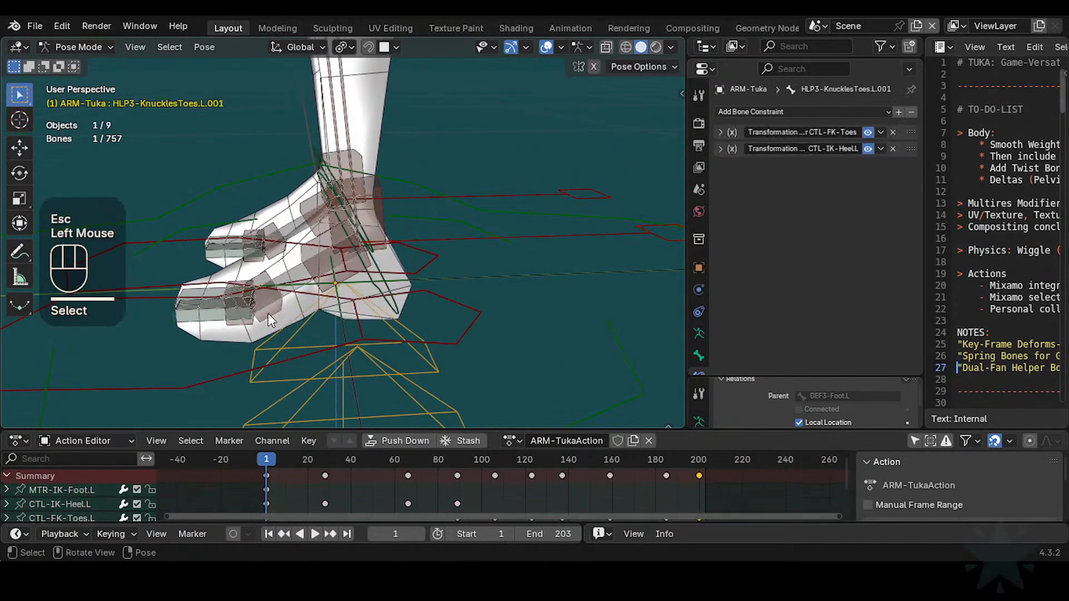
Step: Test the toe deformation by rotating CTL-FK-Toes.L about X and in trackball mode, and cancel the rotation
{"action": "left_click", "coordinate": [235, 332]}
{"action": "left_click", "coordinate": [235, 332]}
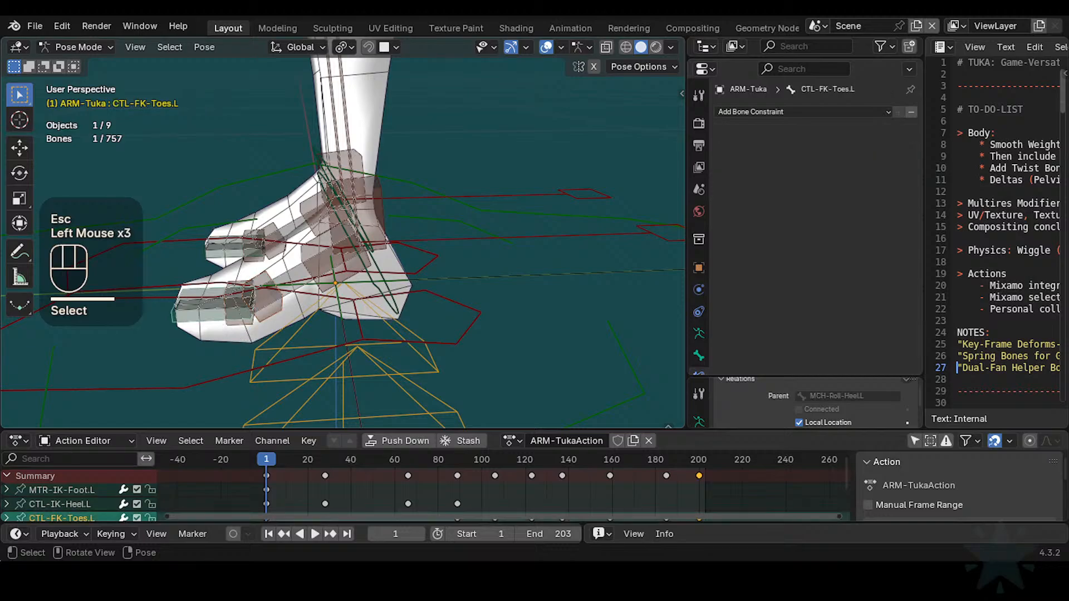
{"action": "key", "text": "r"}
{"action": "key", "text": "x"}
{"action": "key", "text": "r"}
{"action": "key", "text": "r"}
{"action": "key", "text": "r"}
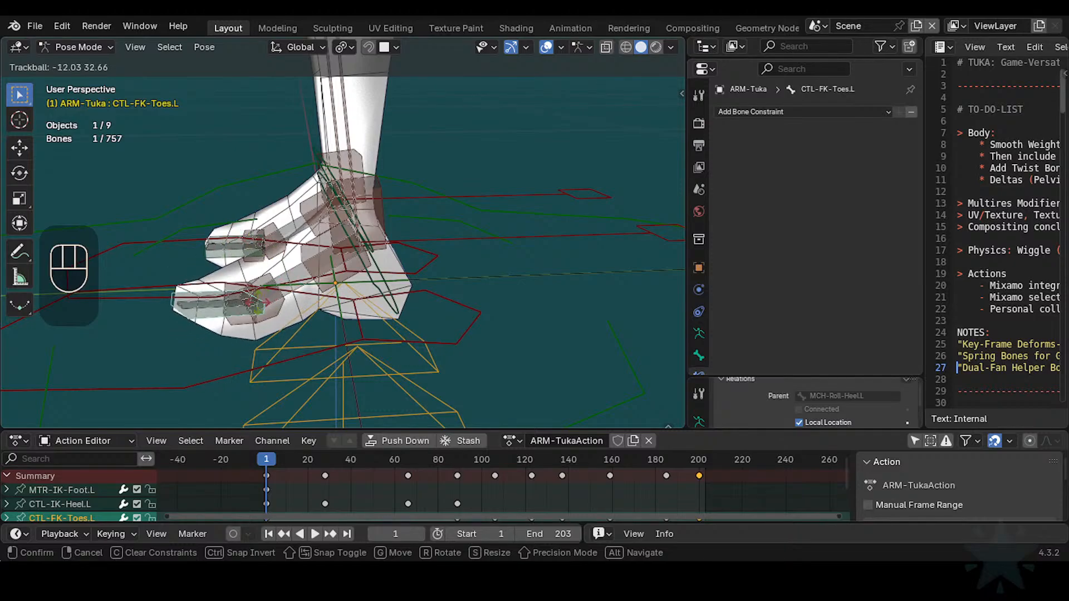
{"action": "key", "text": "Escape"}
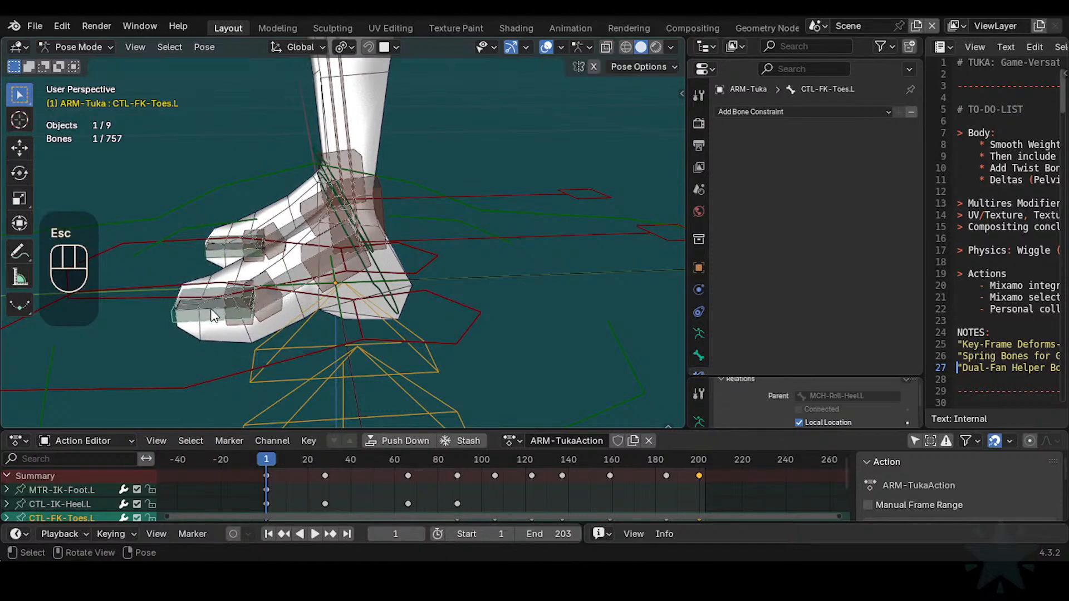
Step: Trackball-rotate the left toes control CTL-FK-Toes.L once more and clear the pose transforms of all bones
{"action": "key", "text": "r"}
{"action": "key", "text": "r"}
{"action": "left_click", "coordinate": [301, 295]}
{"action": "middle_click_drag", "start_coordinate": [301, 295], "coordinate": [352, 259]}
{"action": "key", "text": "a"}
{"action": "key", "text": "alt+q"}
Step: Try the heel roll again by rotating CTL-IK-Heel.L about X, cancel it, and reselect HLP3-KnucklesToes.L.001
{"action": "left_click", "coordinate": [433, 206]}
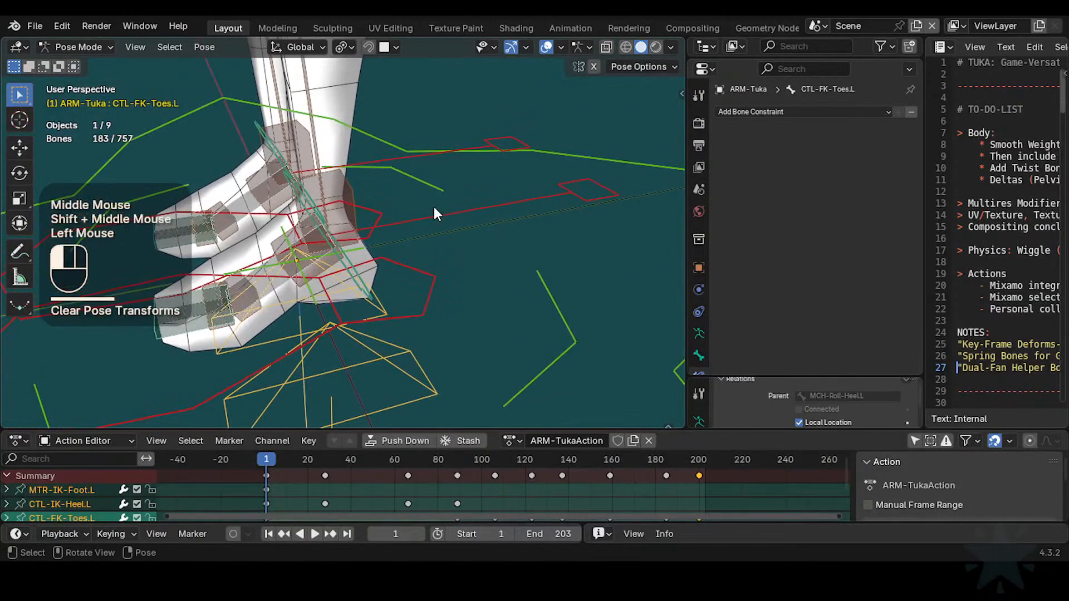
{"action": "key", "text": "r"}
{"action": "key", "text": "x"}
{"action": "key", "text": "Escape"}
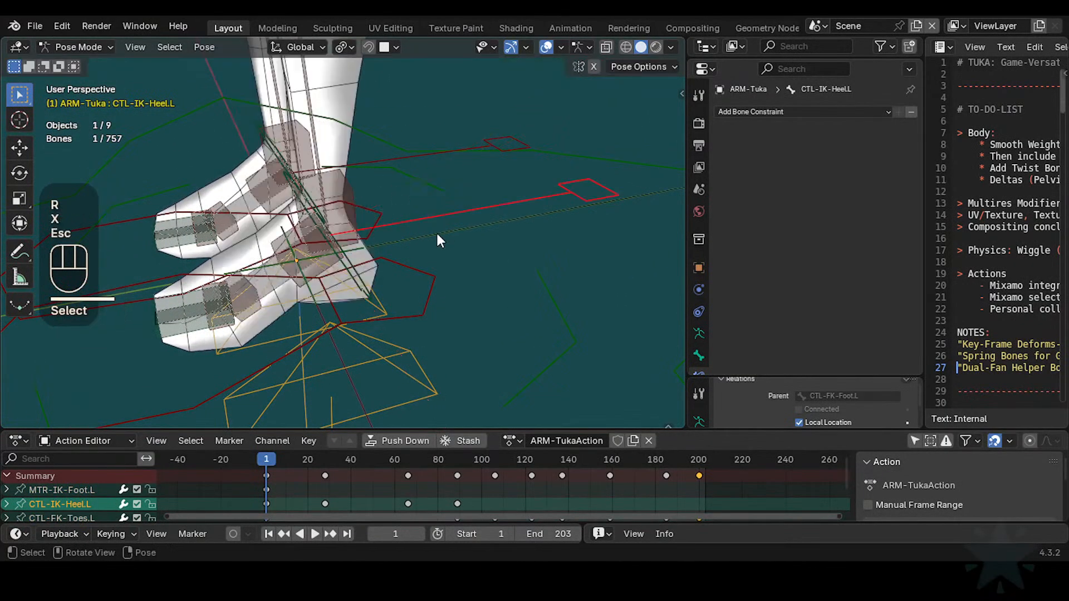
{"action": "left_click", "coordinate": [259, 309]}
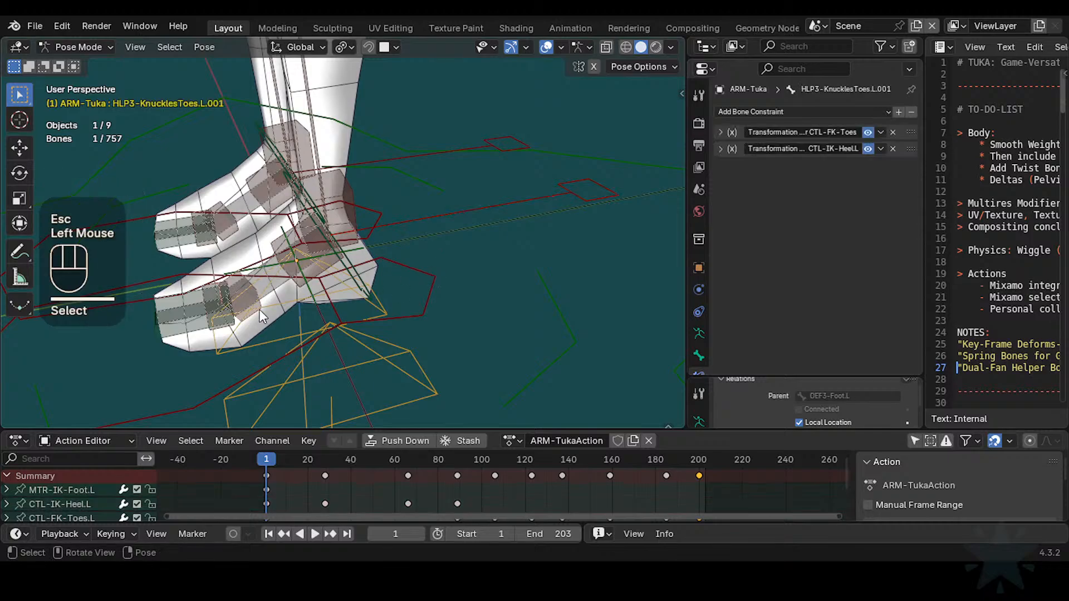
Step: Select the left heel IK control CTL-IK-Heel.L in the rig and save the file
{"action": "middle_click_drag", "start_coordinate": [260, 310], "coordinate": [277, 322]}
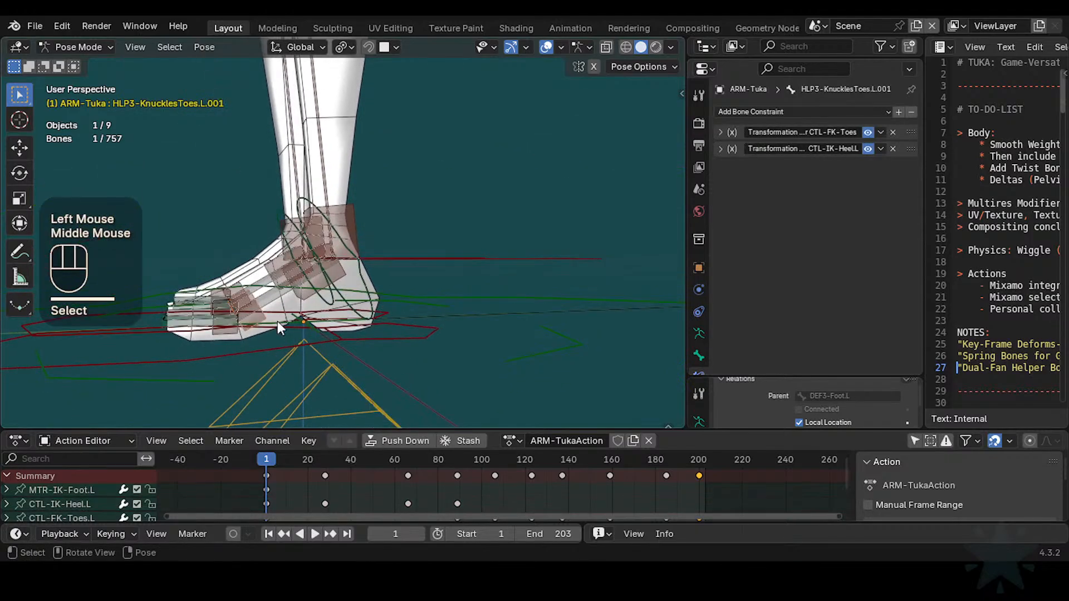
{"action": "left_click", "coordinate": [442, 258]}
{"action": "middle_click_drag", "start_coordinate": [442, 258], "coordinate": [446, 289]}
{"action": "scroll", "coordinate": [442, 301], "scroll_direction": "up", "scroll_amount": 2}
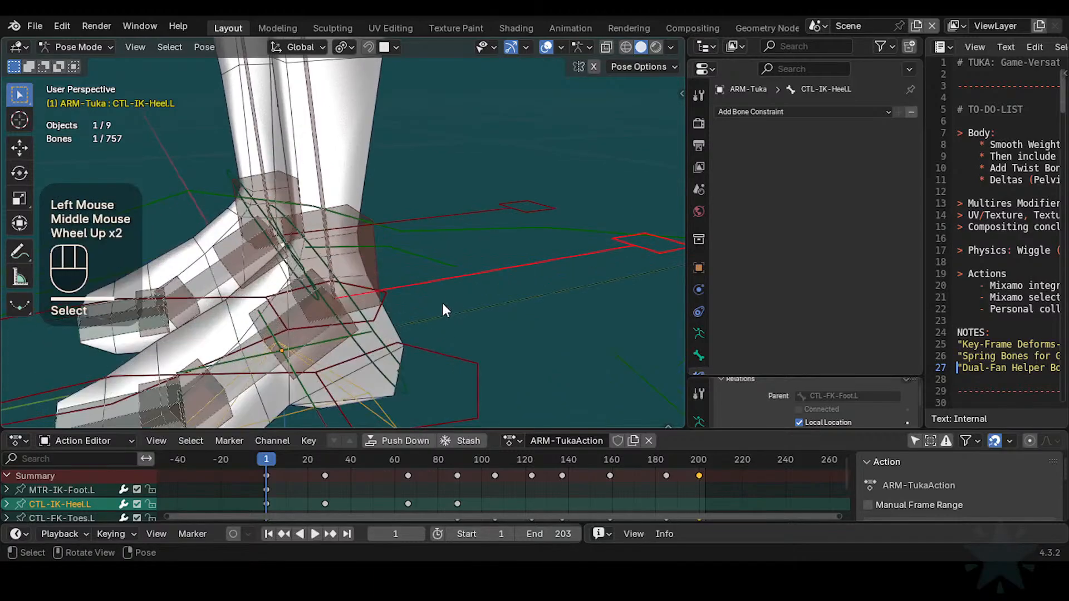
{"action": "key", "text": "ctrl+s"}
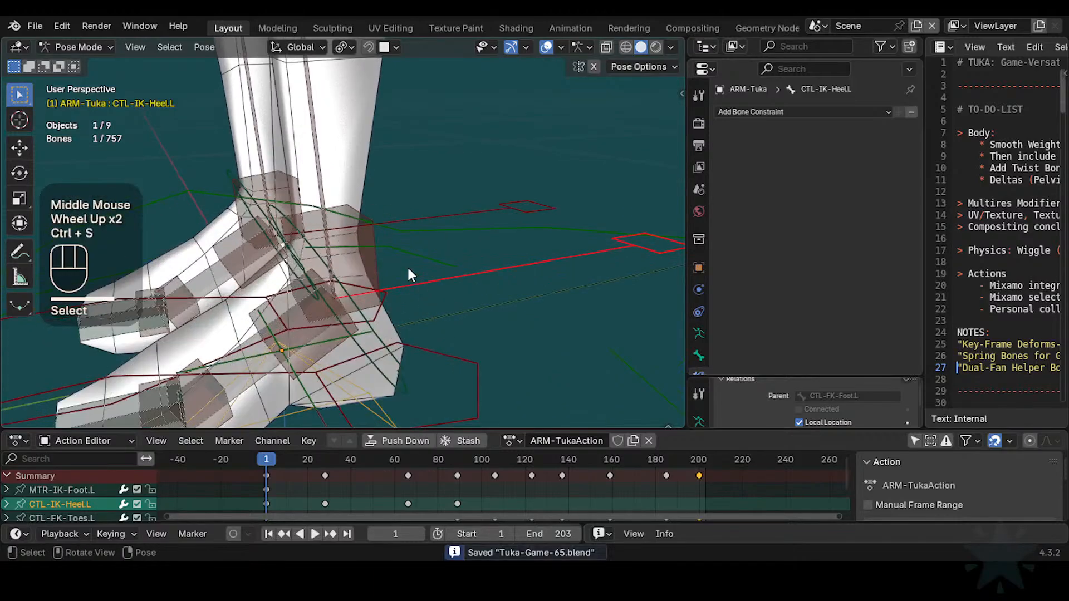
Step: Leave Pose Mode, enter Edit Mode on the ARM-Tuka armature and select the left foot bone DEF3-Foot.L
{"action": "middle_click_drag", "start_coordinate": [406, 265], "coordinate": [499, 242], "text": "shift"}
{"action": "key", "text": "shift+ctrl+alt+z"}
{"action": "key", "text": "shift+ctrl+alt+z"}
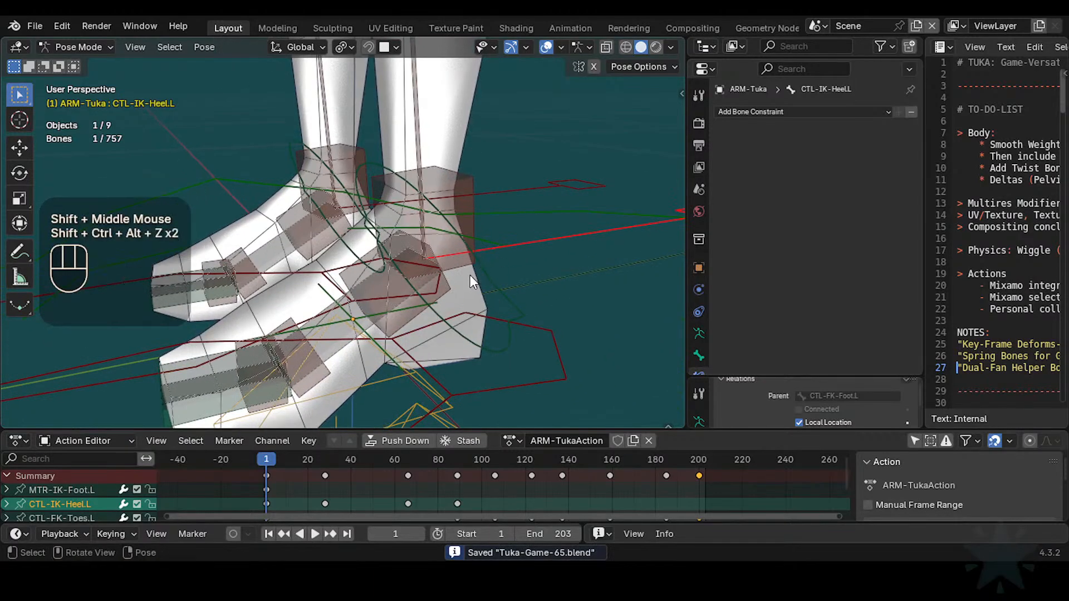
{"action": "middle_click_drag", "start_coordinate": [453, 324], "coordinate": [459, 318], "text": "shift"}
{"action": "scroll", "coordinate": [468, 325], "scroll_direction": "up", "scroll_amount": 1}
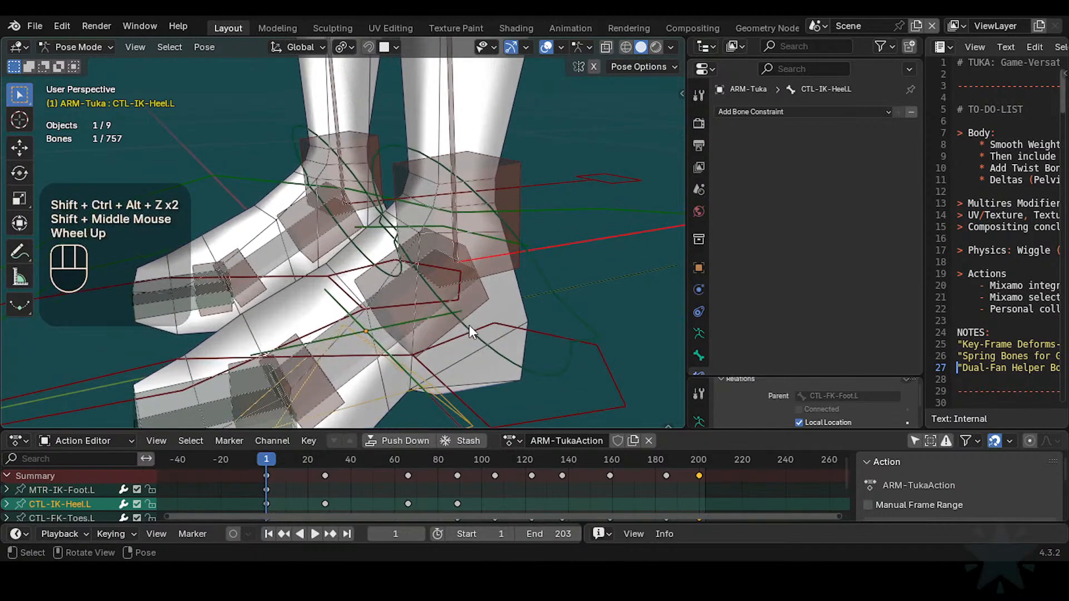
{"action": "key", "text": "ctrl+Tab"}
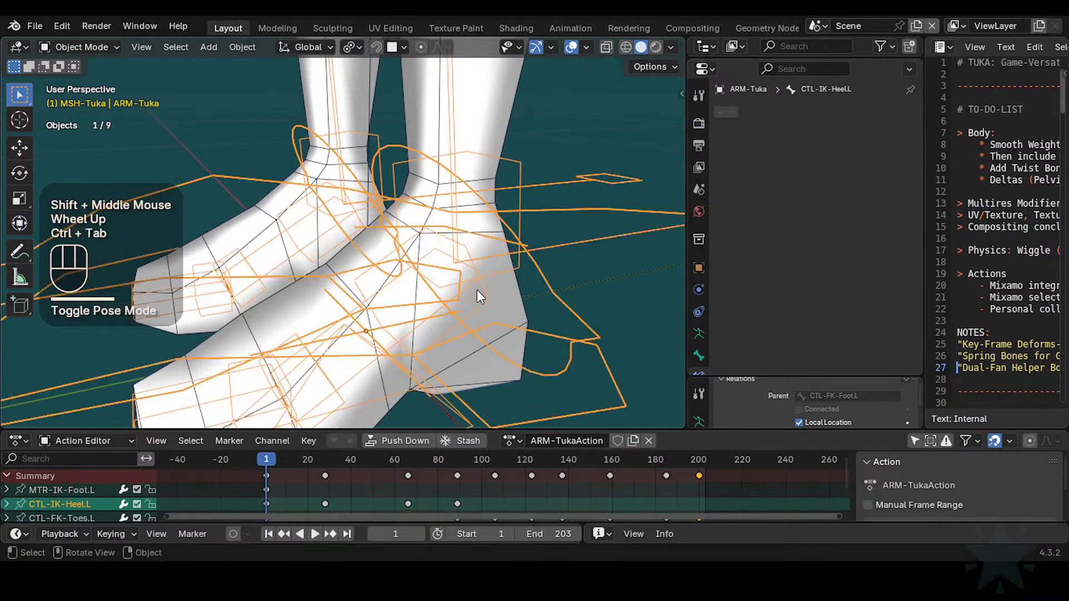
{"action": "left_click", "coordinate": [486, 302]}
{"action": "key", "text": "Tab"}
{"action": "key", "text": "Tab"}
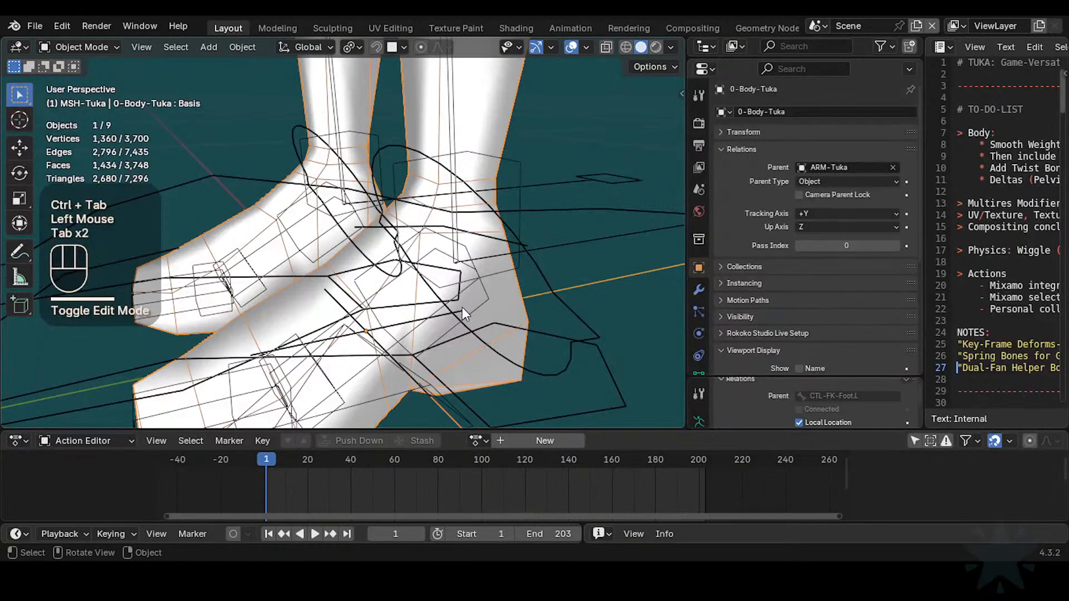
{"action": "left_click", "coordinate": [450, 304]}
{"action": "key", "text": "Tab"}
{"action": "left_click", "coordinate": [423, 292]}
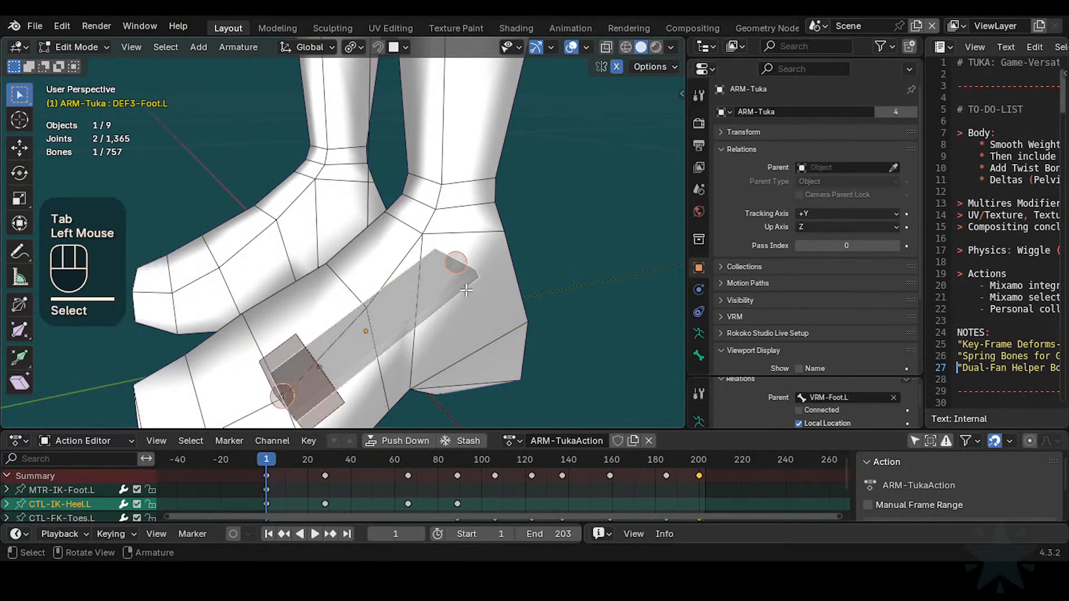
Step: Reveal all hidden bones and hide the large MTR-Root and AIM-Foot.L bones covering the feet
{"action": "key", "text": "alt+h"}
{"action": "scroll", "coordinate": [476, 287], "scroll_direction": "down", "scroll_amount": 4}
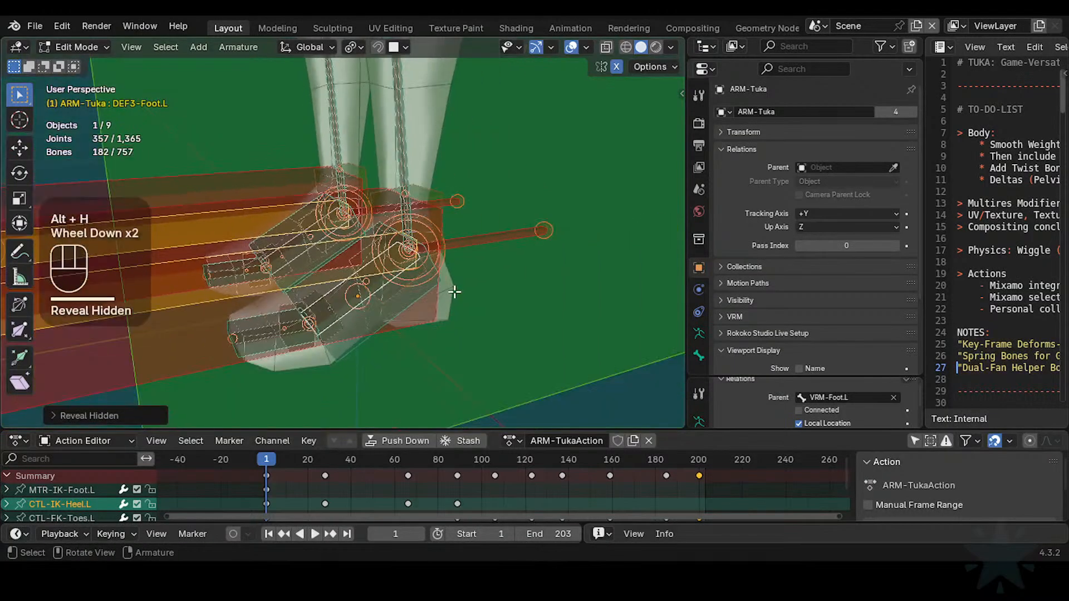
{"action": "scroll", "coordinate": [451, 294], "scroll_direction": "up", "scroll_amount": 5}
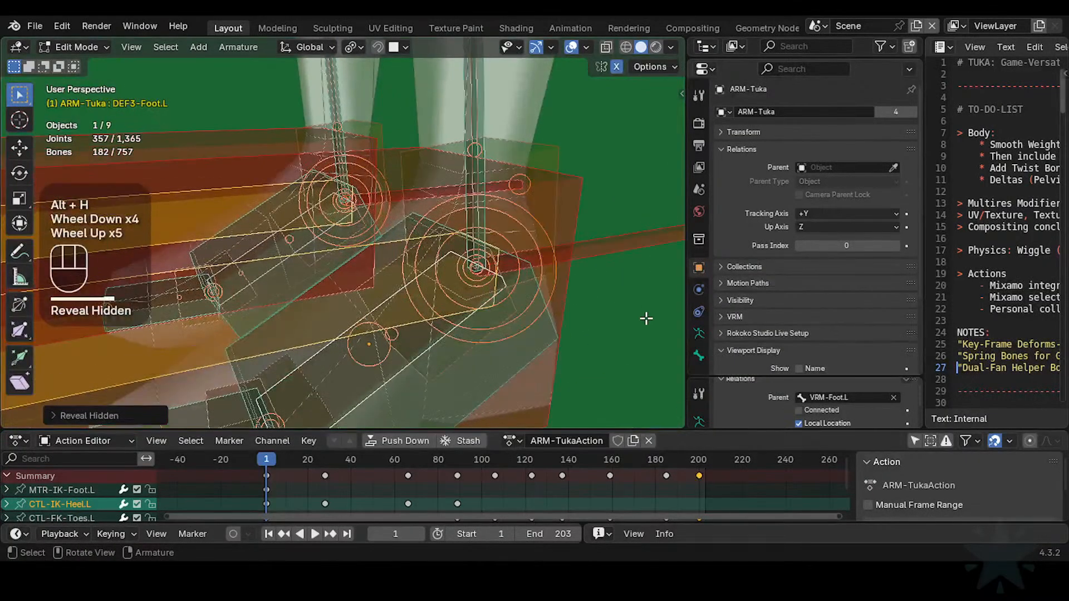
{"action": "left_click", "coordinate": [544, 310]}
{"action": "scroll", "coordinate": [543, 310], "scroll_direction": "down", "scroll_amount": 2}
{"action": "key", "text": "h"}
{"action": "scroll", "coordinate": [287, 281], "scroll_direction": "up", "scroll_amount": 3}
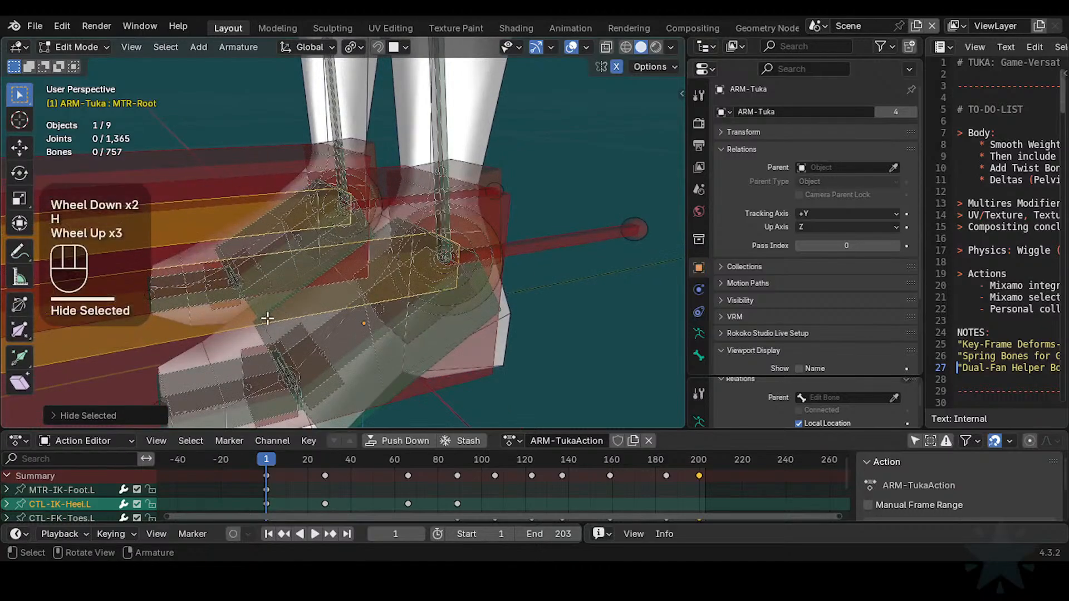
{"action": "scroll", "coordinate": [267, 318], "scroll_direction": "down", "scroll_amount": 2}
{"action": "left_click", "coordinate": [198, 299]}
{"action": "key", "text": "h"}
{"action": "scroll", "coordinate": [257, 304], "scroll_direction": "up", "scroll_amount": 2}
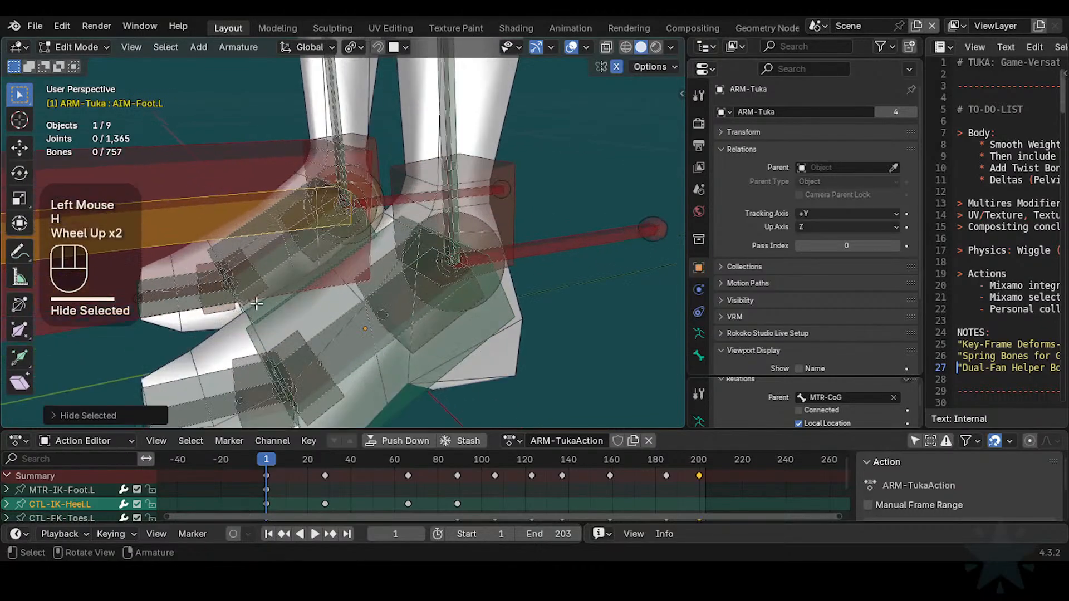
Step: Select the two left ankle helper bones, HLP3-AnkleShin.L and HLP3-AnkleFoot.L, together
{"action": "middle_click_drag", "start_coordinate": [416, 292], "coordinate": [453, 307]}
{"action": "left_click", "coordinate": [489, 271]}
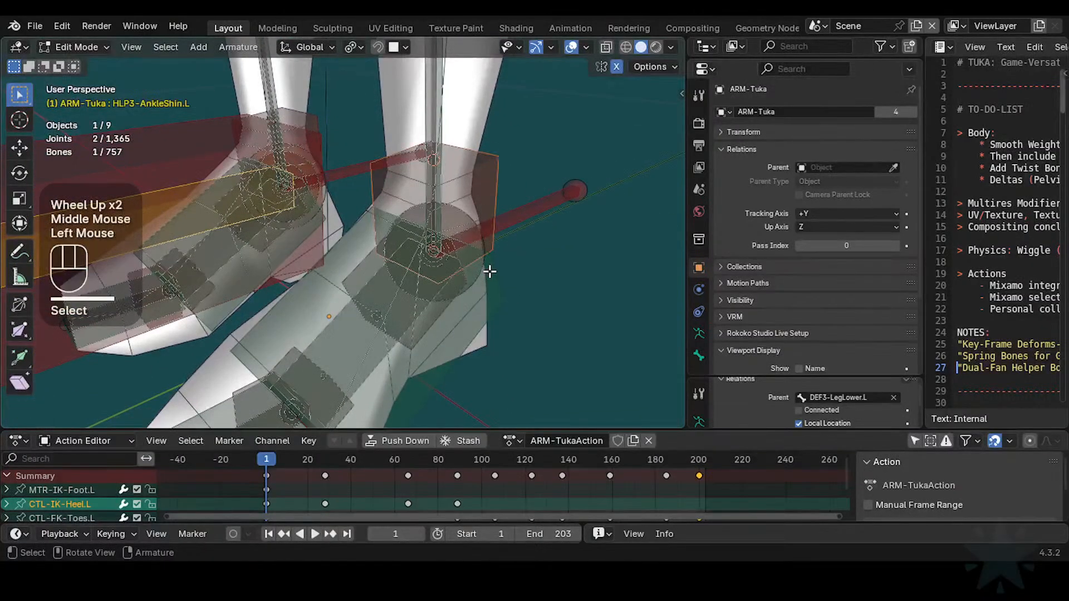
{"action": "middle_click_drag", "start_coordinate": [445, 258], "coordinate": [425, 254]}
{"action": "left_click", "coordinate": [420, 317], "text": "alt+shift"}
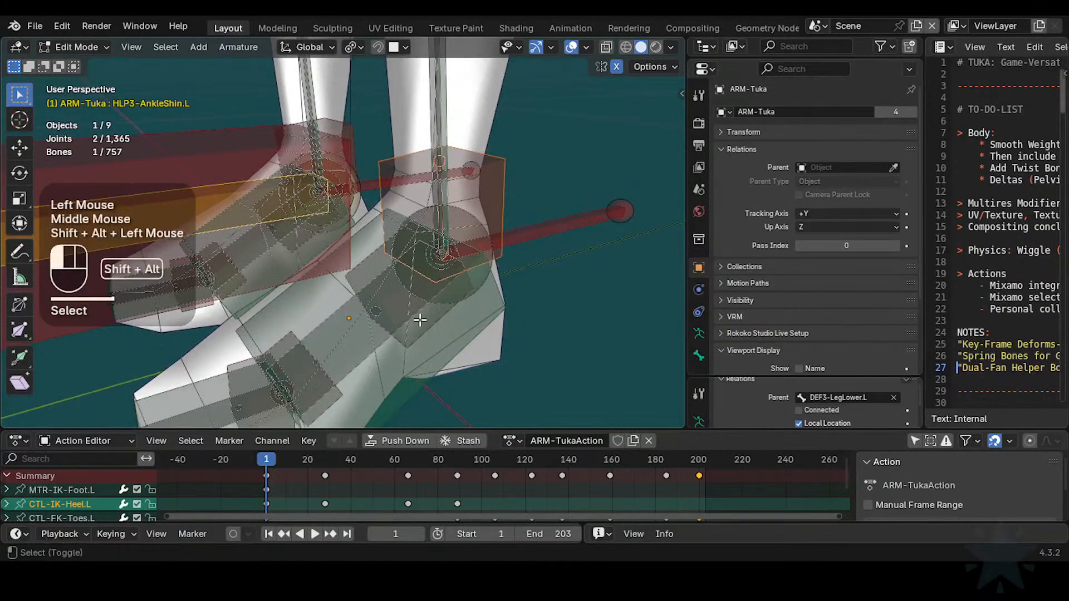
{"action": "left_click", "coordinate": [397, 335]}
{"action": "scroll", "coordinate": [472, 310], "scroll_direction": "up", "scroll_amount": 2}
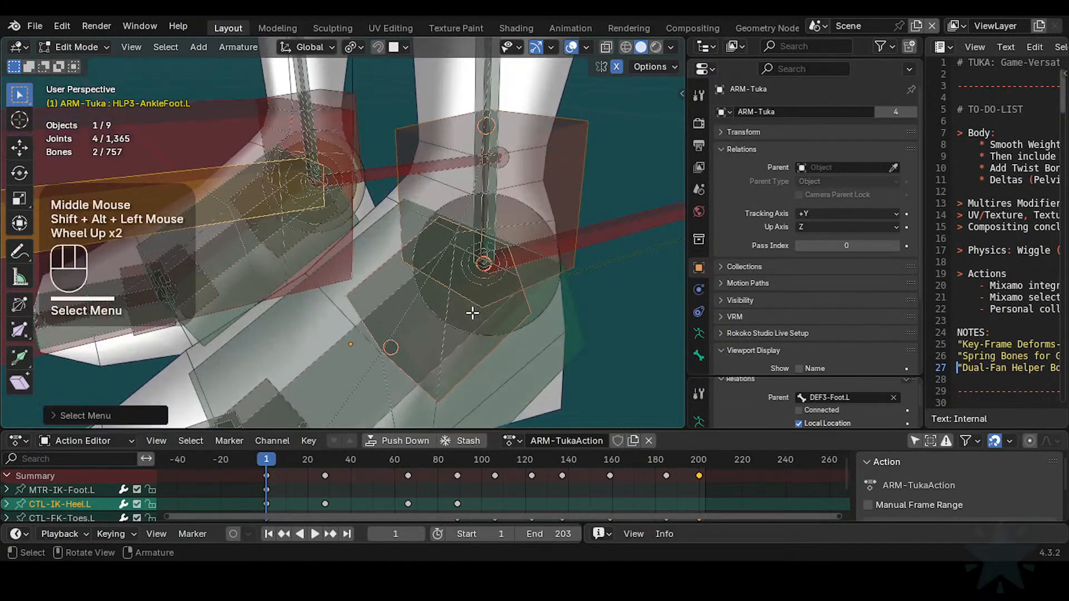
Step: Examine how the selected shin and foot helper bones are placed around the left ankle joint
{"action": "scroll", "coordinate": [460, 147], "scroll_direction": "down", "scroll_amount": 2}
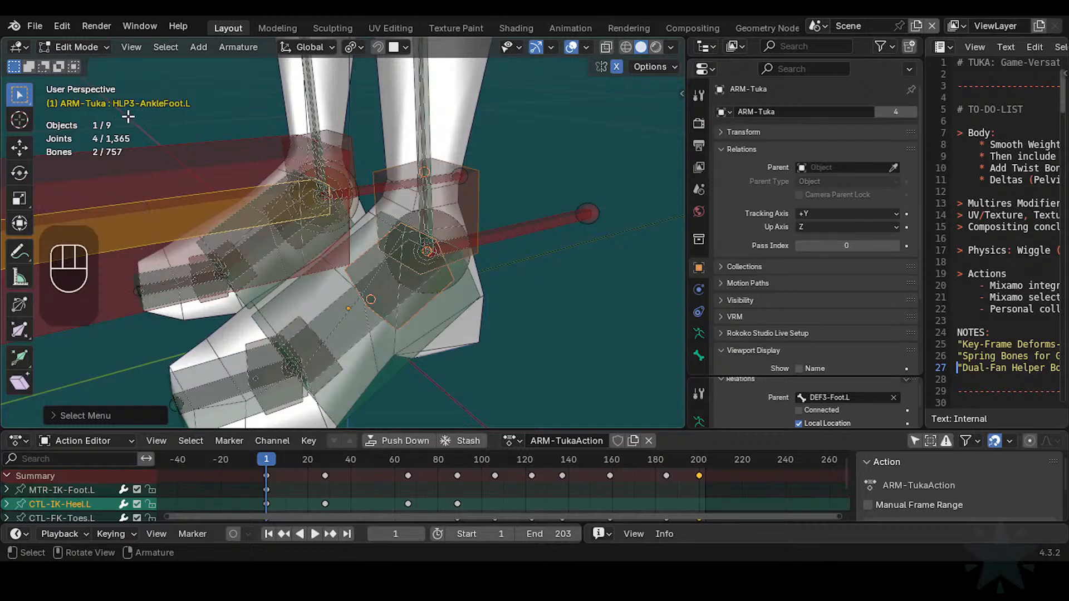
{"action": "scroll", "coordinate": [333, 158], "scroll_direction": "up", "scroll_amount": 2}
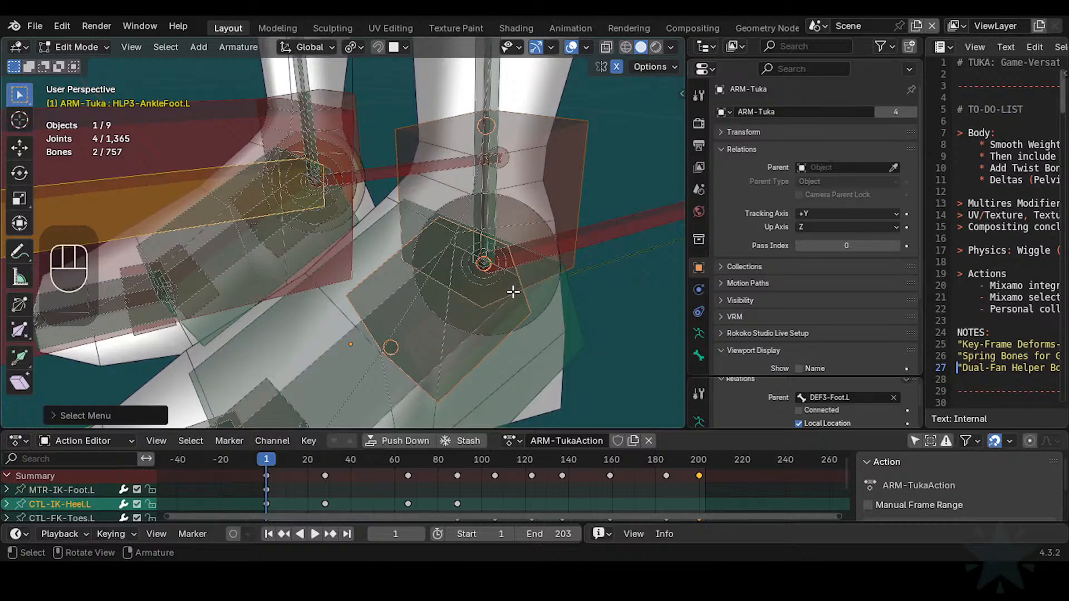
{"action": "scroll", "coordinate": [489, 290], "scroll_direction": "down", "scroll_amount": 1}
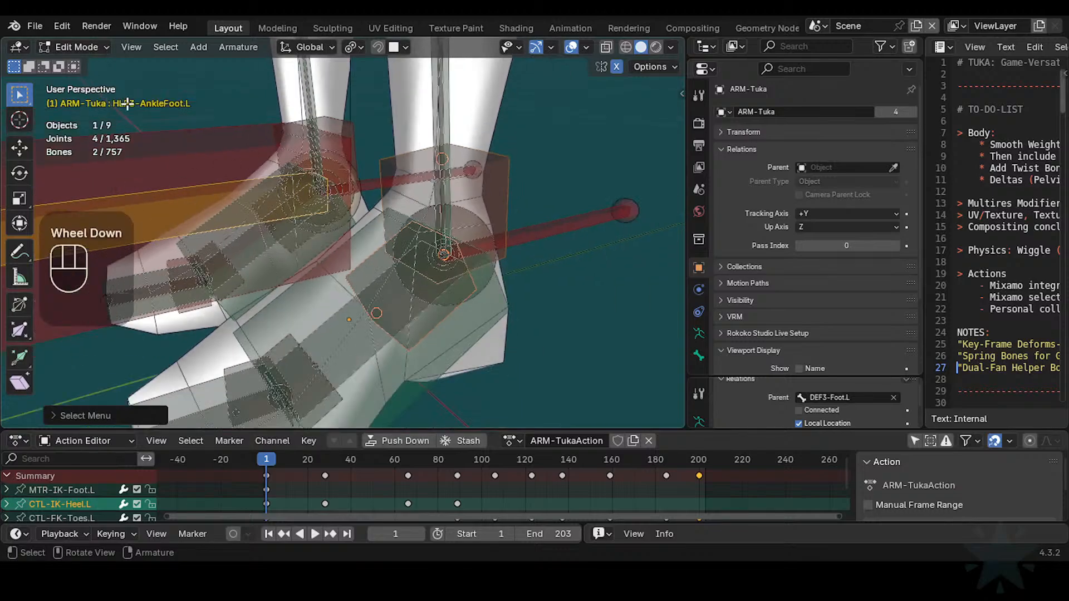
{"action": "scroll", "coordinate": [402, 225], "scroll_direction": "up", "scroll_amount": 1}
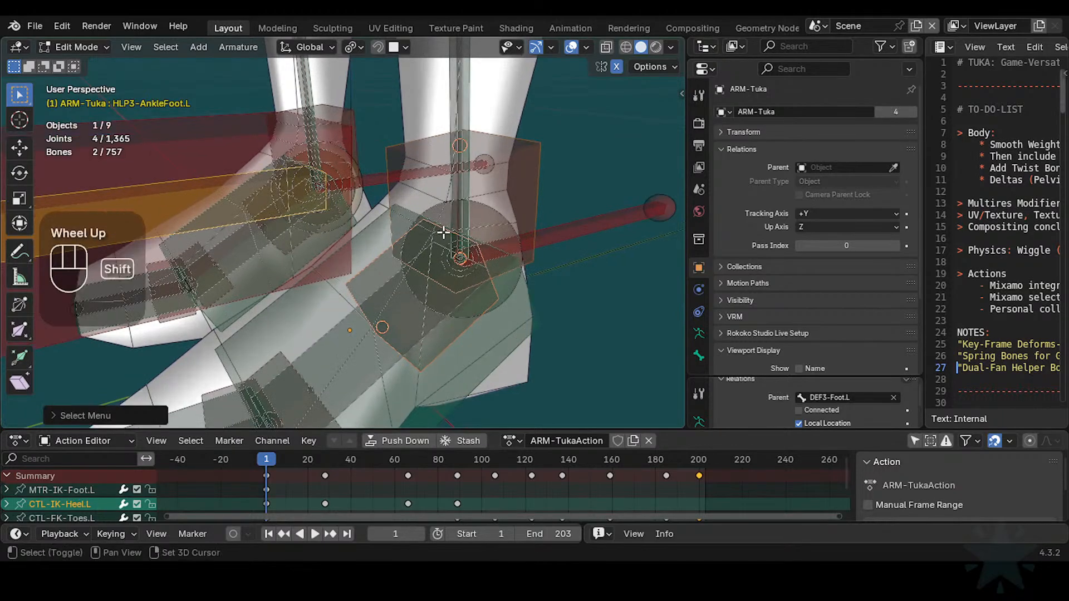
{"action": "middle_click_drag", "start_coordinate": [440, 230], "coordinate": [391, 237], "text": "shift"}
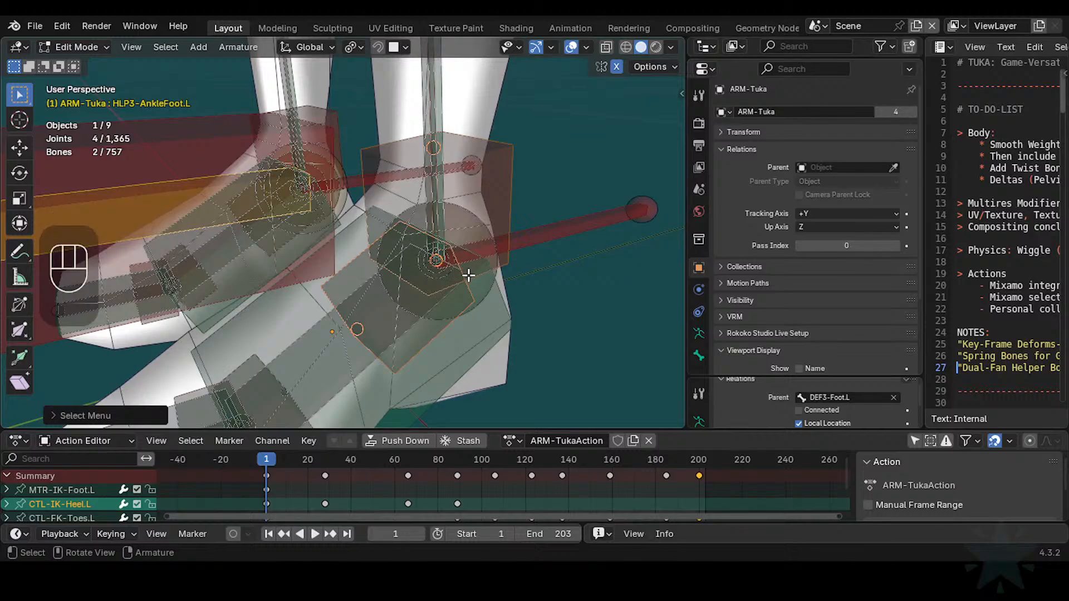
{"action": "scroll", "coordinate": [371, 266], "scroll_direction": "up", "scroll_amount": 2}
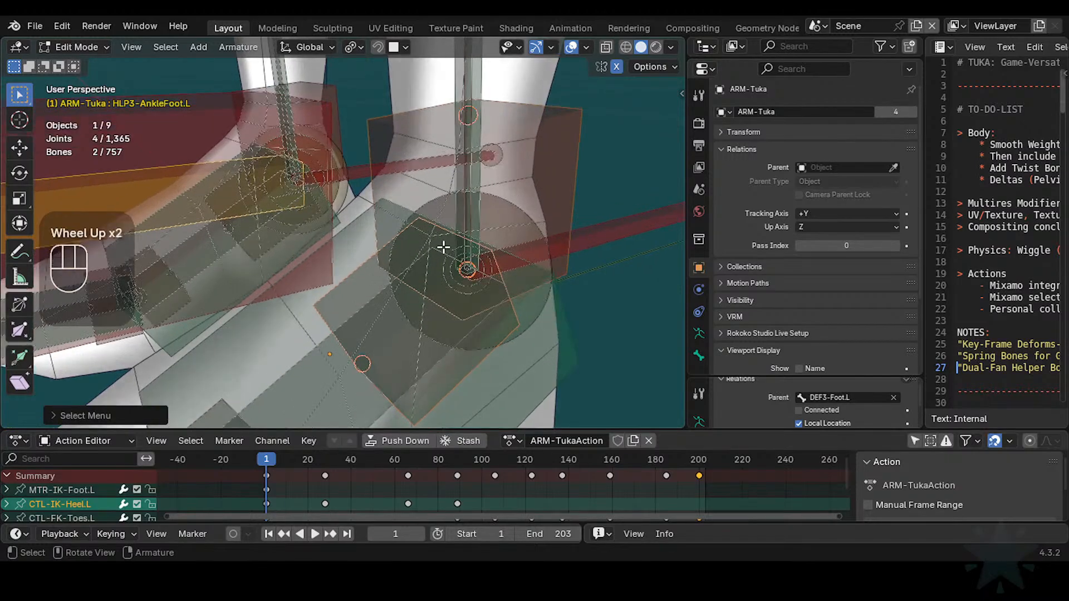
{"action": "scroll", "coordinate": [444, 243], "scroll_direction": "down", "scroll_amount": 2}
{"action": "middle_click_drag", "start_coordinate": [501, 259], "coordinate": [490, 261], "text": "shift"}
{"action": "mouse_move", "coordinate": [490, 260]}
{"action": "middle_mouse_down"}
{"action": "mouse_move", "coordinate": [500, 257]}
{"action": "mouse_move", "coordinate": [505, 274]}
{"action": "middle_mouse_up"}
Step: Save the file and add the deform bones DEF3-Foot.L and DEF3-LegLower.L to the ankle helper selection
{"action": "key", "text": "ctrl+s"}
{"action": "scroll", "coordinate": [498, 266], "scroll_direction": "up", "scroll_amount": 1}
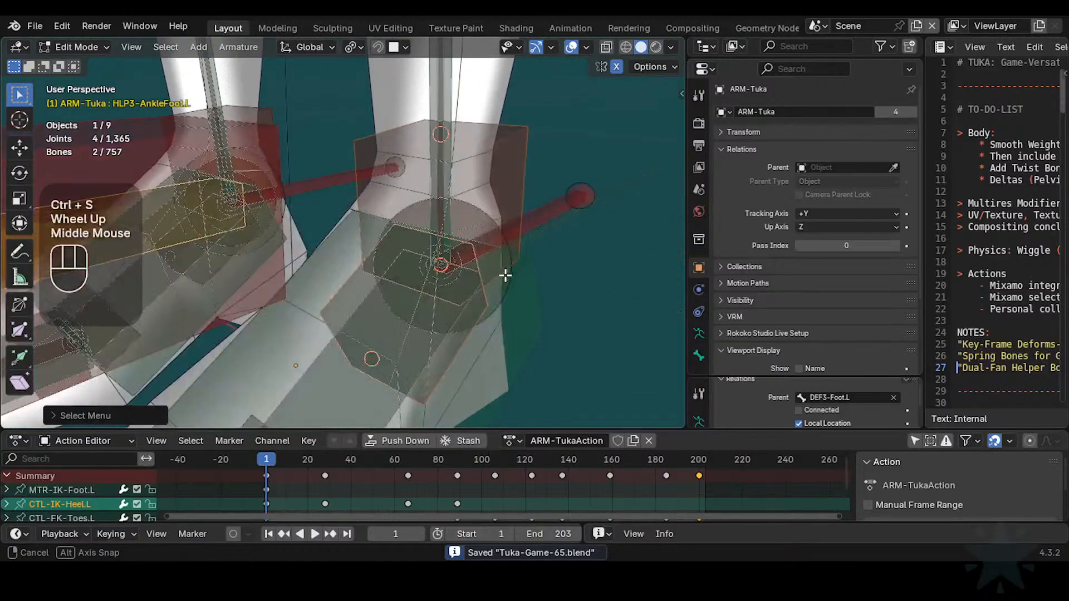
{"action": "scroll", "coordinate": [483, 277], "scroll_direction": "down", "scroll_amount": 1}
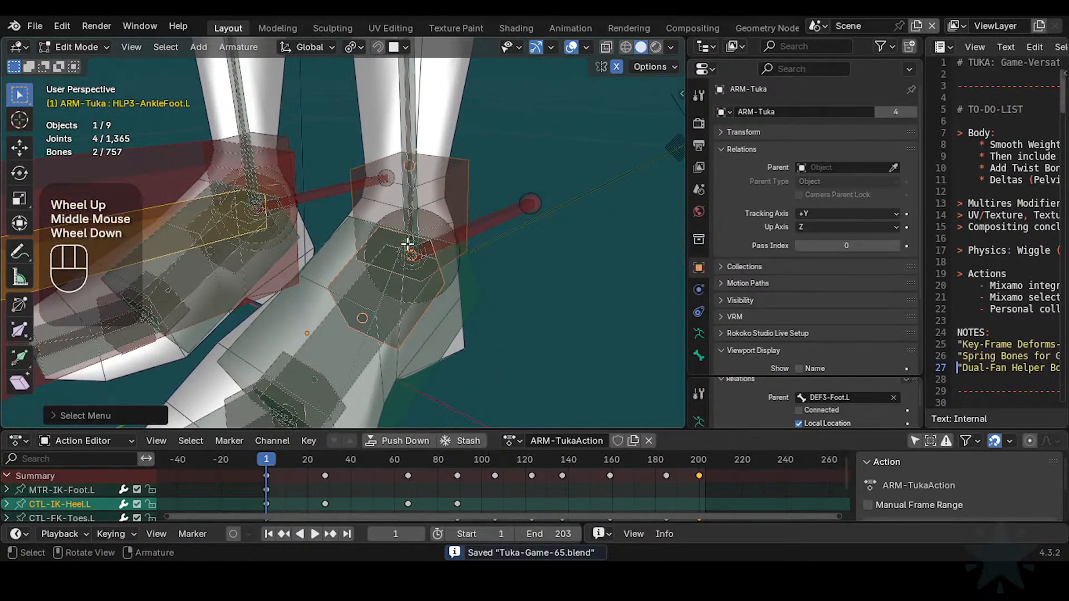
{"action": "middle_click_drag", "start_coordinate": [408, 244], "coordinate": [418, 265]}
{"action": "scroll", "coordinate": [358, 238], "scroll_direction": "up", "scroll_amount": 2}
{"action": "left_click", "coordinate": [400, 321], "text": "alt+shift"}
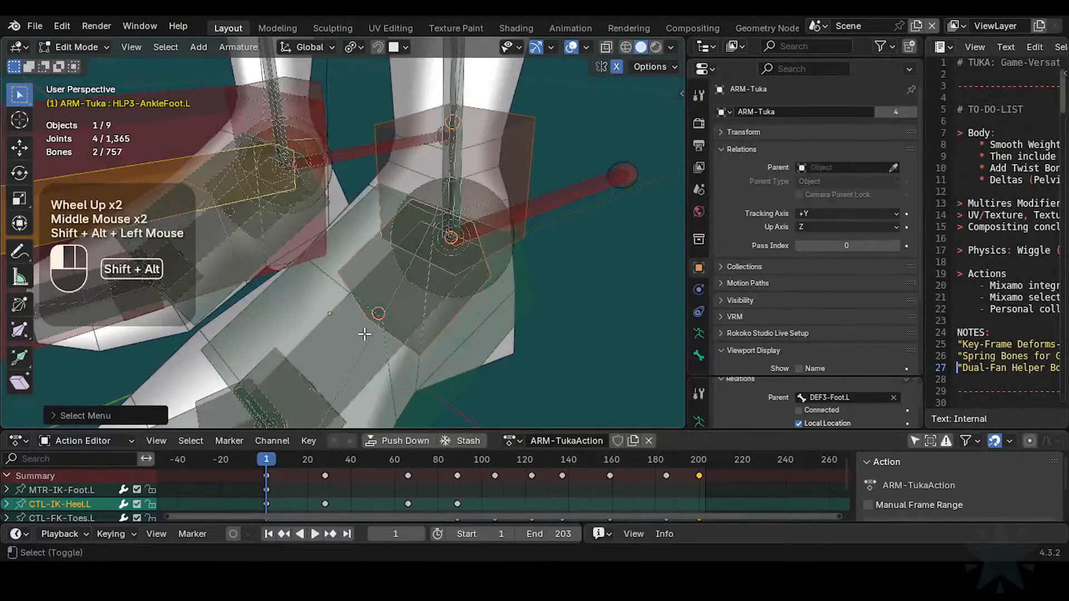
{"action": "left_click", "coordinate": [342, 346]}
{"action": "middle_click_drag", "start_coordinate": [477, 219], "coordinate": [505, 120]}
{"action": "left_click", "coordinate": [472, 87], "text": "alt+shift"}
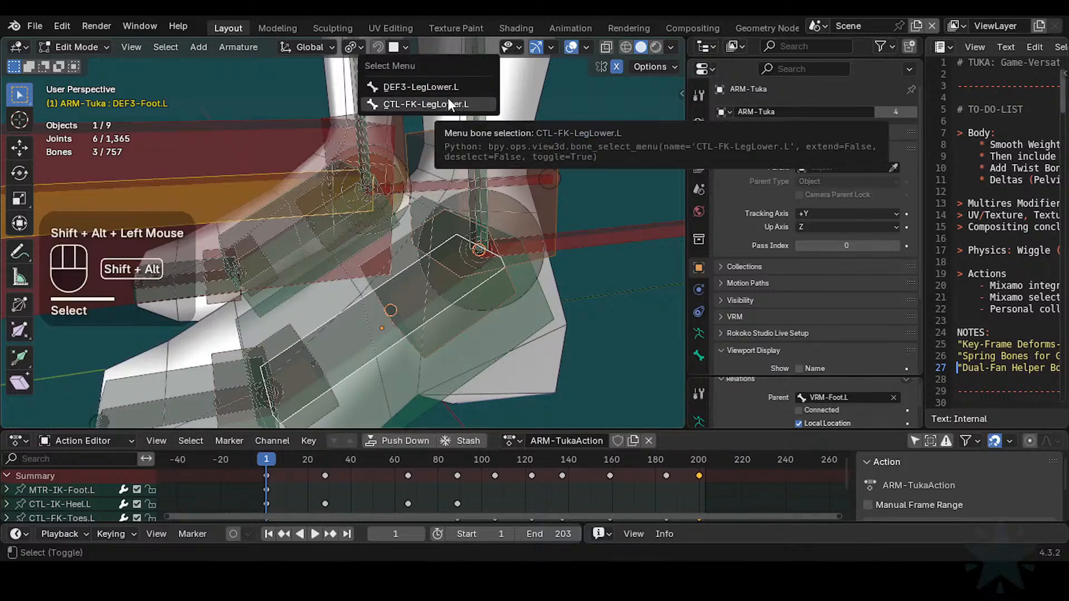
{"action": "left_click", "coordinate": [423, 87]}
Step: Isolate the four selected left ankle bones by hiding all unselected bones in Edit Mode
{"action": "scroll", "coordinate": [474, 154], "scroll_direction": "down", "scroll_amount": 2, "text": "shift"}
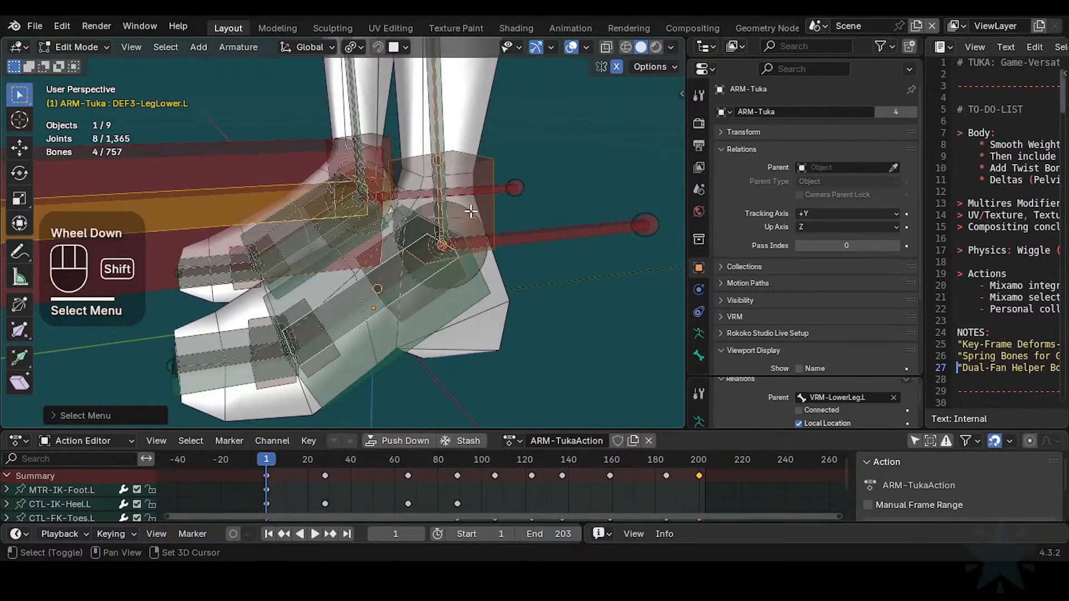
{"action": "scroll", "coordinate": [453, 236], "scroll_direction": "down", "scroll_amount": 4, "text": "shift"}
{"action": "middle_click_drag", "start_coordinate": [423, 246], "coordinate": [508, 267], "text": "shift"}
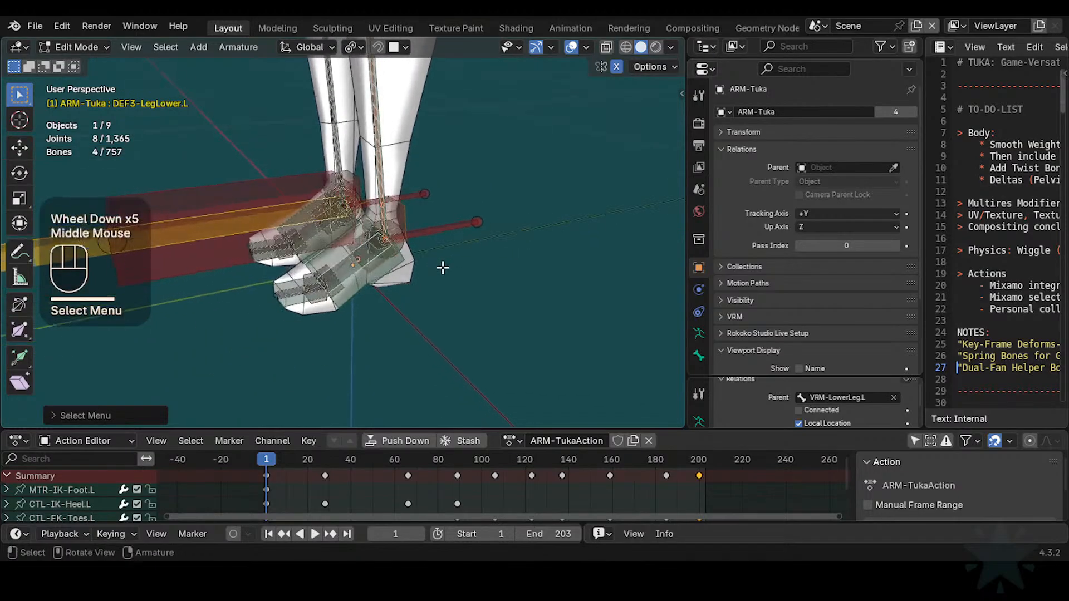
{"action": "key", "text": "shift+h"}
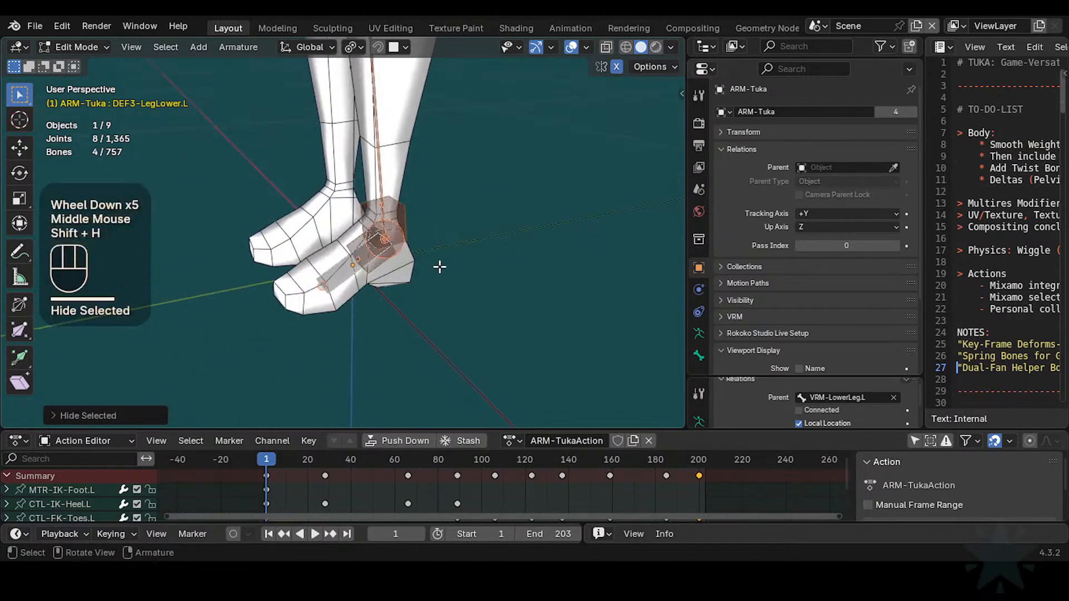
{"action": "scroll", "coordinate": [491, 252], "scroll_direction": "up", "scroll_amount": 2}
{"action": "scroll", "coordinate": [468, 257], "scroll_direction": "down", "scroll_amount": 1}
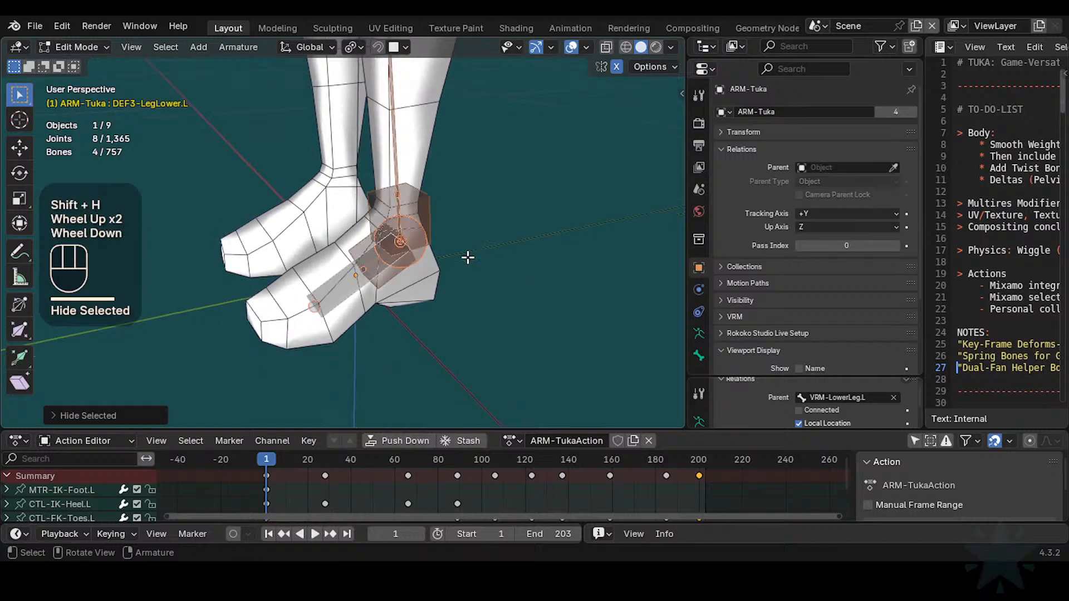
Step: Switch the armature to Pose Mode and add CTL-IK-Heel.L, MTR-IK-Foot.L and AIM-Foot.L to the bone selection
{"action": "key", "text": "ctrl+Tab"}
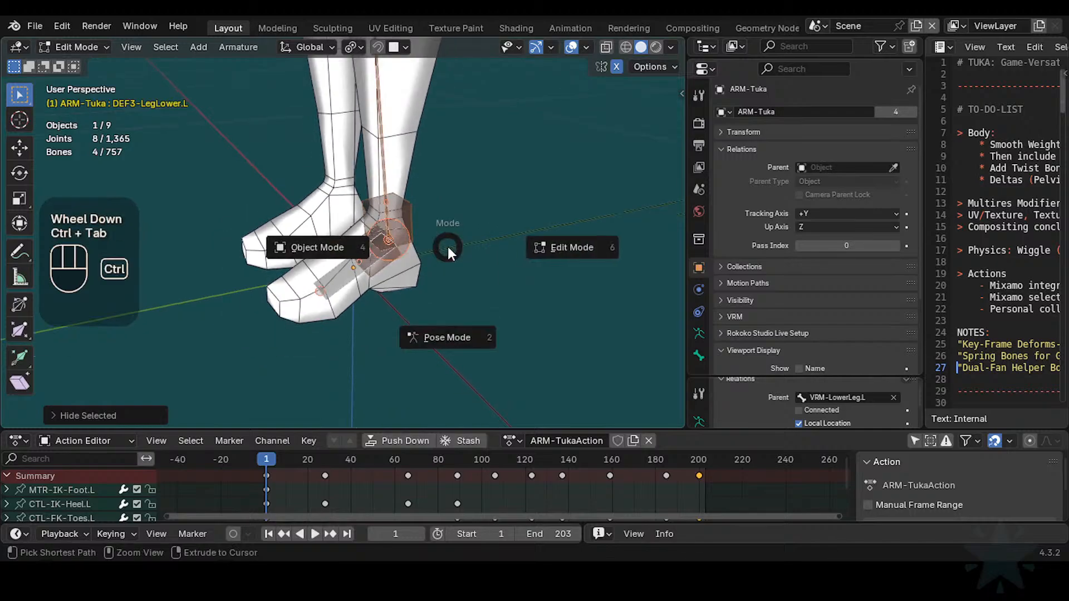
{"action": "scroll", "coordinate": [450, 254], "scroll_direction": "up", "scroll_amount": 2}
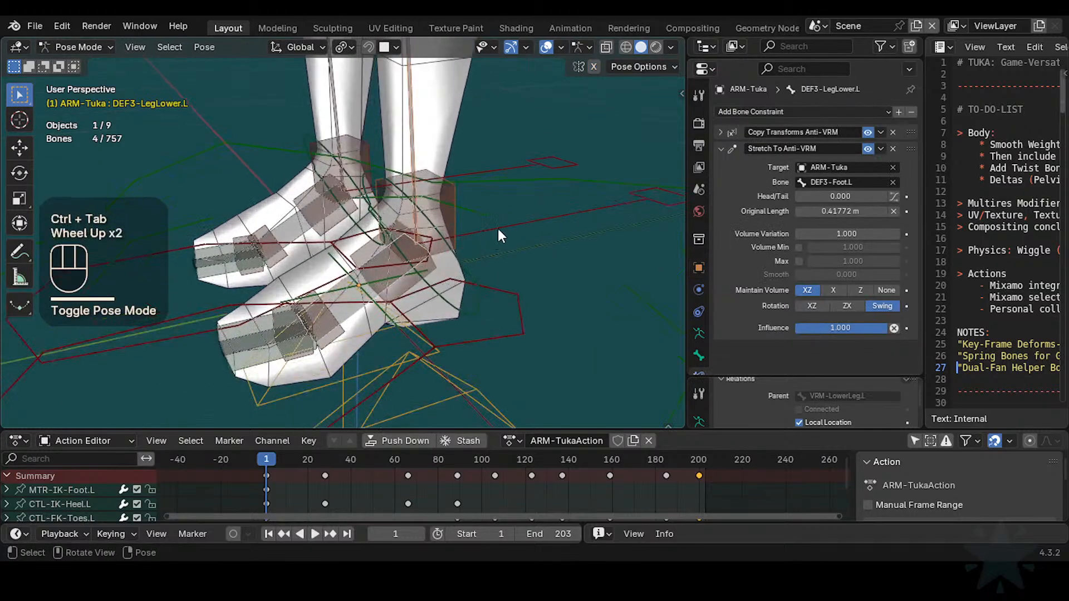
{"action": "left_click", "coordinate": [516, 216], "text": "shift"}
{"action": "scroll", "coordinate": [440, 223], "scroll_direction": "down", "scroll_amount": 2}
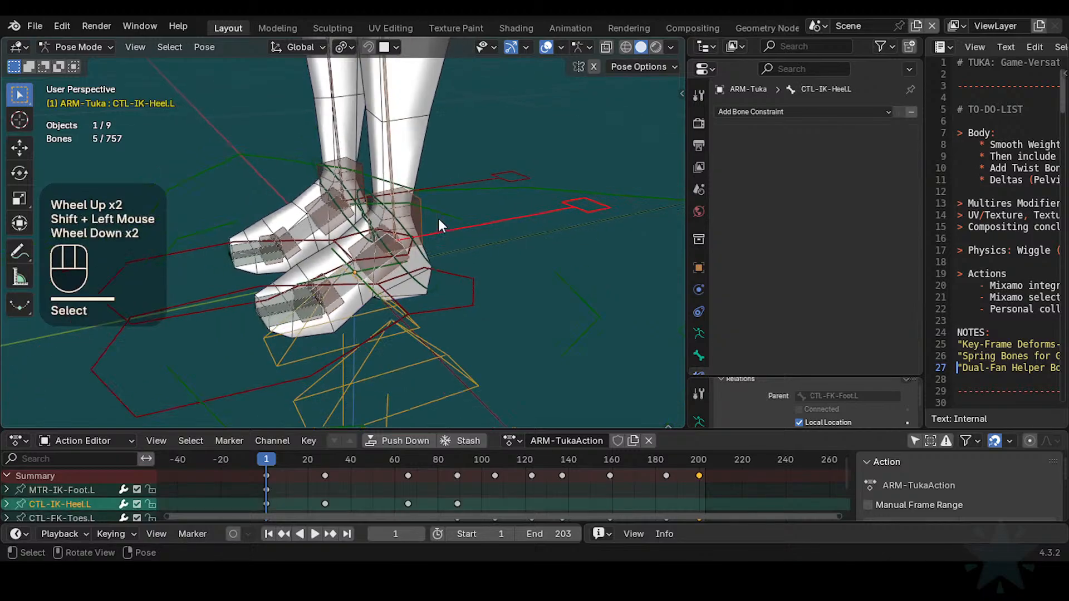
{"action": "left_click", "coordinate": [463, 302], "text": "shift"}
{"action": "scroll", "coordinate": [443, 305], "scroll_direction": "down", "scroll_amount": 2}
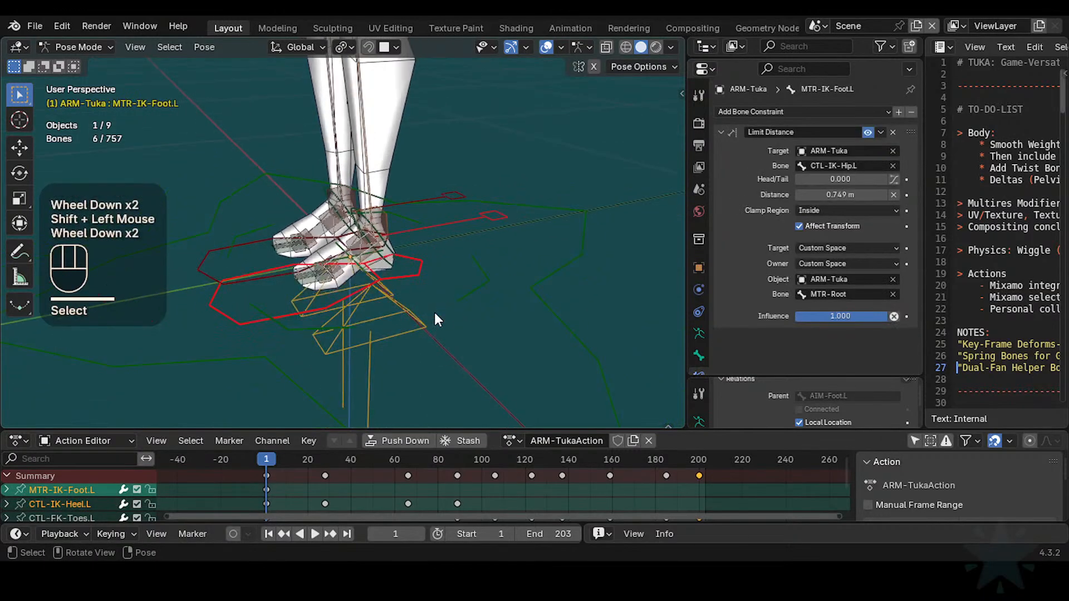
{"action": "left_click", "coordinate": [424, 328], "text": "shift"}
{"action": "scroll", "coordinate": [425, 320], "scroll_direction": "up", "scroll_amount": 2}
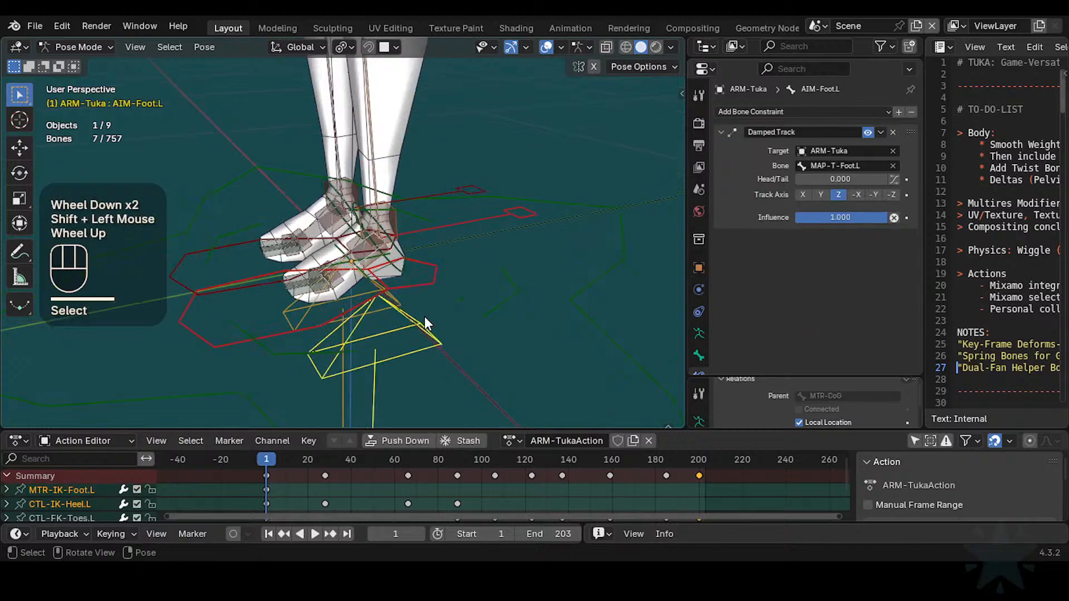
{"action": "scroll", "coordinate": [390, 295], "scroll_direction": "down", "scroll_amount": 3}
{"action": "scroll", "coordinate": [385, 296], "scroll_direction": "up", "scroll_amount": 1}
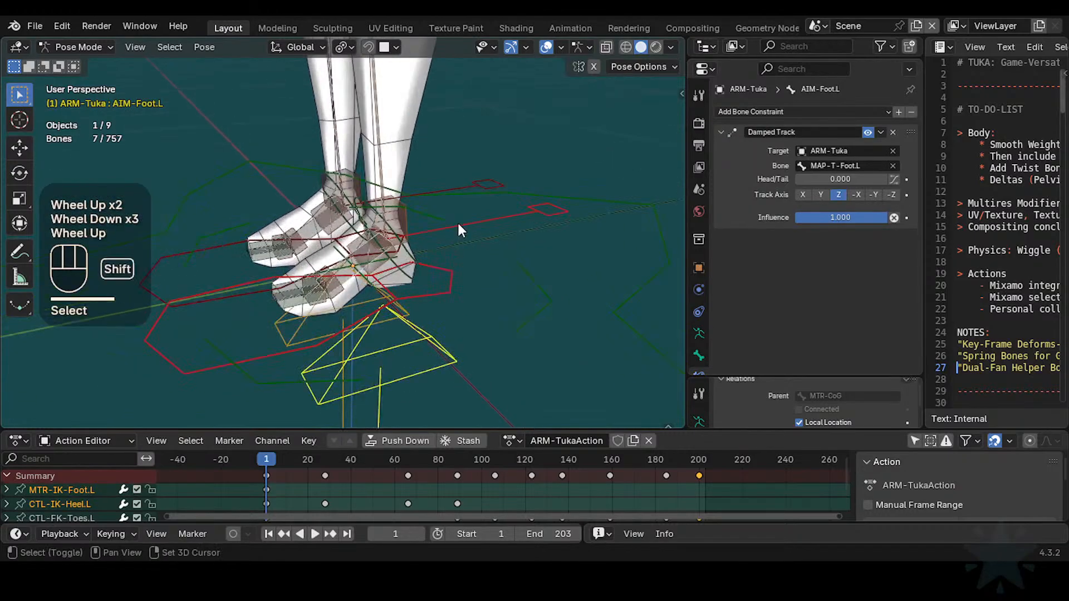
Step: Add the right ankle's matching bones to the selection, hide the unselected bones in Pose Mode, and clear the selection
{"action": "key", "text": "Tab"}
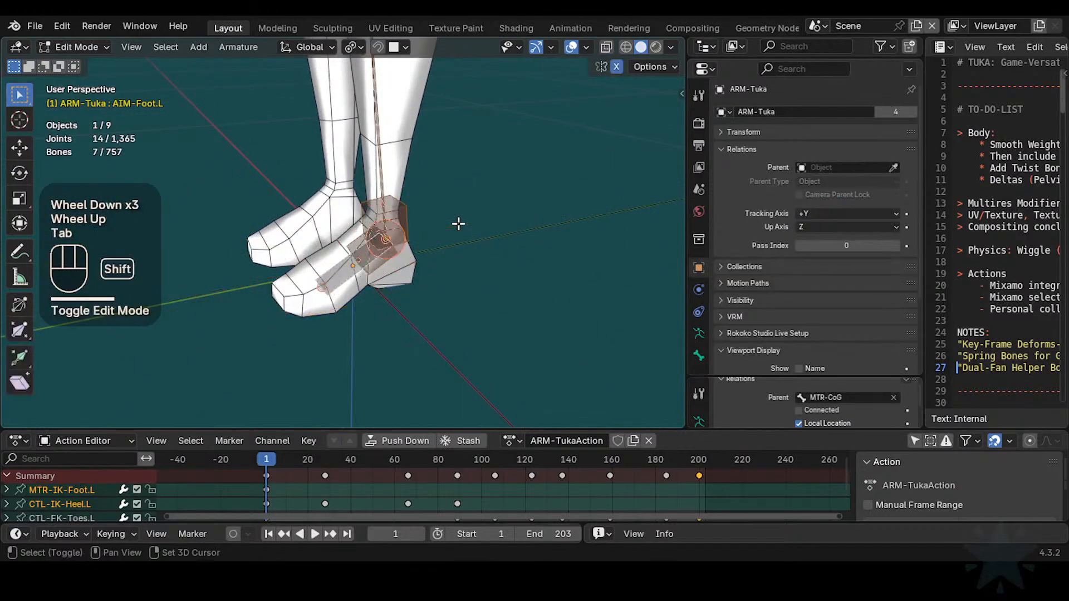
{"action": "key", "text": "Tab"}
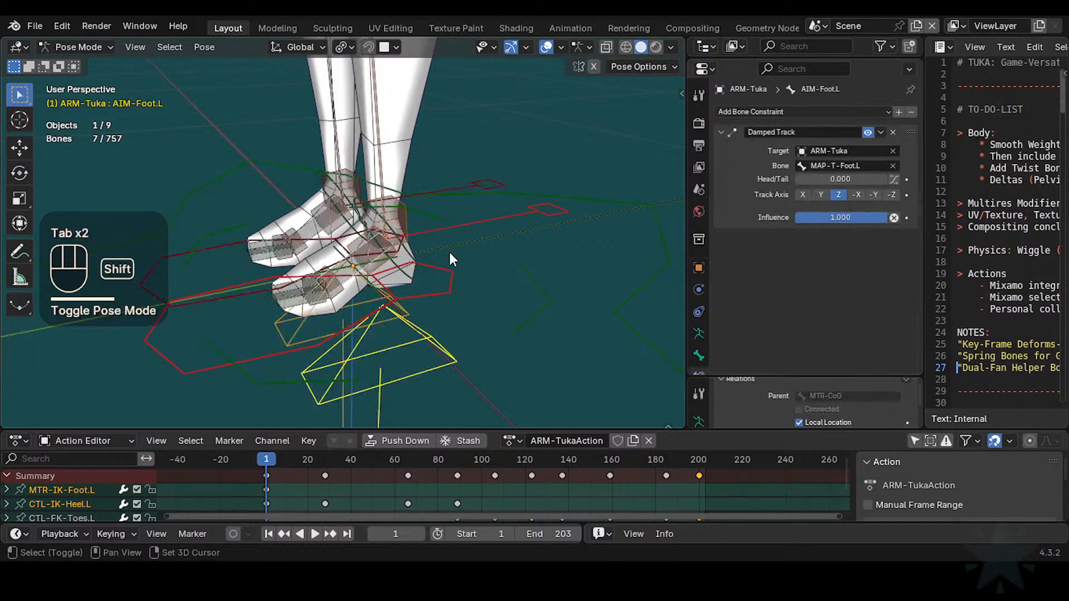
{"action": "key", "text": "Tab"}
{"action": "key", "text": "a"}
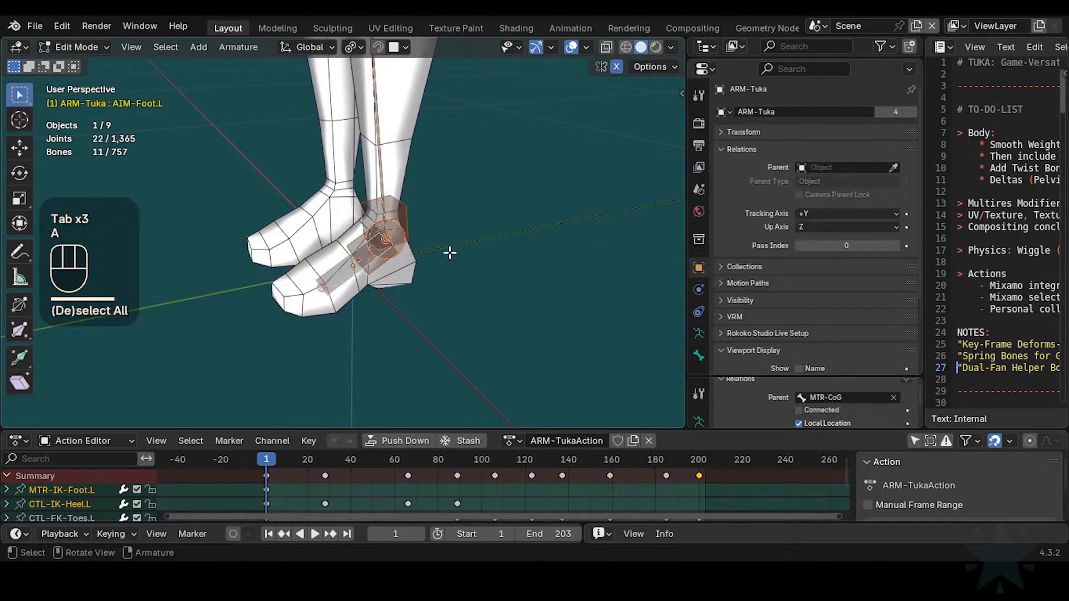
{"action": "key", "text": "Tab"}
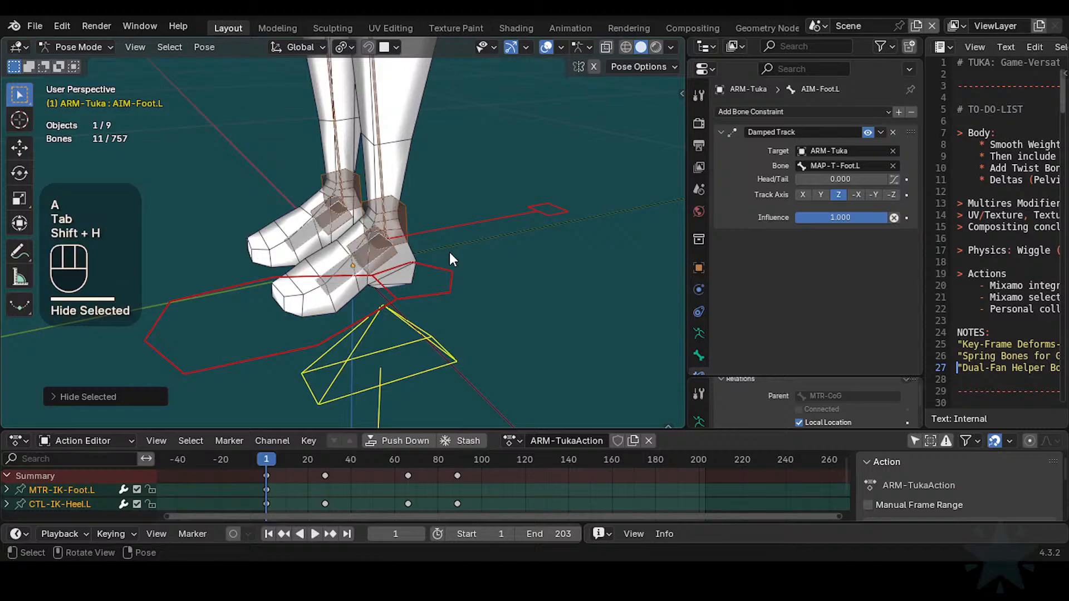
{"action": "key", "text": "alt+a"}
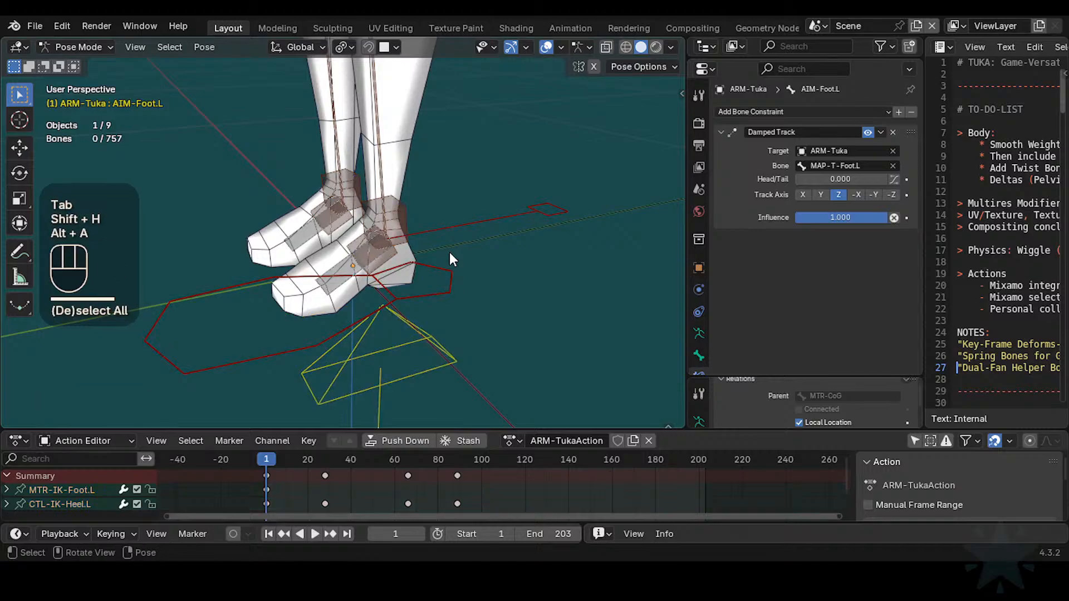
Step: Reveal all hidden bones of the armature in Edit Mode and return to Pose Mode
{"action": "key", "text": "Tab"}
{"action": "key", "text": "alt+h"}
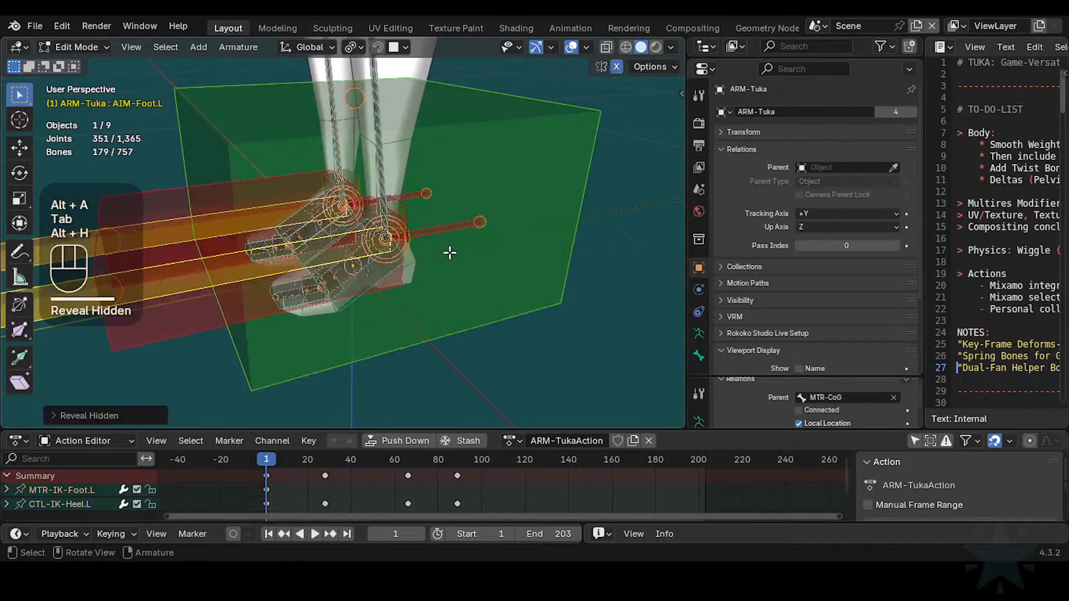
{"action": "key", "text": "Tab"}
{"action": "key", "text": "alt+a"}
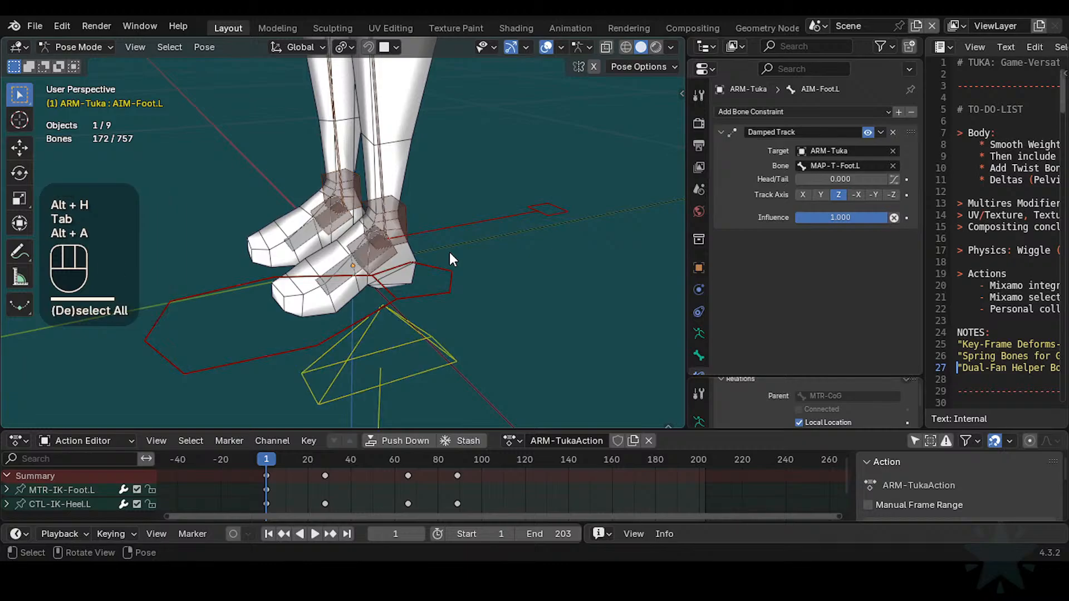
Step: Try to isolate the ankle and IK control bones by hiding unselected bones in Edit Mode
{"action": "key", "text": "a"}
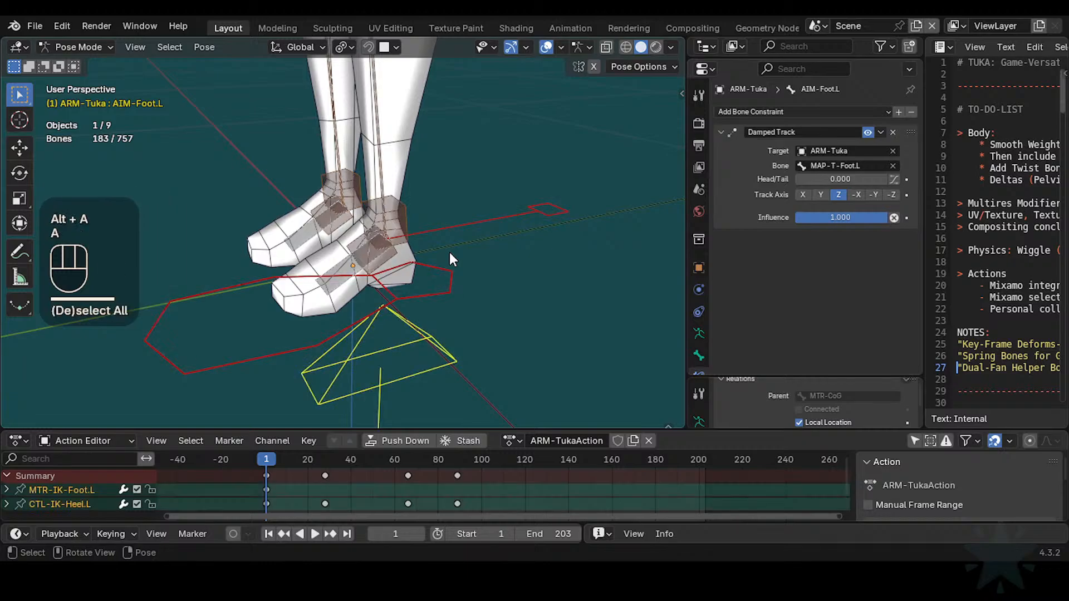
{"action": "key", "text": "Tab"}
{"action": "key", "text": "shift+h"}
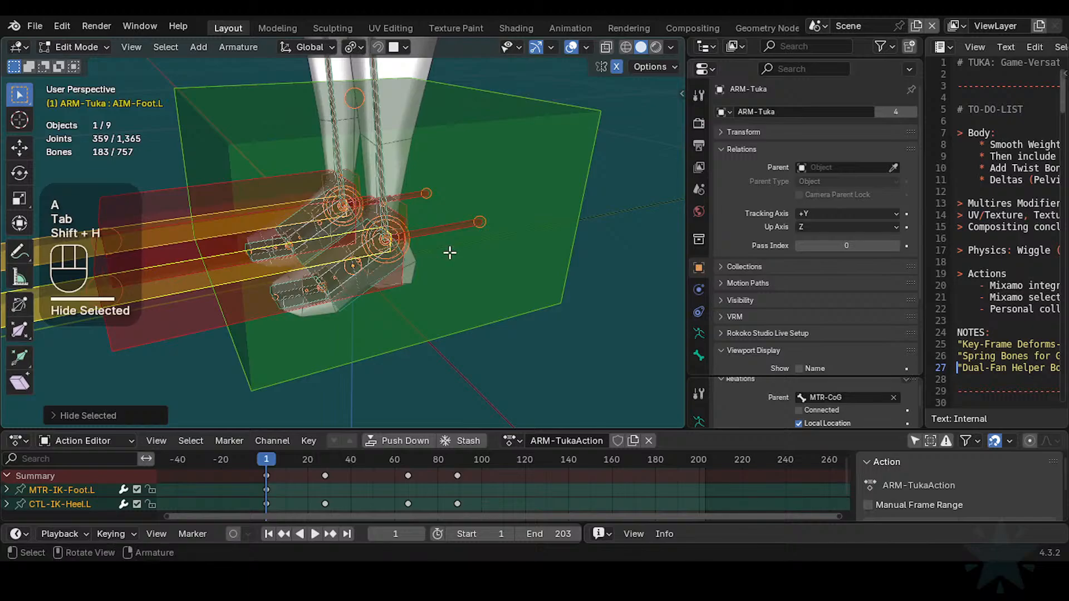
{"action": "key", "text": "Tab"}
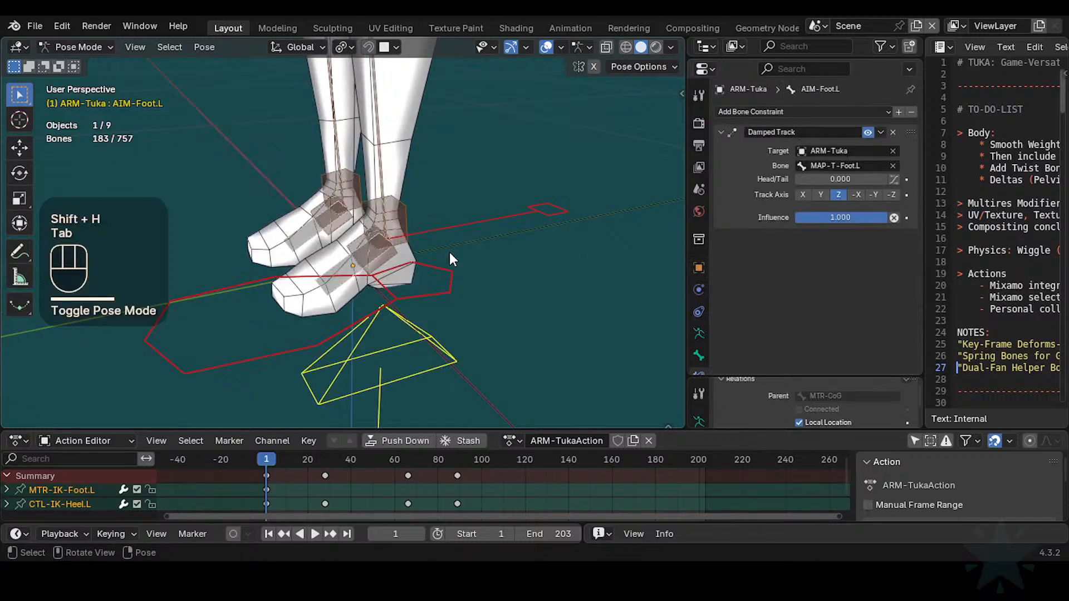
Step: Clear the whole bone selection, select only the bones visible in Pose Mode, and hide all others in Edit Mode
{"action": "key", "text": "Tab"}
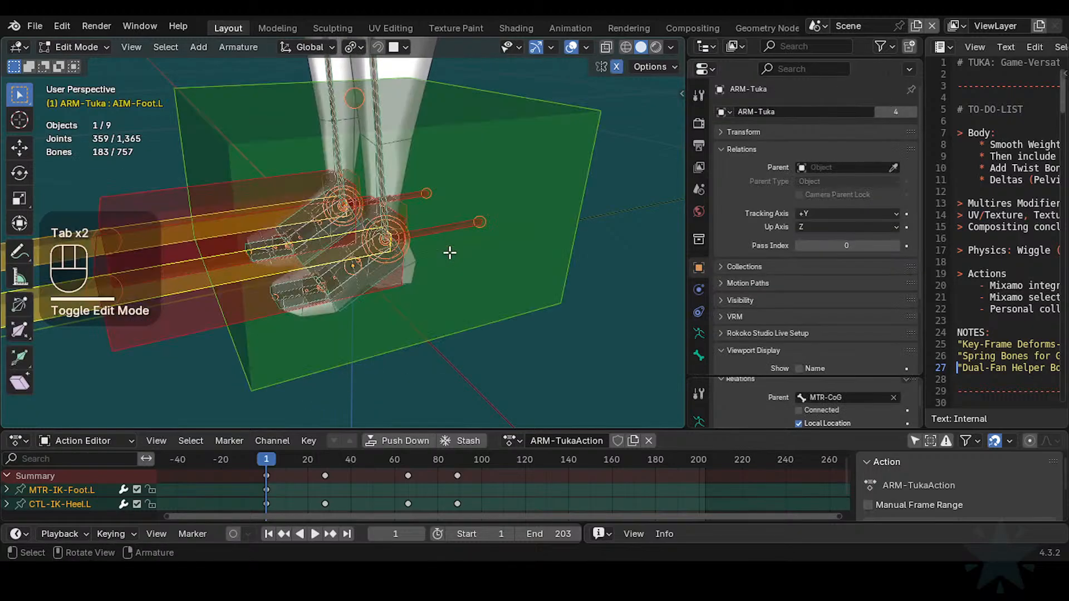
{"action": "key", "text": "alt+a"}
{"action": "key", "text": "Tab"}
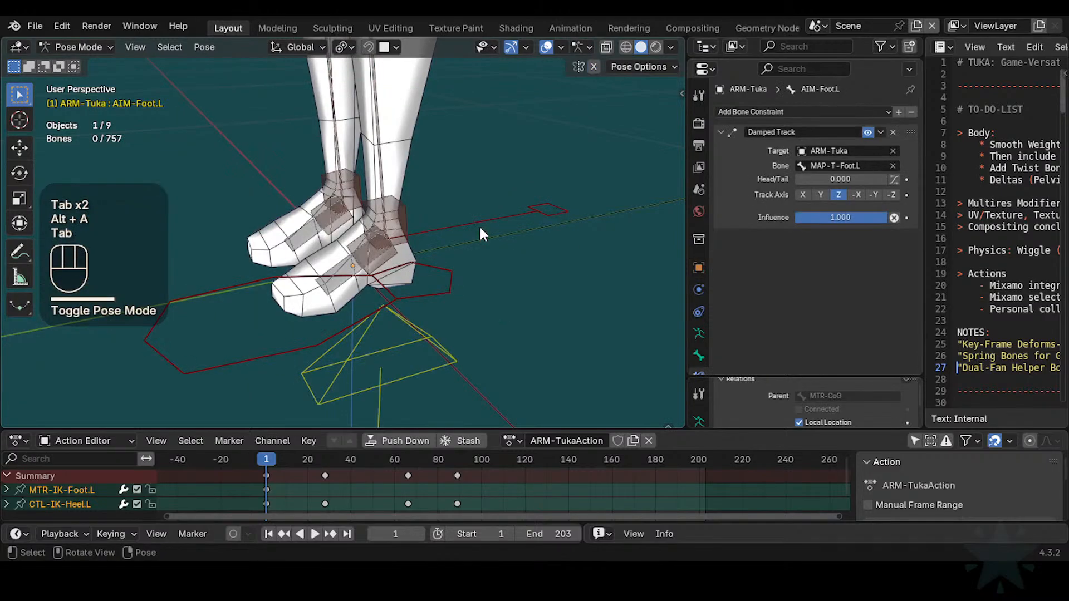
{"action": "key", "text": "a"}
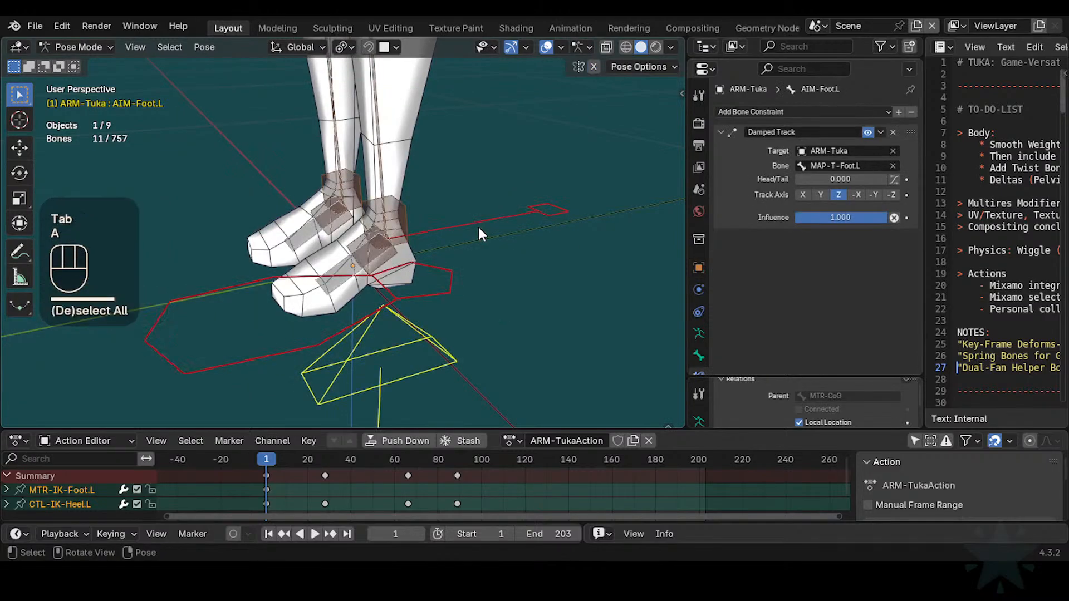
{"action": "key", "text": "Tab"}
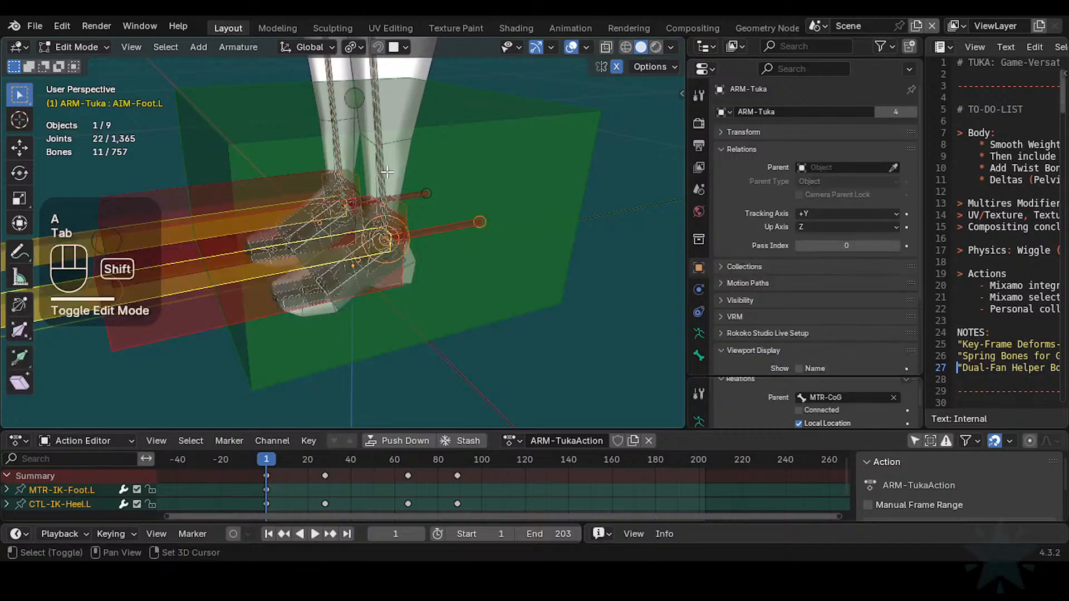
{"action": "key", "text": "shift+h"}
Step: Hide the right ankle's helper and deform bones in Pose Mode
{"action": "scroll", "coordinate": [409, 217], "scroll_direction": "up", "scroll_amount": 2}
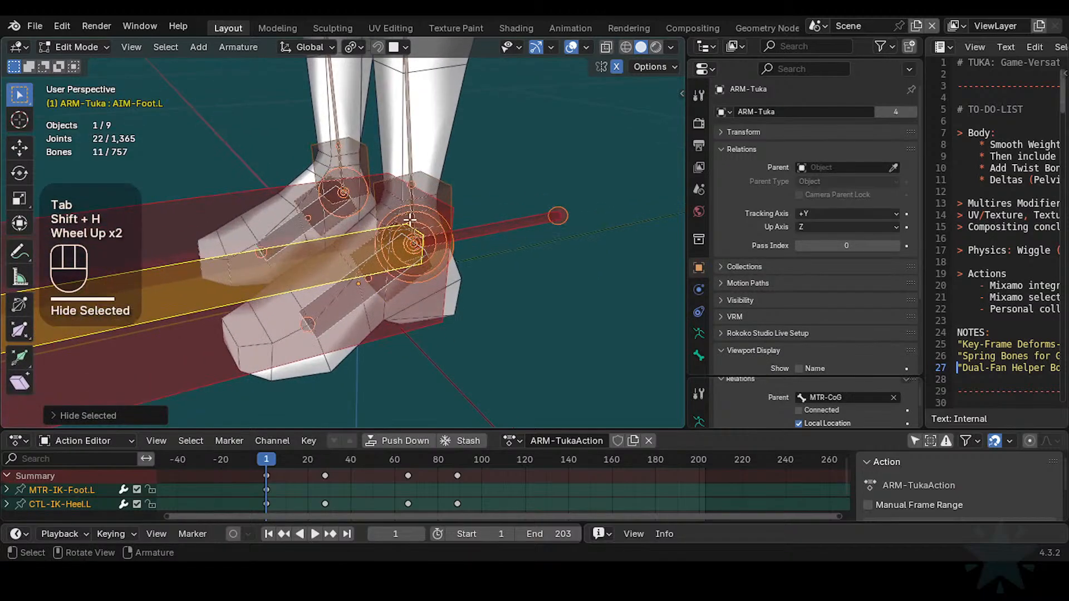
{"action": "middle_click_drag", "start_coordinate": [412, 226], "coordinate": [358, 246]}
{"action": "scroll", "coordinate": [429, 239], "scroll_direction": "down", "scroll_amount": 1}
{"action": "key", "text": "Tab"}
{"action": "scroll", "coordinate": [359, 249], "scroll_direction": "down", "scroll_amount": 1}
{"action": "middle_click_drag", "start_coordinate": [288, 242], "coordinate": [314, 245], "text": "shift"}
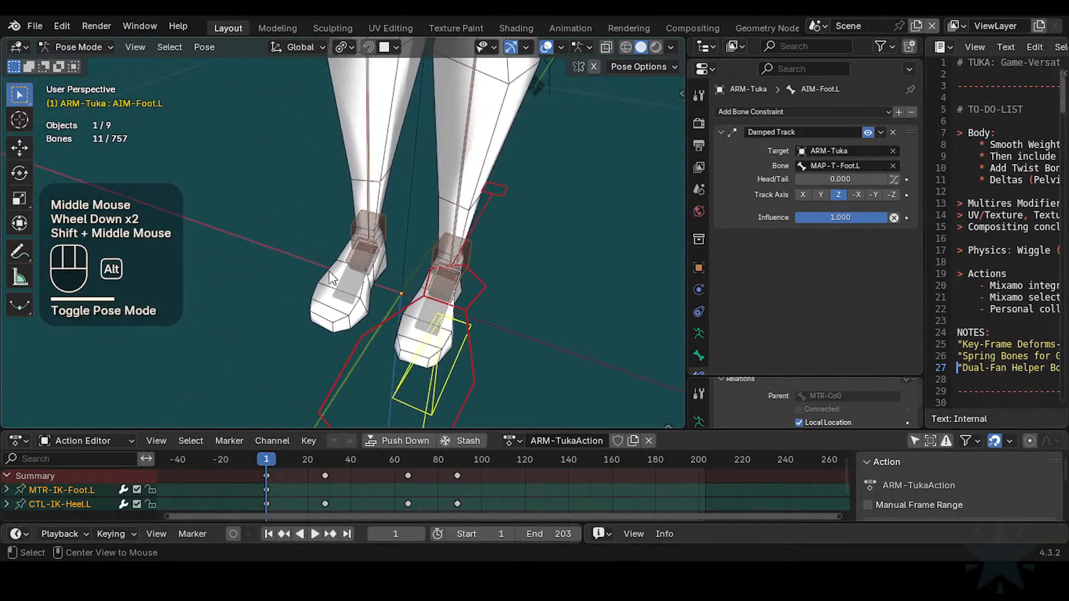
{"action": "key", "text": "alt+a"}
{"action": "key", "text": "b"}
{"action": "left_click_drag", "start_coordinate": [296, 290], "coordinate": [374, 94]}
{"action": "key", "text": "h"}
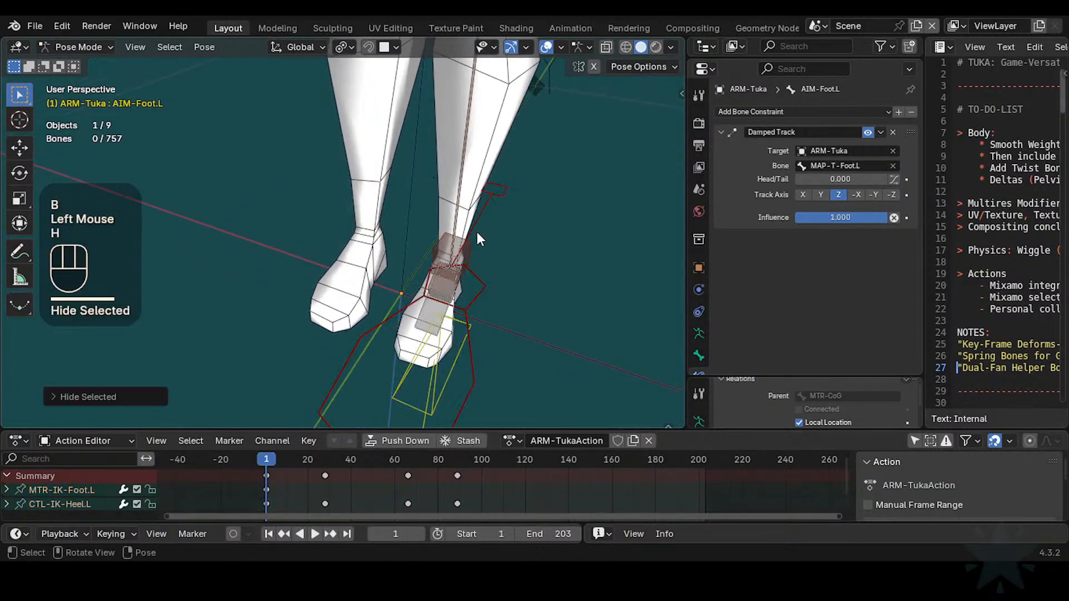
Step: Select the remaining left ankle and IK control bones and hide all other bones in Edit Mode as well
{"action": "middle_click_drag", "start_coordinate": [477, 231], "coordinate": [377, 200]}
{"action": "key", "text": "a"}
{"action": "key", "text": "Tab"}
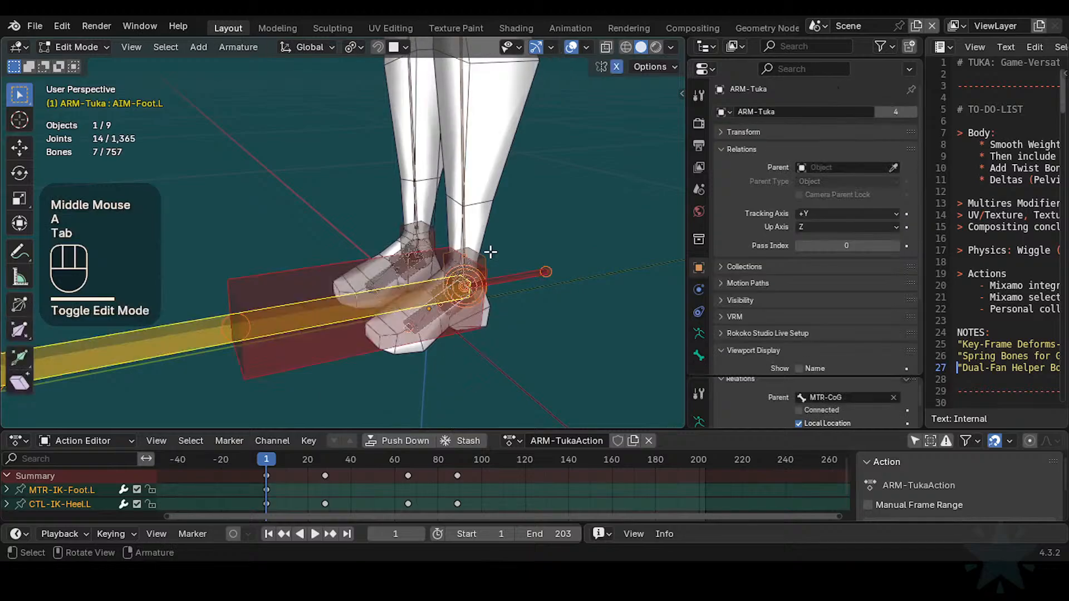
{"action": "key", "text": "shift+h"}
{"action": "middle_click_drag", "start_coordinate": [490, 251], "coordinate": [452, 263], "text": "shift"}
{"action": "scroll", "coordinate": [408, 220], "scroll_direction": "up", "scroll_amount": 1}
{"action": "key", "text": "Tab"}
{"action": "key", "text": "Tab"}
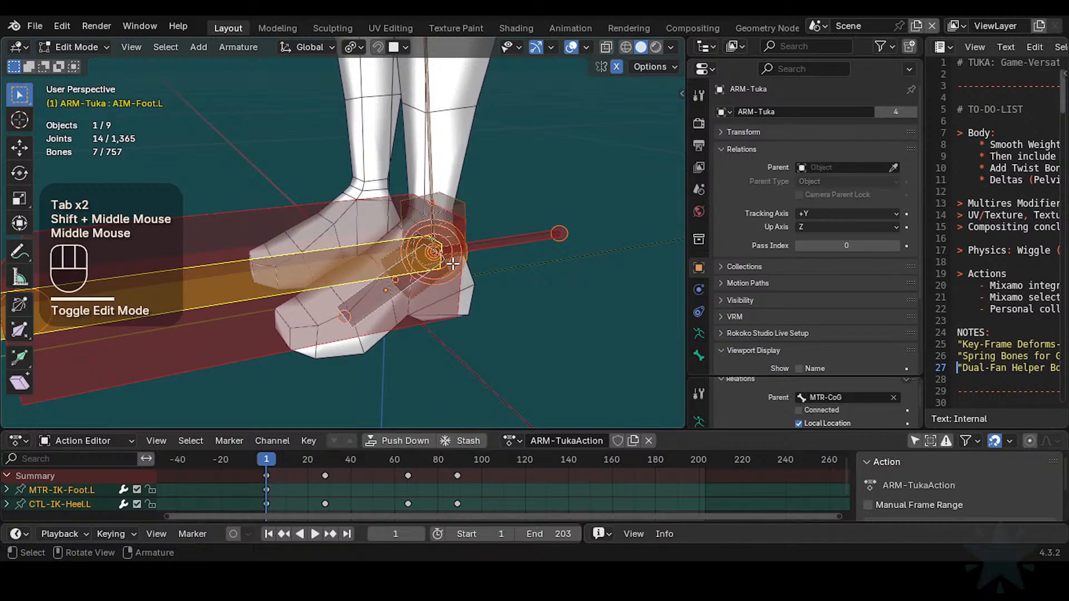
{"action": "key", "text": "Tab"}
{"action": "middle_click_drag", "start_coordinate": [492, 358], "coordinate": [579, 306], "text": "shift"}
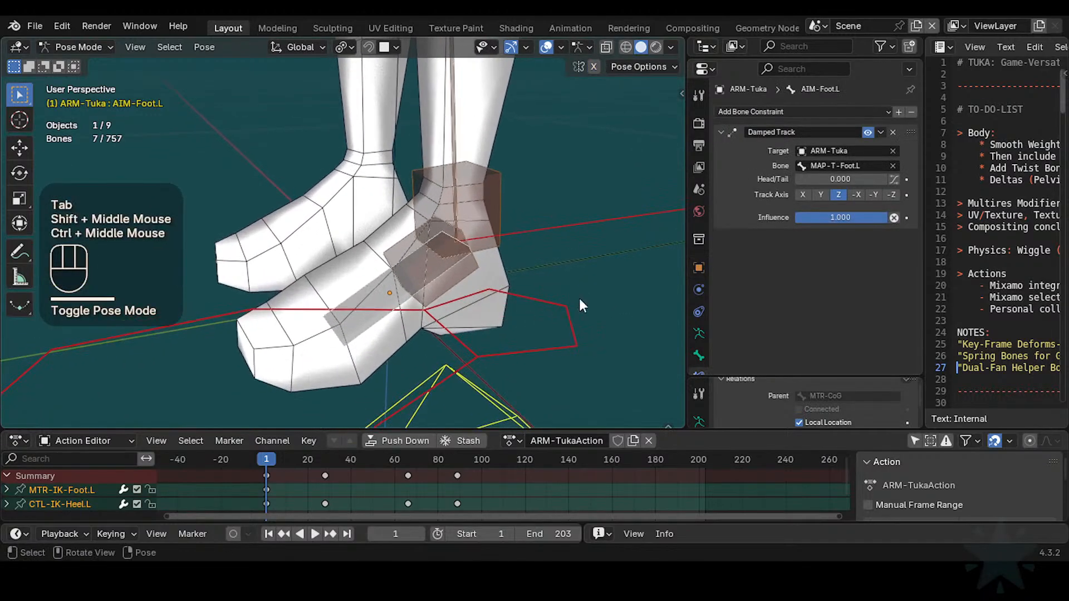
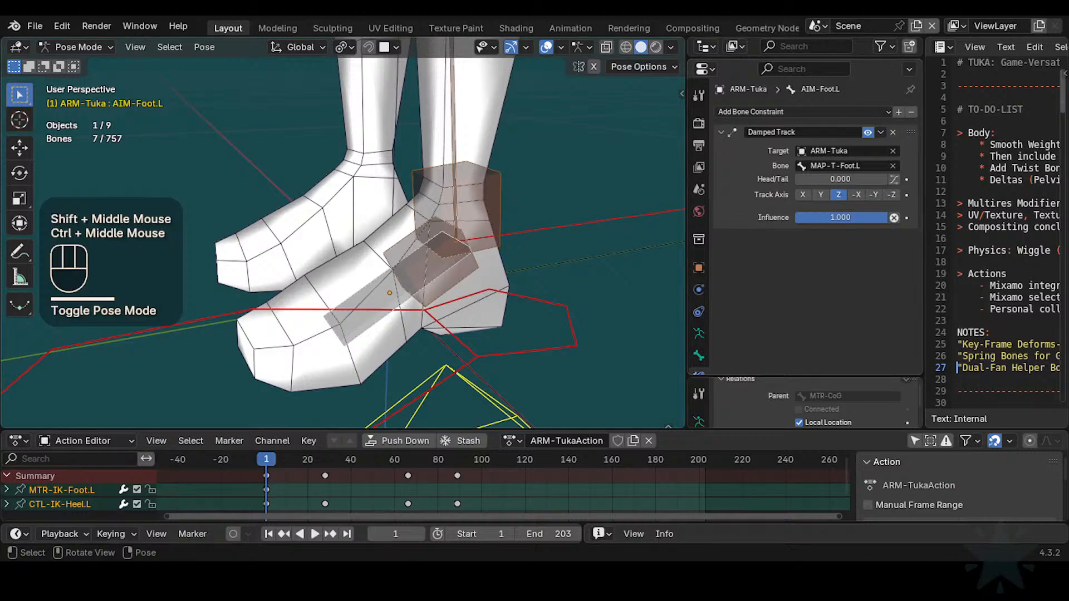
{"action": "middle_click_drag", "start_coordinate": [504, 334], "coordinate": [454, 305], "text": "ctrl"}
{"action": "key", "text": "ctrl+Tab"}
{"action": "left_click", "coordinate": [504, 299]}
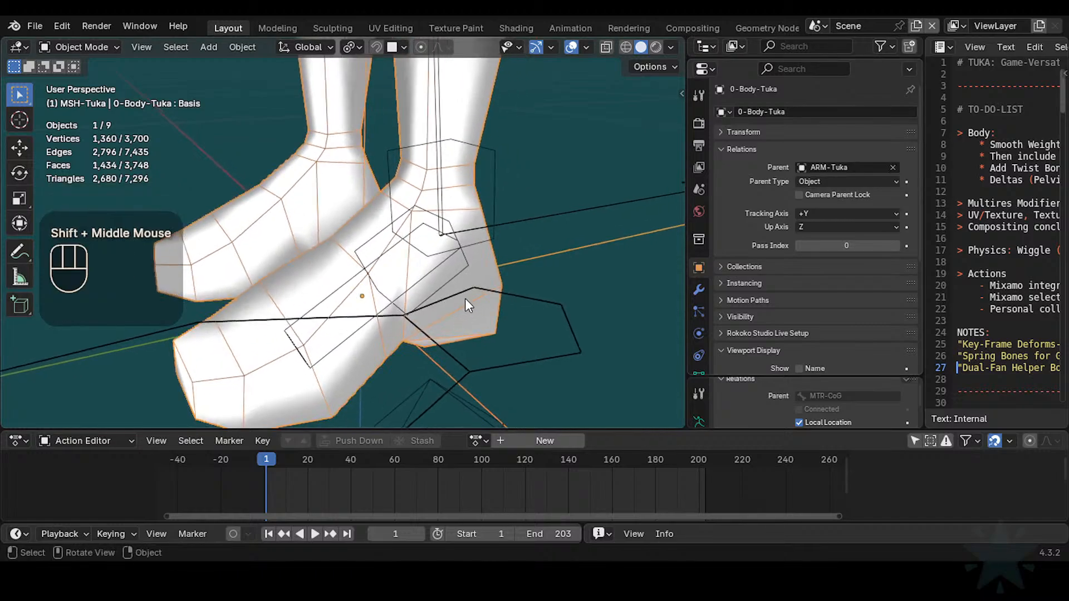
{"action": "left_click", "coordinate": [458, 274]}
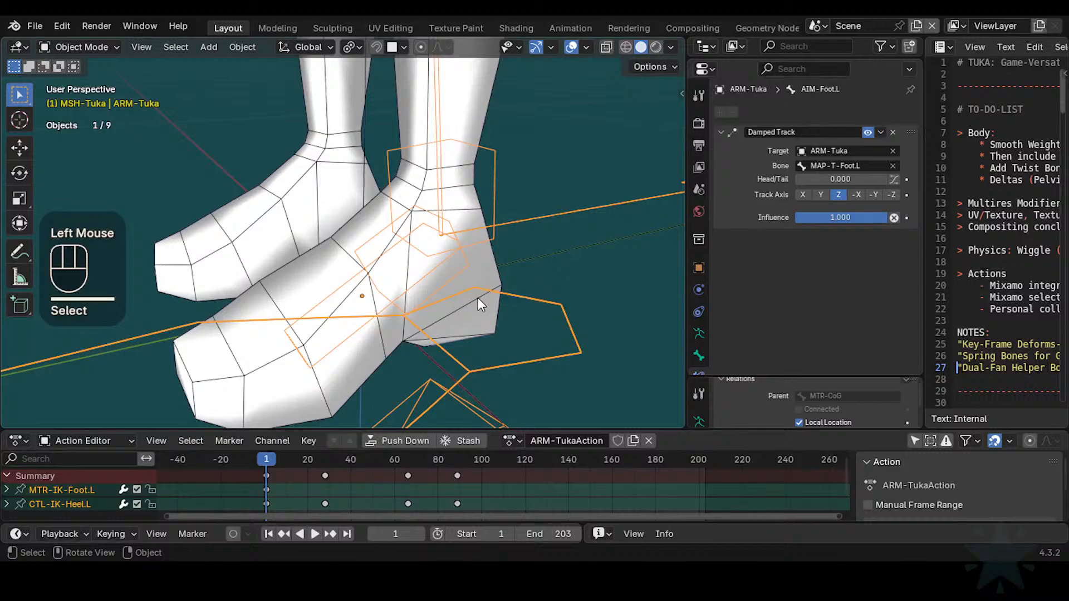
{"action": "middle_click_drag", "start_coordinate": [478, 299], "coordinate": [476, 308], "text": "shift"}
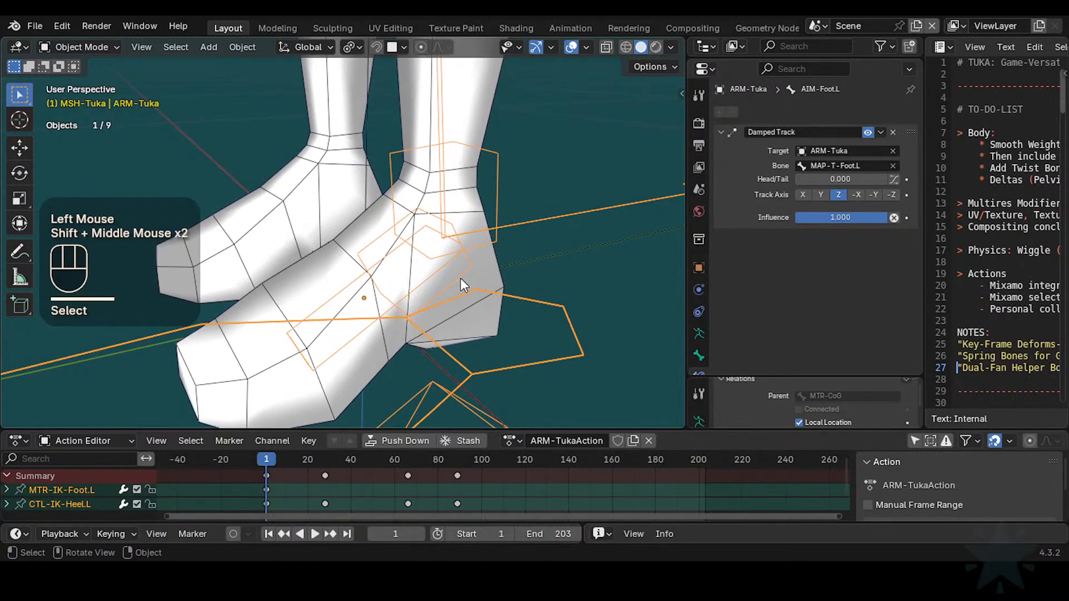
{"action": "left_click", "coordinate": [434, 272]}
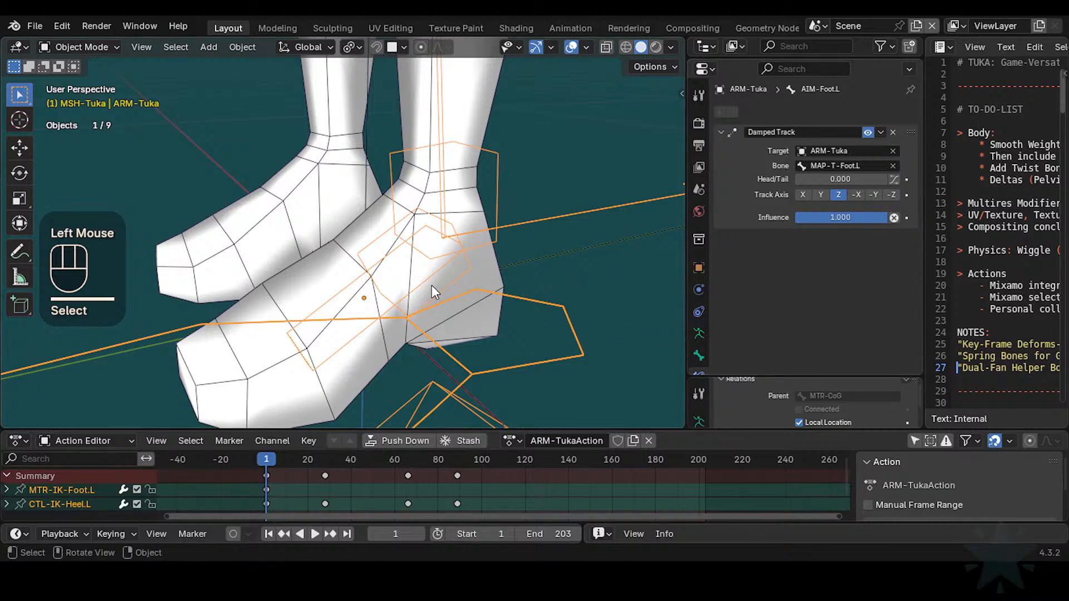
Step: Return the armature to Pose Mode and select the deform bone DEF3-Foot.L
{"action": "key", "text": "ctrl+Tab"}
{"action": "left_click", "coordinate": [376, 311]}
{"action": "left_click", "coordinate": [375, 309]}
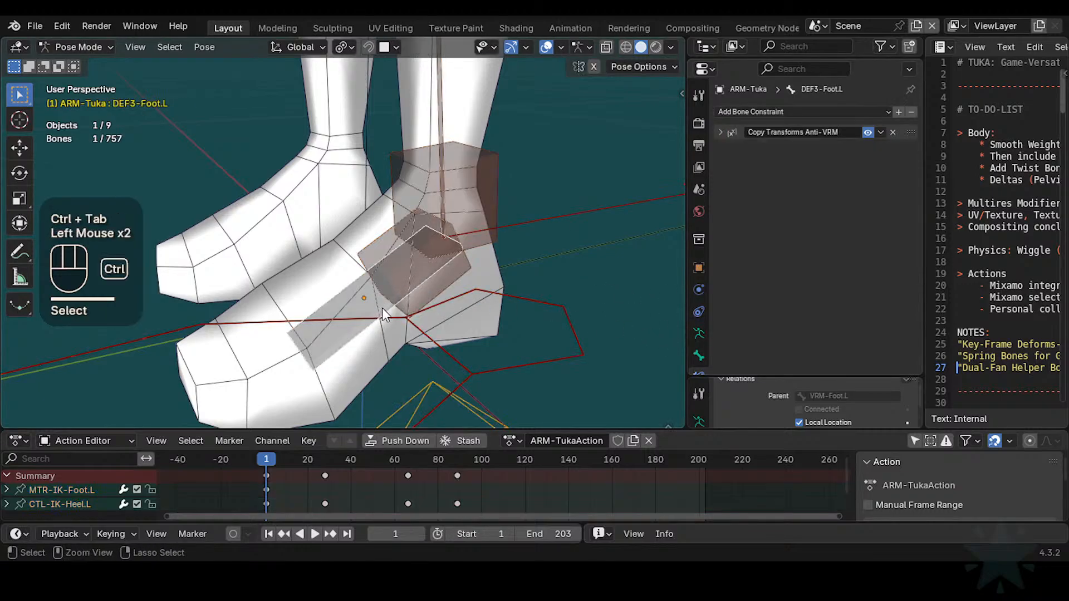
Step: Select the body mesh 0-Body-Tuka in Object Mode and display its vertex groups
{"action": "key", "text": "ctrl+Tab"}
{"action": "double_click", "coordinate": [476, 262]}
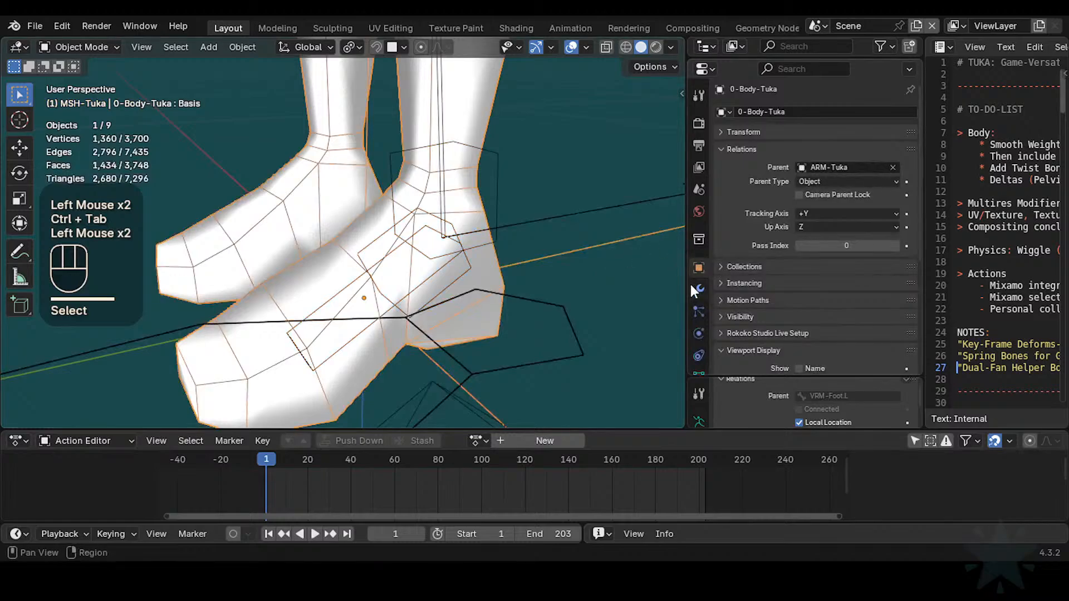
{"action": "middle_click_drag", "start_coordinate": [690, 285], "coordinate": [692, 257]}
{"action": "left_click", "coordinate": [698, 346]}
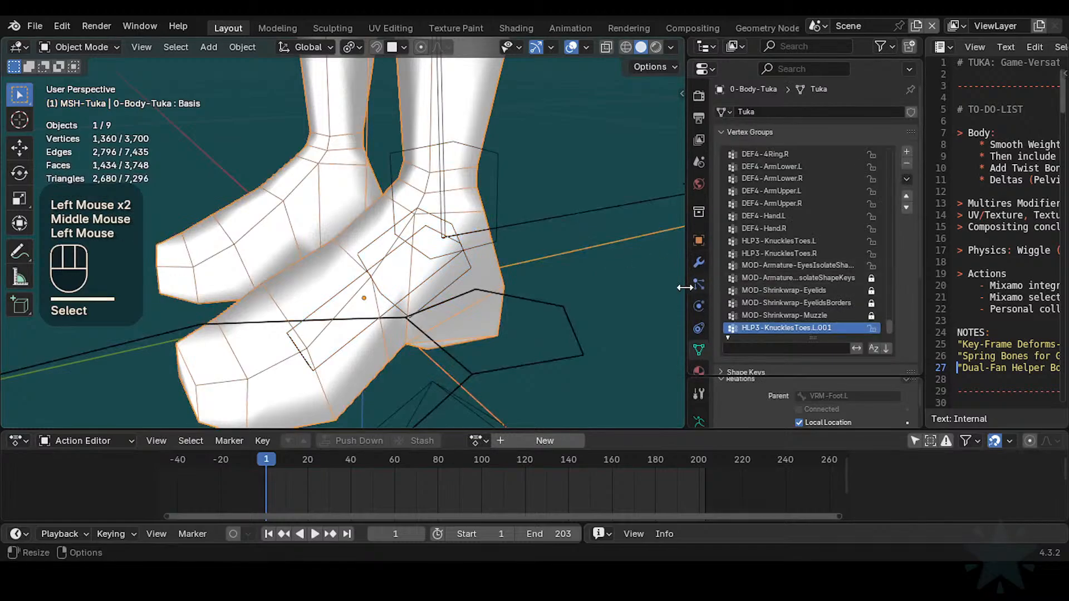
Step: Select the armature together with the body mesh, enter Weight Paint mode, and show the weights of DEF3-Foot.L
{"action": "left_click", "coordinate": [455, 281]}
{"action": "left_click", "coordinate": [457, 279]}
{"action": "left_click", "coordinate": [466, 273]}
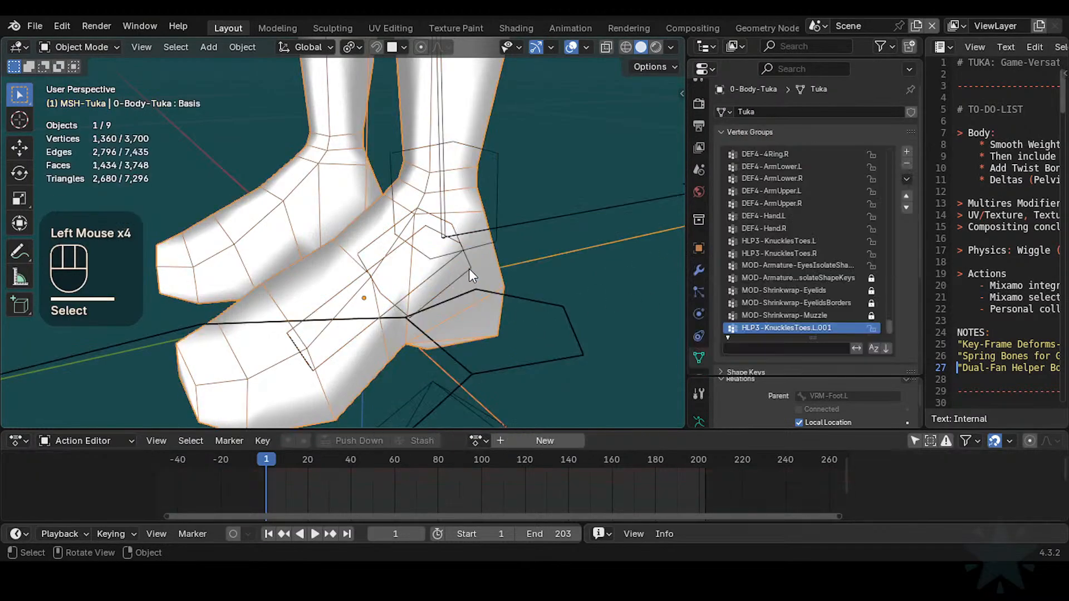
{"action": "left_click", "coordinate": [470, 270]}
{"action": "left_click", "coordinate": [477, 270], "text": "shift"}
{"action": "key", "text": "ctrl+Tab"}
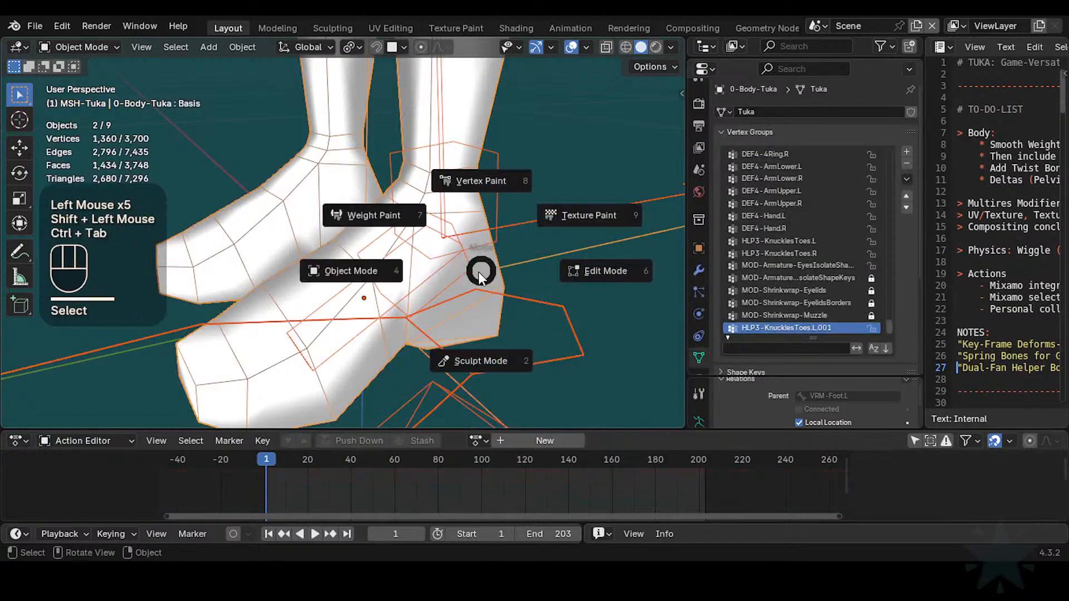
{"action": "key", "text": "7"}
{"action": "left_click", "coordinate": [374, 305], "text": "alt"}
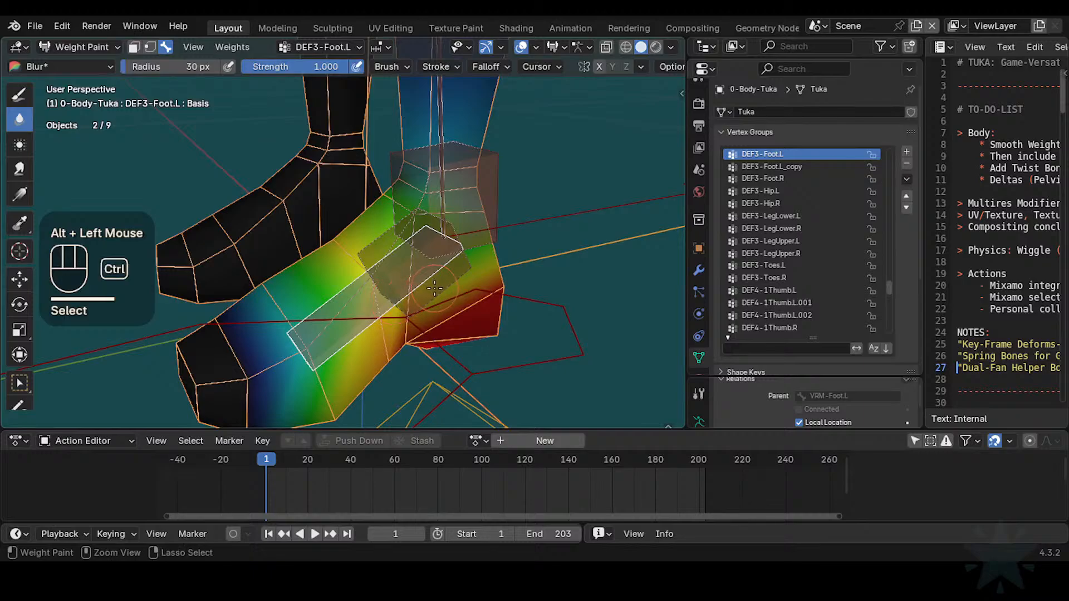
Step: Duplicate the vertex group DEF3-Foot.L and make the helper bone HLP3-AnkleShin.L active
{"action": "left_click", "coordinate": [906, 179]}
{"action": "mouse_move", "coordinate": [935, 255]}
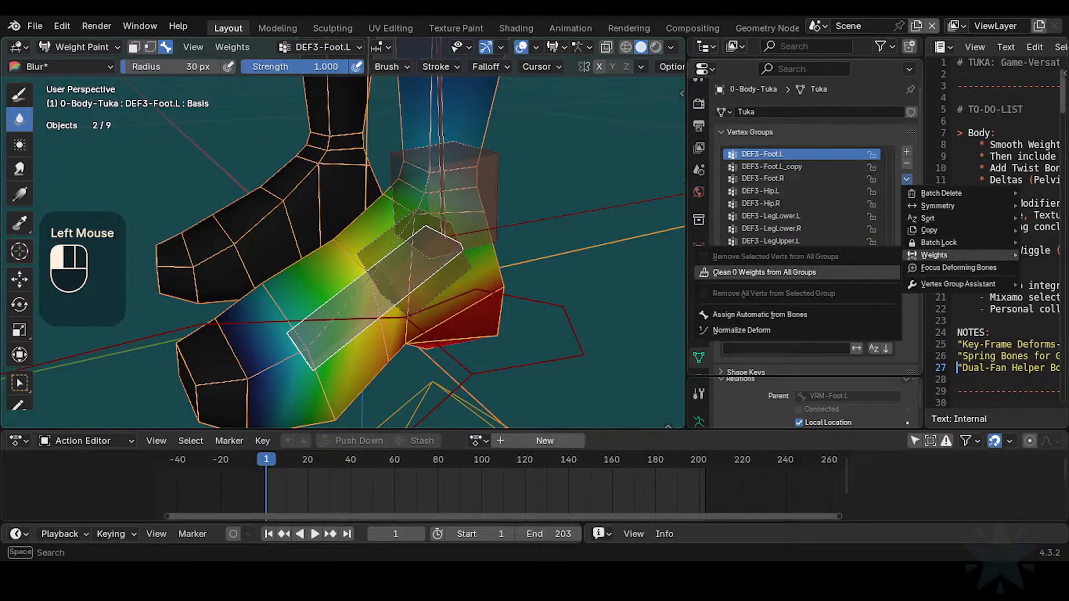
{"action": "mouse_move", "coordinate": [929, 230]}
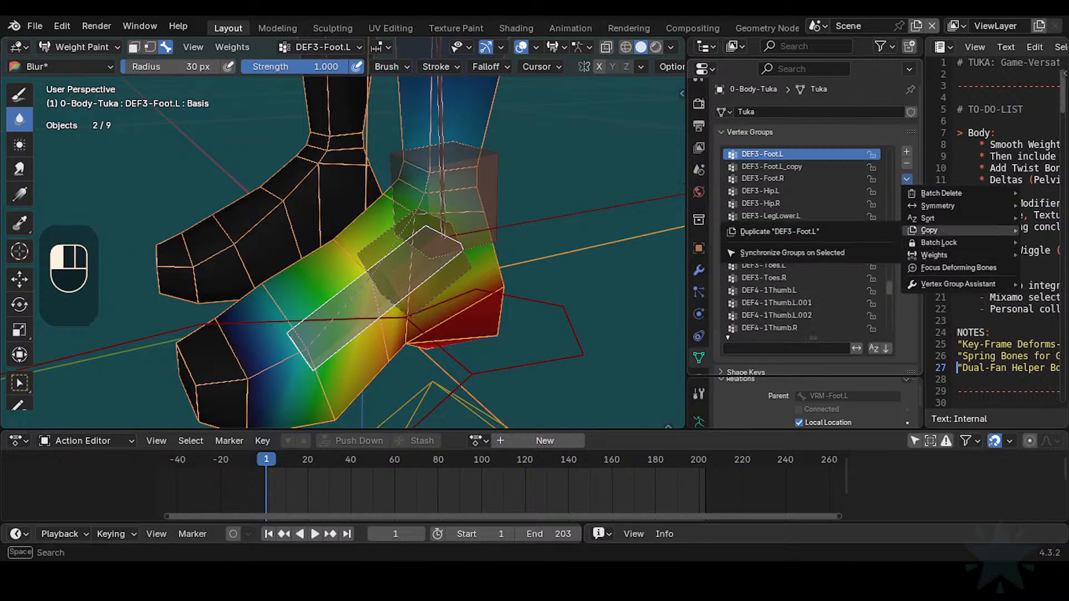
{"action": "left_click", "coordinate": [860, 231]}
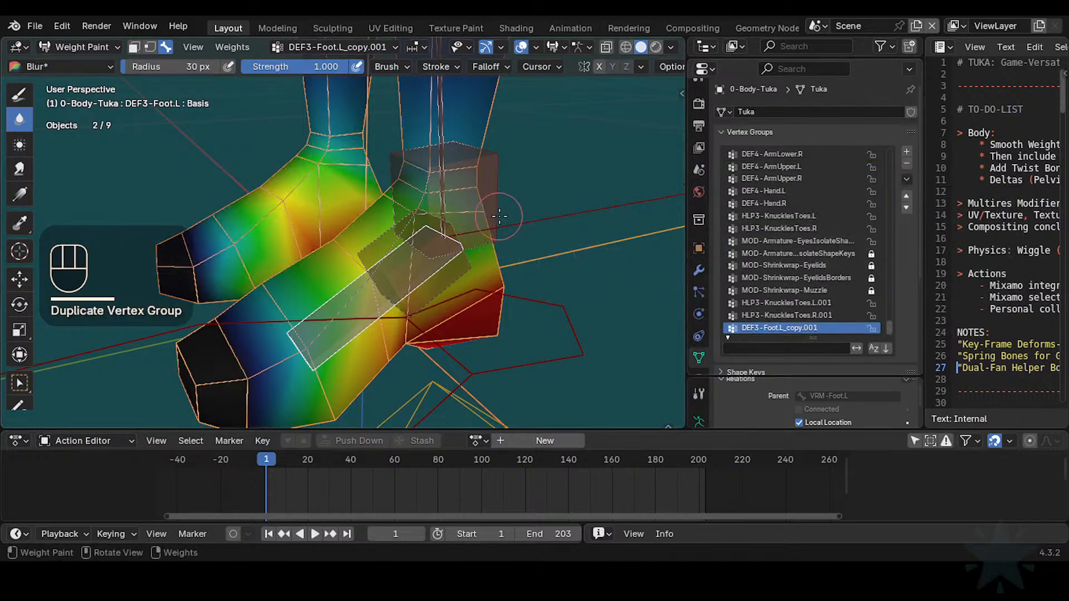
{"action": "left_click", "coordinate": [493, 180], "text": "alt"}
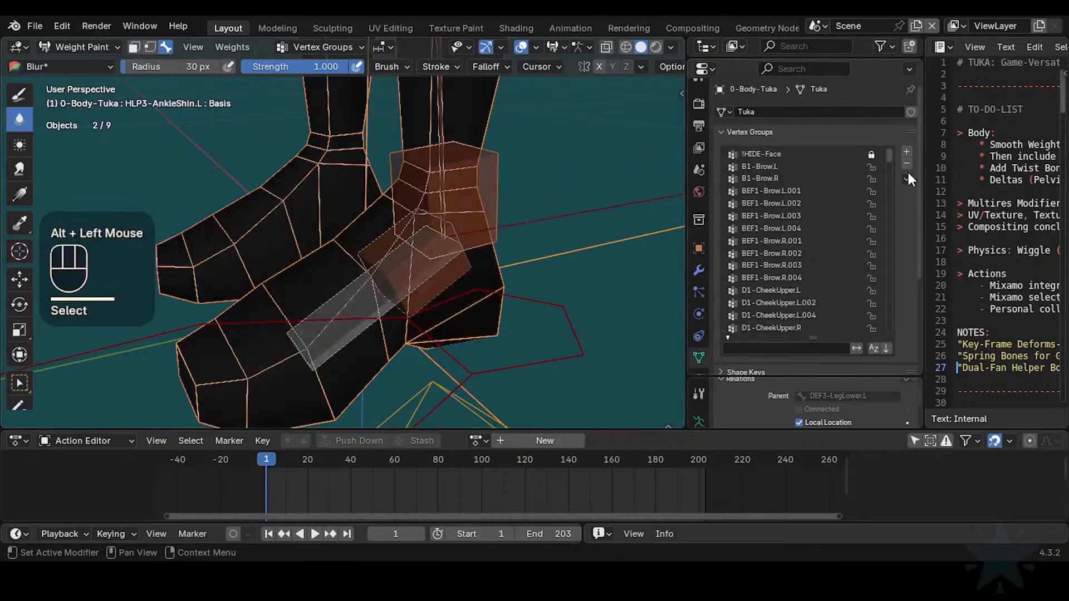
Step: Show the weights of DEF3-LegLower.L and duplicate its vertex group
{"action": "left_click", "coordinate": [451, 150], "text": "alt"}
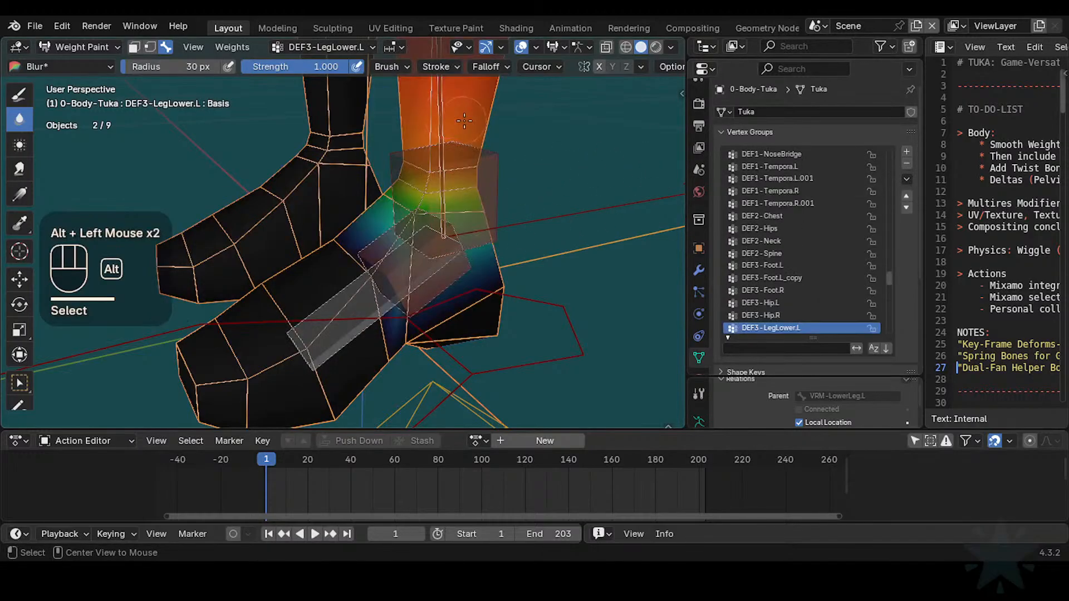
{"action": "left_click", "coordinate": [906, 180]}
{"action": "mouse_move", "coordinate": [926, 195]}
{"action": "mouse_move", "coordinate": [926, 230]}
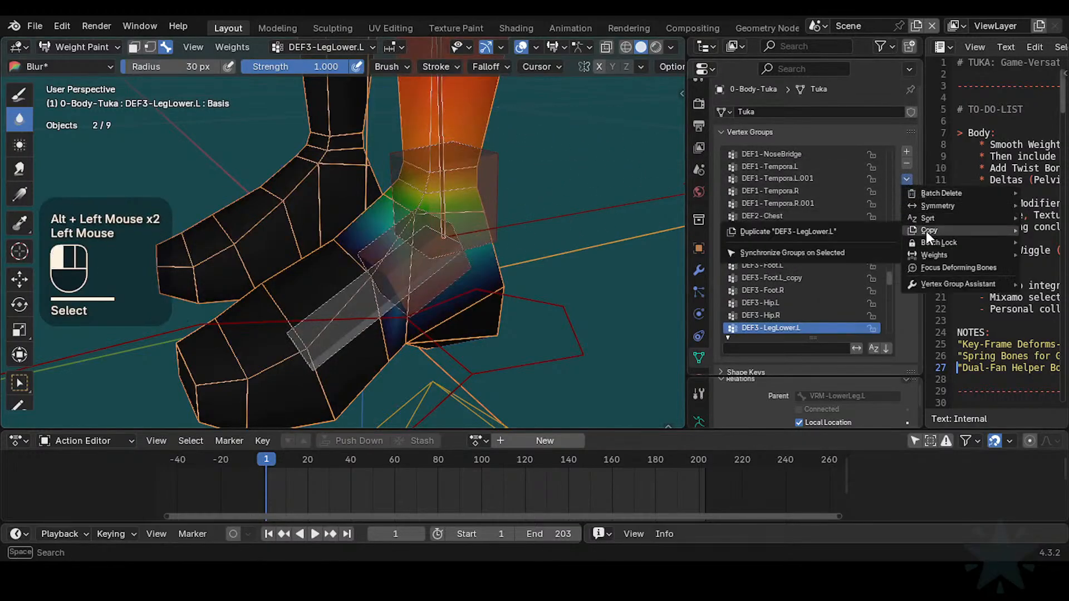
{"action": "left_click", "coordinate": [859, 237]}
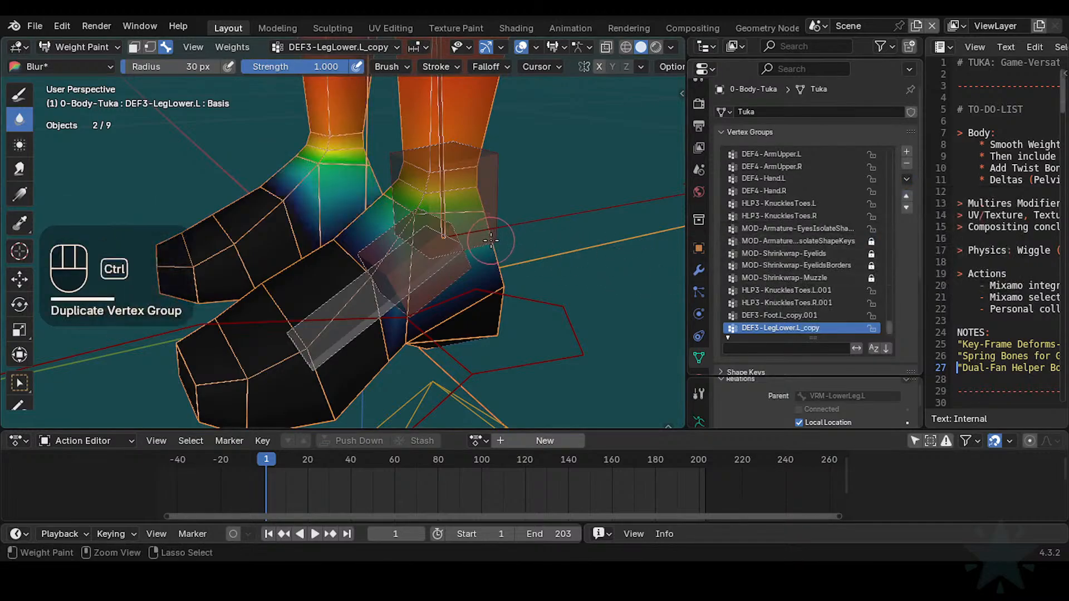
Step: Copy the name of the deform bone DEF3-Foot.L in Pose Mode and return to the body mesh's vertex groups in Object Mode
{"action": "key", "text": "ctrl+Tab"}
{"action": "left_click", "coordinate": [392, 305]}
{"action": "key", "text": "ctrl+Tab"}
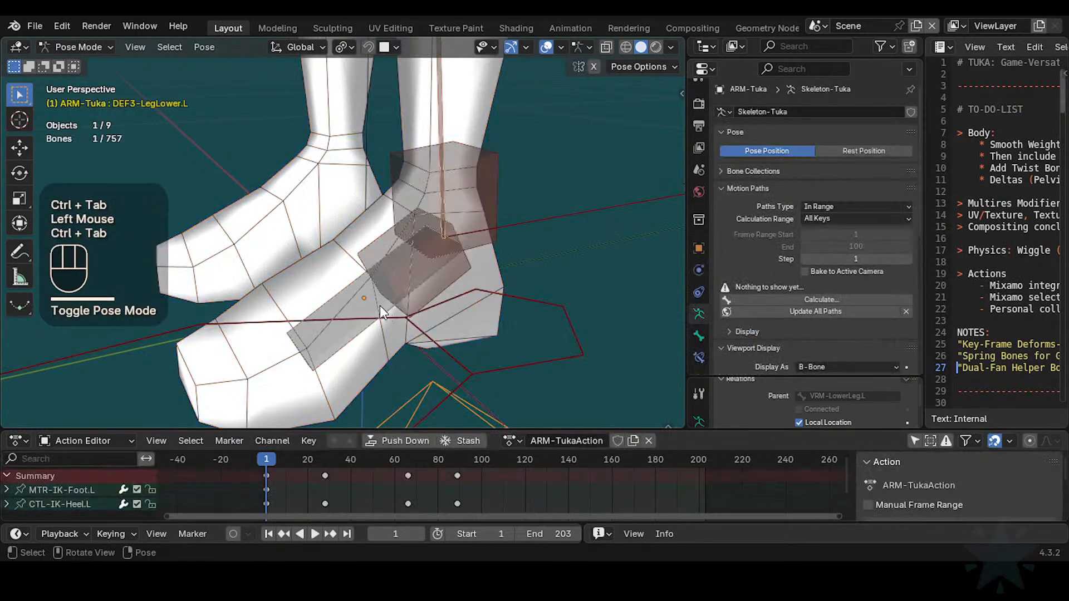
{"action": "left_click", "coordinate": [381, 307]}
{"action": "key", "text": "F2"}
{"action": "key", "text": "ctrl+c"}
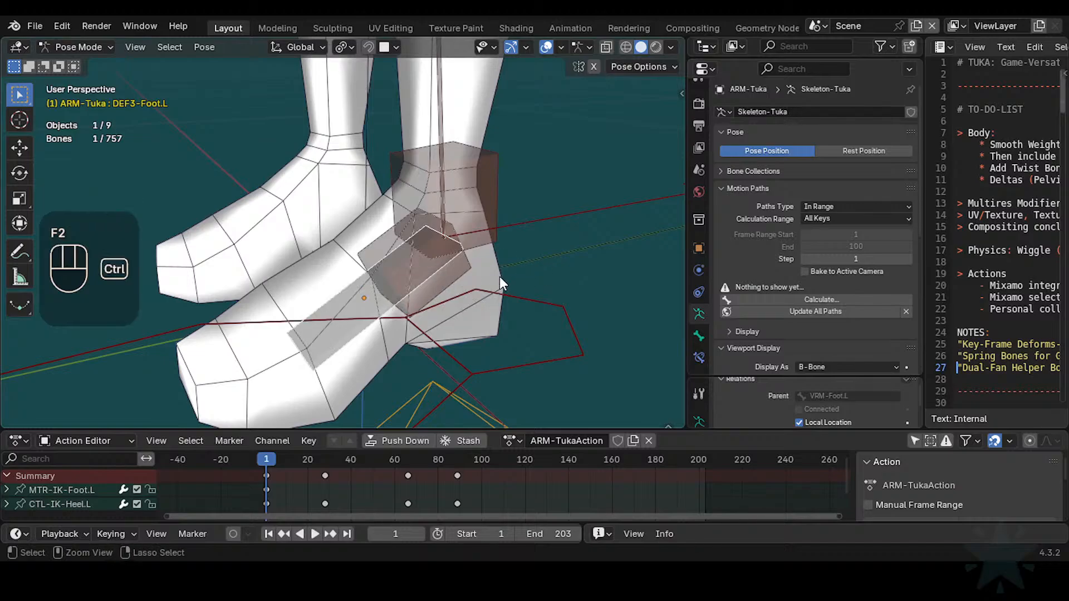
{"action": "key", "text": "ctrl+Tab"}
{"action": "left_click", "coordinate": [485, 266]}
{"action": "middle_click_drag", "start_coordinate": [817, 279], "coordinate": [850, 206]}
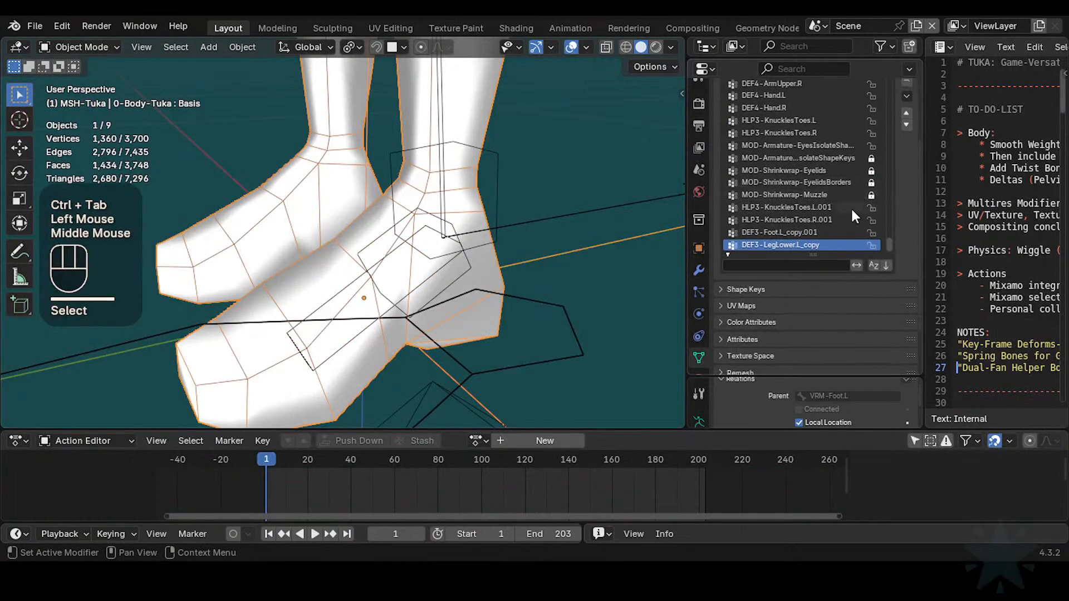
Step: Try to rename the duplicated vertex group DEF3-Foot.L_copy.001 as DEF3-Foot.L
{"action": "left_click", "coordinate": [789, 233]}
{"action": "double_click", "coordinate": [788, 233]}
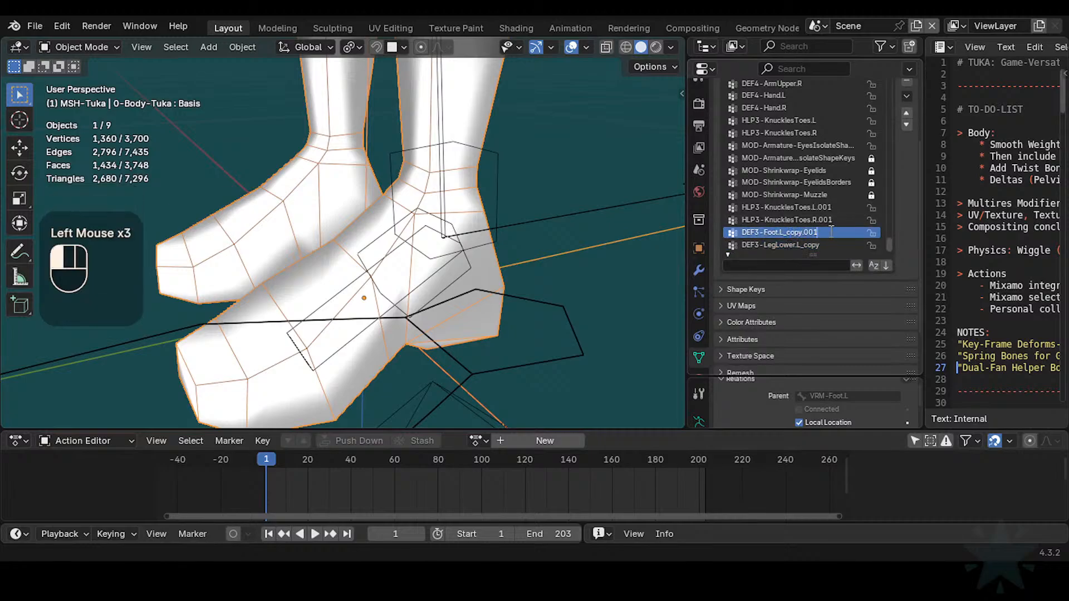
{"action": "key", "text": "BackSpace"}
{"action": "key", "text": "BackSpace"}
{"action": "key", "text": "BackSpace"}
{"action": "key", "text": "BackSpace"}
{"action": "key", "text": "BackSpace"}
{"action": "key", "text": "BackSpace"}
{"action": "key", "text": "BackSpace"}
{"action": "key", "text": "BackSpace"}
{"action": "key", "text": "BackSpace"}
{"action": "key", "text": "Return"}
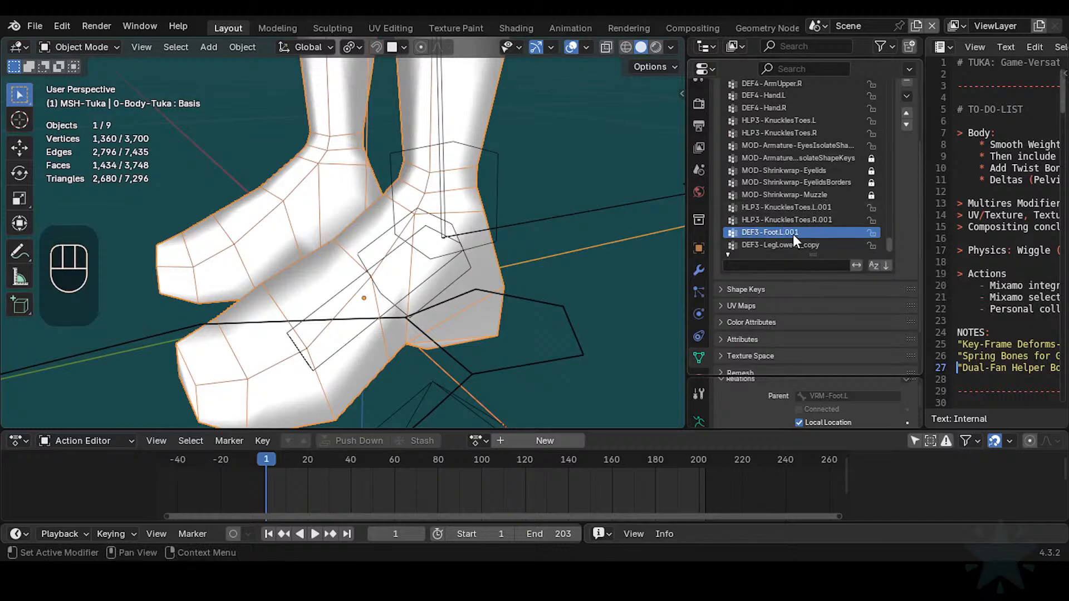
{"action": "double_click", "coordinate": [792, 234]}
{"action": "key", "text": "ctrl+v"}
{"action": "key", "text": "Return"}
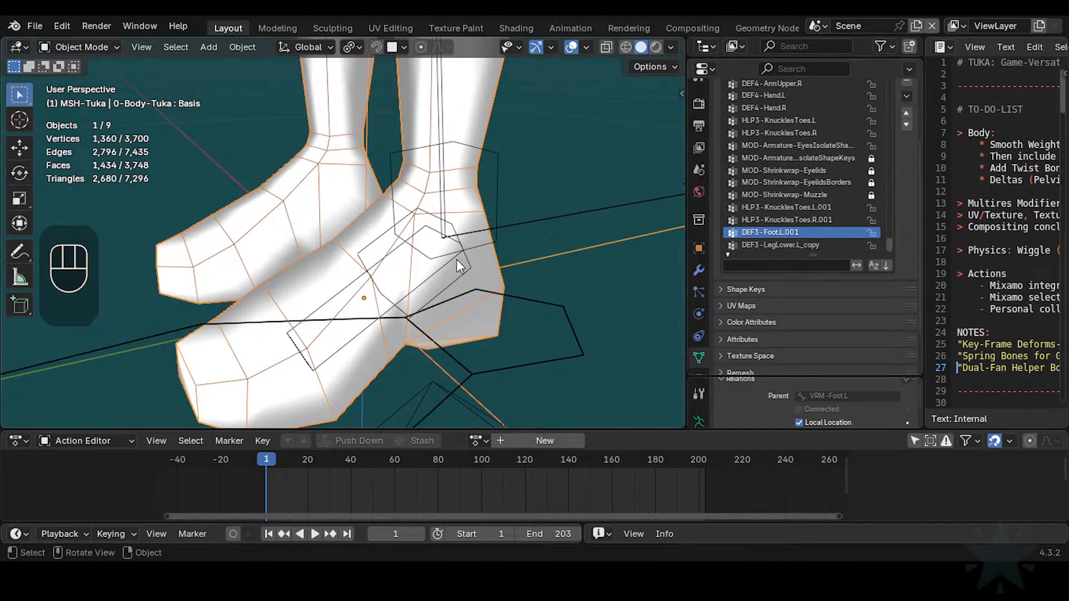
Step: Switch the armature to Pose Mode and copy the name of the helper bone HLP3-AnkleFoot.L
{"action": "left_click", "coordinate": [425, 286], "text": "ctrl"}
{"action": "key", "text": "ctrl+Tab"}
{"action": "left_click", "coordinate": [432, 289]}
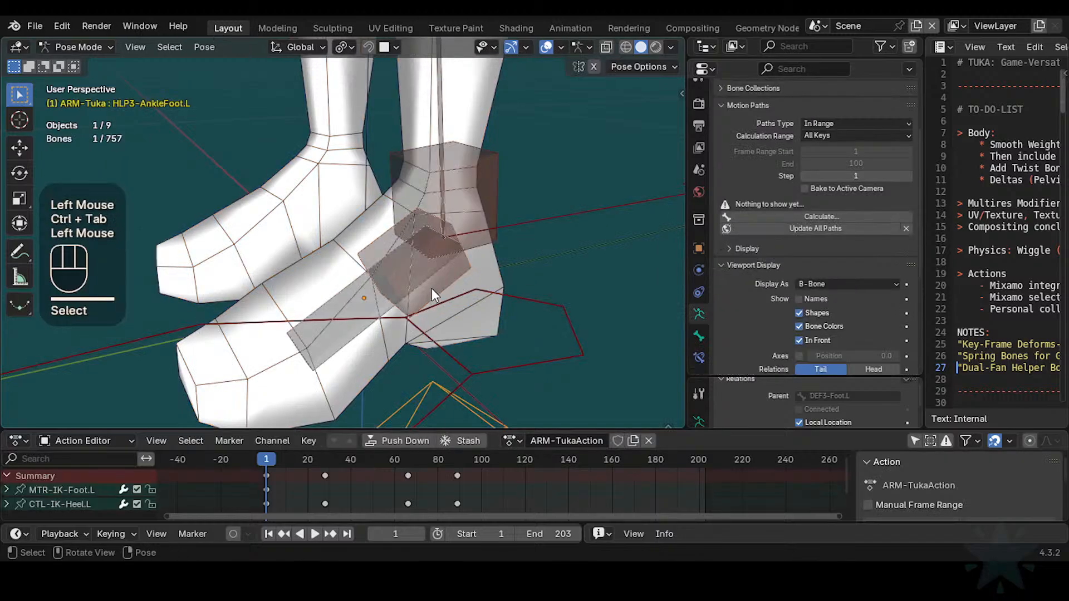
{"action": "key", "text": "F2"}
{"action": "key", "text": "ctrl+c"}
{"action": "key", "text": "grave"}
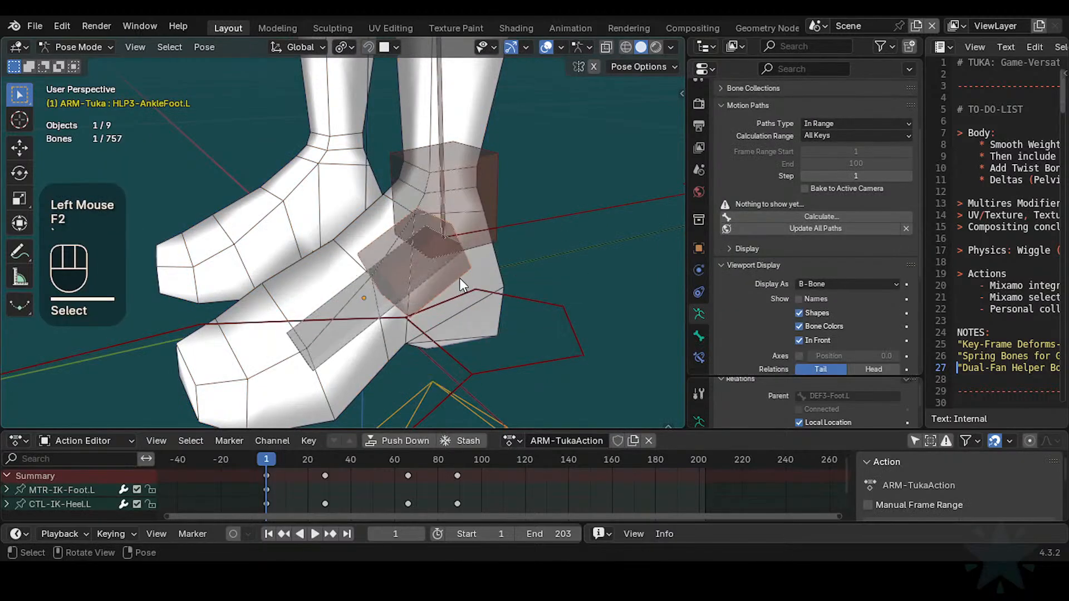
Step: Reselect the body mesh in Object Mode and rename the vertex group DEF3-Foot.L.001 as HLP3-AnkleFoot.L
{"action": "key", "text": "ctrl+Tab"}
{"action": "left_click", "coordinate": [474, 278]}
{"action": "double_click", "coordinate": [822, 229]}
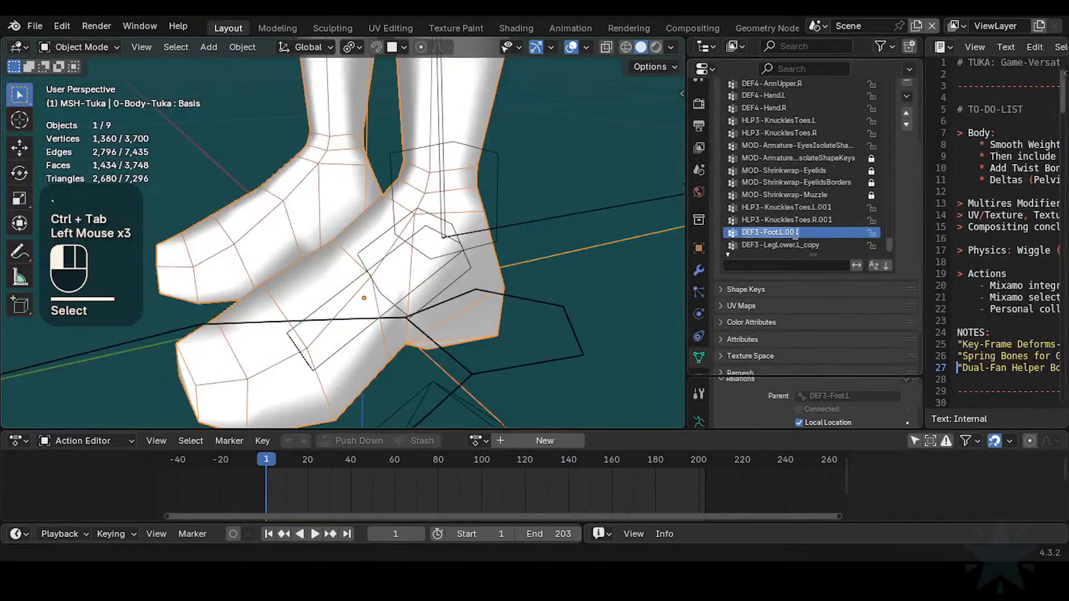
{"action": "key", "text": "ctrl+v"}
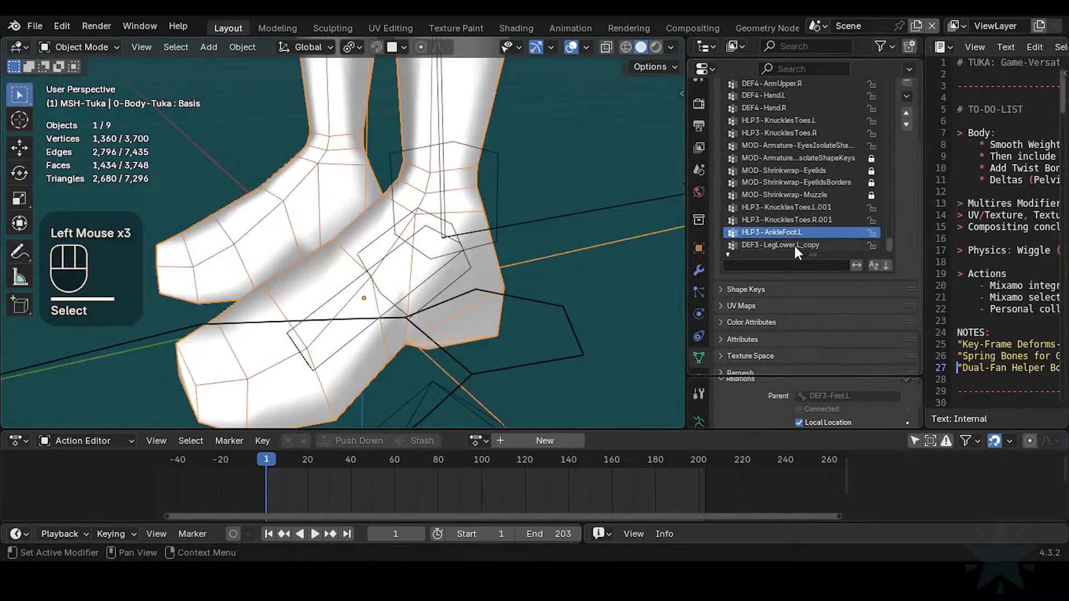
{"action": "left_click", "coordinate": [794, 245]}
{"action": "middle_click_drag", "start_coordinate": [798, 232], "coordinate": [803, 222]}
{"action": "middle_click_drag", "start_coordinate": [790, 185], "coordinate": [789, 222]}
{"action": "left_click", "coordinate": [792, 226]}
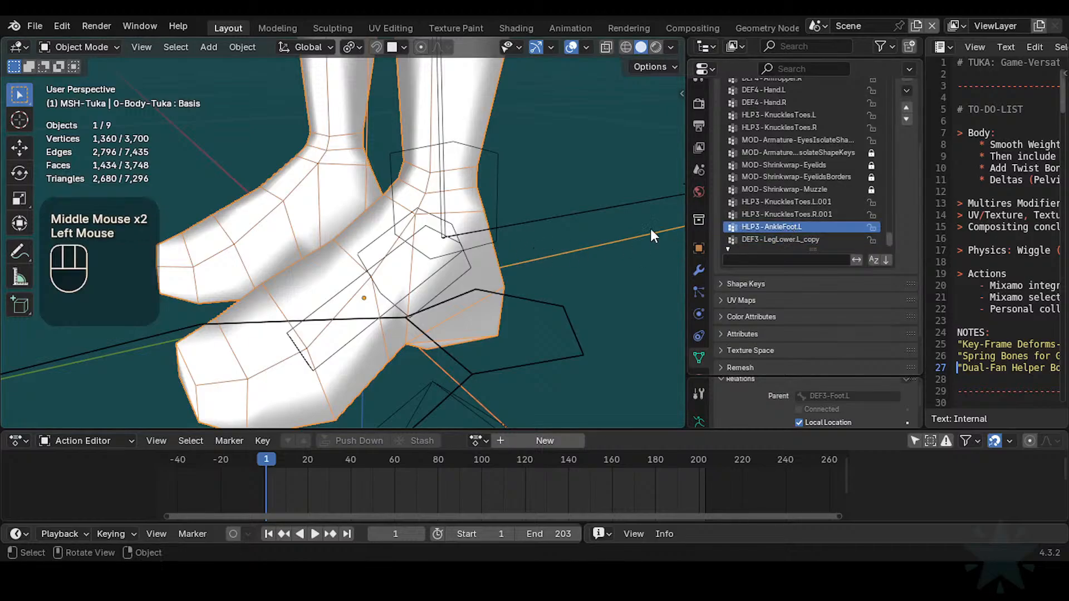
Step: Copy the name of the helper bone HLP3-AnkleShin.L and rename the body mesh's vertex group DEF3-LegLower.L_copy with it
{"action": "left_click", "coordinate": [491, 245]}
{"action": "key", "text": "ctrl+Tab"}
{"action": "left_click", "coordinate": [488, 202]}
{"action": "key", "text": "F2"}
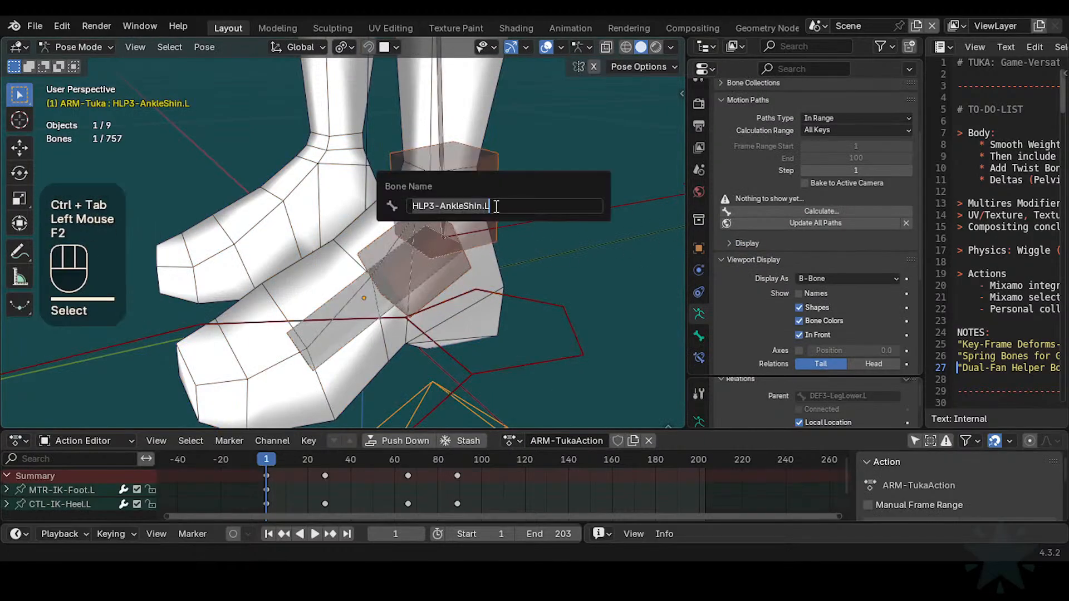
{"action": "key", "text": "ctrl+Tab"}
{"action": "left_click", "coordinate": [490, 255]}
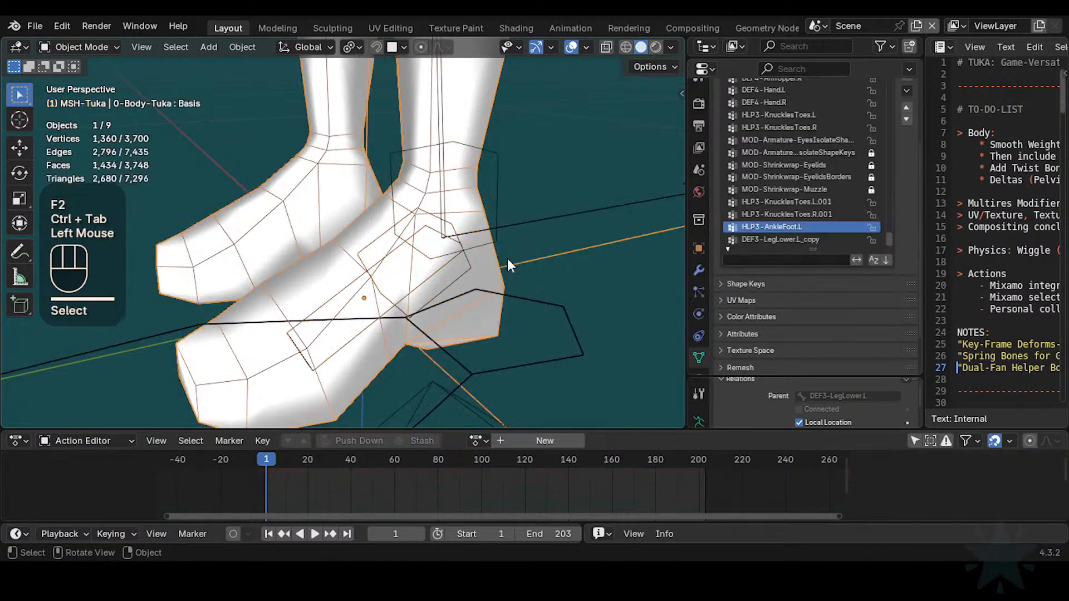
{"action": "double_click", "coordinate": [818, 239]}
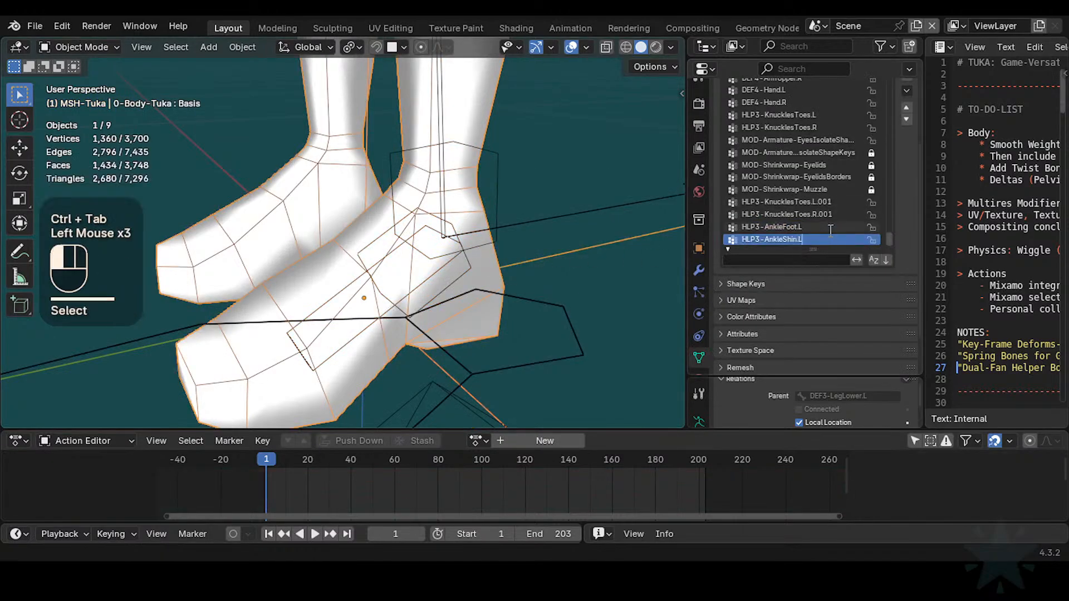
{"action": "key", "text": "Return"}
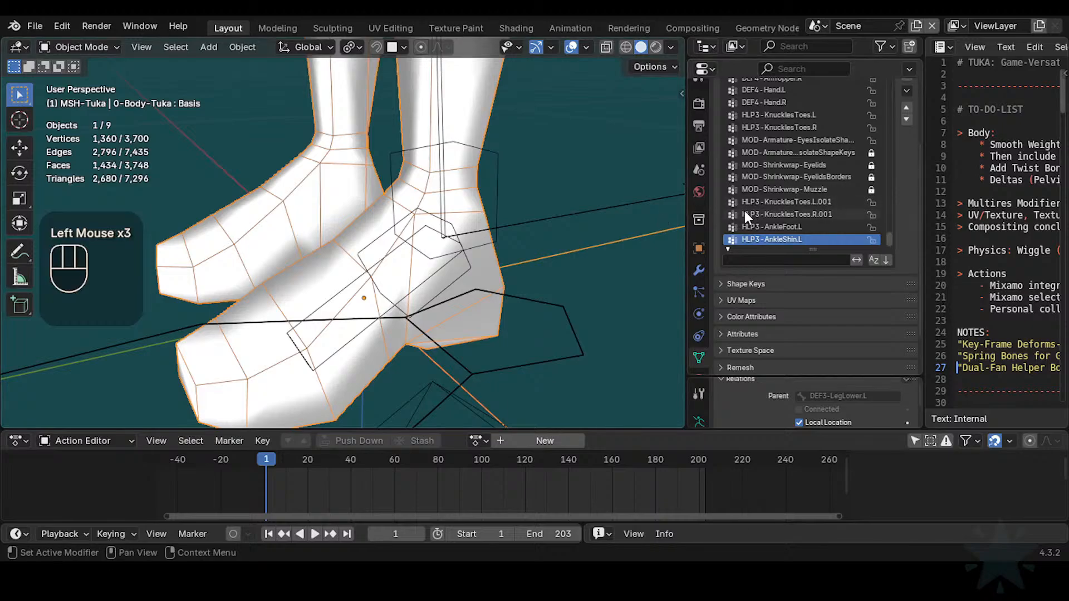
Step: Select the armature together with the body mesh and enter Weight Paint mode
{"action": "left_click", "coordinate": [488, 245]}
{"action": "left_click", "coordinate": [491, 260], "text": "shift"}
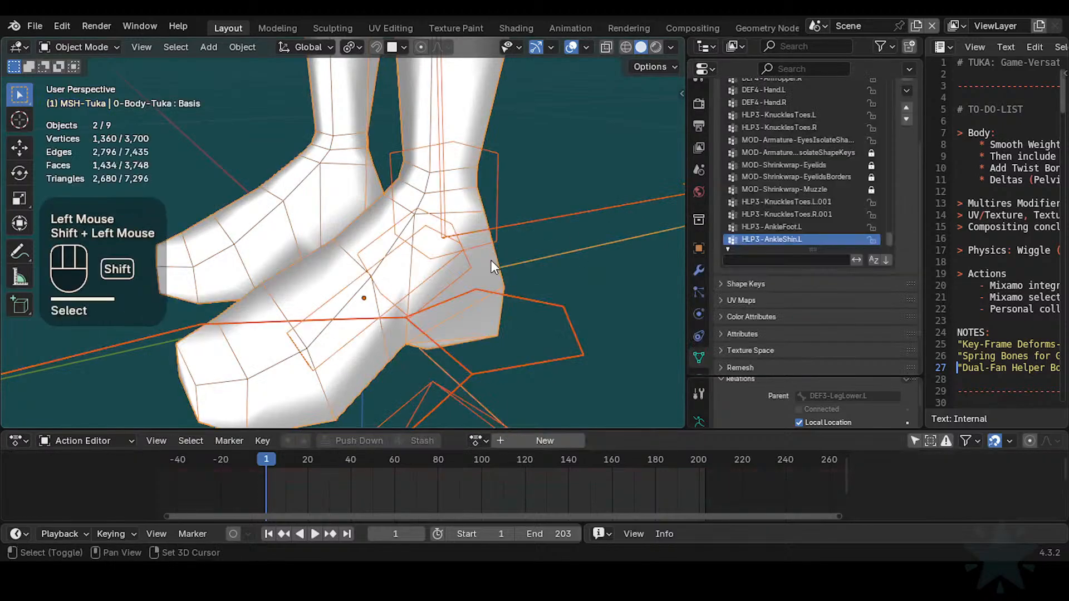
{"action": "key", "text": "ctrl+Tab"}
{"action": "key", "text": "w"}
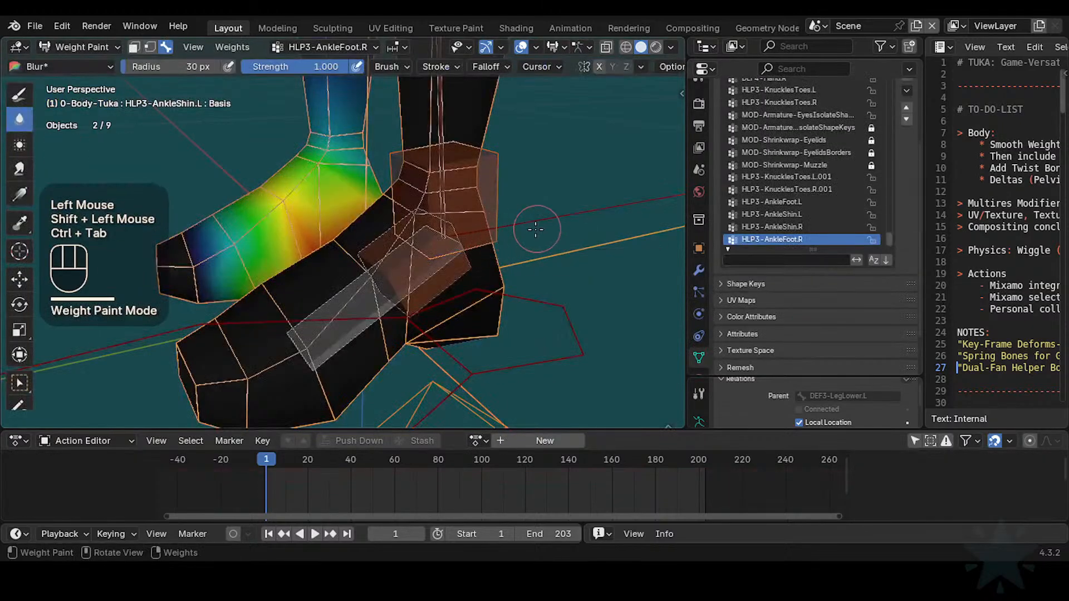
Step: Compare the left ankle weights of HLP3-AnkleShin.L and HLP3-AnkleFoot.L by alternating between the two helper bones
{"action": "left_click", "coordinate": [485, 222], "text": "alt"}
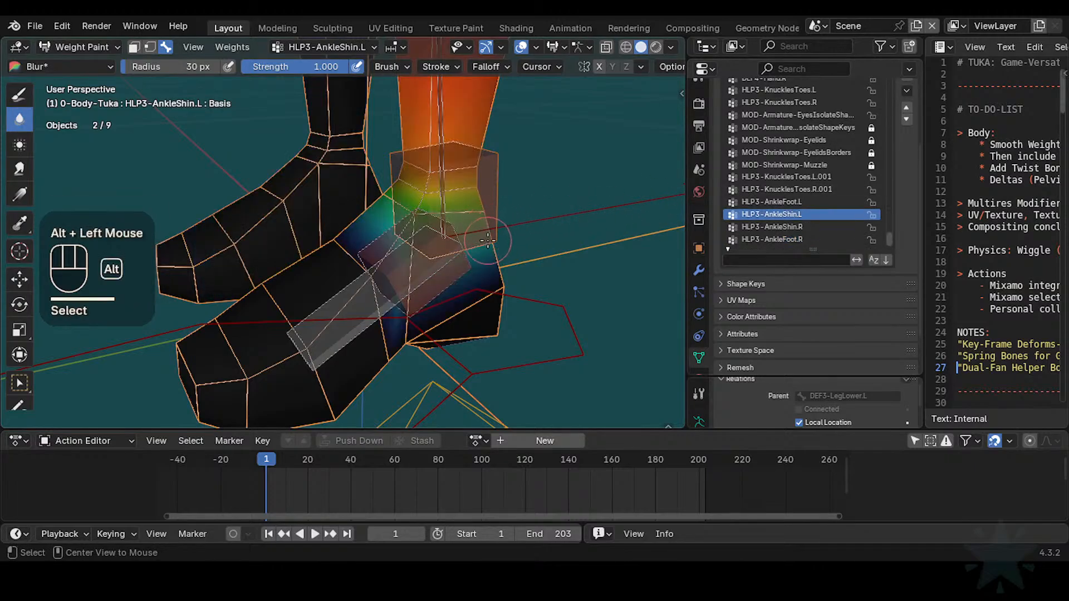
{"action": "left_click", "coordinate": [460, 273], "text": "alt"}
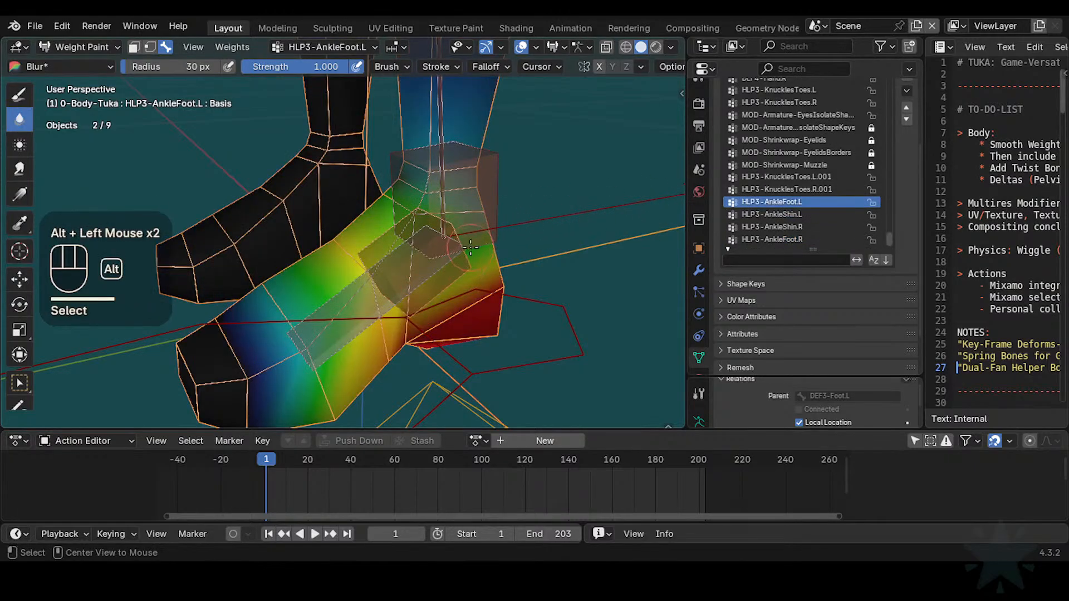
{"action": "left_click", "coordinate": [477, 232], "text": "alt"}
{"action": "left_click", "coordinate": [478, 233], "text": "alt"}
{"action": "left_click", "coordinate": [478, 232], "text": "alt"}
{"action": "left_click", "coordinate": [478, 233], "text": "alt"}
{"action": "left_click", "coordinate": [477, 232], "text": "alt"}
{"action": "left_click", "coordinate": [478, 232], "text": "alt"}
{"action": "left_click", "coordinate": [478, 233], "text": "alt"}
{"action": "left_click", "coordinate": [478, 233], "text": "alt"}
{"action": "left_click", "coordinate": [476, 232], "text": "alt"}
{"action": "left_click", "coordinate": [477, 233], "text": "alt"}
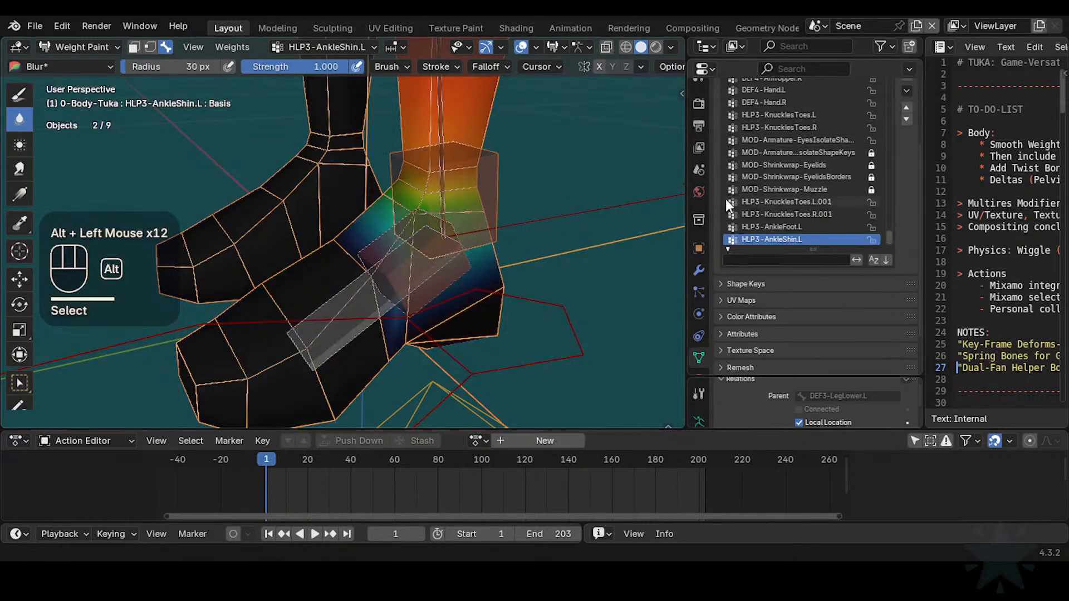
Step: Compare the right ankle weights by alternating between the vertex groups HLP3-AnkleShin.R and HLP3-AnkleFoot.R
{"action": "middle_click_drag", "start_coordinate": [800, 237], "coordinate": [820, 215]}
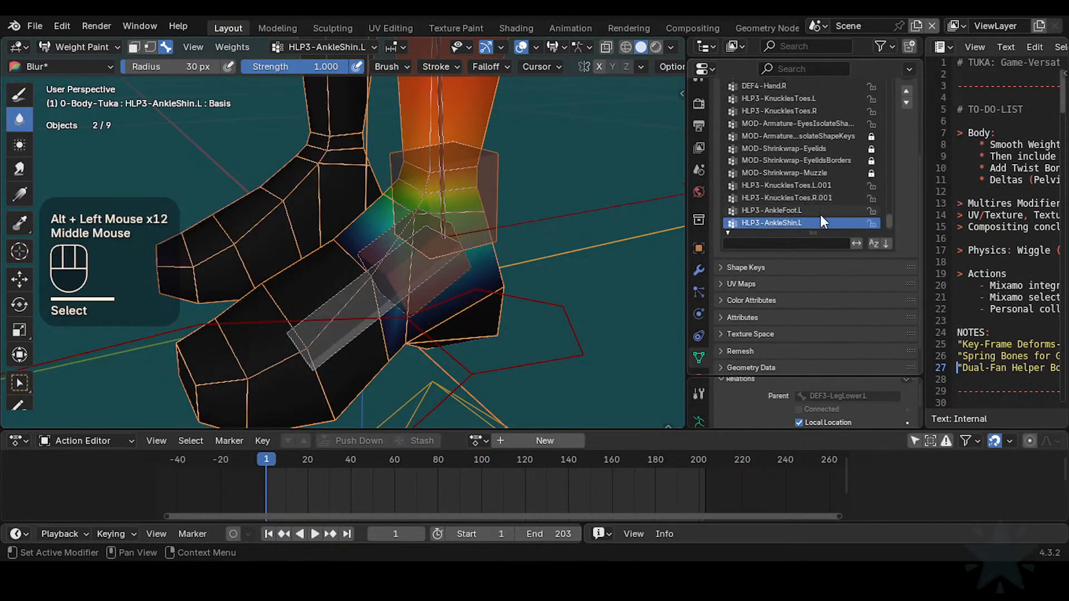
{"action": "left_click_drag", "start_coordinate": [890, 220], "coordinate": [887, 228]}
{"action": "left_click", "coordinate": [795, 212]}
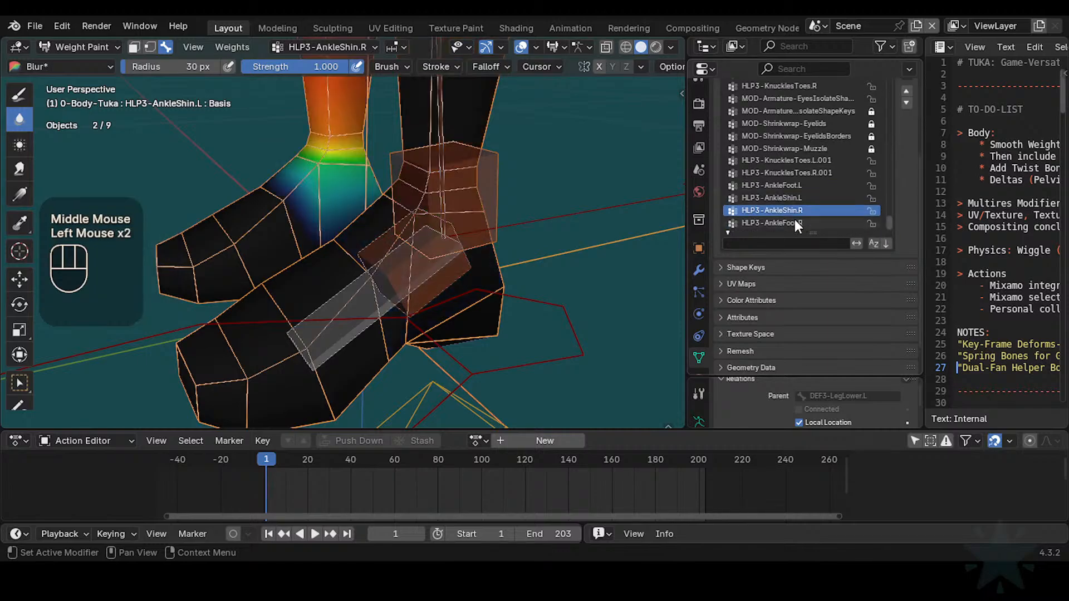
{"action": "left_click", "coordinate": [794, 222]}
{"action": "left_click", "coordinate": [795, 210]}
{"action": "left_click", "coordinate": [794, 220]}
{"action": "left_click", "coordinate": [795, 211]}
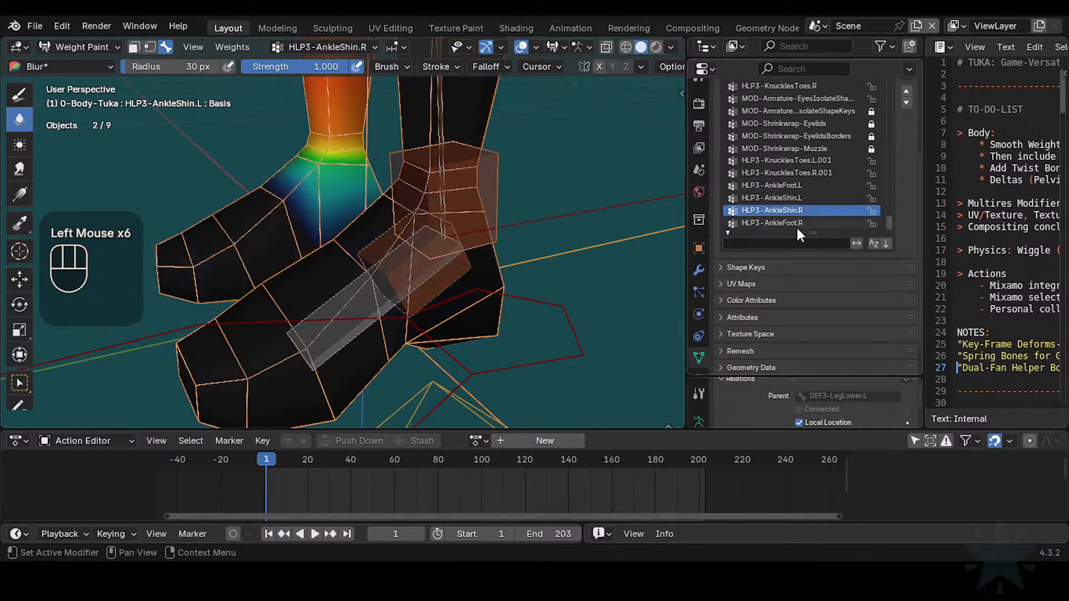
{"action": "left_click", "coordinate": [779, 222]}
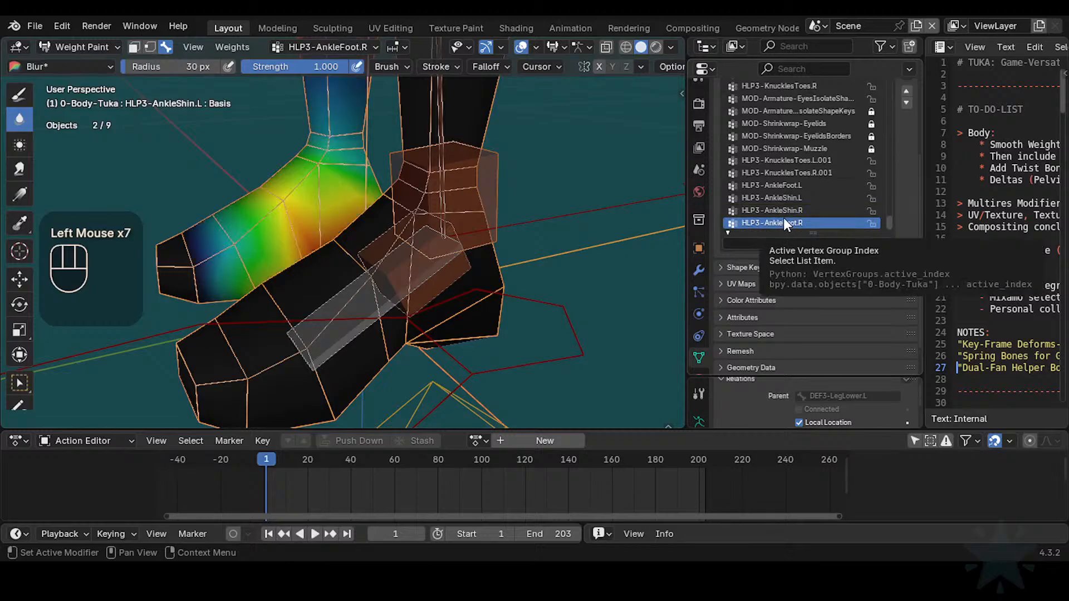
{"action": "left_click", "coordinate": [786, 212]}
{"action": "left_click", "coordinate": [785, 221]}
{"action": "left_click", "coordinate": [787, 210]}
{"action": "left_click", "coordinate": [786, 222]}
{"action": "left_click", "coordinate": [790, 210]}
{"action": "left_click", "coordinate": [790, 220]}
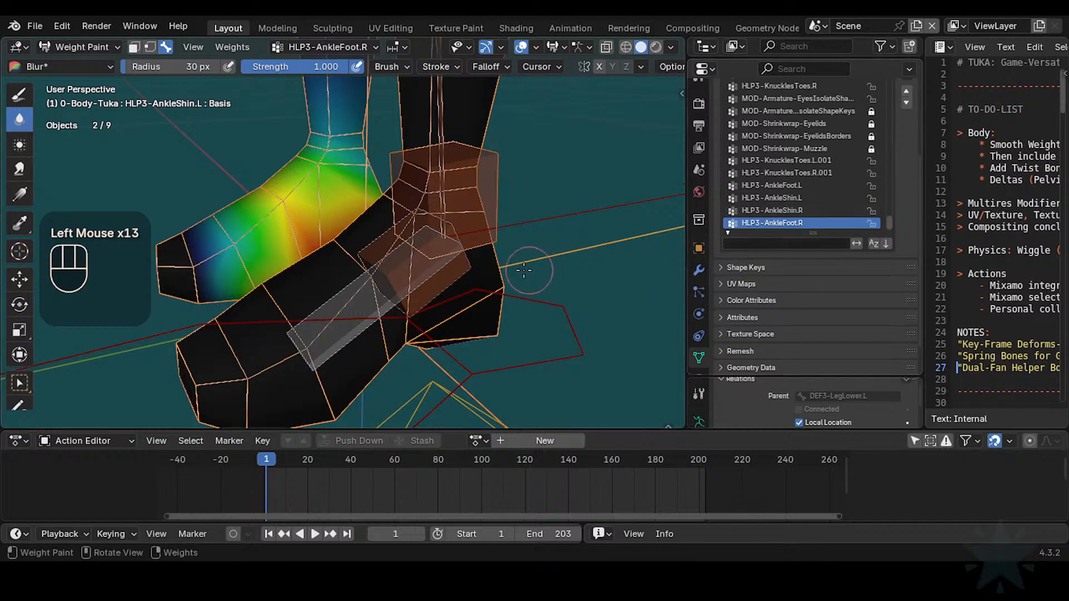
{"action": "middle_click_drag", "start_coordinate": [536, 289], "coordinate": [552, 315], "text": "shift"}
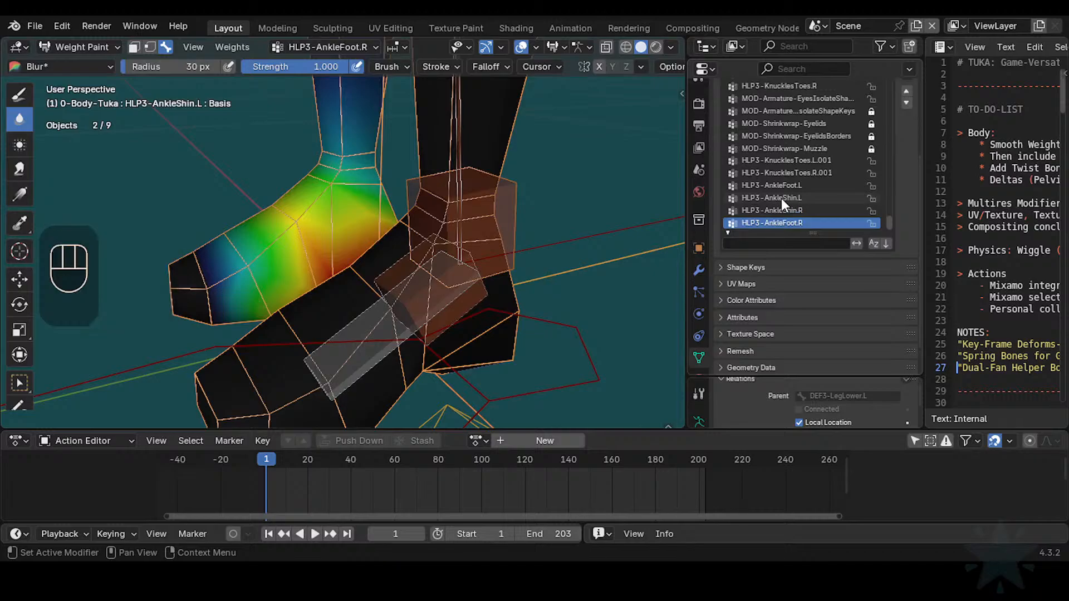
{"action": "middle_click_drag", "start_coordinate": [602, 258], "coordinate": [604, 271], "text": "shift"}
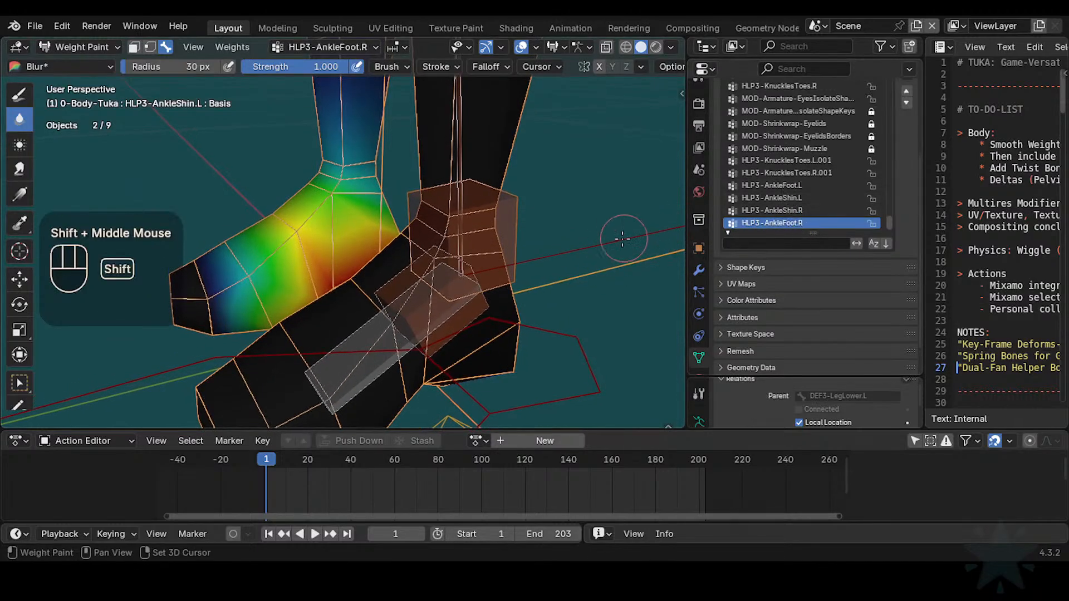
{"action": "middle_click_drag", "start_coordinate": [621, 233], "coordinate": [620, 256], "text": "shift"}
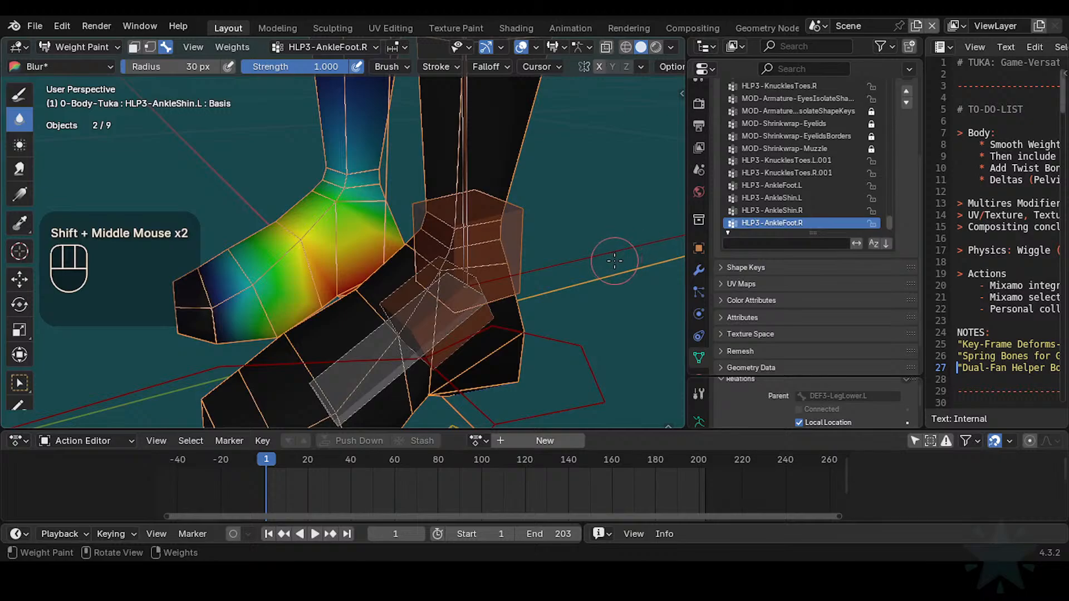
{"action": "middle_click_drag", "start_coordinate": [604, 284], "coordinate": [556, 315], "text": "ctrl"}
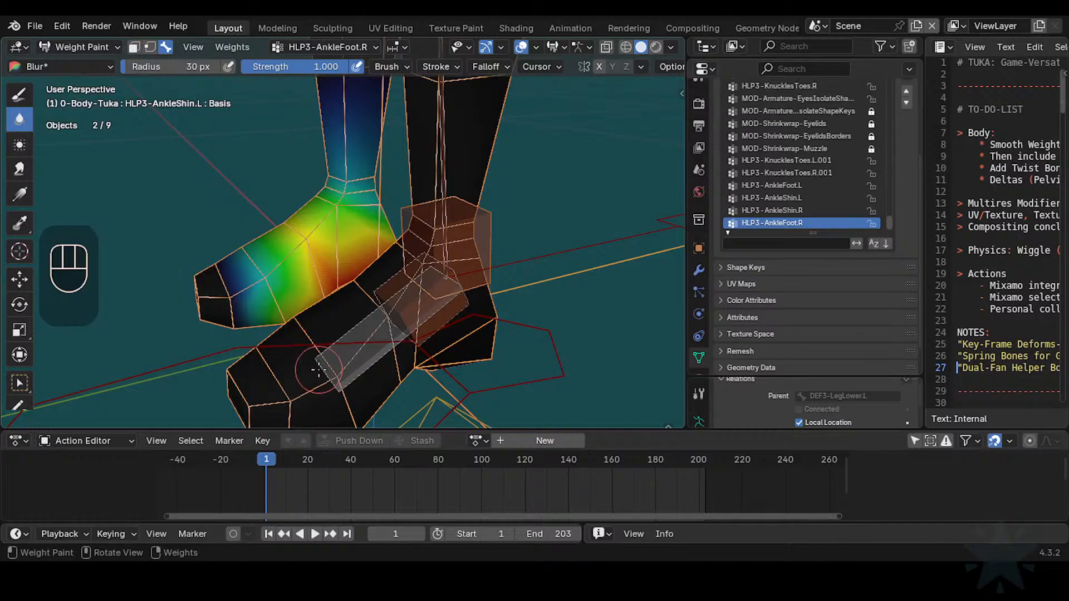
{"action": "key", "text": "shift"}
{"action": "middle_click_drag", "start_coordinate": [356, 344], "coordinate": [373, 344], "text": "shift"}
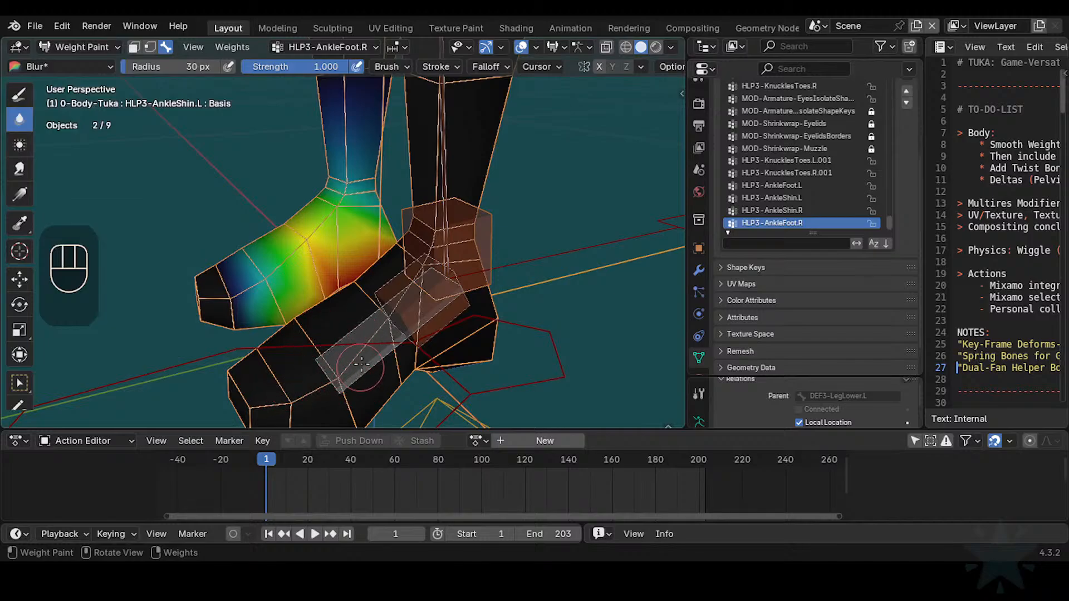
{"action": "middle_click_drag", "start_coordinate": [379, 360], "coordinate": [428, 322], "text": "shift"}
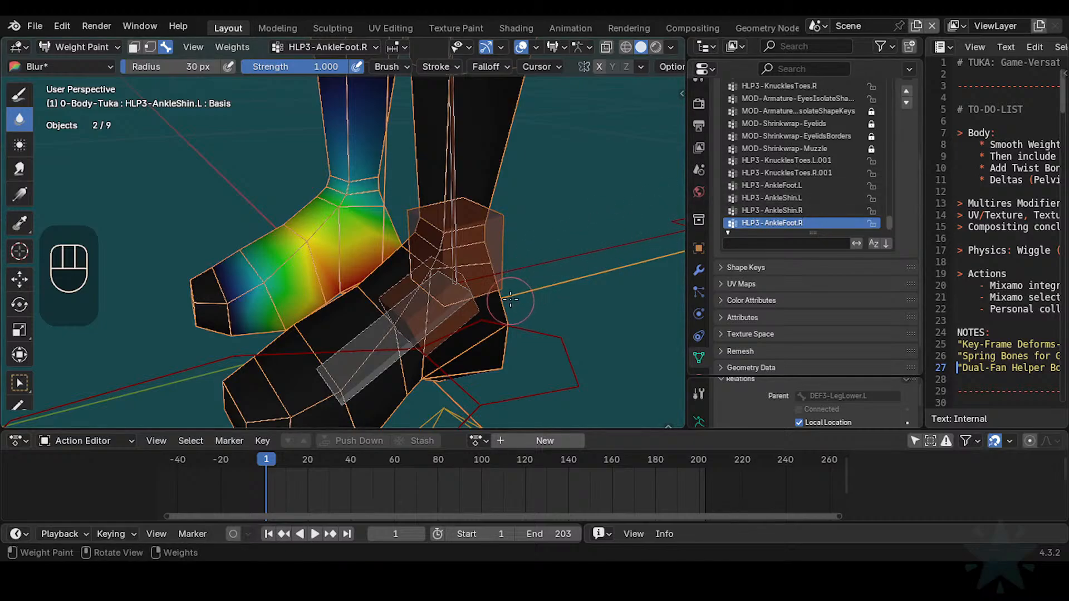
{"action": "middle_click_drag", "start_coordinate": [507, 324], "coordinate": [489, 342]}
{"action": "mouse_move", "coordinate": [490, 342]}
{"action": "middle_mouse_down", "text": "shift"}
{"action": "mouse_move", "coordinate": [503, 324]}
{"action": "mouse_move", "coordinate": [477, 326]}
{"action": "mouse_move", "coordinate": [511, 315]}
{"action": "mouse_move", "coordinate": [494, 312]}
{"action": "middle_mouse_up", "text": "shift"}
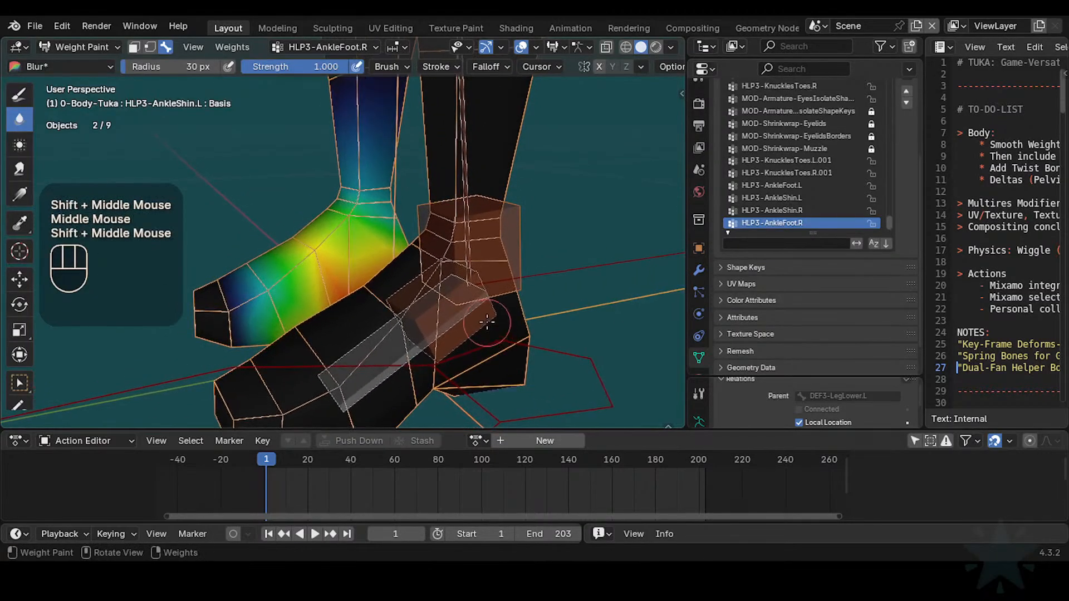
Step: Make the left ankle helper HLP3-AnkleFoot.L the active bone for weight painting and save the file
{"action": "left_click", "coordinate": [484, 320], "text": "alt"}
{"action": "left_click", "coordinate": [493, 317], "text": "alt"}
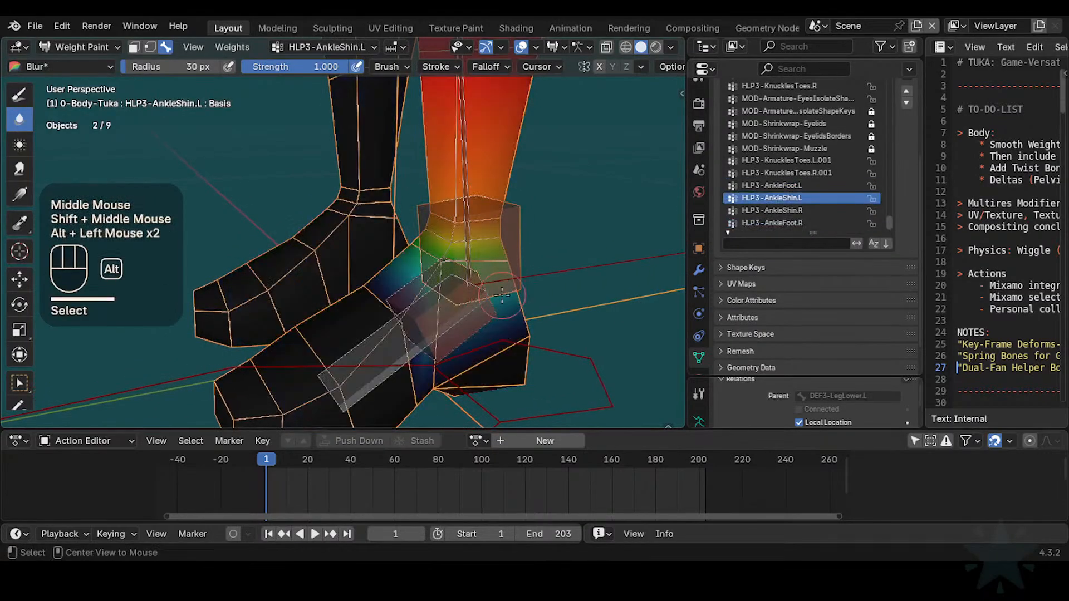
{"action": "left_click", "coordinate": [499, 313], "text": "alt"}
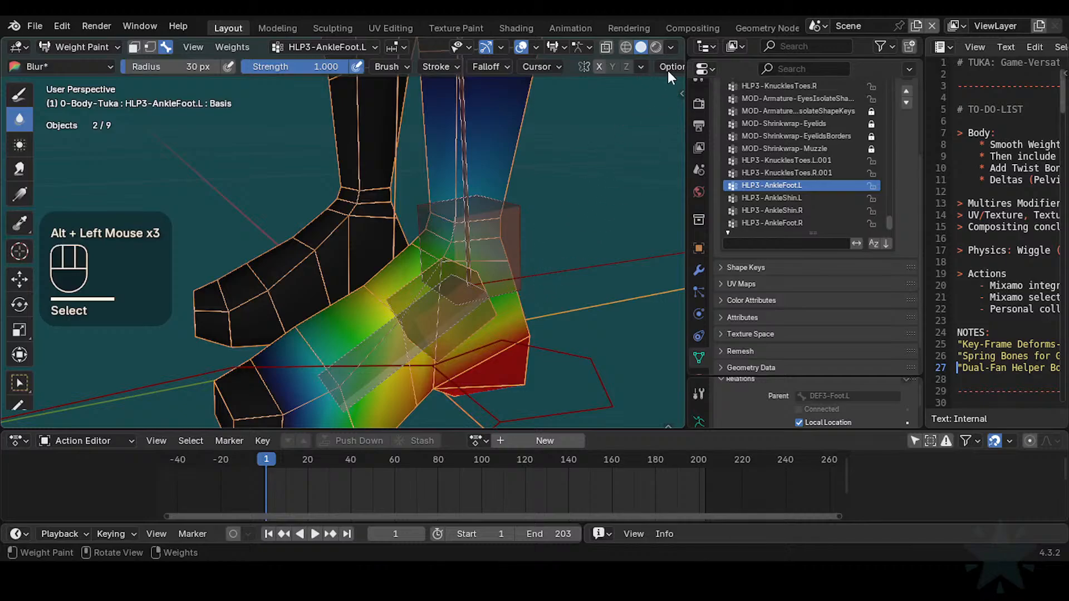
{"action": "middle_click_drag", "start_coordinate": [667, 70], "coordinate": [646, 65]}
{"action": "left_click", "coordinate": [646, 66]}
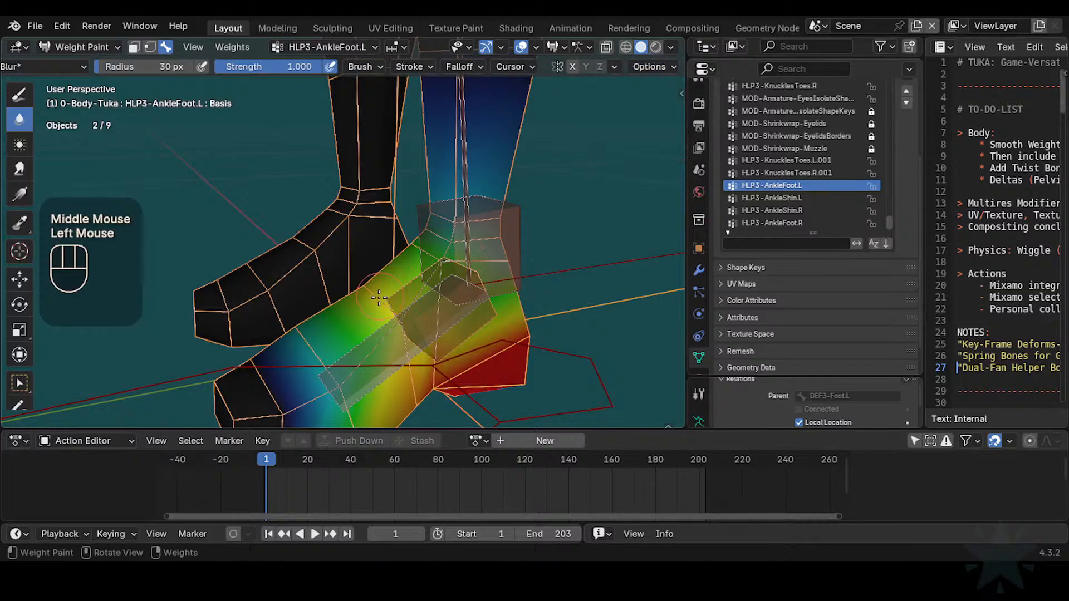
{"action": "middle_click_drag", "start_coordinate": [406, 303], "coordinate": [402, 318], "text": "ctrl"}
{"action": "key", "text": "ctrl+s"}
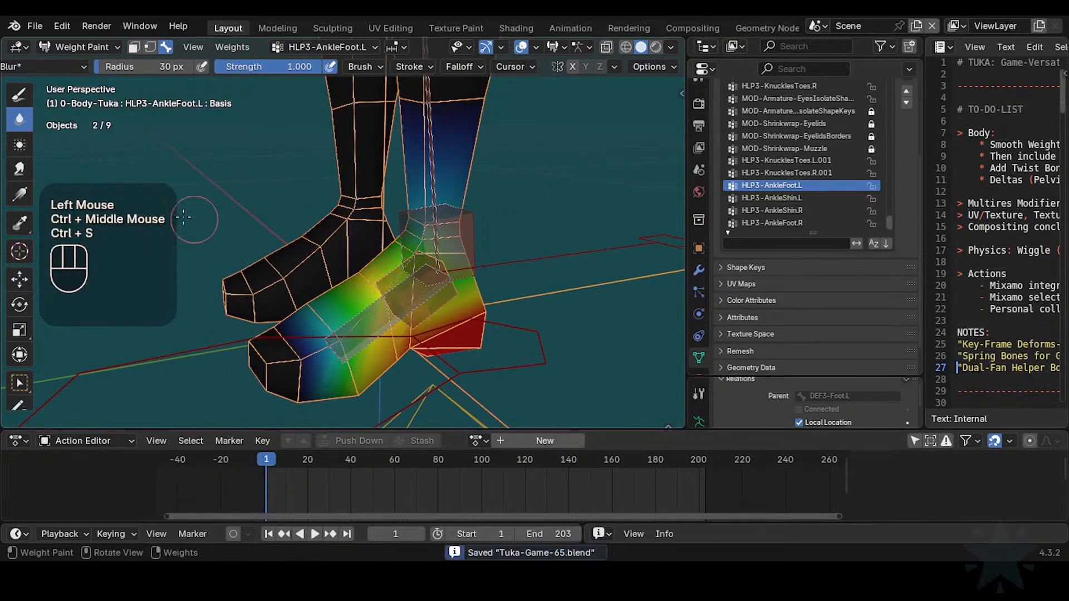
Step: Subtract HLP3-AnkleFoot.L weights from the top and outer side of the left forefoot with the Paint brush, using radii of 79 and 58 px
{"action": "left_click", "coordinate": [19, 93]}
{"action": "key", "text": "f"}
{"action": "left_click", "coordinate": [353, 328]}
{"action": "left_click", "coordinate": [355, 328], "text": "ctrl"}
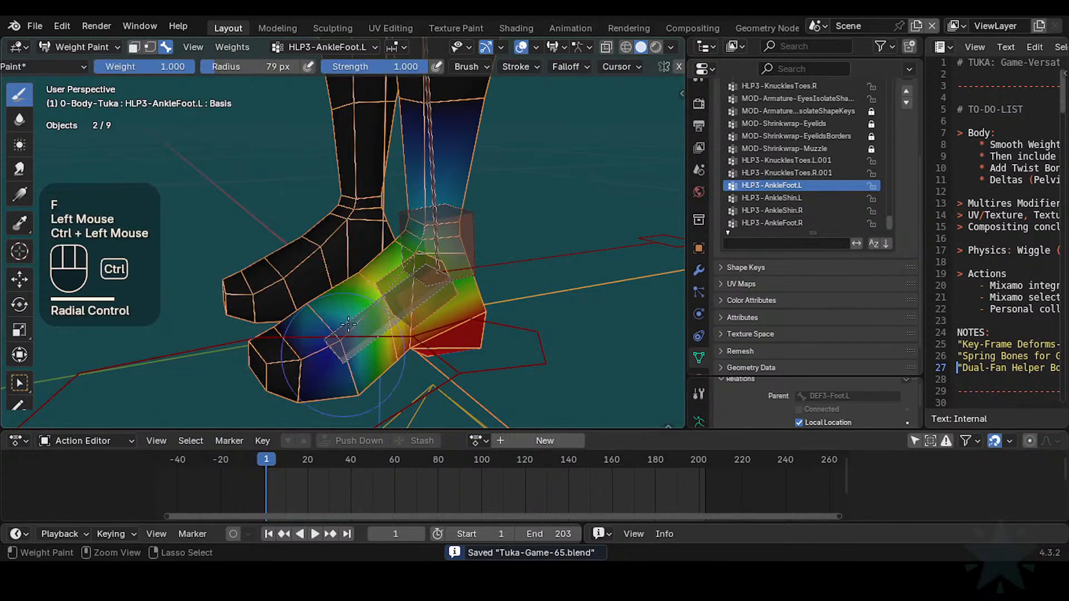
{"action": "left_click", "coordinate": [359, 325], "text": "ctrl"}
{"action": "key", "text": "f"}
{"action": "left_click", "coordinate": [324, 306]}
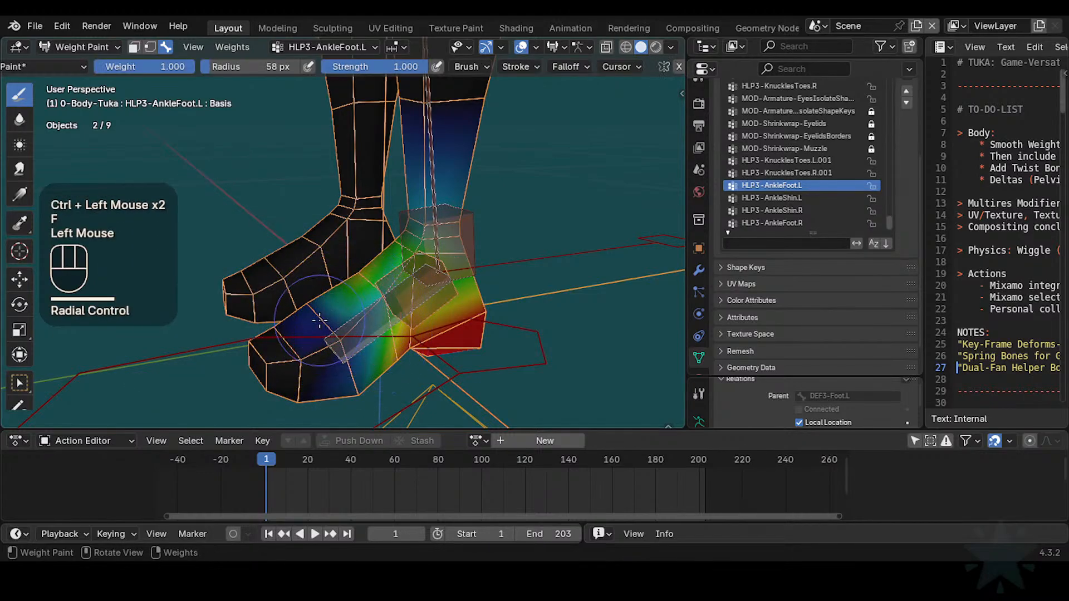
{"action": "left_click_drag", "start_coordinate": [339, 304], "coordinate": [362, 278], "text": "ctrl"}
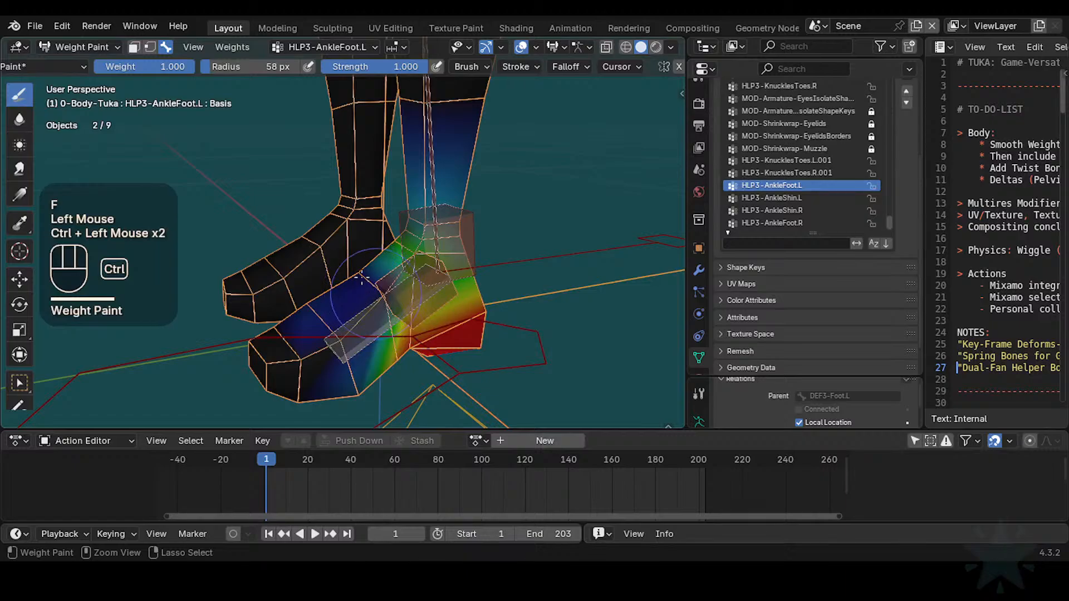
{"action": "left_click_drag", "start_coordinate": [331, 337], "coordinate": [348, 370], "text": "ctrl"}
Step: Subtract the HLP3-AnkleFoot.L weights from the left midfoot, sole and outer heel, varying the brush radius between 28 and 95 px
{"action": "middle_click_drag", "start_coordinate": [348, 370], "coordinate": [312, 354]}
{"action": "key", "text": "f"}
{"action": "left_click", "coordinate": [401, 335]}
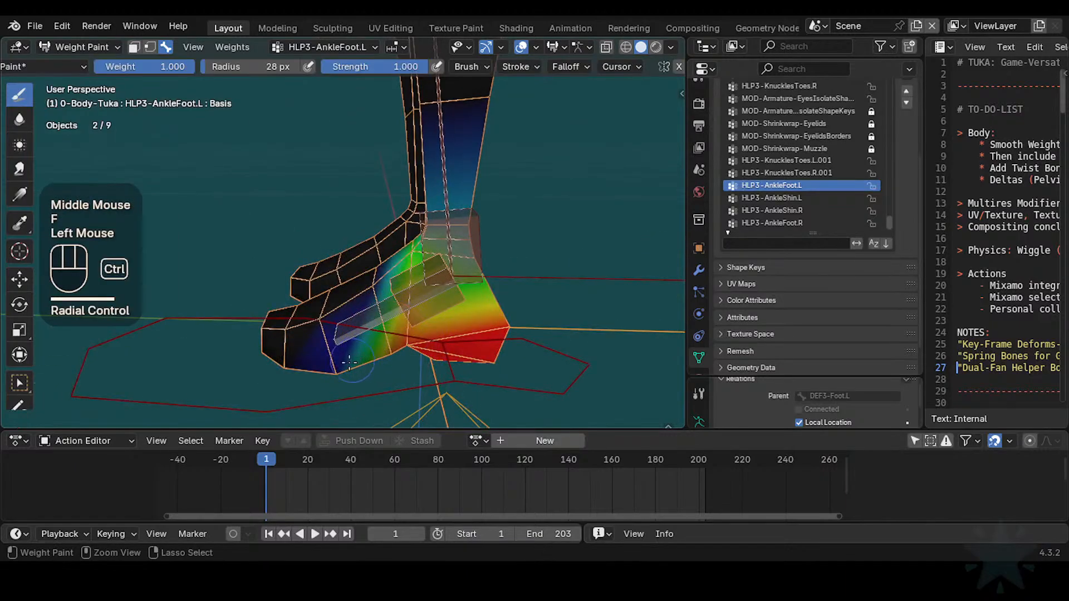
{"action": "mouse_move", "coordinate": [407, 337]}
{"action": "left_mouse_down", "text": "ctrl"}
{"action": "mouse_move", "coordinate": [468, 334]}
{"action": "mouse_move", "coordinate": [380, 353]}
{"action": "left_mouse_up", "text": "ctrl"}
{"action": "key", "text": "f"}
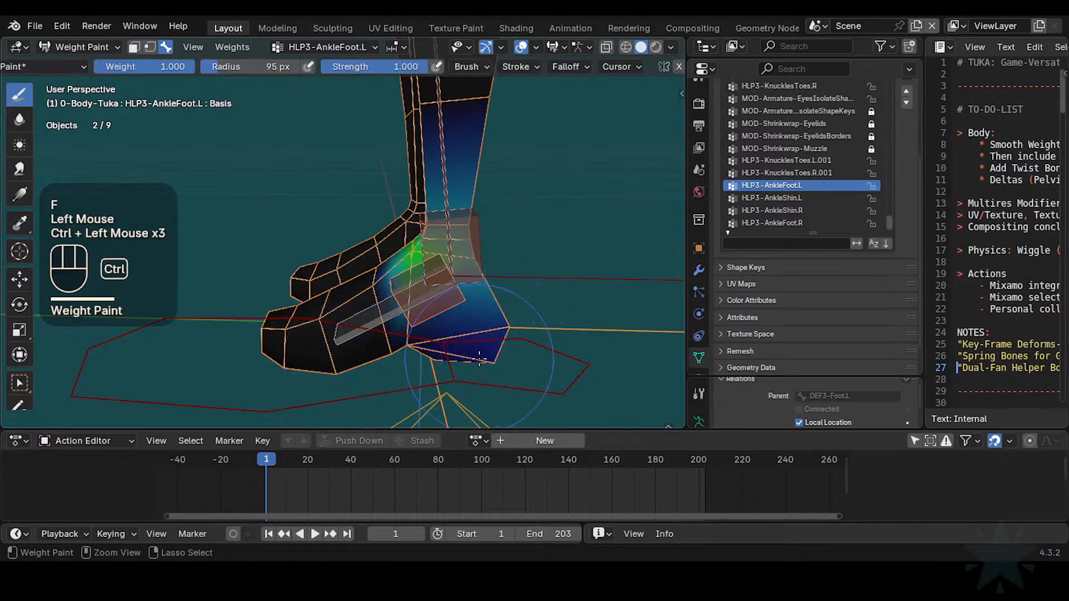
{"action": "middle_click_drag", "start_coordinate": [504, 339], "coordinate": [477, 332]}
{"action": "key", "text": "f"}
{"action": "left_click", "coordinate": [467, 334]}
{"action": "left_click_drag", "start_coordinate": [489, 336], "coordinate": [480, 343], "text": "ctrl"}
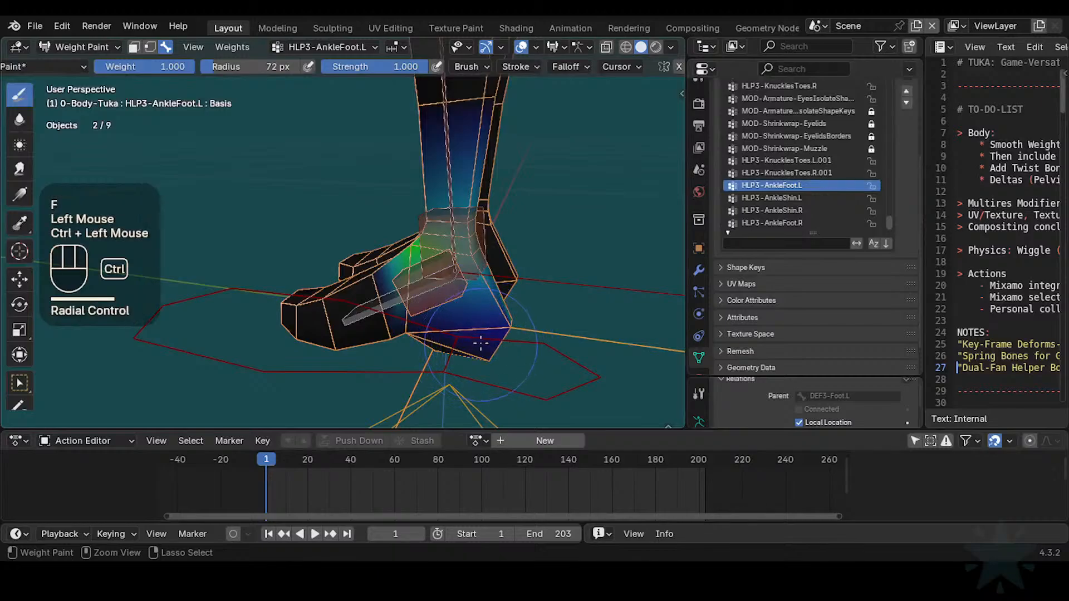
Step: Subtract the HLP3-AnkleFoot.L weights from the inner side of the left heel, reducing the brush radius to 52 px
{"action": "mouse_move", "coordinate": [481, 343]}
{"action": "middle_mouse_down"}
{"action": "mouse_move", "coordinate": [412, 334]}
{"action": "mouse_move", "coordinate": [368, 357]}
{"action": "middle_mouse_up"}
{"action": "left_click", "coordinate": [399, 334], "text": "ctrl"}
{"action": "mouse_move", "coordinate": [424, 334]}
{"action": "middle_mouse_down"}
{"action": "mouse_move", "coordinate": [412, 312]}
{"action": "mouse_move", "coordinate": [462, 263]}
{"action": "mouse_move", "coordinate": [412, 279]}
{"action": "mouse_move", "coordinate": [411, 245]}
{"action": "middle_mouse_up"}
{"action": "key", "text": "f"}
{"action": "left_click", "coordinate": [440, 278]}
{"action": "left_click", "coordinate": [489, 356], "text": "ctrl"}
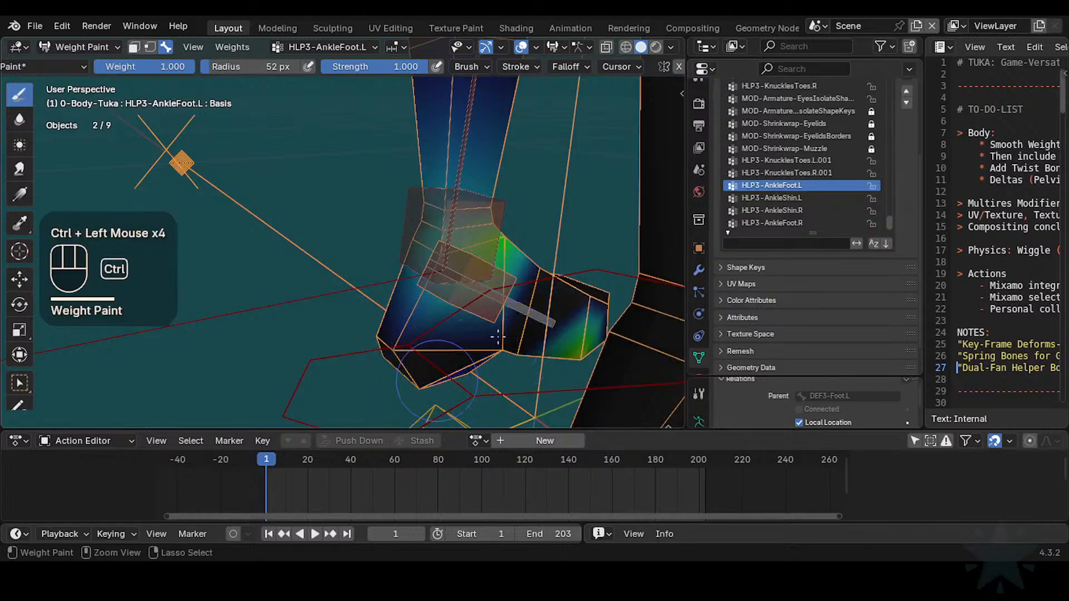
Step: Erase the remaining HLP3-AnkleFoot.L weights from the inner side of the left forefoot with the 52 px brush
{"action": "middle_click_drag", "start_coordinate": [472, 350], "coordinate": [462, 337], "text": "ctrl"}
{"action": "middle_click_drag", "start_coordinate": [462, 337], "coordinate": [441, 323], "text": "shift"}
{"action": "middle_click_drag", "start_coordinate": [441, 323], "coordinate": [526, 324], "text": "ctrl"}
{"action": "left_click", "coordinate": [445, 354], "text": "ctrl"}
{"action": "middle_click_drag", "start_coordinate": [526, 324], "coordinate": [445, 323], "text": "shift"}
{"action": "left_click_drag", "start_coordinate": [401, 333], "coordinate": [336, 346], "text": "ctrl"}
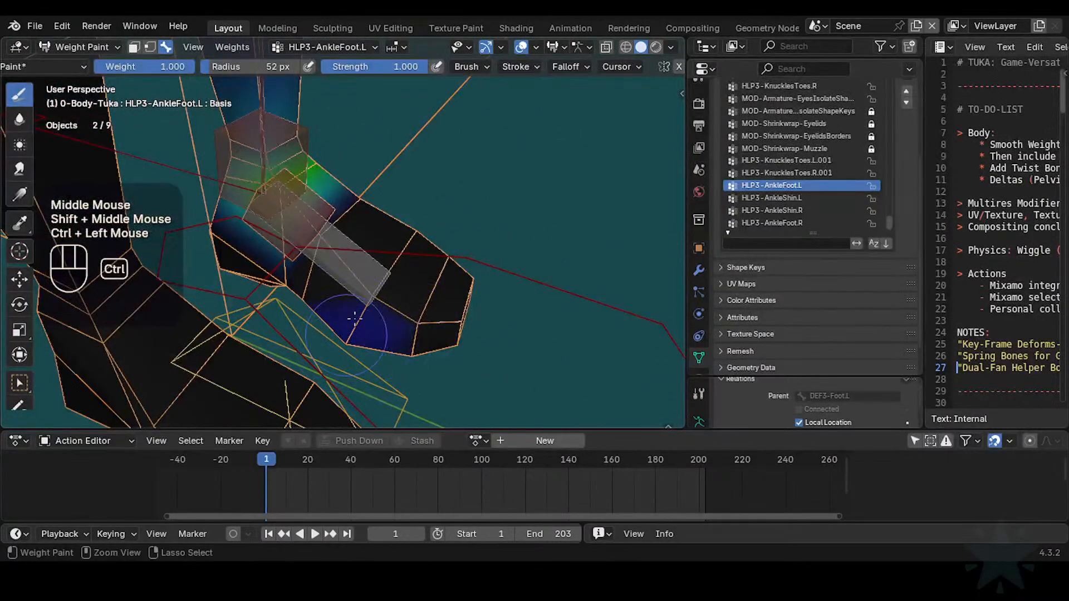
{"action": "left_click", "coordinate": [348, 346], "text": "ctrl"}
Step: Switch to the Blur brush and save the file while checking the left ankle's HLP3-AnkleFoot.L weights from several angles
{"action": "middle_click_drag", "start_coordinate": [348, 346], "coordinate": [453, 251]}
{"action": "middle_click_drag", "start_coordinate": [454, 250], "coordinate": [446, 362], "text": "shift"}
{"action": "mouse_move", "coordinate": [445, 362]}
{"action": "middle_mouse_down", "text": "shift"}
{"action": "mouse_move", "coordinate": [466, 396]}
{"action": "mouse_move", "coordinate": [428, 362]}
{"action": "mouse_move", "coordinate": [446, 311]}
{"action": "mouse_move", "coordinate": [525, 295]}
{"action": "mouse_move", "coordinate": [466, 290]}
{"action": "middle_mouse_up", "text": "shift"}
{"action": "middle_click_drag", "start_coordinate": [465, 290], "coordinate": [467, 328], "text": "shift"}
{"action": "middle_click_drag", "start_coordinate": [468, 328], "coordinate": [446, 320]}
{"action": "middle_click_drag", "start_coordinate": [348, 308], "coordinate": [440, 306]}
{"action": "left_click", "coordinate": [19, 118]}
{"action": "mouse_move", "coordinate": [440, 306]}
{"action": "middle_mouse_down"}
{"action": "mouse_move", "coordinate": [339, 316]}
{"action": "mouse_move", "coordinate": [445, 301]}
{"action": "middle_mouse_up"}
{"action": "middle_click_drag", "start_coordinate": [446, 301], "coordinate": [377, 310]}
{"action": "key", "text": "ctrl+s"}
{"action": "middle_click_drag", "start_coordinate": [377, 310], "coordinate": [401, 318]}
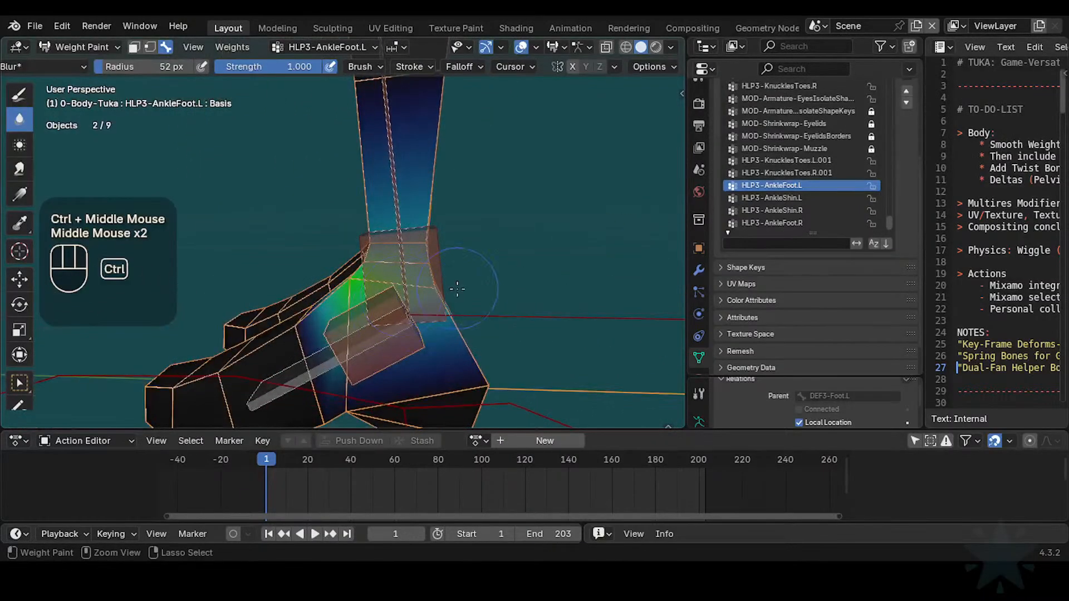
{"action": "middle_click_drag", "start_coordinate": [459, 290], "coordinate": [458, 287], "text": "ctrl"}
{"action": "middle_click_drag", "start_coordinate": [458, 287], "coordinate": [446, 305]}
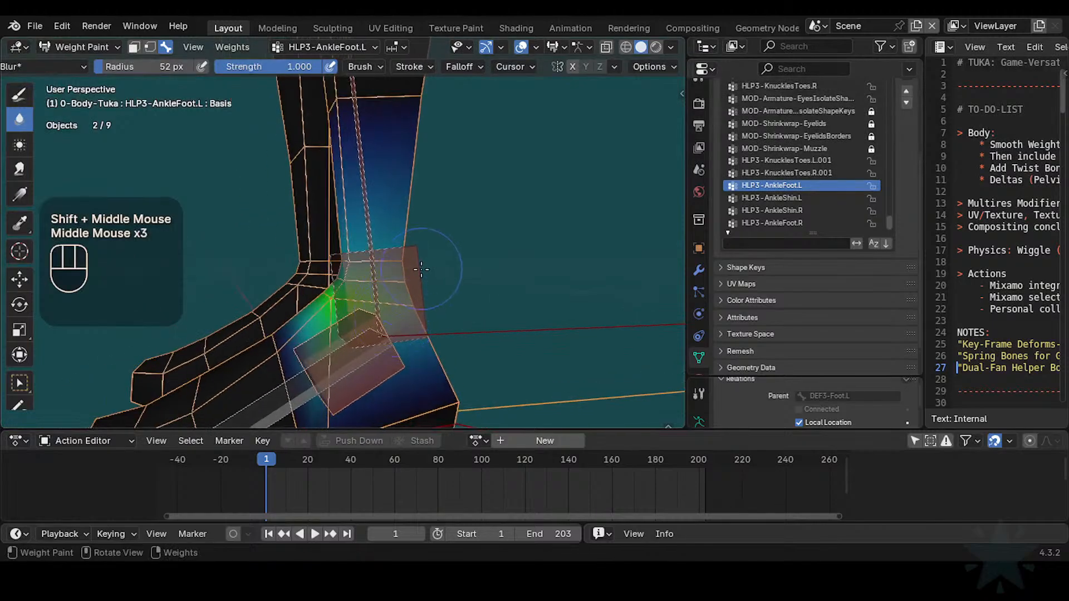
Step: Activate the vertex group HLP3-AnkleShin.L and subtract its weights around the left knee with the Paint brush
{"action": "key", "text": "alt"}
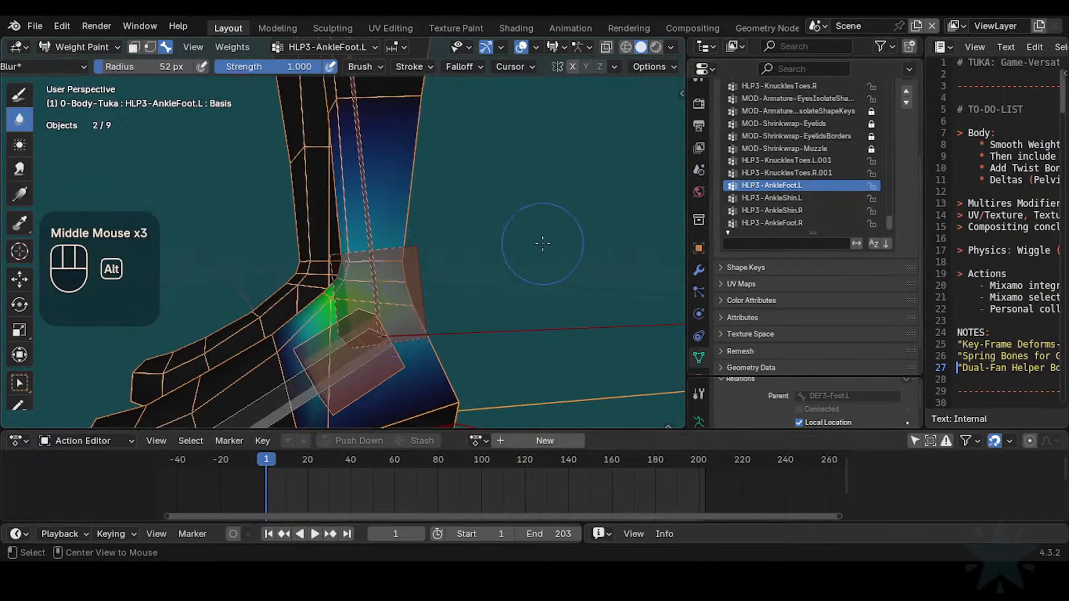
{"action": "left_click", "coordinate": [798, 198]}
{"action": "middle_click_drag", "start_coordinate": [661, 257], "coordinate": [426, 295], "text": "shift"}
{"action": "middle_click_drag", "start_coordinate": [426, 295], "coordinate": [430, 388], "text": "shift"}
{"action": "middle_click_drag", "start_coordinate": [402, 279], "coordinate": [436, 352], "text": "shift"}
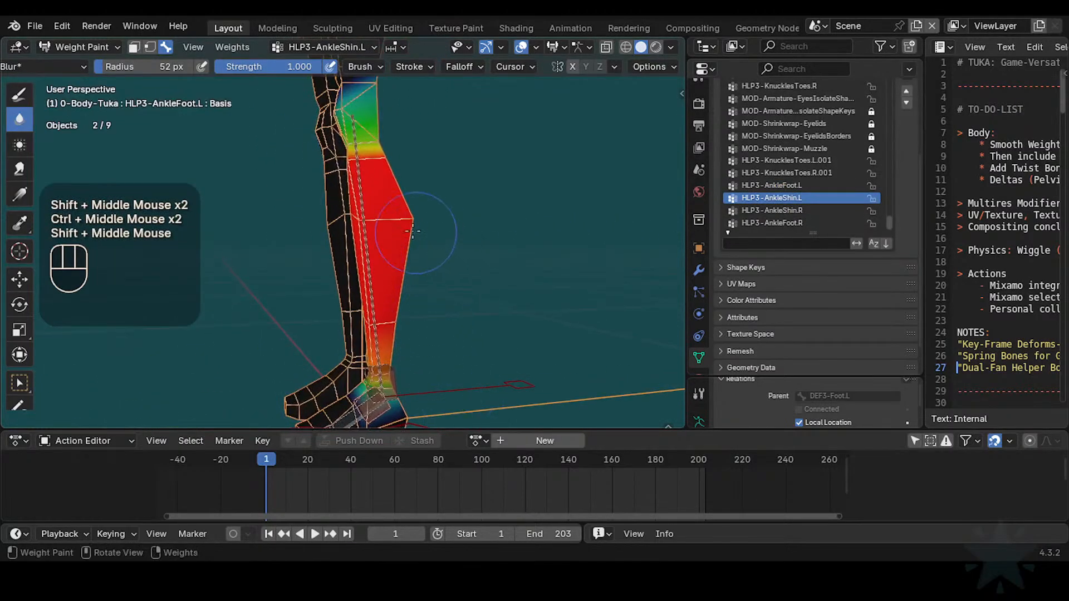
{"action": "left_click", "coordinate": [18, 95]}
{"action": "mouse_move", "coordinate": [215, 203]}
{"action": "middle_mouse_down", "text": "ctrl"}
{"action": "mouse_move", "coordinate": [334, 234]}
{"action": "mouse_move", "coordinate": [334, 260]}
{"action": "middle_mouse_up", "text": "ctrl"}
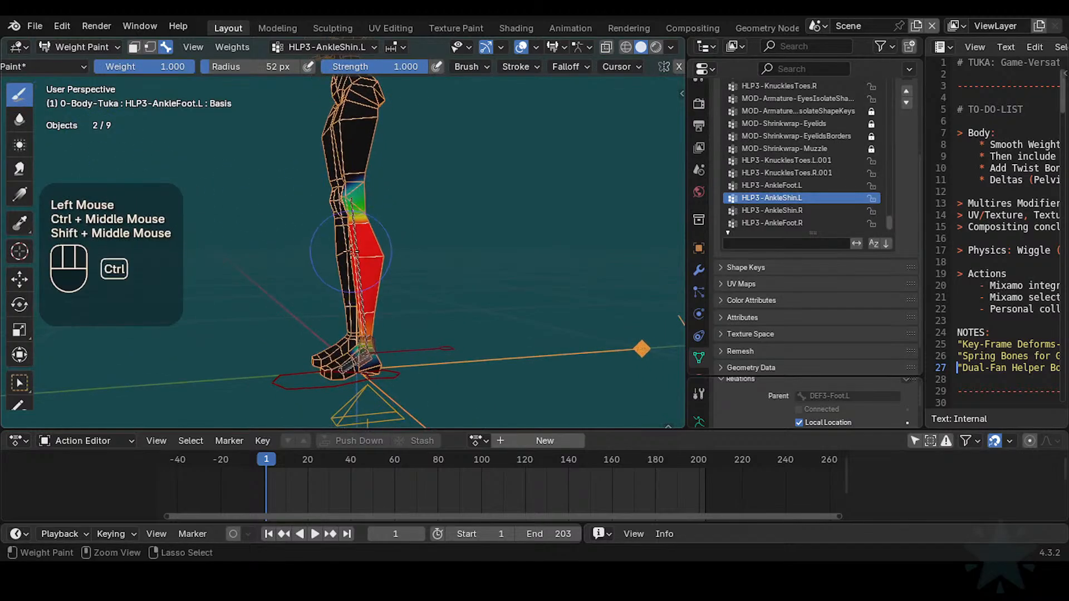
{"action": "key", "text": "ctrl+f"}
{"action": "left_click", "coordinate": [385, 212], "text": "ctrl"}
{"action": "key", "text": "f"}
{"action": "left_click", "coordinate": [463, 212]}
{"action": "left_click", "coordinate": [378, 210], "text": "ctrl"}
Step: Erase the HLP3-AnkleShin.L weights from the left knee down to mid-calf, using brush radii of 89 and 51 px
{"action": "key", "text": "f"}
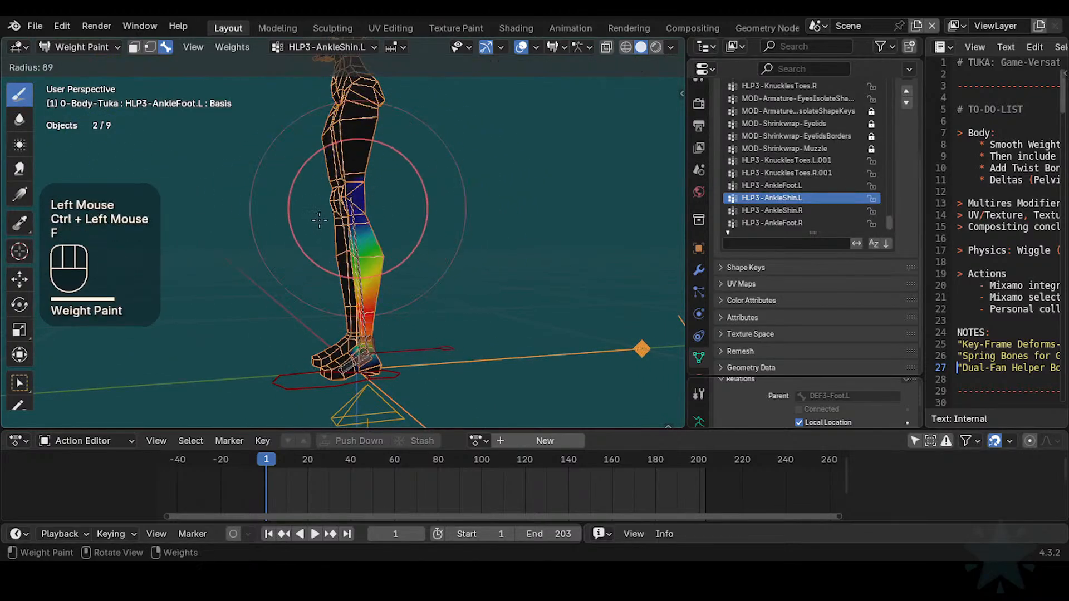
{"action": "left_click", "coordinate": [326, 207]}
{"action": "left_click", "coordinate": [359, 206], "text": "ctrl"}
{"action": "left_click", "coordinate": [360, 181], "text": "ctrl"}
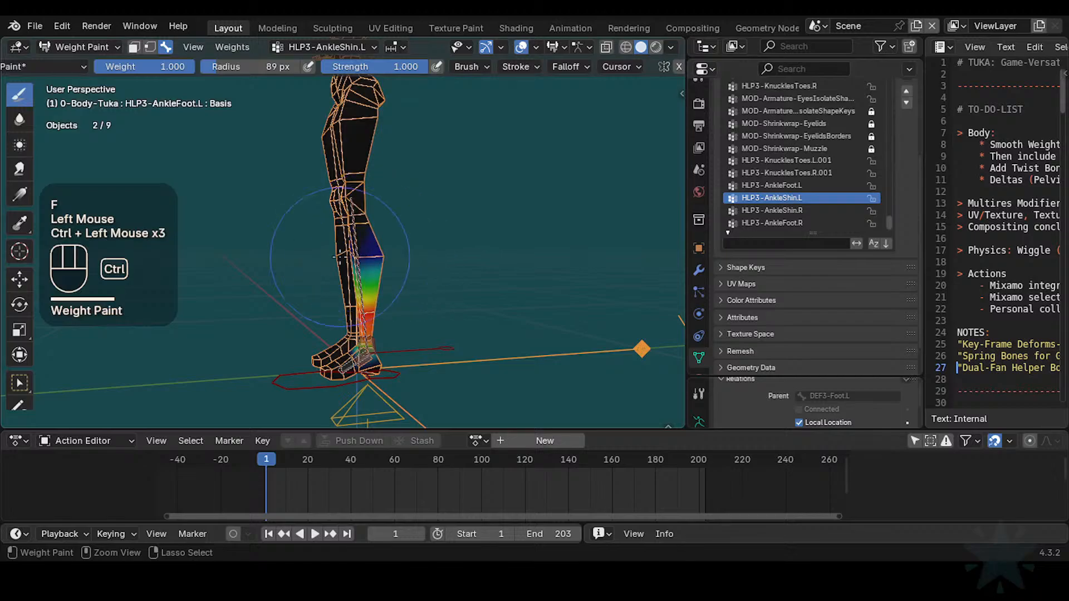
{"action": "key", "text": "f"}
{"action": "left_click", "coordinate": [362, 269]}
{"action": "left_click", "coordinate": [358, 274], "text": "ctrl"}
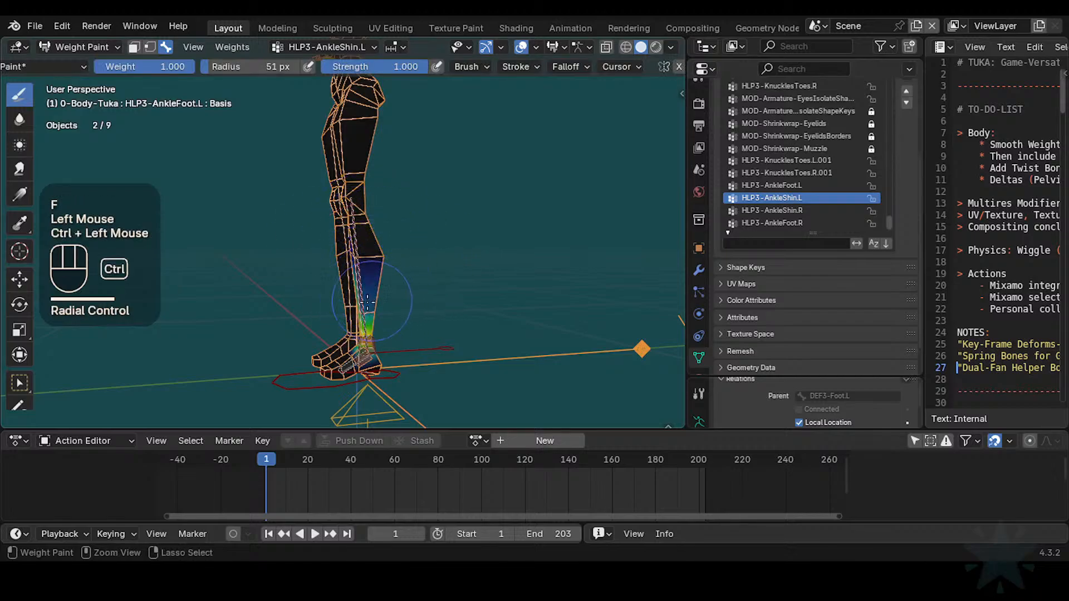
Step: Subtract HLP3-AnkleShin.L weights along the left lower shin with a 23 px brush
{"action": "key", "text": "f"}
{"action": "left_click", "coordinate": [345, 302]}
{"action": "mouse_move", "coordinate": [346, 302]}
{"action": "middle_mouse_down", "text": "ctrl"}
{"action": "mouse_move", "coordinate": [363, 362]}
{"action": "mouse_move", "coordinate": [347, 271]}
{"action": "mouse_move", "coordinate": [477, 250]}
{"action": "middle_mouse_up", "text": "ctrl"}
{"action": "left_click", "coordinate": [348, 268], "text": "ctrl"}
{"action": "left_click", "coordinate": [353, 255], "text": "ctrl"}
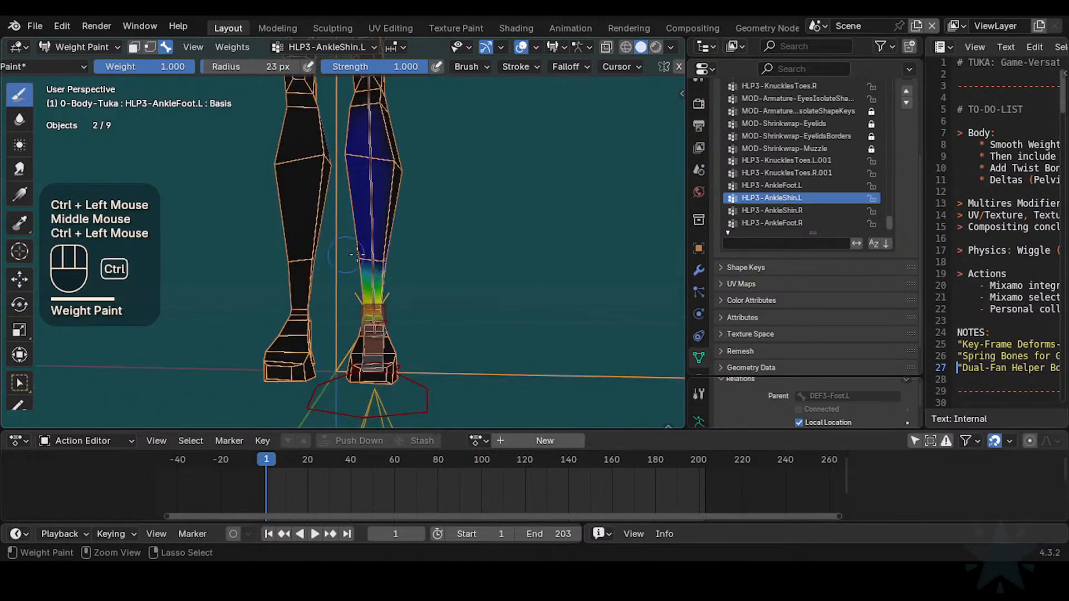
Step: Erase the remaining HLP3-AnkleShin.L weights from the front, inner side and back of the left calf with the 23 px brush
{"action": "left_click", "coordinate": [373, 208], "text": "ctrl"}
{"action": "mouse_move", "coordinate": [373, 207]}
{"action": "middle_mouse_down"}
{"action": "mouse_move", "coordinate": [374, 161]}
{"action": "mouse_move", "coordinate": [359, 144]}
{"action": "middle_mouse_up"}
{"action": "left_click", "coordinate": [374, 162], "text": "ctrl"}
{"action": "left_click", "coordinate": [359, 143], "text": "ctrl"}
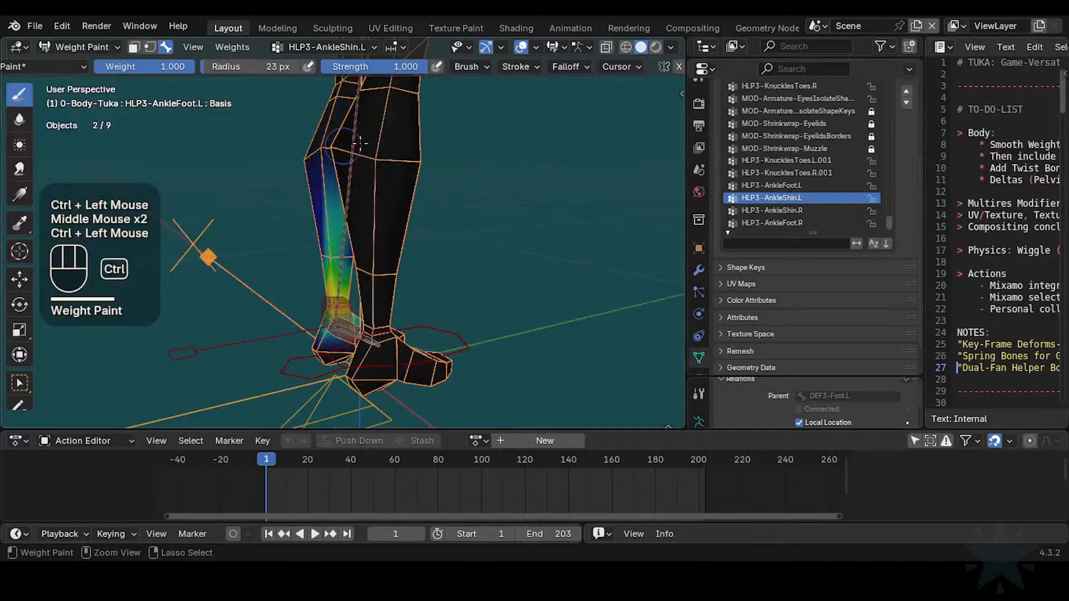
{"action": "middle_click_drag", "start_coordinate": [316, 194], "coordinate": [387, 284]}
{"action": "left_click", "coordinate": [384, 228], "text": "ctrl"}
{"action": "middle_click_drag", "start_coordinate": [387, 284], "coordinate": [463, 295], "text": "ctrl"}
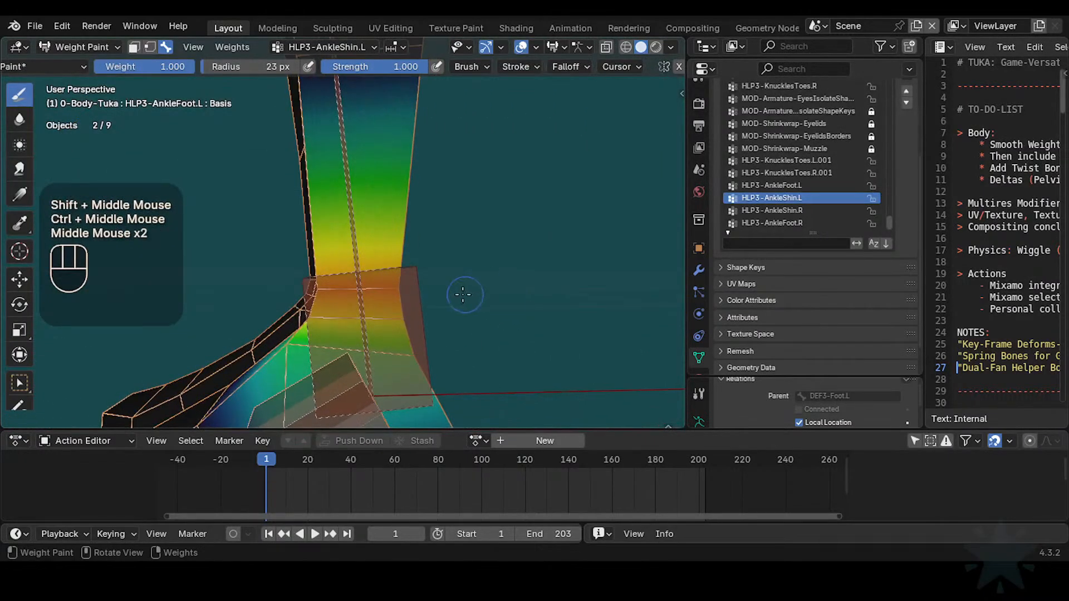
Step: Examine the HLP3-AnkleShin.L weight gradient around the left ankle and lower shin from the side and front
{"action": "middle_click_drag", "start_coordinate": [390, 306], "coordinate": [398, 299]}
{"action": "middle_click_drag", "start_coordinate": [398, 299], "coordinate": [428, 259], "text": "ctrl"}
{"action": "middle_click_drag", "start_coordinate": [429, 259], "coordinate": [392, 293]}
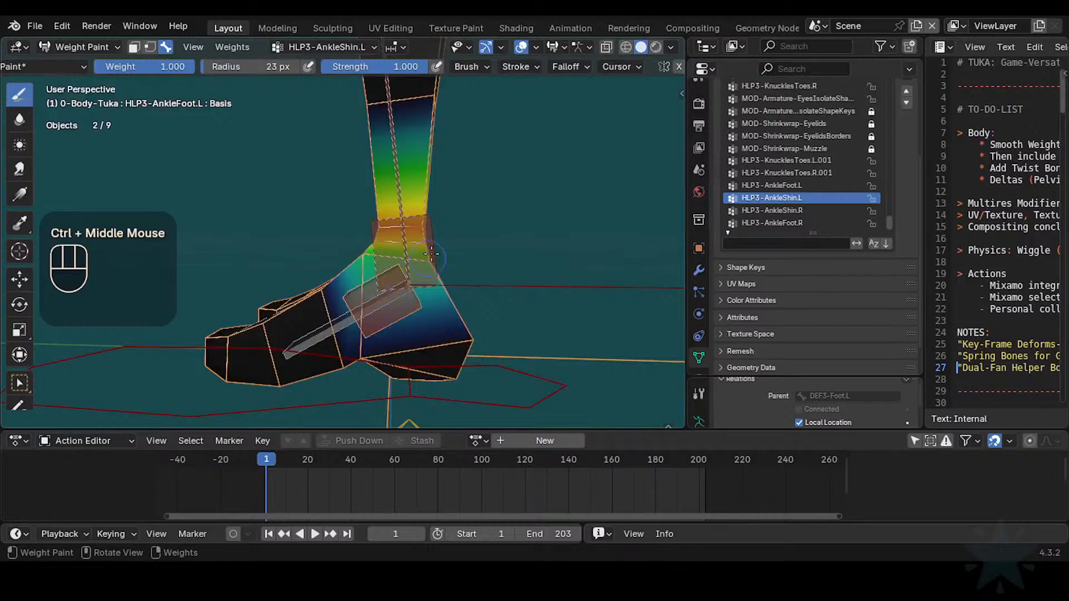
{"action": "middle_click_drag", "start_coordinate": [410, 220], "coordinate": [410, 184], "text": "ctrl"}
{"action": "middle_click_drag", "start_coordinate": [410, 183], "coordinate": [445, 229]}
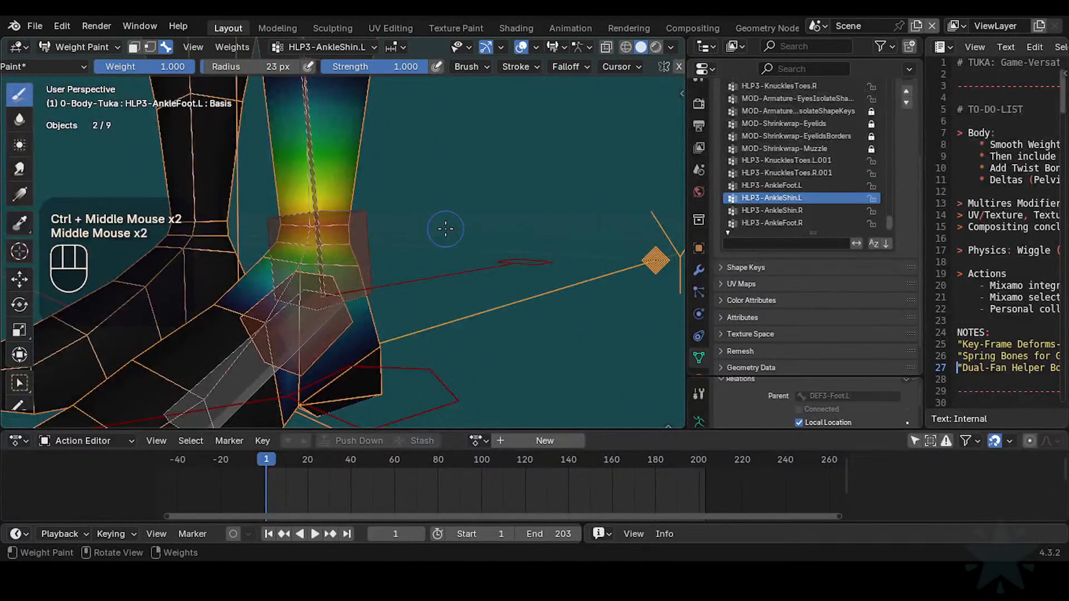
{"action": "scroll", "coordinate": [445, 228], "scroll_direction": "down", "scroll_amount": 1}
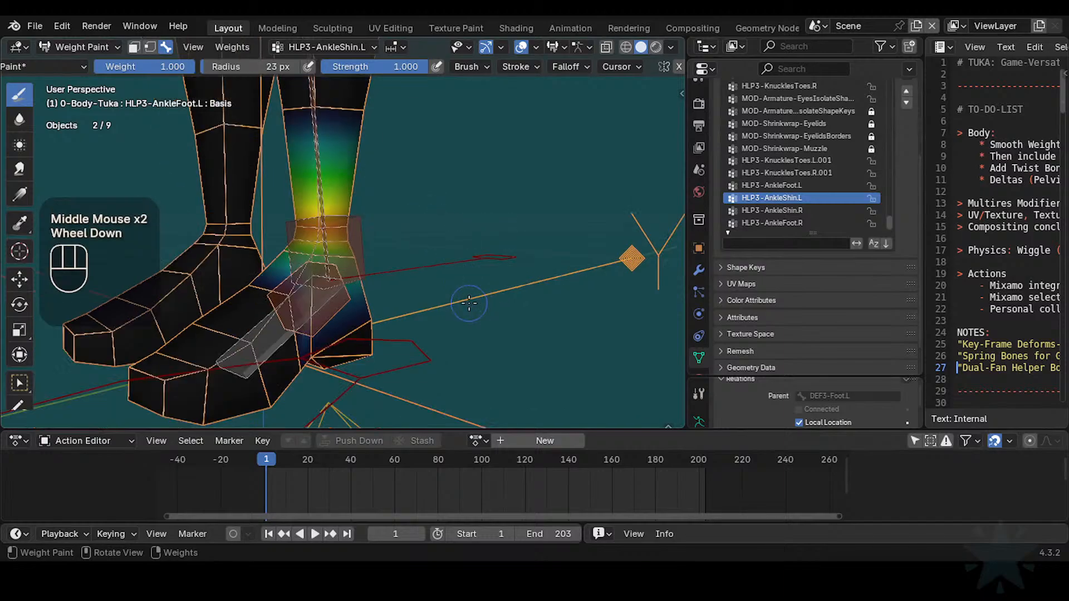
{"action": "middle_click_drag", "start_coordinate": [445, 229], "coordinate": [434, 359]}
{"action": "scroll", "coordinate": [441, 365], "scroll_direction": "up", "scroll_amount": 2}
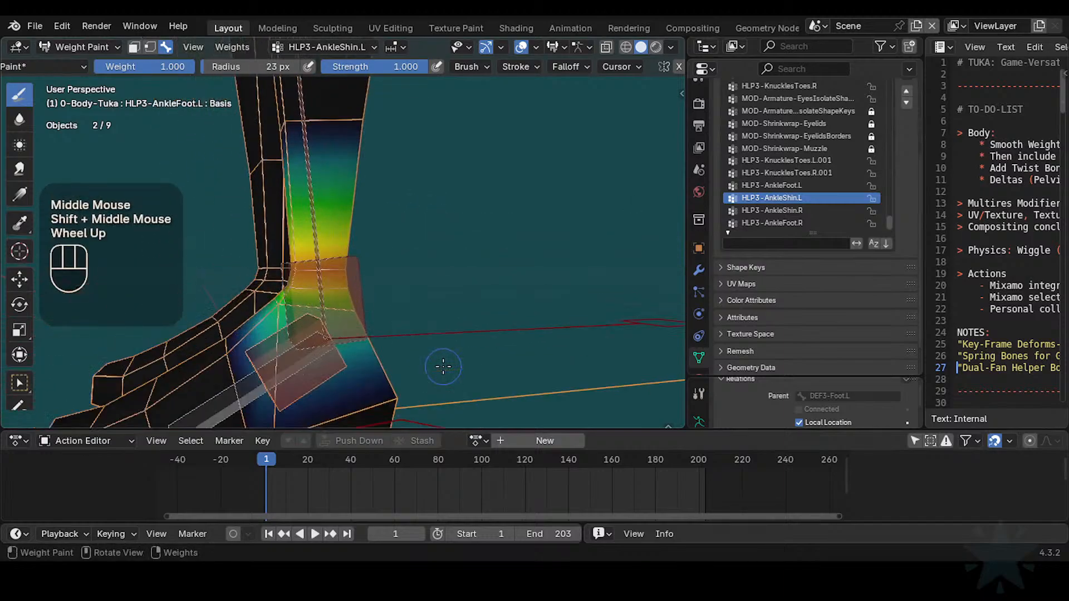
{"action": "scroll", "coordinate": [384, 241], "scroll_direction": "down", "scroll_amount": 2}
{"action": "scroll", "coordinate": [317, 257], "scroll_direction": "down", "scroll_amount": 1}
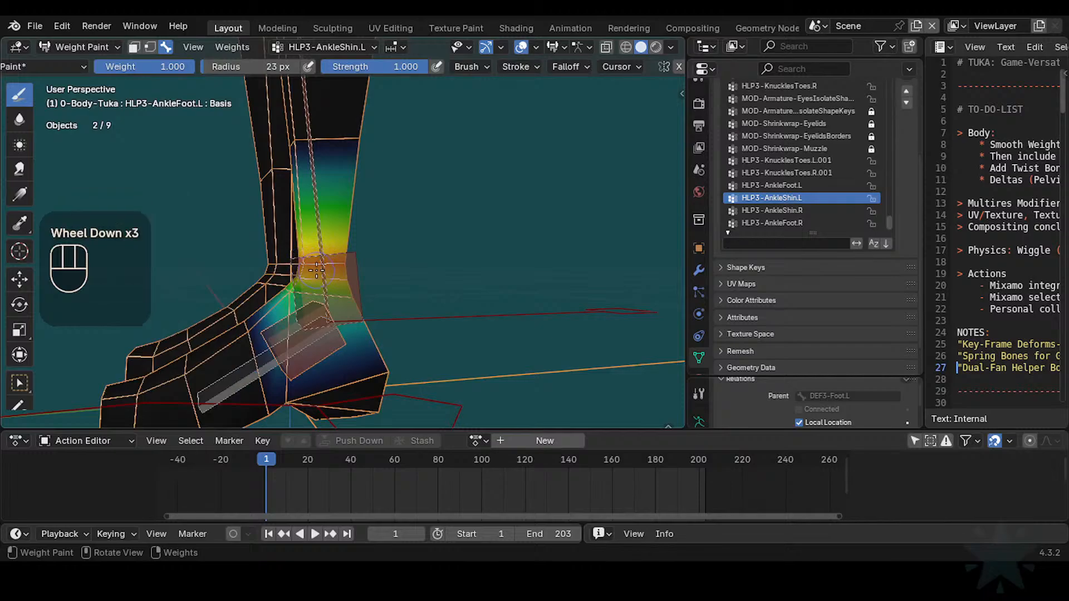
{"action": "middle_click_drag", "start_coordinate": [321, 275], "coordinate": [389, 293], "text": "shift"}
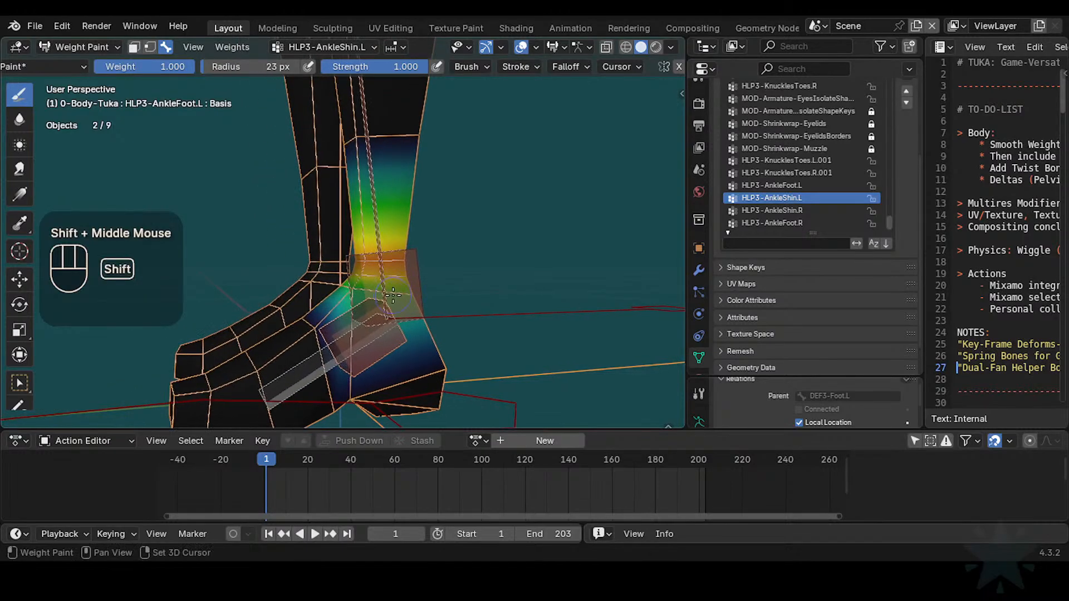
{"action": "scroll", "coordinate": [399, 295], "scroll_direction": "up", "scroll_amount": 2}
{"action": "scroll", "coordinate": [399, 295], "scroll_direction": "up", "scroll_amount": 1}
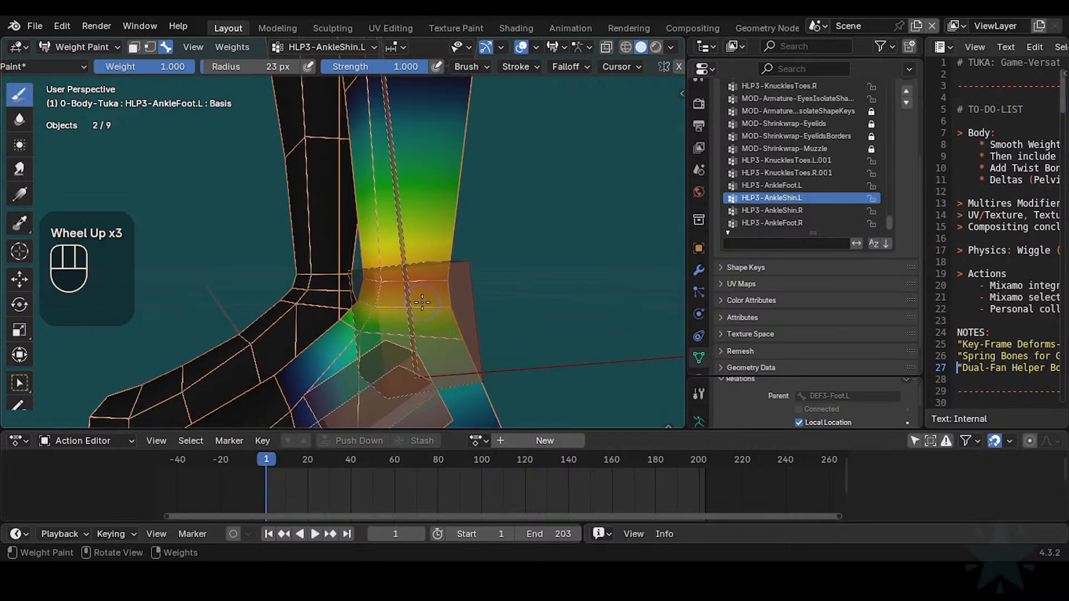
{"action": "middle_click_drag", "start_coordinate": [406, 295], "coordinate": [363, 279]}
{"action": "scroll", "coordinate": [373, 305], "scroll_direction": "up", "scroll_amount": 1}
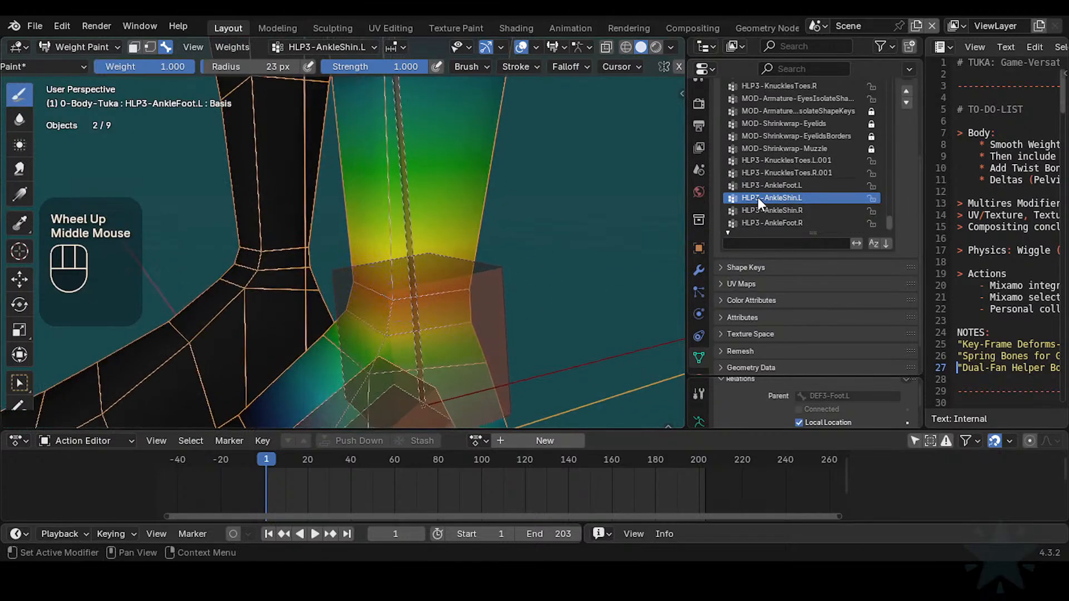
Step: Save the file Tuka-Game-65.blend with the reduced left ankle helper weights
{"action": "key", "text": "ctrl+s"}
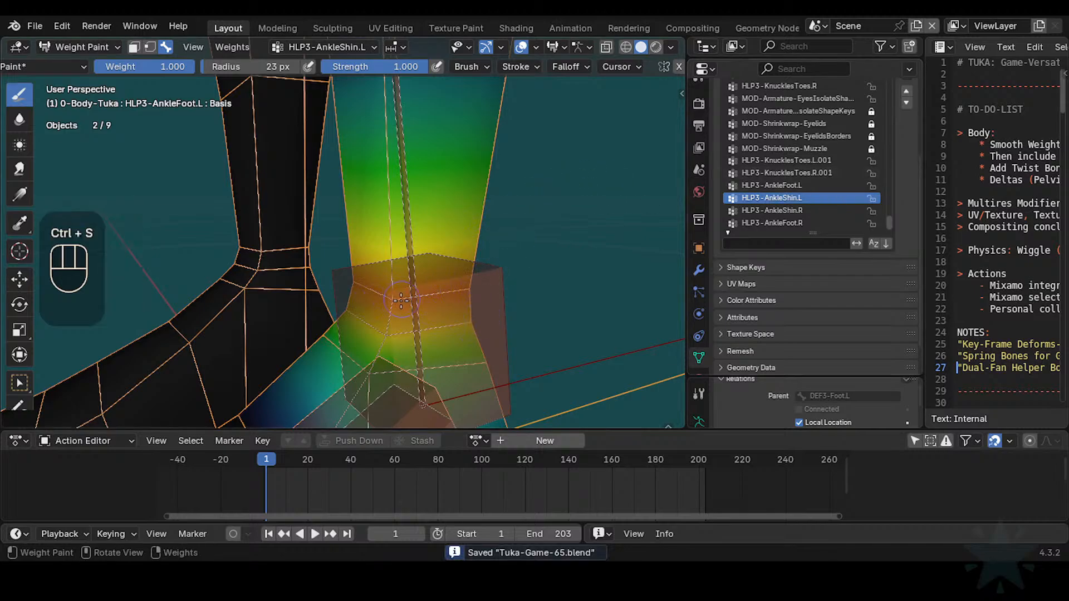
{"action": "scroll", "coordinate": [401, 304], "scroll_direction": "down", "scroll_amount": 2}
{"action": "middle_click_drag", "start_coordinate": [401, 326], "coordinate": [412, 325]}
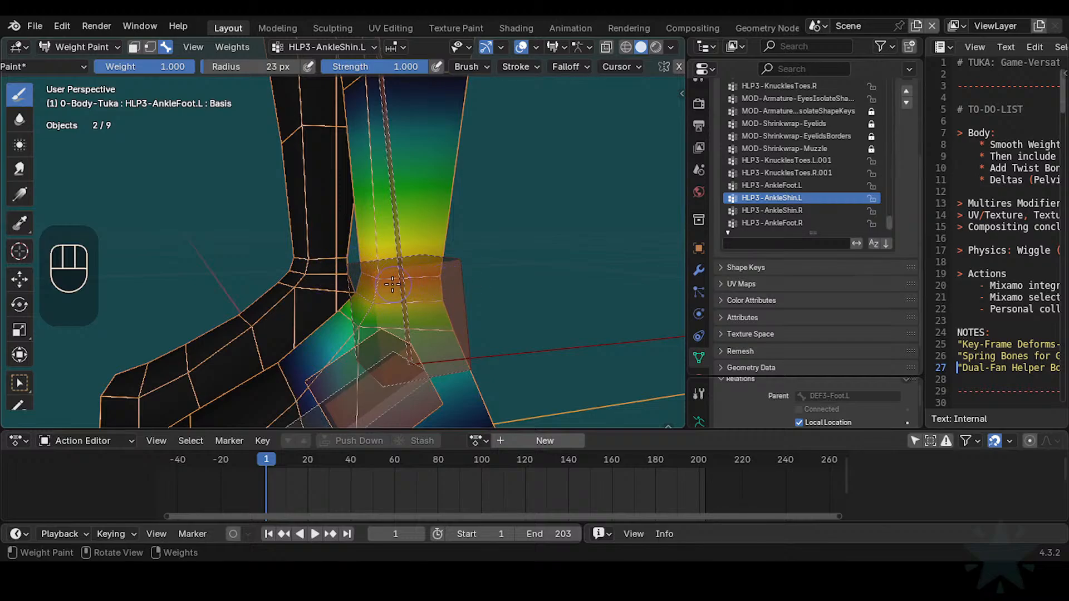
{"action": "middle_click_drag", "start_coordinate": [360, 342], "coordinate": [419, 330]}
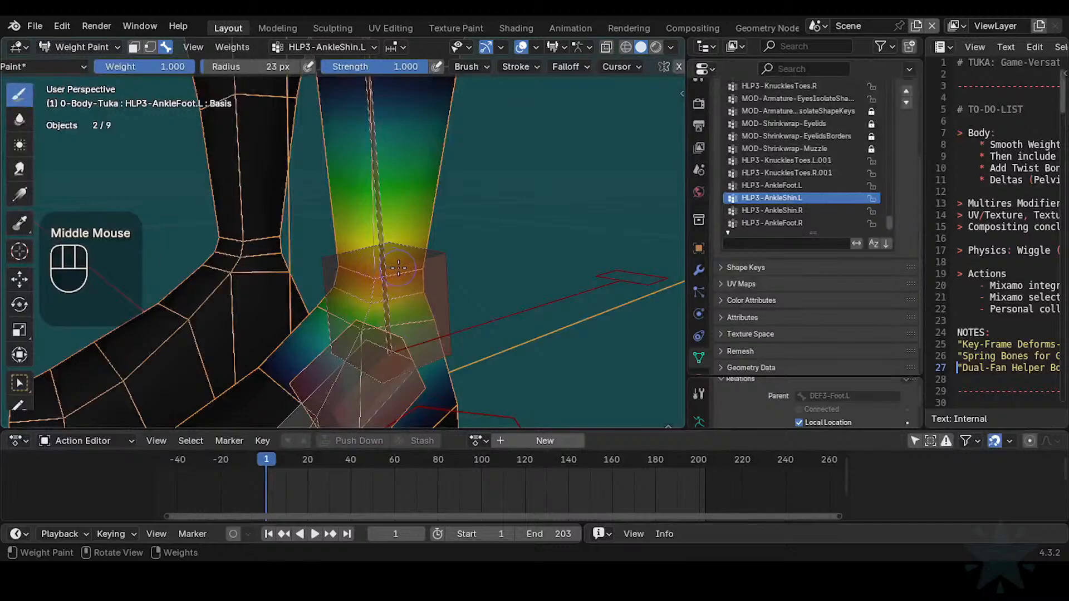
{"action": "scroll", "coordinate": [411, 303], "scroll_direction": "down", "scroll_amount": 1}
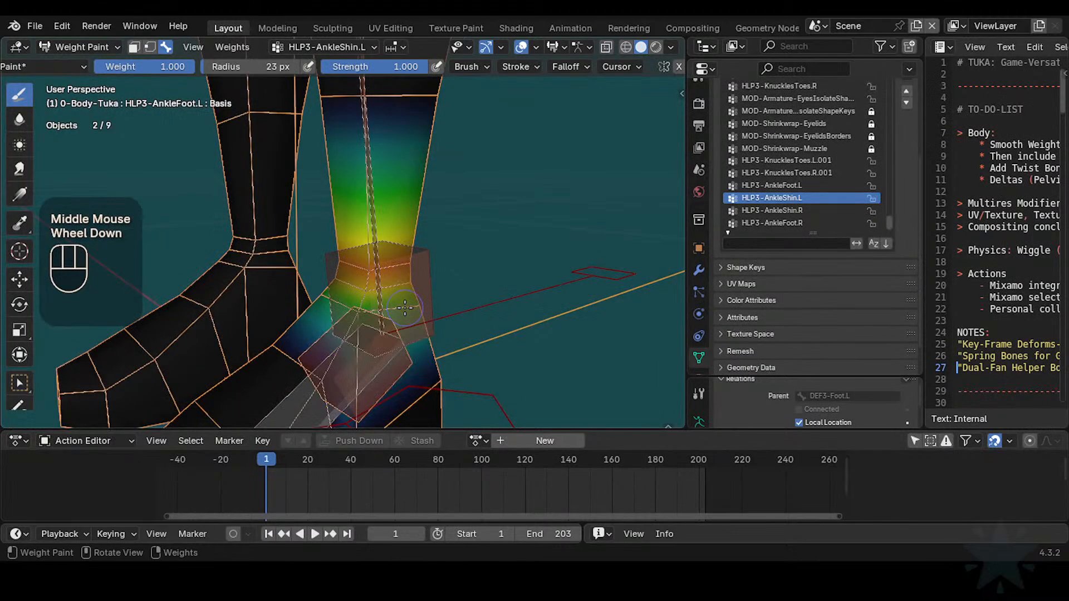
Step: Compare the DEF3-LegLower.L weights with the HLP3-AnkleShin.L weights around the left ankle
{"action": "left_click", "coordinate": [403, 253], "text": "alt"}
{"action": "left_click", "coordinate": [383, 224], "text": "alt"}
{"action": "left_click", "coordinate": [380, 223], "text": "alt"}
{"action": "left_click", "coordinate": [379, 222], "text": "alt"}
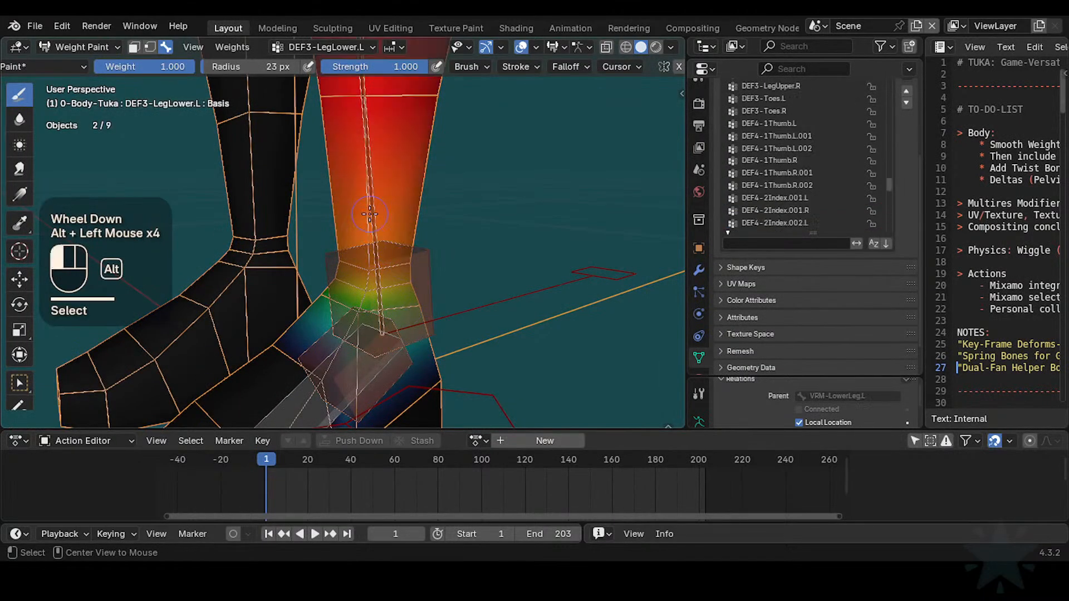
{"action": "left_click", "coordinate": [376, 220], "text": "alt"}
{"action": "left_click", "coordinate": [370, 218], "text": "alt"}
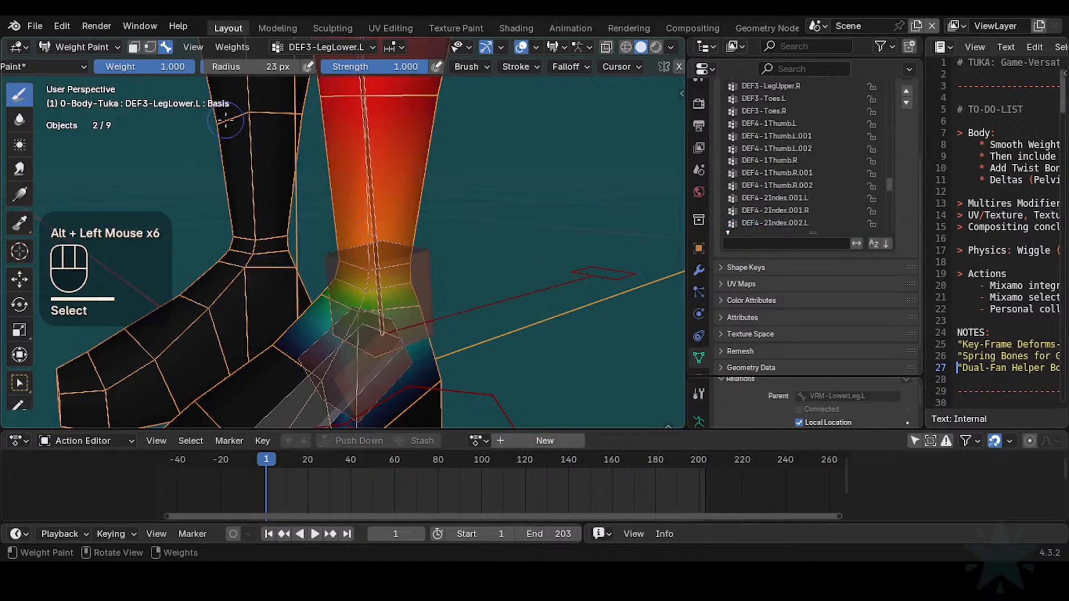
{"action": "scroll", "coordinate": [344, 237], "scroll_direction": "up", "scroll_amount": 1}
{"action": "middle_click_drag", "start_coordinate": [350, 237], "coordinate": [374, 223]}
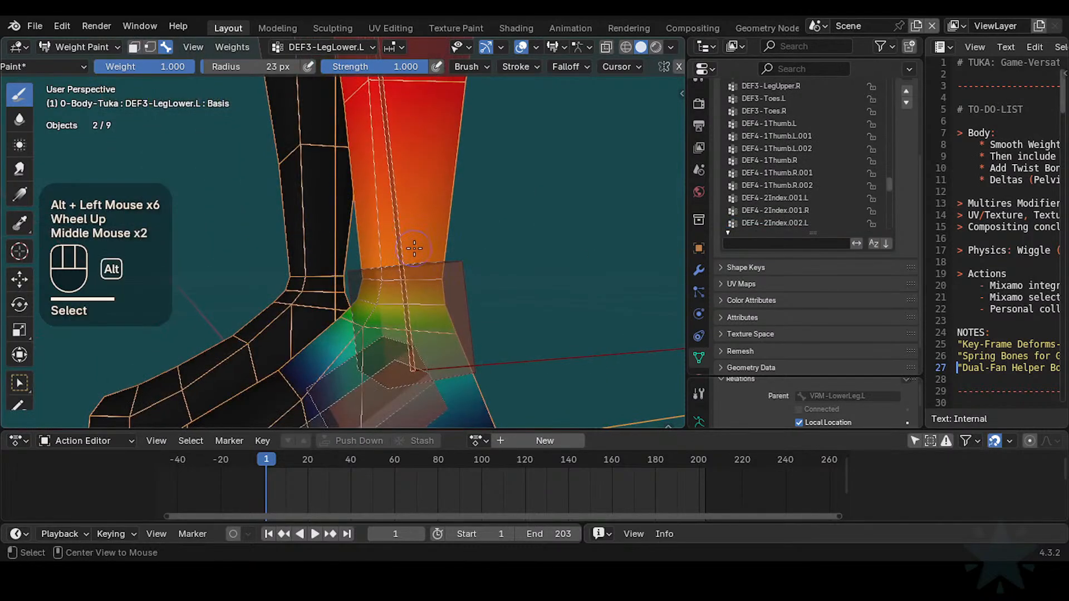
{"action": "left_click", "coordinate": [440, 278], "text": "alt"}
{"action": "left_click", "coordinate": [404, 246], "text": "alt"}
{"action": "left_click", "coordinate": [412, 261], "text": "alt"}
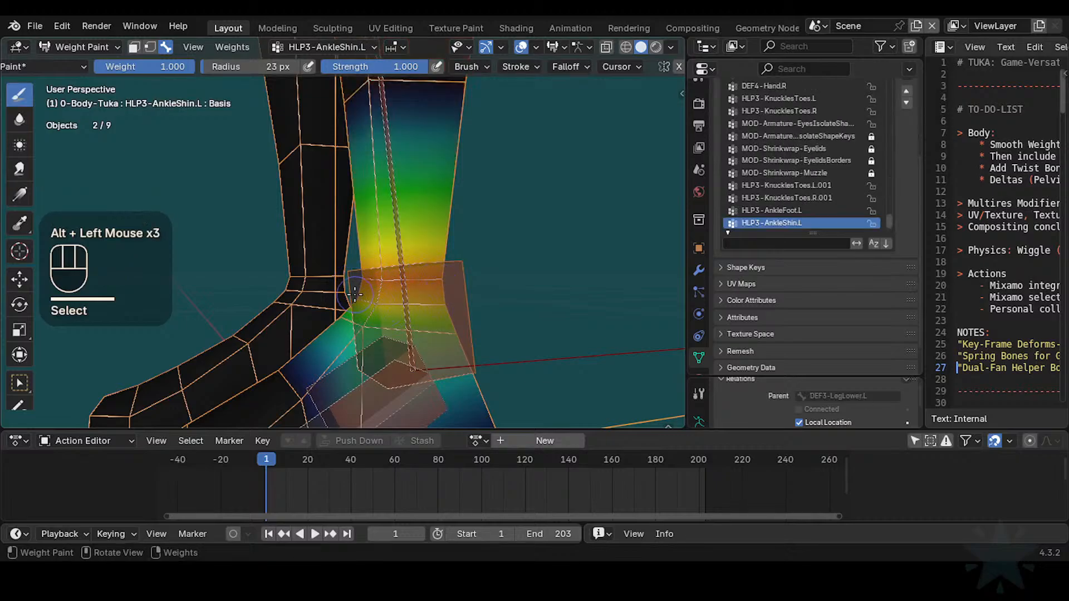
Step: Examine the HLP3-AnkleShin.L weight gradient on the left shin and ankle from the side, front and close up
{"action": "scroll", "coordinate": [440, 316], "scroll_direction": "down", "scroll_amount": 4}
{"action": "middle_click_drag", "start_coordinate": [441, 315], "coordinate": [462, 155], "text": "shift"}
{"action": "middle_click_drag", "start_coordinate": [293, 325], "coordinate": [309, 245], "text": "shift"}
{"action": "scroll", "coordinate": [345, 228], "scroll_direction": "up", "scroll_amount": 3}
{"action": "middle_click_drag", "start_coordinate": [311, 301], "coordinate": [360, 307], "text": "shift"}
{"action": "scroll", "coordinate": [354, 185], "scroll_direction": "down", "scroll_amount": 1}
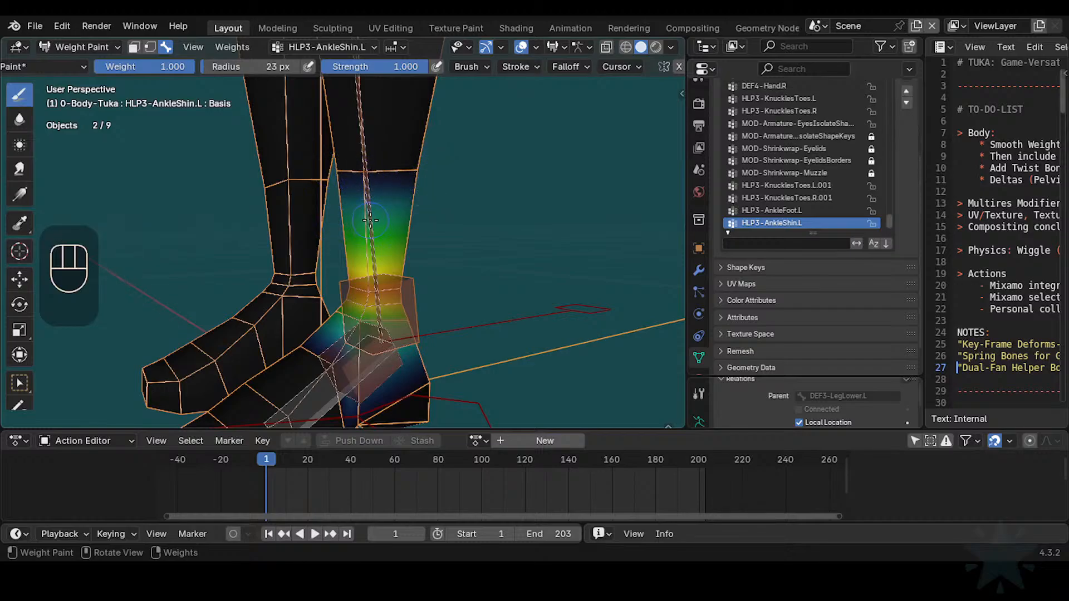
{"action": "scroll", "coordinate": [378, 212], "scroll_direction": "up", "scroll_amount": 2}
{"action": "middle_click_drag", "start_coordinate": [378, 212], "coordinate": [360, 197]}
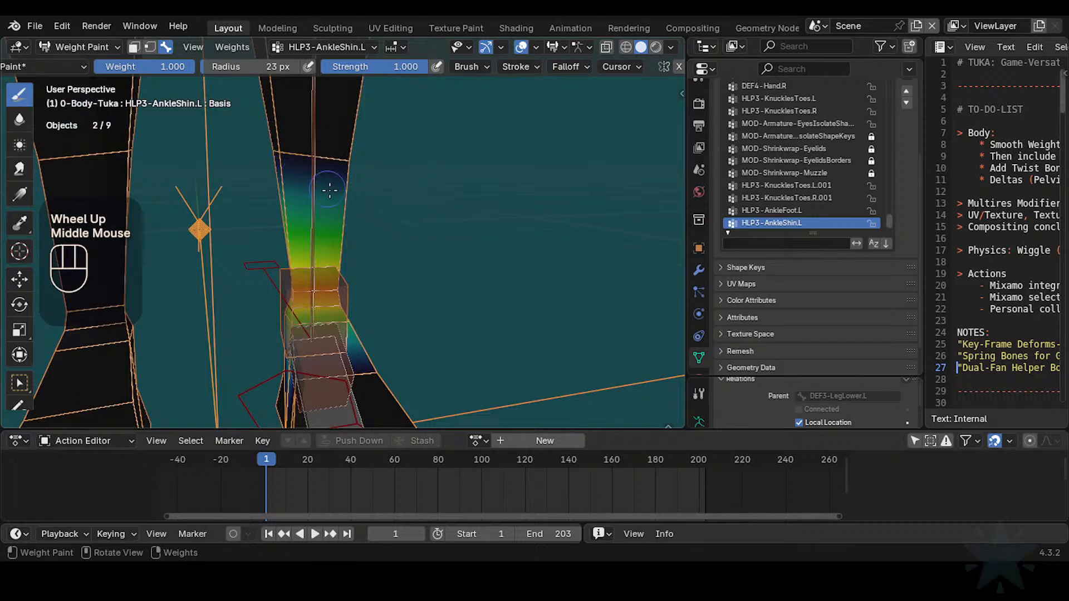
{"action": "scroll", "coordinate": [330, 190], "scroll_direction": "up", "scroll_amount": 1}
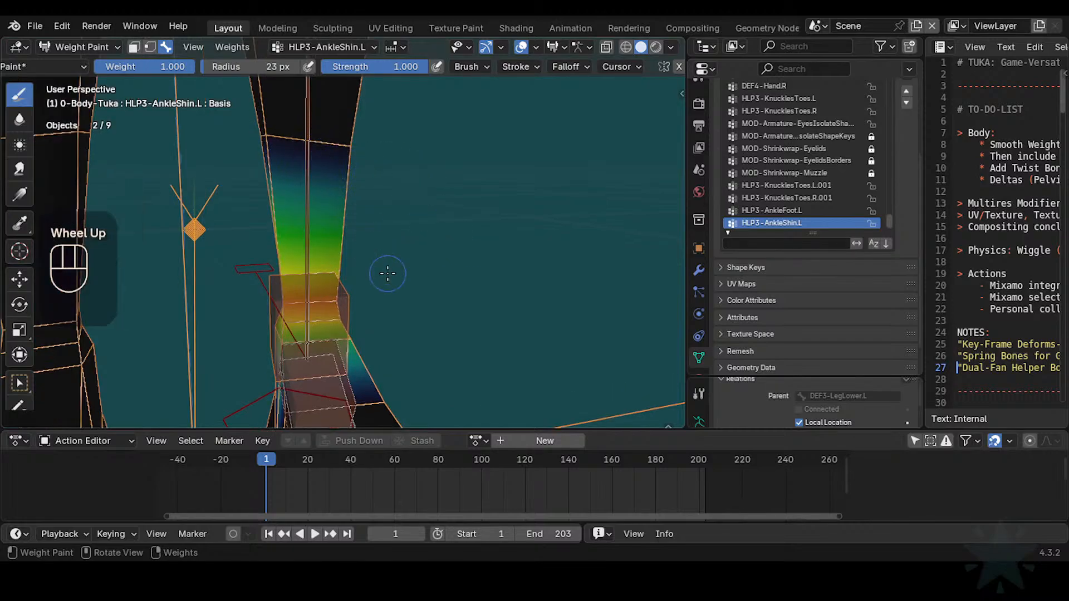
{"action": "middle_click_drag", "start_coordinate": [337, 285], "coordinate": [348, 310]}
{"action": "scroll", "coordinate": [350, 313], "scroll_direction": "up", "scroll_amount": 1}
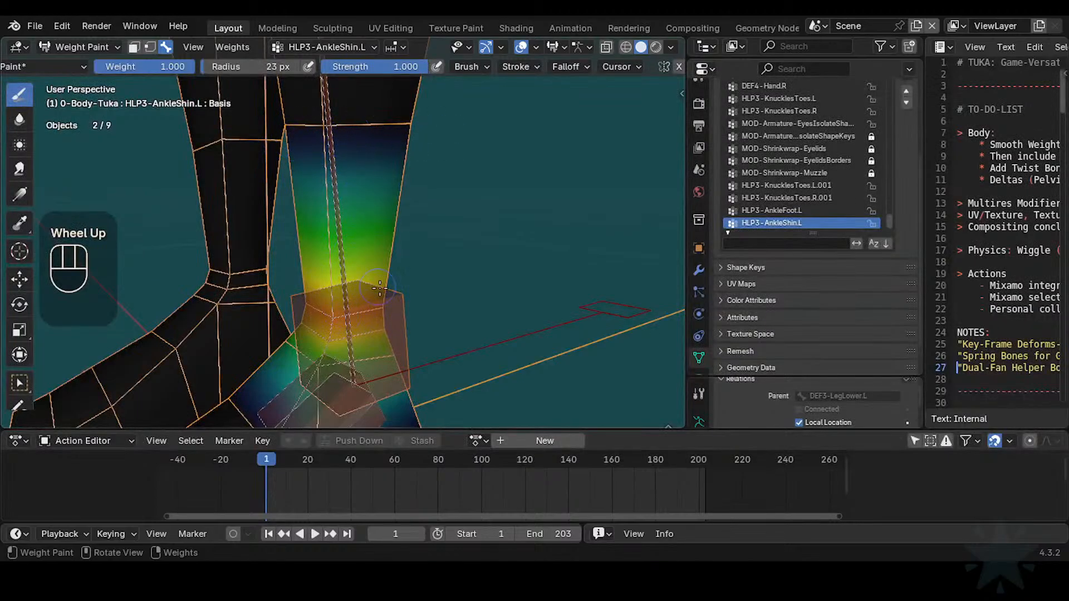
{"action": "middle_click_drag", "start_coordinate": [336, 139], "coordinate": [369, 272], "text": "shift"}
{"action": "scroll", "coordinate": [370, 271], "scroll_direction": "up", "scroll_amount": 1}
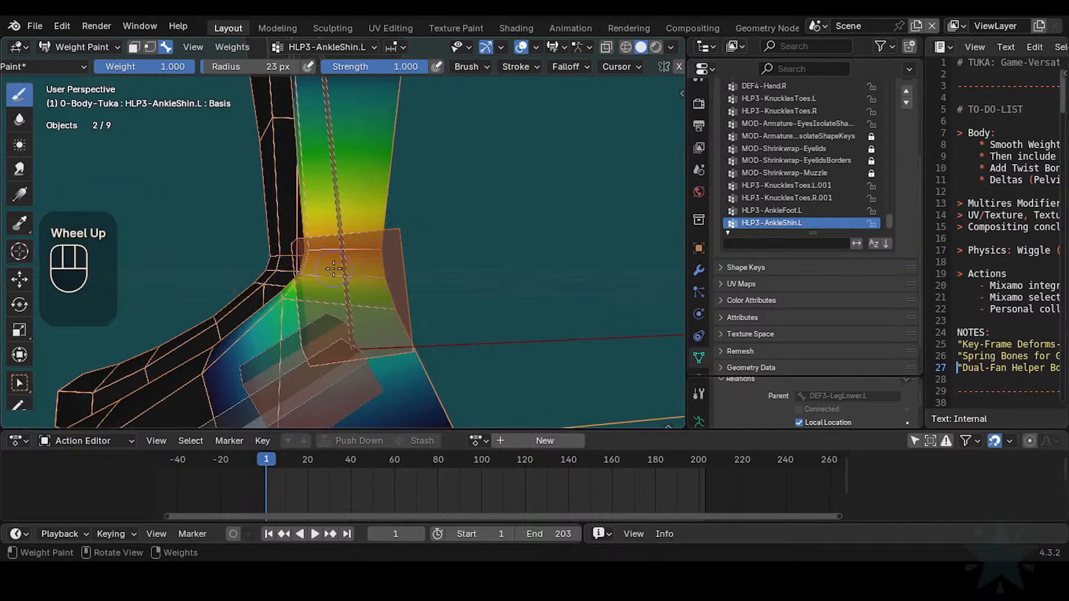
{"action": "middle_click_drag", "start_coordinate": [352, 257], "coordinate": [345, 286], "text": "shift"}
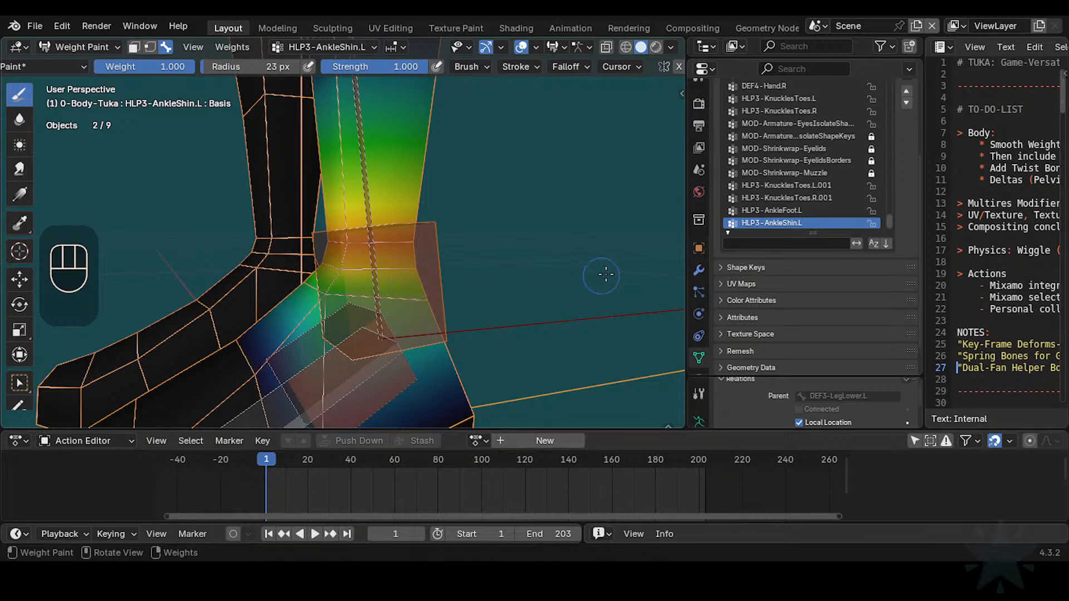
Step: Save Tuka-Game-65.blend and switch from weight painting the body to posing the ARM-Tuka armature
{"action": "mouse_move", "coordinate": [542, 267]}
{"action": "middle_mouse_down", "text": "ctrl"}
{"action": "mouse_move", "coordinate": [508, 303]}
{"action": "mouse_move", "coordinate": [529, 303]}
{"action": "mouse_move", "coordinate": [542, 279]}
{"action": "middle_mouse_up", "text": "ctrl"}
{"action": "key", "text": "ctrl+s"}
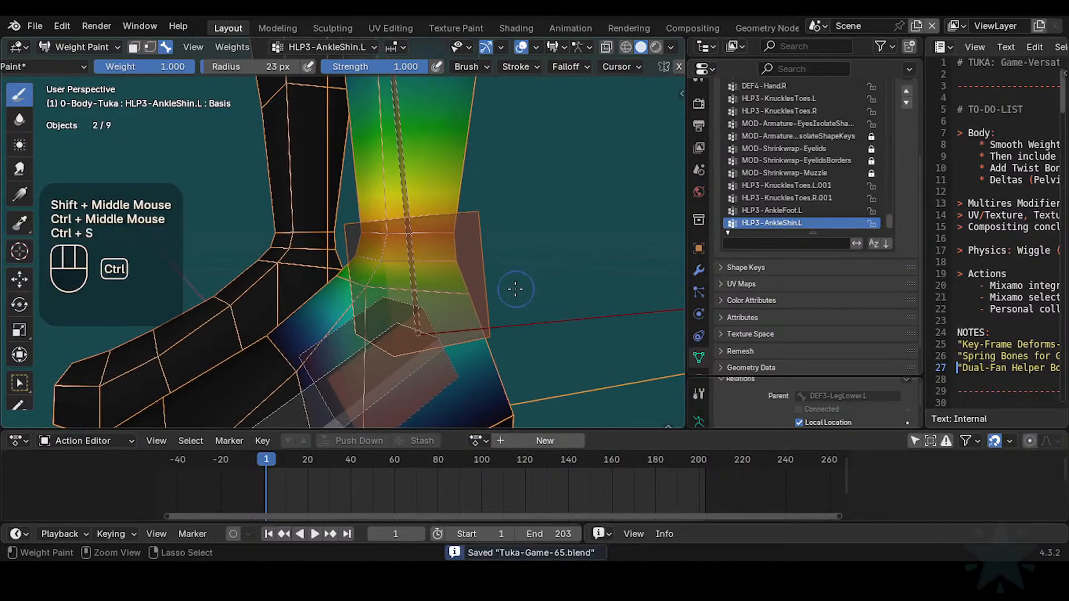
{"action": "key", "text": "ctrl+Tab"}
{"action": "mouse_move", "coordinate": [492, 296]}
{"action": "middle_mouse_down", "text": "ctrl"}
{"action": "mouse_move", "coordinate": [443, 346]}
{"action": "mouse_move", "coordinate": [412, 350]}
{"action": "middle_mouse_up", "text": "ctrl"}
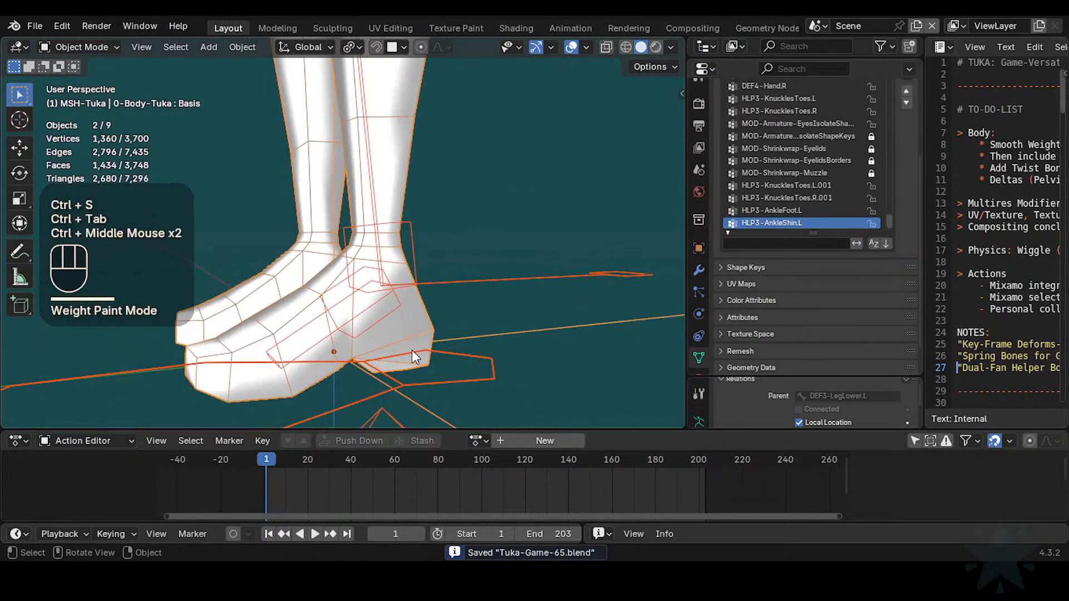
{"action": "left_click", "coordinate": [381, 312]}
{"action": "left_click", "coordinate": [436, 283]}
{"action": "key", "text": "ctrl+Tab"}
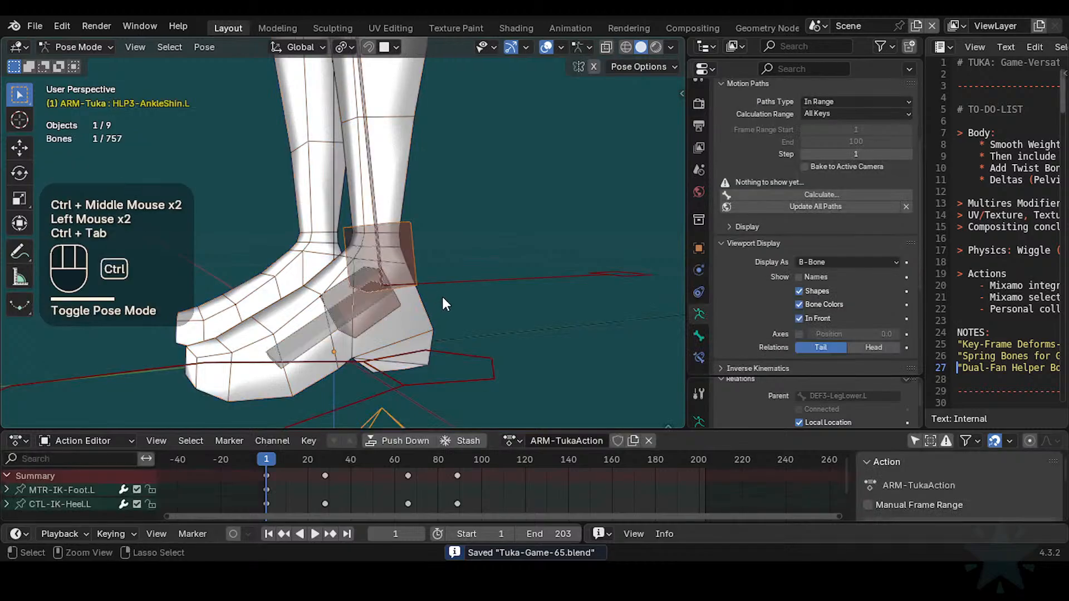
Step: Try rotating MTR-IK-Foot.L about the global X axis to preview the left ankle's deformation
{"action": "left_click", "coordinate": [411, 386]}
{"action": "key", "text": "r"}
{"action": "key", "text": "x"}
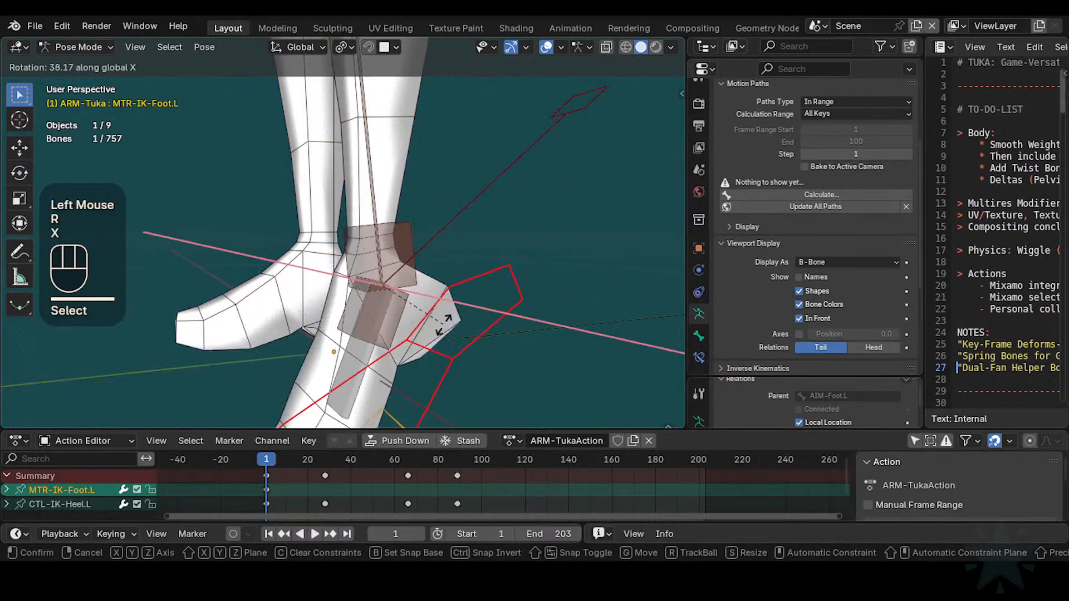
{"action": "key", "text": "Escape"}
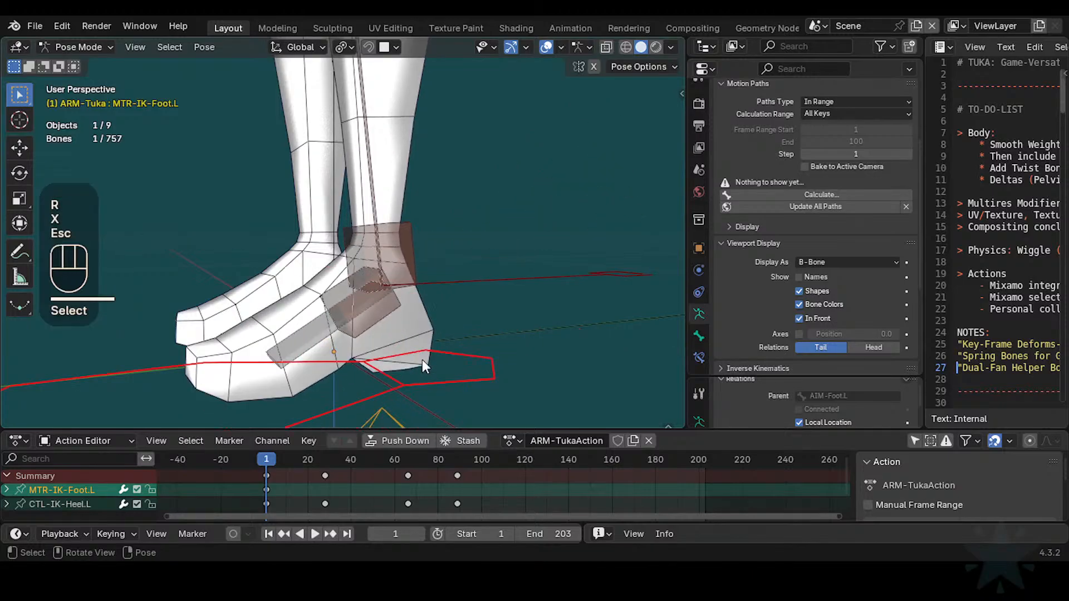
Step: Show the bone settings of HLP3-AnkleFoot.L and collapse the Viewport Display section
{"action": "left_click", "coordinate": [384, 319]}
{"action": "left_click", "coordinate": [699, 336]}
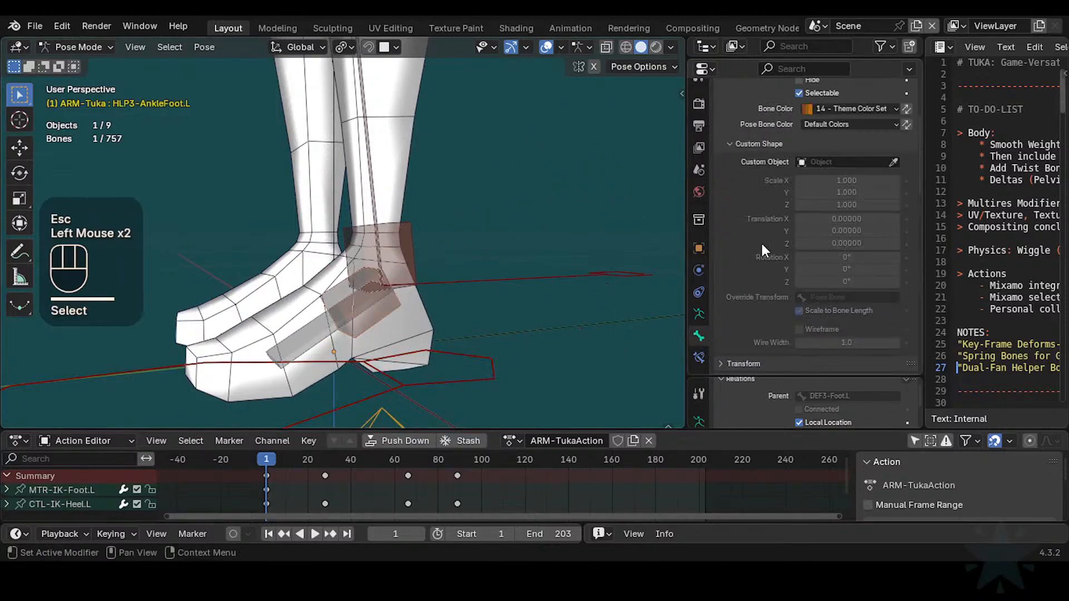
{"action": "middle_click_drag", "start_coordinate": [760, 242], "coordinate": [761, 348]}
{"action": "left_click", "coordinate": [742, 167]}
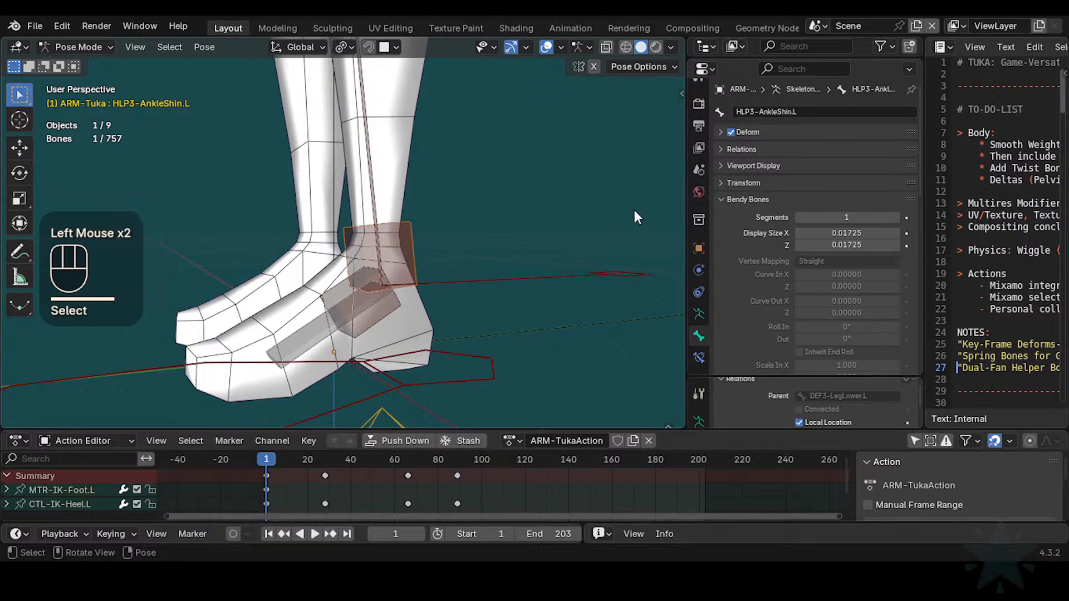
Step: Try tilting MTR-IK-Foot.L in both directions about the global X axis to check the ankle bend
{"action": "left_click", "coordinate": [420, 353]}
{"action": "key", "text": "r"}
{"action": "key", "text": "x"}
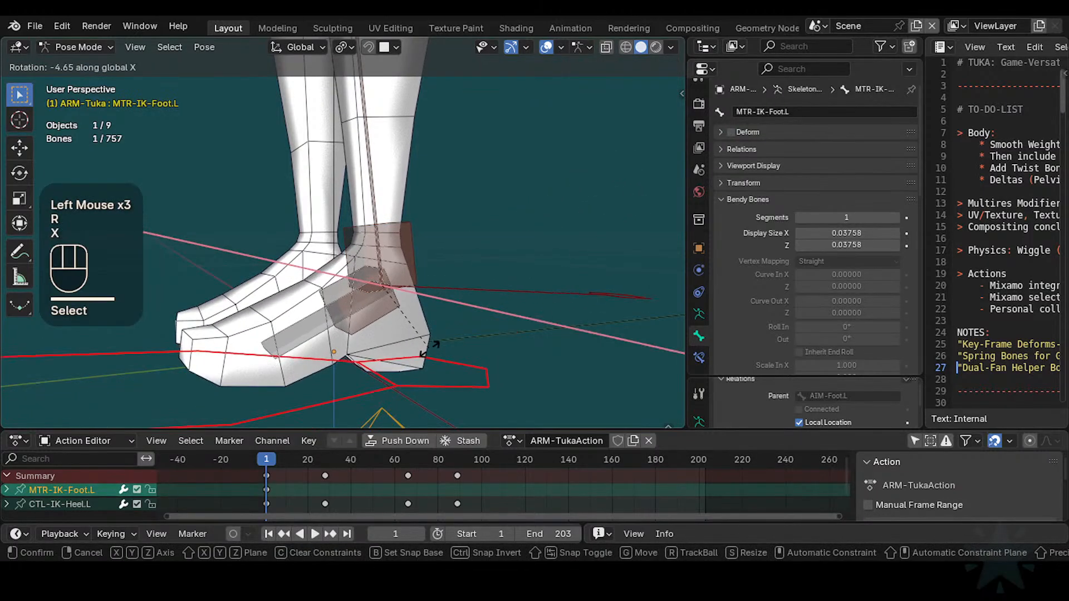
{"action": "key", "text": "Escape"}
{"action": "key", "text": "r"}
{"action": "key", "text": "x"}
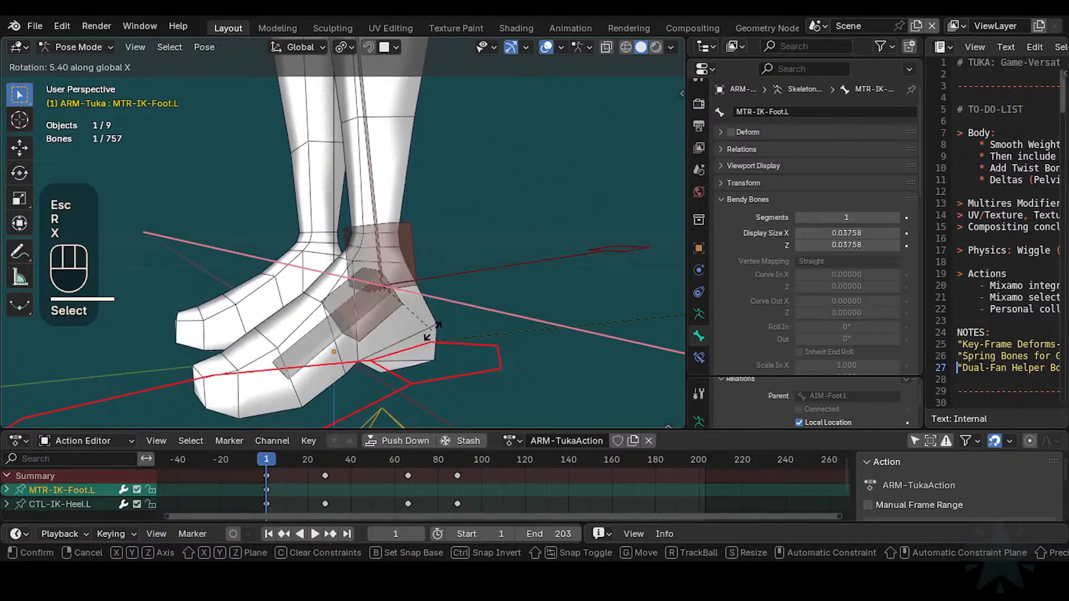
{"action": "key", "text": "Escape"}
Step: Switch Deform off and back on for HLP3-AnkleFoot.L and HLP3-AnkleShin.L together to compare the ankle in its rest pose
{"action": "left_click", "coordinate": [392, 301]}
{"action": "left_click", "coordinate": [399, 268], "text": "shift"}
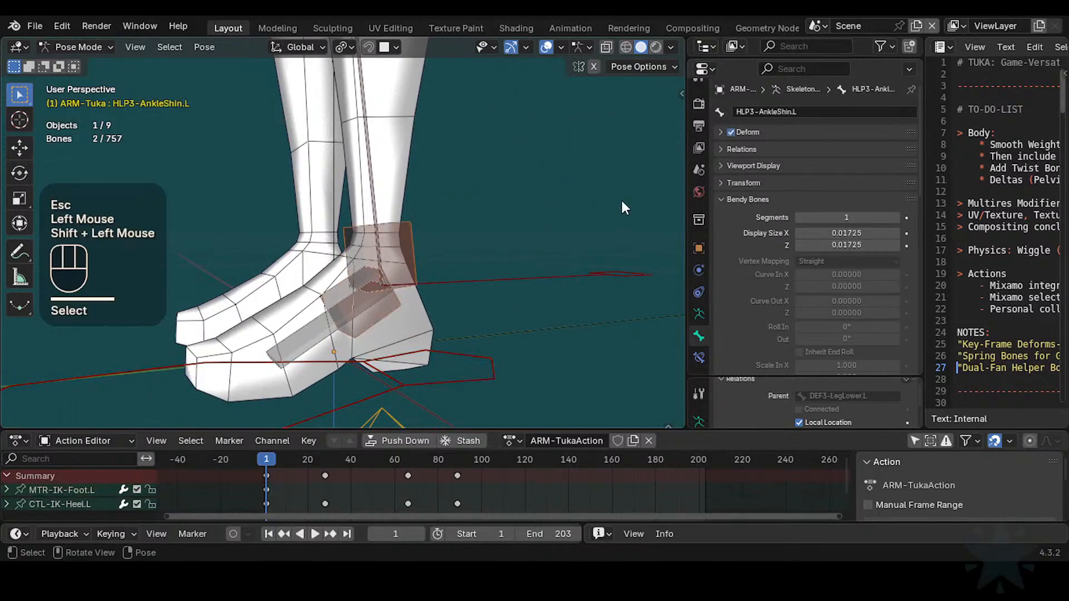
{"action": "left_click", "coordinate": [731, 130], "text": "alt"}
{"action": "left_click", "coordinate": [395, 309]}
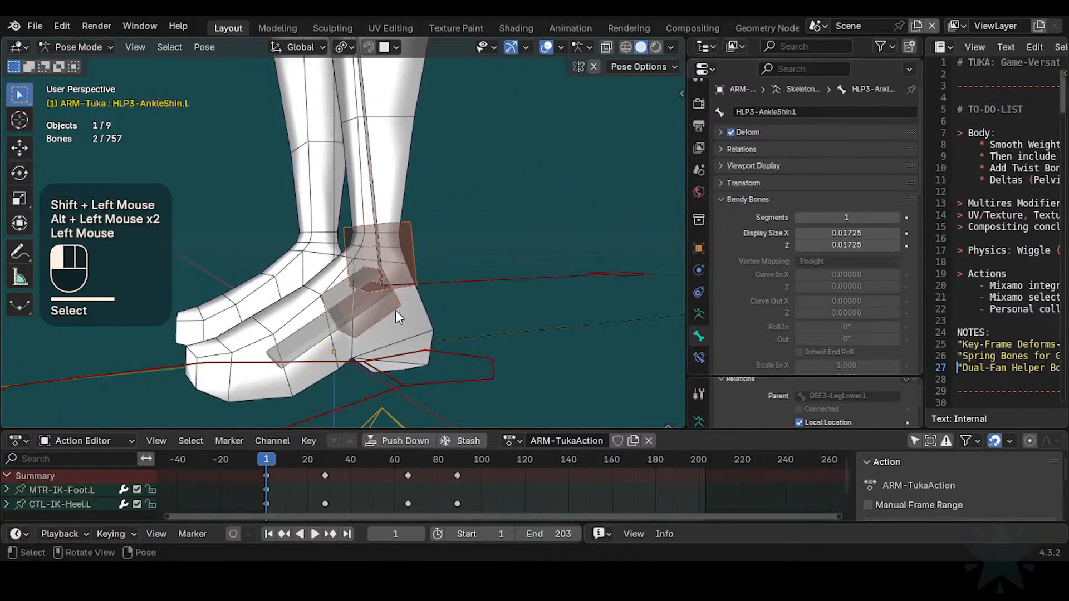
{"action": "left_click", "coordinate": [393, 299]}
{"action": "left_click", "coordinate": [406, 258], "text": "shift"}
{"action": "left_click", "coordinate": [731, 132], "text": "alt"}
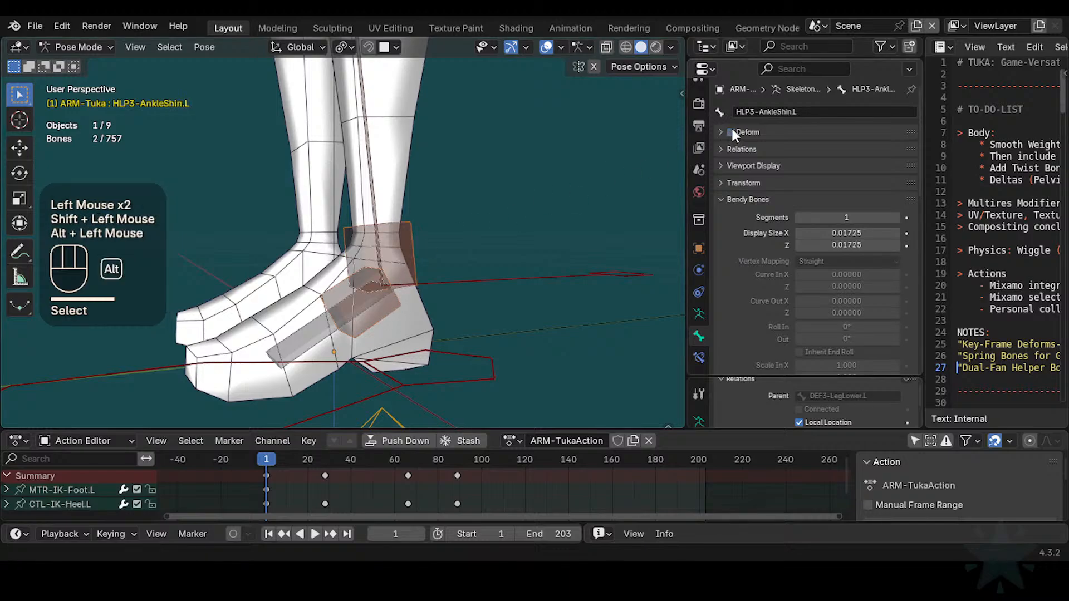
{"action": "left_click", "coordinate": [731, 131], "text": "alt"}
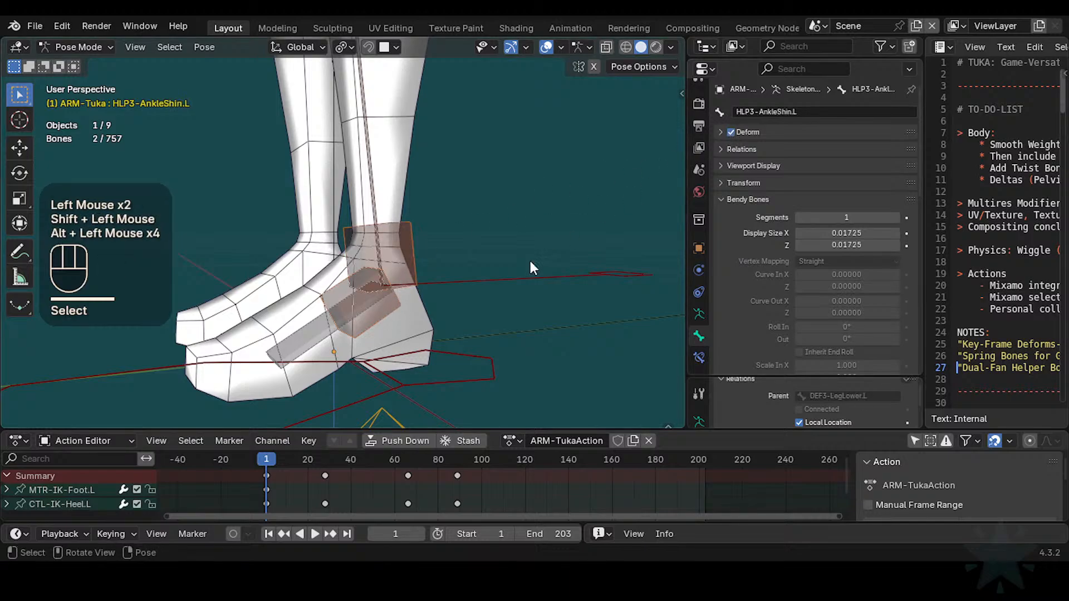
Step: Rotate MTR-IK-Foot.L about the global X axis so the left toes point steeply down
{"action": "key", "text": "alt+a"}
{"action": "left_click", "coordinate": [416, 372]}
{"action": "key", "text": "r"}
{"action": "key", "text": "x"}
{"action": "left_click", "coordinate": [415, 319]}
Step: Toggle Deform off and on for both left ankle helper bones to compare the bent ankle
{"action": "left_click", "coordinate": [394, 312]}
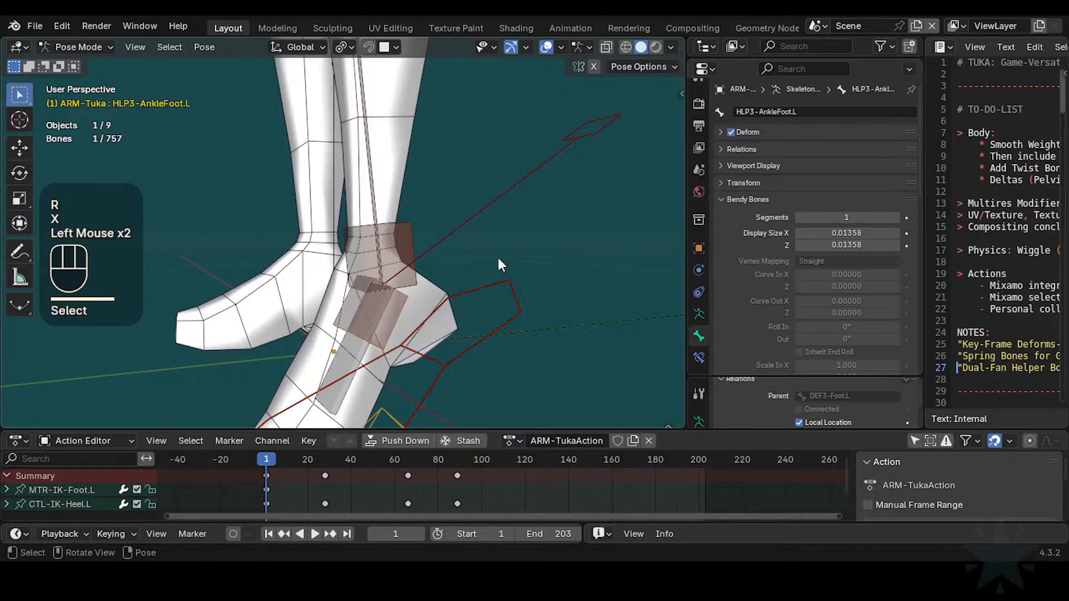
{"action": "left_click", "coordinate": [418, 273], "text": "shift"}
{"action": "left_click", "coordinate": [730, 133], "text": "alt"}
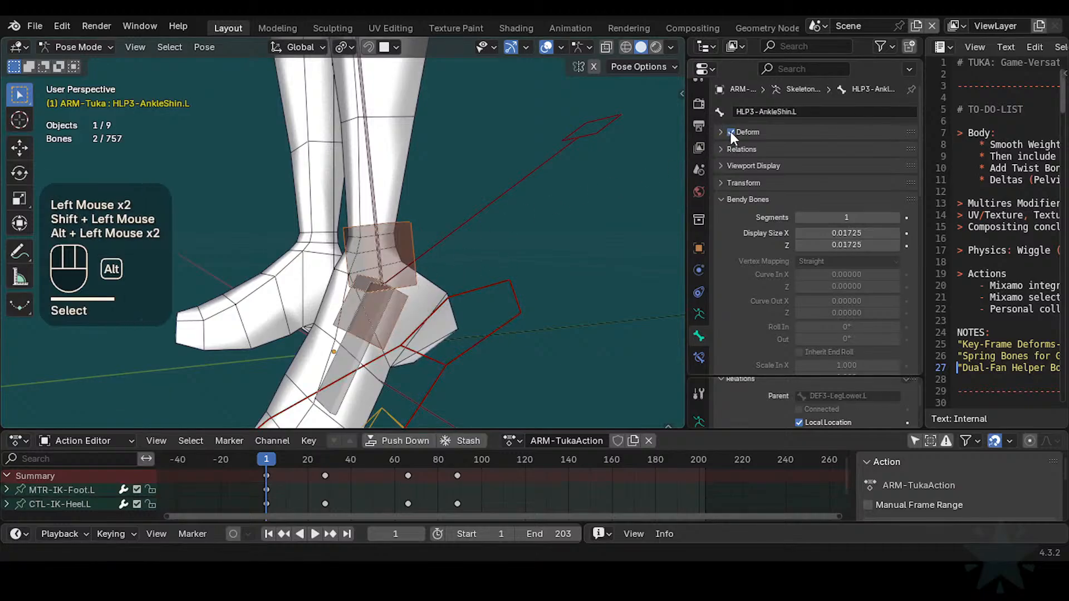
Step: Rotate MTR-IK-Foot.L up and down about the global X axis to test how the ankle bends with the helpers
{"action": "key", "text": "alt+a"}
{"action": "left_click", "coordinate": [438, 320]}
{"action": "key", "text": "r"}
{"action": "key", "text": "x"}
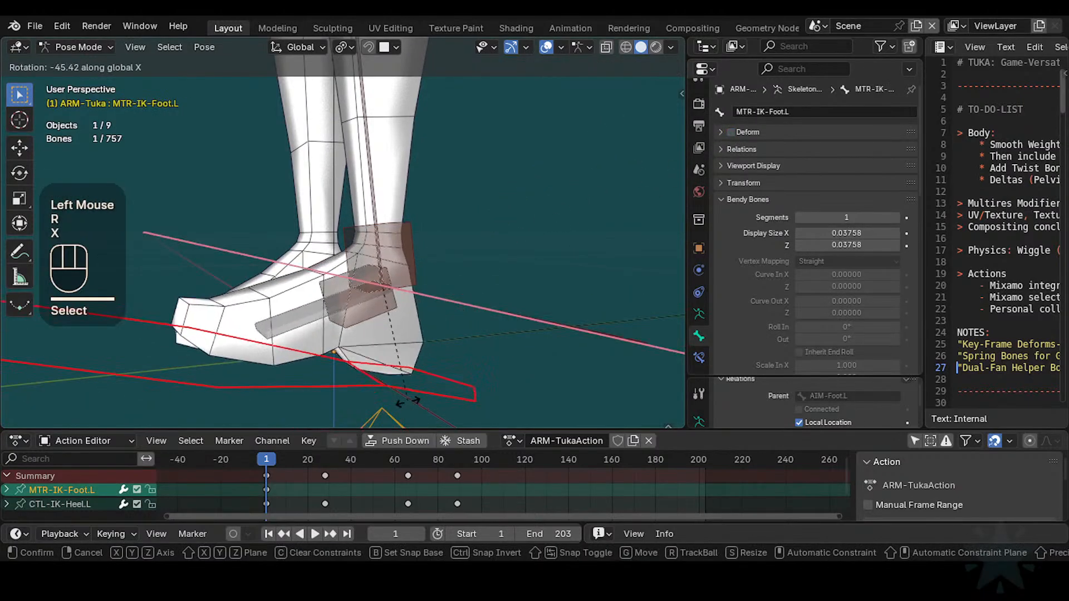
{"action": "left_click", "coordinate": [413, 338]}
{"action": "key", "text": "r"}
{"action": "key", "text": "x"}
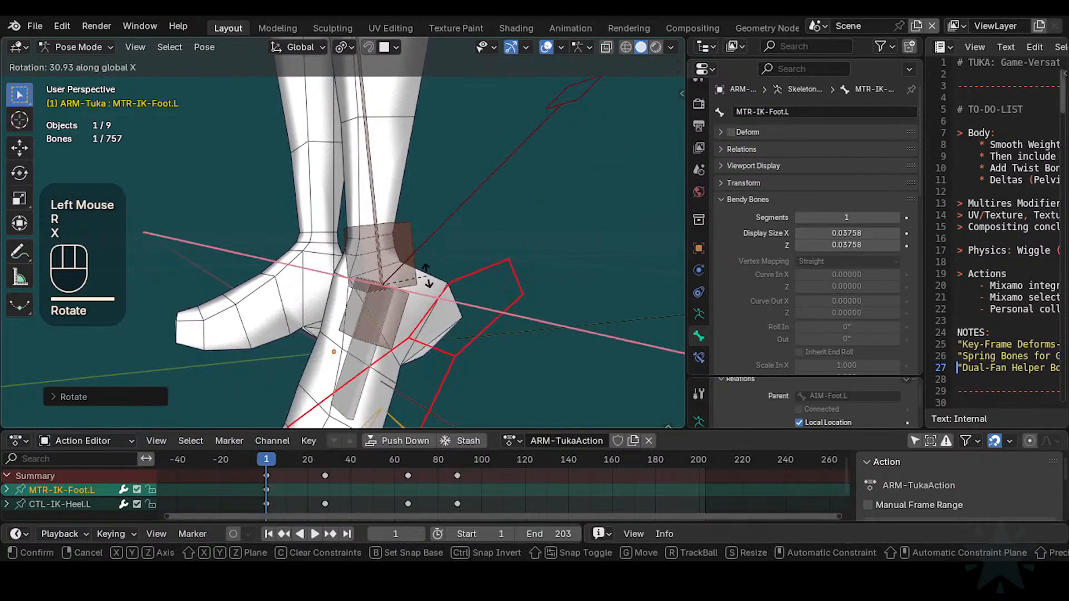
{"action": "left_click", "coordinate": [424, 282]}
Step: Try rotating HLP3-AnkleShin.L about the global X axis with the left foot tilted slightly down
{"action": "left_click", "coordinate": [429, 279]}
{"action": "left_click", "coordinate": [409, 271]}
{"action": "left_click", "coordinate": [408, 264]}
{"action": "key", "text": "r"}
{"action": "key", "text": "x"}
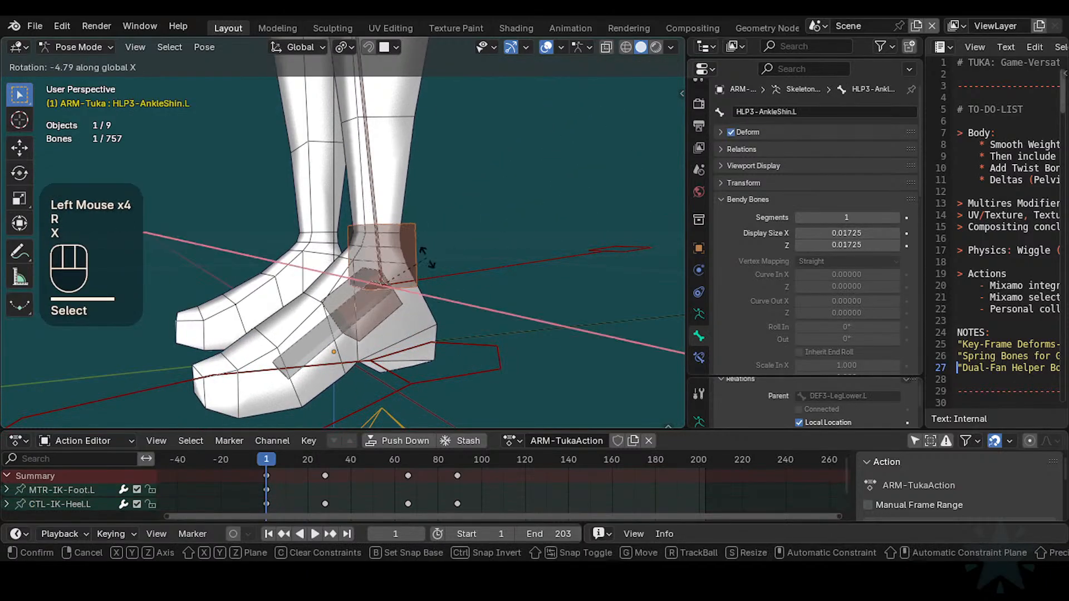
{"action": "key", "text": "Escape"}
Step: Try rotating CTL-IK-Heel.L about the global X axis, and clear the pose transforms of all visible bones
{"action": "left_click", "coordinate": [461, 272]}
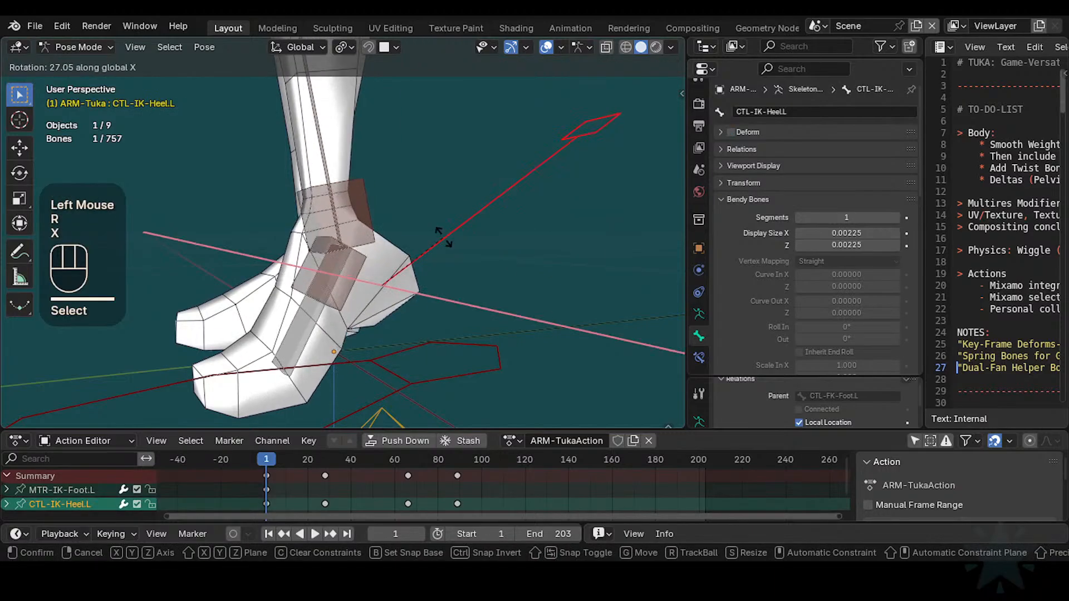
{"action": "key", "text": "a"}
{"action": "key", "text": "alt+q"}
Step: Tilt the left foot by rotating MTR-IK-Foot.L about the global X axis, and select HLP3-AnkleShin.L
{"action": "left_click", "coordinate": [465, 361]}
{"action": "key", "text": "r"}
{"action": "key", "text": "x"}
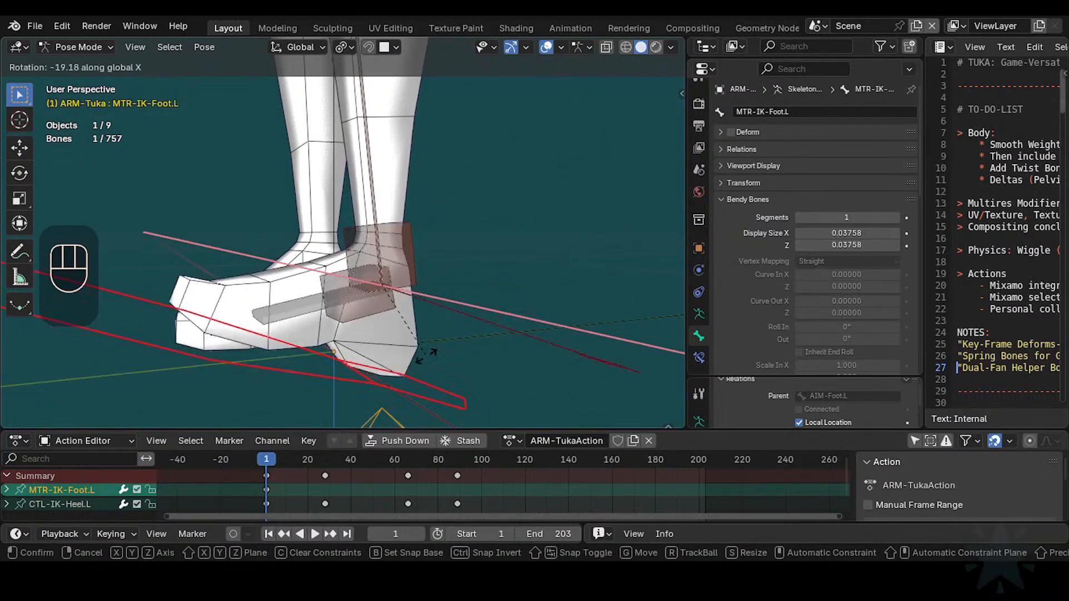
{"action": "double_click", "coordinate": [404, 255]}
Step: Try rotating HLP3-AnkleShin.L about the global X axis, and reset all visible bones to their rest pose
{"action": "key", "text": "r"}
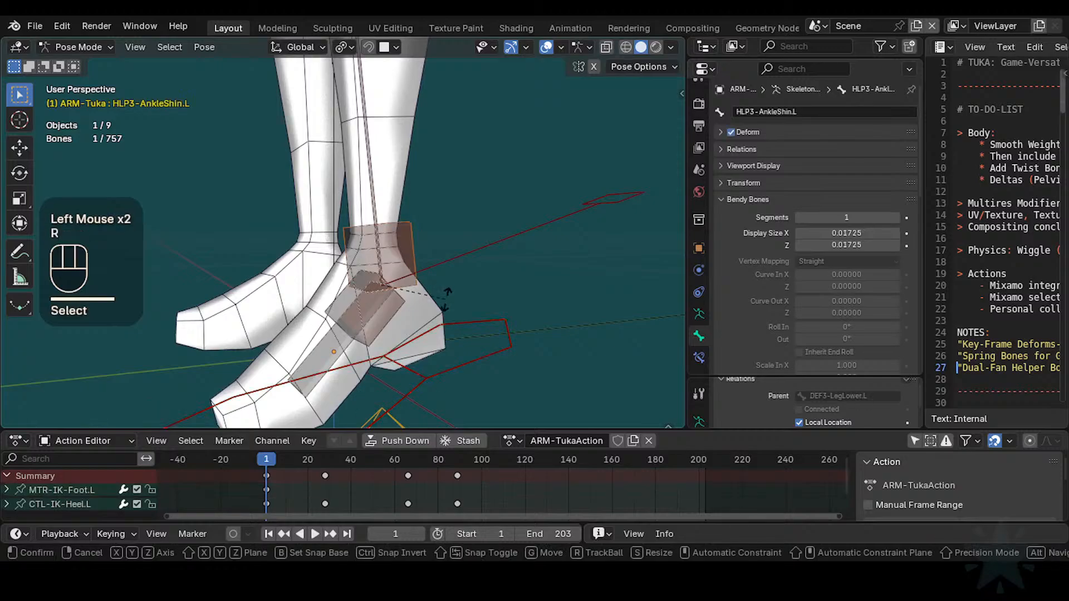
{"action": "key", "text": "x"}
{"action": "key", "text": "Escape"}
{"action": "key", "text": "a"}
{"action": "key", "text": "alt+g"}
{"action": "key", "text": "alt+g"}
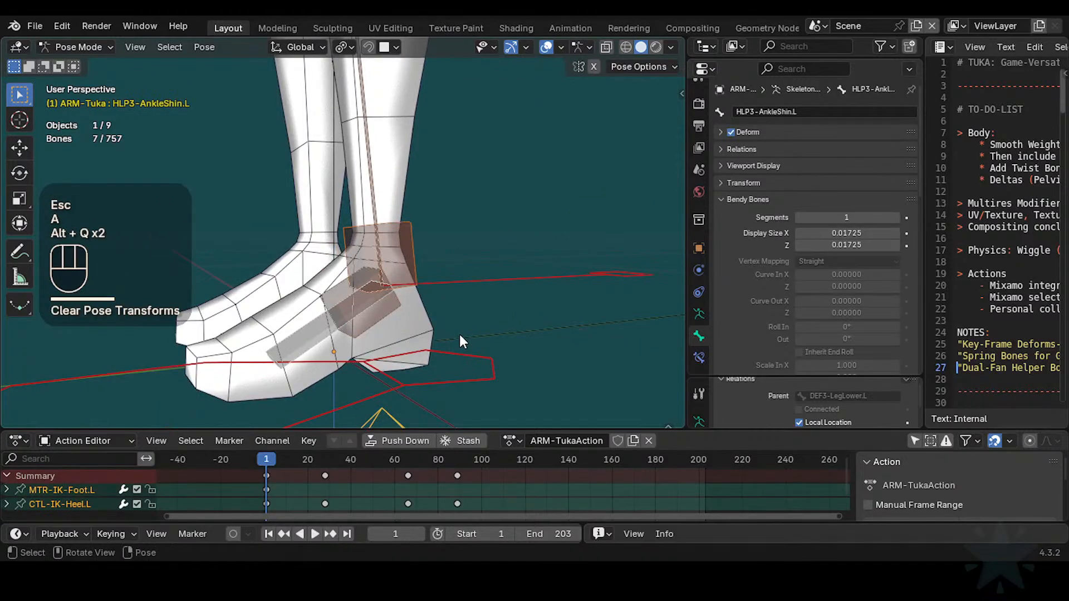
Step: Rotate MTR-IK-Foot.L about -4.25° around the global X axis
{"action": "double_click", "coordinate": [459, 342]}
{"action": "key", "text": "r"}
{"action": "key", "text": "x"}
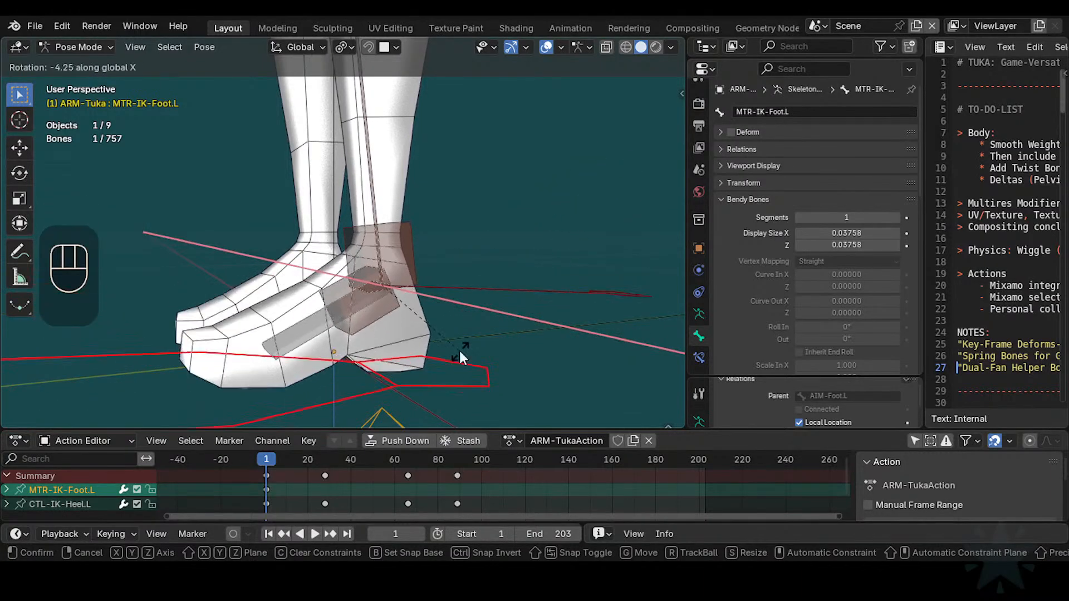
{"action": "left_click", "coordinate": [459, 349]}
Step: Try rotating HLP3-AnkleShin.L about the global X axis with the left toes slightly raised
{"action": "left_click", "coordinate": [411, 252]}
{"action": "key", "text": "r"}
{"action": "key", "text": "x"}
{"action": "key", "text": "Escape"}
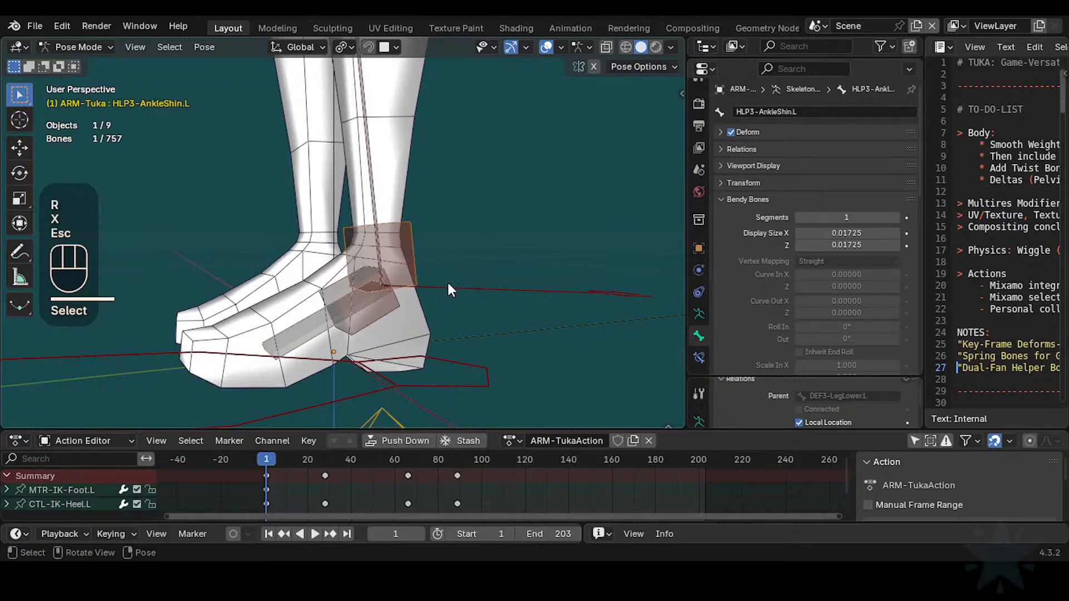
Step: Clear the pose transforms of all visible bones and select HLP3-AnkleFoot.L
{"action": "key", "text": "a"}
{"action": "key", "text": "alt+g"}
{"action": "key", "text": "alt+g"}
{"action": "left_click", "coordinate": [405, 337]}
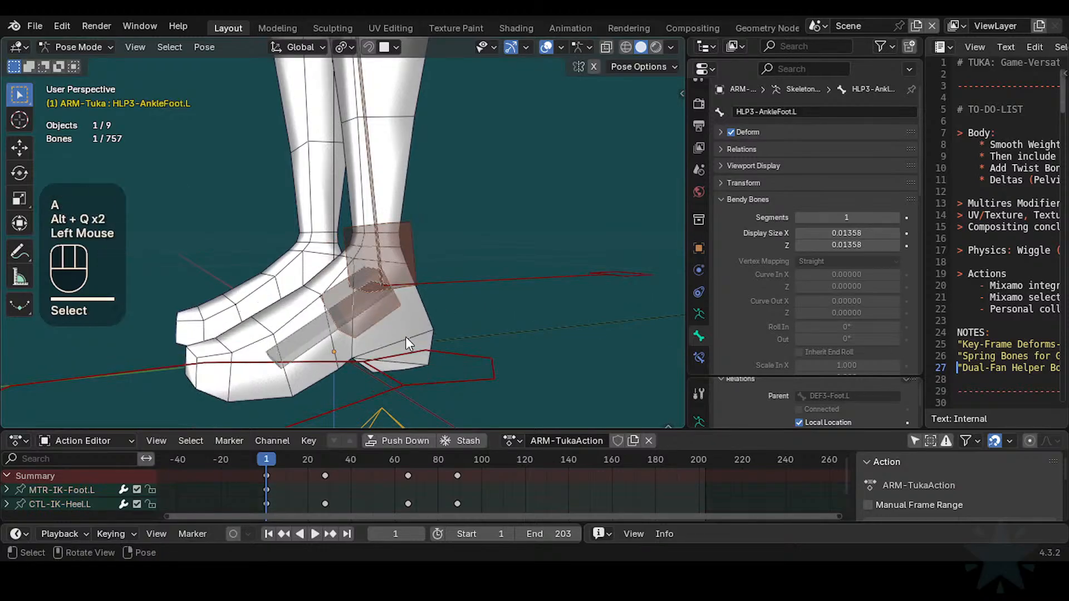
Step: Try rotating HLP3-AnkleFoot.L and MTR-IK-Foot.L about the global X axis
{"action": "key", "text": "r"}
{"action": "key", "text": "x"}
{"action": "key", "text": "Escape"}
{"action": "left_click", "coordinate": [430, 352]}
{"action": "key", "text": "r"}
{"action": "key", "text": "x"}
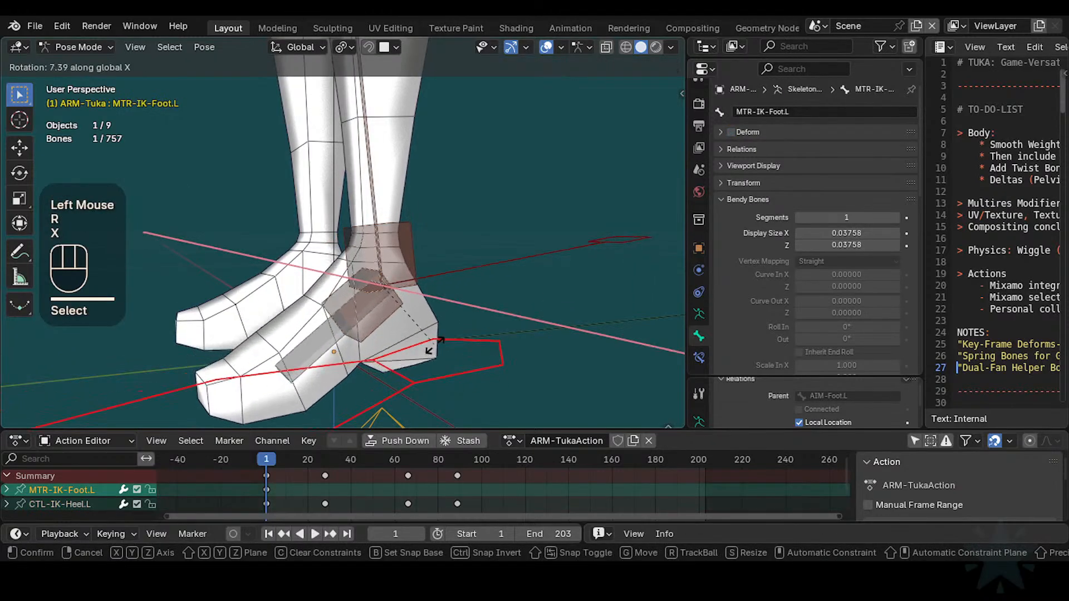
{"action": "key", "text": "Escape"}
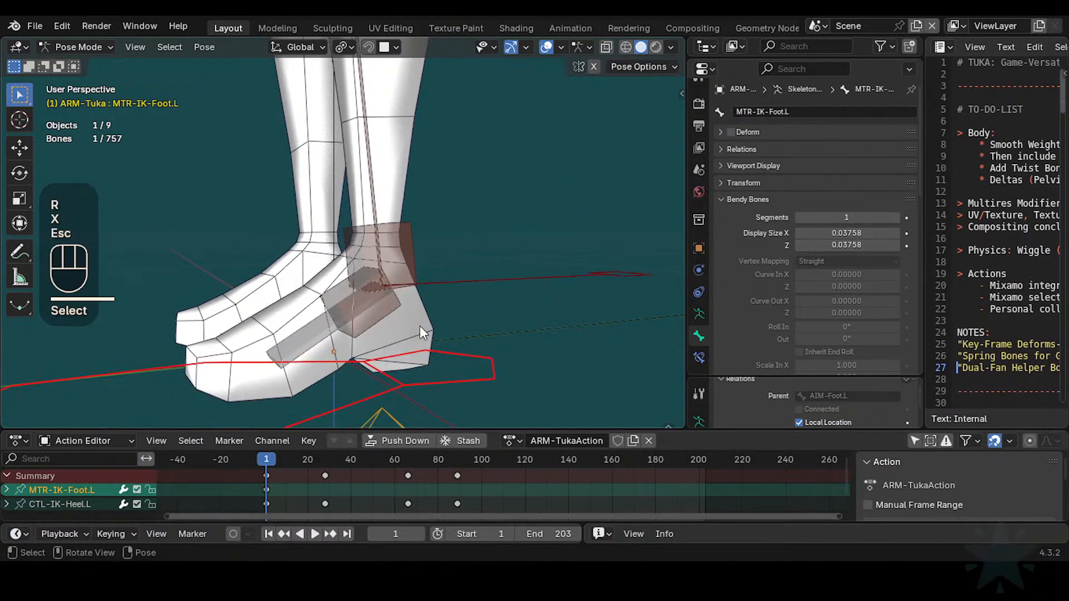
Step: Delete the Copy Rotation constraint from HLP3-AnkleFoot.L and the existing constraint from HLP3-AnkleShin.L
{"action": "left_click", "coordinate": [421, 345]}
{"action": "middle_click", "coordinate": [652, 309]}
{"action": "left_click", "coordinate": [698, 357]}
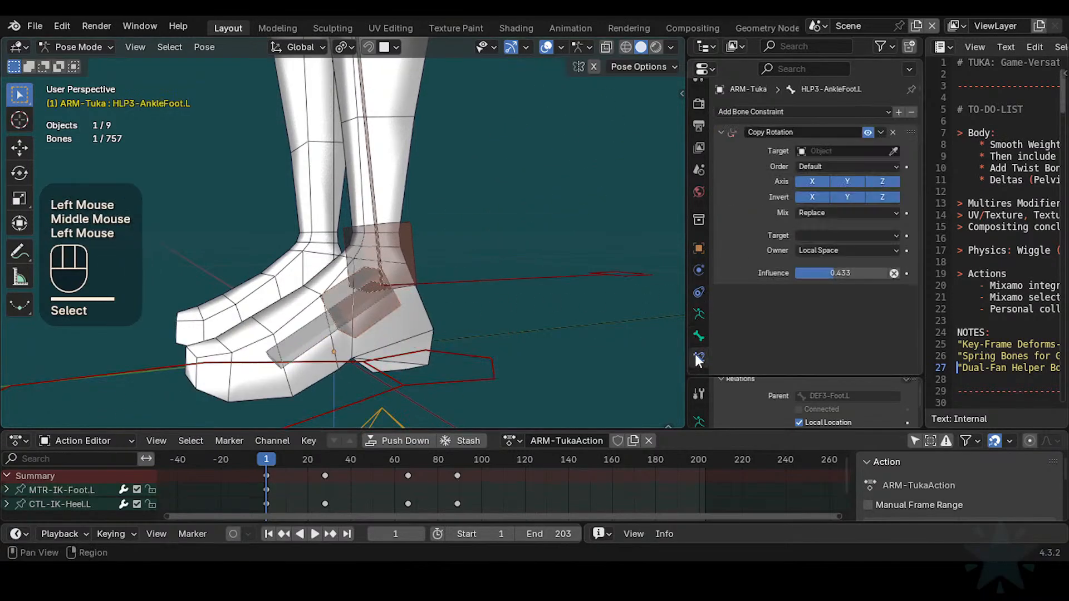
{"action": "left_click", "coordinate": [893, 132]}
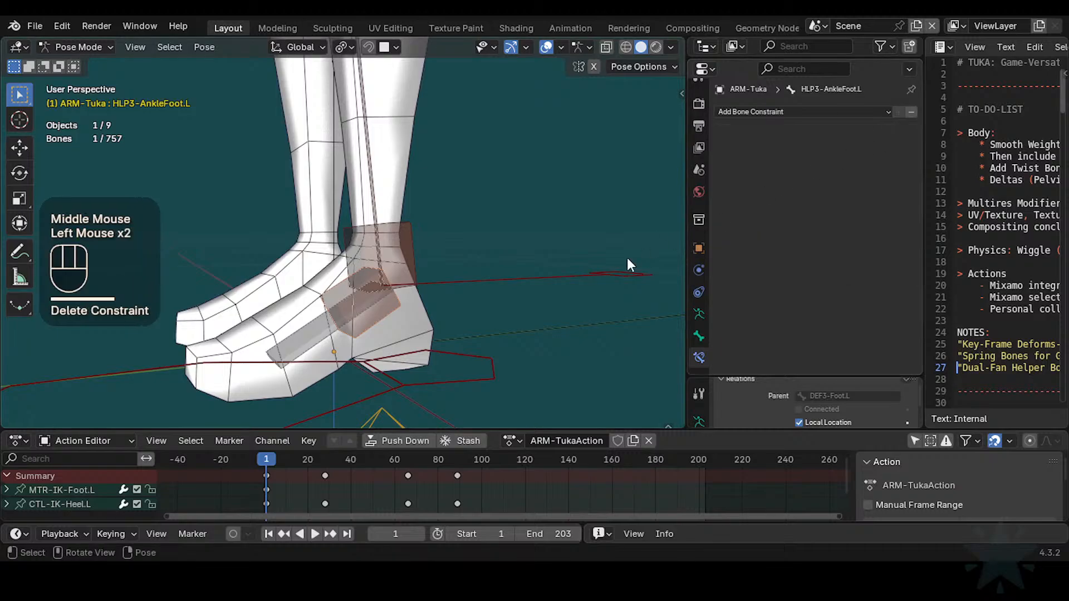
{"action": "left_click", "coordinate": [411, 239]}
{"action": "left_click", "coordinate": [892, 134]}
Step: Save the file and reveal the armature's hidden bones in Edit Mode before returning to Pose Mode
{"action": "middle_click_drag", "start_coordinate": [388, 315], "coordinate": [461, 299], "text": "shift"}
{"action": "key", "text": "ctrl+s"}
{"action": "key", "text": "Tab"}
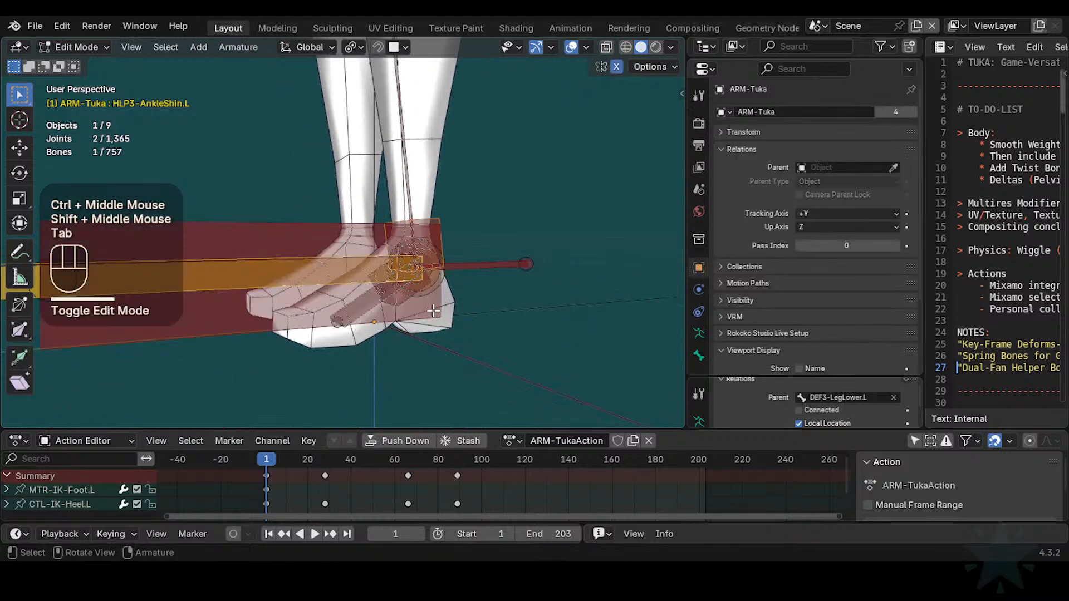
{"action": "key", "text": "alt+h"}
{"action": "middle_click_drag", "start_coordinate": [432, 308], "coordinate": [365, 337], "text": "ctrl"}
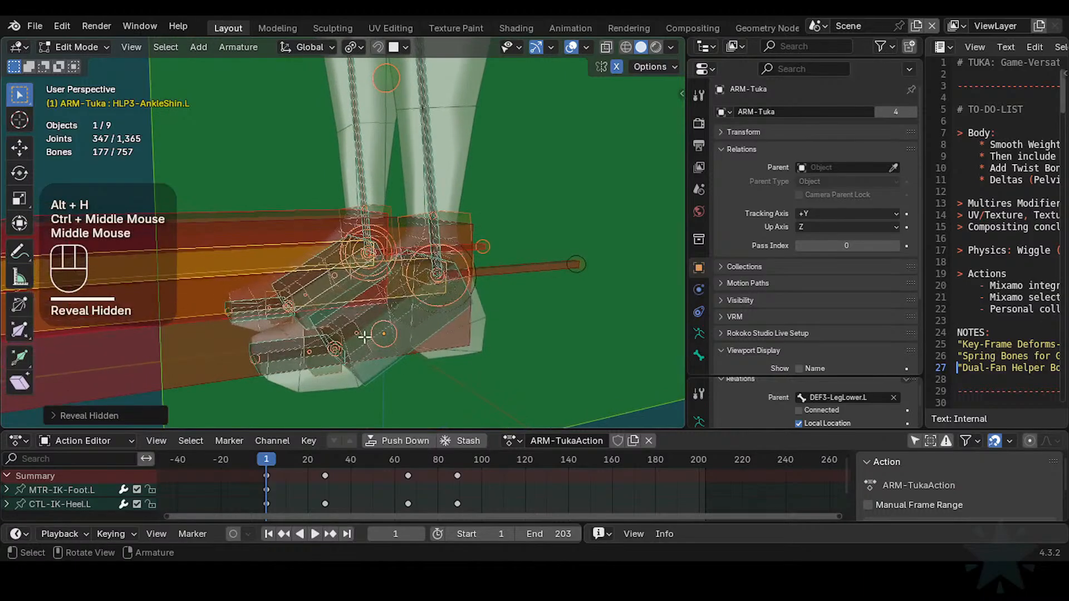
{"action": "left_click", "coordinate": [294, 341]}
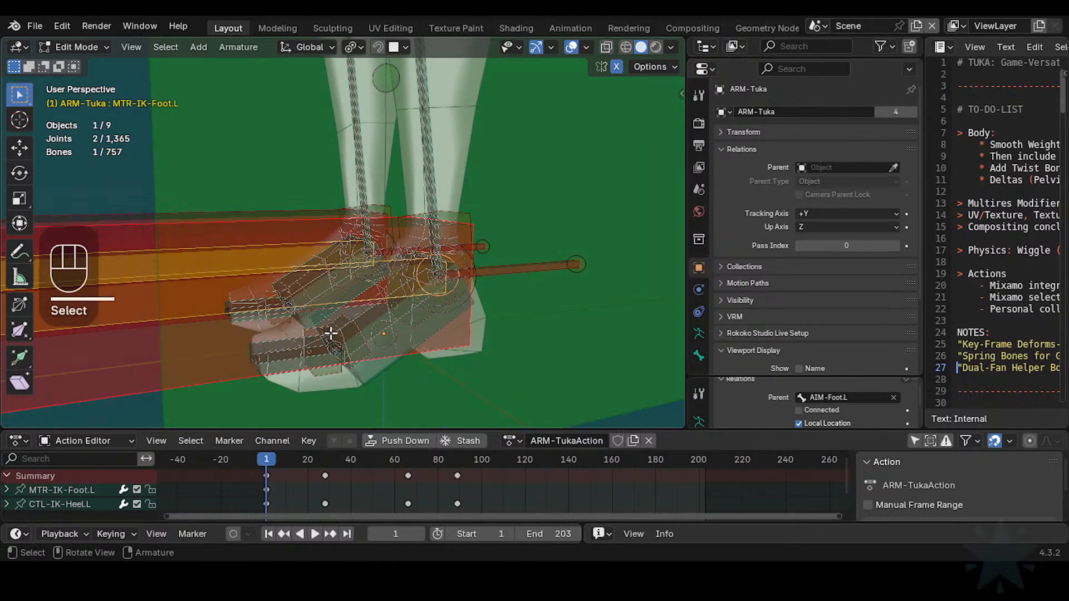
{"action": "key", "text": "ctrl"}
{"action": "key", "text": "Tab"}
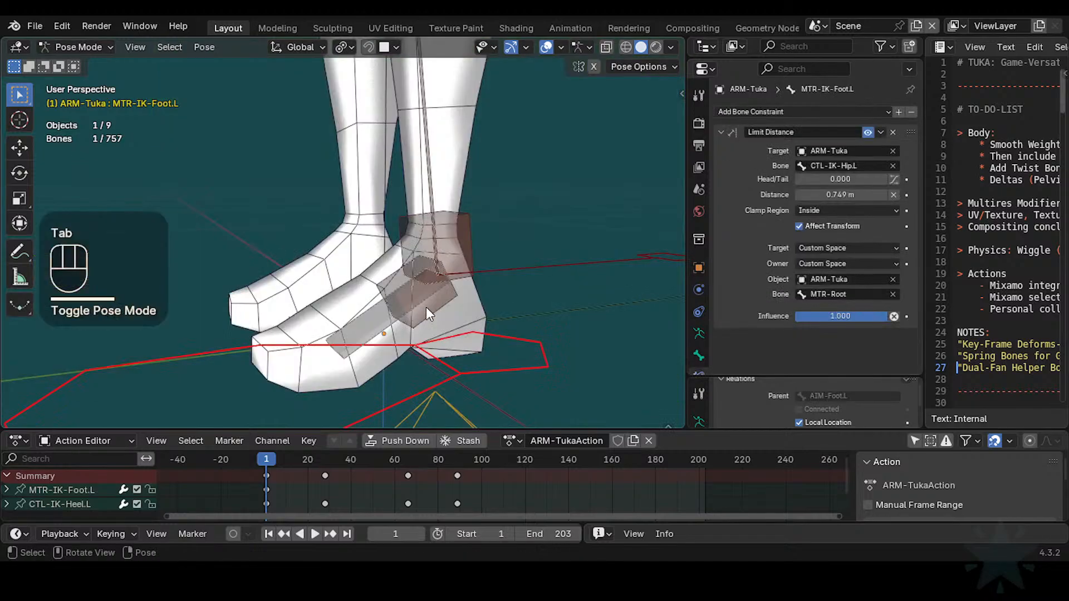
Step: Select all visible pose bones and carry that selection into Edit Mode
{"action": "left_click", "coordinate": [454, 308]}
{"action": "key", "text": "a"}
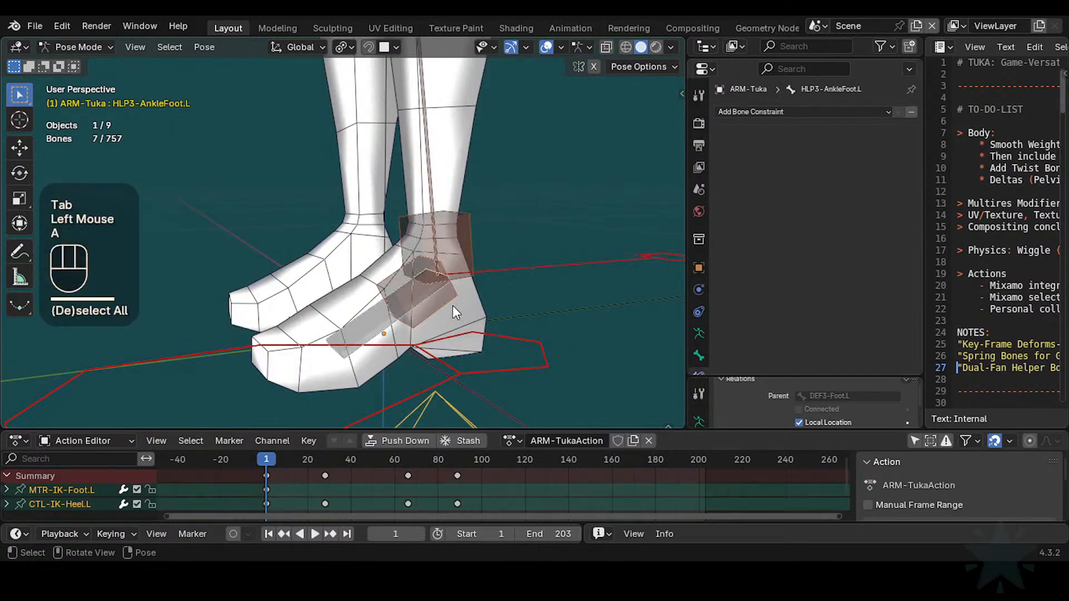
{"action": "key", "text": "Tab"}
{"action": "key", "text": "alt+a"}
{"action": "key", "text": "Tab"}
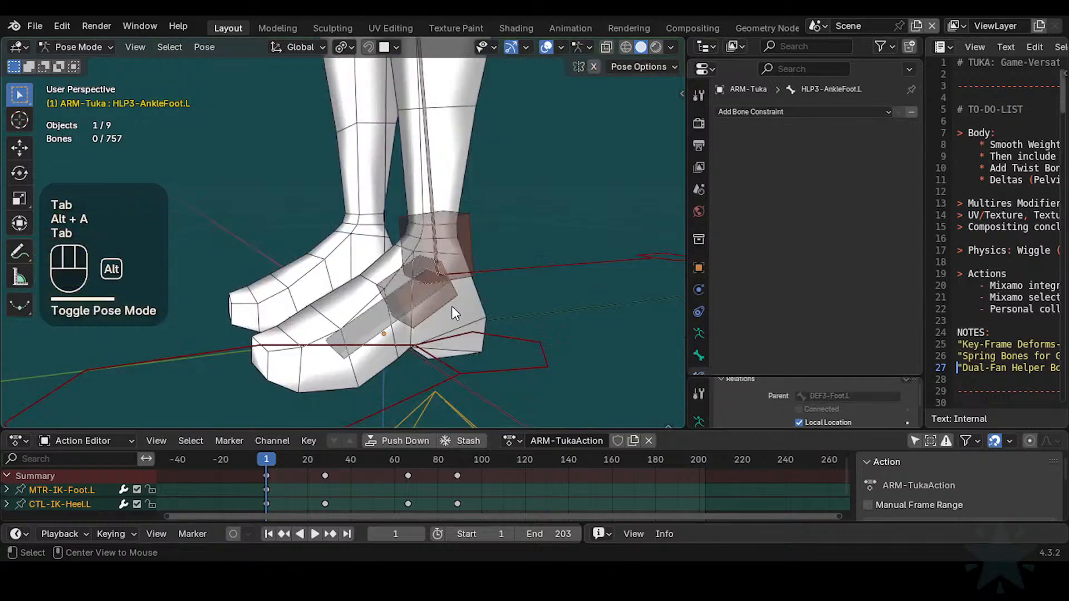
{"action": "key", "text": "a"}
{"action": "key", "text": "a"}
{"action": "key", "text": "Tab"}
{"action": "middle_click_drag", "start_coordinate": [444, 307], "coordinate": [390, 362], "text": "shift"}
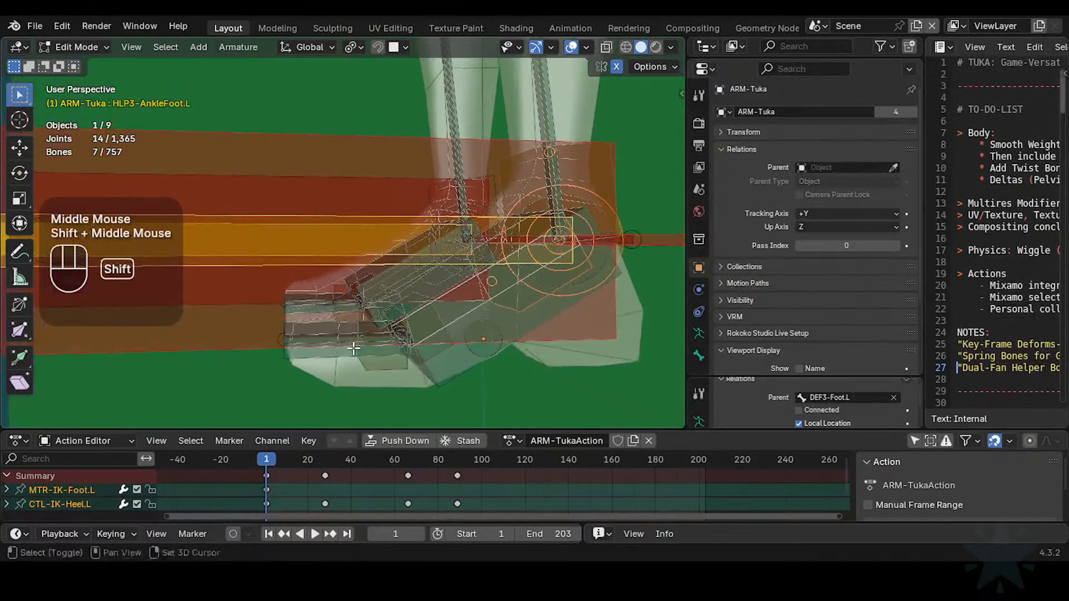
Step: Add HLP3-KnucklesToes.L to the selection and hide all unselected bones in Edit Mode
{"action": "left_click", "coordinate": [392, 366], "text": "alt+shift"}
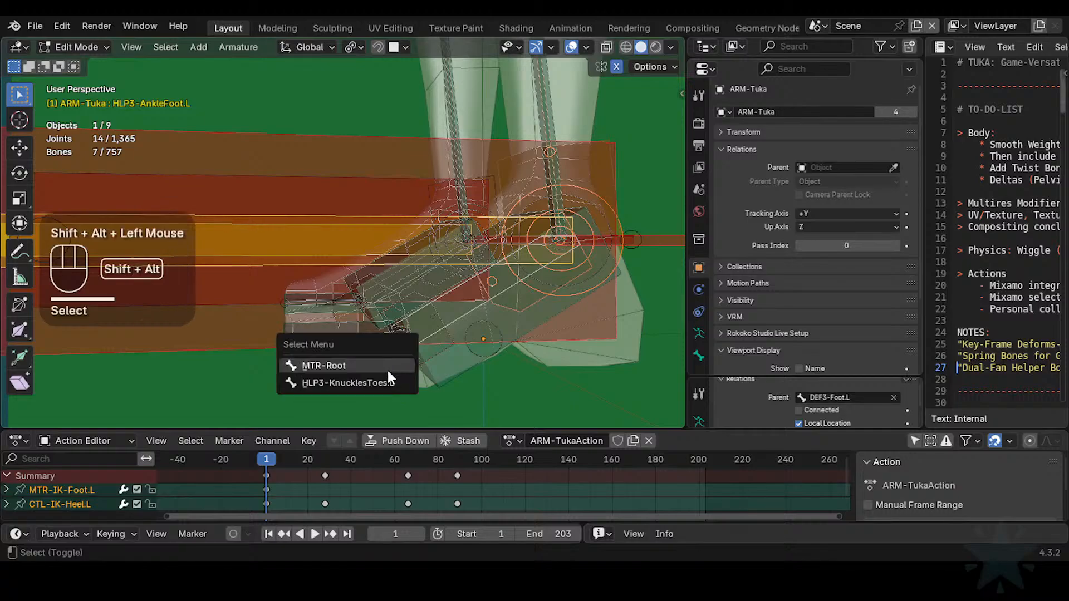
{"action": "left_click", "coordinate": [386, 380]}
{"action": "middle_click_drag", "start_coordinate": [393, 371], "coordinate": [418, 340], "text": "shift"}
{"action": "middle_click_drag", "start_coordinate": [418, 341], "coordinate": [429, 334], "text": "ctrl"}
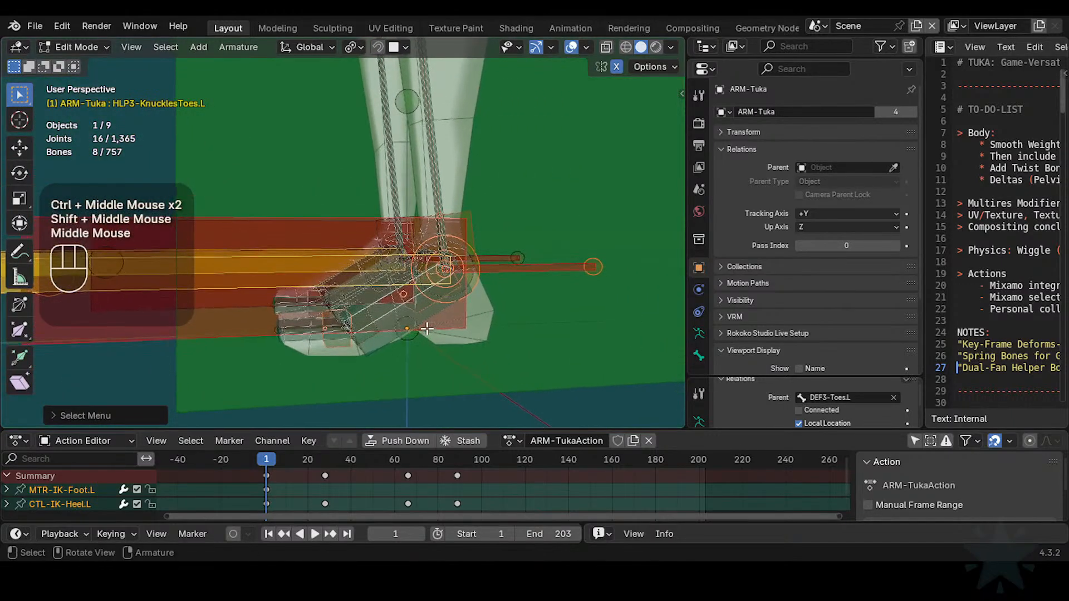
{"action": "key", "text": "shift+h"}
Step: Reveal the hidden bones in Pose Mode, and hide all except those selected from the bones visible in Edit Mode
{"action": "key", "text": "ctrl+Tab"}
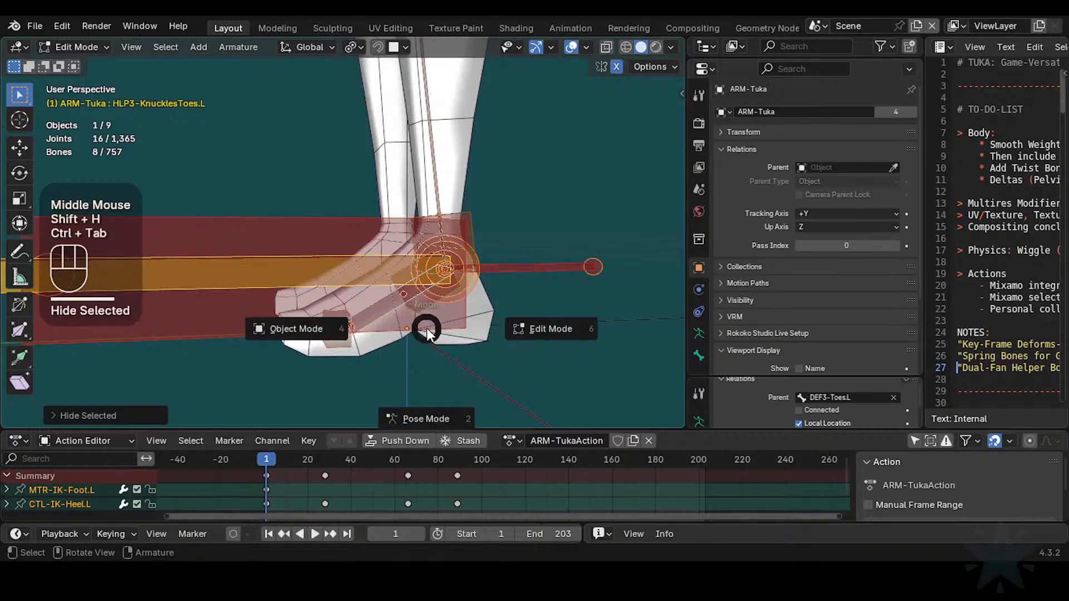
{"action": "key", "text": "alt+h"}
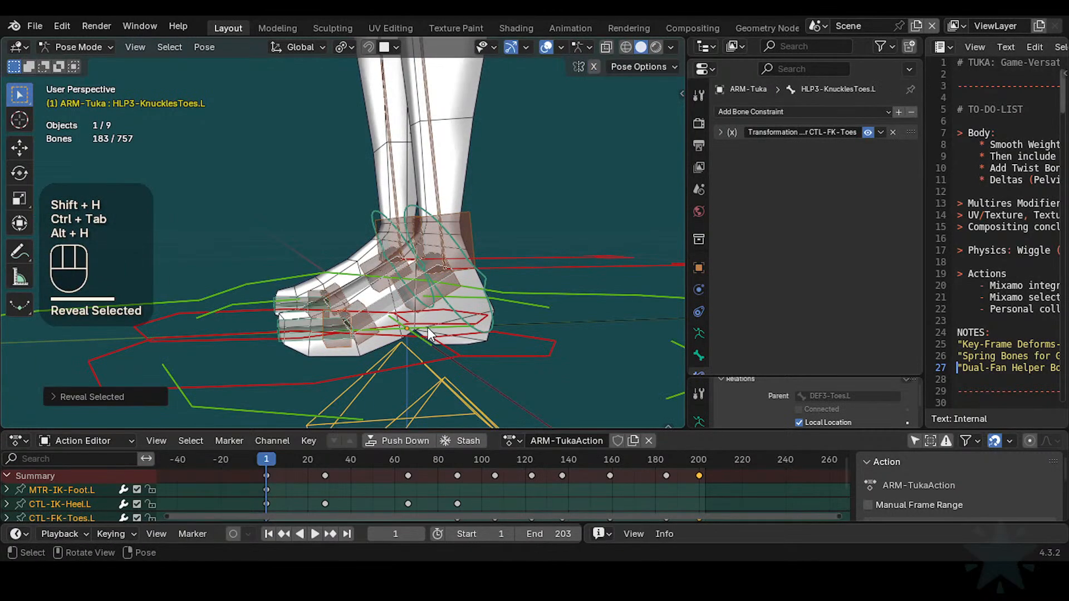
{"action": "key", "text": "Tab"}
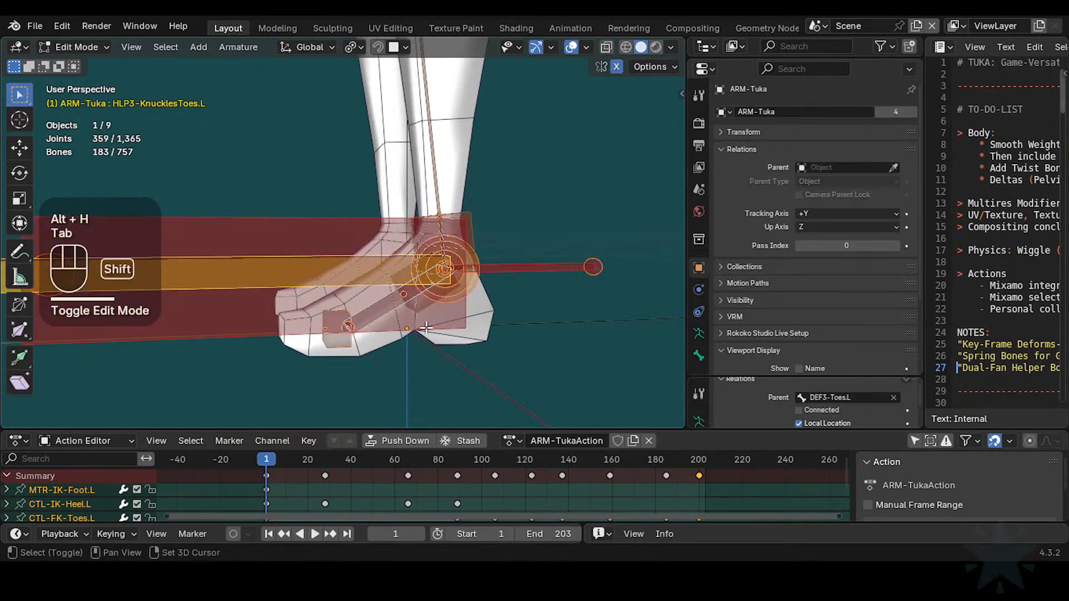
{"action": "key", "text": "shift+h"}
{"action": "key", "text": "Tab"}
{"action": "key", "text": "alt+a"}
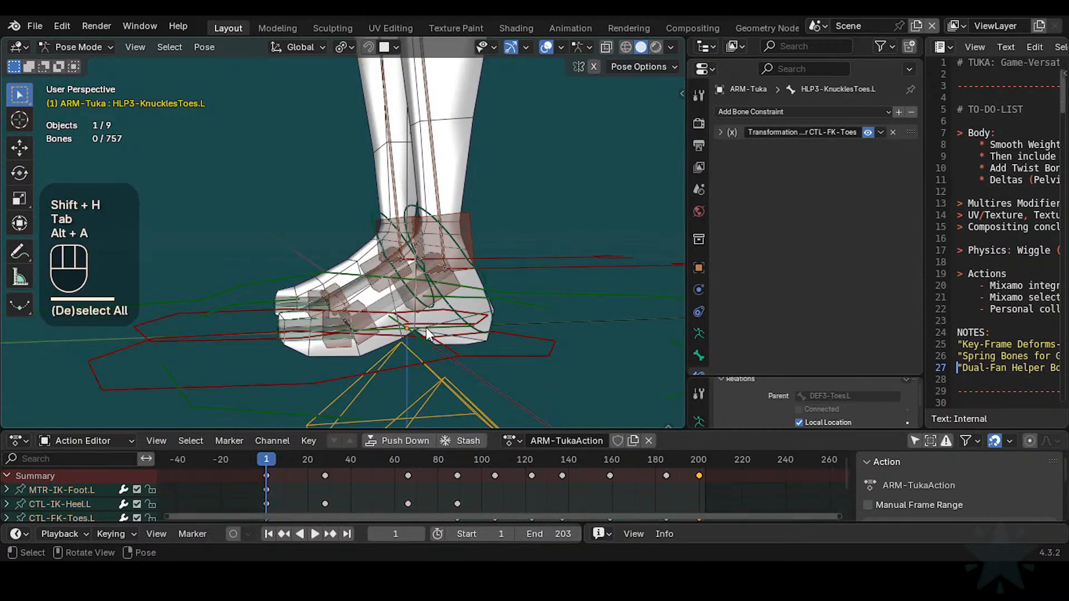
{"action": "key", "text": "Tab"}
{"action": "key", "text": "a"}
{"action": "key", "text": "Tab"}
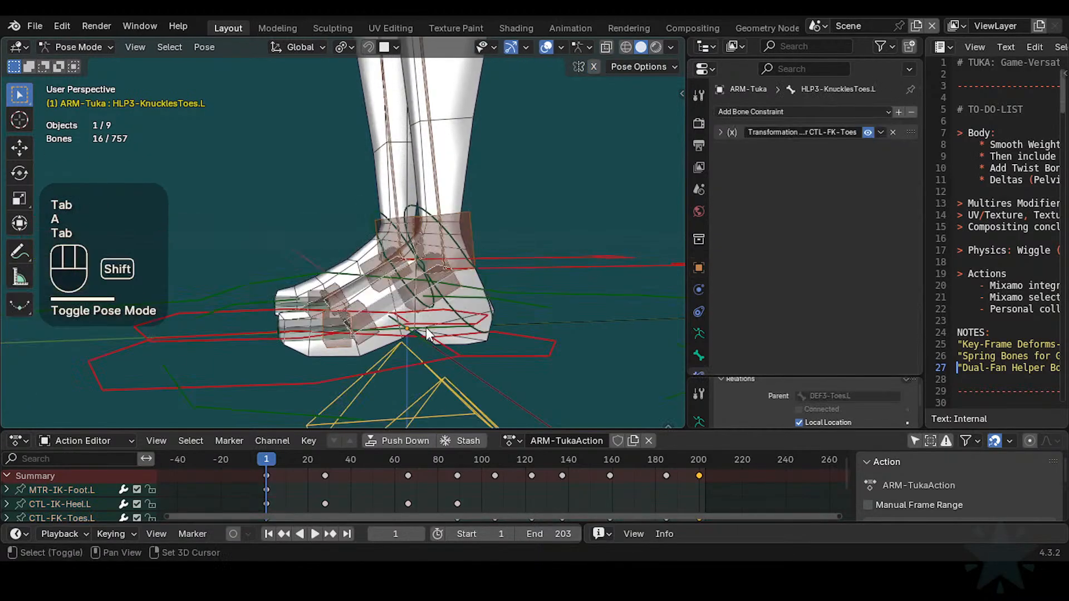
{"action": "key", "text": "shift+h"}
{"action": "middle_click_drag", "start_coordinate": [428, 333], "coordinate": [465, 341], "text": "shift"}
Step: Try to isolate only the left foot's bones in Pose Mode by reselecting them in Edit Mode and hiding the unselected ones
{"action": "key", "text": "Tab"}
{"action": "key", "text": "a"}
{"action": "key", "text": "alt+a"}
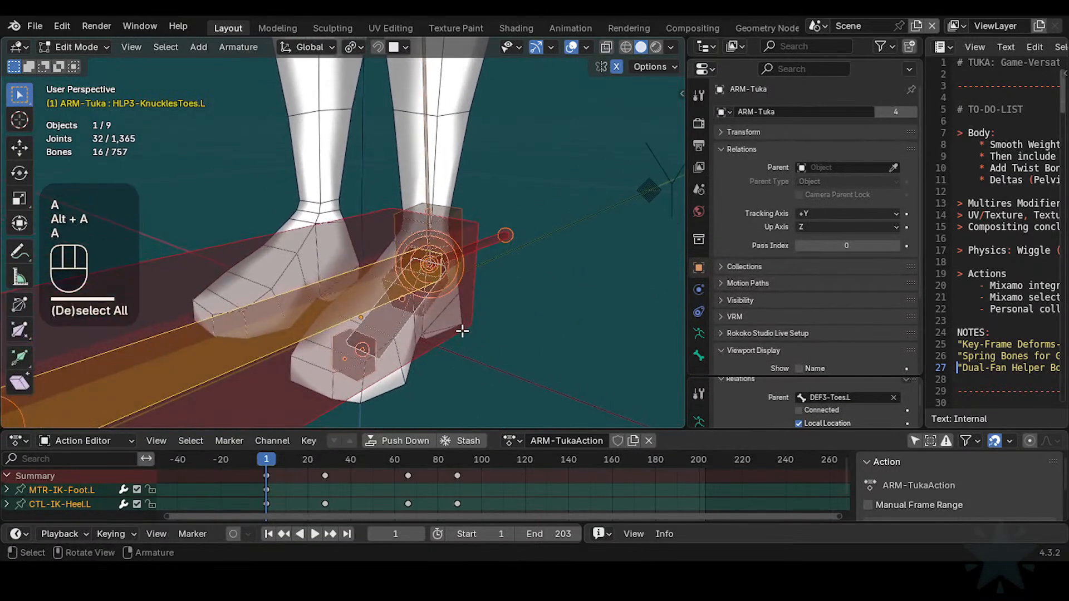
{"action": "key", "text": "Tab"}
{"action": "key", "text": "shift+h"}
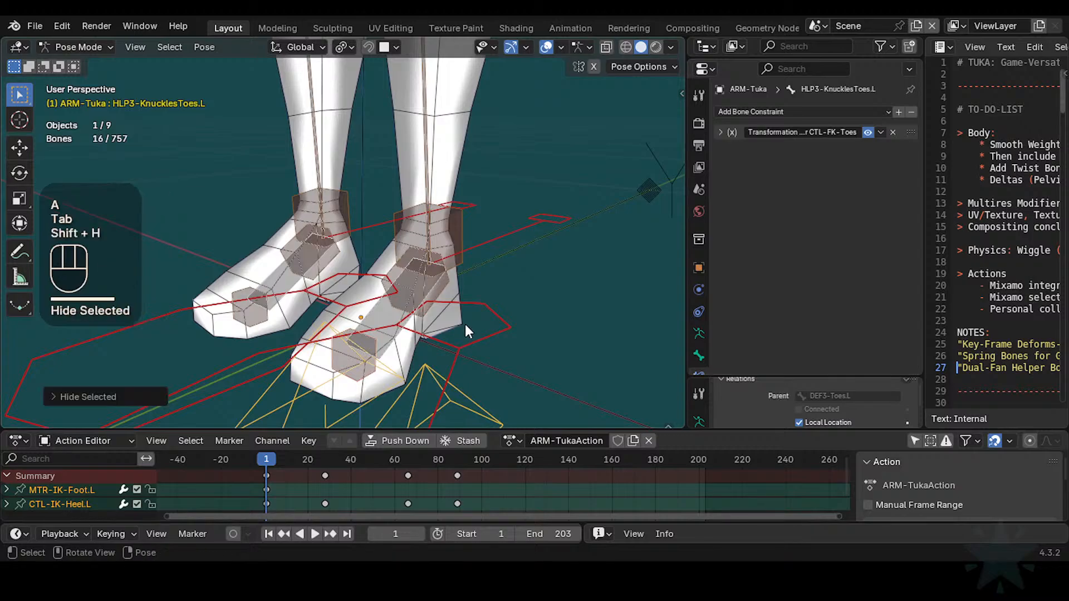
{"action": "key", "text": "a"}
{"action": "key", "text": "alt+a"}
{"action": "key", "text": "Tab"}
{"action": "key", "text": "a"}
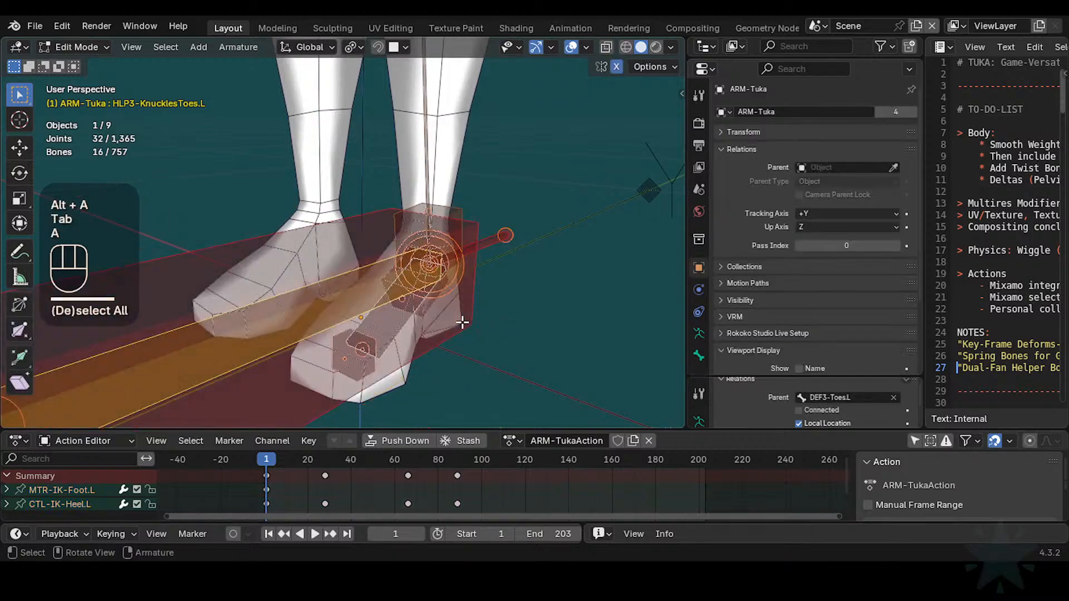
{"action": "key", "text": "Tab"}
{"action": "key", "text": "shift+h"}
{"action": "middle_click_drag", "start_coordinate": [467, 326], "coordinate": [440, 331]}
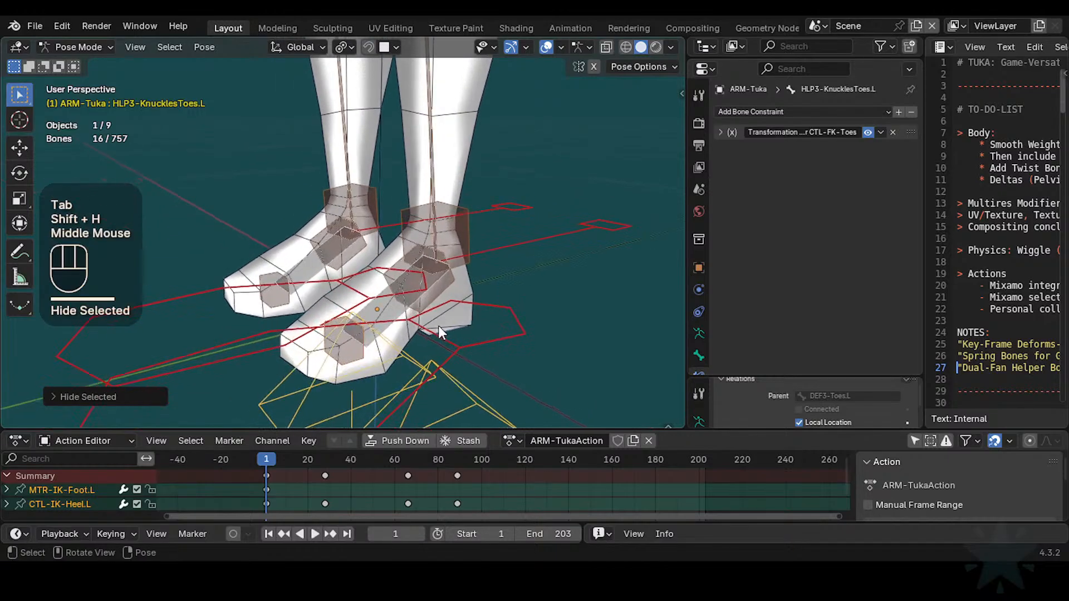
{"action": "key", "text": "shift+h"}
{"action": "key", "text": "Tab"}
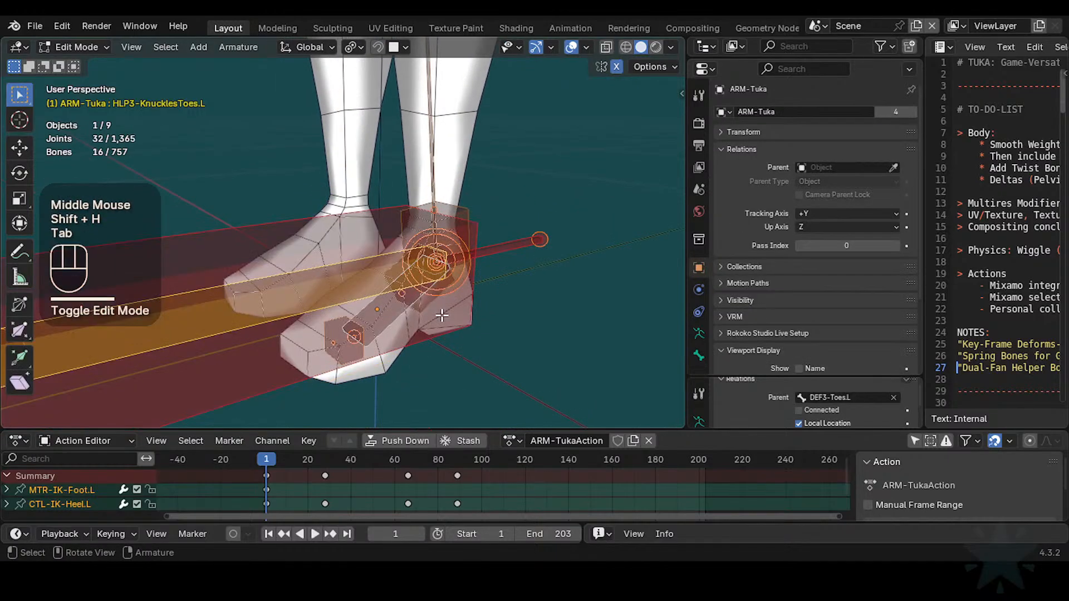
{"action": "key", "text": "Tab"}
{"action": "key", "text": "alt+a"}
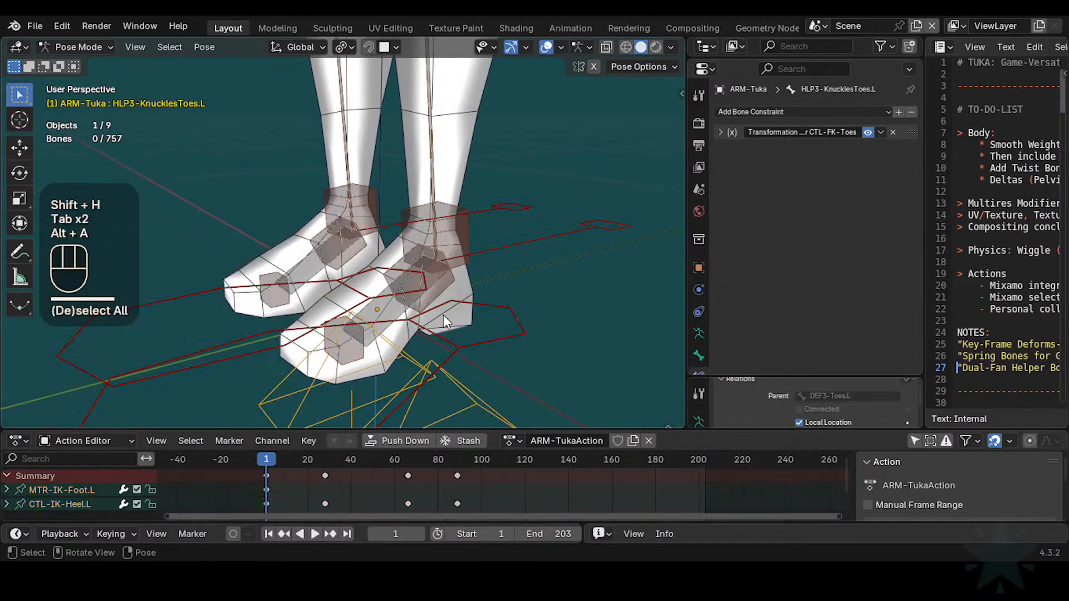
{"action": "mouse_move", "coordinate": [443, 315]}
{"action": "middle_mouse_down", "text": "ctrl"}
{"action": "mouse_move", "coordinate": [446, 351]}
{"action": "mouse_move", "coordinate": [461, 306]}
{"action": "mouse_move", "coordinate": [438, 338]}
{"action": "mouse_move", "coordinate": [514, 327]}
{"action": "mouse_move", "coordinate": [461, 269]}
{"action": "mouse_move", "coordinate": [523, 303]}
{"action": "mouse_move", "coordinate": [453, 307]}
{"action": "middle_mouse_up", "text": "ctrl"}
{"action": "key", "text": "Tab"}
{"action": "key", "text": "alt+a"}
{"action": "key", "text": "a"}
{"action": "key", "text": "Tab"}
{"action": "key", "text": "shift+h"}
{"action": "key", "text": "alt+a"}
{"action": "key", "text": "Tab"}
{"action": "key", "text": "a"}
{"action": "key", "text": "Tab"}
{"action": "middle_click_drag", "start_coordinate": [454, 306], "coordinate": [504, 294]}
{"action": "key", "text": "shift+h"}
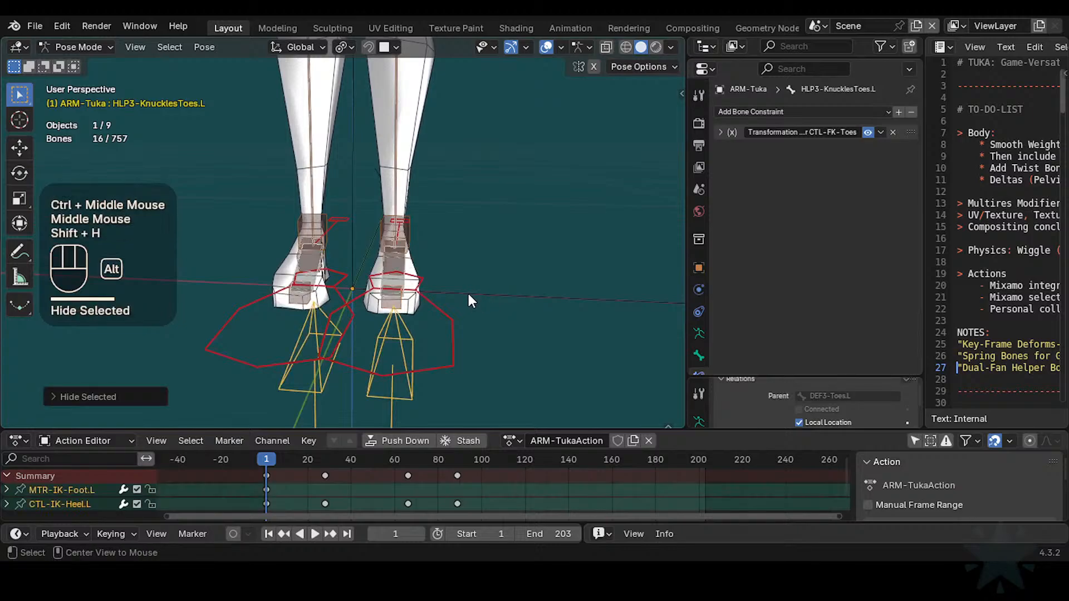
Step: Select the left foot's bones in Pose Mode, hide all unselected bones, and save the file
{"action": "key", "text": "alt+a"}
{"action": "key", "text": "b"}
{"action": "left_click_drag", "start_coordinate": [492, 168], "coordinate": [358, 413]}
{"action": "key", "text": "shift+h"}
{"action": "middle_click_drag", "start_coordinate": [462, 303], "coordinate": [420, 320]}
{"action": "middle_click_drag", "start_coordinate": [420, 320], "coordinate": [423, 276], "text": "shift"}
{"action": "key", "text": "ctrl+s"}
Step: Select HLP3-KnucklesToes.L and widen the Properties editor to show its bone constraint in full
{"action": "left_click", "coordinate": [419, 287]}
{"action": "left_click", "coordinate": [423, 276]}
{"action": "left_click", "coordinate": [350, 312]}
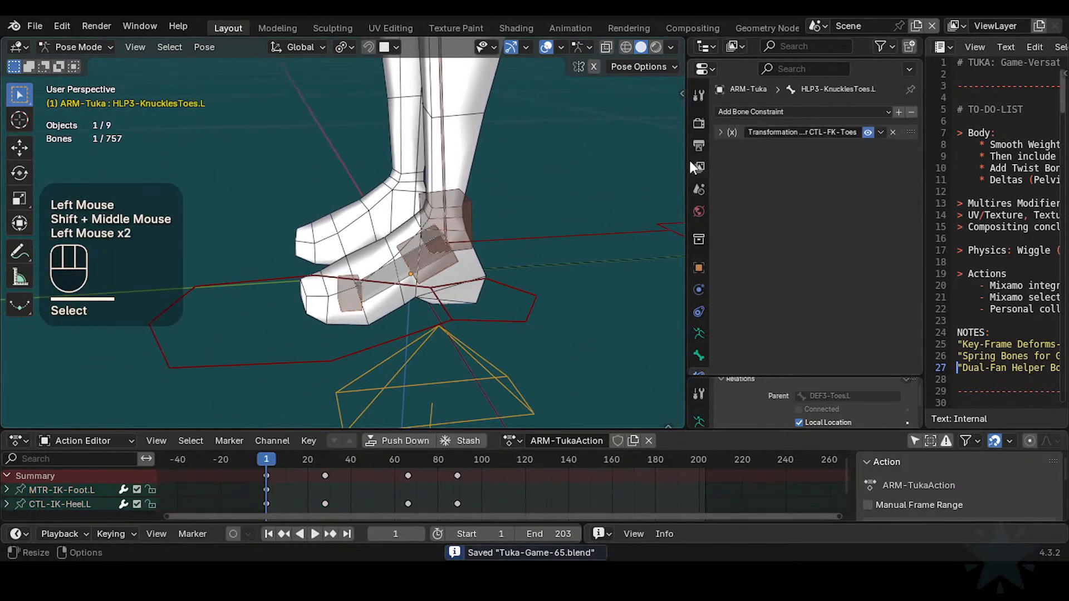
{"action": "left_click_drag", "start_coordinate": [685, 166], "coordinate": [617, 166]}
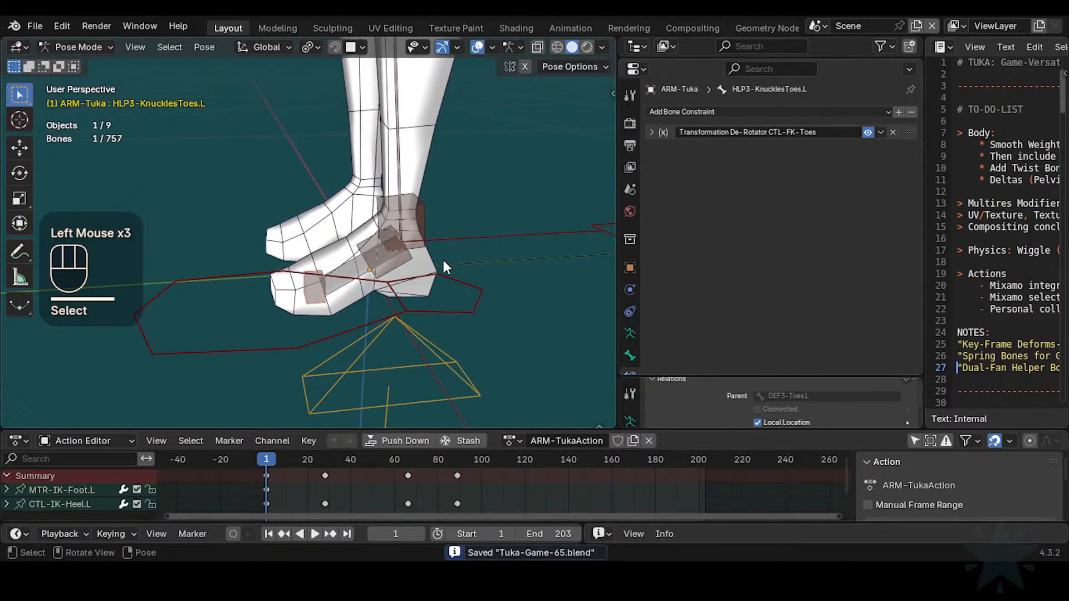
Step: Copy the Transformation De-Rotator CTL-FK-Toes constraint from HLP3-KnucklesToes.L to HLP3-AnkleShin.L and HLP3-AnkleFoot.L
{"action": "left_click", "coordinate": [390, 260]}
{"action": "left_click", "coordinate": [413, 215]}
{"action": "left_click", "coordinate": [384, 266], "text": "shift"}
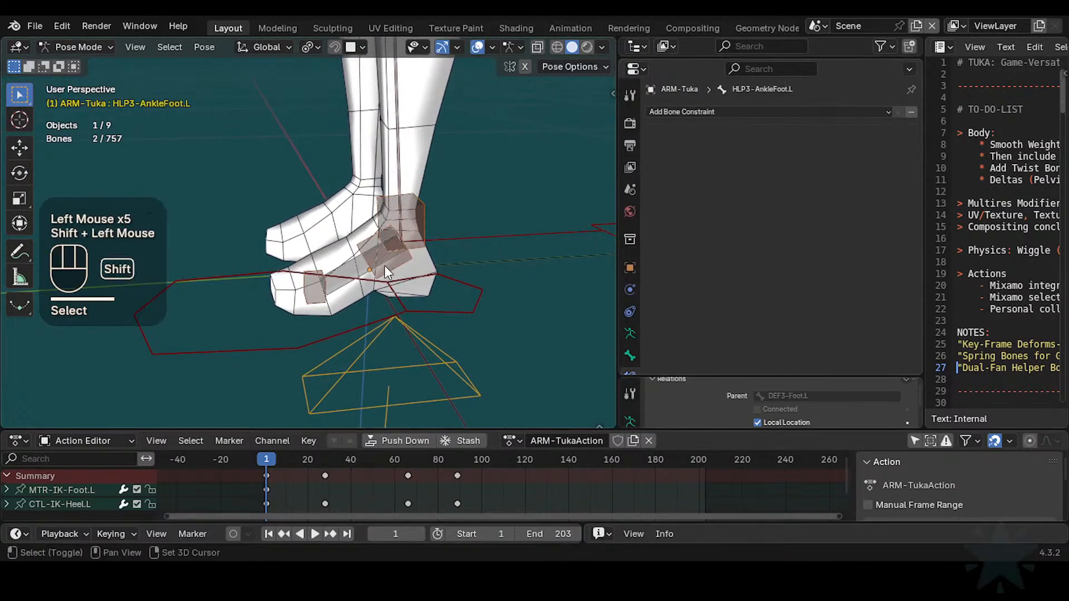
{"action": "left_click", "coordinate": [310, 303], "text": "shift"}
{"action": "key", "text": "ctrl+c"}
{"action": "left_click", "coordinate": [310, 302]}
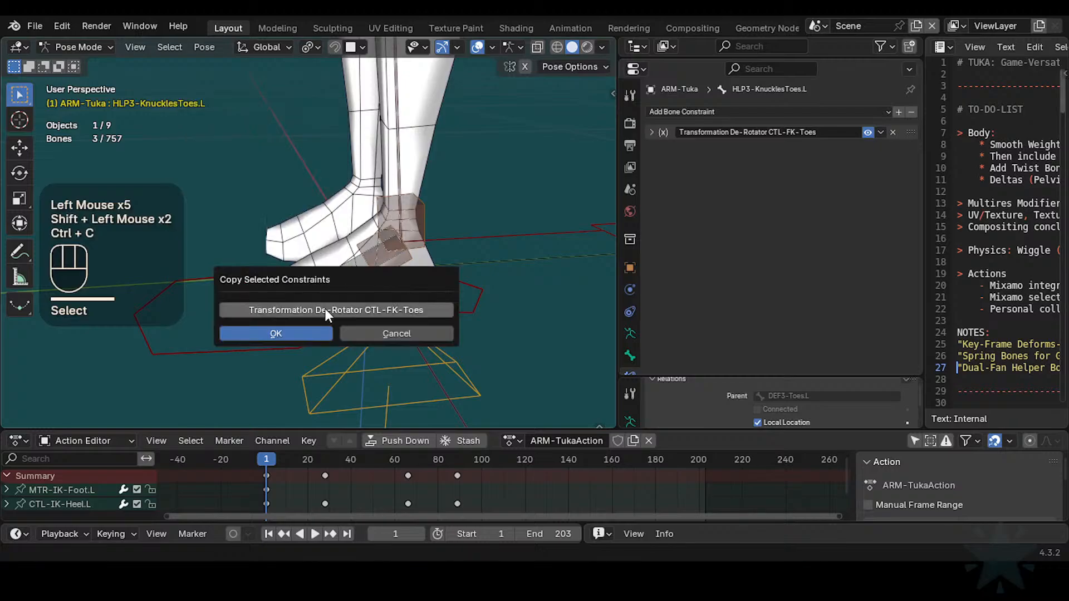
{"action": "left_click", "coordinate": [332, 312]}
{"action": "left_click", "coordinate": [317, 333]}
Step: Check the copied constraint on HLP3-AnkleShin.L and expand its settings on HLP3-AnkleFoot.L
{"action": "left_click", "coordinate": [412, 230]}
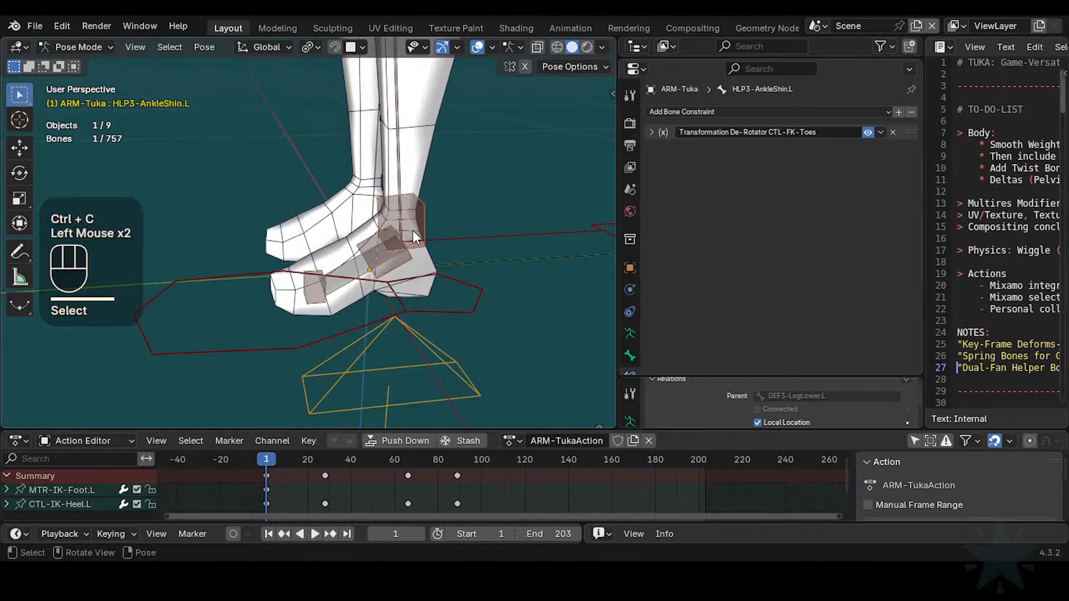
{"action": "middle_click_drag", "start_coordinate": [456, 223], "coordinate": [429, 282], "text": "ctrl"}
{"action": "left_click", "coordinate": [429, 283]}
{"action": "left_click", "coordinate": [655, 134]}
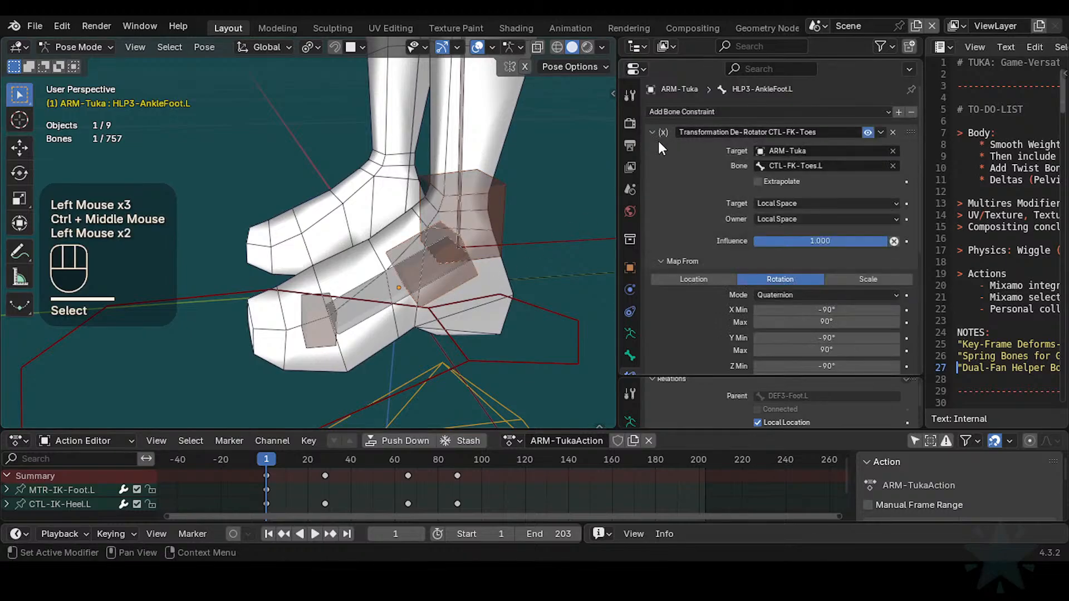
{"action": "middle_click_drag", "start_coordinate": [698, 228], "coordinate": [699, 216]}
Step: Rotate MTR-IK-Foot.L slightly around the global X axis to tilt the left foot's toes down
{"action": "mouse_move", "coordinate": [456, 303]}
{"action": "middle_mouse_down", "text": "ctrl"}
{"action": "mouse_move", "coordinate": [439, 319]}
{"action": "mouse_move", "coordinate": [451, 303]}
{"action": "middle_mouse_up", "text": "ctrl"}
{"action": "left_click", "coordinate": [457, 329]}
{"action": "key", "text": "r"}
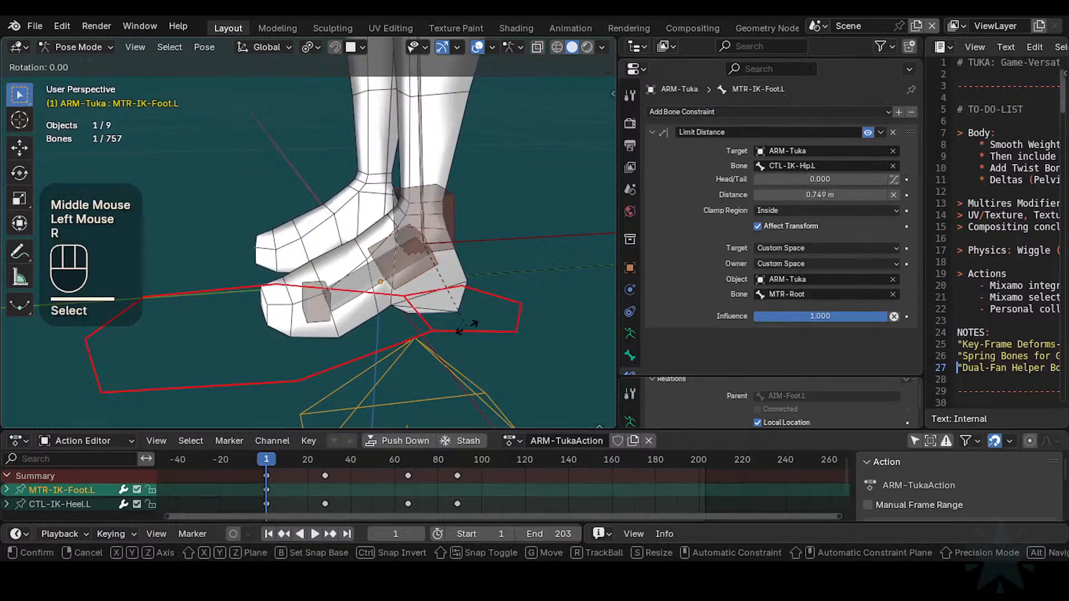
{"action": "key", "text": "x"}
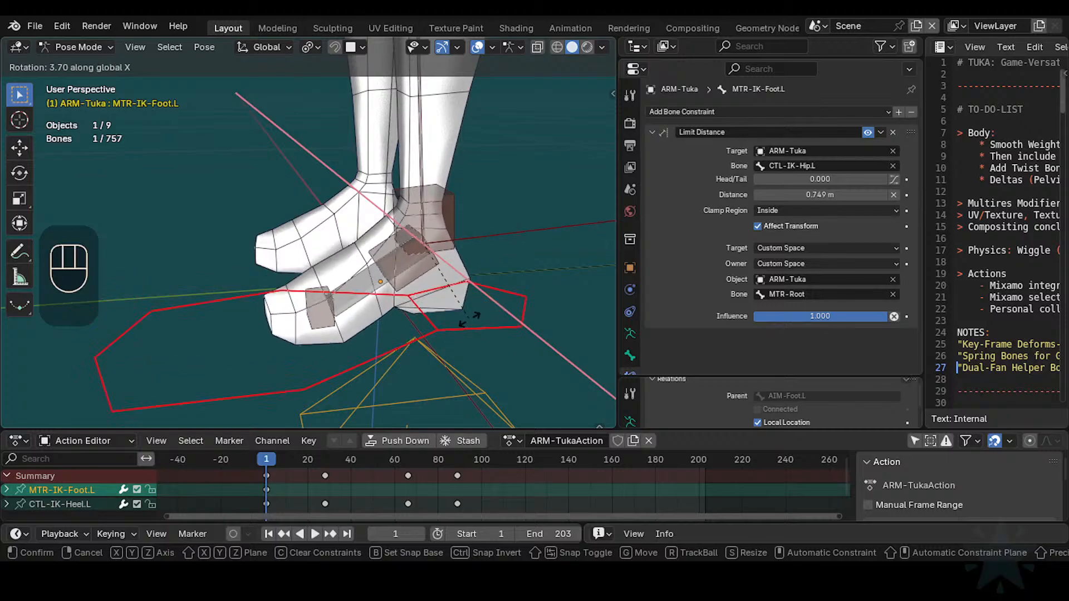
{"action": "left_click", "coordinate": [390, 286]}
Step: Set the target bone of HLP3-AnkleFoot.L's Transformation constraint to DEF3-Foot.L by copying that bone's name
{"action": "left_click", "coordinate": [379, 277]}
{"action": "left_click", "coordinate": [382, 285]}
{"action": "key", "text": "F2"}
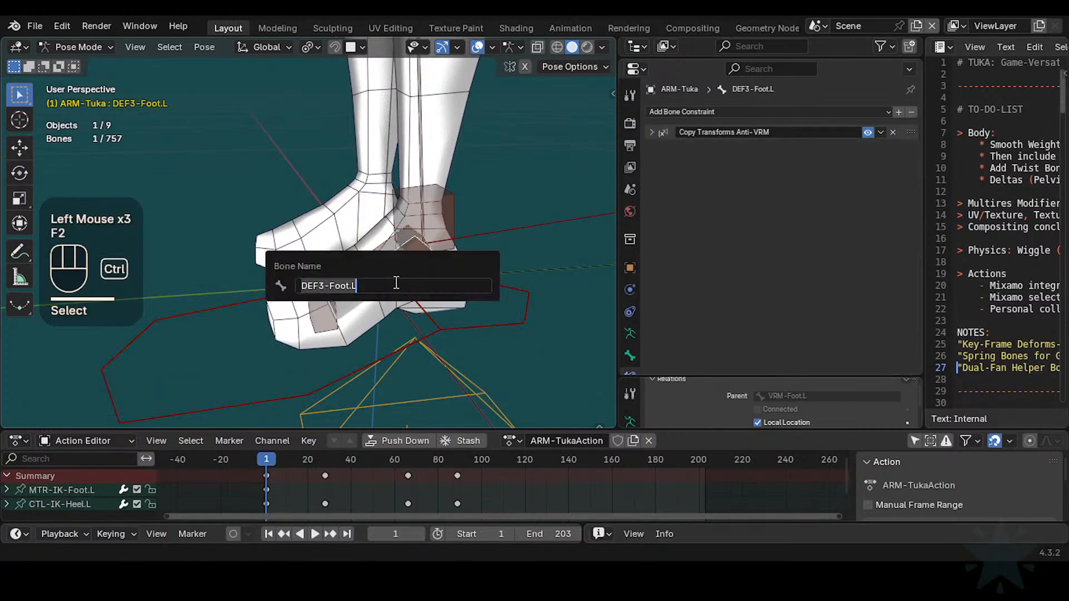
{"action": "left_click", "coordinate": [452, 260]}
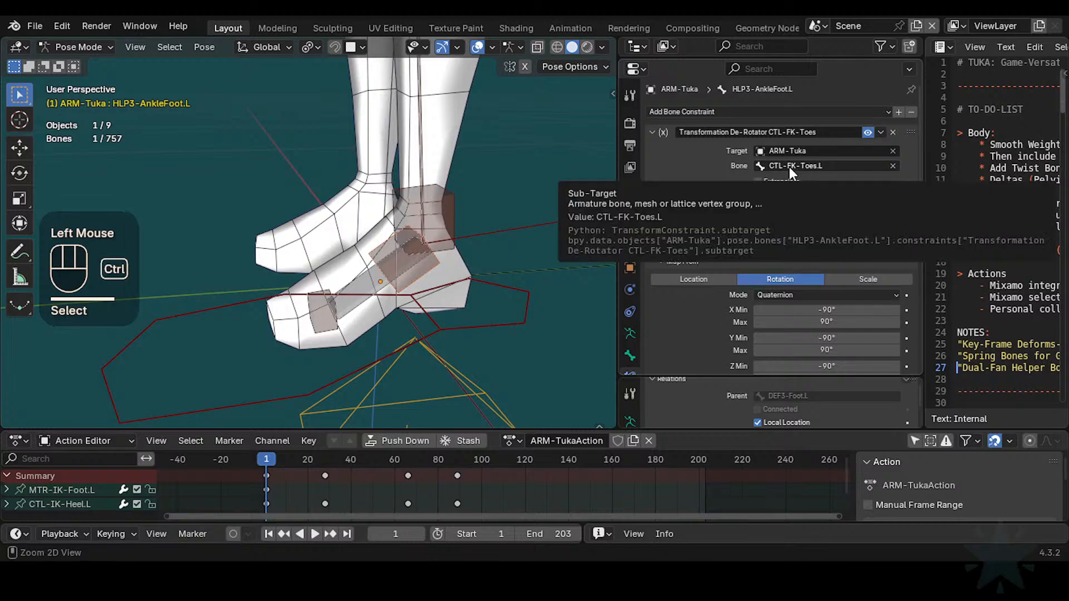
{"action": "key", "text": "ctrl+v"}
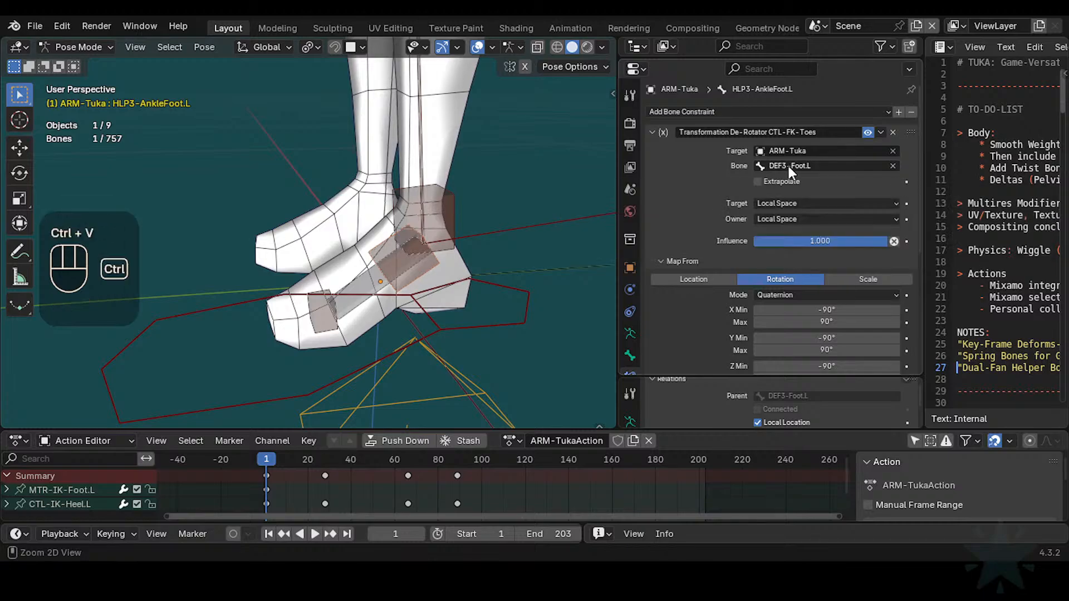
Step: Clear the pose transforms of all visible bones
{"action": "key", "text": "a"}
{"action": "key", "text": "alt+g"}
{"action": "key", "text": "alt+g"}
Step: Test the ankle with cancelled trial rotations of MTR-IK-Foot.L around global X and AIM-Foot.L around global Z
{"action": "left_click", "coordinate": [490, 295]}
{"action": "key", "text": "r"}
{"action": "key", "text": "x"}
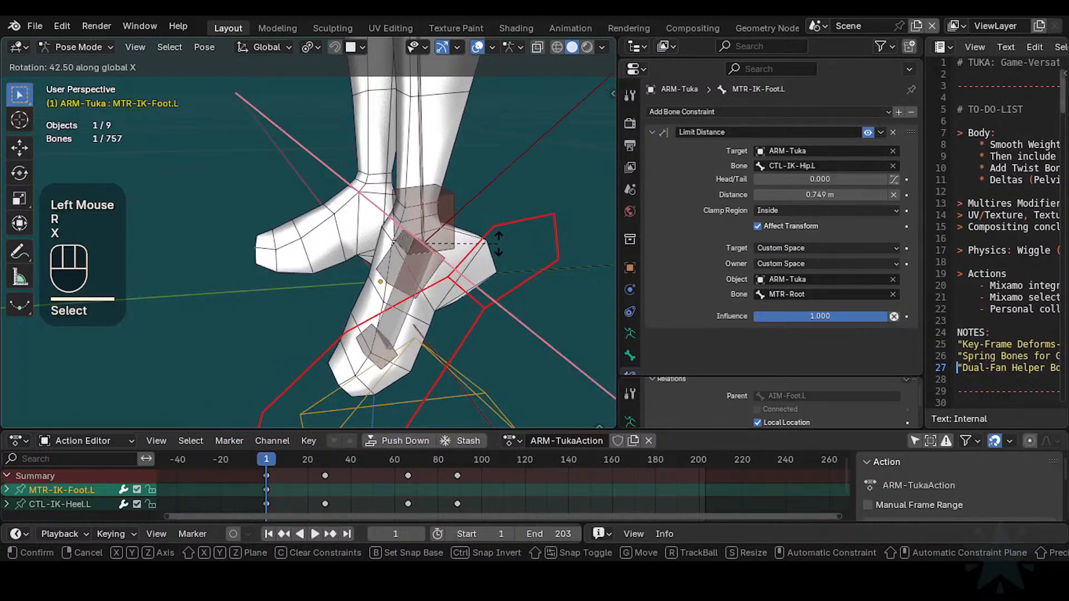
{"action": "key", "text": "Escape"}
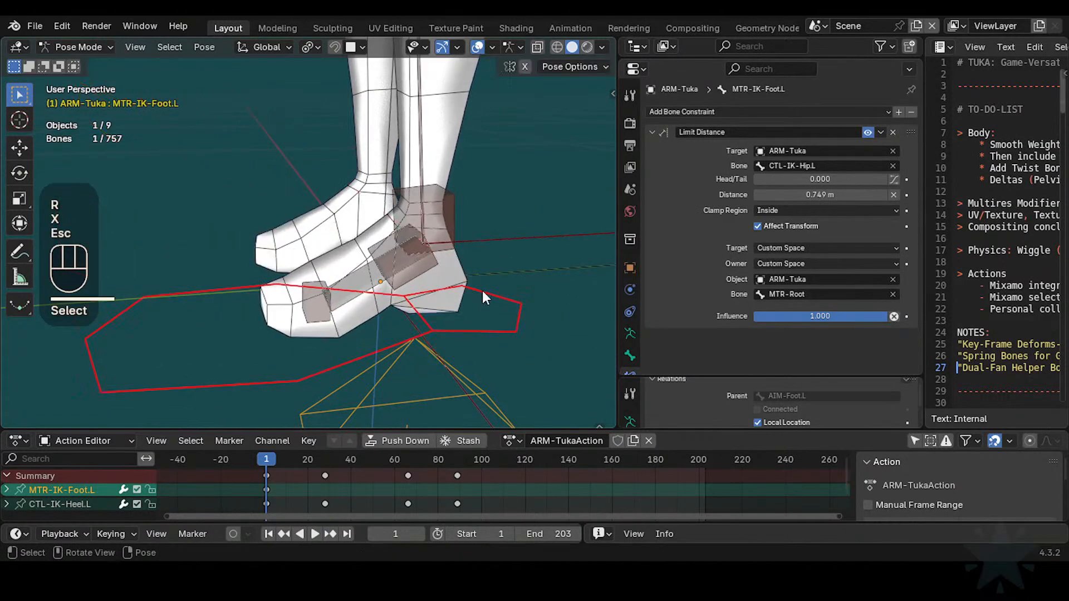
{"action": "middle_click_drag", "start_coordinate": [482, 291], "coordinate": [461, 395], "text": "ctrl"}
{"action": "left_click", "coordinate": [409, 334]}
{"action": "key", "text": "r"}
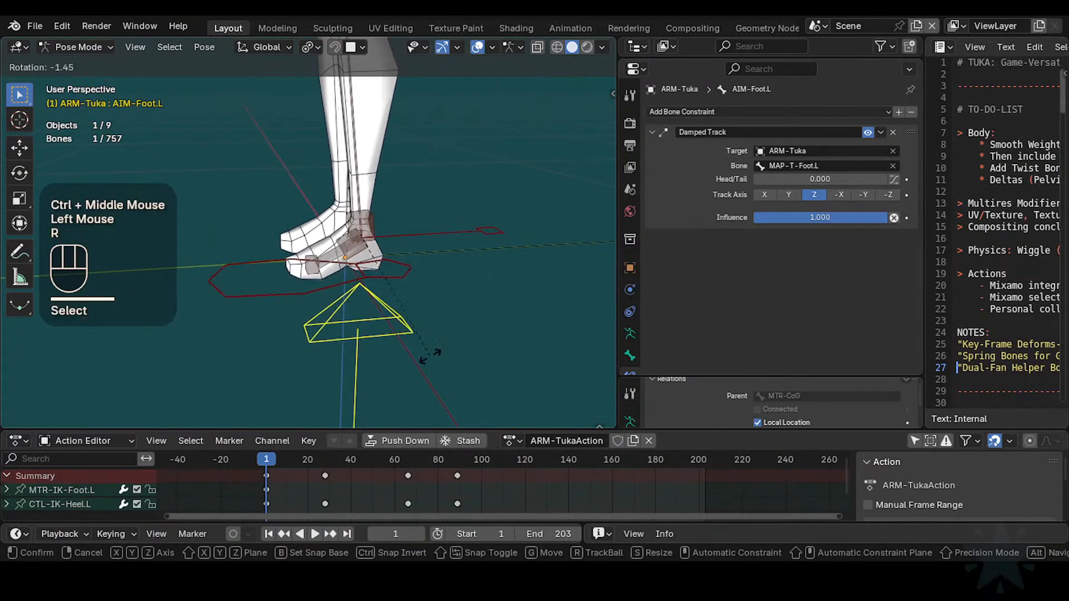
{"action": "key", "text": "z"}
{"action": "key", "text": "Escape"}
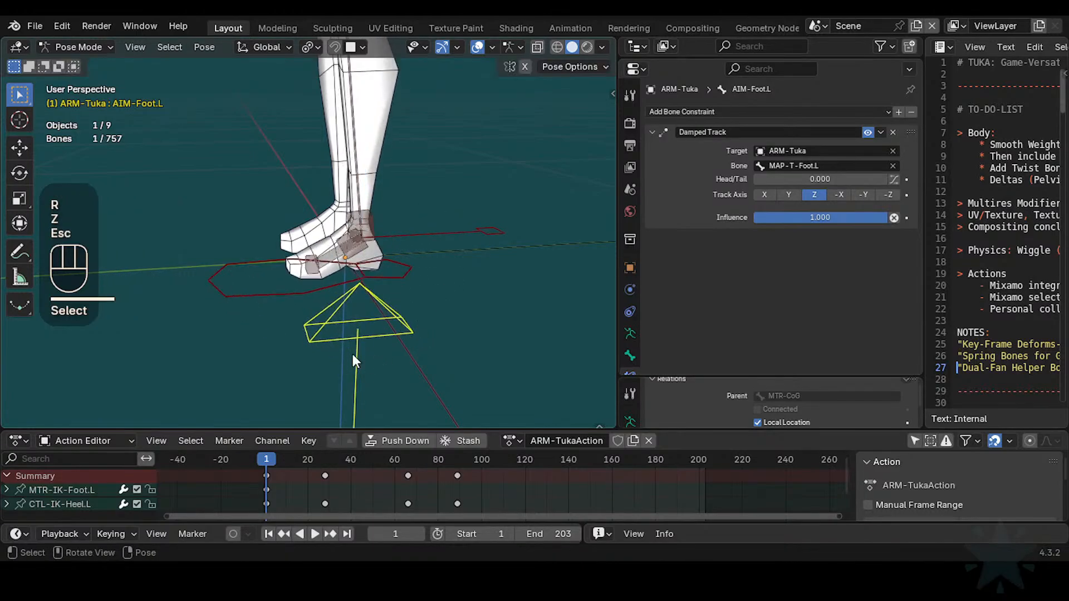
Step: Test the ankle by moving AIM-Foot.L forward and back, and clear the location of all visible bones
{"action": "key", "text": "g"}
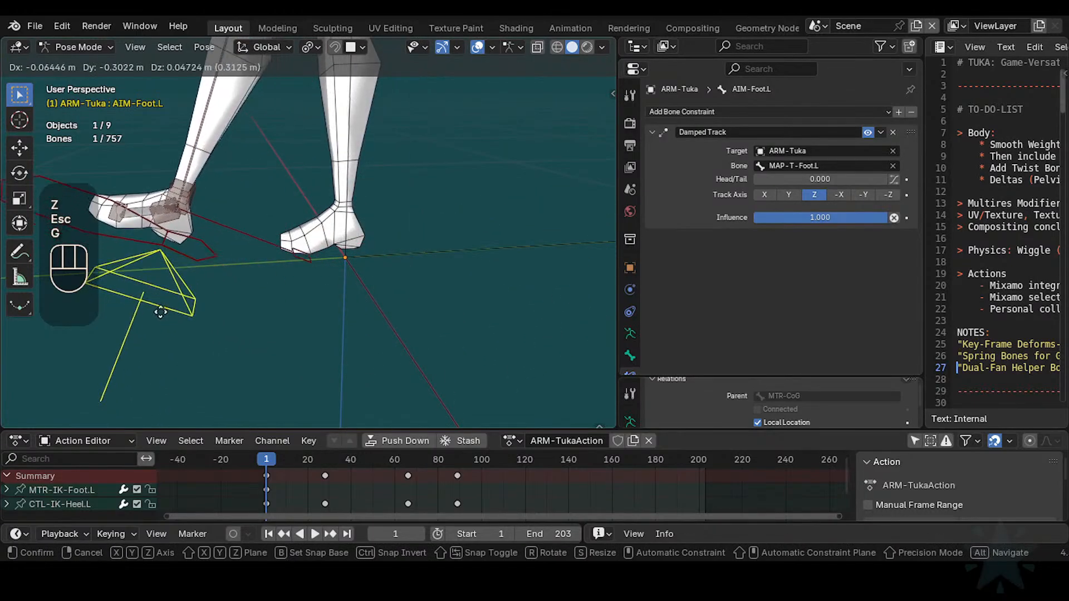
{"action": "left_click", "coordinate": [161, 312]}
{"action": "middle_click_drag", "start_coordinate": [162, 310], "coordinate": [299, 299], "text": "shift"}
{"action": "key", "text": "g"}
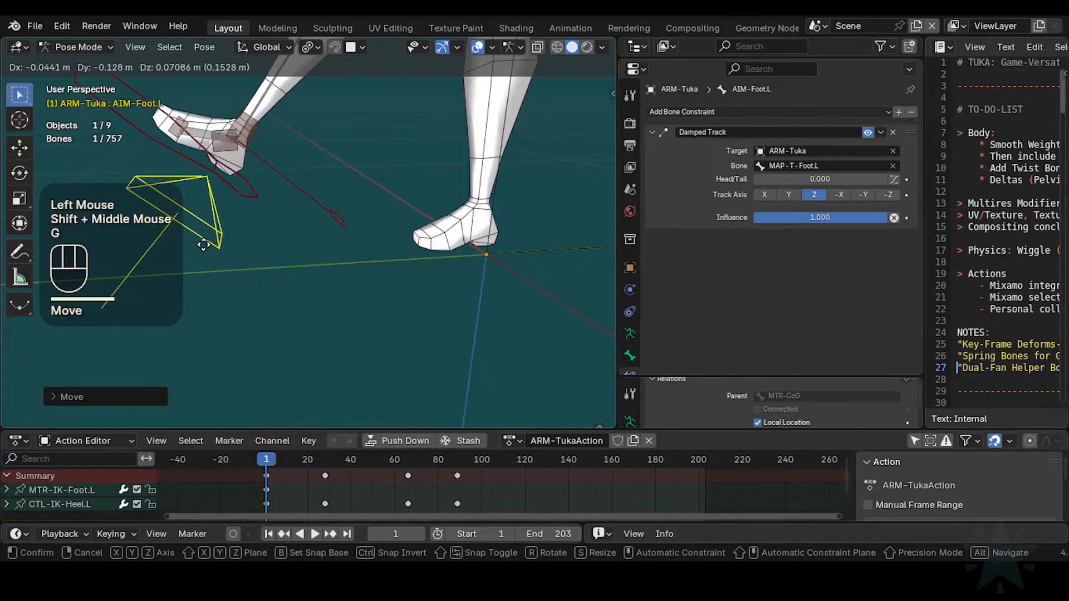
{"action": "left_click", "coordinate": [555, 307]}
{"action": "middle_click_drag", "start_coordinate": [543, 296], "coordinate": [353, 330], "text": "shift"}
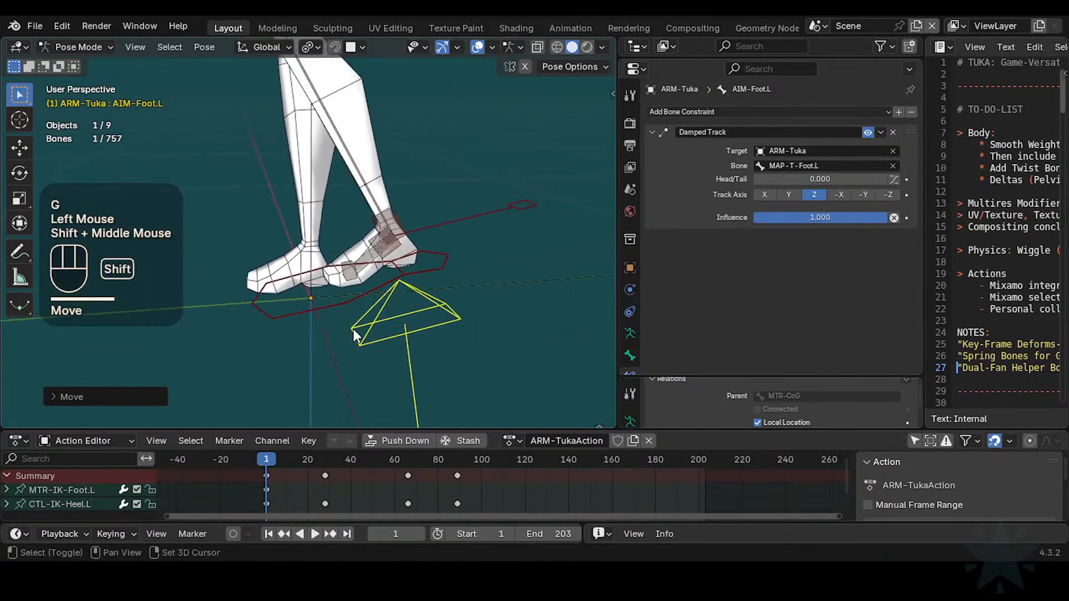
{"action": "key", "text": "g"}
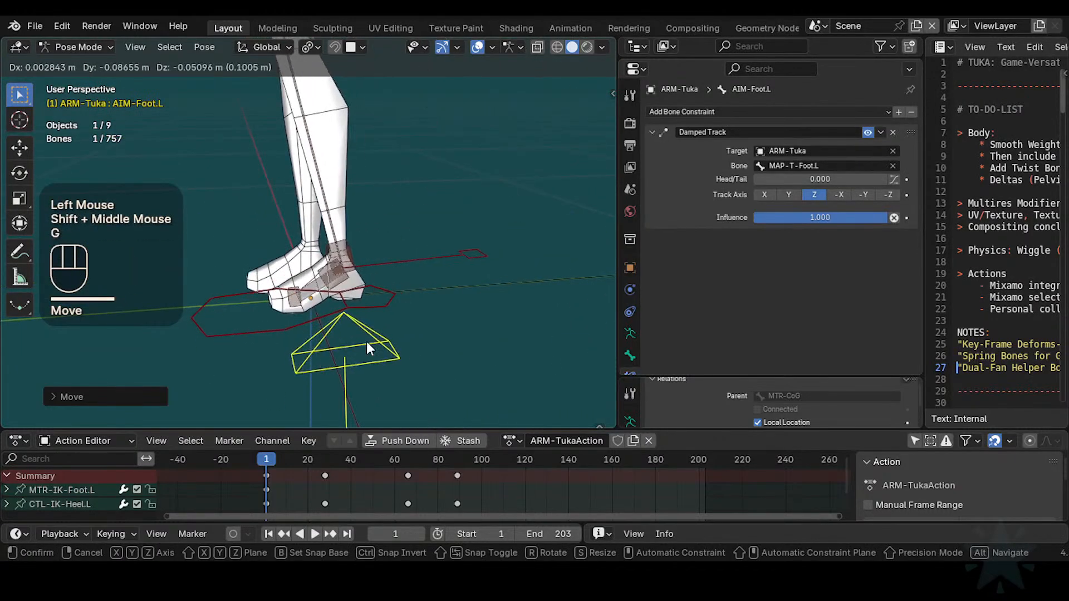
{"action": "left_click", "coordinate": [384, 334]}
{"action": "key", "text": "a"}
{"action": "key", "text": "alt+g"}
Step: Remove the DEF3-Foot.L parent from HLP3-AnkleFoot.L in Edit Mode and return the armature to Pose Mode
{"action": "middle_click_drag", "start_coordinate": [380, 346], "coordinate": [406, 335], "text": "shift"}
{"action": "middle_click_drag", "start_coordinate": [406, 335], "coordinate": [432, 326], "text": "ctrl"}
{"action": "left_click", "coordinate": [440, 279]}
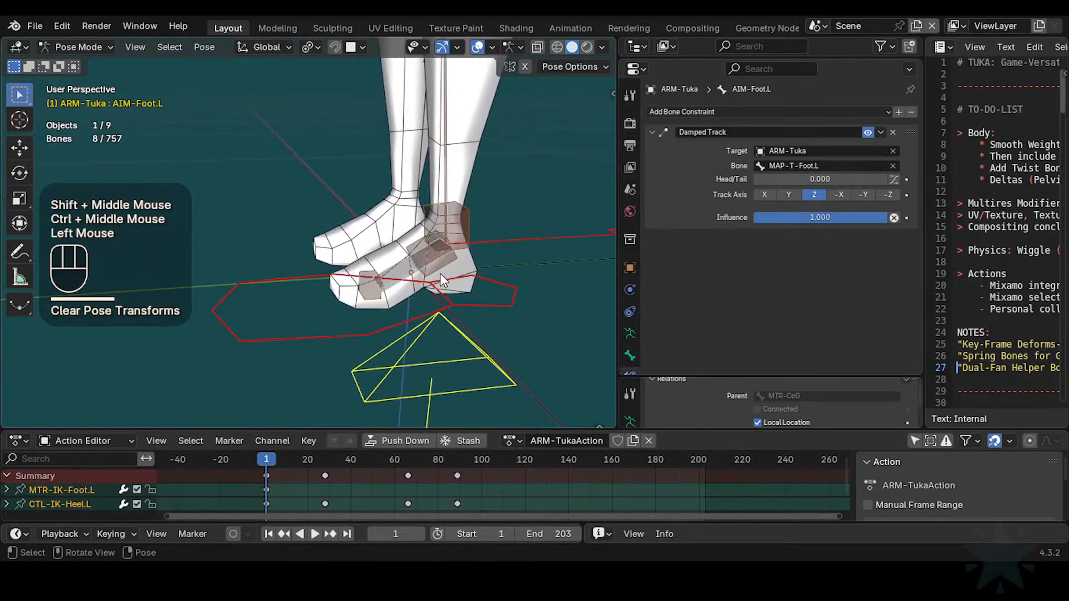
{"action": "double_click", "coordinate": [440, 275]}
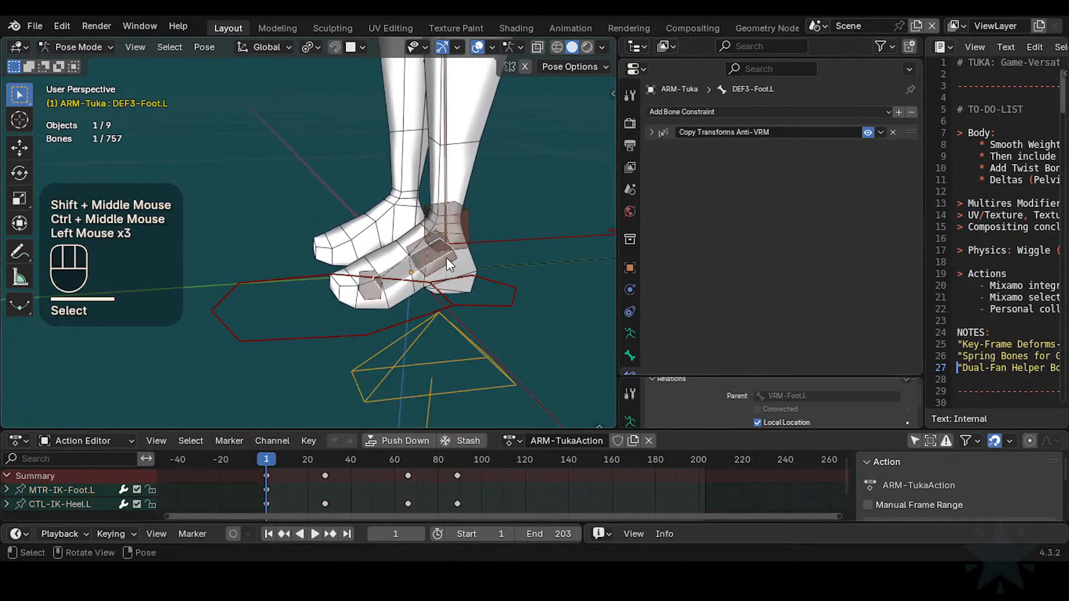
{"action": "left_click", "coordinate": [447, 258]}
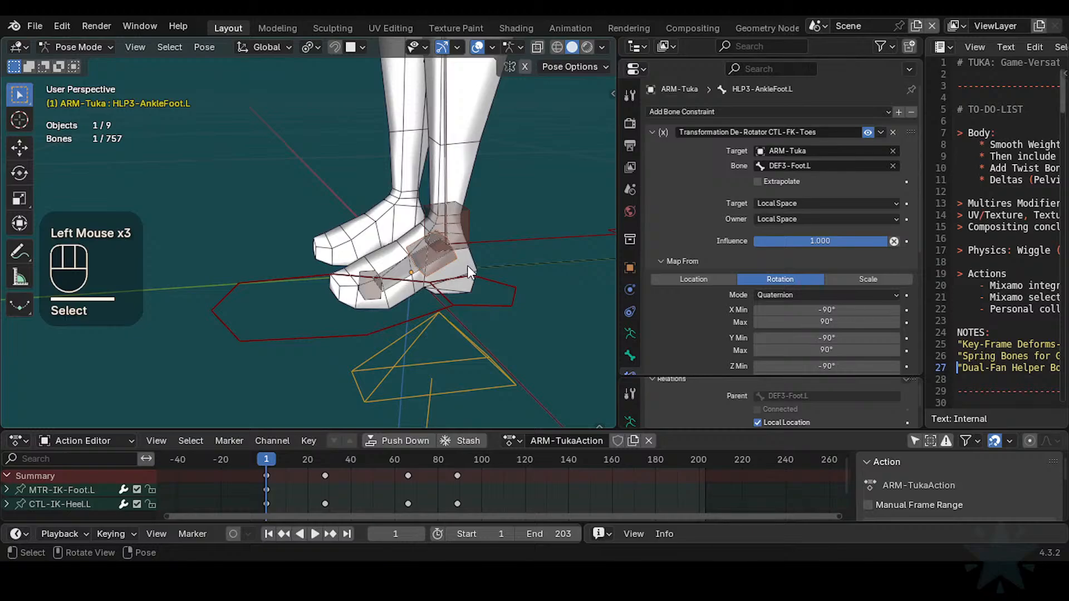
{"action": "middle_click_drag", "start_coordinate": [477, 285], "coordinate": [442, 290], "text": "shift"}
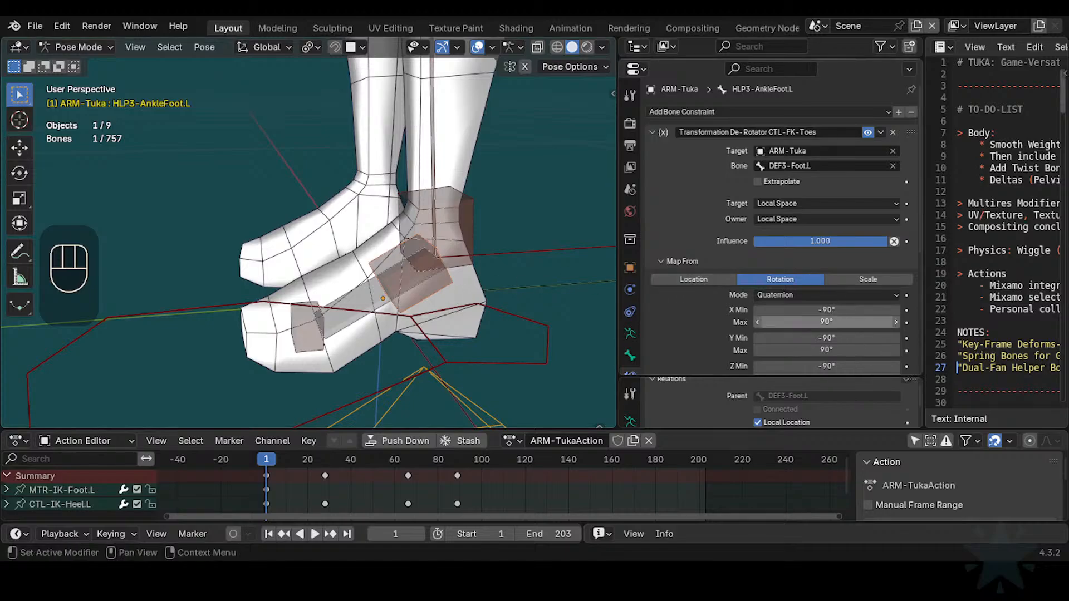
{"action": "key", "text": "Tab"}
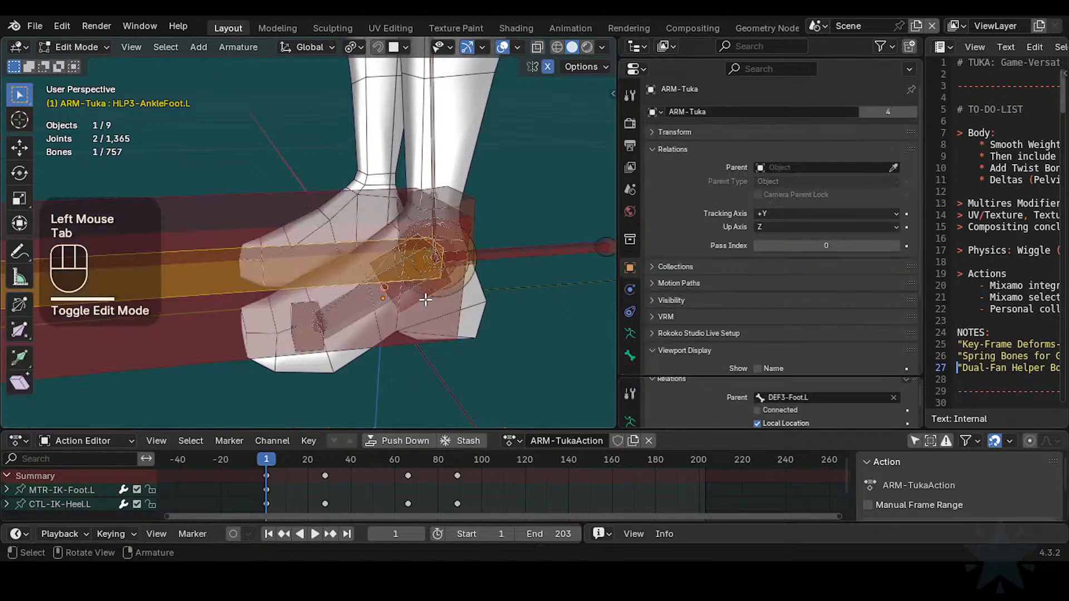
{"action": "left_click", "coordinate": [418, 302]}
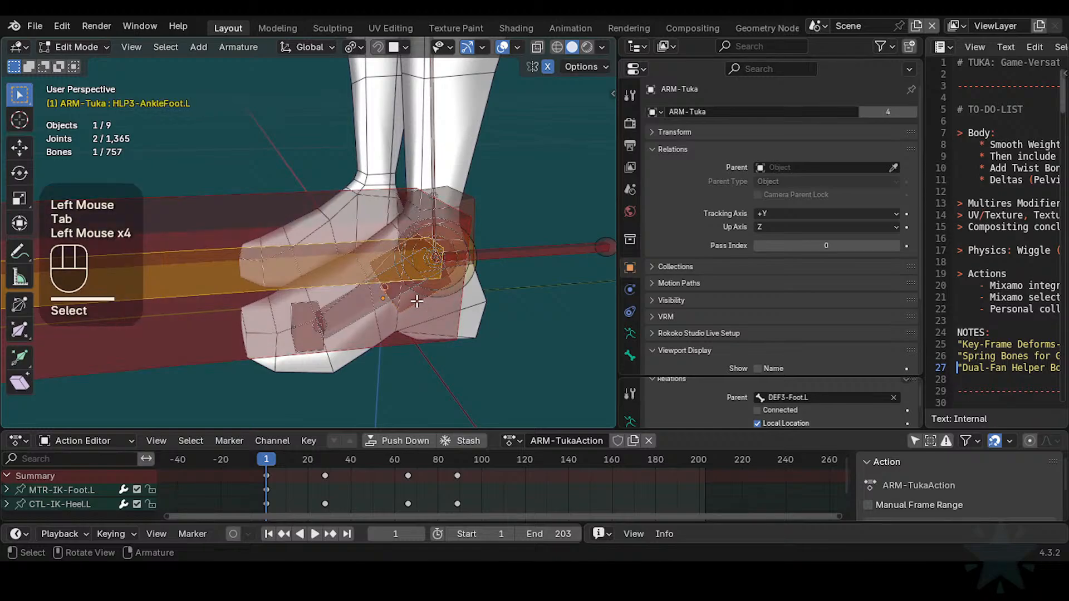
{"action": "left_click", "coordinate": [894, 397]}
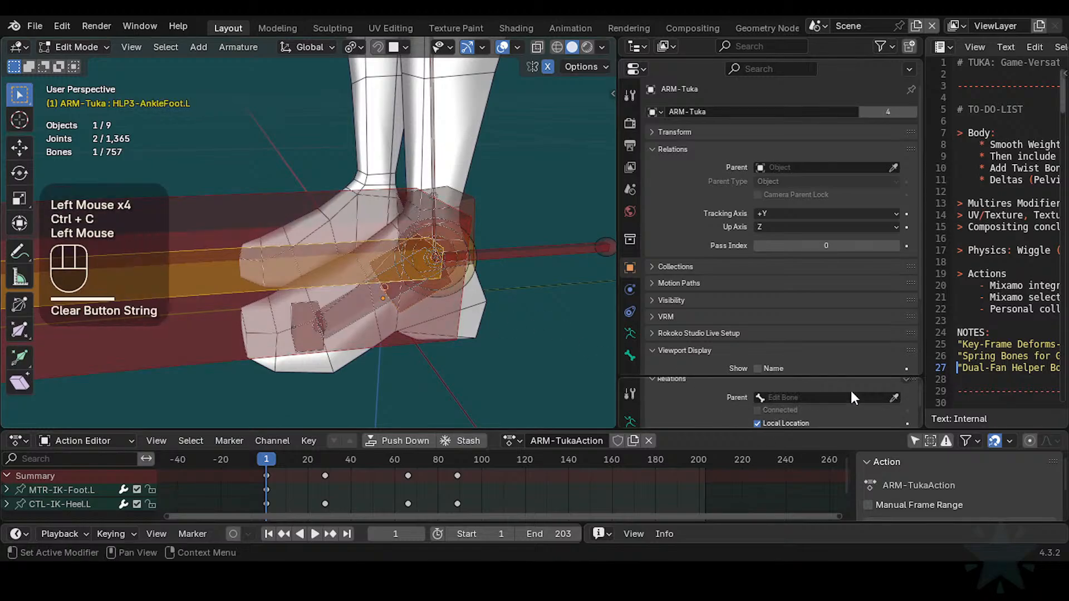
{"action": "key", "text": "ctrl+Tab"}
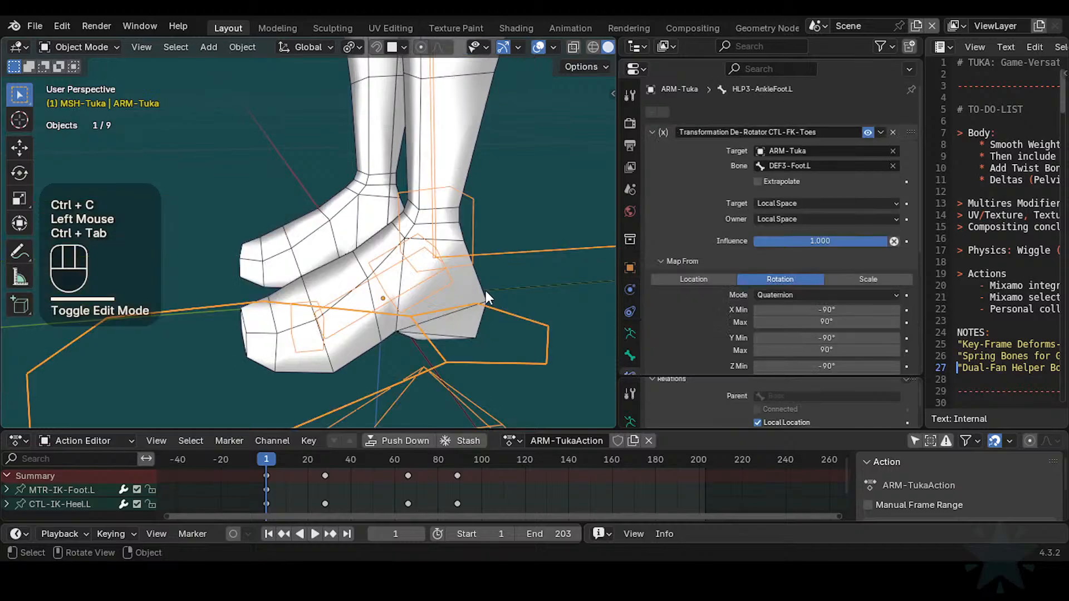
{"action": "left_click", "coordinate": [415, 299]}
{"action": "key", "text": "ctrl+Tab"}
Step: Test the unparented ankle helper with cancelled trial moves of AIM-Foot.L and MTR-IK-Foot.L
{"action": "middle_click_drag", "start_coordinate": [415, 310], "coordinate": [409, 355], "text": "ctrl"}
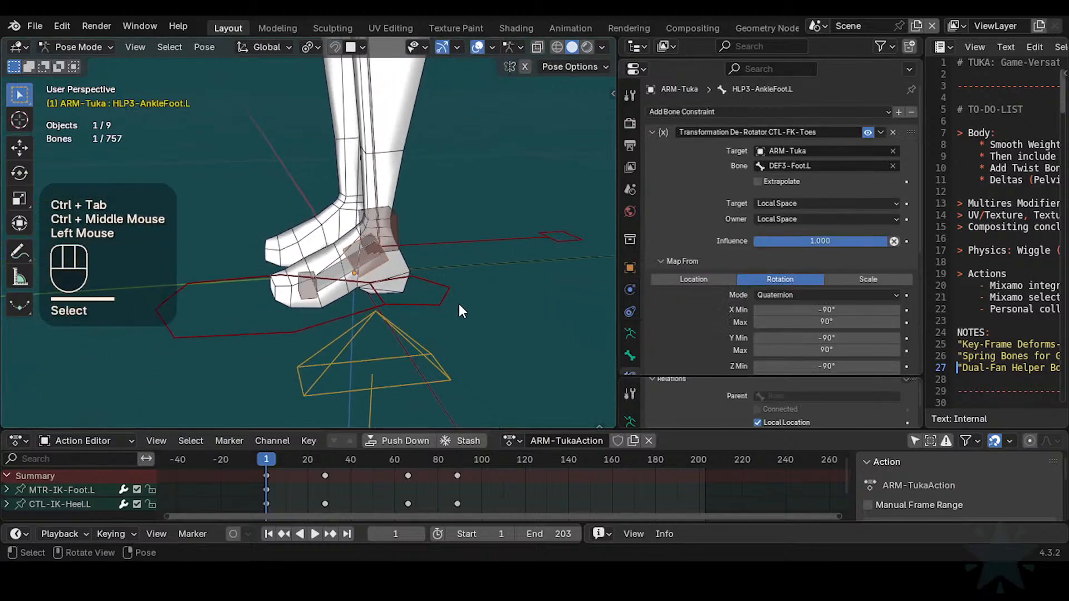
{"action": "double_click", "coordinate": [434, 381]}
{"action": "key", "text": "g"}
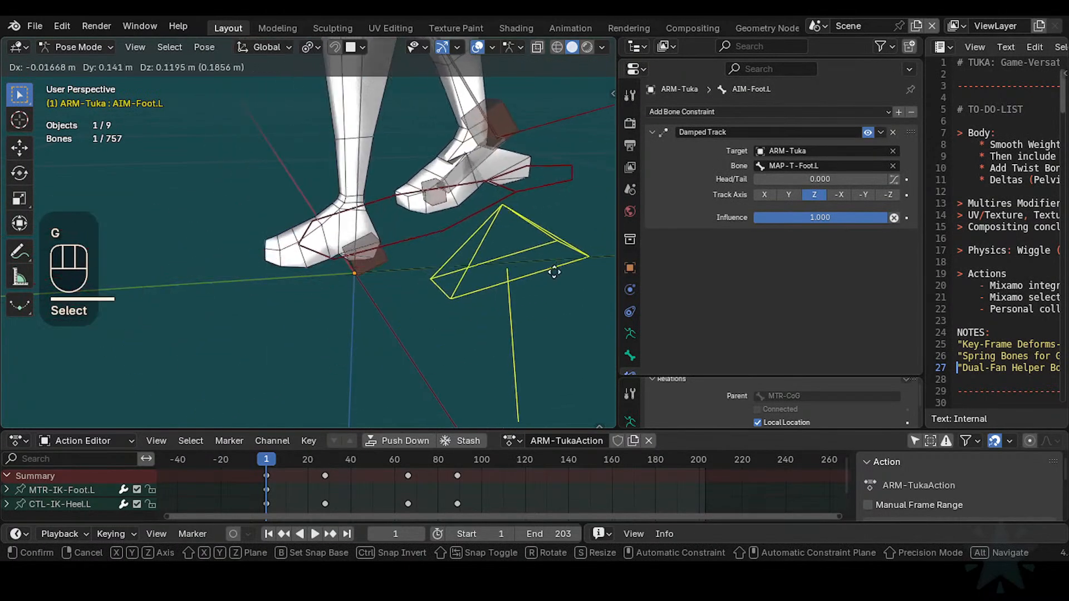
{"action": "key", "text": "Escape"}
{"action": "left_click", "coordinate": [491, 267]}
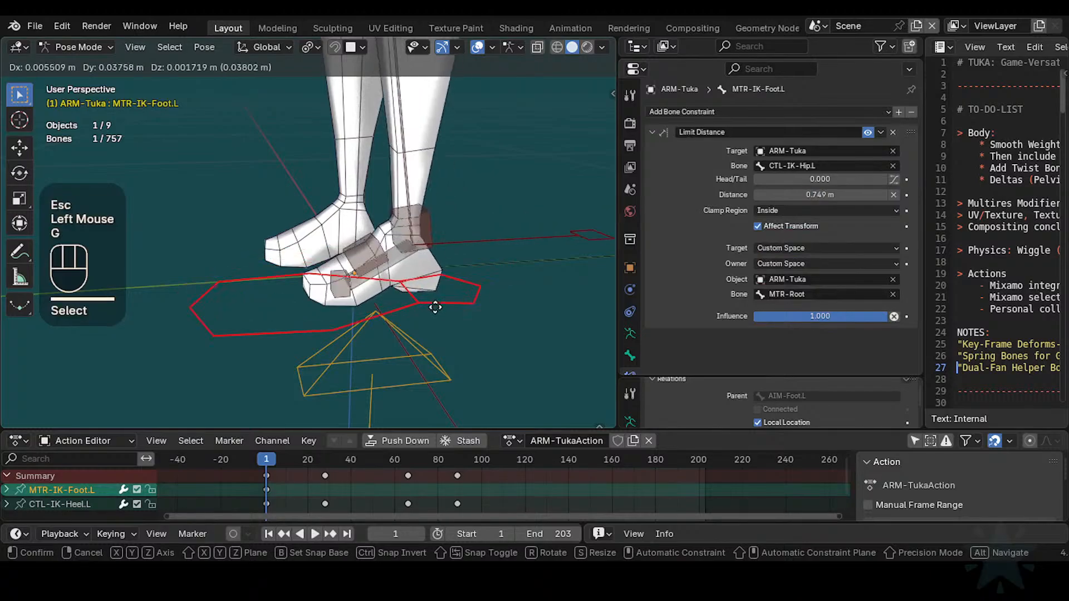
{"action": "key", "text": "g"}
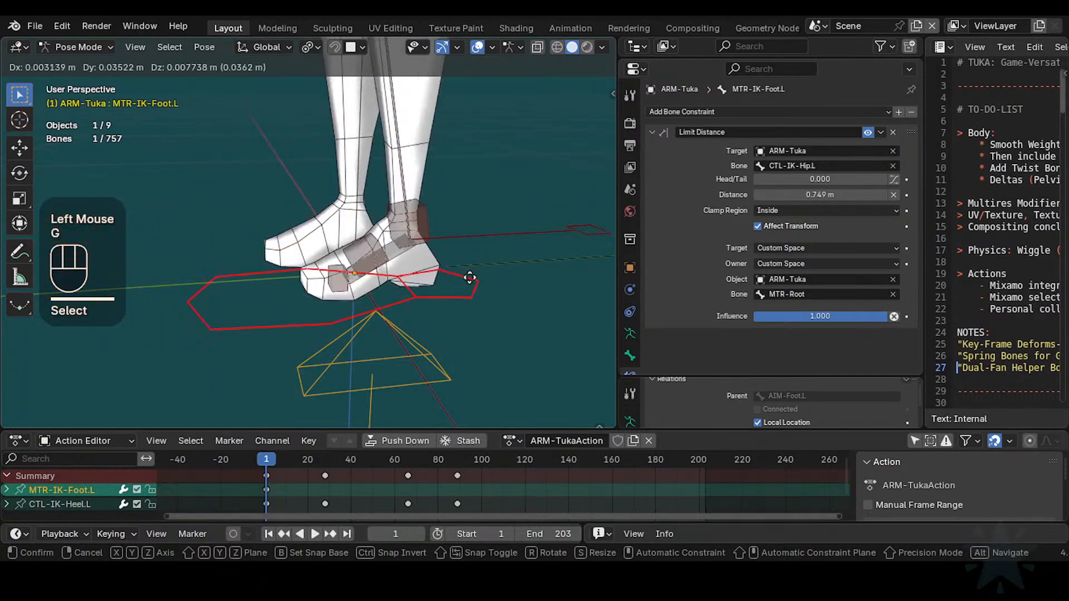
{"action": "key", "text": "Escape"}
{"action": "left_click", "coordinate": [418, 369]}
{"action": "key", "text": "g"}
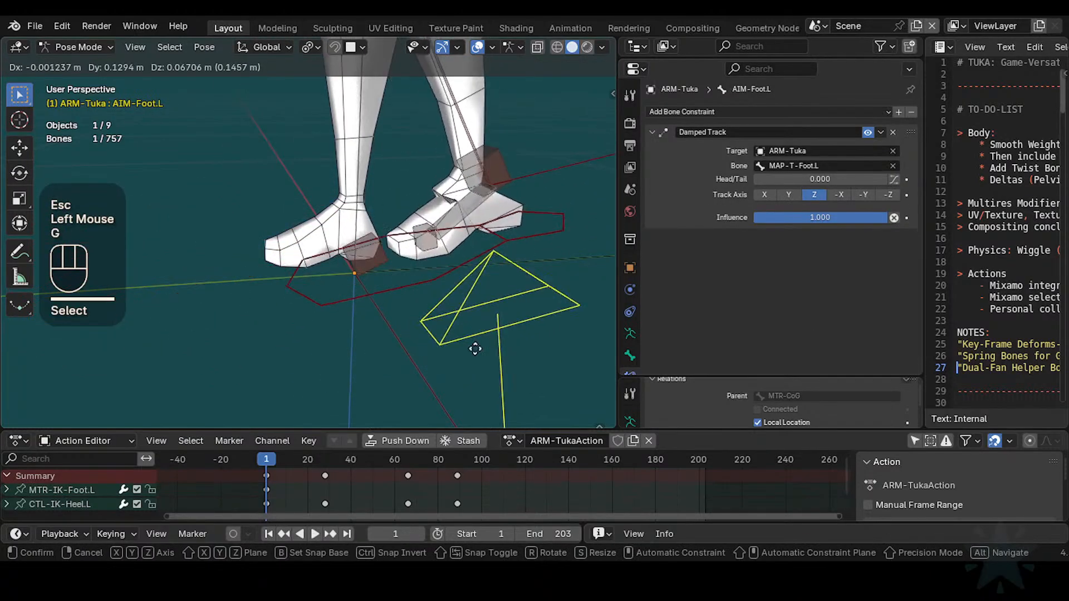
{"action": "key", "text": "Escape"}
Step: Set DEF3-Foot.L as the parent of HLP3-AnkleFoot.L again and return to Pose Mode
{"action": "left_click", "coordinate": [380, 267]}
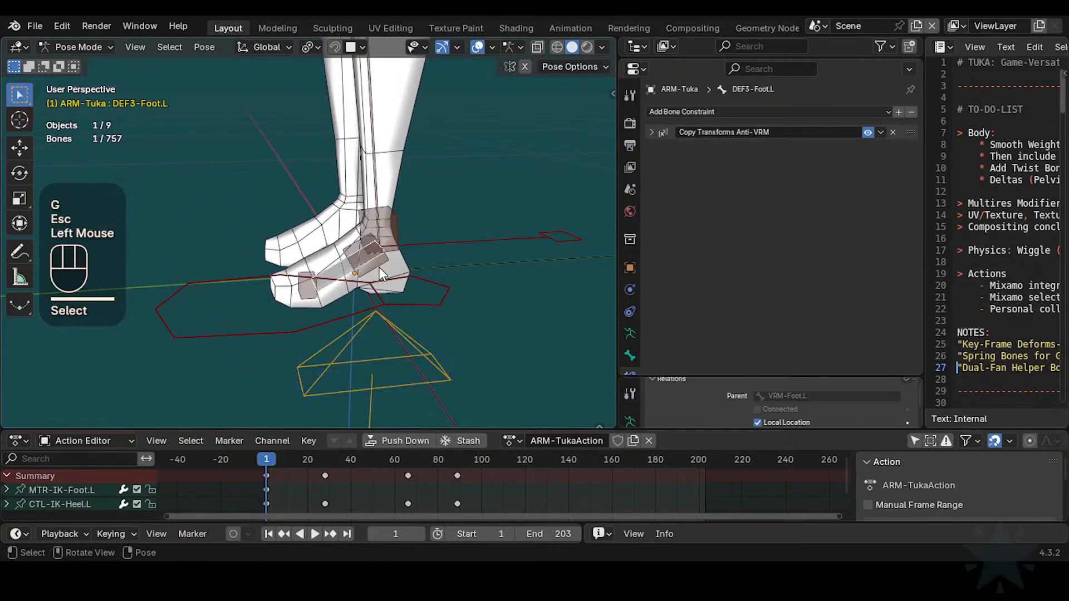
{"action": "left_click", "coordinate": [380, 268]}
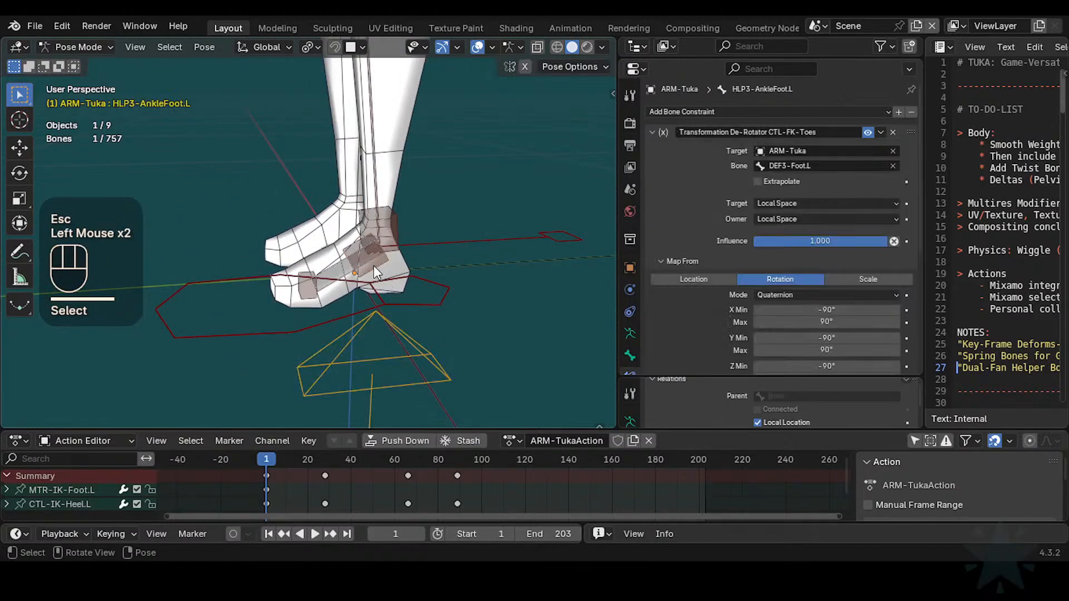
{"action": "key", "text": "Tab"}
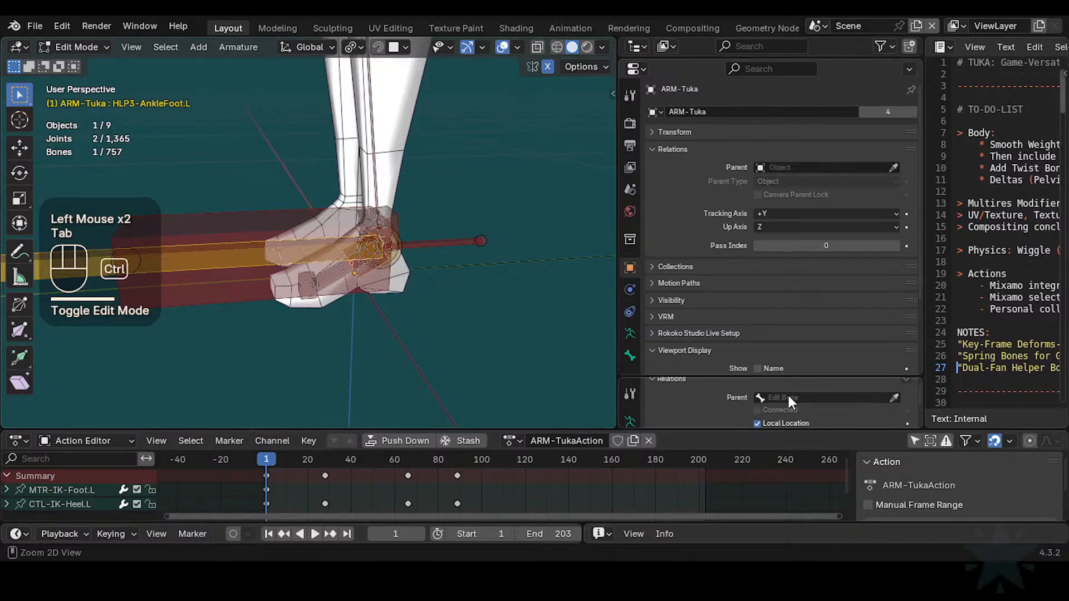
{"action": "key", "text": "ctrl+Tab"}
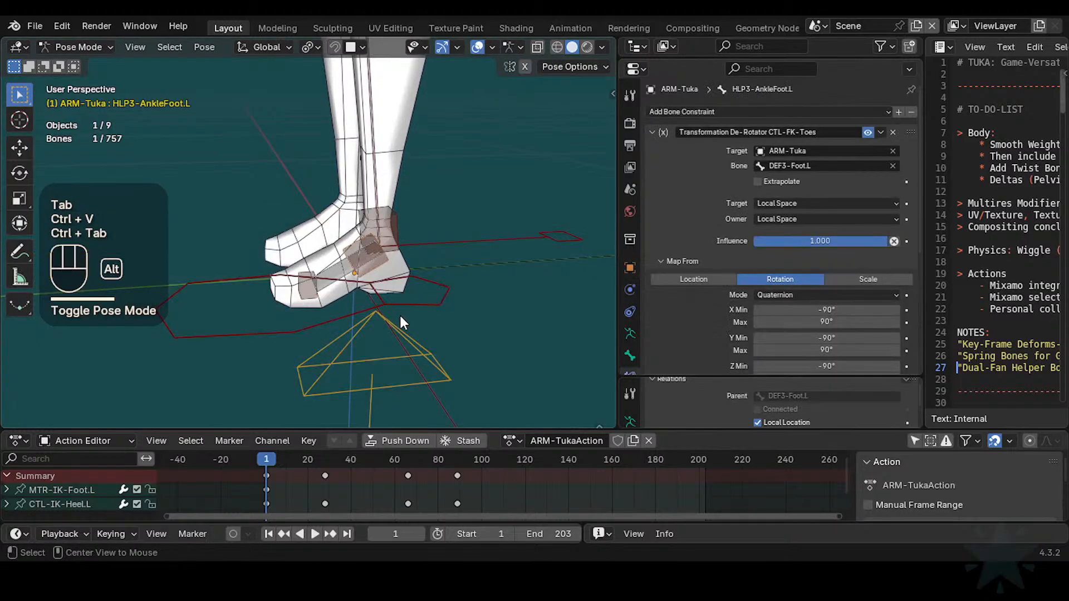
Step: Check the reparented ankle helper with a cancelled trial move of MTR-IK-Foot.L
{"action": "key", "text": "alt+a"}
{"action": "left_click", "coordinate": [415, 316]}
{"action": "key", "text": "g"}
{"action": "key", "text": "Escape"}
{"action": "left_click", "coordinate": [419, 297]}
{"action": "key", "text": "g"}
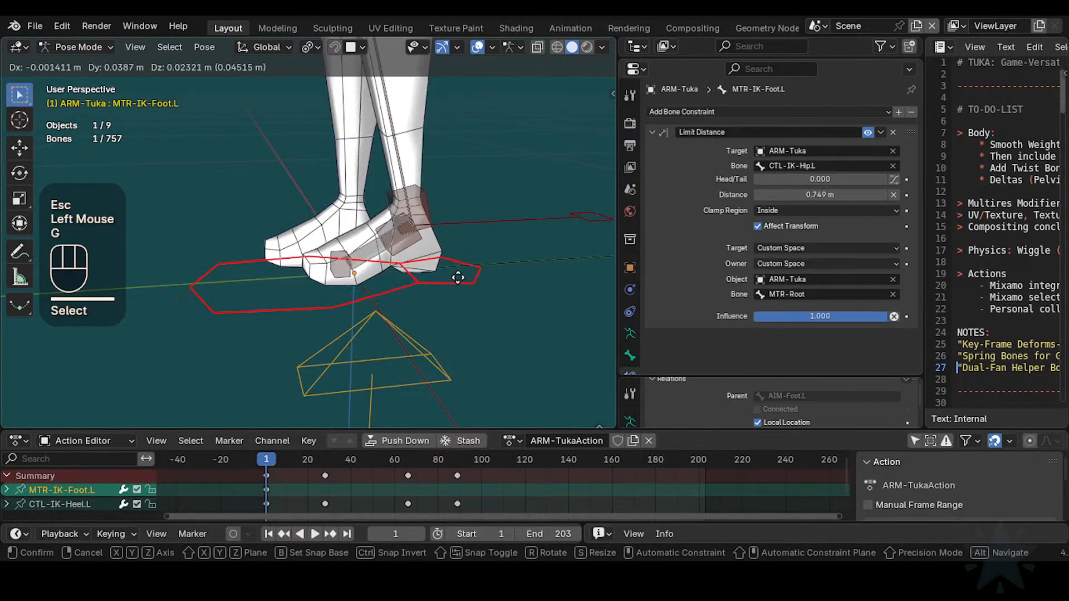
{"action": "key", "text": "Escape"}
Step: Check the ankle deformation with cancelled view-axis and trackball rotations of MTR-IK-Foot.L and a trial move of AIM-Foot.L
{"action": "key", "text": "r"}
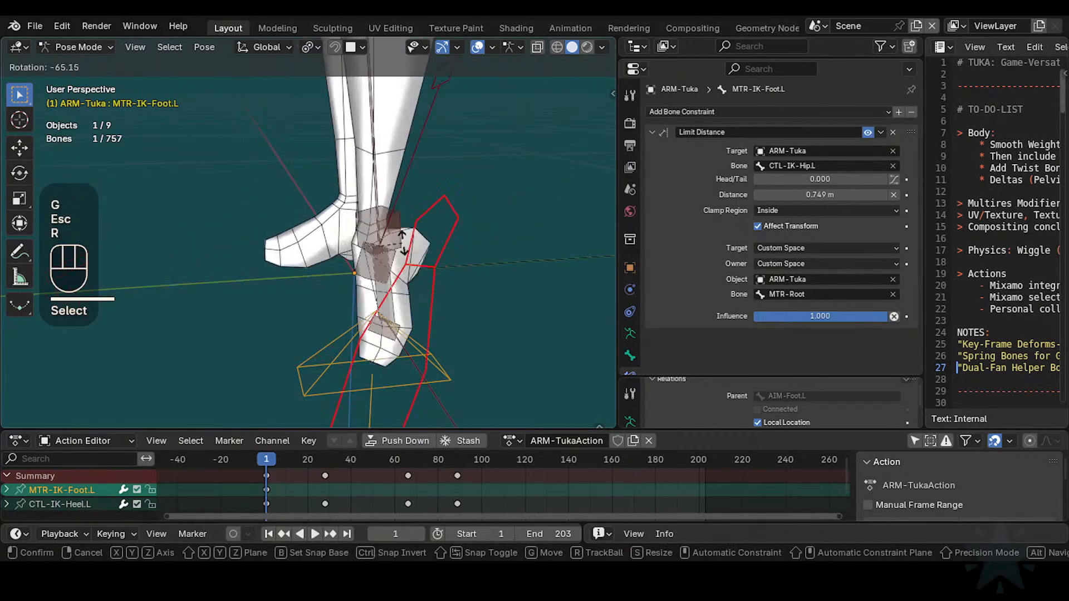
{"action": "key", "text": "Escape"}
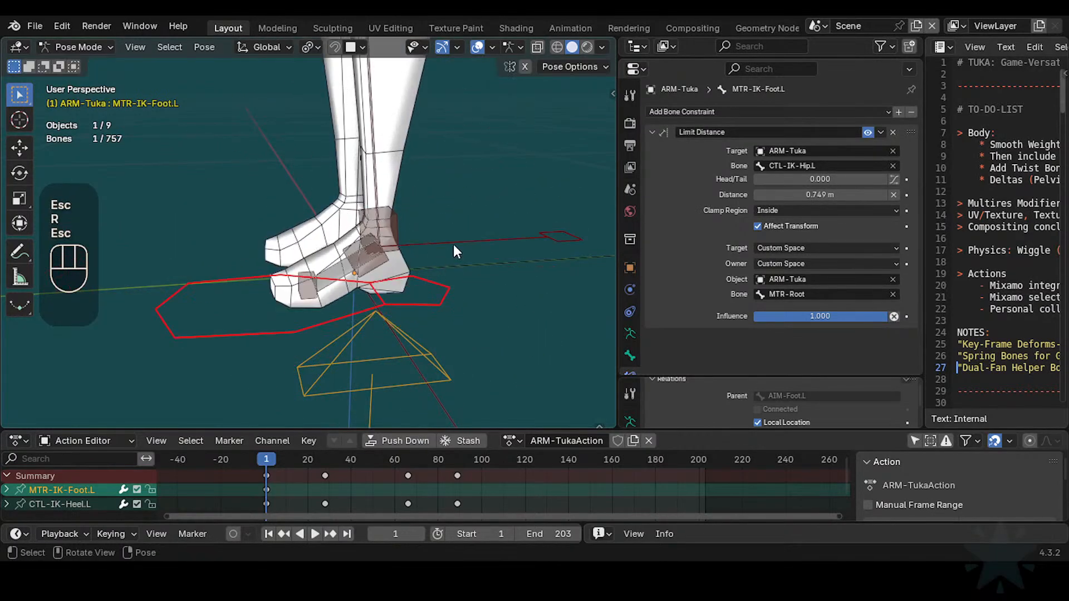
{"action": "key", "text": "r"}
{"action": "key", "text": "r"}
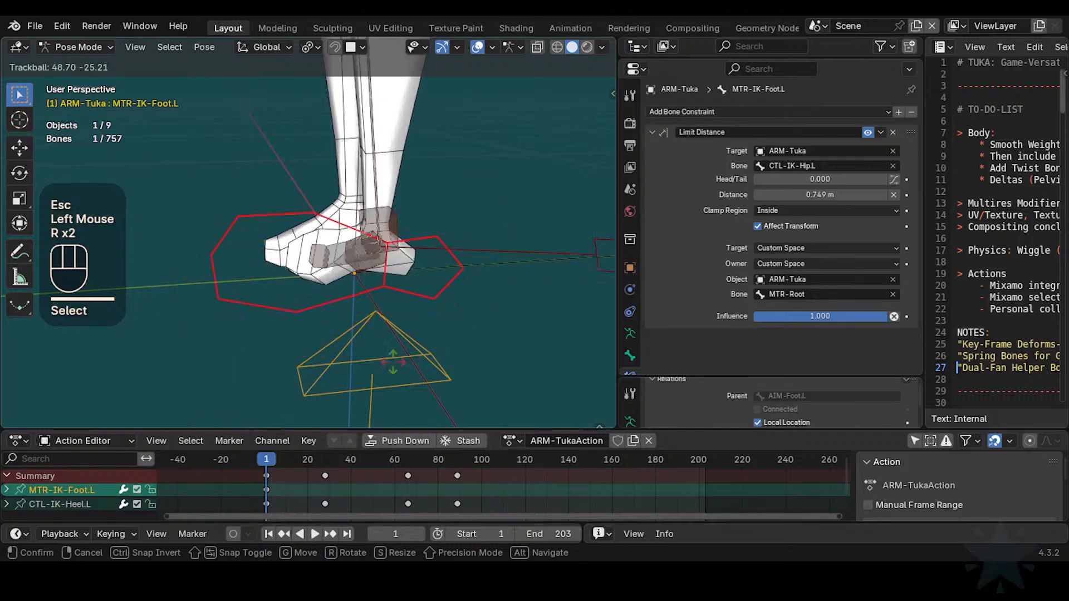
{"action": "key", "text": "Escape"}
{"action": "left_click", "coordinate": [410, 350]}
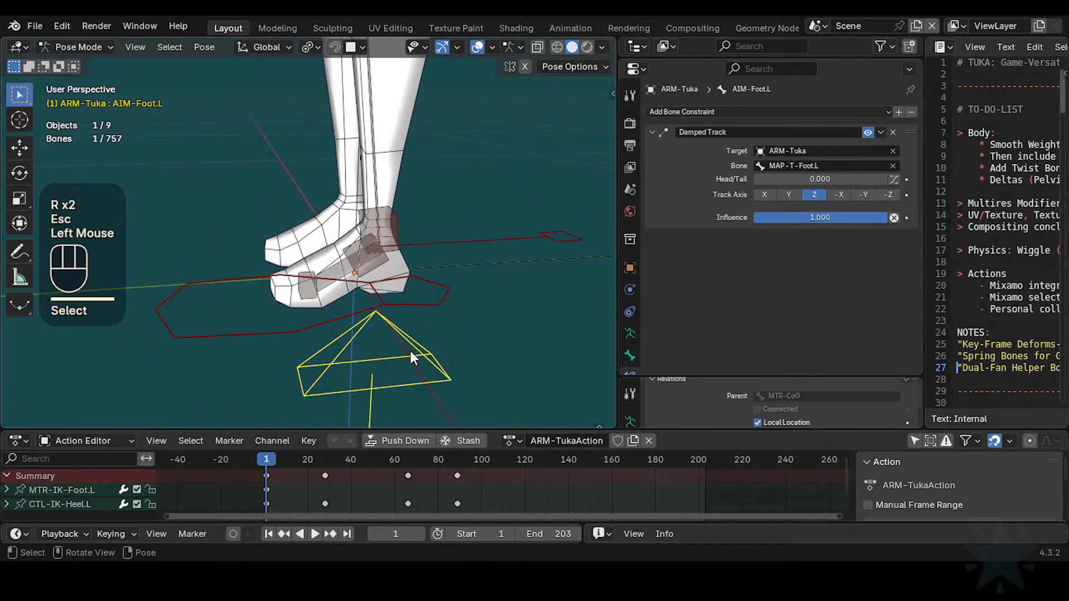
{"action": "key", "text": "g"}
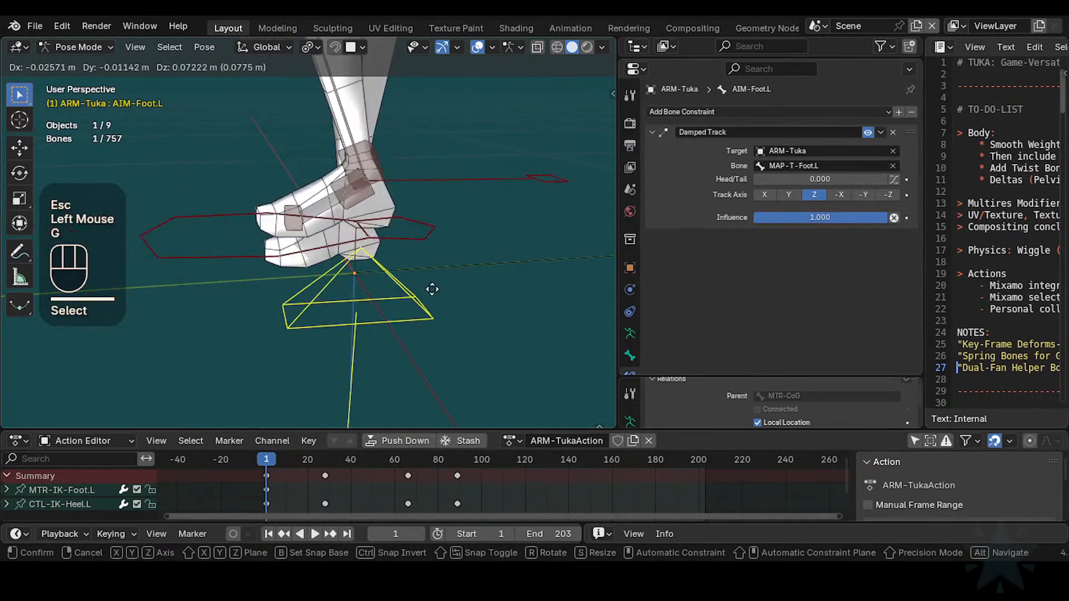
{"action": "key", "text": "Escape"}
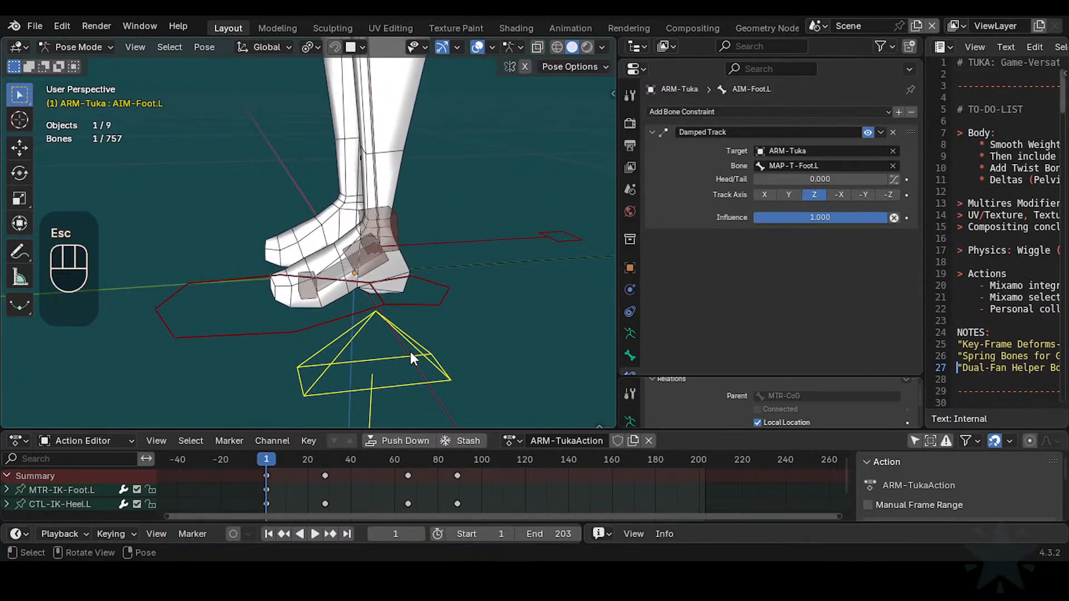
Step: Reset the pose of all rig bones and select DEF3-Foot.L
{"action": "key", "text": "a"}
{"action": "key", "text": "alt+g"}
{"action": "key", "text": "alt+g"}
{"action": "left_click", "coordinate": [362, 266]}
{"action": "left_click", "coordinate": [364, 285]}
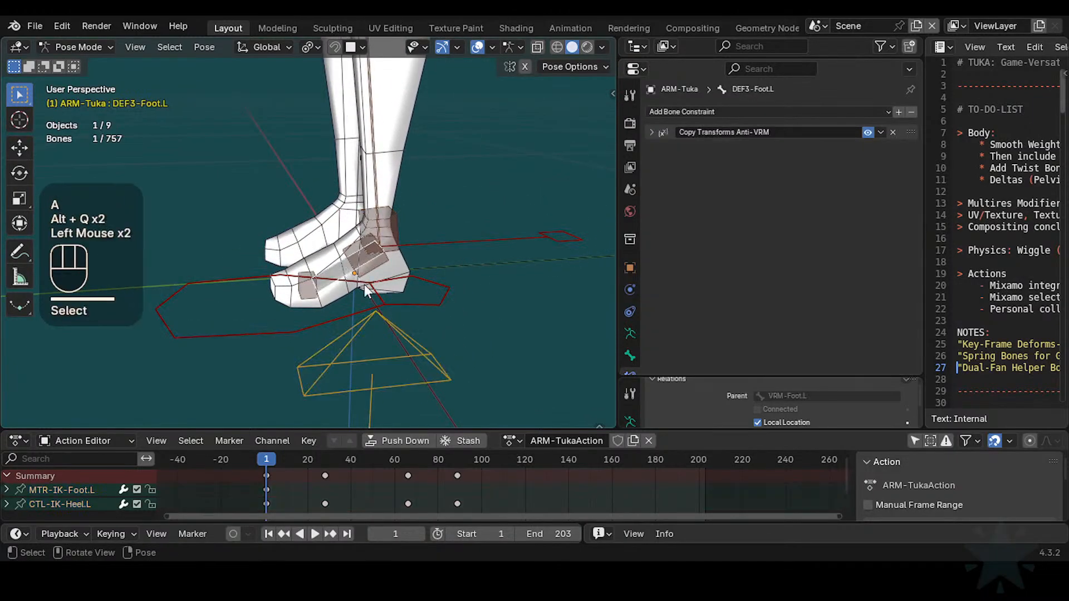
Step: In Edit Mode, reveal the hidden bones, copy the name of CTL-FK-Foot.L, and return to Pose Mode
{"action": "middle_click_drag", "start_coordinate": [364, 285], "coordinate": [396, 282], "text": "ctrl"}
{"action": "key", "text": "Tab"}
{"action": "key", "text": "alt+h"}
{"action": "key", "text": "alt+a"}
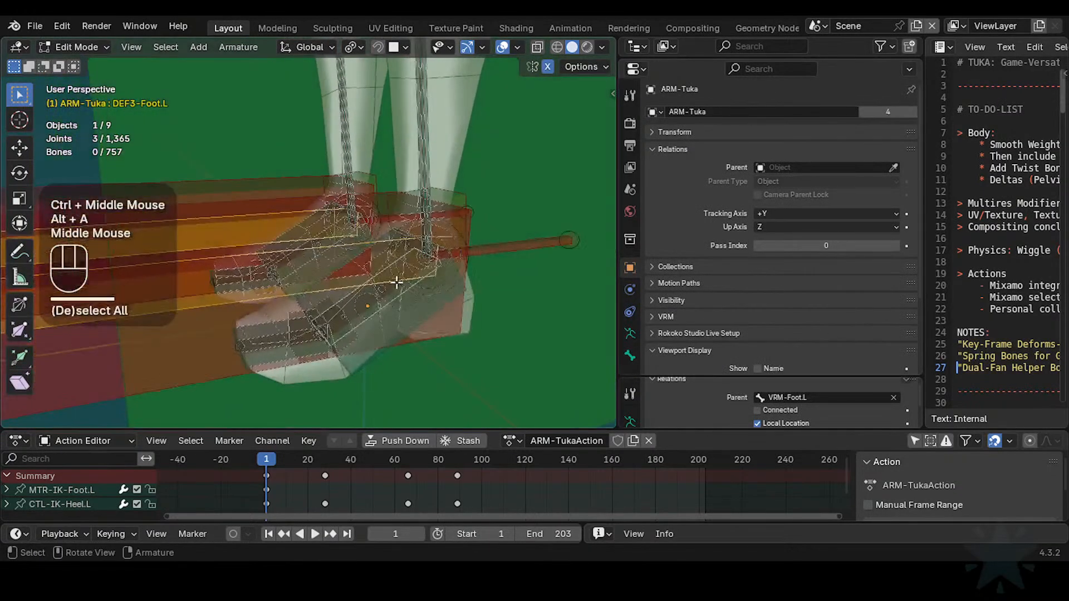
{"action": "left_click", "coordinate": [377, 344]}
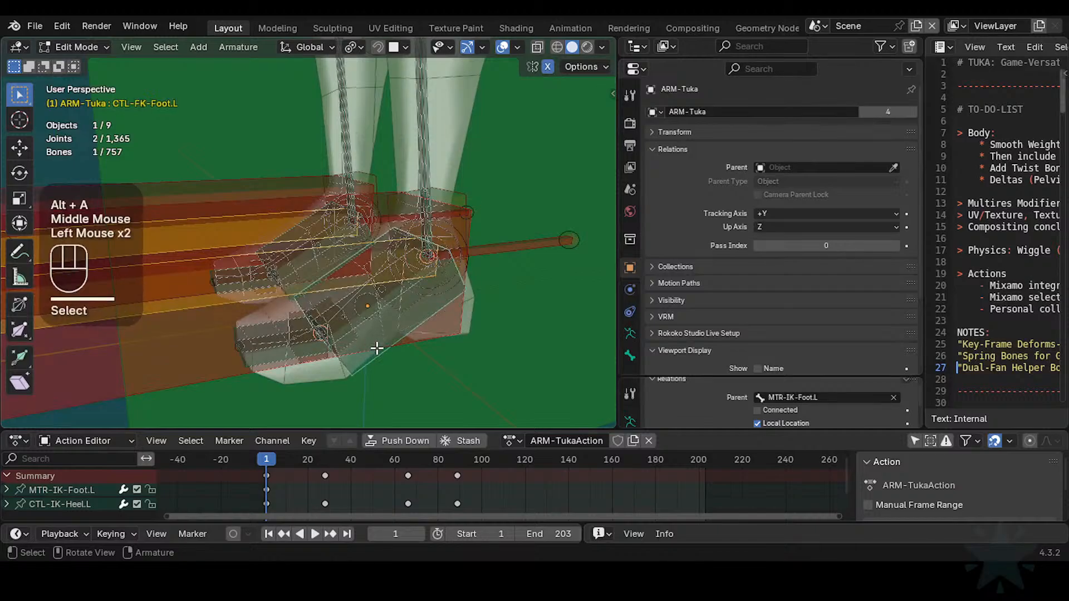
{"action": "key", "text": "F2"}
{"action": "key", "text": "ctrl+c"}
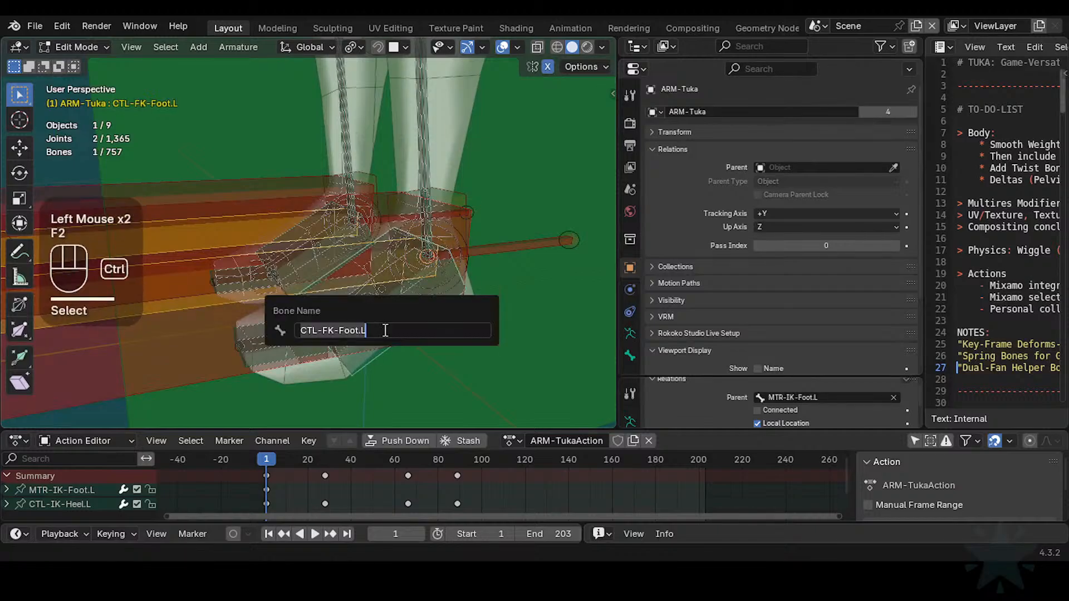
{"action": "key", "text": "ctrl+Tab"}
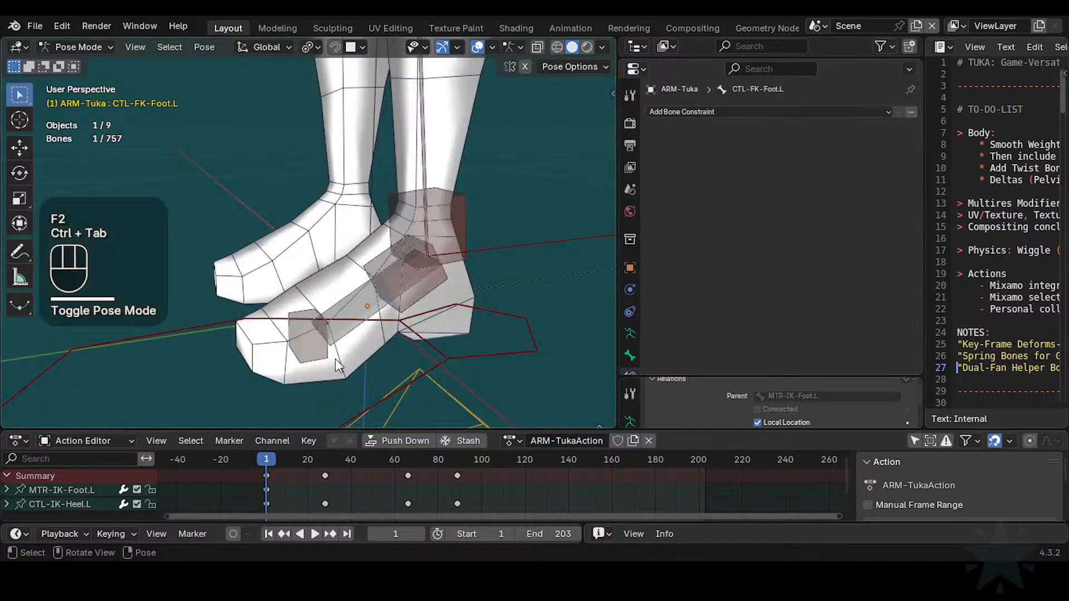
Step: Compare with the HLP3-KnucklesToes.L de-rotator and set the HLP3-AnkleFoot.L de-rotator's target bone to CTL-FK-Foot.L
{"action": "left_click", "coordinate": [322, 362]}
{"action": "left_click", "coordinate": [649, 132]}
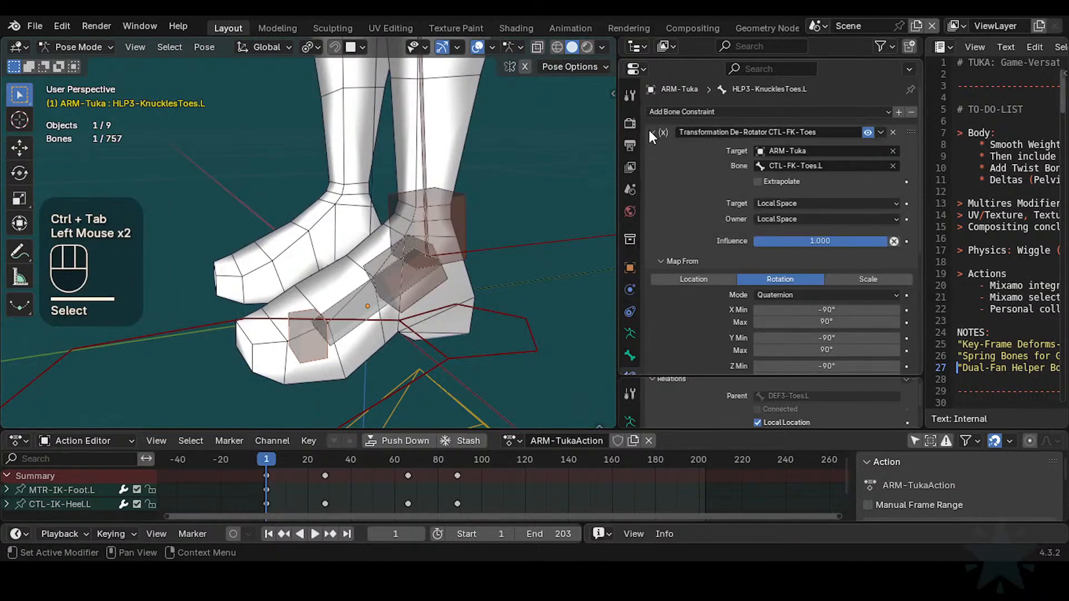
{"action": "left_click", "coordinate": [649, 130]}
{"action": "left_click", "coordinate": [449, 289]}
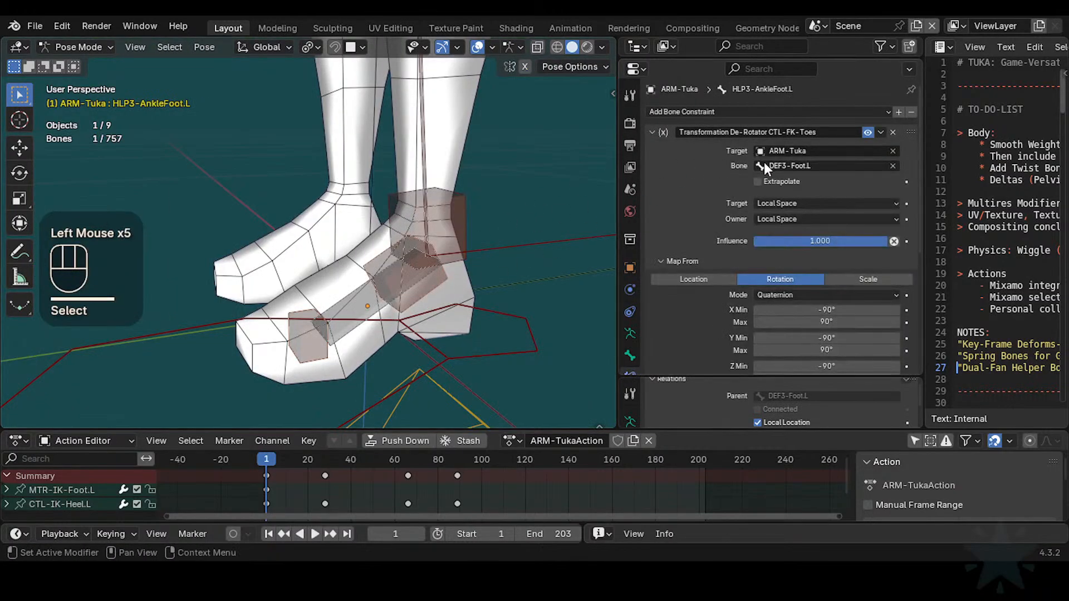
{"action": "key", "text": "ctrl+v"}
Step: Test the retargeted ankle helper with trial rotations of MTR-IK-Foot.L about the global X axis
{"action": "middle_click_drag", "start_coordinate": [529, 267], "coordinate": [409, 272], "text": "ctrl"}
{"action": "left_click", "coordinate": [438, 298]}
{"action": "key", "text": "r"}
{"action": "key", "text": "x"}
{"action": "left_click", "coordinate": [428, 318]}
{"action": "key", "text": "r"}
{"action": "key", "text": "x"}
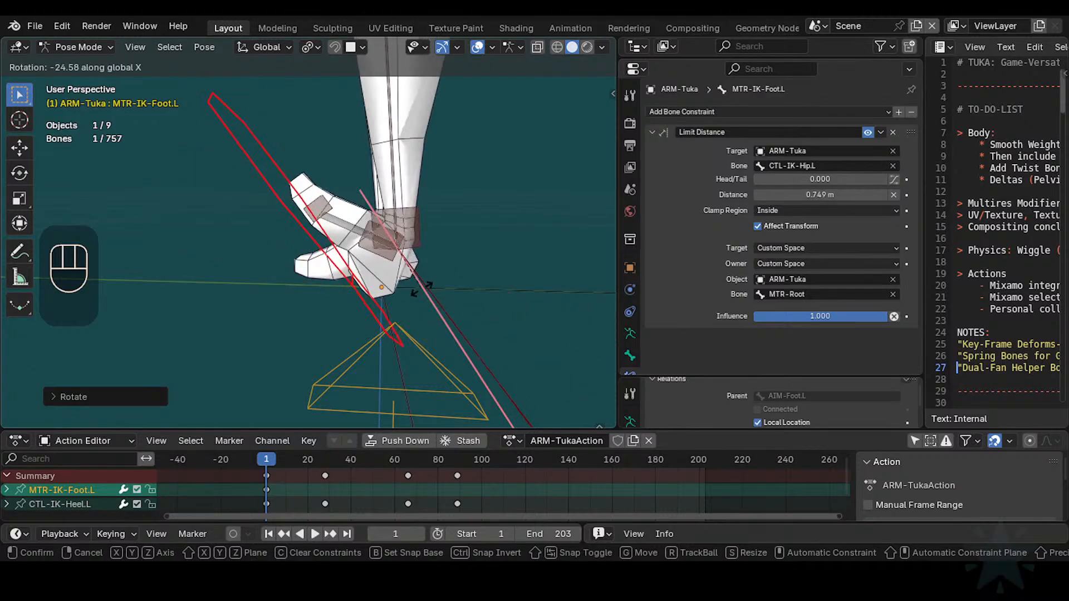
{"action": "left_click", "coordinate": [428, 287]}
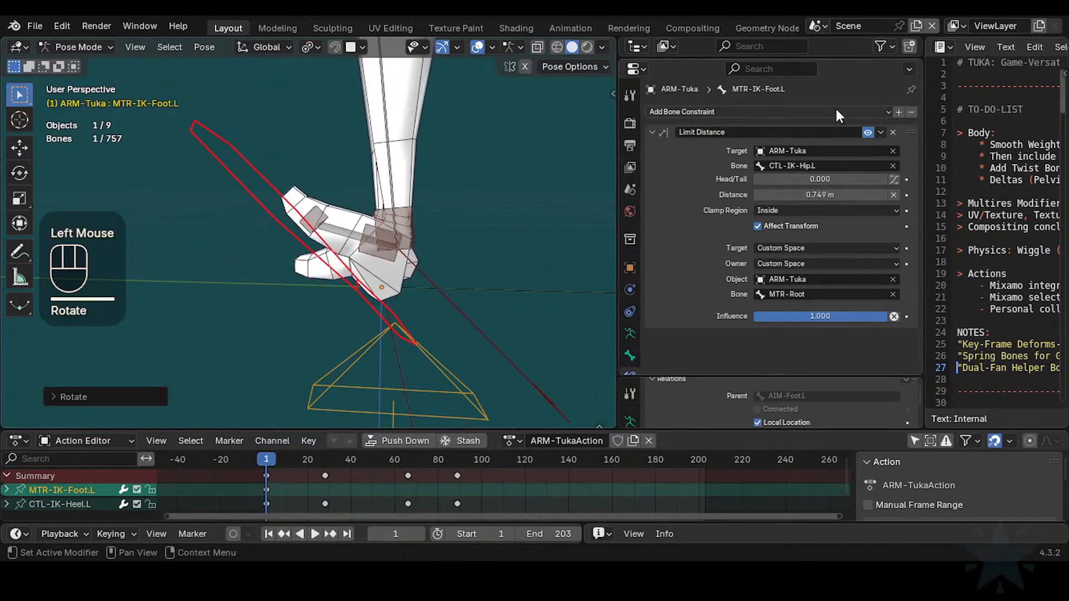
Step: Inspect the HLP3-AnkleFoot.L de-rotator and check the helper with another global X rotation of MTR-IK-Foot.L
{"action": "double_click", "coordinate": [372, 263]}
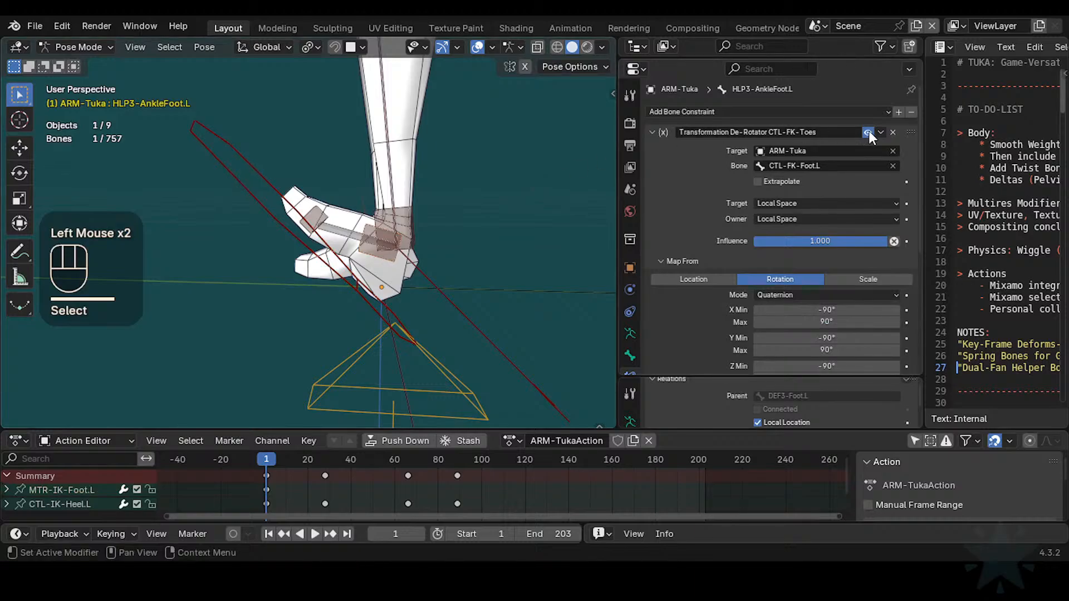
{"action": "left_click", "coordinate": [358, 309]}
{"action": "key", "text": "r"}
{"action": "key", "text": "x"}
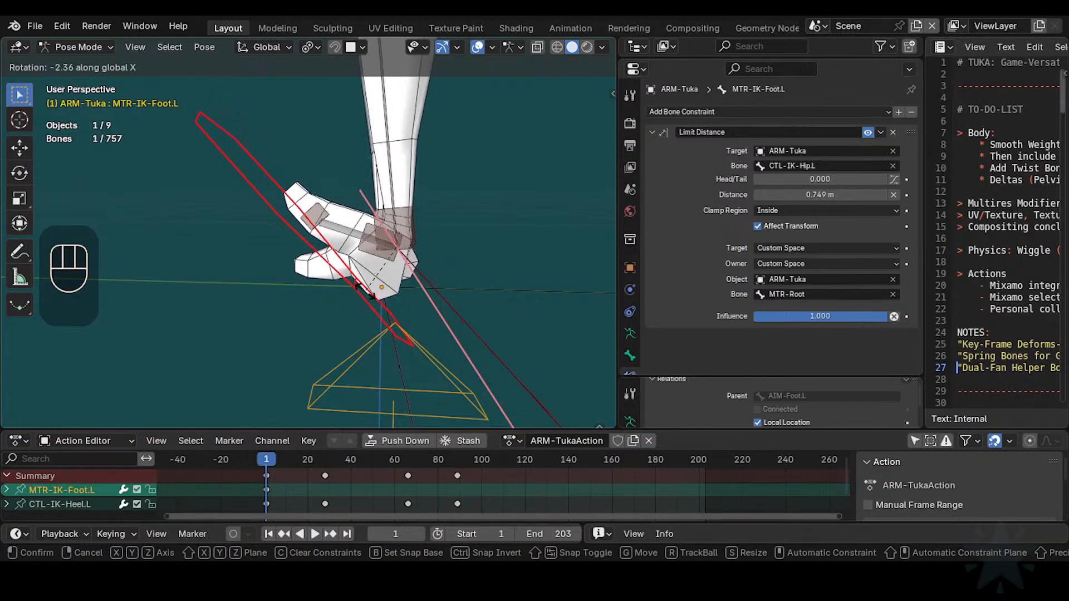
{"action": "left_click", "coordinate": [417, 218]}
Step: Inspect the constraints of HLP3-AnkleShin.L and DEF3-LegLower.L
{"action": "double_click", "coordinate": [424, 214]}
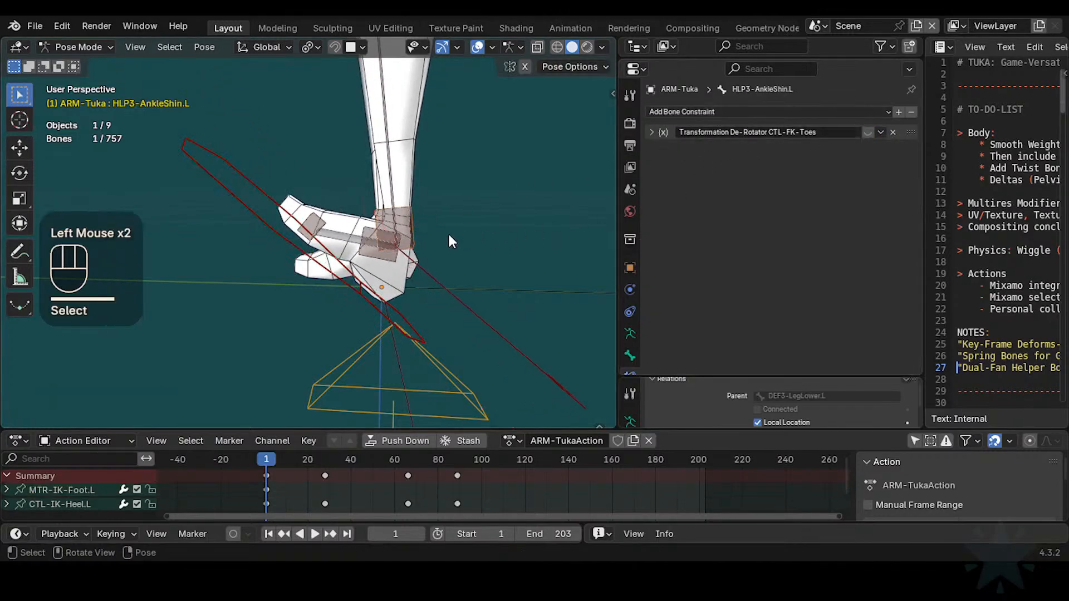
{"action": "middle_click_drag", "start_coordinate": [450, 241], "coordinate": [559, 215]}
{"action": "left_click", "coordinate": [405, 216]}
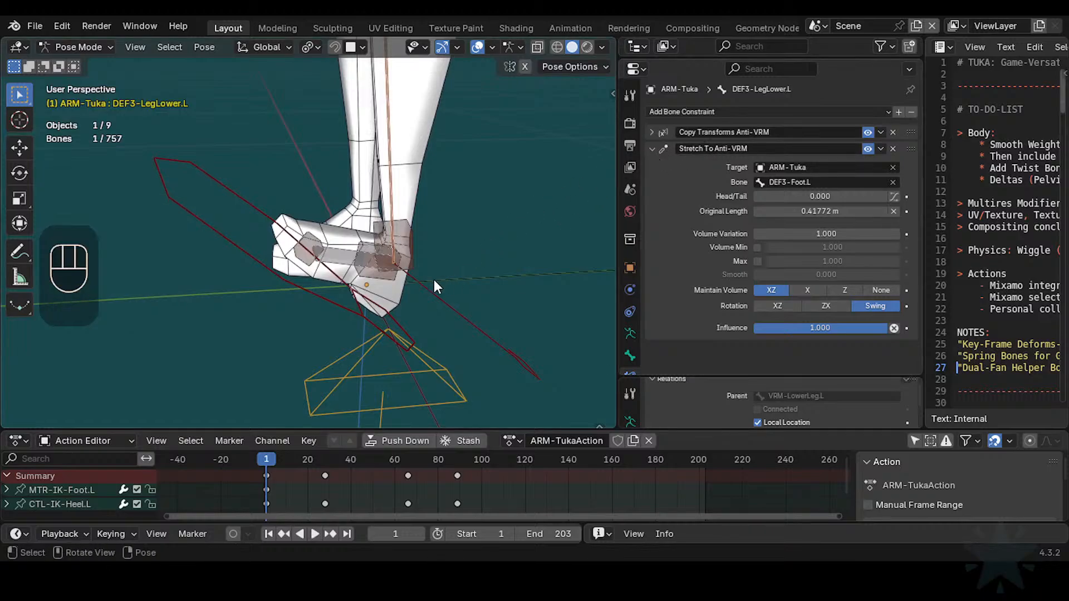
Step: Rotate MTR-IK-Foot.L further about the global X axis to examine the lower leg's behaviour
{"action": "left_click", "coordinate": [311, 295]}
{"action": "middle_click_drag", "start_coordinate": [312, 295], "coordinate": [315, 290]}
{"action": "key", "text": "r"}
{"action": "key", "text": "x"}
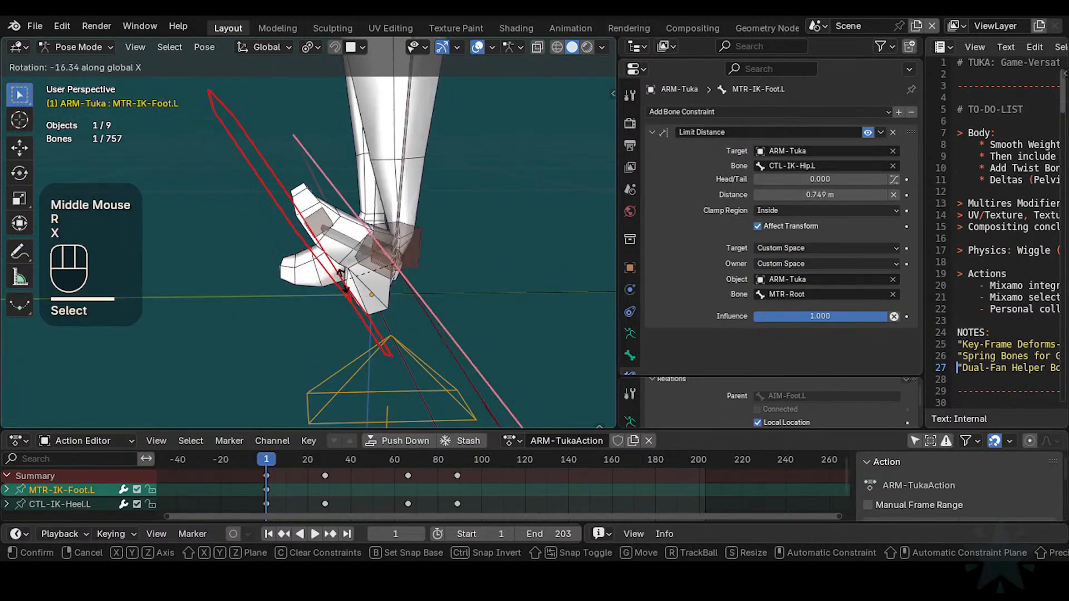
{"action": "left_click", "coordinate": [342, 283]}
Step: Toggle DEF3-LegLower.L's Copy Transforms and Stretch To constraints off and on to compare them, and expand the Copy Transforms settings
{"action": "left_click", "coordinate": [411, 192]}
{"action": "left_click", "coordinate": [410, 192]}
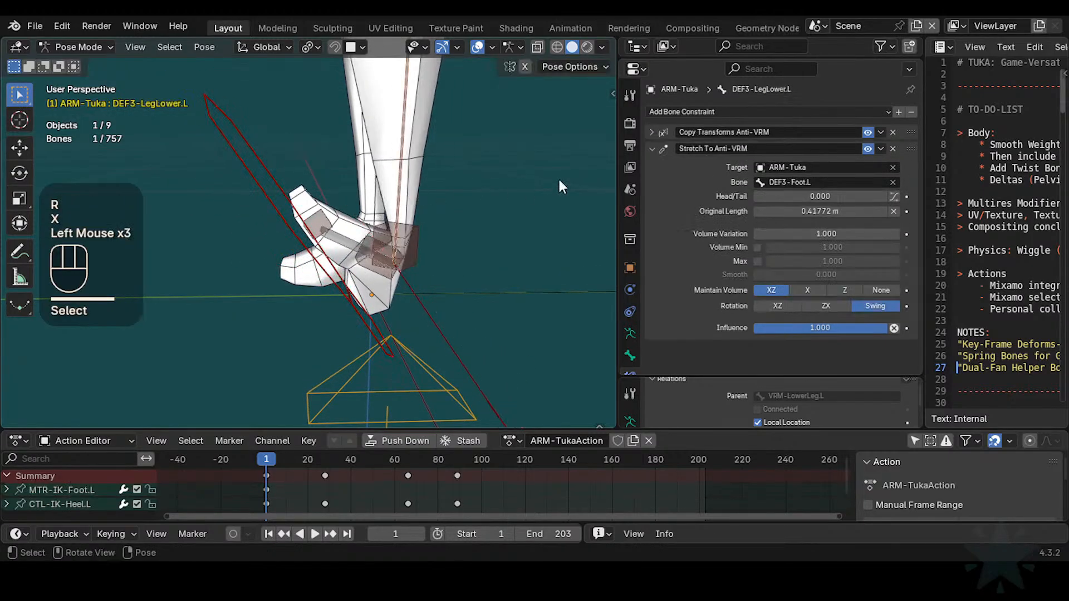
{"action": "left_click", "coordinate": [868, 133]}
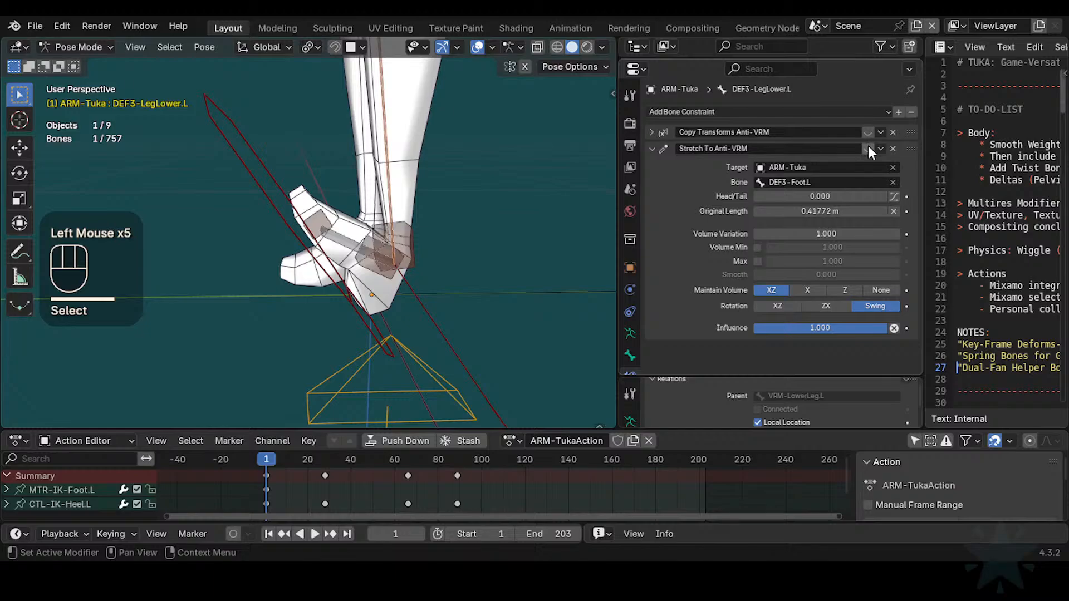
{"action": "left_click", "coordinate": [868, 149]}
{"action": "left_click", "coordinate": [868, 132]}
{"action": "left_click", "coordinate": [652, 149]}
{"action": "left_click", "coordinate": [652, 133]}
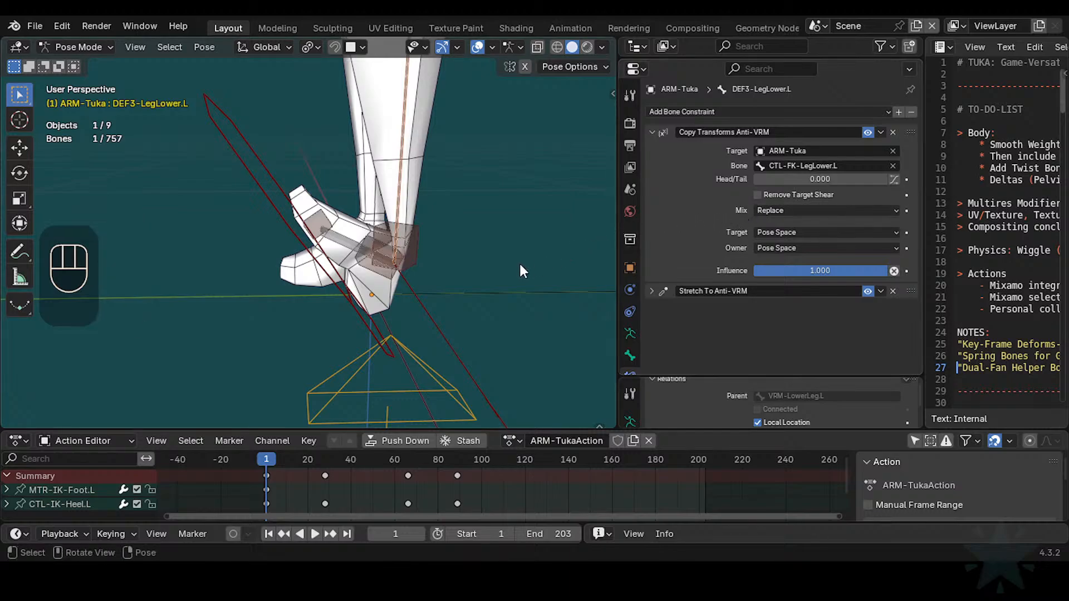
Step: Clear the transforms of every posed bone to bring the rig back to its rest pose
{"action": "middle_click_drag", "start_coordinate": [523, 271], "coordinate": [434, 327], "text": "shift"}
{"action": "middle_click_drag", "start_coordinate": [434, 327], "coordinate": [401, 367]}
{"action": "key", "text": "a"}
{"action": "key", "text": "a"}
{"action": "key", "text": "alt+q"}
{"action": "key", "text": "alt+q"}
Step: Check the leg with a cancelled free rotation and a cancelled Z-axis move of MTR-IK-Foot.L
{"action": "left_click", "coordinate": [401, 367]}
{"action": "key", "text": "r"}
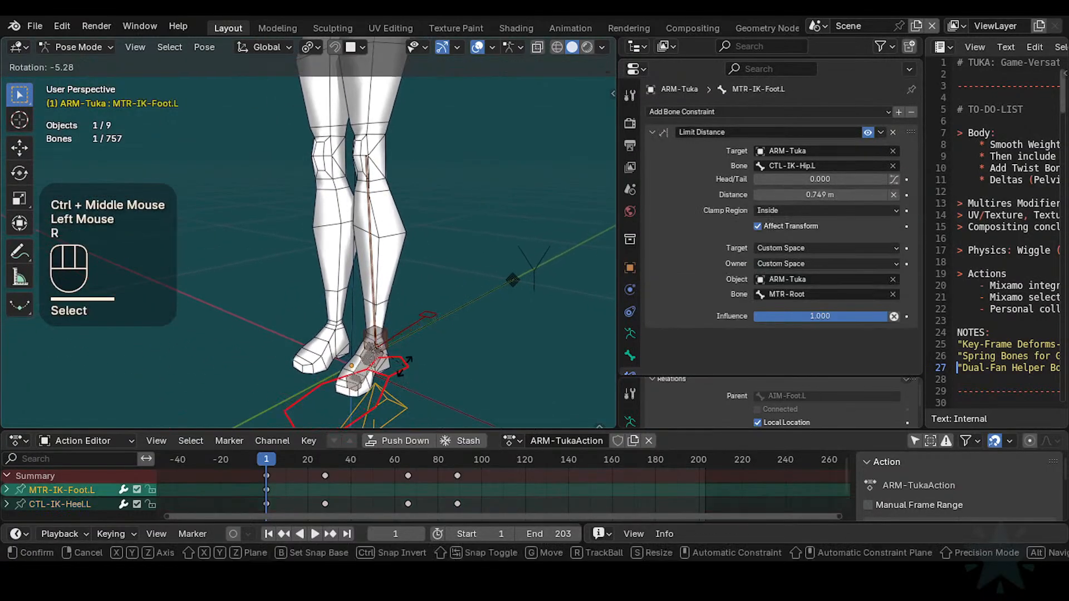
{"action": "key", "text": "Escape"}
{"action": "key", "text": "g"}
{"action": "key", "text": "z"}
{"action": "key", "text": "Escape"}
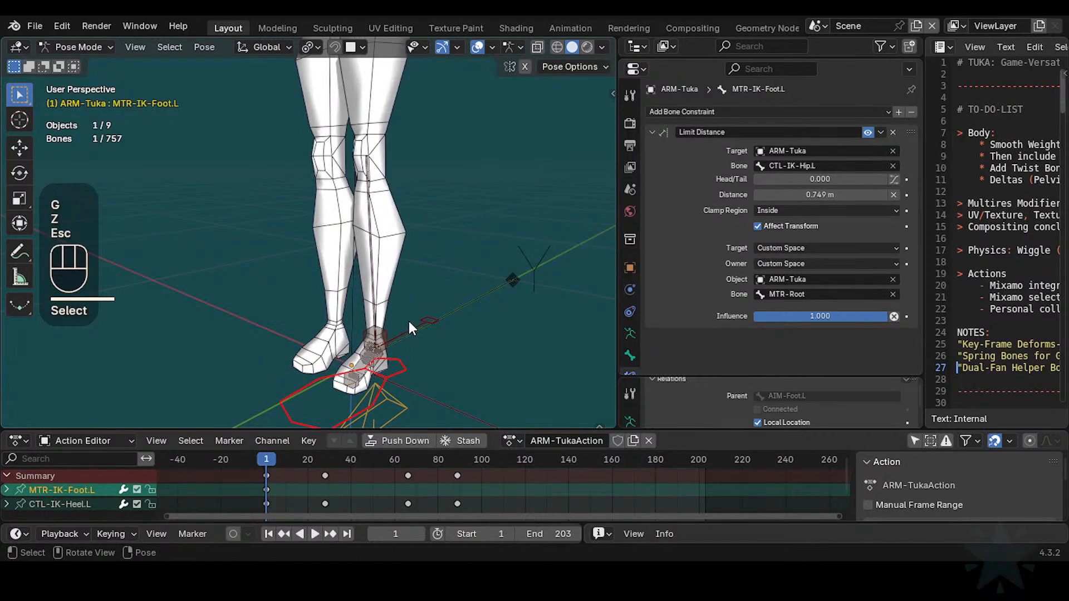
Step: Test the whole leg's response with two global X rotations of MTR-IK-Foot.L
{"action": "key", "text": "r"}
{"action": "key", "text": "x"}
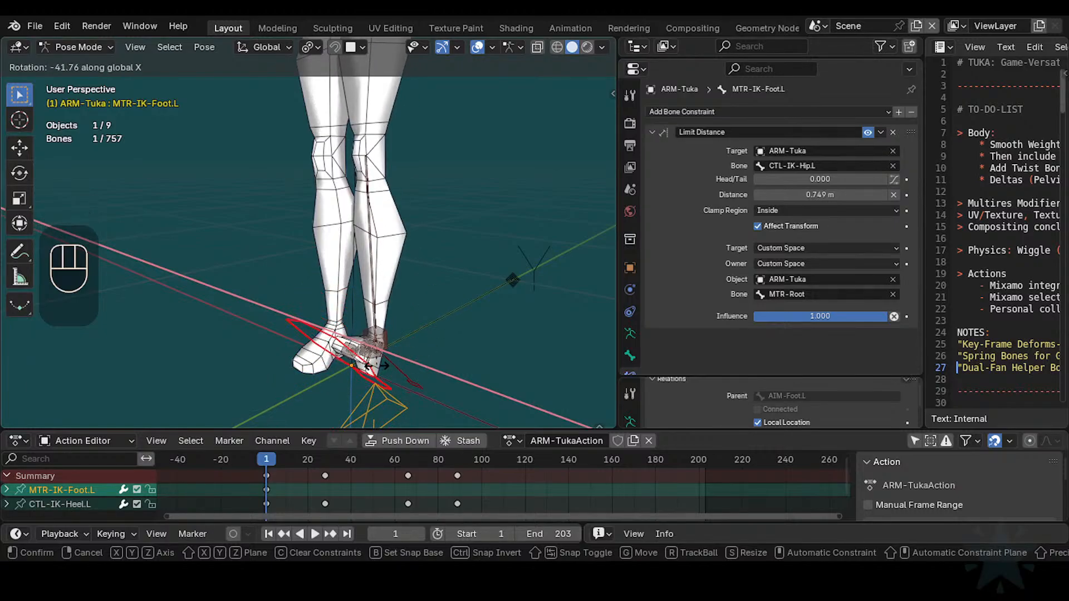
{"action": "left_click", "coordinate": [388, 357]}
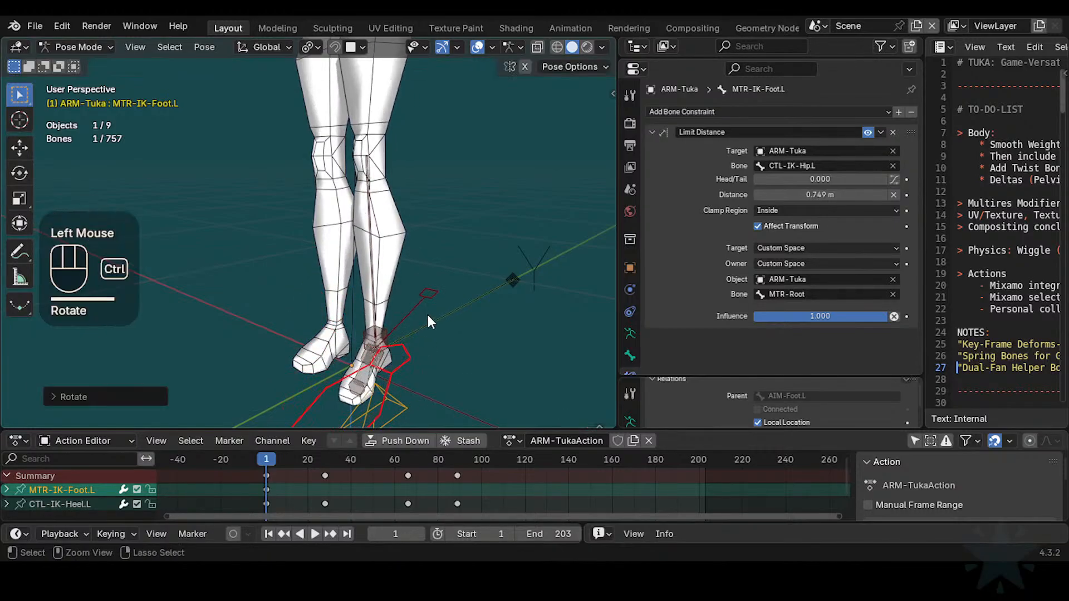
{"action": "middle_click_drag", "start_coordinate": [426, 312], "coordinate": [384, 359], "text": "ctrl"}
{"action": "key", "text": "r"}
{"action": "key", "text": "x"}
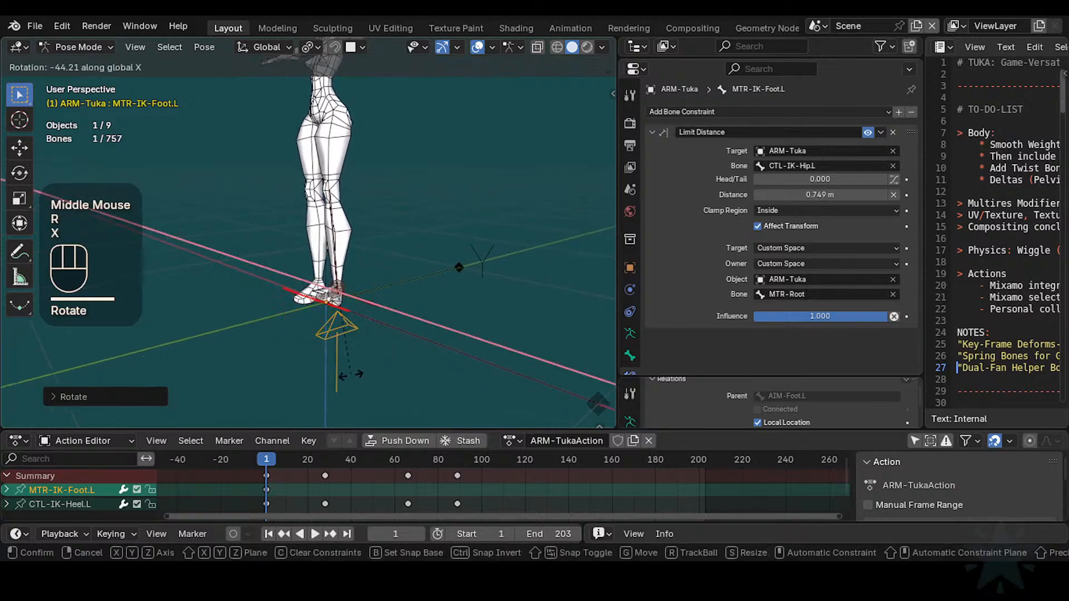
{"action": "left_click", "coordinate": [375, 331]}
Step: Rotate MTR-IK-Foot.L about the global X axis again and examine the ankle deformation up close
{"action": "middle_click_drag", "start_coordinate": [374, 331], "coordinate": [423, 316], "text": "ctrl"}
{"action": "mouse_move", "coordinate": [423, 316]}
{"action": "middle_mouse_down", "text": "shift"}
{"action": "mouse_move", "coordinate": [419, 326]}
{"action": "mouse_move", "coordinate": [414, 318]}
{"action": "middle_mouse_up", "text": "shift"}
{"action": "middle_click_drag", "start_coordinate": [415, 318], "coordinate": [405, 306]}
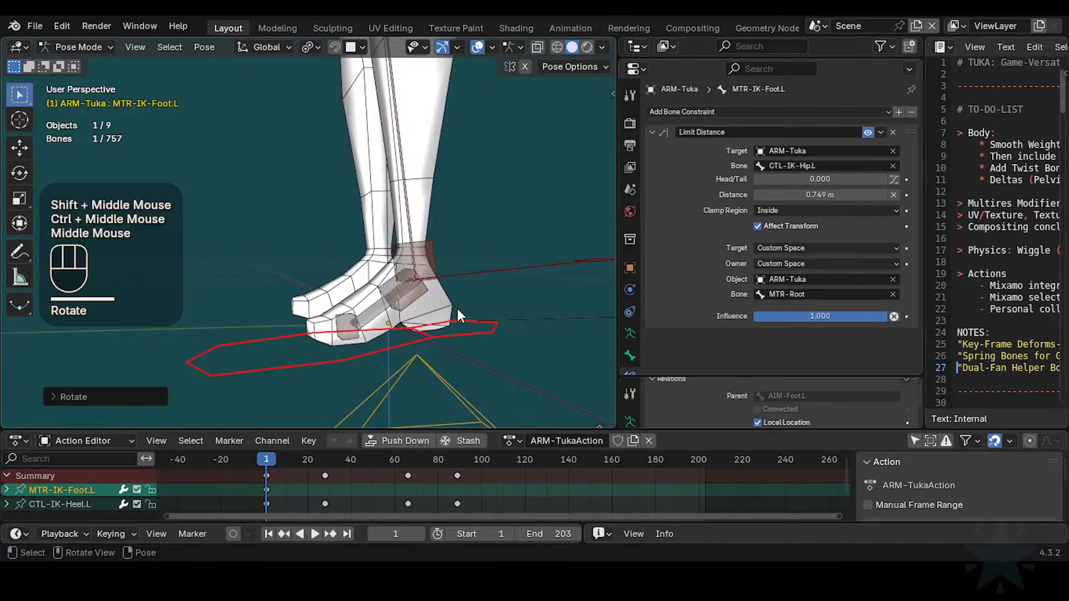
{"action": "key", "text": "r"}
{"action": "key", "text": "x"}
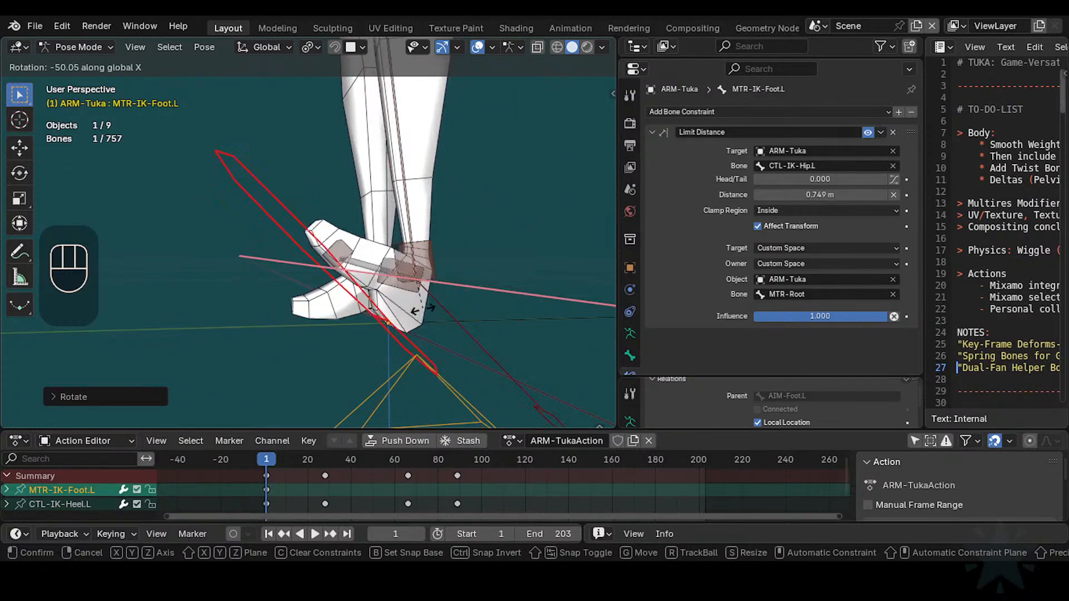
{"action": "left_click", "coordinate": [429, 298]}
{"action": "mouse_move", "coordinate": [430, 298]}
{"action": "middle_mouse_down", "text": "ctrl"}
{"action": "mouse_move", "coordinate": [449, 289]}
{"action": "mouse_move", "coordinate": [449, 273]}
{"action": "mouse_move", "coordinate": [443, 306]}
{"action": "mouse_move", "coordinate": [439, 297]}
{"action": "middle_mouse_up", "text": "ctrl"}
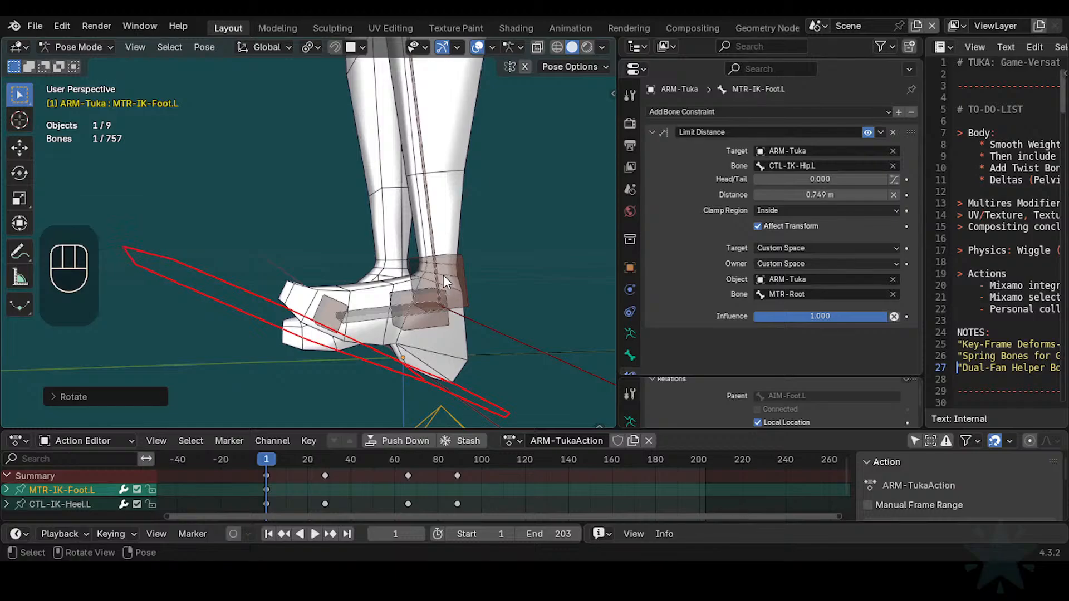
Step: Inspect DEF3-LegLower.L and tilt the foot about global X with MTR-IK-Foot.L to watch the shin
{"action": "left_click", "coordinate": [433, 234]}
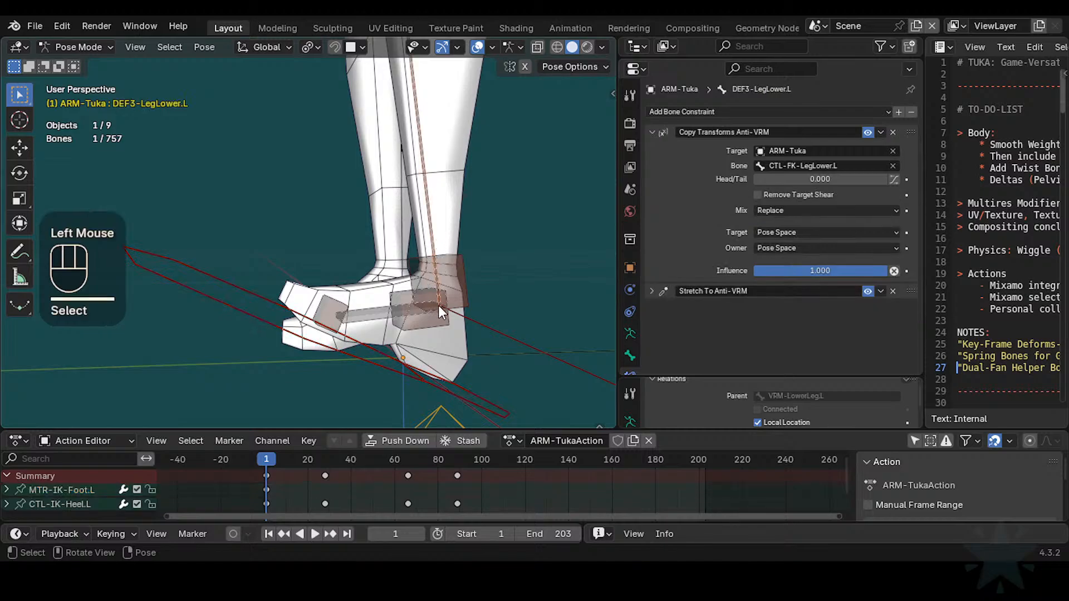
{"action": "left_click", "coordinate": [420, 365]}
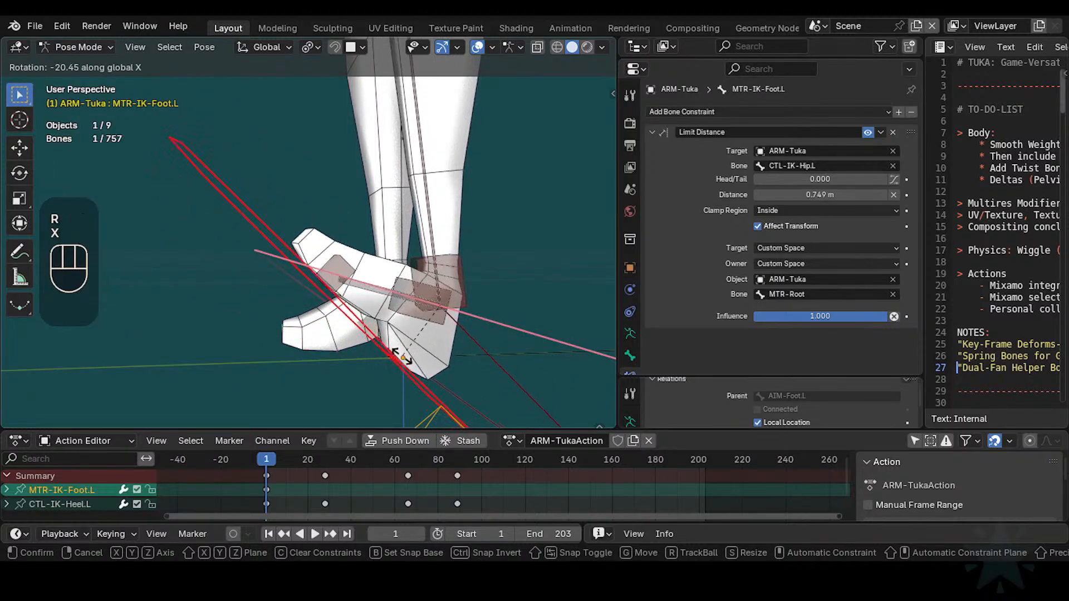
{"action": "left_click", "coordinate": [420, 284]}
Step: Disable DEF3-LegLower.L's Copy Transforms Anti-VRM constraint and test it with a global X rotation of MTR-IK-Foot.L
{"action": "left_click", "coordinate": [429, 269]}
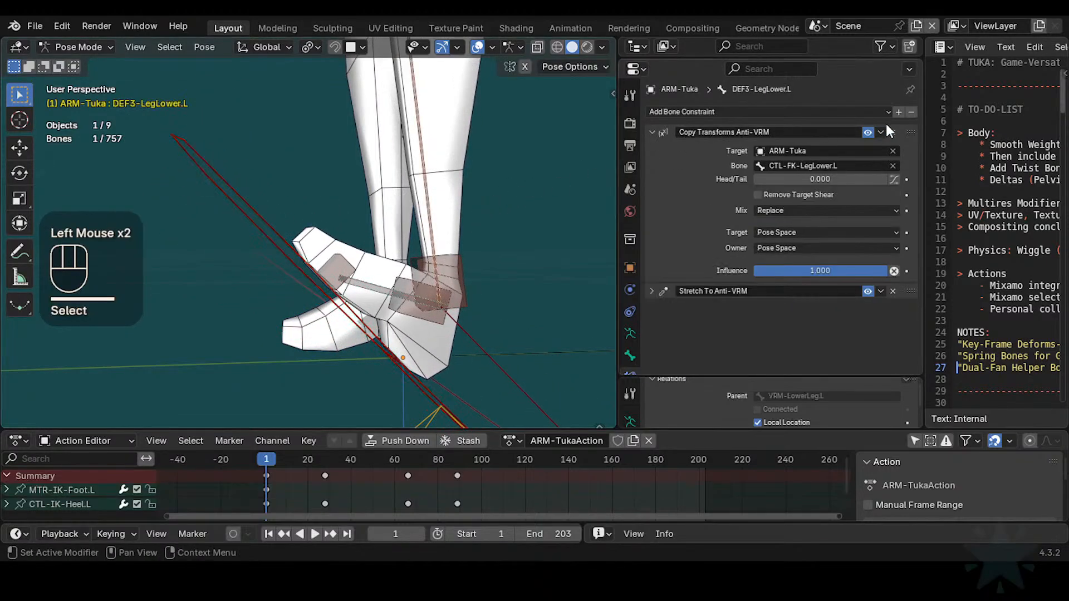
{"action": "left_click", "coordinate": [868, 132]}
{"action": "left_click", "coordinate": [347, 328]}
{"action": "key", "text": "r"}
{"action": "key", "text": "x"}
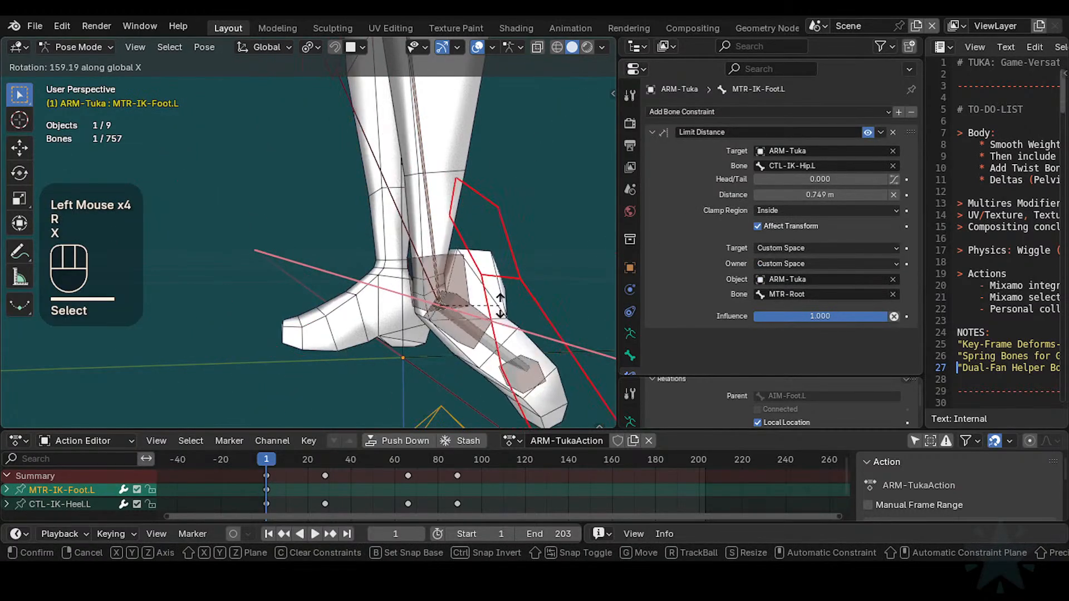
{"action": "left_click", "coordinate": [427, 342]}
Step: Reset the pose of all bones and rotate MTR-IK-Foot.L about the global X axis to lift the toes
{"action": "key", "text": "a"}
{"action": "key", "text": "alt+g"}
{"action": "key", "text": "alt+g"}
{"action": "left_click", "coordinate": [385, 401]}
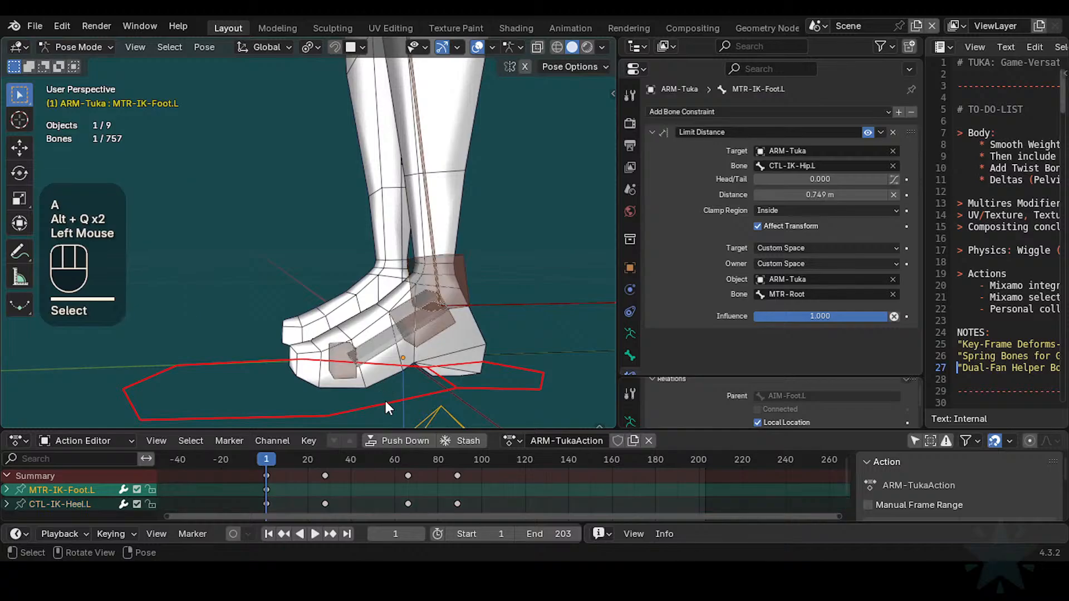
{"action": "key", "text": "r"}
{"action": "key", "text": "x"}
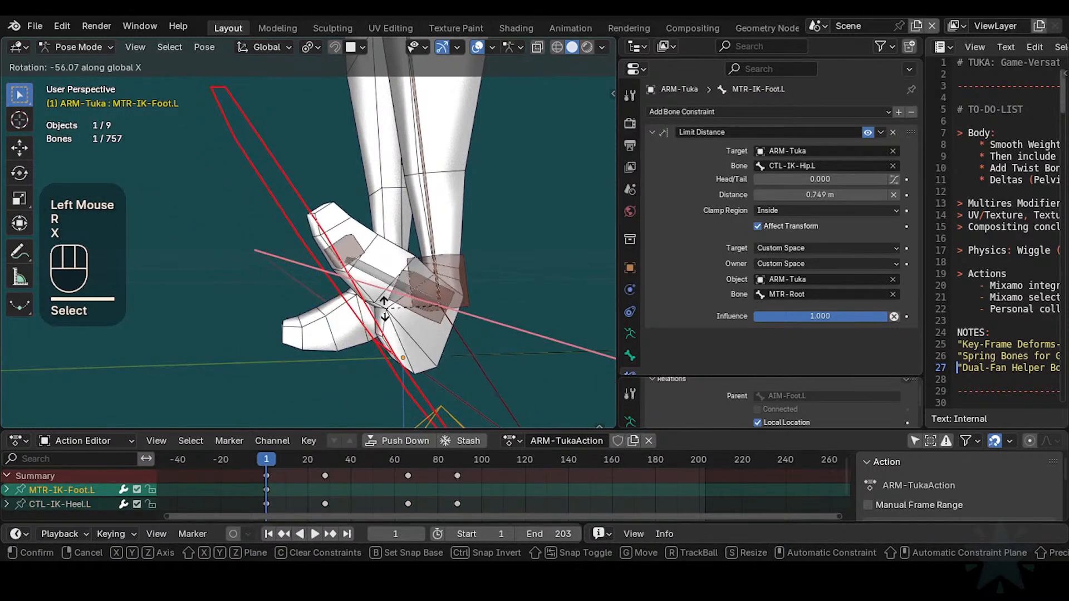
{"action": "left_click", "coordinate": [393, 304]}
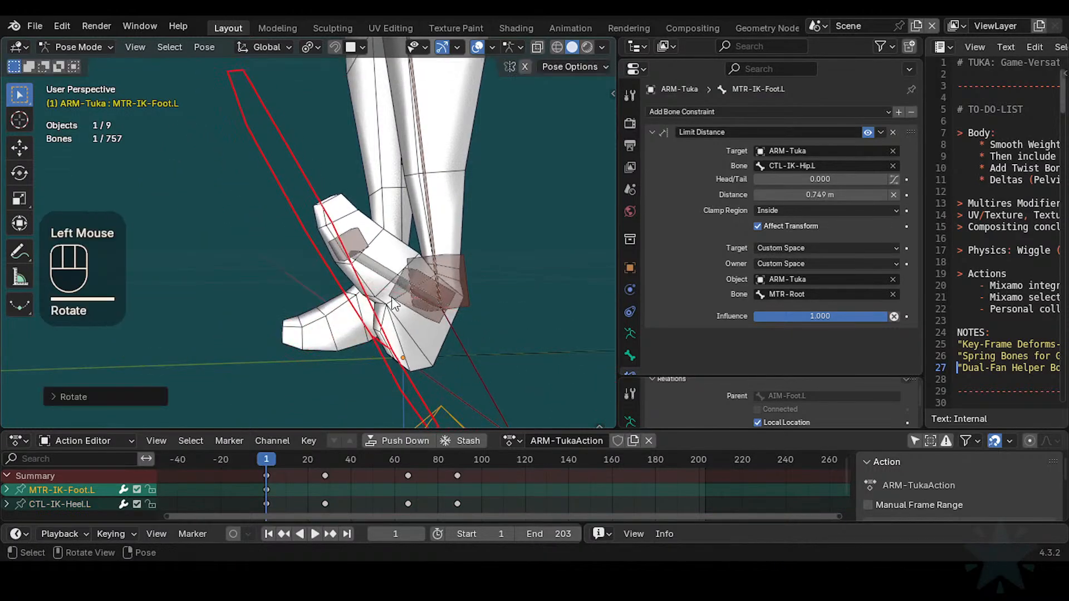
Step: Toggle HLP3-AnkleFoot.L's Transformation de-rotator off and on, and rotate MTR-IK-Foot.L about the global X axis to lower the toes
{"action": "left_click", "coordinate": [405, 299]}
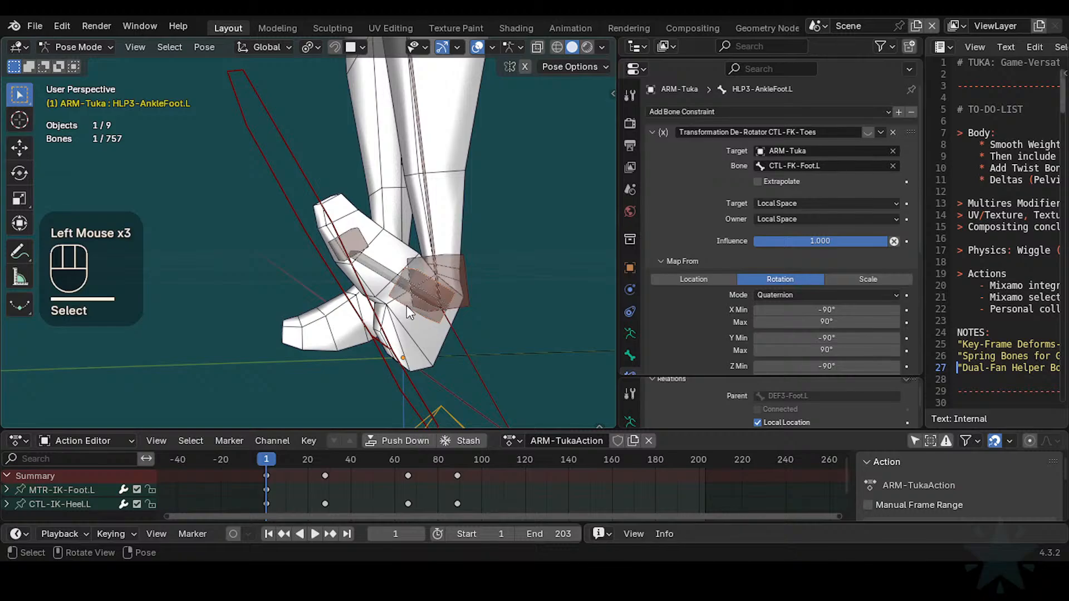
{"action": "left_click", "coordinate": [866, 131]}
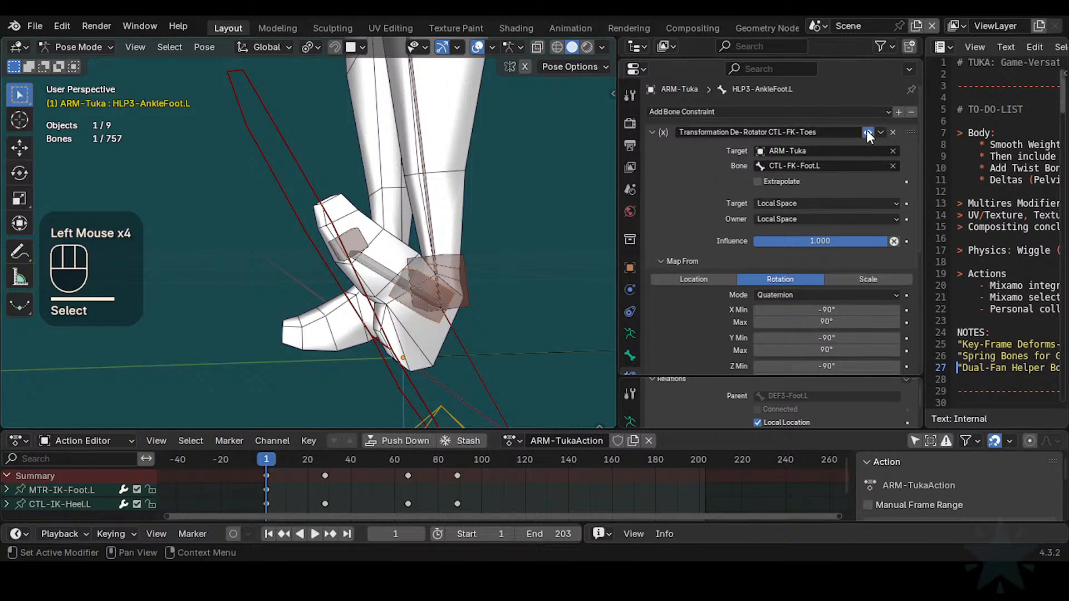
{"action": "left_click", "coordinate": [376, 323]}
{"action": "key", "text": "r"}
{"action": "key", "text": "x"}
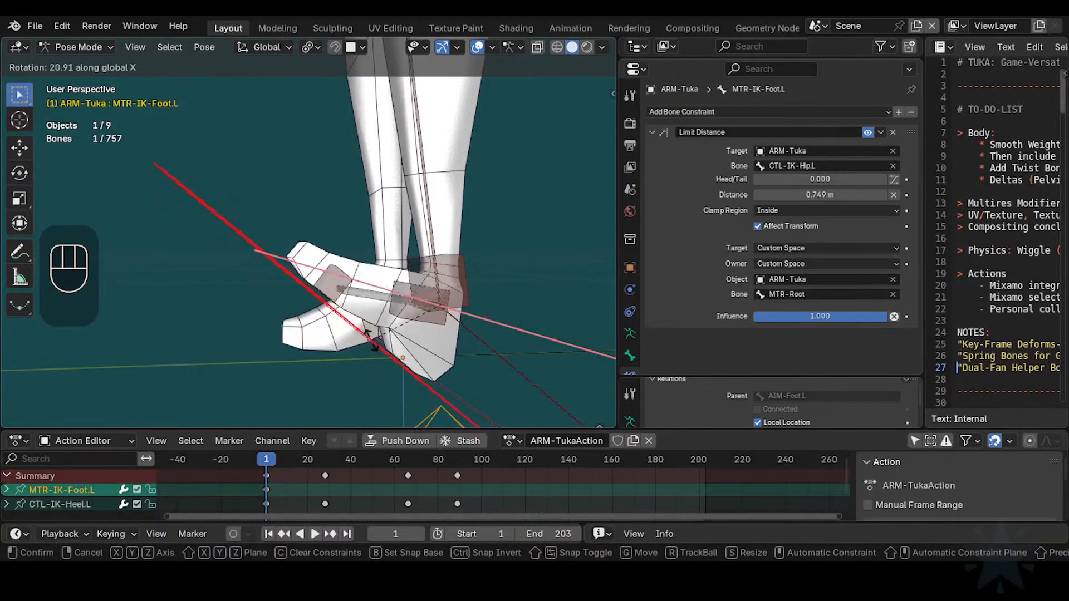
{"action": "left_click", "coordinate": [390, 356]}
Step: Check the HLP3-AnkleFoot.L bone in Edit Mode, return to Pose Mode and reveal all hidden bones
{"action": "left_click", "coordinate": [390, 359]}
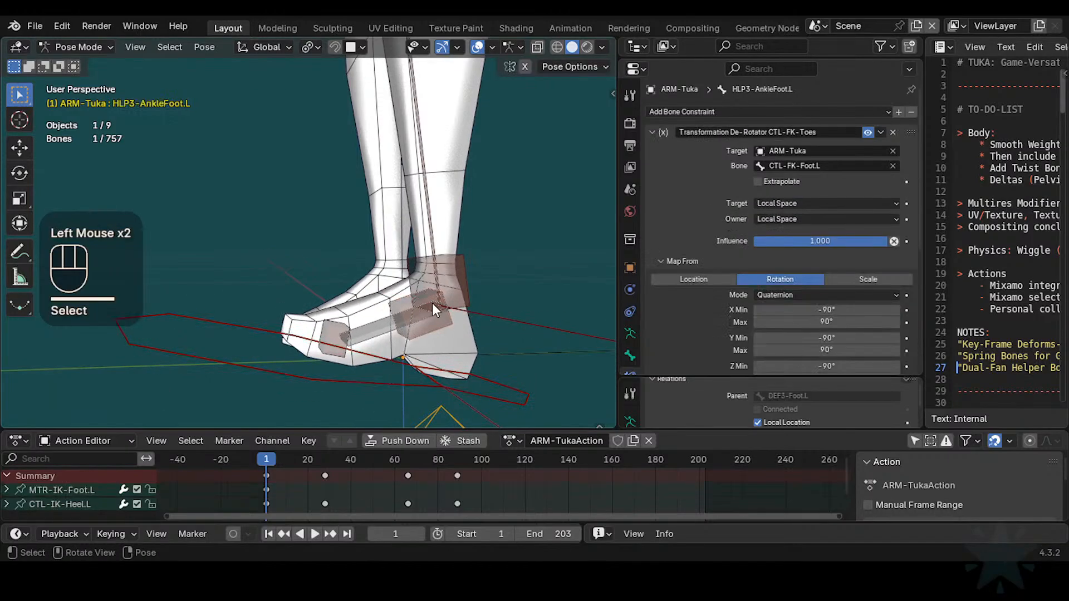
{"action": "key", "text": "Tab"}
{"action": "middle_click_drag", "start_coordinate": [461, 306], "coordinate": [448, 357]}
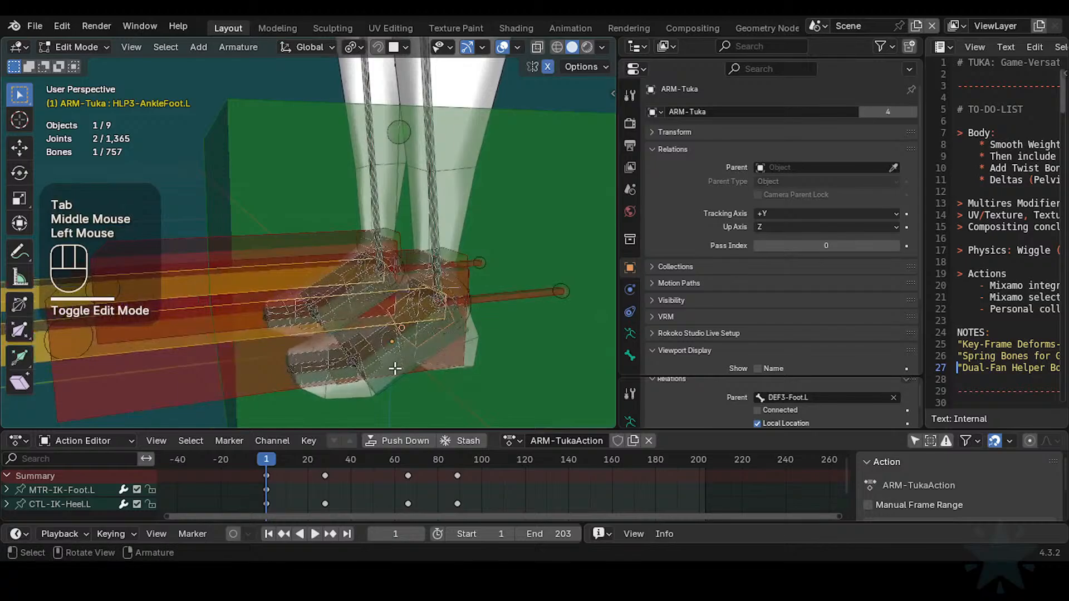
{"action": "key", "text": "Tab"}
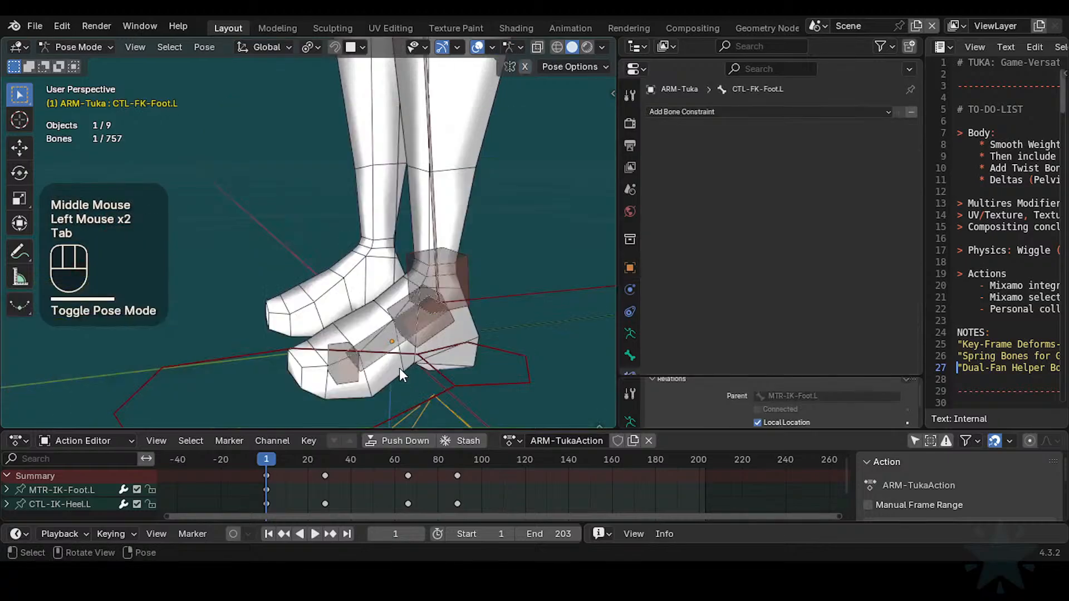
{"action": "key", "text": "alt+h"}
{"action": "left_click", "coordinate": [440, 329]}
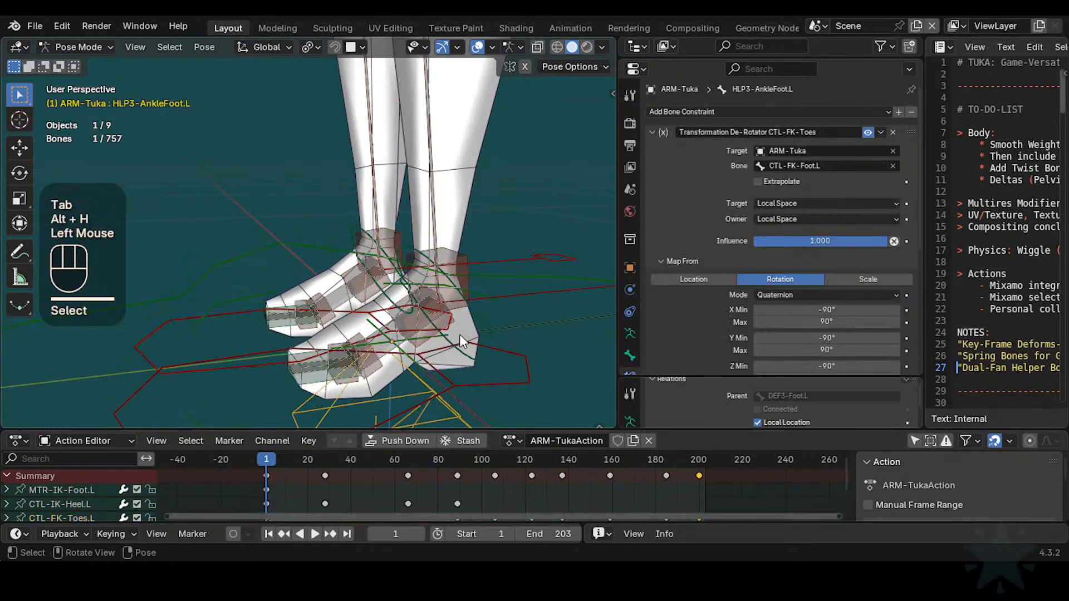
Step: Test global X rotations of CTL-FK-Foot.L and MTR-IK-Foot.L to compare the ankle deformation, cancelling each one
{"action": "middle_click_drag", "start_coordinate": [459, 334], "coordinate": [446, 343]}
{"action": "double_click", "coordinate": [446, 343]}
{"action": "key", "text": "r"}
{"action": "key", "text": "x"}
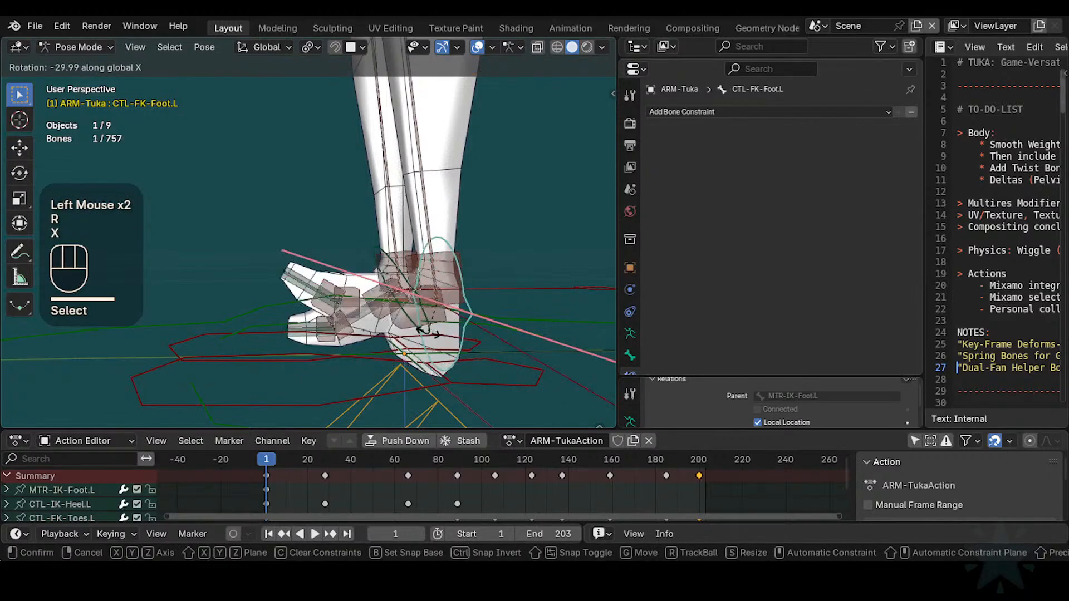
{"action": "key", "text": "Escape"}
{"action": "middle_click_drag", "start_coordinate": [421, 342], "coordinate": [434, 343]}
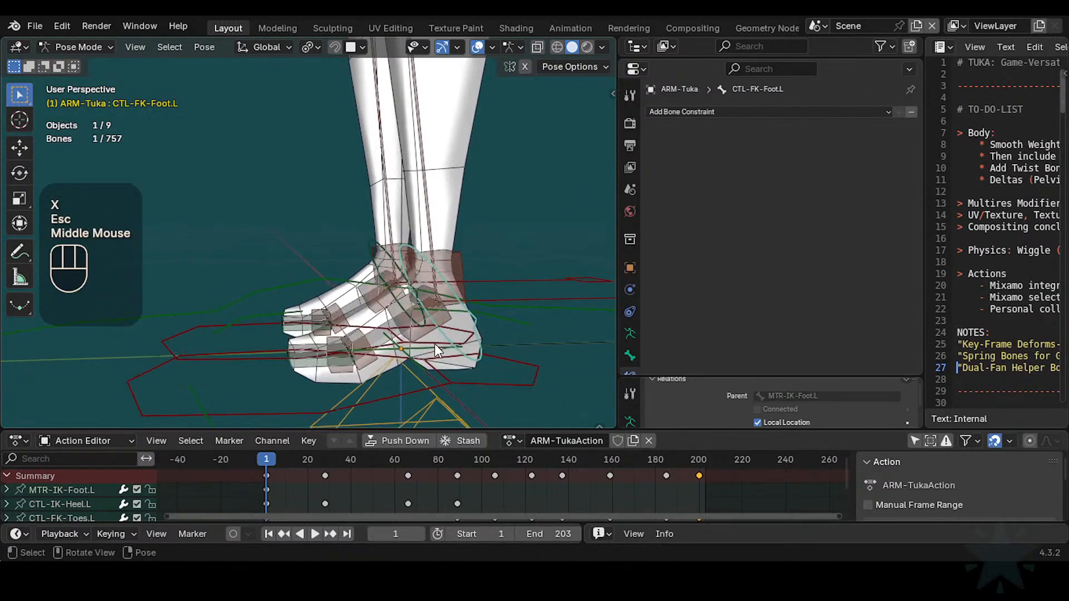
{"action": "left_click", "coordinate": [397, 387]}
{"action": "key", "text": "r"}
{"action": "key", "text": "x"}
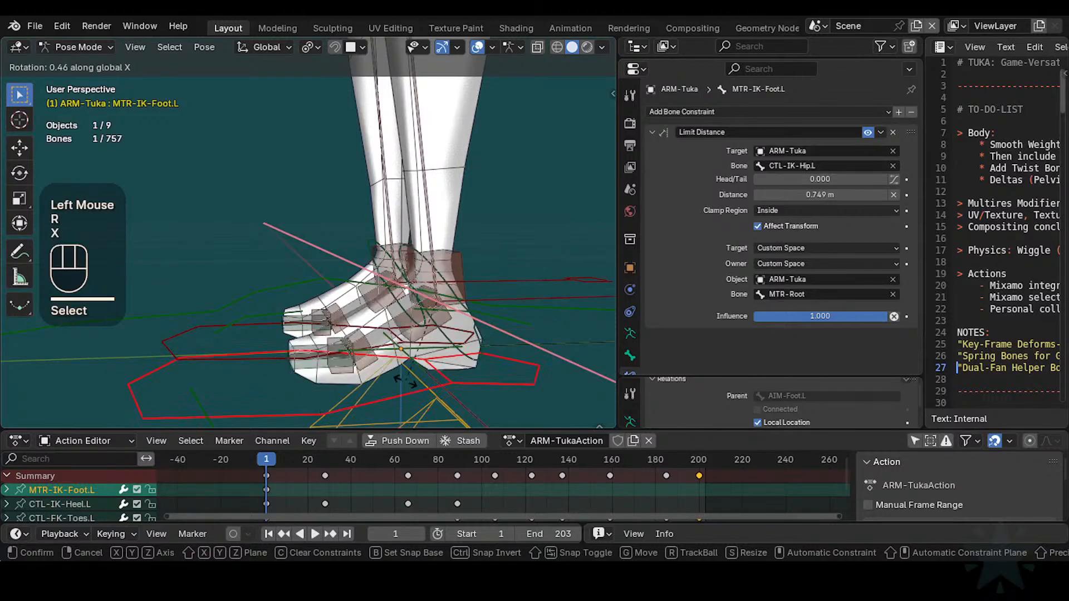
{"action": "key", "text": "Escape"}
Step: Try moving AIM-Foot.R, and move and rotate AIM-Foot.L to test how the left leg follows
{"action": "middle_click_drag", "start_coordinate": [390, 356], "coordinate": [376, 369], "text": "ctrl"}
{"action": "left_click", "coordinate": [423, 365]}
{"action": "key", "text": "g"}
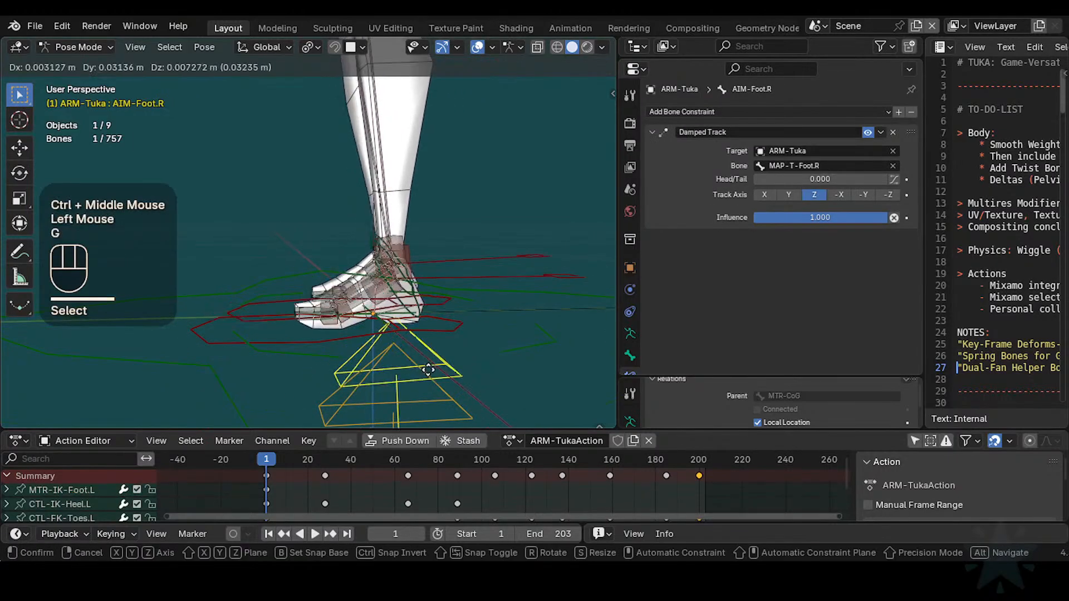
{"action": "key", "text": "Escape"}
{"action": "left_click", "coordinate": [376, 395]}
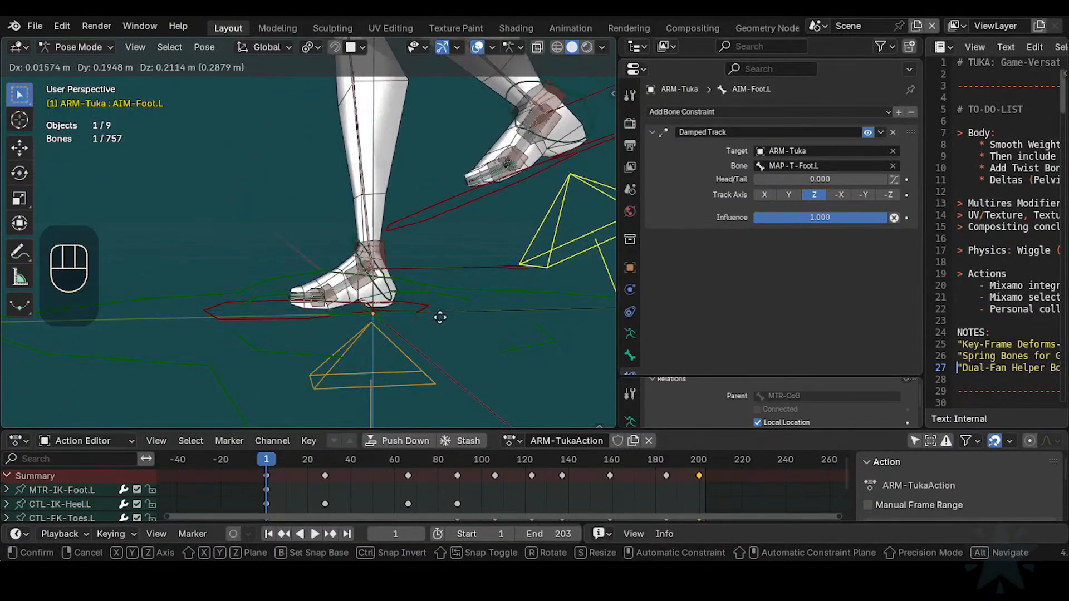
{"action": "left_click", "coordinate": [438, 338]}
{"action": "key", "text": "r"}
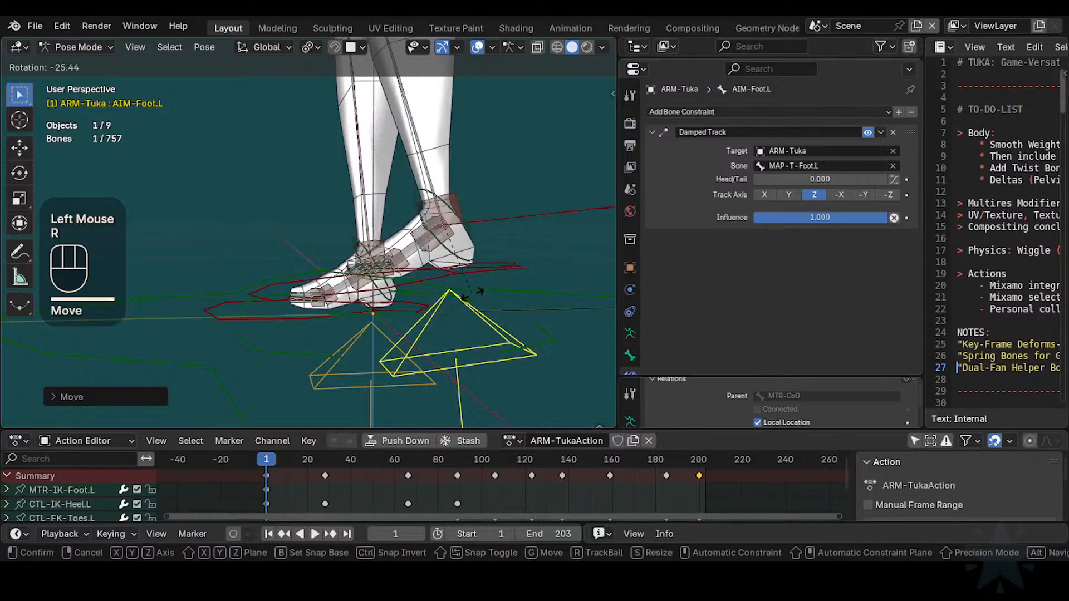
{"action": "left_click", "coordinate": [472, 290]}
Step: Reset the pose of all bones and return the armature to Pose Mode
{"action": "key", "text": "a"}
{"action": "key", "text": "alt+q"}
{"action": "key", "text": "alt+q"}
{"action": "key", "text": "Tab"}
{"action": "mouse_move", "coordinate": [435, 341]}
{"action": "middle_mouse_down", "text": "ctrl"}
{"action": "mouse_move", "coordinate": [431, 319]}
{"action": "mouse_move", "coordinate": [420, 334]}
{"action": "middle_mouse_up", "text": "ctrl"}
{"action": "key", "text": "ctrl+Tab"}
Step: Repeat the cancelled global X test rotations on CTL-FK-Foot.L and MTR-IK-Foot.L from the reset pose
{"action": "left_click", "coordinate": [421, 323]}
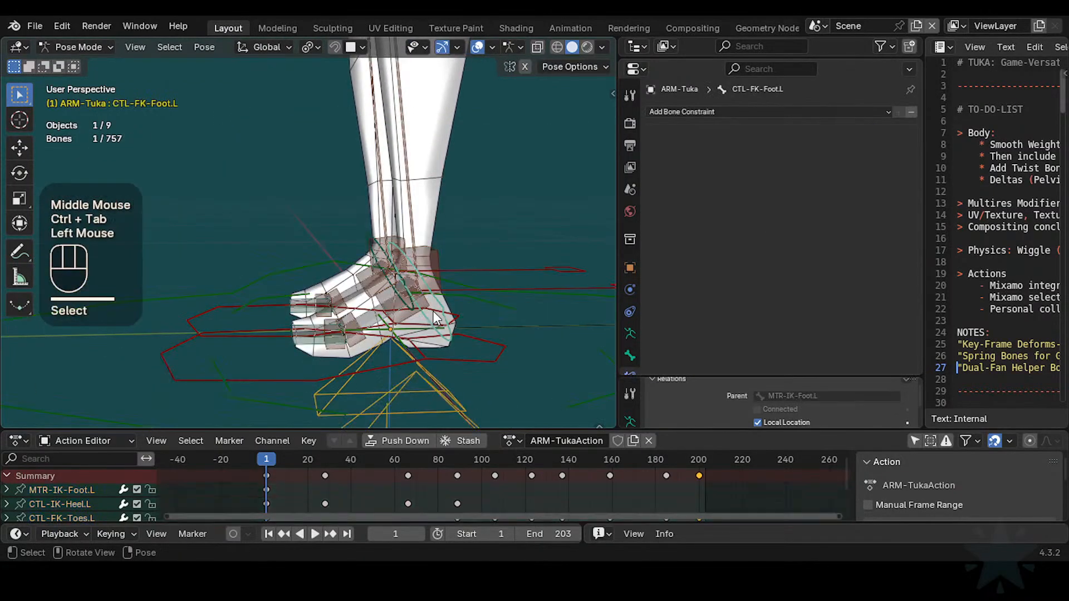
{"action": "key", "text": "r"}
{"action": "key", "text": "x"}
{"action": "key", "text": "Escape"}
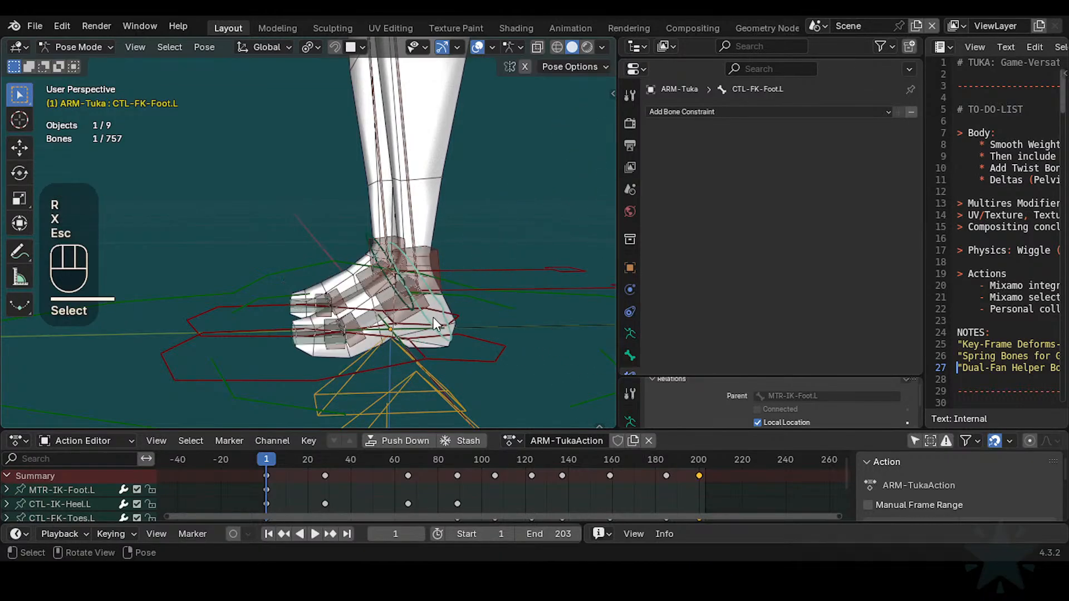
{"action": "left_click", "coordinate": [458, 350]}
{"action": "middle_click_drag", "start_coordinate": [459, 340], "coordinate": [489, 335]}
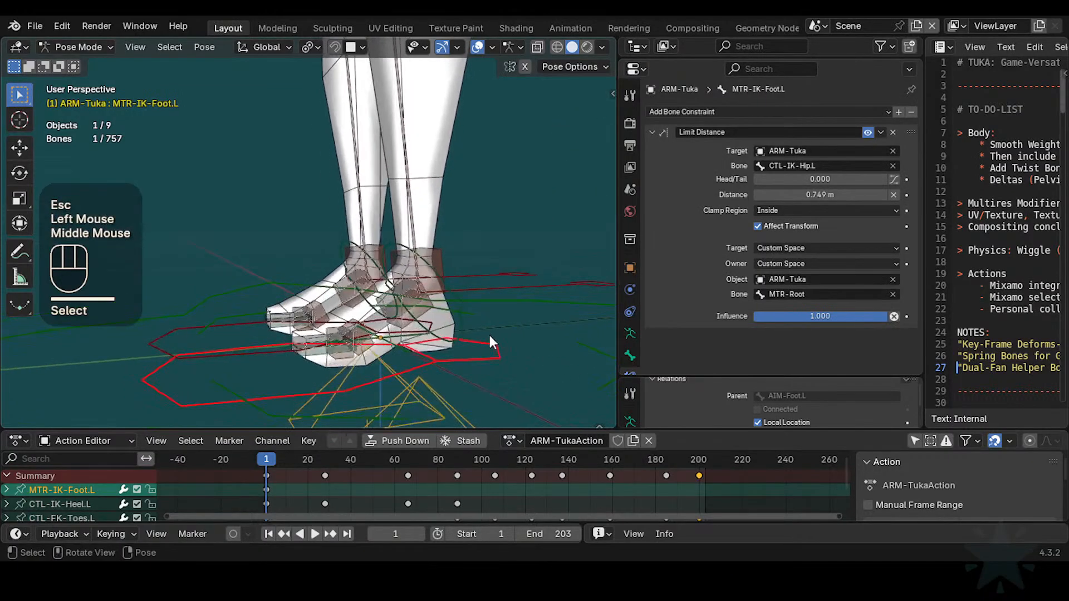
{"action": "key", "text": "r"}
{"action": "key", "text": "x"}
{"action": "key", "text": "Escape"}
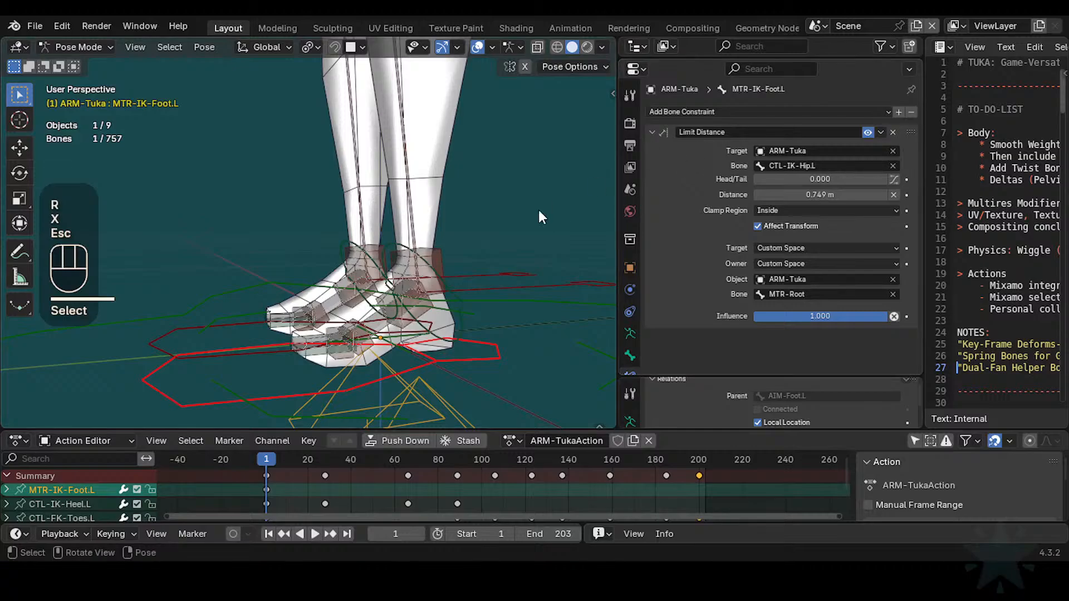
Step: Review the Map From and Map To rotation ranges of HLP3-AnkleFoot.L's Transformation de-rotator
{"action": "left_click", "coordinate": [426, 311]}
{"action": "middle_click_drag", "start_coordinate": [426, 311], "coordinate": [501, 258], "text": "shift"}
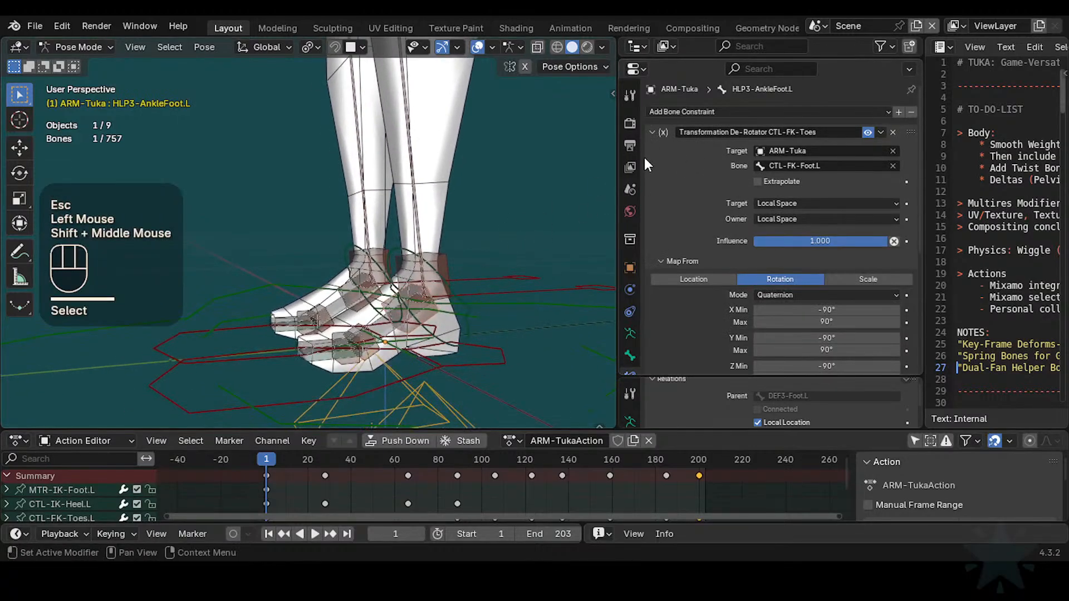
{"action": "scroll", "coordinate": [669, 239], "scroll_direction": "down", "scroll_amount": 4}
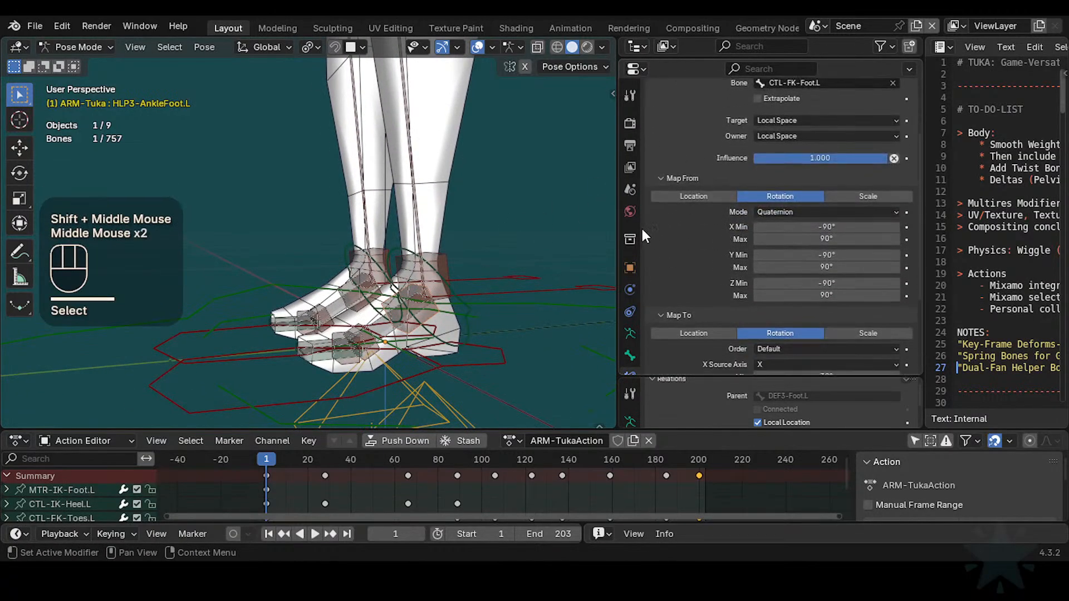
{"action": "scroll", "coordinate": [655, 255], "scroll_direction": "down", "scroll_amount": 4}
{"action": "middle_click_drag", "start_coordinate": [694, 223], "coordinate": [688, 180]}
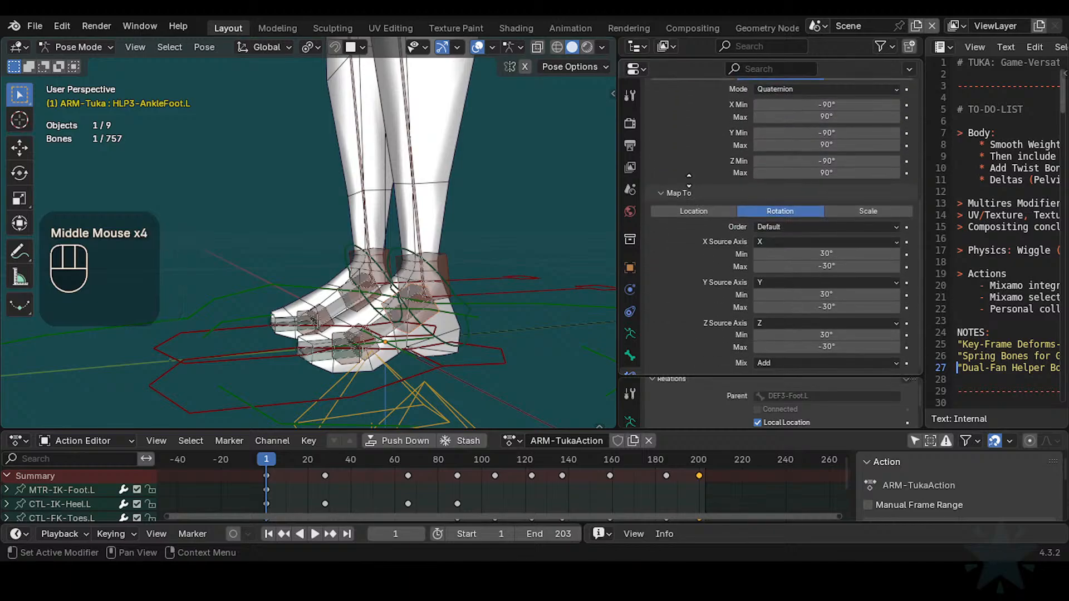
Step: Raise the left foot off the ground with MTR-IK-Foot.L and rotate it about the global X axis
{"action": "middle_click_drag", "start_coordinate": [423, 336], "coordinate": [384, 309]}
{"action": "left_click", "coordinate": [423, 332]}
{"action": "left_click", "coordinate": [423, 319]}
{"action": "left_click", "coordinate": [446, 319]}
{"action": "key", "text": "r"}
{"action": "key", "text": "x"}
{"action": "left_click", "coordinate": [442, 349]}
{"action": "key", "text": "g"}
{"action": "left_click", "coordinate": [384, 279]}
{"action": "key", "text": "r"}
{"action": "key", "text": "x"}
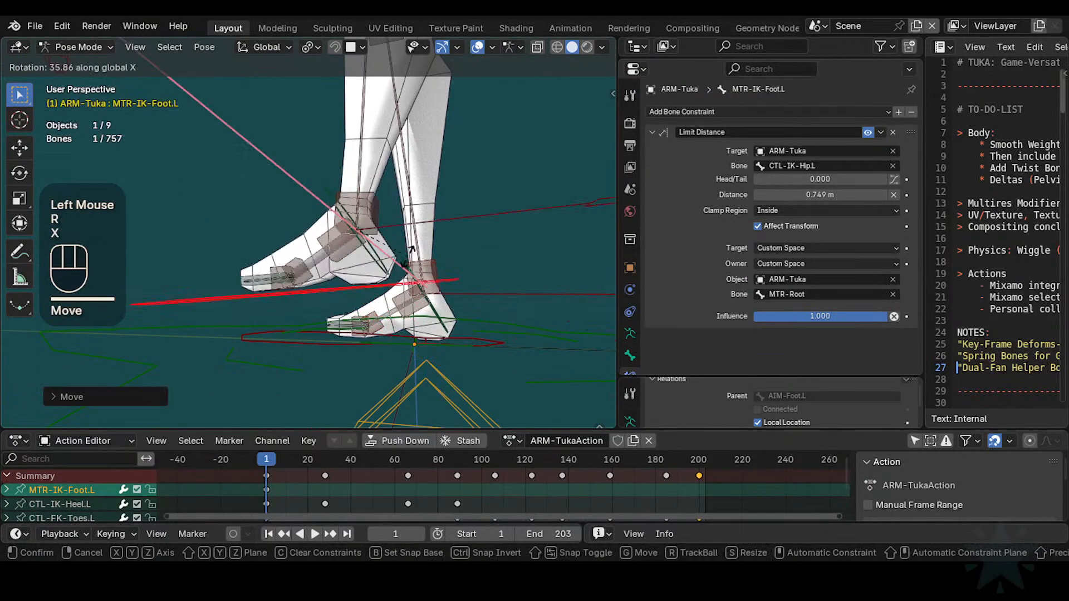
{"action": "left_click", "coordinate": [384, 273]}
Step: Rotate CTL-FK-Foot.L about the global X axis to bend the raised left foot's toes upward
{"action": "left_click", "coordinate": [388, 237]}
{"action": "key", "text": "r"}
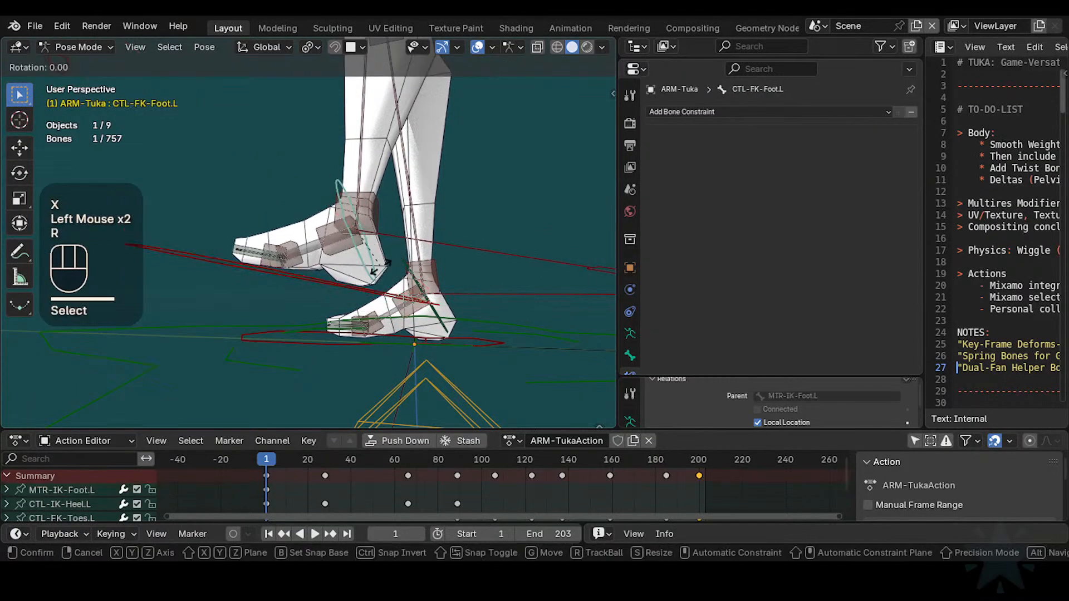
{"action": "key", "text": "x"}
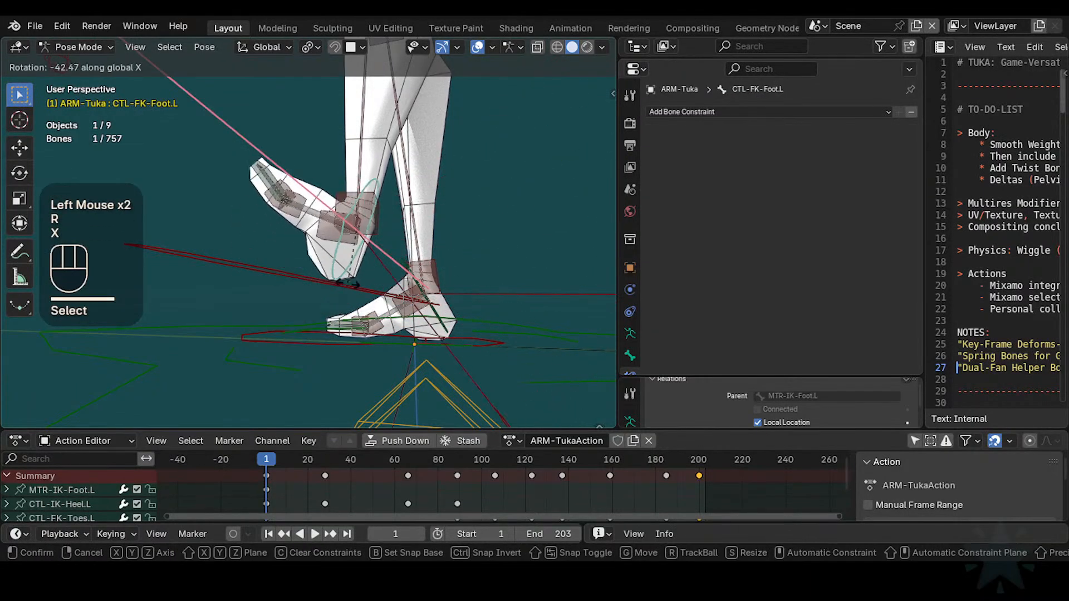
{"action": "left_click", "coordinate": [388, 253]}
{"action": "middle_click_drag", "start_coordinate": [388, 253], "coordinate": [390, 264]}
{"action": "key", "text": "r"}
{"action": "key", "text": "x"}
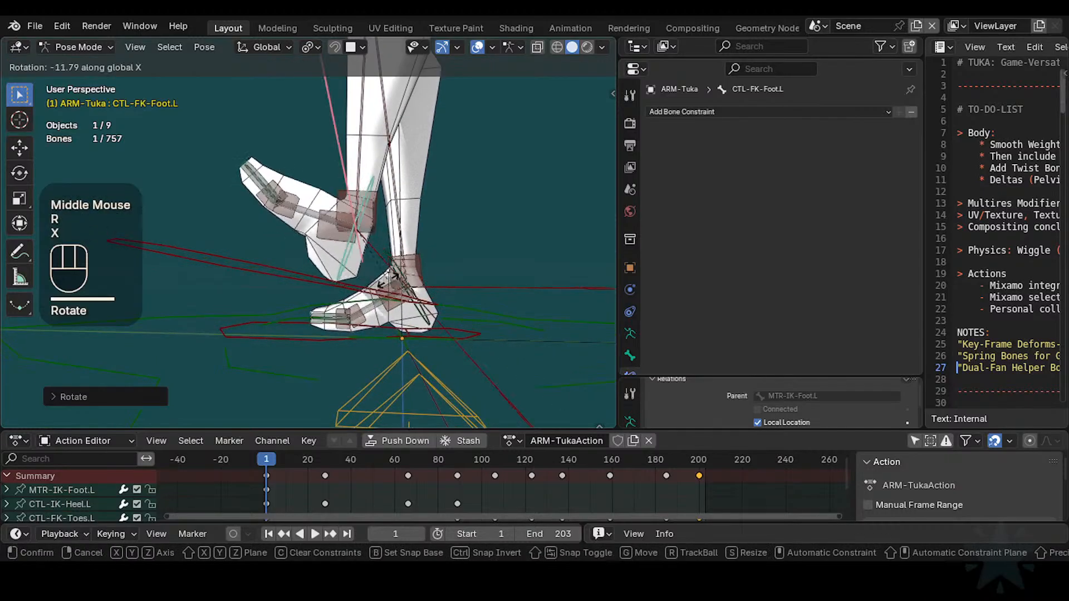
{"action": "left_click", "coordinate": [387, 283]}
Step: Compare the ankle with HLP3-AnkleFoot.L's de-rotator off and on while rocking CTL-FK-Foot.L about the global X axis
{"action": "left_click", "coordinate": [329, 238]}
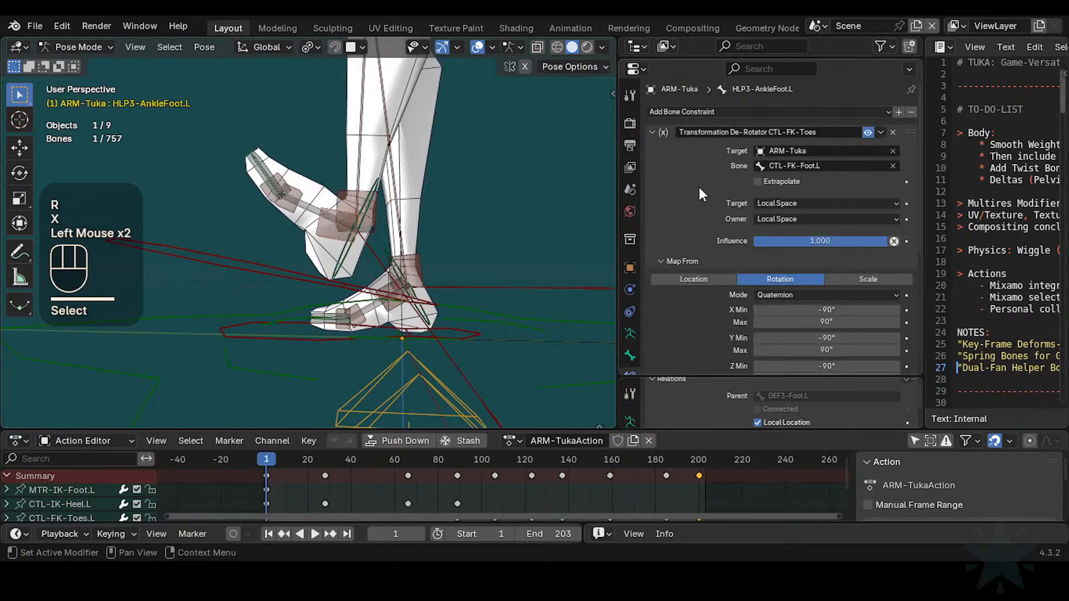
{"action": "left_click", "coordinate": [864, 132]}
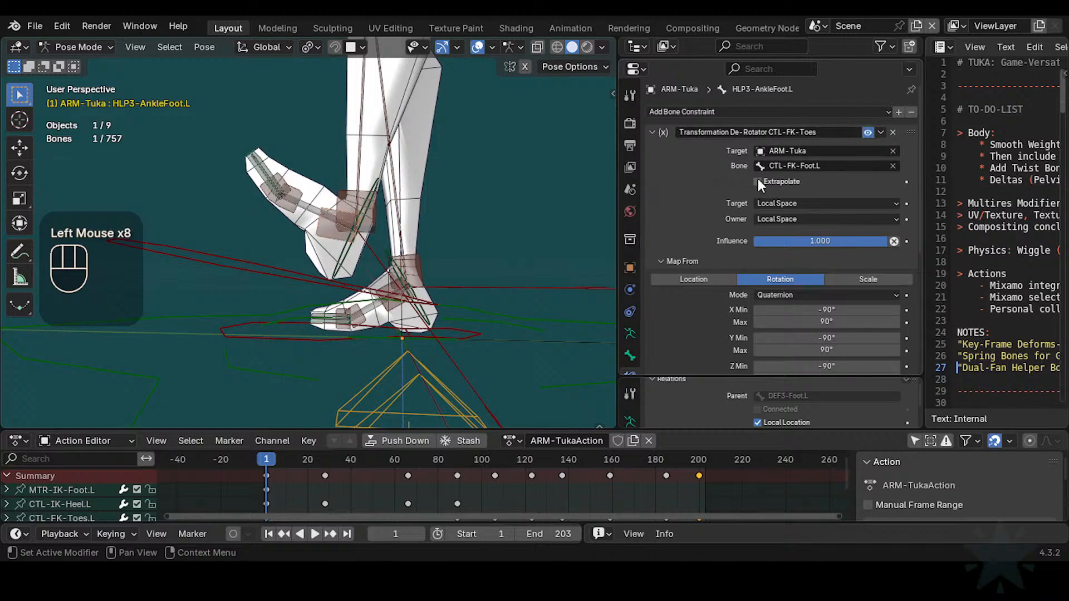
{"action": "left_click", "coordinate": [320, 256]}
{"action": "key", "text": "r"}
{"action": "key", "text": "x"}
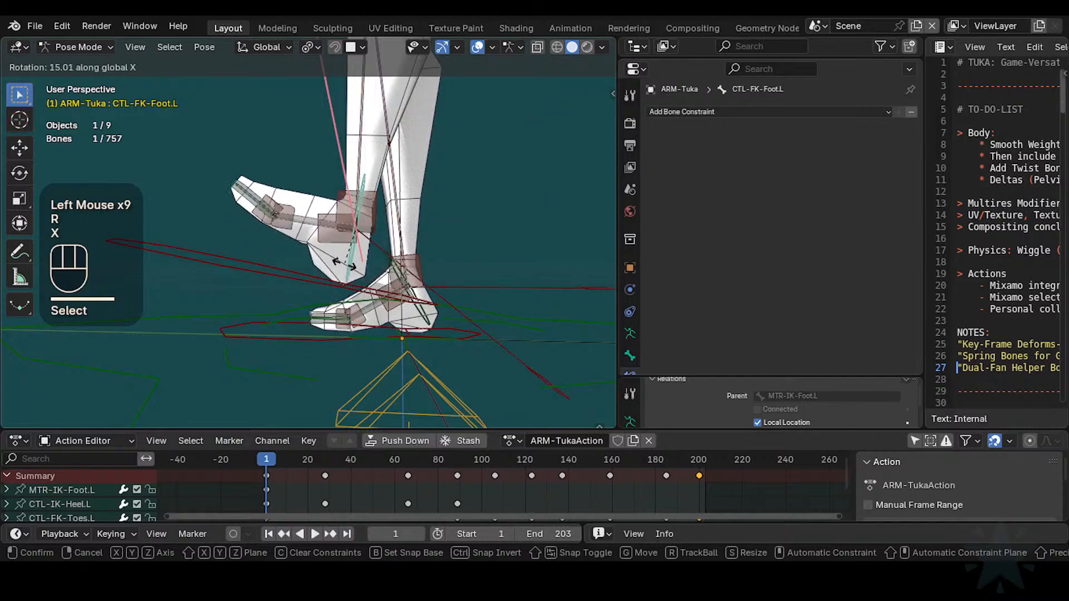
{"action": "left_click", "coordinate": [328, 247]}
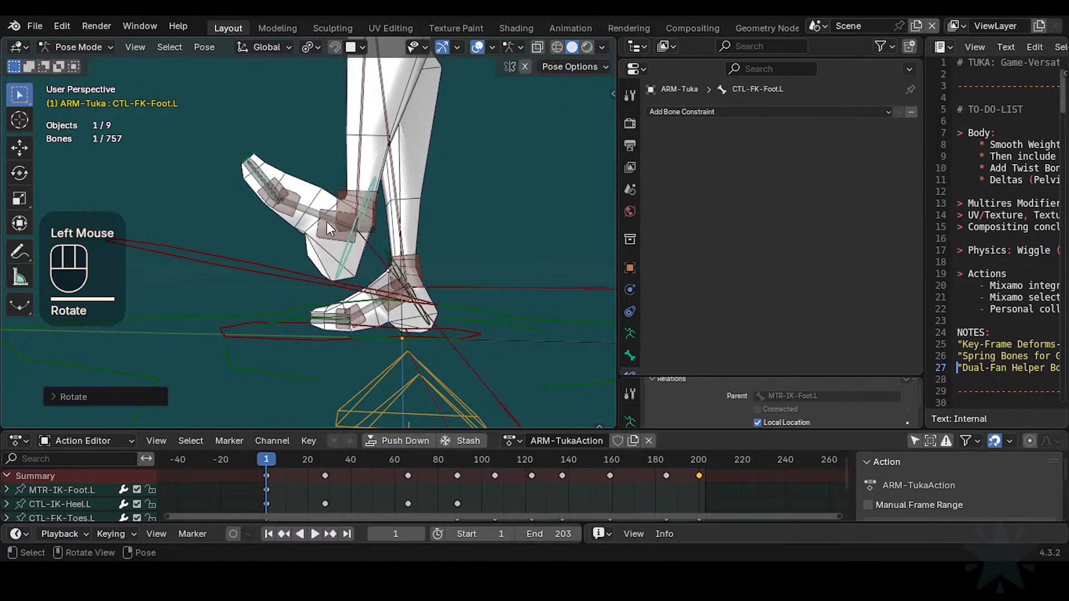
{"action": "left_click", "coordinate": [323, 235]}
{"action": "left_click", "coordinate": [324, 238]}
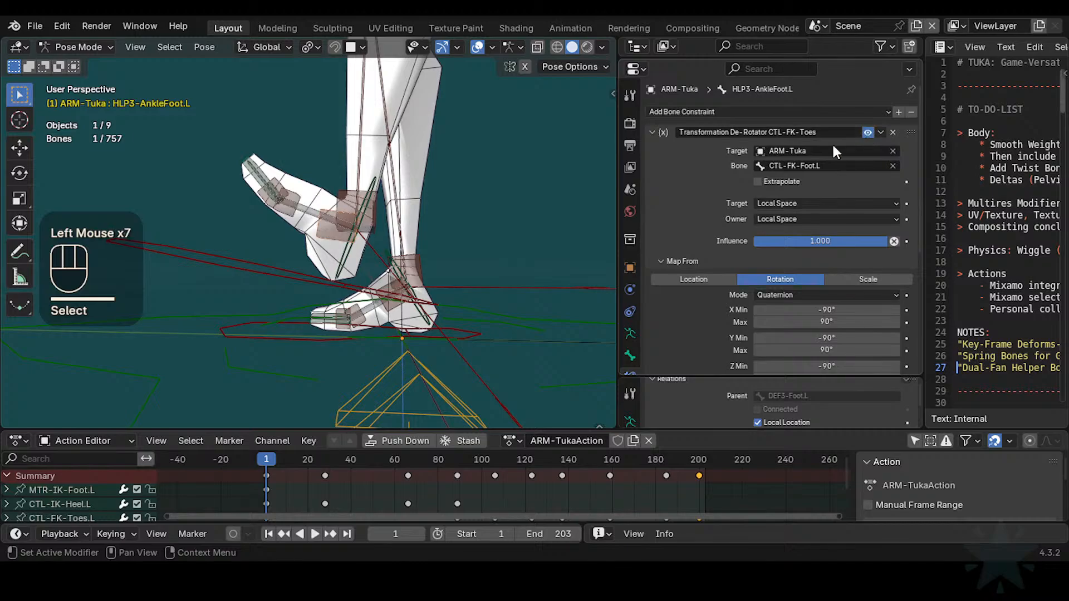
Step: Rotate CTL-FK-Foot.L by about -30° more about the global X axis for a more extreme ankle bend
{"action": "left_click", "coordinate": [336, 250]}
{"action": "key", "text": "r"}
{"action": "key", "text": "x"}
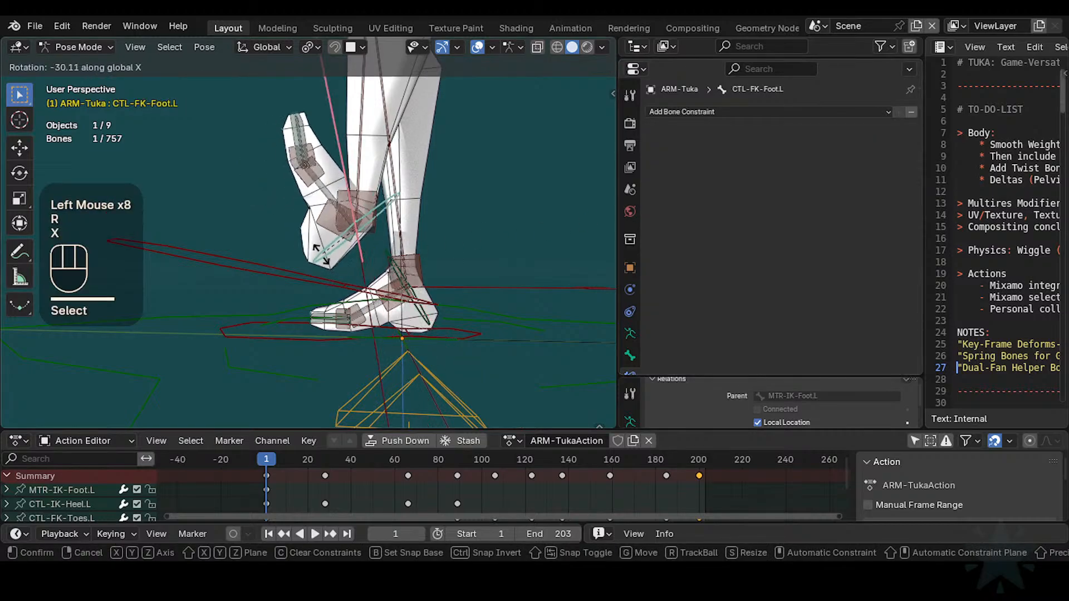
{"action": "left_click", "coordinate": [332, 225]}
Step: Toggle HLP3-AnkleFoot.L's de-rotator off and on repeatedly to compare its effect on the strongly bent ankle
{"action": "left_click", "coordinate": [331, 224]}
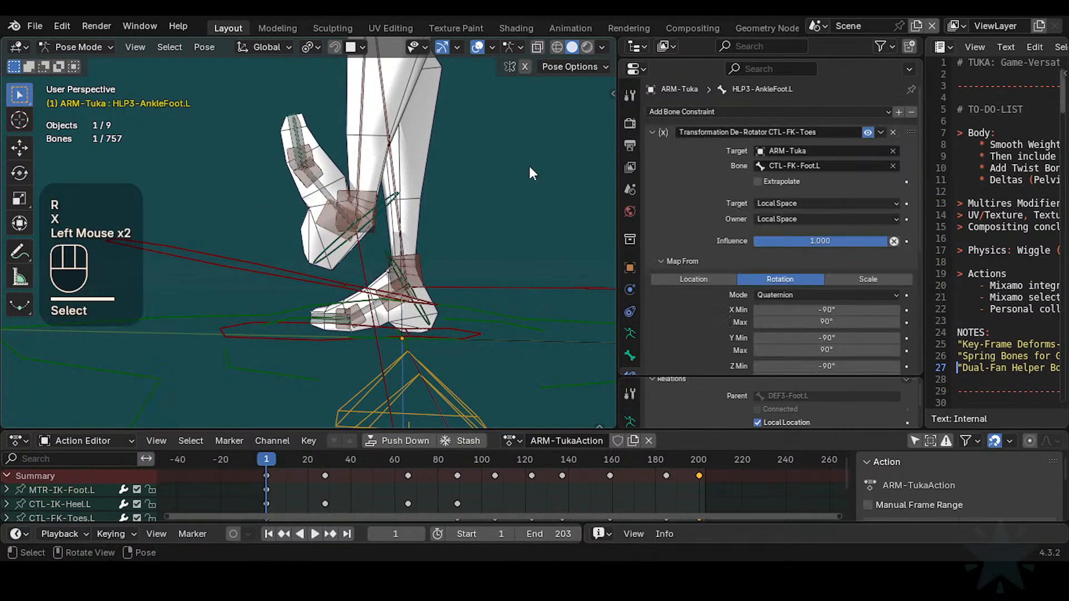
{"action": "left_click", "coordinate": [863, 130]}
{"action": "left_click", "coordinate": [864, 130]}
{"action": "left_click", "coordinate": [864, 130]}
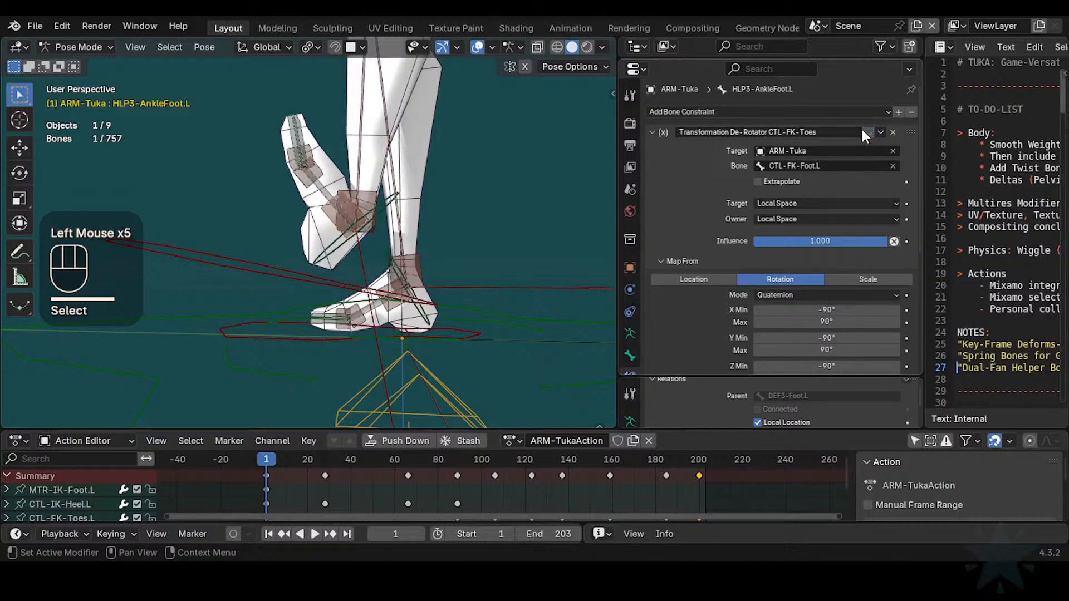
{"action": "left_click", "coordinate": [863, 131]}
Step: Set the Map To rotation's X minimum to 45° in HLP3-AnkleFoot.L's Transformation de-rotator
{"action": "middle_click_drag", "start_coordinate": [826, 301], "coordinate": [827, 213]}
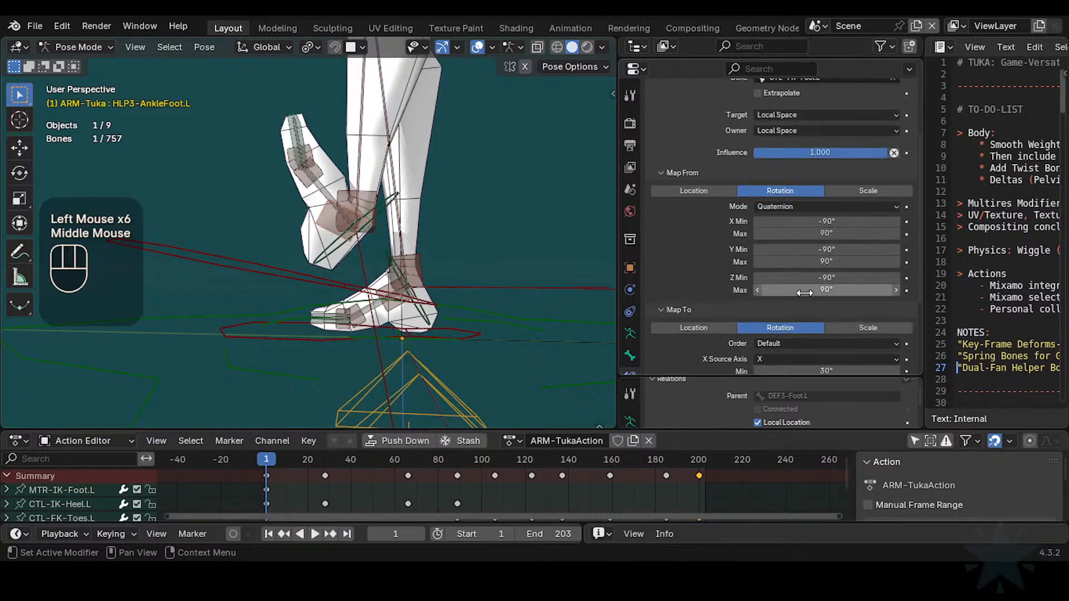
{"action": "middle_click_drag", "start_coordinate": [798, 322], "coordinate": [818, 214]}
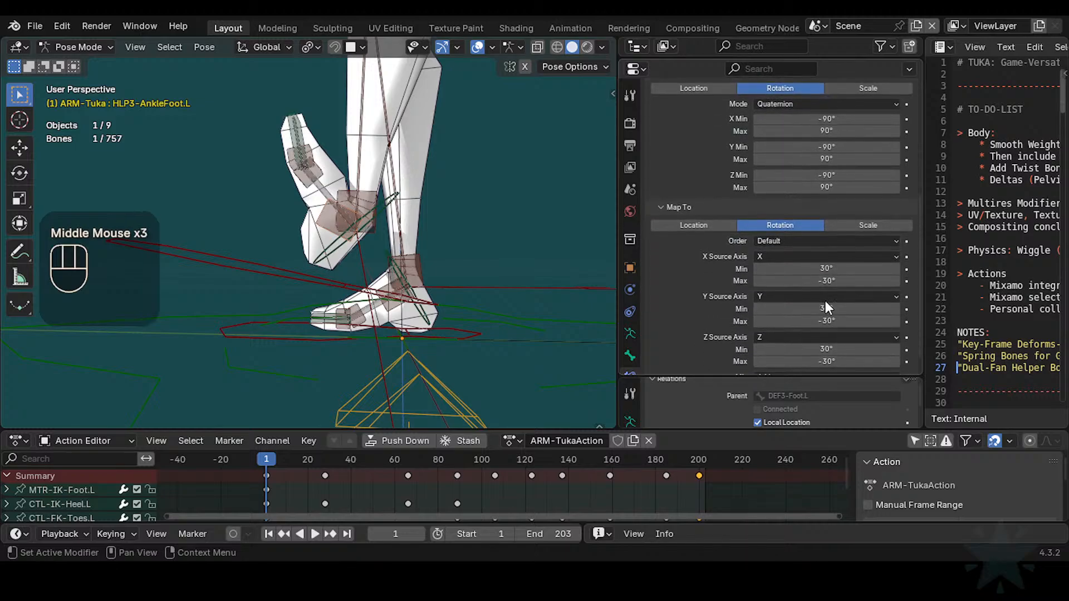
{"action": "middle_click_drag", "start_coordinate": [825, 301], "coordinate": [829, 263]}
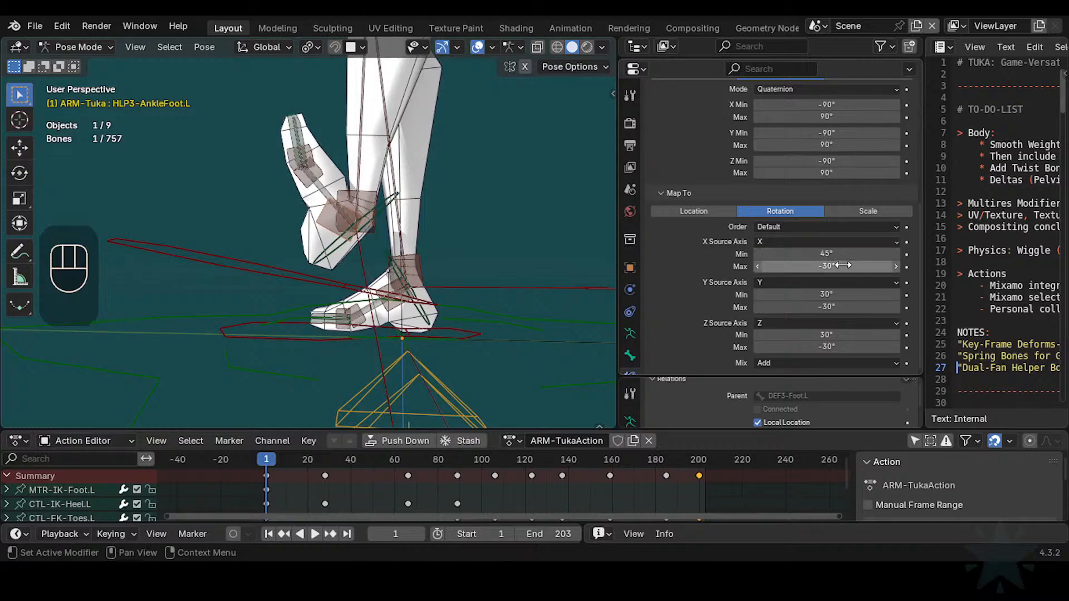
Step: Set the remaining Map To rotation limits of HLP3-AnkleFoot.L's de-rotator to 45° for the Y and Z minimums and -45° for all maximums
{"action": "key", "text": "ctrl+c"}
{"action": "key", "text": "ctrl+v"}
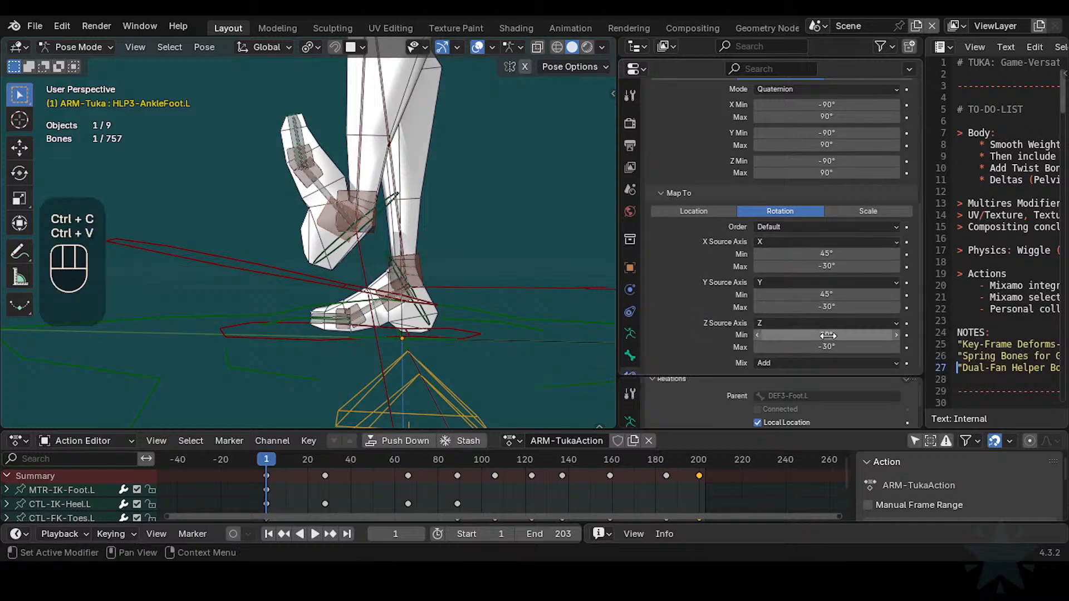
{"action": "key", "text": "ctrl+v"}
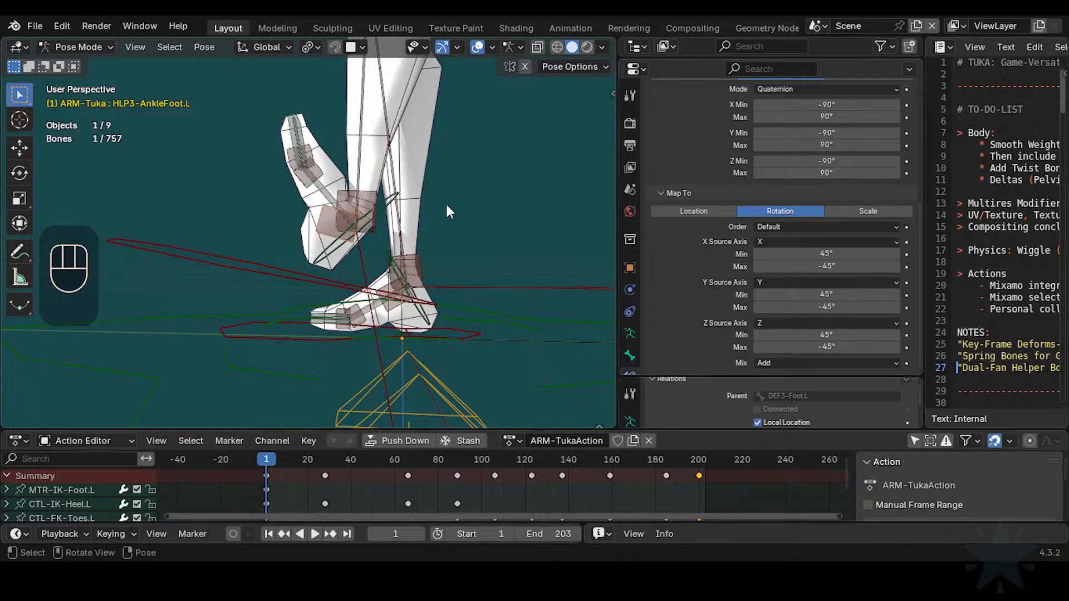
Step: Clear CTL-FK-Foot.L's pose transforms and rock it about the global X axis to test the ankle deformation
{"action": "key", "text": "x"}
{"action": "left_click", "coordinate": [323, 257]}
{"action": "key", "text": "alt+q"}
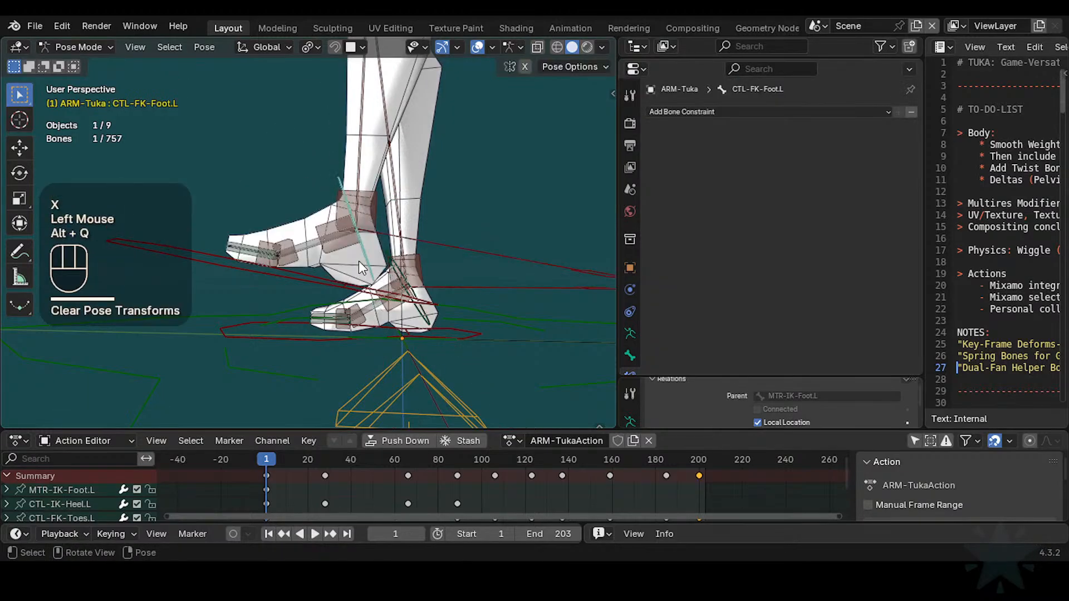
{"action": "key", "text": "r"}
{"action": "key", "text": "x"}
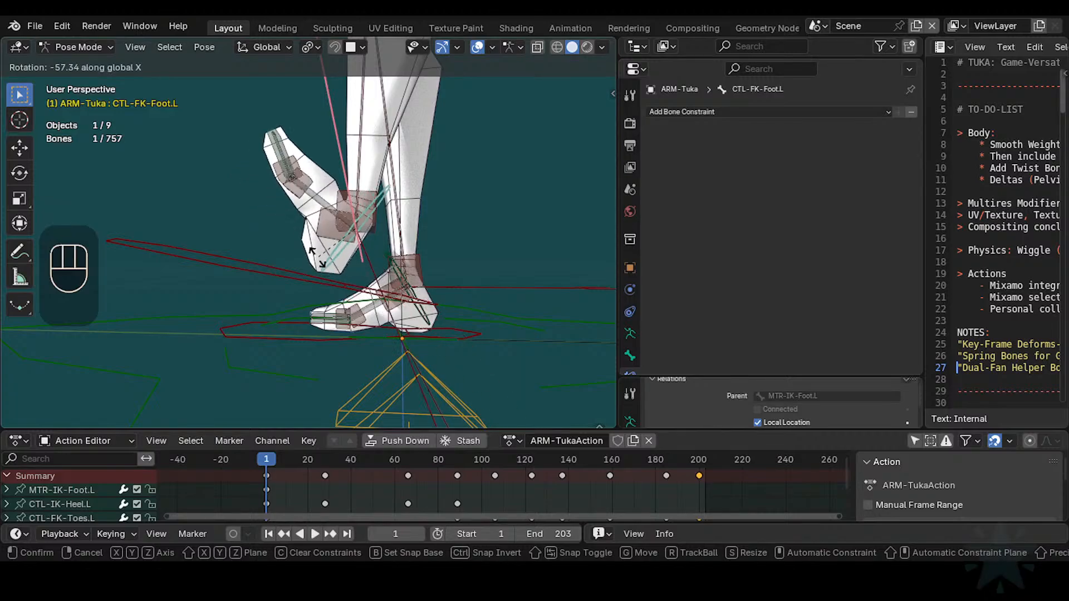
{"action": "left_click", "coordinate": [330, 239]}
{"action": "double_click", "coordinate": [330, 231]}
{"action": "left_click", "coordinate": [331, 267]}
{"action": "key", "text": "r"}
{"action": "key", "text": "x"}
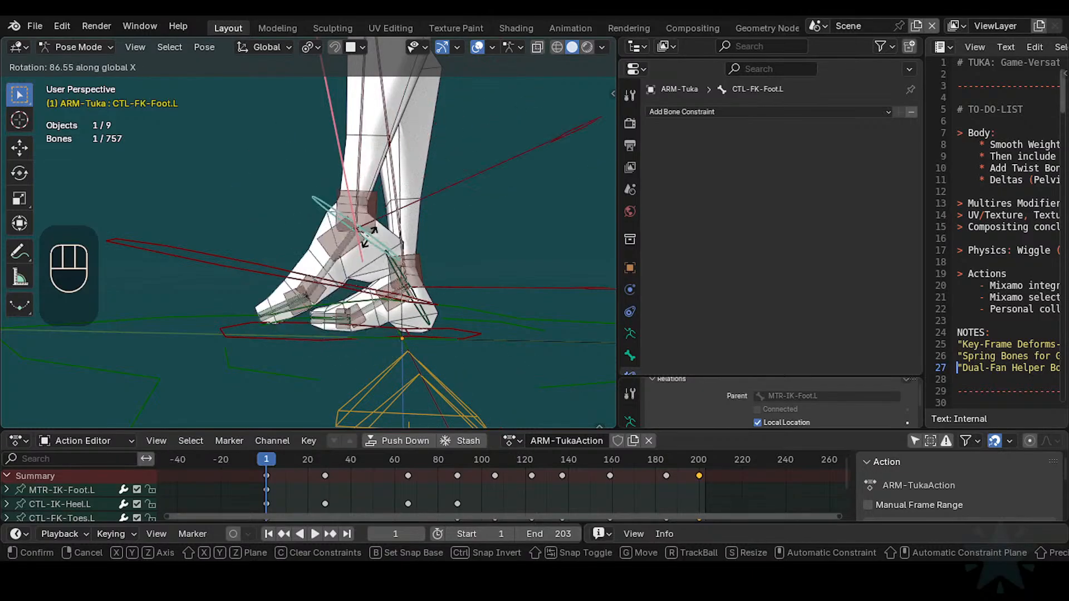
{"action": "left_click", "coordinate": [349, 232]}
Step: Set the Map To rotation's X minimum to 90° and X maximum to -90° in HLP3-AnkleFoot.L's de-rotator
{"action": "left_click", "coordinate": [348, 232]}
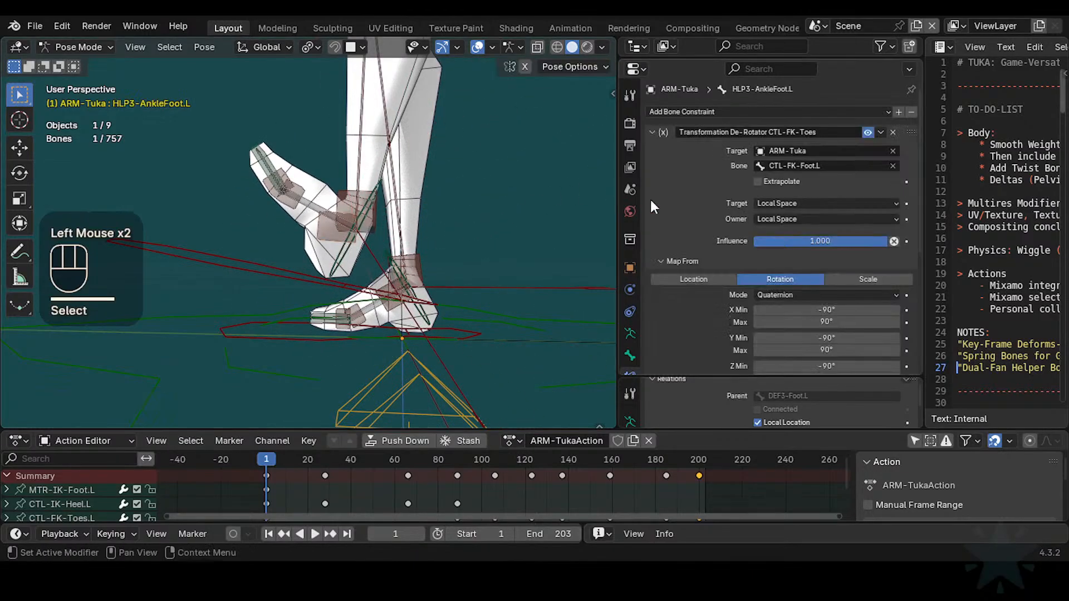
{"action": "middle_click_drag", "start_coordinate": [817, 256], "coordinate": [818, 246]}
{"action": "middle_click_drag", "start_coordinate": [813, 293], "coordinate": [809, 253]}
{"action": "middle_click_drag", "start_coordinate": [806, 339], "coordinate": [803, 288]}
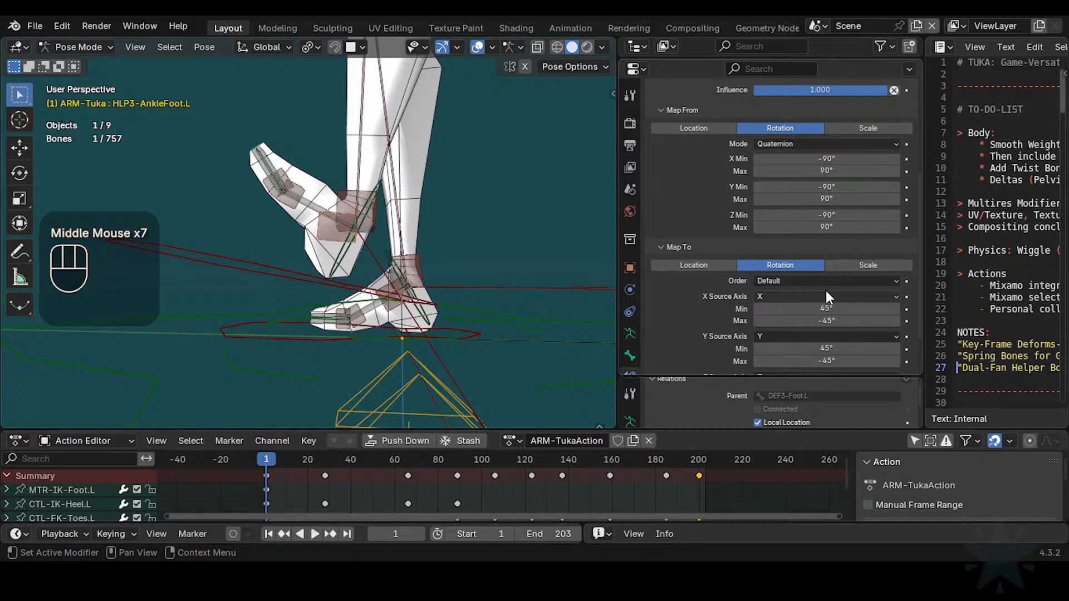
{"action": "mouse_move", "coordinate": [801, 240]}
{"action": "middle_mouse_down"}
{"action": "mouse_move", "coordinate": [798, 286]}
{"action": "mouse_move", "coordinate": [776, 296]}
{"action": "mouse_move", "coordinate": [795, 257]}
{"action": "middle_mouse_up"}
{"action": "middle_click_drag", "start_coordinate": [804, 296], "coordinate": [799, 263]}
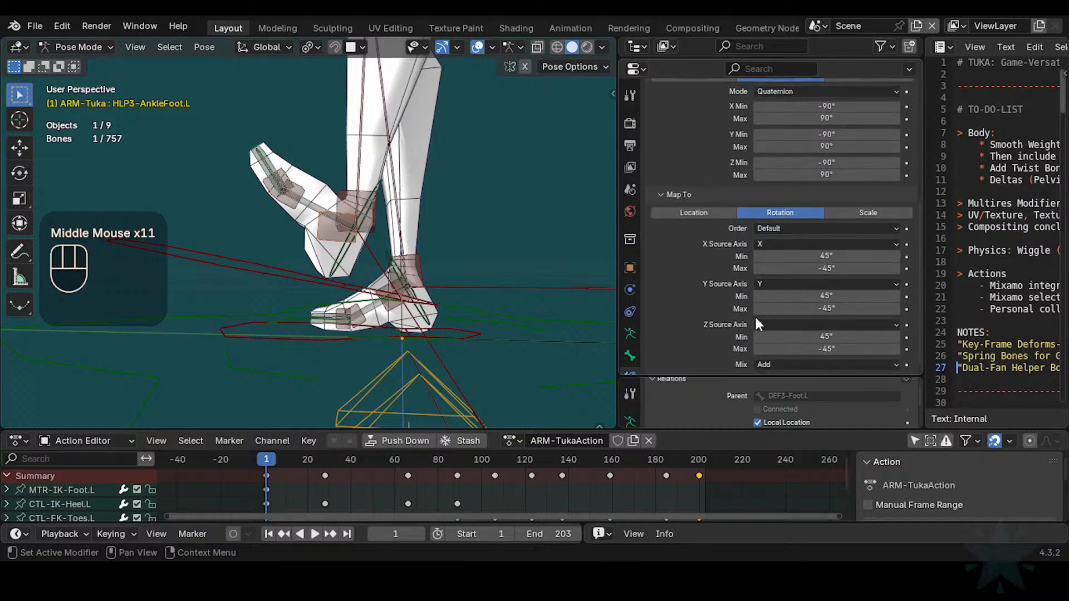
{"action": "left_click", "coordinate": [822, 256]}
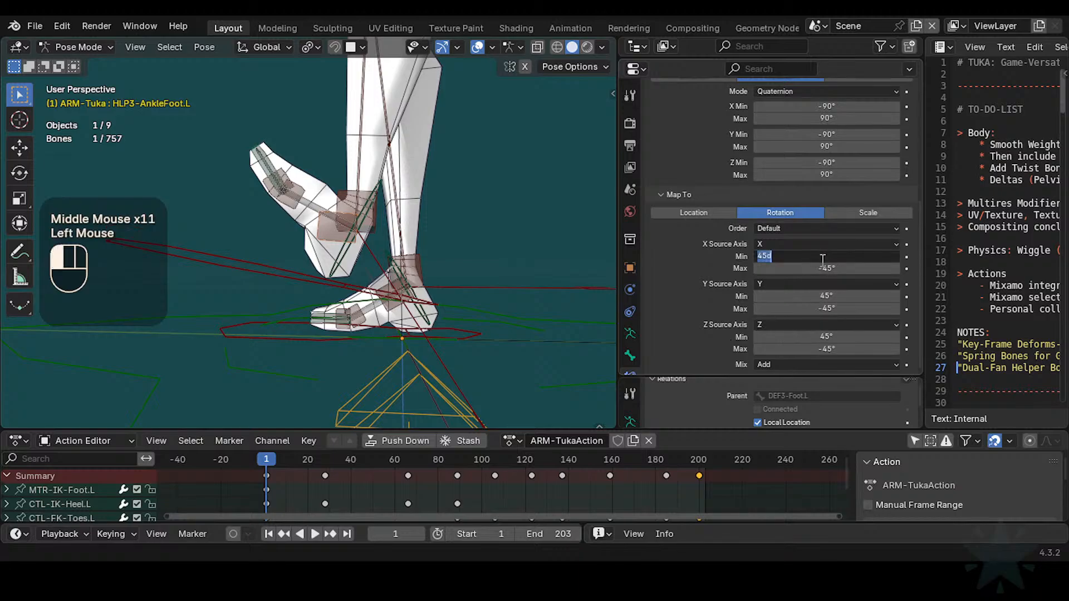
{"action": "type", "text": "90"}
{"action": "key", "text": "Return"}
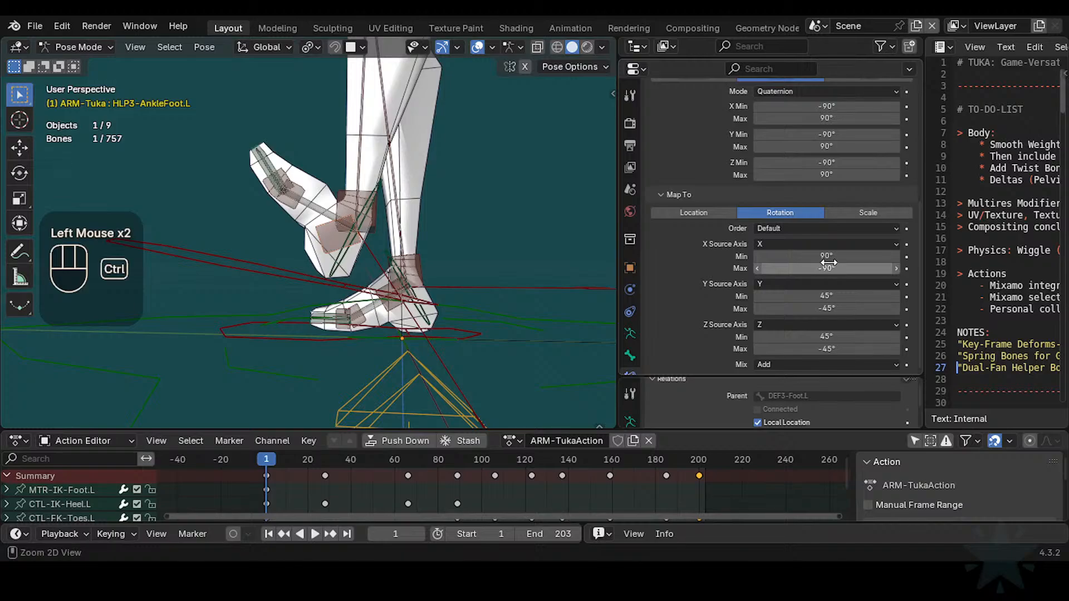
Step: Copy the X limits to the Map To rotation's Y and Z axes, giving 90° minimums and -90° maximums
{"action": "key", "text": "ctrl+c"}
{"action": "key", "text": "ctrl+v"}
{"action": "key", "text": "ctrl+c"}
{"action": "key", "text": "ctrl+v"}
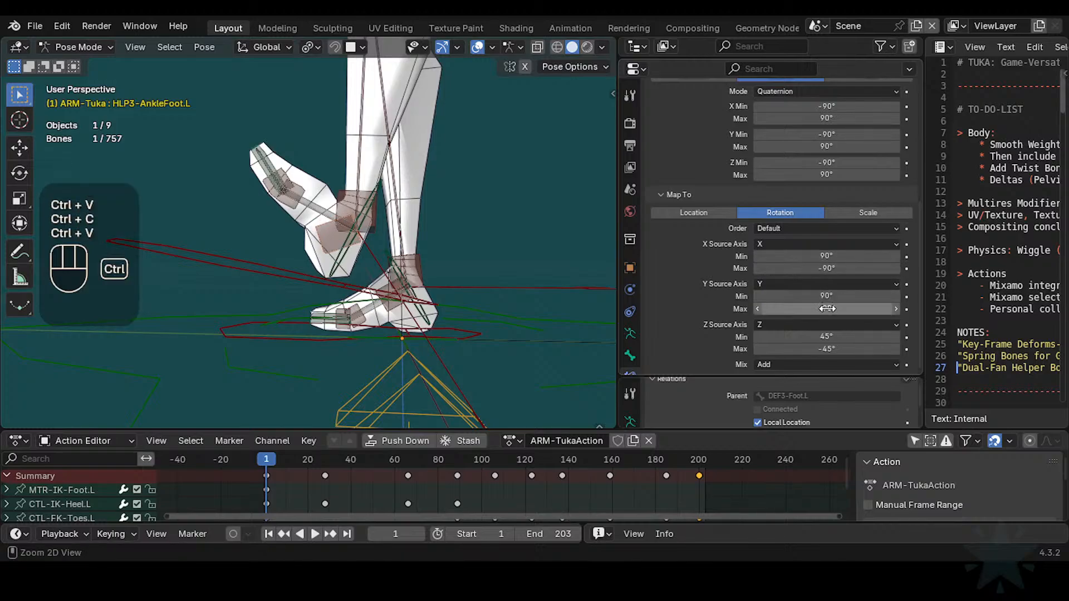
{"action": "key", "text": "ctrl+c"}
{"action": "key", "text": "ctrl+v"}
{"action": "key", "text": "ctrl+c"}
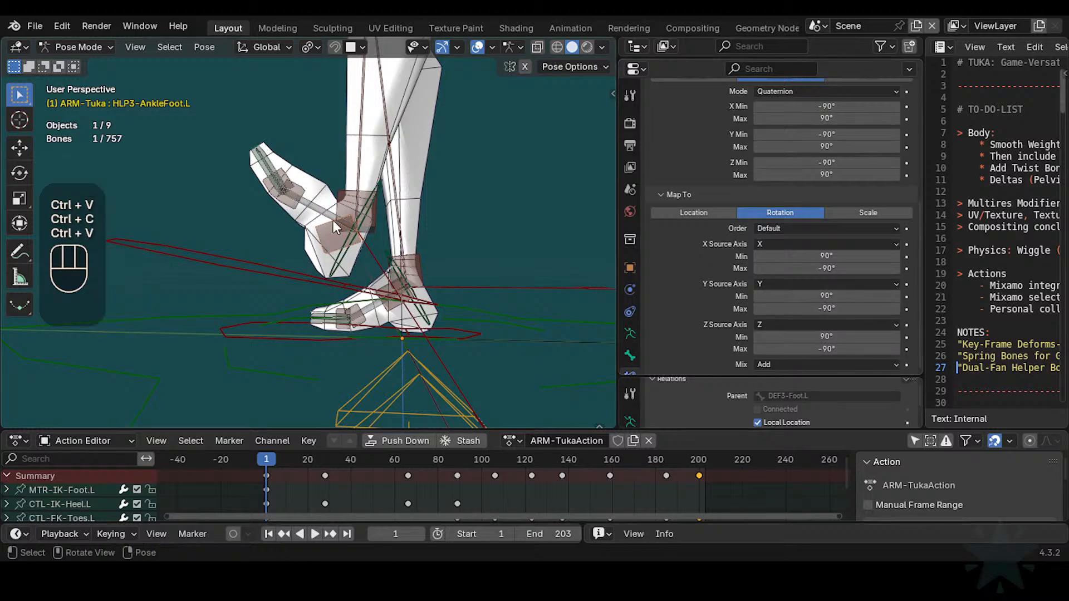
Step: Clear the pose transforms of all bones and move MTR-IK-Foot.L up to lift the left foot off the ground
{"action": "scroll", "coordinate": [756, 249], "scroll_direction": "up", "scroll_amount": 6}
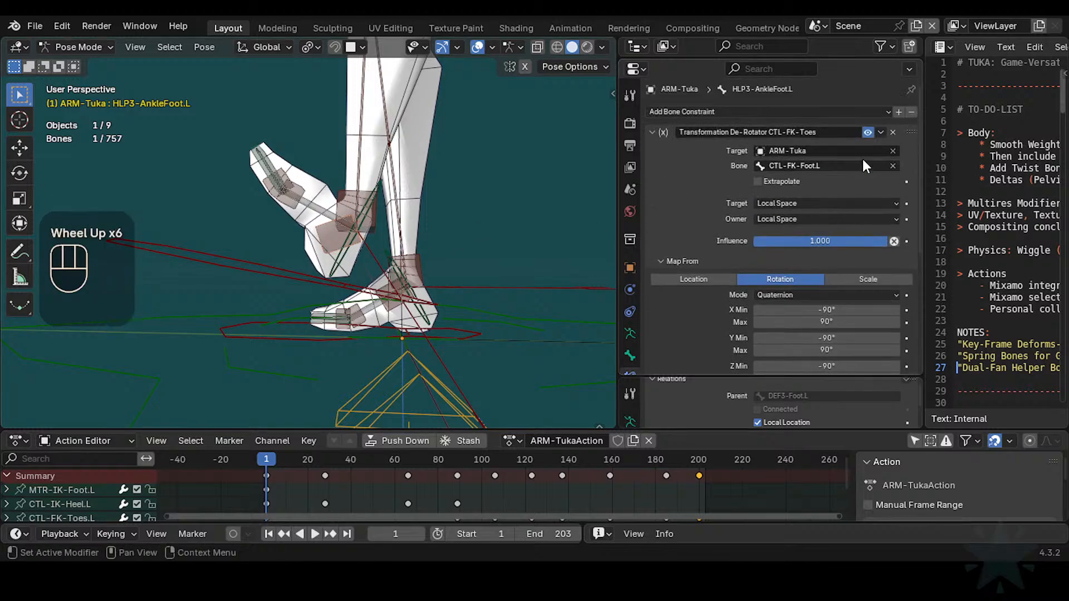
{"action": "key", "text": "a"}
{"action": "key", "text": "alt+q"}
{"action": "key", "text": "alt+q"}
{"action": "left_click", "coordinate": [330, 360]}
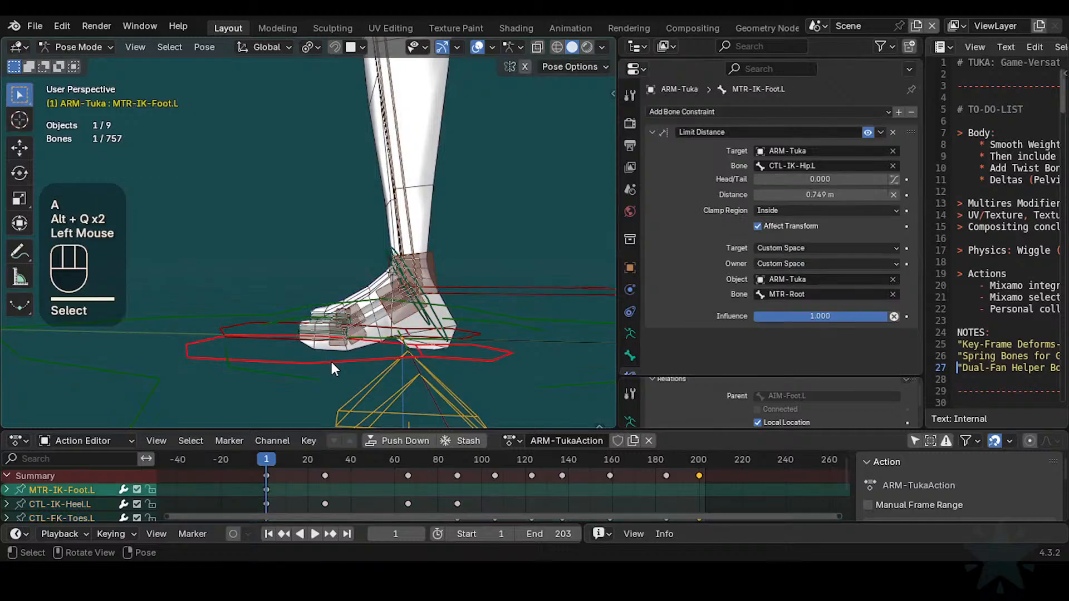
{"action": "key", "text": "g"}
{"action": "left_click", "coordinate": [274, 266]}
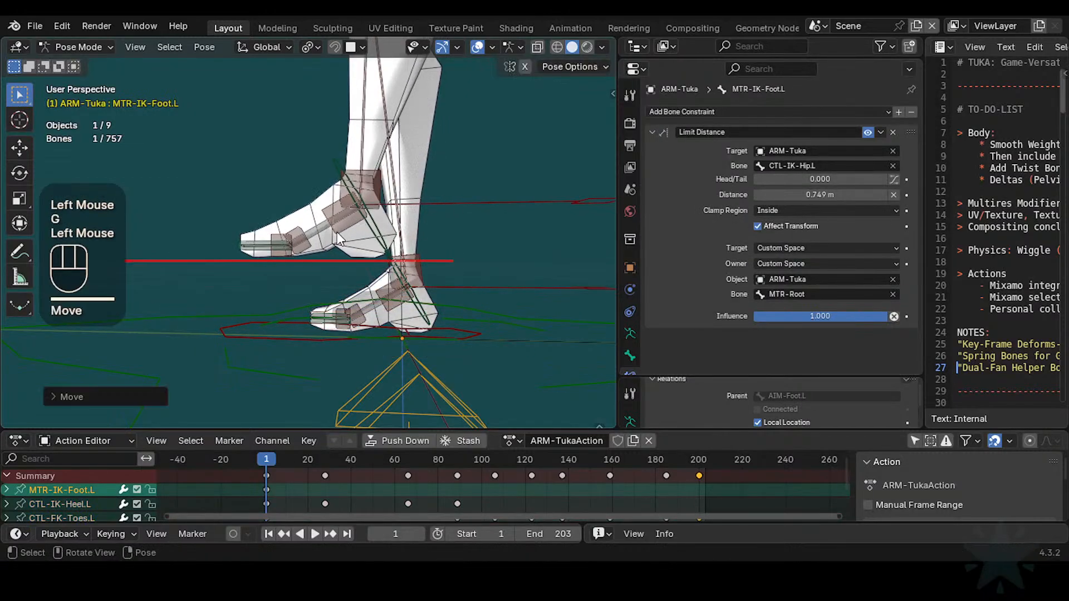
Step: Rotate CTL-FK-Foot.L back and forth about the global X axis to check the lifted foot's ankle deformation
{"action": "double_click", "coordinate": [380, 244]}
{"action": "key", "text": "r"}
{"action": "key", "text": "x"}
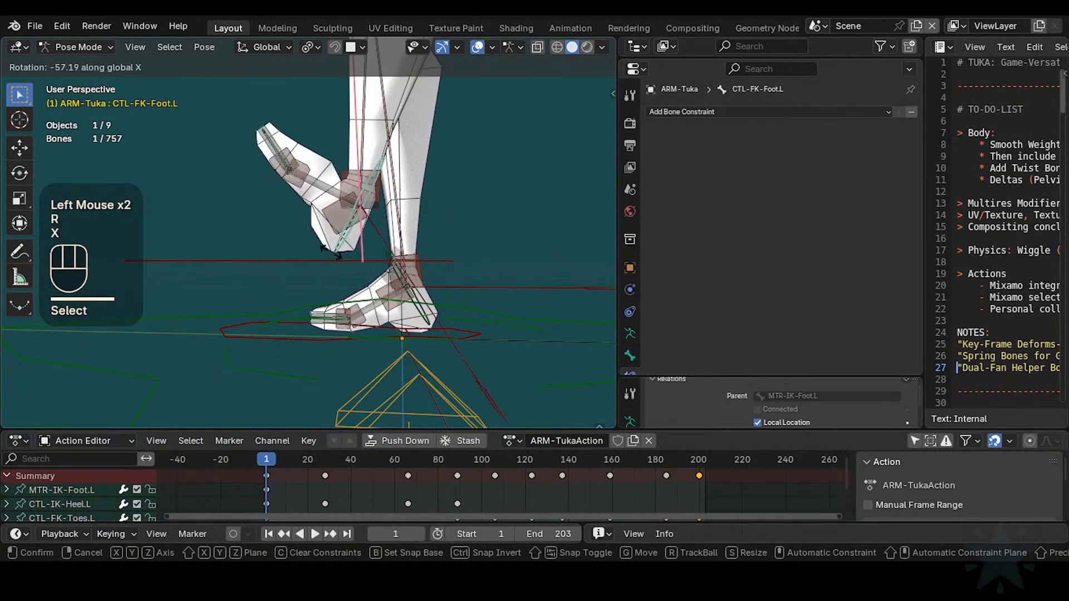
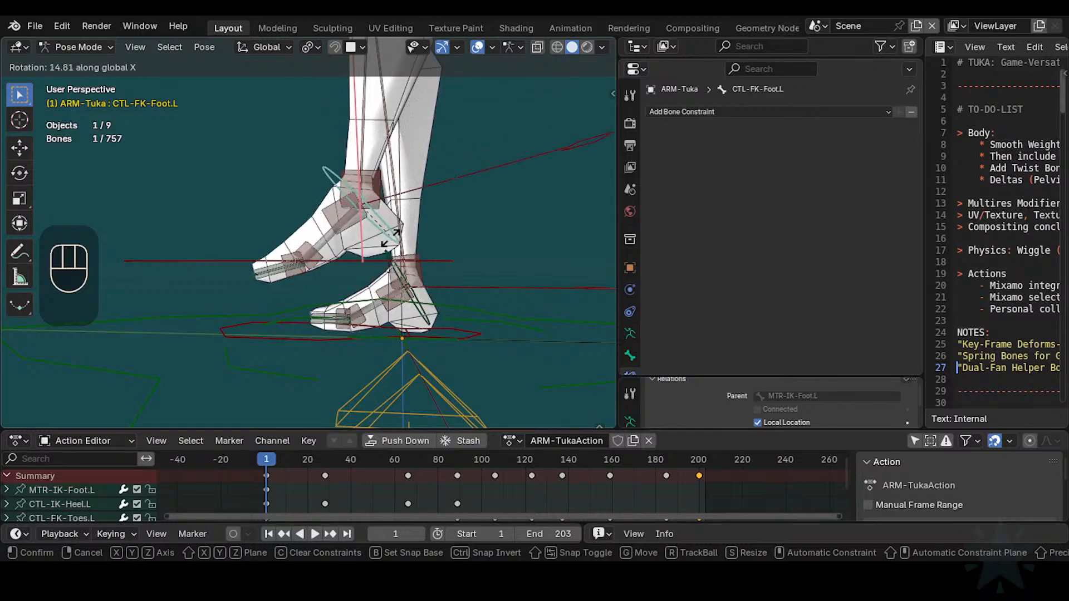
{"action": "left_click", "coordinate": [334, 201]}
Step: Set the Map From rotation's X, Y and Z minimums to -120° in HLP3-AnkleFoot.L's de-rotator
{"action": "left_click", "coordinate": [332, 202]}
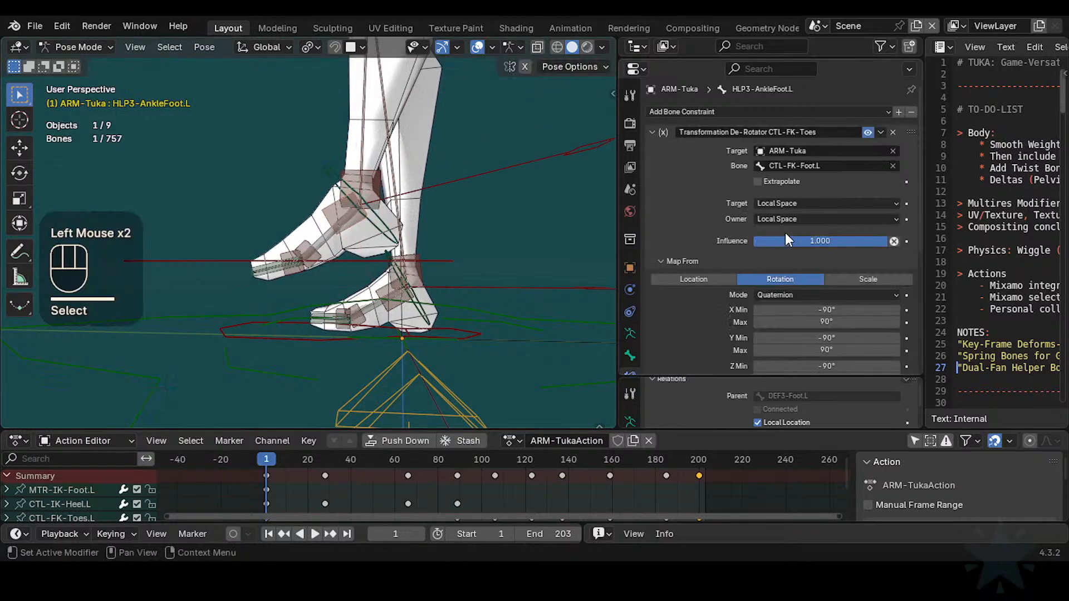
{"action": "scroll", "coordinate": [791, 303], "scroll_direction": "down", "scroll_amount": 3}
{"action": "scroll", "coordinate": [791, 302], "scroll_direction": "up", "scroll_amount": 1}
{"action": "scroll", "coordinate": [791, 303], "scroll_direction": "down", "scroll_amount": 1}
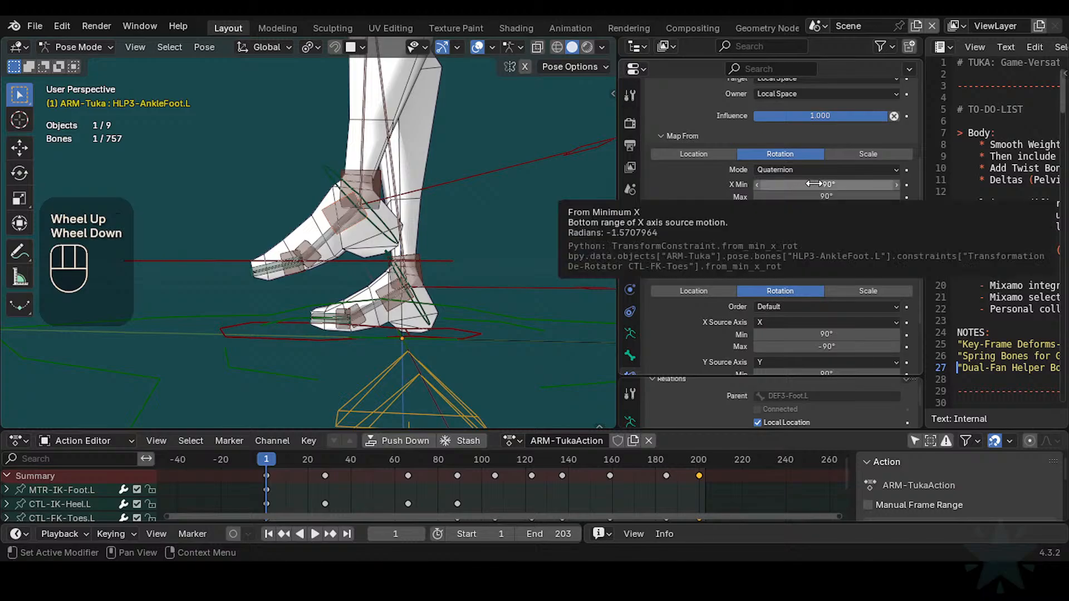
{"action": "left_click_drag", "start_coordinate": [838, 184], "coordinate": [837, 184]}
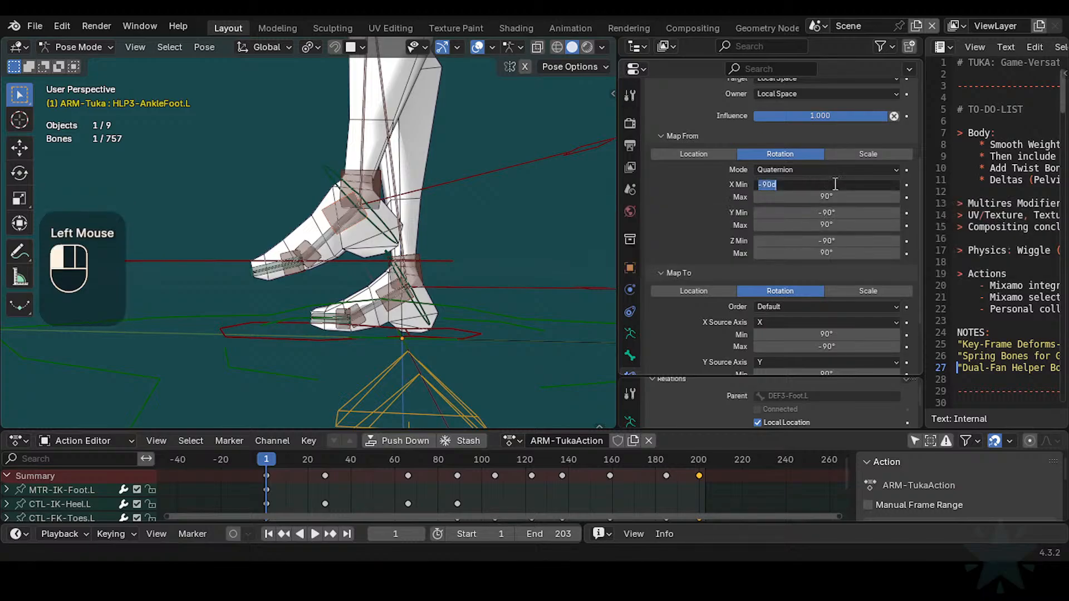
{"action": "key", "text": "ctrl+c"}
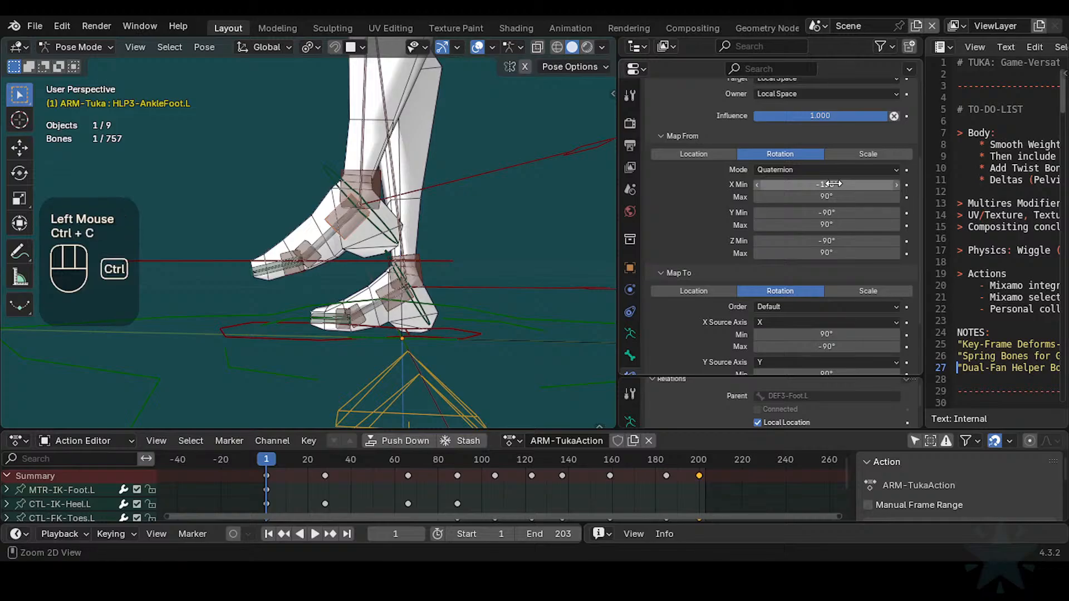
{"action": "key", "text": "ctrl+v"}
{"action": "key", "text": "ctrl+v"}
Step: Set the Map From rotation's X, Y and Z maximums to 120° in the same de-rotator
{"action": "left_click", "coordinate": [824, 197]}
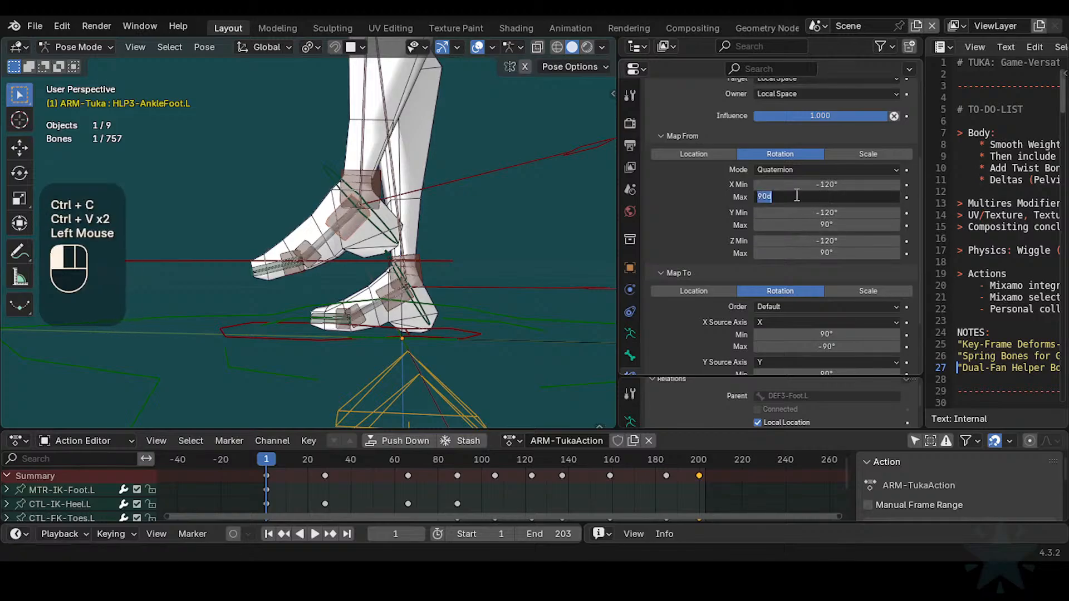
{"action": "type", "text": "120"}
{"action": "key", "text": "Return"}
{"action": "key", "text": "ctrl+c"}
{"action": "key", "text": "ctrl+v"}
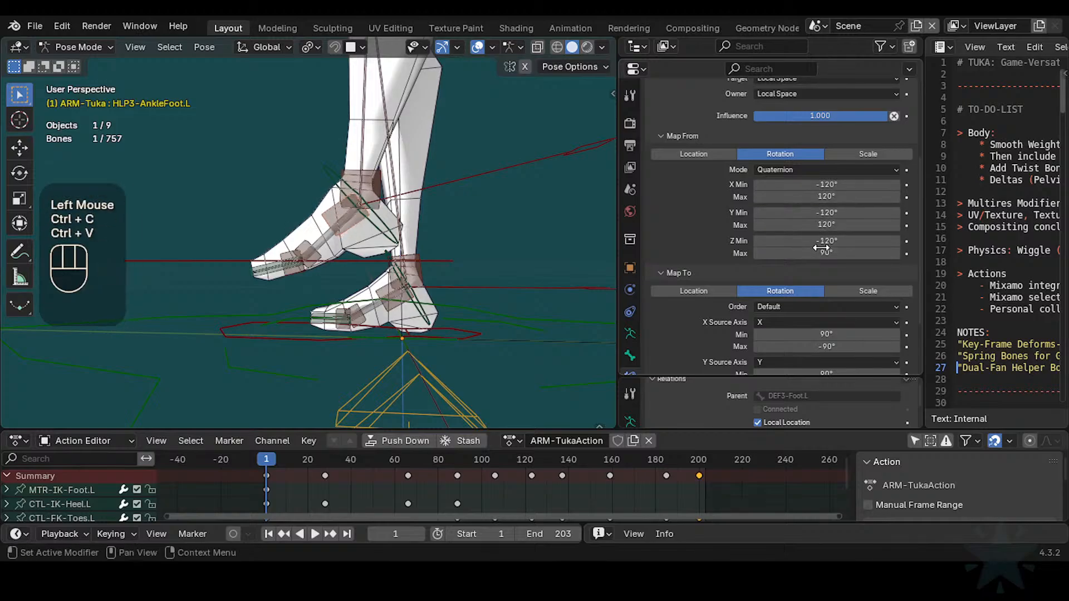
{"action": "key", "text": "ctrl+v"}
Step: Swing MTR-IK-Foot.L about the global X axis to test how the ankle bends
{"action": "left_click", "coordinate": [341, 263]}
{"action": "key", "text": "r"}
{"action": "key", "text": "x"}
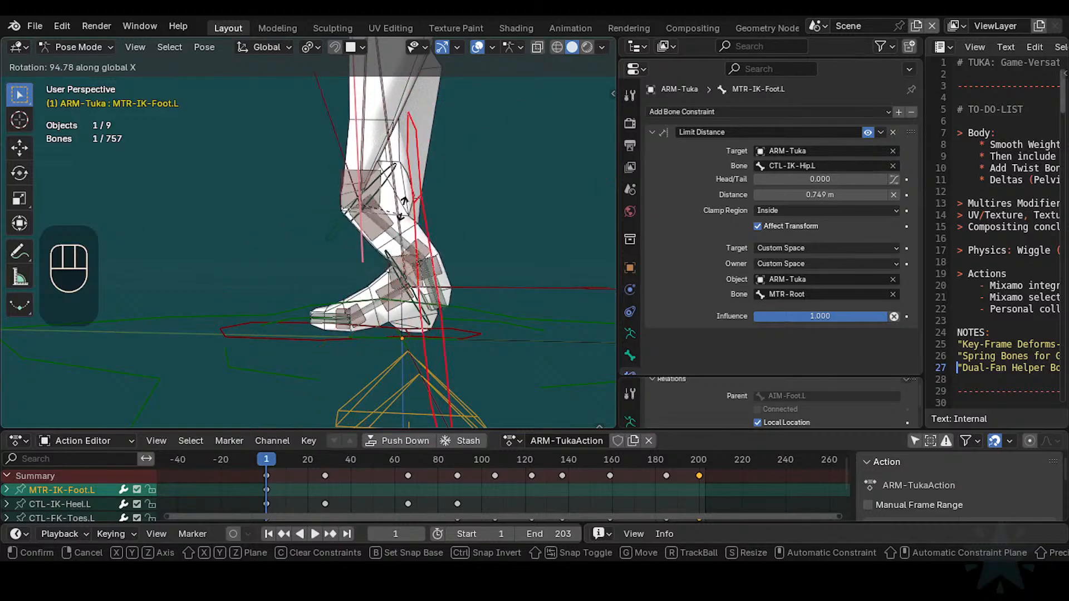
{"action": "left_click", "coordinate": [360, 192]}
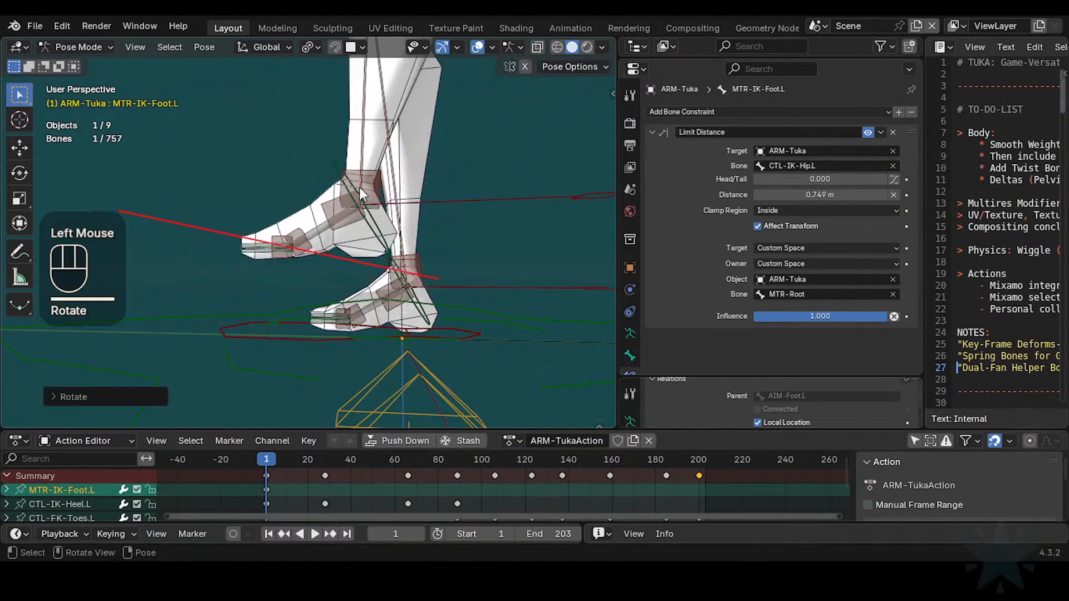
Step: Set the Map From rotation's X, Y and Z minimums to -180° in HLP3-AnkleFoot.L's de-rotator
{"action": "left_click", "coordinate": [341, 231]}
{"action": "left_click", "coordinate": [350, 234]}
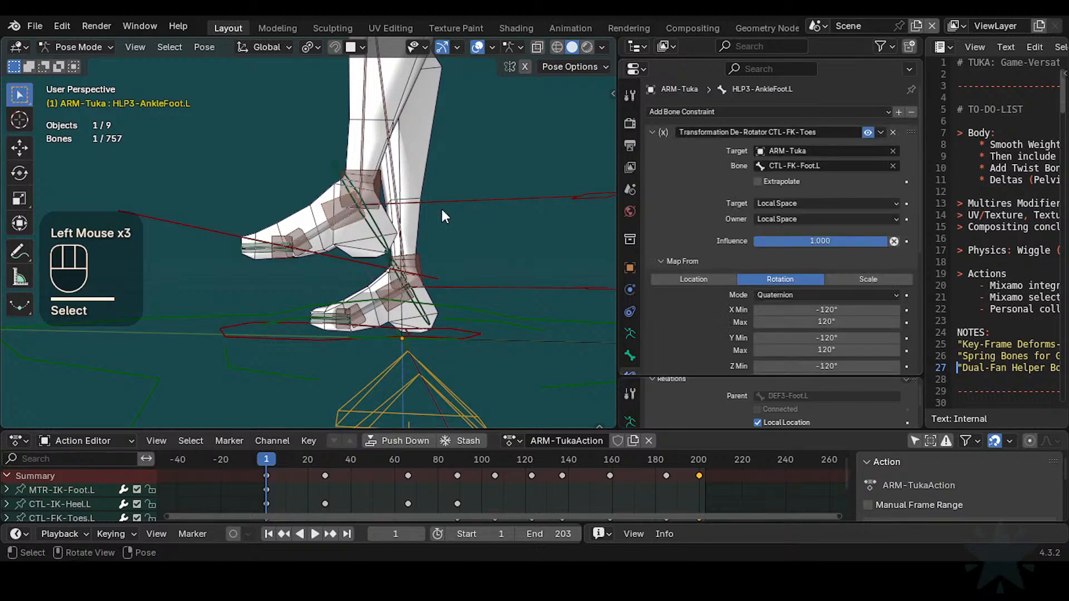
{"action": "scroll", "coordinate": [782, 299], "scroll_direction": "down", "scroll_amount": 2}
{"action": "left_click", "coordinate": [826, 215]}
{"action": "left_click", "coordinate": [825, 216]}
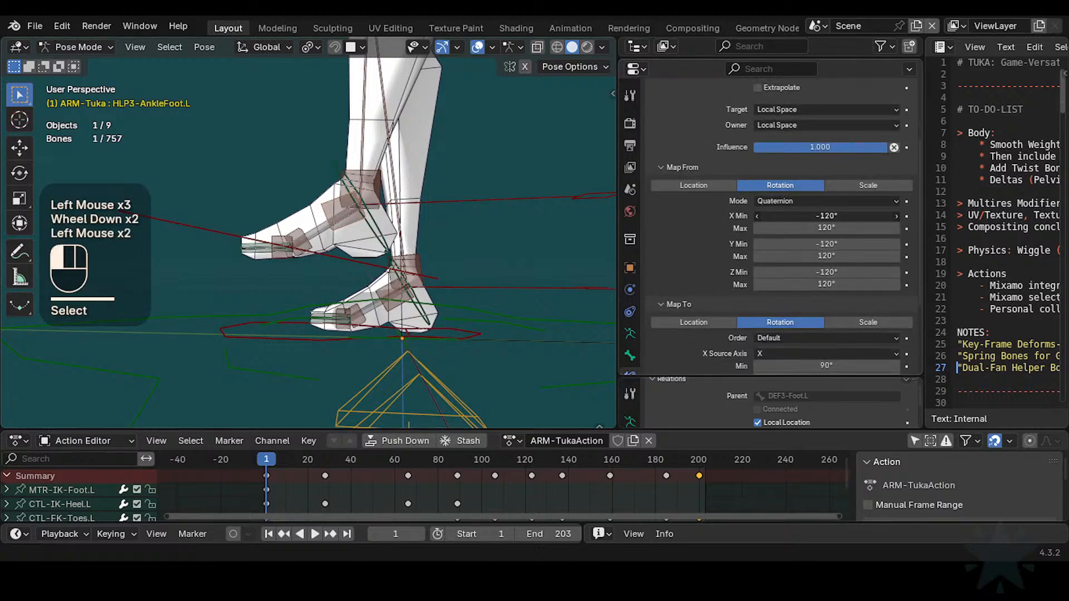
{"action": "type", "text": "-180"}
{"action": "key", "text": "Return"}
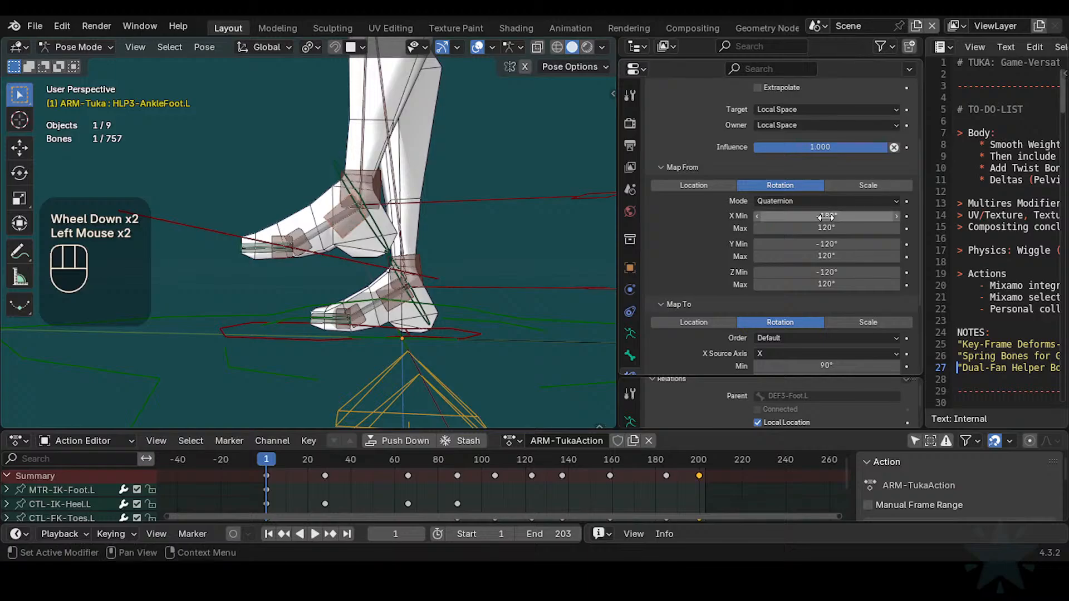
{"action": "key", "text": "ctrl+c"}
{"action": "key", "text": "ctrl+v"}
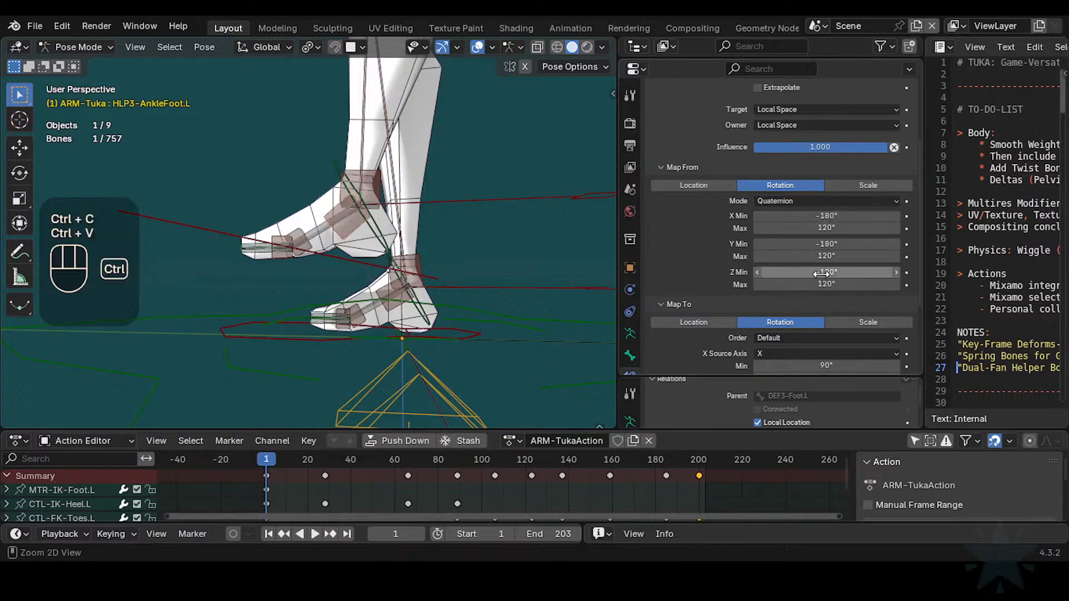
{"action": "key", "text": "ctrl+v"}
Step: Set the Map From rotation's X, Y and Z maximums to 180° in HLP3-AnkleFoot.L's de-rotator
{"action": "left_click", "coordinate": [814, 227]}
{"action": "type", "text": "180"}
{"action": "key", "text": "Return"}
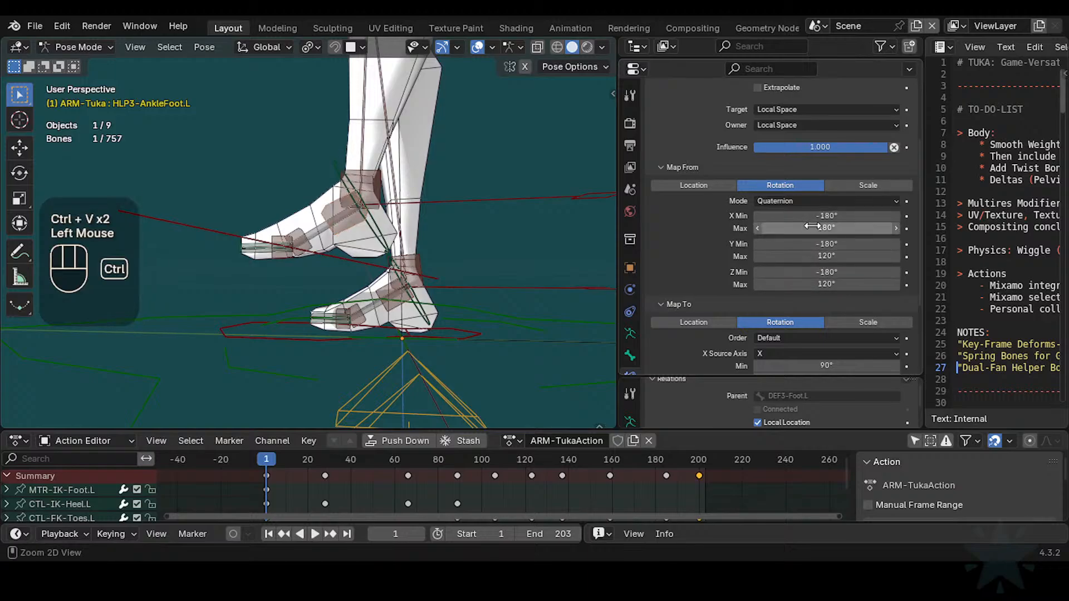
{"action": "key", "text": "ctrl+c"}
{"action": "key", "text": "ctrl+v"}
{"action": "key", "text": "ctrl+v"}
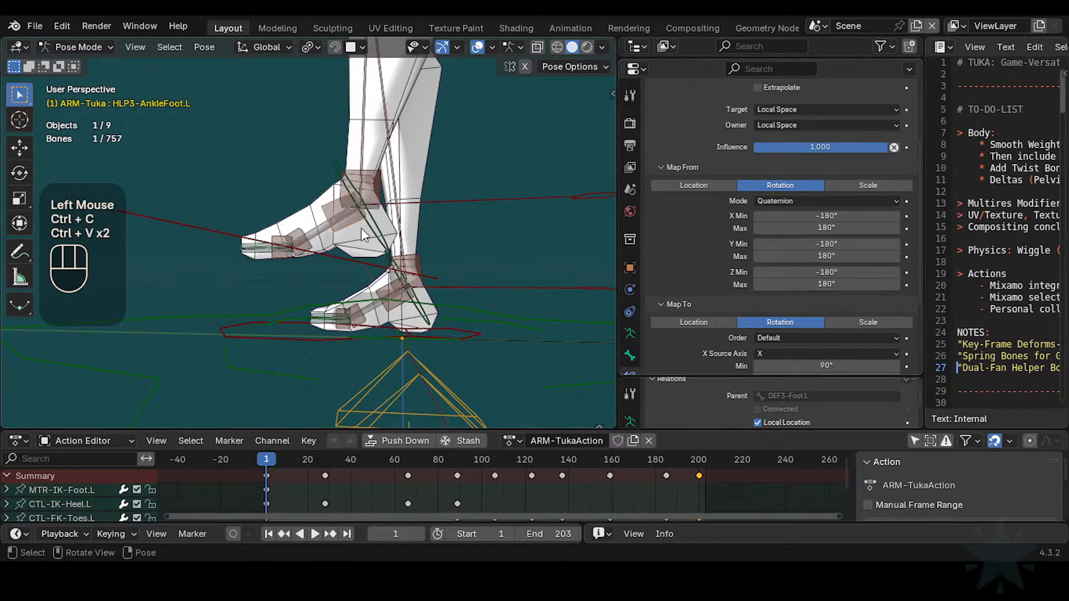
Step: Swing CTL-FK-Foot.L through a wide range about the global X axis to test the widened Map From limits
{"action": "left_click", "coordinate": [378, 249]}
{"action": "left_click", "coordinate": [379, 248]}
{"action": "key", "text": "r"}
{"action": "key", "text": "x"}
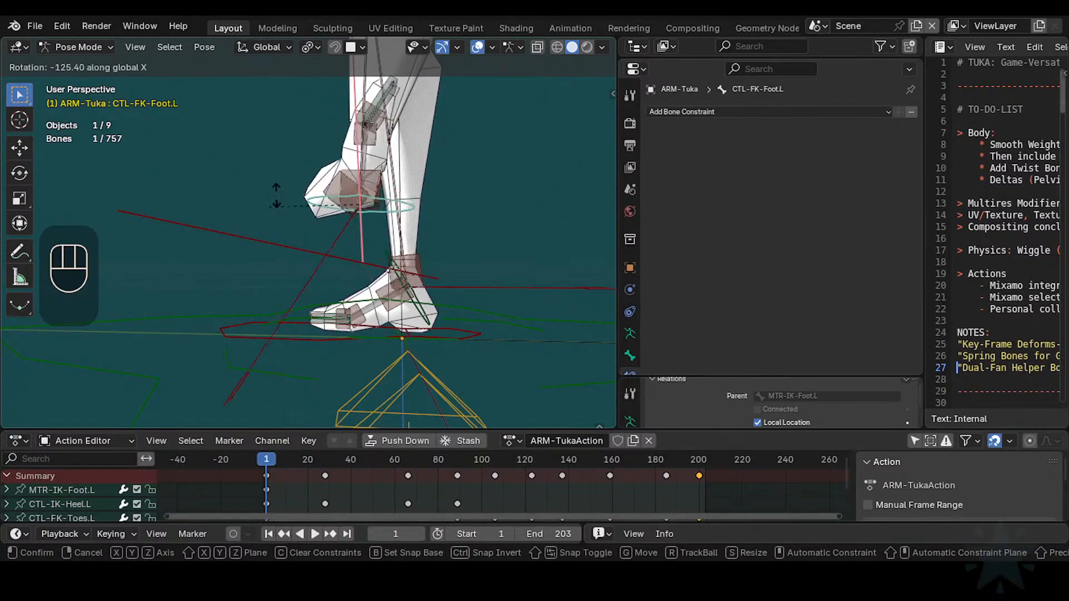
{"action": "left_click", "coordinate": [335, 215]}
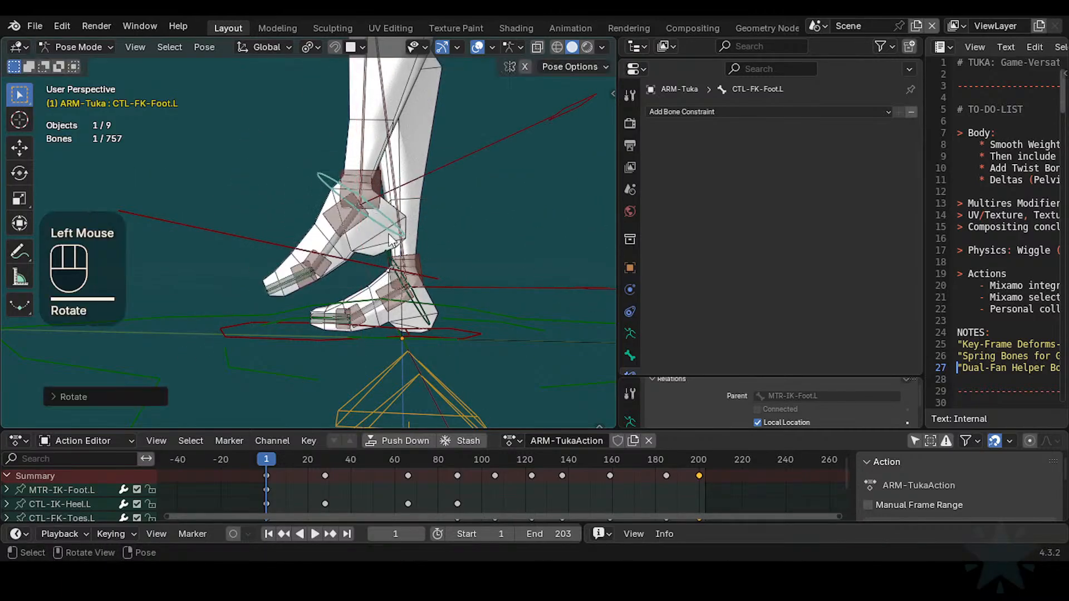
Step: Set the Map To rotation's X, Y and Z minimums to 180° in HLP3-AnkleFoot.L's de-rotator
{"action": "left_click", "coordinate": [330, 209]}
{"action": "scroll", "coordinate": [800, 296], "scroll_direction": "down", "scroll_amount": 3}
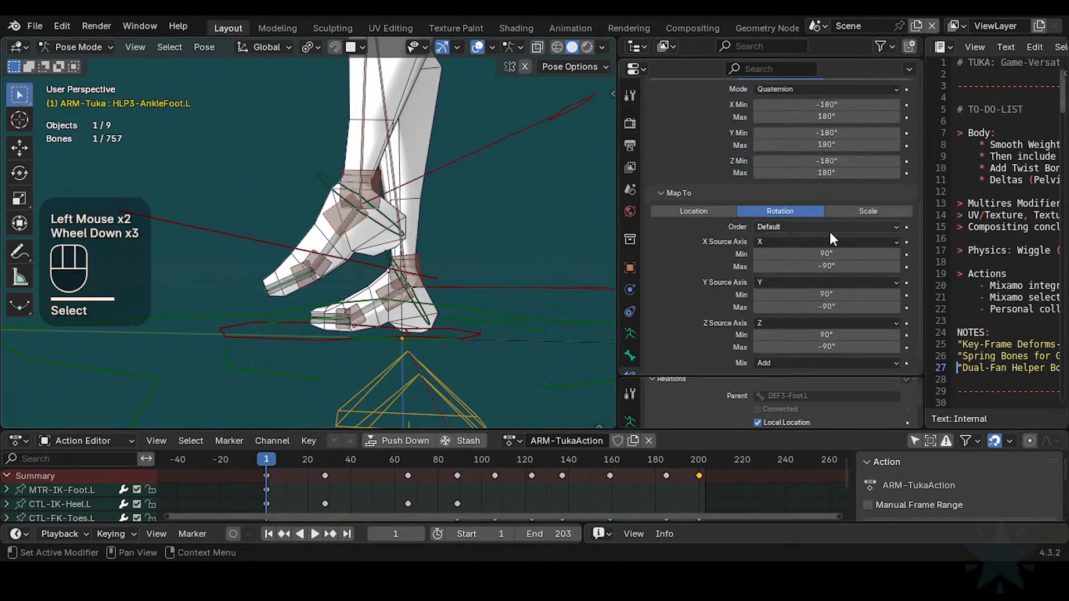
{"action": "scroll", "coordinate": [830, 232], "scroll_direction": "up", "scroll_amount": 1}
{"action": "key", "text": "ctrl+c"}
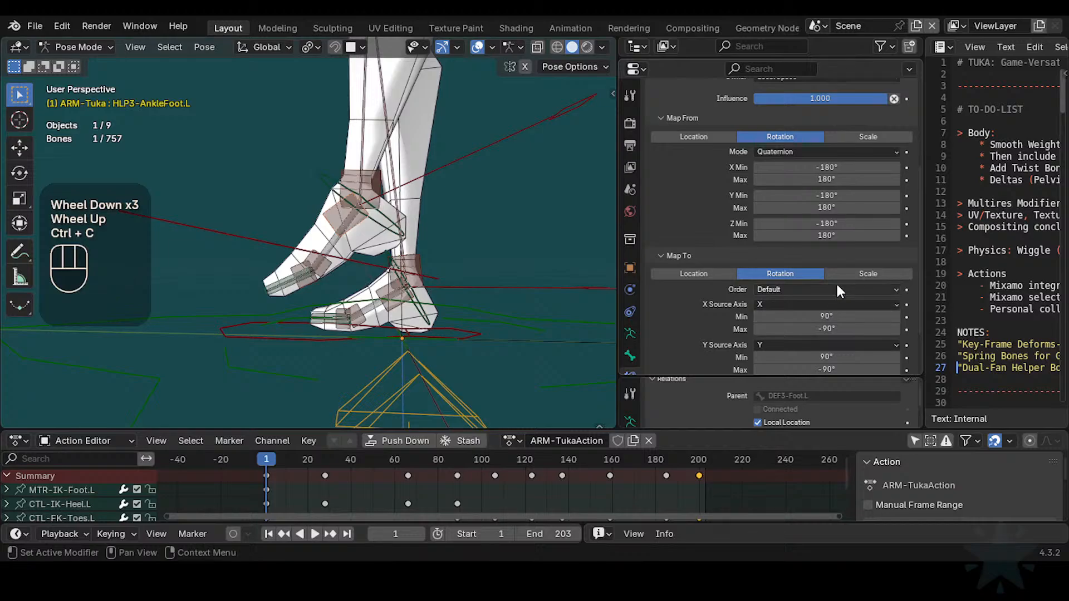
{"action": "key", "text": "ctrl+c"}
{"action": "key", "text": "ctrl+v"}
{"action": "scroll", "coordinate": [829, 301], "scroll_direction": "down", "scroll_amount": 1}
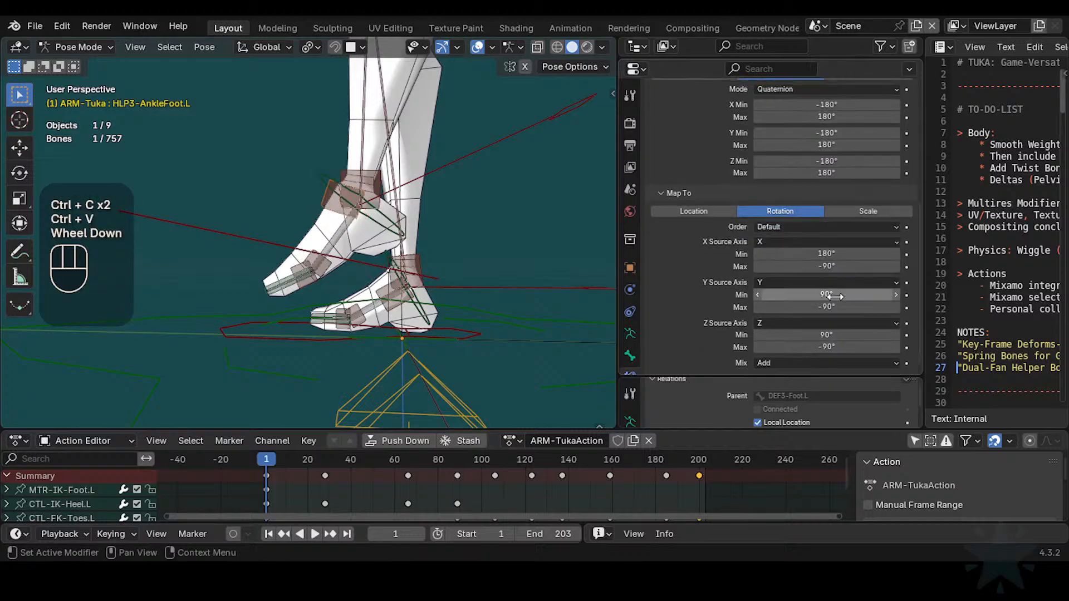
{"action": "key", "text": "ctrl+v"}
{"action": "key", "text": "ctrl+v"}
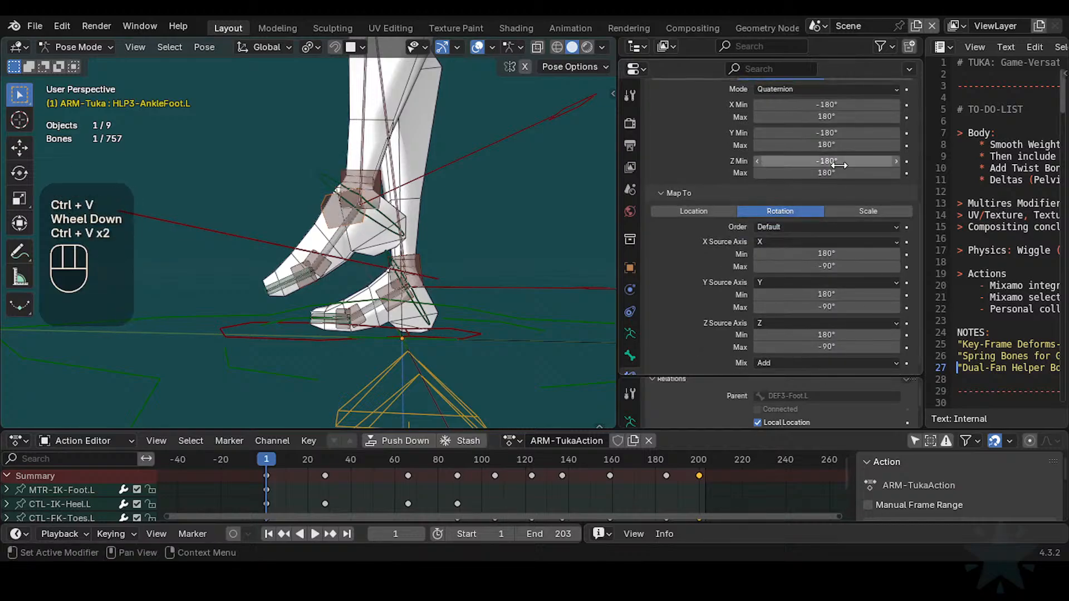
Step: Set the Map To rotation's X, Y and Z maximums to -180° in HLP3-AnkleFoot.L's de-rotator
{"action": "key", "text": "ctrl+c"}
{"action": "key", "text": "ctrl+v"}
{"action": "key", "text": "ctrl+v"}
{"action": "key", "text": "ctrl+v"}
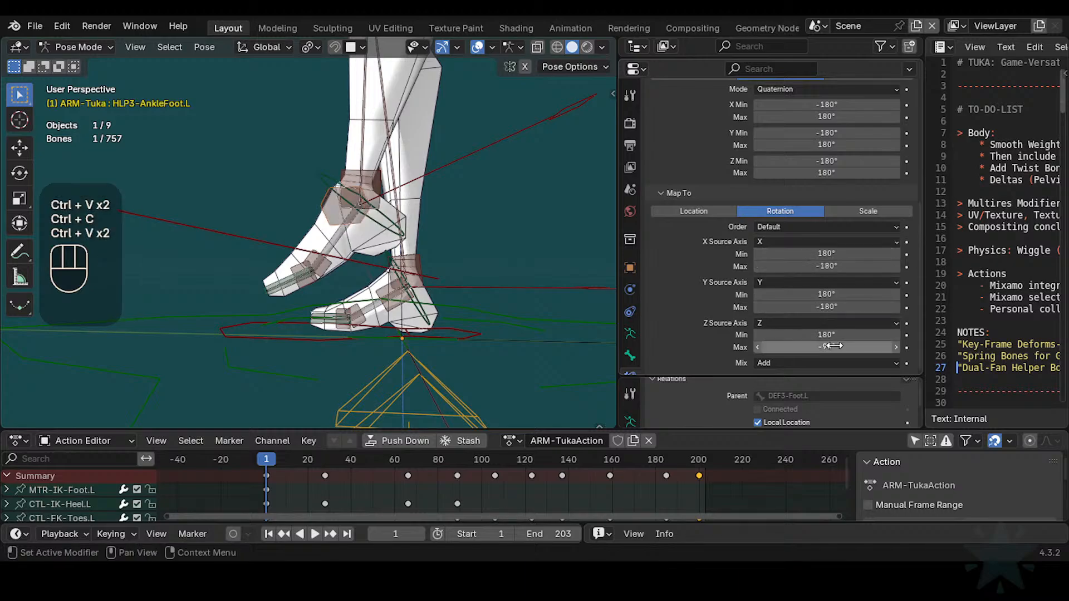
Step: Clear the pose transforms of all bones and raise MTR-IK-Foot.L to about the opposite leg's mid-shin height
{"action": "key", "text": "a"}
{"action": "key", "text": "alt+q"}
{"action": "key", "text": "alt+q"}
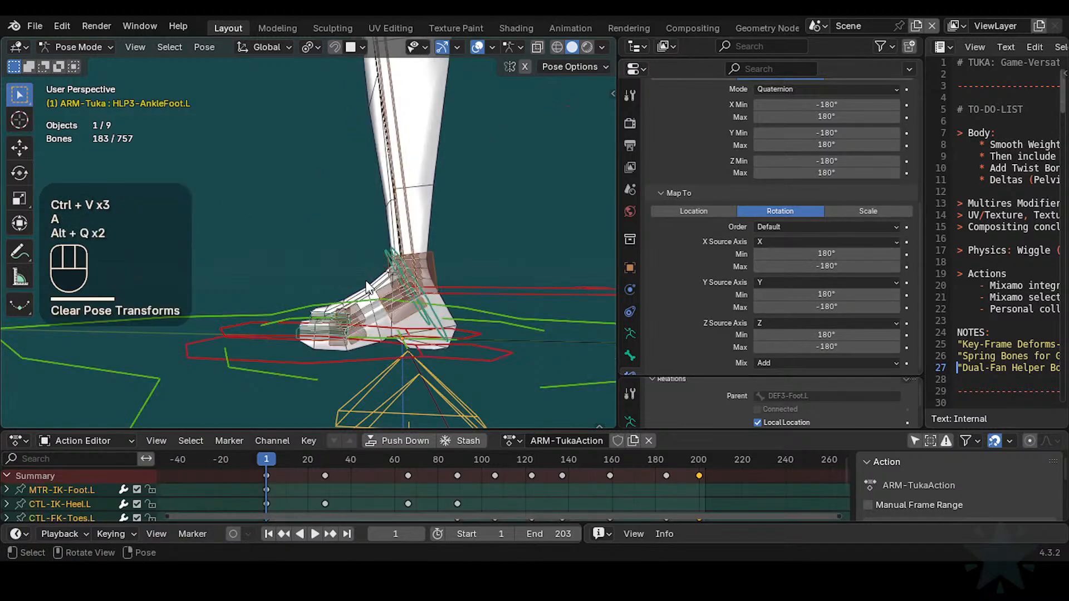
{"action": "double_click", "coordinate": [356, 361]}
{"action": "key", "text": "g"}
{"action": "left_click", "coordinate": [346, 212]}
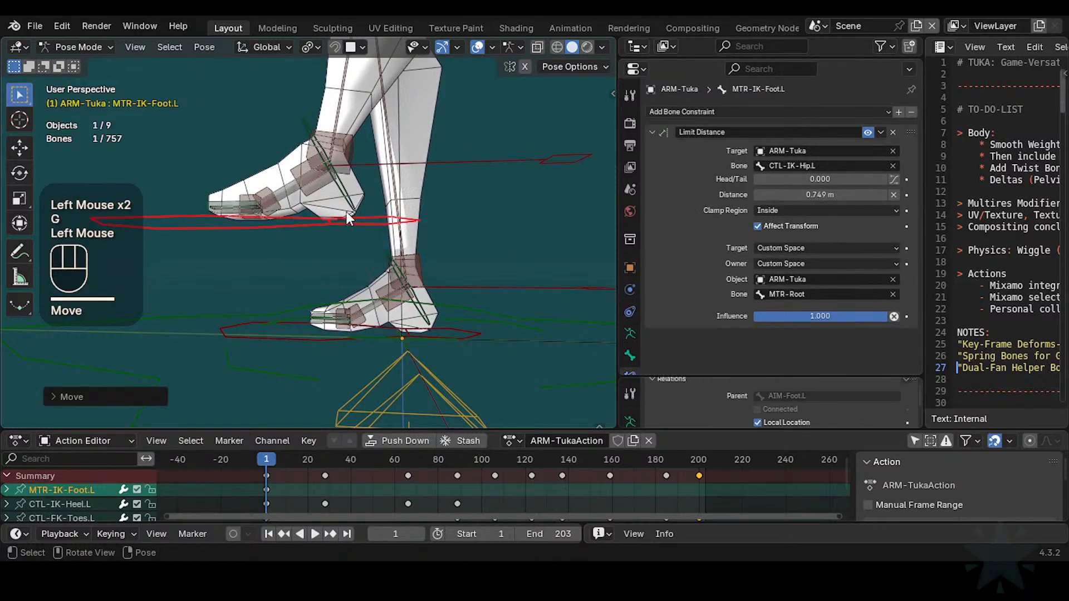
Step: Rotate CTL-FK-Foot.L about the global X axis to test the ankle with the widened Map To range
{"action": "left_click", "coordinate": [377, 184]}
{"action": "key", "text": "r"}
{"action": "key", "text": "x"}
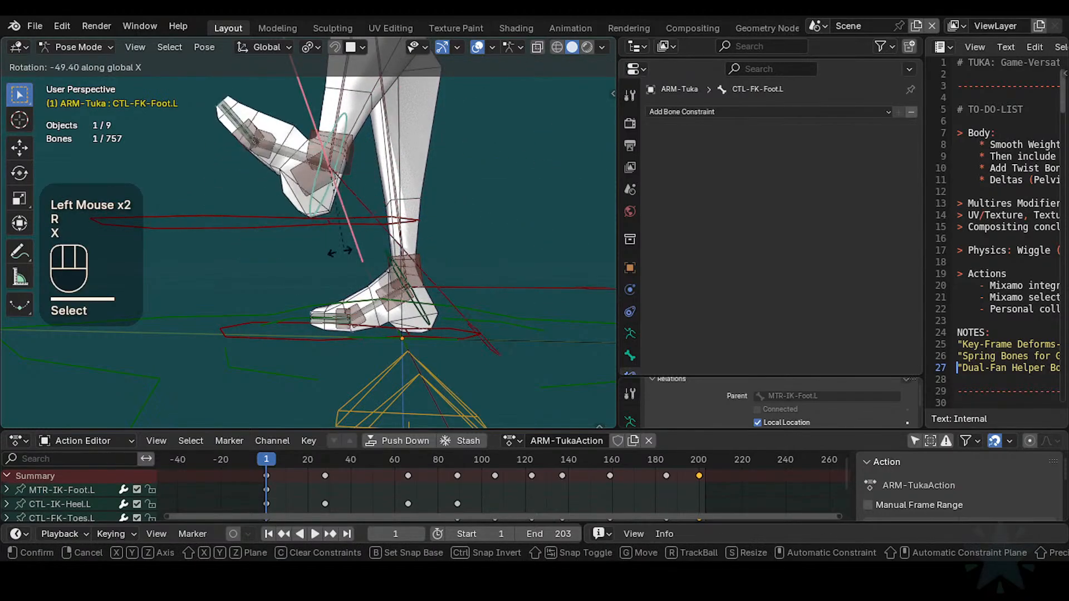
{"action": "left_click", "coordinate": [357, 185]}
Step: Rotate CTL-FK-Foot.L freely with Trackball from several viewing angles to test the ankle's deformation
{"action": "middle_click_drag", "start_coordinate": [359, 192], "coordinate": [362, 234], "text": "shift"}
{"action": "key", "text": "r"}
{"action": "key", "text": "r"}
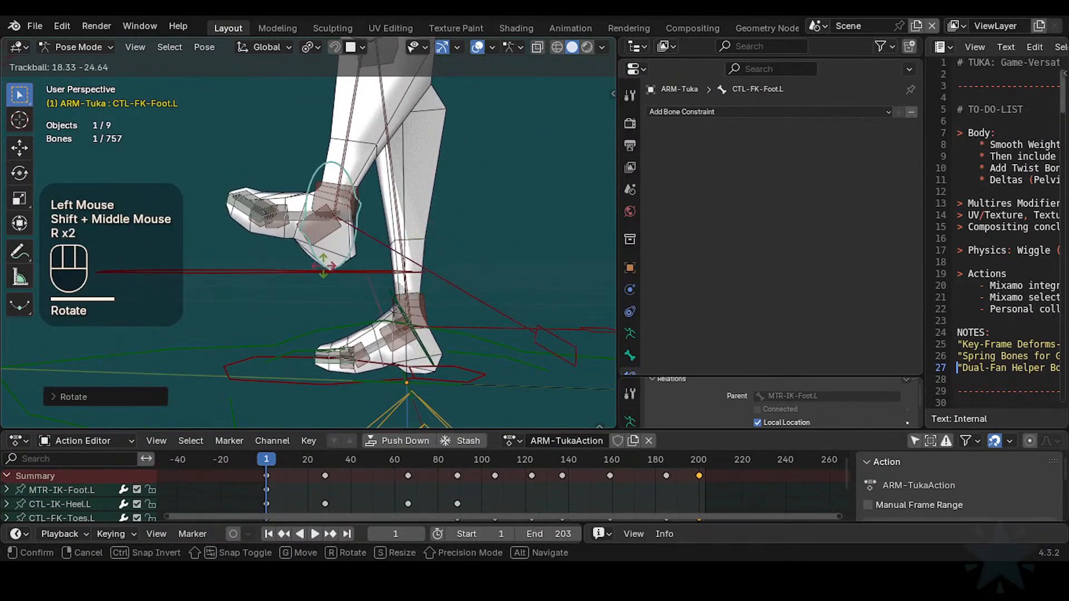
{"action": "left_click", "coordinate": [428, 308]}
{"action": "key", "text": "r"}
{"action": "key", "text": "Escape"}
{"action": "middle_click_drag", "start_coordinate": [423, 301], "coordinate": [320, 206]}
{"action": "key", "text": "r"}
{"action": "key", "text": "r"}
{"action": "left_click", "coordinate": [427, 210]}
{"action": "scroll", "coordinate": [302, 227], "scroll_direction": "up", "scroll_amount": 2}
{"action": "key", "text": "r"}
{"action": "key", "text": "r"}
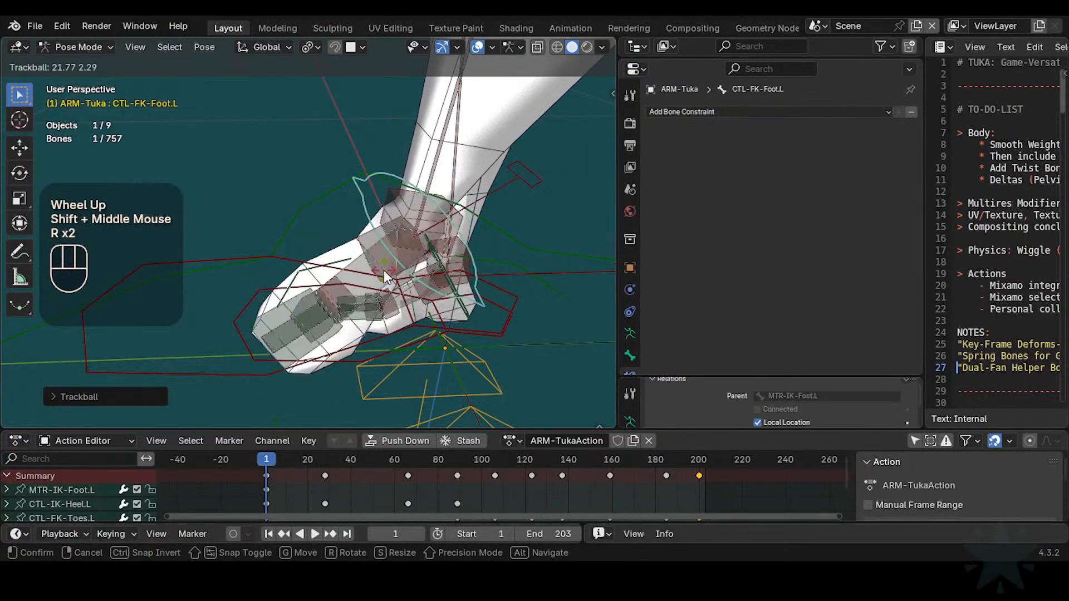
{"action": "left_click", "coordinate": [384, 270]}
Step: Examine the Map From and Map To rotation settings of HLP3-AnkleFoot.L's de-rotator constraint, including the Map To order
{"action": "left_click", "coordinate": [356, 247]}
{"action": "left_click", "coordinate": [355, 247]}
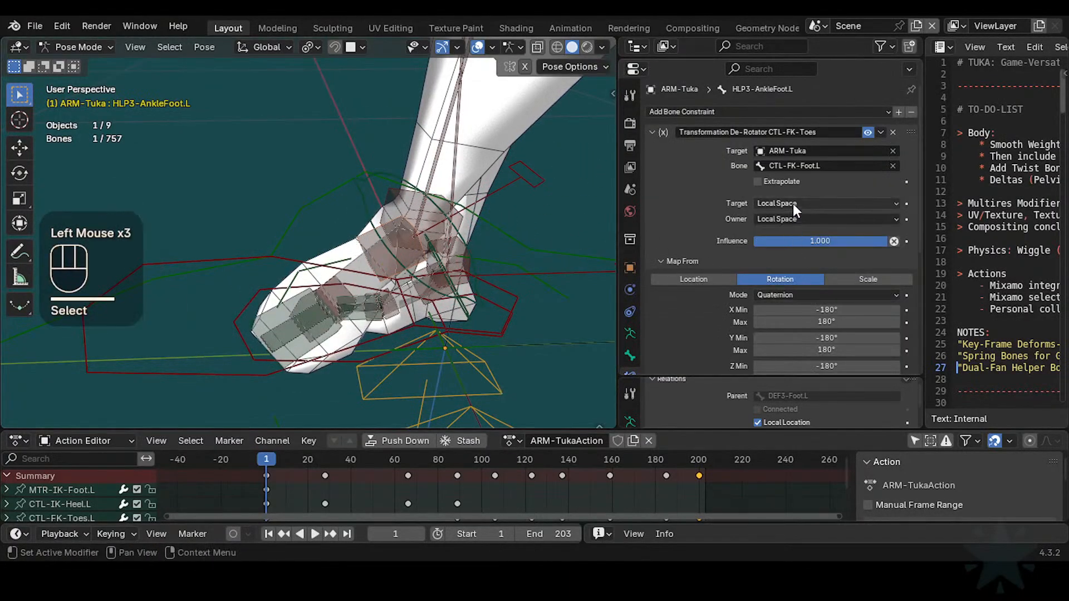
{"action": "scroll", "coordinate": [818, 274], "scroll_direction": "down", "scroll_amount": 3}
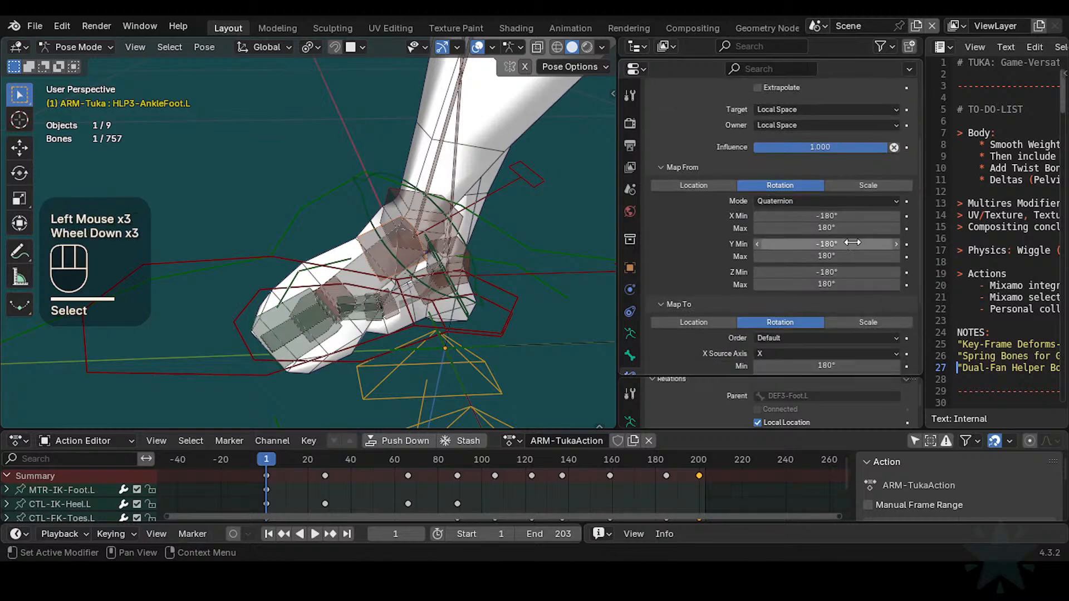
{"action": "scroll", "coordinate": [851, 272], "scroll_direction": "down", "scroll_amount": 1}
{"action": "scroll", "coordinate": [852, 281], "scroll_direction": "down", "scroll_amount": 1}
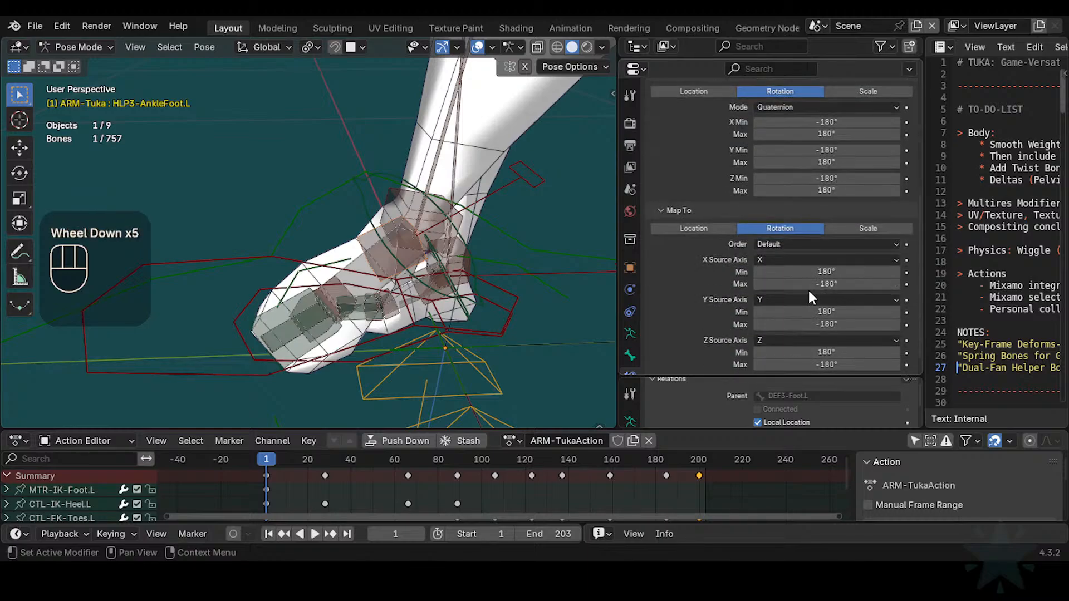
{"action": "scroll", "coordinate": [819, 285], "scroll_direction": "down", "scroll_amount": 2}
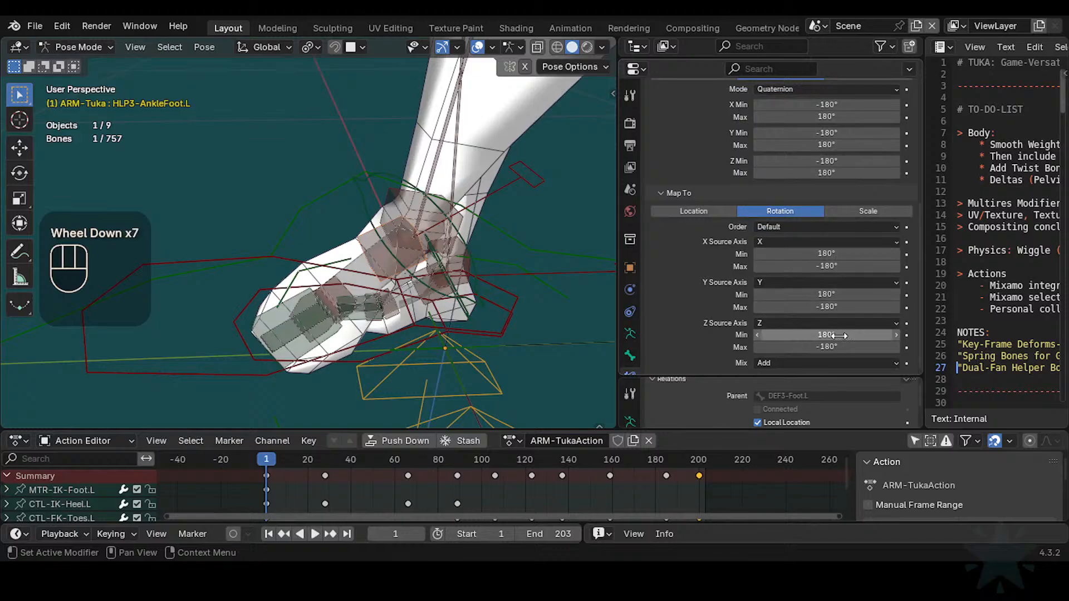
{"action": "left_click", "coordinate": [801, 228]}
{"action": "left_click", "coordinate": [801, 227]}
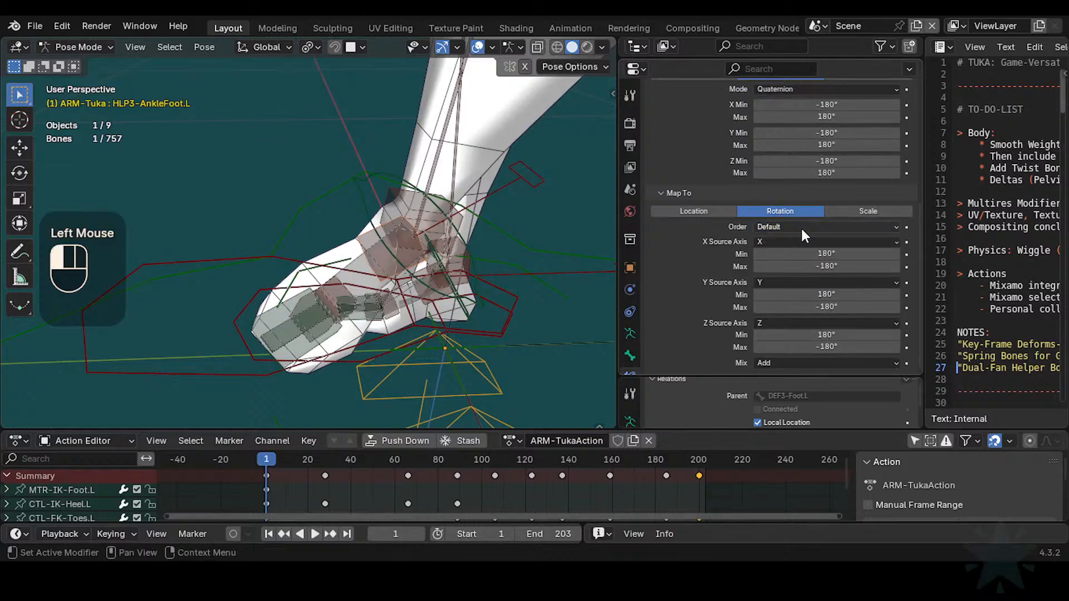
{"action": "scroll", "coordinate": [813, 326], "scroll_direction": "down", "scroll_amount": 1}
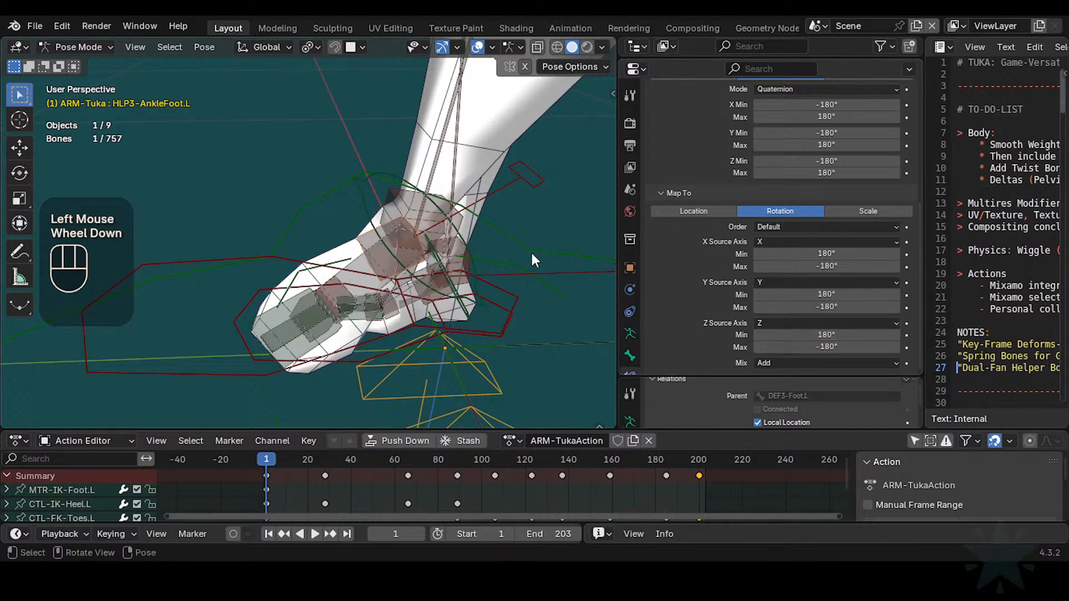
Step: Clear CTL-FK-Foot.L's pose transforms and try a free Trackball rotation of the foot
{"action": "middle_click_drag", "start_coordinate": [459, 217], "coordinate": [418, 174]}
{"action": "left_click", "coordinate": [418, 175]}
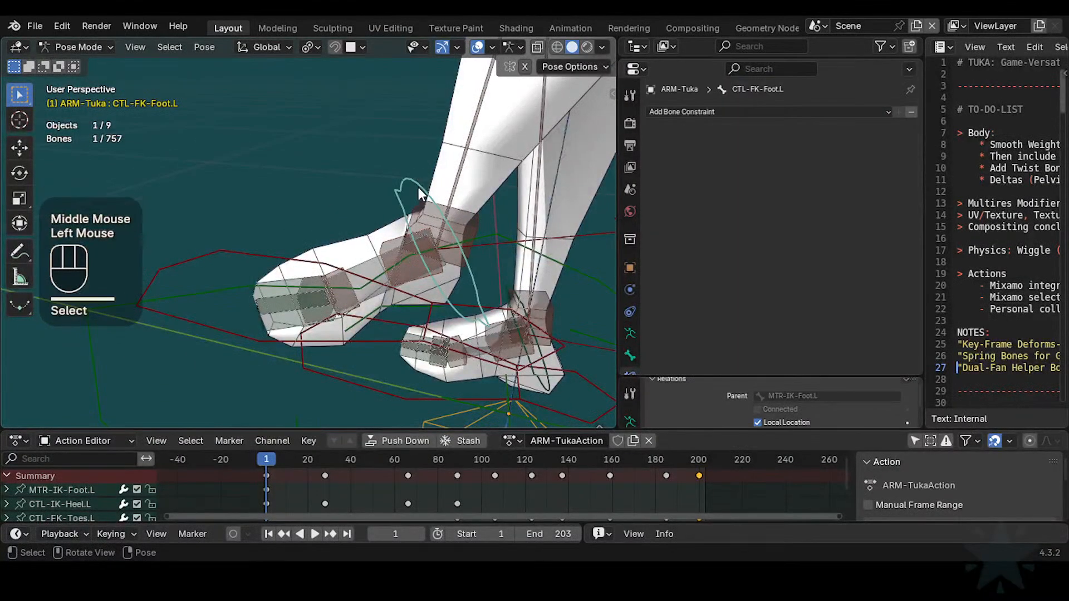
{"action": "key", "text": "alt+q"}
{"action": "key", "text": "r"}
{"action": "key", "text": "r"}
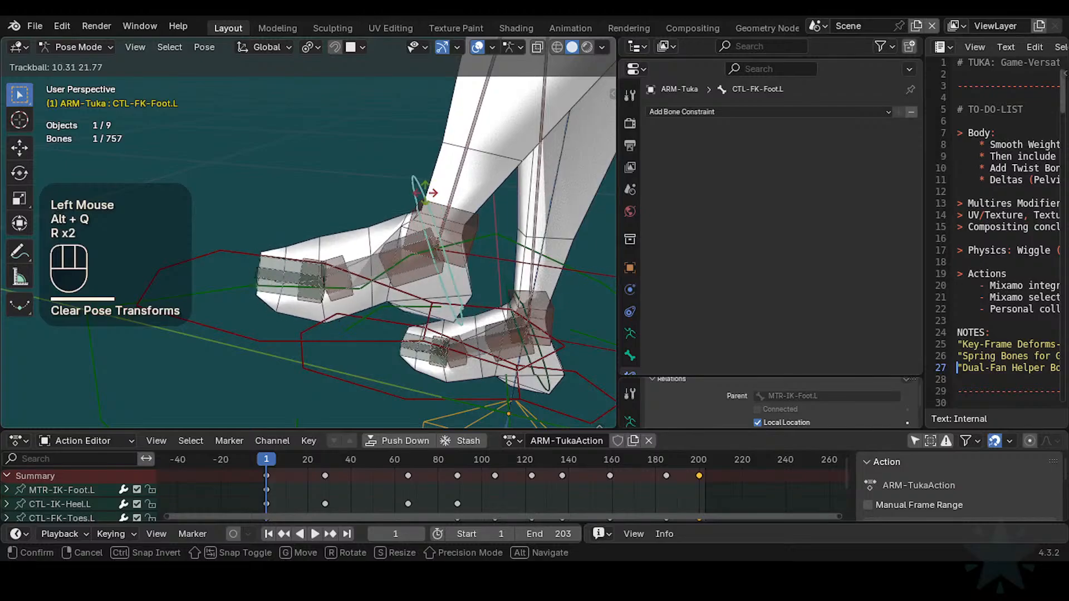
{"action": "key", "text": "z"}
{"action": "key", "text": "Escape"}
Step: Test-rotate CTL-FK-Foot.L about the Z, X and Y axes in turn, then cancel the rotation
{"action": "key", "text": "r"}
{"action": "key", "text": "z"}
{"action": "key", "text": "z"}
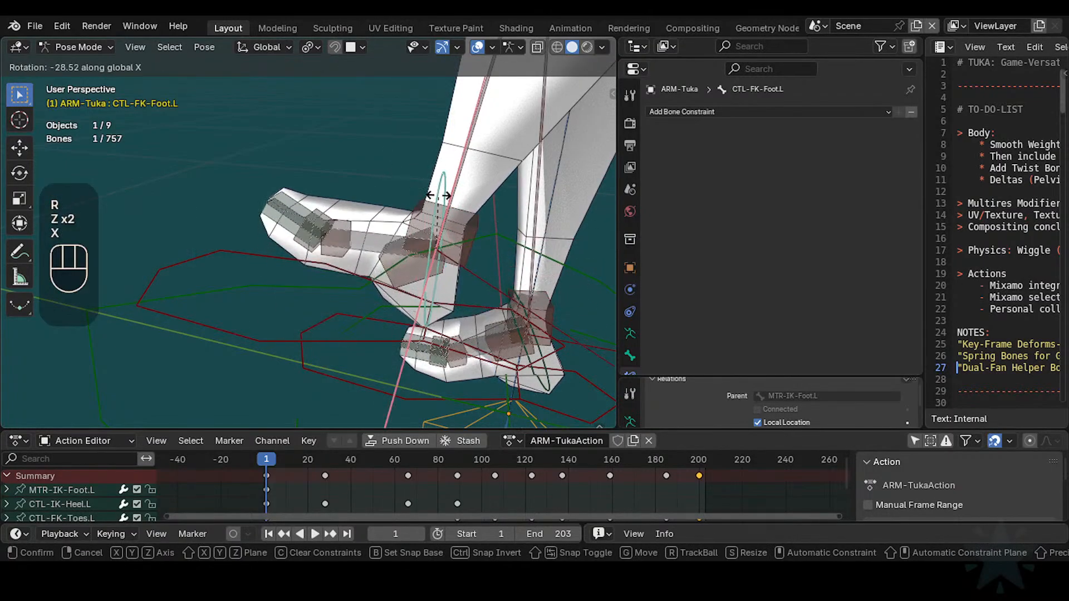
{"action": "key", "text": "x"}
{"action": "key", "text": "y"}
{"action": "key", "text": "y"}
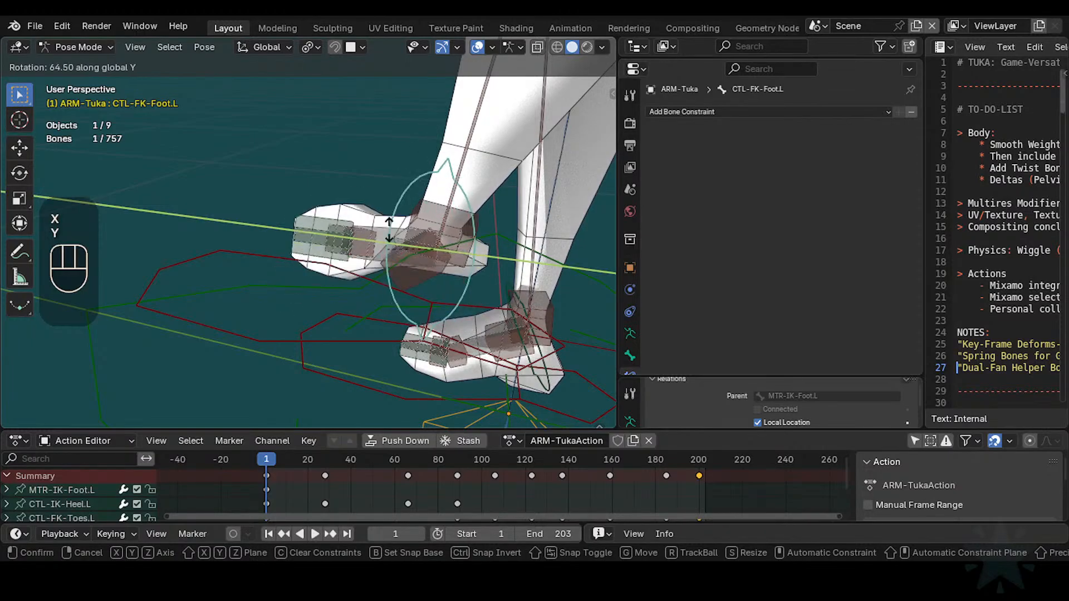
{"action": "key", "text": "Escape"}
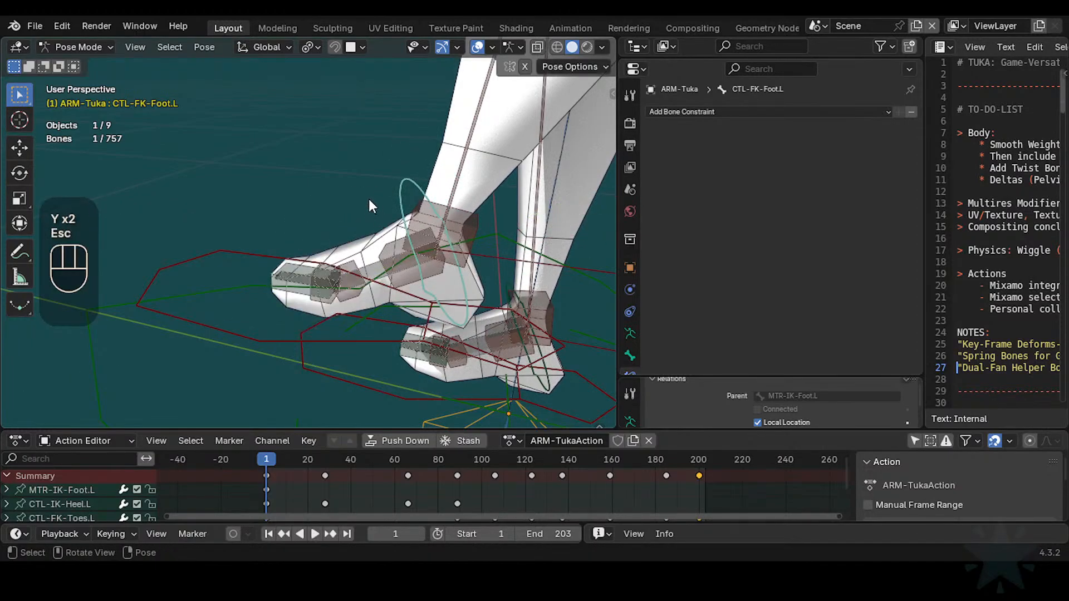
Step: Swing CTL-FK-Foot.L freely with Trackball, clear its pose transforms, and try another Trackball rotation from the rest pose
{"action": "key", "text": "r"}
{"action": "key", "text": "r"}
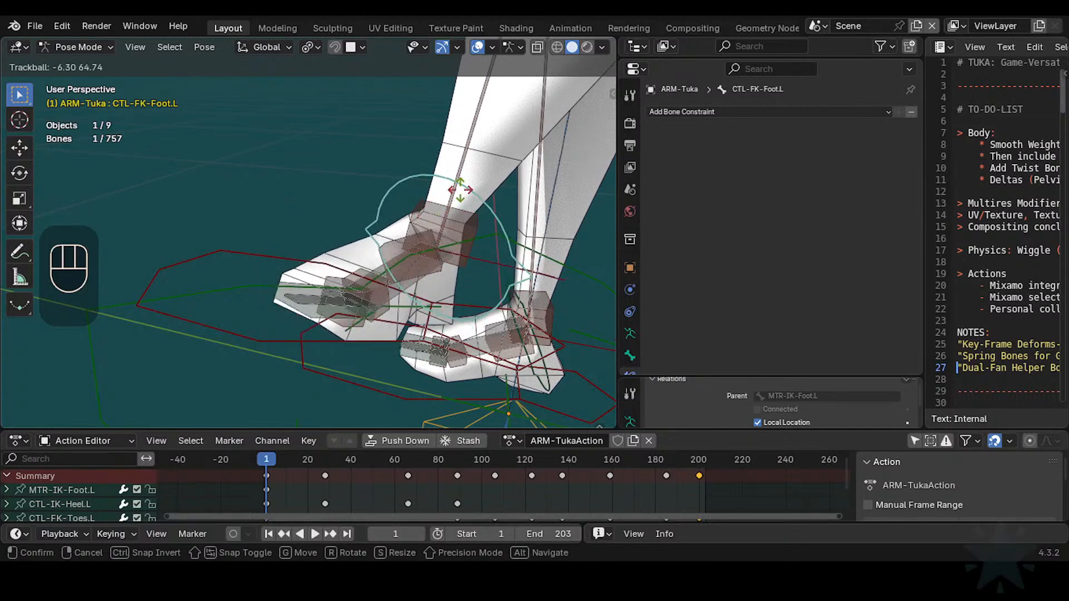
{"action": "left_click", "coordinate": [394, 235]}
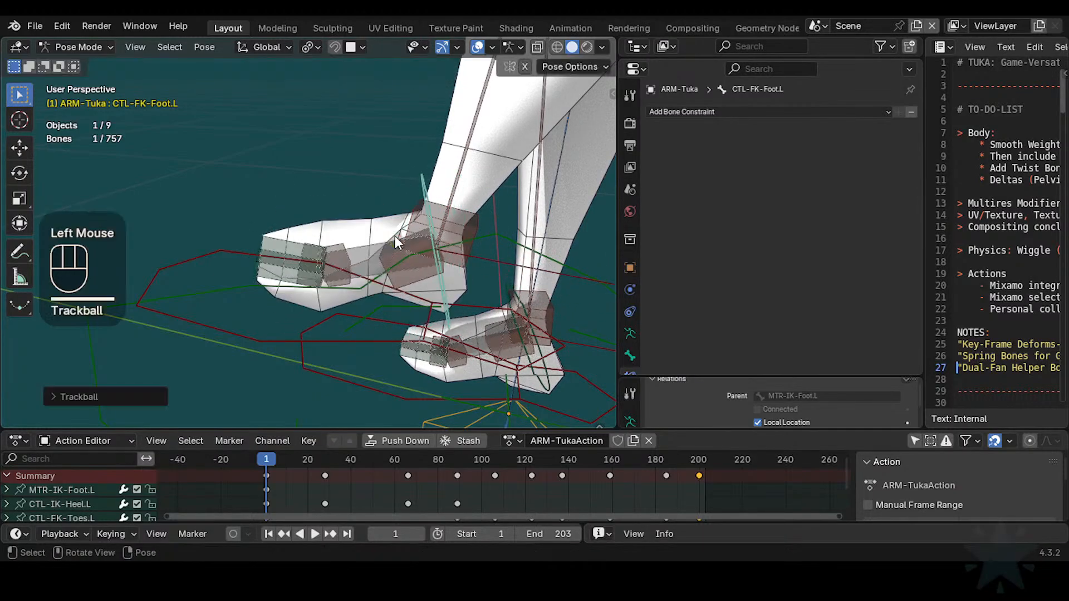
{"action": "key", "text": "alt+q"}
{"action": "left_click", "coordinate": [410, 193]}
{"action": "key", "text": "r"}
{"action": "key", "text": "r"}
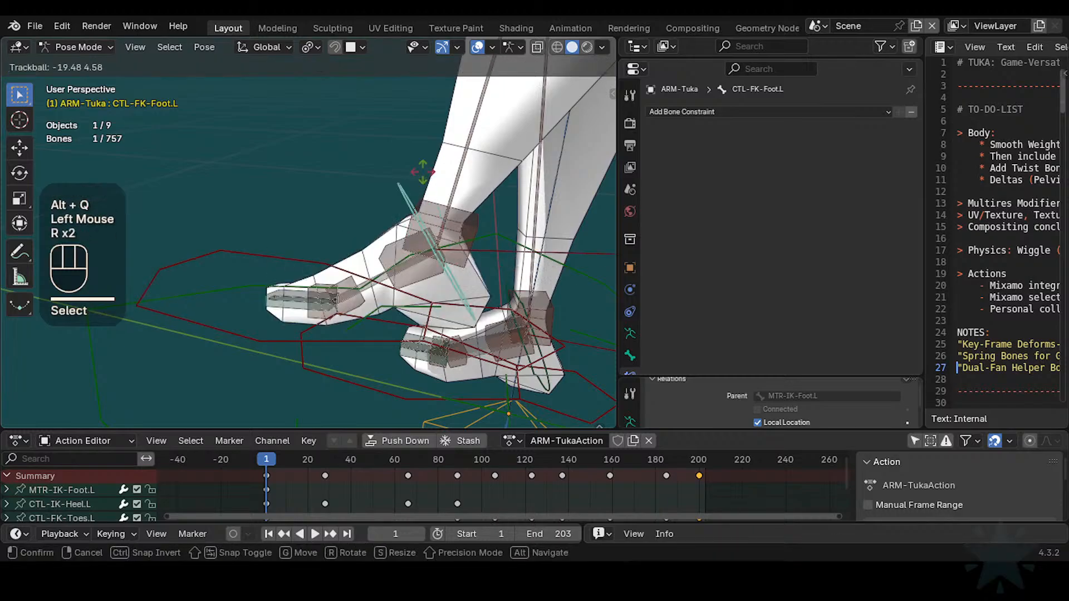
{"action": "key", "text": "Escape"}
Step: Review HLP3-AnkleFoot.L's de-rotator target, space, influence and rotation mapping settings, and inspect the helper bone at the ankle
{"action": "left_click", "coordinate": [393, 251]}
{"action": "scroll", "coordinate": [765, 315], "scroll_direction": "up", "scroll_amount": 1}
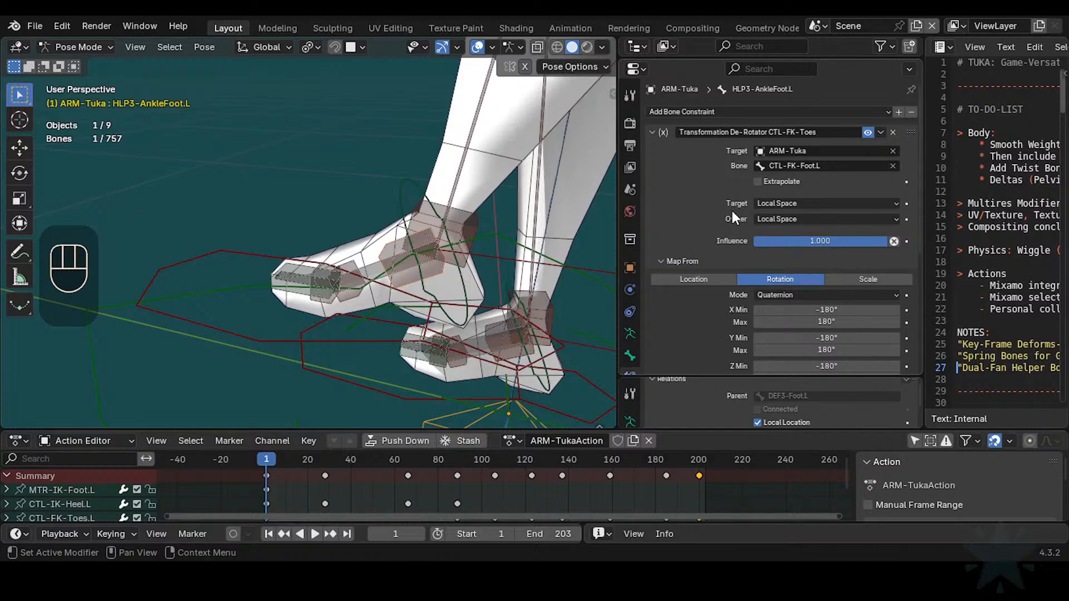
{"action": "scroll", "coordinate": [733, 211], "scroll_direction": "down", "scroll_amount": 6}
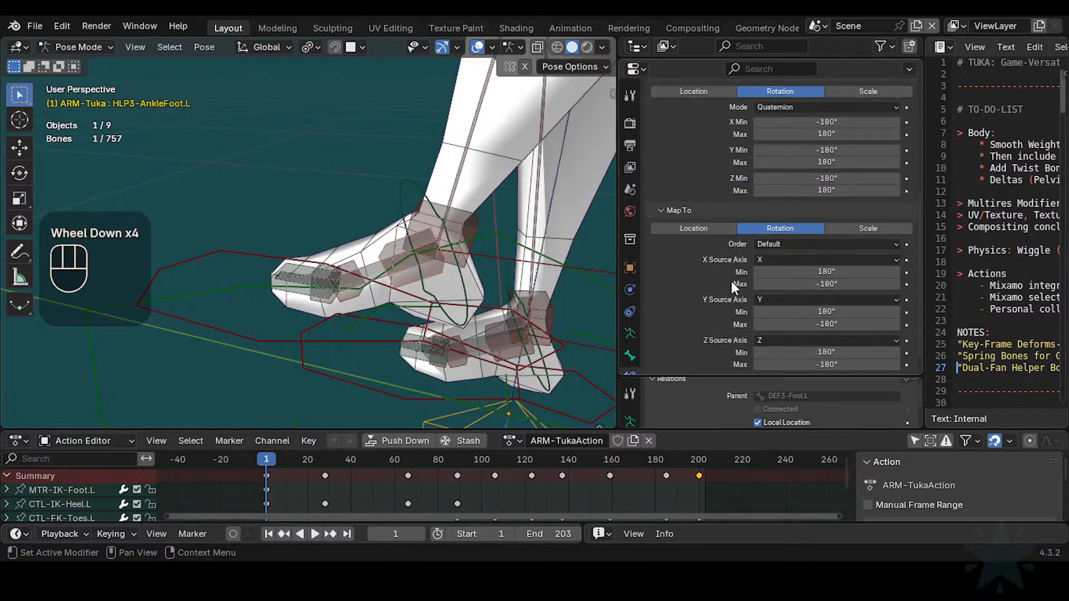
{"action": "scroll", "coordinate": [731, 282], "scroll_direction": "up", "scroll_amount": 4}
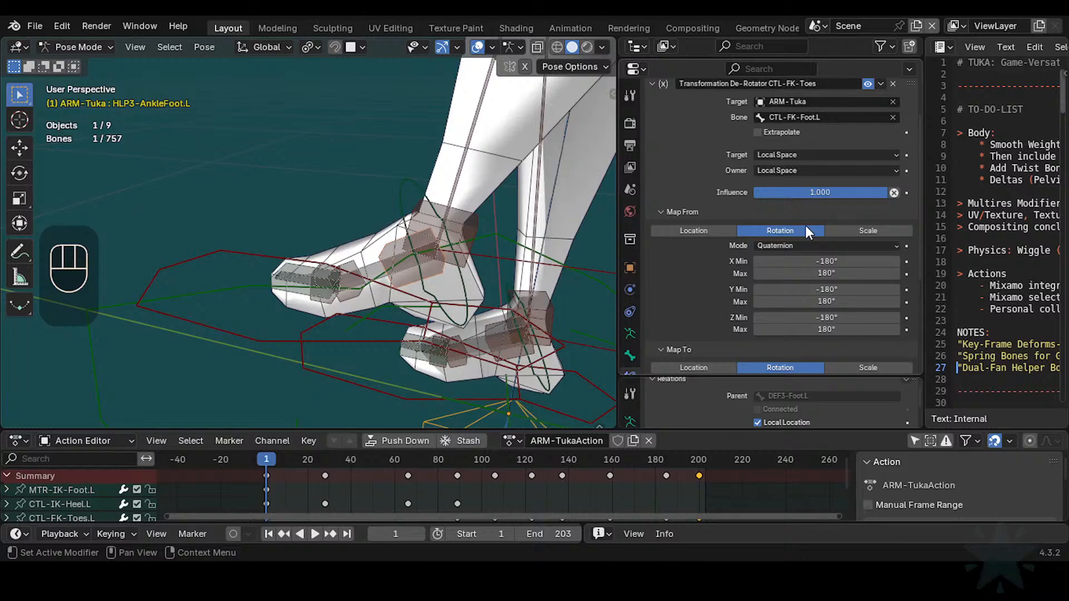
{"action": "scroll", "coordinate": [726, 173], "scroll_direction": "up", "scroll_amount": 2}
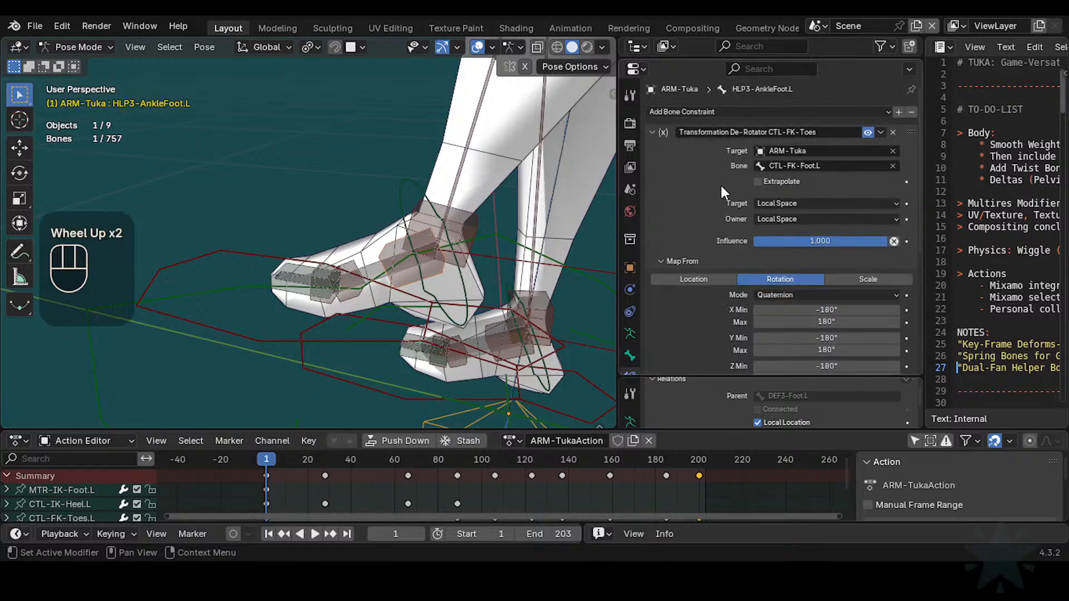
{"action": "scroll", "coordinate": [807, 262], "scroll_direction": "down", "scroll_amount": 3}
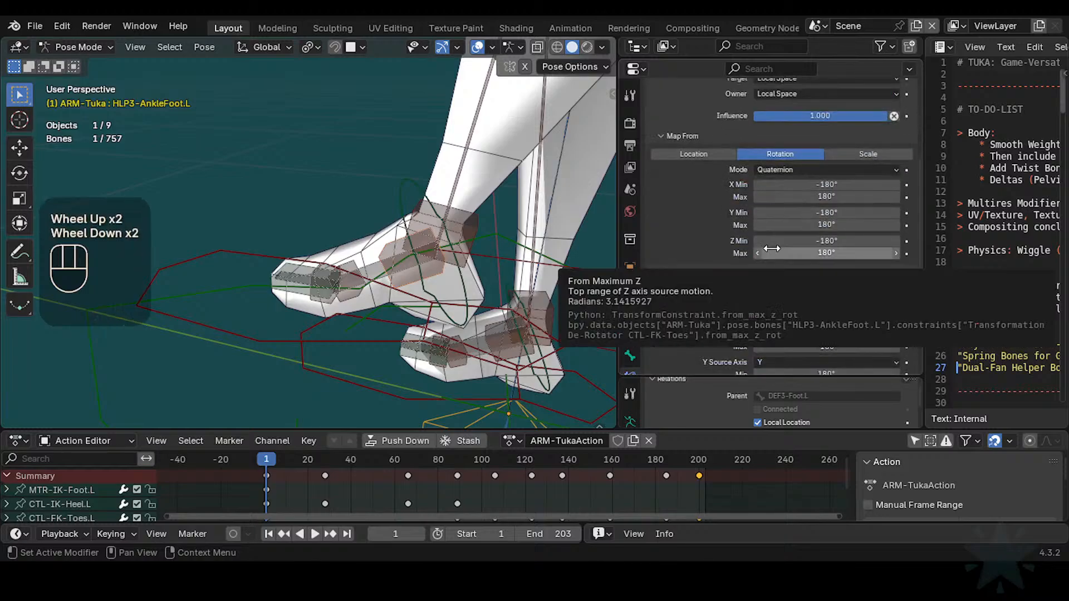
{"action": "scroll", "coordinate": [839, 279], "scroll_direction": "up", "scroll_amount": 4}
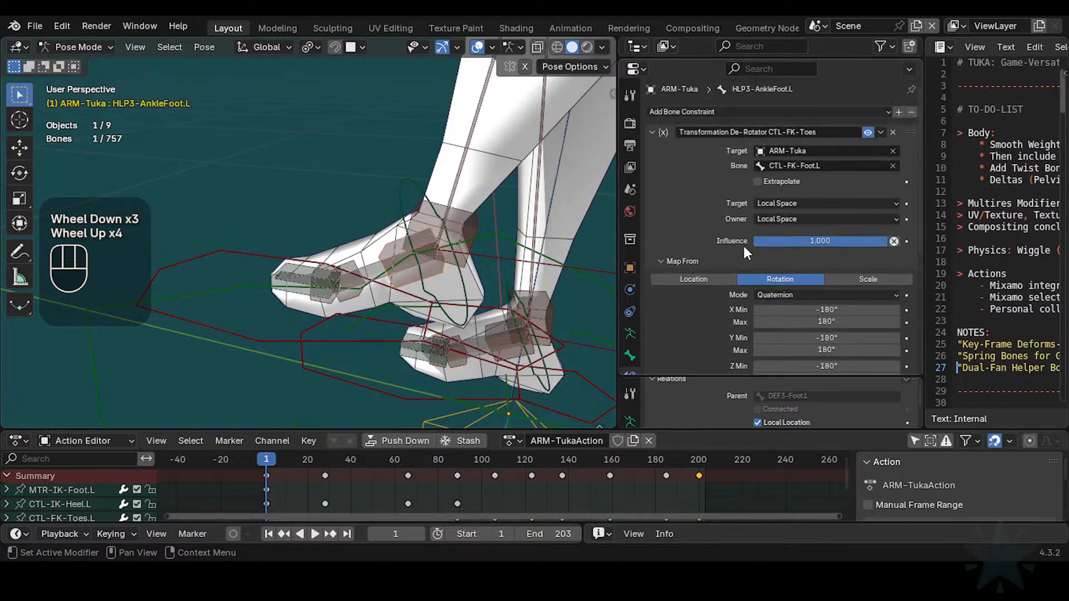
{"action": "scroll", "coordinate": [796, 298], "scroll_direction": "down", "scroll_amount": 1}
{"action": "scroll", "coordinate": [797, 299], "scroll_direction": "down", "scroll_amount": 3}
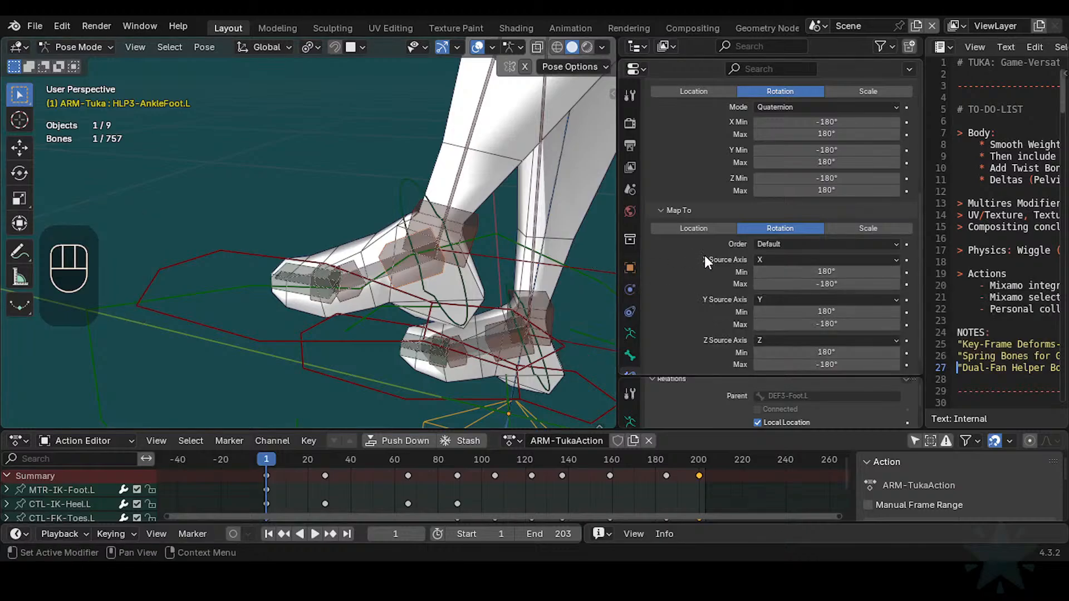
{"action": "scroll", "coordinate": [748, 290], "scroll_direction": "down", "scroll_amount": 2}
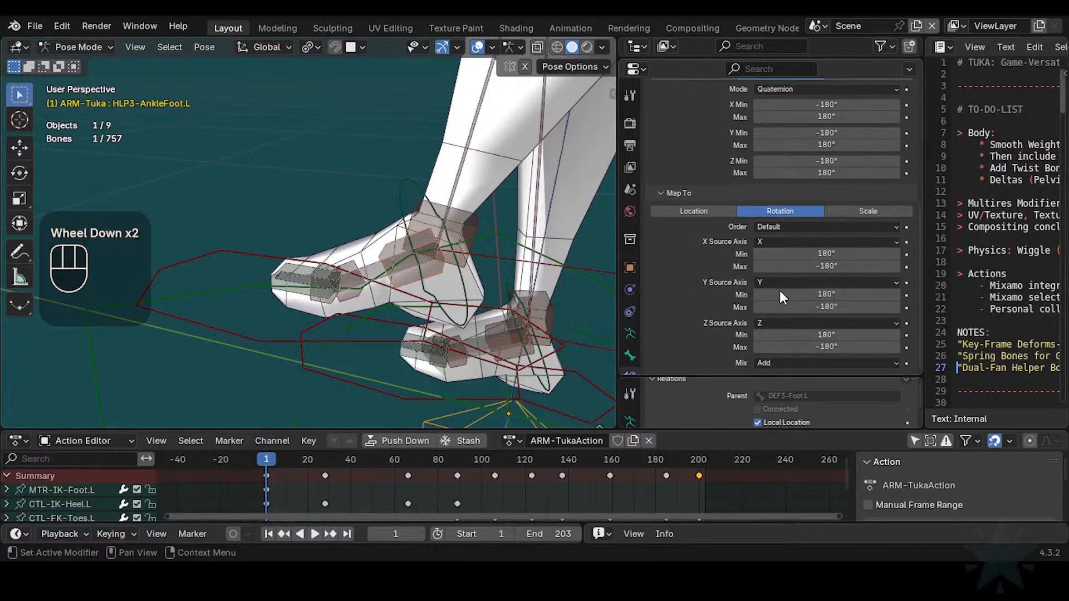
{"action": "scroll", "coordinate": [779, 292], "scroll_direction": "down", "scroll_amount": 2}
{"action": "scroll", "coordinate": [774, 296], "scroll_direction": "up", "scroll_amount": 4}
{"action": "scroll", "coordinate": [768, 301], "scroll_direction": "down", "scroll_amount": 1}
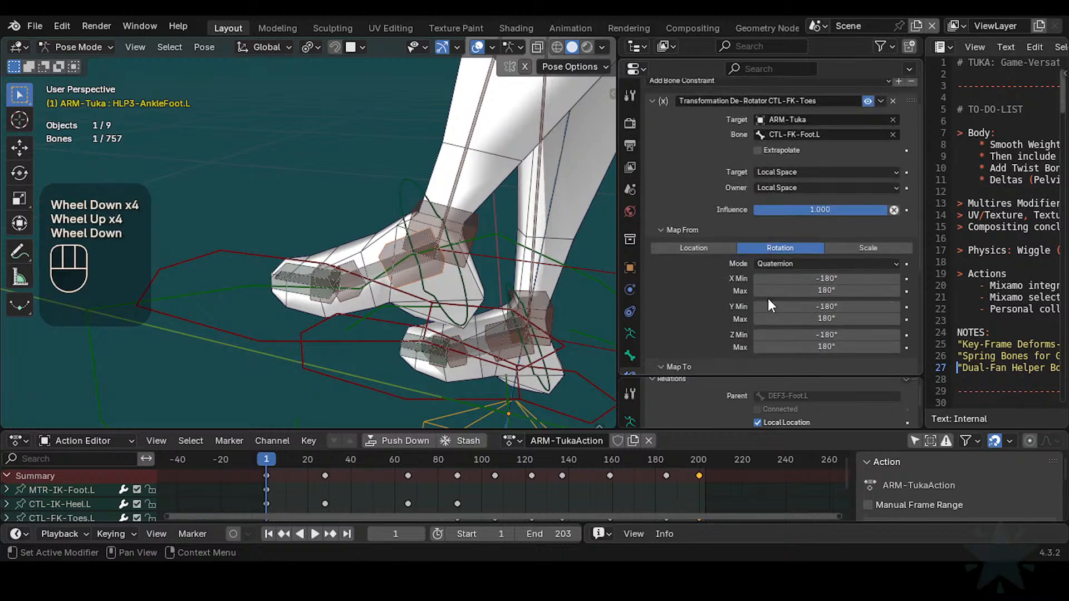
{"action": "scroll", "coordinate": [767, 301], "scroll_direction": "down", "scroll_amount": 5}
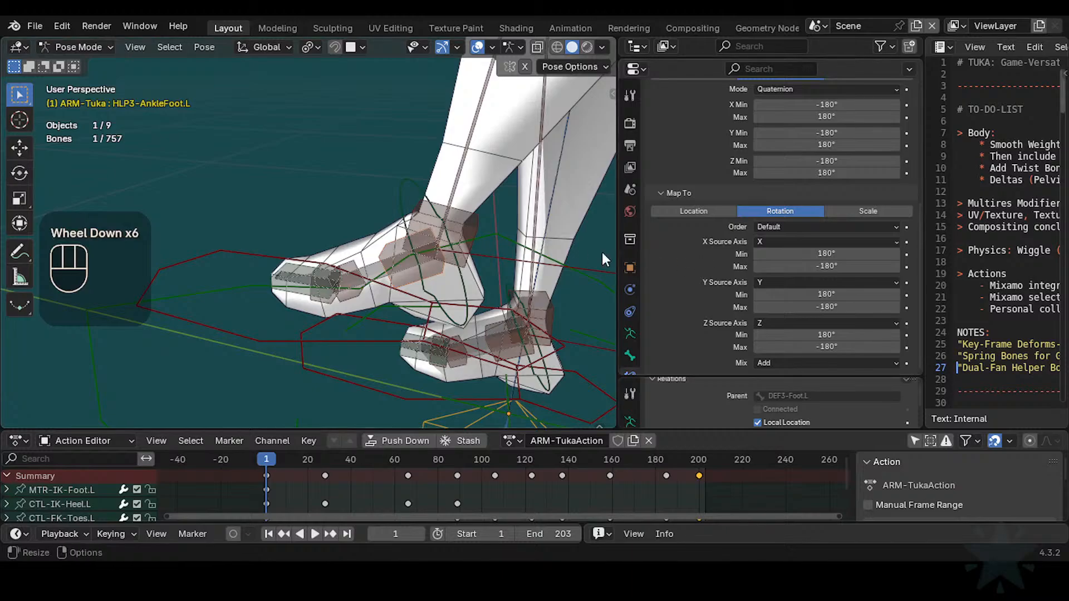
{"action": "scroll", "coordinate": [417, 234], "scroll_direction": "up", "scroll_amount": 1}
{"action": "middle_click_drag", "start_coordinate": [412, 241], "coordinate": [430, 275]}
{"action": "scroll", "coordinate": [465, 255], "scroll_direction": "up", "scroll_amount": 2}
{"action": "scroll", "coordinate": [391, 280], "scroll_direction": "down", "scroll_amount": 1}
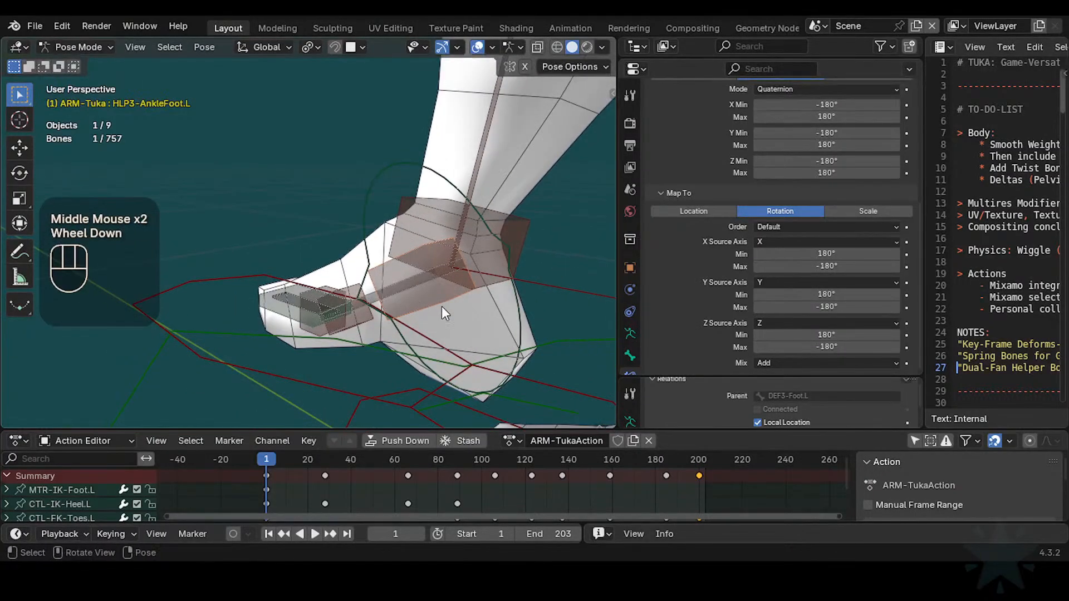
Step: Examine the ankle helper bone from several angles alongside its de-rotator's target, Map From and Map To rotation ranges
{"action": "scroll", "coordinate": [403, 293], "scroll_direction": "up", "scroll_amount": 1}
{"action": "middle_click_drag", "start_coordinate": [354, 288], "coordinate": [503, 273]}
{"action": "scroll", "coordinate": [433, 281], "scroll_direction": "up", "scroll_amount": 2}
{"action": "scroll", "coordinate": [378, 282], "scroll_direction": "down", "scroll_amount": 2}
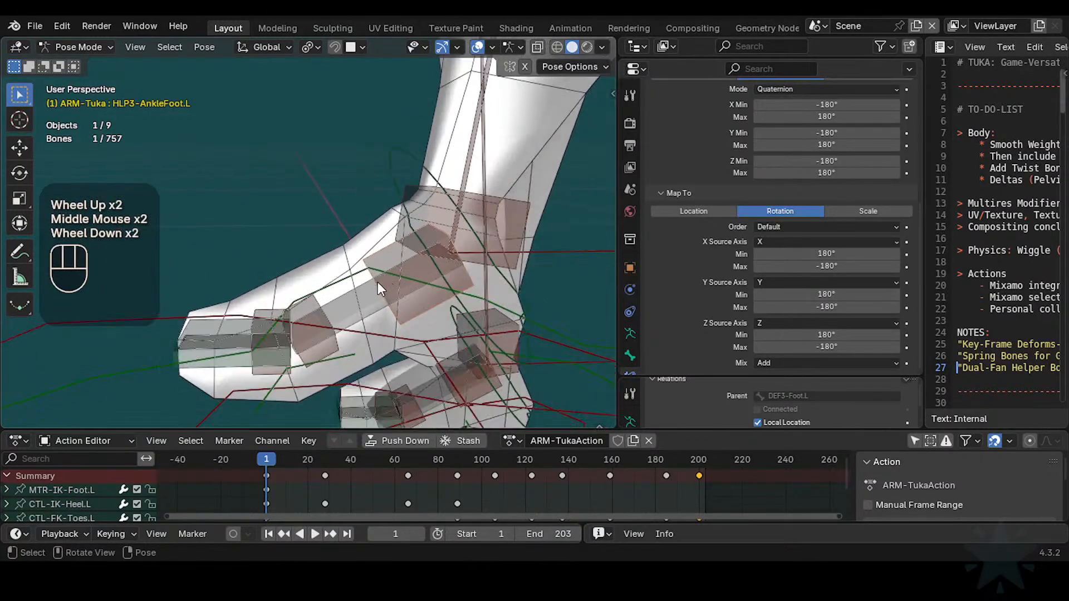
{"action": "middle_click_drag", "start_coordinate": [378, 282], "coordinate": [401, 291]}
{"action": "scroll", "coordinate": [298, 296], "scroll_direction": "up", "scroll_amount": 2}
{"action": "middle_click_drag", "start_coordinate": [298, 295], "coordinate": [439, 315], "text": "shift"}
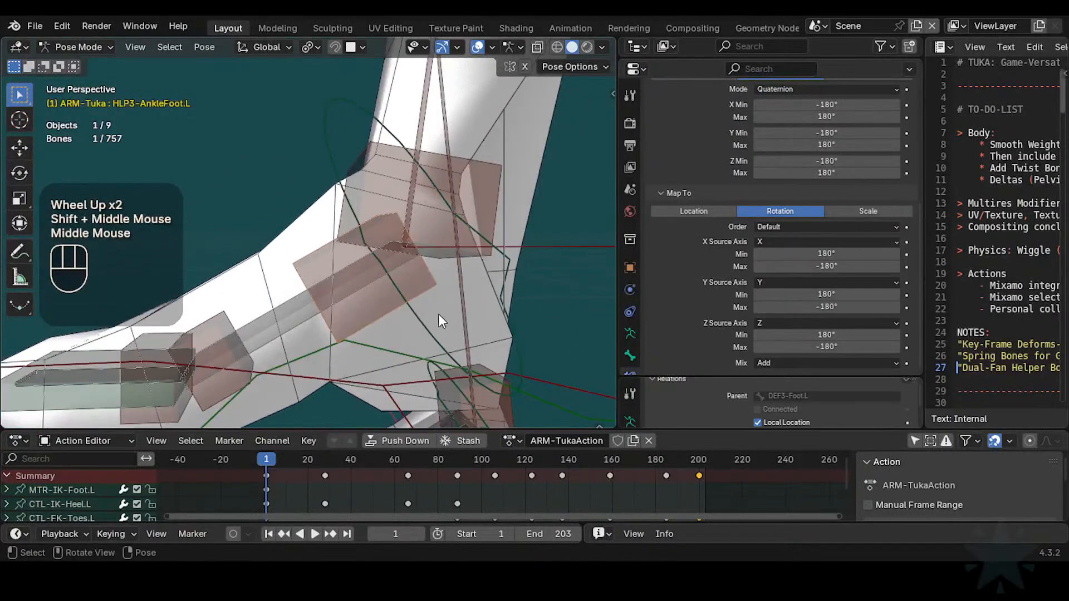
{"action": "middle_click_drag", "start_coordinate": [330, 302], "coordinate": [389, 302]}
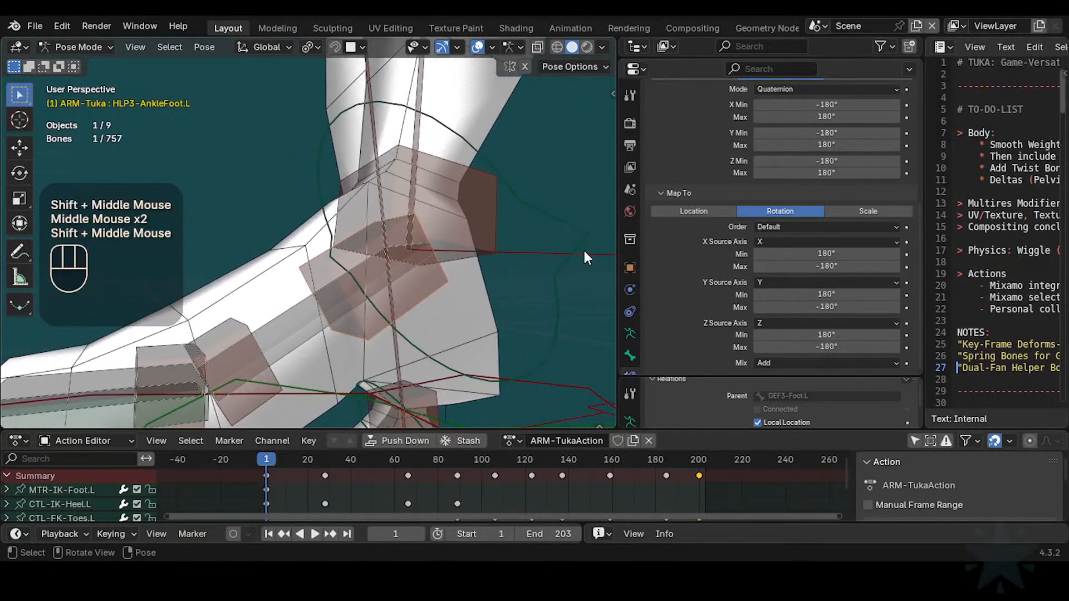
{"action": "scroll", "coordinate": [745, 263], "scroll_direction": "up", "scroll_amount": 2}
{"action": "scroll", "coordinate": [730, 277], "scroll_direction": "up", "scroll_amount": 2}
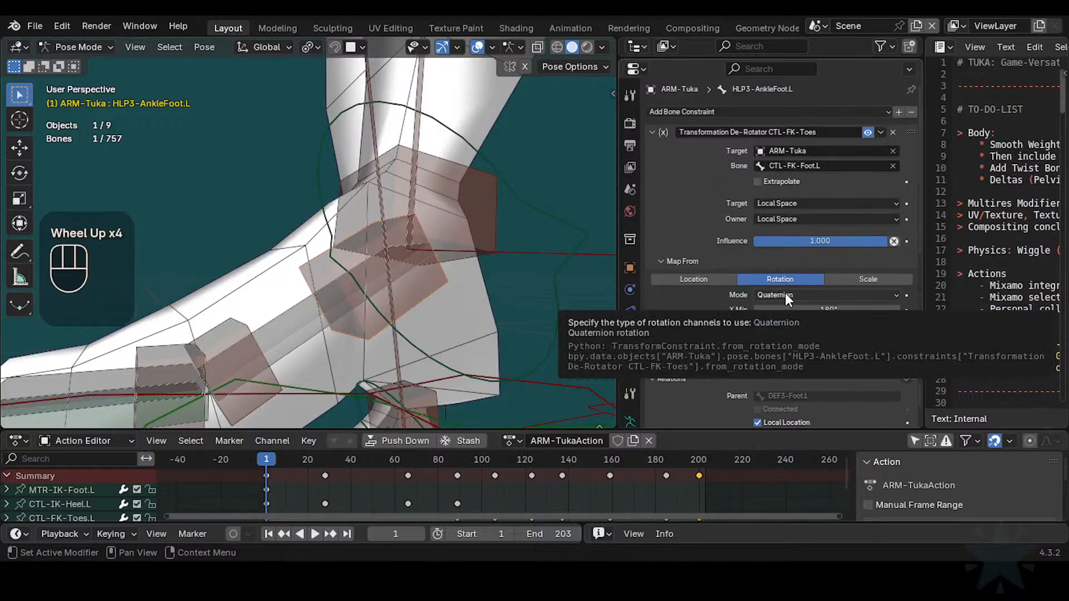
{"action": "scroll", "coordinate": [747, 302], "scroll_direction": "down", "scroll_amount": 2}
{"action": "scroll", "coordinate": [747, 321], "scroll_direction": "down", "scroll_amount": 1}
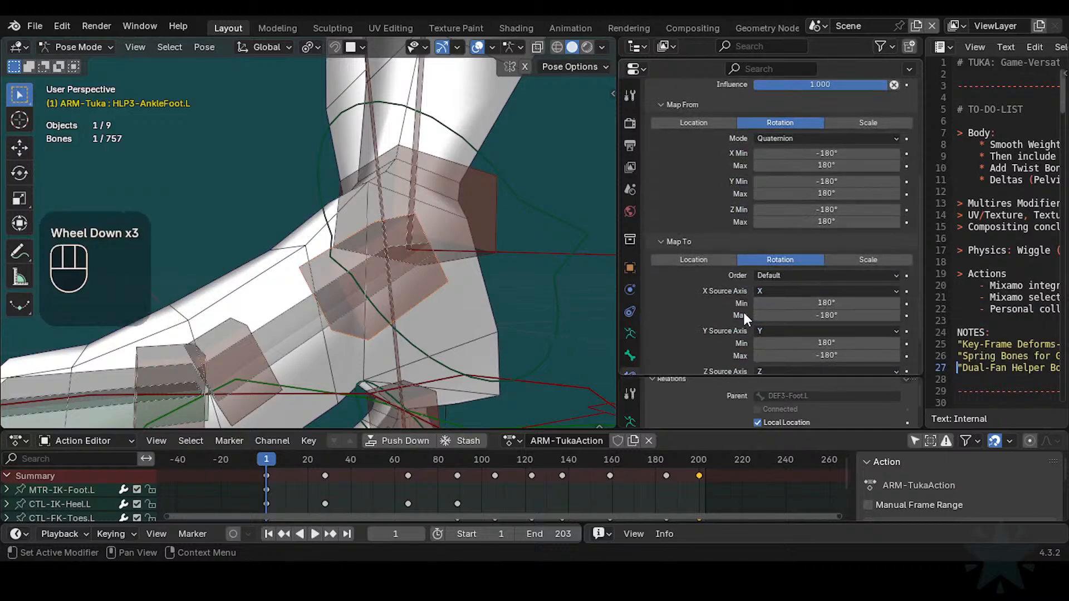
{"action": "middle_click_drag", "start_coordinate": [537, 285], "coordinate": [366, 282]}
{"action": "scroll", "coordinate": [756, 280], "scroll_direction": "down", "scroll_amount": 2}
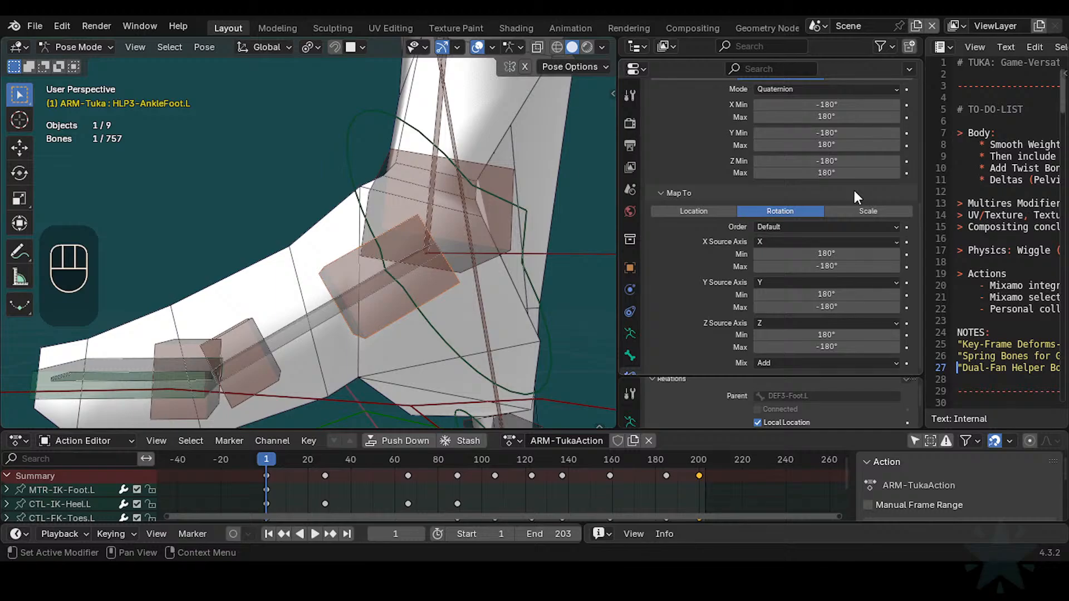
Step: Set the de-rotator's Map To rotation minimum to 60° for the X, Y and Z source axes
{"action": "left_click", "coordinate": [856, 254]}
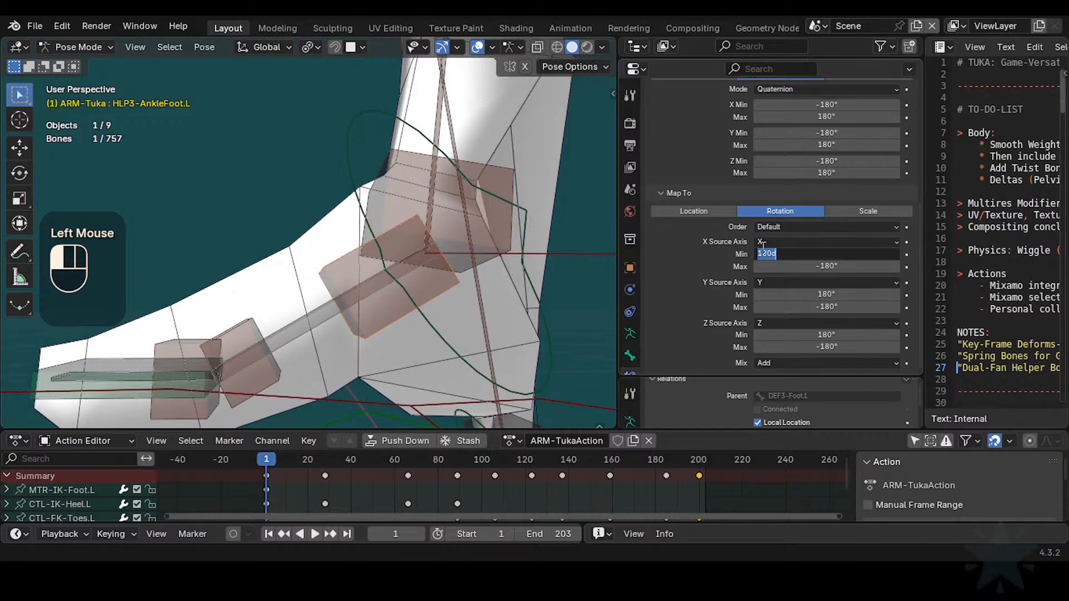
{"action": "left_click", "coordinate": [719, 248]}
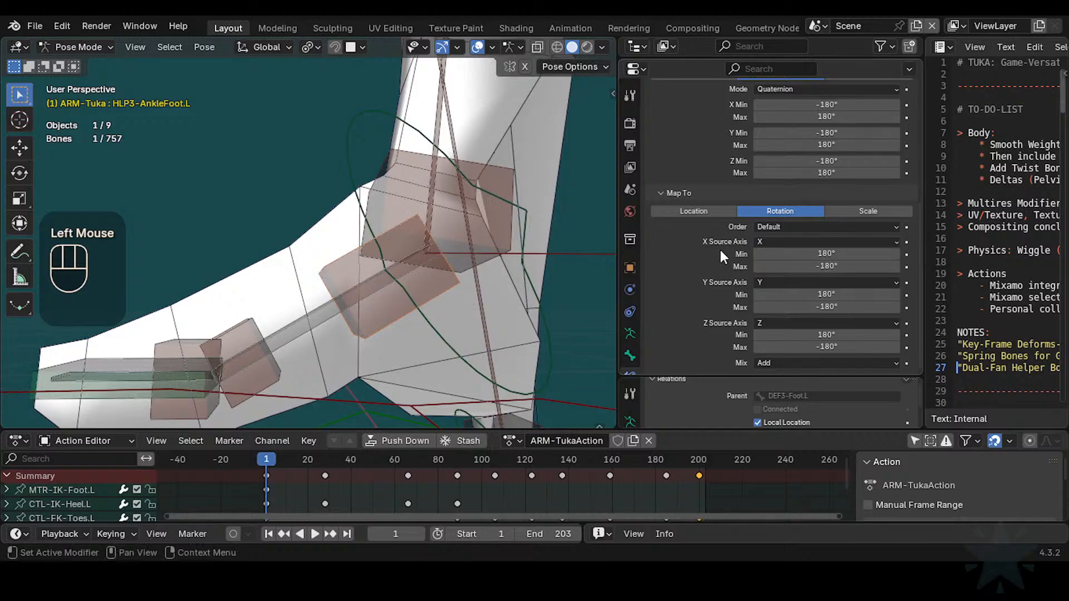
{"action": "left_click", "coordinate": [857, 253]}
{"action": "type", "text": "60"}
{"action": "key", "text": "Return"}
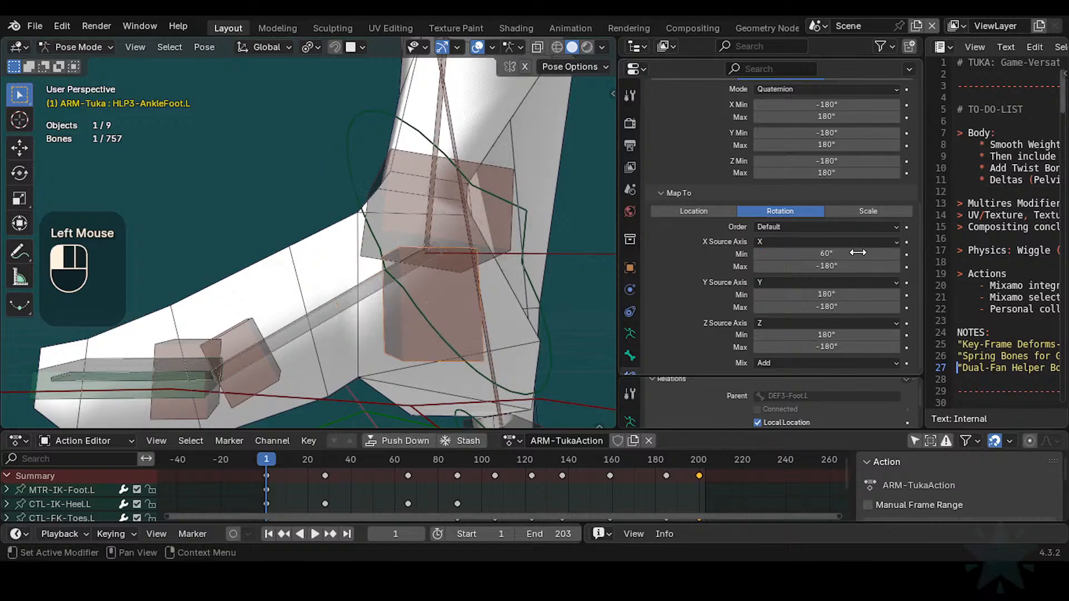
{"action": "key", "text": "ctrl+c"}
{"action": "key", "text": "ctrl+v"}
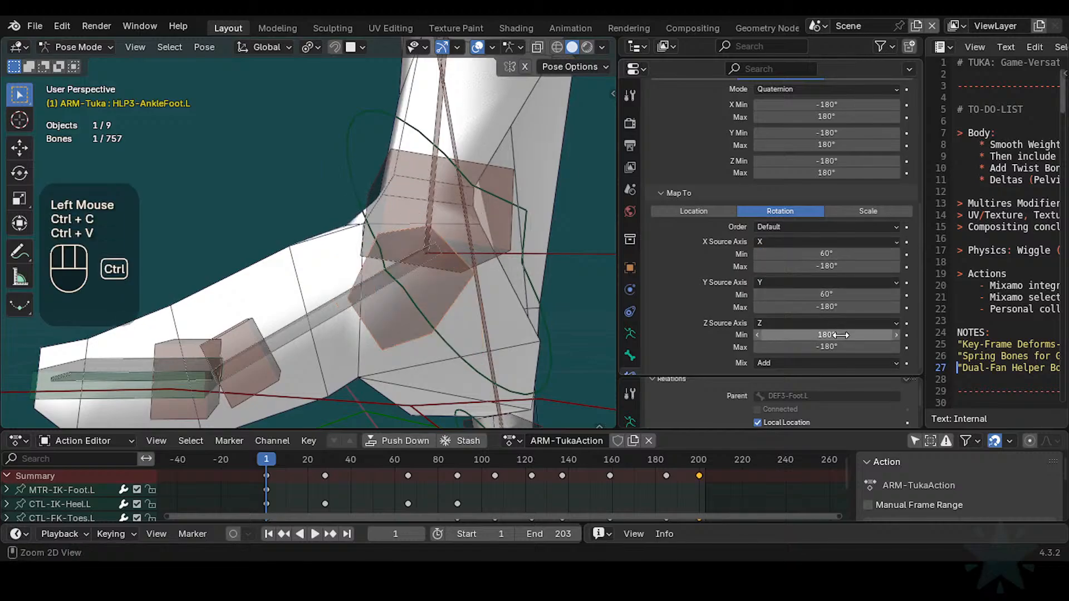
{"action": "key", "text": "ctrl+v"}
Step: Set the de-rotator's Map To rotation maximum to -60° for the X, Y and Z source axes
{"action": "left_click", "coordinate": [838, 268]}
{"action": "type", "text": "-60"}
{"action": "key", "text": "Return"}
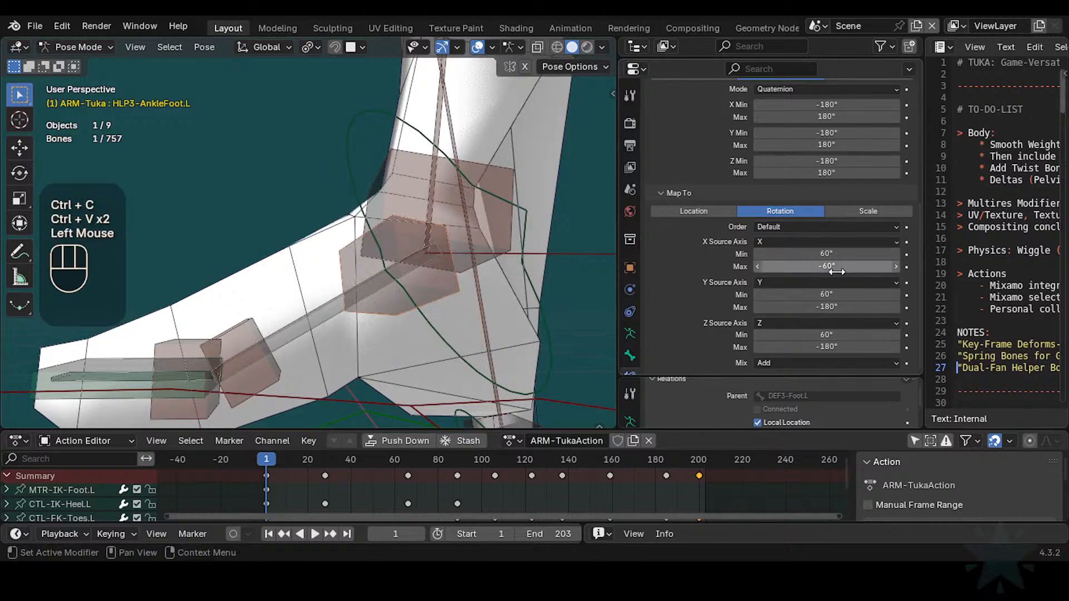
{"action": "key", "text": "ctrl+c"}
{"action": "key", "text": "ctrl+v"}
{"action": "key", "text": "ctrl+v"}
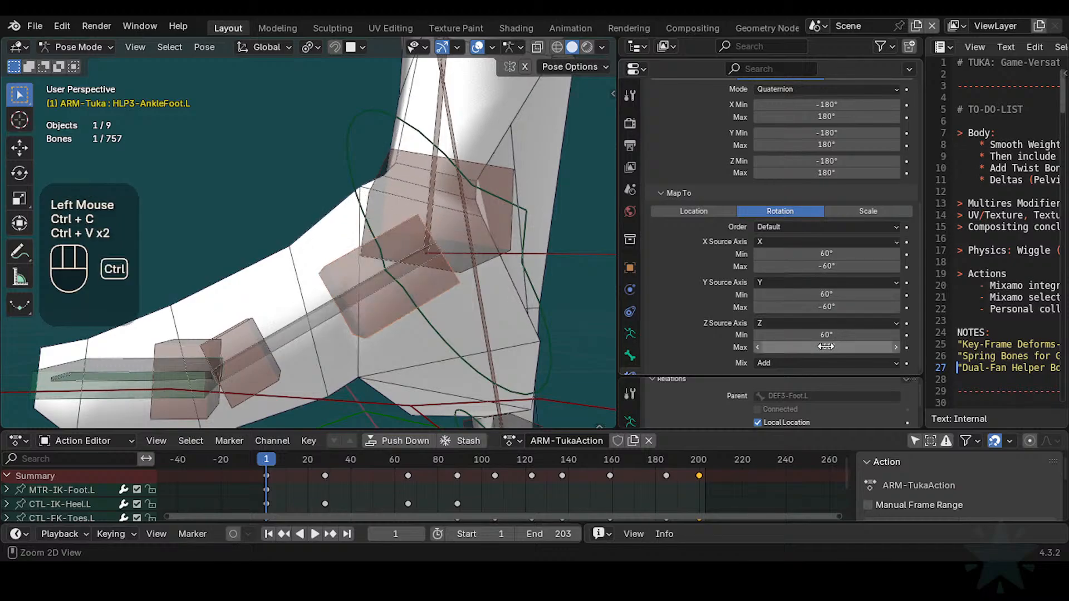
Step: Select CTL-FK-Foot.L and rotate it about 42° around the global X axis to test the ankle deformation
{"action": "scroll", "coordinate": [472, 235], "scroll_direction": "down", "scroll_amount": 2}
{"action": "middle_click_drag", "start_coordinate": [458, 189], "coordinate": [361, 265]}
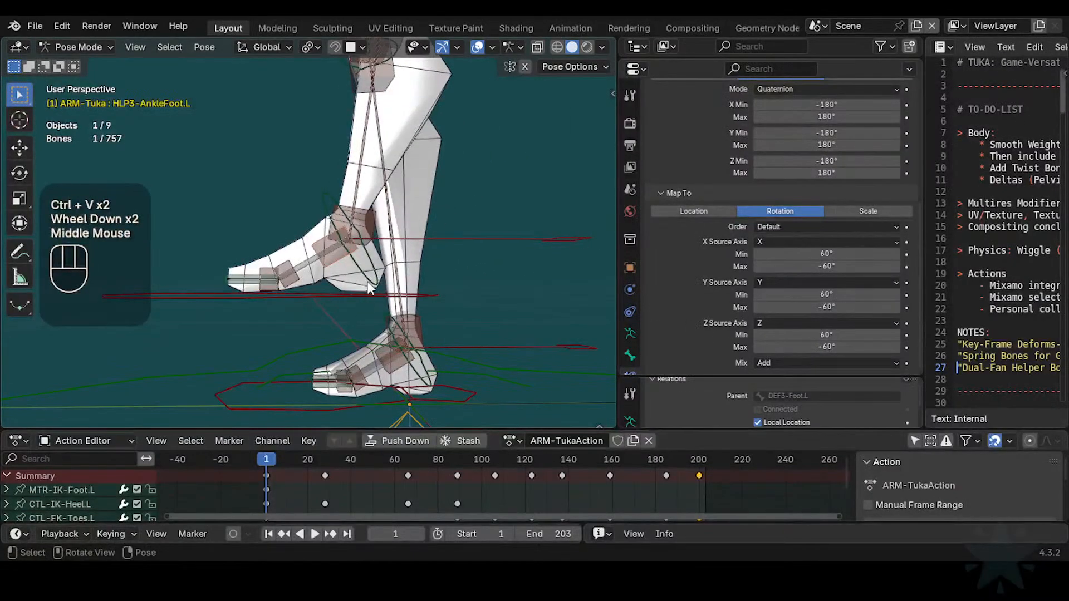
{"action": "left_click", "coordinate": [359, 263]}
{"action": "key", "text": "r"}
{"action": "key", "text": "x"}
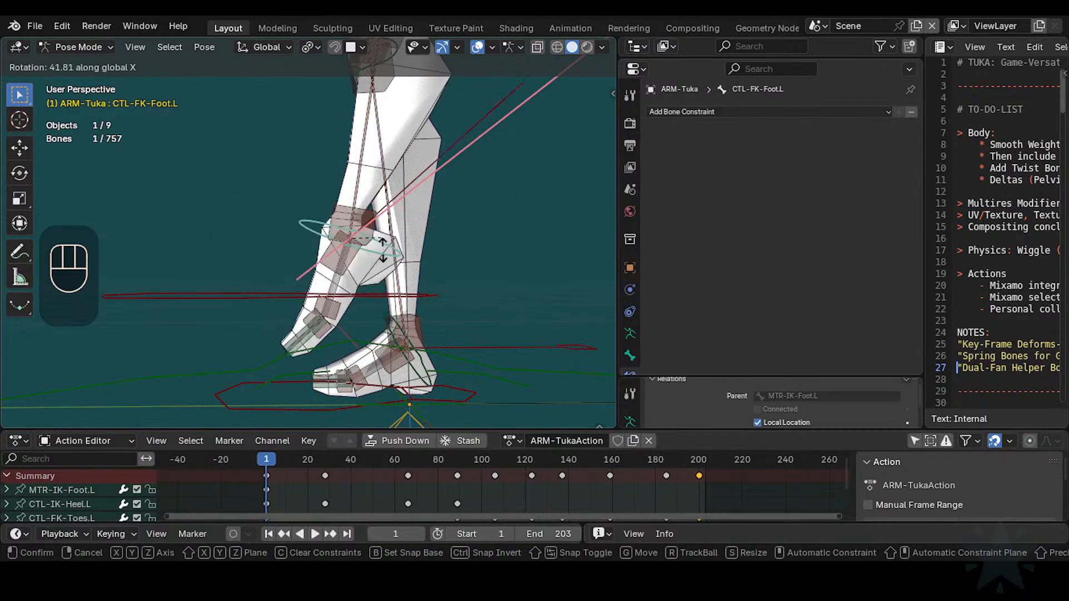
{"action": "left_click", "coordinate": [382, 240]}
Step: Rotate CTL-FK-Foot.L freely with Trackball and inspect the ankle deformation from another angle
{"action": "middle_click_drag", "start_coordinate": [371, 241], "coordinate": [429, 288]}
{"action": "key", "text": "r"}
{"action": "key", "text": "r"}
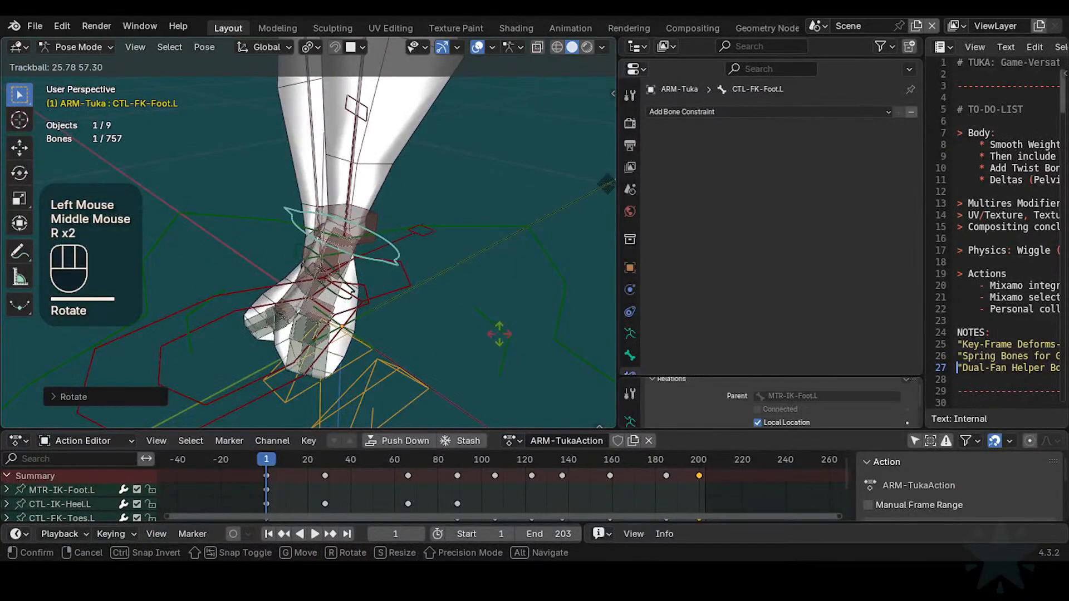
{"action": "left_click", "coordinate": [340, 313]}
{"action": "mouse_move", "coordinate": [341, 314]}
{"action": "middle_mouse_down"}
{"action": "mouse_move", "coordinate": [405, 310]}
{"action": "mouse_move", "coordinate": [338, 292]}
{"action": "middle_mouse_up"}
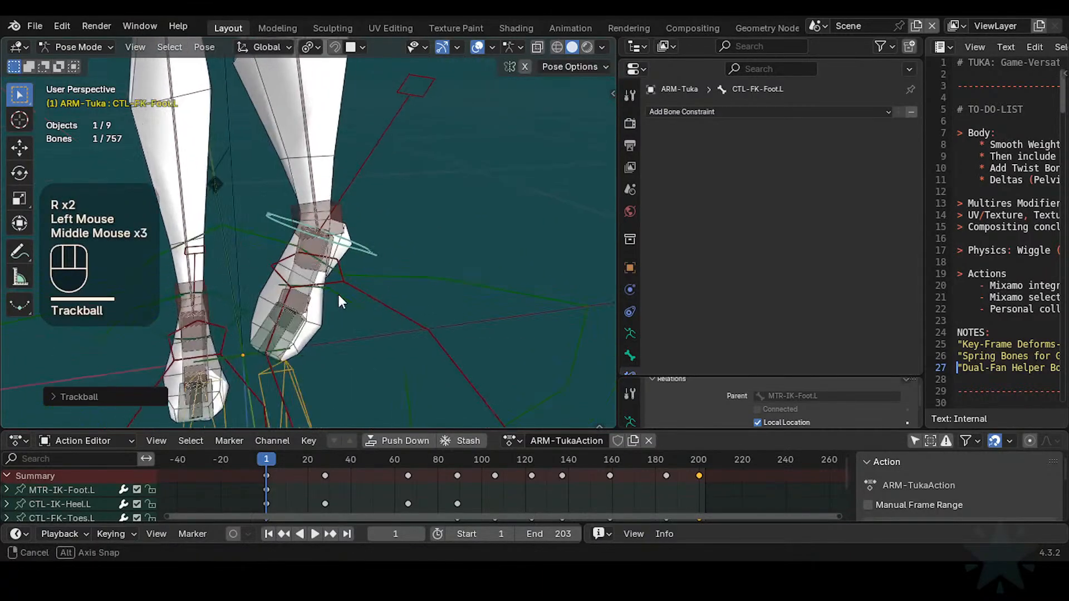
Step: Try freely rotating the left foot's FK control in several directions, and clear its pose transforms
{"action": "key", "text": "r"}
{"action": "key", "text": "r"}
{"action": "key", "text": "r"}
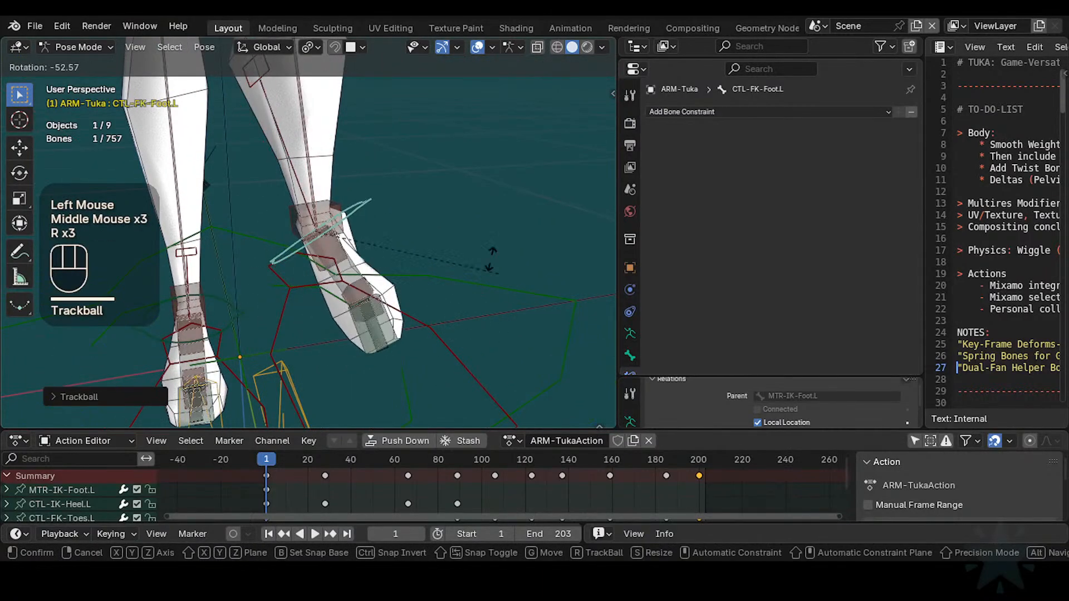
{"action": "left_click", "coordinate": [270, 303]}
{"action": "key", "text": "r"}
{"action": "key", "text": "r"}
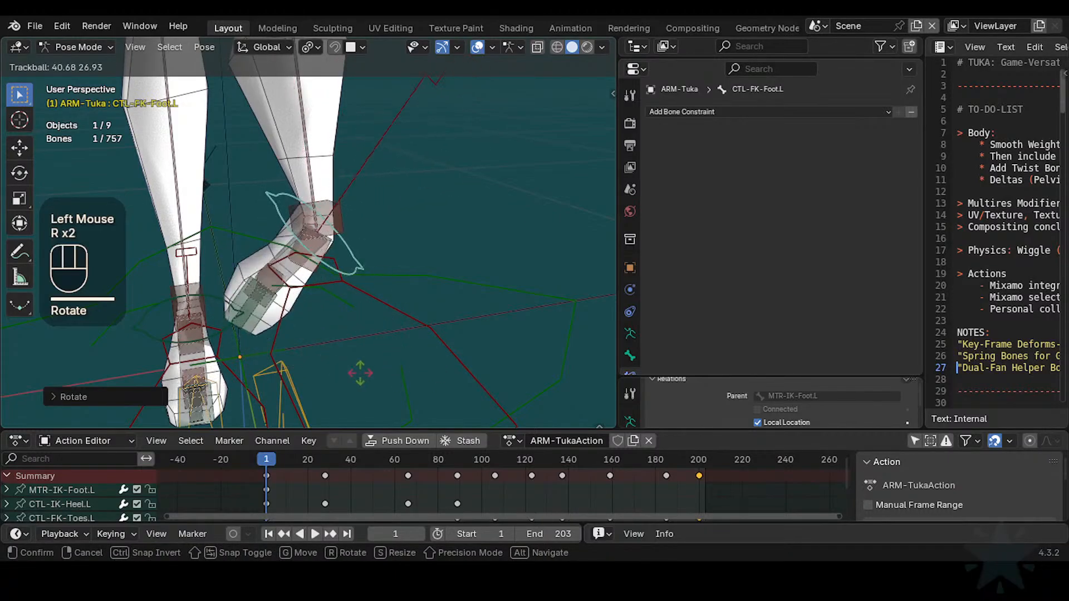
{"action": "left_click", "coordinate": [332, 321]}
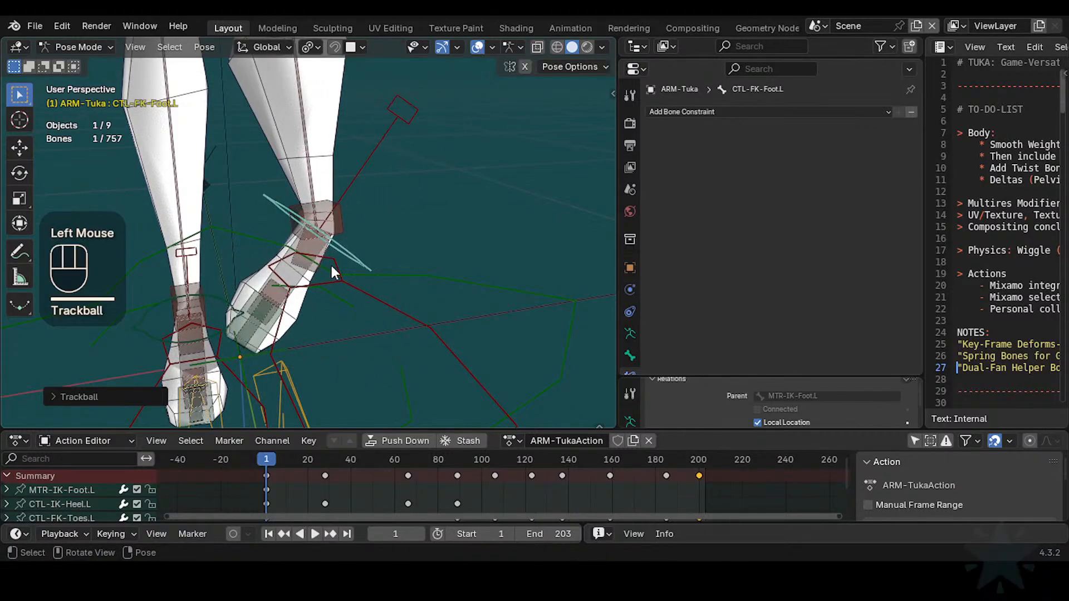
{"action": "key", "text": "alt+q"}
{"action": "key", "text": "alt+q"}
Step: Try rotating the left foot's IK master control MTR-IK-Foot.L, inspecting the ankle helper's Transformation constraint between attempts
{"action": "middle_click_drag", "start_coordinate": [435, 297], "coordinate": [400, 238]}
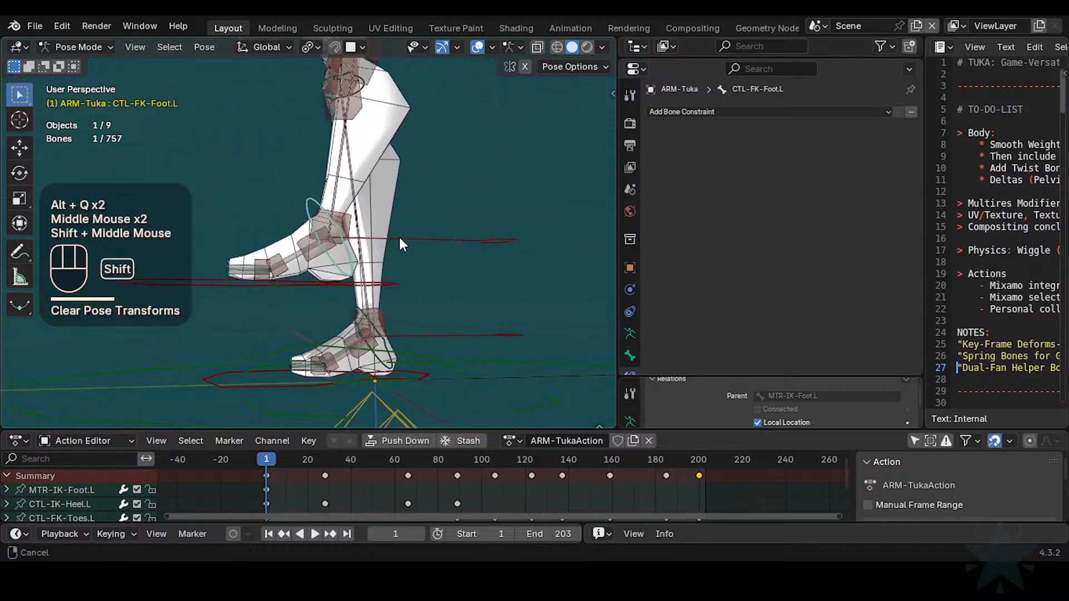
{"action": "scroll", "coordinate": [400, 237], "scroll_direction": "up", "scroll_amount": 3}
{"action": "left_click", "coordinate": [316, 270]}
{"action": "scroll", "coordinate": [332, 294], "scroll_direction": "down", "scroll_amount": 1}
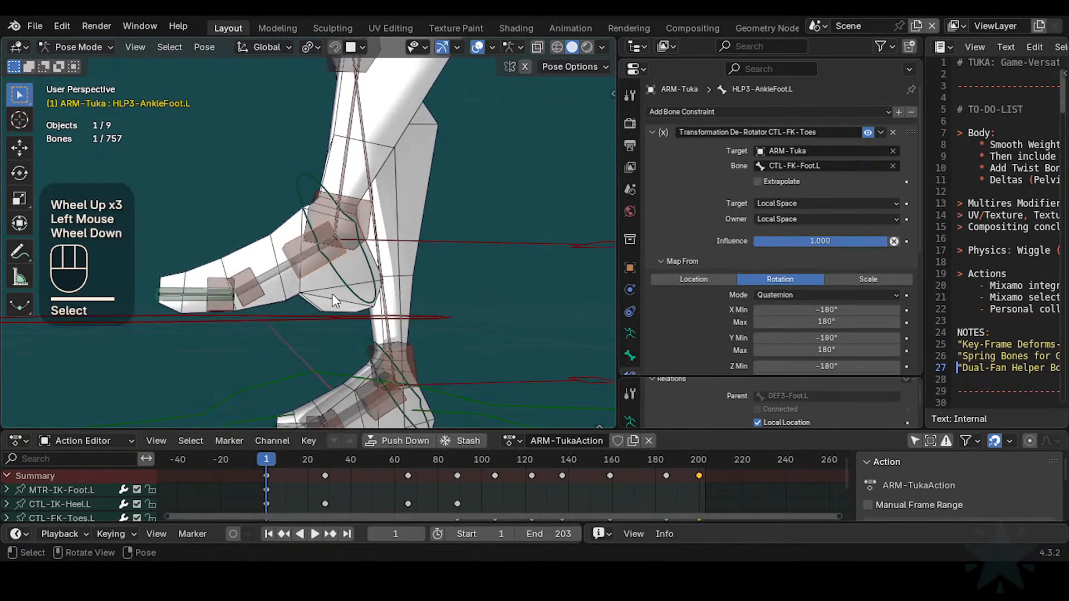
{"action": "scroll", "coordinate": [331, 293], "scroll_direction": "down", "scroll_amount": 1}
{"action": "left_click", "coordinate": [341, 305]}
{"action": "key", "text": "r"}
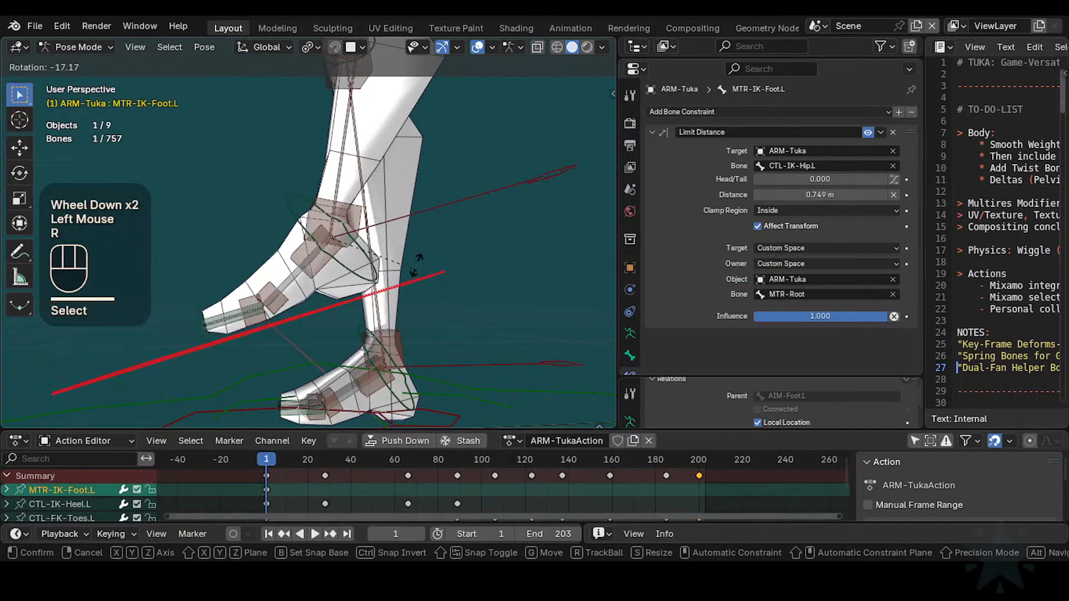
{"action": "key", "text": "Escape"}
{"action": "left_click", "coordinate": [356, 290]}
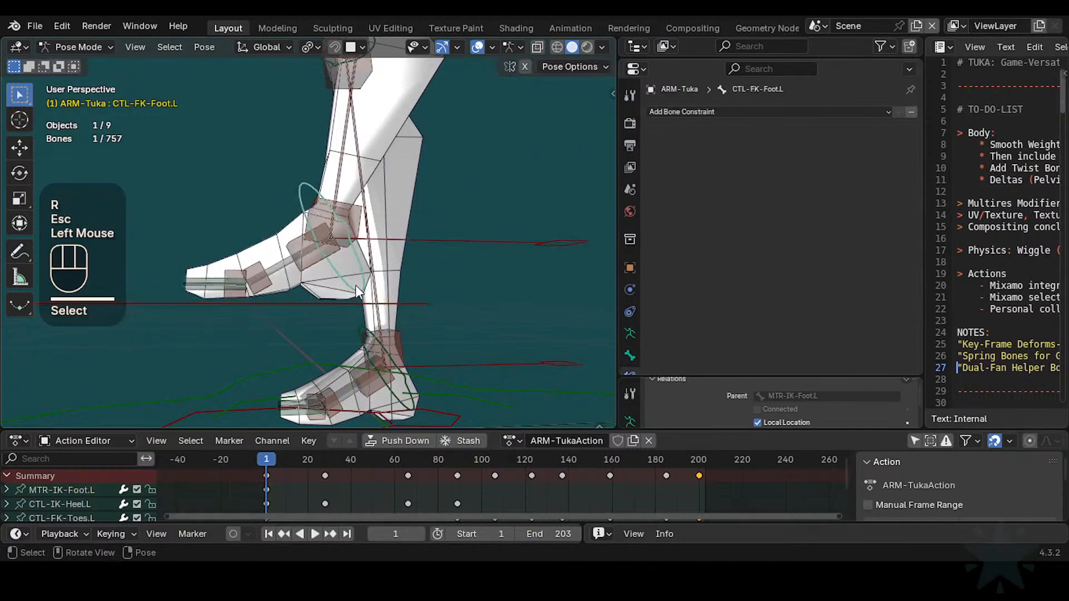
{"action": "left_click", "coordinate": [317, 262]}
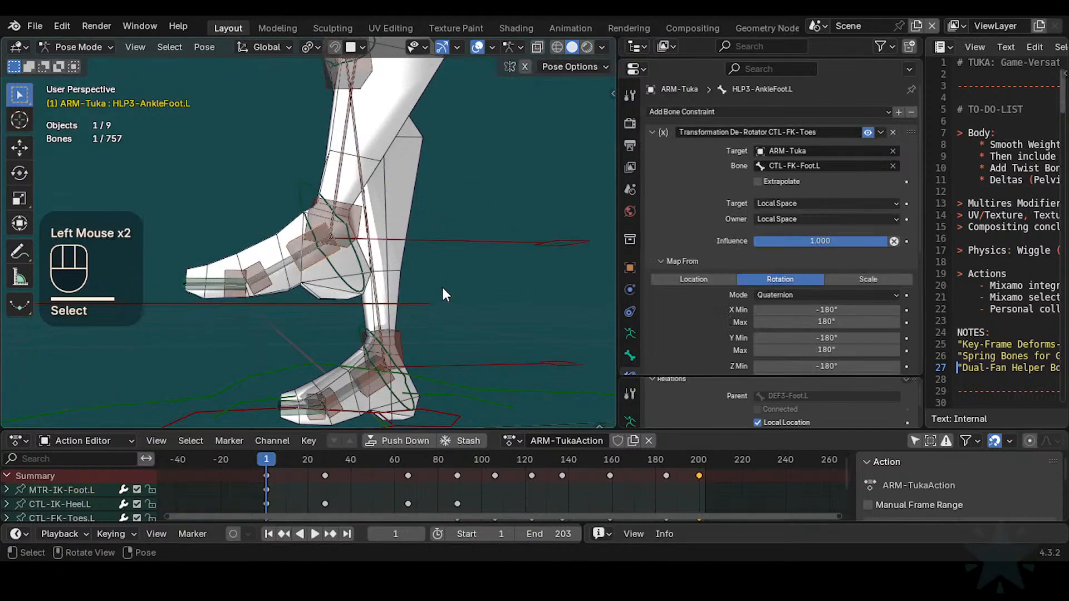
{"action": "left_click", "coordinate": [429, 303]}
{"action": "key", "text": "r"}
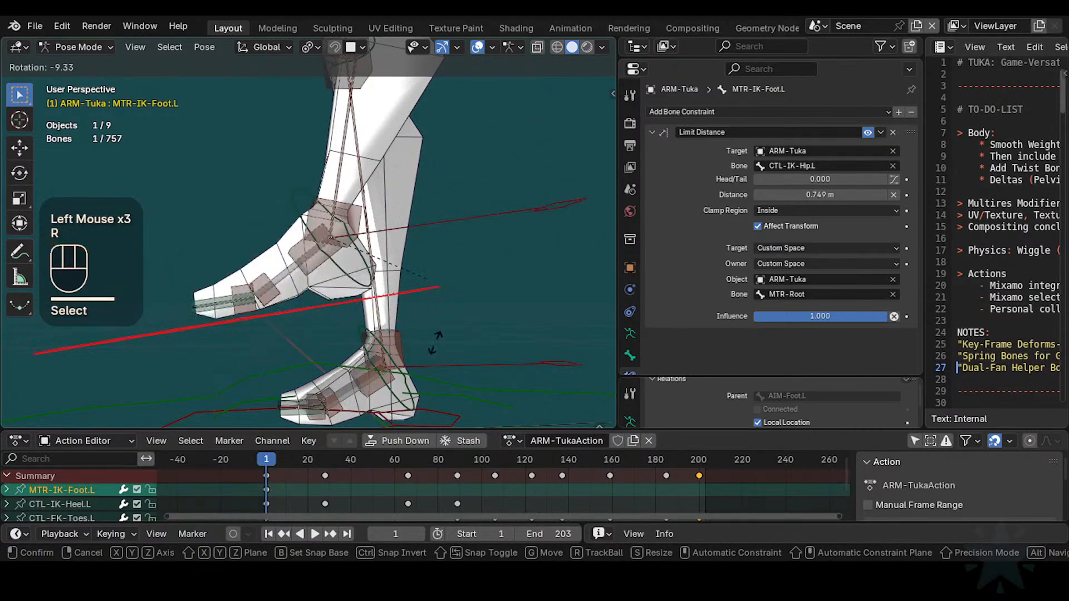
{"action": "key", "text": "Escape"}
Step: Select the HLP3-AnkleFoot.L helper bone inside the left ankle and save the file
{"action": "left_click", "coordinate": [350, 266]}
{"action": "left_click", "coordinate": [358, 262]}
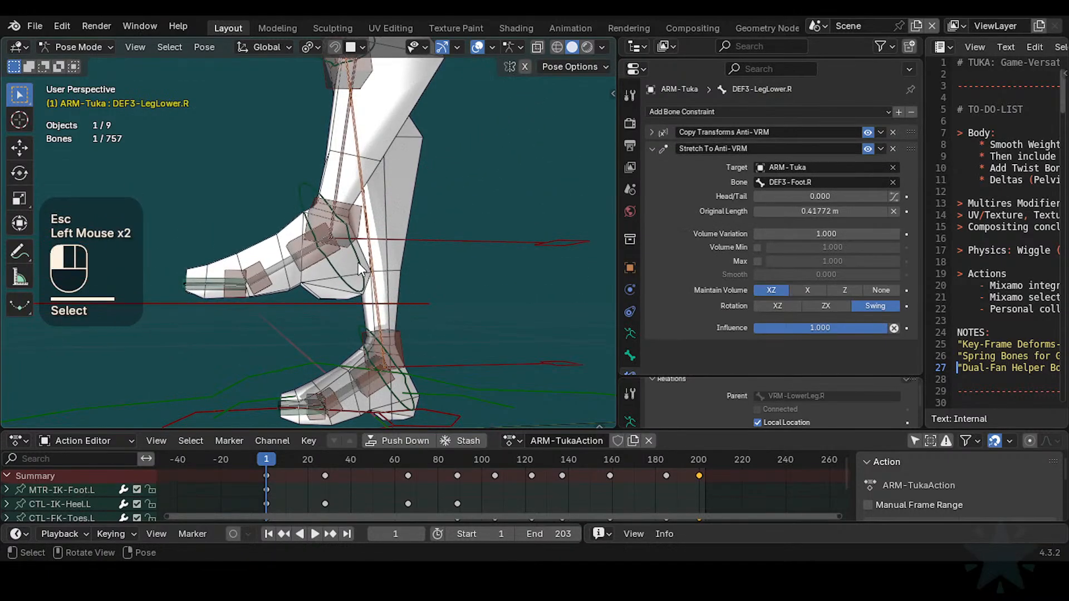
{"action": "key", "text": "ctrl+s"}
{"action": "left_click", "coordinate": [313, 261]}
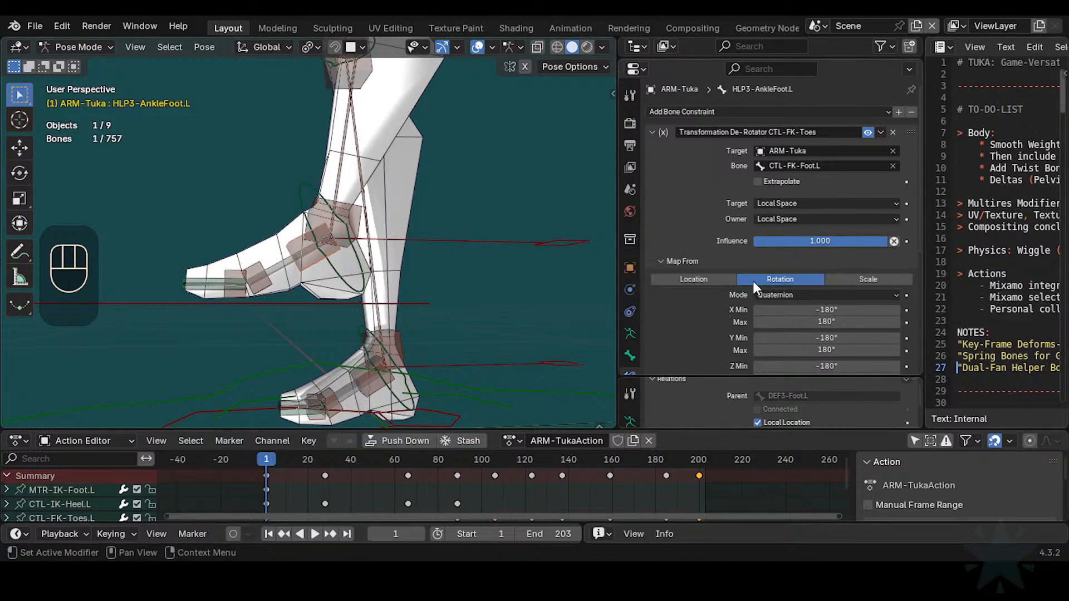
{"action": "key", "text": "ctrl+s"}
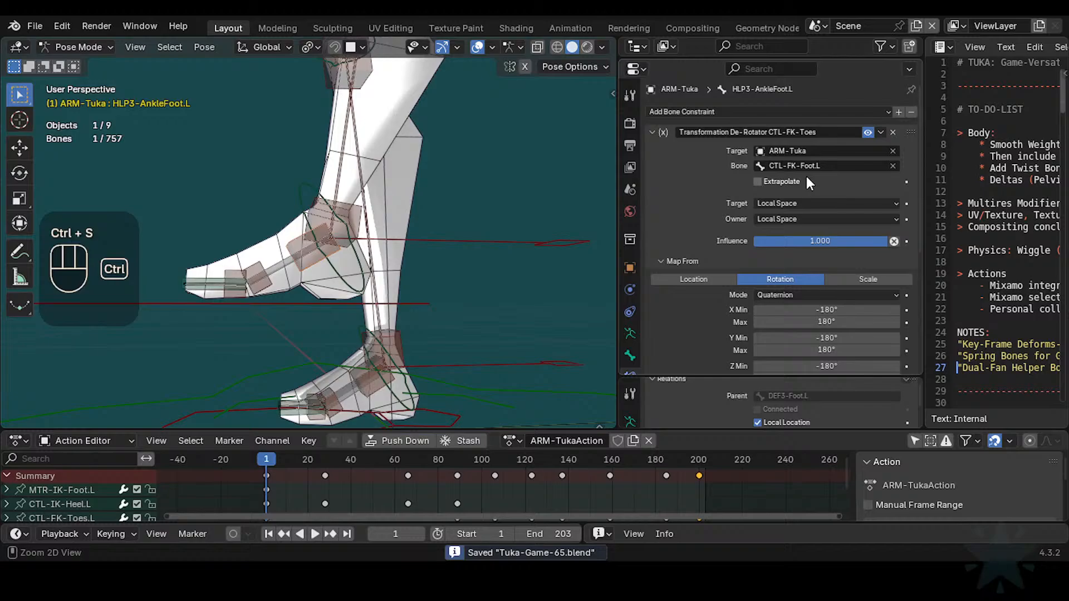
Step: Set the ankle helper constraint's owner space to Custom Space, with object ARM-Tuka and bone CTL-FK-Foot.L
{"action": "left_click", "coordinate": [803, 219]}
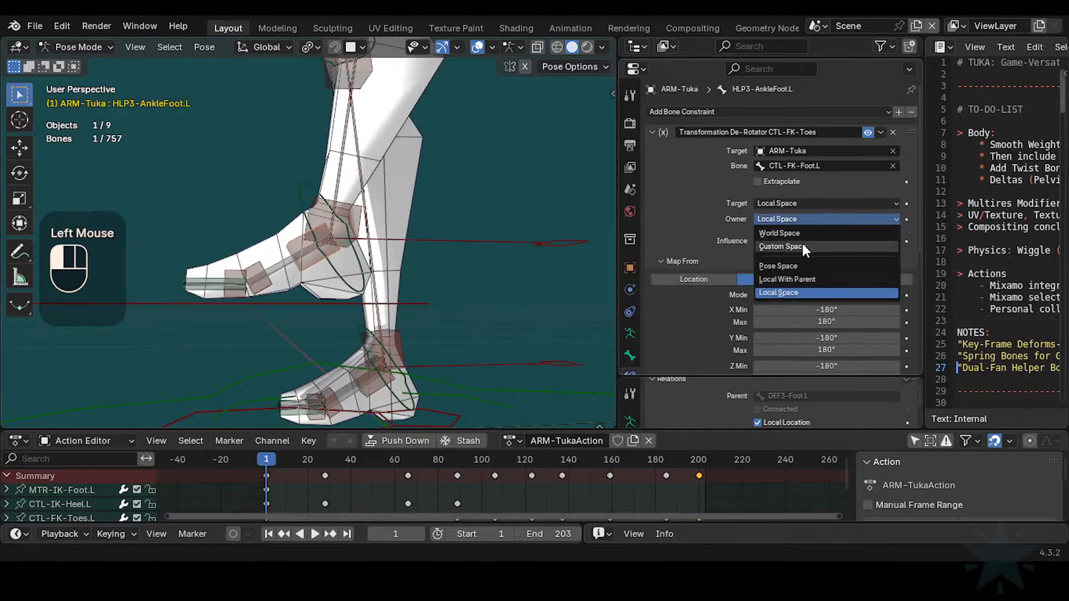
{"action": "left_click", "coordinate": [825, 244]}
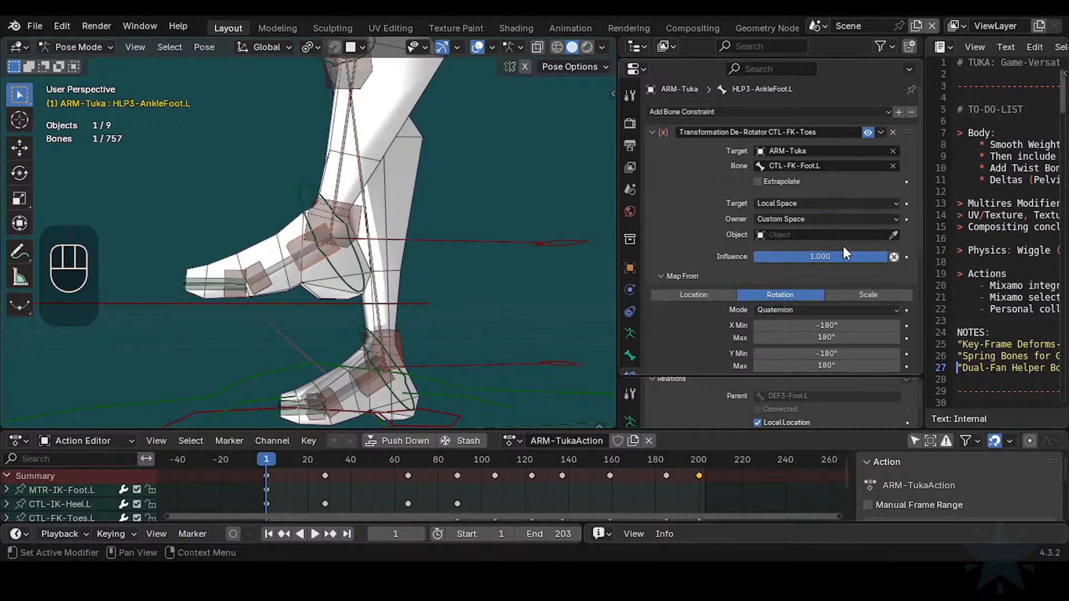
{"action": "left_click", "coordinate": [879, 234]}
{"action": "type", "text": "ar"}
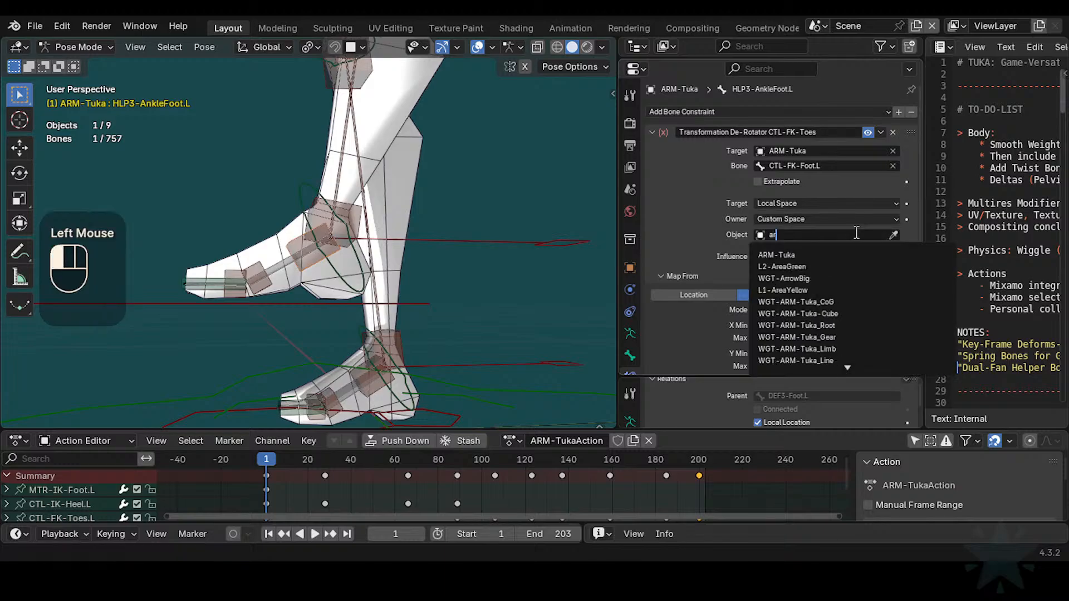
{"action": "left_click", "coordinate": [830, 255]}
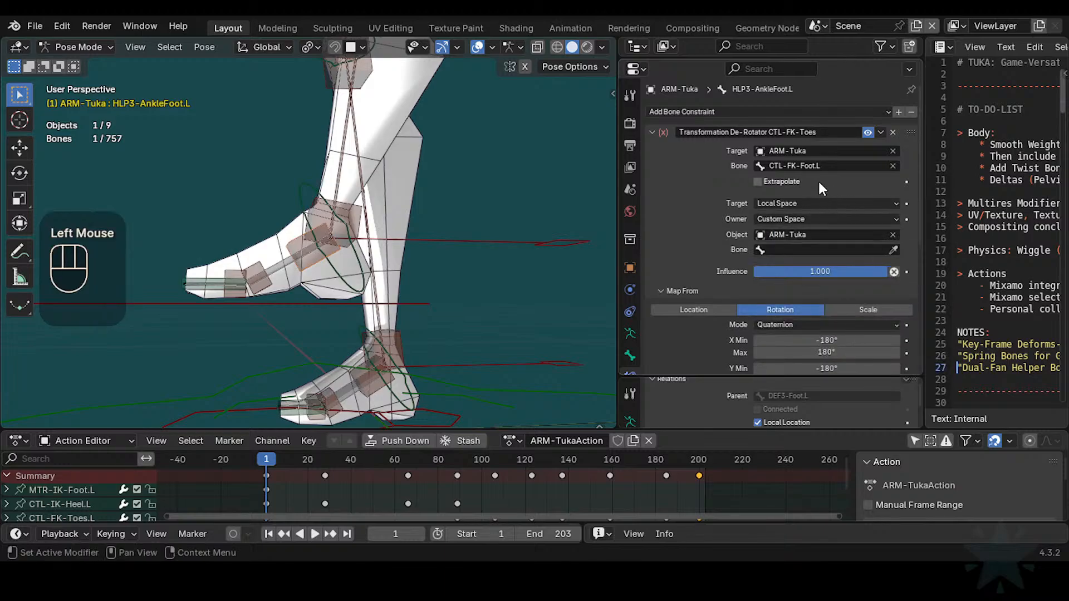
{"action": "key", "text": "ctrl+c"}
{"action": "key", "text": "ctrl+v"}
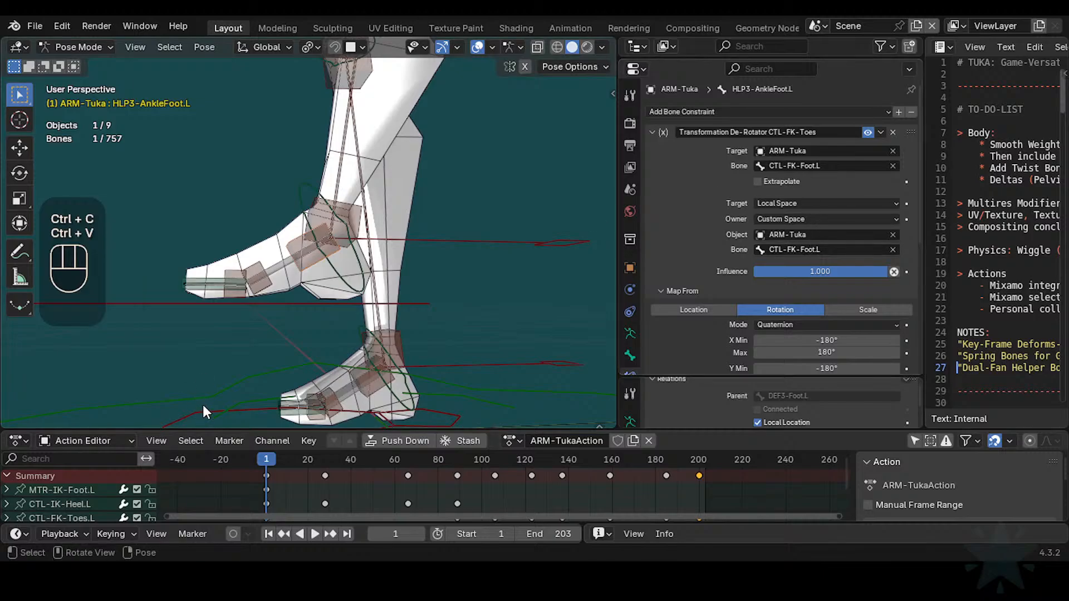
Step: Copy the name of the left foot's IK master and make MTR-IK-Foot.L the ankle helper constraint's target bone
{"action": "left_click", "coordinate": [356, 295]}
{"action": "key", "text": "F2"}
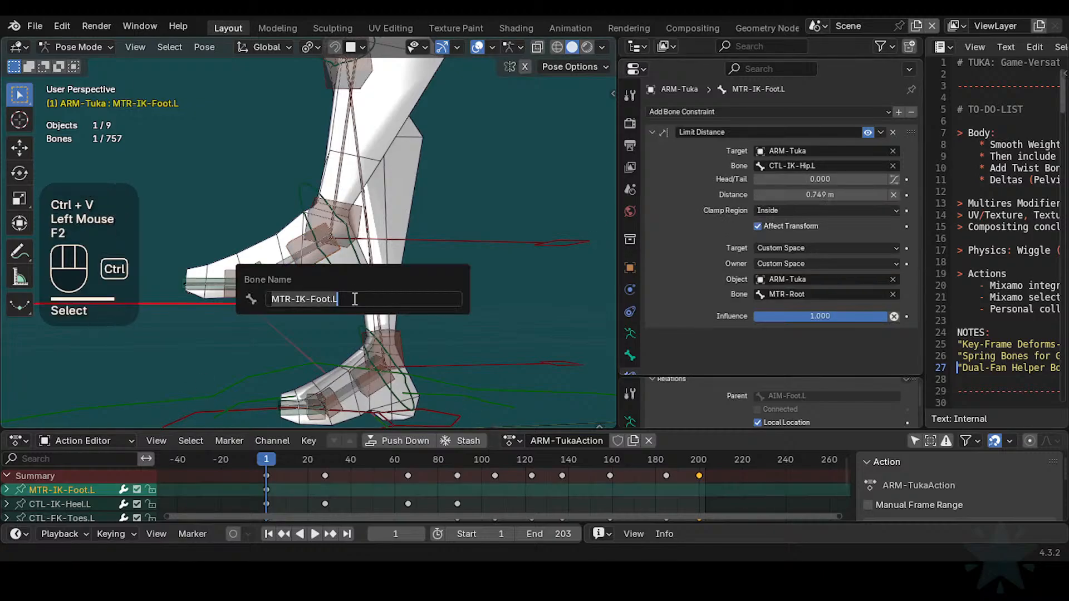
{"action": "left_click", "coordinate": [357, 261]}
{"action": "left_click", "coordinate": [357, 260]}
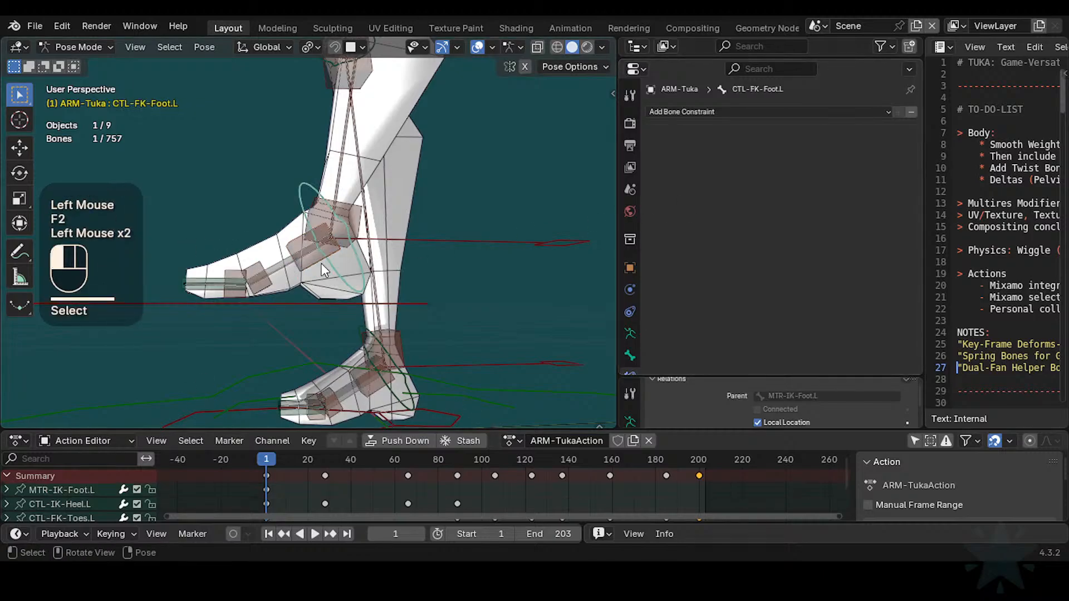
{"action": "key", "text": "ctrl+v"}
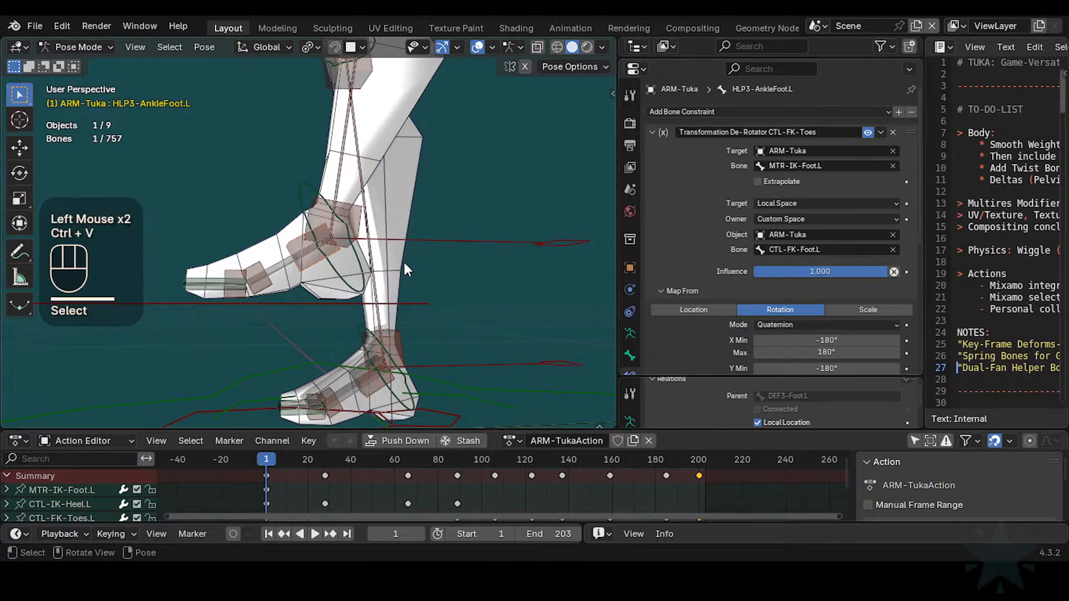
Step: Try rotating the left foot's FK control CTL-FK-Foot.L about the global X axis
{"action": "left_click", "coordinate": [368, 273]}
{"action": "key", "text": "r"}
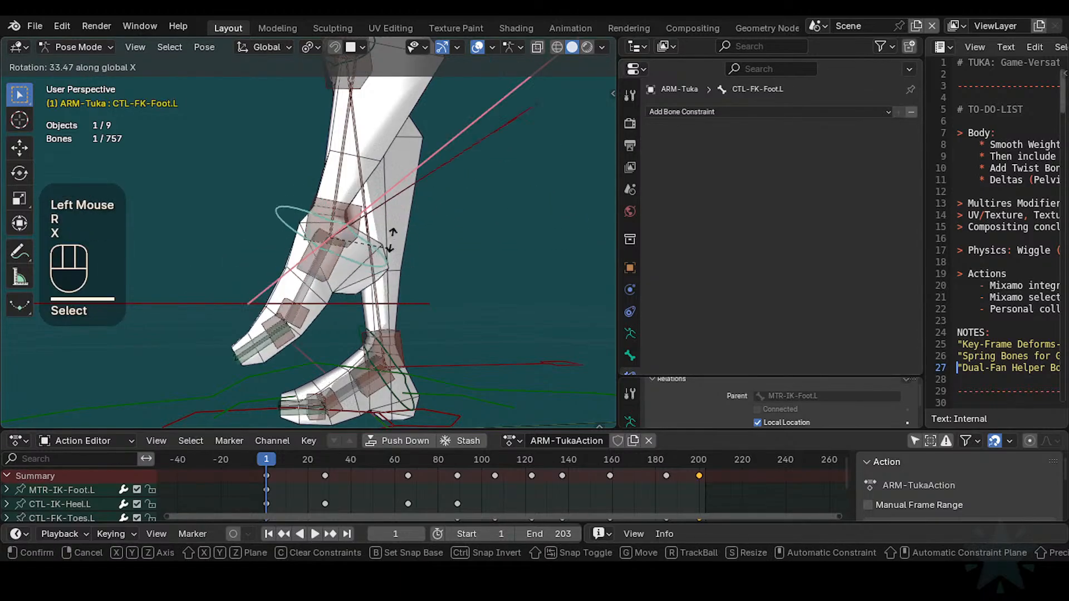
{"action": "key", "text": "x"}
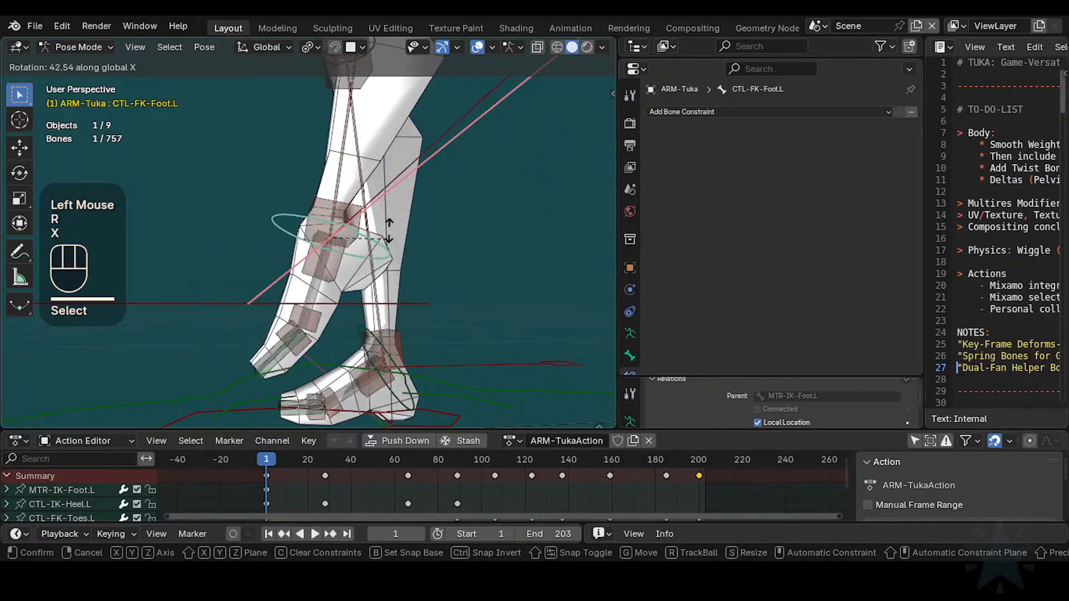
{"action": "key", "text": "x"}
{"action": "left_click", "coordinate": [386, 255]}
Step: Try rotating the left foot's IK master MTR-IK-Foot.L about the global X axis
{"action": "left_click", "coordinate": [390, 251]}
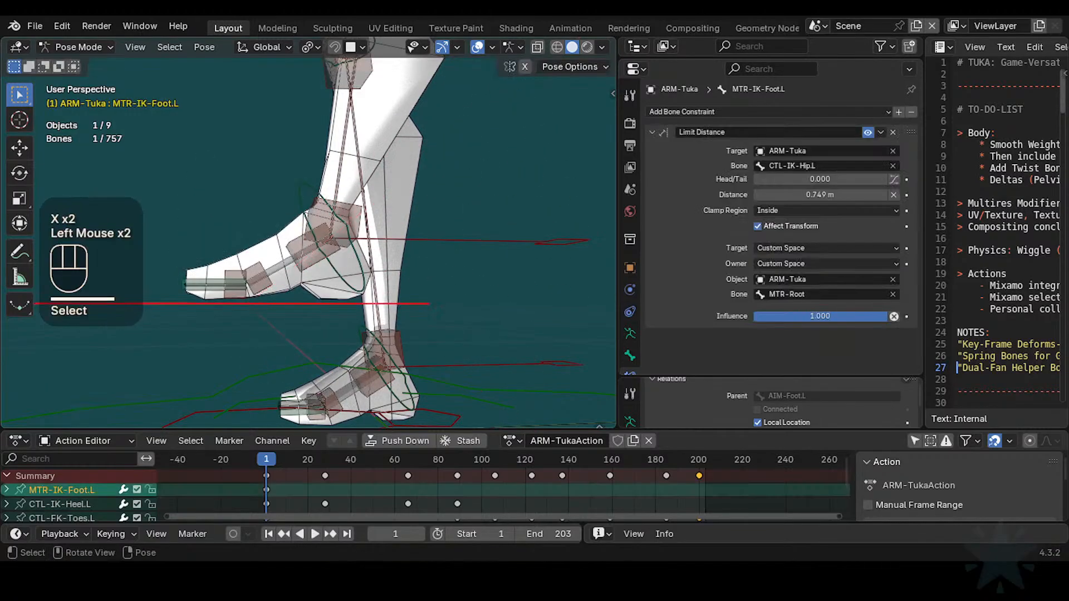
{"action": "key", "text": "r"}
{"action": "key", "text": "x"}
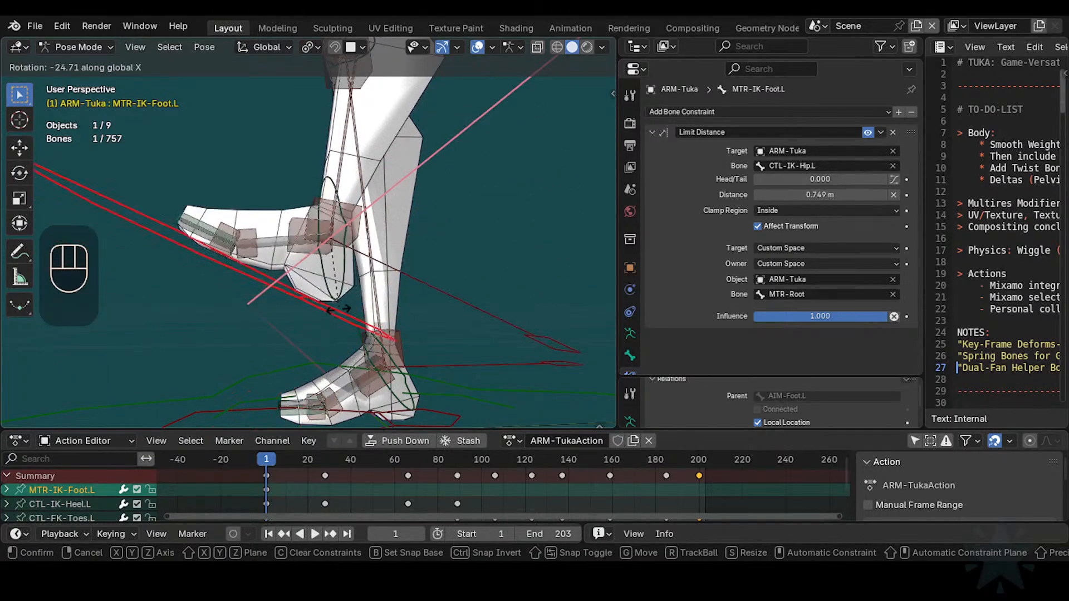
{"action": "key", "text": "Escape"}
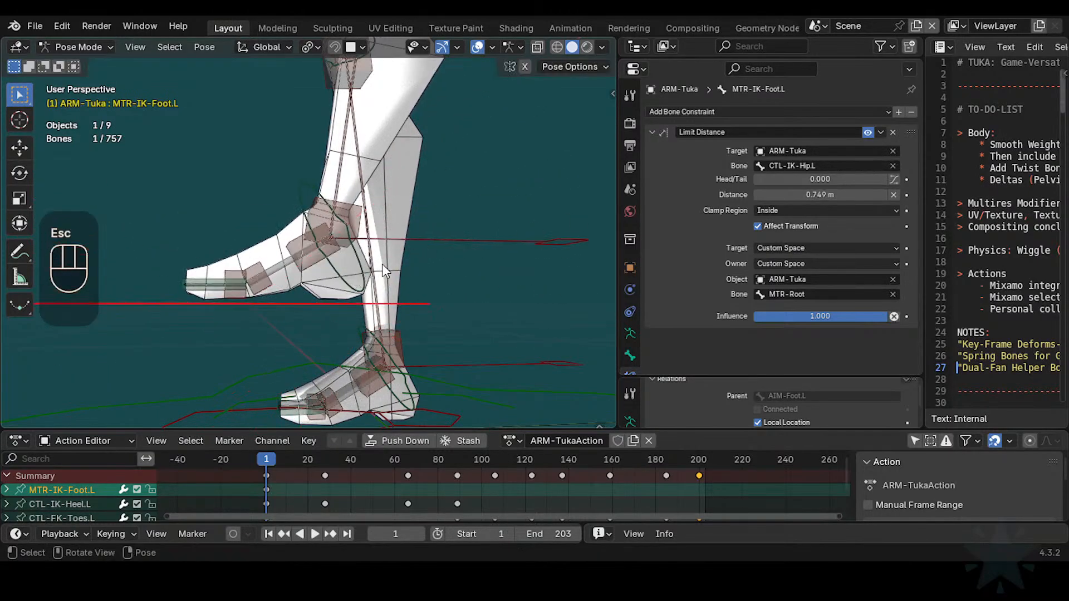
Step: Examine the HLP3-AnkleFoot.L helper's constraint settings and look at the bone in Edit Mode before returning to Pose Mode
{"action": "left_click", "coordinate": [381, 264]}
{"action": "left_click", "coordinate": [379, 264]}
{"action": "left_click", "coordinate": [362, 272]}
{"action": "left_click", "coordinate": [323, 259]}
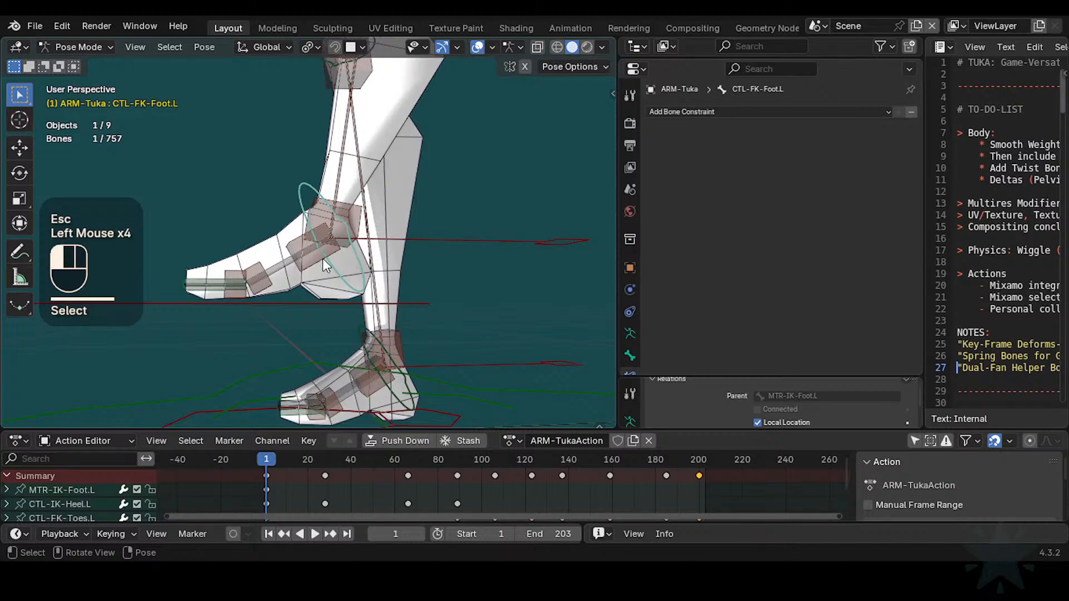
{"action": "left_click", "coordinate": [322, 259]}
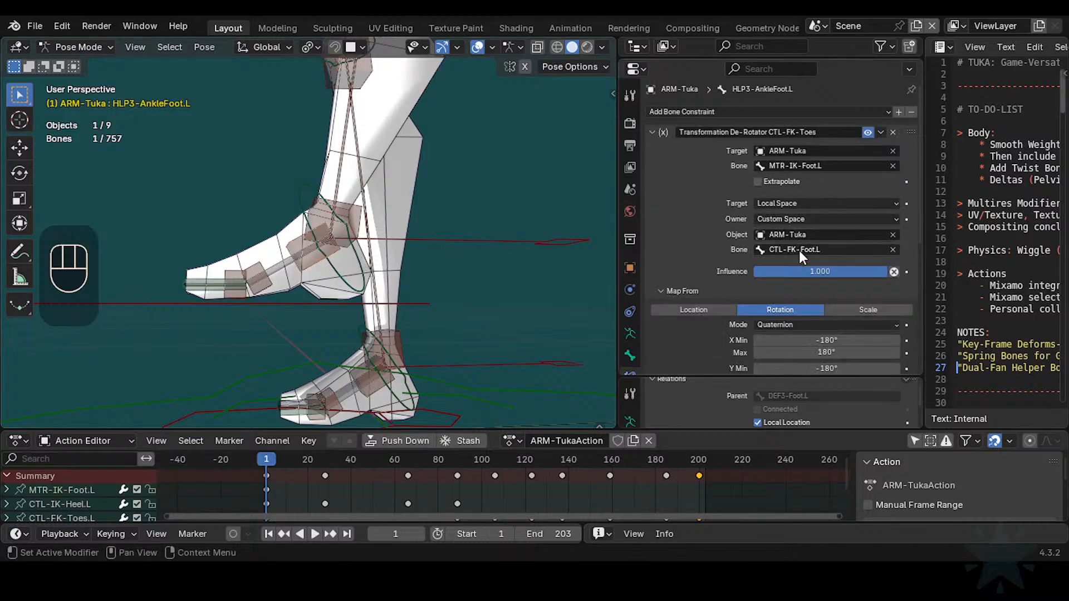
{"action": "key", "text": "Tab"}
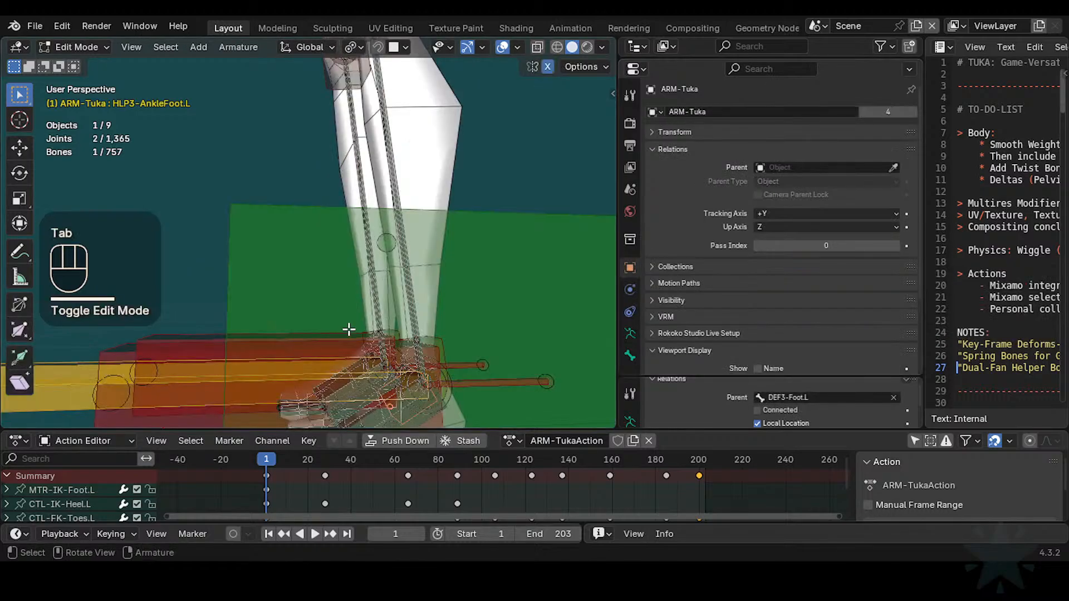
{"action": "scroll", "coordinate": [348, 330], "scroll_direction": "down", "scroll_amount": 2}
{"action": "key", "text": "Tab"}
{"action": "scroll", "coordinate": [348, 276], "scroll_direction": "up", "scroll_amount": 2}
{"action": "scroll", "coordinate": [366, 318], "scroll_direction": "down", "scroll_amount": 2}
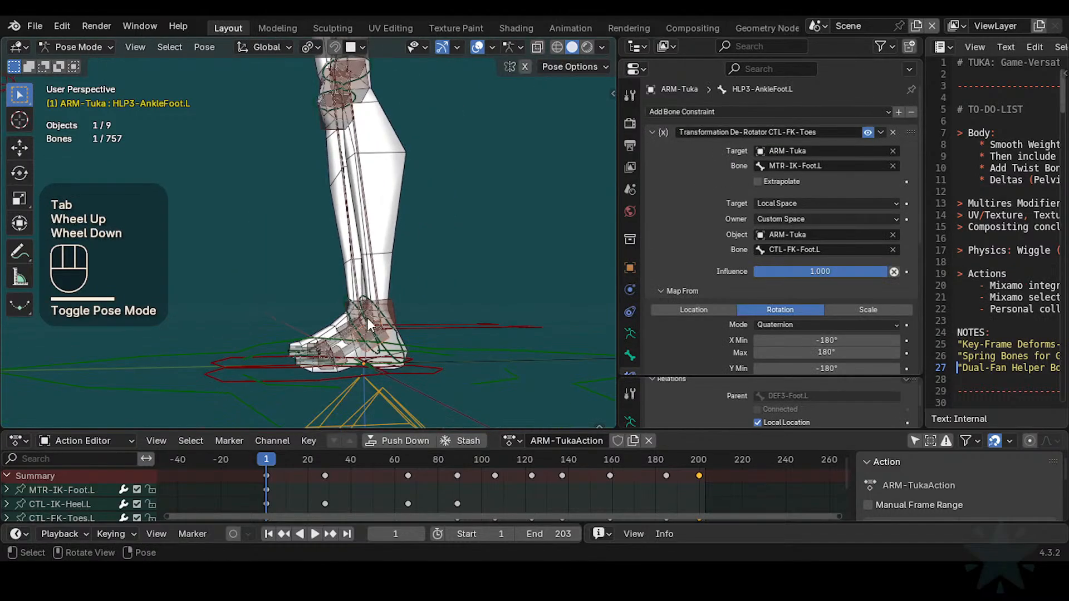
Step: Raise the left foot off the ground by moving its IK master control MTR-IK-Foot.L
{"action": "left_click", "coordinate": [353, 377]}
{"action": "key", "text": "g"}
{"action": "left_click", "coordinate": [316, 282]}
{"action": "scroll", "coordinate": [316, 282], "scroll_direction": "up", "scroll_amount": 2}
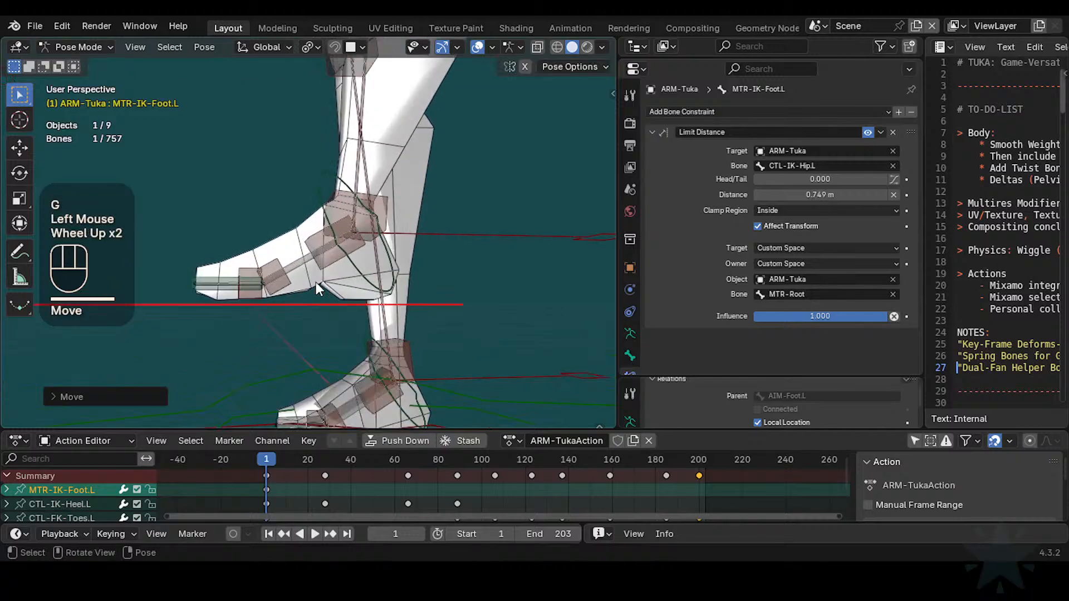
Step: Copy the ankle helper constraint's target bone MTR-IK-Foot.L into its custom owner space bone
{"action": "left_click", "coordinate": [341, 261]}
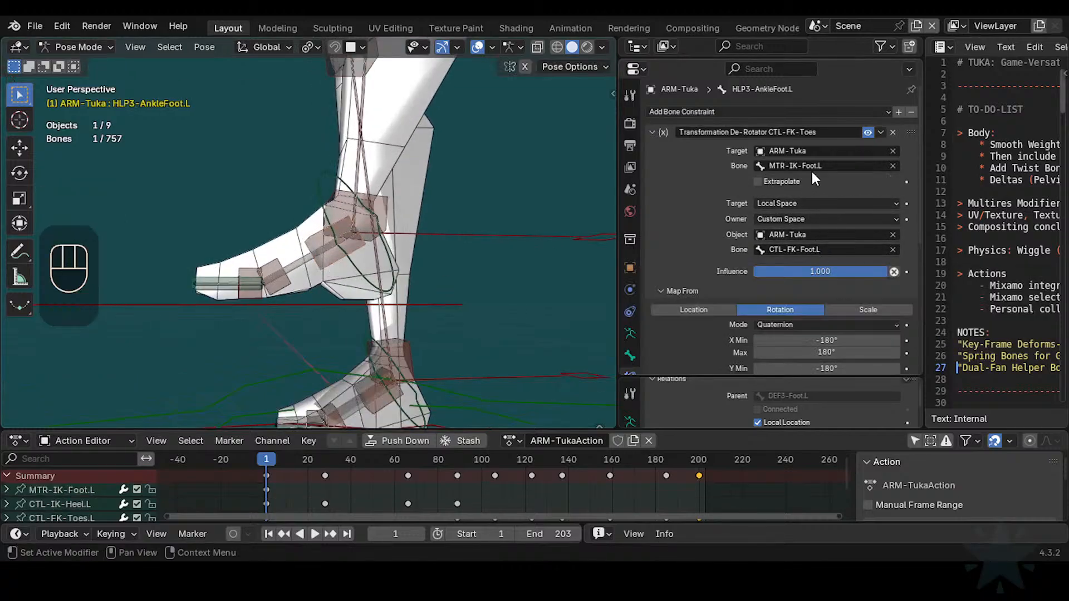
{"action": "key", "text": "ctrl+c"}
{"action": "key", "text": "ctrl+v"}
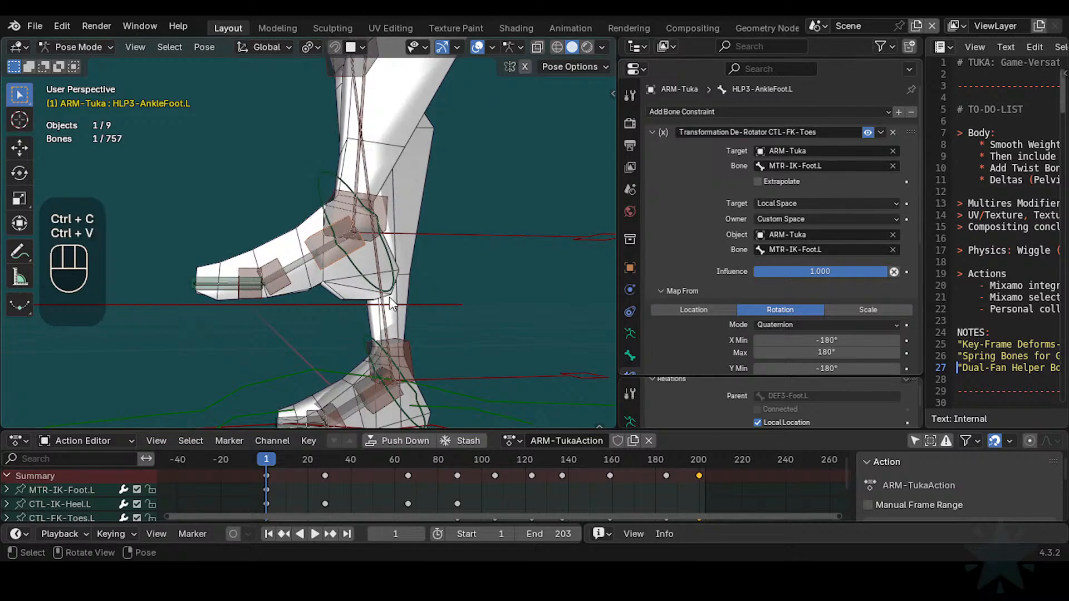
Step: Test the changed owner space by rotating the left foot's IK master about the global X axis
{"action": "left_click", "coordinate": [432, 305]}
{"action": "key", "text": "r"}
{"action": "key", "text": "x"}
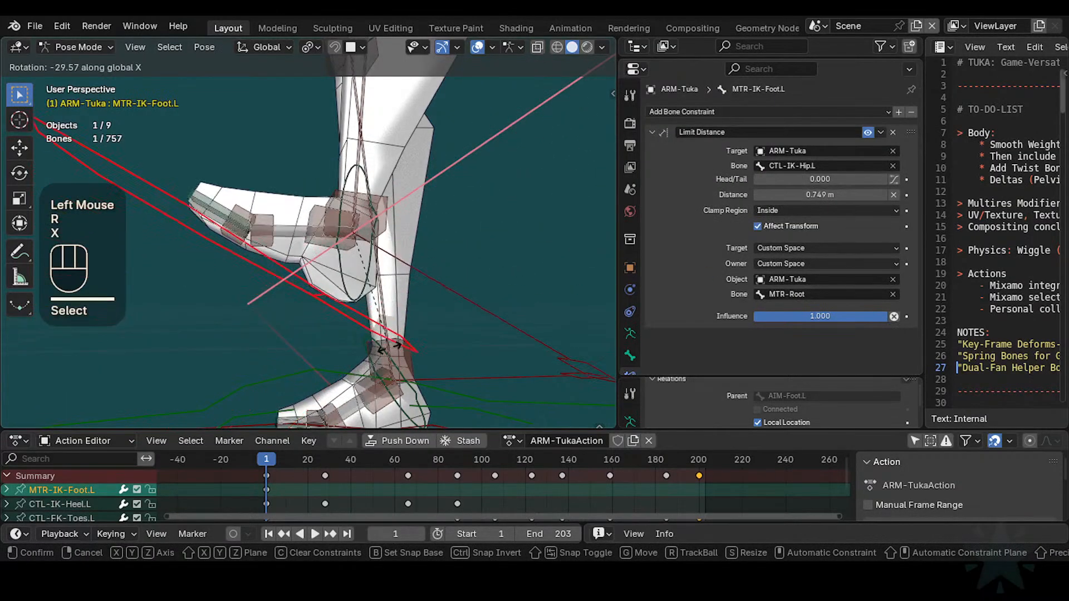
{"action": "left_click", "coordinate": [431, 305]}
Step: Test the left foot's FK control CTL-FK-Foot.L by rotating it about the global X axis
{"action": "left_click", "coordinate": [388, 268]}
{"action": "key", "text": "r"}
{"action": "key", "text": "x"}
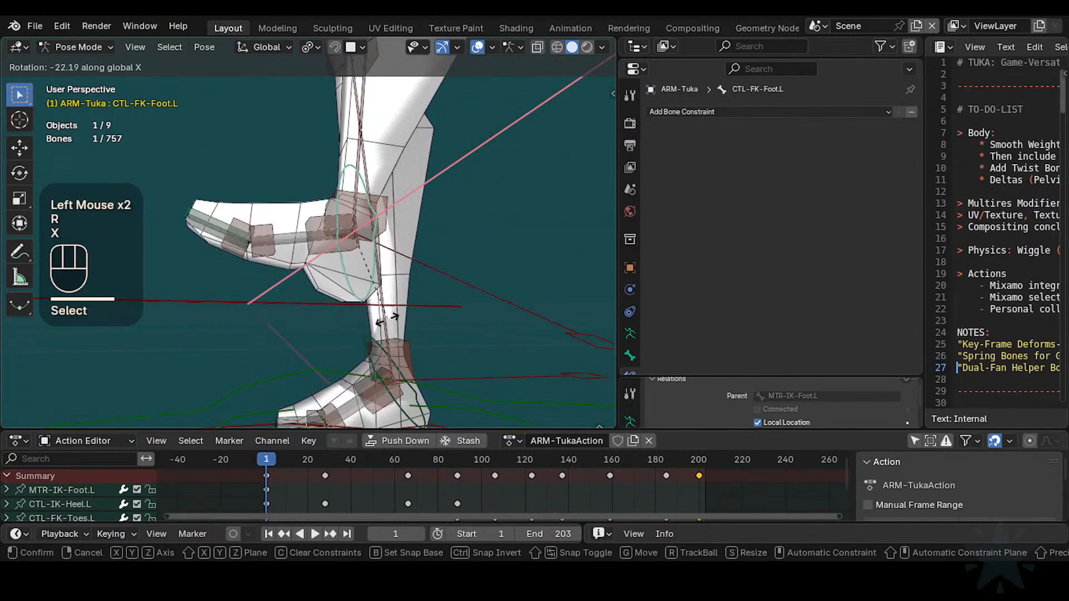
{"action": "left_click", "coordinate": [435, 305]}
Step: Test the ankle helper's response by rotating the IK master MTR-IK-Foot.L about the global X axis
{"action": "left_click", "coordinate": [436, 305]}
{"action": "key", "text": "r"}
{"action": "key", "text": "x"}
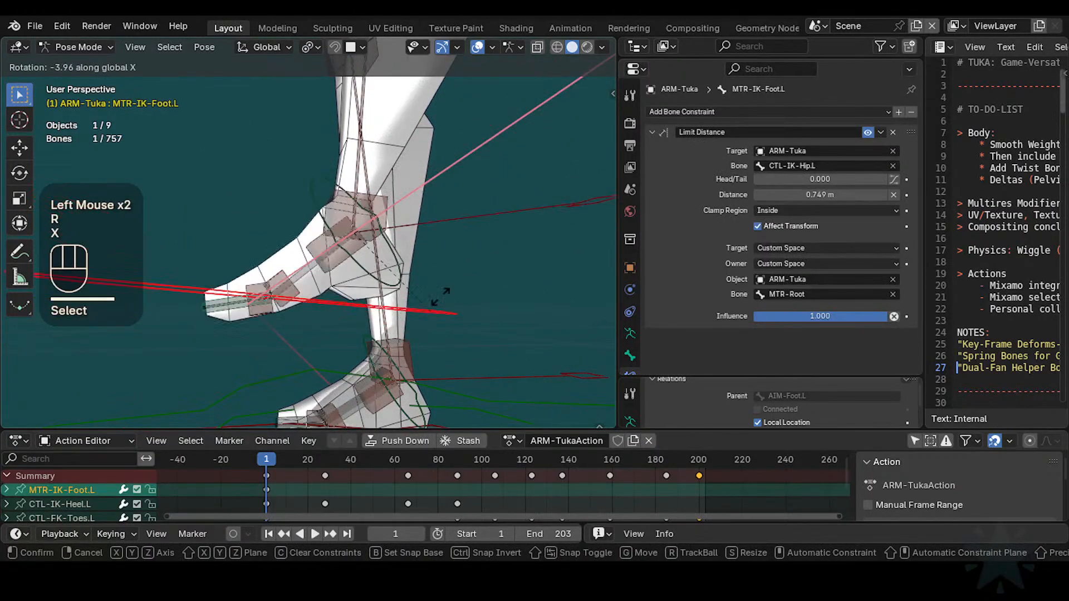
{"action": "left_click", "coordinate": [402, 260]}
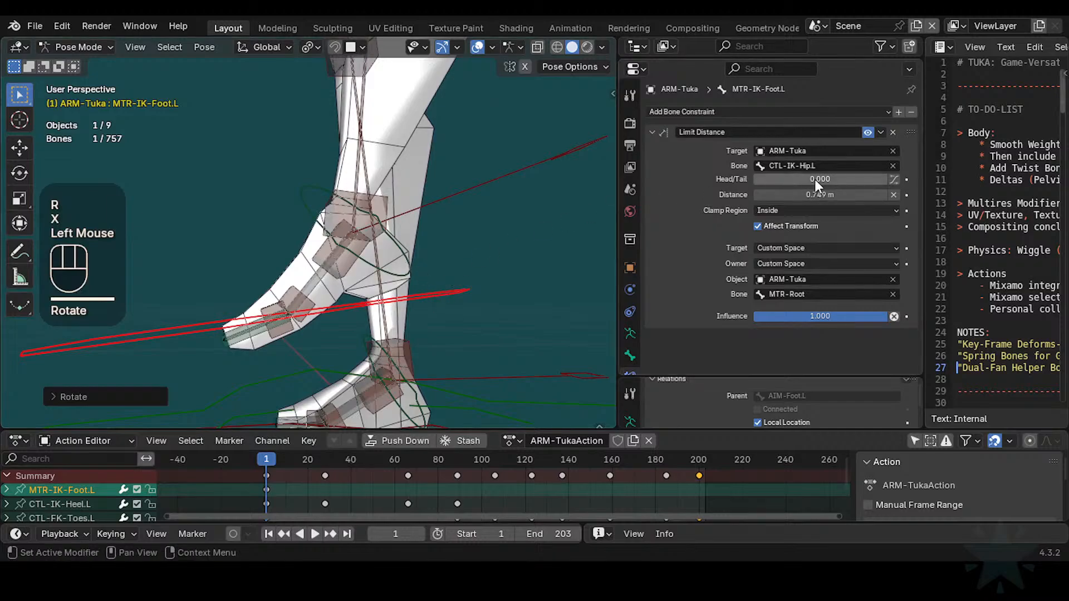
Step: Clear the custom space bone and object of HLP3-AnkleFoot.L's Transformation constraint and set its owner space to Local Space
{"action": "left_click", "coordinate": [396, 247]}
{"action": "left_click", "coordinate": [349, 265]}
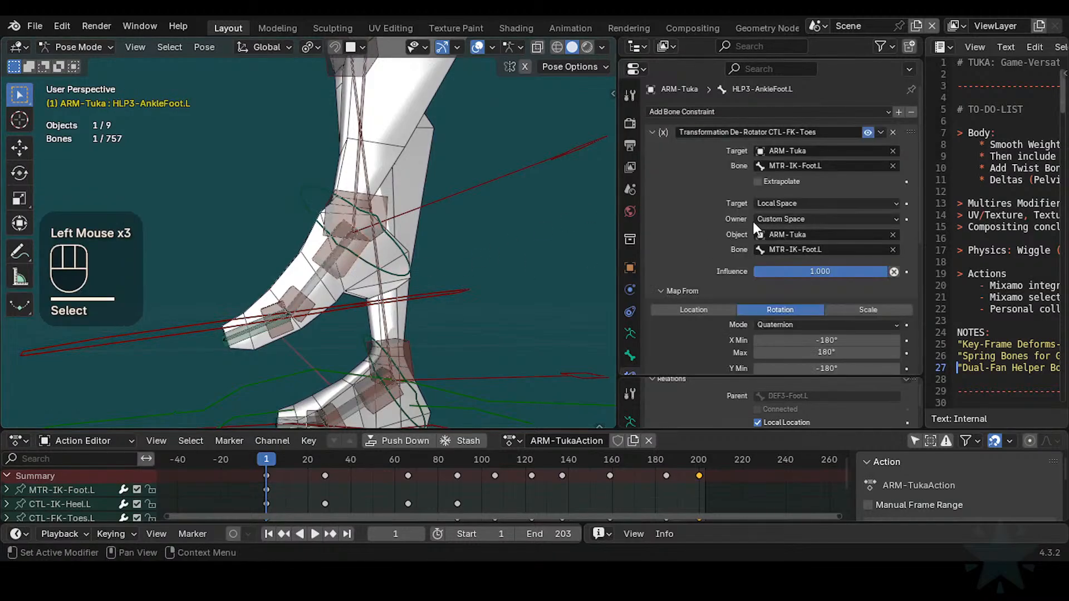
{"action": "left_click", "coordinate": [891, 250]}
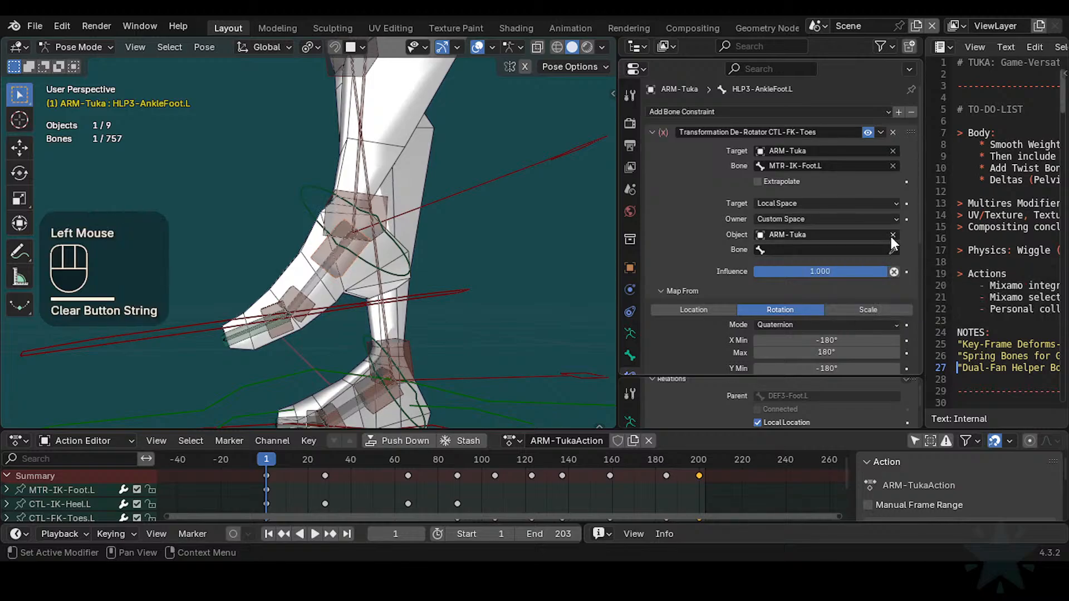
{"action": "left_click", "coordinate": [893, 234]}
{"action": "left_click", "coordinate": [894, 218]}
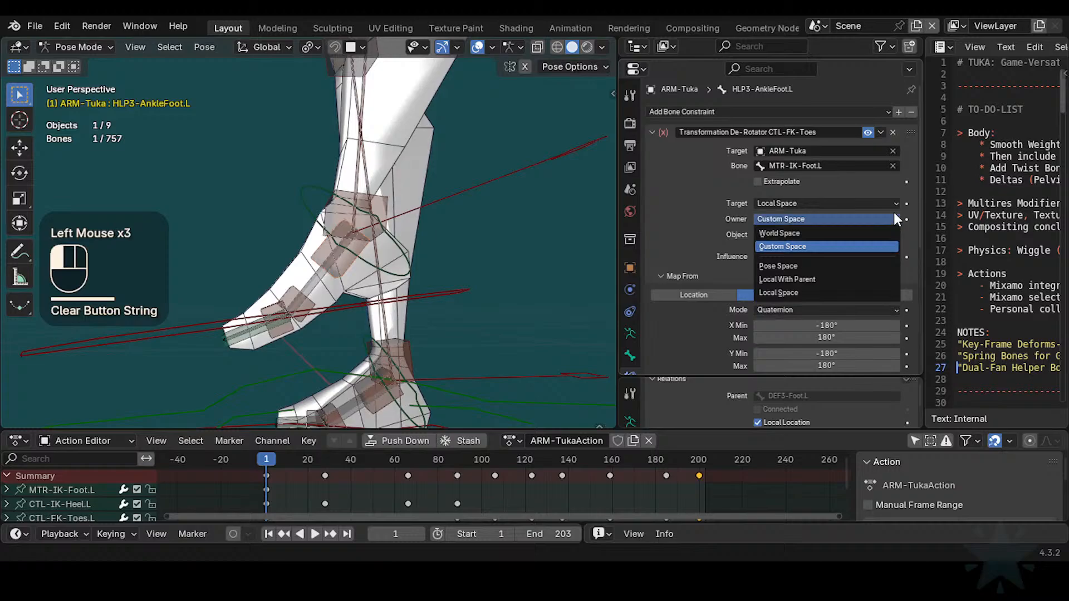
{"action": "left_click", "coordinate": [789, 292]}
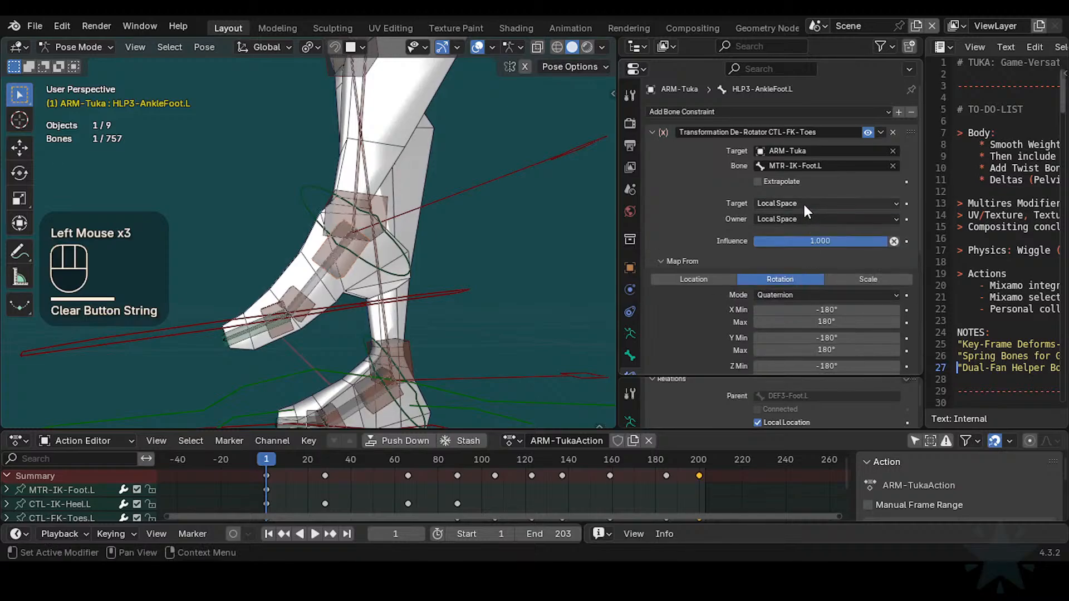
Step: Test the local owner space by rotating MTR-IK-Foot.L and CTL-FK-Foot.L about the global X axis
{"action": "left_click", "coordinate": [461, 296]}
{"action": "key", "text": "r"}
{"action": "key", "text": "x"}
{"action": "left_click", "coordinate": [418, 265]}
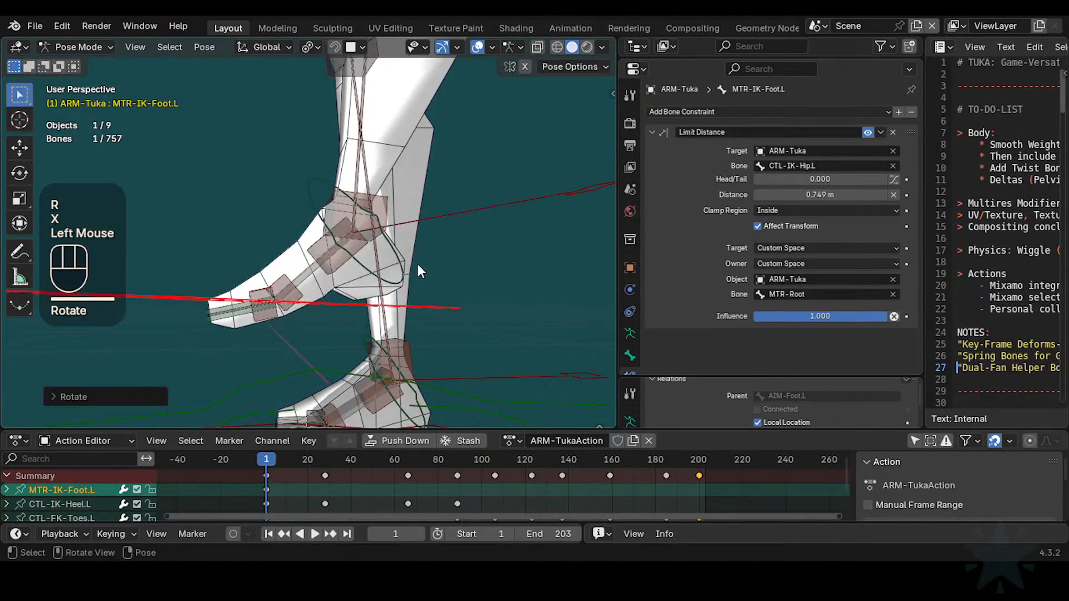
{"action": "left_click", "coordinate": [416, 263]}
{"action": "key", "text": "r"}
{"action": "key", "text": "x"}
{"action": "left_click", "coordinate": [429, 300]}
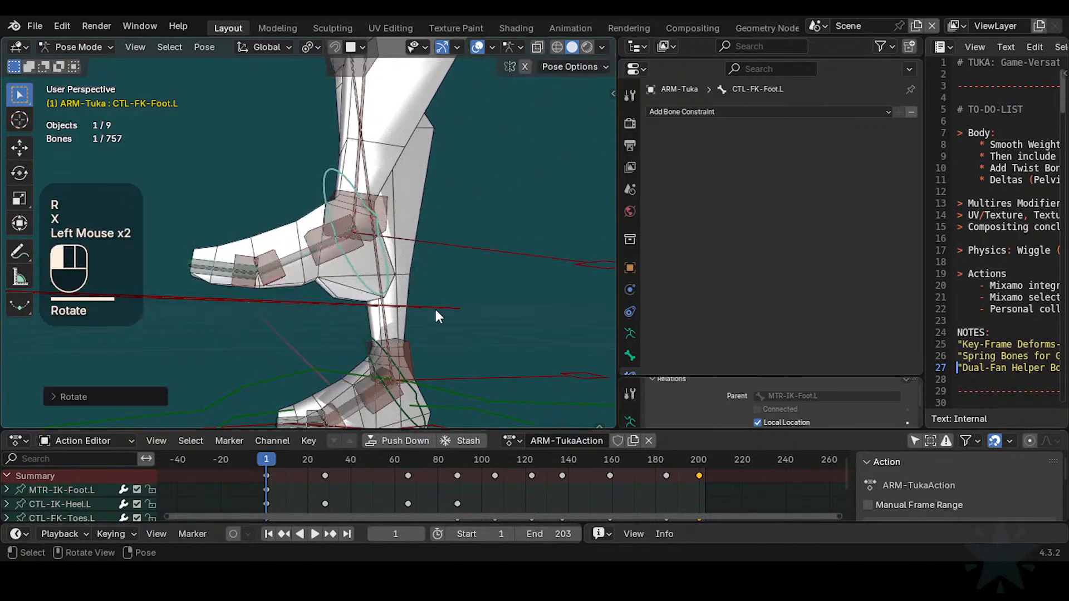
{"action": "left_click", "coordinate": [437, 310]}
{"action": "key", "text": "r"}
{"action": "key", "text": "x"}
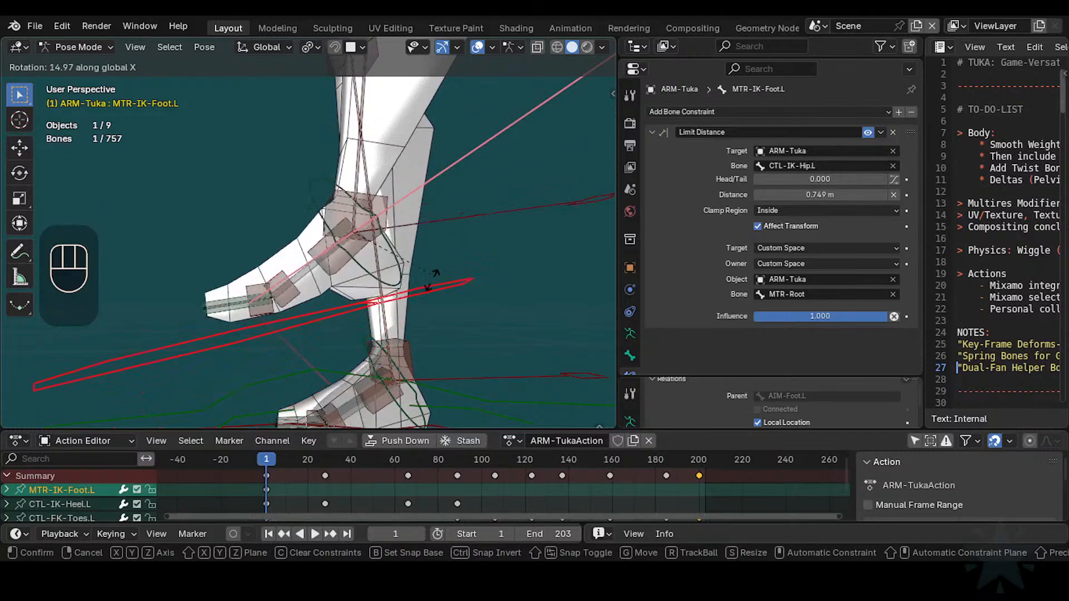
{"action": "left_click", "coordinate": [329, 264]}
Step: Copy the name of the FK foot control CTL-FK-Foot.L into the ankle helper constraint's target bone
{"action": "left_click", "coordinate": [347, 268]}
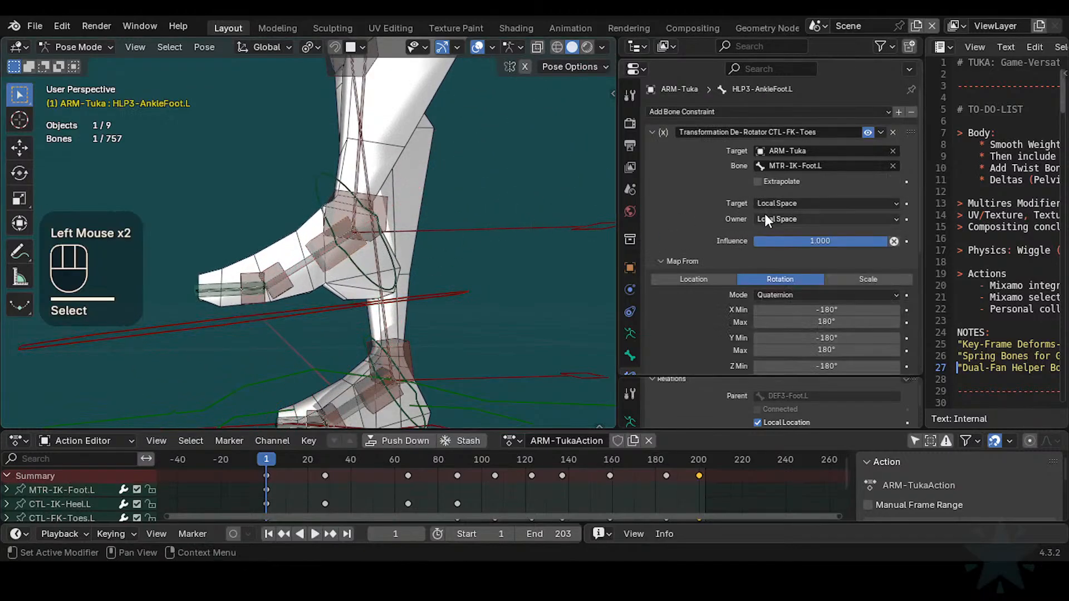
{"action": "left_click", "coordinate": [395, 259]}
{"action": "key", "text": "F2"}
{"action": "key", "text": "ctrl+c"}
{"action": "left_click", "coordinate": [325, 254]}
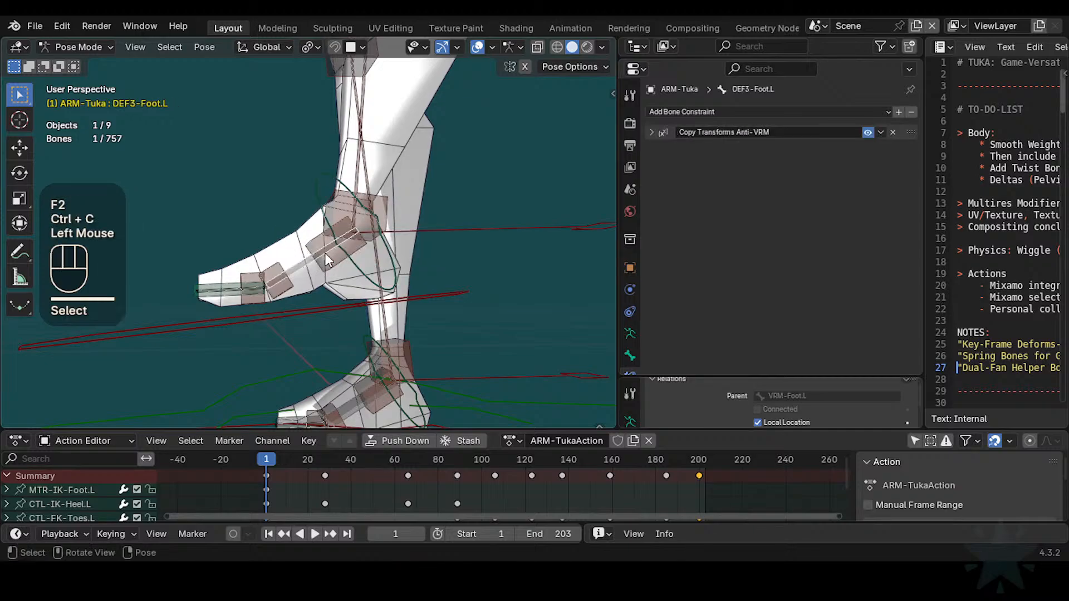
{"action": "left_click", "coordinate": [325, 253]}
{"action": "key", "text": "ctrl+v"}
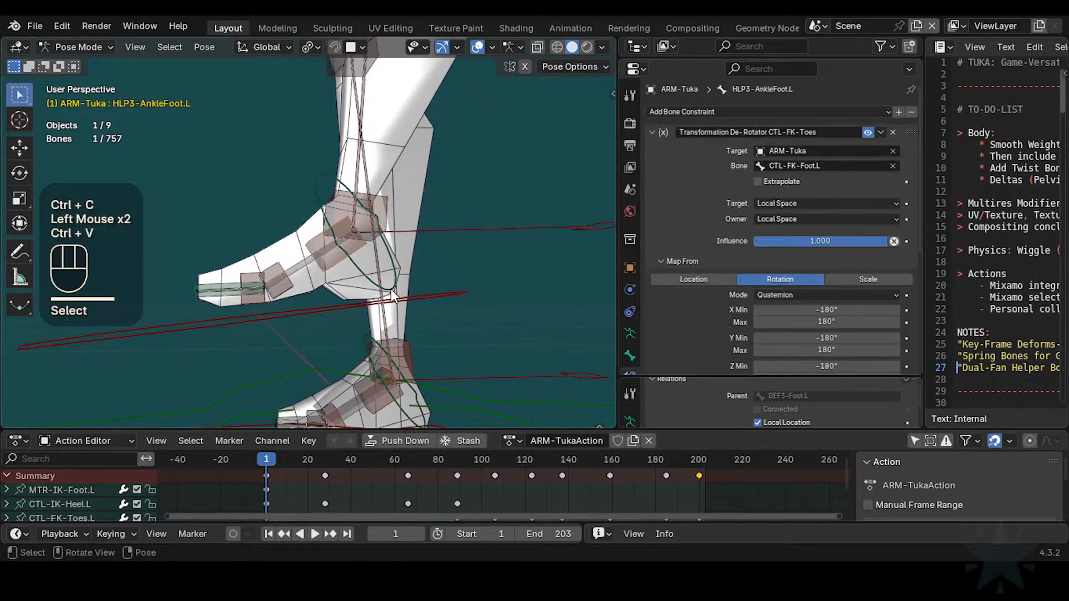
Step: Test the new target bone by rotating the left foot's IK master and FK control about the global X axis
{"action": "left_click", "coordinate": [428, 292]}
{"action": "left_click", "coordinate": [429, 291]}
{"action": "key", "text": "r"}
{"action": "key", "text": "x"}
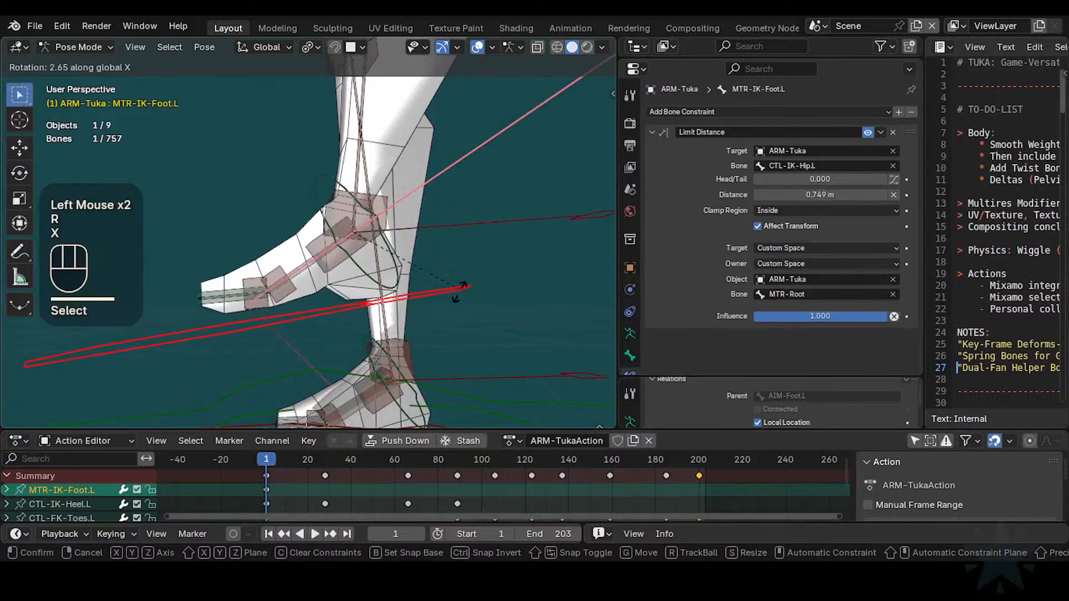
{"action": "left_click", "coordinate": [440, 284]}
{"action": "double_click", "coordinate": [415, 238]}
{"action": "key", "text": "r"}
{"action": "key", "text": "x"}
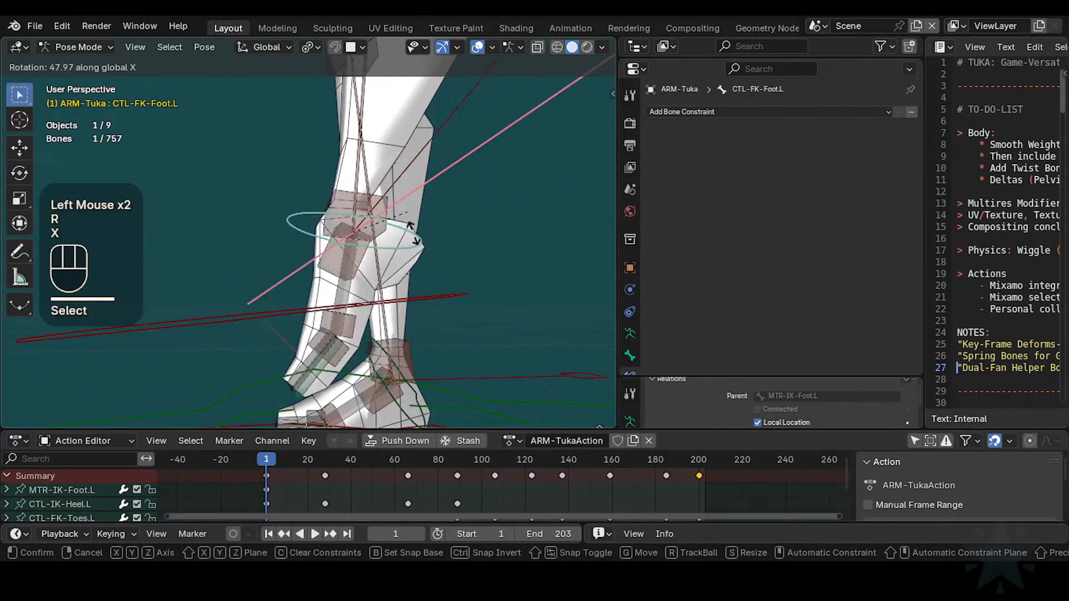
{"action": "left_click", "coordinate": [437, 279]}
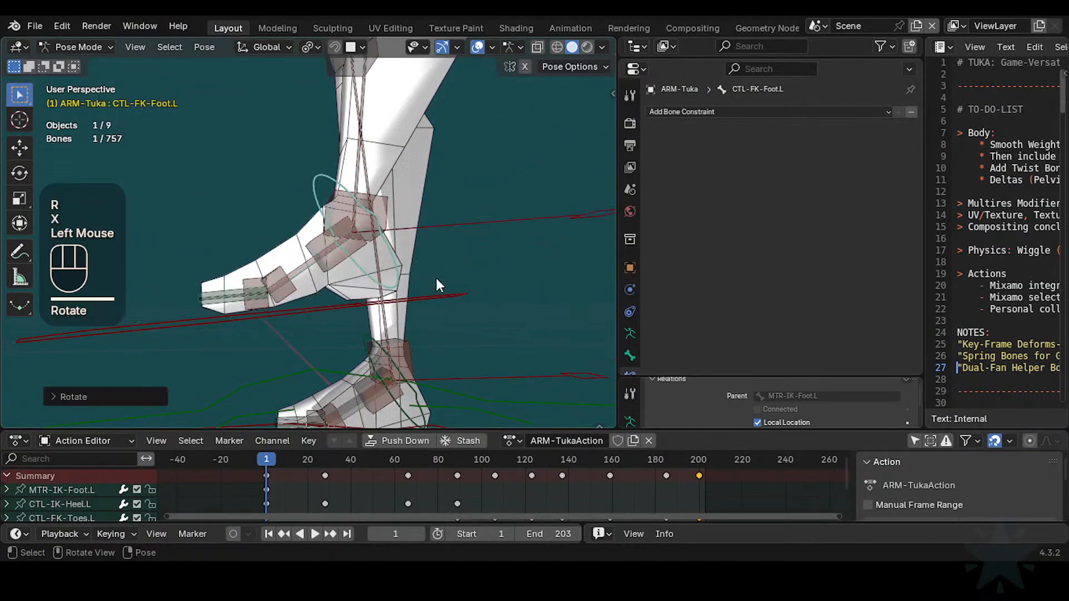
Step: Review the rotation mapping ranges of HLP3-AnkleFoot.L's Transformation constraint and save the file
{"action": "double_click", "coordinate": [435, 283]}
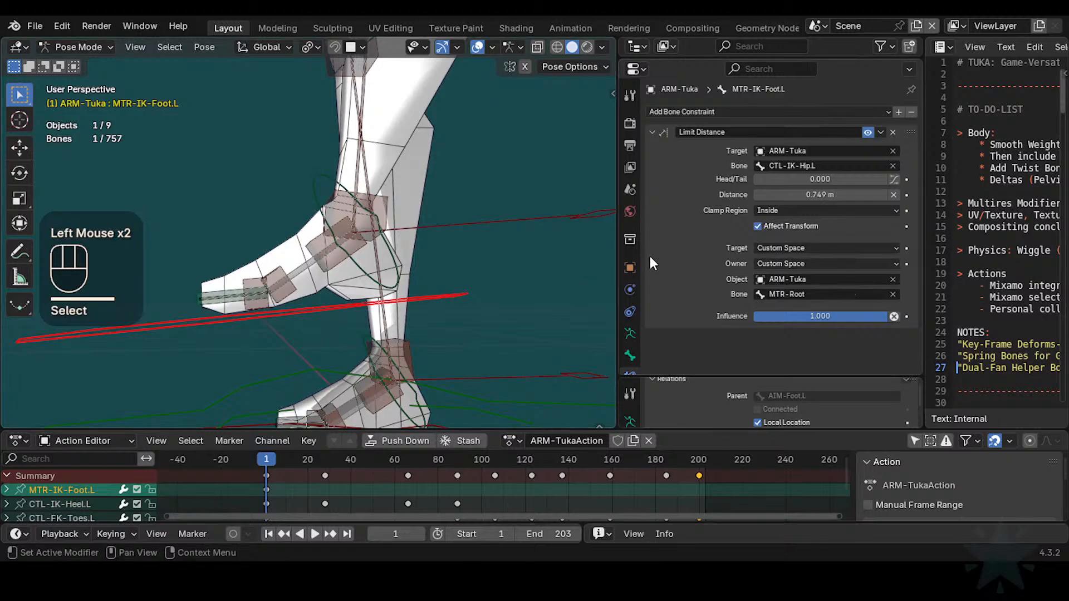
{"action": "left_click", "coordinate": [337, 268]}
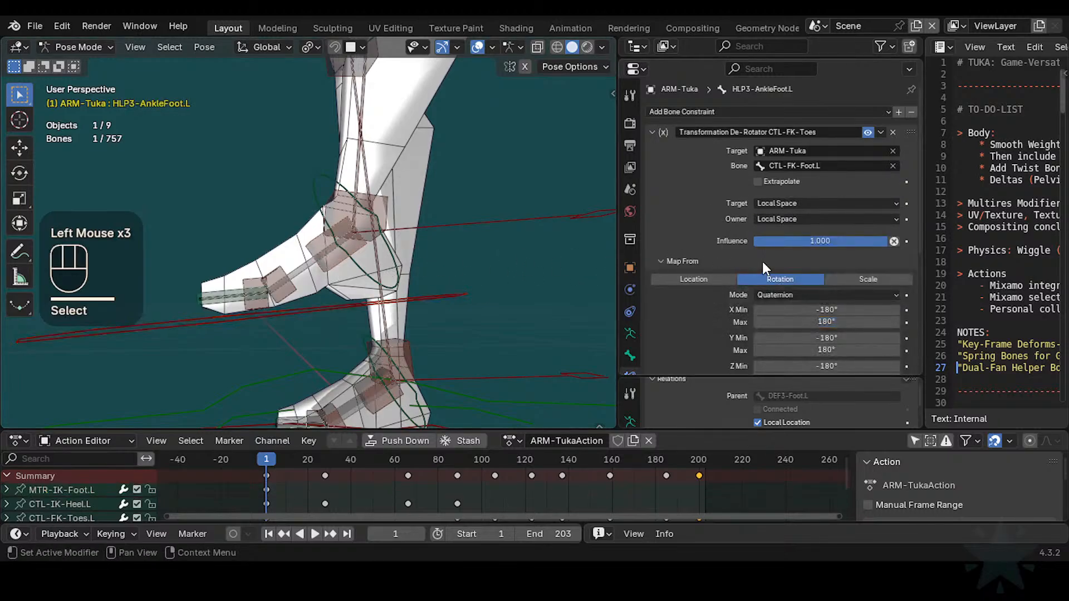
{"action": "scroll", "coordinate": [762, 262], "scroll_direction": "down", "scroll_amount": 3}
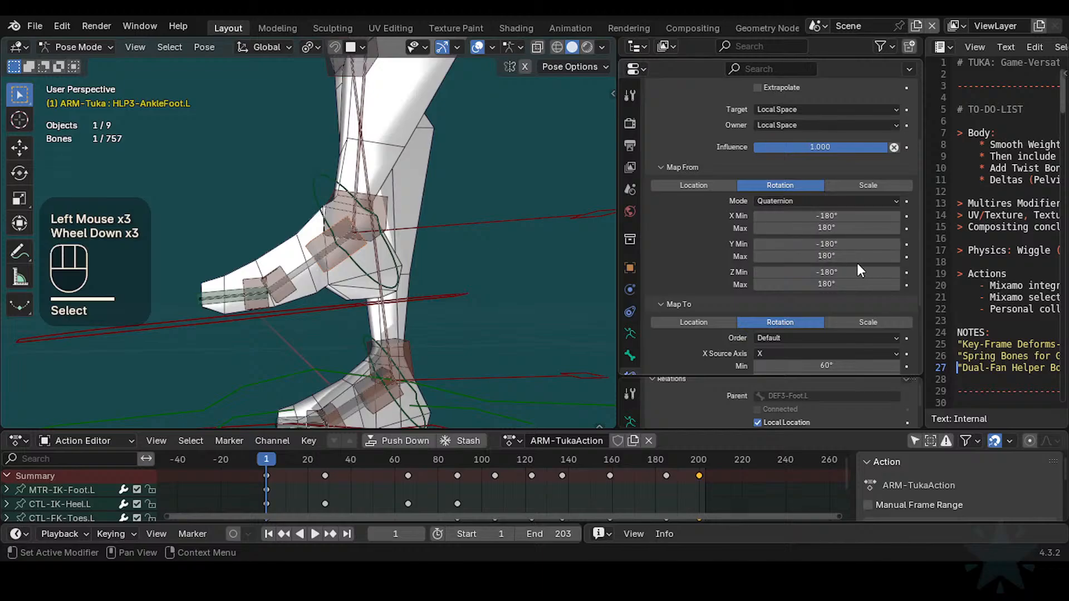
{"action": "scroll", "coordinate": [840, 290], "scroll_direction": "down", "scroll_amount": 3}
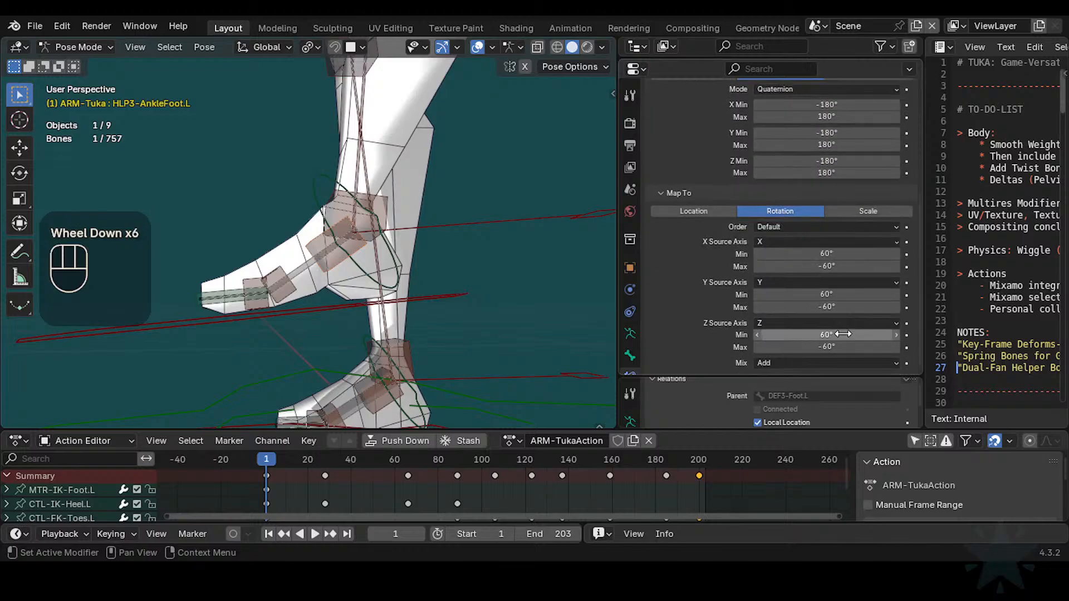
{"action": "scroll", "coordinate": [829, 316], "scroll_direction": "up", "scroll_amount": 1}
{"action": "scroll", "coordinate": [828, 314], "scroll_direction": "up", "scroll_amount": 3}
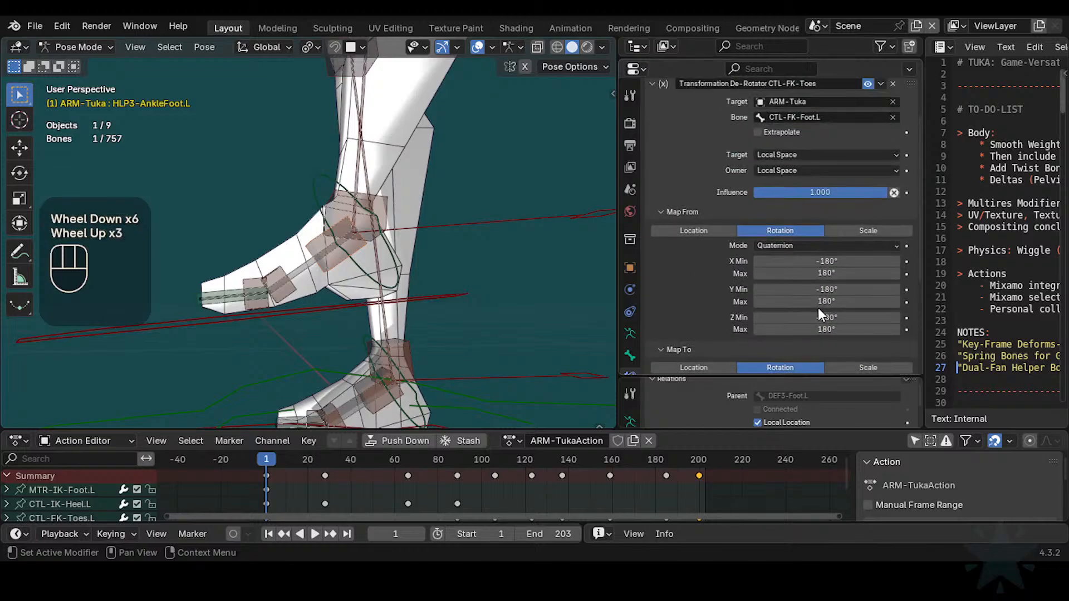
{"action": "left_click", "coordinate": [767, 205]}
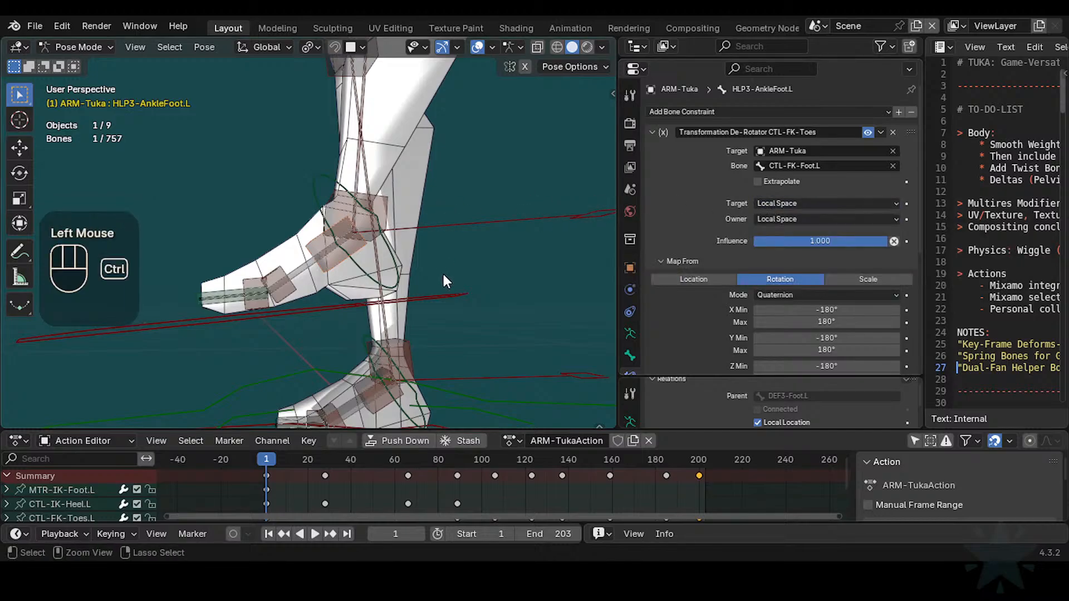
{"action": "key", "text": "ctrl+s"}
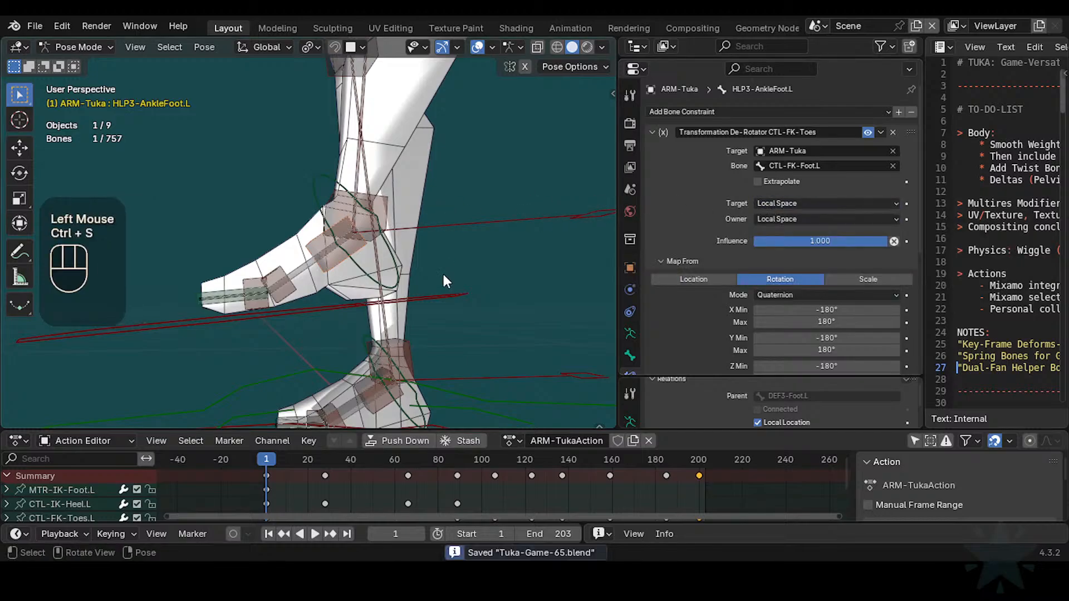
Step: Duplicate the ankle helper's Transformation De-Rotator constraint, disable the original and expand the duplicate's settings
{"action": "left_click", "coordinate": [652, 133]}
{"action": "key", "text": "shift+d"}
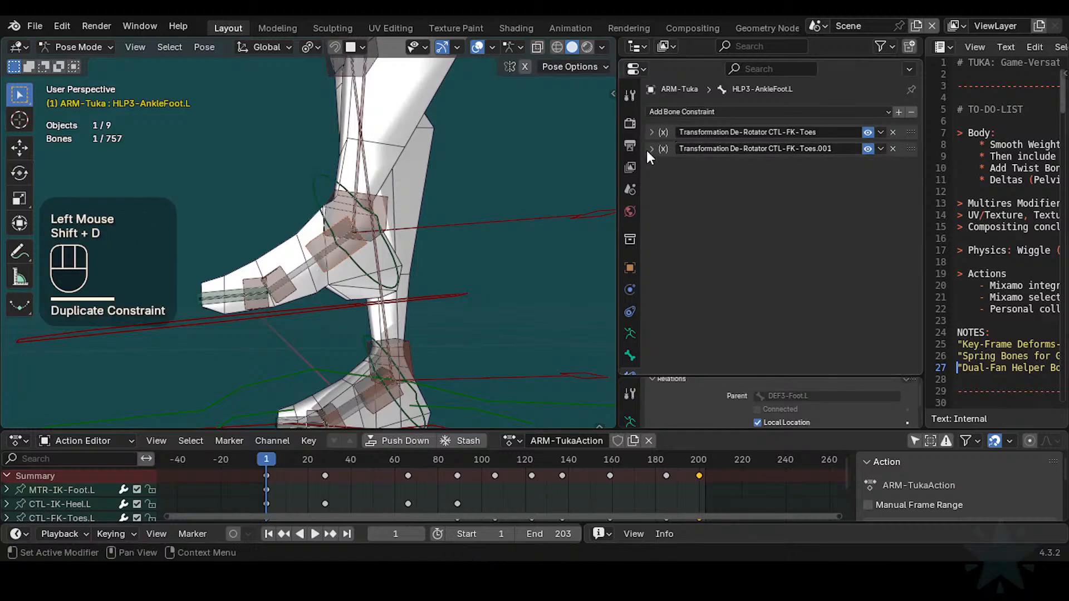
{"action": "left_click", "coordinate": [868, 132]}
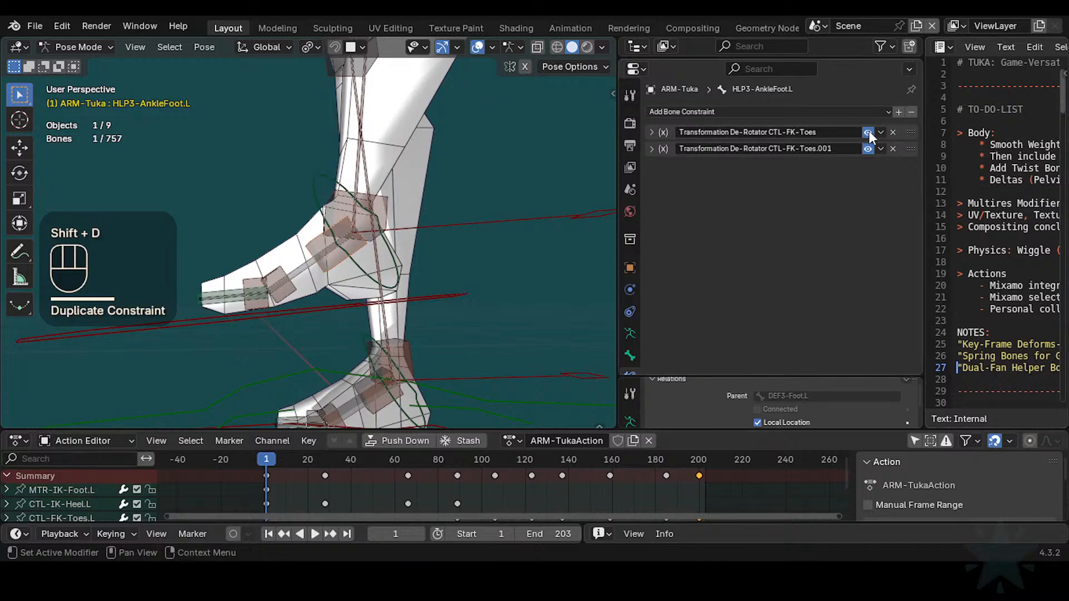
{"action": "left_click", "coordinate": [652, 149]}
{"action": "scroll", "coordinate": [445, 274], "scroll_direction": "down", "scroll_amount": 2}
Step: Save the file and clear the pose transforms of all visible bones
{"action": "key", "text": "ctrl+s"}
{"action": "scroll", "coordinate": [432, 279], "scroll_direction": "down", "scroll_amount": 1}
{"action": "scroll", "coordinate": [418, 290], "scroll_direction": "up", "scroll_amount": 1}
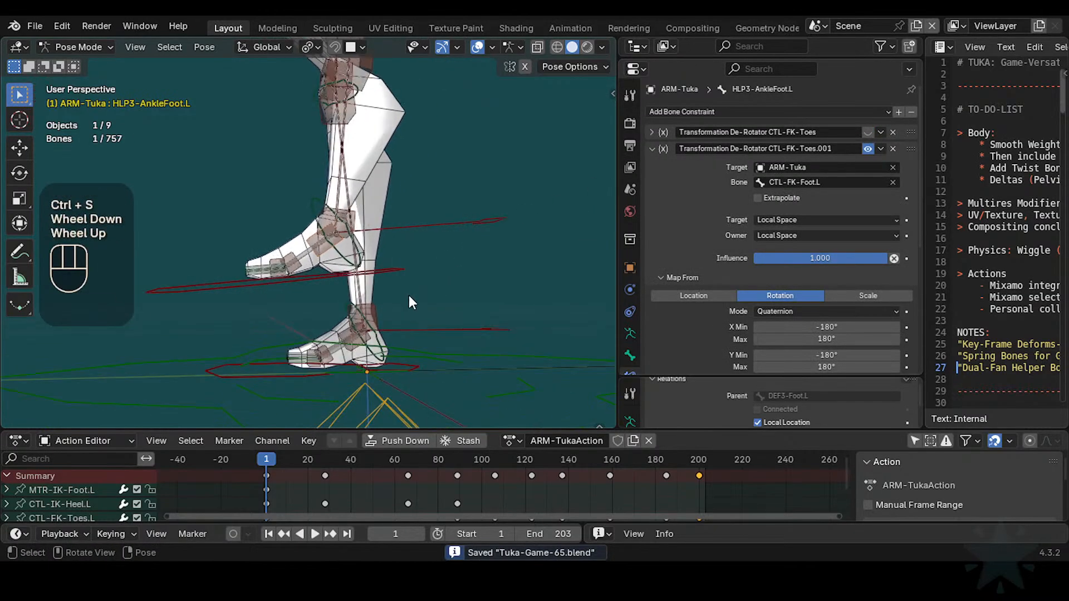
{"action": "key", "text": "a"}
{"action": "scroll", "coordinate": [408, 295], "scroll_direction": "down", "scroll_amount": 2}
{"action": "key", "text": "alt+q"}
{"action": "key", "text": "alt+q"}
{"action": "middle_click_drag", "start_coordinate": [403, 293], "coordinate": [384, 280], "text": "shift"}
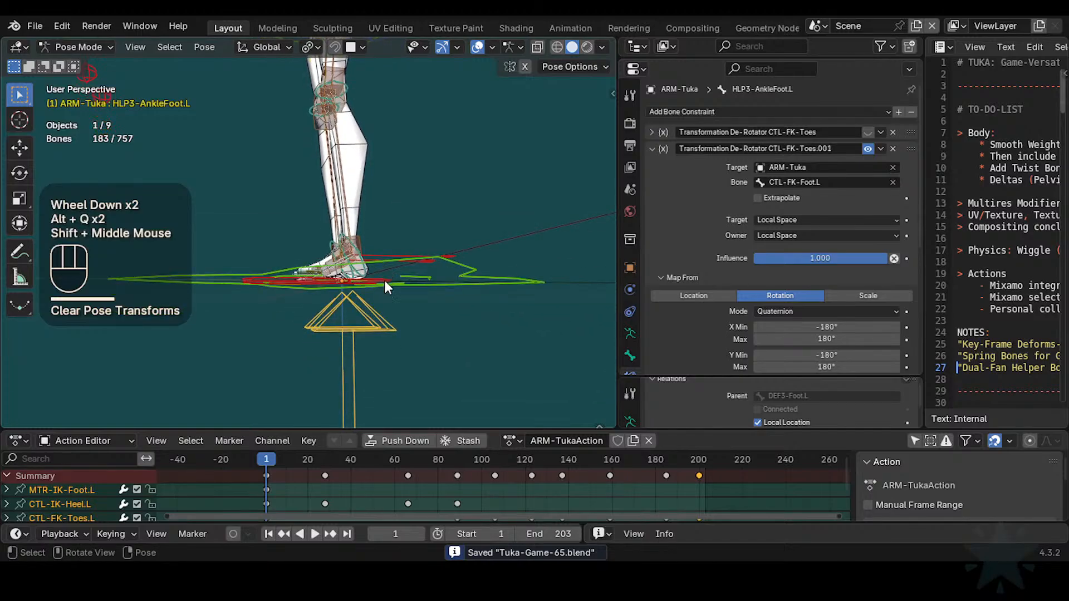
Step: Reveal the armature's hidden bones in Edit Mode and un-solo all bone collections in Pose Mode
{"action": "scroll", "coordinate": [385, 280], "scroll_direction": "up", "scroll_amount": 3}
{"action": "middle_click_drag", "start_coordinate": [382, 330], "coordinate": [339, 332]}
{"action": "scroll", "coordinate": [412, 329], "scroll_direction": "up", "scroll_amount": 1}
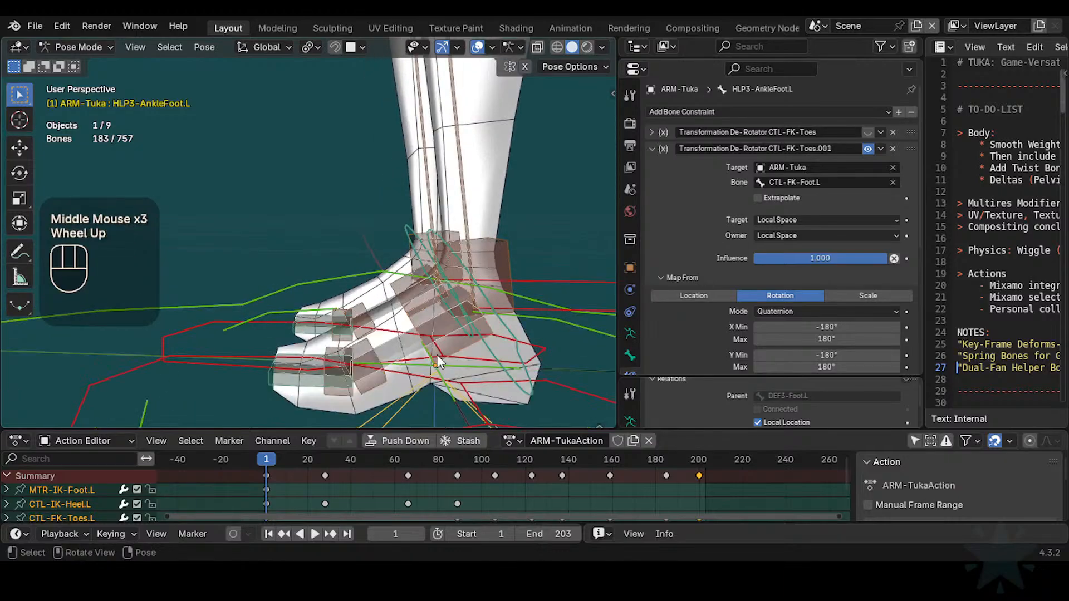
{"action": "middle_click_drag", "start_coordinate": [437, 355], "coordinate": [473, 368]}
{"action": "middle_click_drag", "start_coordinate": [474, 368], "coordinate": [372, 309], "text": "shift"}
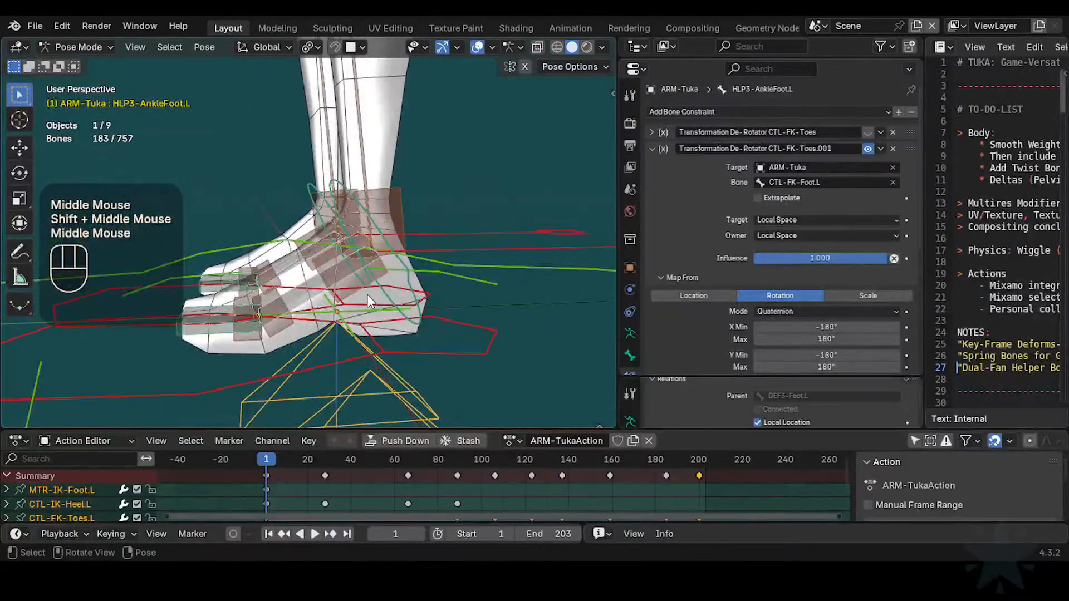
{"action": "key", "text": "Tab"}
{"action": "key", "text": "alt+h"}
{"action": "key", "text": "q"}
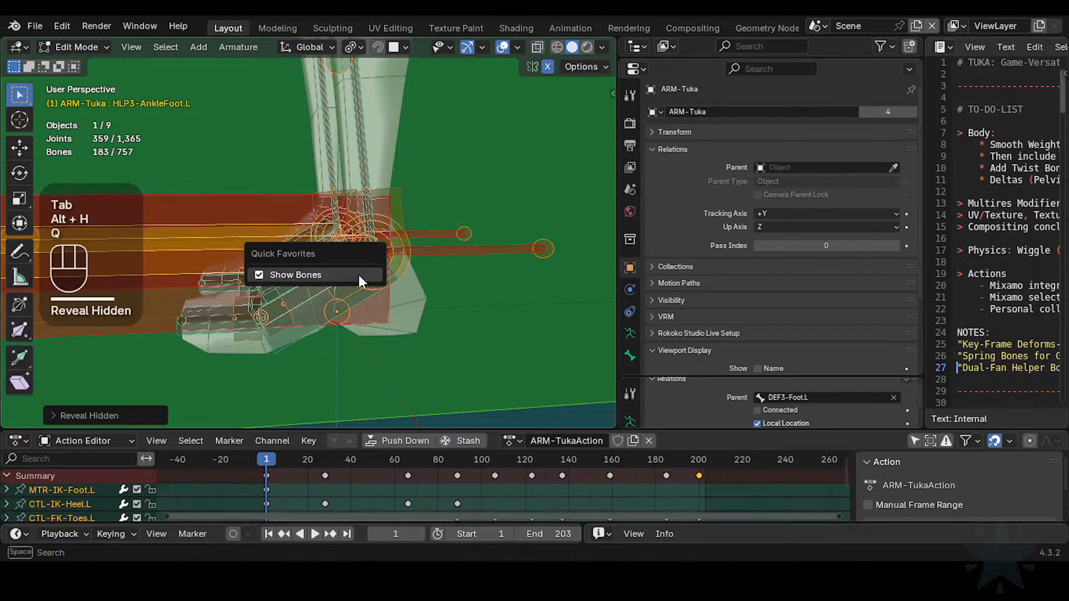
{"action": "key", "text": "Tab"}
{"action": "key", "text": "q"}
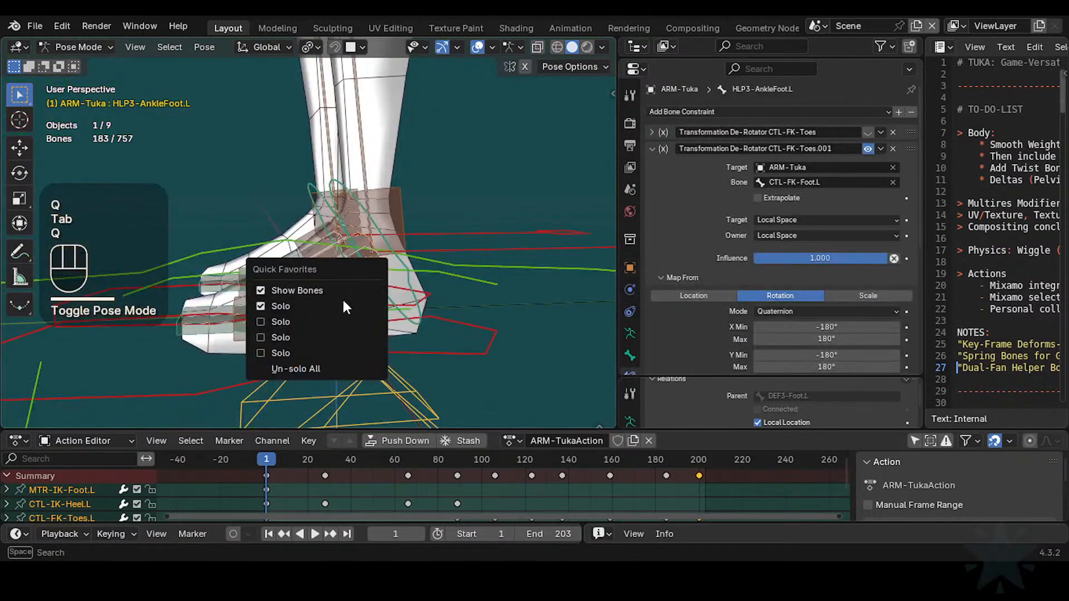
{"action": "left_click", "coordinate": [317, 369]}
Step: Select the mechanism bone MCH-IKO-Foot.L from the overlapping left foot bones and copy its name
{"action": "scroll", "coordinate": [351, 318], "scroll_direction": "up", "scroll_amount": 2}
{"action": "scroll", "coordinate": [351, 319], "scroll_direction": "down", "scroll_amount": 1}
{"action": "middle_click_drag", "start_coordinate": [350, 320], "coordinate": [386, 328], "text": "shift"}
{"action": "scroll", "coordinate": [417, 313], "scroll_direction": "up", "scroll_amount": 2}
{"action": "scroll", "coordinate": [330, 297], "scroll_direction": "down", "scroll_amount": 1}
{"action": "scroll", "coordinate": [325, 316], "scroll_direction": "up", "scroll_amount": 1}
{"action": "middle_click_drag", "start_coordinate": [324, 316], "coordinate": [397, 322], "text": "shift"}
{"action": "key", "text": "alt+a"}
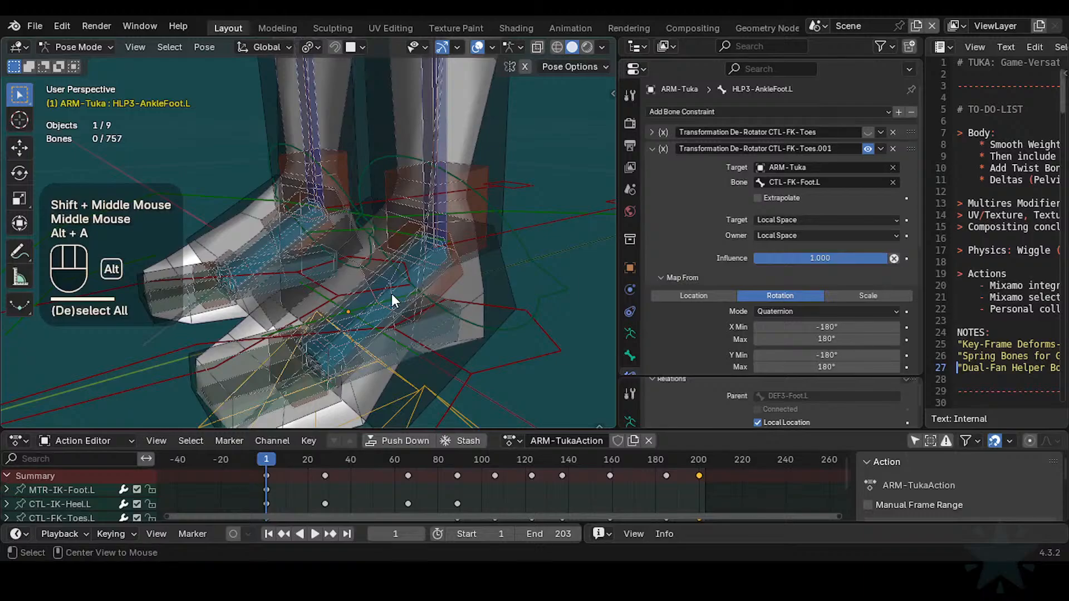
{"action": "left_click", "coordinate": [391, 293], "text": "alt"}
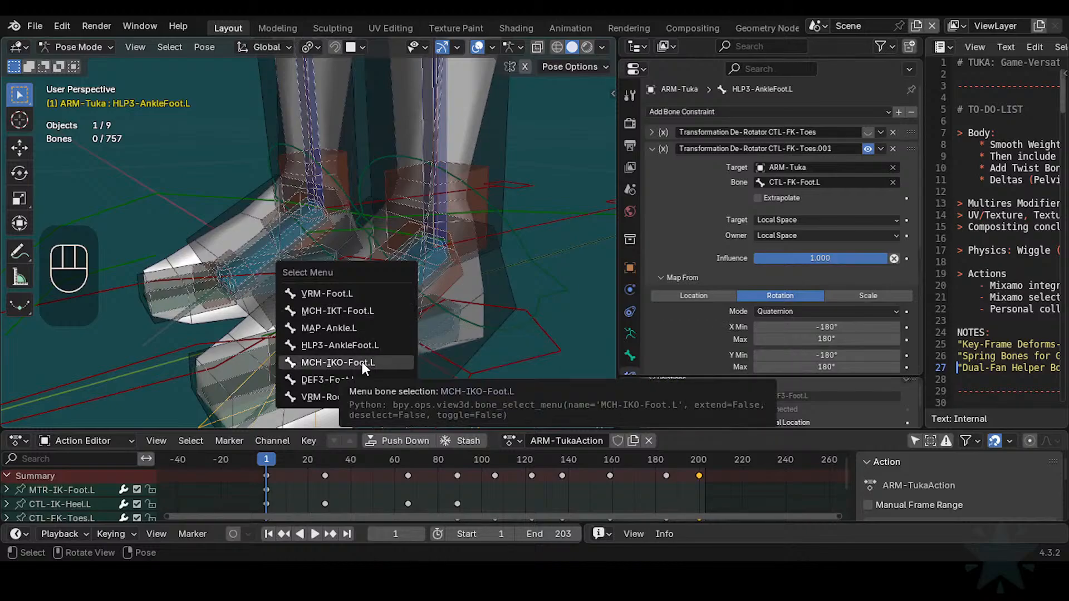
{"action": "left_click", "coordinate": [362, 361]}
{"action": "key", "text": "F2"}
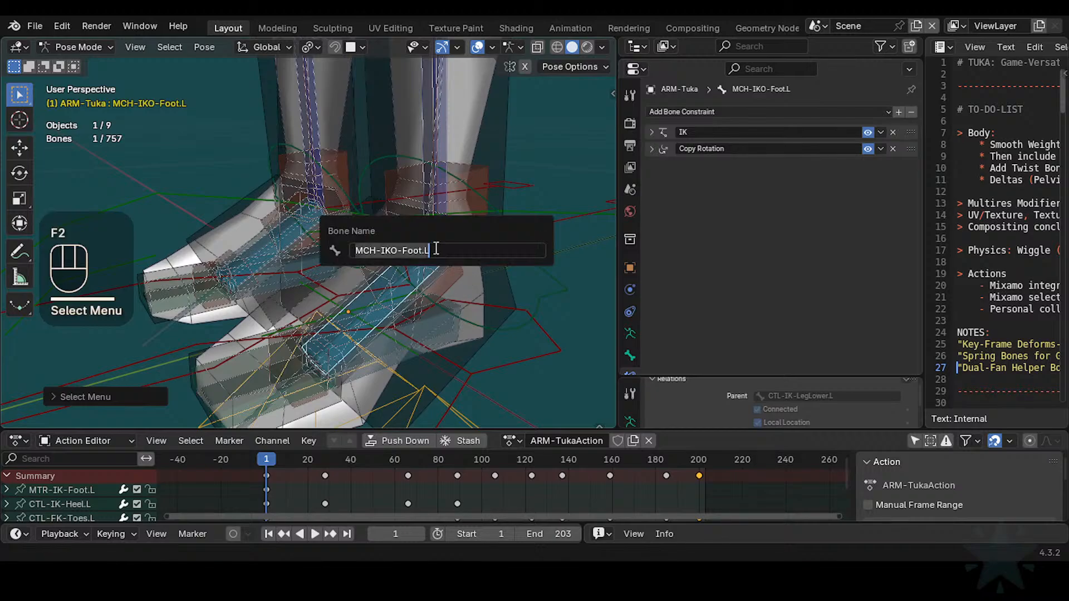
{"action": "key", "text": "ctrl+c"}
{"action": "key", "text": "Return"}
Step: Set the target bone of the ankle helper HLP3-AnkleFoot.L's duplicated Transformation constraint to MCH-IKO-Foot.L
{"action": "left_click", "coordinate": [468, 256]}
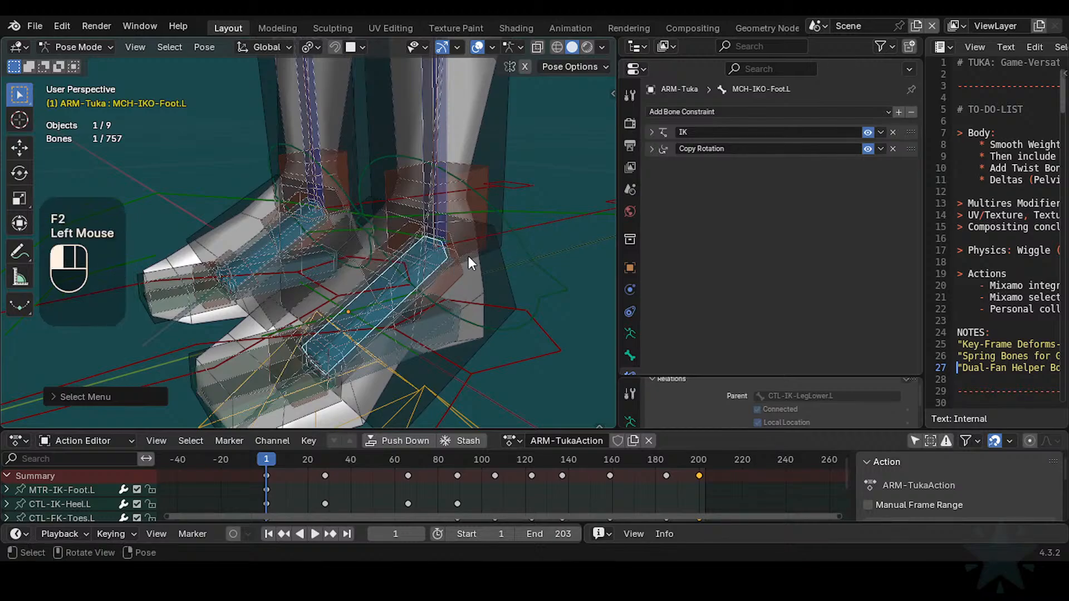
{"action": "key", "text": "ctrl+Tab"}
{"action": "key", "text": "ctrl+Tab"}
{"action": "left_click", "coordinate": [438, 285]}
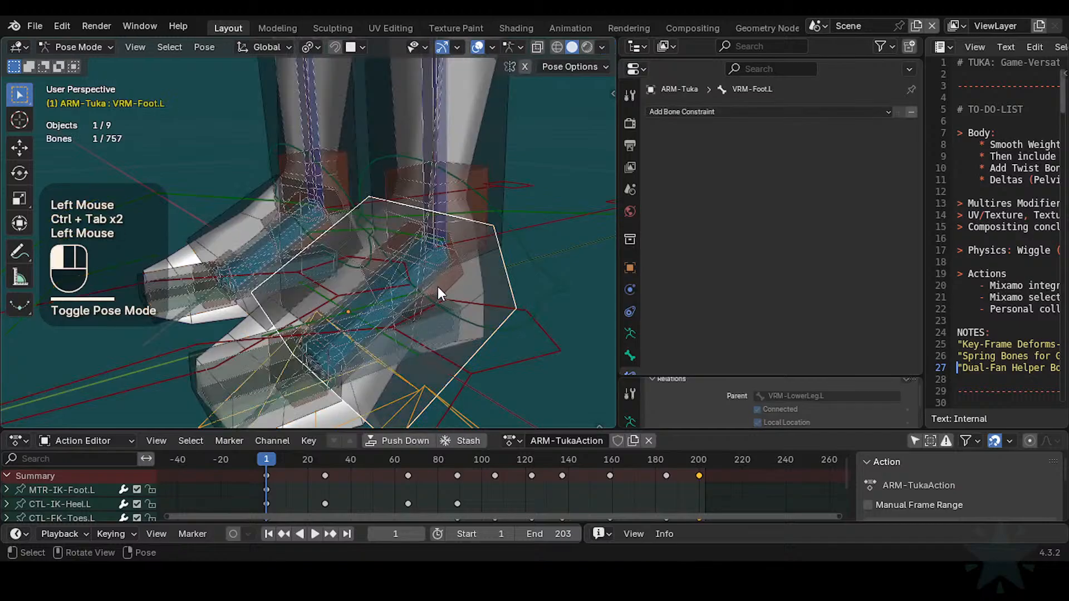
{"action": "left_click", "coordinate": [444, 282]}
{"action": "left_click", "coordinate": [444, 284]}
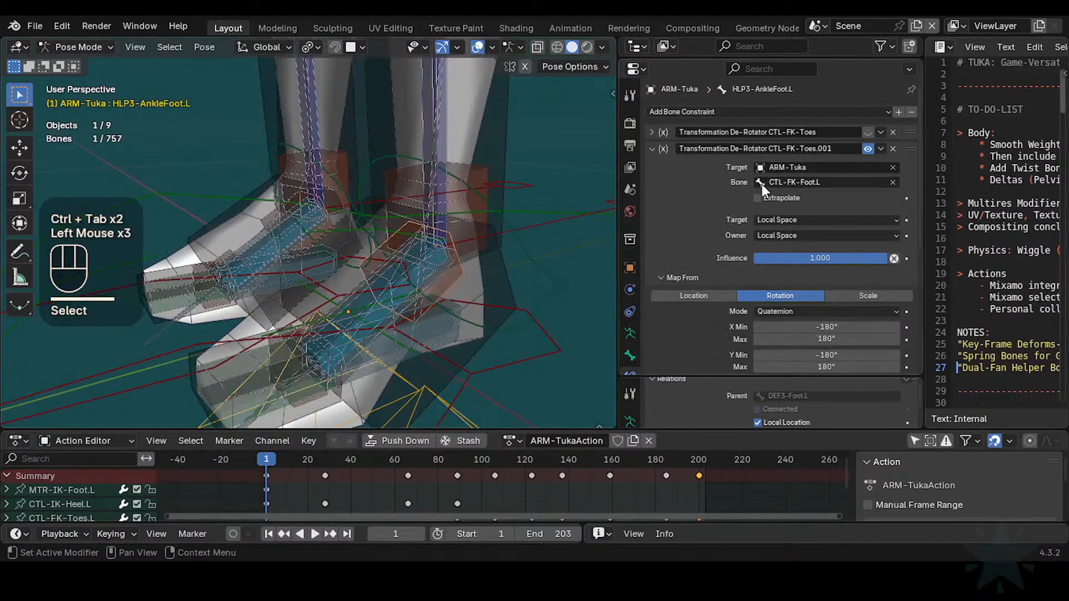
{"action": "key", "text": "ctrl+v"}
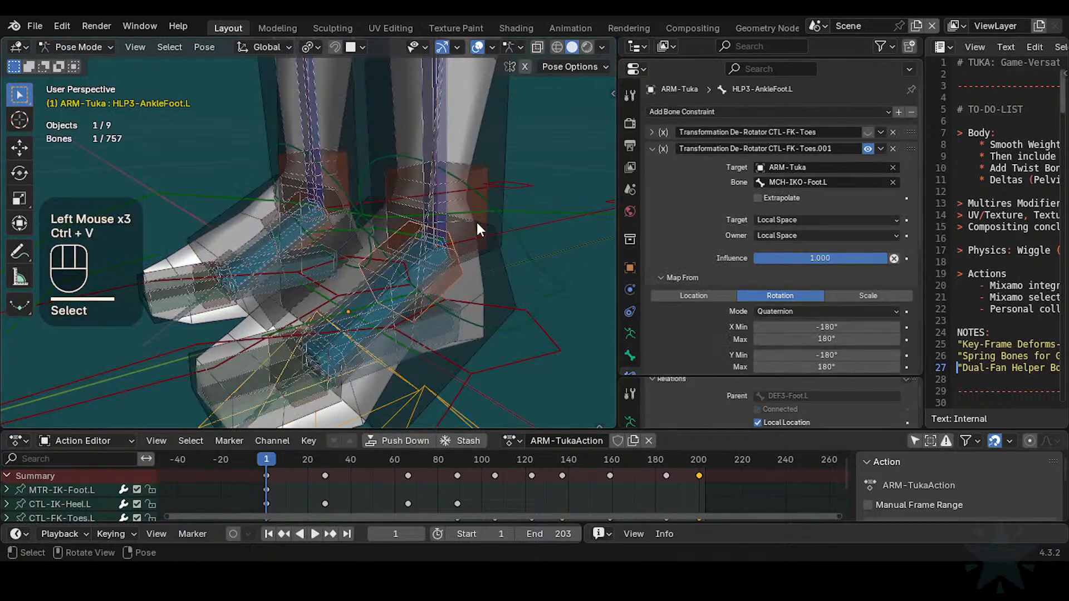
Step: Move the left foot forward and upward off the ground with its IK master control
{"action": "scroll", "coordinate": [472, 234], "scroll_direction": "down", "scroll_amount": 1}
{"action": "left_click", "coordinate": [512, 255]}
{"action": "middle_click_drag", "start_coordinate": [512, 255], "coordinate": [448, 237]}
{"action": "left_click", "coordinate": [448, 317]}
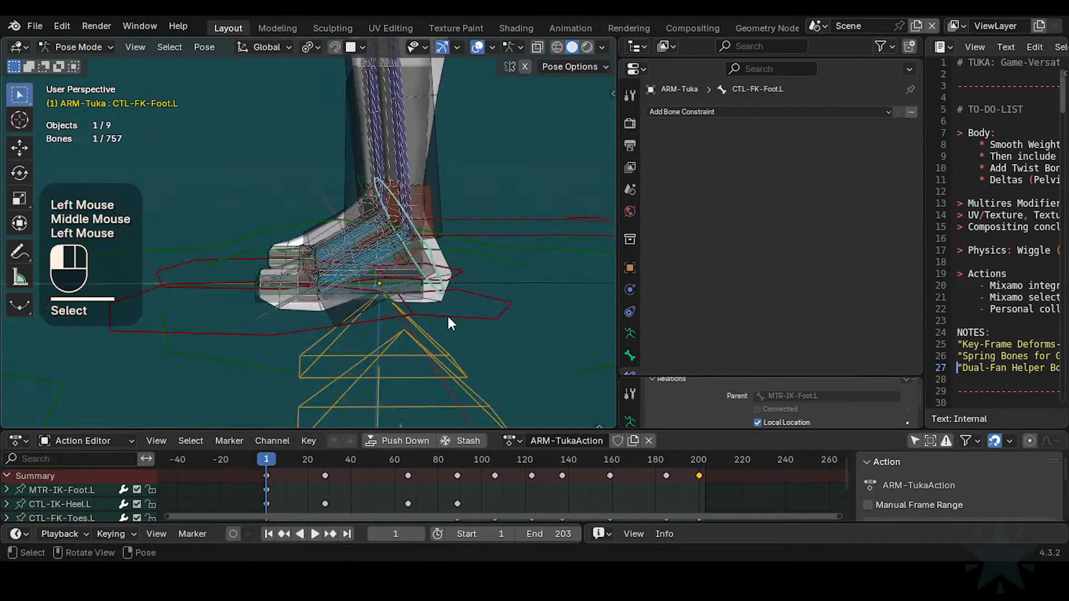
{"action": "key", "text": "g"}
{"action": "left_click", "coordinate": [278, 237]}
Step: Test-rotate CTL-FK-Foot.L about the global X axis and reset it to its unrotated pose
{"action": "middle_click_drag", "start_coordinate": [356, 235], "coordinate": [360, 236], "text": "shift"}
{"action": "left_click", "coordinate": [298, 200]}
{"action": "key", "text": "r"}
{"action": "key", "text": "x"}
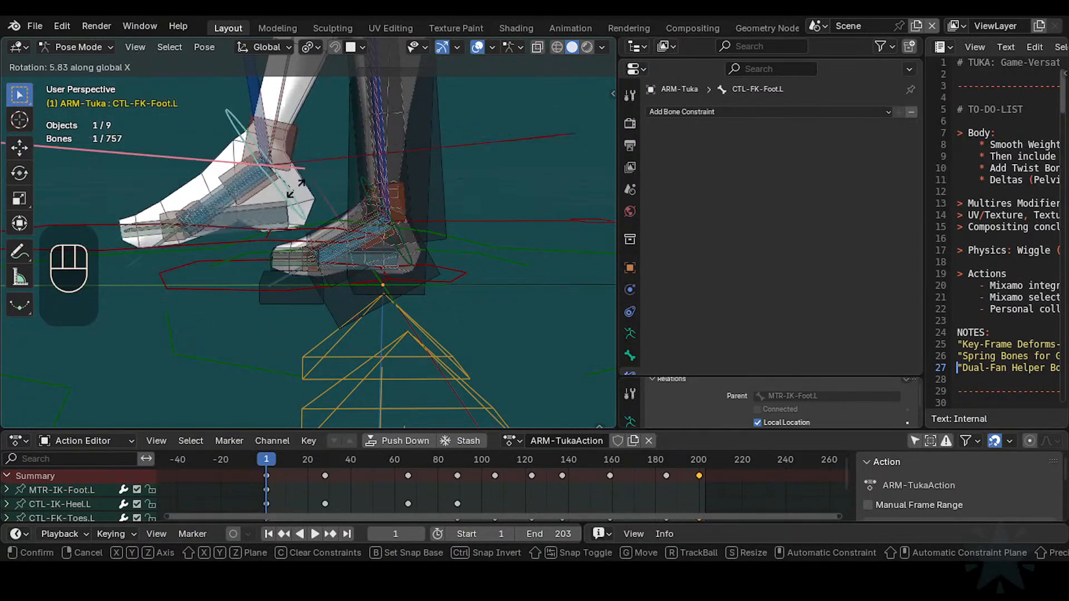
{"action": "left_click", "coordinate": [296, 220]}
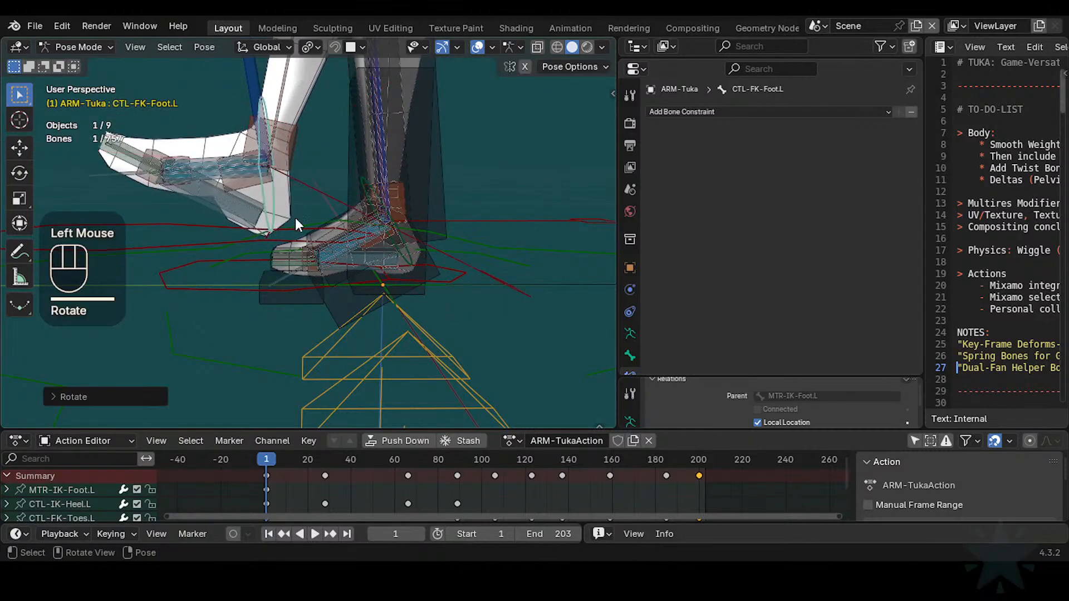
{"action": "key", "text": "alt+g"}
{"action": "left_click", "coordinate": [438, 281]}
{"action": "key", "text": "r"}
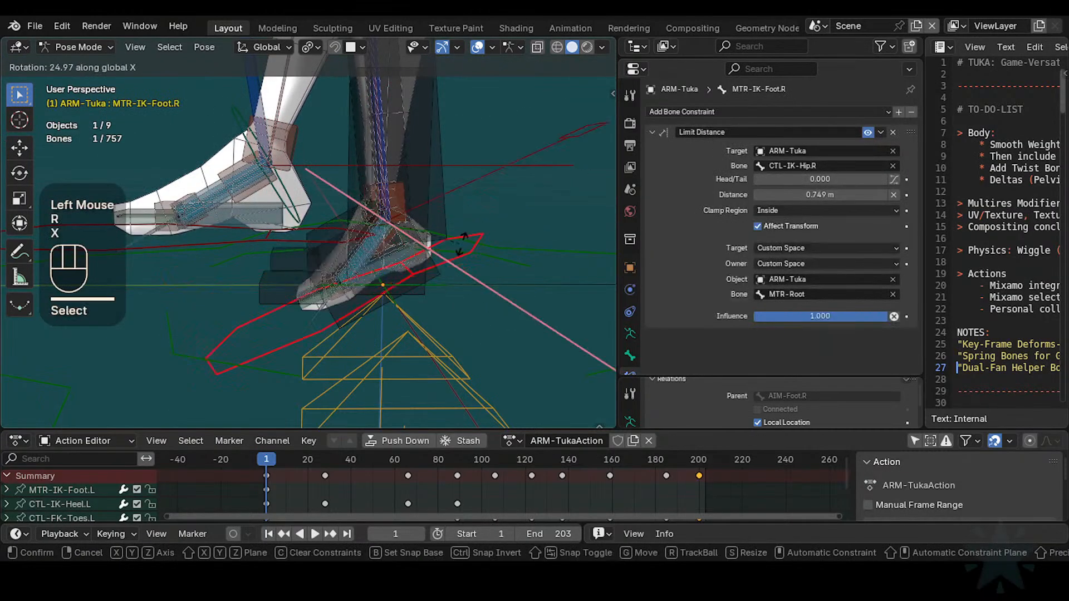
{"action": "key", "text": "x"}
{"action": "key", "text": "Escape"}
Step: Rotate the left IK foot control MTR-IK-Foot.L about the global X axis so the toes point down
{"action": "scroll", "coordinate": [326, 263], "scroll_direction": "down", "scroll_amount": 2}
{"action": "middle_click_drag", "start_coordinate": [326, 264], "coordinate": [285, 288], "text": "shift"}
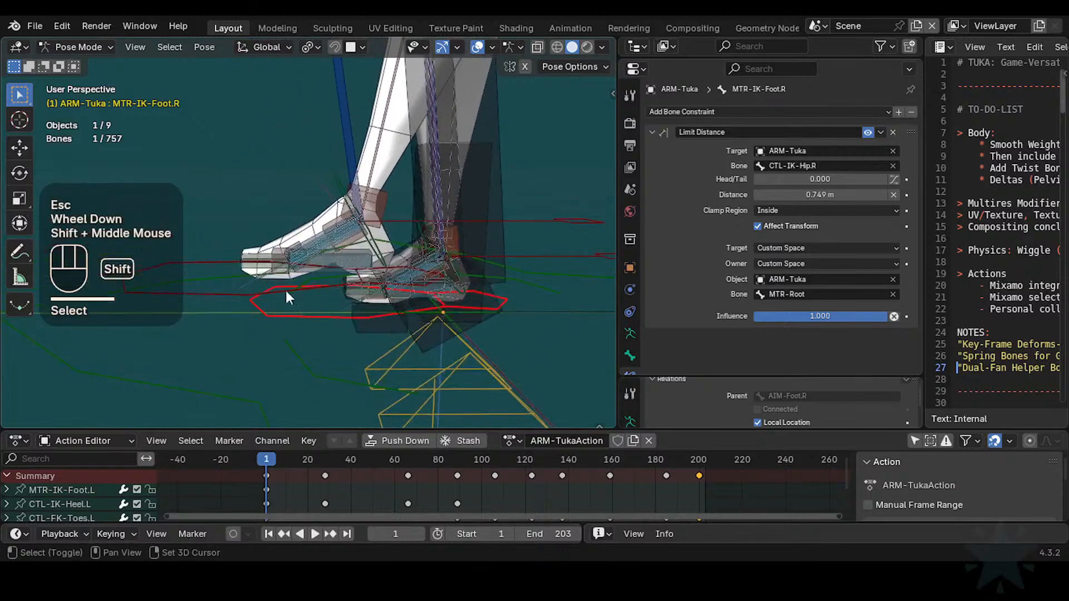
{"action": "left_click", "coordinate": [195, 256]}
{"action": "key", "text": "r"}
{"action": "key", "text": "x"}
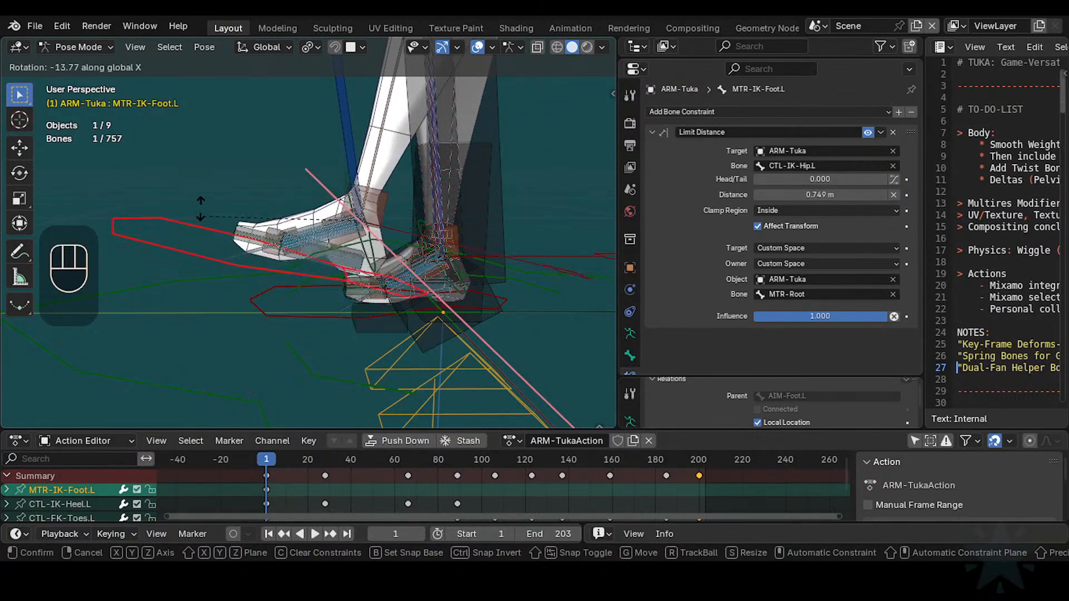
{"action": "left_click", "coordinate": [244, 299]}
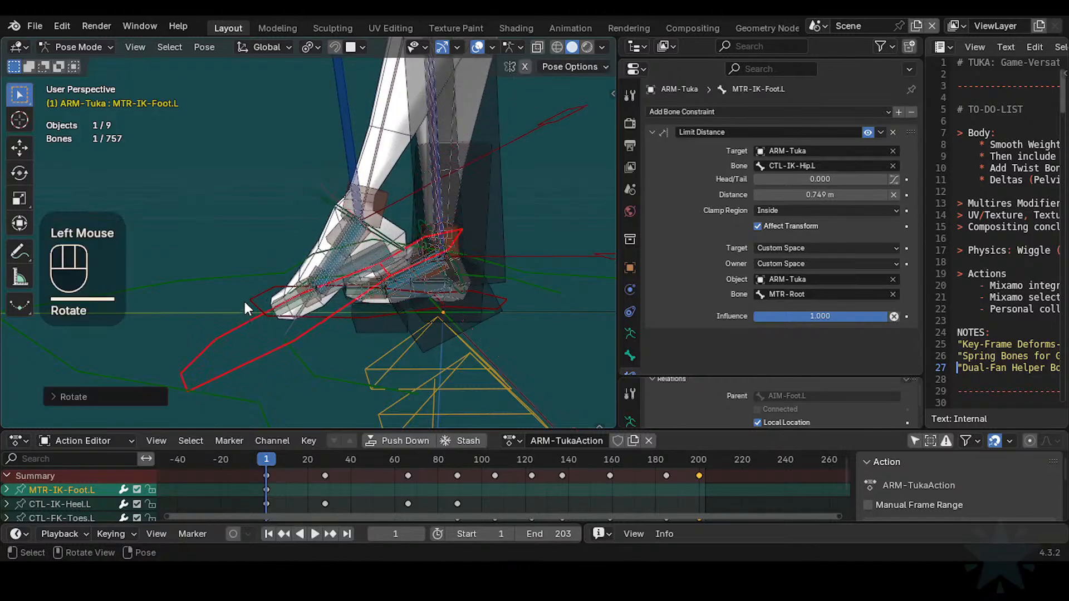
Step: Raise MTR-IK-Foot.L higher and rotate it back about the global X axis to test the ankle helper
{"action": "key", "text": "g"}
{"action": "left_click", "coordinate": [186, 215]}
{"action": "key", "text": "r"}
{"action": "key", "text": "x"}
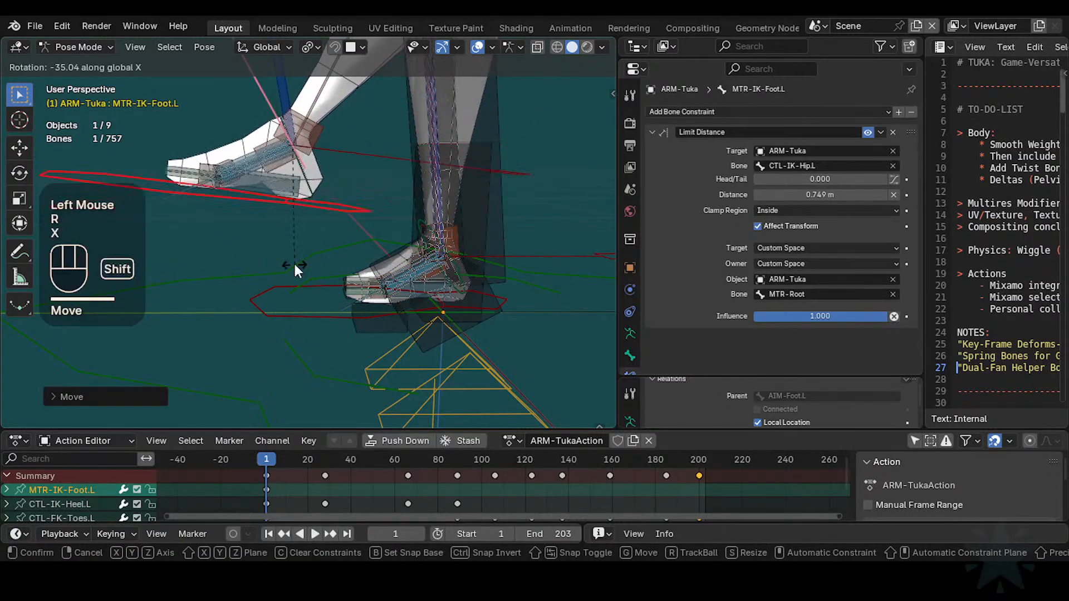
{"action": "left_click", "coordinate": [320, 209], "text": "shift"}
Step: Clear the pose transforms of all bones
{"action": "key", "text": "a"}
{"action": "key", "text": "alt+q"}
{"action": "key", "text": "alt+q"}
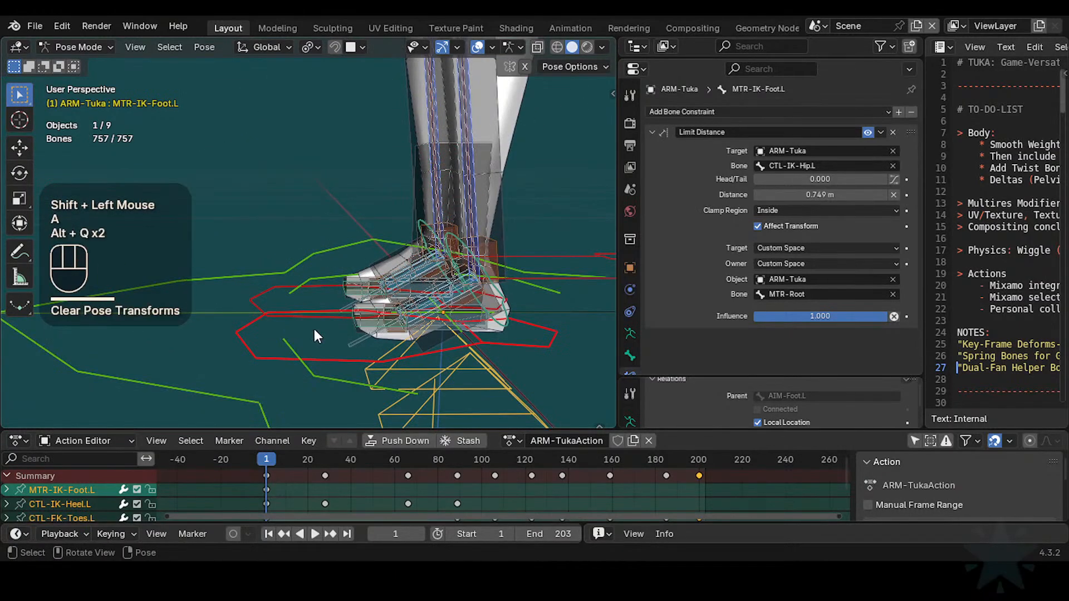
Step: Lift the left foot forward and upward from its rest pose by moving MTR-IK-Foot.L
{"action": "left_click", "coordinate": [324, 362]}
{"action": "key", "text": "g"}
{"action": "left_click", "coordinate": [223, 234]}
Step: Rotate the left heel control CTL-IK-Heel.L about the global X axis to test the ankle helper
{"action": "middle_click_drag", "start_coordinate": [234, 231], "coordinate": [515, 190], "text": "shift"}
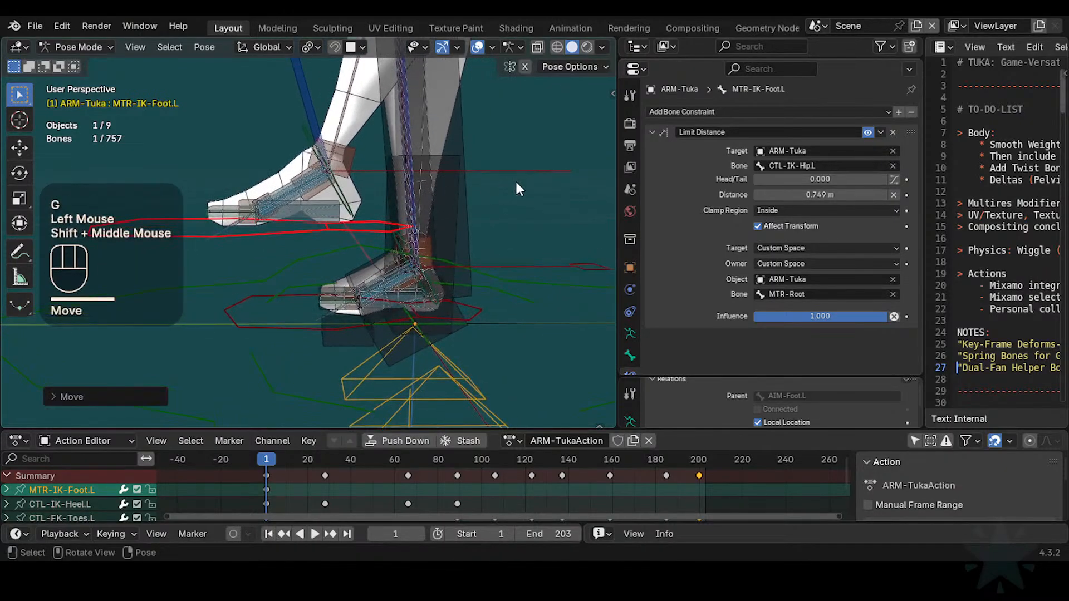
{"action": "left_click", "coordinate": [517, 184]}
{"action": "key", "text": "r"}
{"action": "key", "text": "x"}
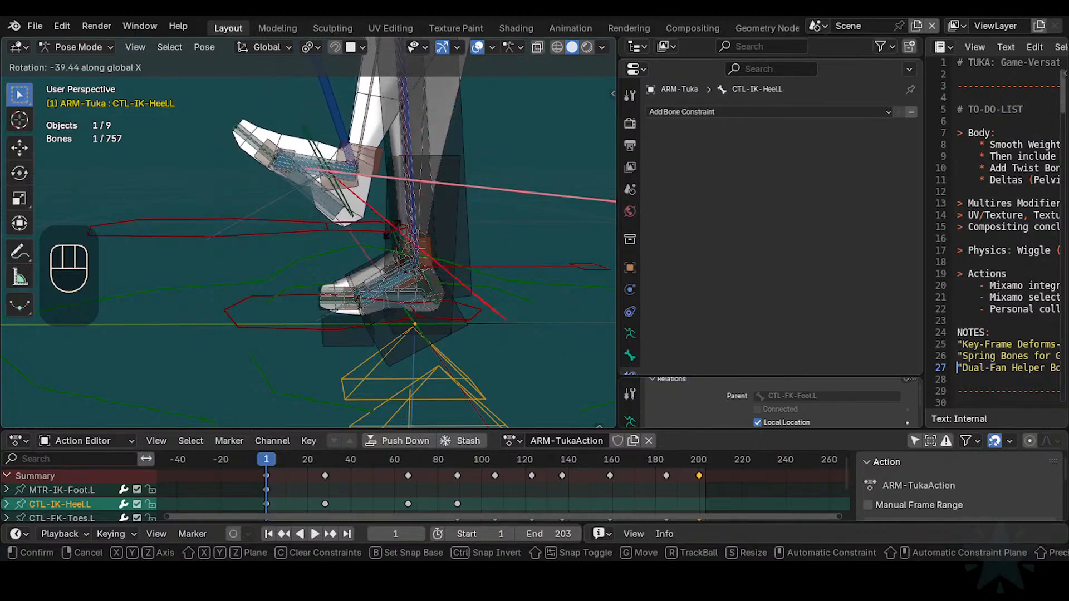
{"action": "left_click", "coordinate": [435, 183]}
Step: Clear the pose transforms of all bones and save the file
{"action": "key", "text": "a"}
{"action": "key", "text": "alt+q"}
{"action": "key", "text": "alt+q"}
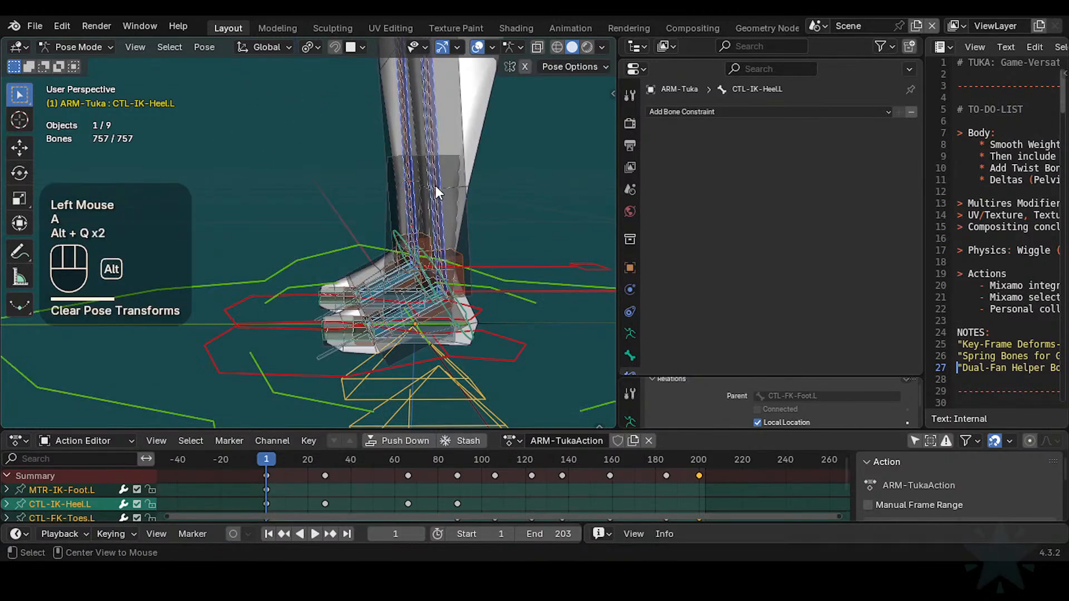
{"action": "middle_click_drag", "start_coordinate": [436, 186], "coordinate": [467, 230], "text": "shift"}
{"action": "key", "text": "ctrl+s"}
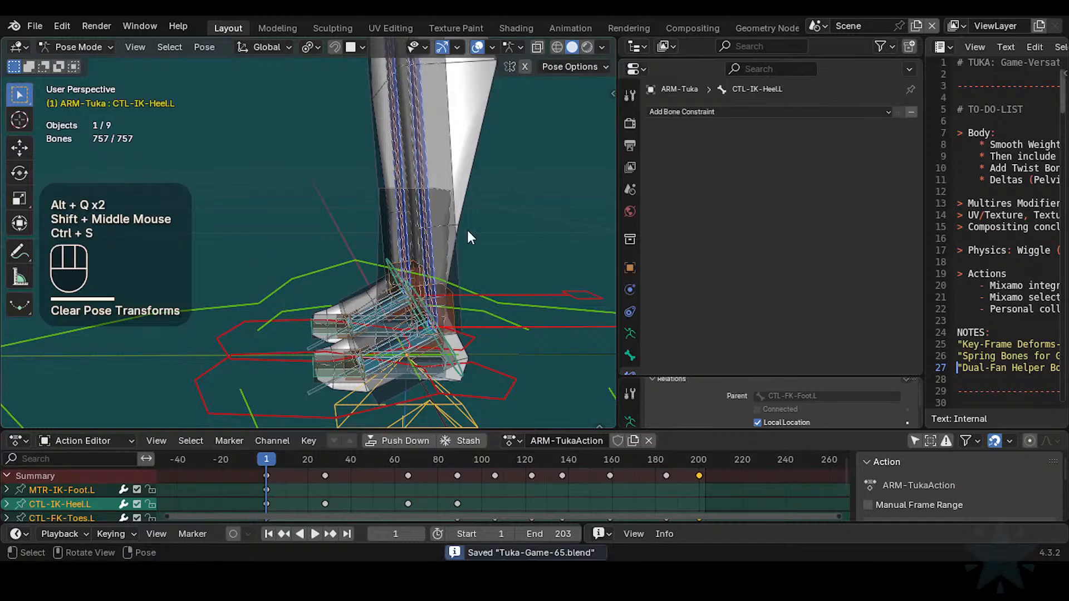
Step: Move MTR-IK-Foot.L forward and upward to lift the left foot clear of the right one
{"action": "left_click", "coordinate": [492, 394]}
{"action": "key", "text": "g"}
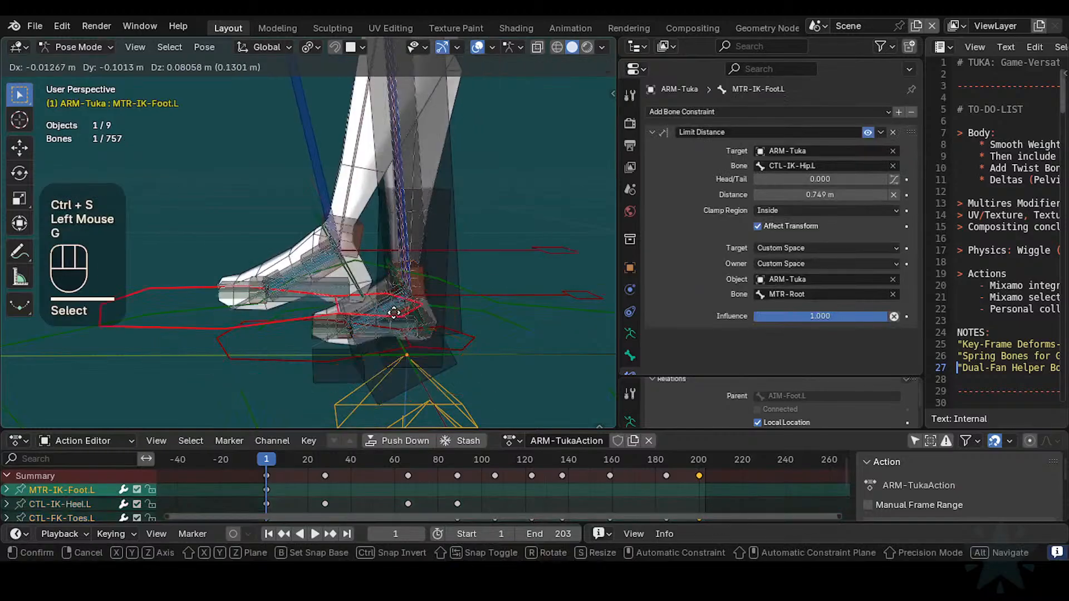
{"action": "left_click", "coordinate": [353, 276]}
Step: Select HLP3-AnkleFoot.L and examine the ankle helper's placement on the raised left foot
{"action": "scroll", "coordinate": [323, 276], "scroll_direction": "up", "scroll_amount": 3}
{"action": "scroll", "coordinate": [322, 276], "scroll_direction": "up", "scroll_amount": 1}
{"action": "left_click", "coordinate": [272, 235]}
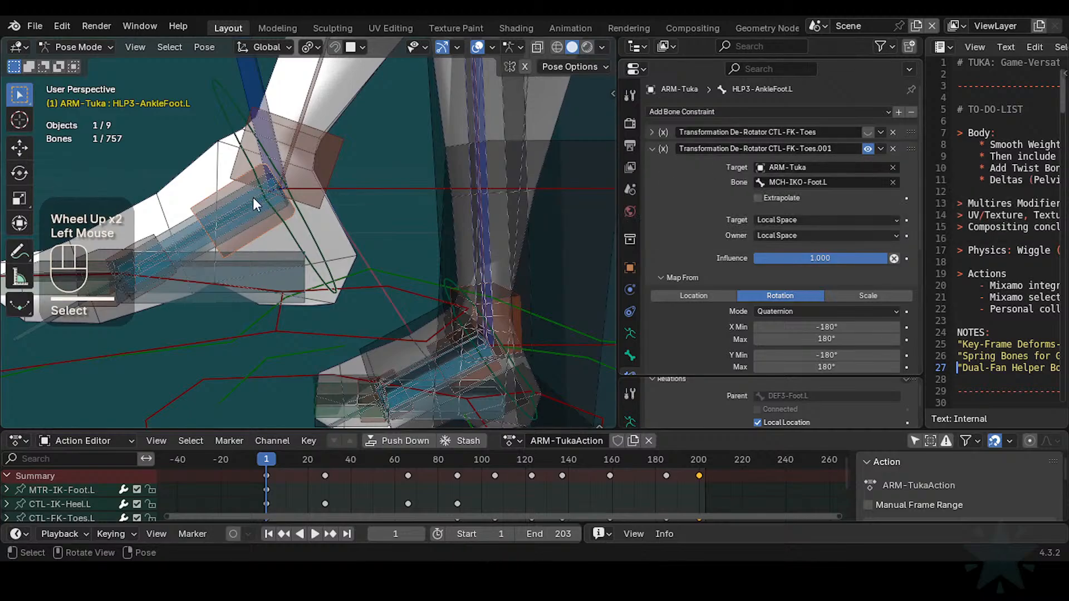
{"action": "middle_click_drag", "start_coordinate": [256, 201], "coordinate": [356, 271], "text": "shift"}
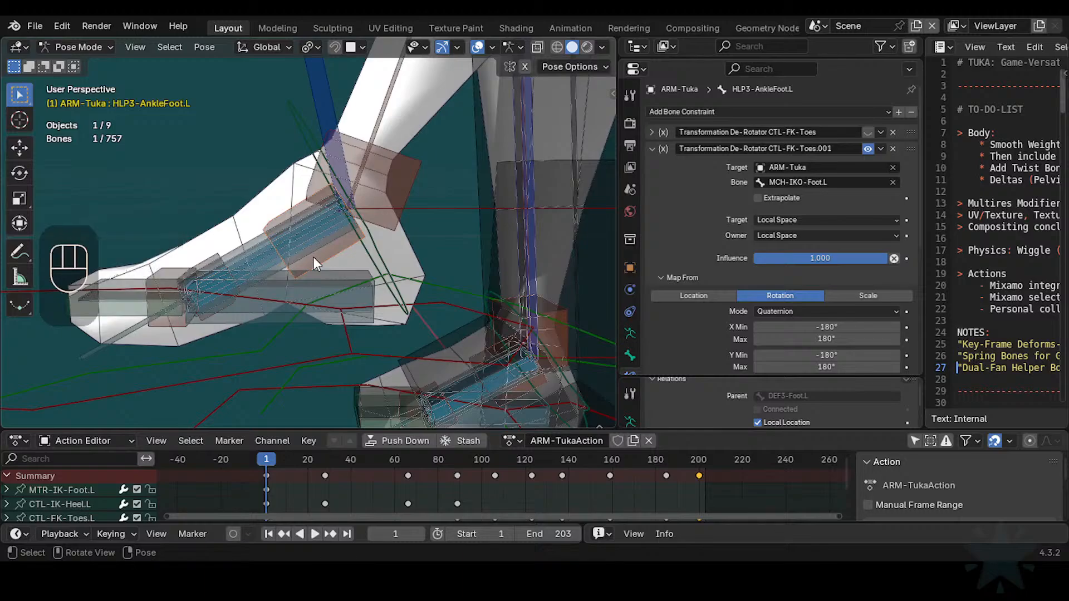
{"action": "scroll", "coordinate": [314, 258], "scroll_direction": "down", "scroll_amount": 2}
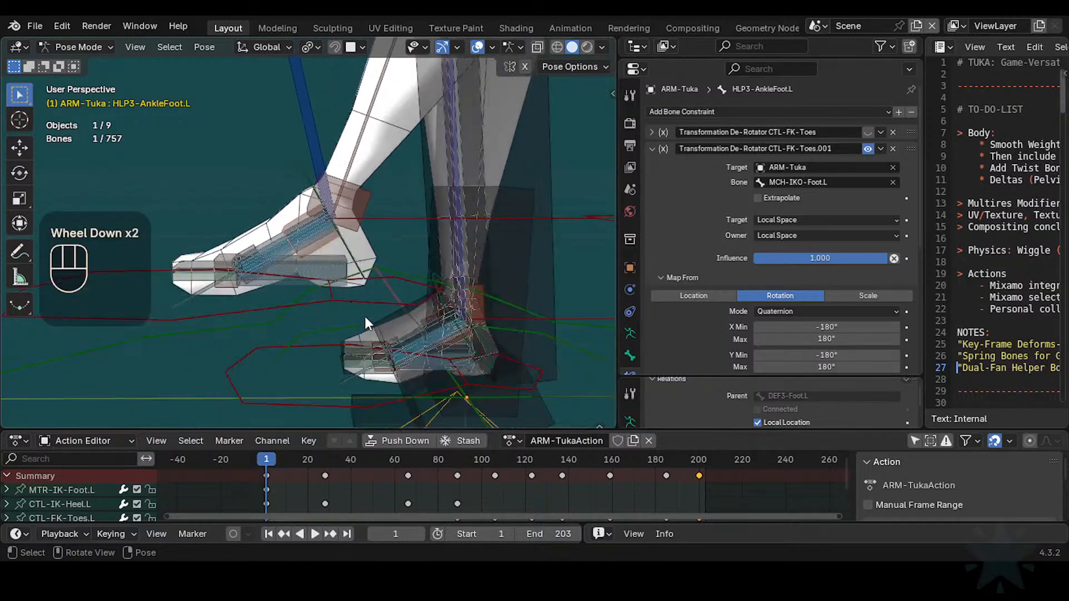
{"action": "middle_click_drag", "start_coordinate": [365, 318], "coordinate": [310, 225], "text": "shift"}
{"action": "scroll", "coordinate": [311, 225], "scroll_direction": "up", "scroll_amount": 1}
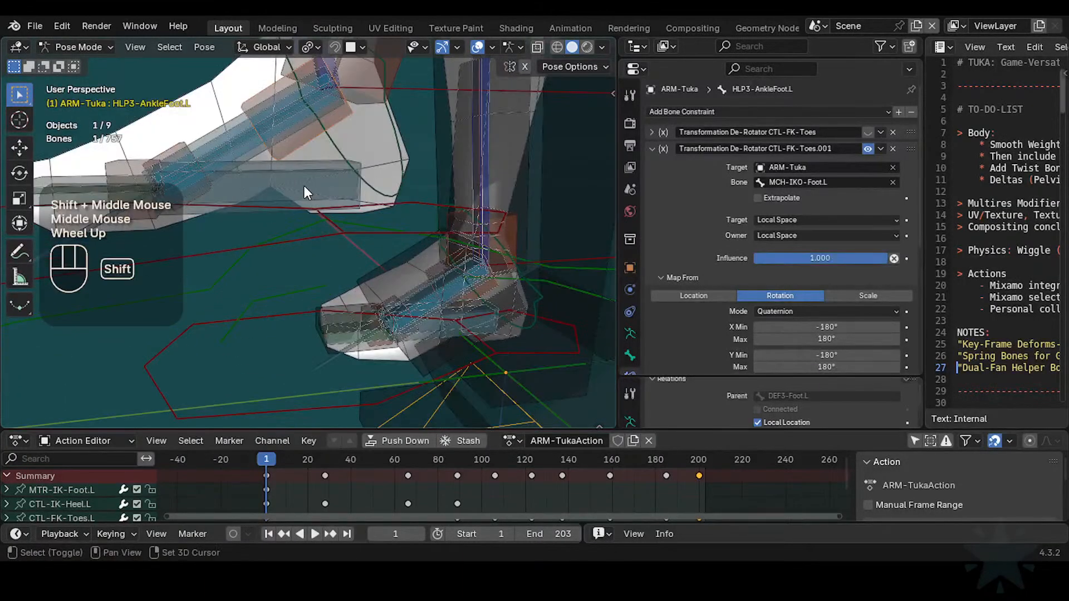
{"action": "middle_click_drag", "start_coordinate": [304, 185], "coordinate": [383, 275], "text": "shift"}
Step: Select MCH-IKO-Foot.L and examine the targets and settings of its IK and Copy Rotation constraints
{"action": "left_click", "coordinate": [327, 219]}
{"action": "left_click", "coordinate": [322, 218]}
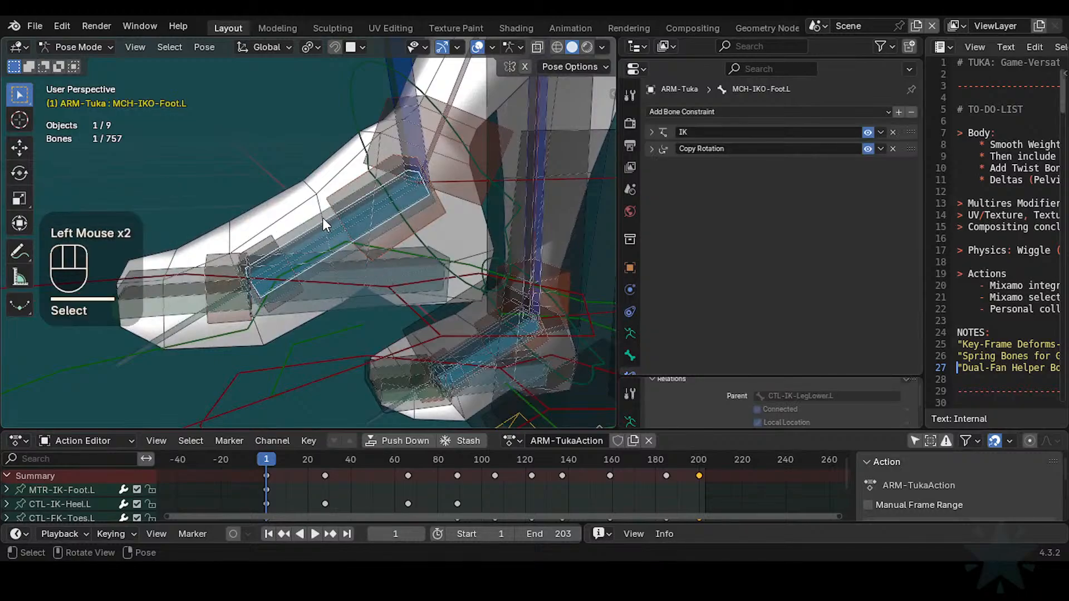
{"action": "left_click", "coordinate": [313, 211]}
{"action": "left_click", "coordinate": [326, 228]}
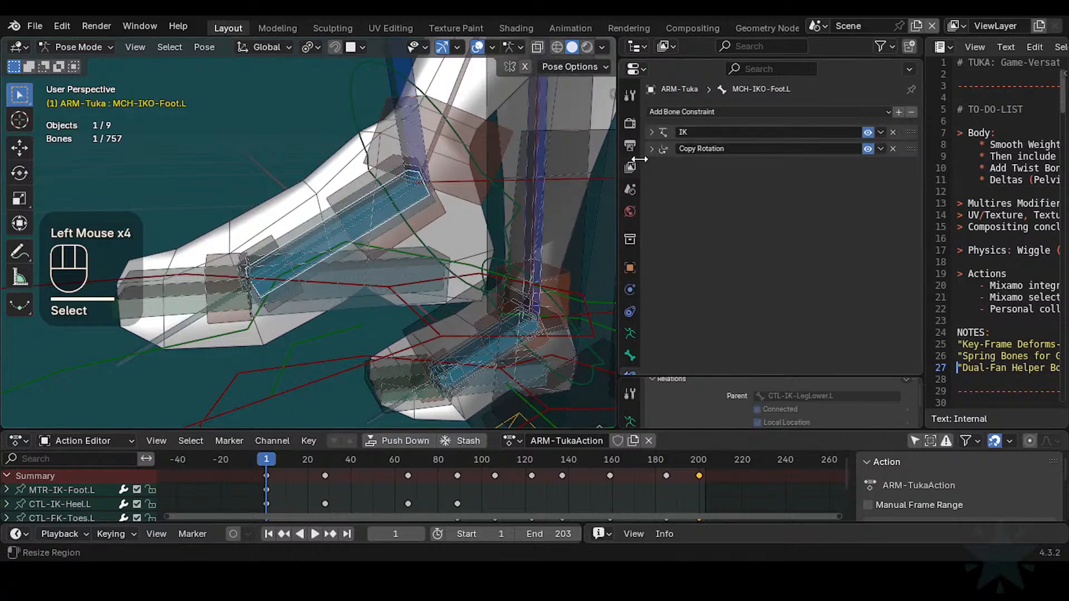
{"action": "left_click", "coordinate": [652, 149]}
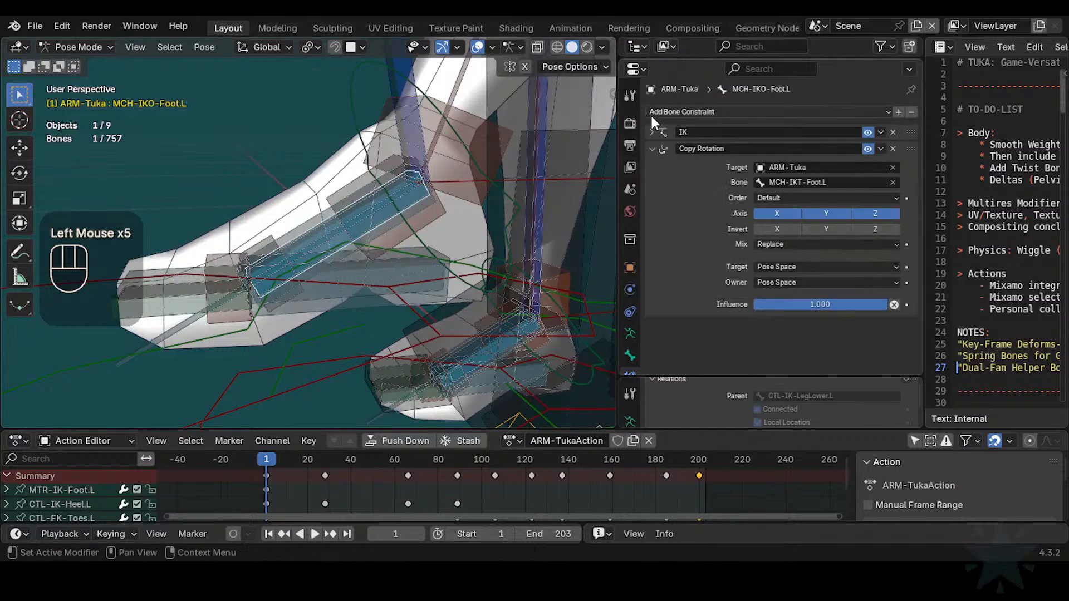
{"action": "left_click", "coordinate": [652, 132]}
{"action": "left_click", "coordinate": [652, 133]}
{"action": "left_click", "coordinate": [652, 125]}
{"action": "left_click", "coordinate": [649, 131]}
{"action": "left_click", "coordinate": [649, 132]}
{"action": "left_click", "coordinate": [649, 131]}
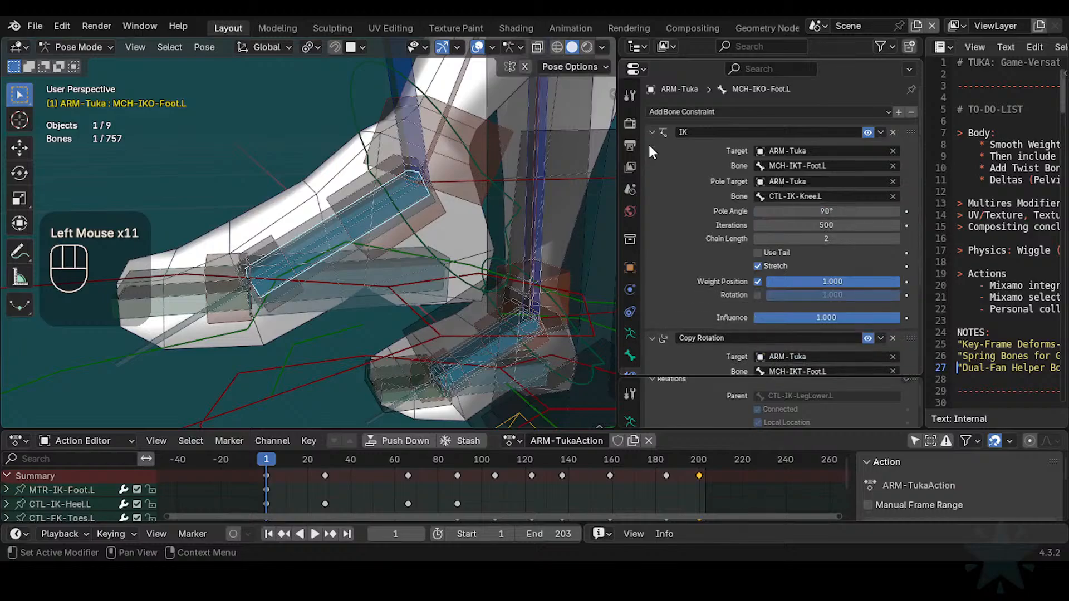
{"action": "left_click", "coordinate": [652, 132]}
{"action": "left_click", "coordinate": [651, 147]}
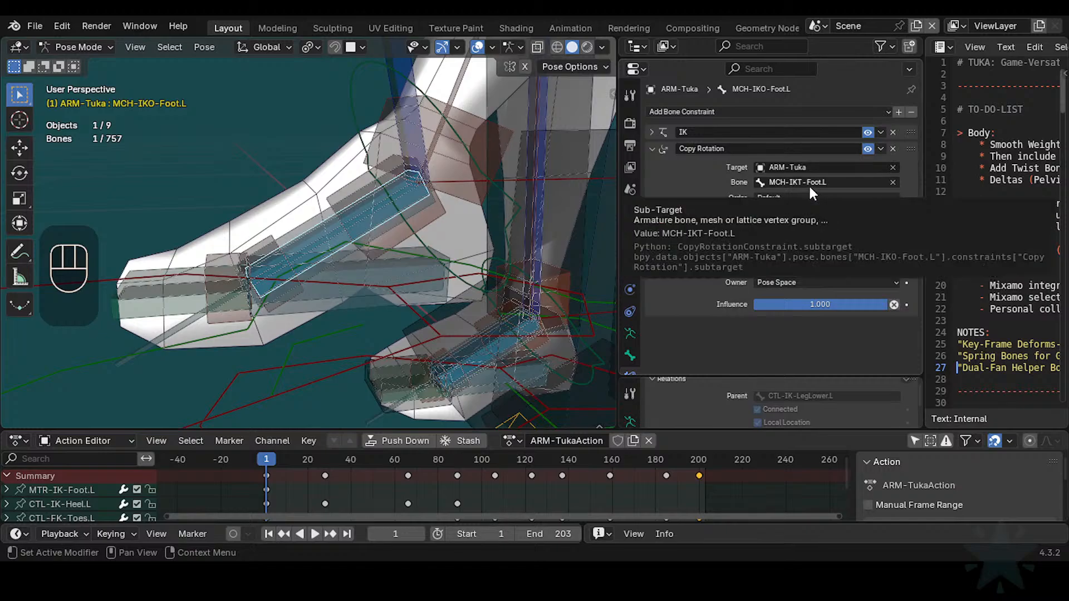
{"action": "left_click", "coordinate": [652, 130]}
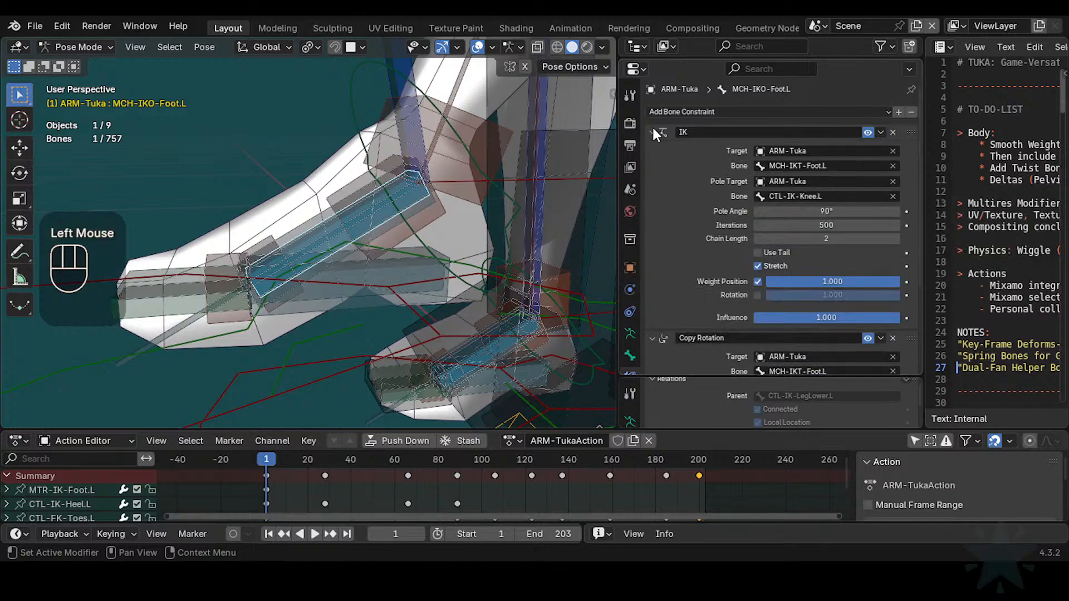
{"action": "left_click", "coordinate": [652, 129]}
{"action": "left_click", "coordinate": [651, 150]}
{"action": "left_click", "coordinate": [650, 149]}
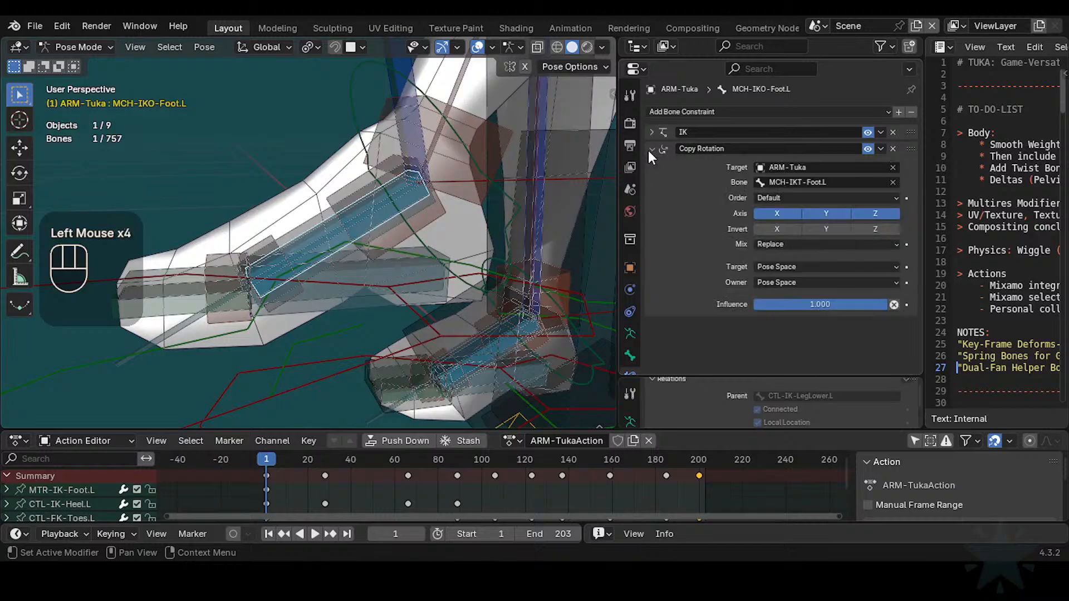
{"action": "left_click", "coordinate": [650, 150]}
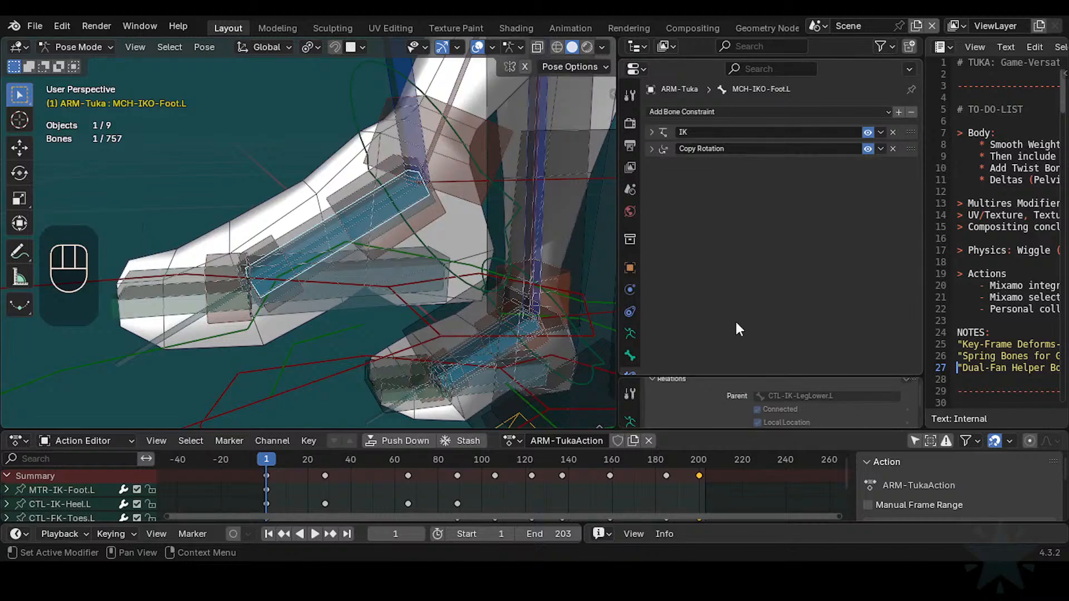
{"action": "left_click", "coordinate": [652, 150]}
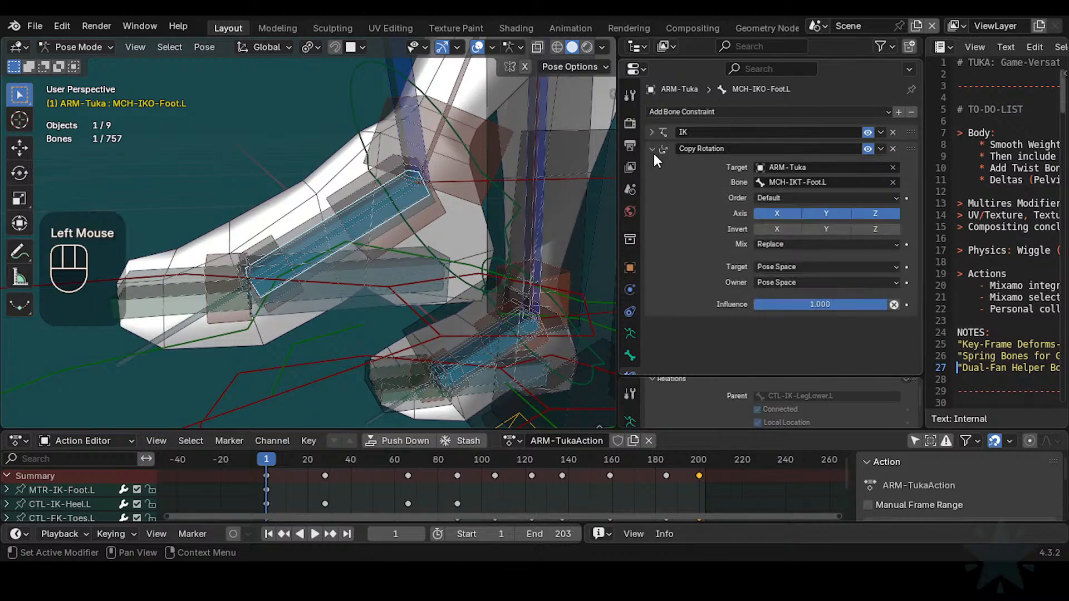
{"action": "left_click", "coordinate": [653, 150]}
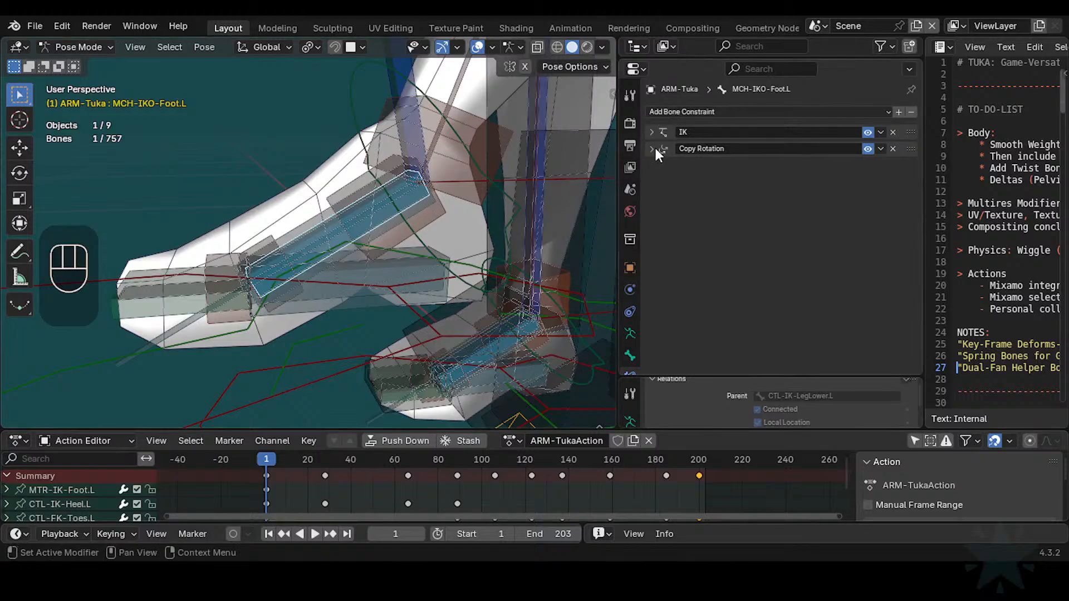
Step: Move MTR-IK-Foot.L as a short test and clear the pose transforms of all bones
{"action": "scroll", "coordinate": [294, 243], "scroll_direction": "down", "scroll_amount": 3}
{"action": "left_click", "coordinate": [305, 293]}
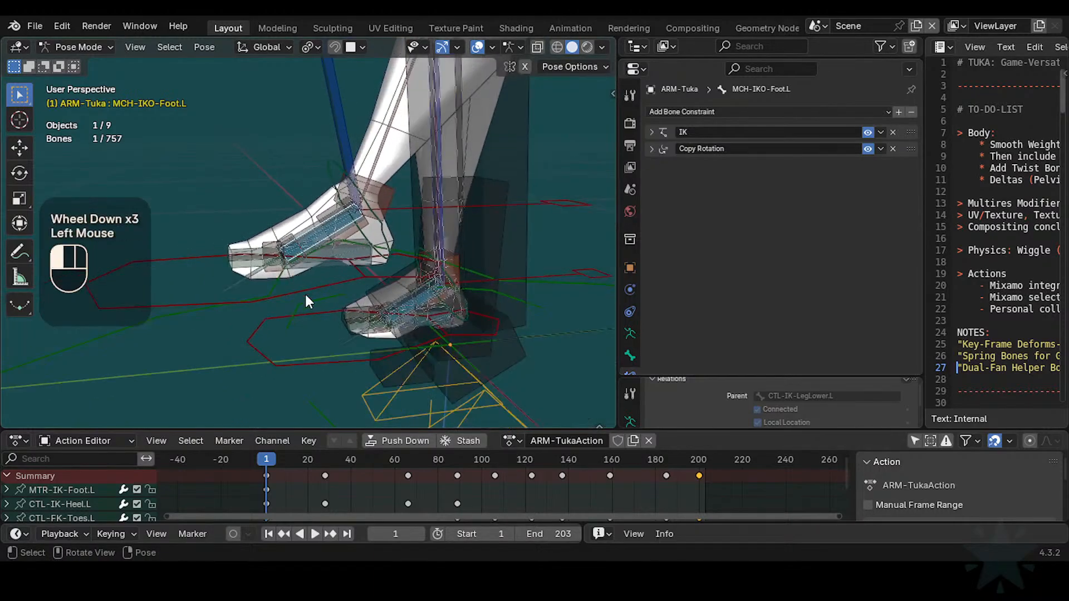
{"action": "middle_click_drag", "start_coordinate": [289, 272], "coordinate": [284, 260]}
{"action": "key", "text": "g"}
{"action": "left_click", "coordinate": [290, 273]}
{"action": "key", "text": "a"}
{"action": "key", "text": "alt+q"}
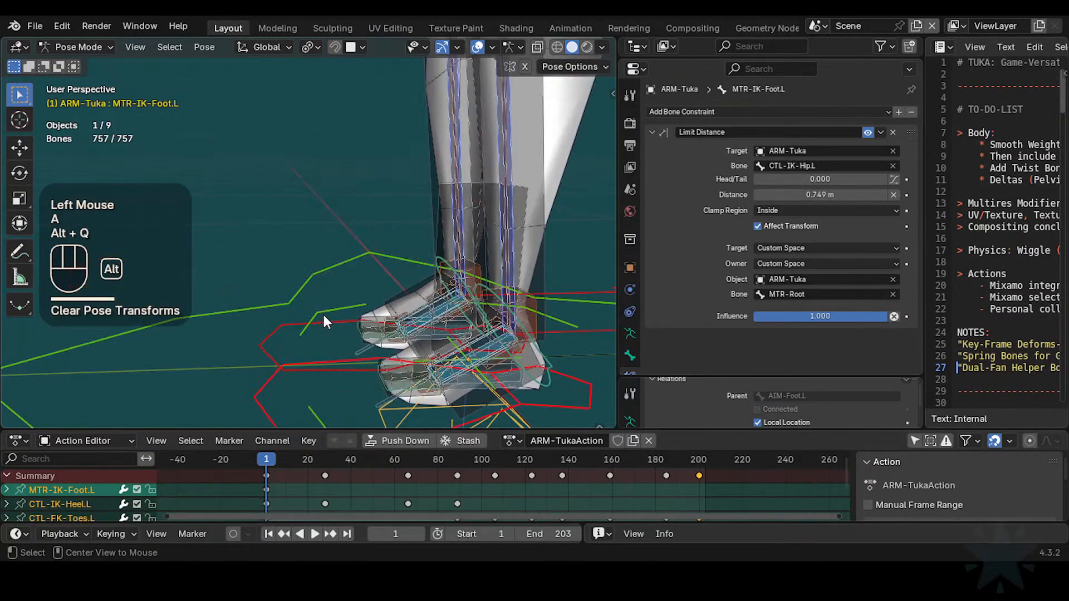
{"action": "key", "text": "alt+q"}
Step: Move MTR-IK-Foot.L forward and upward to raise the left foot, and save the file
{"action": "left_click", "coordinate": [341, 374]}
{"action": "left_click", "coordinate": [364, 401]}
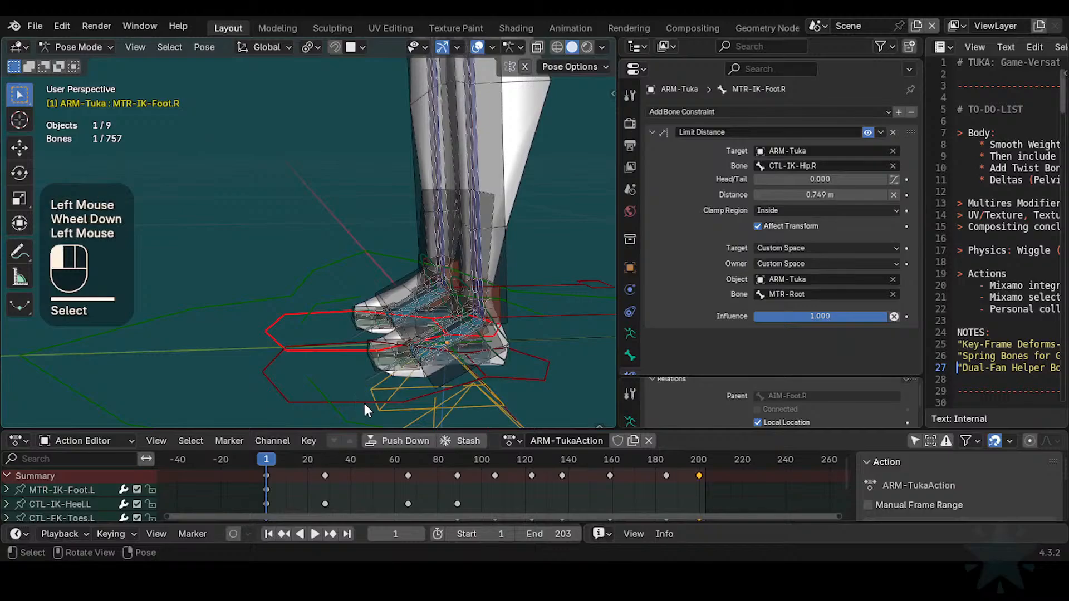
{"action": "key", "text": "g"}
{"action": "left_click", "coordinate": [329, 192]}
{"action": "middle_click_drag", "start_coordinate": [328, 193], "coordinate": [359, 252], "text": "shift"}
{"action": "scroll", "coordinate": [360, 252], "scroll_direction": "up", "scroll_amount": 1}
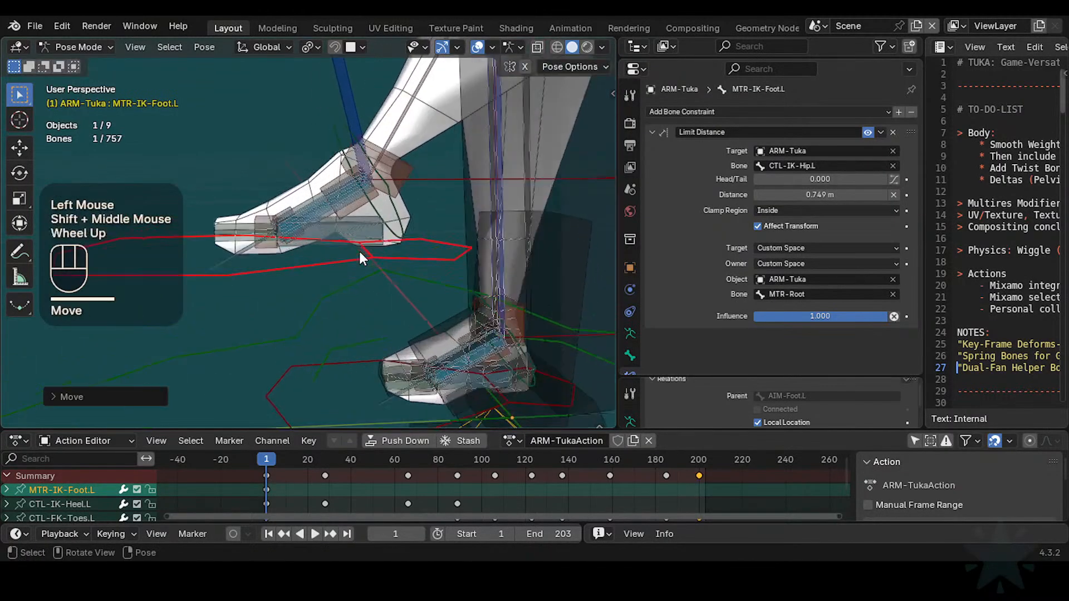
{"action": "key", "text": "ctrl+s"}
{"action": "left_click", "coordinate": [436, 176]}
{"action": "key", "text": "r"}
{"action": "key", "text": "x"}
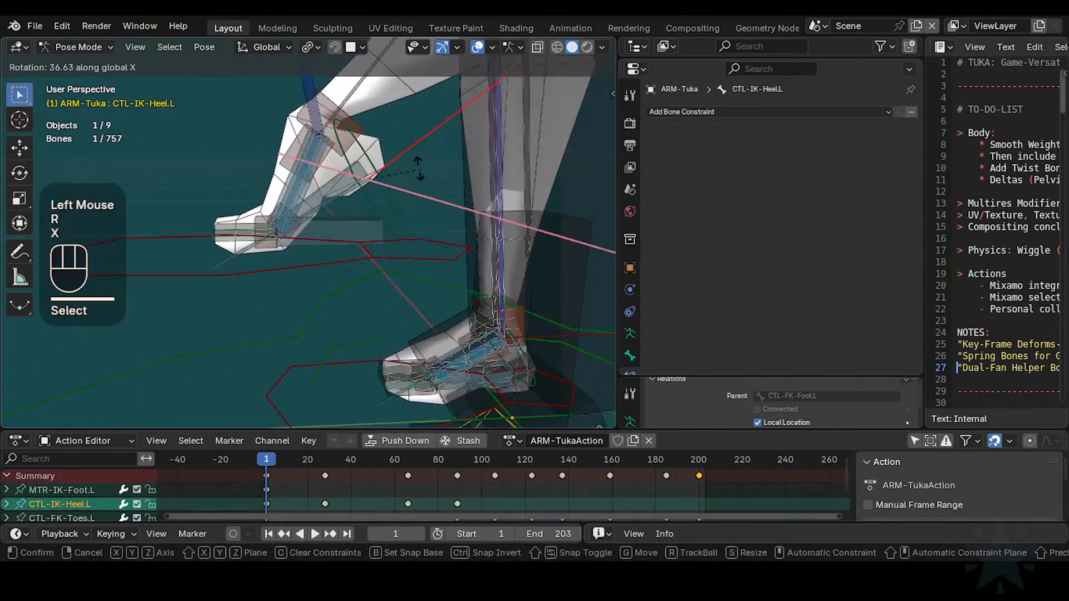
{"action": "key", "text": "Escape"}
Step: Rotate MTR-IK-Foot.L about the global X axis so the raised left foot's toes tip downward, and save the file
{"action": "left_click", "coordinate": [415, 258]}
{"action": "key", "text": "r"}
{"action": "key", "text": "x"}
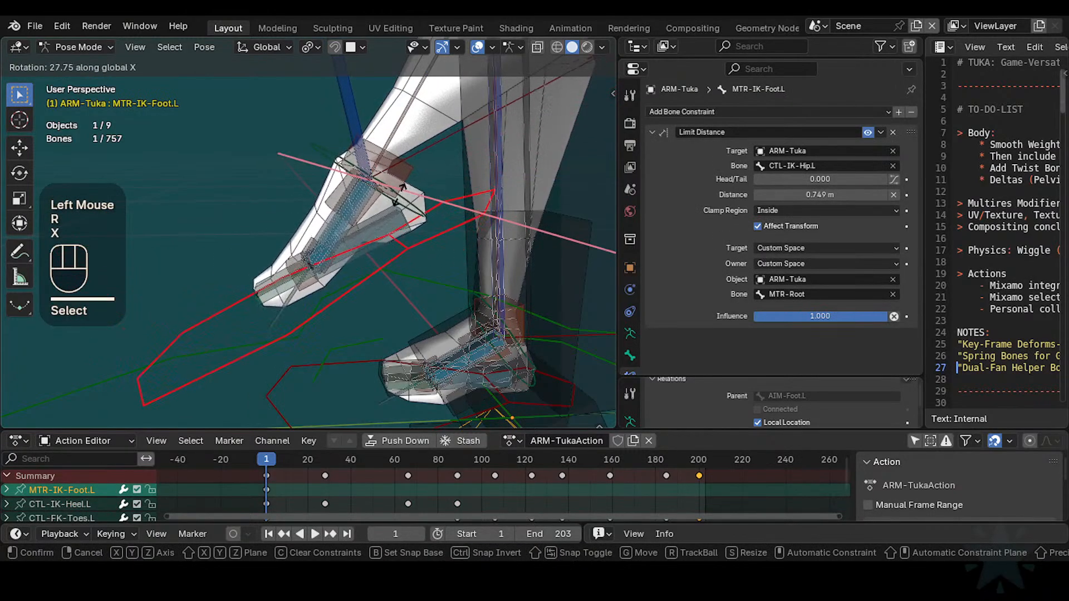
{"action": "left_click", "coordinate": [334, 232]}
{"action": "key", "text": "ctrl+s"}
Step: Select MCH-IKO-Foot.L and switch its Copy Rotation constraint off and on to compare the effect on the raised left foot
{"action": "left_click", "coordinate": [334, 233]}
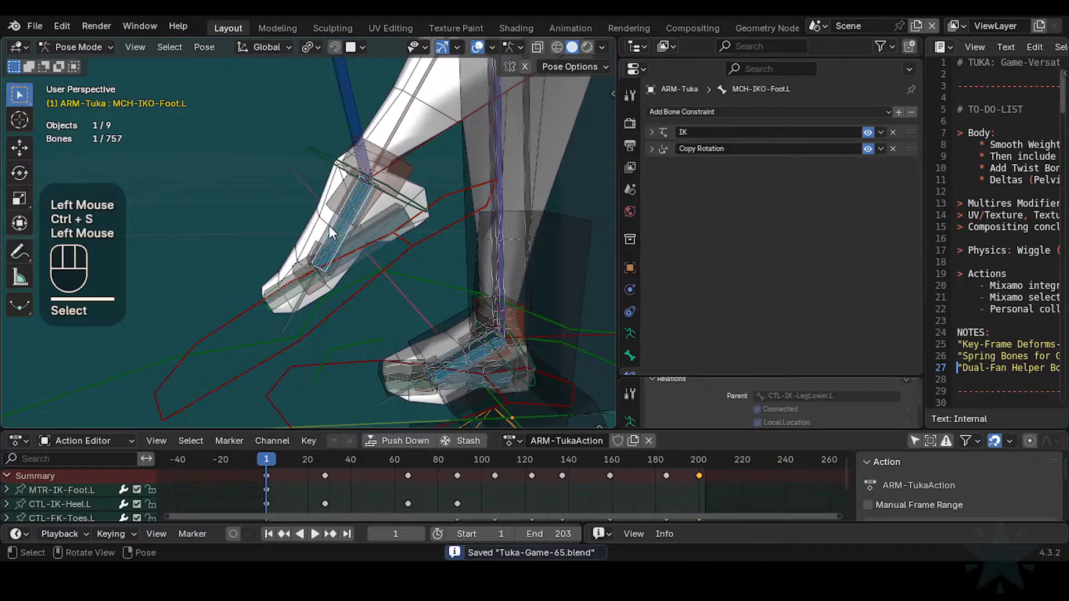
{"action": "left_click", "coordinate": [333, 233]}
{"action": "scroll", "coordinate": [335, 242], "scroll_direction": "up", "scroll_amount": 1}
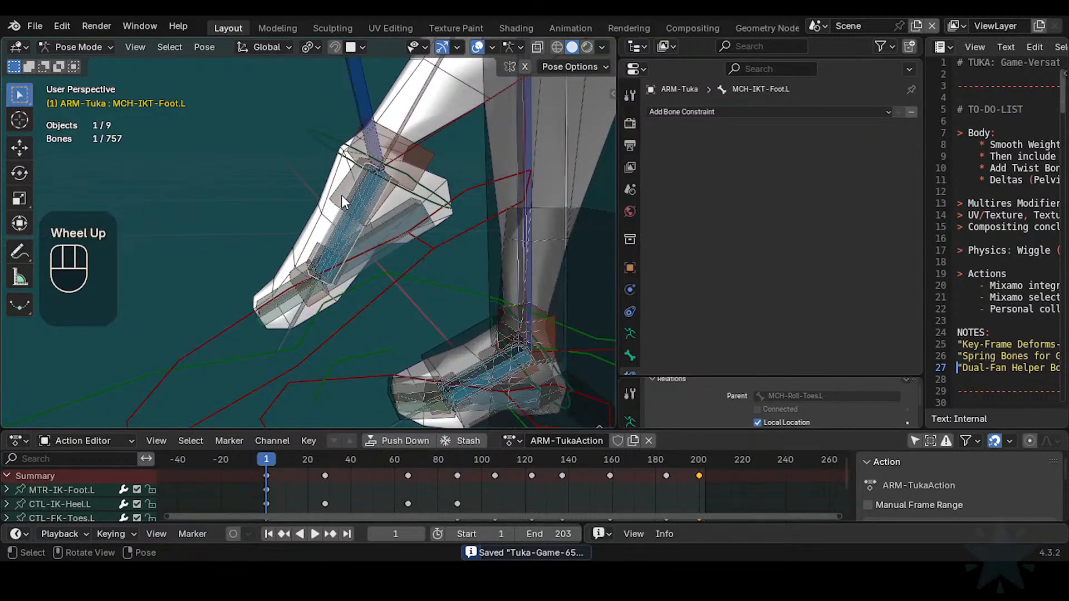
{"action": "left_click", "coordinate": [332, 230]}
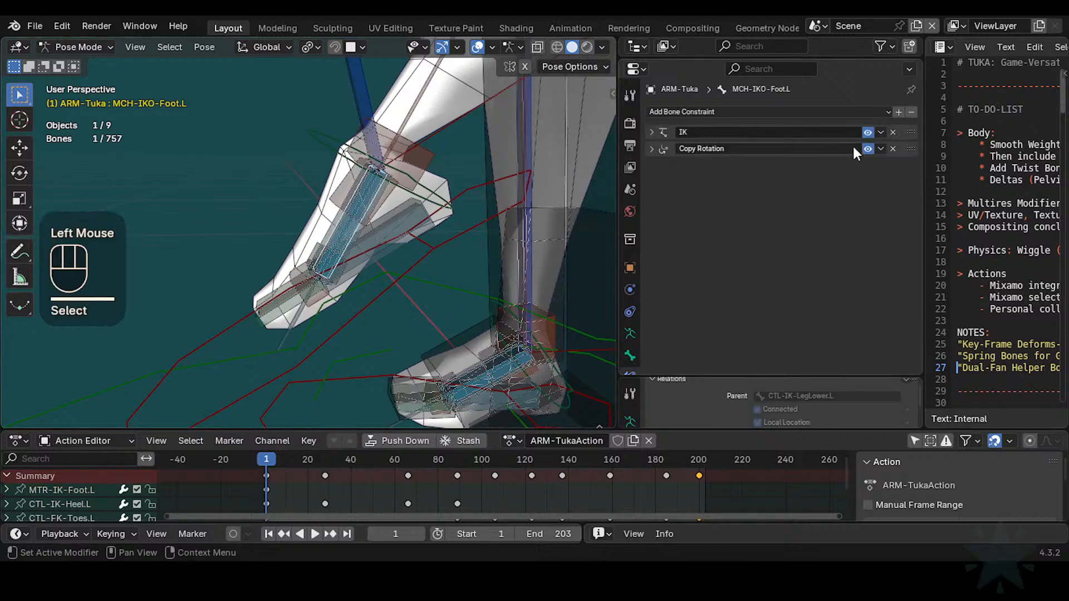
{"action": "left_click", "coordinate": [867, 149]}
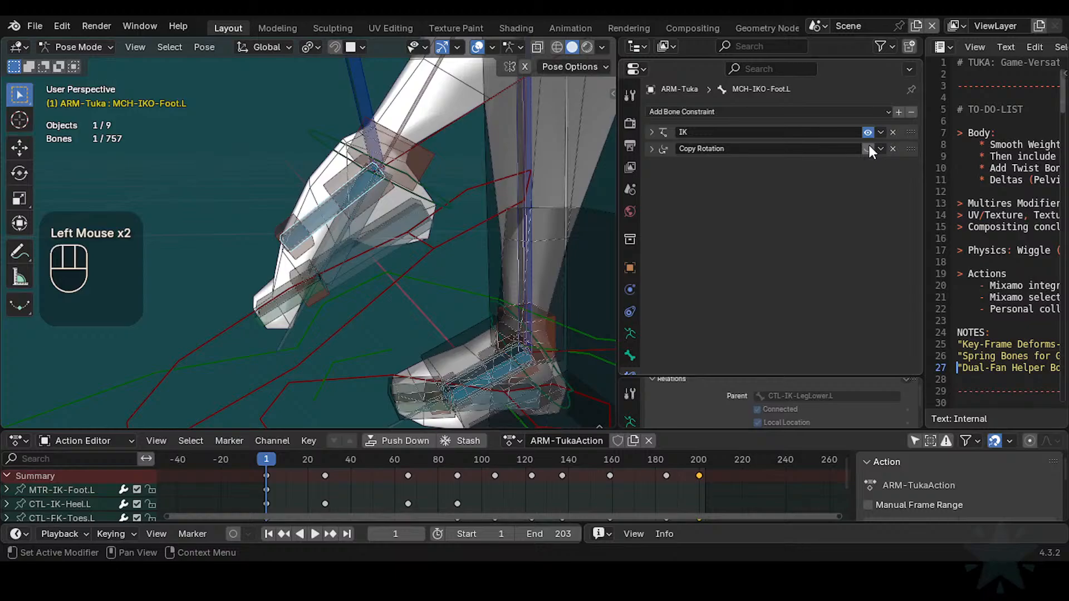
{"action": "left_click", "coordinate": [867, 149]}
{"action": "left_click", "coordinate": [868, 149]}
{"action": "left_click", "coordinate": [868, 149]}
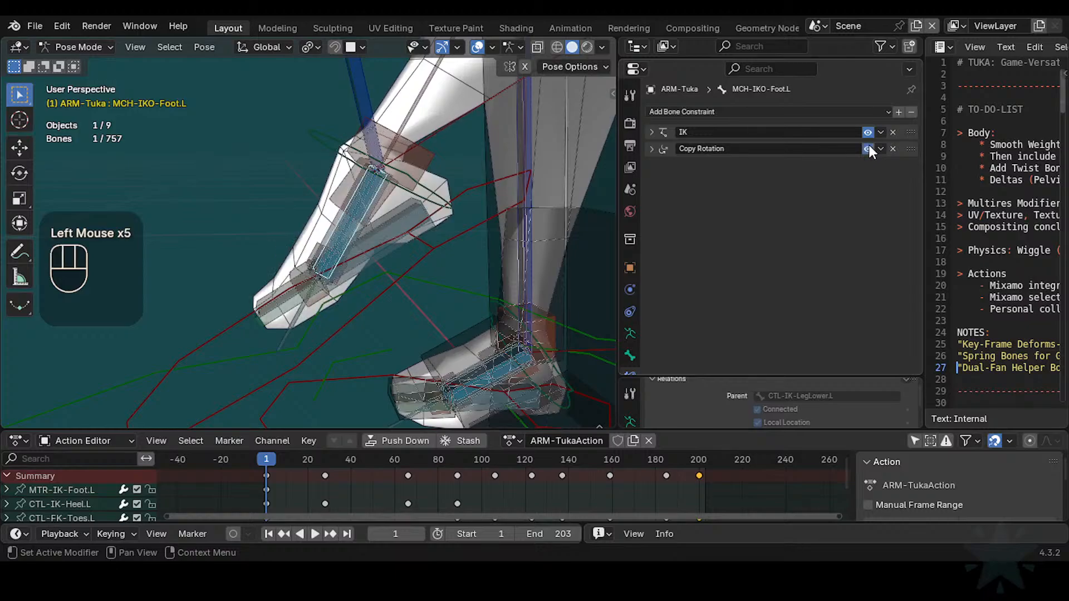
Step: Switch the IK constraint of MCH-IKO-Foot.L off and on, examining where the foot bones go without it
{"action": "left_click", "coordinate": [868, 133]}
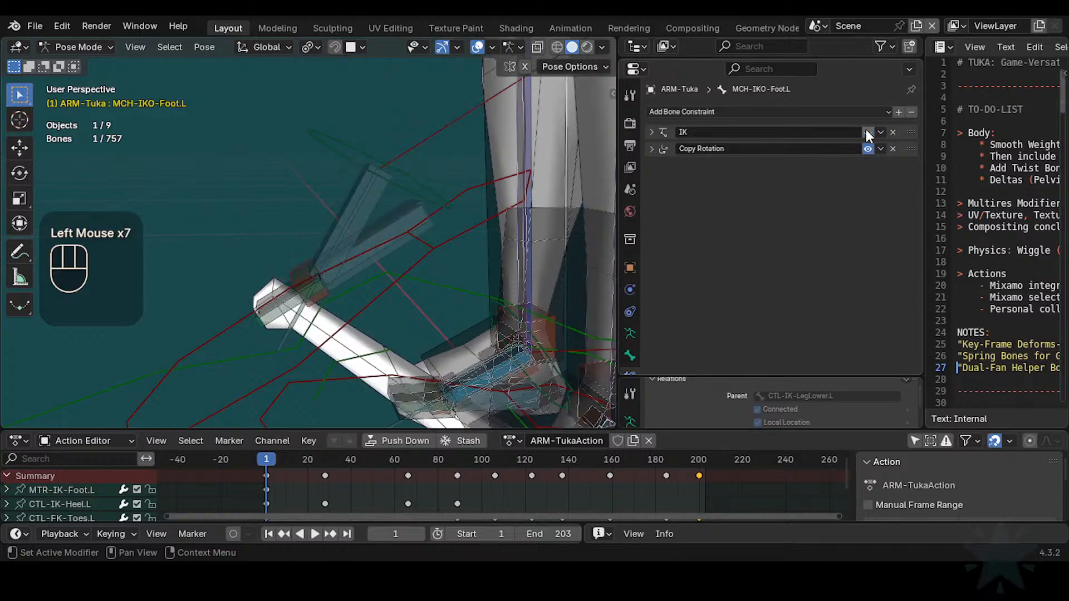
{"action": "left_click", "coordinate": [868, 133]}
{"action": "scroll", "coordinate": [417, 191], "scroll_direction": "down", "scroll_amount": 2}
{"action": "middle_click_drag", "start_coordinate": [417, 191], "coordinate": [345, 245], "text": "shift"}
{"action": "left_click", "coordinate": [868, 132]}
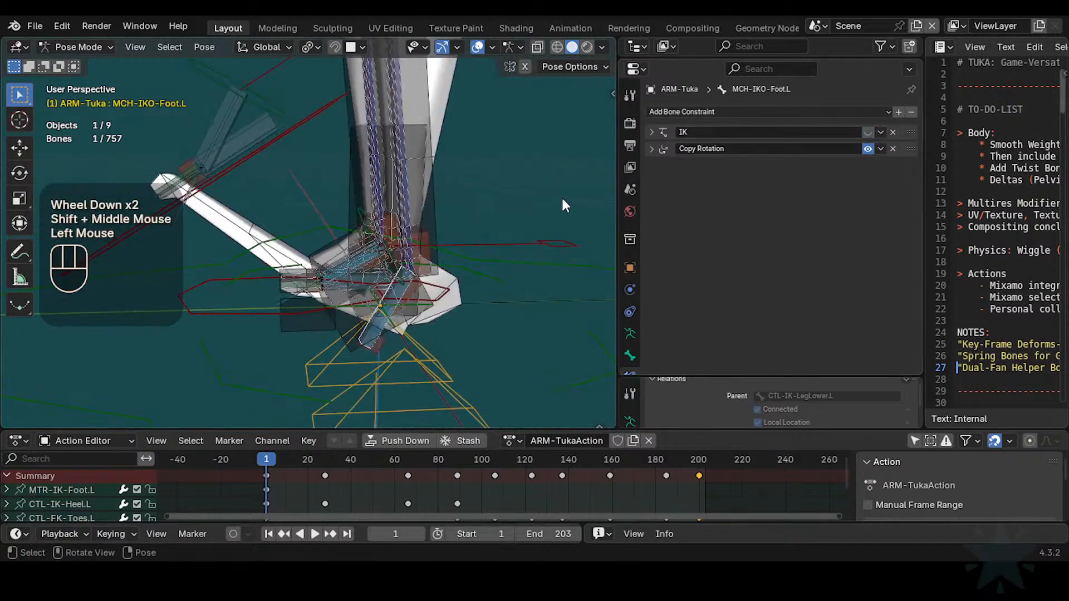
{"action": "scroll", "coordinate": [494, 291], "scroll_direction": "up", "scroll_amount": 1}
{"action": "middle_click_drag", "start_coordinate": [493, 290], "coordinate": [416, 221]}
{"action": "scroll", "coordinate": [359, 194], "scroll_direction": "up", "scroll_amount": 1}
{"action": "scroll", "coordinate": [360, 194], "scroll_direction": "up", "scroll_amount": 1}
{"action": "middle_click_drag", "start_coordinate": [415, 222], "coordinate": [714, 195]}
{"action": "left_click", "coordinate": [867, 133]}
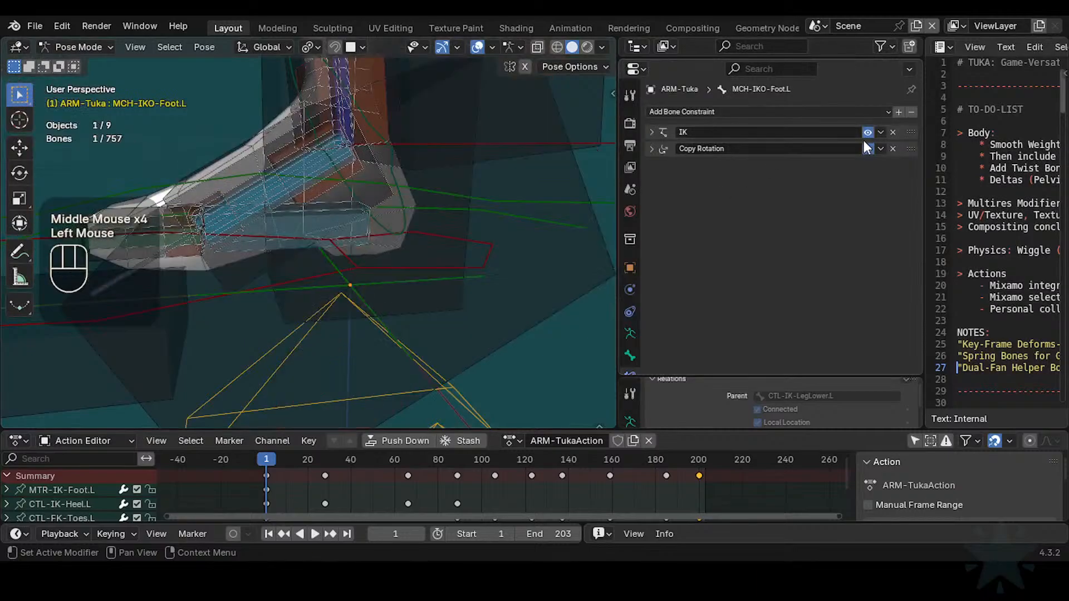
Step: Examine the tilted left foot and its ankle helper with both MCH-IKO-Foot.L constraints enabled, and save the file
{"action": "scroll", "coordinate": [300, 192], "scroll_direction": "down", "scroll_amount": 4}
{"action": "middle_click_drag", "start_coordinate": [301, 193], "coordinate": [336, 225], "text": "shift"}
{"action": "scroll", "coordinate": [367, 282], "scroll_direction": "up", "scroll_amount": 2}
{"action": "middle_click_drag", "start_coordinate": [366, 281], "coordinate": [310, 221], "text": "shift"}
{"action": "scroll", "coordinate": [299, 219], "scroll_direction": "up", "scroll_amount": 1}
{"action": "scroll", "coordinate": [345, 274], "scroll_direction": "up", "scroll_amount": 1}
{"action": "scroll", "coordinate": [346, 274], "scroll_direction": "up", "scroll_amount": 1}
{"action": "scroll", "coordinate": [346, 274], "scroll_direction": "down", "scroll_amount": 1}
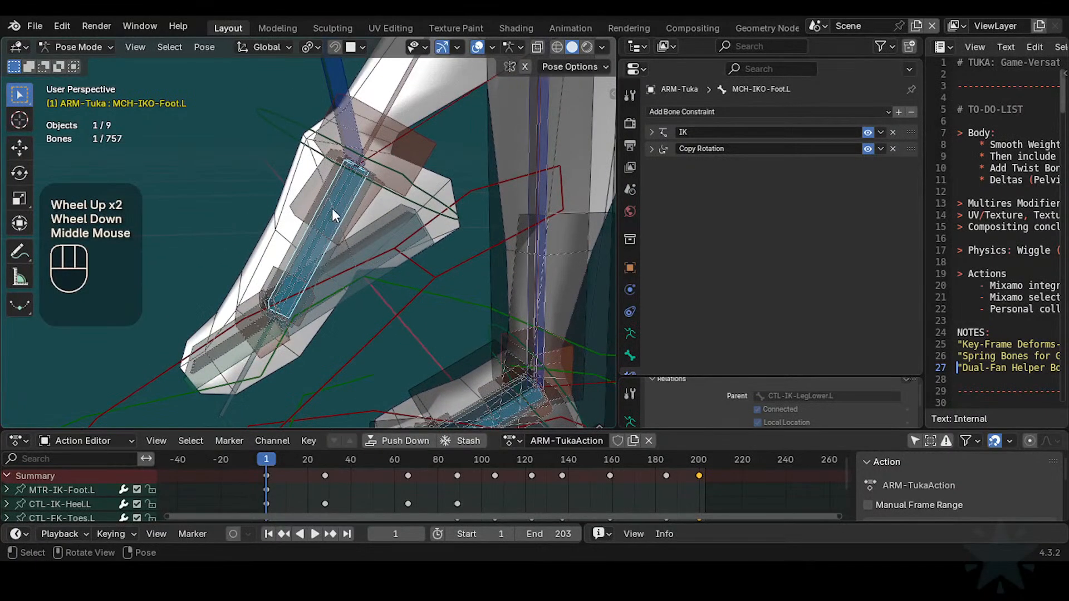
{"action": "scroll", "coordinate": [366, 216], "scroll_direction": "down", "scroll_amount": 1}
{"action": "key", "text": "ctrl+s"}
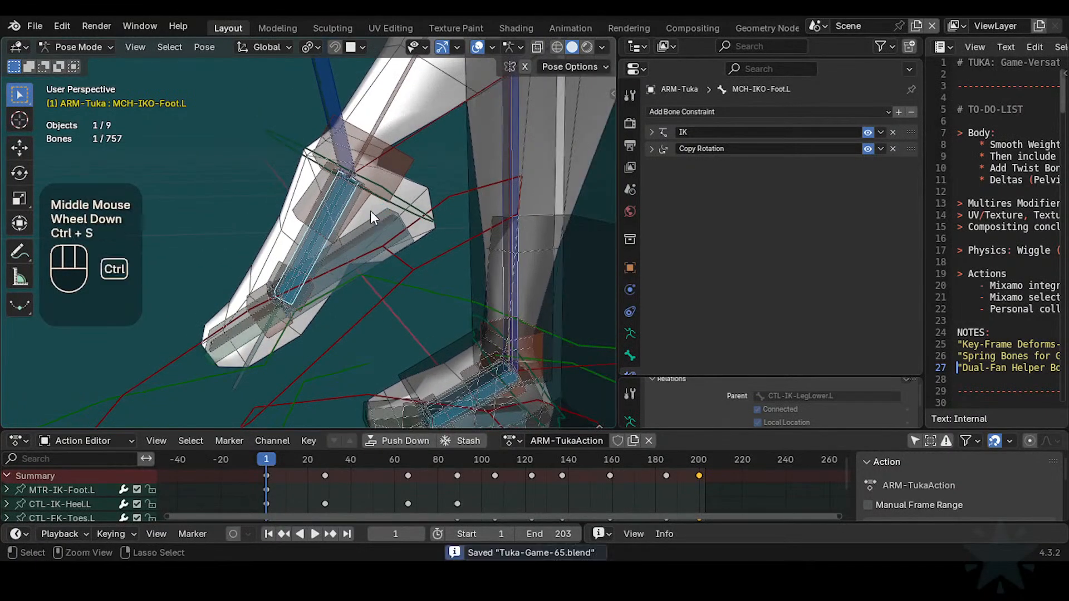
Step: Check the overlapping bones in the raised left foot and select HLP3-AnkleFoot.L to examine its active Transformation constraint
{"action": "left_click", "coordinate": [308, 197]}
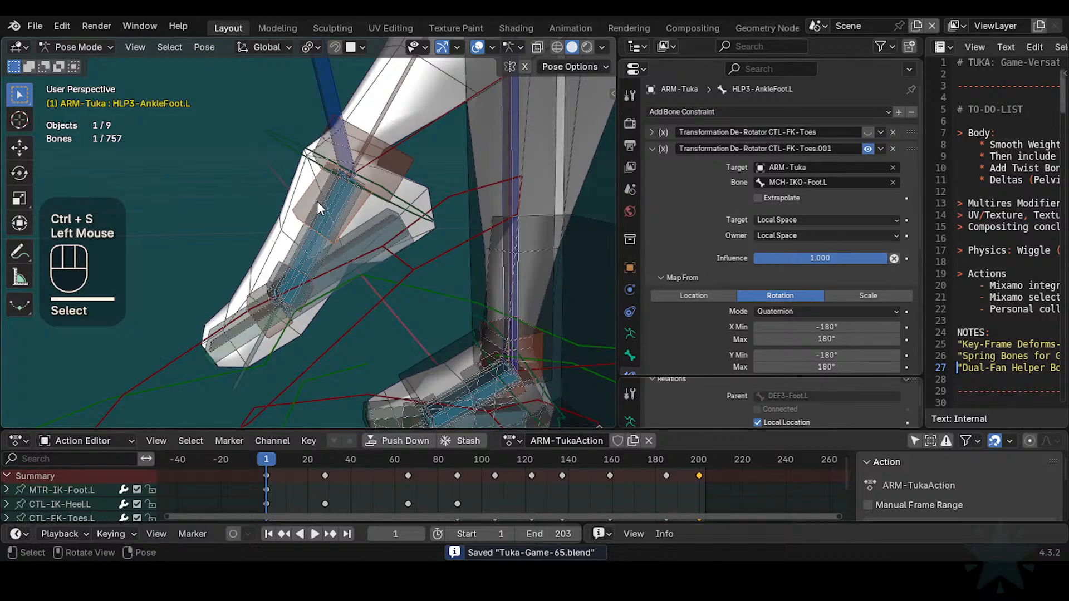
{"action": "left_click", "coordinate": [319, 221]}
{"action": "left_click", "coordinate": [309, 232]}
{"action": "left_click", "coordinate": [310, 232]}
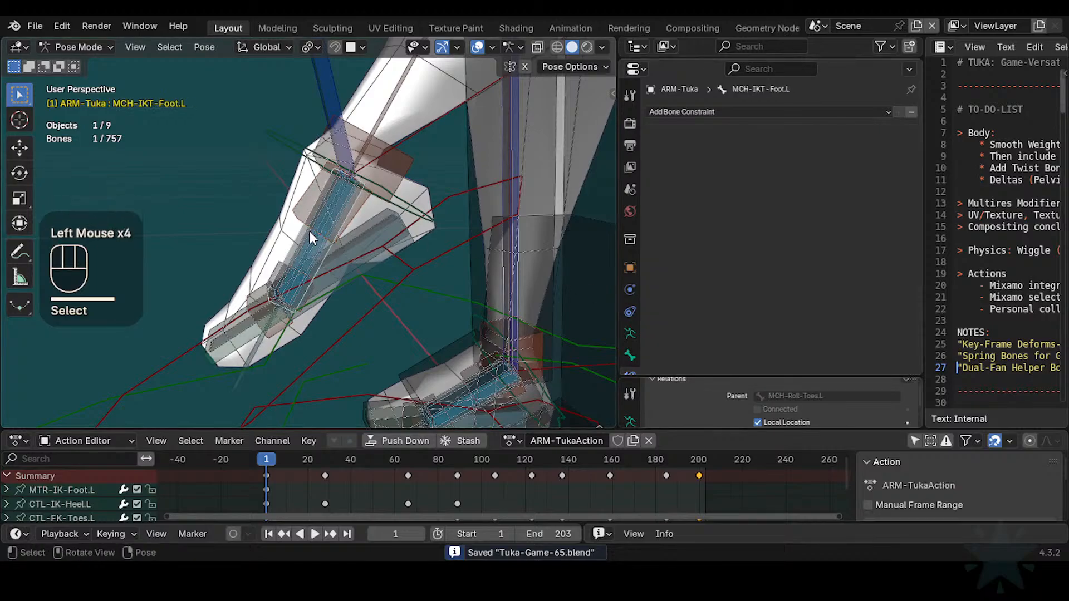
{"action": "left_click", "coordinate": [309, 231]}
{"action": "left_click", "coordinate": [308, 173]}
{"action": "left_click", "coordinate": [308, 173]}
{"action": "left_click", "coordinate": [310, 181]}
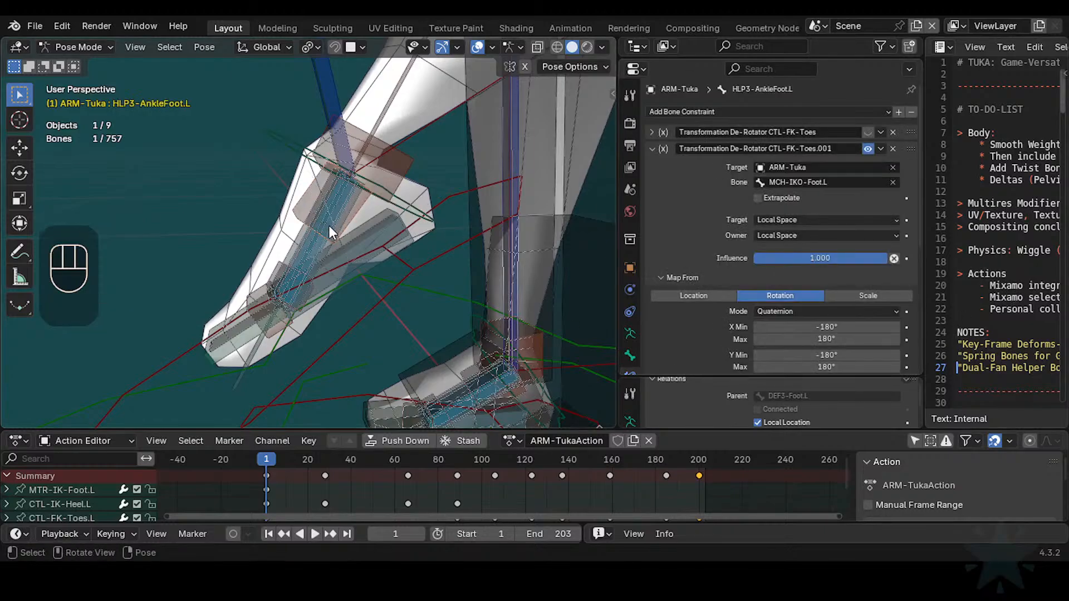
Step: Clear the parent of HLP3-AnkleFoot.L in Edit Mode and return to Pose Mode
{"action": "key", "text": "Tab"}
{"action": "scroll", "coordinate": [437, 276], "scroll_direction": "down", "scroll_amount": 2}
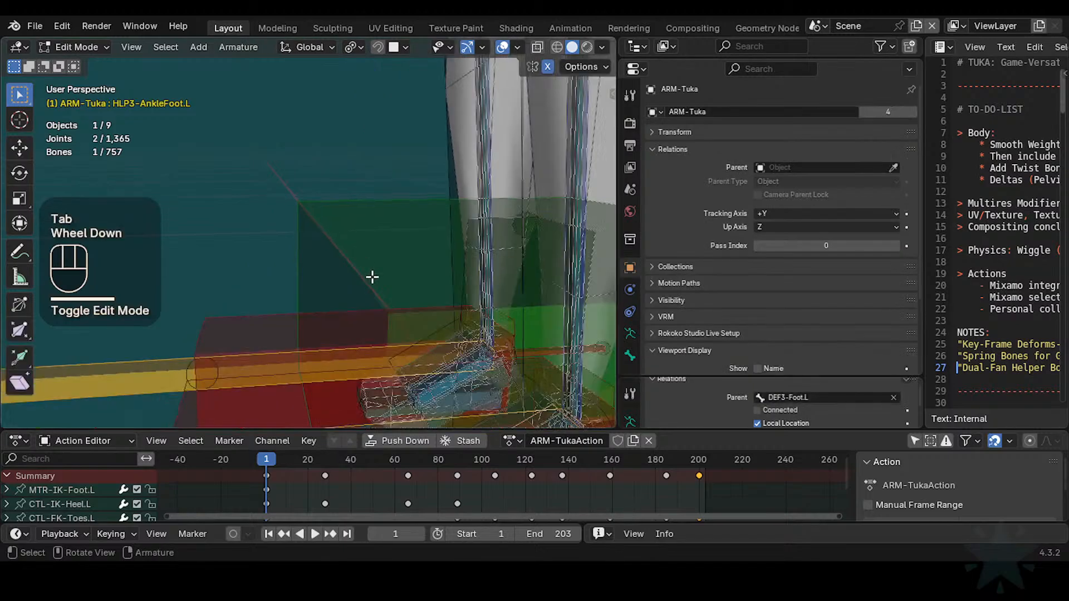
{"action": "scroll", "coordinate": [869, 394], "scroll_direction": "down", "scroll_amount": 1}
{"action": "scroll", "coordinate": [880, 399], "scroll_direction": "up", "scroll_amount": 1}
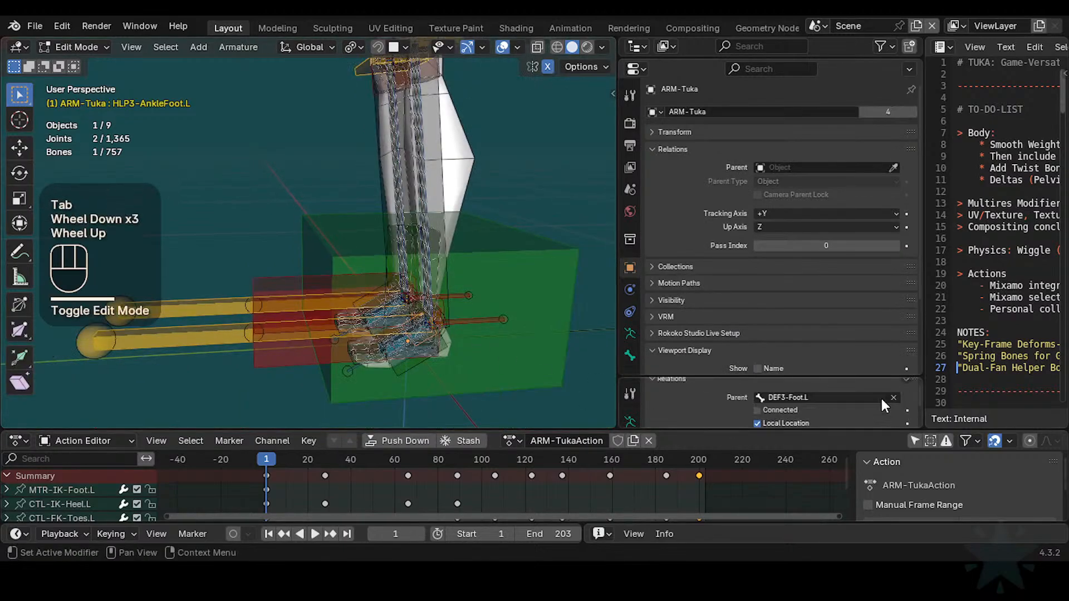
{"action": "left_click", "coordinate": [894, 397]}
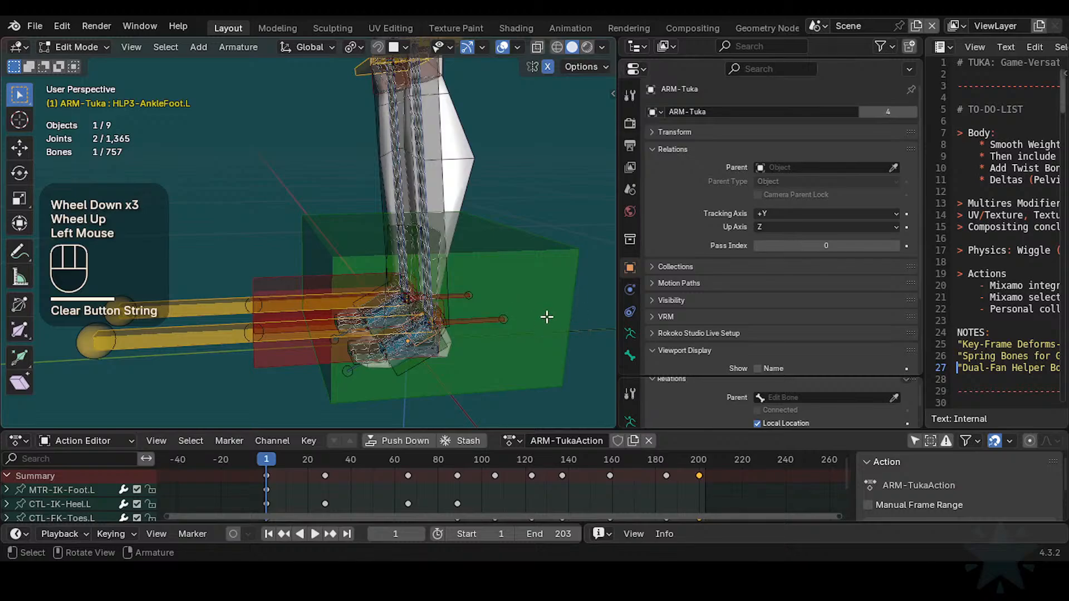
{"action": "key", "text": "Tab"}
{"action": "scroll", "coordinate": [325, 232], "scroll_direction": "up", "scroll_amount": 2}
{"action": "scroll", "coordinate": [341, 245], "scroll_direction": "down", "scroll_amount": 2}
{"action": "key", "text": "Tab"}
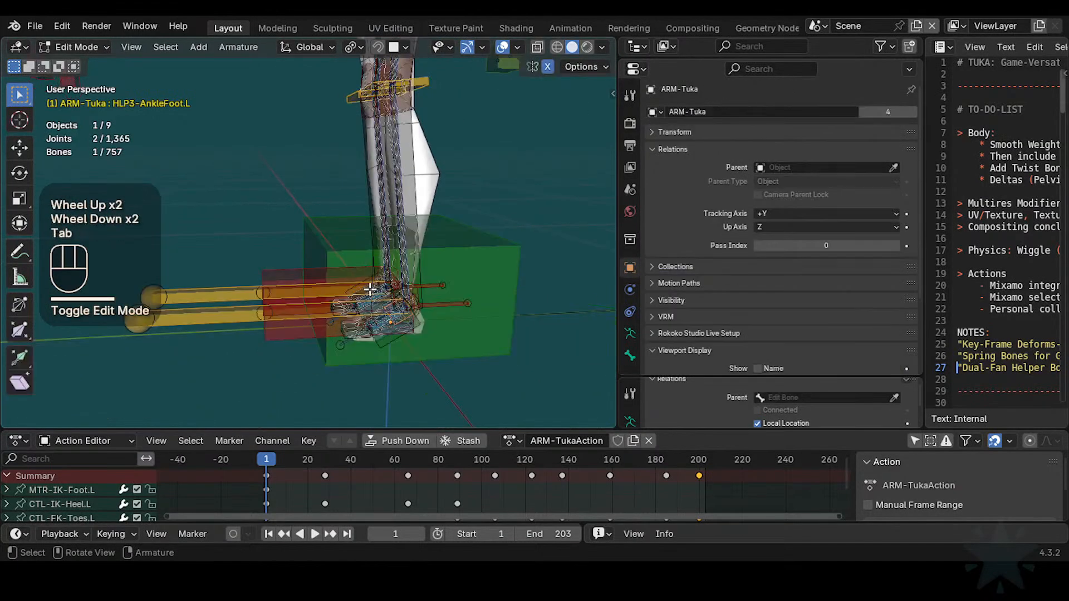
{"action": "key", "text": "Tab"}
{"action": "key", "text": "ctrl+Tab"}
{"action": "key", "text": "ctrl+Tab"}
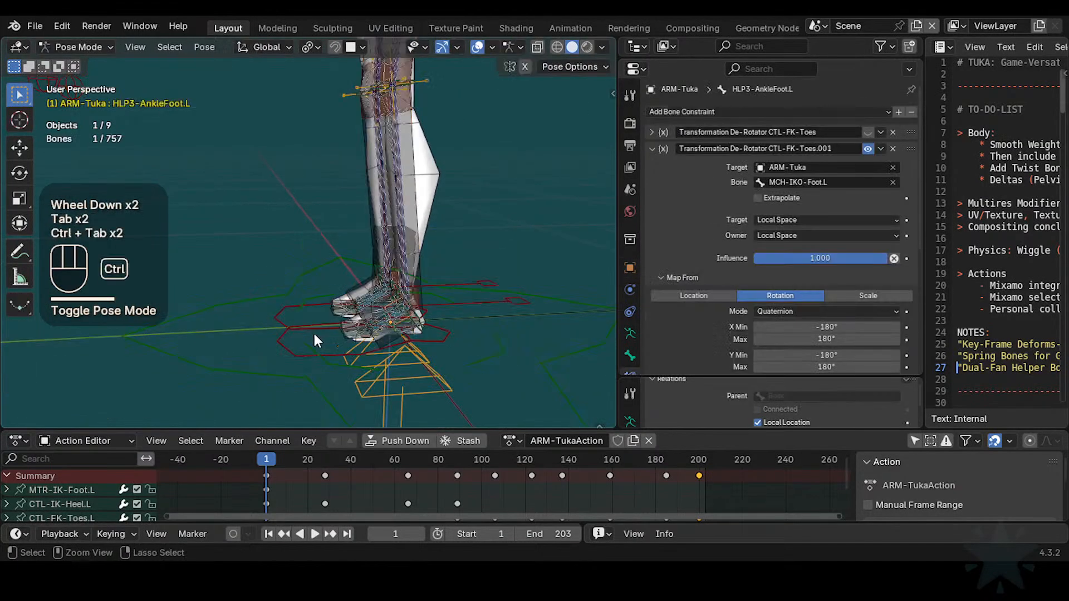
Step: Lift MTR-IK-Foot.L and rotate it about global X so the toes point upward, testing the unparented ankle helper
{"action": "left_click", "coordinate": [293, 354]}
{"action": "key", "text": "g"}
{"action": "left_click", "coordinate": [283, 239]}
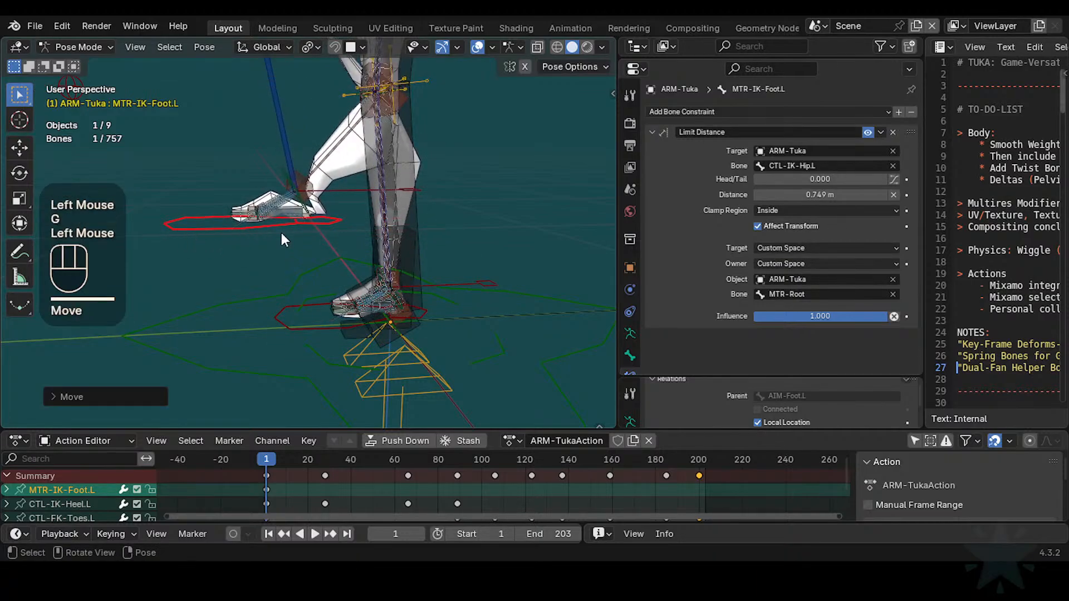
{"action": "scroll", "coordinate": [294, 233], "scroll_direction": "up", "scroll_amount": 2}
{"action": "middle_click_drag", "start_coordinate": [301, 231], "coordinate": [411, 260], "text": "shift"}
{"action": "left_click", "coordinate": [410, 261]}
{"action": "key", "text": "r"}
{"action": "key", "text": "x"}
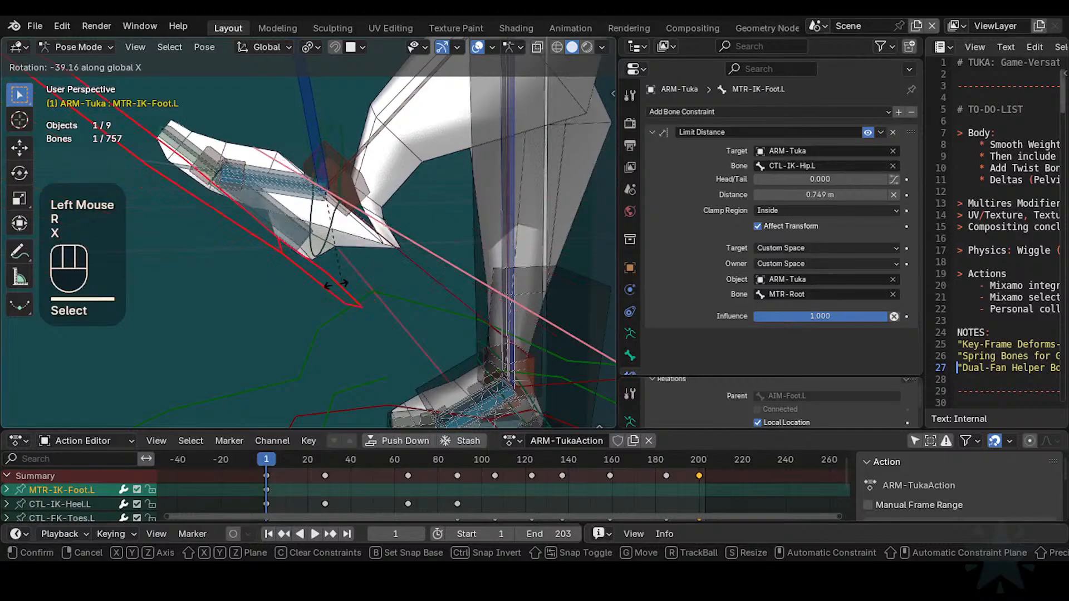
{"action": "left_click", "coordinate": [356, 260]}
Step: Select all bones and clear their pose transforms
{"action": "key", "text": "a"}
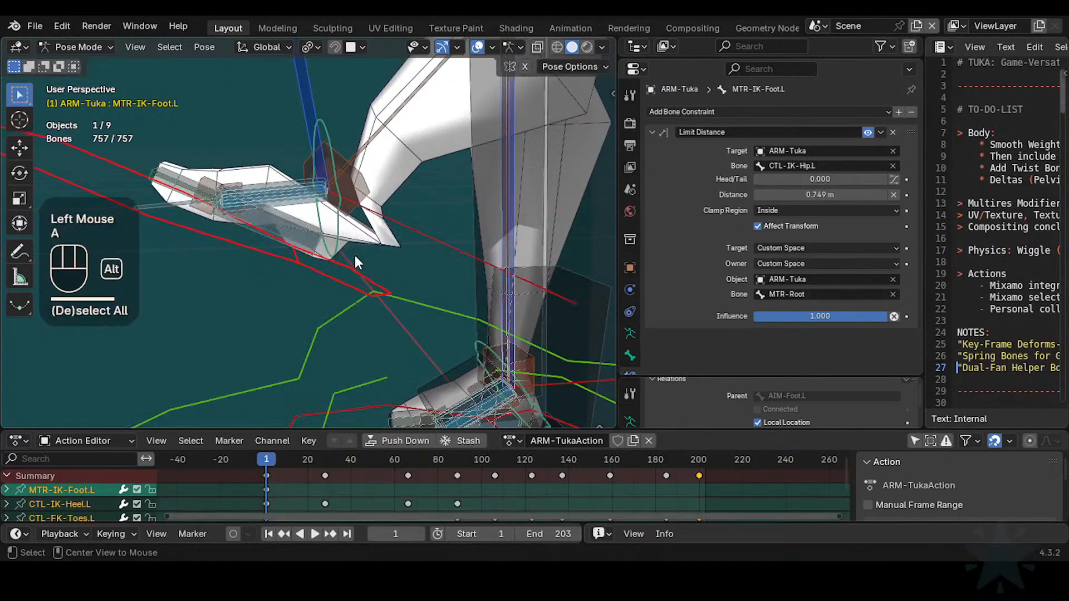
{"action": "key", "text": "alt+g"}
{"action": "key", "text": "alt+g"}
{"action": "scroll", "coordinate": [353, 261], "scroll_direction": "down", "scroll_amount": 2}
{"action": "middle_click_drag", "start_coordinate": [353, 262], "coordinate": [335, 201], "text": "shift"}
{"action": "scroll", "coordinate": [373, 231], "scroll_direction": "up", "scroll_amount": 2}
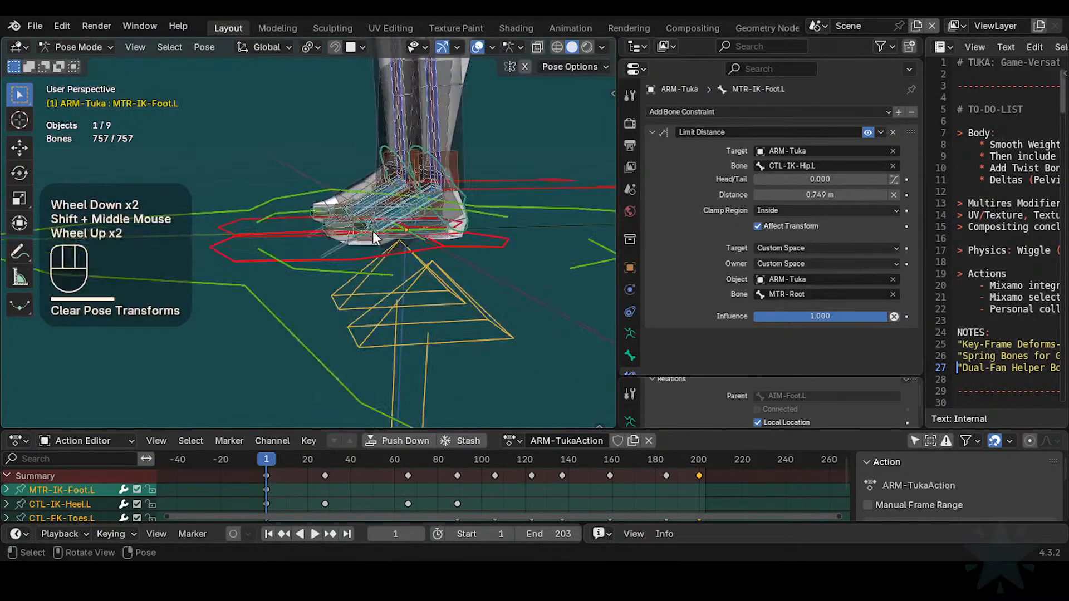
Step: Move the left and right IK foot controls forward and upward so both feet clear the unparented ankle helper
{"action": "left_click", "coordinate": [485, 246]}
{"action": "key", "text": "g"}
{"action": "left_click", "coordinate": [332, 145]}
{"action": "middle_click_drag", "start_coordinate": [341, 238], "coordinate": [357, 264], "text": "shift"}
{"action": "middle_click_drag", "start_coordinate": [357, 265], "coordinate": [292, 301]}
{"action": "left_click", "coordinate": [294, 302]}
{"action": "key", "text": "g"}
{"action": "left_click", "coordinate": [272, 207]}
{"action": "middle_click_drag", "start_coordinate": [272, 207], "coordinate": [374, 202]}
Step: Rotate MTR-IK-Foot.L slightly about global X and select the detached HLP3-AnkleFoot.L to examine its response
{"action": "left_click", "coordinate": [322, 217]}
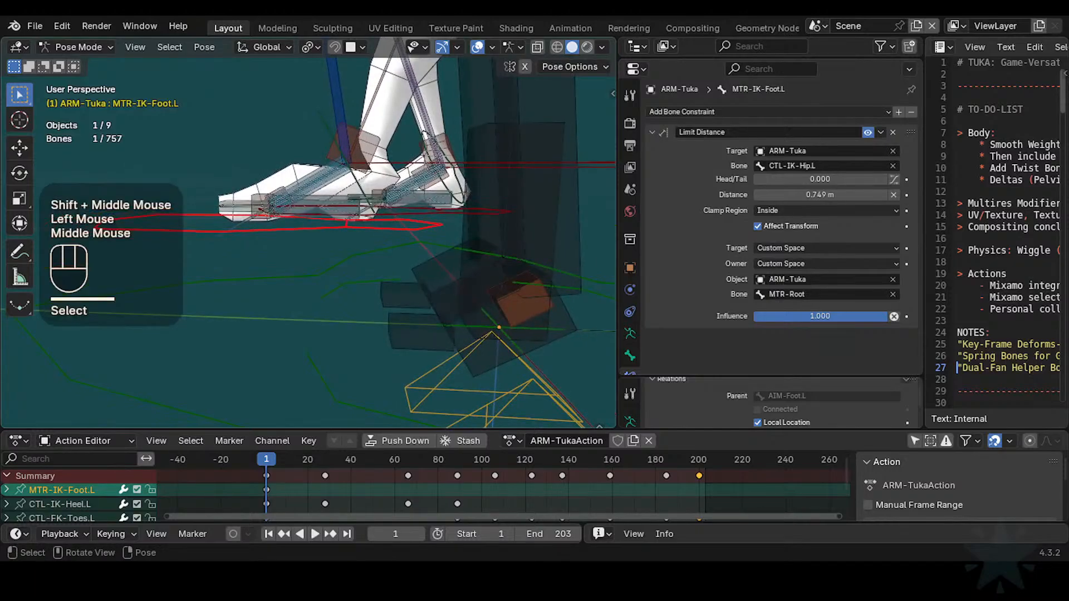
{"action": "key", "text": "r"}
{"action": "key", "text": "x"}
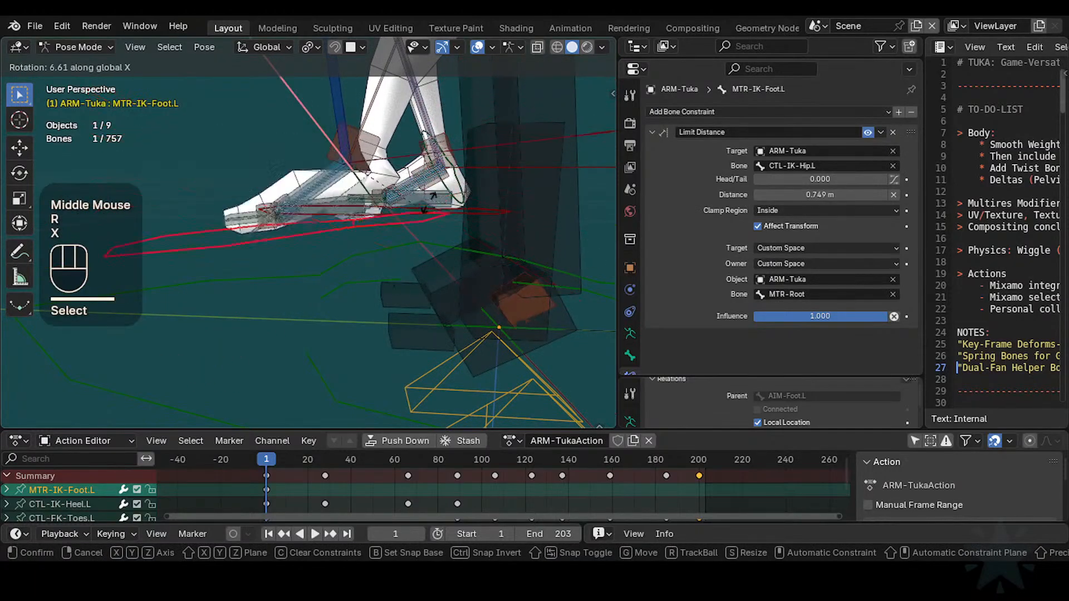
{"action": "left_click", "coordinate": [505, 302]}
{"action": "left_click", "coordinate": [507, 304]}
{"action": "left_click", "coordinate": [507, 304]}
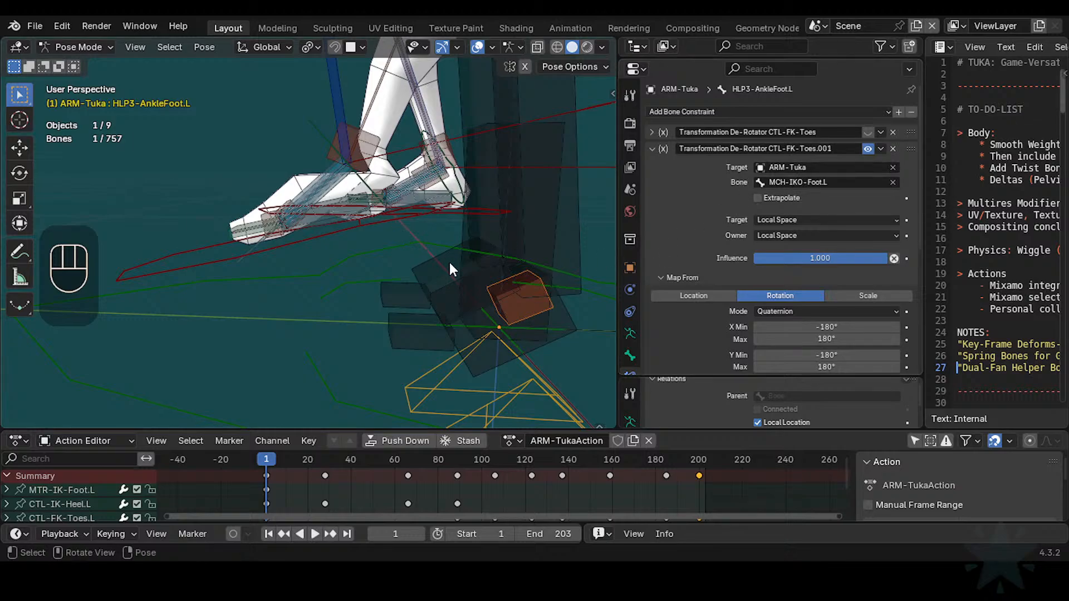
{"action": "scroll", "coordinate": [490, 286], "scroll_direction": "down", "scroll_amount": 2}
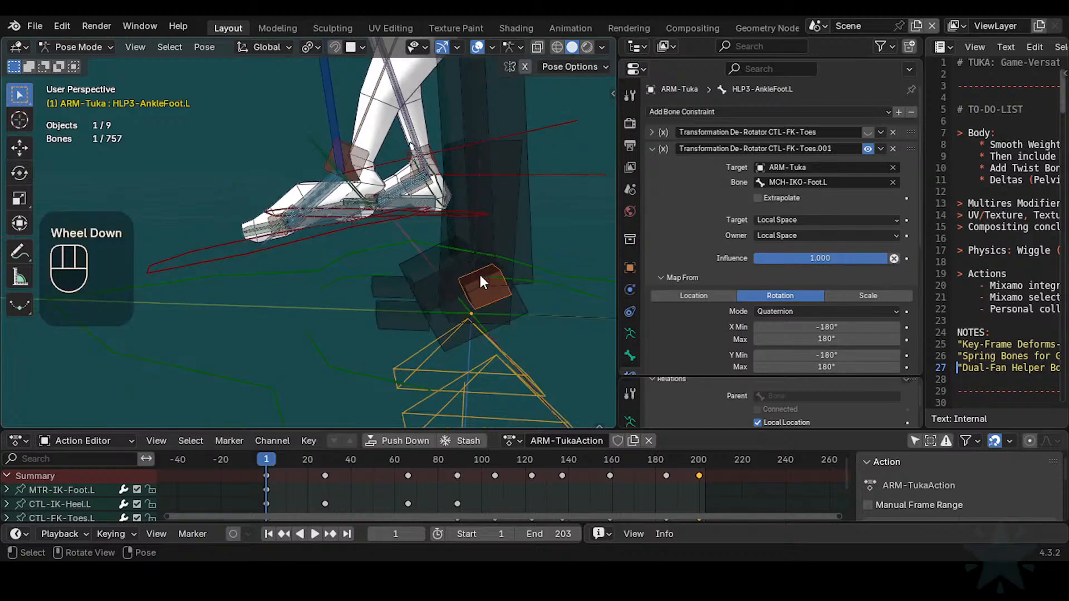
Step: Make MCH-IKO-Foot.L the active bone in Edit Mode and clear its parent
{"action": "key", "text": "Tab"}
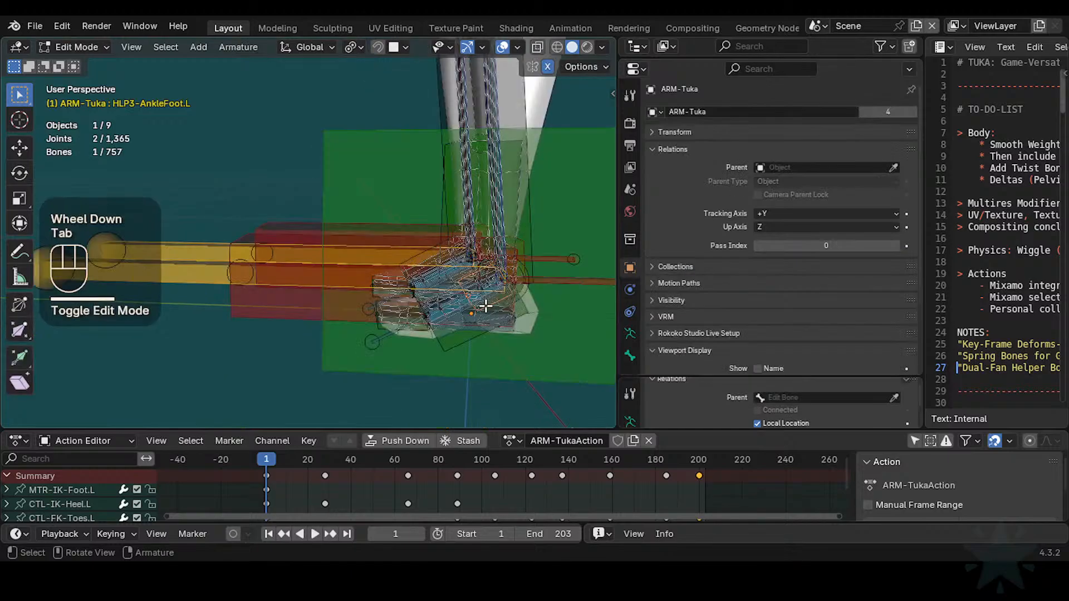
{"action": "middle_click_drag", "start_coordinate": [484, 302], "coordinate": [579, 234], "text": "shift"}
{"action": "scroll", "coordinate": [417, 249], "scroll_direction": "up", "scroll_amount": 2}
{"action": "mouse_move", "coordinate": [418, 249]}
{"action": "middle_mouse_down"}
{"action": "mouse_move", "coordinate": [490, 286]}
{"action": "mouse_move", "coordinate": [418, 246]}
{"action": "middle_mouse_up"}
{"action": "scroll", "coordinate": [489, 287], "scroll_direction": "up", "scroll_amount": 2}
{"action": "key", "text": "alt+a"}
{"action": "left_click", "coordinate": [452, 205], "text": "alt+shift"}
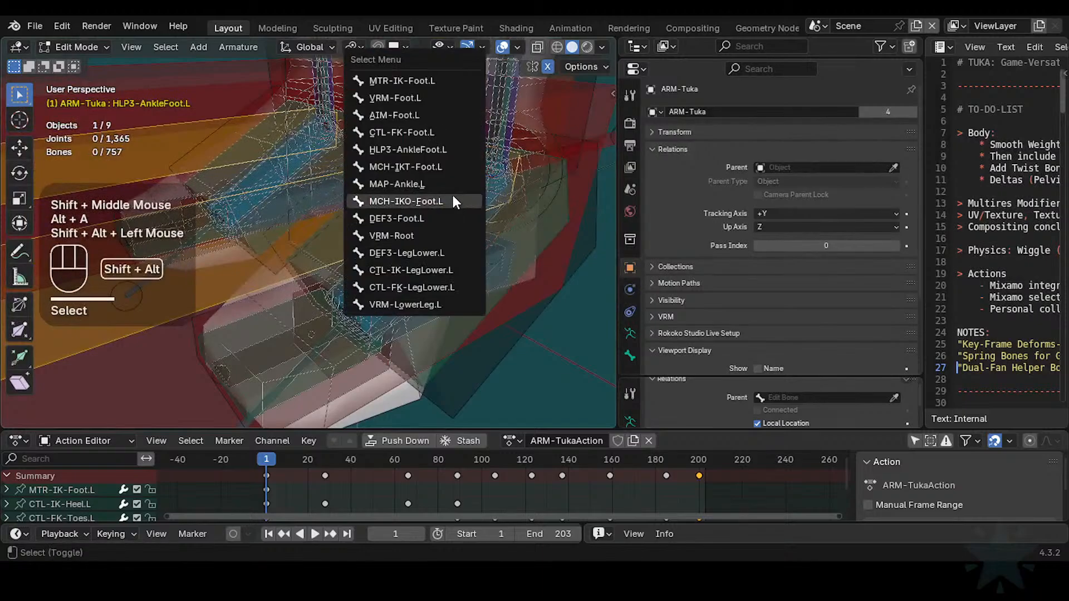
{"action": "left_click", "coordinate": [456, 201], "text": "alt+shift"}
{"action": "left_click", "coordinate": [462, 198], "text": "alt+shift"}
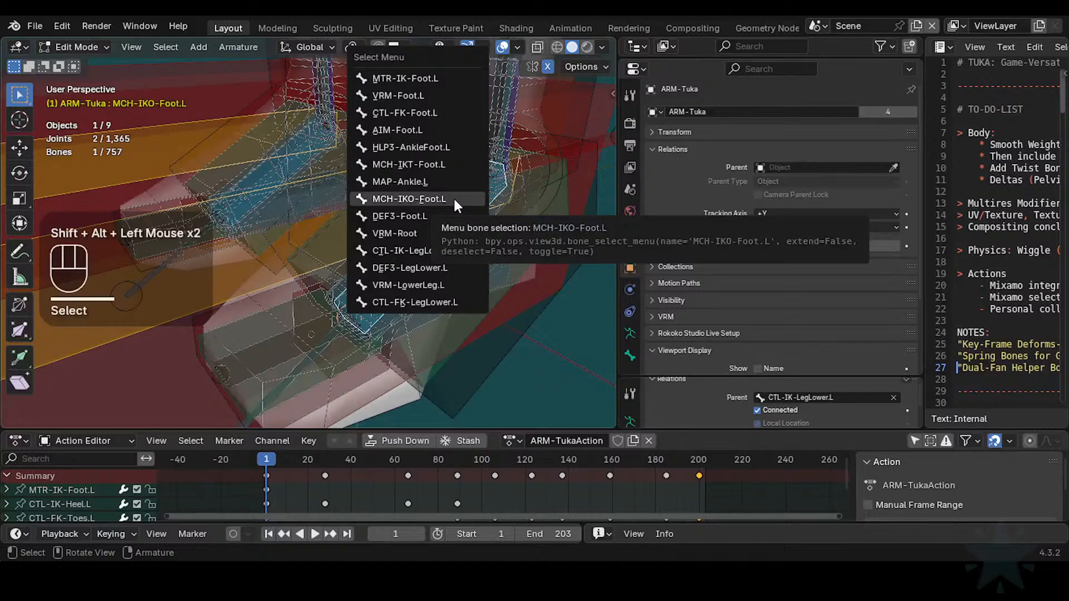
{"action": "left_click", "coordinate": [455, 200]}
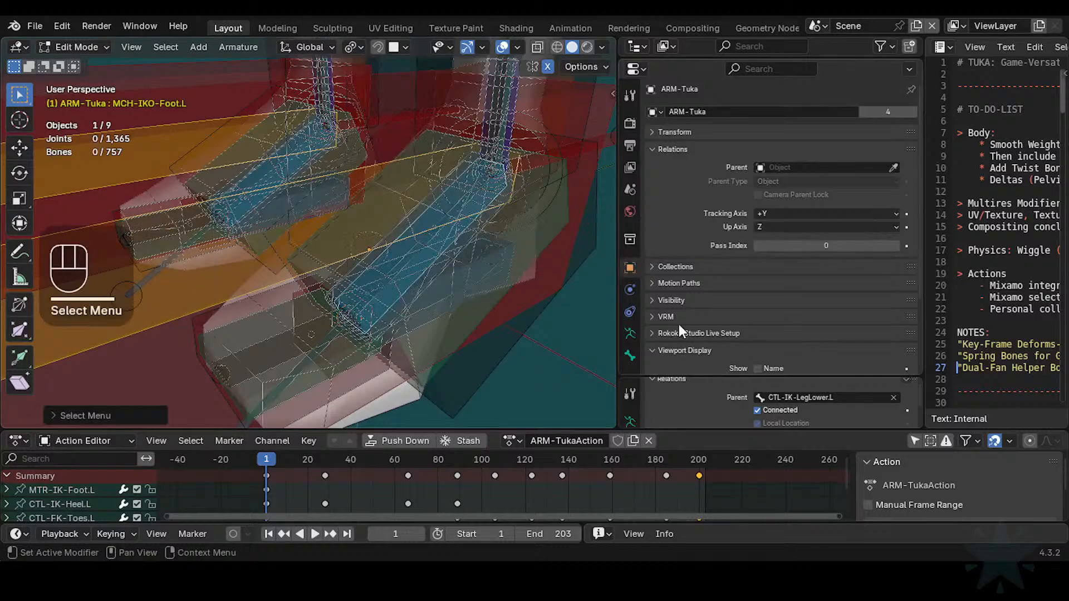
{"action": "left_click", "coordinate": [894, 398]}
{"action": "scroll", "coordinate": [356, 251], "scroll_direction": "down", "scroll_amount": 3}
{"action": "middle_click_drag", "start_coordinate": [356, 251], "coordinate": [381, 248]}
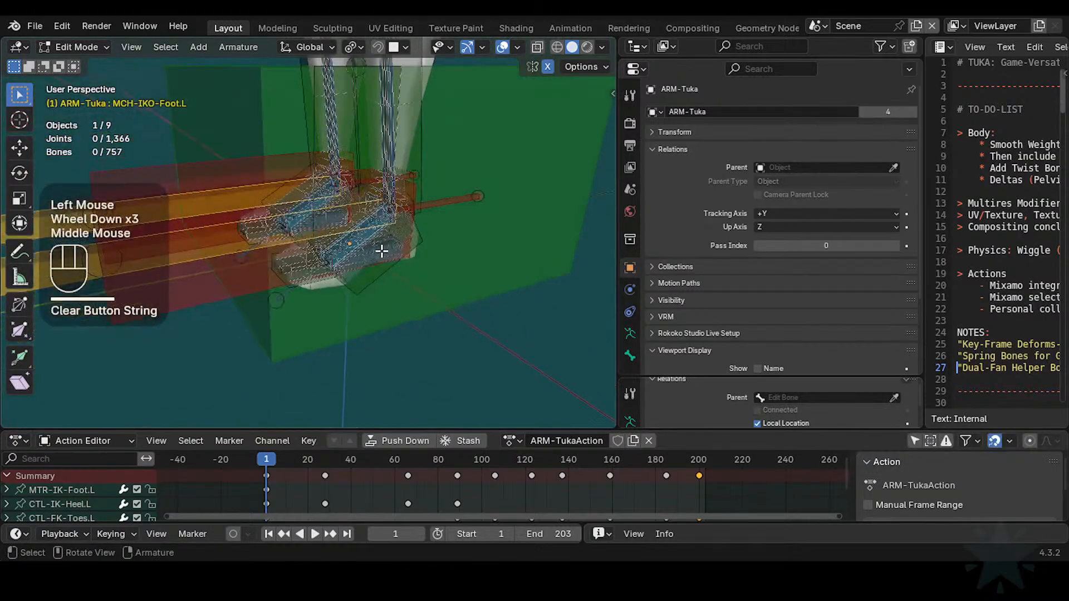
Step: Switch the armature from Edit Mode to Pose Mode
{"action": "key", "text": "ctrl+Tab"}
{"action": "scroll", "coordinate": [457, 307], "scroll_direction": "up", "scroll_amount": 1}
{"action": "left_click", "coordinate": [462, 285]}
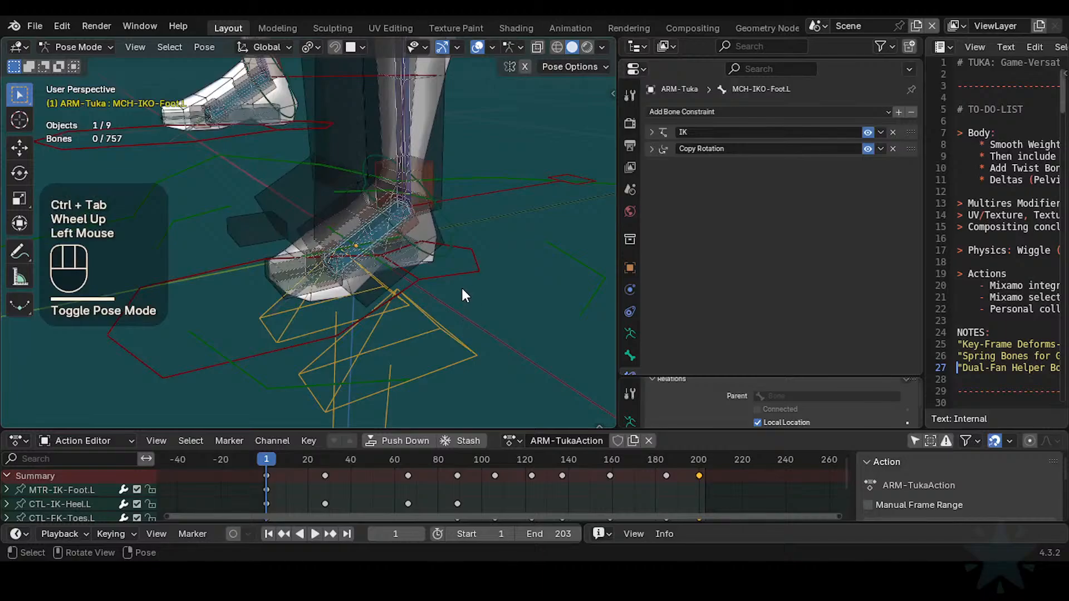
{"action": "middle_click_drag", "start_coordinate": [461, 285], "coordinate": [438, 258]}
{"action": "scroll", "coordinate": [438, 258], "scroll_direction": "up", "scroll_amount": 1}
{"action": "left_click", "coordinate": [474, 285]}
{"action": "left_click", "coordinate": [474, 284]}
{"action": "key", "text": "g"}
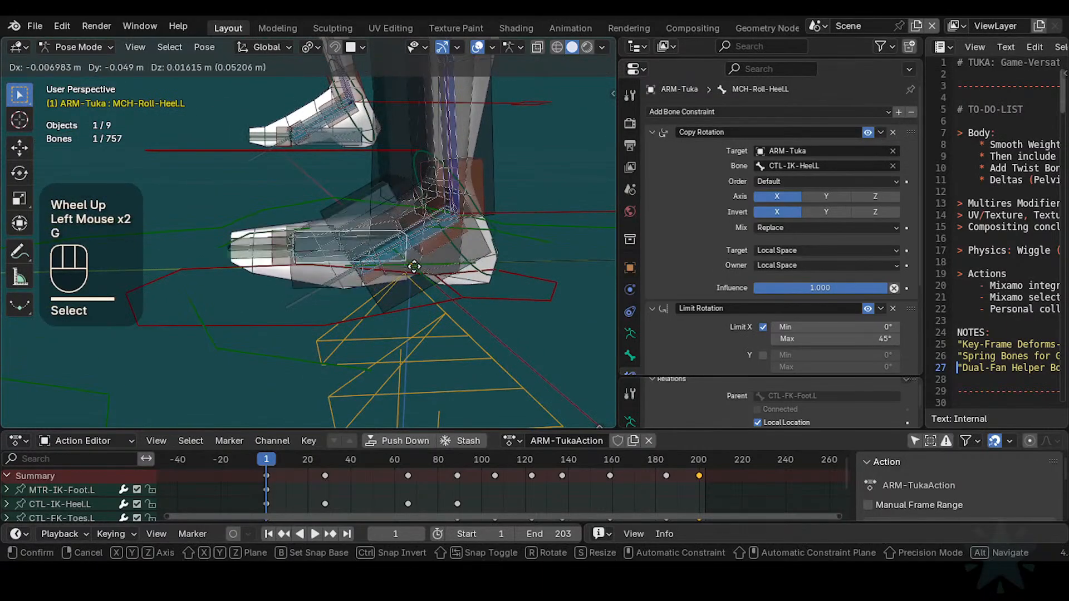
{"action": "key", "text": "Escape"}
Step: Move MTR-IK-Foot.L, pitch it downward about global X, and select HLP3-AnkleFoot.L to examine its response
{"action": "left_click", "coordinate": [501, 297]}
{"action": "key", "text": "g"}
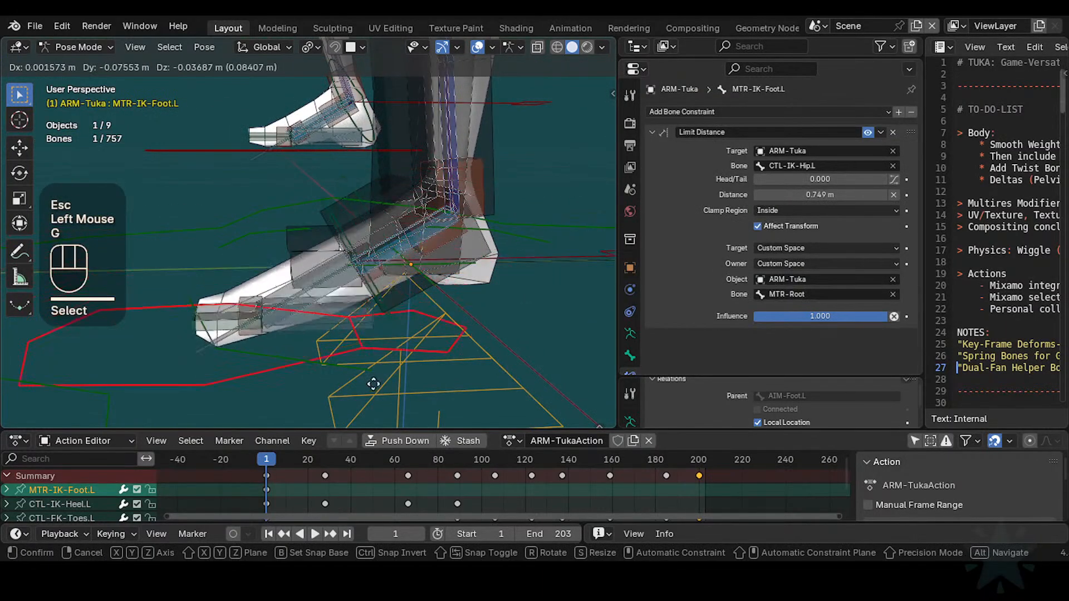
{"action": "left_click", "coordinate": [448, 338]}
{"action": "key", "text": "r"}
{"action": "key", "text": "x"}
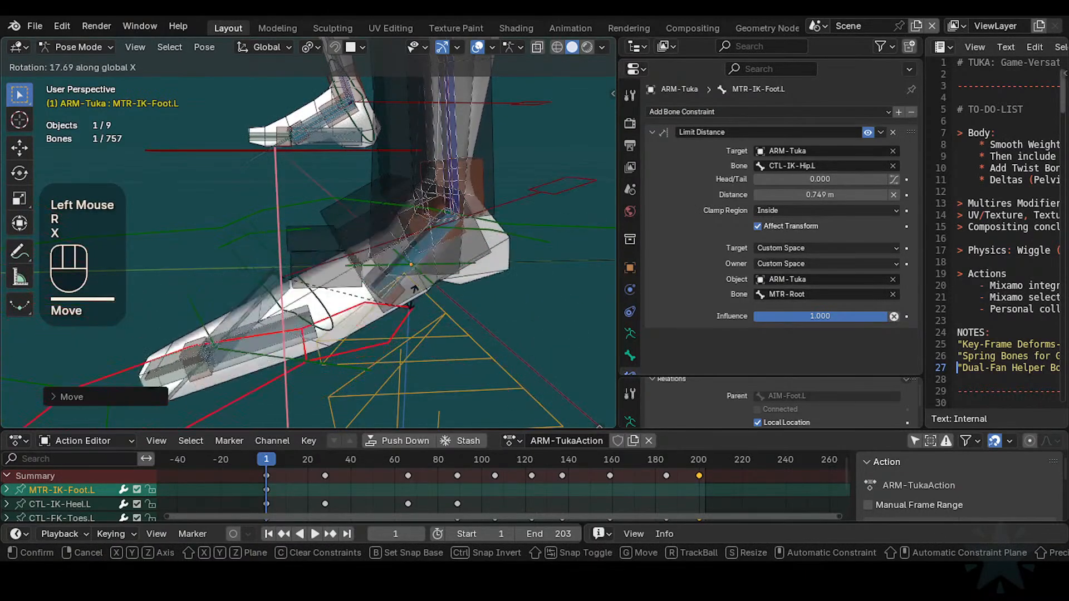
{"action": "left_click", "coordinate": [412, 230]}
{"action": "left_click", "coordinate": [410, 221]}
{"action": "left_click", "coordinate": [409, 221]}
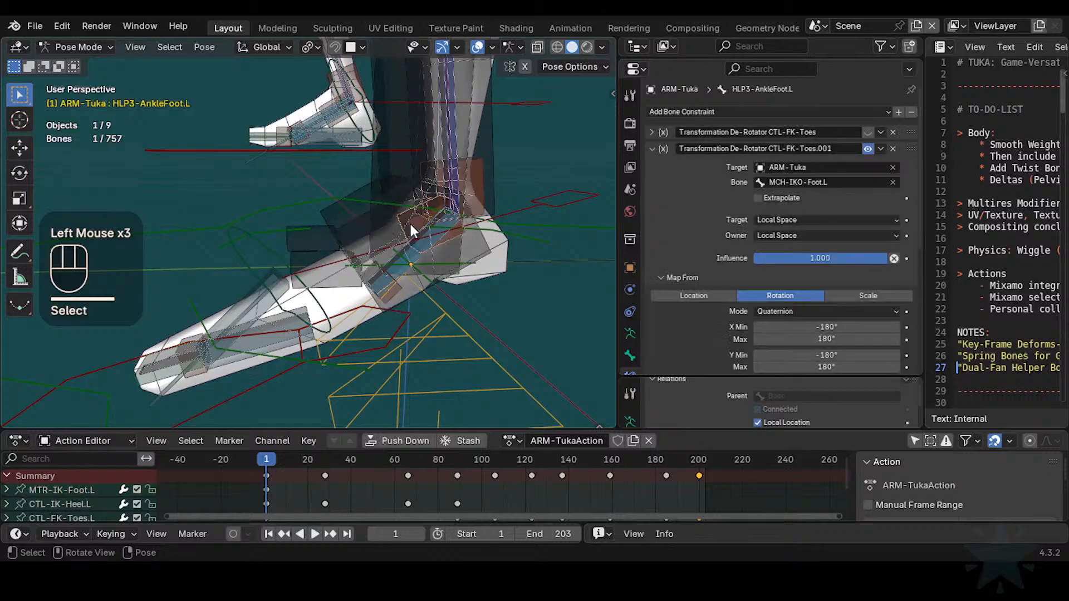
{"action": "left_click", "coordinate": [400, 317]}
{"action": "key", "text": "r"}
{"action": "key", "text": "x"}
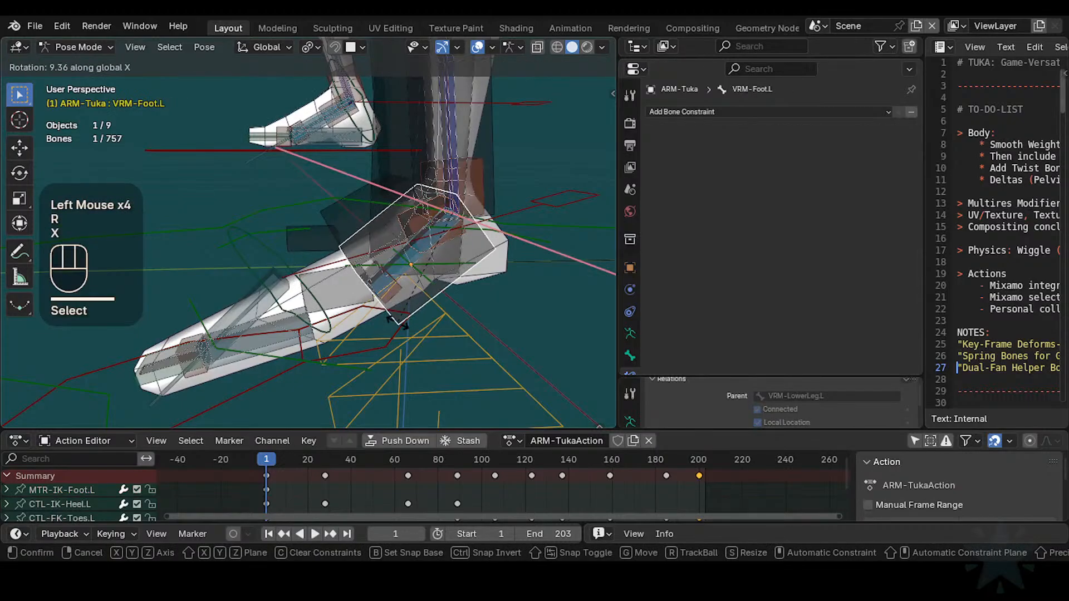
{"action": "key", "text": "Escape"}
Step: Rotate MTR-IK-Foot.L further about global X to test the ankle helper with MCH-IKO-Foot.L unparented
{"action": "left_click", "coordinate": [402, 326]}
{"action": "key", "text": "r"}
{"action": "key", "text": "x"}
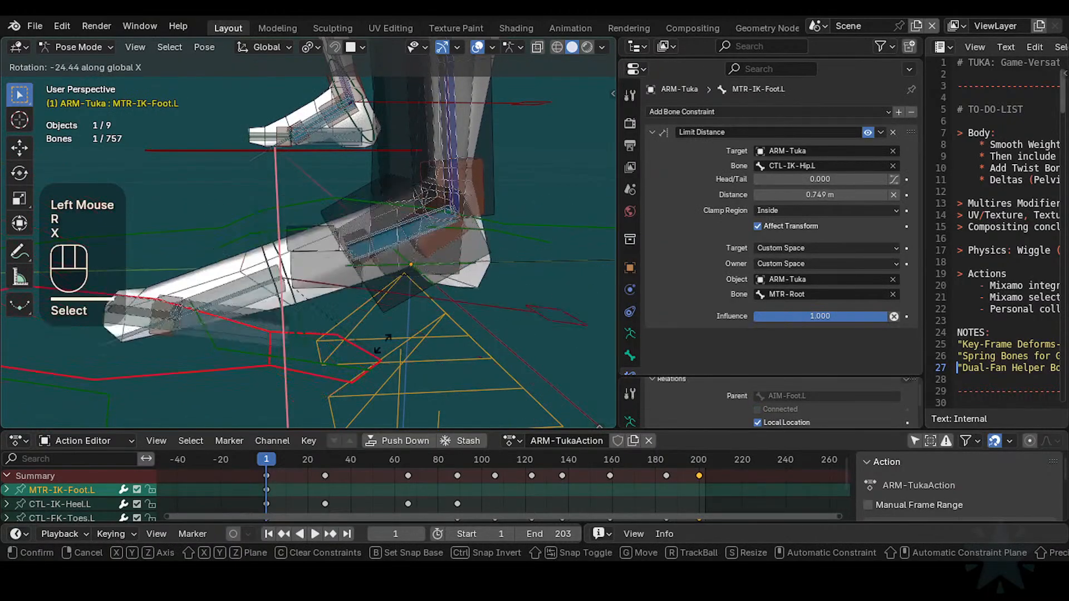
{"action": "left_click", "coordinate": [405, 329]}
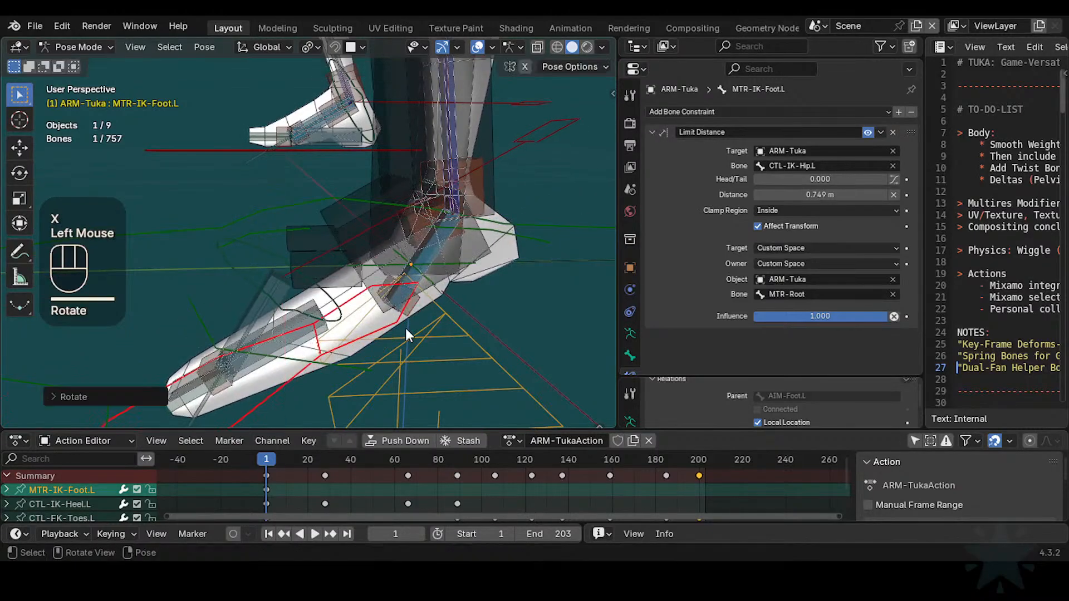
Step: Reload the saved rig file to discard the parenting tests and clear the pose transforms of all bones
{"action": "left_click", "coordinate": [39, 26]}
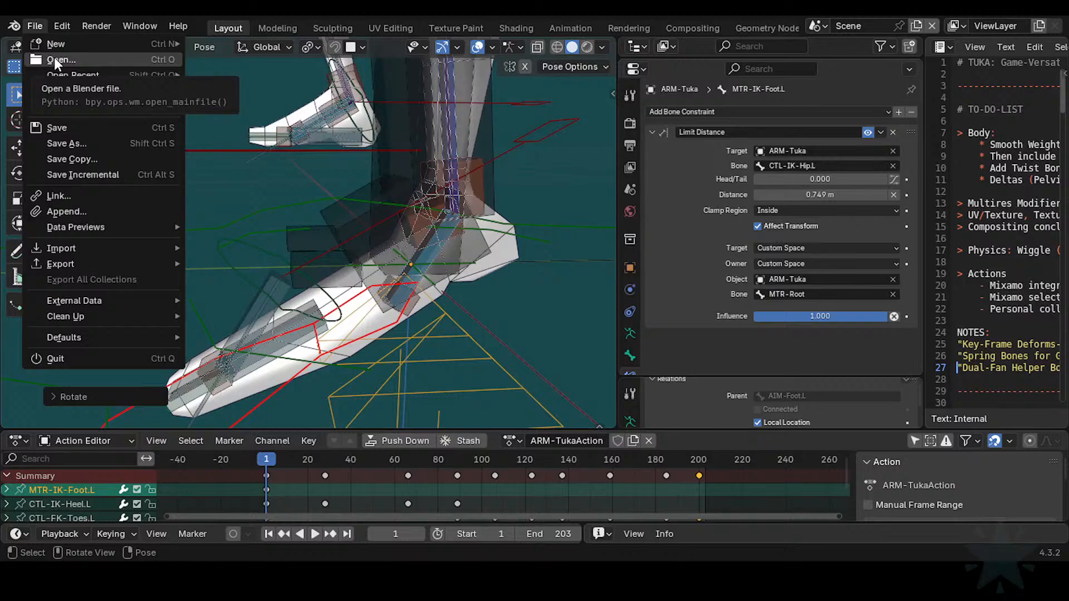
{"action": "left_click", "coordinate": [54, 57]}
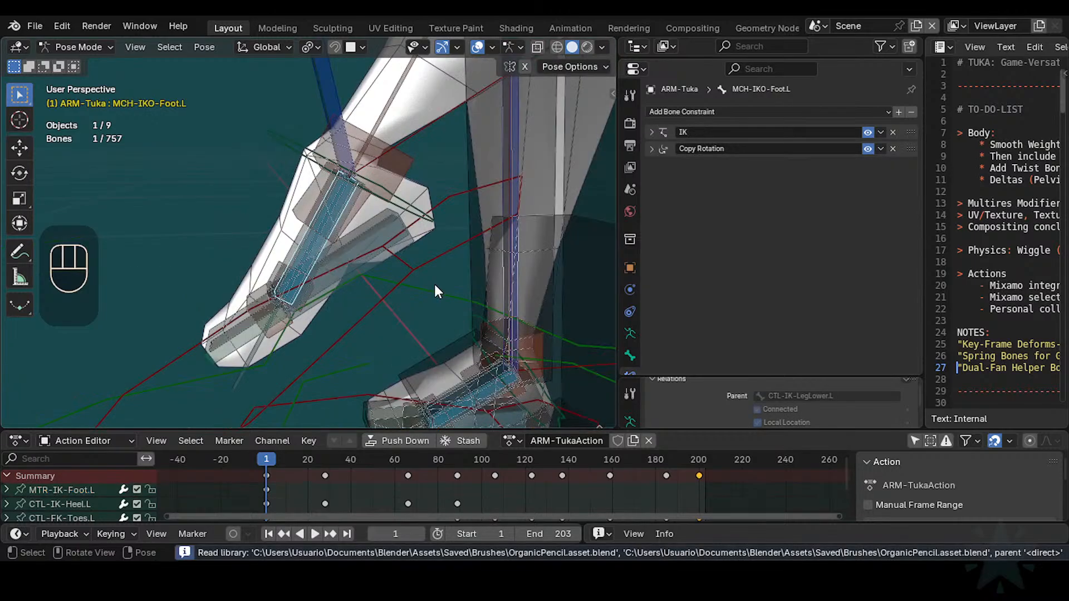
{"action": "scroll", "coordinate": [342, 239], "scroll_direction": "down", "scroll_amount": 2}
{"action": "key", "text": "a"}
{"action": "key", "text": "alt+q"}
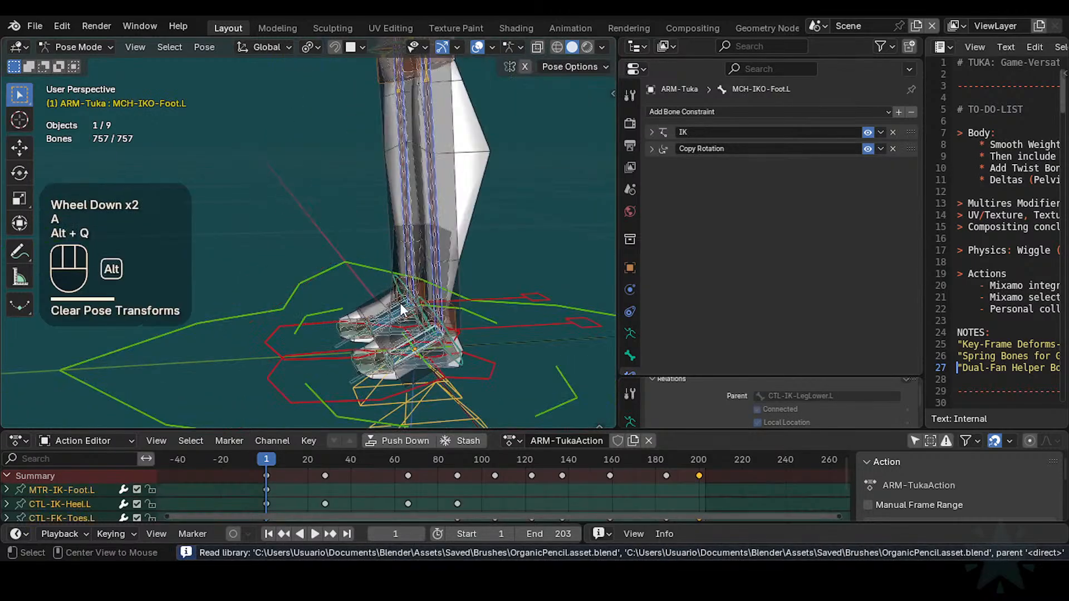
{"action": "key", "text": "alt+q"}
Step: Move MTR-IK-Foot.L forward and upward so the left foot is clear of the right one
{"action": "left_click", "coordinate": [488, 374]}
{"action": "key", "text": "g"}
{"action": "left_click", "coordinate": [338, 258]}
{"action": "scroll", "coordinate": [343, 275], "scroll_direction": "up", "scroll_amount": 1}
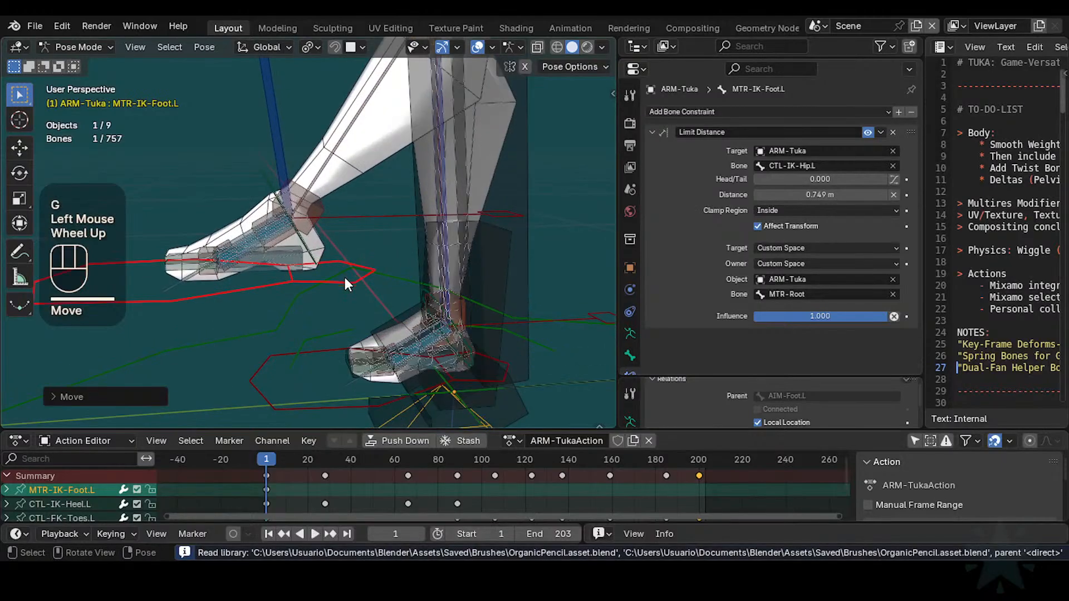
{"action": "middle_click_drag", "start_coordinate": [344, 275], "coordinate": [408, 283], "text": "shift"}
{"action": "scroll", "coordinate": [390, 280], "scroll_direction": "up", "scroll_amount": 2}
Step: Delete the disabled Transformation De-Rotator CTL-FK-Toes constraint from HLP3-AnkleFoot.L
{"action": "left_click", "coordinate": [405, 323]}
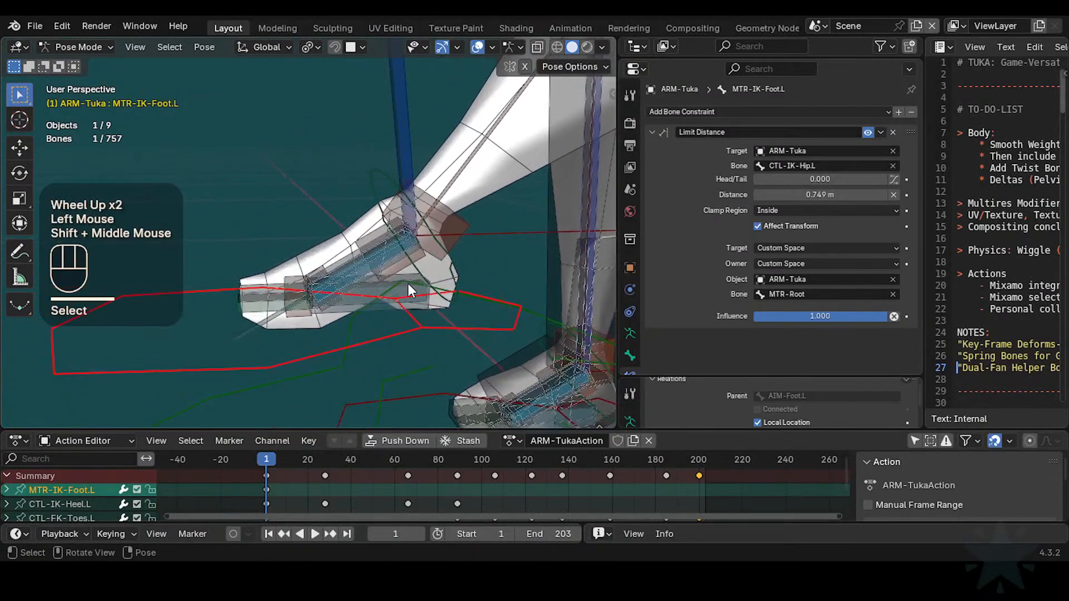
{"action": "scroll", "coordinate": [408, 282], "scroll_direction": "up", "scroll_amount": 1}
{"action": "left_click", "coordinate": [398, 278]}
{"action": "left_click", "coordinate": [413, 272]}
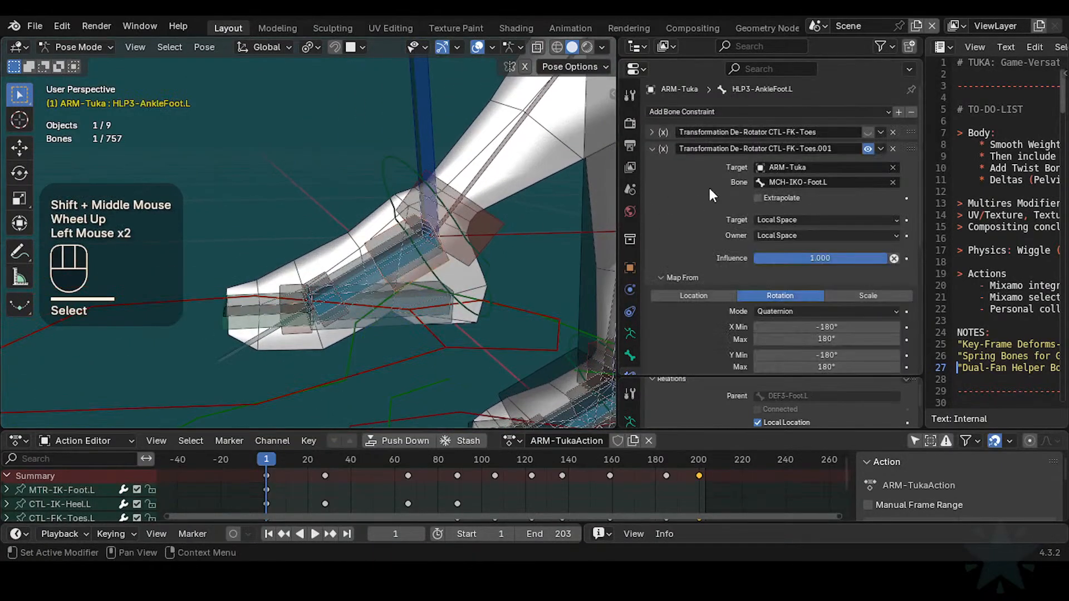
{"action": "left_click", "coordinate": [892, 132]}
Step: Remove the CTL-FK-Toes.001 suffix from the remaining constraint's name, leaving Transformation De-Rotator
{"action": "double_click", "coordinate": [813, 134]}
{"action": "left_click", "coordinate": [823, 134]}
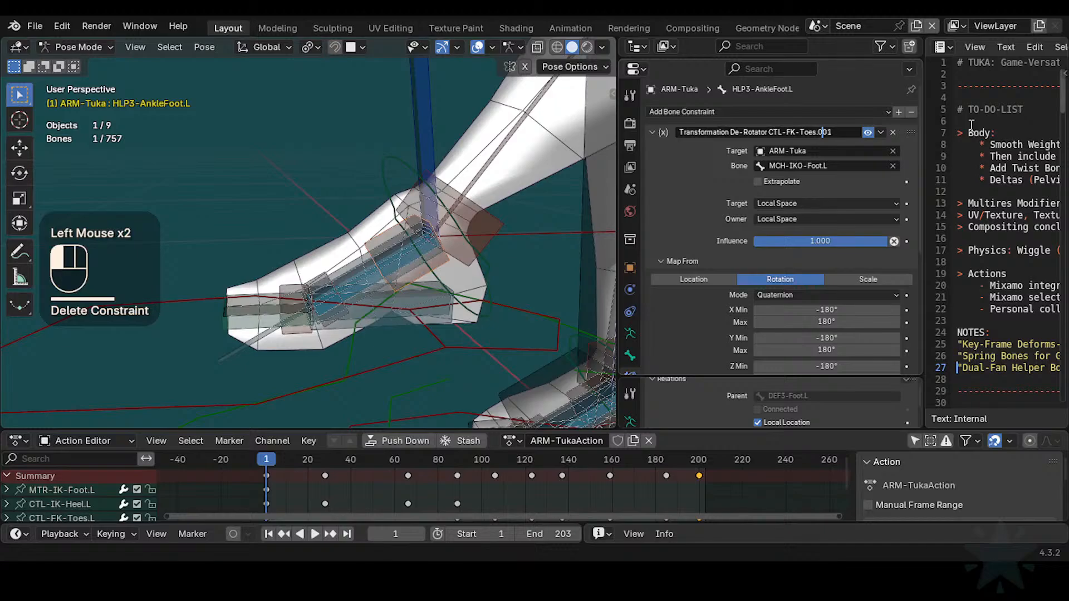
{"action": "key", "text": "Left"}
{"action": "key", "text": "Left"}
{"action": "key", "text": "shift+End"}
{"action": "key", "text": "Delete"}
{"action": "key", "text": "shift+Left"}
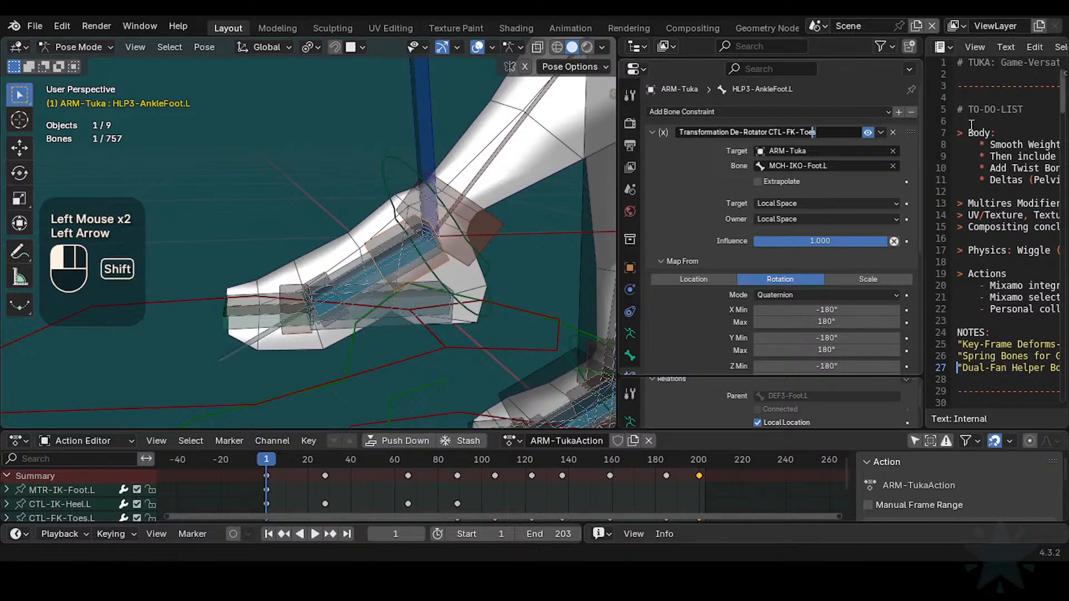
{"action": "key", "text": "shift+Left"}
{"action": "key", "text": "Delete"}
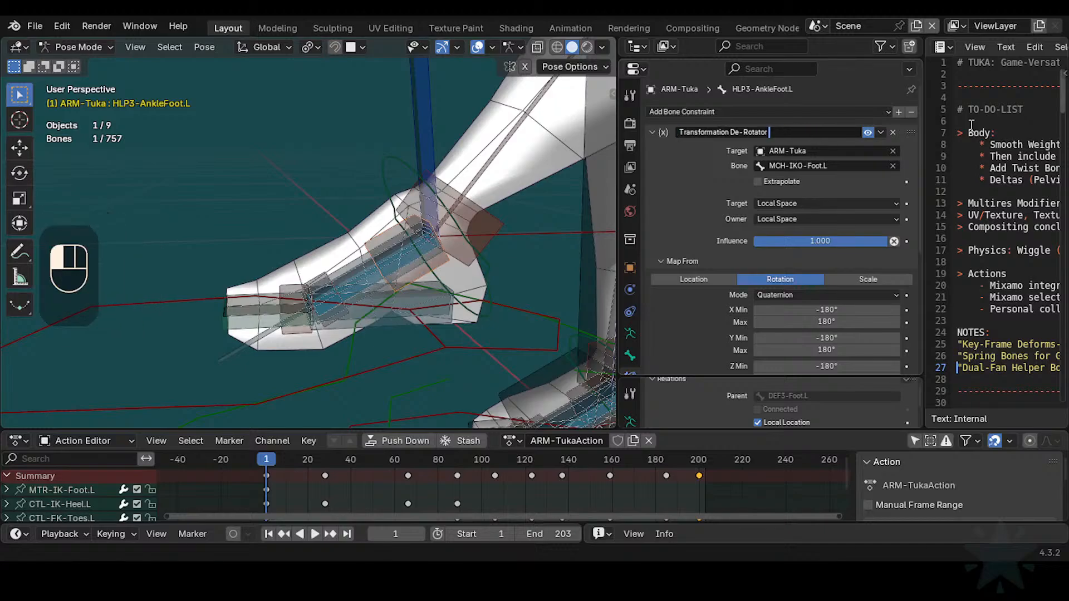
{"action": "left_click", "coordinate": [816, 164]}
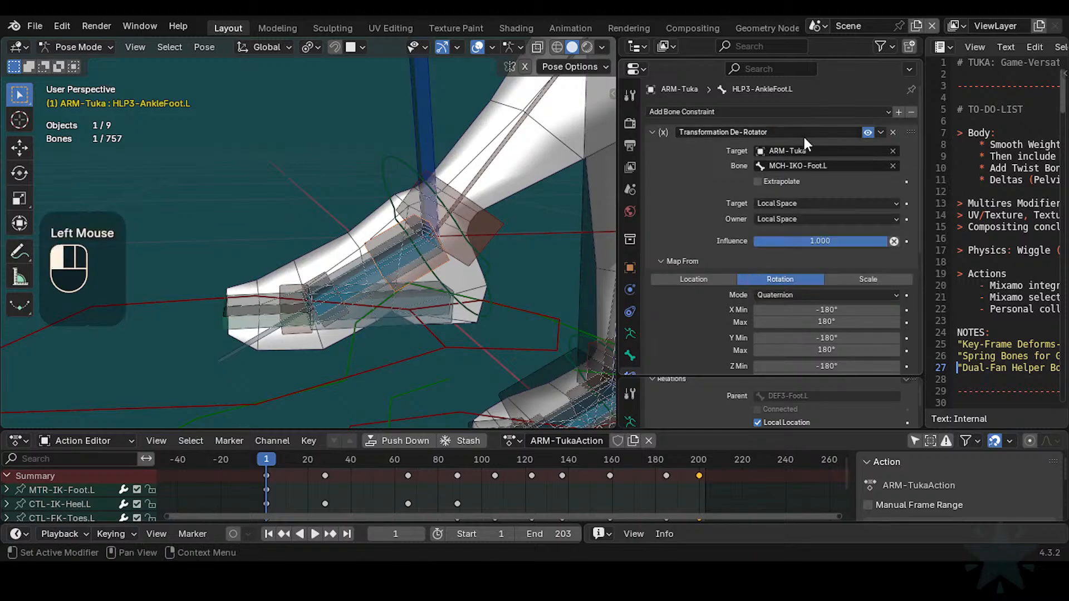
Step: Append the driving bone to the constraint's name so it reads Transformation De-Rotator MCH-IKO-Foot
{"action": "left_click", "coordinate": [796, 133]}
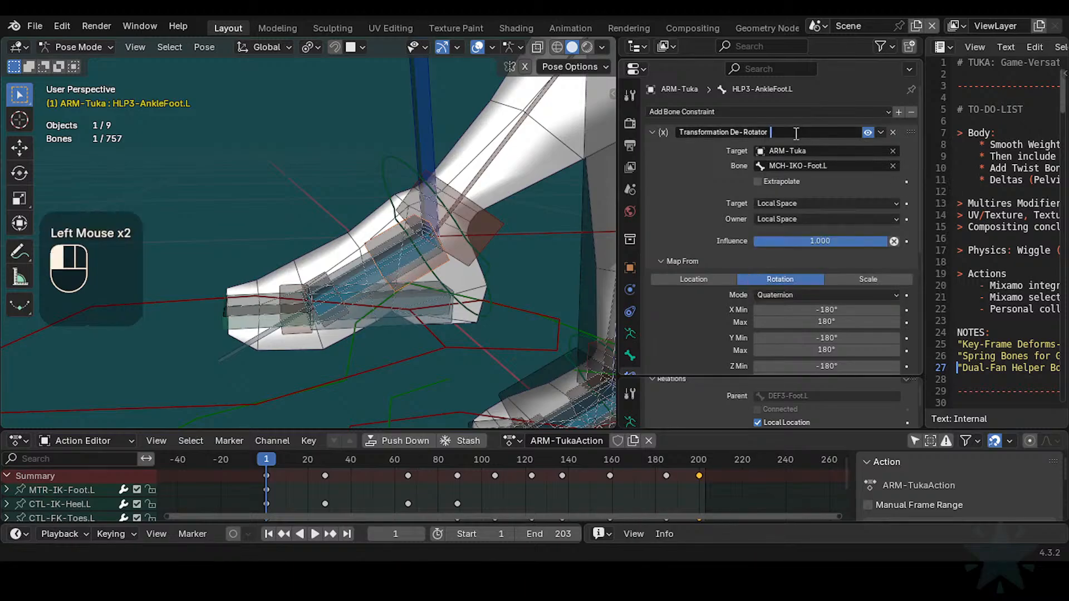
{"action": "type", "text": "MCH-IKO-Foot.L"}
{"action": "left_click", "coordinate": [798, 134]}
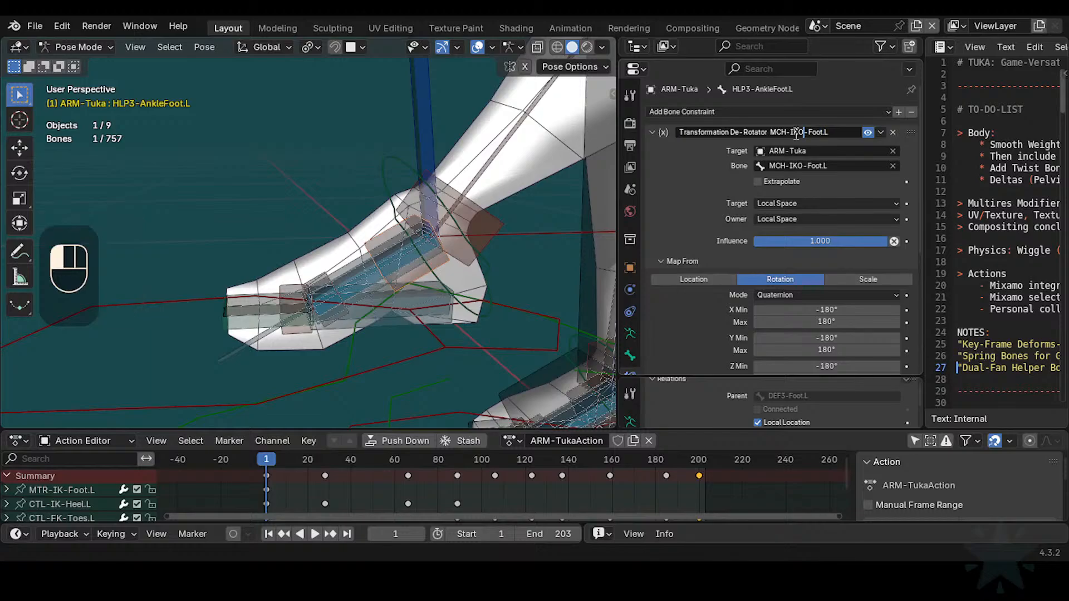
{"action": "key", "text": "Right"}
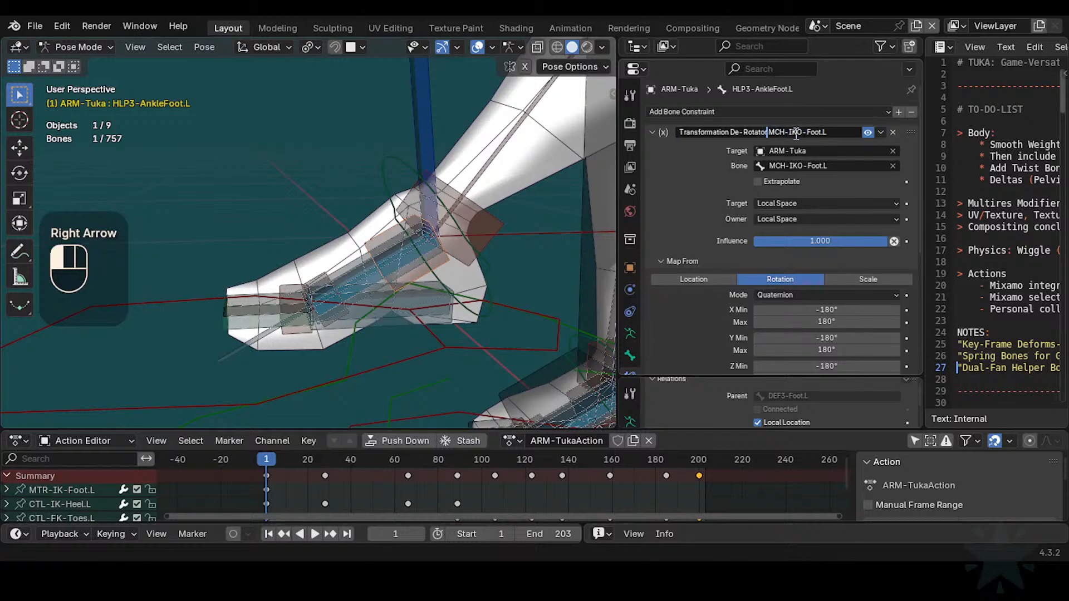
{"action": "left_click", "coordinate": [797, 140]}
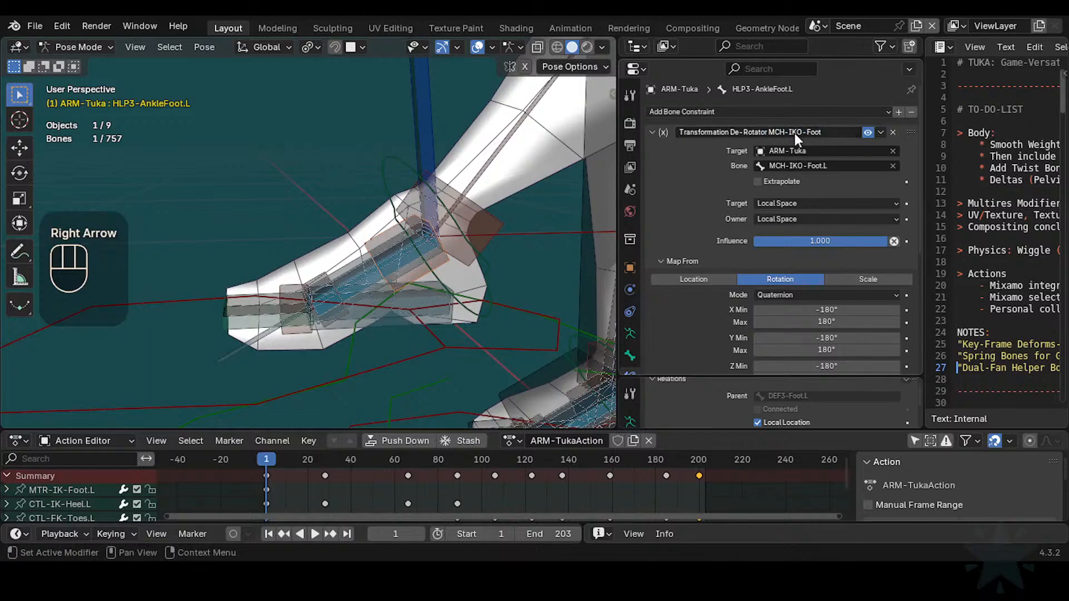
Step: On HLP3-KnucklesToes.L.001, rename the second Transformation constraint to Transformation De-Rotator CTL-IK-Heel, without the side suffix
{"action": "left_click", "coordinate": [482, 208]}
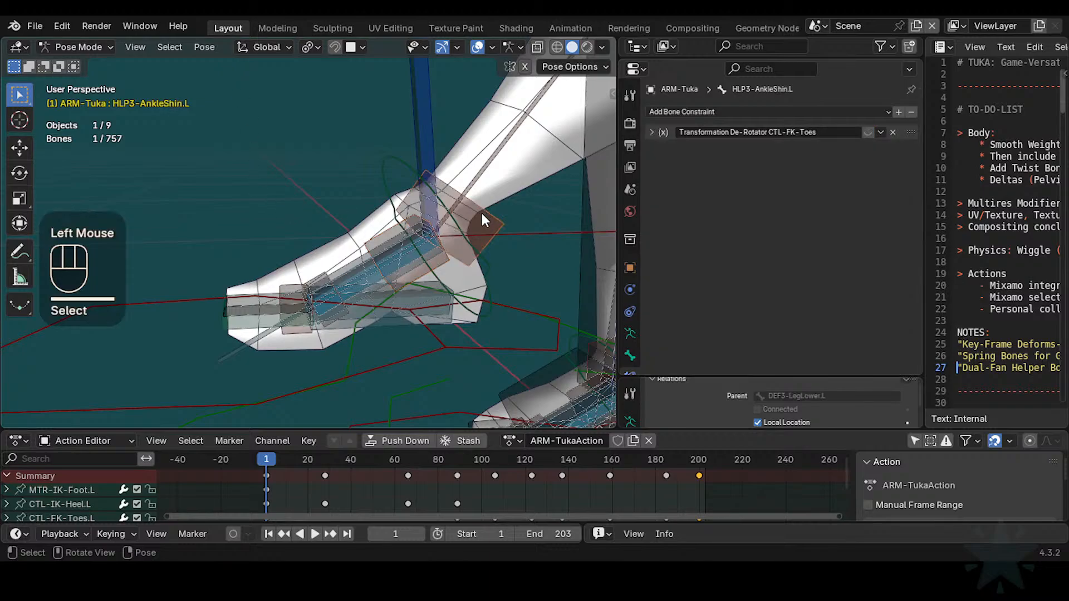
{"action": "scroll", "coordinate": [409, 244], "scroll_direction": "up", "scroll_amount": 1}
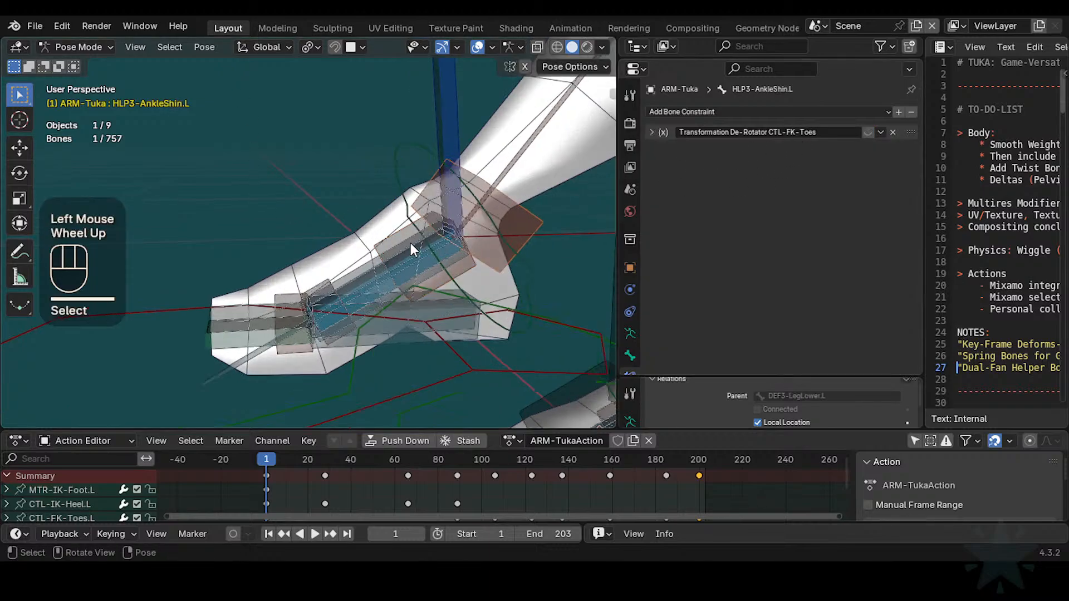
{"action": "left_click", "coordinate": [403, 229]}
{"action": "left_click", "coordinate": [311, 359]}
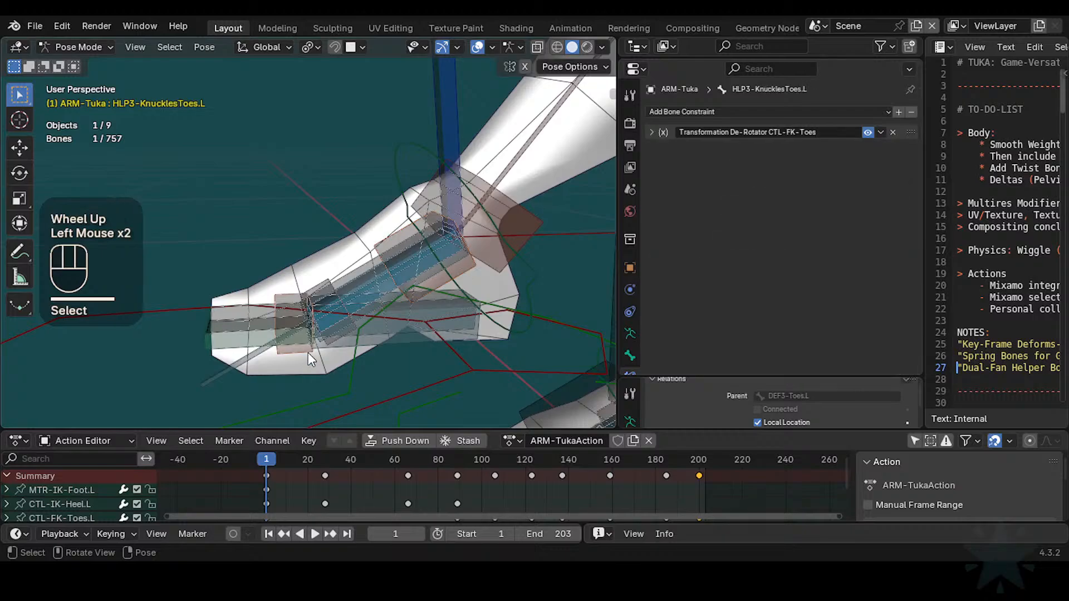
{"action": "left_click", "coordinate": [296, 347]}
{"action": "left_click", "coordinate": [313, 284]}
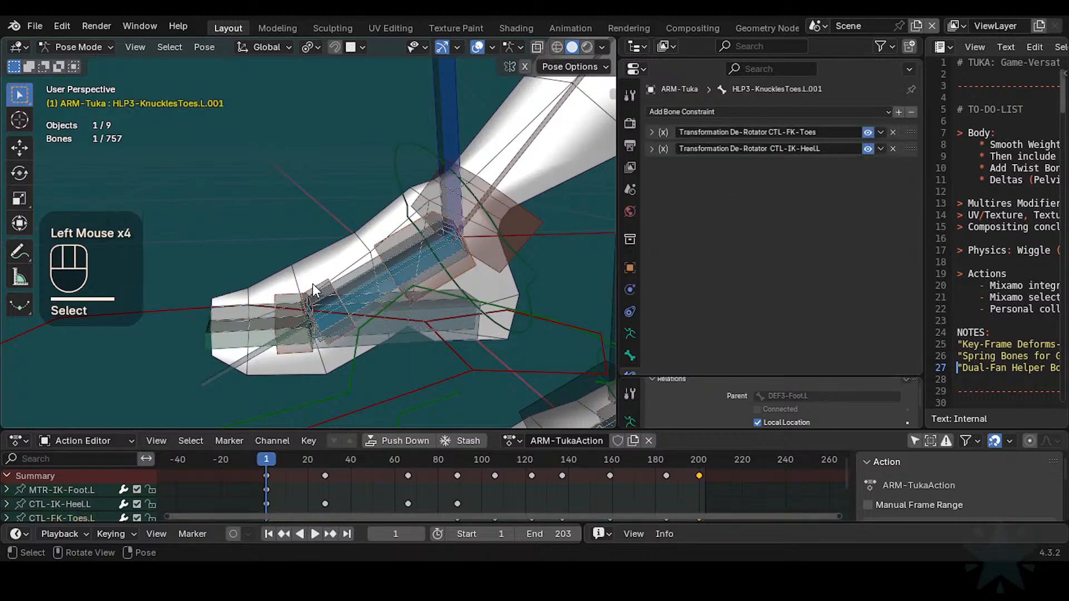
{"action": "left_click", "coordinate": [827, 149]}
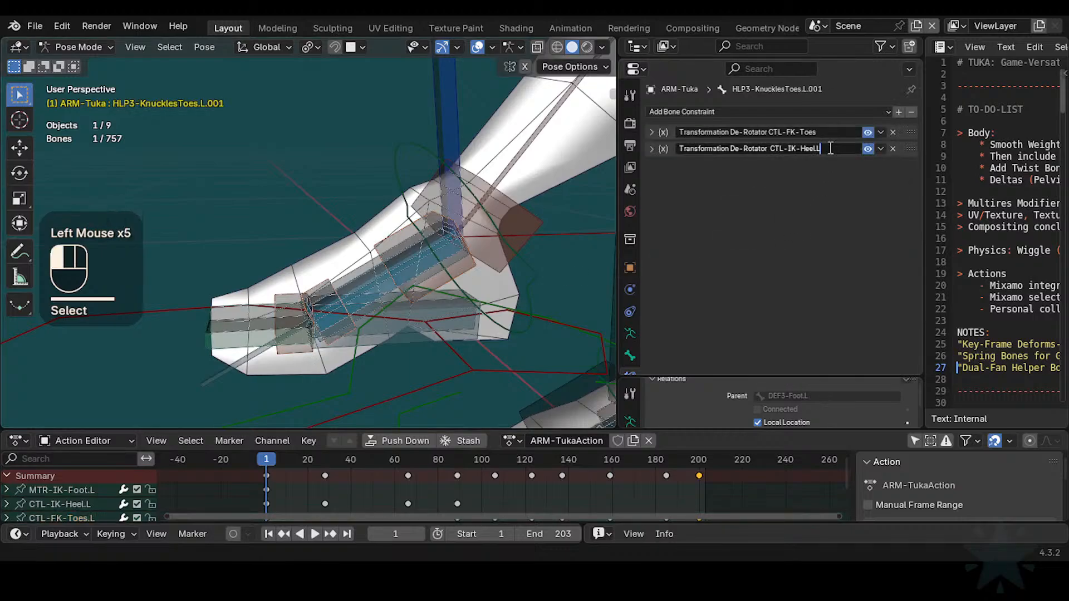
{"action": "key", "text": "BackSpace"}
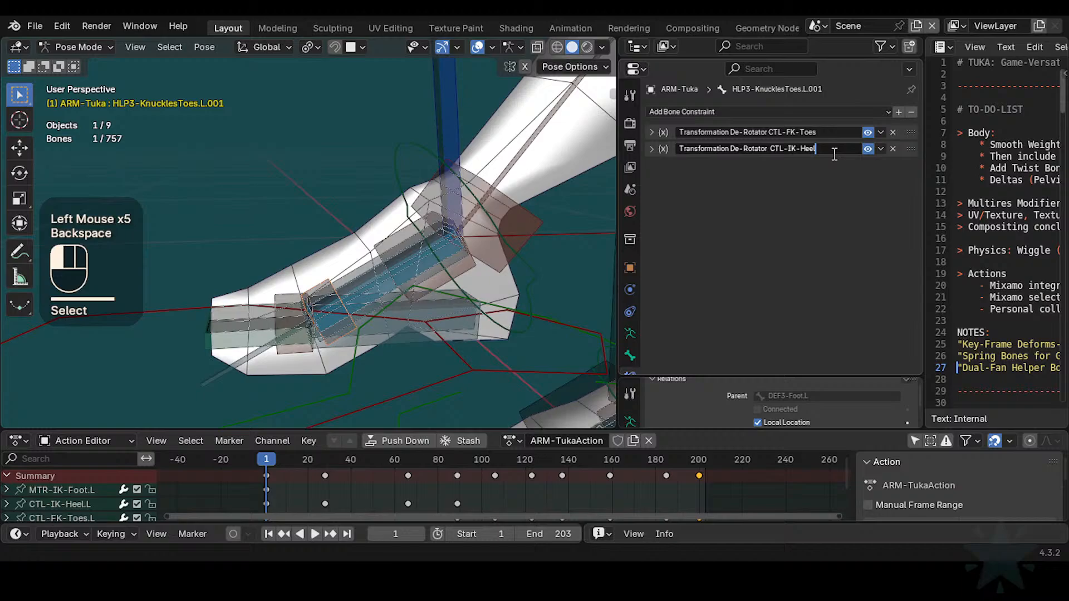
{"action": "left_click", "coordinate": [299, 354]}
Step: Examine the Transformation constraint's mapping ranges and the parent relations of HLP3-AnkleFoot.L
{"action": "left_click", "coordinate": [319, 282]}
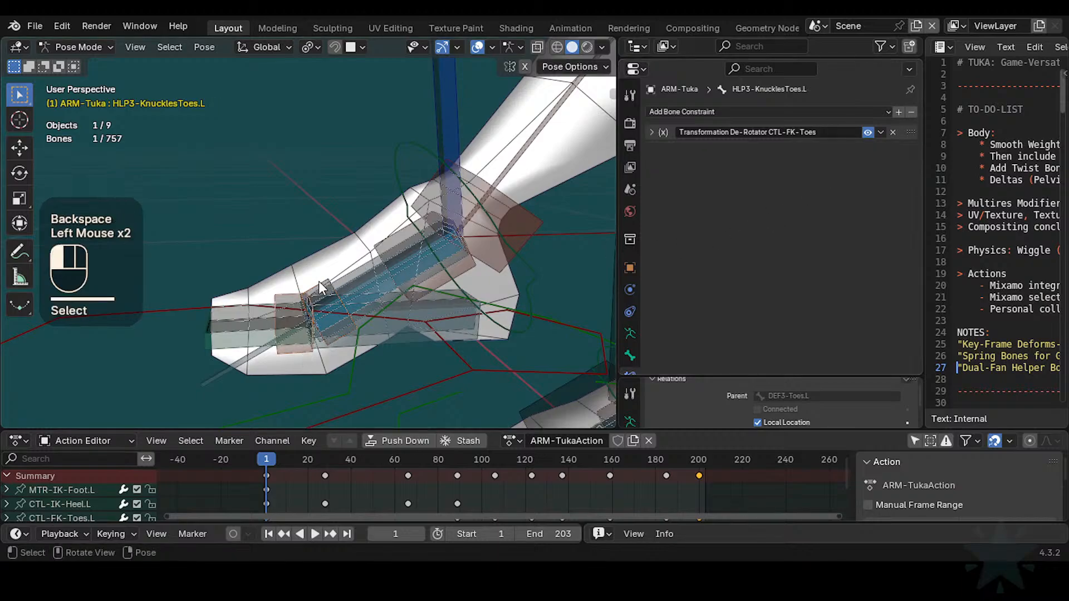
{"action": "left_click", "coordinate": [318, 282]}
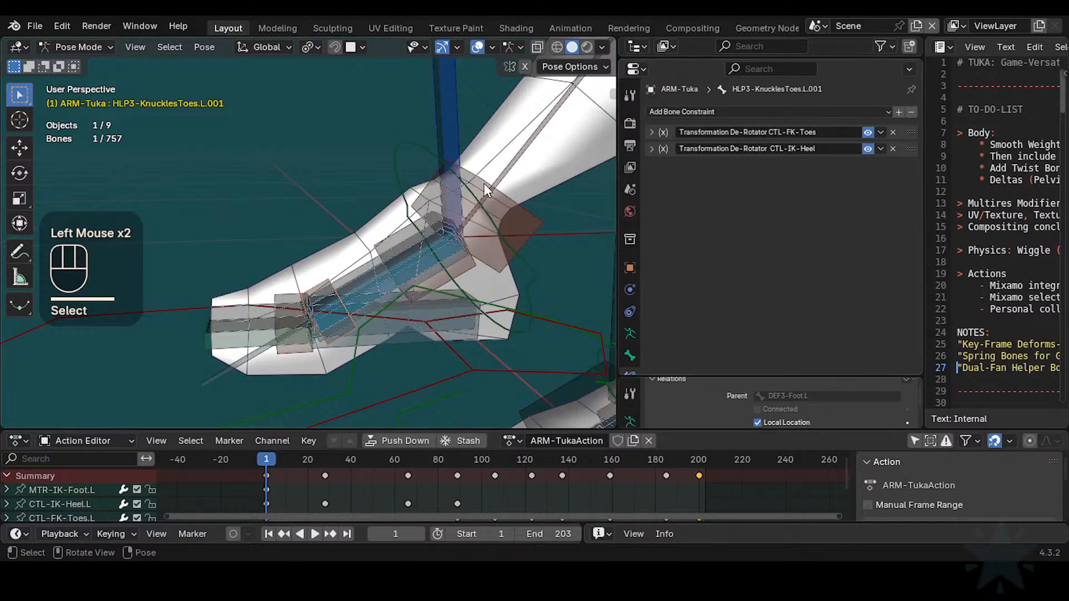
{"action": "left_click", "coordinate": [422, 220]}
{"action": "left_click", "coordinate": [399, 222]}
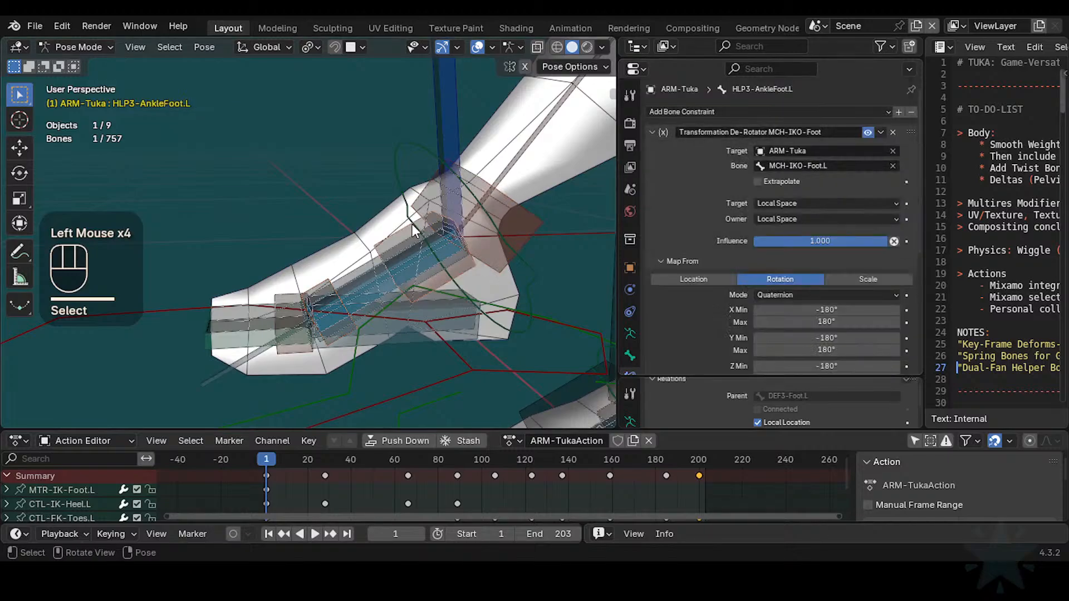
{"action": "scroll", "coordinate": [758, 279], "scroll_direction": "down", "scroll_amount": 4}
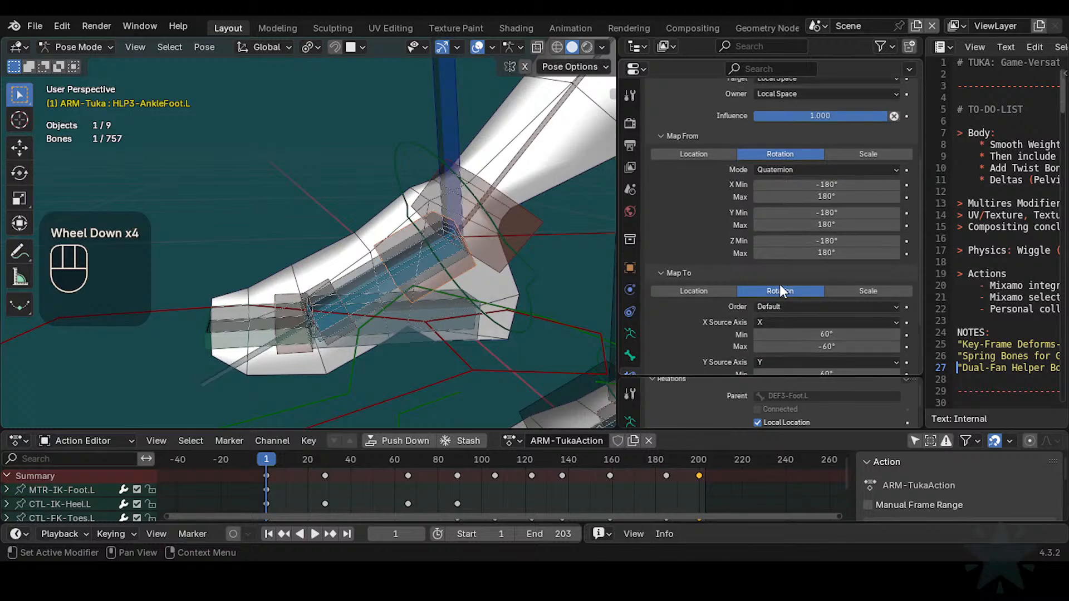
{"action": "scroll", "coordinate": [779, 285], "scroll_direction": "up", "scroll_amount": 3}
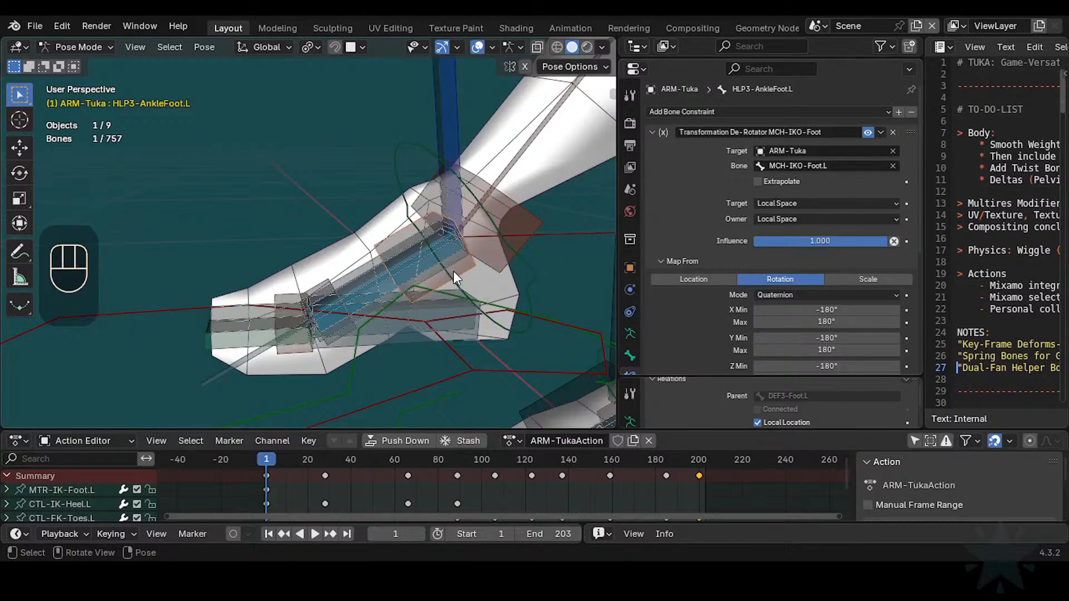
{"action": "left_click_drag", "start_coordinate": [724, 373], "coordinate": [728, 340]}
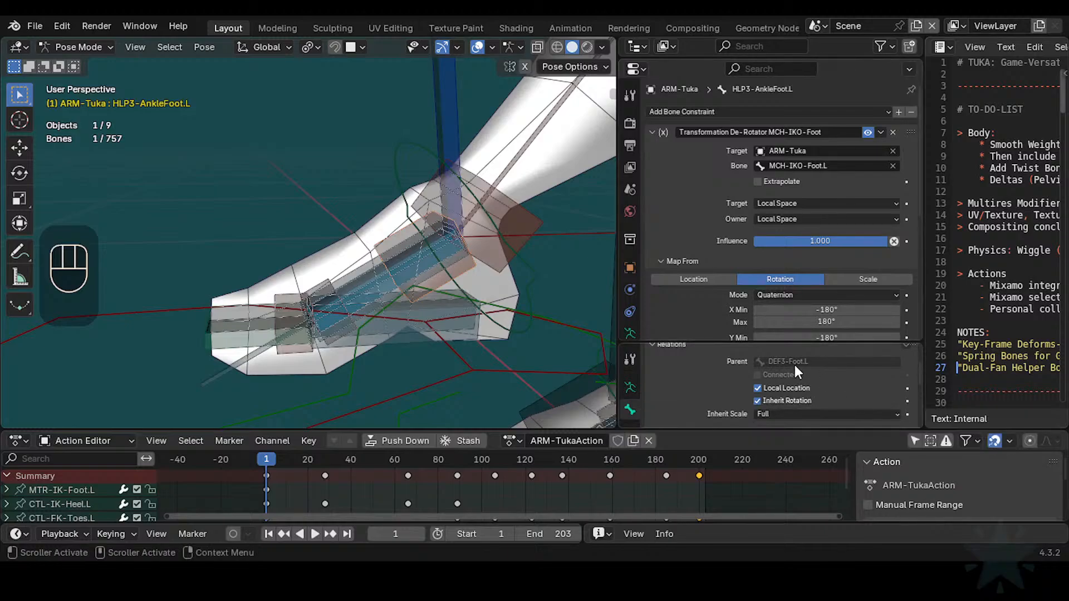
{"action": "left_click", "coordinate": [459, 271]}
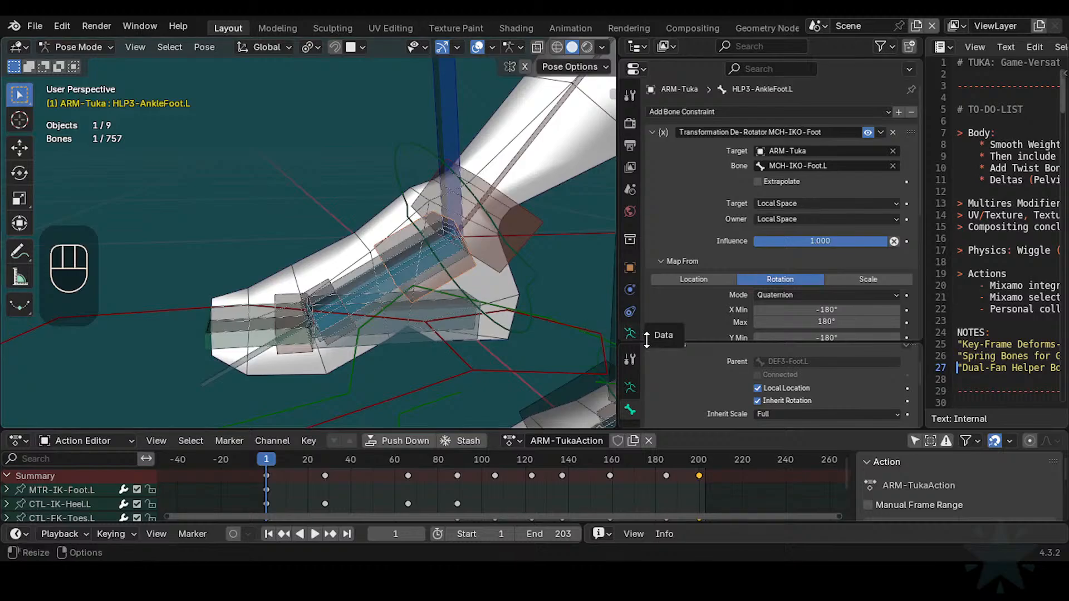
Step: Inspect the Copy Rotation constraint on MCH-IKO-Foot.L, and select its target bone MCH-IKT-Foot.L
{"action": "scroll", "coordinate": [770, 207], "scroll_direction": "up", "scroll_amount": 1}
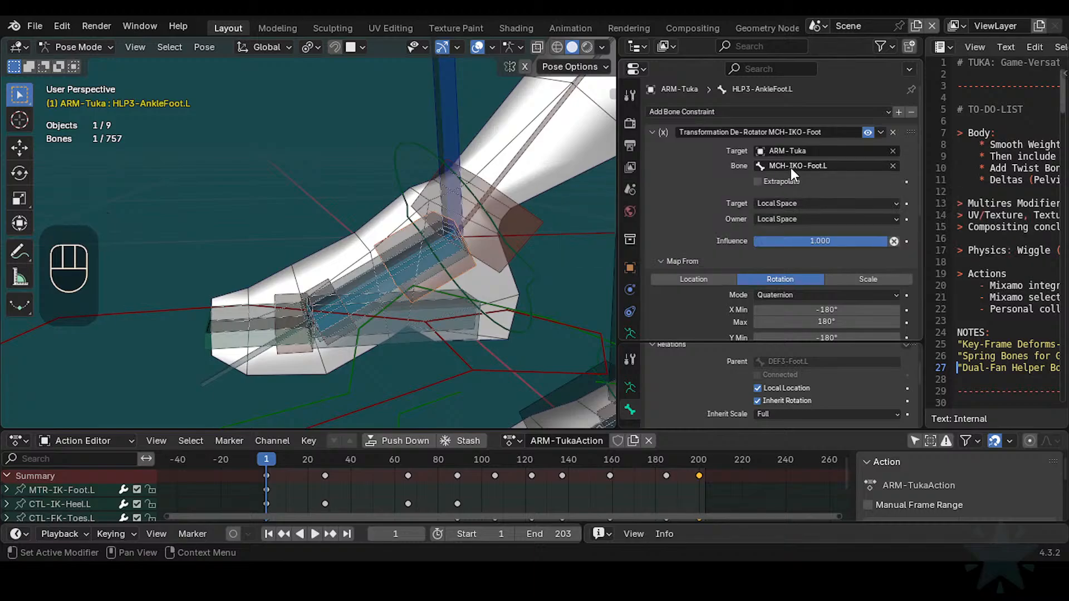
{"action": "scroll", "coordinate": [418, 289], "scroll_direction": "up", "scroll_amount": 2}
{"action": "left_click", "coordinate": [406, 287]}
{"action": "left_click", "coordinate": [406, 288]}
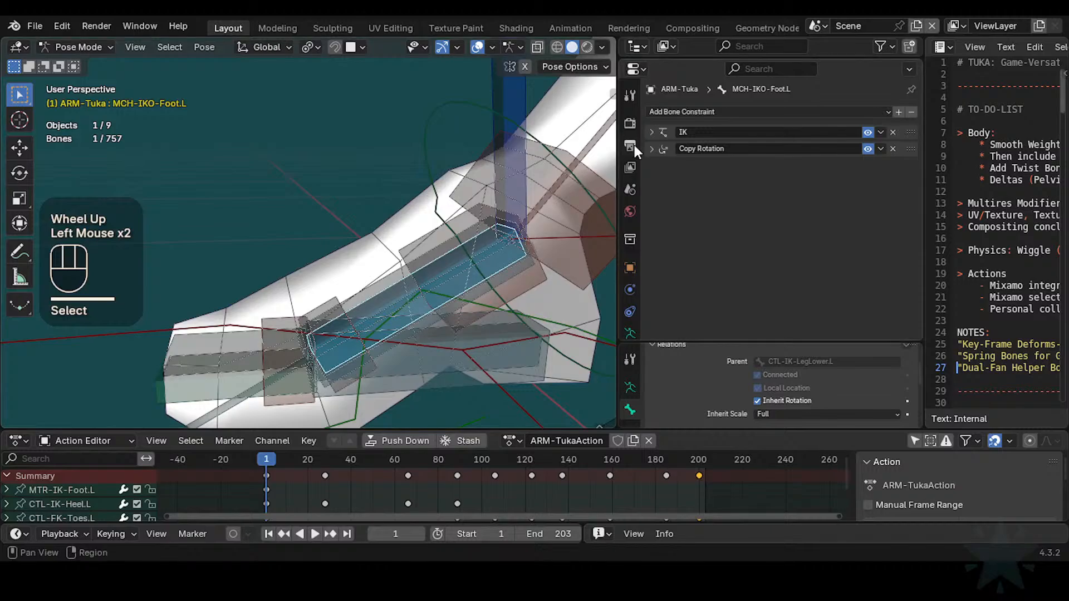
{"action": "left_click", "coordinate": [651, 150]}
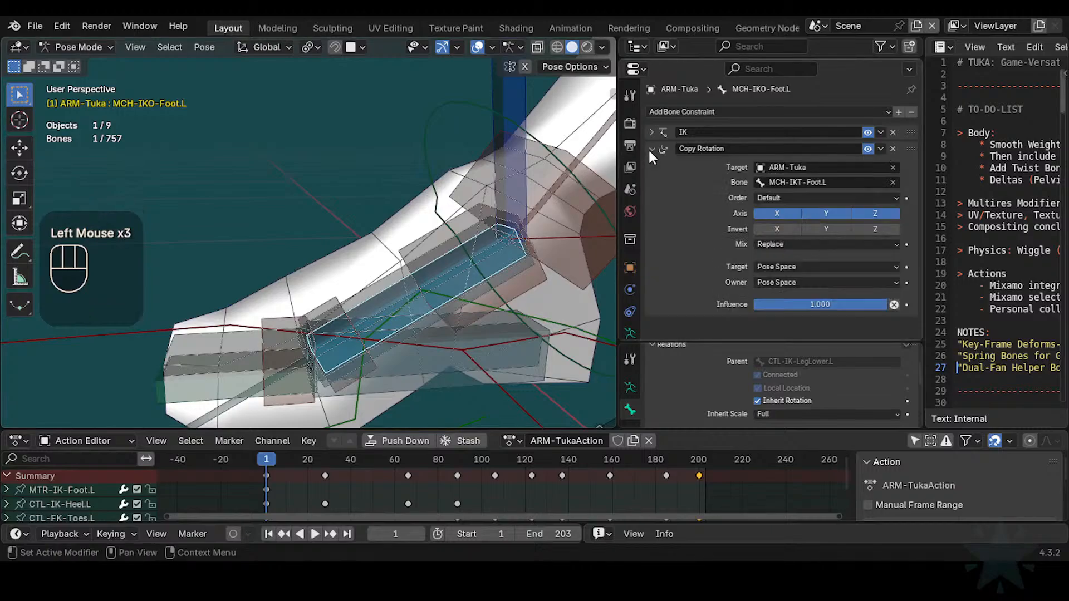
{"action": "left_click", "coordinate": [395, 302], "text": "alt"}
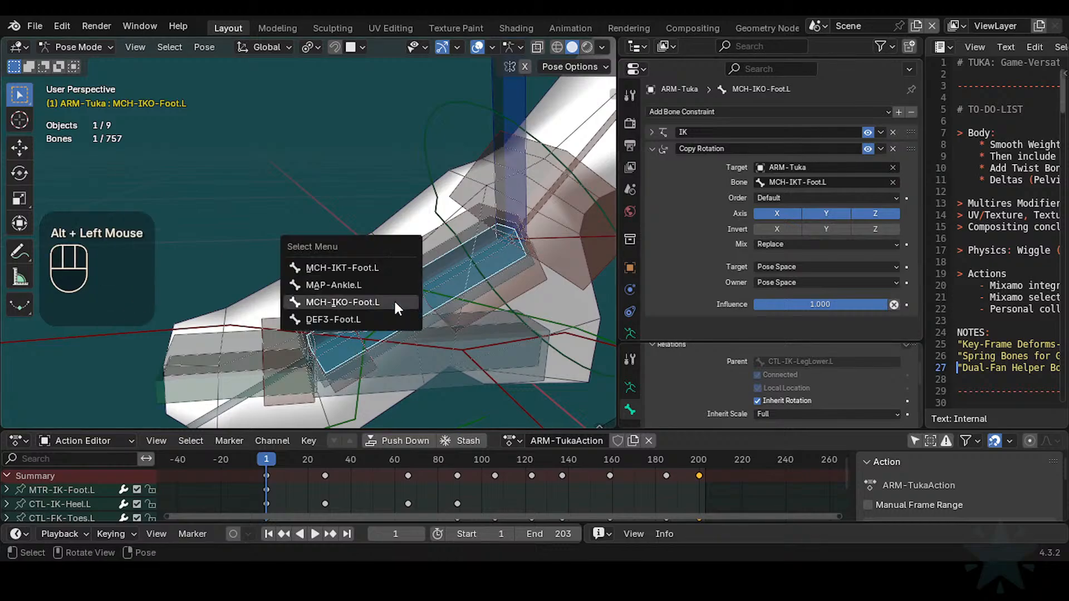
{"action": "left_click", "coordinate": [378, 267]}
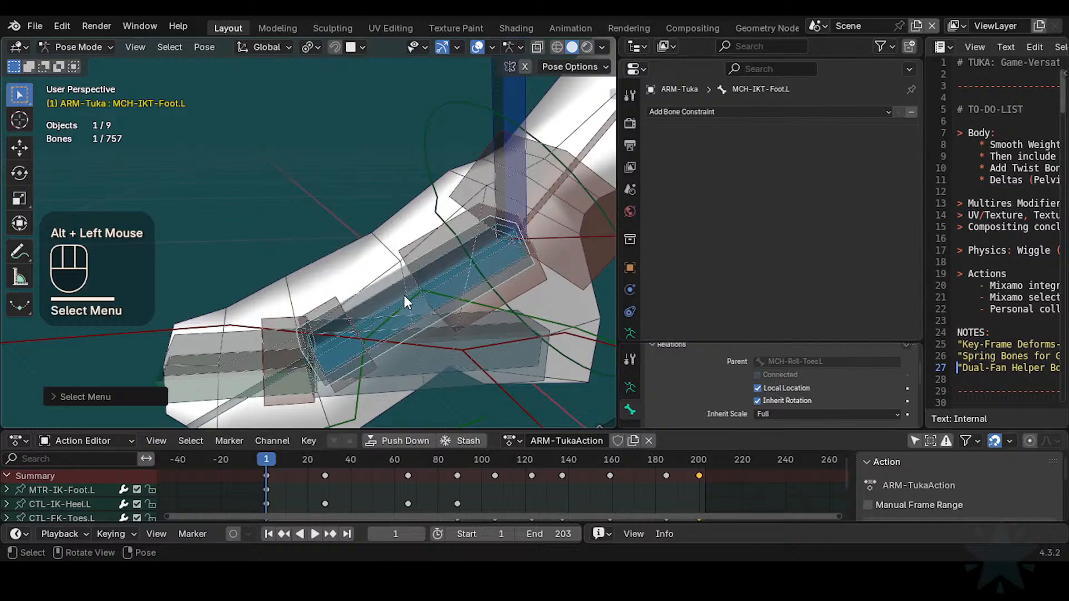
Step: Make more room for the bone properties and check MCH-IKT-Foot.L's parent relation
{"action": "left_click_drag", "start_coordinate": [731, 341], "coordinate": [735, 290]}
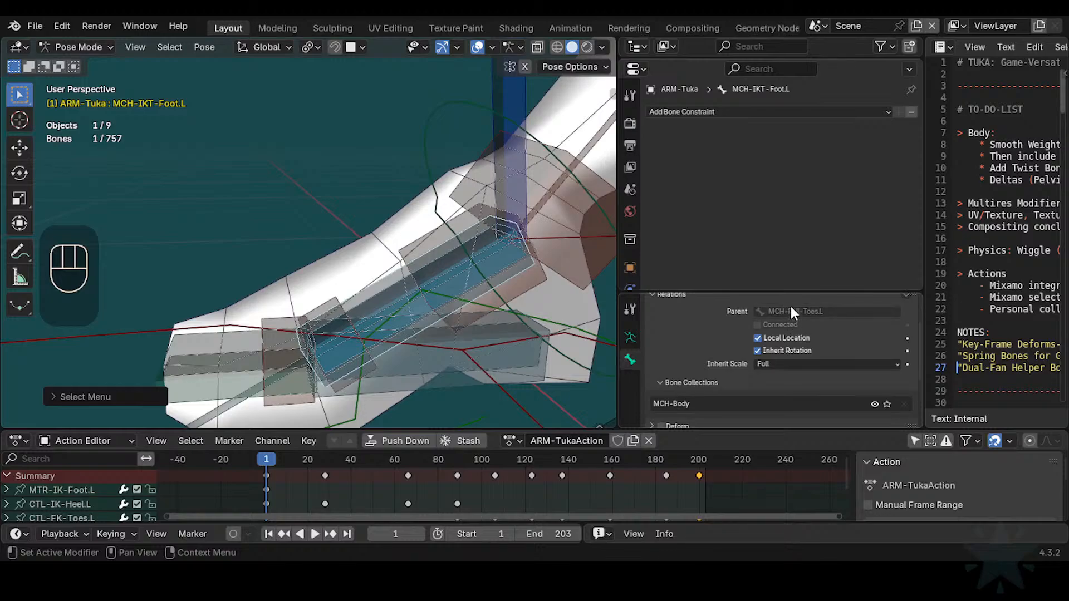
{"action": "mouse_move", "coordinate": [791, 293]}
{"action": "left_mouse_down"}
{"action": "mouse_move", "coordinate": [793, 279]}
{"action": "mouse_move", "coordinate": [779, 308]}
{"action": "left_mouse_up"}
{"action": "scroll", "coordinate": [774, 357], "scroll_direction": "up", "scroll_amount": 2}
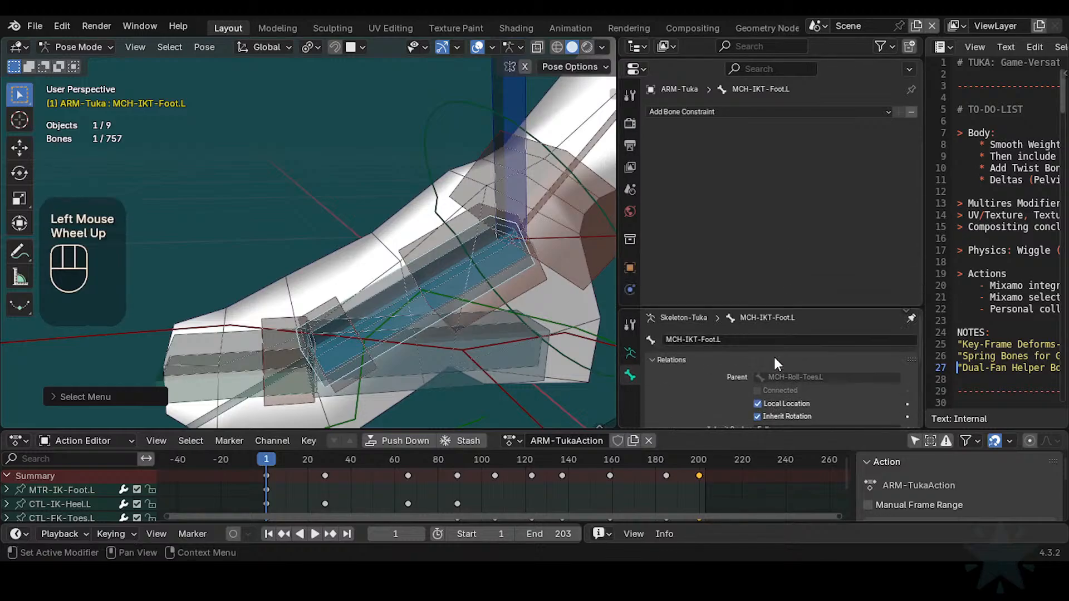
{"action": "scroll", "coordinate": [759, 376], "scroll_direction": "down", "scroll_amount": 1}
{"action": "scroll", "coordinate": [763, 367], "scroll_direction": "up", "scroll_amount": 1}
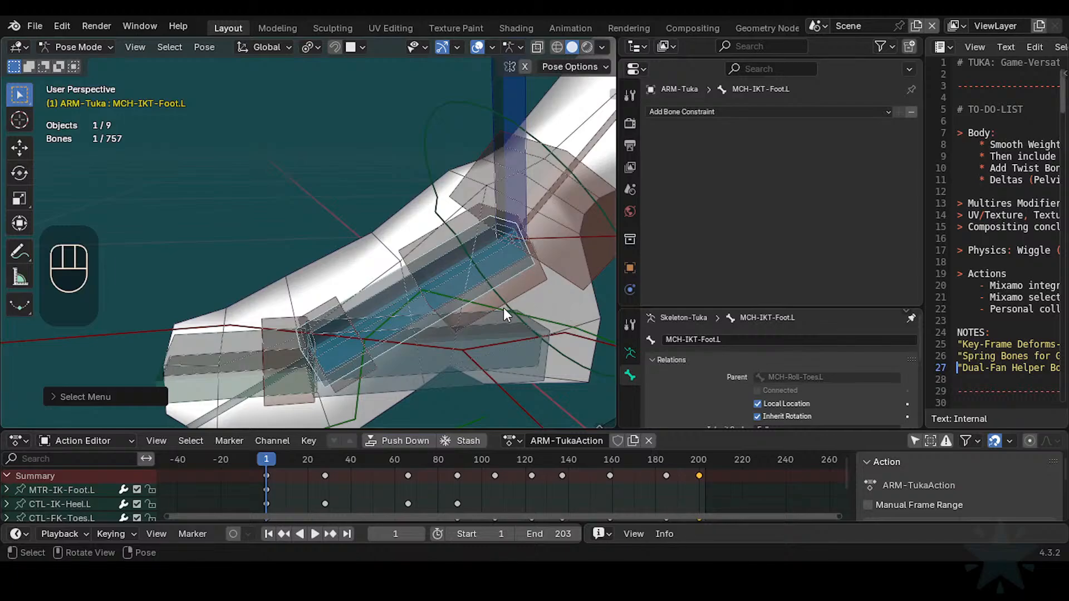
{"action": "scroll", "coordinate": [628, 284], "scroll_direction": "down", "scroll_amount": 3}
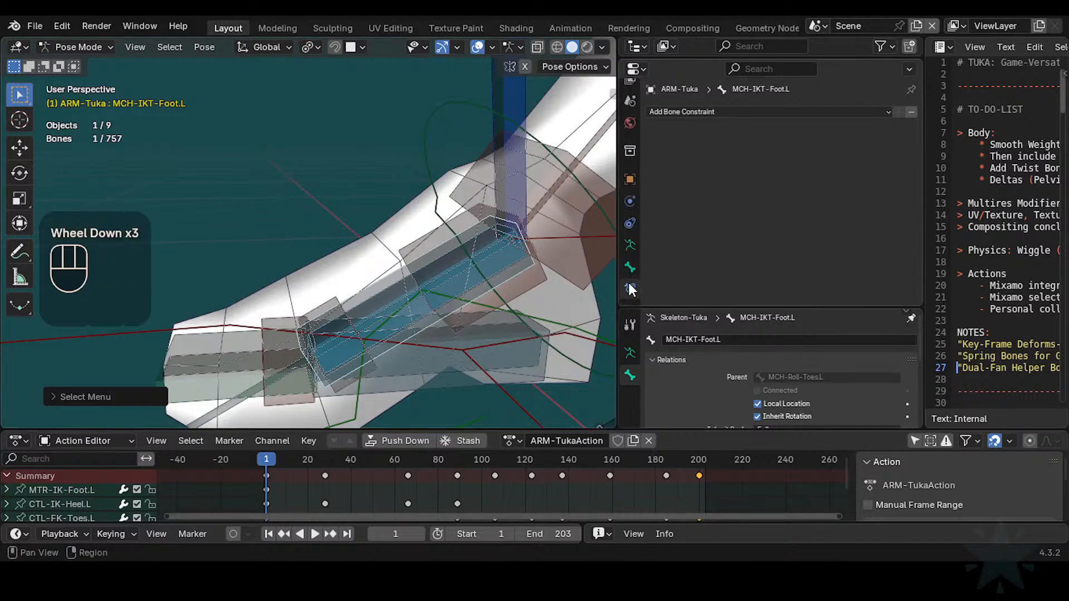
{"action": "scroll", "coordinate": [506, 301], "scroll_direction": "down", "scroll_amount": 3}
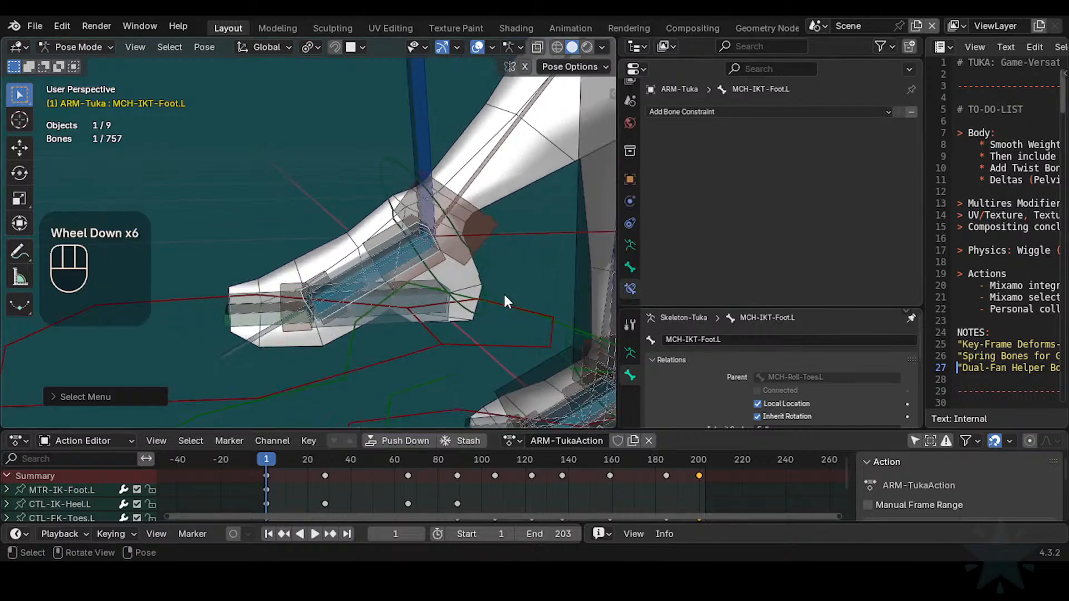
Step: Test the foot by rotating MTR-IK-Foot.L freely and CTL-FK-Foot.L around the global X axis
{"action": "left_click", "coordinate": [465, 344]}
{"action": "key", "text": "r"}
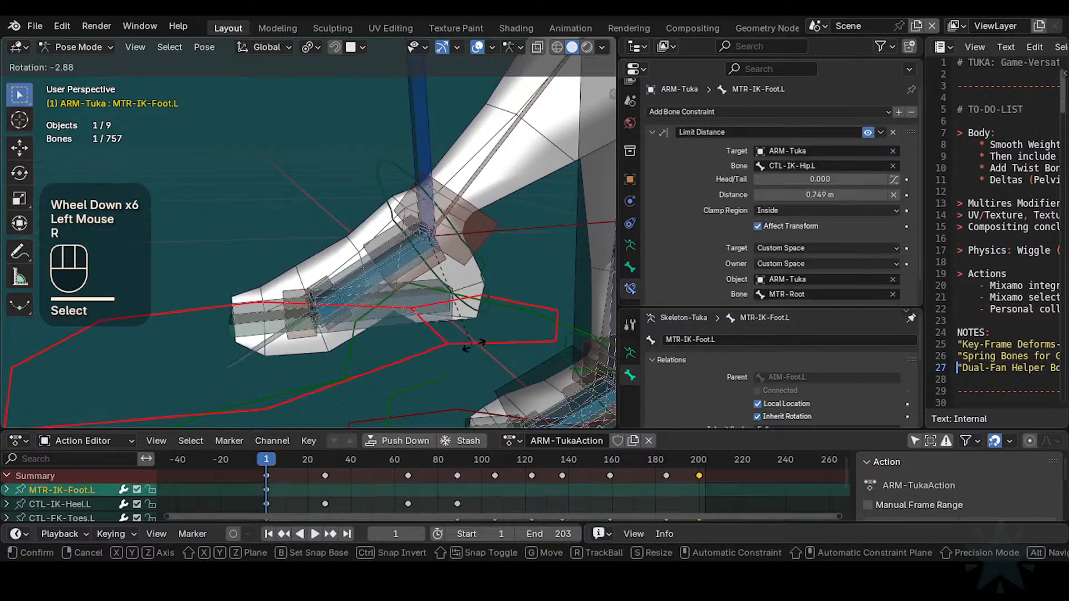
{"action": "left_click", "coordinate": [411, 205]}
{"action": "left_click", "coordinate": [403, 156]}
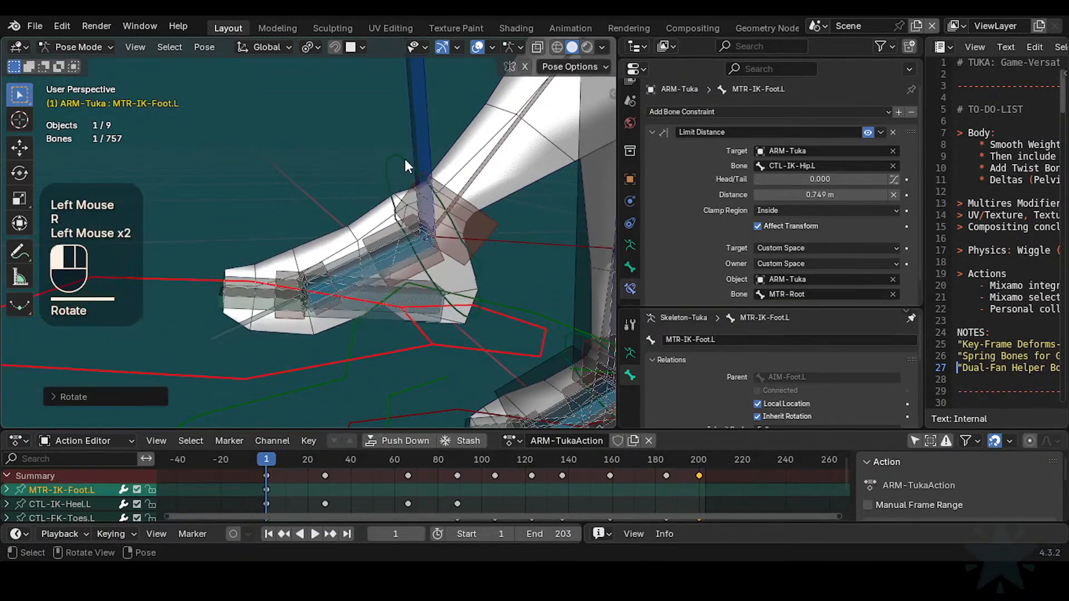
{"action": "key", "text": "r"}
{"action": "key", "text": "x"}
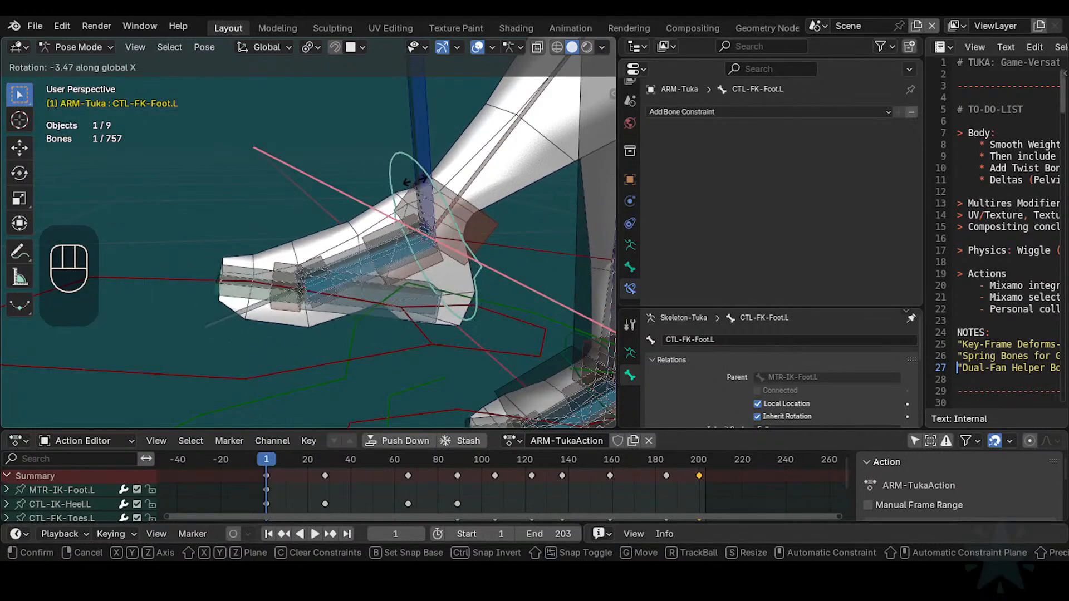
{"action": "left_click", "coordinate": [419, 311]}
{"action": "left_click", "coordinate": [424, 338]}
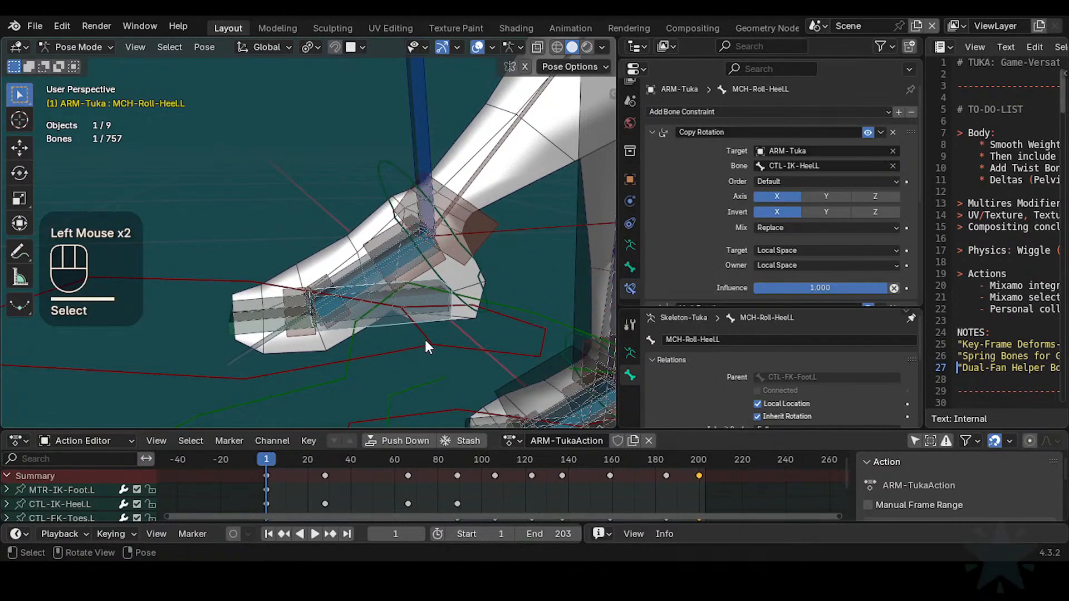
Step: Rotate CTL-FK-Foot.L and MTR-IK-Foot.L in turn around the global X axis to compare how the foot follows
{"action": "left_click", "coordinate": [382, 180]}
{"action": "key", "text": "r"}
{"action": "key", "text": "x"}
{"action": "left_click", "coordinate": [413, 343]}
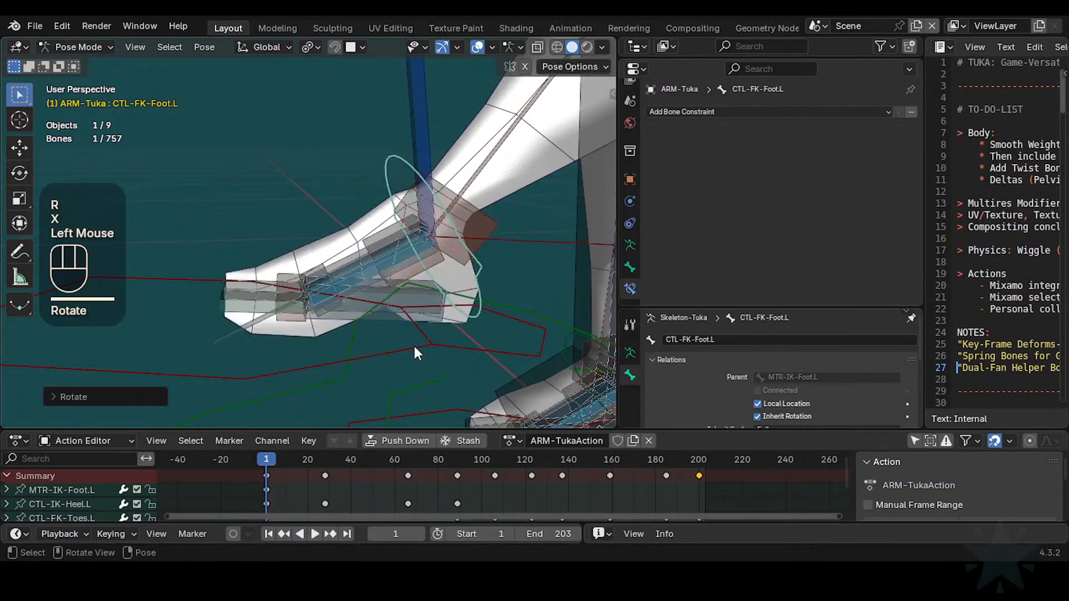
{"action": "left_click", "coordinate": [417, 351]}
{"action": "key", "text": "r"}
{"action": "key", "text": "x"}
{"action": "left_click", "coordinate": [420, 288]}
Step: Pitch the toes down by rotating CTL-FK-Foot.L around global X, and select MCH-IKT-Foot.L to check it
{"action": "left_click", "coordinate": [394, 175]}
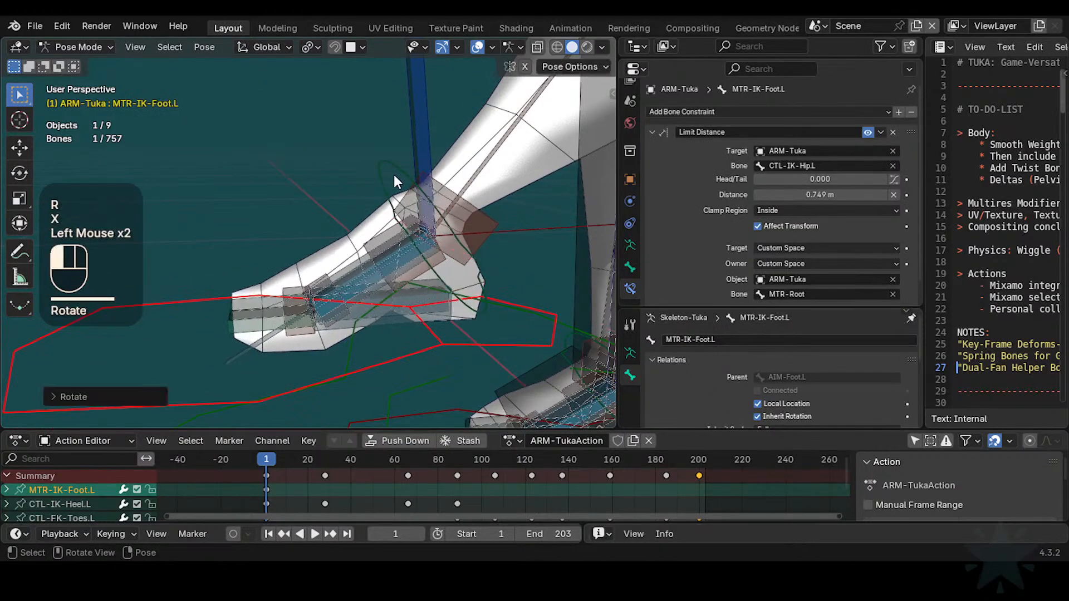
{"action": "key", "text": "r"}
{"action": "key", "text": "x"}
{"action": "left_click", "coordinate": [382, 174]}
{"action": "left_click", "coordinate": [364, 260]}
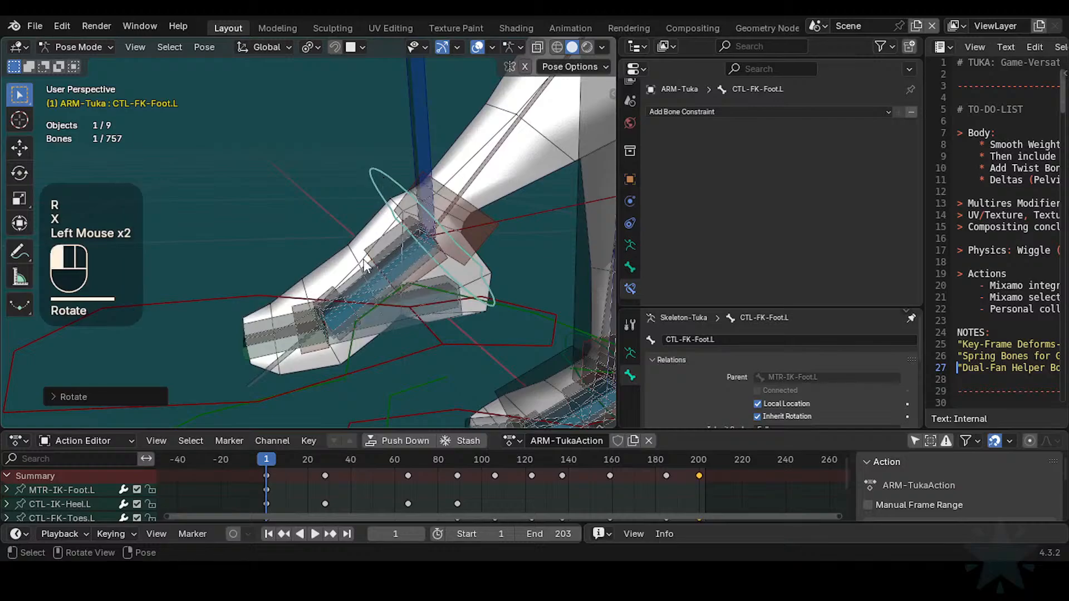
{"action": "left_click", "coordinate": [363, 269]}
{"action": "left_click", "coordinate": [364, 268]}
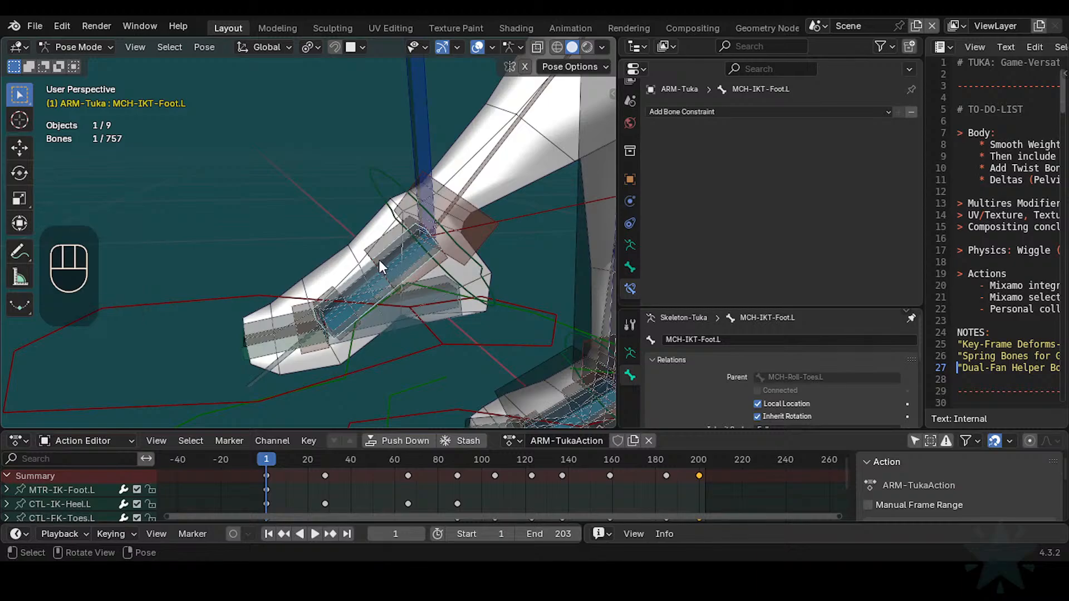
Step: Rotate MTR-IK-Foot.L slightly around the global X axis
{"action": "left_click", "coordinate": [416, 354]}
{"action": "key", "text": "r"}
{"action": "key", "text": "x"}
{"action": "left_click", "coordinate": [393, 322]}
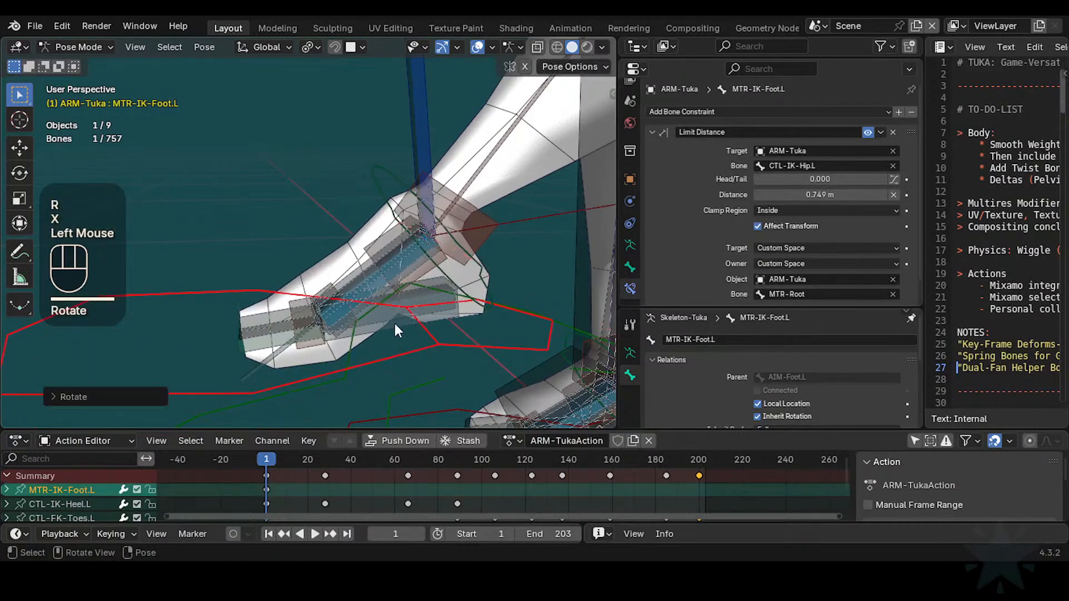
Step: Raise the toes by rotating CTL-FK-Foot.L around the global X axis in two passes
{"action": "left_click", "coordinate": [352, 266]}
{"action": "key", "text": "r"}
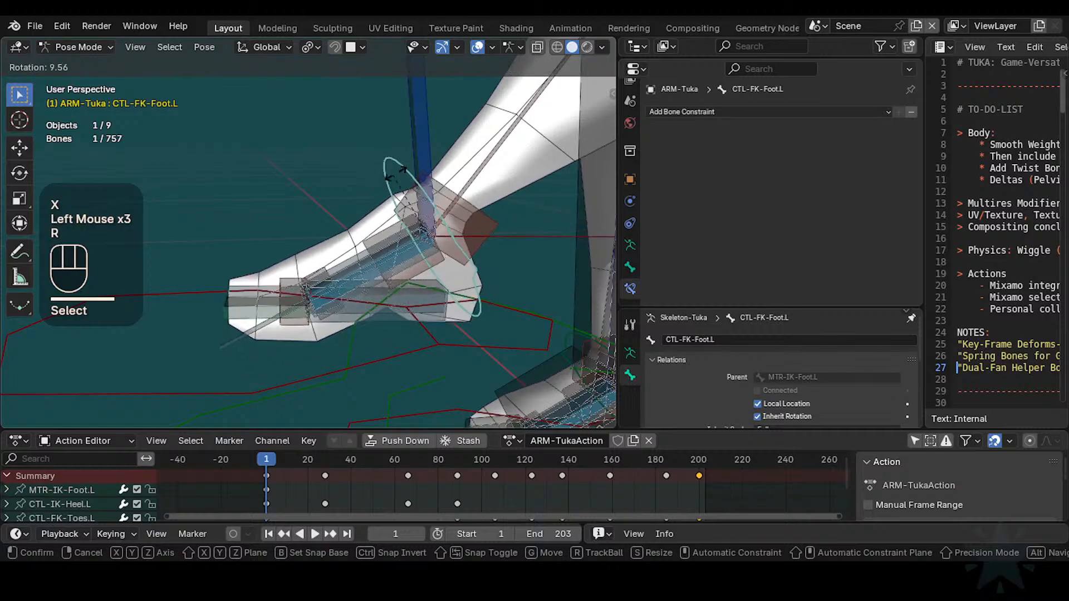
{"action": "key", "text": "x"}
{"action": "left_click", "coordinate": [383, 169]}
{"action": "key", "text": "r"}
{"action": "key", "text": "x"}
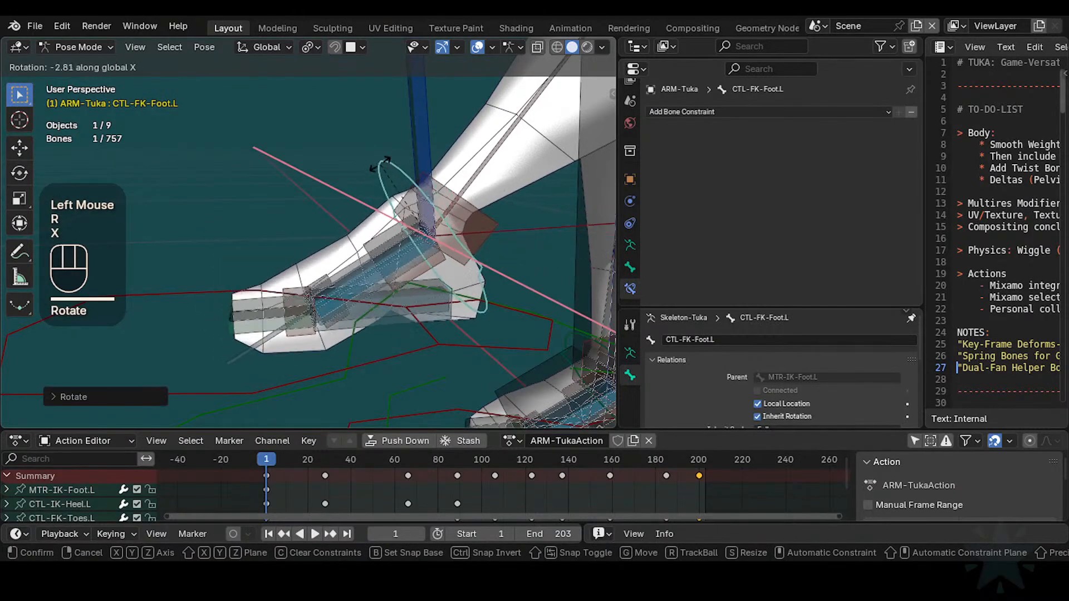
{"action": "left_click", "coordinate": [362, 222]}
Step: Swing MTR-IK-Foot.L around the global X axis and select CTL-FK-Foot.L
{"action": "triple_click", "coordinate": [401, 352]}
{"action": "key", "text": "r"}
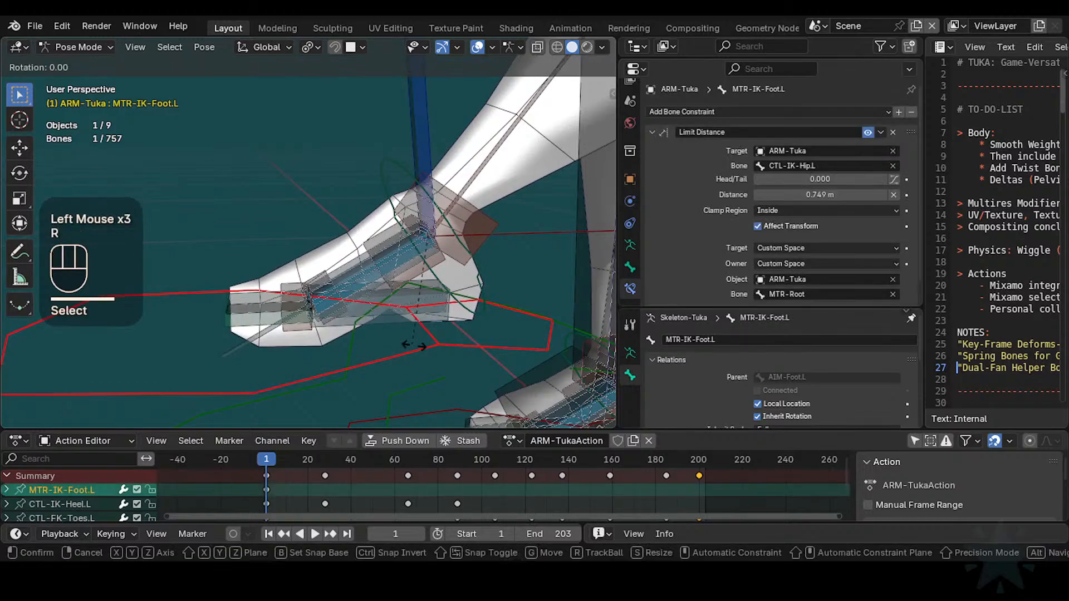
{"action": "key", "text": "x"}
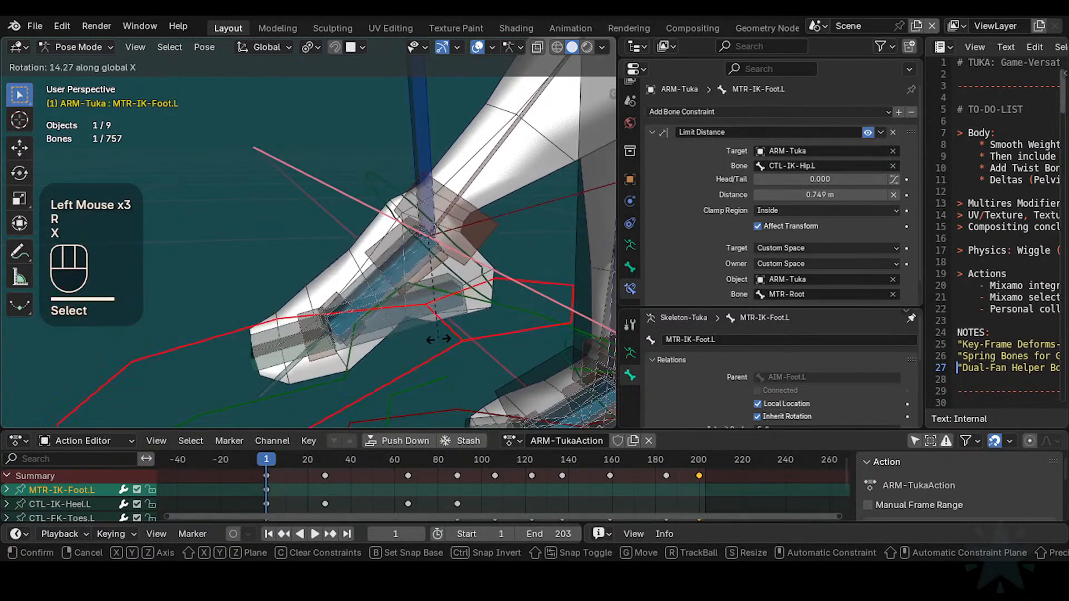
{"action": "left_click", "coordinate": [396, 166]}
{"action": "left_click", "coordinate": [409, 179]}
Step: Rotate MTR-IK-Foot.L around global X twice, checking the parent of CTL-FK-Foot.L between the rotations
{"action": "left_click", "coordinate": [419, 353]}
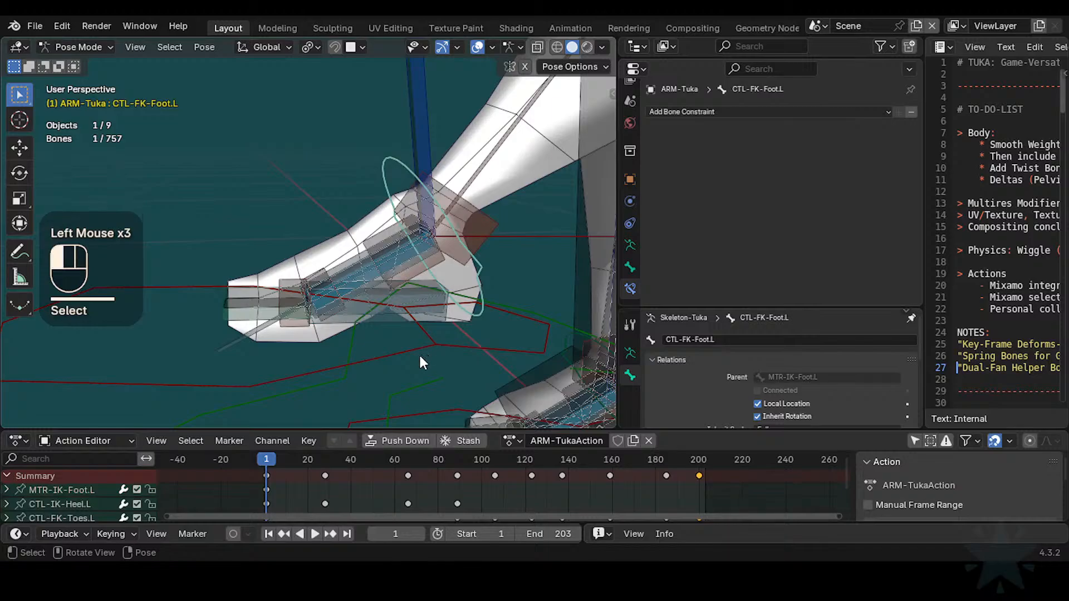
{"action": "key", "text": "r"}
{"action": "key", "text": "x"}
{"action": "left_click", "coordinate": [393, 174]}
{"action": "left_click", "coordinate": [393, 174]}
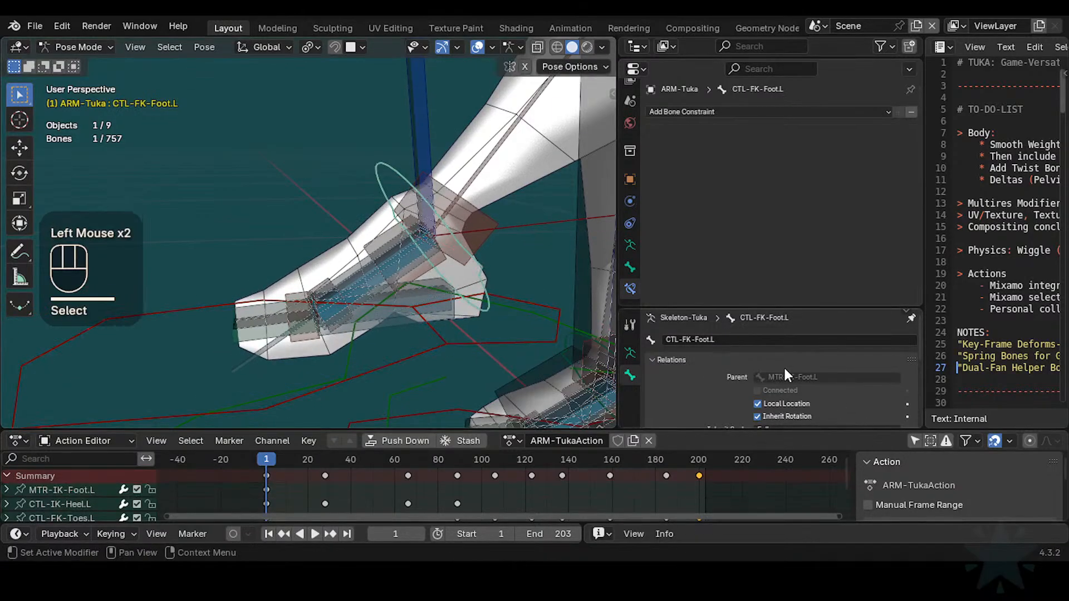
{"action": "left_click", "coordinate": [442, 344]}
{"action": "key", "text": "r"}
{"action": "key", "text": "x"}
{"action": "left_click", "coordinate": [455, 342]}
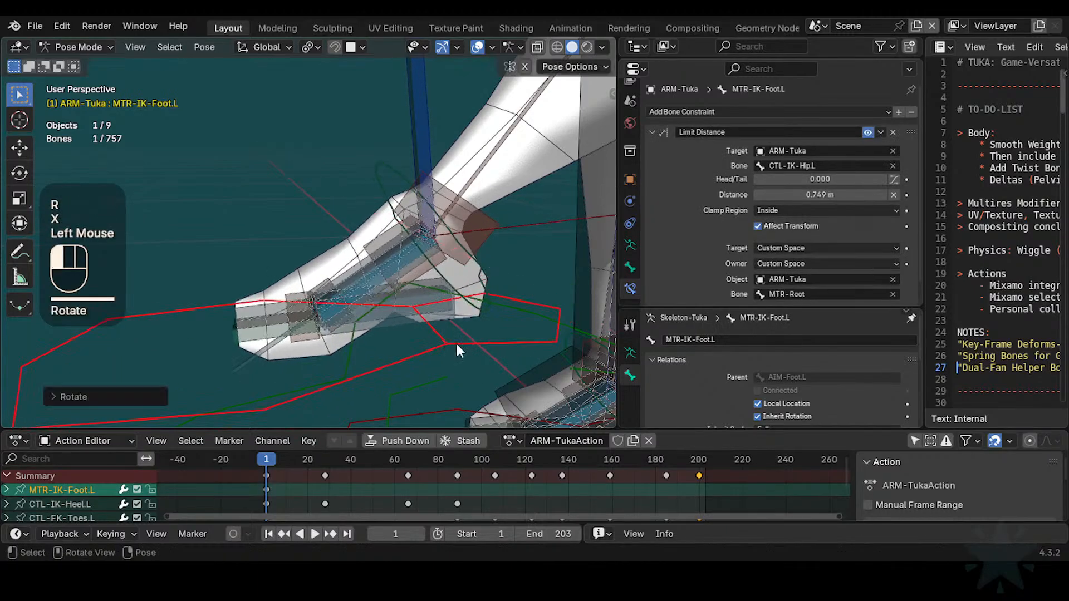
Step: Trace the parent chain of MCH-IKT-Foot.L through the toe-roll, heel-roll and FK foot bones, comparing their constraints
{"action": "left_click", "coordinate": [351, 266]}
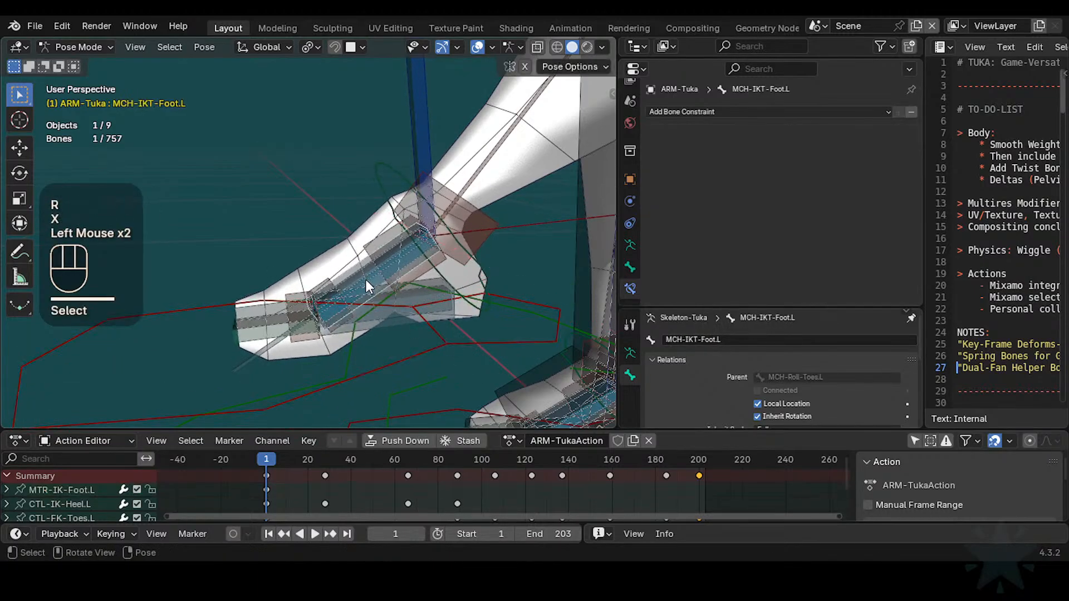
{"action": "scroll", "coordinate": [373, 303], "scroll_direction": "up", "scroll_amount": 1}
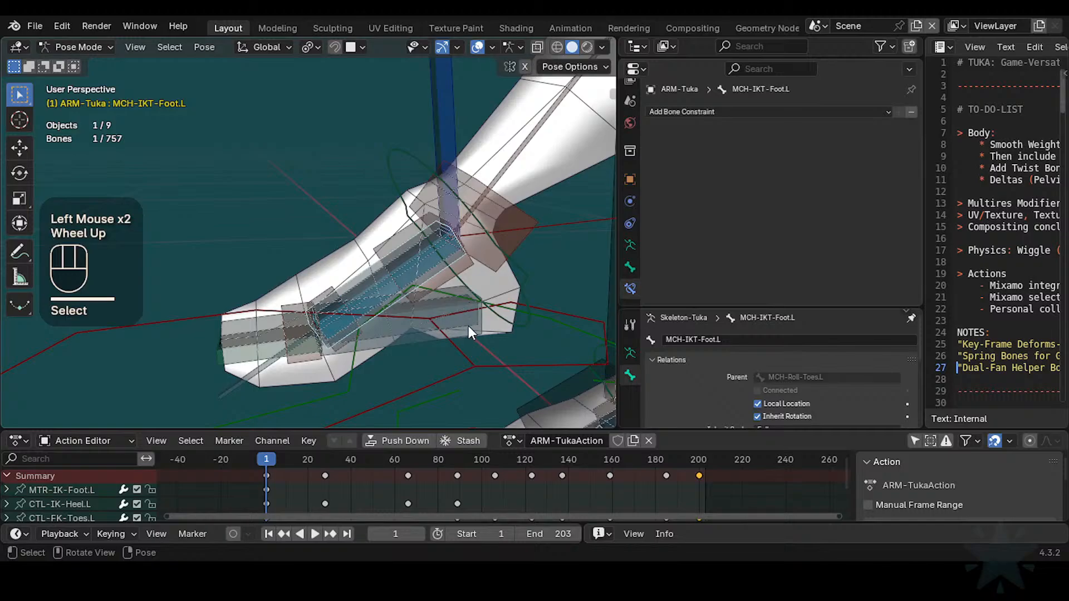
{"action": "left_click", "coordinate": [441, 297]}
{"action": "left_click", "coordinate": [438, 301]}
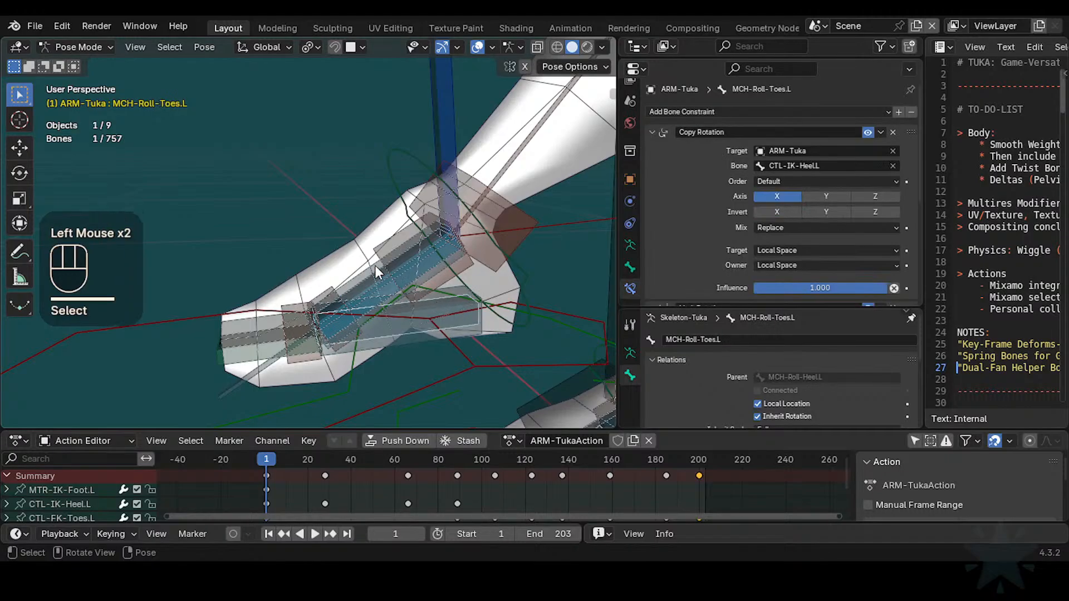
{"action": "left_click", "coordinate": [360, 275]}
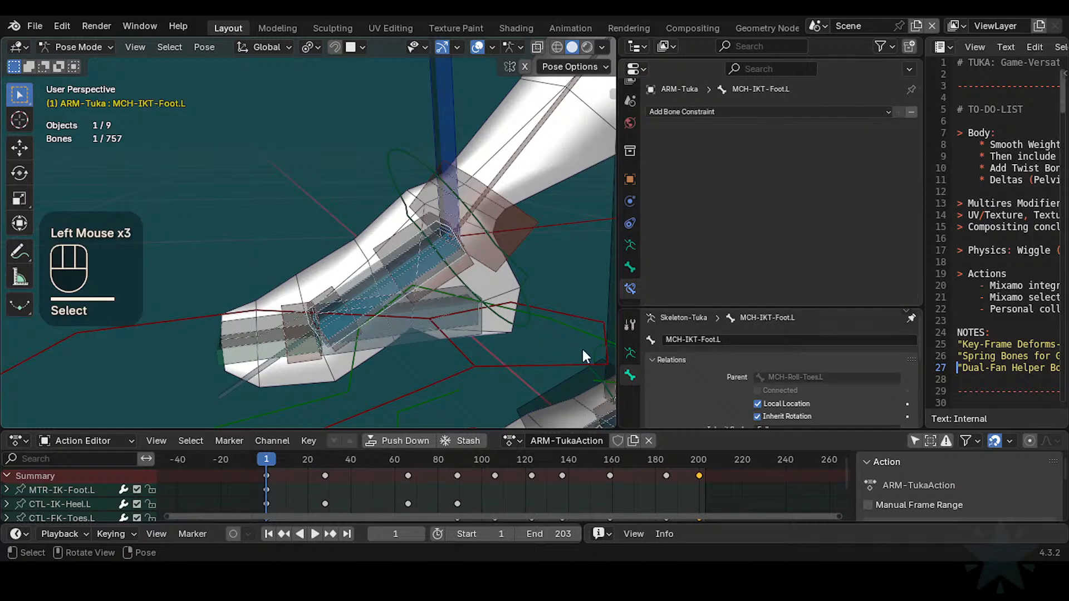
{"action": "left_click", "coordinate": [433, 295]}
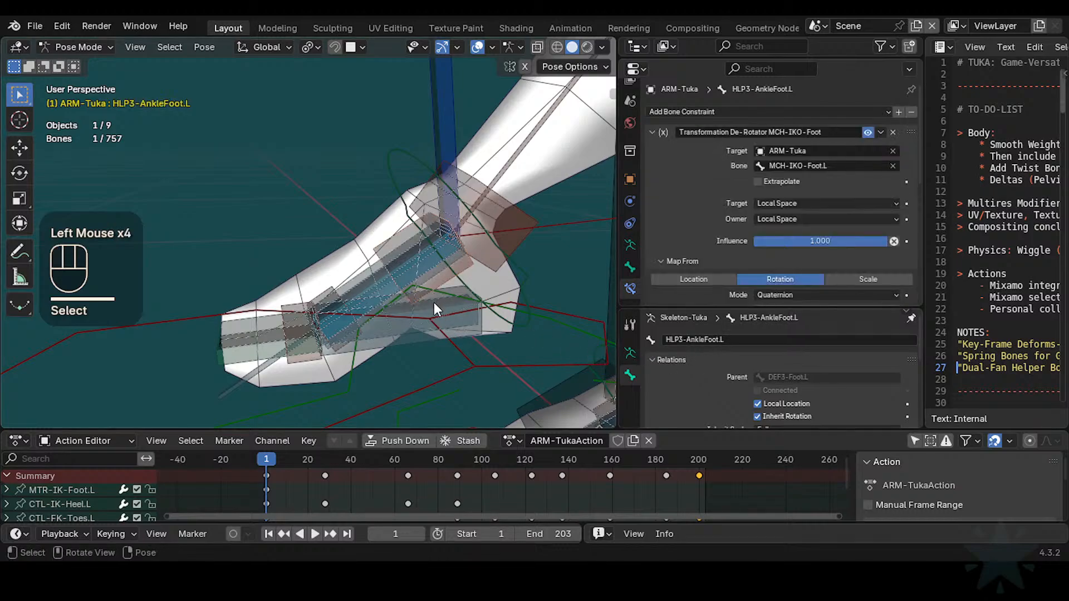
{"action": "left_click", "coordinate": [433, 302]}
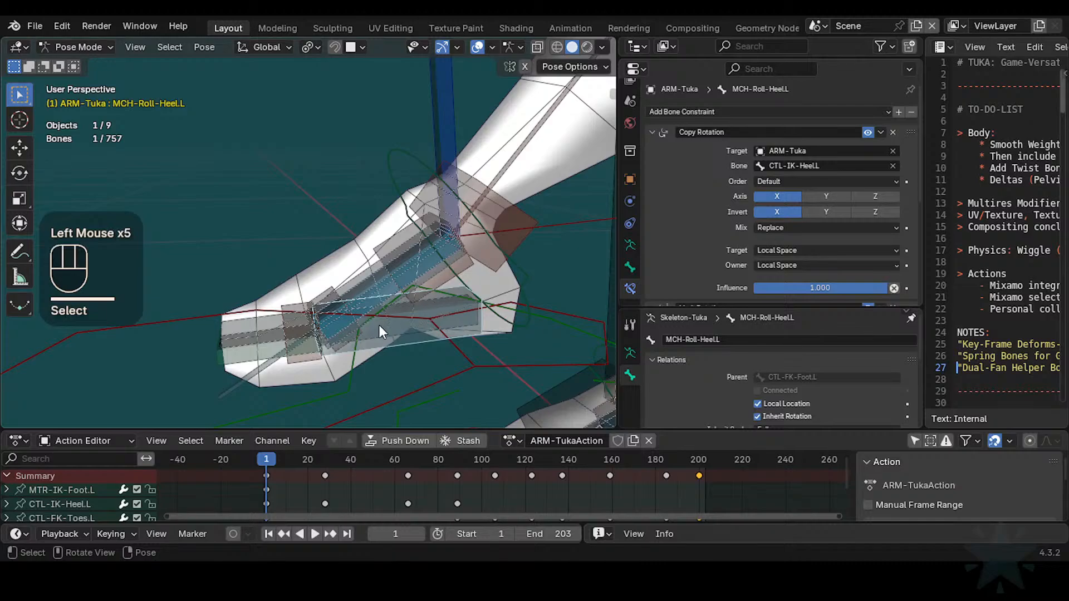
{"action": "left_click", "coordinate": [402, 335]}
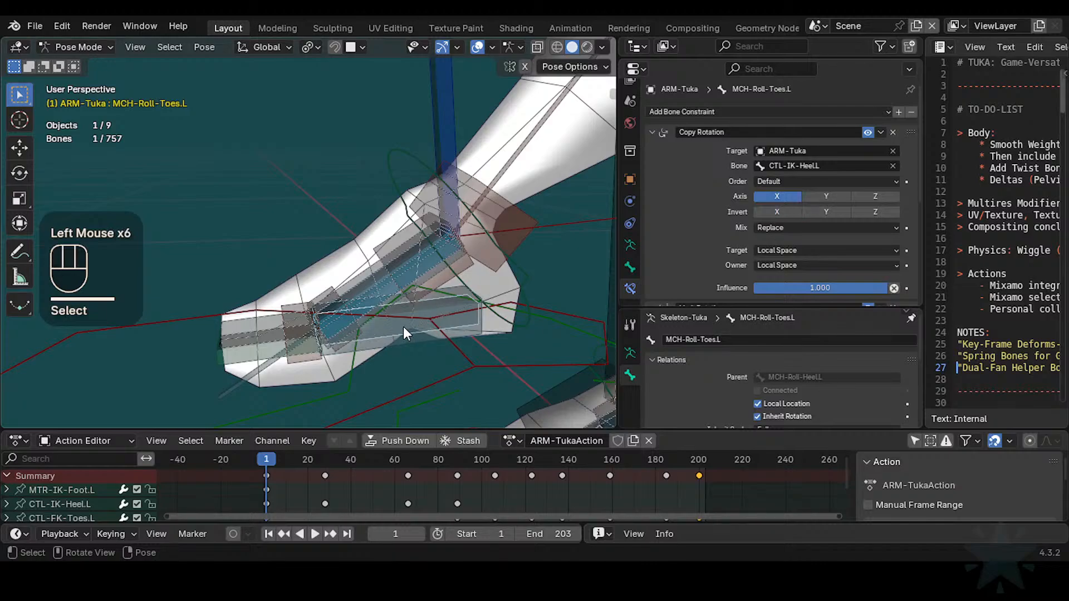
{"action": "left_click", "coordinate": [403, 327]}
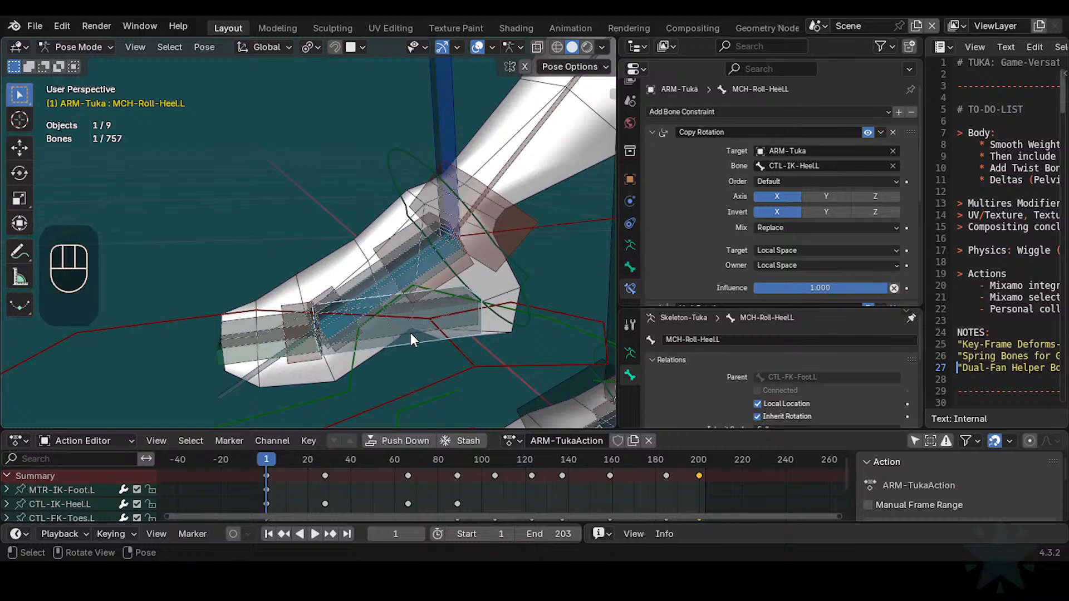
{"action": "left_click", "coordinate": [398, 166]}
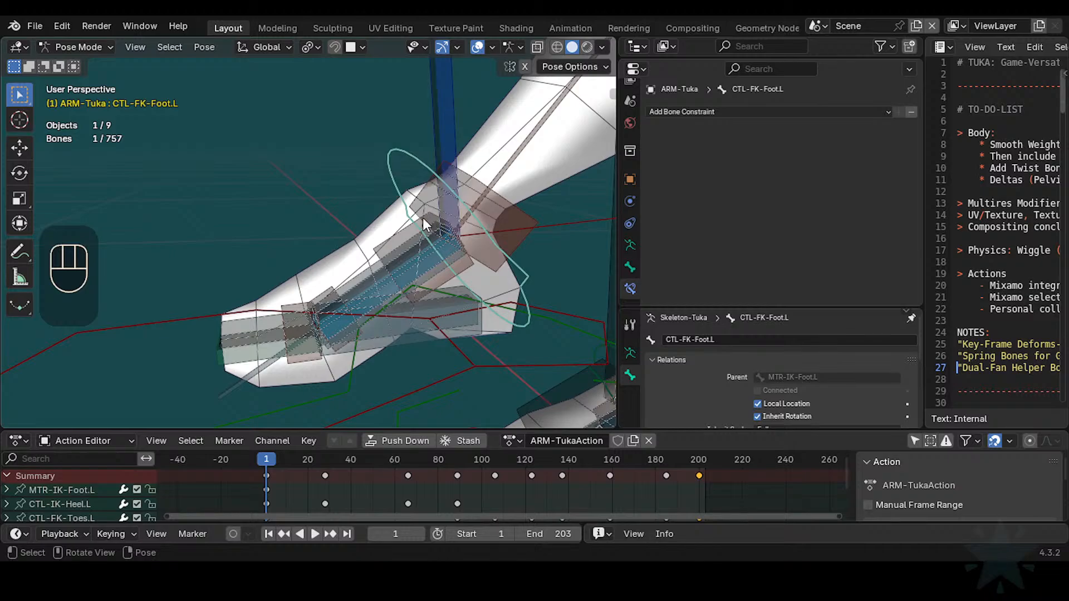
Step: Select MTR-IK-Foot.L and rotate it freely without an axis constraint
{"action": "left_click", "coordinate": [187, 313]}
{"action": "key", "text": "r"}
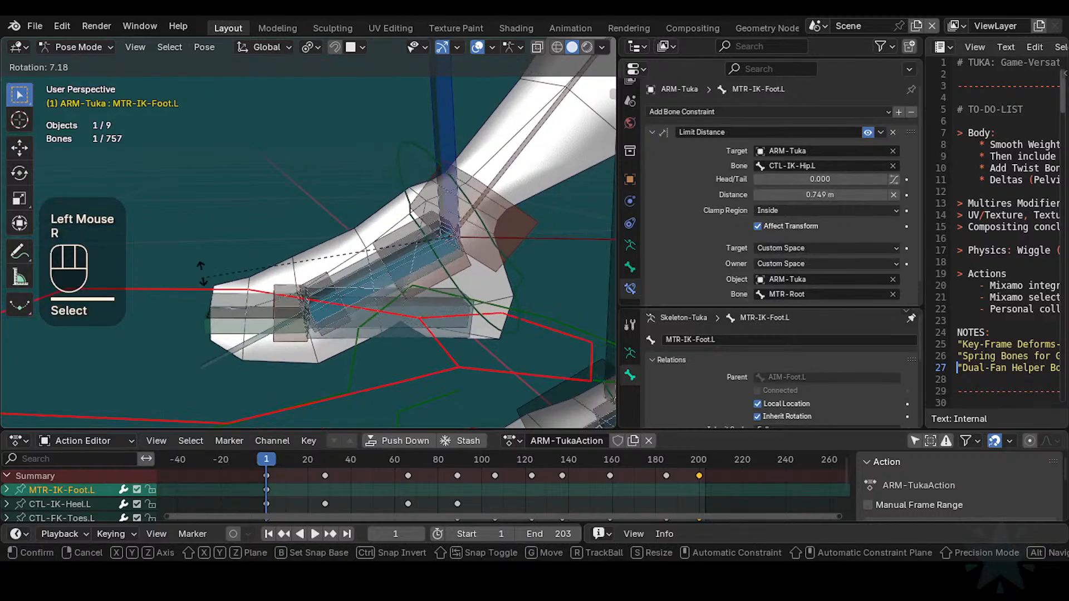
{"action": "left_click", "coordinate": [215, 234]}
Step: Rotate CTL-FK-Foot.L around the global X axis in two passes, ending with the toes raised
{"action": "left_click", "coordinate": [398, 136]}
{"action": "key", "text": "r"}
{"action": "key", "text": "x"}
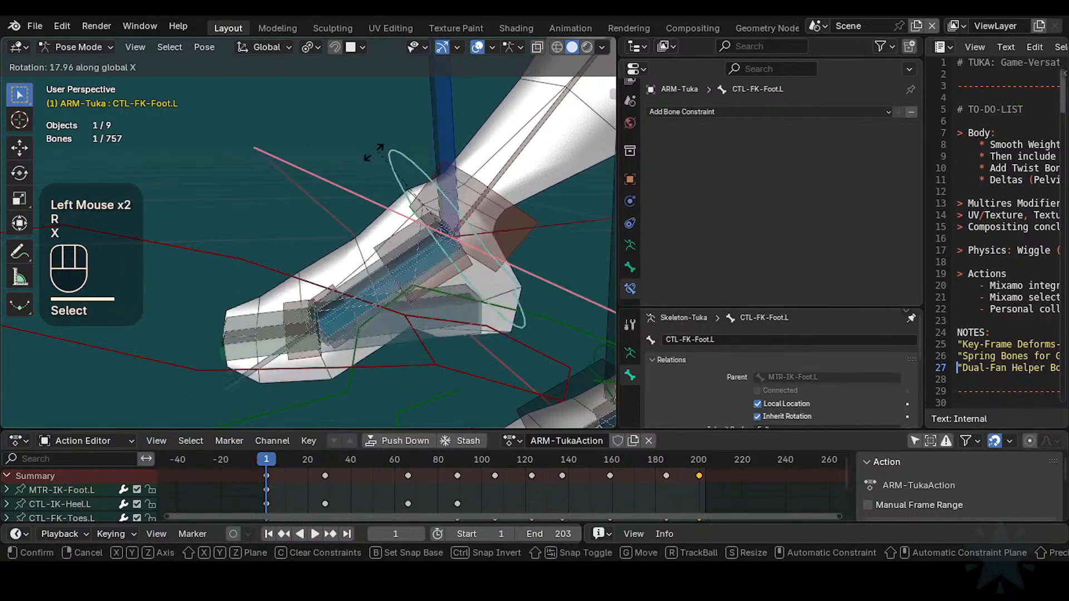
{"action": "left_click", "coordinate": [391, 133]}
{"action": "key", "text": "r"}
{"action": "key", "text": "x"}
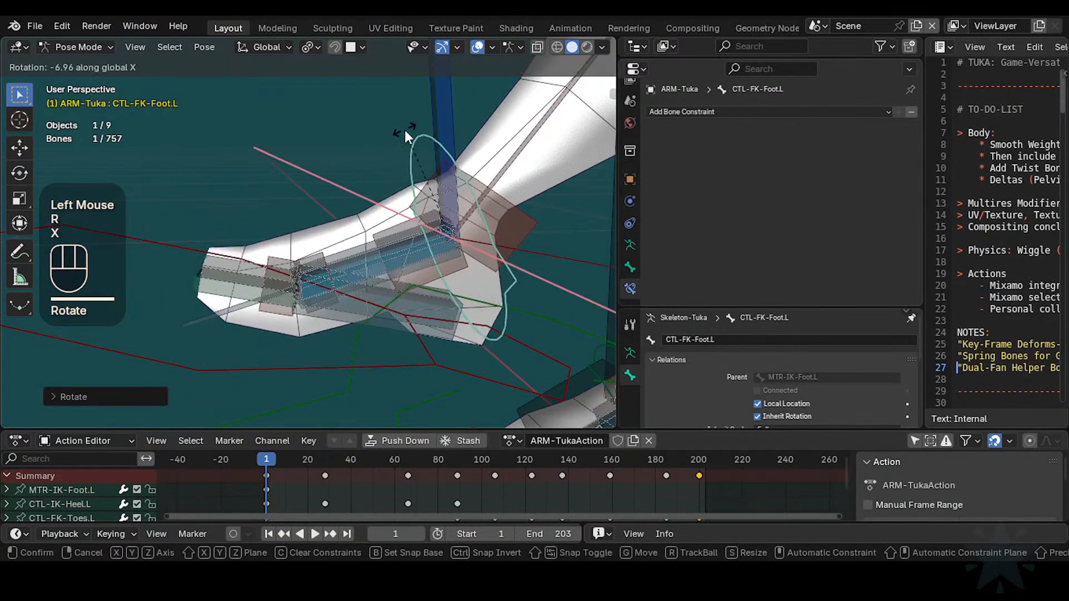
{"action": "left_click", "coordinate": [404, 130]}
Step: Rotate MTR-IK-Foot.L slightly around global X, and counter it by rotating CTL-FK-Foot.L around the same axis
{"action": "left_click", "coordinate": [369, 351]}
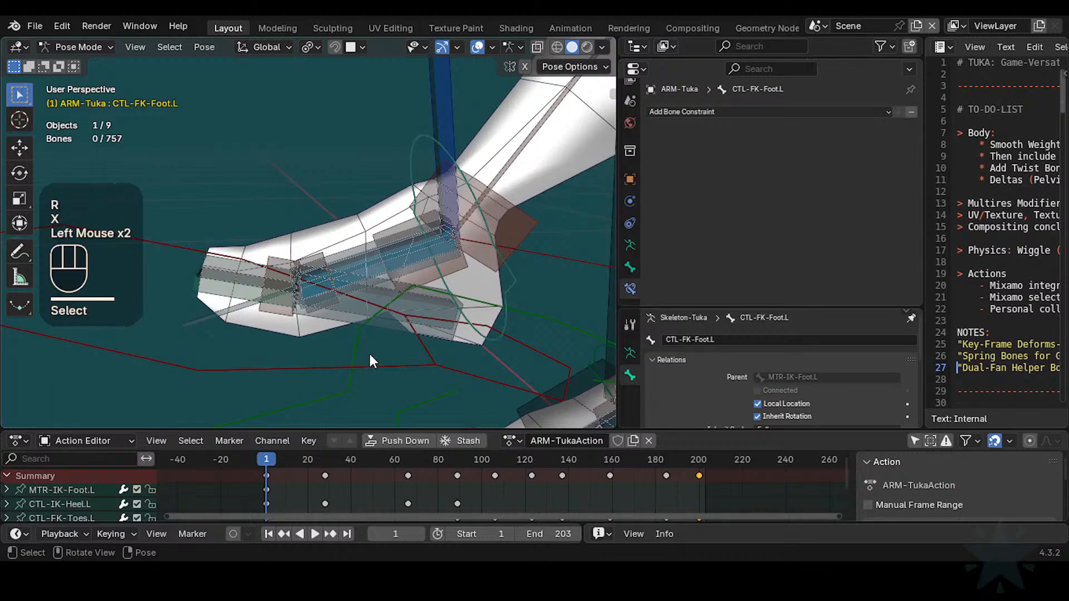
{"action": "left_click", "coordinate": [368, 366]}
{"action": "key", "text": "r"}
{"action": "key", "text": "x"}
{"action": "left_click", "coordinate": [385, 372]}
{"action": "left_click", "coordinate": [411, 157]}
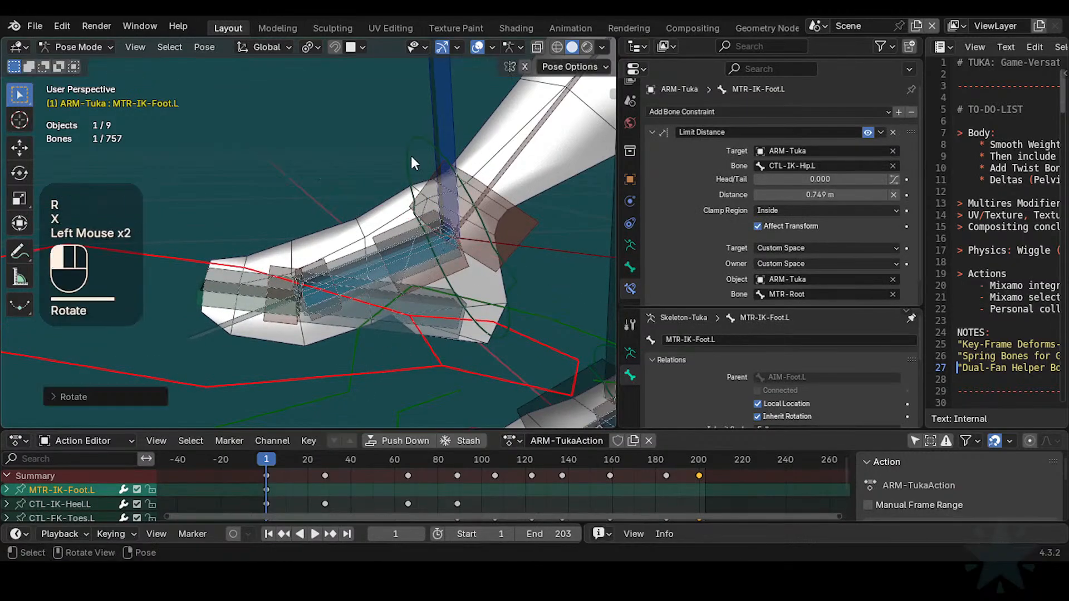
{"action": "key", "text": "r"}
{"action": "key", "text": "x"}
{"action": "left_click", "coordinate": [419, 167]}
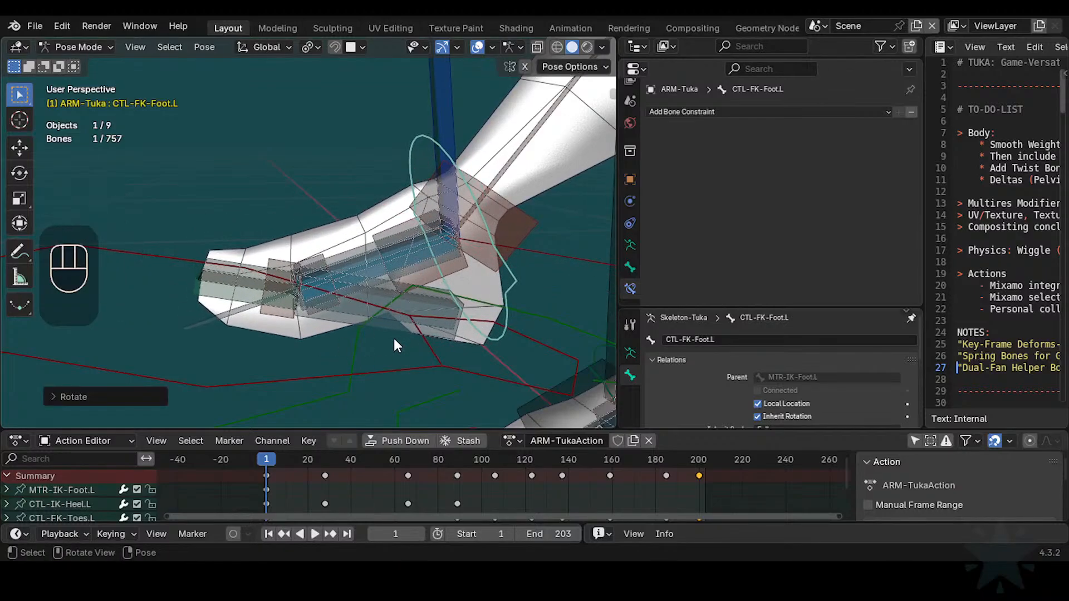
Step: Cycle through the overlapping bones in the left foot, comparing constraints and parents of MCH-IKT-Foot.L, MCH-IKO-Foot.L and DEF3-Foot.L
{"action": "left_click", "coordinate": [358, 232]}
{"action": "left_click", "coordinate": [358, 248]}
{"action": "left_click", "coordinate": [366, 258]}
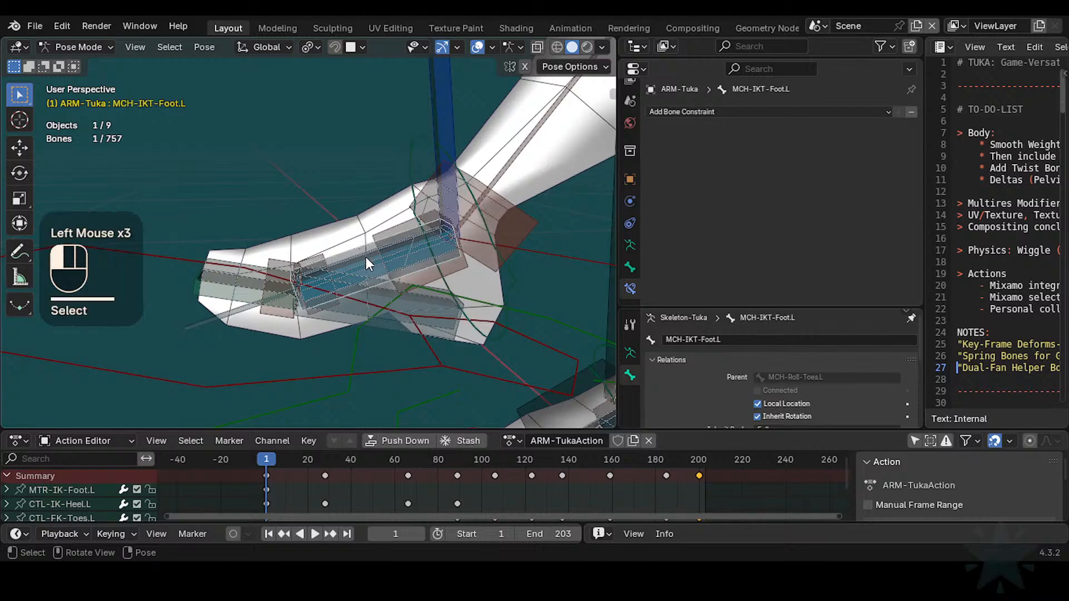
{"action": "left_click", "coordinate": [366, 258]}
{"action": "left_click", "coordinate": [367, 258]}
{"action": "left_click", "coordinate": [367, 259]}
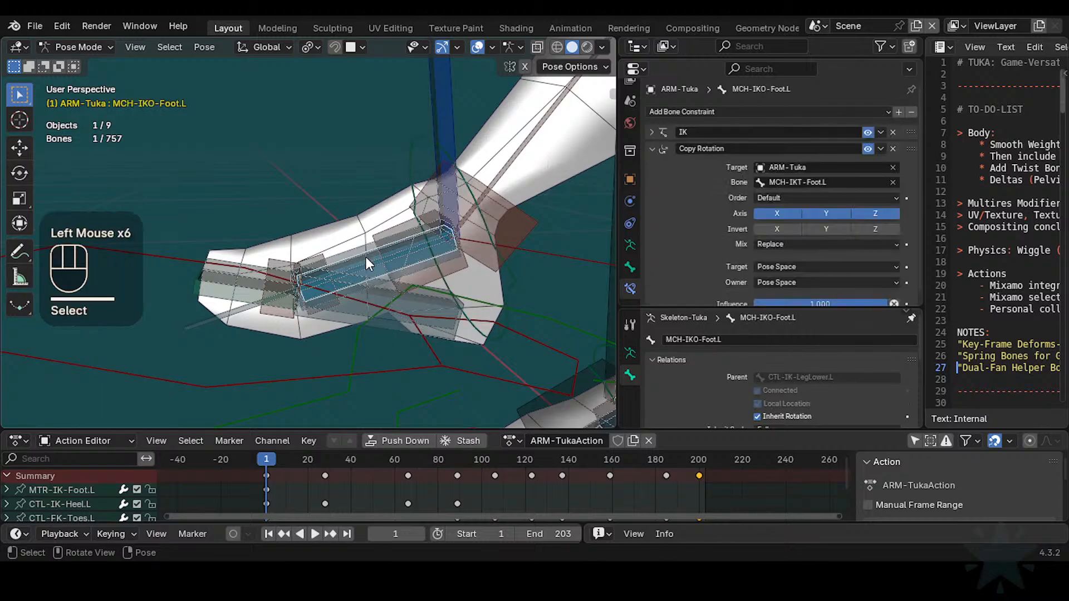
{"action": "left_click", "coordinate": [366, 256]}
{"action": "left_click", "coordinate": [366, 256]}
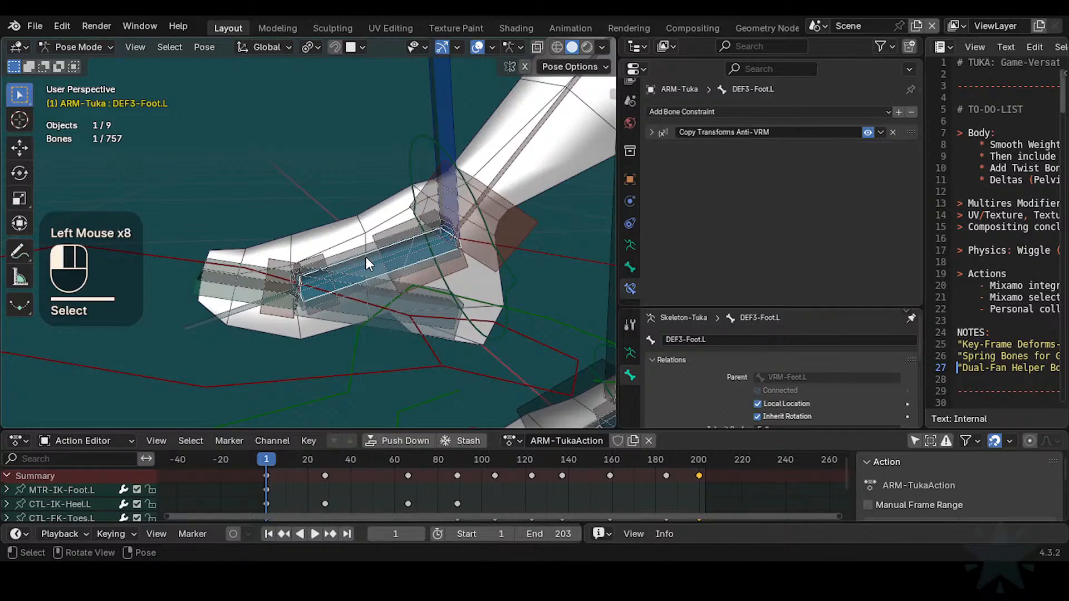
{"action": "left_click", "coordinate": [366, 257]}
{"action": "left_click", "coordinate": [365, 257]}
{"action": "left_click", "coordinate": [366, 257]}
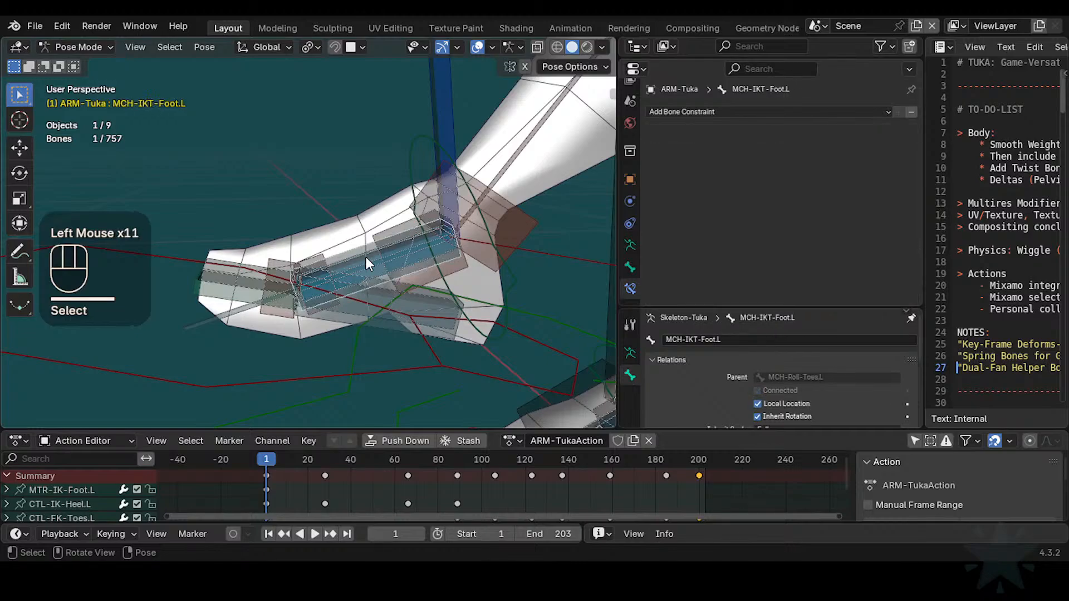
{"action": "left_click", "coordinate": [366, 256]}
{"action": "left_click", "coordinate": [366, 256]}
{"action": "left_click", "coordinate": [365, 256]}
{"action": "left_click", "coordinate": [365, 256]}
{"action": "left_click", "coordinate": [366, 256]}
{"action": "left_click", "coordinate": [366, 257]}
{"action": "left_click", "coordinate": [366, 256]}
{"action": "left_click", "coordinate": [366, 256]}
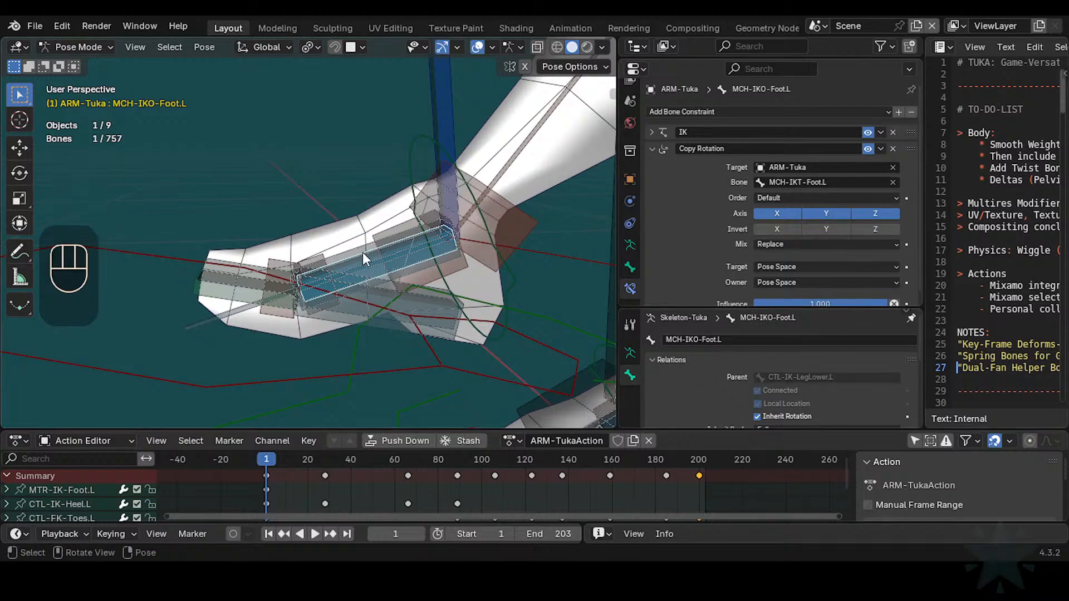
Step: Examine MCH-IKO-Foot.L within the left leg, including its parent and its Copy Rotation constraint settings
{"action": "scroll", "coordinate": [417, 188], "scroll_direction": "down", "scroll_amount": 2}
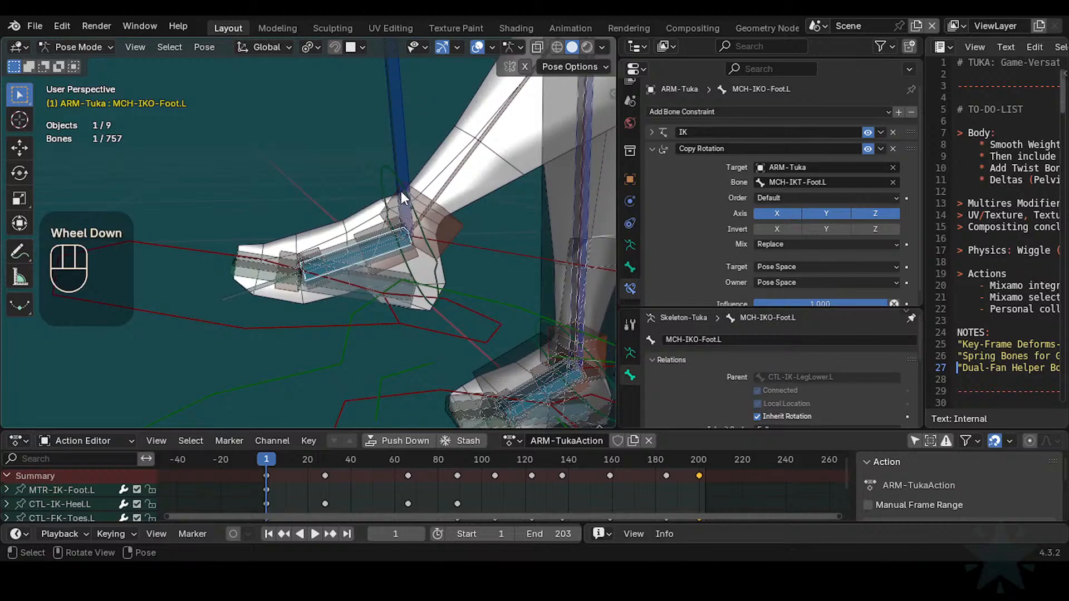
{"action": "scroll", "coordinate": [401, 191], "scroll_direction": "up", "scroll_amount": 2}
{"action": "scroll", "coordinate": [415, 223], "scroll_direction": "down", "scroll_amount": 2}
{"action": "scroll", "coordinate": [407, 184], "scroll_direction": "up", "scroll_amount": 1}
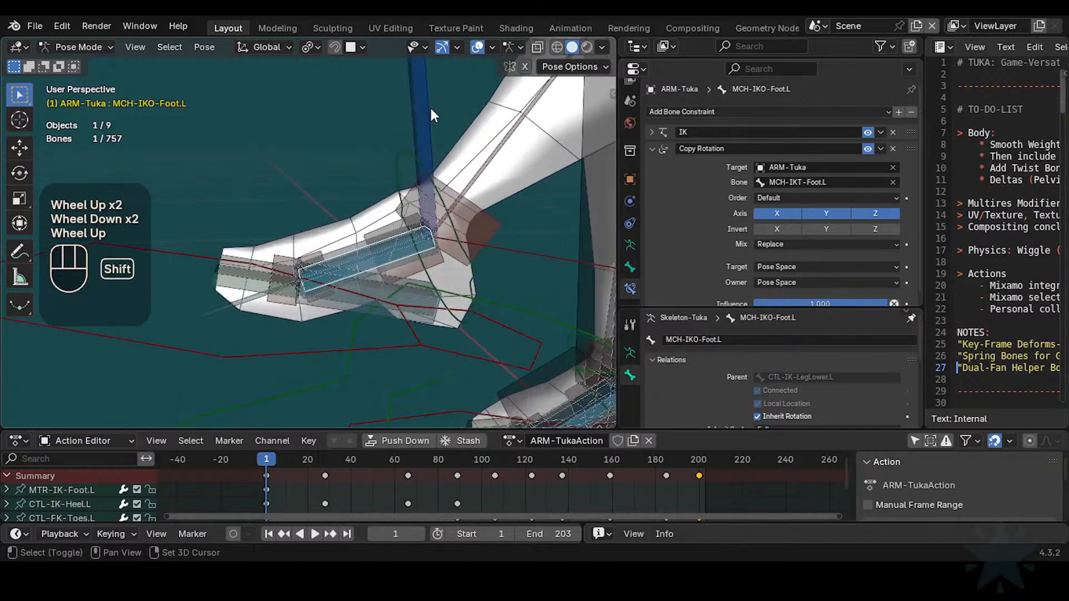
{"action": "middle_click_drag", "start_coordinate": [430, 106], "coordinate": [384, 244], "text": "shift"}
{"action": "scroll", "coordinate": [400, 255], "scroll_direction": "down", "scroll_amount": 2}
{"action": "scroll", "coordinate": [374, 273], "scroll_direction": "down", "scroll_amount": 1}
{"action": "middle_click_drag", "start_coordinate": [368, 300], "coordinate": [361, 140], "text": "shift"}
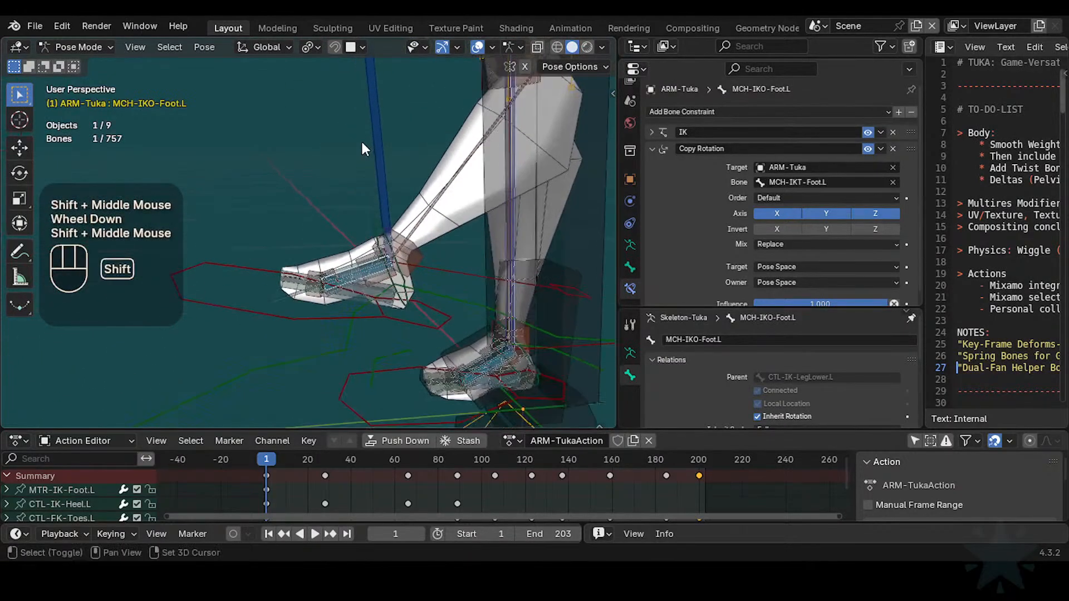
{"action": "scroll", "coordinate": [414, 252], "scroll_direction": "up", "scroll_amount": 3}
{"action": "middle_click_drag", "start_coordinate": [414, 252], "coordinate": [332, 226], "text": "shift"}
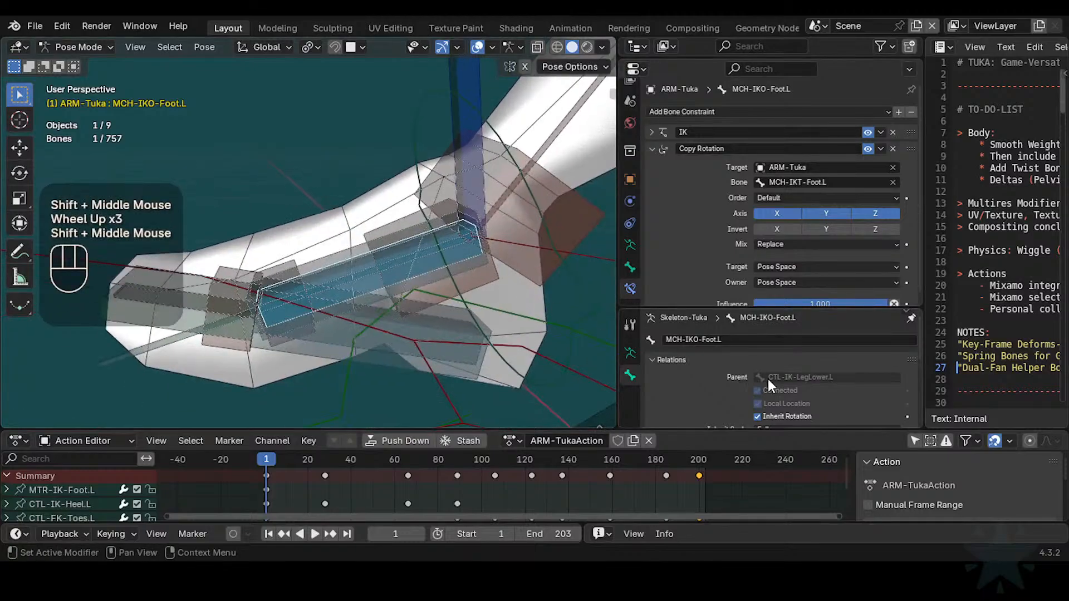
{"action": "scroll", "coordinate": [730, 251], "scroll_direction": "down", "scroll_amount": 1}
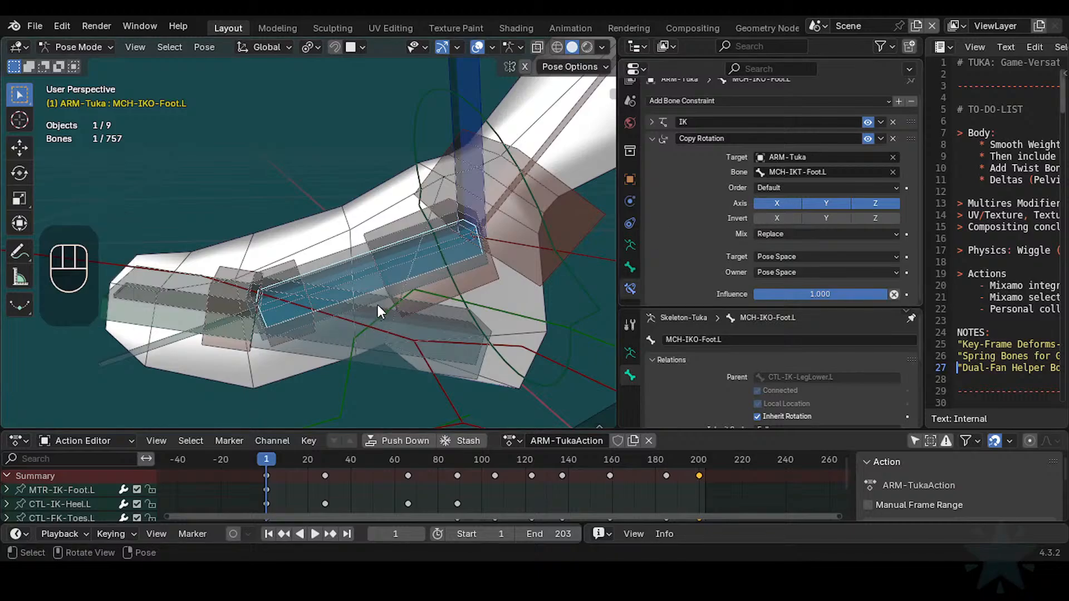
Step: Check the De-Rotator Transformation constraint on HLP3-AnkleFoot.L and find its target bone MCH-IKO-Foot.L among the overlapping foot bones
{"action": "left_click", "coordinate": [482, 283]}
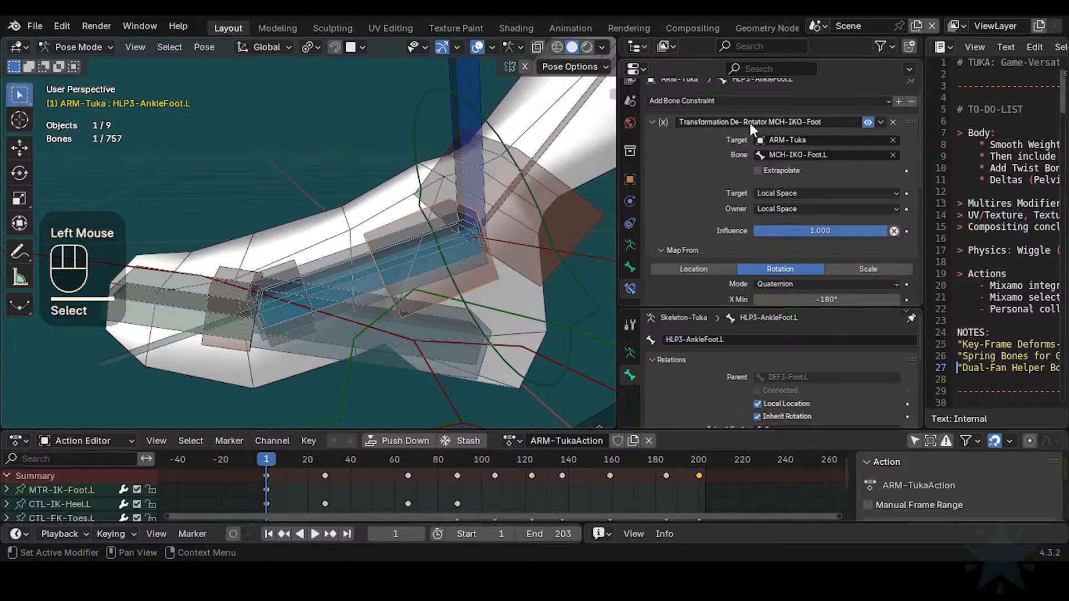
{"action": "left_click", "coordinate": [353, 272]}
{"action": "left_click", "coordinate": [368, 276]}
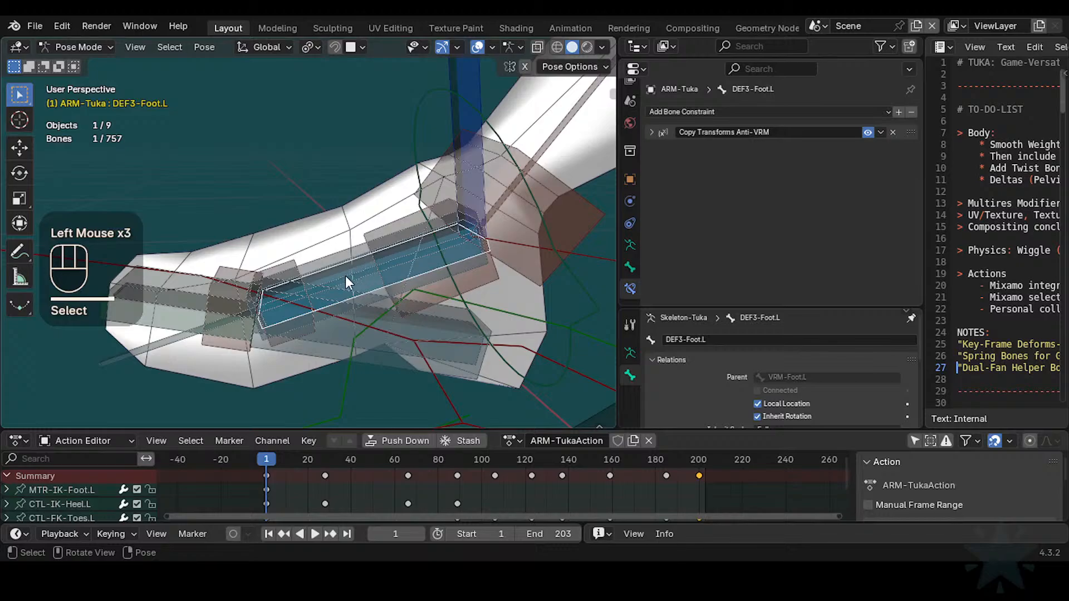
{"action": "left_click", "coordinate": [367, 279]}
{"action": "left_click", "coordinate": [367, 279]}
{"action": "left_click", "coordinate": [367, 279]}
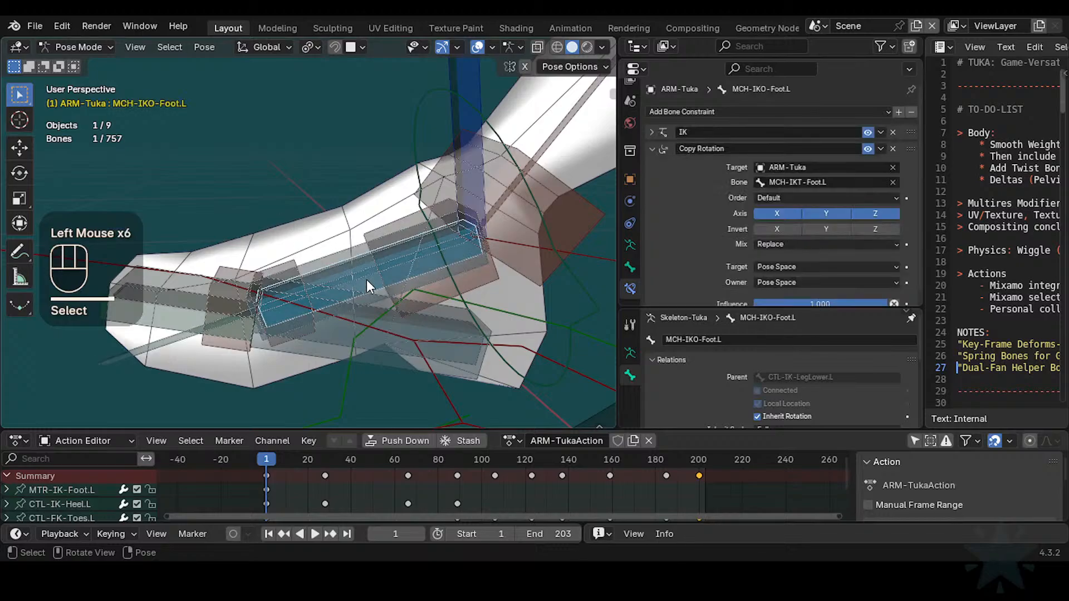
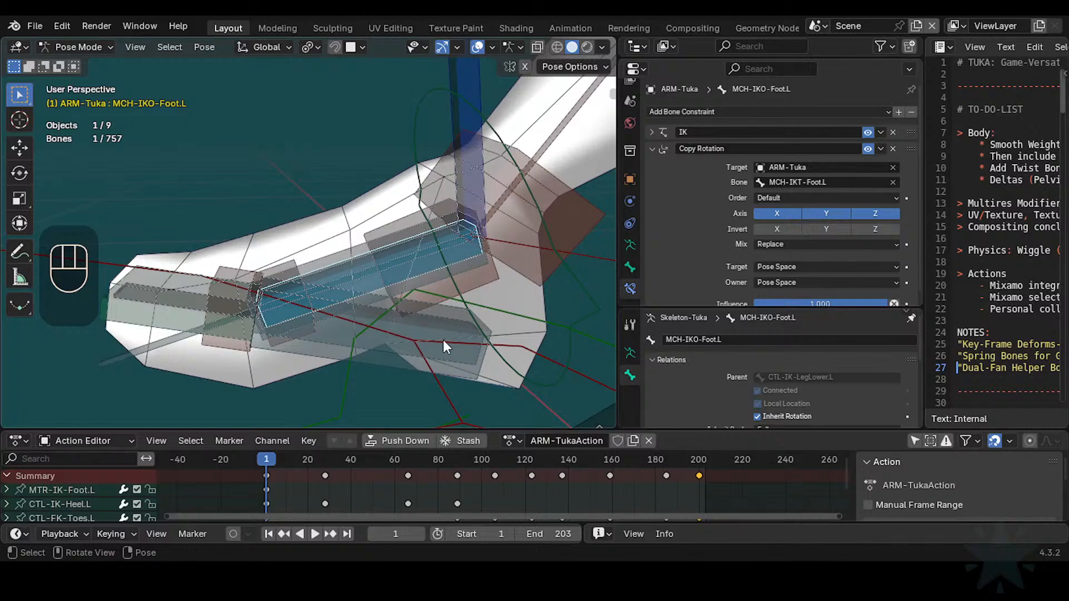
Step: Try rotating MTR-IK-Foot.L and CTL-FK-Foot.L in turn around global X, cancelling each rotation
{"action": "scroll", "coordinate": [445, 350], "scroll_direction": "down", "scroll_amount": 2}
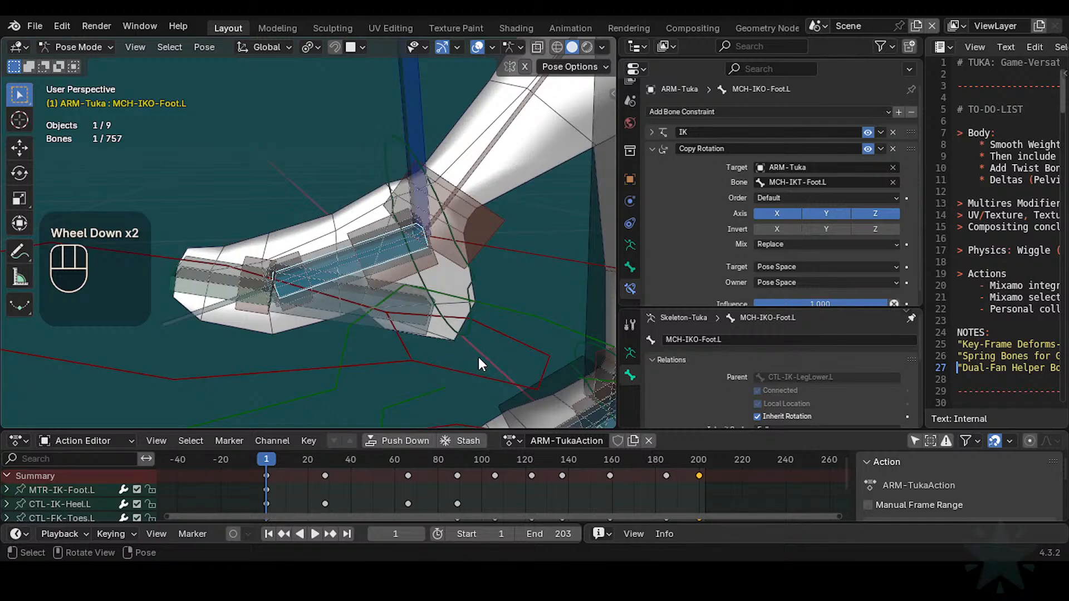
{"action": "left_click", "coordinate": [493, 374]}
{"action": "key", "text": "r"}
{"action": "key", "text": "x"}
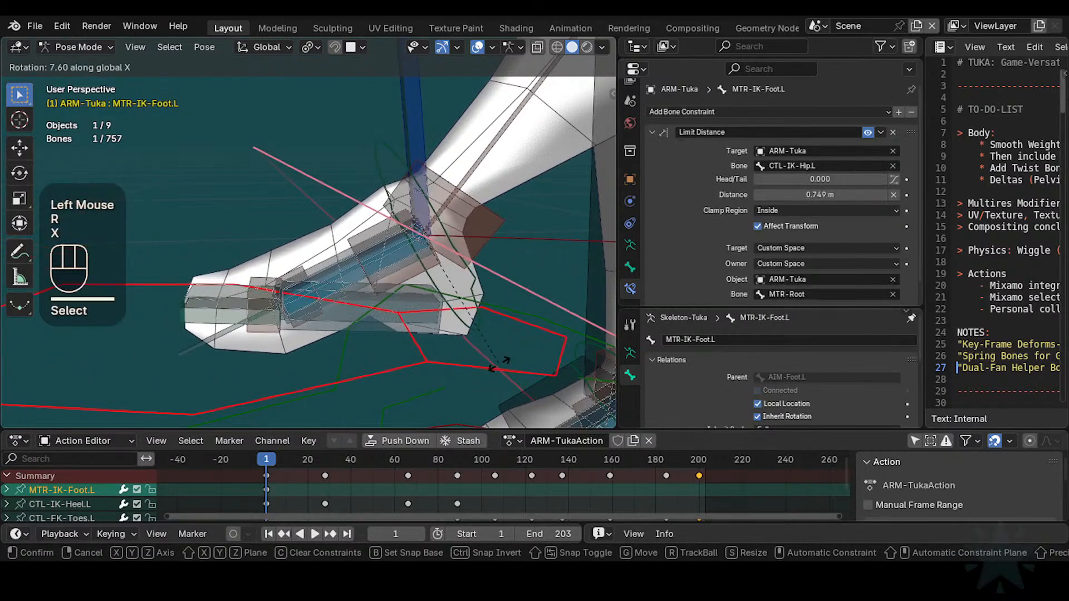
{"action": "key", "text": "Escape"}
{"action": "left_click", "coordinate": [468, 274]}
{"action": "key", "text": "r"}
{"action": "key", "text": "x"}
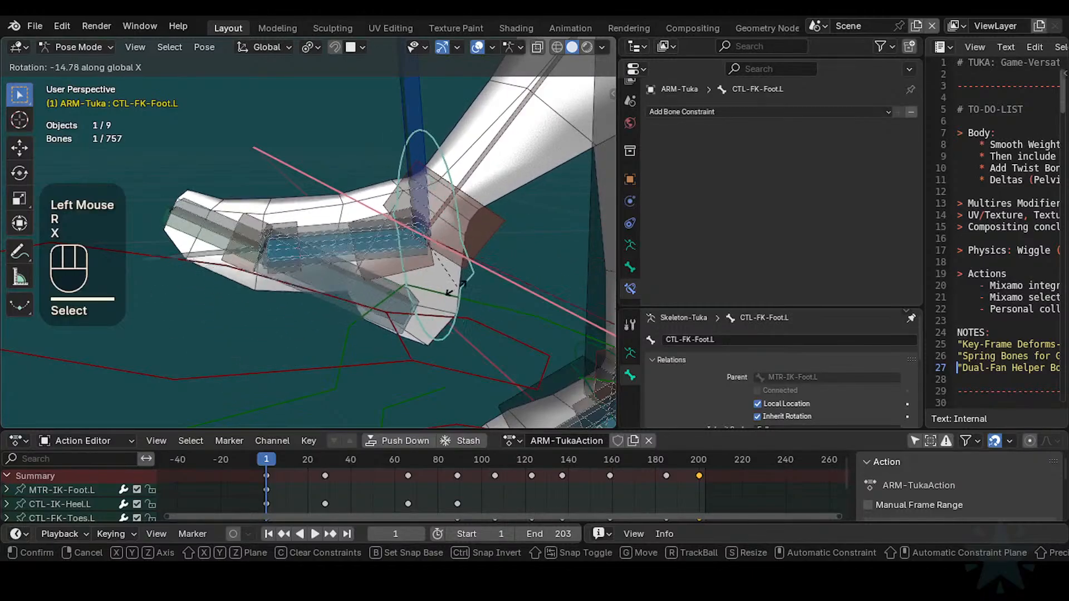
{"action": "key", "text": "Escape"}
Step: Check the constraint on DEF3-Foot.L and try another global X rotation of CTL-FK-Foot.L, cancelling it
{"action": "double_click", "coordinate": [352, 259]}
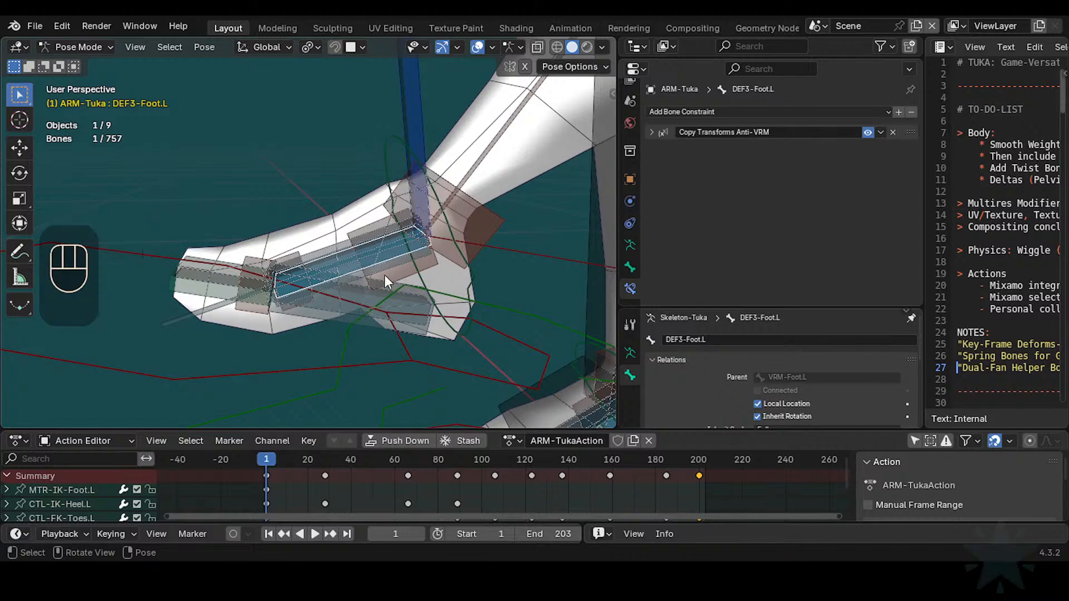
{"action": "left_click", "coordinate": [480, 268]}
{"action": "key", "text": "r"}
{"action": "key", "text": "x"}
{"action": "key", "text": "Escape"}
Step: Select MTR-IK-Foot.L and rotate it slightly around the global X axis
{"action": "left_click", "coordinate": [491, 328]}
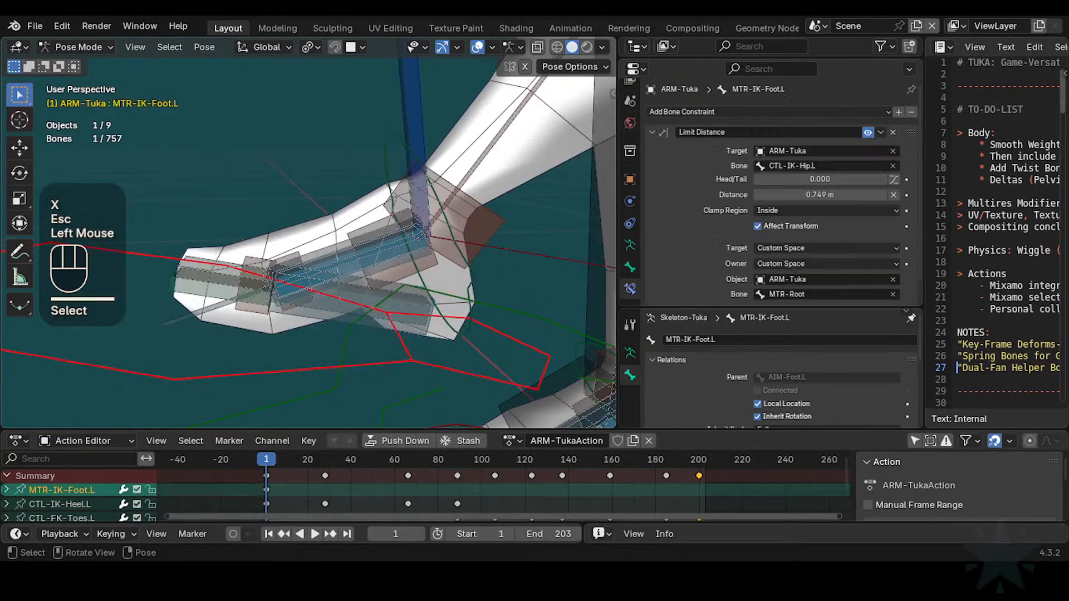
{"action": "key", "text": "r"}
{"action": "key", "text": "x"}
{"action": "left_click", "coordinate": [364, 277]}
Step: Compare the constraints of MAP-Ankle.L, MCH-IKO-Foot.L, HLP3-AnkleFoot.L and MCH-IKT-Foot.L
{"action": "left_click", "coordinate": [356, 268]}
{"action": "left_click", "coordinate": [356, 268]}
{"action": "left_click", "coordinate": [356, 268]}
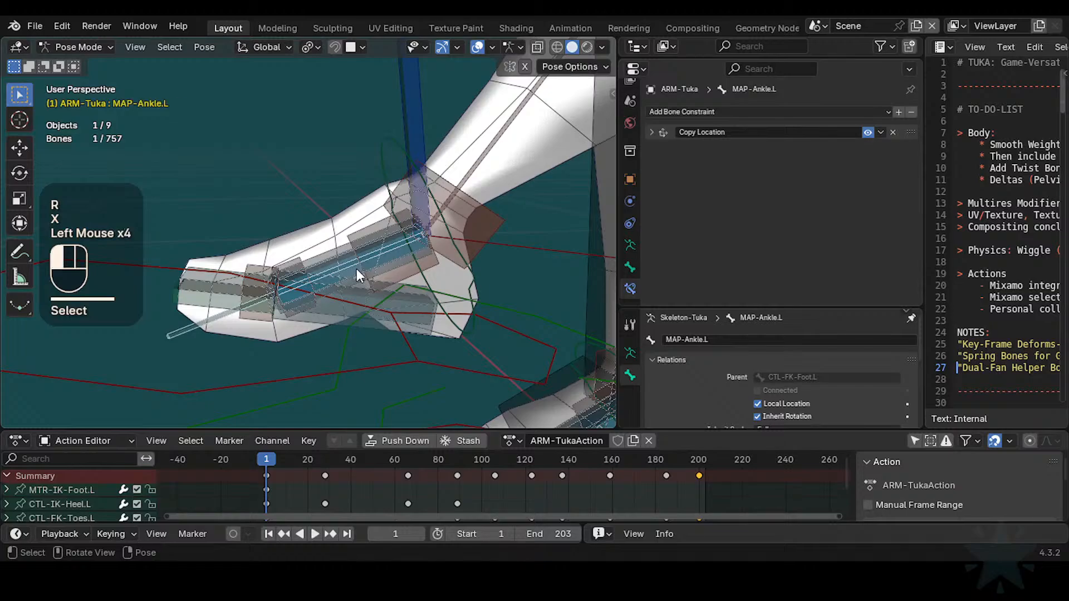
{"action": "left_click", "coordinate": [357, 268]}
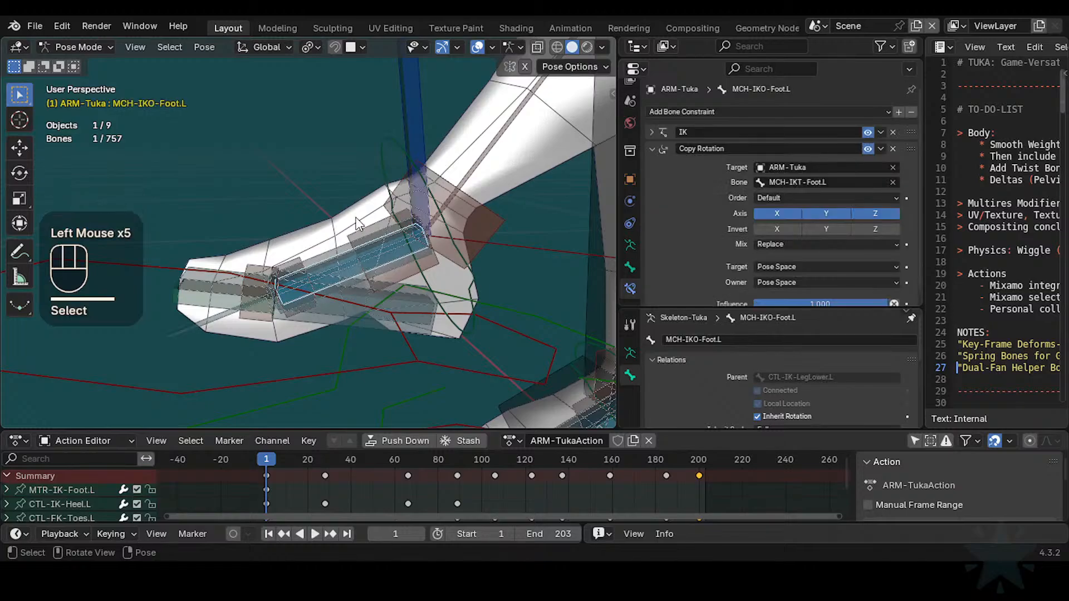
{"action": "left_click", "coordinate": [438, 268]}
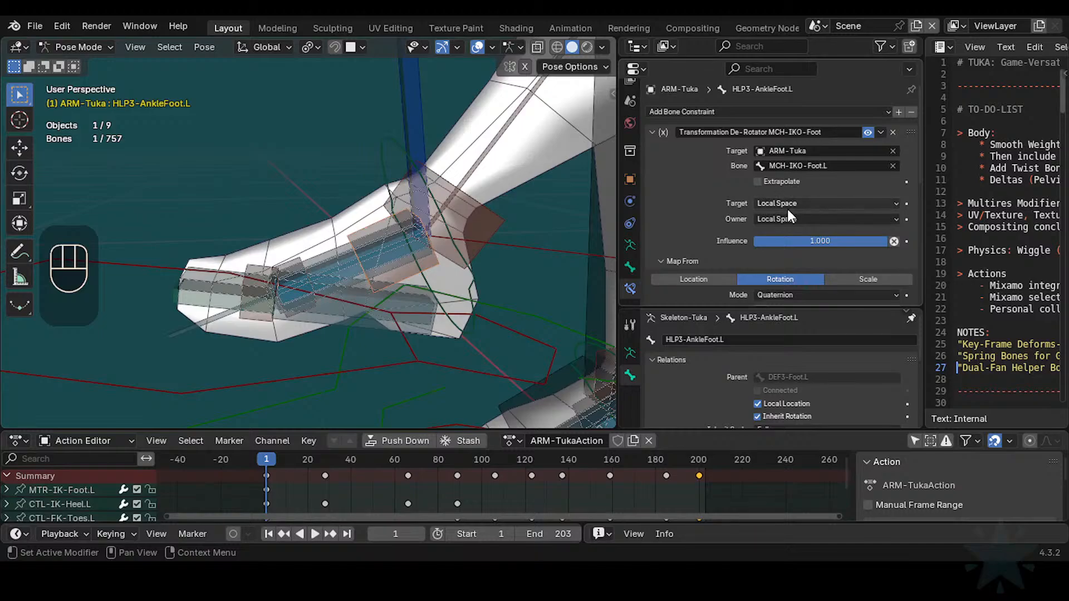
{"action": "left_click", "coordinate": [354, 272]}
{"action": "left_click", "coordinate": [353, 272]}
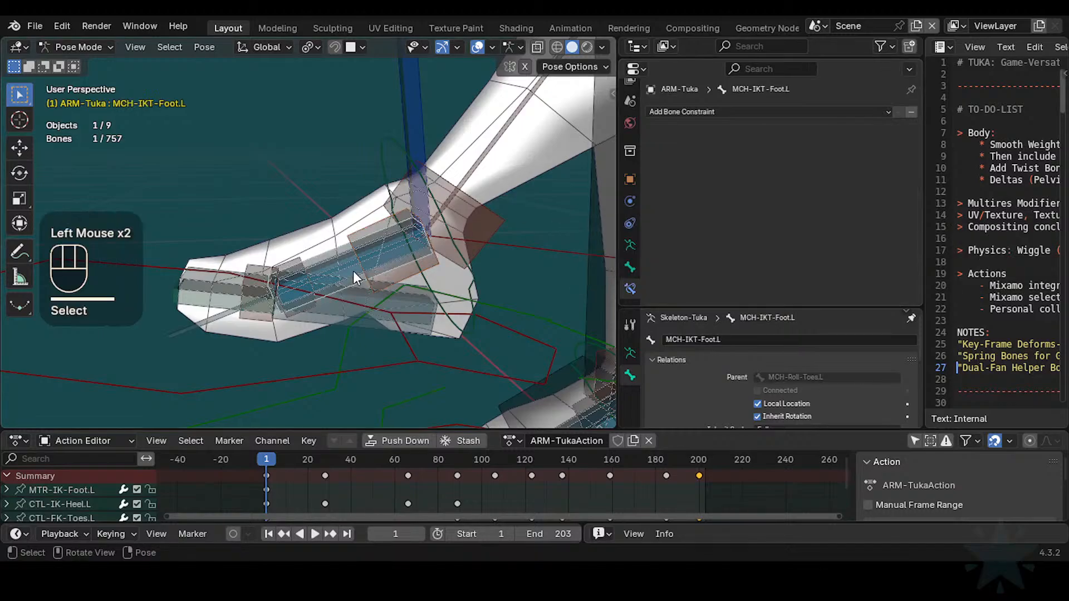
{"action": "left_click", "coordinate": [353, 271]}
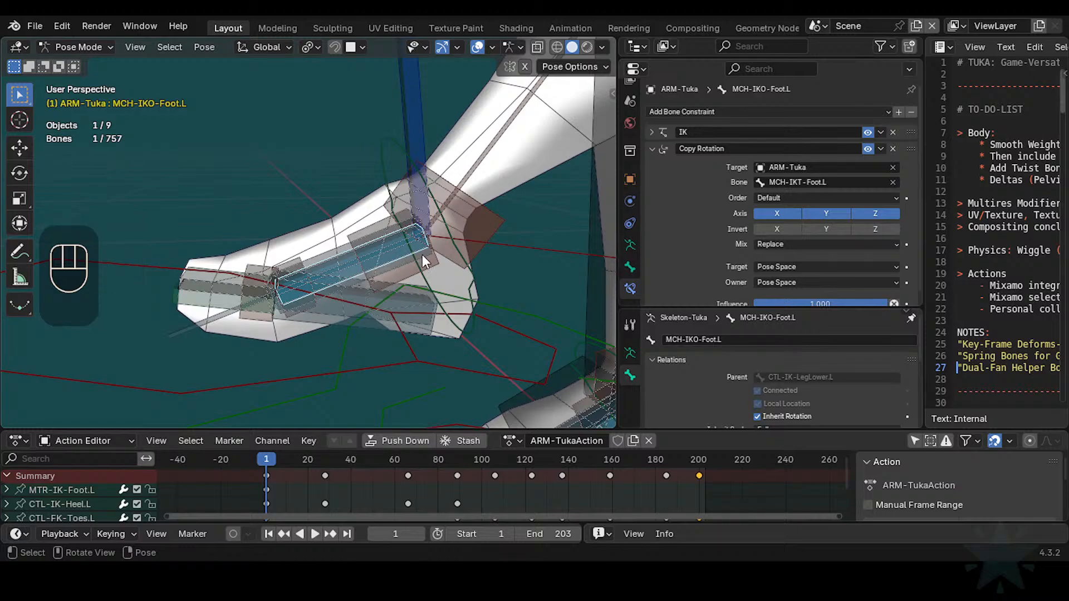
Step: Select every bone of the armature and clear all pose transforms
{"action": "scroll", "coordinate": [468, 301], "scroll_direction": "down", "scroll_amount": 2}
{"action": "key", "text": "a"}
{"action": "key", "text": "a"}
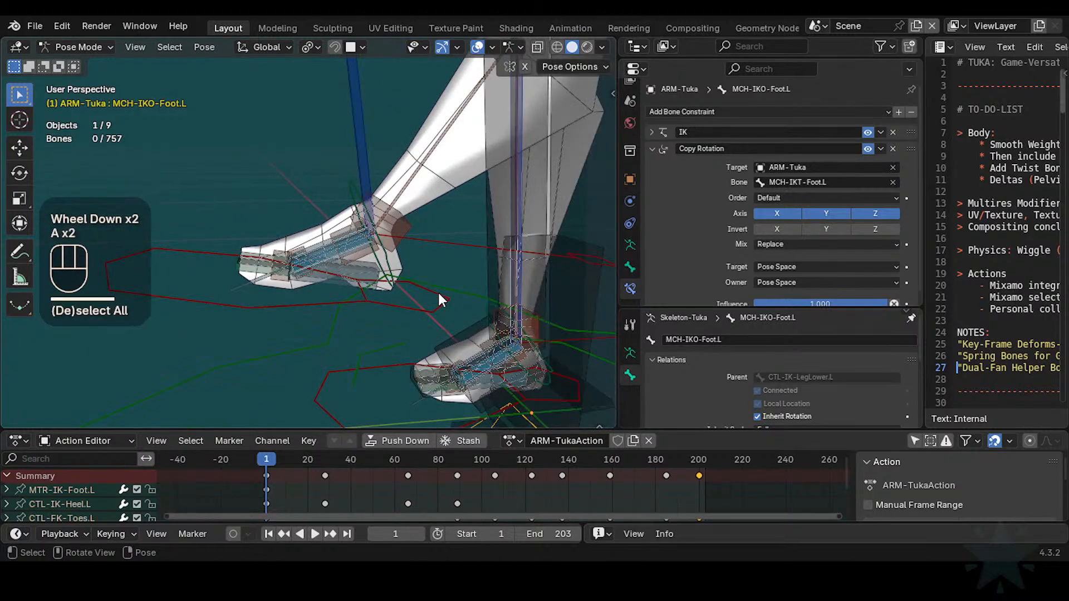
{"action": "key", "text": "alt+q"}
{"action": "key", "text": "alt+q"}
{"action": "key", "text": "a"}
{"action": "key", "text": "alt+q"}
{"action": "key", "text": "alt+q"}
{"action": "scroll", "coordinate": [407, 362], "scroll_direction": "down", "scroll_amount": 1}
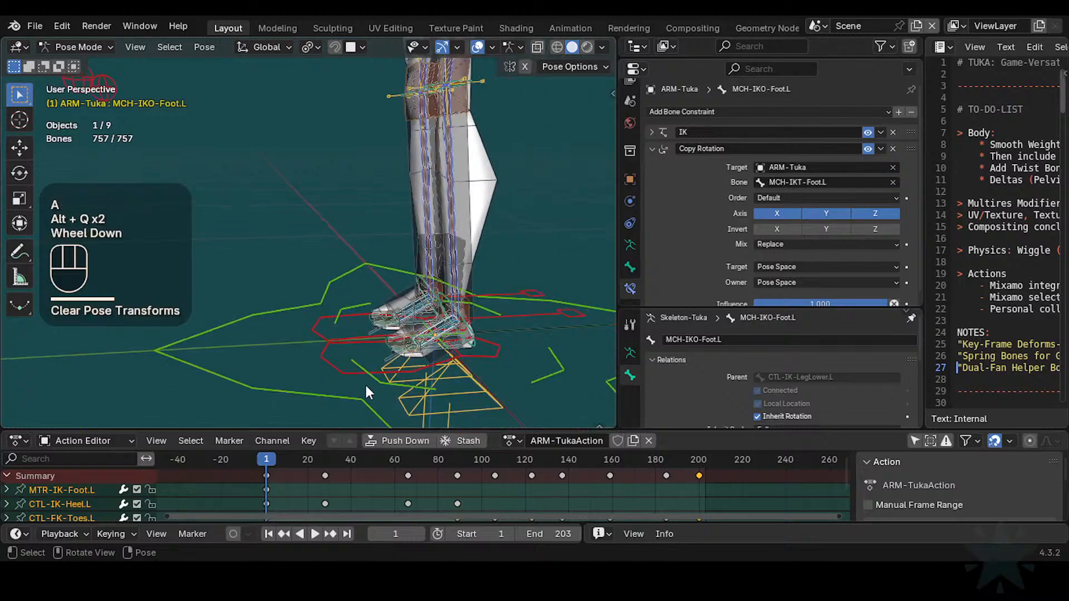
Step: Move MTR-IK-Foot.L in several passes, lifting the left foot forward and swinging it behind the right leg
{"action": "left_click", "coordinate": [342, 370]}
{"action": "key", "text": "g"}
{"action": "left_click", "coordinate": [390, 222]}
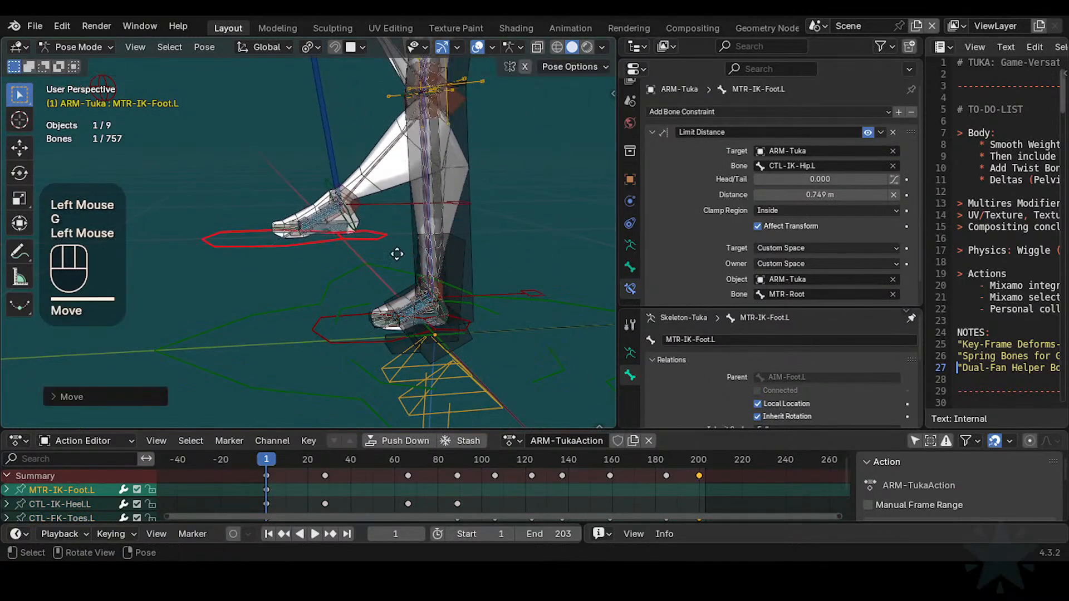
{"action": "key", "text": "g"}
{"action": "left_click", "coordinate": [482, 282]}
{"action": "middle_click_drag", "start_coordinate": [482, 281], "coordinate": [428, 343], "text": "shift"}
{"action": "key", "text": "g"}
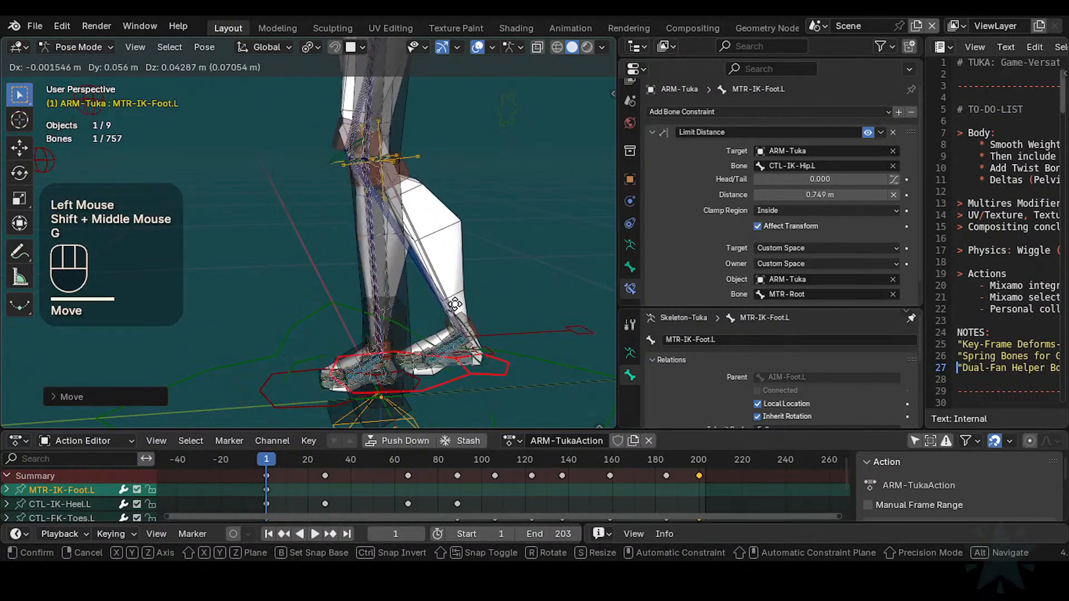
{"action": "left_click", "coordinate": [427, 255]}
{"action": "key", "text": "g"}
{"action": "left_click", "coordinate": [396, 255]}
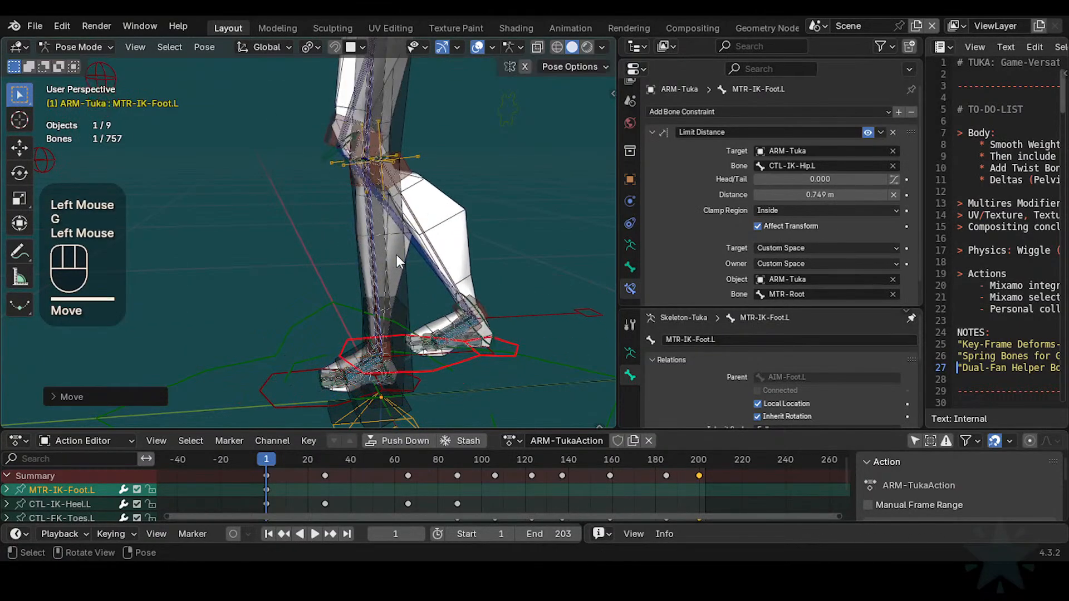
Step: Enable the Copy Transforms Anti-VRM constraint on DEF3-LegLower.L
{"action": "middle_click_drag", "start_coordinate": [395, 255], "coordinate": [441, 278]}
{"action": "left_click", "coordinate": [413, 240]}
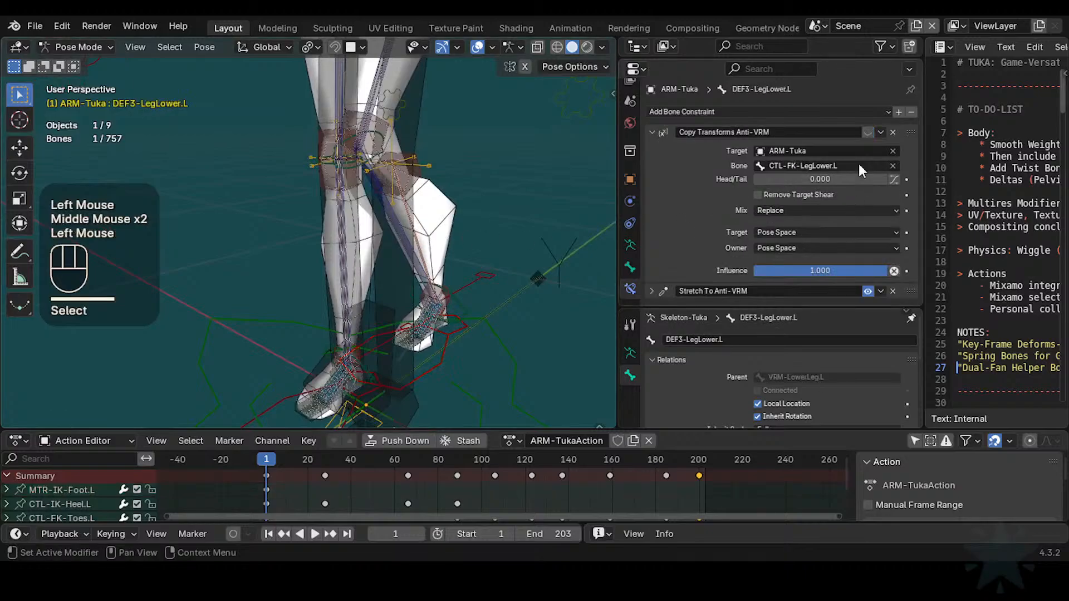
{"action": "left_click", "coordinate": [867, 133]}
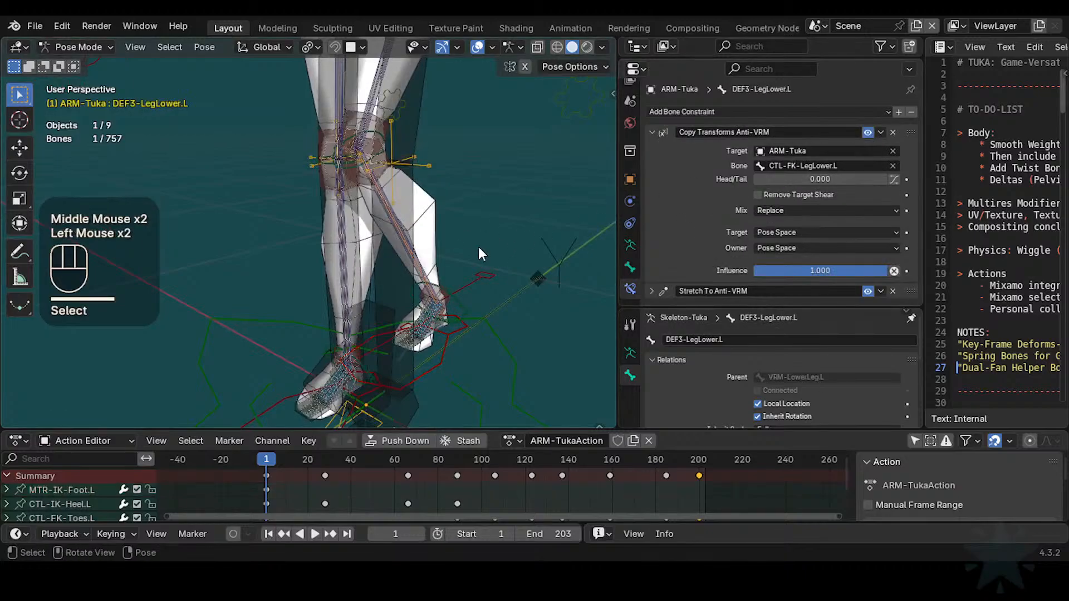
Step: Select all bones of the armature and clear their pose transforms
{"action": "middle_click_drag", "start_coordinate": [479, 247], "coordinate": [430, 283]}
{"action": "key", "text": "a"}
{"action": "key", "text": "alt+q"}
{"action": "key", "text": "alt+q"}
Step: Move MTR-IK-Foot.L forward and upward in two passes to lift the left foot in front of the body
{"action": "left_click", "coordinate": [432, 394]}
{"action": "key", "text": "g"}
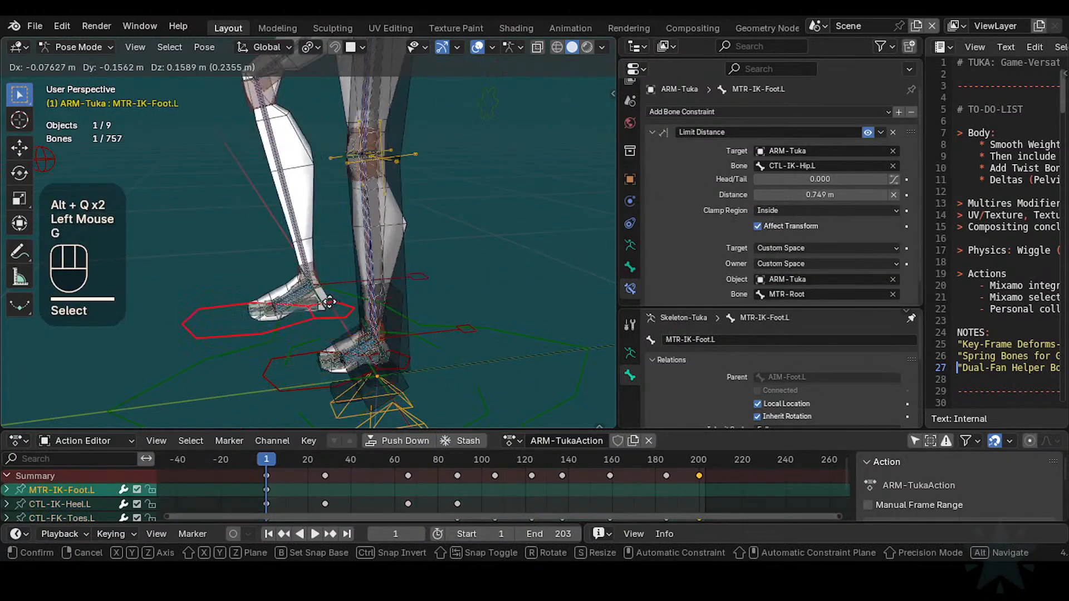
{"action": "left_click", "coordinate": [317, 291]}
{"action": "key", "text": "g"}
{"action": "left_click", "coordinate": [318, 289]}
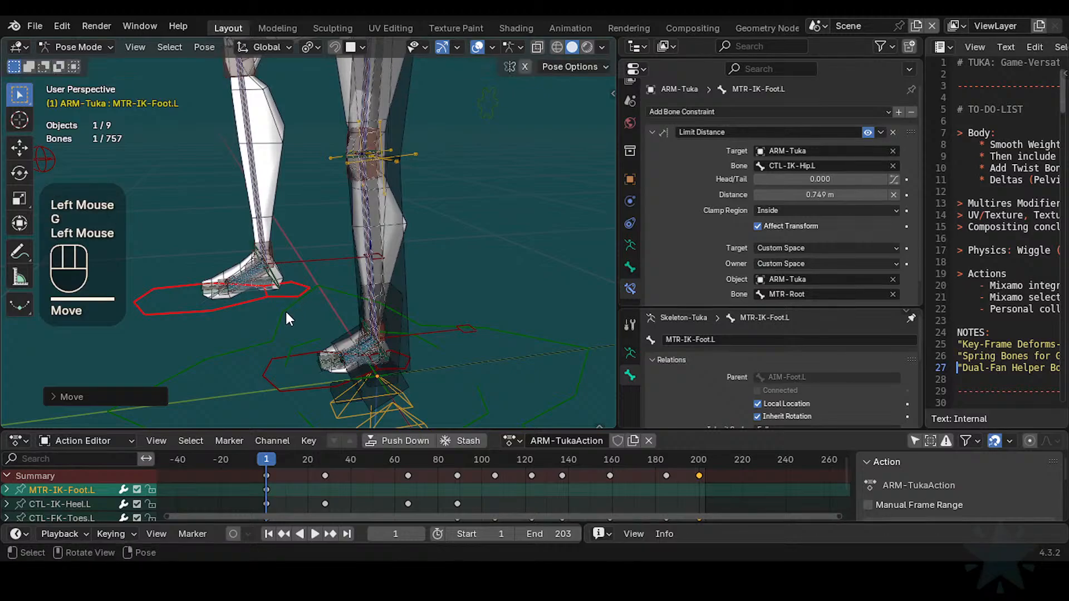
Step: Rotate MTR-IK-Foot.L around the global X axis, tilting the foot through several angles
{"action": "scroll", "coordinate": [287, 312], "scroll_direction": "up", "scroll_amount": 1}
{"action": "middle_click_drag", "start_coordinate": [285, 312], "coordinate": [299, 314], "text": "shift"}
{"action": "scroll", "coordinate": [300, 316], "scroll_direction": "up", "scroll_amount": 1}
{"action": "scroll", "coordinate": [278, 351], "scroll_direction": "down", "scroll_amount": 1, "text": "shift"}
{"action": "middle_click_drag", "start_coordinate": [279, 350], "coordinate": [332, 357], "text": "shift"}
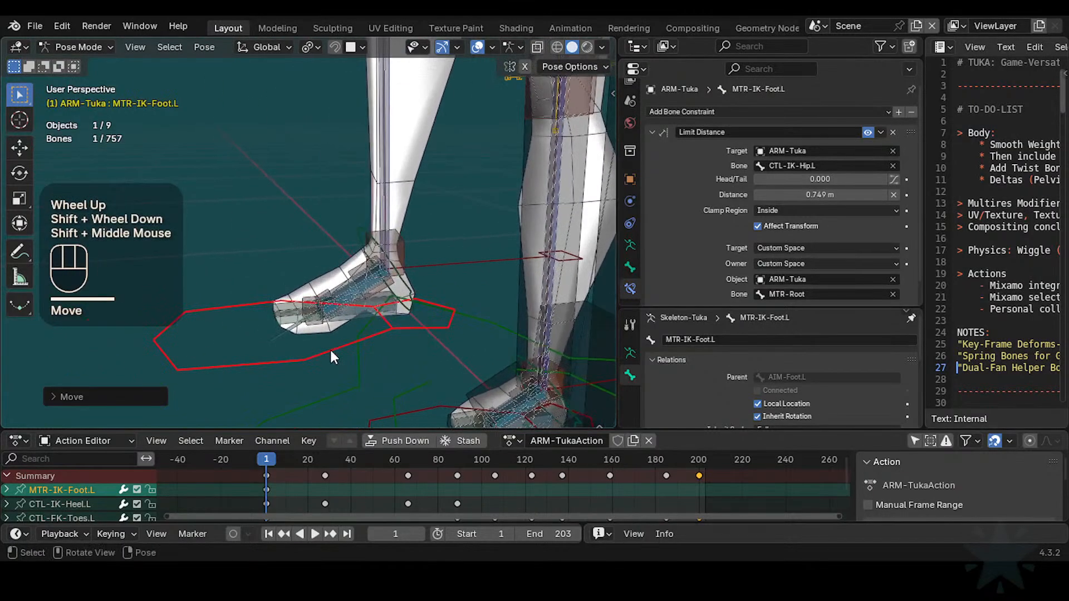
{"action": "left_click", "coordinate": [431, 336]}
{"action": "key", "text": "r"}
{"action": "key", "text": "x"}
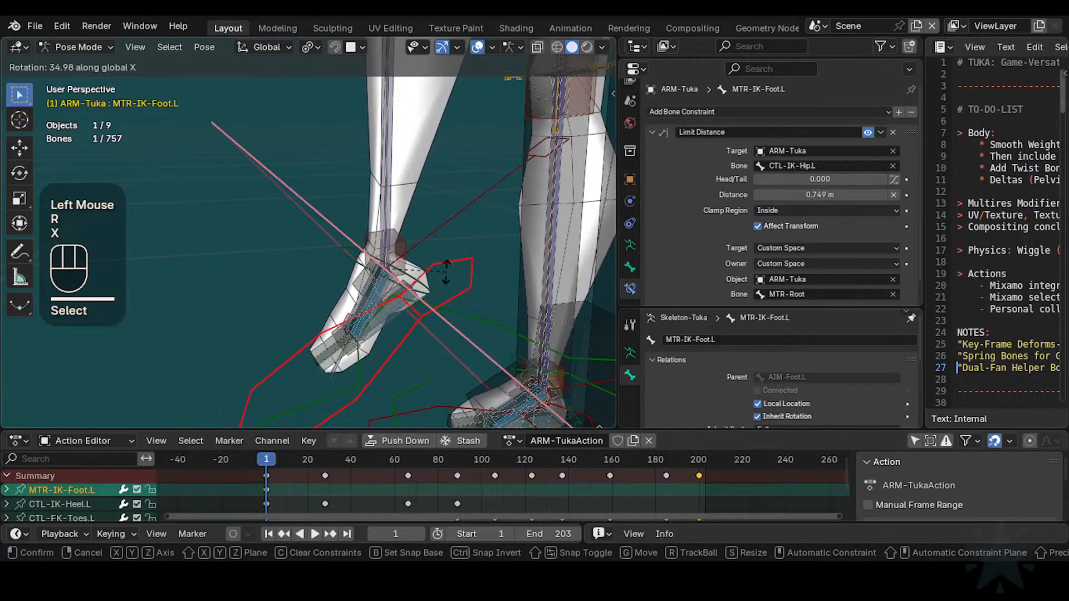
{"action": "left_click", "coordinate": [380, 250]}
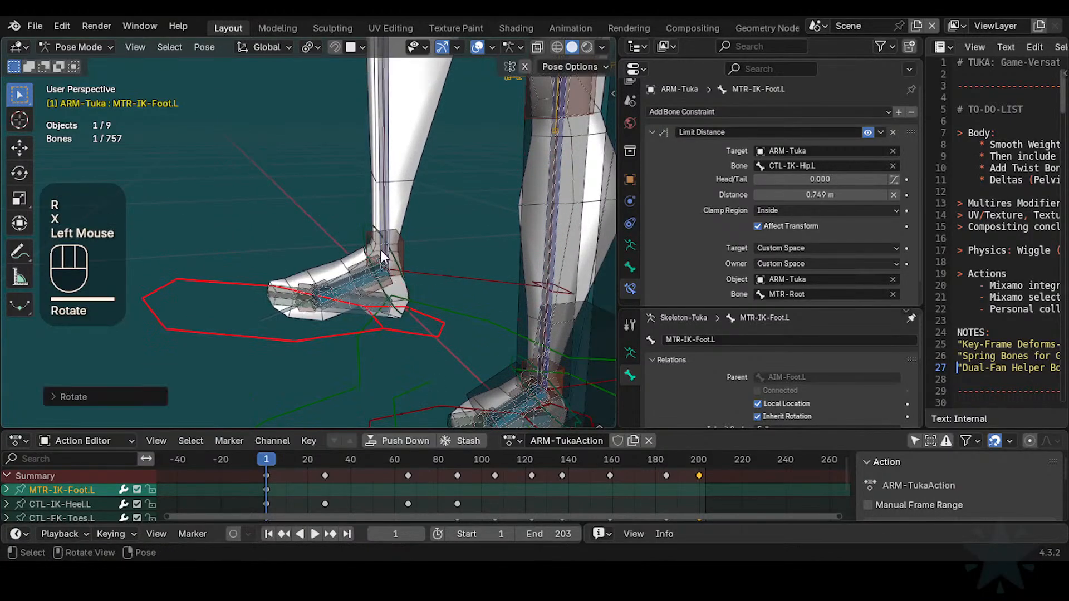
Step: Select CTL-FK-Foot.L and rotate it around the global X axis so the toes point downward
{"action": "left_click", "coordinate": [352, 208]}
{"action": "left_click", "coordinate": [354, 221]}
{"action": "key", "text": "r"}
{"action": "key", "text": "x"}
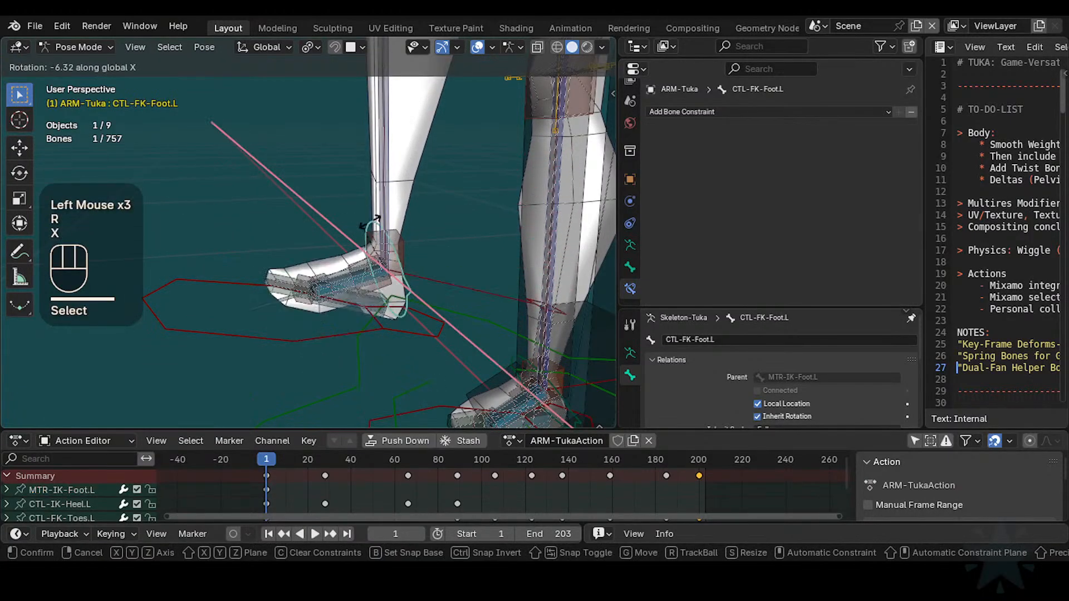
{"action": "left_click", "coordinate": [315, 226]}
Step: Compare MTR-IK-Foot.L with CTL-FK-Foot.L, and rotate CTL-FK-Foot.L once more around the global X axis
{"action": "left_click", "coordinate": [256, 281]}
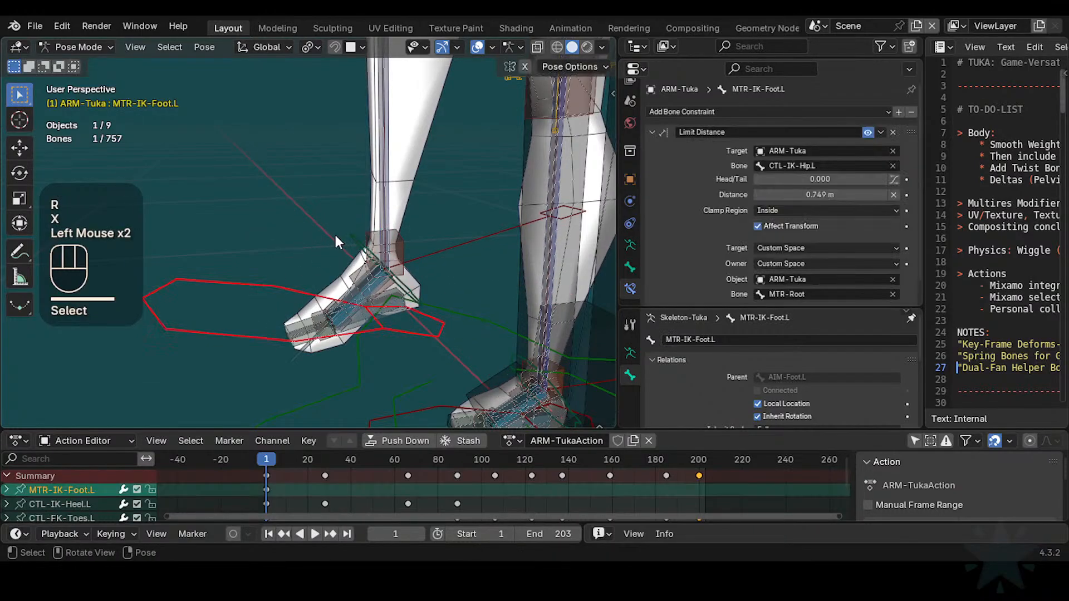
{"action": "left_click", "coordinate": [347, 235]}
{"action": "left_click", "coordinate": [358, 235]}
{"action": "left_click", "coordinate": [268, 285]}
{"action": "left_click", "coordinate": [348, 235]}
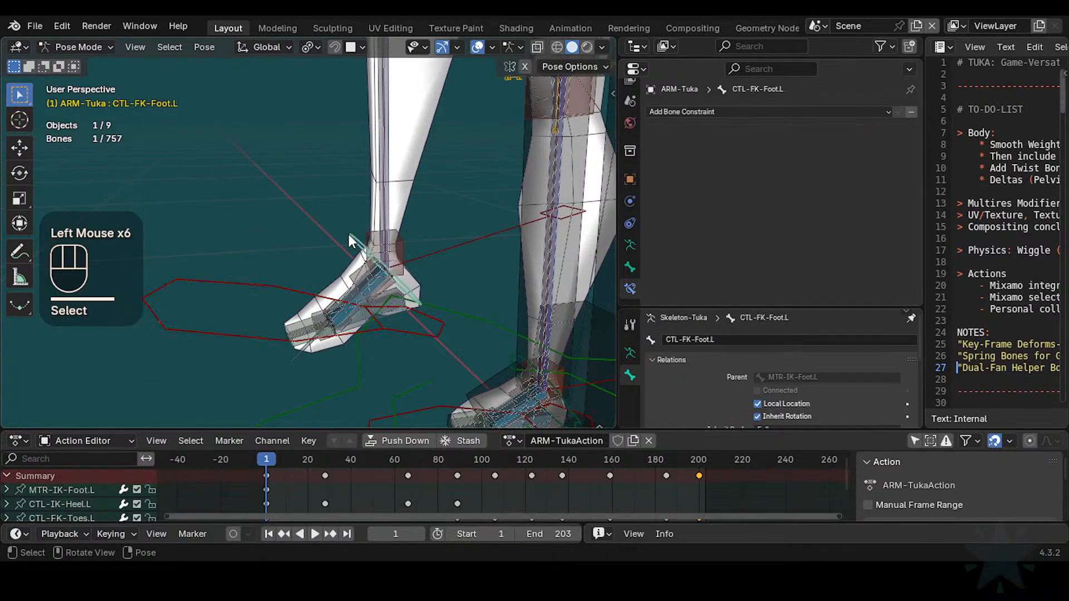
{"action": "key", "text": "r"}
{"action": "key", "text": "x"}
{"action": "left_click", "coordinate": [307, 318]}
Step: Move MTR-IK-Foot.L slightly, and rotate it around the global X axis and freely with trackball rotation
{"action": "left_click", "coordinate": [267, 279]}
{"action": "key", "text": "g"}
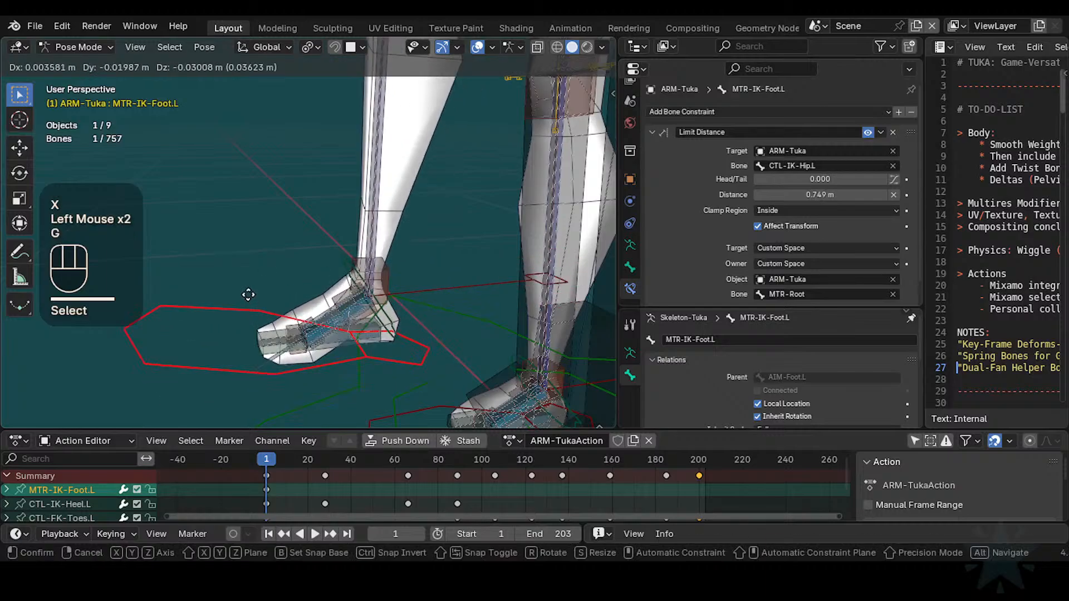
{"action": "left_click", "coordinate": [281, 303]}
{"action": "key", "text": "r"}
{"action": "key", "text": "x"}
{"action": "left_click", "coordinate": [317, 315]}
{"action": "key", "text": "r"}
{"action": "key", "text": "r"}
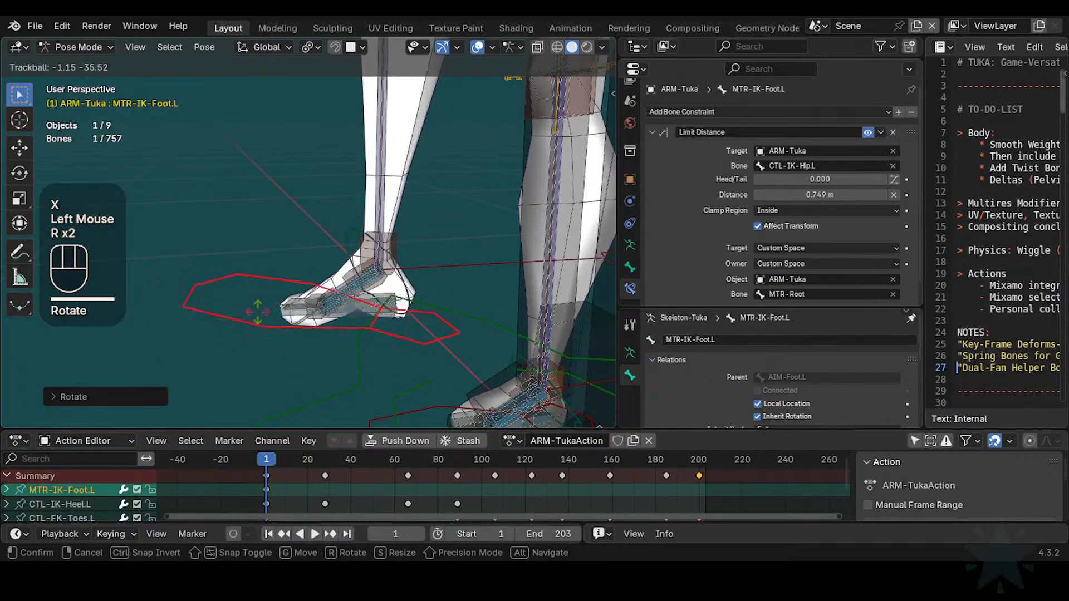
{"action": "left_click", "coordinate": [362, 321]}
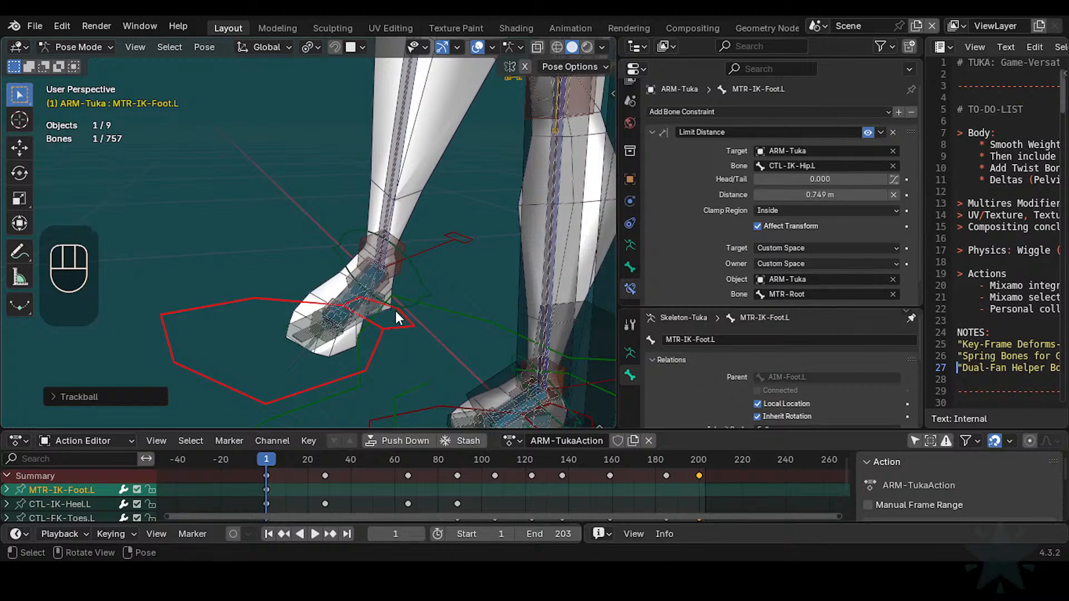
Step: Try a trackball rotation of CTL-FK-Foot.L while viewing the left foot from the side
{"action": "middle_click_drag", "start_coordinate": [368, 376], "coordinate": [331, 330]}
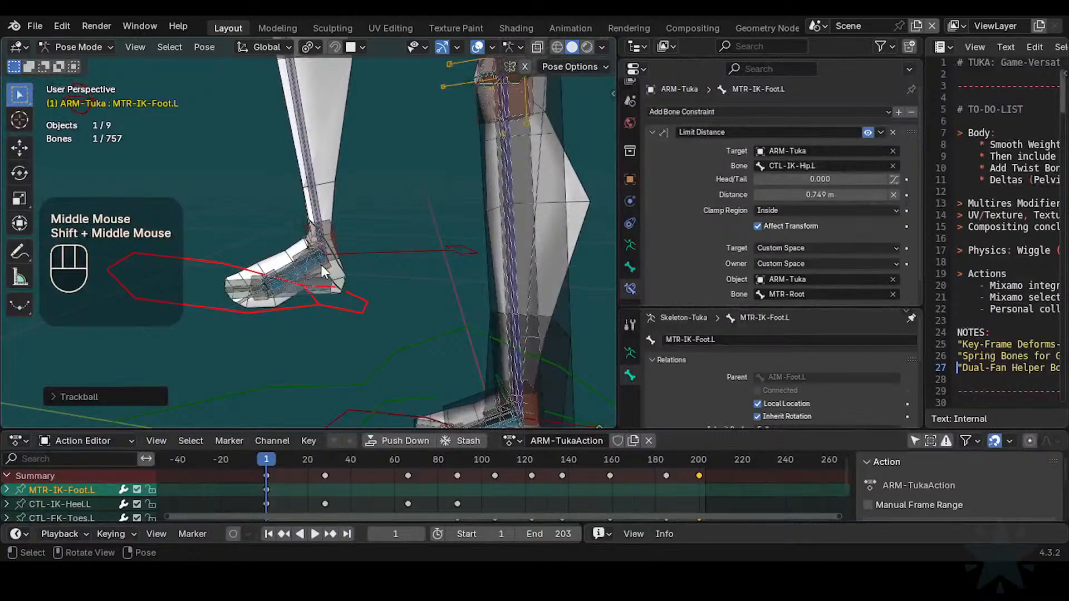
{"action": "left_click", "coordinate": [304, 207]}
{"action": "left_click", "coordinate": [295, 210]}
{"action": "key", "text": "r"}
{"action": "key", "text": "r"}
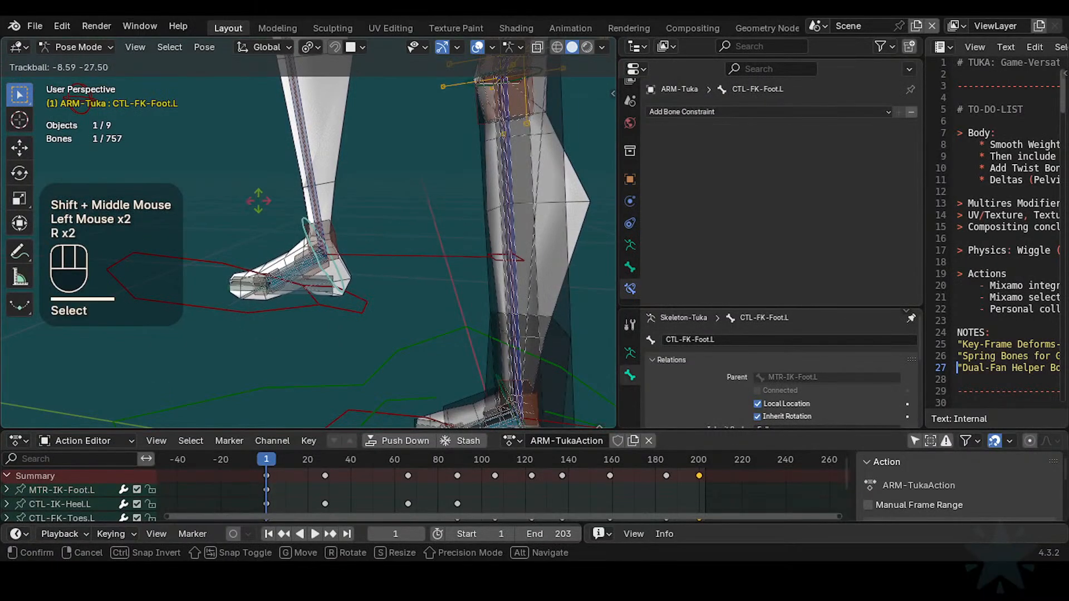
{"action": "key", "text": "Escape"}
Step: Clear the test pose by resetting the transforms of every bone in the armature
{"action": "key", "text": "a"}
{"action": "key", "text": "alt+q"}
{"action": "key", "text": "alt+q"}
Step: Select MTR-IK-Foot.L and move it forward and up so the left leg is raised with a bent knee
{"action": "scroll", "coordinate": [317, 308], "scroll_direction": "down", "scroll_amount": 2}
{"action": "left_click", "coordinate": [346, 370]}
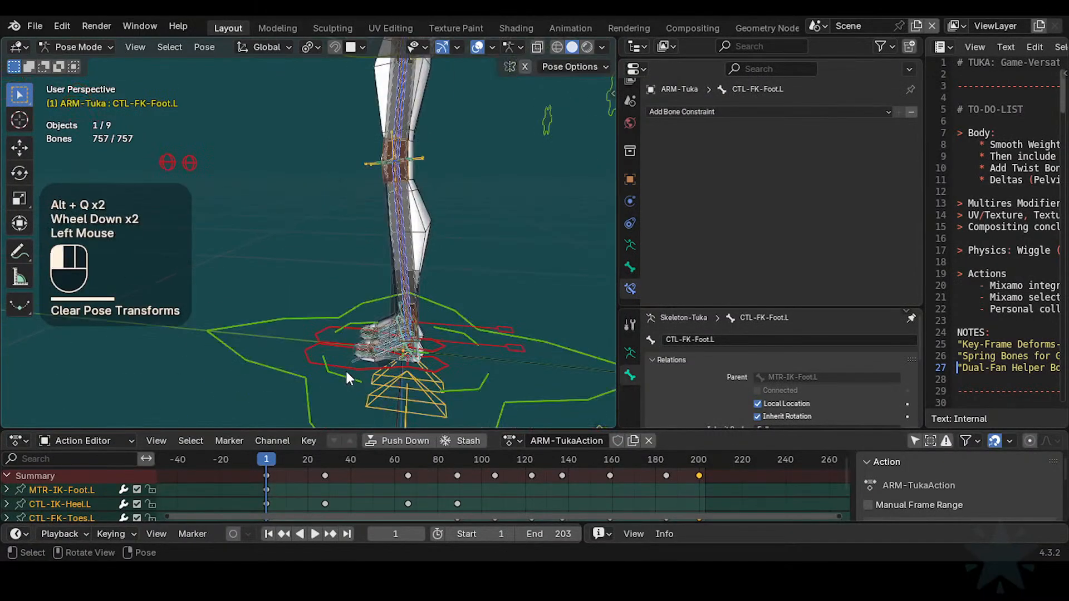
{"action": "left_click", "coordinate": [352, 359]}
{"action": "left_click", "coordinate": [349, 368]}
{"action": "key", "text": "g"}
{"action": "left_click", "coordinate": [265, 264]}
Step: Select HLP3-AnkleShin.L and examine its position at the ankle and its De-Rotator constraint
{"action": "scroll", "coordinate": [287, 304], "scroll_direction": "up", "scroll_amount": 1}
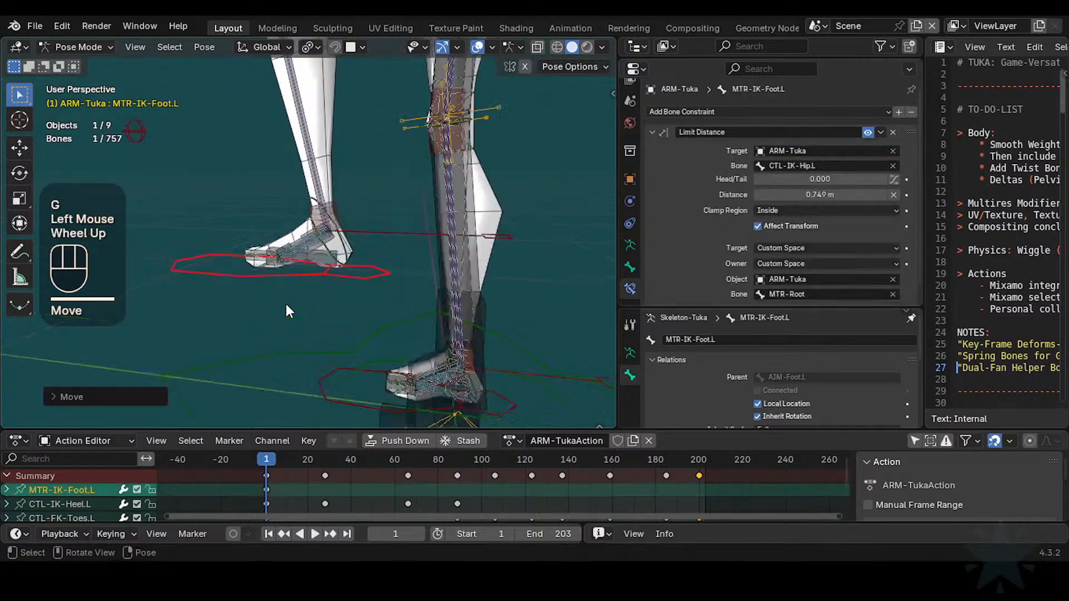
{"action": "middle_click_drag", "start_coordinate": [288, 311], "coordinate": [333, 321], "text": "shift"}
{"action": "scroll", "coordinate": [426, 253], "scroll_direction": "up", "scroll_amount": 1}
{"action": "left_click", "coordinate": [428, 255]}
{"action": "middle_click_drag", "start_coordinate": [472, 216], "coordinate": [418, 300], "text": "shift"}
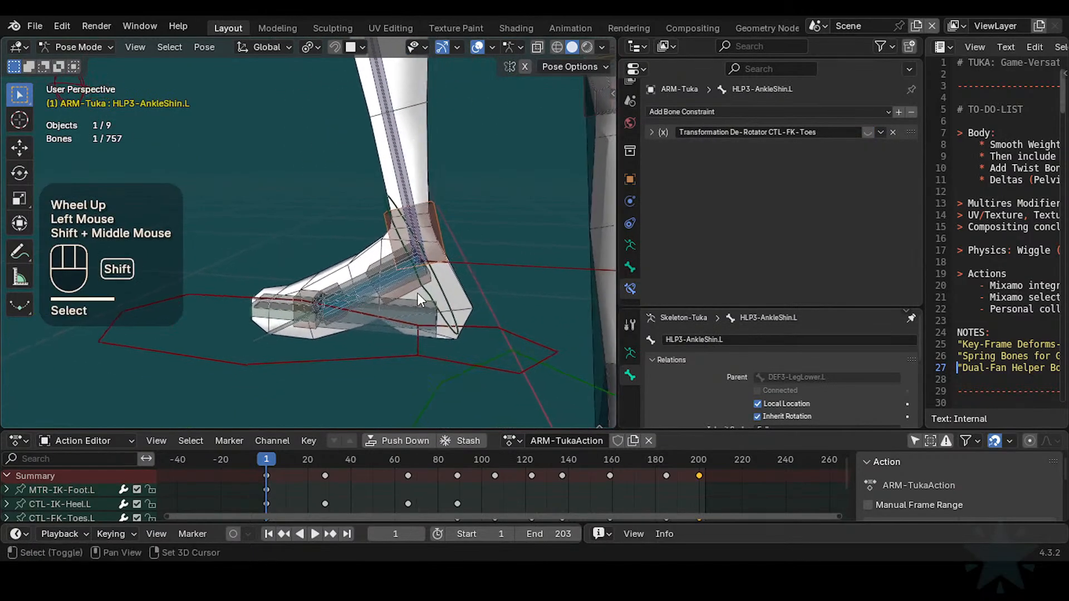
{"action": "scroll", "coordinate": [438, 316], "scroll_direction": "up", "scroll_amount": 2}
{"action": "left_click", "coordinate": [450, 336]}
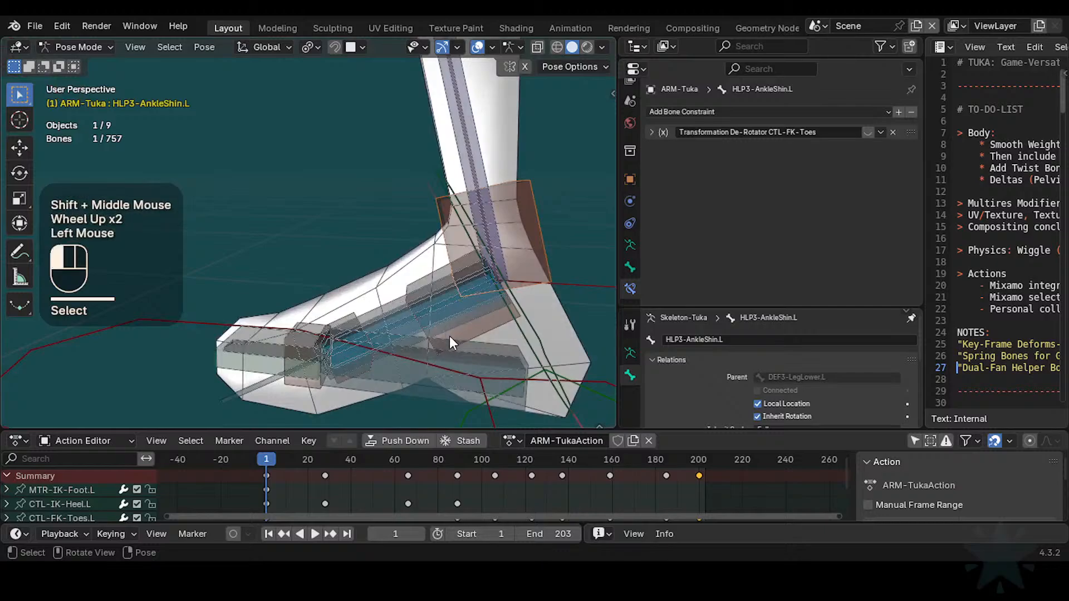
Step: Try rotating CTL-IK-Heel.L around the global X axis to test the ankle helpers
{"action": "scroll", "coordinate": [430, 326], "scroll_direction": "down", "scroll_amount": 3}
{"action": "left_click", "coordinate": [470, 275]}
{"action": "key", "text": "r"}
{"action": "key", "text": "x"}
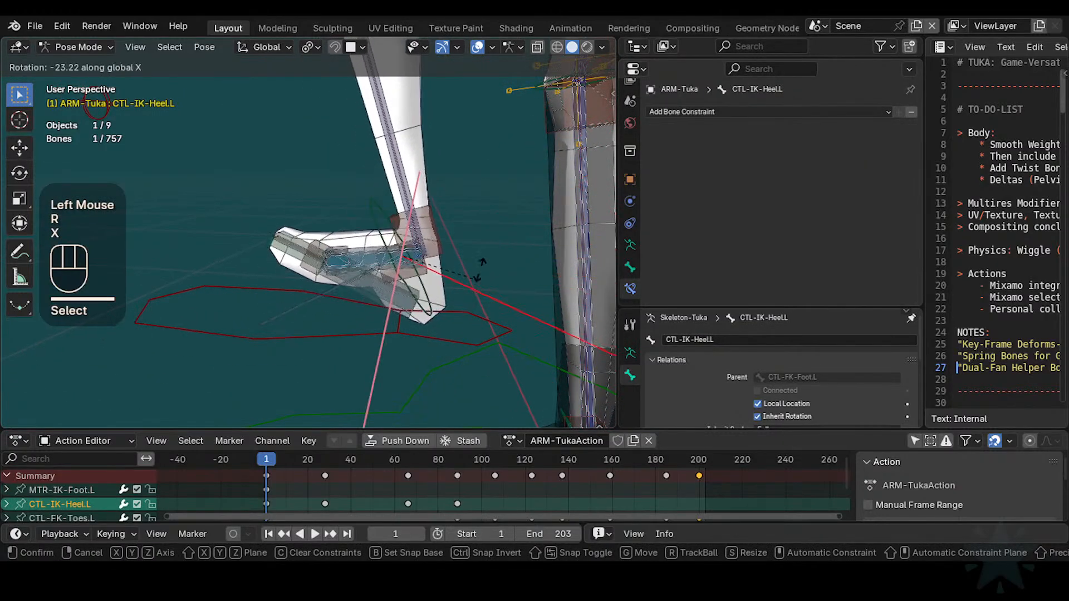
{"action": "key", "text": "Escape"}
Step: Select HLP3-AnkleFoot.L to check its De-Rotator constraint, and save the file
{"action": "scroll", "coordinate": [451, 242], "scroll_direction": "up", "scroll_amount": 2}
{"action": "middle_click_drag", "start_coordinate": [443, 309], "coordinate": [414, 289], "text": "shift"}
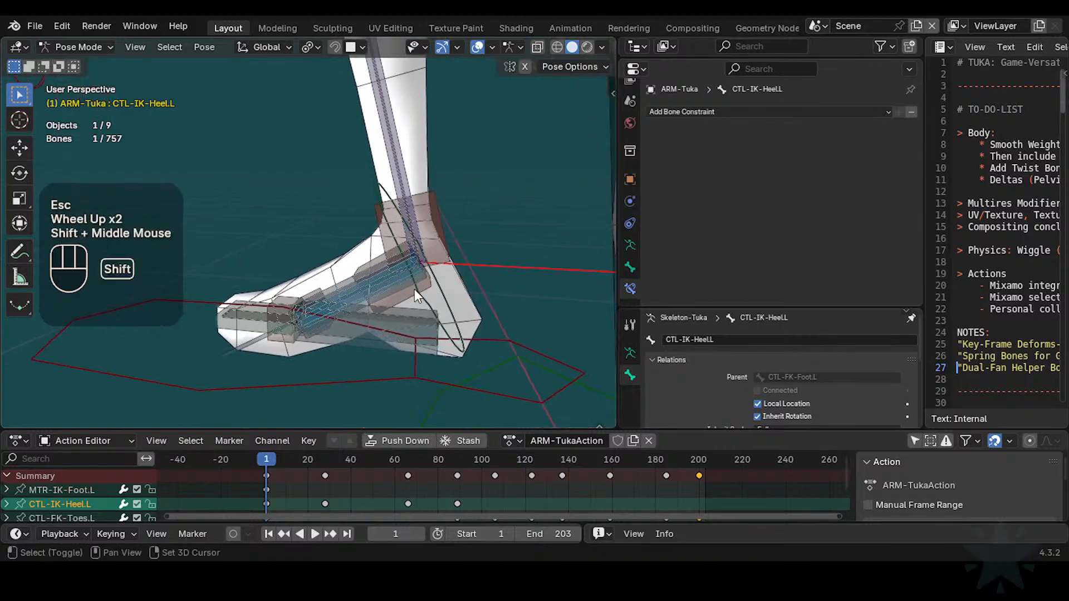
{"action": "left_click", "coordinate": [407, 291]}
{"action": "left_click", "coordinate": [414, 298]}
{"action": "scroll", "coordinate": [417, 304], "scroll_direction": "up", "scroll_amount": 1}
{"action": "key", "text": "ctrl+s"}
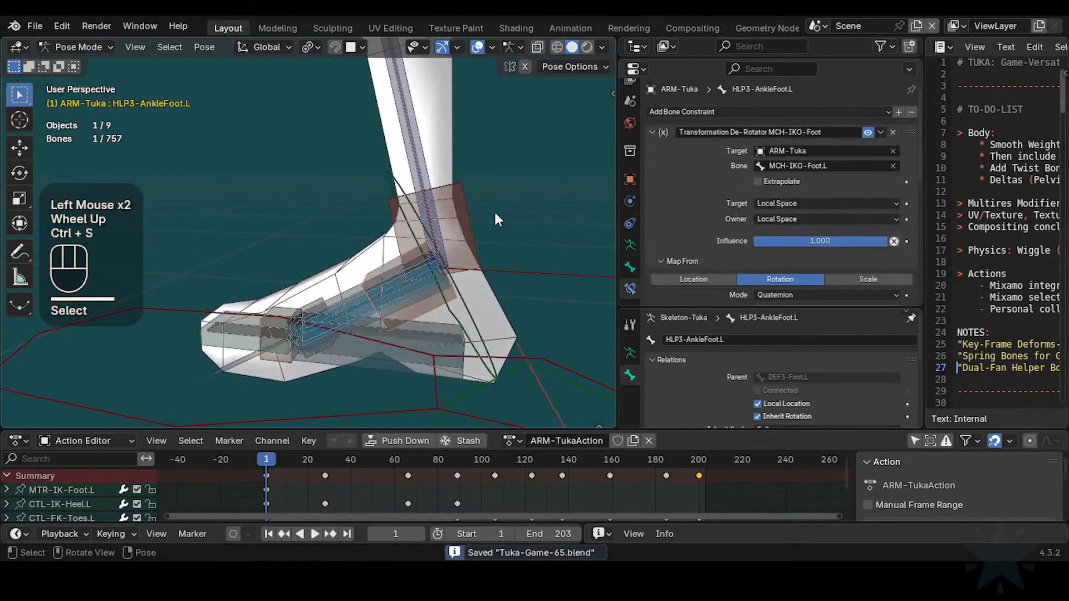
Step: Compare the constraints of HLP3-AnkleShin.L, CTL-IK-LegLower.L, DEF3-LegLower.L and HLP3-AnkleFoot.L
{"action": "left_click", "coordinate": [465, 255]}
{"action": "middle_click_drag", "start_coordinate": [466, 255], "coordinate": [511, 274]}
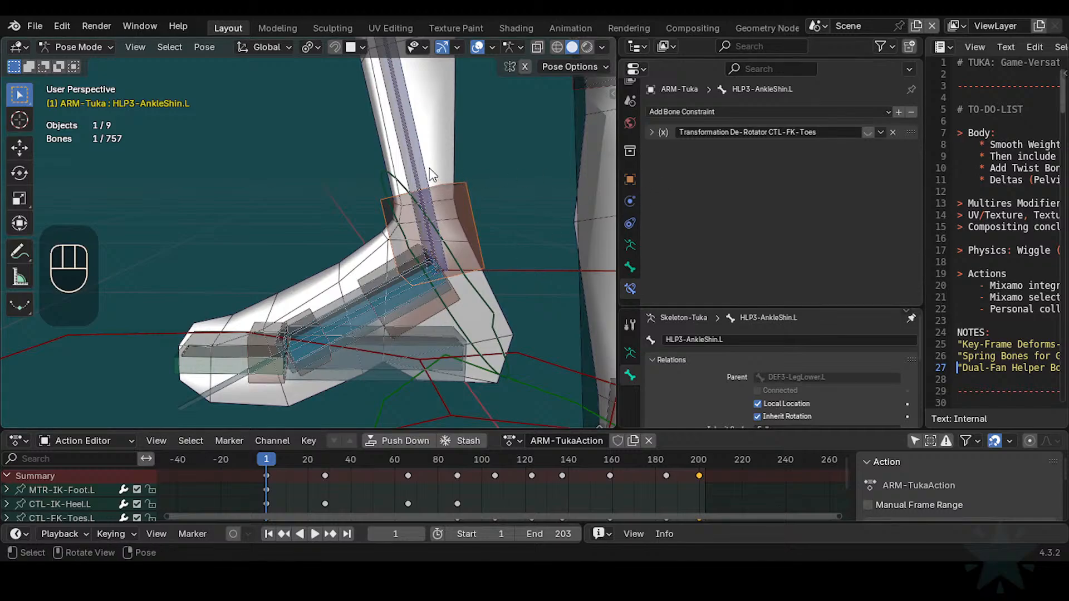
{"action": "middle_click_drag", "start_coordinate": [432, 175], "coordinate": [414, 198], "text": "shift"}
{"action": "left_click", "coordinate": [413, 198]}
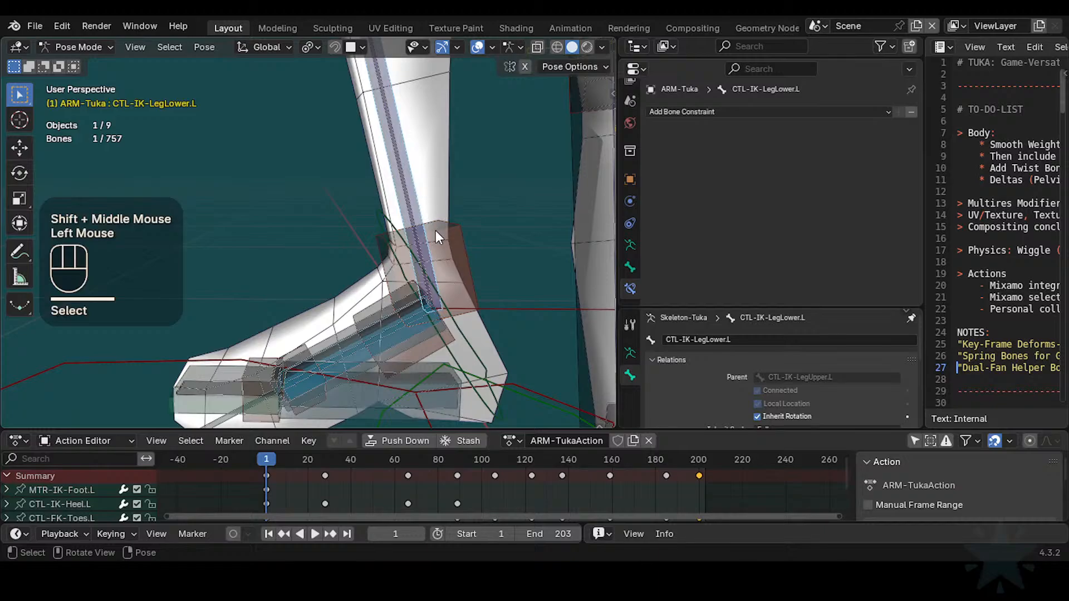
{"action": "left_click", "coordinate": [436, 230]}
{"action": "left_click", "coordinate": [408, 204]}
{"action": "left_click", "coordinate": [408, 204]}
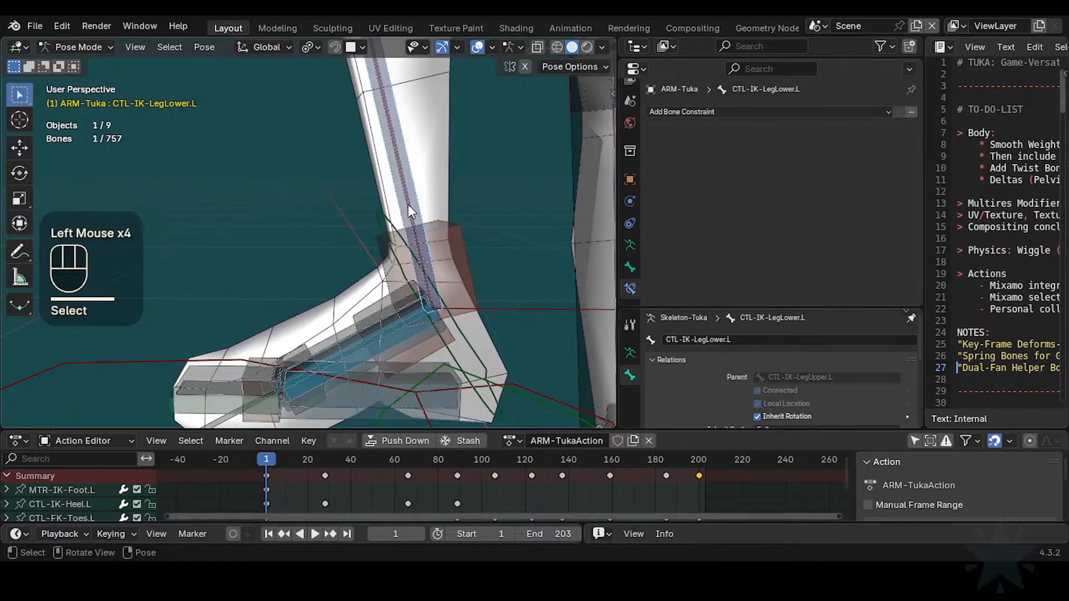
{"action": "left_click", "coordinate": [409, 205]}
{"action": "scroll", "coordinate": [399, 227], "scroll_direction": "down", "scroll_amount": 1}
{"action": "scroll", "coordinate": [398, 227], "scroll_direction": "down", "scroll_amount": 2}
{"action": "scroll", "coordinate": [390, 241], "scroll_direction": "up", "scroll_amount": 3}
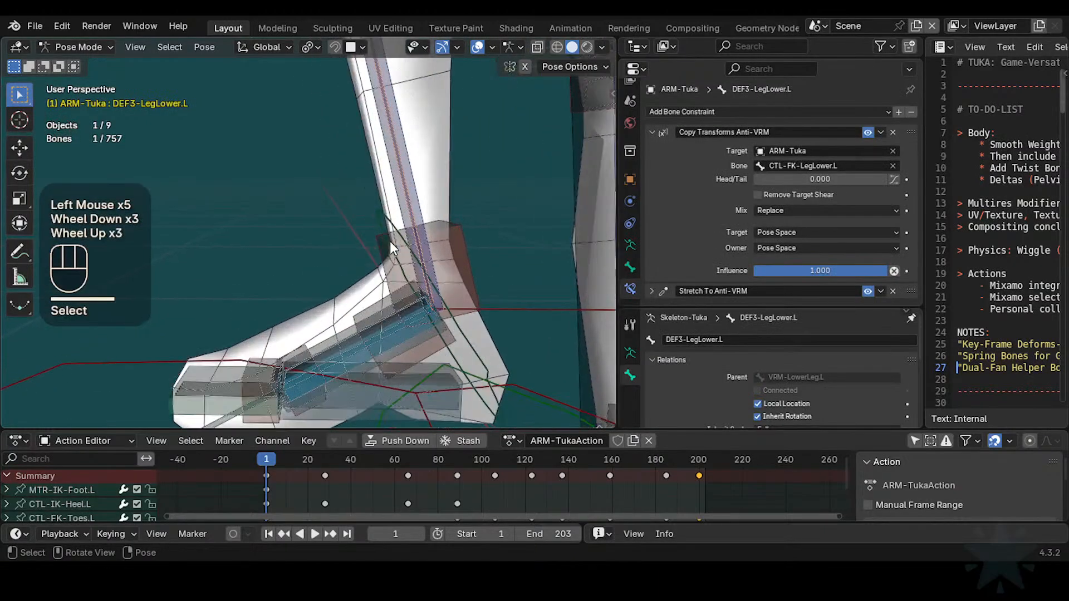
{"action": "left_click", "coordinate": [422, 361]}
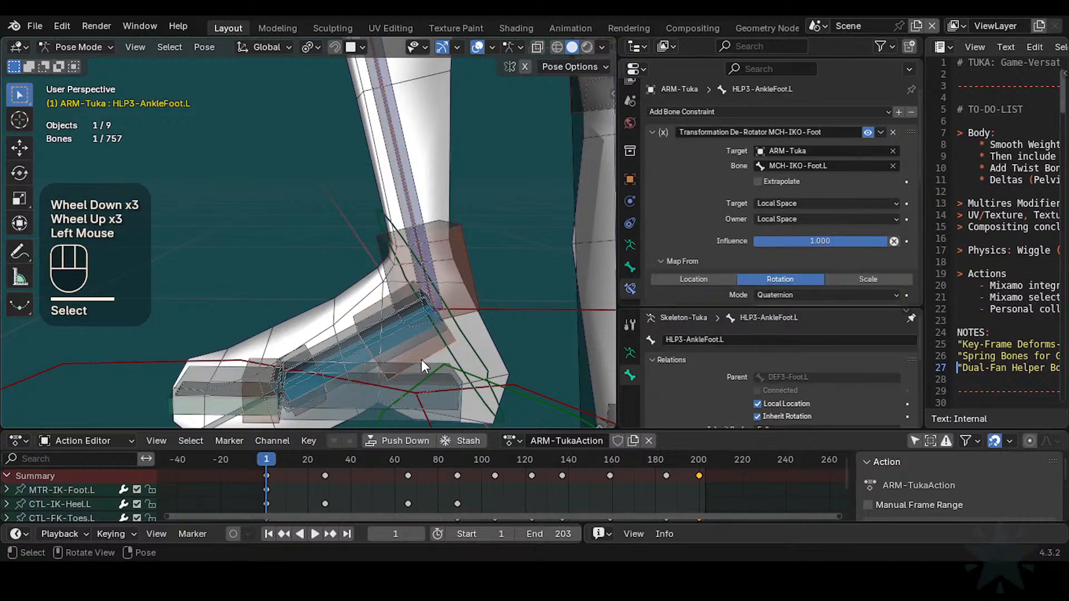
Step: Select CTL-IK-LegLower.L on the left shin and reveal any hidden bones
{"action": "left_click", "coordinate": [409, 193]}
{"action": "left_click", "coordinate": [410, 193]}
{"action": "key", "text": "alt+h"}
{"action": "scroll", "coordinate": [407, 234], "scroll_direction": "down", "scroll_amount": 1}
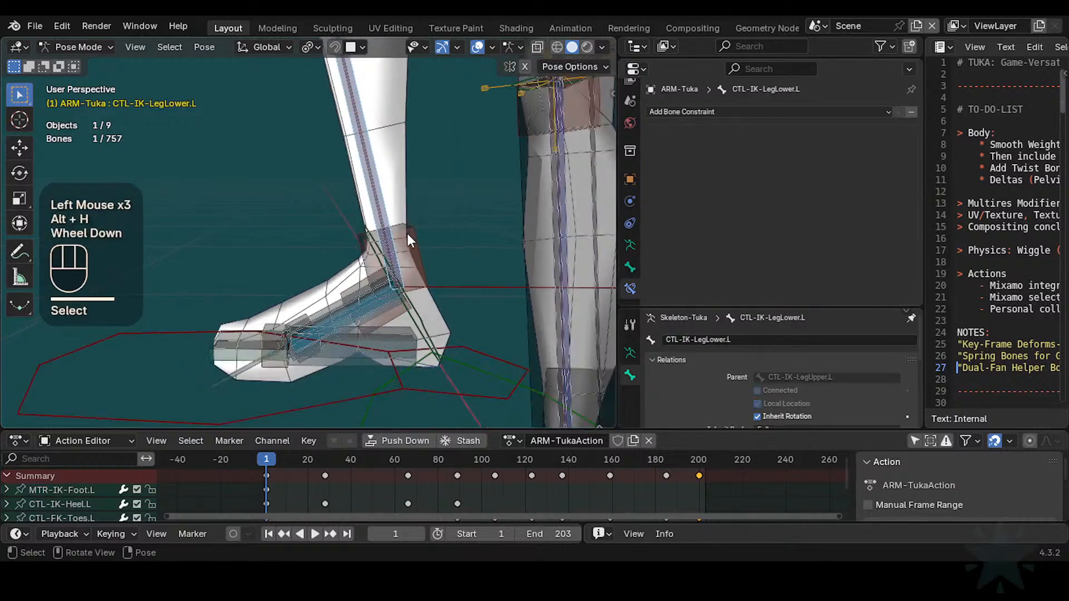
Step: Check HLP3-AnkleShin.L, and copy the name of the CTL-FK-LegLower.L bone
{"action": "left_click", "coordinate": [440, 242]}
{"action": "left_click", "coordinate": [411, 245]}
{"action": "scroll", "coordinate": [382, 234], "scroll_direction": "down", "scroll_amount": 1}
{"action": "middle_click_drag", "start_coordinate": [382, 233], "coordinate": [440, 331], "text": "shift"}
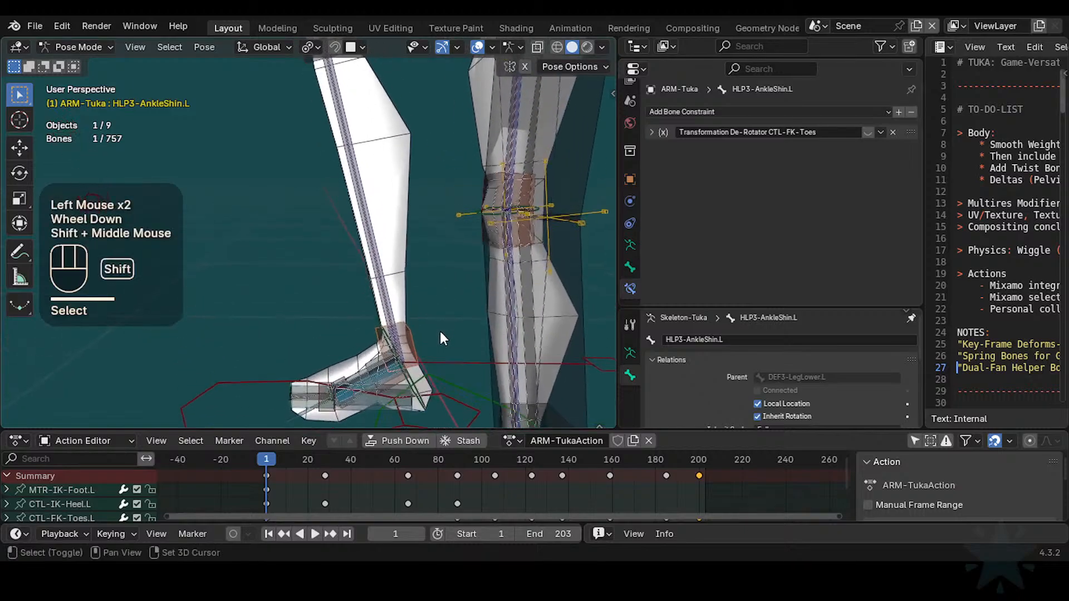
{"action": "scroll", "coordinate": [322, 119], "scroll_direction": "down", "scroll_amount": 1}
{"action": "left_click", "coordinate": [292, 75]}
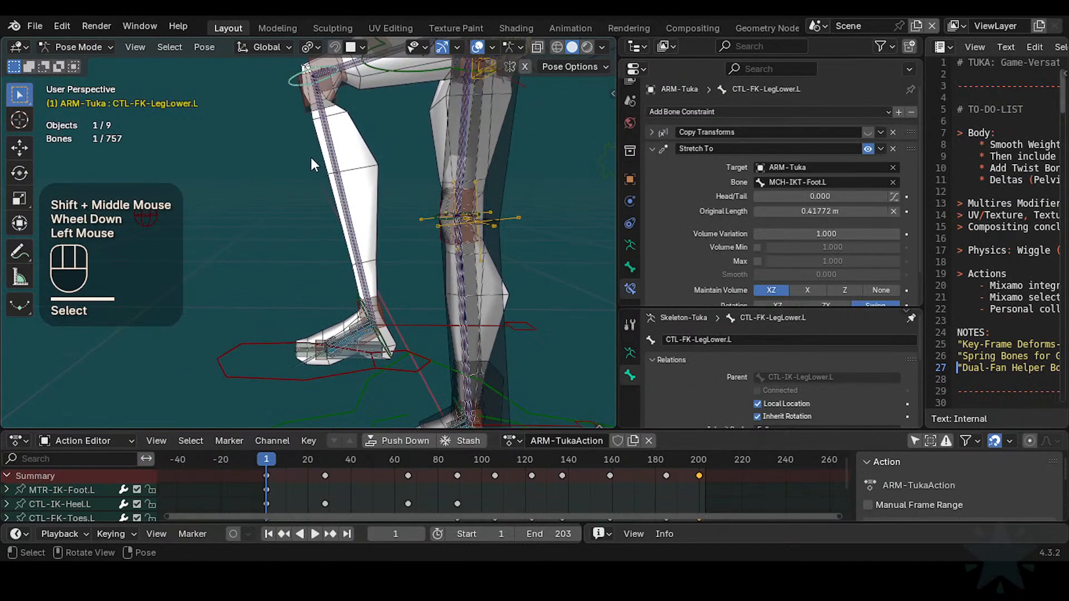
{"action": "key", "text": "F2"}
{"action": "key", "text": "ctrl+c"}
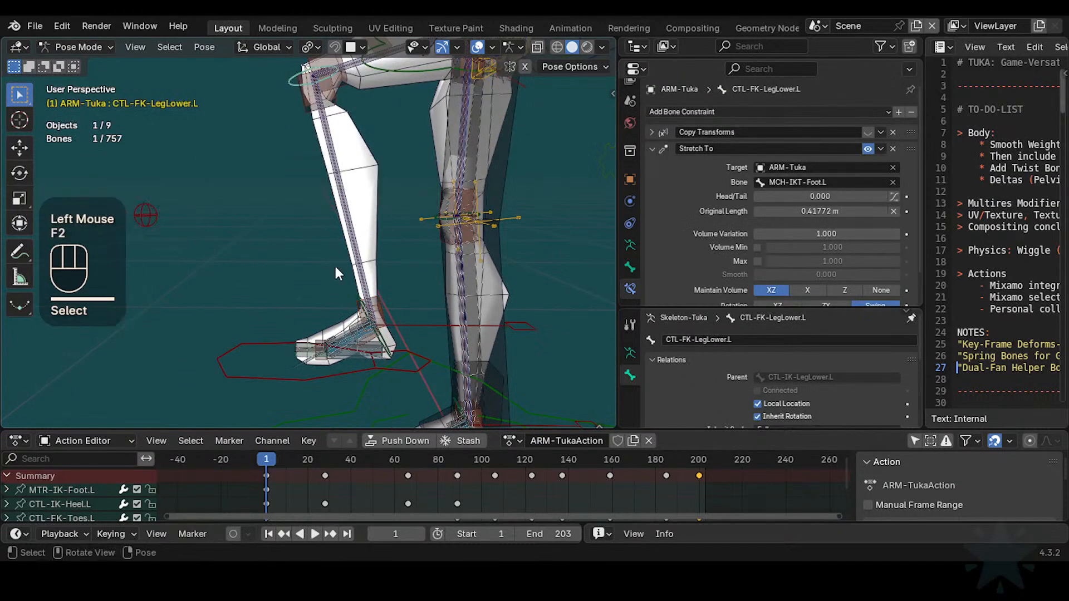
Step: Rename the constraint on HLP3-AnkleShin.L to "Transformation De-Rotator CTL-FK-LegLower" and enable it
{"action": "scroll", "coordinate": [430, 338], "scroll_direction": "up", "scroll_amount": 2}
{"action": "middle_click_drag", "start_coordinate": [430, 337], "coordinate": [398, 252], "text": "shift"}
{"action": "left_click", "coordinate": [408, 274]}
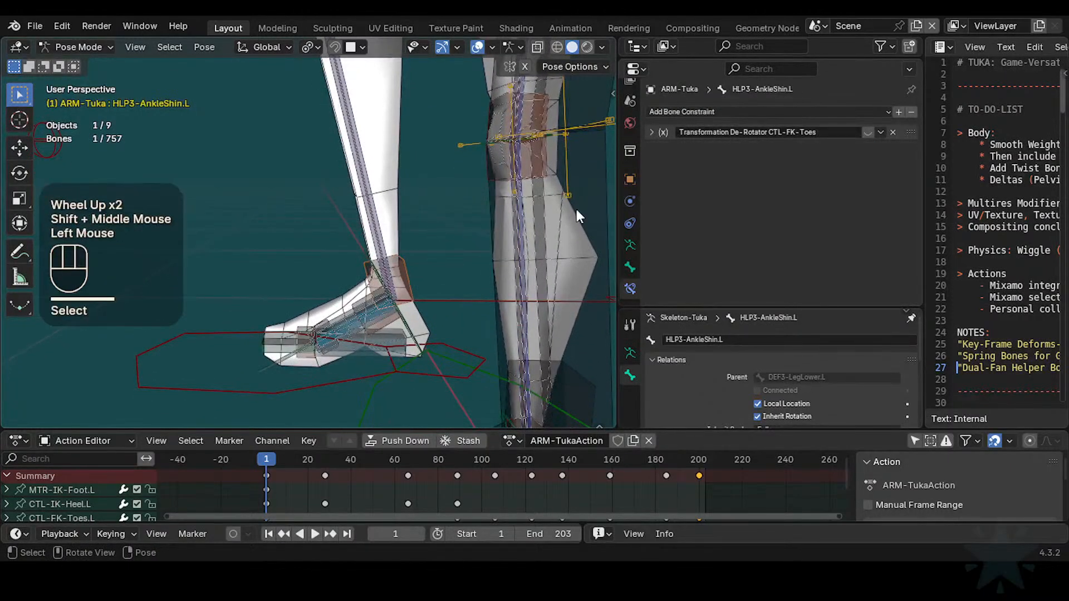
{"action": "double_click", "coordinate": [782, 131]}
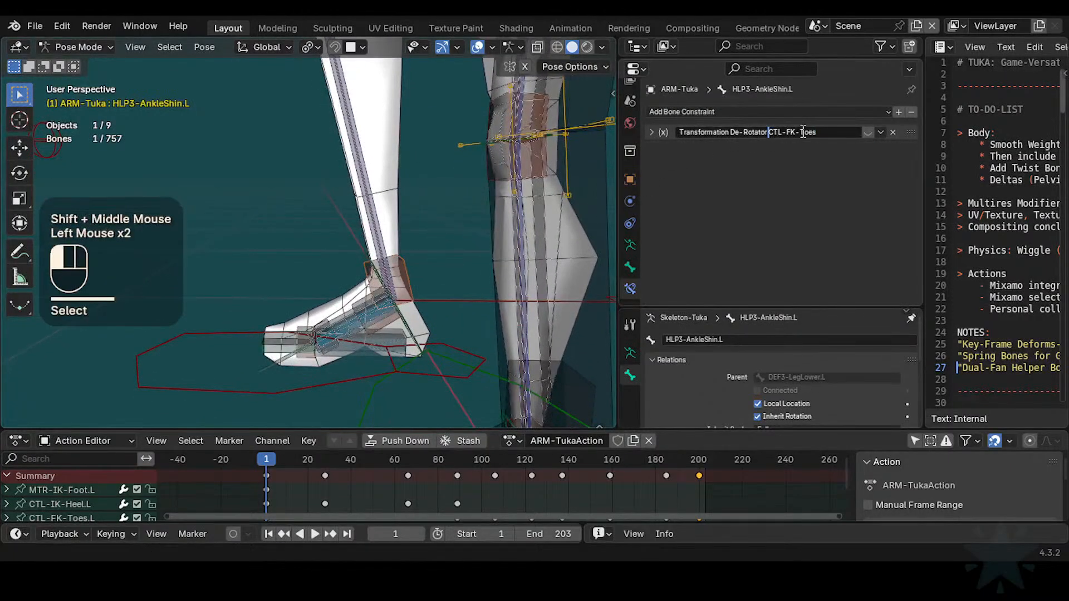
{"action": "key", "text": "shift+End"}
{"action": "key", "text": "ctrl+v"}
{"action": "key", "text": "shift+Left"}
{"action": "key", "text": "shift+Left"}
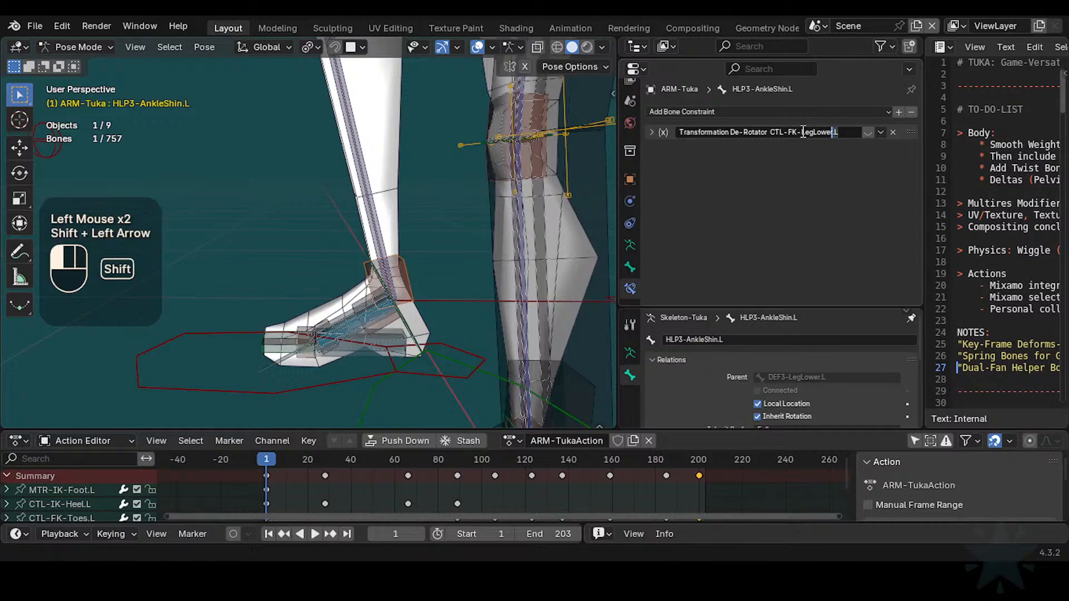
{"action": "key", "text": "BackSpace"}
{"action": "left_click", "coordinate": [731, 140]}
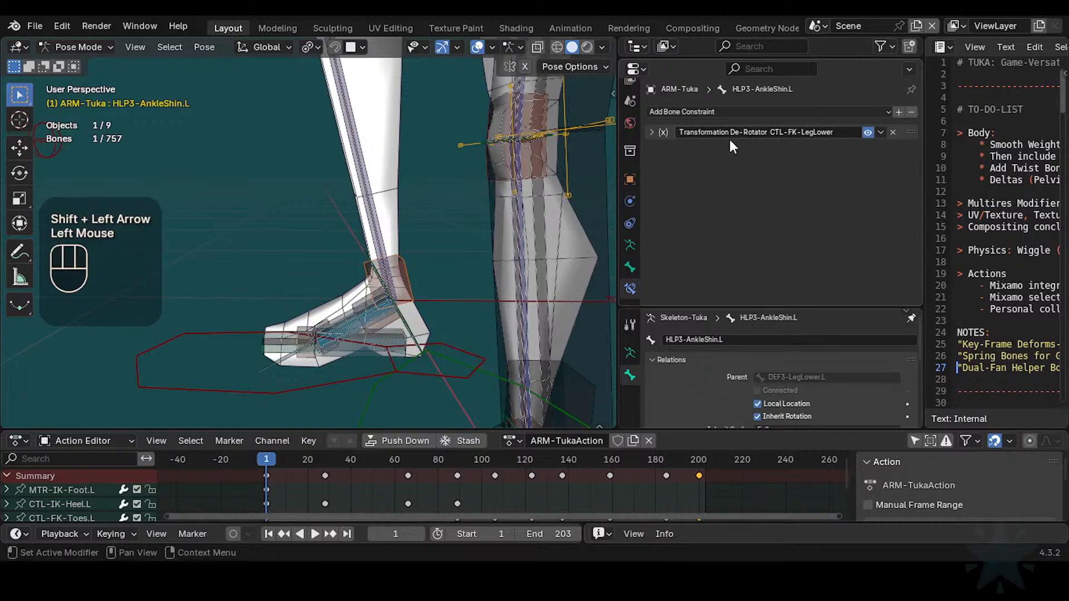
Step: Target HLP3-AnkleShin.L's De-Rotator at CTL-FK-LegLower.L and match its Map From rotation minimums to HLP3-AnkleFoot.L, -180° on X, Y and Z
{"action": "left_click", "coordinate": [729, 136]}
{"action": "key", "text": "ctrl+v"}
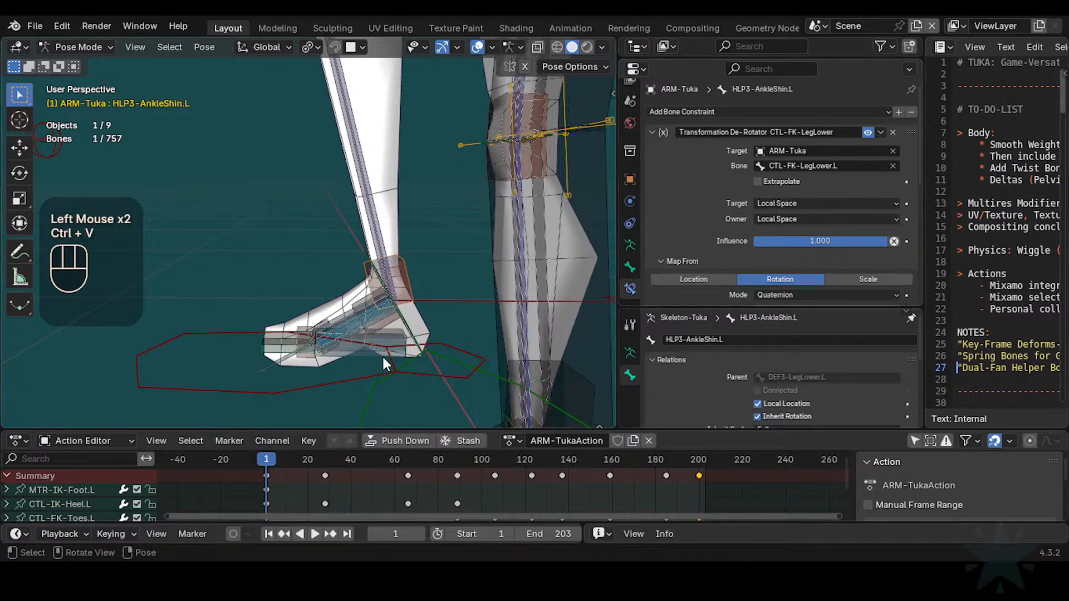
{"action": "scroll", "coordinate": [380, 361], "scroll_direction": "down", "scroll_amount": 1}
{"action": "scroll", "coordinate": [835, 248], "scroll_direction": "down", "scroll_amount": 4}
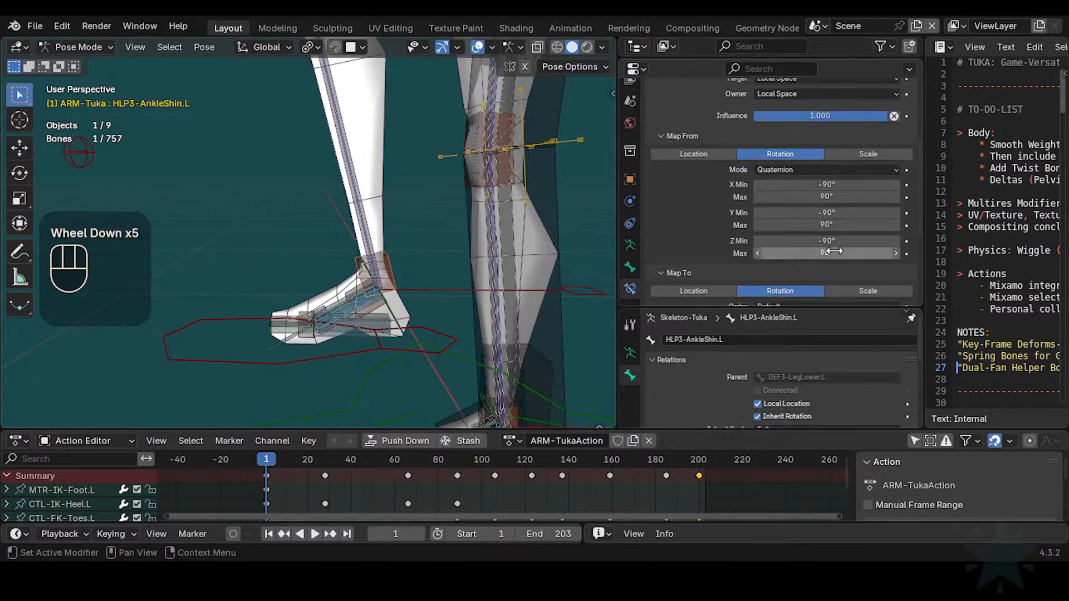
{"action": "scroll", "coordinate": [427, 329], "scroll_direction": "up", "scroll_amount": 1}
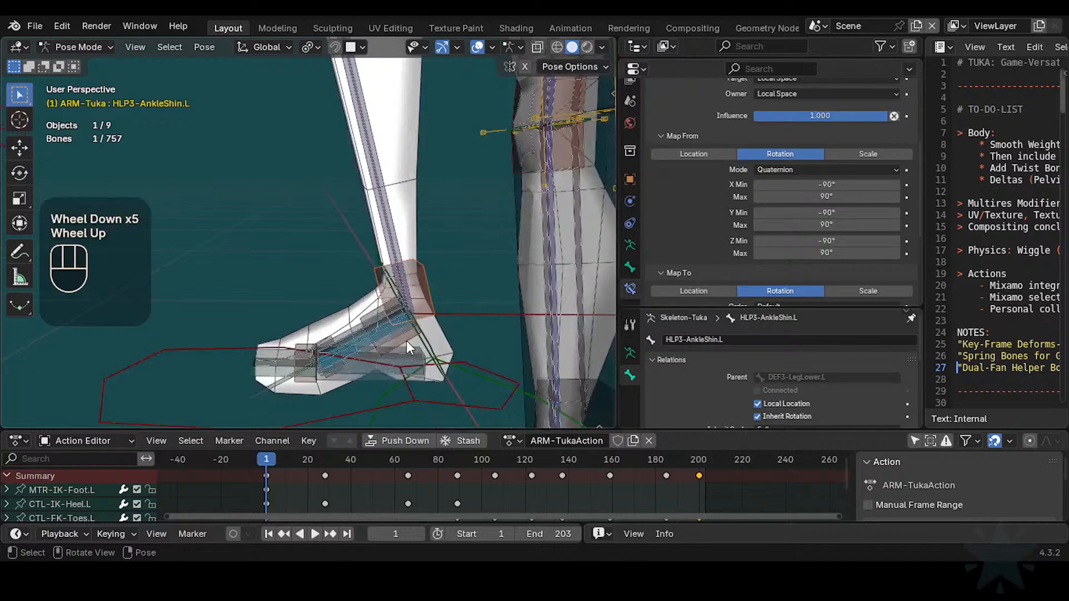
{"action": "left_click", "coordinate": [406, 340]}
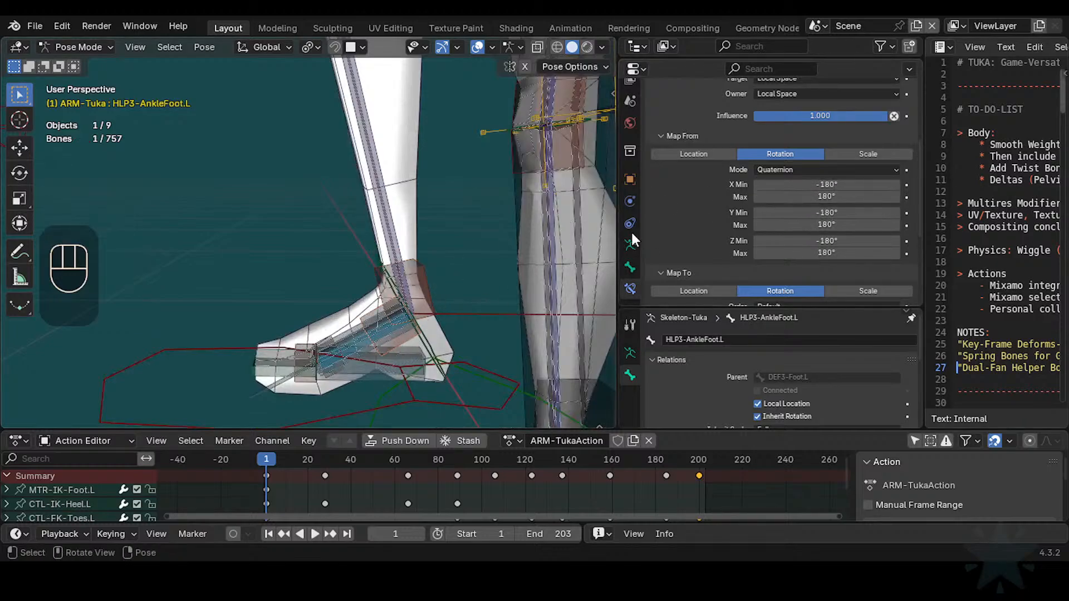
{"action": "key", "text": "ctrl+c"}
{"action": "left_click", "coordinate": [441, 269]}
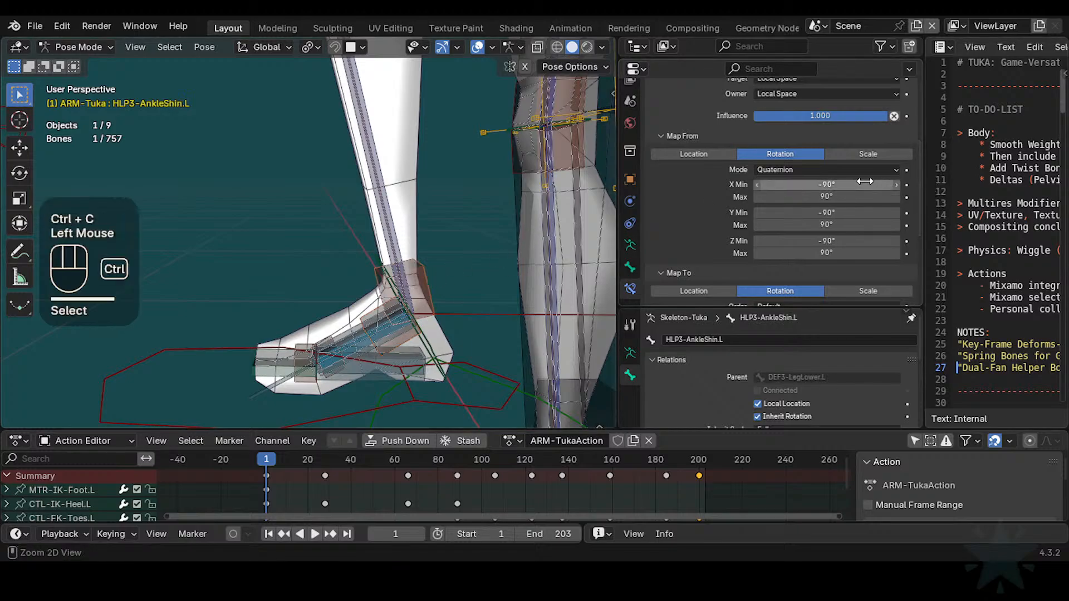
{"action": "key", "text": "ctrl+v"}
{"action": "key", "text": "ctrl+v"}
{"action": "key", "text": "ctrl+v"}
Step: Set the Map From rotation maximums of HLP3-AnkleShin.L's De-Rotator to 180° on X, Y and Z
{"action": "left_click", "coordinate": [848, 196]}
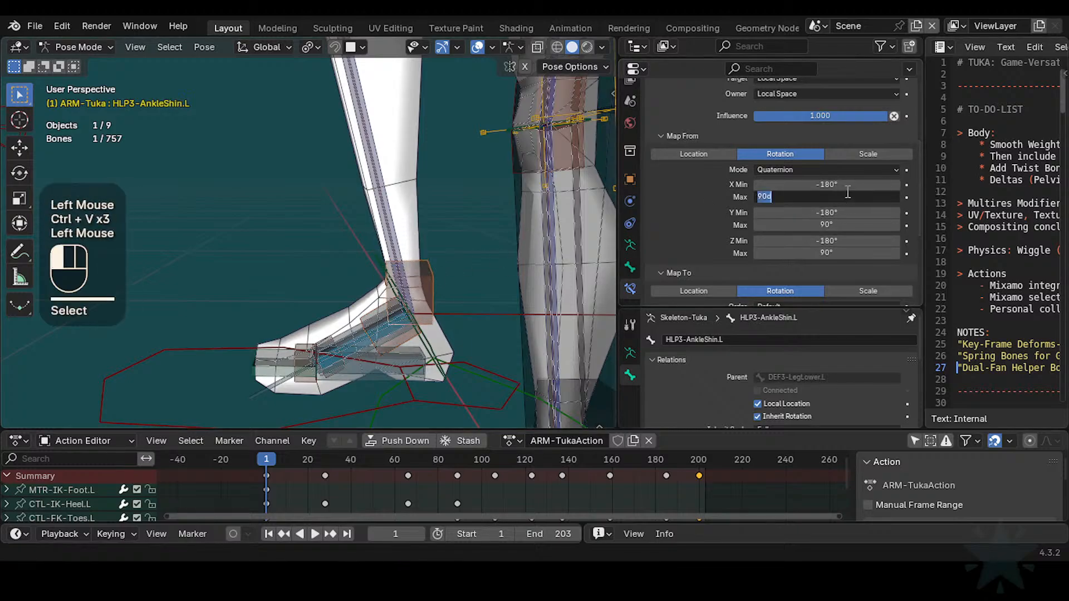
{"action": "type", "text": "18"}
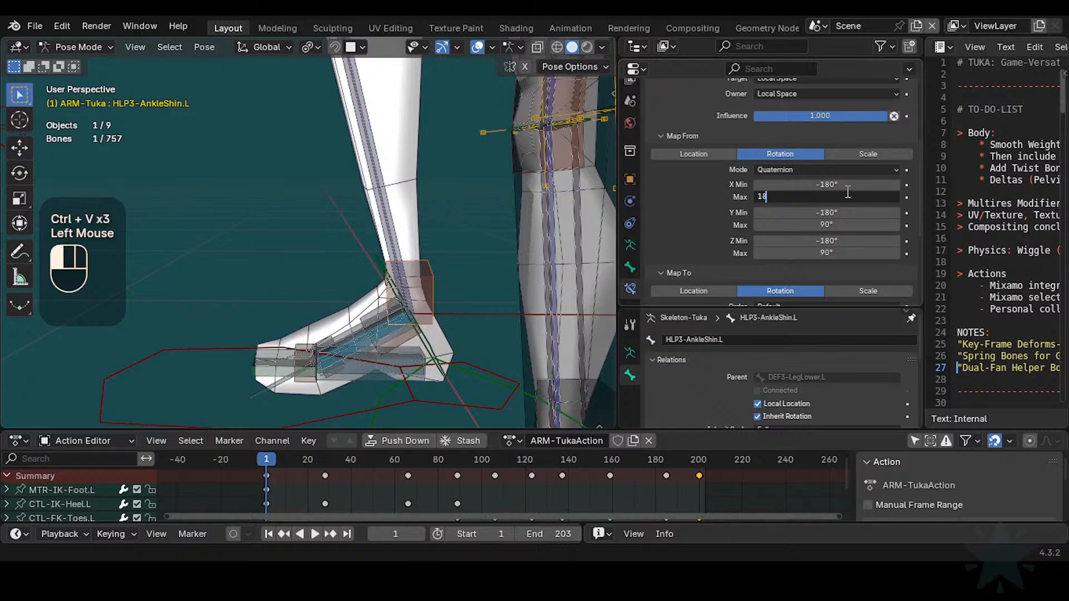
{"action": "type", "text": "0"}
{"action": "key", "text": "Return"}
{"action": "key", "text": "ctrl+c"}
{"action": "key", "text": "ctrl+v"}
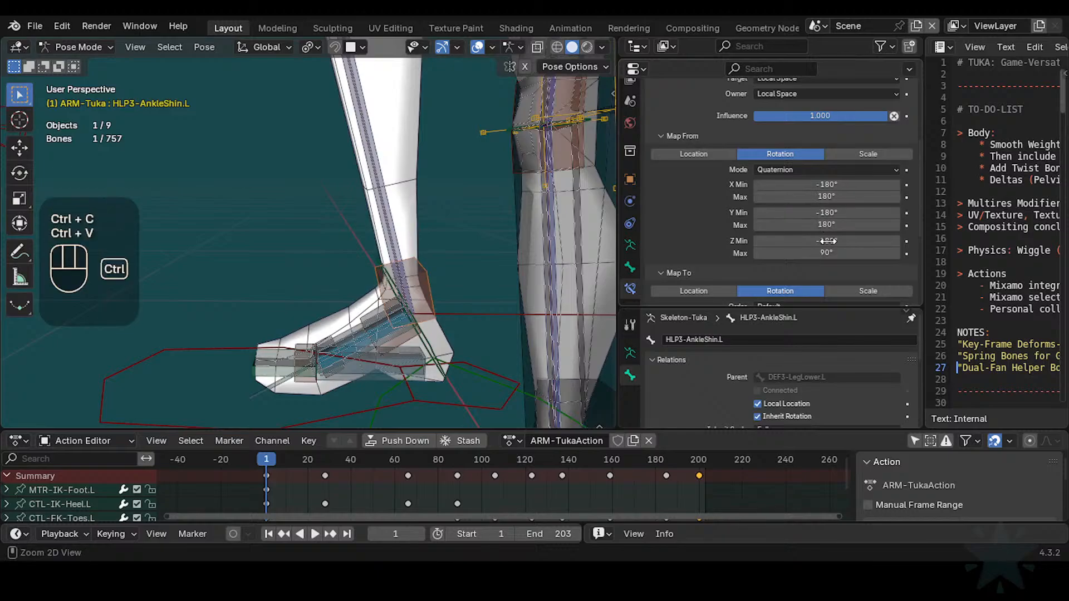
{"action": "key", "text": "ctrl+v"}
Step: Copy the 60° Map To rotation minimum from HLP3-AnkleFoot.L to the X, Y and Z axes of HLP3-AnkleShin.L's De-Rotator
{"action": "scroll", "coordinate": [828, 248], "scroll_direction": "down", "scroll_amount": 3}
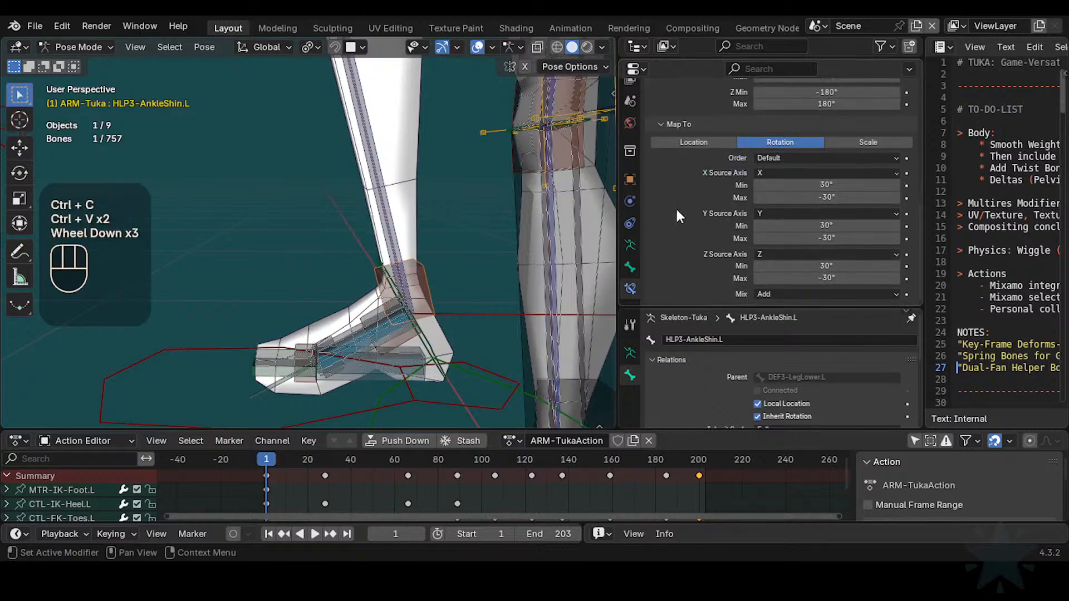
{"action": "scroll", "coordinate": [432, 310], "scroll_direction": "up", "scroll_amount": 1}
{"action": "left_click", "coordinate": [423, 364]}
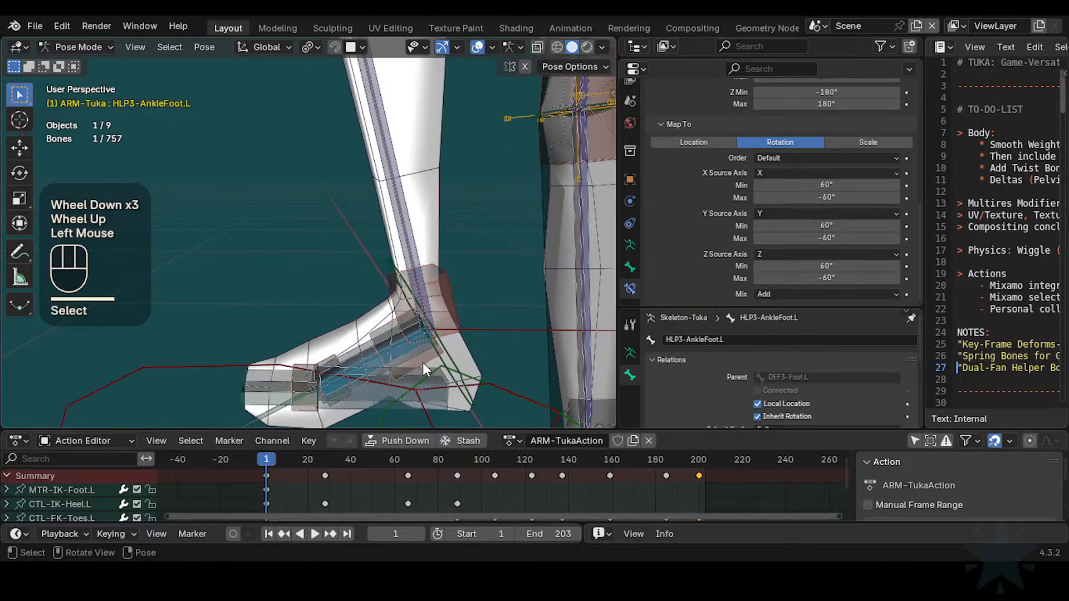
{"action": "key", "text": "ctrl+c"}
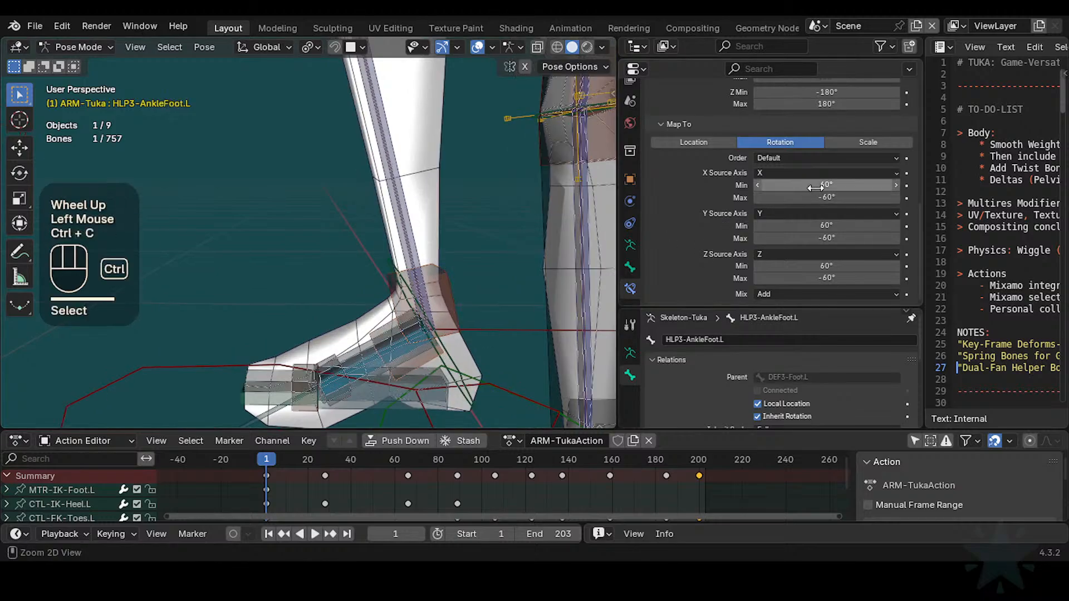
{"action": "left_click", "coordinate": [432, 282]}
{"action": "key", "text": "ctrl+v"}
{"action": "key", "text": "ctrl+v"}
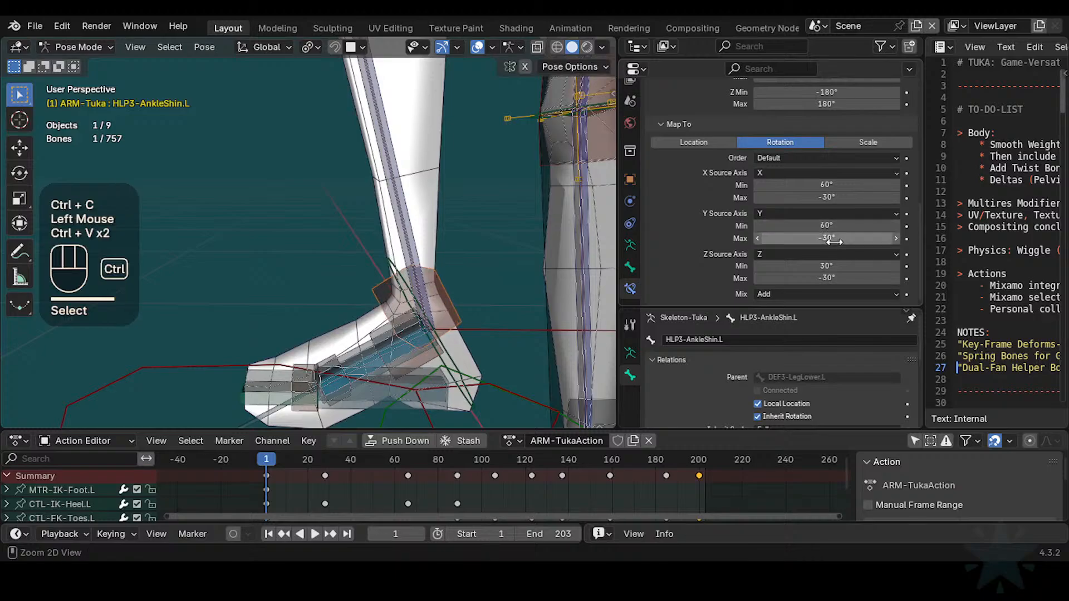
{"action": "key", "text": "ctrl+v"}
Step: Set the Map To rotation maximums of HLP3-AnkleShin.L's De-Rotator to -90° on X, Y and Z
{"action": "left_click", "coordinate": [841, 197]}
{"action": "type", "text": "-90"}
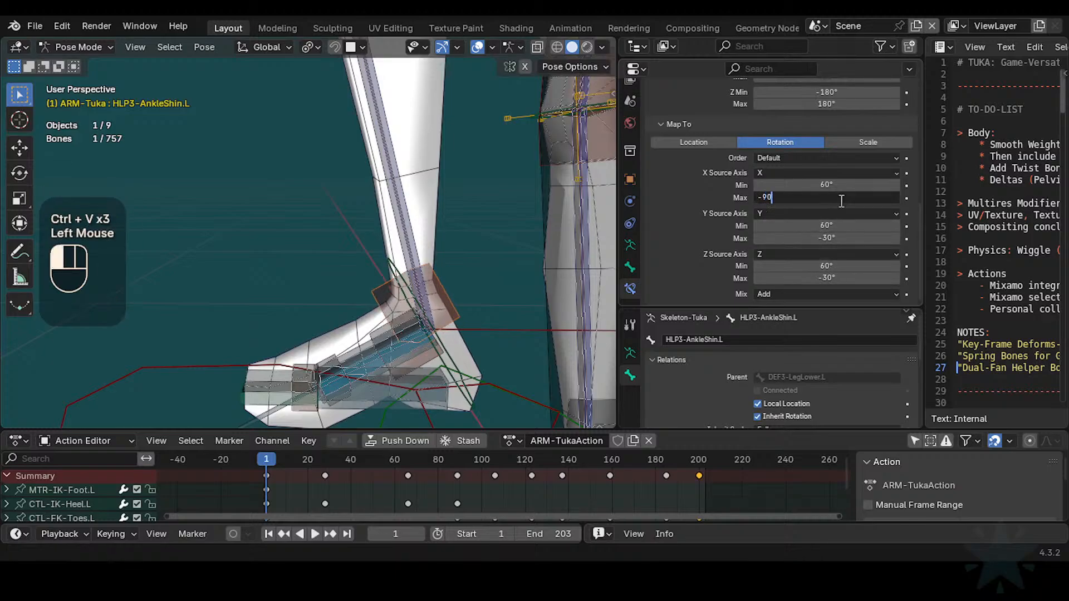
{"action": "key", "text": "Return"}
{"action": "key", "text": "ctrl+c"}
{"action": "key", "text": "ctrl+v"}
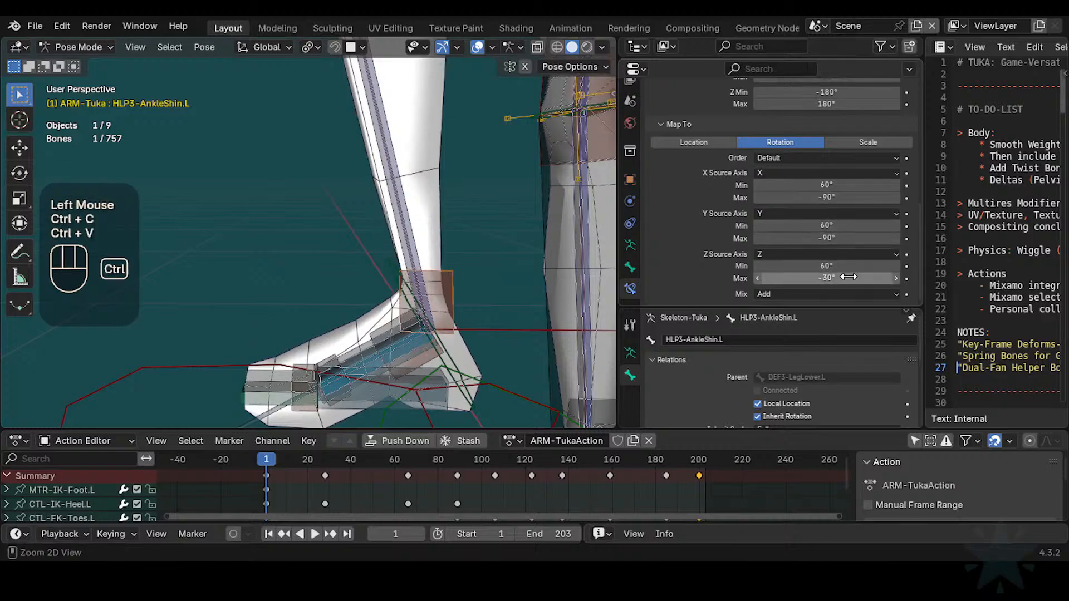
{"action": "key", "text": "ctrl+v"}
Step: Set the Map To rotation maximums of HLP3-AnkleShin.L's De-Rotator to -60° on X, Y and Z
{"action": "scroll", "coordinate": [425, 273], "scroll_direction": "down", "scroll_amount": 1}
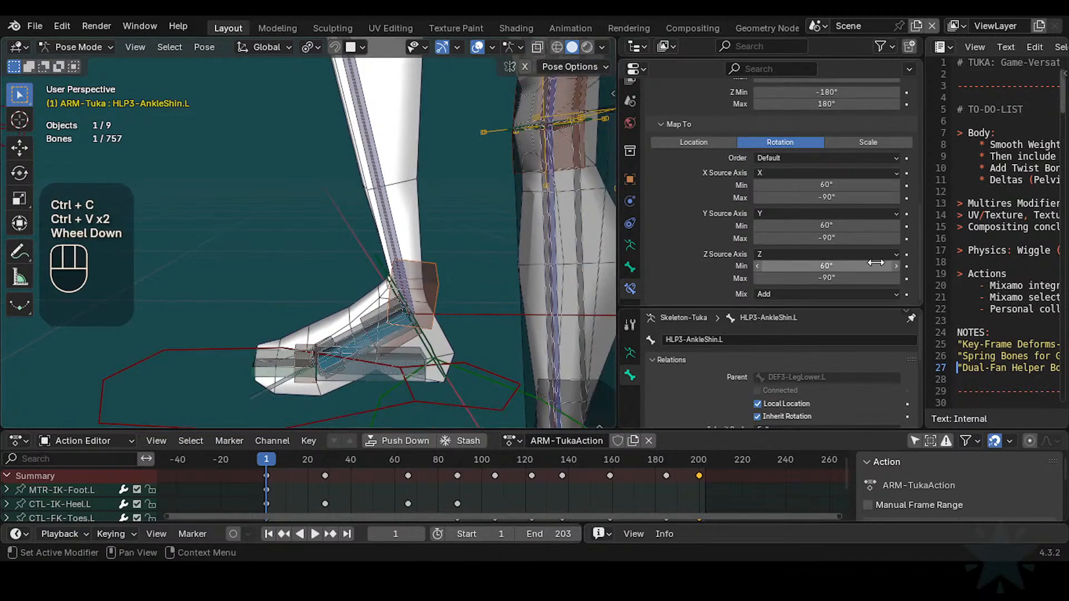
{"action": "scroll", "coordinate": [829, 267], "scroll_direction": "down", "scroll_amount": 1}
{"action": "left_click", "coordinate": [835, 197]}
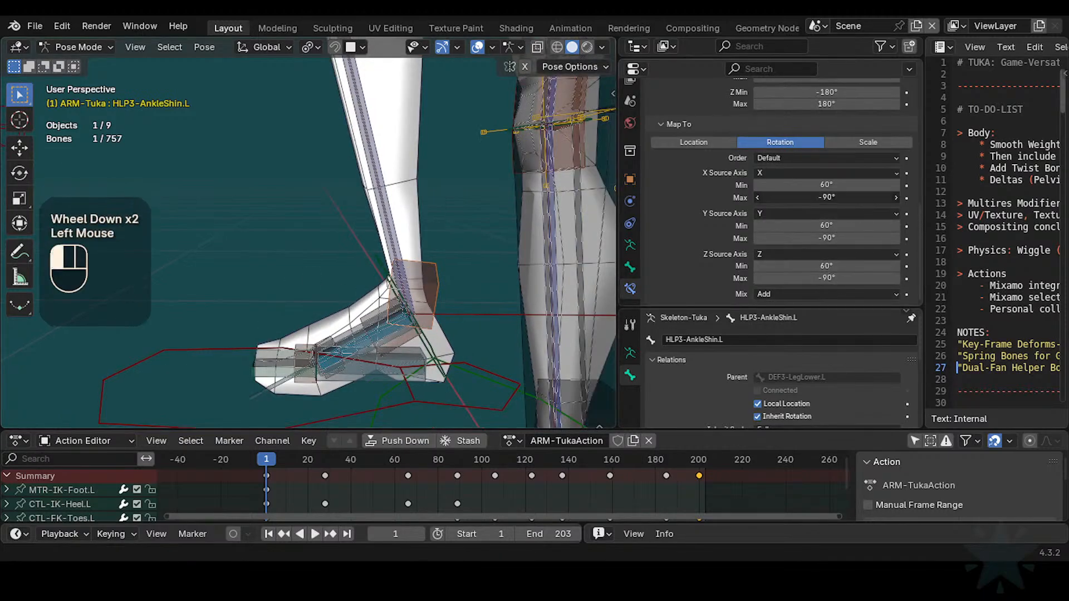
{"action": "left_click", "coordinate": [838, 202]}
{"action": "key", "text": "ctrl+c"}
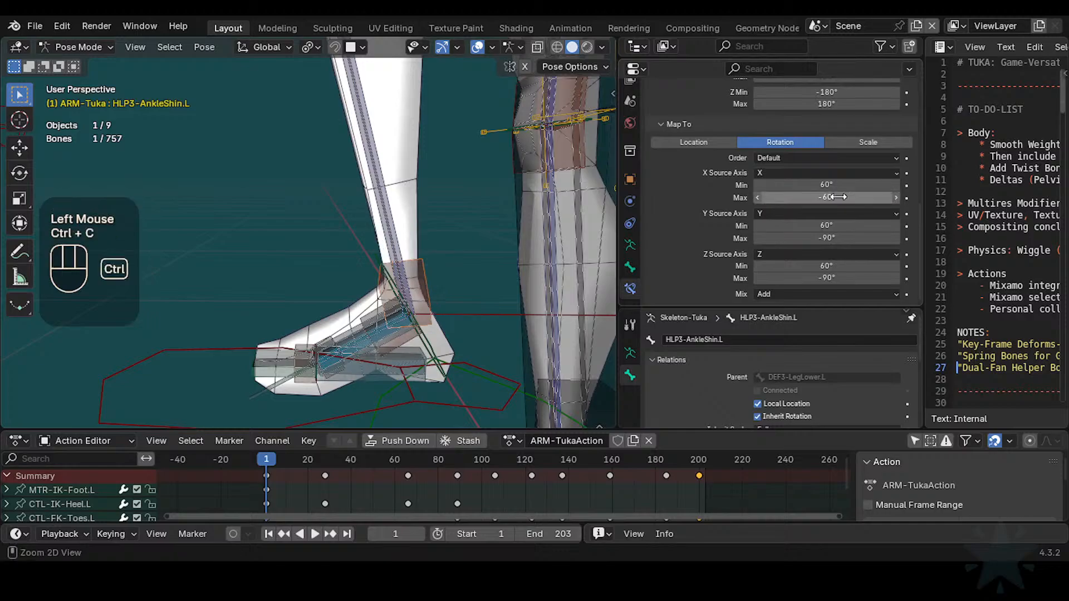
{"action": "key", "text": "ctrl+v"}
{"action": "key", "text": "ctrl+v"}
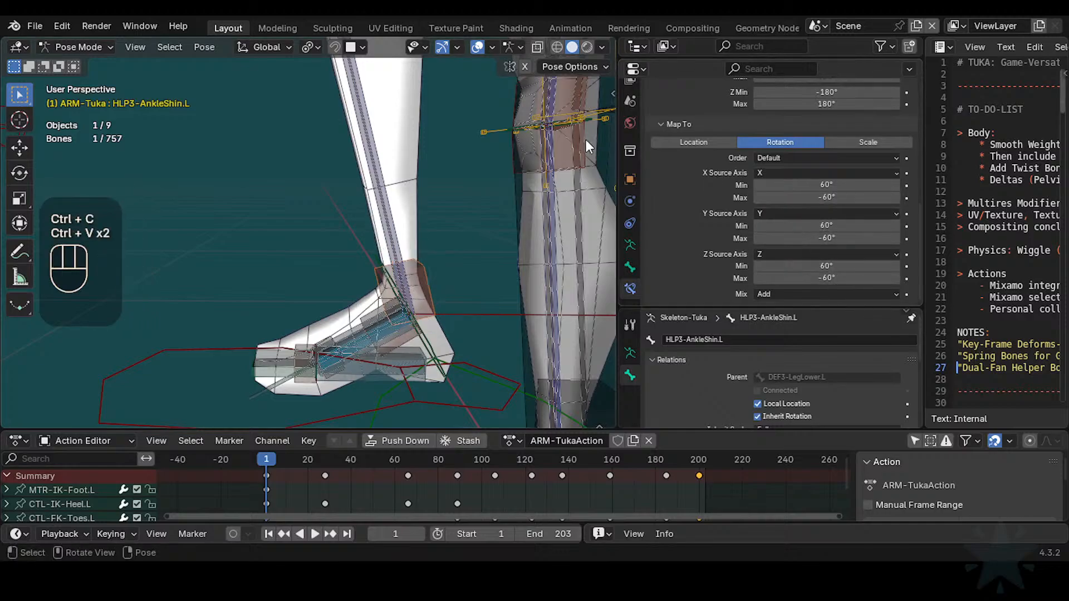
Step: Try rotating CTL-FK-Foot.L about the global X axis in both directions to test the ankle helpers, cancelling each rotation
{"action": "scroll", "coordinate": [828, 239], "scroll_direction": "up", "scroll_amount": 1}
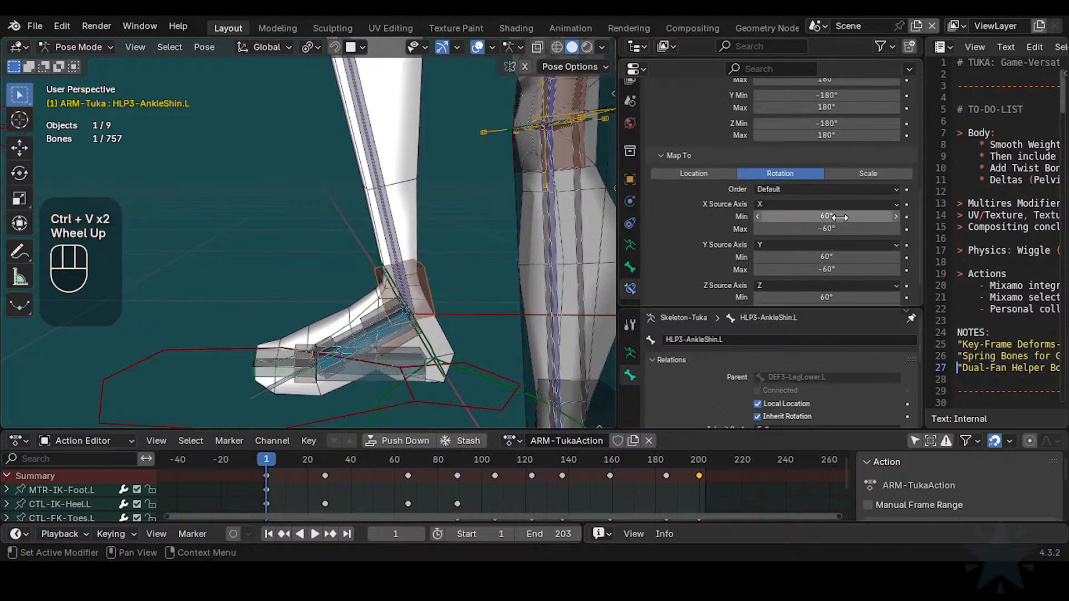
{"action": "scroll", "coordinate": [844, 225], "scroll_direction": "up", "scroll_amount": 1}
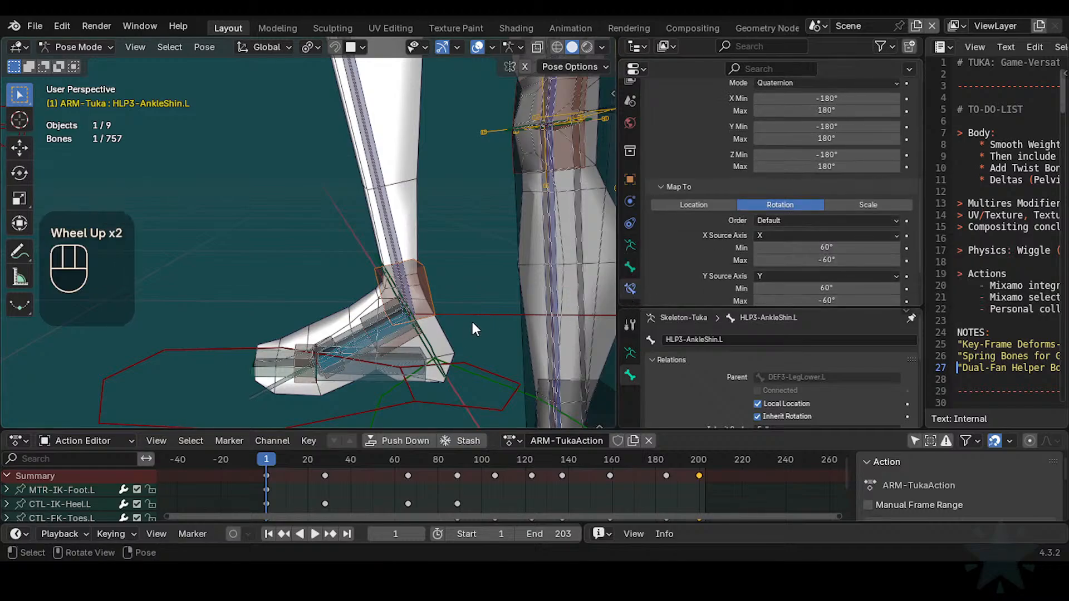
{"action": "middle_click_drag", "start_coordinate": [471, 322], "coordinate": [533, 312], "text": "shift"}
{"action": "scroll", "coordinate": [468, 274], "scroll_direction": "up", "scroll_amount": 1}
{"action": "left_click", "coordinate": [503, 302]}
{"action": "scroll", "coordinate": [499, 301], "scroll_direction": "down", "scroll_amount": 1}
{"action": "key", "text": "r"}
{"action": "key", "text": "x"}
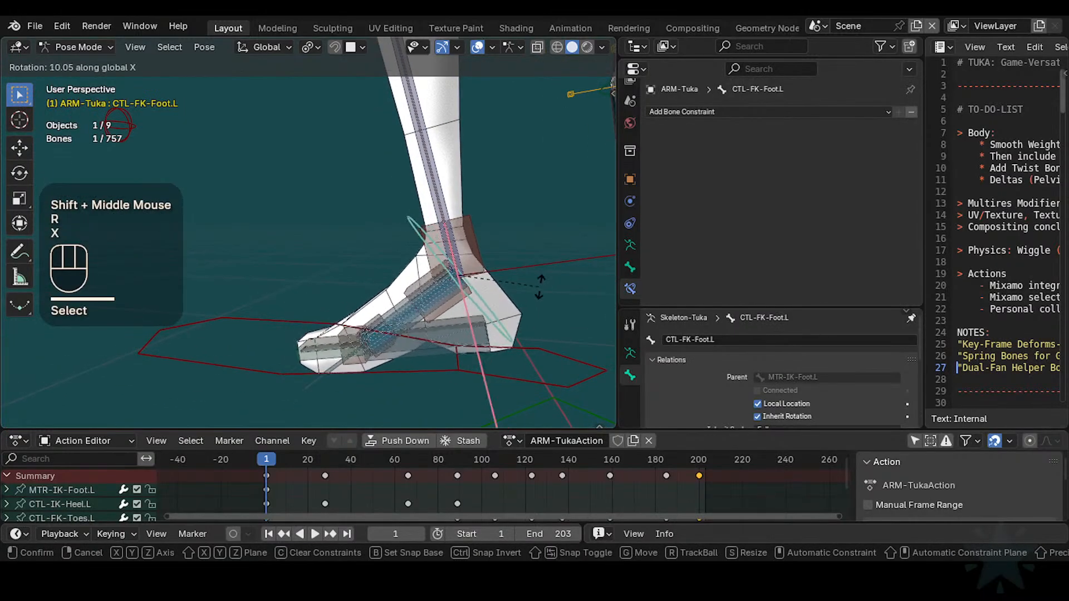
{"action": "key", "text": "Escape"}
{"action": "scroll", "coordinate": [533, 287], "scroll_direction": "down", "scroll_amount": 1}
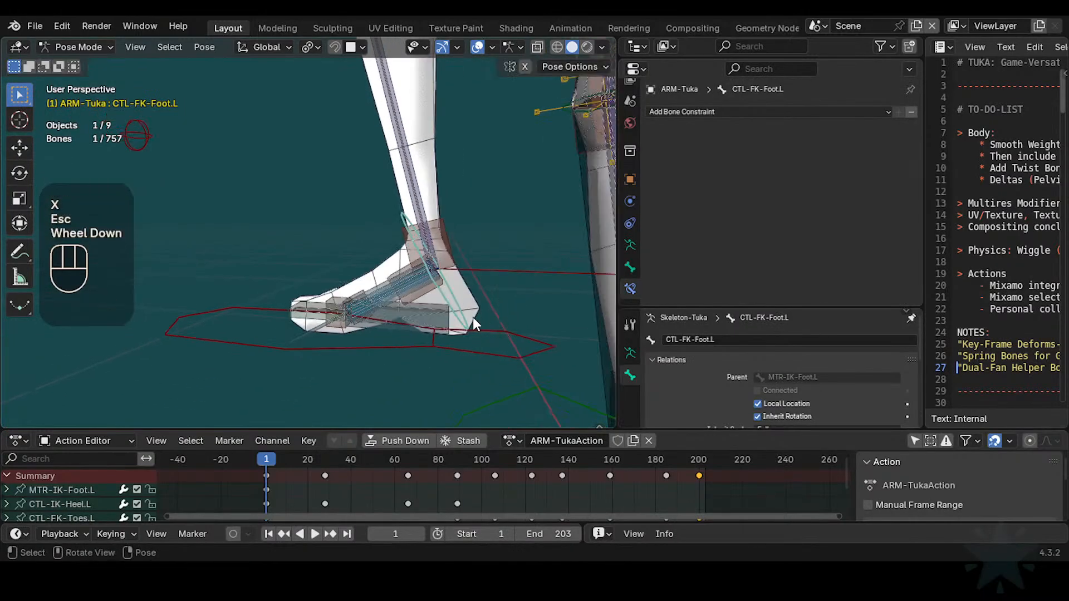
{"action": "middle_click_drag", "start_coordinate": [473, 316], "coordinate": [476, 278], "text": "shift"}
{"action": "key", "text": "r"}
{"action": "key", "text": "x"}
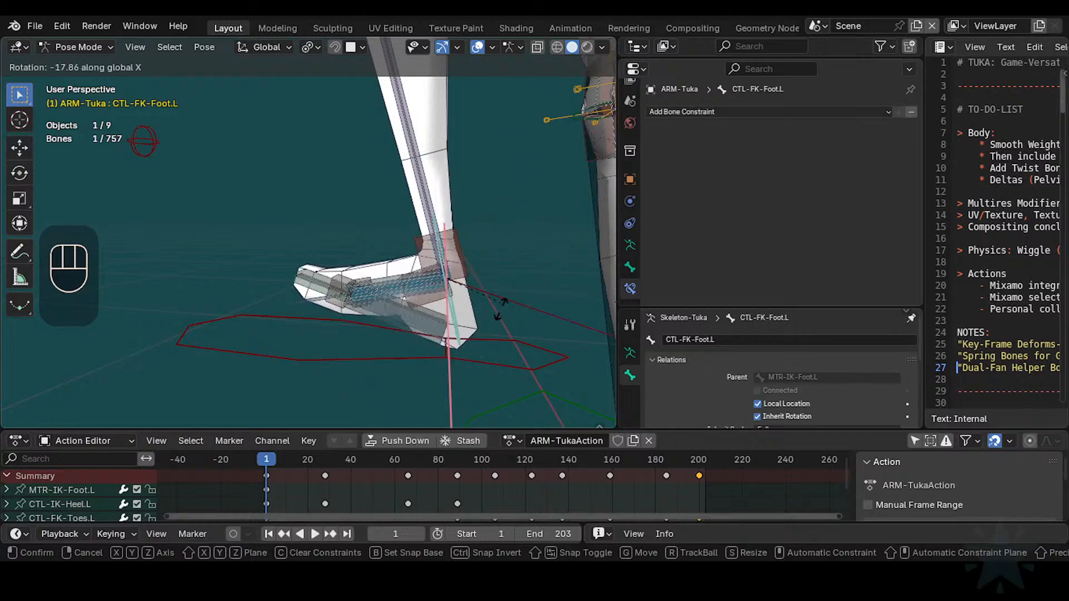
{"action": "key", "text": "Escape"}
Step: Try moving CTL-FK-LegLower.L at the left knee to test the shin and ankle response, and cancel the move
{"action": "middle_click_drag", "start_coordinate": [476, 281], "coordinate": [484, 303], "text": "shift"}
{"action": "scroll", "coordinate": [357, 107], "scroll_direction": "down", "scroll_amount": 2}
{"action": "middle_click_drag", "start_coordinate": [357, 107], "coordinate": [353, 100], "text": "shift"}
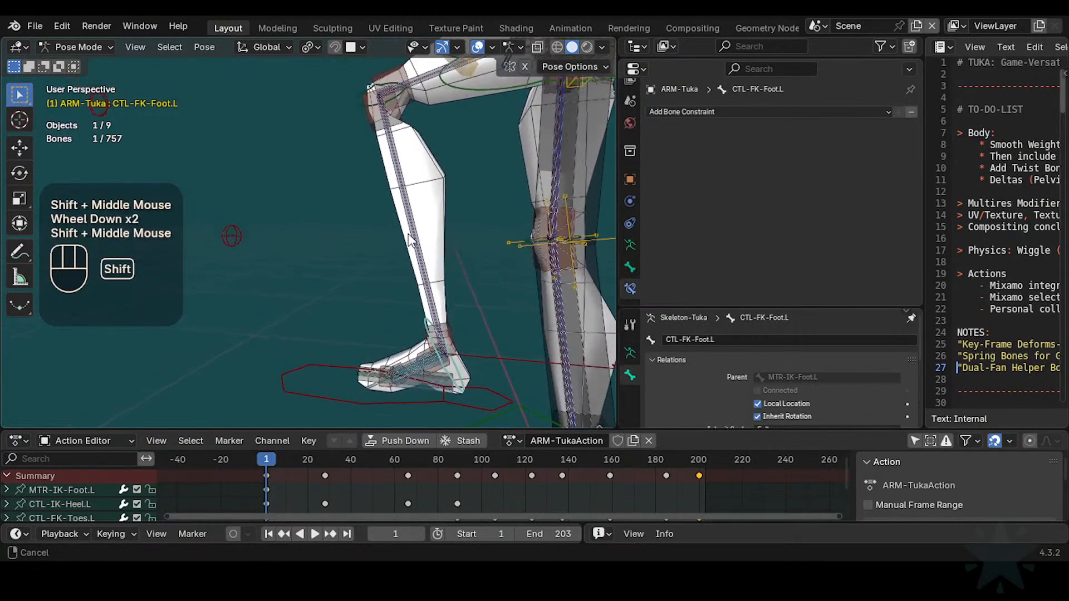
{"action": "left_click", "coordinate": [353, 100]}
{"action": "key", "text": "g"}
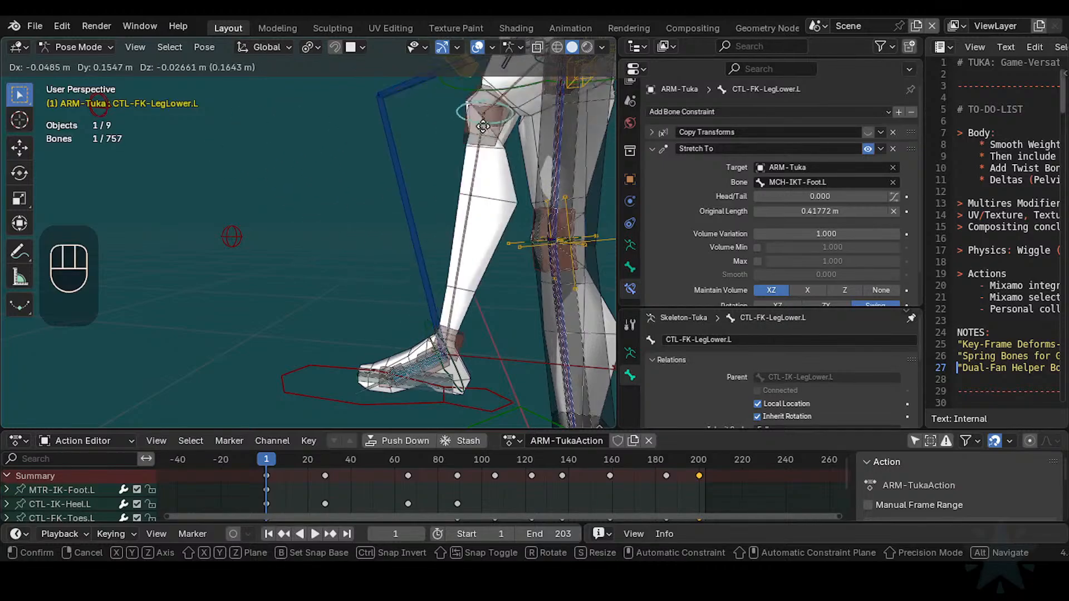
{"action": "key", "text": "Escape"}
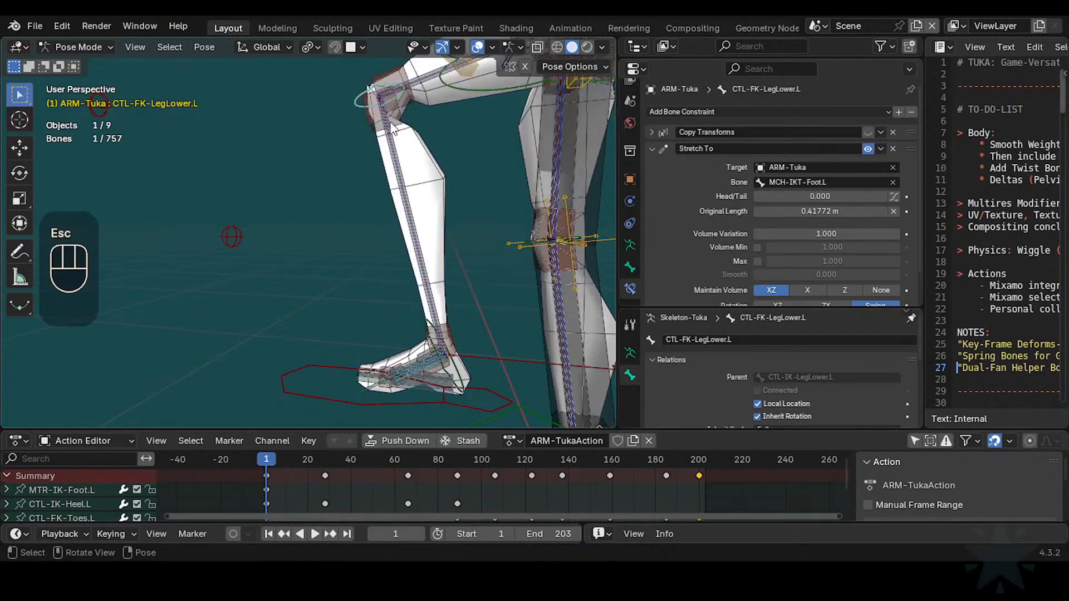
Step: Move the MTR-IK-Foot.L control around and rotate it about the global X axis to test the ankle in IK
{"action": "left_click", "coordinate": [479, 409]}
{"action": "key", "text": "r"}
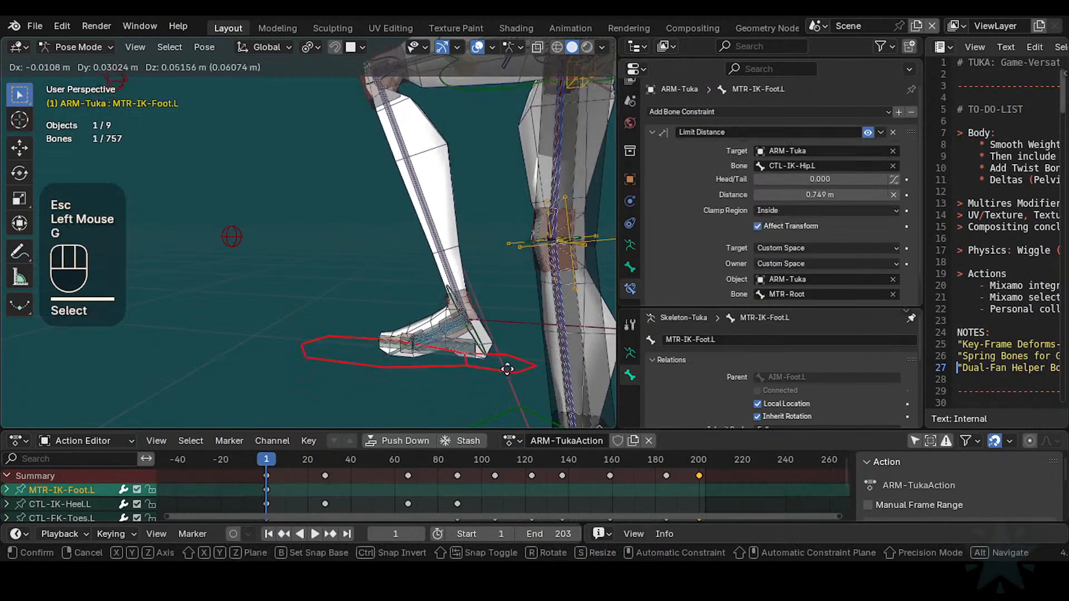
{"action": "key", "text": "x"}
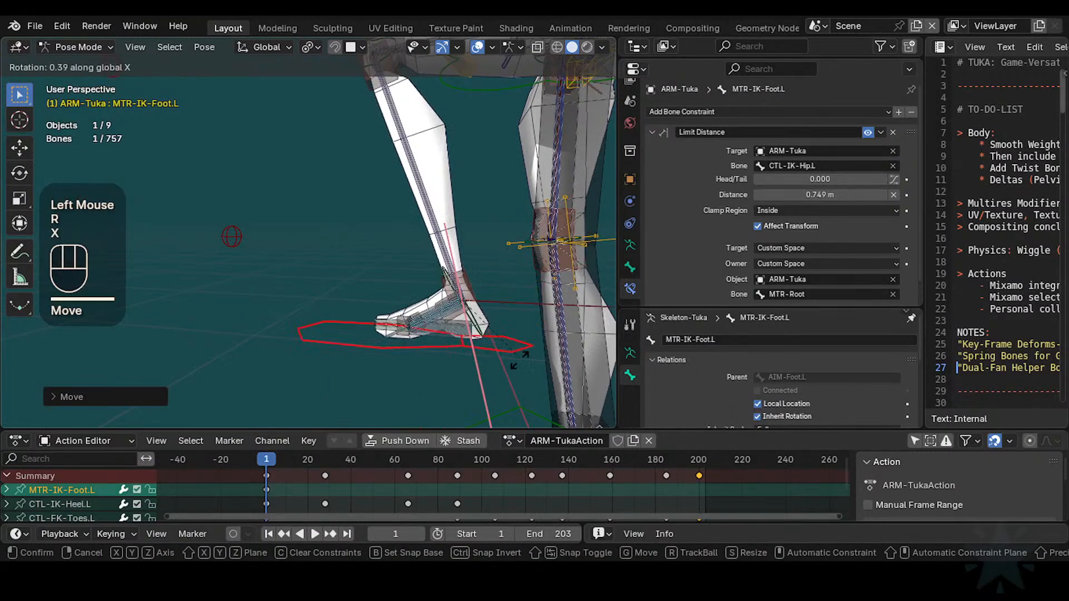
{"action": "left_click", "coordinate": [509, 361]}
{"action": "key", "text": "g"}
{"action": "left_click", "coordinate": [429, 391]}
{"action": "key", "text": "g"}
{"action": "left_click", "coordinate": [462, 362]}
{"action": "key", "text": "r"}
{"action": "key", "text": "x"}
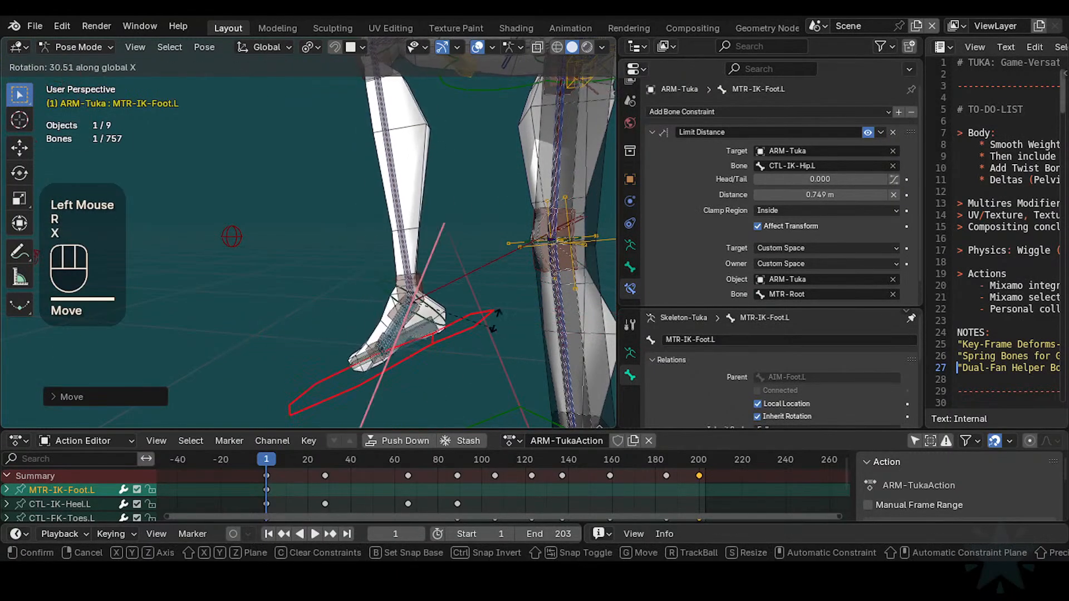
{"action": "left_click", "coordinate": [373, 284]}
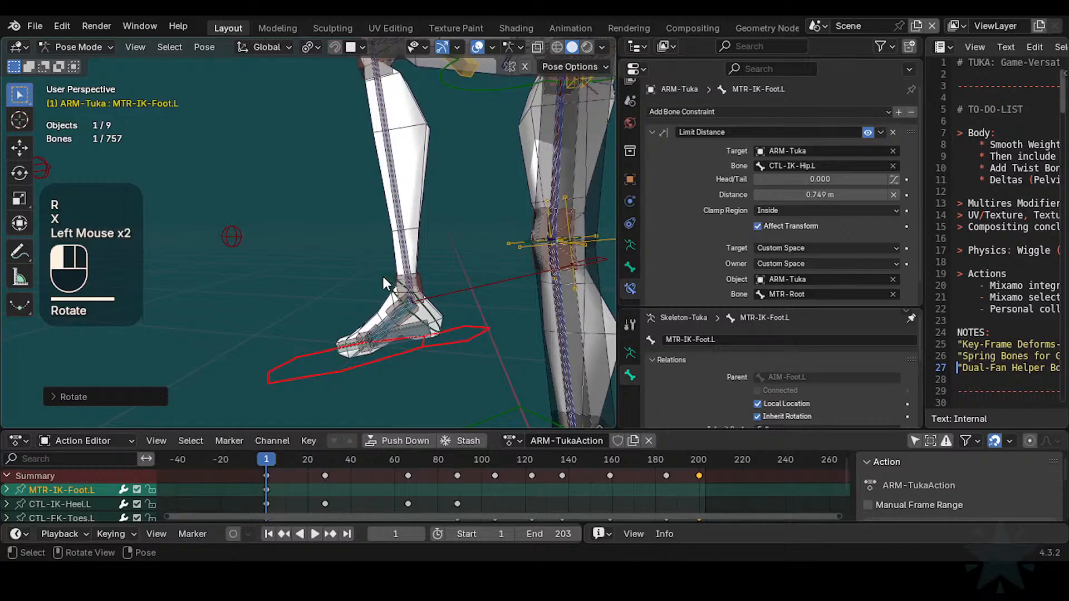
Step: Rotate CTL-FK-Foot.L about the global X axis to test the ankle on the tilted IK foot
{"action": "left_click", "coordinate": [383, 276]}
{"action": "key", "text": "r"}
{"action": "key", "text": "x"}
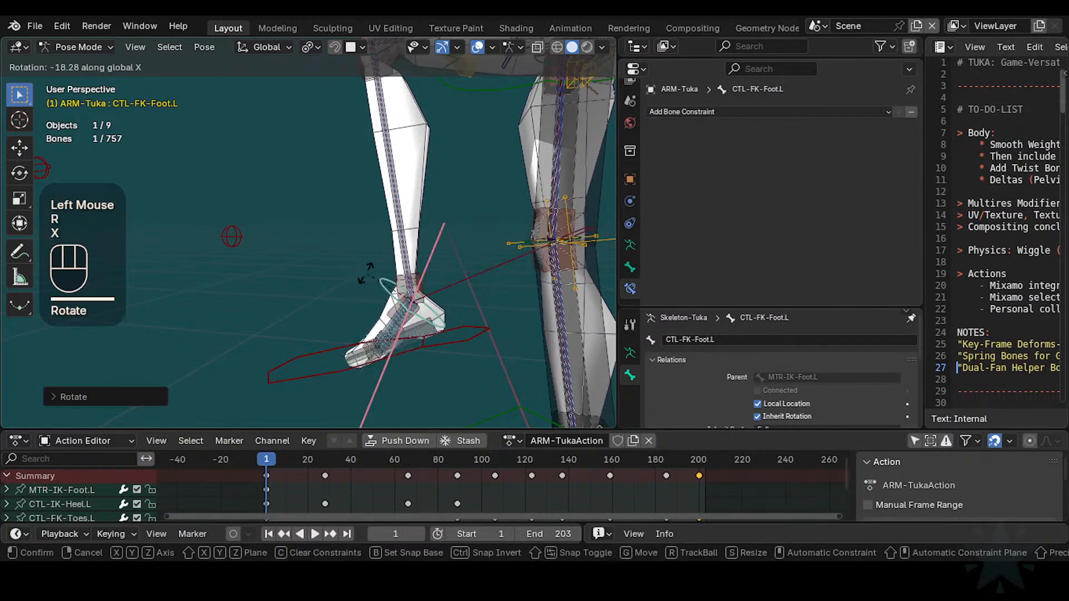
{"action": "left_click", "coordinate": [368, 276]}
Step: Rotate CTL-IK-Heel.L about the global X axis to test the heel lift
{"action": "left_click", "coordinate": [390, 312]}
{"action": "key", "text": "r"}
{"action": "key", "text": "x"}
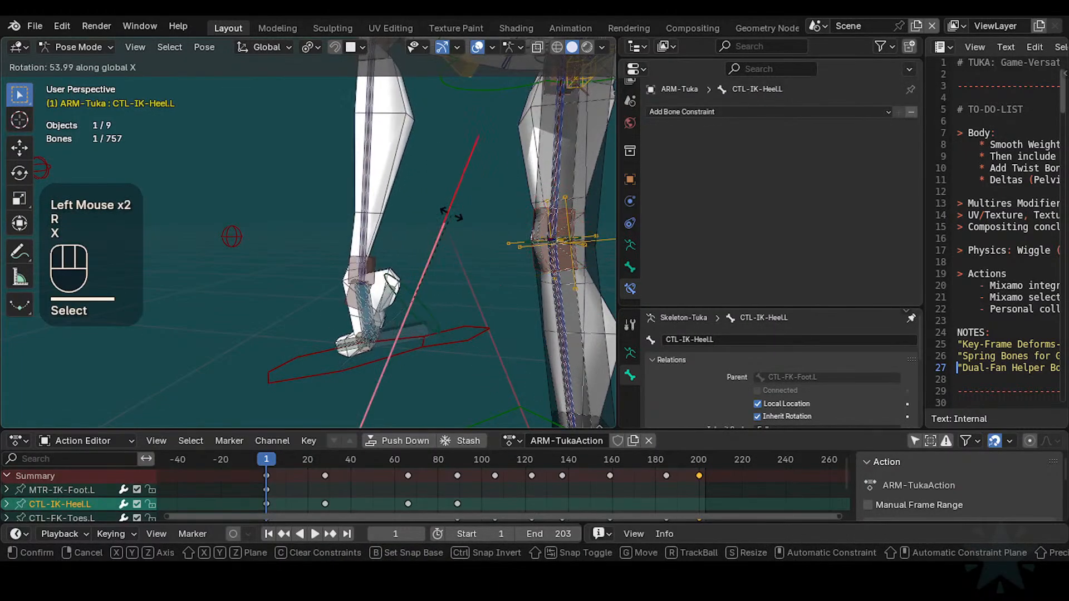
{"action": "left_click", "coordinate": [466, 327]}
Step: Lower MTR-IK-Foot.L slightly and rotate it about the global X axis to bring the left foot closer to level
{"action": "left_click", "coordinate": [466, 326]}
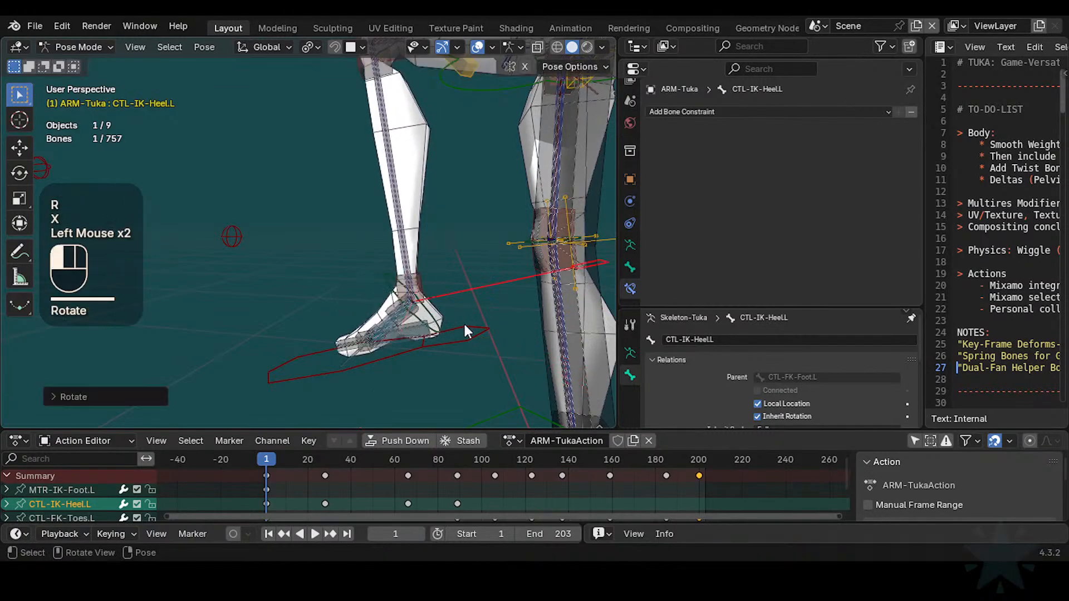
{"action": "key", "text": "g"}
{"action": "left_click", "coordinate": [471, 347]}
{"action": "key", "text": "r"}
{"action": "key", "text": "x"}
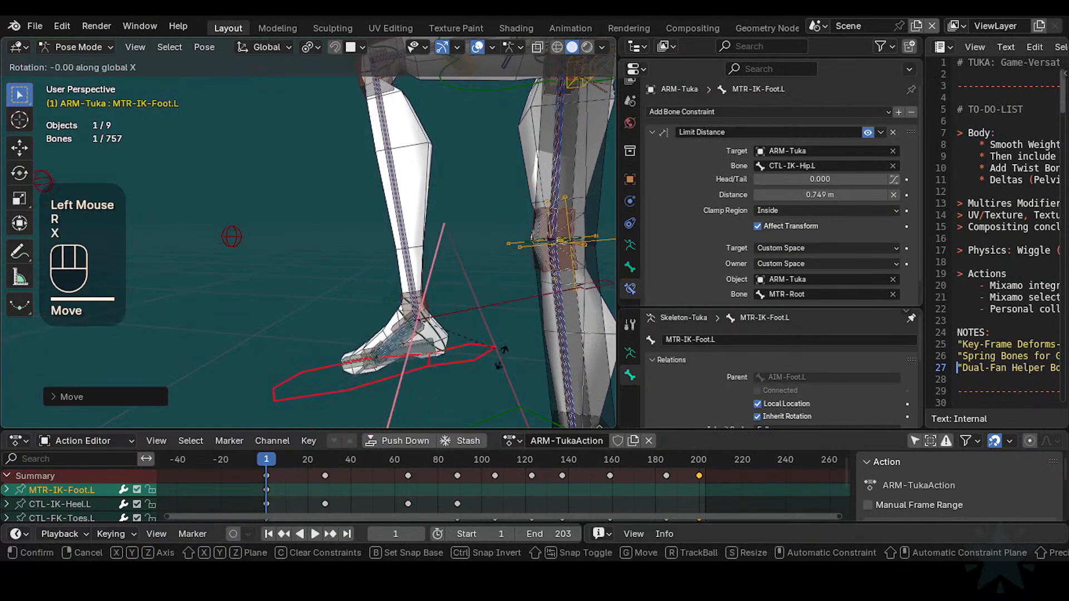
{"action": "left_click", "coordinate": [433, 360]}
{"action": "scroll", "coordinate": [410, 275], "scroll_direction": "up", "scroll_amount": 3}
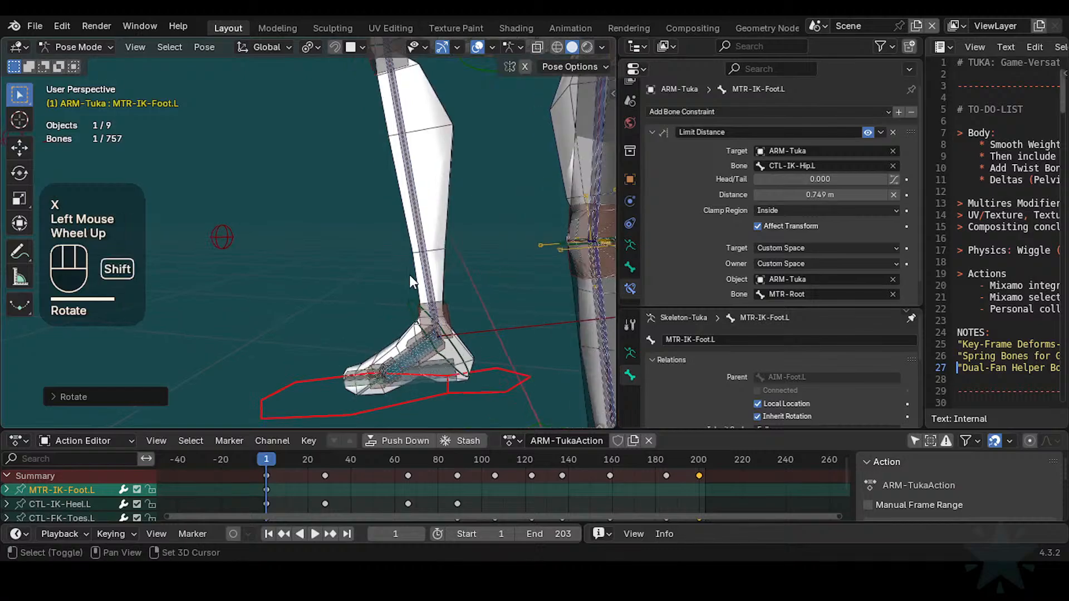
Step: Select the HLP3-KnucklesToes.L.001 helper bone and expand its De-Rotator CTL-IK-Heel constraint
{"action": "middle_click_drag", "start_coordinate": [405, 370], "coordinate": [407, 237], "text": "shift"}
{"action": "scroll", "coordinate": [450, 280], "scroll_direction": "up", "scroll_amount": 1}
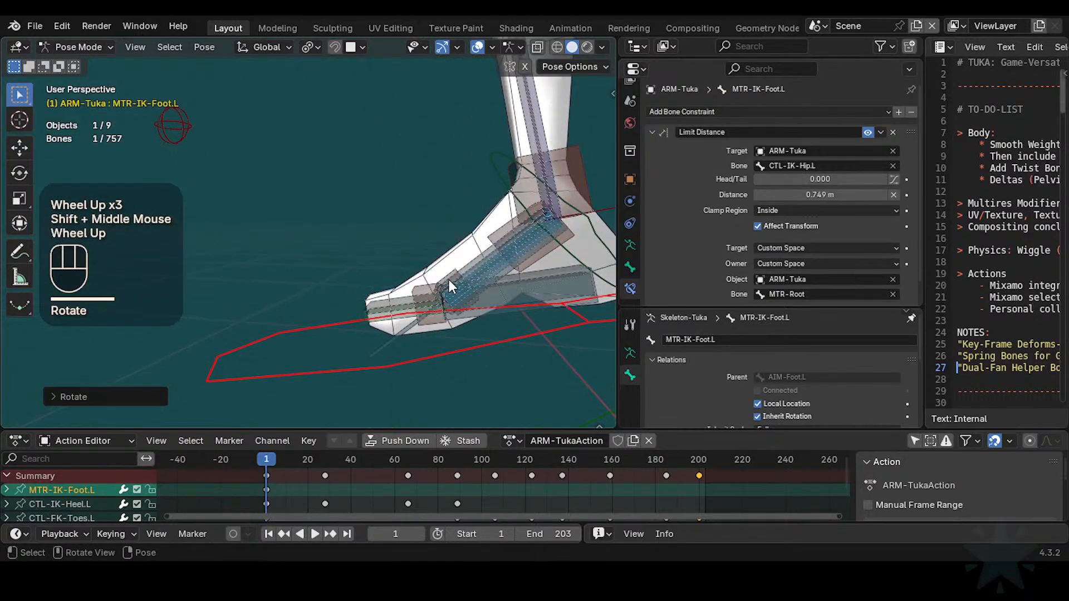
{"action": "left_click", "coordinate": [446, 278]}
{"action": "left_click", "coordinate": [652, 148]}
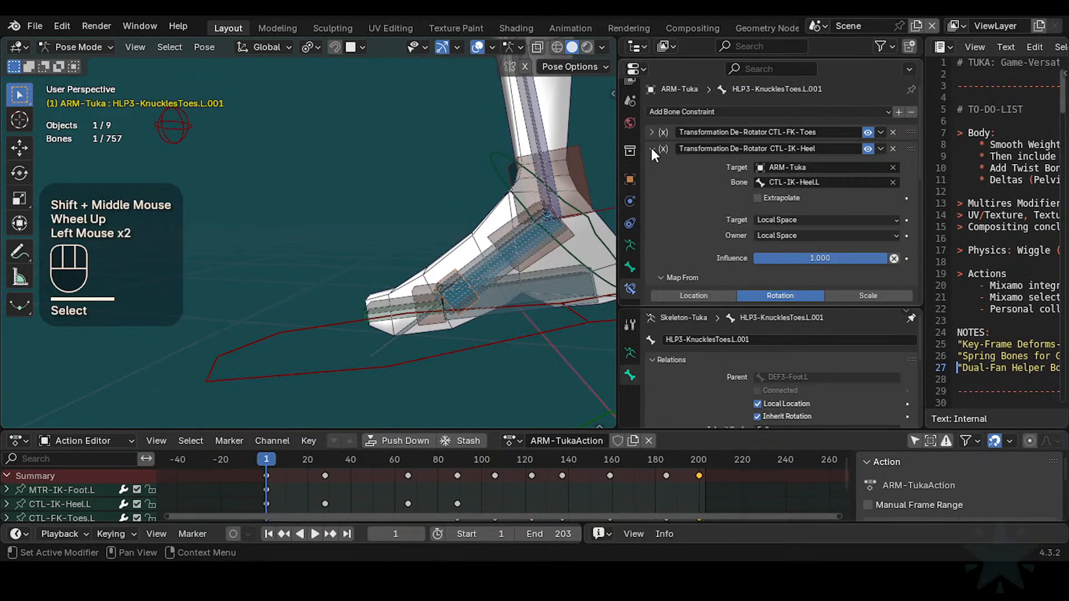
{"action": "left_click", "coordinate": [652, 148]}
{"action": "left_click", "coordinate": [652, 148]}
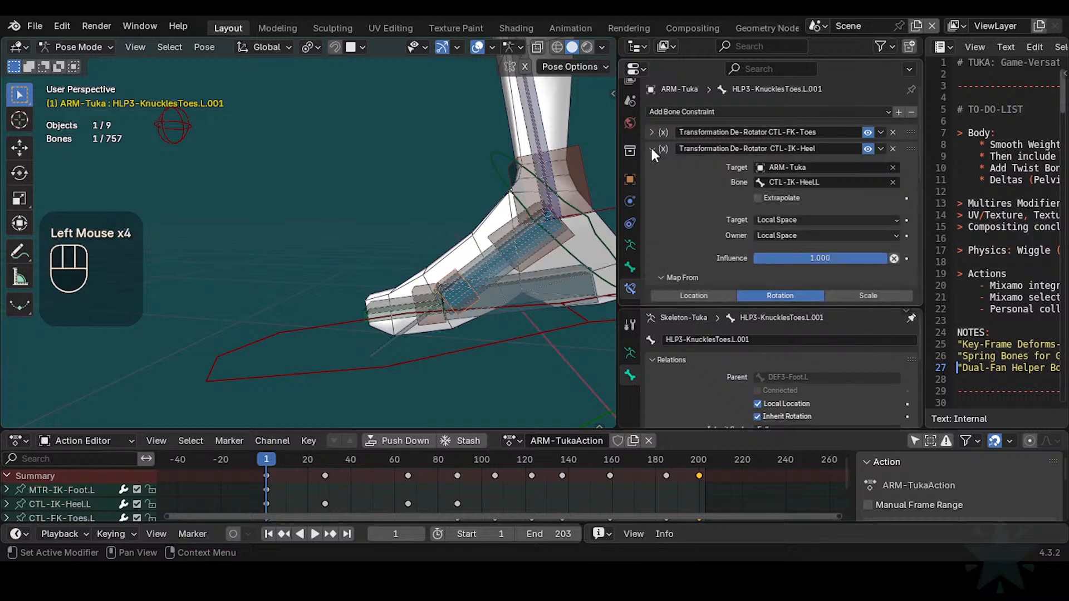
Step: Copy the name of the MCH-IKO-Foot.L bone, then reselect the HLP3-KnucklesToes.L.001 helper bone
{"action": "scroll", "coordinate": [518, 282], "scroll_direction": "up", "scroll_amount": 2}
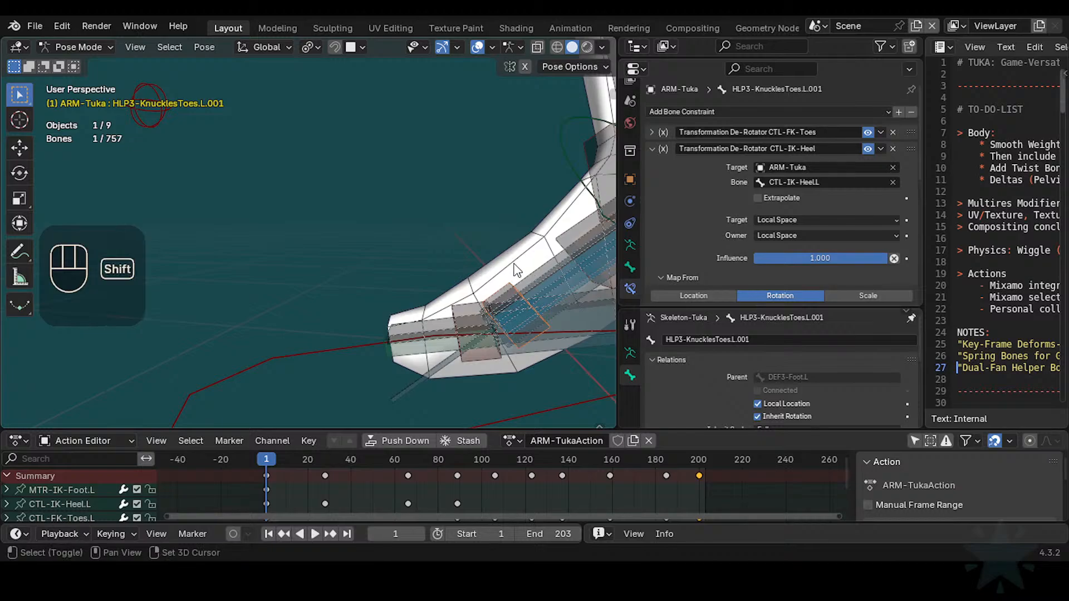
{"action": "middle_click_drag", "start_coordinate": [523, 267], "coordinate": [445, 240], "text": "shift"}
{"action": "scroll", "coordinate": [483, 268], "scroll_direction": "up", "scroll_amount": 2}
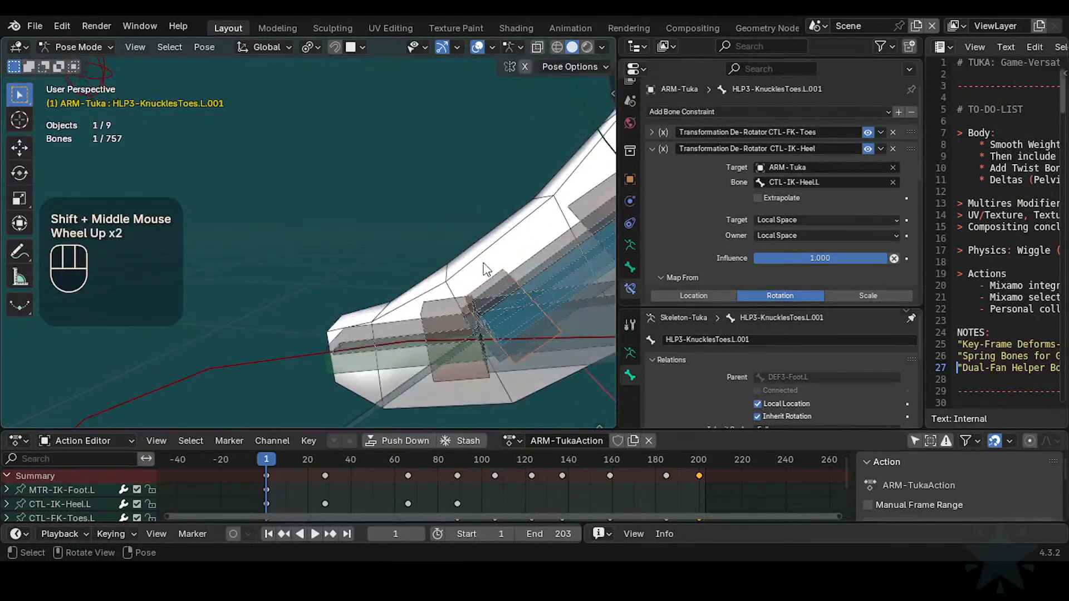
{"action": "left_click", "coordinate": [535, 269]}
{"action": "left_click", "coordinate": [536, 266]}
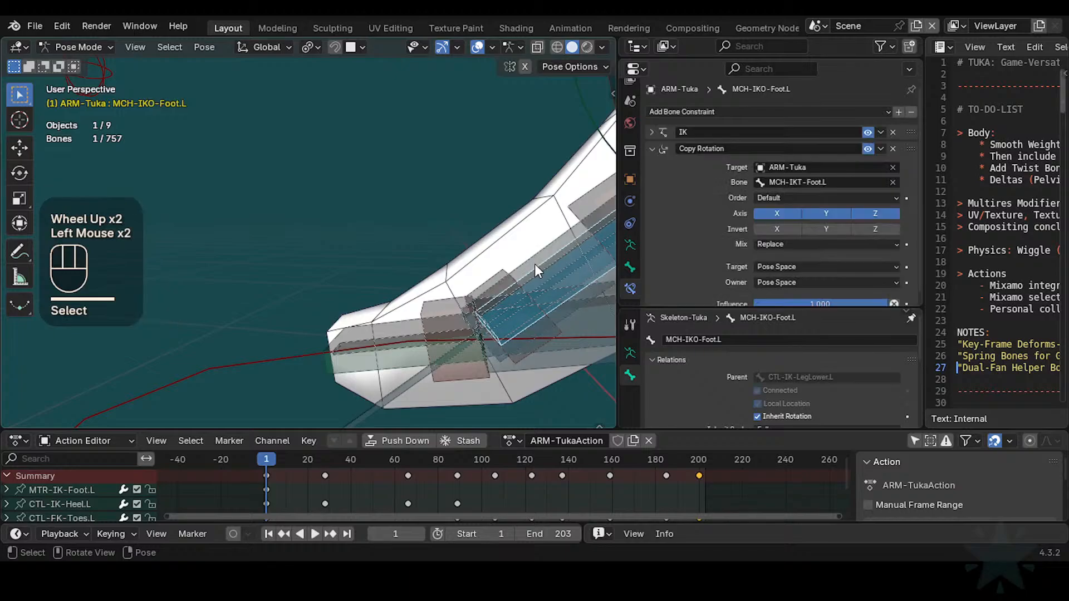
{"action": "middle_click_drag", "start_coordinate": [535, 266], "coordinate": [454, 272], "text": "shift"}
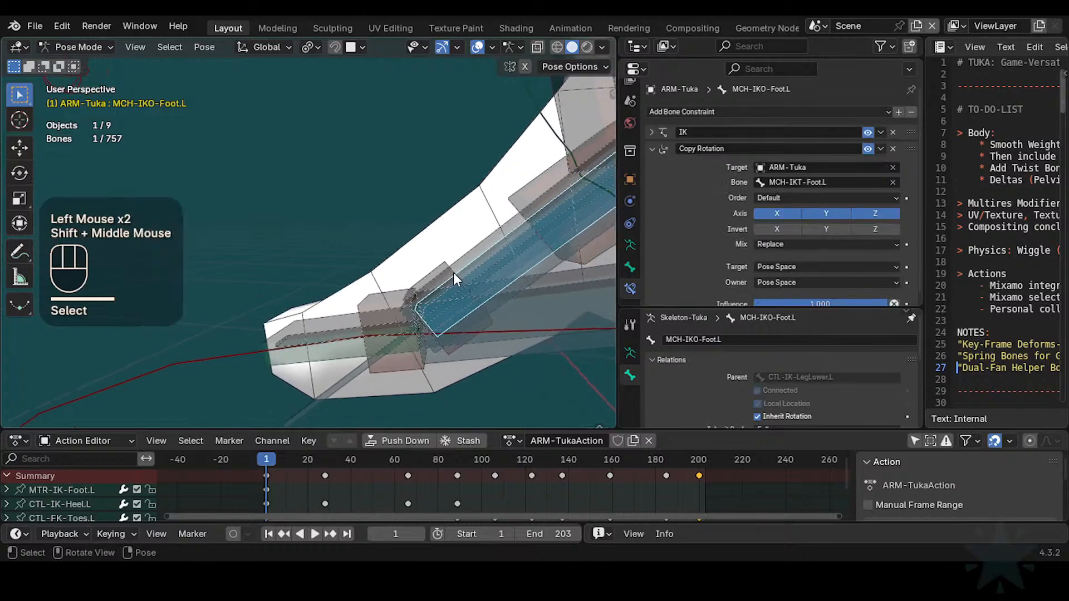
{"action": "key", "text": "F2"}
{"action": "left_click", "coordinate": [432, 274]}
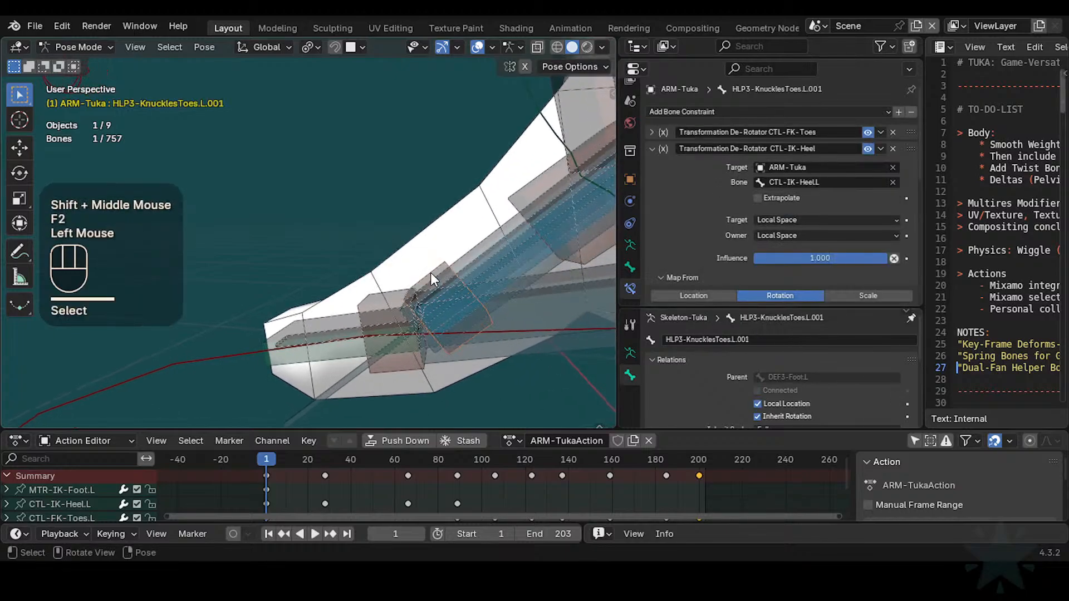
Step: Examine the mapping settings of the De-Rotator CTL-IK-Heel and CTL-FK-Toes constraints on HLP3-KnucklesToes.L.001
{"action": "left_click", "coordinate": [654, 149]}
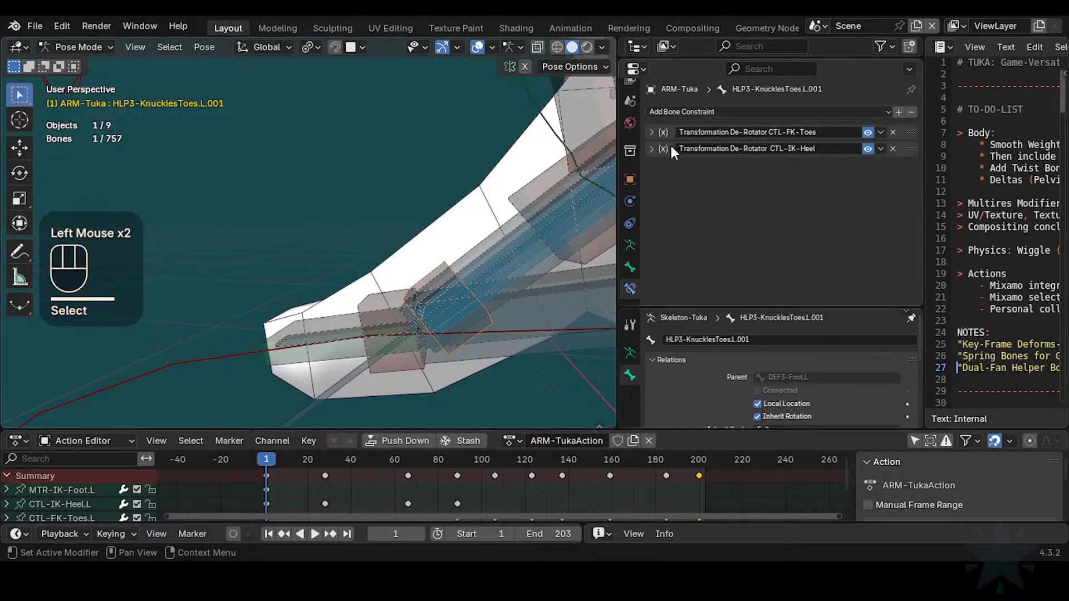
{"action": "left_click", "coordinate": [652, 150]}
{"action": "scroll", "coordinate": [672, 220], "scroll_direction": "down", "scroll_amount": 2}
{"action": "scroll", "coordinate": [672, 220], "scroll_direction": "down", "scroll_amount": 2}
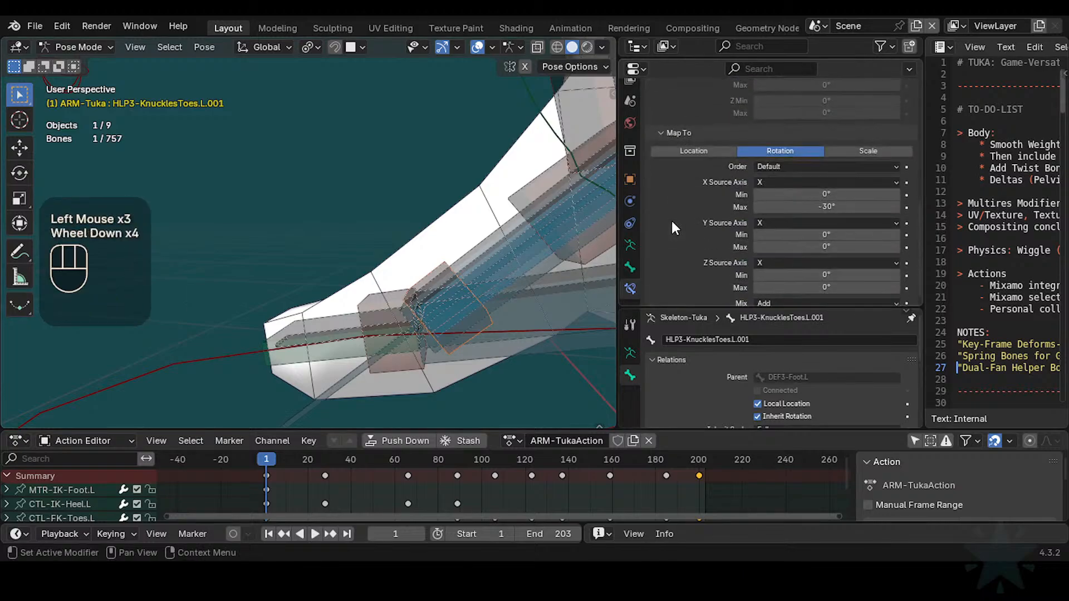
{"action": "scroll", "coordinate": [669, 184], "scroll_direction": "up", "scroll_amount": 3}
{"action": "scroll", "coordinate": [689, 206], "scroll_direction": "down", "scroll_amount": 3}
{"action": "scroll", "coordinate": [718, 203], "scroll_direction": "up", "scroll_amount": 4}
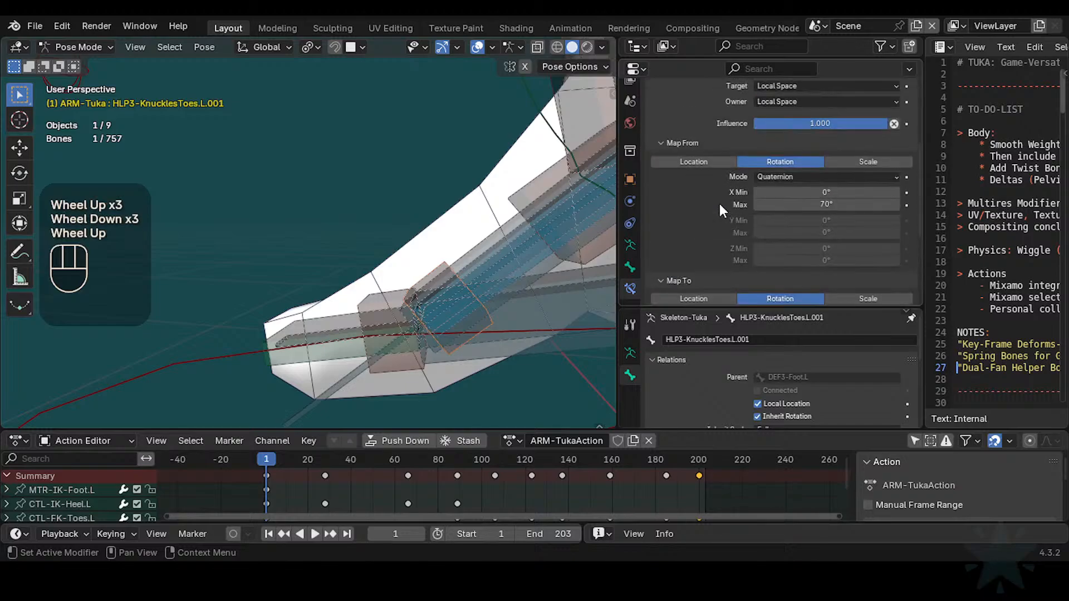
{"action": "left_click", "coordinate": [662, 150]}
{"action": "left_click", "coordinate": [653, 135]}
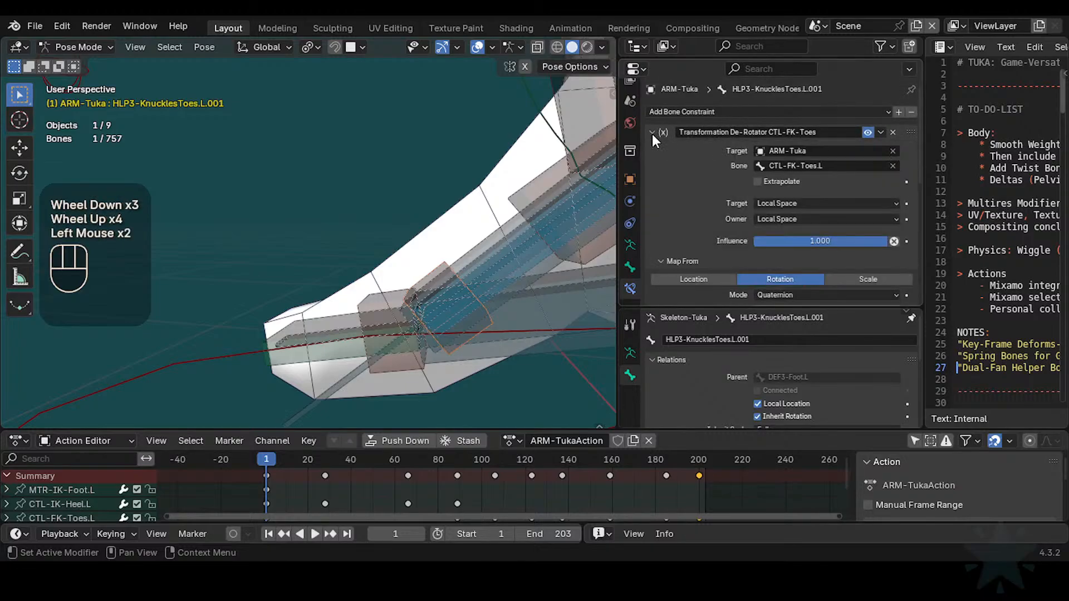
{"action": "scroll", "coordinate": [660, 167], "scroll_direction": "down", "scroll_amount": 2}
{"action": "scroll", "coordinate": [665, 184], "scroll_direction": "up", "scroll_amount": 3}
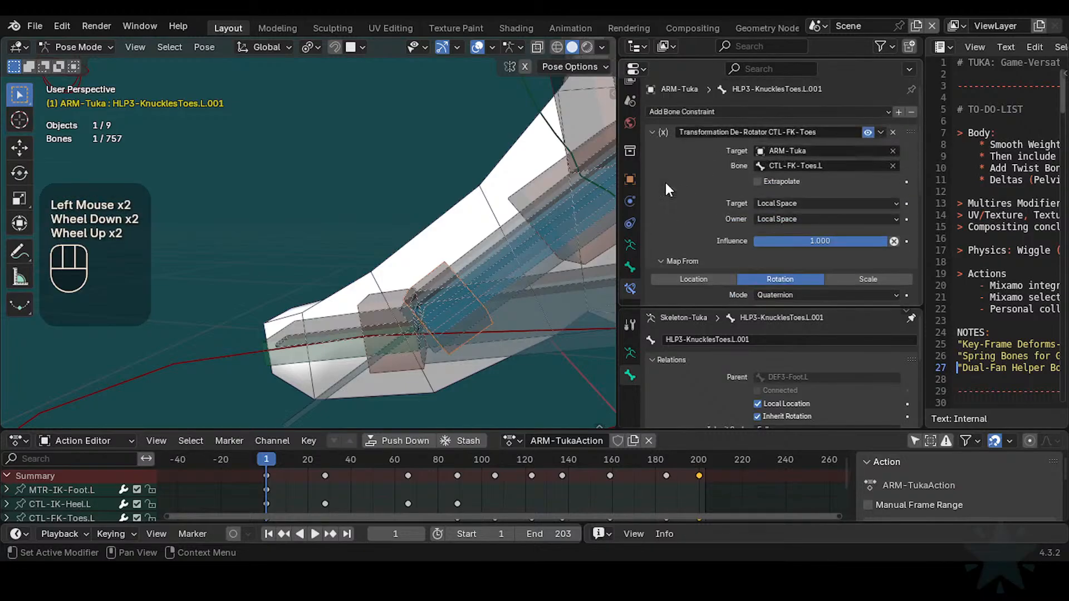
Step: Duplicate the De-Rotator CTL-FK-Toes constraint with MCH-IKO-Foot.L as the copy's target bone, and disable the two existing constraints
{"action": "left_click", "coordinate": [660, 117]}
{"action": "key", "text": "shift+d"}
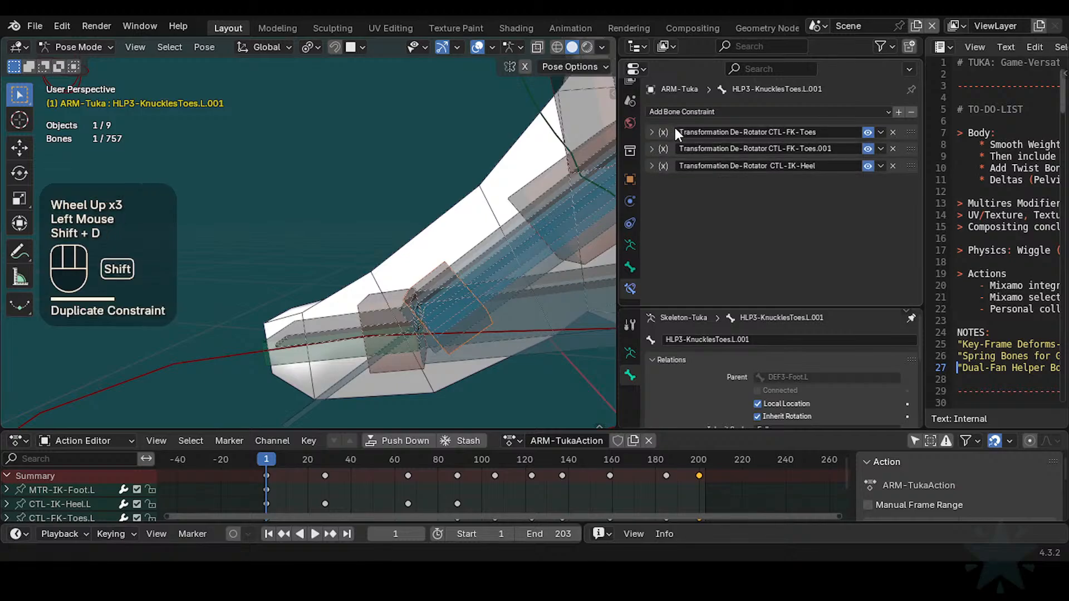
{"action": "left_click", "coordinate": [652, 150]}
{"action": "type", "text": "MCH-IKO-Foot.L"}
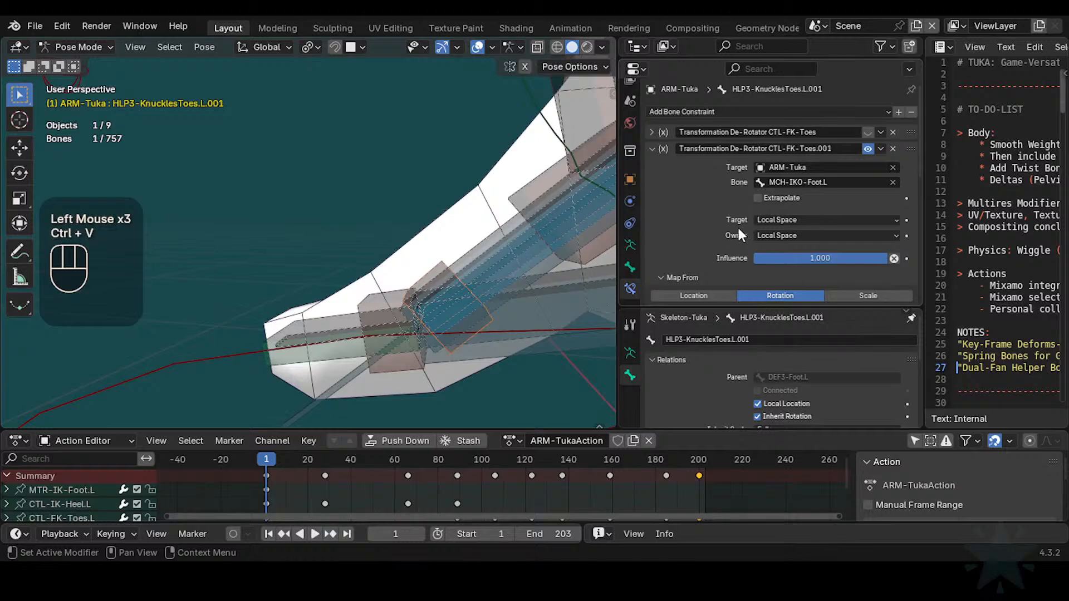
Step: Set the duplicated constraint's Map From rotation minimums to -180° on X, Y and Z
{"action": "scroll", "coordinate": [819, 193], "scroll_direction": "down", "scroll_amount": 2}
{"action": "scroll", "coordinate": [819, 193], "scroll_direction": "up", "scroll_amount": 1}
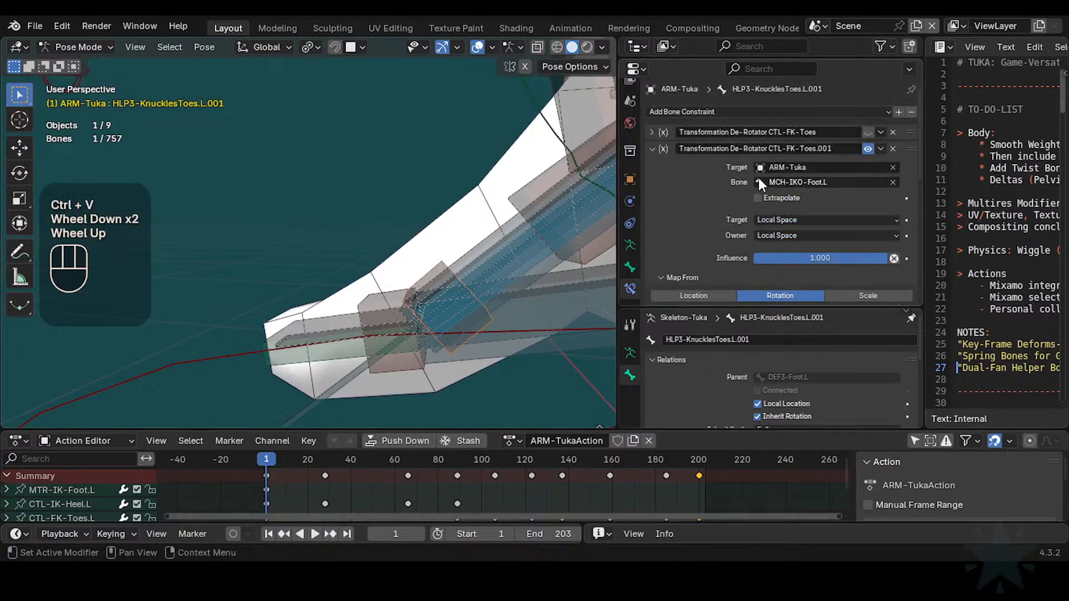
{"action": "scroll", "coordinate": [806, 226], "scroll_direction": "down", "scroll_amount": 2}
{"action": "scroll", "coordinate": [812, 226], "scroll_direction": "down", "scroll_amount": 1}
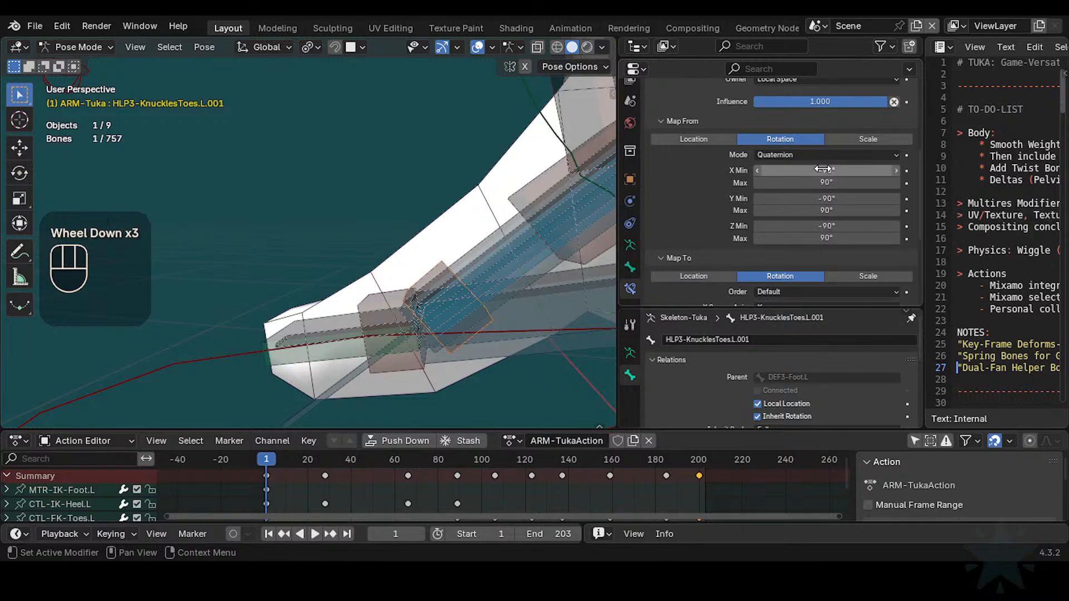
{"action": "left_click", "coordinate": [822, 170]}
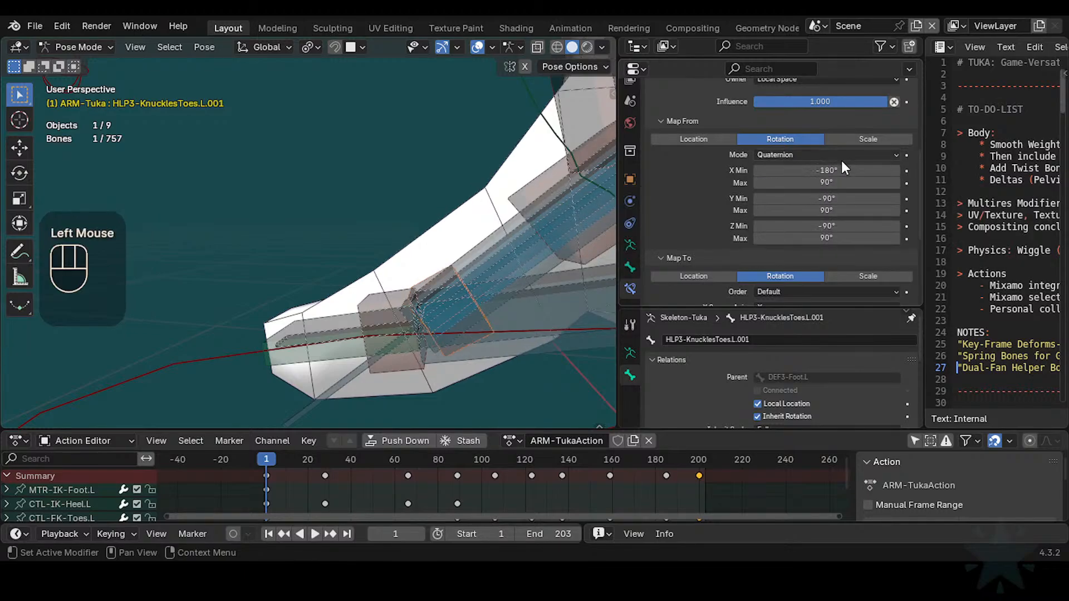
{"action": "key", "text": "Return"}
{"action": "key", "text": "ctrl+c"}
{"action": "key", "text": "ctrl+v"}
{"action": "key", "text": "ctrl+v"}
Step: Set the duplicated constraint's Map From rotation maximums to 180° on X, Y and Z
{"action": "left_click", "coordinate": [834, 180]}
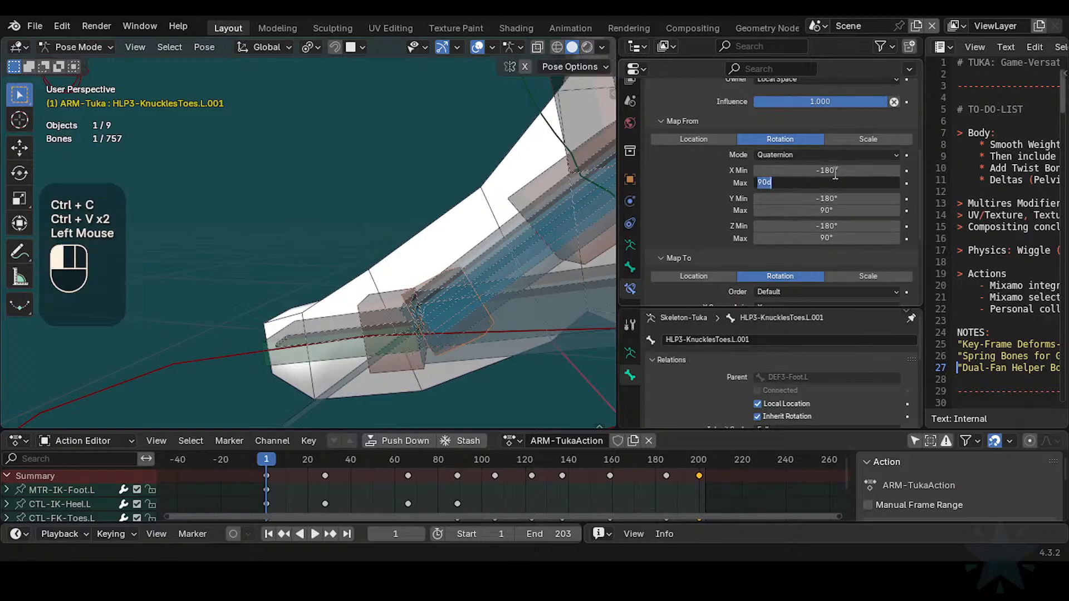
{"action": "type", "text": "180"}
{"action": "key", "text": "Return"}
{"action": "key", "text": "ctrl+c"}
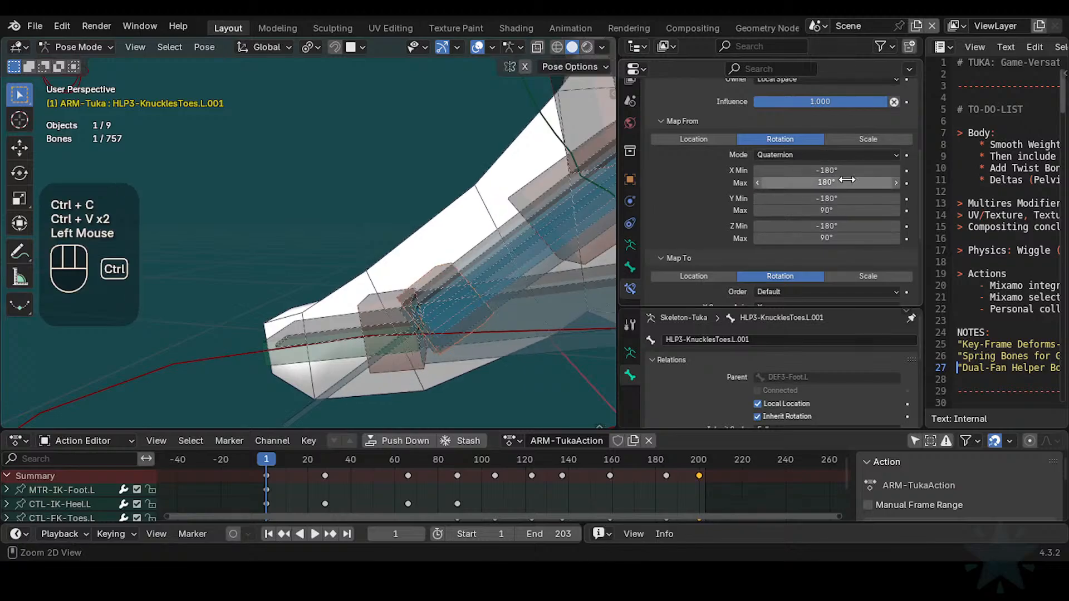
{"action": "key", "text": "ctrl+v"}
{"action": "key", "text": "ctrl+v"}
Step: Set the duplicated constraint's Map To rotation minimums to 60° on X, Y and Z
{"action": "scroll", "coordinate": [832, 213], "scroll_direction": "down", "scroll_amount": 3}
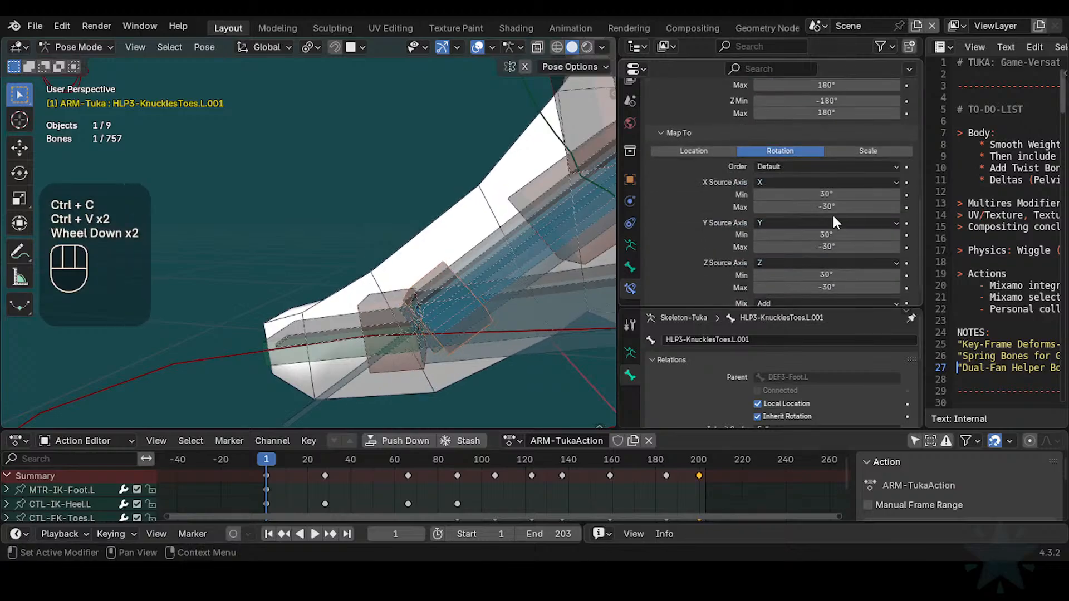
{"action": "left_click", "coordinate": [842, 168]}
{"action": "type", "text": "6"}
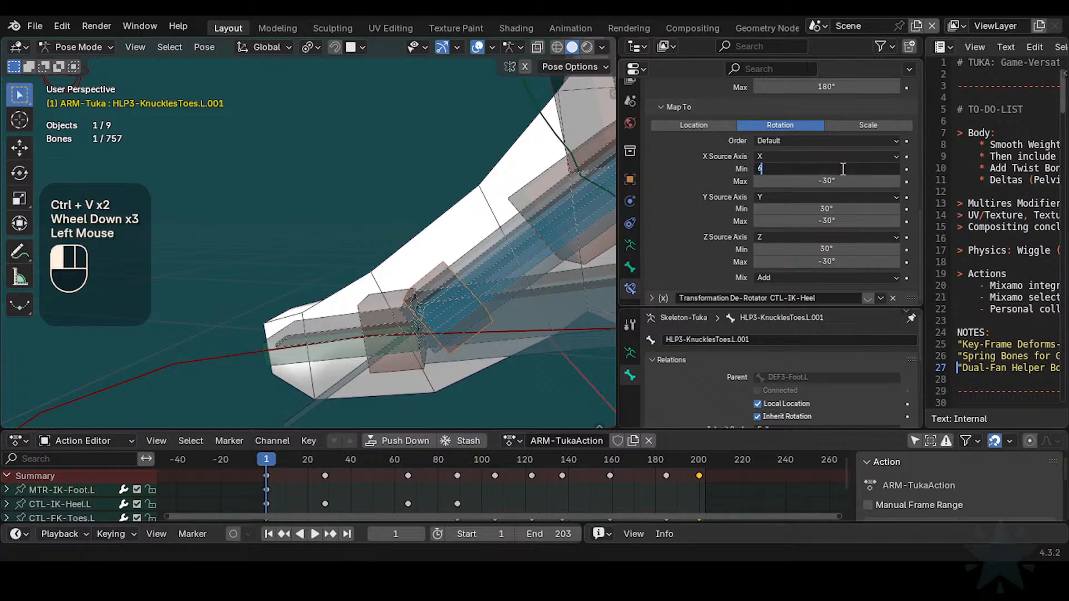
{"action": "type", "text": "0"}
{"action": "key", "text": "Return"}
{"action": "key", "text": "ctrl+c"}
{"action": "key", "text": "ctrl+v"}
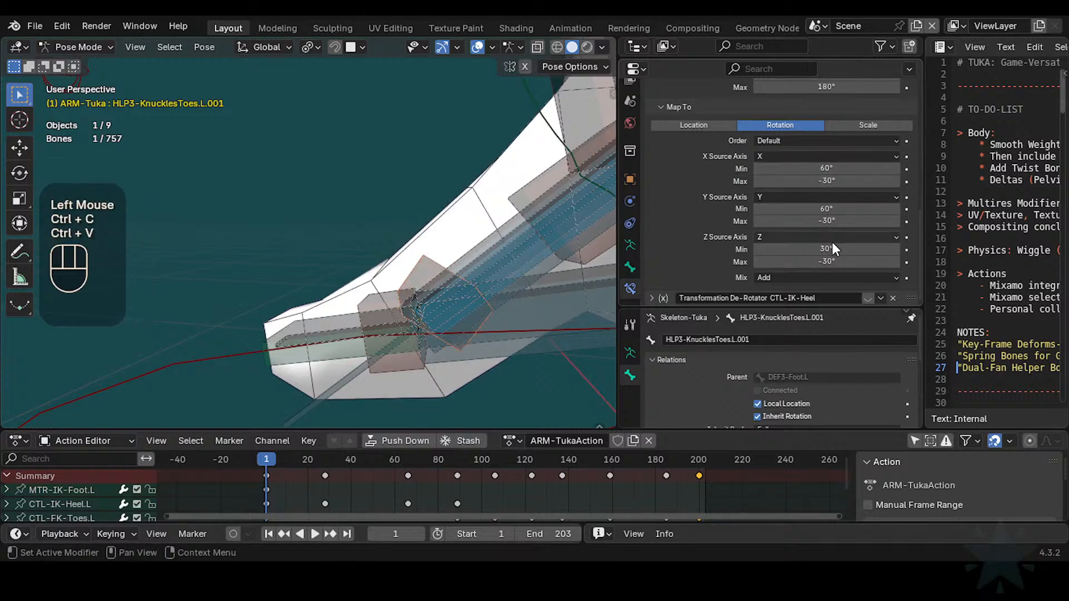
{"action": "key", "text": "ctrl+v"}
{"action": "key", "text": "ctrl+v"}
{"action": "key", "text": "ctrl+v"}
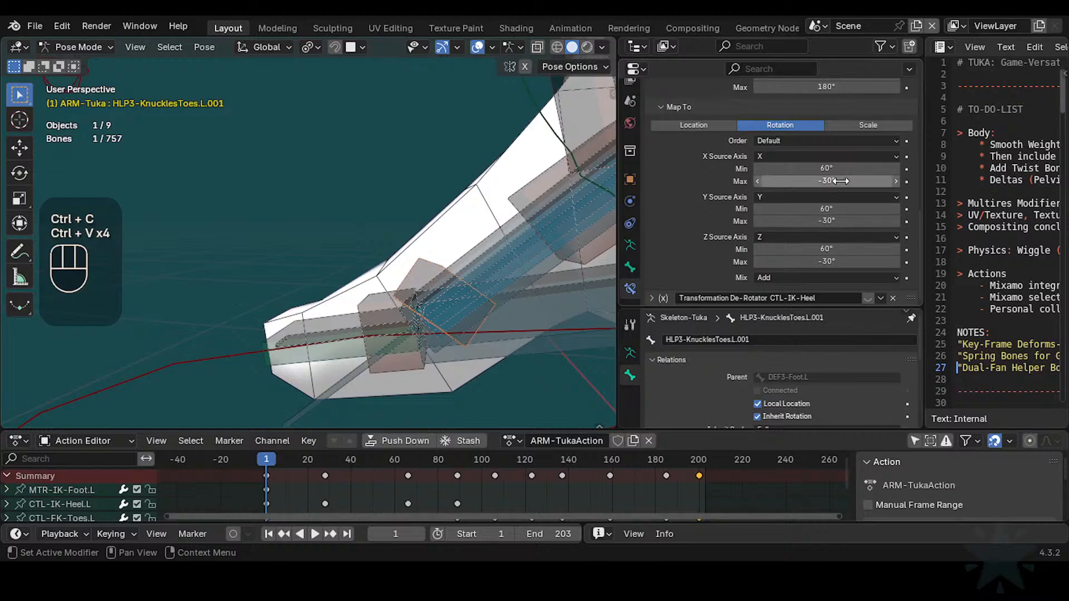
Step: Set the duplicated constraint's Map To rotation maximums to -60° on X, Y and Z
{"action": "left_click", "coordinate": [840, 181]}
{"action": "type", "text": "-60"}
{"action": "key", "text": "Return"}
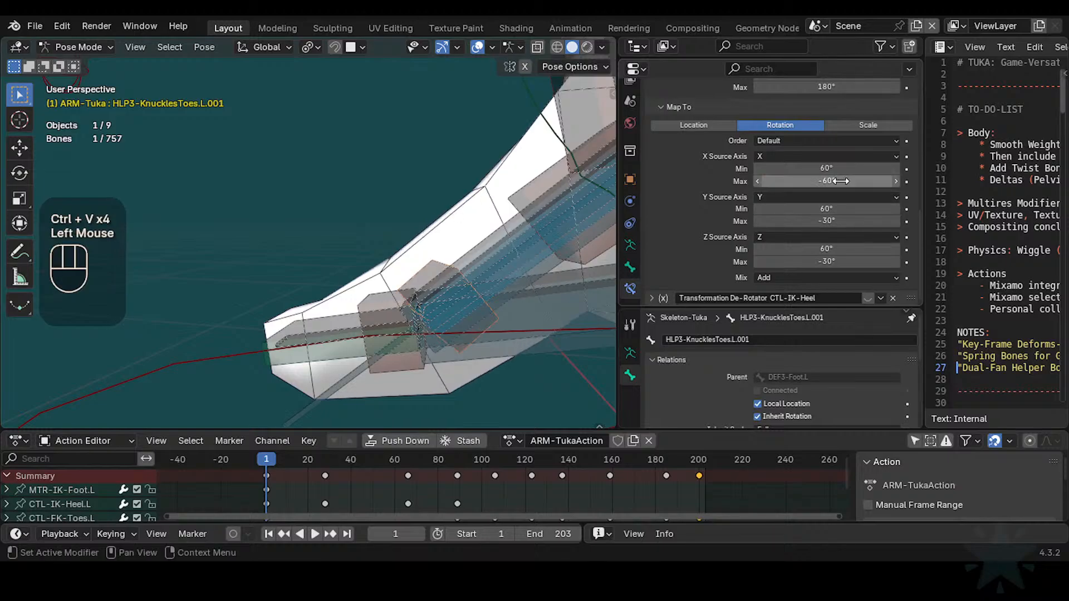
{"action": "key", "text": "ctrl+c"}
{"action": "key", "text": "ctrl+v"}
{"action": "key", "text": "ctrl+v"}
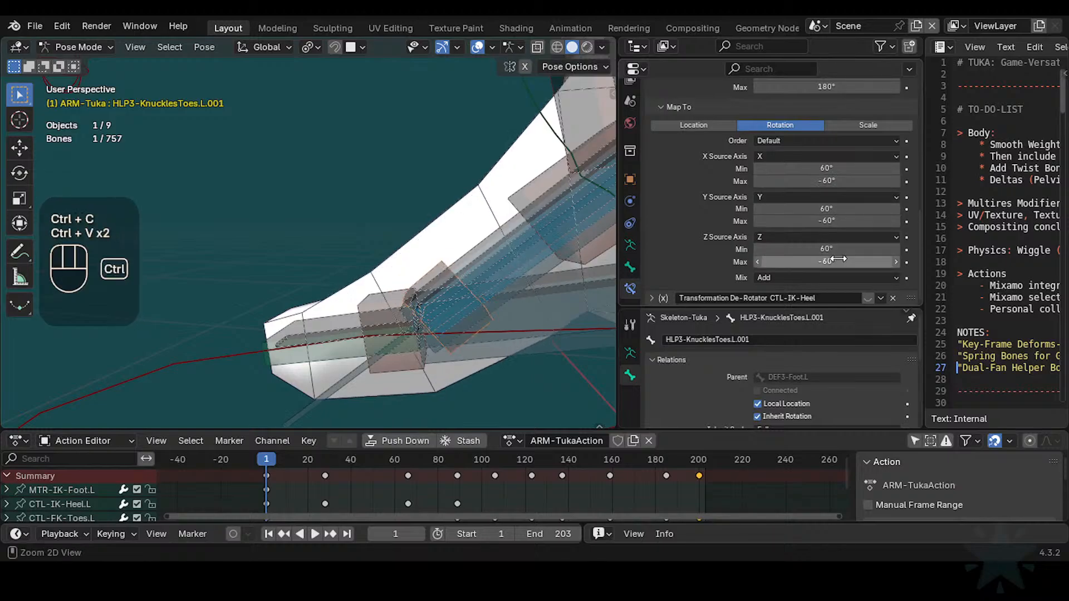
Step: Try rotating CTL-IK-Heel.L about the global X axis to test the knuckle helper's response to the heel lift
{"action": "scroll", "coordinate": [201, 224], "scroll_direction": "down", "scroll_amount": 2}
{"action": "middle_click_drag", "start_coordinate": [477, 229], "coordinate": [512, 223], "text": "shift"}
{"action": "scroll", "coordinate": [445, 233], "scroll_direction": "down", "scroll_amount": 1}
{"action": "left_click", "coordinate": [511, 223]}
{"action": "key", "text": "r"}
{"action": "key", "text": "x"}
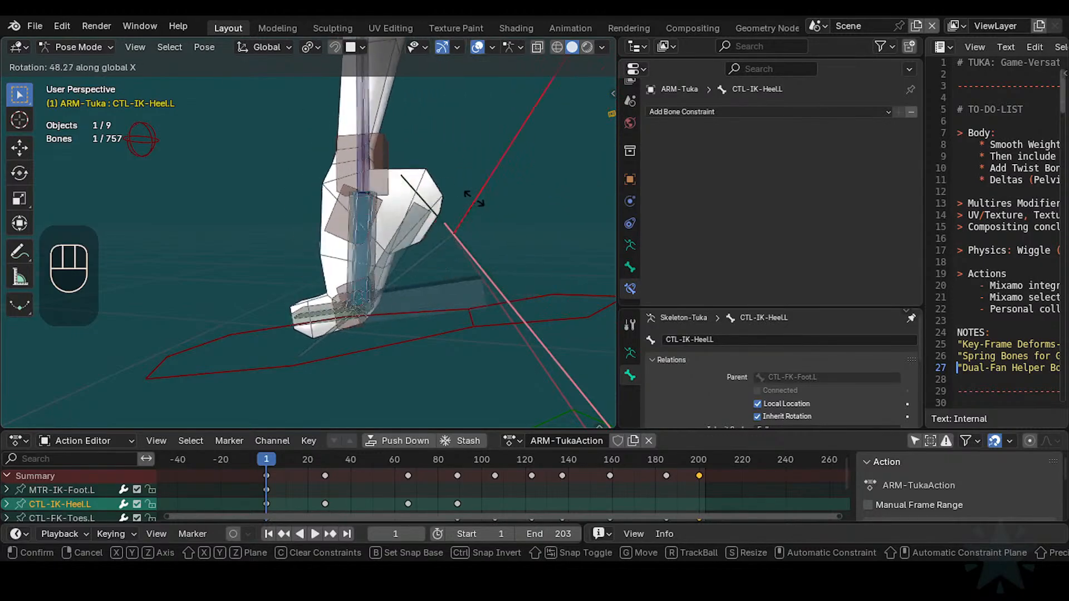
{"action": "key", "text": "Escape"}
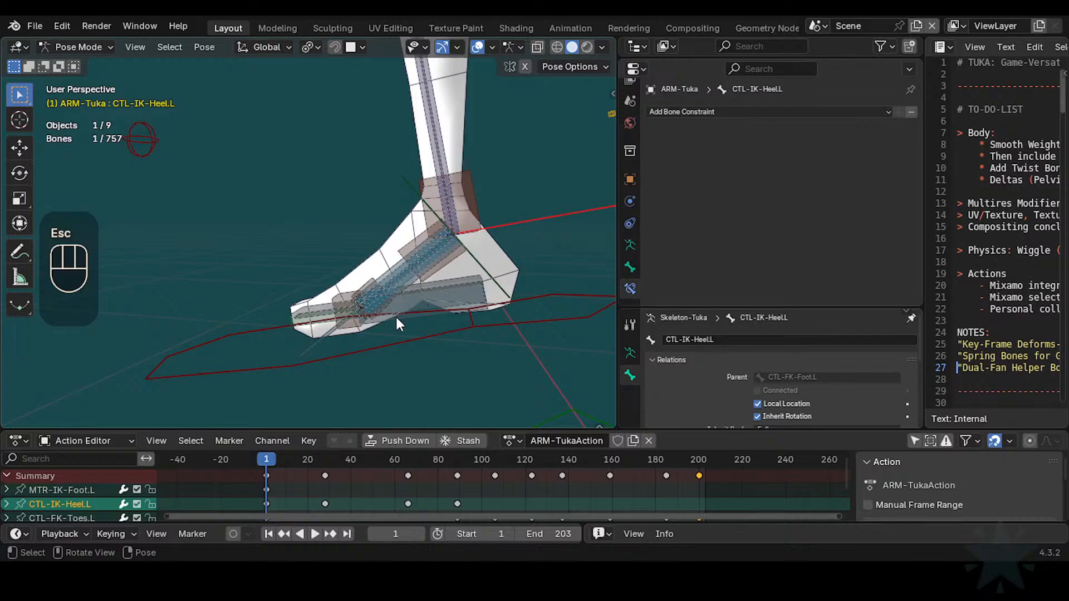
Step: Rotate CTL-FK-Toes.L about the global X axis to test how the knuckle helpers respond to the toes
{"action": "left_click", "coordinate": [387, 336]}
{"action": "left_click", "coordinate": [330, 313]}
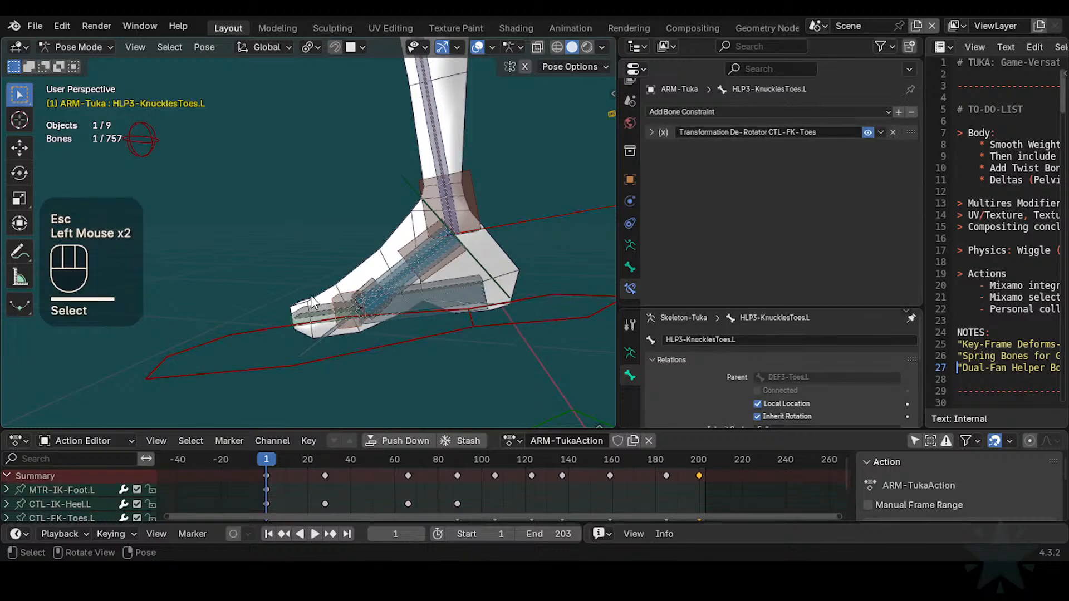
{"action": "left_click", "coordinate": [318, 308]}
{"action": "scroll", "coordinate": [318, 308], "scroll_direction": "up", "scroll_amount": 1}
{"action": "key", "text": "r"}
{"action": "key", "text": "x"}
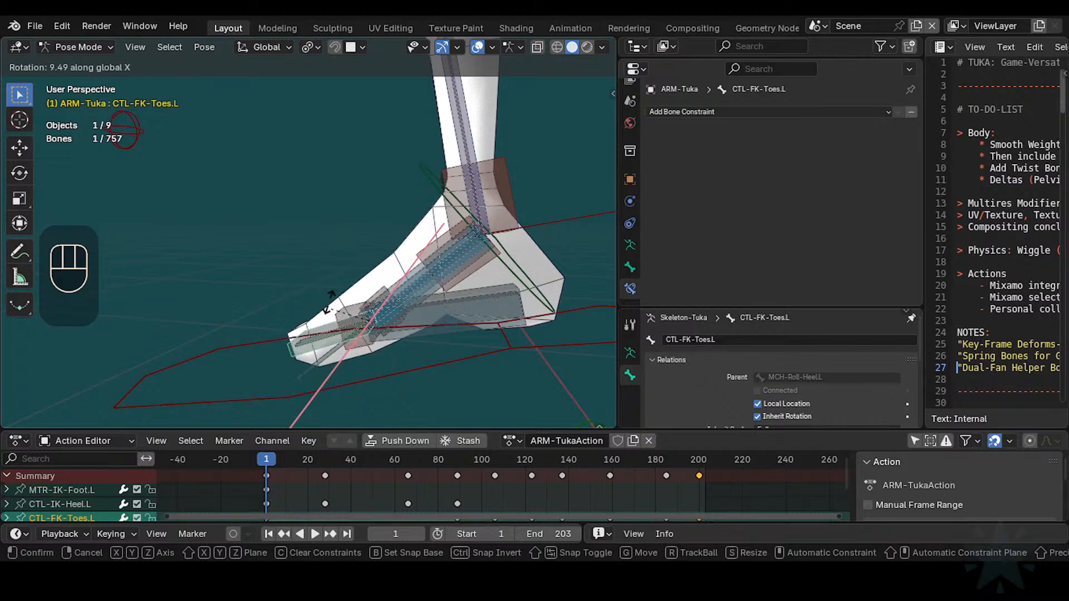
{"action": "left_click", "coordinate": [338, 301]}
{"action": "left_click", "coordinate": [349, 308]}
{"action": "left_click", "coordinate": [325, 316]}
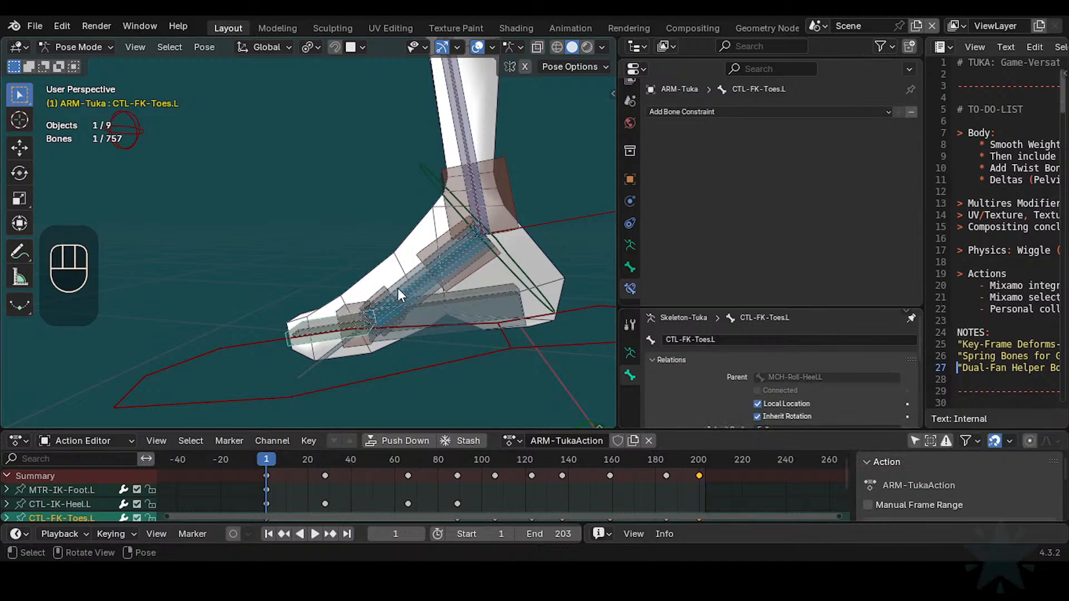
Step: Rotate MTR-IK-Foot.L about the global X axis to test the knuckle helper and level the left foot
{"action": "left_click", "coordinate": [572, 314]}
{"action": "key", "text": "r"}
{"action": "key", "text": "x"}
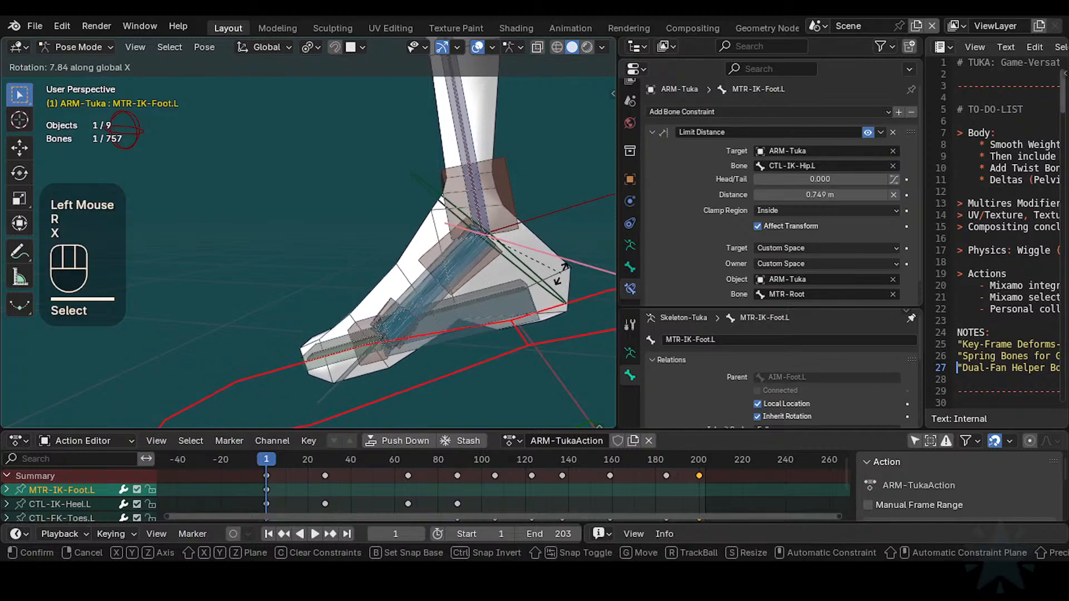
{"action": "left_click", "coordinate": [459, 322]}
Step: Rotate CTL-FK-Toes.L about the global X axis again, leaving the toes raised on the levelled foot
{"action": "left_click", "coordinate": [281, 301]}
{"action": "key", "text": "r"}
{"action": "key", "text": "x"}
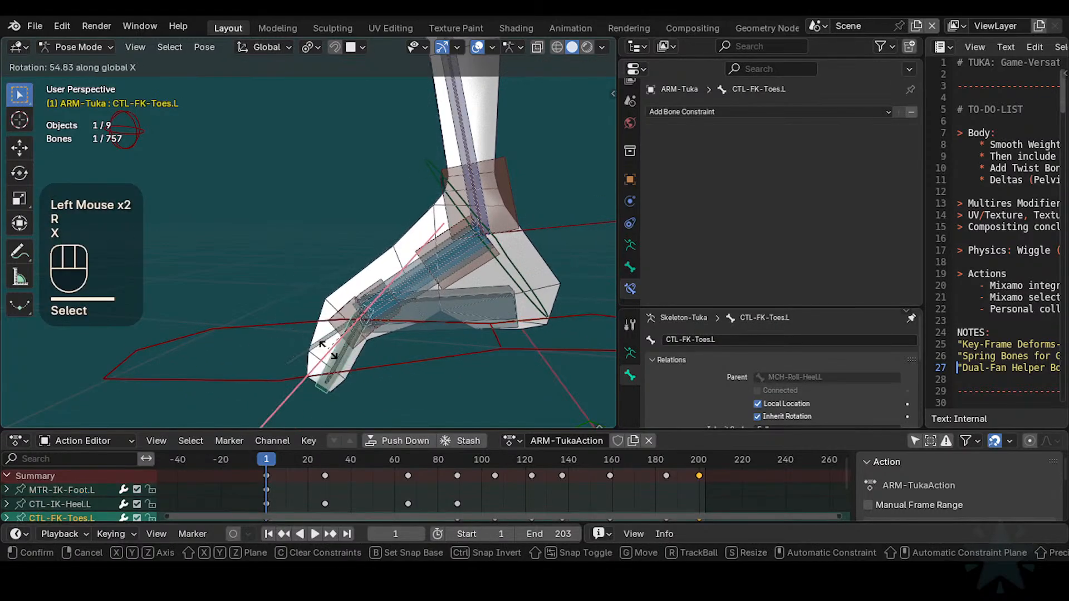
{"action": "left_click", "coordinate": [334, 300]}
Step: Set the target bone of HLP3-KnucklesToes.L.001's second De-Rotator constraint to MCH-Roll-Heel.L
{"action": "double_click", "coordinate": [456, 266]}
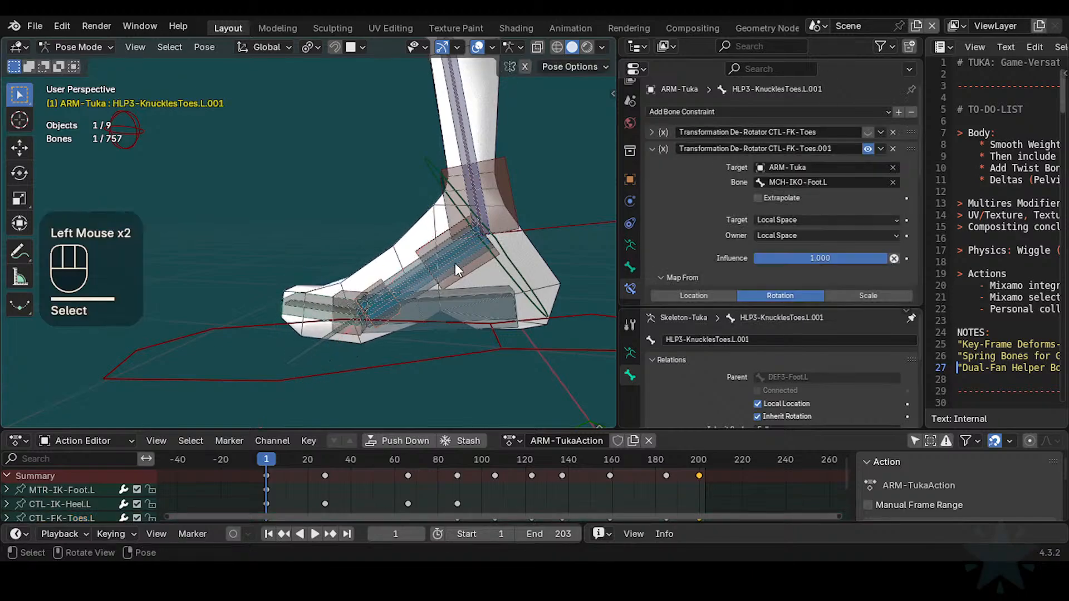
{"action": "left_click", "coordinate": [479, 295]}
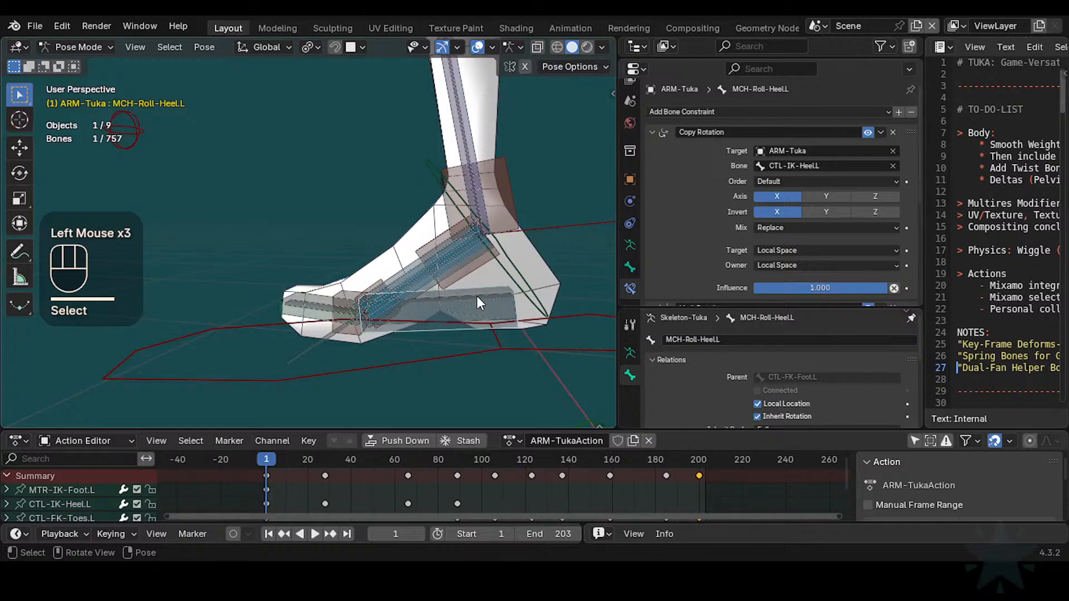
{"action": "left_click", "coordinate": [477, 296]}
{"action": "left_click", "coordinate": [477, 292]}
{"action": "key", "text": "F2"}
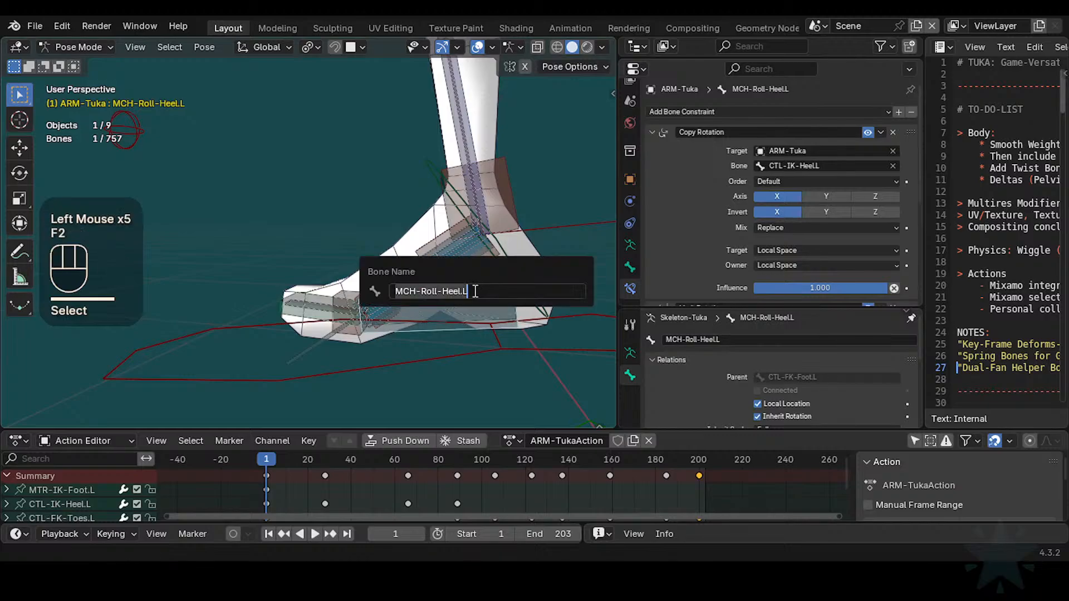
{"action": "left_click", "coordinate": [345, 285]}
{"action": "left_click", "coordinate": [372, 279]}
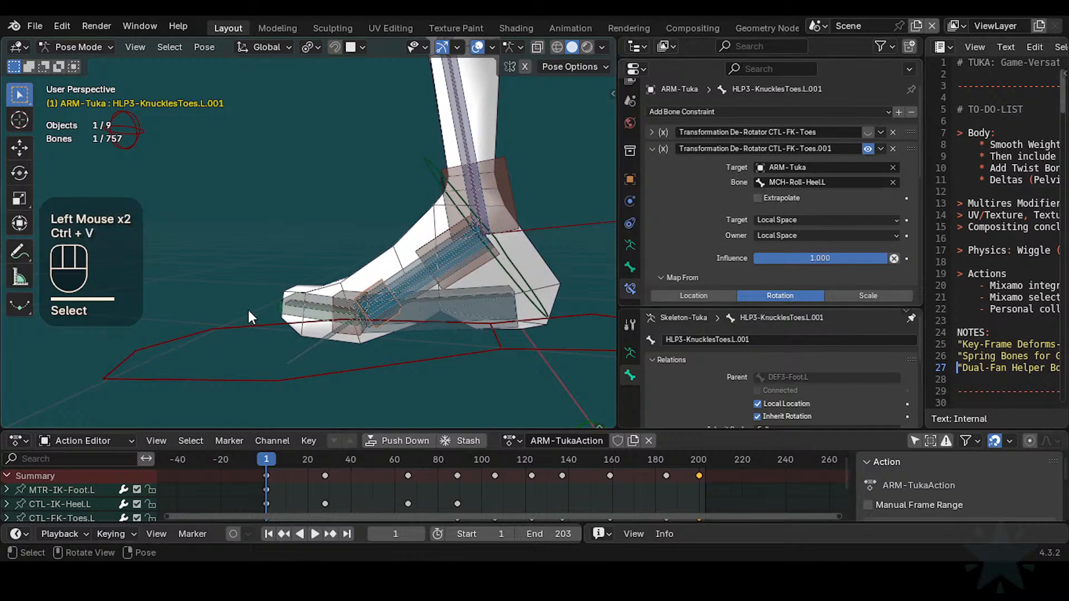
Step: Try rotating CTL-FK-Toes.L about the global X axis to test the knuckle helper with its heel-roll target
{"action": "left_click", "coordinate": [281, 308]}
{"action": "key", "text": "r"}
{"action": "key", "text": "x"}
{"action": "key", "text": "Escape"}
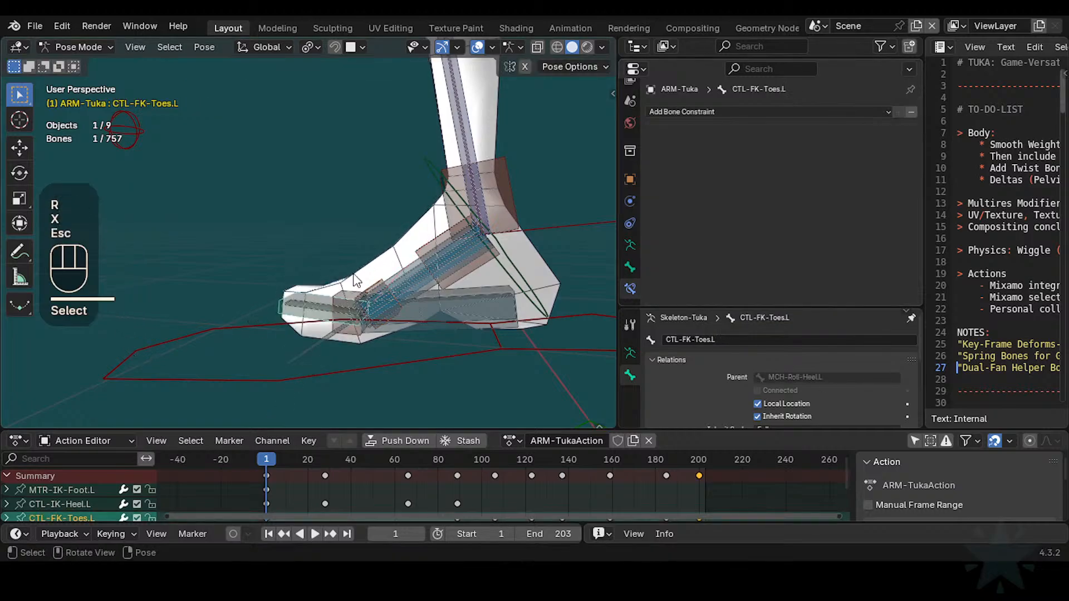
{"action": "left_click", "coordinate": [374, 279]}
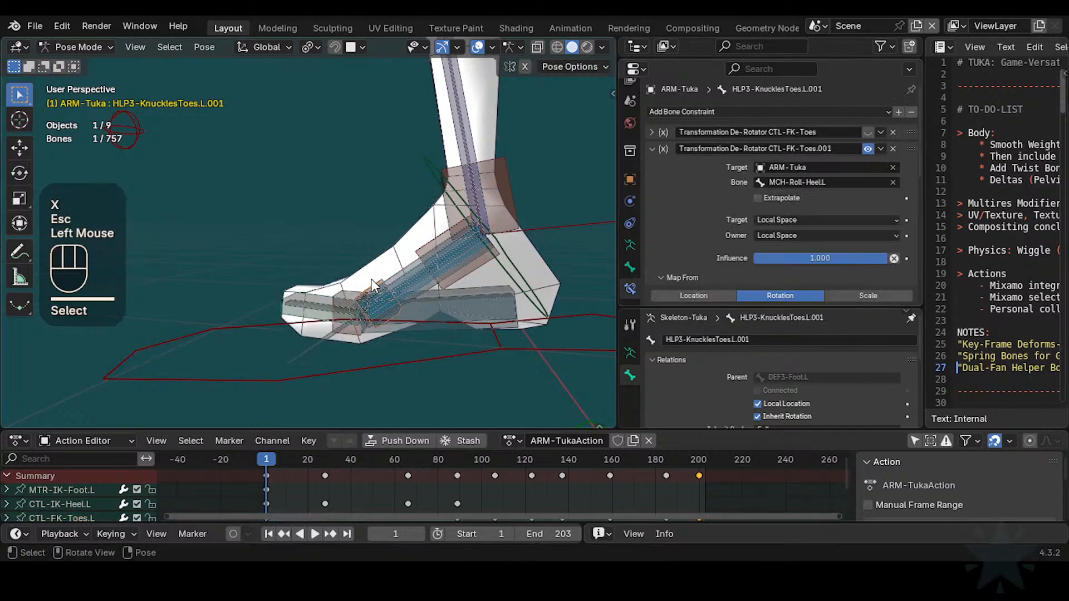
{"action": "left_click", "coordinate": [296, 281]}
{"action": "key", "text": "r"}
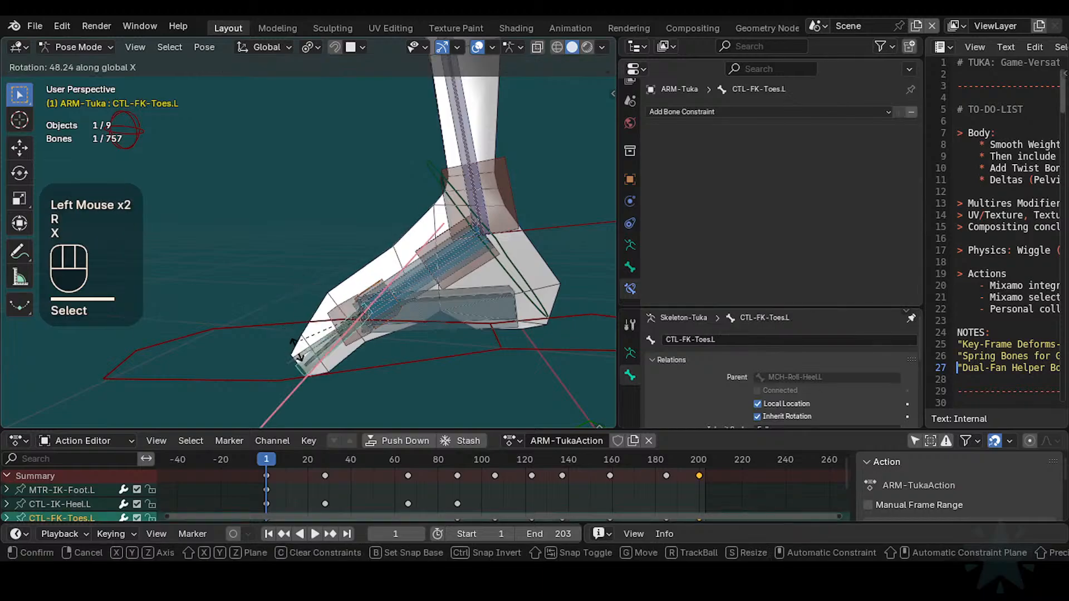
{"action": "key", "text": "x"}
{"action": "key", "text": "Escape"}
Step: Try rotating CTL-IK-Heel.L about the global X axis to test the knuckle helper against the heel roll
{"action": "left_click", "coordinate": [537, 234]}
{"action": "key", "text": "r"}
{"action": "key", "text": "x"}
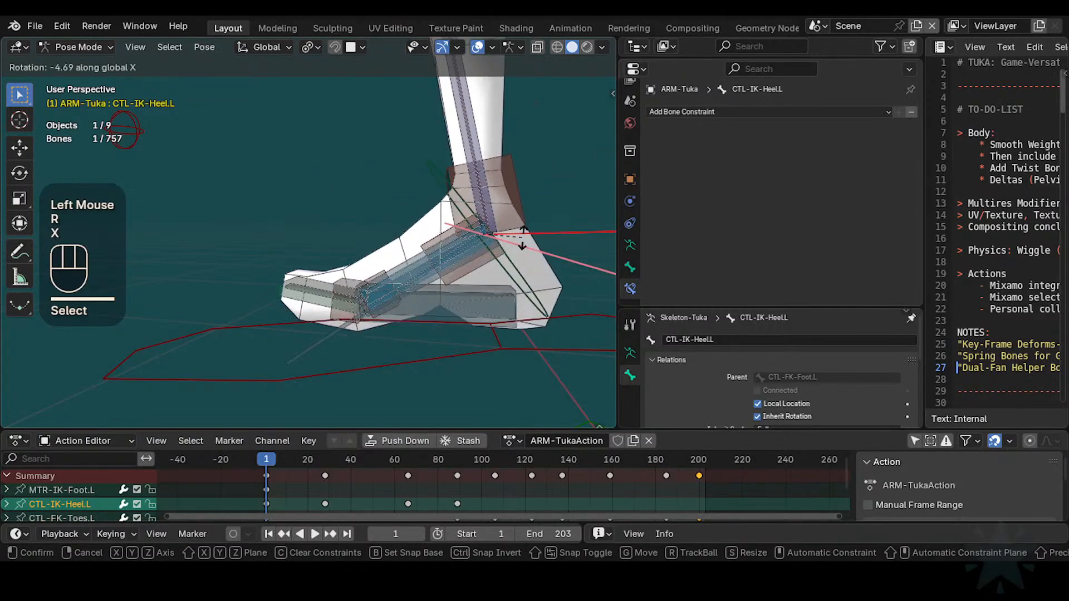
{"action": "key", "text": "Escape"}
Step: Retarget HLP3-KnucklesToes.L.001's second De-Rotator constraint to the bone MCH-Roll-Toes.L
{"action": "left_click", "coordinate": [444, 300]}
{"action": "double_click", "coordinate": [445, 299]}
{"action": "key", "text": "F2"}
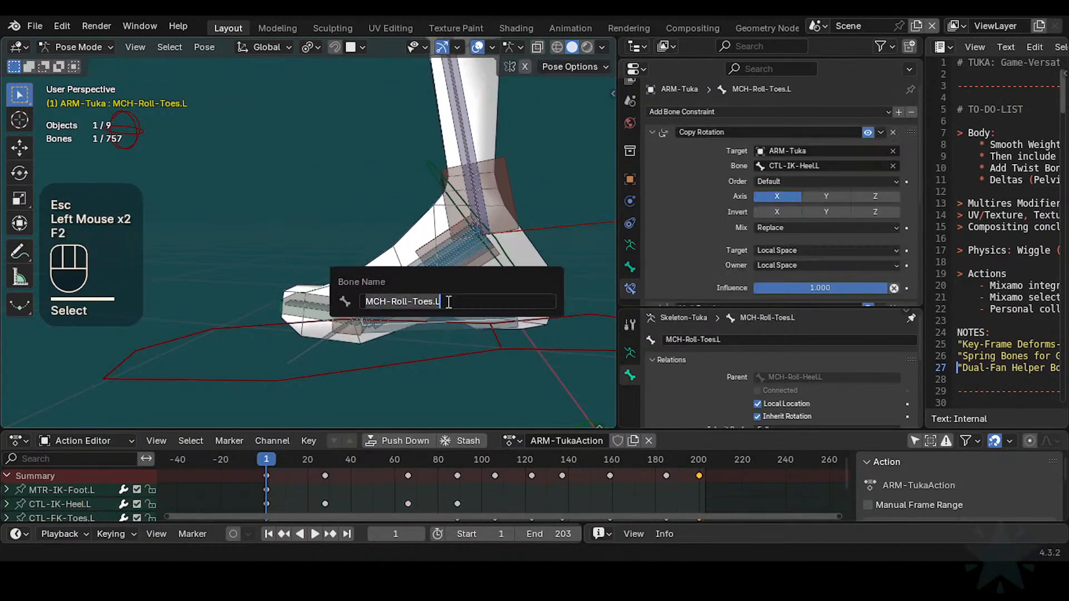
{"action": "left_click", "coordinate": [373, 280]}
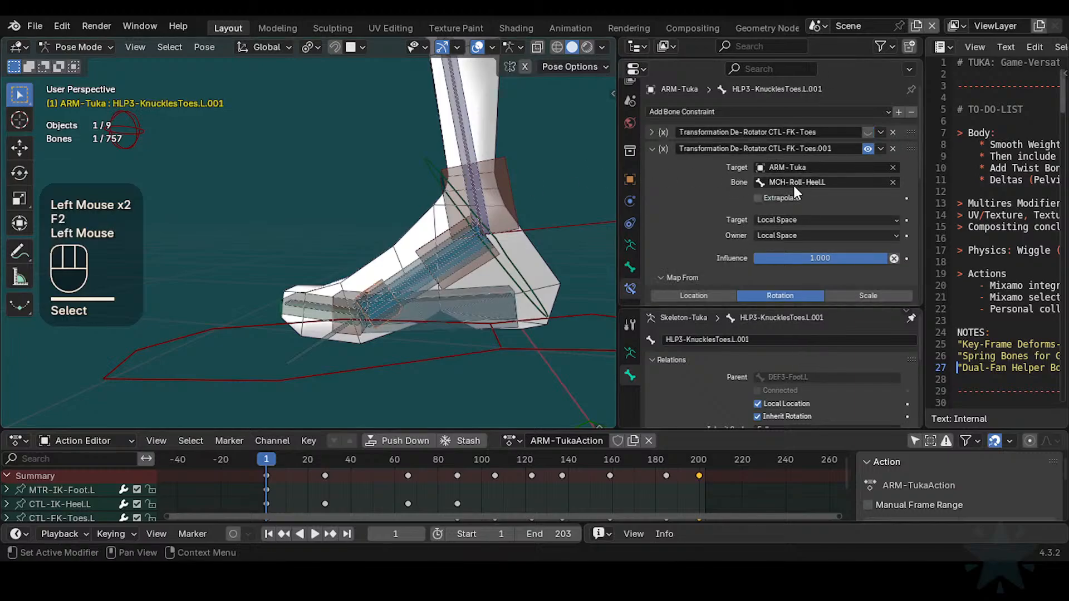
Step: Rotate the left foot's IK controls MTR-IK-Foot.L and CTL-IK-Heel.L about the global X axis to test the knuckle helper
{"action": "double_click", "coordinate": [566, 230]}
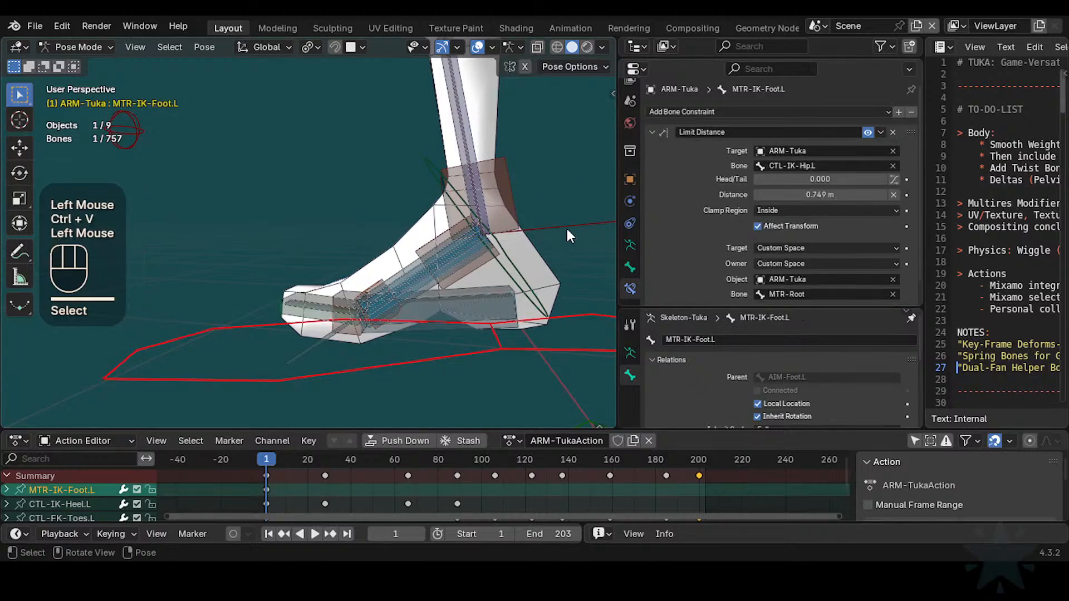
{"action": "key", "text": "r"}
{"action": "key", "text": "x"}
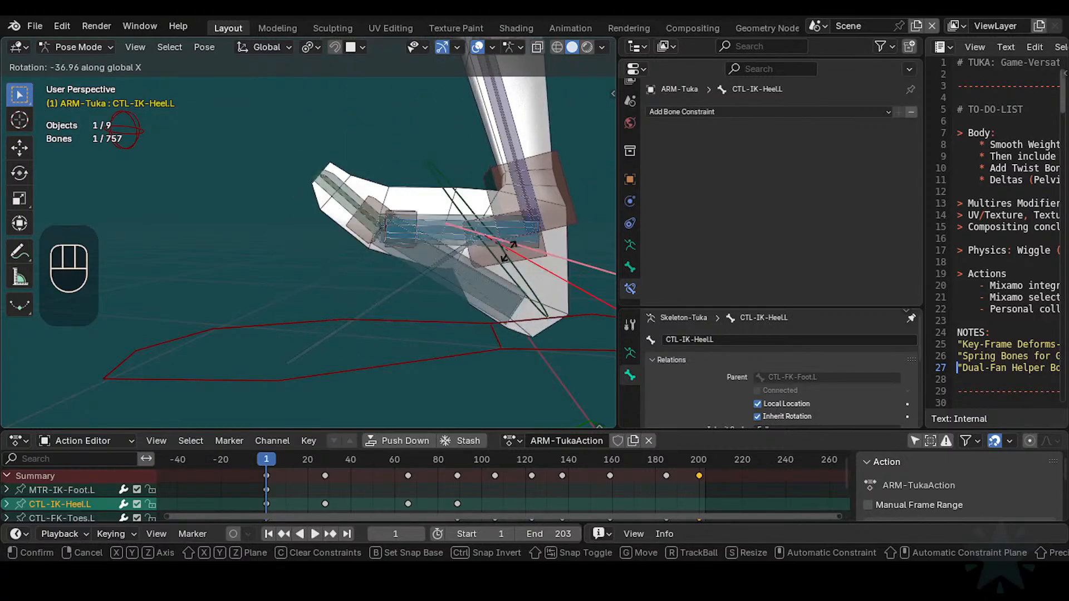
{"action": "left_click", "coordinate": [427, 253]}
Step: Rotate CTL-FK-Toes.L downward about the global X axis while the heel is lifted
{"action": "left_click", "coordinate": [308, 300]}
{"action": "key", "text": "r"}
{"action": "key", "text": "x"}
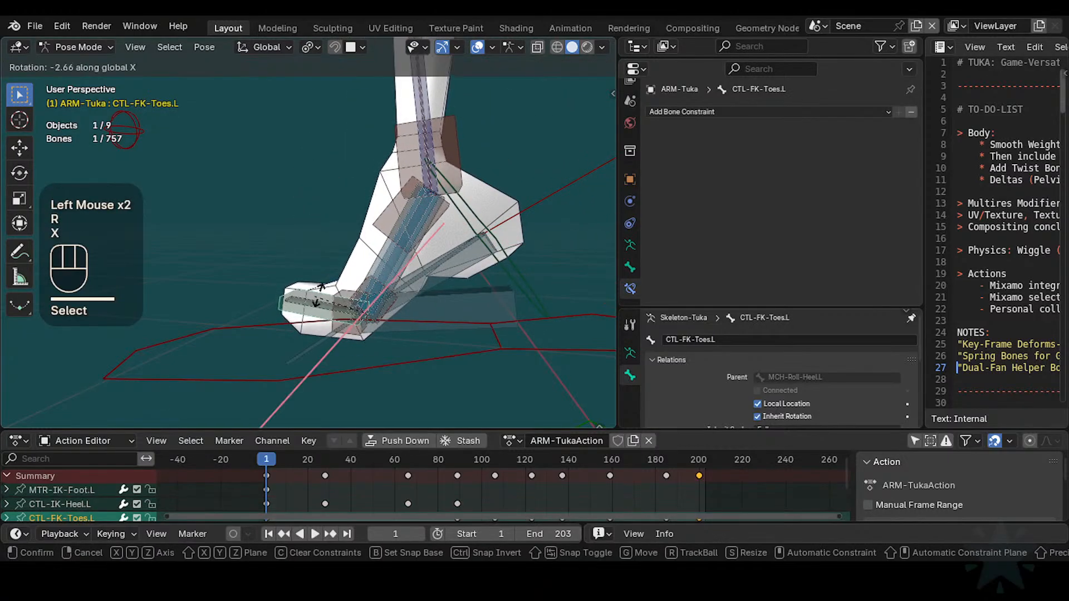
{"action": "left_click", "coordinate": [307, 329]}
Step: Reset the pose of all bones and reveal the hidden bones around the feet
{"action": "key", "text": "a"}
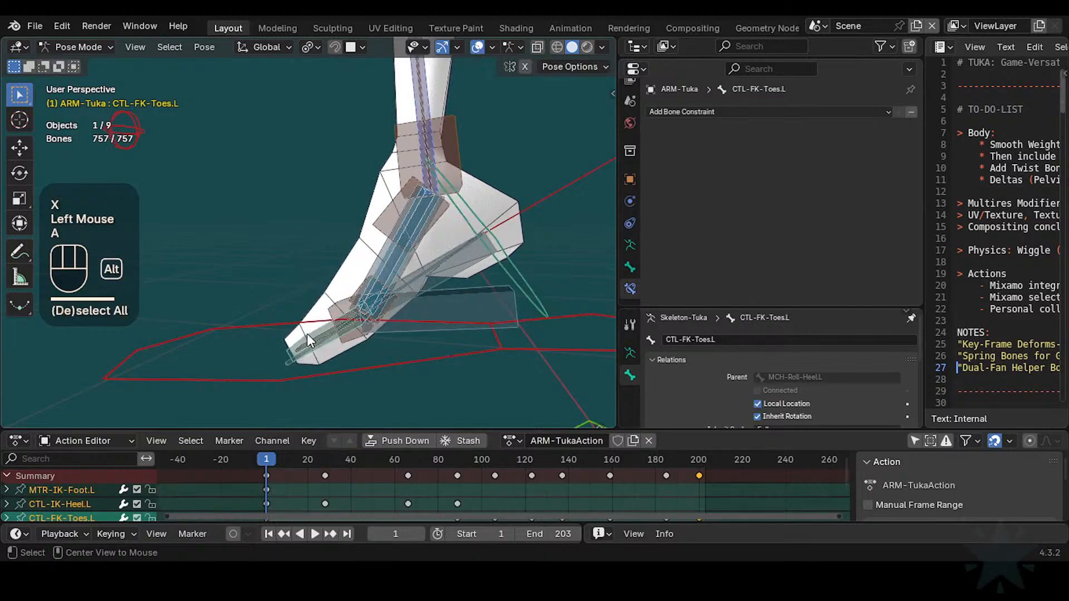
{"action": "key", "text": "alt+q"}
{"action": "key", "text": "alt+q"}
{"action": "scroll", "coordinate": [334, 319], "scroll_direction": "down", "scroll_amount": 3}
{"action": "scroll", "coordinate": [349, 243], "scroll_direction": "up", "scroll_amount": 2}
{"action": "middle_click_drag", "start_coordinate": [403, 373], "coordinate": [384, 208], "text": "shift"}
{"action": "scroll", "coordinate": [367, 259], "scroll_direction": "up", "scroll_amount": 2}
Step: Try rotating VRM-Toes.L about the global X axis to test its effect on the left toes
{"action": "left_click", "coordinate": [383, 329]}
{"action": "scroll", "coordinate": [383, 328], "scroll_direction": "down", "scroll_amount": 1}
{"action": "middle_click_drag", "start_coordinate": [383, 328], "coordinate": [244, 239], "text": "shift"}
{"action": "scroll", "coordinate": [335, 271], "scroll_direction": "down", "scroll_amount": 2}
{"action": "scroll", "coordinate": [338, 295], "scroll_direction": "up", "scroll_amount": 1}
{"action": "key", "text": "r"}
{"action": "key", "text": "x"}
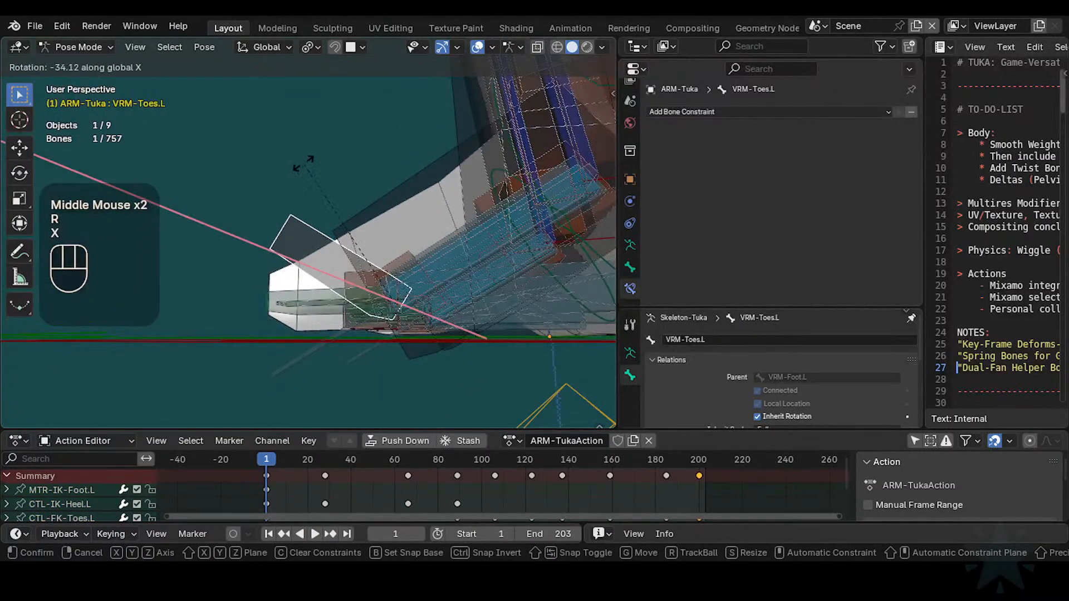
{"action": "key", "text": "Escape"}
Step: Isolate the bones around the feet by box-selecting them and hiding all unselected bones
{"action": "left_click", "coordinate": [400, 253]}
{"action": "left_click", "coordinate": [400, 253]}
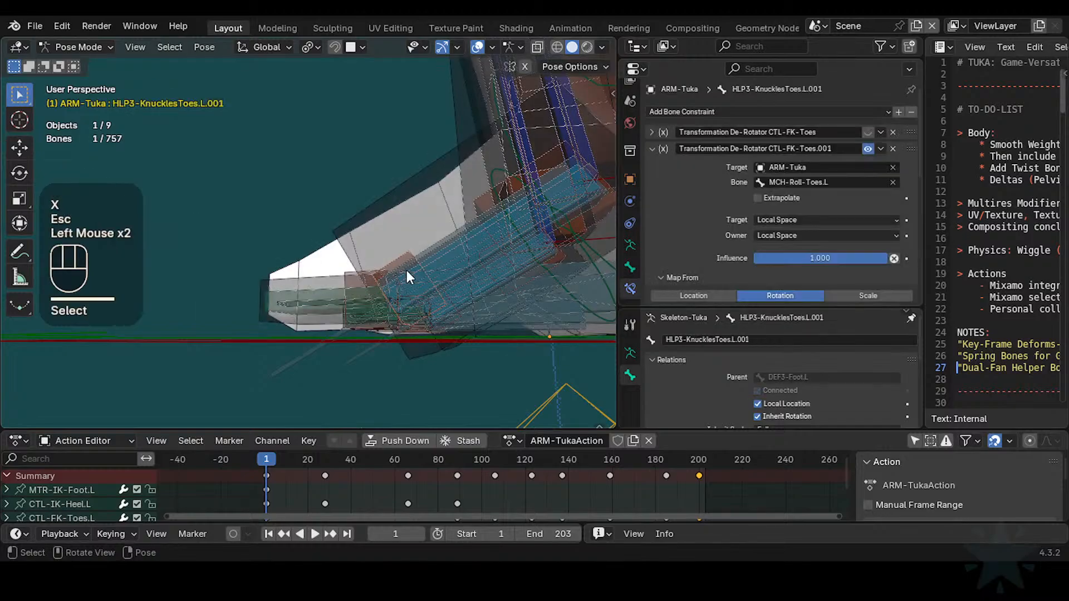
{"action": "middle_click_drag", "start_coordinate": [407, 270], "coordinate": [490, 179]}
{"action": "scroll", "coordinate": [408, 264], "scroll_direction": "down", "scroll_amount": 2}
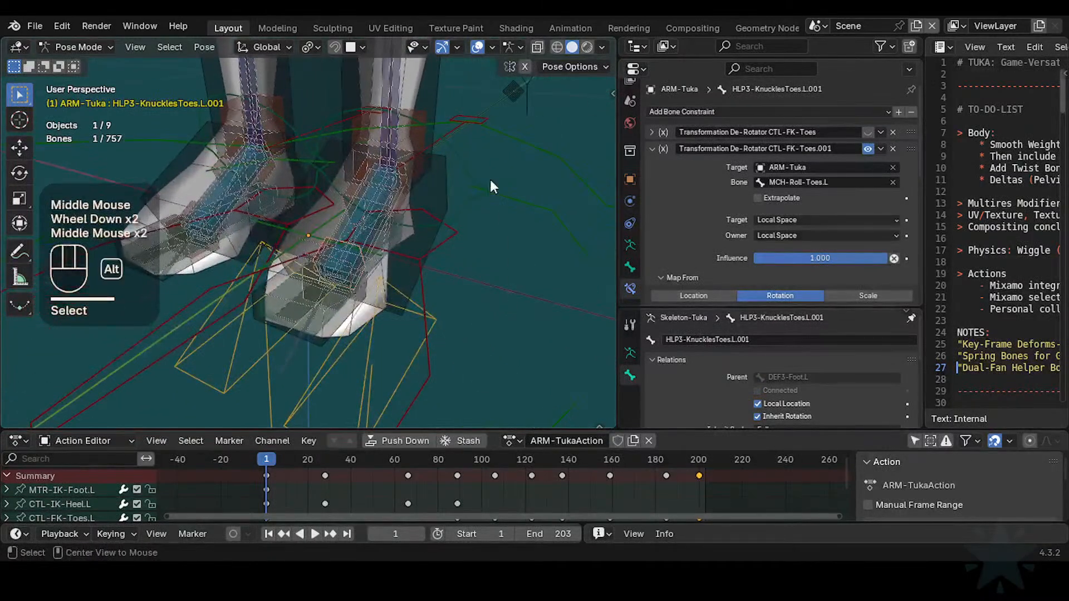
{"action": "key", "text": "alt+a"}
{"action": "key", "text": "b"}
{"action": "left_click_drag", "start_coordinate": [490, 127], "coordinate": [369, 312]}
{"action": "middle_click_drag", "start_coordinate": [416, 276], "coordinate": [237, 270]}
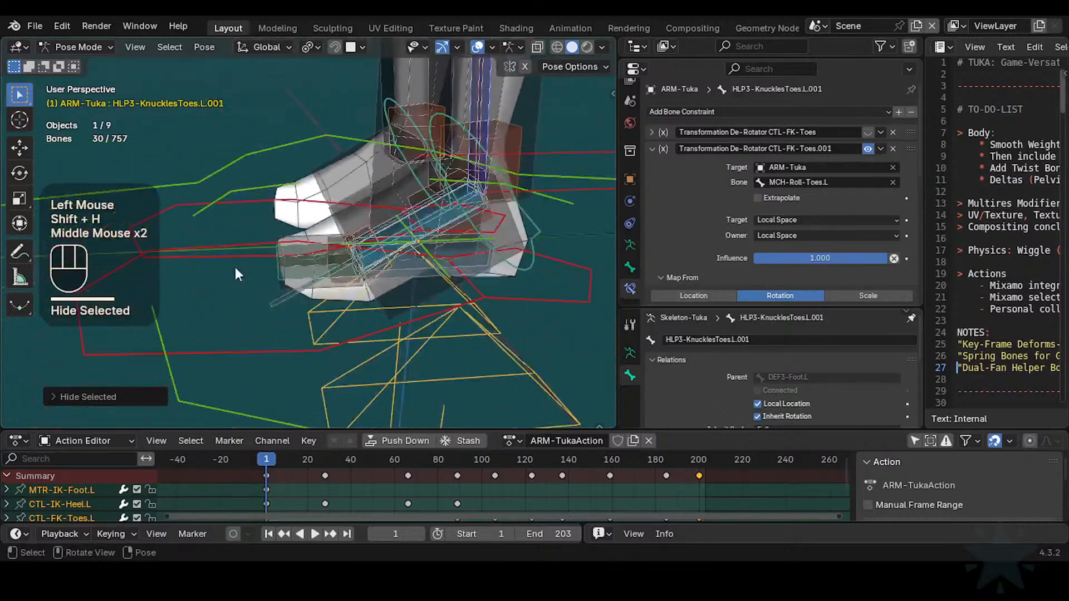
{"action": "key", "text": "alt+a"}
Step: Cycle through the overlapping bones at the left foot to identify a candidate target for the knuckle helper
{"action": "scroll", "coordinate": [350, 271], "scroll_direction": "up", "scroll_amount": 2}
{"action": "middle_click_drag", "start_coordinate": [350, 272], "coordinate": [356, 272], "text": "shift"}
{"action": "left_click", "coordinate": [408, 237]}
{"action": "left_click", "coordinate": [409, 237]}
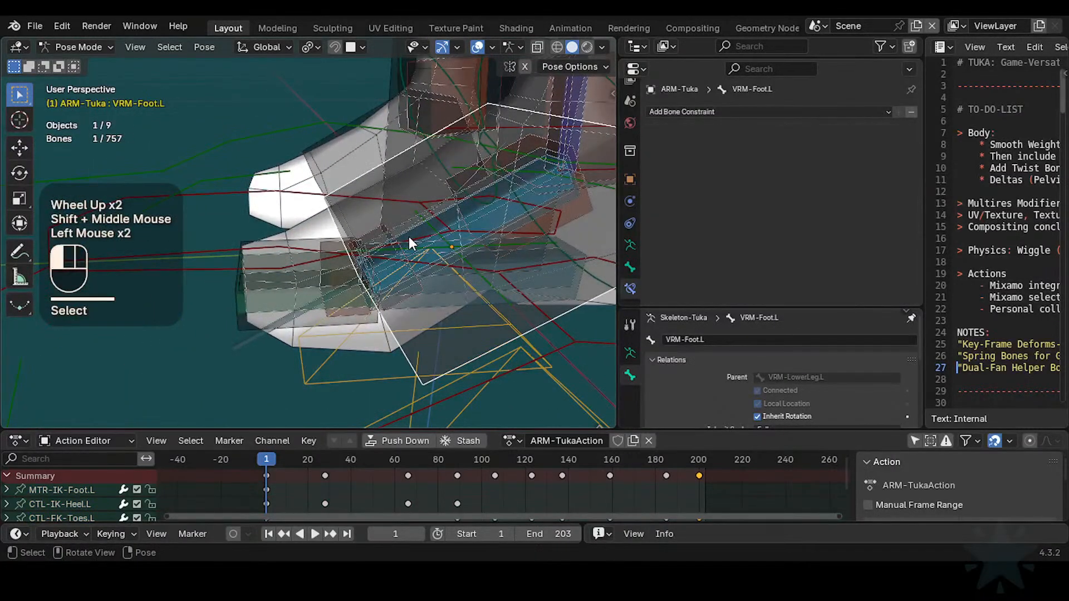
{"action": "left_click", "coordinate": [408, 236]}
{"action": "left_click", "coordinate": [408, 236]}
{"action": "left_click", "coordinate": [409, 237]}
{"action": "left_click", "coordinate": [409, 236]}
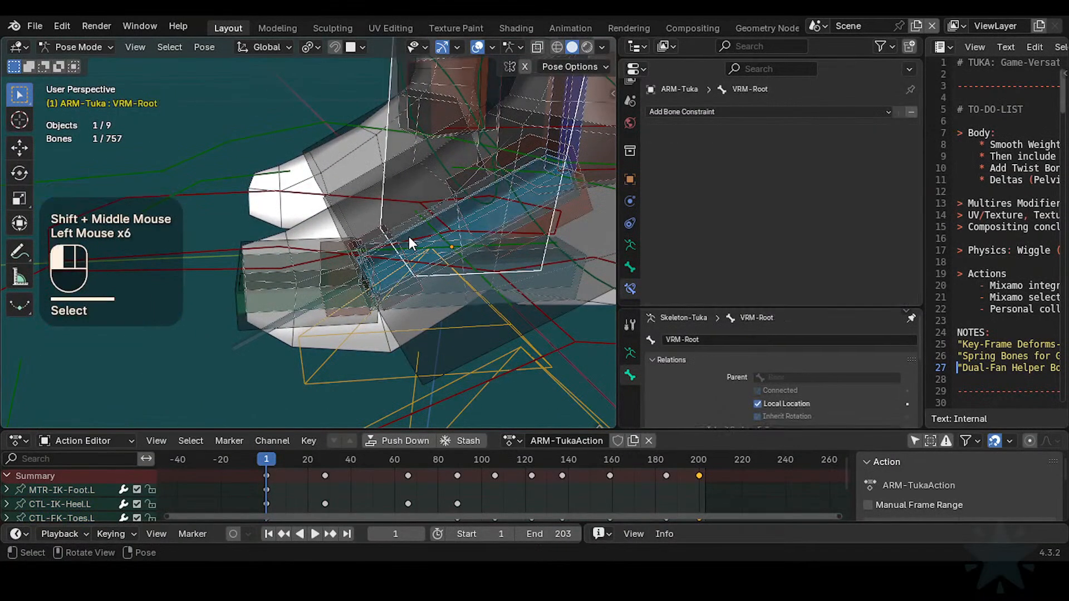
{"action": "key", "text": "F2"}
{"action": "key", "text": "ctrl+c"}
{"action": "key", "text": "Return"}
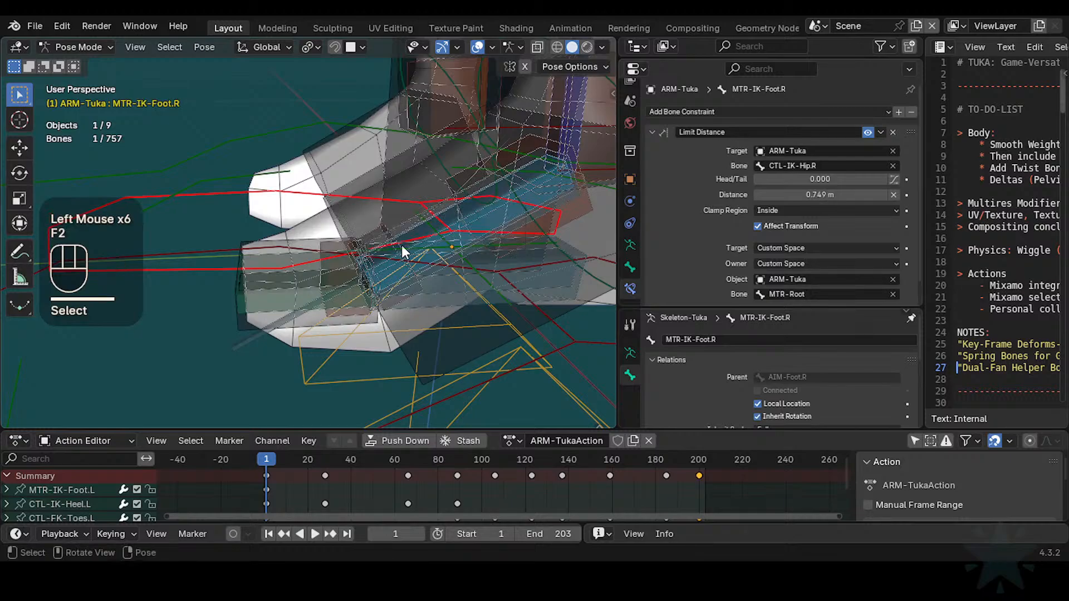
Step: Set the target bone of HLP3-KnucklesToes.L.001's second De-Rotator constraint to MCH-IKT-Foot.L
{"action": "middle_click_drag", "start_coordinate": [400, 262], "coordinate": [397, 256]}
{"action": "left_click", "coordinate": [429, 237], "text": "alt"}
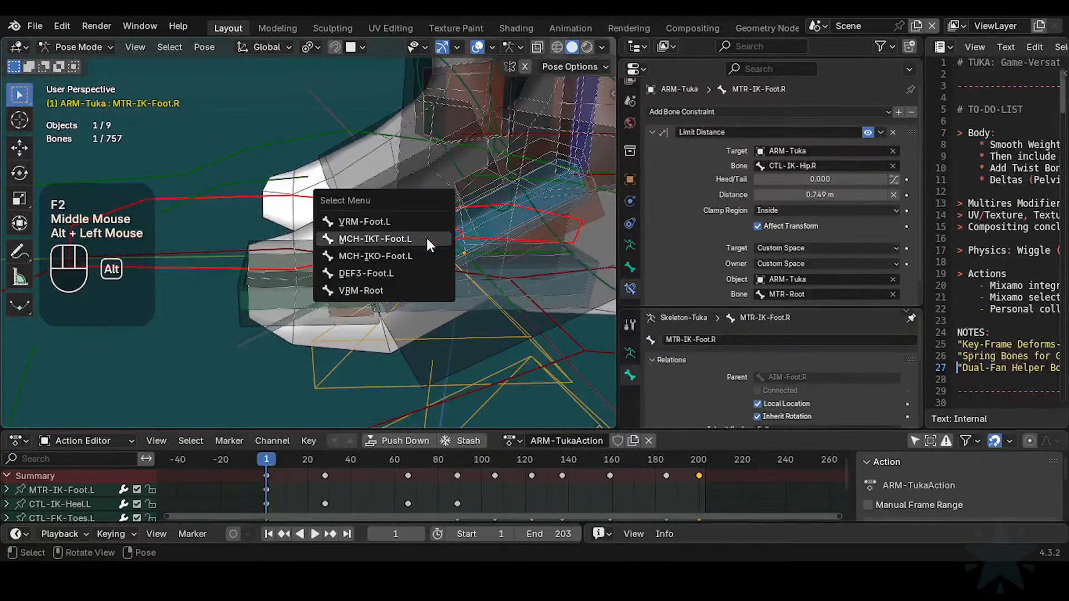
{"action": "left_click", "coordinate": [422, 239]}
{"action": "key", "text": "F2"}
{"action": "key", "text": "ctrl+c"}
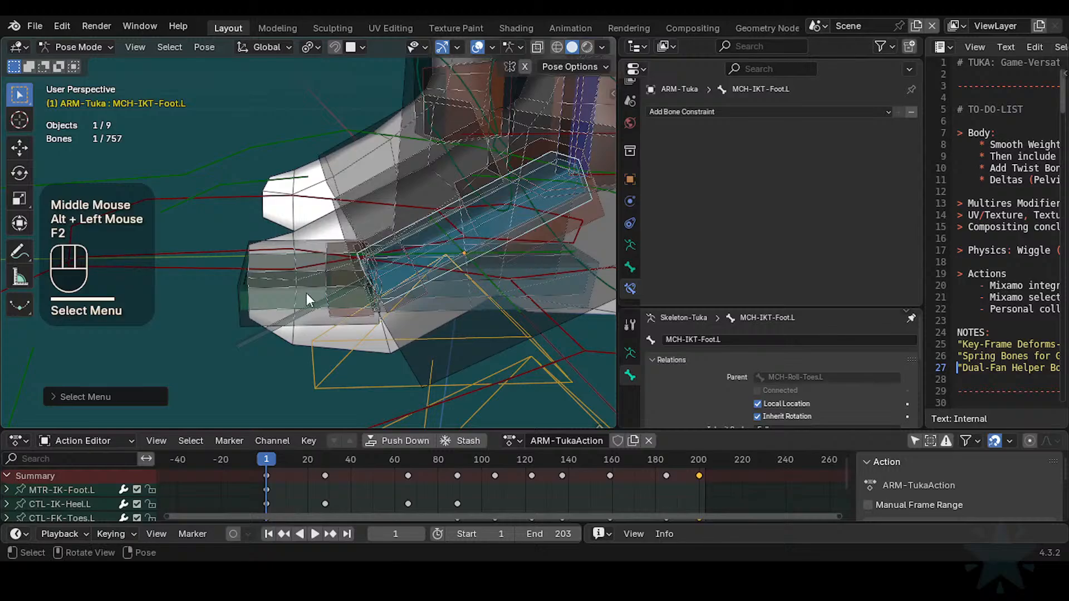
{"action": "left_click", "coordinate": [291, 277]}
{"action": "left_click", "coordinate": [415, 295]}
{"action": "left_click", "coordinate": [414, 294]}
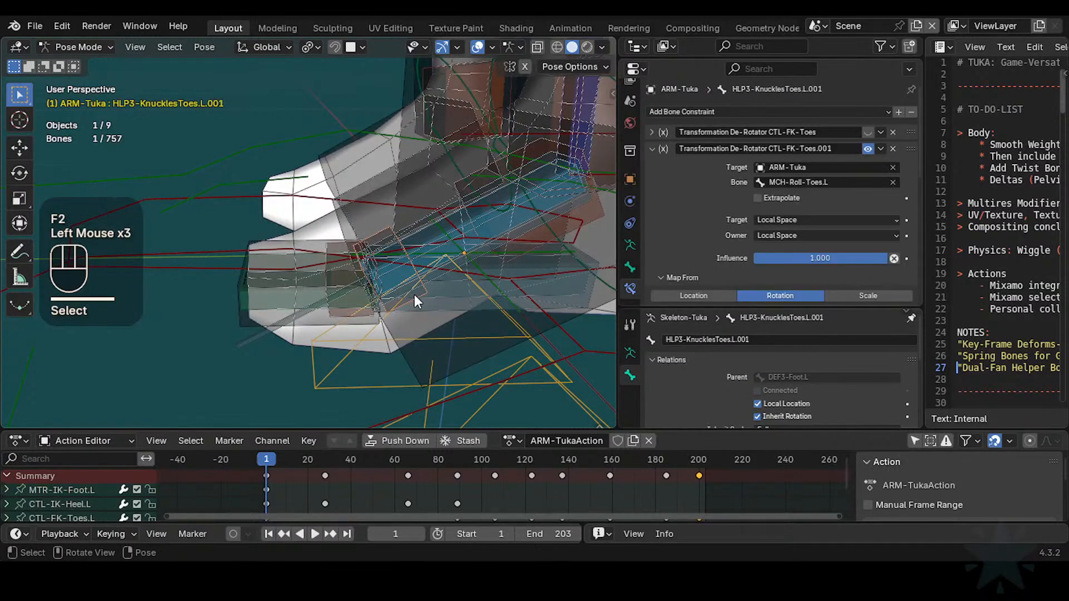
{"action": "key", "text": "ctrl+v"}
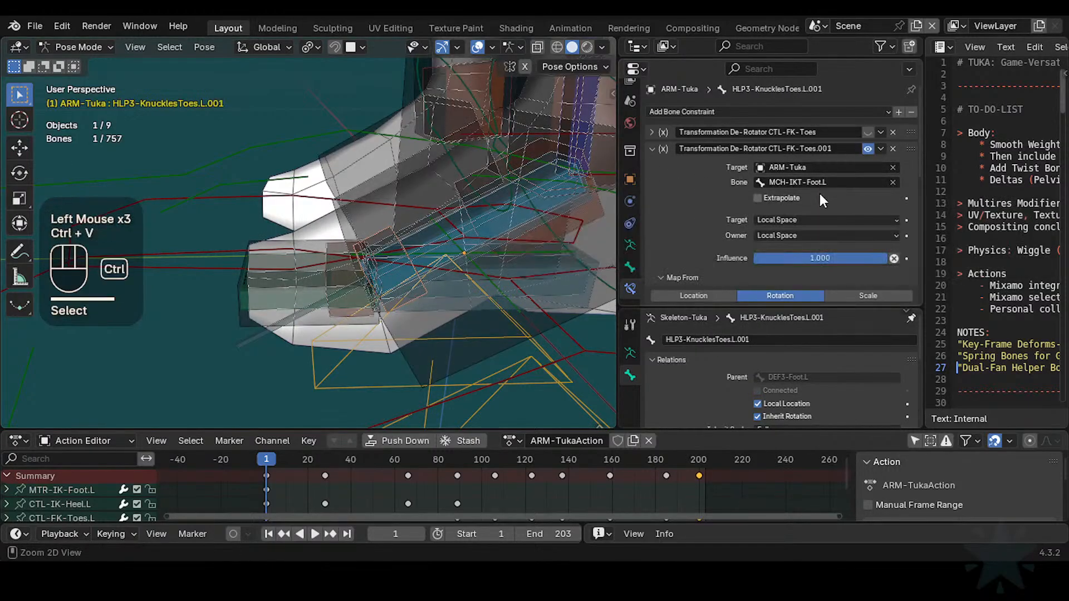
Step: Try rotating VRM-Toes.L about the global X axis with the knuckle helper targeting MCH-IKT-Foot.L
{"action": "scroll", "coordinate": [230, 272], "scroll_direction": "down", "scroll_amount": 2}
{"action": "left_click", "coordinate": [266, 300]}
{"action": "left_click", "coordinate": [265, 309]}
{"action": "middle_click_drag", "start_coordinate": [265, 309], "coordinate": [240, 272]}
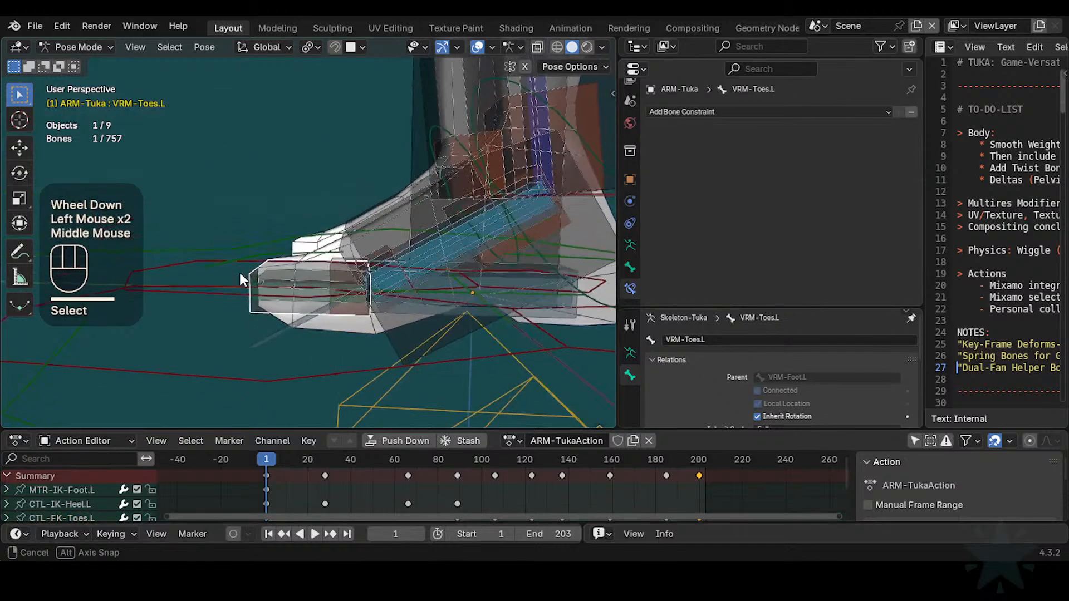
{"action": "key", "text": "r"}
{"action": "key", "text": "x"}
{"action": "key", "text": "Escape"}
Step: Rotate CTL-IK-Heel.L about the global X axis to test the knuckle helper's response to MCH-IKT-Foot.L
{"action": "scroll", "coordinate": [355, 250], "scroll_direction": "down", "scroll_amount": 2}
{"action": "middle_click_drag", "start_coordinate": [356, 250], "coordinate": [492, 250], "text": "shift"}
{"action": "left_click", "coordinate": [492, 250]}
{"action": "key", "text": "r"}
{"action": "key", "text": "x"}
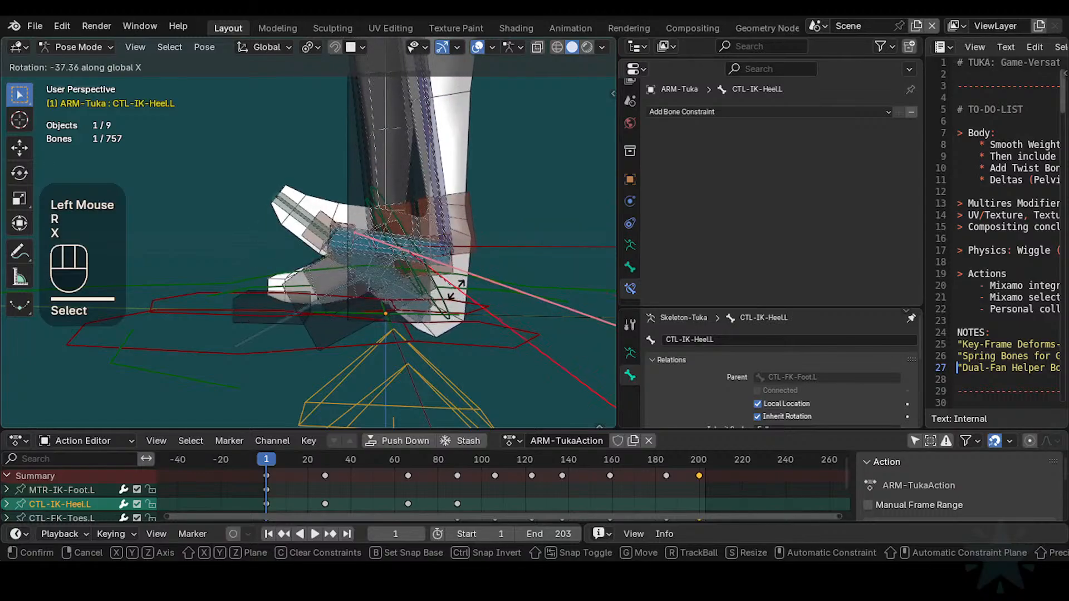
{"action": "left_click", "coordinate": [456, 221]}
{"action": "middle_click_drag", "start_coordinate": [448, 251], "coordinate": [417, 275], "text": "shift"}
{"action": "scroll", "coordinate": [432, 272], "scroll_direction": "up", "scroll_amount": 4}
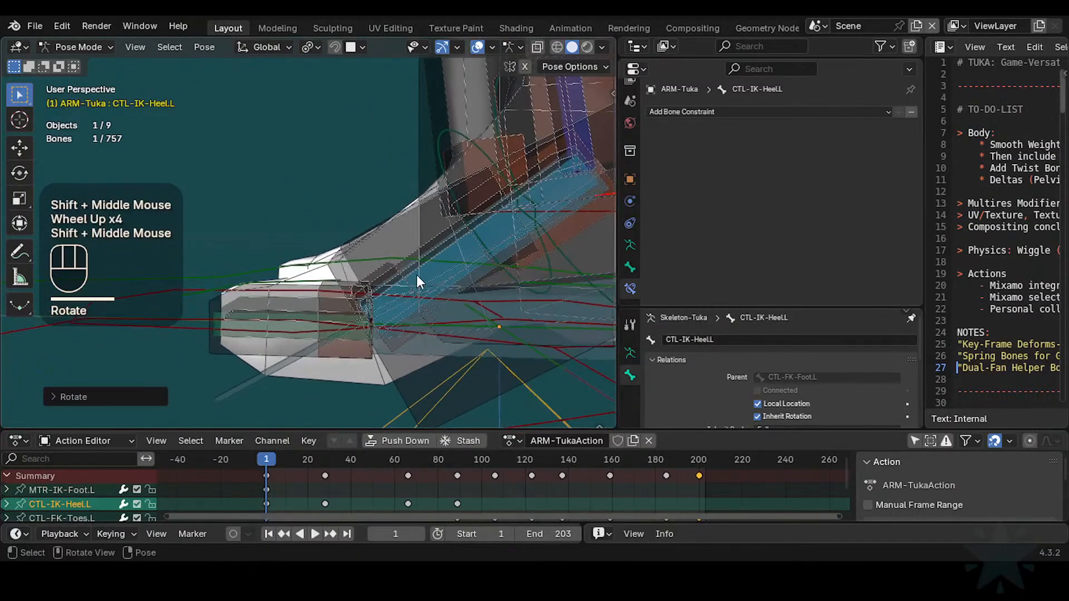
{"action": "left_click", "coordinate": [411, 267], "text": "alt+shift"}
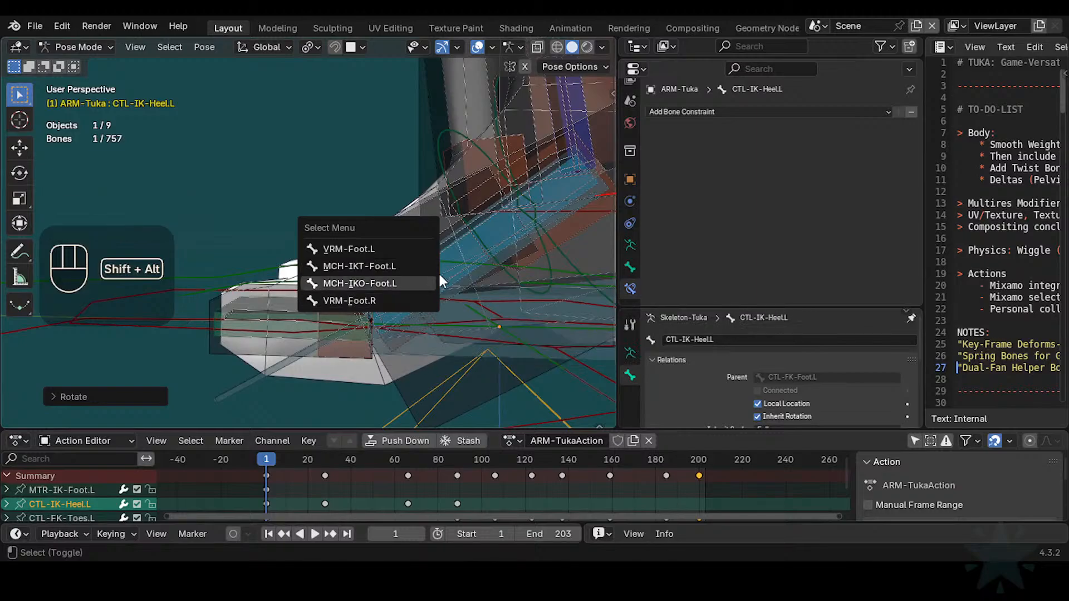
{"action": "middle_click_drag", "start_coordinate": [476, 252], "coordinate": [482, 283]}
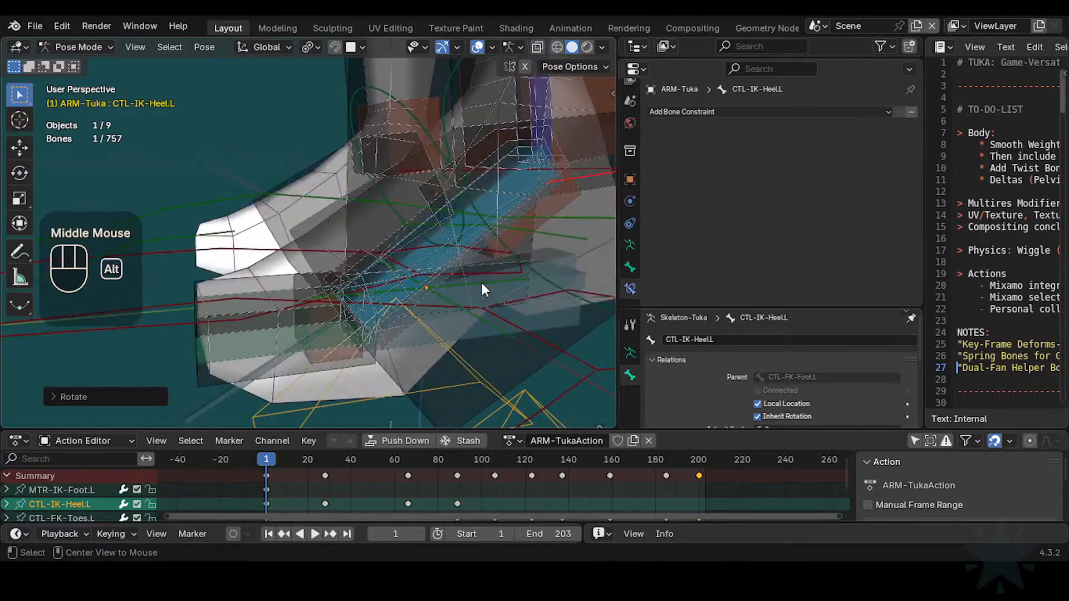
{"action": "key", "text": "alt+h"}
{"action": "scroll", "coordinate": [399, 272], "scroll_direction": "down", "scroll_amount": 1}
{"action": "key", "text": "ctrl+z"}
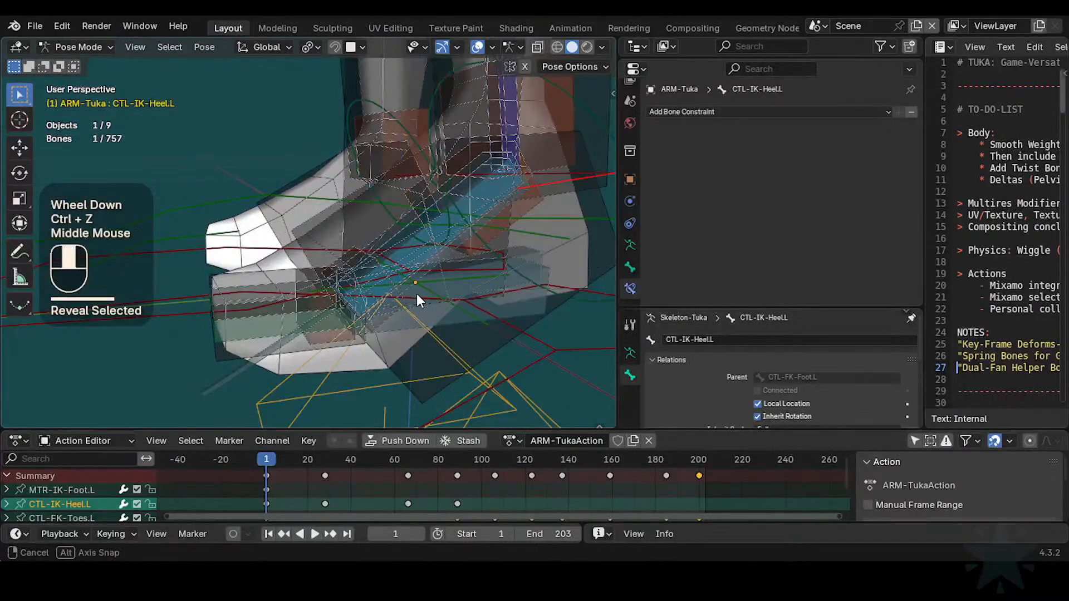
Step: Set the target bone of HLP3-KnucklesToes.L.001's second De-Rotator constraint to DEF3-Foot.L, copying the name from that bone
{"action": "left_click", "coordinate": [429, 240]}
{"action": "left_click", "coordinate": [420, 241], "text": "alt"}
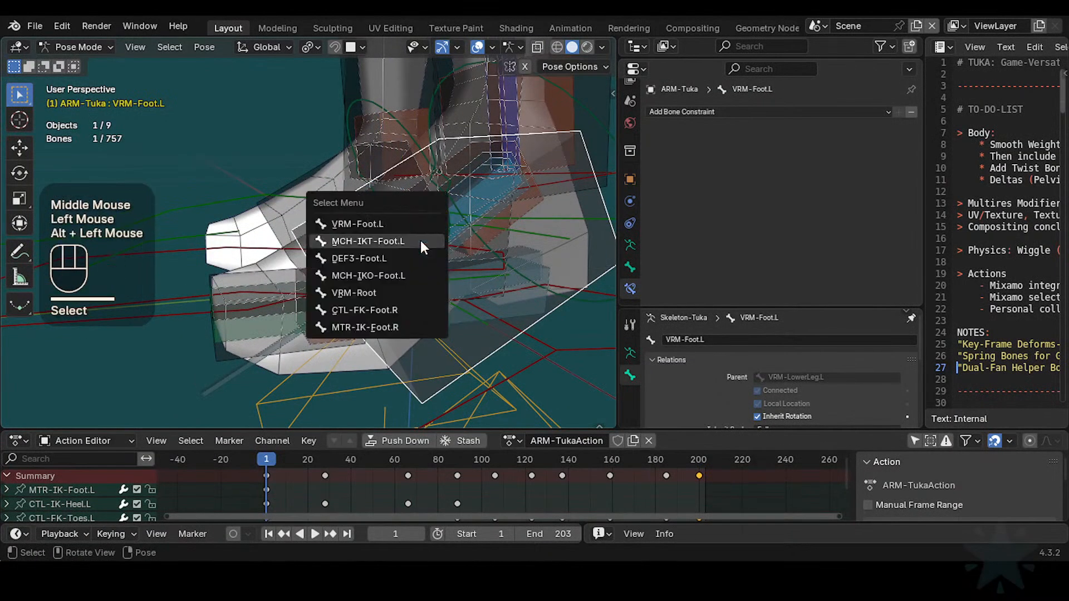
{"action": "left_click", "coordinate": [403, 258]}
{"action": "key", "text": "F2"}
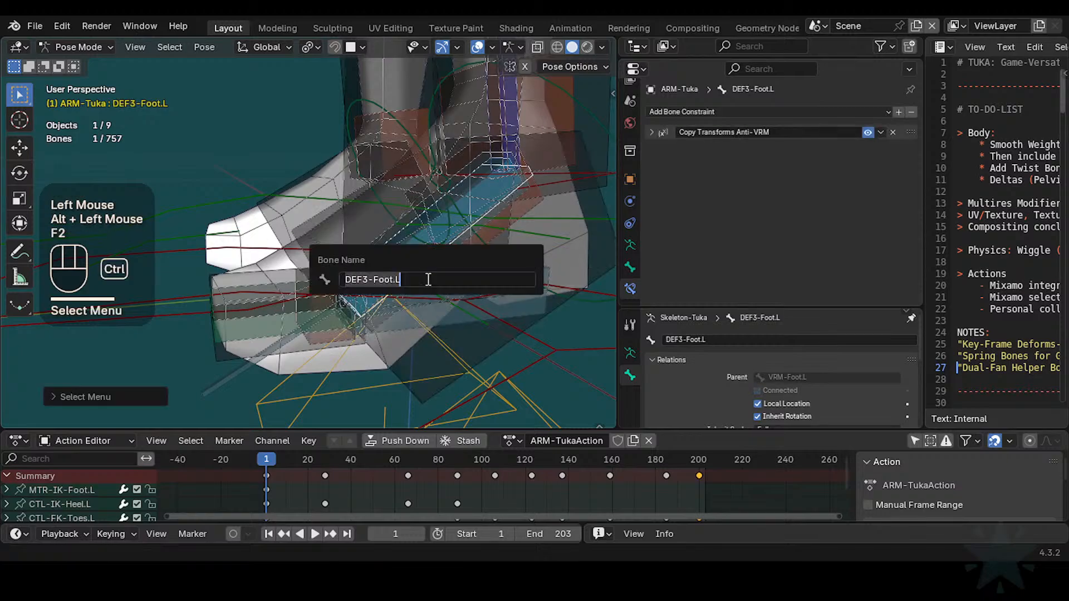
{"action": "key", "text": "Escape"}
{"action": "double_click", "coordinate": [327, 335]}
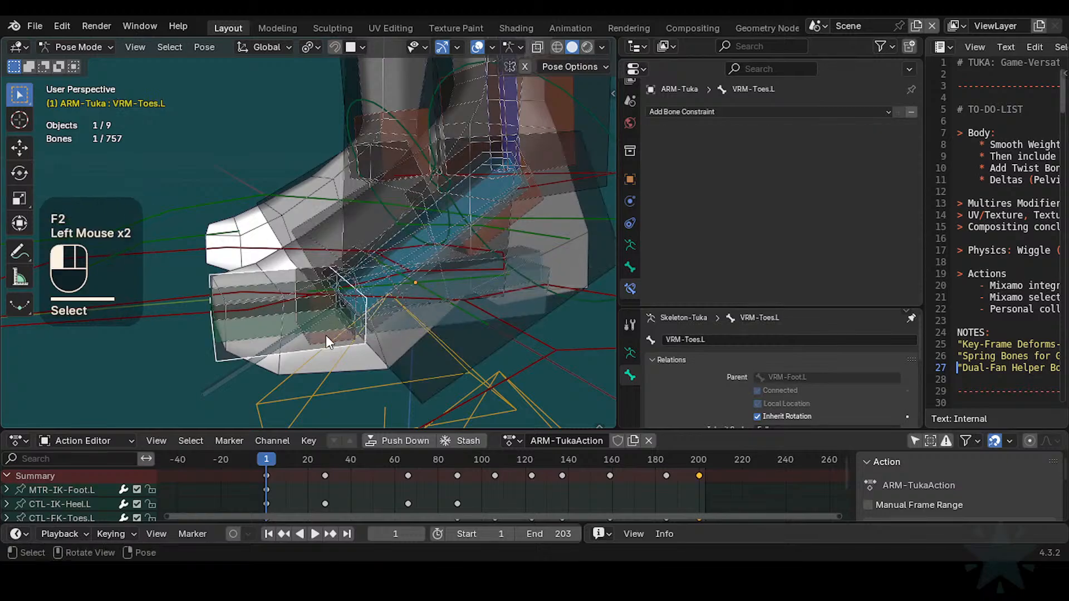
{"action": "middle_click_drag", "start_coordinate": [339, 307], "coordinate": [380, 260]}
{"action": "double_click", "coordinate": [378, 259]}
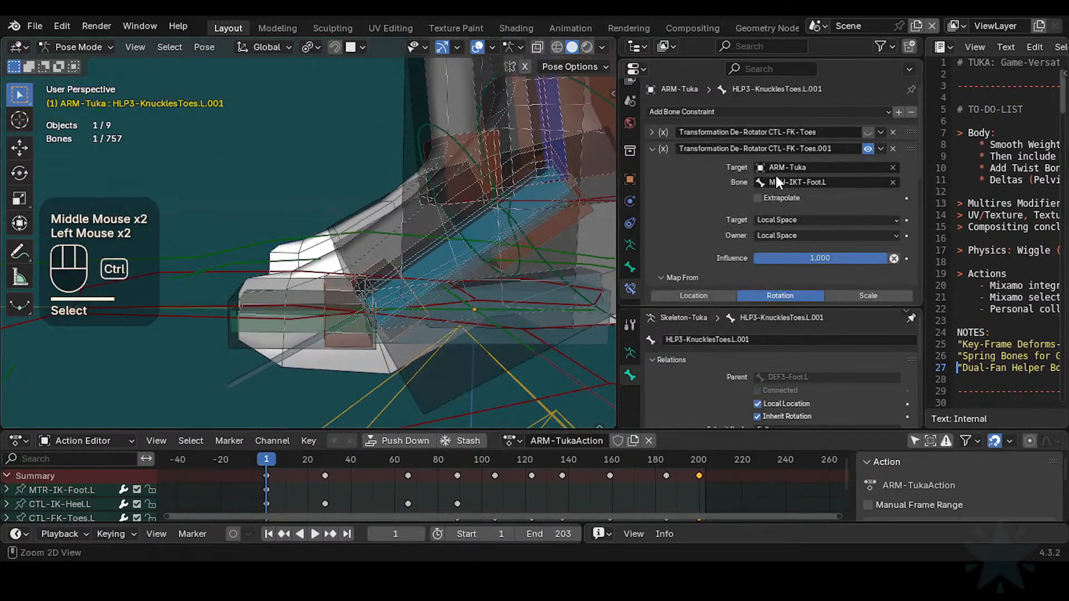
{"action": "key", "text": "ctrl+v"}
Step: Try rotating CTL-IK-Heel.L about the global X axis with the knuckle helper targeting DEF3-Foot.L
{"action": "scroll", "coordinate": [560, 241], "scroll_direction": "down", "scroll_amount": 1}
{"action": "scroll", "coordinate": [573, 234], "scroll_direction": "down", "scroll_amount": 2}
{"action": "key", "text": "a"}
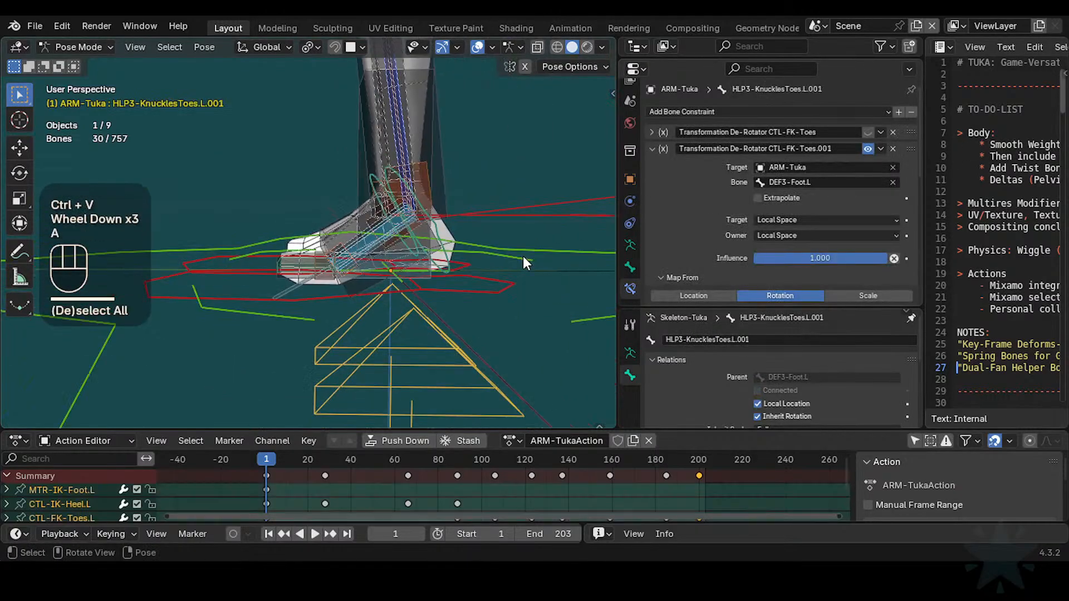
{"action": "key", "text": "alt+q"}
{"action": "key", "text": "alt+q"}
{"action": "double_click", "coordinate": [552, 218]}
{"action": "key", "text": "r"}
{"action": "key", "text": "x"}
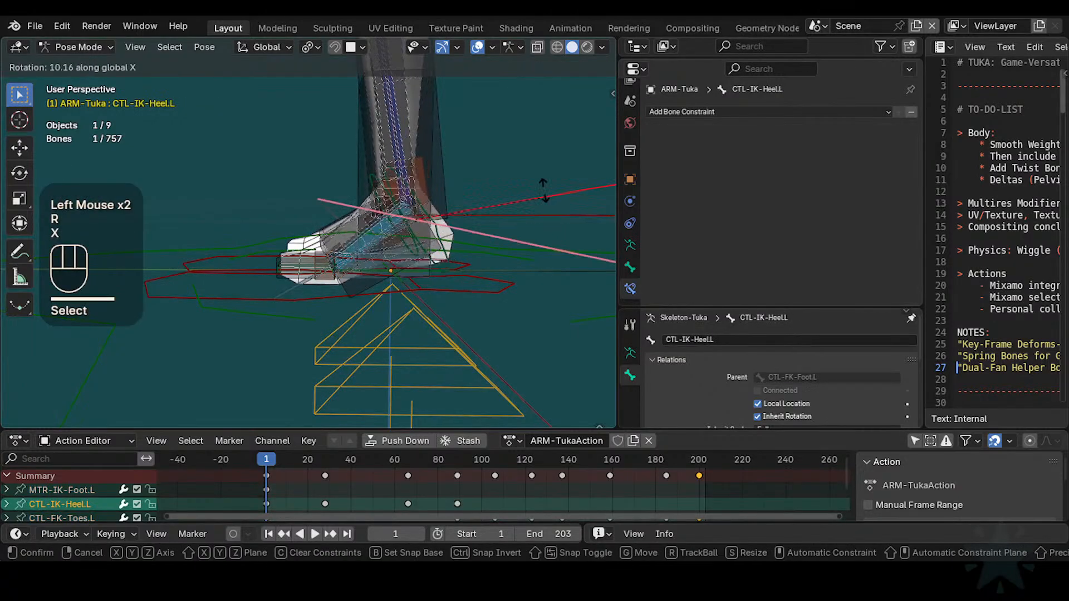
{"action": "key", "text": "Escape"}
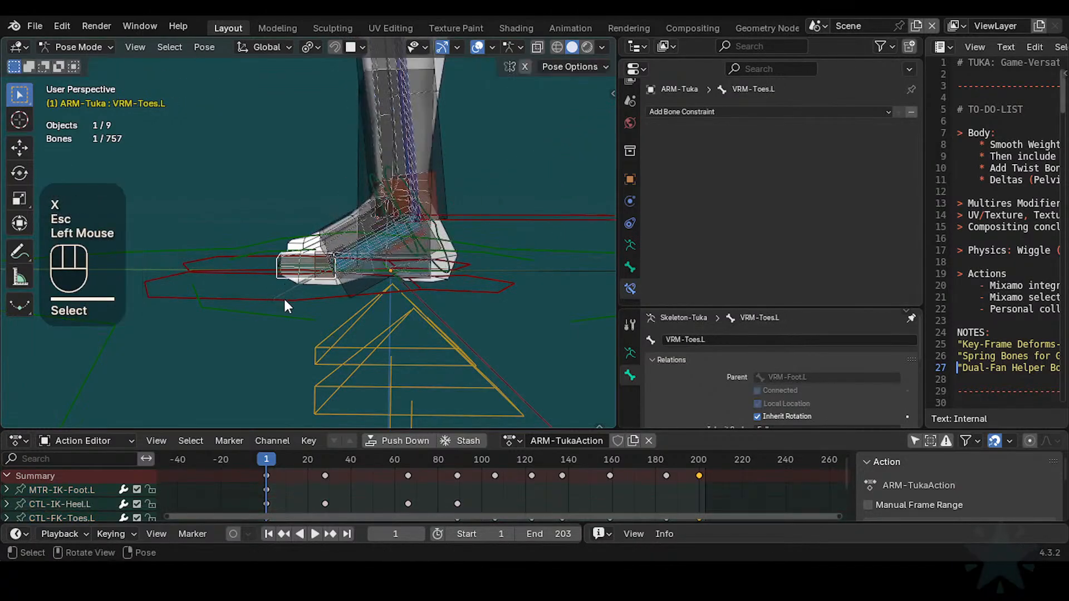
Step: Raise MTR-IK-Foot.L off the ground and rotate it about the global X axis to test the knuckle helper
{"action": "double_click", "coordinate": [282, 303]}
{"action": "key", "text": "g"}
{"action": "left_click", "coordinate": [198, 207]}
{"action": "middle_click_drag", "start_coordinate": [211, 217], "coordinate": [366, 287], "text": "shift"}
{"action": "key", "text": "r"}
{"action": "key", "text": "x"}
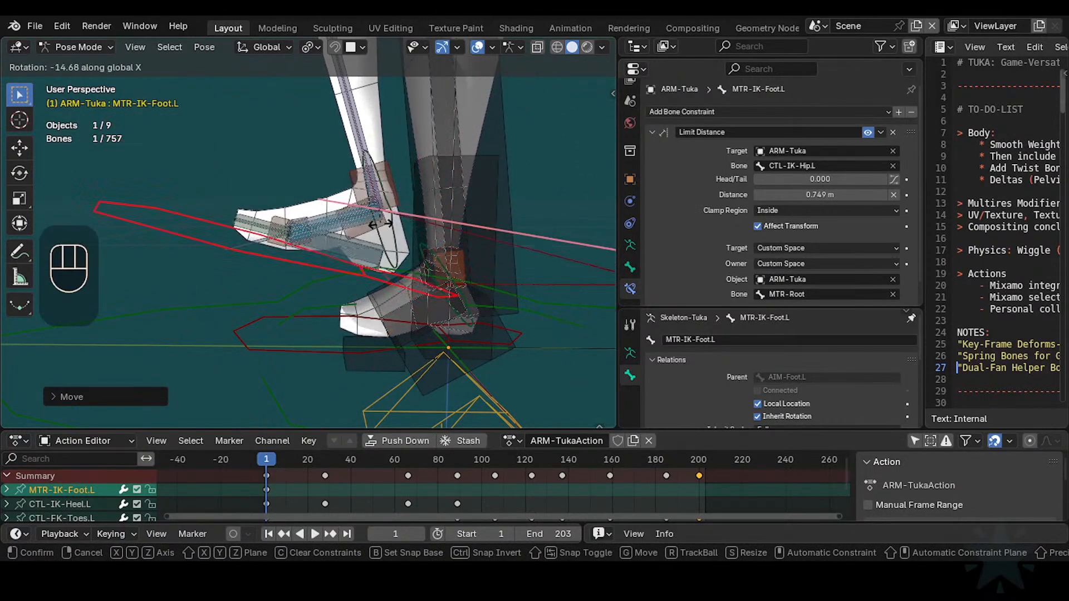
{"action": "left_click", "coordinate": [372, 224]}
{"action": "scroll", "coordinate": [322, 247], "scroll_direction": "up", "scroll_amount": 3}
Step: Set the target bone of HLP3-KnucklesToes.L.001's second De-Rotator constraint to DEF3-Toes.L, copying the name from that bone
{"action": "left_click", "coordinate": [441, 254]}
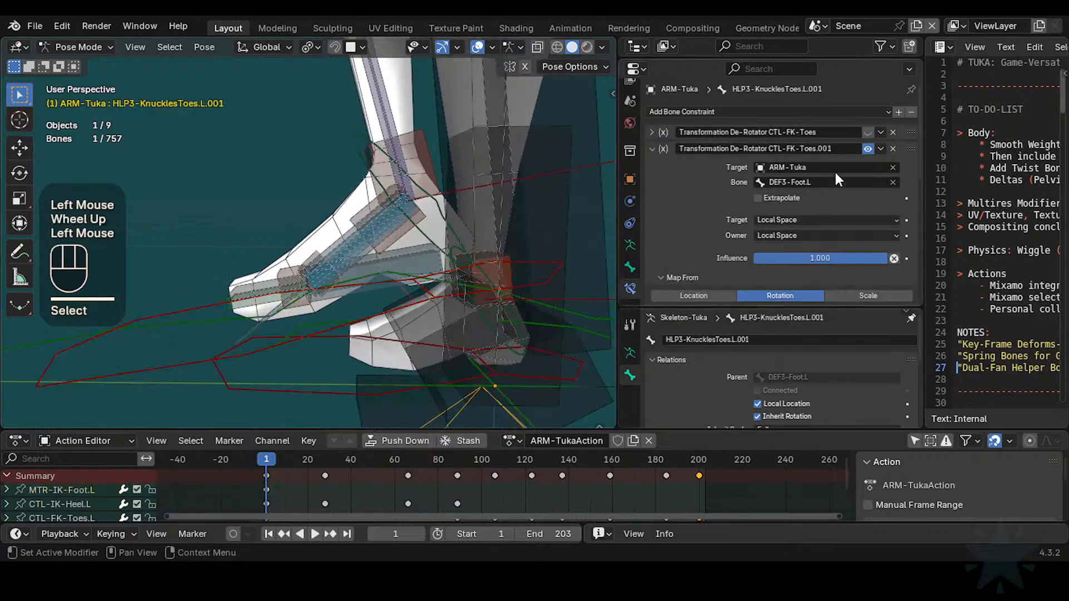
{"action": "scroll", "coordinate": [396, 273], "scroll_direction": "up", "scroll_amount": 2}
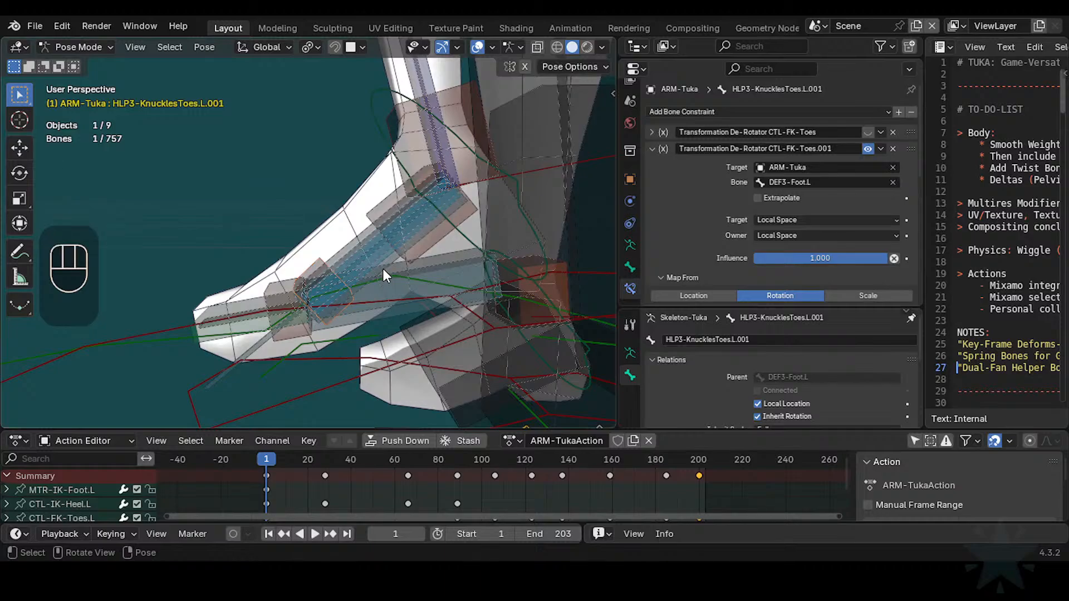
{"action": "double_click", "coordinate": [246, 314]}
{"action": "key", "text": "F2"}
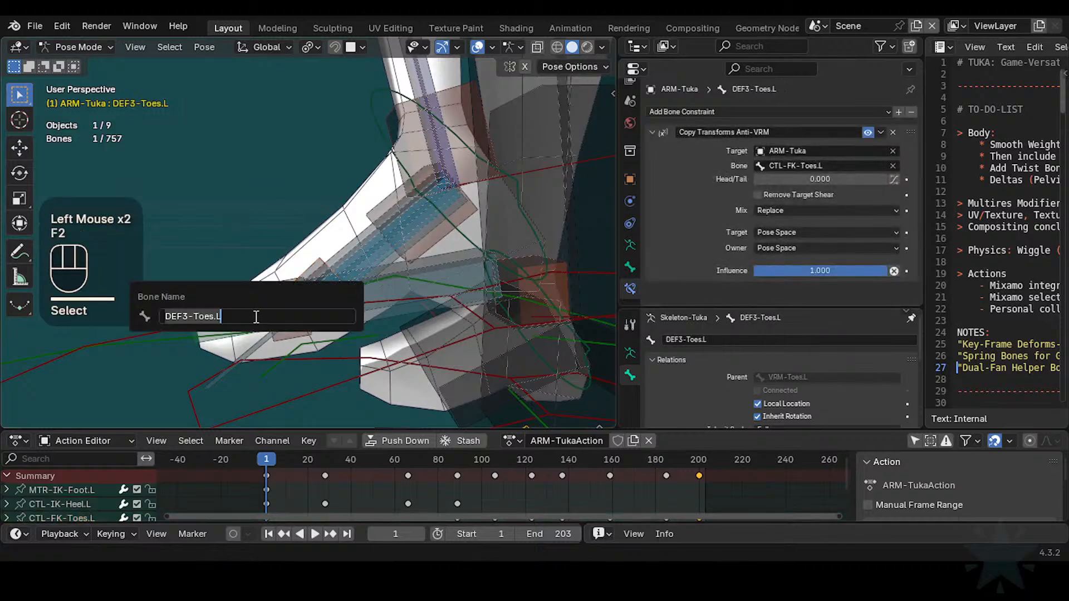
{"action": "left_click", "coordinate": [317, 258]}
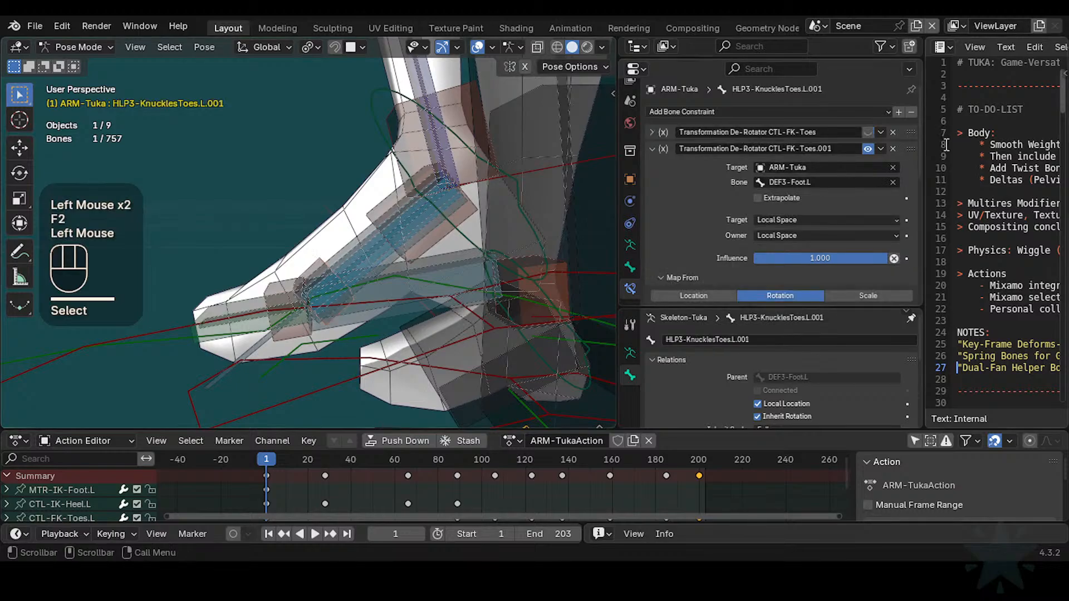
Step: Try rotating CTL-FK-Toes.L about the global X axis with the knuckle helper targeting DEF3-Toes.L
{"action": "left_click", "coordinate": [225, 300]}
{"action": "key", "text": "r"}
{"action": "key", "text": "x"}
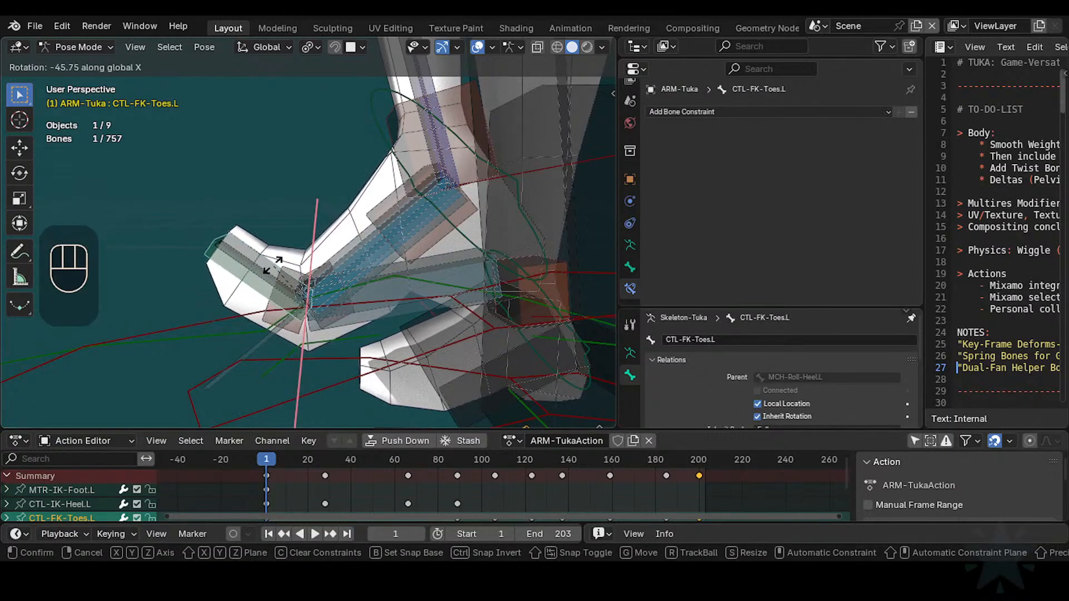
{"action": "key", "text": "Escape"}
Step: Rotate CTL-IK-Heel.L about the global X axis to test the knuckle helper's response to DEF3-Toes.L
{"action": "scroll", "coordinate": [406, 241], "scroll_direction": "down", "scroll_amount": 2, "text": "shift"}
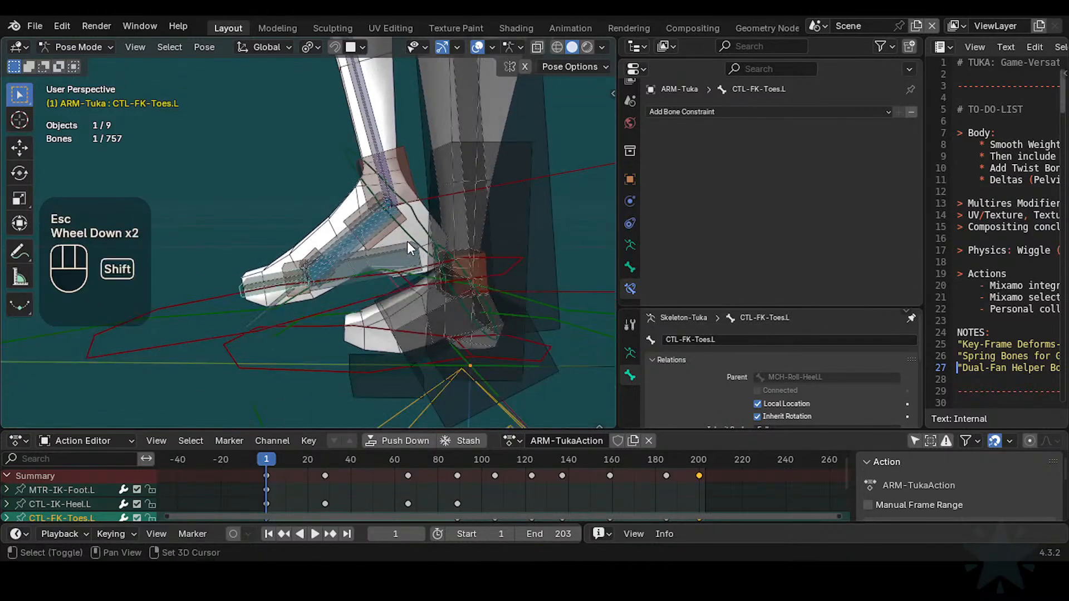
{"action": "middle_click_drag", "start_coordinate": [406, 241], "coordinate": [455, 202], "text": "shift"}
{"action": "left_click", "coordinate": [462, 234]}
{"action": "key", "text": "r"}
{"action": "key", "text": "x"}
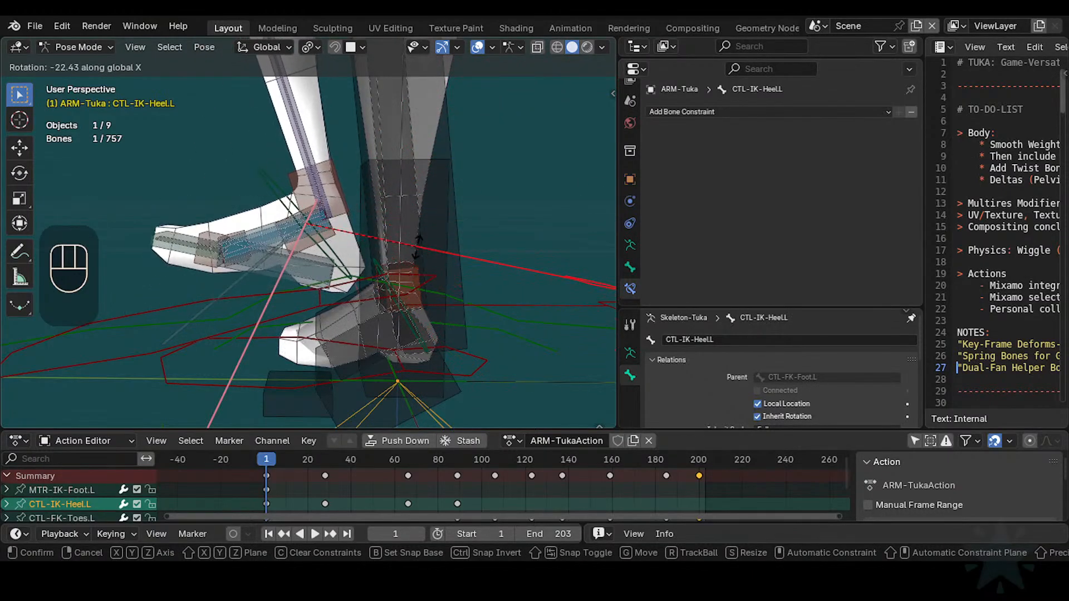
{"action": "left_click", "coordinate": [300, 307]}
{"action": "left_click", "coordinate": [233, 313]}
{"action": "left_click", "coordinate": [222, 302]}
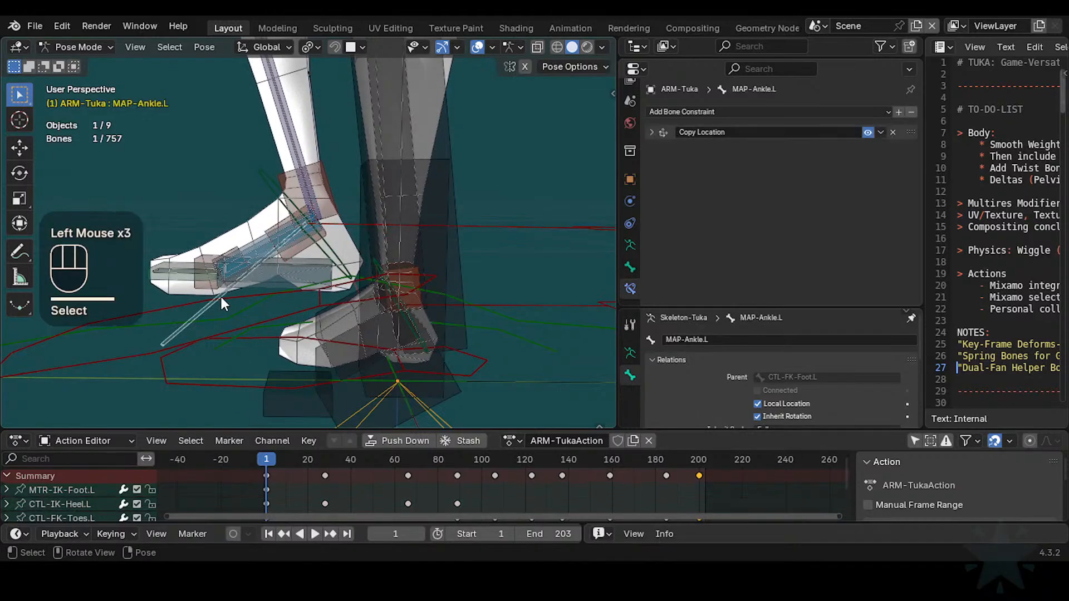
{"action": "key", "text": "r"}
{"action": "key", "text": "x"}
{"action": "key", "text": "Escape"}
Step: Rotate MTR-IK-Foot.L about the global X axis to test the knuckle helper's response to whole-foot IK rotation
{"action": "scroll", "coordinate": [206, 303], "scroll_direction": "down", "scroll_amount": 1}
{"action": "middle_click_drag", "start_coordinate": [206, 303], "coordinate": [238, 304], "text": "shift"}
{"action": "left_click", "coordinate": [236, 305]}
{"action": "key", "text": "r"}
{"action": "key", "text": "x"}
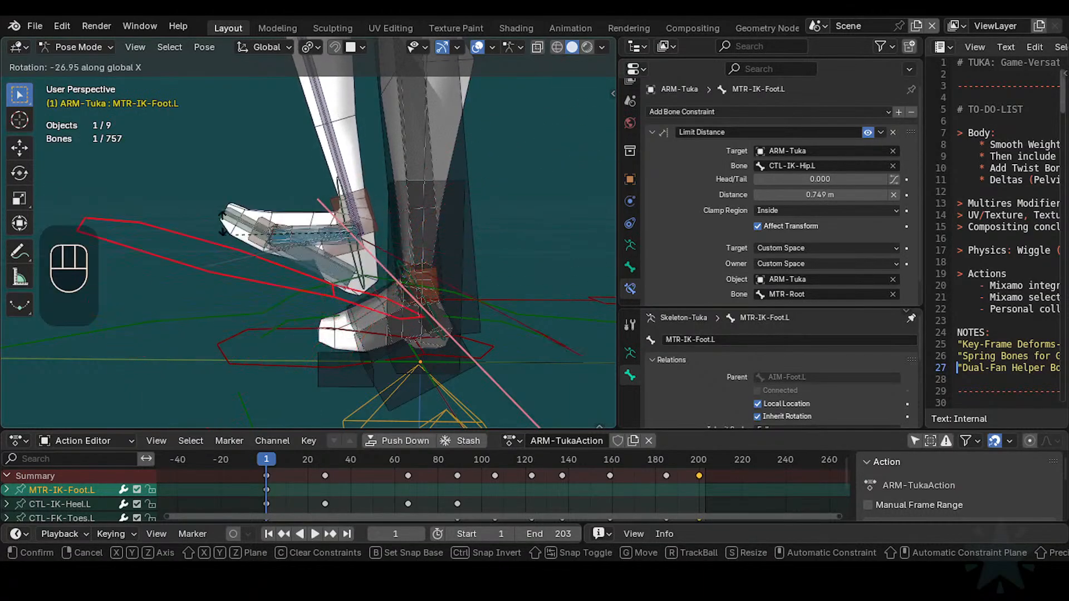
{"action": "left_click", "coordinate": [236, 282]}
Step: Compare the De-Rotator constraints on the left toe-knuckle helpers HLP3-KnucklesToes.L.001 and HLP3-KnucklesToes.L
{"action": "scroll", "coordinate": [236, 283], "scroll_direction": "up", "scroll_amount": 1}
{"action": "left_click", "coordinate": [288, 243]}
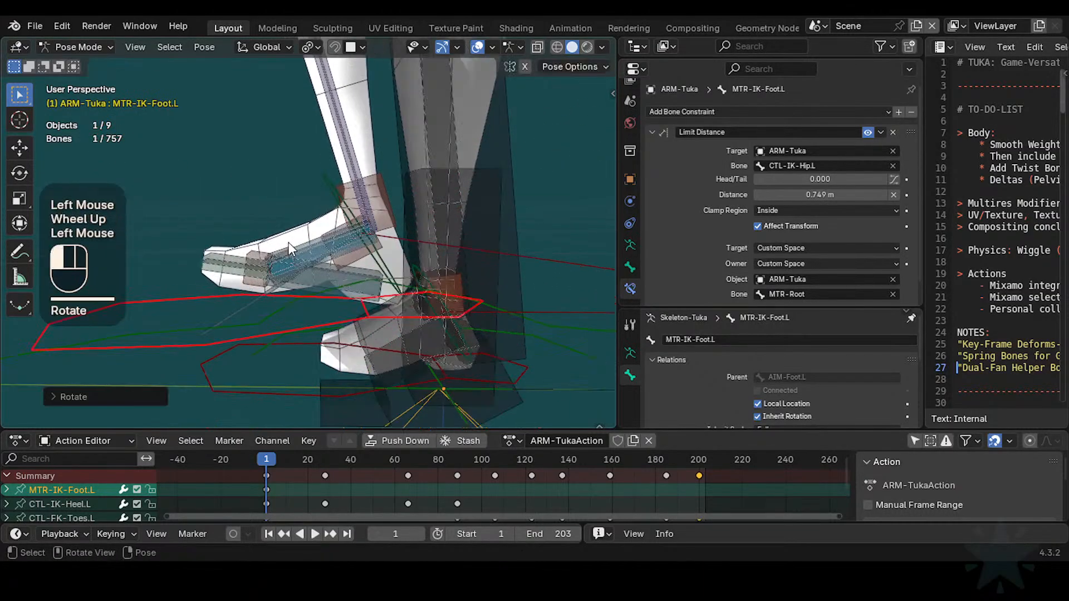
{"action": "left_click", "coordinate": [288, 243]}
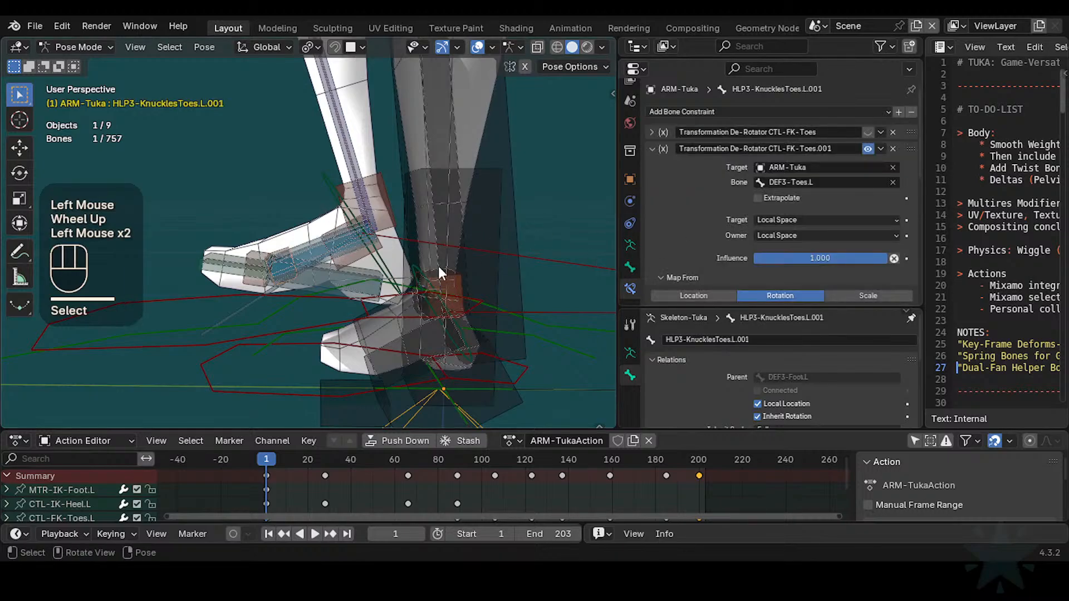
{"action": "scroll", "coordinate": [320, 309], "scroll_direction": "up", "scroll_amount": 2}
{"action": "middle_click_drag", "start_coordinate": [320, 309], "coordinate": [350, 286], "text": "shift"}
{"action": "left_click", "coordinate": [276, 260]}
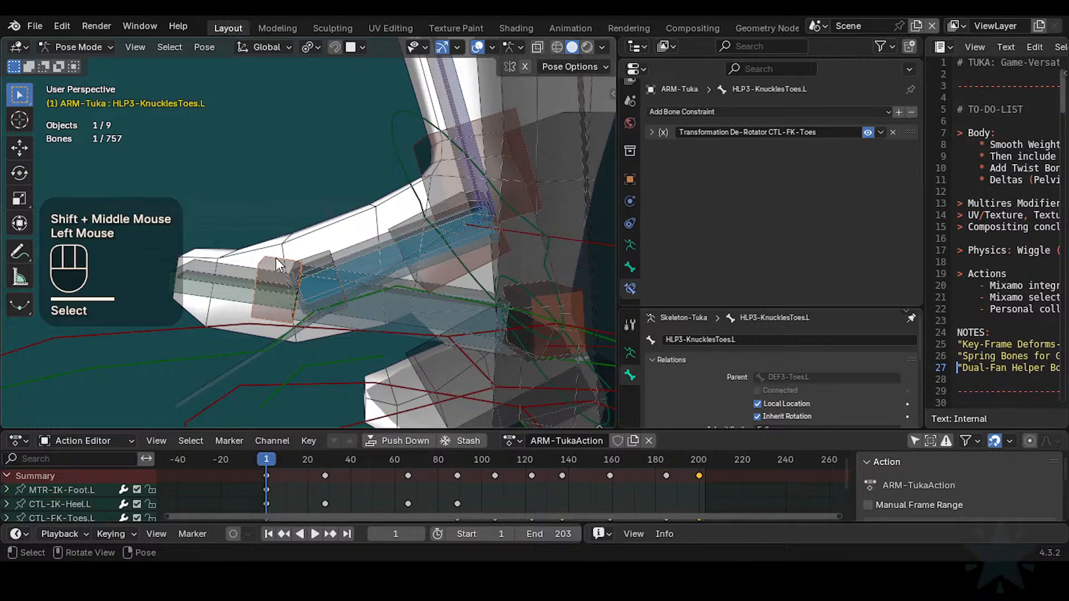
Step: Set the bone target of HLP3-KnucklesToes.L.001's "Transformation De-Rotator CTL-FK-Toes.001" constraint to HLP3-KnucklesToes.L
{"action": "key", "text": "F2"}
{"action": "key", "text": "ctrl+c"}
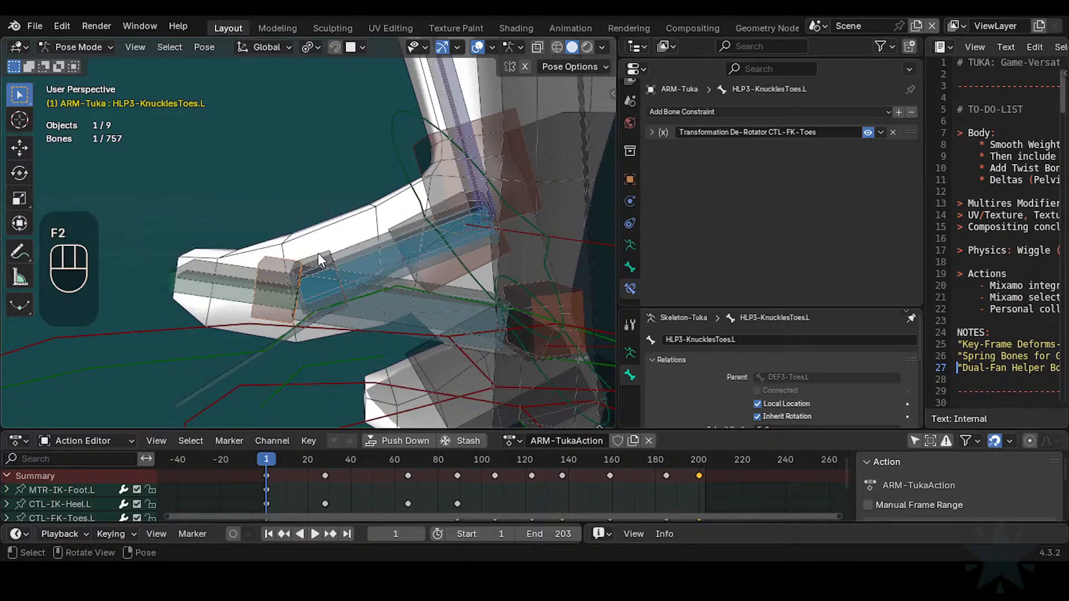
{"action": "left_click", "coordinate": [321, 258]}
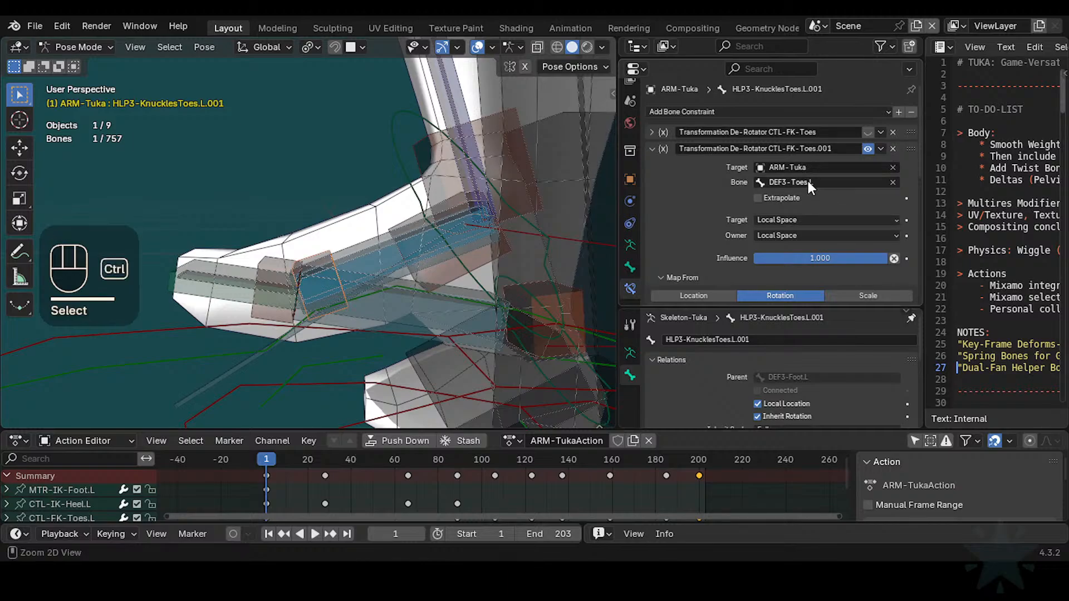
{"action": "key", "text": "ctrl+v"}
Step: Clear the pose on all bones and raise the right foot control MTR-IK-Foot.R off the ground
{"action": "scroll", "coordinate": [502, 245], "scroll_direction": "down", "scroll_amount": 2}
{"action": "key", "text": "a"}
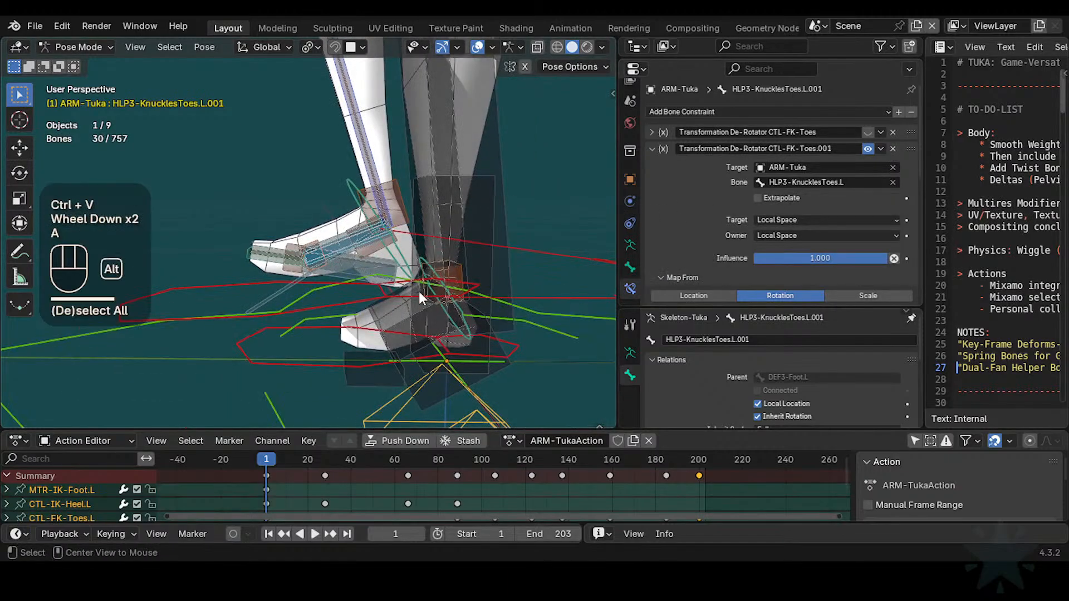
{"action": "key", "text": "alt+q"}
{"action": "key", "text": "alt+q"}
{"action": "left_click", "coordinate": [227, 247]}
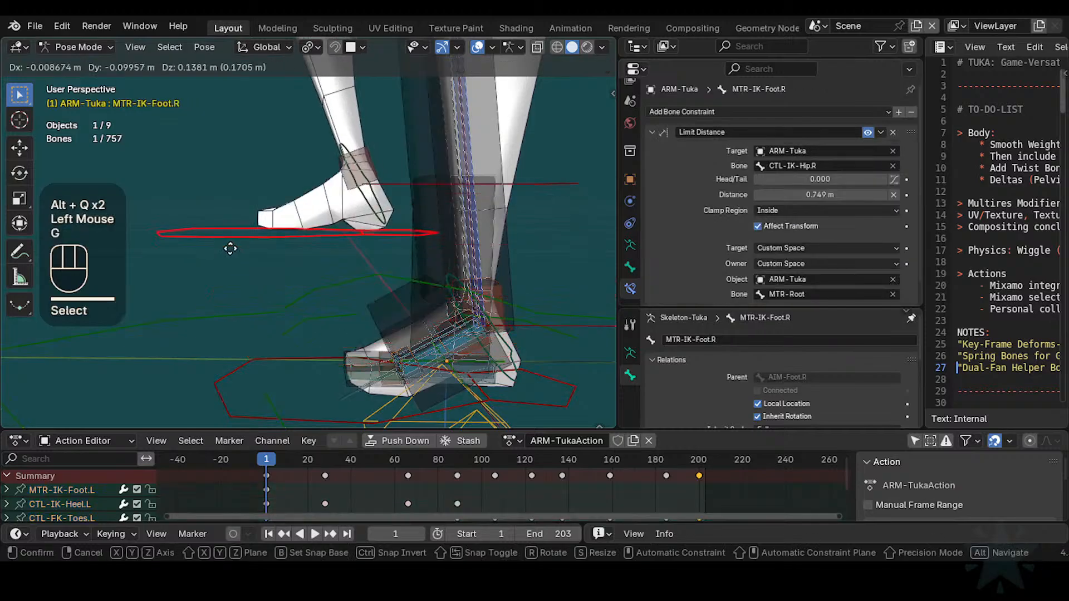
{"action": "key", "text": "g"}
{"action": "left_click", "coordinate": [237, 253]}
{"action": "middle_click_drag", "start_coordinate": [236, 253], "coordinate": [362, 314], "text": "shift"}
{"action": "scroll", "coordinate": [405, 240], "scroll_direction": "down", "scroll_amount": 2}
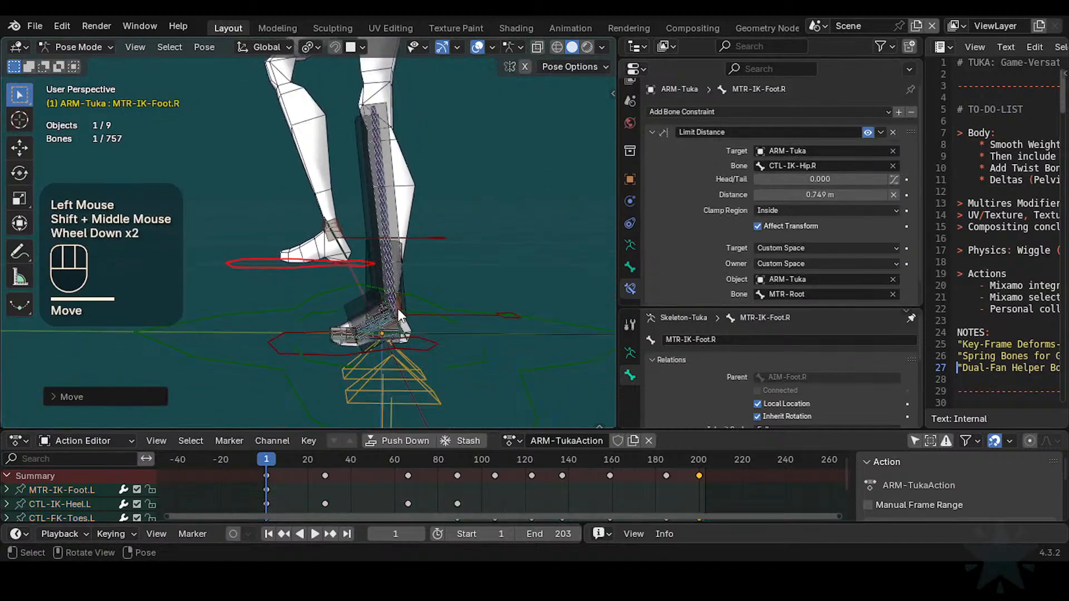
Step: Clear the pose on all bones and raise the left foot control MTR-IK-Foot.L off the ground
{"action": "key", "text": "a"}
{"action": "key", "text": "alt+q"}
{"action": "left_click", "coordinate": [291, 355]}
{"action": "key", "text": "g"}
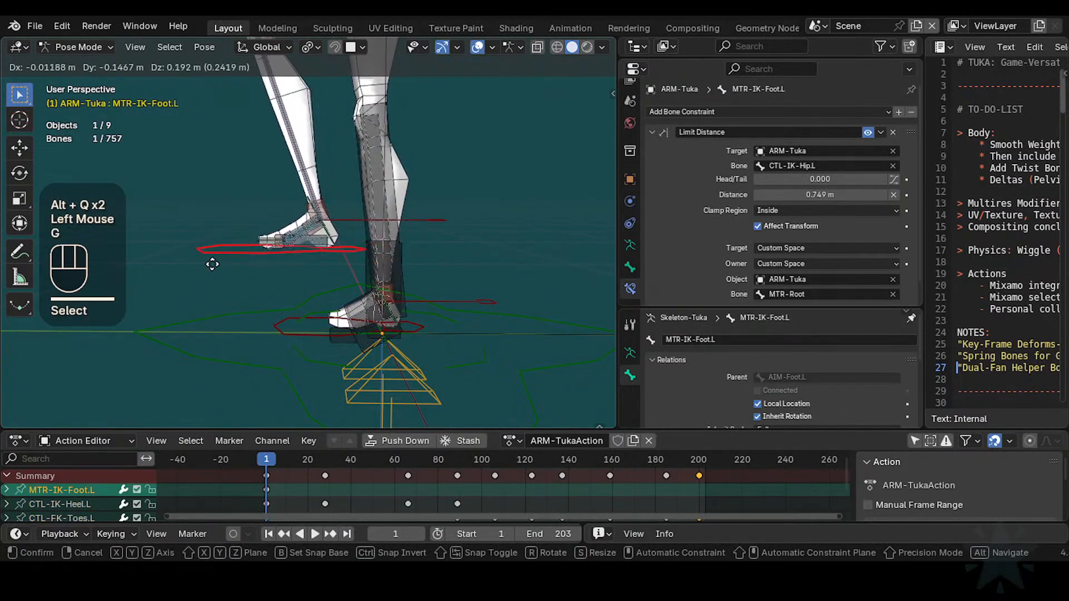
{"action": "left_click", "coordinate": [327, 267]}
Step: Rotate CTL-IK-Heel.L about the global X axis to tilt the left foot, and rotate it again by about 61° to roll the heel up
{"action": "scroll", "coordinate": [334, 268], "scroll_direction": "up", "scroll_amount": 1}
{"action": "left_click", "coordinate": [371, 250]}
{"action": "middle_click_drag", "start_coordinate": [372, 249], "coordinate": [438, 294], "text": "shift"}
{"action": "scroll", "coordinate": [438, 295], "scroll_direction": "up", "scroll_amount": 1, "text": "shift"}
{"action": "scroll", "coordinate": [438, 295], "scroll_direction": "up", "scroll_amount": 1}
{"action": "key", "text": "r"}
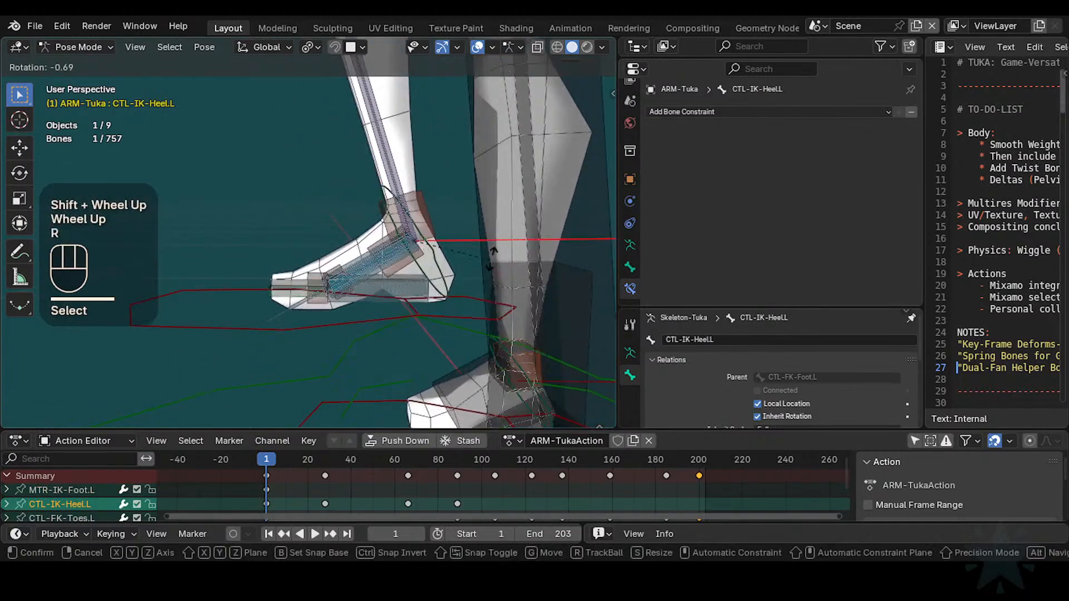
{"action": "key", "text": "x"}
{"action": "left_click", "coordinate": [455, 264]}
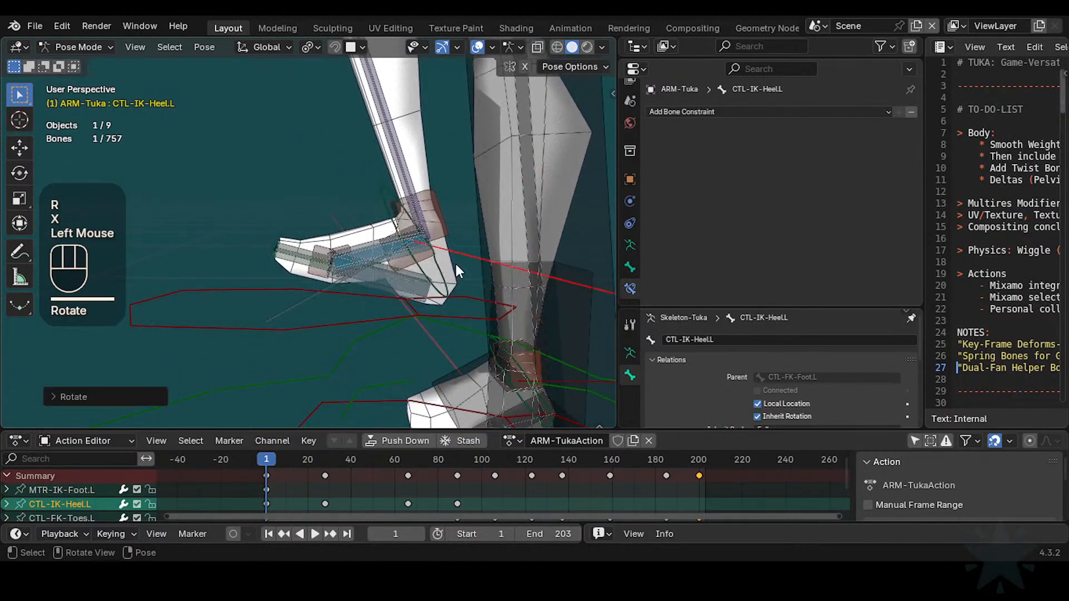
{"action": "scroll", "coordinate": [455, 264], "scroll_direction": "up", "scroll_amount": 2}
{"action": "key", "text": "r"}
{"action": "key", "text": "x"}
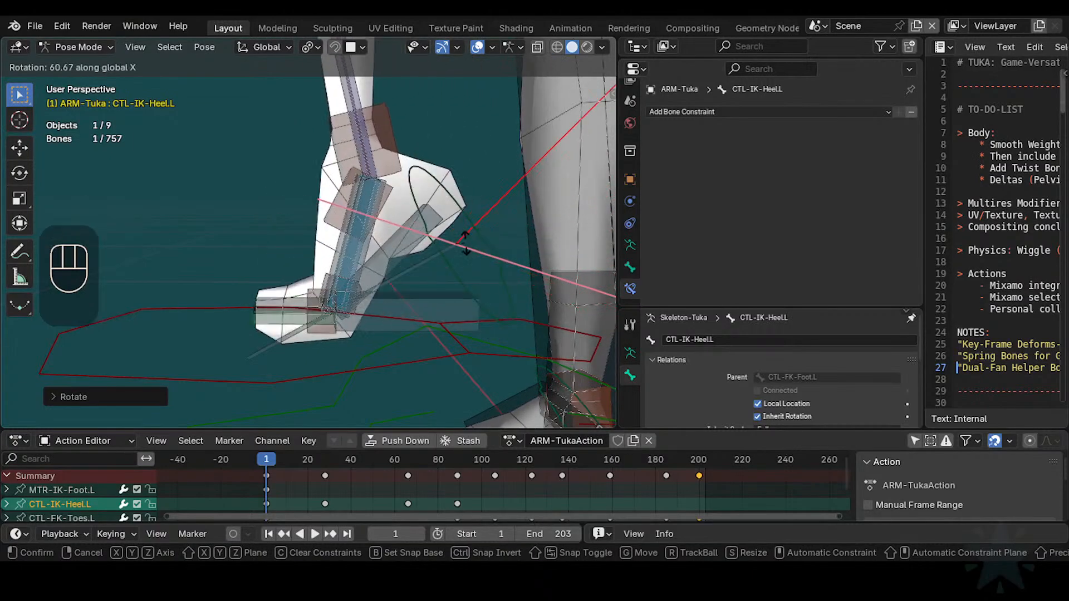
{"action": "left_click", "coordinate": [305, 318]}
Step: Rotate the left toes control CTL-FK-Toes.L about the global X axis so the toes bend slightly downward
{"action": "double_click", "coordinate": [275, 298]}
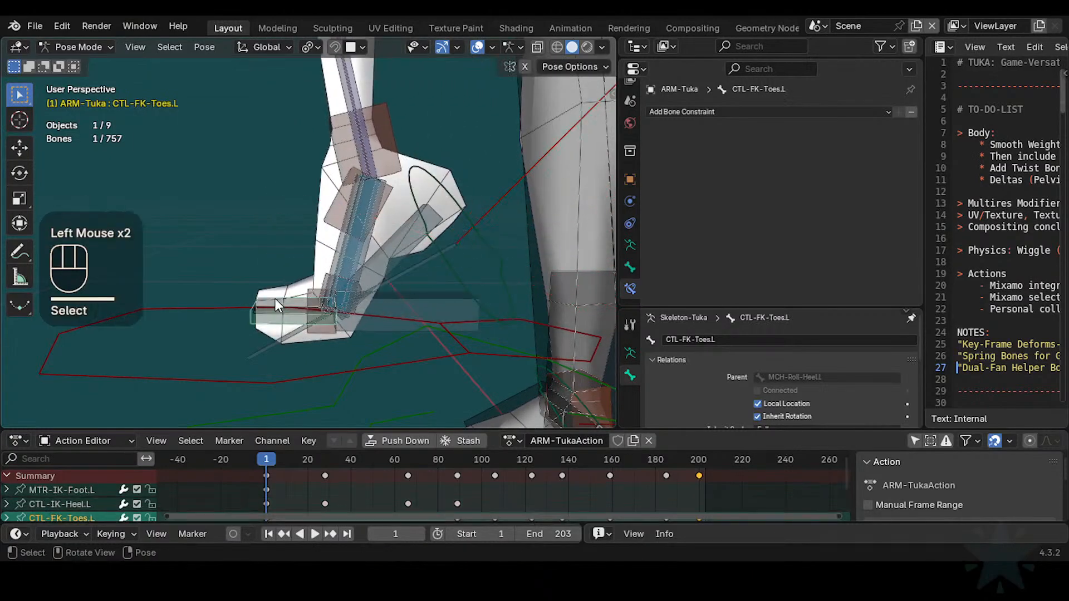
{"action": "key", "text": "r"}
{"action": "key", "text": "x"}
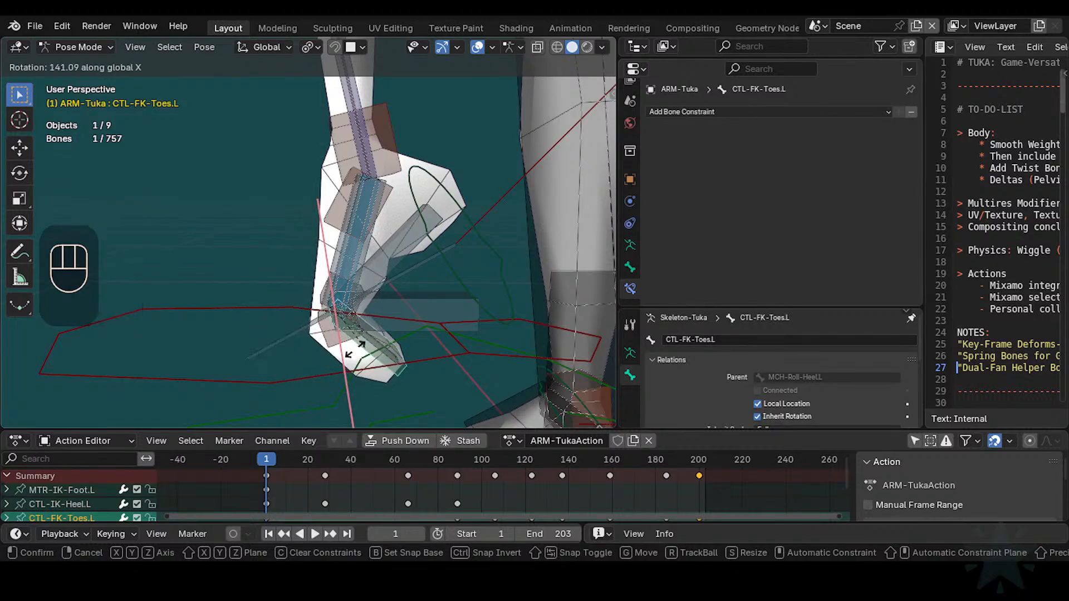
{"action": "left_click", "coordinate": [286, 333]}
Step: Reset all bones to the rest pose and lift MTR-IK-Foot.L up and forward
{"action": "key", "text": "a"}
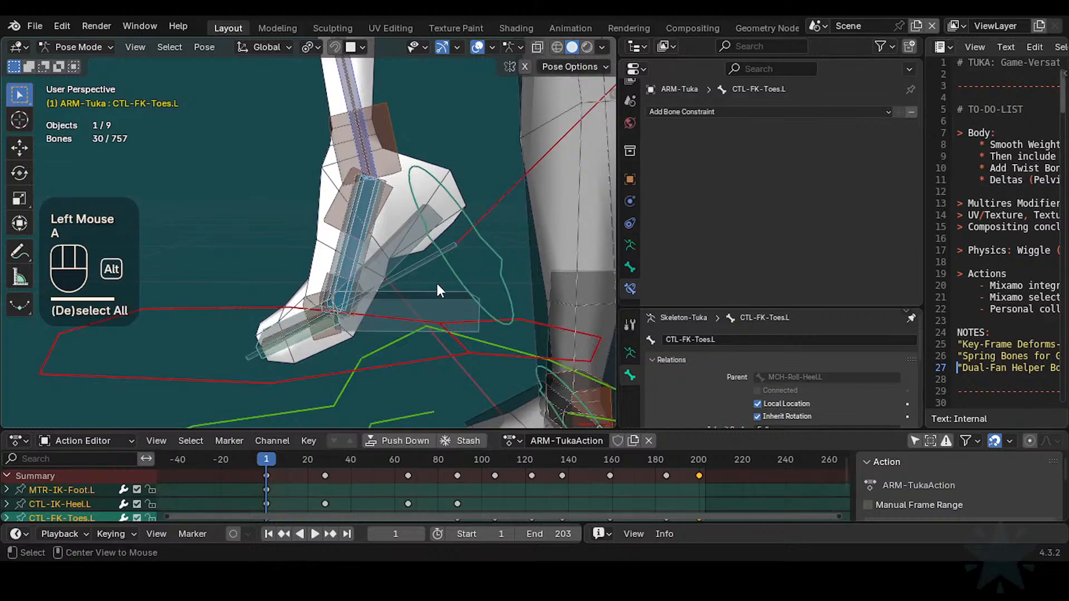
{"action": "key", "text": "alt+q"}
{"action": "key", "text": "alt+q"}
{"action": "scroll", "coordinate": [425, 319], "scroll_direction": "down", "scroll_amount": 3}
{"action": "left_click", "coordinate": [505, 310]}
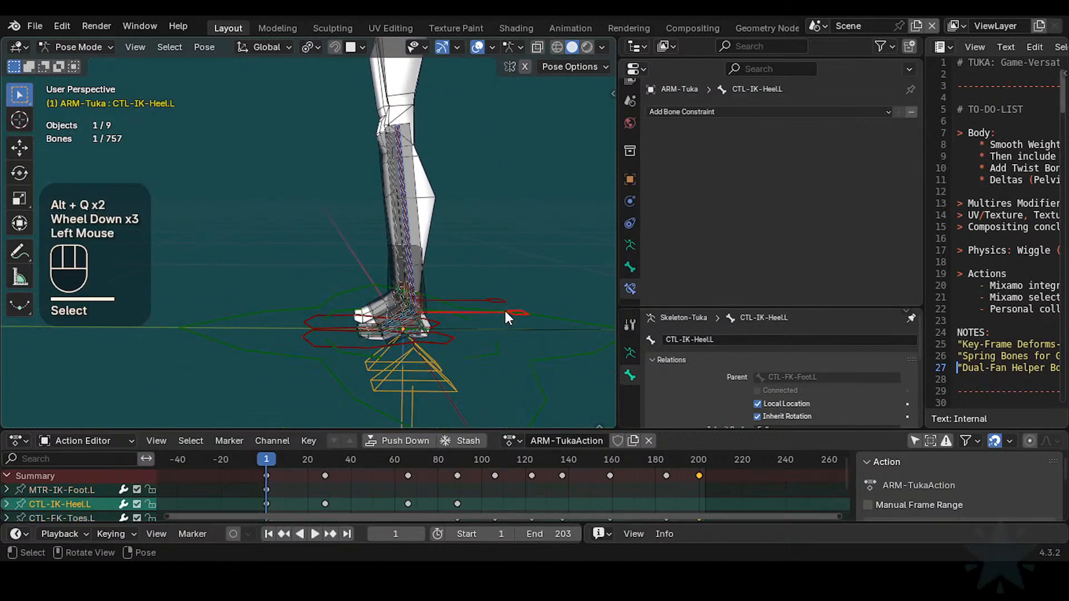
{"action": "left_click", "coordinate": [315, 346]}
{"action": "left_click", "coordinate": [316, 345]}
{"action": "key", "text": "g"}
{"action": "left_click", "coordinate": [284, 271]}
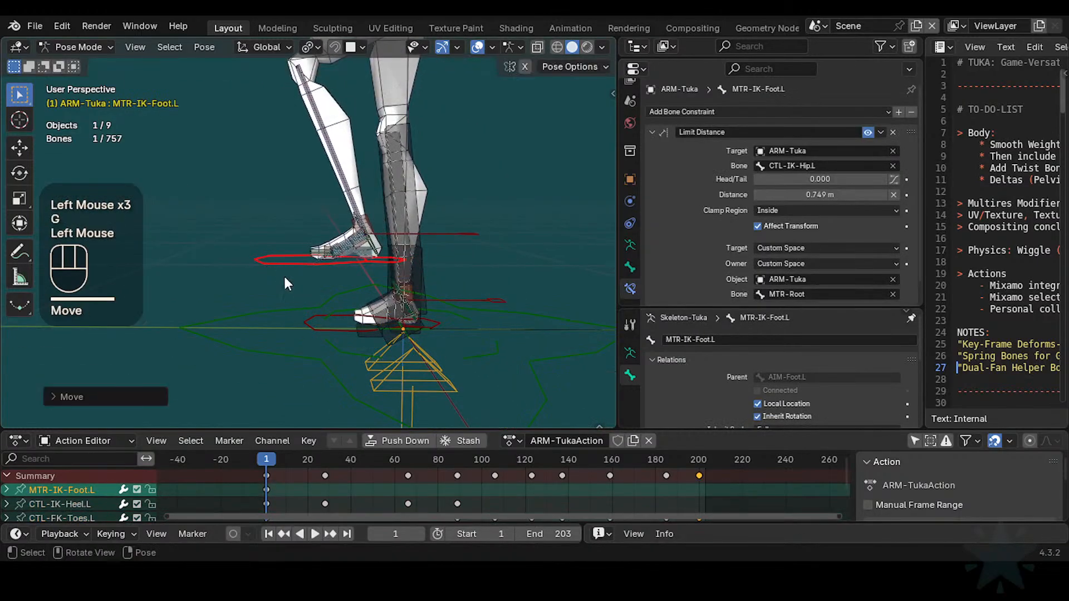
Step: Rotate the raised MTR-IK-Foot.L about the global X axis to tilt the left foot toes-up
{"action": "key", "text": "r"}
{"action": "key", "text": "x"}
{"action": "left_click", "coordinate": [308, 329]}
{"action": "scroll", "coordinate": [308, 329], "scroll_direction": "up", "scroll_amount": 2}
{"action": "key", "text": "r"}
{"action": "key", "text": "x"}
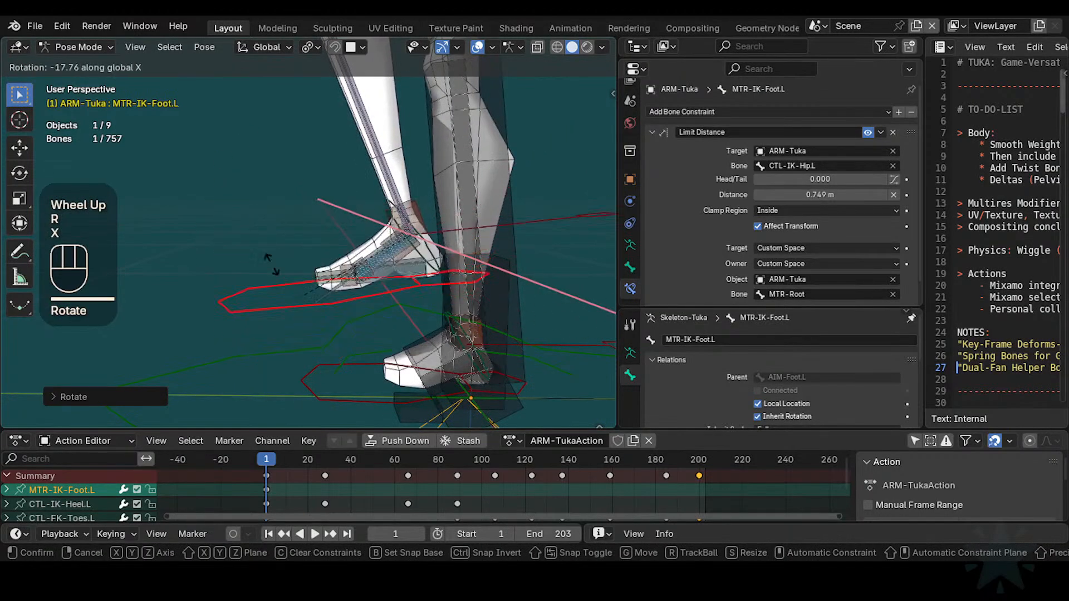
{"action": "left_click", "coordinate": [296, 290]}
Step: Bend the left toes upward by rotating CTL-FK-Toes.L about the global X axis
{"action": "scroll", "coordinate": [296, 294], "scroll_direction": "up", "scroll_amount": 2}
{"action": "double_click", "coordinate": [339, 236]}
{"action": "key", "text": "r"}
{"action": "key", "text": "x"}
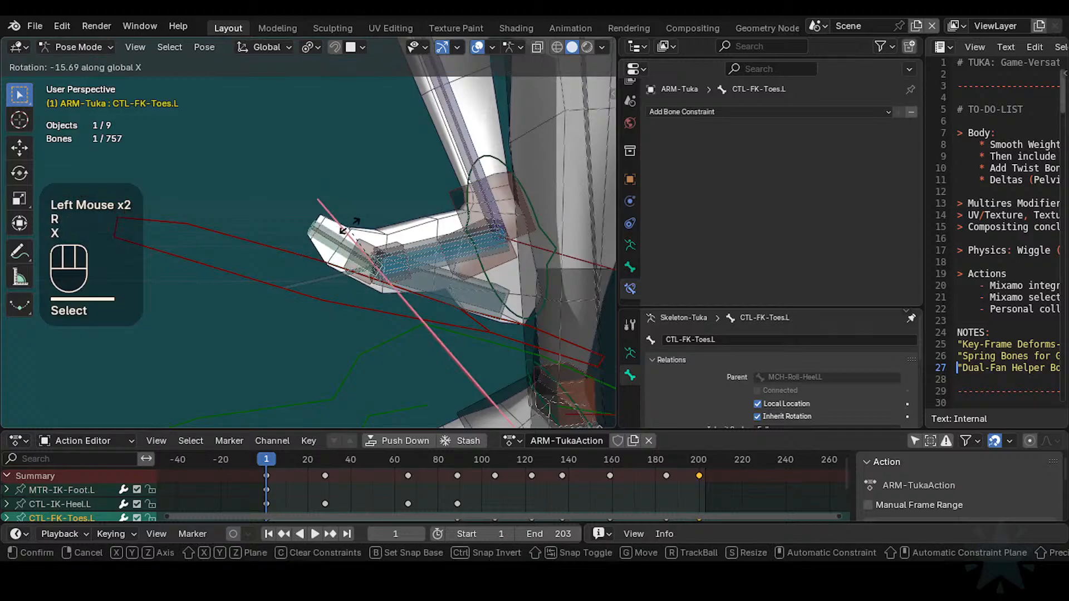
{"action": "left_click", "coordinate": [335, 230]}
{"action": "middle_click_drag", "start_coordinate": [312, 234], "coordinate": [275, 238], "text": "shift"}
{"action": "scroll", "coordinate": [391, 255], "scroll_direction": "down", "scroll_amount": 2}
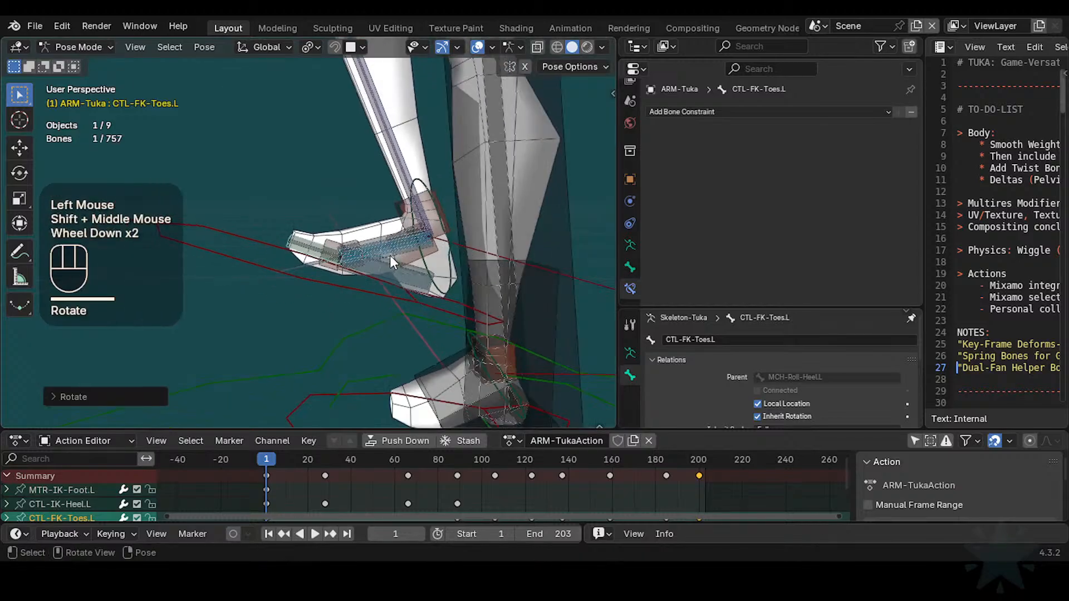
Step: Rotate CTL-IK-Heel.L slightly about the global X axis on the raised left foot
{"action": "left_click", "coordinate": [582, 280]}
{"action": "key", "text": "r"}
{"action": "key", "text": "x"}
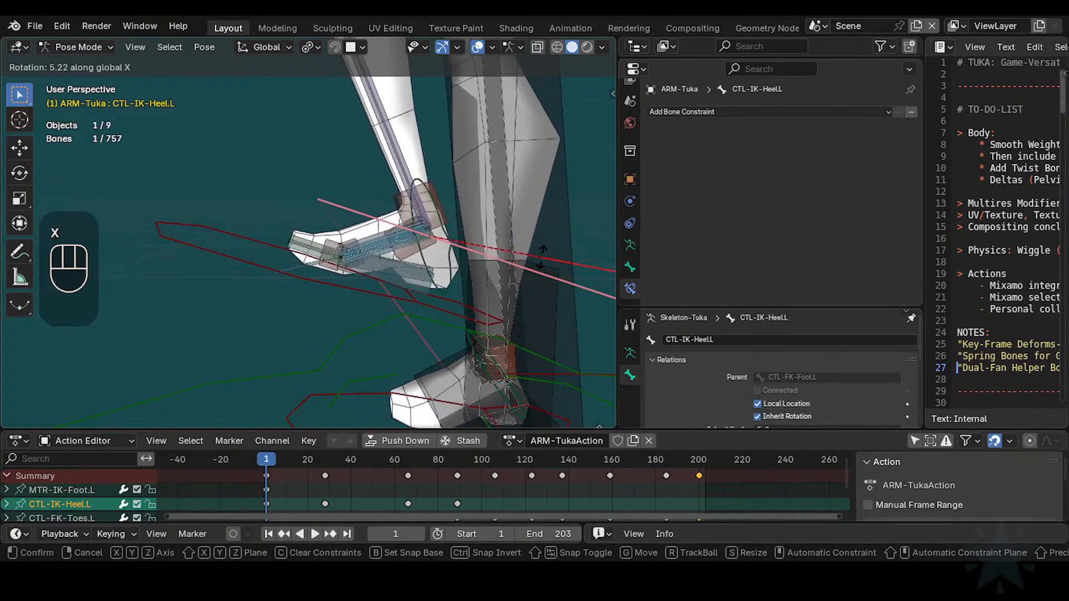
{"action": "left_click", "coordinate": [549, 255]}
Step: Examine the target and rotation mapping of the toe de-rotator constraint on HLP3-KnucklesToes.L.001
{"action": "double_click", "coordinate": [348, 242]}
{"action": "scroll", "coordinate": [403, 265], "scroll_direction": "up", "scroll_amount": 2}
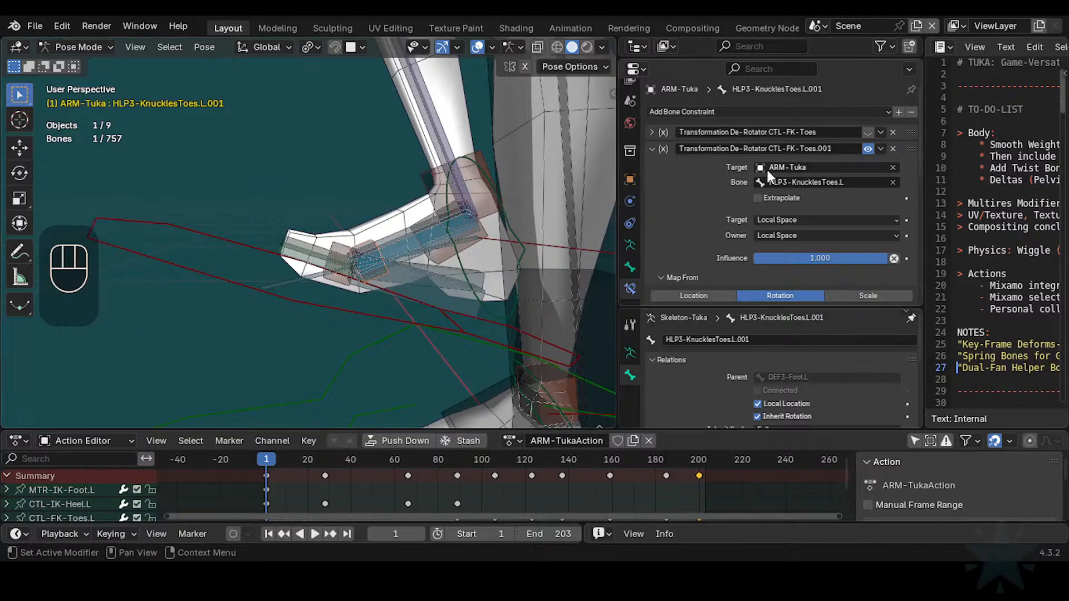
{"action": "scroll", "coordinate": [828, 283], "scroll_direction": "down", "scroll_amount": 4}
{"action": "scroll", "coordinate": [794, 208], "scroll_direction": "down", "scroll_amount": 2}
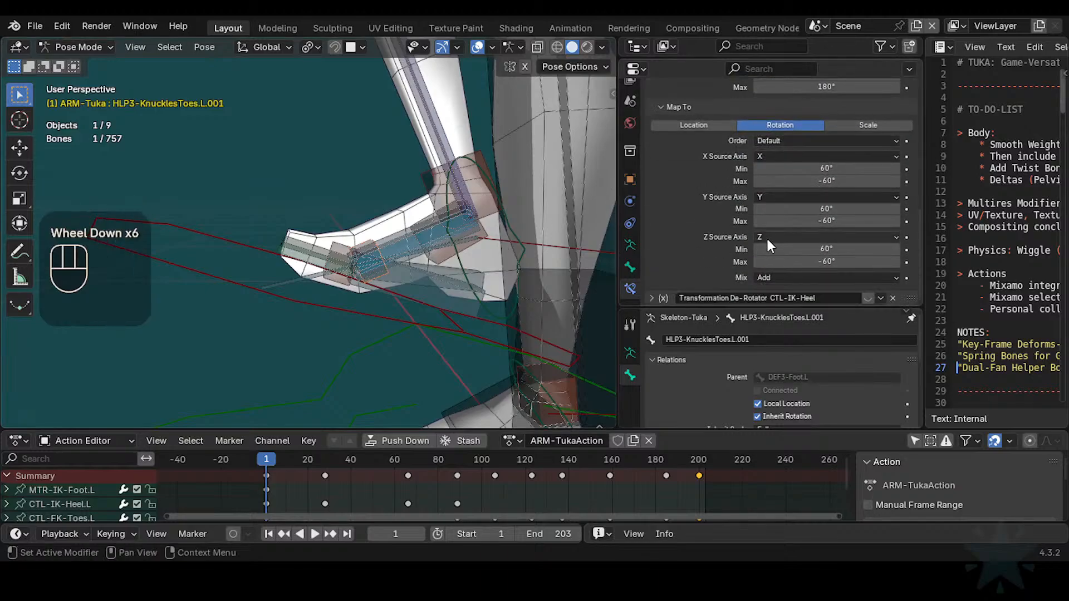
{"action": "scroll", "coordinate": [764, 253], "scroll_direction": "up", "scroll_amount": 6}
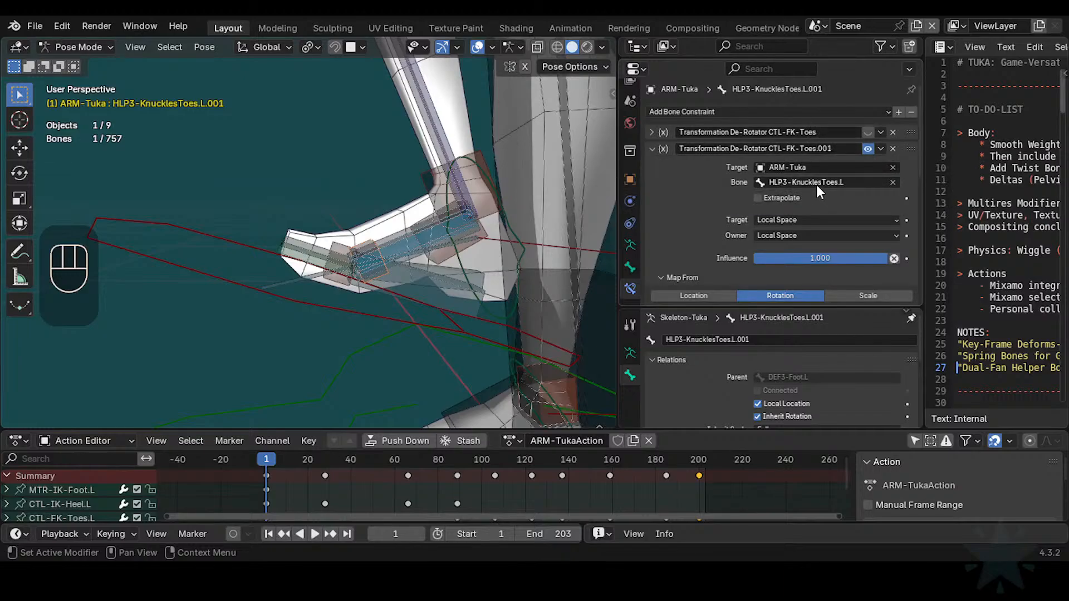
{"action": "scroll", "coordinate": [352, 264], "scroll_direction": "up", "scroll_amount": 2}
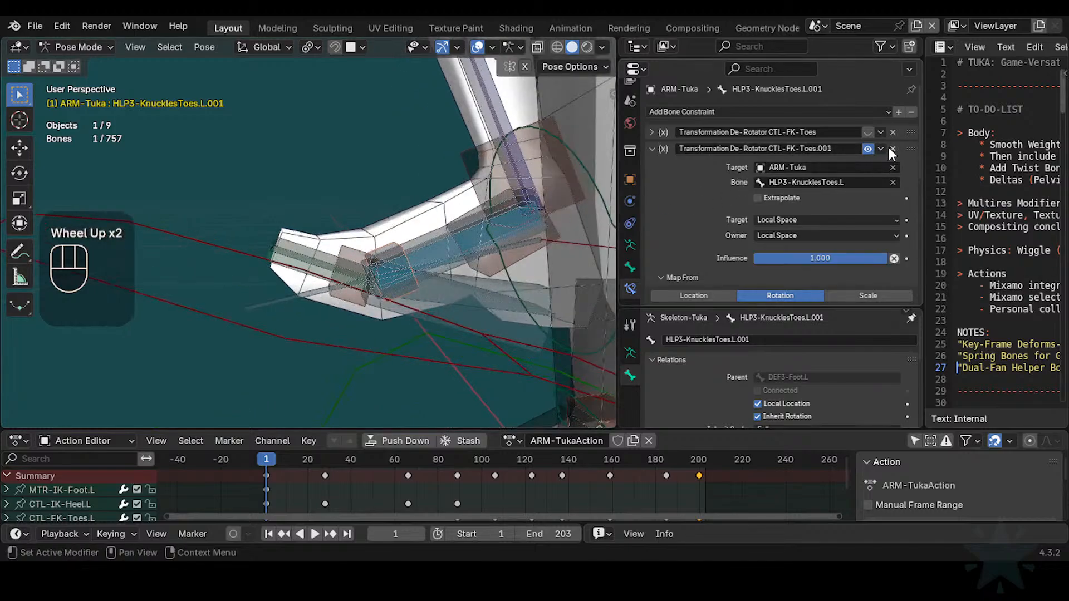
Step: Load a saved project file, discarding the unsaved changes to Tuka-Game-65.blend
{"action": "left_click", "coordinate": [34, 26]}
{"action": "left_click", "coordinate": [57, 60]}
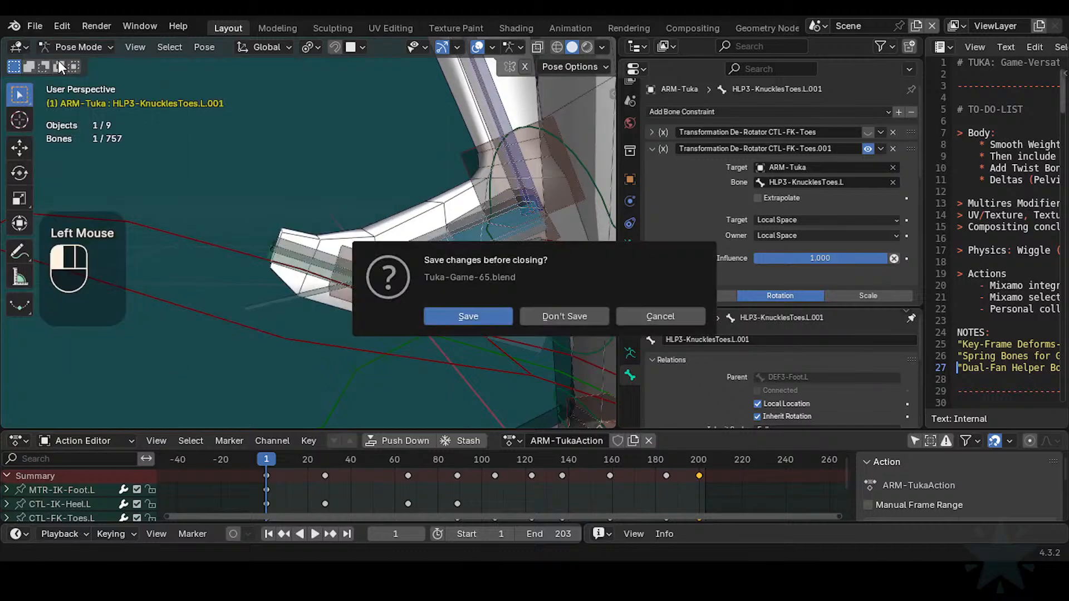
{"action": "left_click", "coordinate": [544, 317]}
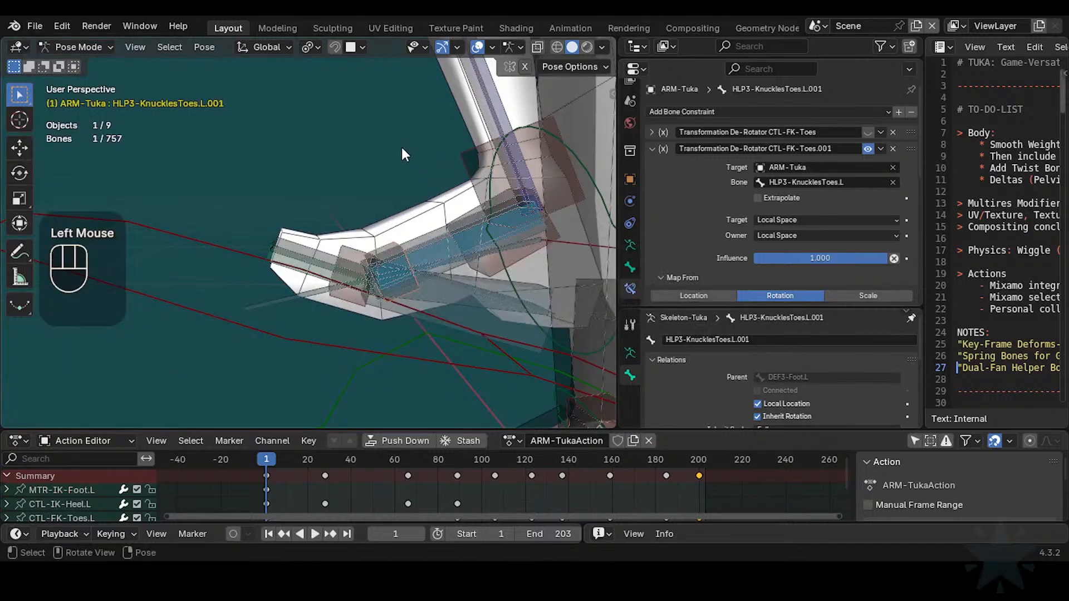
Step: Clear the pose on all bones and lift the left foot control MTR-IK-Foot.L up and forward
{"action": "scroll", "coordinate": [466, 298], "scroll_direction": "down", "scroll_amount": 3}
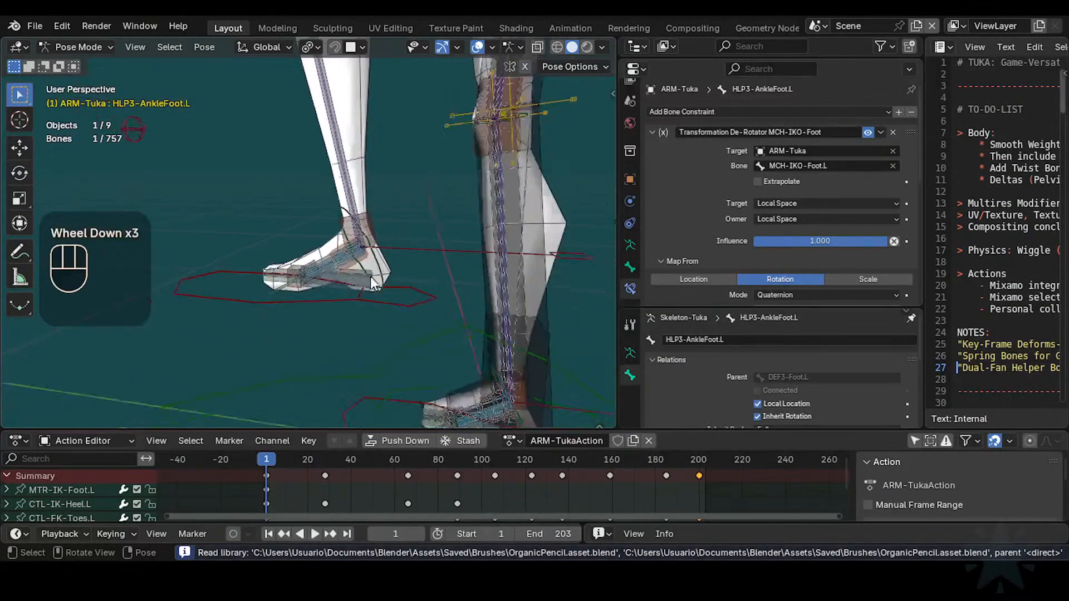
{"action": "key", "text": "a"}
{"action": "key", "text": "alt+g"}
{"action": "key", "text": "alt+g"}
{"action": "scroll", "coordinate": [390, 379], "scroll_direction": "down", "scroll_amount": 1}
{"action": "scroll", "coordinate": [356, 368], "scroll_direction": "down", "scroll_amount": 1}
{"action": "left_click", "coordinate": [324, 350]}
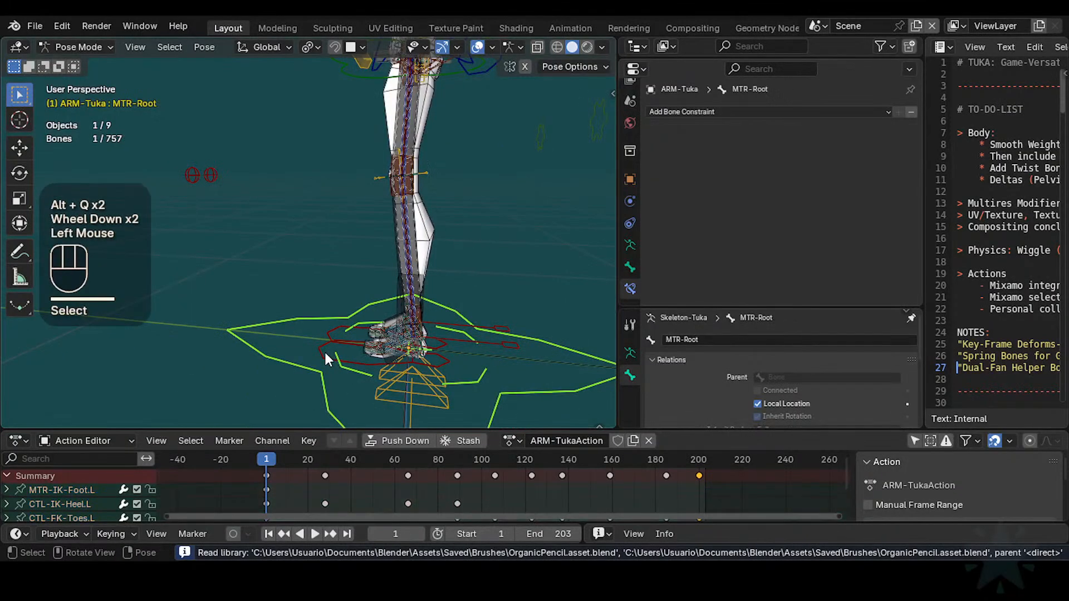
{"action": "left_click", "coordinate": [324, 350]}
{"action": "key", "text": "g"}
{"action": "left_click", "coordinate": [342, 270]}
Step: Rotate CTL-IK-Heel.L about the global X axis in two passes to raise the left heel
{"action": "scroll", "coordinate": [345, 272], "scroll_direction": "up", "scroll_amount": 1}
{"action": "scroll", "coordinate": [362, 280], "scroll_direction": "up", "scroll_amount": 1, "text": "shift"}
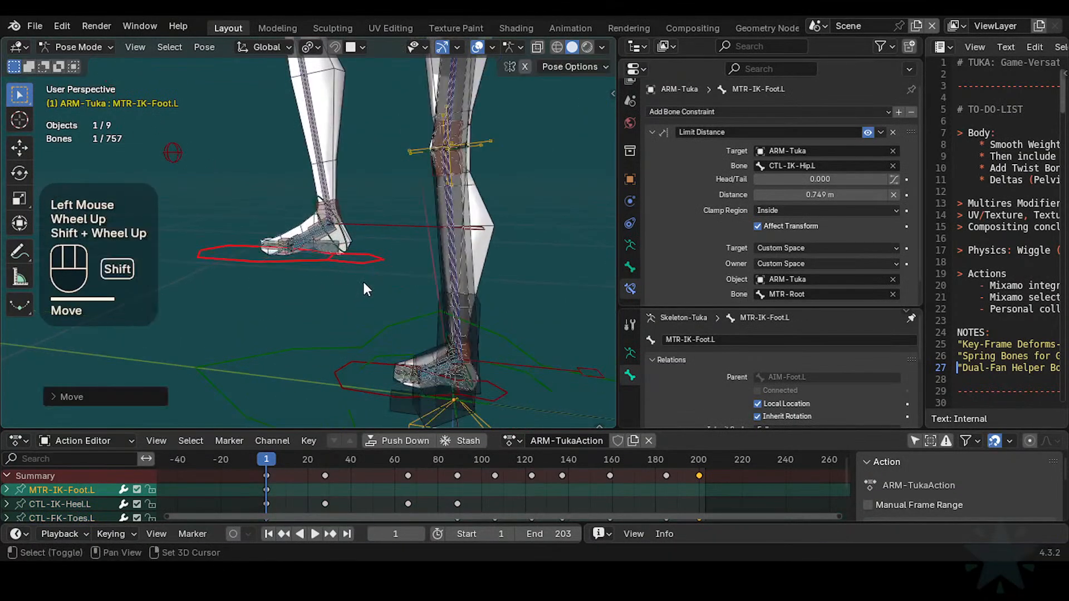
{"action": "middle_click_drag", "start_coordinate": [363, 279], "coordinate": [412, 277]}
{"action": "scroll", "coordinate": [416, 270], "scroll_direction": "up", "scroll_amount": 1}
{"action": "left_click", "coordinate": [417, 266]}
{"action": "key", "text": "r"}
{"action": "key", "text": "x"}
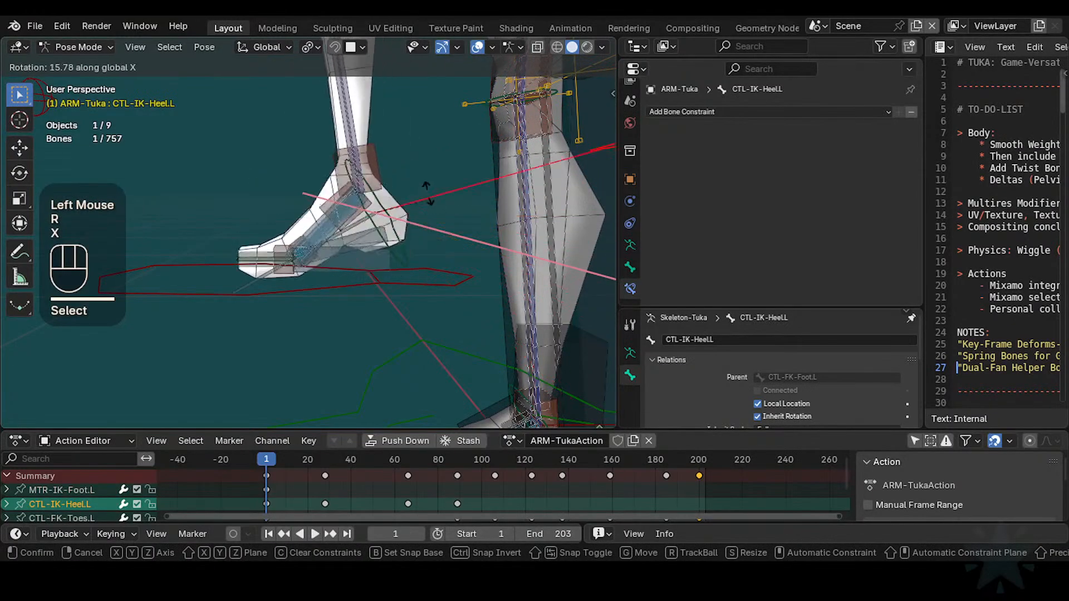
{"action": "left_click", "coordinate": [420, 213], "text": "shift"}
{"action": "middle_click_drag", "start_coordinate": [418, 213], "coordinate": [403, 327], "text": "shift"}
{"action": "scroll", "coordinate": [402, 327], "scroll_direction": "down", "scroll_amount": 2}
{"action": "key", "text": "r"}
{"action": "key", "text": "x"}
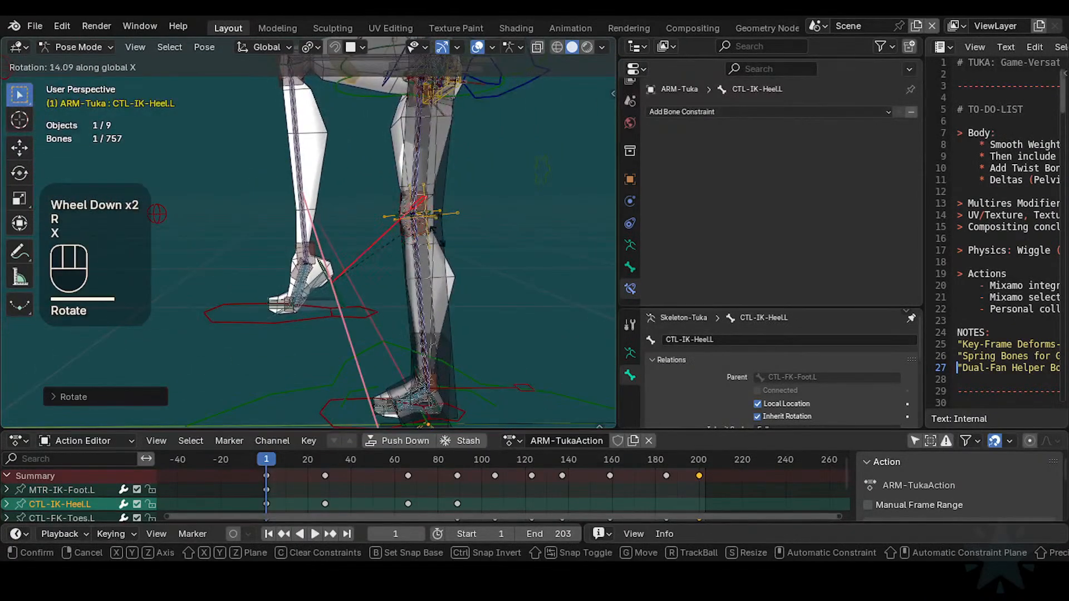
{"action": "left_click", "coordinate": [432, 268]}
Step: Rotate CTL-IK-Heel.L about the global X axis in the opposite direction until the toes point up, and select HLP3-AnkleShin.L
{"action": "scroll", "coordinate": [414, 315], "scroll_direction": "up", "scroll_amount": 2}
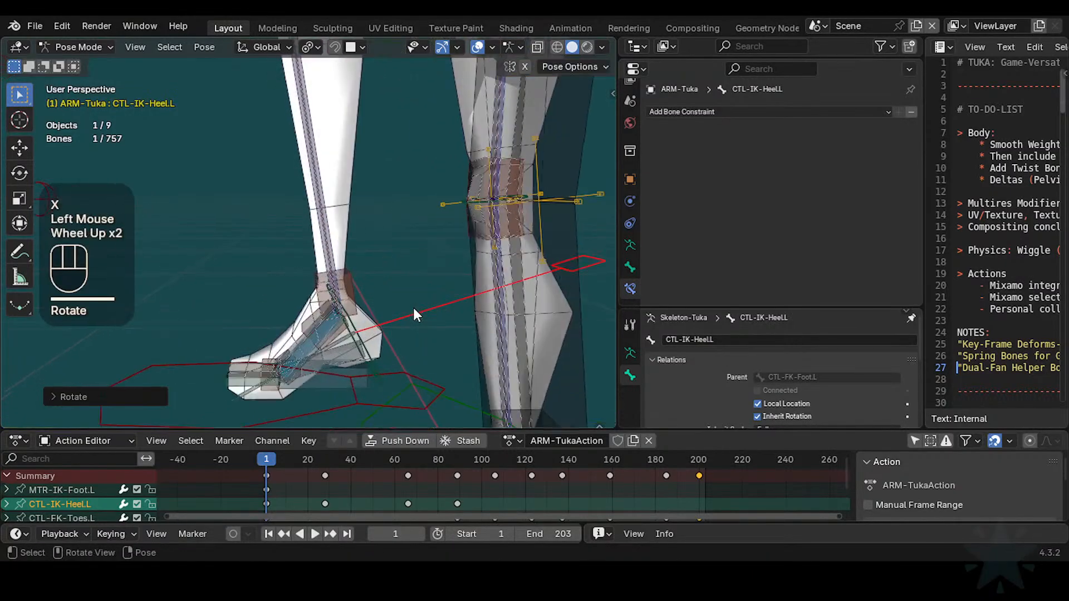
{"action": "middle_click_drag", "start_coordinate": [404, 363], "coordinate": [408, 311], "text": "shift"}
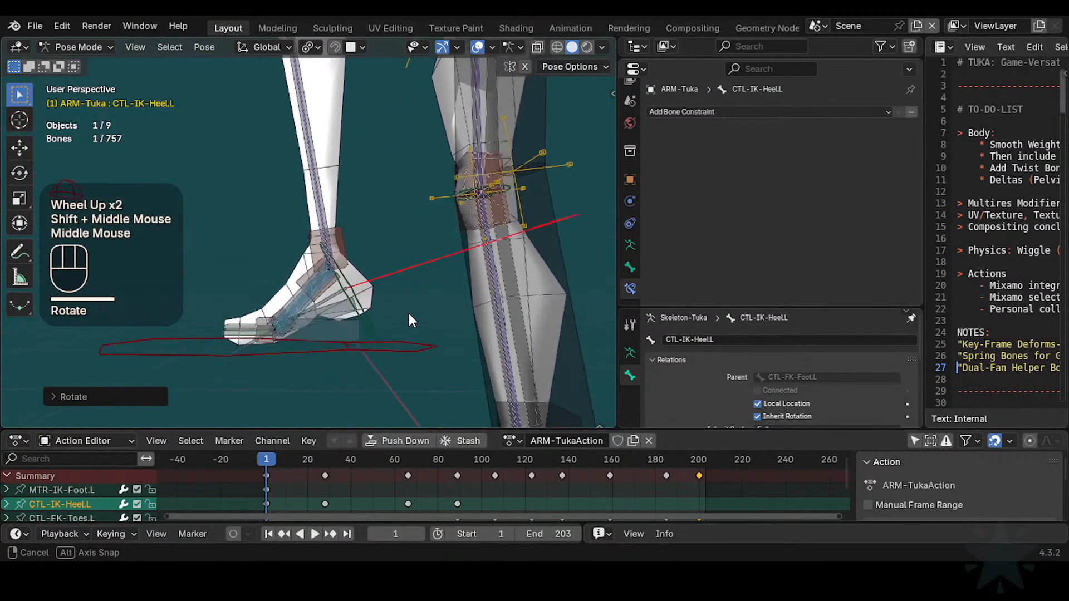
{"action": "scroll", "coordinate": [407, 310], "scroll_direction": "up", "scroll_amount": 1, "text": "shift"}
{"action": "key", "text": "r"}
{"action": "key", "text": "x"}
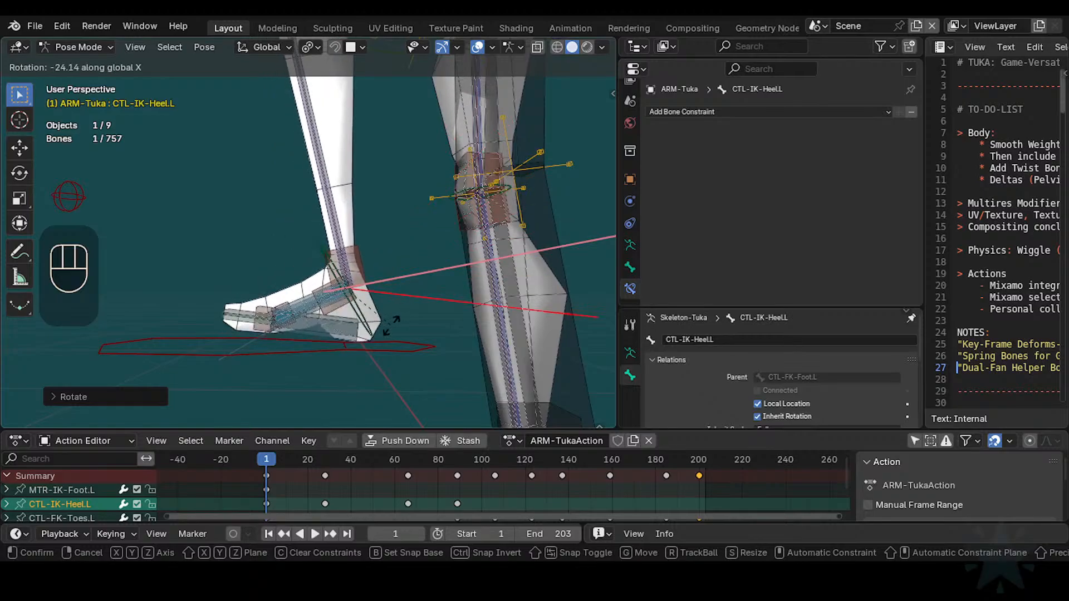
{"action": "double_click", "coordinate": [376, 262]}
{"action": "left_click", "coordinate": [376, 260]}
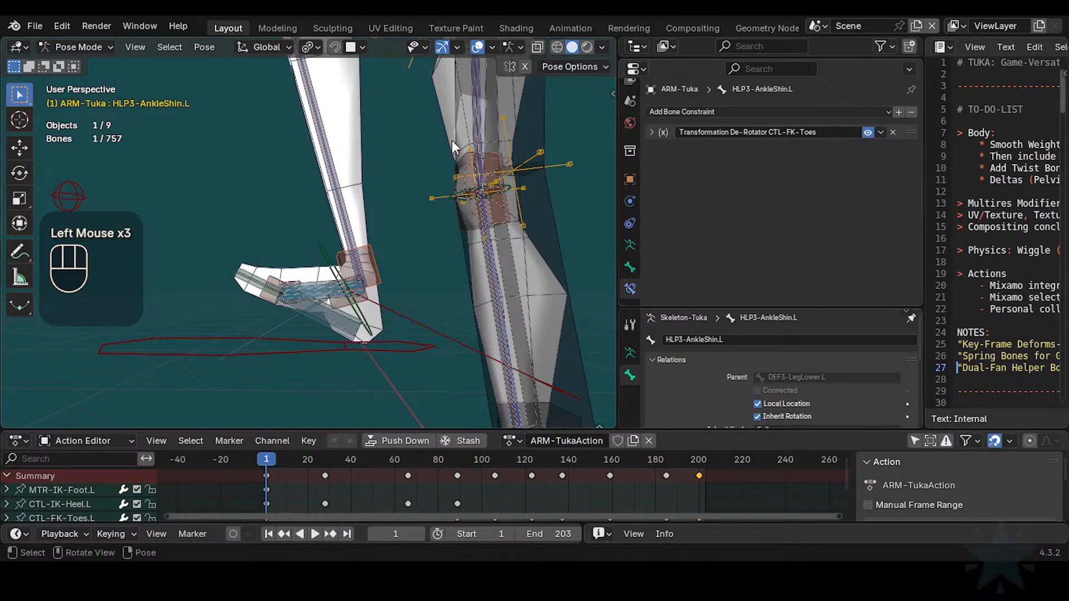
Step: Test the left knee by moving CTL-FK-LegLower.L freely and trying a rotation about the global X axis
{"action": "middle_click_drag", "start_coordinate": [452, 140], "coordinate": [437, 266], "text": "shift"}
{"action": "scroll", "coordinate": [310, 126], "scroll_direction": "down", "scroll_amount": 2}
{"action": "left_click", "coordinate": [271, 127]}
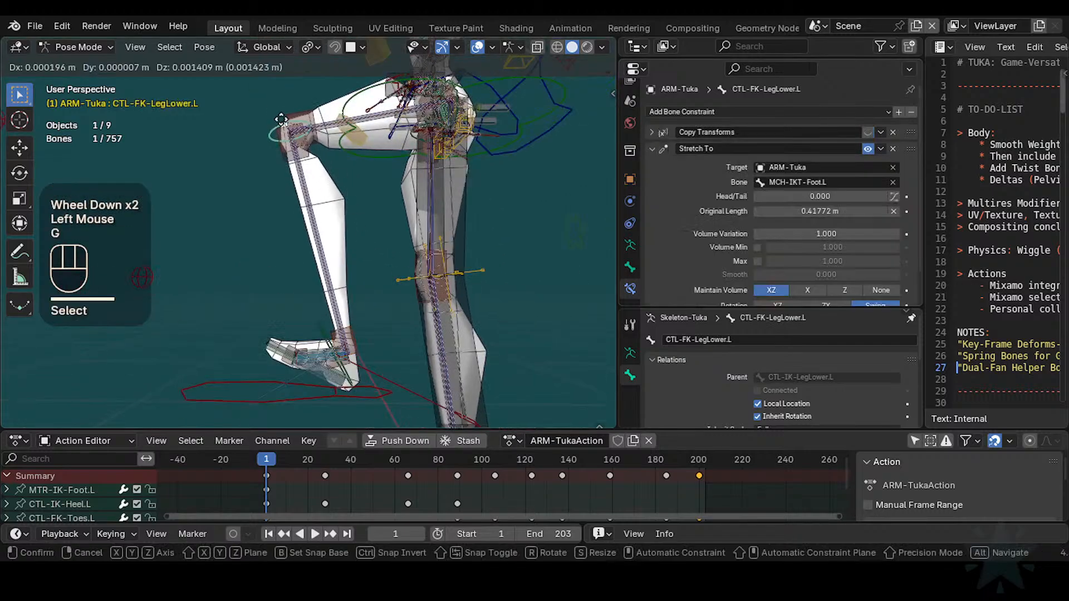
{"action": "key", "text": "g"}
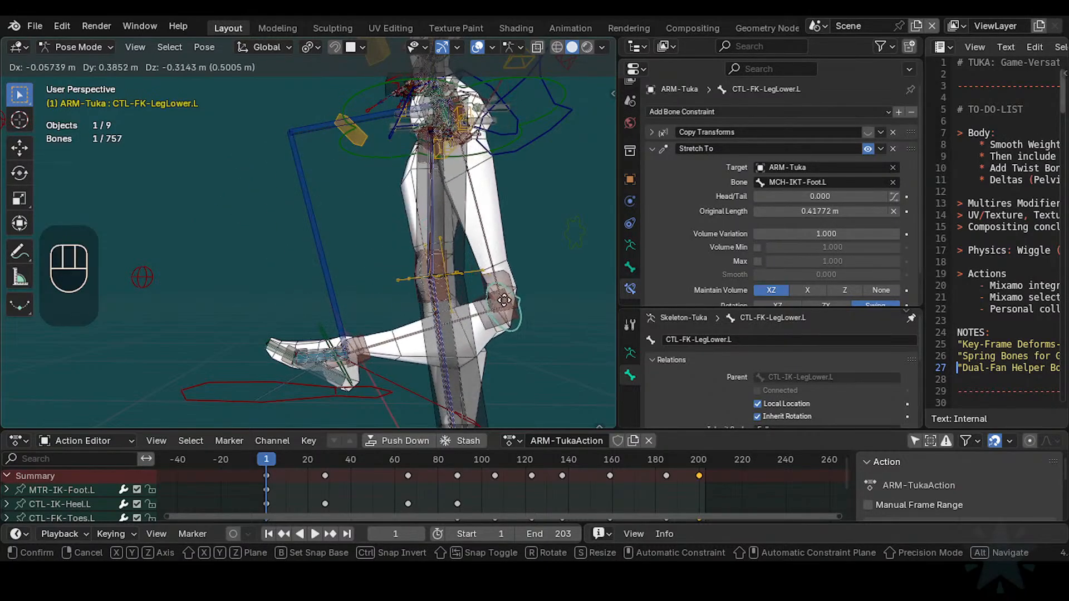
{"action": "left_click", "coordinate": [283, 128]}
{"action": "key", "text": "r"}
{"action": "key", "text": "x"}
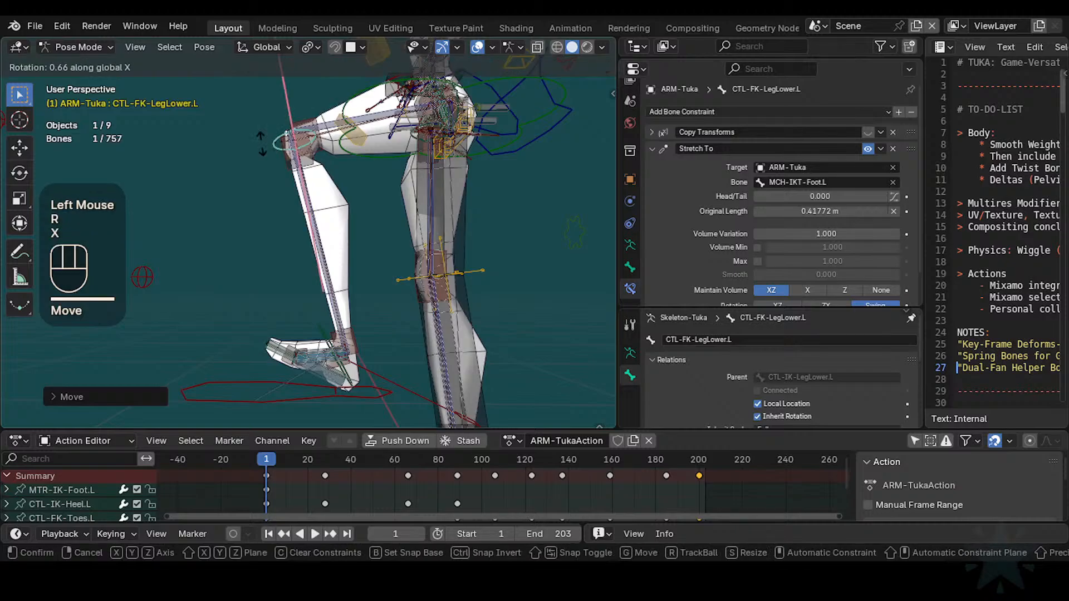
{"action": "key", "text": "Escape"}
{"action": "key", "text": "g"}
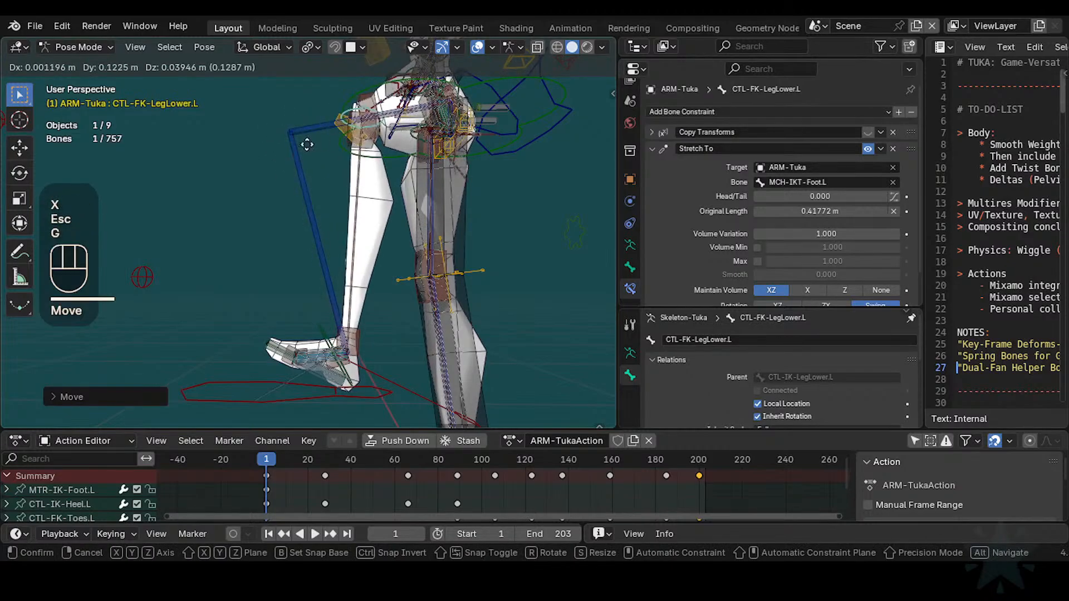
{"action": "left_click", "coordinate": [270, 161]}
Step: Clear the pose on all bones and lift the left foot control MTR-IK-Foot.L up and forward
{"action": "key", "text": "a"}
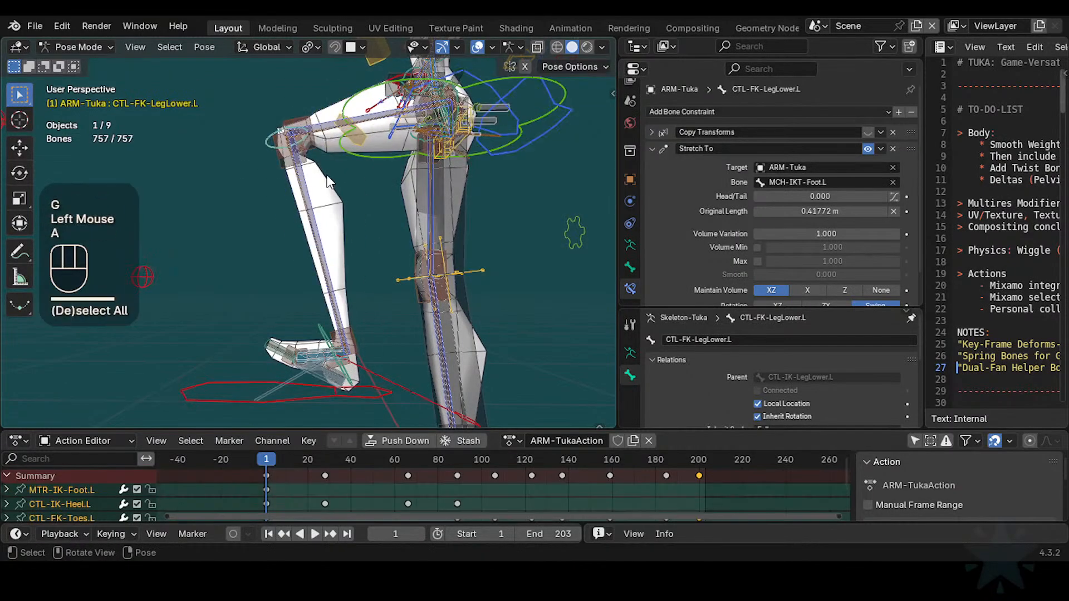
{"action": "key", "text": "alt+q"}
{"action": "key", "text": "alt+q"}
{"action": "scroll", "coordinate": [397, 204], "scroll_direction": "down", "scroll_amount": 2}
{"action": "middle_click_drag", "start_coordinate": [400, 262], "coordinate": [340, 367], "text": "shift"}
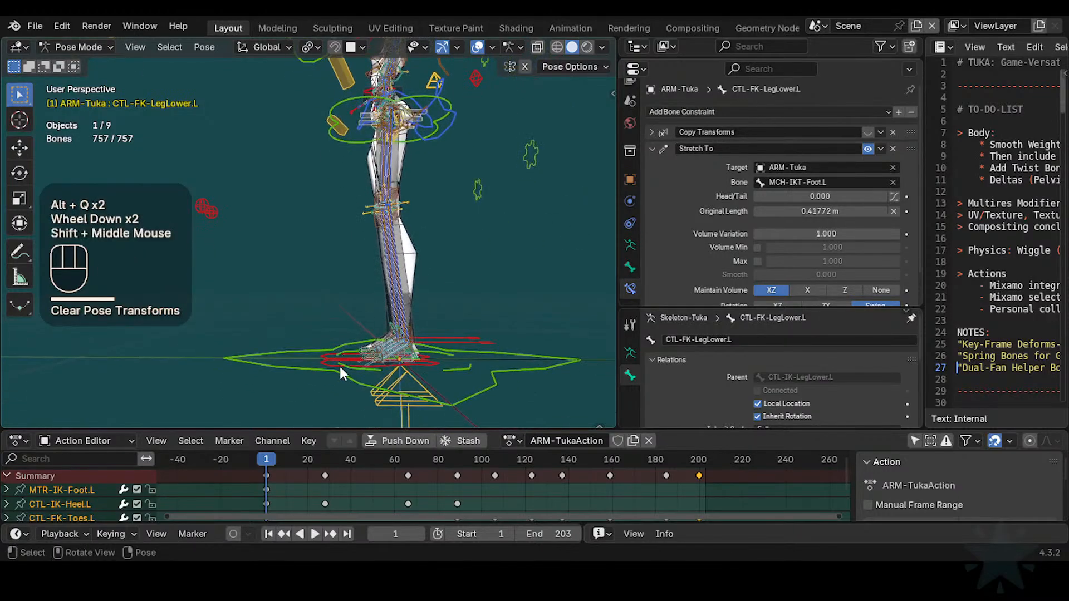
{"action": "left_click", "coordinate": [334, 368]}
{"action": "left_click", "coordinate": [332, 362]}
{"action": "key", "text": "g"}
{"action": "left_click", "coordinate": [219, 273]}
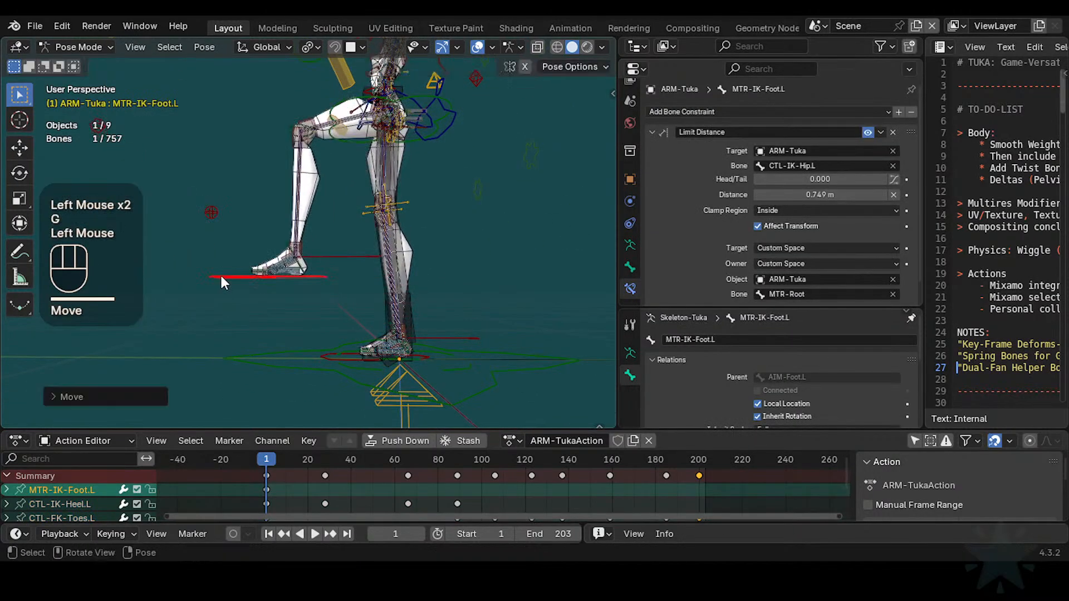
Step: Try to move the left knee control CTL-FK-LegLower.L with the foot lifted
{"action": "scroll", "coordinate": [358, 309], "scroll_direction": "up", "scroll_amount": 2}
{"action": "middle_click_drag", "start_coordinate": [358, 310], "coordinate": [418, 335], "text": "shift"}
{"action": "scroll", "coordinate": [418, 341], "scroll_direction": "up", "scroll_amount": 1}
{"action": "scroll", "coordinate": [307, 143], "scroll_direction": "up", "scroll_amount": 1}
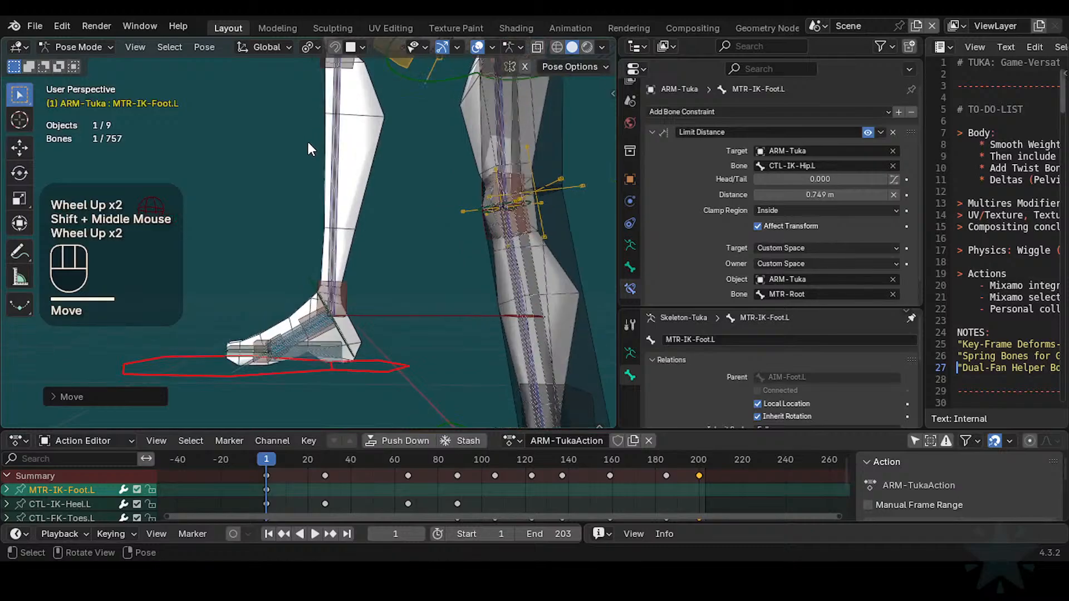
{"action": "middle_click_drag", "start_coordinate": [307, 144], "coordinate": [353, 235], "text": "shift"}
{"action": "scroll", "coordinate": [351, 129], "scroll_direction": "down", "scroll_amount": 1}
{"action": "left_click", "coordinate": [356, 127]}
{"action": "middle_click_drag", "start_coordinate": [357, 127], "coordinate": [309, 194], "text": "shift"}
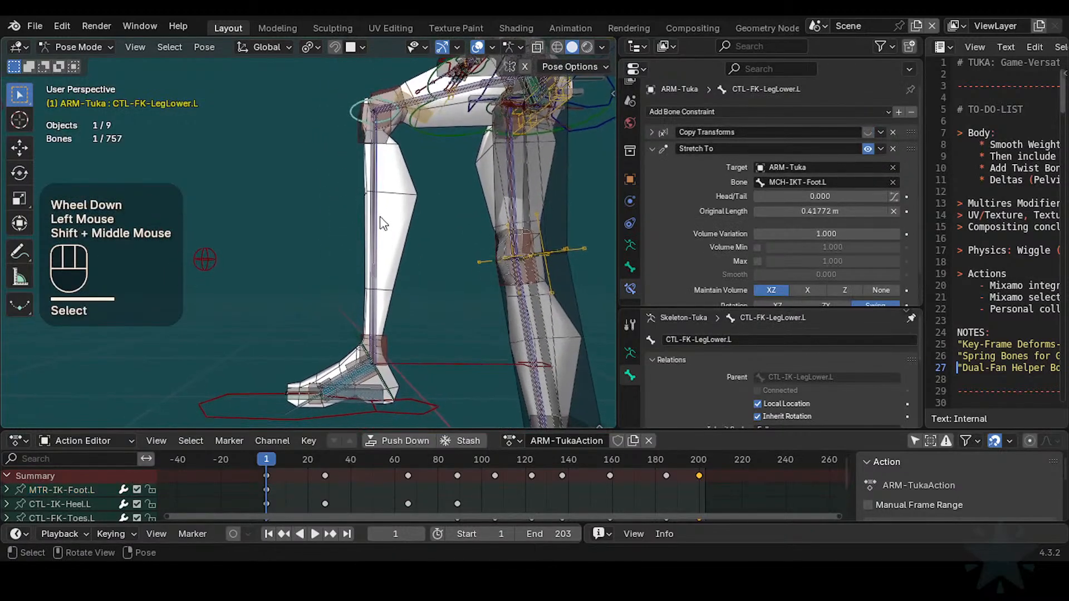
{"action": "key", "text": "g"}
{"action": "key", "text": "Escape"}
Step: Enable the Copy Transforms constraint on CTL-FK-LegLower.L and test moving the left knee control forward
{"action": "left_click", "coordinate": [387, 342]}
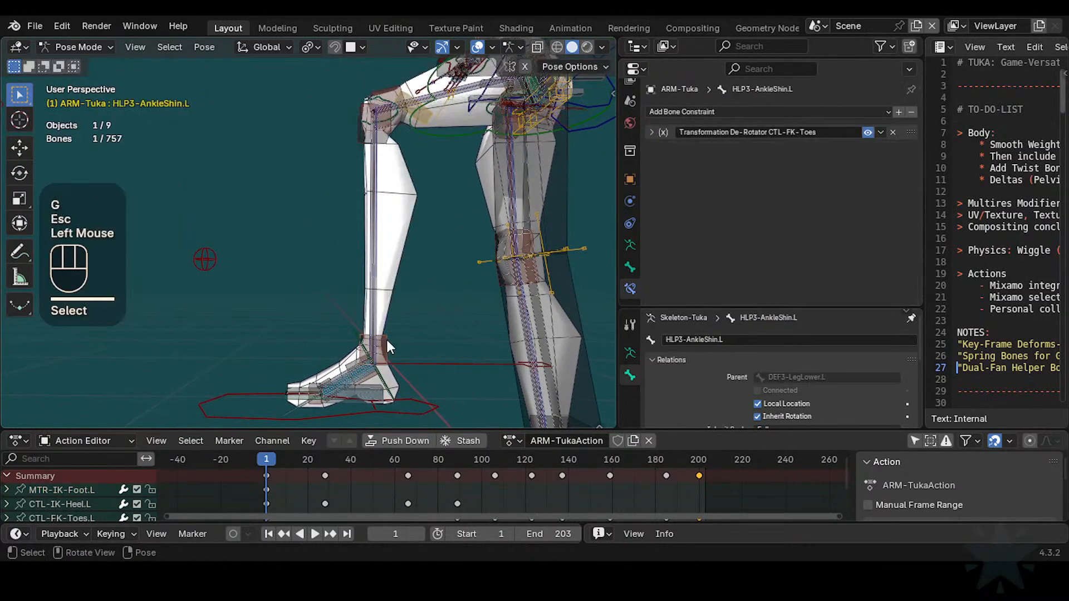
{"action": "left_click", "coordinate": [354, 111]}
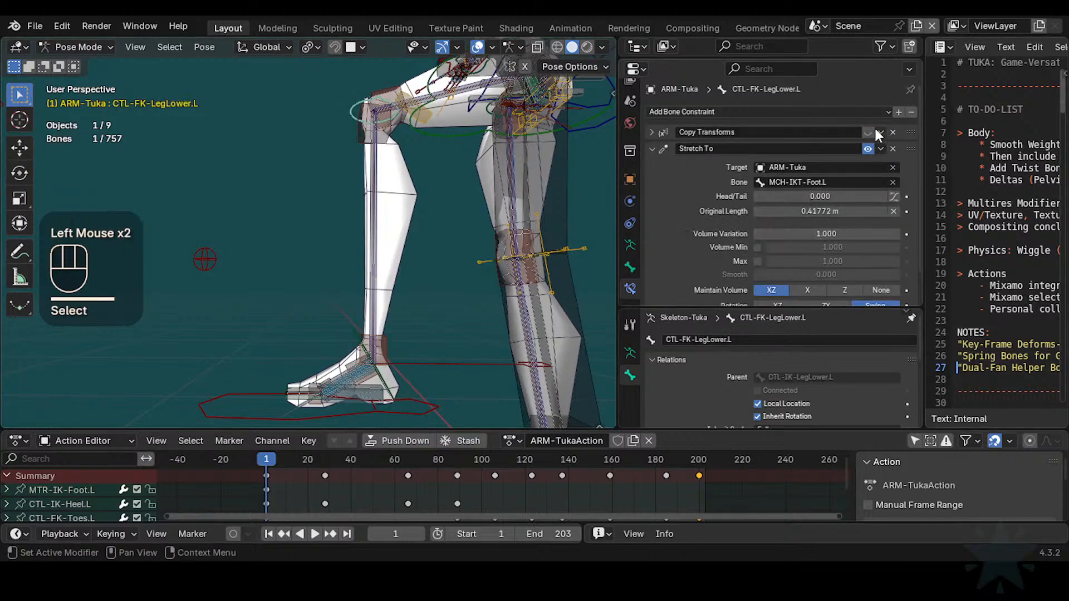
{"action": "left_click", "coordinate": [388, 351]}
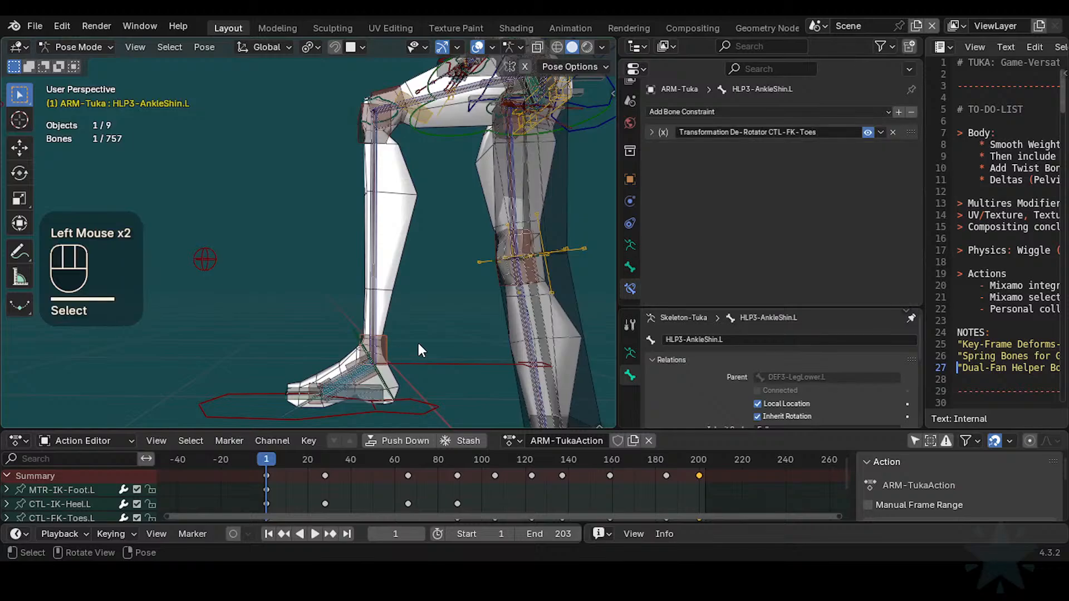
{"action": "left_click", "coordinate": [357, 110]}
{"action": "key", "text": "g"}
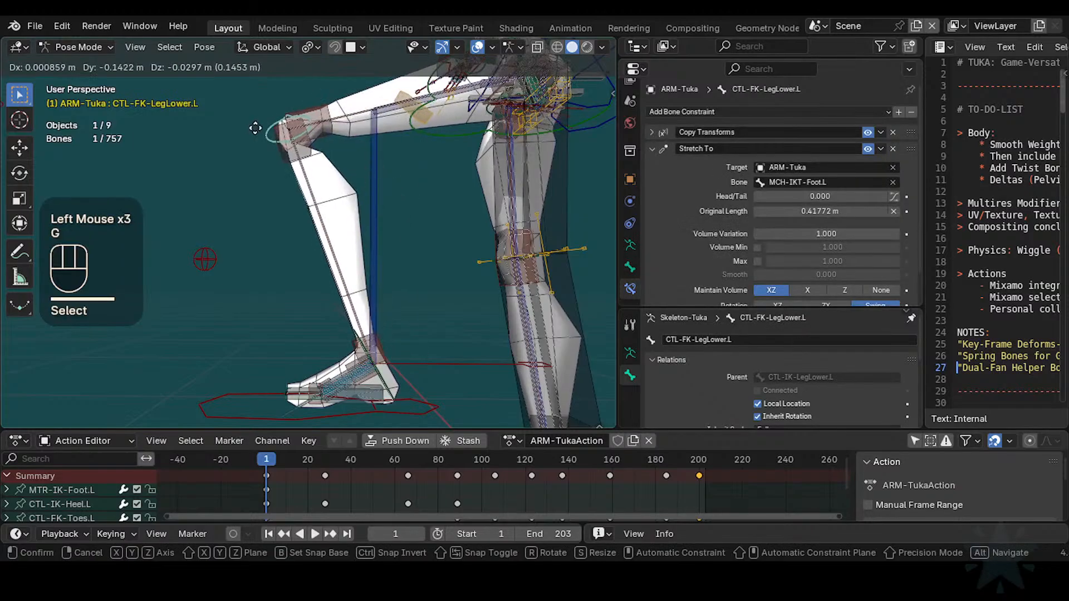
{"action": "key", "text": "Escape"}
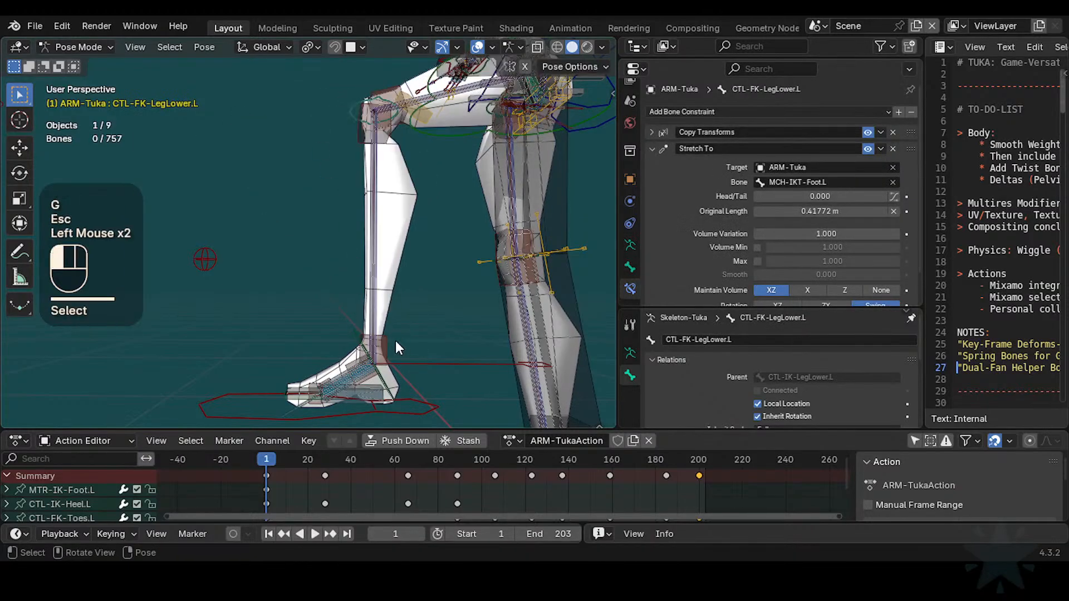
Step: Rename the constraint on HLP3-AnkleShin.L as Transformation De-Rotator, removing the toe control's name
{"action": "left_click", "coordinate": [384, 342]}
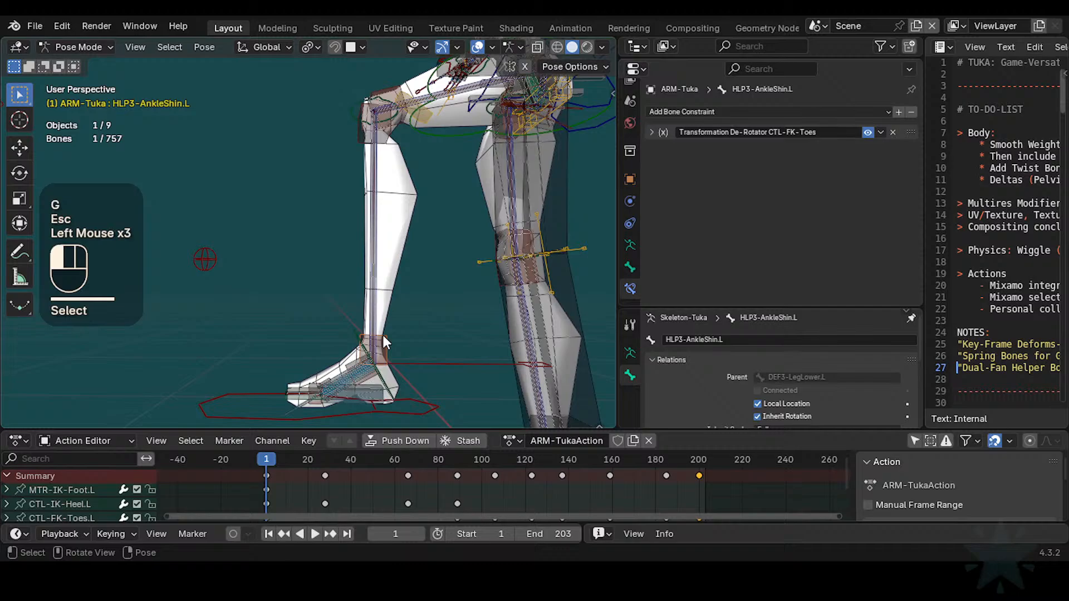
{"action": "left_click", "coordinate": [650, 125]}
{"action": "left_click", "coordinate": [653, 132]}
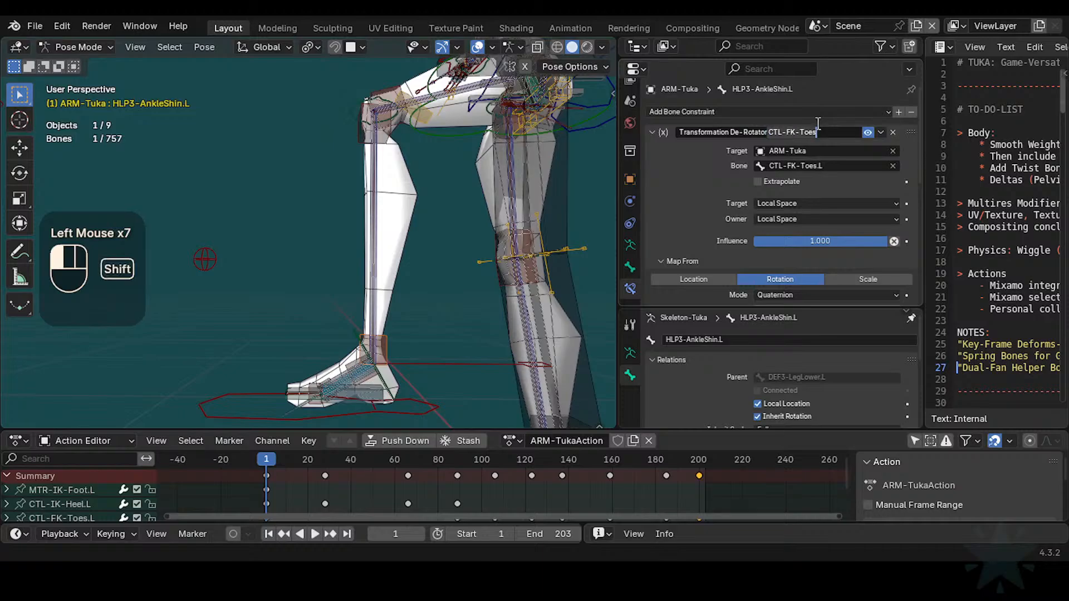
Step: Rotate CTL-IK-Heel.L about the global X axis to raise the left heel
{"action": "middle_click_drag", "start_coordinate": [414, 299], "coordinate": [467, 266], "text": "shift"}
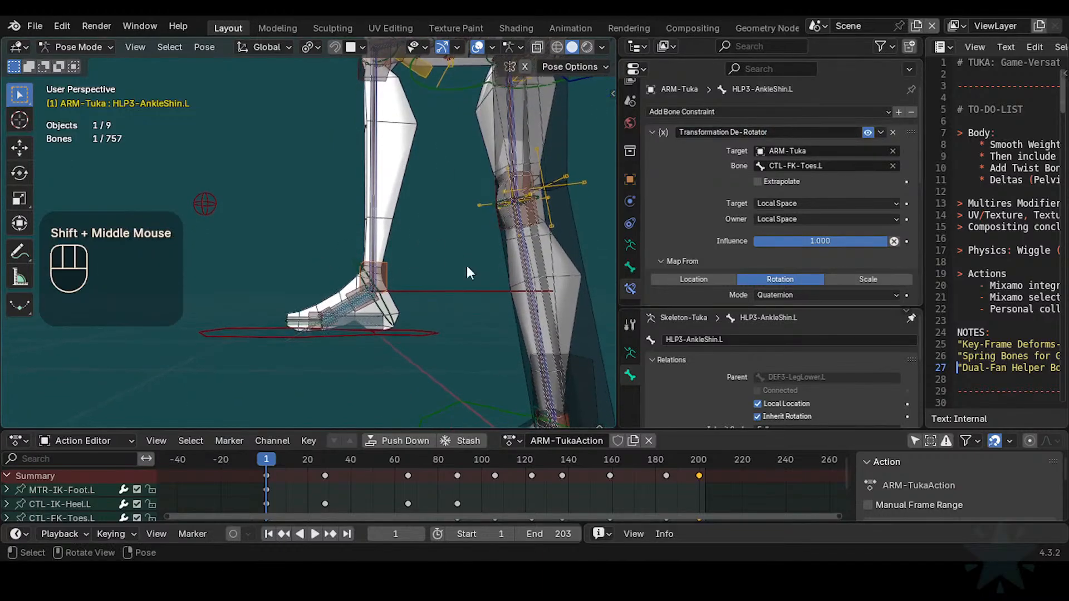
{"action": "left_click", "coordinate": [499, 296]}
{"action": "left_click", "coordinate": [499, 297]}
{"action": "key", "text": "r"}
{"action": "key", "text": "x"}
{"action": "left_click", "coordinate": [374, 258]}
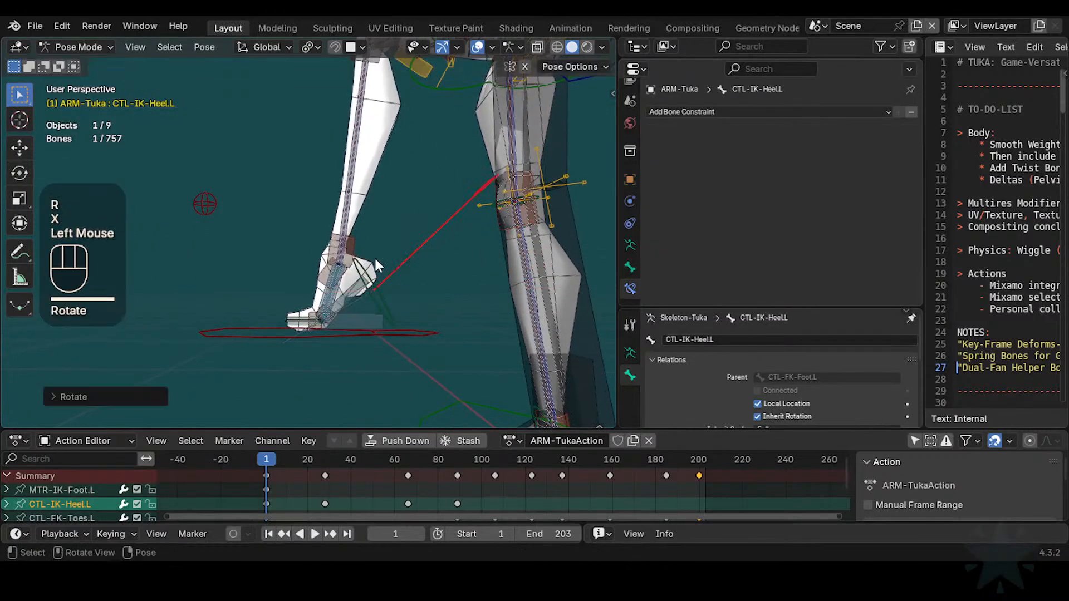
Step: Try rotating the ankle helper bone HLP3-AnkleShin.L freely, cancelling each attempt
{"action": "scroll", "coordinate": [374, 244], "scroll_direction": "up", "scroll_amount": 2}
{"action": "left_click", "coordinate": [384, 240]}
{"action": "key", "text": "r"}
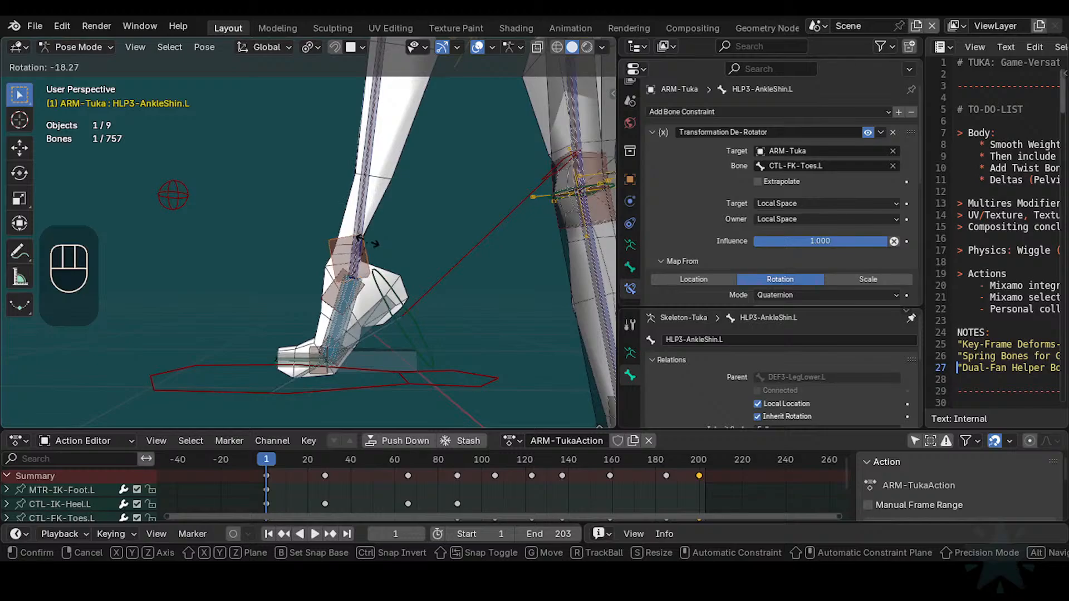
{"action": "key", "text": "Escape"}
{"action": "key", "text": "r"}
{"action": "key", "text": "Escape"}
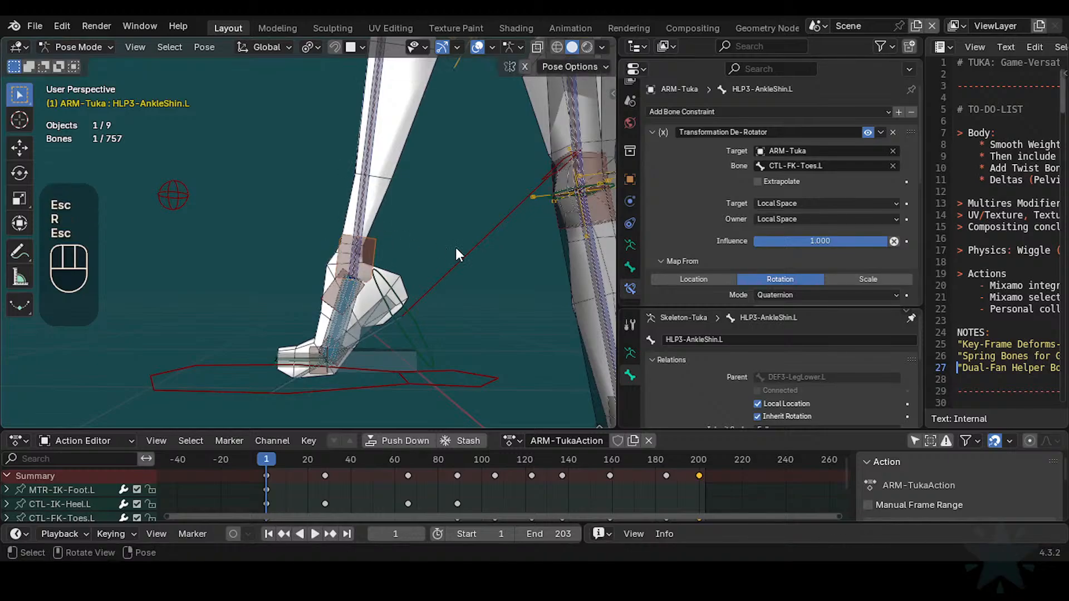
Step: Clear the pose of CTL-IK-Heel.L and try a rotation about the global X axis
{"action": "left_click", "coordinate": [468, 254]}
{"action": "key", "text": "alt+q"}
{"action": "key", "text": "alt+q"}
{"action": "left_click", "coordinate": [509, 320]}
{"action": "key", "text": "r"}
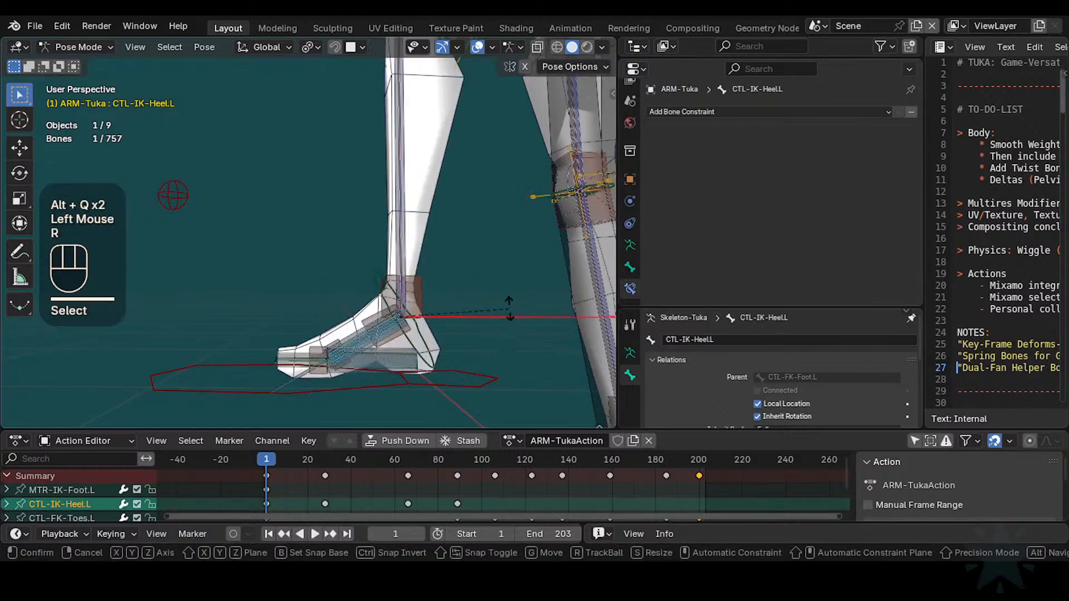
{"action": "key", "text": "x"}
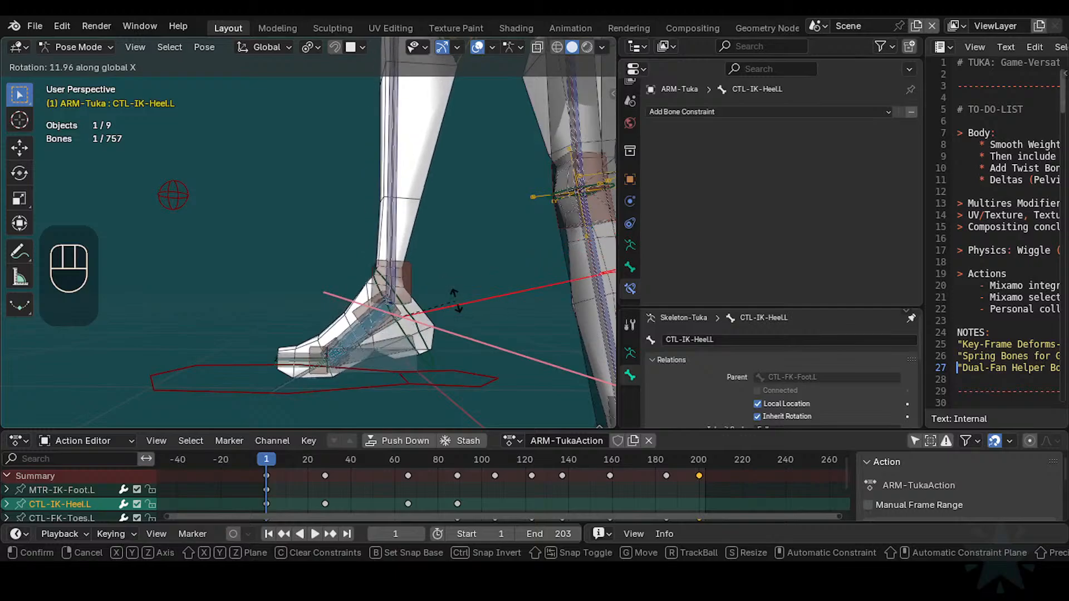
{"action": "key", "text": "Escape"}
Step: Copy the bone name MCH-IKO-Foot.L and set it as the target bone of the Transformation De-Rotator constraint on HLP3-AnkleShin.L
{"action": "scroll", "coordinate": [422, 345], "scroll_direction": "up", "scroll_amount": 2}
{"action": "left_click", "coordinate": [383, 380]}
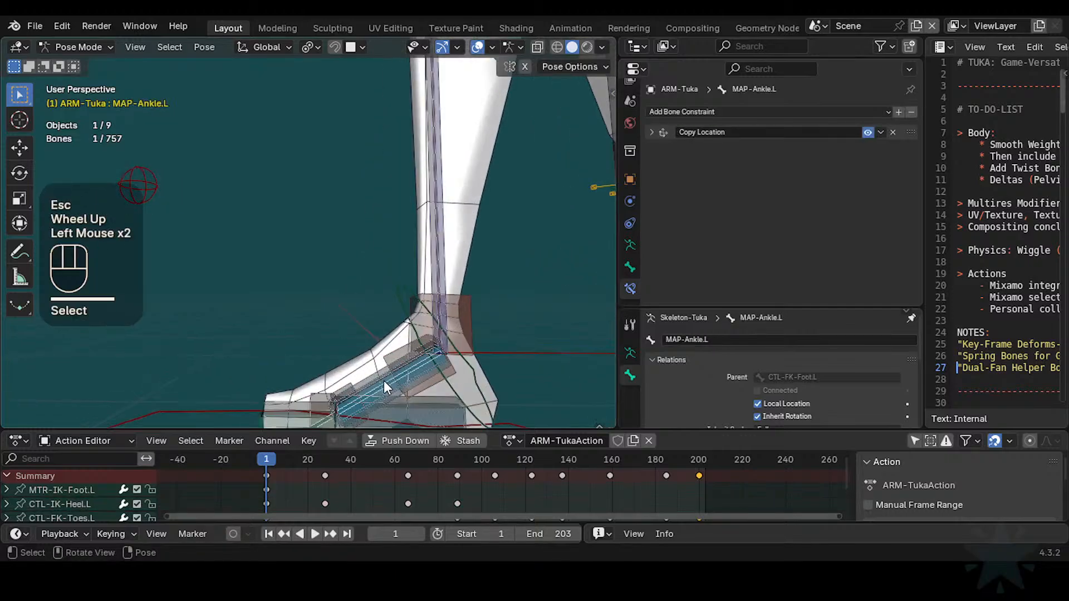
{"action": "left_click", "coordinate": [383, 380]}
{"action": "left_click", "coordinate": [384, 380]}
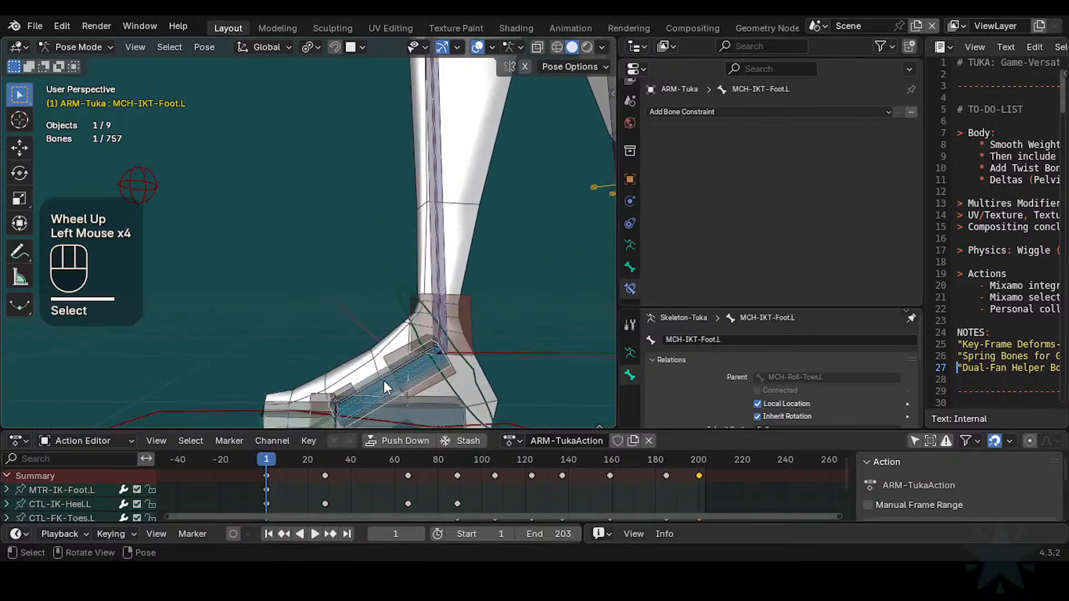
{"action": "left_click", "coordinate": [383, 380]}
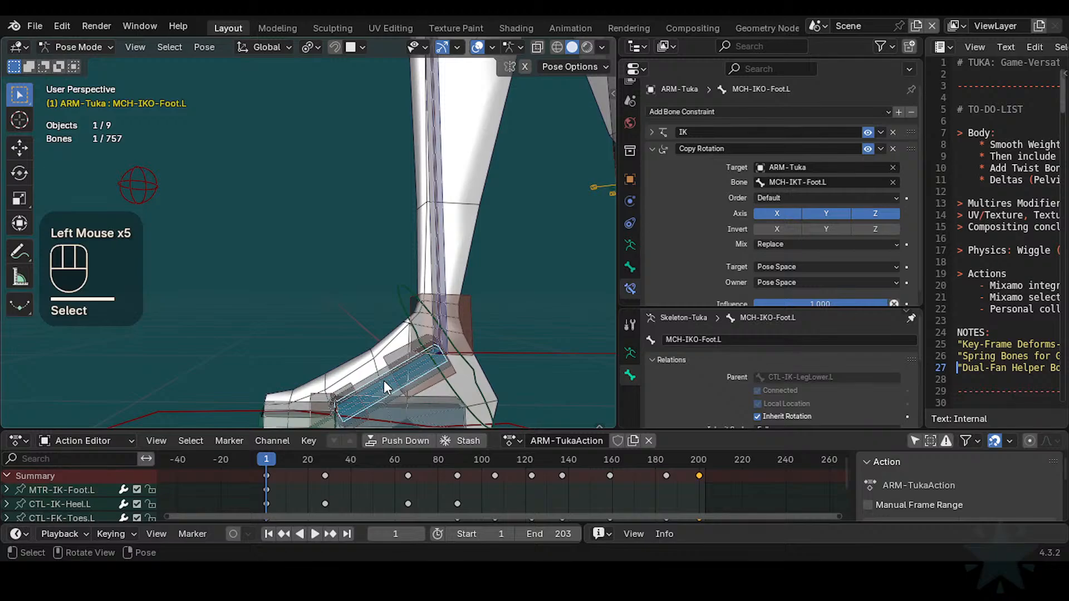
{"action": "key", "text": "F2"}
{"action": "left_click", "coordinate": [465, 308]}
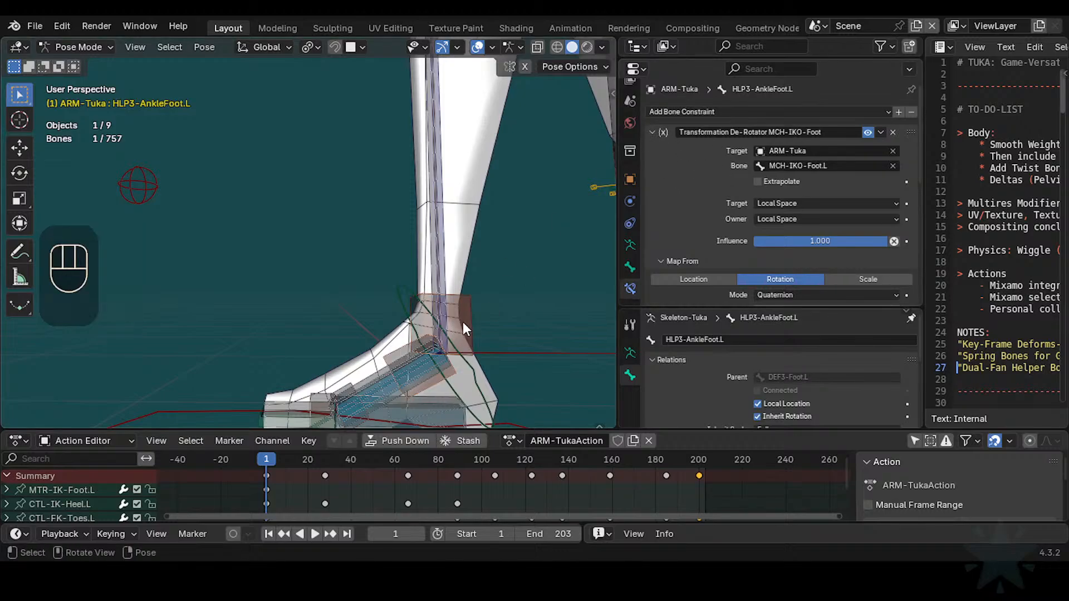
{"action": "key", "text": "ctrl+v"}
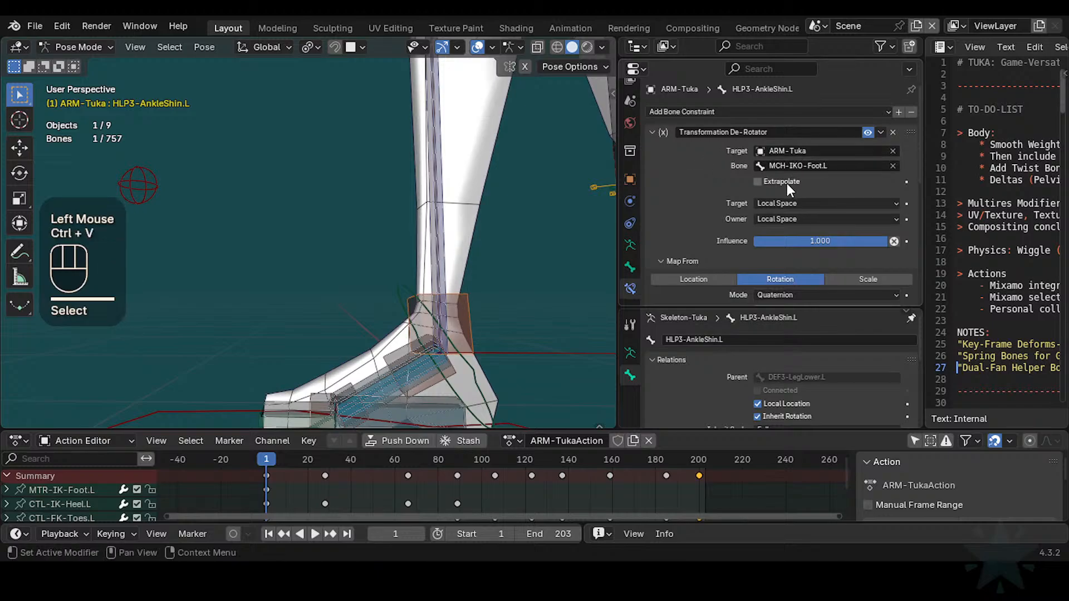
Step: Copy the -180° minimum from HLP3-AnkleFoot.L into the X, Y and Z Map From rotation minimums of HLP3-AnkleShin.L
{"action": "scroll", "coordinate": [781, 205], "scroll_direction": "down", "scroll_amount": 3}
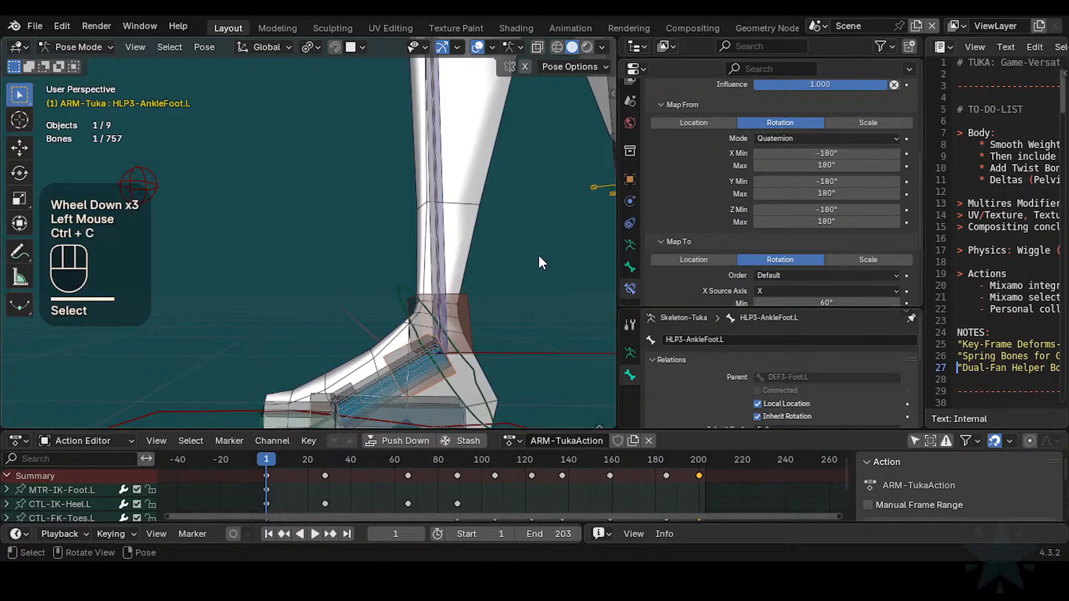
{"action": "key", "text": "ctrl+v"}
{"action": "key", "text": "ctrl+v"}
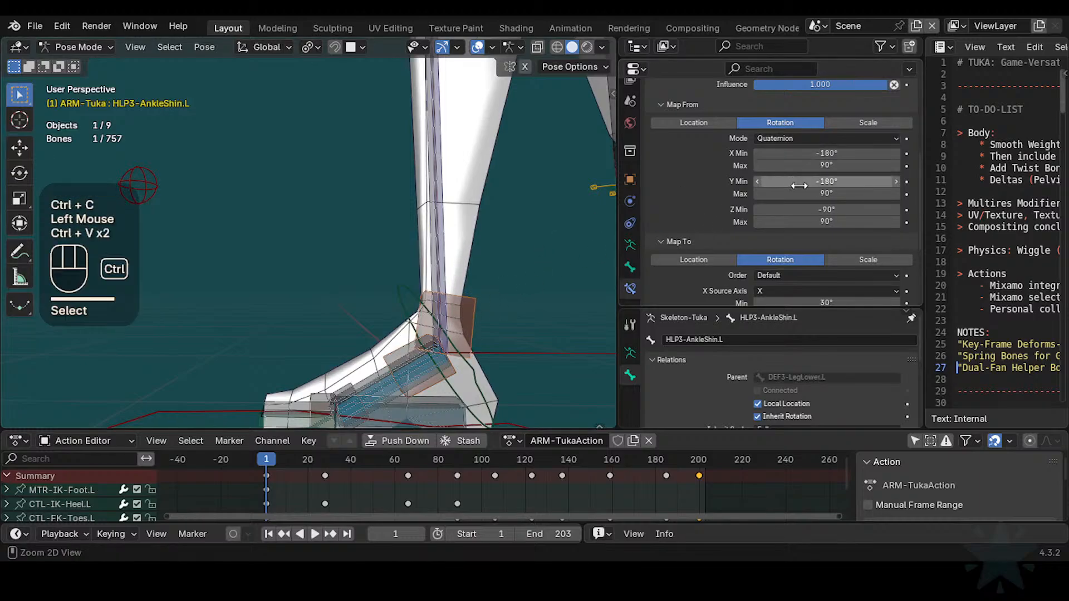
{"action": "key", "text": "ctrl+v"}
Step: Set the X, Y and Z Map From rotation maximums of HLP3-AnkleShin.L to 180°
{"action": "left_click", "coordinate": [791, 166]}
{"action": "type", "text": "18"}
{"action": "key", "text": "Return"}
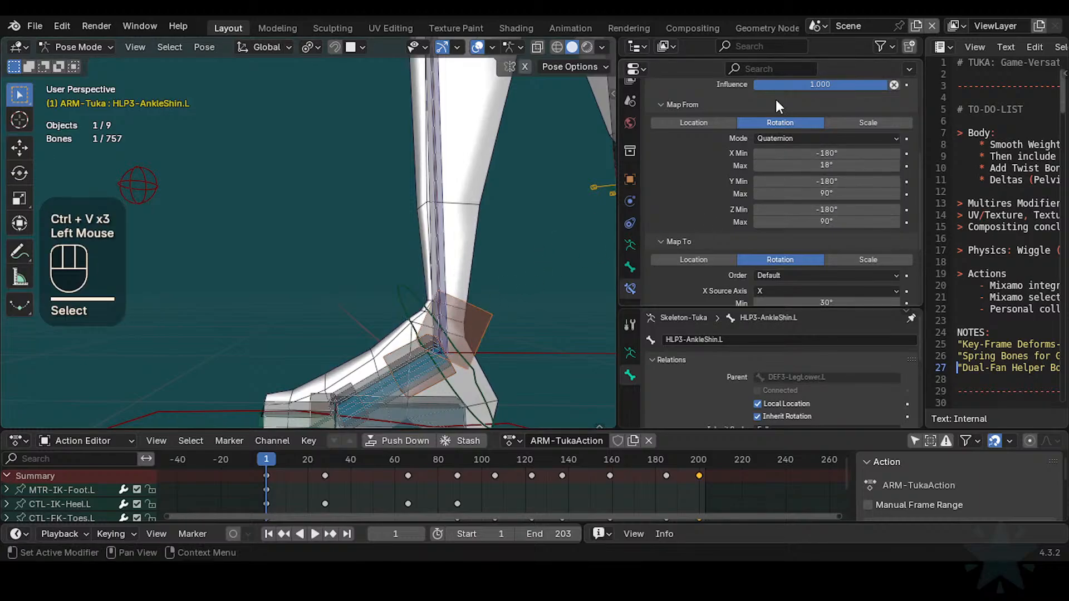
{"action": "left_click", "coordinate": [837, 164]}
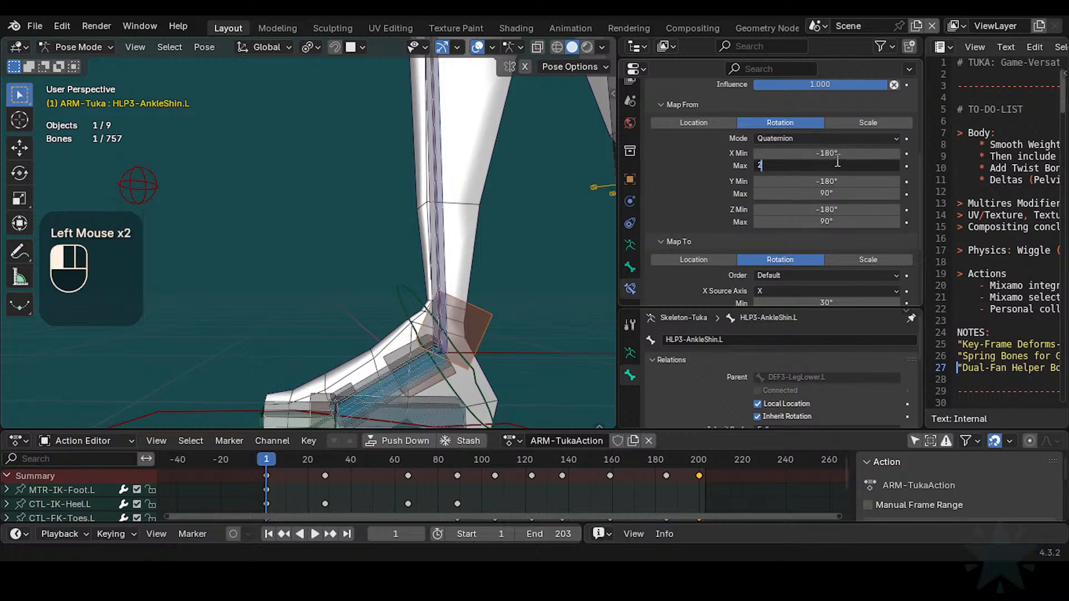
{"action": "key", "text": "Return"}
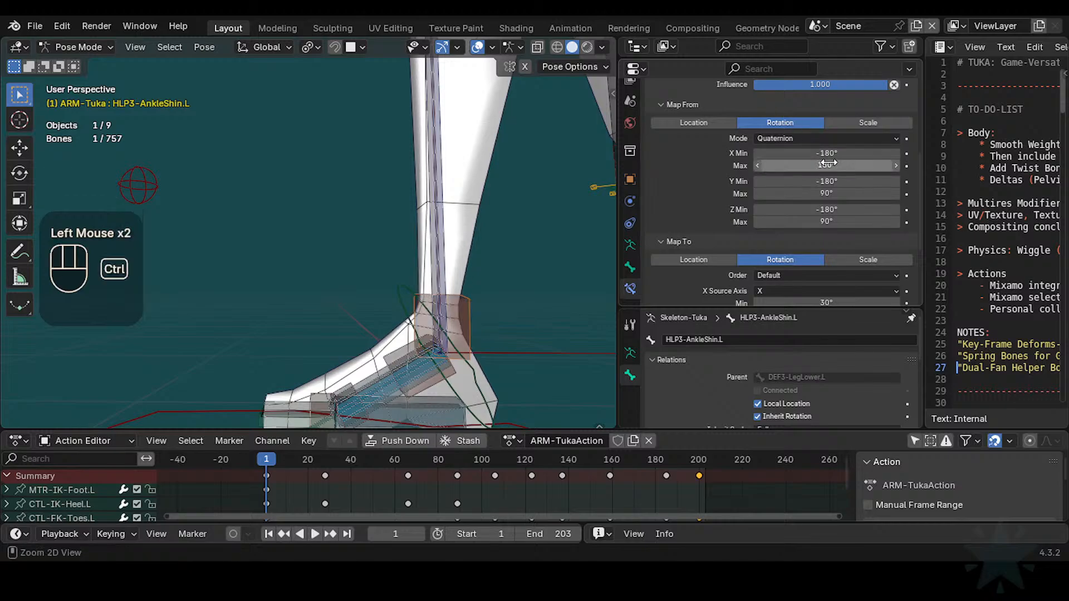
{"action": "key", "text": "ctrl+v"}
{"action": "key", "text": "ctrl+v"}
Step: Set the X, Y and Z Map To rotation minimums of HLP3-AnkleShin.L to 60°
{"action": "scroll", "coordinate": [839, 220], "scroll_direction": "down", "scroll_amount": 2}
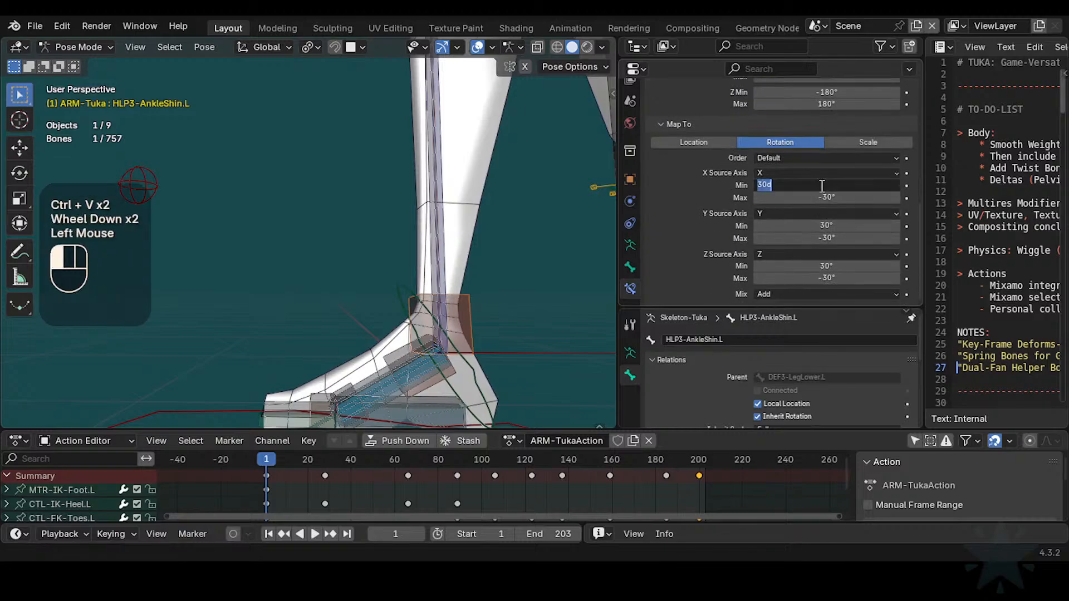
{"action": "left_click", "coordinate": [822, 186]}
{"action": "type", "text": "60"}
{"action": "key", "text": "Return"}
{"action": "key", "text": "ctrl+c"}
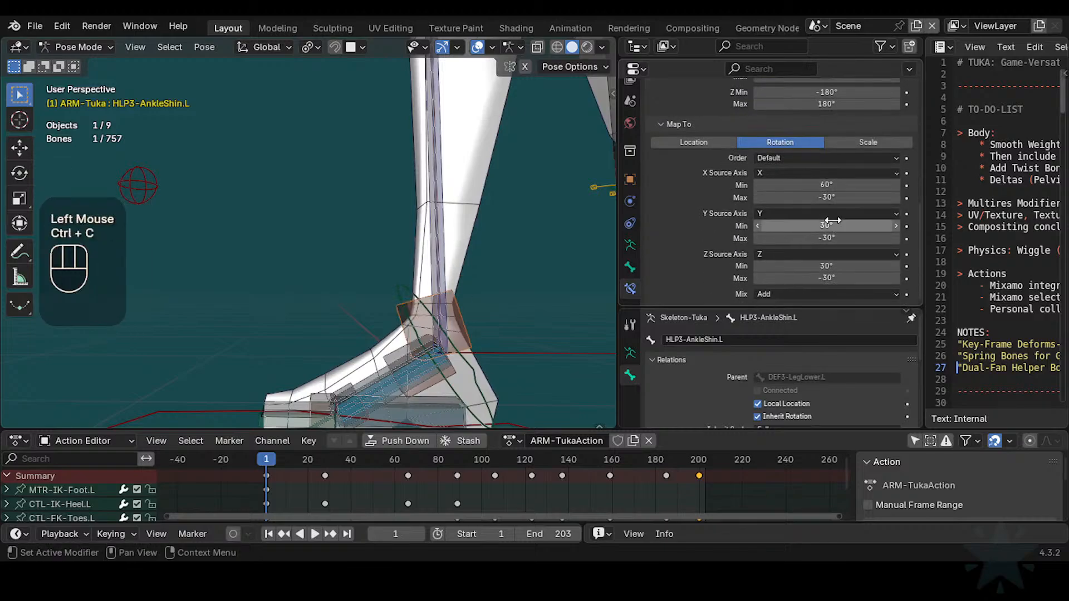
{"action": "key", "text": "ctrl+v"}
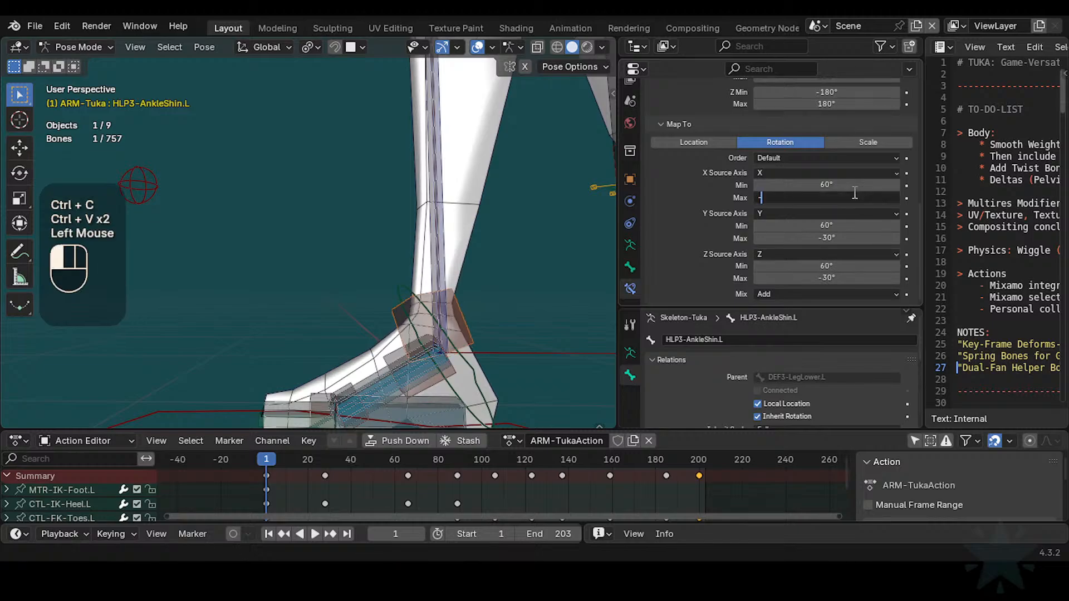
Step: Set the X, Y and Z Map To rotation maximums of HLP3-AnkleShin.L to -60°
{"action": "key", "text": "Return"}
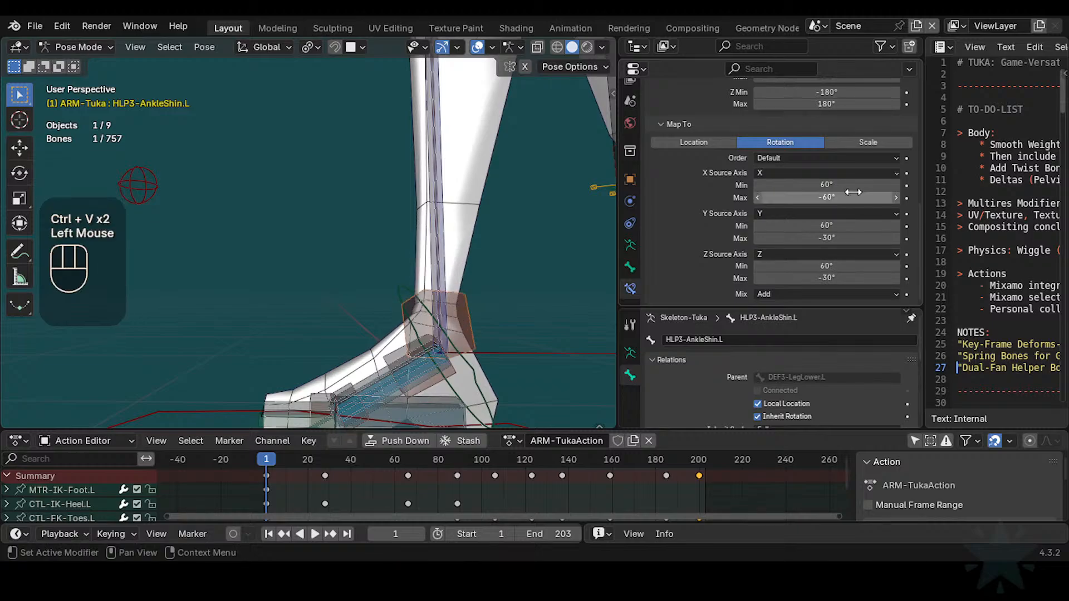
{"action": "key", "text": "ctrl+c"}
{"action": "key", "text": "ctrl+v"}
{"action": "key", "text": "ctrl+v"}
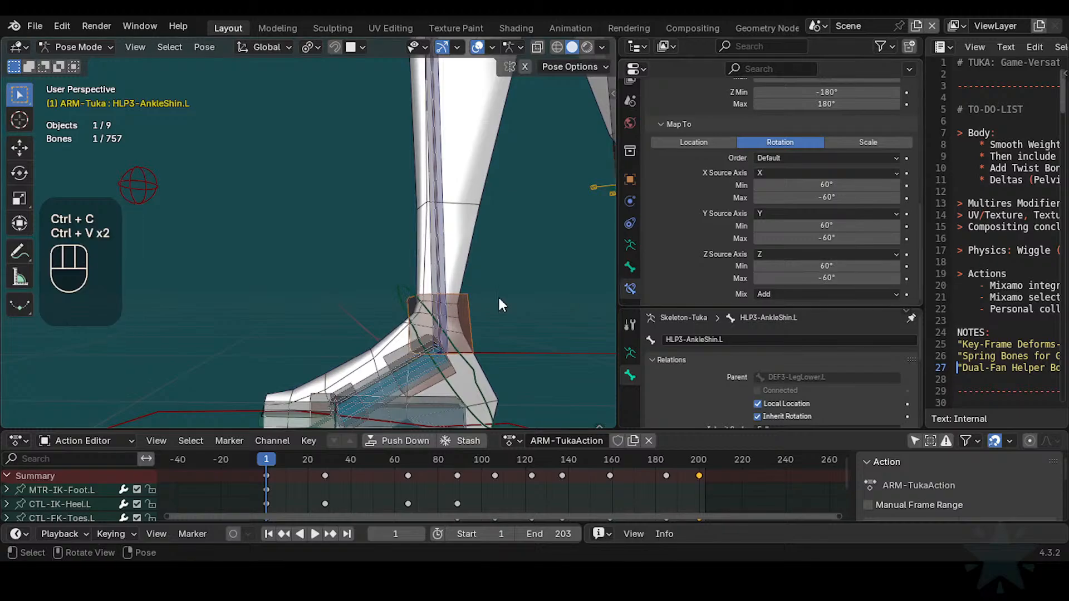
Step: Rotate CTL-IK-Heel.L about the global X axis to test how the left ankle deforms, ending with the toes lifted
{"action": "scroll", "coordinate": [451, 298], "scroll_direction": "down", "scroll_amount": 2}
{"action": "left_click", "coordinate": [393, 282]}
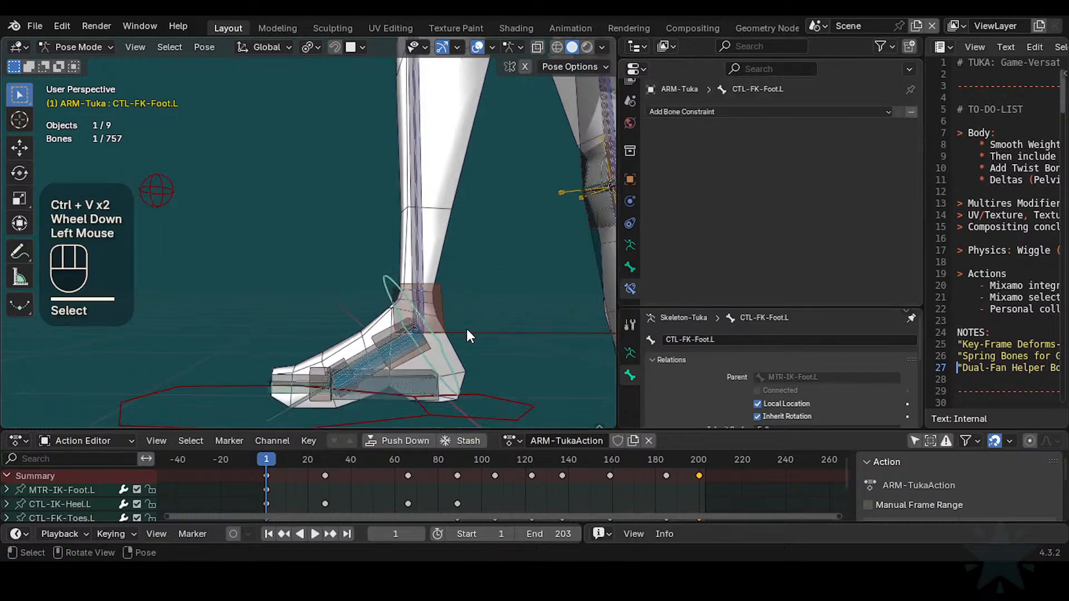
{"action": "left_click", "coordinate": [518, 333]}
{"action": "key", "text": "r"}
{"action": "key", "text": "x"}
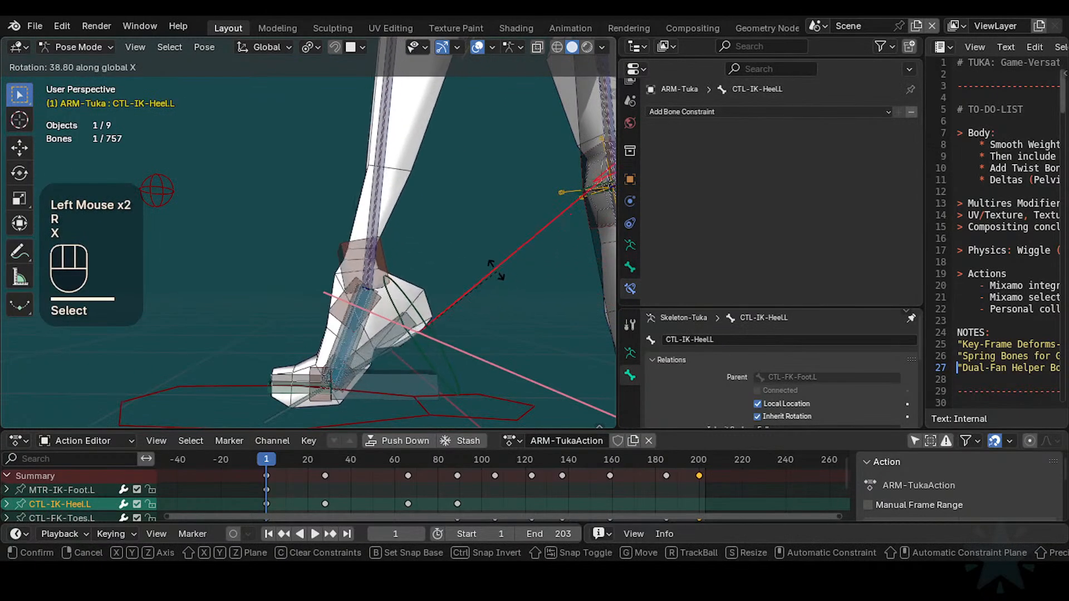
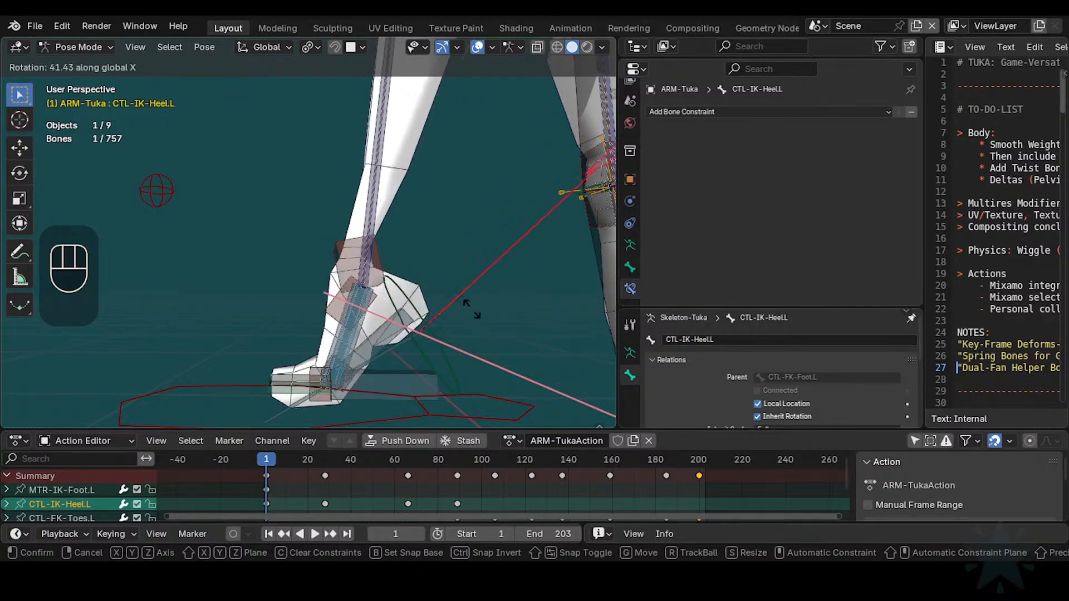
{"action": "left_click", "coordinate": [492, 359]}
Step: Lift the toes further by rotating CTL-IK-Heel.L about global X, and toggle HLP3-AnkleShin.L's Transformation De-Rotator to compare the ankle shape
{"action": "middle_click_drag", "start_coordinate": [504, 315], "coordinate": [452, 319]}
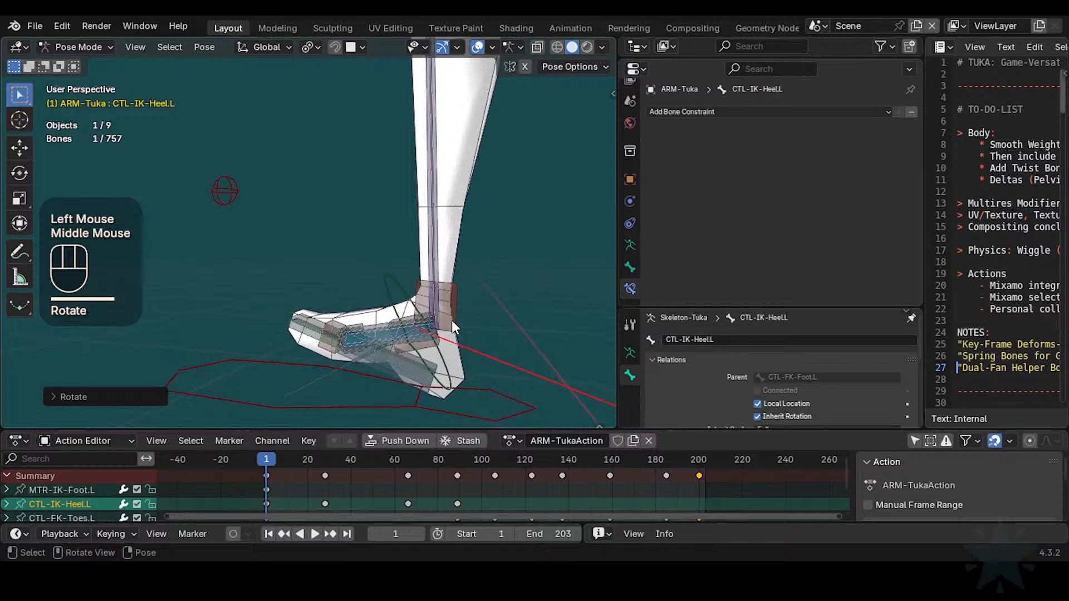
{"action": "key", "text": "r"}
{"action": "key", "text": "x"}
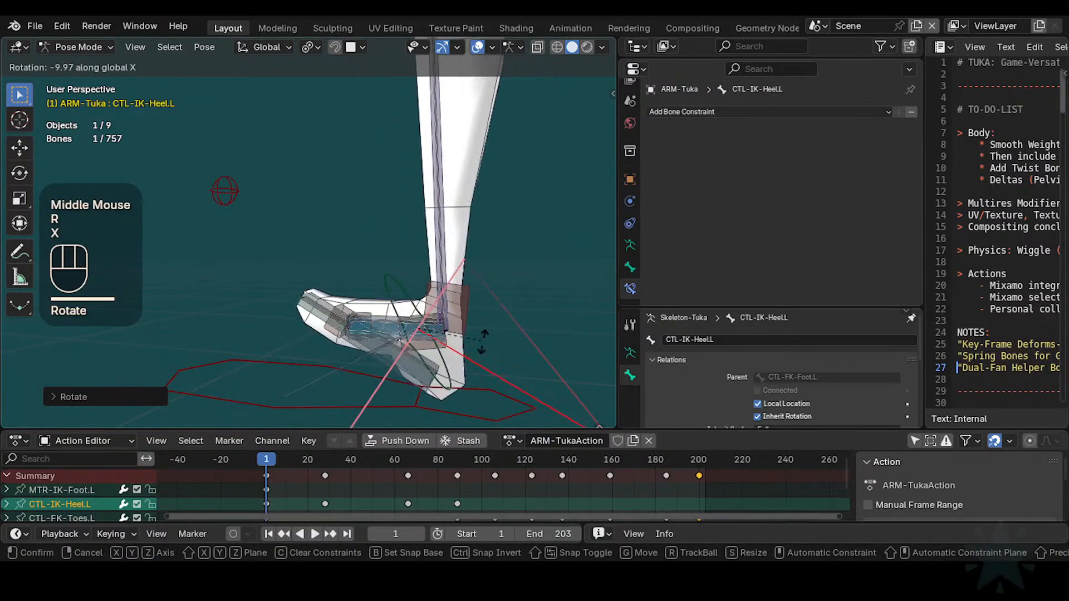
{"action": "left_click", "coordinate": [452, 276]}
{"action": "double_click", "coordinate": [466, 305]}
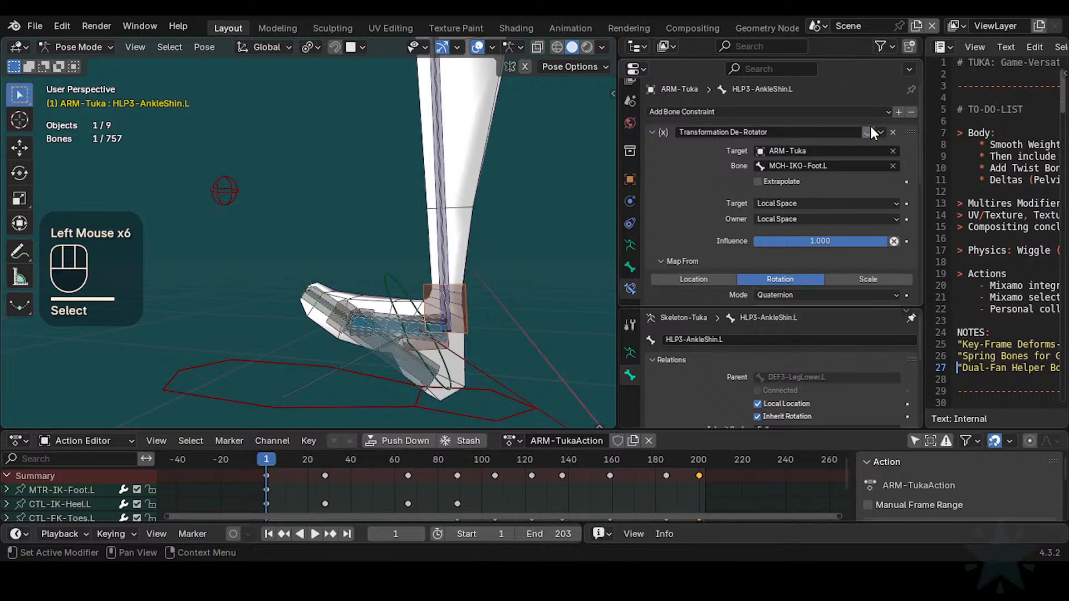
Step: Rotate CTL-IK-Heel.L about global X to raise the heel, and compare the ankle with HLP3-AnkleShin.L's constraint toggled
{"action": "left_click", "coordinate": [483, 368]}
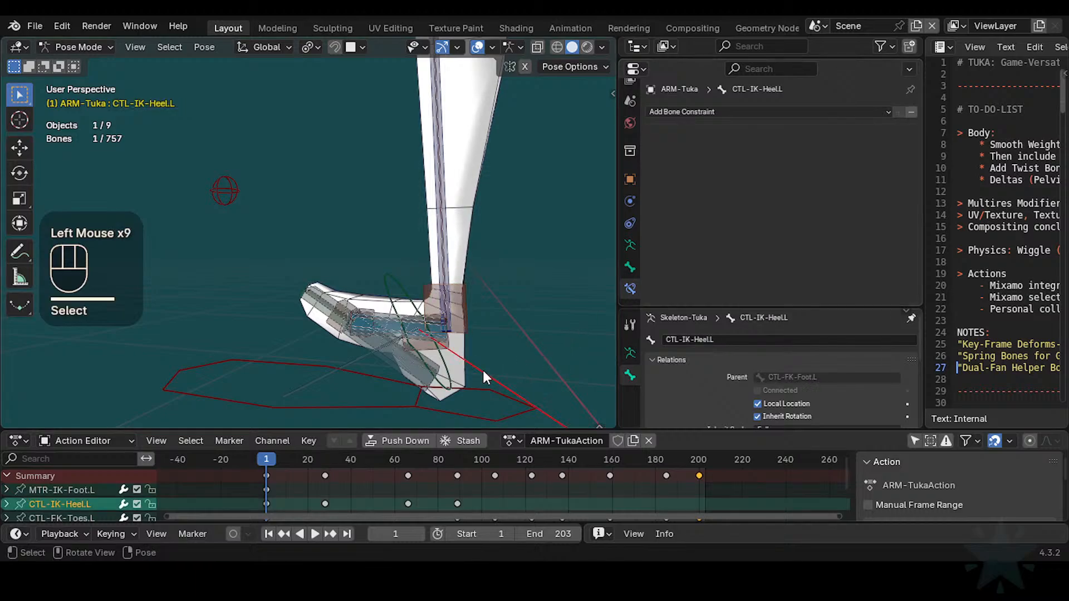
{"action": "key", "text": "r"}
{"action": "key", "text": "x"}
{"action": "left_click", "coordinate": [465, 298]}
{"action": "left_click", "coordinate": [391, 253]}
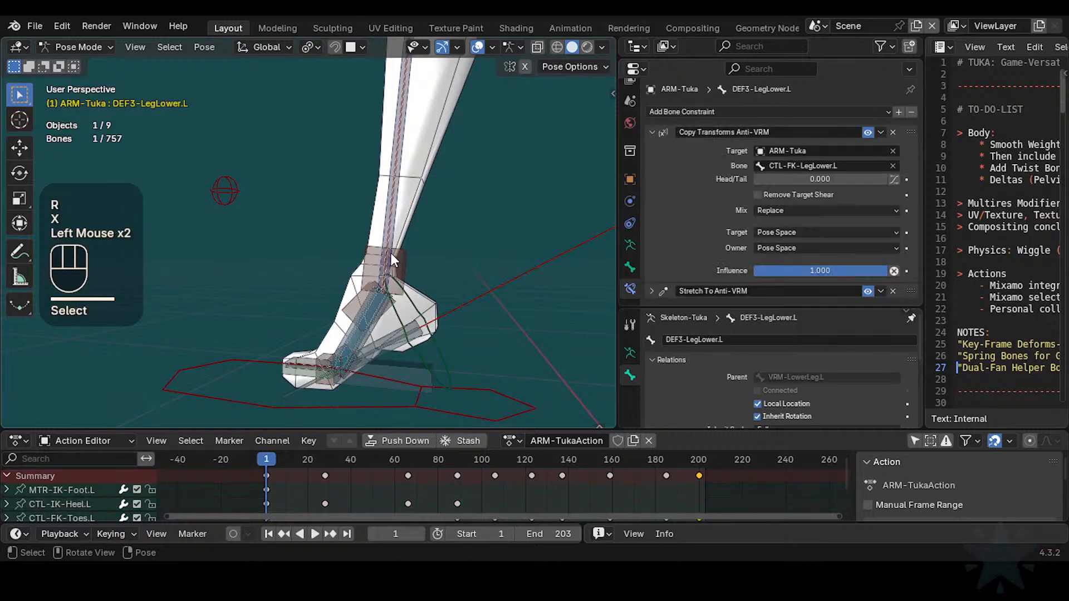
{"action": "left_click", "coordinate": [405, 258]}
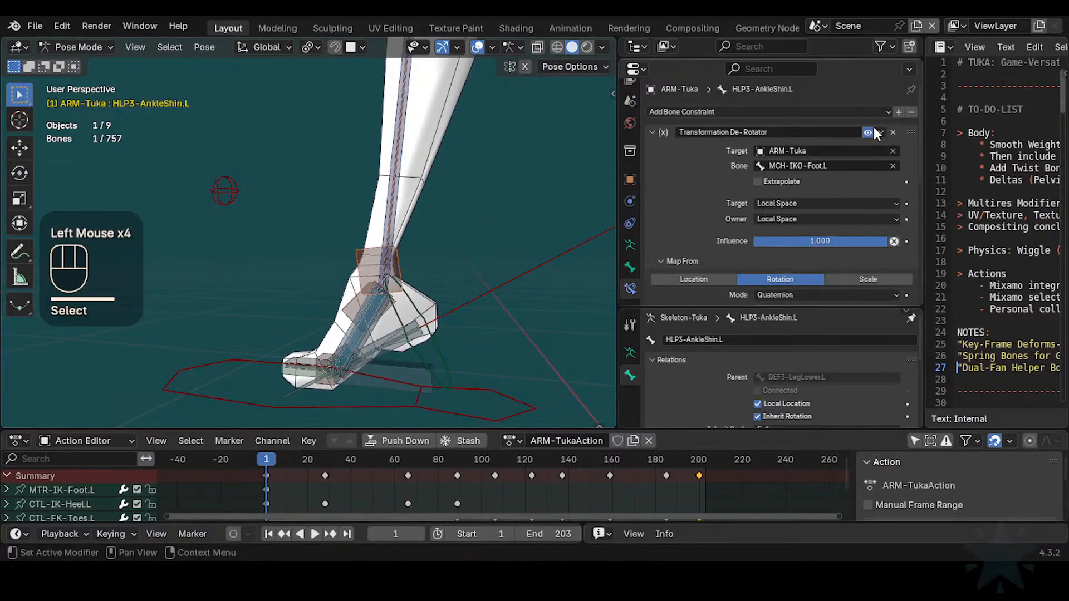
Step: Rotate CTL-IK-Heel.L about global X to lift the toes again, and disable the Transformation De-Rotator on HLP3-AnkleShin.L
{"action": "left_click", "coordinate": [452, 345]}
{"action": "left_click", "coordinate": [456, 305]}
{"action": "key", "text": "r"}
{"action": "key", "text": "x"}
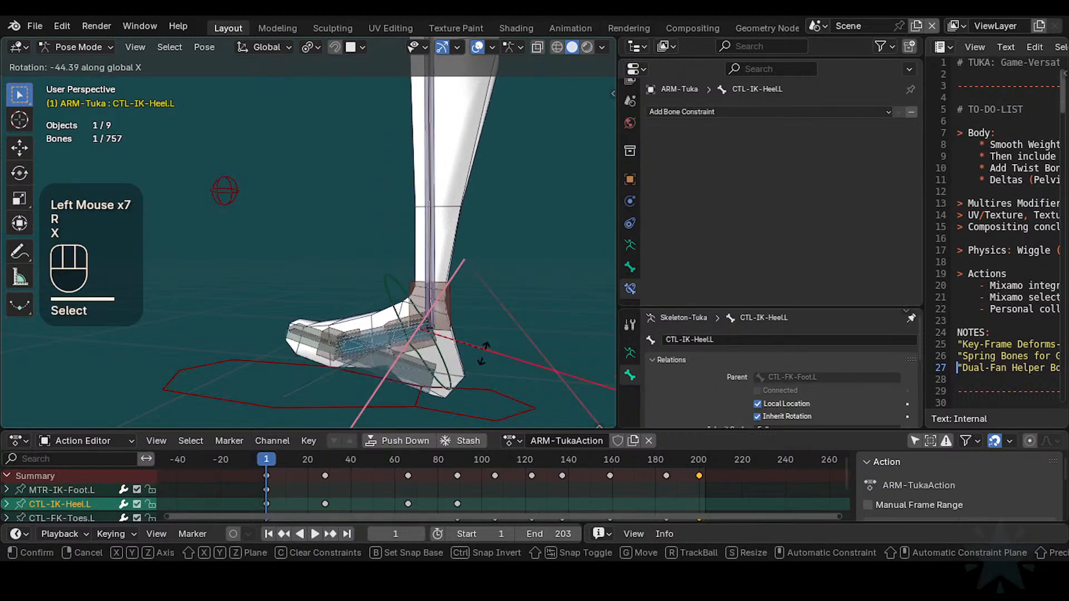
{"action": "left_click", "coordinate": [476, 374]}
{"action": "left_click", "coordinate": [455, 306]}
{"action": "left_click", "coordinate": [455, 306]}
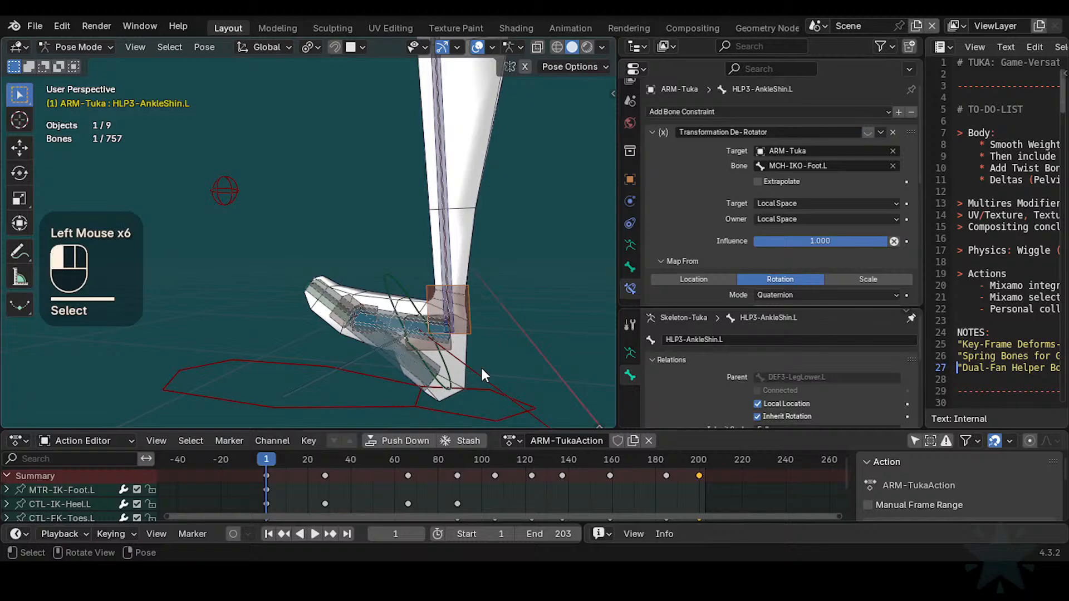
Step: Rotate CTL-IK-Heel.L about global X to bring the left foot back to flat
{"action": "key", "text": "r"}
{"action": "key", "text": "x"}
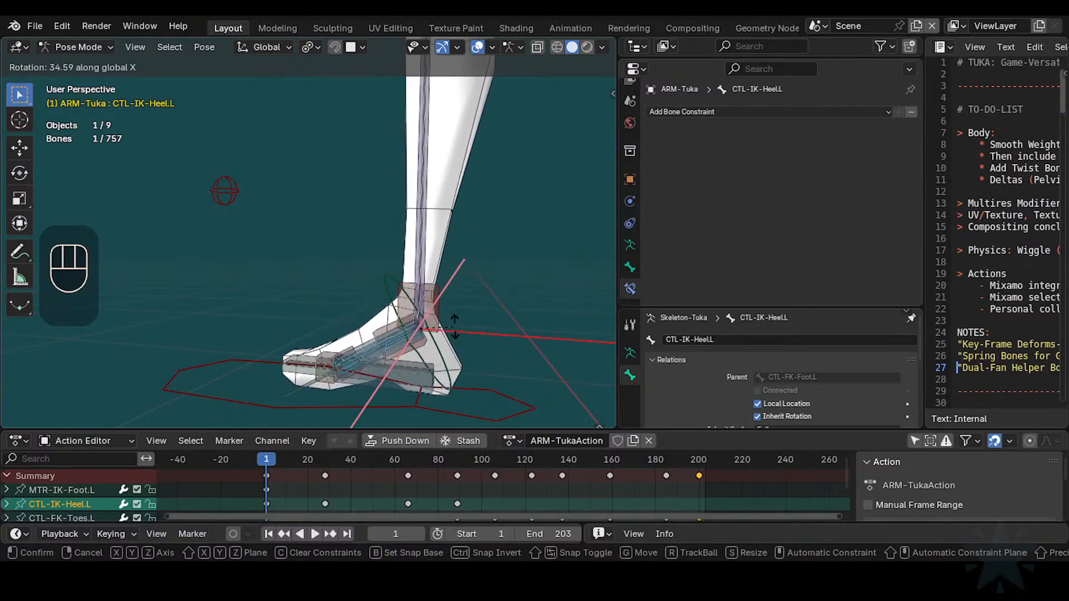
{"action": "left_click", "coordinate": [455, 326]}
Step: Test the ankle by rotating CTL-FK-Foot.L about the global X axis and with a free trackball rotation
{"action": "double_click", "coordinate": [397, 291]}
{"action": "key", "text": "r"}
{"action": "key", "text": "x"}
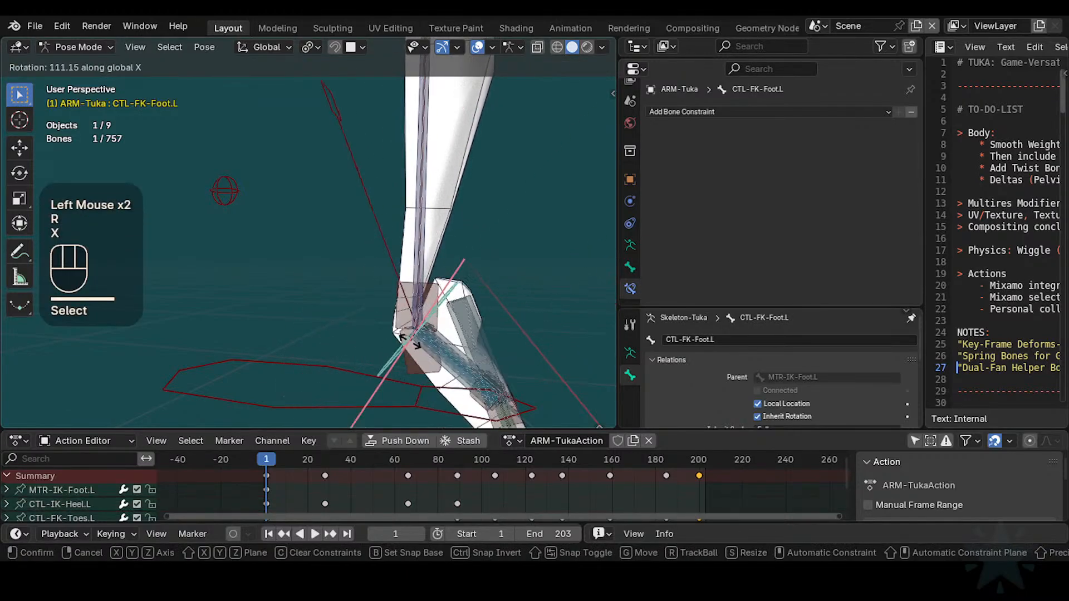
{"action": "left_click", "coordinate": [379, 284]}
{"action": "key", "text": "r"}
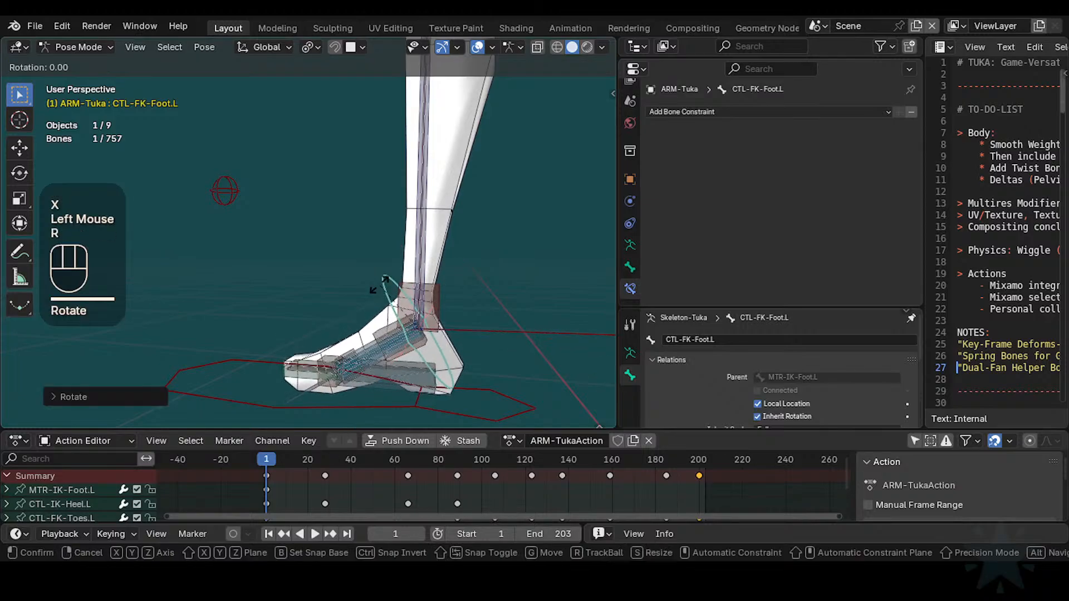
{"action": "key", "text": "r"}
{"action": "left_click", "coordinate": [379, 272]}
{"action": "key", "text": "Escape"}
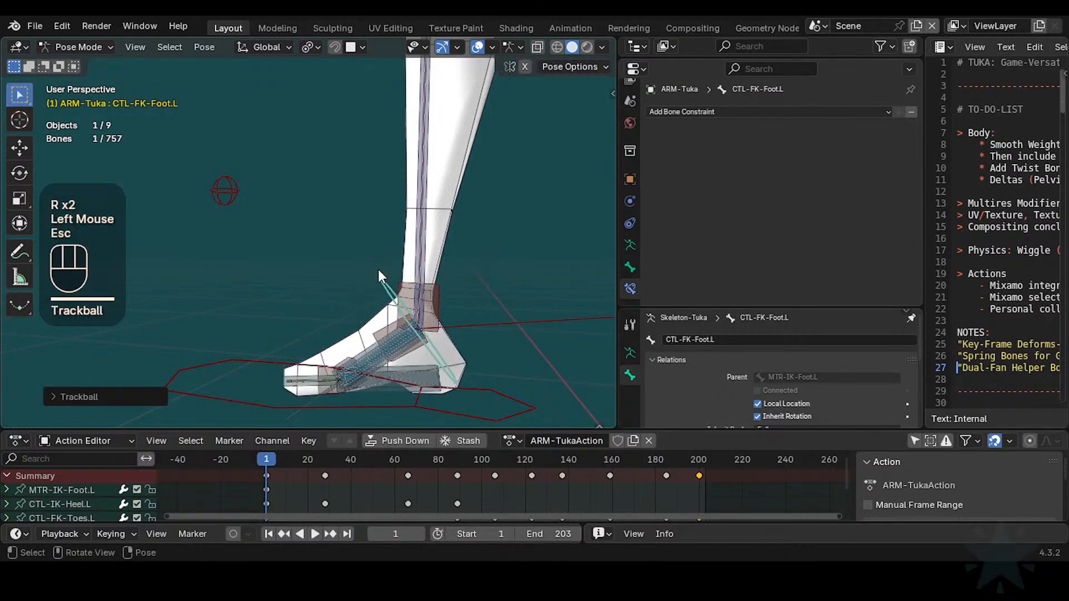
Step: Reset CTL-FK-Foot.L and try rotating it about the global X and Z axes
{"action": "key", "text": "alt+g"}
{"action": "left_click", "coordinate": [390, 277]}
{"action": "key", "text": "r"}
{"action": "key", "text": "x"}
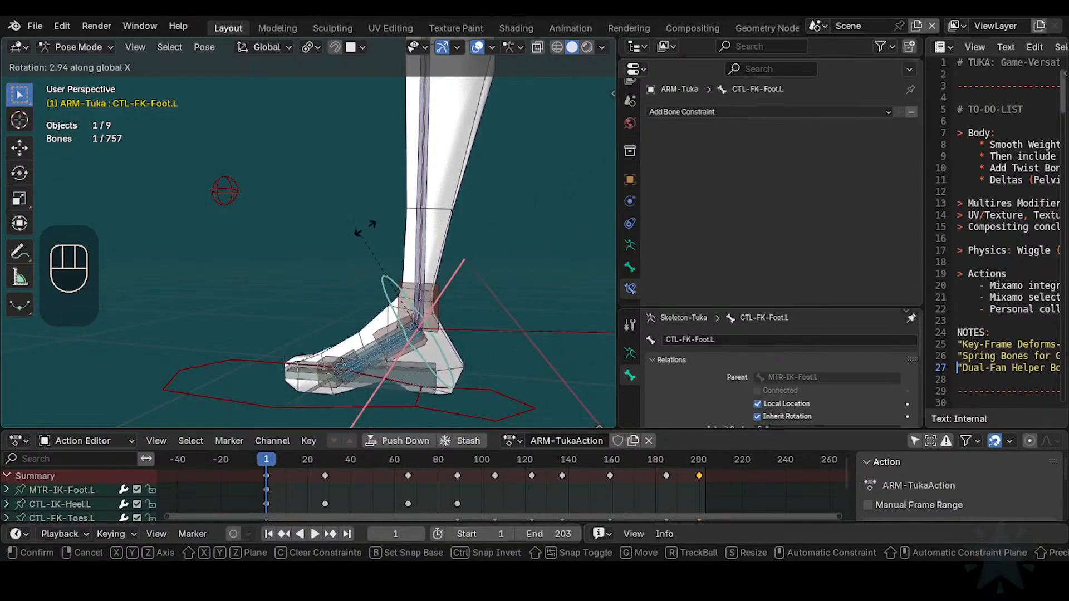
{"action": "key", "text": "z"}
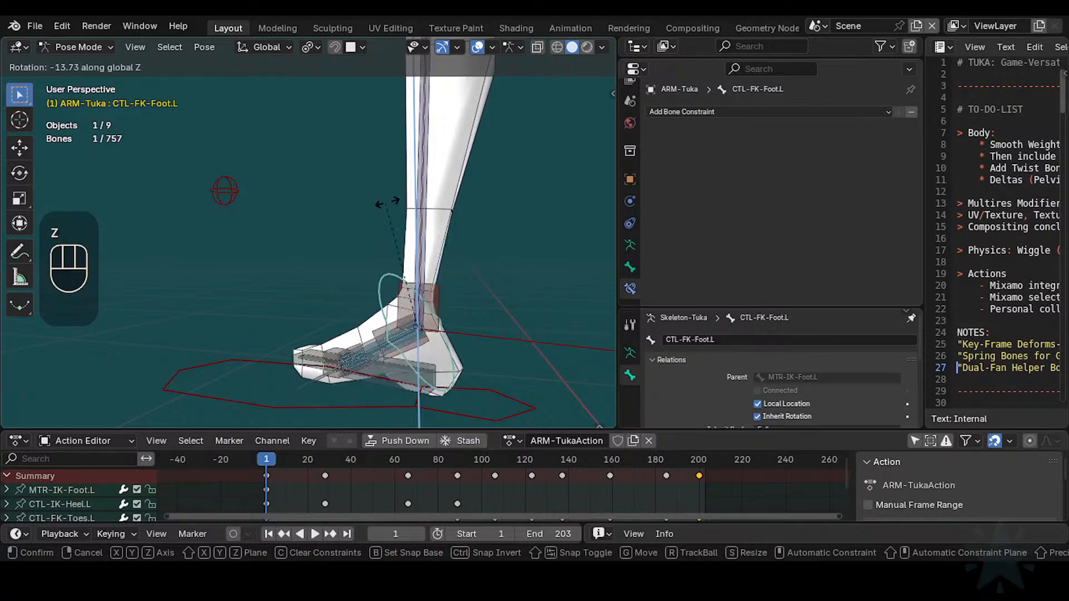
{"action": "left_click", "coordinate": [356, 209]}
Step: Save the file and enable the Transformation De-Rotator constraint on HLP3-AnkleShin.L
{"action": "key", "text": "ctrl+s"}
{"action": "left_click", "coordinate": [432, 296]}
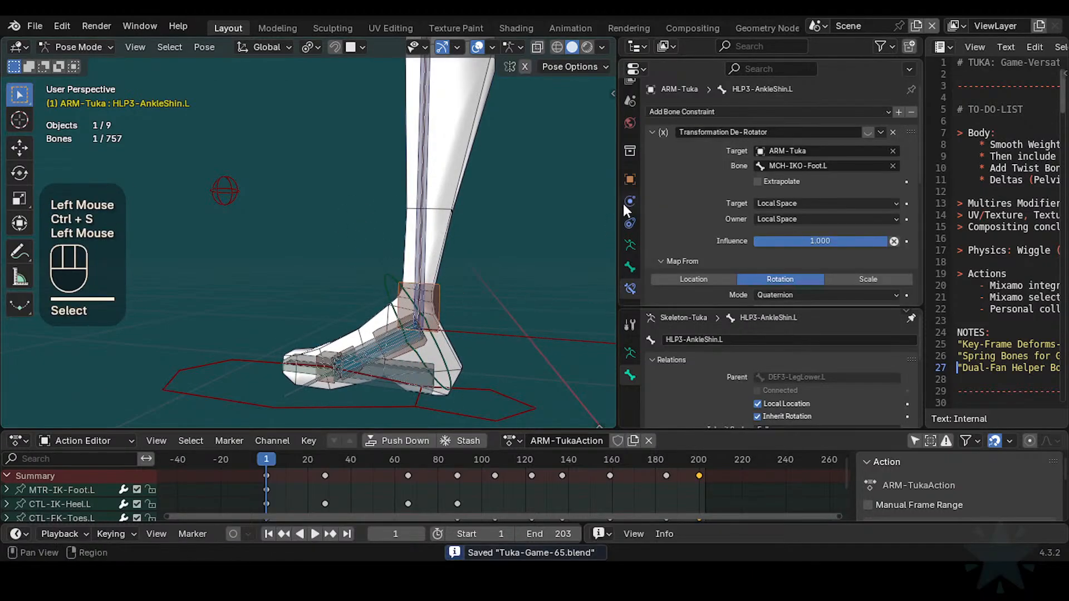
{"action": "scroll", "coordinate": [763, 155], "scroll_direction": "down", "scroll_amount": 1}
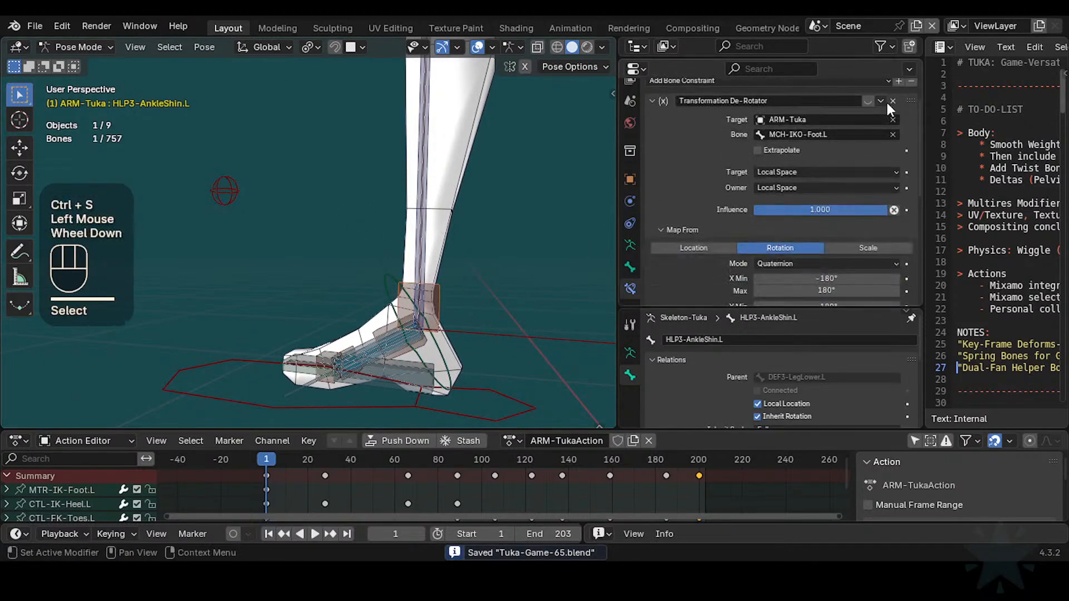
Step: Select all bones of the rig and clear their pose transforms
{"action": "key", "text": "a"}
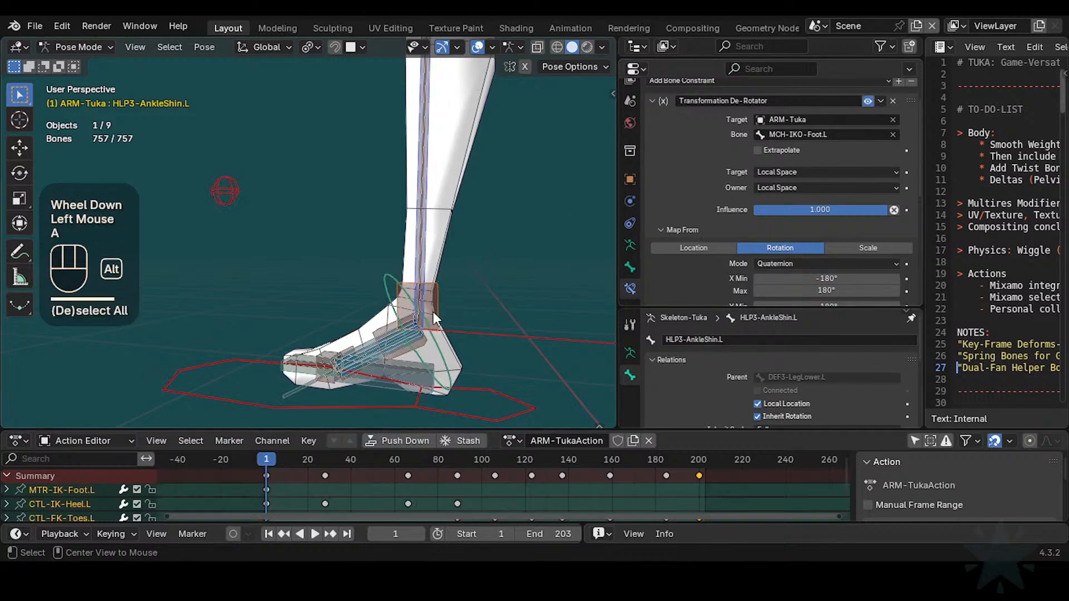
{"action": "key", "text": "alt+q"}
{"action": "key", "text": "alt+q"}
Step: Move MTR-IK-Foot.L forward and up so the left foot is lifted off the ground
{"action": "scroll", "coordinate": [445, 334], "scroll_direction": "down", "scroll_amount": 3}
{"action": "scroll", "coordinate": [407, 332], "scroll_direction": "down", "scroll_amount": 1}
{"action": "middle_click_drag", "start_coordinate": [407, 332], "coordinate": [389, 344], "text": "shift"}
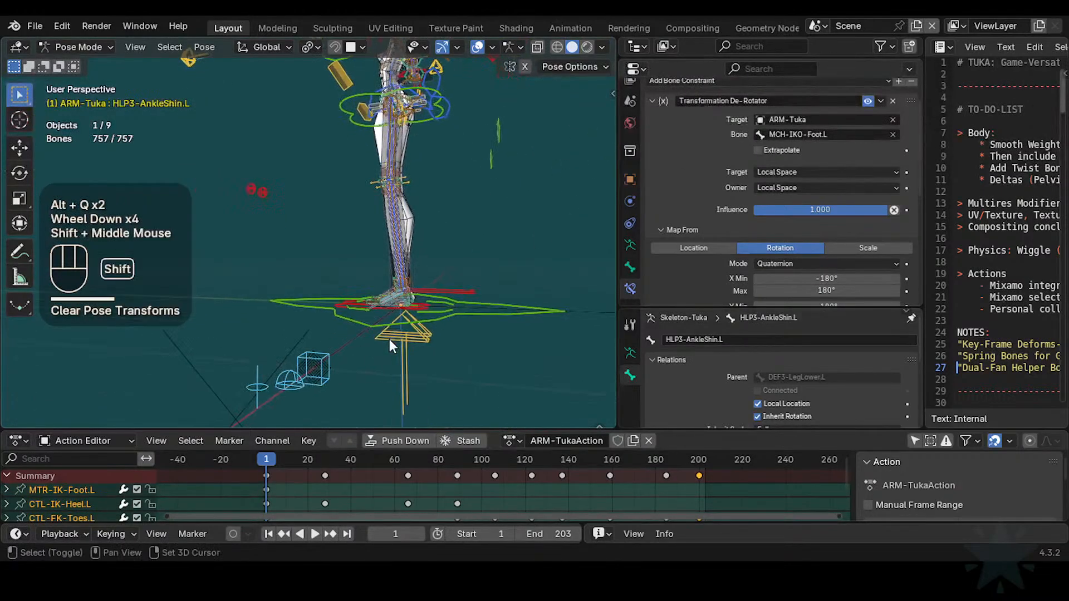
{"action": "left_click", "coordinate": [346, 305]}
{"action": "scroll", "coordinate": [332, 345], "scroll_direction": "up", "scroll_amount": 3}
{"action": "left_click", "coordinate": [359, 353]}
{"action": "key", "text": "g"}
{"action": "left_click", "coordinate": [415, 322]}
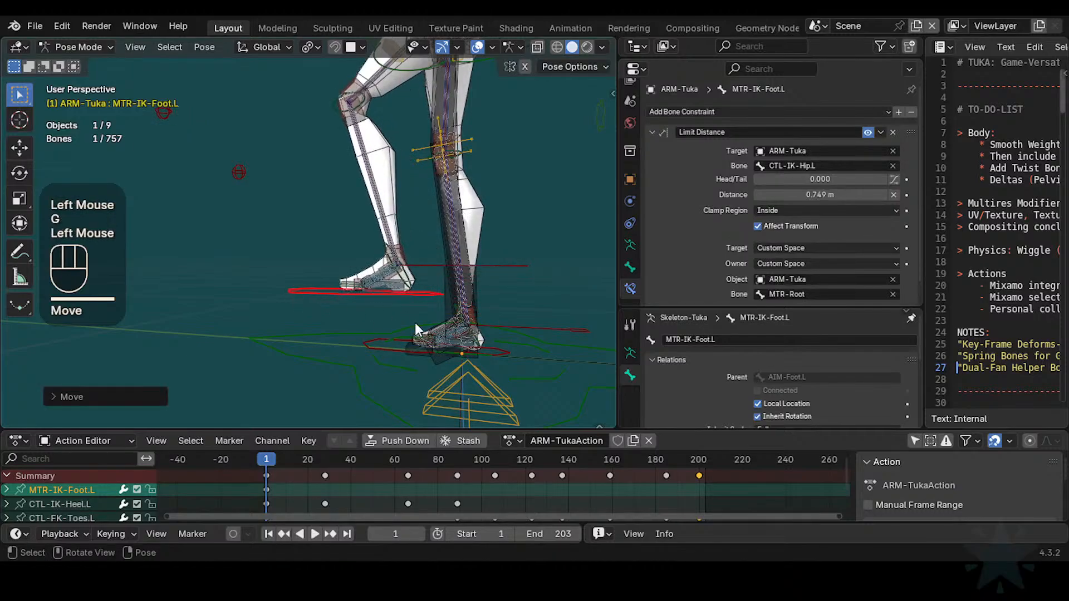
Step: Rotate CTL-IK-Heel.L about global X on the lifted leg, and select HLP3-AnkleFoot.L to check its constraint
{"action": "scroll", "coordinate": [563, 306], "scroll_direction": "up", "scroll_amount": 2}
{"action": "left_click", "coordinate": [564, 306]}
{"action": "key", "text": "r"}
{"action": "key", "text": "x"}
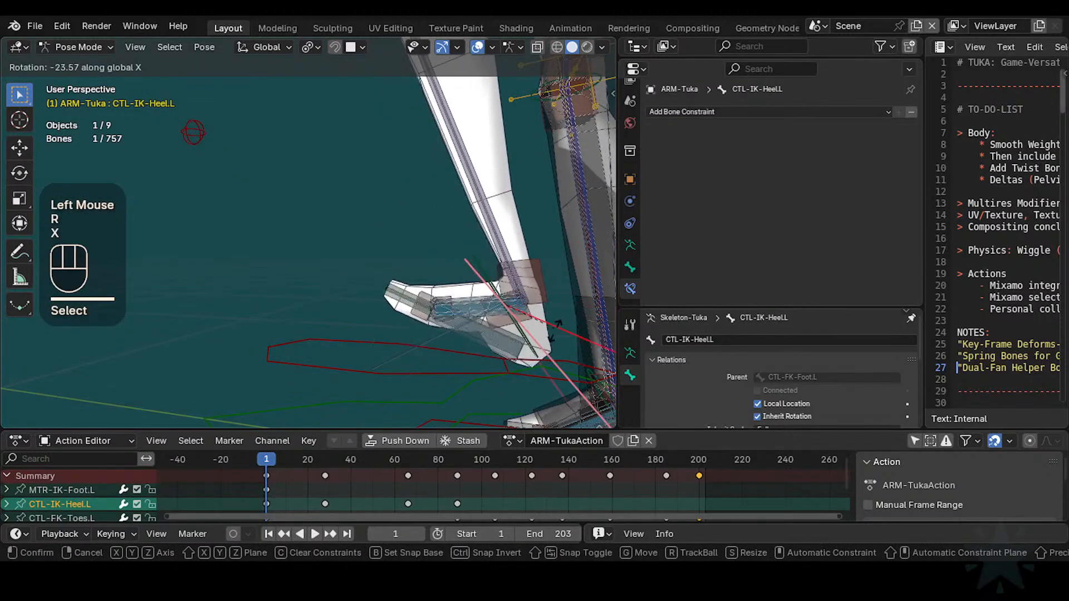
{"action": "left_click", "coordinate": [486, 272]}
{"action": "left_click", "coordinate": [492, 299]}
{"action": "left_click", "coordinate": [493, 299]}
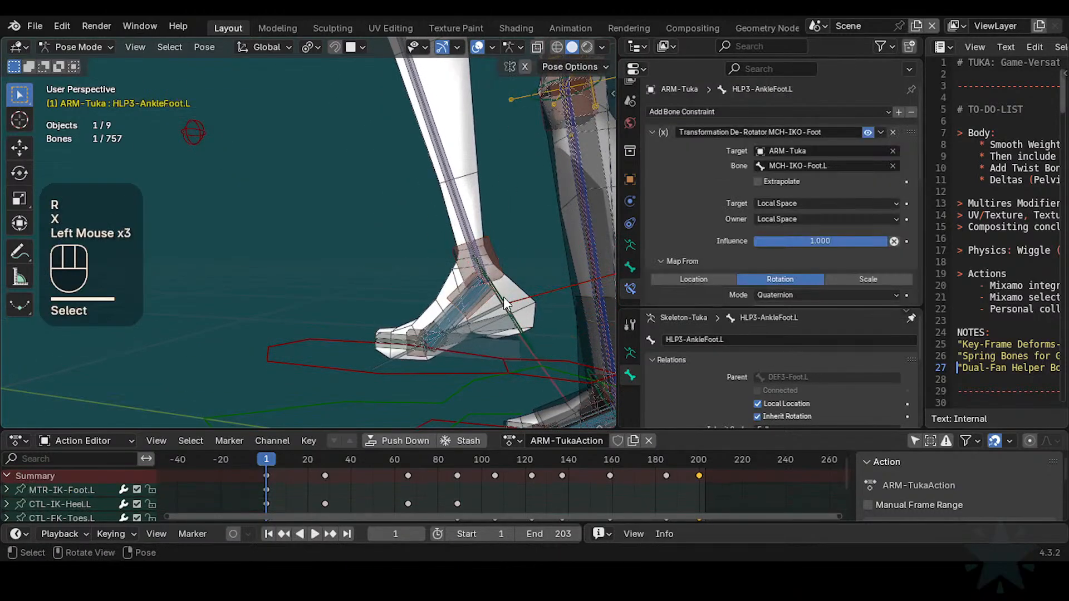
Step: Rotate CTL-FK-Foot.L about the global X axis to test the ankle on the lifted leg
{"action": "left_click", "coordinate": [504, 303]}
{"action": "key", "text": "r"}
{"action": "key", "text": "x"}
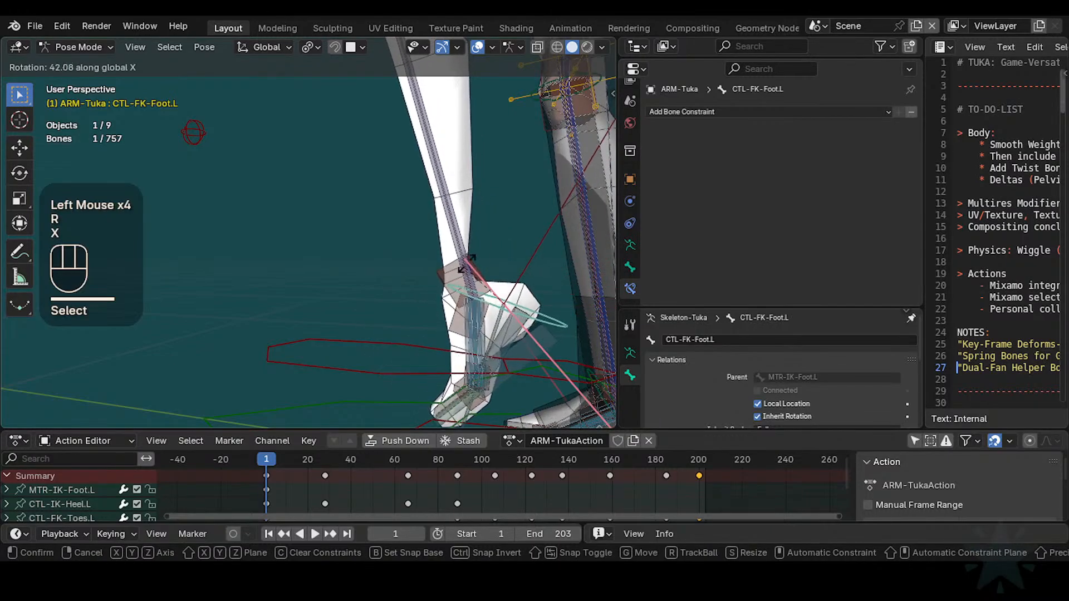
{"action": "left_click", "coordinate": [545, 316]}
Step: Clear the transforms of CTL-IK-Heel.L and move the lifted foot with CTL-FK-Foot.L
{"action": "left_click", "coordinate": [547, 319], "text": "alt"}
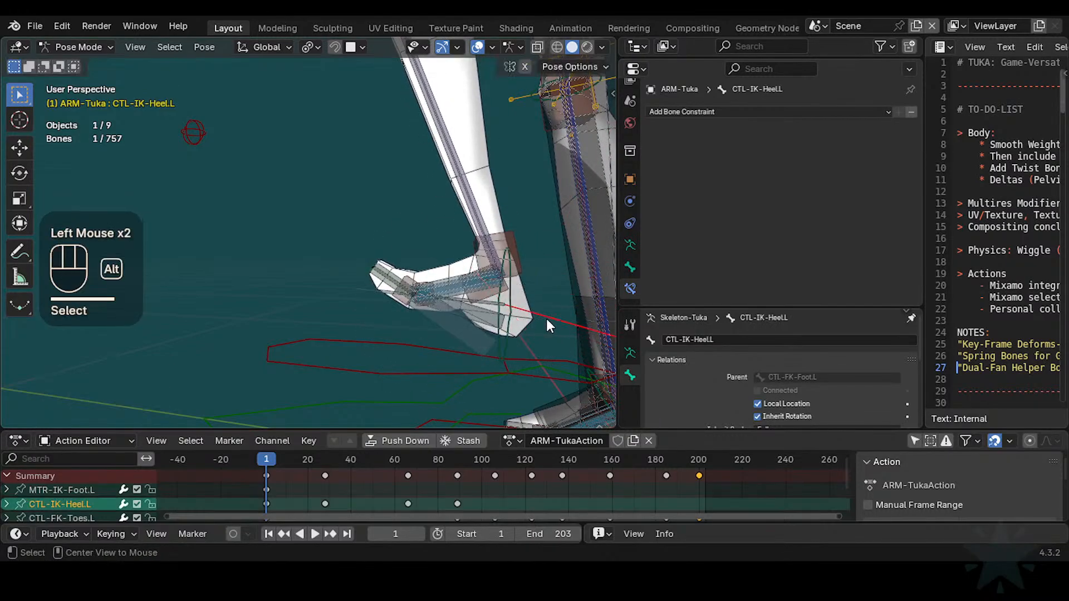
{"action": "key", "text": "alt+q"}
{"action": "left_click", "coordinate": [502, 335]}
{"action": "left_click", "coordinate": [441, 308]}
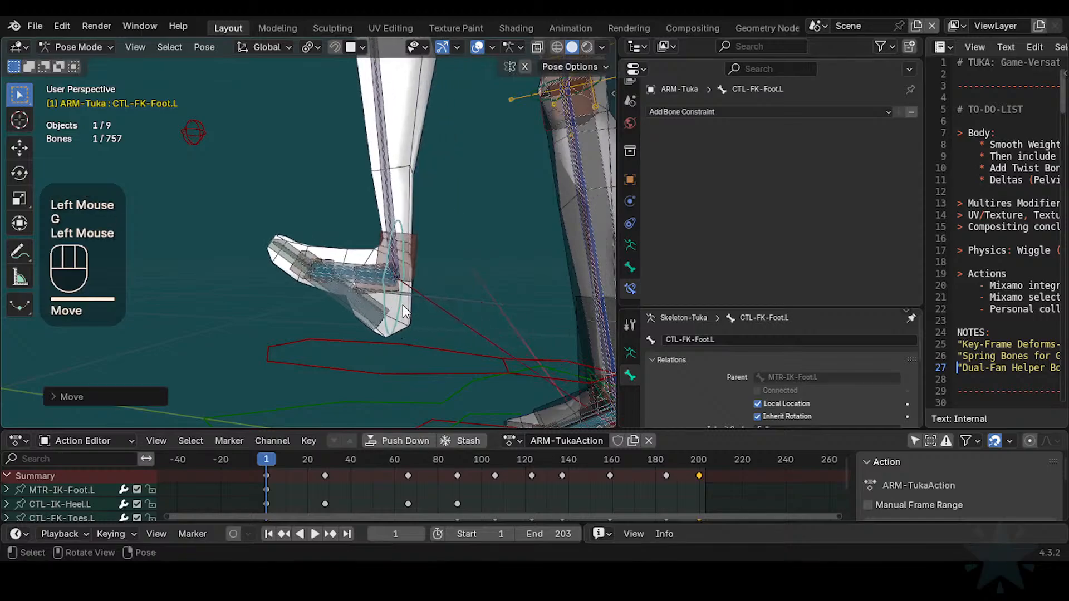
Step: Rotate CTL-FK-Foot.L about global X to point the toes down, and disable HLP3-AnkleShin.L's Transformation De-Rotator for comparison
{"action": "key", "text": "r"}
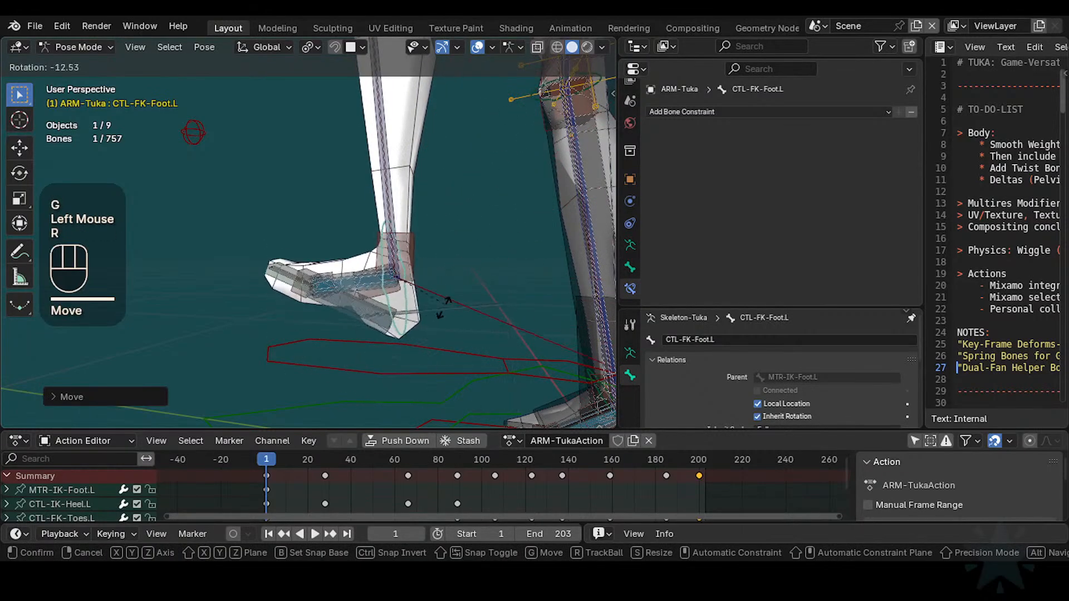
{"action": "key", "text": "x"}
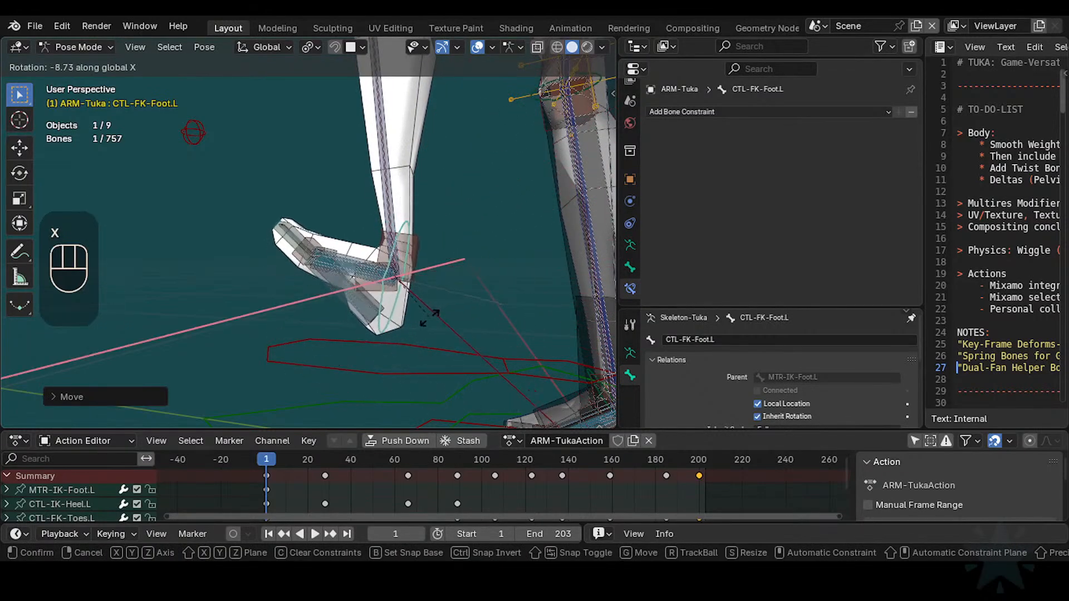
{"action": "left_click", "coordinate": [379, 245]}
{"action": "left_click", "coordinate": [378, 245]}
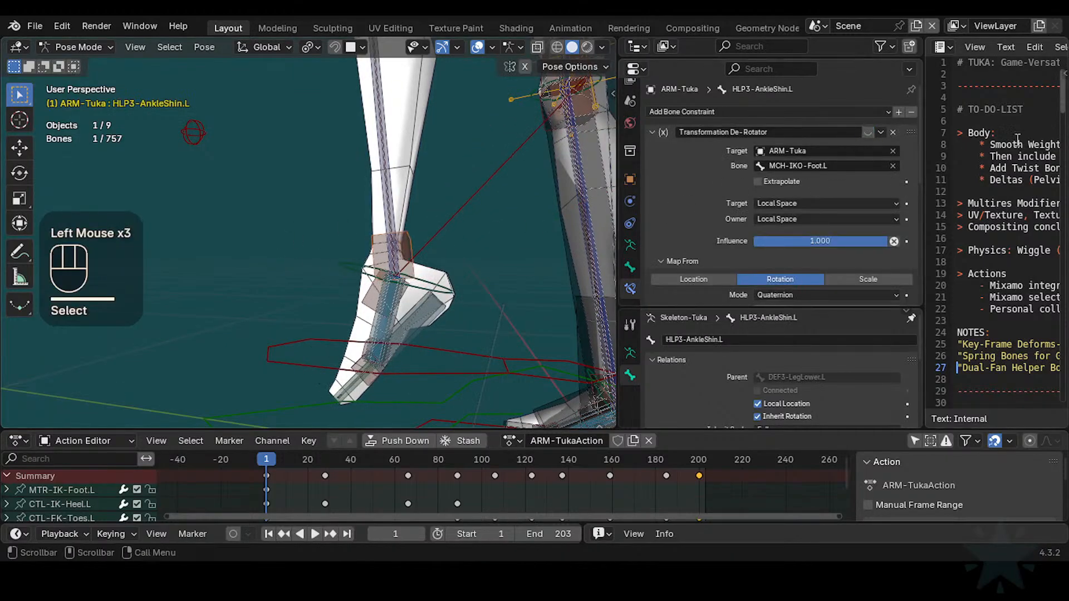
Step: Rotate CTL-FK-Foot.L about global X to lift the toes, and toggle HLP3-AnkleShin.L's Transformation De-Rotator to compare the ankle shape
{"action": "left_click", "coordinate": [421, 294]}
{"action": "key", "text": "r"}
{"action": "key", "text": "x"}
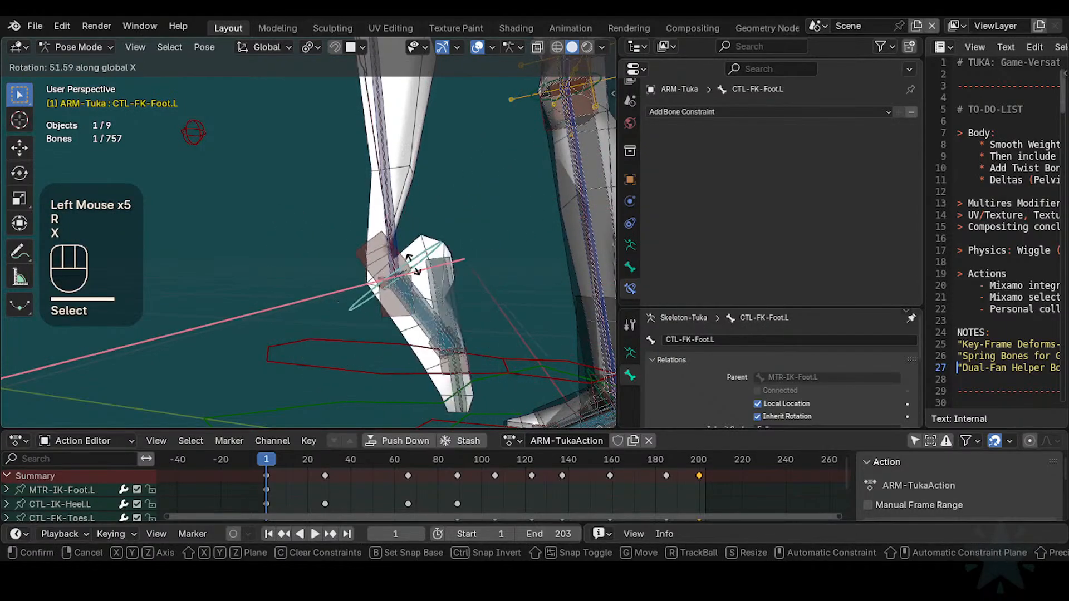
{"action": "left_click", "coordinate": [392, 290]}
{"action": "left_click", "coordinate": [415, 239]}
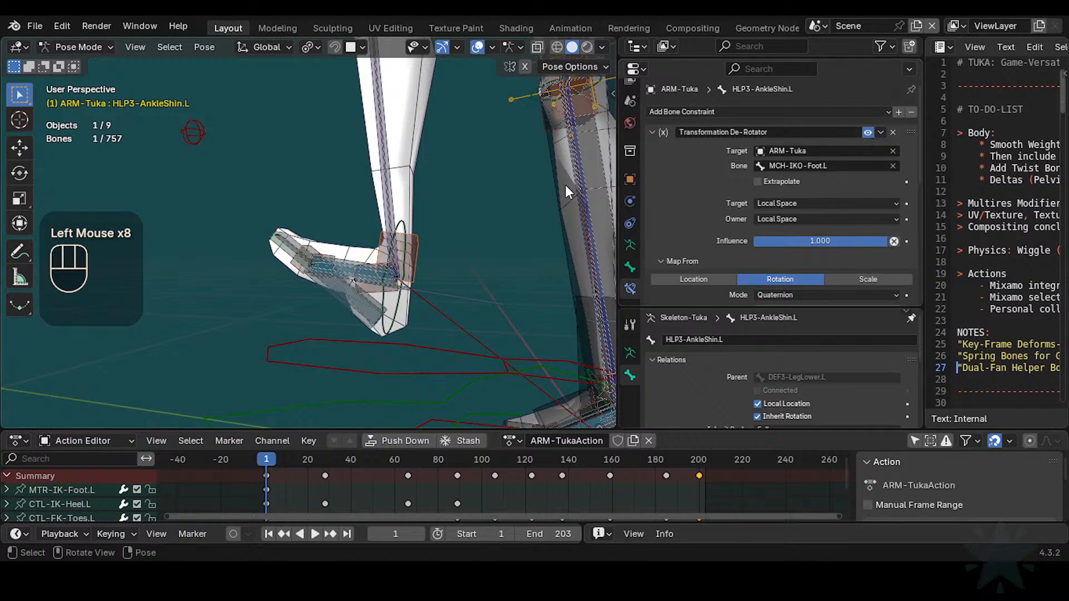
{"action": "left_click", "coordinate": [868, 132]}
Step: Enter Edit Mode on the armature, isolate HLP3-AnkleShin.L and turn on the bone axes display
{"action": "scroll", "coordinate": [229, 316], "scroll_direction": "up", "scroll_amount": 1}
{"action": "key", "text": "Tab"}
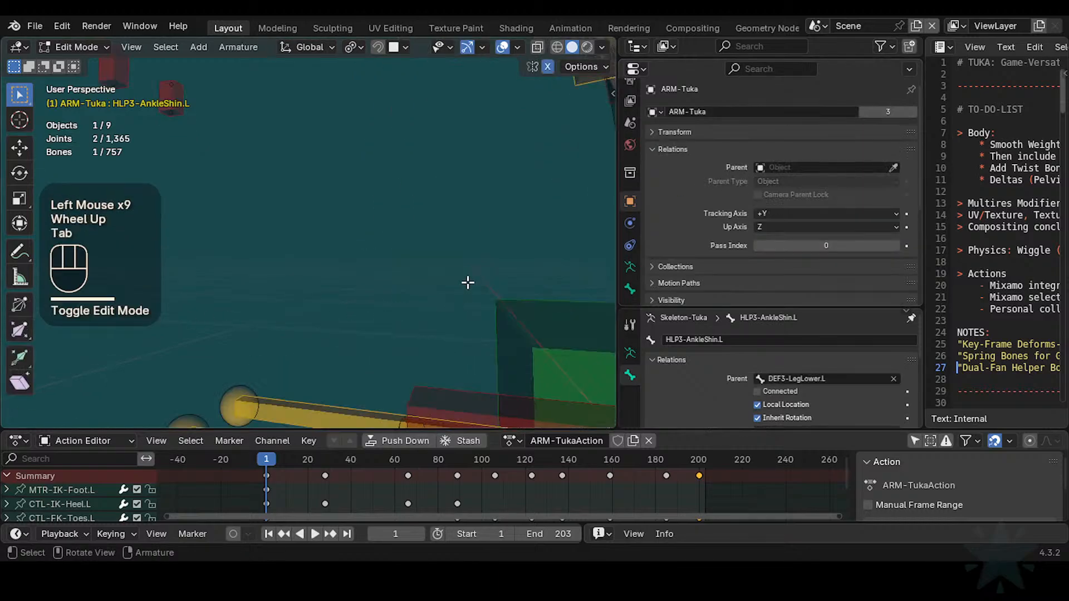
{"action": "scroll", "coordinate": [465, 289], "scroll_direction": "down", "scroll_amount": 3}
{"action": "middle_click_drag", "start_coordinate": [453, 317], "coordinate": [416, 286], "text": "shift"}
{"action": "scroll", "coordinate": [346, 297], "scroll_direction": "up", "scroll_amount": 1}
{"action": "key", "text": "shift+h"}
{"action": "scroll", "coordinate": [394, 348], "scroll_direction": "up", "scroll_amount": 1}
{"action": "key", "text": "ctrl+3"}
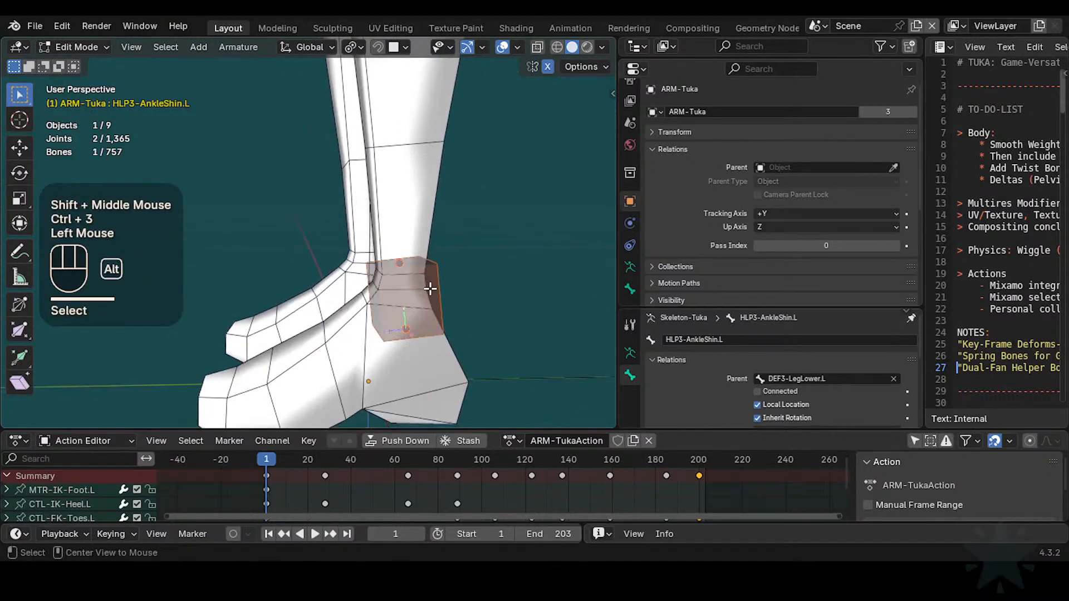
Step: Reveal the hidden bones, select both HLP3-AnkleShin.L and HLP3-AnkleFoot.L, and isolate that pair at the left ankle
{"action": "key", "text": "alt+h"}
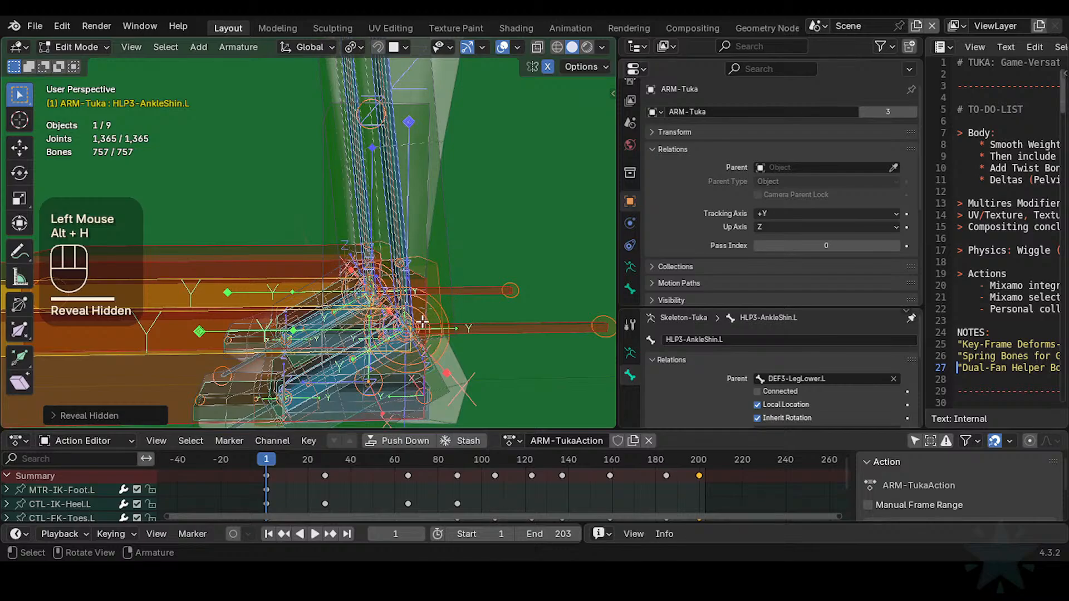
{"action": "middle_click_drag", "start_coordinate": [423, 322], "coordinate": [464, 343]}
{"action": "scroll", "coordinate": [493, 257], "scroll_direction": "up", "scroll_amount": 1}
{"action": "left_click", "coordinate": [513, 246]}
{"action": "left_click", "coordinate": [464, 302]}
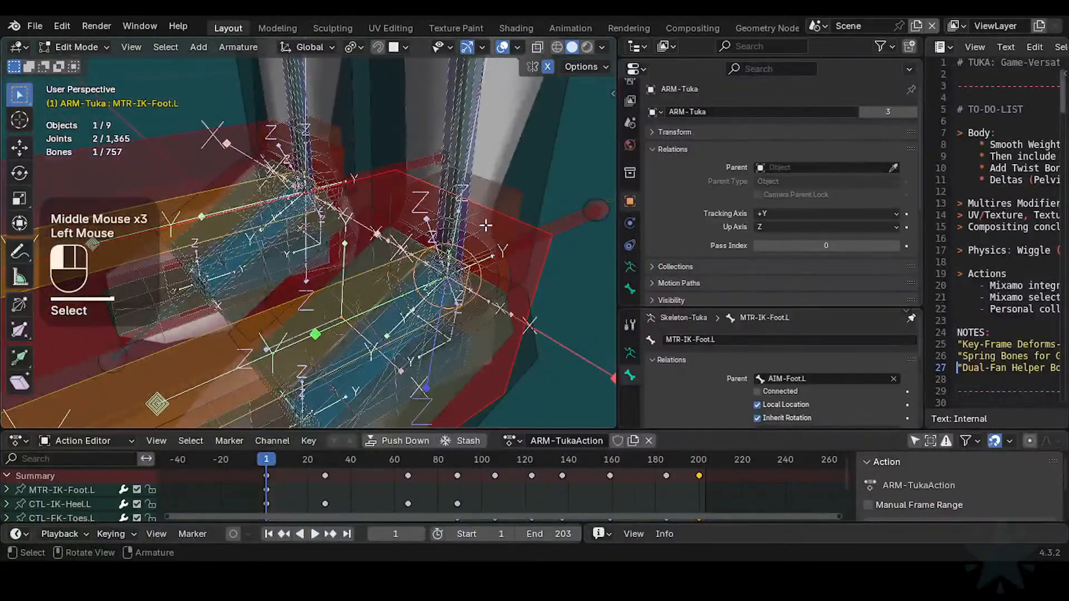
{"action": "left_click", "coordinate": [414, 307], "text": "alt+shift"}
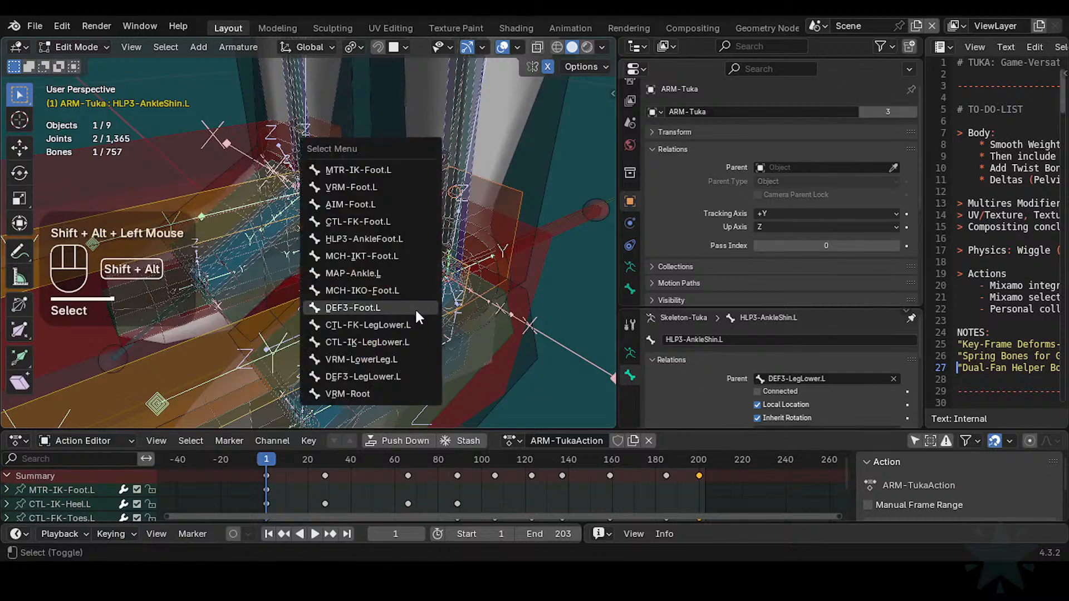
{"action": "left_click", "coordinate": [399, 239], "text": "alt+shift"}
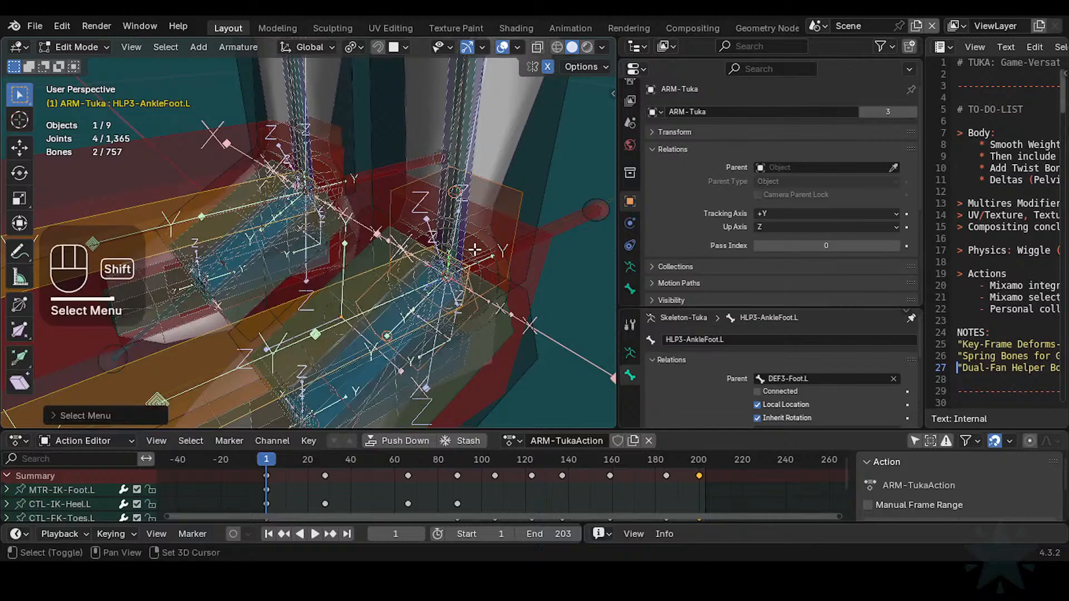
{"action": "key", "text": "shift+h"}
{"action": "scroll", "coordinate": [475, 250], "scroll_direction": "down", "scroll_amount": 2}
{"action": "middle_click_drag", "start_coordinate": [475, 251], "coordinate": [409, 235]}
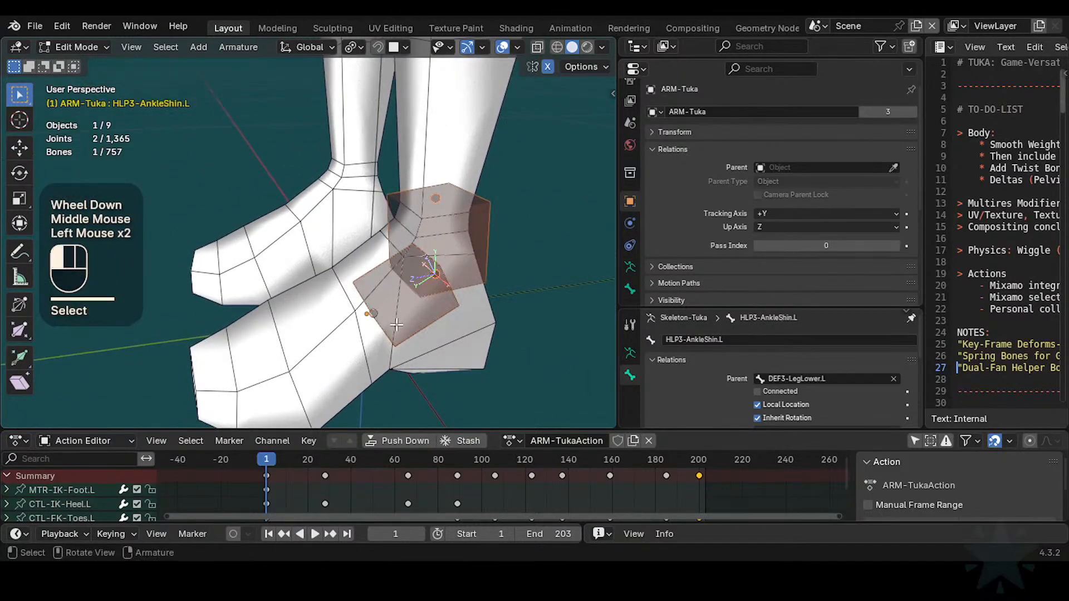
Step: Try to move HLP3-AnkleFoot.L away from the ankle, and select HLP3-AnkleShin.L
{"action": "middle_click_drag", "start_coordinate": [425, 309], "coordinate": [408, 326]}
{"action": "key", "text": "g"}
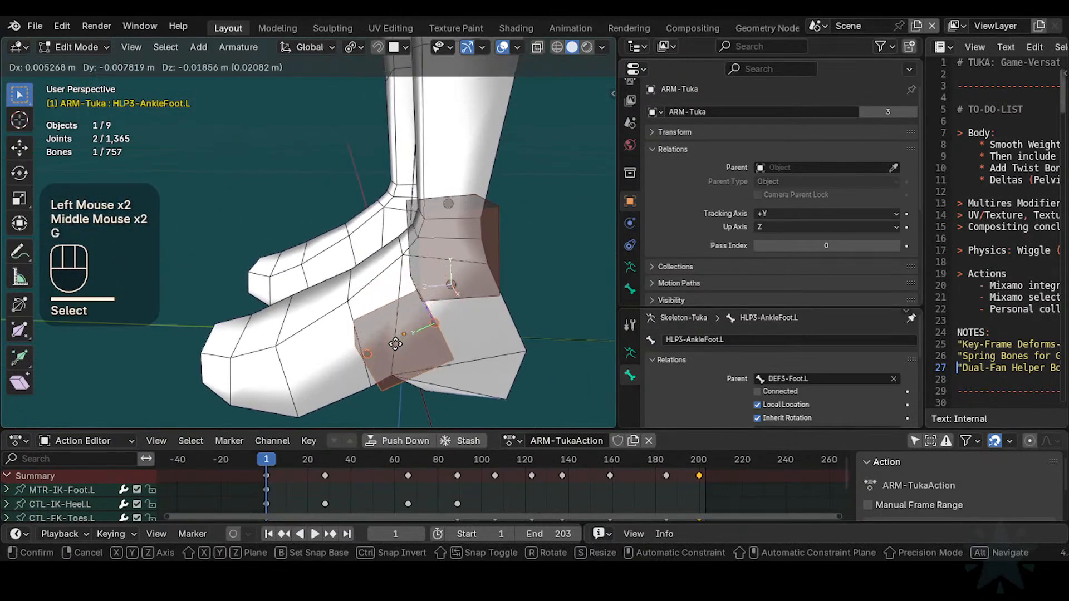
{"action": "key", "text": "Escape"}
{"action": "left_click", "coordinate": [461, 253]}
{"action": "scroll", "coordinate": [447, 254], "scroll_direction": "down", "scroll_amount": 1}
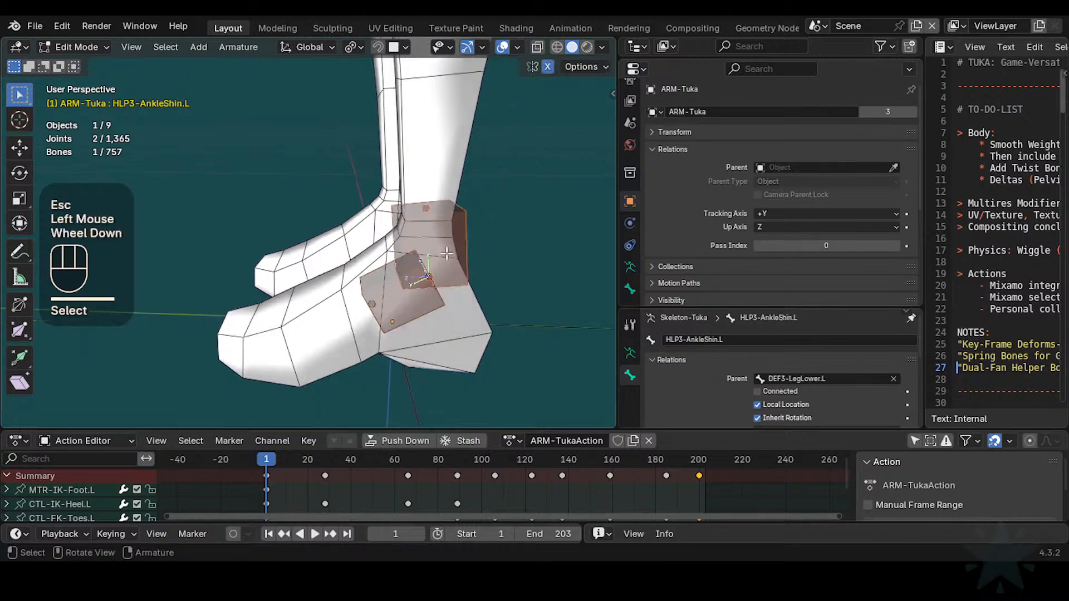
Step: Reveal the hidden bones and try to move PIN-Knee.L at the left knee
{"action": "key", "text": "alt+h"}
{"action": "middle_click_drag", "start_coordinate": [431, 209], "coordinate": [353, 398], "text": "shift"}
{"action": "scroll", "coordinate": [423, 218], "scroll_direction": "down", "scroll_amount": 2}
{"action": "scroll", "coordinate": [396, 253], "scroll_direction": "up", "scroll_amount": 2}
{"action": "scroll", "coordinate": [384, 254], "scroll_direction": "down", "scroll_amount": 2}
{"action": "left_click", "coordinate": [416, 217]}
{"action": "key", "text": "g"}
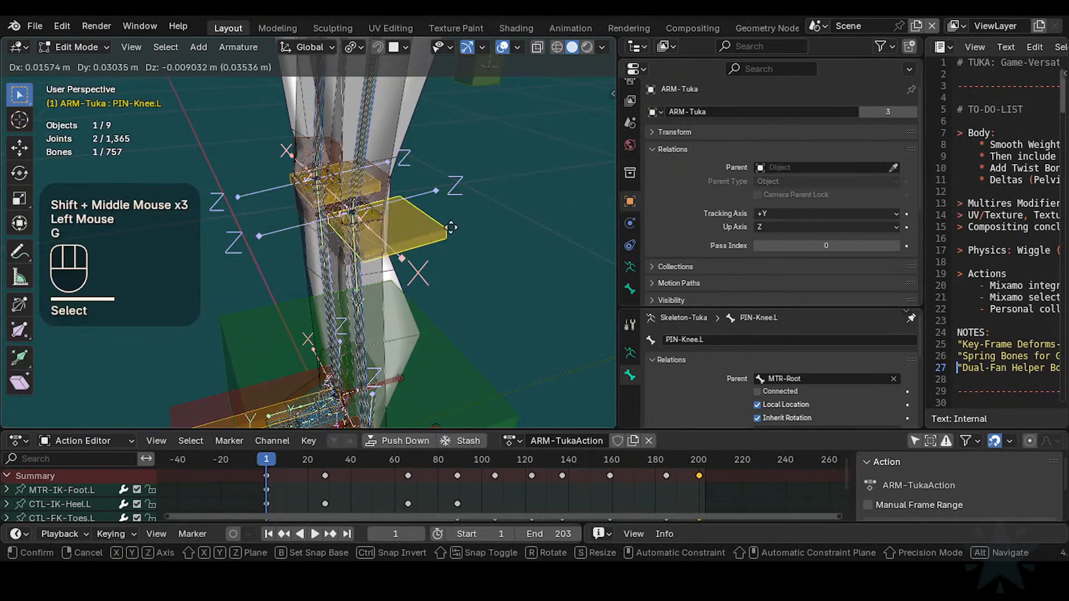
{"action": "key", "text": "Escape"}
Step: Try to move HLP3-KneeThigh.L, VRM-LowerLeg.L and HLP3-KneeShin.L to identify the overlapping bones at the left knee
{"action": "middle_click_drag", "start_coordinate": [483, 268], "coordinate": [422, 239]}
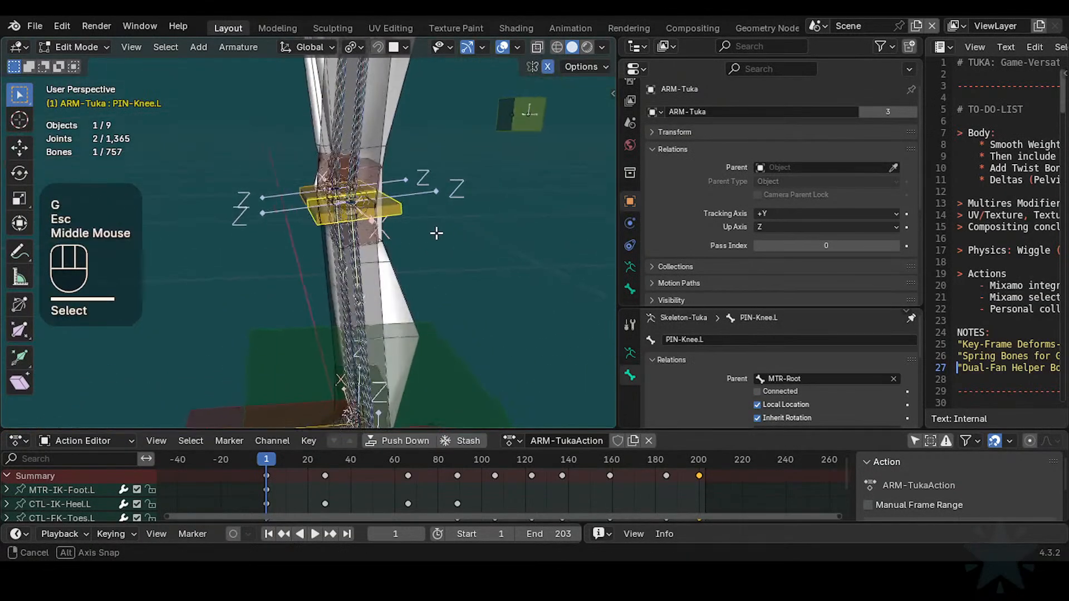
{"action": "scroll", "coordinate": [424, 241], "scroll_direction": "up", "scroll_amount": 1}
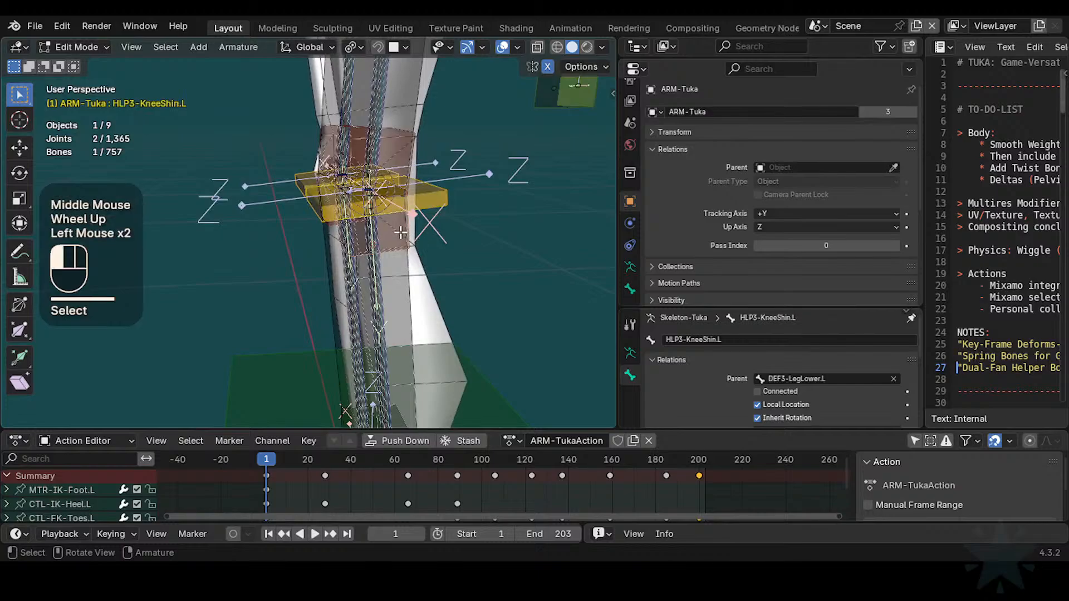
{"action": "left_click", "coordinate": [398, 236]}
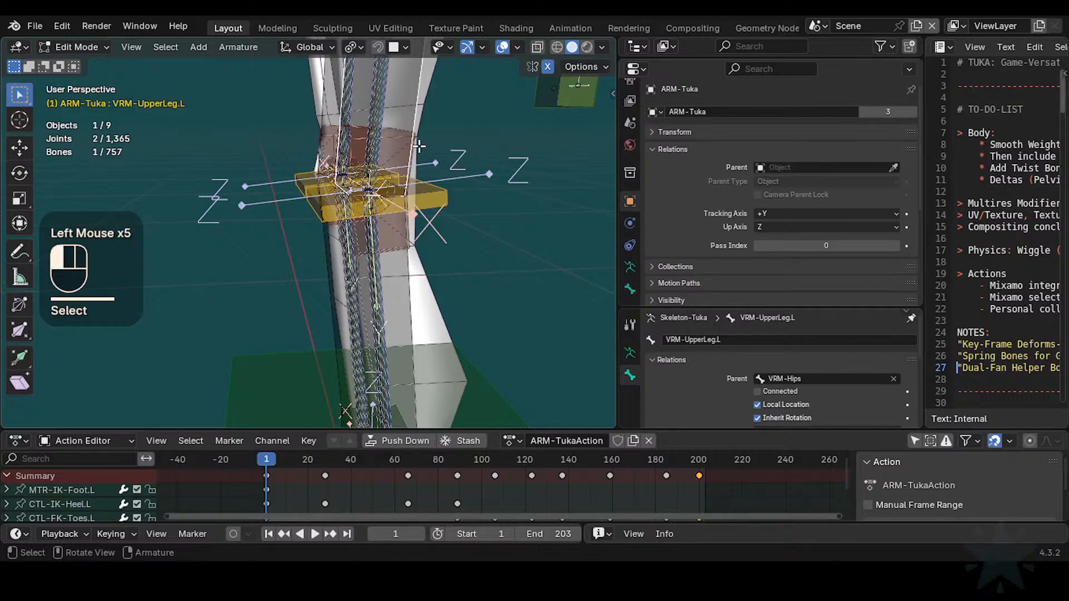
{"action": "key", "text": "g"}
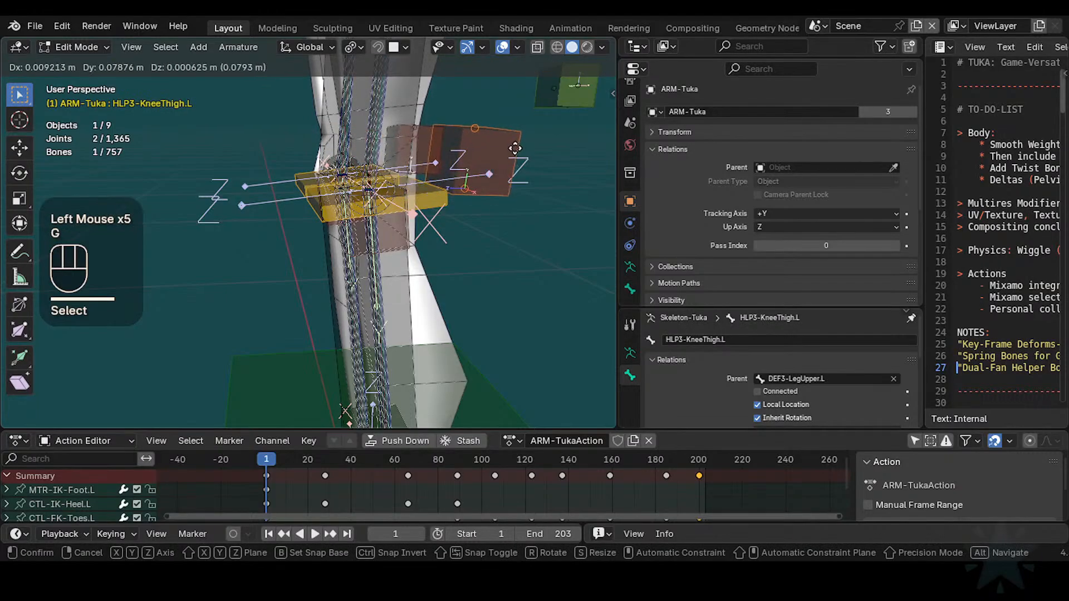
{"action": "key", "text": "Escape"}
{"action": "left_click", "coordinate": [413, 238]}
{"action": "key", "text": "g"}
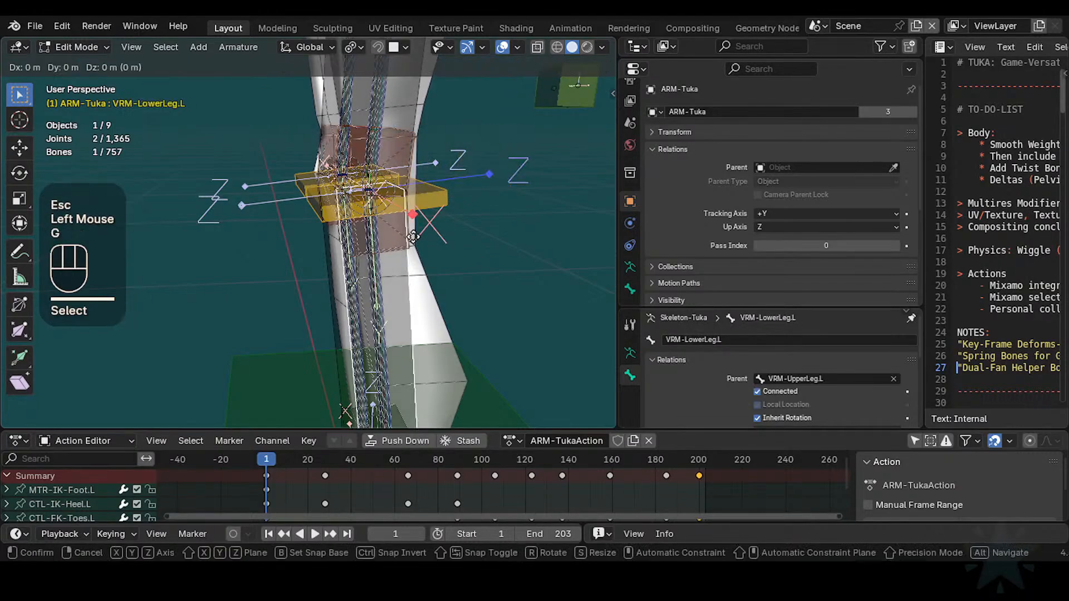
{"action": "key", "text": "Escape"}
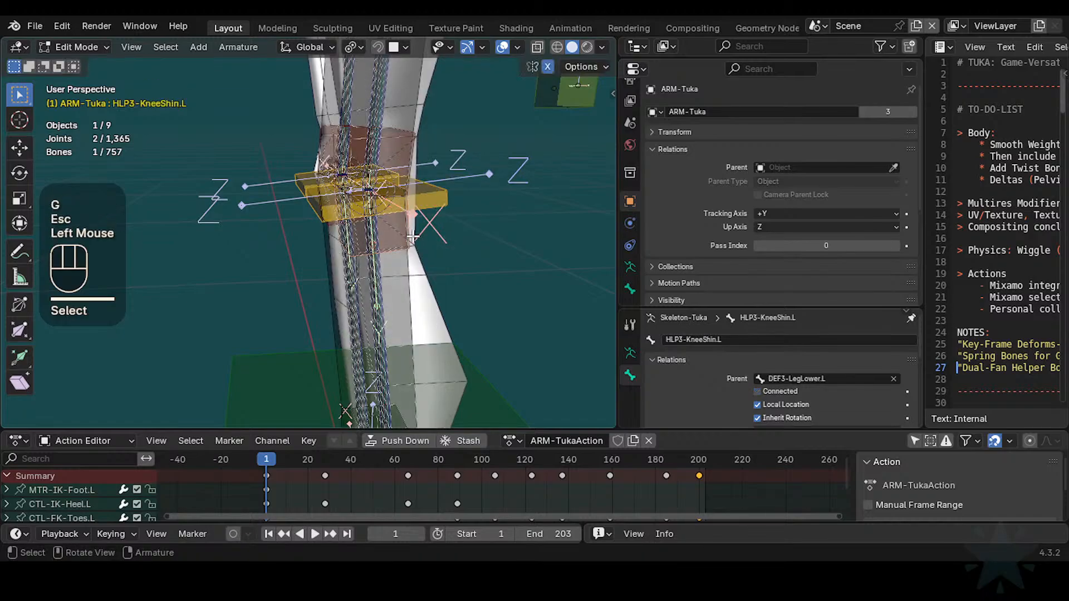
{"action": "key", "text": "g"}
{"action": "key", "text": "Escape"}
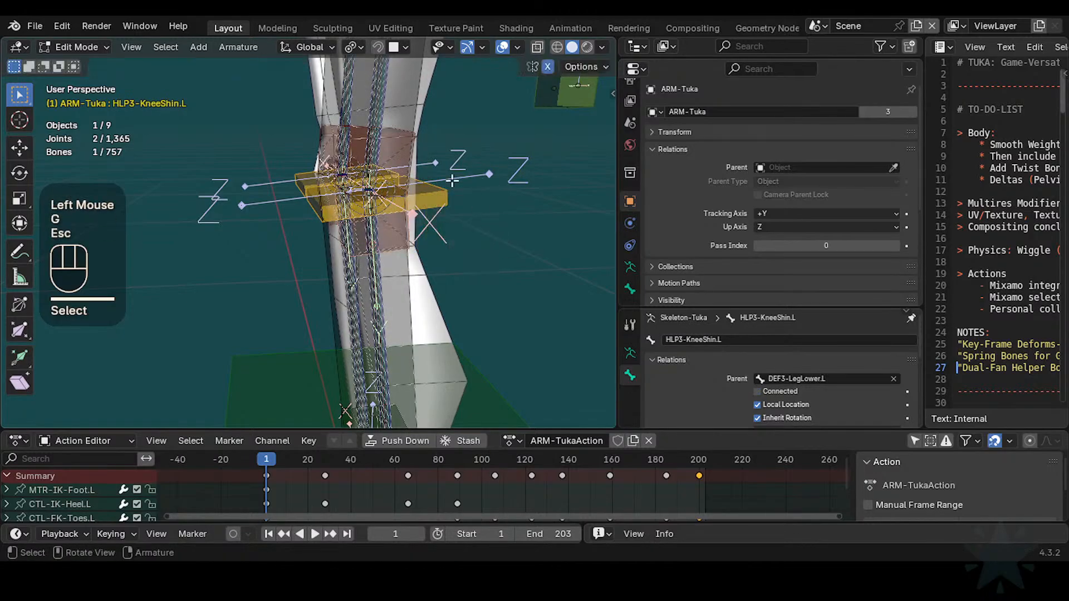
Step: Select HLP3-KneeThigh.L and HLP3-KneeShin.L together and scale up their B-Bone display size by about 1.3
{"action": "left_click", "coordinate": [413, 146], "text": "shift"}
{"action": "key", "text": "ctrl+z"}
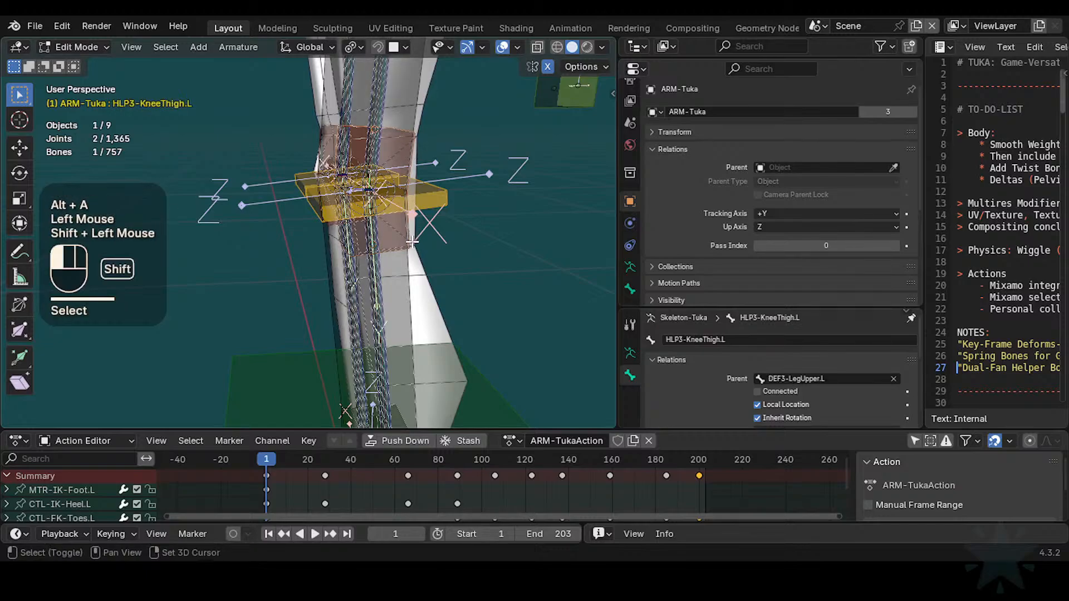
{"action": "key", "text": "ctrl+alt+s"}
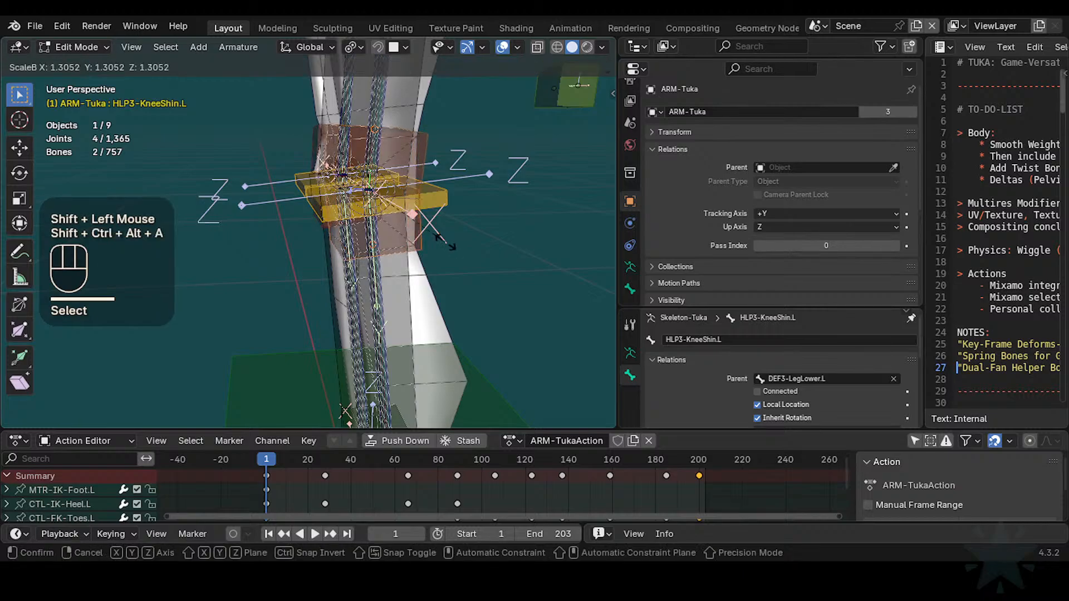
{"action": "left_click", "coordinate": [438, 239]}
{"action": "middle_click_drag", "start_coordinate": [438, 238], "coordinate": [300, 245], "text": "shift"}
{"action": "scroll", "coordinate": [381, 250], "scroll_direction": "up", "scroll_amount": 1}
Step: Temporarily hide PIN-Knee.L and the left knee helper bones, try to move VRM-LowerLeg.L, and reveal all hidden bones again
{"action": "left_click", "coordinate": [431, 231]}
{"action": "key", "text": "h"}
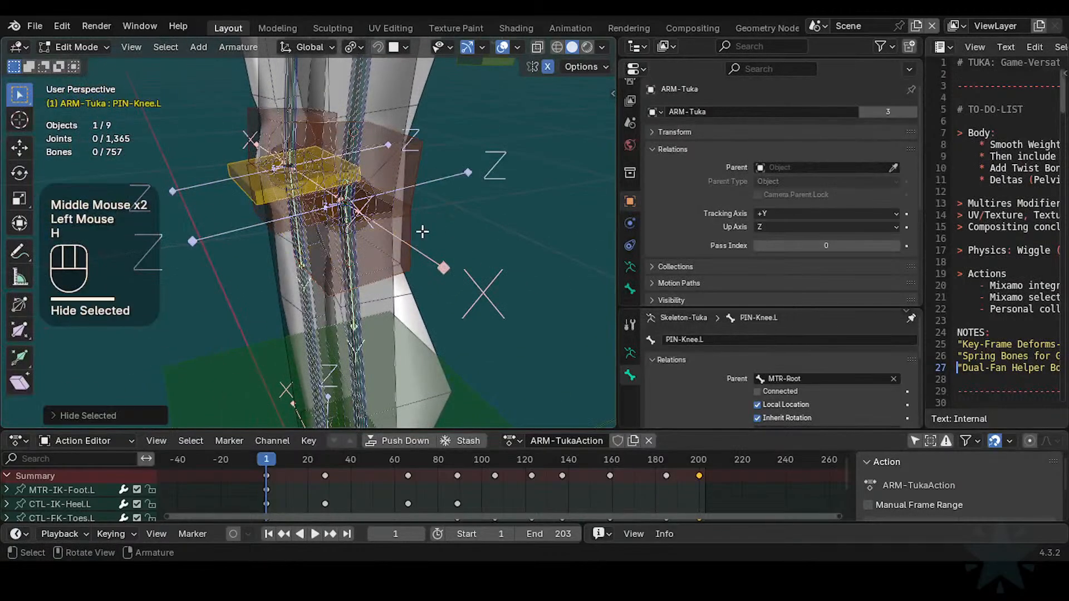
{"action": "left_click", "coordinate": [406, 261]}
{"action": "key", "text": "h"}
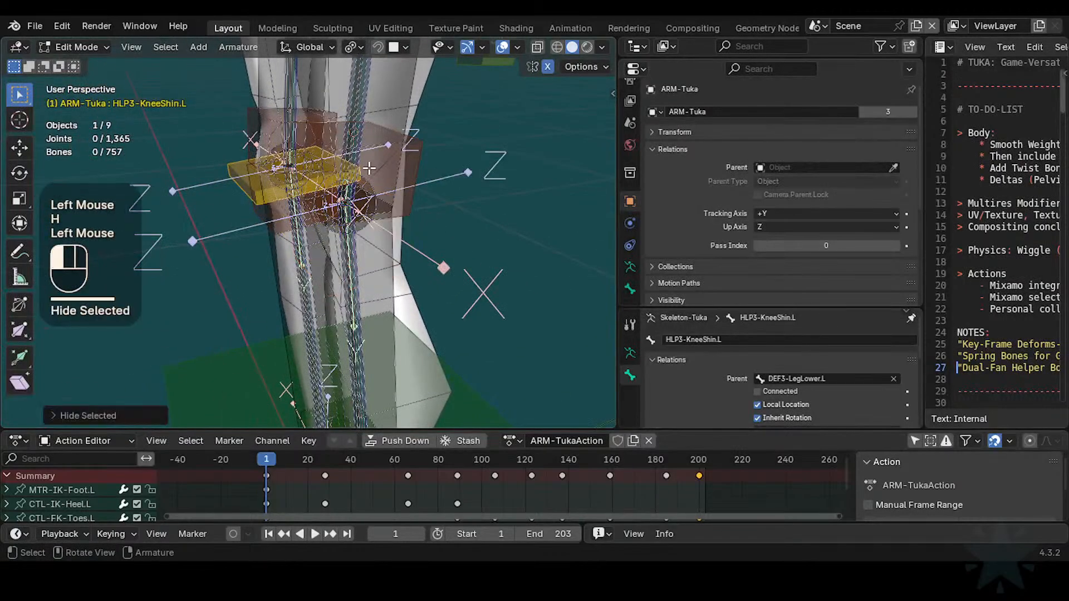
{"action": "key", "text": "h"}
{"action": "left_click", "coordinate": [393, 268]}
{"action": "scroll", "coordinate": [393, 268], "scroll_direction": "down", "scroll_amount": 1}
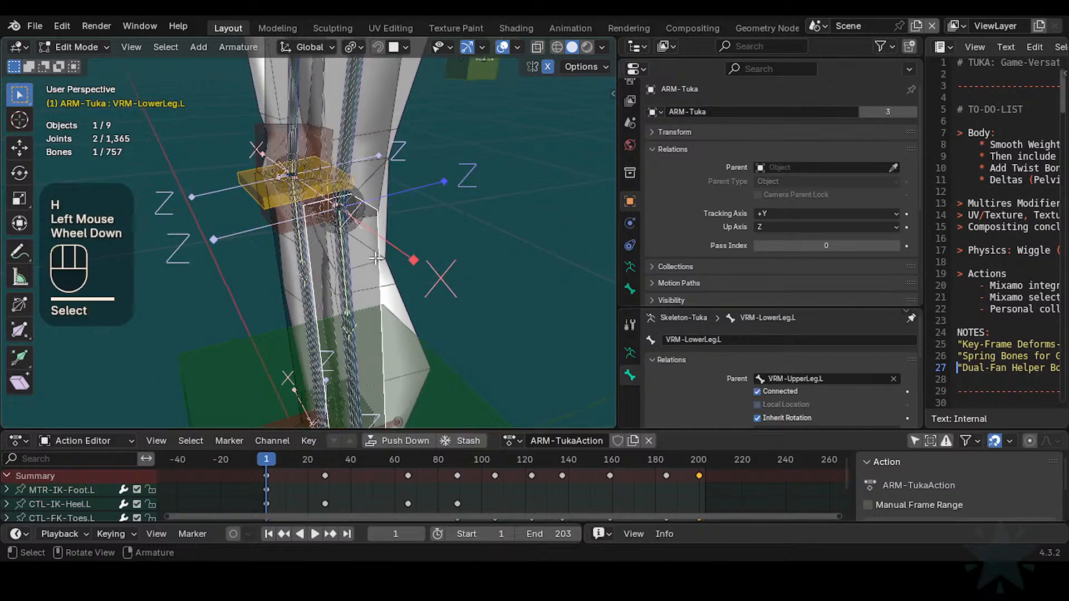
{"action": "key", "text": "g"}
{"action": "key", "text": "Escape"}
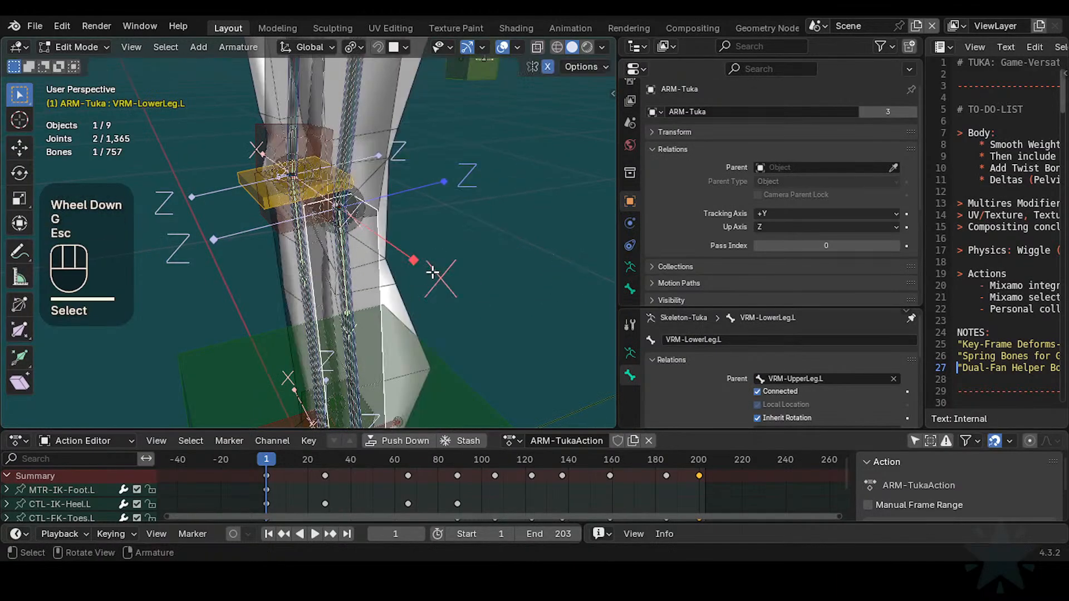
{"action": "key", "text": "alt+h"}
{"action": "key", "text": "alt+h"}
Step: Turn off the bone axes display and solo the MTR-Body and CTL-IK bone collections
{"action": "scroll", "coordinate": [416, 282], "scroll_direction": "down", "scroll_amount": 2}
{"action": "key", "text": "n"}
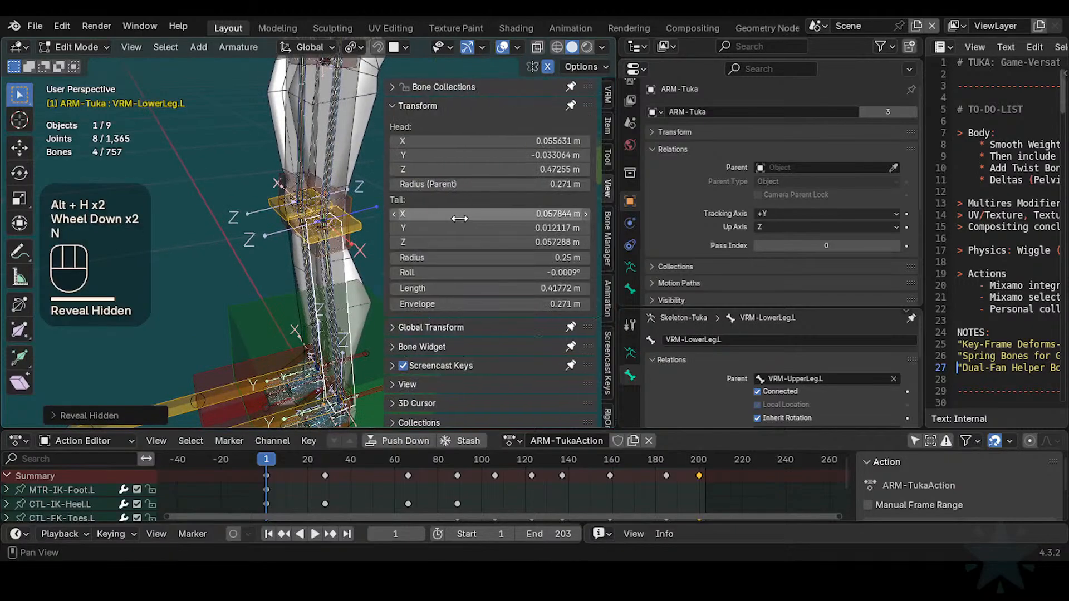
{"action": "key", "text": "ctrl+3"}
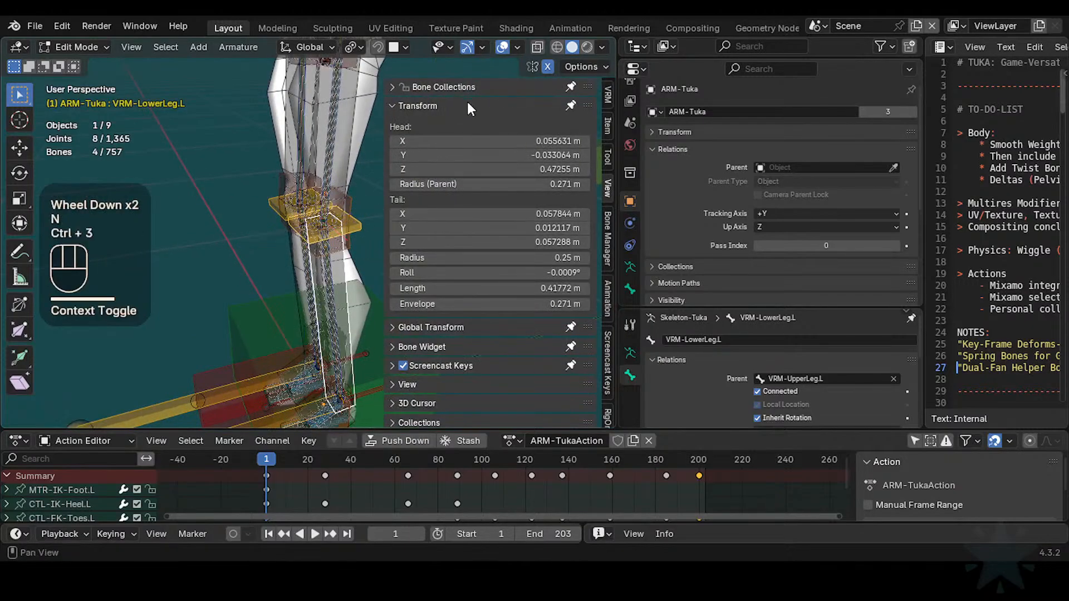
{"action": "left_click", "coordinate": [429, 108]}
{"action": "left_click", "coordinate": [430, 87]}
{"action": "left_click", "coordinate": [545, 129]}
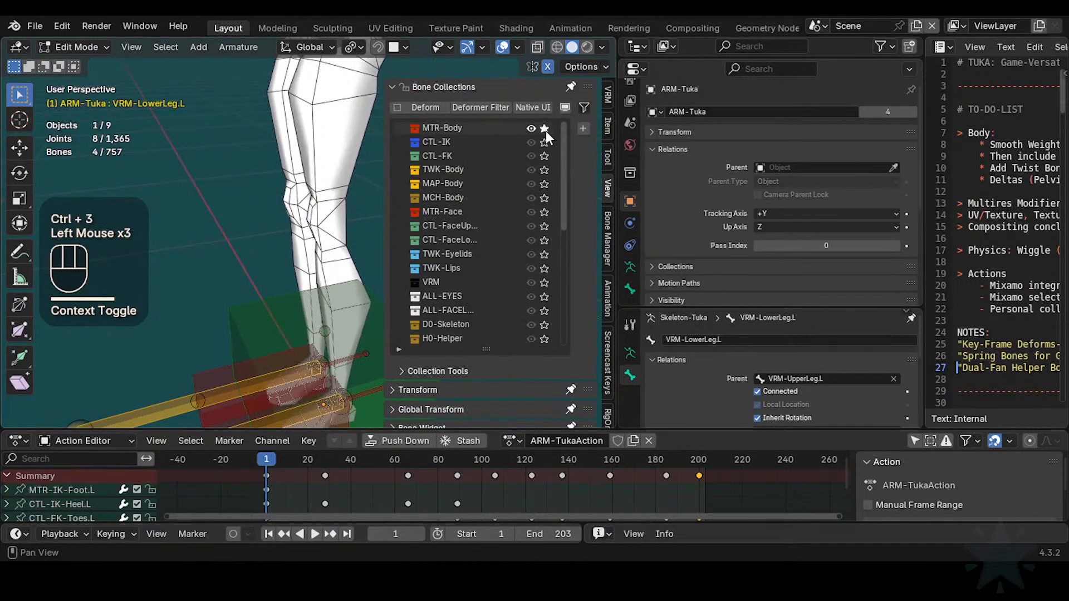
{"action": "left_click", "coordinate": [544, 142]}
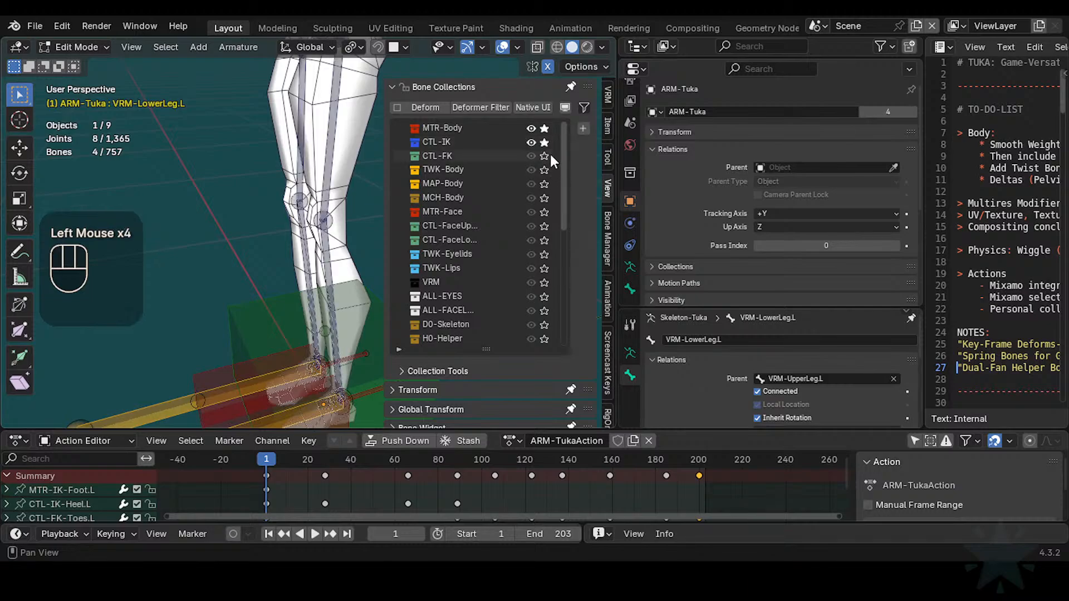
Step: Add the D0-Skeleton, H0-Helper and CTL-FK bone collections to the soloed ones
{"action": "scroll", "coordinate": [547, 212], "scroll_direction": "down", "scroll_amount": 5}
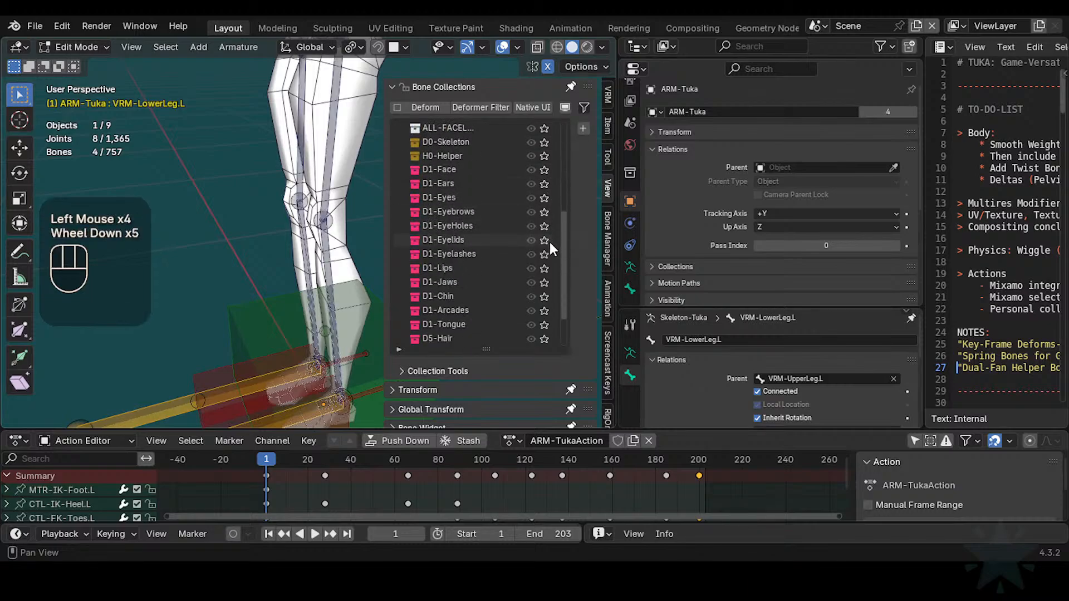
{"action": "scroll", "coordinate": [547, 245], "scroll_direction": "down", "scroll_amount": 2}
{"action": "scroll", "coordinate": [543, 250], "scroll_direction": "up", "scroll_amount": 4}
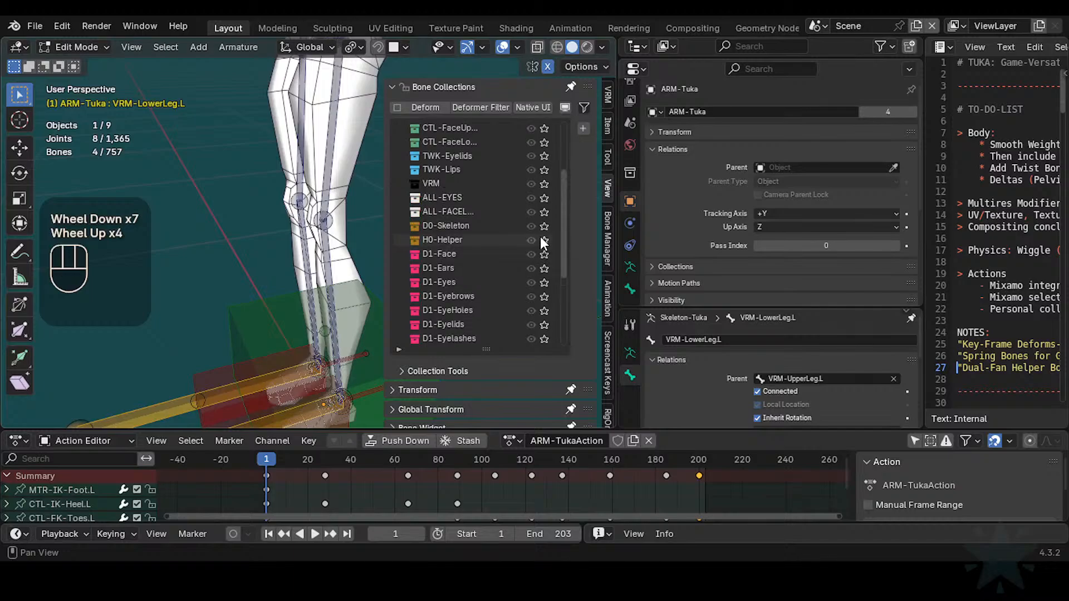
{"action": "left_click", "coordinate": [546, 226]}
{"action": "left_click", "coordinate": [545, 240]}
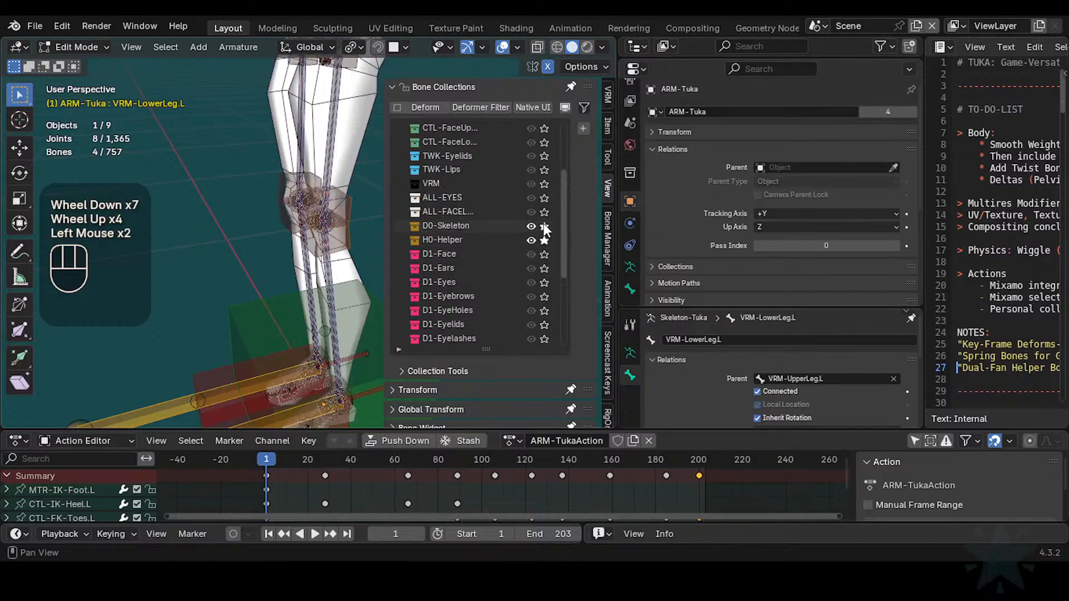
{"action": "scroll", "coordinate": [543, 222], "scroll_direction": "up", "scroll_amount": 4}
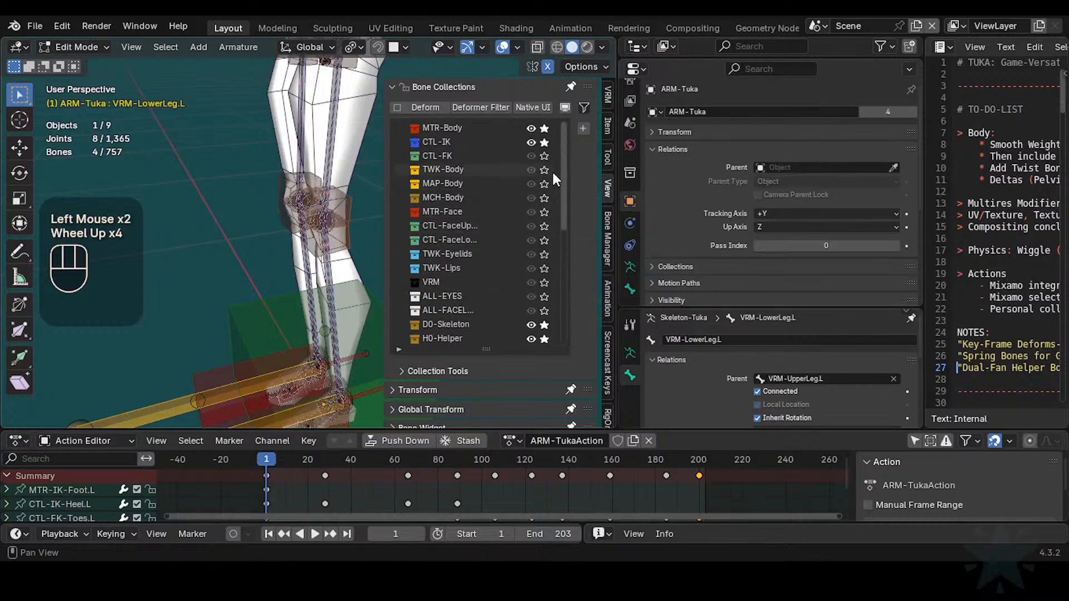
{"action": "left_click", "coordinate": [544, 154]}
{"action": "key", "text": "n"}
Step: Save the file and switch the armature to Pose Mode
{"action": "middle_click_drag", "start_coordinate": [405, 303], "coordinate": [363, 243], "text": "shift"}
{"action": "scroll", "coordinate": [444, 180], "scroll_direction": "up", "scroll_amount": 2}
{"action": "key", "text": "ctrl+s"}
{"action": "key", "text": "ctrl+Tab"}
Step: Select all visible bones and clear their pose transforms
{"action": "scroll", "coordinate": [409, 256], "scroll_direction": "up", "scroll_amount": 1}
{"action": "scroll", "coordinate": [407, 256], "scroll_direction": "down", "scroll_amount": 1}
{"action": "scroll", "coordinate": [406, 257], "scroll_direction": "down", "scroll_amount": 1}
{"action": "key", "text": "a"}
{"action": "key", "text": "alt+q"}
{"action": "key", "text": "alt+q"}
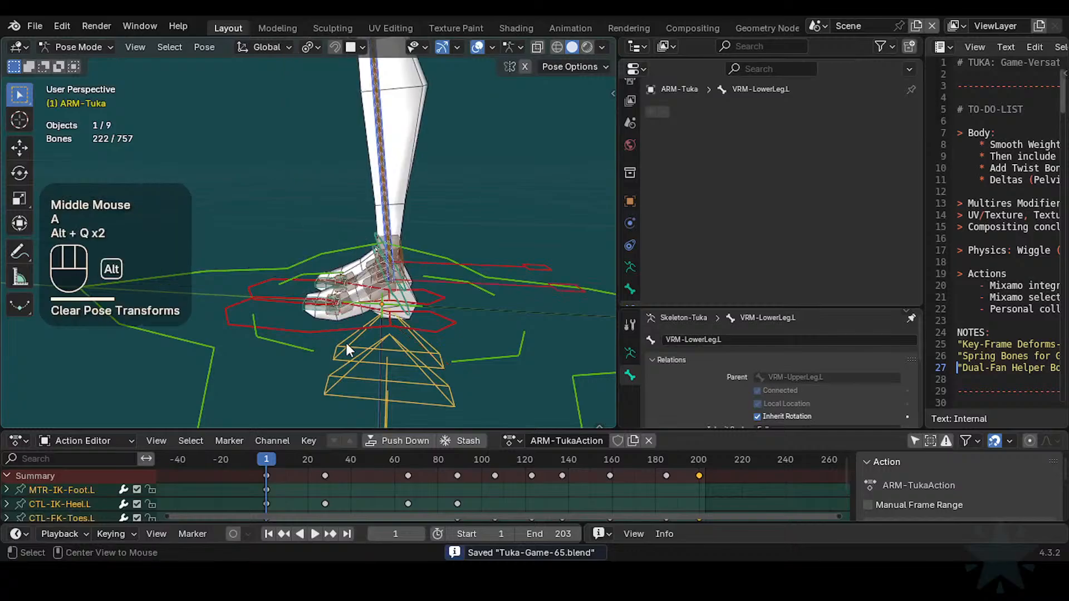
{"action": "key", "text": "alt+g"}
{"action": "key", "text": "alt+g"}
Step: Move MTR-IK-Foot.L forward and up to lift the left foot off the ground
{"action": "left_click", "coordinate": [315, 323]}
{"action": "key", "text": "g"}
{"action": "left_click", "coordinate": [215, 234]}
Step: Rotate the CTL-FK-Foot.L control freely to test how the lifted left ankle's helper bones respond
{"action": "middle_click_drag", "start_coordinate": [223, 237], "coordinate": [329, 251], "text": "shift"}
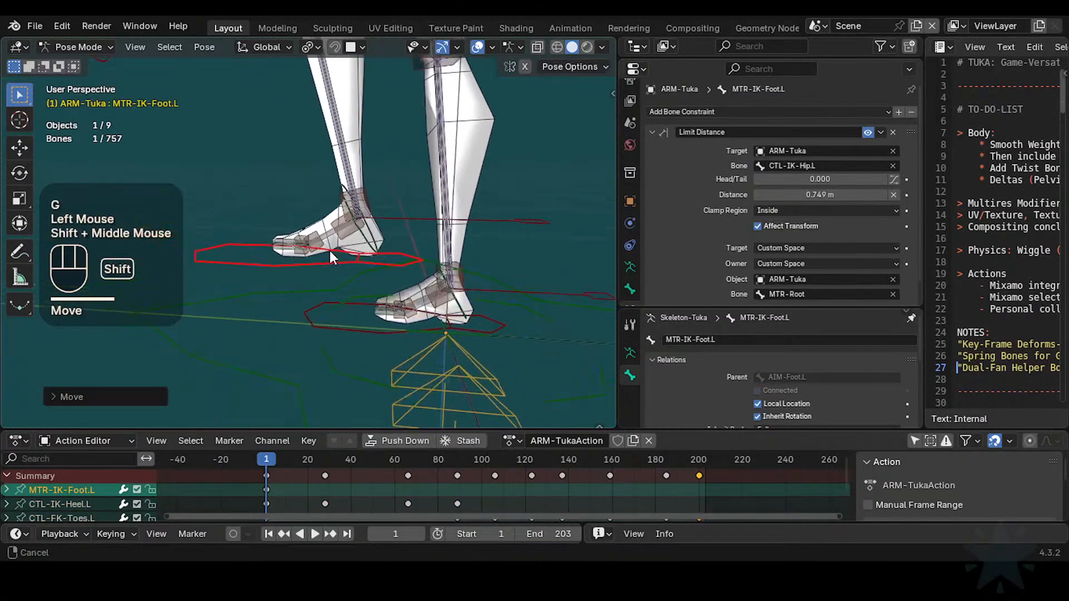
{"action": "scroll", "coordinate": [372, 245], "scroll_direction": "up", "scroll_amount": 2}
{"action": "left_click", "coordinate": [372, 245]}
{"action": "key", "text": "r"}
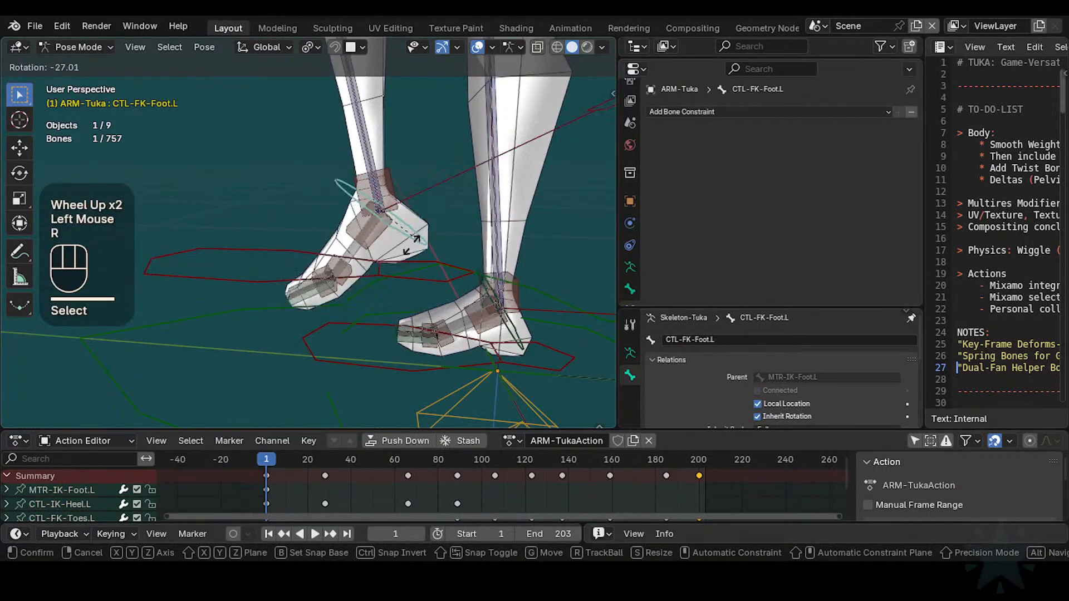
{"action": "left_click", "coordinate": [395, 168]}
Step: Set the target space of HLP3-AnkleShin.L's Transformation De-Rotator constraint to Local Space (Owner Orientation)
{"action": "left_click", "coordinate": [396, 168]}
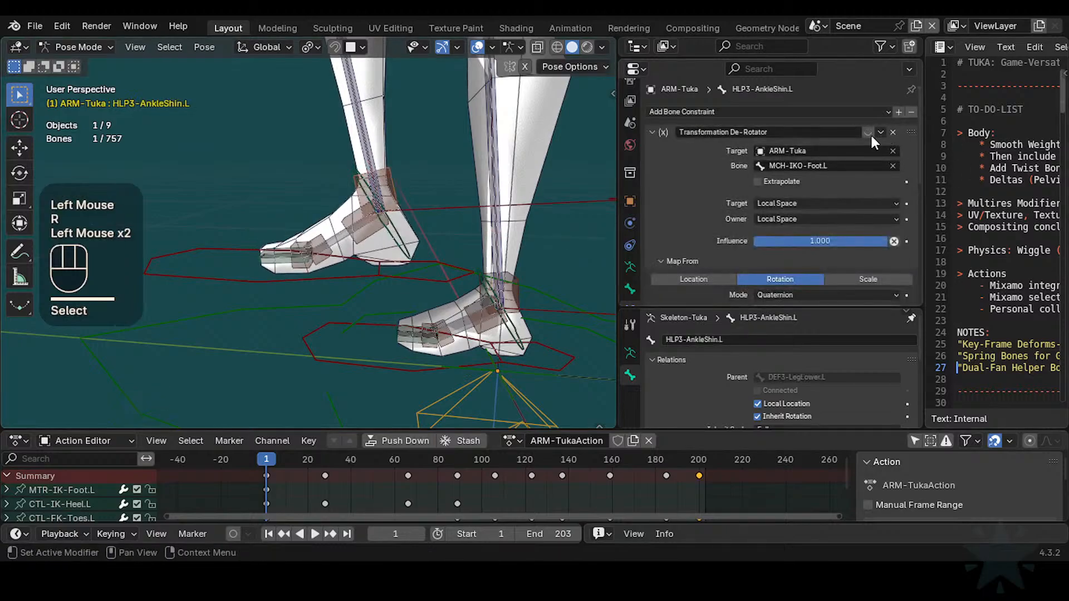
{"action": "left_click", "coordinate": [842, 202]}
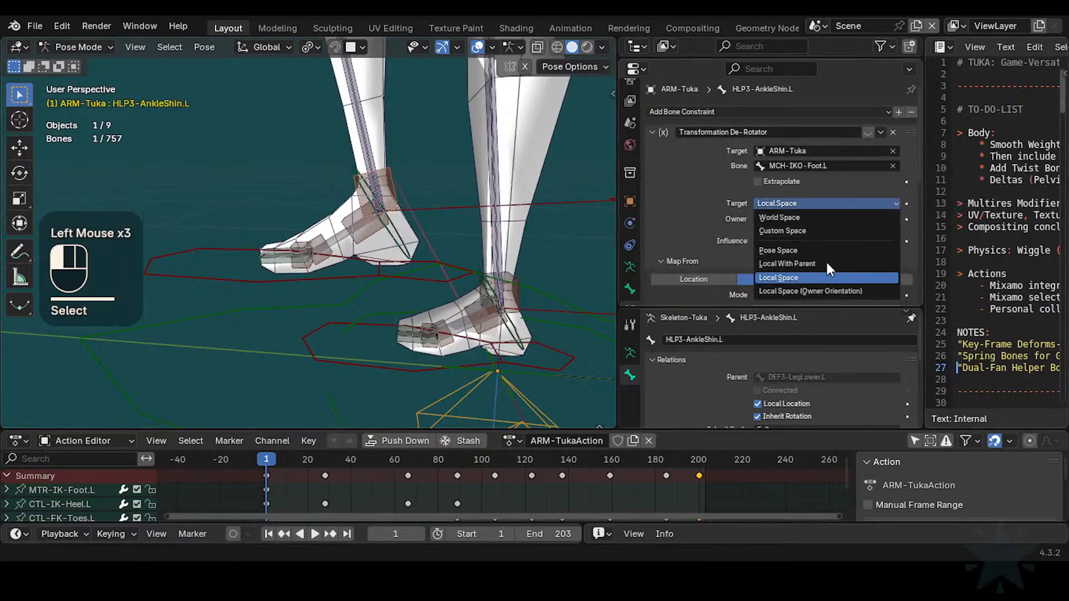
{"action": "left_click", "coordinate": [824, 291]}
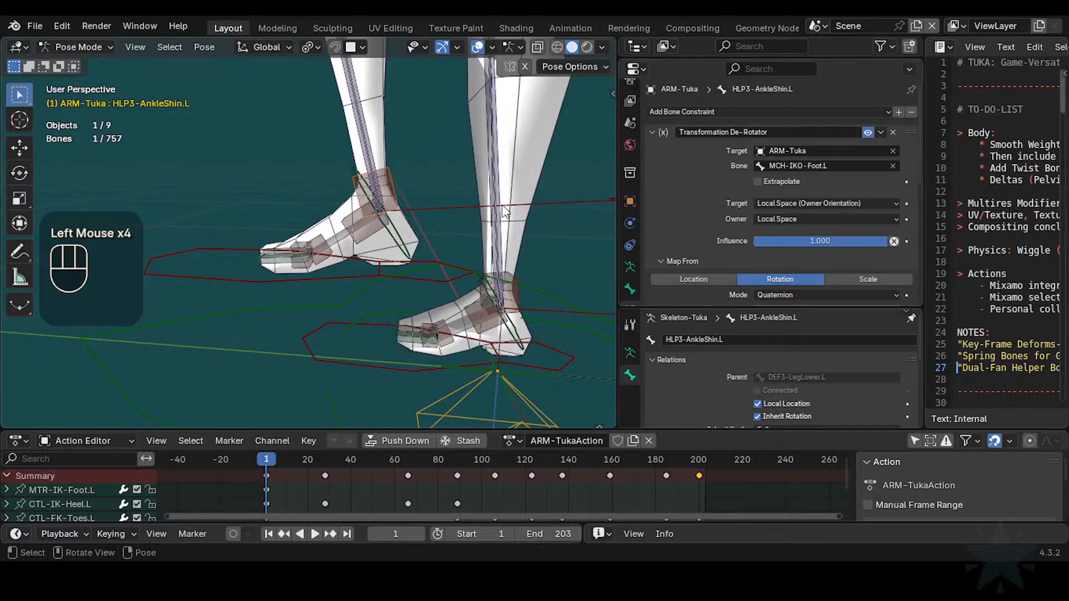
Step: Rotate CTL-FK-Foot.L around global X in both directions, ending with the toes raised, to test the ankle helper
{"action": "scroll", "coordinate": [425, 239], "scroll_direction": "up", "scroll_amount": 2}
{"action": "left_click", "coordinate": [425, 239]}
{"action": "key", "text": "r"}
{"action": "key", "text": "x"}
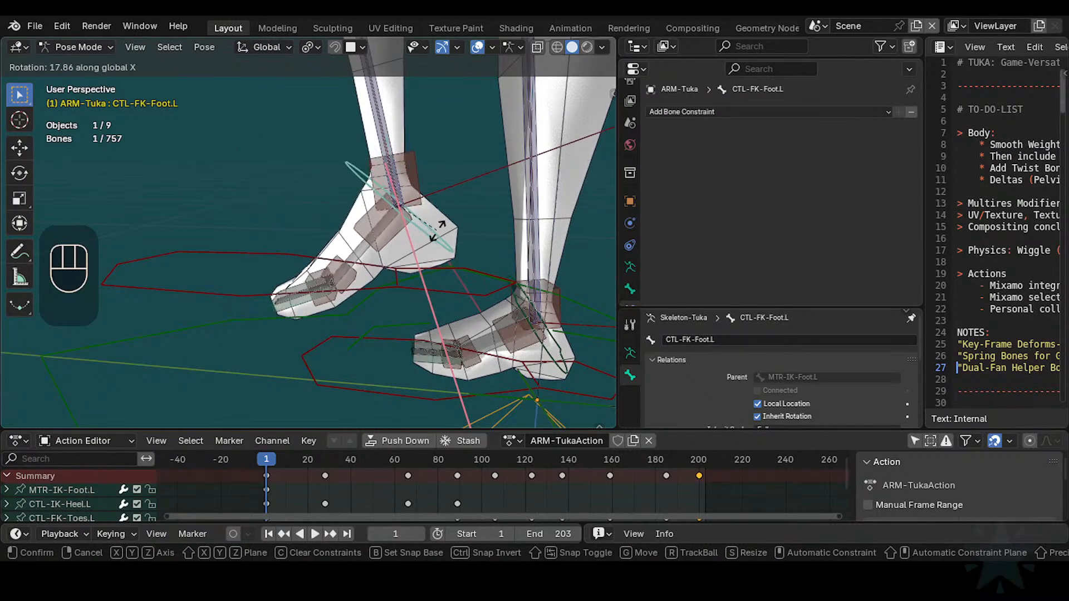
{"action": "left_click", "coordinate": [437, 231]}
{"action": "key", "text": "r"}
{"action": "key", "text": "x"}
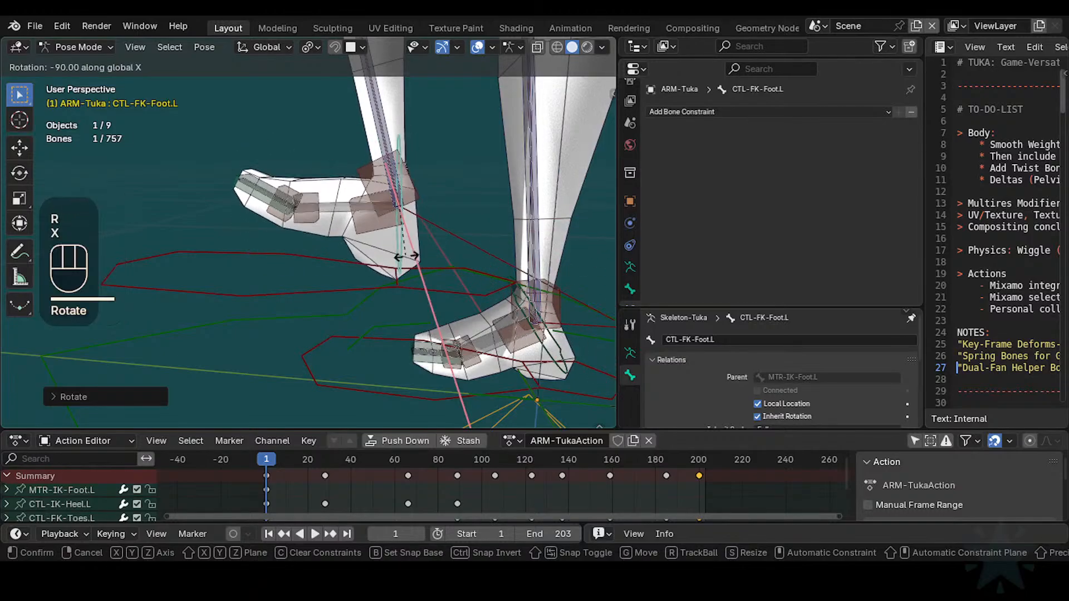
{"action": "left_click", "coordinate": [396, 260]}
Step: Set the target space of HLP3-AnkleShin.L's Transformation De-Rotator constraint back to Local Space
{"action": "left_click", "coordinate": [369, 168]}
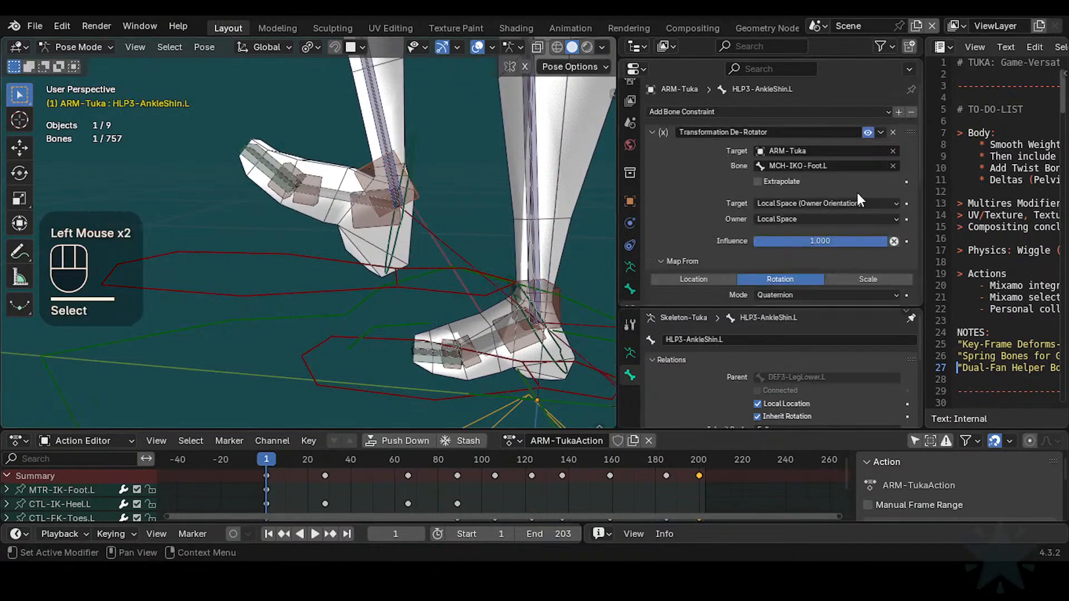
{"action": "left_click", "coordinate": [802, 203]}
{"action": "left_click", "coordinate": [790, 276]}
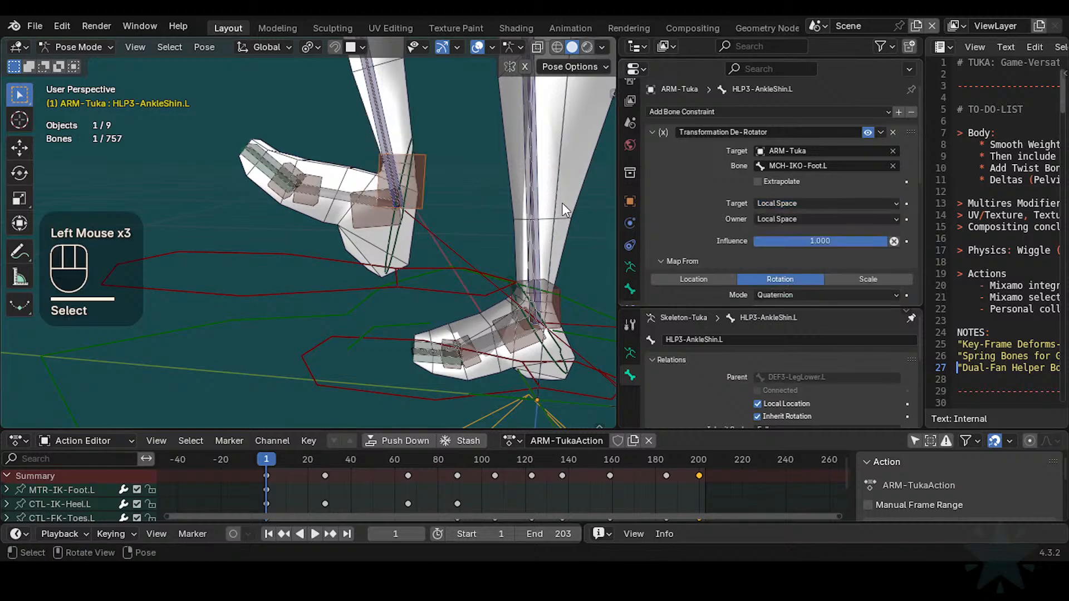
Step: Rotate CTL-FK-Foot.L around global X until the left foot is roughly level
{"action": "left_click", "coordinate": [392, 240]}
{"action": "key", "text": "r"}
{"action": "key", "text": "x"}
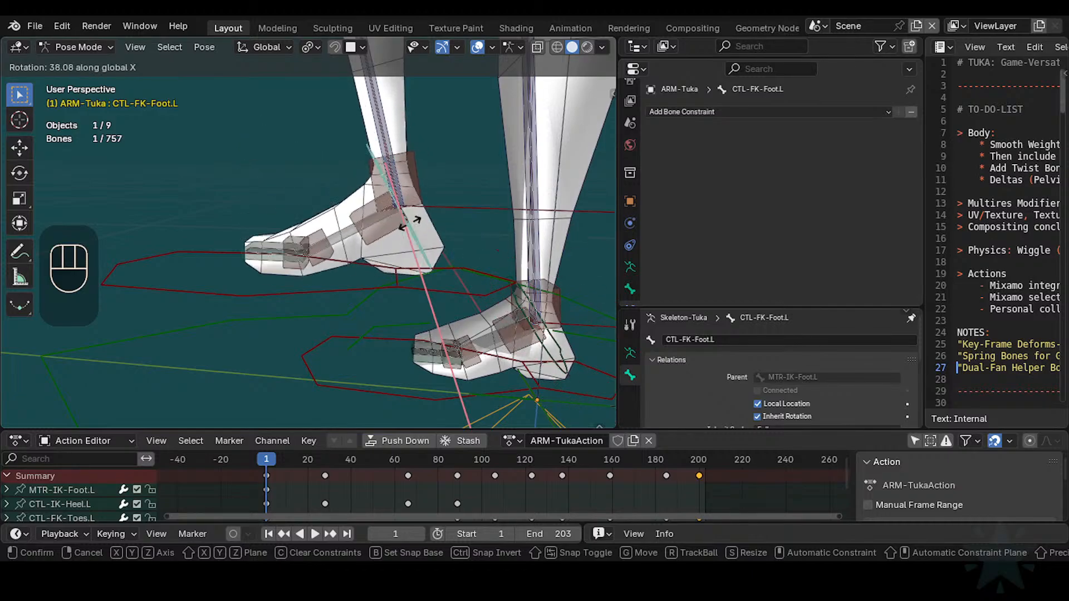
{"action": "left_click", "coordinate": [426, 228]}
Step: Rotate CTL-FK-Foot.L freely from a front view and a side view to test the ankle deformation
{"action": "middle_click_drag", "start_coordinate": [390, 220], "coordinate": [516, 193]}
{"action": "key", "text": "r"}
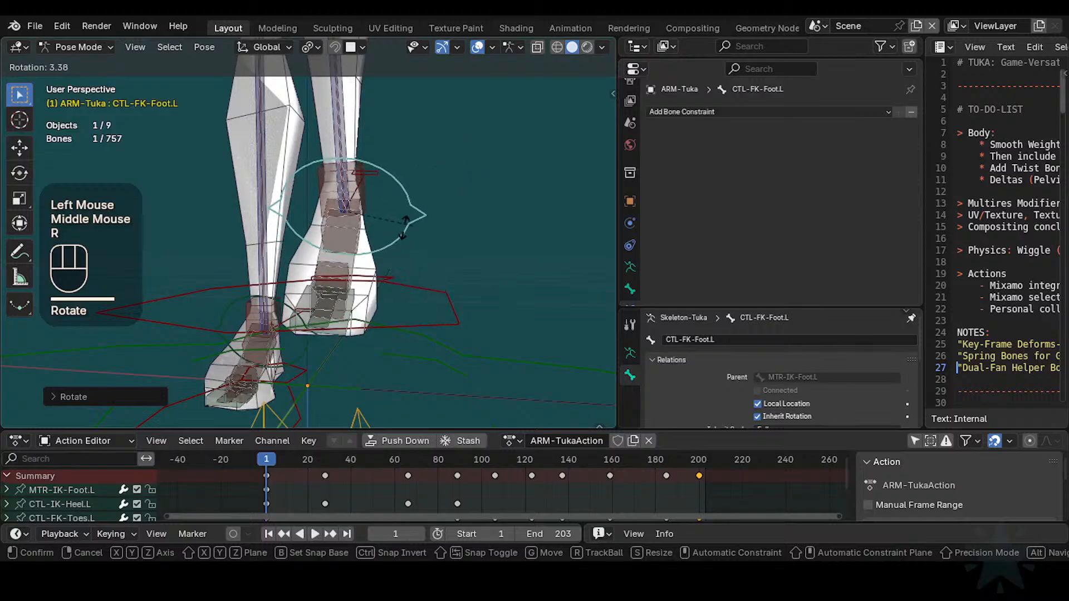
{"action": "left_click", "coordinate": [409, 222]}
{"action": "middle_click_drag", "start_coordinate": [410, 223], "coordinate": [392, 246]}
{"action": "key", "text": "r"}
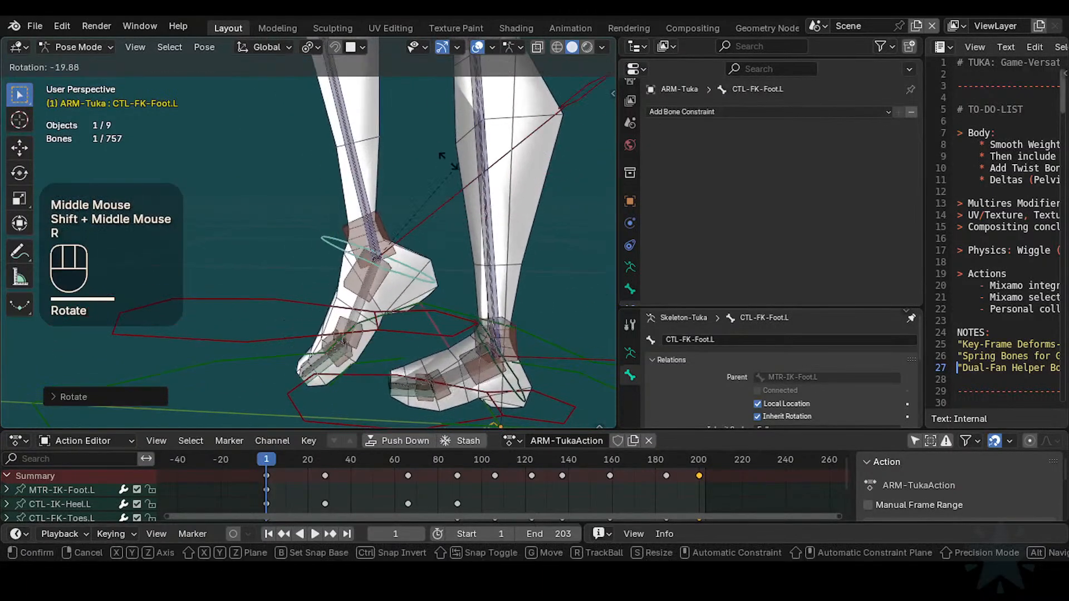
{"action": "left_click", "coordinate": [448, 245]}
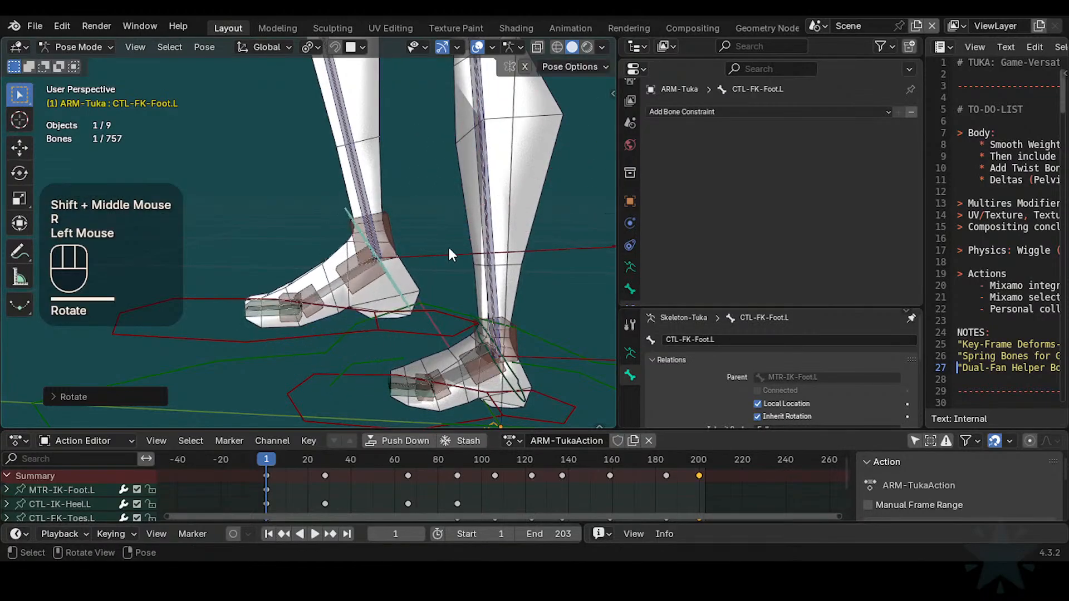
Step: Rotate the CTL-IK-Heel.L control about 44° around global X to raise the left heel
{"action": "double_click", "coordinate": [448, 244]}
{"action": "key", "text": "r"}
{"action": "key", "text": "x"}
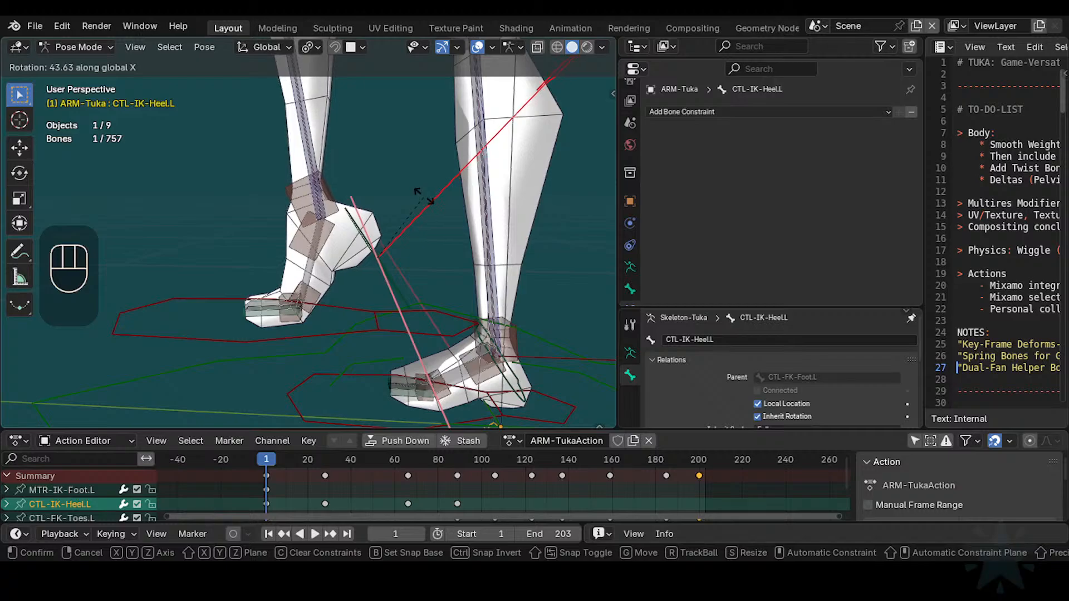
{"action": "left_click", "coordinate": [424, 196]}
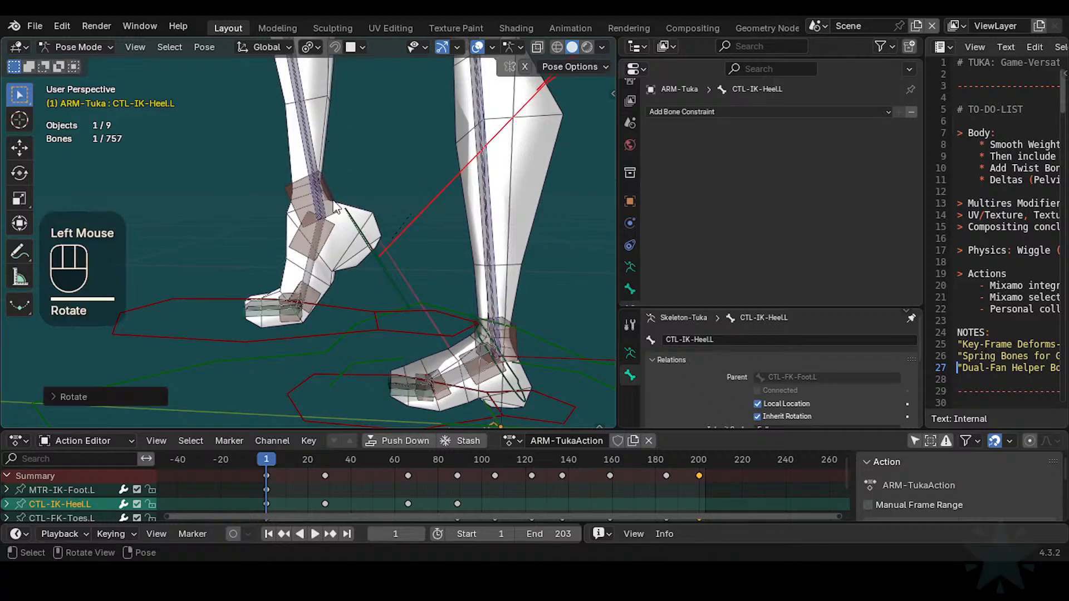
Step: Try a free rotation of the HLP3-AnkleShin.L helper bone on the raised left heel without keeping it
{"action": "left_click", "coordinate": [304, 190]}
{"action": "key", "text": "r"}
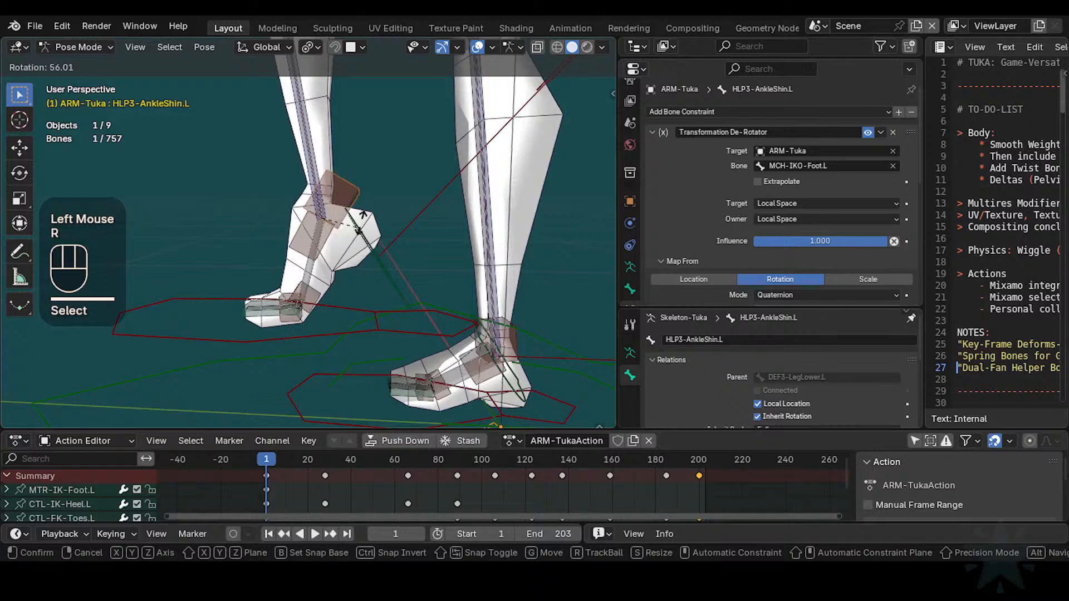
{"action": "key", "text": "Escape"}
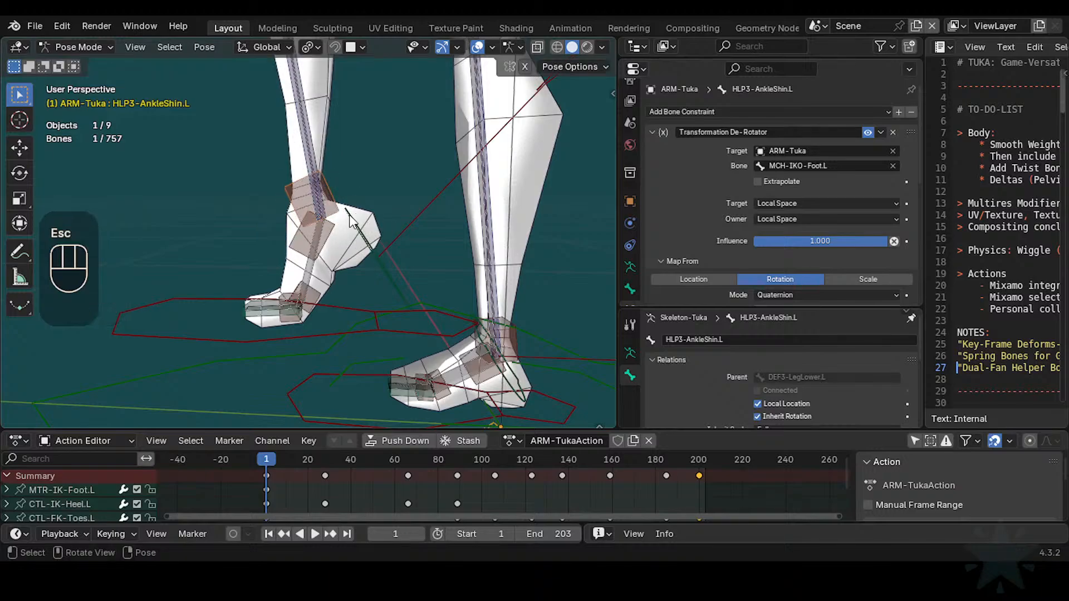
Step: Rotate CTL-FK-Foot.L once more and clear the pose transforms of all visible bones
{"action": "left_click", "coordinate": [371, 202]}
{"action": "key", "text": "r"}
{"action": "left_click", "coordinate": [393, 231]}
{"action": "key", "text": "a"}
{"action": "key", "text": "alt+q"}
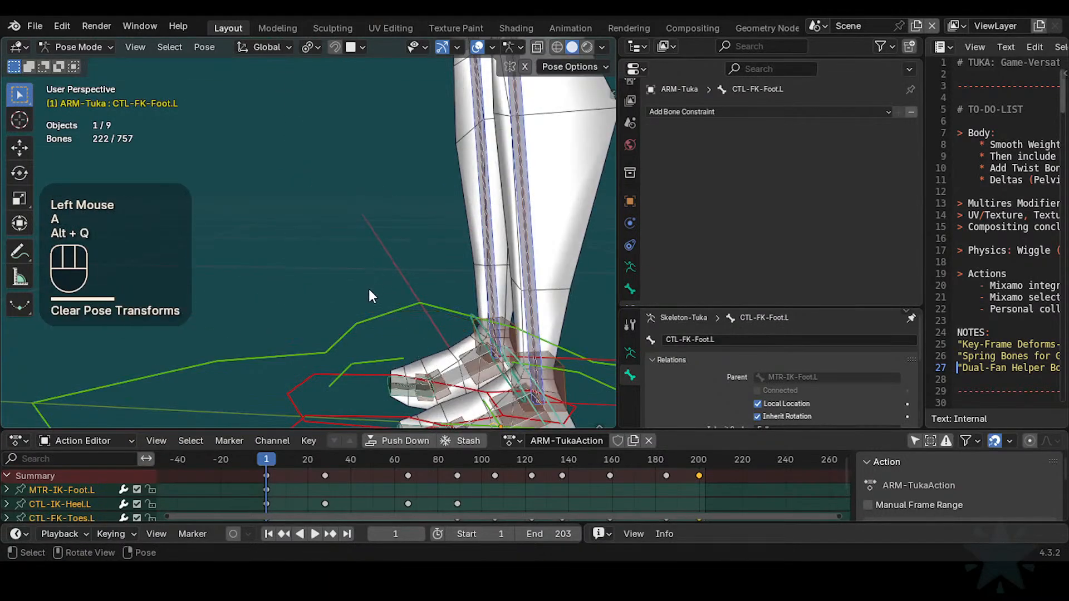
Step: Move MTR-IK-Foot.L forward and up to lift the left foot off the ground
{"action": "scroll", "coordinate": [324, 340], "scroll_direction": "down", "scroll_amount": 2}
{"action": "left_click", "coordinate": [300, 339]}
{"action": "key", "text": "g"}
{"action": "left_click", "coordinate": [315, 232]}
{"action": "scroll", "coordinate": [315, 231], "scroll_direction": "up", "scroll_amount": 1}
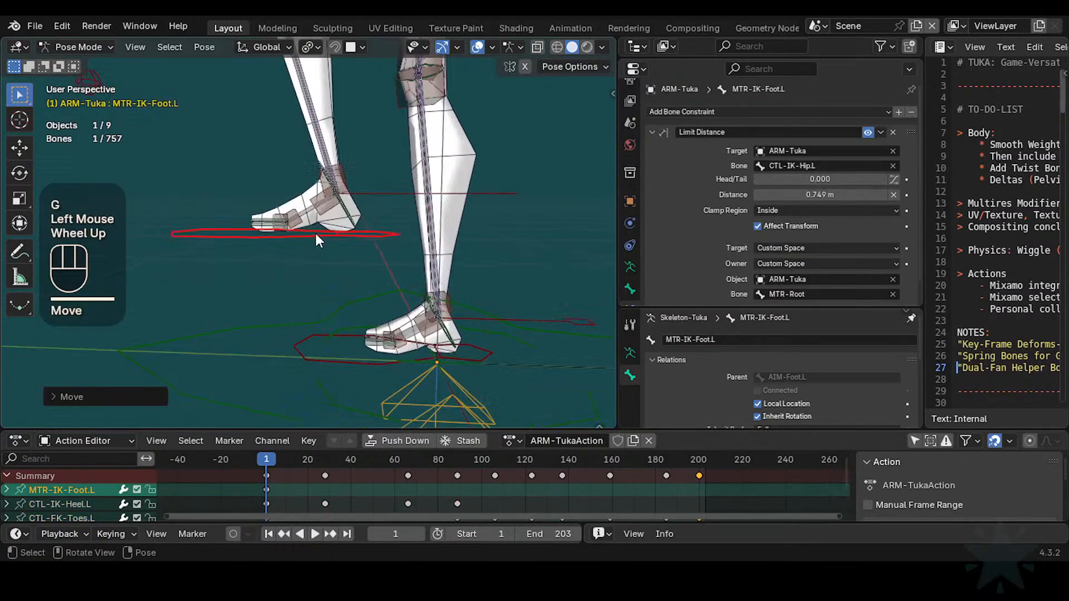
Step: Rotate MTR-IK-Foot.L around global X so the left toes point downward
{"action": "scroll", "coordinate": [315, 232], "scroll_direction": "up", "scroll_amount": 1}
{"action": "key", "text": "r"}
{"action": "key", "text": "x"}
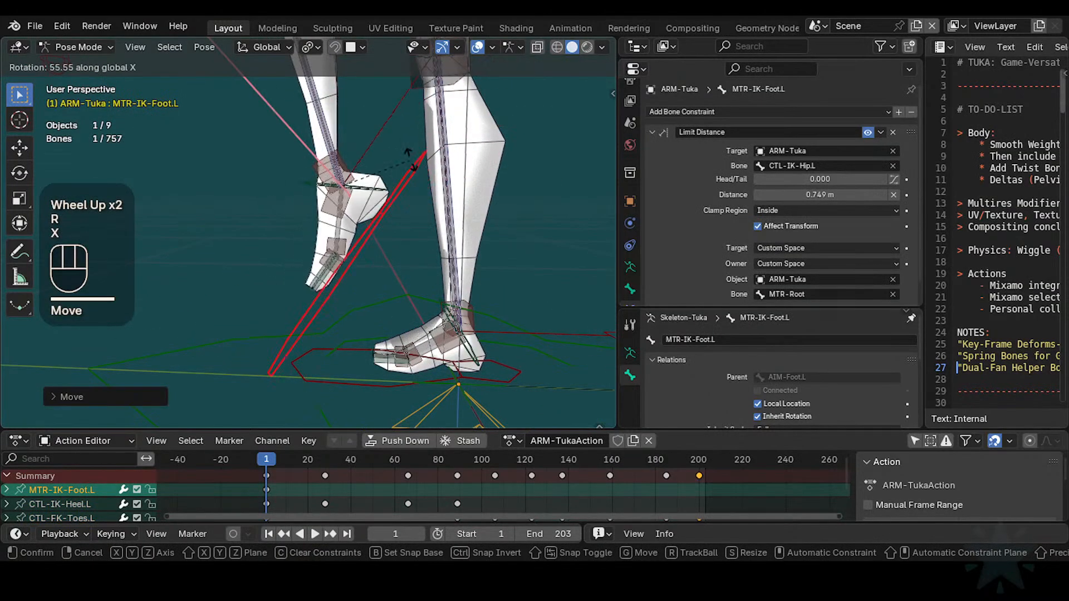
{"action": "left_click", "coordinate": [342, 146]}
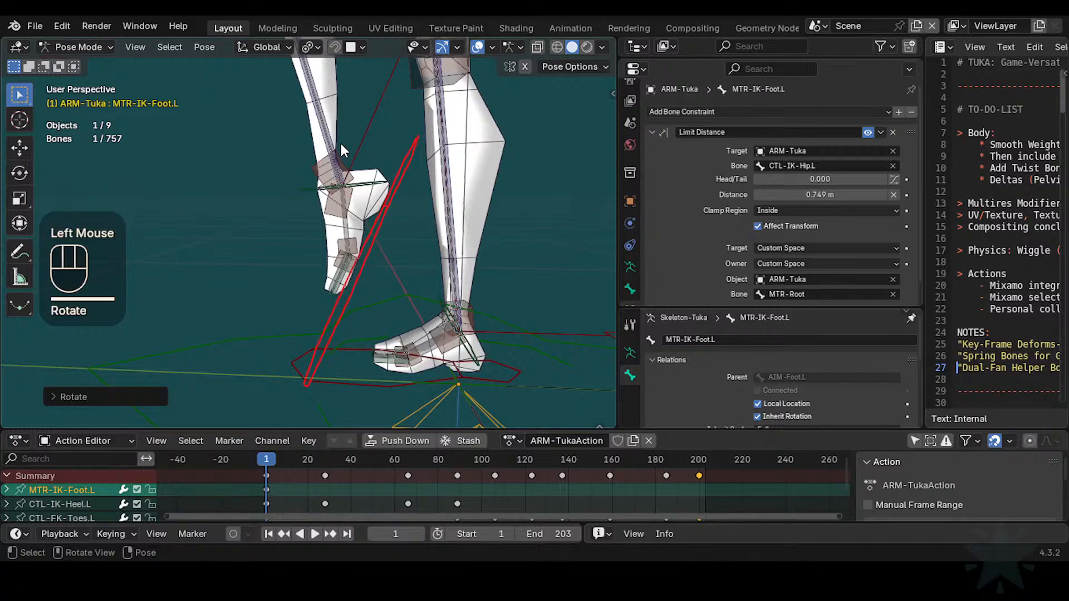
Step: Rotate MTR-IK-Foot.L the opposite way around global X so the left toes point upward
{"action": "left_click", "coordinate": [321, 166]}
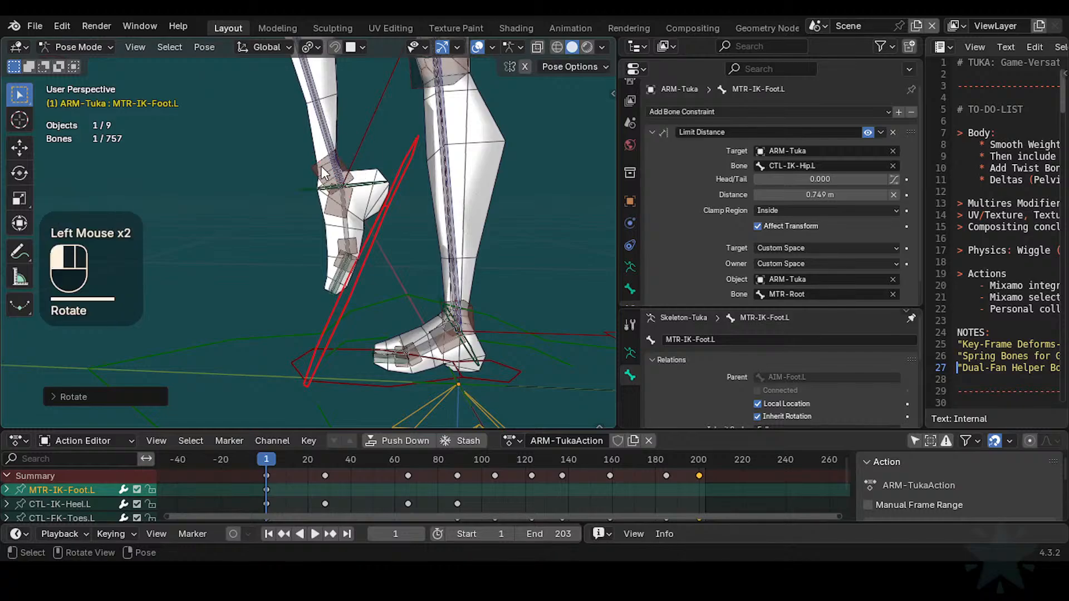
{"action": "left_click", "coordinate": [400, 160]}
{"action": "key", "text": "r"}
{"action": "key", "text": "x"}
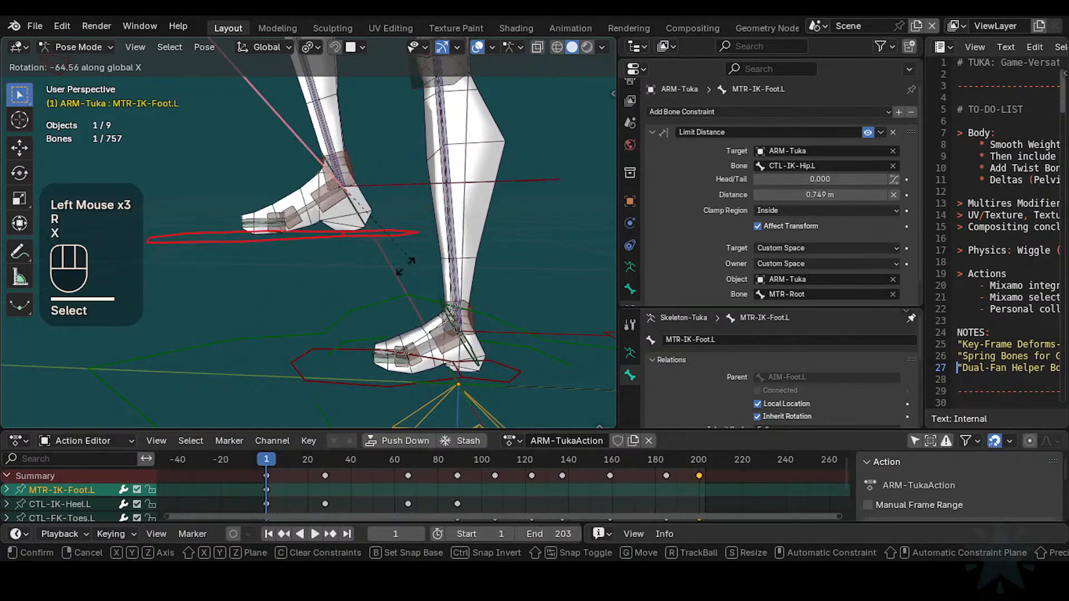
{"action": "left_click", "coordinate": [328, 287]}
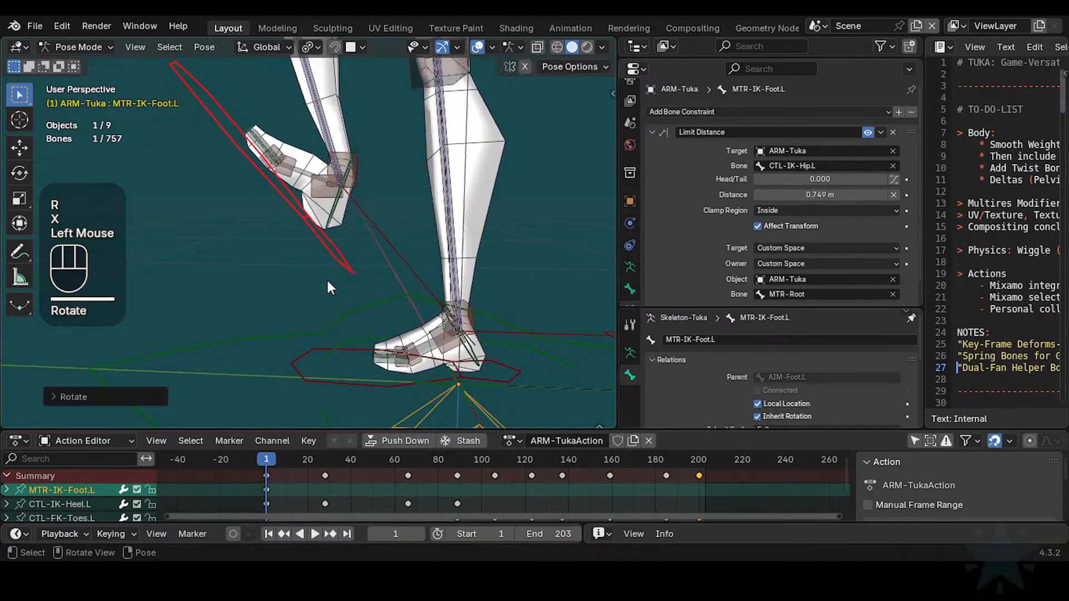
Step: Try a free rotation of HLP3-AnkleShin.L on the upward-flexed left ankle without keeping it
{"action": "double_click", "coordinate": [344, 159]}
{"action": "key", "text": "r"}
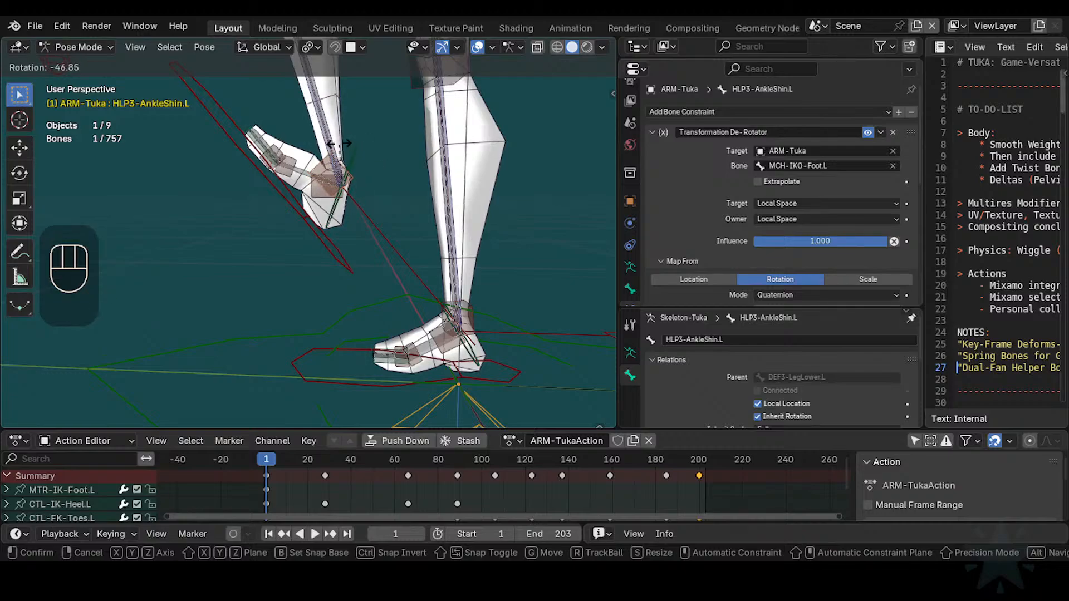
{"action": "key", "text": "Escape"}
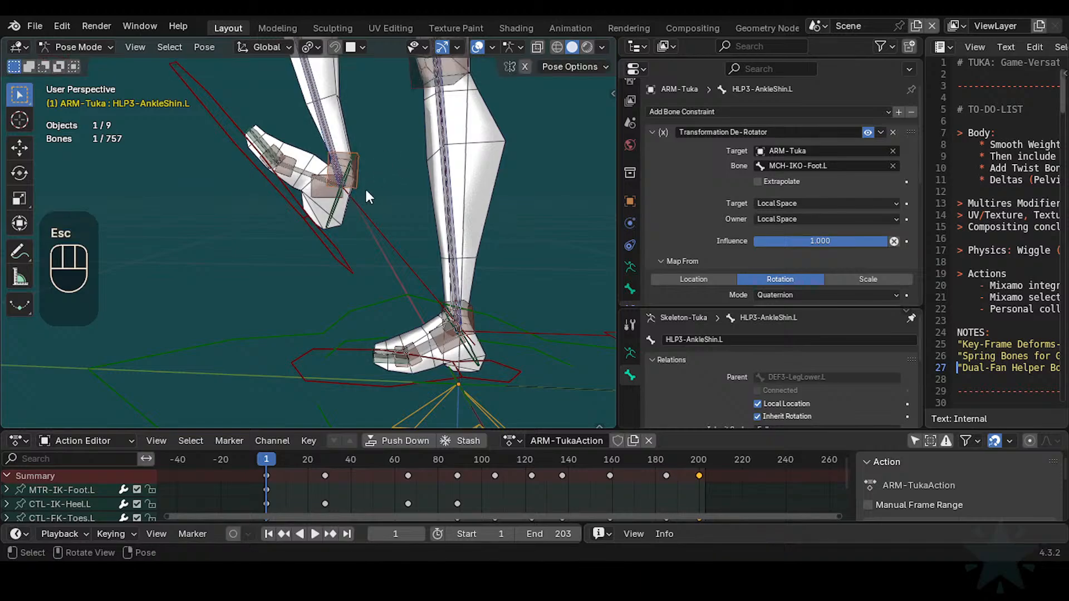
Step: Examine how the HLP3-AnkleShin.L helper sits against the shin and heel on the upward-flexed left foot
{"action": "scroll", "coordinate": [361, 214], "scroll_direction": "up", "scroll_amount": 1}
{"action": "middle_click_drag", "start_coordinate": [352, 165], "coordinate": [392, 203], "text": "shift"}
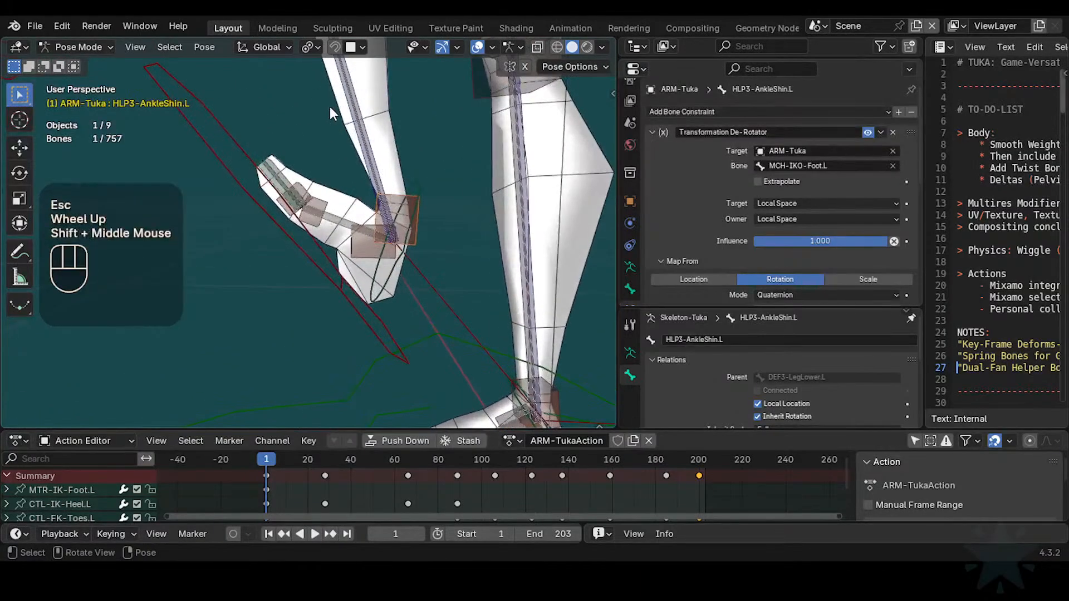
{"action": "middle_click_drag", "start_coordinate": [330, 107], "coordinate": [343, 312], "text": "shift"}
{"action": "scroll", "coordinate": [368, 199], "scroll_direction": "down", "scroll_amount": 1}
{"action": "scroll", "coordinate": [332, 117], "scroll_direction": "down", "scroll_amount": 1, "text": "shift"}
{"action": "middle_click_drag", "start_coordinate": [334, 128], "coordinate": [393, 233], "text": "shift"}
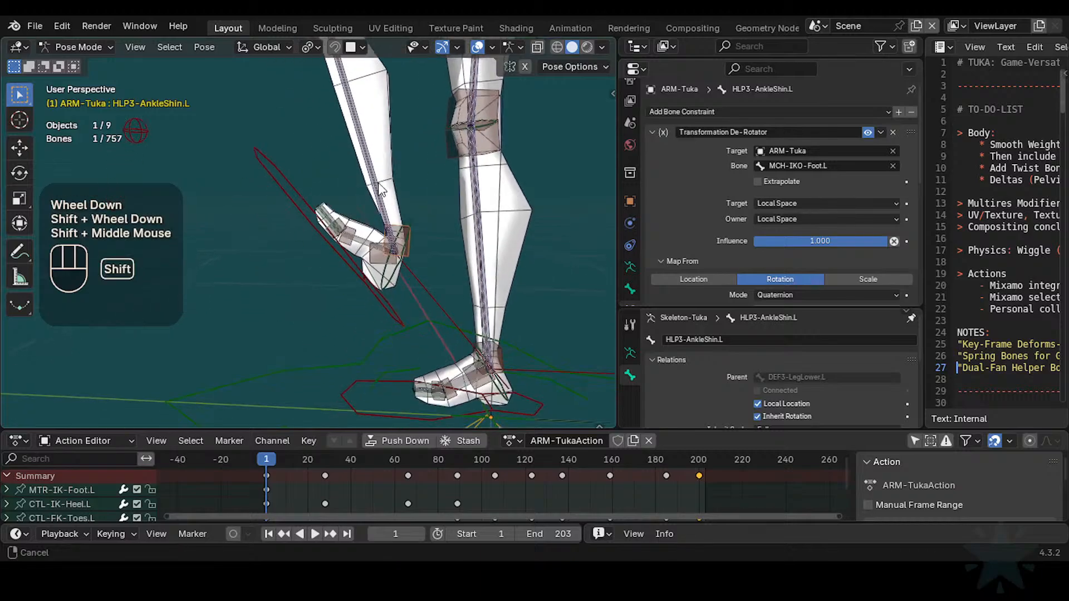
{"action": "scroll", "coordinate": [399, 238], "scroll_direction": "up", "scroll_amount": 3}
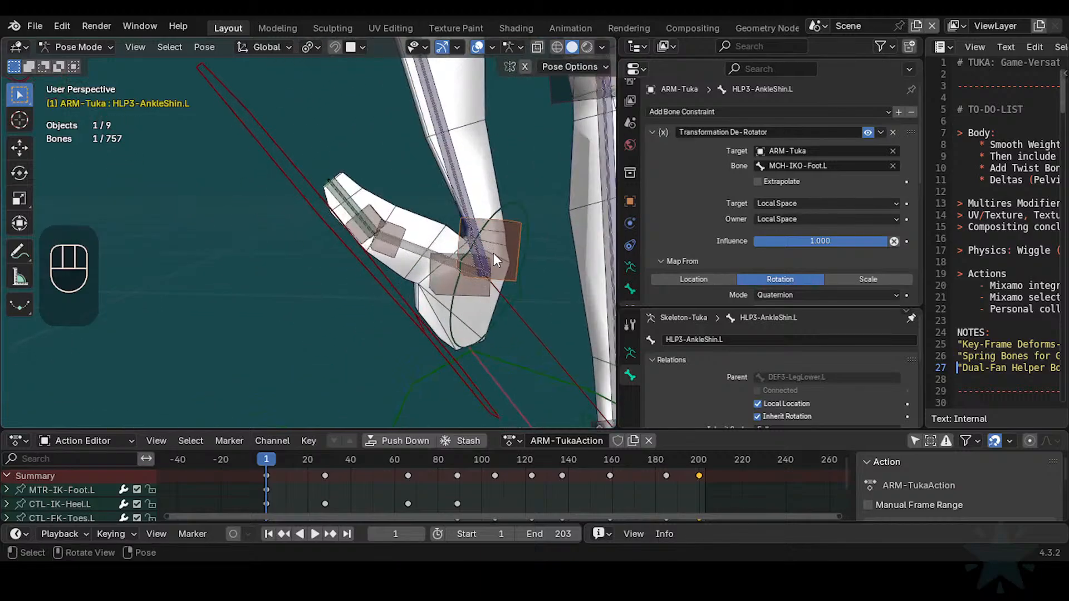
Step: Select all visible bones and clear their pose transforms
{"action": "key", "text": "a"}
{"action": "key", "text": "alt+q"}
{"action": "key", "text": "alt+q"}
Step: Move MTR-IK-Foot.L forward and up to raise the left foot for another ankle check
{"action": "scroll", "coordinate": [490, 317], "scroll_direction": "down", "scroll_amount": 3}
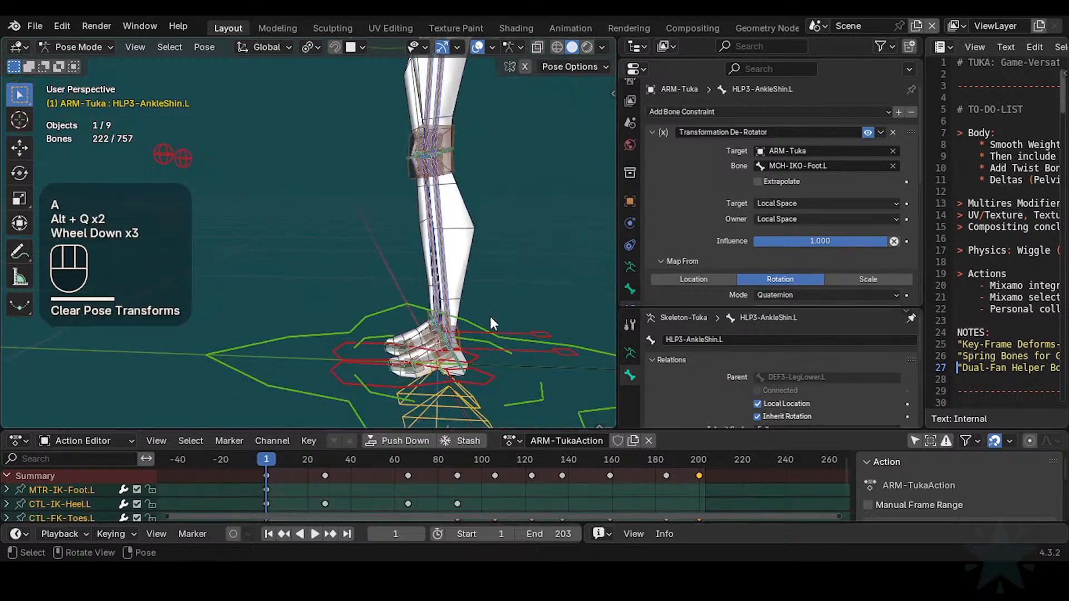
{"action": "left_click", "coordinate": [381, 382]}
{"action": "key", "text": "g"}
{"action": "left_click", "coordinate": [313, 253]}
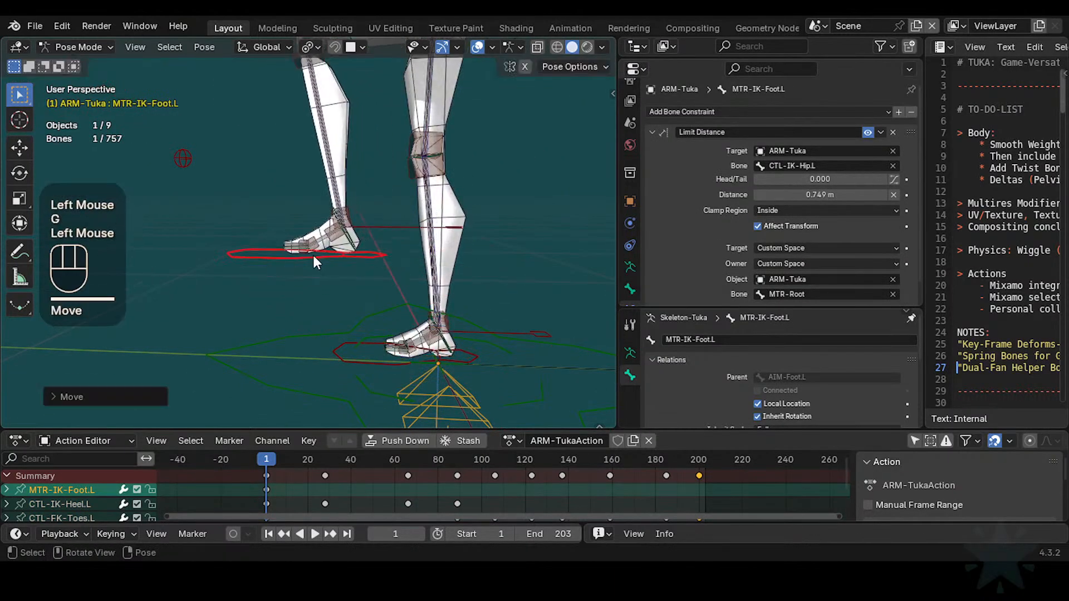
Step: Set the X-axis Map To rotation minimum to 30° in HLP3-AnkleShin.L's Transformation De-Rotator constraint
{"action": "scroll", "coordinate": [404, 249], "scroll_direction": "up", "scroll_amount": 4}
{"action": "left_click", "coordinate": [434, 198]}
{"action": "scroll", "coordinate": [793, 236], "scroll_direction": "down", "scroll_amount": 5}
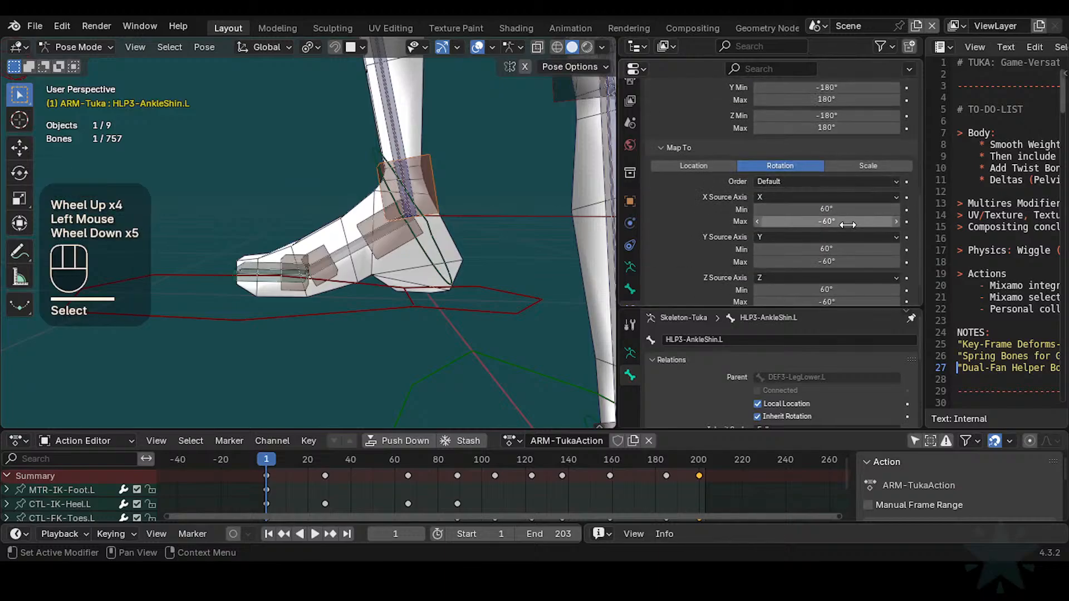
{"action": "left_click", "coordinate": [846, 221]}
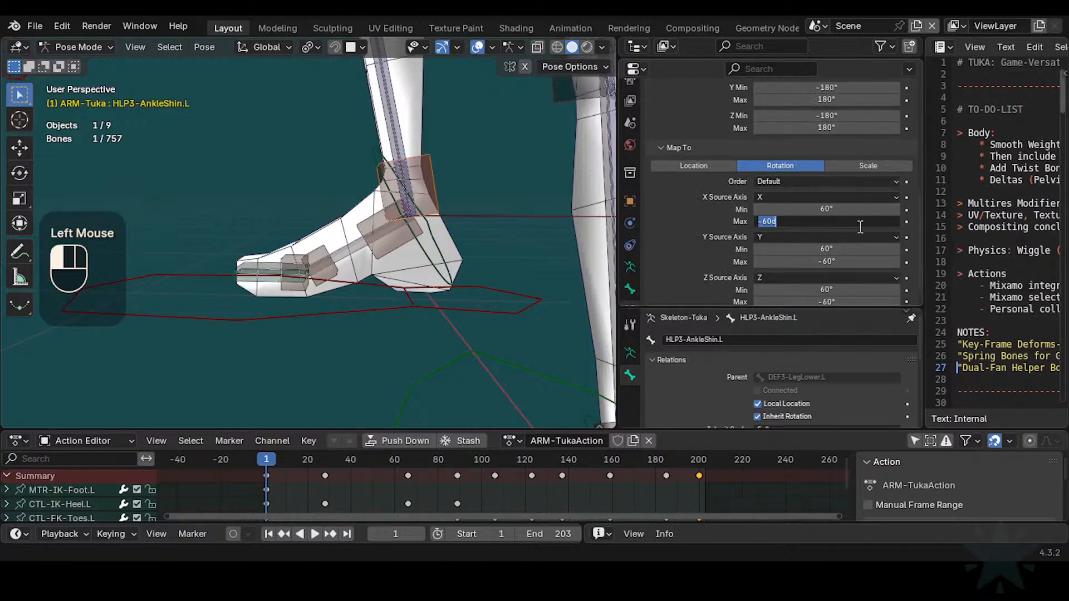
{"action": "left_click", "coordinate": [861, 227]}
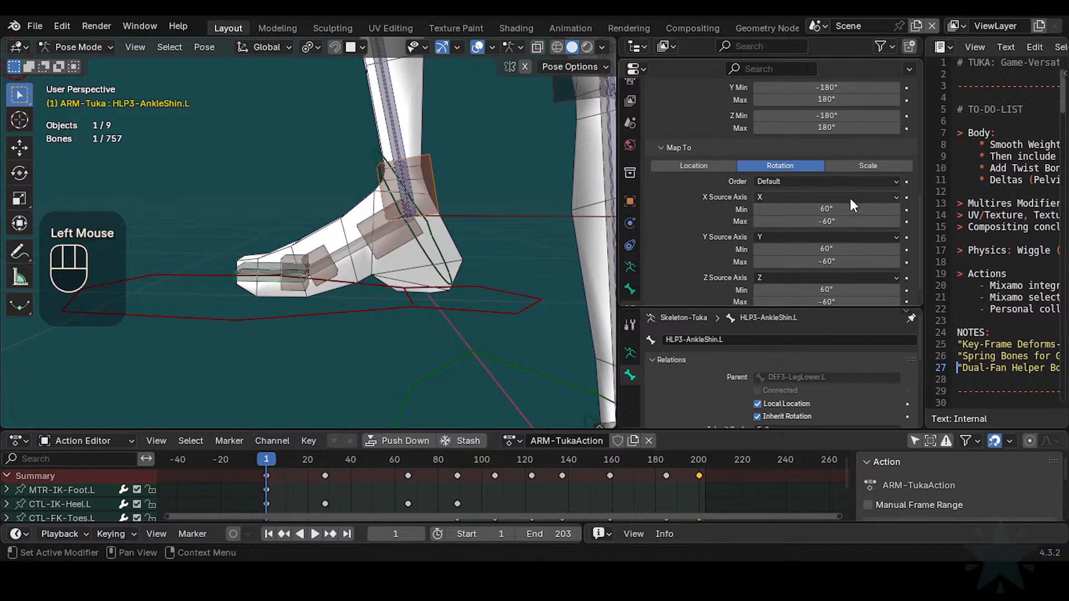
{"action": "double_click", "coordinate": [852, 209]}
{"action": "type", "text": "30"}
{"action": "key", "text": "Return"}
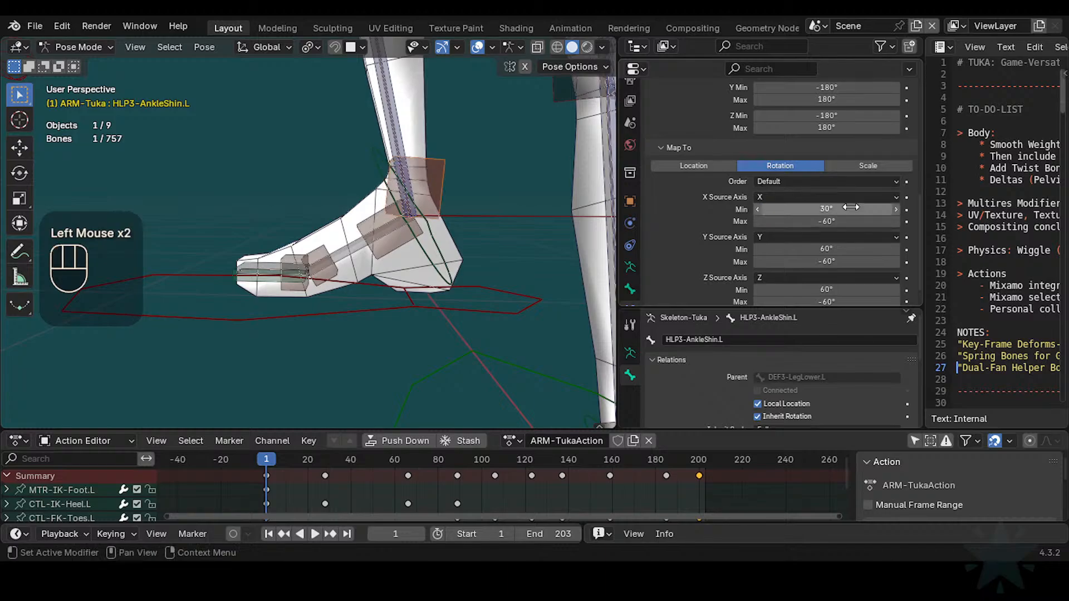
Step: Copy the X-axis Map To rotation minimum of 30° to the Y and Z minimums in HLP3-AnkleShin.L's Transformation De-Rotator
{"action": "key", "text": "ctrl+c"}
{"action": "key", "text": "ctrl+v"}
{"action": "scroll", "coordinate": [846, 250], "scroll_direction": "down", "scroll_amount": 1}
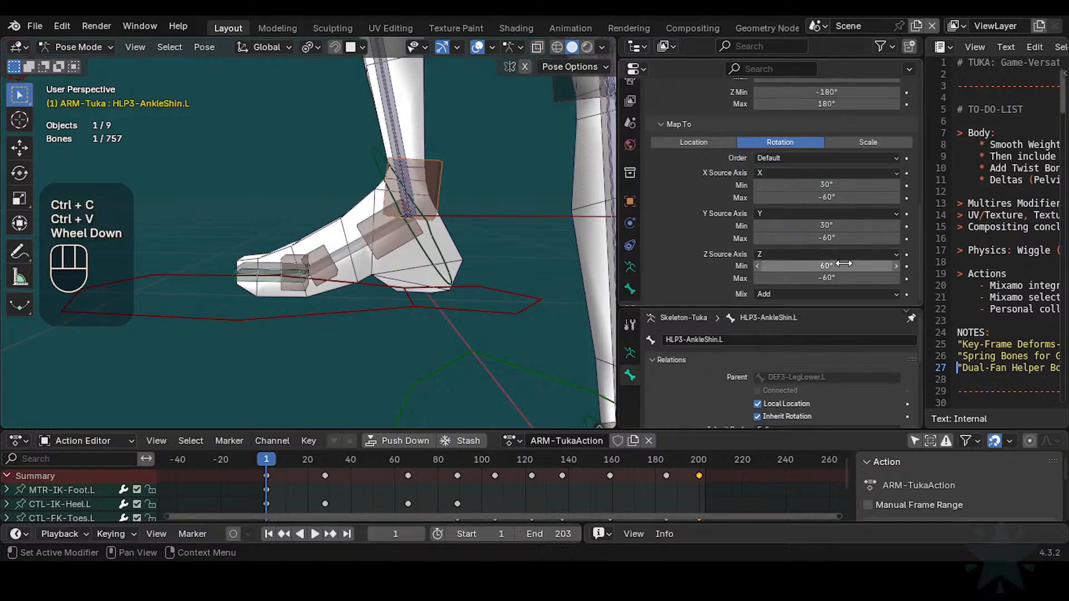
{"action": "key", "text": "ctrl+v"}
Step: Set the X, Y and Z Map To rotation maximums of HLP3-AnkleShin.L's Transformation De-Rotator to -30°
{"action": "scroll", "coordinate": [834, 119], "scroll_direction": "up", "scroll_amount": 3}
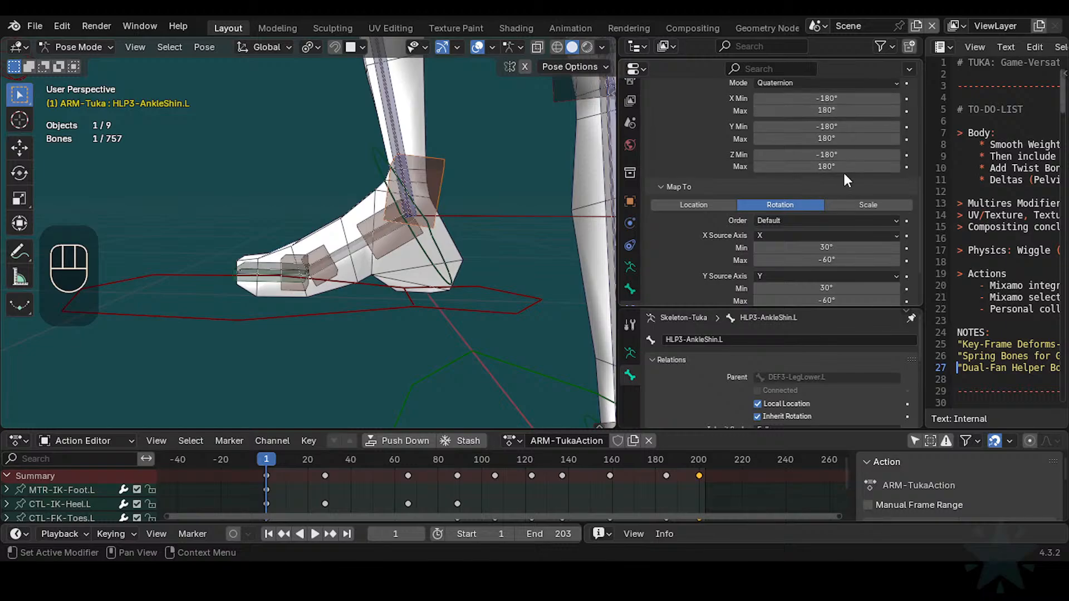
{"action": "left_click", "coordinate": [849, 262]}
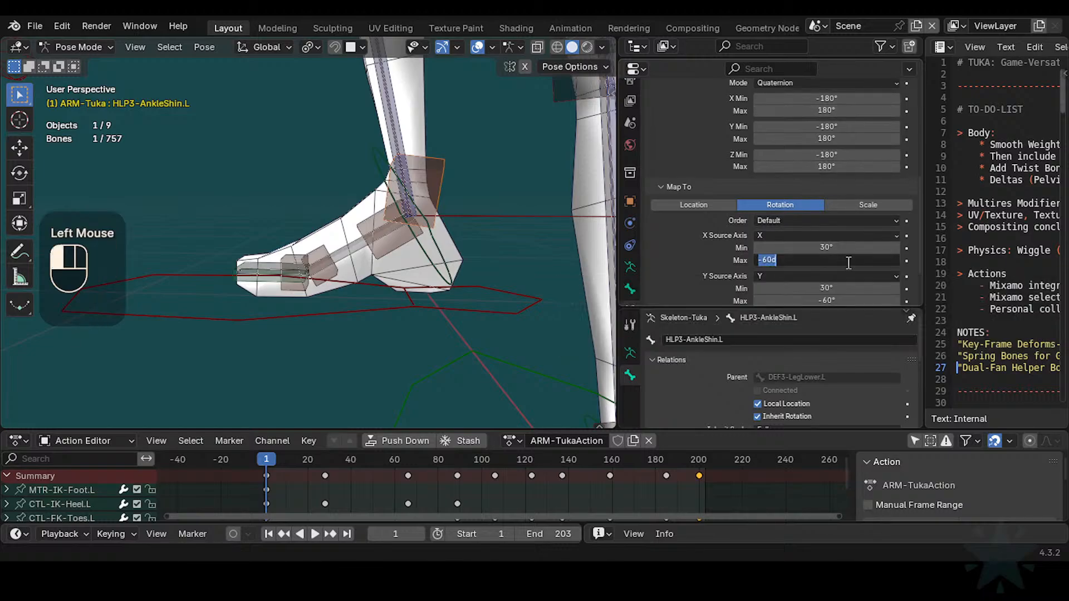
{"action": "type", "text": "-30"}
{"action": "key", "text": "Return"}
{"action": "key", "text": "ctrl+c"}
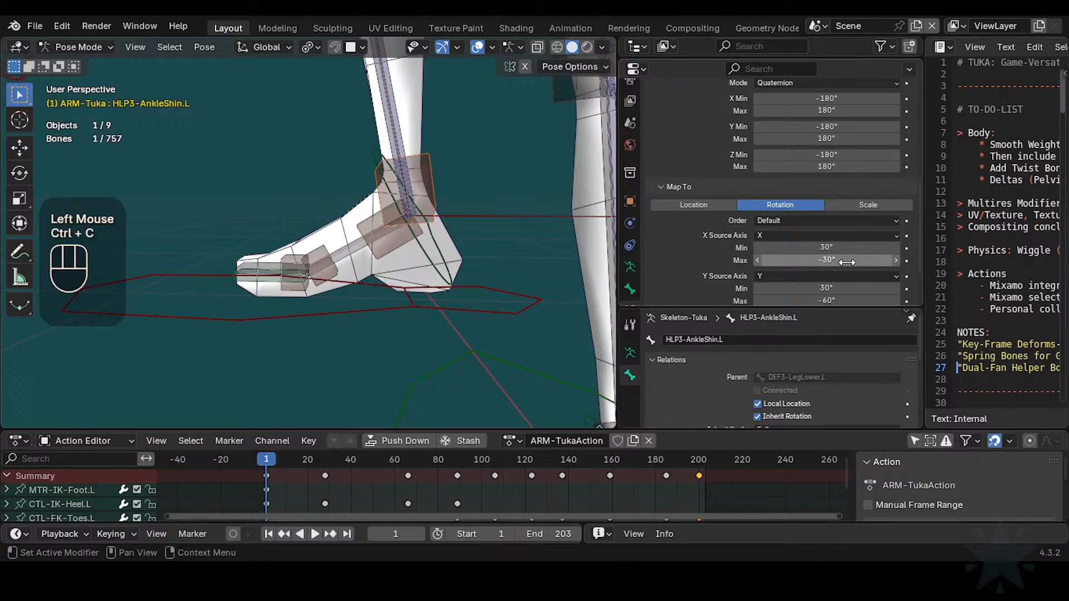
{"action": "scroll", "coordinate": [843, 256], "scroll_direction": "down", "scroll_amount": 3}
{"action": "key", "text": "ctrl+v"}
{"action": "scroll", "coordinate": [841, 262], "scroll_direction": "down", "scroll_amount": 1}
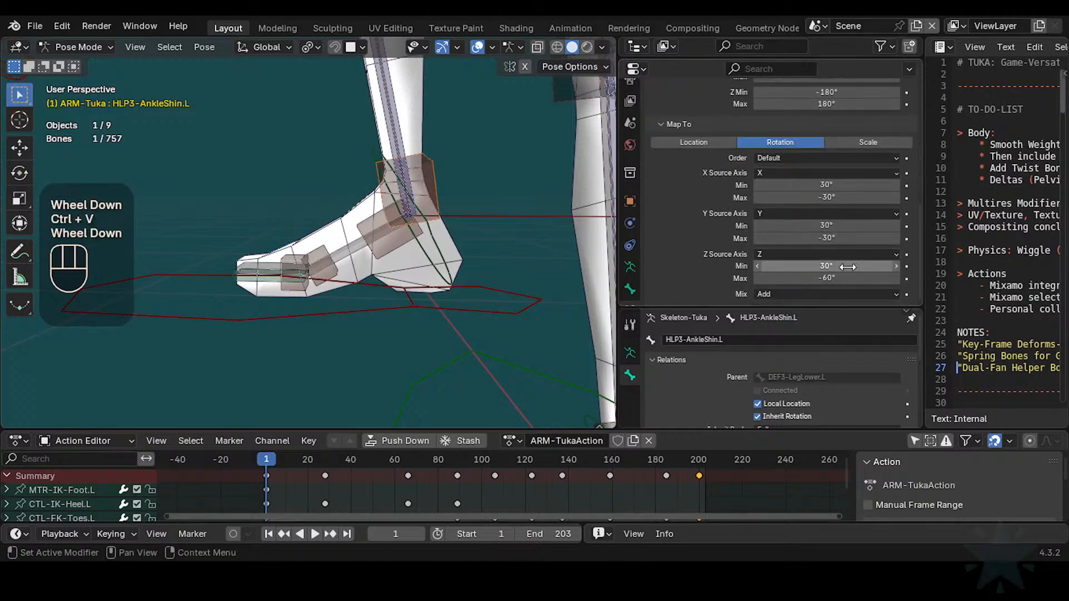
{"action": "key", "text": "ctrl+v"}
Step: Try rotating CTL-FK-Foot.L about the global X axis to flex the raised left foot upward
{"action": "scroll", "coordinate": [267, 233], "scroll_direction": "up", "scroll_amount": 1}
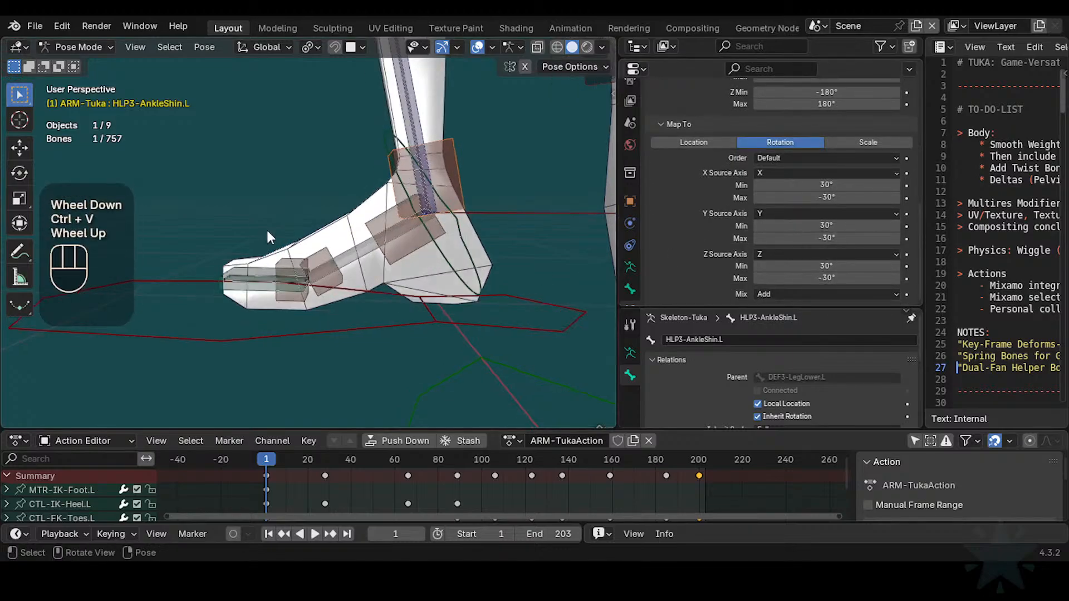
{"action": "left_click", "coordinate": [460, 243]}
{"action": "scroll", "coordinate": [459, 239], "scroll_direction": "down", "scroll_amount": 1}
{"action": "key", "text": "r"}
{"action": "key", "text": "x"}
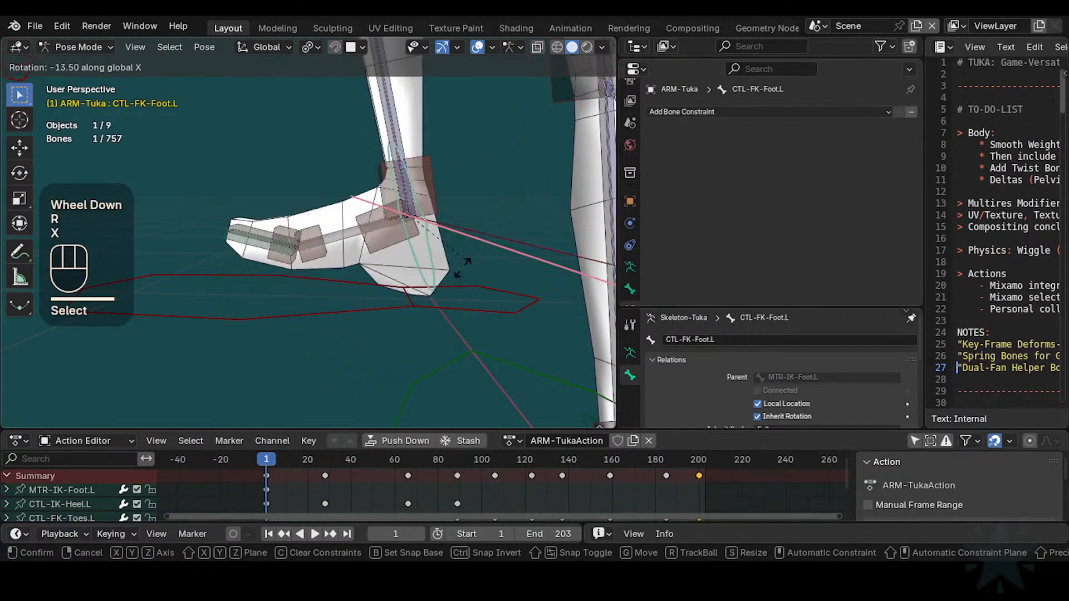
{"action": "key", "text": "Escape"}
Step: Try rotating MTR-IK-Foot.L and CTL-FK-Foot.L about the global X axis, pointing the left foot steeply downward
{"action": "left_click", "coordinate": [466, 230]}
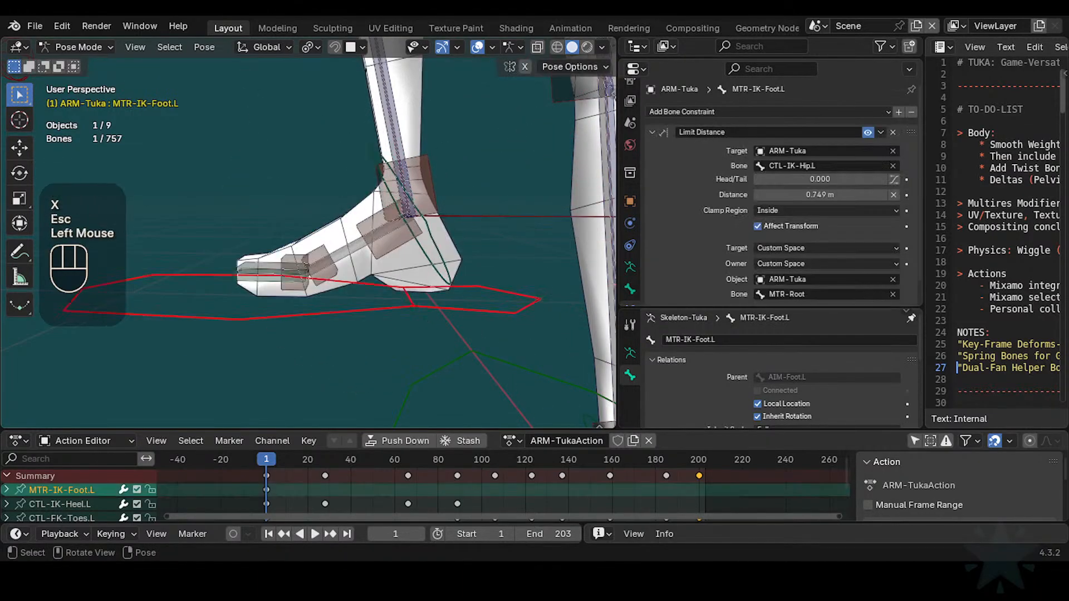
{"action": "key", "text": "r"}
{"action": "key", "text": "x"}
{"action": "left_click", "coordinate": [456, 314]}
{"action": "left_click", "coordinate": [443, 250]}
{"action": "key", "text": "r"}
{"action": "key", "text": "x"}
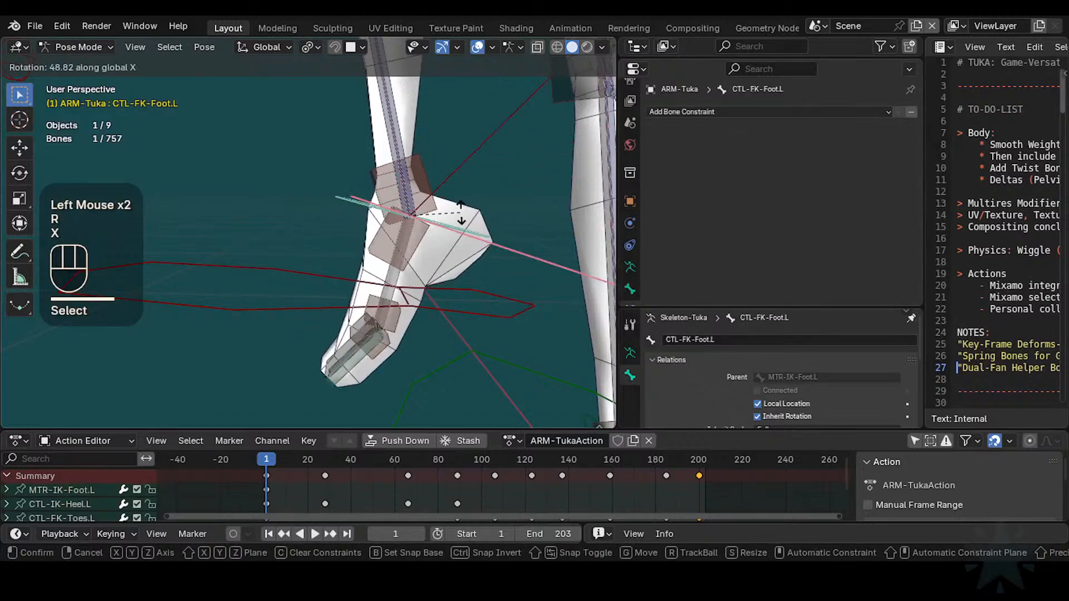
{"action": "key", "text": "Escape"}
Step: Select all visible bones and clear their pose transforms to return the rig to rest
{"action": "key", "text": "a"}
{"action": "key", "text": "alt+q"}
{"action": "key", "text": "alt+q"}
{"action": "scroll", "coordinate": [424, 278], "scroll_direction": "down", "scroll_amount": 1}
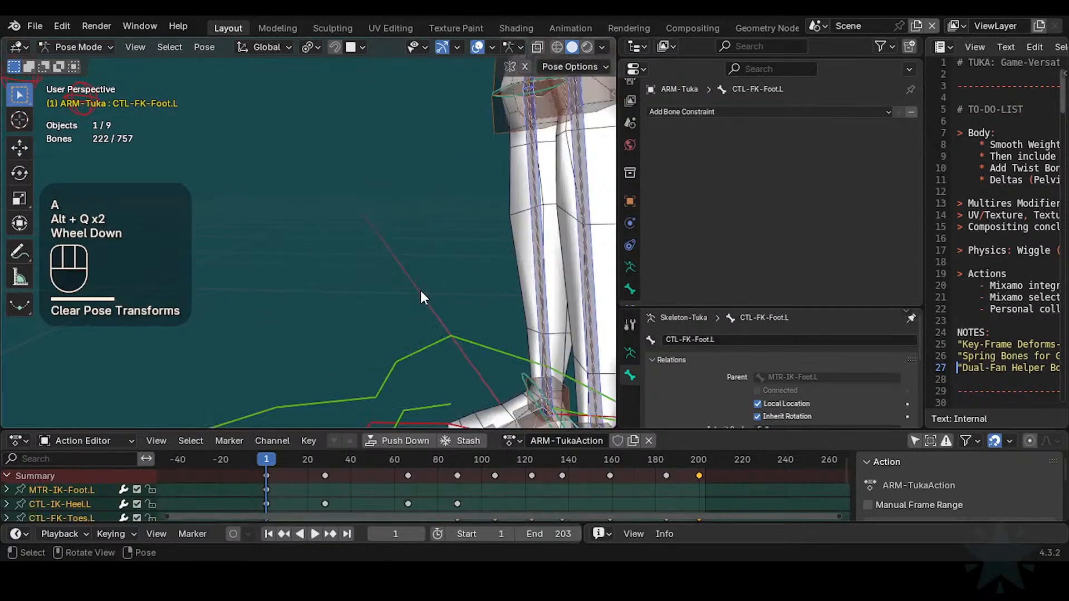
Step: Move MTR-IK-Foot.L forward and up to bend the left knee and raise the foot in front of the body
{"action": "scroll", "coordinate": [400, 323], "scroll_direction": "down", "scroll_amount": 1}
{"action": "left_click", "coordinate": [334, 372]}
{"action": "left_click", "coordinate": [334, 372]}
{"action": "scroll", "coordinate": [356, 365], "scroll_direction": "down", "scroll_amount": 2}
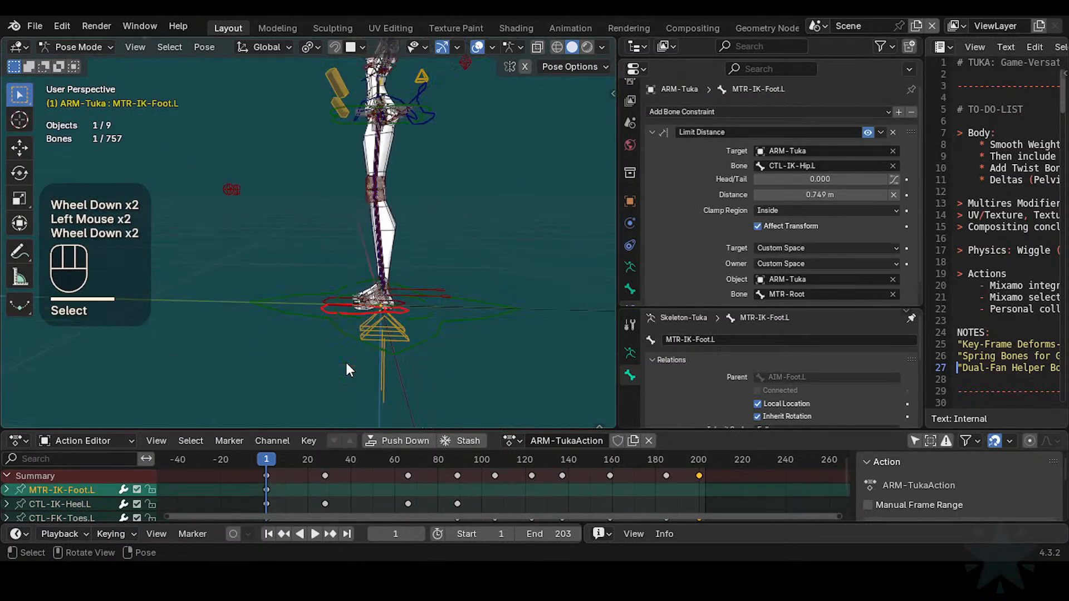
{"action": "key", "text": "g"}
{"action": "left_click", "coordinate": [266, 256]}
Step: Move AIM-Foot.L ahead of the body to tilt the raised left foot and check the ankle helpers
{"action": "left_click", "coordinate": [377, 373]}
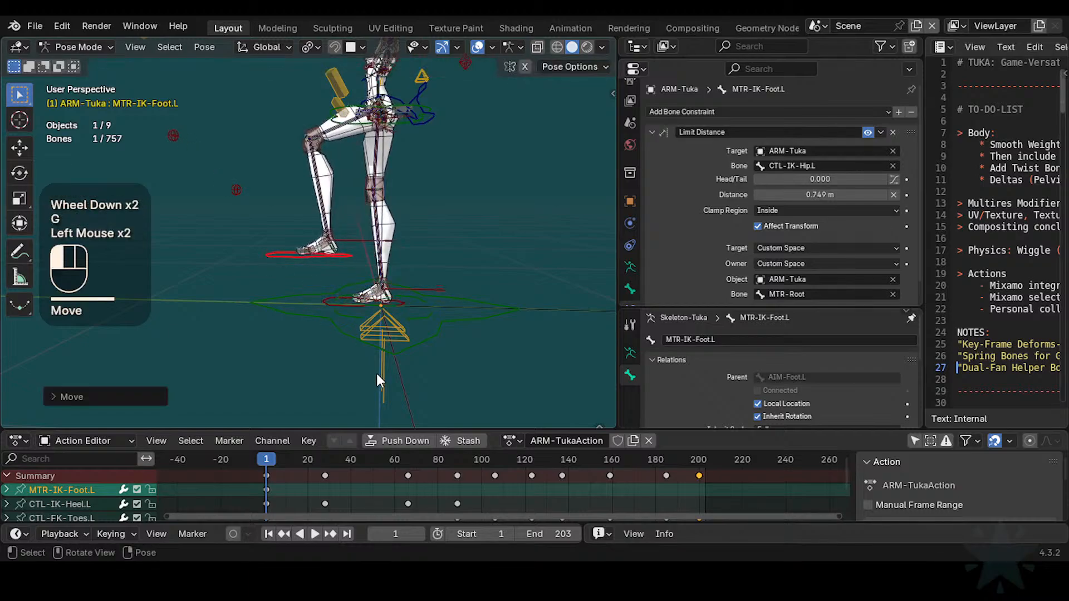
{"action": "scroll", "coordinate": [395, 345], "scroll_direction": "up", "scroll_amount": 2}
{"action": "key", "text": "g"}
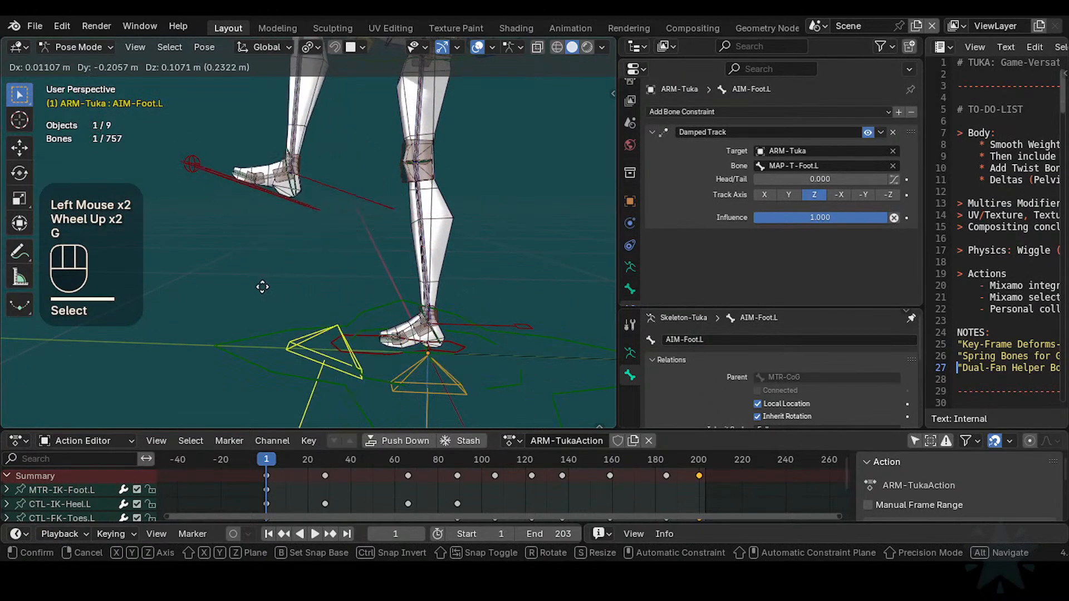
{"action": "left_click", "coordinate": [288, 225]}
{"action": "middle_click_drag", "start_coordinate": [287, 223], "coordinate": [401, 271], "text": "shift"}
{"action": "scroll", "coordinate": [402, 272], "scroll_direction": "up", "scroll_amount": 2}
{"action": "key", "text": "g"}
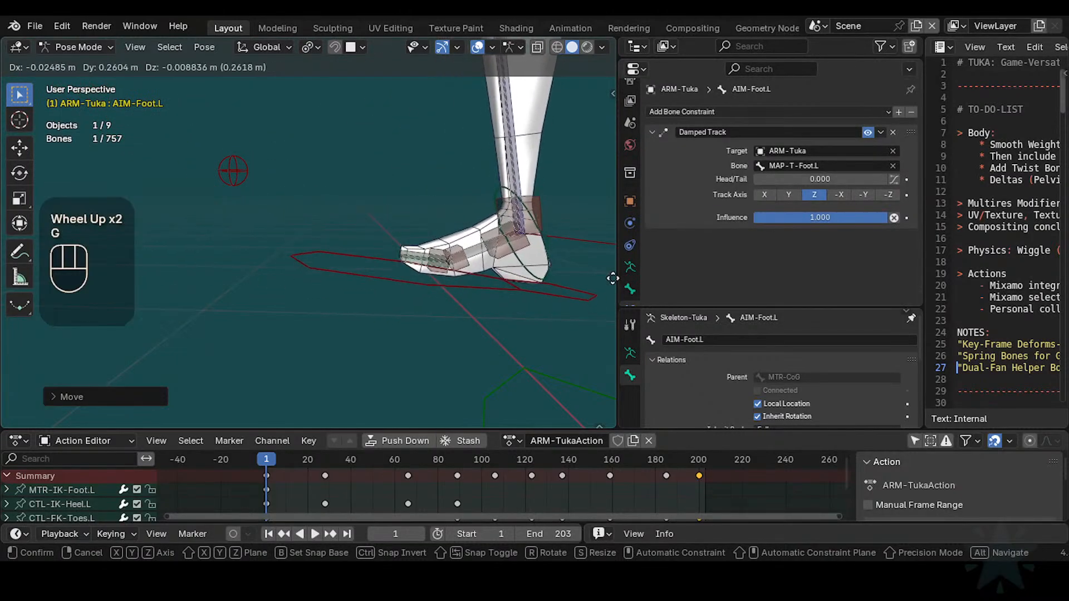
Step: Move AIM-Foot.L high behind the body to swing the left leg backward and inspect the ankle deformation
{"action": "scroll", "coordinate": [520, 264], "scroll_direction": "down", "scroll_amount": 3}
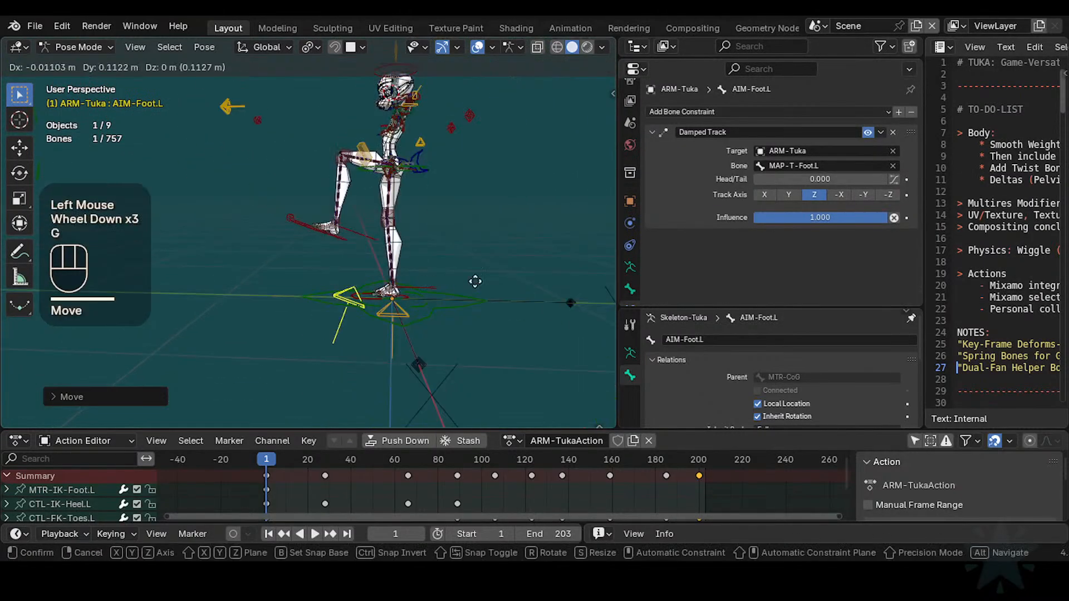
{"action": "left_click", "coordinate": [532, 124]}
{"action": "middle_click_drag", "start_coordinate": [533, 123], "coordinate": [372, 263], "text": "shift"}
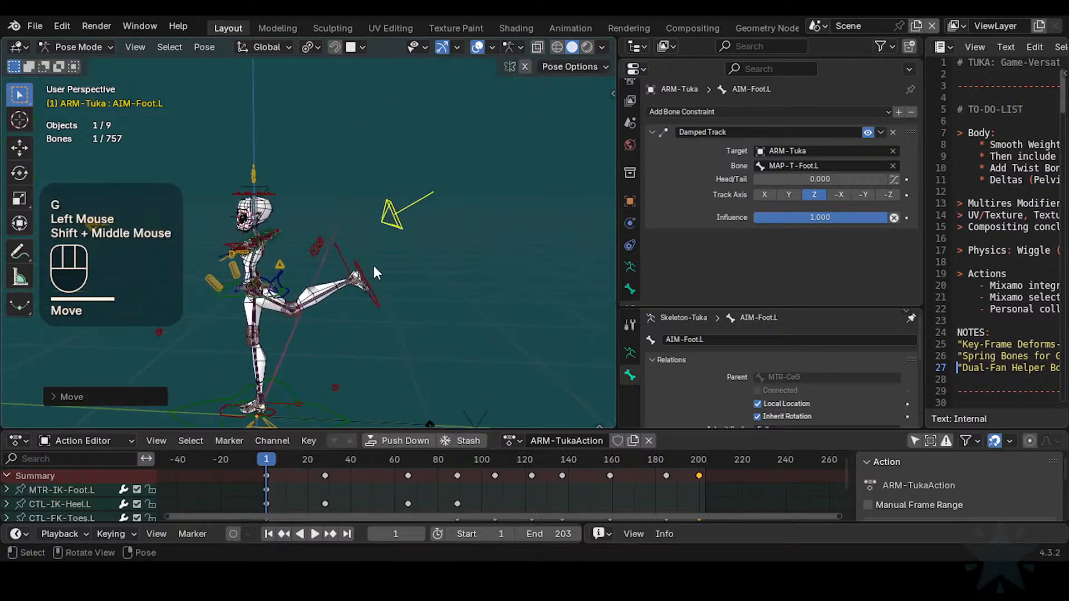
{"action": "scroll", "coordinate": [426, 314], "scroll_direction": "up", "scroll_amount": 2}
{"action": "middle_click_drag", "start_coordinate": [426, 313], "coordinate": [351, 224], "text": "shift"}
{"action": "scroll", "coordinate": [379, 263], "scroll_direction": "up", "scroll_amount": 4}
{"action": "scroll", "coordinate": [365, 250], "scroll_direction": "down", "scroll_amount": 2}
Step: Clear the pose transforms of all visible bones to remove the backward leg test pose
{"action": "key", "text": "a"}
{"action": "key", "text": "alt+g"}
{"action": "key", "text": "alt+g"}
{"action": "scroll", "coordinate": [328, 278], "scroll_direction": "down", "scroll_amount": 3}
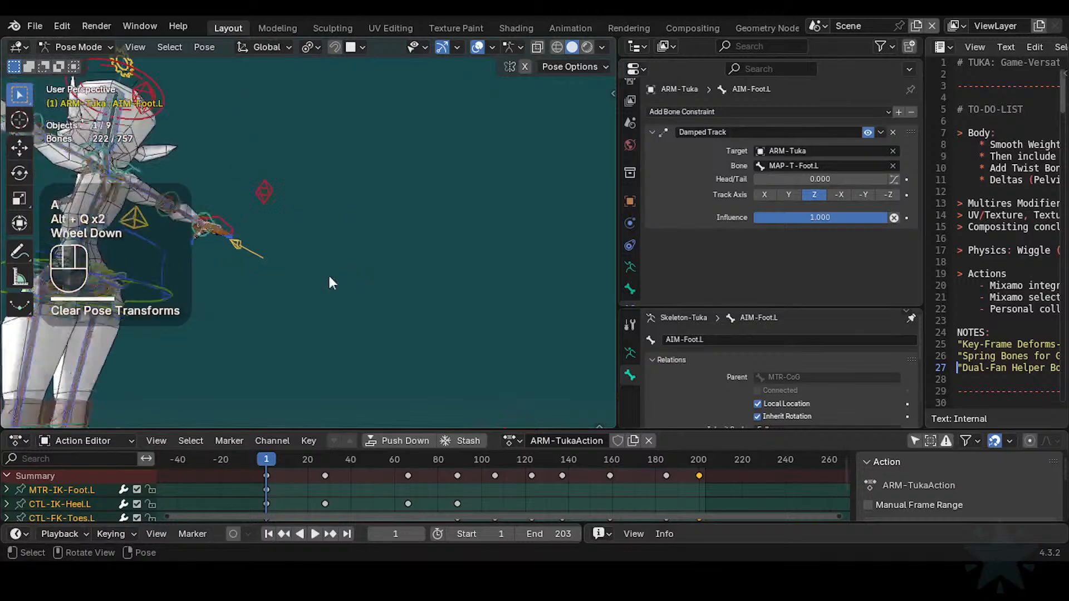
Step: Select HLP3-AnkleShin.L on the rested left ankle and save the blend file
{"action": "middle_click_drag", "start_coordinate": [328, 278], "coordinate": [446, 308], "text": "shift"}
{"action": "scroll", "coordinate": [423, 334], "scroll_direction": "up", "scroll_amount": 1}
{"action": "middle_click_drag", "start_coordinate": [393, 366], "coordinate": [388, 206], "text": "shift"}
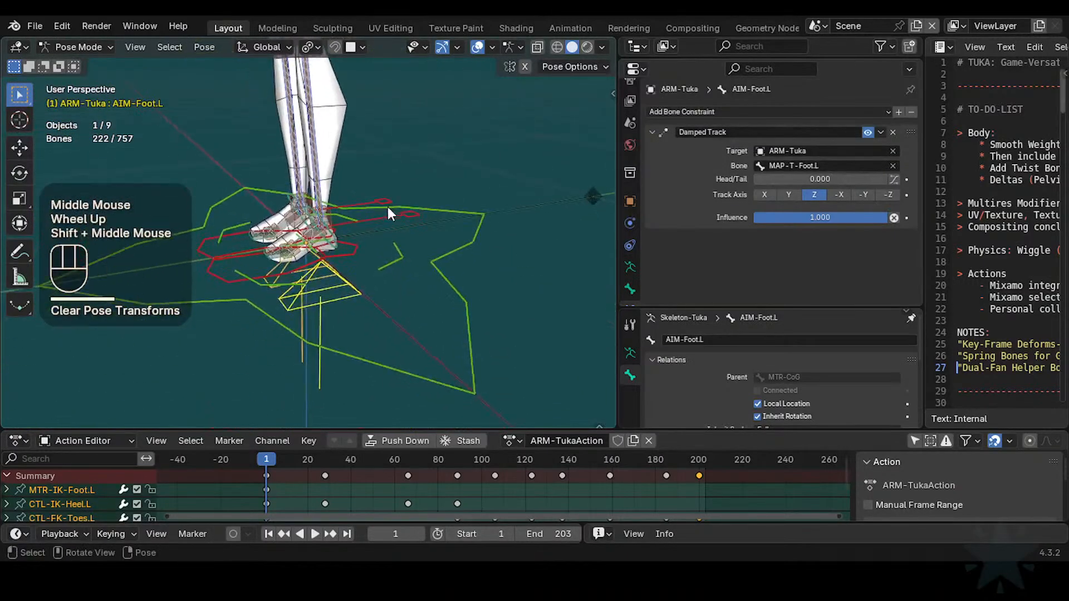
{"action": "scroll", "coordinate": [388, 239], "scroll_direction": "up", "scroll_amount": 4}
{"action": "left_click", "coordinate": [402, 145]}
{"action": "scroll", "coordinate": [419, 163], "scroll_direction": "up", "scroll_amount": 2}
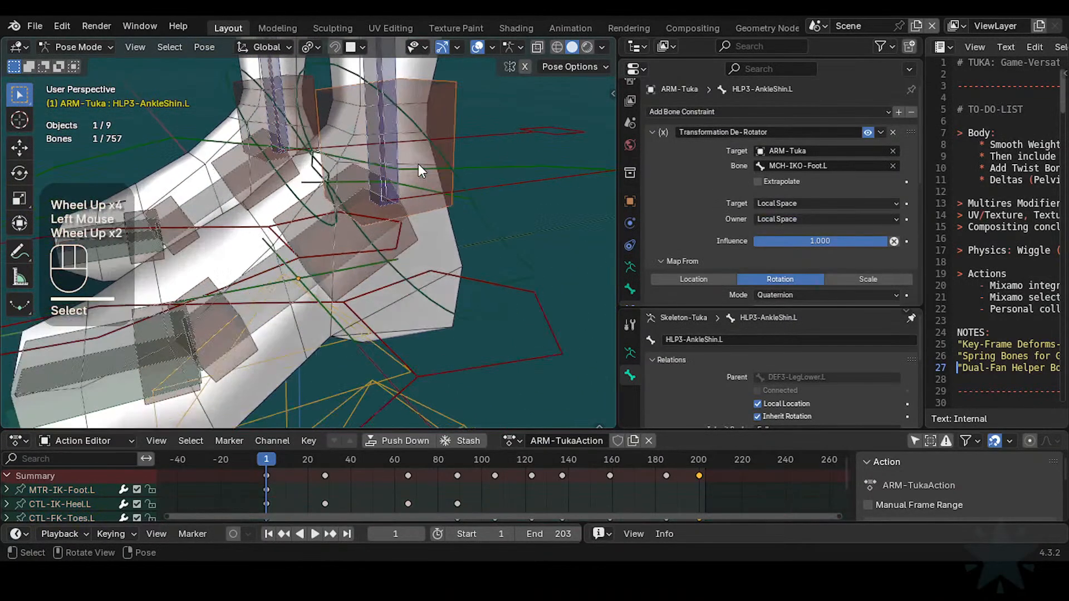
{"action": "key", "text": "ctrl+s"}
Step: Symmetrize the left ankle helpers and the HLP3-KnucklesToes.L bones to the right side in Edit Mode, and return to Pose Mode
{"action": "scroll", "coordinate": [419, 163], "scroll_direction": "down", "scroll_amount": 2}
{"action": "left_click", "coordinate": [387, 150]}
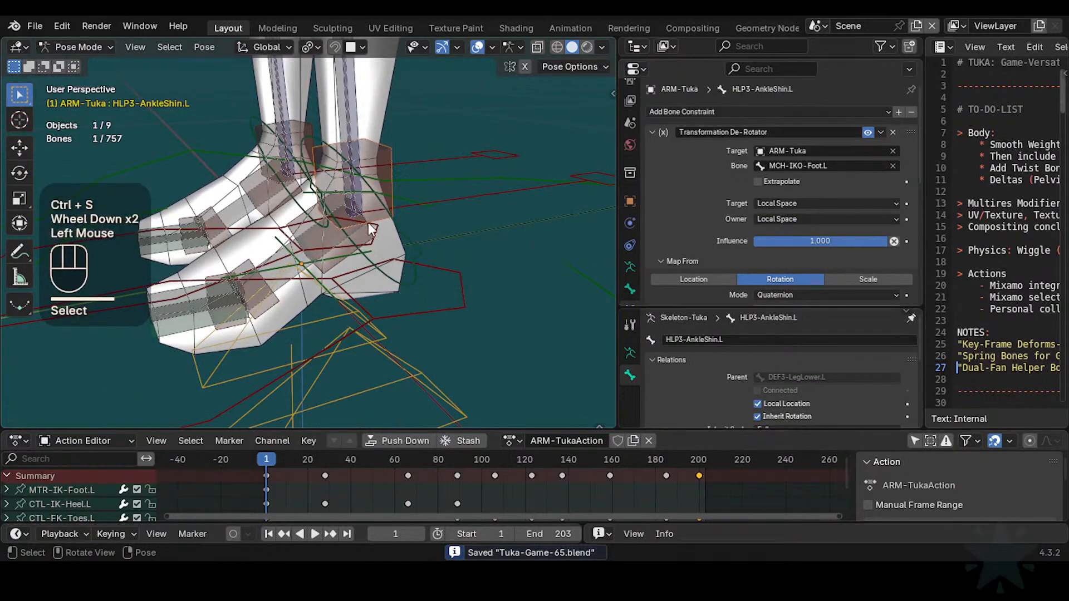
{"action": "left_click", "coordinate": [377, 158], "text": "shift"}
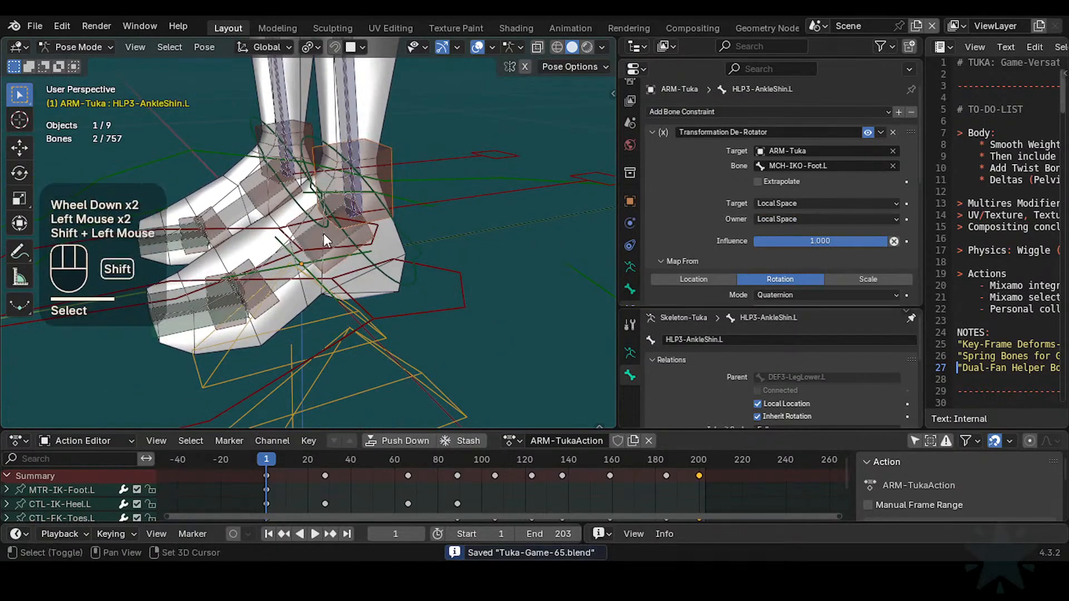
{"action": "left_click", "coordinate": [262, 315], "text": "shift"}
{"action": "left_click", "coordinate": [247, 329], "text": "shift"}
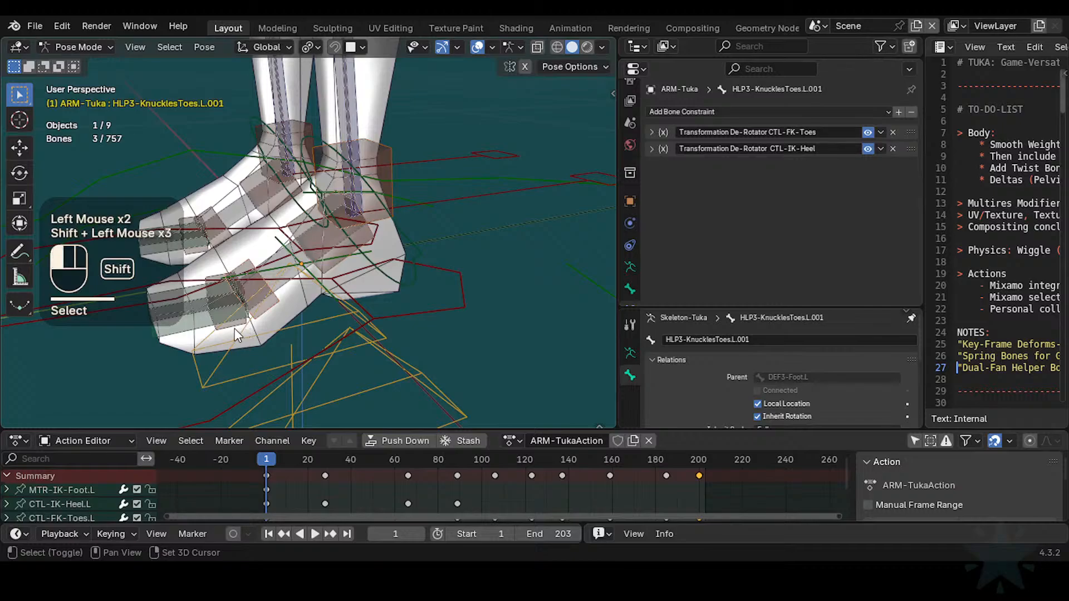
{"action": "key", "text": "Tab"}
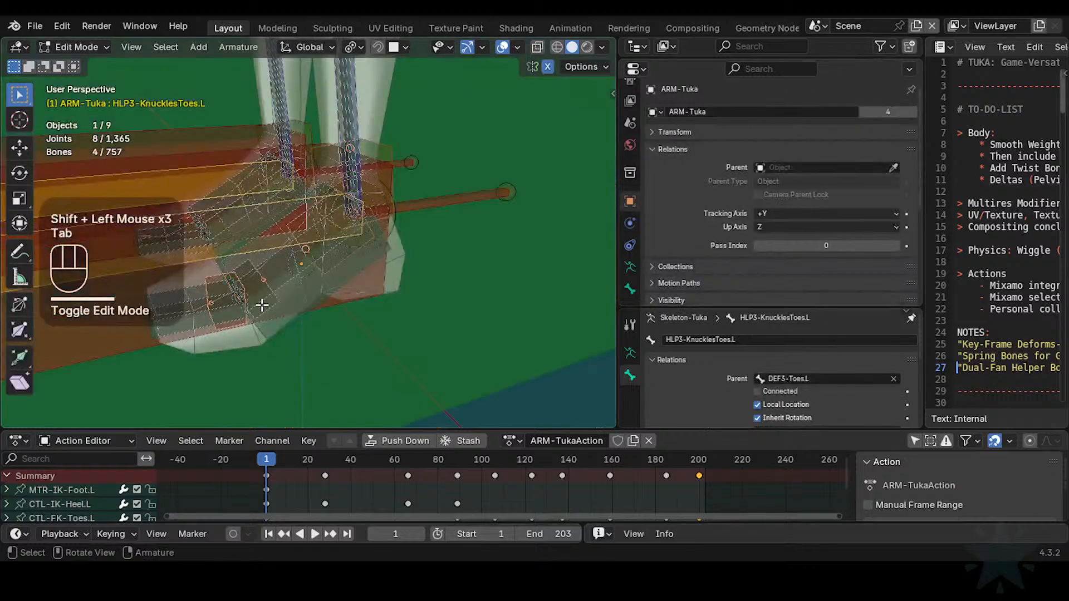
{"action": "right_click", "coordinate": [260, 306]}
{"action": "left_click", "coordinate": [243, 394]}
{"action": "key", "text": "Tab"}
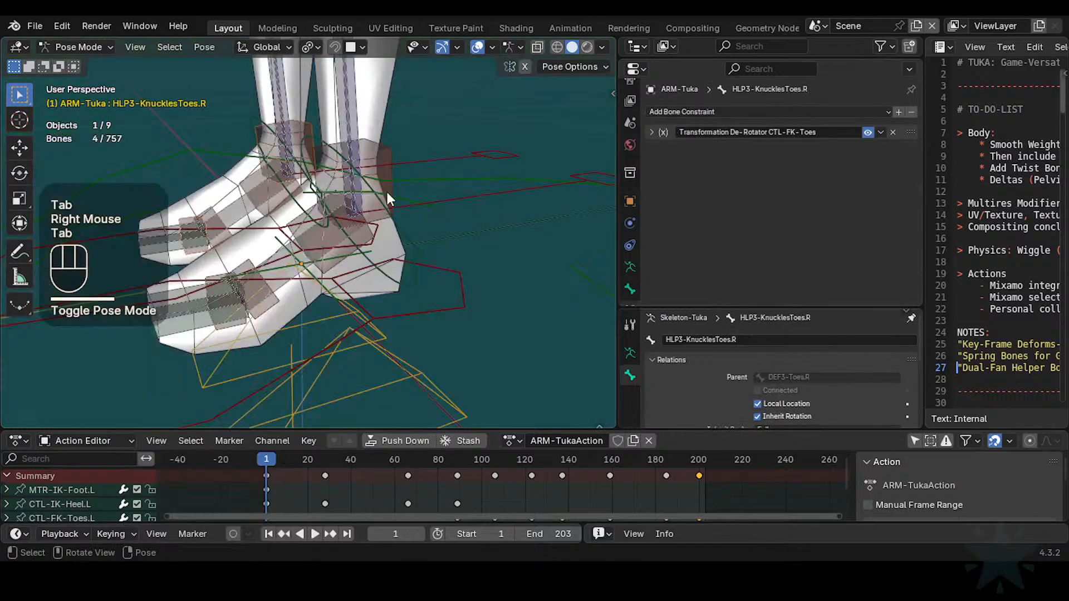
Step: Review the Map From and Map To settings of HLP3-AnkleShin.L's Transformation De-Rotator constraint
{"action": "left_click", "coordinate": [376, 172]}
{"action": "left_click", "coordinate": [376, 148]}
{"action": "scroll", "coordinate": [749, 218], "scroll_direction": "down", "scroll_amount": 7}
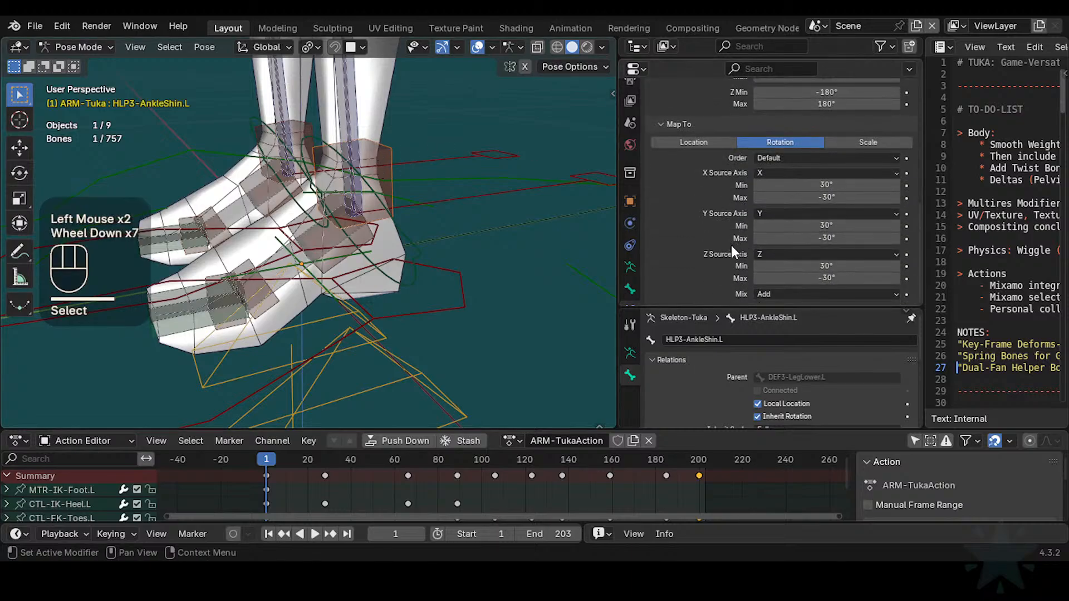
{"action": "scroll", "coordinate": [730, 246], "scroll_direction": "up", "scroll_amount": 4}
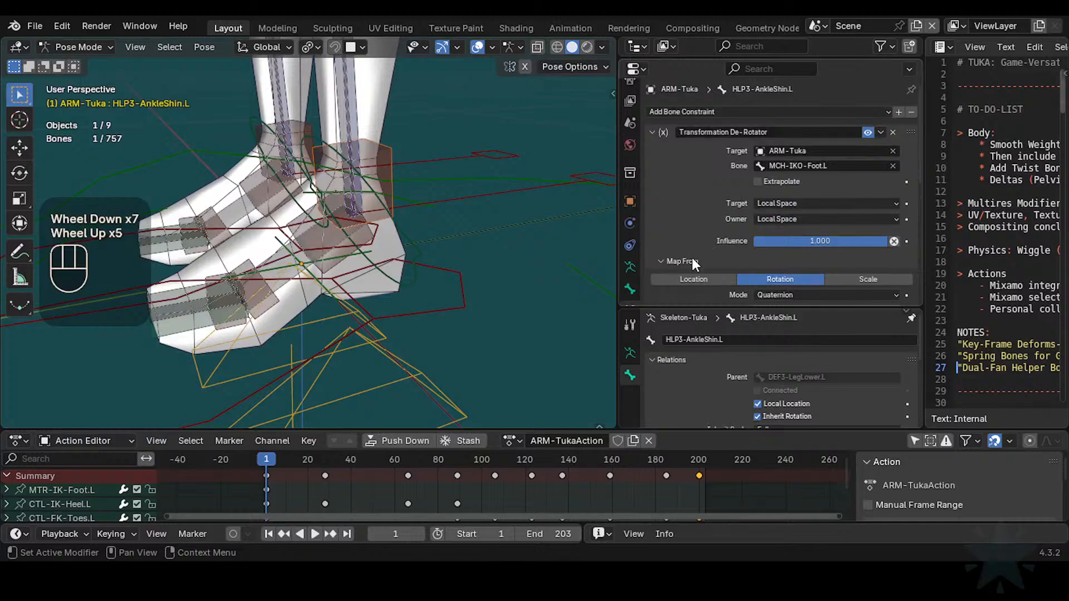
{"action": "scroll", "coordinate": [713, 265], "scroll_direction": "down", "scroll_amount": 1}
{"action": "scroll", "coordinate": [727, 268], "scroll_direction": "up", "scroll_amount": 3}
{"action": "left_click", "coordinate": [652, 132]}
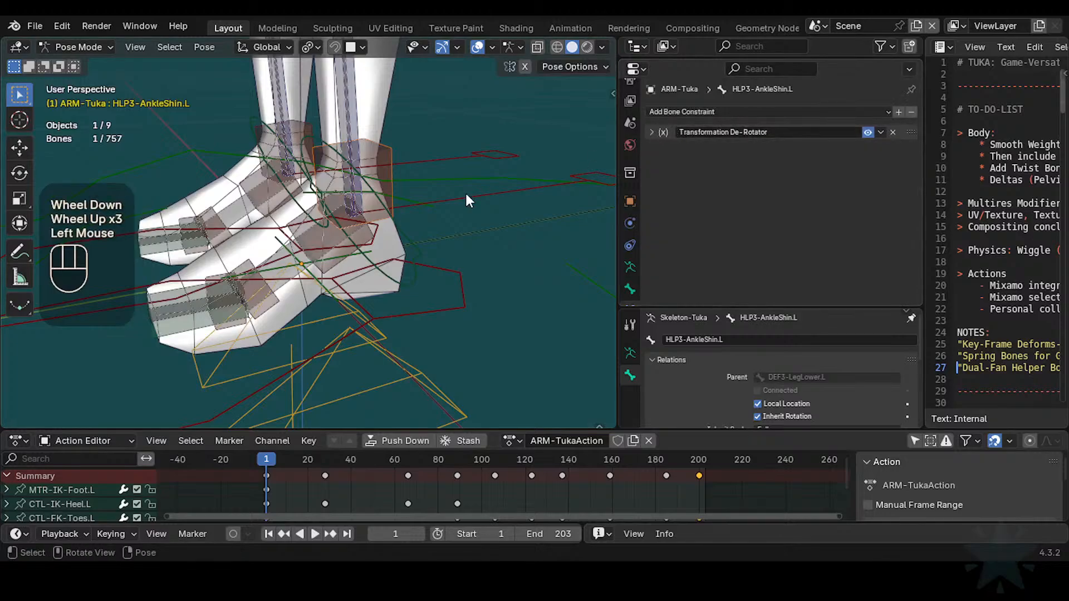
{"action": "scroll", "coordinate": [406, 244], "scroll_direction": "up", "scroll_amount": 1}
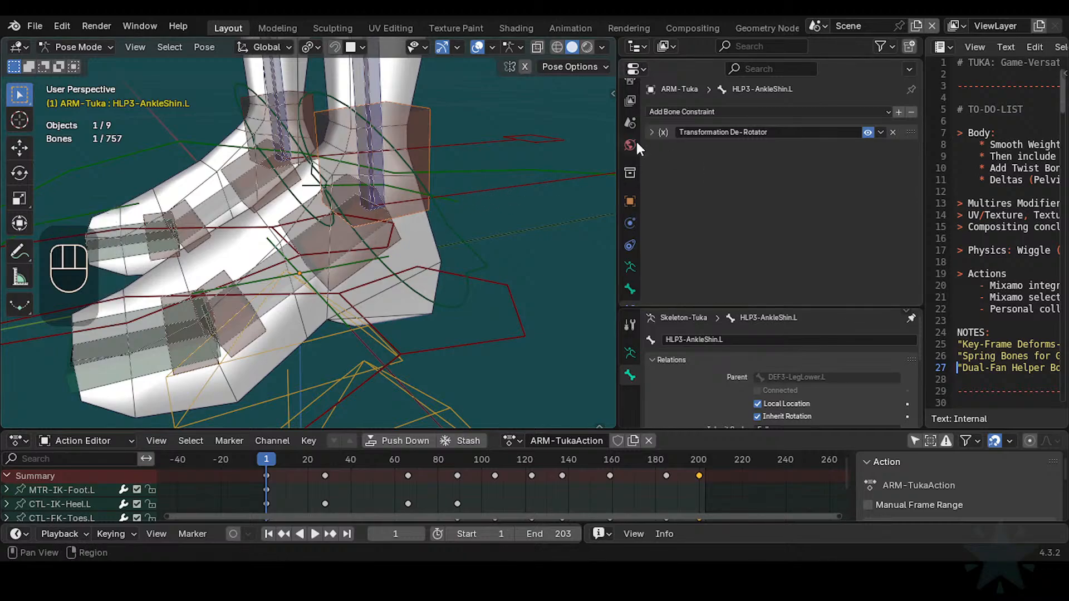
Step: Rename HLP3-AnkleShin.L's constraint to "Transformation De-Rotator MCH-IKO-Foot" and save the file
{"action": "left_click", "coordinate": [663, 134]}
{"action": "key", "text": "ctrl+c"}
{"action": "left_click", "coordinate": [838, 134]}
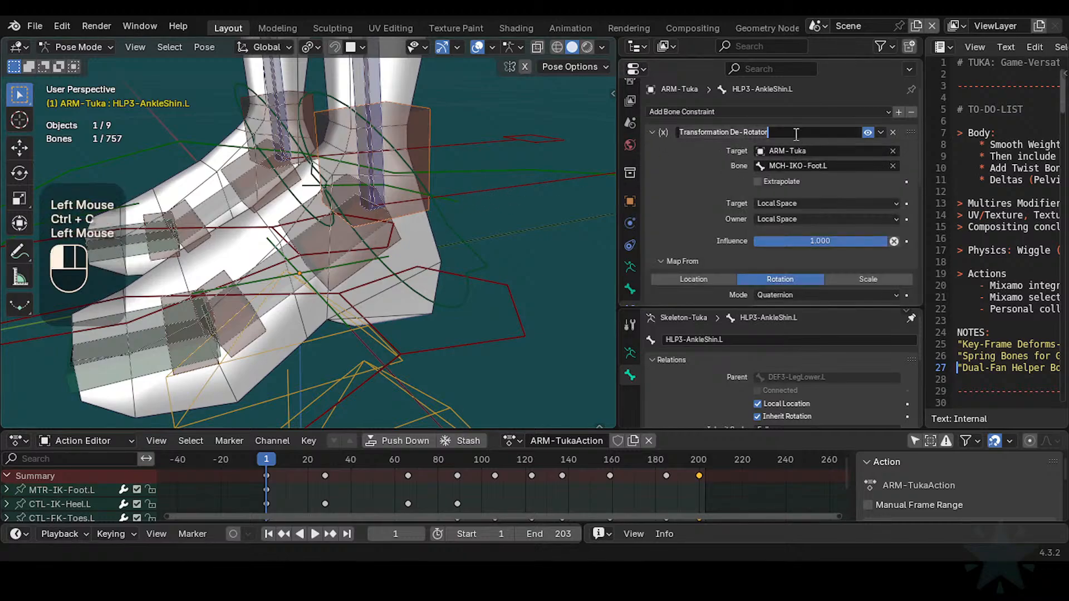
{"action": "key", "text": "End"}
{"action": "key", "text": "ctrl+v"}
{"action": "key", "text": "shift+Left"}
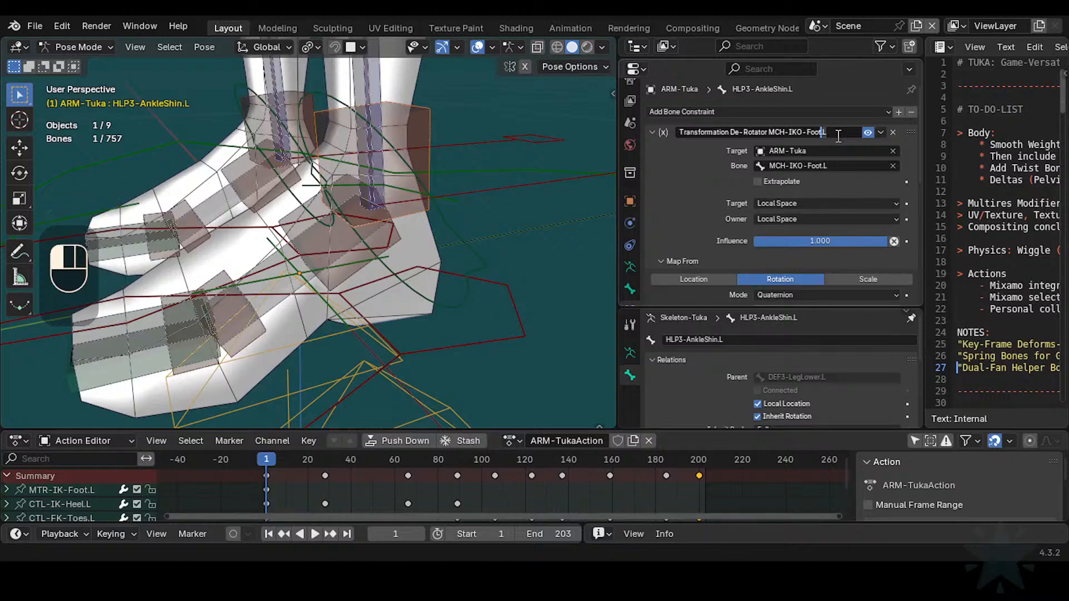
{"action": "key", "text": "shift+Left"}
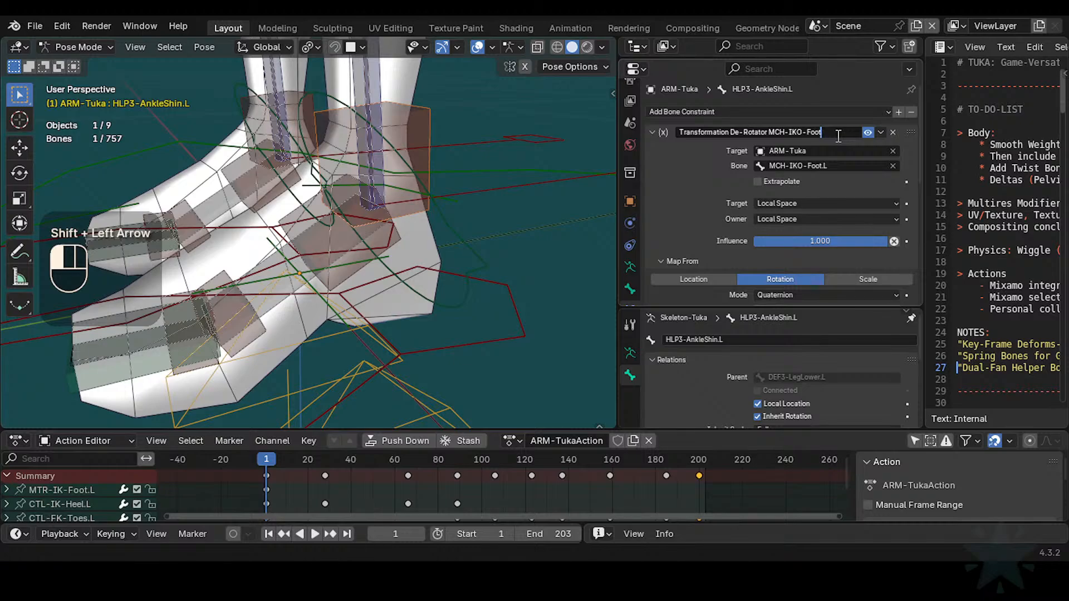
{"action": "left_click", "coordinate": [839, 139]}
{"action": "key", "text": "ctrl+s"}
Step: Select HLP3-AnkleFoot.L and examine its De-Rotator constraint's target bone and Map To rotation ranges
{"action": "middle_click_drag", "start_coordinate": [498, 152], "coordinate": [414, 224], "text": "shift"}
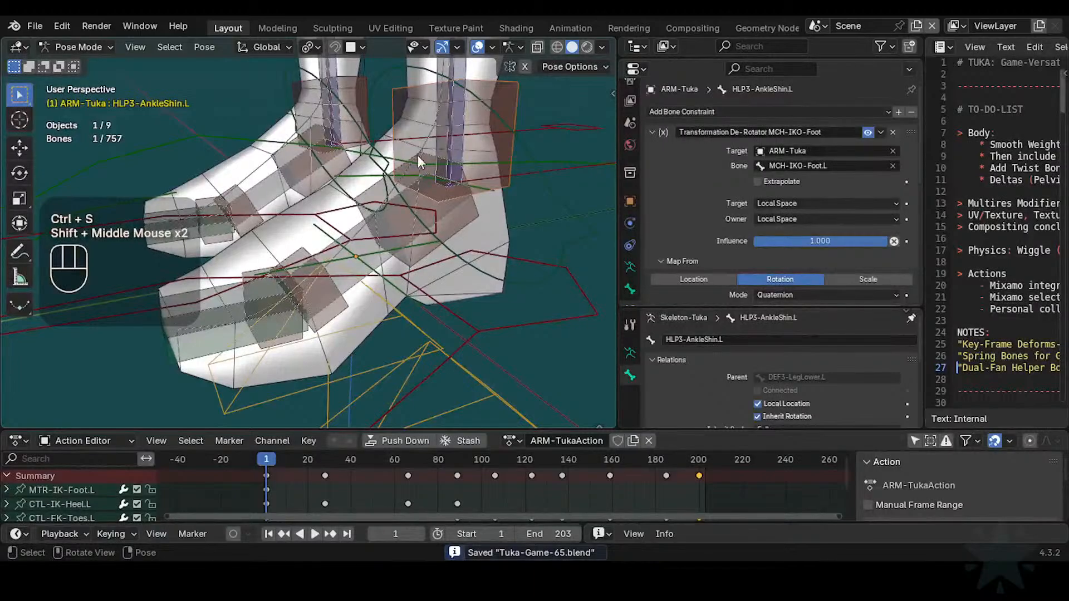
{"action": "left_click", "coordinate": [455, 198]}
{"action": "left_click", "coordinate": [466, 204]}
{"action": "left_click", "coordinate": [465, 205]}
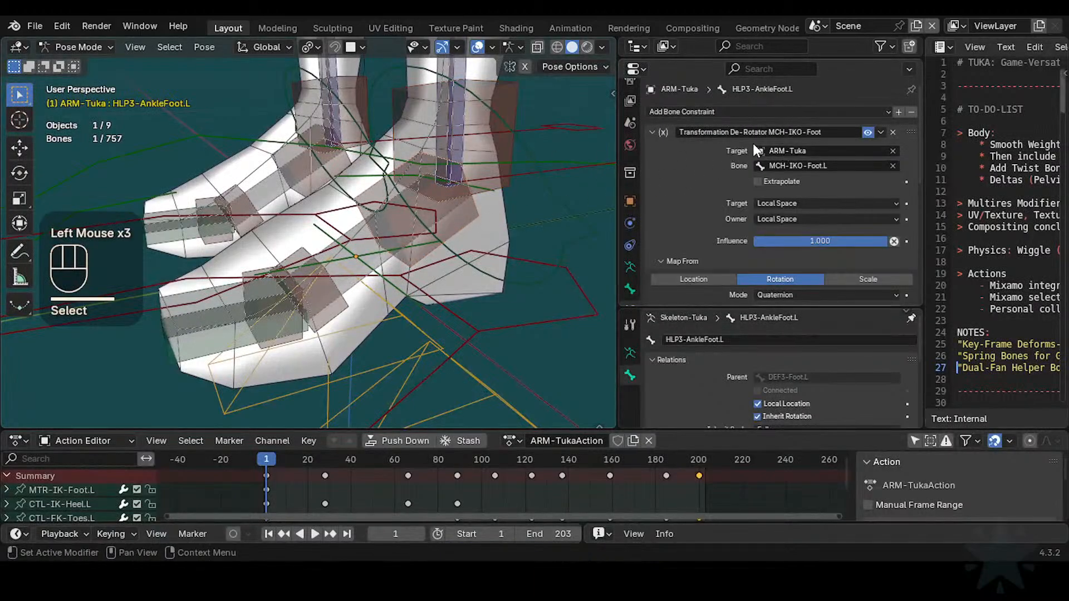
{"action": "left_click", "coordinate": [467, 236]}
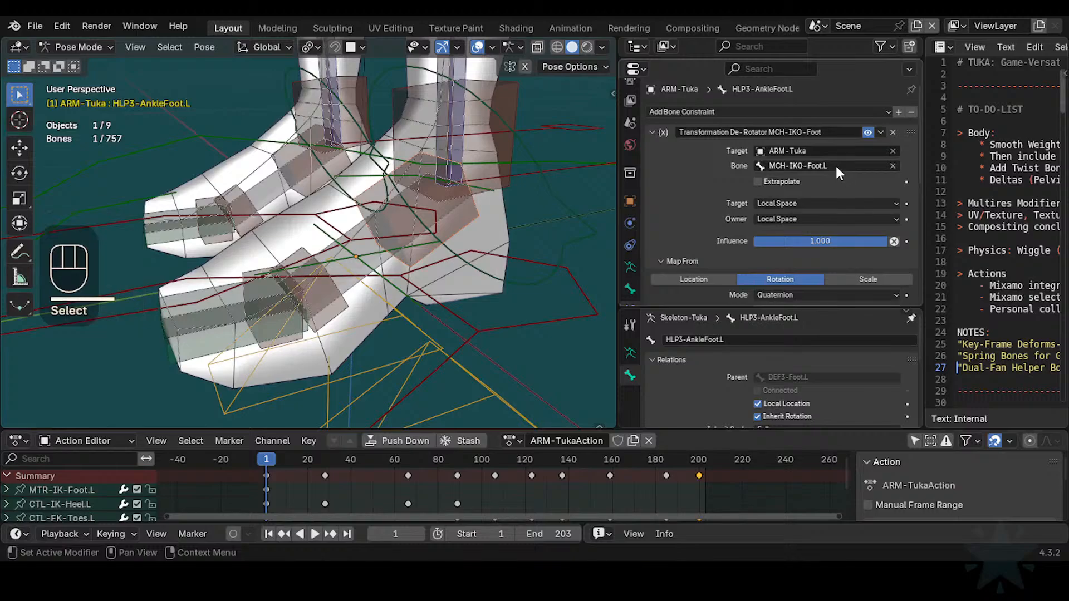
{"action": "scroll", "coordinate": [813, 200], "scroll_direction": "down", "scroll_amount": 5}
{"action": "scroll", "coordinate": [724, 226], "scroll_direction": "down", "scroll_amount": 3}
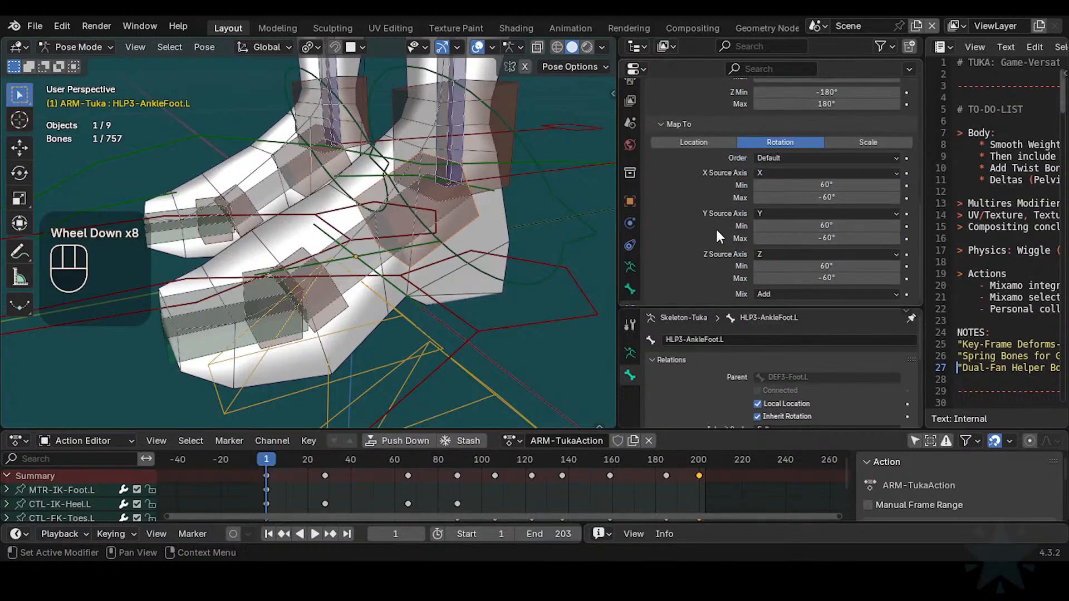
Step: Collapse HLP3-AnkleFoot.L's De-Rotator constraint and save the file
{"action": "scroll", "coordinate": [704, 229], "scroll_direction": "up", "scroll_amount": 4}
{"action": "left_click", "coordinate": [654, 132]}
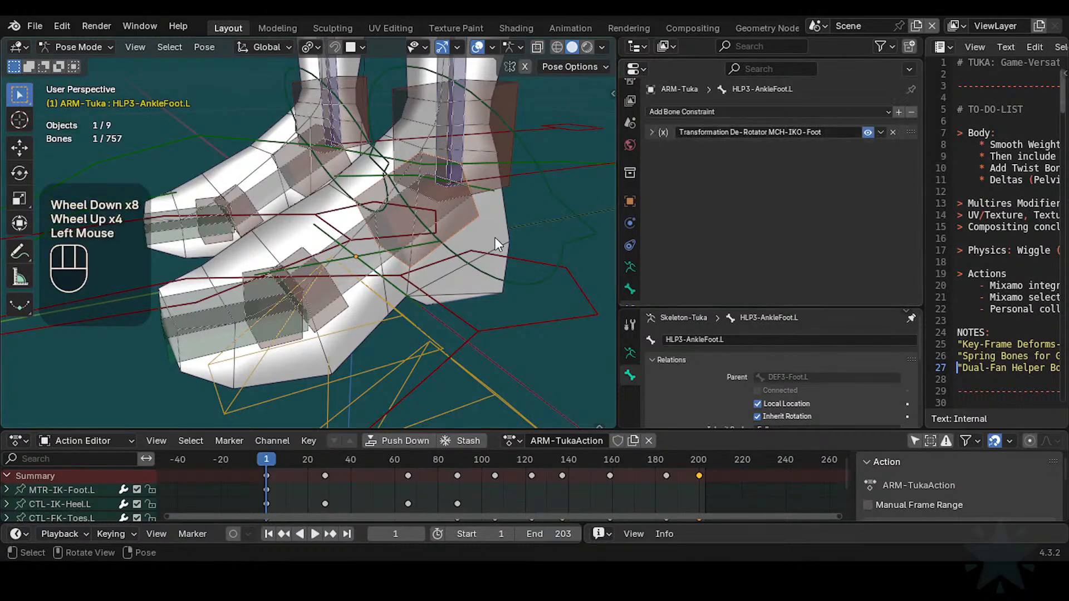
{"action": "scroll", "coordinate": [495, 238], "scroll_direction": "up", "scroll_amount": 2}
{"action": "key", "text": "ctrl+s"}
Step: Select HLP3-KnucklesToes.L.001 and examine its Transformation De-Rotator CTL-IK-Heel constraint's target bone and Map From rotation range
{"action": "middle_click_drag", "start_coordinate": [440, 293], "coordinate": [395, 312], "text": "shift"}
{"action": "left_click", "coordinate": [412, 305]}
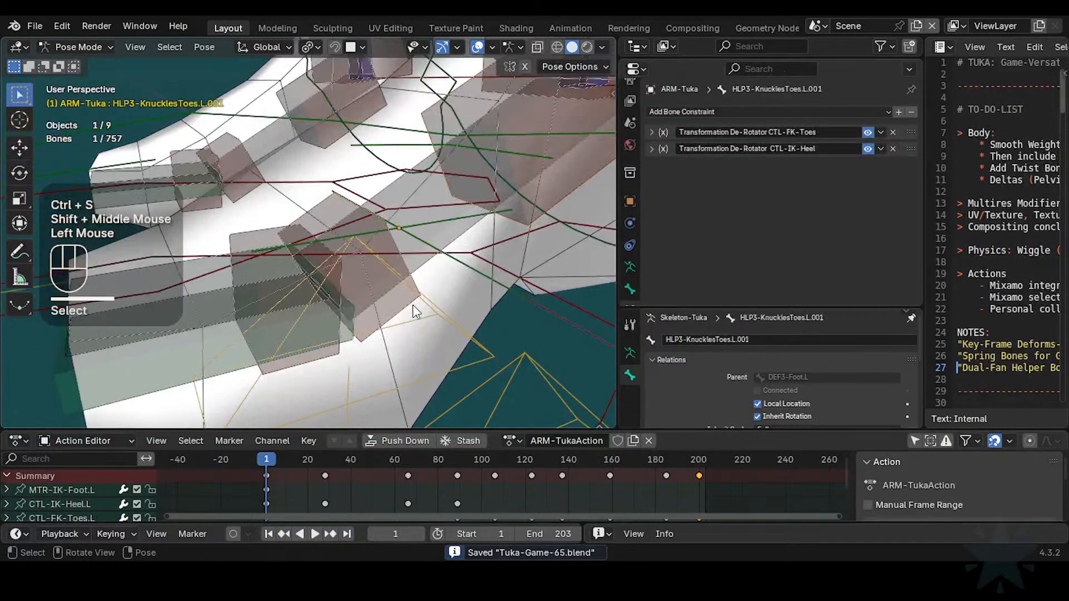
{"action": "left_click", "coordinate": [651, 149]}
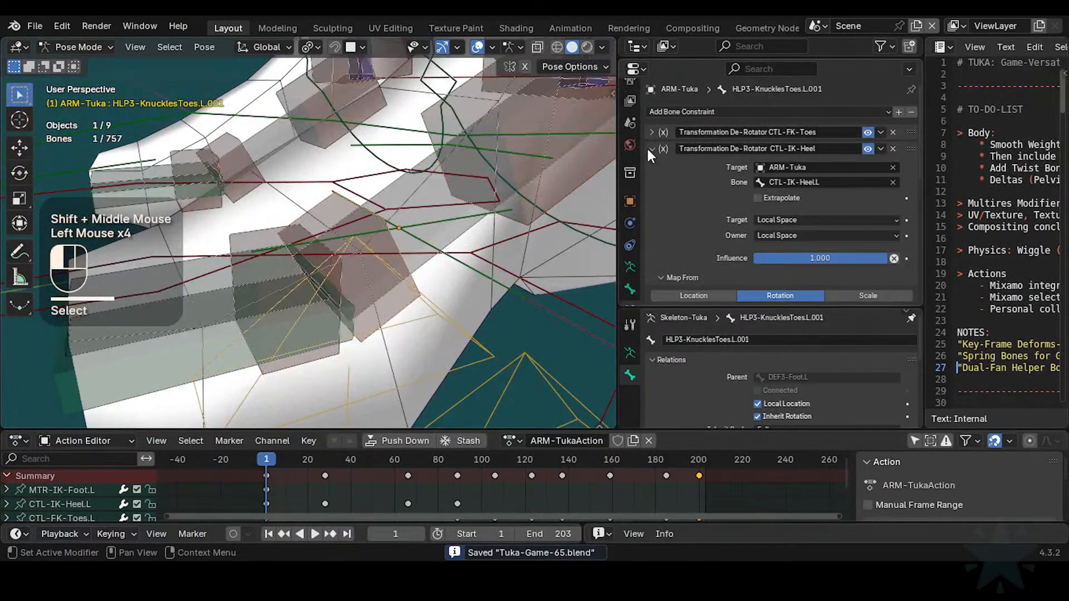
{"action": "scroll", "coordinate": [657, 193], "scroll_direction": "down", "scroll_amount": 6}
{"action": "scroll", "coordinate": [658, 211], "scroll_direction": "up", "scroll_amount": 4}
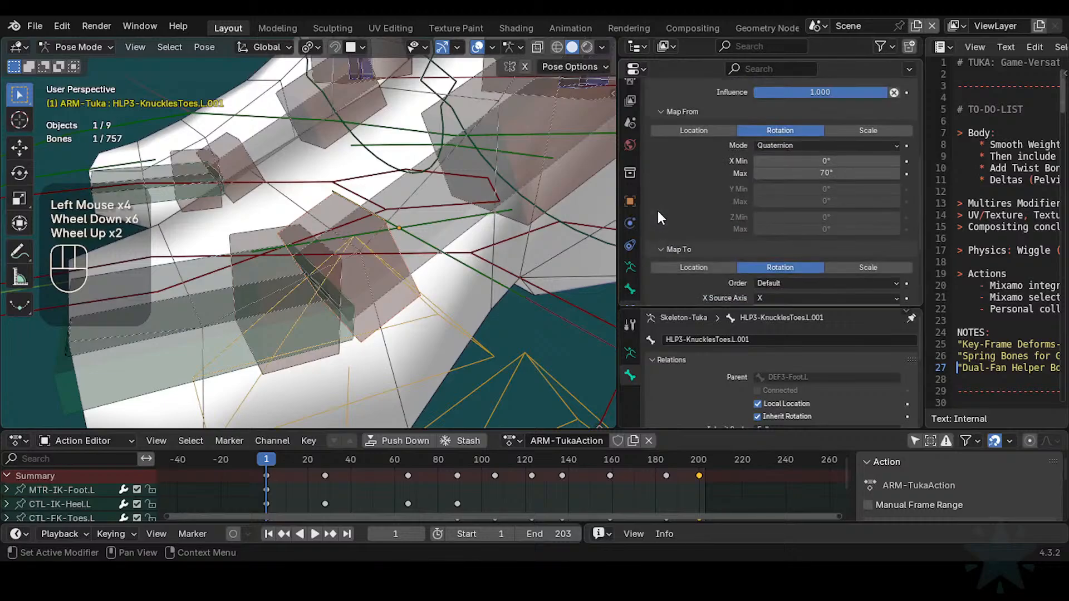
{"action": "scroll", "coordinate": [658, 221], "scroll_direction": "down", "scroll_amount": 1}
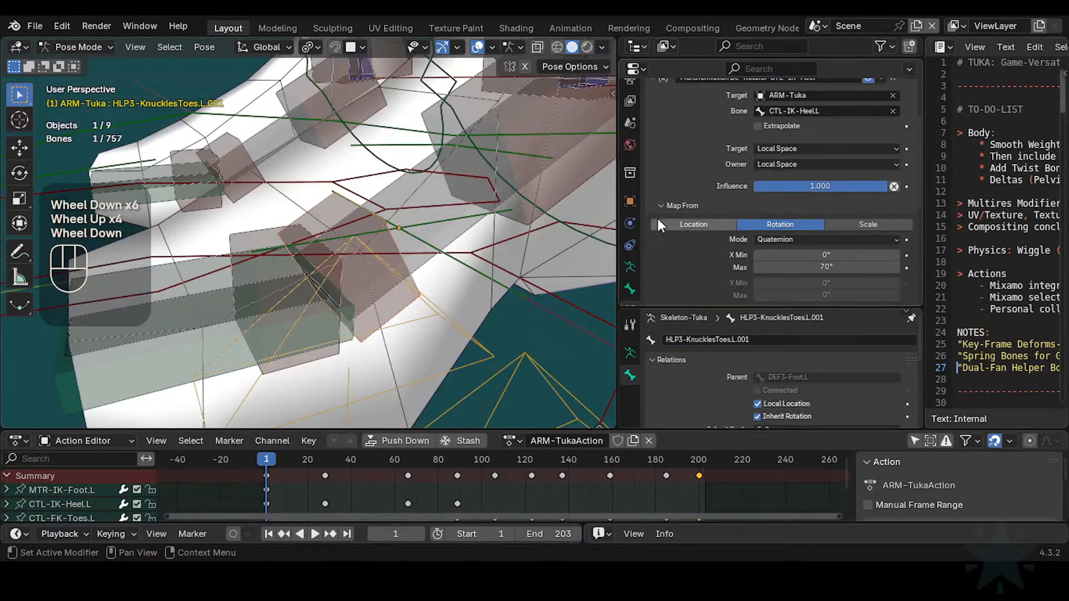
{"action": "scroll", "coordinate": [696, 219], "scroll_direction": "up", "scroll_amount": 2}
{"action": "left_click", "coordinate": [653, 149]}
Step: Set the X, Y and Z Map From rotation minimums of HLP3-KnucklesToes.L.001's De-Rotator CTL-FK-Toes constraint to -180°
{"action": "left_click", "coordinate": [652, 149]}
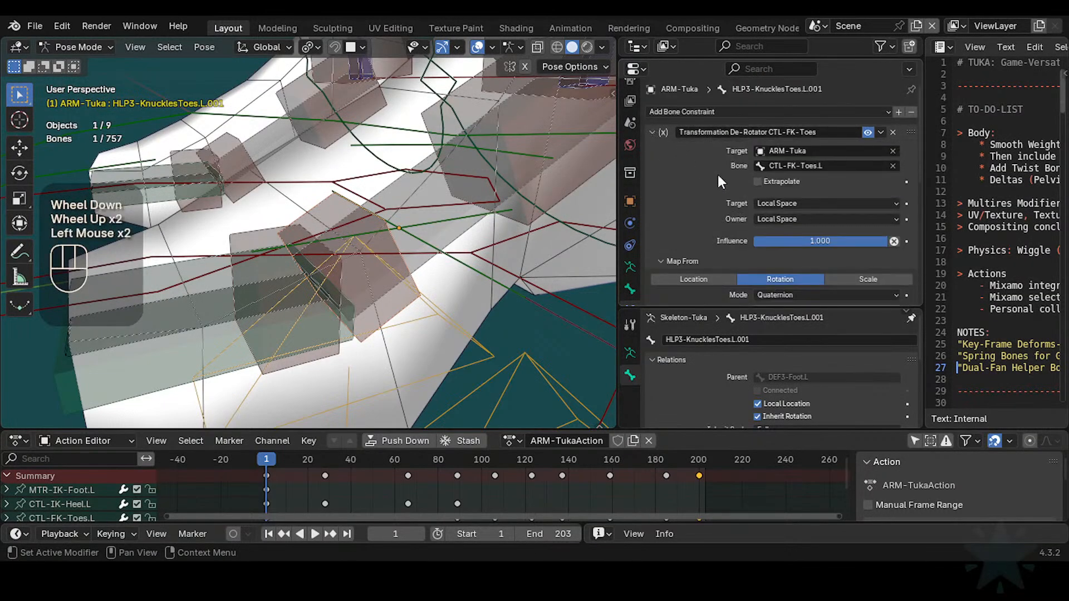
{"action": "scroll", "coordinate": [724, 189], "scroll_direction": "down", "scroll_amount": 6}
{"action": "scroll", "coordinate": [760, 241], "scroll_direction": "up", "scroll_amount": 2}
{"action": "scroll", "coordinate": [760, 241], "scroll_direction": "down", "scroll_amount": 4}
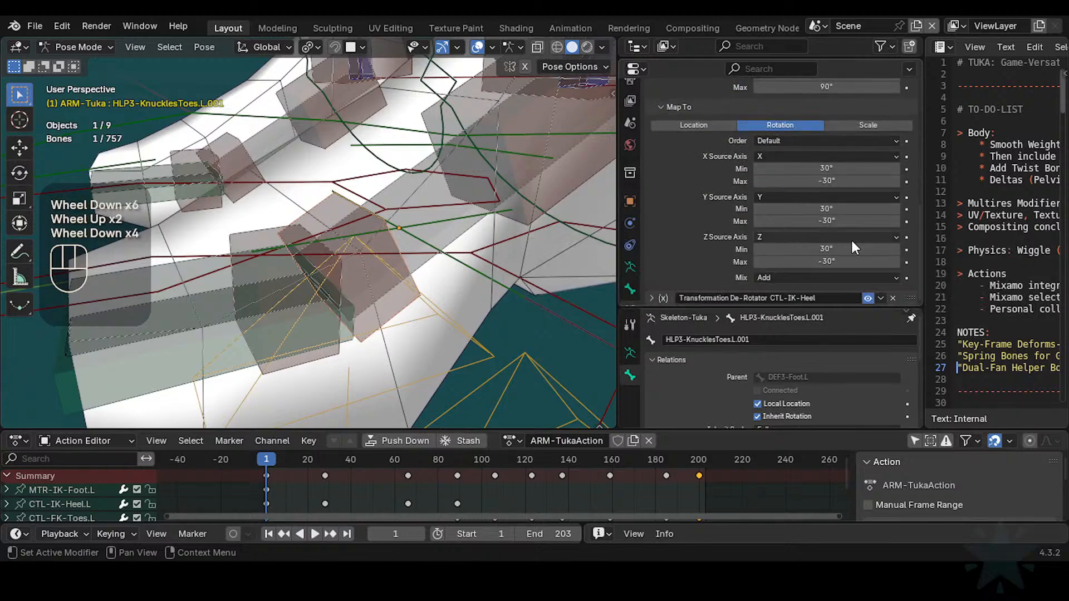
{"action": "scroll", "coordinate": [850, 238], "scroll_direction": "up", "scroll_amount": 2}
{"action": "scroll", "coordinate": [804, 224], "scroll_direction": "down", "scroll_amount": 1}
{"action": "scroll", "coordinate": [802, 228], "scroll_direction": "down", "scroll_amount": 3}
{"action": "scroll", "coordinate": [800, 232], "scroll_direction": "up", "scroll_amount": 3}
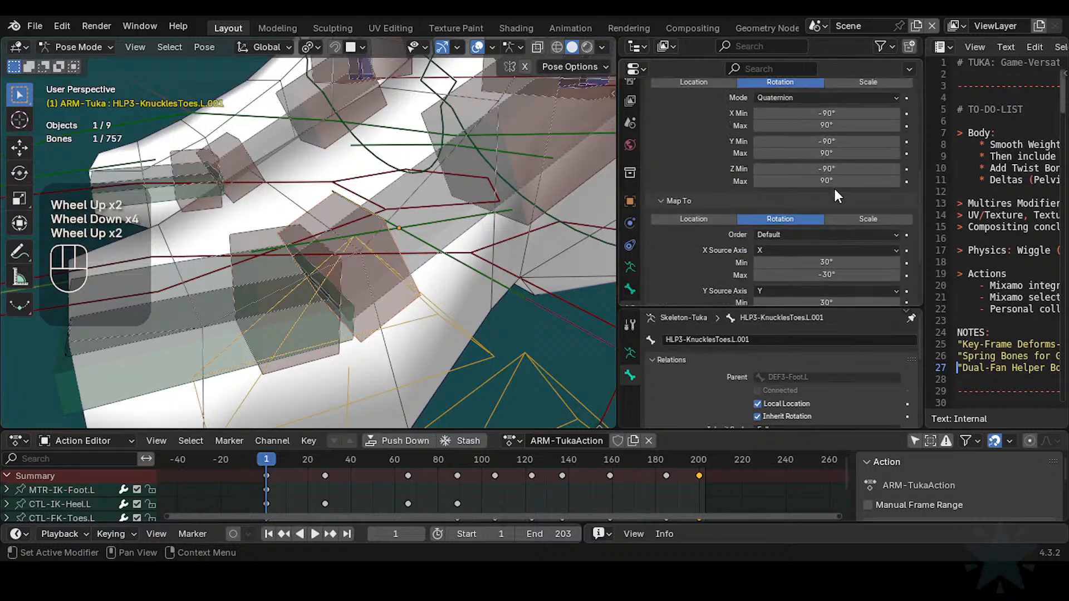
{"action": "left_click", "coordinate": [842, 177]}
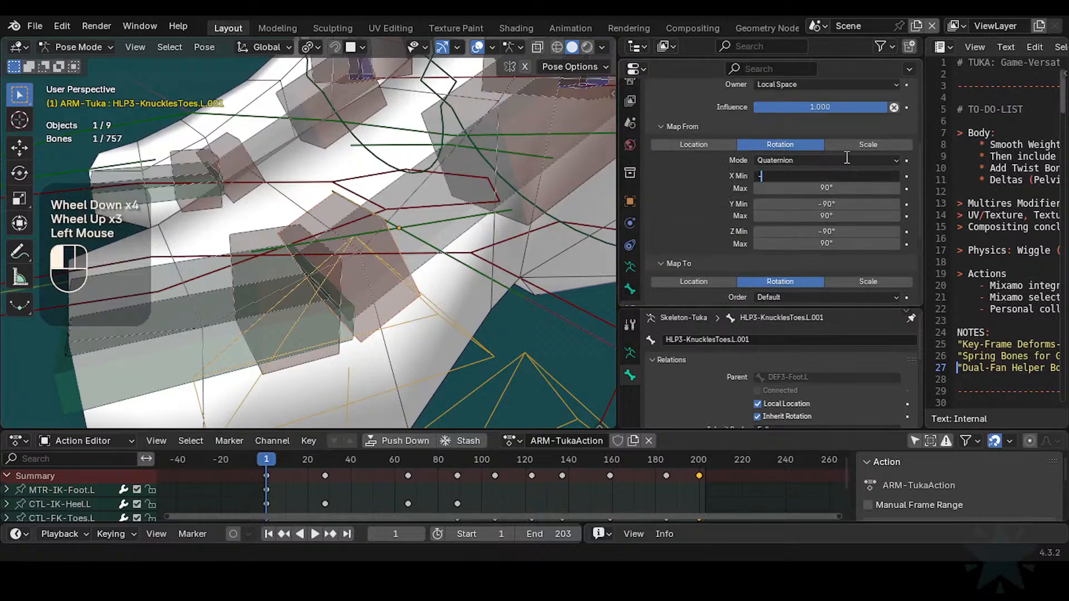
{"action": "key", "text": "Return"}
{"action": "key", "text": "ctrl+c"}
{"action": "key", "text": "ctrl+v"}
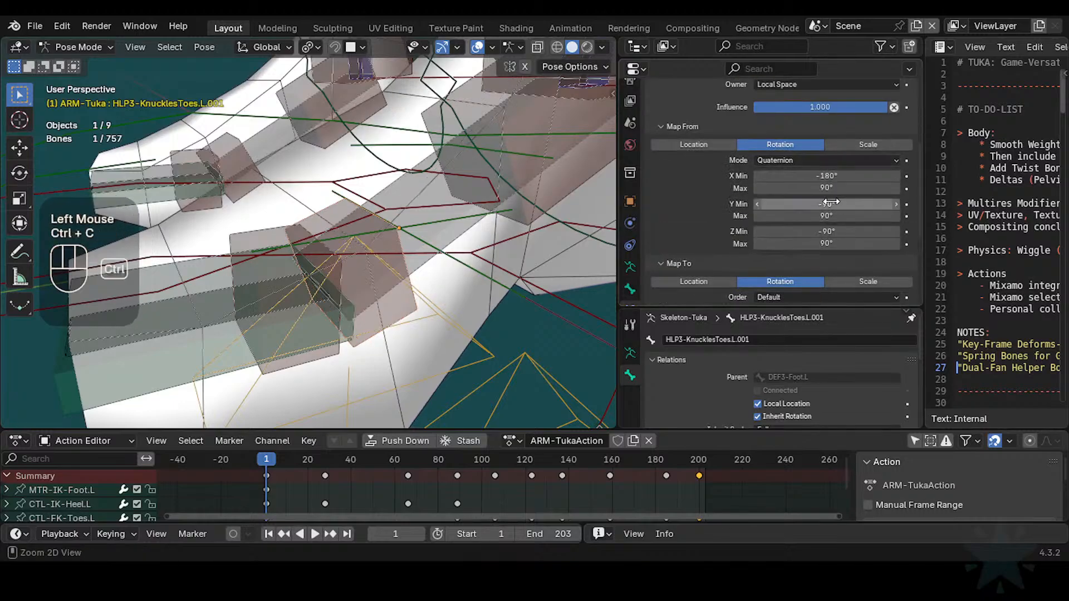
{"action": "key", "text": "ctrl+v"}
Step: Set the same constraint's X, Y and Z Map From rotation maximums to 180°
{"action": "left_click", "coordinate": [819, 187]}
{"action": "type", "text": "180"}
{"action": "key", "text": "Return"}
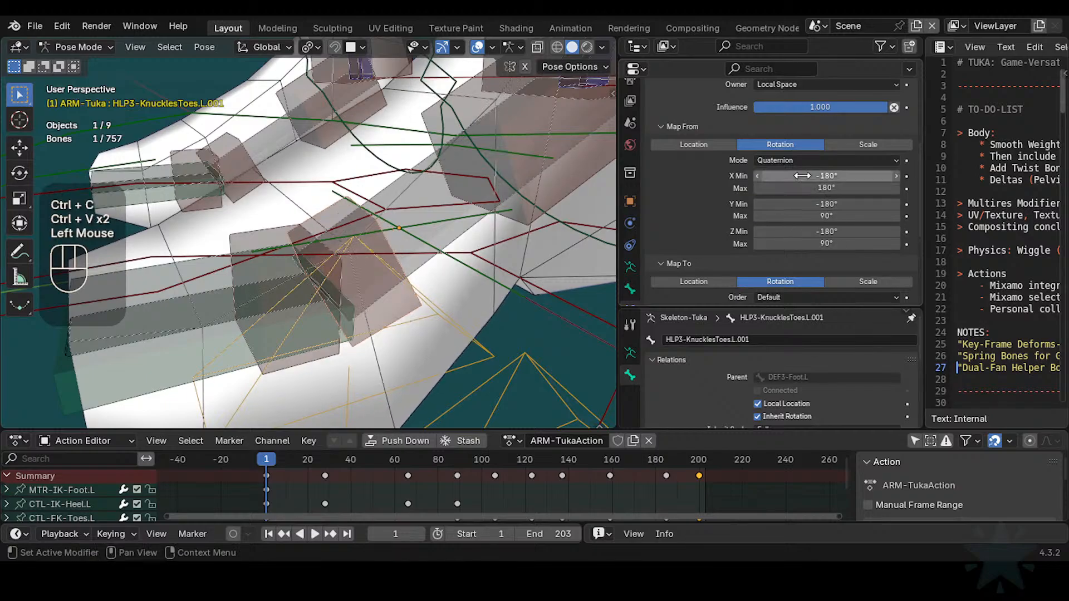
{"action": "key", "text": "ctrl+c"}
{"action": "key", "text": "ctrl+v"}
{"action": "key", "text": "ctrl+v"}
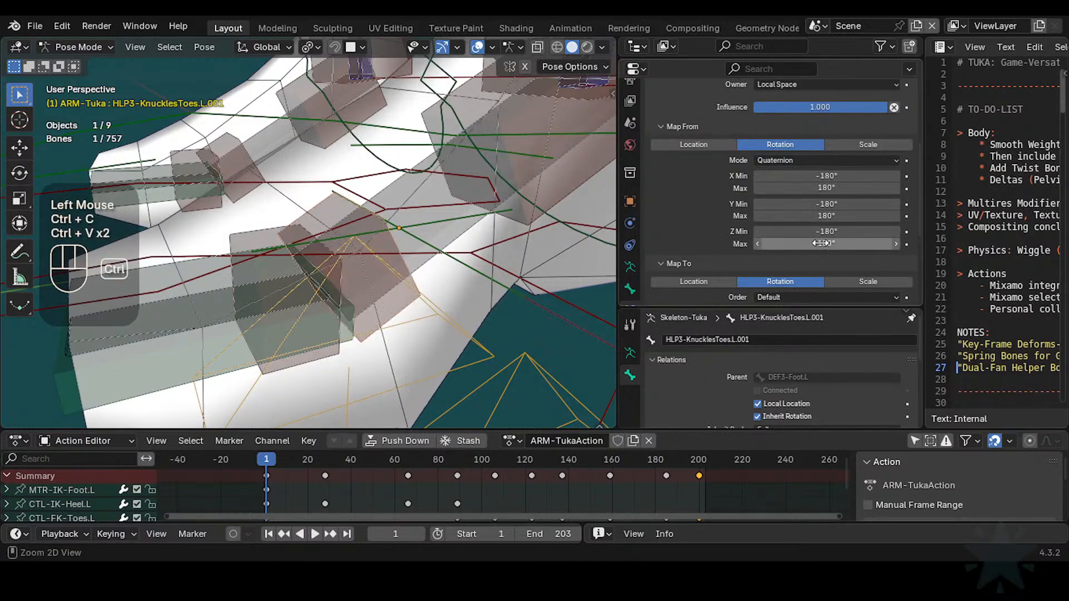
Step: Set the Map To rotation minimums of HLP3-KnucklesToes.L.001's CTL-FK-Toes constraint to 60° on X, Y and Z
{"action": "scroll", "coordinate": [826, 240], "scroll_direction": "down", "scroll_amount": 3}
{"action": "scroll", "coordinate": [826, 221], "scroll_direction": "down", "scroll_amount": 1}
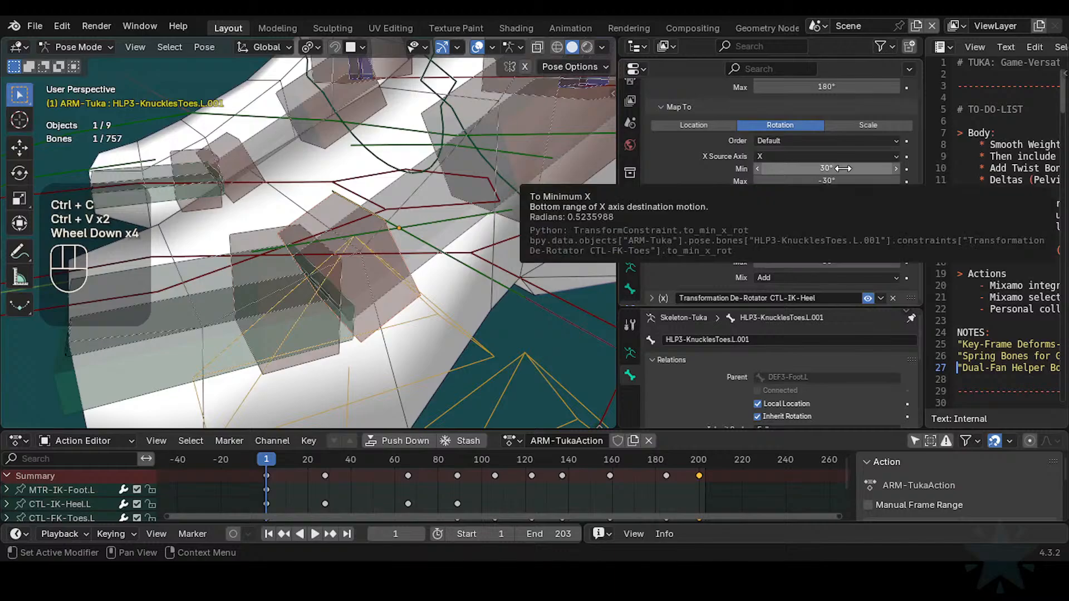
{"action": "left_click", "coordinate": [844, 168]}
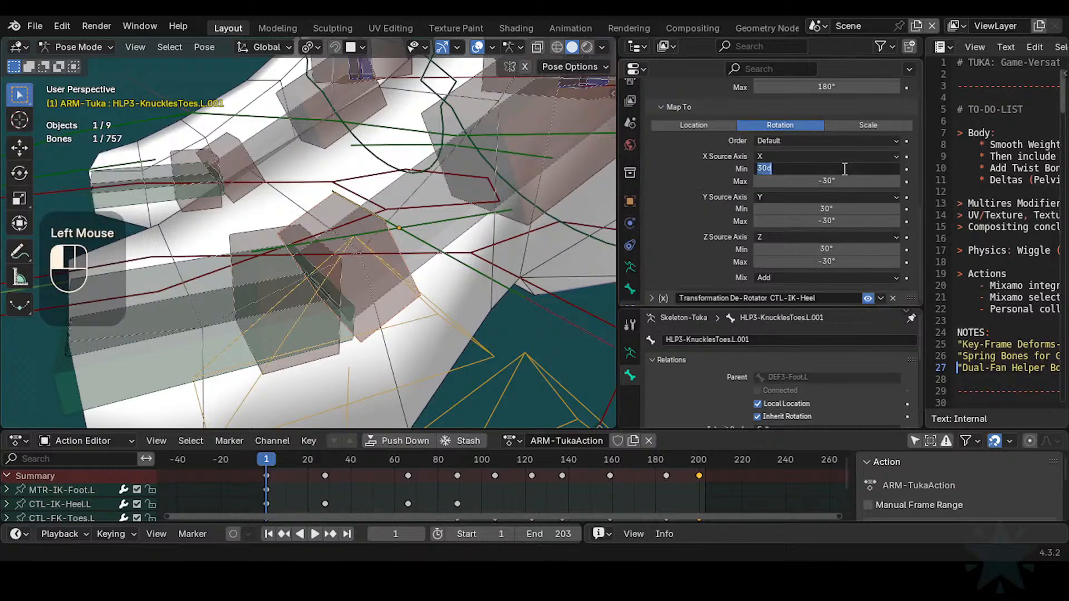
{"action": "key", "text": "Return"}
{"action": "key", "text": "ctrl+c"}
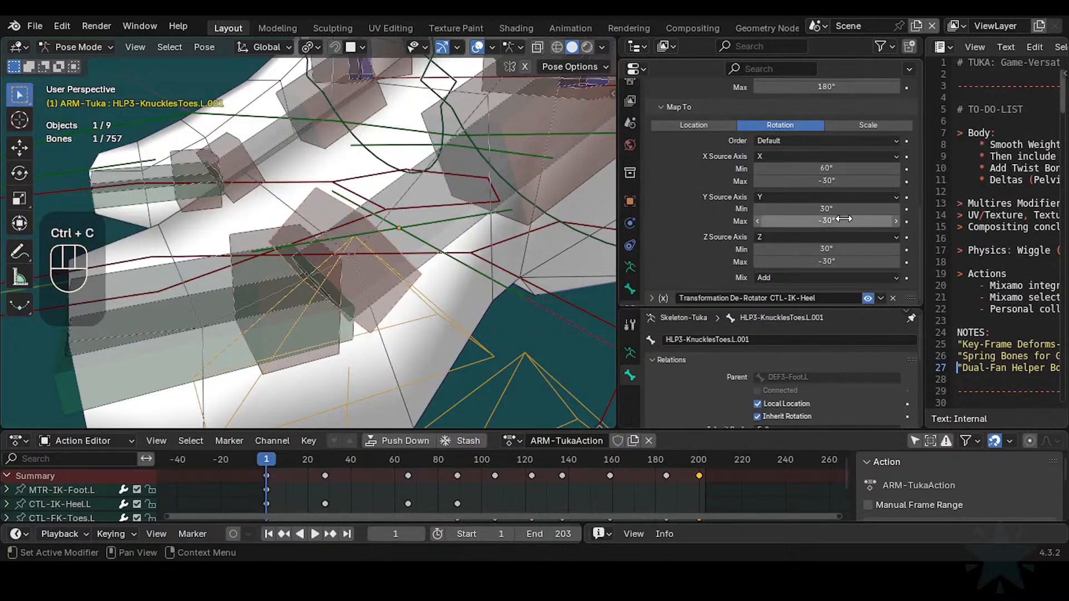
{"action": "key", "text": "ctrl+v"}
{"action": "key", "text": "ctrl+v"}
Step: Set the constraint's Map To rotation maximums to -60° on all three axes, then collapse the constraint
{"action": "left_click", "coordinate": [840, 180]}
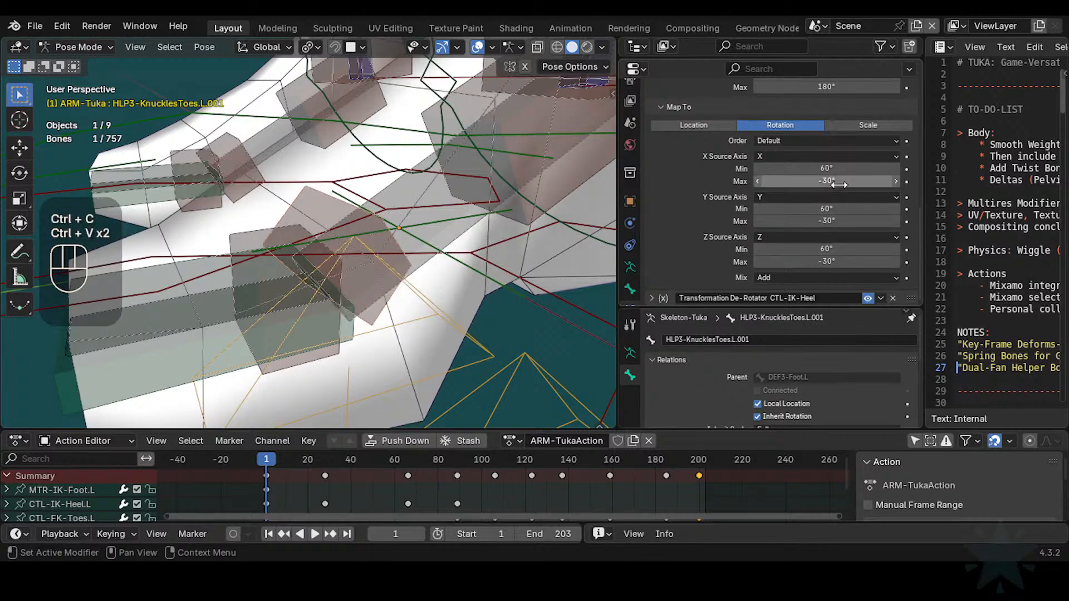
{"action": "type", "text": "-60"}
{"action": "key", "text": "Return"}
{"action": "key", "text": "ctrl+c"}
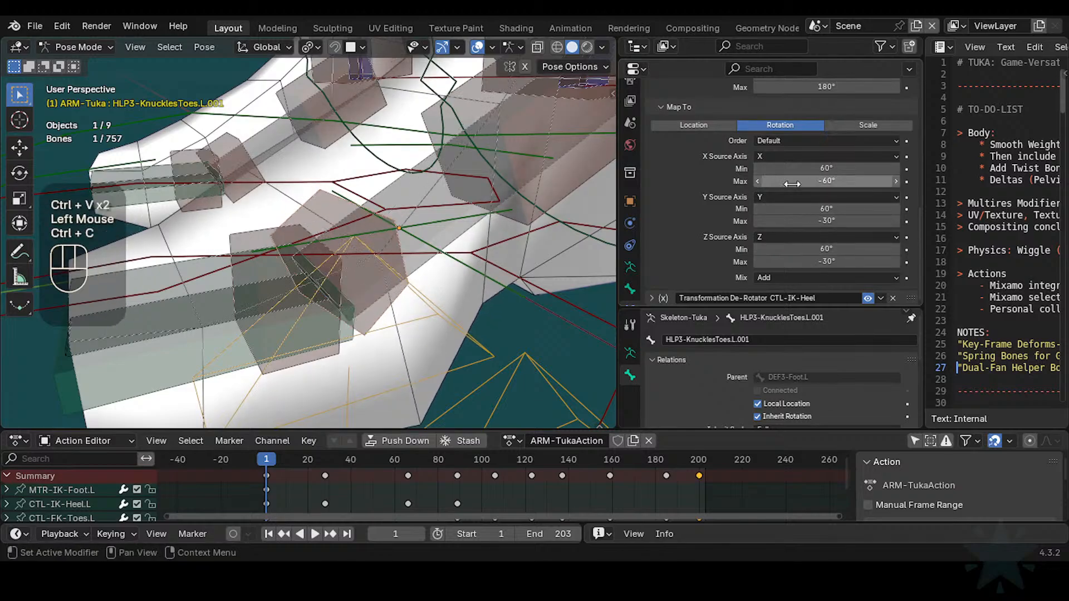
{"action": "key", "text": "ctrl+v"}
{"action": "key", "text": "ctrl+v"}
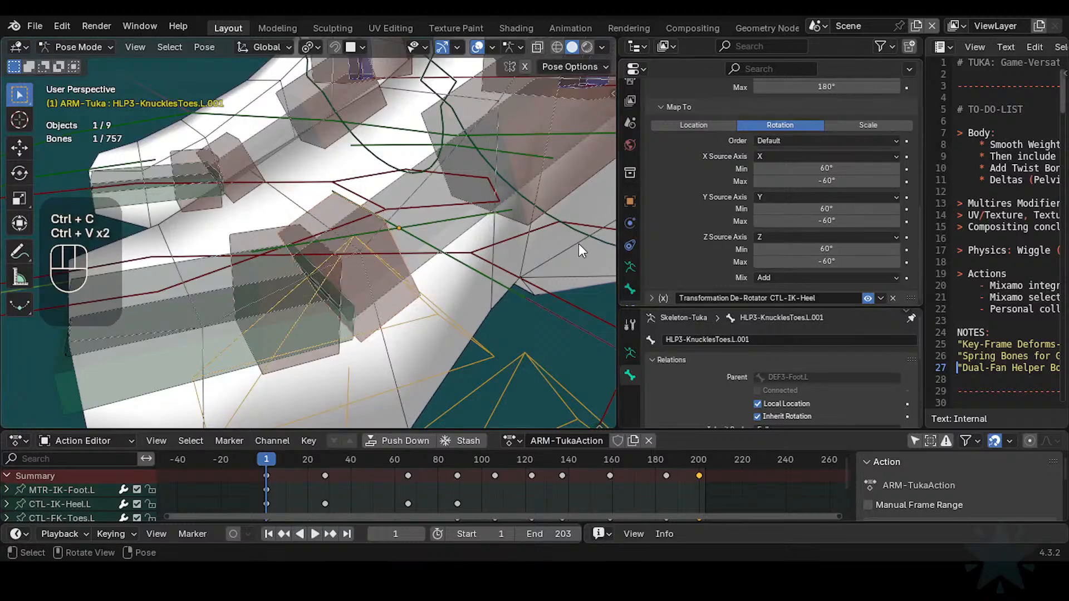
{"action": "scroll", "coordinate": [406, 269], "scroll_direction": "down", "scroll_amount": 2}
{"action": "scroll", "coordinate": [753, 203], "scroll_direction": "up", "scroll_amount": 6}
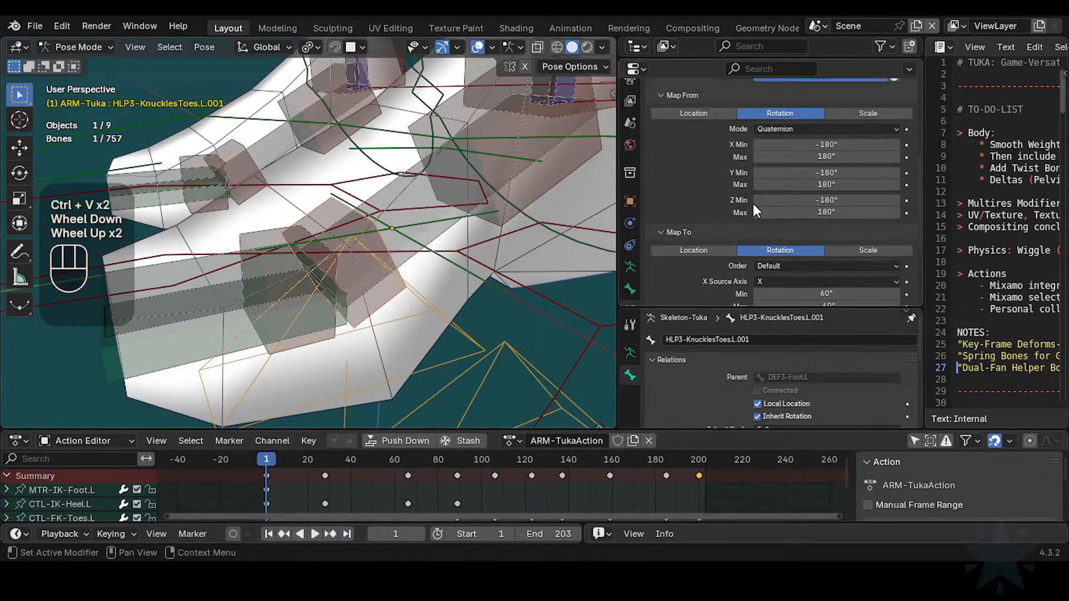
{"action": "scroll", "coordinate": [663, 192], "scroll_direction": "down", "scroll_amount": 2}
{"action": "scroll", "coordinate": [662, 167], "scroll_direction": "up", "scroll_amount": 2}
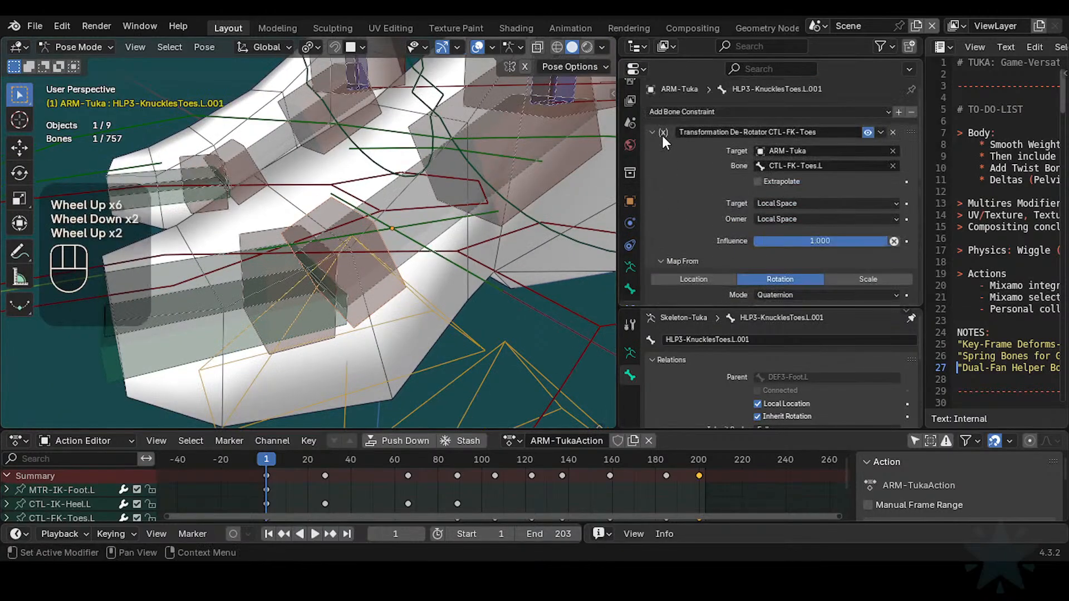
{"action": "left_click", "coordinate": [652, 133]}
Step: Select HLP3-KnucklesToes.L and set its De-Rotator CTL-FK-Toes constraint's X, Y and Z Map From rotation minimums to -180°
{"action": "left_click", "coordinate": [315, 333]}
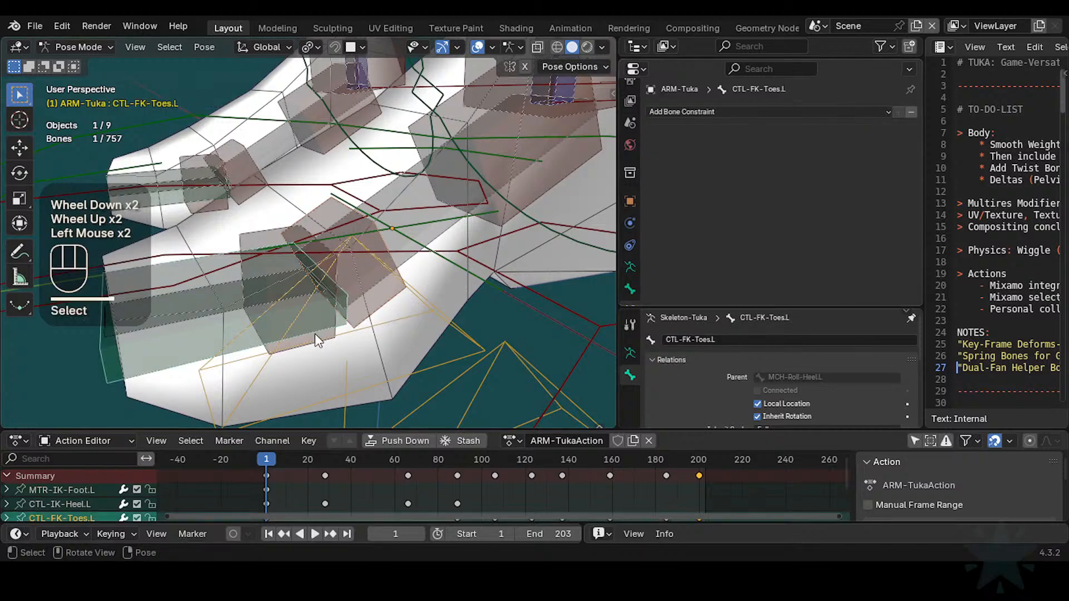
{"action": "left_click", "coordinate": [316, 339]}
{"action": "left_click", "coordinate": [651, 134]}
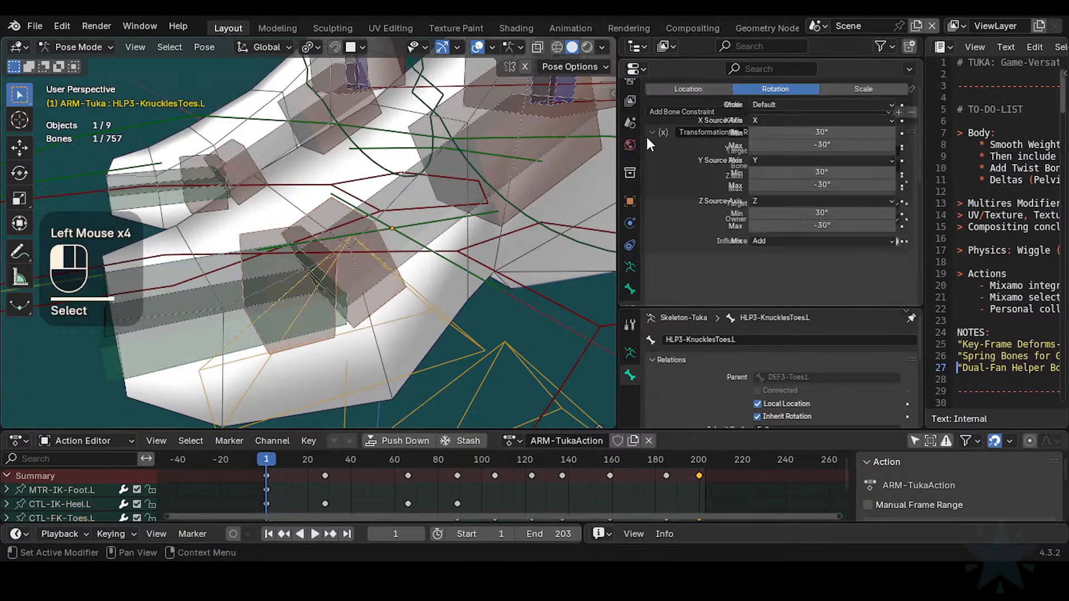
{"action": "scroll", "coordinate": [808, 223], "scroll_direction": "down", "scroll_amount": 5}
{"action": "scroll", "coordinate": [837, 196], "scroll_direction": "up", "scroll_amount": 2}
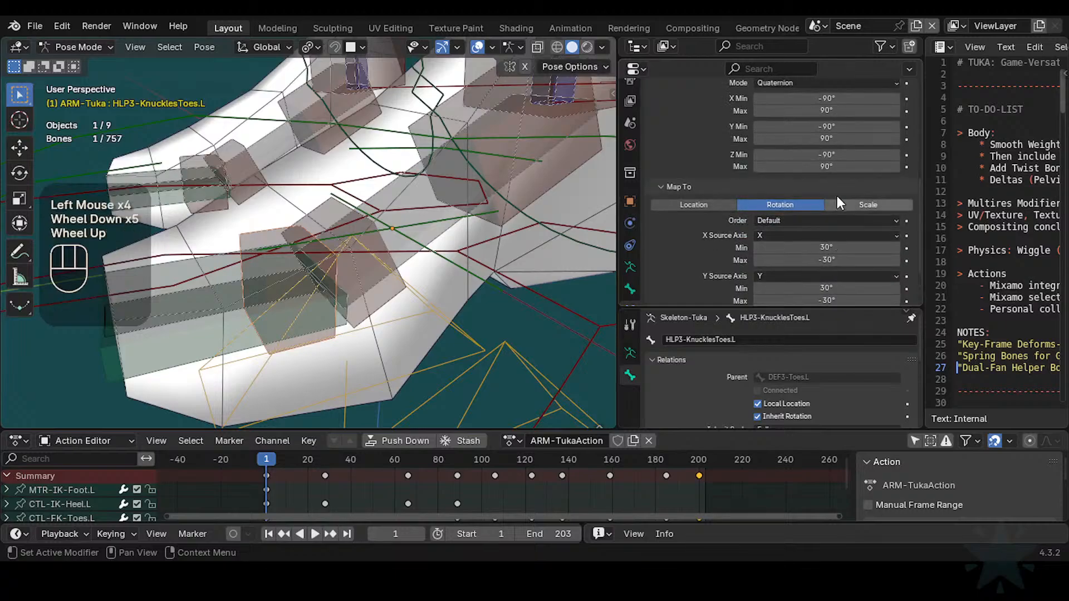
{"action": "left_click", "coordinate": [852, 193]}
{"action": "type", "text": "-1"}
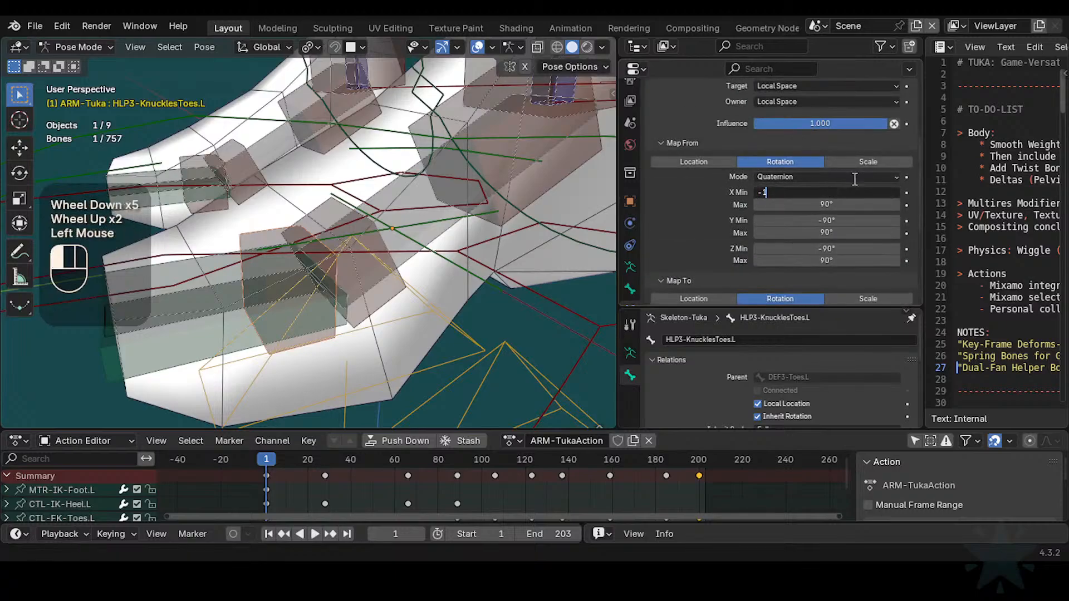
{"action": "type", "text": "80"}
{"action": "key", "text": "Return"}
{"action": "left_click", "coordinate": [835, 192]}
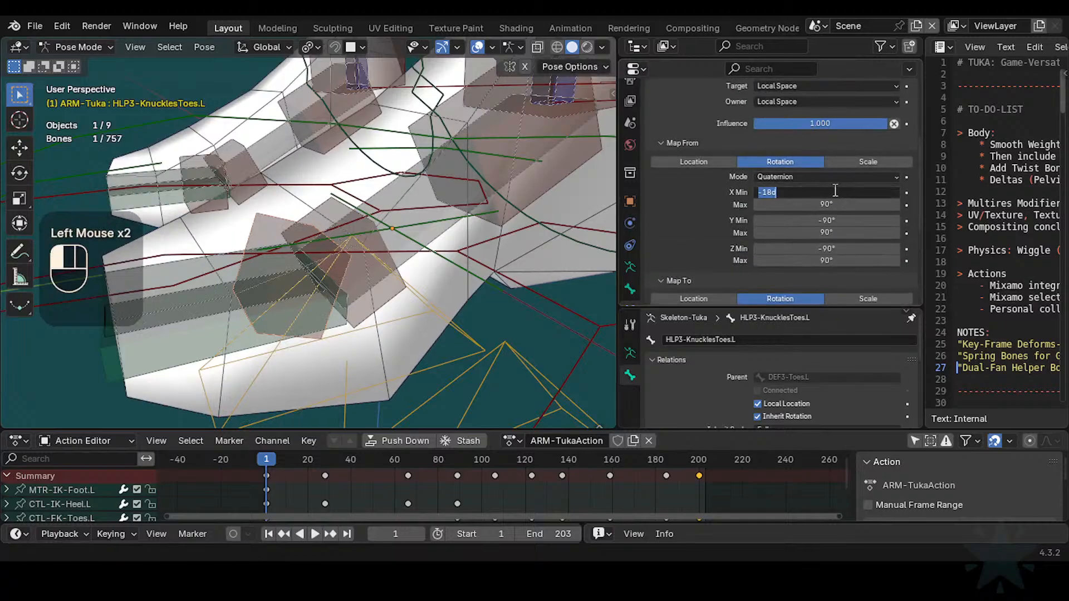
{"action": "type", "text": "-180"}
{"action": "key", "text": "Return"}
{"action": "key", "text": "ctrl+c"}
{"action": "key", "text": "ctrl+v"}
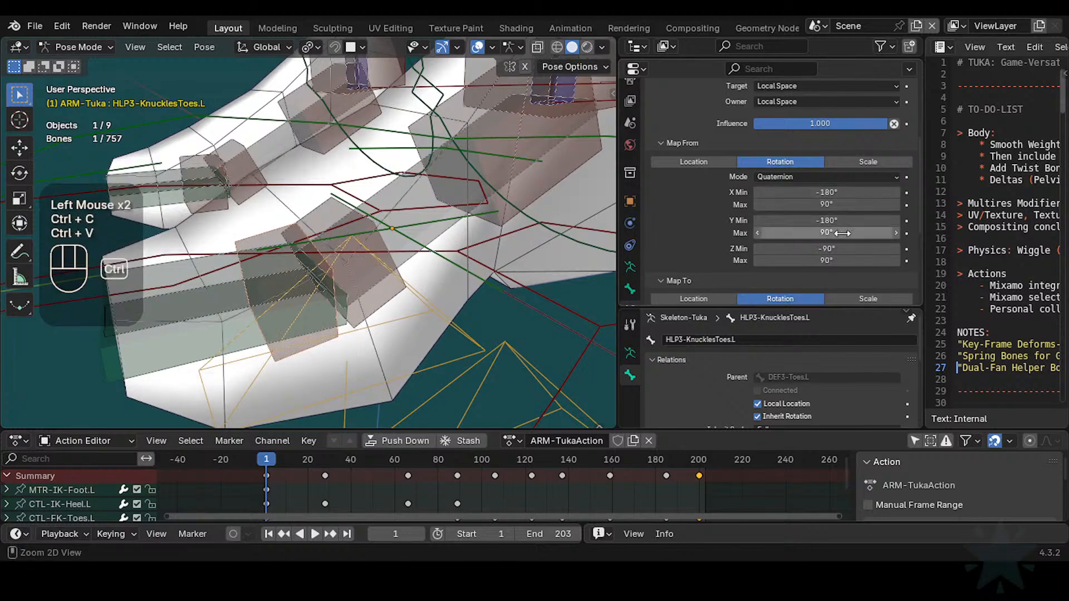
{"action": "key", "text": "ctrl+v"}
Step: Set HLP3-KnucklesToes.L's Map From rotation maximums to 180° on X, Y and Z
{"action": "left_click", "coordinate": [835, 205]}
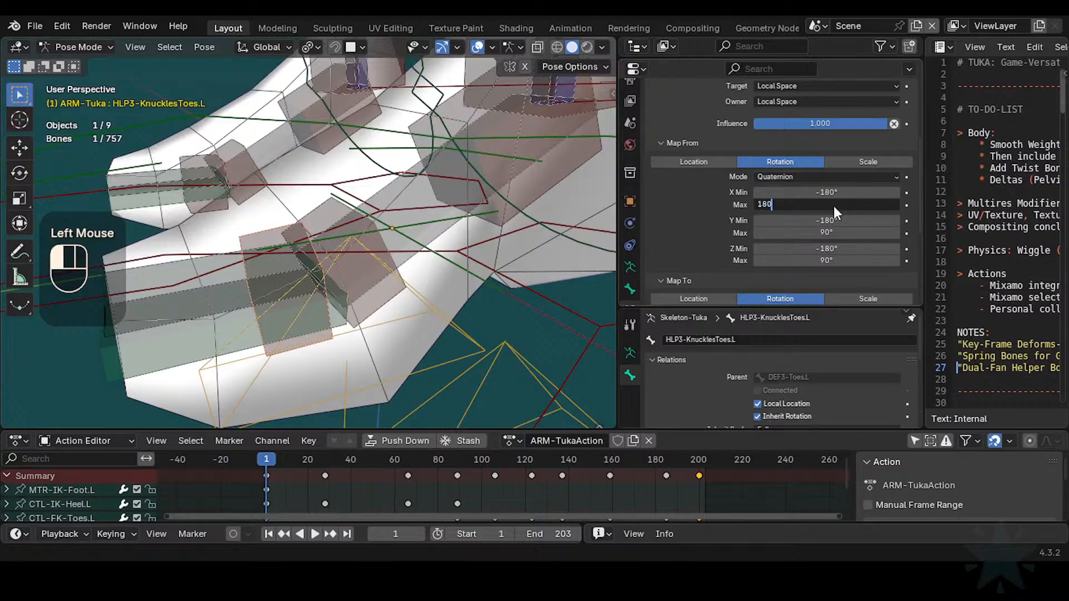
{"action": "key", "text": "ctrl+c"}
{"action": "key", "text": "ctrl+v"}
{"action": "key", "text": "ctrl+v"}
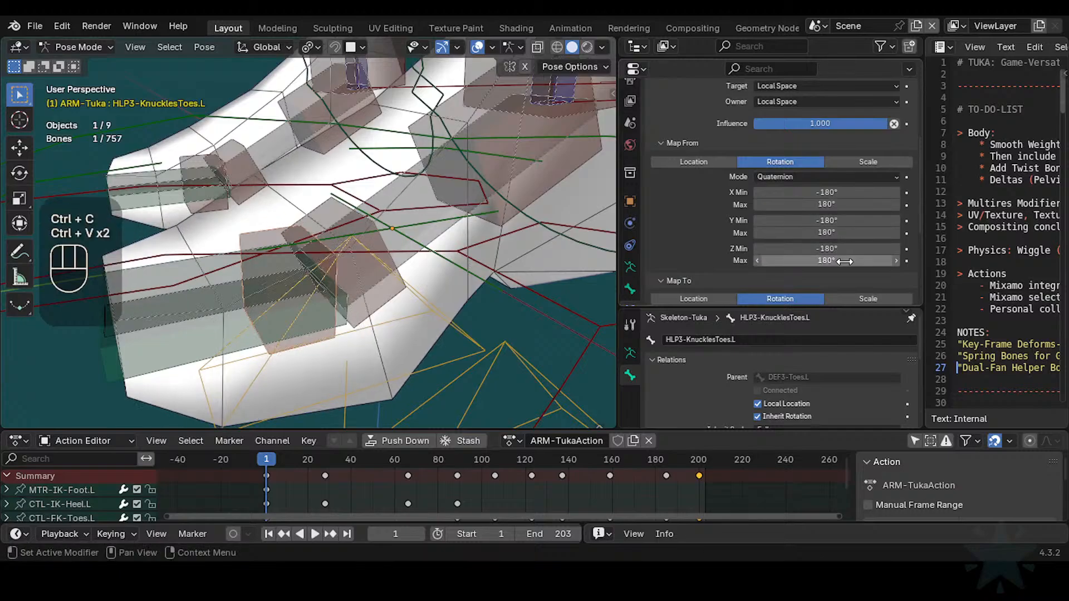
Step: Set HLP3-KnucklesToes.L's Map To rotation minimums to 60° on X, Y and Z
{"action": "scroll", "coordinate": [843, 257], "scroll_direction": "down", "scroll_amount": 3}
{"action": "left_click", "coordinate": [830, 184]}
{"action": "type", "text": "6"}
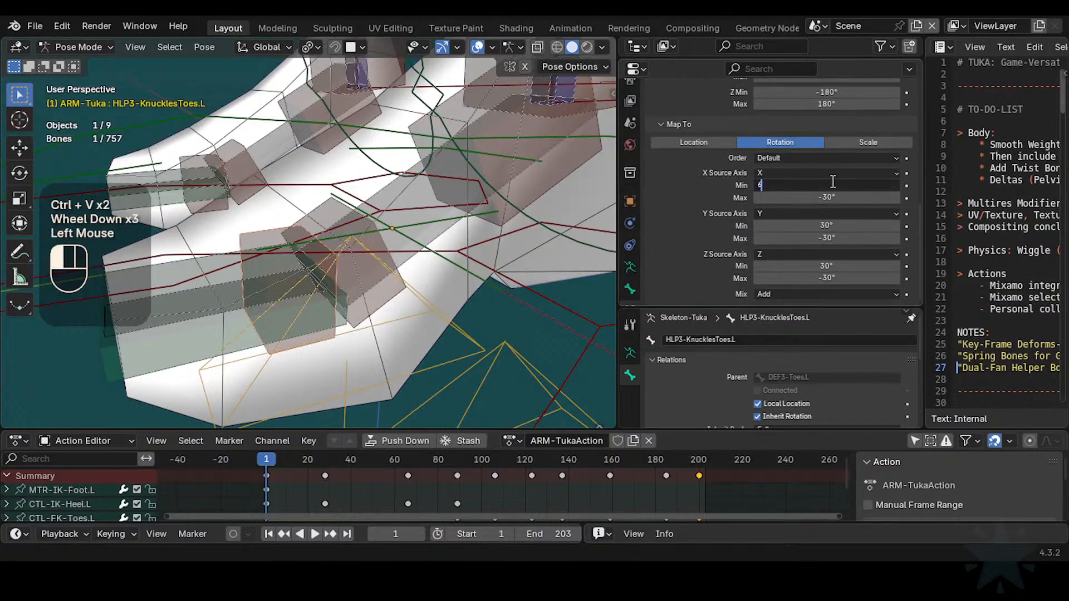
{"action": "type", "text": "0"}
{"action": "key", "text": "Return"}
{"action": "key", "text": "ctrl+c"}
{"action": "key", "text": "ctrl+v"}
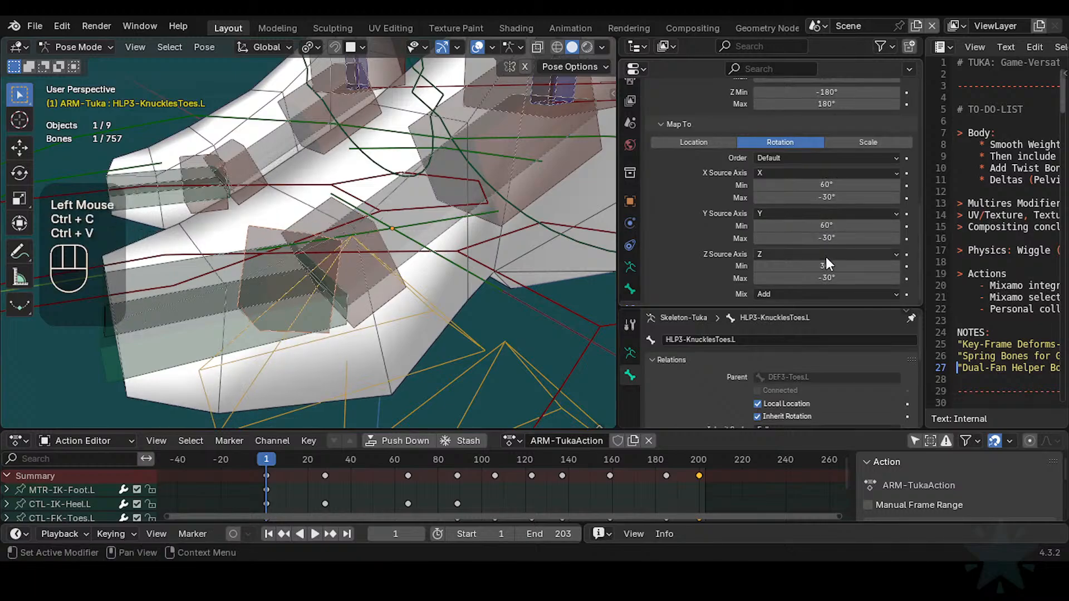
{"action": "key", "text": "ctrl+v"}
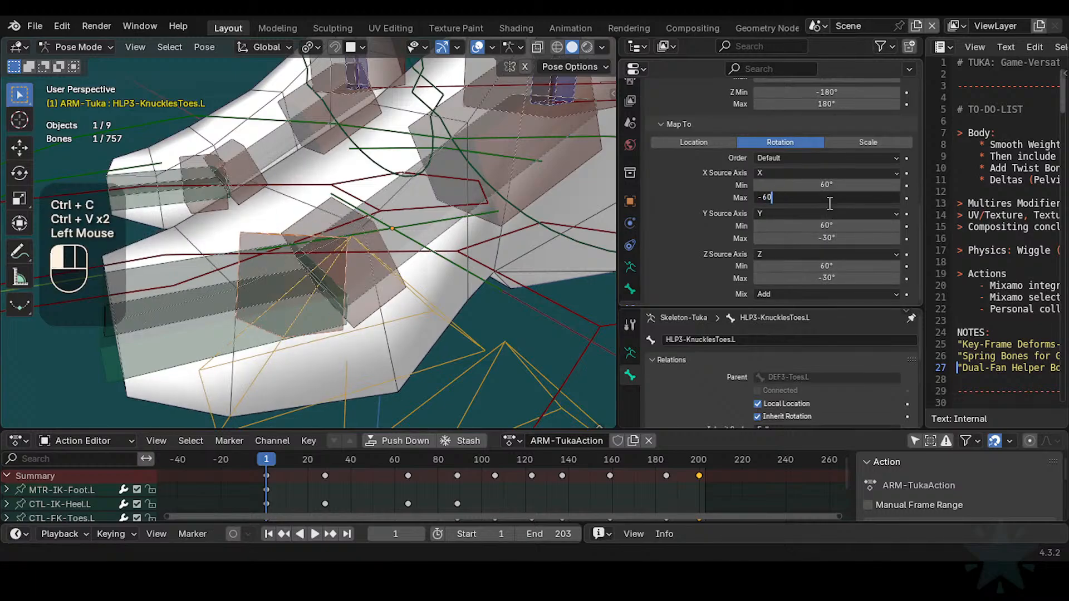
Step: Set HLP3-KnucklesToes.L's Map To rotation maximums to -60° on all axes, collapse the constraint and save the file
{"action": "left_click", "coordinate": [829, 200]}
{"action": "type", "text": "-60"}
{"action": "key", "text": "Return"}
{"action": "key", "text": "ctrl+c"}
{"action": "key", "text": "ctrl+v"}
{"action": "key", "text": "ctrl+v"}
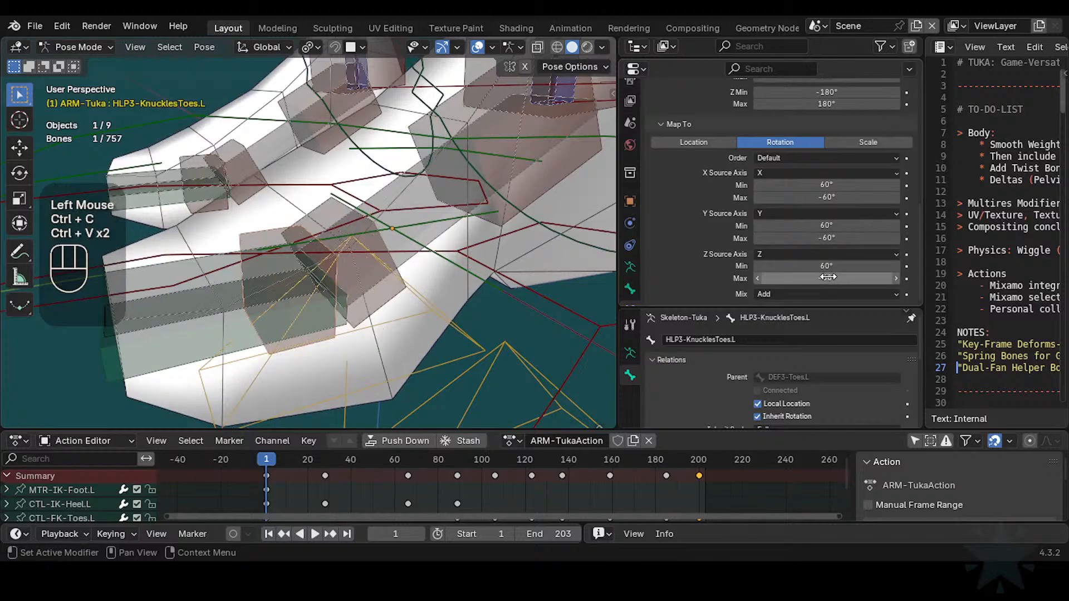
{"action": "scroll", "coordinate": [828, 276], "scroll_direction": "down", "scroll_amount": 2}
{"action": "scroll", "coordinate": [827, 267], "scroll_direction": "up", "scroll_amount": 5}
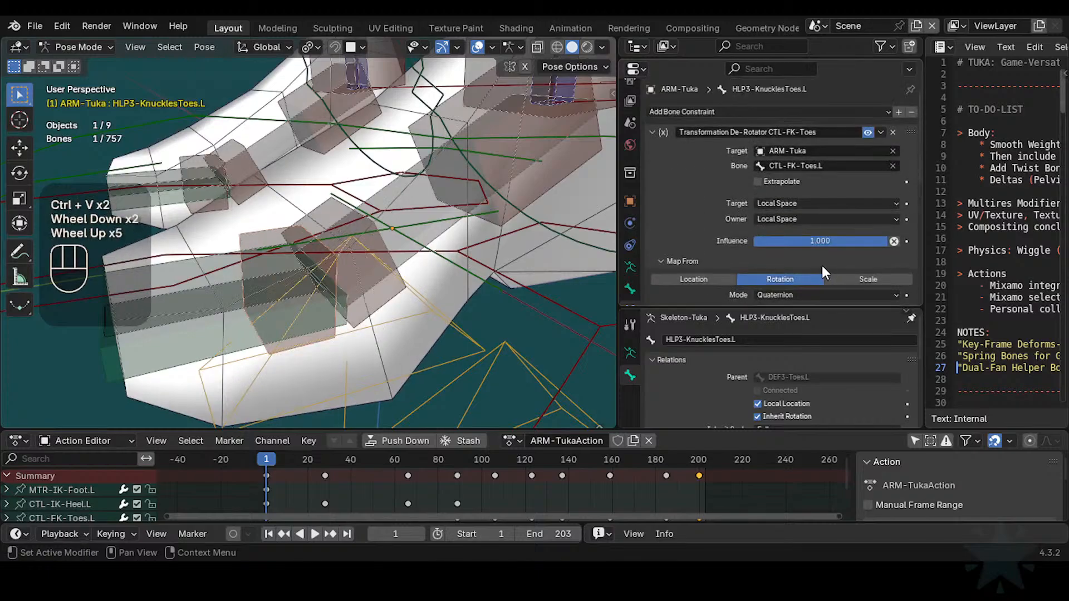
{"action": "left_click", "coordinate": [652, 132]}
{"action": "key", "text": "ctrl+s"}
Step: Rotate the MTR-IK-Foot.L control about the global X axis to test the foot's deformation
{"action": "scroll", "coordinate": [396, 306], "scroll_direction": "down", "scroll_amount": 1}
{"action": "mouse_move", "coordinate": [396, 305]}
{"action": "middle_mouse_down"}
{"action": "mouse_move", "coordinate": [310, 273]}
{"action": "mouse_move", "coordinate": [396, 302]}
{"action": "middle_mouse_up"}
{"action": "scroll", "coordinate": [310, 284], "scroll_direction": "up", "scroll_amount": 1}
{"action": "scroll", "coordinate": [312, 296], "scroll_direction": "down", "scroll_amount": 1}
{"action": "scroll", "coordinate": [396, 302], "scroll_direction": "down", "scroll_amount": 2}
{"action": "left_click", "coordinate": [305, 313]}
{"action": "key", "text": "r"}
{"action": "key", "text": "x"}
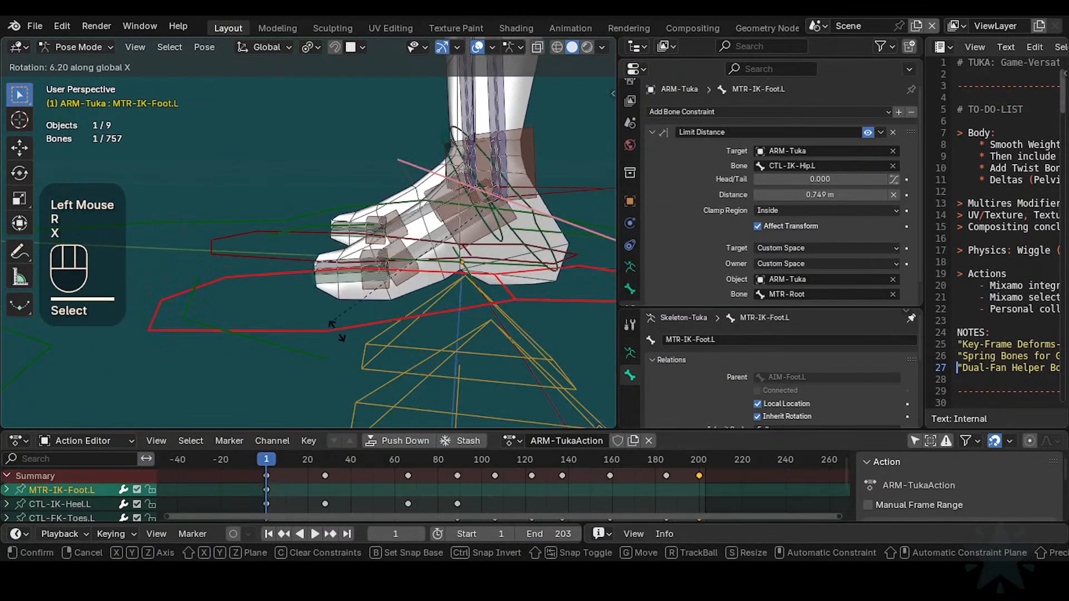
{"action": "left_click", "coordinate": [314, 262]}
Step: Move the MTR-IK-Foot.L control up and forward, lifting the left foot away from the right one
{"action": "key", "text": "g"}
{"action": "left_click", "coordinate": [213, 162]}
{"action": "middle_click_drag", "start_coordinate": [301, 134], "coordinate": [412, 226], "text": "shift"}
{"action": "scroll", "coordinate": [459, 207], "scroll_direction": "up", "scroll_amount": 1}
{"action": "scroll", "coordinate": [412, 225], "scroll_direction": "down", "scroll_amount": 2}
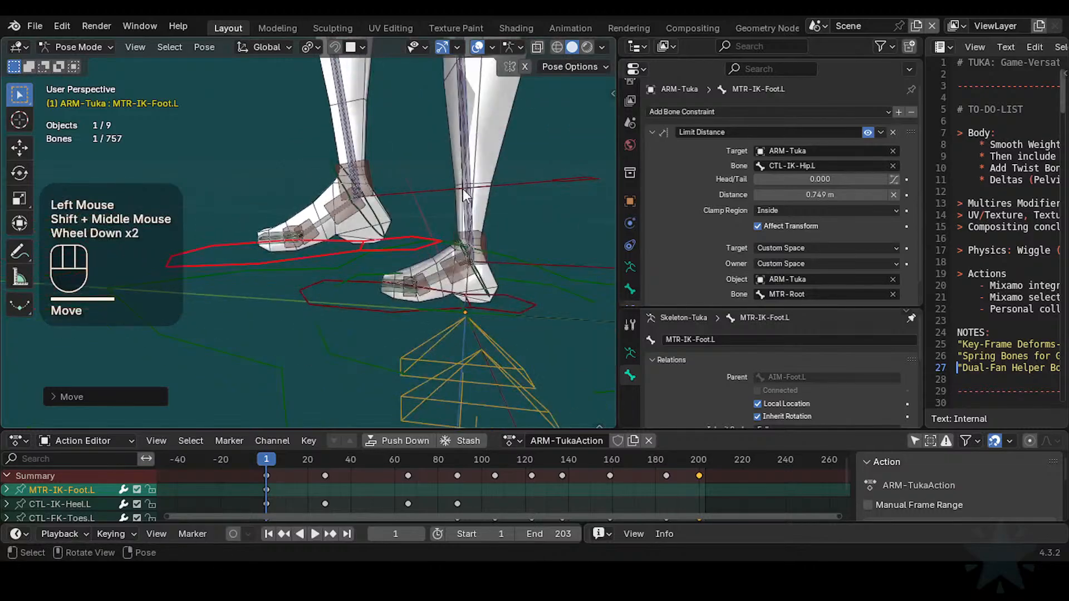
Step: Test-rotate the CTL-IK-Heel.L control about the global X axis with the left foot raised, and cancel the rotation
{"action": "left_click", "coordinate": [433, 189]}
{"action": "key", "text": "r"}
{"action": "key", "text": "x"}
{"action": "key", "text": "Escape"}
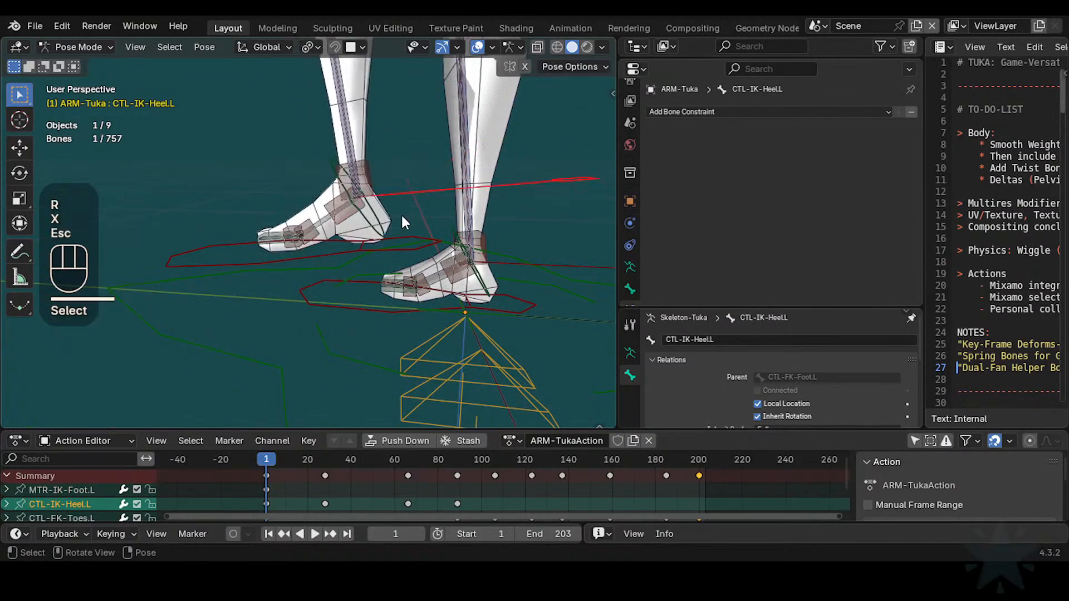
{"action": "middle_click_drag", "start_coordinate": [401, 213], "coordinate": [446, 262]}
{"action": "scroll", "coordinate": [419, 258], "scroll_direction": "up", "scroll_amount": 1}
{"action": "key", "text": "r"}
{"action": "key", "text": "x"}
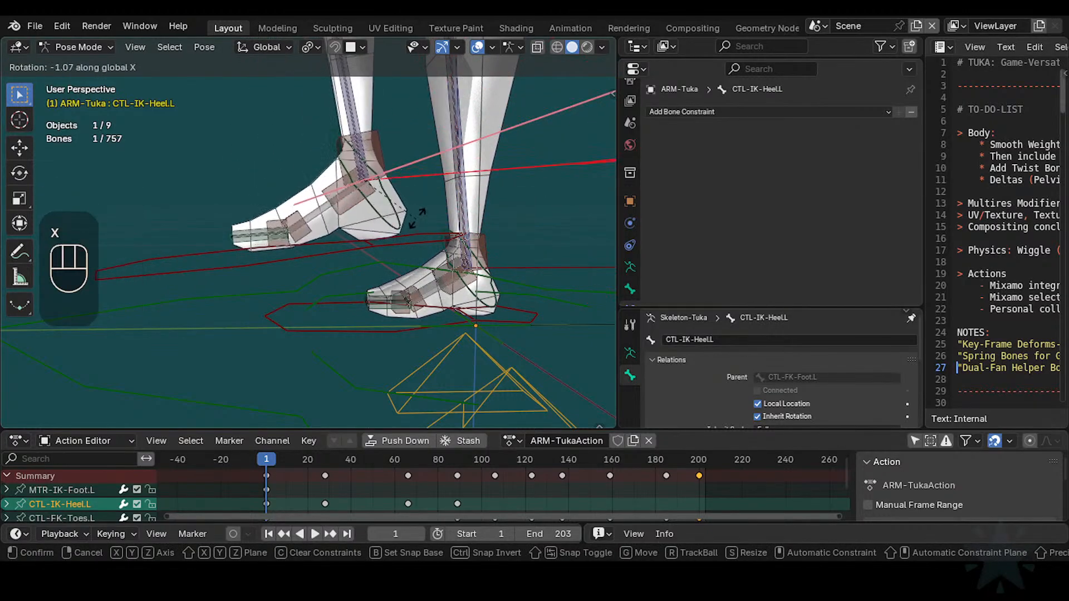
{"action": "key", "text": "Escape"}
Step: Rotate the CTL-FK-Toes.L control about the global X axis to test the toe deformation
{"action": "left_click", "coordinate": [231, 232]}
{"action": "key", "text": "r"}
{"action": "key", "text": "x"}
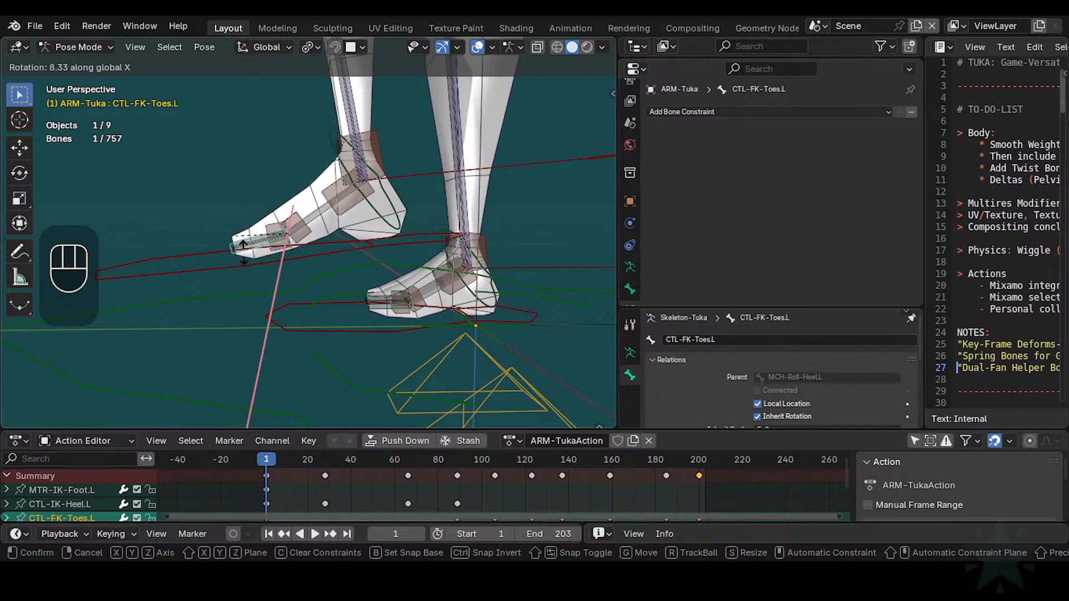
{"action": "left_click", "coordinate": [285, 250]}
Step: Select all pose bones and clear their pose transforms
{"action": "key", "text": "a"}
{"action": "key", "text": "alt+q"}
{"action": "key", "text": "alt+q"}
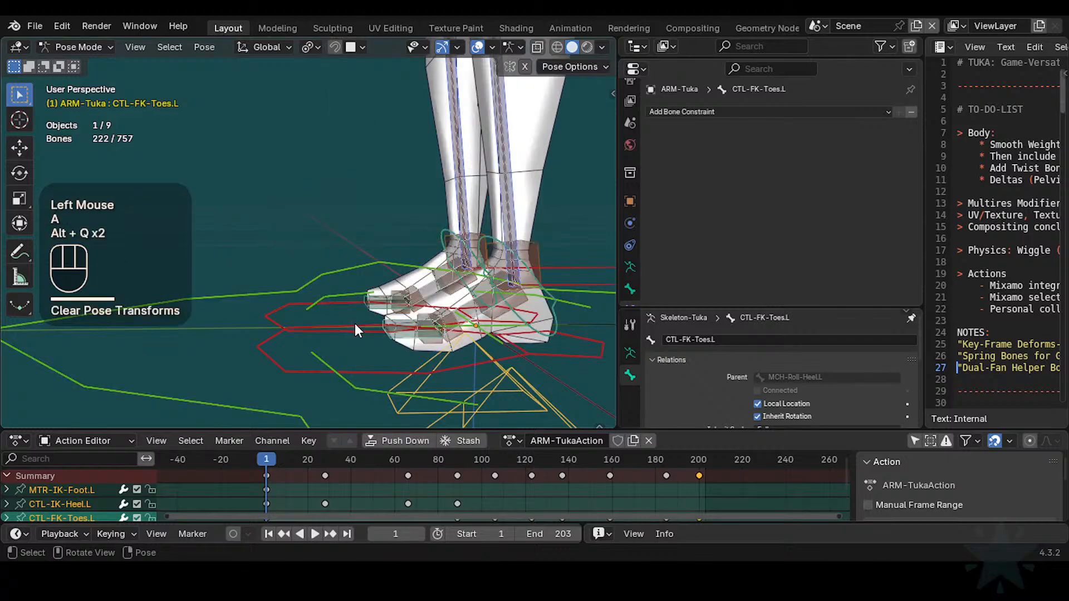
Step: Examine the Map From and Map To rotation ranges of the CTL-IK-Heel de-rotator on HLP3-KnucklesToes.L.001
{"action": "middle_click_drag", "start_coordinate": [372, 342], "coordinate": [334, 292], "text": "shift"}
{"action": "scroll", "coordinate": [334, 293], "scroll_direction": "up", "scroll_amount": 2}
{"action": "left_click", "coordinate": [285, 269]}
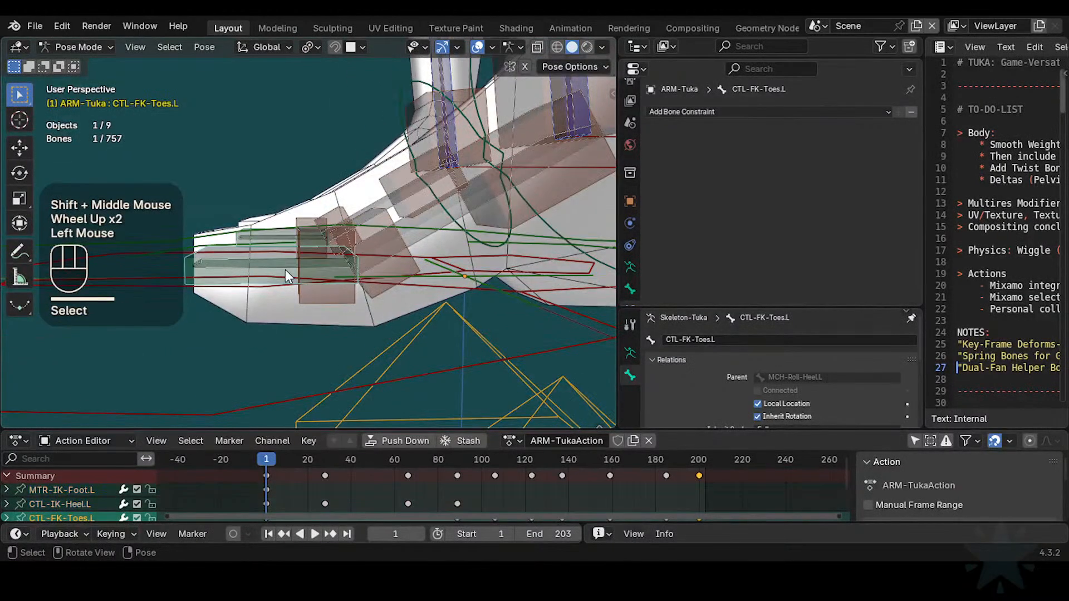
{"action": "left_click", "coordinate": [281, 270]}
{"action": "left_click", "coordinate": [322, 293]}
{"action": "left_click", "coordinate": [326, 298]}
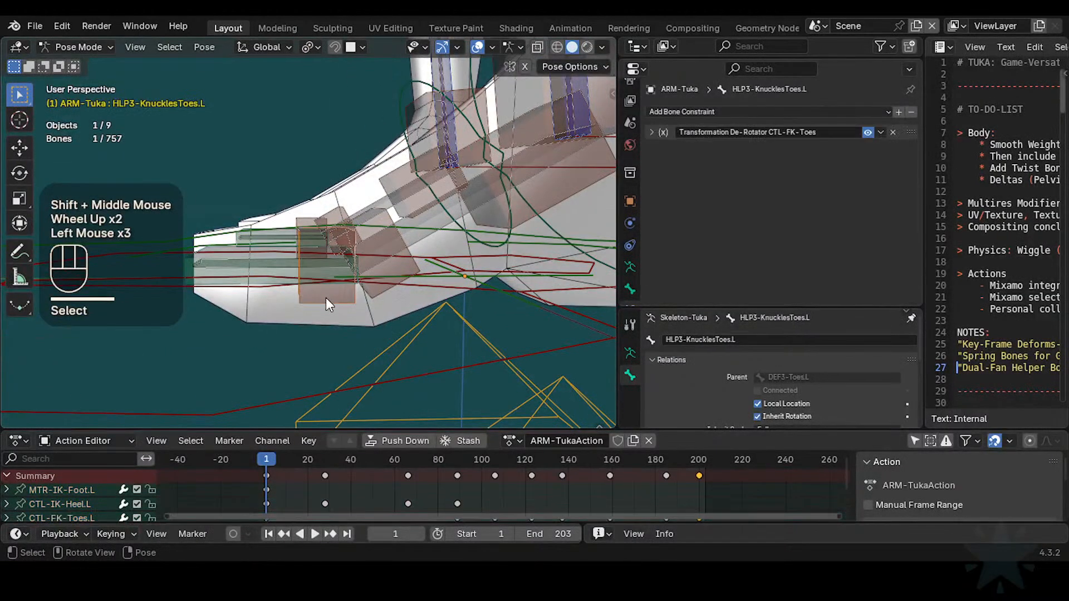
{"action": "left_click", "coordinate": [373, 303]}
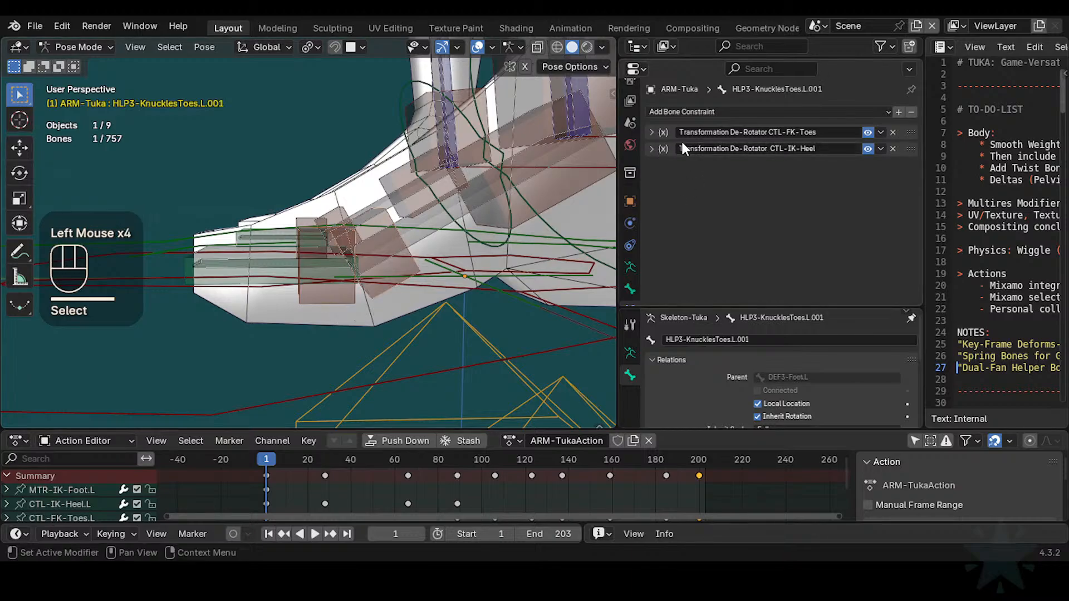
{"action": "left_click", "coordinate": [652, 149]}
{"action": "scroll", "coordinate": [728, 238], "scroll_direction": "down", "scroll_amount": 4}
{"action": "scroll", "coordinate": [733, 243], "scroll_direction": "up", "scroll_amount": 2}
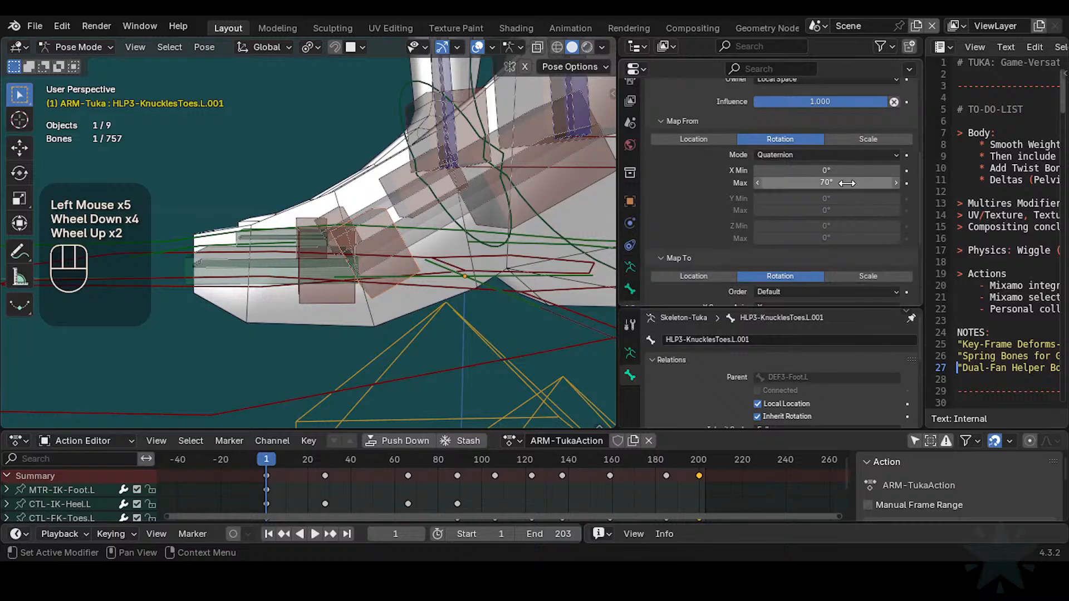
{"action": "scroll", "coordinate": [869, 219], "scroll_direction": "down", "scroll_amount": 4}
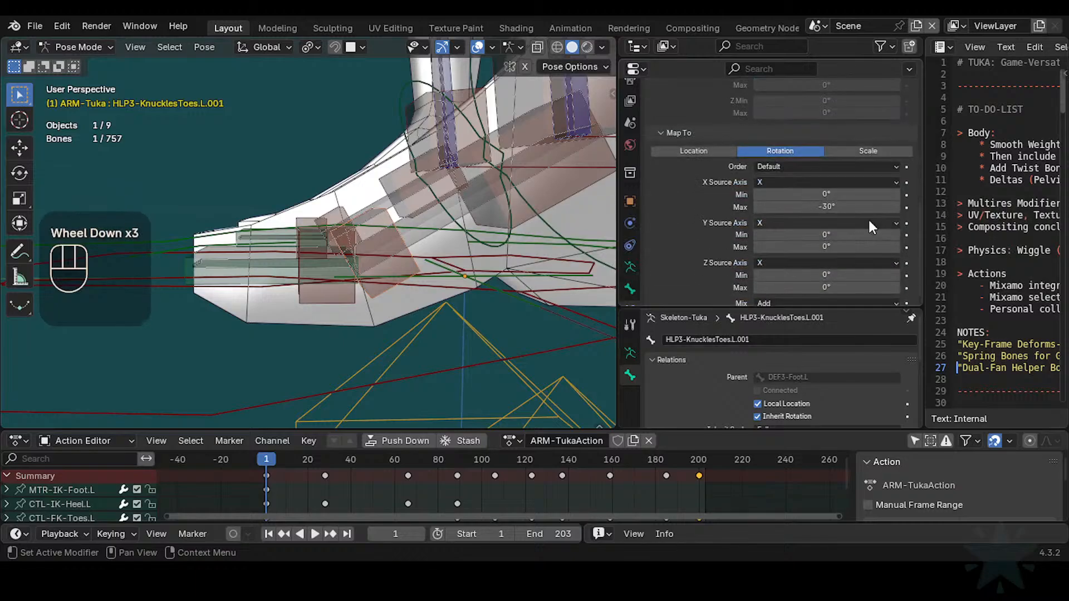
{"action": "scroll", "coordinate": [868, 219], "scroll_direction": "up", "scroll_amount": 3}
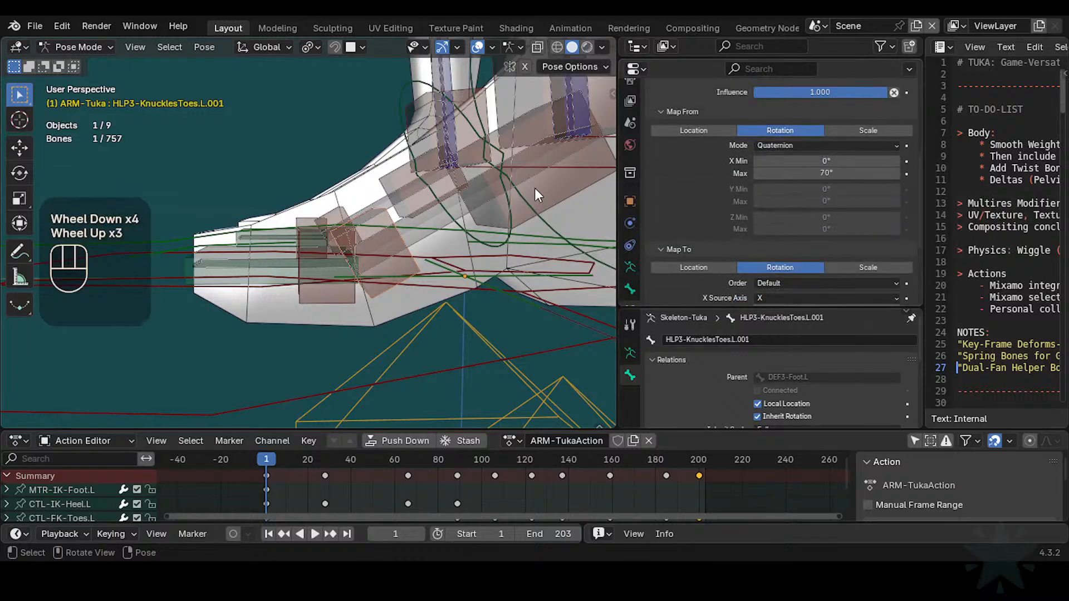
Step: Test-rotate CTL-IK-Heel.L about the global X axis to check how the toe knuckles bend, and cancel the rotation
{"action": "scroll", "coordinate": [517, 209], "scroll_direction": "up", "scroll_amount": 1, "text": "shift"}
{"action": "scroll", "coordinate": [482, 222], "scroll_direction": "down", "scroll_amount": 2}
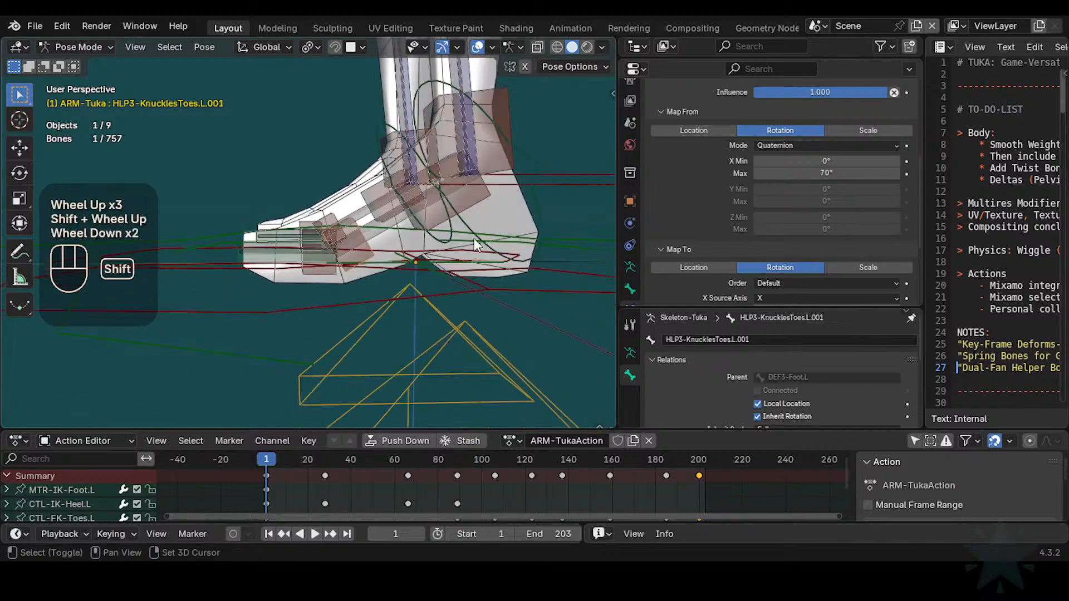
{"action": "scroll", "coordinate": [473, 238], "scroll_direction": "down", "scroll_amount": 2}
{"action": "middle_click_drag", "start_coordinate": [455, 263], "coordinate": [439, 285], "text": "shift"}
{"action": "left_click", "coordinate": [499, 202]}
{"action": "mouse_move", "coordinate": [499, 201]}
{"action": "middle_mouse_down"}
{"action": "mouse_move", "coordinate": [511, 239]}
{"action": "mouse_move", "coordinate": [483, 190]}
{"action": "middle_mouse_up"}
{"action": "key", "text": "r"}
{"action": "key", "text": "x"}
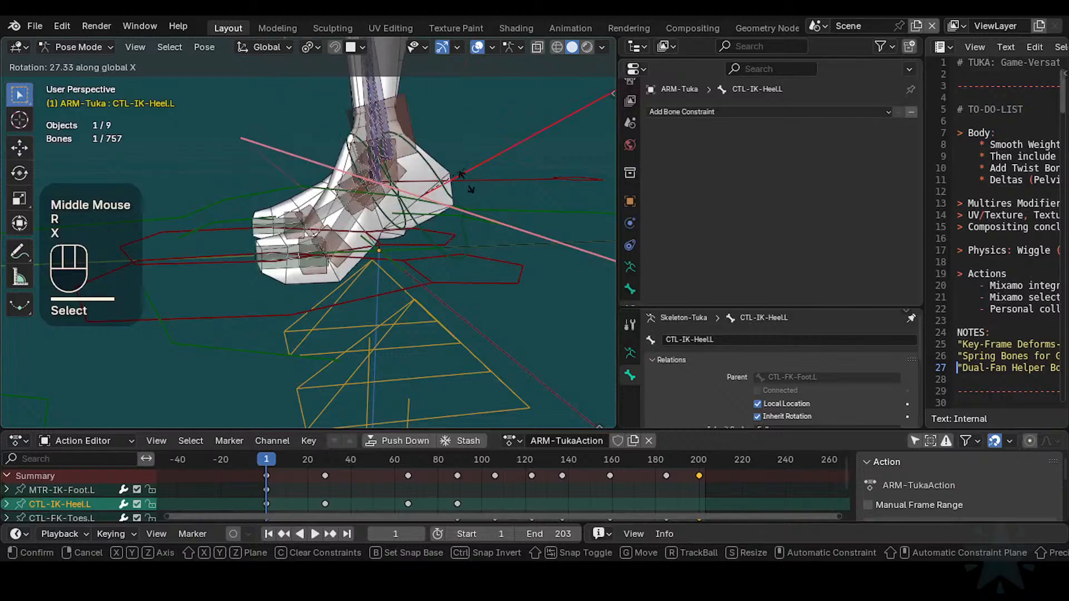
{"action": "key", "text": "Escape"}
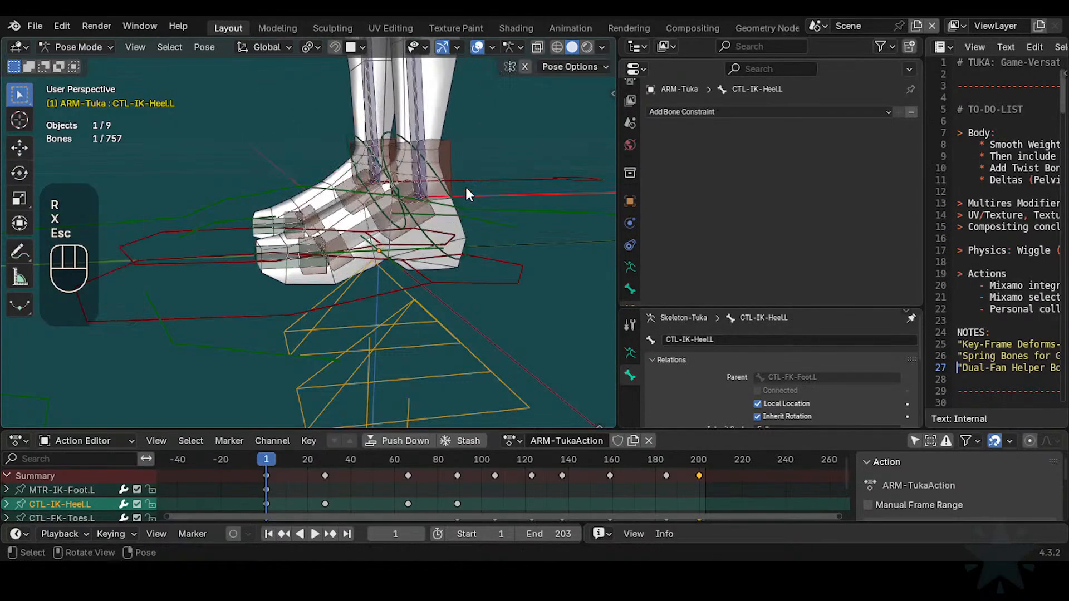
Step: Repeat the CTL-IK-Heel.L test rotation about the global X axis from a side view, up to about 108°, cancelling each attempt
{"action": "middle_click_drag", "start_coordinate": [479, 225], "coordinate": [452, 212]}
{"action": "key", "text": "r"}
{"action": "key", "text": "x"}
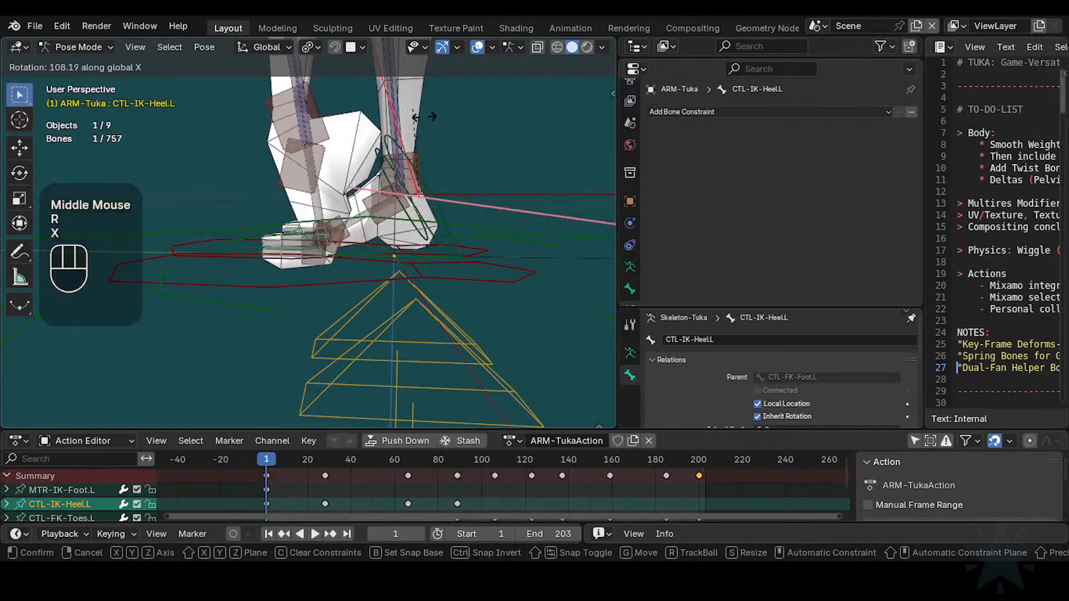
{"action": "key", "text": "Escape"}
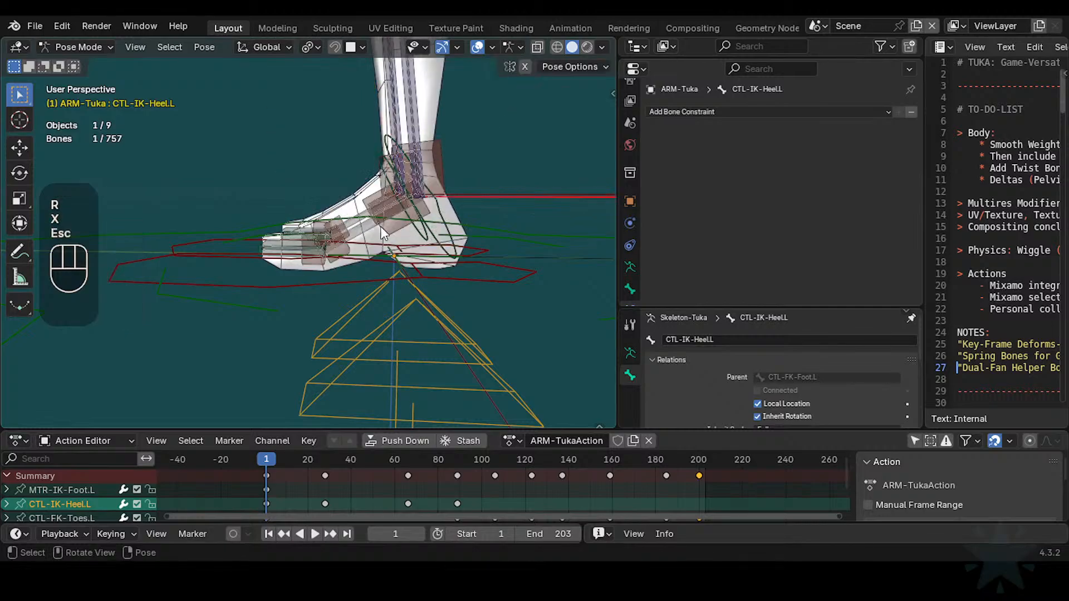
{"action": "left_click", "coordinate": [341, 245]}
{"action": "left_click", "coordinate": [476, 216]}
{"action": "left_click", "coordinate": [507, 186]}
{"action": "key", "text": "r"}
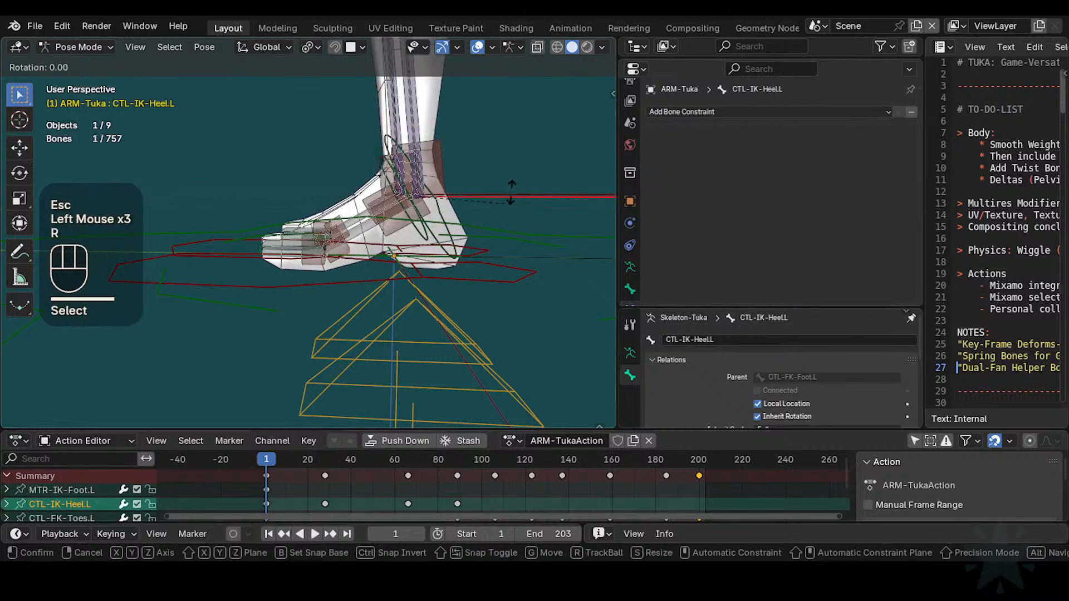
{"action": "key", "text": "Escape"}
{"action": "middle_click_drag", "start_coordinate": [429, 158], "coordinate": [424, 222], "text": "shift"}
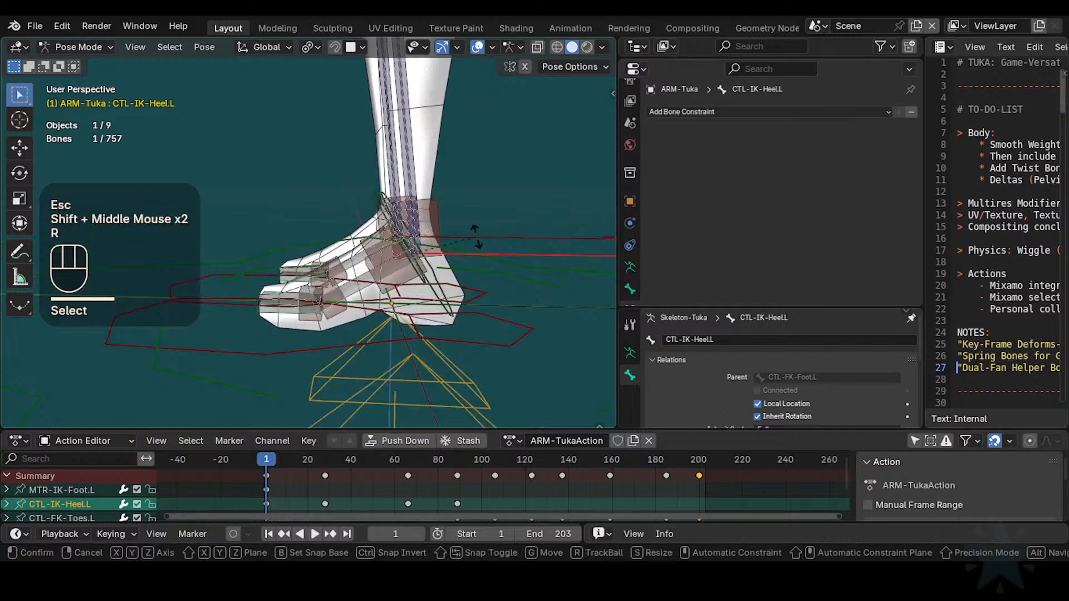
{"action": "key", "text": "x"}
{"action": "key", "text": "Escape"}
Step: Save the blend file
{"action": "scroll", "coordinate": [445, 245], "scroll_direction": "down", "scroll_amount": 1, "text": "ctrl"}
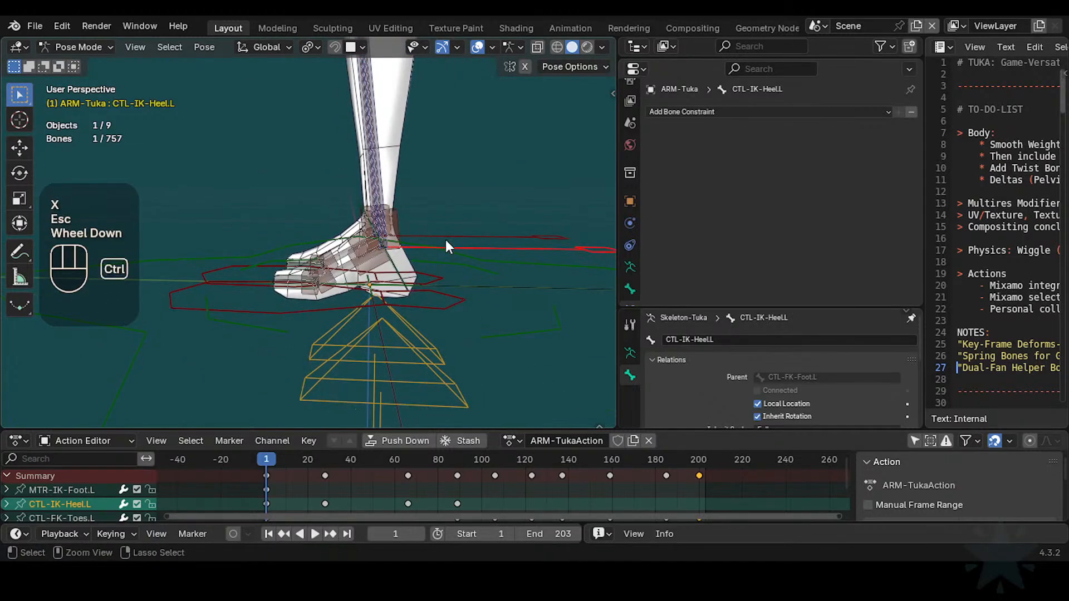
{"action": "key", "text": "ctrl+s"}
{"action": "scroll", "coordinate": [412, 202], "scroll_direction": "down", "scroll_amount": 1}
{"action": "middle_click_drag", "start_coordinate": [453, 169], "coordinate": [379, 206], "text": "shift"}
{"action": "scroll", "coordinate": [412, 202], "scroll_direction": "down", "scroll_amount": 1}
{"action": "scroll", "coordinate": [378, 246], "scroll_direction": "up", "scroll_amount": 3}
Step: Symmetrize HLP3-KnucklesToes.L, HLP3-KnucklesToes.L.001, HLP3-AnkleFoot.L and HLP3-AnkleShin.L to the right side in Edit Mode, and return to Pose Mode
{"action": "left_click", "coordinate": [426, 289]}
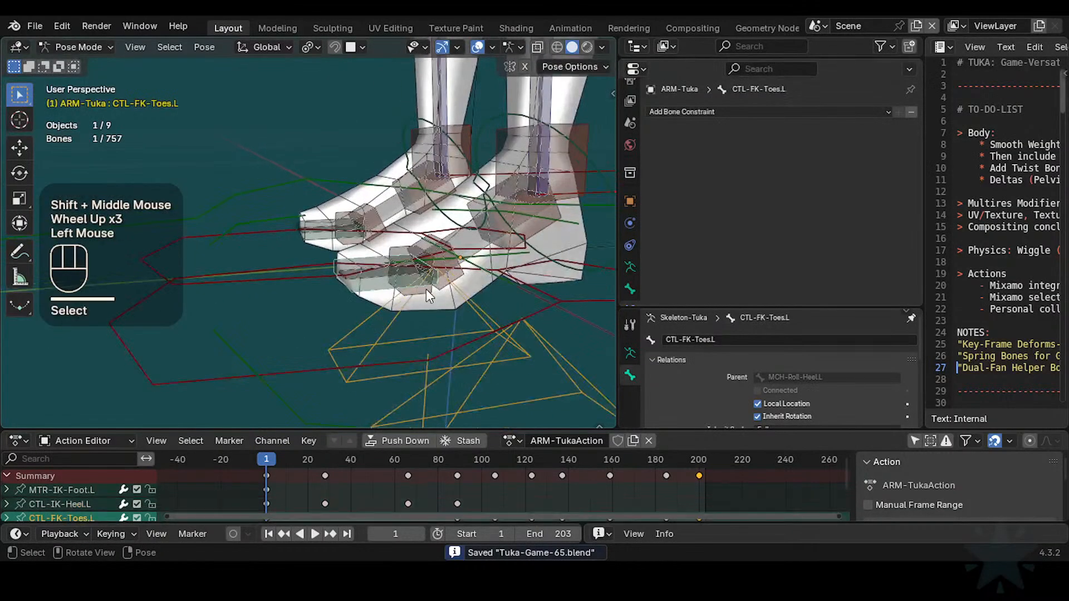
{"action": "left_click", "coordinate": [427, 289]}
{"action": "scroll", "coordinate": [406, 287], "scroll_direction": "up", "scroll_amount": 2}
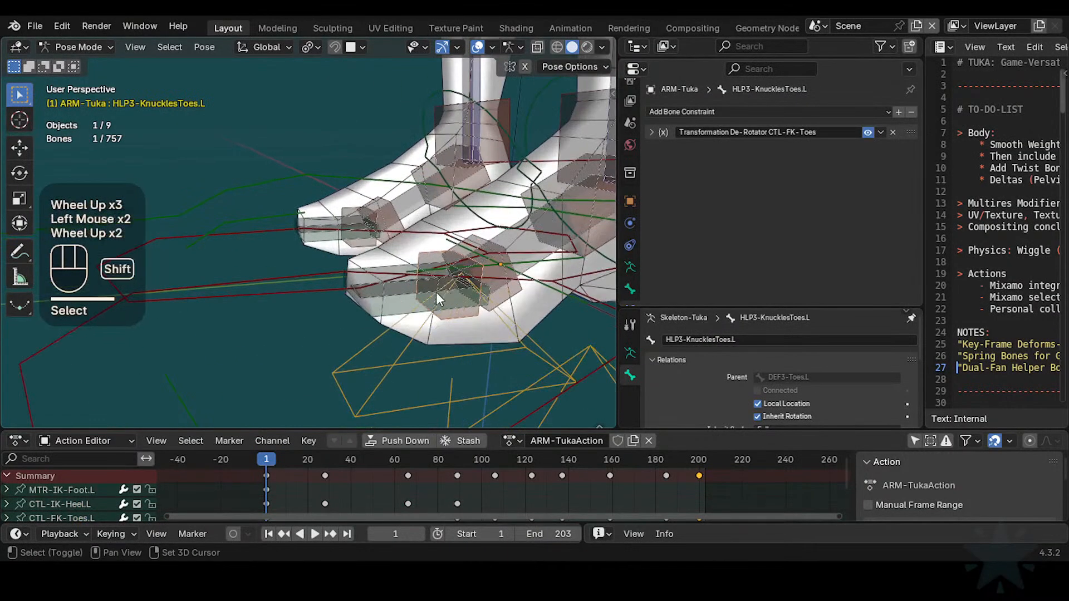
{"action": "middle_click_drag", "start_coordinate": [435, 291], "coordinate": [463, 302], "text": "shift"}
{"action": "left_click", "coordinate": [510, 286], "text": "shift"}
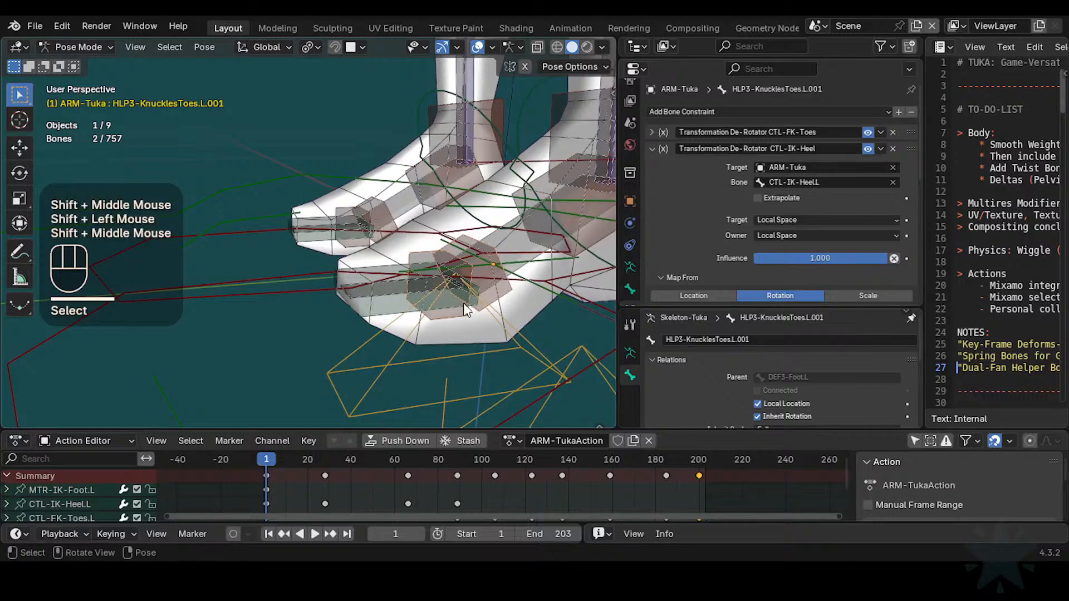
{"action": "left_click", "coordinate": [461, 315]}
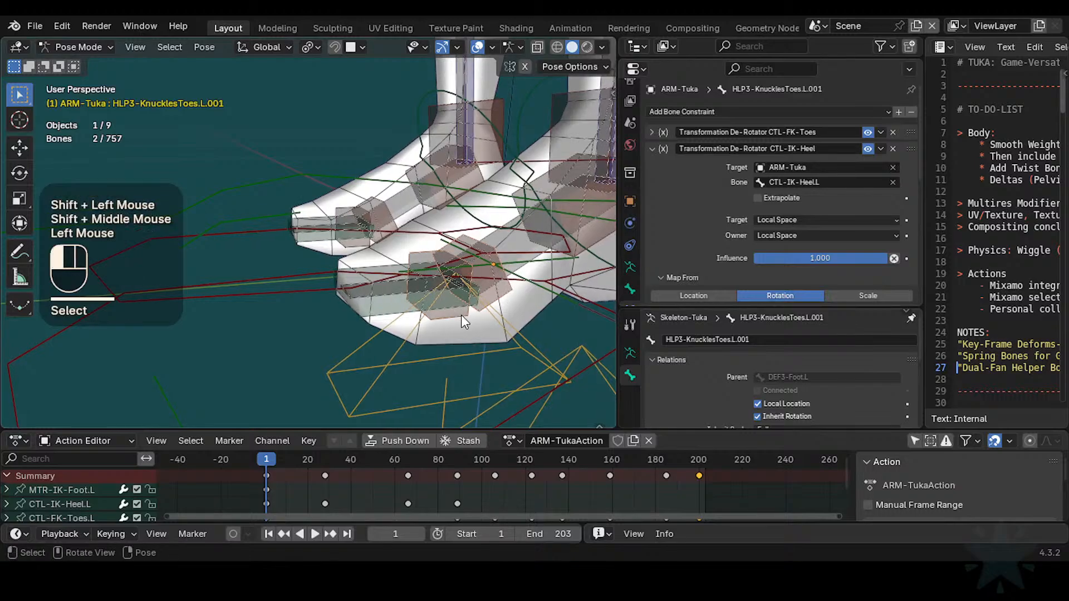
{"action": "left_click", "coordinate": [506, 294], "text": "shift"}
{"action": "middle_click_drag", "start_coordinate": [517, 292], "coordinate": [466, 259], "text": "shift"}
{"action": "left_click", "coordinate": [547, 176], "text": "shift"}
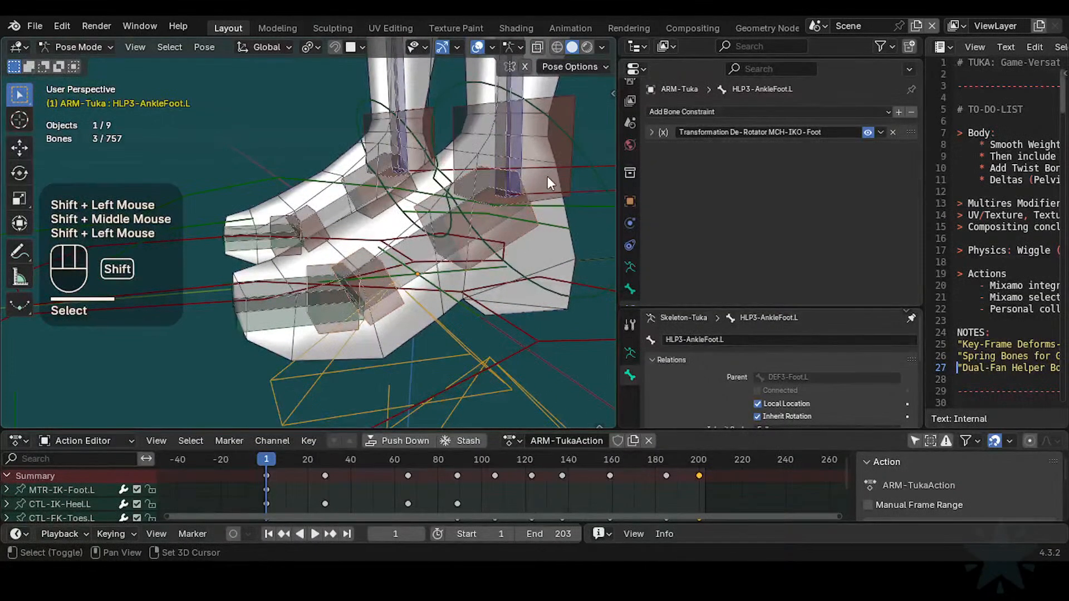
{"action": "left_click", "coordinate": [553, 133], "text": "shift"}
{"action": "key", "text": "Tab"}
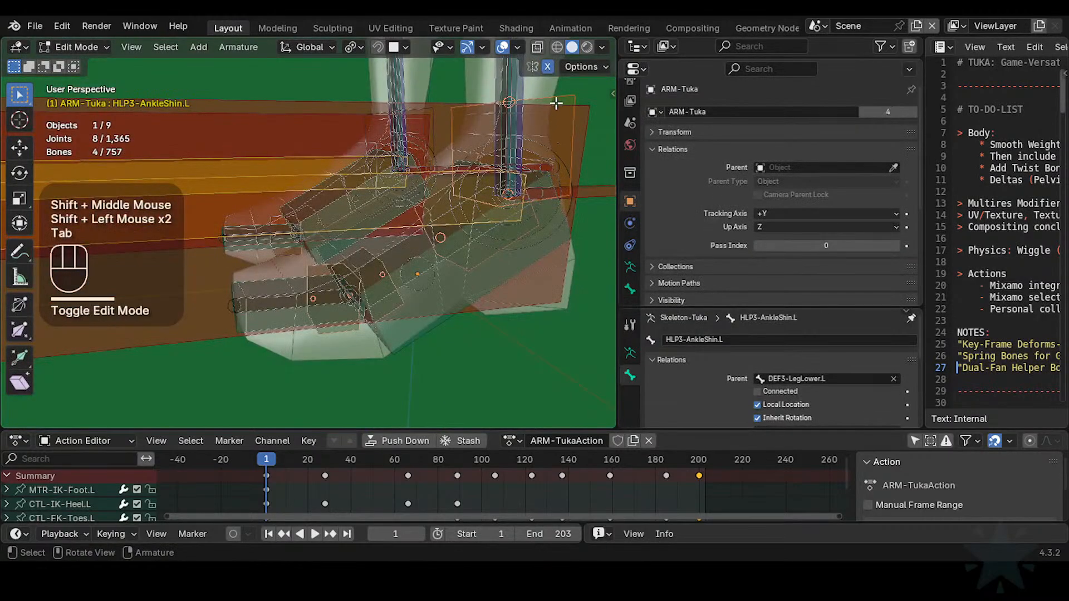
{"action": "right_click", "coordinate": [556, 101]}
{"action": "key", "text": "Tab"}
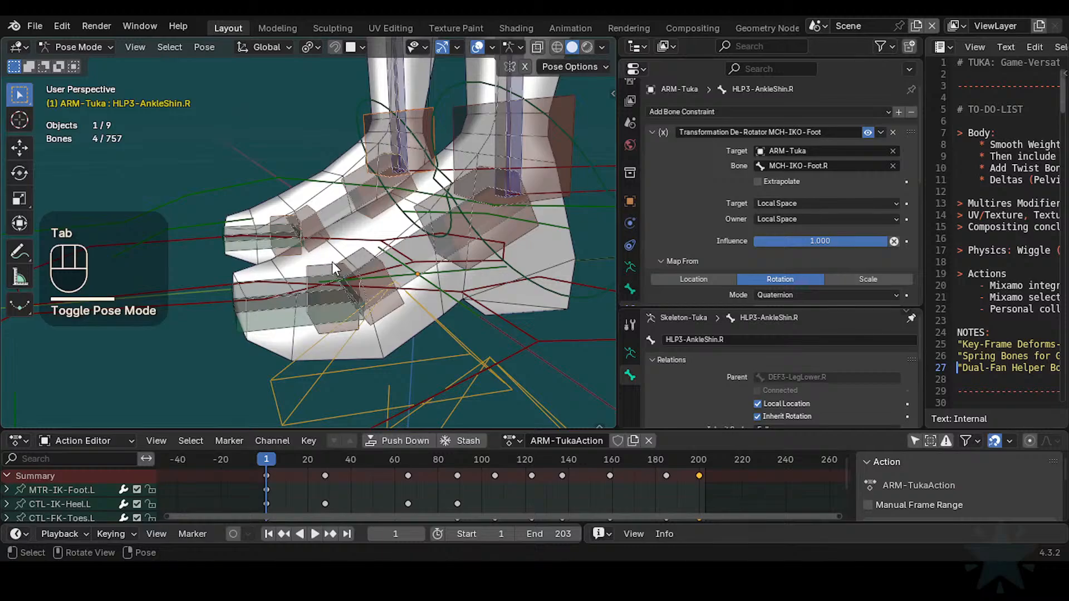
Step: Check the mirrored de-rotator constraints on HLP3-KnucklesToes.R.001, collapse them and save the file
{"action": "left_click", "coordinate": [324, 206]}
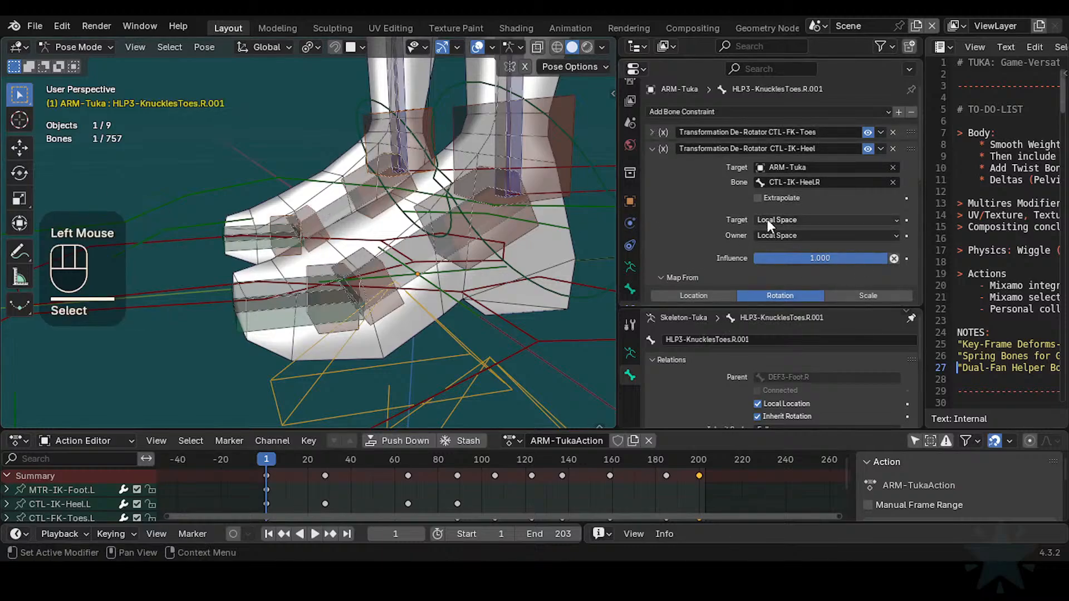
{"action": "left_click", "coordinate": [652, 148]}
{"action": "left_click", "coordinate": [653, 132]}
{"action": "scroll", "coordinate": [672, 209], "scroll_direction": "down", "scroll_amount": 2}
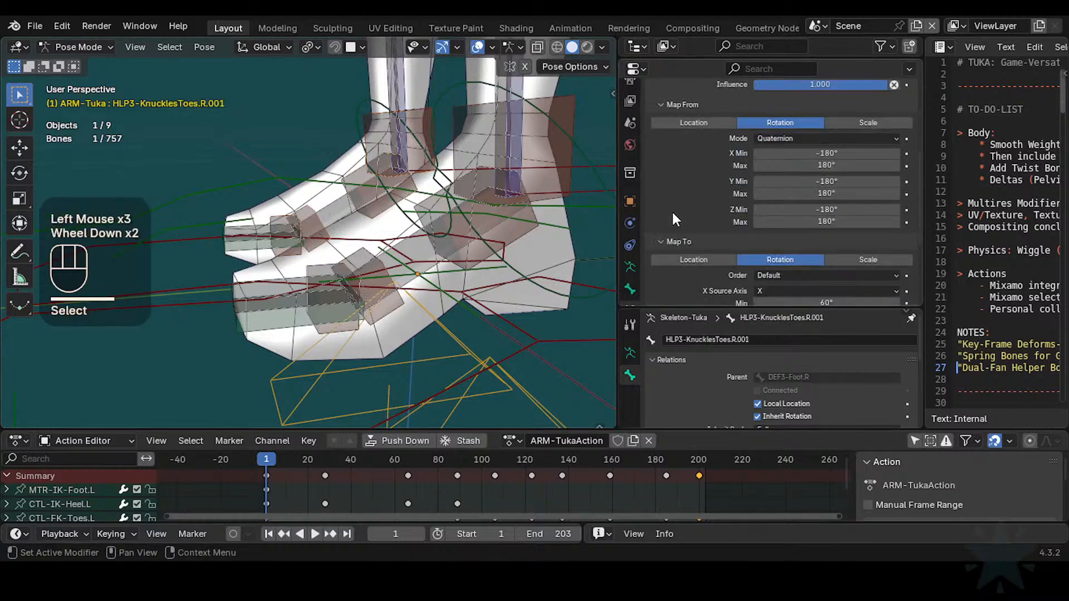
{"action": "scroll", "coordinate": [671, 209], "scroll_direction": "up", "scroll_amount": 1}
{"action": "left_click", "coordinate": [652, 101]}
{"action": "key", "text": "ctrl+s"}
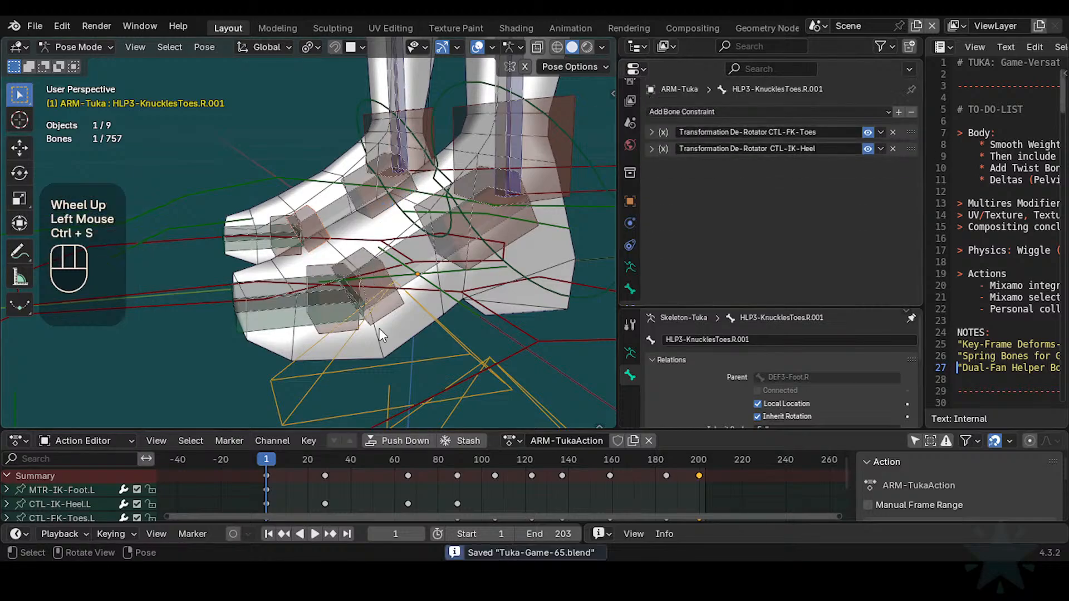
{"action": "scroll", "coordinate": [390, 333], "scroll_direction": "up", "scroll_amount": 1}
{"action": "left_click", "coordinate": [390, 327]}
{"action": "left_click", "coordinate": [321, 351]}
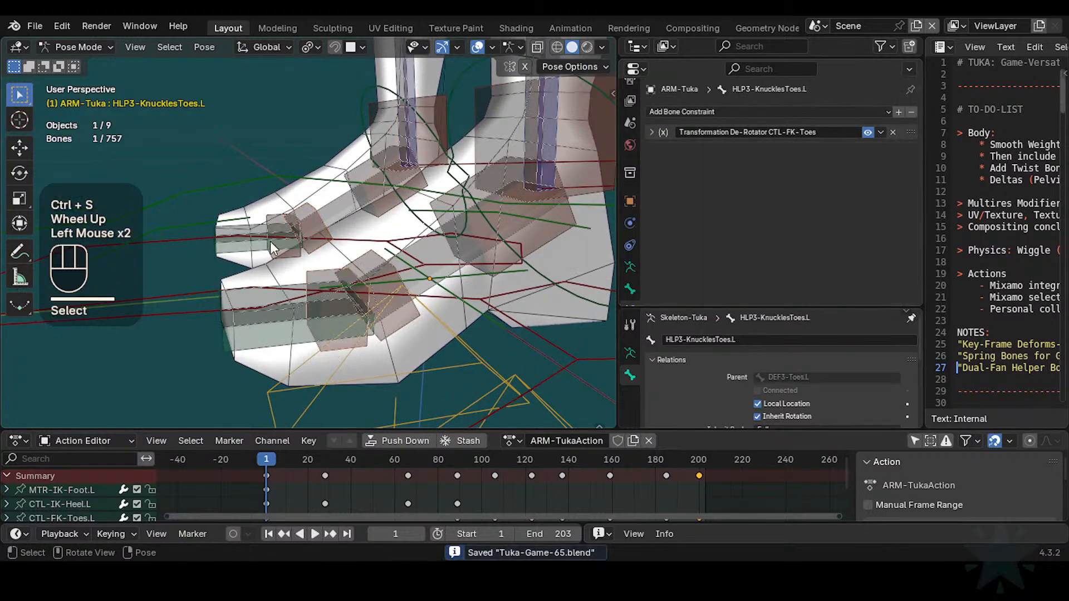
{"action": "left_click", "coordinate": [269, 259], "text": "shift"}
{"action": "key", "text": "ctrl+F2"}
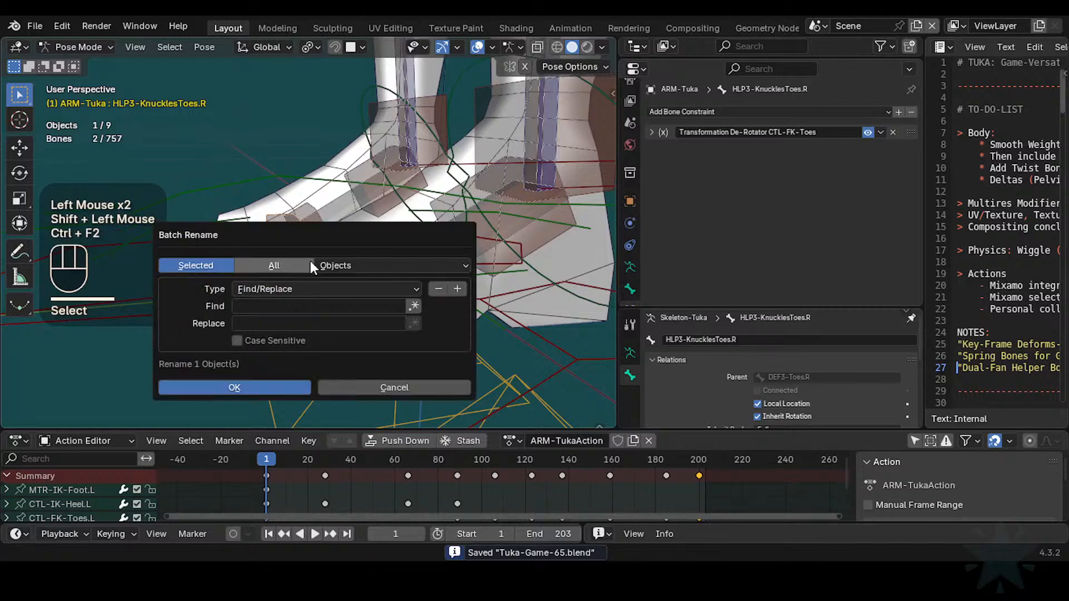
{"action": "left_click", "coordinate": [251, 289]}
{"action": "left_click", "coordinate": [251, 289]}
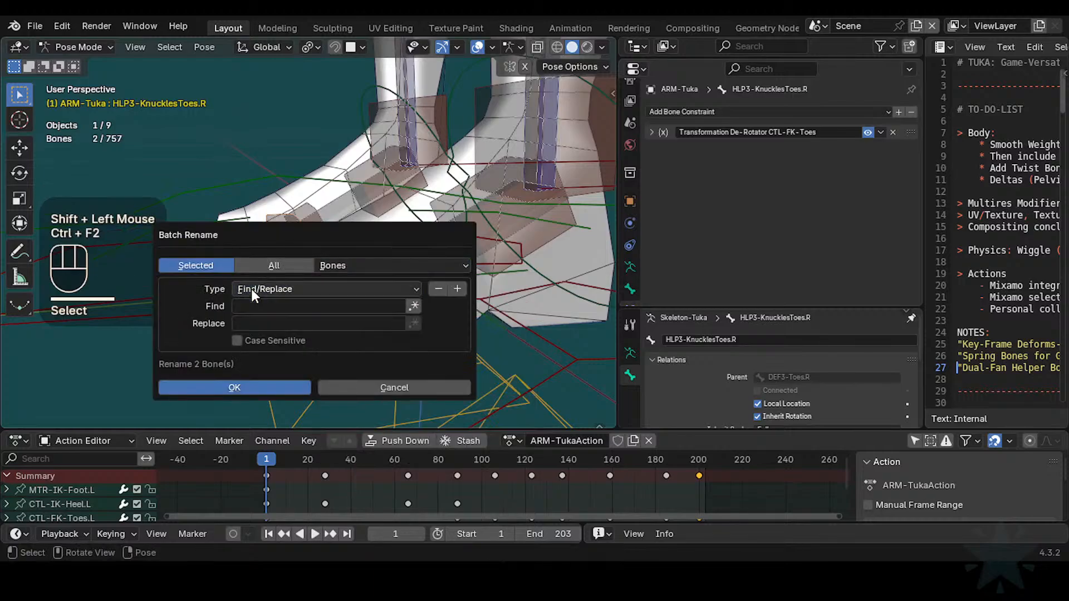
{"action": "left_click", "coordinate": [275, 304]}
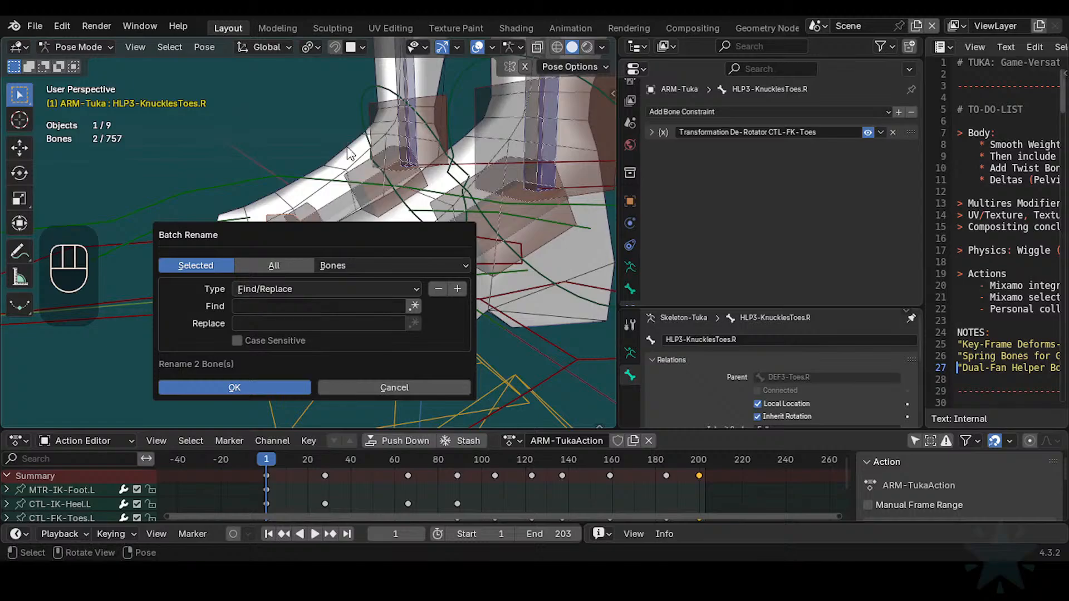
Step: Select HLP3-KnucklesToes.L.001 and HLP3-KnucklesToes.R.001 and set up a batch rename that replaces "Toes" with "Foot"
{"action": "left_click", "coordinate": [398, 303]}
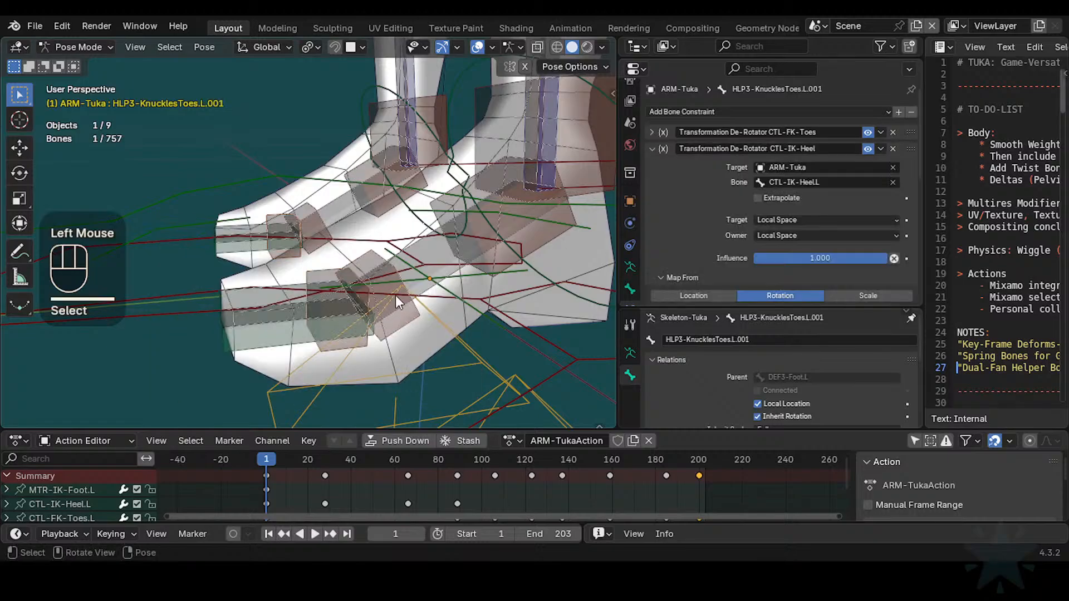
{"action": "left_click", "coordinate": [319, 253], "text": "shift"}
{"action": "key", "text": "ctrl+F2"}
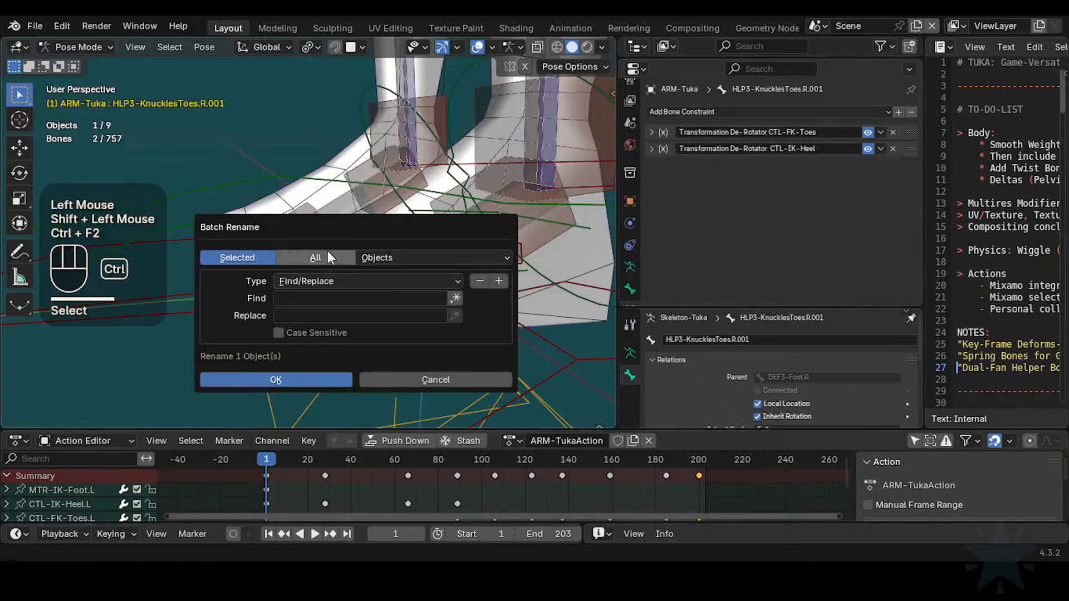
{"action": "left_click", "coordinate": [325, 298]}
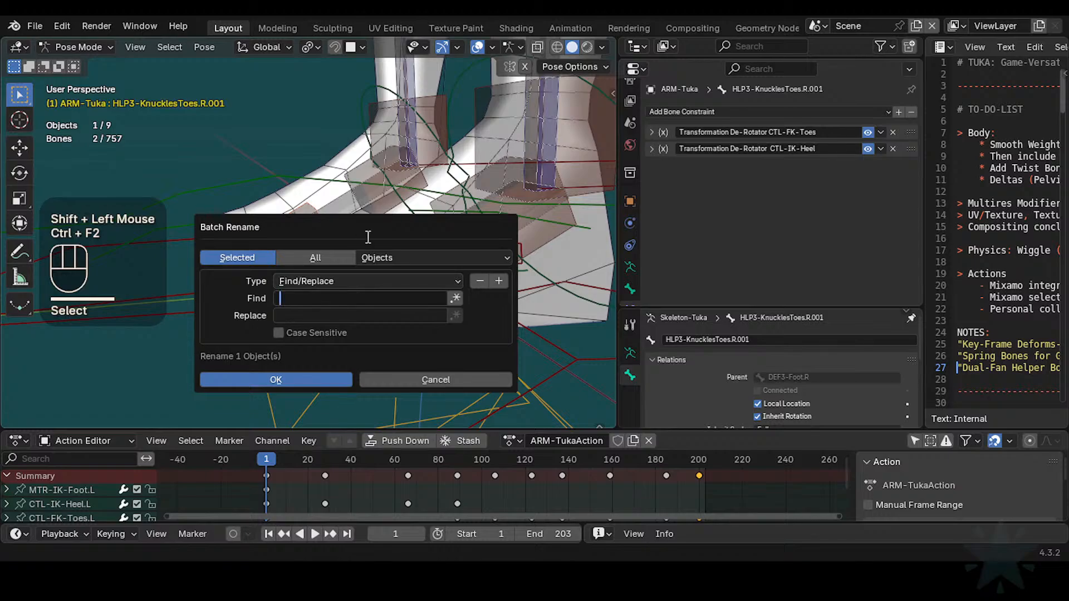
{"action": "type", "text": "Toes"}
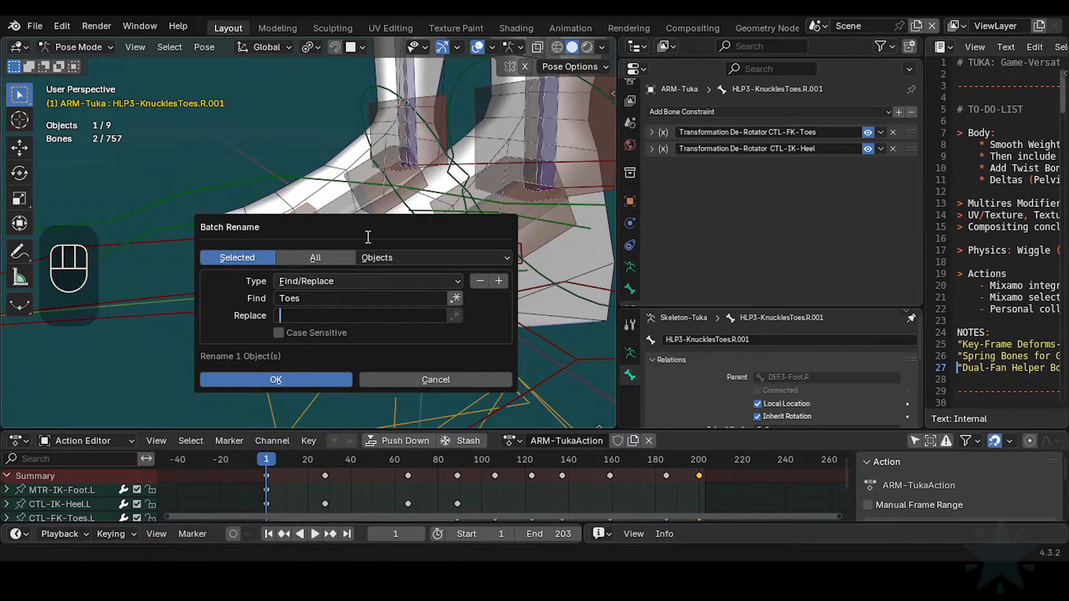
{"action": "type", "text": "Foot"}
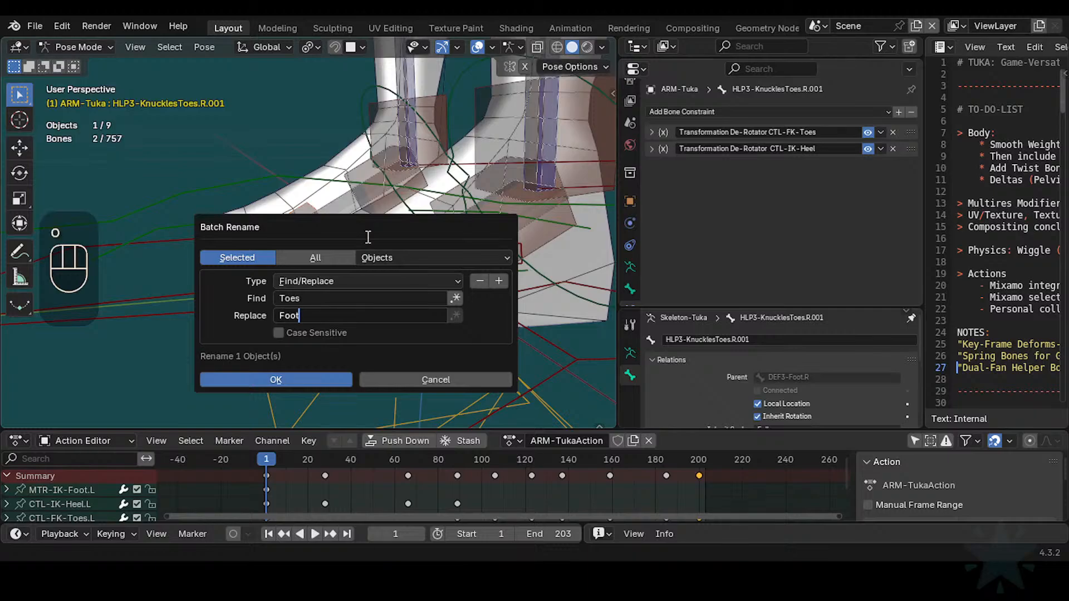
Step: Add a Strip Characters rule removing digits and punctuation from the end, and run the batch rename with the data type Objects
{"action": "left_click", "coordinate": [499, 281]}
{"action": "left_click", "coordinate": [499, 281]}
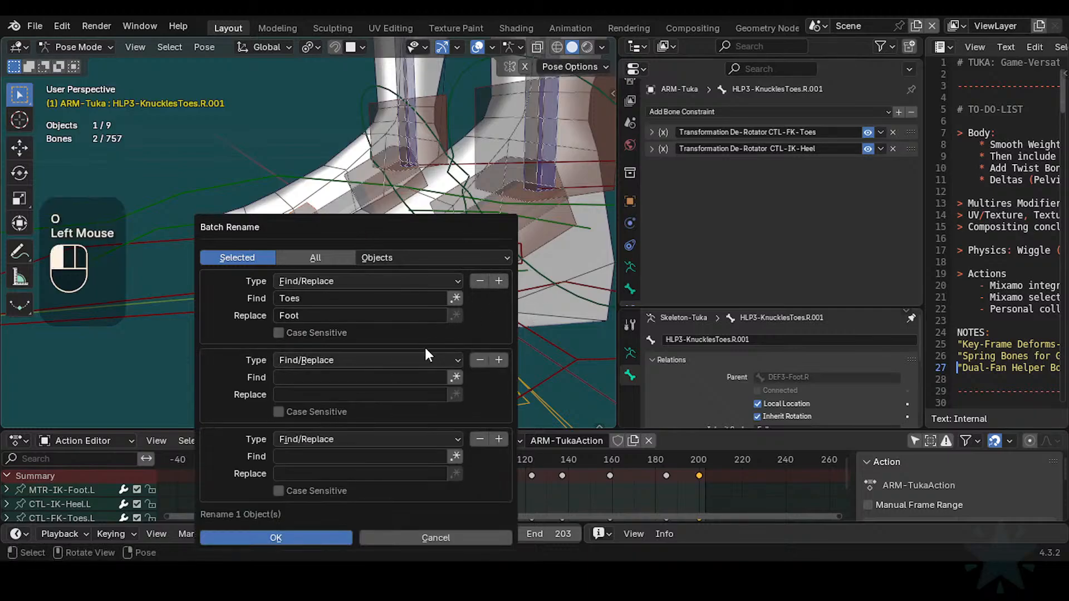
{"action": "left_click", "coordinate": [480, 439]}
{"action": "left_click", "coordinate": [422, 360]}
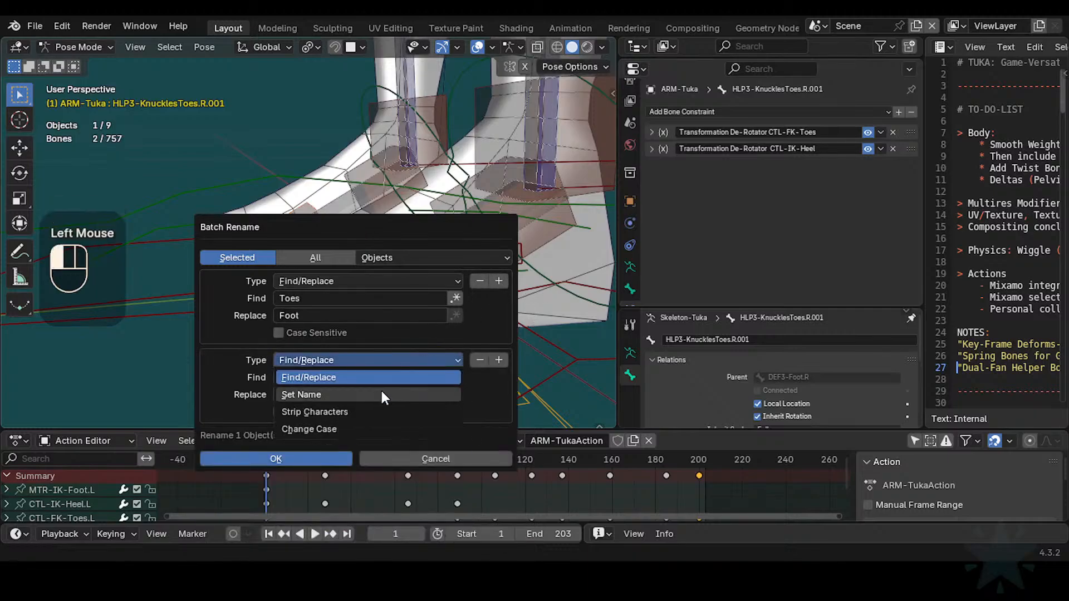
{"action": "left_click", "coordinate": [370, 412]}
{"action": "left_click", "coordinate": [415, 395]}
{"action": "left_click", "coordinate": [366, 378], "text": "shift"}
{"action": "left_click", "coordinate": [416, 378], "text": "shift"}
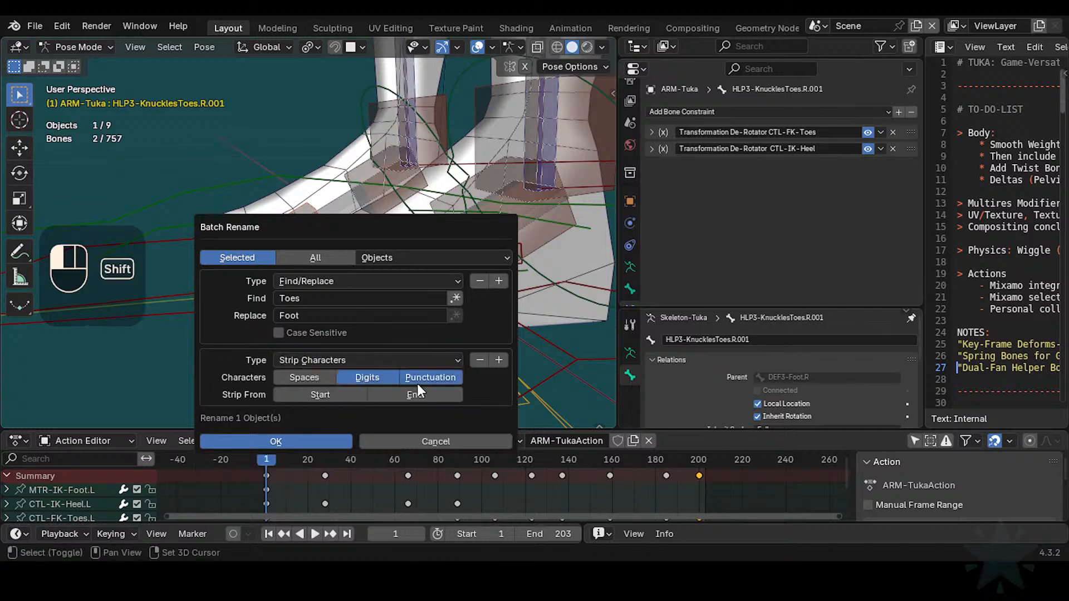
{"action": "left_click", "coordinate": [332, 440]}
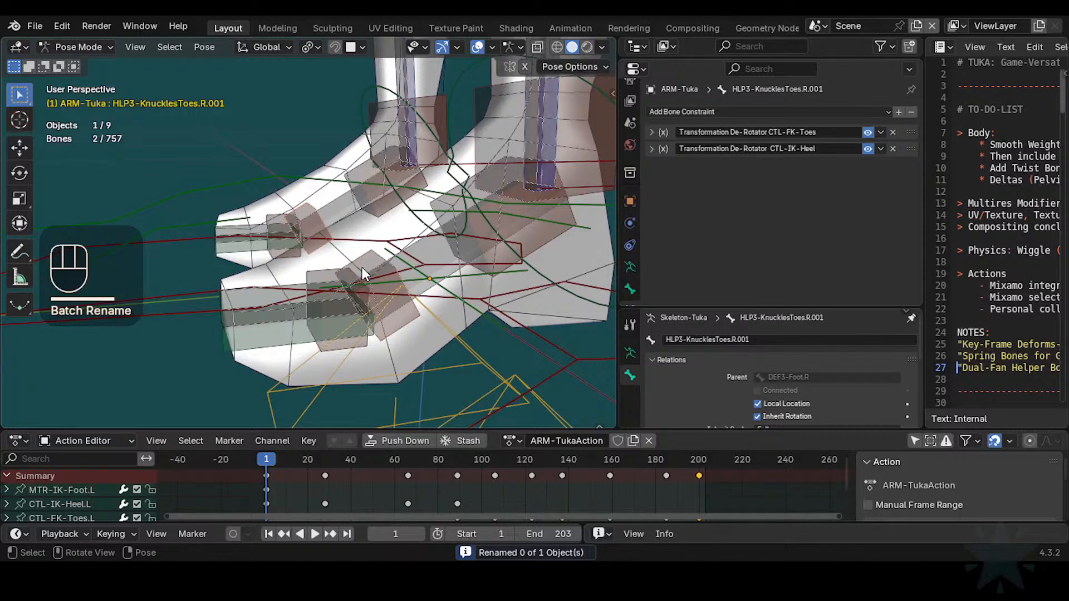
Step: Try the same Toes-to-Foot batch rename again on the two .001 toe-knuckle helpers with the data type still Objects
{"action": "left_click", "coordinate": [362, 273]}
{"action": "left_click", "coordinate": [308, 215]}
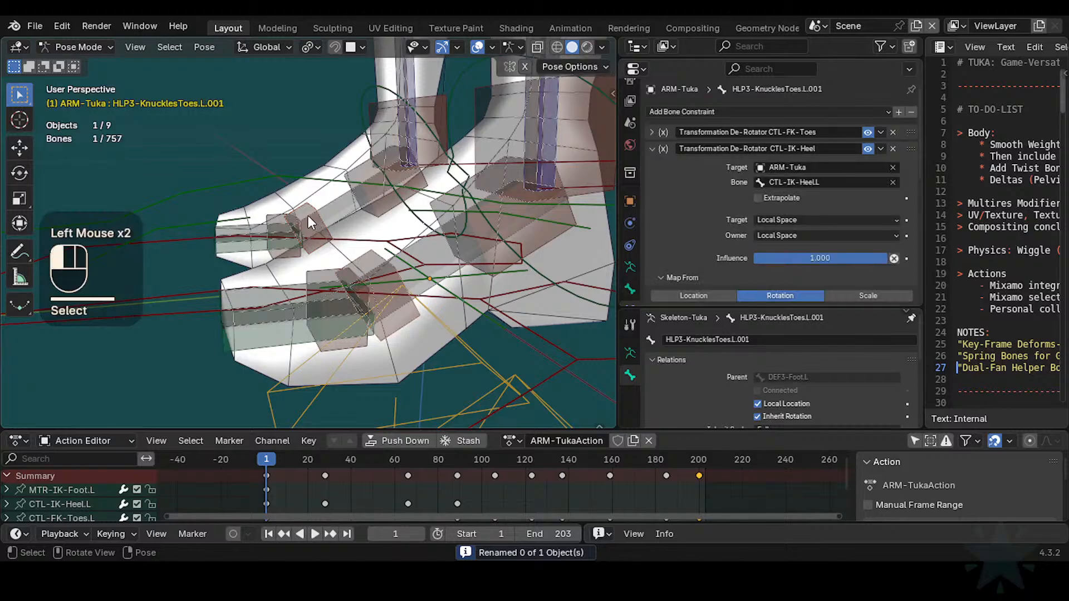
{"action": "left_click", "coordinate": [362, 263], "text": "shift"}
{"action": "left_click", "coordinate": [307, 273]}
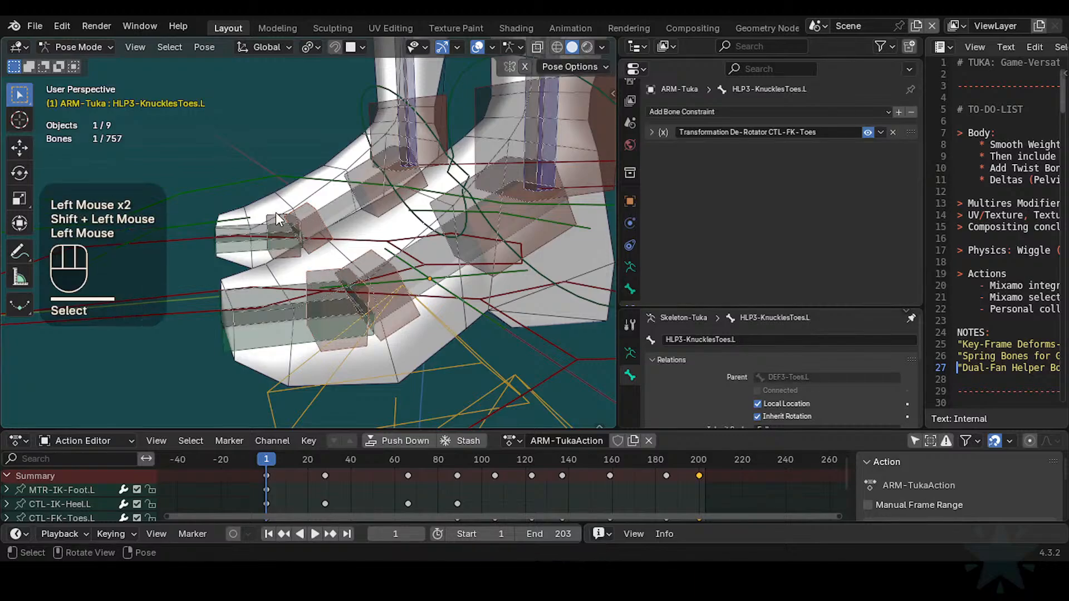
{"action": "left_click", "coordinate": [361, 263], "text": "shift"}
{"action": "left_click", "coordinate": [333, 219]}
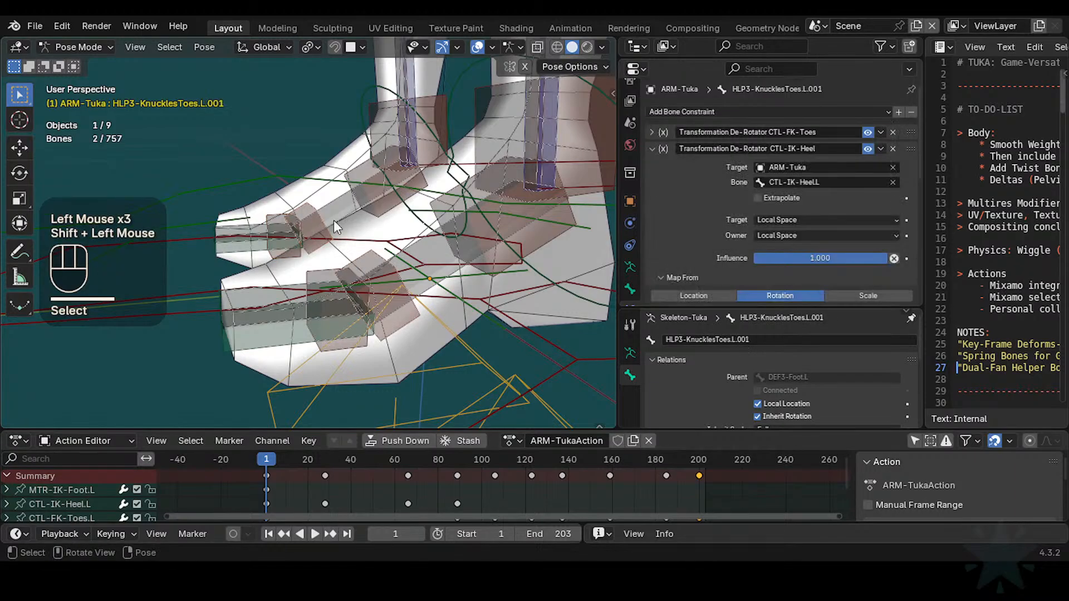
{"action": "left_click", "coordinate": [362, 262], "text": "shift"}
{"action": "key", "text": "ctrl+F2"}
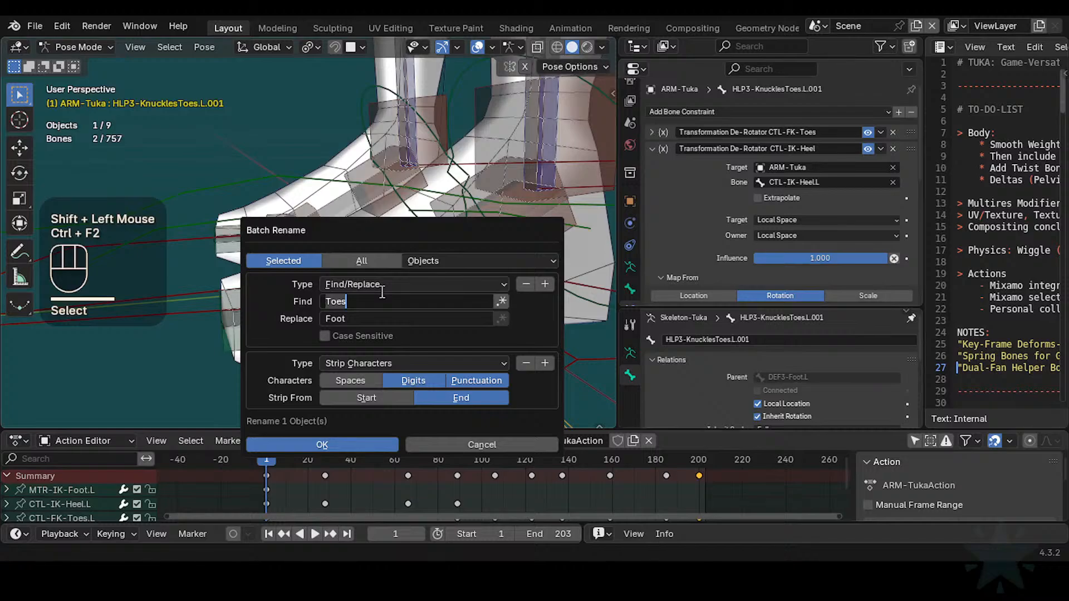
{"action": "left_click", "coordinate": [360, 319]}
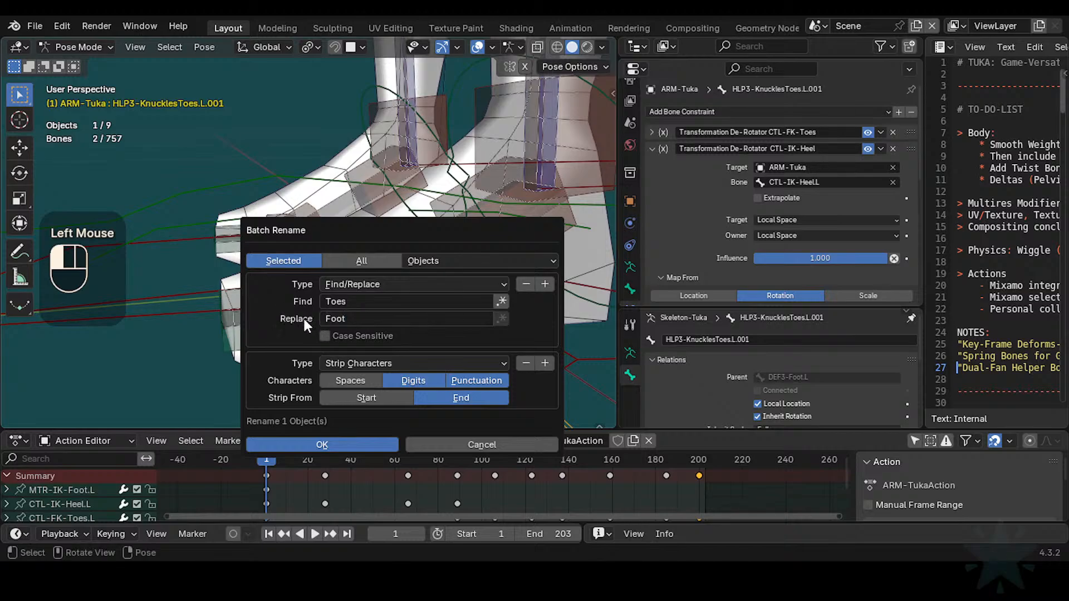
{"action": "left_click", "coordinate": [339, 442]}
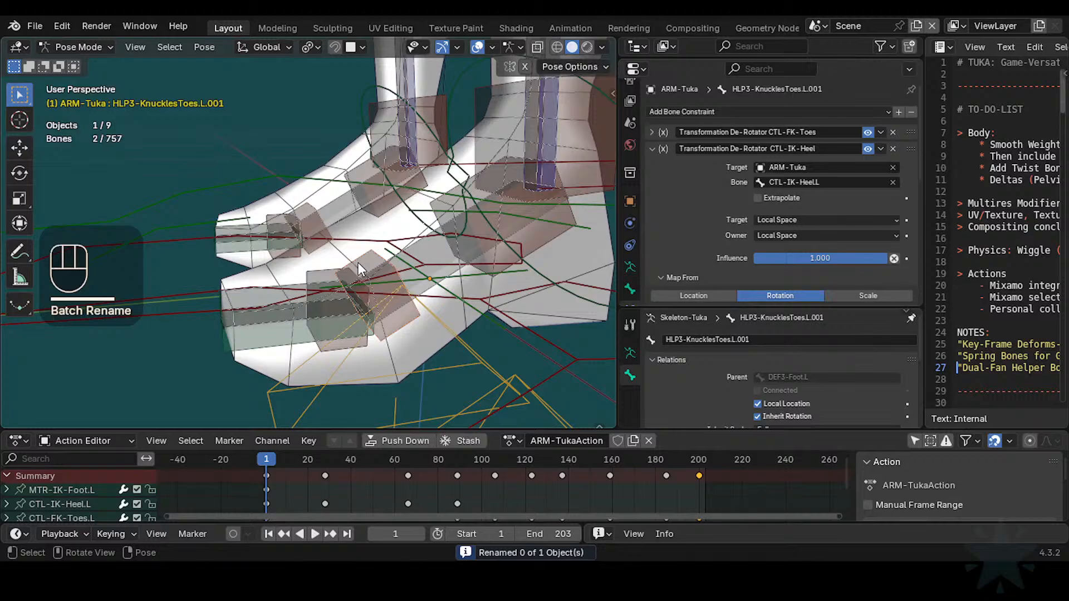
Step: Batch rename the two .001 toe-knuckle helpers with the data type Bones, replacing "Toes" with "Foot" and stripping the numeric suffix
{"action": "left_click", "coordinate": [310, 202]}
{"action": "left_click", "coordinate": [324, 224], "text": "shift"}
{"action": "key", "text": "ctrl+F2"}
{"action": "left_click", "coordinate": [416, 250]}
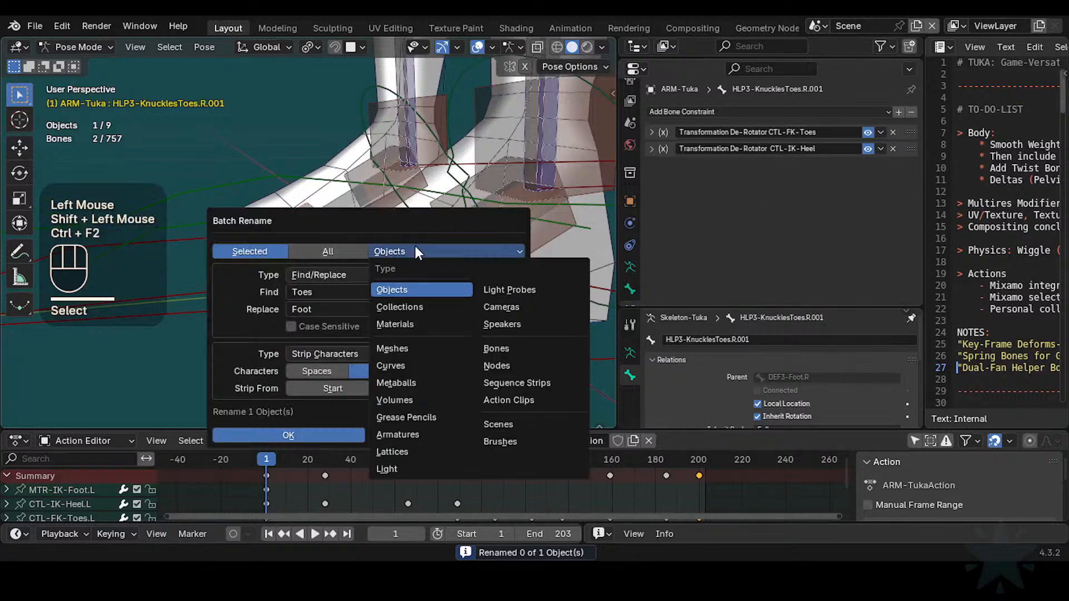
{"action": "key", "text": "b"}
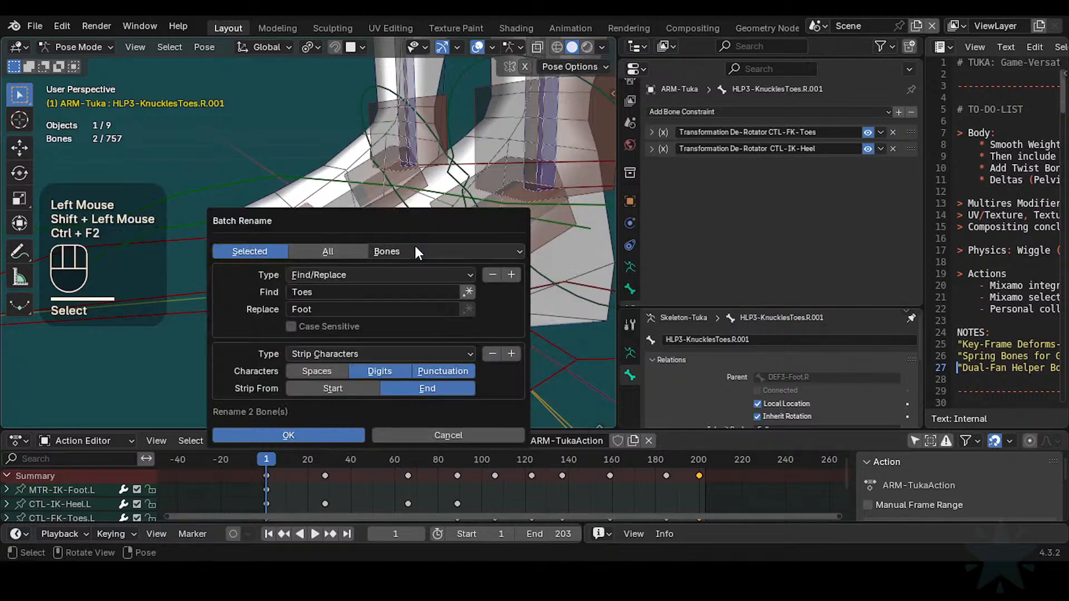
{"action": "left_click", "coordinate": [310, 435]}
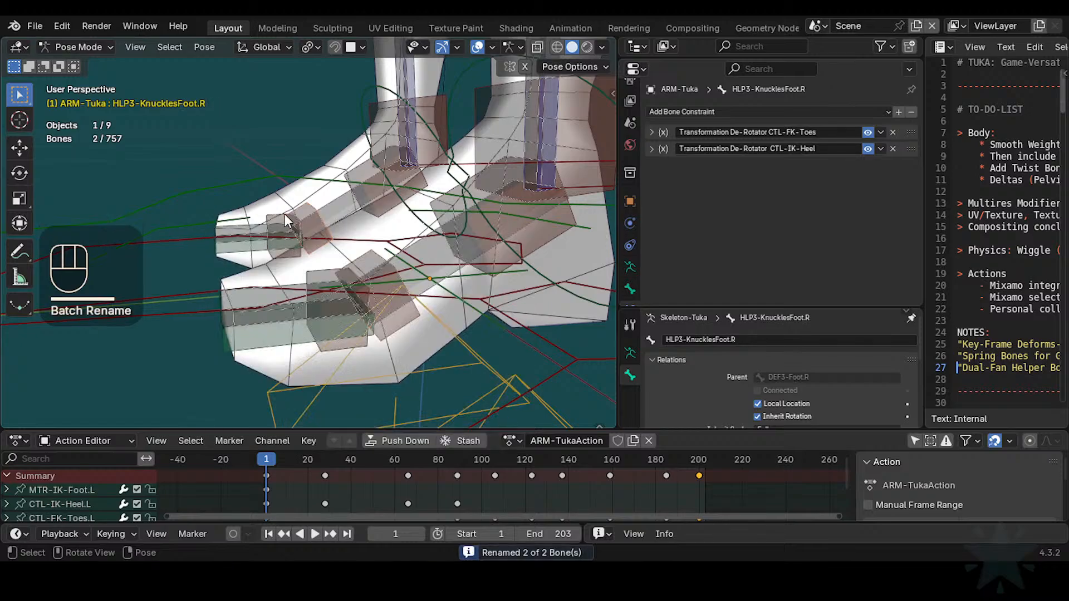
Step: Check the names of the knuckle helper bones on both feet
{"action": "left_click", "coordinate": [366, 254]}
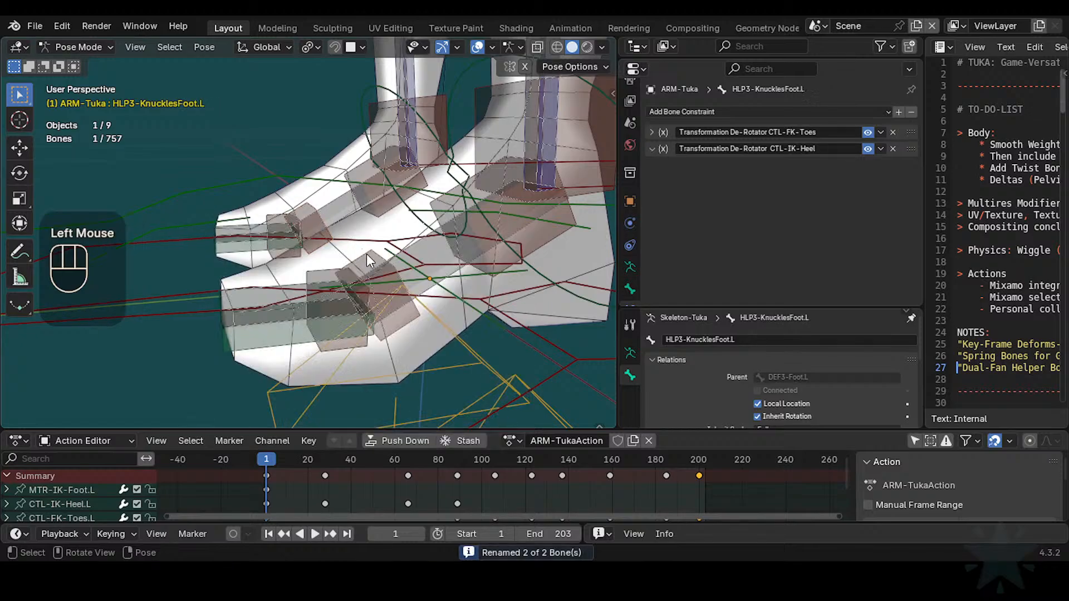
{"action": "left_click", "coordinate": [312, 209]}
{"action": "left_click", "coordinate": [364, 263]}
{"action": "left_click", "coordinate": [295, 232]}
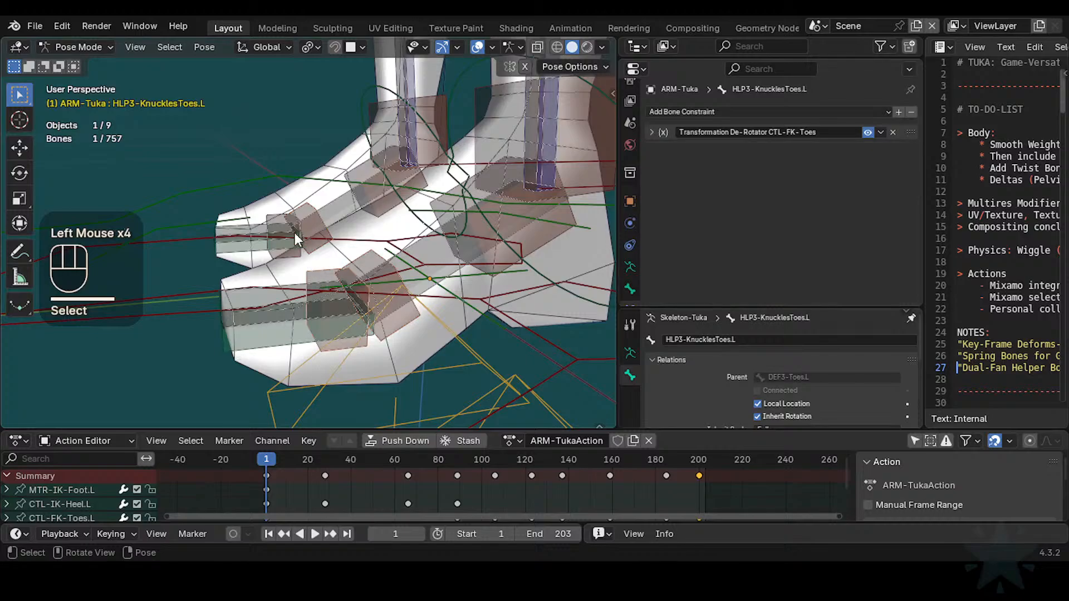
{"action": "left_click", "coordinate": [358, 261]}
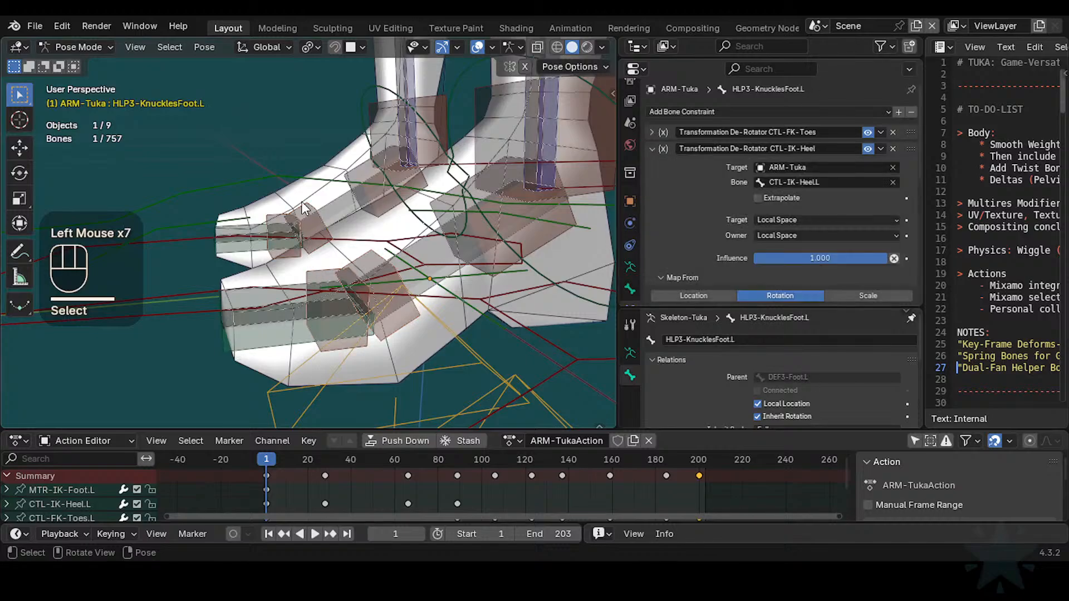
{"action": "left_click", "coordinate": [311, 201]}
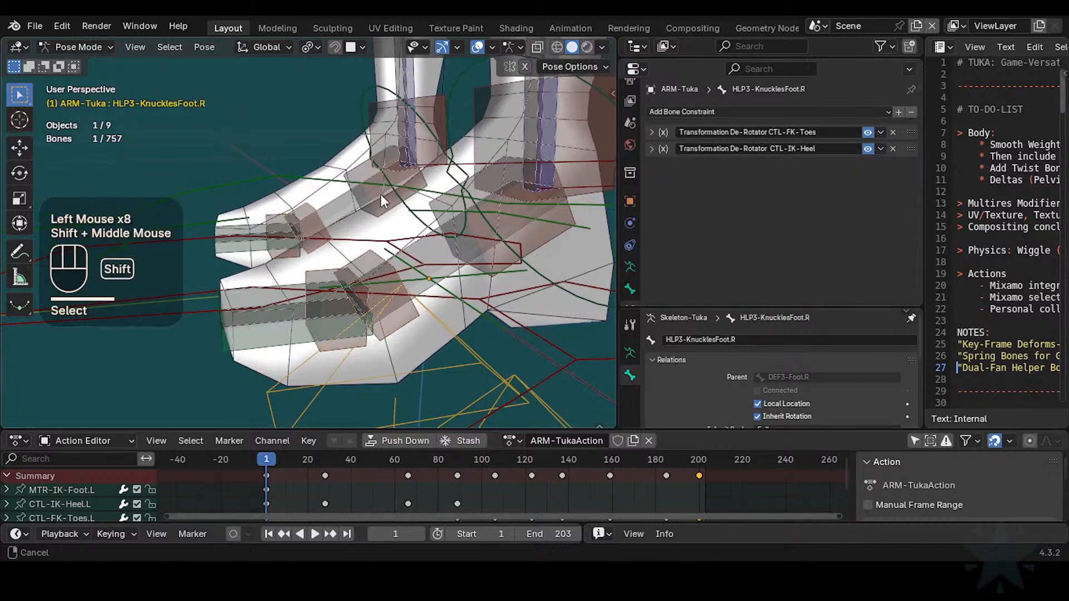
Step: Check the names and constraints of the AnkleFoot and AnkleShin helper bones on both legs
{"action": "middle_click_drag", "start_coordinate": [380, 194], "coordinate": [357, 262], "text": "shift"}
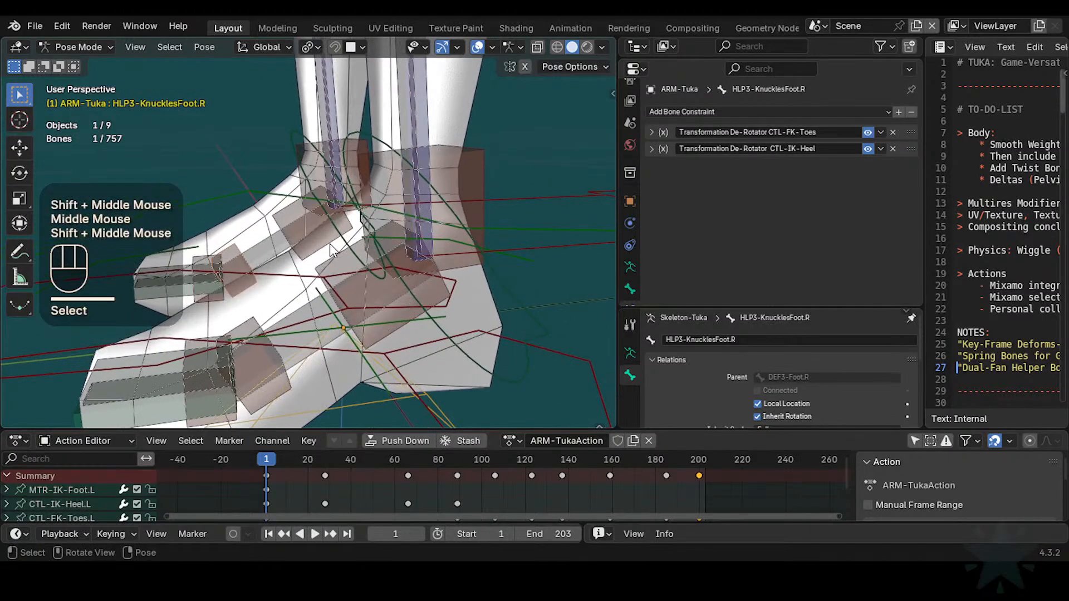
{"action": "left_click", "coordinate": [336, 253]}
{"action": "left_click", "coordinate": [287, 212], "text": "shift"}
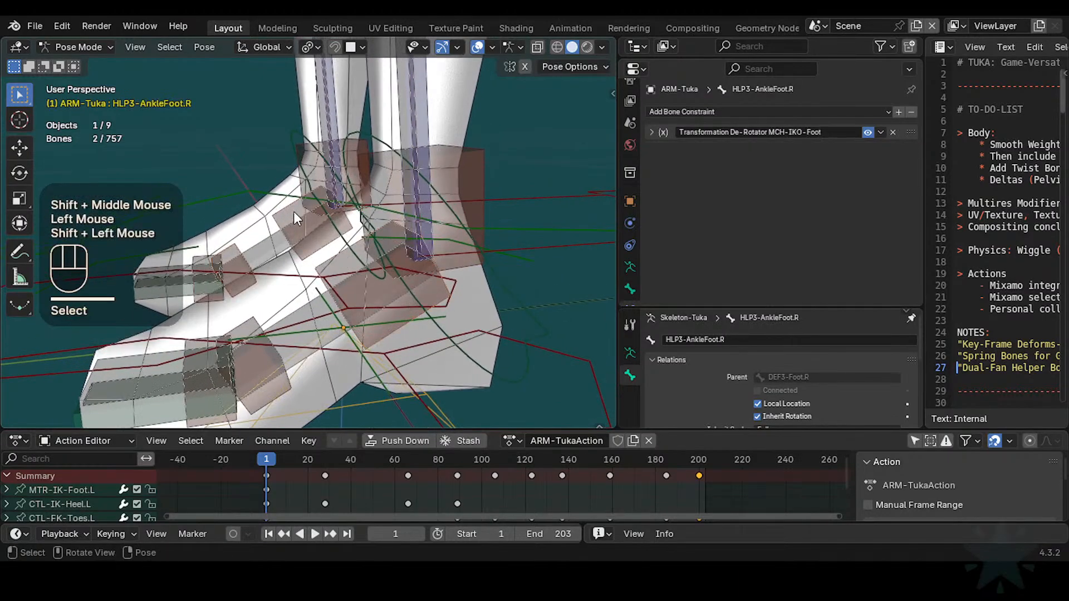
{"action": "middle_click_drag", "start_coordinate": [293, 211], "coordinate": [268, 244], "text": "shift"}
{"action": "scroll", "coordinate": [268, 243], "scroll_direction": "up", "scroll_amount": 2}
{"action": "left_click", "coordinate": [321, 160]}
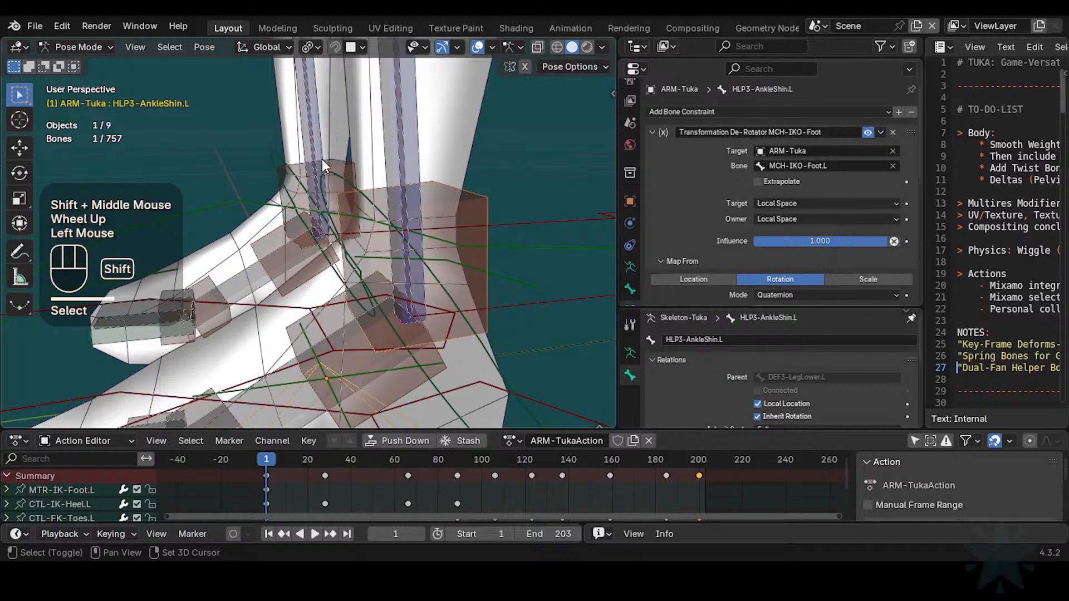
{"action": "left_click", "coordinate": [353, 160], "text": "shift"}
{"action": "key", "text": "ctrl+F2"}
{"action": "key", "text": "Return"}
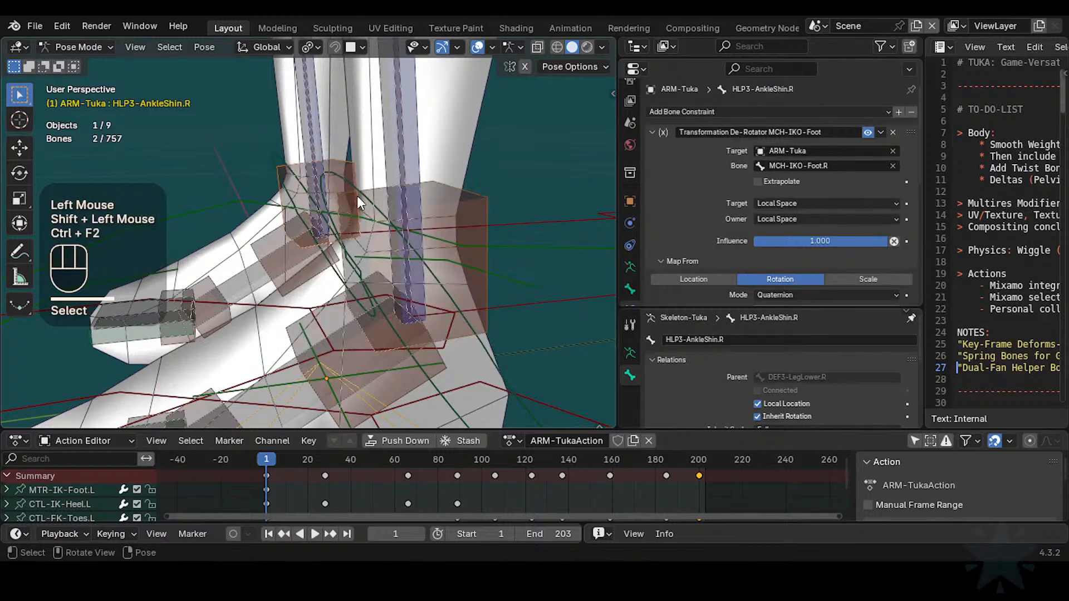
{"action": "double_click", "coordinate": [463, 194]}
{"action": "left_click", "coordinate": [463, 192]}
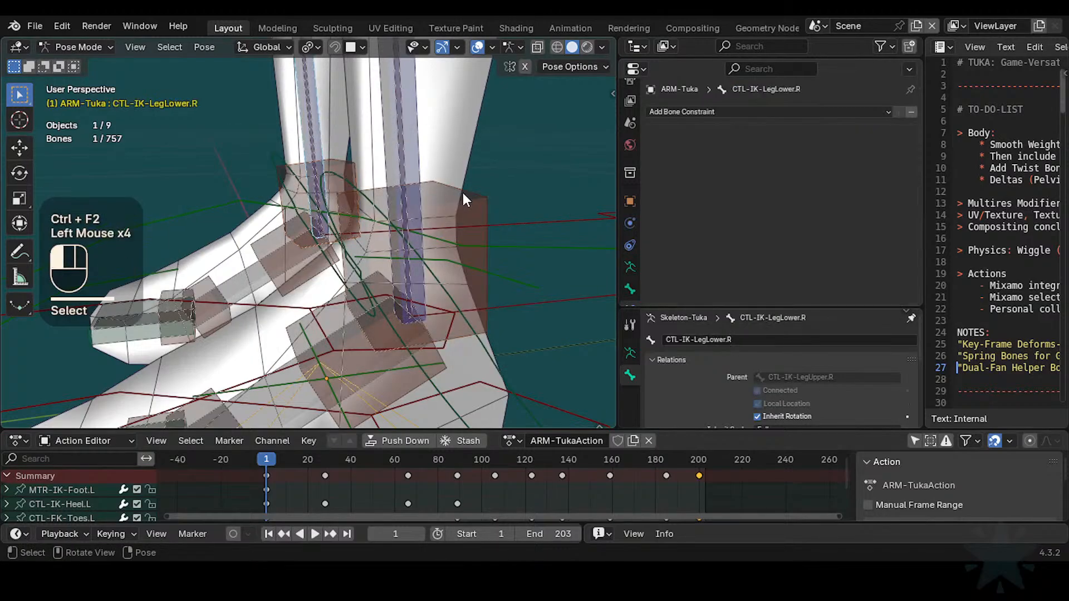
{"action": "left_click", "coordinate": [340, 158]}
Step: Save the blend file with the renamed helper bones
{"action": "scroll", "coordinate": [341, 148], "scroll_direction": "down", "scroll_amount": 3}
{"action": "middle_click_drag", "start_coordinate": [343, 138], "coordinate": [329, 258], "text": "shift"}
{"action": "scroll", "coordinate": [351, 274], "scroll_direction": "down", "scroll_amount": 1}
{"action": "scroll", "coordinate": [328, 188], "scroll_direction": "down", "scroll_amount": 1}
{"action": "key", "text": "ctrl+s"}
{"action": "scroll", "coordinate": [266, 285], "scroll_direction": "down", "scroll_amount": 1}
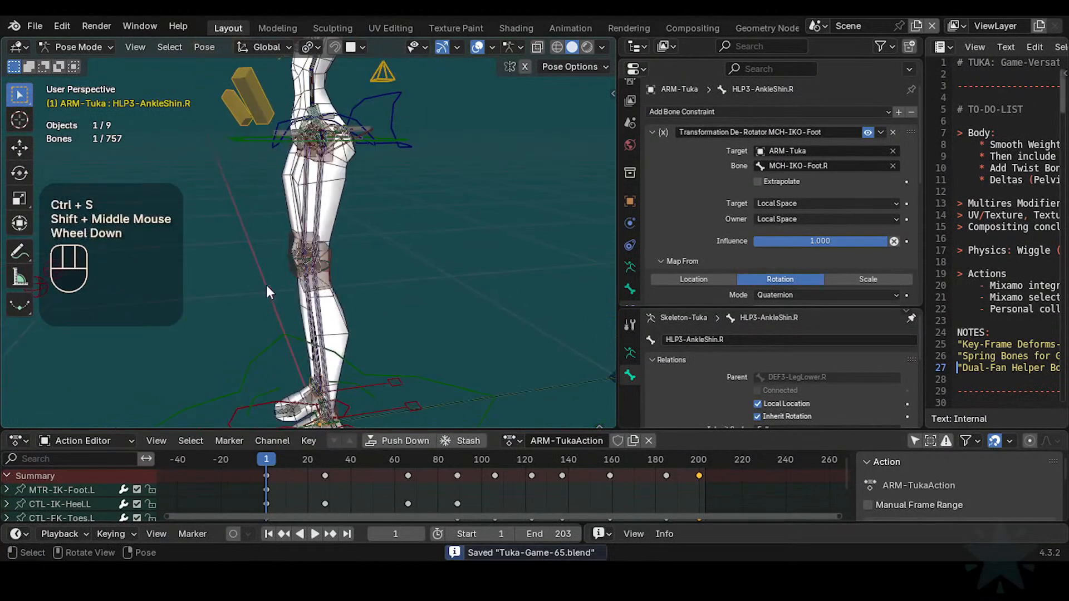
Step: Select the left foot control MTR-IK-Foot.L and move it up and forward so the left leg bends
{"action": "middle_click_drag", "start_coordinate": [266, 285], "coordinate": [353, 335]}
{"action": "scroll", "coordinate": [350, 368], "scroll_direction": "up", "scroll_amount": 1}
{"action": "middle_click_drag", "start_coordinate": [351, 372], "coordinate": [337, 261]}
{"action": "scroll", "coordinate": [339, 259], "scroll_direction": "up", "scroll_amount": 2}
{"action": "scroll", "coordinate": [345, 298], "scroll_direction": "down", "scroll_amount": 3}
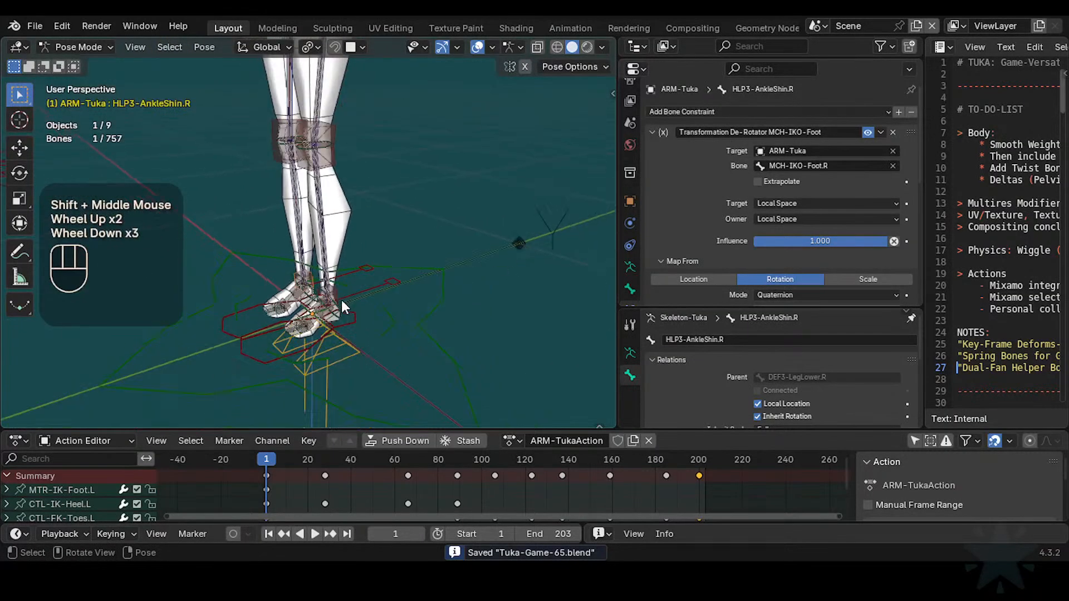
{"action": "left_click", "coordinate": [348, 314]}
{"action": "scroll", "coordinate": [352, 339], "scroll_direction": "up", "scroll_amount": 2}
{"action": "middle_click_drag", "start_coordinate": [352, 339], "coordinate": [343, 335]}
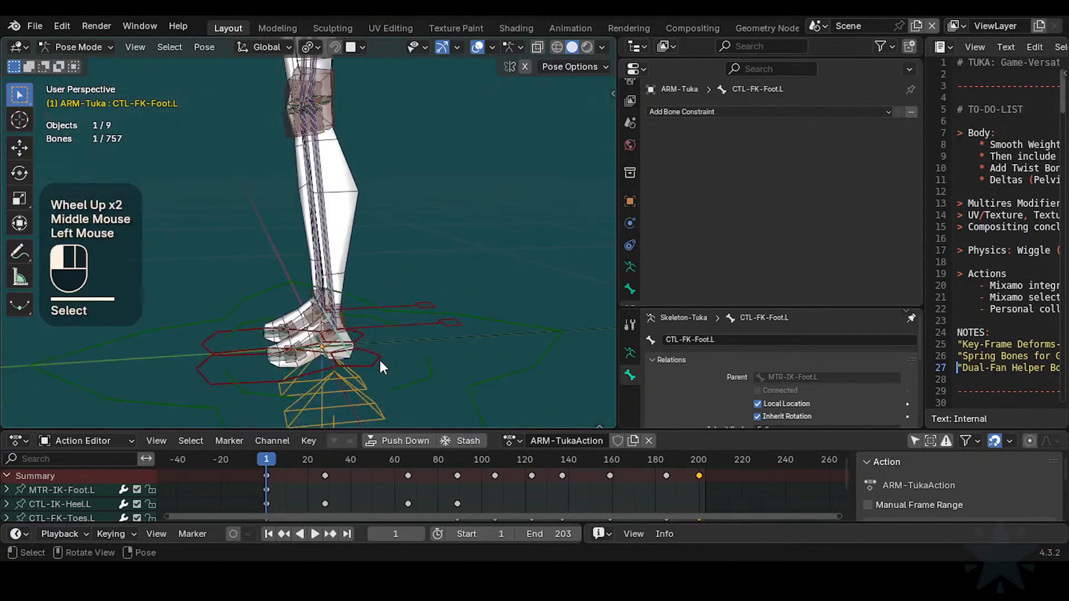
{"action": "left_click", "coordinate": [380, 360]}
{"action": "key", "text": "r"}
{"action": "key", "text": "x"}
{"action": "key", "text": "Escape"}
{"action": "key", "text": "g"}
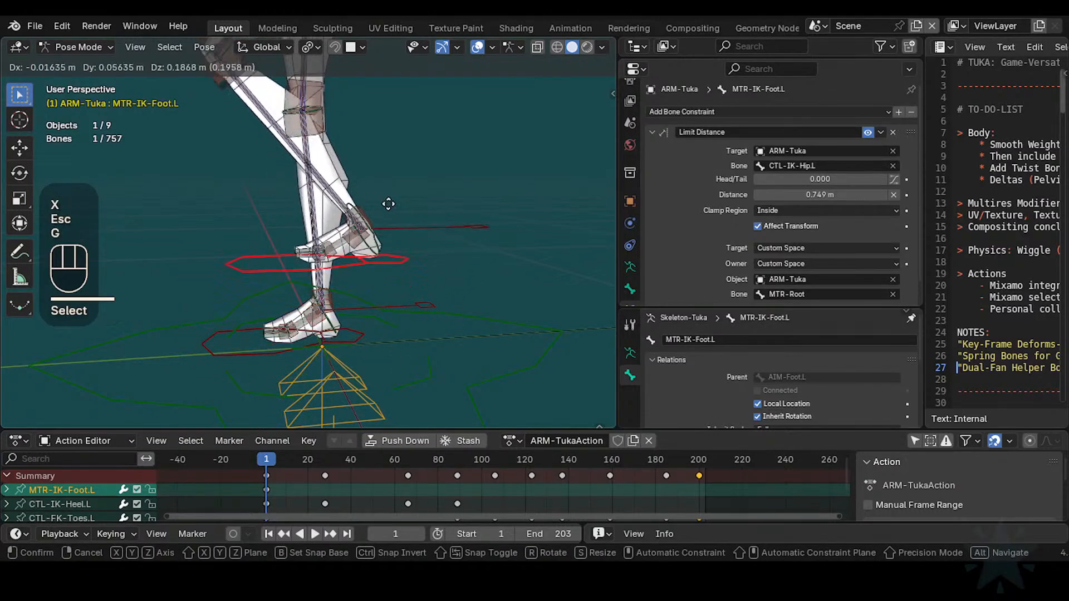
{"action": "left_click", "coordinate": [356, 295]}
Step: Tilt the raised MTR-IK-Foot.L with two rotations about the global X axis, the first about -29°
{"action": "key", "text": "r"}
{"action": "key", "text": "x"}
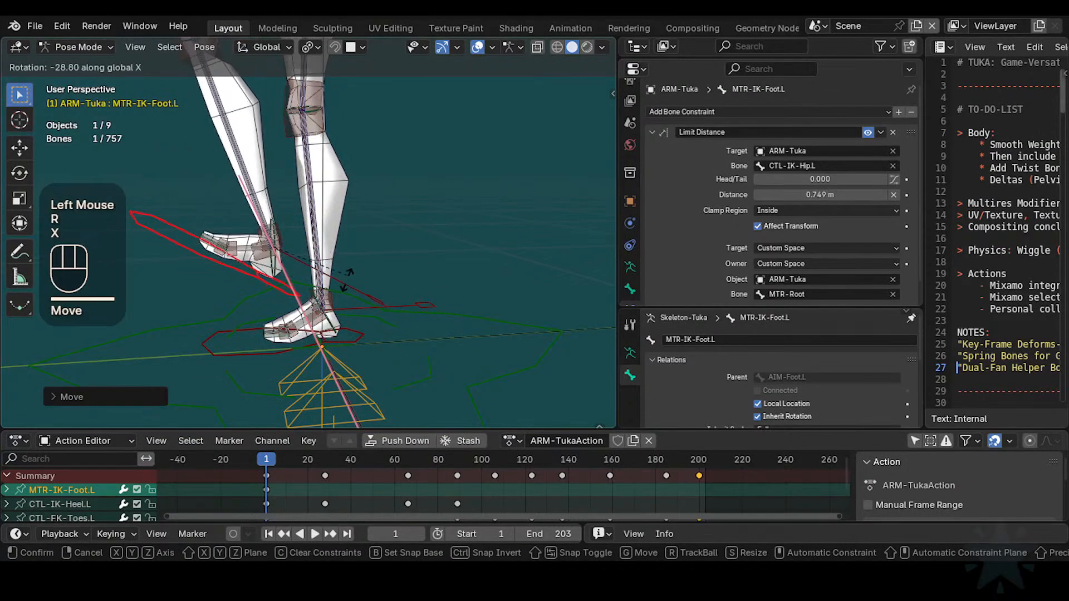
{"action": "left_click", "coordinate": [342, 280], "text": "shift"}
{"action": "middle_click_drag", "start_coordinate": [324, 220], "coordinate": [382, 316], "text": "shift"}
{"action": "key", "text": "r"}
{"action": "key", "text": "x"}
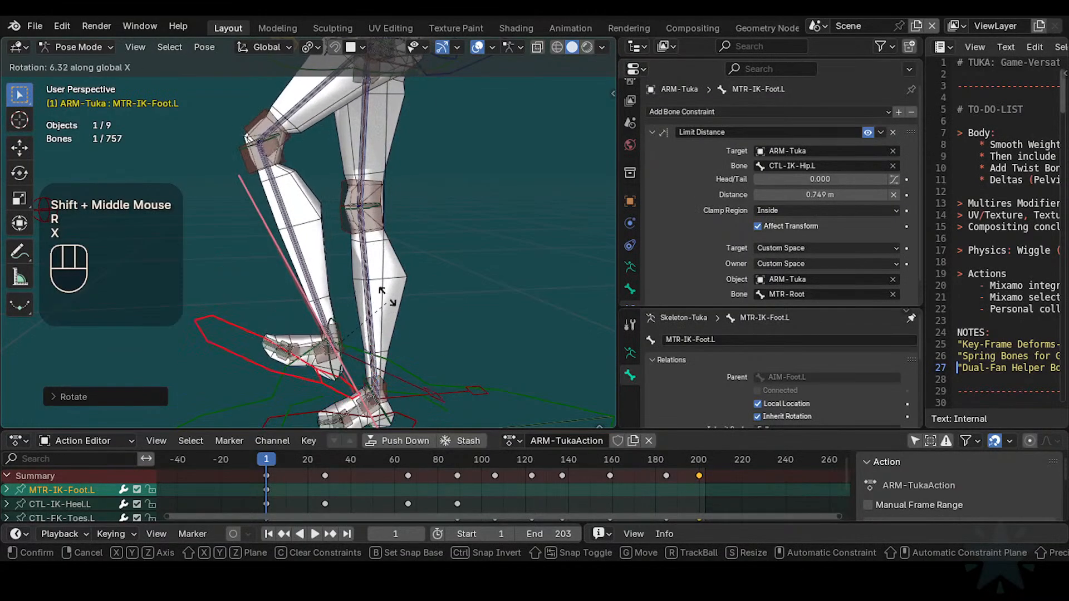
{"action": "left_click", "coordinate": [286, 319]}
{"action": "middle_click_drag", "start_coordinate": [286, 319], "coordinate": [445, 334]}
{"action": "middle_click_drag", "start_coordinate": [340, 323], "coordinate": [283, 304]}
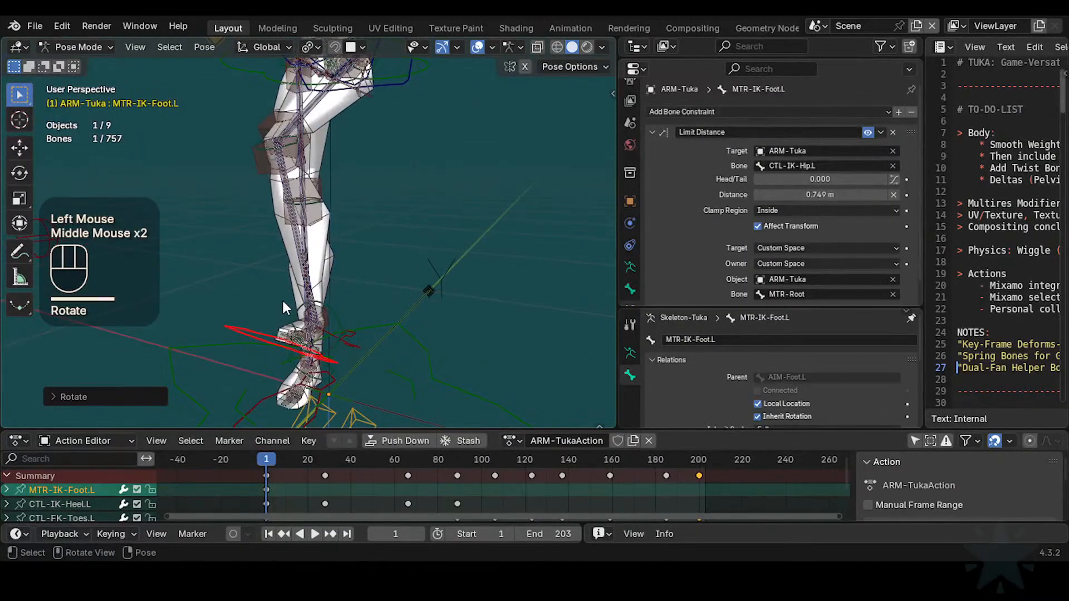
{"action": "scroll", "coordinate": [279, 316], "scroll_direction": "down", "scroll_amount": 2}
{"action": "key", "text": "r"}
{"action": "key", "text": "x"}
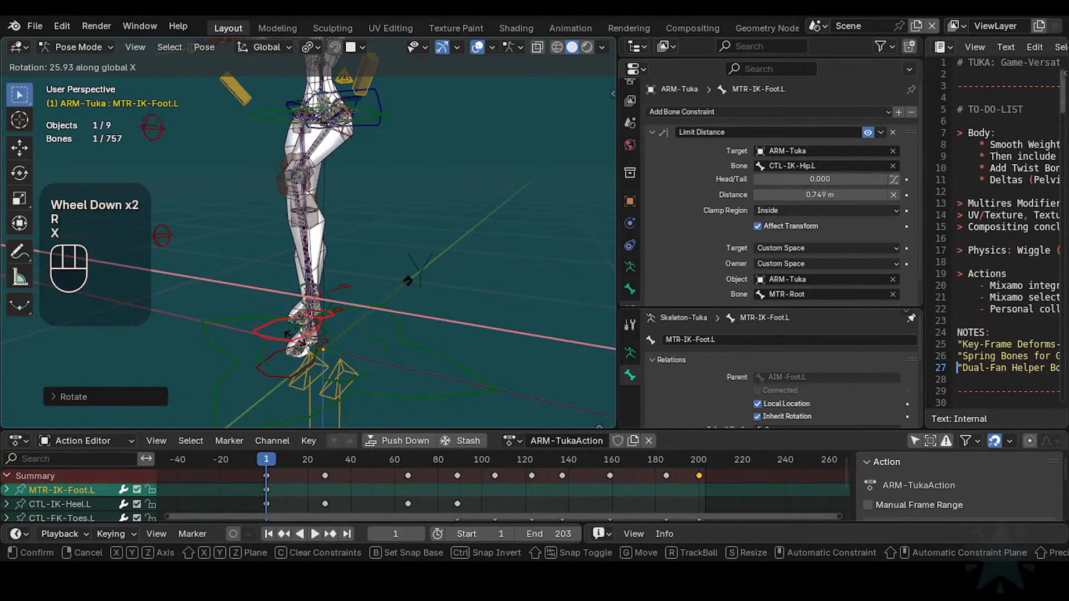
{"action": "key", "text": "Escape"}
Step: Rotate the raised MTR-IK-Foot.L about the global X axis until nearly level, and inspect CTL-IK-Knee.L's Copy Transforms constraint
{"action": "middle_click_drag", "start_coordinate": [288, 333], "coordinate": [235, 306]}
{"action": "scroll", "coordinate": [323, 305], "scroll_direction": "down", "scroll_amount": 1, "text": "shift"}
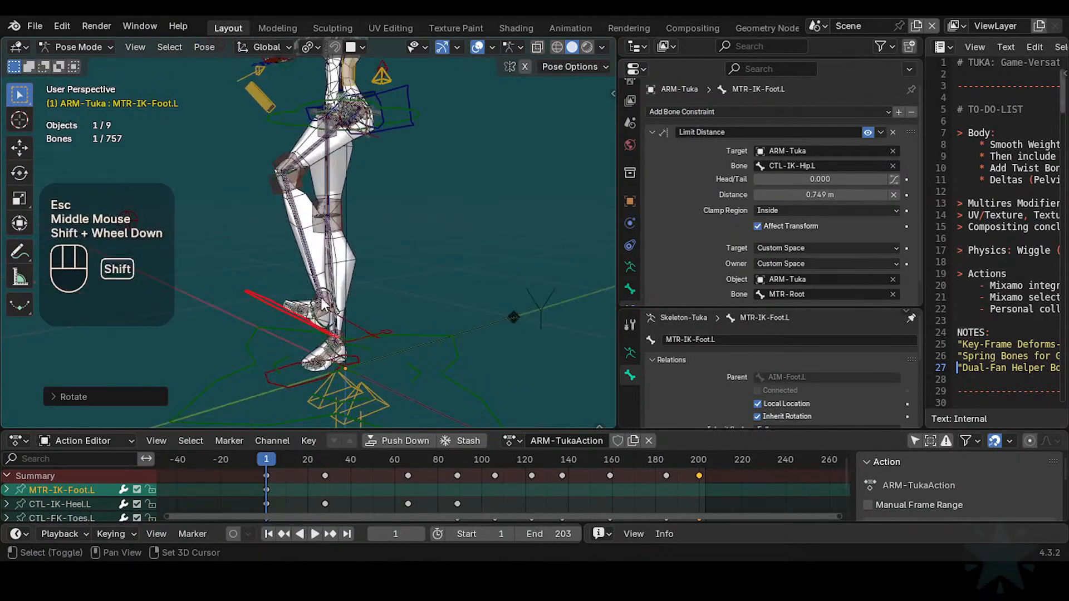
{"action": "scroll", "coordinate": [323, 305], "scroll_direction": "down", "scroll_amount": 1}
{"action": "middle_click_drag", "start_coordinate": [323, 305], "coordinate": [356, 307], "text": "shift"}
{"action": "middle_click_drag", "start_coordinate": [356, 307], "coordinate": [293, 301]}
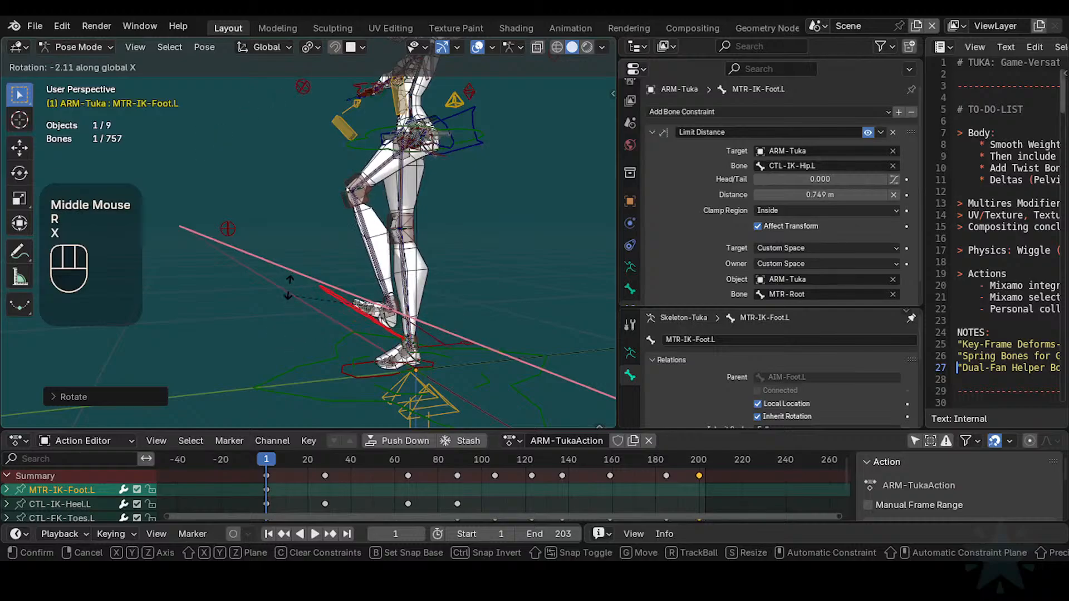
{"action": "left_click", "coordinate": [289, 332]}
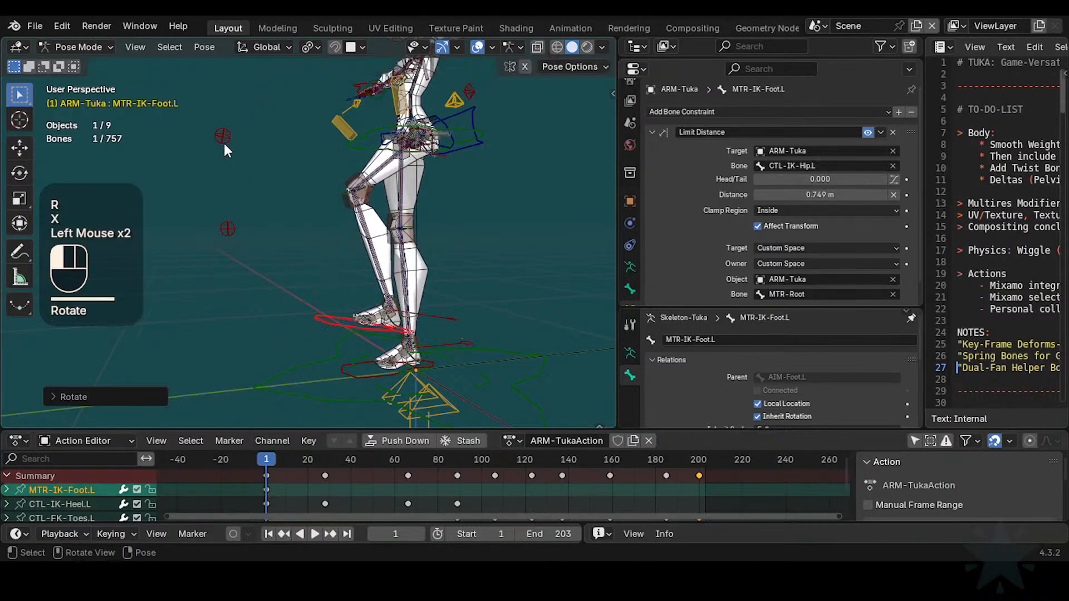
{"action": "left_click", "coordinate": [223, 137]}
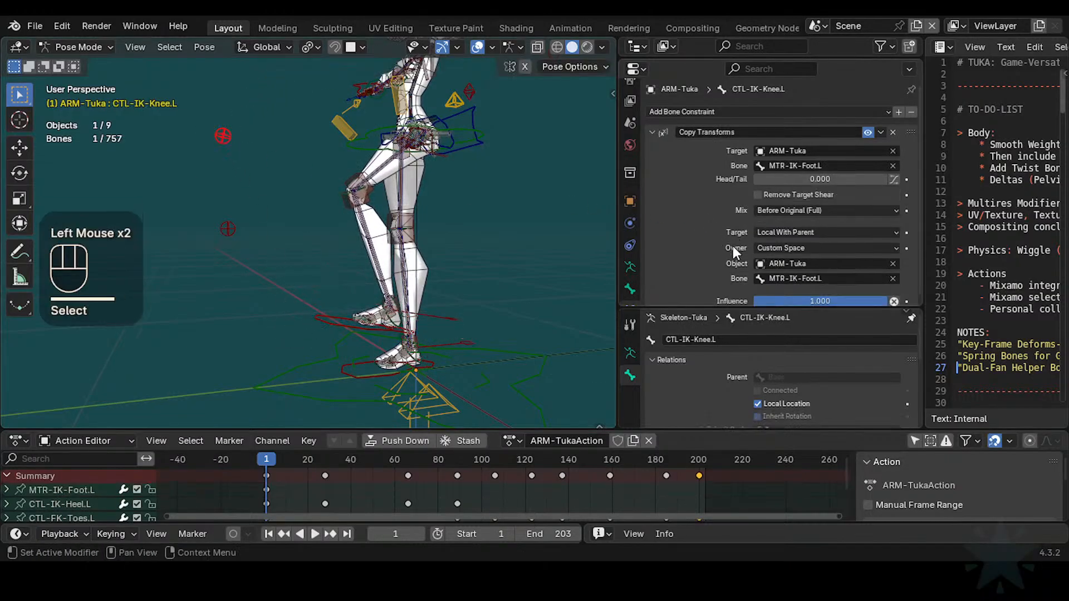
{"action": "scroll", "coordinate": [782, 237], "scroll_direction": "down", "scroll_amount": 3}
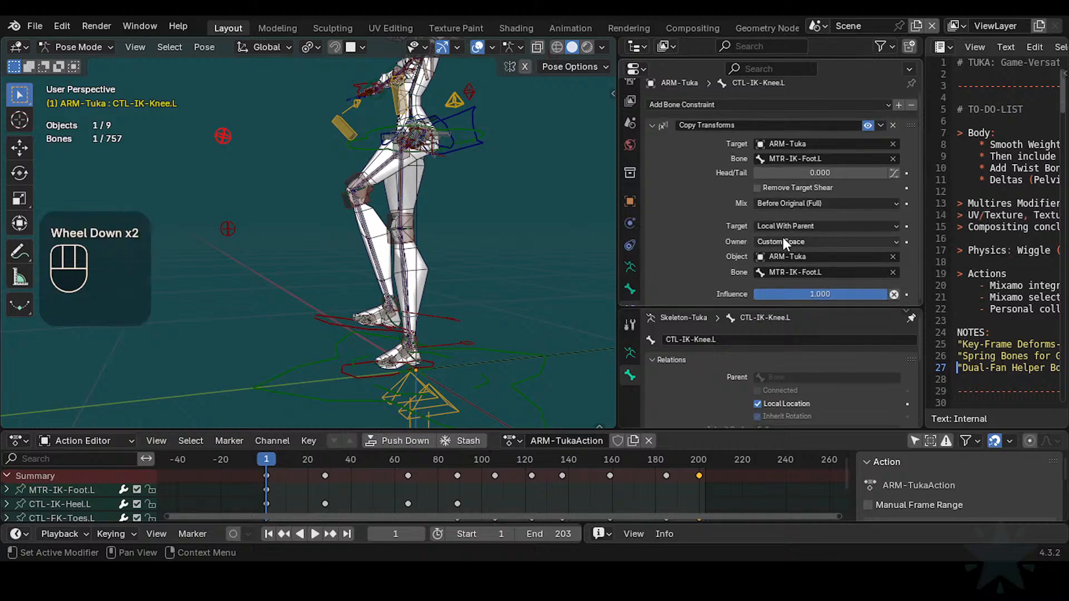
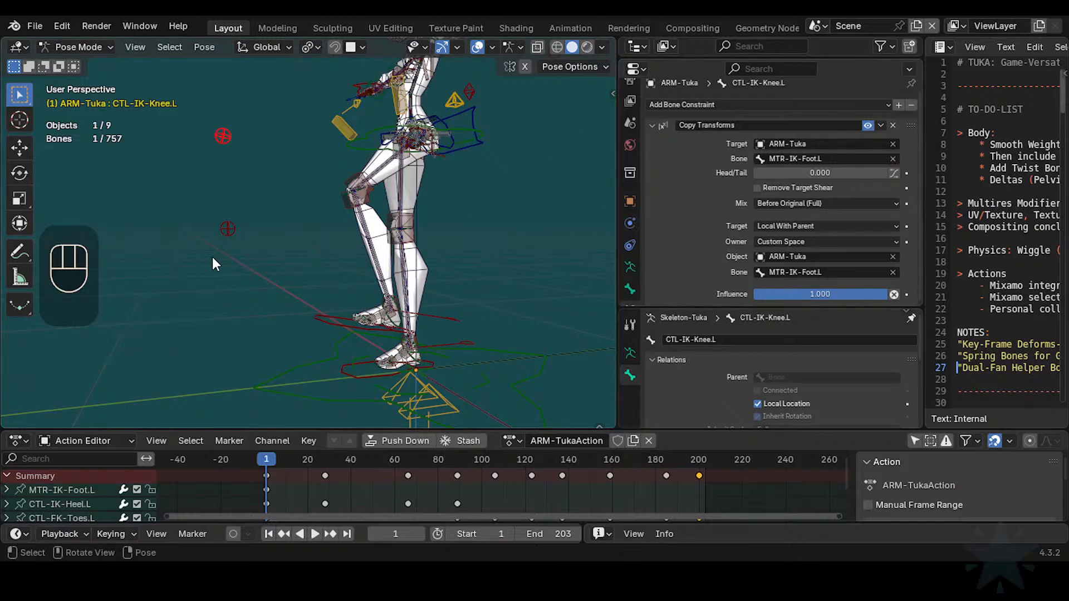
Step: Clear the pose transforms of all bones and save the blend file
{"action": "key", "text": "a"}
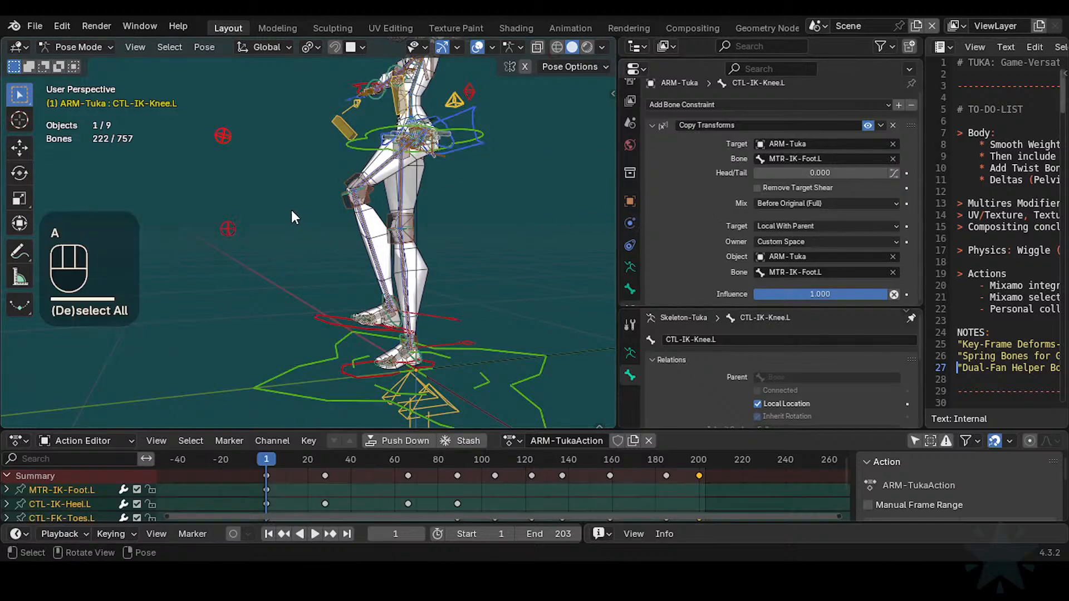
{"action": "key", "text": "alt+q"}
{"action": "key", "text": "alt+q"}
{"action": "key", "text": "ctrl+s"}
{"action": "scroll", "coordinate": [212, 237], "scroll_direction": "down", "scroll_amount": 1}
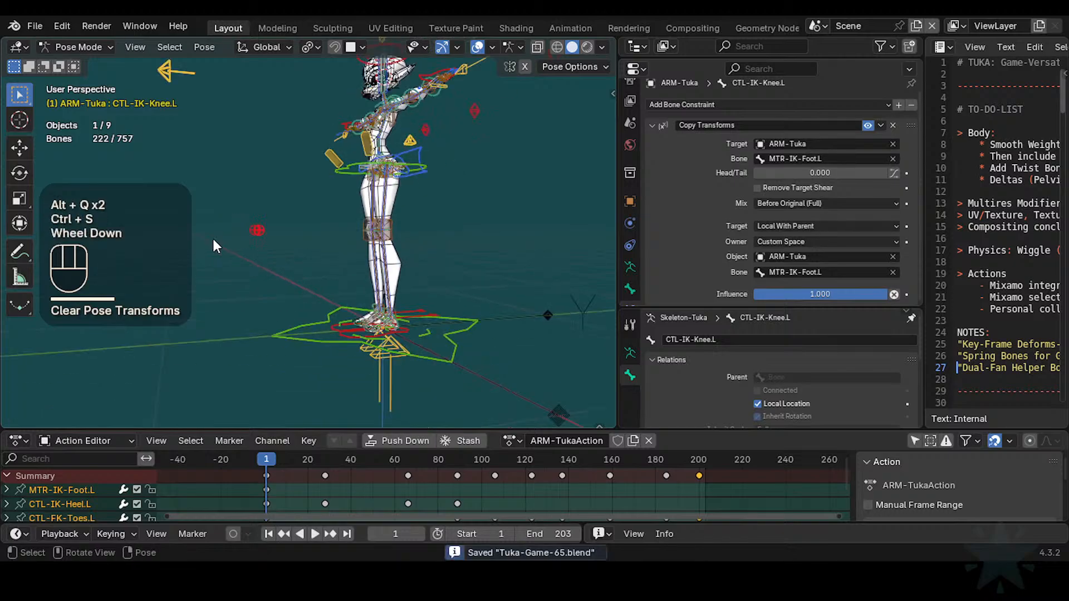
Step: Select MTR-IK-Foot.L and move it up and slightly forward so the left knee bends
{"action": "left_click", "coordinate": [257, 232]}
{"action": "scroll", "coordinate": [333, 266], "scroll_direction": "up", "scroll_amount": 1}
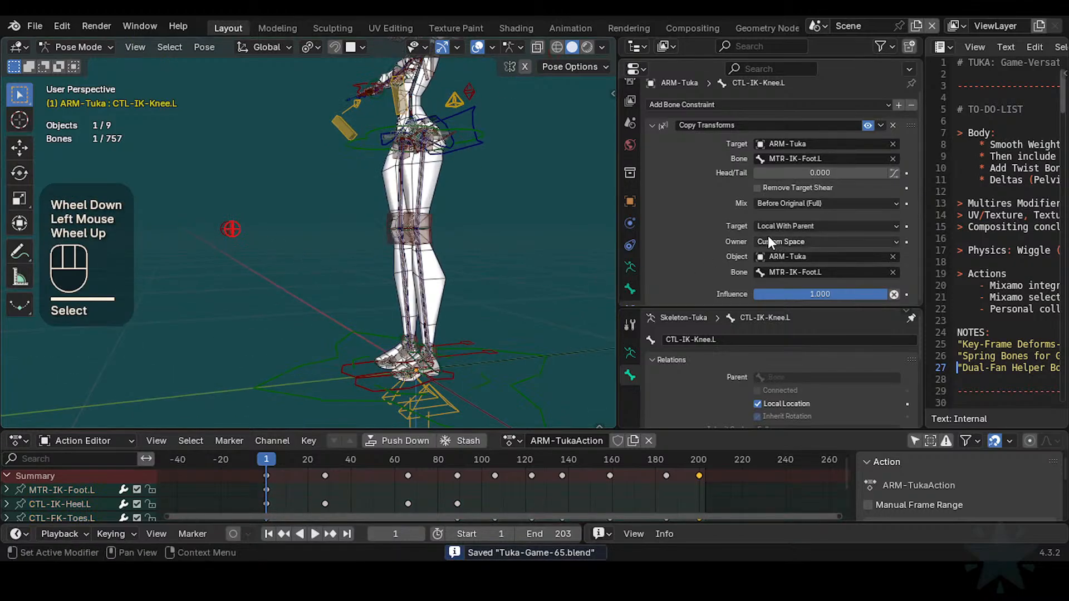
{"action": "left_click", "coordinate": [363, 382]}
{"action": "key", "text": "g"}
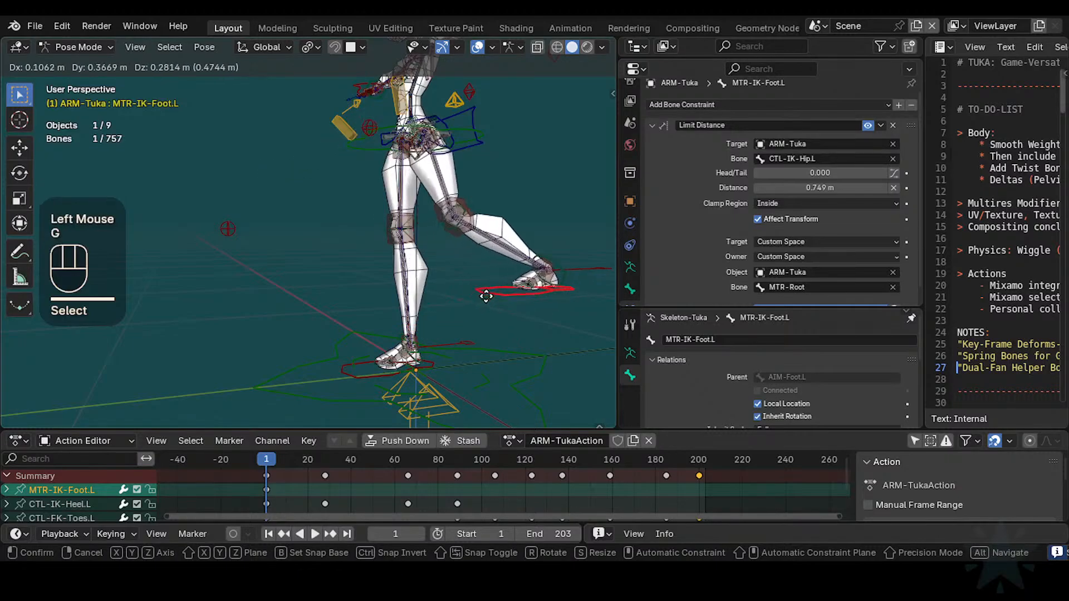
{"action": "left_click", "coordinate": [336, 315]}
{"action": "key", "text": "ctrl+F1"}
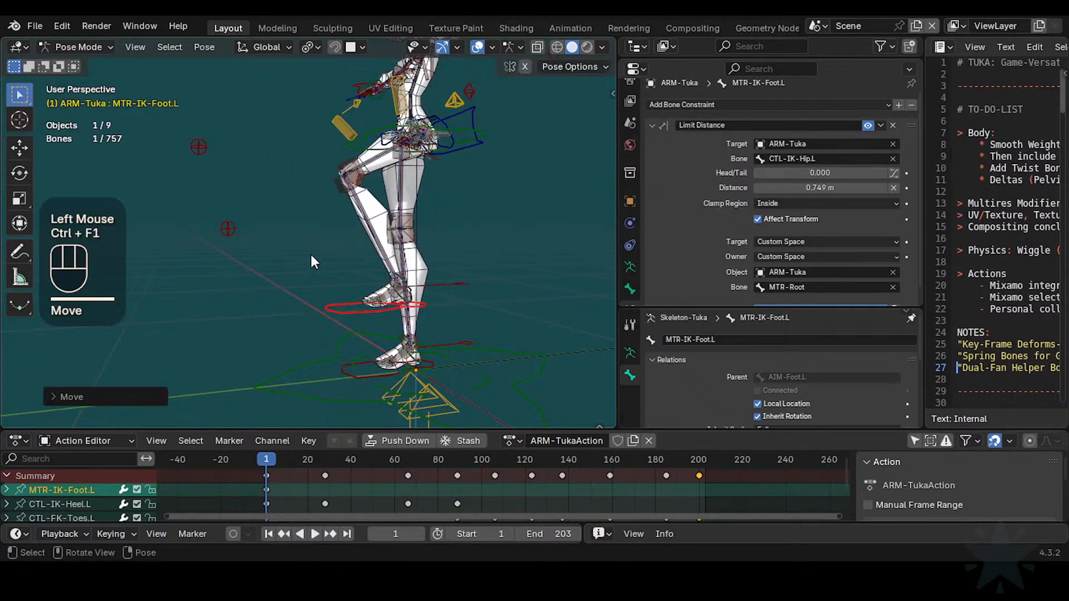
{"action": "key", "text": "ctrl+F1"}
Step: Reposition the raised MTR-IK-Foot.L with two more moves, shifting it further forward
{"action": "left_click", "coordinate": [347, 313]}
{"action": "key", "text": "g"}
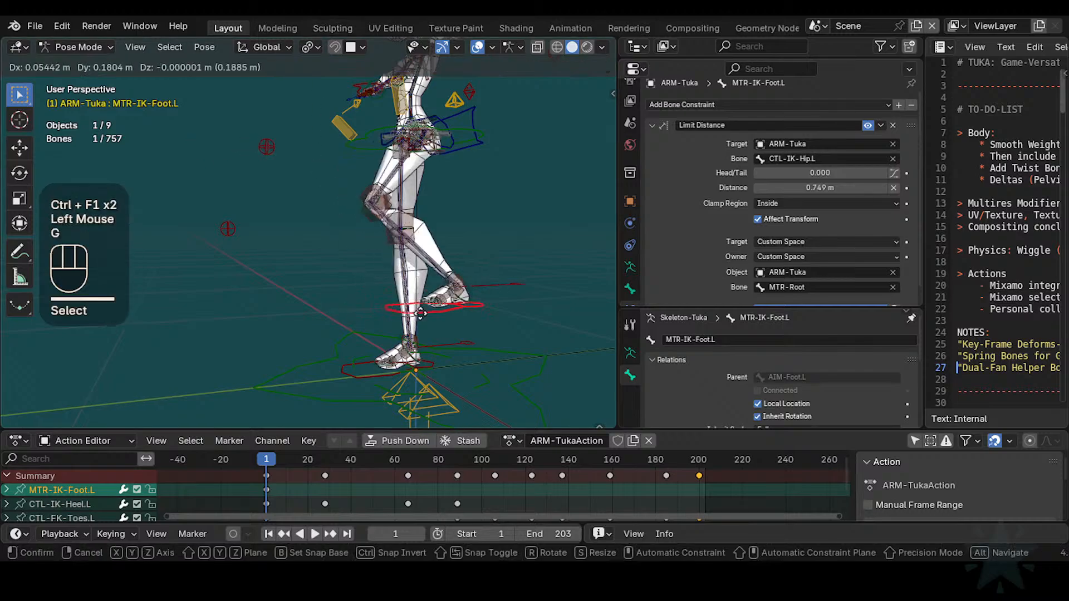
{"action": "left_click", "coordinate": [312, 316]}
{"action": "key", "text": "g"}
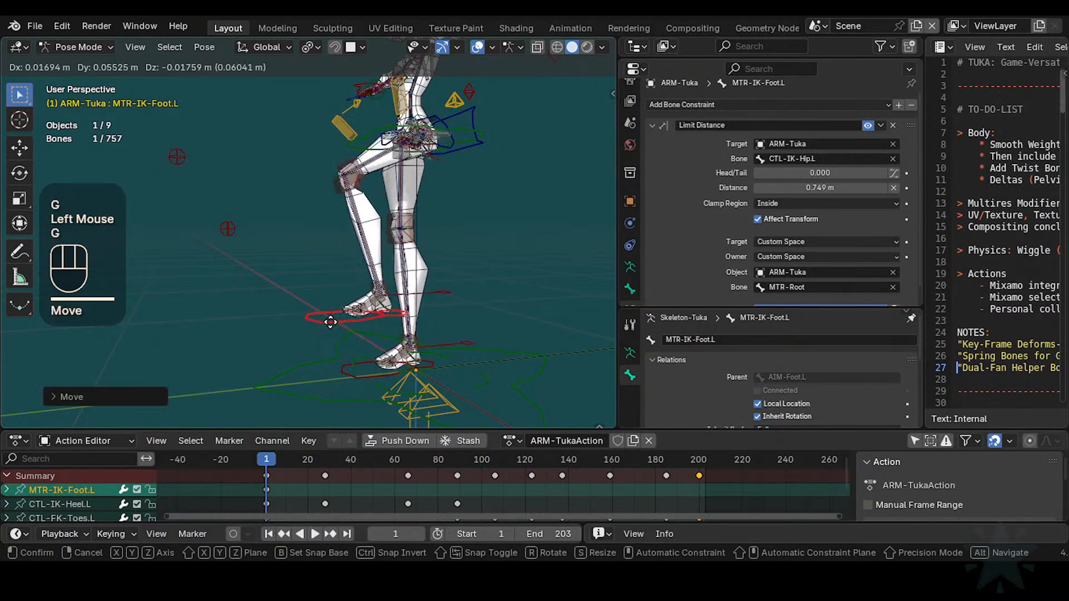
{"action": "left_click", "coordinate": [185, 149]}
Step: Select CTL-IK-Knee.L and examine the target and owner spaces of its Copy Transforms constraint
{"action": "left_click", "coordinate": [178, 156]}
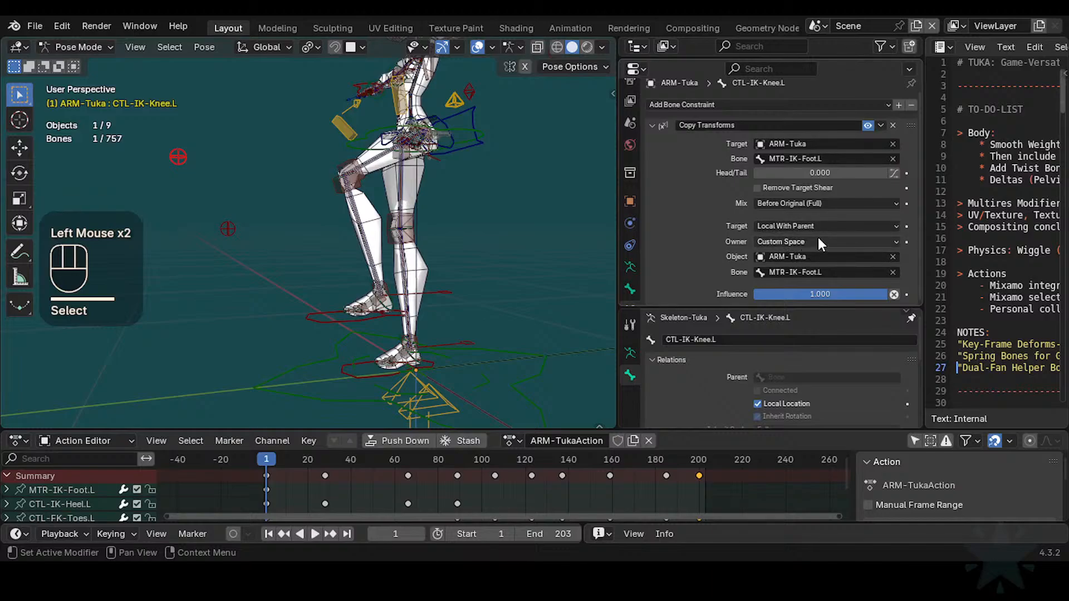
{"action": "left_click", "coordinate": [768, 241]}
{"action": "left_click", "coordinate": [770, 240]}
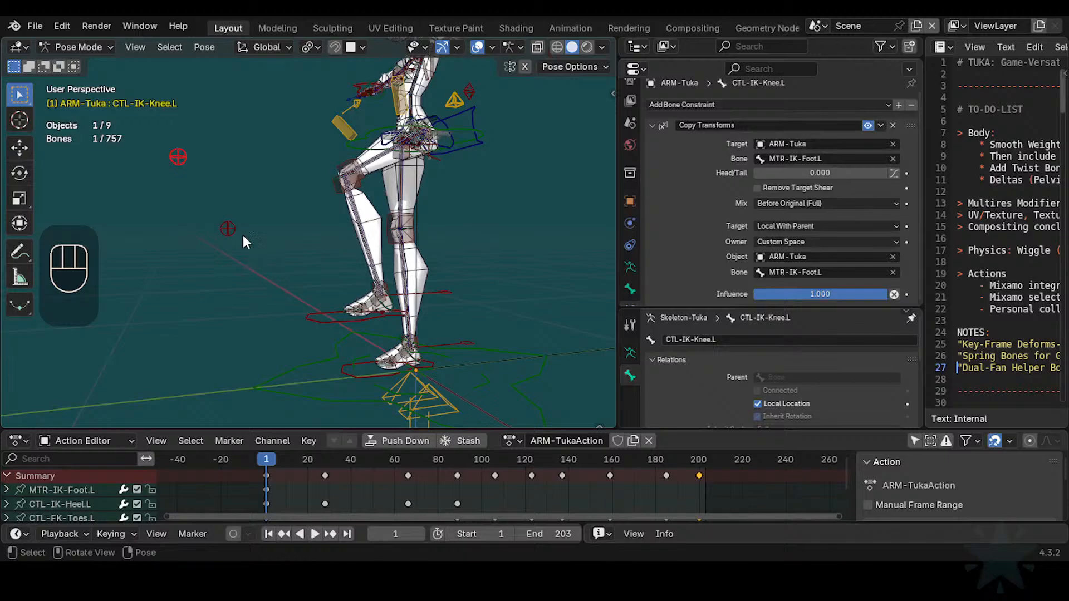
Step: Tilt MTR-IK-Foot.L about the global X axis, move it up and back, and tilt it about X again
{"action": "left_click", "coordinate": [308, 324]}
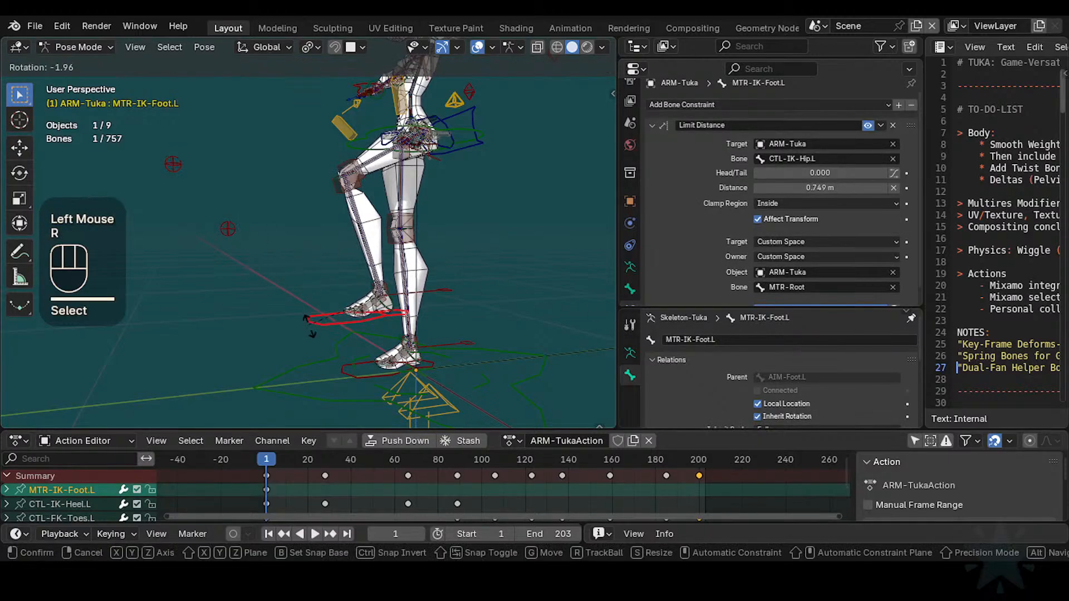
{"action": "key", "text": "r"}
{"action": "key", "text": "x"}
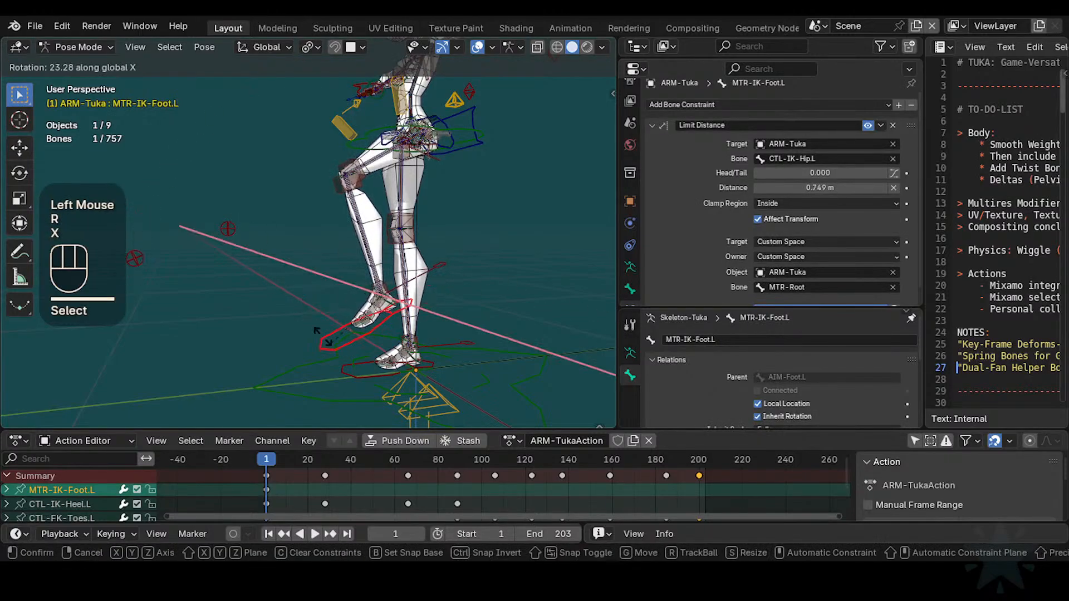
{"action": "left_click", "coordinate": [319, 327]}
{"action": "key", "text": "g"}
{"action": "left_click", "coordinate": [358, 299]}
{"action": "key", "text": "r"}
{"action": "key", "text": "x"}
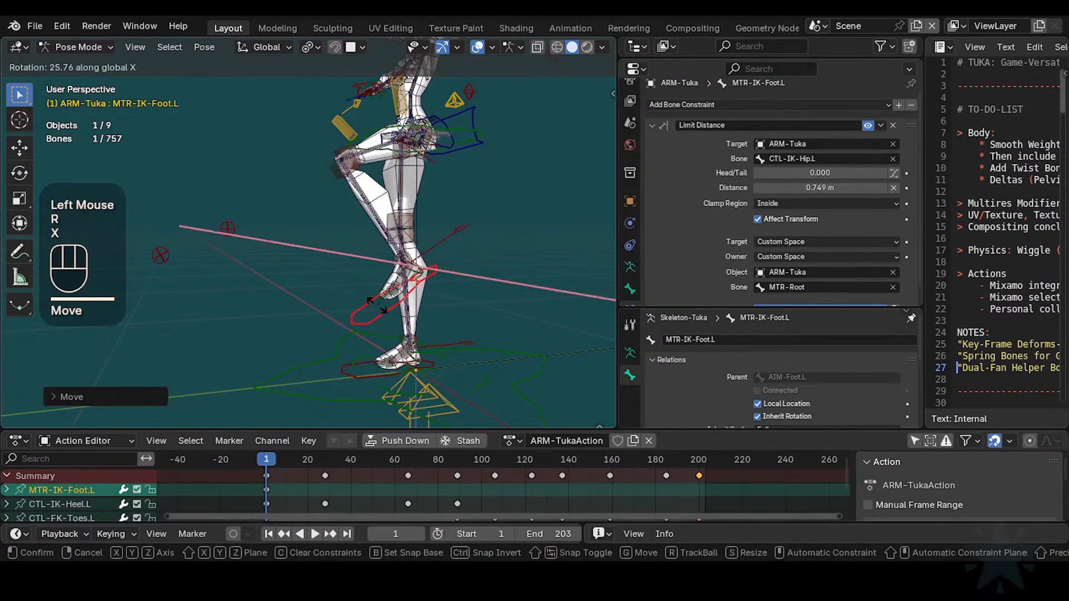
{"action": "left_click", "coordinate": [350, 299]}
Step: Trackball-rotate MTR-IK-Foot.L freely, and adjust its tilt about the global X axis
{"action": "key", "text": "r"}
{"action": "key", "text": "r"}
{"action": "left_click", "coordinate": [332, 298]}
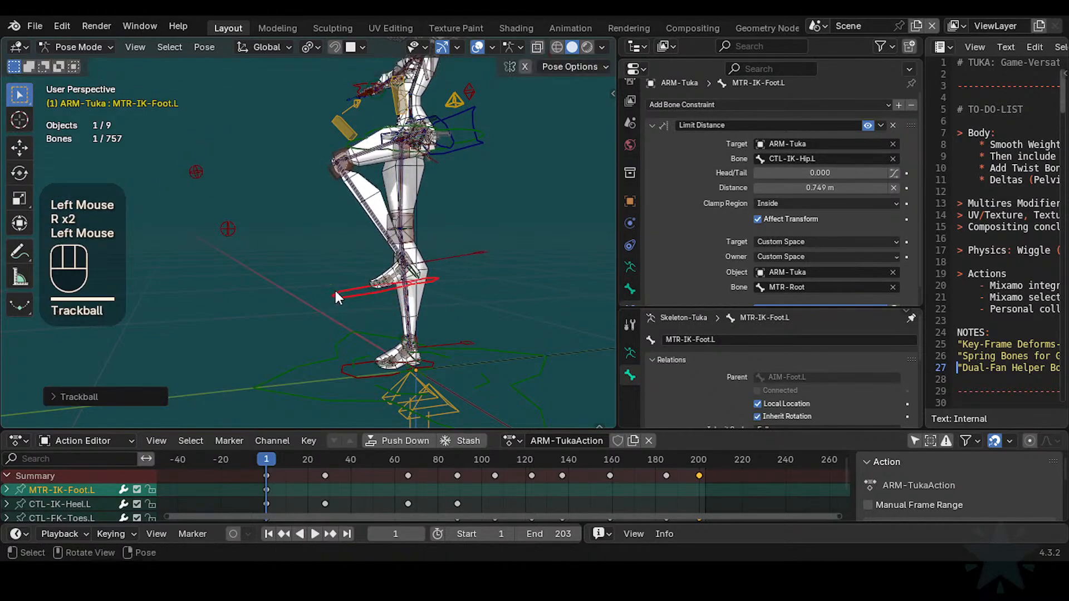
{"action": "key", "text": "r"}
{"action": "key", "text": "x"}
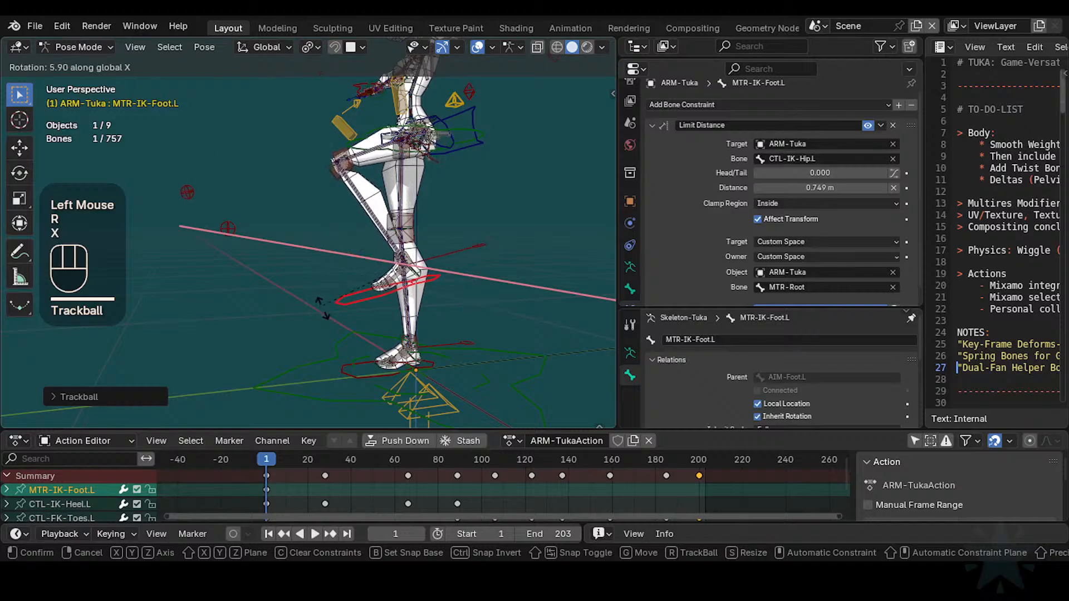
{"action": "left_click", "coordinate": [324, 305]}
Step: Move MTR-IK-Foot.L forward, rotate it freely, and tilt it about the global X axis
{"action": "key", "text": "g"}
{"action": "left_click", "coordinate": [269, 309]}
{"action": "key", "text": "r"}
{"action": "left_click", "coordinate": [275, 301]}
{"action": "middle_click_drag", "start_coordinate": [275, 301], "coordinate": [322, 315], "text": "shift"}
{"action": "scroll", "coordinate": [319, 301], "scroll_direction": "up", "scroll_amount": 2}
{"action": "key", "text": "r"}
{"action": "key", "text": "x"}
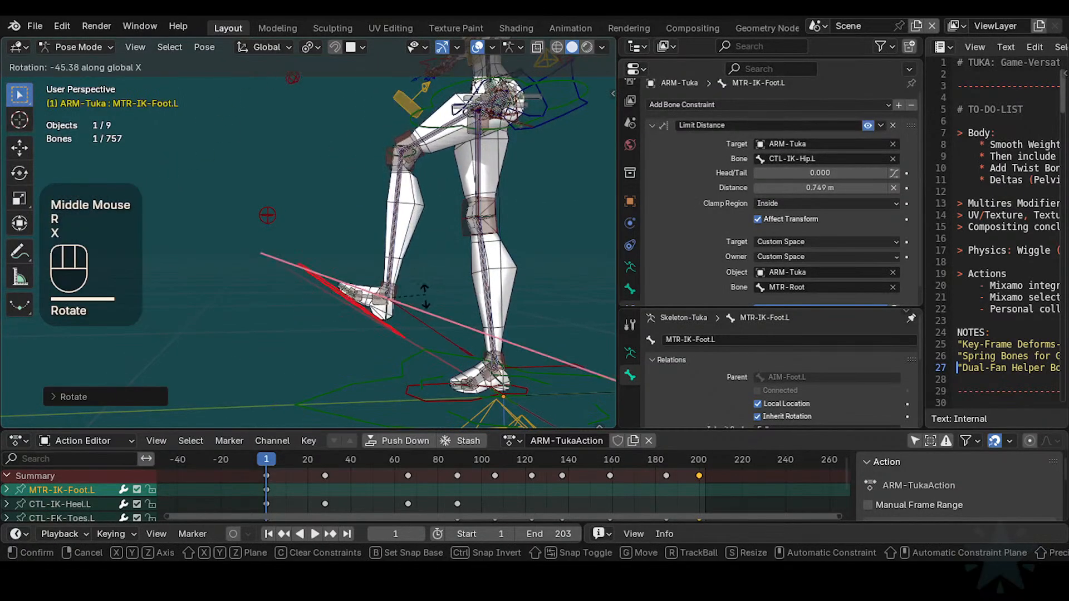
{"action": "left_click", "coordinate": [393, 314]}
Step: Select CTL-FK-Foot.L and rotate it about the global X axis to test the ankle
{"action": "left_click", "coordinate": [392, 314]}
{"action": "left_click", "coordinate": [391, 314]}
{"action": "key", "text": "r"}
{"action": "key", "text": "x"}
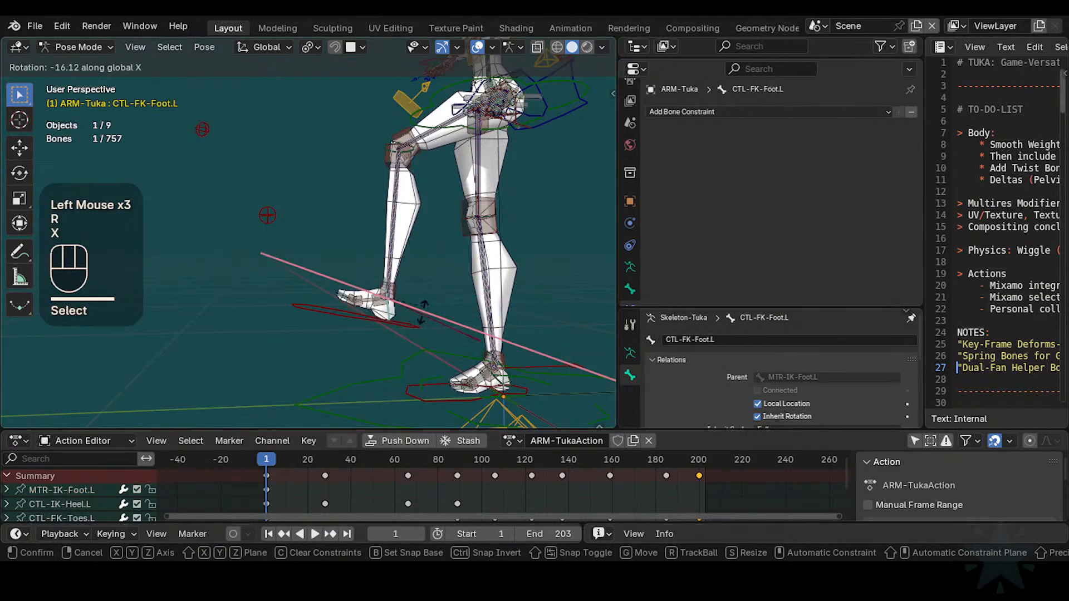
{"action": "left_click", "coordinate": [439, 284]}
Step: Select CTL-IK-Heel.L and rotate it about the global X axis
{"action": "left_click", "coordinate": [439, 282]}
{"action": "key", "text": "r"}
{"action": "key", "text": "x"}
{"action": "left_click", "coordinate": [434, 282]}
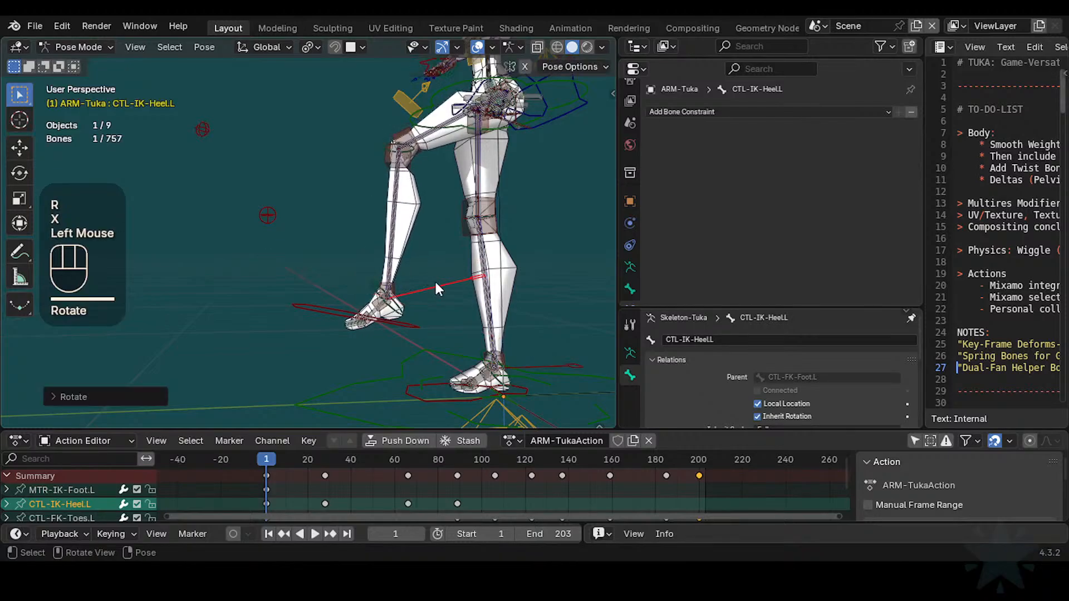
Step: Tilt MTR-IK-Foot.L toes-up about the global X axis, and move CTL-IK-Knee.L forward about 0.37 m
{"action": "left_click", "coordinate": [419, 324]}
{"action": "key", "text": "r"}
{"action": "key", "text": "x"}
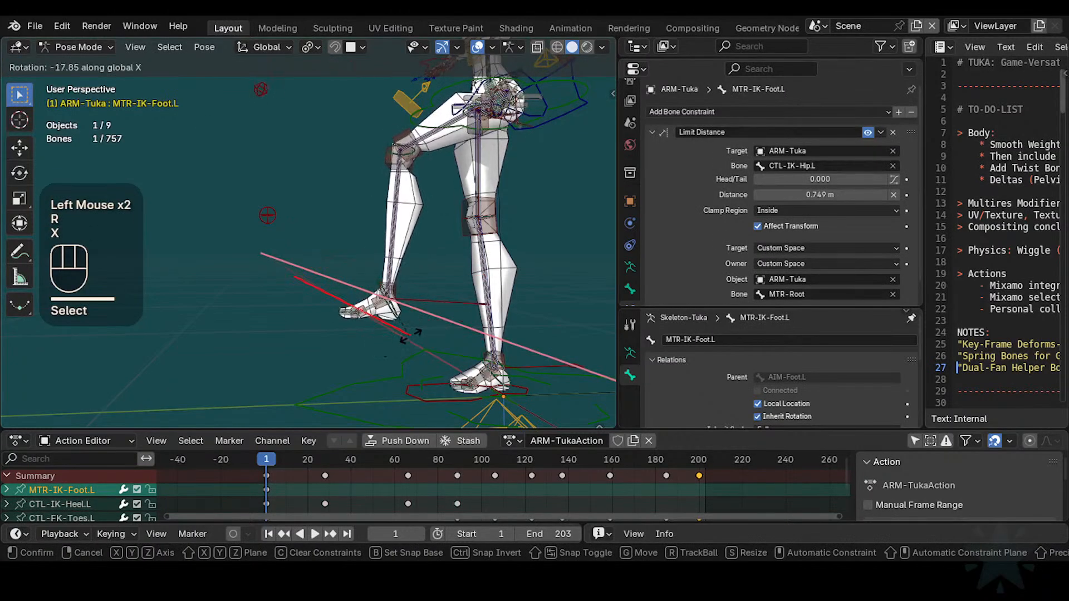
{"action": "left_click", "coordinate": [401, 343]}
{"action": "middle_click_drag", "start_coordinate": [401, 343], "coordinate": [383, 261], "text": "shift"}
{"action": "left_click", "coordinate": [317, 118]}
{"action": "key", "text": "g"}
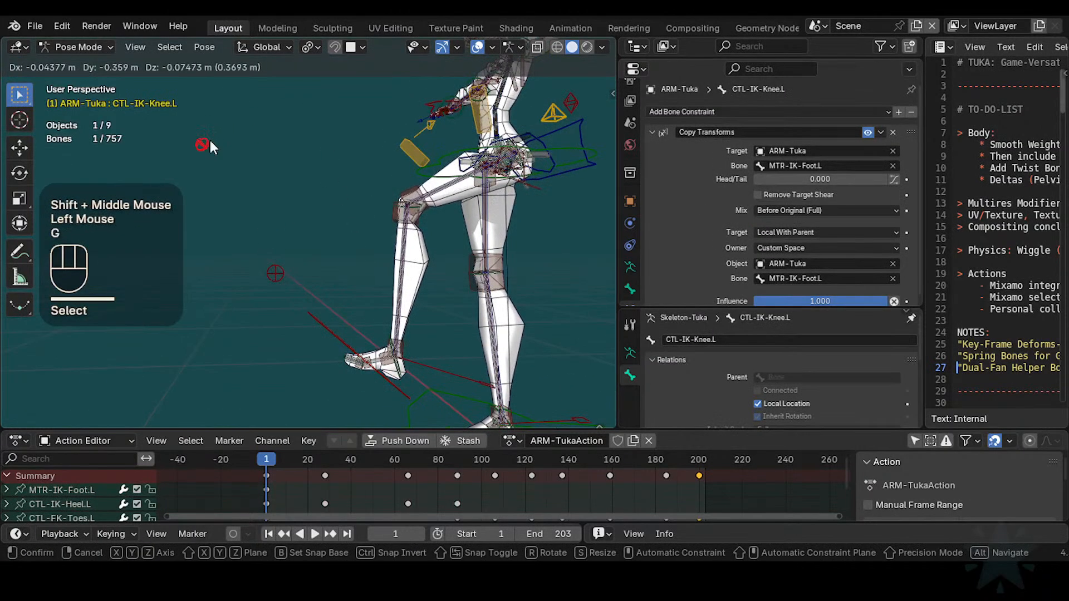
{"action": "left_click", "coordinate": [209, 141]}
Step: Rotate MTR-IK-Foot.L about the global X axis to point the toes down, and move CTL-IK-Knee.L upward
{"action": "left_click", "coordinate": [382, 366]}
{"action": "key", "text": "r"}
{"action": "key", "text": "x"}
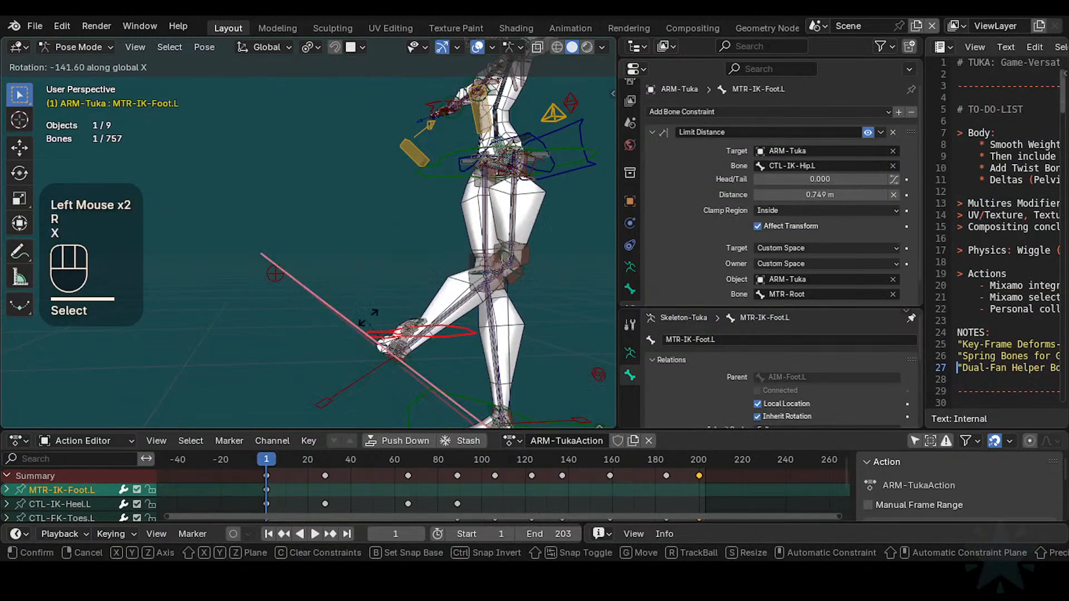
{"action": "left_click", "coordinate": [356, 269]}
{"action": "left_click", "coordinate": [133, 235]}
{"action": "key", "text": "g"}
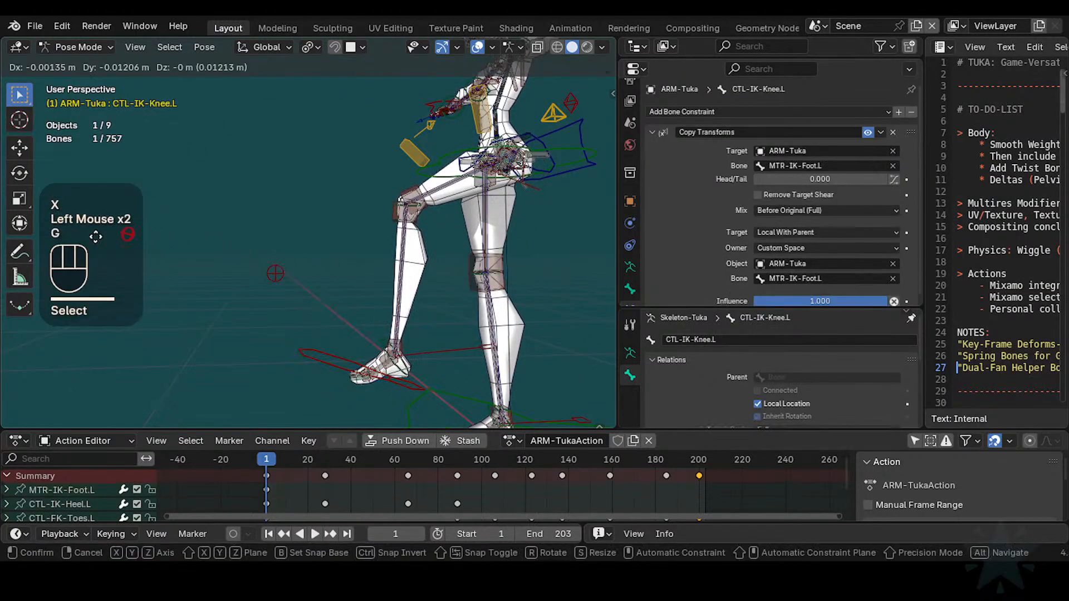
{"action": "left_click", "coordinate": [135, 156]}
{"action": "scroll", "coordinate": [295, 312], "scroll_direction": "down", "scroll_amount": 1}
Step: Rotate MTR-IK-Foot.L about the global X axis to raise the toes, and move CTL-IK-Knee.L down and forward
{"action": "left_click", "coordinate": [323, 337]}
{"action": "key", "text": "r"}
{"action": "key", "text": "x"}
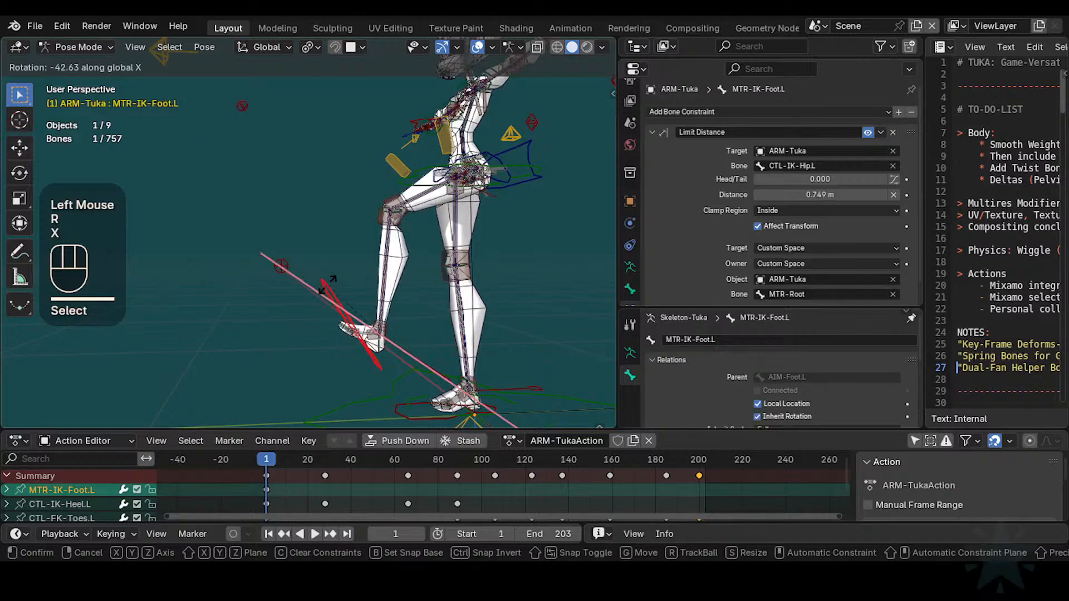
{"action": "left_click", "coordinate": [333, 269]}
{"action": "left_click", "coordinate": [285, 89]}
{"action": "key", "text": "g"}
{"action": "left_click", "coordinate": [112, 248]}
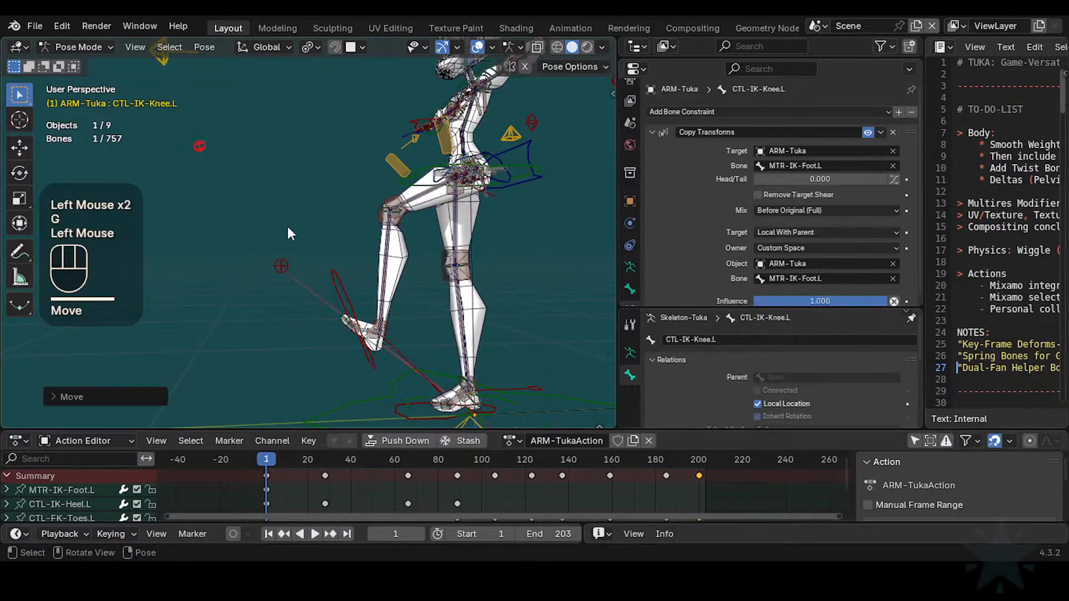
Step: Select MTR-IK-Foot.L and lower its toes slightly with a rotation about the global X axis
{"action": "left_click", "coordinate": [329, 267]}
{"action": "left_click", "coordinate": [335, 274]}
{"action": "key", "text": "r"}
{"action": "key", "text": "x"}
{"action": "left_click", "coordinate": [333, 298]}
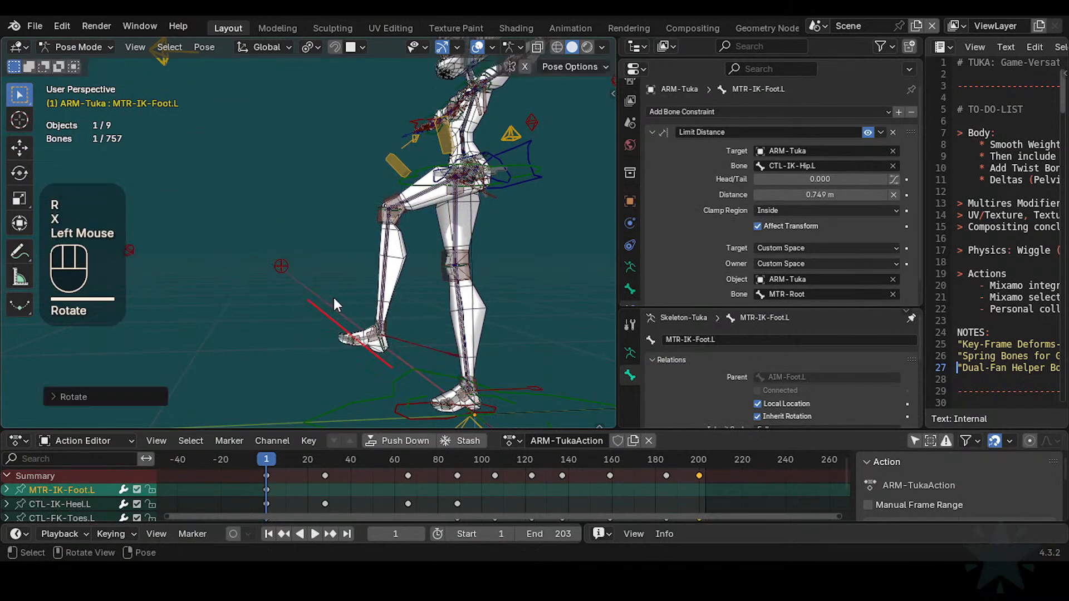
Step: Select all bones, clear their pose transforms, and look over the legs in the rest pose
{"action": "key", "text": "a"}
{"action": "key", "text": "alt+q"}
{"action": "middle_click_drag", "start_coordinate": [423, 301], "coordinate": [349, 279], "text": "shift"}
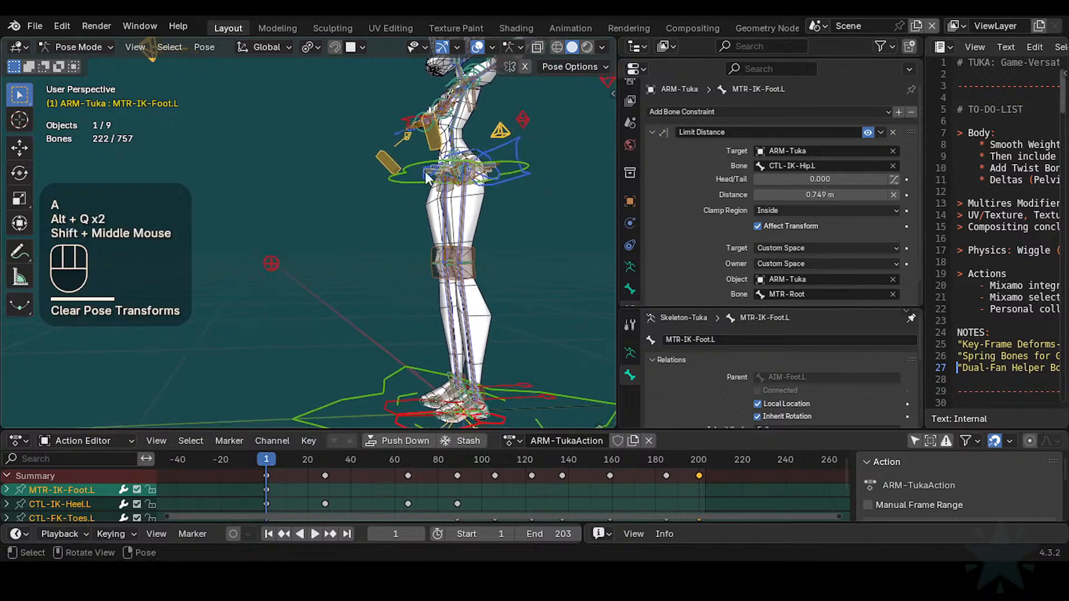
{"action": "middle_click_drag", "start_coordinate": [346, 206], "coordinate": [406, 188]}
{"action": "scroll", "coordinate": [406, 187], "scroll_direction": "up", "scroll_amount": 2}
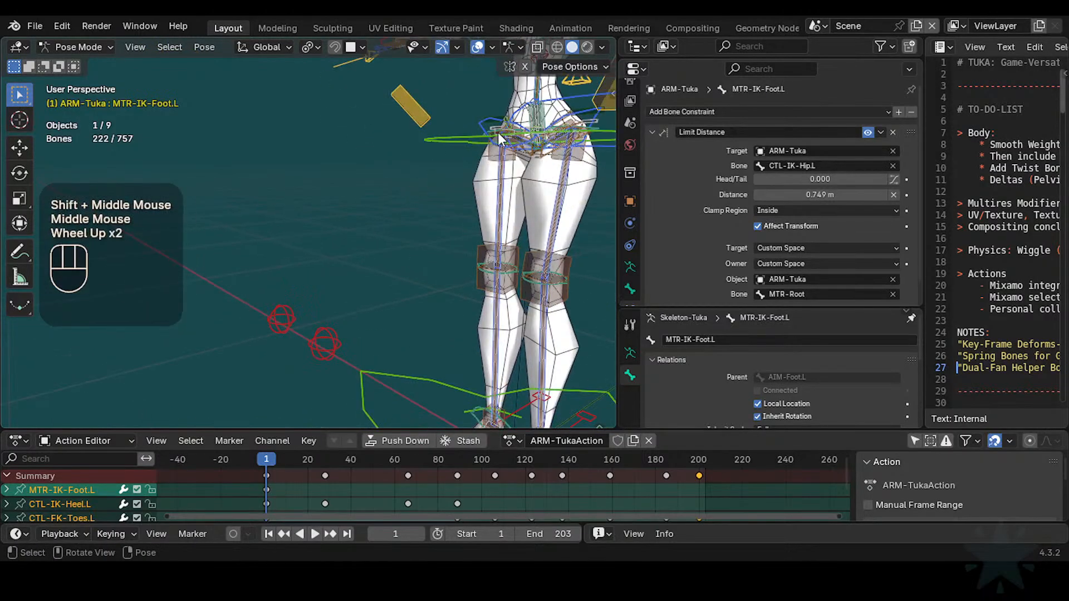
{"action": "middle_click_drag", "start_coordinate": [498, 132], "coordinate": [443, 174]}
{"action": "scroll", "coordinate": [567, 345], "scroll_direction": "down", "scroll_amount": 1}
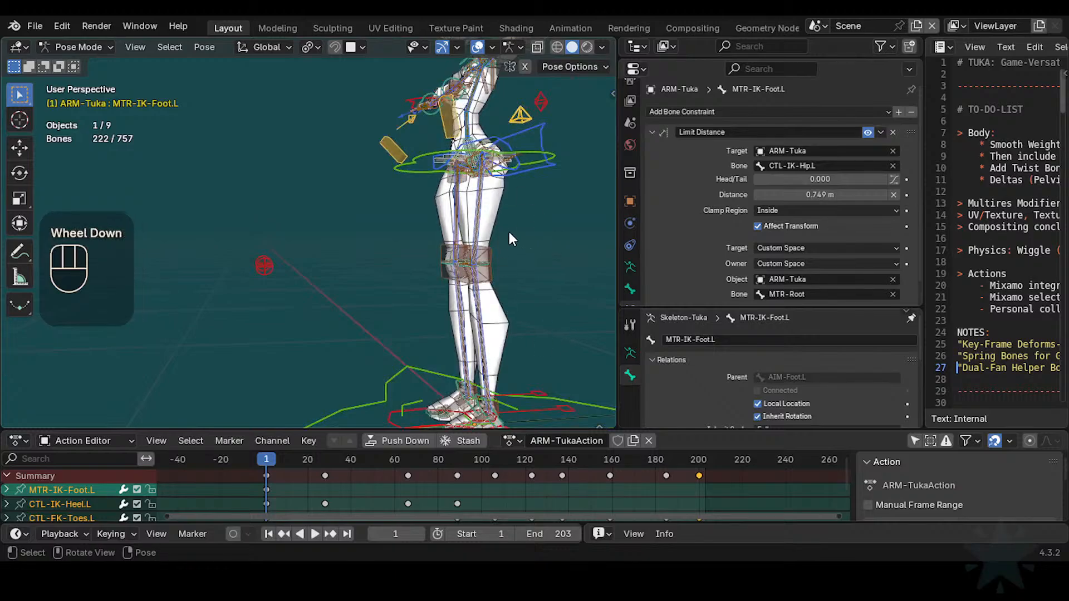
Step: Select MTR-IK-Foot.L and move it upward and forward to bend the left knee, with a second slight move
{"action": "scroll", "coordinate": [421, 297], "scroll_direction": "down", "scroll_amount": 1}
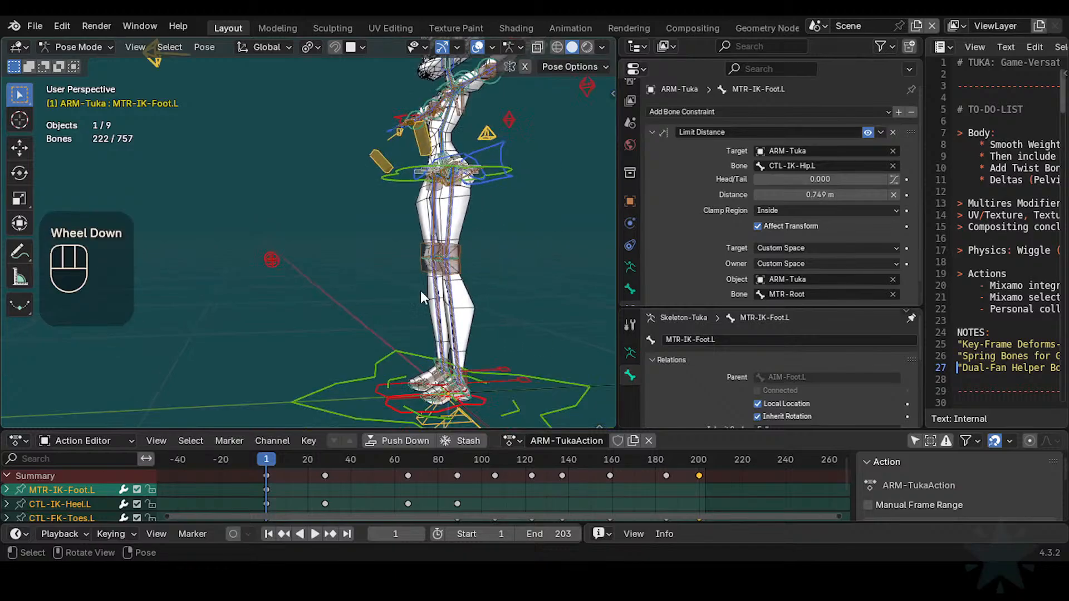
{"action": "left_click", "coordinate": [386, 412]}
{"action": "key", "text": "g"}
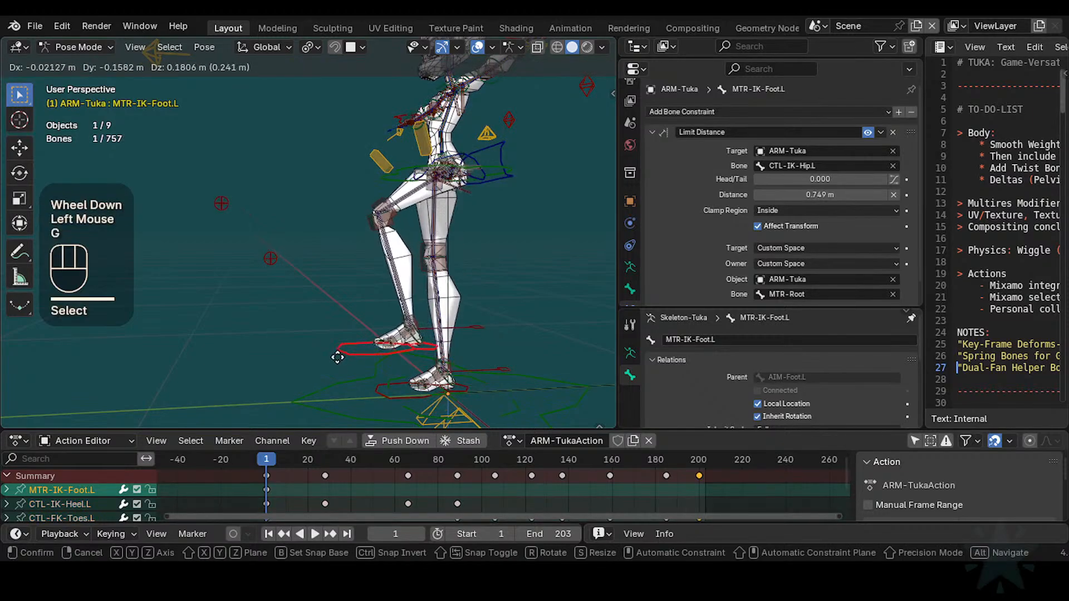
{"action": "left_click", "coordinate": [372, 342]}
{"action": "key", "text": "g"}
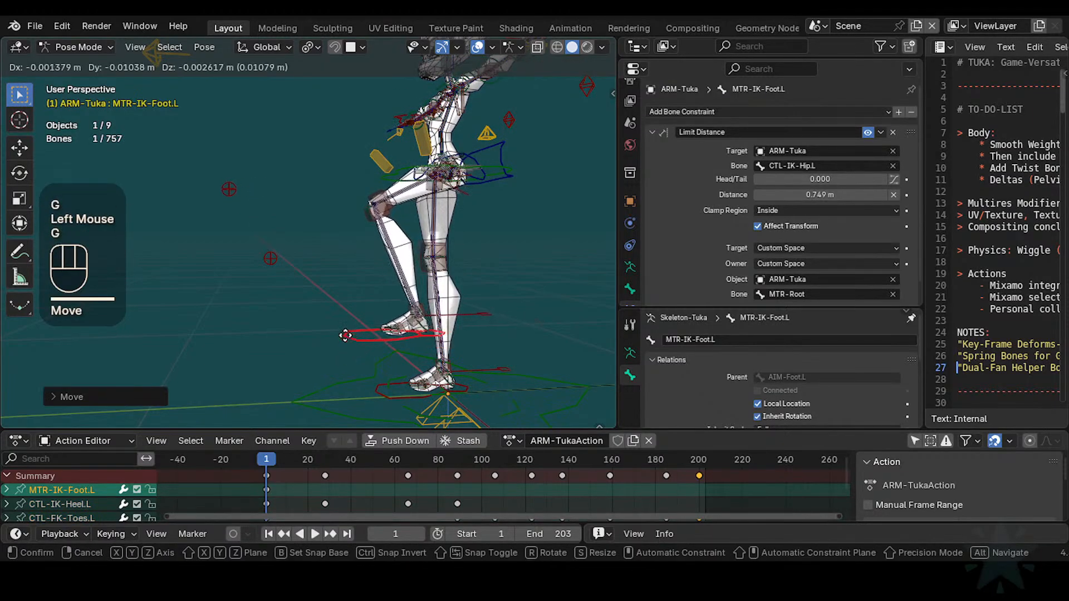
{"action": "left_click", "coordinate": [364, 345]}
Step: Select CTL-IK-Knee.L and move it around to test how the raised leg follows it
{"action": "double_click", "coordinate": [224, 205]}
{"action": "left_click", "coordinate": [222, 201]}
{"action": "key", "text": "g"}
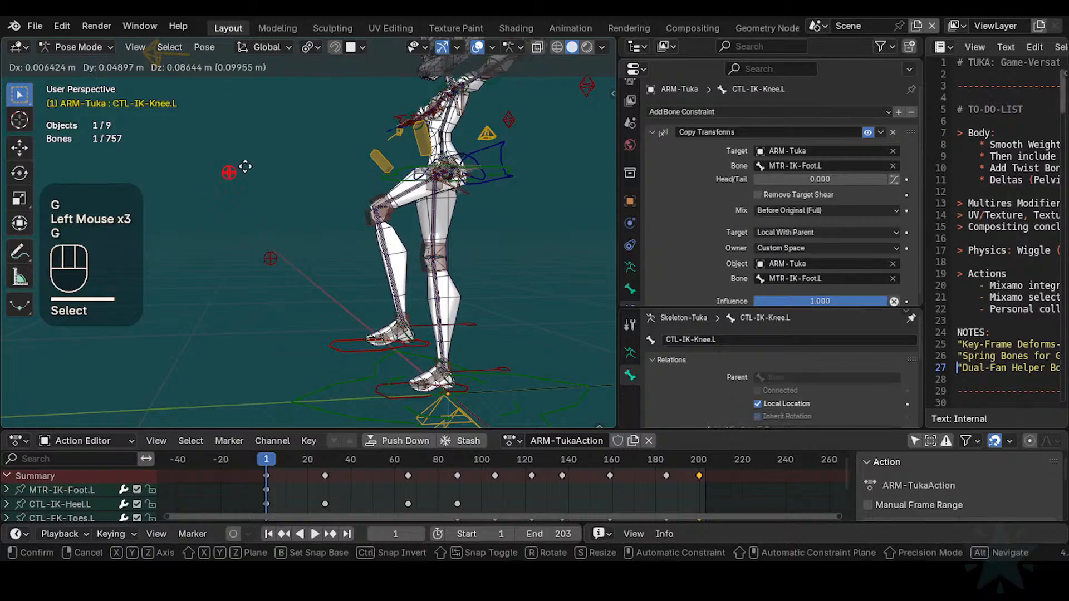
{"action": "left_click", "coordinate": [217, 192]}
{"action": "middle_click_drag", "start_coordinate": [241, 270], "coordinate": [306, 301]}
{"action": "key", "text": "g"}
{"action": "left_click", "coordinate": [314, 262]}
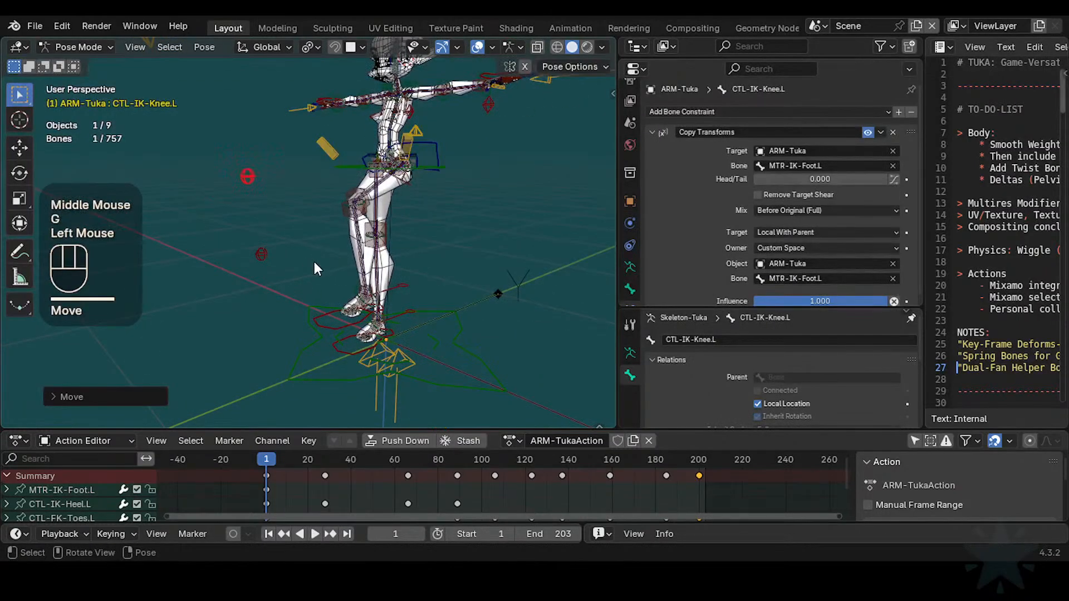
Step: In Edit Mode, try to parent CTL-IK-Knee.L and CTL-IK-Elbow.L to MTR-CoG by selecting all three bones, keeping their offsets
{"action": "key", "text": "Tab"}
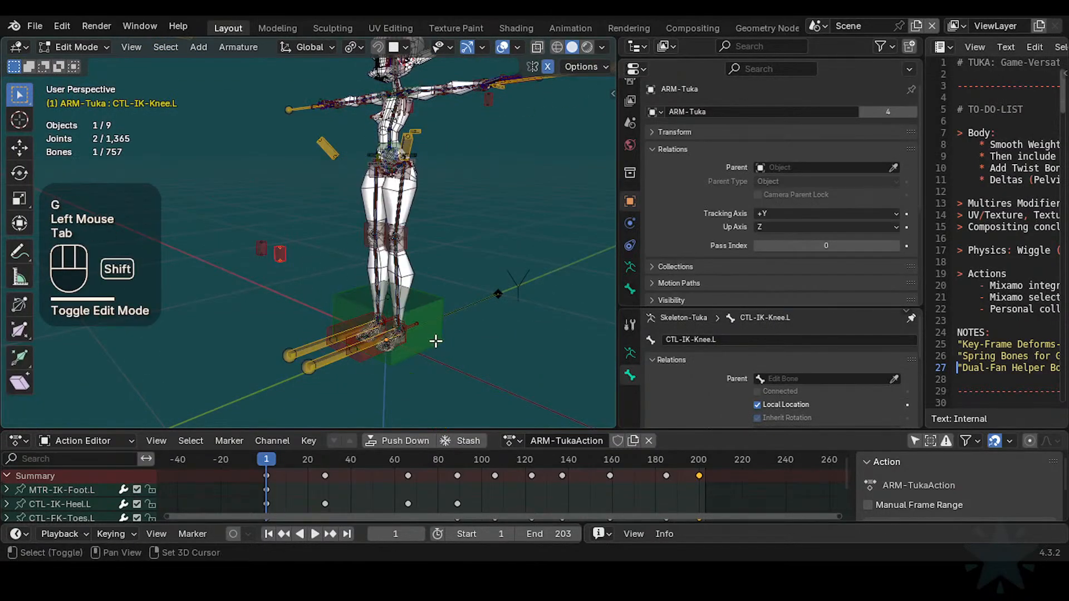
{"action": "key", "text": "alt+a"}
{"action": "key", "text": "c"}
{"action": "left_click", "coordinate": [290, 253]}
{"action": "right_click", "coordinate": [290, 253]}
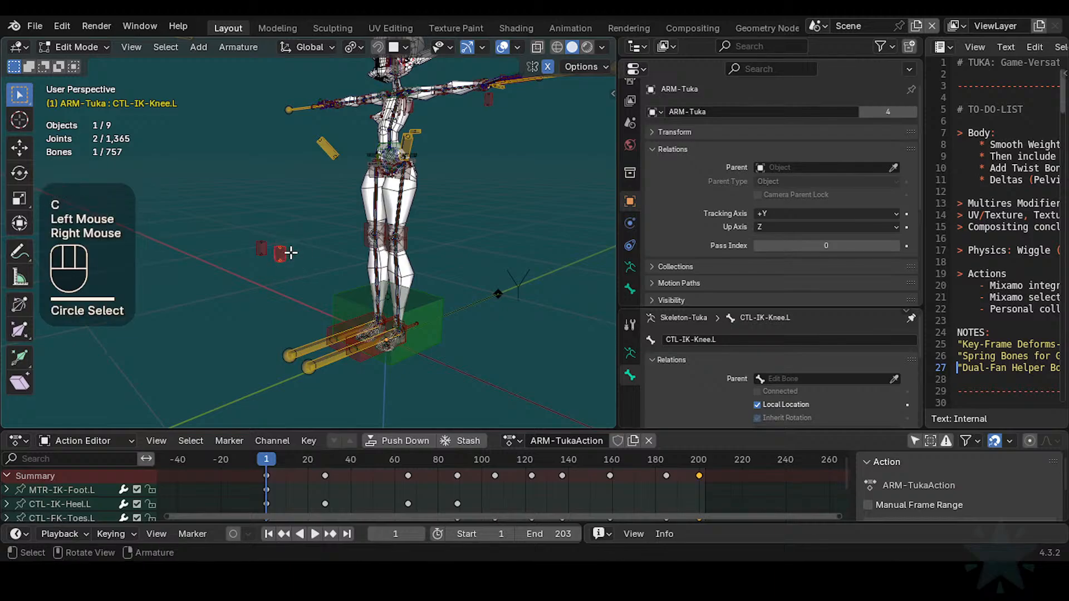
{"action": "middle_click_drag", "start_coordinate": [445, 160], "coordinate": [451, 190], "text": "shift"}
{"action": "left_click", "coordinate": [454, 190], "text": "shift"}
{"action": "key", "text": "c"}
{"action": "right_click", "coordinate": [453, 186]}
{"action": "scroll", "coordinate": [400, 262], "scroll_direction": "up", "scroll_amount": 1}
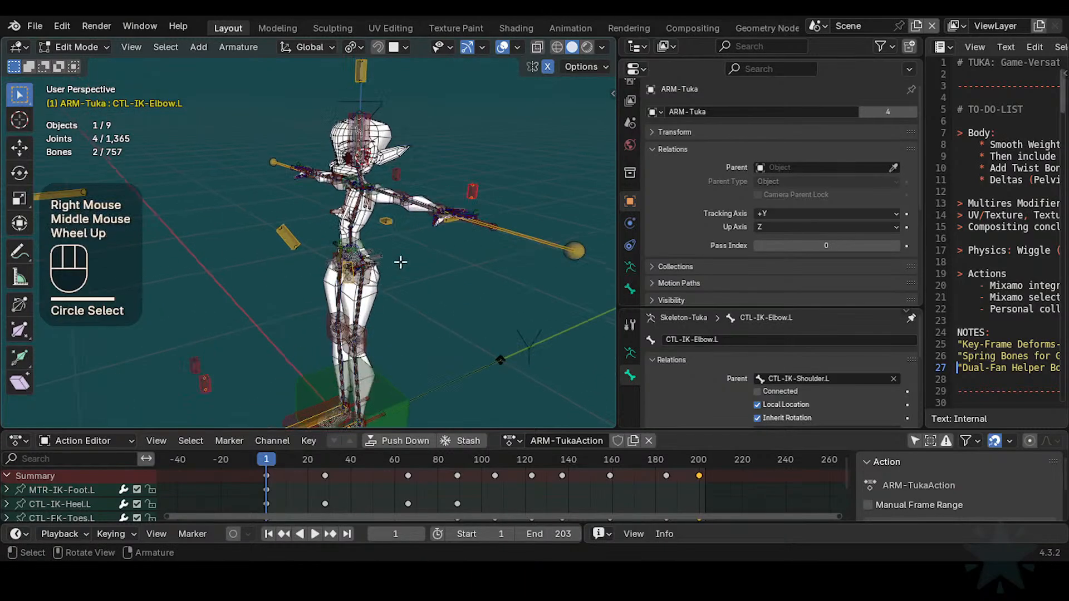
{"action": "key", "text": "c"}
{"action": "left_click", "coordinate": [393, 231]}
{"action": "right_click", "coordinate": [392, 230]}
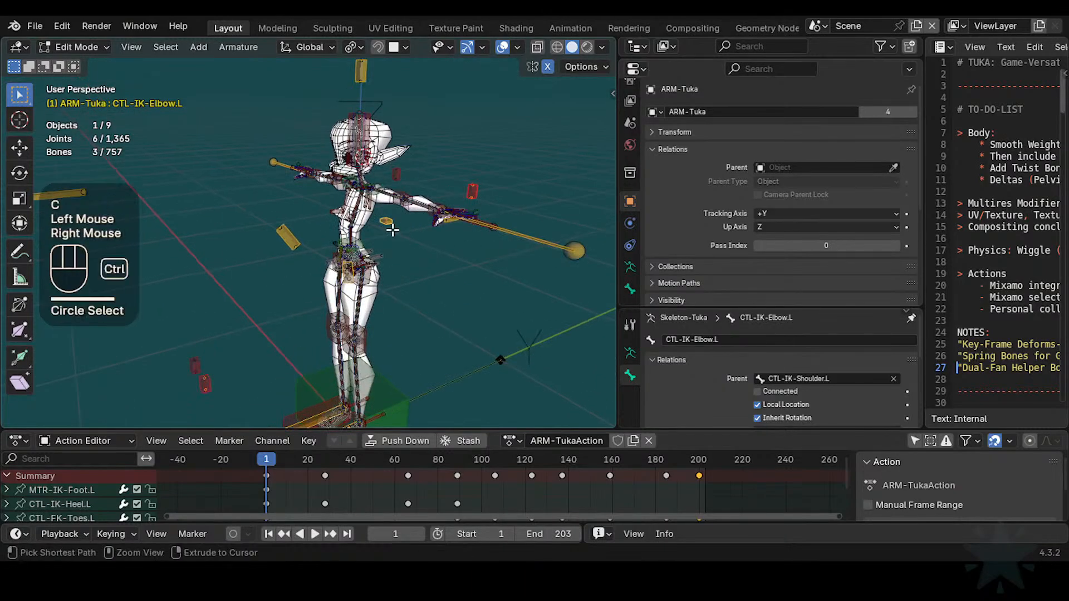
{"action": "key", "text": "ctrl+p"}
{"action": "left_click", "coordinate": [393, 229]}
{"action": "key", "text": "ctrl+2"}
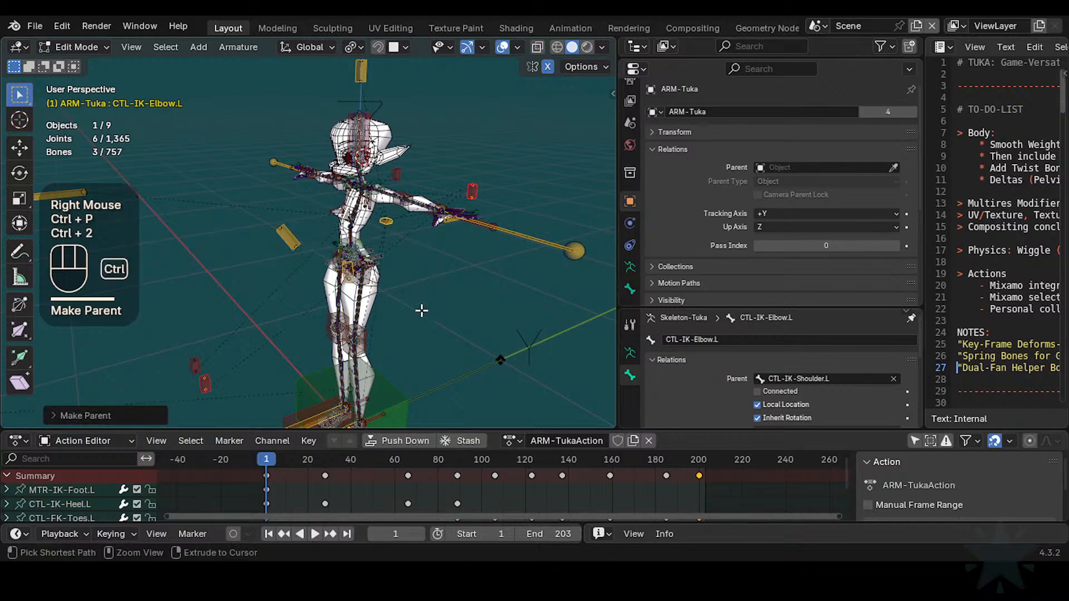
Step: Look over the control bones' parent lines in Pose Mode and return to Edit Mode near the arms
{"action": "scroll", "coordinate": [423, 289], "scroll_direction": "down", "scroll_amount": 1}
{"action": "scroll", "coordinate": [425, 281], "scroll_direction": "down", "scroll_amount": 1}
{"action": "middle_click_drag", "start_coordinate": [425, 281], "coordinate": [399, 285], "text": "shift"}
{"action": "scroll", "coordinate": [399, 289], "scroll_direction": "up", "scroll_amount": 1}
{"action": "key", "text": "ctrl+Tab"}
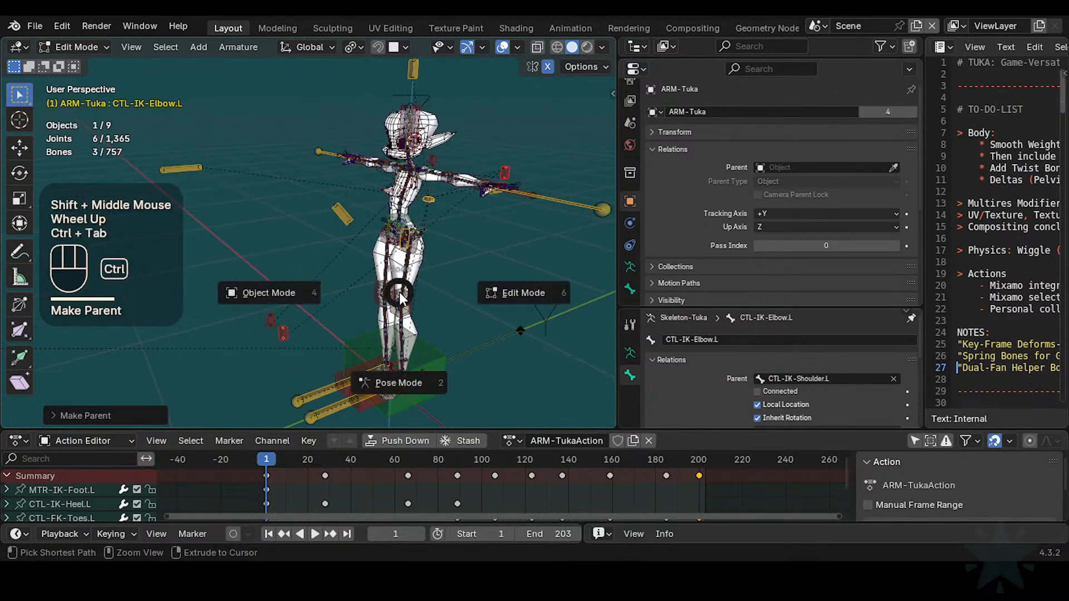
{"action": "scroll", "coordinate": [343, 322], "scroll_direction": "down", "scroll_amount": 2}
{"action": "key", "text": "ctrl+F1"}
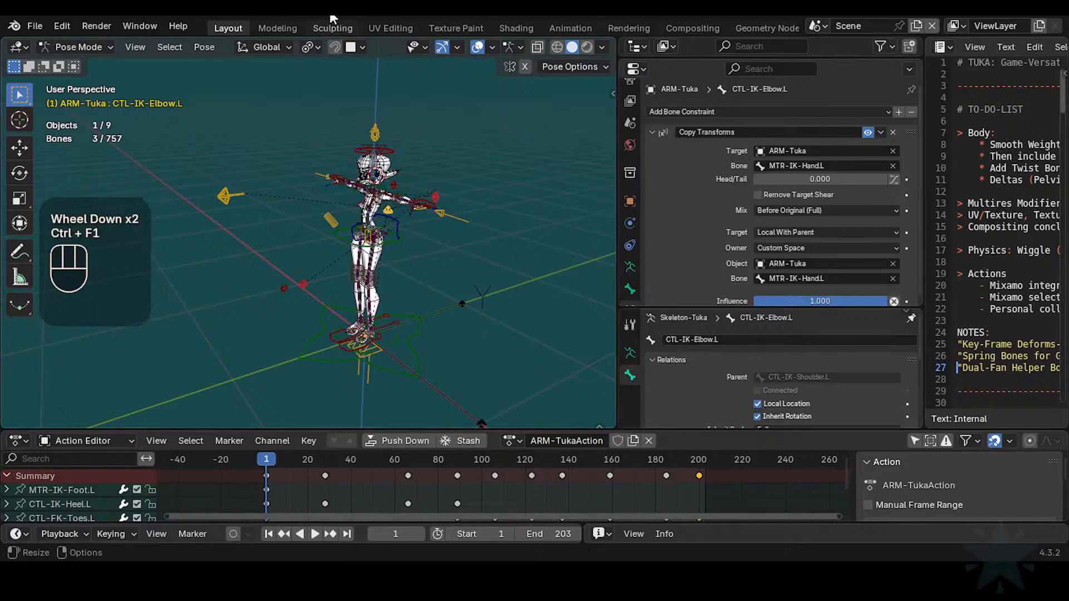
{"action": "key", "text": "ctrl+F1"}
{"action": "scroll", "coordinate": [430, 266], "scroll_direction": "up", "scroll_amount": 2}
{"action": "key", "text": "Tab"}
{"action": "middle_click_drag", "start_coordinate": [529, 200], "coordinate": [508, 217], "text": "shift"}
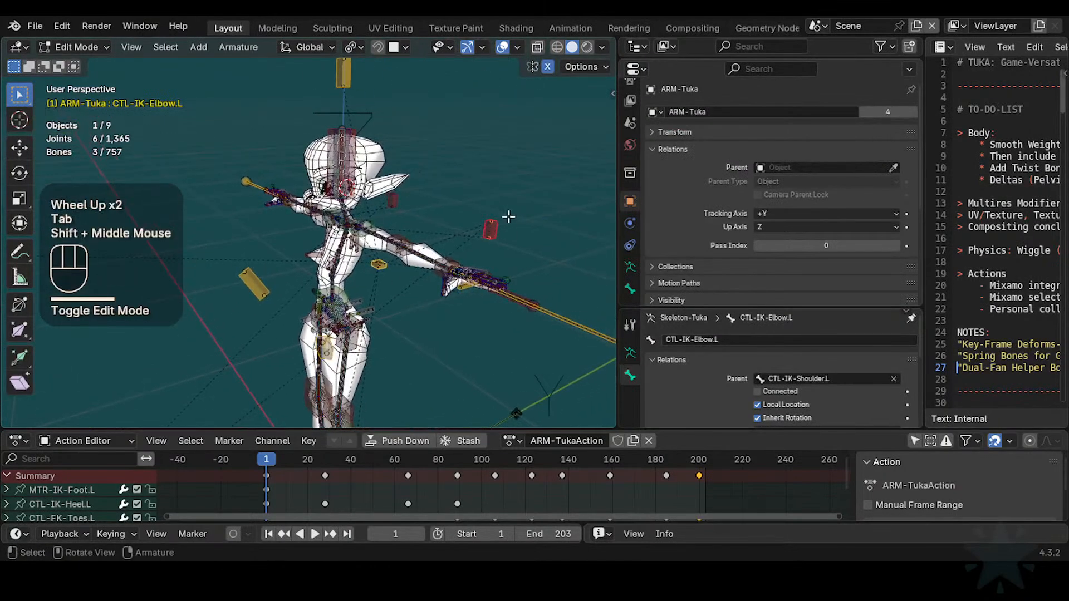
Step: Select CTL-IK-Elbow.L alone, add MTR-CoG as the active bone, and parent the elbow control to it with its offset kept
{"action": "key", "text": "alt+a"}
{"action": "key", "text": "c"}
{"action": "left_click", "coordinate": [506, 218]}
{"action": "right_click", "coordinate": [507, 219]}
{"action": "middle_click_drag", "start_coordinate": [374, 367], "coordinate": [420, 306], "text": "shift"}
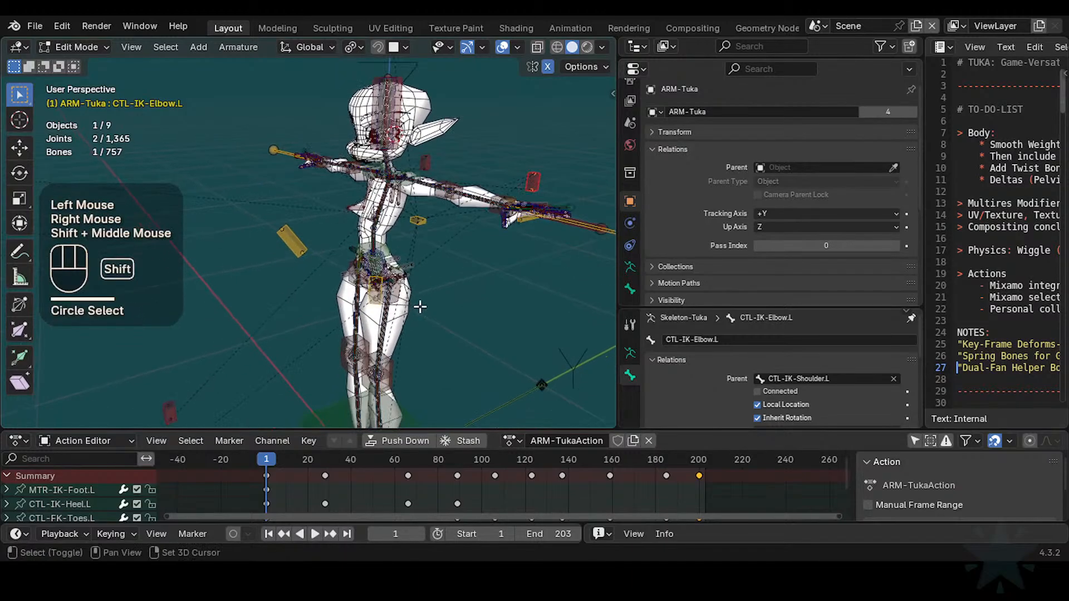
{"action": "middle_click_drag", "start_coordinate": [426, 268], "coordinate": [527, 254]}
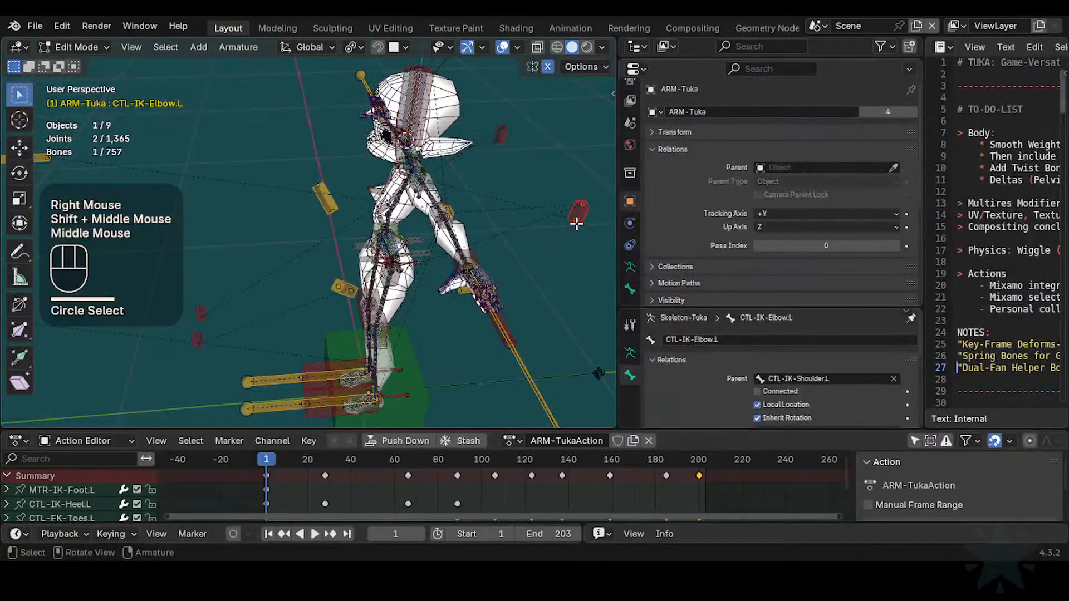
{"action": "key", "text": "alt+a"}
{"action": "key", "text": "c"}
{"action": "left_click", "coordinate": [574, 206]}
{"action": "right_click", "coordinate": [573, 206]}
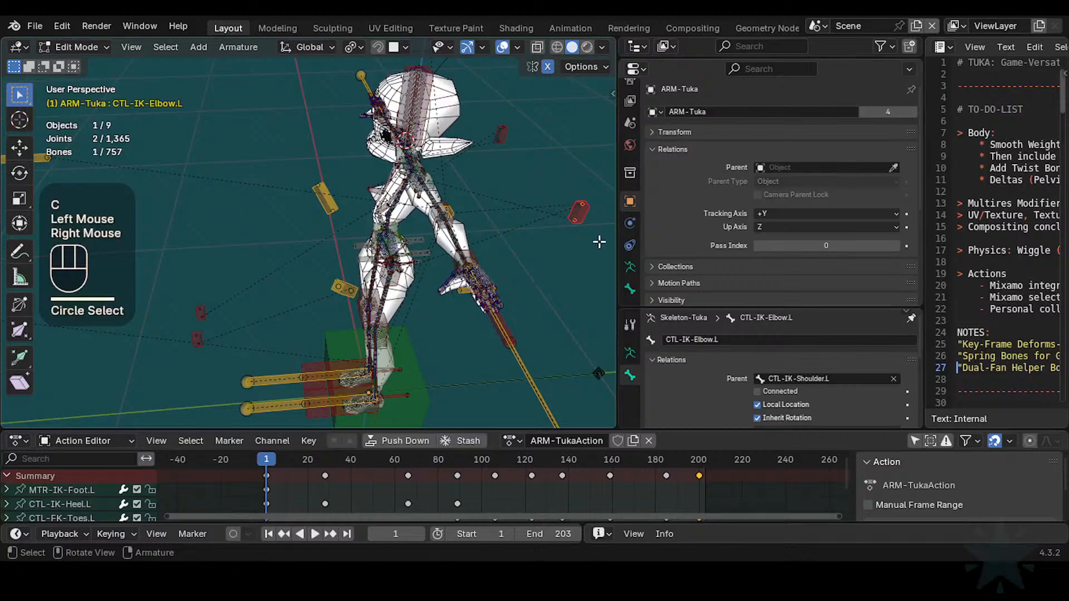
{"action": "middle_click_drag", "start_coordinate": [502, 260], "coordinate": [526, 284]}
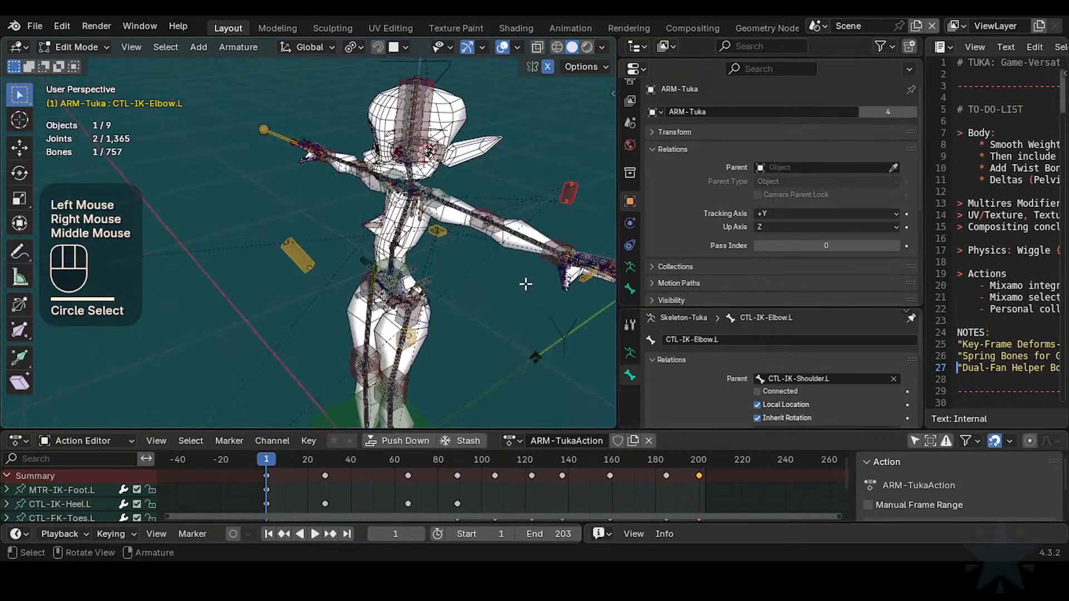
{"action": "left_click", "coordinate": [529, 217]}
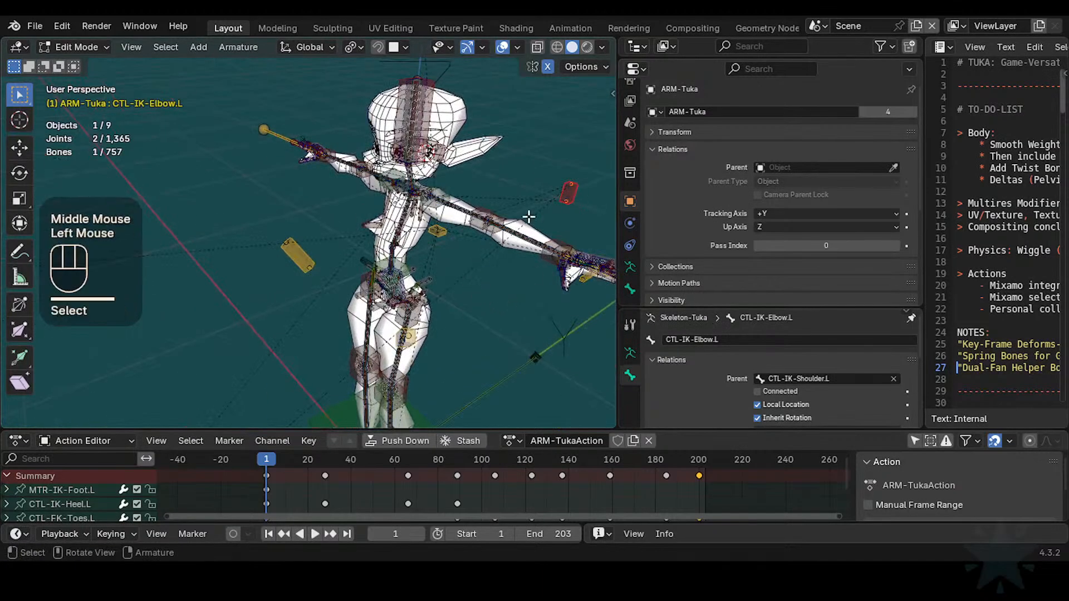
{"action": "left_click", "coordinate": [438, 234], "text": "shift"}
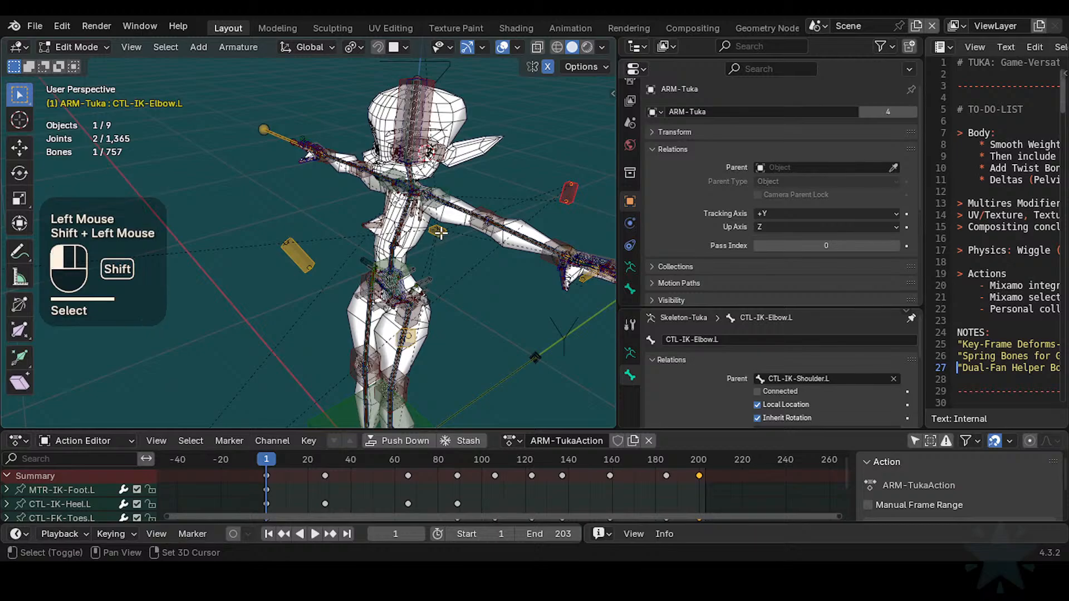
{"action": "key", "text": "ctrl+p"}
{"action": "left_click", "coordinate": [479, 228]}
{"action": "scroll", "coordinate": [492, 276], "scroll_direction": "down", "scroll_amount": 2}
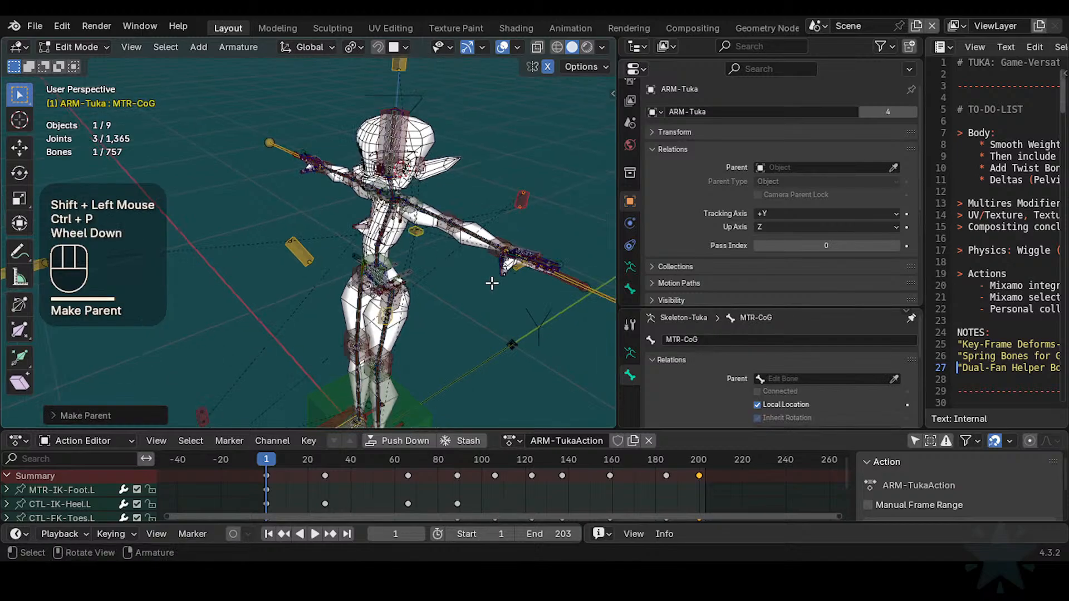
Step: Try to select the left knee control bone together with MTR-CoG as the active bone
{"action": "middle_click_drag", "start_coordinate": [483, 300], "coordinate": [424, 285]}
{"action": "key", "text": "a"}
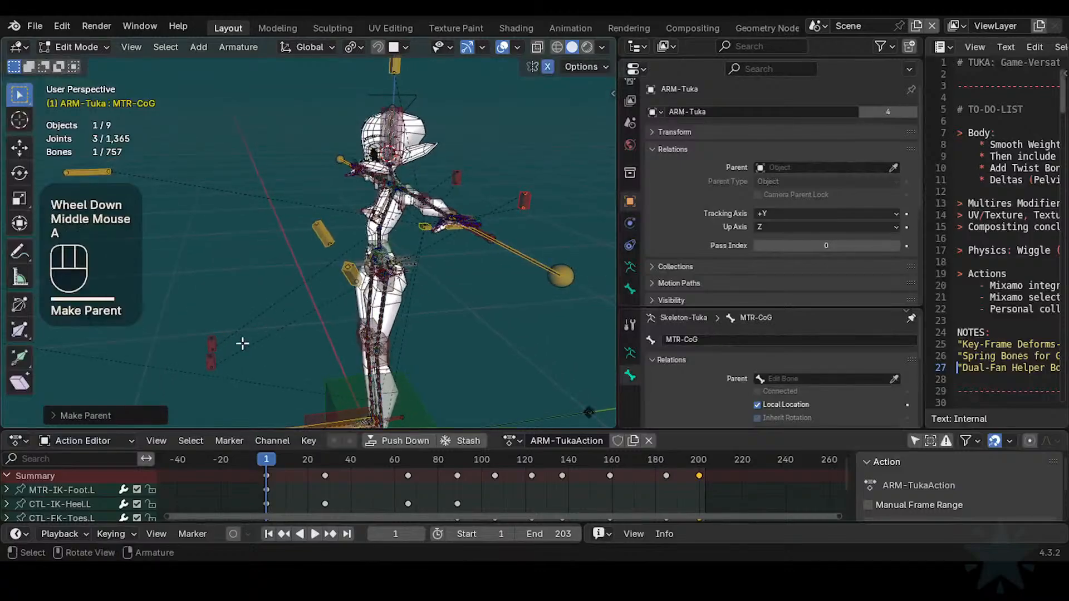
{"action": "key", "text": "alt+a"}
{"action": "key", "text": "c"}
{"action": "left_click", "coordinate": [210, 365]}
{"action": "right_click", "coordinate": [210, 363]}
{"action": "middle_click_drag", "start_coordinate": [210, 362], "coordinate": [273, 278]}
{"action": "middle_click_drag", "start_coordinate": [356, 231], "coordinate": [434, 229]}
{"action": "scroll", "coordinate": [442, 243], "scroll_direction": "up", "scroll_amount": 2}
{"action": "scroll", "coordinate": [369, 277], "scroll_direction": "down", "scroll_amount": 1}
{"action": "left_click", "coordinate": [428, 218], "text": "shift"}
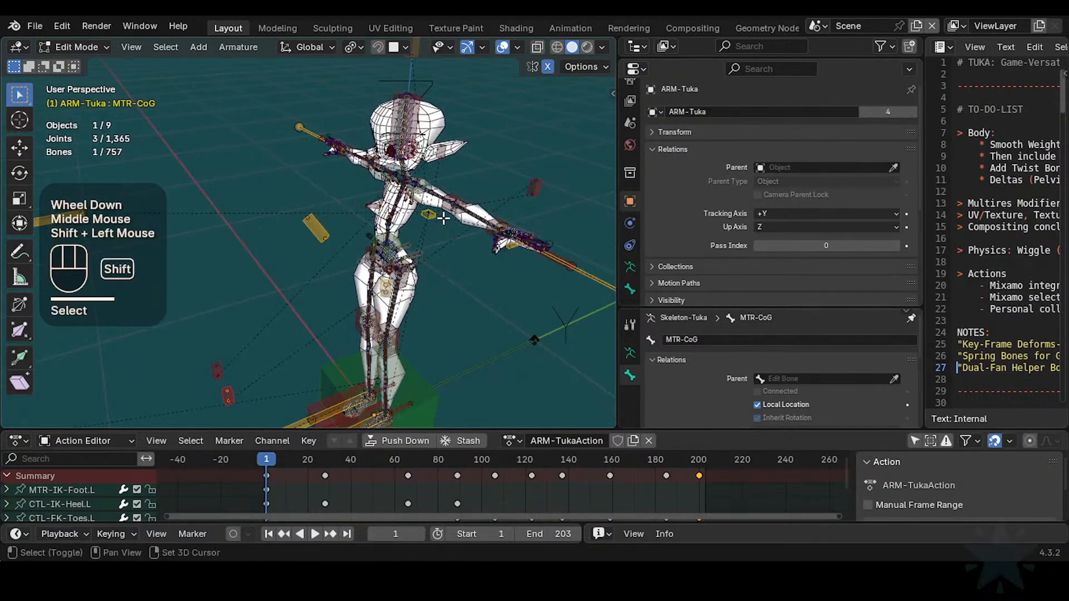
{"action": "left_click", "coordinate": [432, 217], "text": "shift"}
Step: Try to parent the left knee control bone to MTR-CoG with Keep Offset, and undo the parenting
{"action": "key", "text": "alt+a"}
{"action": "key", "text": "c"}
{"action": "left_click", "coordinate": [239, 401]}
{"action": "right_click", "coordinate": [239, 401]}
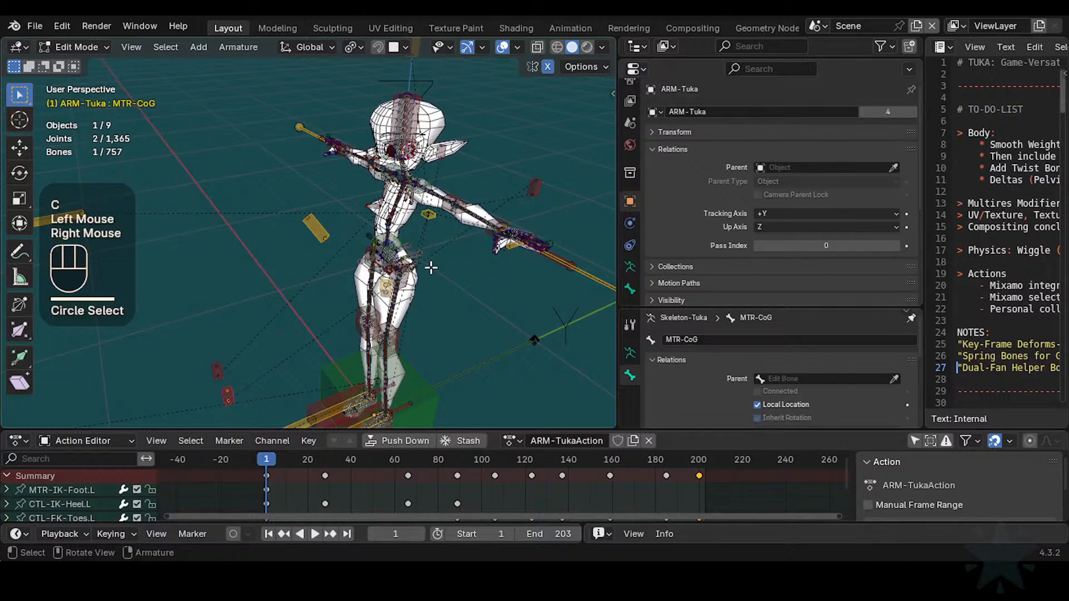
{"action": "left_click", "coordinate": [432, 215], "text": "shift"}
{"action": "key", "text": "ctrl+p"}
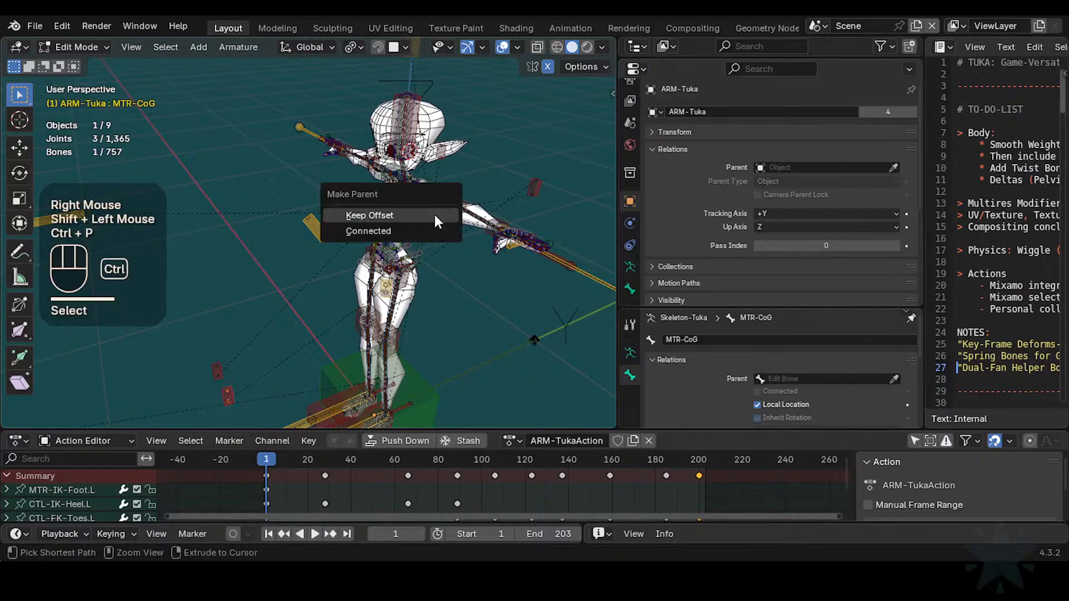
{"action": "left_click", "coordinate": [434, 215]}
{"action": "key", "text": "ctrl+z"}
{"action": "key", "text": "alt+a"}
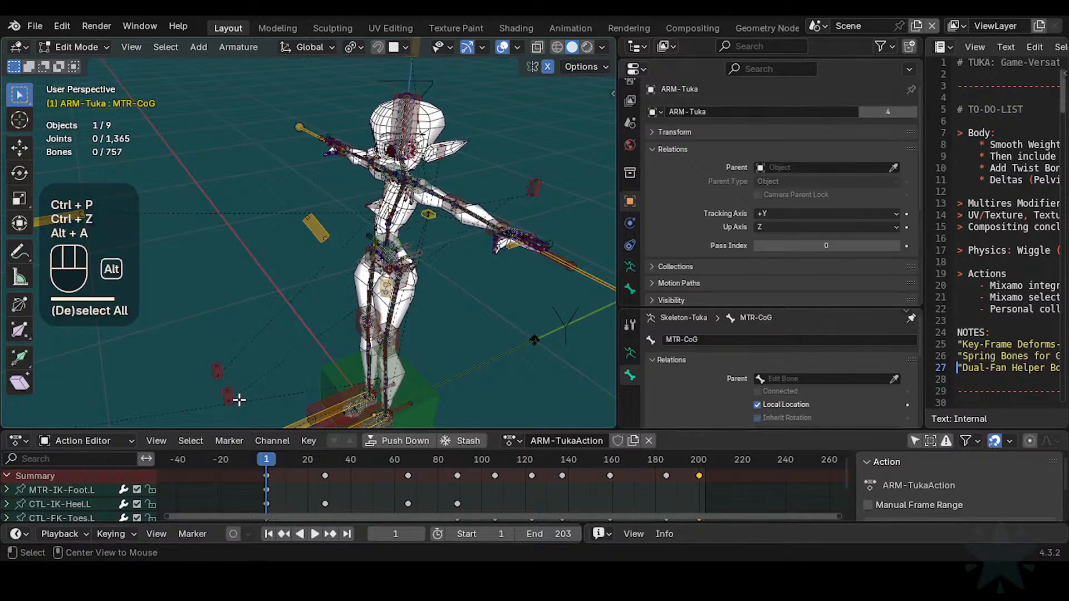
{"action": "key", "text": "c"}
{"action": "left_click", "coordinate": [231, 396]}
{"action": "right_click", "coordinate": [232, 396]}
{"action": "scroll", "coordinate": [508, 232], "scroll_direction": "up", "scroll_amount": 2}
{"action": "middle_click_drag", "start_coordinate": [509, 231], "coordinate": [399, 240], "text": "shift"}
{"action": "scroll", "coordinate": [399, 241], "scroll_direction": "up", "scroll_amount": 2}
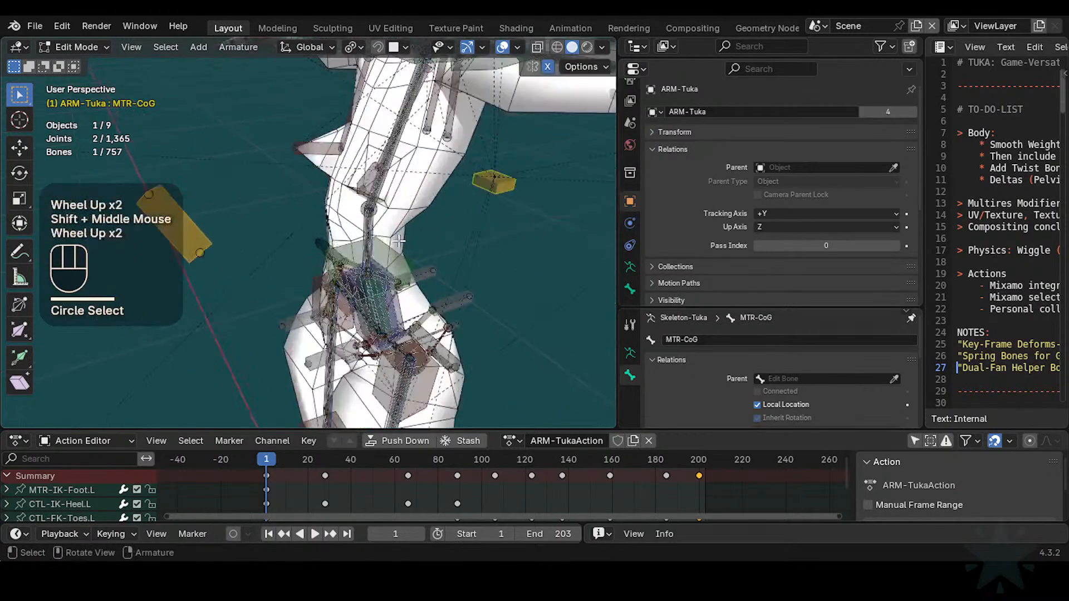
{"action": "left_click", "coordinate": [493, 187], "text": "shift"}
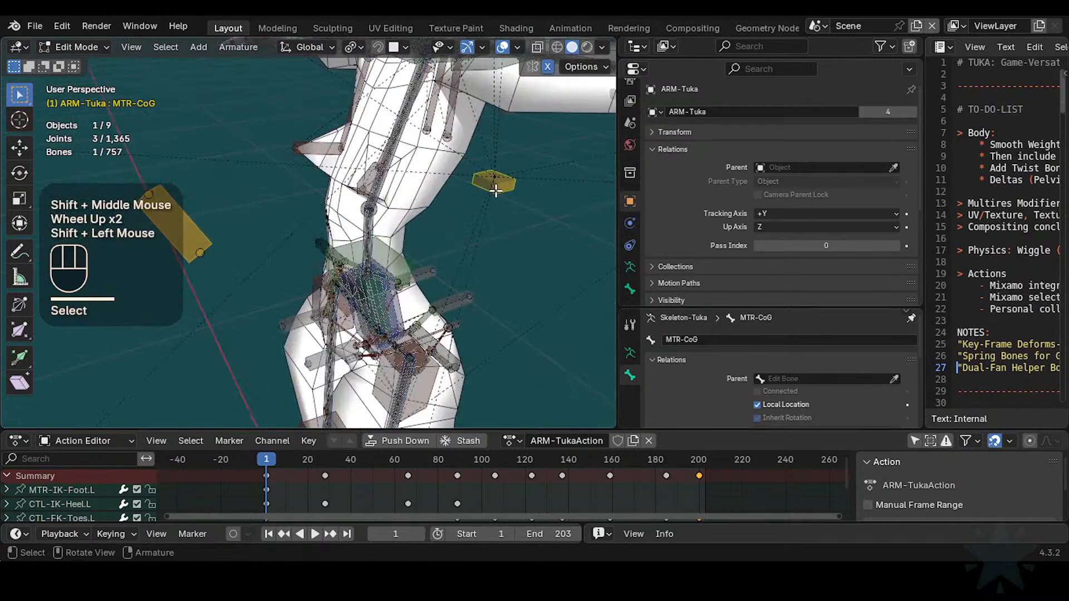
{"action": "left_click", "coordinate": [496, 190]}
{"action": "key", "text": "alt+a"}
{"action": "key", "text": "c"}
{"action": "double_click", "coordinate": [494, 185]}
{"action": "right_click", "coordinate": [493, 183]}
{"action": "scroll", "coordinate": [398, 261], "scroll_direction": "down", "scroll_amount": 2}
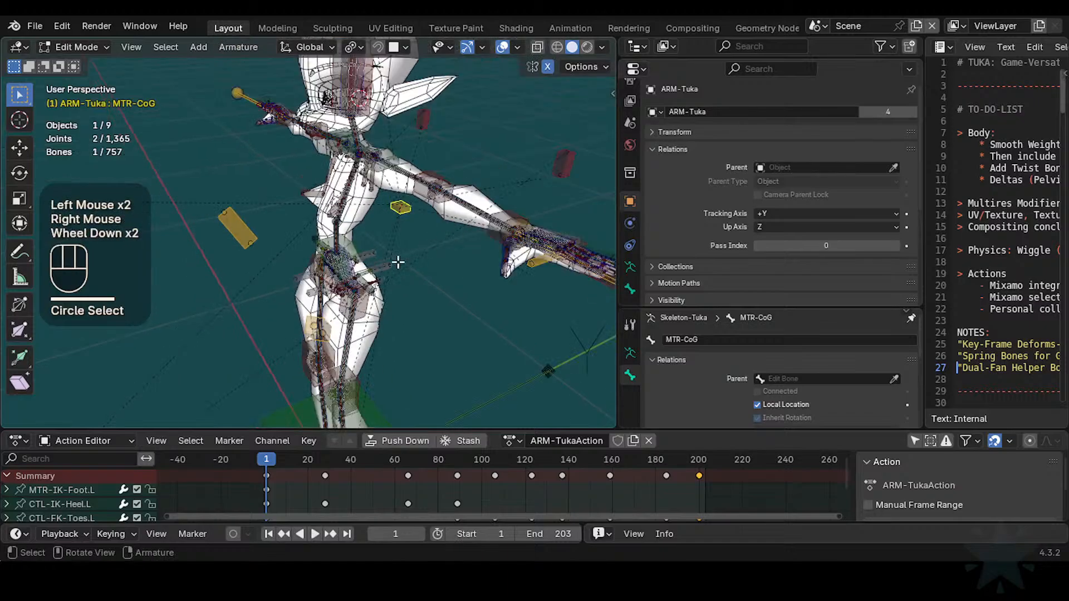
{"action": "scroll", "coordinate": [398, 262], "scroll_direction": "down", "scroll_amount": 1}
{"action": "middle_click_drag", "start_coordinate": [398, 262], "coordinate": [347, 273], "text": "shift"}
Step: Select CTL-IK-Knee.L, add the whole MTR-CoG bone as active, and parent the knee control to it with its offset kept
{"action": "left_click", "coordinate": [198, 319]}
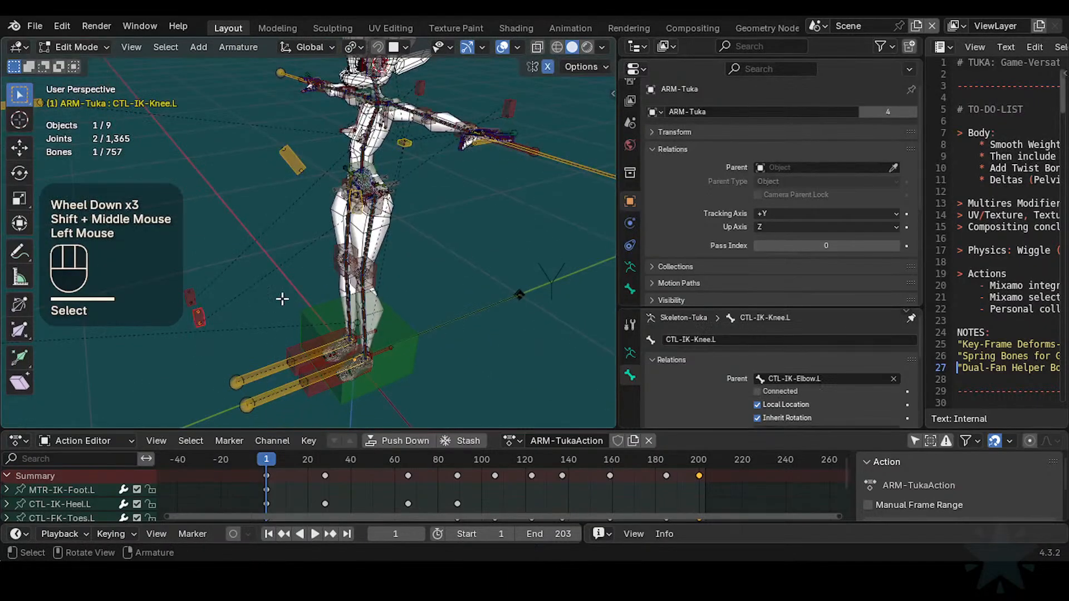
{"action": "scroll", "coordinate": [471, 181], "scroll_direction": "up", "scroll_amount": 2}
{"action": "middle_click_drag", "start_coordinate": [472, 181], "coordinate": [437, 163], "text": "shift"}
{"action": "scroll", "coordinate": [437, 163], "scroll_direction": "up", "scroll_amount": 2}
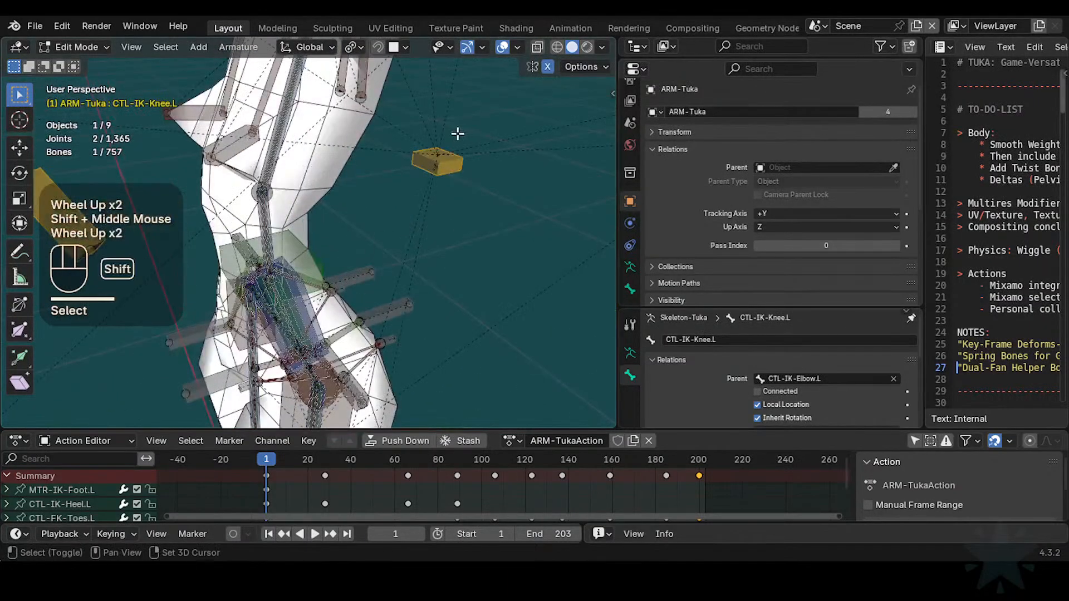
{"action": "left_click", "coordinate": [427, 159], "text": "shift"}
{"action": "scroll", "coordinate": [445, 232], "scroll_direction": "down", "scroll_amount": 2}
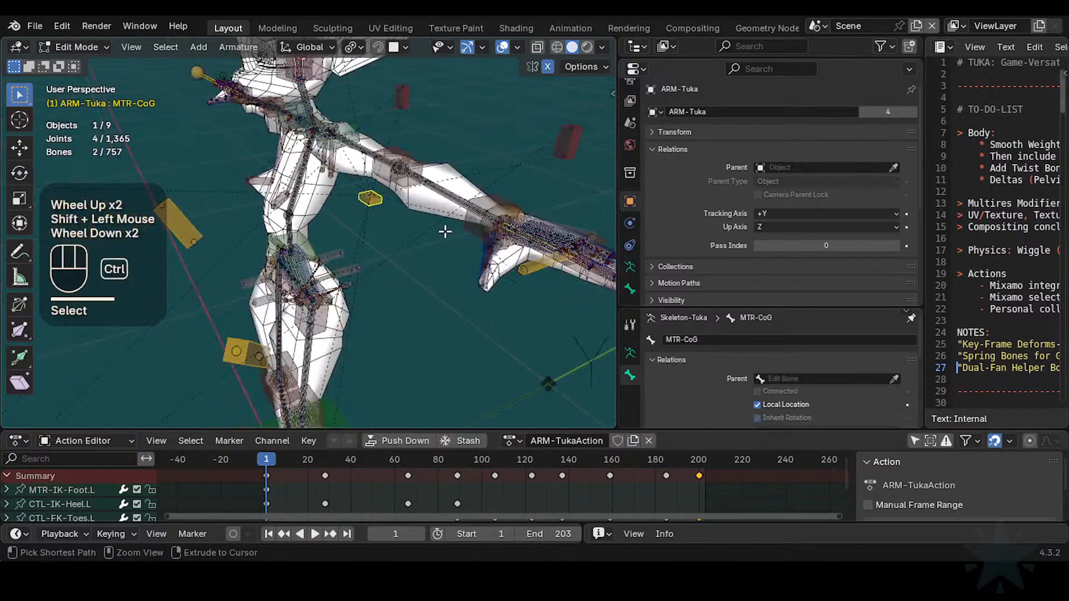
{"action": "key", "text": "ctrl+bracketleft"}
{"action": "key", "text": "ctrl+p"}
{"action": "left_click", "coordinate": [443, 229]}
{"action": "scroll", "coordinate": [358, 337], "scroll_direction": "down", "scroll_amount": 2}
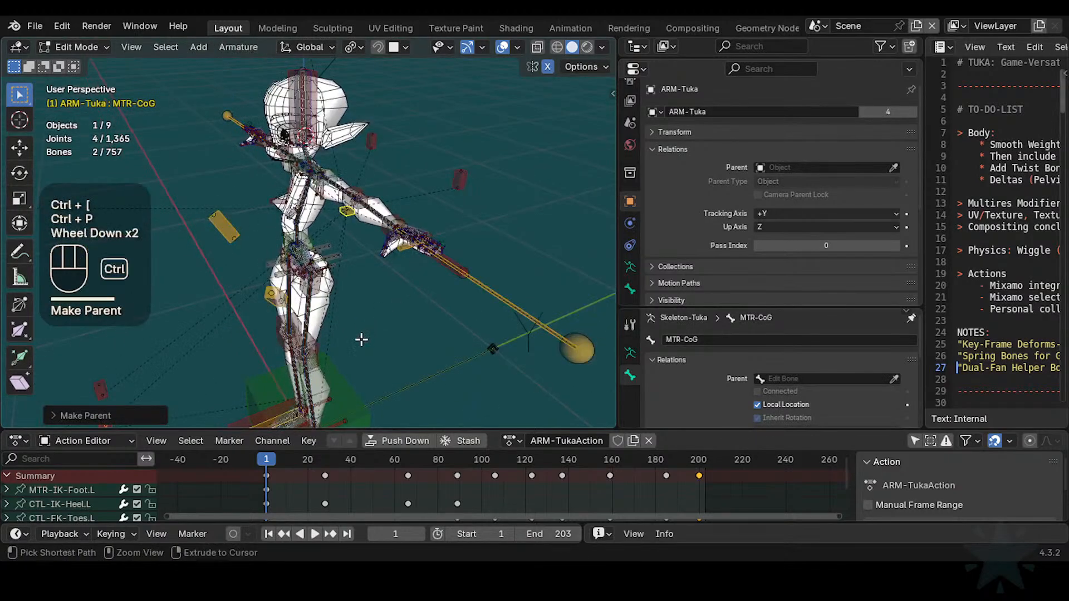
Step: Return to Pose Mode, select all bones, and clear their pose transforms
{"action": "key", "text": "ctrl+Tab"}
{"action": "scroll", "coordinate": [361, 339], "scroll_direction": "down", "scroll_amount": 2}
{"action": "middle_click_drag", "start_coordinate": [334, 357], "coordinate": [289, 394], "text": "shift"}
{"action": "left_click", "coordinate": [322, 393]}
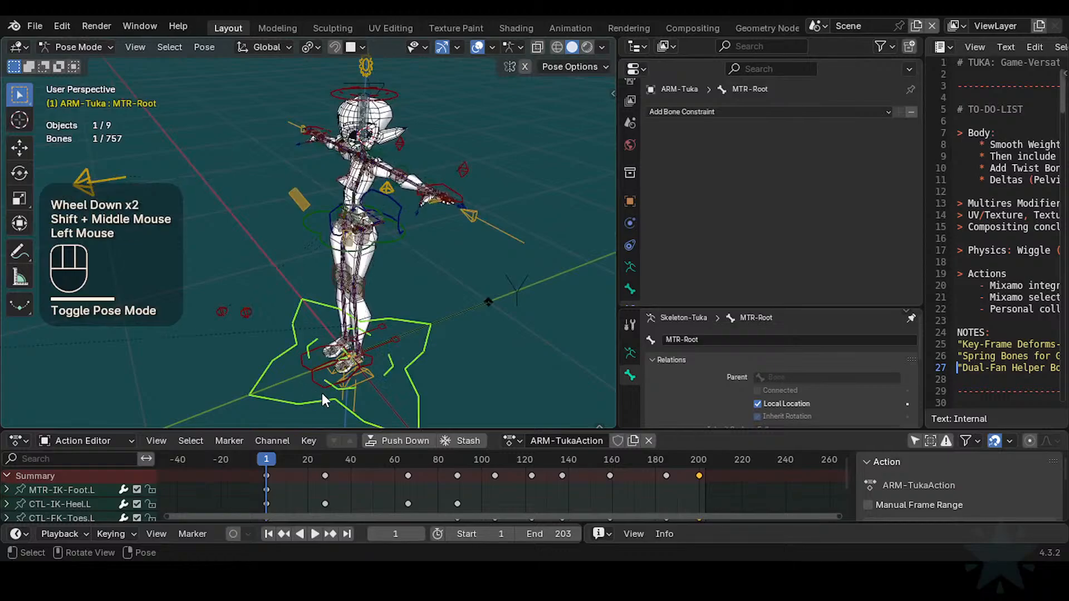
{"action": "key", "text": "g"}
{"action": "key", "text": "Escape"}
{"action": "key", "text": "a"}
{"action": "key", "text": "alt+q"}
{"action": "key", "text": "alt+q"}
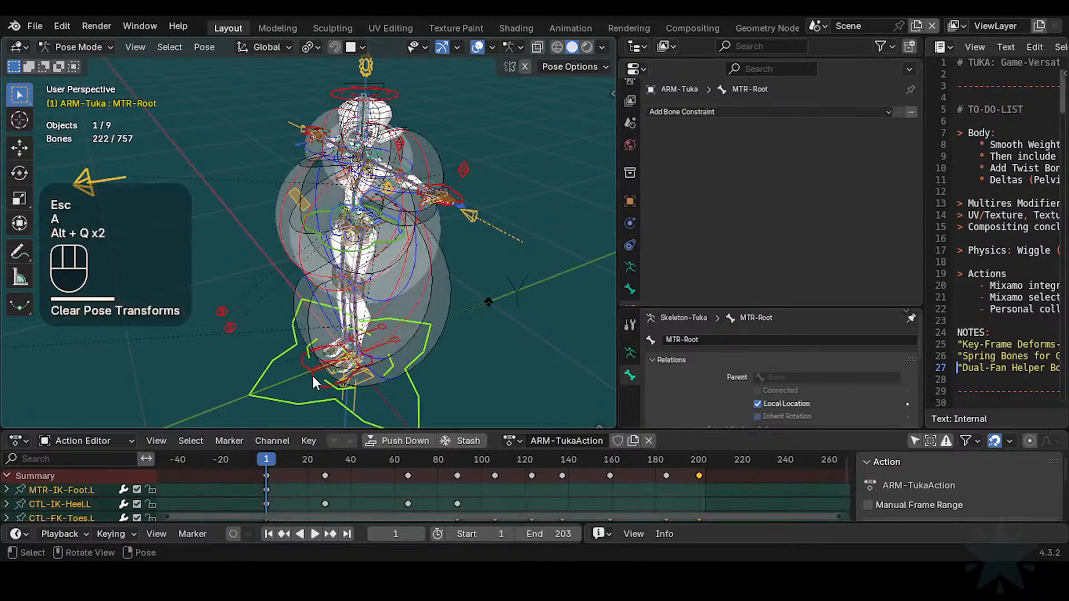
Step: Reposition the left foot control MTR-IK-Foot.L to test how the left leg and knee follow
{"action": "left_click", "coordinate": [318, 383]}
{"action": "key", "text": "g"}
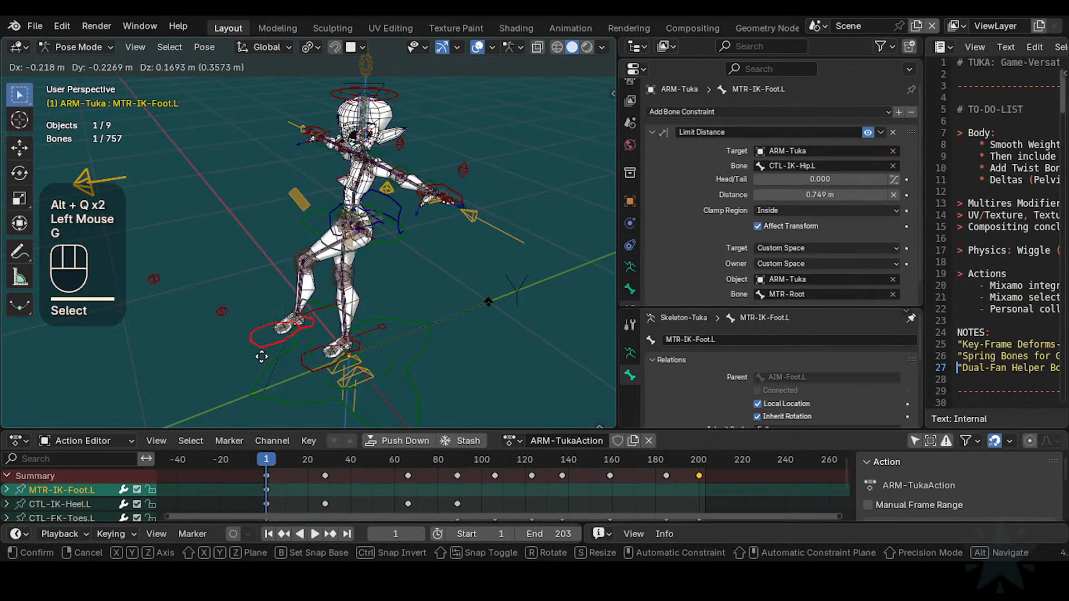
{"action": "left_click", "coordinate": [346, 316]}
Step: Test how the rig follows MTR-Root by trying a trackball rotation and a move, cancelling both
{"action": "left_click", "coordinate": [419, 384]}
{"action": "key", "text": "r"}
{"action": "key", "text": "r"}
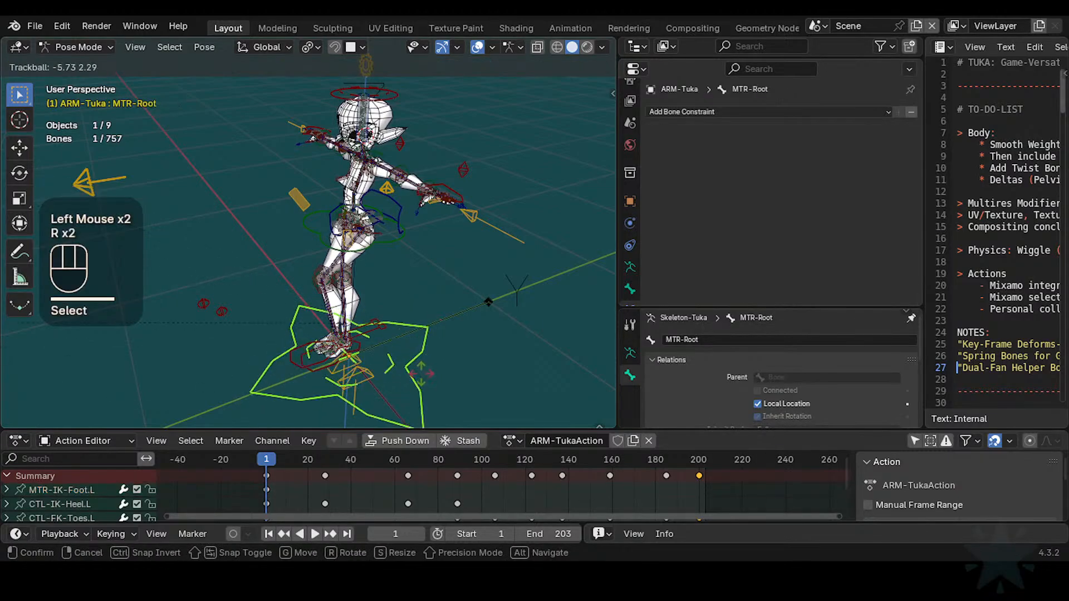
{"action": "key", "text": "Escape"}
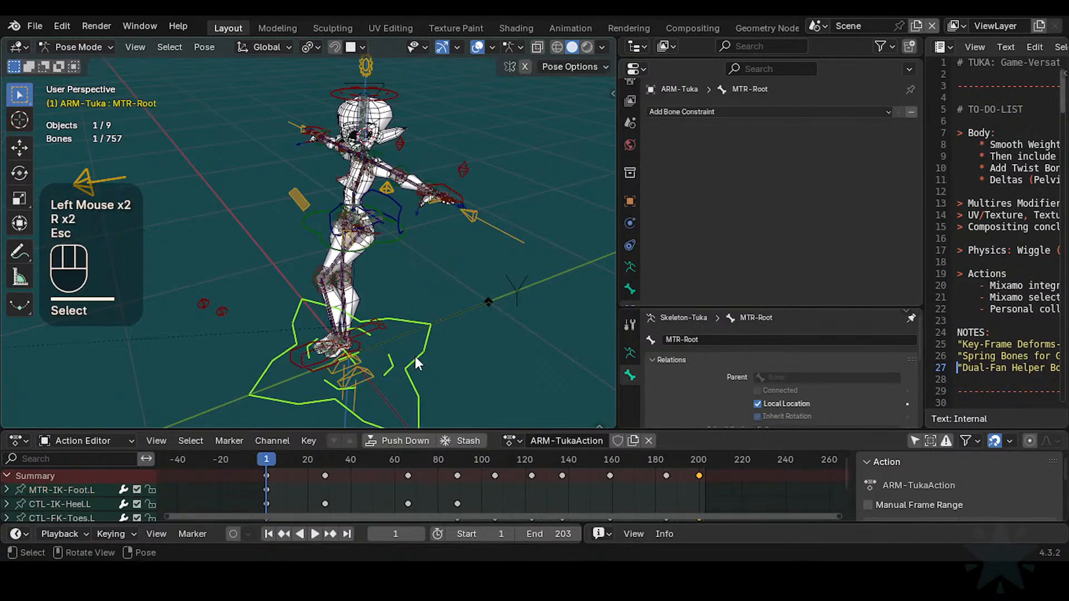
{"action": "key", "text": "g"}
{"action": "key", "text": "Escape"}
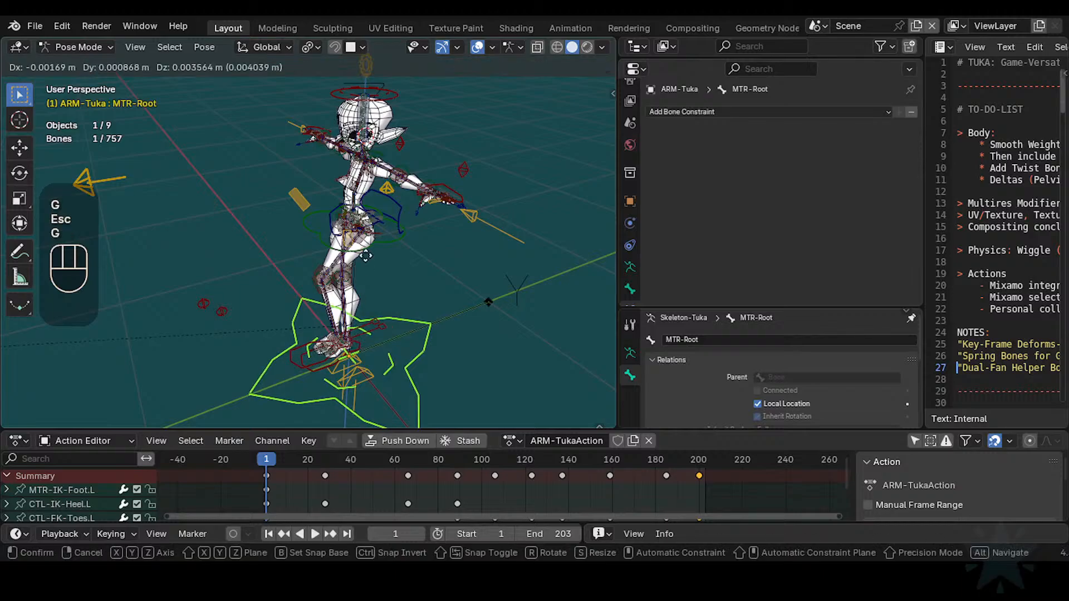
Step: In Edit Mode, select MTR-CoG, add MTR-Root as the active bone, and parent MTR-CoG to it with Keep Offset
{"action": "key", "text": "Tab"}
{"action": "scroll", "coordinate": [391, 204], "scroll_direction": "up", "scroll_amount": 3}
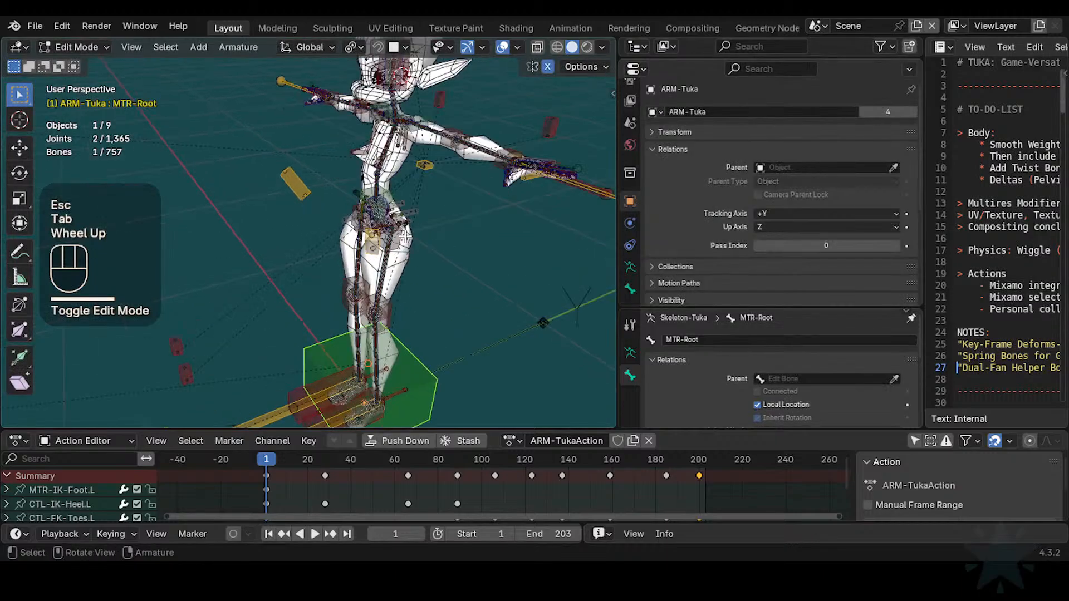
{"action": "key", "text": "alt+a"}
{"action": "key", "text": "c"}
{"action": "left_click", "coordinate": [424, 162]}
{"action": "right_click", "coordinate": [424, 162]}
{"action": "scroll", "coordinate": [433, 241], "scroll_direction": "down", "scroll_amount": 3}
{"action": "scroll", "coordinate": [433, 242], "scroll_direction": "down", "scroll_amount": 1}
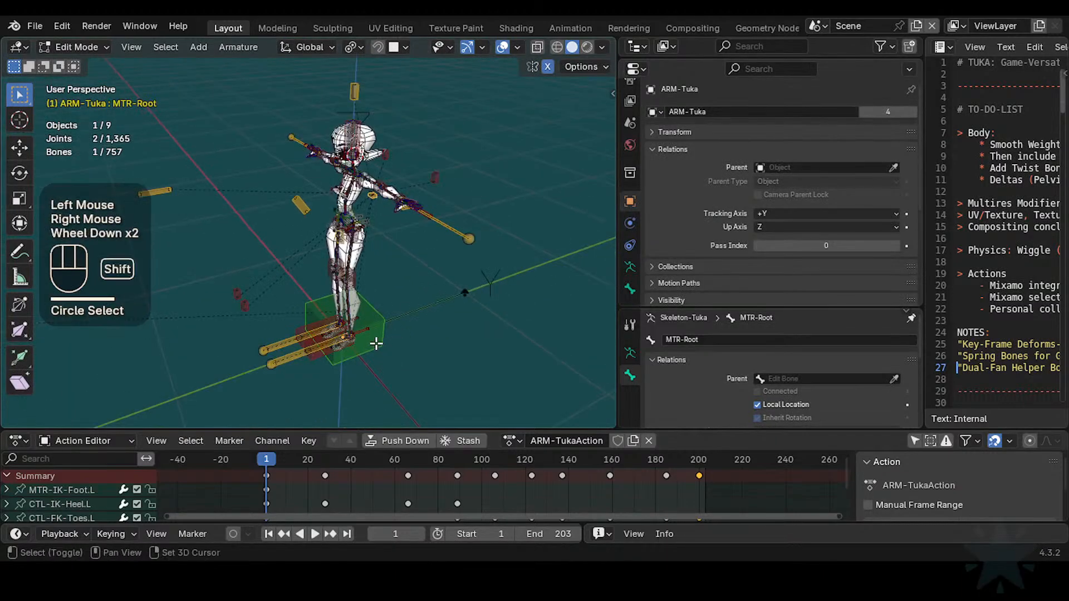
{"action": "left_click", "coordinate": [376, 343], "text": "shift"}
{"action": "key", "text": "ctrl+p"}
{"action": "left_click", "coordinate": [375, 343]}
Step: Return to Pose Mode and move MTR-Root to test which controls follow it
{"action": "key", "text": "ctrl+Tab"}
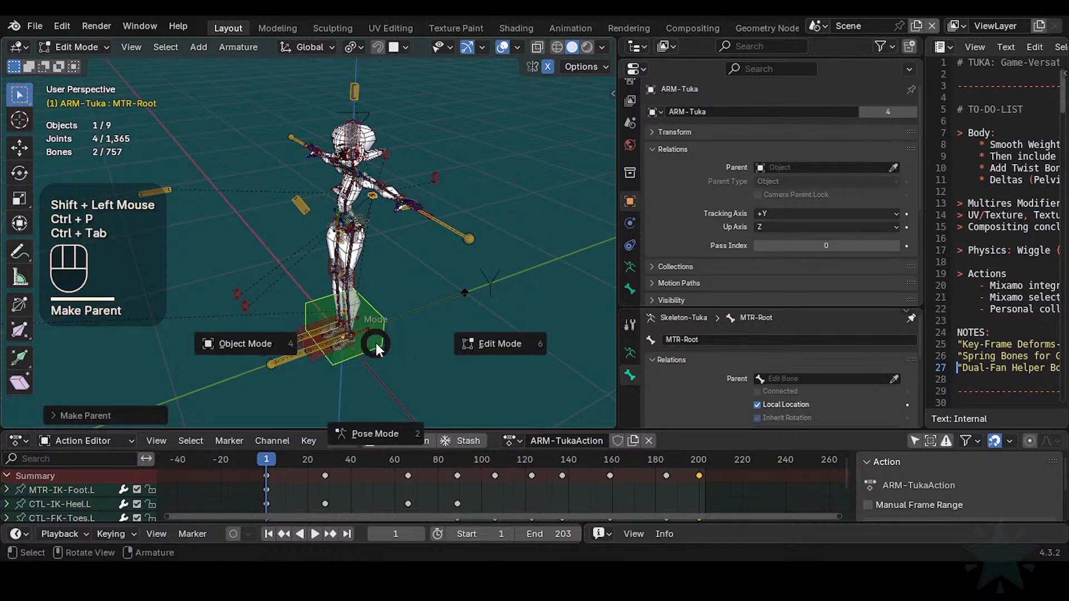
{"action": "double_click", "coordinate": [384, 350]}
{"action": "key", "text": "g"}
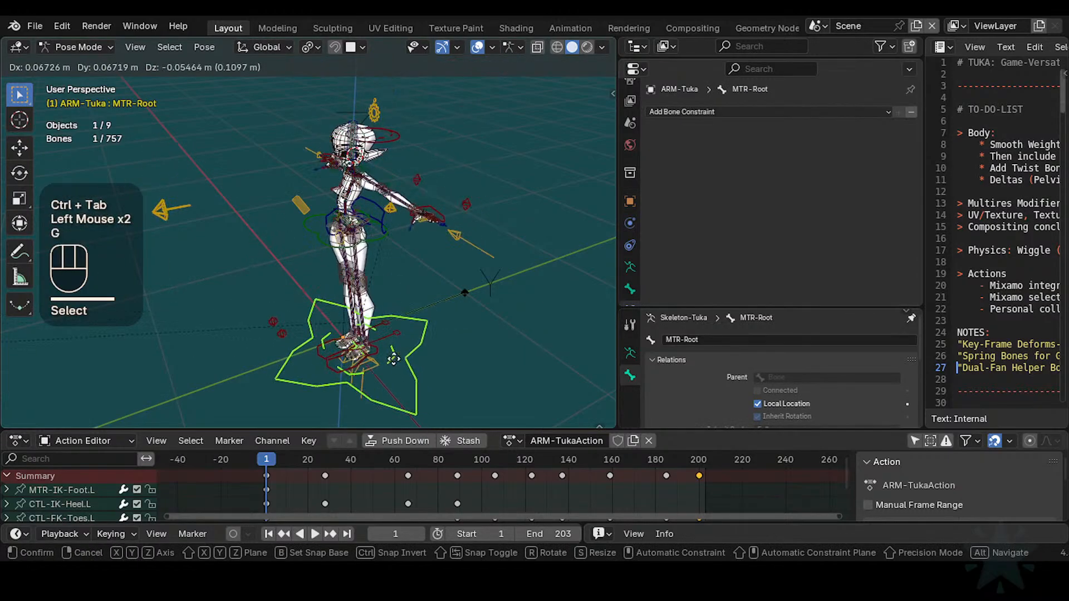
{"action": "left_click", "coordinate": [408, 334]}
{"action": "scroll", "coordinate": [459, 271], "scroll_direction": "up", "scroll_amount": 1}
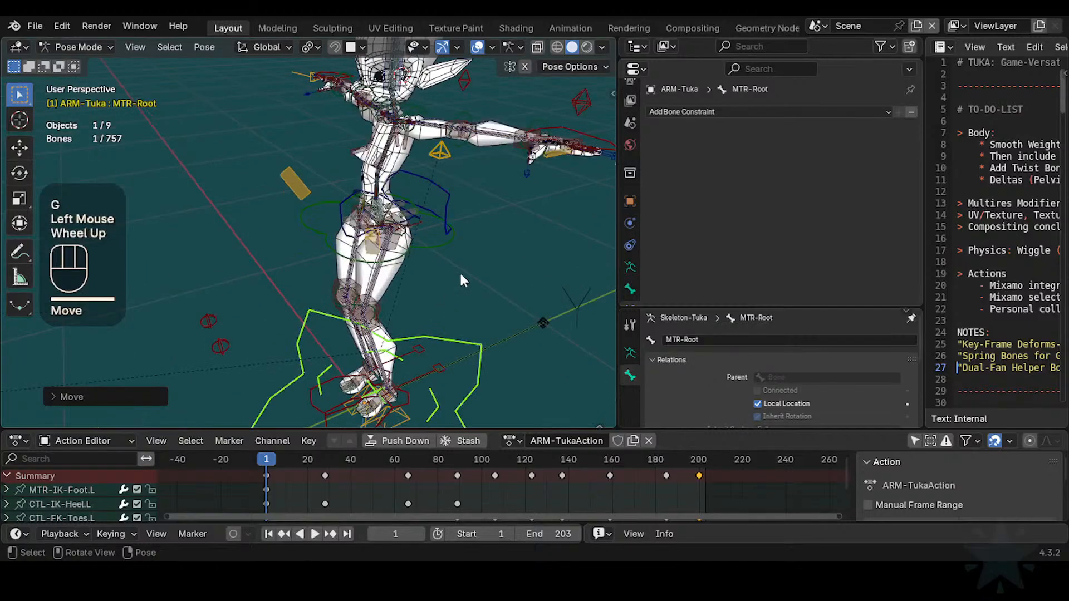
{"action": "key", "text": "g"}
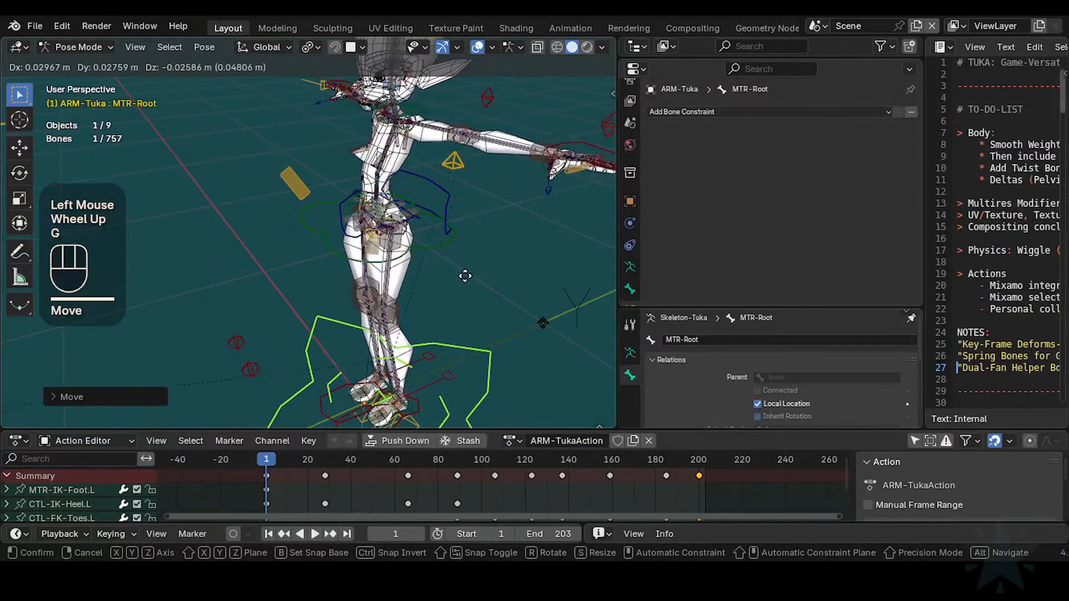
{"action": "key", "text": "Escape"}
Step: Select MTR-Torso, add MTR-CoG as the active bone in Edit Mode, and parent the torso control to it with Keep Offset
{"action": "left_click", "coordinate": [435, 246]}
{"action": "key", "text": "Tab"}
{"action": "scroll", "coordinate": [437, 246], "scroll_direction": "up", "scroll_amount": 2}
{"action": "key", "text": "g"}
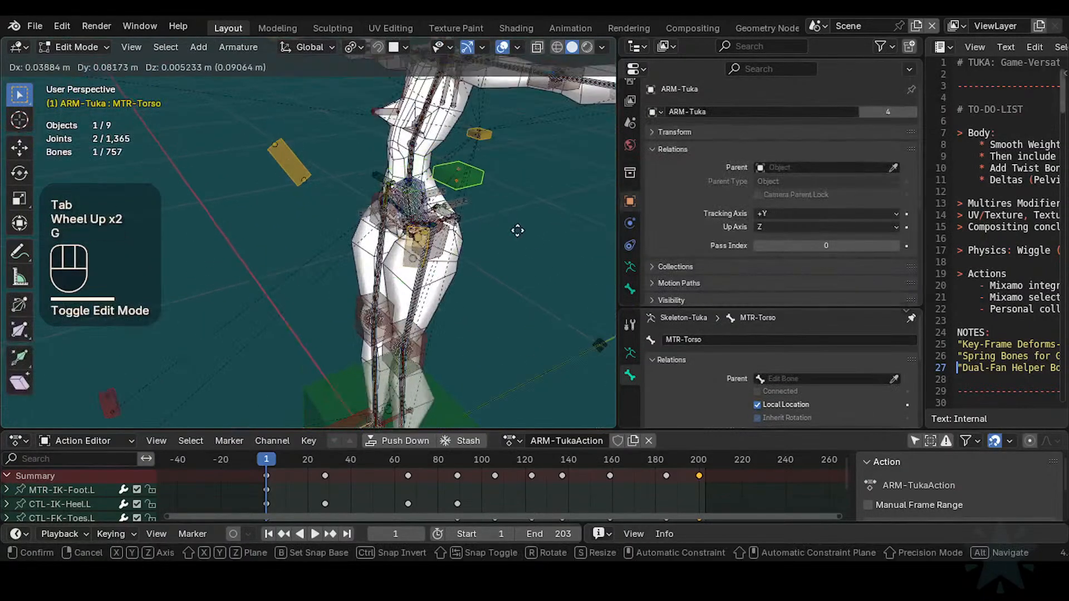
{"action": "key", "text": "Escape"}
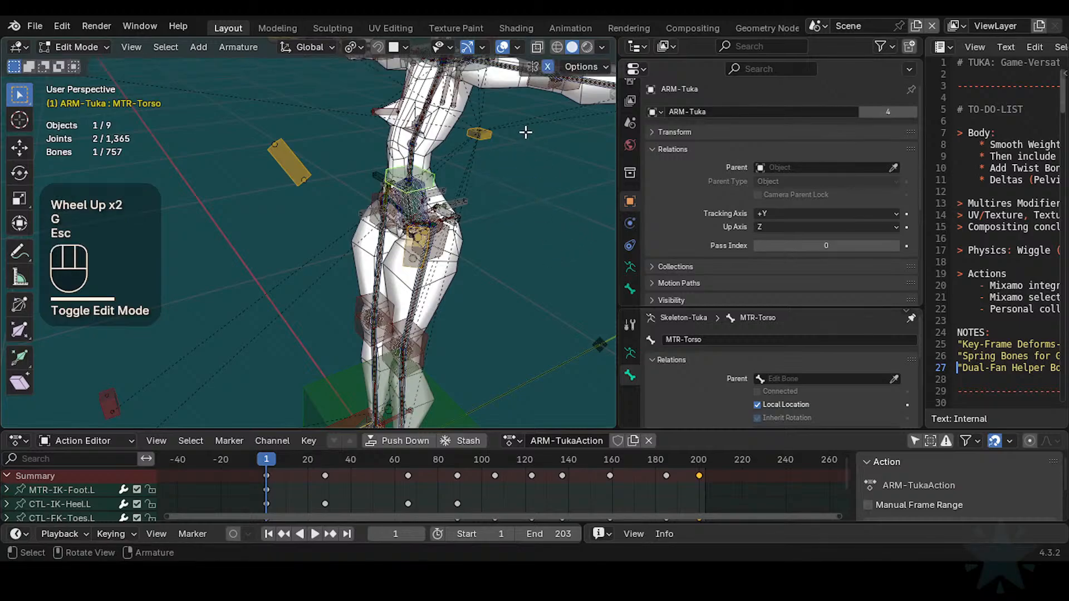
{"action": "left_click", "coordinate": [491, 135], "text": "shift"}
{"action": "key", "text": "ctrl+p"}
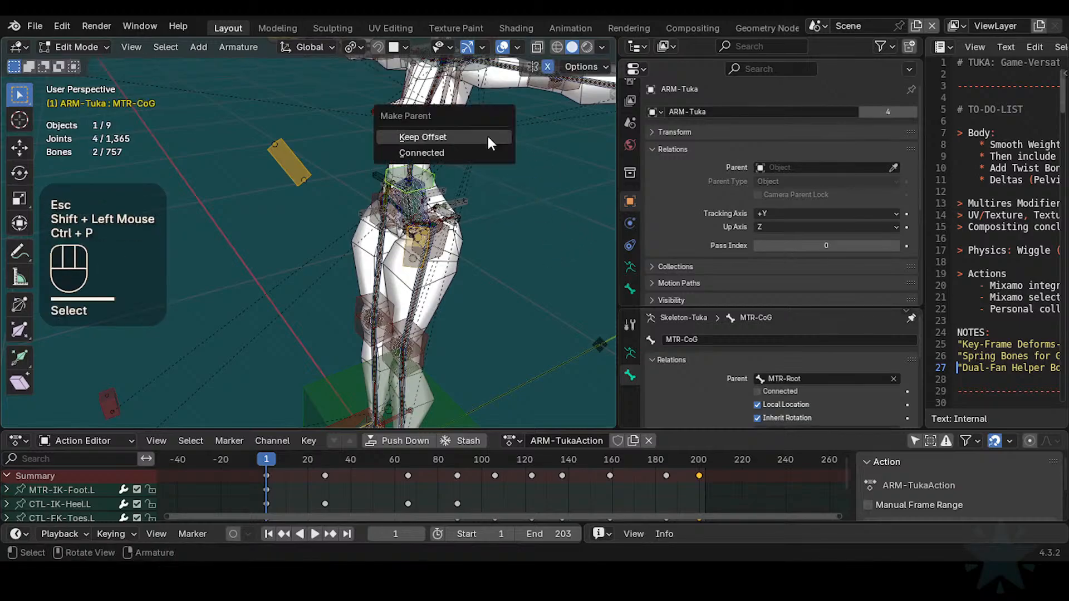
{"action": "left_click", "coordinate": [488, 135]}
Step: Return to Pose Mode, select every bone, and clear all pose transforms
{"action": "key", "text": "ctrl+Tab"}
{"action": "scroll", "coordinate": [448, 209], "scroll_direction": "down", "scroll_amount": 1}
{"action": "key", "text": "a"}
{"action": "key", "text": "alt+q"}
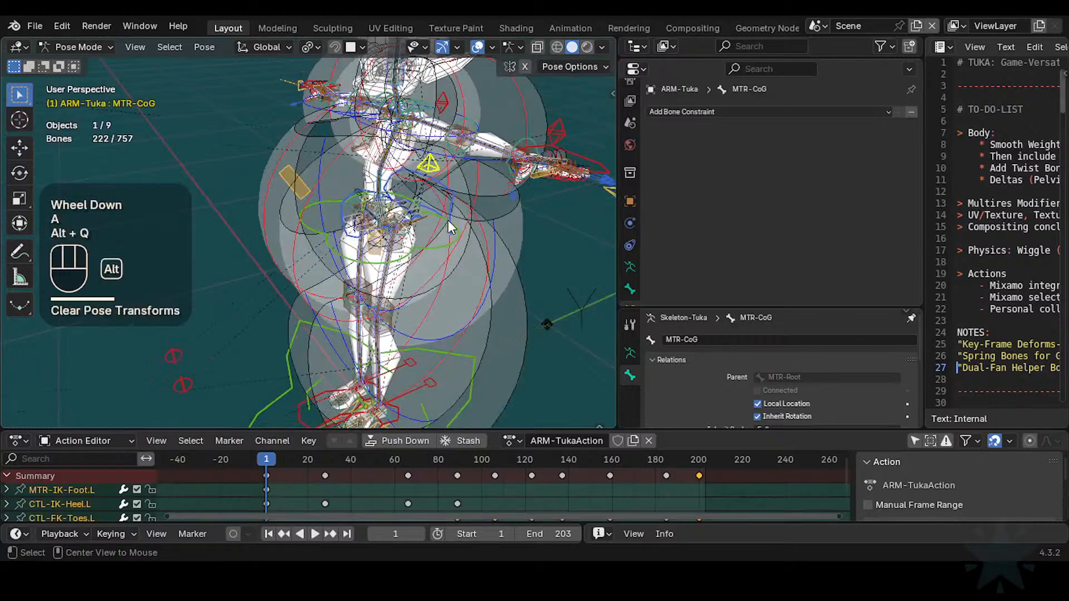
Step: Test-move the CTL-IK-Hips, CTL-IK-HipsSway and MTR-Torso controls in turn, cancelling each move
{"action": "left_click", "coordinate": [452, 206]}
{"action": "key", "text": "g"}
{"action": "key", "text": "Escape"}
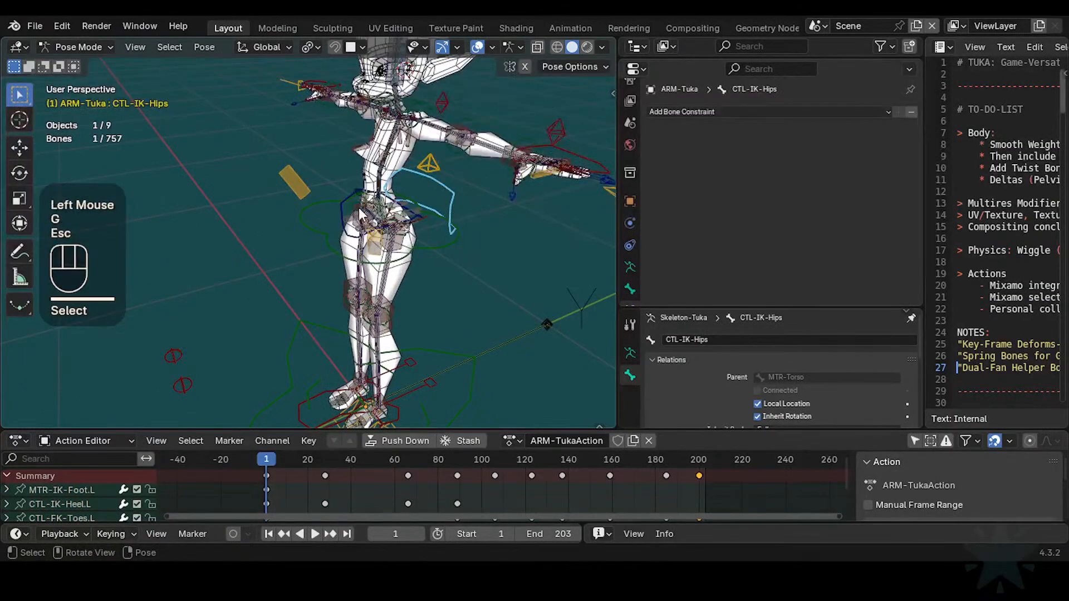
{"action": "left_click", "coordinate": [341, 204]}
{"action": "left_click", "coordinate": [339, 205]}
{"action": "key", "text": "g"}
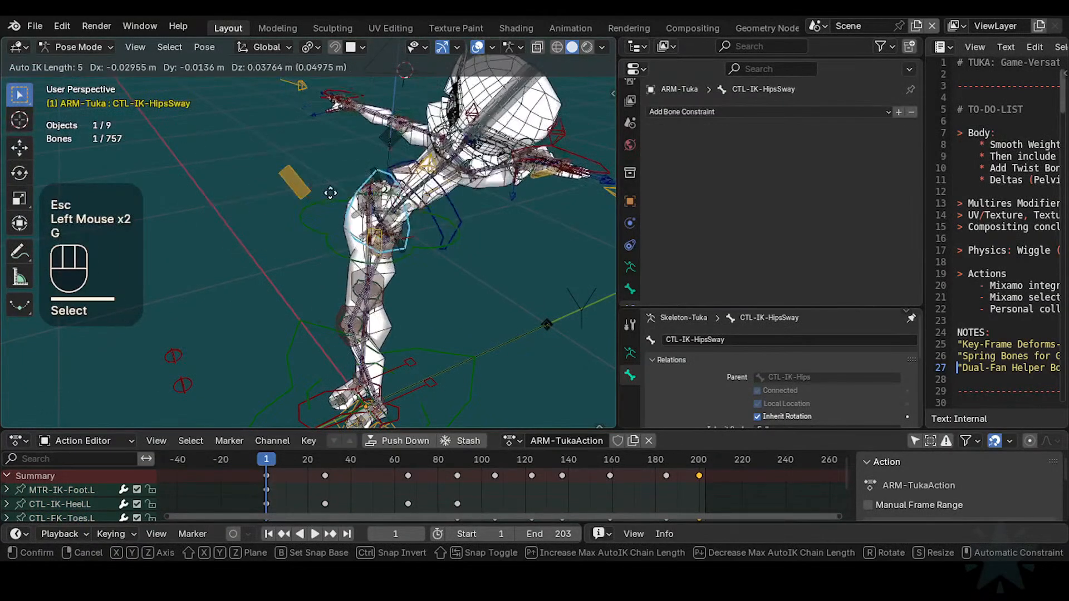
{"action": "key", "text": "Escape"}
{"action": "left_click", "coordinate": [302, 215]}
{"action": "key", "text": "g"}
{"action": "key", "text": "Escape"}
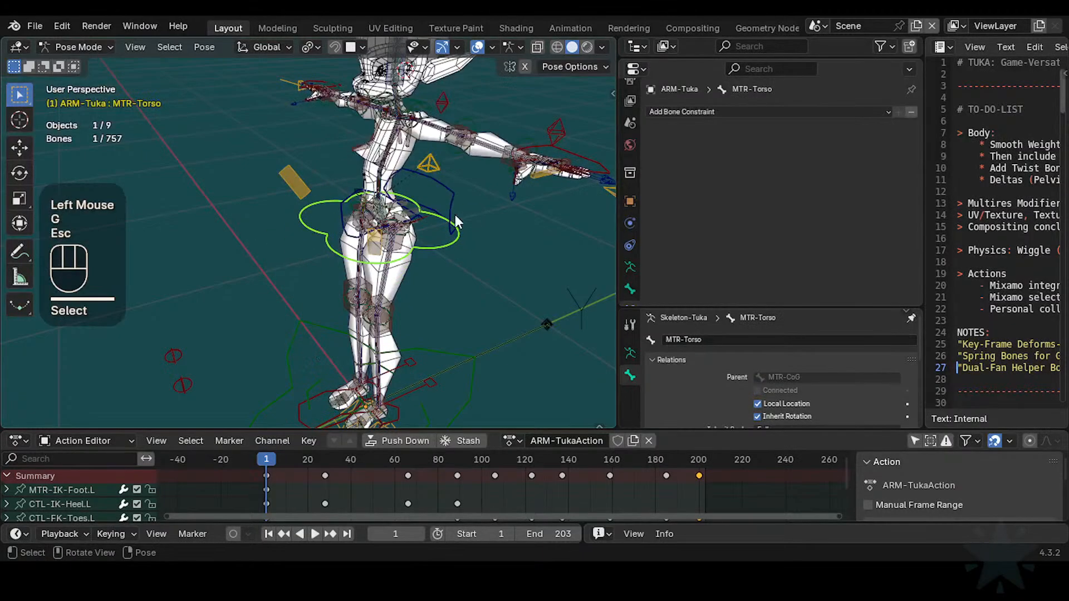
Step: Test how the whole body follows MTR-CoG by moving it and trackball-rotating it, cancelling both transforms
{"action": "left_click", "coordinate": [428, 165]}
{"action": "key", "text": "g"}
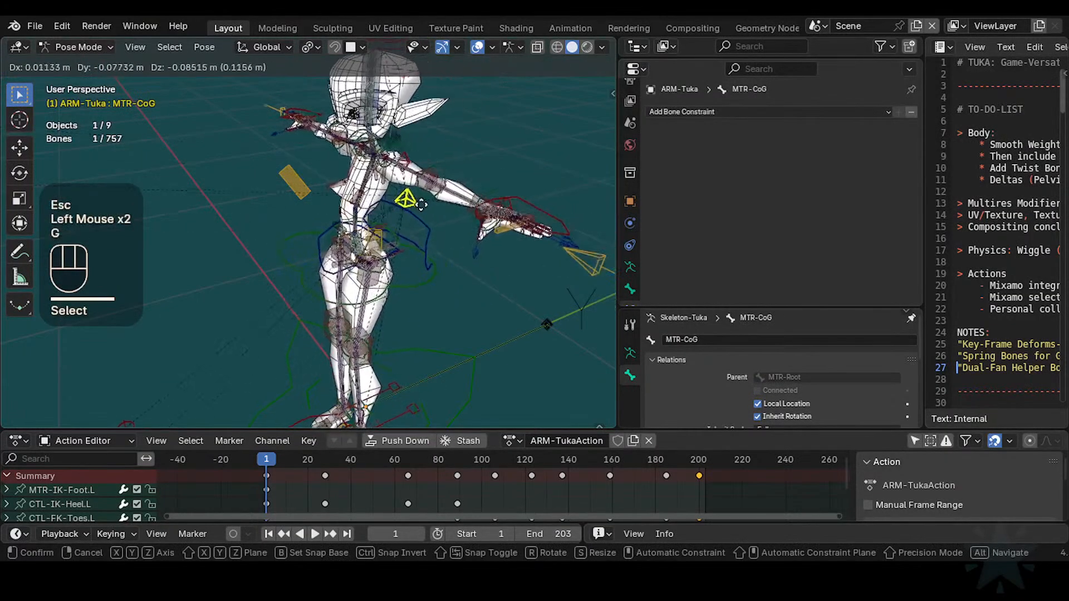
{"action": "scroll", "coordinate": [395, 237], "scroll_direction": "down", "scroll_amount": 2}
{"action": "key", "text": "Escape"}
{"action": "scroll", "coordinate": [395, 237], "scroll_direction": "down", "scroll_amount": 1}
{"action": "key", "text": "g"}
{"action": "key", "text": "r"}
{"action": "key", "text": "r"}
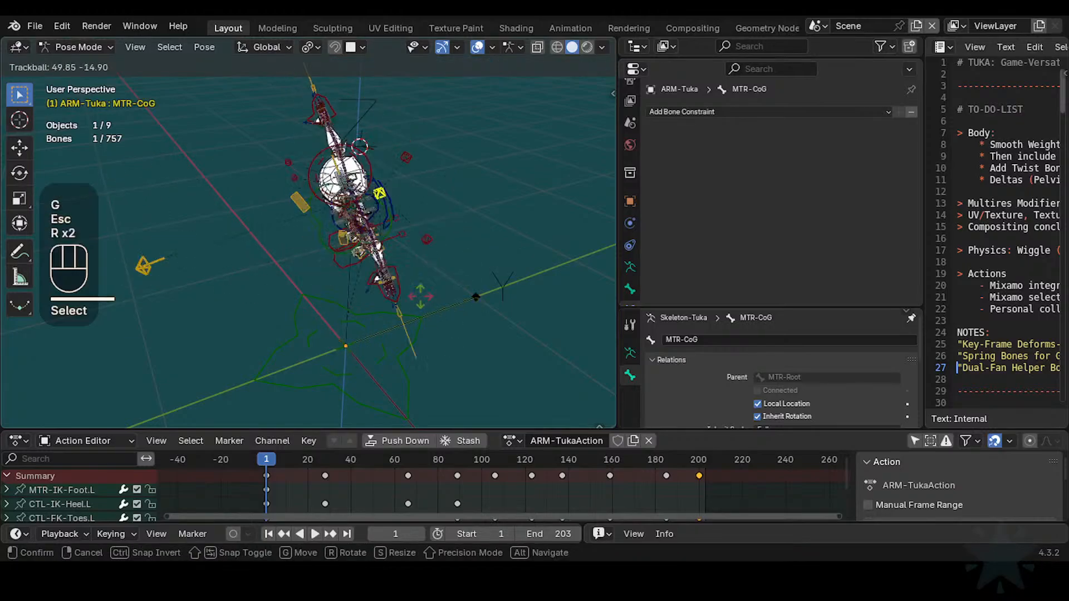
{"action": "key", "text": "Escape"}
Step: Test-move the left aim controls AIM-Foot.L and AIM-Hand.L
{"action": "left_click", "coordinate": [368, 367]}
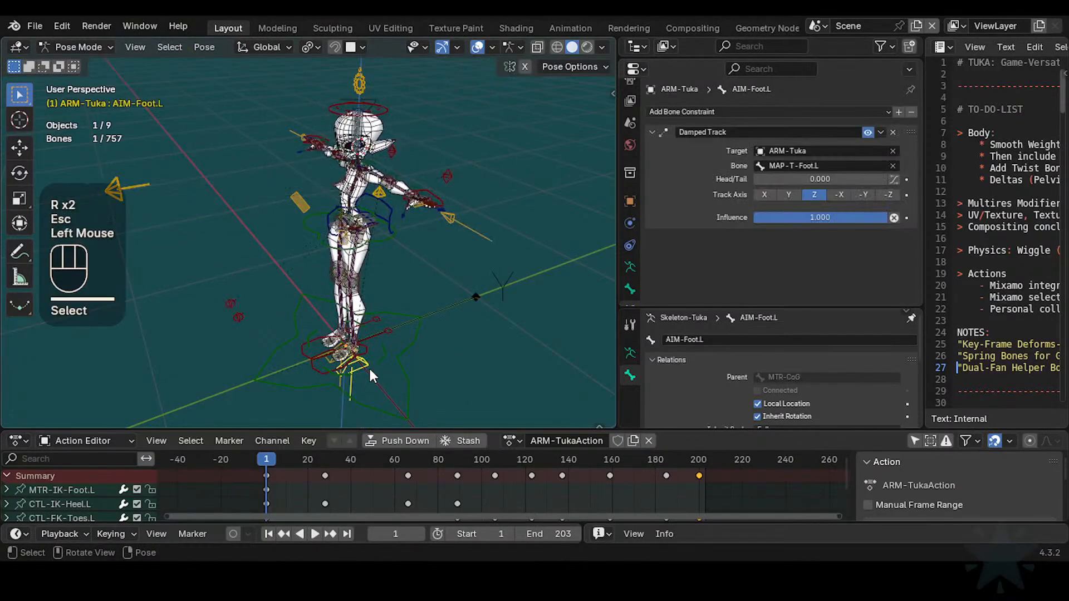
{"action": "key", "text": "g"}
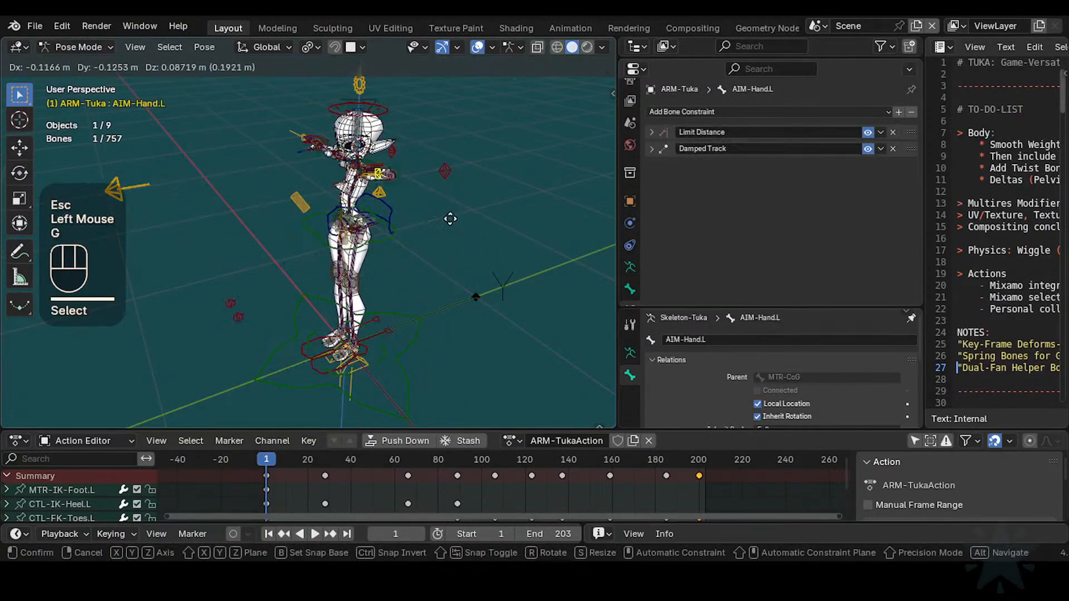
Step: Try to move the left hand IK control MTR-IK-Hand.L
{"action": "key", "text": "Escape"}
{"action": "left_click", "coordinate": [424, 179]}
{"action": "key", "text": "g"}
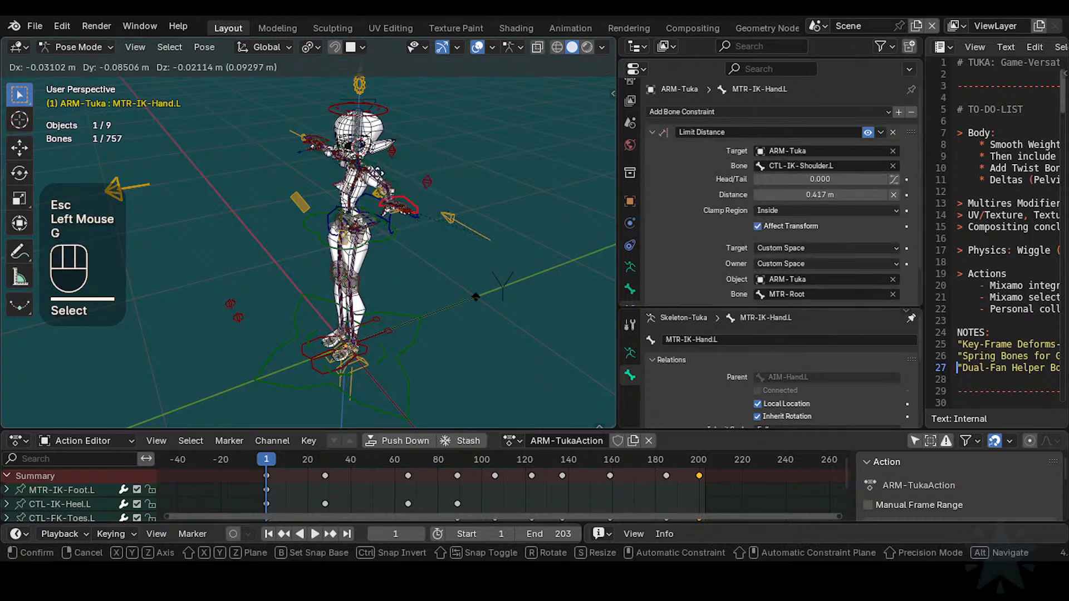
{"action": "key", "text": "Escape"}
Step: Test the leg IK by moving the MTR-IK-Foot.R and MTR-IK-Foot.L controls into a wide, bent-knee stance
{"action": "left_click", "coordinate": [299, 356]}
{"action": "key", "text": "g"}
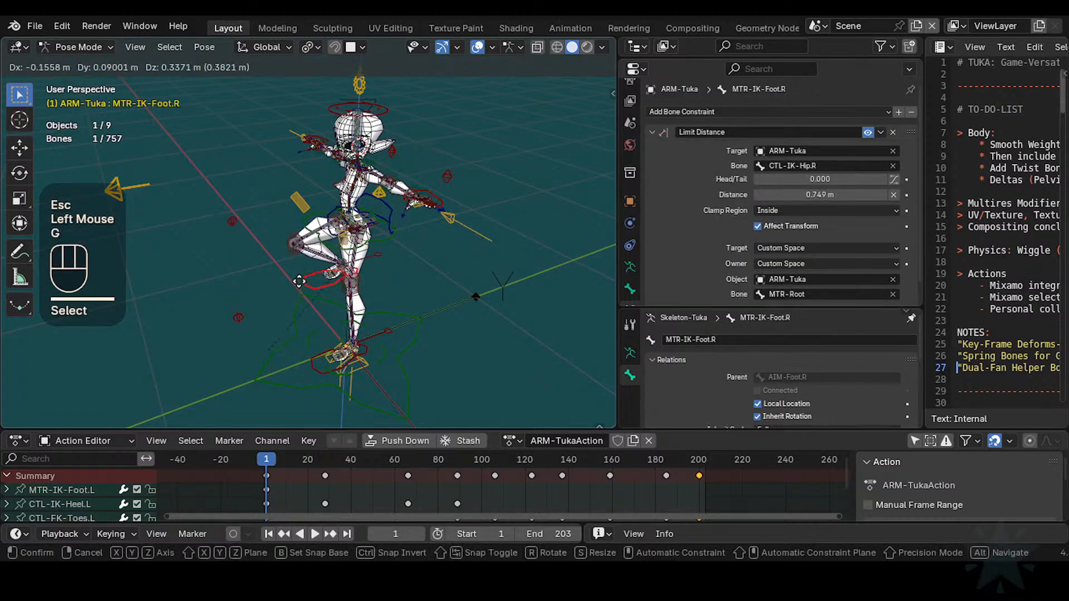
{"action": "left_click", "coordinate": [303, 385]}
{"action": "left_click", "coordinate": [330, 349]}
{"action": "key", "text": "g"}
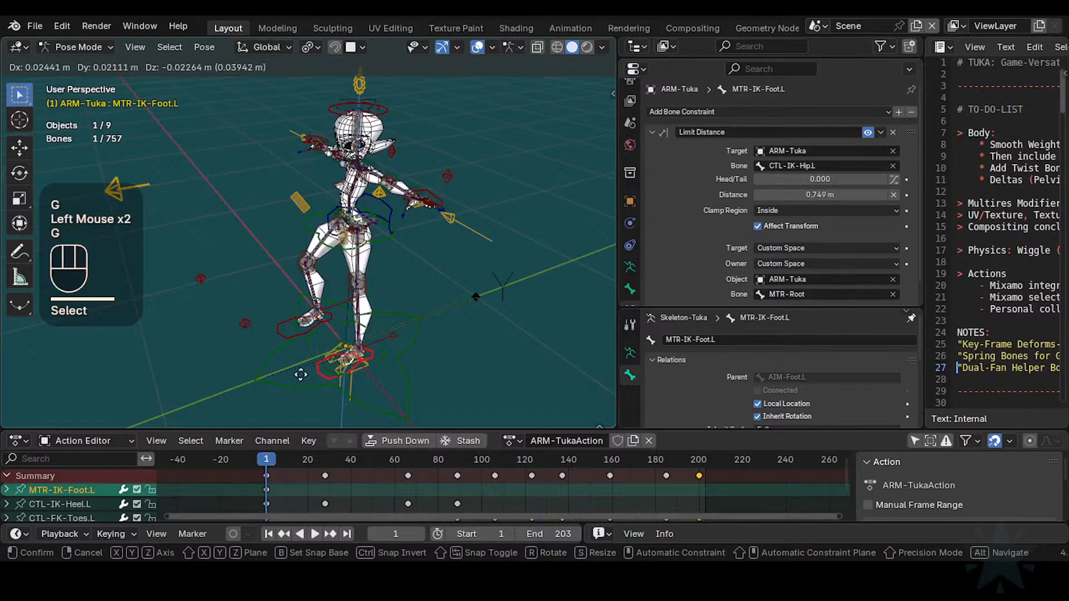
{"action": "left_click", "coordinate": [378, 315]}
{"action": "scroll", "coordinate": [392, 308], "scroll_direction": "up", "scroll_amount": 2}
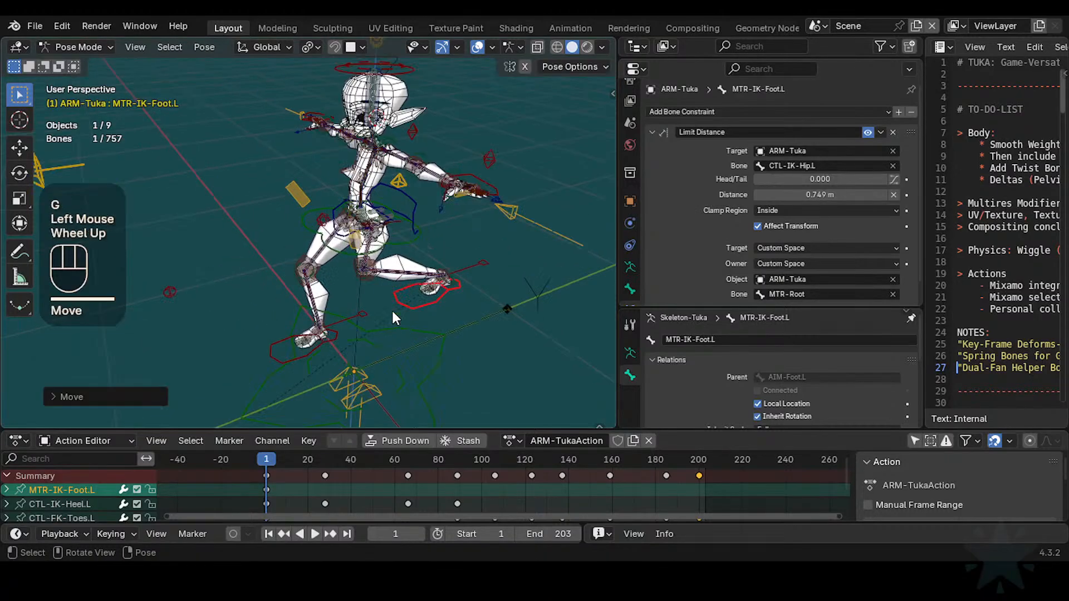
{"action": "key", "text": "g"}
{"action": "left_click", "coordinate": [353, 348]}
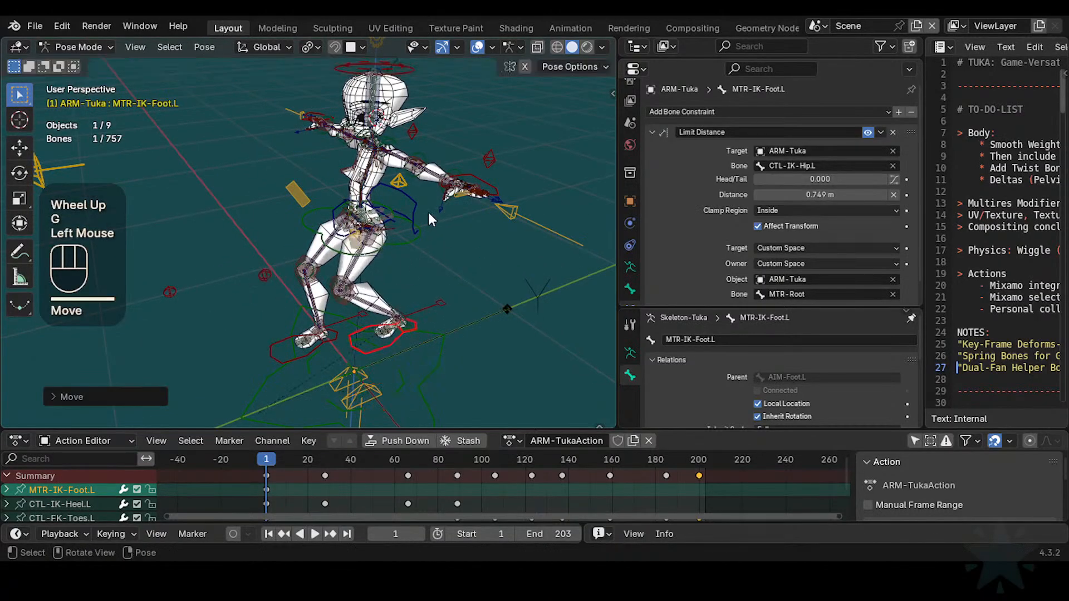
Step: Test the torso by moving the CTL-IK-Hips control
{"action": "double_click", "coordinate": [418, 206]}
{"action": "key", "text": "g"}
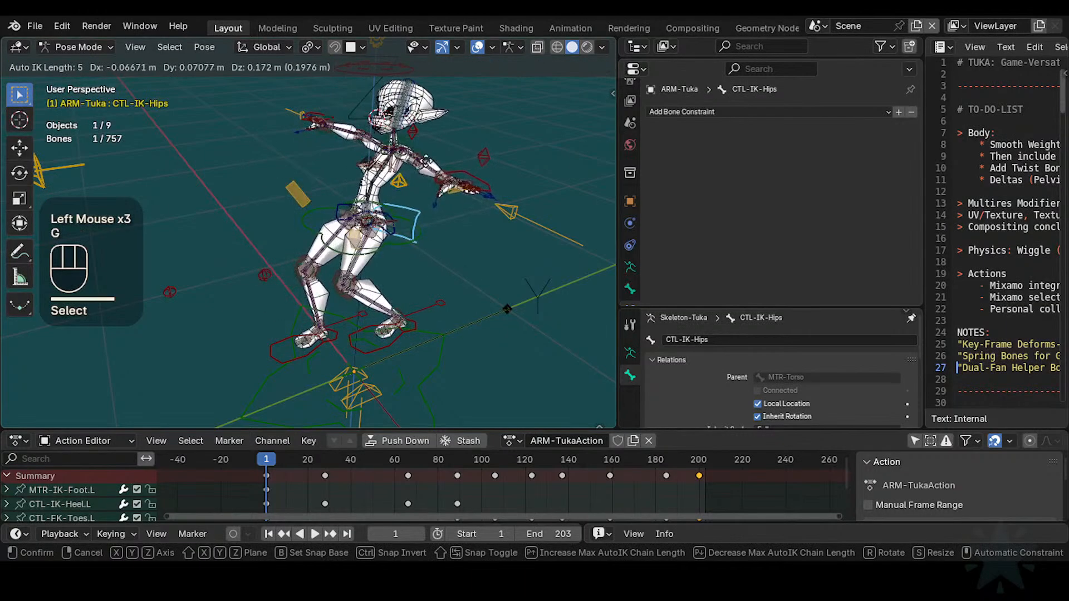
{"action": "left_click", "coordinate": [417, 199]}
Step: Select all visible pose bones and clear their pose transforms
{"action": "key", "text": "a"}
{"action": "key", "text": "alt+q"}
{"action": "key", "text": "alt+q"}
{"action": "scroll", "coordinate": [403, 272], "scroll_direction": "down", "scroll_amount": 1}
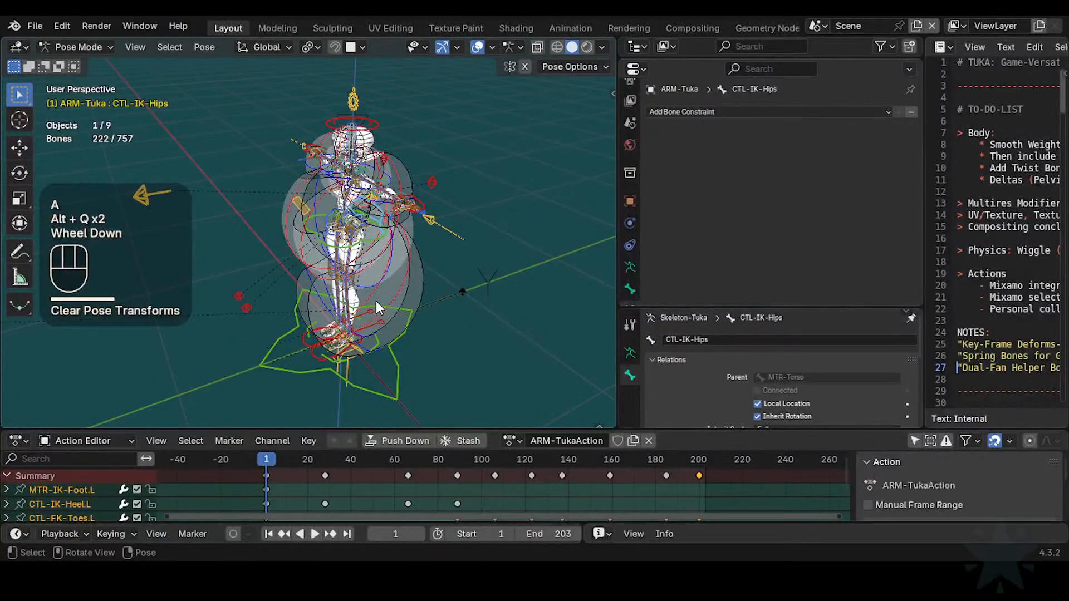
{"action": "key", "text": "ctrl+2"}
Step: Examine the parents and constraints of the torso and arm bones, including MTR-CoG, CTL-FK-ArmUpper.L and CTL-IK-Elbow.L
{"action": "middle_click_drag", "start_coordinate": [370, 343], "coordinate": [409, 352]}
{"action": "scroll", "coordinate": [479, 213], "scroll_direction": "up", "scroll_amount": 1}
{"action": "middle_click_drag", "start_coordinate": [479, 213], "coordinate": [502, 241], "text": "shift"}
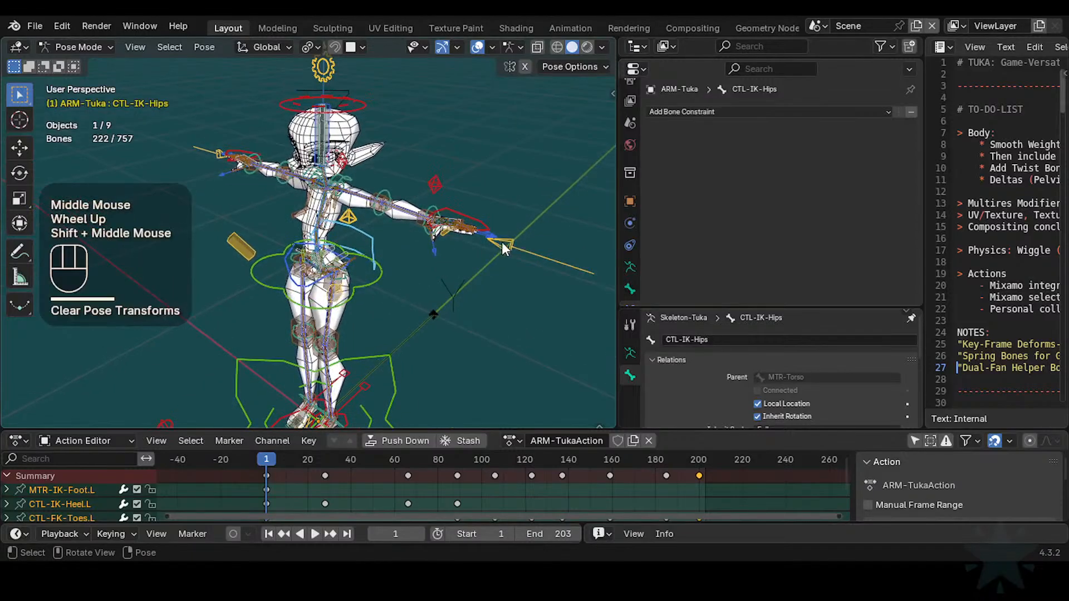
{"action": "left_click", "coordinate": [474, 209]}
{"action": "scroll", "coordinate": [453, 243], "scroll_direction": "up", "scroll_amount": 1}
{"action": "left_click", "coordinate": [401, 201]}
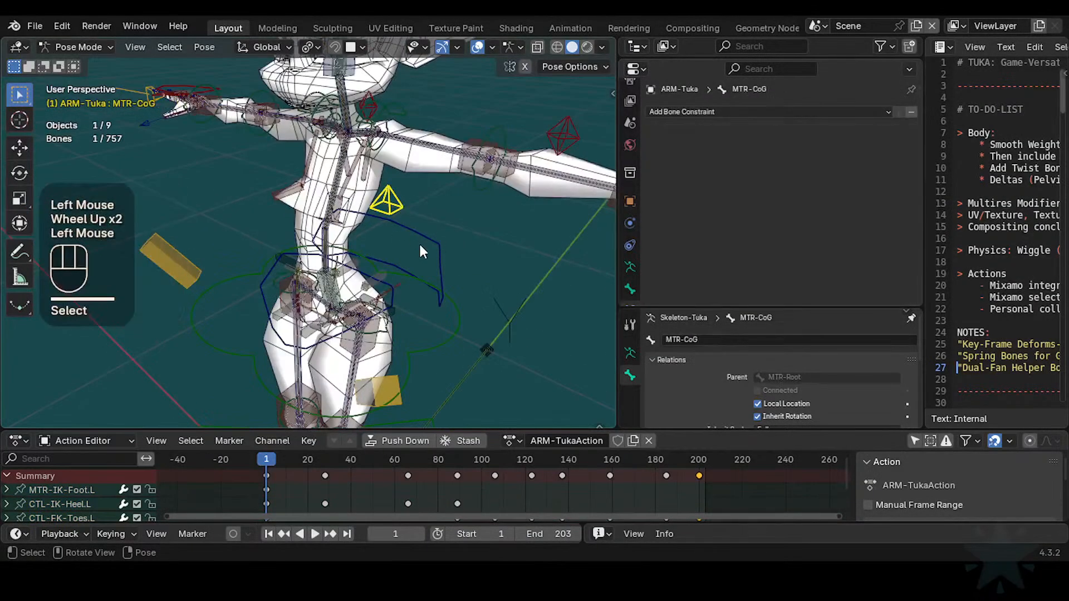
{"action": "left_click", "coordinate": [418, 242]}
{"action": "left_click", "coordinate": [390, 196]}
{"action": "left_click", "coordinate": [348, 186]}
{"action": "left_click", "coordinate": [379, 147]}
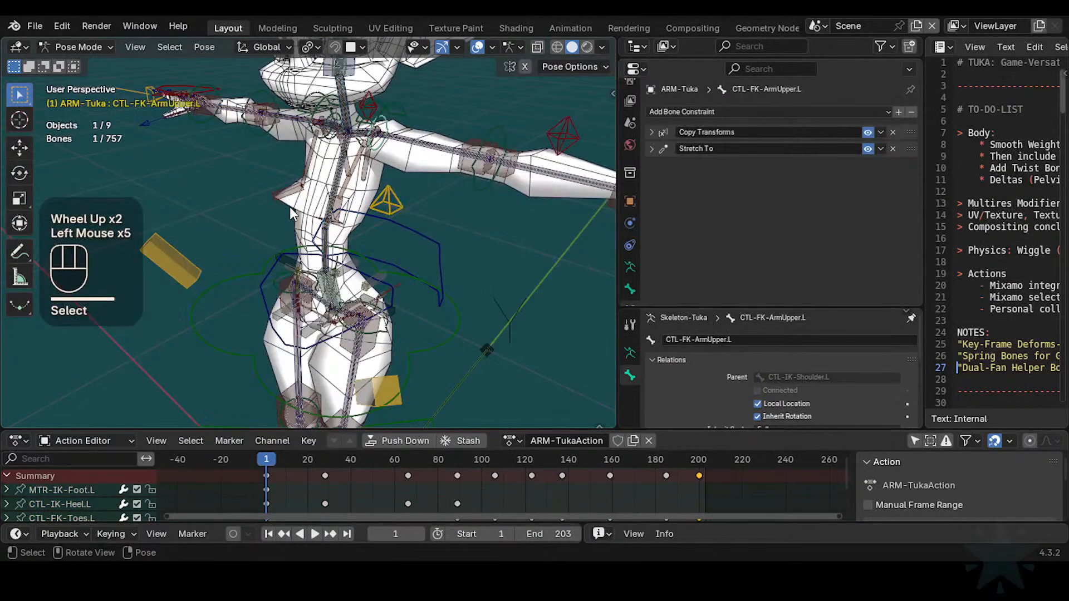
{"action": "left_click", "coordinate": [289, 200]}
{"action": "left_click", "coordinate": [290, 197]}
{"action": "left_click", "coordinate": [502, 138]}
{"action": "left_click", "coordinate": [552, 130]}
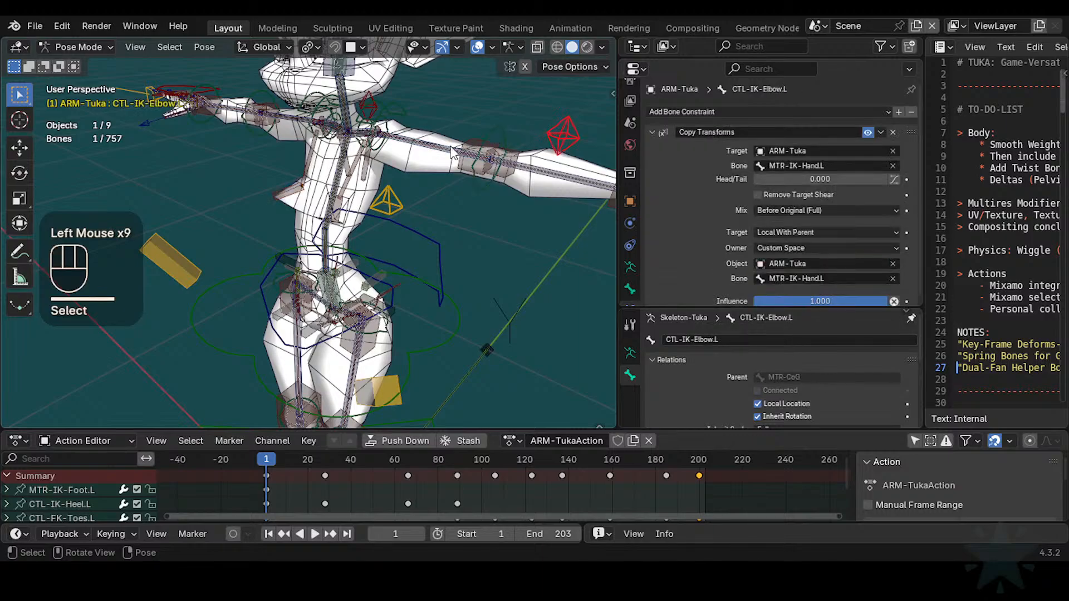
{"action": "scroll", "coordinate": [406, 241], "scroll_direction": "down", "scroll_amount": 1}
{"action": "middle_click_drag", "start_coordinate": [406, 241], "coordinate": [383, 256]}
{"action": "scroll", "coordinate": [361, 270], "scroll_direction": "down", "scroll_amount": 2}
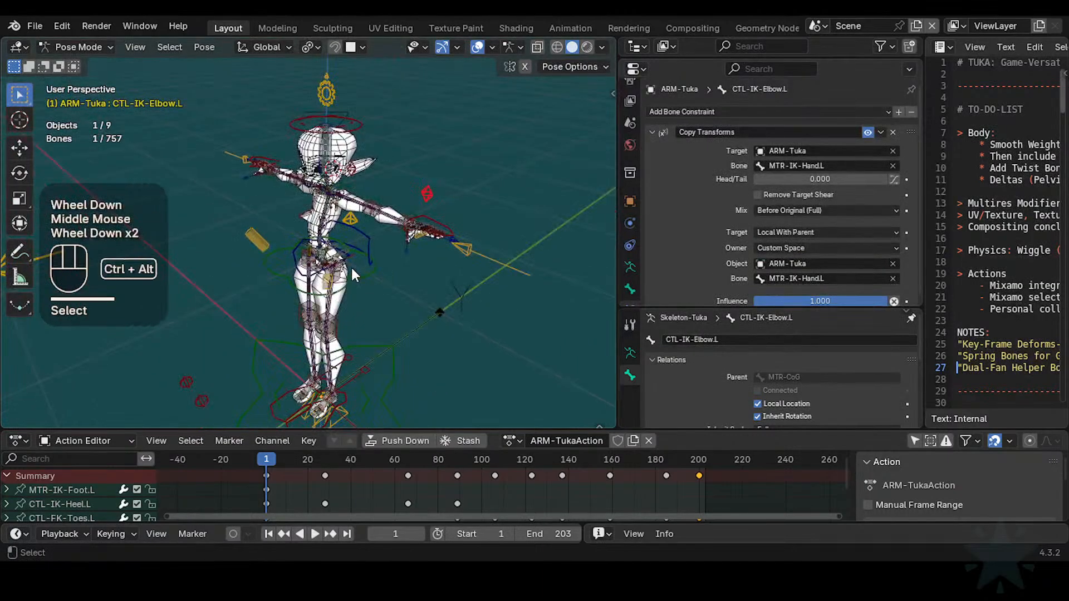
Step: Save an incremental version of the file and open Tuka-Game-66.blend in a fresh Blender session
{"action": "key", "text": "ctrl+alt+s"}
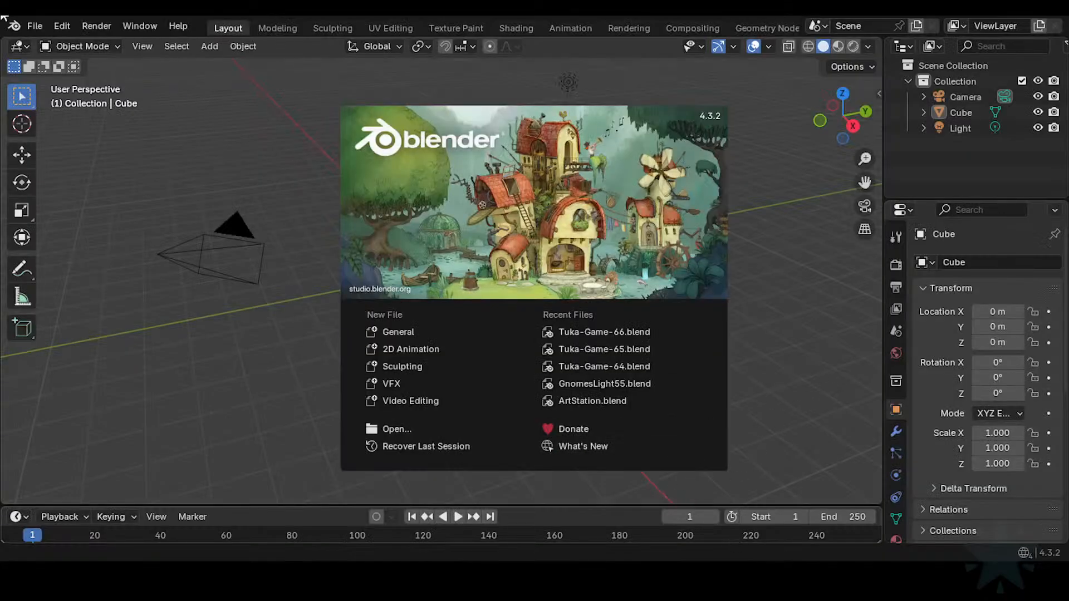
{"action": "left_click", "coordinate": [29, 22]}
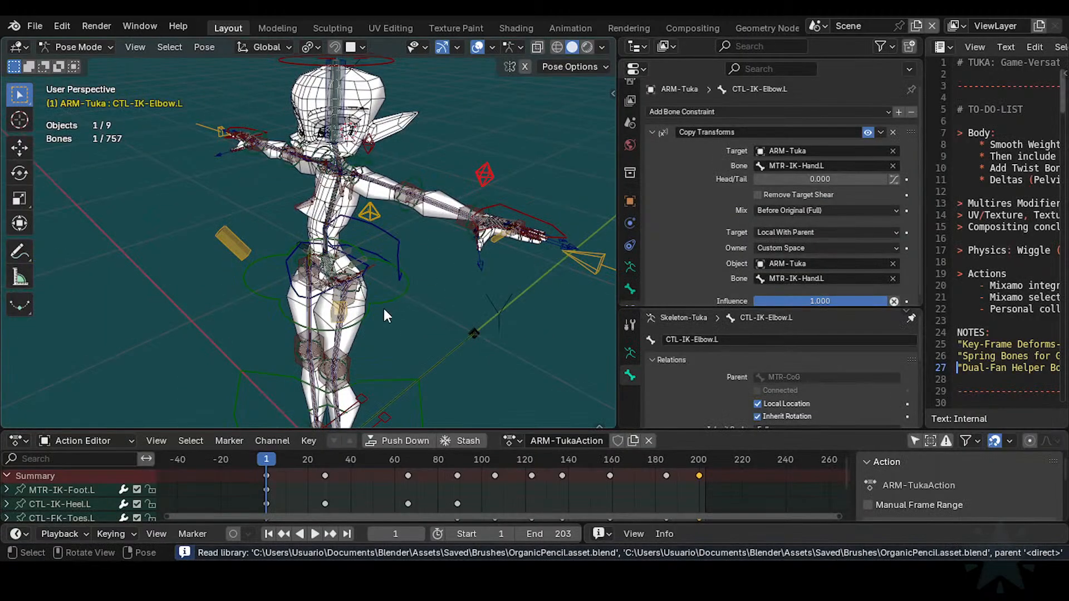
Step: Check the CTL-IK-Knee.R constraint and move the MTR-IK-Foot.L control backward to test the left leg
{"action": "scroll", "coordinate": [342, 374], "scroll_direction": "down", "scroll_amount": 2}
{"action": "middle_click_drag", "start_coordinate": [342, 374], "coordinate": [350, 322], "text": "shift"}
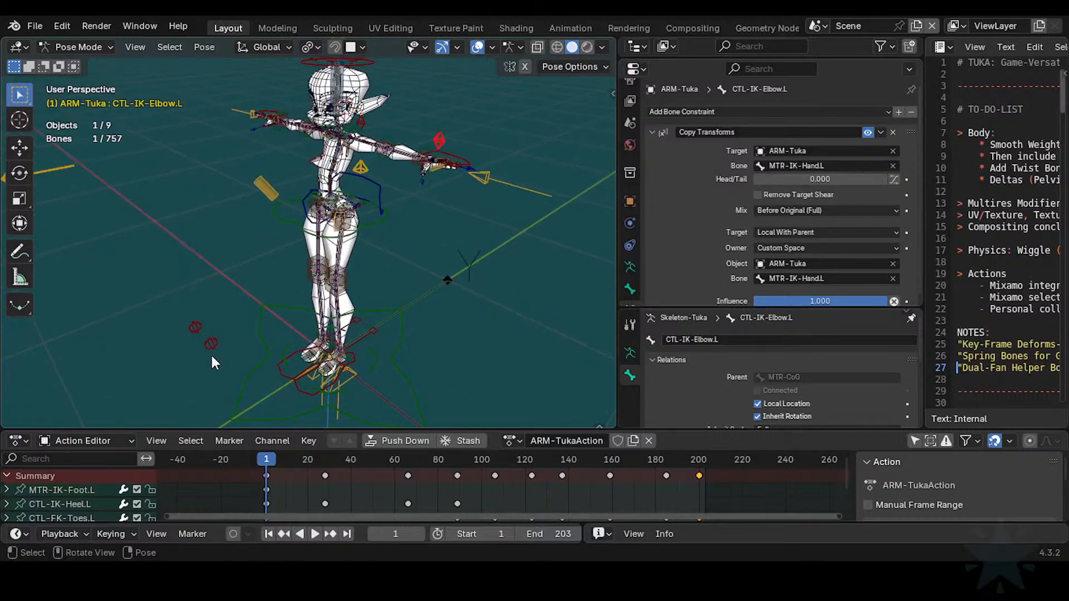
{"action": "left_click", "coordinate": [204, 347]}
{"action": "middle_click_drag", "start_coordinate": [199, 345], "coordinate": [201, 323]}
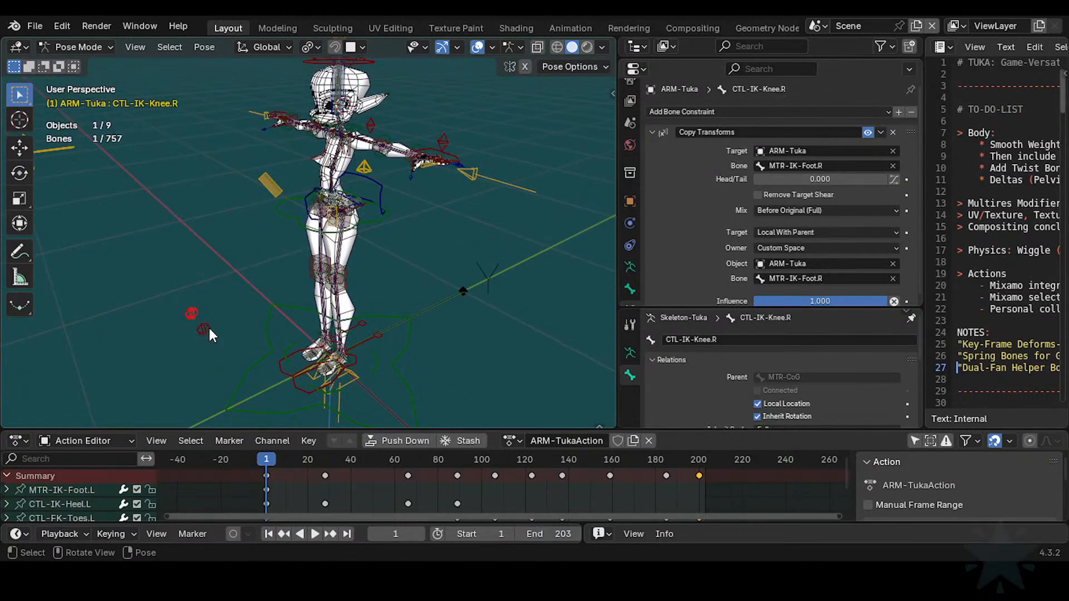
{"action": "left_click", "coordinate": [299, 390]}
{"action": "key", "text": "g"}
{"action": "left_click", "coordinate": [337, 348]}
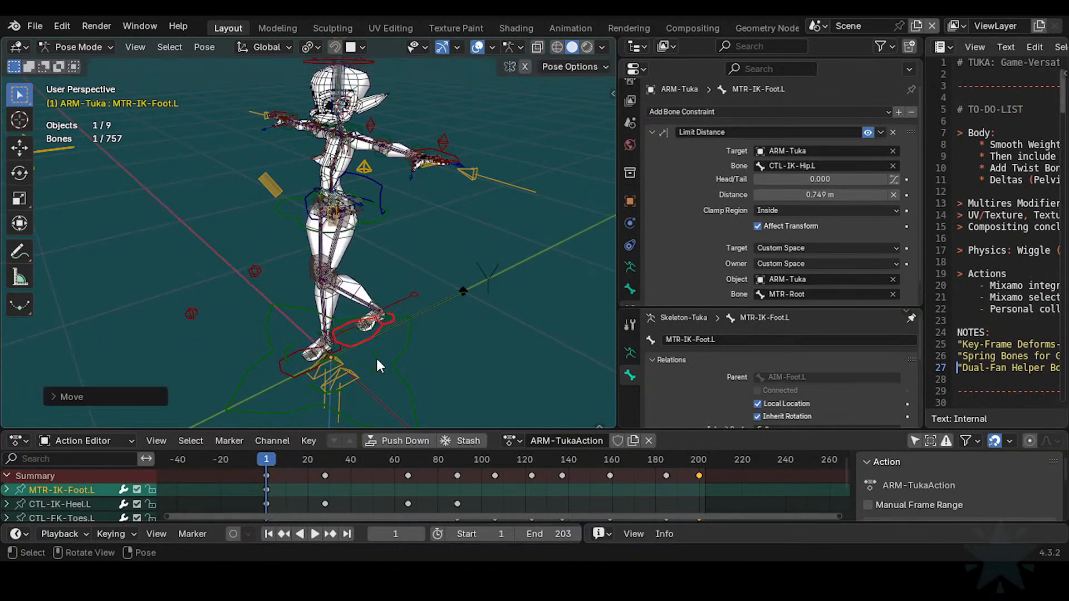
Step: Move the MTR-Root control several times to test how the whole rig and its knee and elbow targets follow
{"action": "left_click", "coordinate": [396, 364]}
{"action": "key", "text": "g"}
{"action": "left_click", "coordinate": [376, 349]}
{"action": "middle_click_drag", "start_coordinate": [376, 349], "coordinate": [293, 285]}
{"action": "key", "text": "g"}
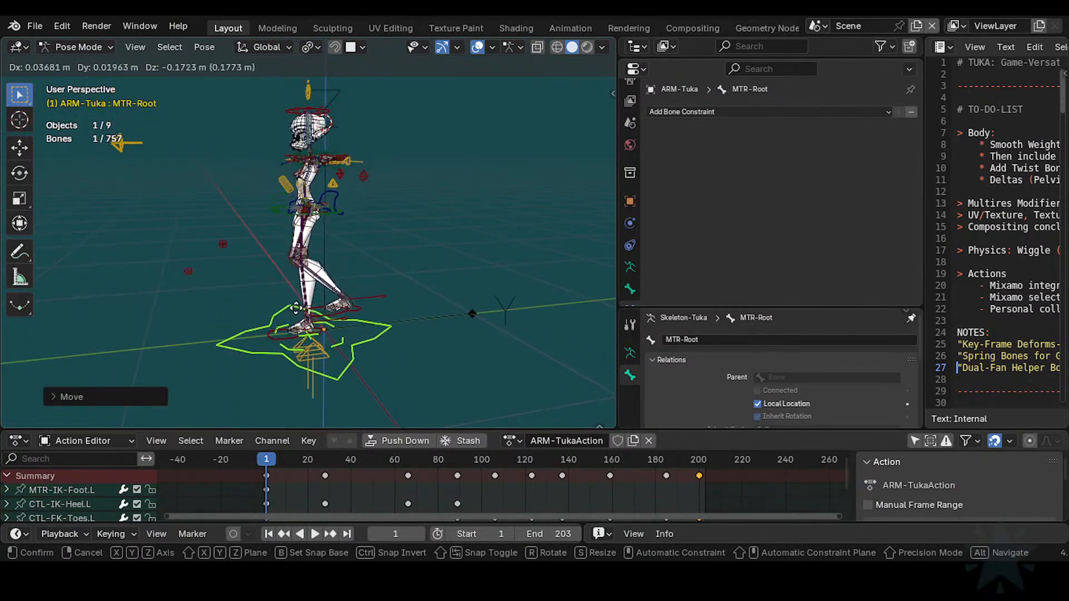
{"action": "left_click", "coordinate": [296, 280]}
{"action": "scroll", "coordinate": [315, 247], "scroll_direction": "up", "scroll_amount": 1}
{"action": "key", "text": "g"}
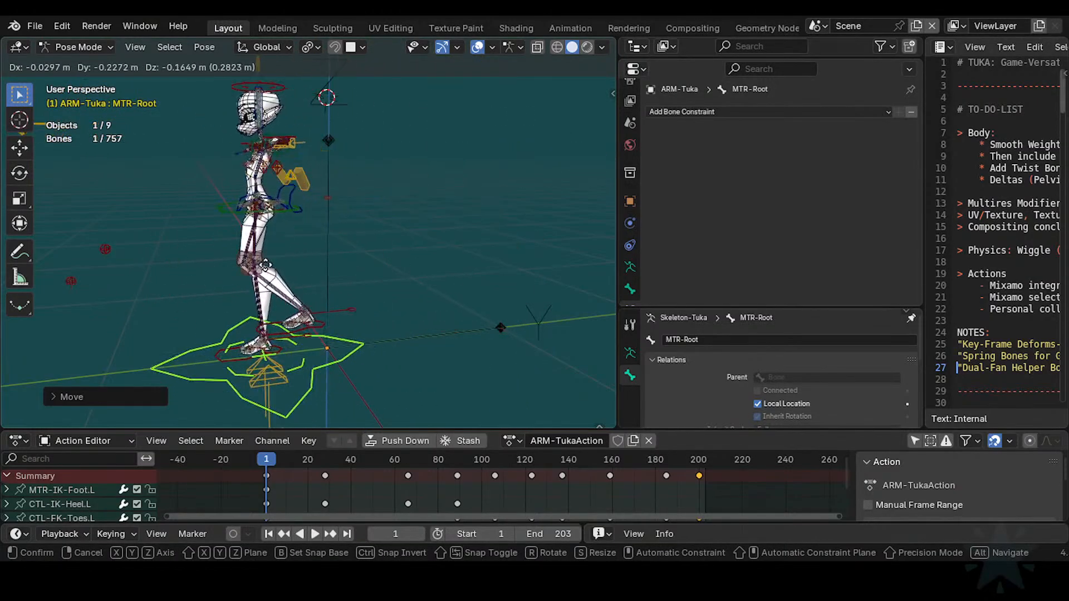
{"action": "left_click", "coordinate": [325, 243]}
{"action": "middle_click_drag", "start_coordinate": [325, 242], "coordinate": [381, 152]}
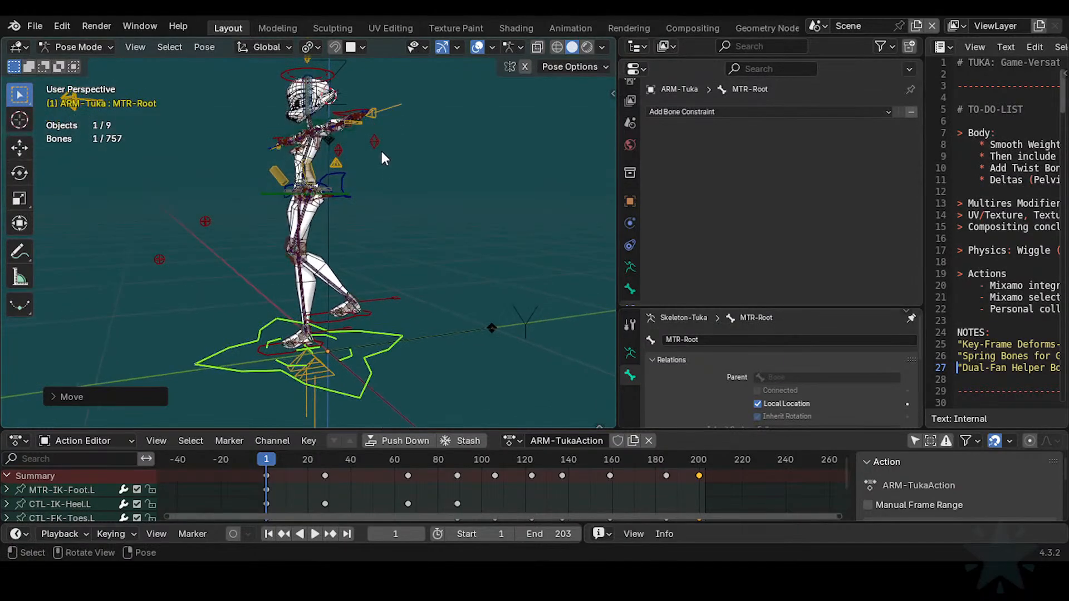
Step: Check the constraints of both elbow controls, and parent the two CTL-IK-Knee bones to MTR-Root in Edit Mode
{"action": "left_click", "coordinate": [374, 144]}
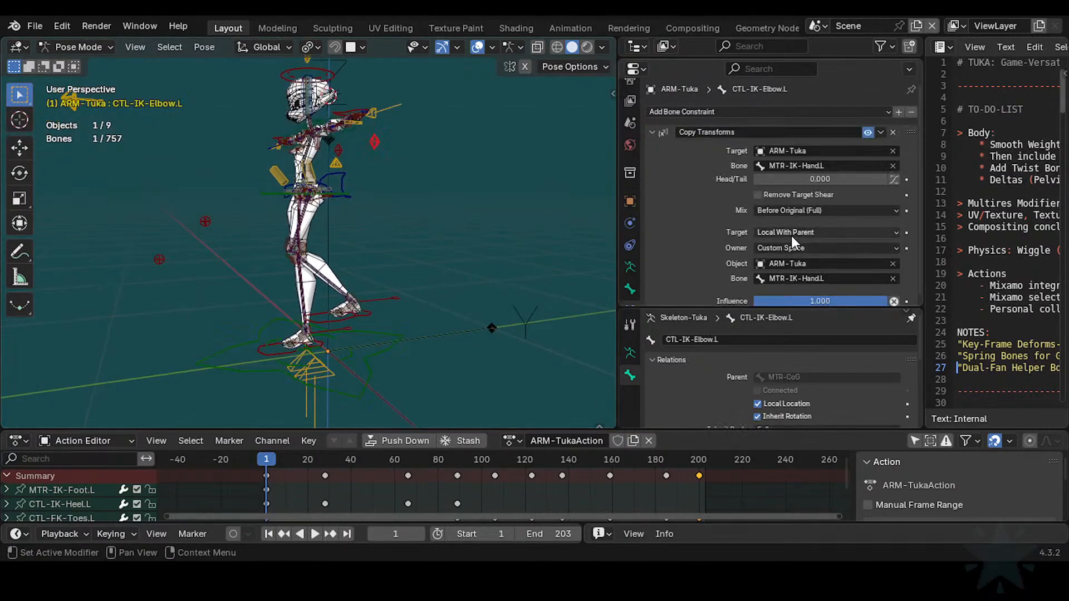
{"action": "left_click", "coordinate": [341, 148], "text": "shift"}
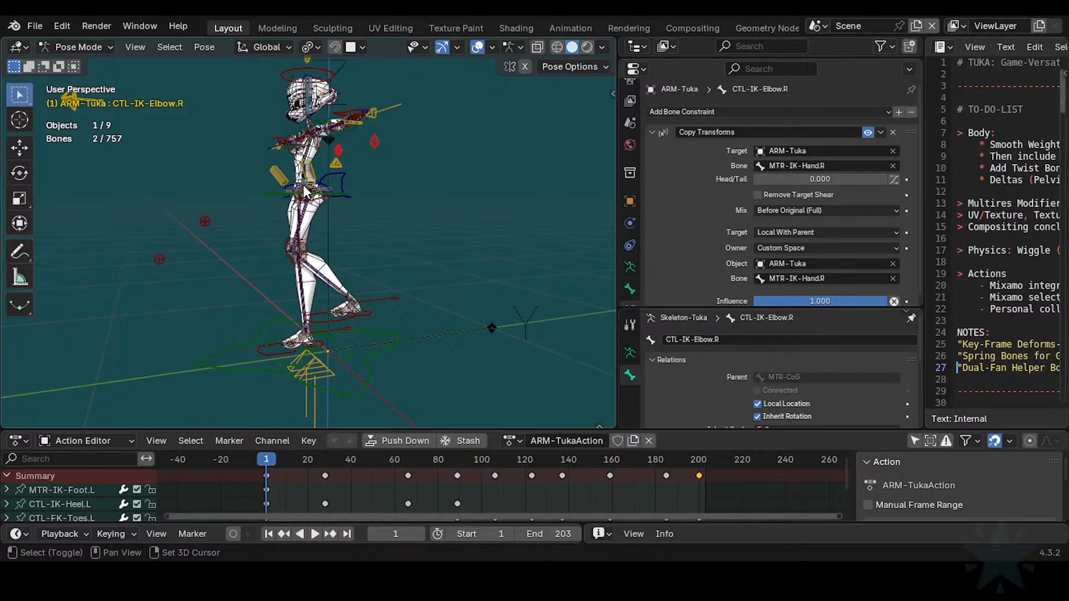
{"action": "middle_click_drag", "start_coordinate": [201, 222], "coordinate": [246, 276]}
{"action": "key", "text": "Tab"}
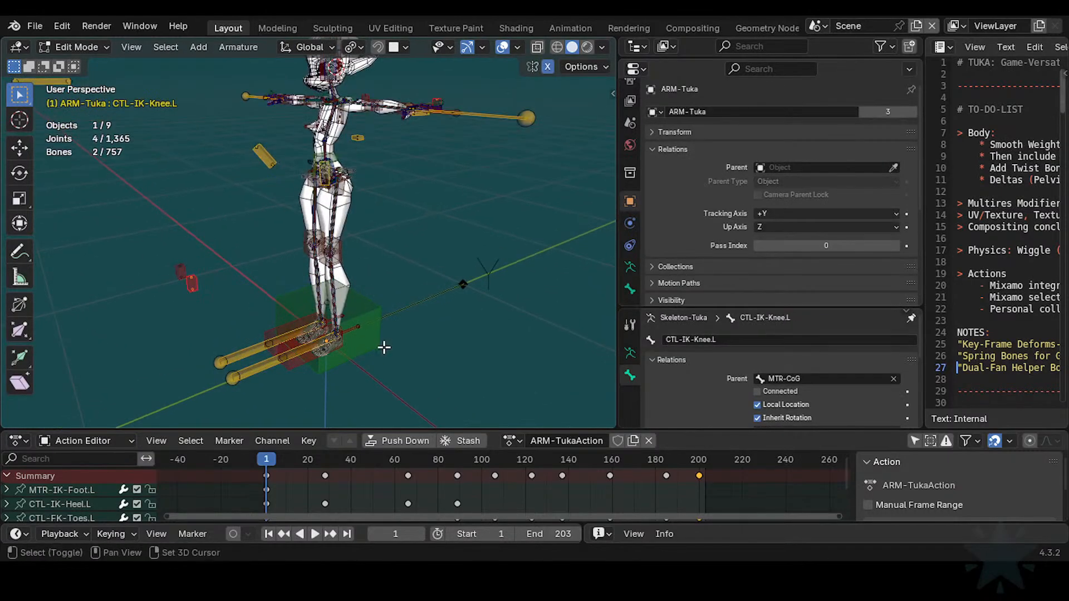
{"action": "left_click", "coordinate": [380, 345], "text": "shift"}
{"action": "key", "text": "ctrl+p"}
{"action": "left_click", "coordinate": [378, 343]}
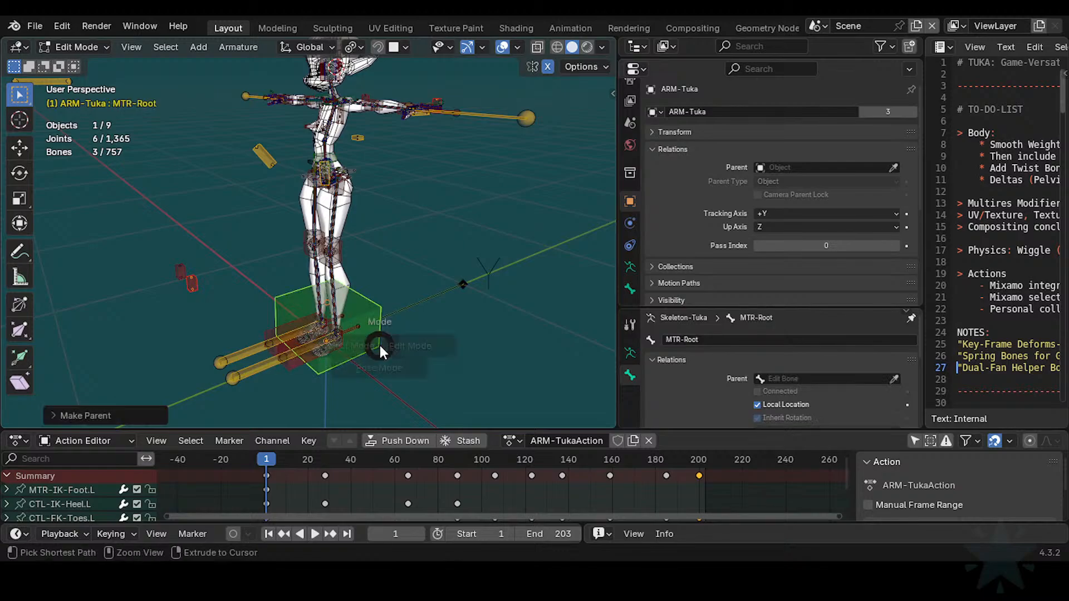
Step: Return to Pose Mode and move MTR-Root to test the new knee control parenting
{"action": "key", "text": "Tab"}
{"action": "left_click", "coordinate": [381, 347]}
{"action": "key", "text": "g"}
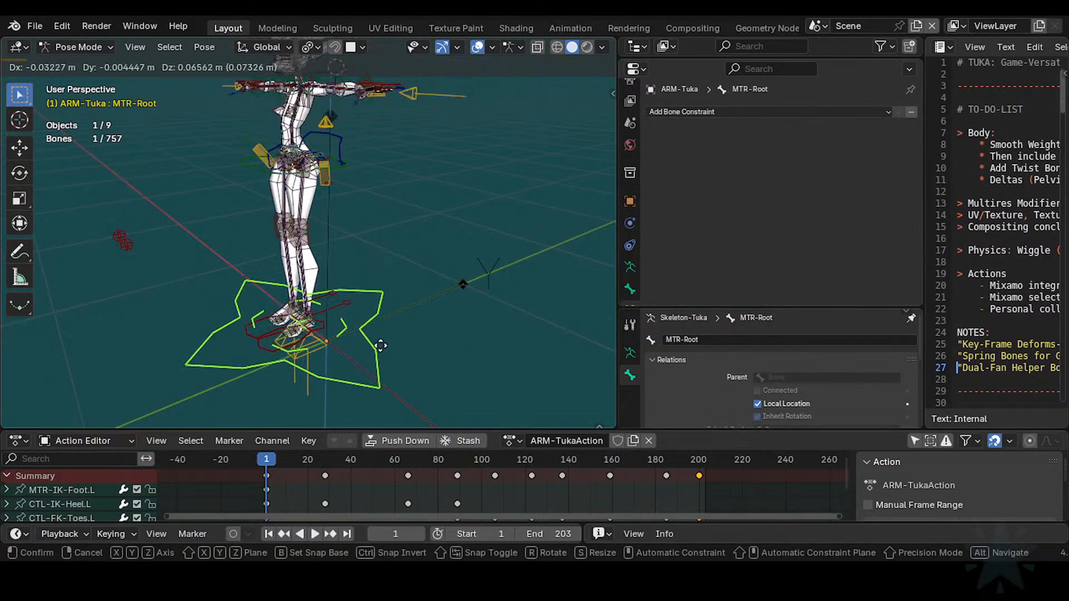
{"action": "left_click", "coordinate": [382, 342]}
{"action": "key", "text": "g"}
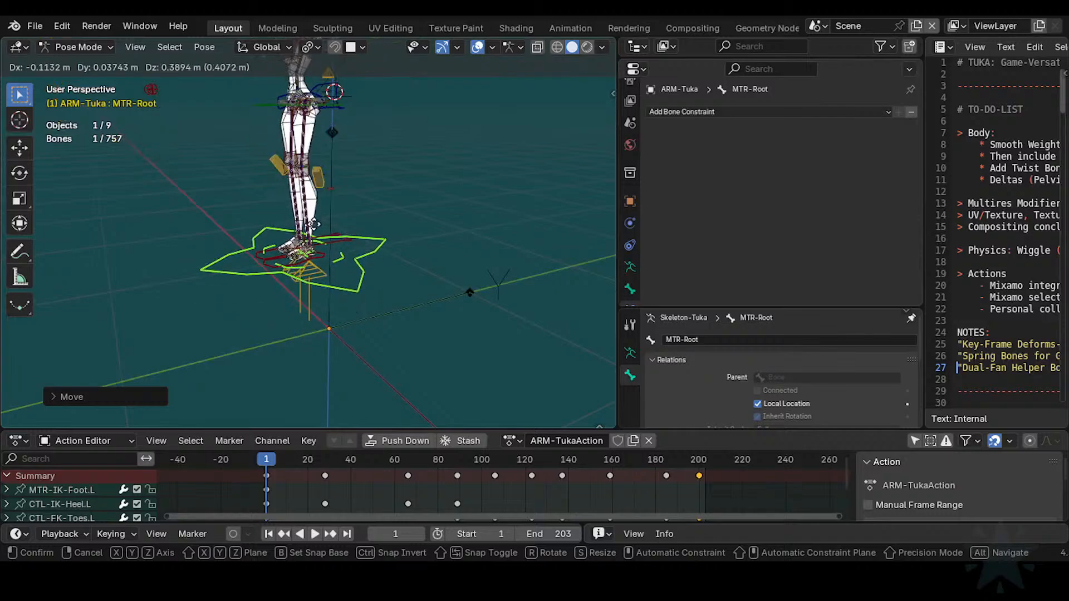
{"action": "left_click", "coordinate": [343, 201]}
Step: Load a saved version of the rig, discarding the unsaved changes to Tuka-Game-66.blend
{"action": "key", "text": "Tab"}
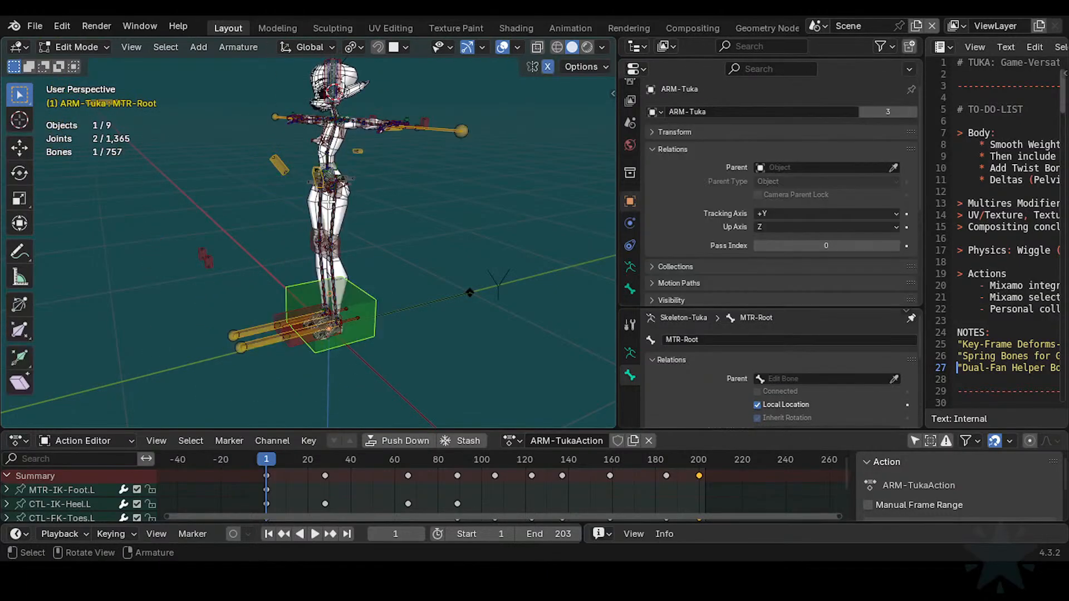
{"action": "left_click", "coordinate": [40, 27]}
{"action": "left_click", "coordinate": [53, 59]}
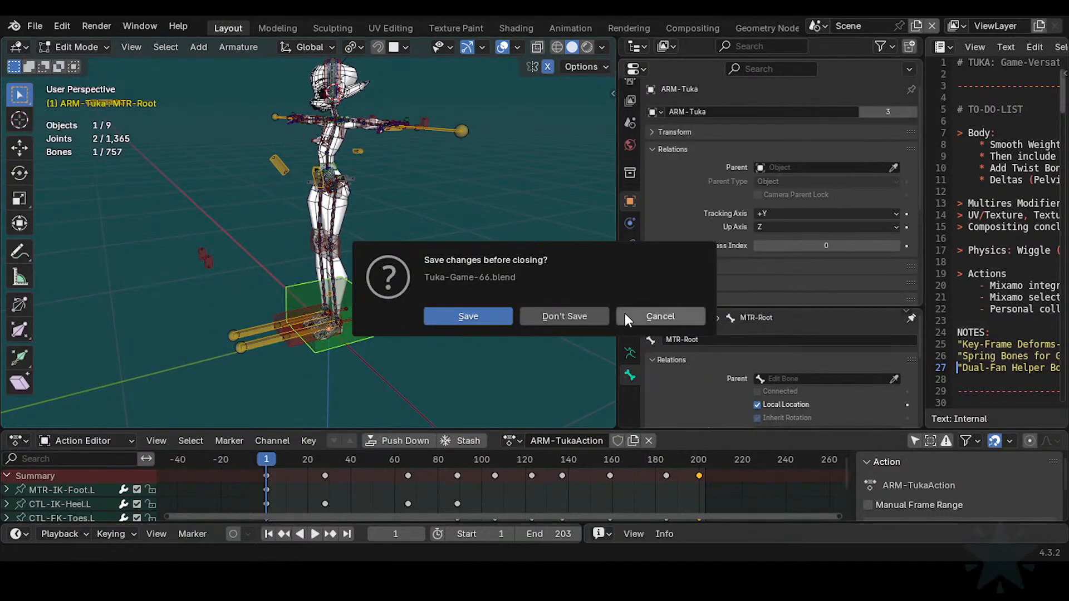
{"action": "left_click", "coordinate": [574, 313]}
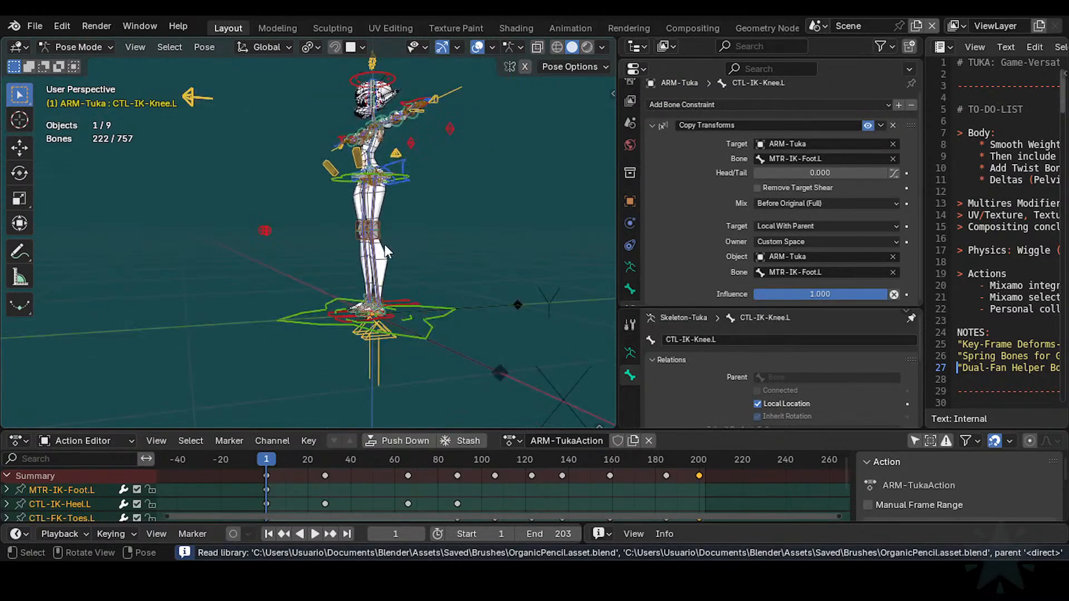
Step: Try moving MTR-Root in the loaded rig to check how the knee controls follow
{"action": "left_click", "coordinate": [419, 310]}
{"action": "key", "text": "g"}
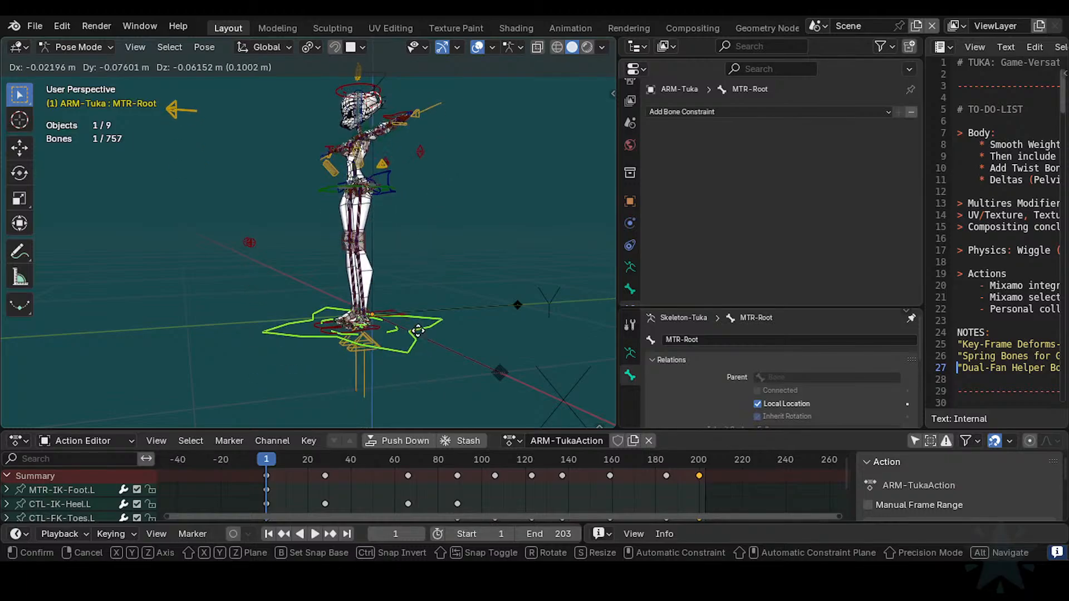
{"action": "right_click", "coordinate": [417, 330]}
Step: Try rotating the left heel control CTL-IK-Heel.L about the global X axis
{"action": "scroll", "coordinate": [400, 324], "scroll_direction": "up", "scroll_amount": 3}
{"action": "middle_click_drag", "start_coordinate": [400, 324], "coordinate": [356, 307], "text": "shift"}
{"action": "scroll", "coordinate": [384, 225], "scroll_direction": "up", "scroll_amount": 4}
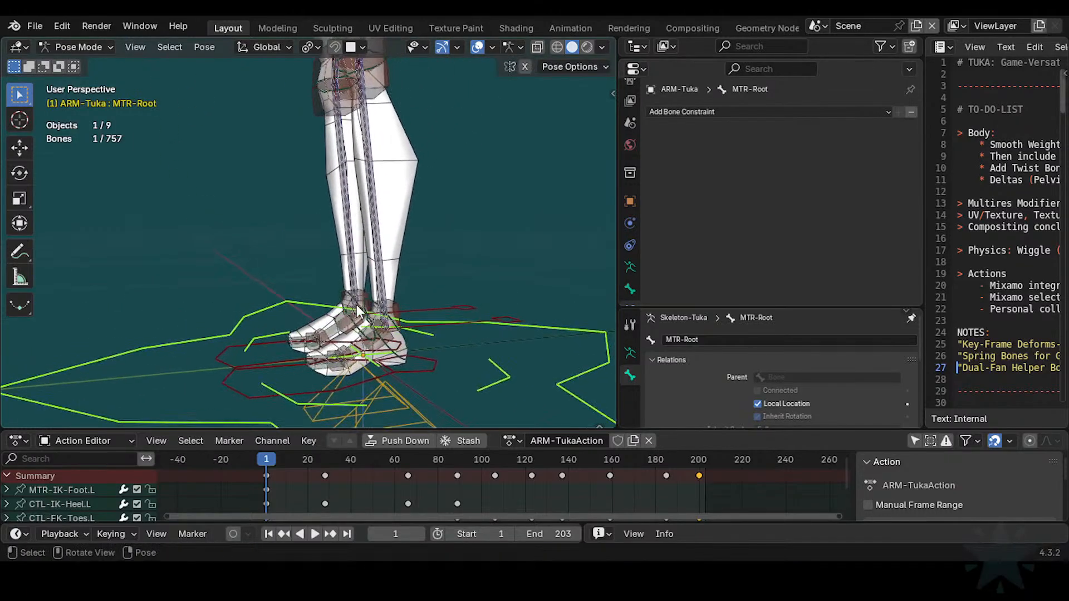
{"action": "left_click", "coordinate": [492, 310]}
{"action": "key", "text": "r"}
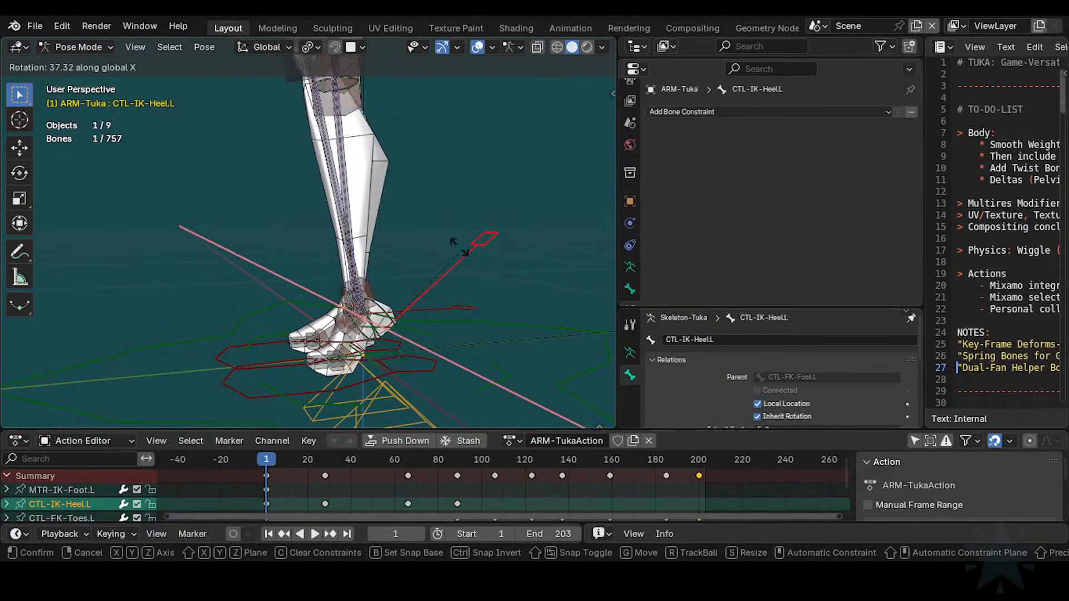
{"action": "right_click", "coordinate": [454, 282]}
Step: Move the MTR-IK-Foot.L control forward and up so the left foot is separated from the right
{"action": "left_click", "coordinate": [424, 373]}
{"action": "key", "text": "g"}
{"action": "left_click", "coordinate": [313, 263]}
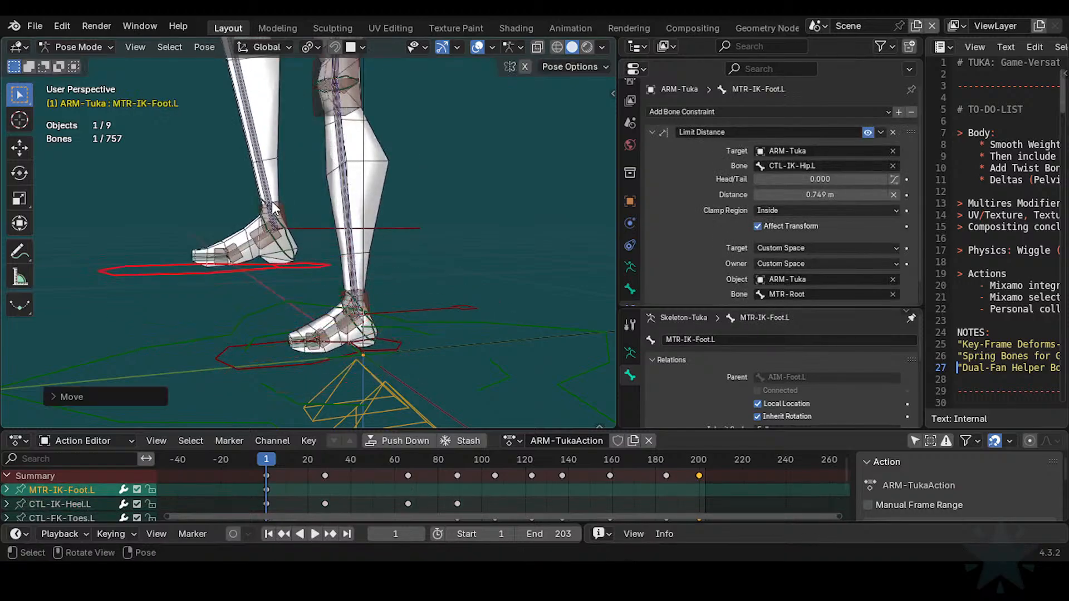
Step: Examine the foot deform and knuckle helper bones, including DEF3-Foot.L and HLP3-KnucklesFoot.R, and their constraints
{"action": "left_click", "coordinate": [272, 207]}
{"action": "scroll", "coordinate": [293, 254], "scroll_direction": "up", "scroll_amount": 2}
{"action": "left_click", "coordinate": [201, 268]}
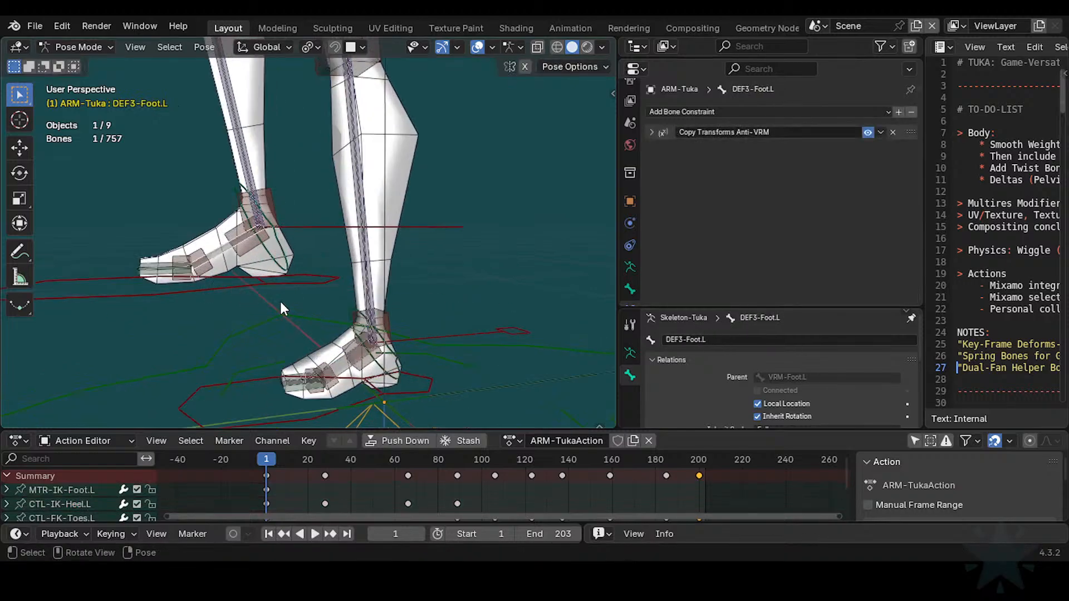
{"action": "left_click", "coordinate": [214, 263]}
{"action": "scroll", "coordinate": [215, 267], "scroll_direction": "up", "scroll_amount": 1}
{"action": "middle_click_drag", "start_coordinate": [215, 269], "coordinate": [372, 277], "text": "shift"}
{"action": "scroll", "coordinate": [316, 317], "scroll_direction": "up", "scroll_amount": 1}
{"action": "left_click", "coordinate": [345, 299]}
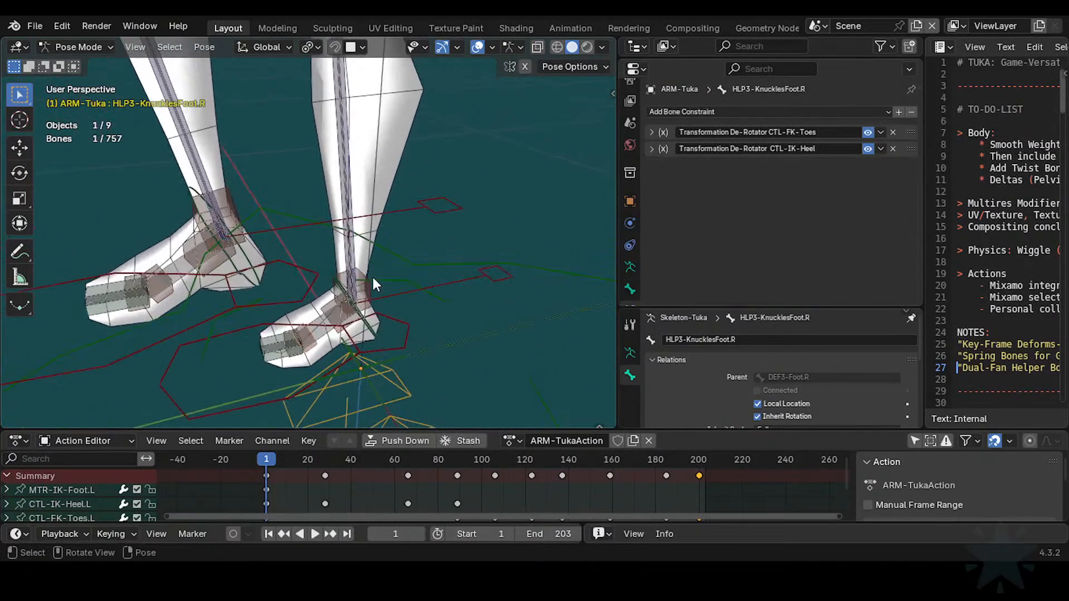
Step: Examine the lower-leg IK bones and the left knee helpers HLP3-KneeShin.L and HLP3-KneeThigh.L, including their constraints
{"action": "left_click", "coordinate": [366, 276]}
{"action": "scroll", "coordinate": [378, 245], "scroll_direction": "down", "scroll_amount": 3}
{"action": "left_click", "coordinate": [341, 177]}
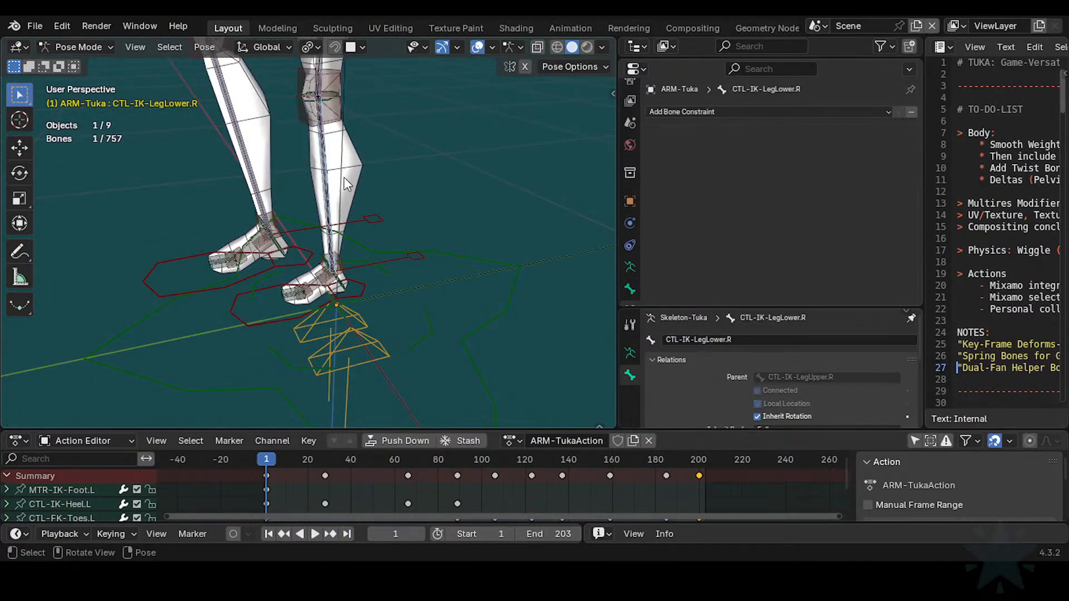
{"action": "middle_click_drag", "start_coordinate": [343, 177], "coordinate": [310, 281]}
{"action": "left_click", "coordinate": [264, 118]}
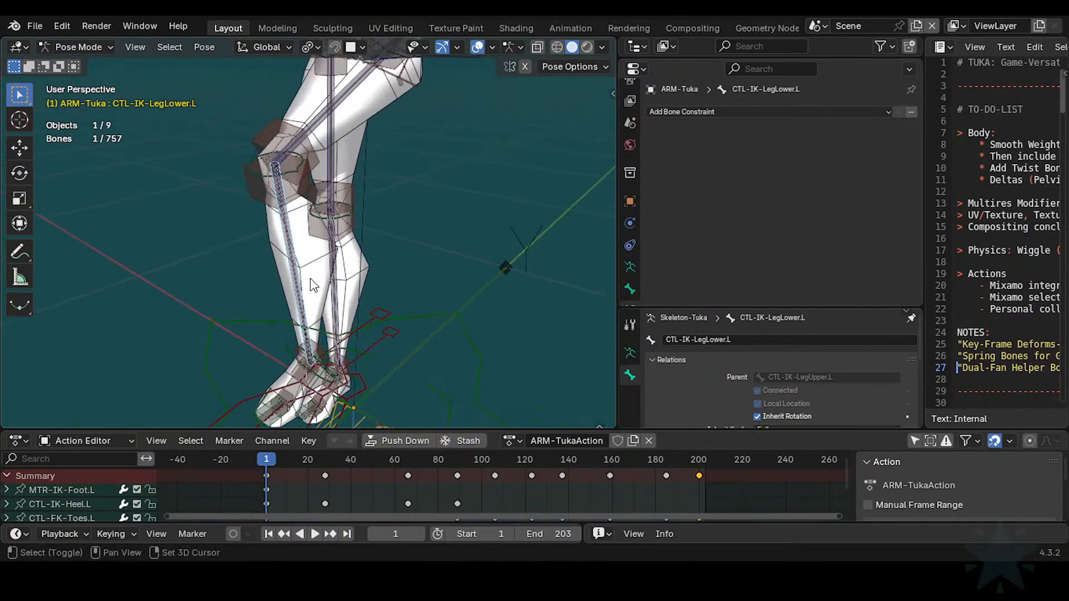
{"action": "middle_click_drag", "start_coordinate": [258, 260], "coordinate": [218, 185]}
{"action": "left_click", "coordinate": [281, 170]}
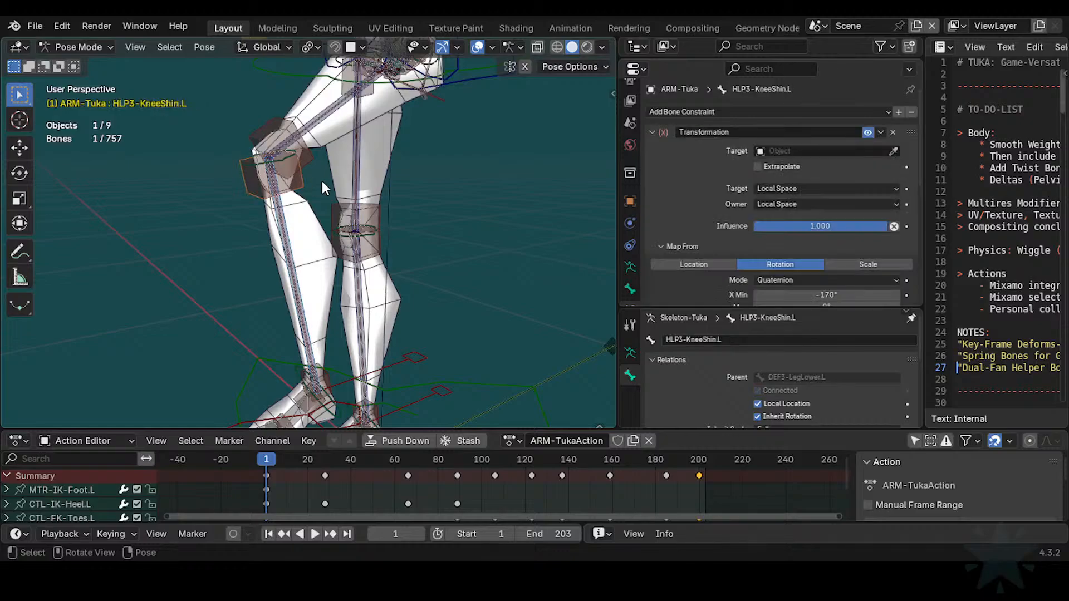
{"action": "left_click", "coordinate": [259, 156]}
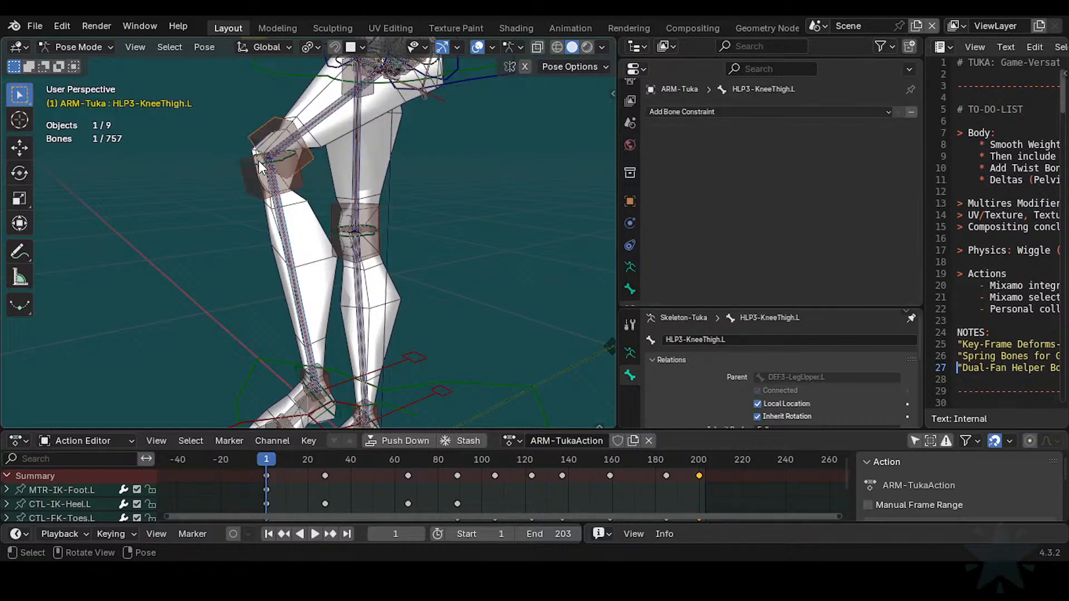
{"action": "left_click", "coordinate": [259, 160]}
{"action": "left_click", "coordinate": [258, 161]}
{"action": "left_click", "coordinate": [259, 160]}
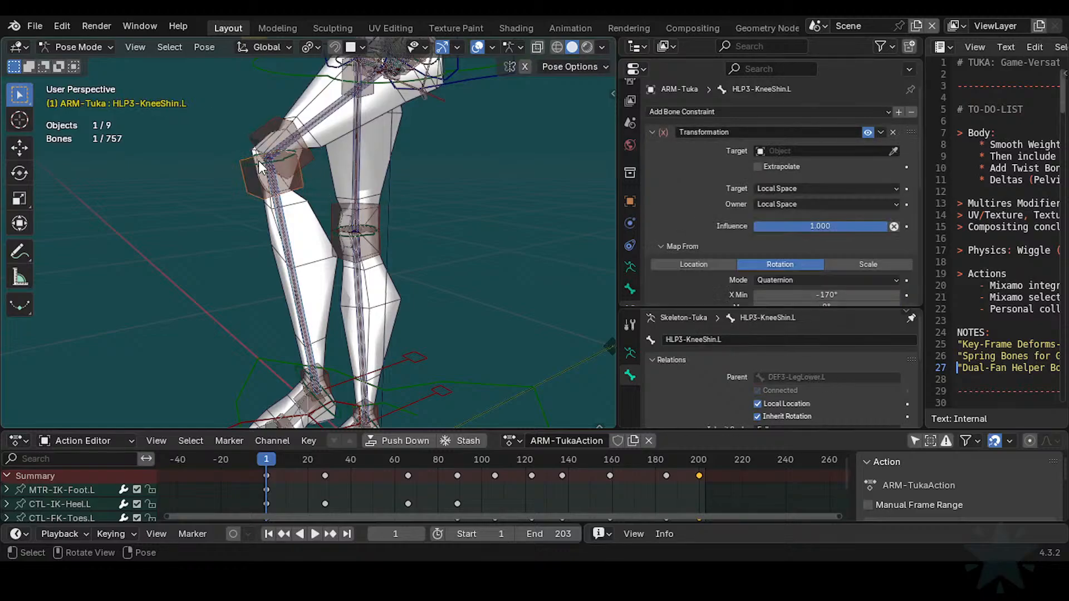
{"action": "scroll", "coordinate": [760, 222], "scroll_direction": "down", "scroll_amount": 2}
{"action": "scroll", "coordinate": [754, 242], "scroll_direction": "up", "scroll_amount": 2}
{"action": "scroll", "coordinate": [341, 219], "scroll_direction": "up", "scroll_amount": 1}
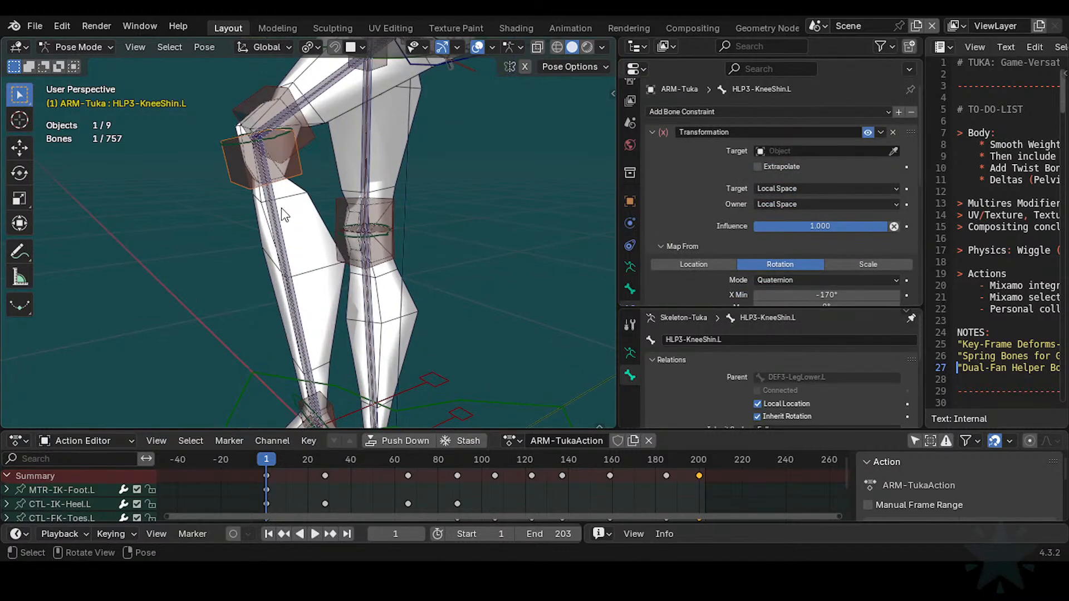
{"action": "scroll", "coordinate": [270, 201], "scroll_direction": "down", "scroll_amount": 3}
{"action": "middle_click_drag", "start_coordinate": [322, 248], "coordinate": [276, 255]}
{"action": "scroll", "coordinate": [303, 267], "scroll_direction": "up", "scroll_amount": 3}
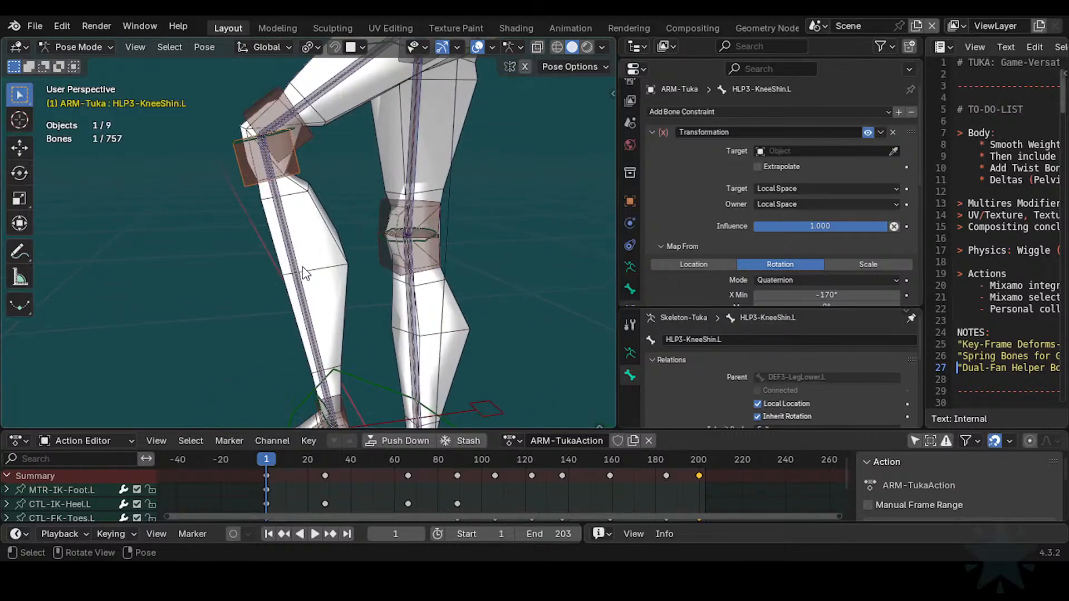
Step: Examine the constraints of the left lower-leg bones CTL-IK-LegLower.L, DEF3-LegLower.L and CTL-FK-LegLower.L
{"action": "left_click", "coordinate": [285, 217]}
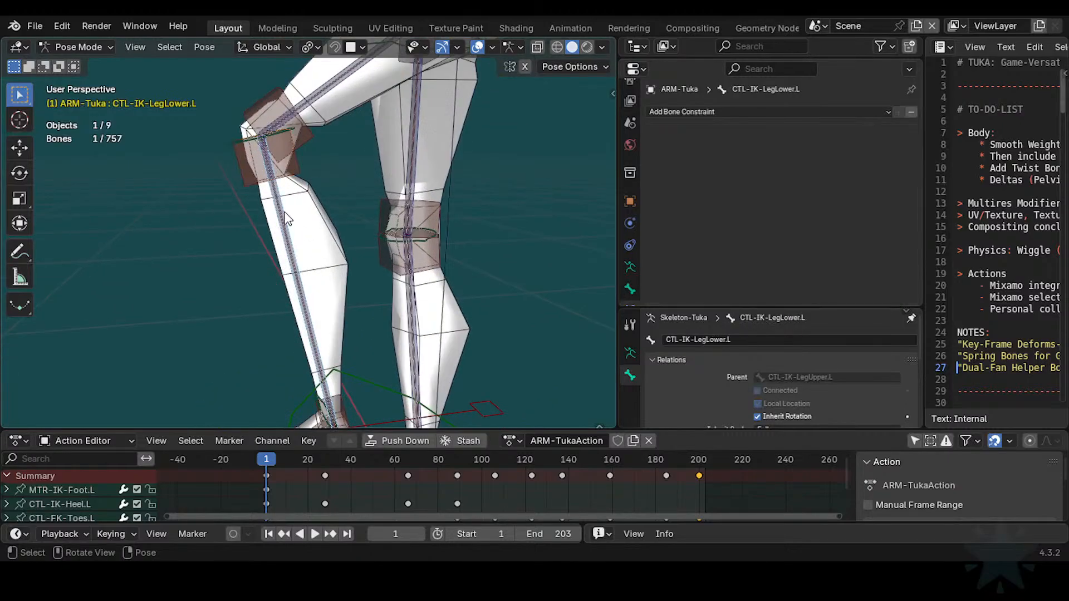
{"action": "left_click", "coordinate": [285, 217]}
{"action": "scroll", "coordinate": [284, 214], "scroll_direction": "down", "scroll_amount": 2}
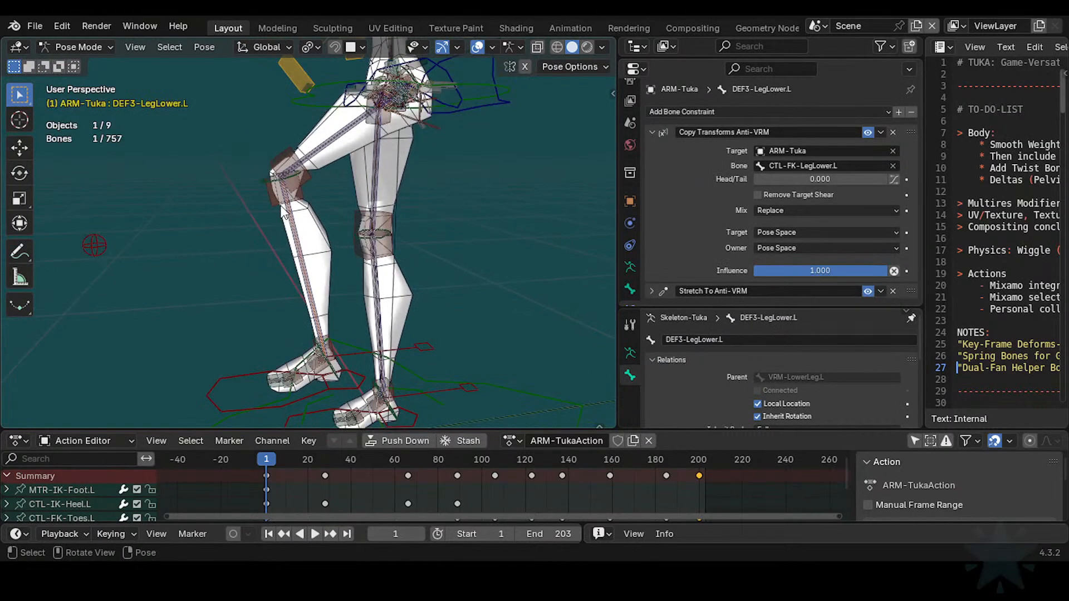
{"action": "middle_click_drag", "start_coordinate": [294, 207], "coordinate": [342, 219]}
{"action": "left_click", "coordinate": [264, 181]}
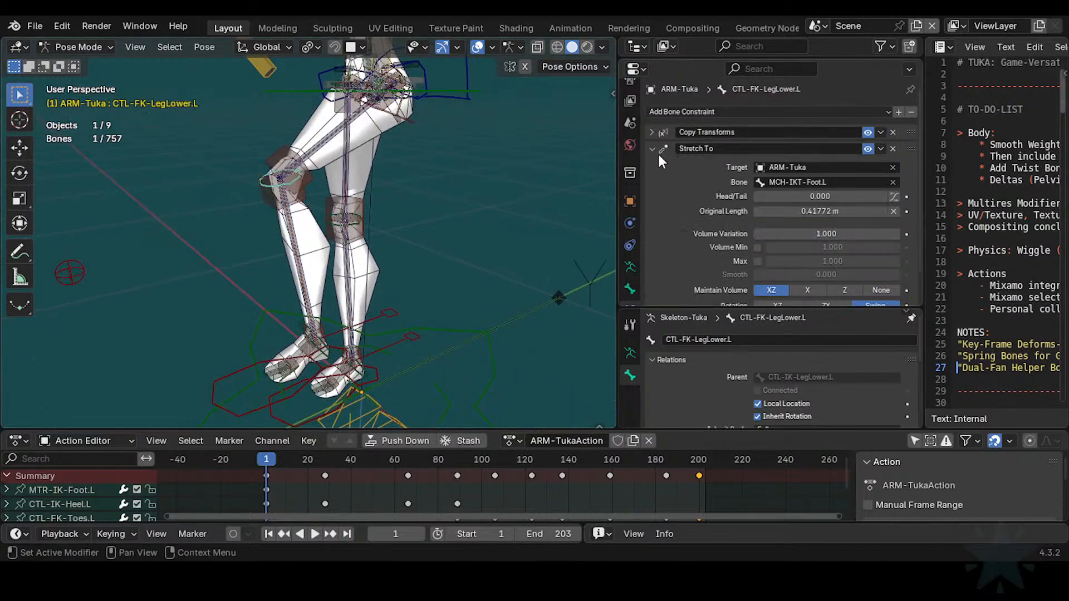
{"action": "left_click", "coordinate": [651, 148]}
{"action": "scroll", "coordinate": [442, 217], "scroll_direction": "up", "scroll_amount": 3}
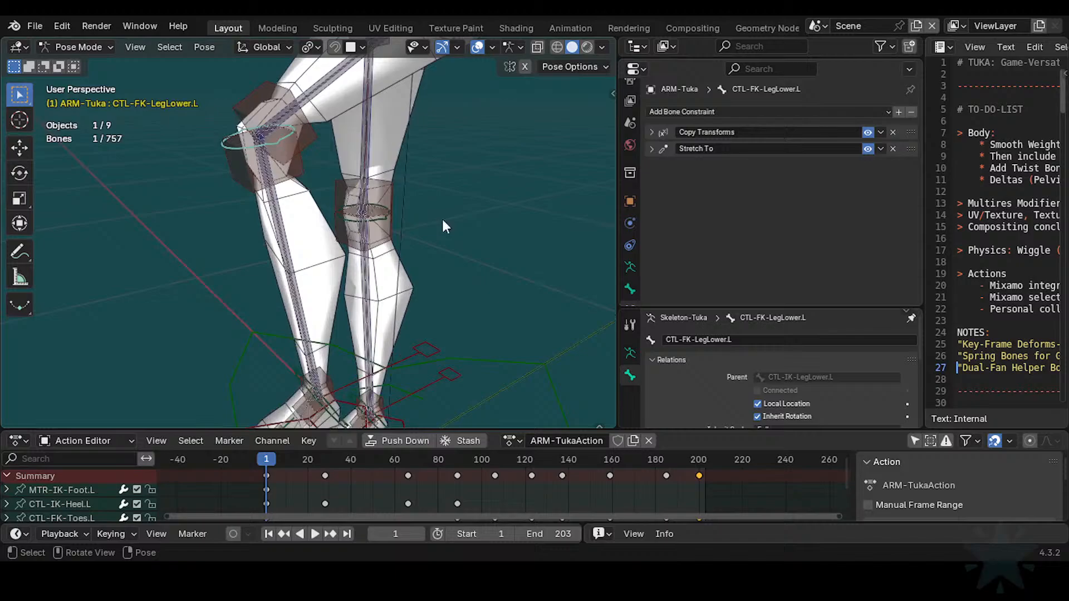
Step: Enable the Copy Transforms constraint targeting PIN-Knee.R on the right leg control CTL-FK-LegLower.R
{"action": "left_click", "coordinate": [377, 280]}
{"action": "left_click", "coordinate": [365, 223]}
{"action": "left_click", "coordinate": [356, 217]}
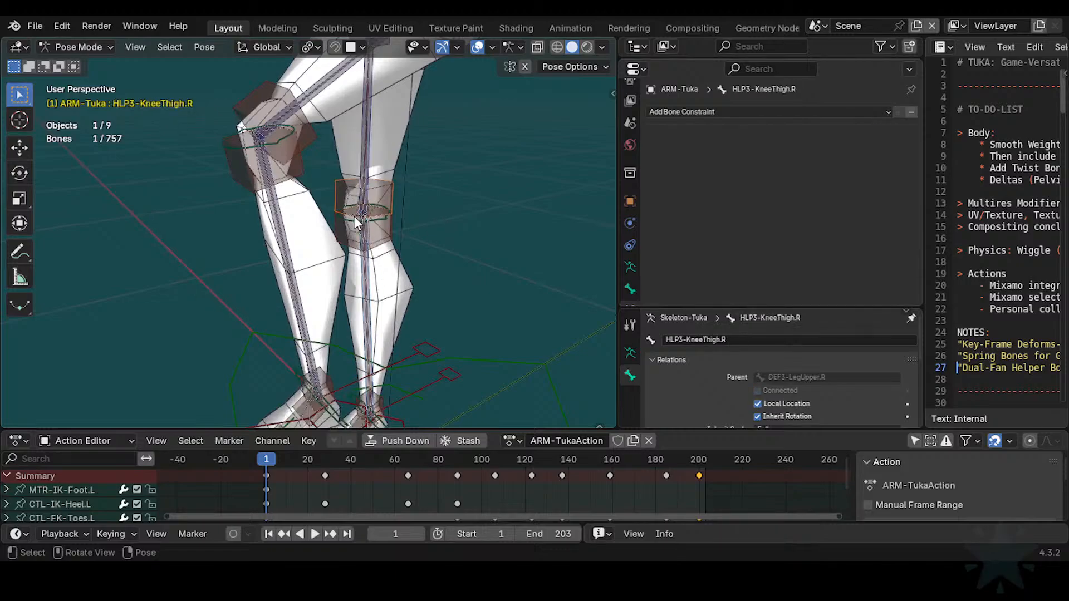
{"action": "left_click", "coordinate": [357, 217]}
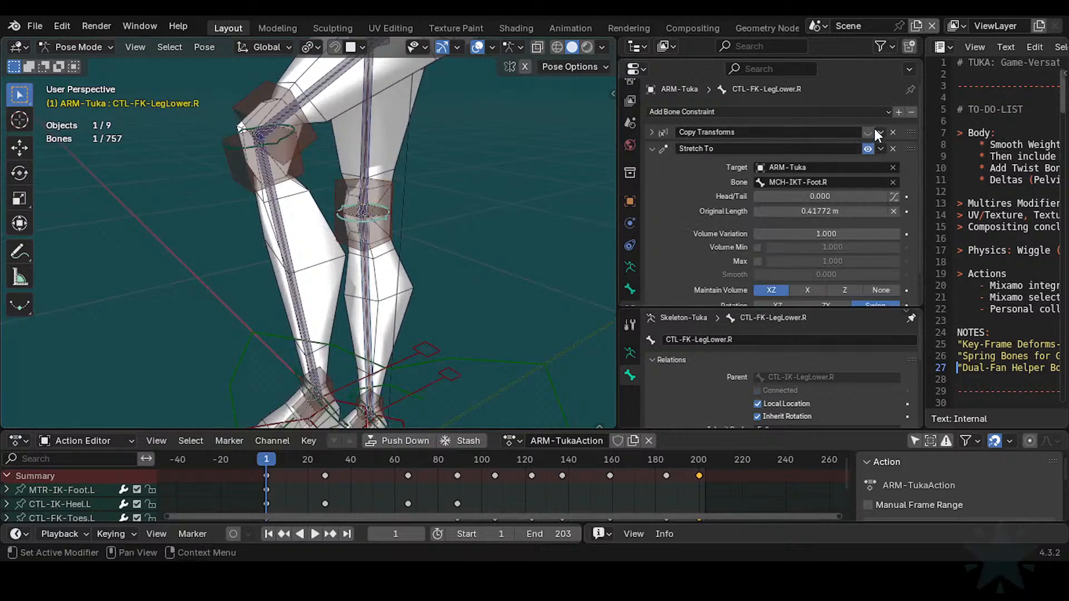
{"action": "left_click", "coordinate": [852, 131], "text": "ctrl"}
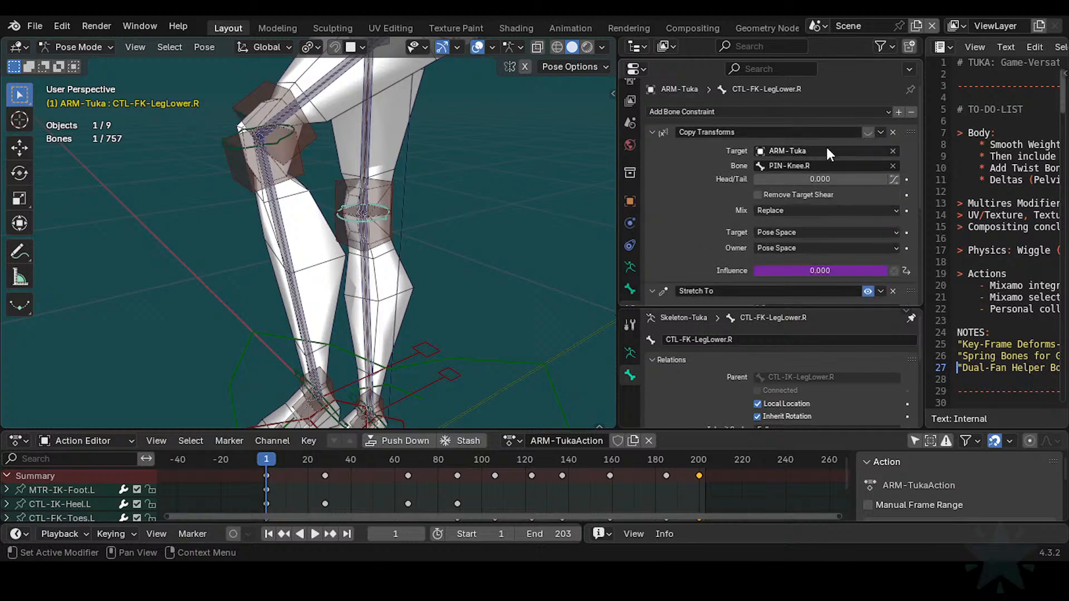
{"action": "left_click", "coordinate": [868, 132]}
{"action": "left_click", "coordinate": [653, 132]}
Step: Clear the leg pose, then try moving MTR-IK-Foot.L forward and up and rotating it about the global X axis
{"action": "middle_click_drag", "start_coordinate": [557, 178], "coordinate": [440, 252]}
{"action": "key", "text": "a"}
{"action": "left_click", "coordinate": [318, 368]}
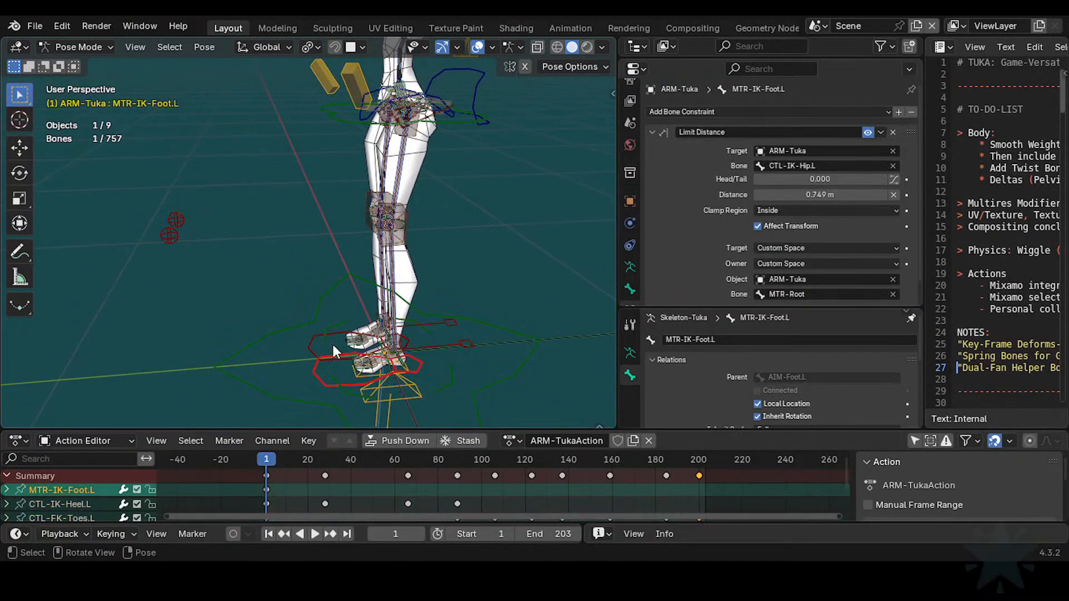
{"action": "key", "text": "g"}
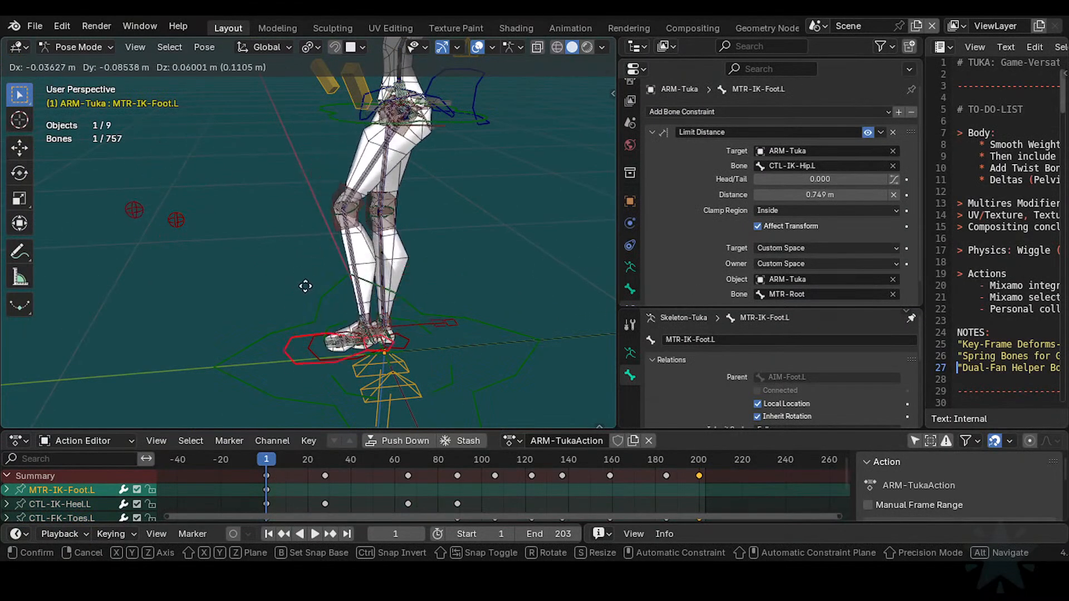
{"action": "left_click", "coordinate": [303, 242]}
{"action": "middle_click_drag", "start_coordinate": [303, 243], "coordinate": [367, 233]}
{"action": "key", "text": "r"}
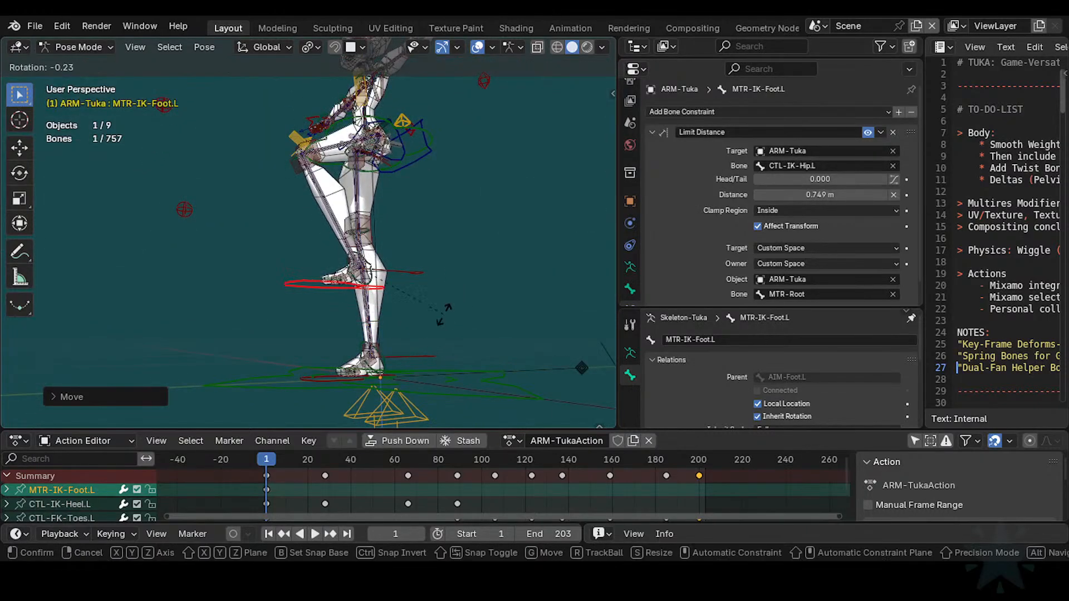
{"action": "key", "text": "x"}
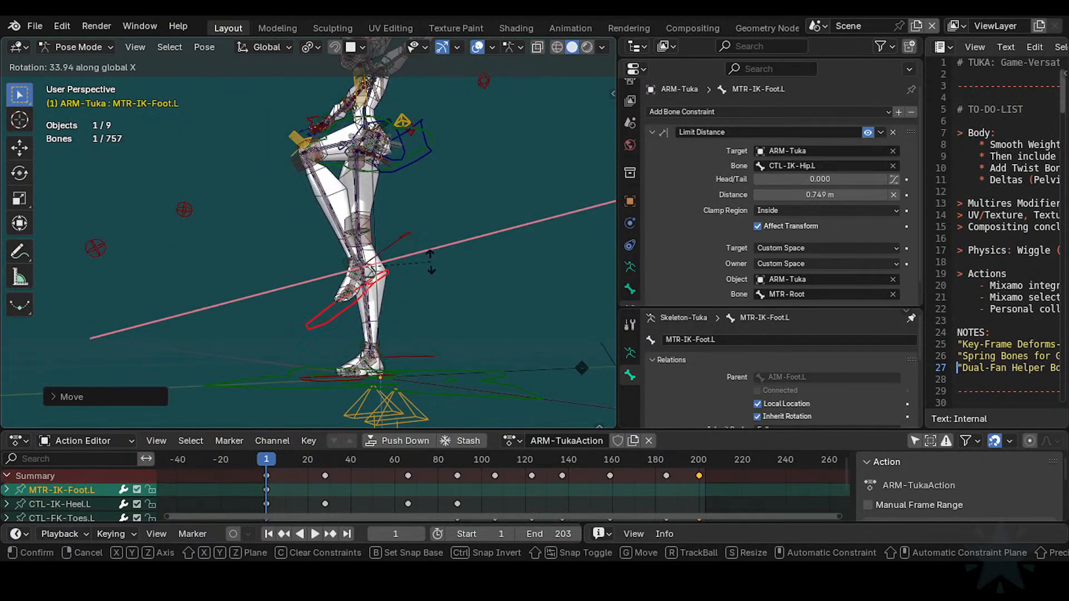
{"action": "left_click", "coordinate": [412, 250]}
Step: Reset the location and rotation of all pose bones and check the constraint of the knee control CTL-IK-Knee.L
{"action": "key", "text": "a"}
{"action": "key", "text": "alt+g"}
{"action": "key", "text": "alt+r"}
{"action": "scroll", "coordinate": [307, 343], "scroll_direction": "down", "scroll_amount": 2}
{"action": "mouse_move", "coordinate": [306, 344]}
{"action": "middle_mouse_down"}
{"action": "mouse_move", "coordinate": [239, 345]}
{"action": "mouse_move", "coordinate": [336, 318]}
{"action": "mouse_move", "coordinate": [292, 341]}
{"action": "middle_mouse_up"}
{"action": "left_click", "coordinate": [283, 255]}
{"action": "middle_click_drag", "start_coordinate": [289, 266], "coordinate": [514, 258]}
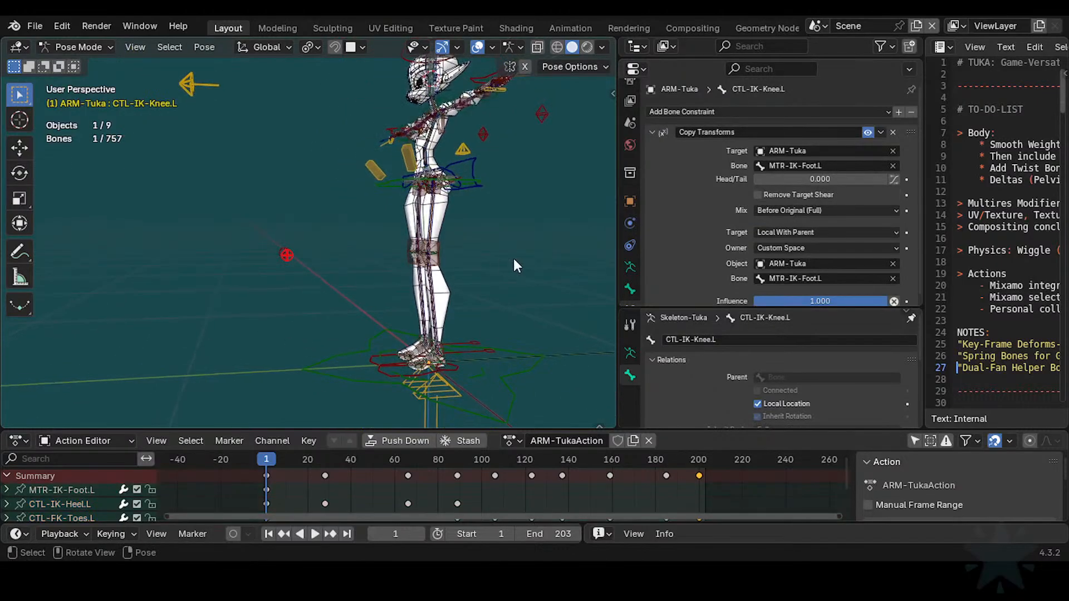
Step: Try moving MTR-Root, and move MTR-IK-Foot.L forward and up to raise the left foot
{"action": "left_click", "coordinate": [392, 379]}
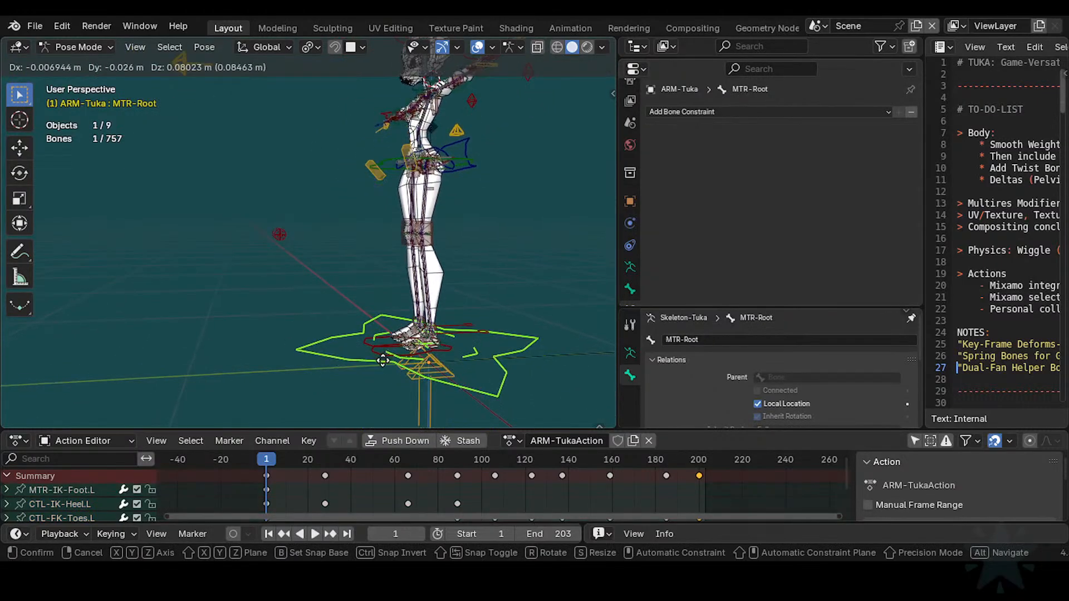
{"action": "key", "text": "g"}
{"action": "left_click", "coordinate": [370, 307]}
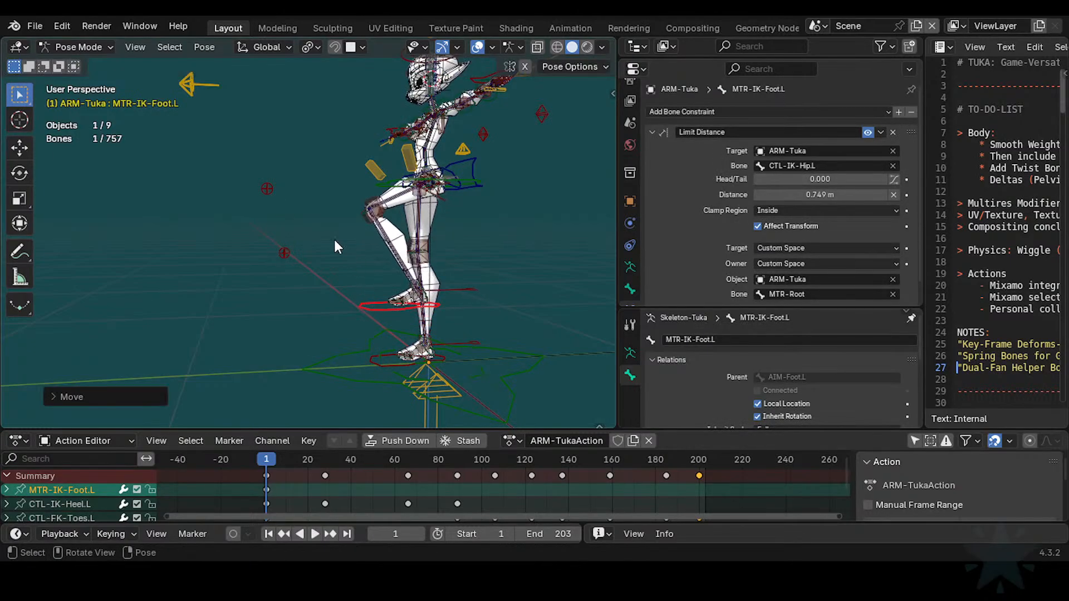
Step: Select both knee controls and save the file as Tuka-Game-66.blend
{"action": "left_click", "coordinate": [285, 253]}
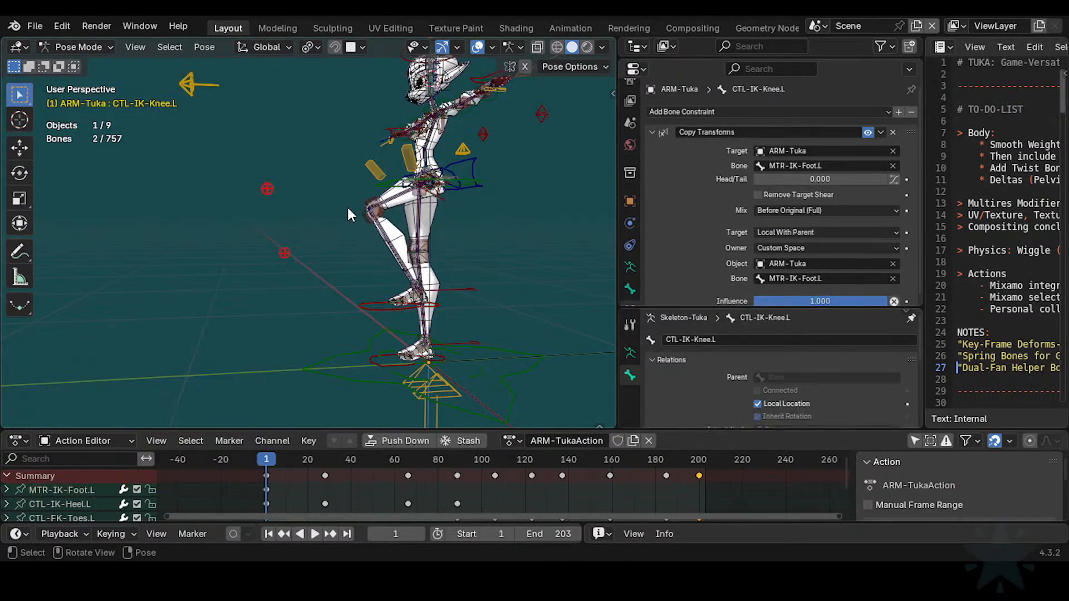
{"action": "left_click", "coordinate": [45, 28]}
{"action": "key", "text": "ctrl+s"}
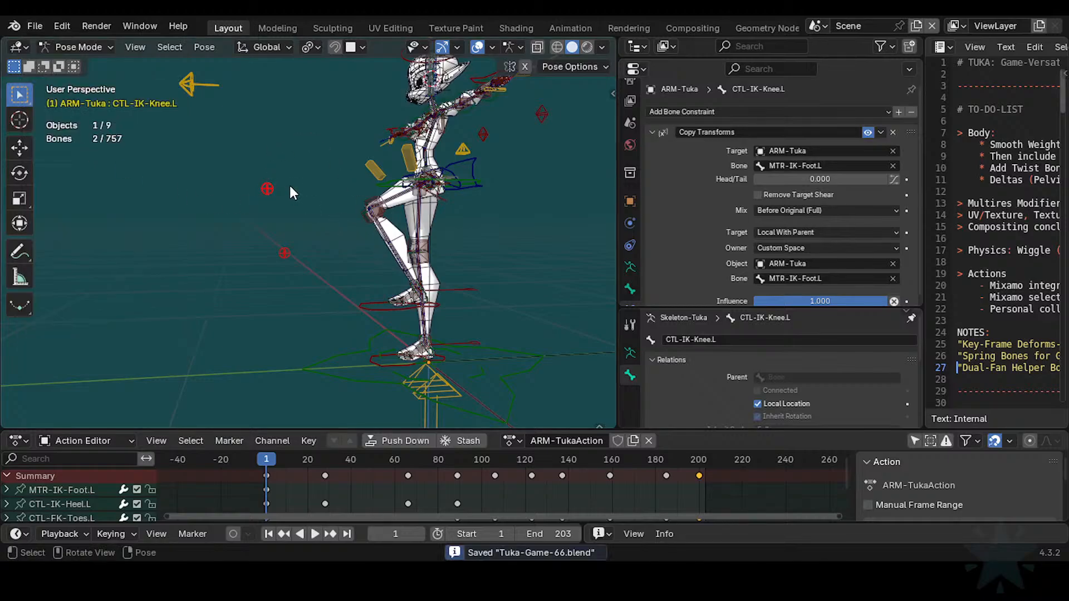
Step: Set the Copy Transforms influence to 0.610 on both CTL-IK-Knee.L and CTL-IK-Knee.R
{"action": "middle_click_drag", "start_coordinate": [289, 185], "coordinate": [313, 223]}
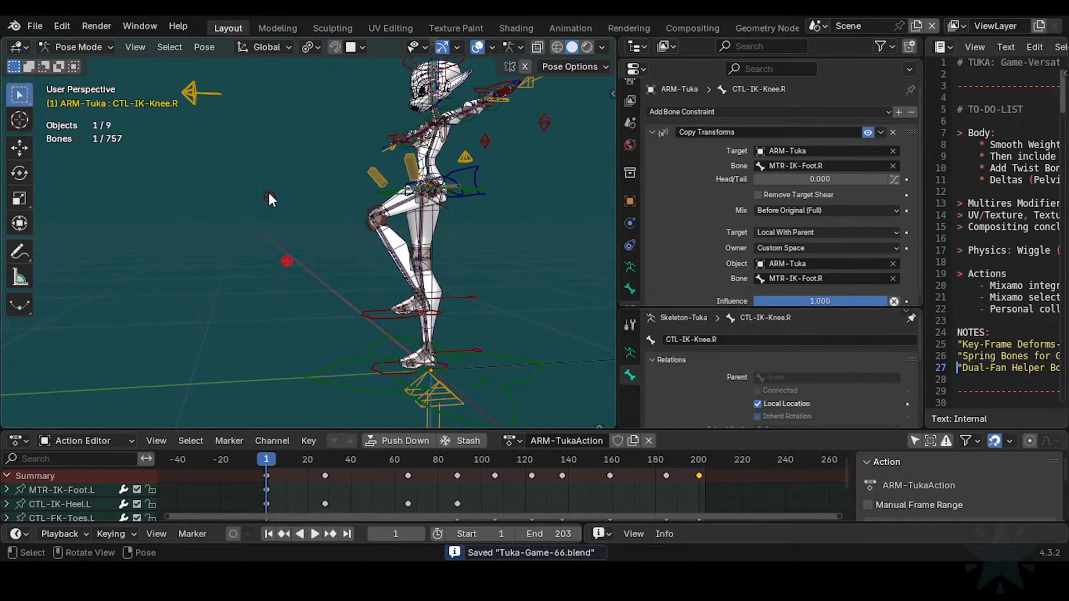
{"action": "scroll", "coordinate": [794, 289], "scroll_direction": "down", "scroll_amount": 1}
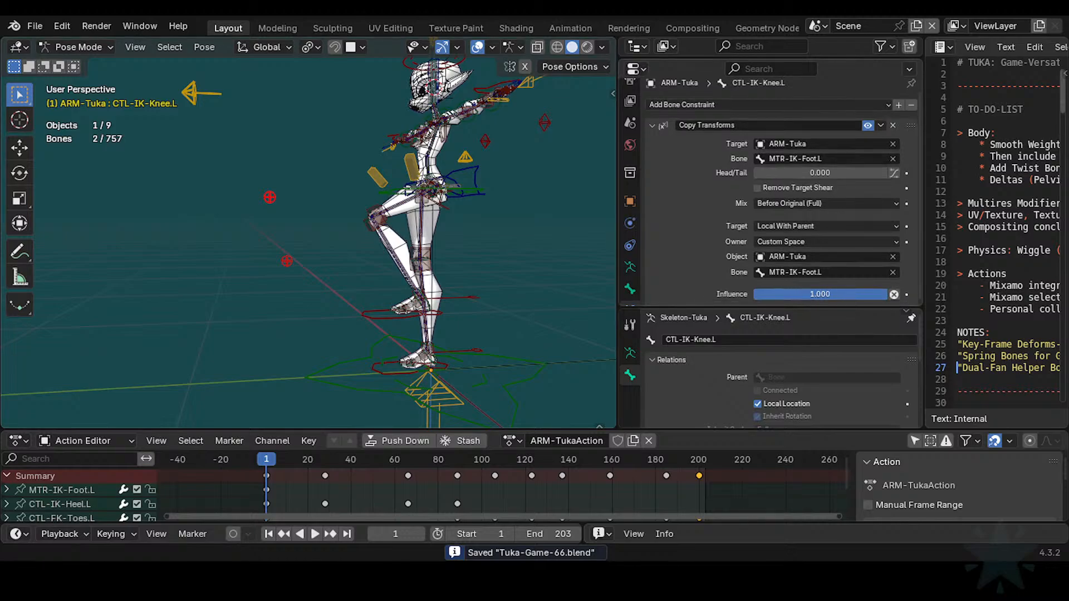
{"action": "left_click_drag", "start_coordinate": [873, 292], "coordinate": [833, 294]}
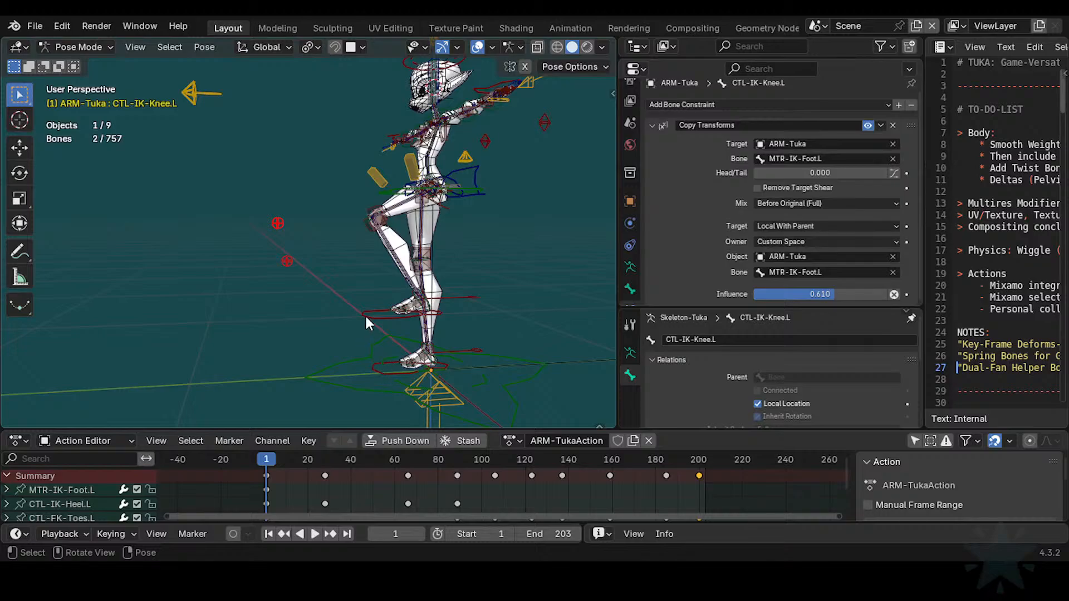
Step: Move MTR-IK-Foot.L further forward and up, and try rotating it about the global X axis
{"action": "left_click_drag", "start_coordinate": [365, 321], "coordinate": [346, 297]}
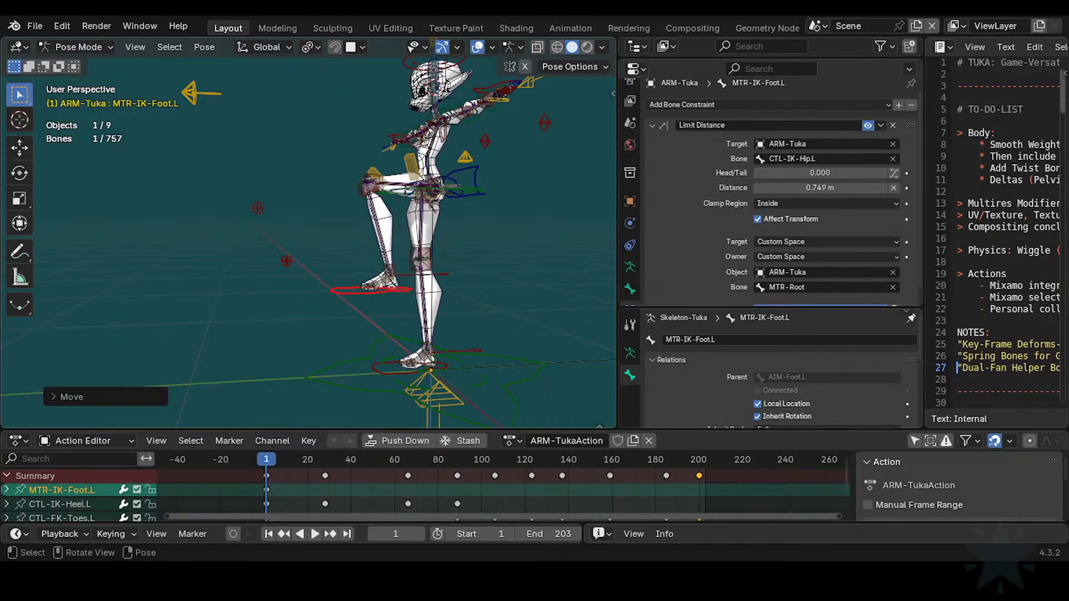
{"action": "key", "text": "r"}
{"action": "key", "text": "x"}
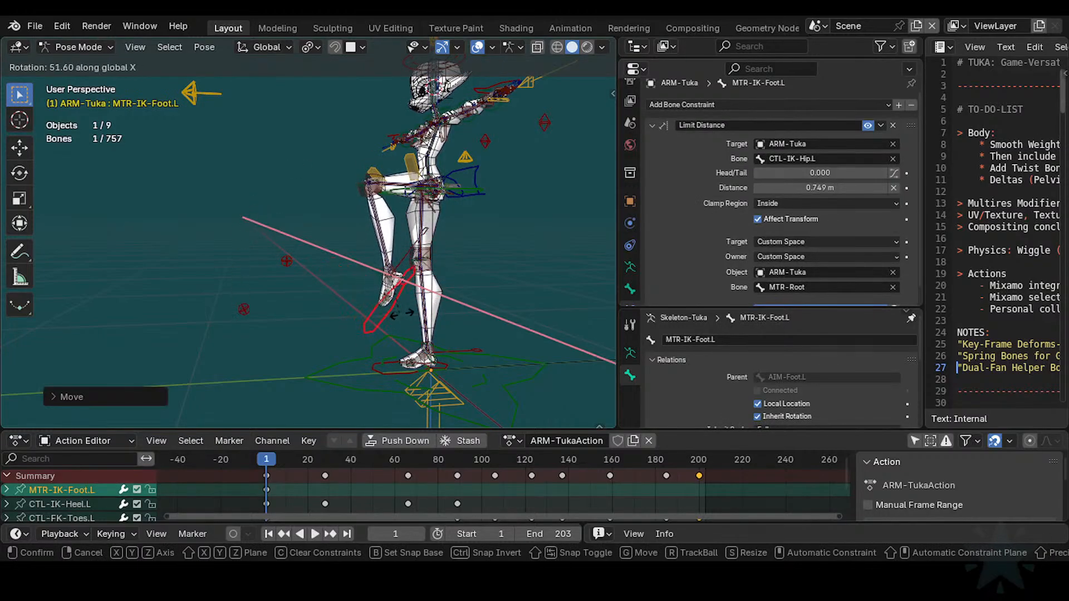
{"action": "left_click", "coordinate": [369, 317]}
Step: Set the Copy Transforms influence on CTL-IK-Knee.L to 0.165 and test it by moving MTR-IK-Foot.L and rotating it about global X
{"action": "left_click", "coordinate": [259, 205]}
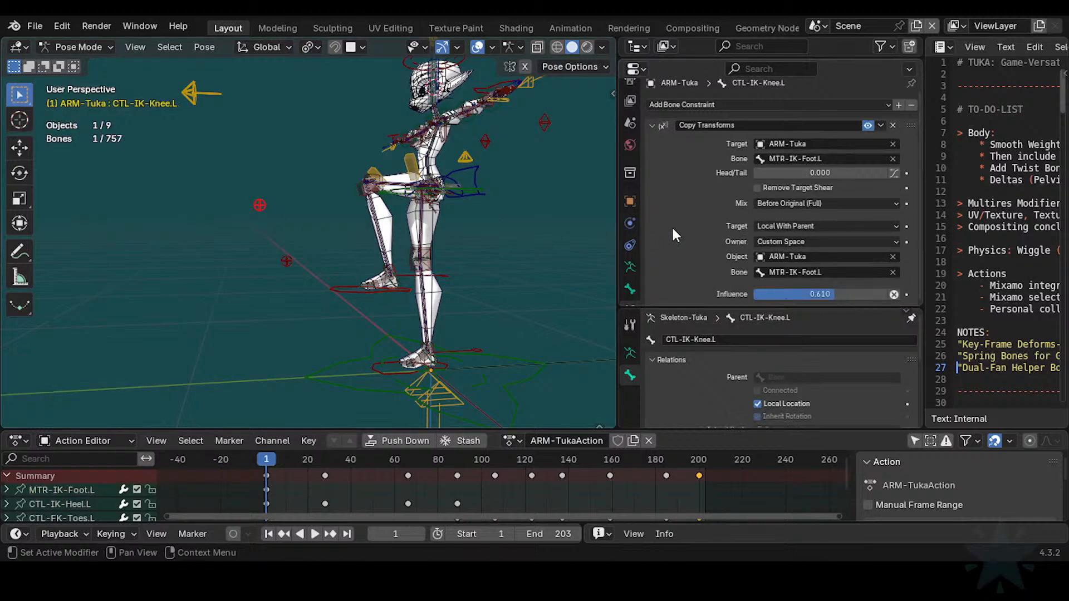
{"action": "left_click_drag", "start_coordinate": [806, 295], "coordinate": [776, 294]}
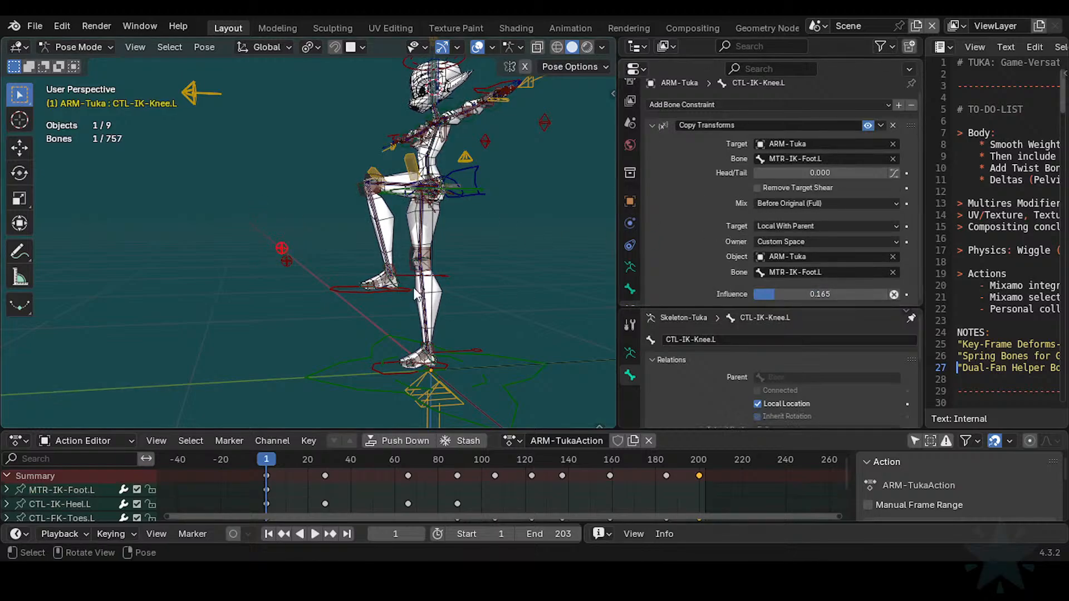
{"action": "left_click", "coordinate": [328, 287]}
{"action": "key", "text": "g"}
{"action": "left_click", "coordinate": [373, 330]}
{"action": "key", "text": "r"}
{"action": "key", "text": "x"}
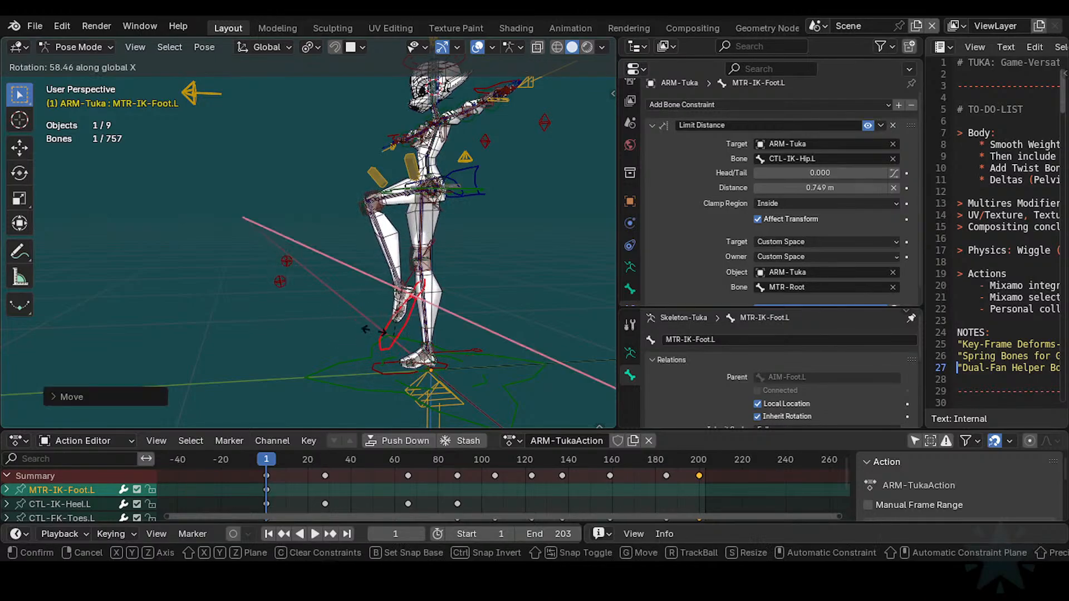
{"action": "left_click", "coordinate": [339, 272]}
Step: Raise the Copy Transforms influence on the left knee control CTL-IK-Knee.L
{"action": "scroll", "coordinate": [547, 277], "scroll_direction": "down", "scroll_amount": 1}
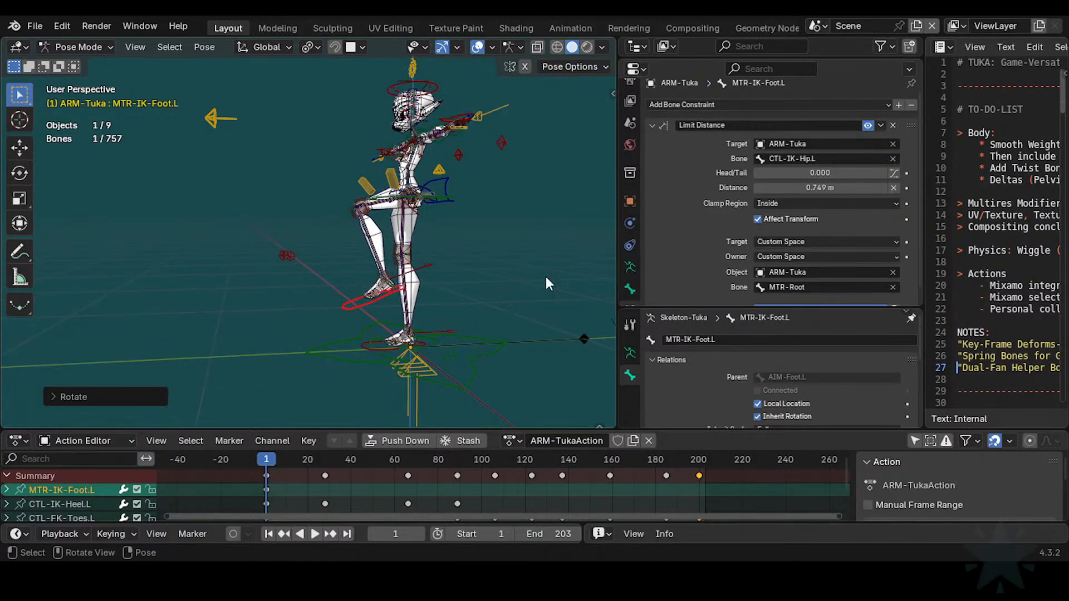
{"action": "scroll", "coordinate": [754, 273], "scroll_direction": "down", "scroll_amount": 1}
{"action": "left_click", "coordinate": [282, 257]}
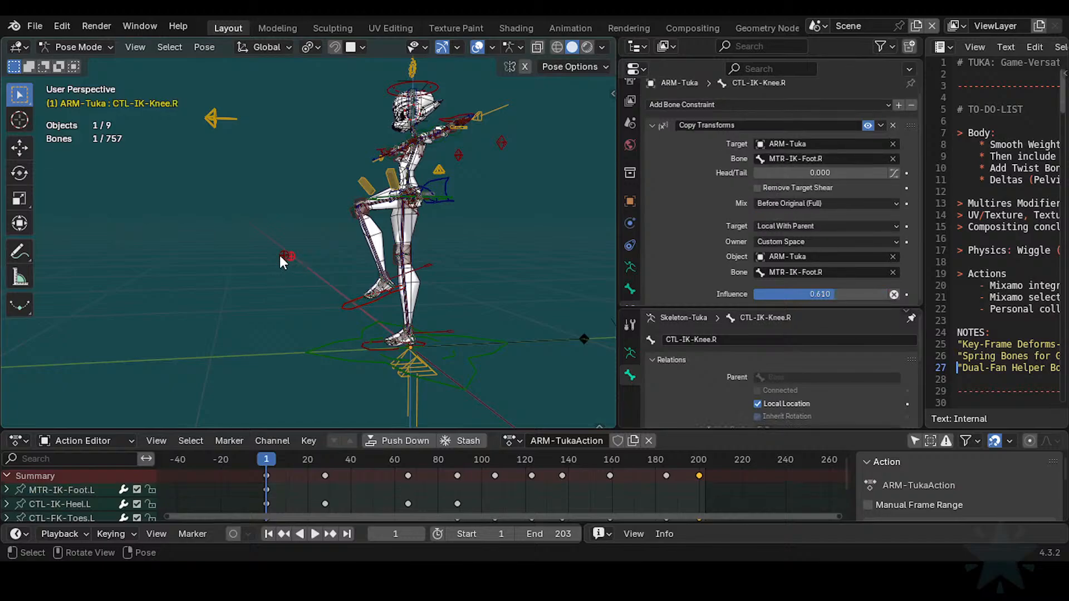
{"action": "left_click_drag", "start_coordinate": [782, 295], "coordinate": [833, 294]}
Step: Rotate MTR-IK-Foot.L about the global X axis and move it forward and up to test the left knee's response
{"action": "left_click", "coordinate": [346, 317]}
{"action": "key", "text": "r"}
{"action": "key", "text": "x"}
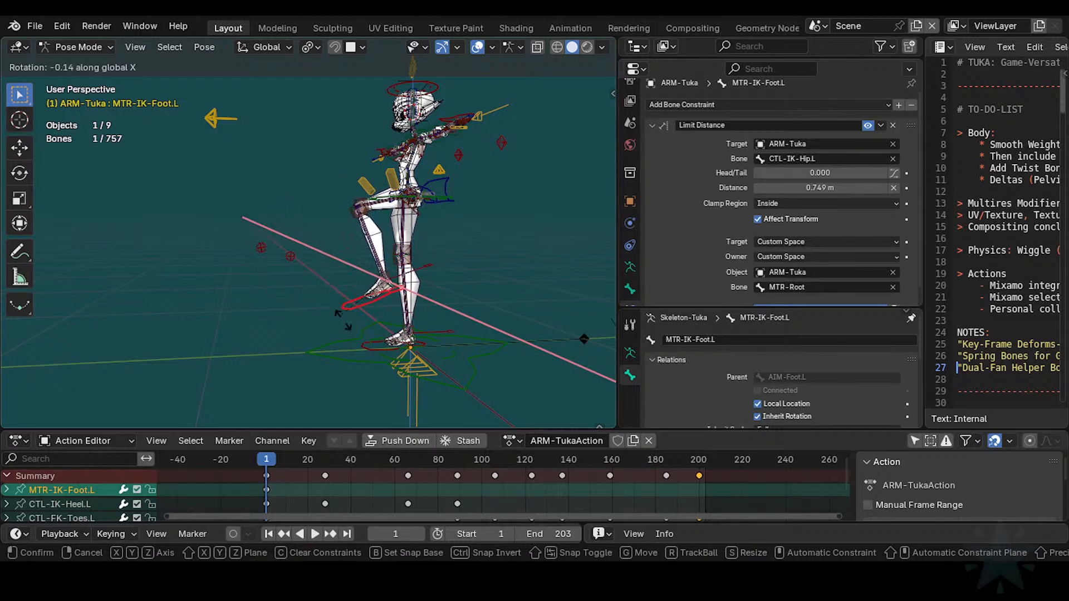
{"action": "left_click", "coordinate": [321, 281]}
{"action": "key", "text": "g"}
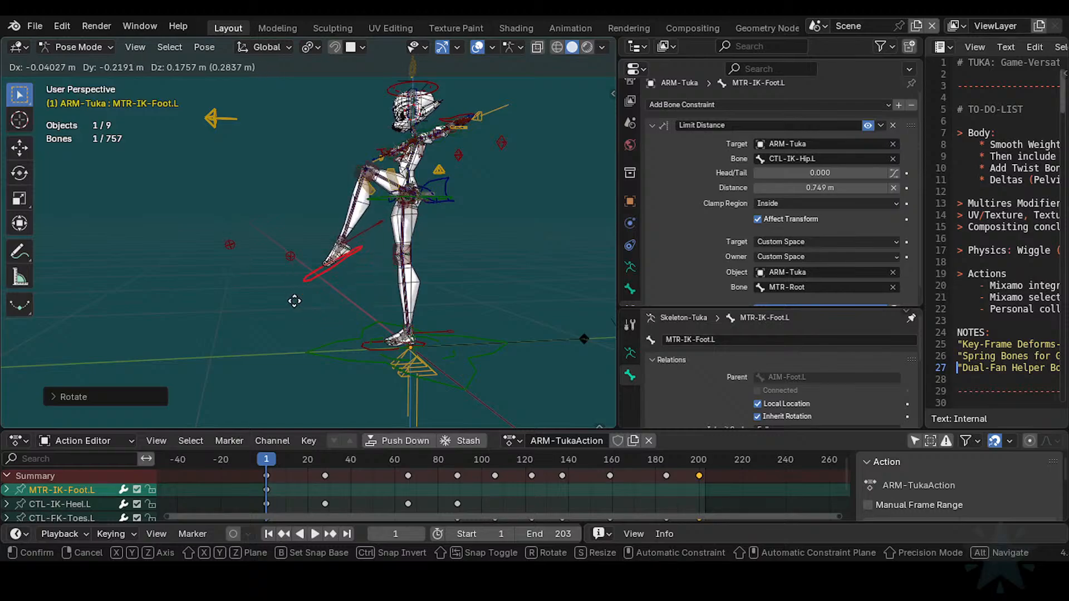
{"action": "left_click", "coordinate": [297, 301]}
Step: Reposition and rotate MTR-IK-Foot.L again, and try moving it once more to check the knee from an angled view
{"action": "key", "text": "g"}
{"action": "left_click", "coordinate": [334, 281]}
{"action": "key", "text": "r"}
{"action": "left_click", "coordinate": [322, 260]}
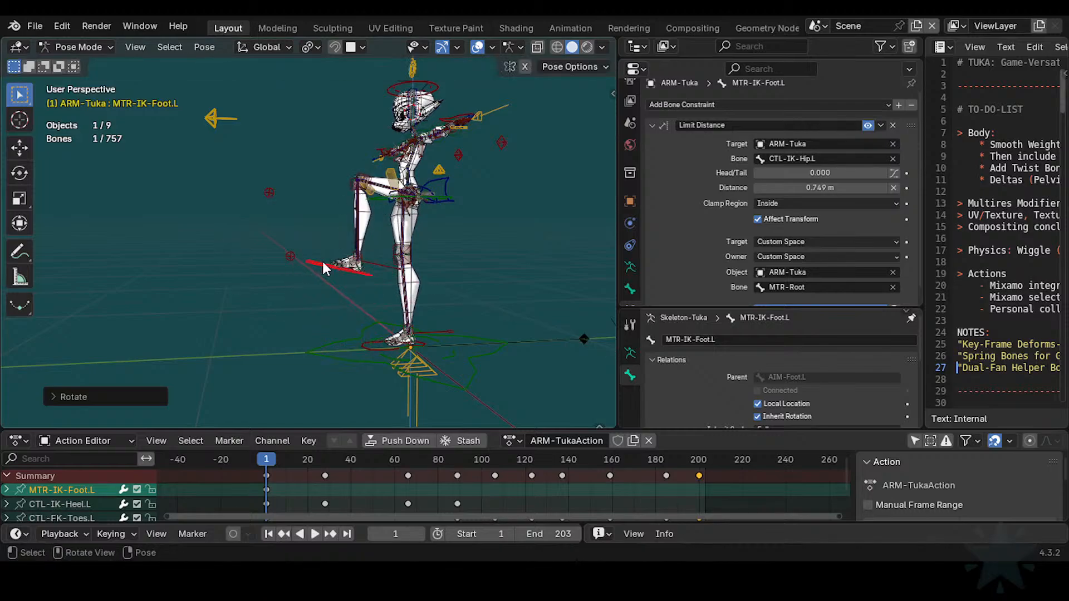
{"action": "middle_click_drag", "start_coordinate": [322, 260], "coordinate": [392, 282]}
{"action": "key", "text": "g"}
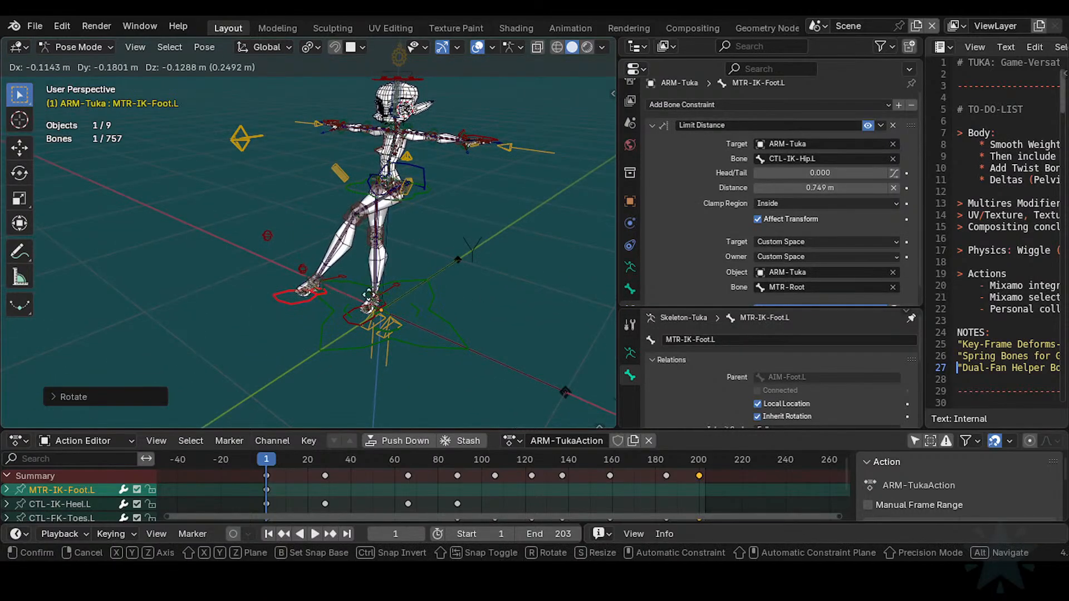
{"action": "right_click", "coordinate": [401, 274]}
Step: Set the Copy Transforms influence on CTL-IK-Knee.L to 0.748 and test it by moving MTR-IK-Foot.L
{"action": "left_click", "coordinate": [316, 236]}
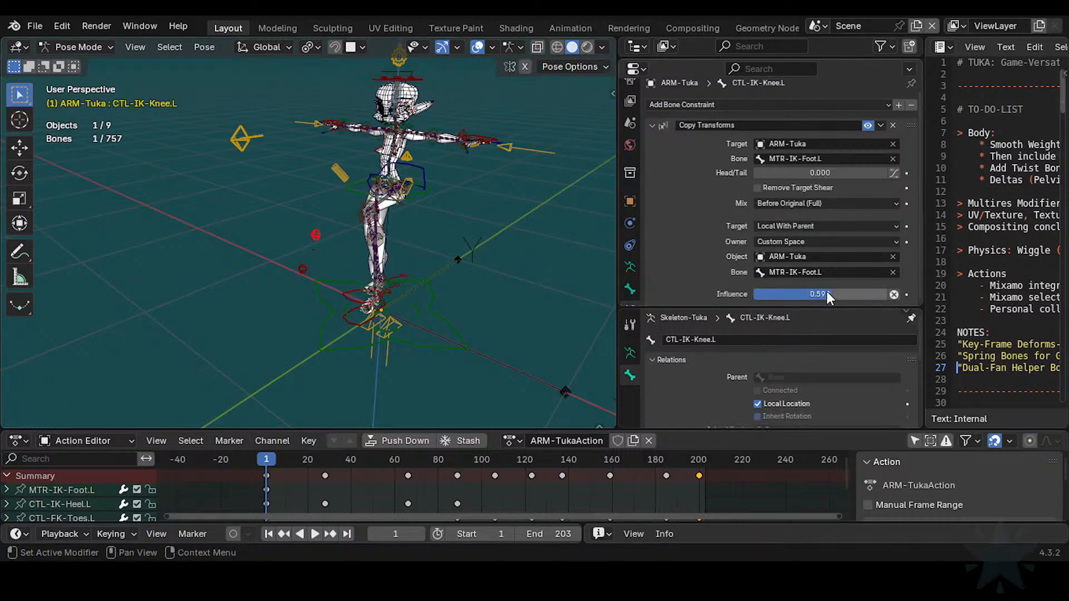
{"action": "left_click_drag", "start_coordinate": [826, 295], "coordinate": [853, 294]}
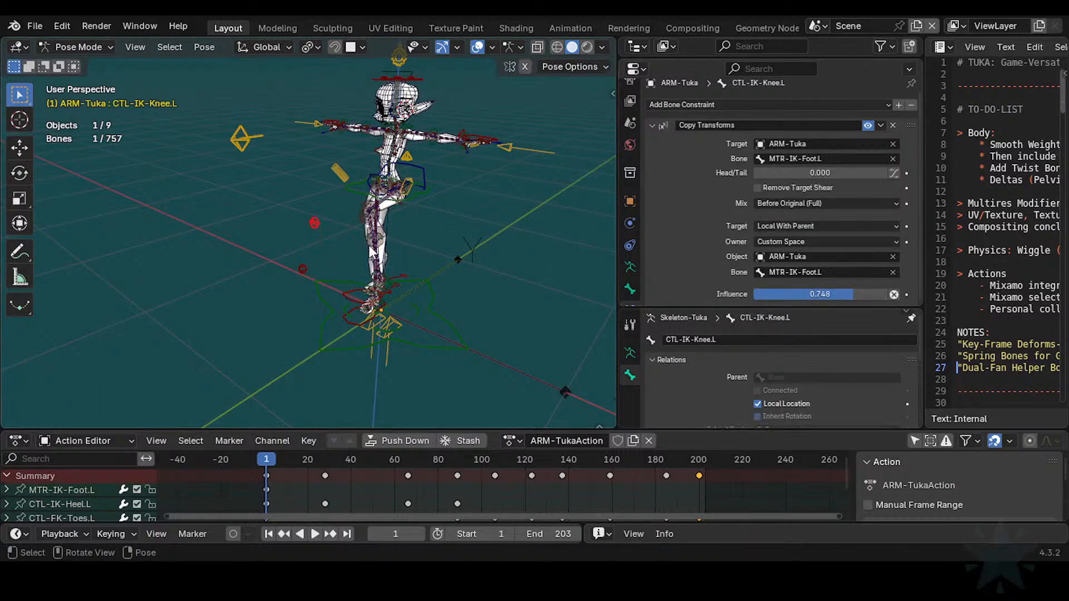
{"action": "middle_click_drag", "start_coordinate": [370, 251], "coordinate": [329, 259]}
{"action": "left_click", "coordinate": [344, 299]}
{"action": "key", "text": "g"}
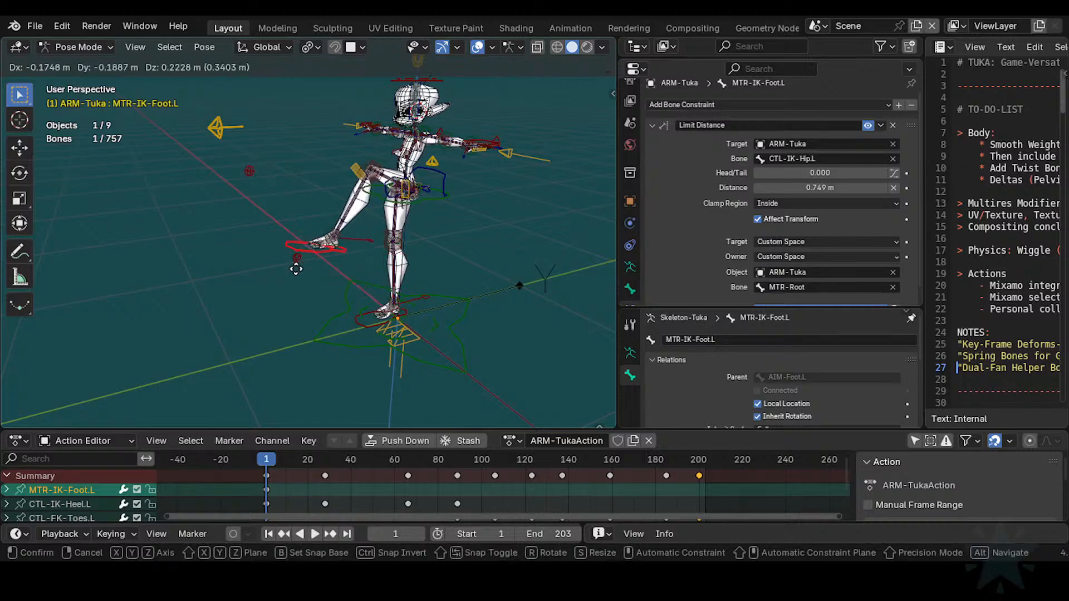
{"action": "left_click", "coordinate": [330, 293]}
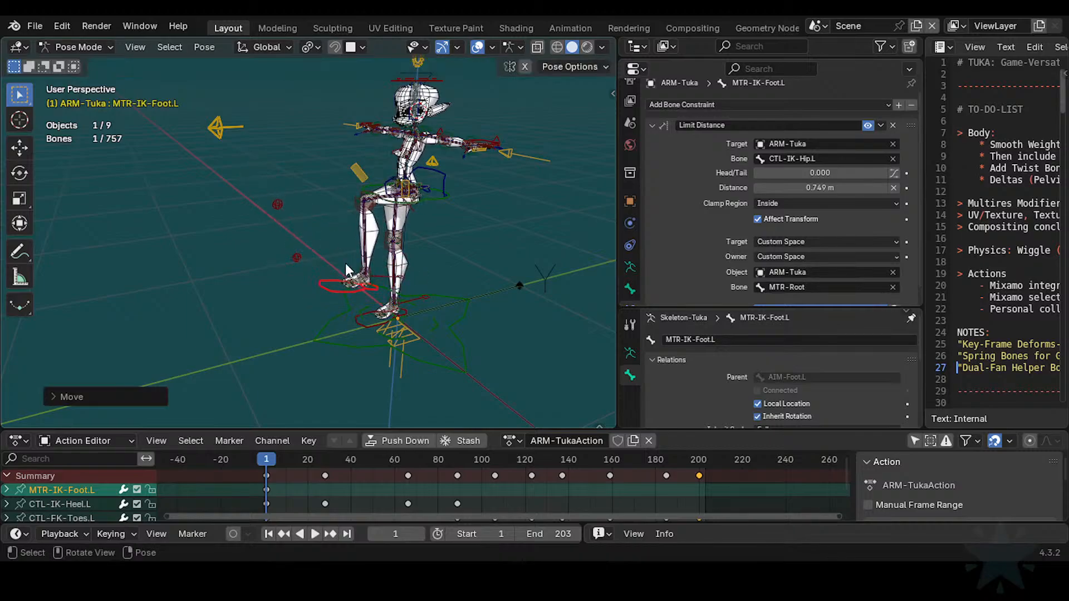
Step: In Edit Mode, shift both knee IK control bones slightly further forward from the legs along global Y
{"action": "key", "text": "KP_3"}
{"action": "key", "text": "ctrl+z"}
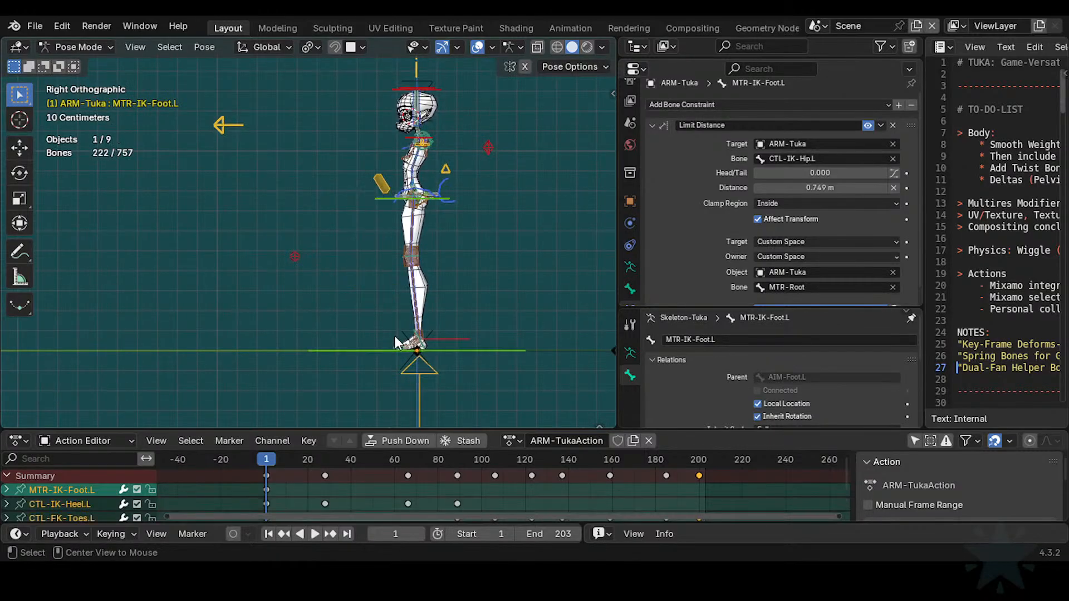
{"action": "key", "text": "Tab"}
{"action": "left_click_drag", "start_coordinate": [276, 234], "coordinate": [314, 268]}
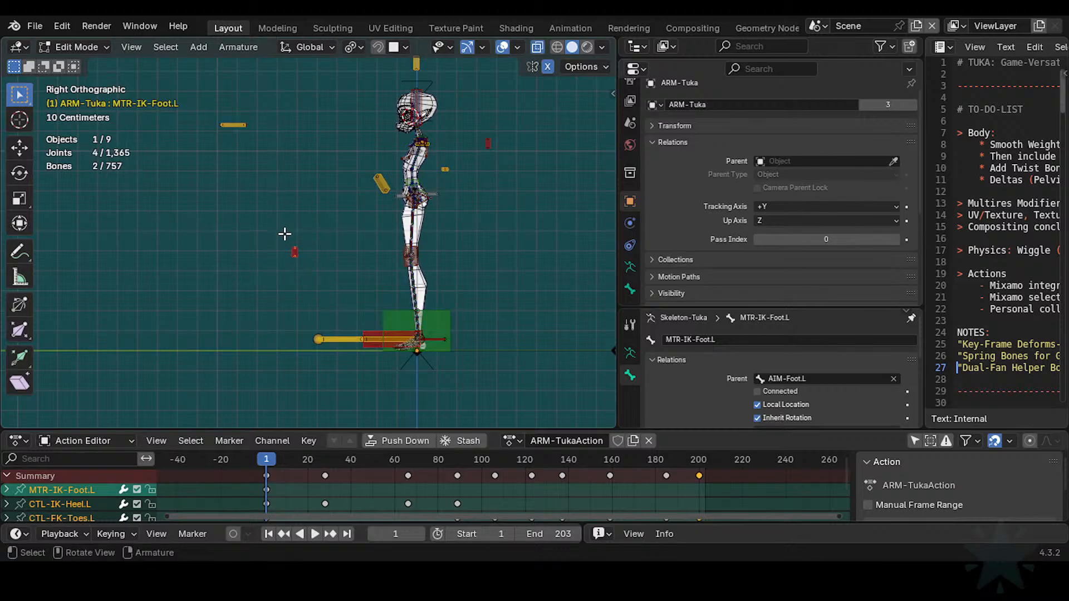
{"action": "key", "text": "g"}
{"action": "key", "text": "y"}
{"action": "left_click", "coordinate": [279, 251]}
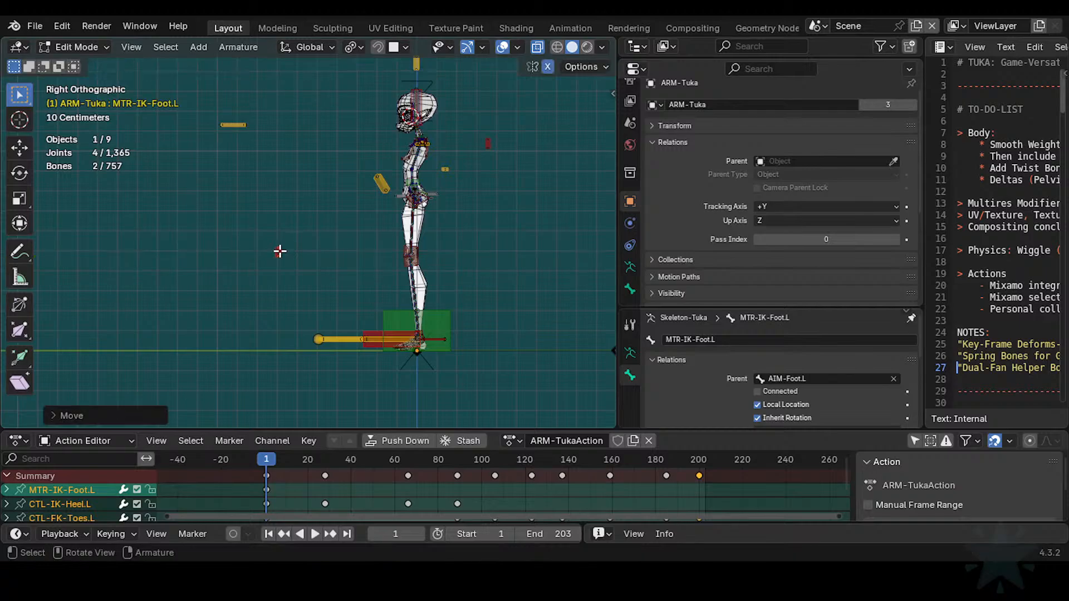
{"action": "key", "text": "ctrl+Tab"}
Step: Test the relocated knee controls by lifting MTR-IK-Foot.L forward, rotating it about global X and moving it again
{"action": "middle_click_drag", "start_coordinate": [315, 305], "coordinate": [346, 339]}
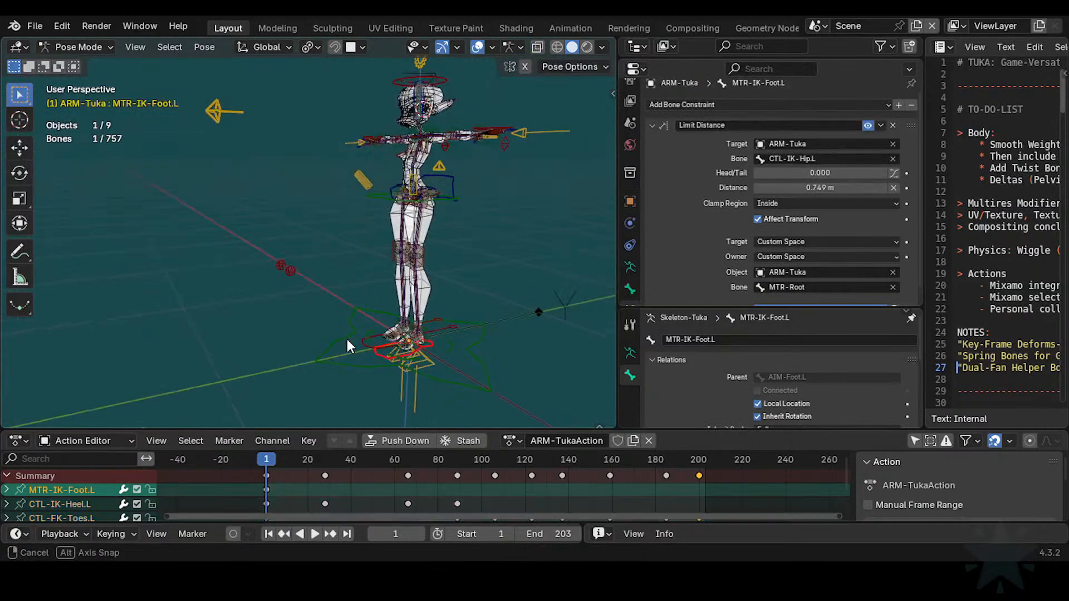
{"action": "key", "text": "g"}
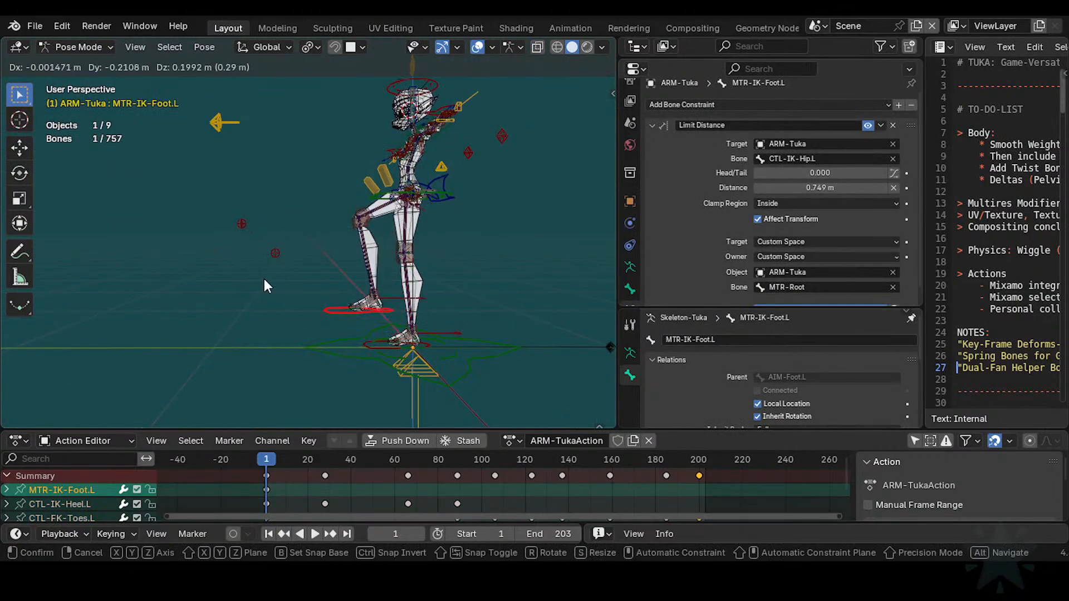
{"action": "left_click", "coordinate": [264, 286]}
{"action": "key", "text": "r"}
{"action": "key", "text": "x"}
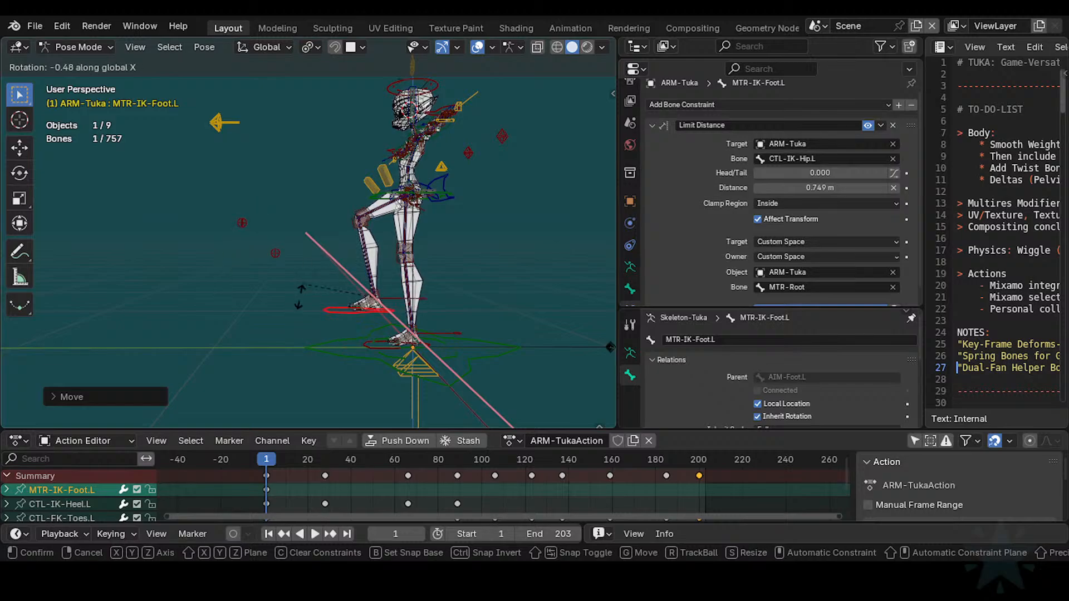
{"action": "left_click", "coordinate": [301, 310]}
{"action": "key", "text": "g"}
{"action": "left_click", "coordinate": [306, 291]}
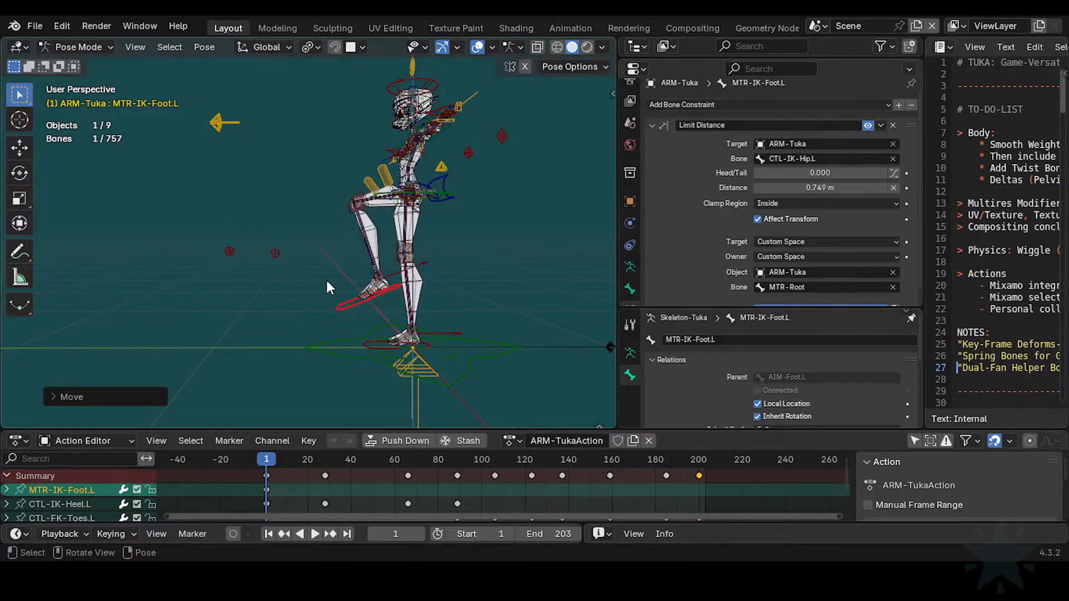
Step: Nudge CTL-IK-Knee.R slightly forward, and clear the location and rotation of all bones
{"action": "left_click", "coordinate": [276, 254]}
{"action": "middle_click_drag", "start_coordinate": [276, 254], "coordinate": [307, 282]}
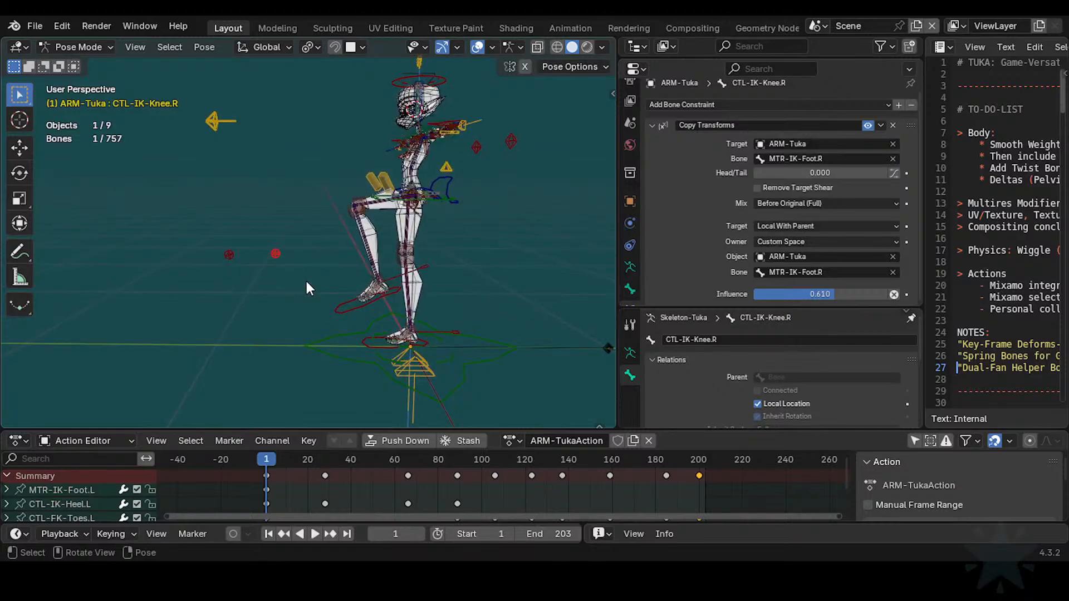
{"action": "key", "text": "g"}
{"action": "left_click", "coordinate": [295, 288]}
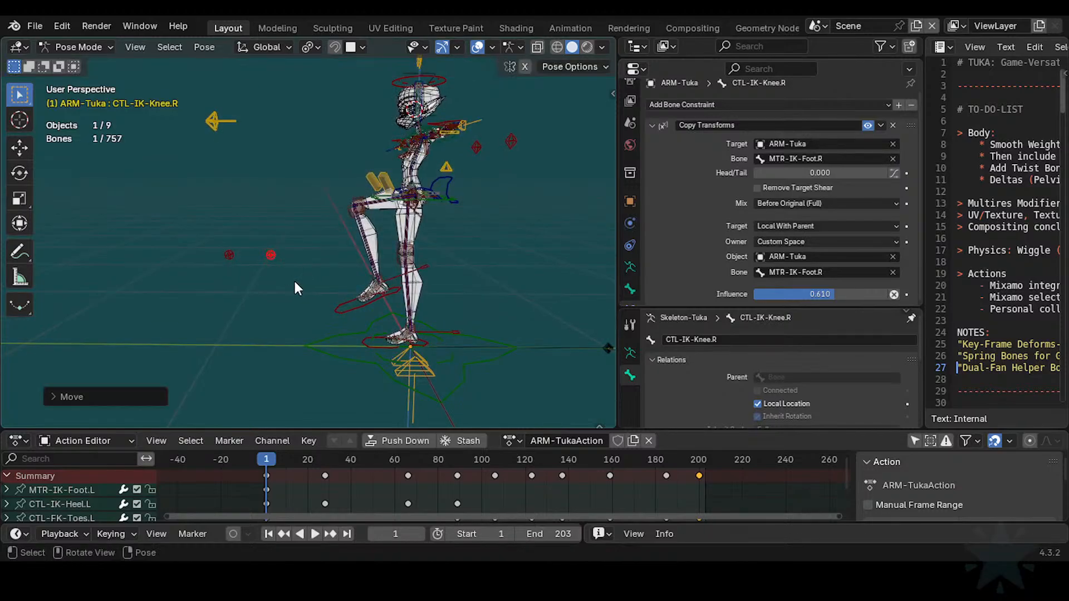
{"action": "key", "text": "a"}
{"action": "key", "text": "alt+g"}
{"action": "key", "text": "alt+r"}
Step: Duplicate the Copy Transforms constraint on CTL-IK-Knee.L and expand the copy's settings
{"action": "left_click_drag", "start_coordinate": [689, 308], "coordinate": [689, 368]}
{"action": "left_click", "coordinate": [273, 256]}
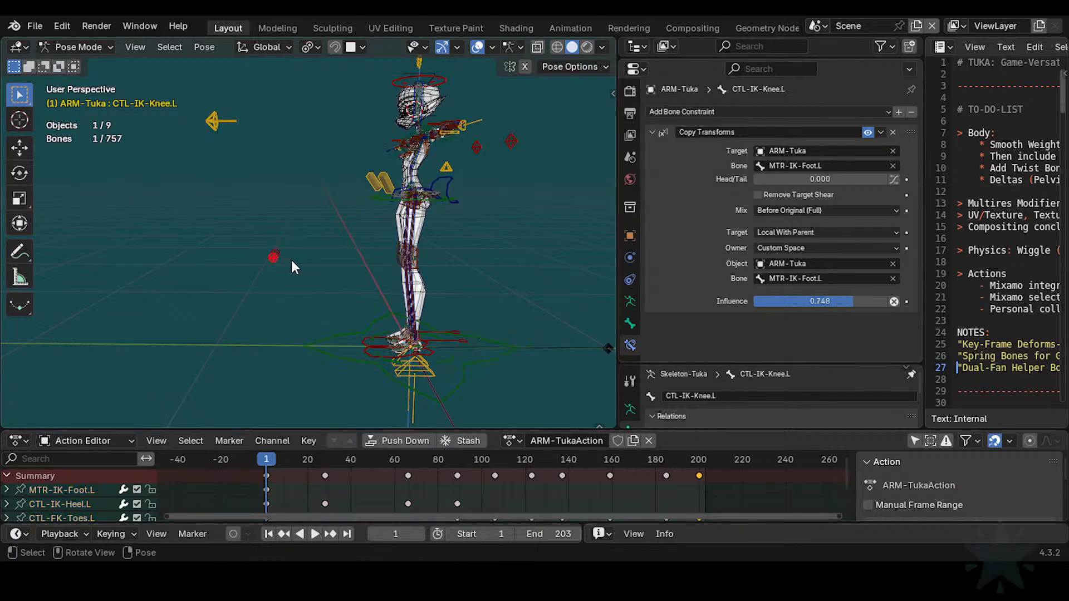
{"action": "left_click", "coordinate": [650, 133]}
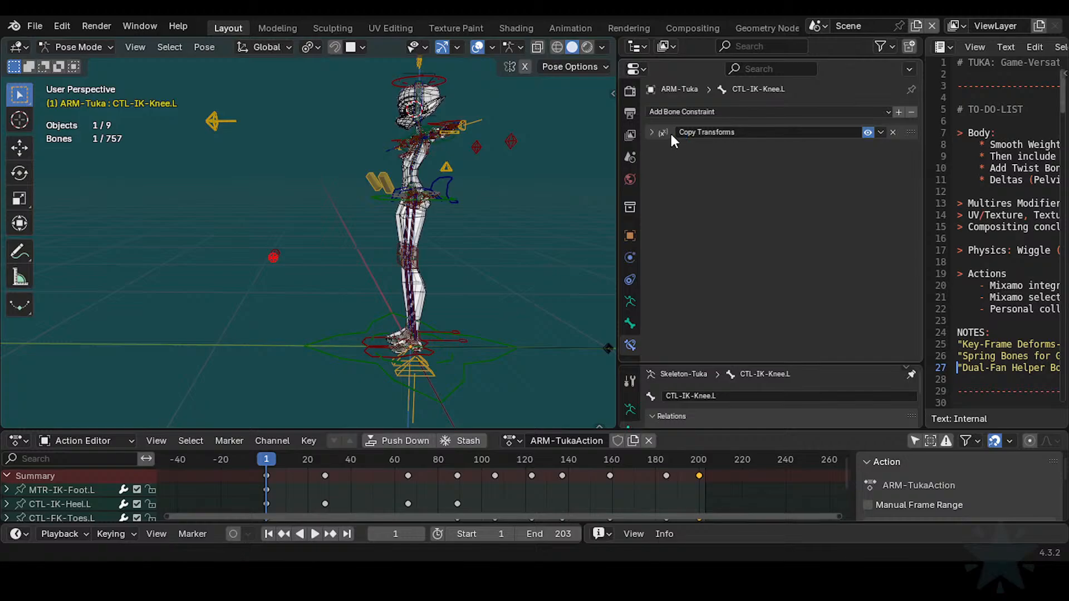
{"action": "key", "text": "shift+d"}
{"action": "left_click", "coordinate": [651, 148]}
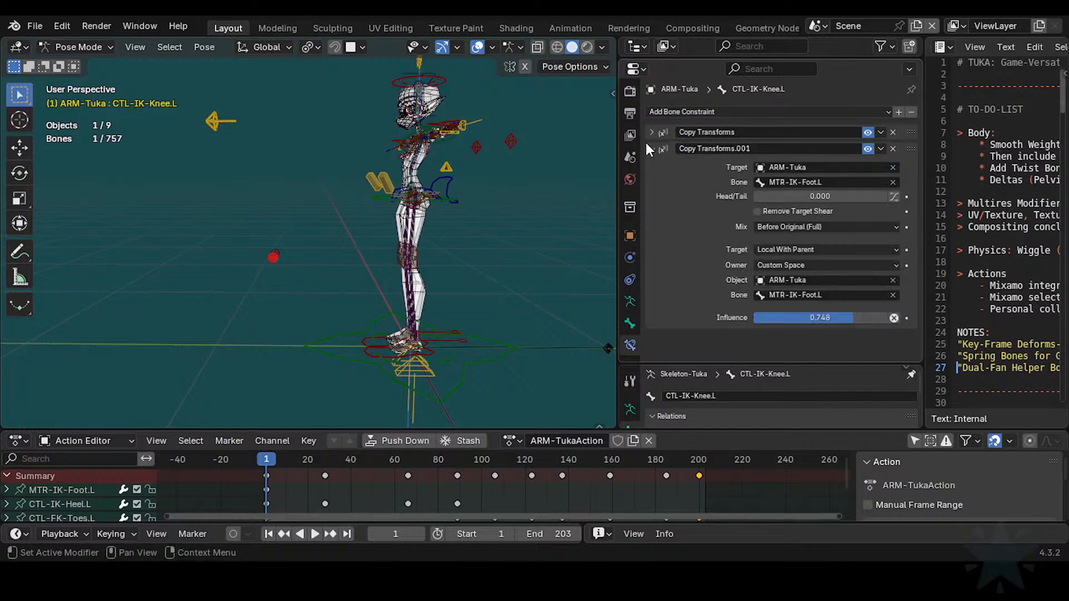
Step: Set both the target bone and the custom space bone of the duplicated constraint on CTL-IK-Knee.L to MTR-CoG
{"action": "left_click", "coordinate": [451, 161]}
{"action": "key", "text": "ctrl+c"}
{"action": "key", "text": "F2"}
{"action": "key", "text": "Escape"}
{"action": "left_click", "coordinate": [275, 255]}
{"action": "key", "text": "ctrl+v"}
{"action": "key", "text": "ctrl+v"}
Step: Test the knee controls by raising MTR-Root in several moves, first freely and then along global Z
{"action": "scroll", "coordinate": [471, 285], "scroll_direction": "down", "scroll_amount": 1}
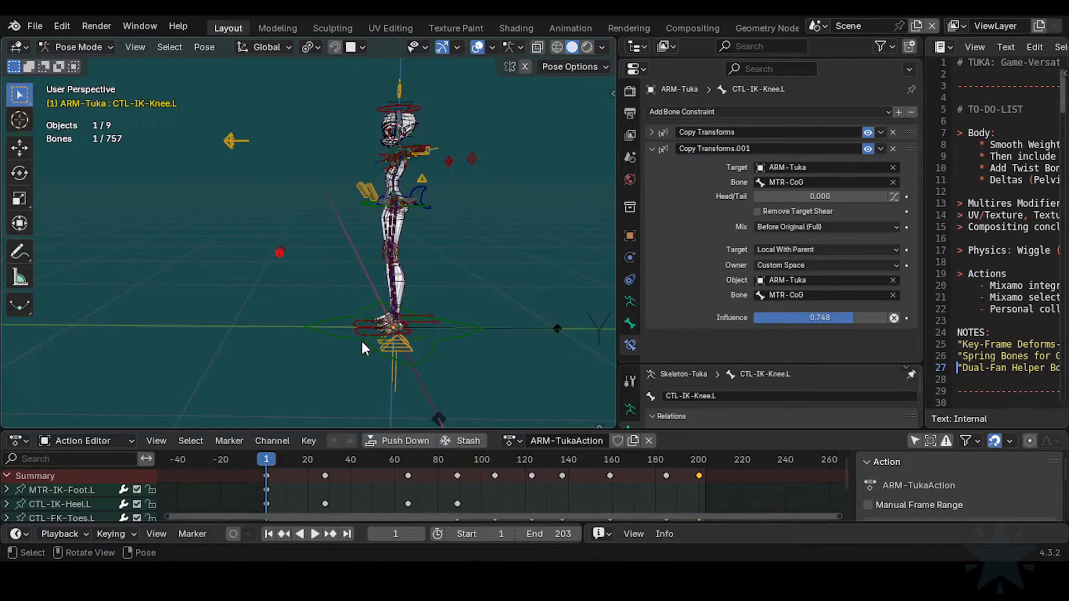
{"action": "left_click", "coordinate": [362, 348]}
{"action": "key", "text": "g"}
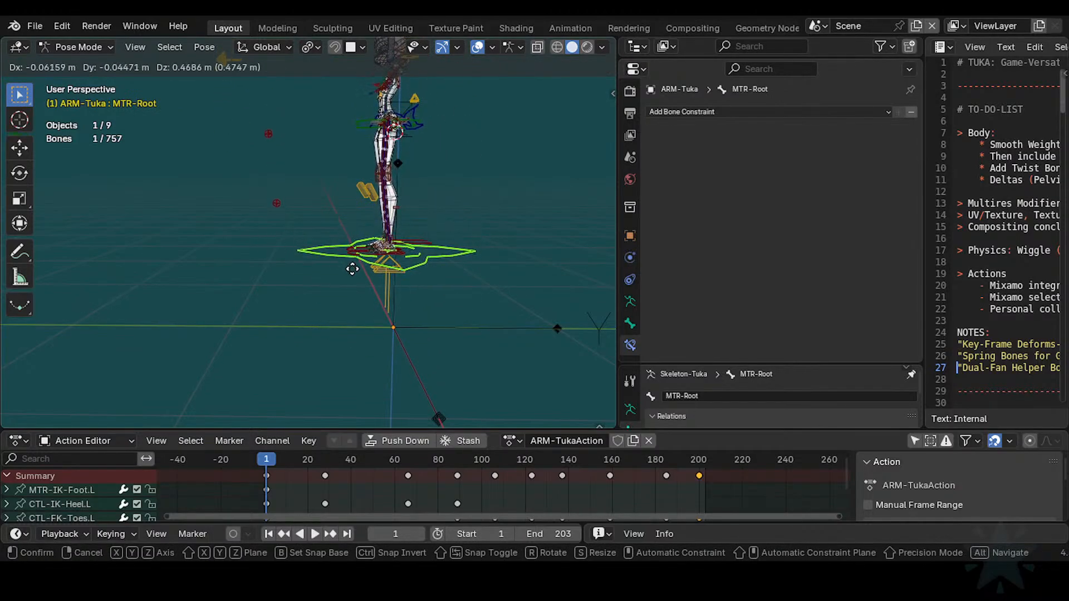
{"action": "left_click", "coordinate": [354, 245]}
{"action": "middle_click_drag", "start_coordinate": [385, 191], "coordinate": [386, 298], "text": "shift"}
{"action": "key", "text": "g"}
{"action": "key", "text": "z"}
{"action": "left_click", "coordinate": [408, 210]}
{"action": "middle_click_drag", "start_coordinate": [409, 209], "coordinate": [408, 282], "text": "shift"}
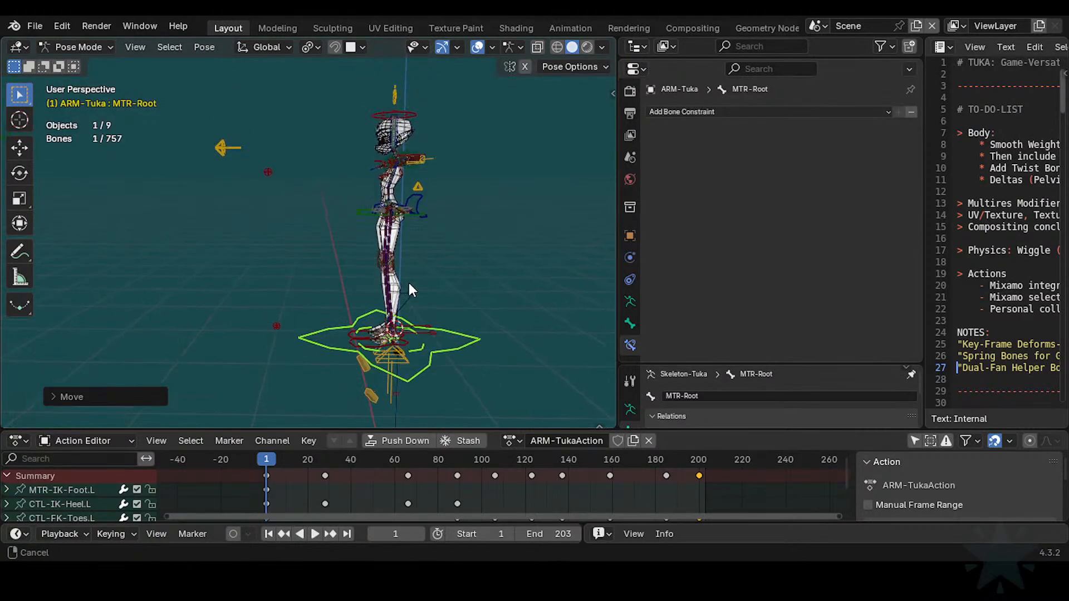
{"action": "key", "text": "g"}
{"action": "key", "text": "z"}
{"action": "left_click", "coordinate": [411, 207]}
Step: Lower MTR-Root along global Z in several moves to see how the knee controls follow
{"action": "middle_click_drag", "start_coordinate": [406, 158], "coordinate": [402, 221], "text": "shift"}
{"action": "key", "text": "g"}
{"action": "key", "text": "z"}
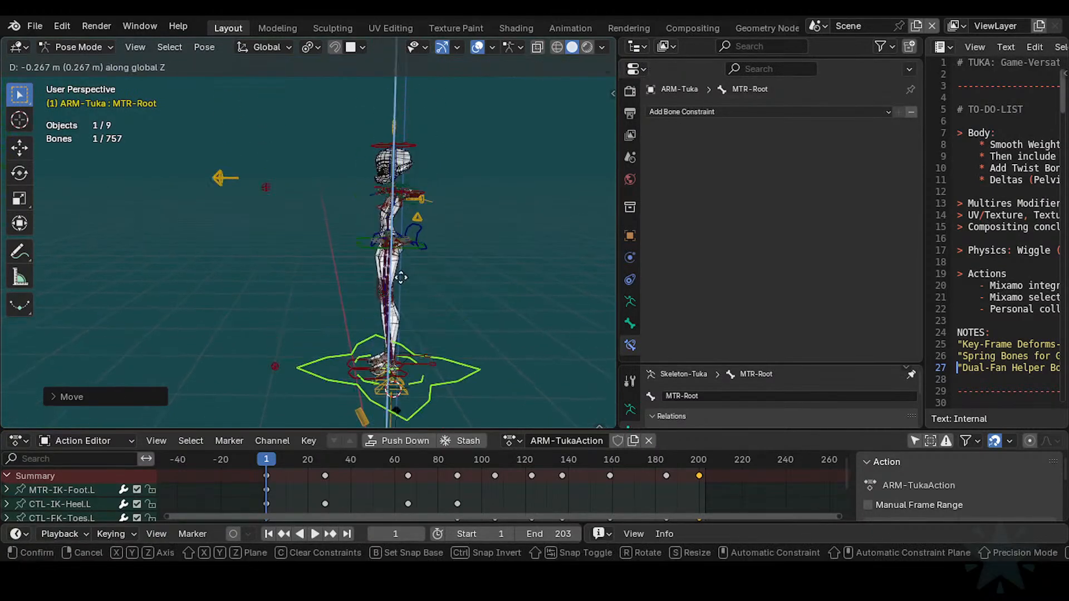
{"action": "left_click", "coordinate": [396, 327]}
{"action": "middle_click_drag", "start_coordinate": [396, 328], "coordinate": [401, 215], "text": "shift"}
{"action": "key", "text": "g"}
{"action": "key", "text": "z"}
{"action": "left_click", "coordinate": [406, 301]}
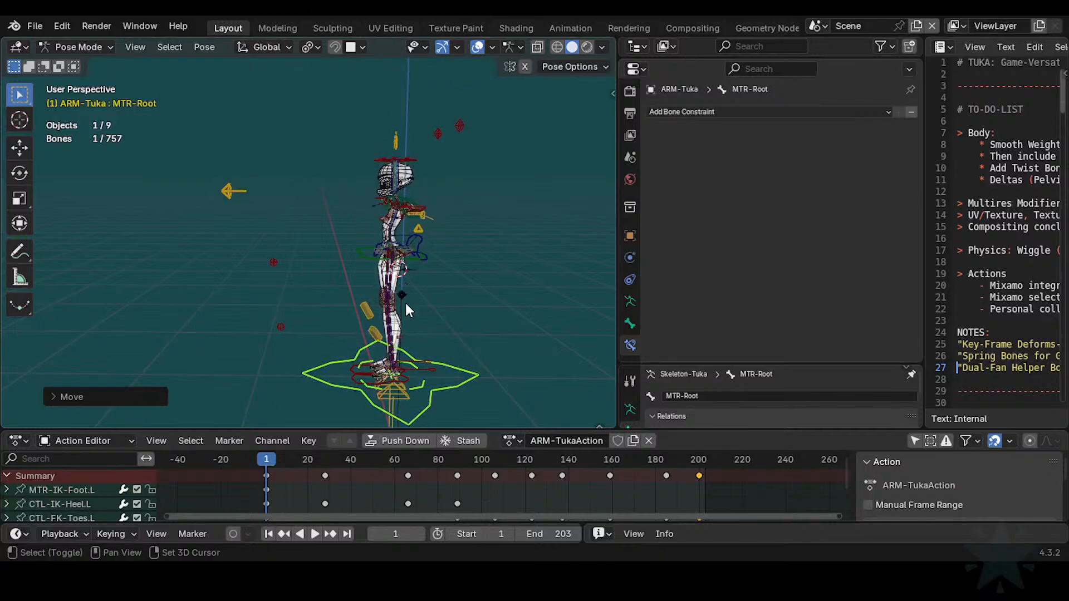
{"action": "middle_click_drag", "start_coordinate": [405, 304], "coordinate": [407, 232], "text": "shift"}
{"action": "key", "text": "g"}
{"action": "key", "text": "z"}
{"action": "left_click", "coordinate": [405, 247]}
Step: Set the target space of Copy Transforms.001 on CTL-IK-Knee.L to Local Space and test it by raising MTR-Root along Z
{"action": "left_click", "coordinate": [285, 220]}
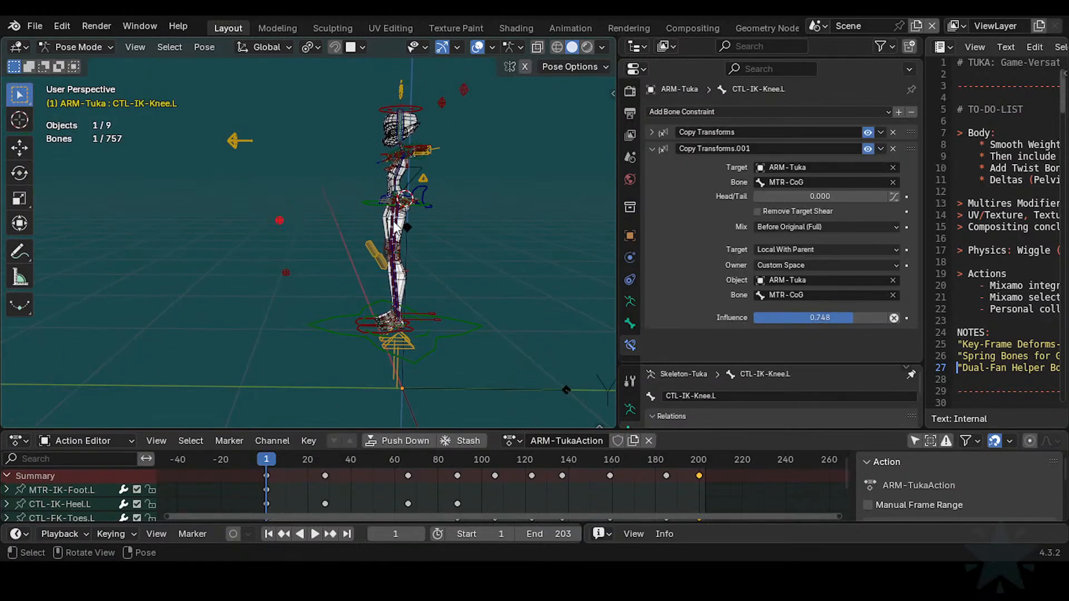
{"action": "left_click", "coordinate": [795, 249]}
{"action": "left_click", "coordinate": [790, 323]}
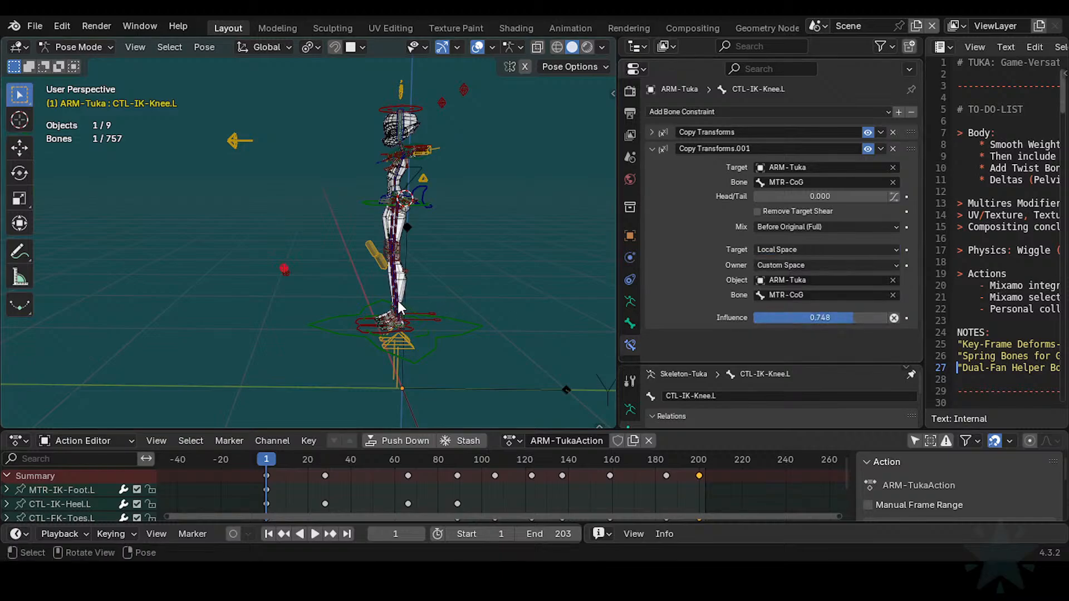
{"action": "left_click", "coordinate": [342, 340]}
{"action": "key", "text": "g"}
{"action": "key", "text": "z"}
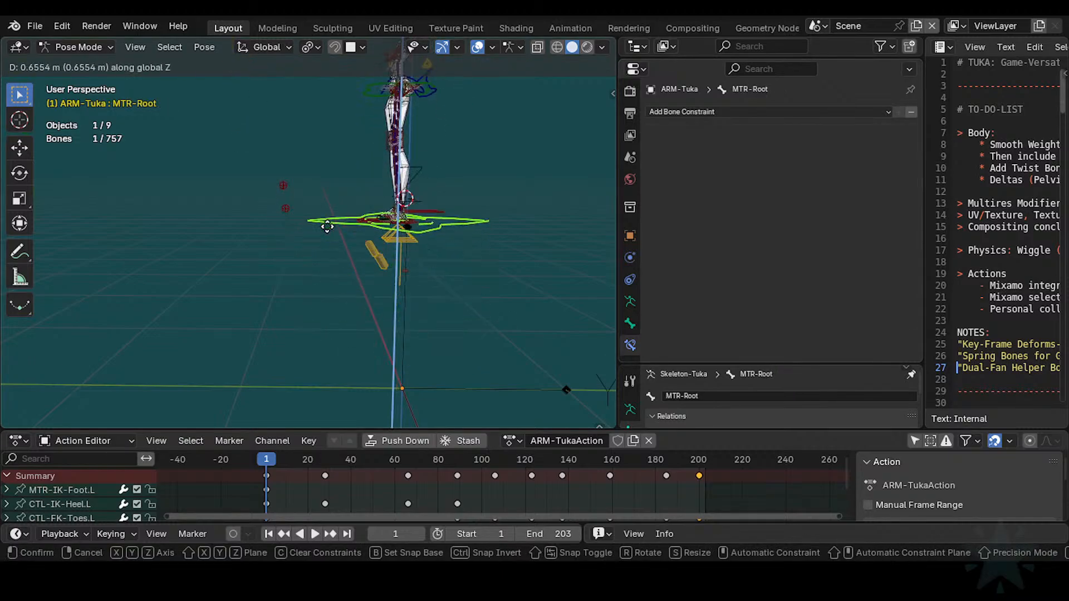
{"action": "left_click", "coordinate": [289, 243]}
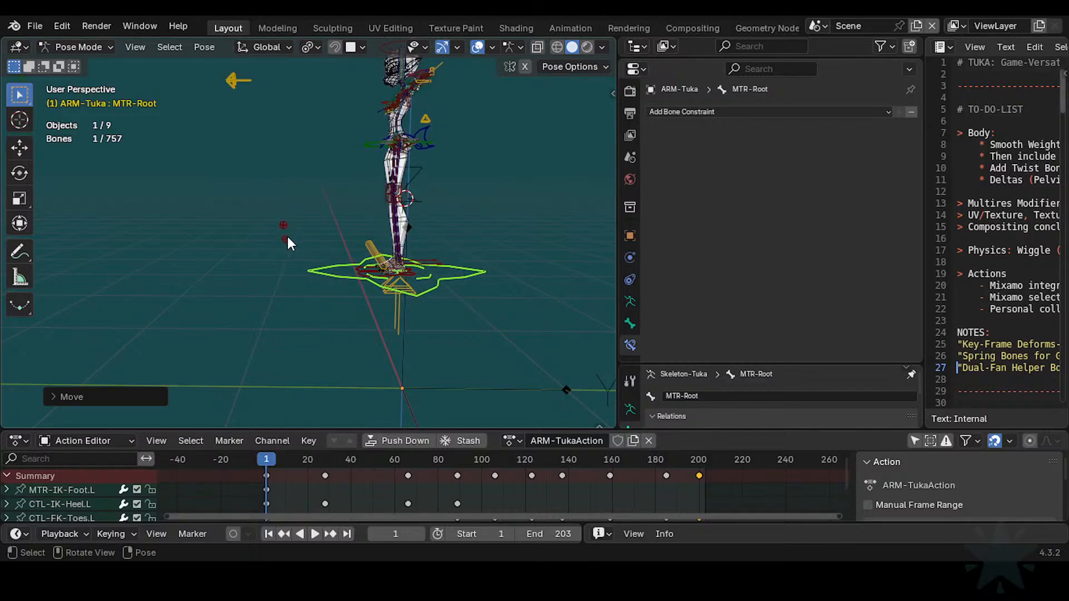
Step: Identify the offset knee control, and move MTR-Root down and back up to compare how both knees follow
{"action": "left_click", "coordinate": [284, 226]}
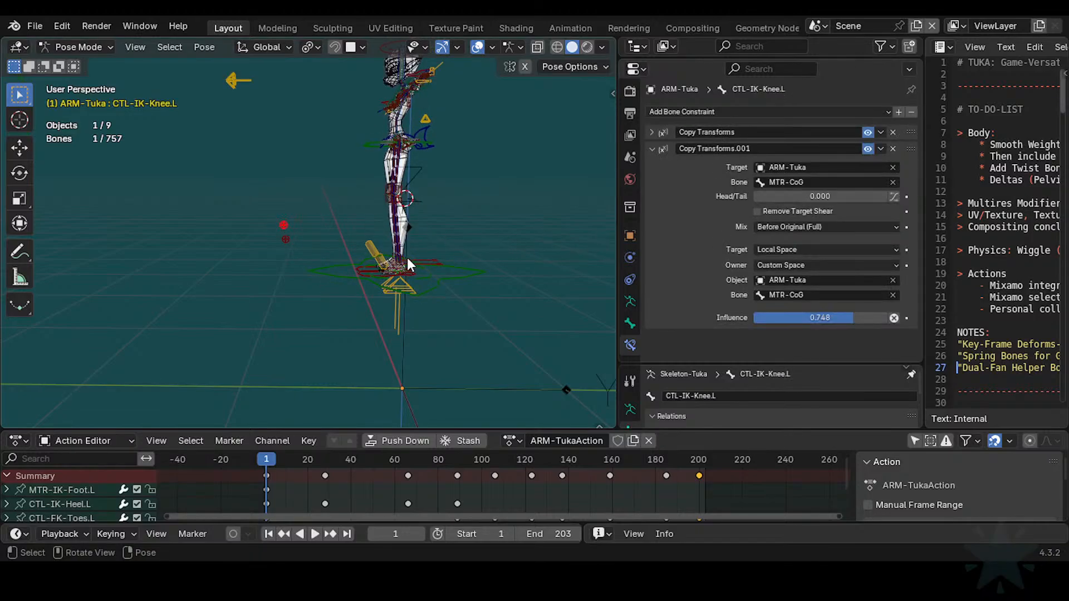
{"action": "left_click", "coordinate": [366, 266]}
{"action": "key", "text": "g"}
{"action": "key", "text": "z"}
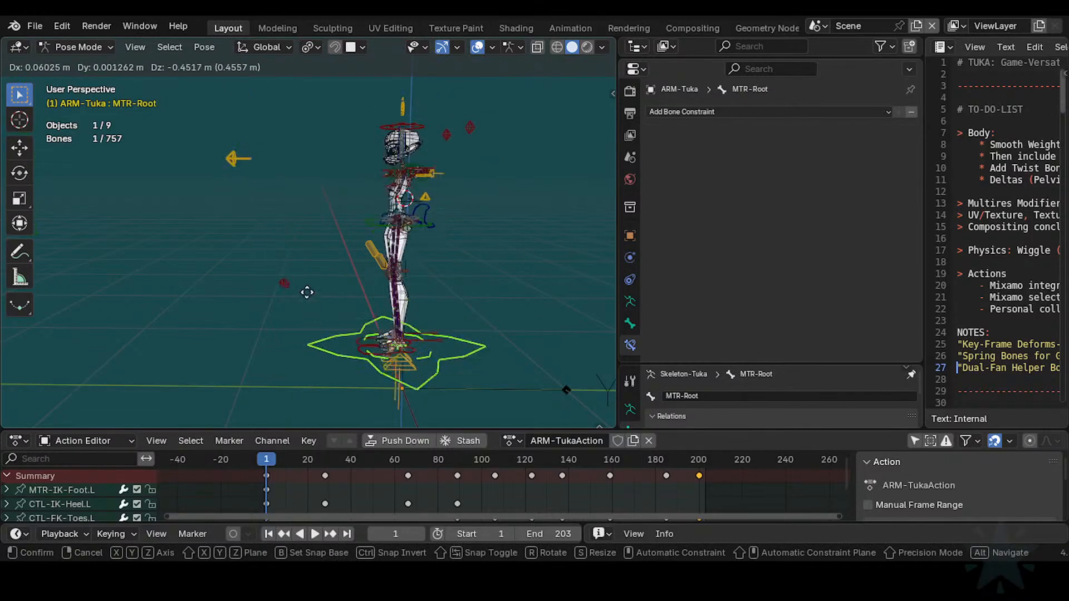
{"action": "left_click", "coordinate": [355, 223]}
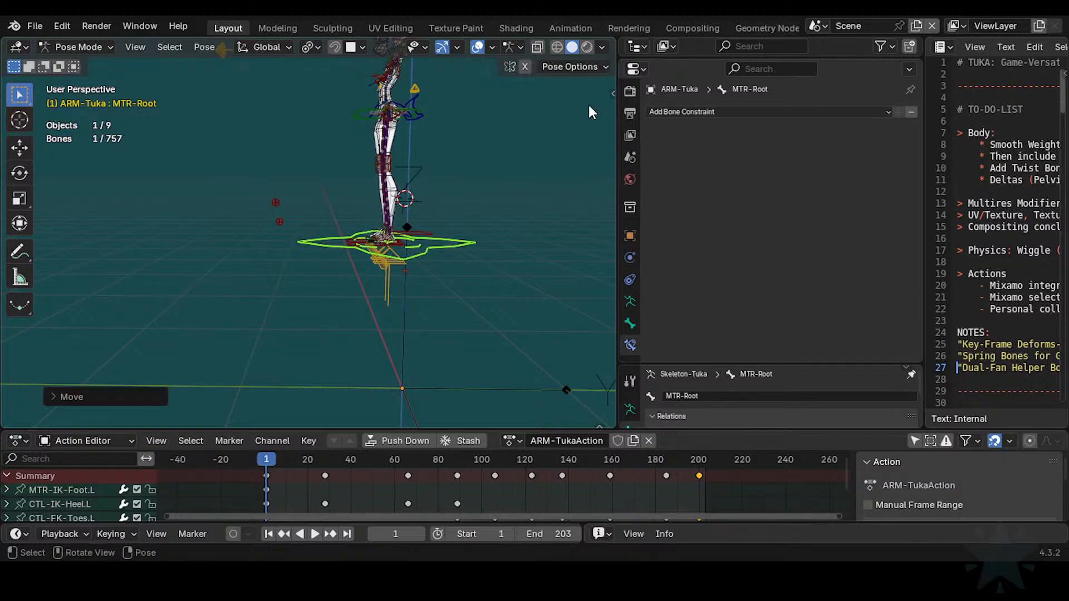
Step: Set the Copy Transforms.001 influence on CTL-IK-Knee.L to 1.000, revisit its target space and retest by raising MTR-Root
{"action": "left_click", "coordinate": [274, 202]}
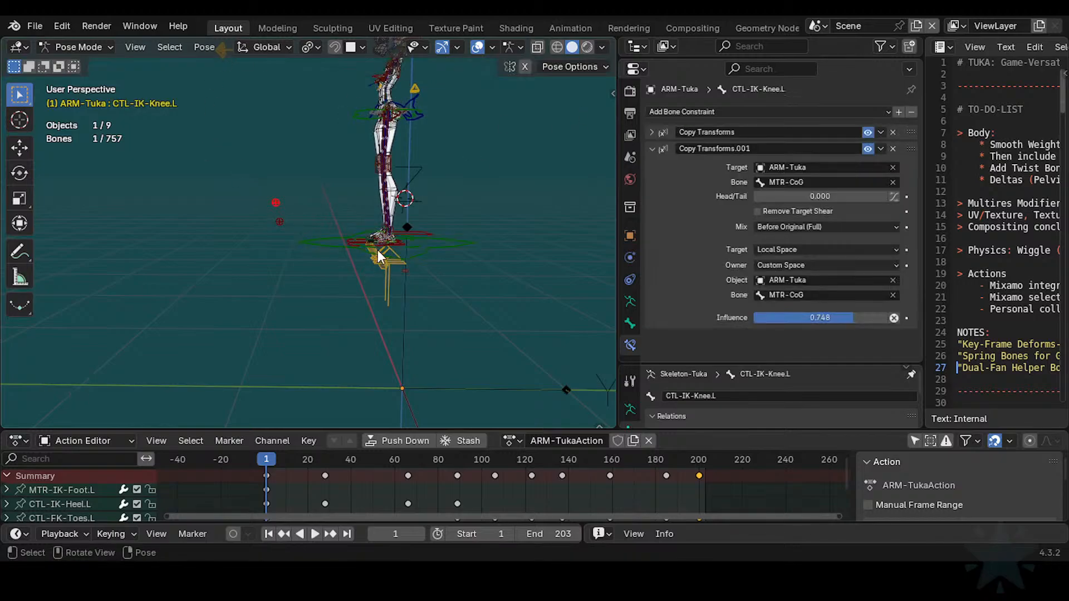
{"action": "left_click_drag", "start_coordinate": [840, 318], "coordinate": [887, 318]}
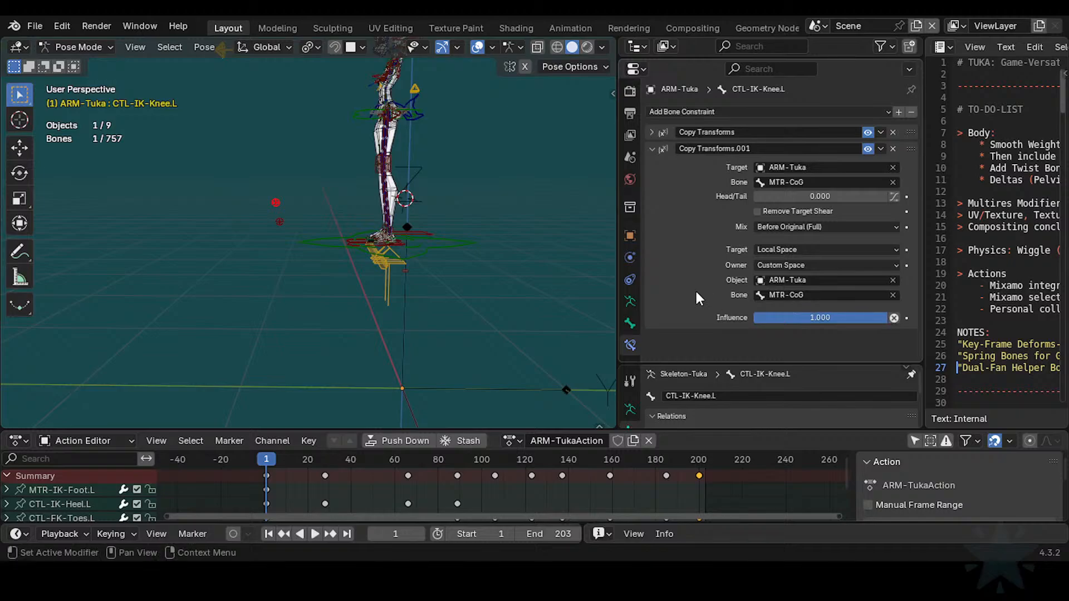
{"action": "left_click", "coordinate": [771, 249]}
{"action": "left_click", "coordinate": [778, 322]}
{"action": "left_click_drag", "start_coordinate": [344, 251], "coordinate": [313, 215]}
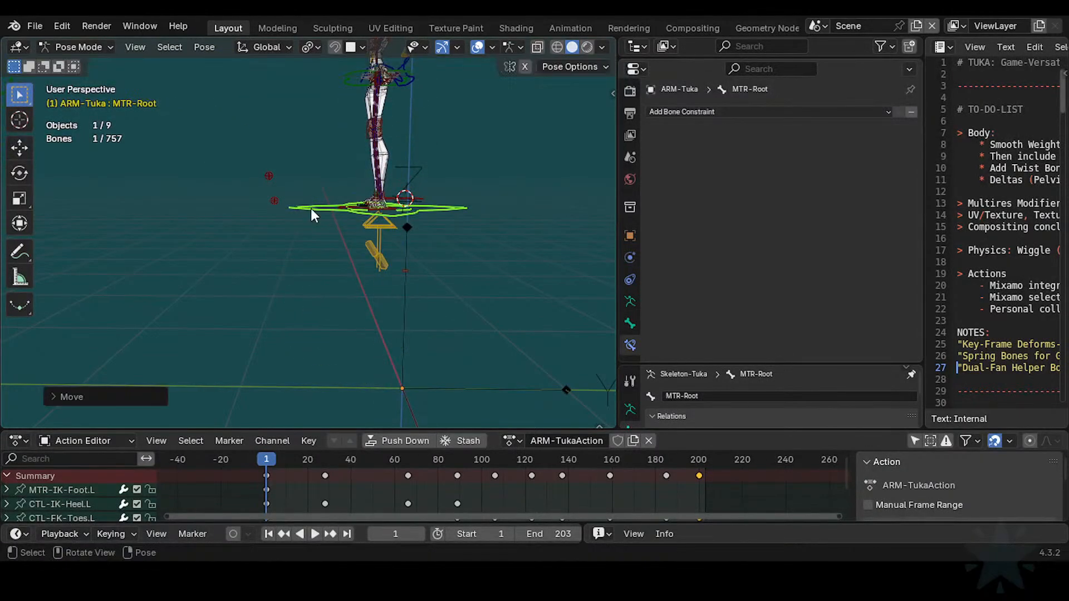
Step: Isolate the left knee control and MTR-Root by hiding all other bones, and lower MTR-Root to see how the knee follows
{"action": "left_click", "coordinate": [268, 176]}
{"action": "left_click", "coordinate": [320, 211], "text": "shift"}
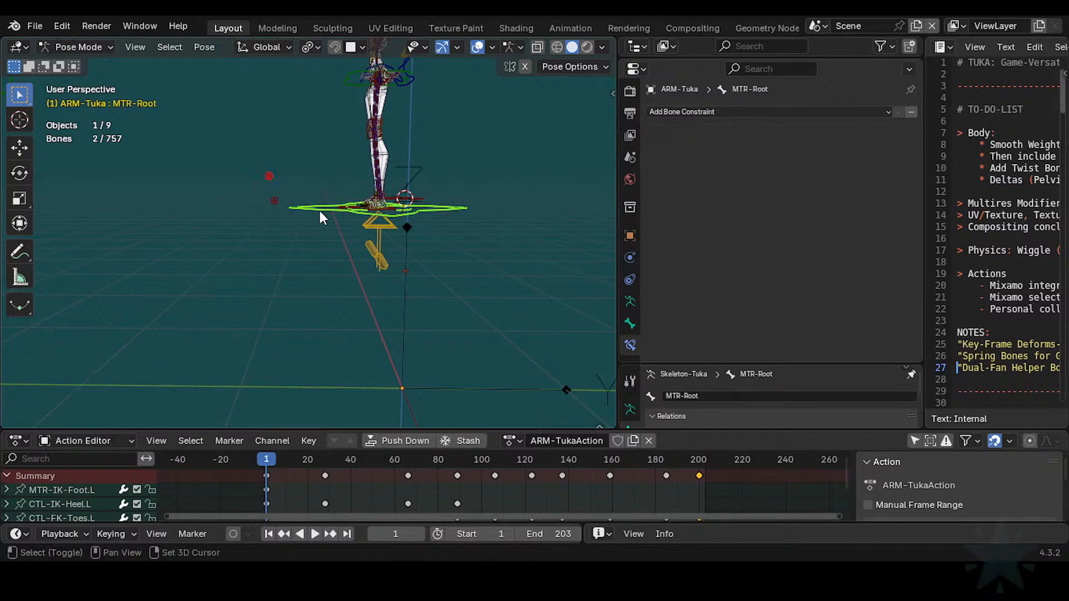
{"action": "key", "text": "shift+h"}
{"action": "mouse_move", "coordinate": [319, 211]}
{"action": "left_mouse_down"}
{"action": "mouse_move", "coordinate": [321, 318]}
{"action": "mouse_move", "coordinate": [326, 236]}
{"action": "left_mouse_up"}
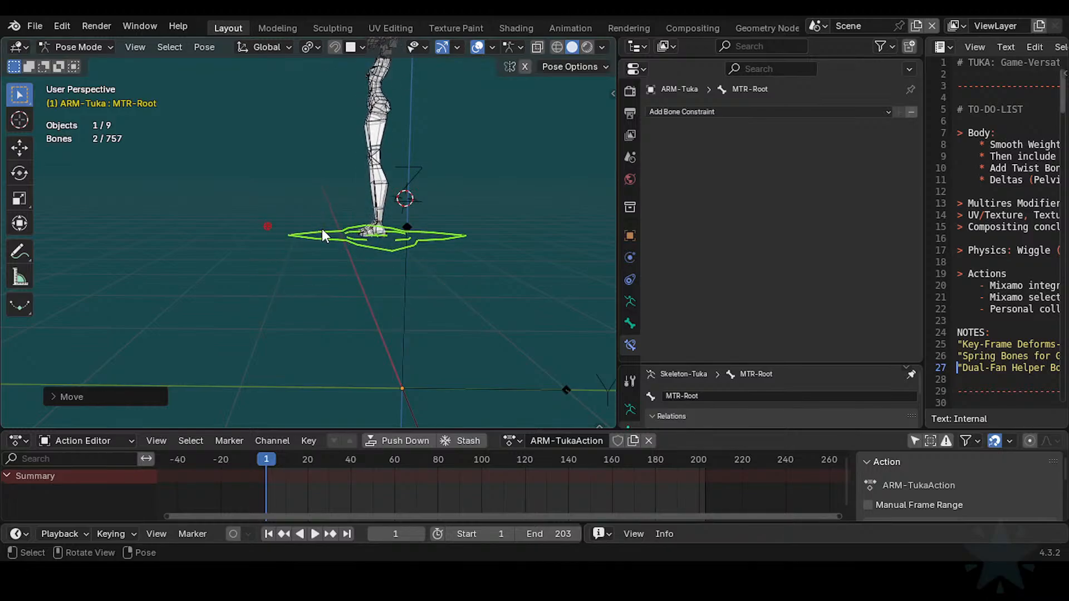
Step: Set the target space of Copy Transforms.001 on CTL-IK-Knee.L to Local With Parent and test it by moving MTR-Root
{"action": "left_click", "coordinate": [272, 221]}
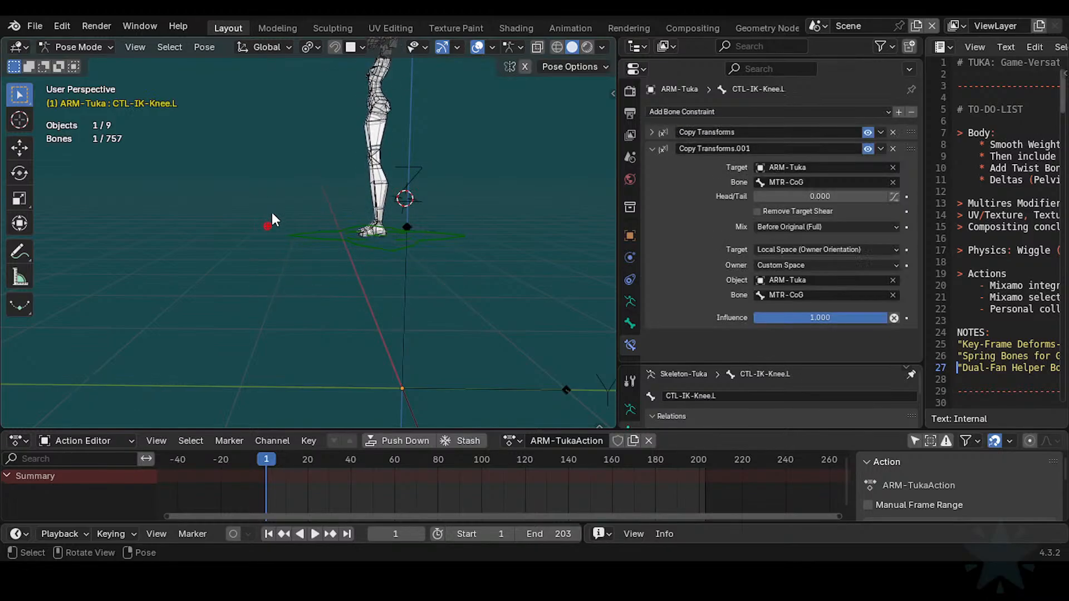
{"action": "left_click", "coordinate": [802, 249]}
{"action": "left_click", "coordinate": [789, 311]}
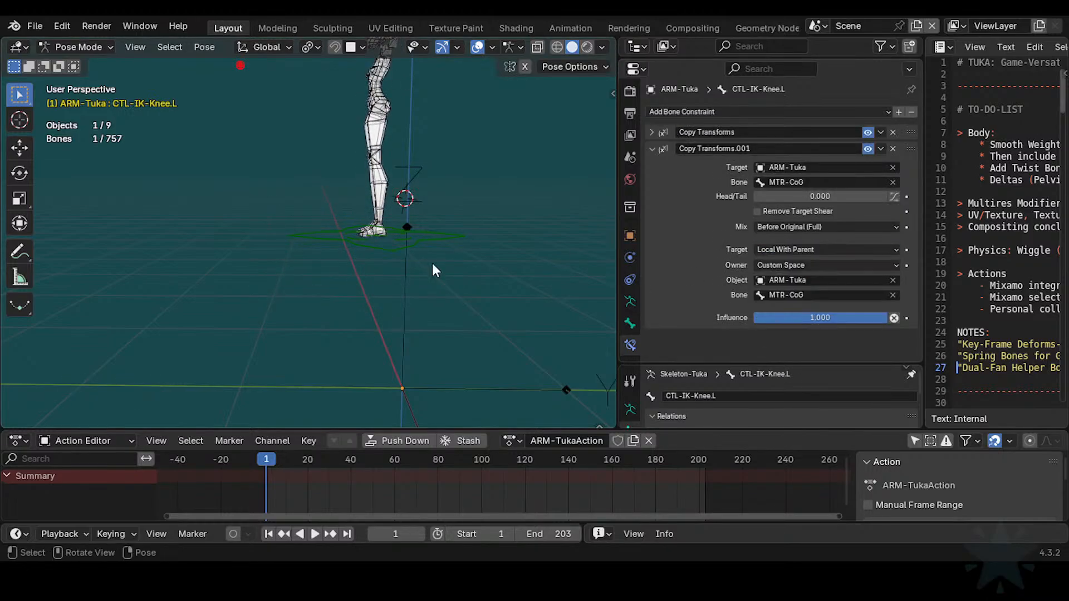
{"action": "key", "text": "g"}
{"action": "left_click", "coordinate": [317, 274]}
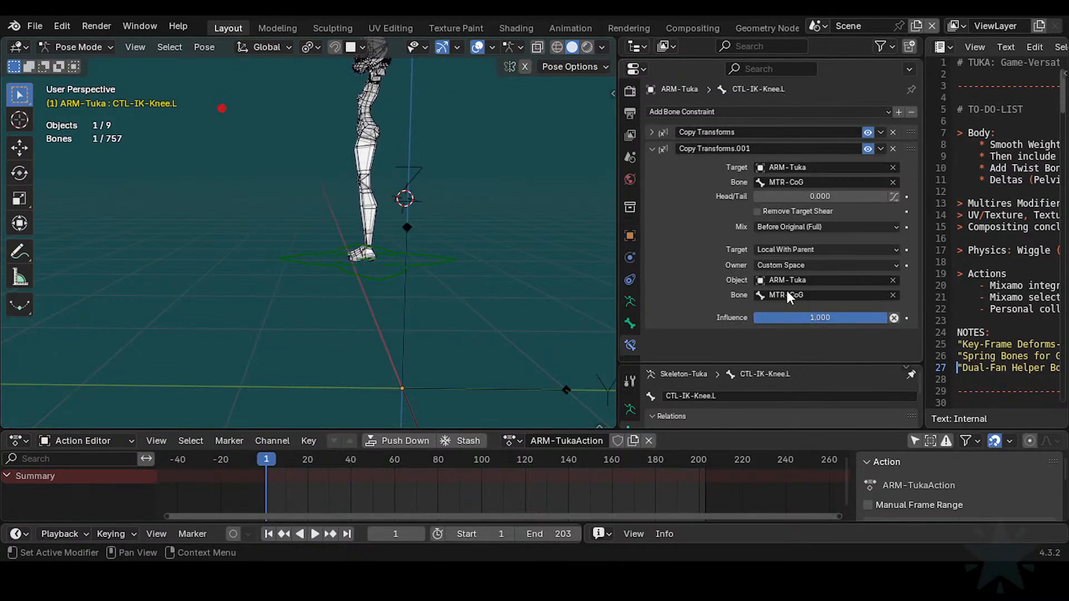
Step: Set the Copy Transforms.001 influence to 0.5 and test the knee by moving MTR-Root freely and along global Z in right view
{"action": "left_click", "coordinate": [816, 316]}
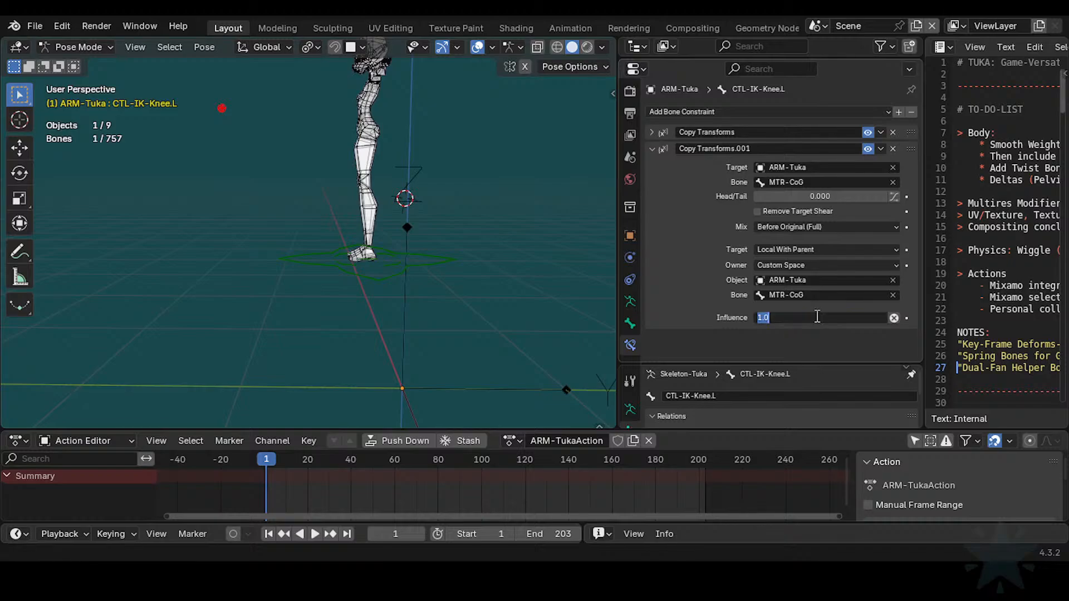
{"action": "type", "text": "0.5"}
{"action": "key", "text": "Return"}
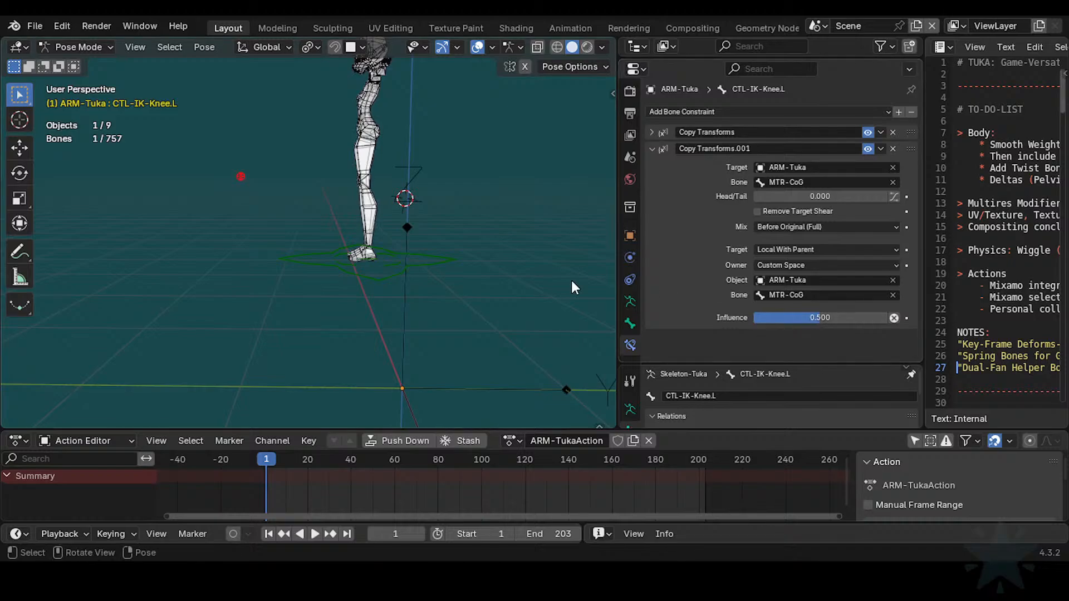
{"action": "left_click", "coordinate": [329, 268]}
{"action": "key", "text": "g"}
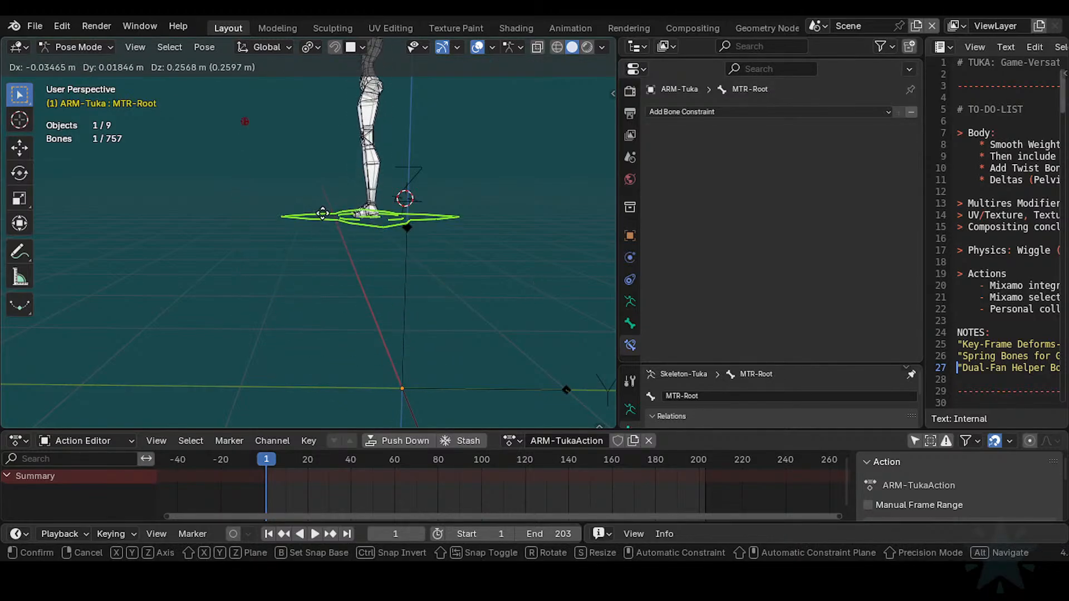
{"action": "left_click", "coordinate": [330, 204]}
{"action": "middle_click_drag", "start_coordinate": [334, 181], "coordinate": [345, 306]}
{"action": "key", "text": "KP_3"}
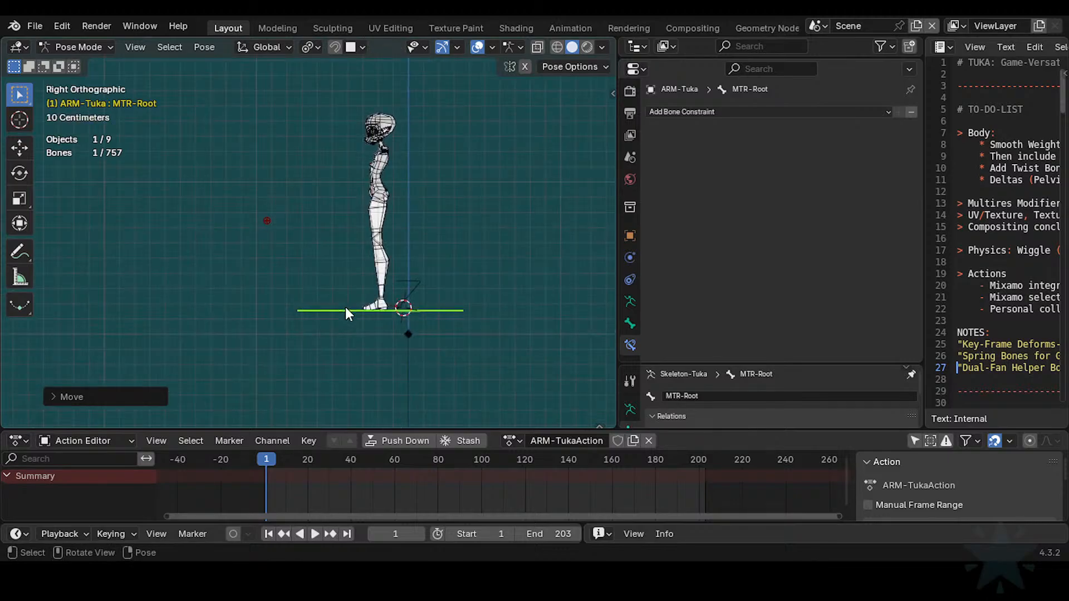
{"action": "key", "text": "g"}
{"action": "key", "text": "z"}
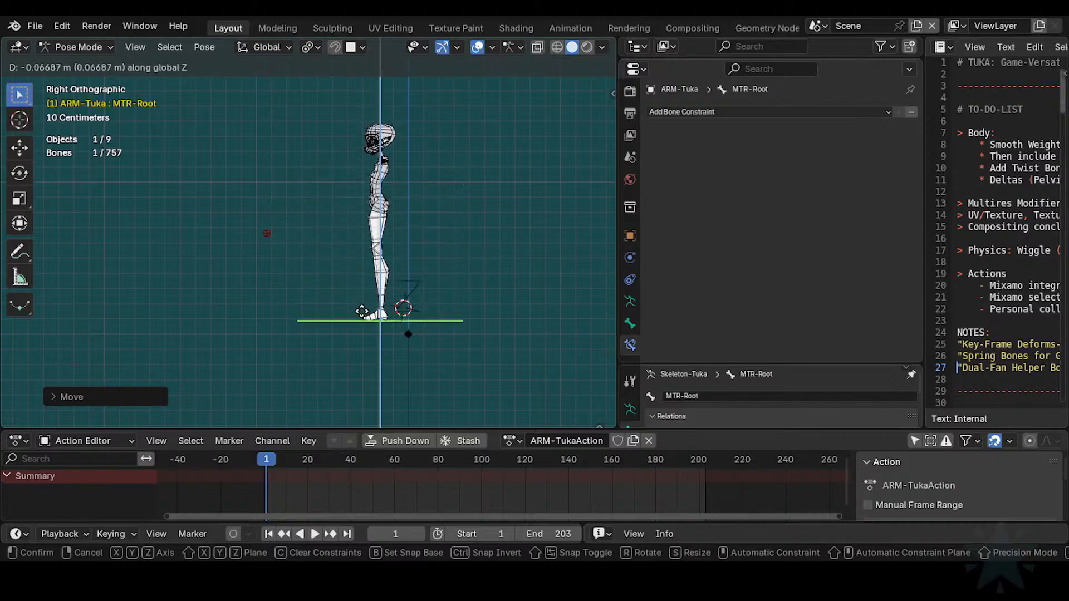
{"action": "right_click", "coordinate": [360, 350]}
Step: Reduce the Copy Transforms.001 influence on CTL-IK-Knee.L to 0.1 and retest by moving MTR-Root along global Z
{"action": "left_click", "coordinate": [267, 286]}
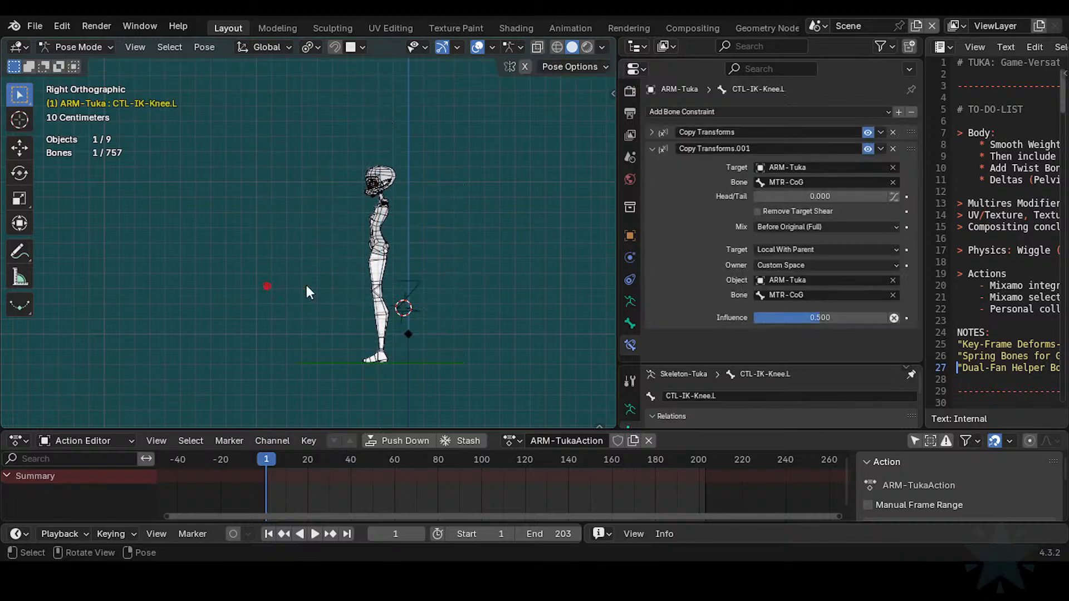
{"action": "left_click", "coordinate": [811, 321]}
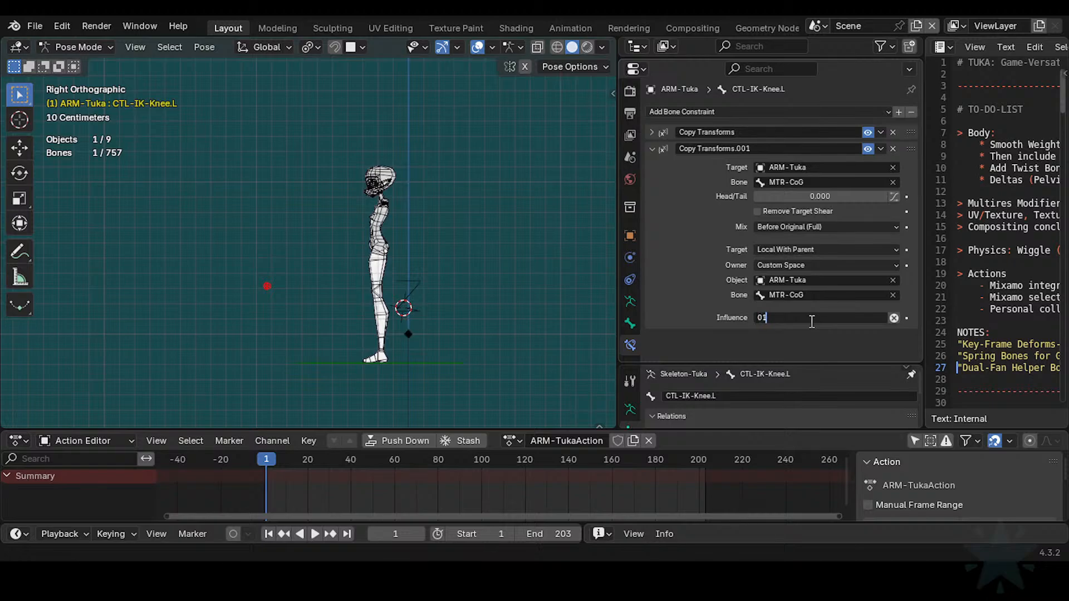
{"action": "type", "text": "0.1"}
{"action": "key", "text": "Return"}
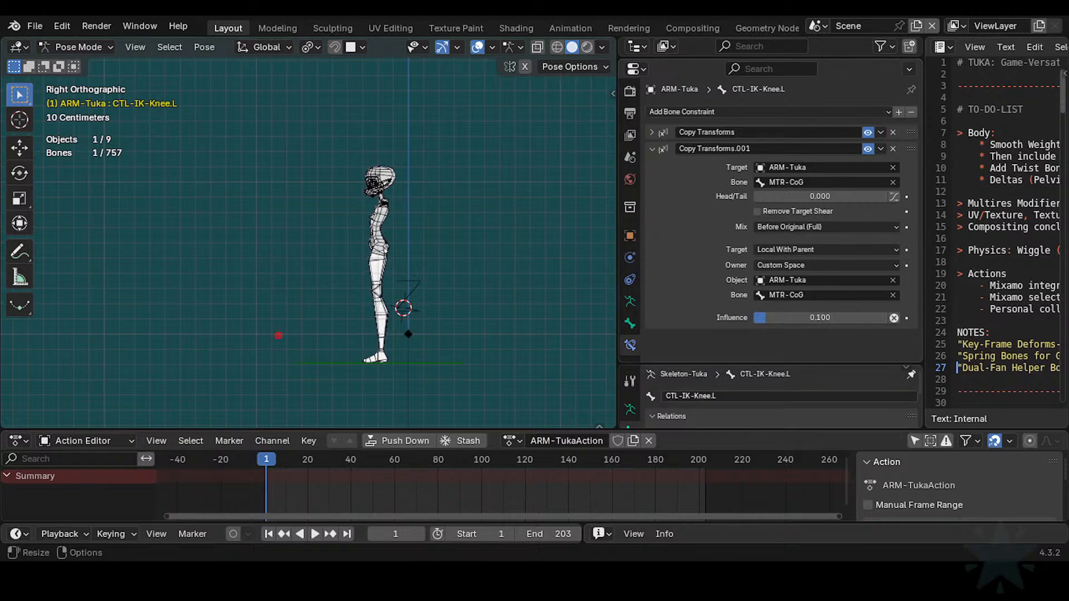
{"action": "left_click", "coordinate": [427, 361]}
{"action": "key", "text": "g"}
{"action": "key", "text": "z"}
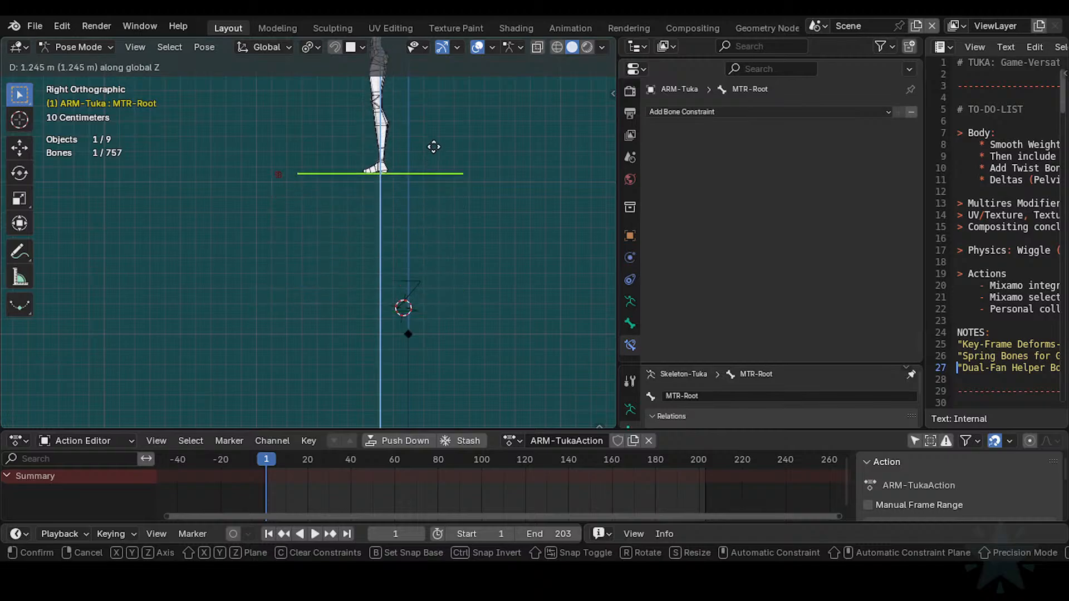
{"action": "left_click", "coordinate": [419, 345]}
Step: Set the Copy Transforms.001 influence on CTL-IK-Knee.L to 0.25 and raise MTR-Root about 1.12 m along global Z
{"action": "left_click", "coordinate": [278, 324]}
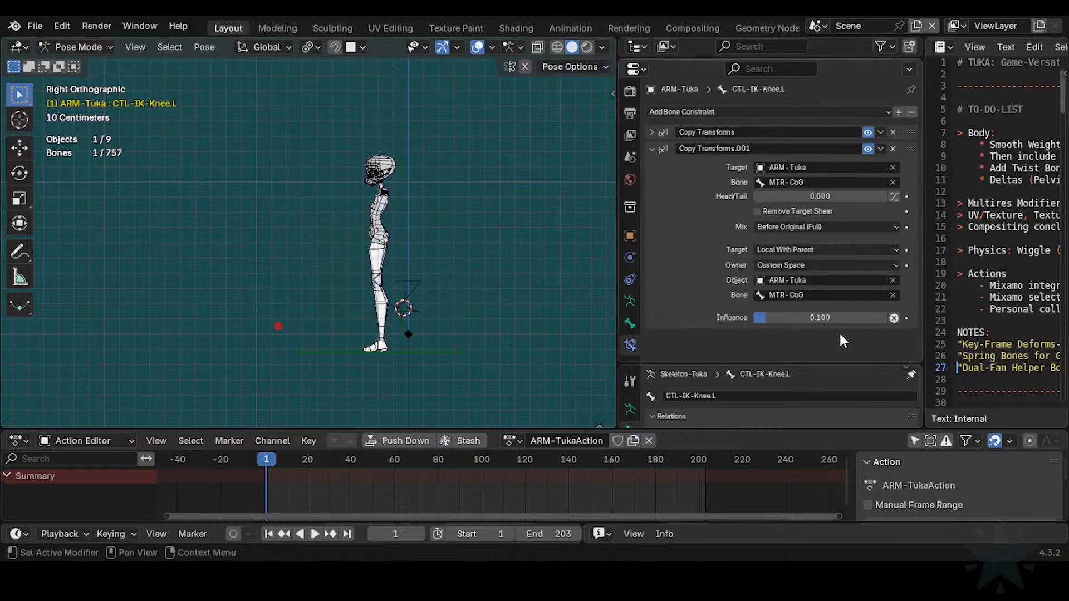
{"action": "left_click", "coordinate": [824, 321]}
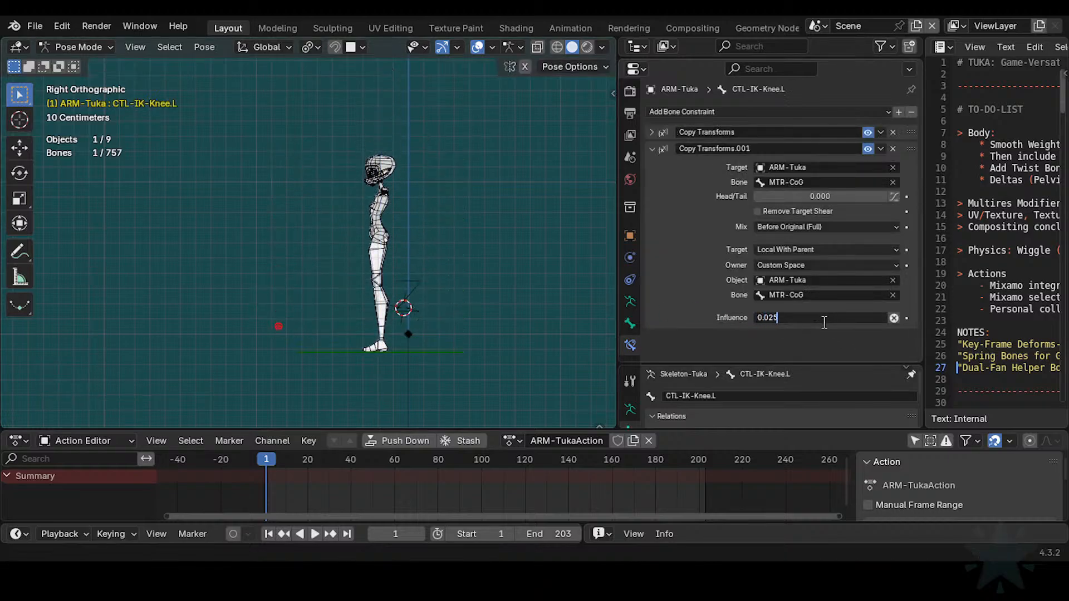
{"action": "type", "text": "0.2"}
{"action": "key", "text": "Return"}
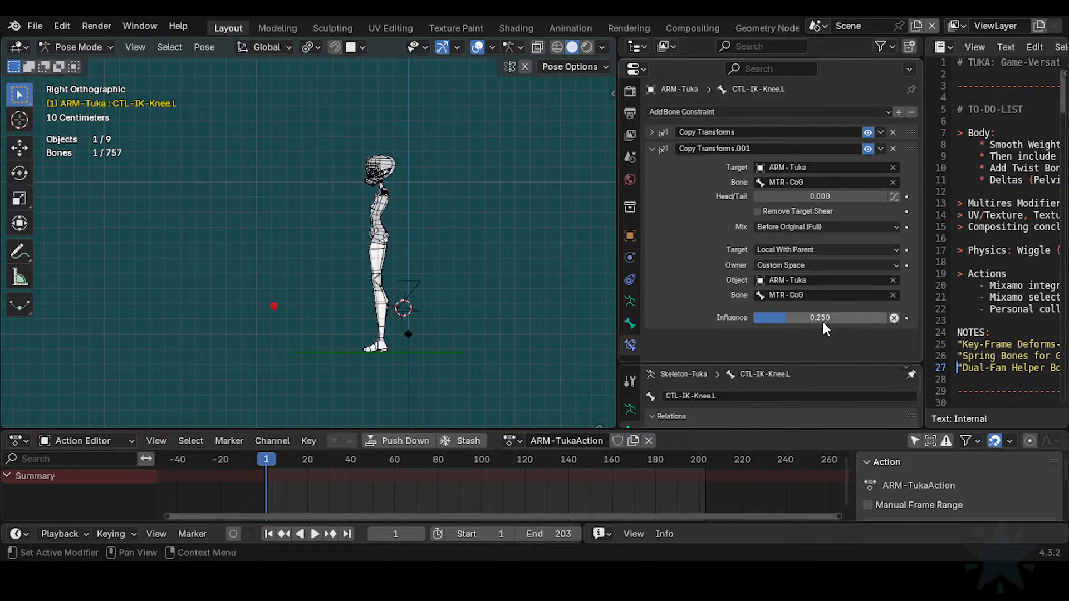
{"action": "left_click", "coordinate": [429, 351]}
{"action": "key", "text": "g"}
{"action": "key", "text": "z"}
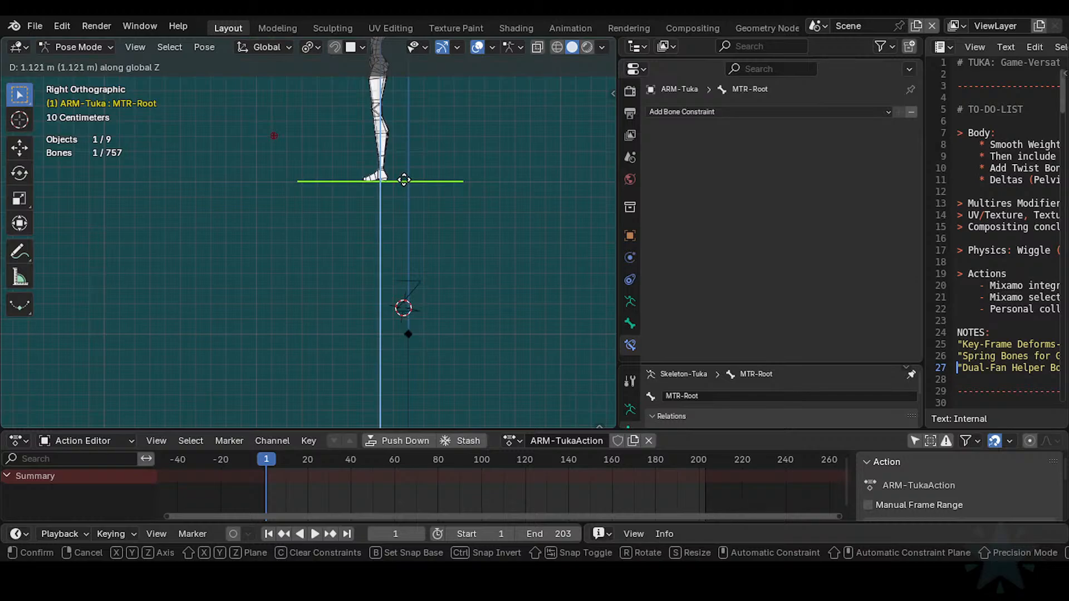
{"action": "left_click", "coordinate": [404, 179]}
Step: Test the knee control further by rotating MTR-Root, raising it along global Z and shifting it along negative global Y
{"action": "scroll", "coordinate": [403, 177], "scroll_direction": "down", "scroll_amount": 3}
{"action": "middle_click_drag", "start_coordinate": [412, 229], "coordinate": [415, 350], "text": "shift"}
{"action": "key", "text": "r"}
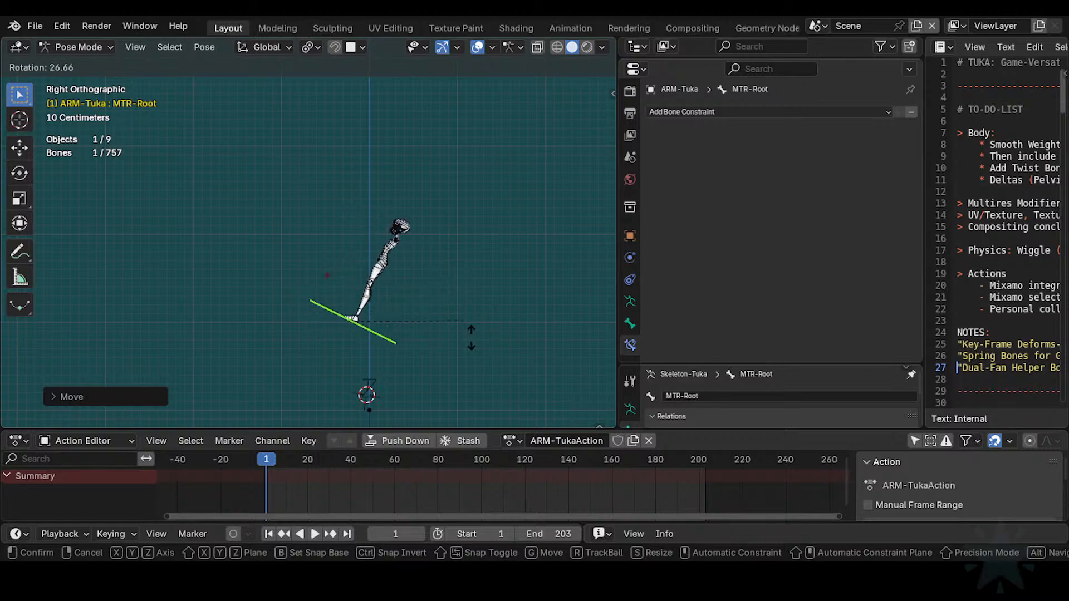
{"action": "left_click", "coordinate": [446, 273]}
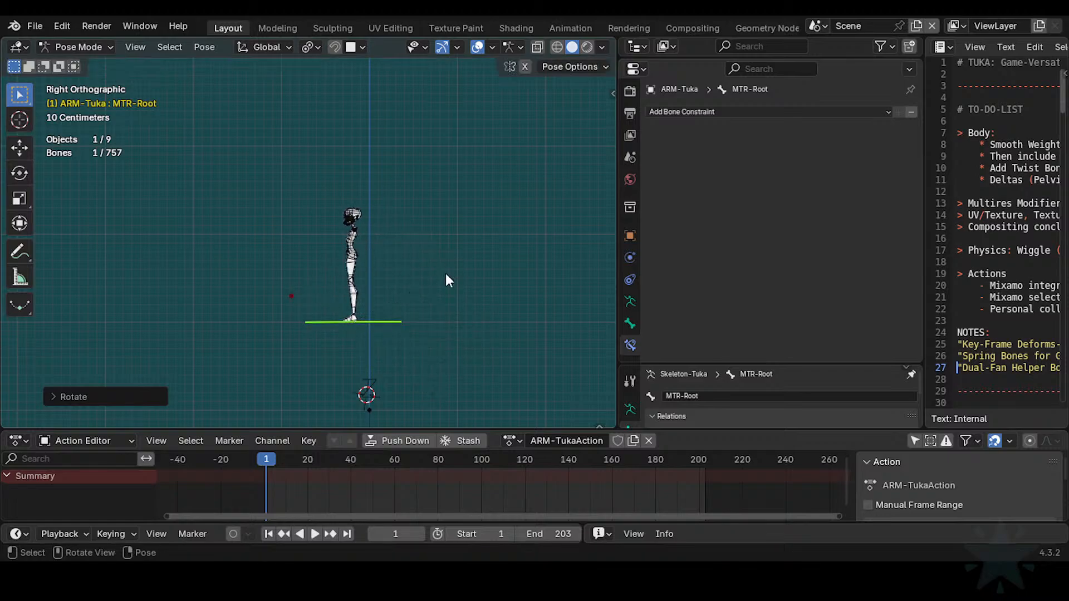
{"action": "key", "text": "g"}
{"action": "key", "text": "z"}
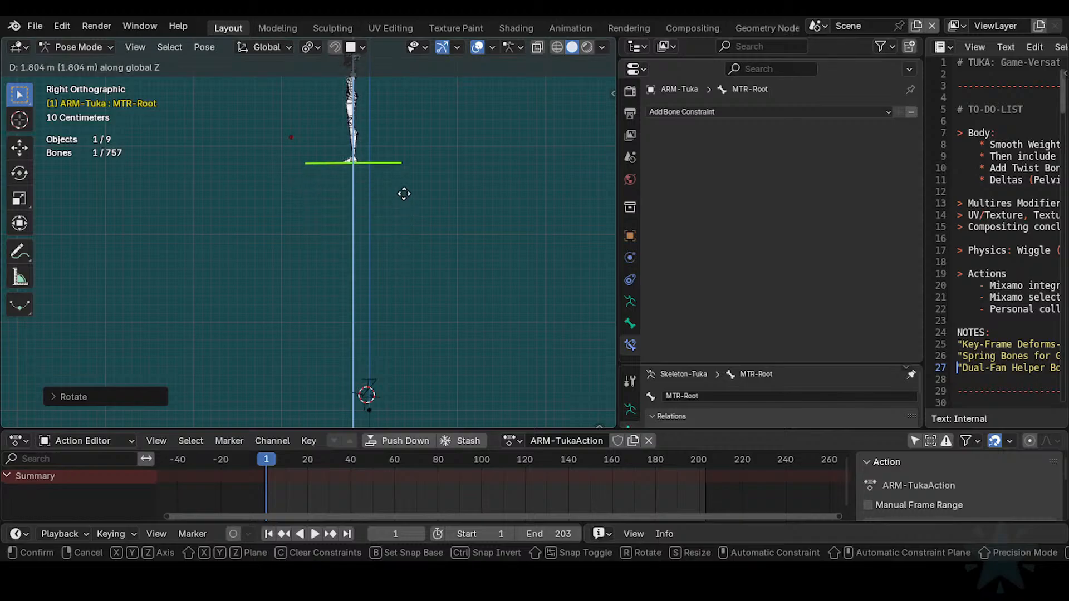
{"action": "left_click", "coordinate": [404, 177]}
{"action": "middle_click_drag", "start_coordinate": [410, 166], "coordinate": [414, 314], "text": "shift"}
{"action": "key", "text": "g"}
{"action": "key", "text": "y"}
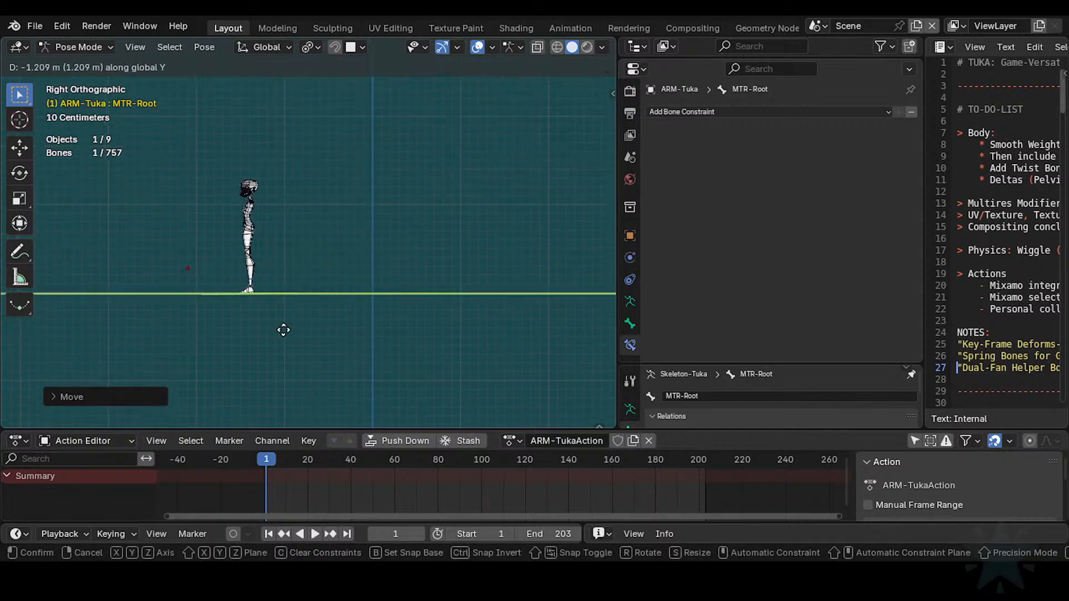
{"action": "left_click", "coordinate": [258, 329]}
Step: Clear the location of MTR-Root and the left knee control to bring the rig back to the origin
{"action": "key", "text": "a"}
{"action": "key", "text": "alt+g"}
{"action": "scroll", "coordinate": [335, 316], "scroll_direction": "down", "scroll_amount": 4}
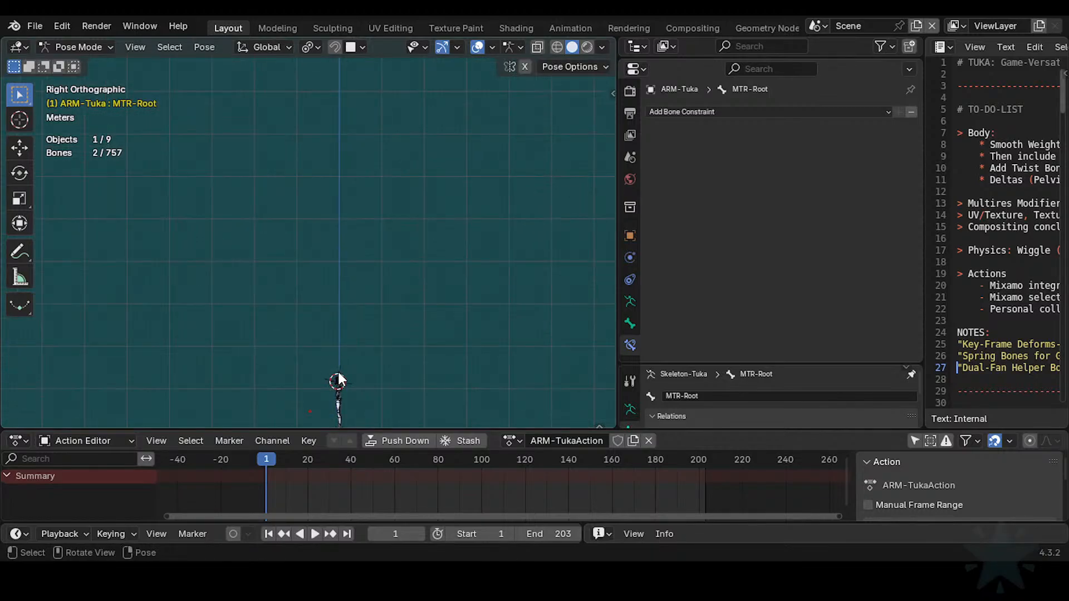
{"action": "middle_click_drag", "start_coordinate": [338, 370], "coordinate": [342, 189], "text": "shift"}
{"action": "scroll", "coordinate": [365, 201], "scroll_direction": "up", "scroll_amount": 9}
{"action": "middle_click_drag", "start_coordinate": [393, 245], "coordinate": [354, 270], "text": "shift"}
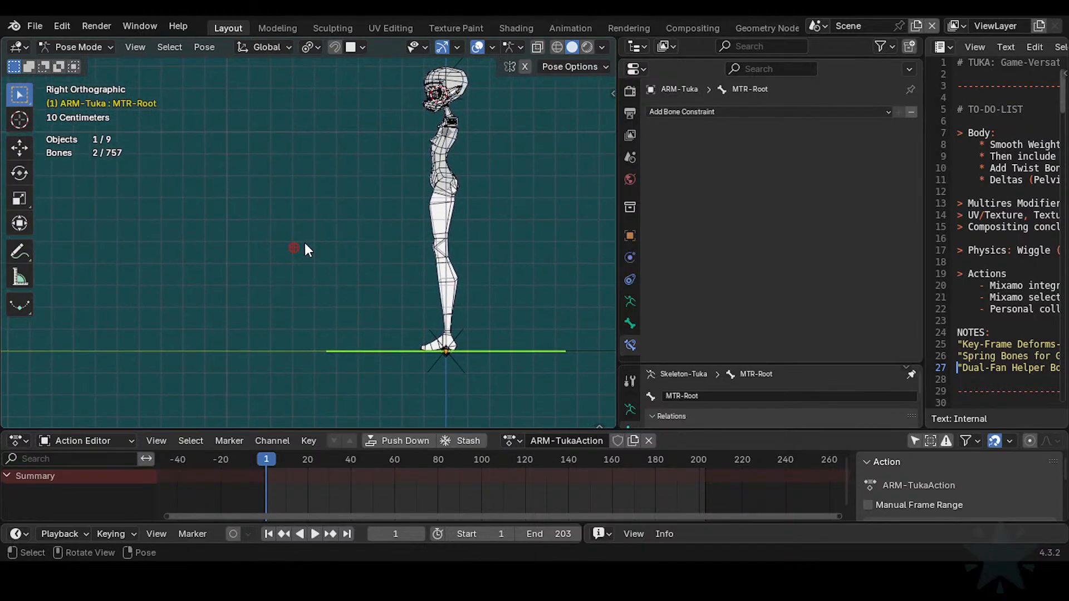
Step: Disable the Copy Transforms.001 constraint on CTL-IK-Knee.L
{"action": "left_click", "coordinate": [300, 248]}
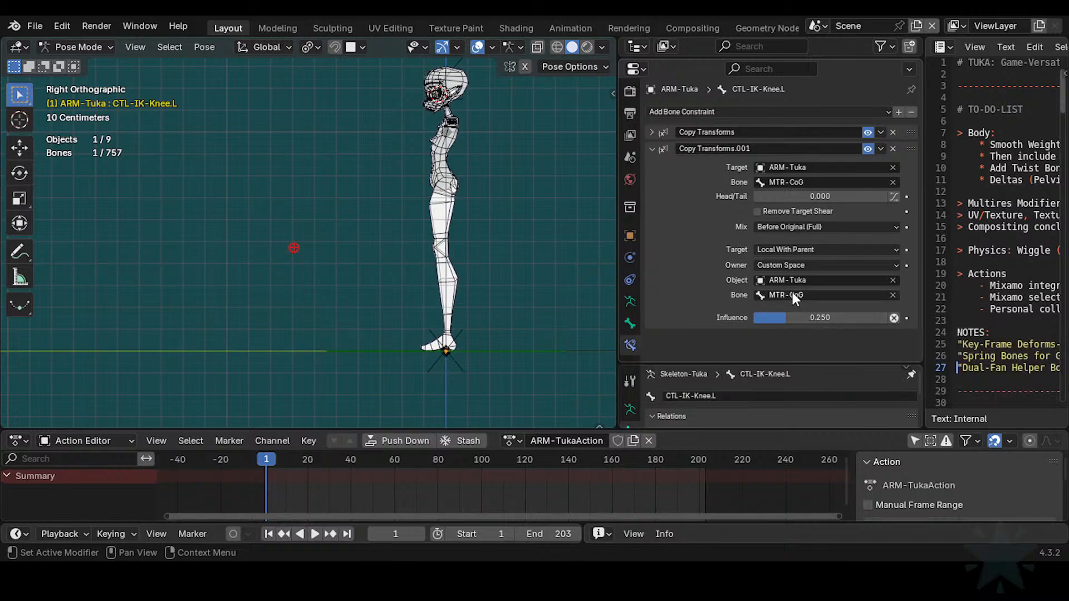
{"action": "scroll", "coordinate": [318, 237], "scroll_direction": "down", "scroll_amount": 1}
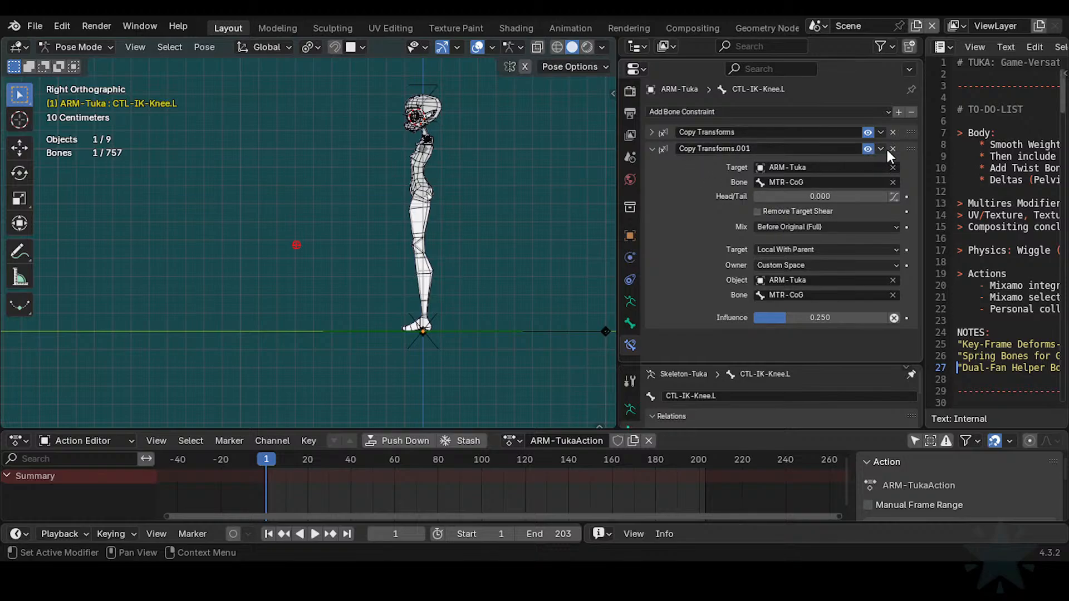
{"action": "left_click", "coordinate": [867, 149]}
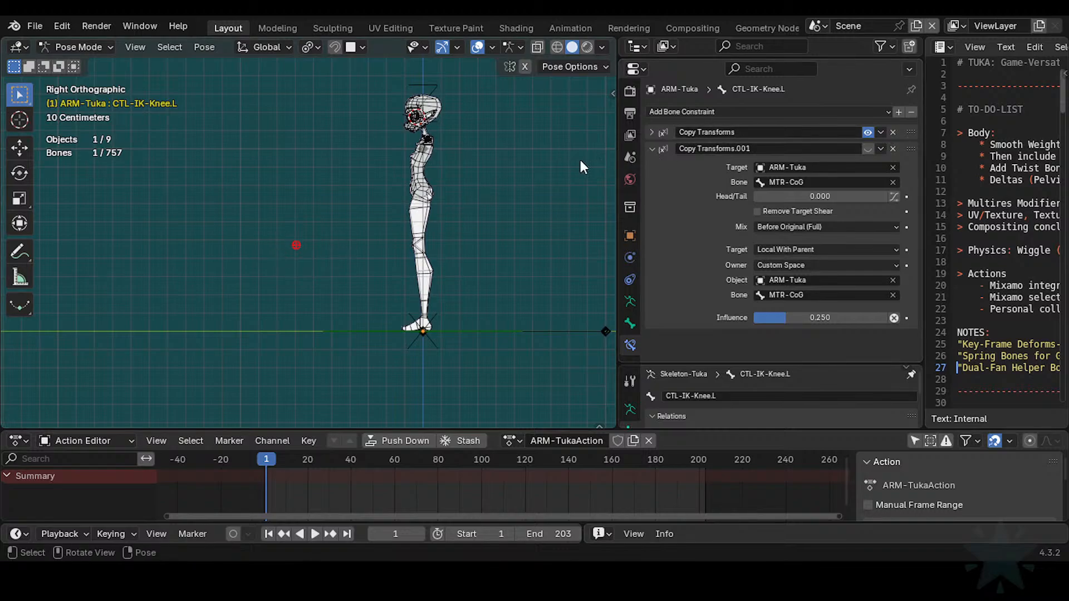
{"action": "left_click", "coordinate": [389, 332]}
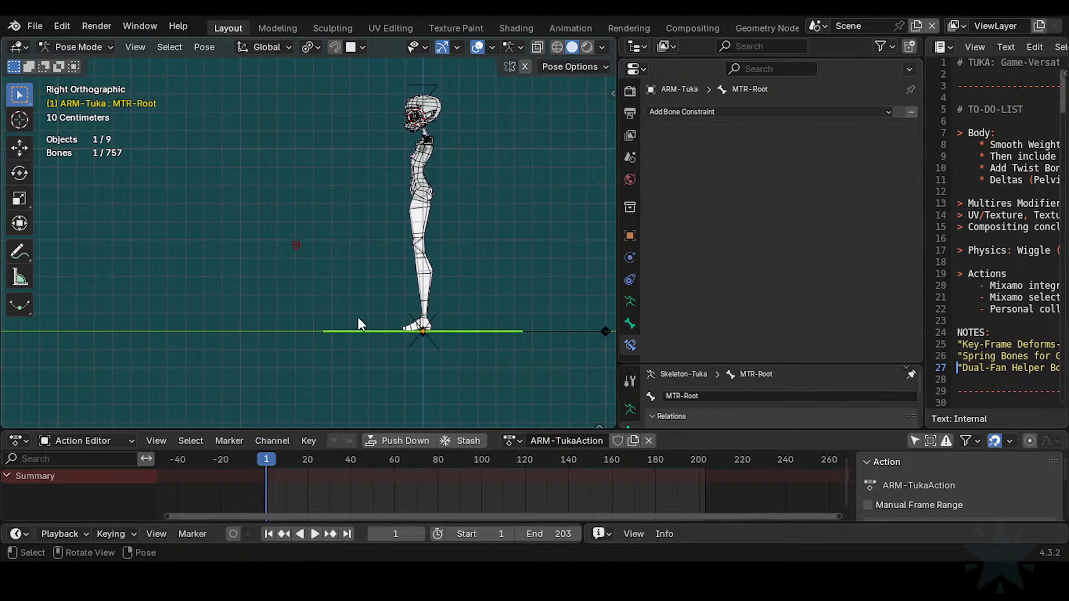
{"action": "key", "text": "ctrl+z"}
{"action": "key", "text": "ctrl+shift+c"}
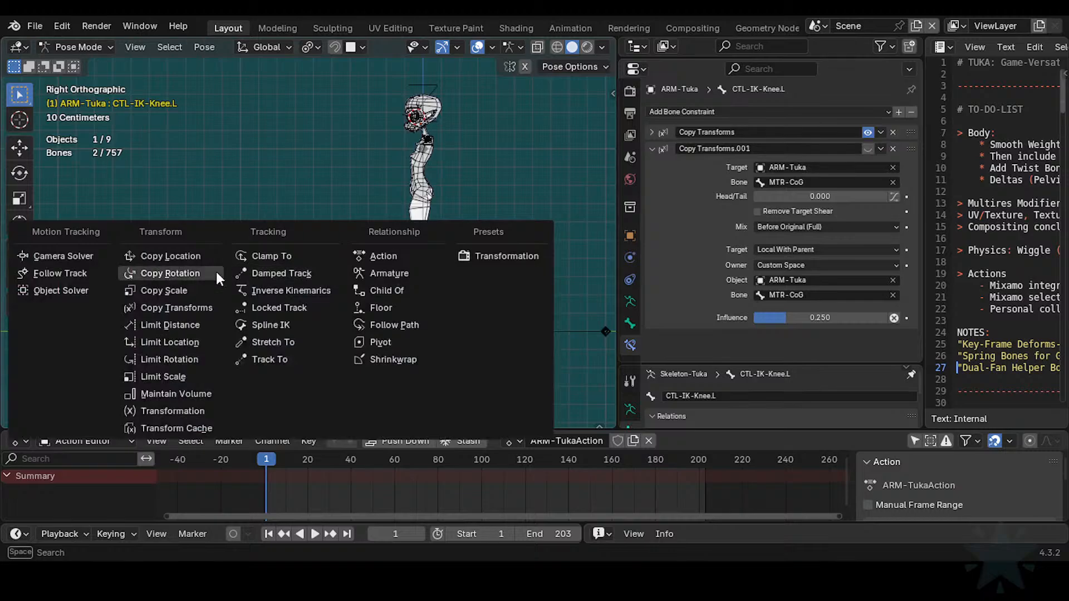
{"action": "key", "text": "Escape"}
Step: Reveal all hidden bones and add a Copy Location constraint to CTL-IK-Knee.L with MTR-CoG as its target bone
{"action": "key", "text": "alt+h"}
{"action": "key", "text": "alt+a"}
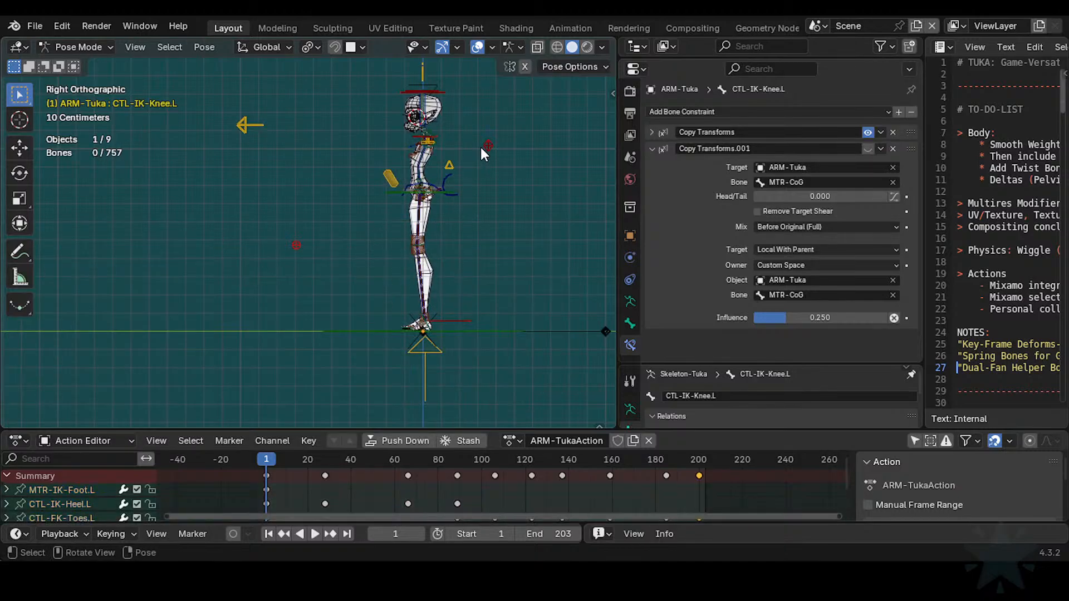
{"action": "left_click", "coordinate": [453, 176]}
{"action": "left_click", "coordinate": [305, 246], "text": "shift"}
{"action": "key", "text": "ctrl+shift+c"}
{"action": "left_click", "coordinate": [213, 250]}
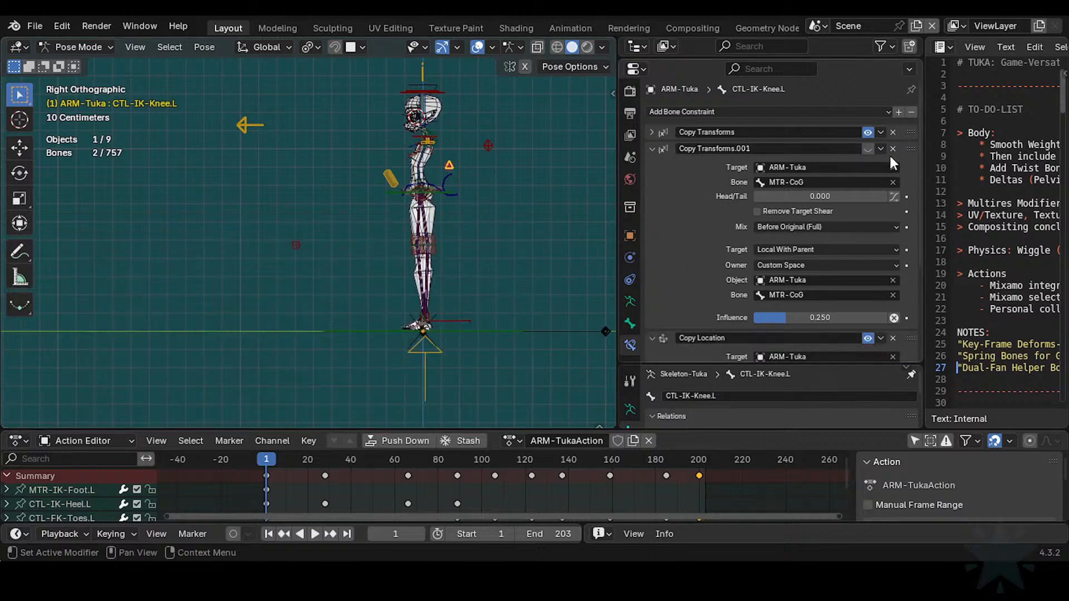
Step: Set the Copy Location constraint's target space to Local With Parent and its owner space to Custom Space
{"action": "left_click", "coordinate": [653, 148]}
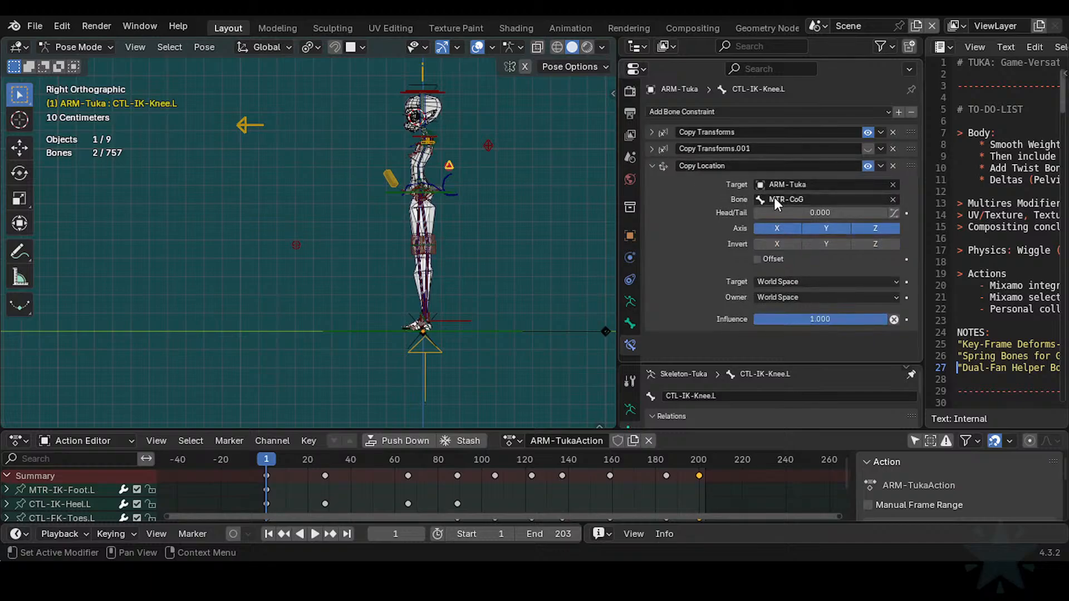
{"action": "left_click", "coordinate": [762, 282]}
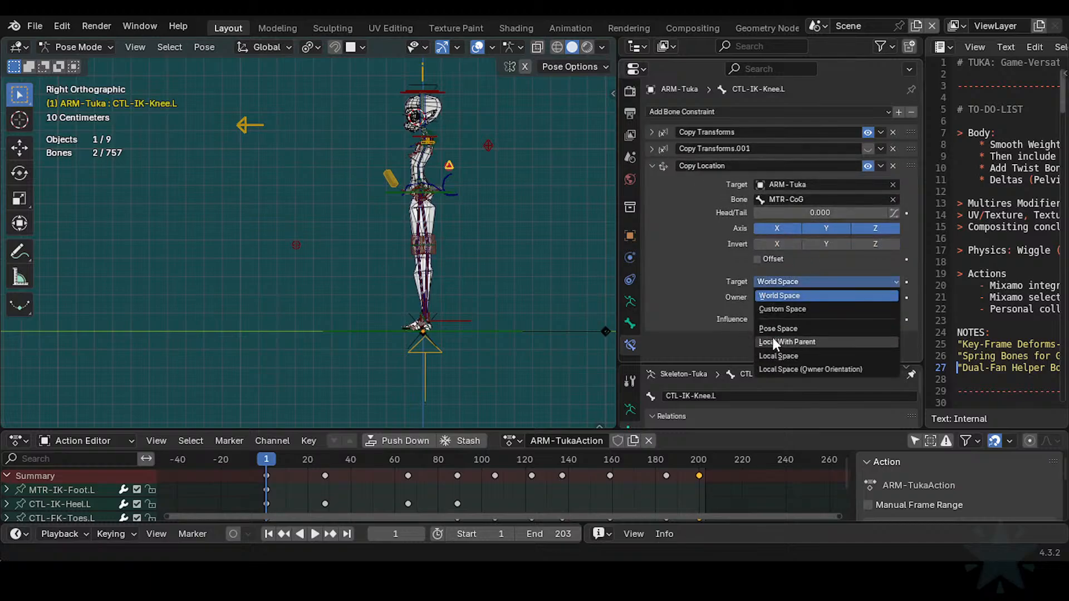
{"action": "left_click", "coordinate": [774, 337]}
{"action": "left_click", "coordinate": [780, 298]}
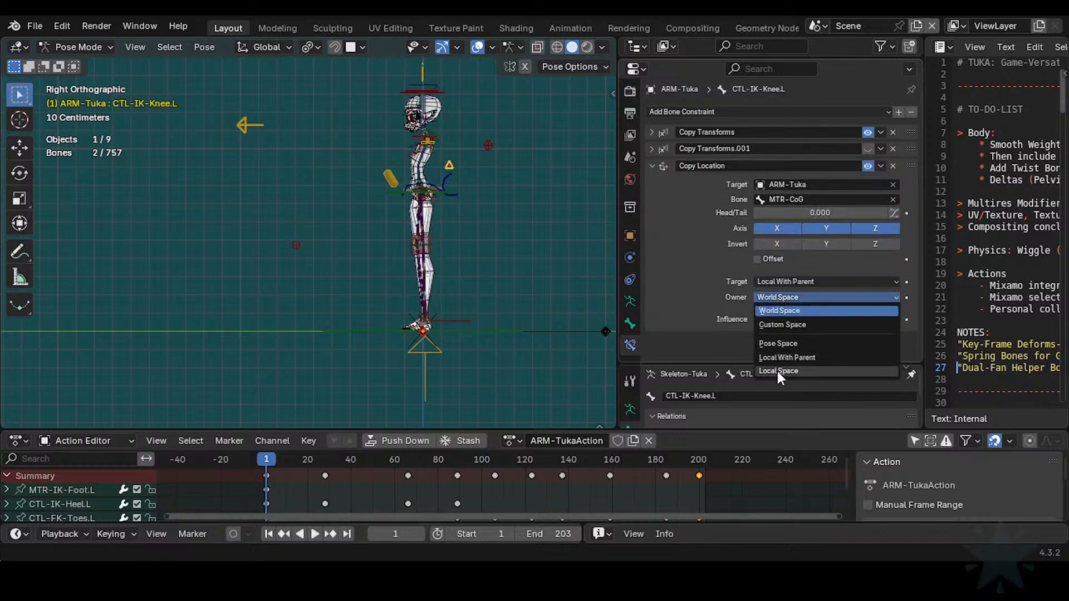
{"action": "left_click", "coordinate": [768, 328]}
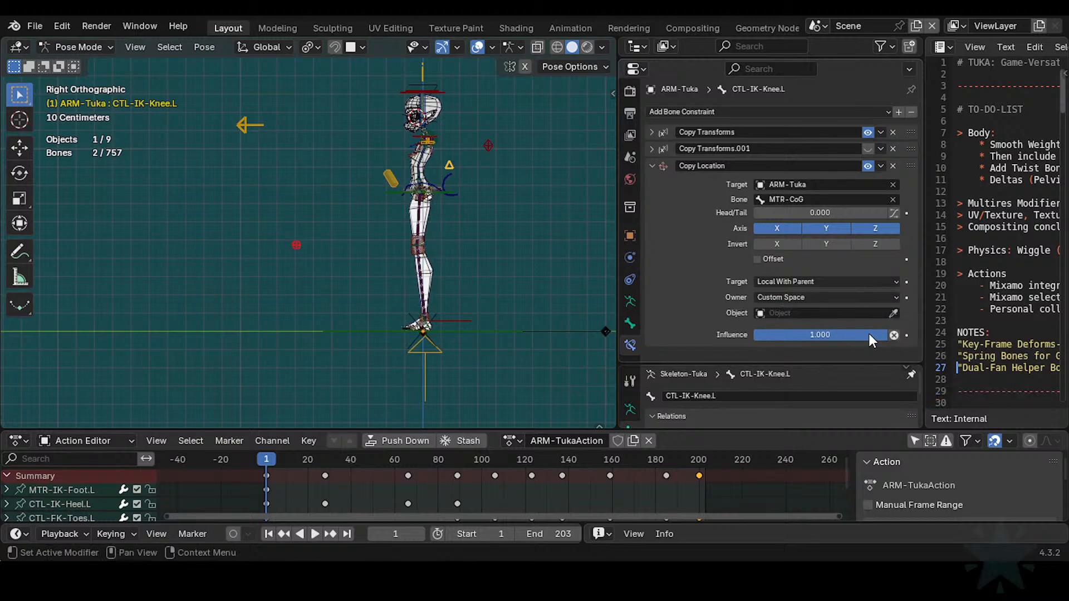
Step: Set the Copy Location constraint's custom owner space on CTL-IK-Knee.L to object ARM-Tuka and bone MTR-CoG
{"action": "left_click", "coordinate": [894, 314]}
{"action": "left_click", "coordinate": [455, 166]}
{"action": "key", "text": "F2"}
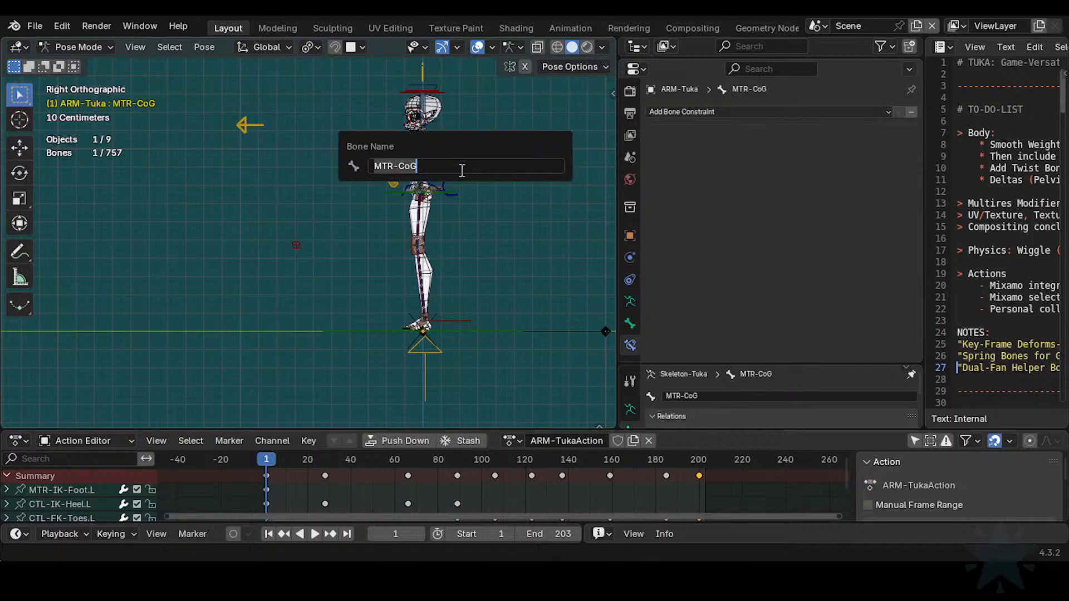
{"action": "left_click", "coordinate": [297, 244]}
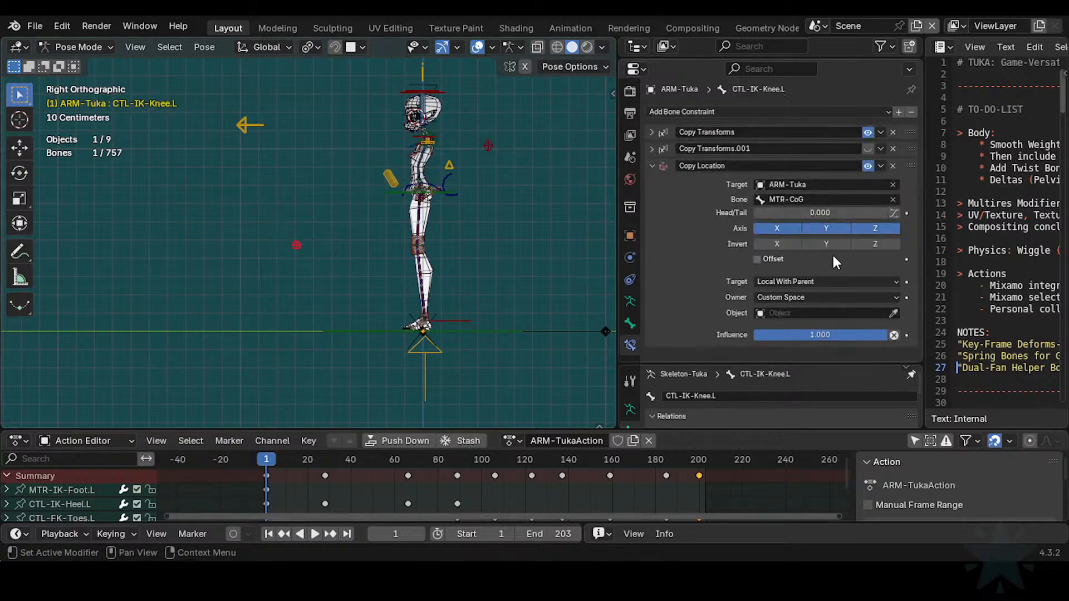
{"action": "left_click", "coordinate": [803, 314]}
{"action": "type", "text": "ar"}
{"action": "left_click", "coordinate": [800, 332]}
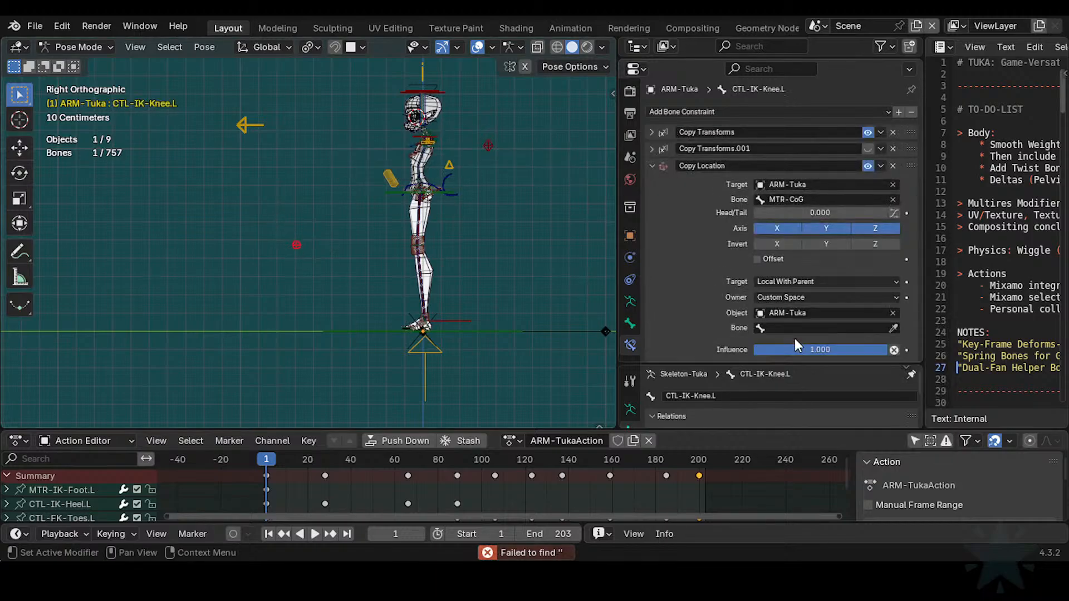
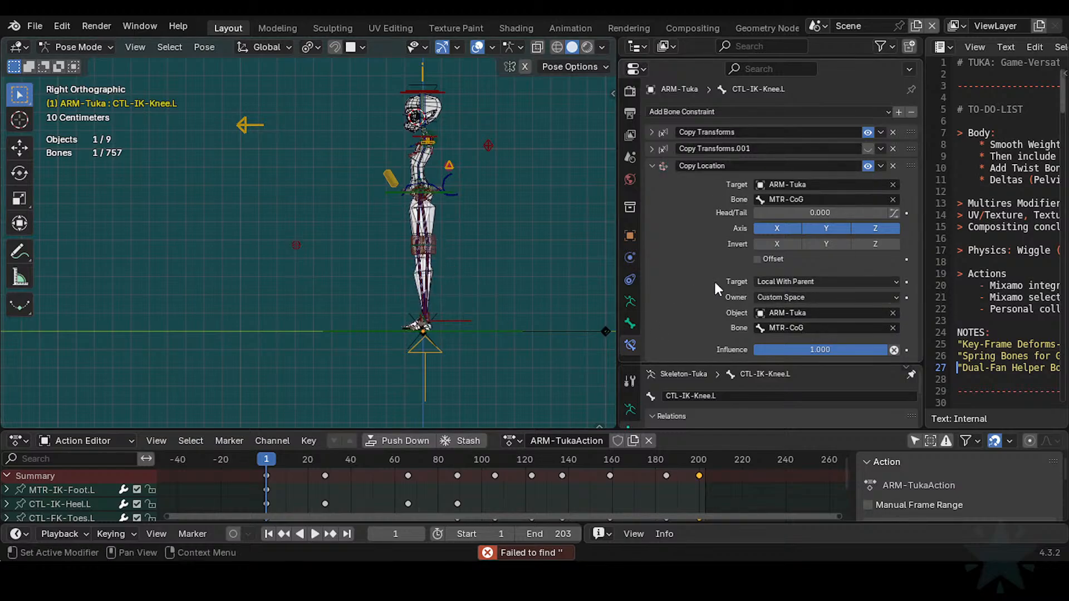
Step: Set the Copy Location constraint's influence on CTL-IK-Knee.L to 0.25
{"action": "left_click", "coordinate": [797, 351]}
{"action": "type", "text": "0.25"}
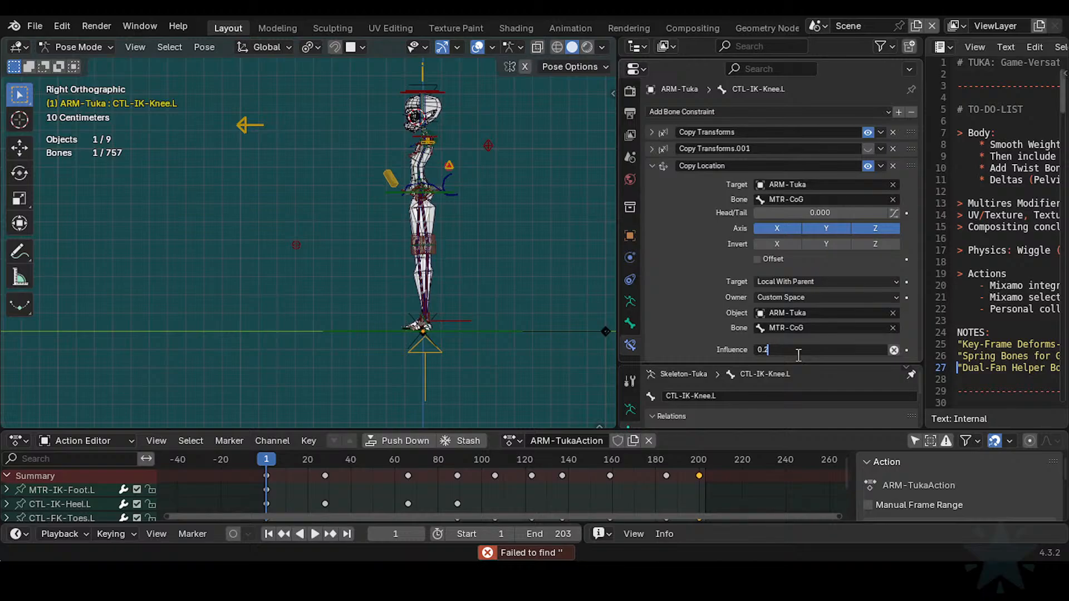
{"action": "key", "text": "Return"}
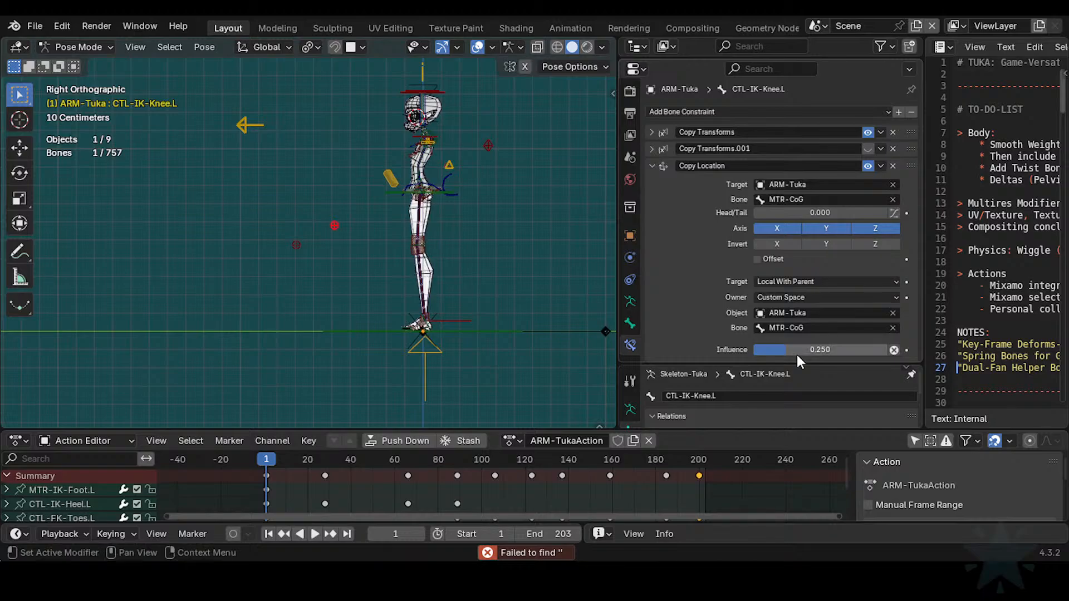
Step: Raise MTR-Root about 0.18 m to test how the left knee control follows it
{"action": "left_click", "coordinate": [480, 325]}
{"action": "key", "text": "g"}
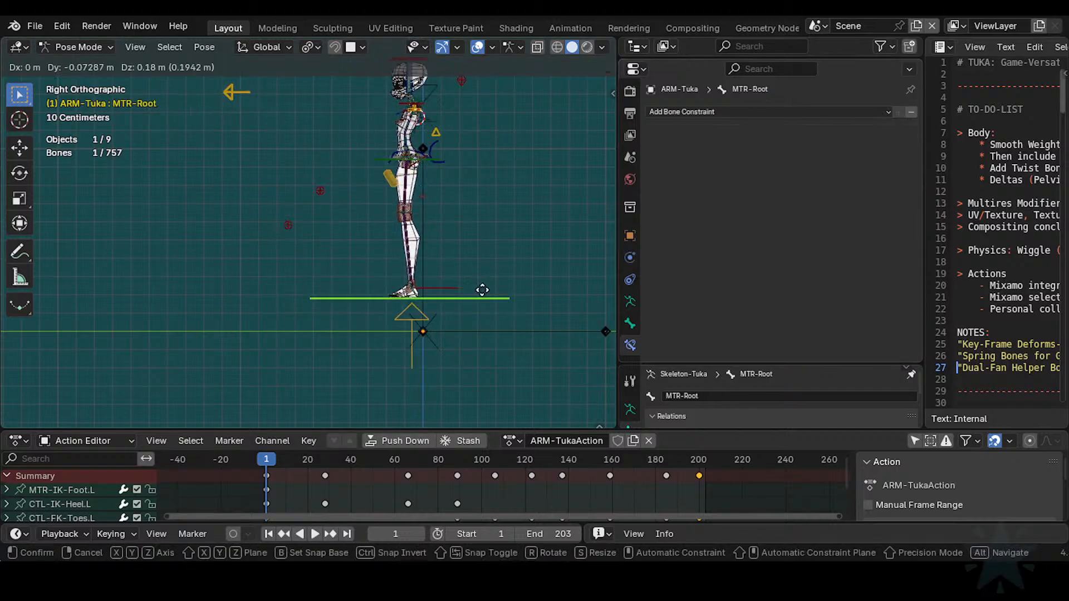
{"action": "left_click", "coordinate": [482, 290]}
Step: Isolate CTL-IK-Knee.L, MTR-Root, MTR-IK-Foot.L and MTR-CoG by hiding all unselected bones
{"action": "left_click", "coordinate": [321, 188]}
{"action": "left_click", "coordinate": [478, 298], "text": "shift"}
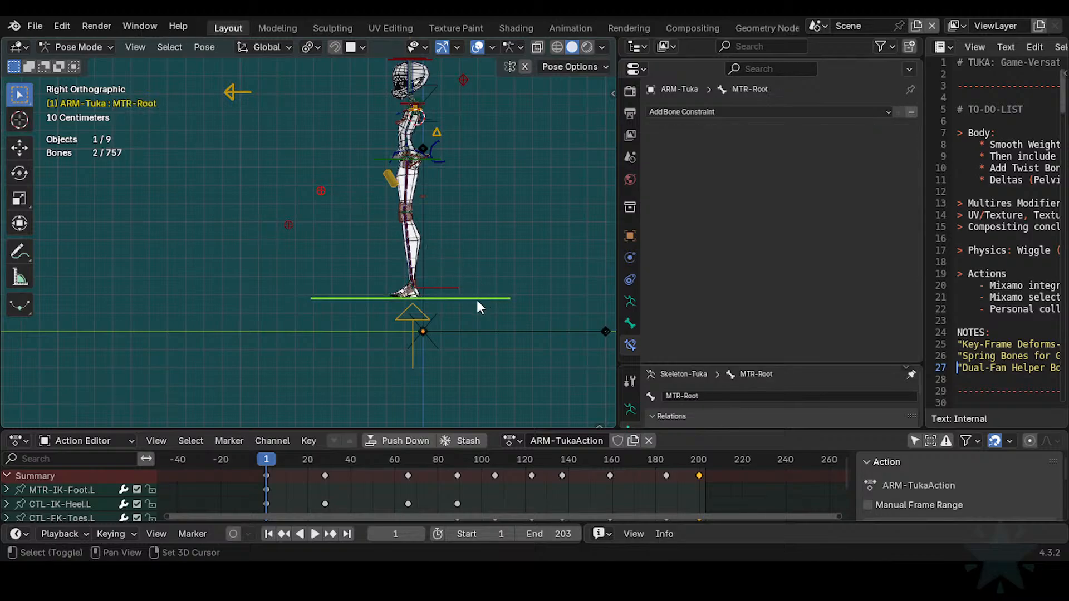
{"action": "middle_click_drag", "start_coordinate": [409, 315], "coordinate": [377, 363]}
{"action": "left_click", "coordinate": [377, 362], "text": "shift"}
{"action": "left_click", "coordinate": [469, 157], "text": "shift"}
{"action": "scroll", "coordinate": [466, 227], "scroll_direction": "down", "scroll_amount": 2}
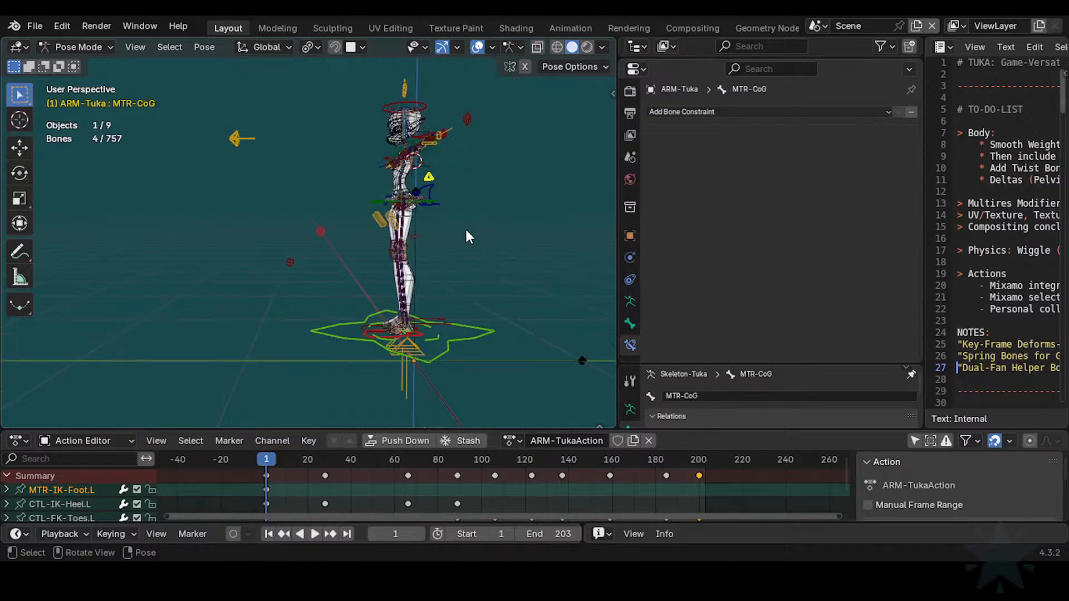
{"action": "key", "text": "shift+h"}
Step: Move MTR-Root repeatedly, including in the right orthographic view, to test the left knee control's response
{"action": "left_click", "coordinate": [414, 329]}
{"action": "middle_click_drag", "start_coordinate": [415, 318], "coordinate": [403, 290]}
{"action": "key", "text": "g"}
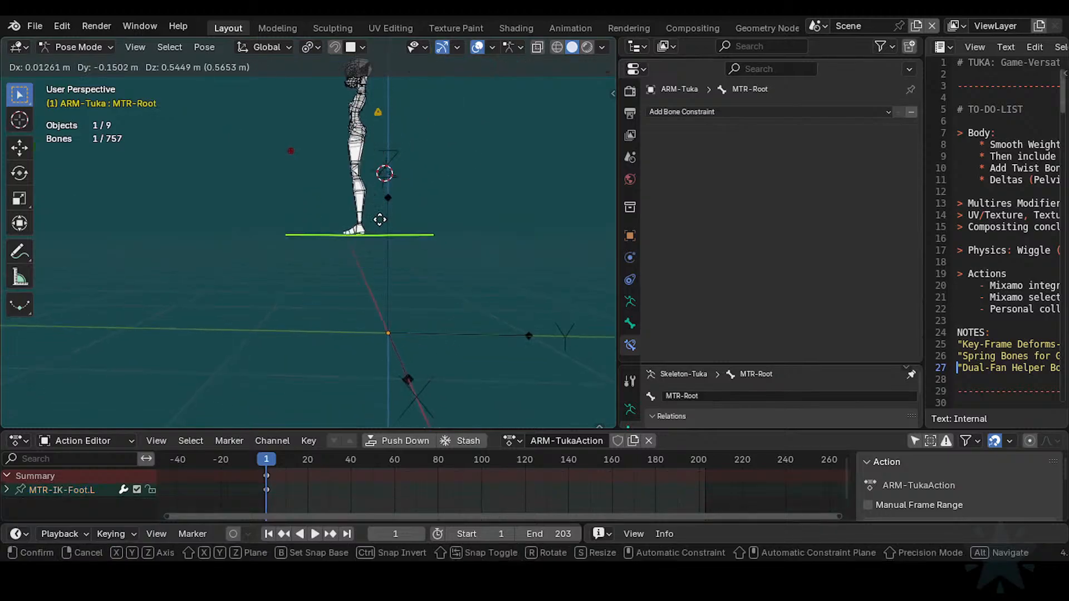
{"action": "left_click", "coordinate": [369, 267]}
{"action": "key", "text": "g"}
{"action": "left_click", "coordinate": [369, 286]}
{"action": "key", "text": "KP_3"}
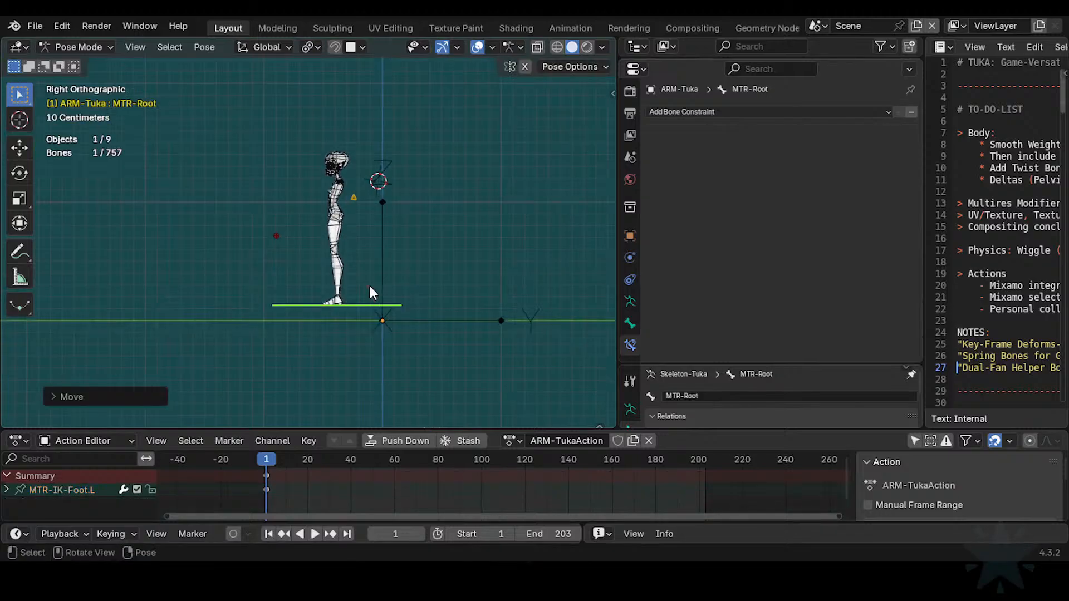
{"action": "key", "text": "g"}
{"action": "left_click", "coordinate": [367, 261]}
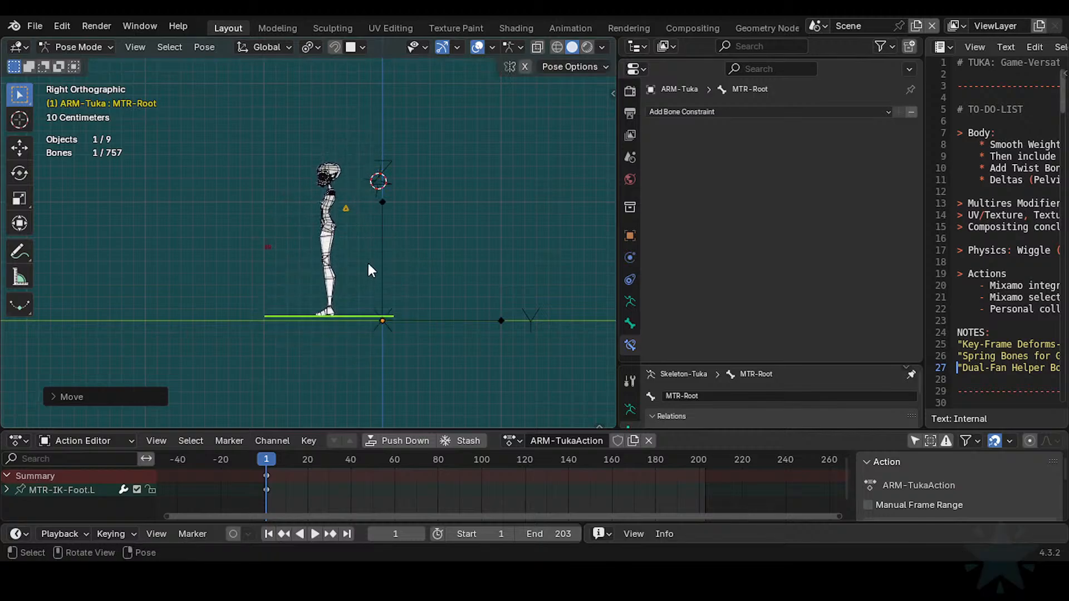
{"action": "key", "text": "g"}
{"action": "left_click", "coordinate": [355, 214]}
Step: Move and rotate MTR-CoG several times to test how the left knee control follows the center of gravity
{"action": "left_click", "coordinate": [342, 221]}
{"action": "key", "text": "g"}
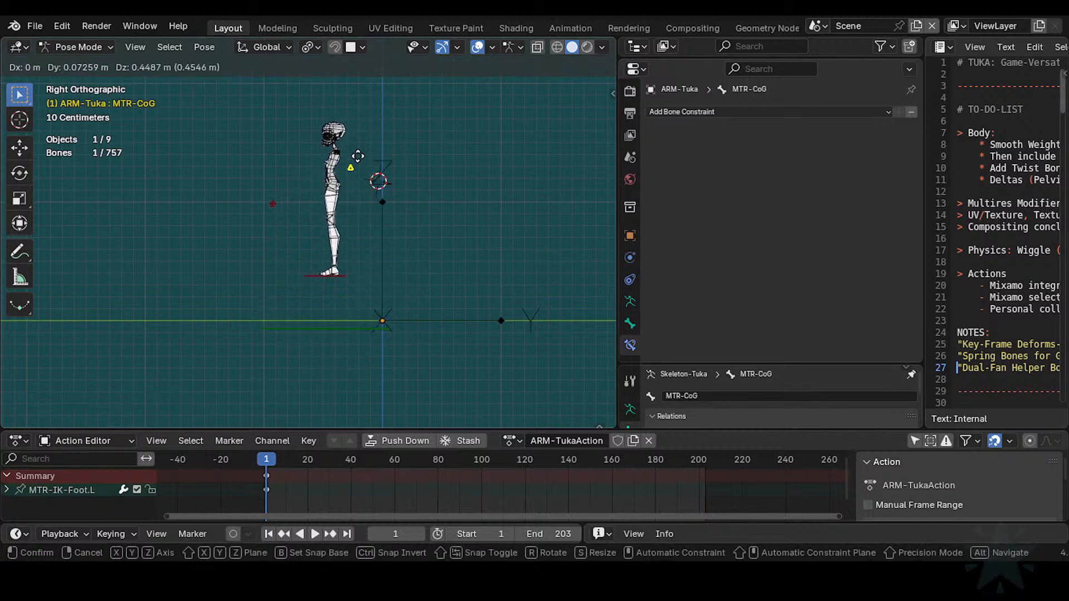
{"action": "left_click", "coordinate": [314, 199]}
{"action": "key", "text": "r"}
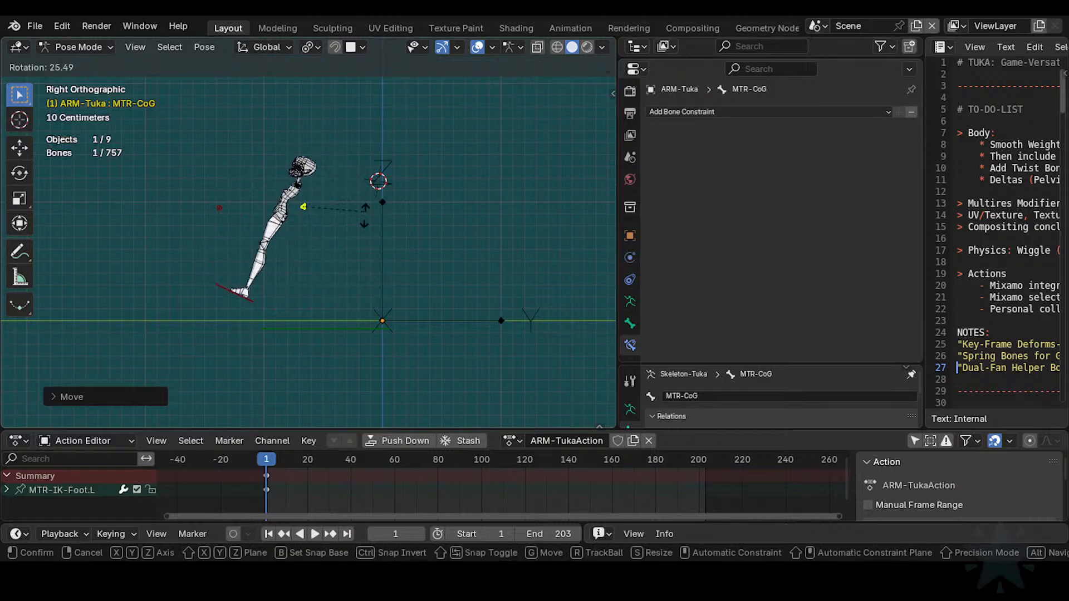
{"action": "left_click", "coordinate": [362, 235]}
{"action": "key", "text": "g"}
{"action": "left_click", "coordinate": [445, 246]}
{"action": "key", "text": "r"}
{"action": "left_click", "coordinate": [436, 201]}
{"action": "key", "text": "g"}
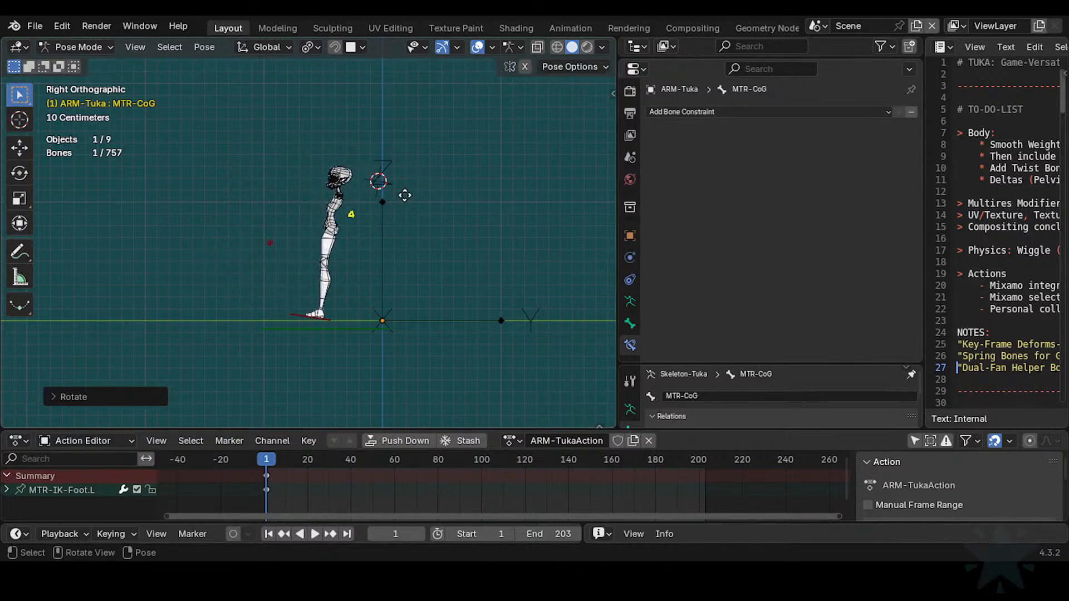
{"action": "right_click", "coordinate": [392, 204]}
Step: Move CTL-IK-Knee.L farther forward from the body
{"action": "left_click", "coordinate": [251, 245]}
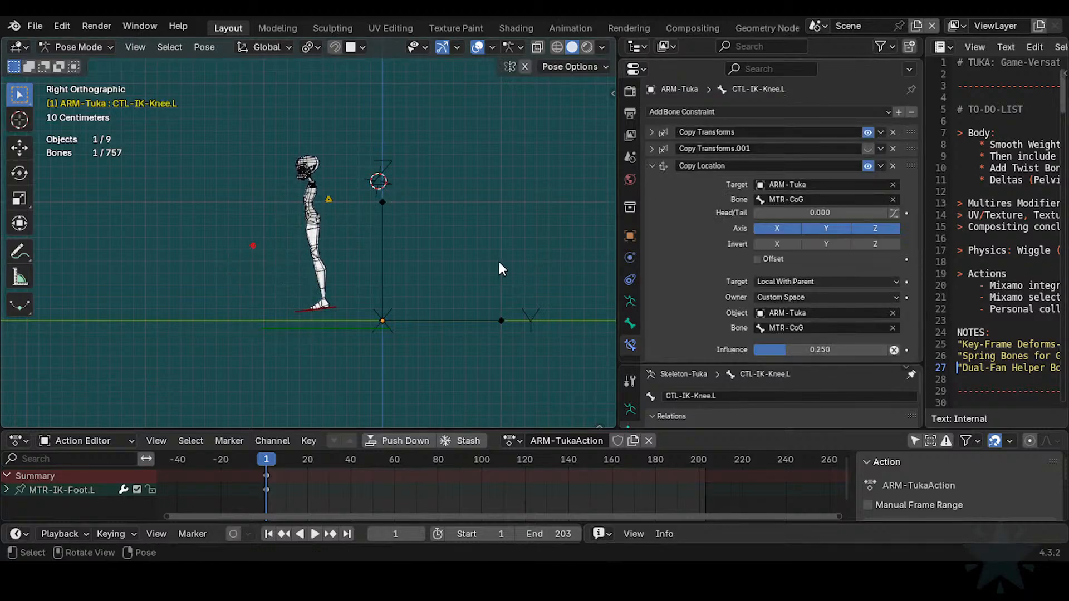
{"action": "key", "text": "g"}
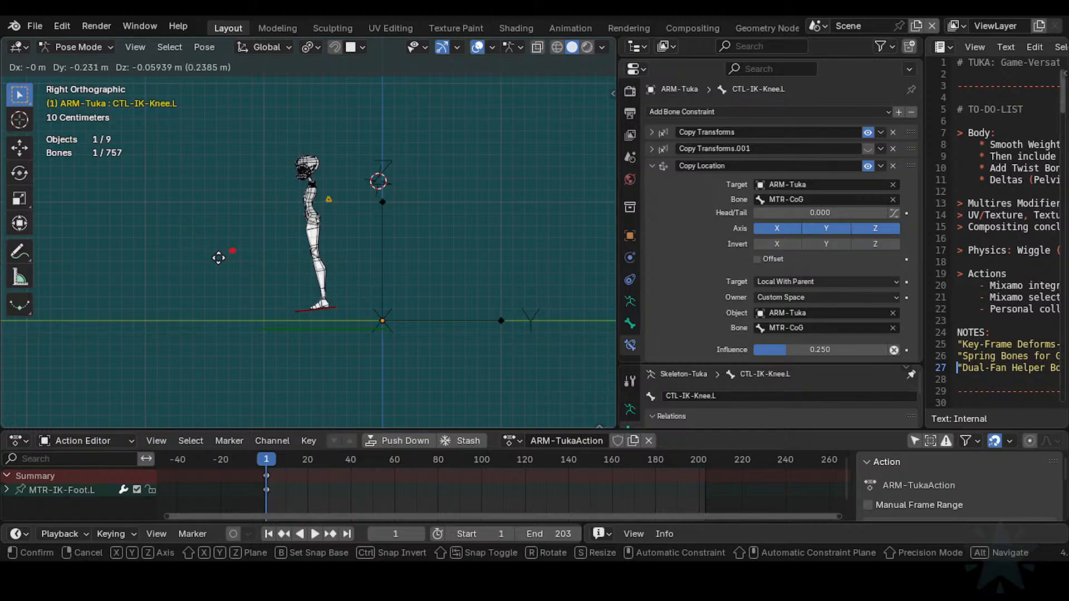
{"action": "left_click", "coordinate": [222, 249]}
Step: Lift MTR-IK-Foot.L forward, rotate it and reposition it to bend the left leg
{"action": "left_click", "coordinate": [300, 313]}
{"action": "key", "text": "g"}
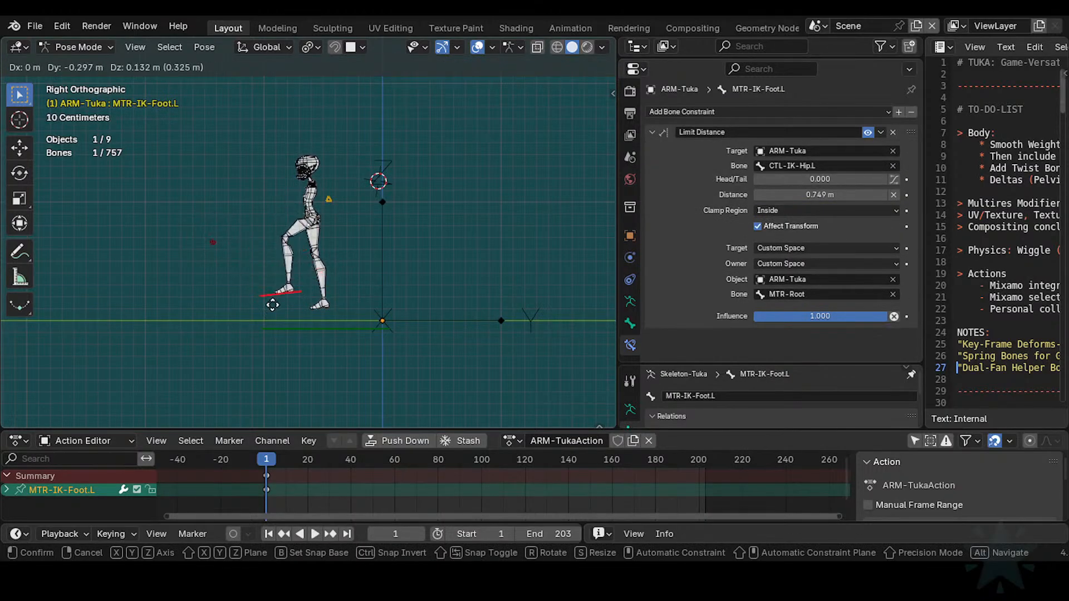
{"action": "left_click", "coordinate": [195, 244]}
{"action": "key", "text": "r"}
{"action": "left_click", "coordinate": [368, 233]}
{"action": "key", "text": "g"}
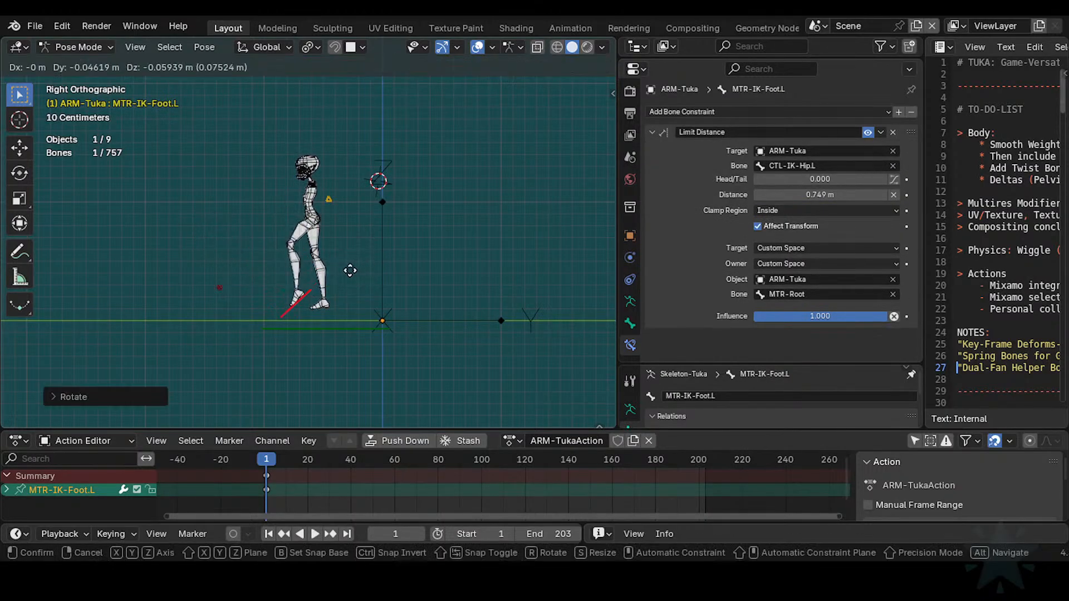
{"action": "left_click", "coordinate": [365, 260]}
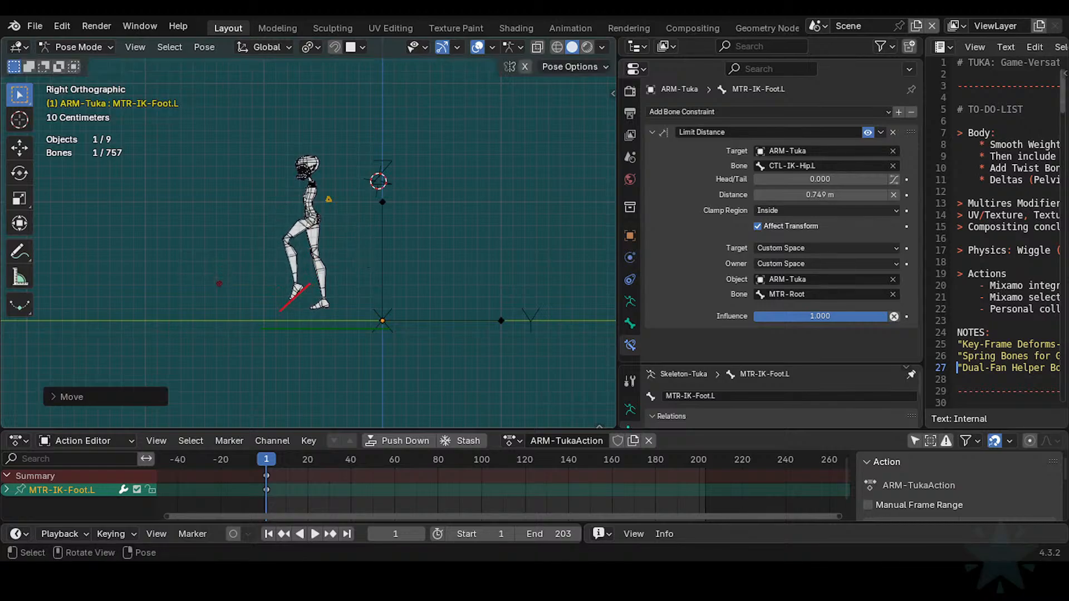
Step: Rotate MTR-CoG and shift it backward and down with the left leg raised
{"action": "left_click", "coordinate": [334, 187]}
{"action": "key", "text": "r"}
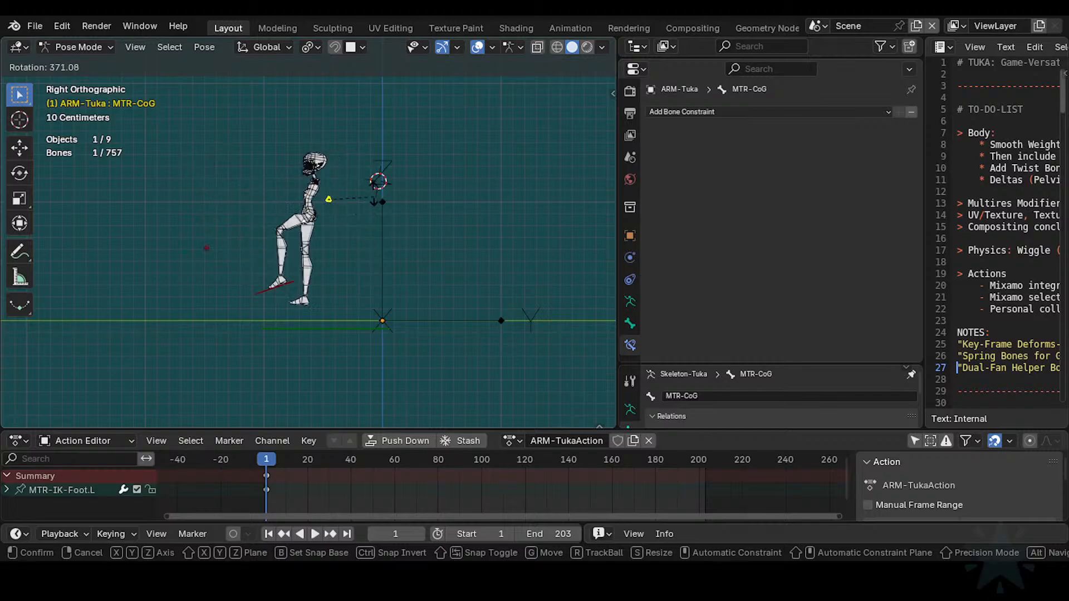
{"action": "left_click", "coordinate": [373, 204]}
{"action": "key", "text": "g"}
{"action": "left_click", "coordinate": [393, 210]}
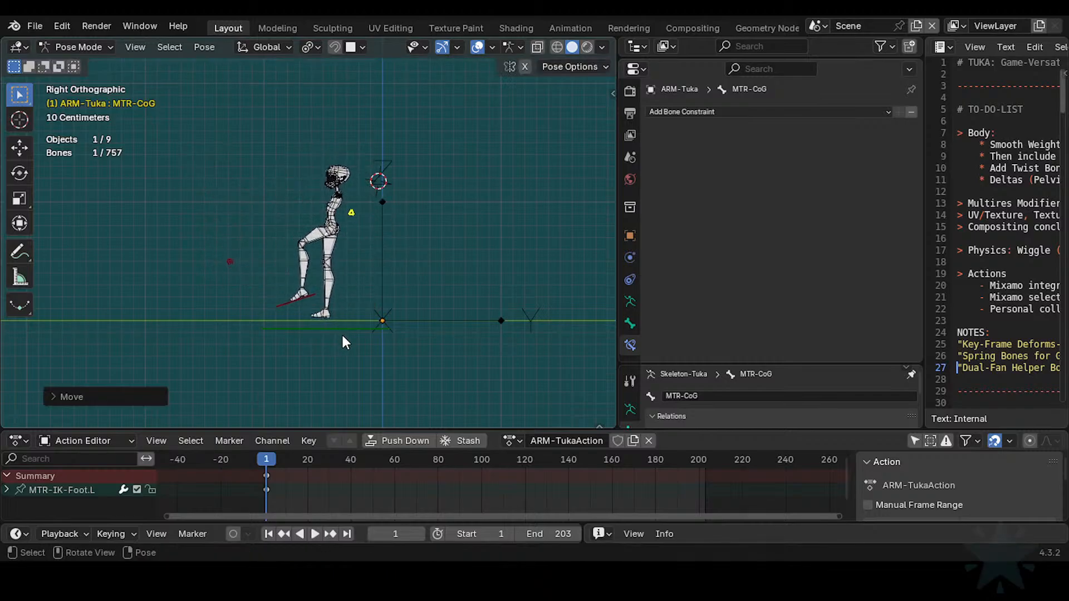
Step: Move and rotate MTR-Root under the raised-leg pose to test the left knee control
{"action": "left_click", "coordinate": [343, 332]}
{"action": "key", "text": "g"}
{"action": "left_click", "coordinate": [373, 294]}
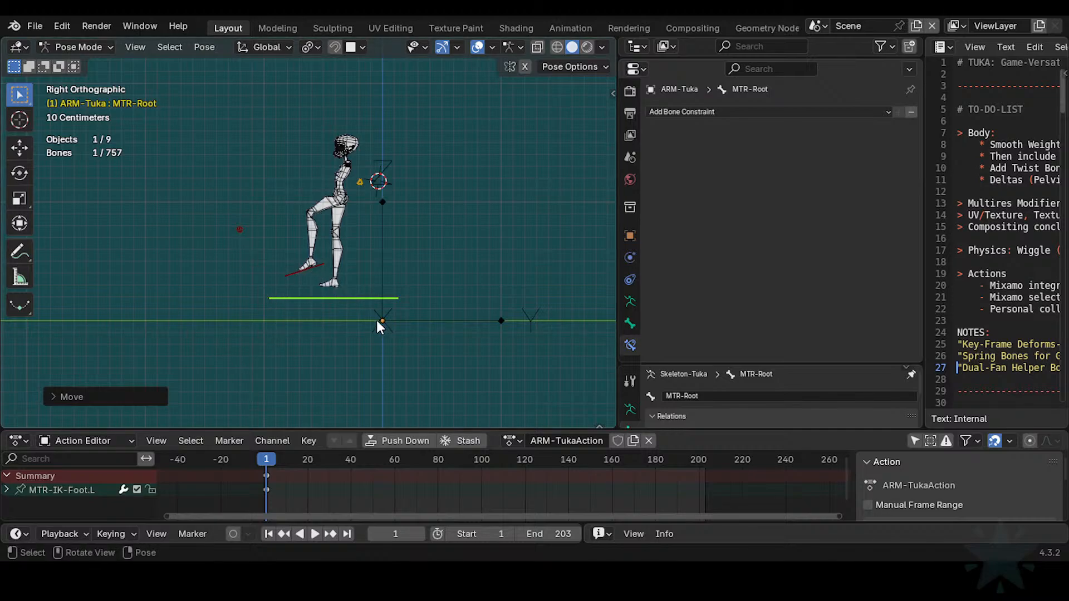
{"action": "key", "text": "r"}
{"action": "left_click", "coordinate": [406, 291]}
{"action": "key", "text": "g"}
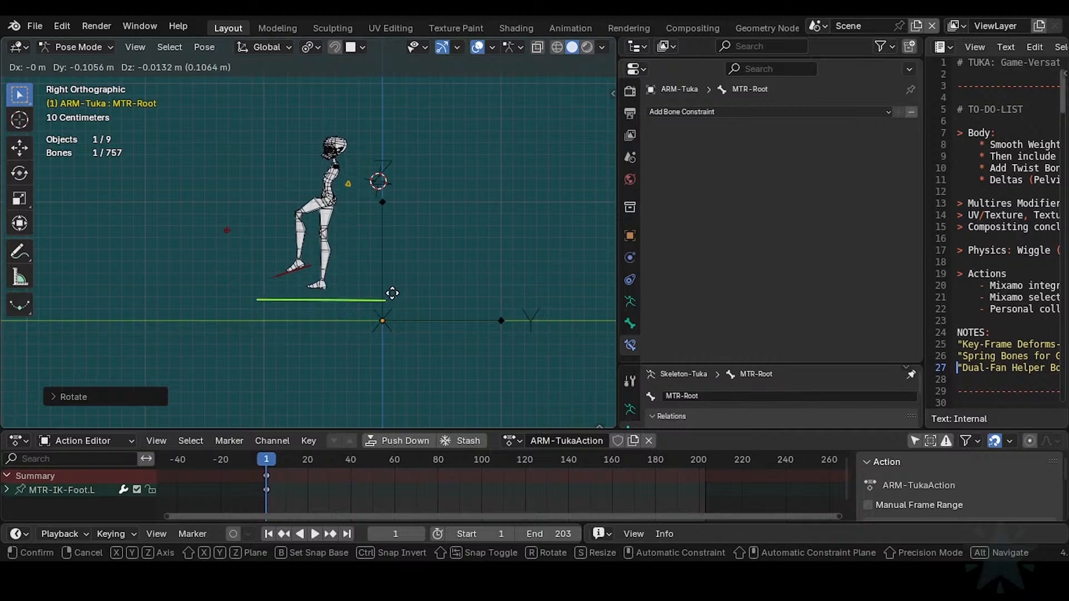
{"action": "left_click", "coordinate": [396, 303]}
Step: Clear the custom-space bone and object from CTL-IK-Knee.L's Copy Location constraint, keeping Custom Space as its owner space
{"action": "left_click", "coordinate": [230, 241]}
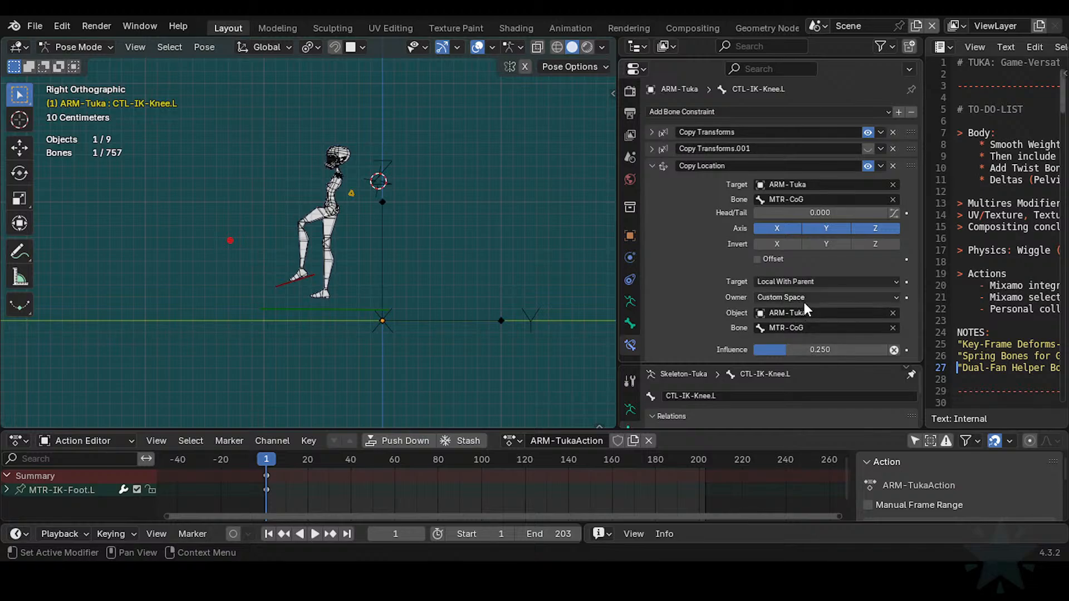
{"action": "left_click", "coordinate": [894, 327]}
{"action": "left_click", "coordinate": [894, 313]}
{"action": "left_click", "coordinate": [860, 297]}
{"action": "left_click", "coordinate": [861, 297]}
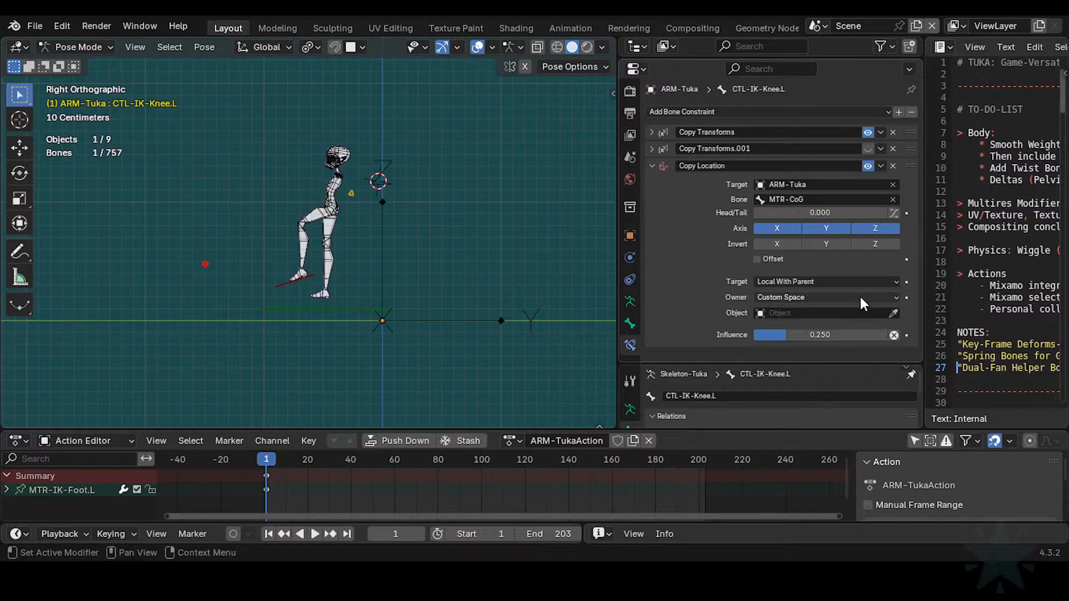
{"action": "left_click", "coordinate": [893, 297]}
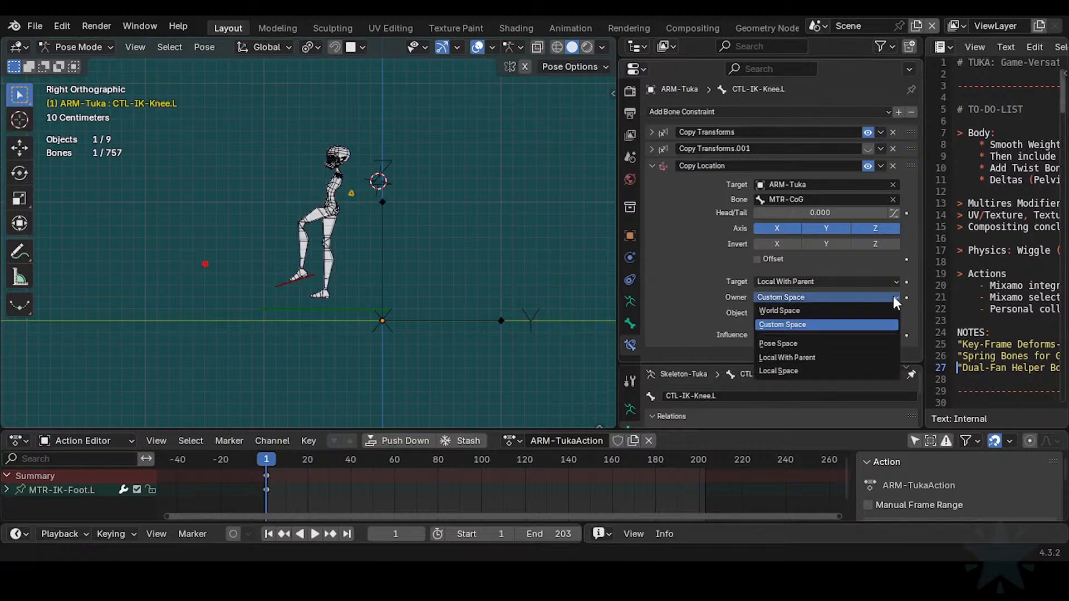
{"action": "left_click", "coordinate": [854, 328]}
Step: Reassign ARM-Tuka as the custom-space object and switch the constraint's owner space to Local Space
{"action": "left_click", "coordinate": [830, 313]}
{"action": "type", "text": "ar"}
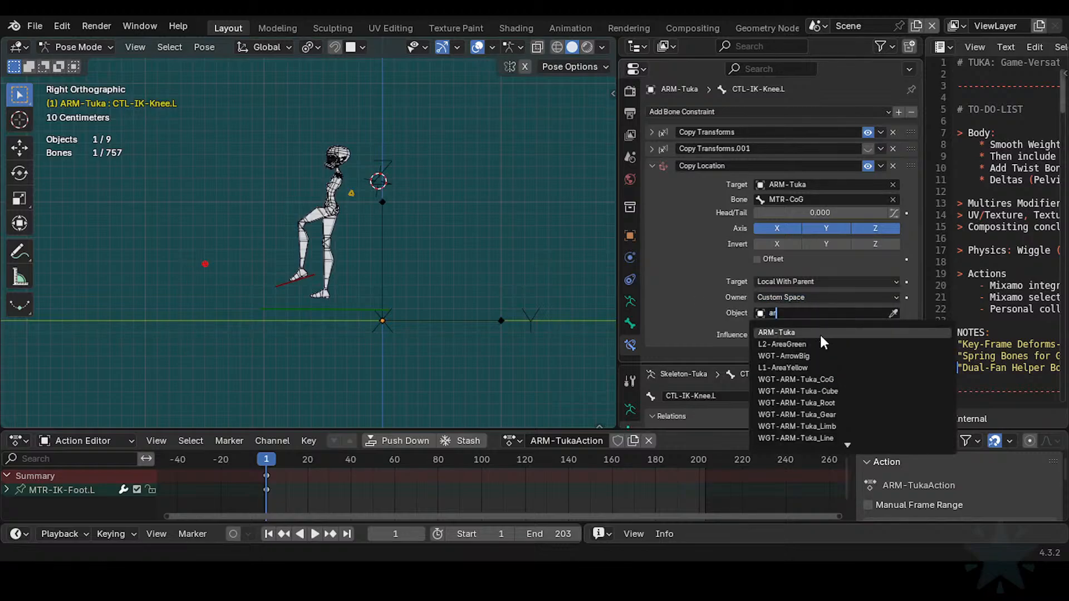
{"action": "left_click", "coordinate": [820, 333]}
{"action": "left_click", "coordinate": [881, 299]}
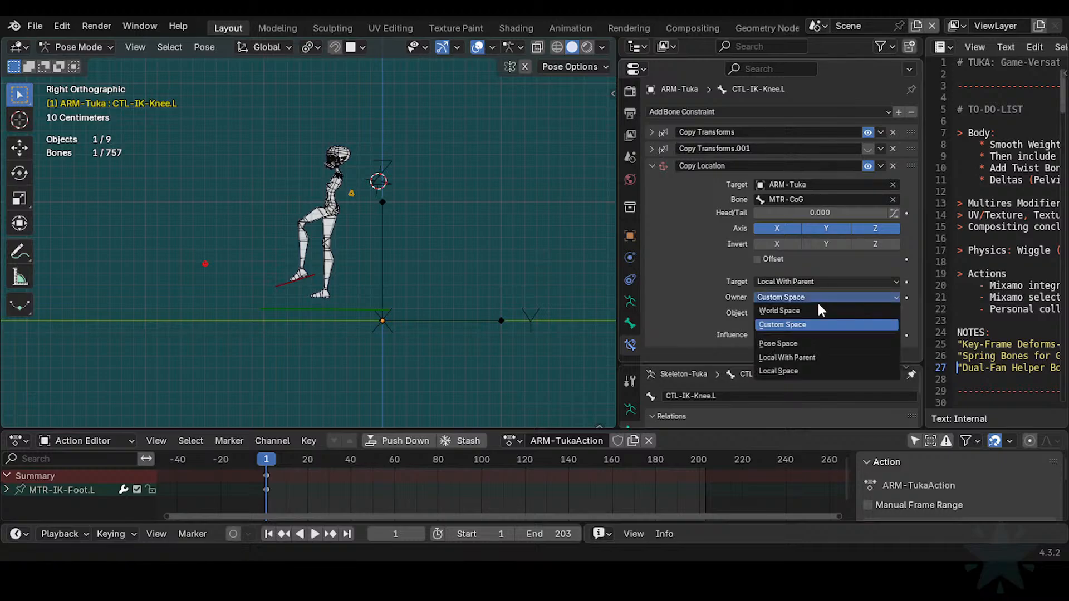
{"action": "left_click", "coordinate": [795, 371]}
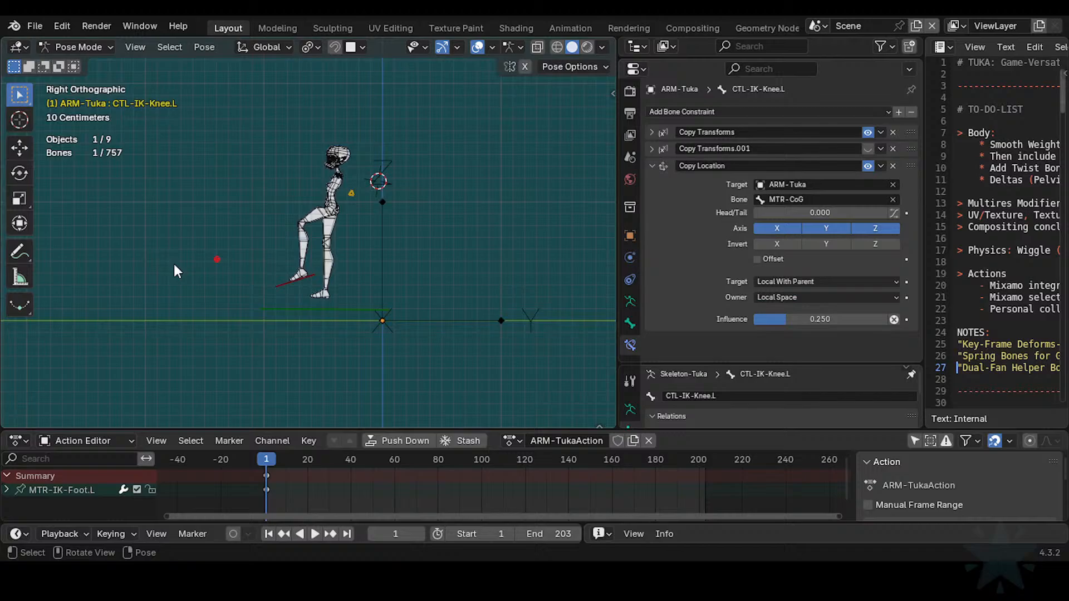
Step: Rotate MTR-Root slightly and try moving it upward to test the Local Space setting
{"action": "left_click", "coordinate": [352, 309]}
{"action": "key", "text": "r"}
{"action": "left_click", "coordinate": [409, 273]}
{"action": "key", "text": "g"}
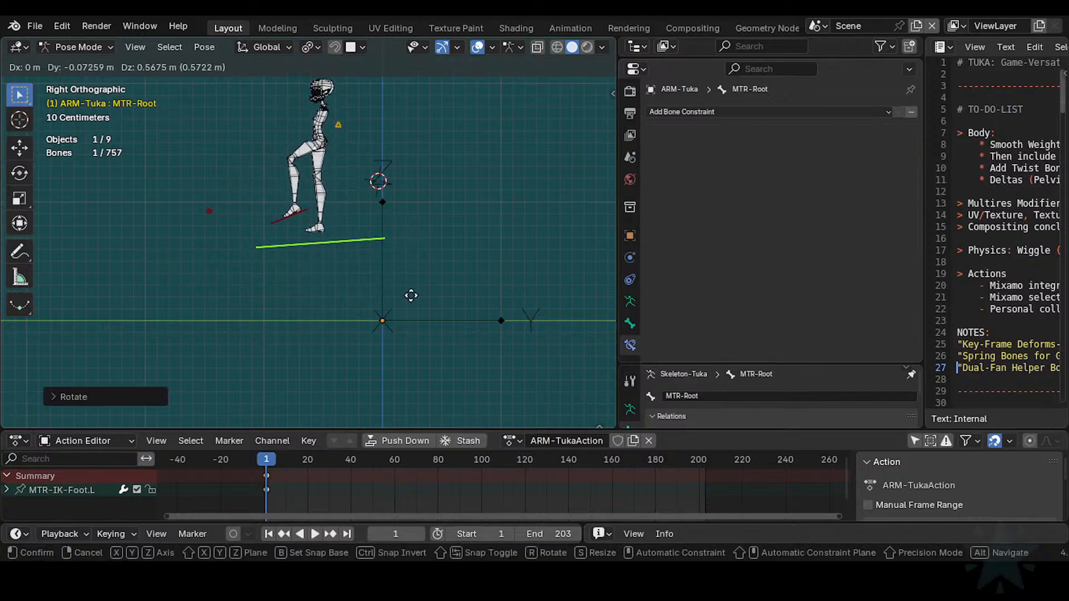
{"action": "key", "text": "Escape"}
Step: Rotate MTR-CoG through a wide turn to test the left knee control's behavior
{"action": "left_click", "coordinate": [327, 185]}
{"action": "key", "text": "r"}
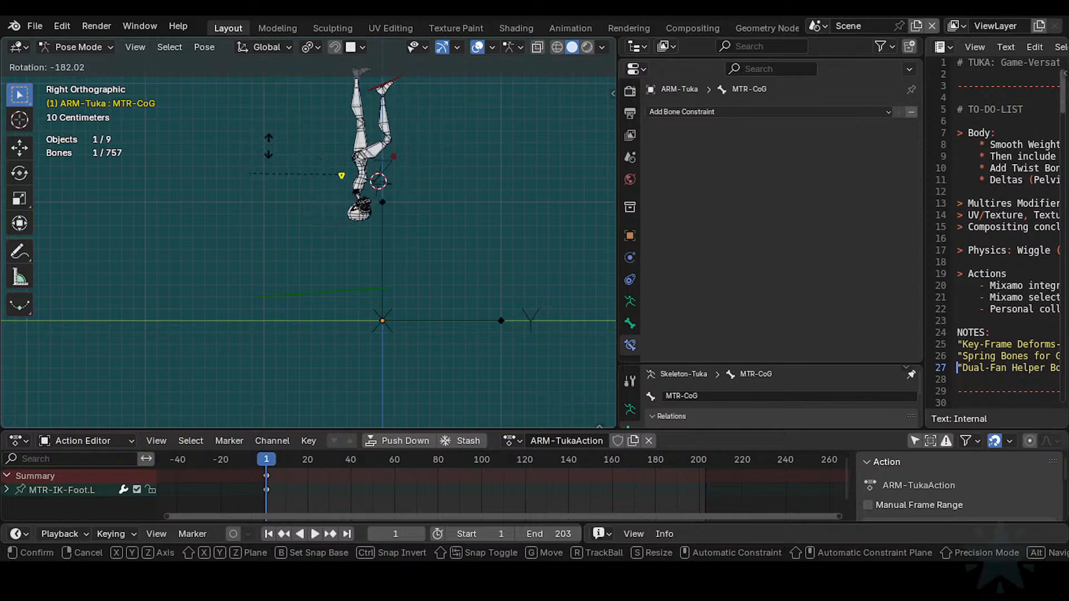
{"action": "left_click", "coordinate": [244, 165]}
Step: Set the owner space of CTL-IK-Knee.L's Copy Location constraint to Local With Parent
{"action": "left_click", "coordinate": [209, 236]}
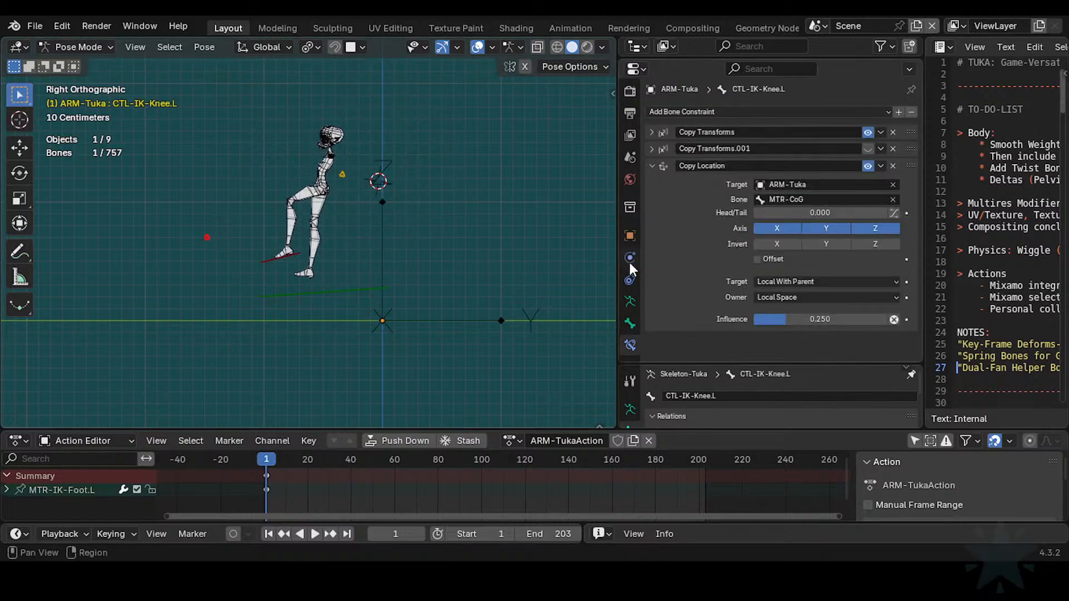
{"action": "left_click", "coordinate": [773, 299]}
{"action": "left_click", "coordinate": [778, 358]}
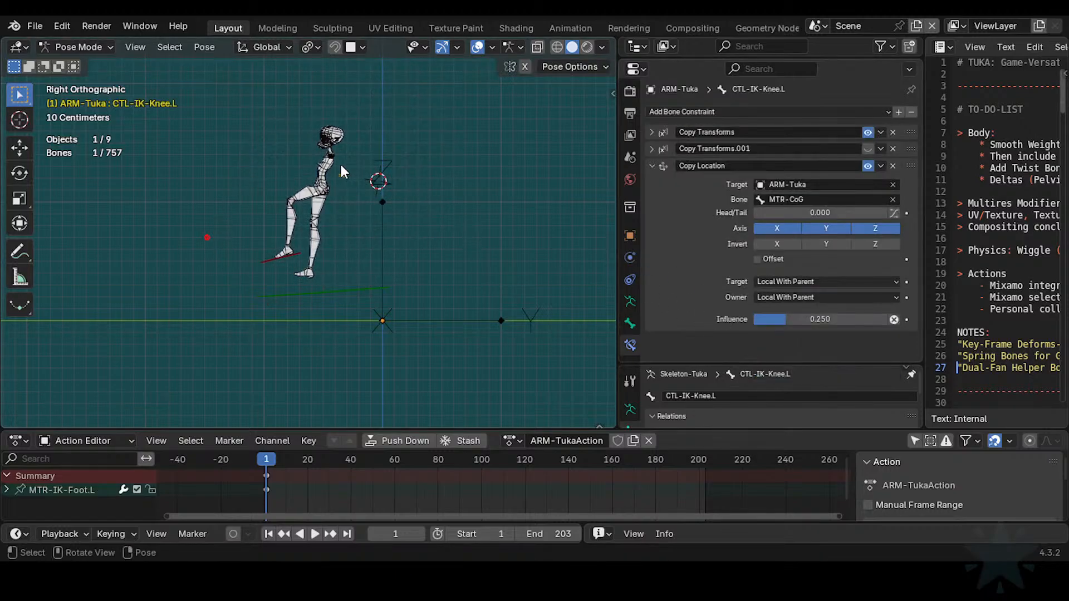
Step: Rotate MTR-CoG forward to test the left knee control with the Local With Parent owner space
{"action": "left_click", "coordinate": [342, 171]}
{"action": "key", "text": "r"}
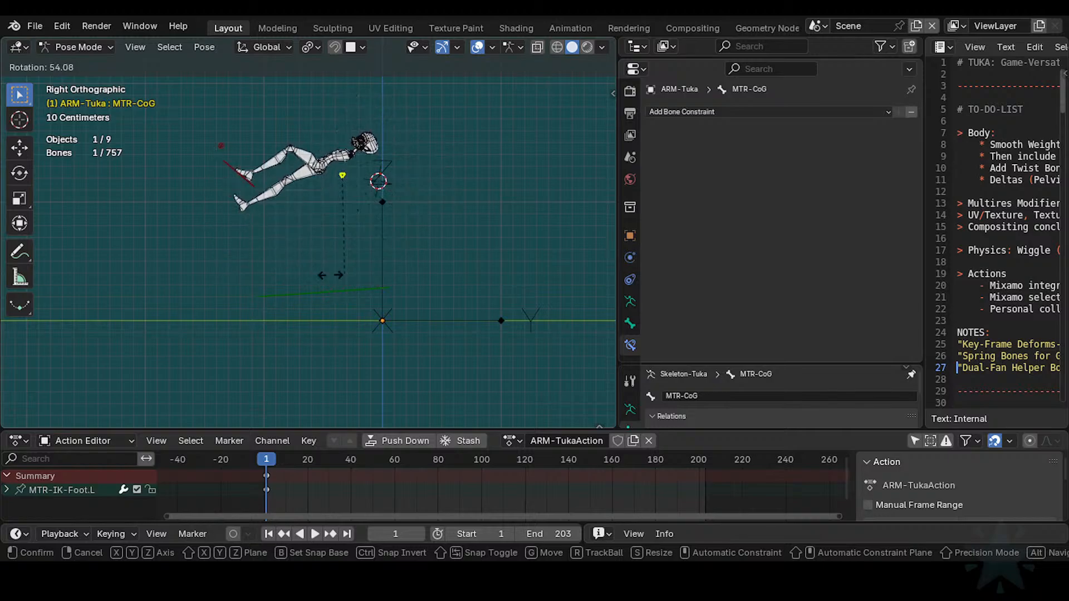
{"action": "left_click", "coordinate": [301, 224]}
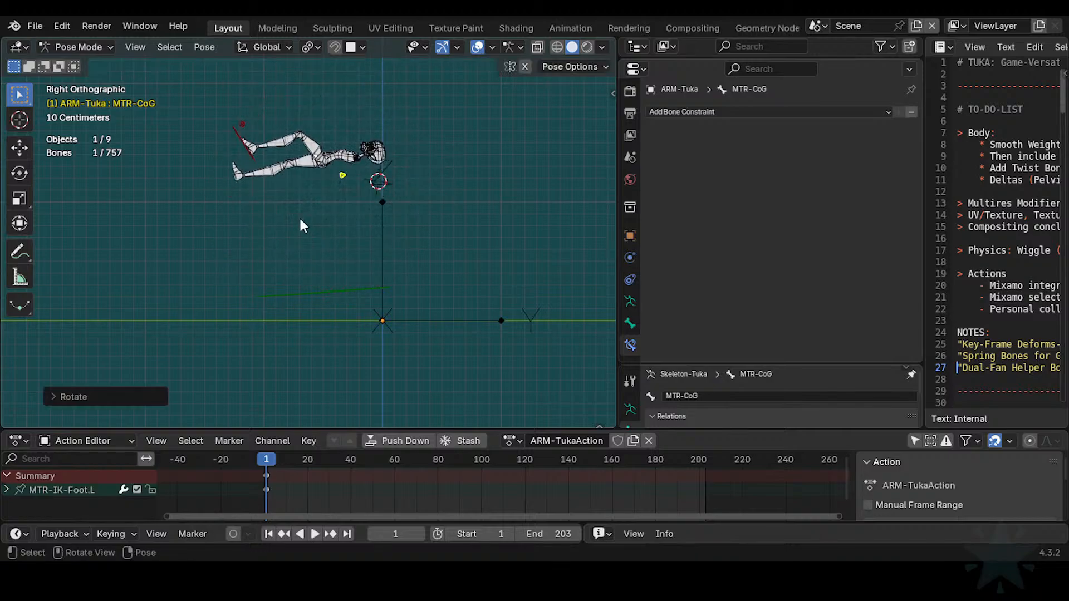
Step: Set both owner and target space of CTL-IK-Knee.L's Copy Location constraint to Pose Space and move MTR-Root to test
{"action": "left_click", "coordinate": [239, 124]}
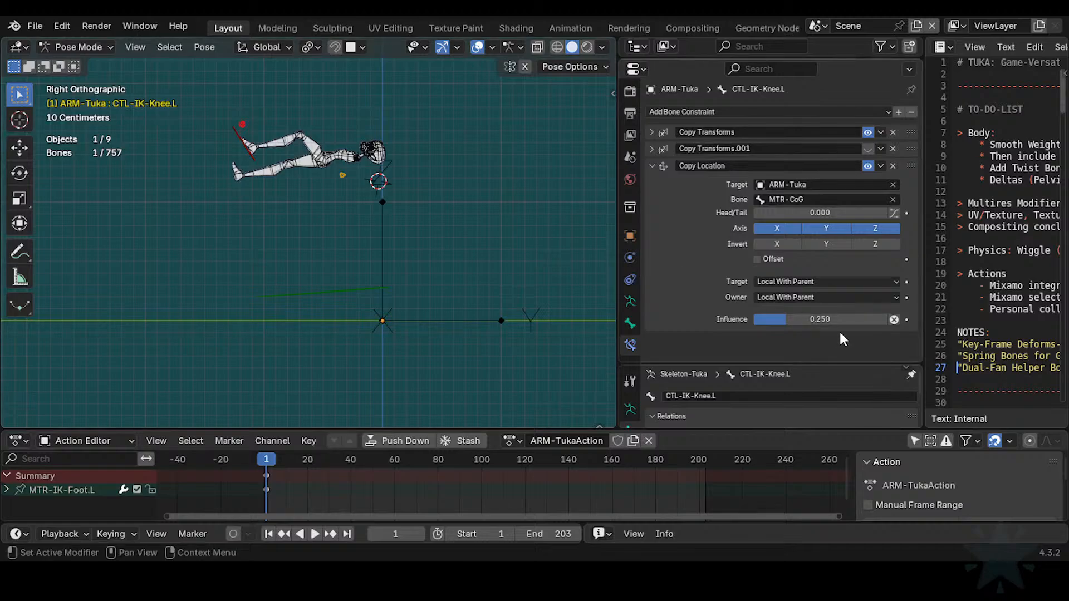
{"action": "left_click", "coordinate": [790, 297]}
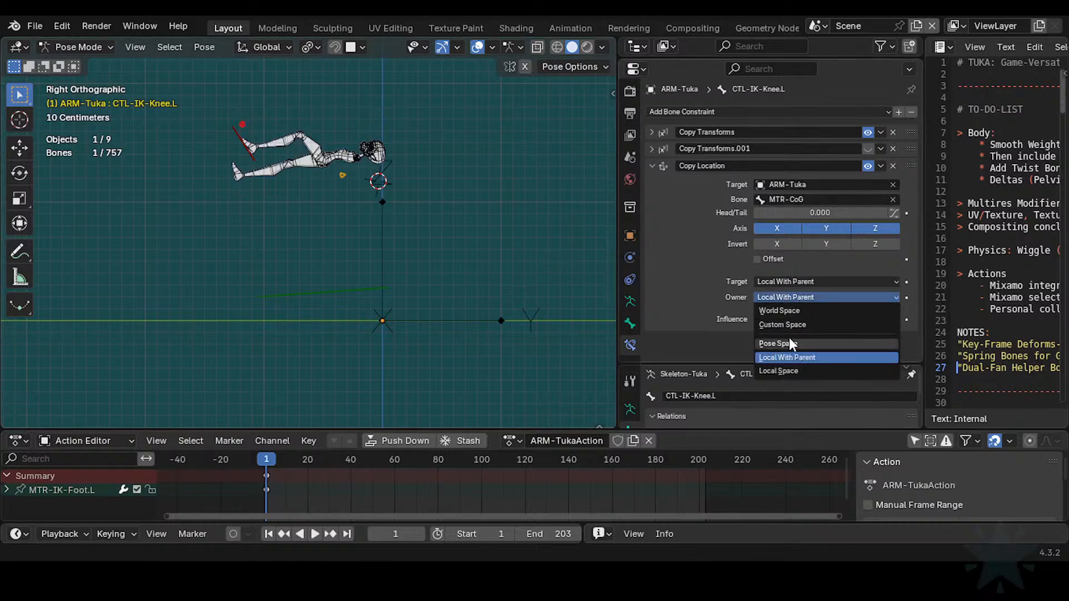
{"action": "left_click", "coordinate": [788, 340]}
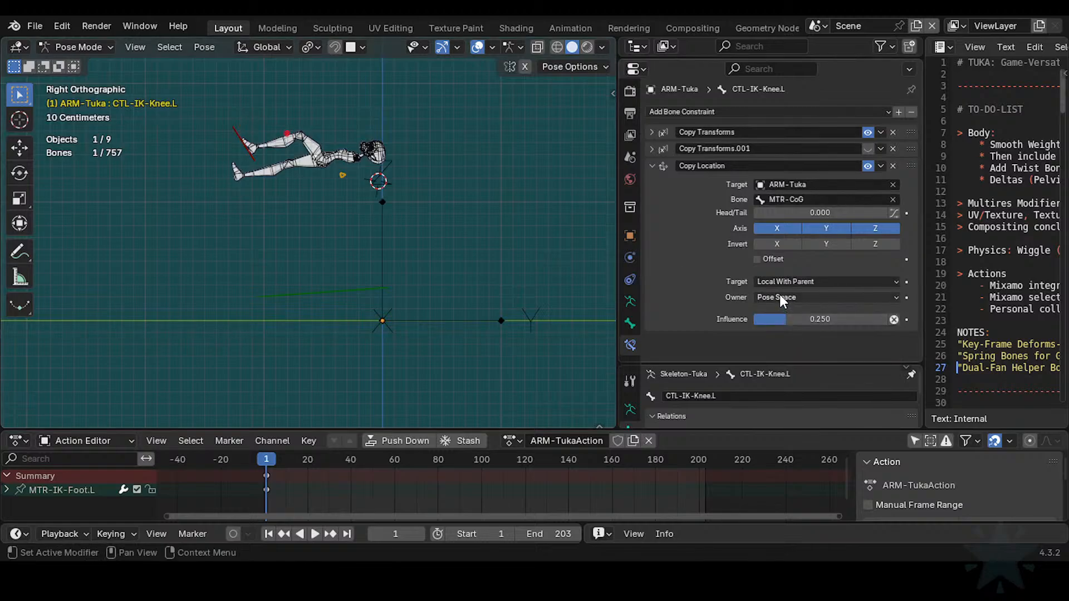
{"action": "left_click", "coordinate": [779, 283]}
{"action": "left_click", "coordinate": [787, 327]}
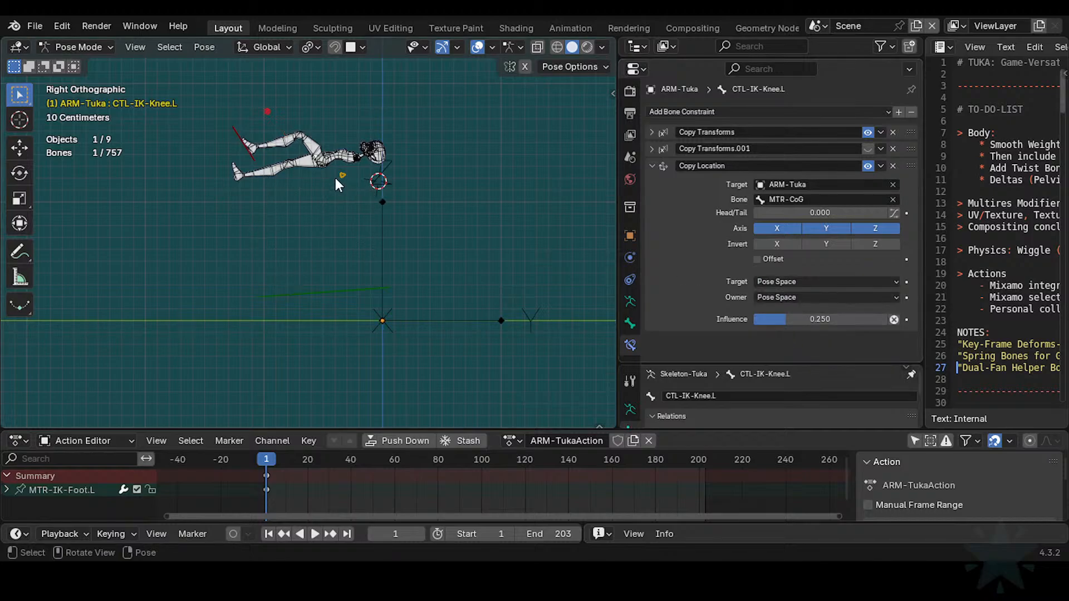
{"action": "left_click_drag", "start_coordinate": [342, 316], "coordinate": [262, 294]}
Step: Set the target space of the left knee's Copy Location to Local With Parent and test by moving MTR-Root sideways
{"action": "left_click", "coordinate": [259, 231]}
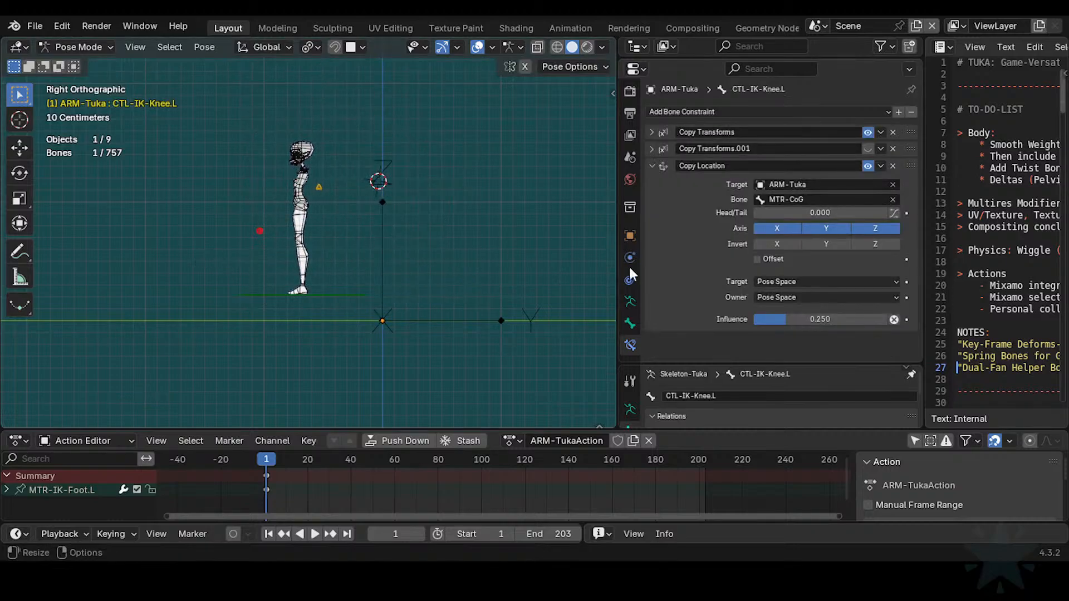
{"action": "left_click", "coordinate": [762, 283]}
{"action": "left_click", "coordinate": [773, 341]}
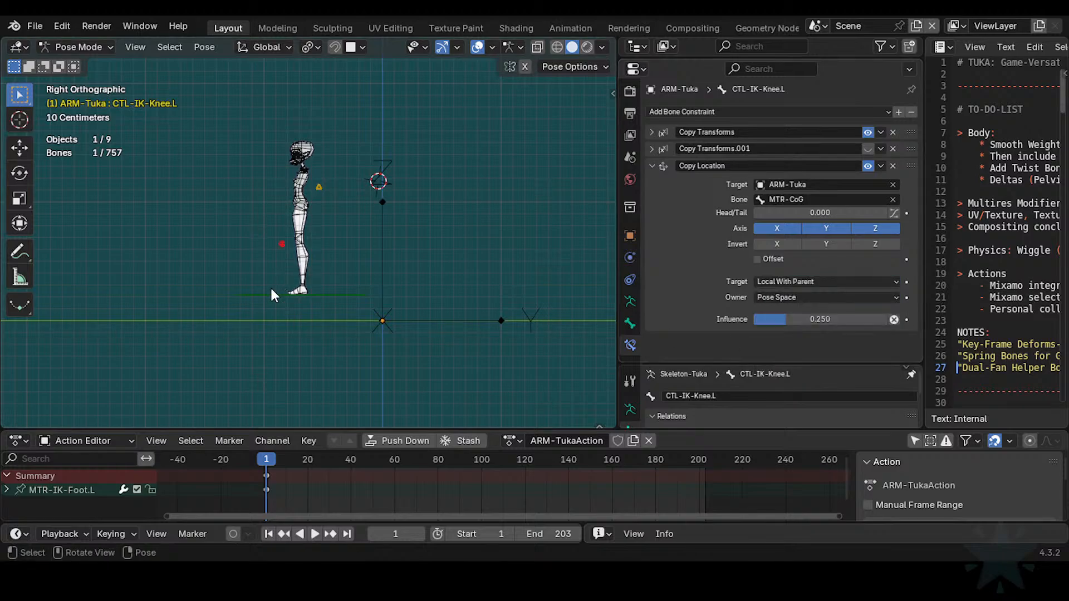
{"action": "left_click_drag", "start_coordinate": [270, 295], "coordinate": [297, 296]}
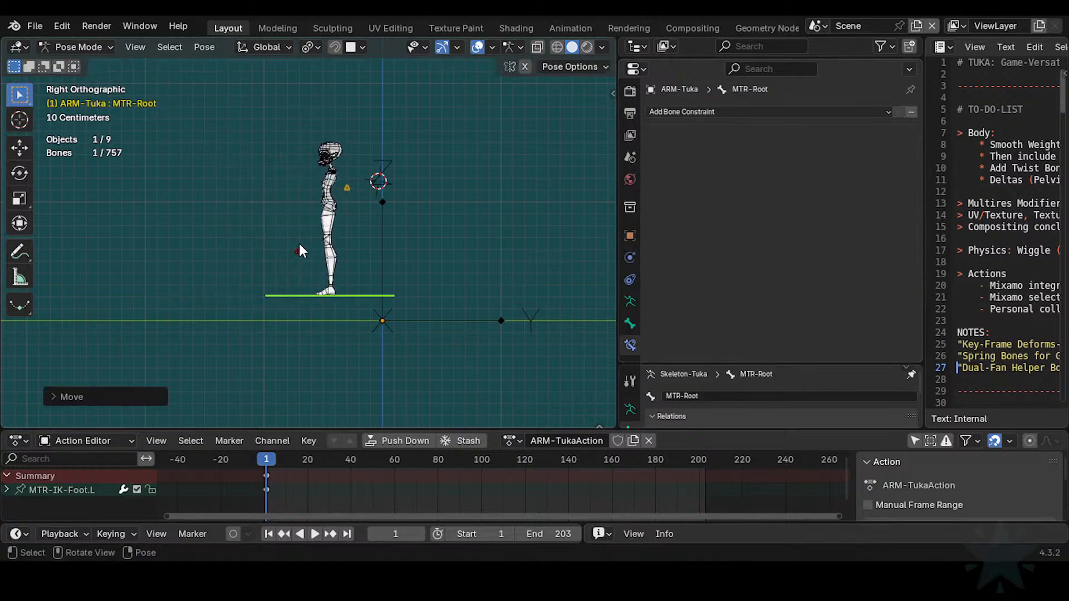
Step: Switch the left knee's Copy Location owner space to Local Space and move MTR-Root around to test
{"action": "left_click", "coordinate": [298, 248]}
{"action": "left_click", "coordinate": [790, 298]}
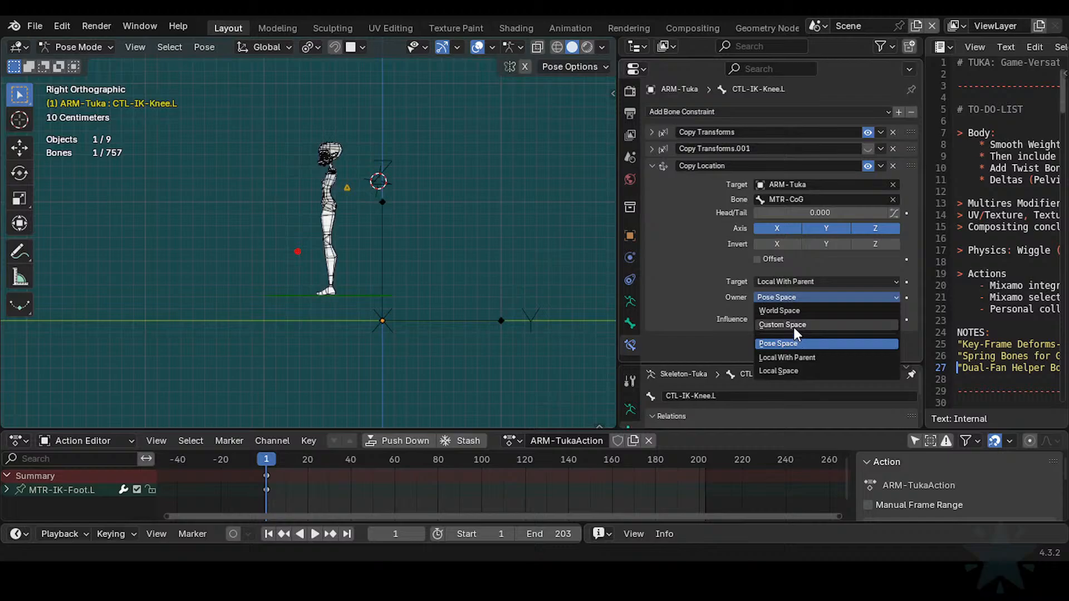
{"action": "left_click", "coordinate": [796, 369]}
{"action": "left_click_drag", "start_coordinate": [284, 300], "coordinate": [261, 303]}
{"action": "key", "text": "g"}
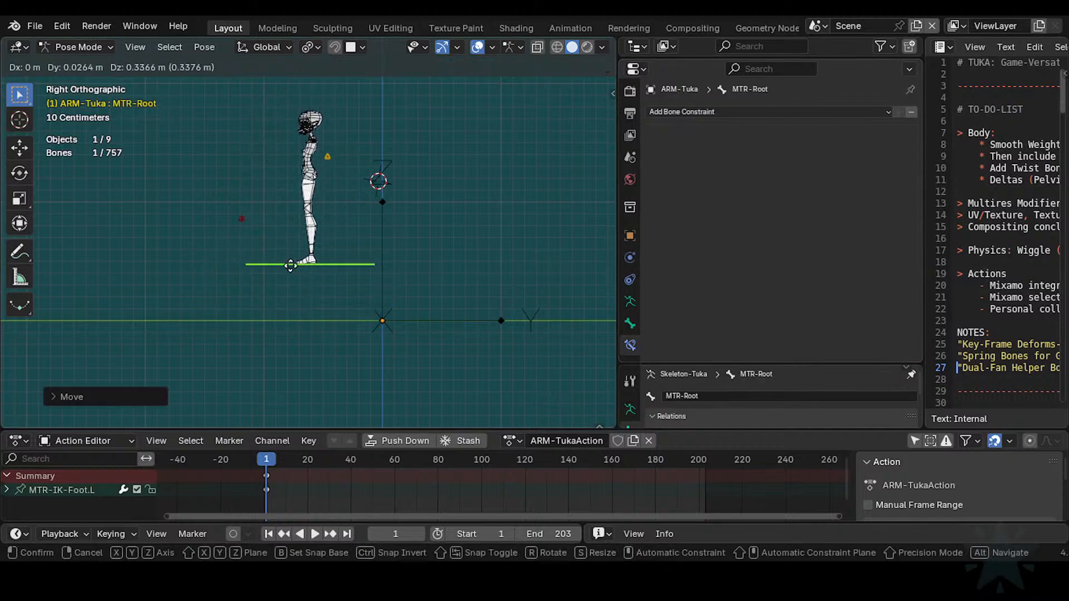
{"action": "left_click", "coordinate": [284, 300]}
Step: Set the influence of CTL-IK-Knee.L's first Copy Transforms constraint to 1.000 and test by moving and rotating MTR-Root
{"action": "left_click", "coordinate": [234, 254]}
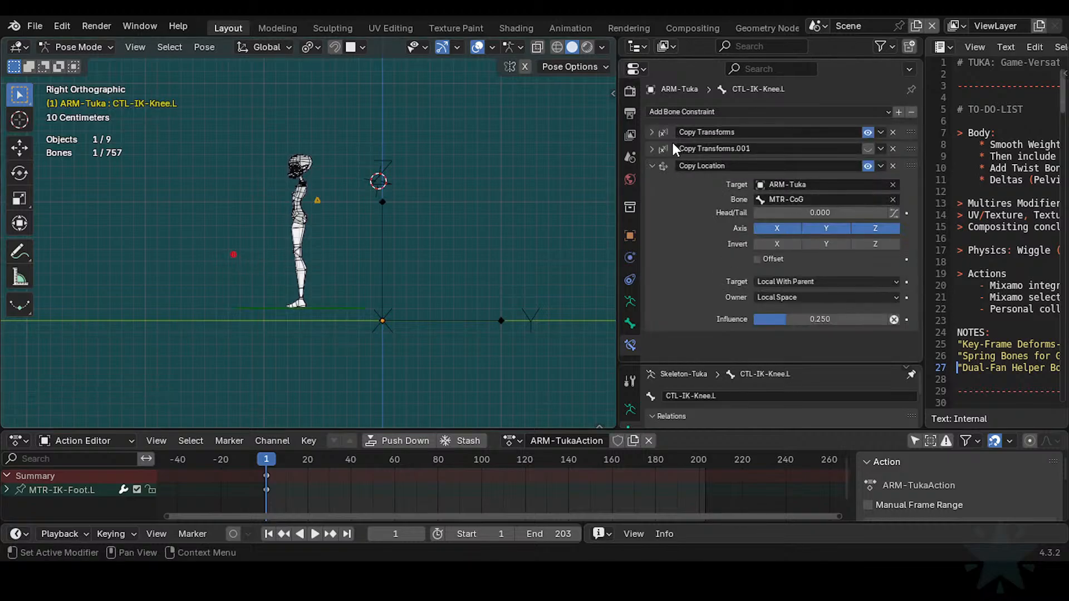
{"action": "left_click", "coordinate": [656, 134]}
{"action": "left_click_drag", "start_coordinate": [833, 301], "coordinate": [887, 301]}
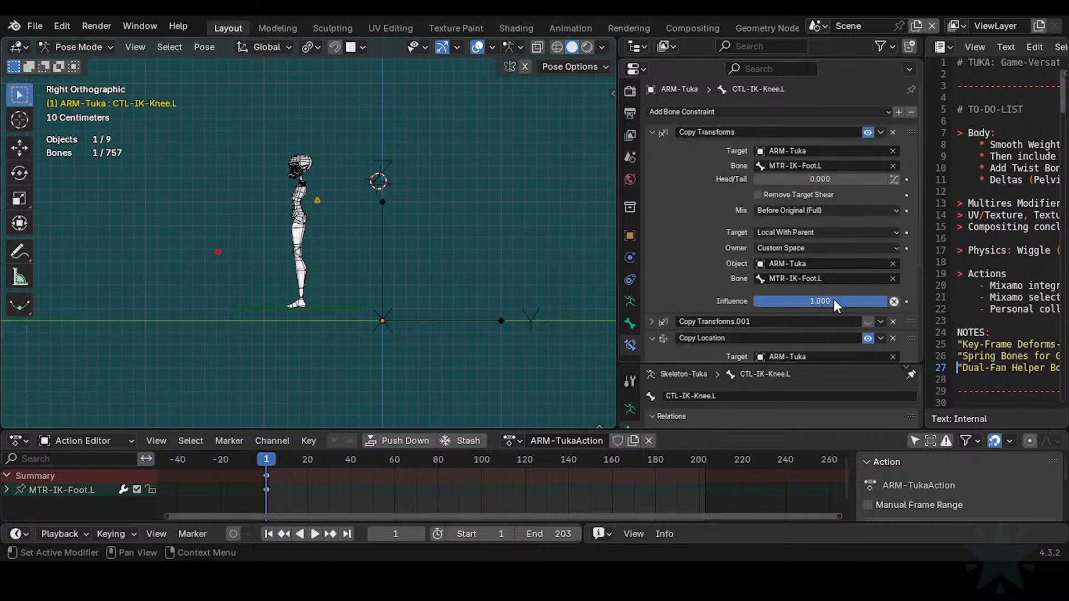
{"action": "mouse_move", "coordinate": [343, 306]}
{"action": "left_mouse_down"}
{"action": "mouse_move", "coordinate": [336, 222]}
{"action": "mouse_move", "coordinate": [325, 300]}
{"action": "left_mouse_up"}
{"action": "key", "text": "r"}
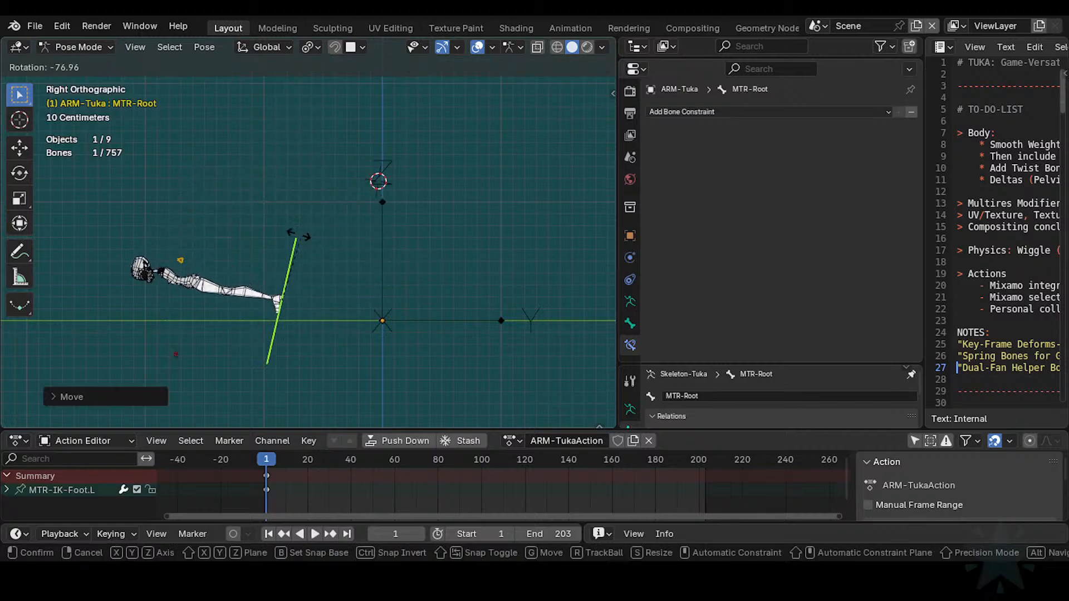
{"action": "left_click", "coordinate": [345, 309]}
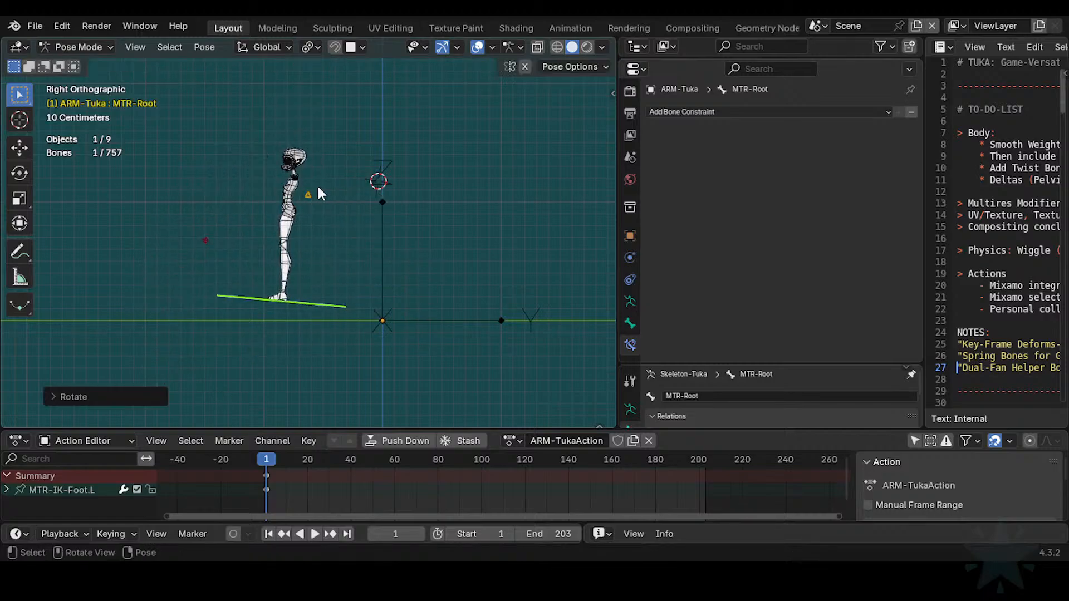
Step: Move and slightly rotate MTR-CoG to check how the left knee control follows
{"action": "left_click_drag", "start_coordinate": [318, 187], "coordinate": [447, 225]}
{"action": "key", "text": "r"}
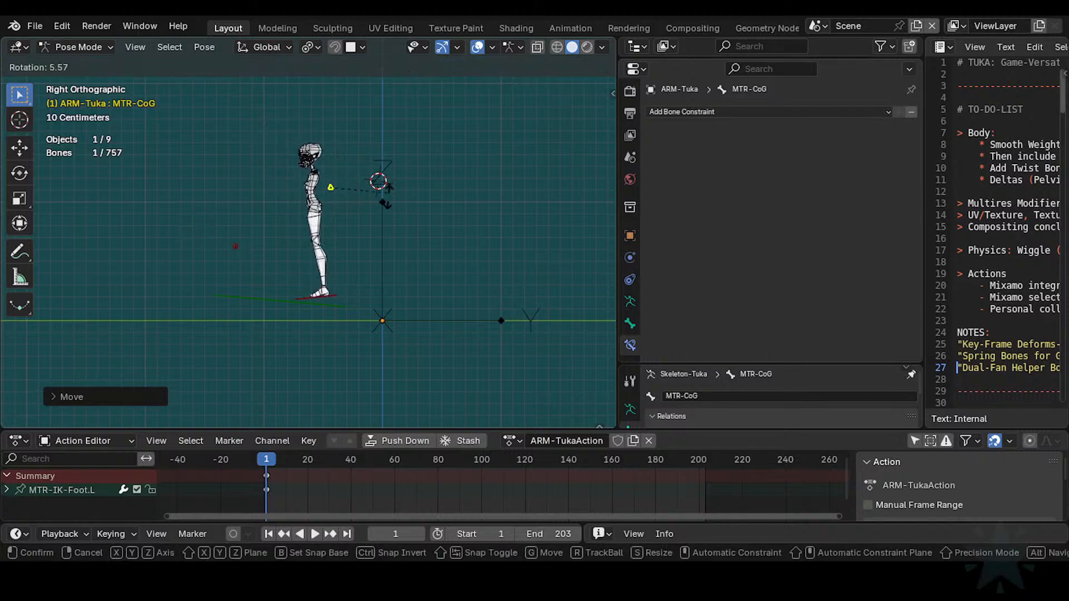
{"action": "left_click", "coordinate": [384, 200]}
{"action": "key", "text": "g"}
{"action": "left_click", "coordinate": [340, 204]}
Step: Shift MTR-Root by about 0.1 m to compare the knee control's response
{"action": "left_click", "coordinate": [290, 292]}
{"action": "left_click", "coordinate": [300, 303]}
{"action": "key", "text": "g"}
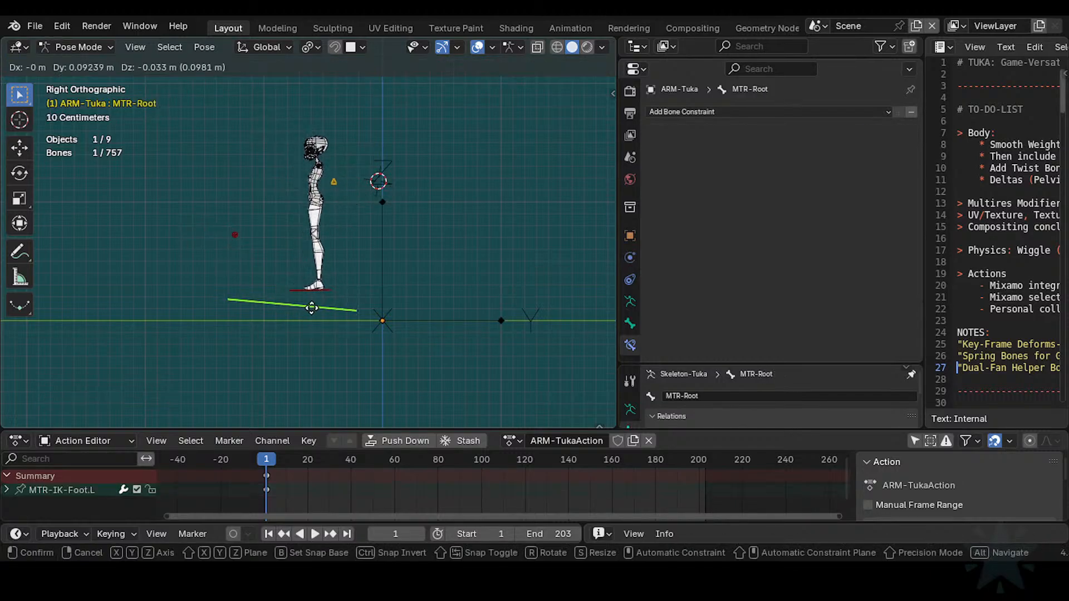
{"action": "left_click", "coordinate": [312, 309]}
Step: Set the owner space of CTL-IK-Knee.L's Copy Location to Custom Space with ARM-Tuka as its object
{"action": "left_click", "coordinate": [234, 230]}
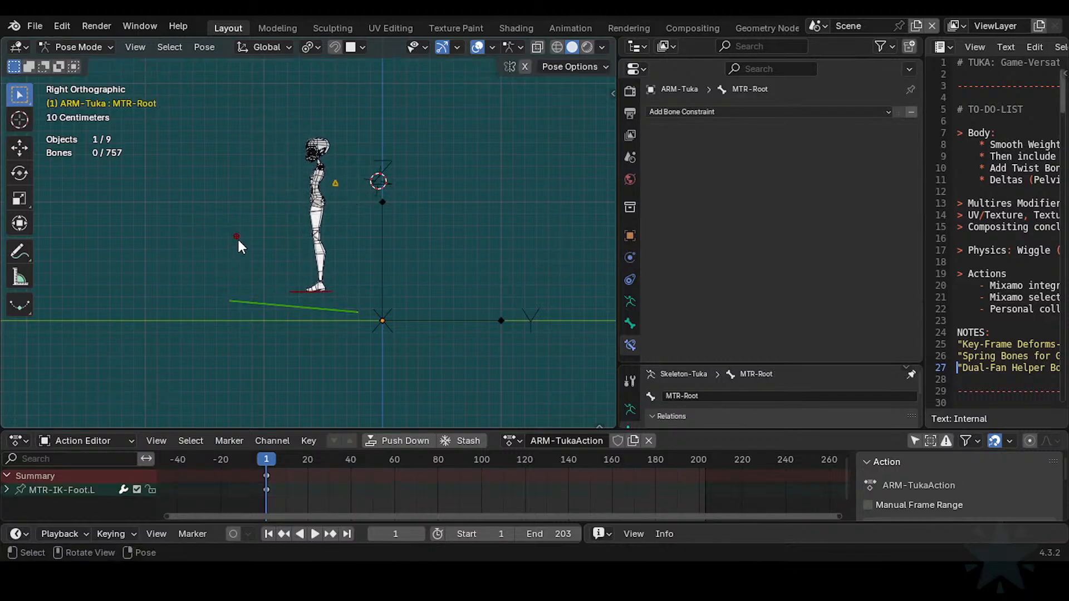
{"action": "left_click", "coordinate": [238, 238]}
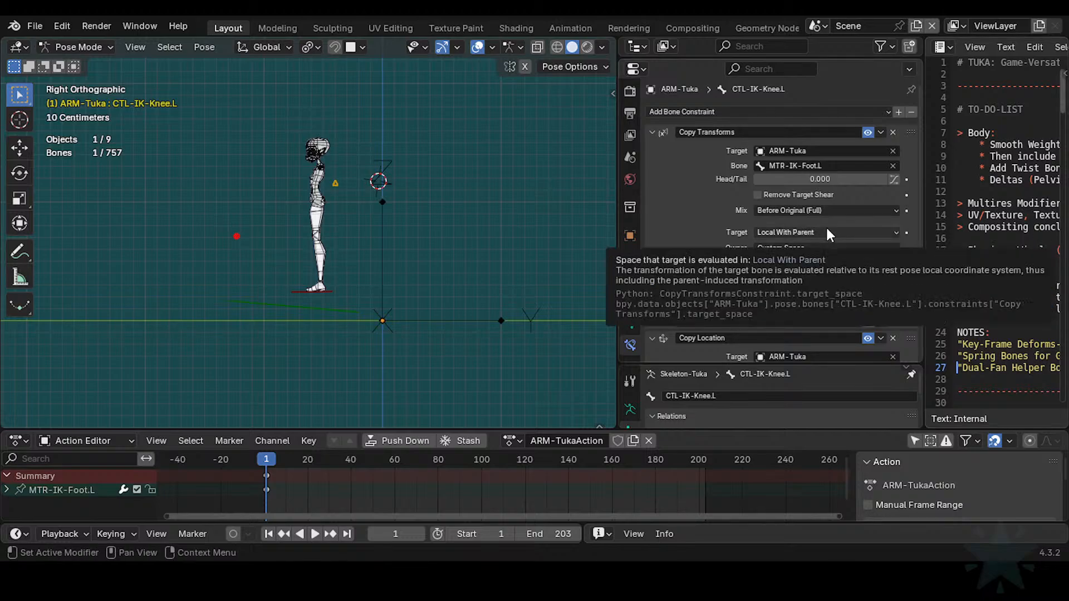
{"action": "scroll", "coordinate": [828, 261], "scroll_direction": "down", "scroll_amount": 5}
{"action": "scroll", "coordinate": [810, 315], "scroll_direction": "down", "scroll_amount": 1}
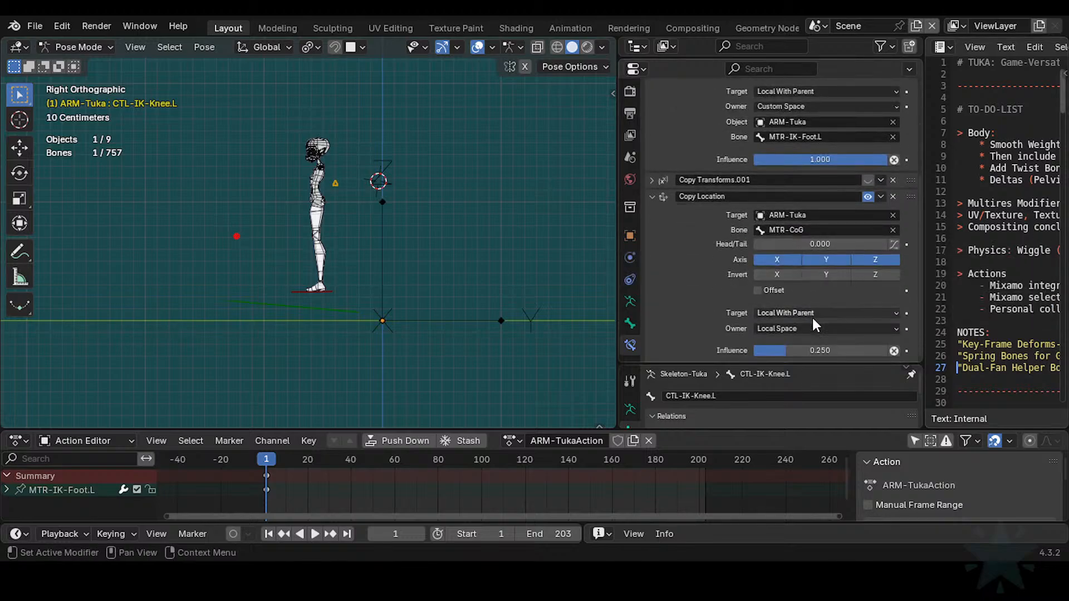
{"action": "left_click", "coordinate": [814, 327]}
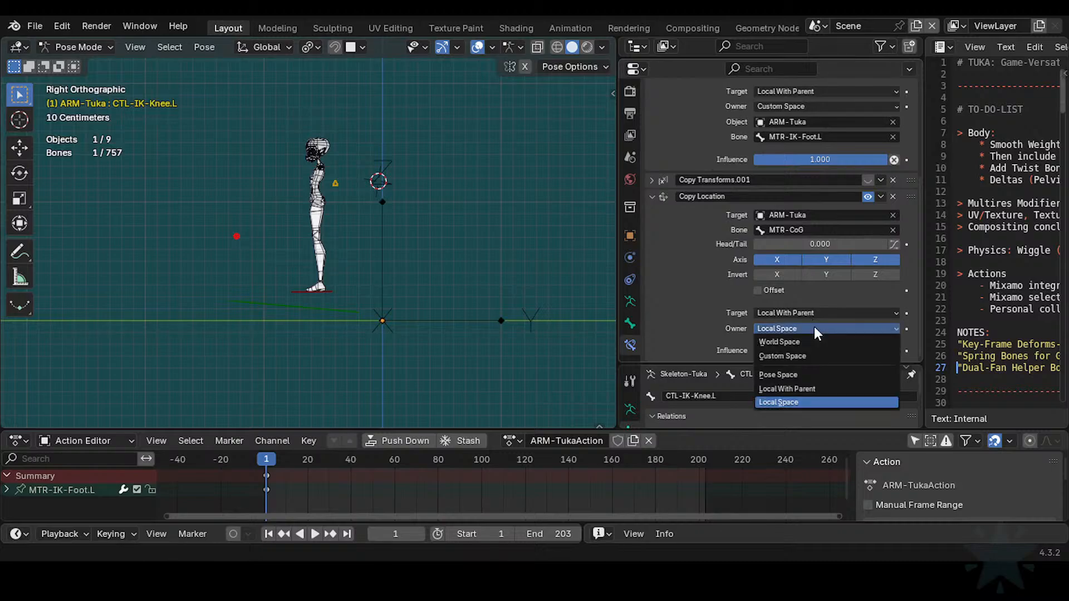
{"action": "left_click", "coordinate": [803, 354]}
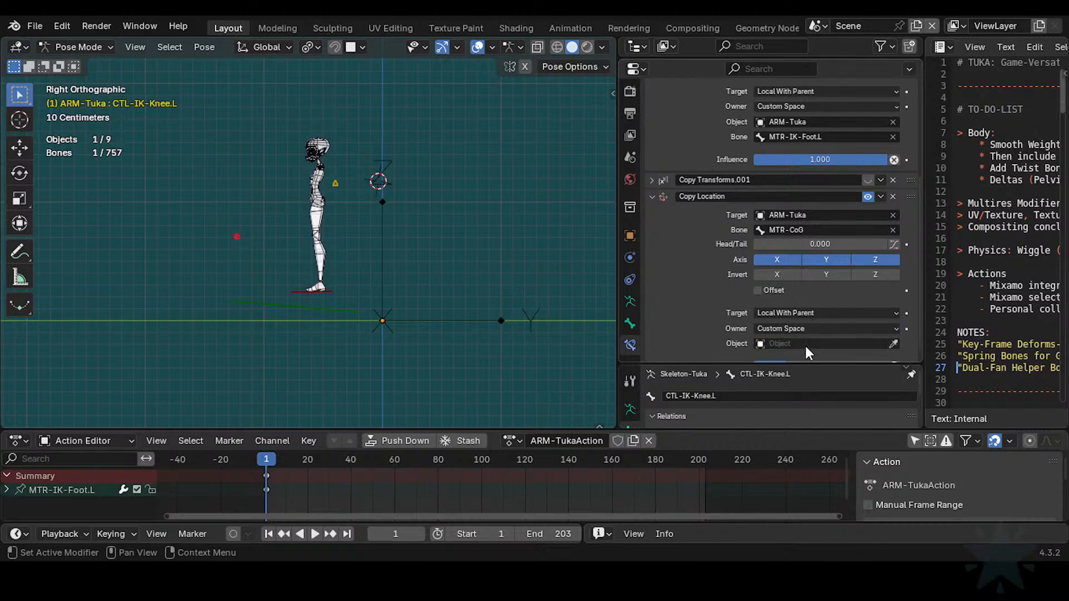
{"action": "left_click", "coordinate": [867, 343]}
{"action": "type", "text": "aar"}
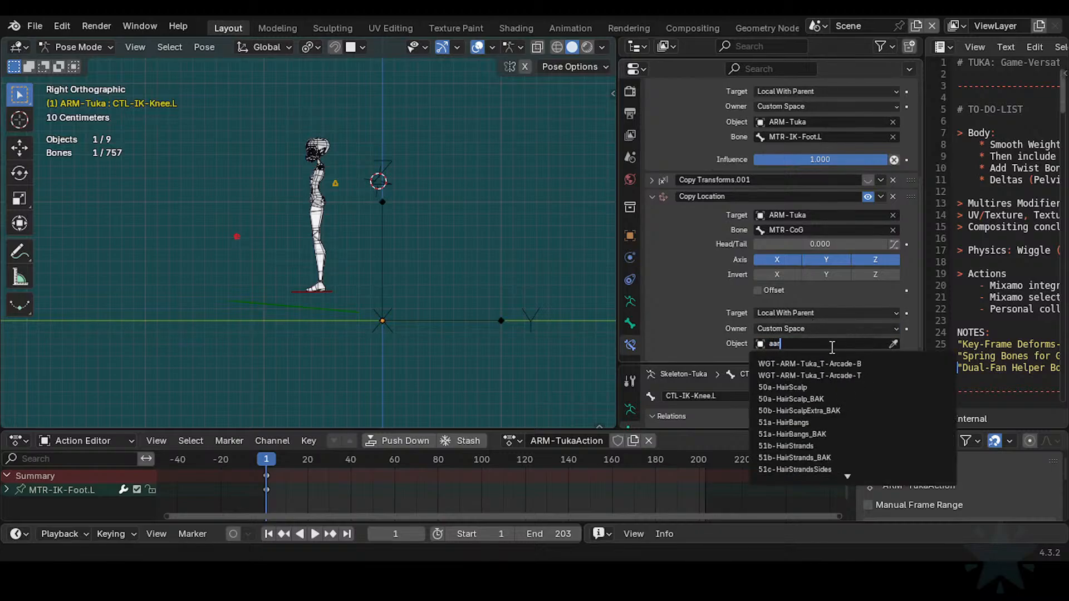
{"action": "key", "text": "BackSpace"}
{"action": "key", "text": "BackSpace"}
{"action": "type", "text": "ar"}
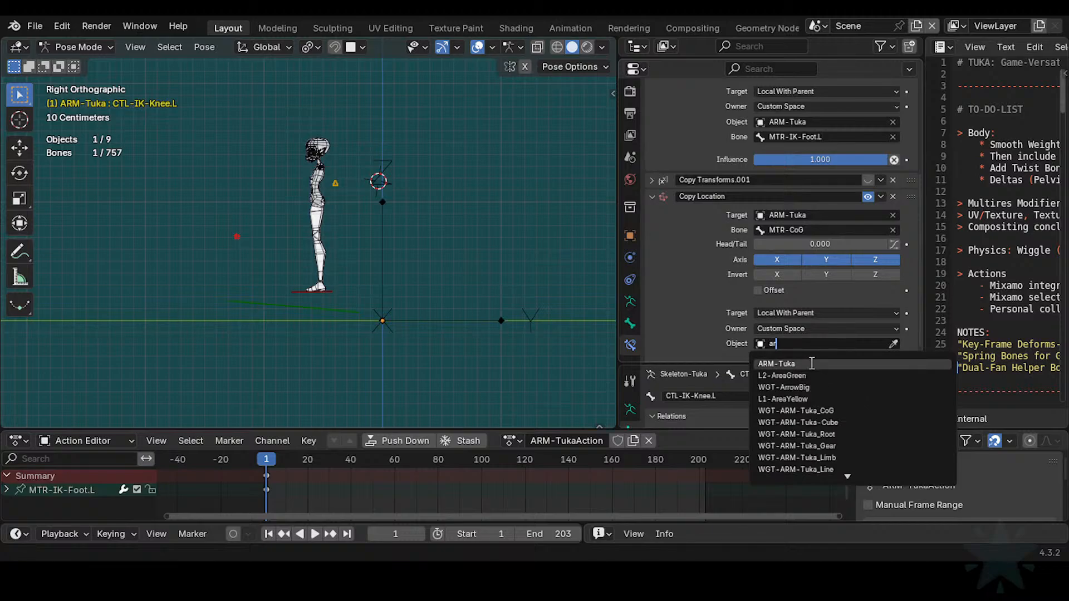
{"action": "left_click", "coordinate": [811, 362]}
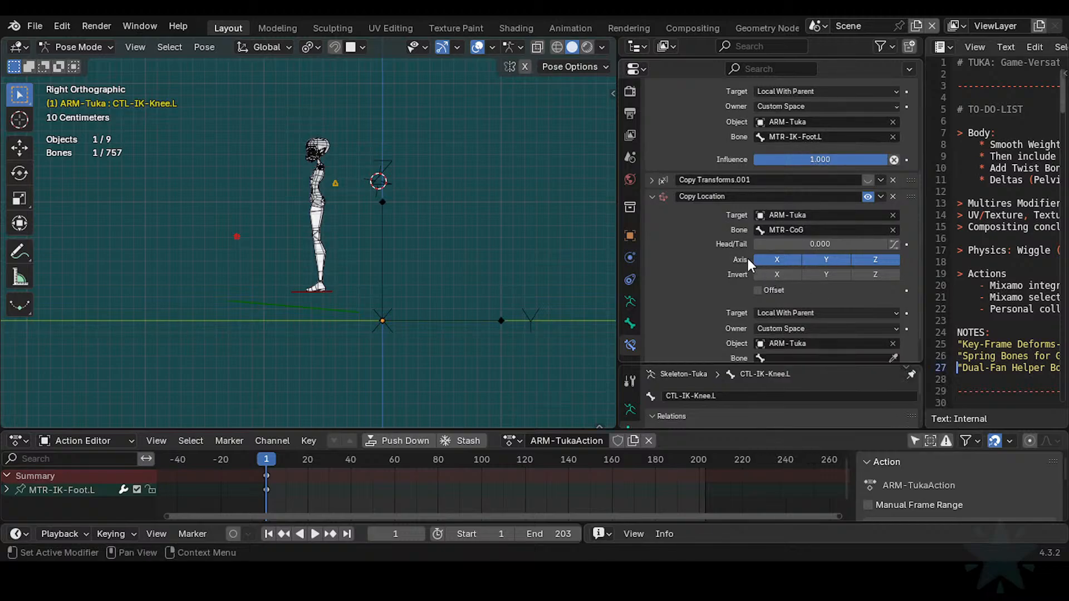
Step: Copy the target bone MTR-CoG into the Copy Location constraint's custom-space bone
{"action": "scroll", "coordinate": [716, 255], "scroll_direction": "up", "scroll_amount": 5}
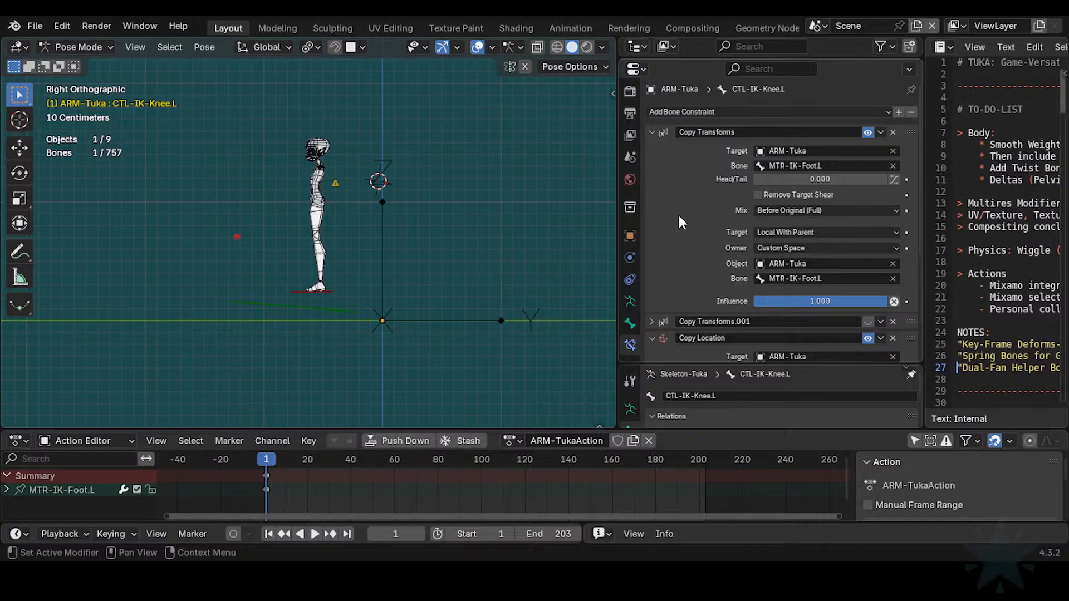
{"action": "left_click", "coordinate": [314, 203]}
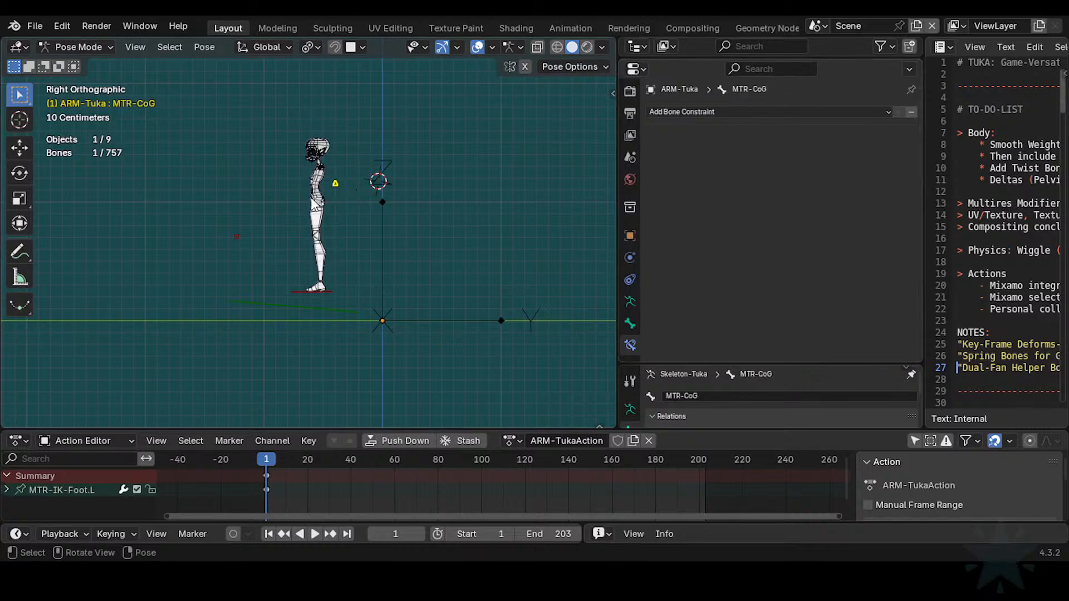
{"action": "left_click", "coordinate": [237, 237]}
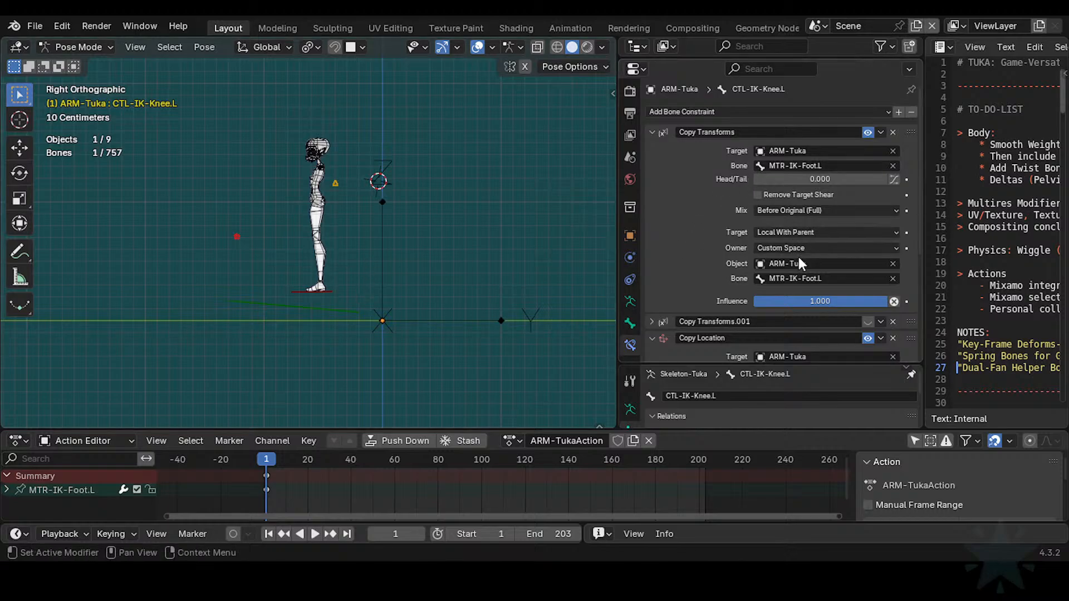
{"action": "scroll", "coordinate": [812, 283], "scroll_direction": "down", "scroll_amount": 5}
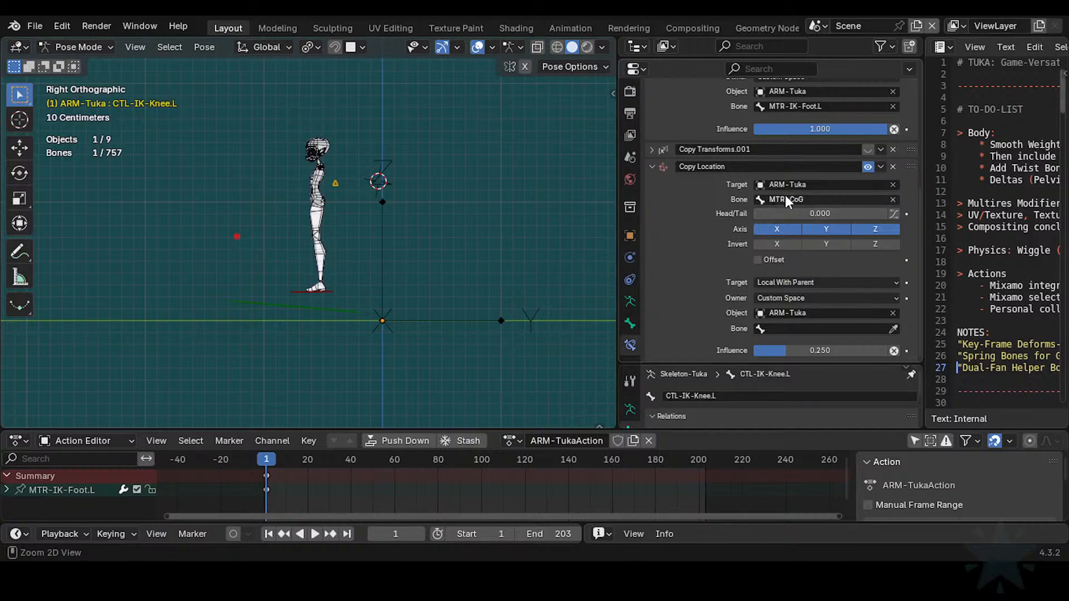
{"action": "key", "text": "ctrl+c"}
{"action": "key", "text": "ctrl+v"}
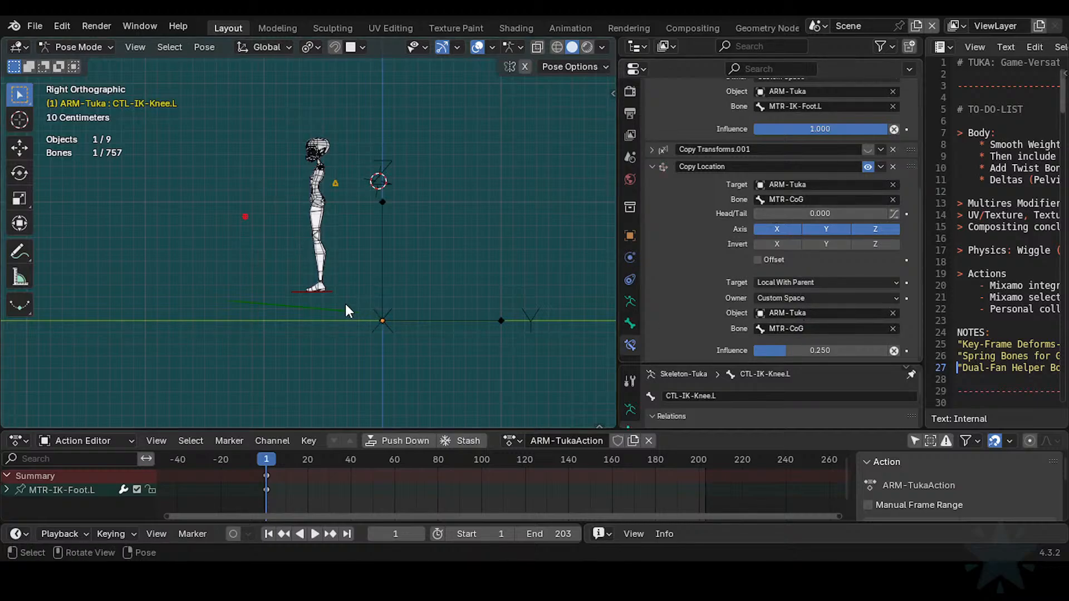
Step: Rotate and move MTR-Root repeatedly in side view to check how the left knee control follows with Copy Location in custom space
{"action": "left_click", "coordinate": [346, 307]}
{"action": "key", "text": "r"}
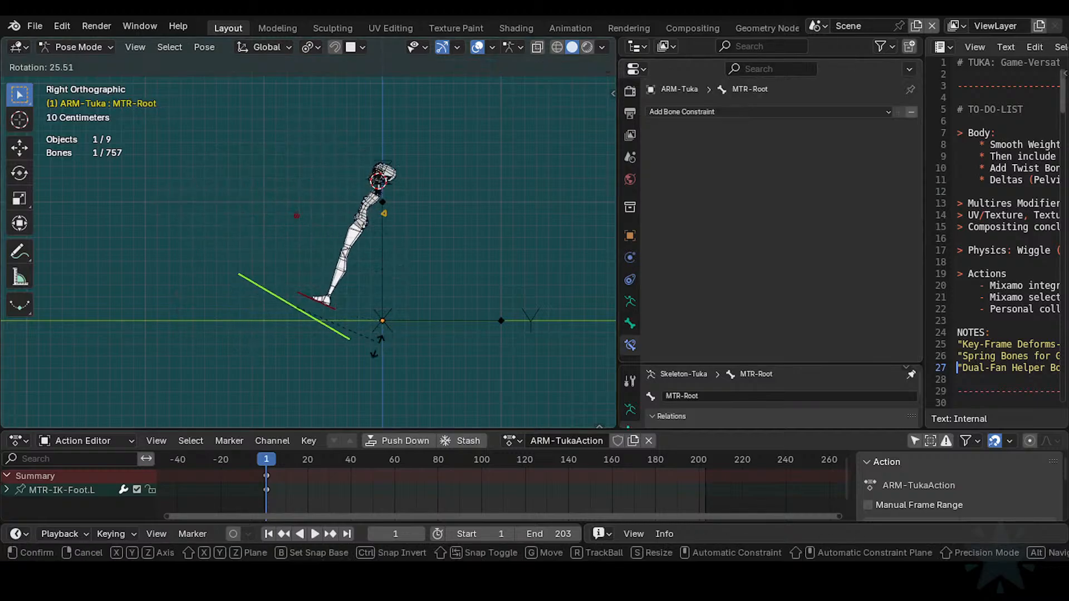
{"action": "left_click", "coordinate": [357, 305]}
{"action": "key", "text": "g"}
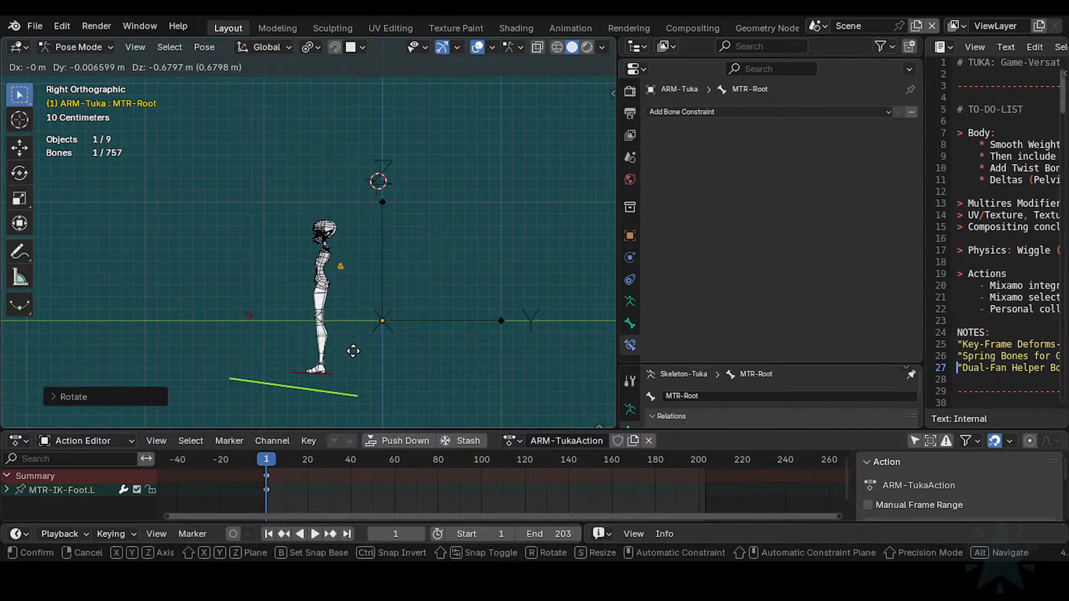
{"action": "left_click", "coordinate": [346, 177]}
{"action": "key", "text": "r"}
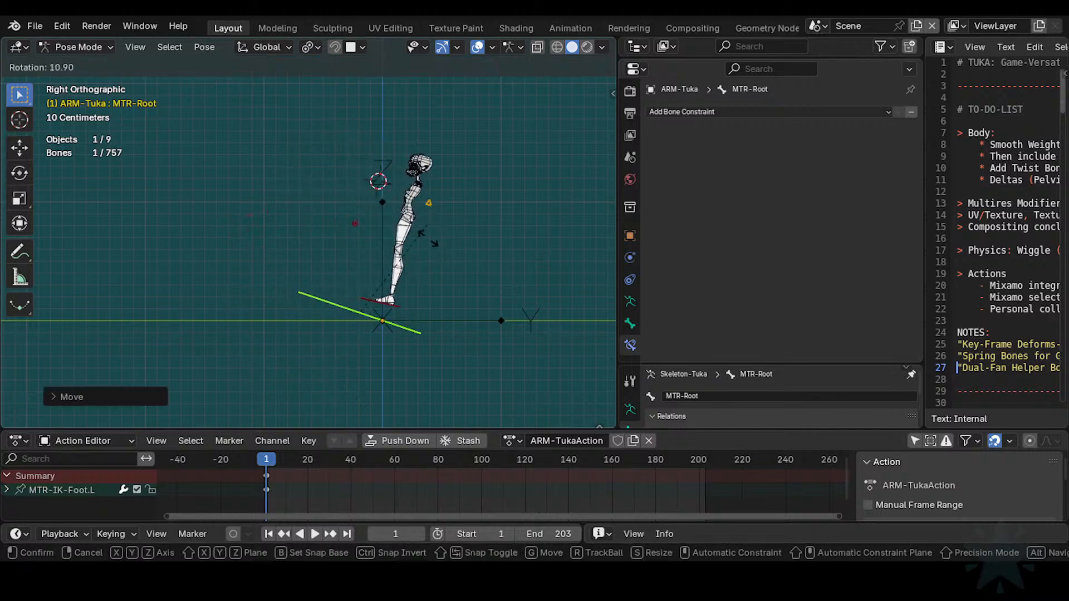
{"action": "left_click", "coordinate": [406, 199]}
{"action": "key", "text": "g"}
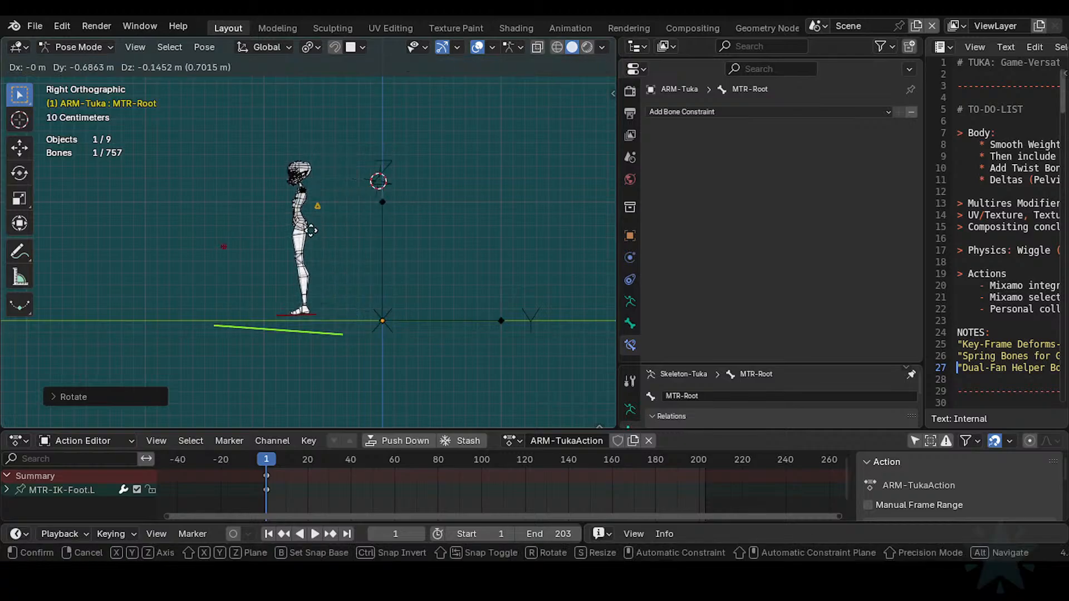
{"action": "left_click", "coordinate": [314, 249]}
{"action": "key", "text": "r"}
{"action": "left_click", "coordinate": [379, 225]}
{"action": "key", "text": "g"}
{"action": "left_click", "coordinate": [393, 168]}
{"action": "key", "text": "g"}
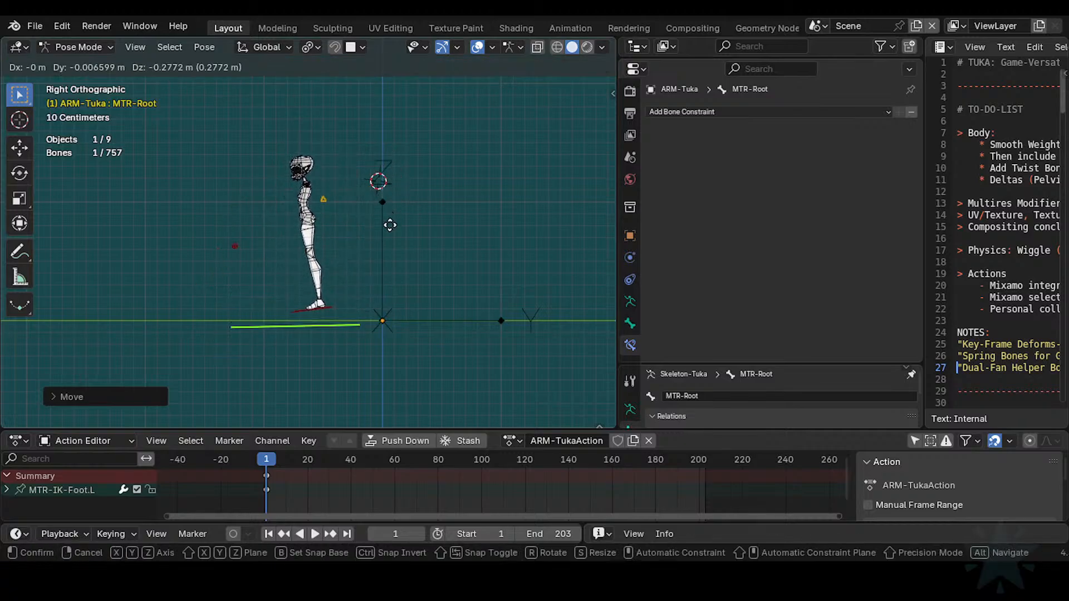
{"action": "left_click", "coordinate": [390, 225]}
Step: Review the constraints on MTR-IK-Foot.L and CTL-IK-Knee.L, collapsing the knee control's Copy Transforms settings
{"action": "left_click", "coordinate": [307, 307]}
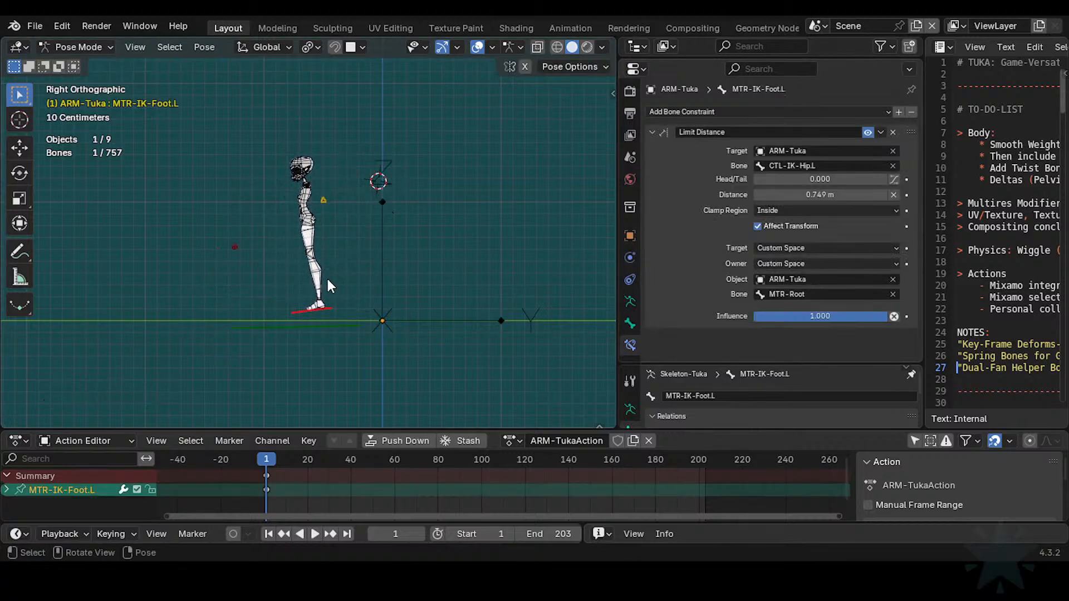
{"action": "left_click", "coordinate": [235, 247]}
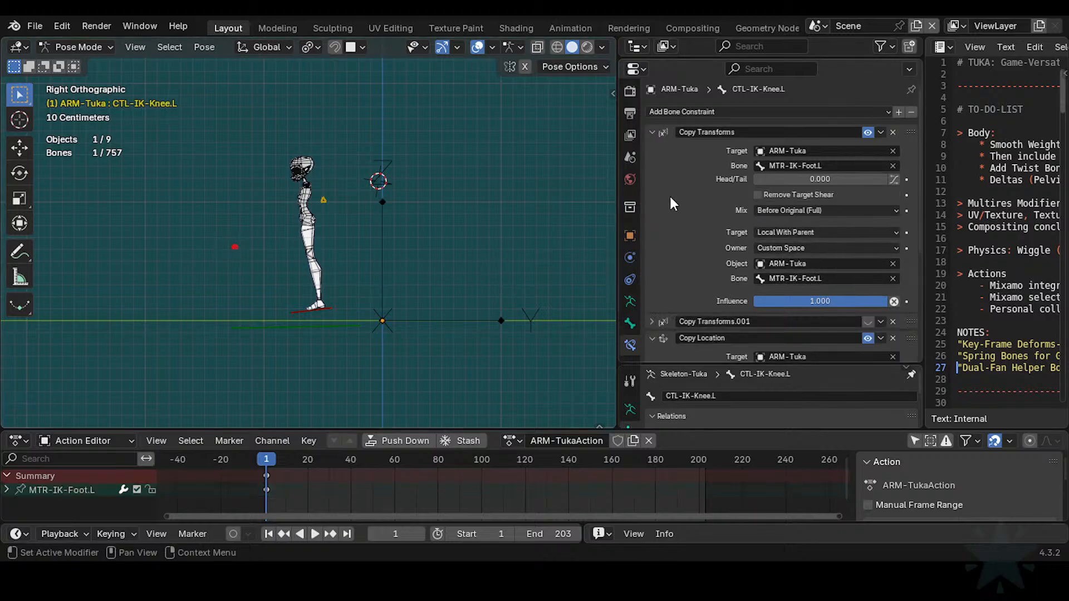
{"action": "left_click", "coordinate": [652, 132]}
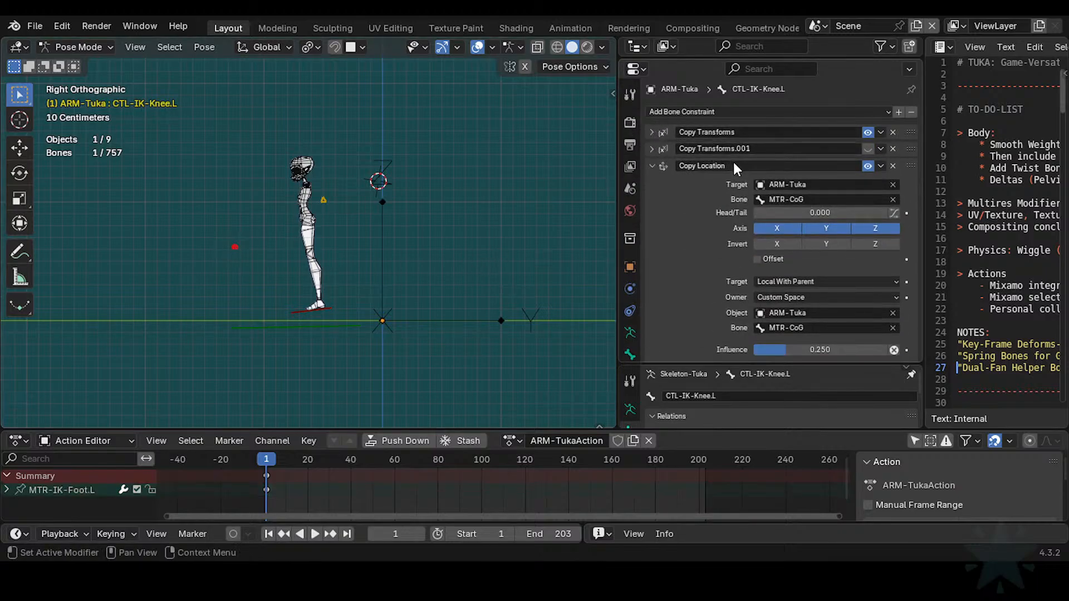
Step: Raise MTR-Root slightly and tilt it to retest the left knee control with Copy Location enabled
{"action": "left_click", "coordinate": [346, 325]}
{"action": "key", "text": "g"}
{"action": "left_click", "coordinate": [343, 303]}
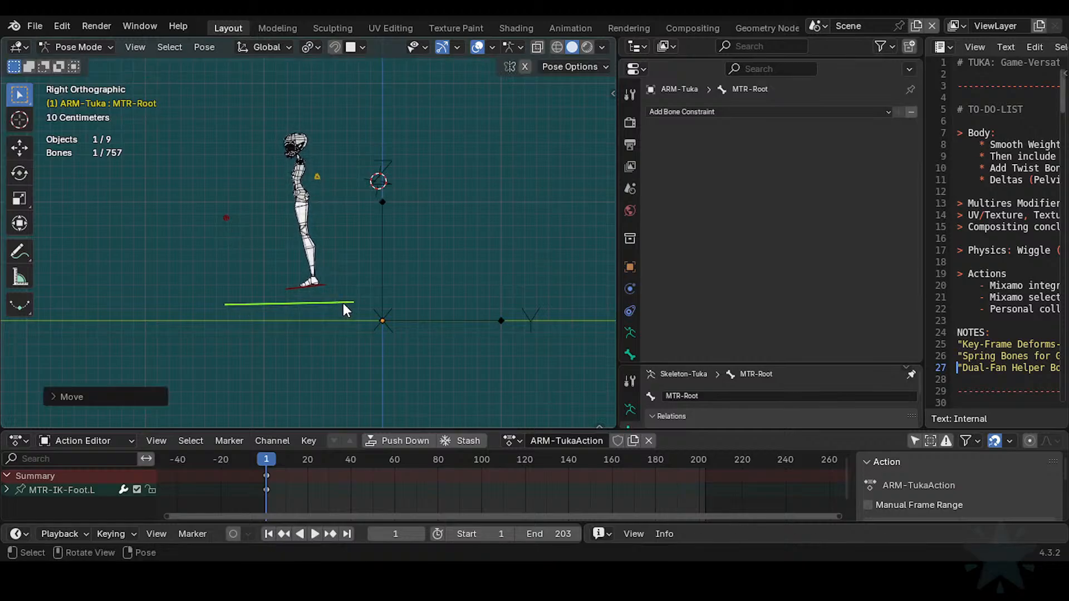
{"action": "key", "text": "r"}
{"action": "right_click", "coordinate": [356, 303]}
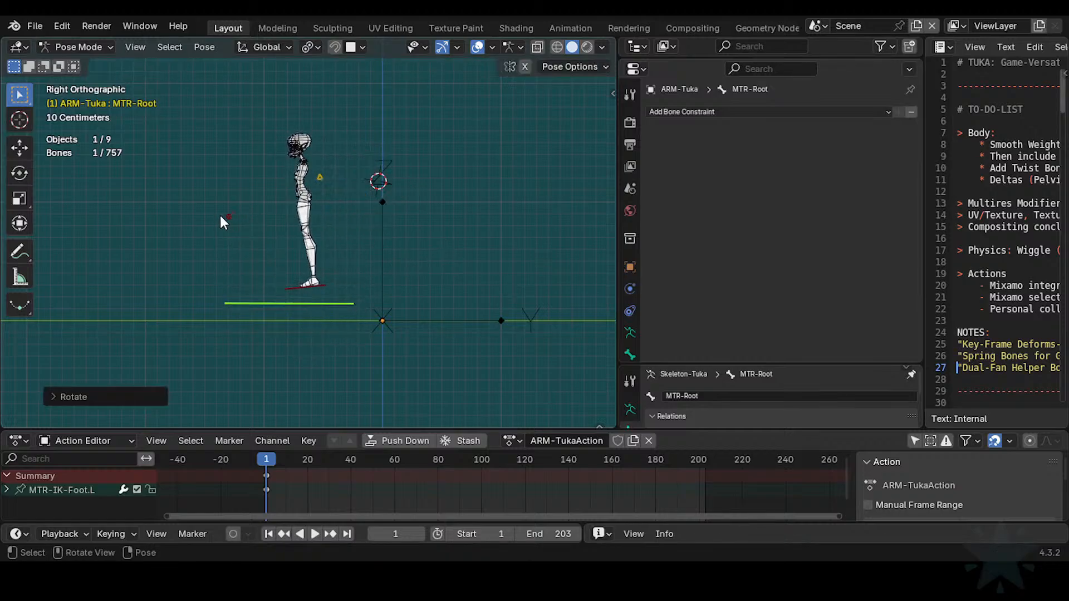
Step: Disable CTL-IK-Knee.L's Copy Location constraint and reorder it above Copy Transforms.001
{"action": "left_click", "coordinate": [229, 217]}
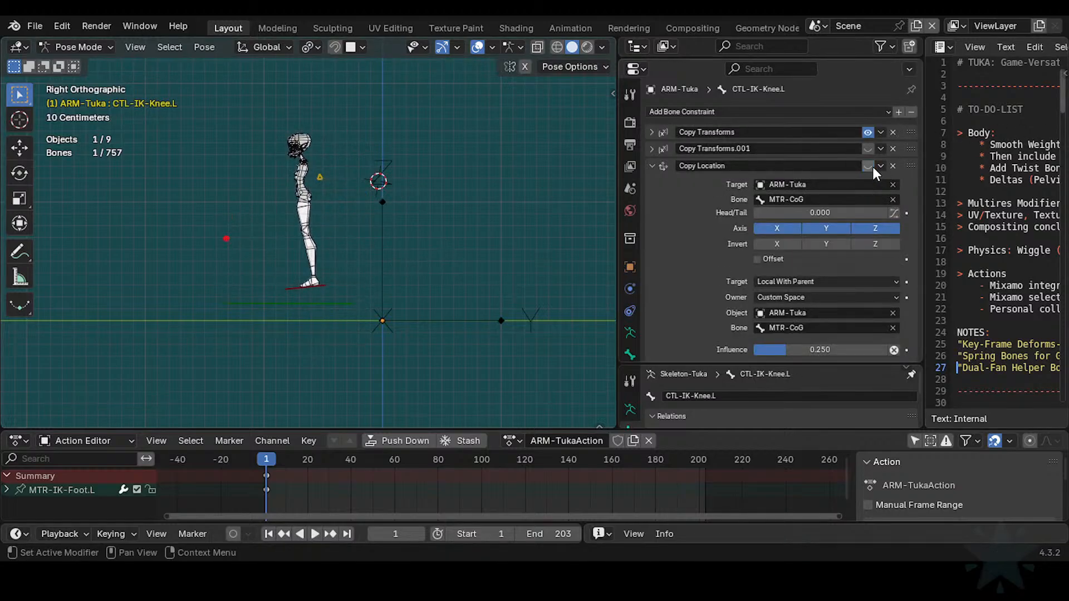
{"action": "left_click", "coordinate": [652, 166]}
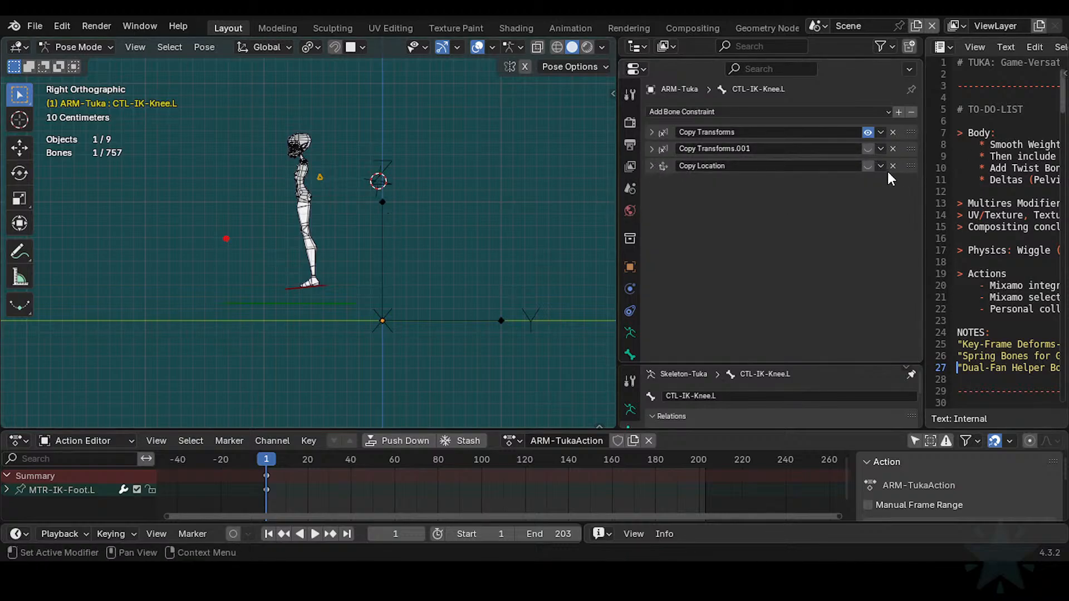
{"action": "left_click_drag", "start_coordinate": [911, 166], "coordinate": [909, 149]}
Step: Rotate MTR-Root through large angles to test the knee control with only Copy Transforms active
{"action": "left_click", "coordinate": [343, 305]}
{"action": "key", "text": "r"}
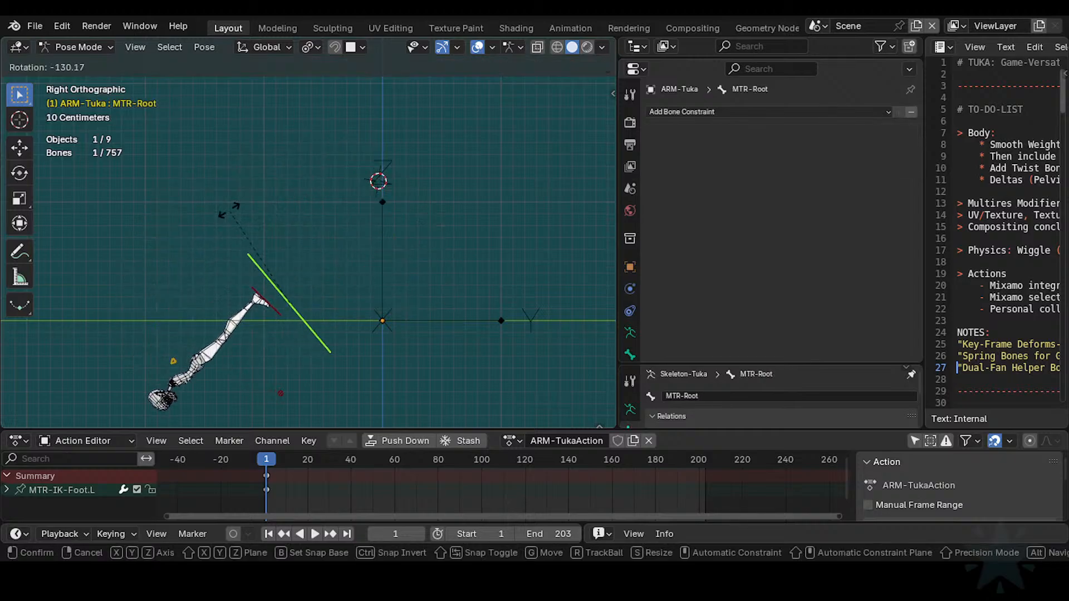
{"action": "left_click", "coordinate": [369, 305]}
{"action": "key", "text": "r"}
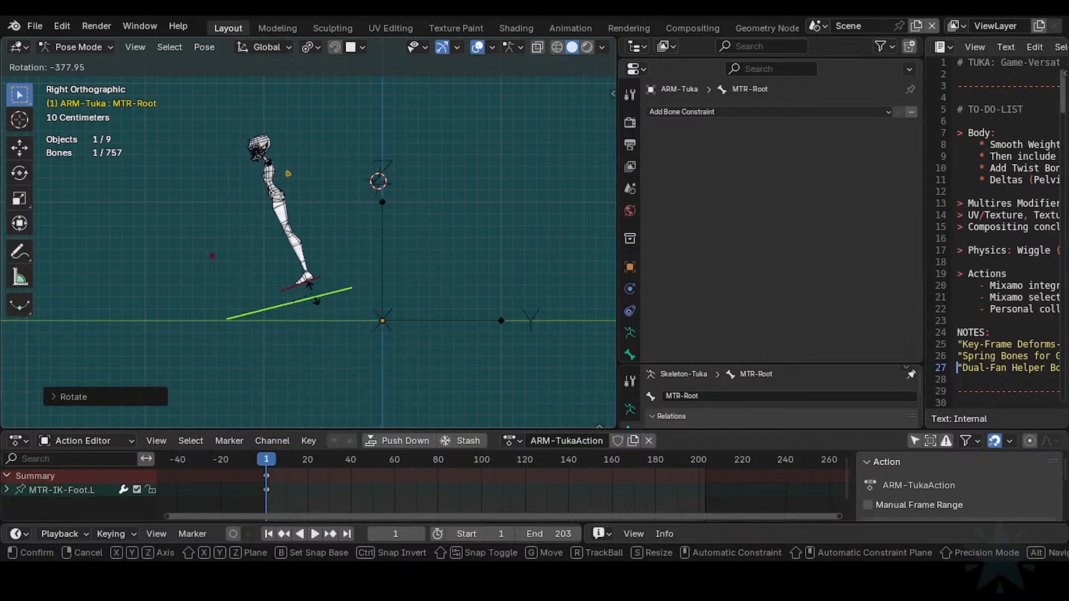
{"action": "left_click", "coordinate": [224, 232]}
Step: Move CTL-IK-Knee.L about 0.46 m closer to the front of the leg
{"action": "left_click", "coordinate": [233, 231]}
{"action": "key", "text": "g"}
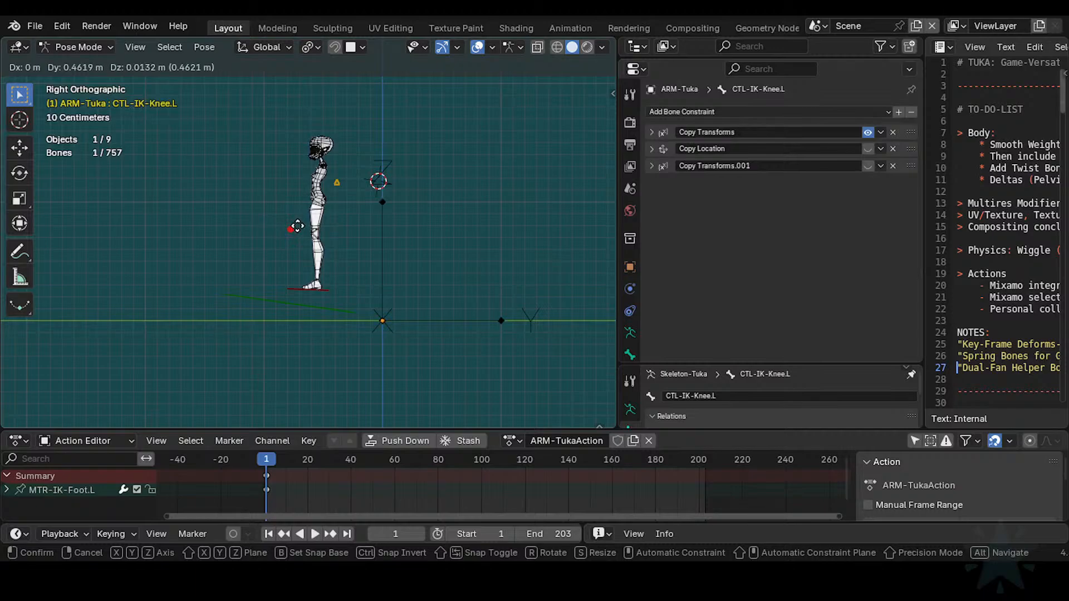
{"action": "left_click", "coordinate": [297, 226]}
Step: Rotate MTR-Root back and forth and shift it slightly to check the repositioned knee control
{"action": "left_click", "coordinate": [332, 305]}
{"action": "key", "text": "r"}
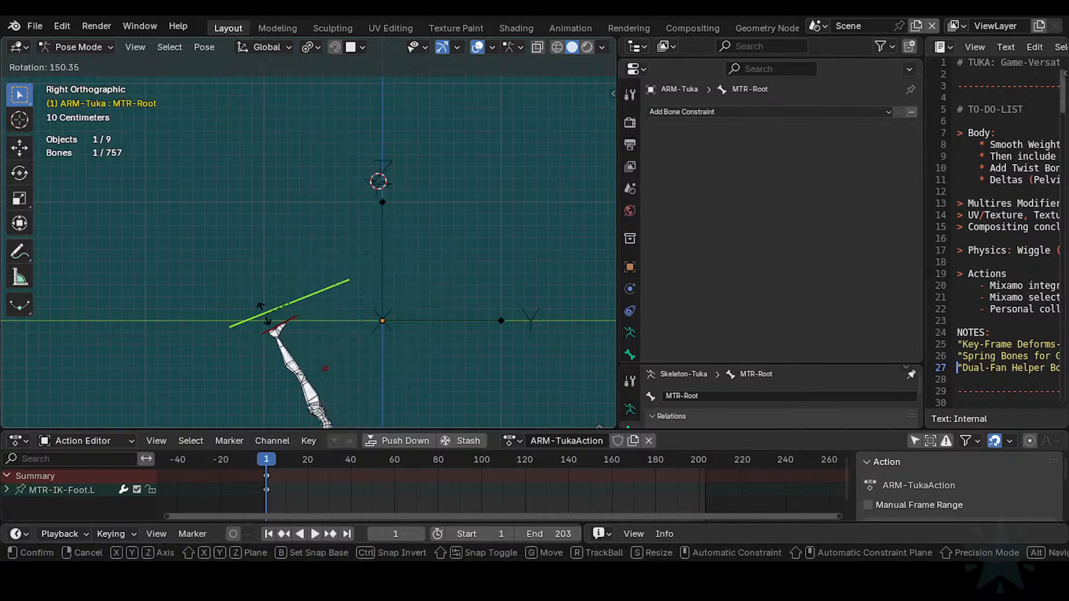
{"action": "left_click", "coordinate": [327, 296]}
{"action": "key", "text": "r"}
{"action": "left_click", "coordinate": [330, 301]}
{"action": "key", "text": "g"}
{"action": "left_click", "coordinate": [332, 309]}
Step: Move MTR-CoG around to check whether the left knee control follows the body
{"action": "left_click", "coordinate": [278, 239]}
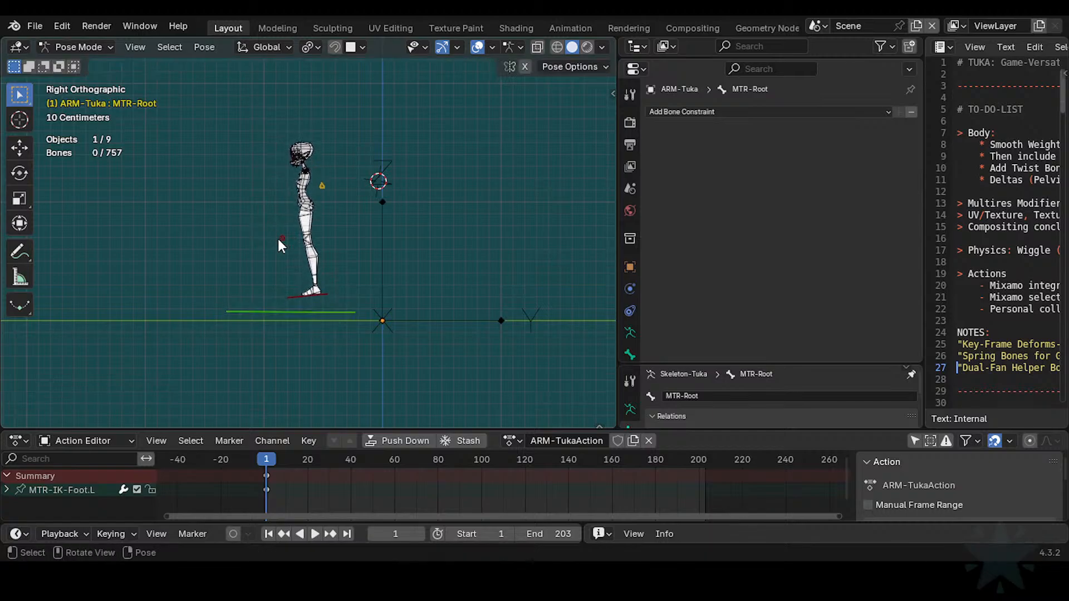
{"action": "left_click", "coordinate": [280, 239]}
{"action": "left_click", "coordinate": [324, 187]}
{"action": "key", "text": "g"}
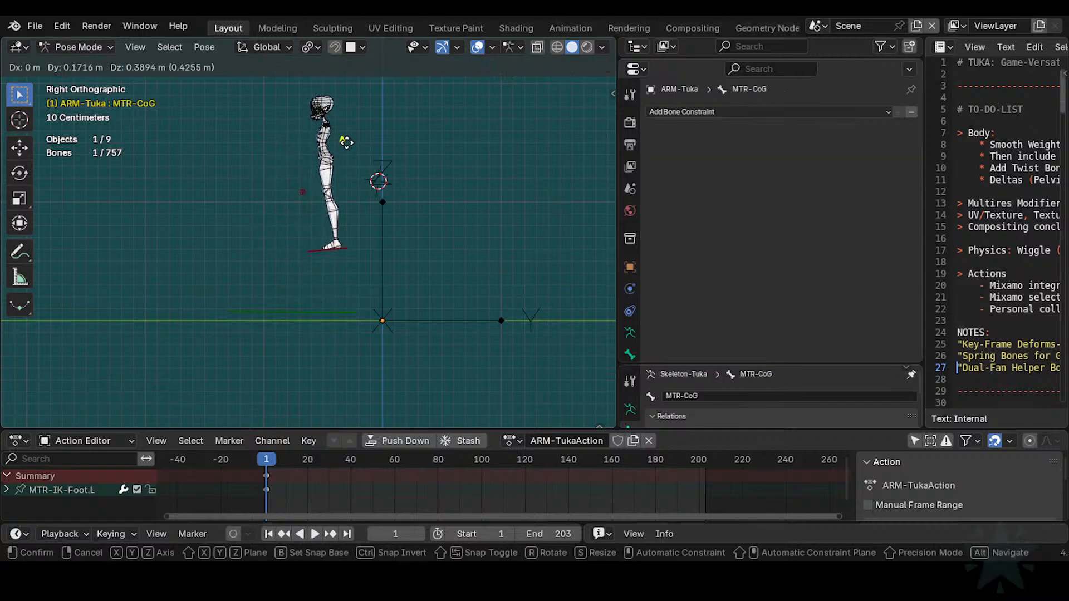
{"action": "left_click", "coordinate": [319, 184]}
Step: Examine the target, mix and space settings of CTL-IK-Knee.L's Copy Transforms constraint
{"action": "left_click", "coordinate": [277, 236]}
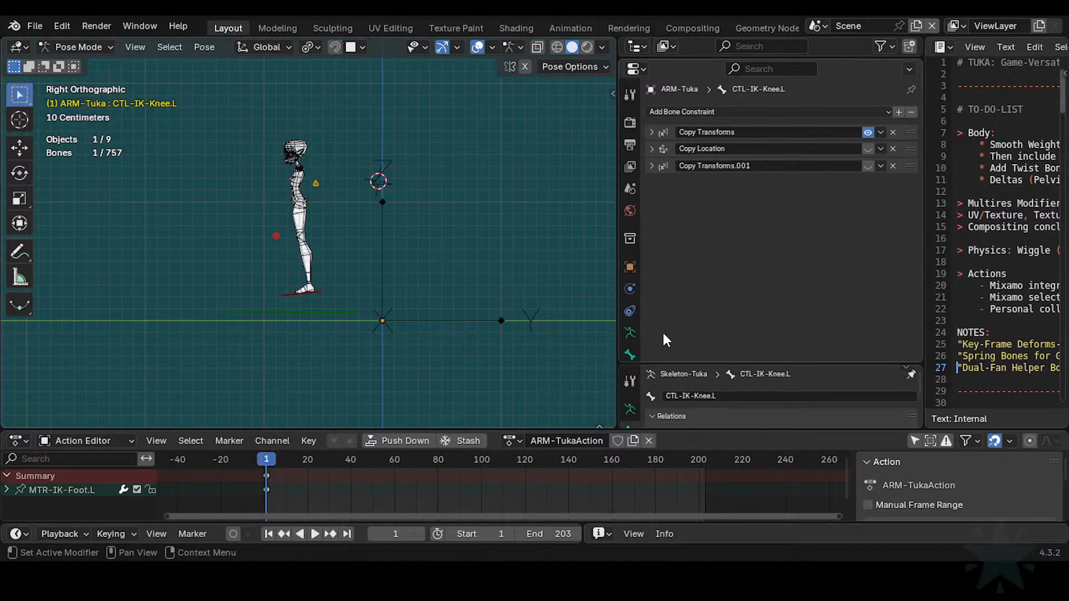
{"action": "scroll", "coordinate": [767, 386], "scroll_direction": "down", "scroll_amount": 2}
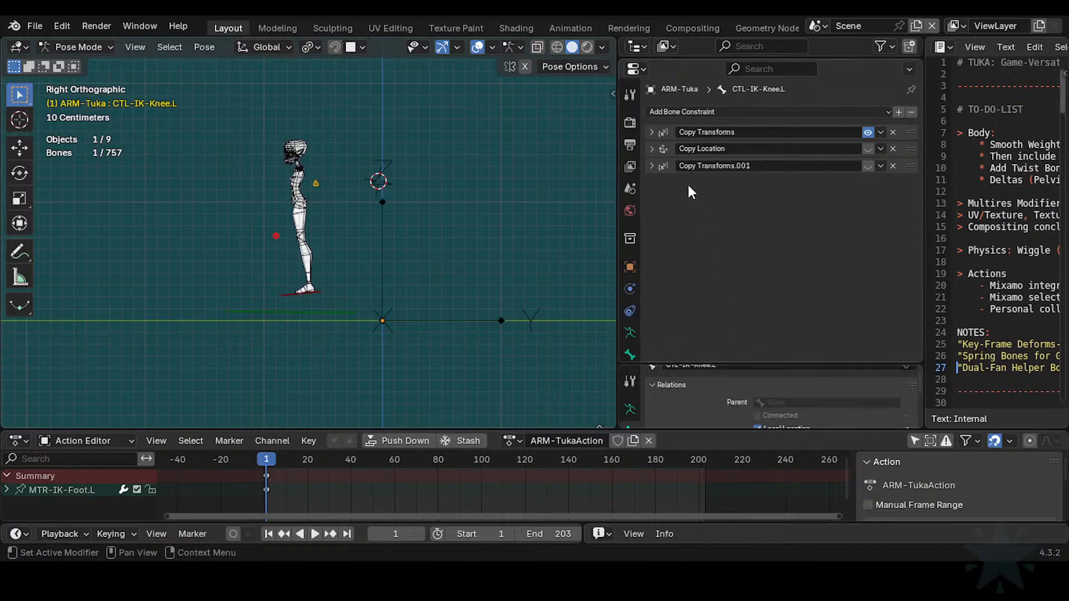
{"action": "left_click", "coordinate": [649, 133]}
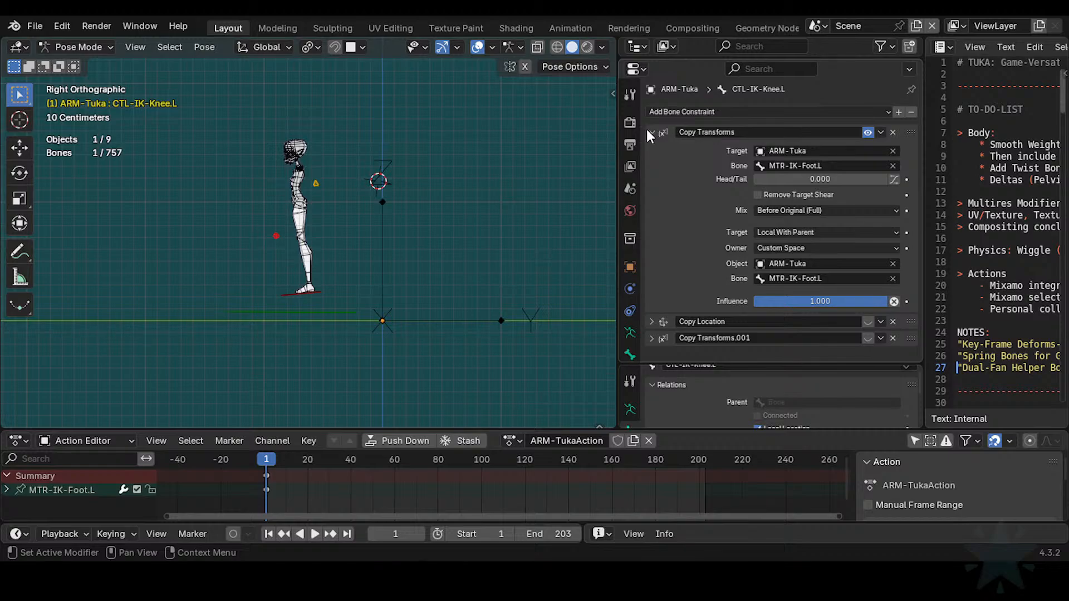
{"action": "left_click", "coordinate": [651, 133]}
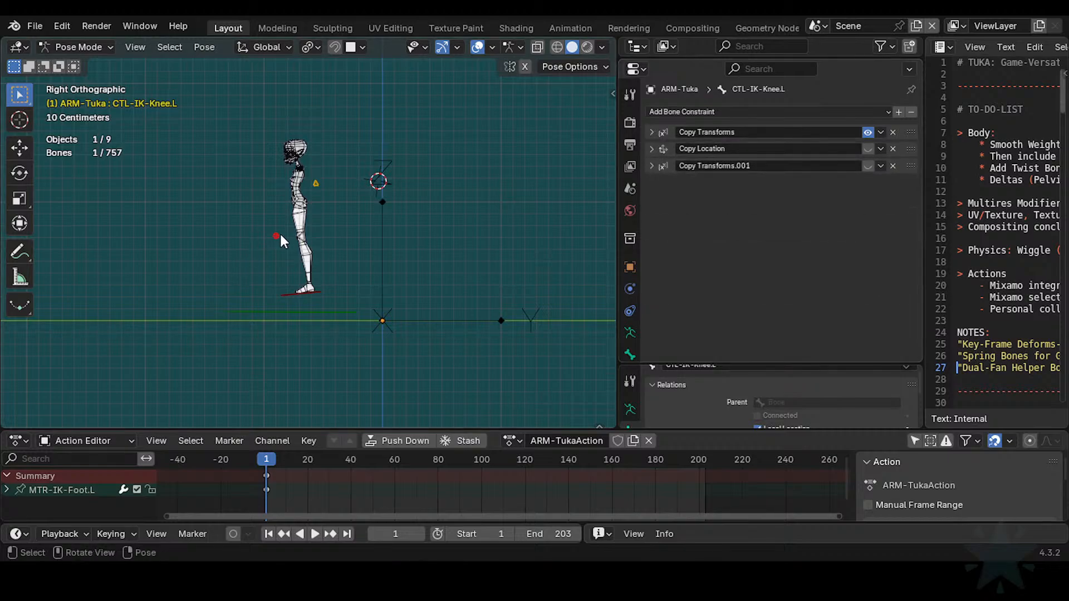
Step: Move the left knee control slightly away from the leg and shift MTR-Root several times to test it
{"action": "left_click_drag", "start_coordinate": [280, 235], "coordinate": [262, 230]}
{"action": "left_click_drag", "start_coordinate": [329, 313], "coordinate": [309, 304]}
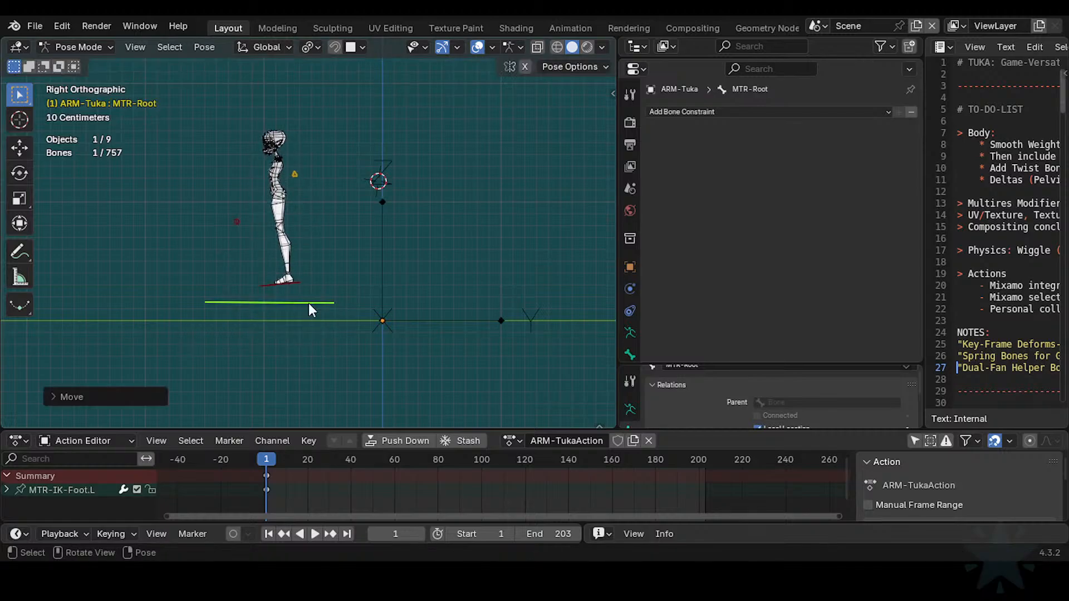
{"action": "key", "text": "g"}
{"action": "left_click", "coordinate": [329, 296]}
{"action": "key", "text": "g"}
{"action": "left_click", "coordinate": [329, 292]}
Step: Move CTL-IK-Knee.L farther out in front of the leg
{"action": "left_click", "coordinate": [253, 211]}
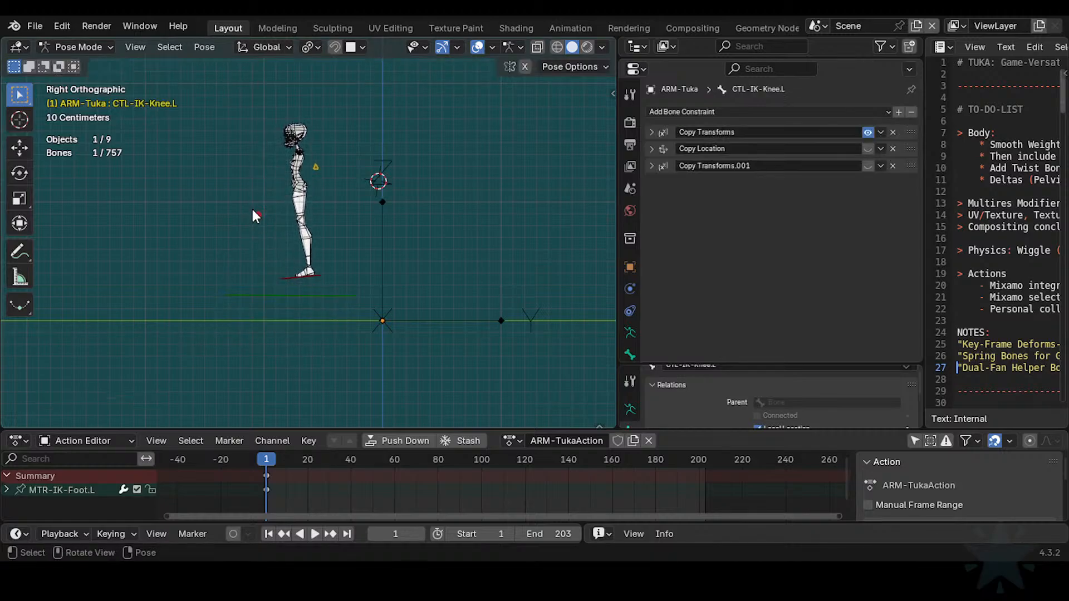
{"action": "key", "text": "g"}
{"action": "left_click", "coordinate": [245, 228]}
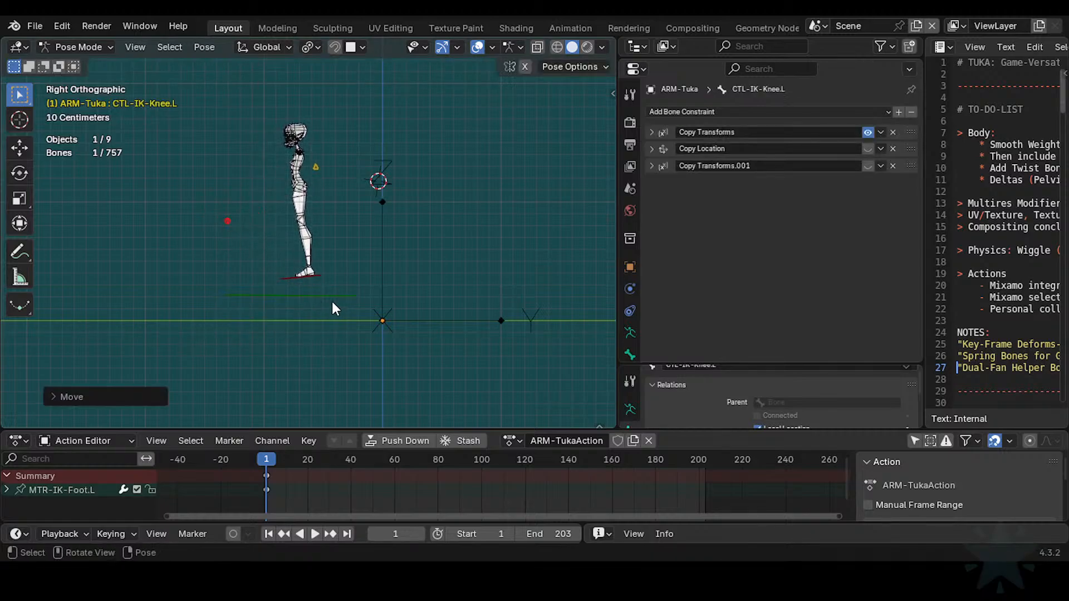
Step: Rotate and shift MTR-Root to check the knee control at its new distance
{"action": "left_click", "coordinate": [332, 302]}
{"action": "key", "text": "r"}
{"action": "left_click", "coordinate": [351, 295]}
{"action": "key", "text": "r"}
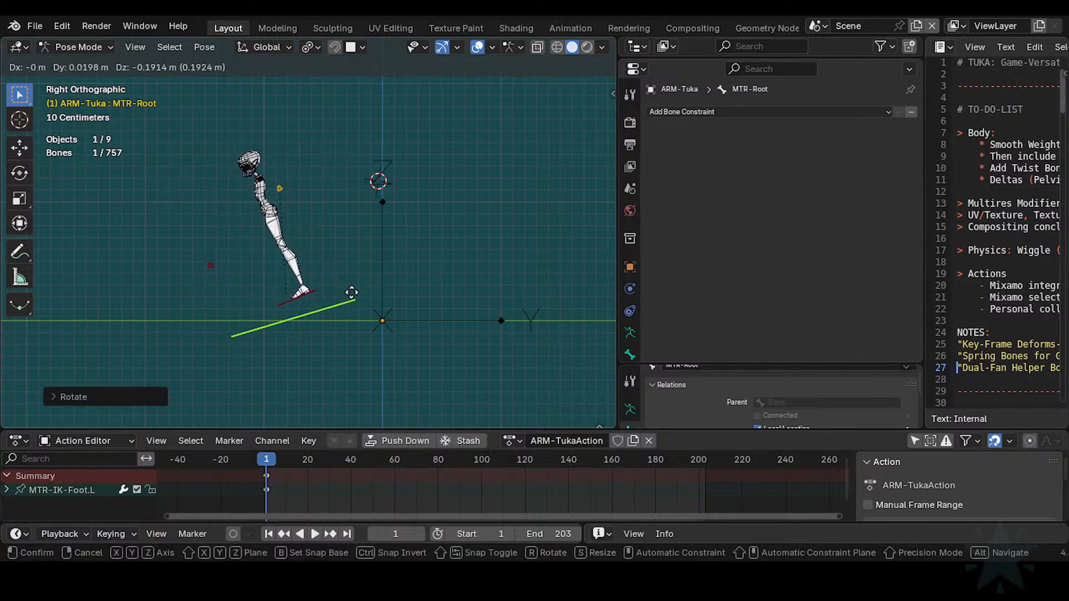
{"action": "left_click", "coordinate": [343, 305]}
Step: Rotate MTR-CoG to check how the legs and left knee control respond
{"action": "left_click", "coordinate": [303, 167]}
{"action": "key", "text": "r"}
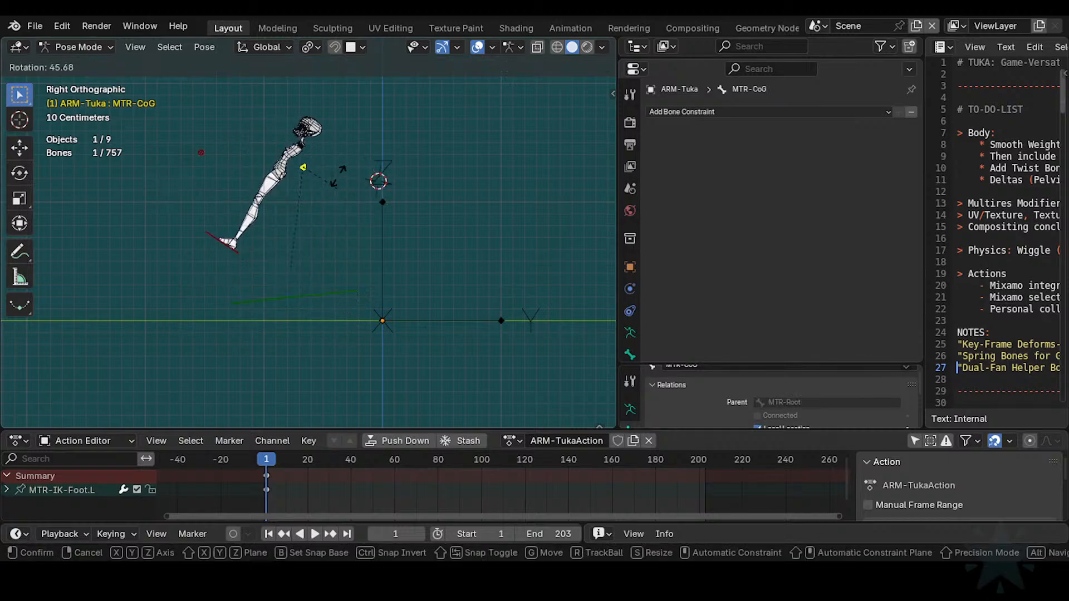
{"action": "left_click", "coordinate": [327, 166]}
Step: Lift MTR-IK-Foot.L up and forward and rotate it to bend the left knee
{"action": "left_click", "coordinate": [298, 281]}
{"action": "key", "text": "g"}
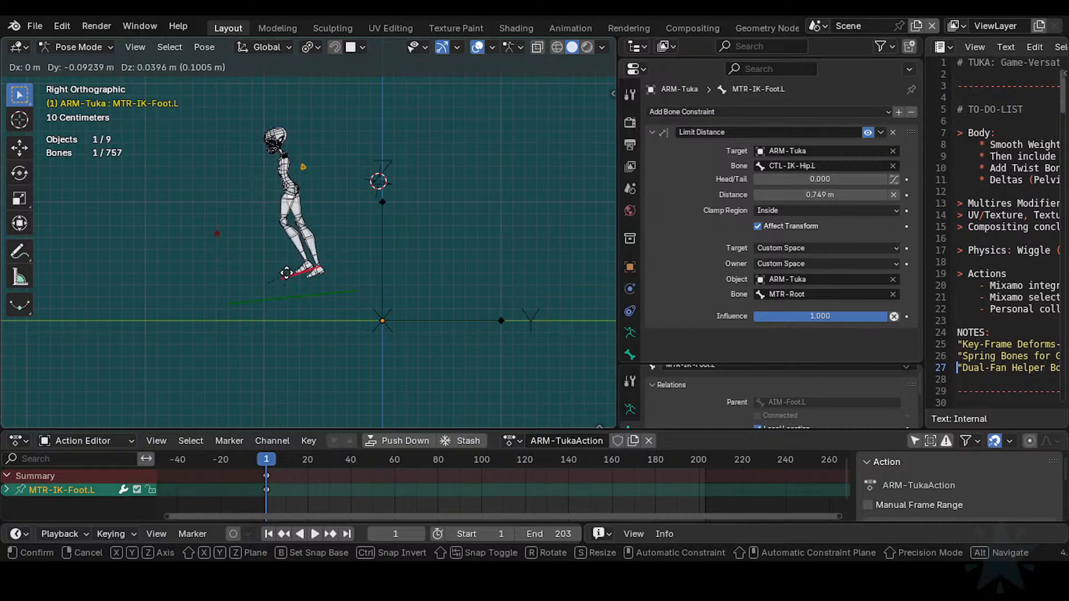
{"action": "left_click", "coordinate": [278, 261]}
{"action": "key", "text": "r"}
{"action": "left_click", "coordinate": [339, 250]}
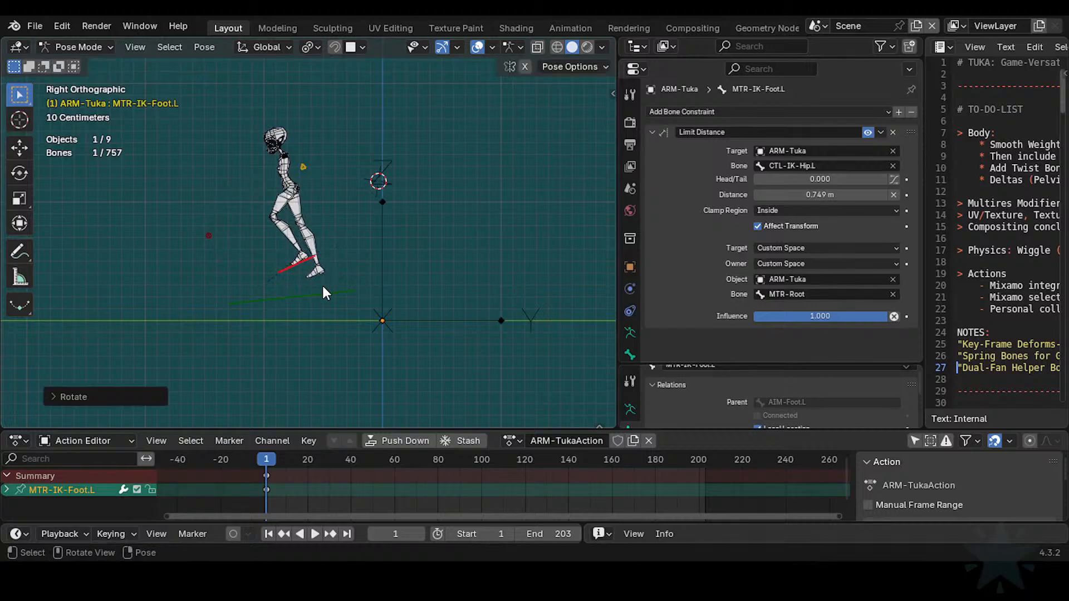
Step: Rotate and shift MTR-Root slightly to check the knee control with the left knee bent
{"action": "left_click", "coordinate": [322, 286]}
{"action": "key", "text": "r"}
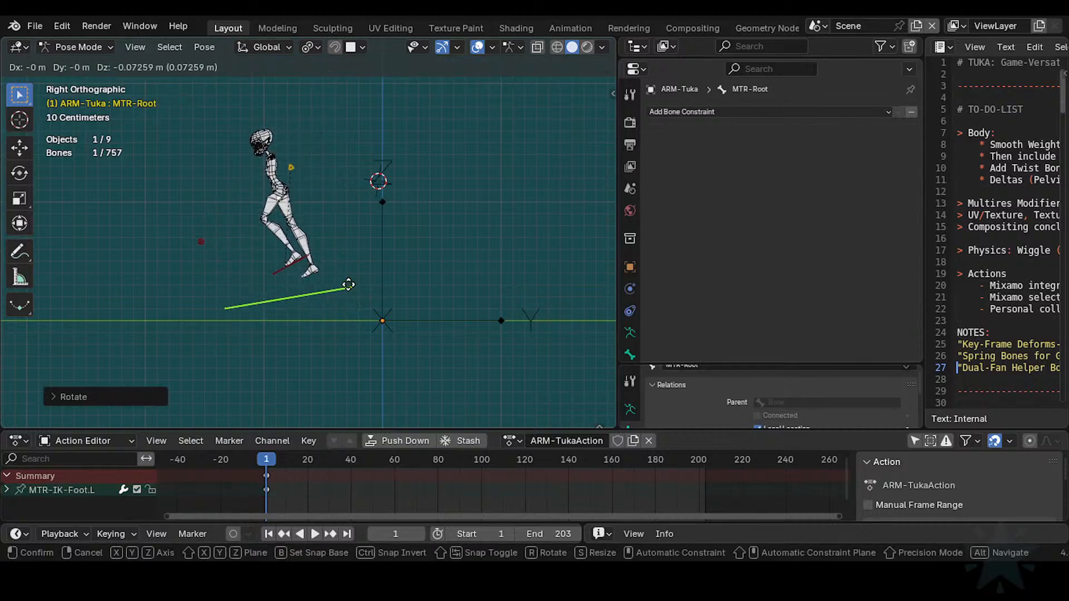
{"action": "left_click", "coordinate": [189, 232]}
Step: Delete the disabled Copy Transforms.001 and Copy Location constraints from CTL-IK-Knee.L
{"action": "left_click", "coordinate": [199, 237]}
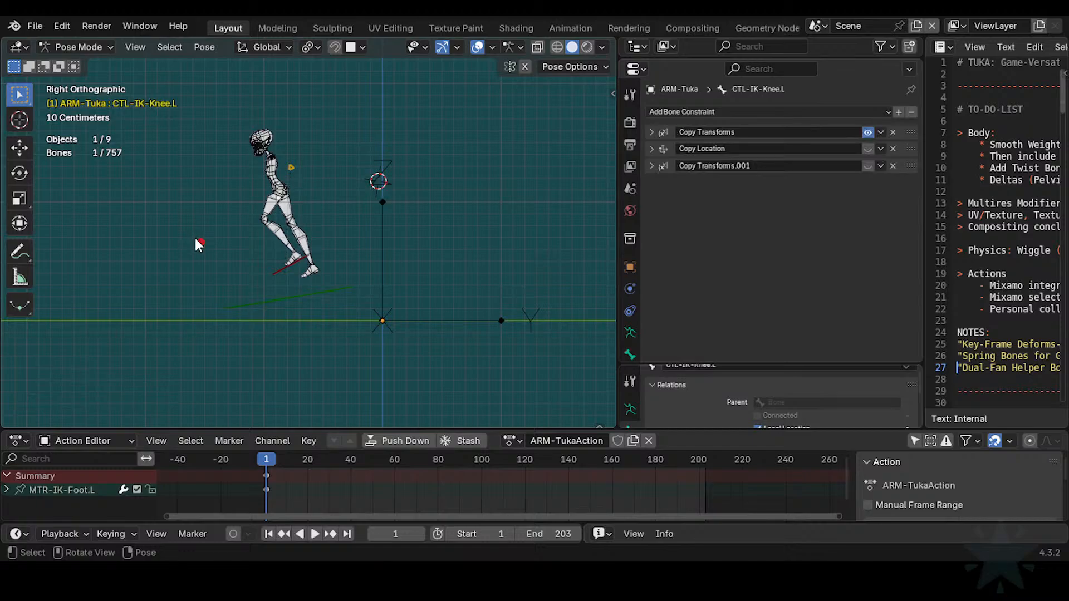
{"action": "left_click", "coordinate": [893, 165]}
{"action": "left_click", "coordinate": [893, 149]}
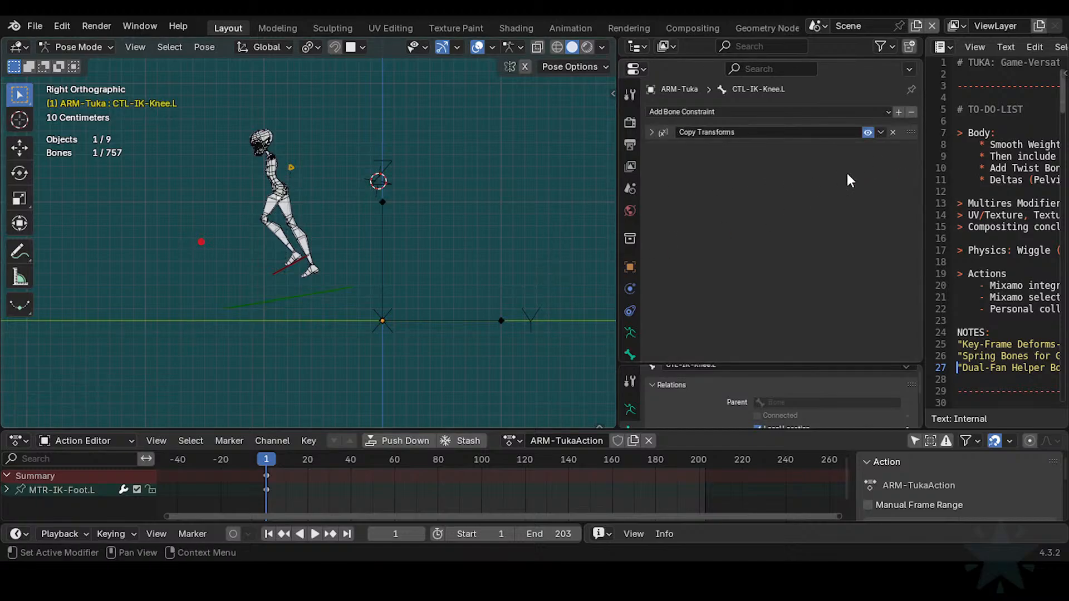
Step: Rotate and move MTR-Root to test the left knee control with its single Copy Transforms constraint
{"action": "left_click", "coordinate": [342, 301]}
{"action": "left_click", "coordinate": [349, 288]}
{"action": "key", "text": "r"}
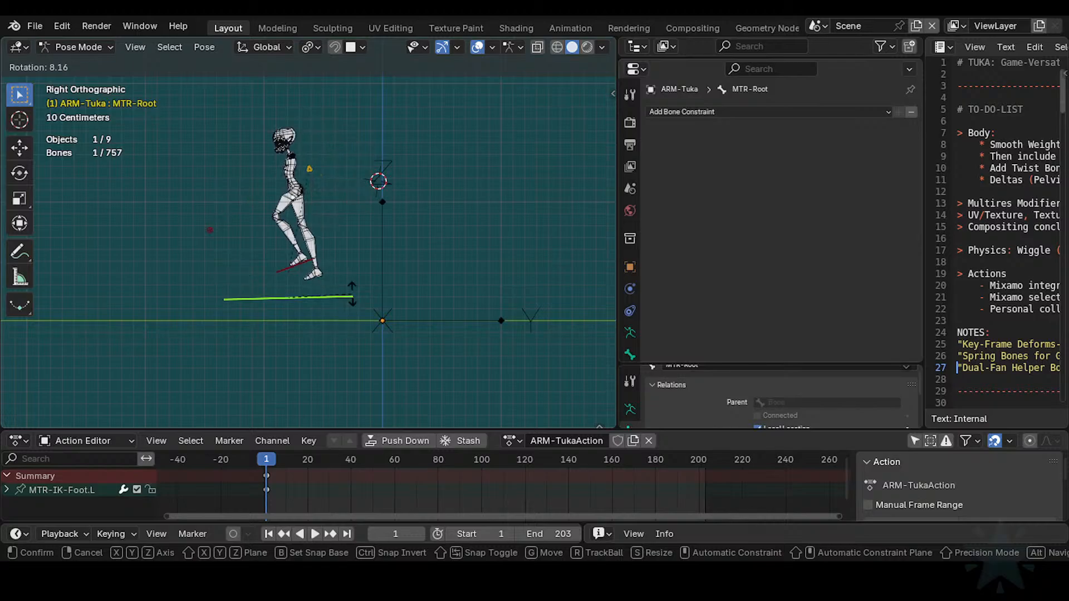
{"action": "left_click", "coordinate": [350, 299]}
{"action": "key", "text": "r"}
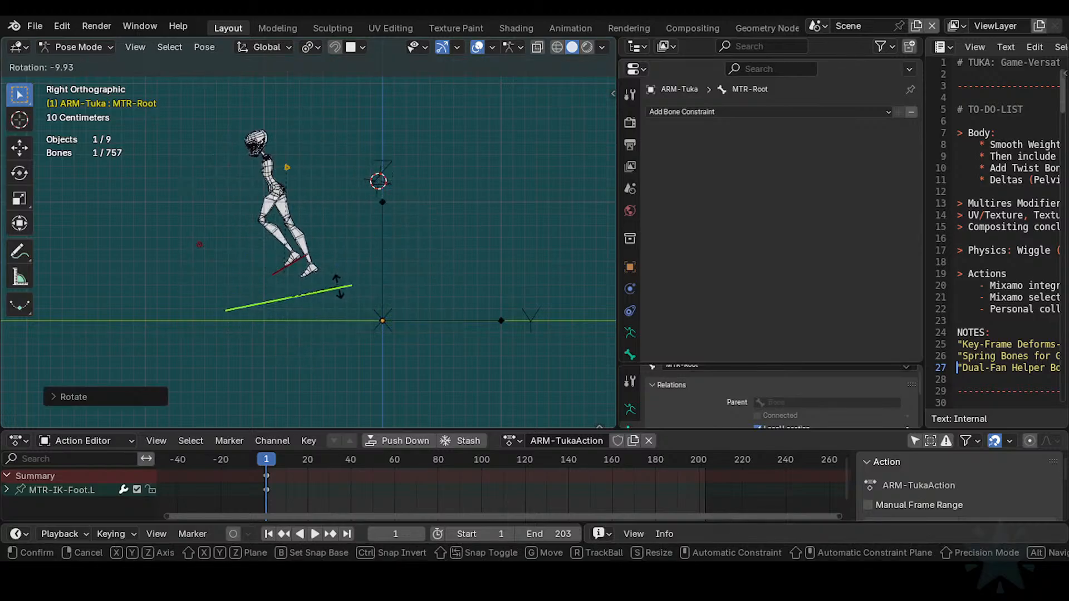
{"action": "left_click", "coordinate": [336, 292]}
{"action": "key", "text": "g"}
{"action": "left_click", "coordinate": [346, 281]}
{"action": "key", "text": "r"}
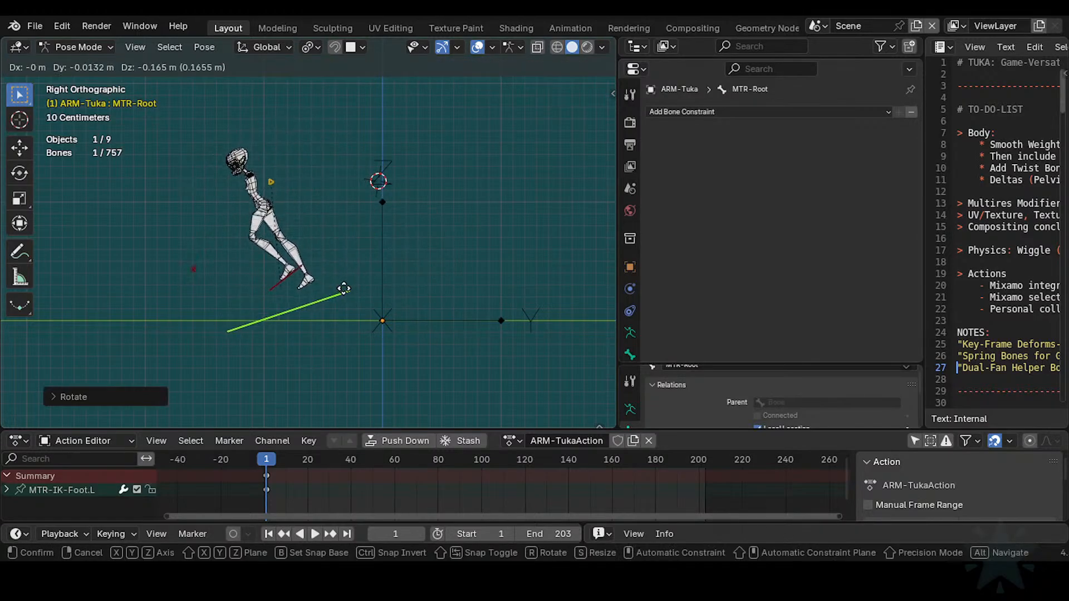
{"action": "left_click", "coordinate": [353, 293]}
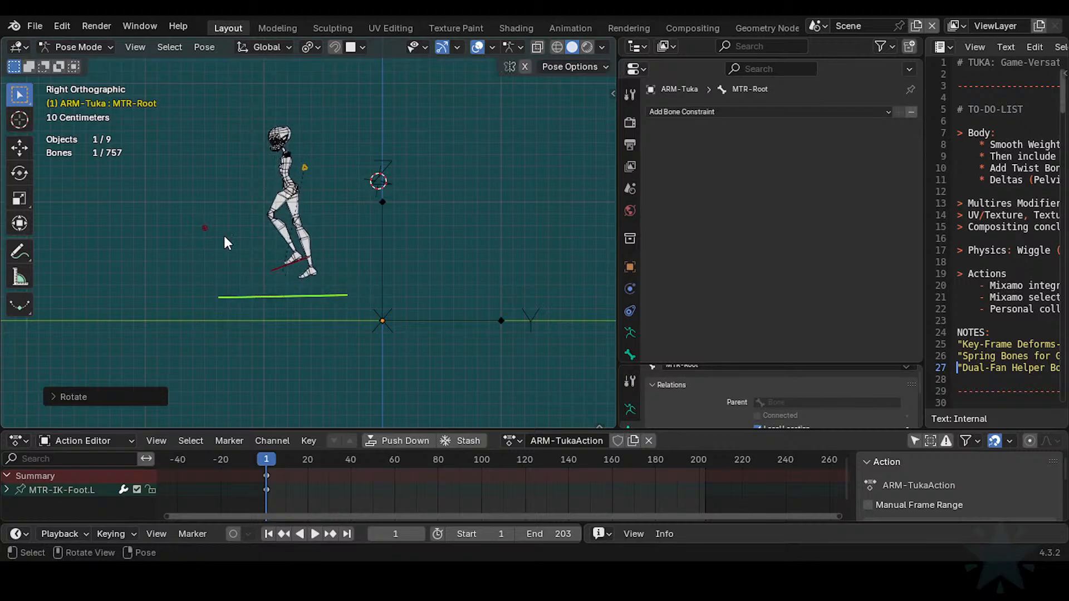
Step: Move MTR-IK-Foot.L forward and inspect the Copy Transforms settings of CTL-IK-Knee.L
{"action": "left_click", "coordinate": [269, 269]}
{"action": "key", "text": "g"}
{"action": "left_click", "coordinate": [249, 275]}
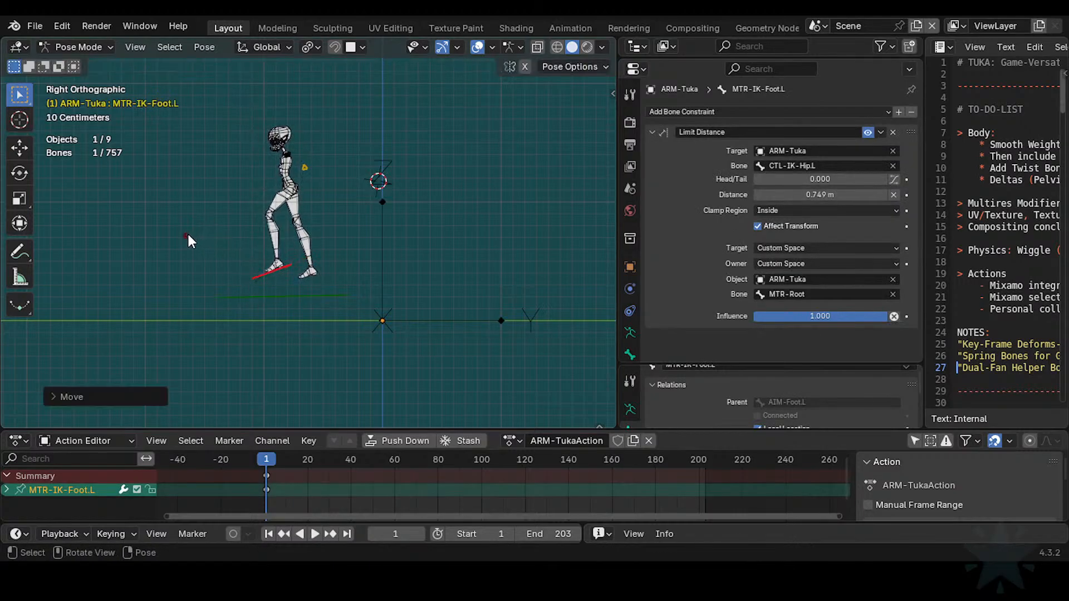
{"action": "left_click", "coordinate": [187, 233]}
{"action": "left_click", "coordinate": [286, 265]}
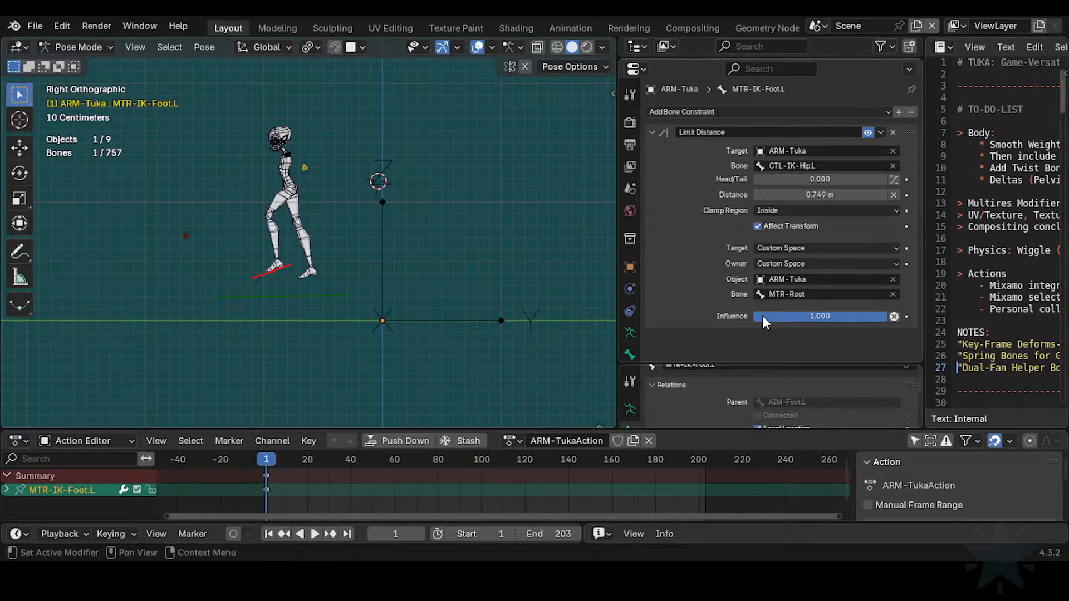
{"action": "left_click", "coordinate": [177, 234]}
{"action": "left_click", "coordinate": [650, 133]}
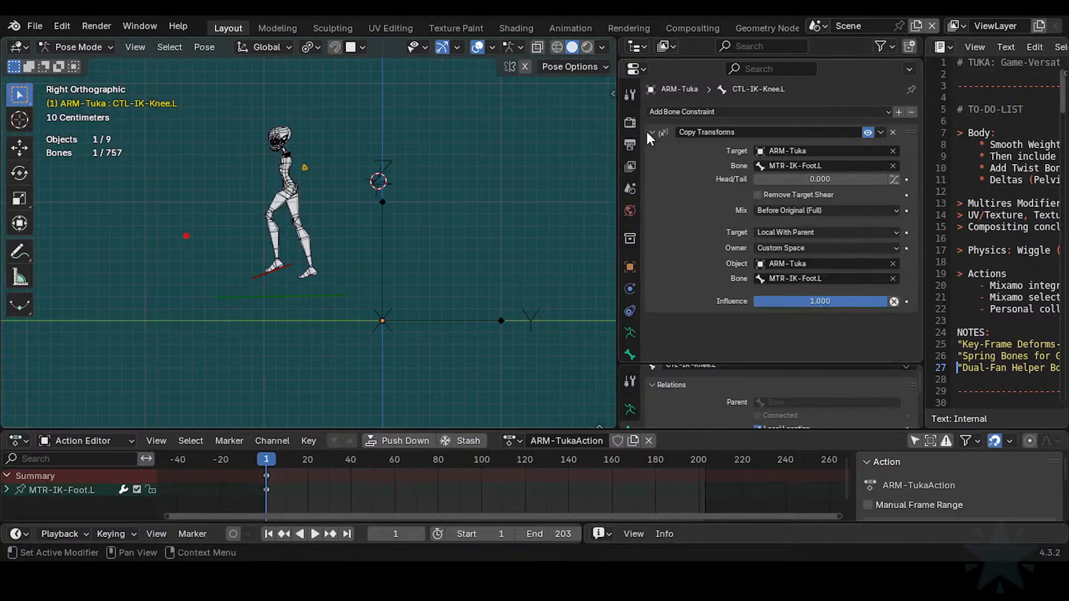
Step: Lift MTR-IK-Foot.L forward and up, rotate it to check the knee control's response, and save the file
{"action": "left_click", "coordinate": [251, 269]}
{"action": "key", "text": "g"}
{"action": "left_click", "coordinate": [244, 267]}
{"action": "key", "text": "r"}
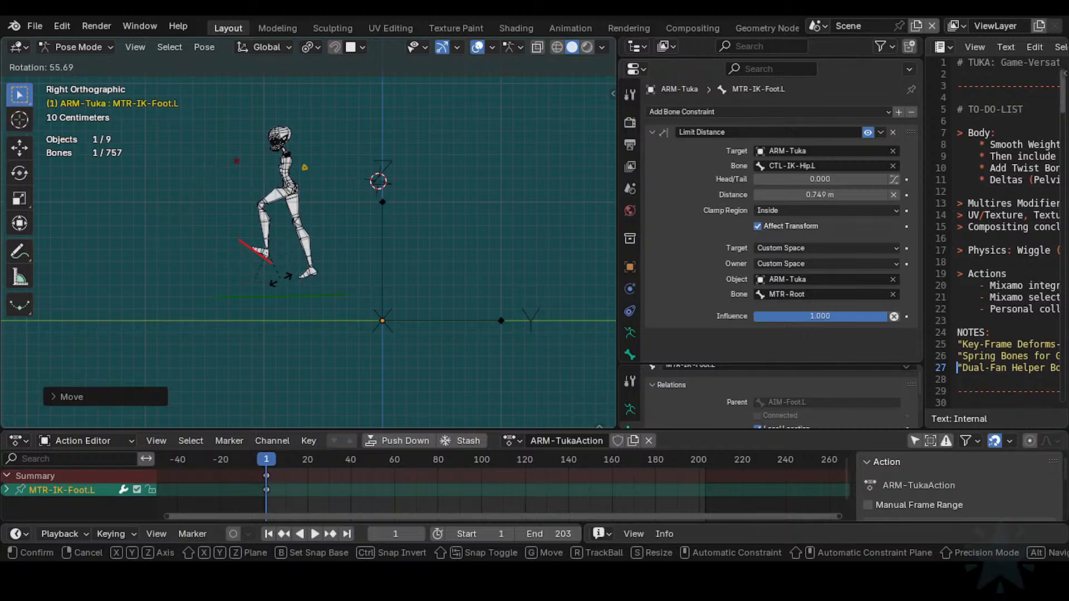
{"action": "left_click", "coordinate": [284, 253]}
{"action": "key", "text": "ctrl+s"}
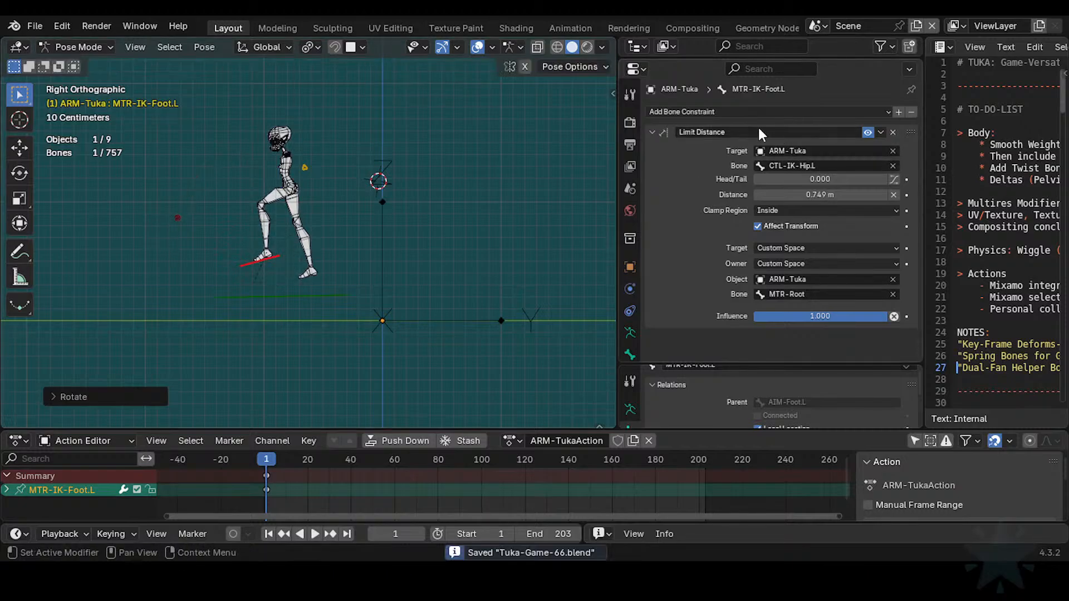
Step: Reveal all hidden bones of the rig in a perspective view and keep CTL-IK-Knee.L as the selected bone
{"action": "left_click", "coordinate": [177, 218]}
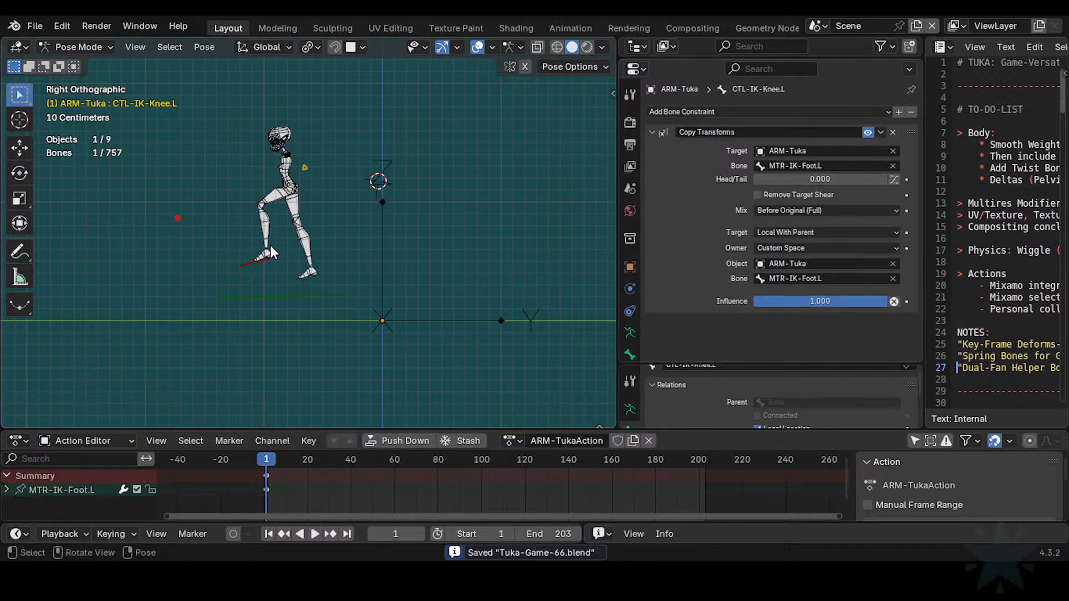
{"action": "middle_click_drag", "start_coordinate": [271, 249], "coordinate": [356, 281]}
{"action": "key", "text": "alt+h"}
{"action": "key", "text": "alt+a"}
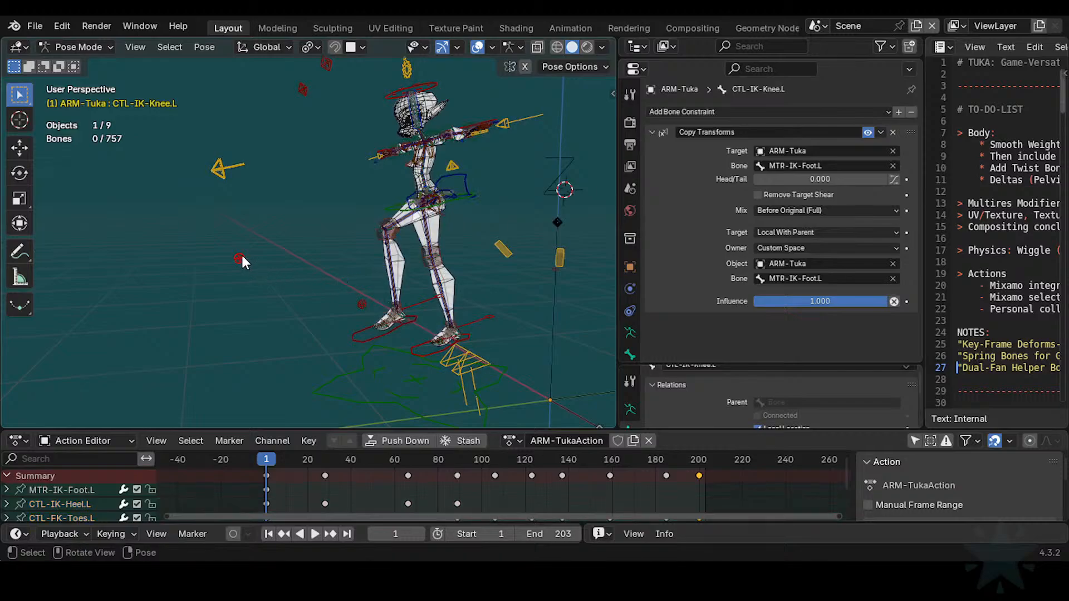
{"action": "middle_click_drag", "start_coordinate": [271, 266], "coordinate": [255, 258]}
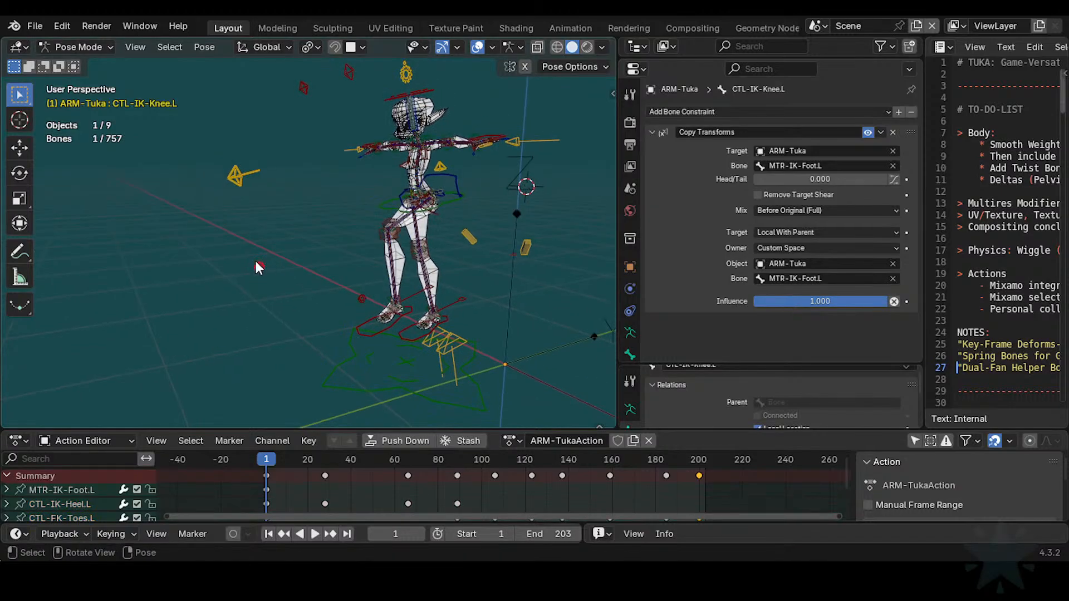
Step: Add a Copy Location and a Copy Rotation constraint to CTL-IK-Knee.L below Copy Transforms
{"action": "left_click", "coordinate": [653, 131]}
{"action": "left_click", "coordinate": [680, 111]}
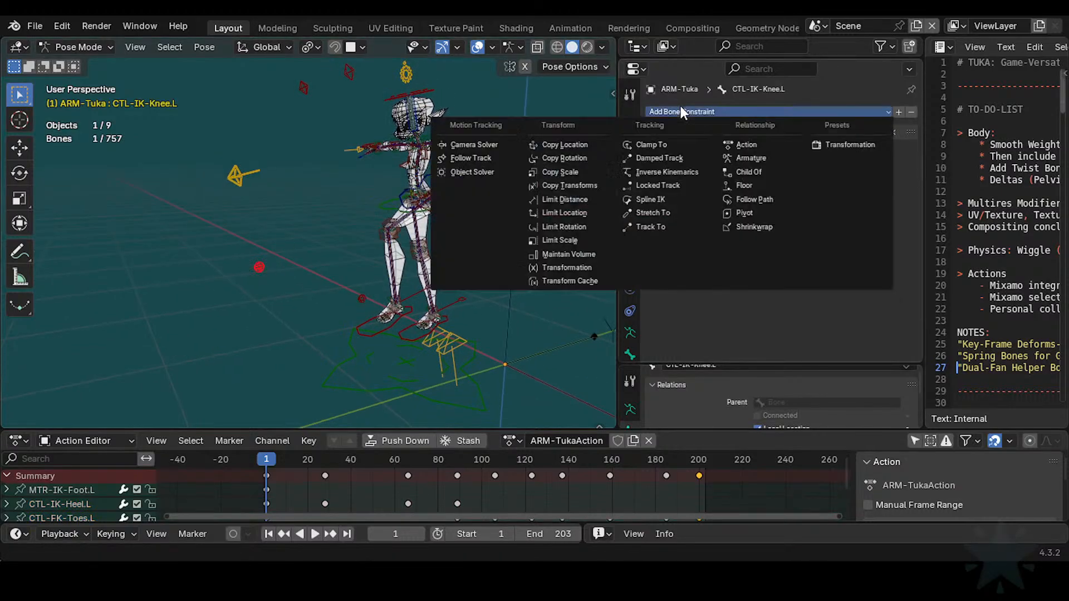
{"action": "left_click", "coordinate": [589, 142]}
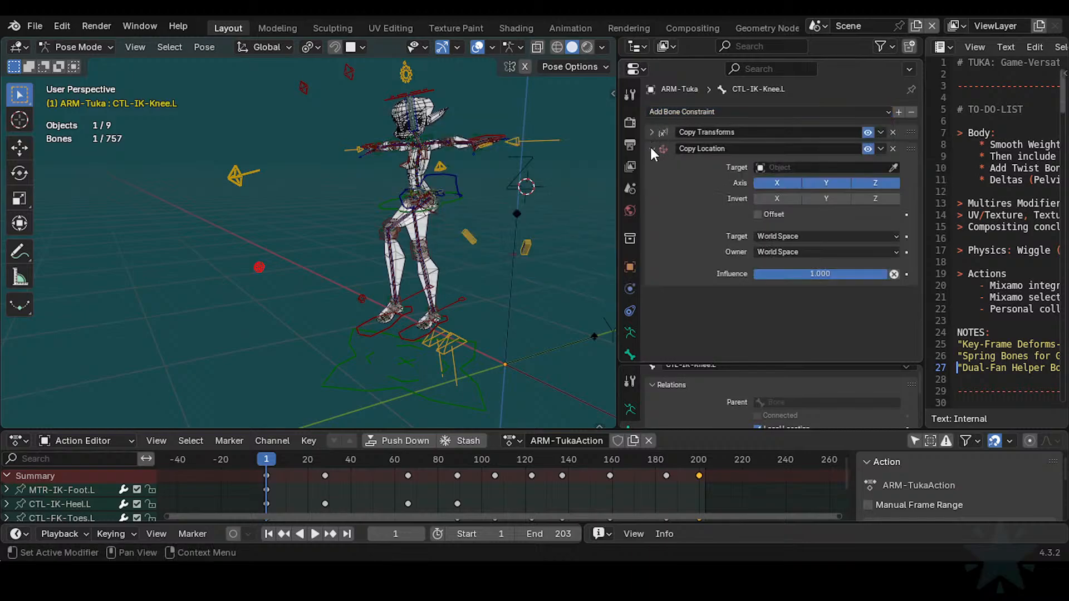
{"action": "left_click", "coordinate": [652, 149]}
{"action": "left_click", "coordinate": [685, 112]}
{"action": "left_click", "coordinate": [583, 159]}
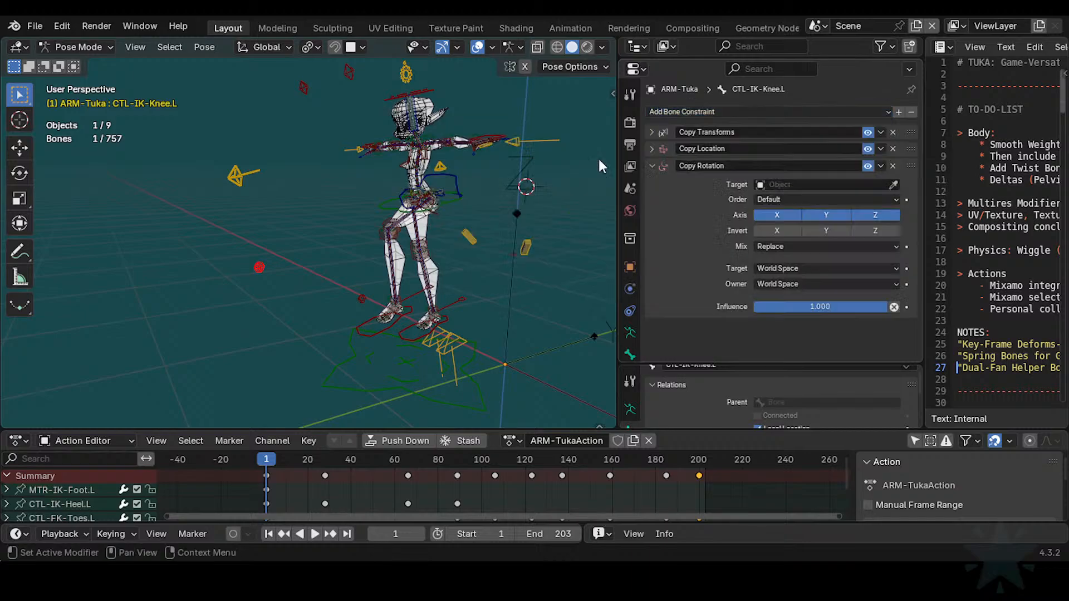
Step: Target the knee's Copy Location constraint at ARM-Tuka, bone MTR-IK-Foot.L, checking it against the Copy Transforms settings
{"action": "left_click", "coordinate": [651, 148]}
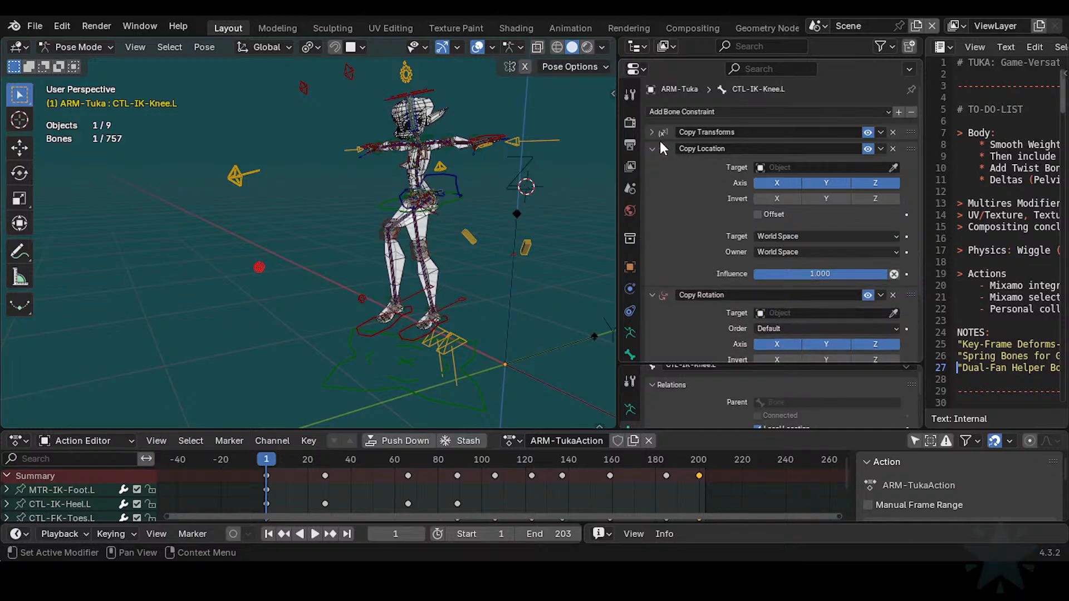
{"action": "left_click", "coordinate": [654, 132]}
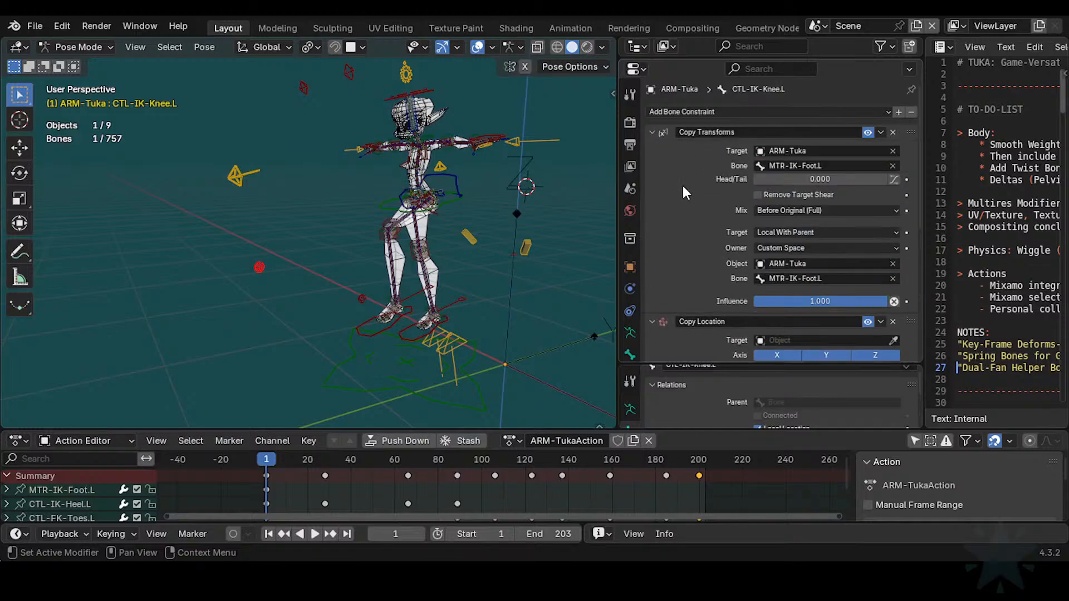
{"action": "left_click", "coordinate": [652, 132]}
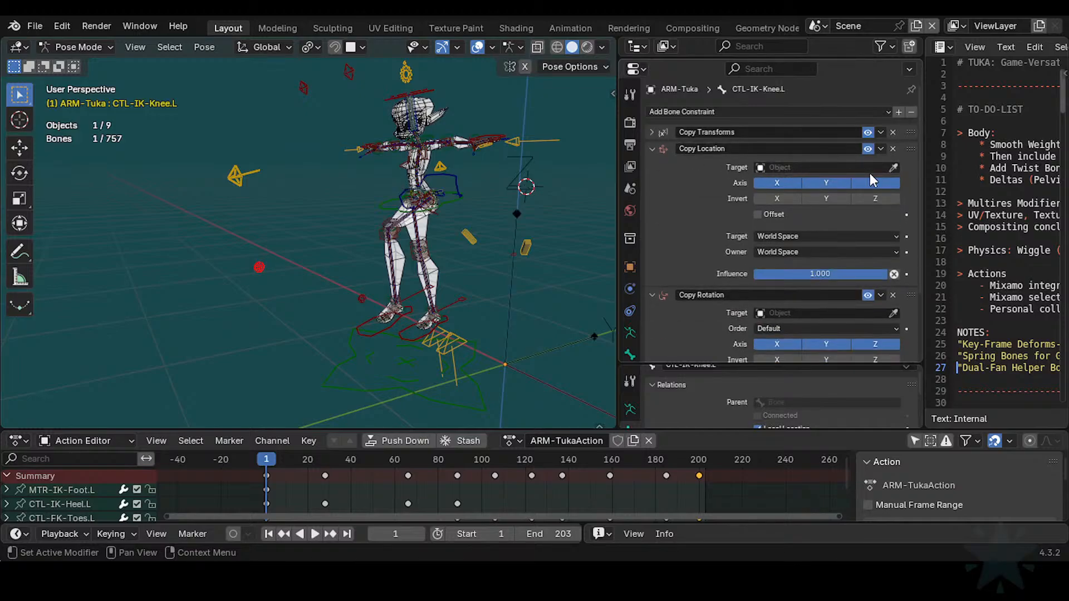
{"action": "left_click", "coordinate": [648, 132]}
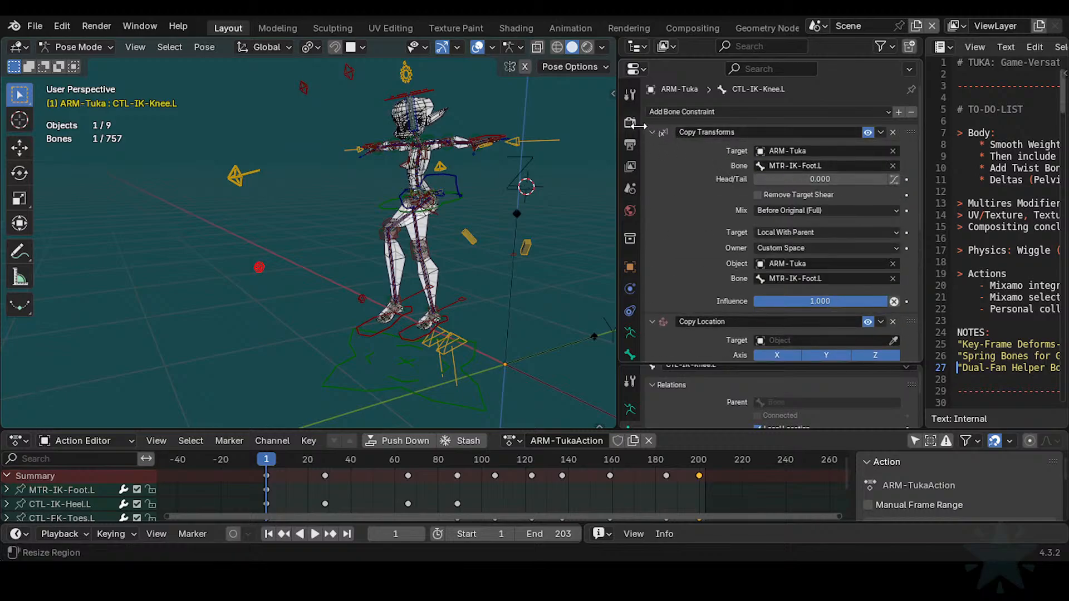
{"action": "left_click", "coordinate": [649, 133]}
{"action": "left_click", "coordinate": [788, 168]}
{"action": "type", "text": "ar"}
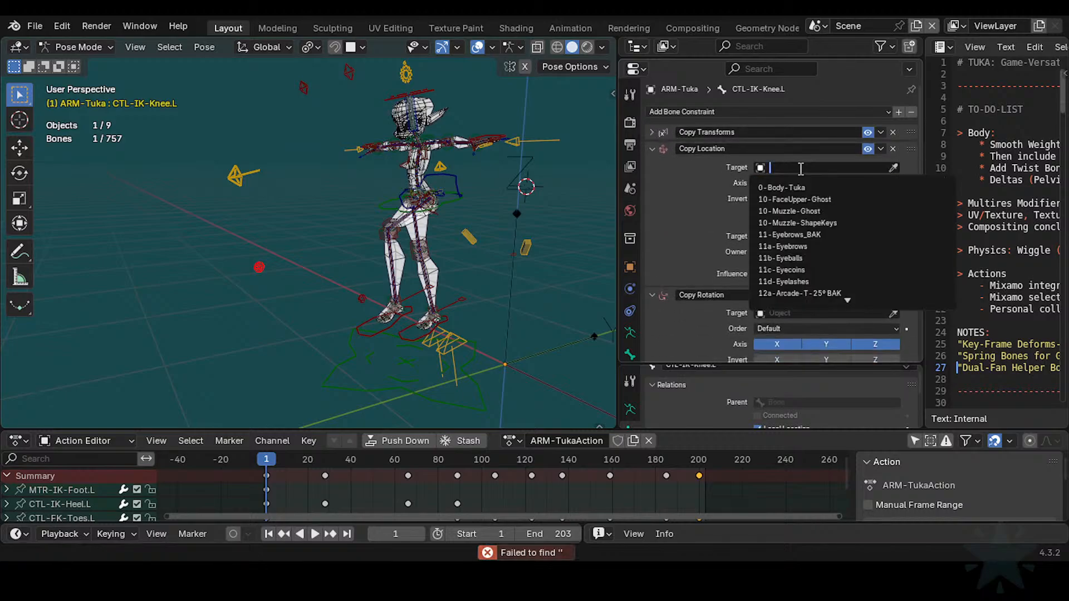
{"action": "left_click", "coordinate": [793, 187]}
{"action": "key", "text": "ctrl+v"}
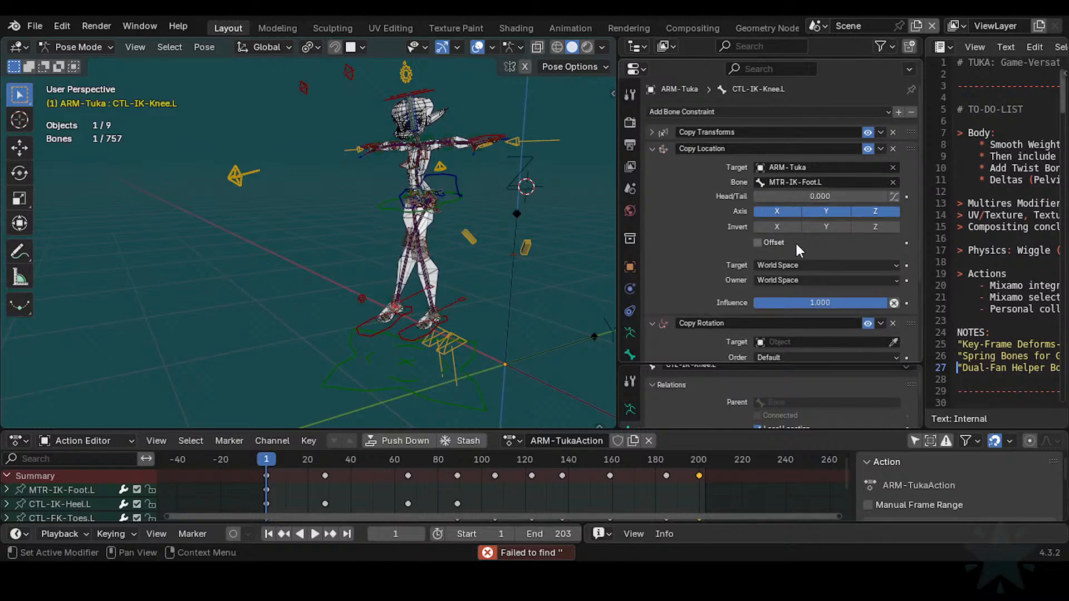
Step: Set the Copy Location constraint's target and owner to Pose Space and enable Offset
{"action": "scroll", "coordinate": [793, 265], "scroll_direction": "down", "scroll_amount": 2}
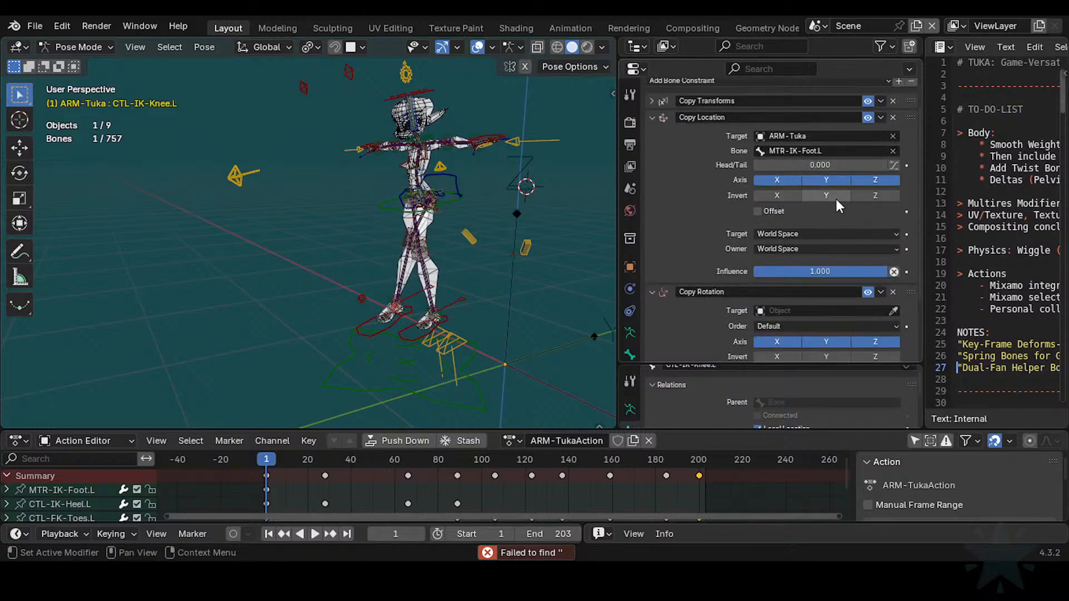
{"action": "left_click", "coordinate": [774, 228]}
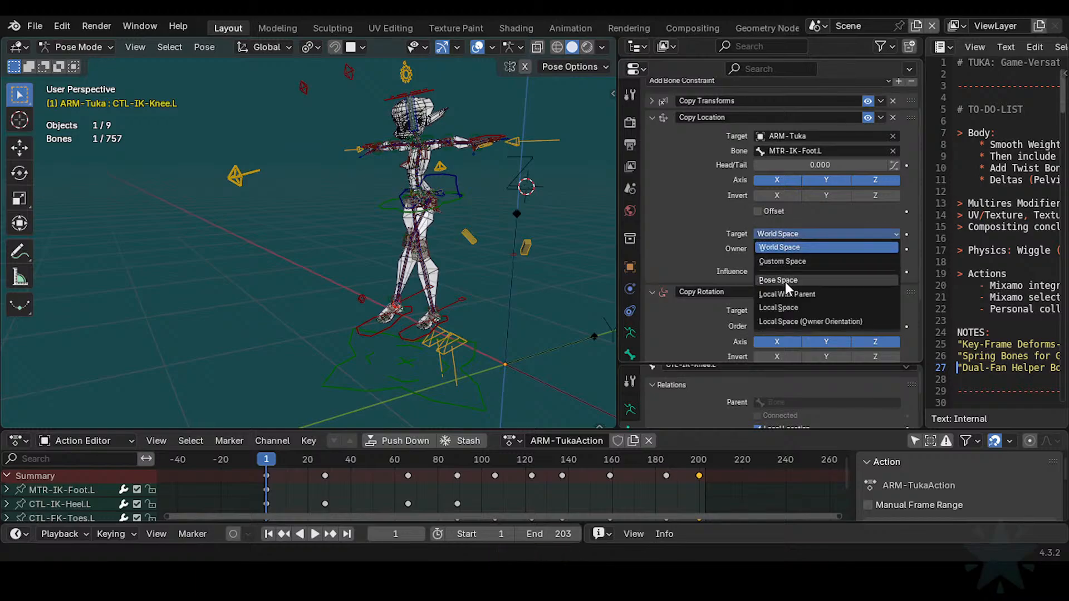
{"action": "left_click", "coordinate": [763, 229]}
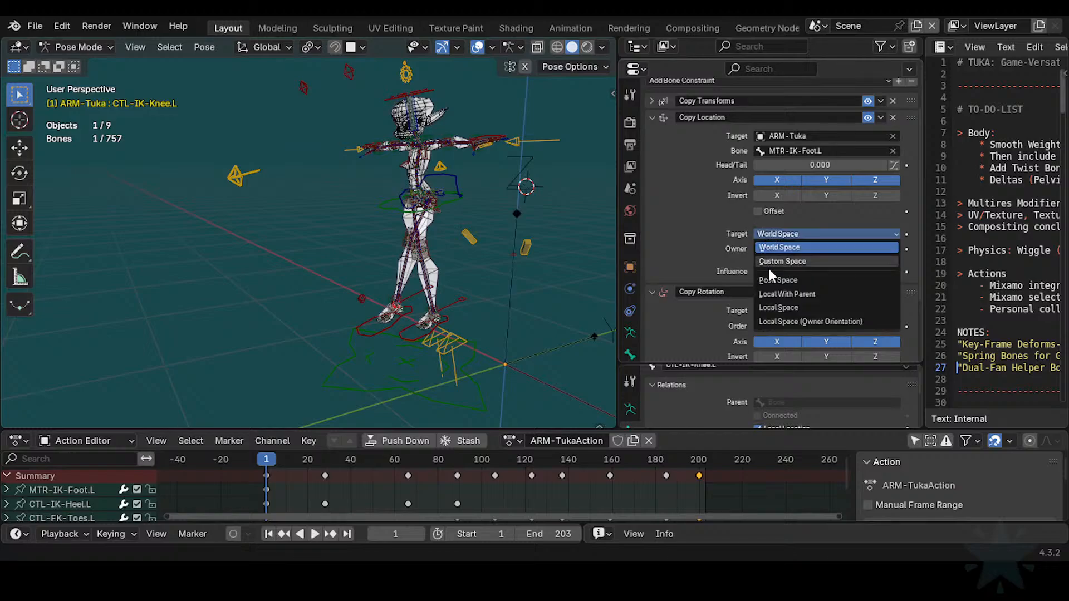
{"action": "left_click", "coordinate": [769, 267]}
{"action": "left_click", "coordinate": [767, 232]}
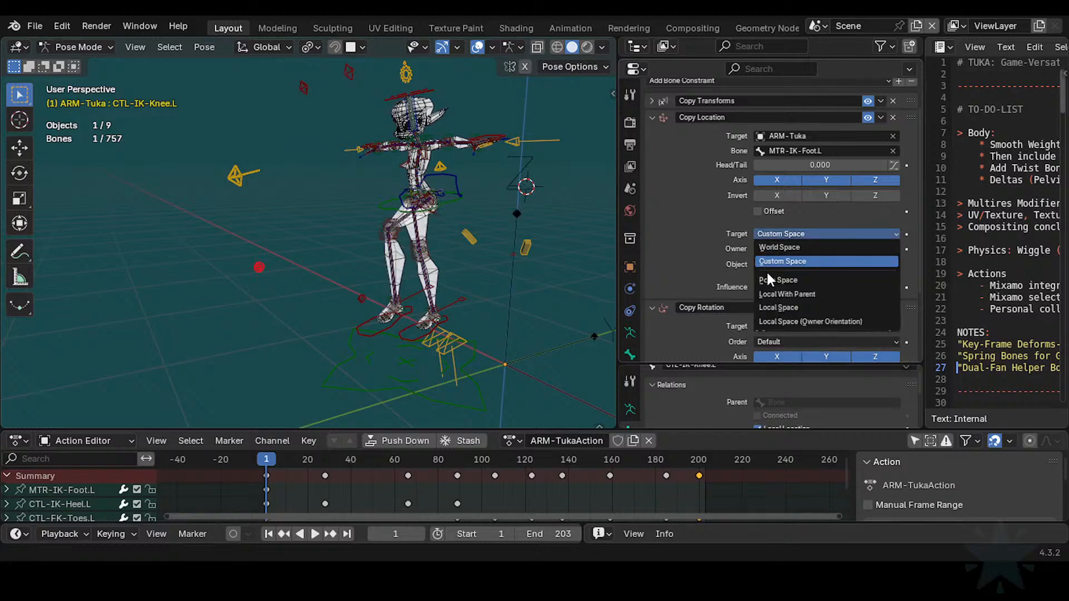
{"action": "left_click", "coordinate": [767, 232]}
{"action": "left_click", "coordinate": [767, 278]}
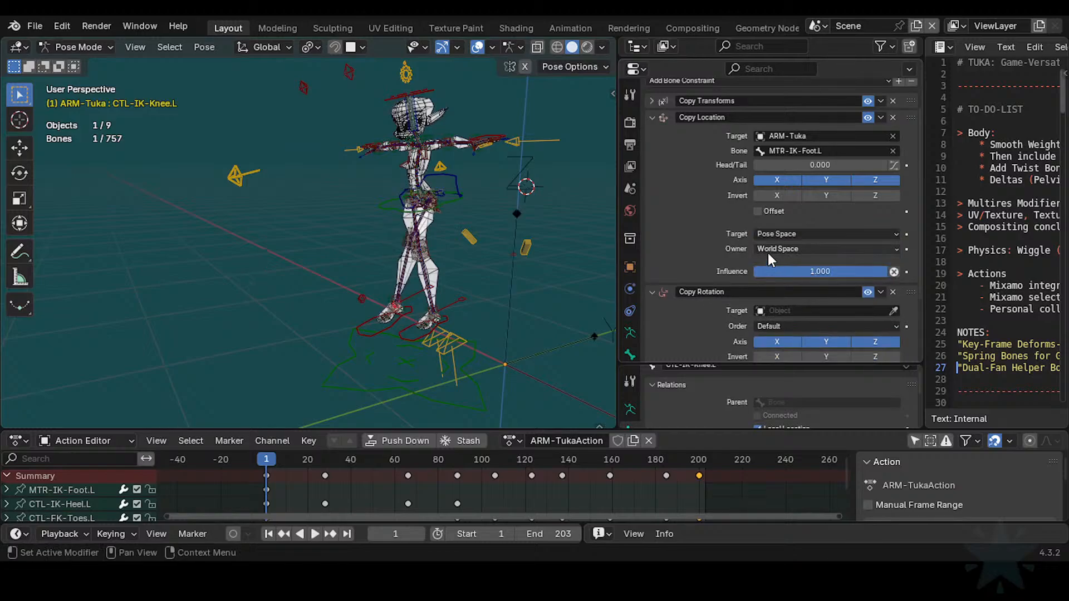
{"action": "left_click", "coordinate": [768, 250]}
{"action": "left_click", "coordinate": [772, 286]}
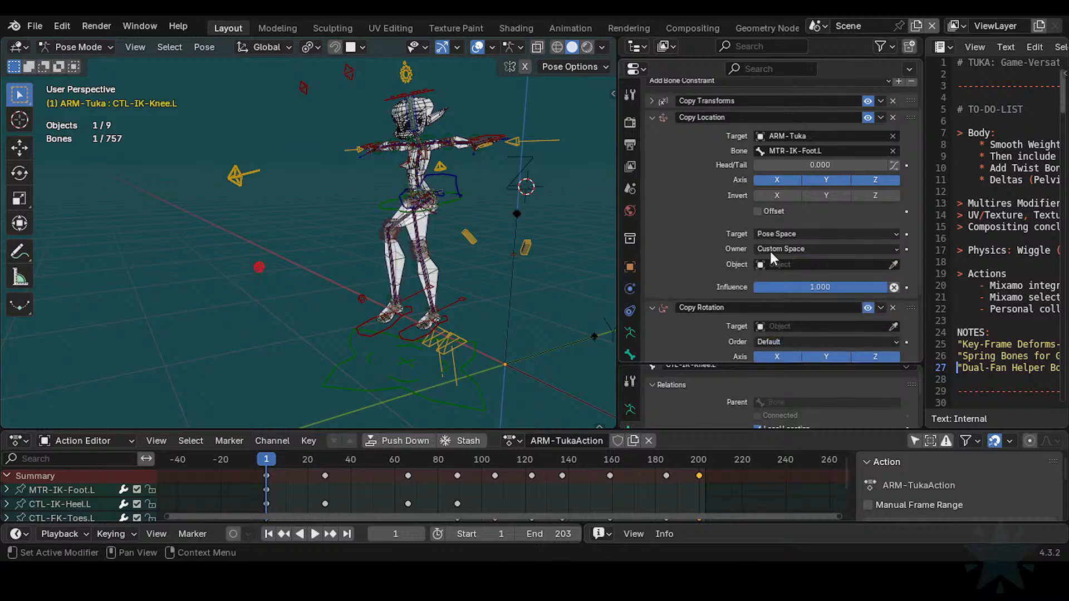
{"action": "left_click", "coordinate": [770, 249]}
{"action": "left_click", "coordinate": [775, 289]}
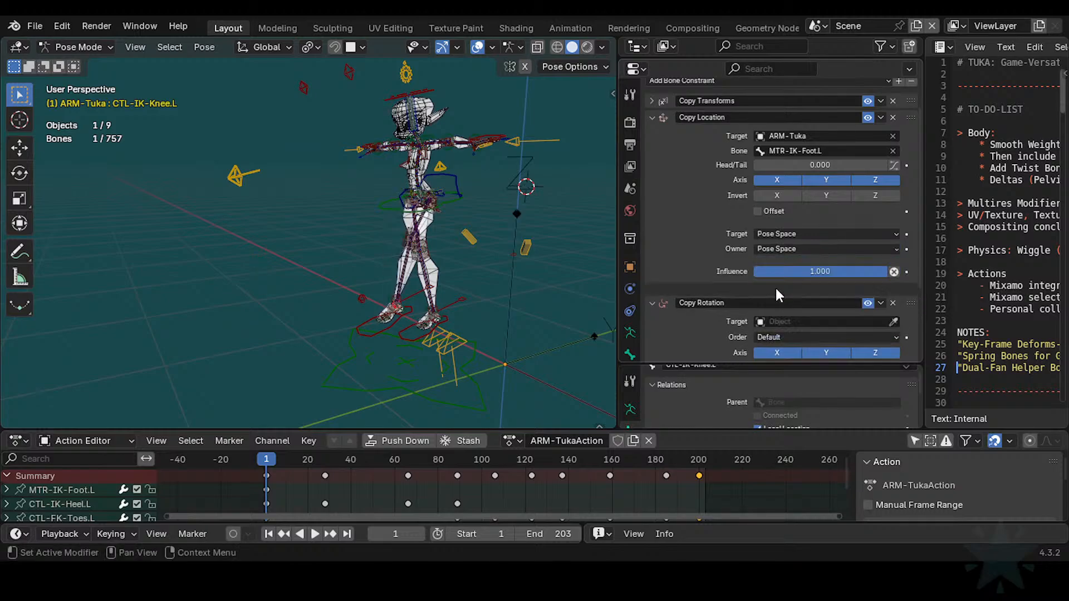
{"action": "left_click", "coordinate": [758, 211]}
Step: Clear the location of all bones and move MTR-Root about 0.68 m forward and up
{"action": "middle_click_drag", "start_coordinate": [490, 240], "coordinate": [463, 241]}
{"action": "key", "text": "a"}
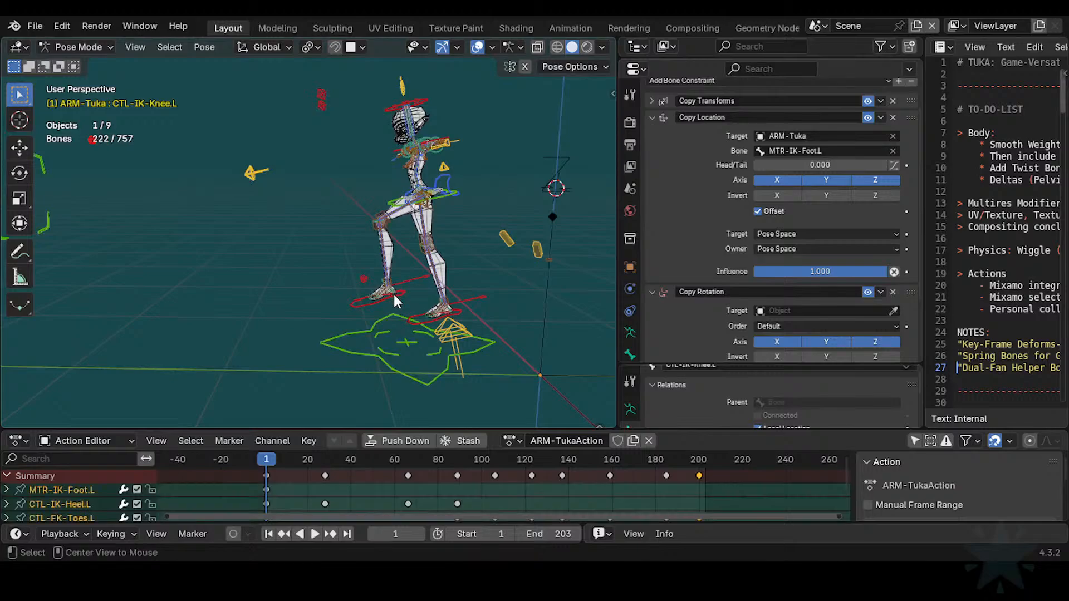
{"action": "key", "text": "alt+g"}
{"action": "left_click", "coordinate": [468, 377]}
{"action": "key", "text": "g"}
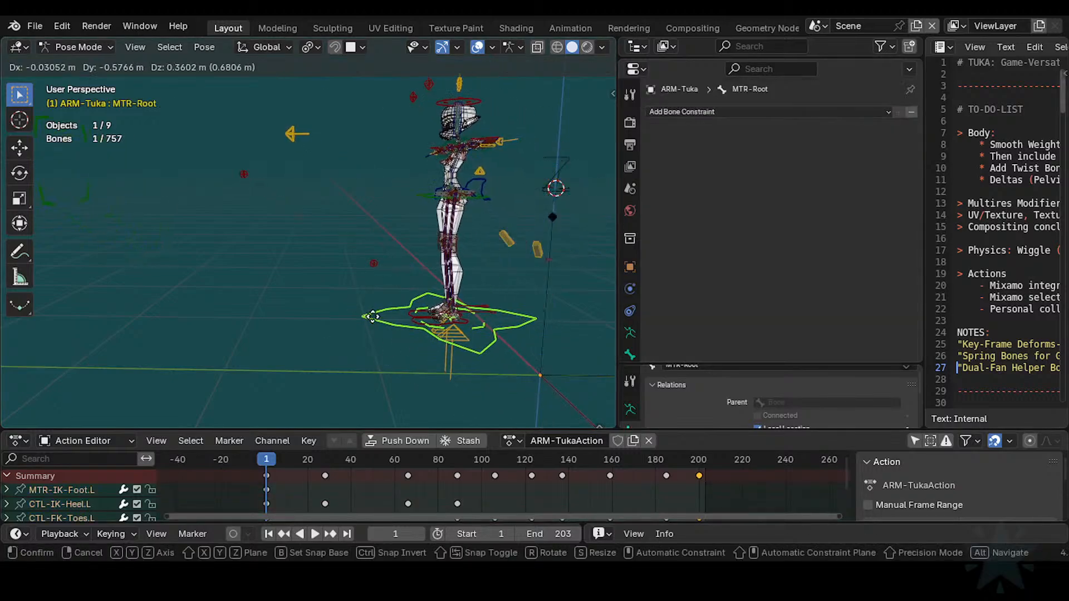
{"action": "left_click", "coordinate": [372, 316]}
Step: Collapse Copy Location on CTL-IK-Knee.L and disable its Copy Transforms and Copy Rotation constraints
{"action": "left_click", "coordinate": [245, 176]}
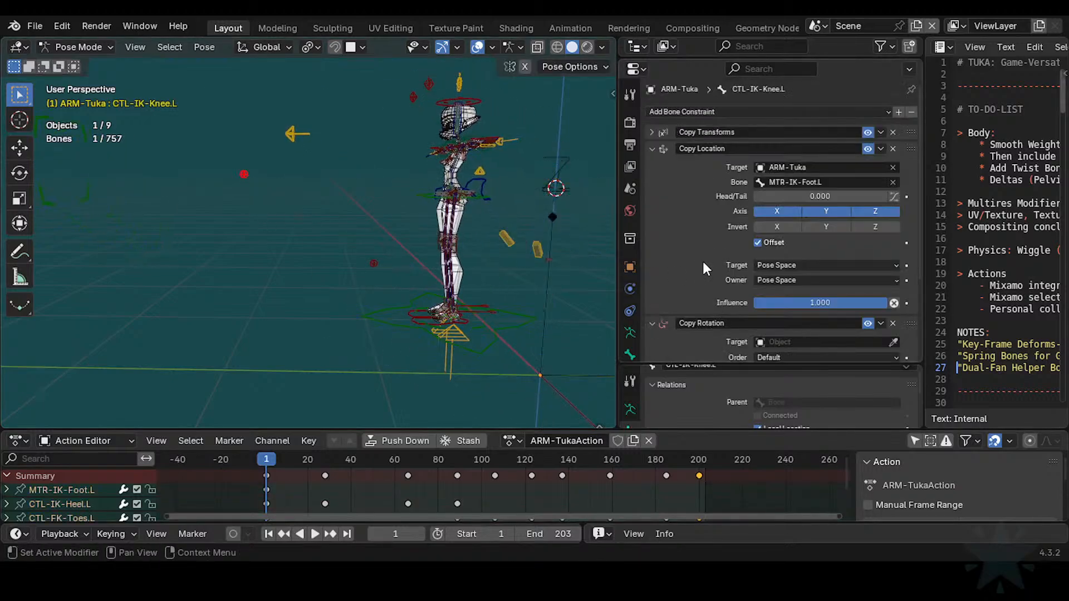
{"action": "left_click", "coordinate": [660, 149]}
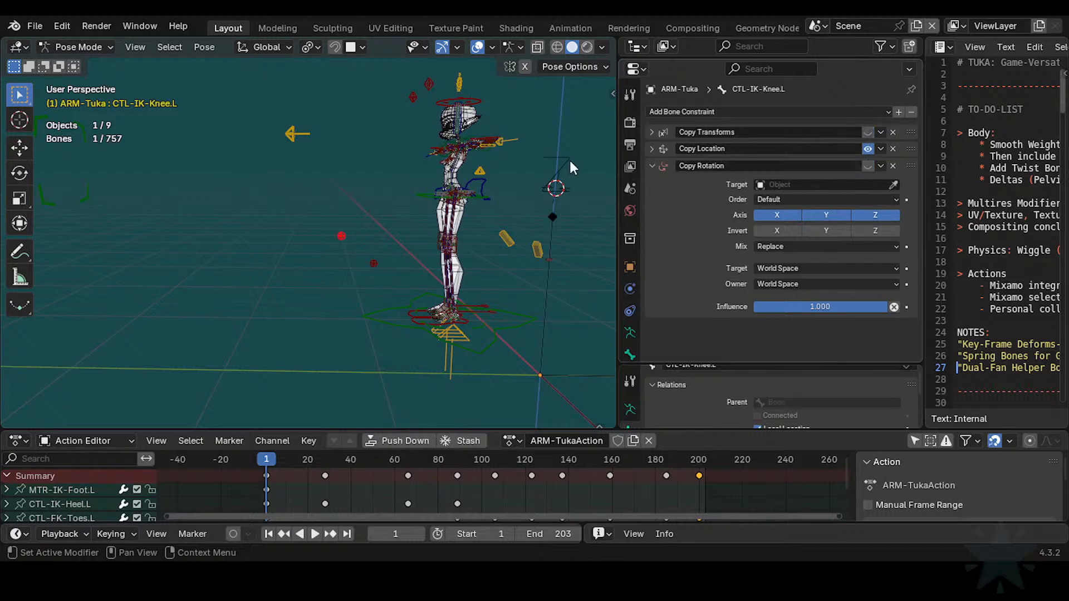
Step: Rotate MTR-Root around the global X axis and move it to test how CTL-IK-Knee.L follows through Copy Location
{"action": "left_click", "coordinate": [372, 317]}
{"action": "key", "text": "r"}
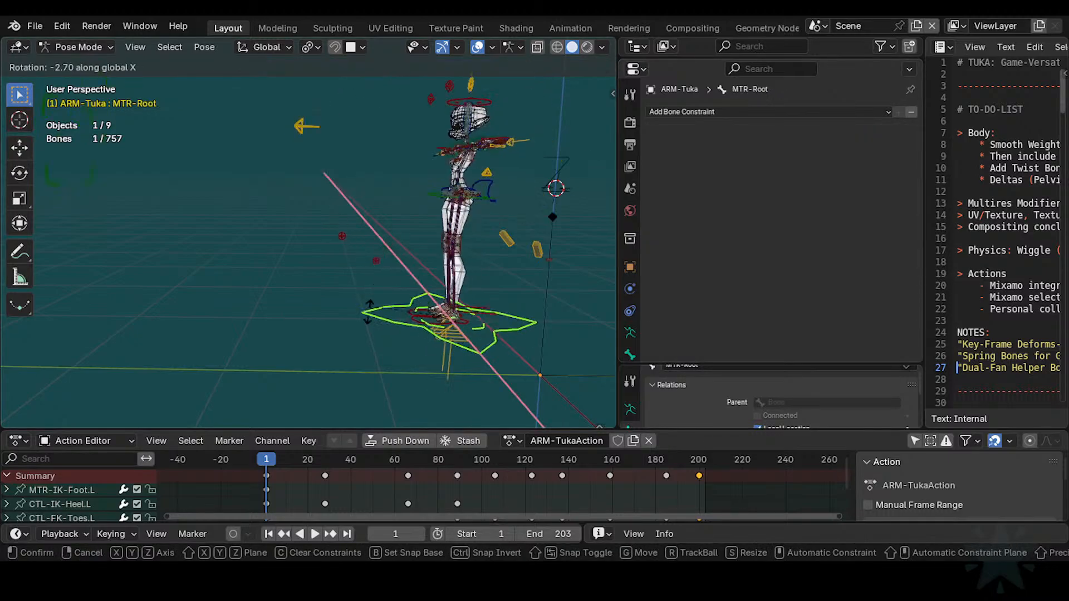
{"action": "key", "text": "x"}
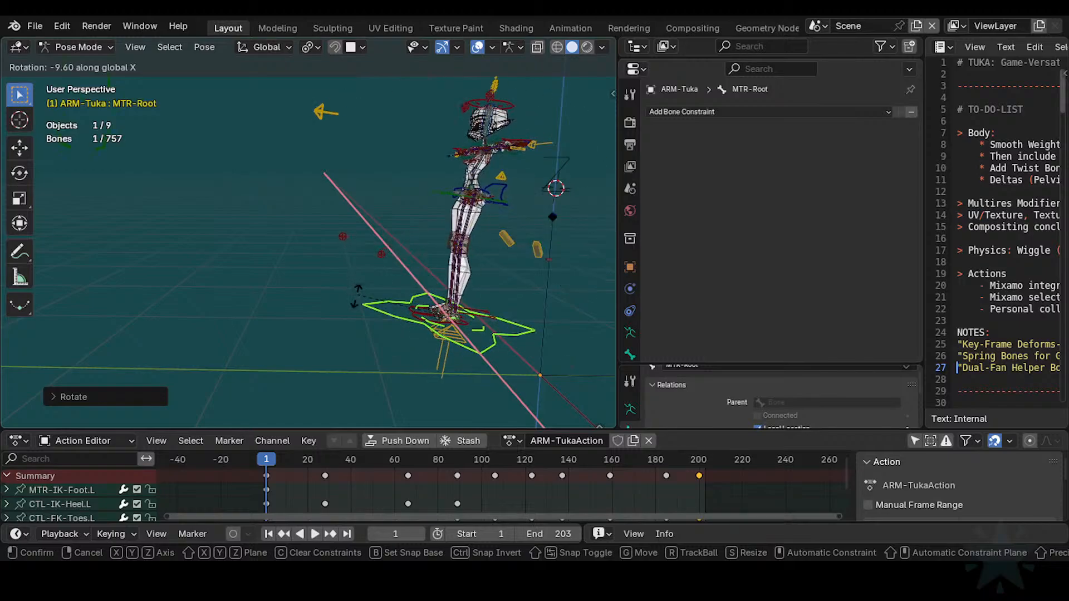
{"action": "key", "text": "g"}
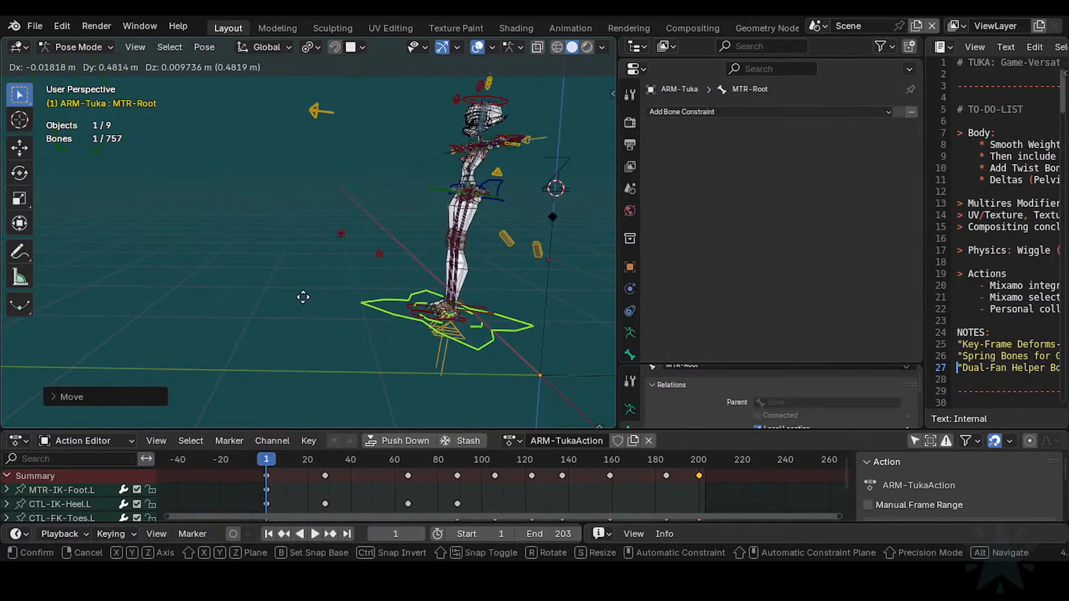
{"action": "left_click", "coordinate": [262, 231]}
{"action": "key", "text": "g"}
{"action": "left_click", "coordinate": [287, 231]}
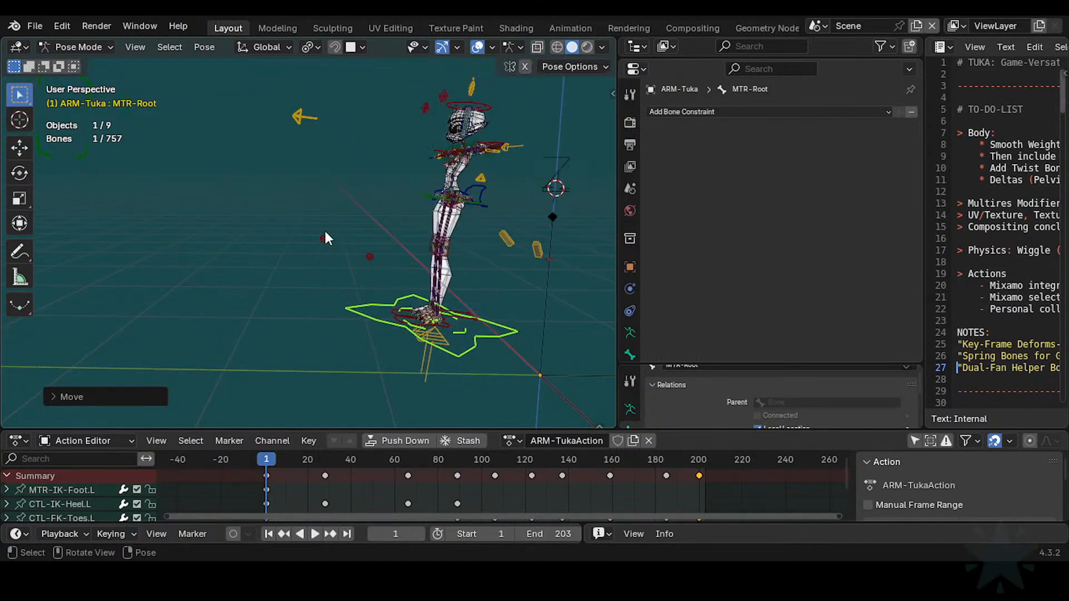
Step: Hide every bone except CTL-IK-Knee.L, MTR-IK-Foot.L, MTR-Root and MTR-CoG
{"action": "left_click", "coordinate": [324, 233]}
{"action": "left_click", "coordinate": [364, 318], "text": "shift"}
{"action": "left_click", "coordinate": [422, 301], "text": "shift"}
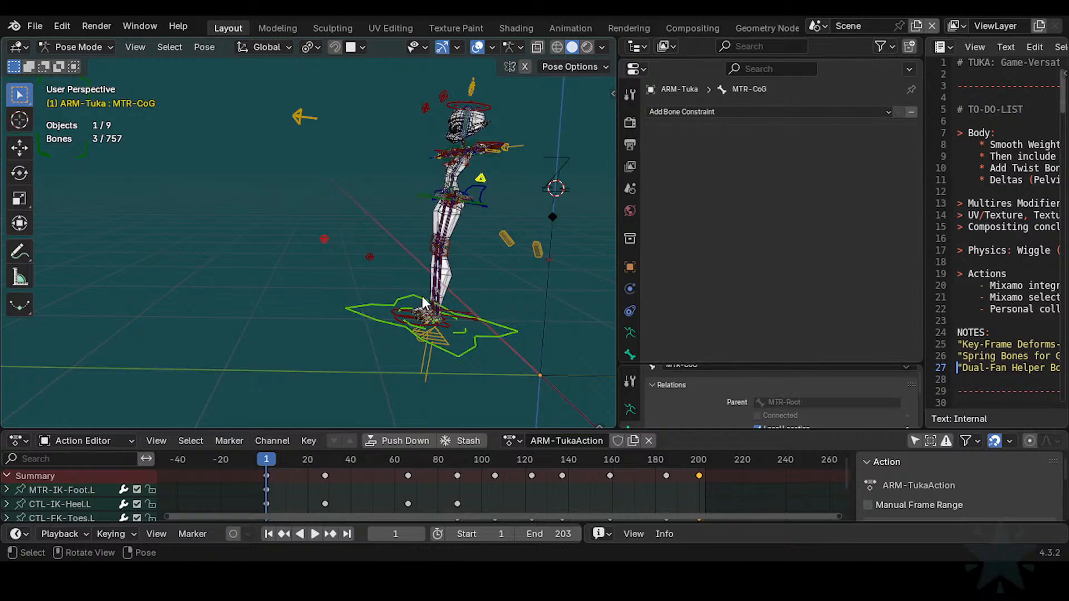
{"action": "key", "text": "shift+h"}
Step: Rotate and move MTR-Root repeatedly, including around global X, to compare the knee control's motion with the root
{"action": "left_click", "coordinate": [403, 325]}
{"action": "key", "text": "r"}
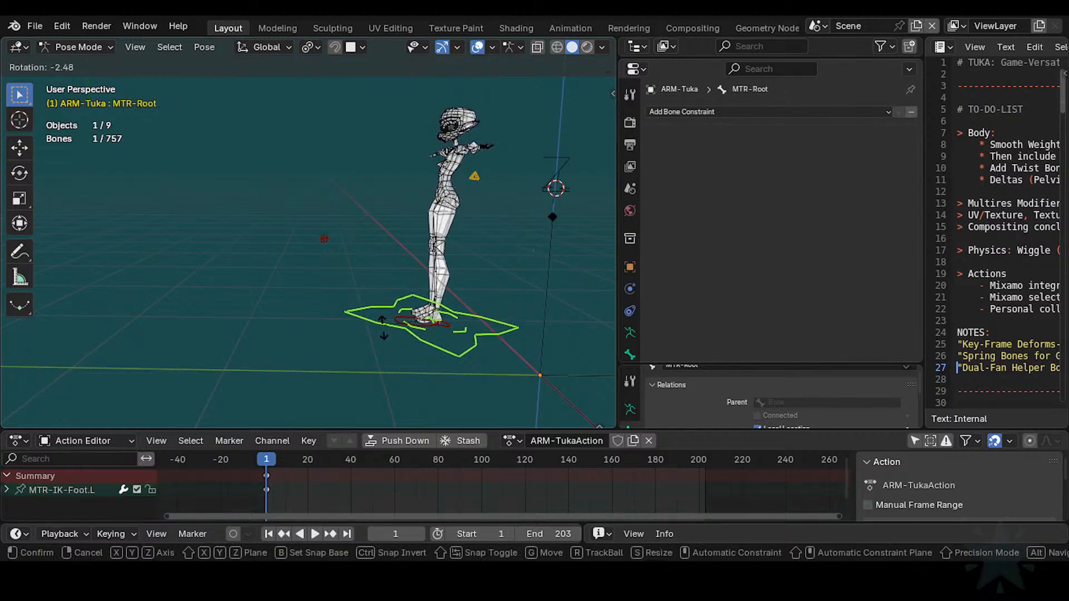
{"action": "left_click", "coordinate": [376, 322]}
{"action": "key", "text": "g"}
{"action": "left_click", "coordinate": [312, 311]}
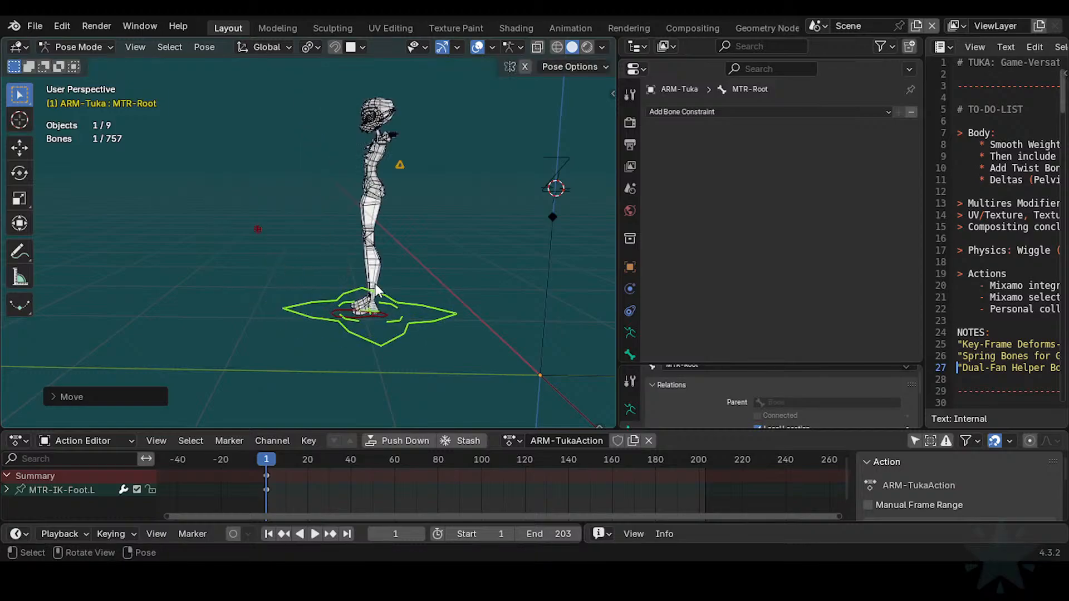
{"action": "key", "text": "r"}
{"action": "key", "text": "x"}
{"action": "left_click", "coordinate": [395, 212]}
{"action": "key", "text": "g"}
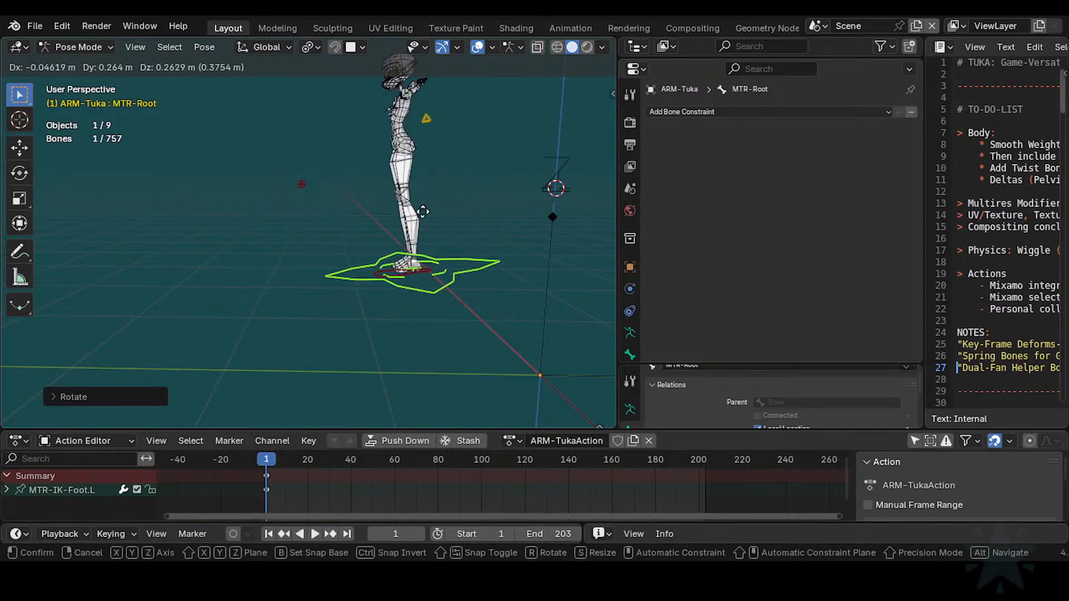
{"action": "left_click", "coordinate": [419, 217]}
{"action": "key", "text": "r"}
{"action": "left_click", "coordinate": [427, 235]}
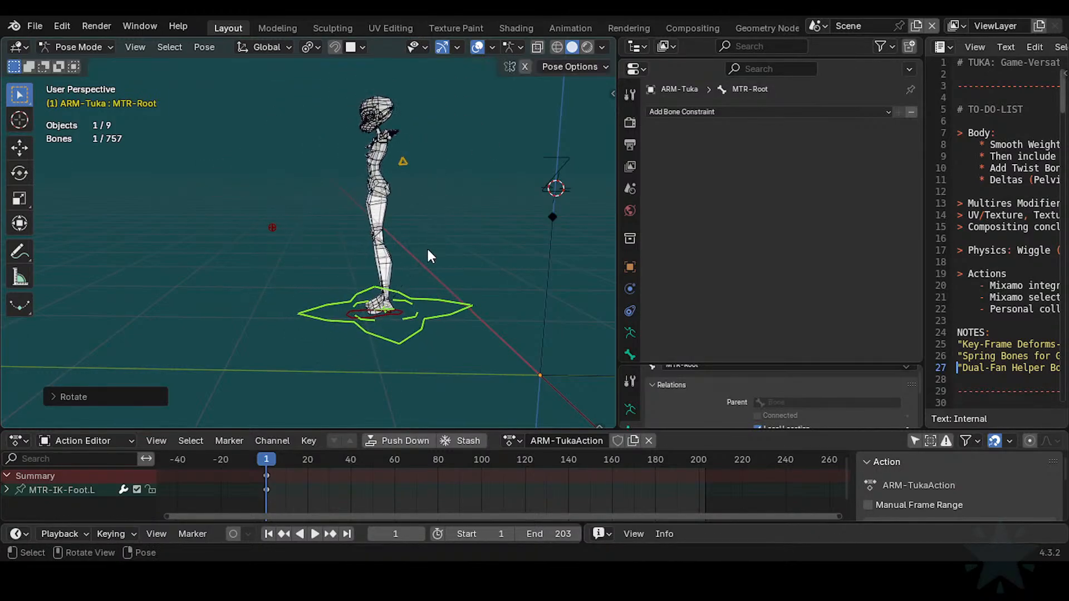
{"action": "key", "text": "r"}
{"action": "left_click", "coordinate": [423, 231]}
Step: Raise MTR-IK-Foot.L forward and up so that the left knee bends
{"action": "left_click", "coordinate": [351, 319]}
{"action": "key", "text": "g"}
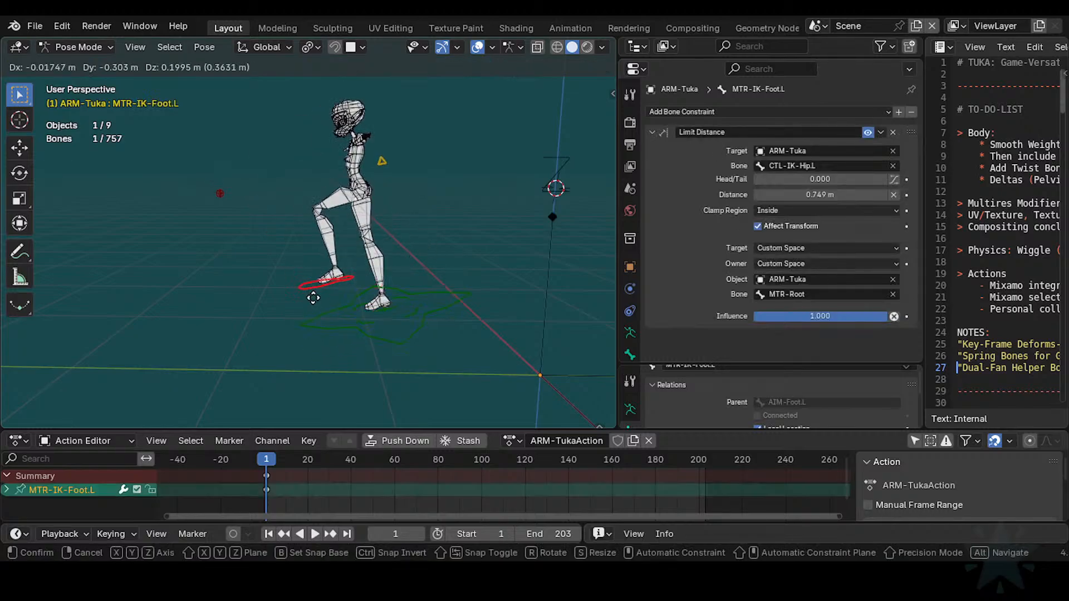
{"action": "left_click", "coordinate": [318, 280]}
Step: Move and rotate MTR-Root with the left foot raised to test the knee control's following
{"action": "left_click", "coordinate": [419, 335]}
{"action": "key", "text": "g"}
{"action": "left_click", "coordinate": [476, 301]}
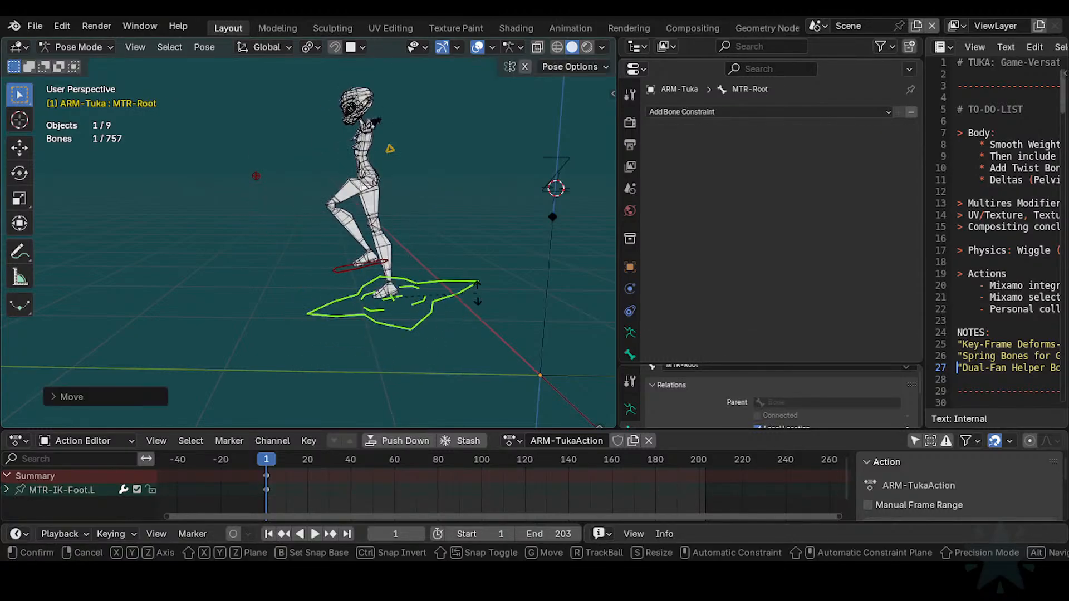
{"action": "key", "text": "r"}
{"action": "left_click", "coordinate": [469, 292]}
{"action": "key", "text": "g"}
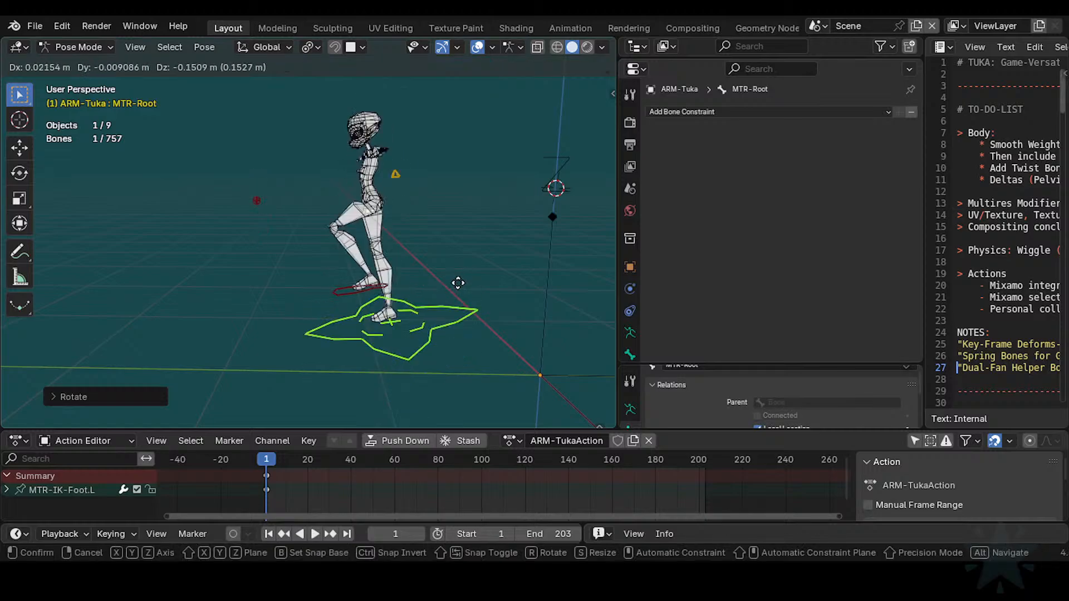
{"action": "left_click", "coordinate": [465, 283]}
{"action": "key", "text": "r"}
{"action": "left_click", "coordinate": [472, 303]}
Step: Delete the Copy Rotation and Copy Location constraints from CTL-IK-Knee.L and enable its Copy Transforms constraint
{"action": "left_click", "coordinate": [359, 219]}
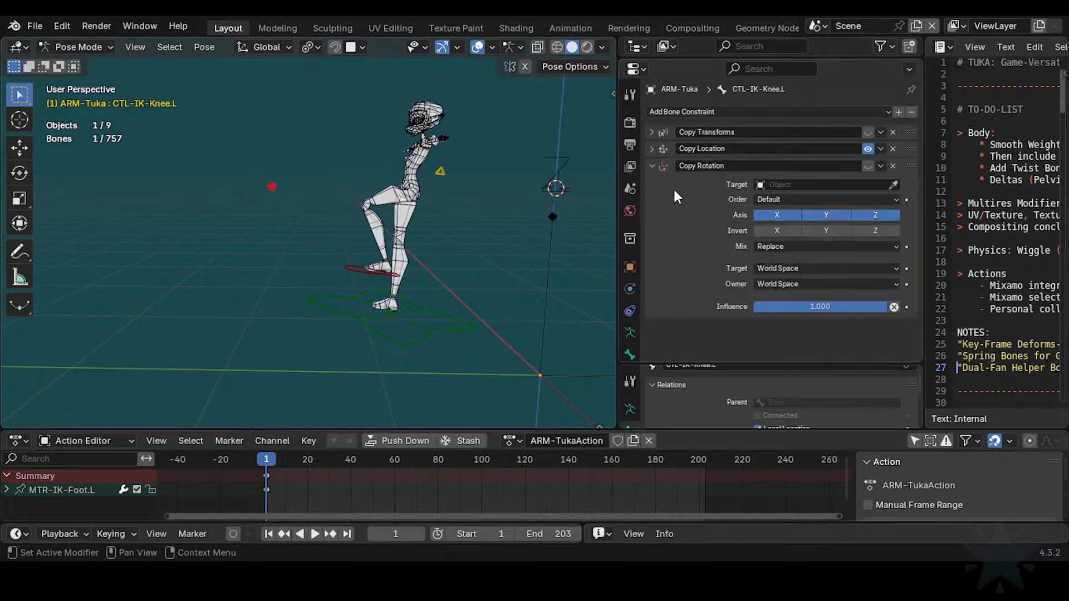
{"action": "left_click", "coordinate": [894, 165]}
{"action": "key", "text": "x"}
{"action": "left_click", "coordinate": [867, 132]}
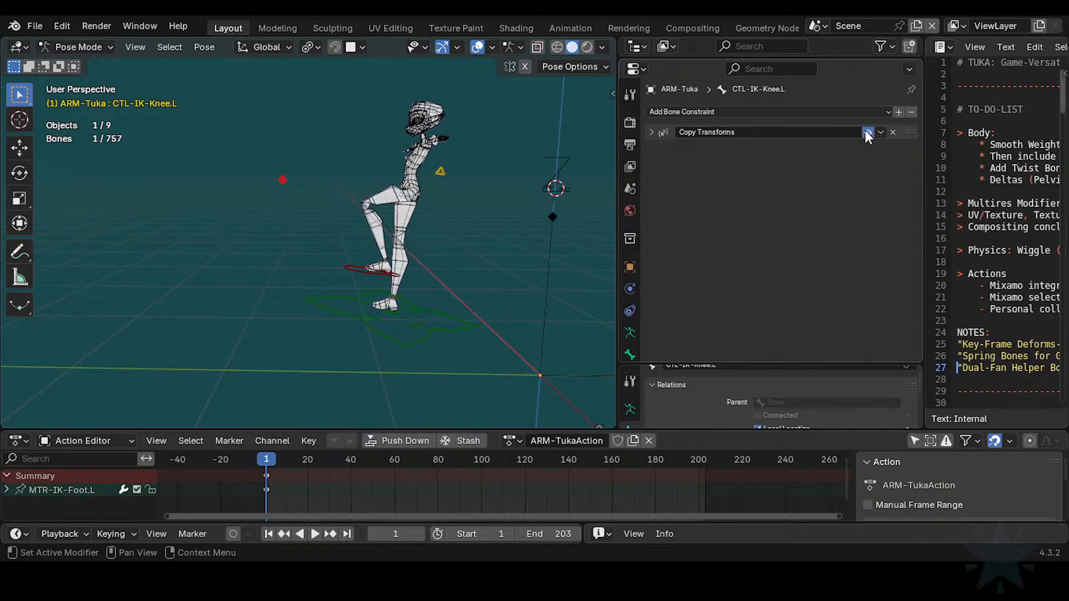
Step: Clear the location and rotation of all visible bones
{"action": "key", "text": "a"}
{"action": "key", "text": "alt+g"}
{"action": "key", "text": "alt+r"}
Step: Move MTR-IK-Foot.L forward and rotate MTR-Root freely to test the knee with Copy Transforms enabled
{"action": "left_click", "coordinate": [469, 377]}
{"action": "key", "text": "g"}
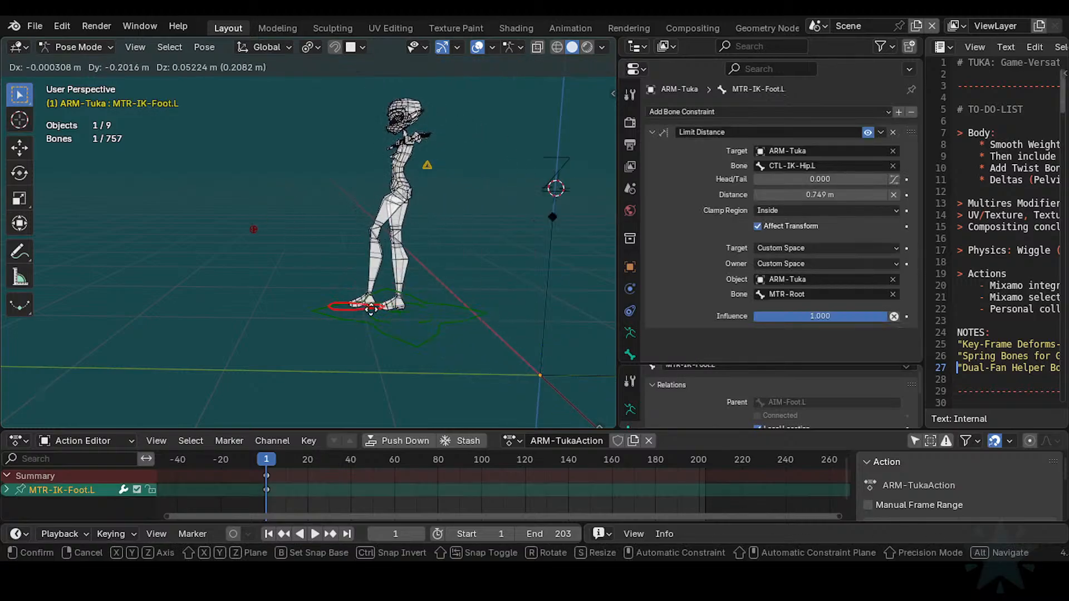
{"action": "left_click", "coordinate": [416, 298]}
{"action": "left_click", "coordinate": [415, 299]}
{"action": "key", "text": "r"}
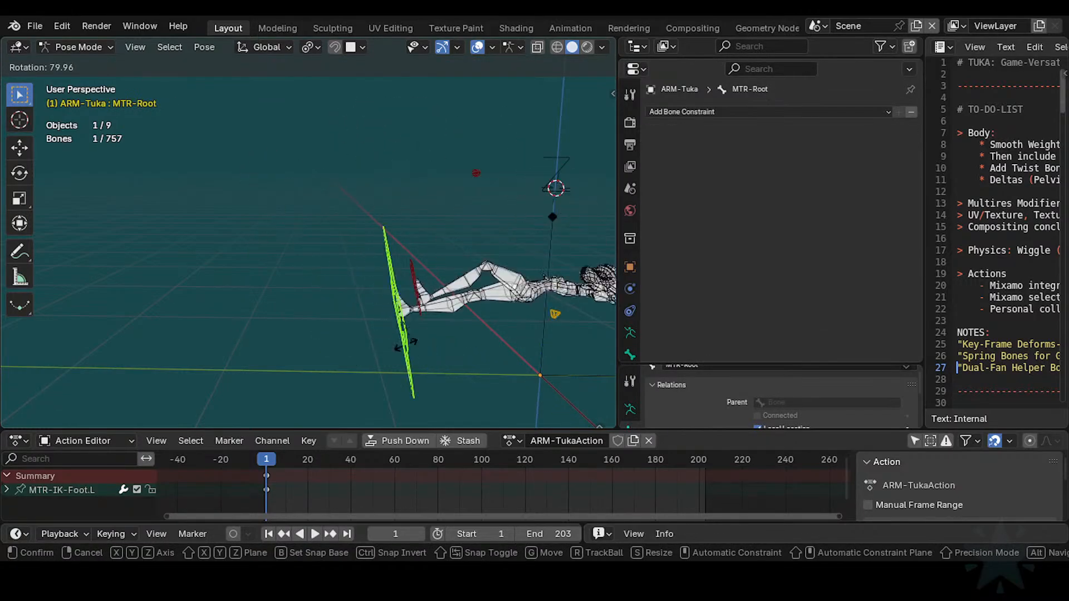
{"action": "left_click", "coordinate": [415, 271]}
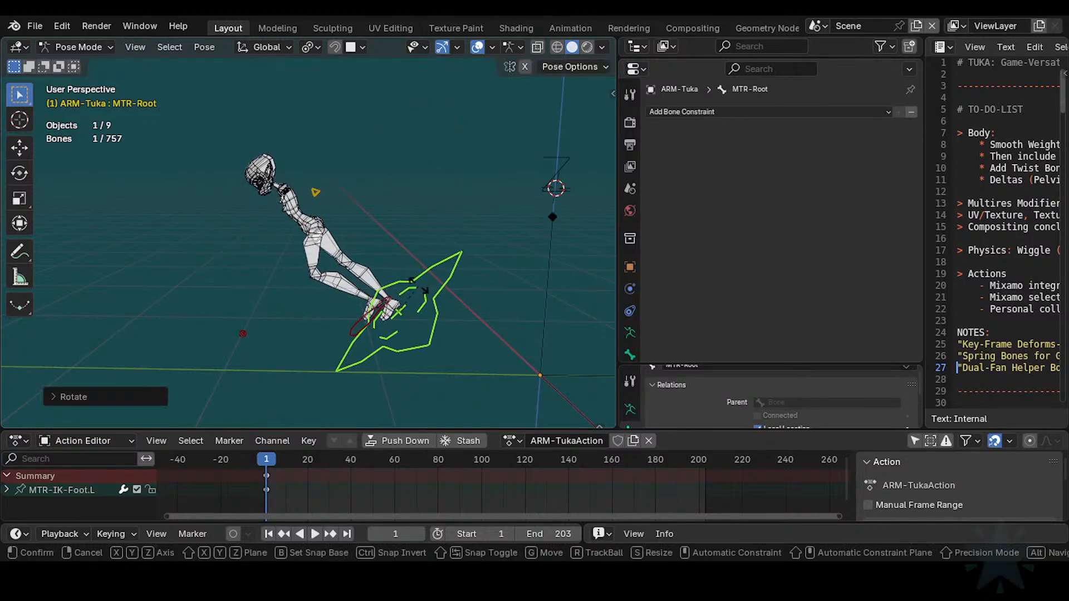
{"action": "key", "text": "r"}
{"action": "key", "text": "r"}
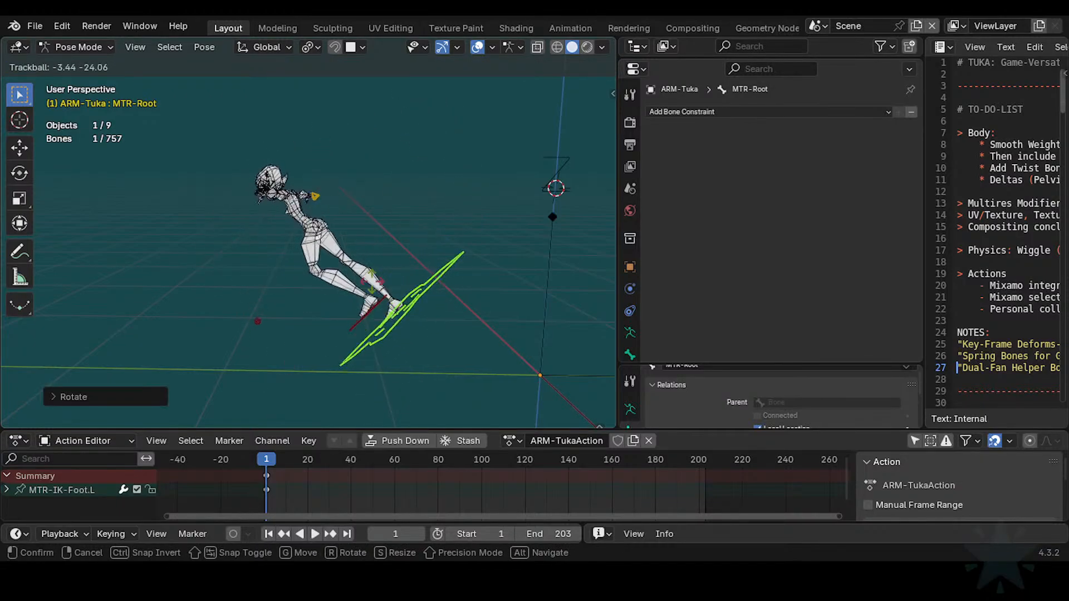
{"action": "left_click", "coordinate": [382, 266]}
Step: Reset the location and rotation of all visible bones after the root rotation test
{"action": "key", "text": "a"}
{"action": "key", "text": "alt+g"}
{"action": "key", "text": "alt+r"}
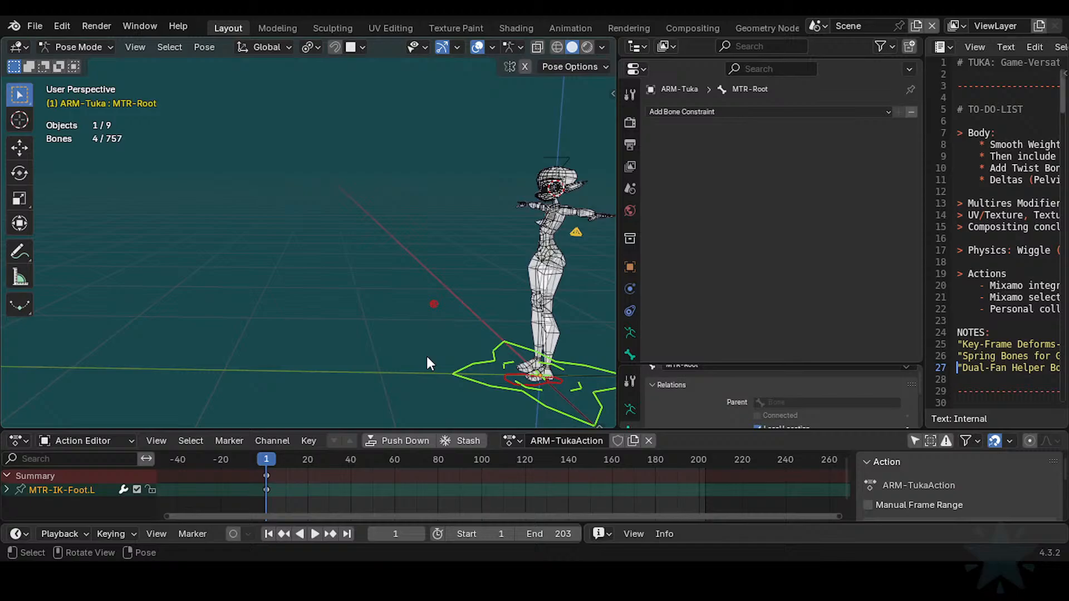
{"action": "left_click", "coordinate": [574, 235]}
{"action": "key", "text": "g"}
{"action": "right_click", "coordinate": [513, 324]}
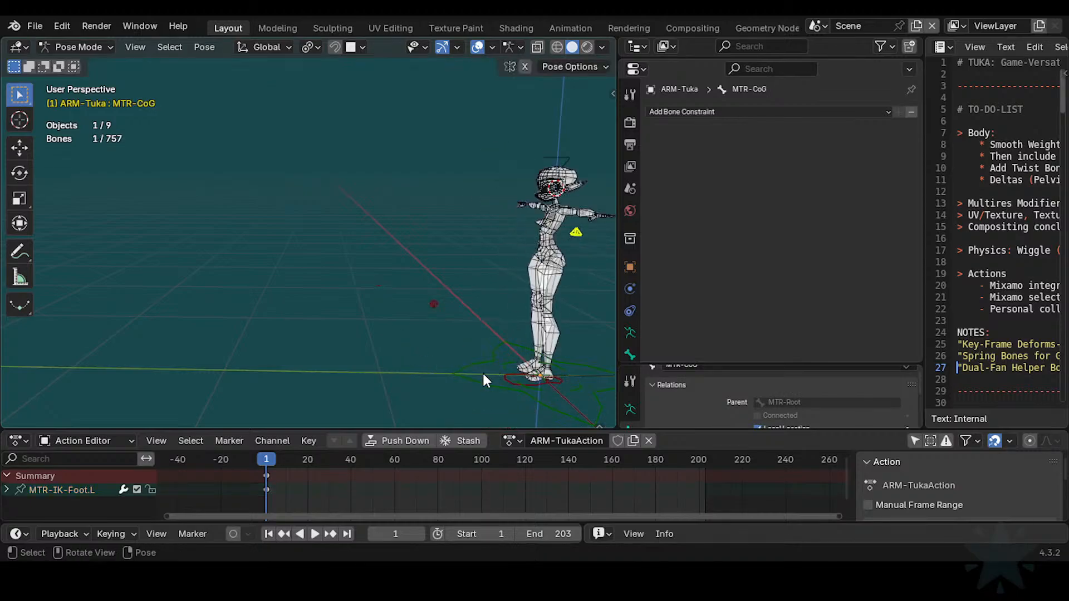
Step: Move MTR-Root forward and up, away from the origin, and select CTL-IK-Knee.L
{"action": "key", "text": "g"}
{"action": "left_click", "coordinate": [375, 296]}
{"action": "left_click", "coordinate": [324, 228]}
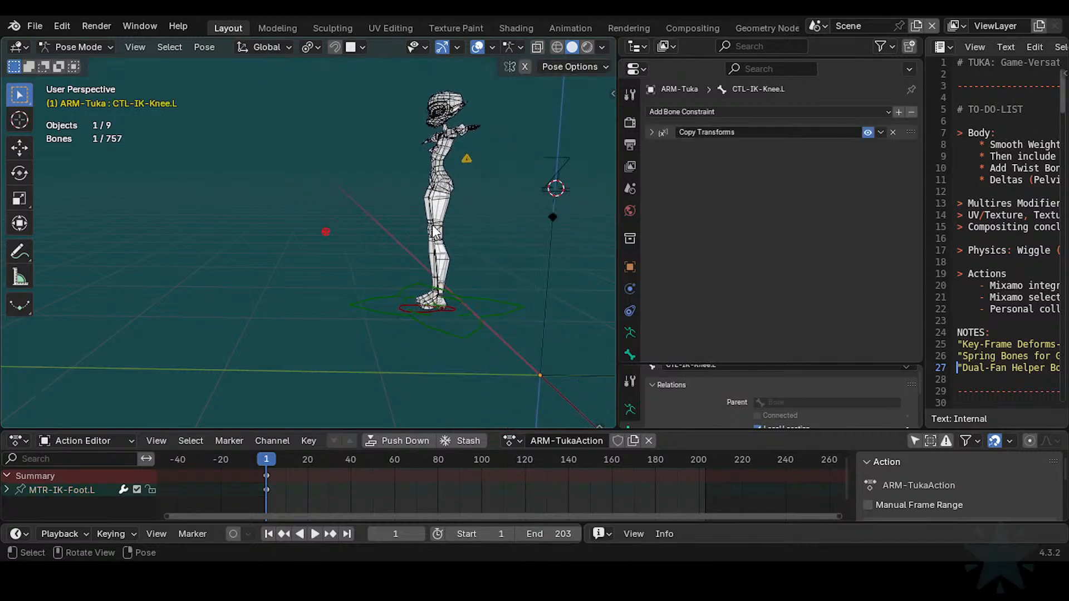
Step: Add a Copy Rotation constraint to CTL-IK-Knee.L that targets ARM-Tuka's MTR-IK-Foot.L bone
{"action": "middle_click_drag", "start_coordinate": [420, 258], "coordinate": [421, 324]}
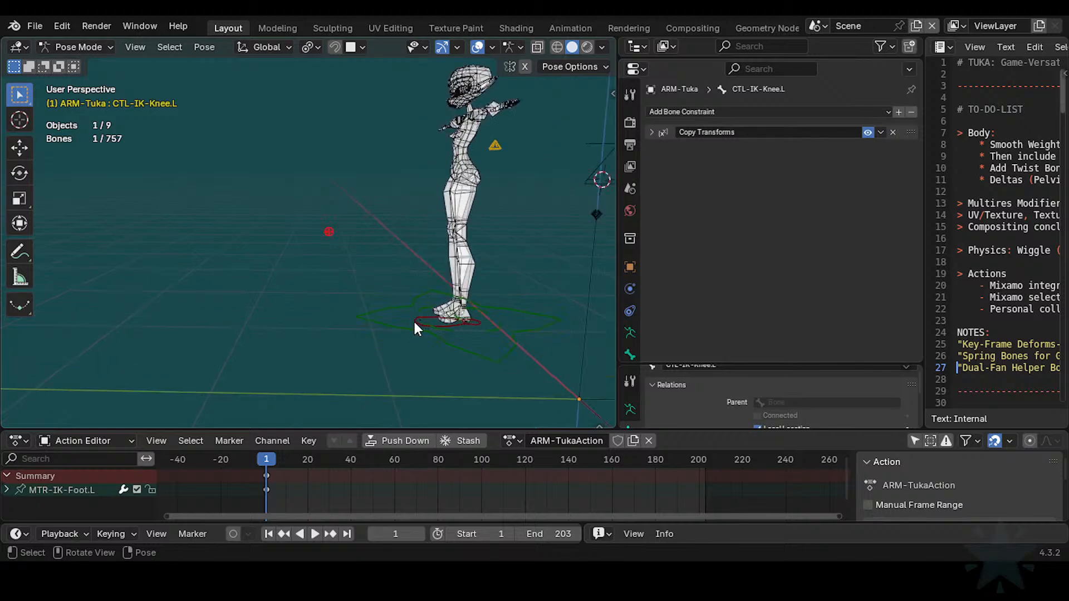
{"action": "left_click", "coordinate": [415, 322]}
{"action": "left_click", "coordinate": [323, 229]}
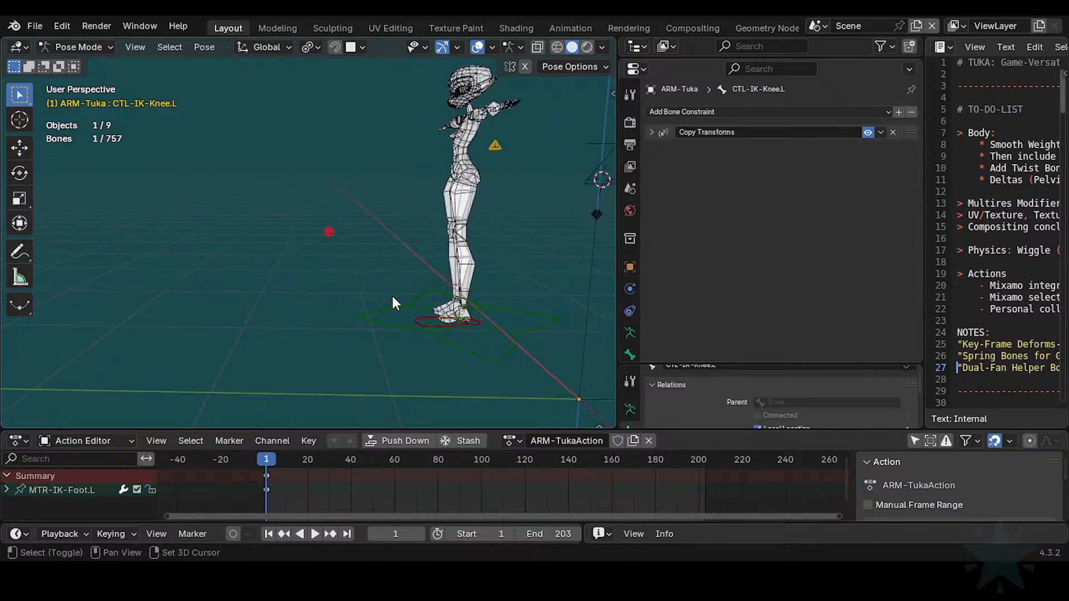
{"action": "left_click", "coordinate": [414, 321], "text": "shift"}
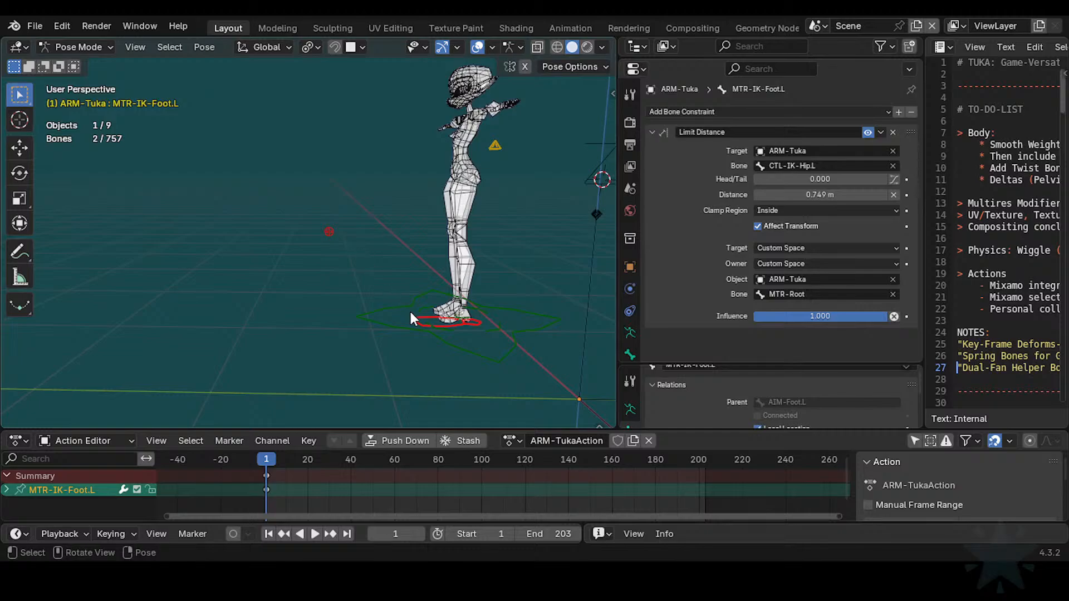
{"action": "left_click", "coordinate": [328, 232], "text": "shift"}
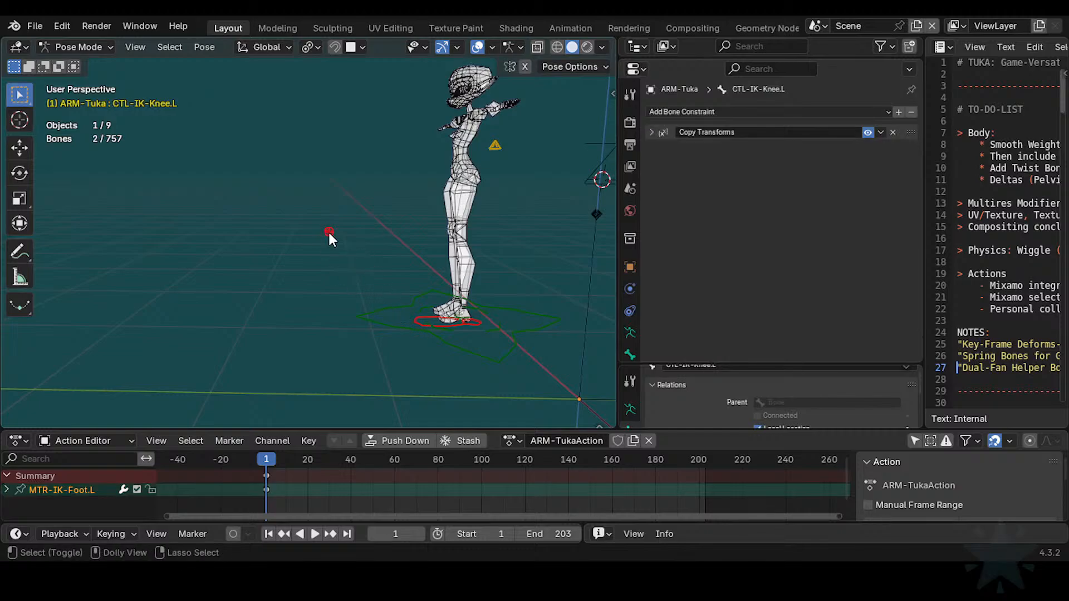
{"action": "key", "text": "shift+ctrl+c"}
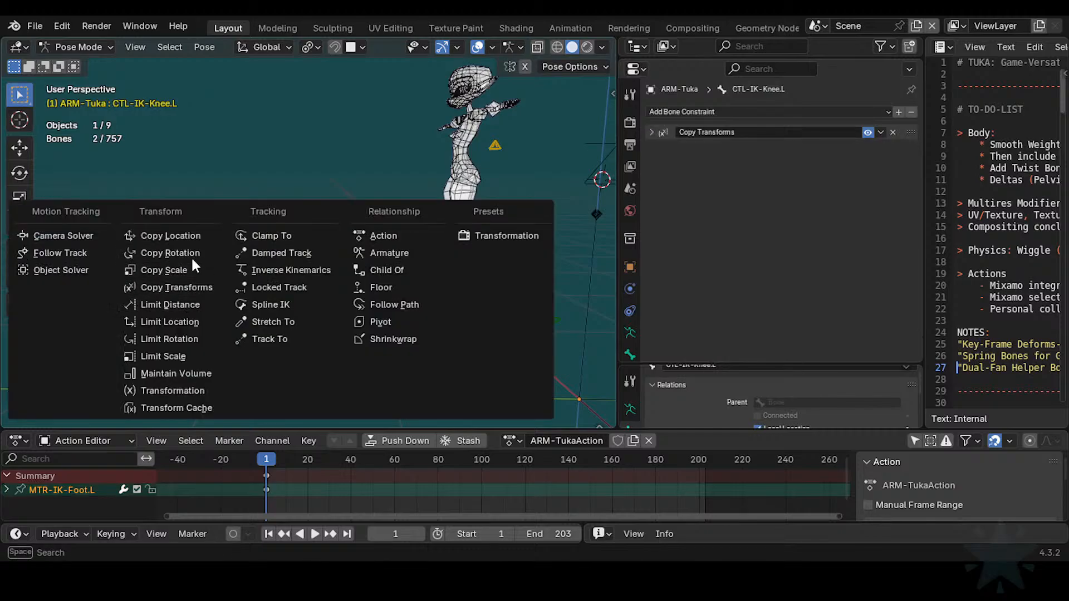
{"action": "left_click", "coordinate": [170, 253]}
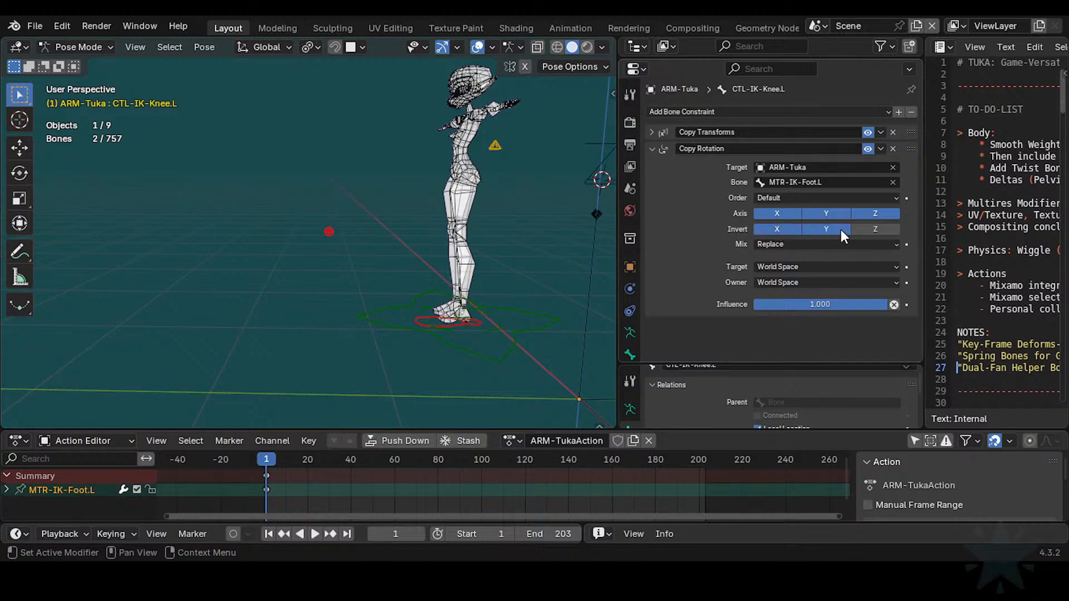
Step: Invert X, Y and Z on the Copy Rotation, set Mix to Before Original, and set target and owner to Local Space
{"action": "left_click", "coordinate": [796, 245]}
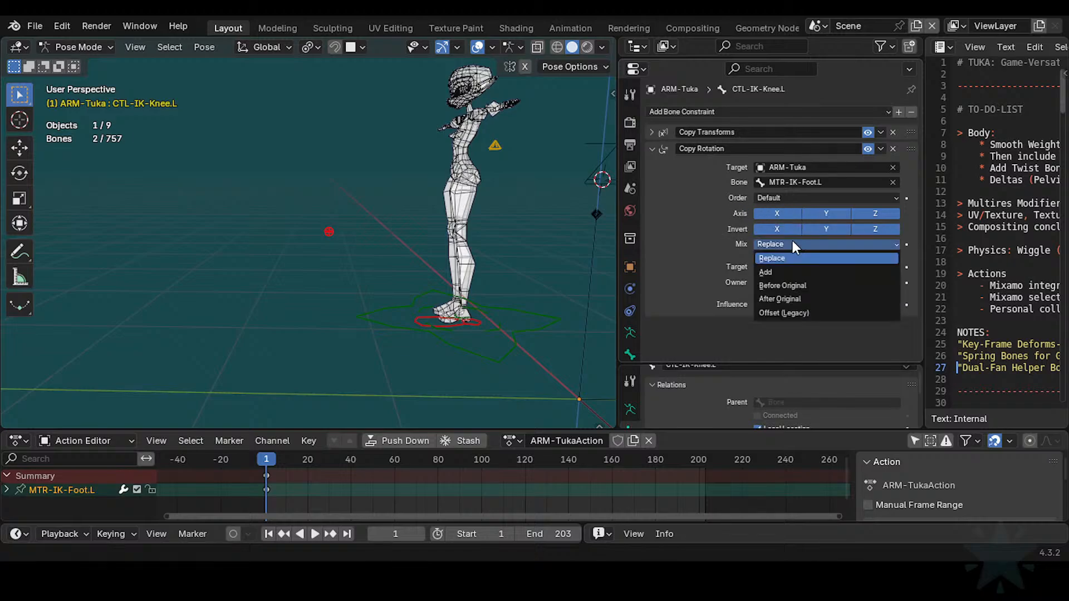
{"action": "left_click", "coordinate": [784, 285]}
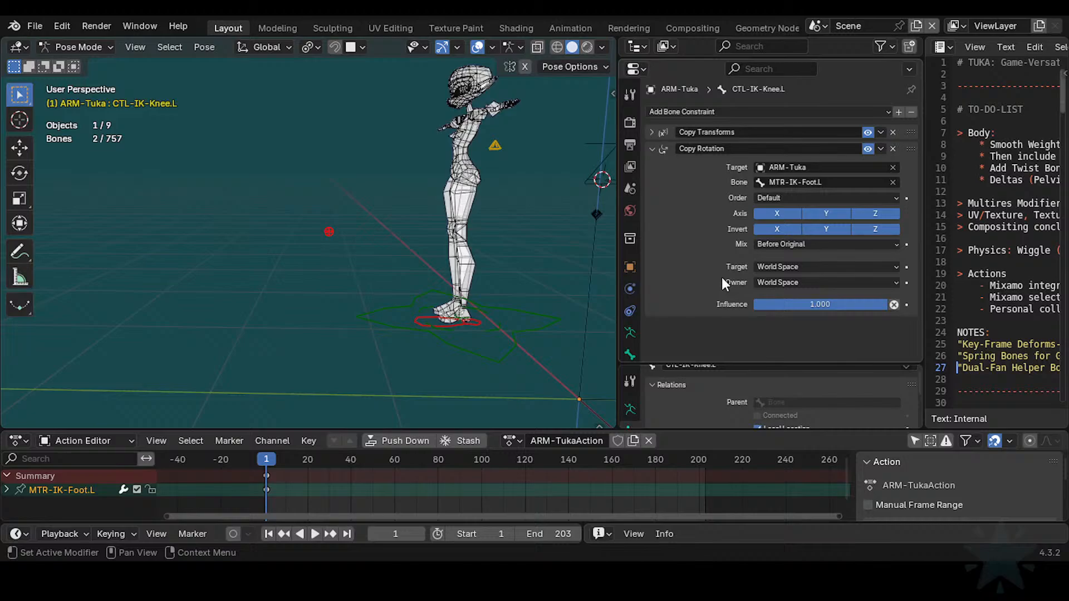
{"action": "left_click", "coordinate": [789, 271]}
{"action": "left_click", "coordinate": [774, 352]}
{"action": "left_click", "coordinate": [783, 268]}
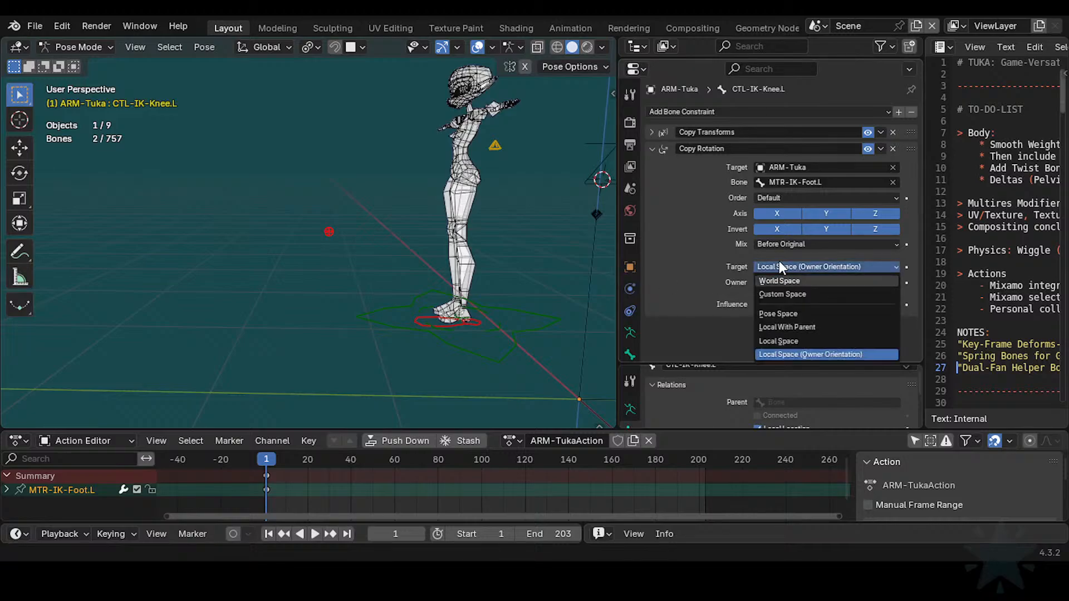
{"action": "left_click", "coordinate": [781, 264]}
{"action": "left_click", "coordinate": [780, 265]}
{"action": "left_click", "coordinate": [780, 341]}
{"action": "left_click", "coordinate": [779, 269]}
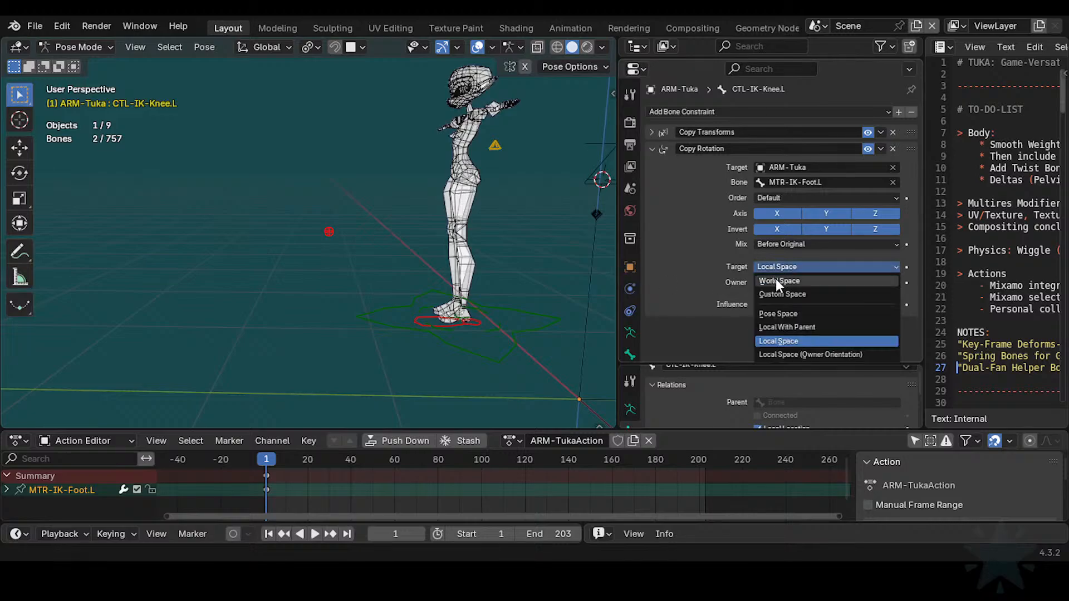
{"action": "left_click", "coordinate": [774, 265]}
{"action": "left_click", "coordinate": [778, 283]}
{"action": "left_click", "coordinate": [780, 353]}
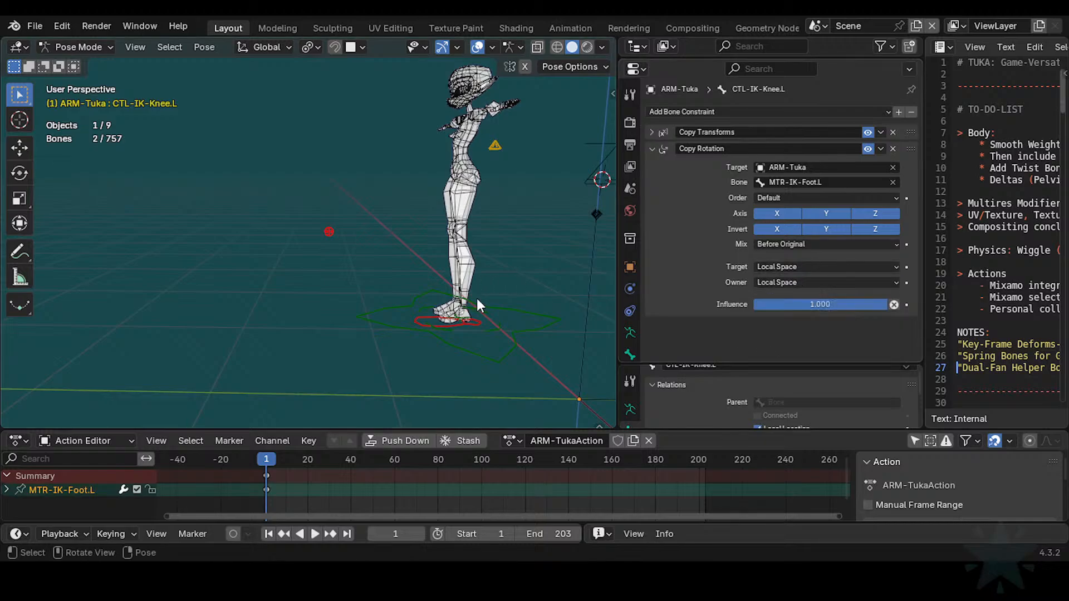
Step: Test the knee control by raising MTR-IK-Foot.L forward and up and rotating it about -21 degrees around global X
{"action": "left_click", "coordinate": [481, 318]}
{"action": "key", "text": "r"}
{"action": "key", "text": "x"}
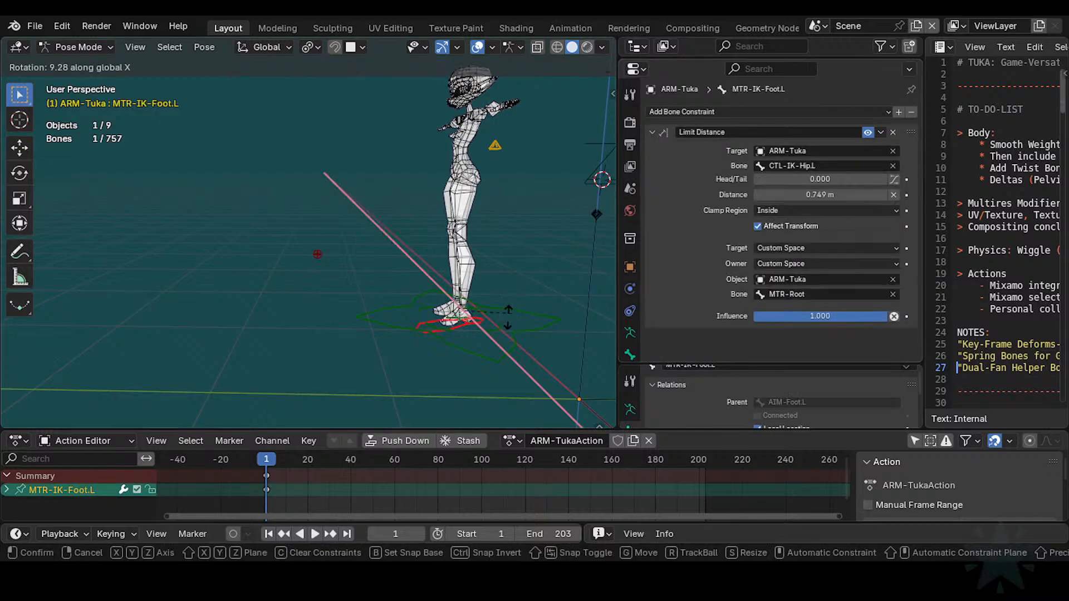
{"action": "key", "text": "g"}
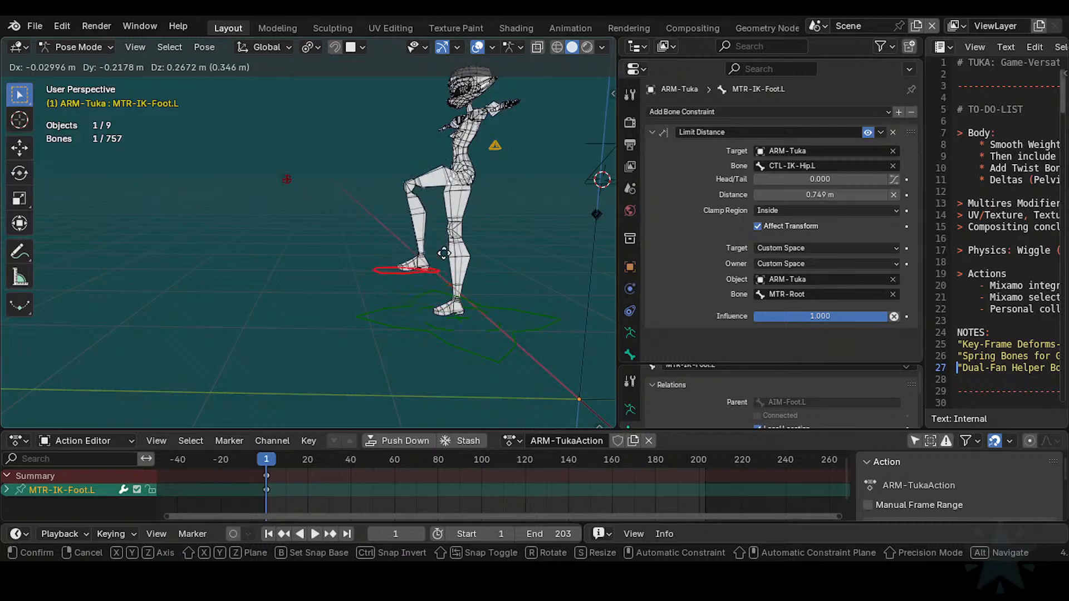
{"action": "left_click", "coordinate": [452, 252]}
{"action": "key", "text": "r"}
{"action": "key", "text": "x"}
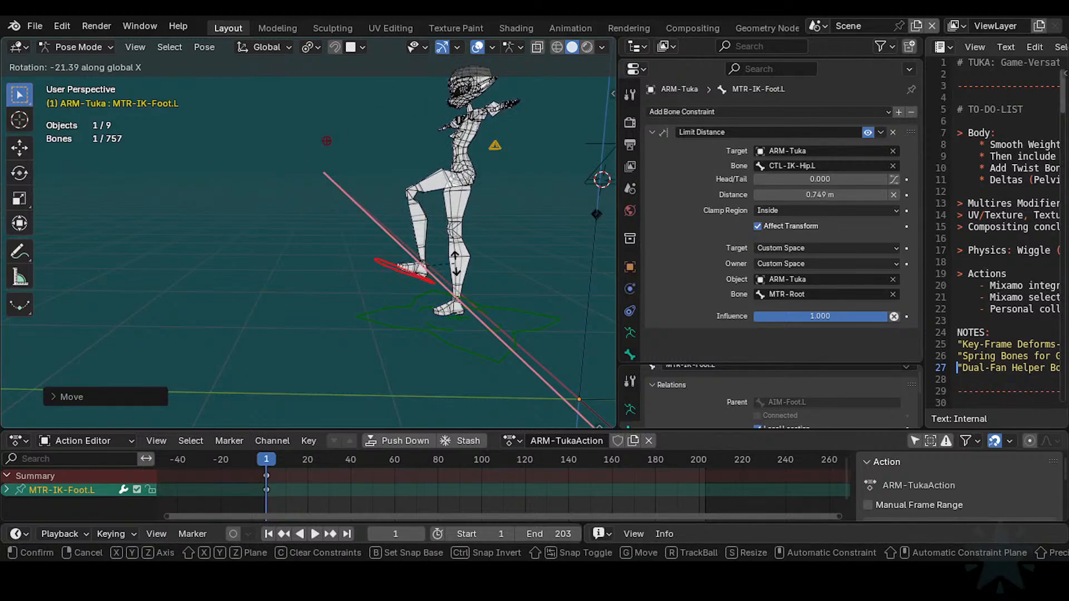
{"action": "left_click", "coordinate": [453, 257]}
Step: On CTL-IK-Knee.L's Copy Rotation, try lower influences, set Target to Local Space (Owner Orientation), and set Mix to Add
{"action": "left_click", "coordinate": [327, 141]}
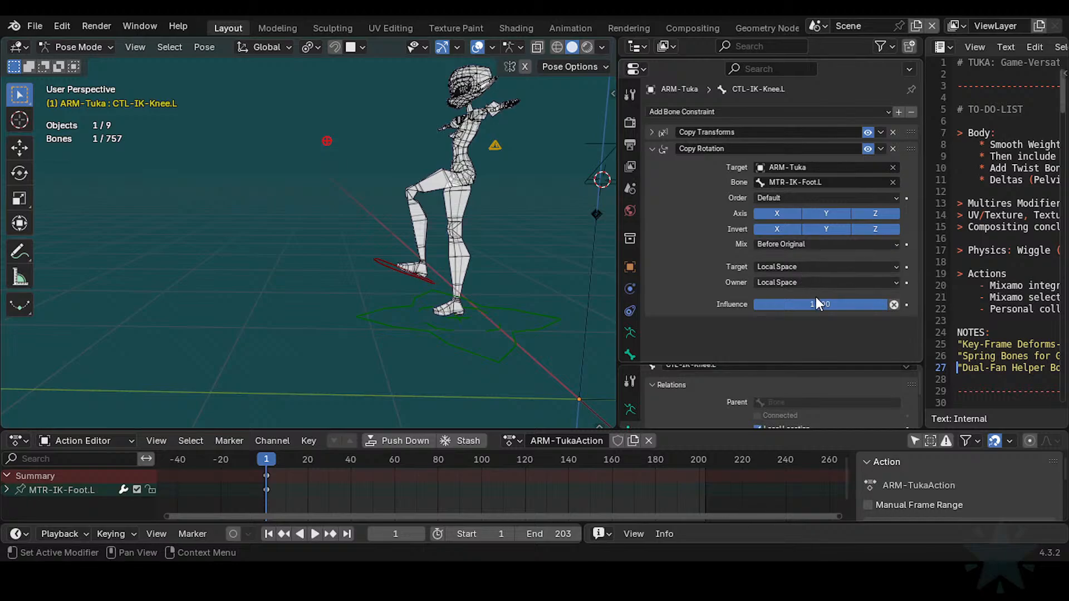
{"action": "left_click_drag", "start_coordinate": [816, 304], "coordinate": [734, 304]}
{"action": "left_click", "coordinate": [816, 268]}
{"action": "left_click", "coordinate": [790, 349]}
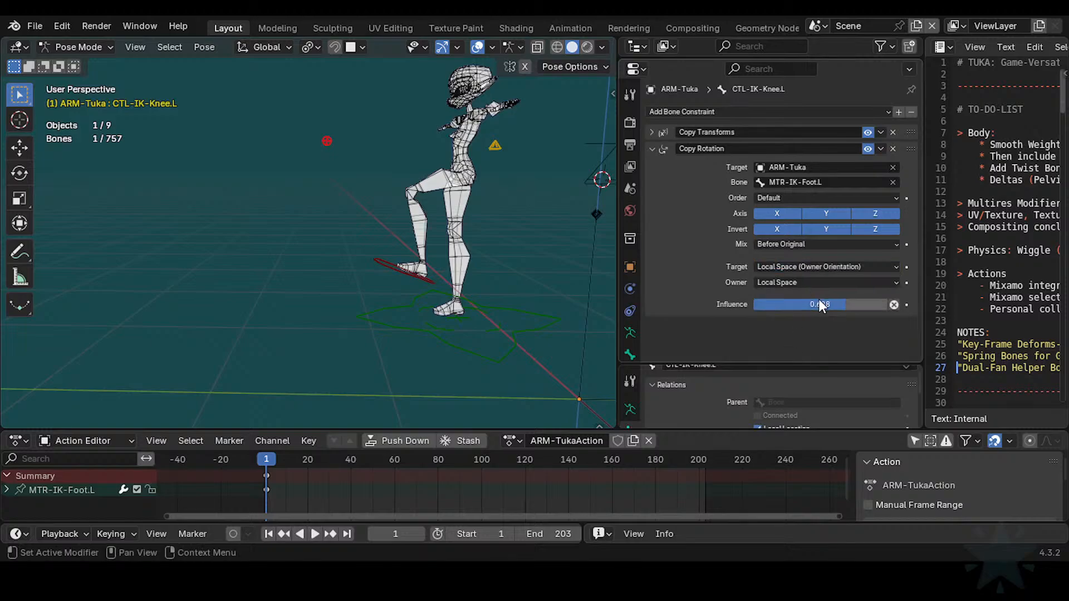
{"action": "left_click", "coordinate": [792, 244]}
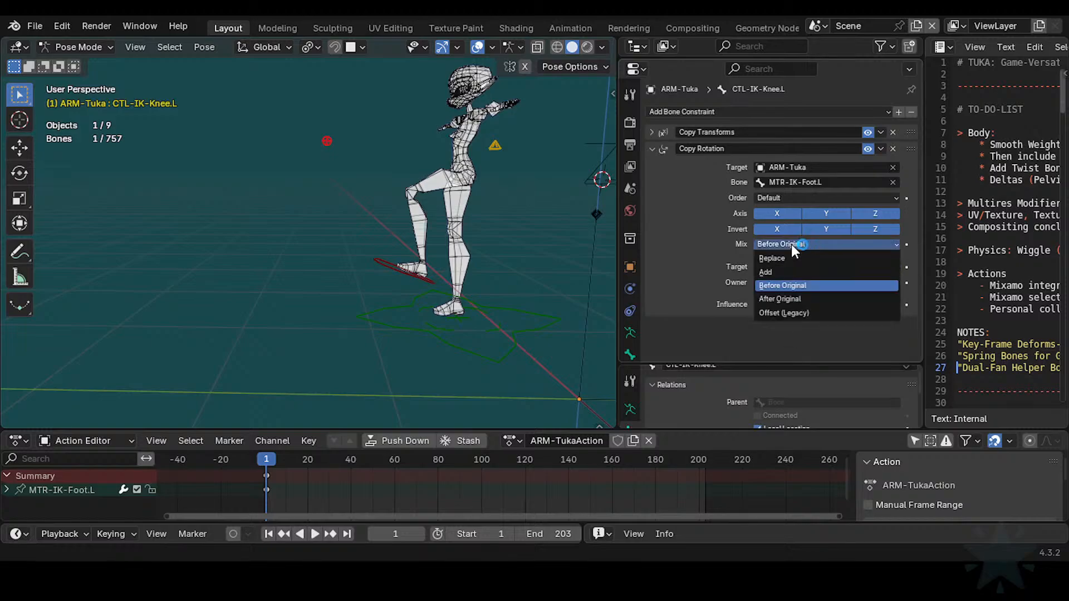
{"action": "left_click", "coordinate": [777, 271]}
Step: Rotate MTR-IK-Foot.L to test how the knee control responds with the Add mix
{"action": "left_click", "coordinate": [403, 269]}
{"action": "key", "text": "r"}
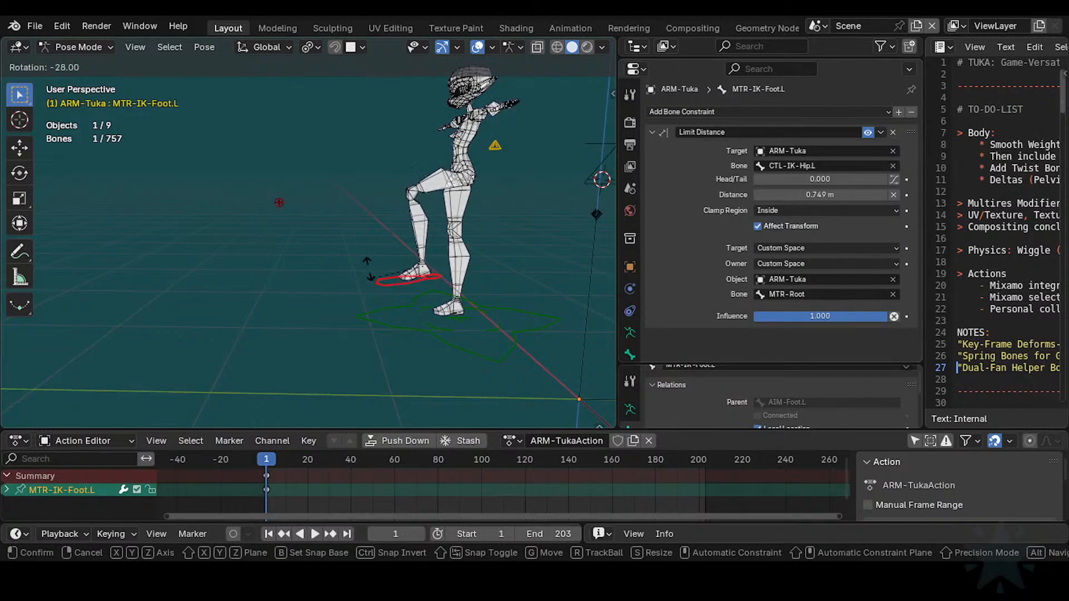
{"action": "left_click", "coordinate": [285, 177]}
Step: Set CTL-IK-Knee.L's Copy Rotation Mix to Replace and Owner to Custom Space, using ARM-Tuka's MTR-IK-Foot.L bone
{"action": "left_click", "coordinate": [276, 210]}
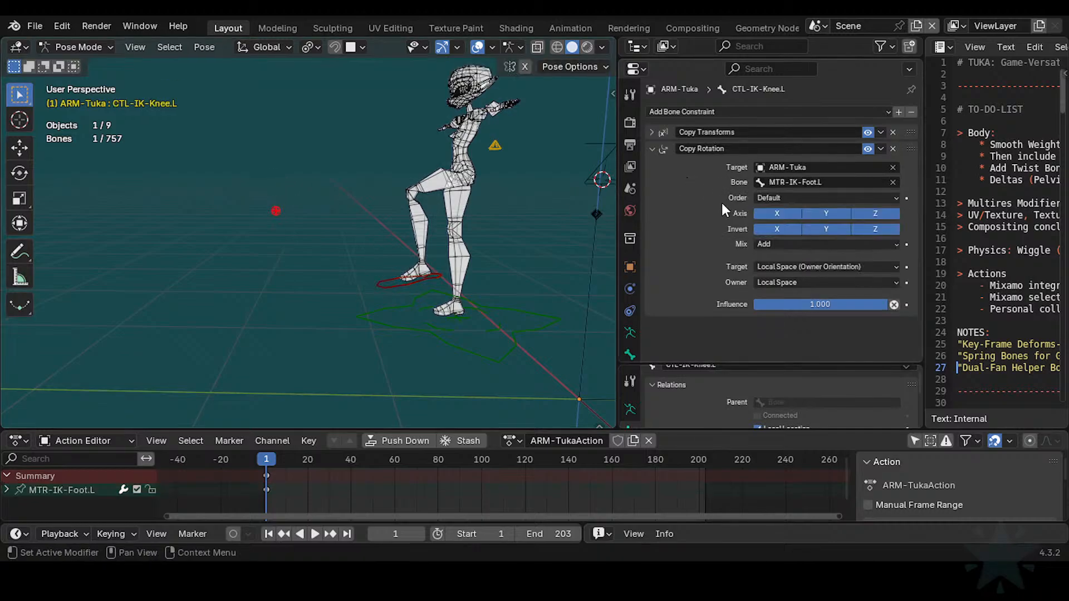
{"action": "left_click", "coordinate": [780, 245]}
{"action": "left_click", "coordinate": [776, 258]}
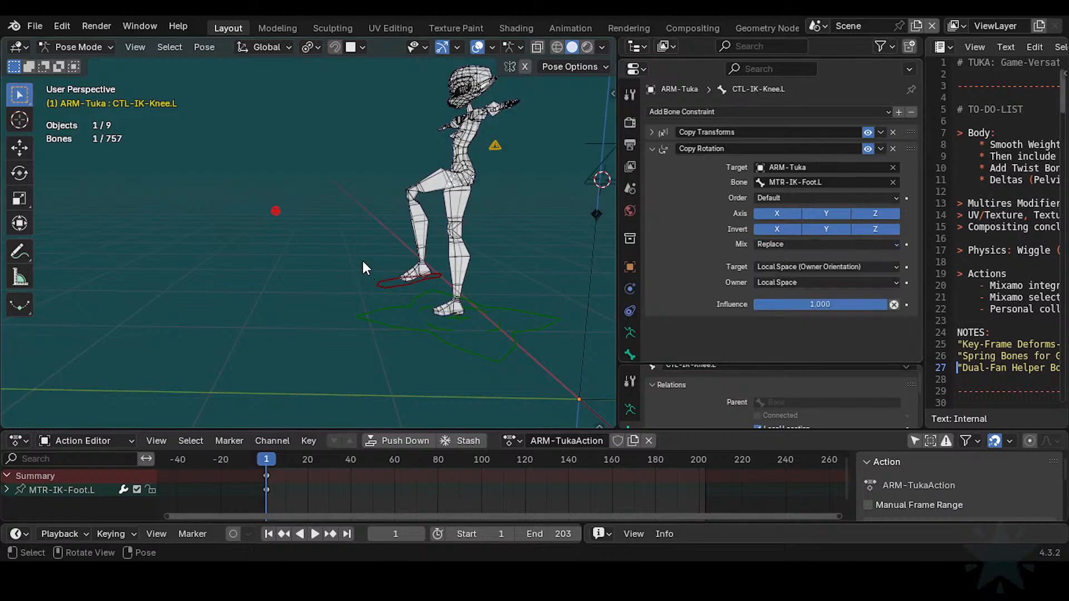
{"action": "left_click", "coordinate": [782, 282]}
{"action": "left_click", "coordinate": [776, 310]}
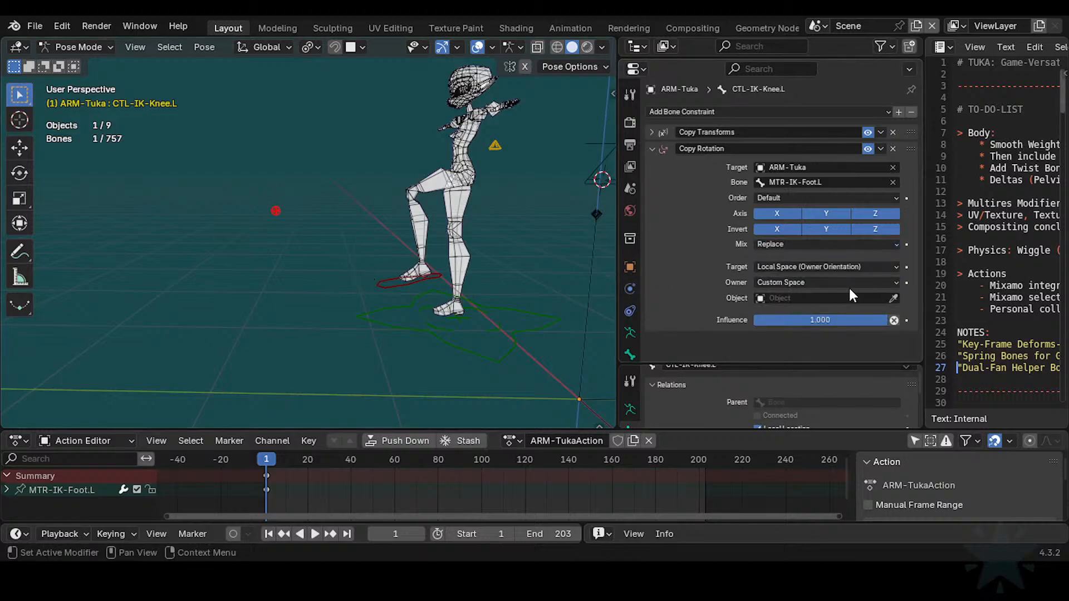
{"action": "left_click", "coordinate": [890, 301]}
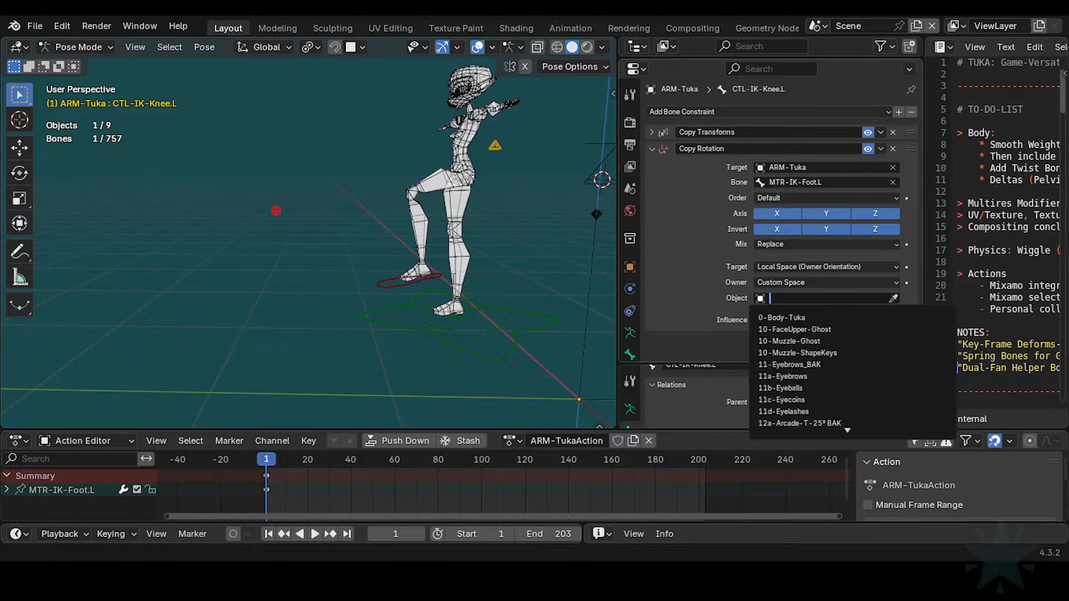
{"action": "left_click", "coordinate": [808, 302]}
{"action": "type", "text": "a"}
{"action": "left_click", "coordinate": [780, 318]}
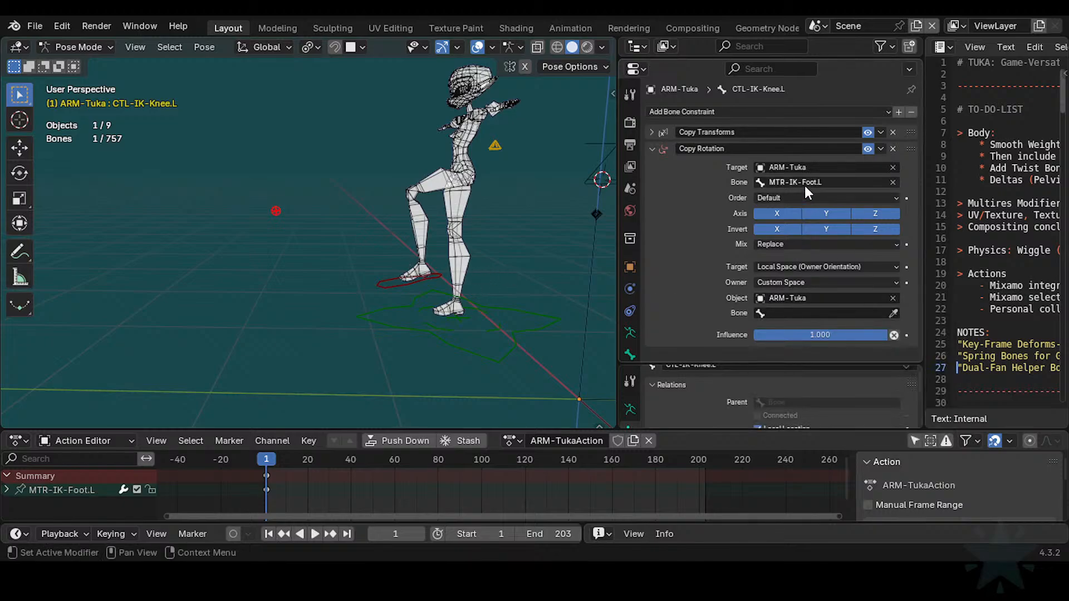
Step: Rotate MTR-IK-Foot.L from two viewing angles to test the custom-space Copy Rotation on the knee control
{"action": "left_click", "coordinate": [390, 278]}
{"action": "key", "text": "r"}
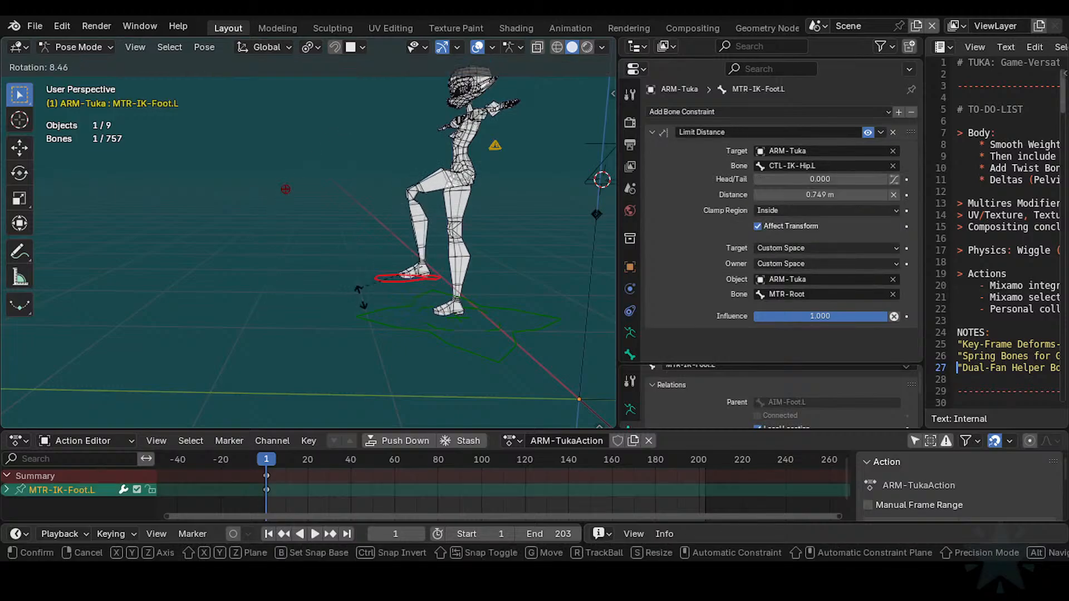
{"action": "left_click", "coordinate": [379, 286]}
{"action": "middle_click_drag", "start_coordinate": [380, 286], "coordinate": [433, 304]}
{"action": "key", "text": "r"}
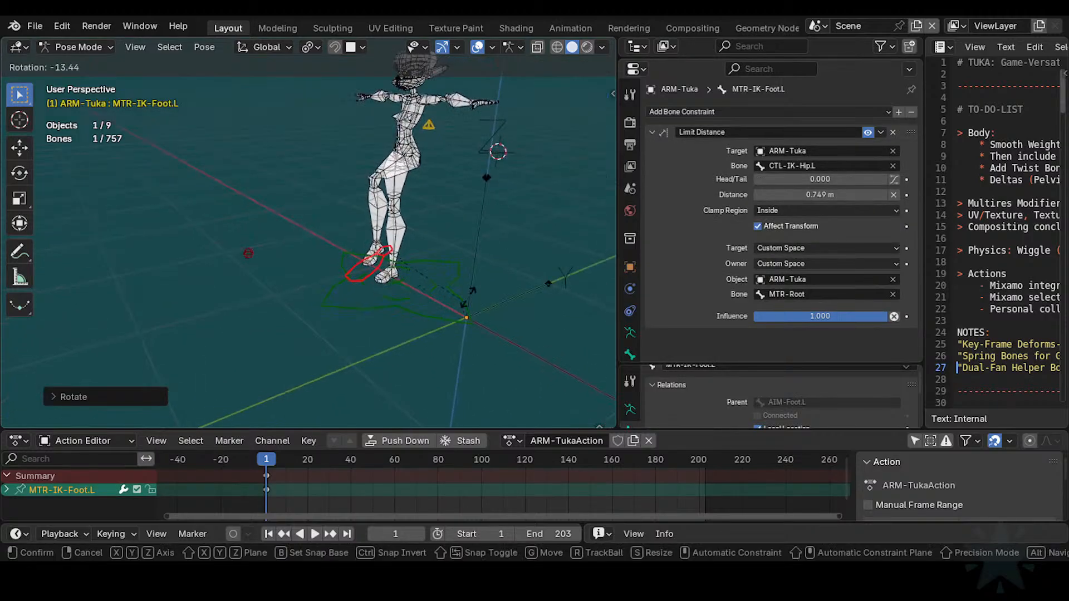
{"action": "left_click", "coordinate": [258, 293]}
Step: Toggle CTL-IK-Knee.L's Copy Rotation off and on, lower its influence to 0.440, and set its Target to Local Space
{"action": "left_click", "coordinate": [254, 285]}
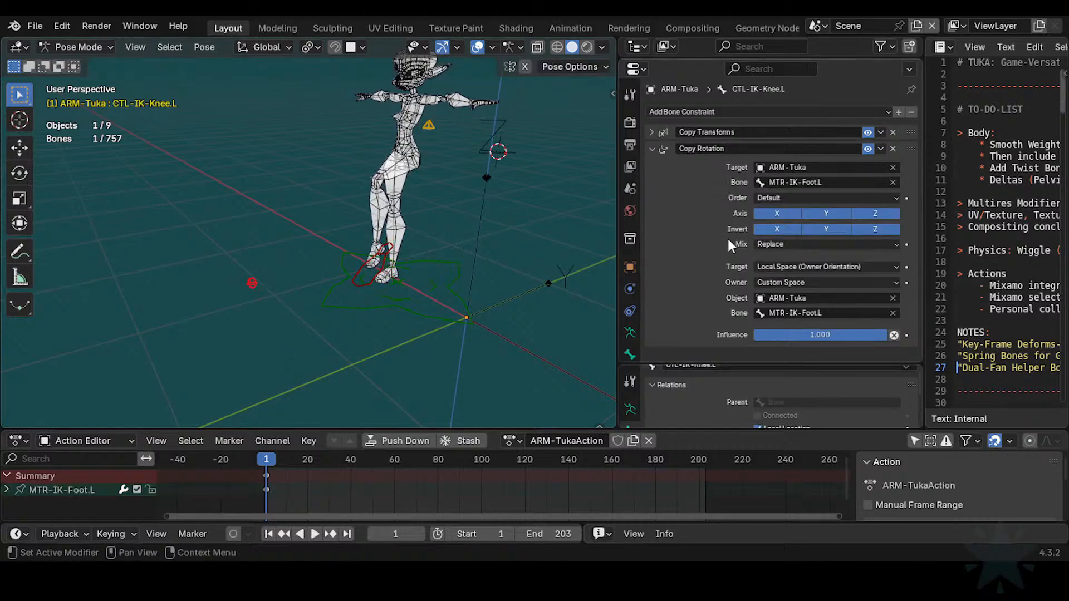
{"action": "left_click", "coordinate": [866, 148]}
{"action": "left_click", "coordinate": [867, 148]}
{"action": "left_click_drag", "start_coordinate": [823, 335], "coordinate": [748, 335]}
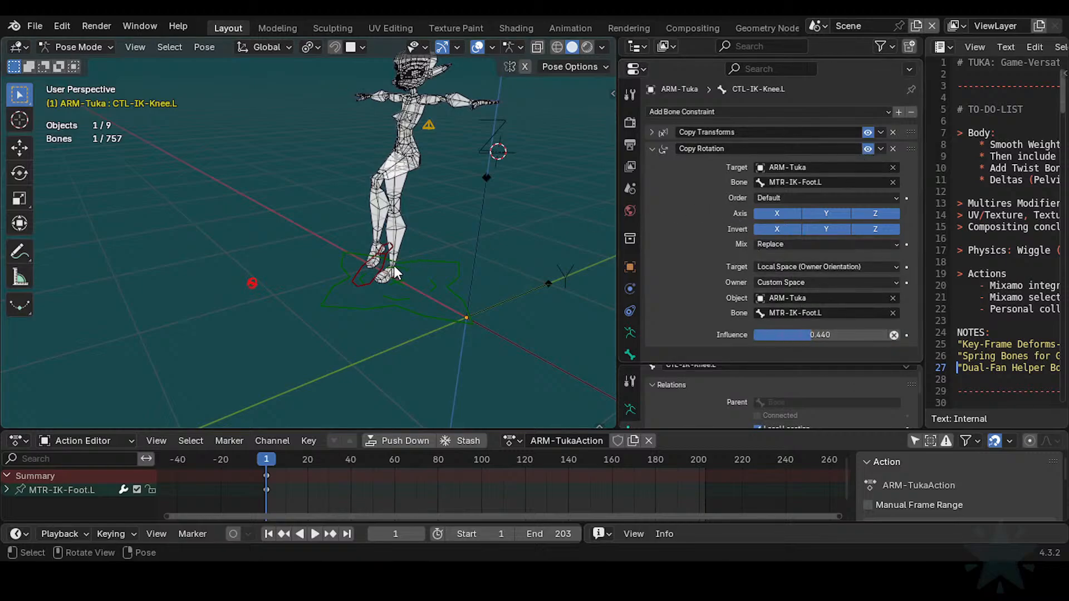
{"action": "middle_click_drag", "start_coordinate": [389, 299], "coordinate": [311, 284]}
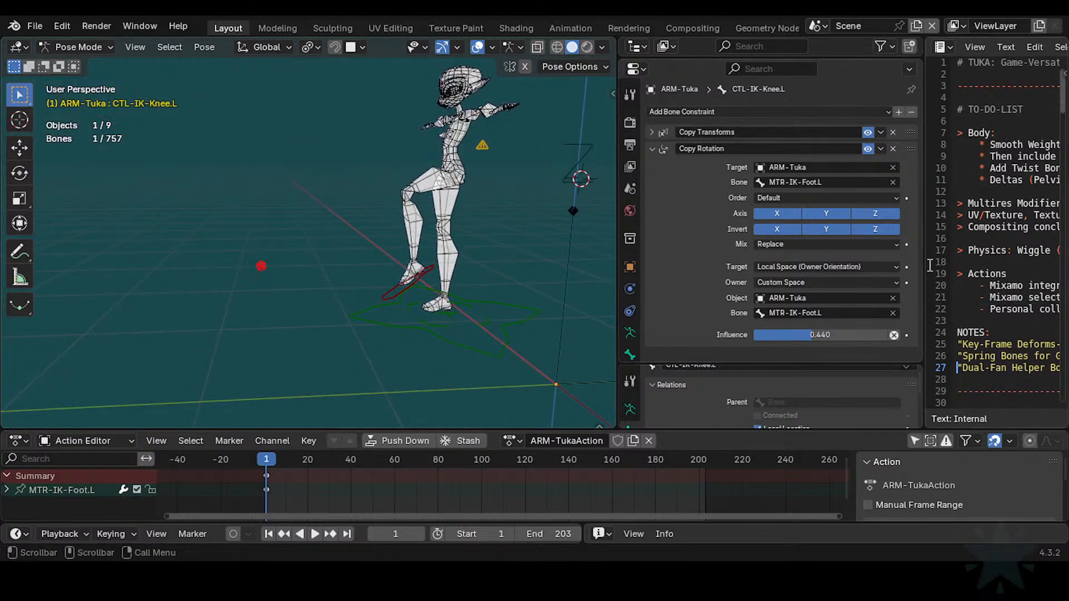
{"action": "left_click", "coordinate": [803, 266]}
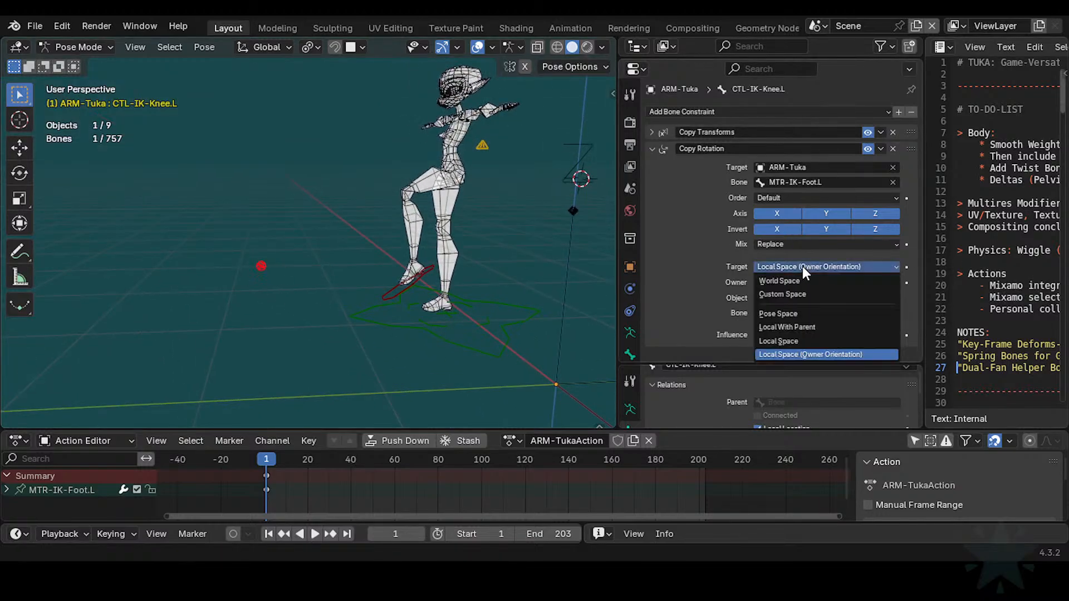
{"action": "left_click", "coordinate": [777, 341]}
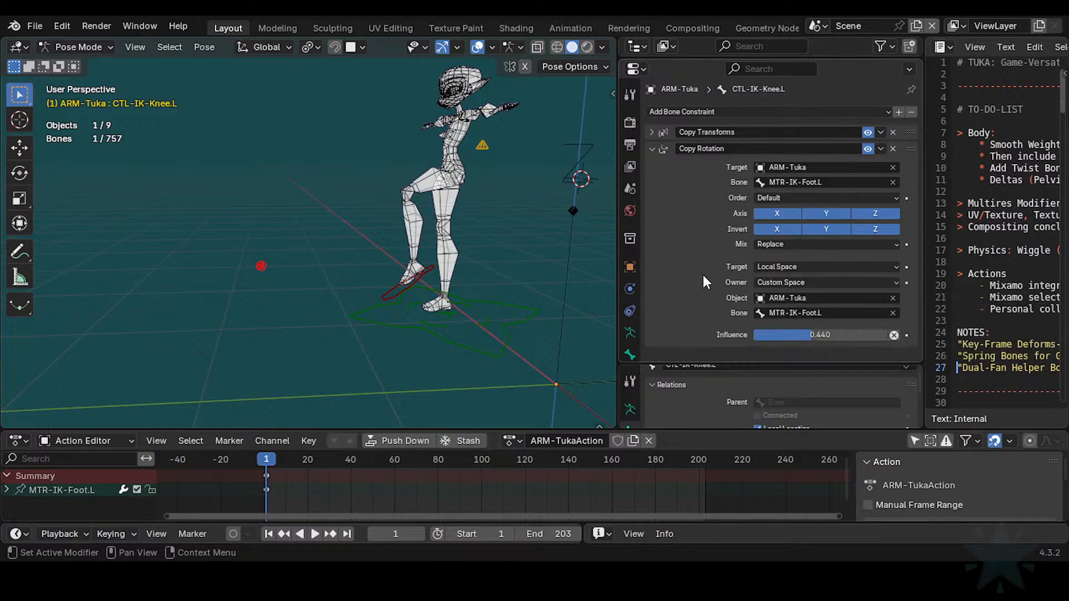
Step: Delete the Copy Rotation constraint from CTL-IK-Knee.L and check the settings of its remaining Copy Transforms constraint
{"action": "left_click", "coordinate": [891, 149]}
{"action": "left_click", "coordinate": [652, 132]}
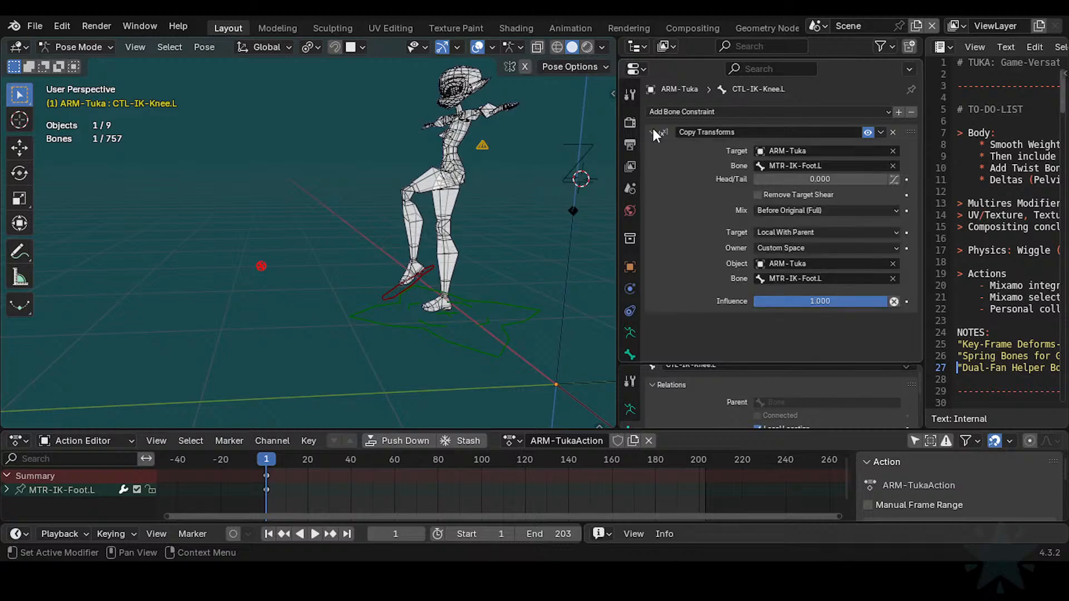
{"action": "left_click", "coordinate": [653, 130]}
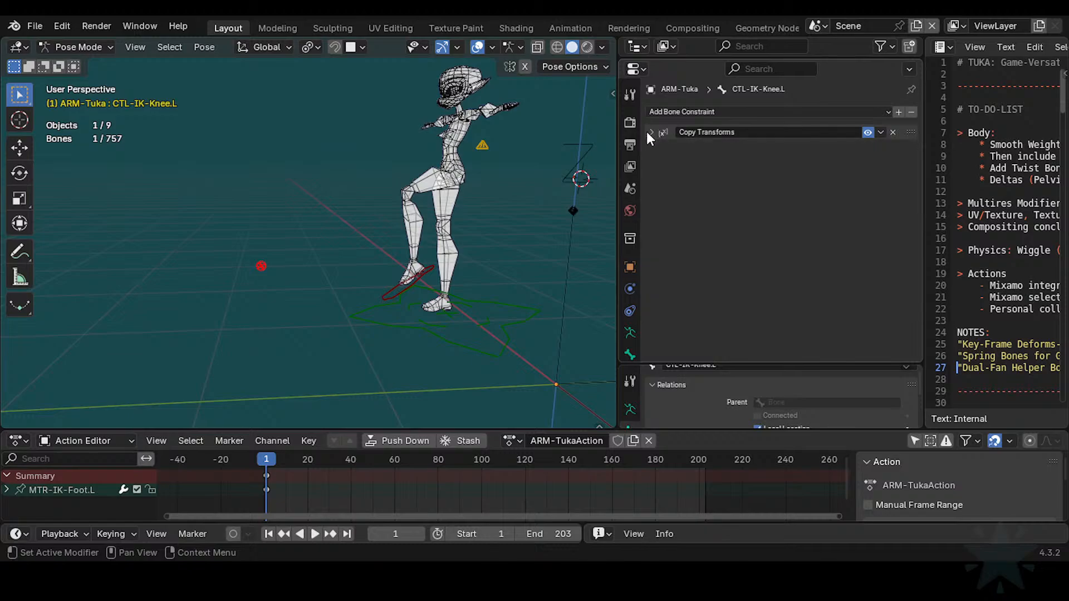
Step: Rotate MTR-IK-Foot.L as a test and reset the location and rotation of all visible bones
{"action": "left_click", "coordinate": [393, 289]}
{"action": "key", "text": "r"}
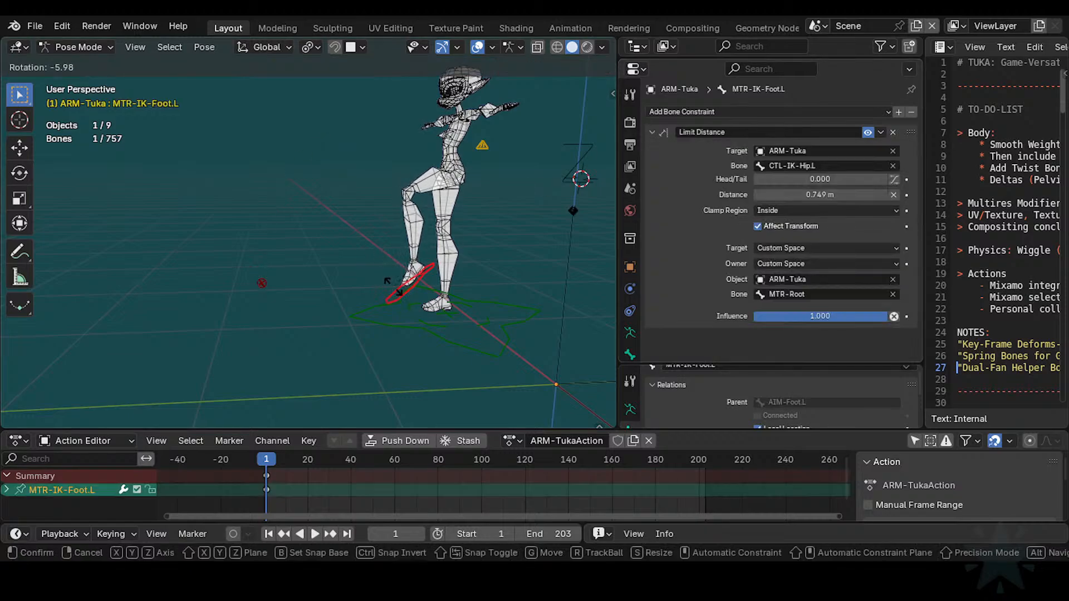
{"action": "left_click", "coordinate": [379, 258]}
{"action": "key", "text": "a"}
{"action": "key", "text": "alt+g"}
{"action": "key", "text": "alt+r"}
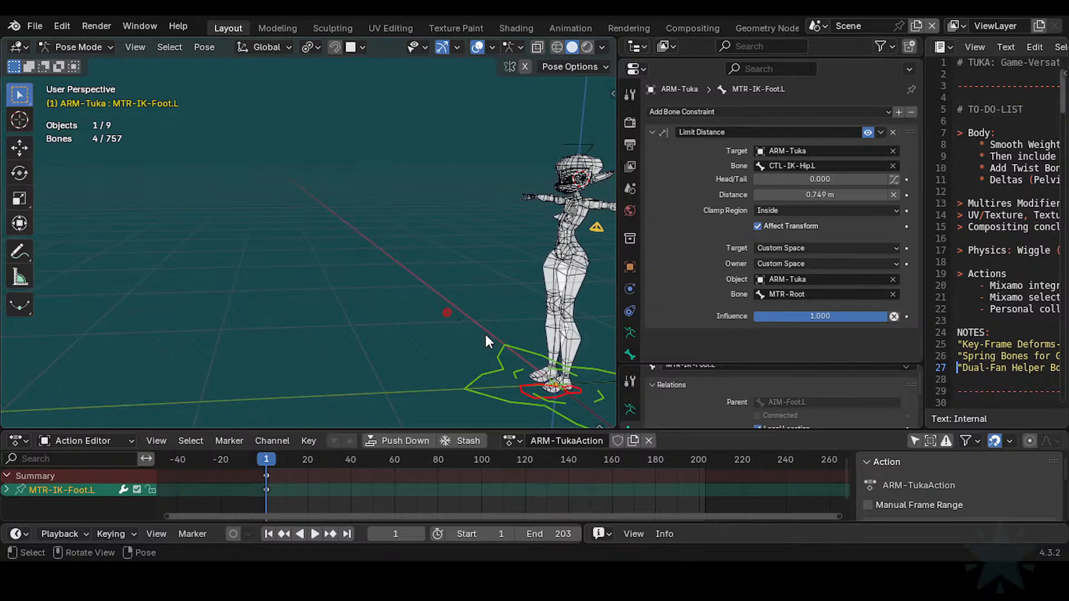
Step: Move MTR-Root forward and up, away from the origin, and tilt it around global X
{"action": "scroll", "coordinate": [482, 334], "scroll_direction": "down", "scroll_amount": 1}
{"action": "middle_click_drag", "start_coordinate": [476, 349], "coordinate": [453, 352]}
{"action": "left_click", "coordinate": [453, 351]}
{"action": "key", "text": "g"}
{"action": "left_click", "coordinate": [410, 301]}
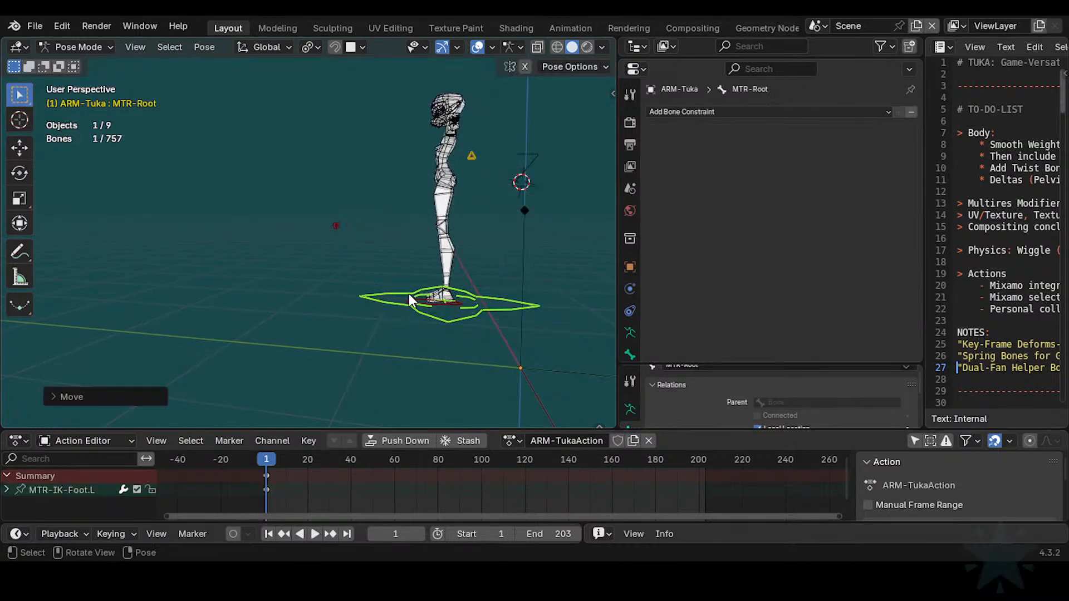
{"action": "key", "text": "r"}
{"action": "key", "text": "x"}
{"action": "left_click", "coordinate": [392, 305]}
Step: Raise MTR-IK-Foot.L forward and up from the tilted root and rotate the foot around global X
{"action": "left_click", "coordinate": [405, 305]}
{"action": "left_click", "coordinate": [405, 307]}
{"action": "key", "text": "g"}
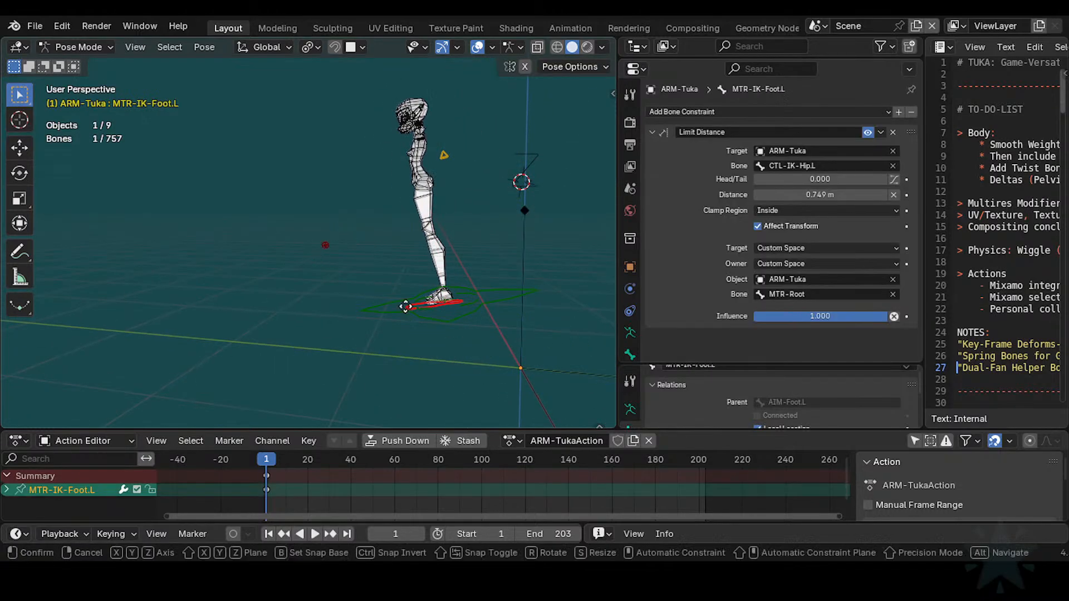
{"action": "left_click", "coordinate": [369, 277]}
{"action": "key", "text": "r"}
{"action": "key", "text": "x"}
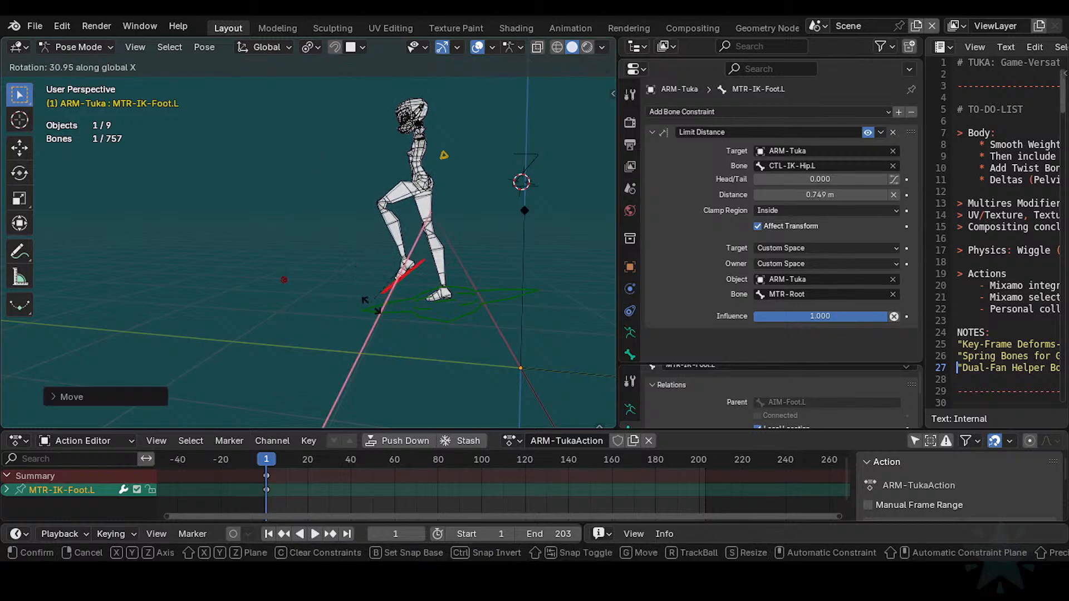
{"action": "left_click", "coordinate": [354, 287]}
Step: Lower the influence of CTL-IK-Knee.L's Copy Transforms to 0.821 and shift MTR-Root slightly to test it
{"action": "left_click", "coordinate": [285, 232]}
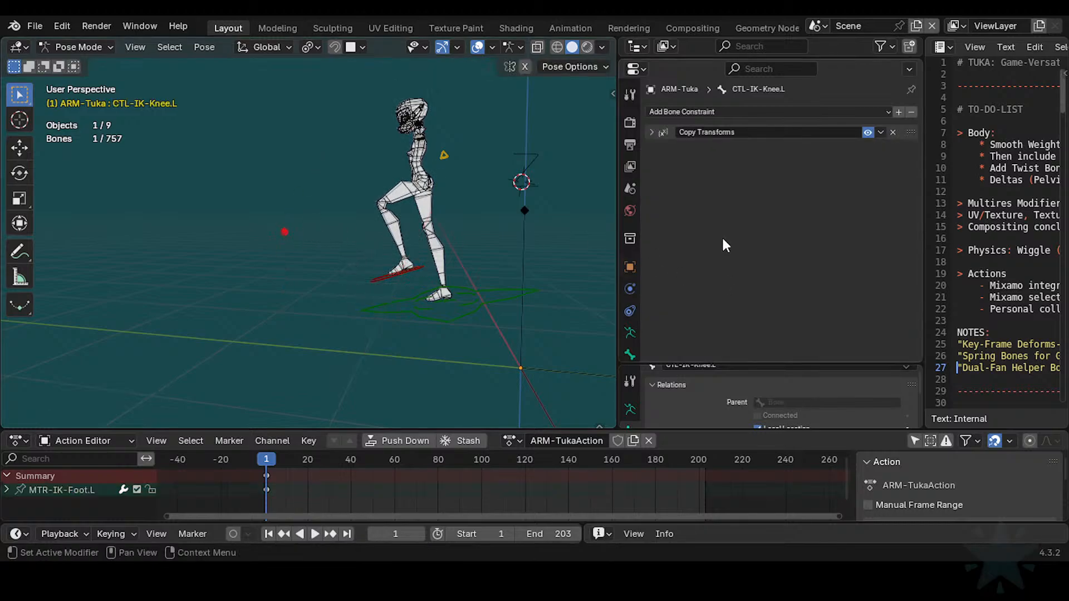
{"action": "left_click", "coordinate": [653, 131]}
{"action": "left_click_drag", "start_coordinate": [824, 301], "coordinate": [800, 301]}
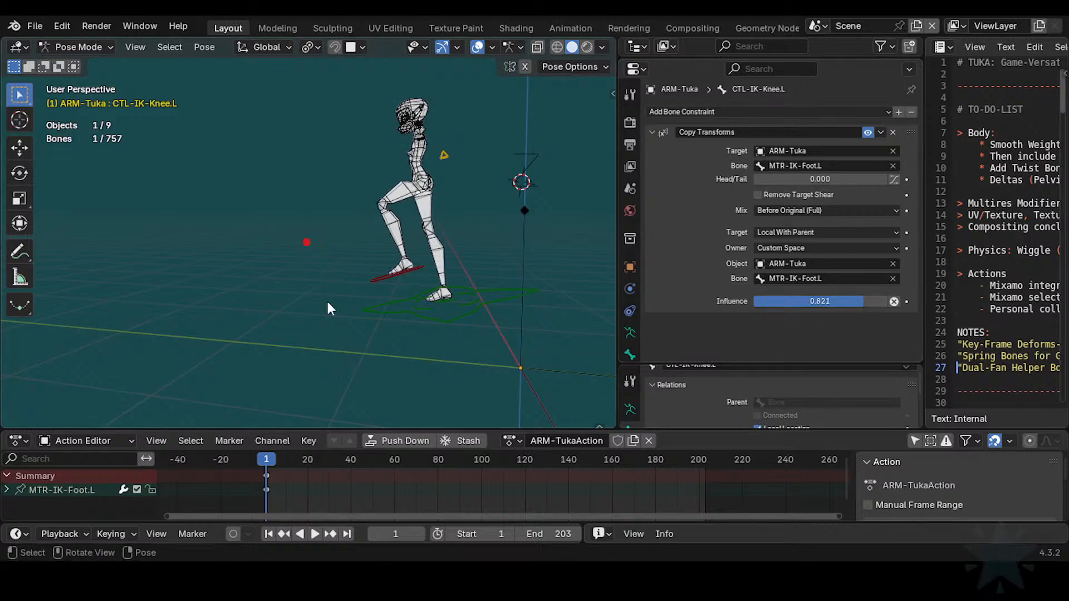
{"action": "left_click", "coordinate": [385, 308]}
{"action": "key", "text": "g"}
{"action": "left_click", "coordinate": [382, 308]}
Step: Reset the location and rotation of all visible bones and move them together forward and up from the origin
{"action": "key", "text": "a"}
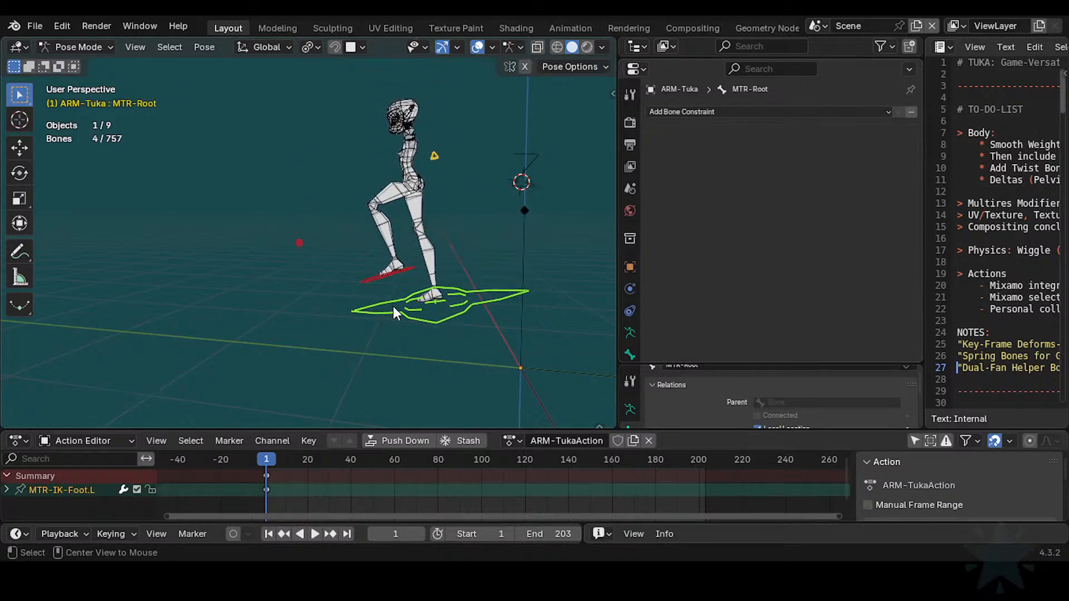
{"action": "key", "text": "alt+g"}
{"action": "key", "text": "alt+r"}
{"action": "key", "text": "g"}
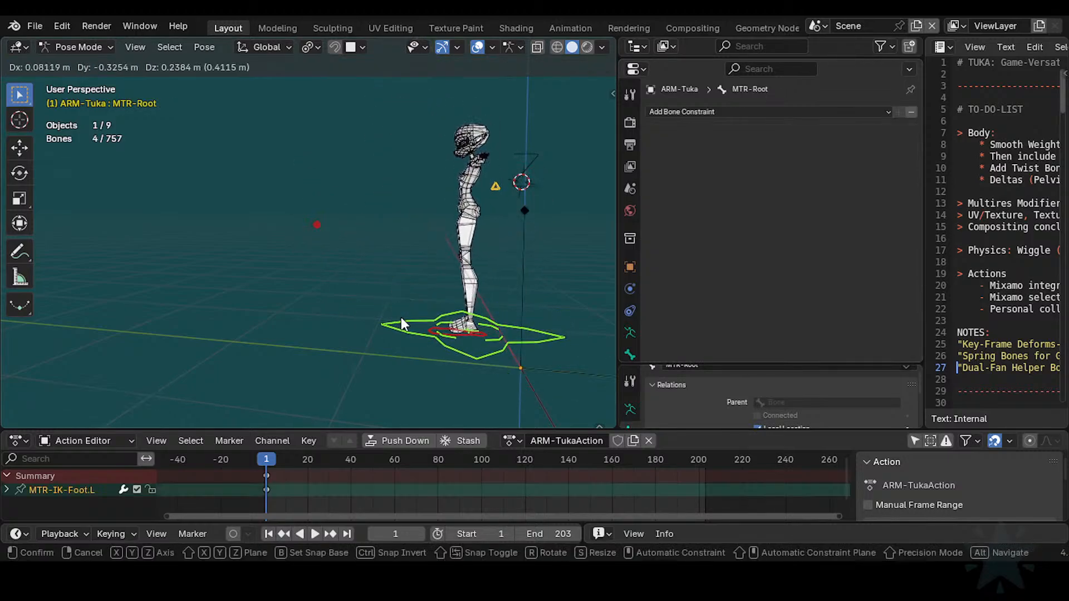
{"action": "left_click", "coordinate": [319, 226]}
Step: Set CTL-IK-Knee.L's Copy Transforms influence to 1.000 and reset the location of all visible bones
{"action": "left_click", "coordinate": [315, 225]}
{"action": "left_click_drag", "start_coordinate": [824, 301], "coordinate": [889, 302]}
{"action": "key", "text": "a"}
{"action": "key", "text": "alt+g"}
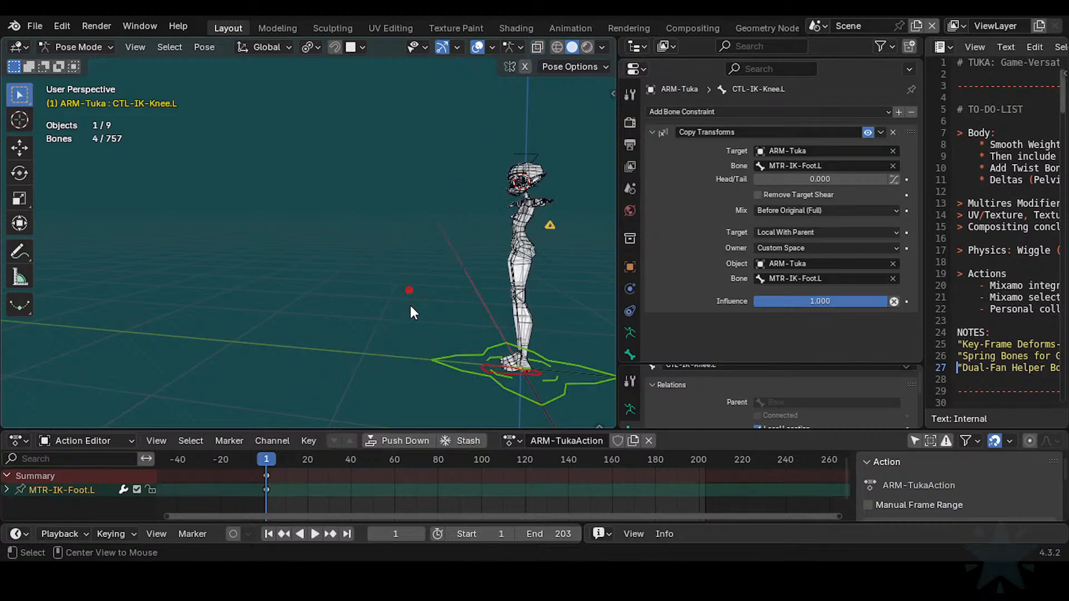
Step: Move MTR-Root forward and up, away from the origin, and try rotating it around global X
{"action": "left_click", "coordinate": [467, 370]}
{"action": "key", "text": "g"}
{"action": "left_click", "coordinate": [378, 305]}
{"action": "key", "text": "r"}
{"action": "key", "text": "x"}
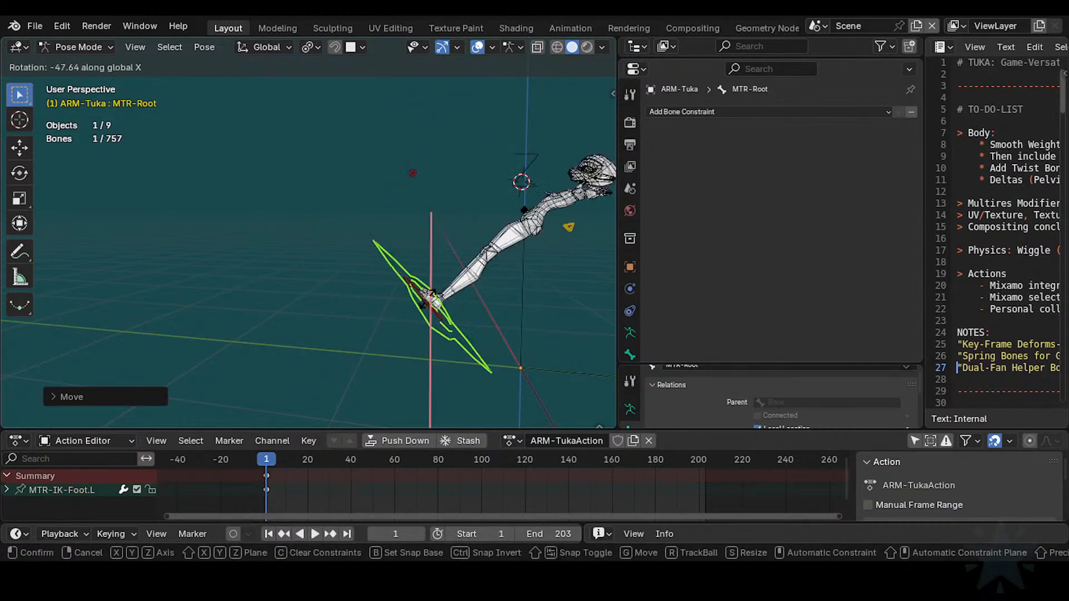
{"action": "key", "text": "Escape"}
Step: Save the Blender file and switch the Tuka armature from Pose Mode to Object Mode
{"action": "key", "text": "ctrl+s"}
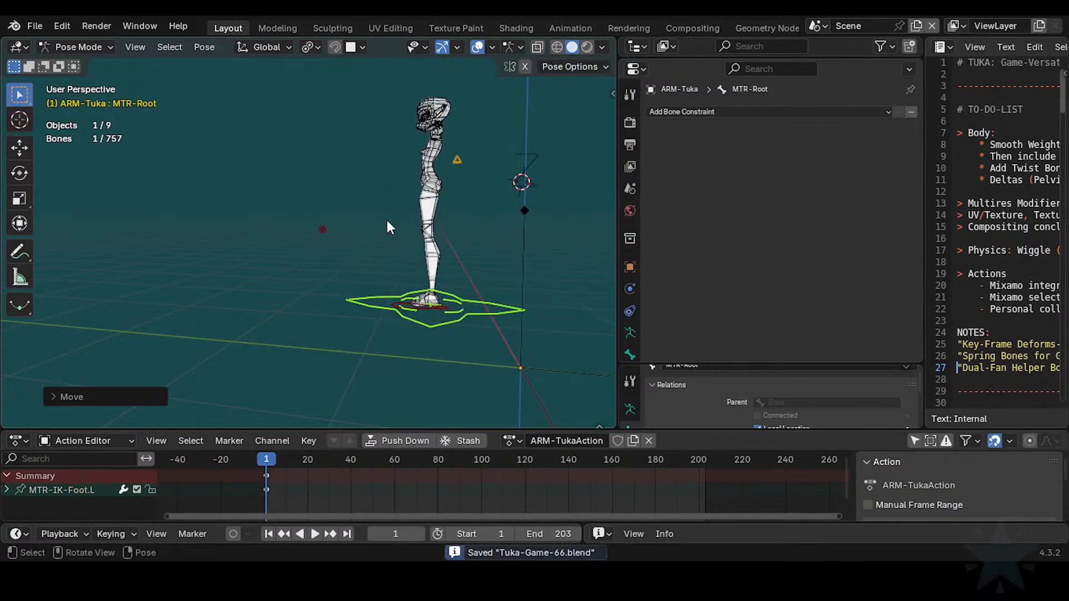
{"action": "middle_click_drag", "start_coordinate": [386, 218], "coordinate": [418, 253]}
{"action": "scroll", "coordinate": [454, 241], "scroll_direction": "up", "scroll_amount": 3}
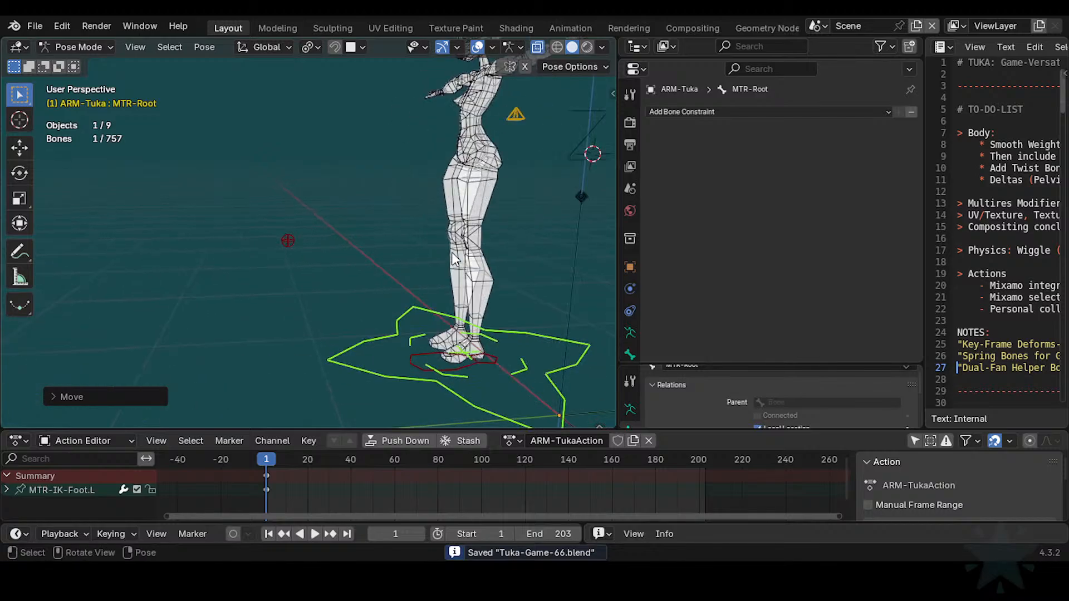
{"action": "key", "text": "ctrl+Tab"}
{"action": "scroll", "coordinate": [452, 234], "scroll_direction": "down", "scroll_amount": 2}
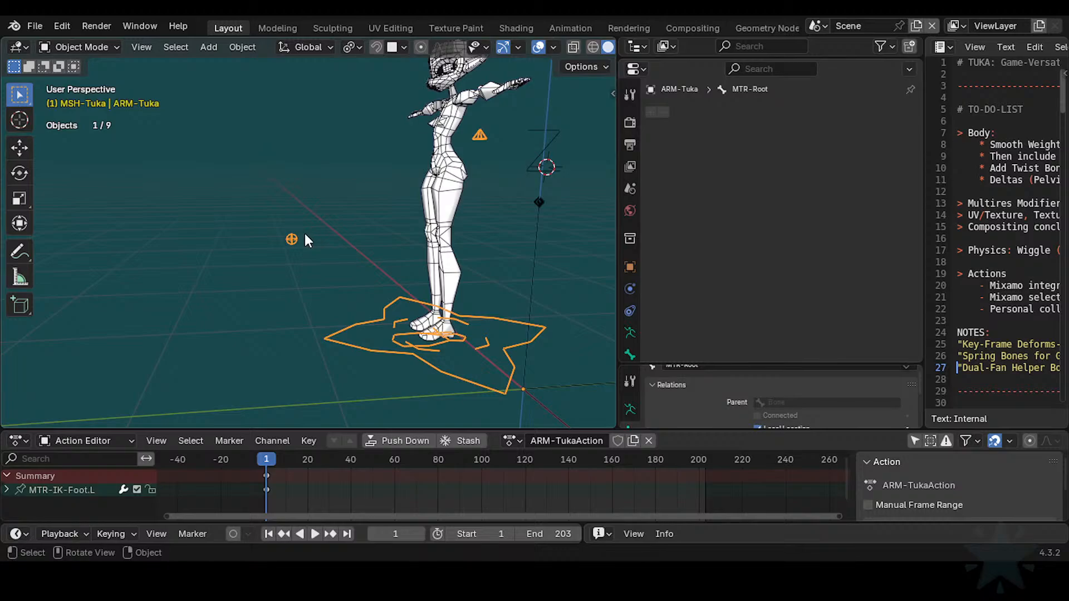
Step: Widen the 3D viewport and the text editor, and switch the viewport to Rendered shading
{"action": "left_click_drag", "start_coordinate": [617, 114], "coordinate": [694, 122]}
{"action": "scroll", "coordinate": [573, 197], "scroll_direction": "down", "scroll_amount": 2}
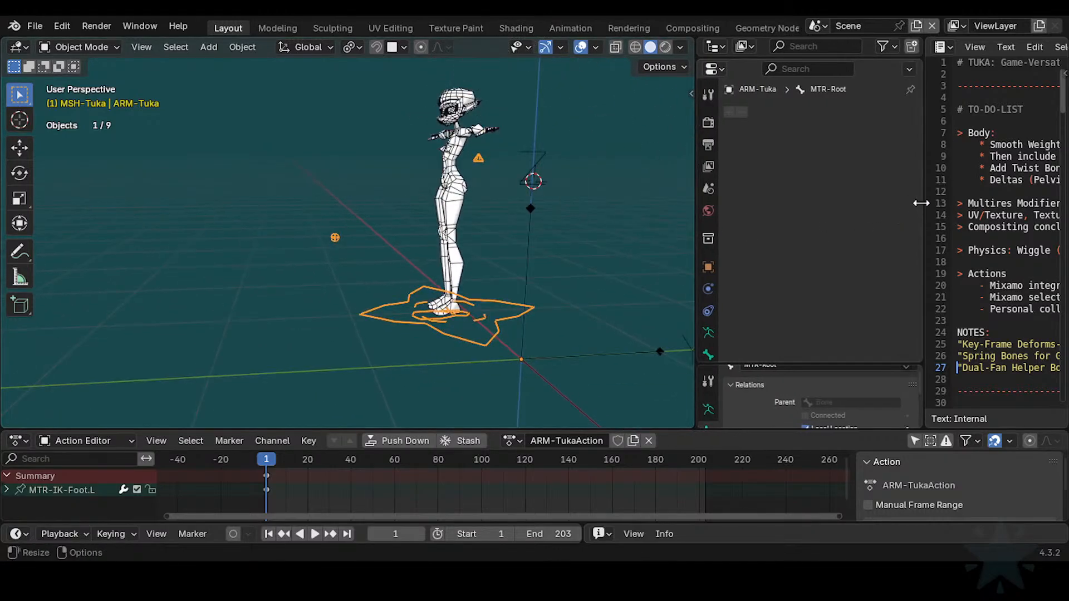
{"action": "left_click_drag", "start_coordinate": [923, 200], "coordinate": [688, 199]}
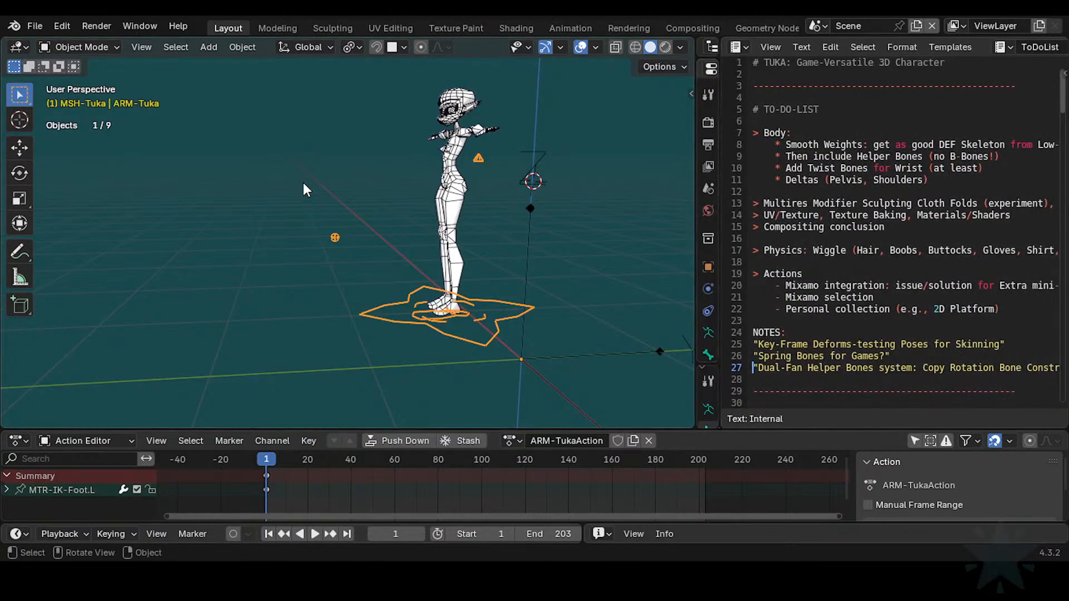
{"action": "mouse_move", "coordinate": [444, 181]}
{"action": "middle_mouse_down"}
{"action": "mouse_move", "coordinate": [507, 189]}
{"action": "mouse_move", "coordinate": [458, 188]}
{"action": "middle_mouse_up"}
{"action": "scroll", "coordinate": [504, 187], "scroll_direction": "up", "scroll_amount": 1}
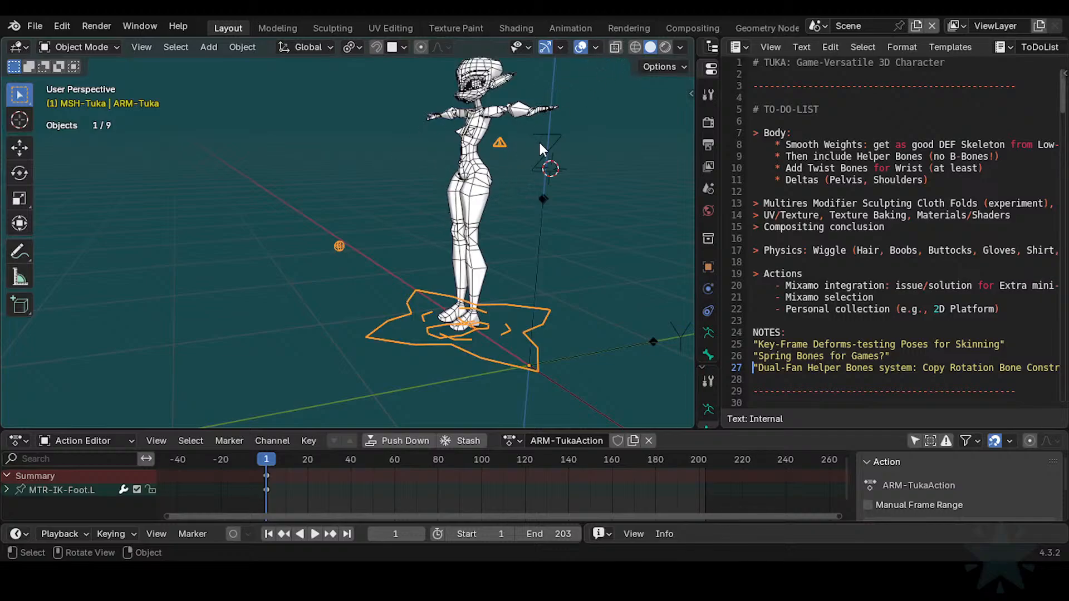
{"action": "mouse_move", "coordinate": [509, 153]}
{"action": "middle_mouse_down", "text": "shift"}
{"action": "mouse_move", "coordinate": [461, 171]}
{"action": "mouse_move", "coordinate": [526, 165]}
{"action": "middle_mouse_up", "text": "shift"}
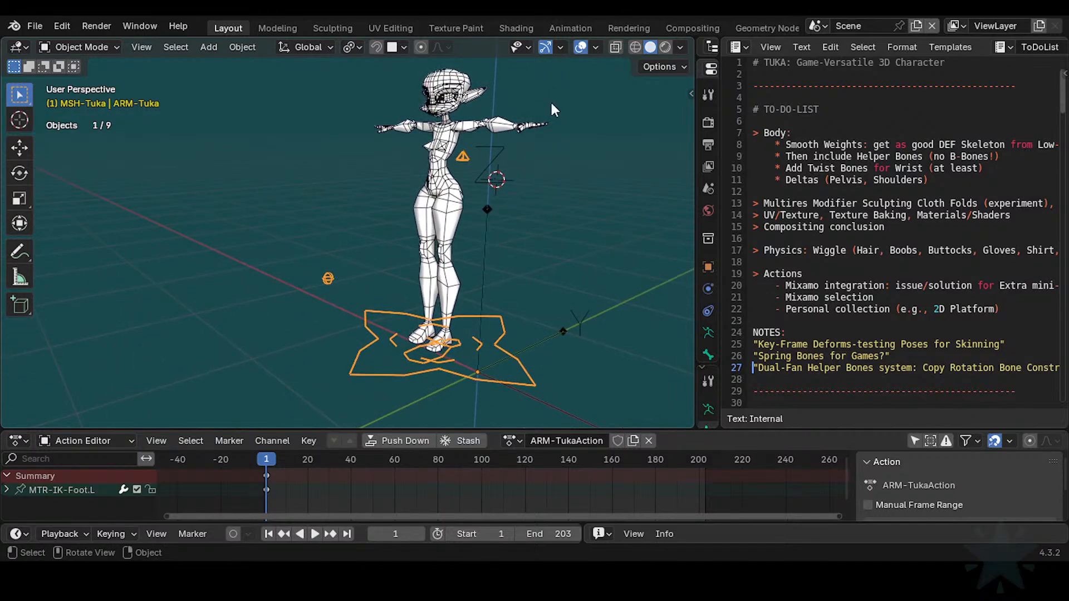
{"action": "left_click", "coordinate": [664, 47]}
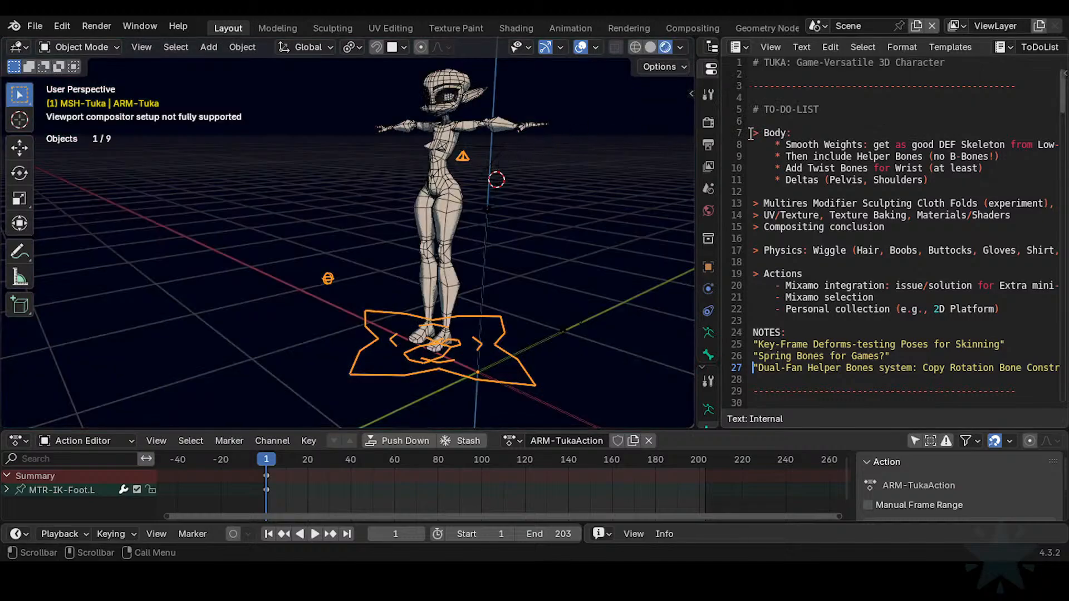
Step: Widen the properties editor and show the Skeleton-Tuka armature data properties
{"action": "left_click_drag", "start_coordinate": [721, 81], "coordinate": [814, 83]}
{"action": "left_click_drag", "start_coordinate": [698, 115], "coordinate": [583, 114]}
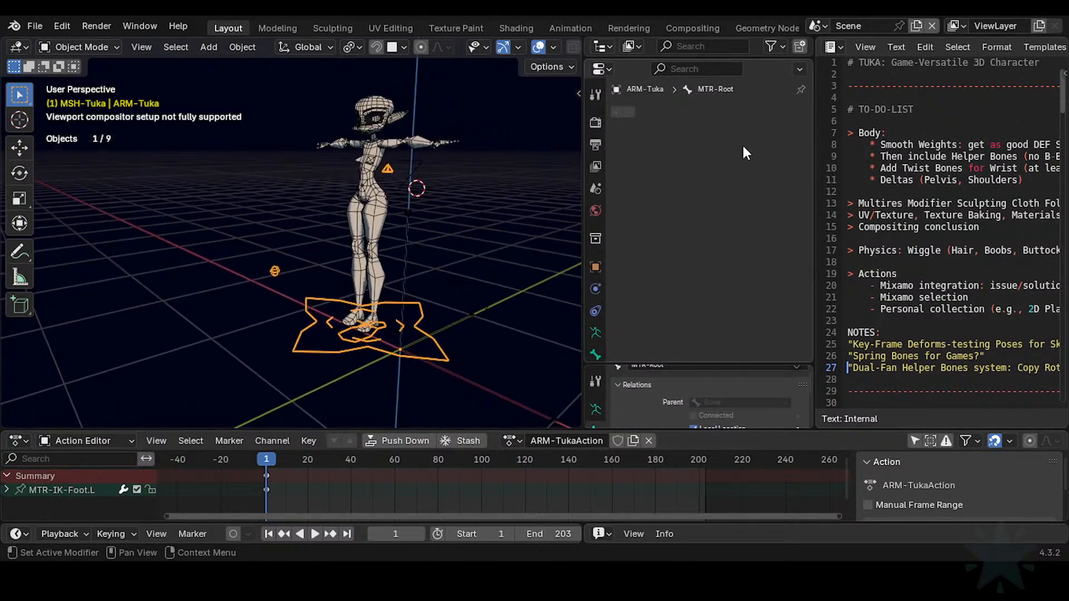
{"action": "left_click_drag", "start_coordinate": [814, 112], "coordinate": [777, 114]}
{"action": "scroll", "coordinate": [596, 242], "scroll_direction": "down", "scroll_amount": 1}
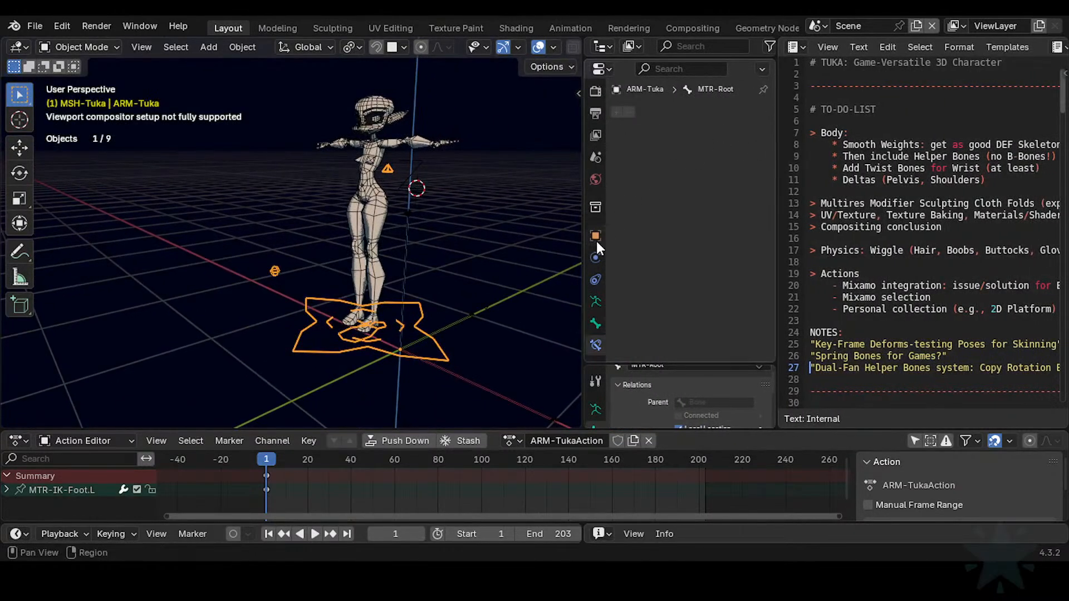
{"action": "left_click", "coordinate": [595, 301]}
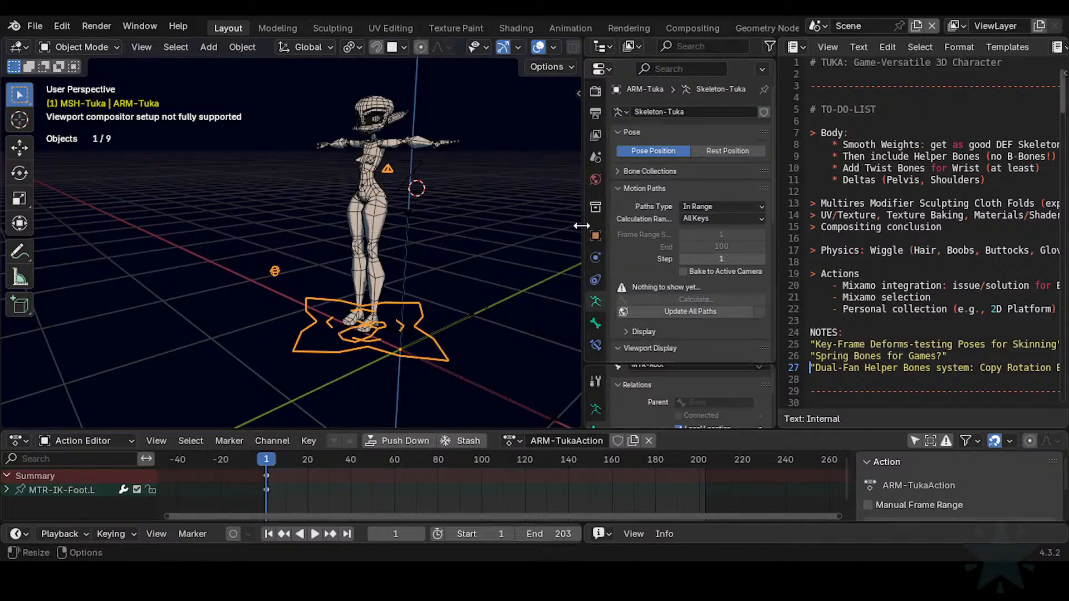
{"action": "left_click_drag", "start_coordinate": [579, 224], "coordinate": [500, 225]}
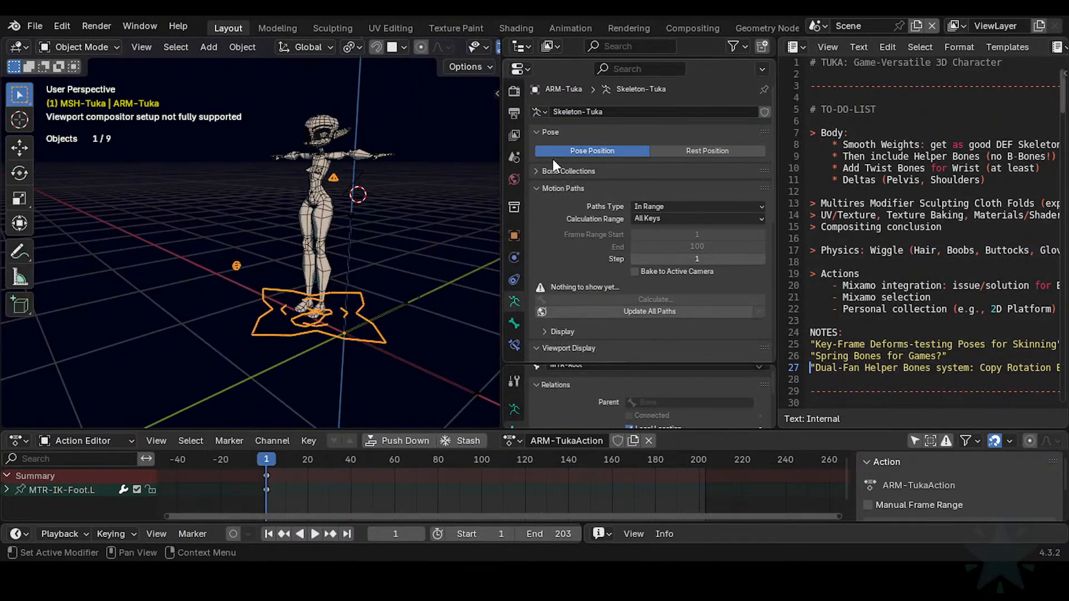
{"action": "scroll", "coordinate": [512, 153], "scroll_direction": "up", "scroll_amount": 1}
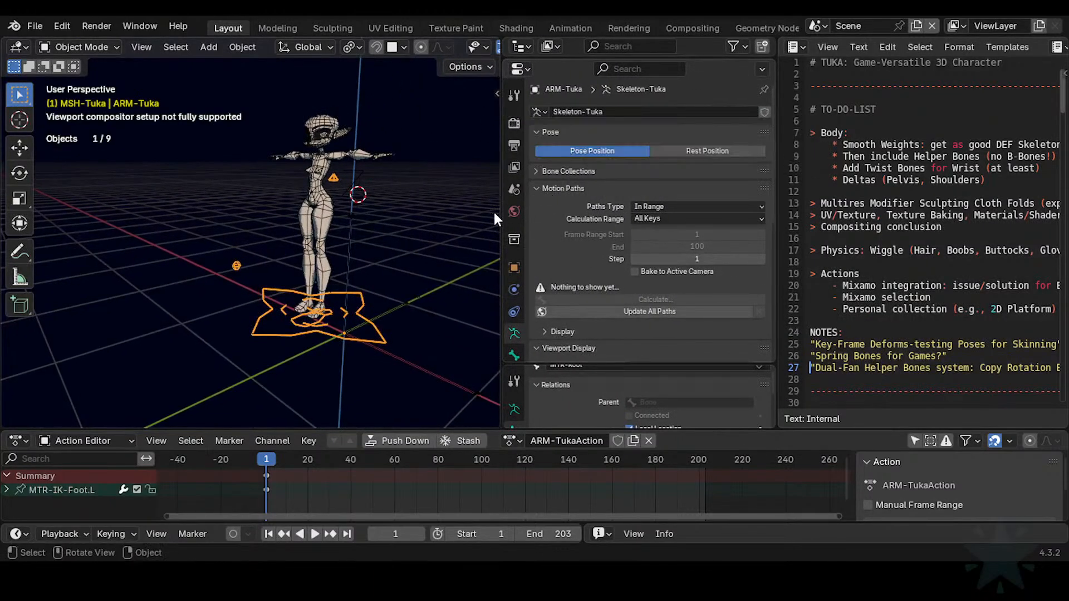
Step: Deselect all objects, enlarge the Outliner, and collapse its ARM-Tuka, 1-Face and 0-Body collections
{"action": "left_click", "coordinate": [492, 91]}
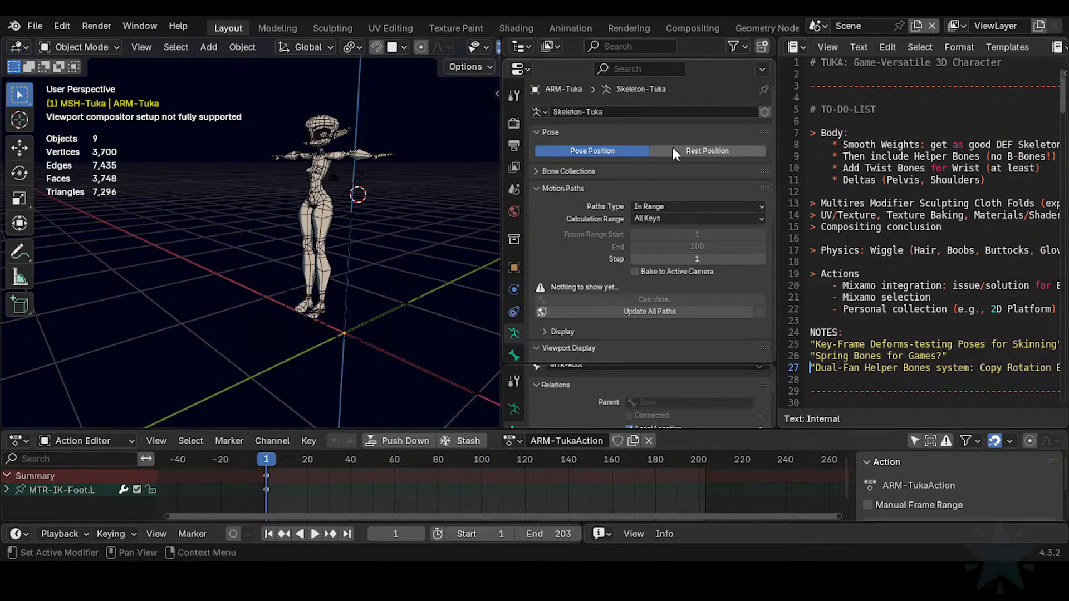
{"action": "scroll", "coordinate": [557, 110], "scroll_direction": "down", "scroll_amount": 4}
{"action": "left_click_drag", "start_coordinate": [583, 58], "coordinate": [591, 248]}
{"action": "left_click", "coordinate": [541, 111]}
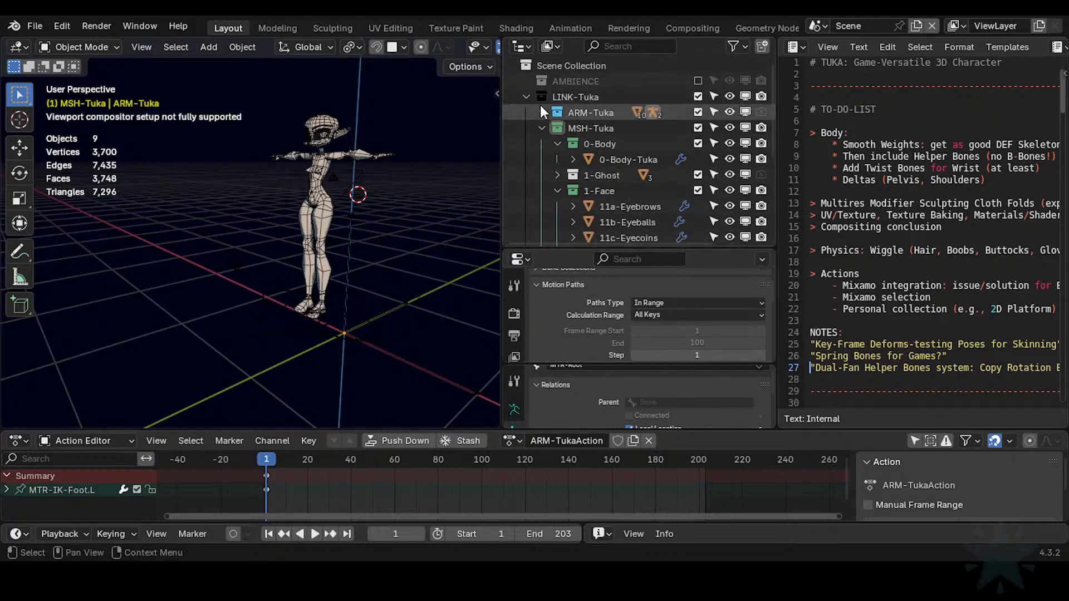
{"action": "left_click", "coordinate": [542, 128]}
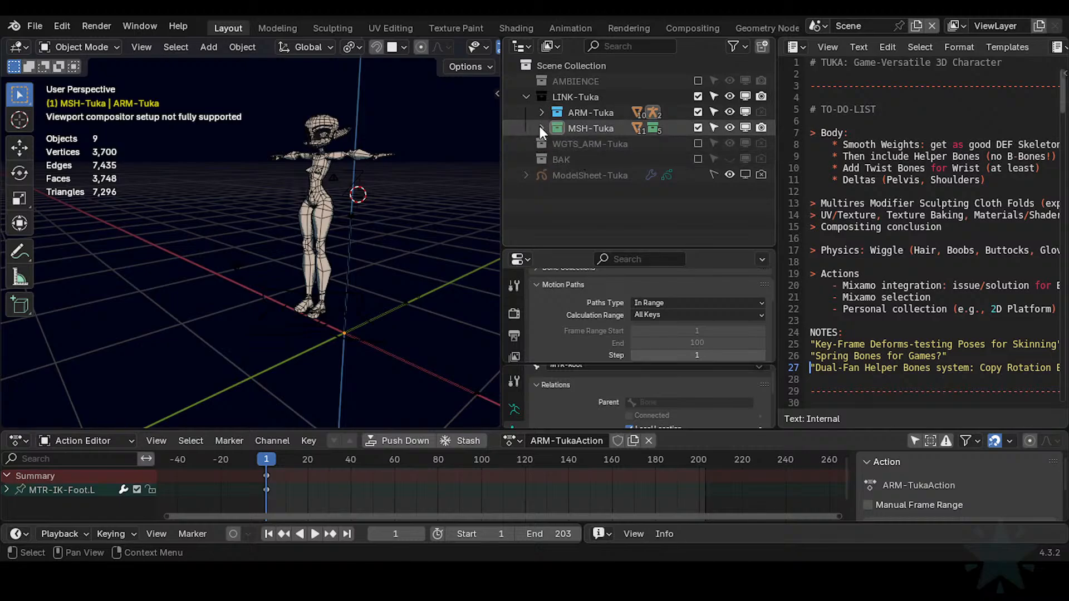
{"action": "left_click", "coordinate": [541, 127]}
{"action": "scroll", "coordinate": [598, 188], "scroll_direction": "down", "scroll_amount": 3}
{"action": "scroll", "coordinate": [579, 170], "scroll_direction": "up", "scroll_amount": 2}
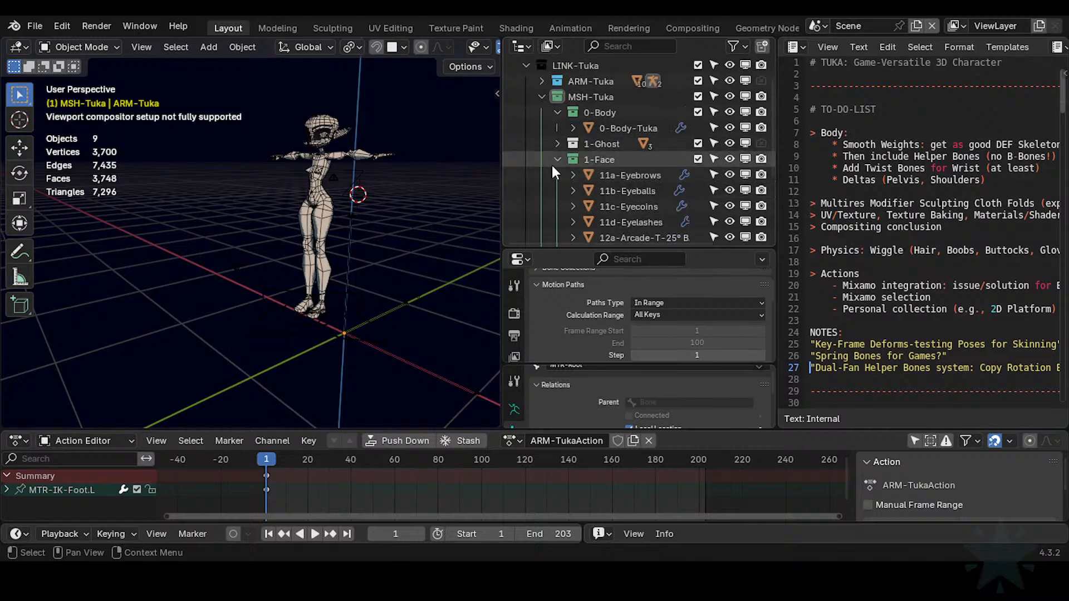
{"action": "left_click", "coordinate": [557, 160]}
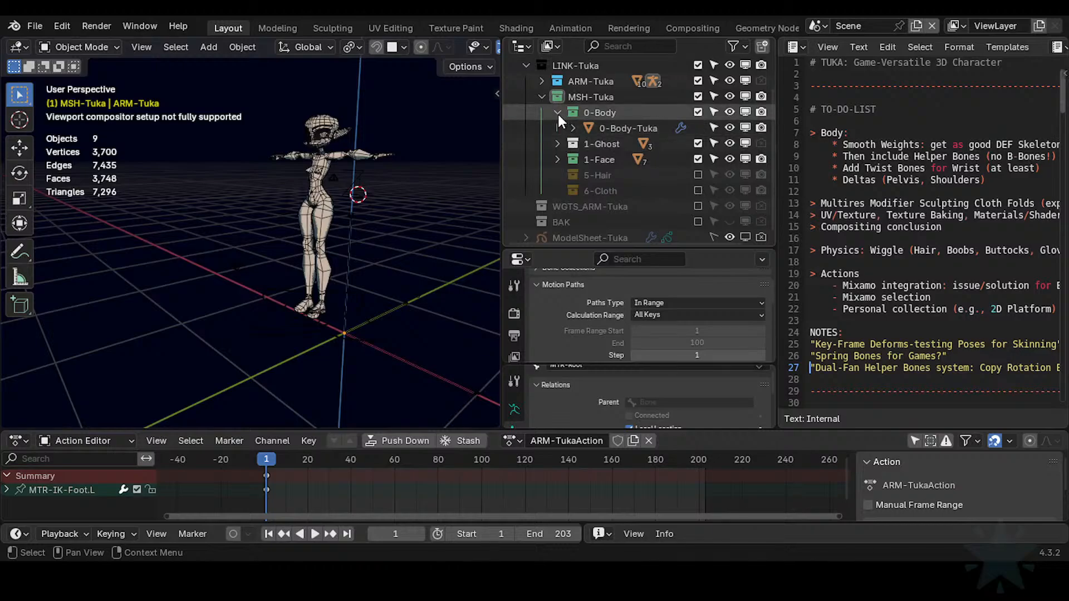
{"action": "left_click", "coordinate": [558, 113]}
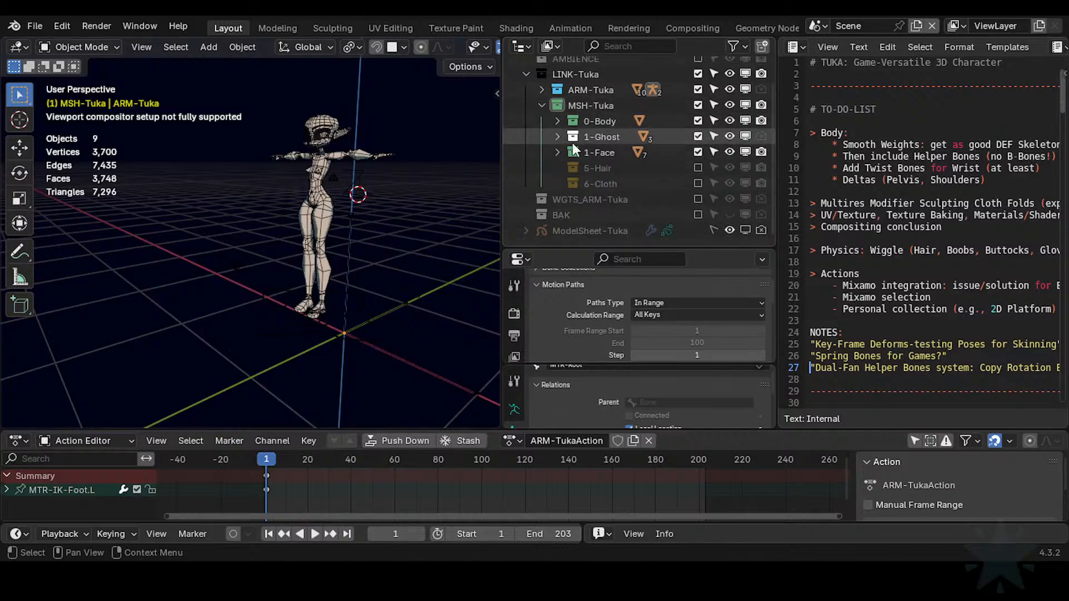
Step: Include the 6-Cloth and 5-Hair collections in the view layer and widen the 3D viewport
{"action": "left_click", "coordinate": [698, 168]}
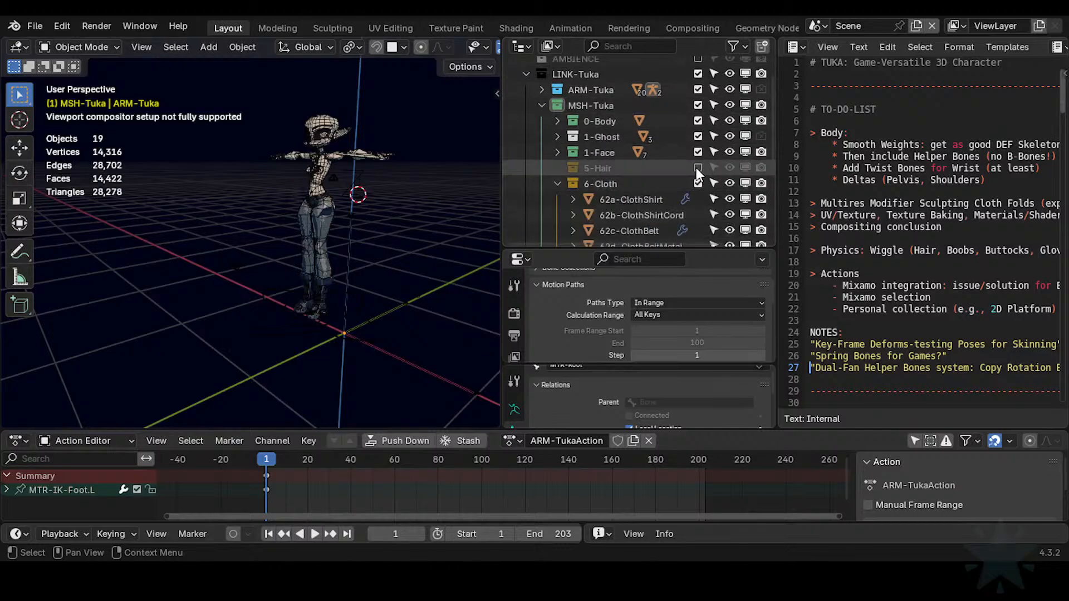
{"action": "key", "text": "n"}
{"action": "key", "text": "n"}
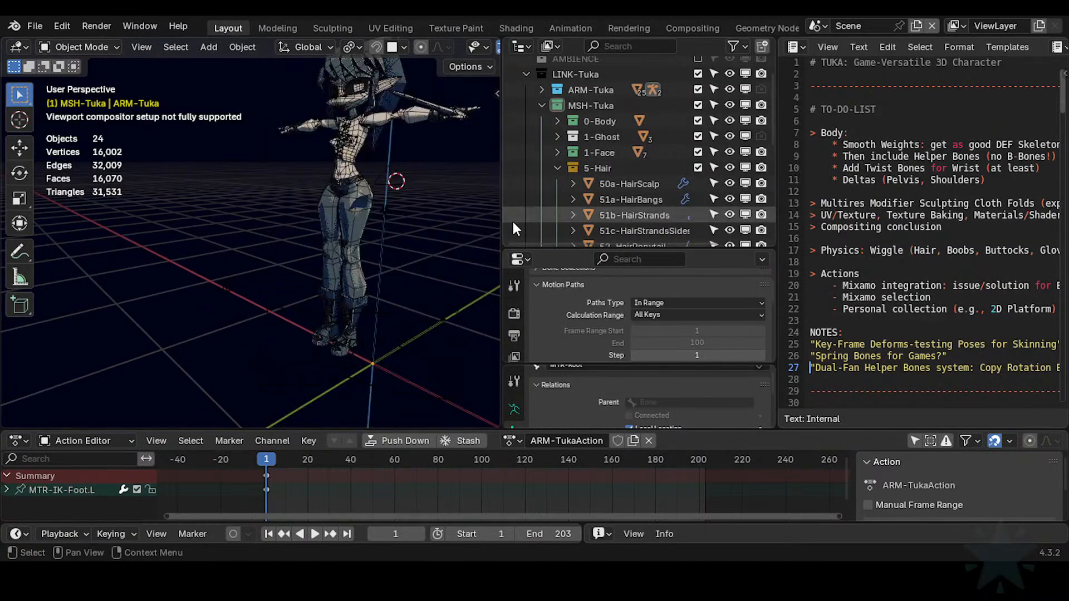
{"action": "left_click_drag", "start_coordinate": [502, 217], "coordinate": [627, 211]}
{"action": "middle_click_drag", "start_coordinate": [473, 194], "coordinate": [315, 205], "text": "shift"}
{"action": "scroll", "coordinate": [517, 294], "scroll_direction": "up", "scroll_amount": 2}
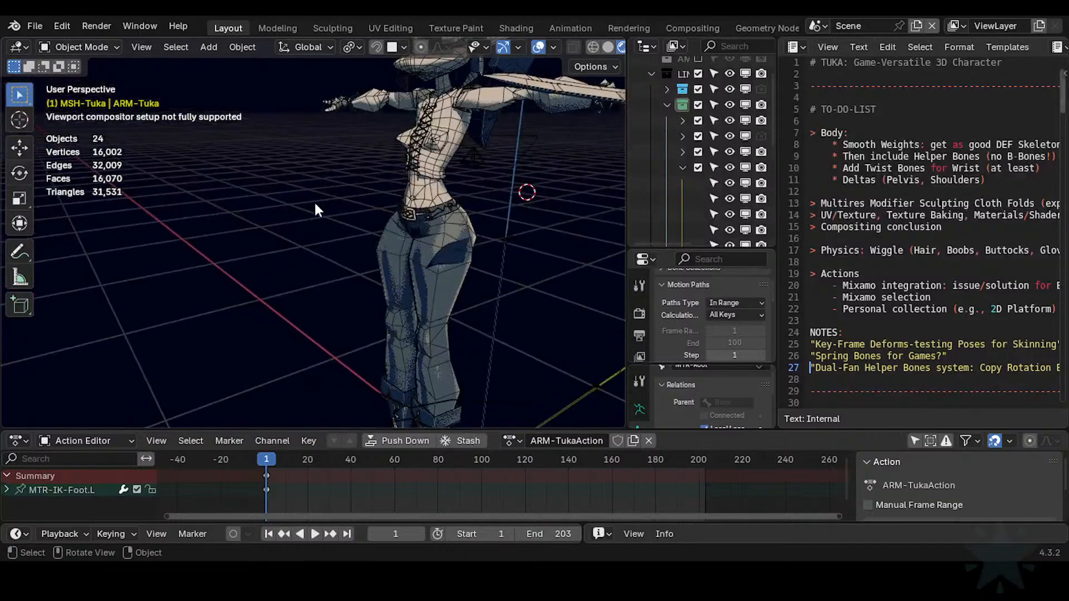
{"action": "middle_click_drag", "start_coordinate": [529, 304], "coordinate": [472, 242]}
Step: Select all objects, switch the ARM-Tuka armature to Pose Mode and reveal its hidden bones
{"action": "key", "text": "a"}
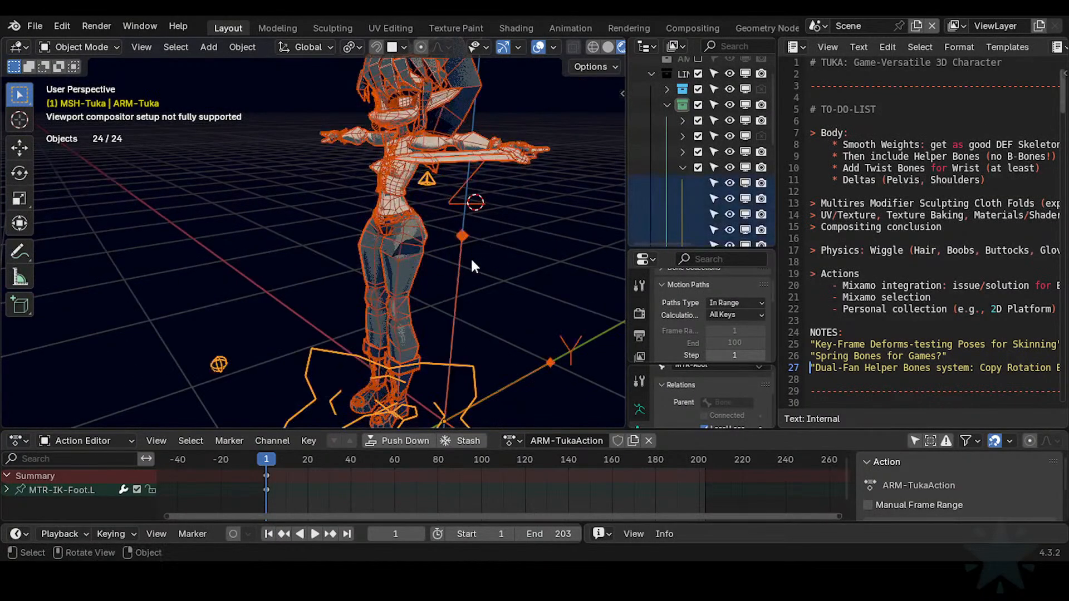
{"action": "key", "text": "ctrl+Tab"}
{"action": "scroll", "coordinate": [456, 366], "scroll_direction": "down", "scroll_amount": 2}
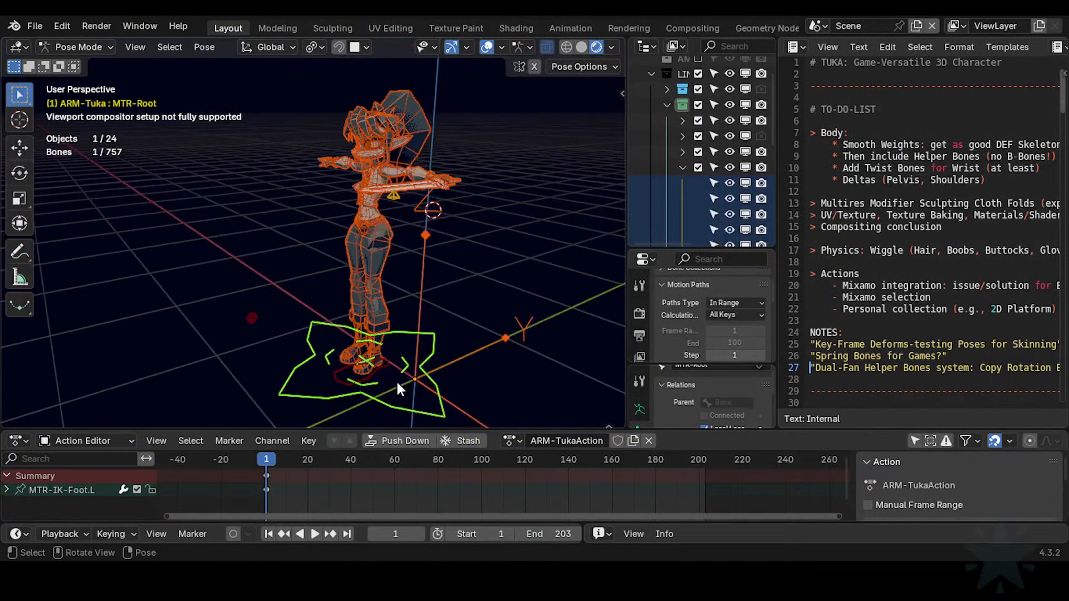
{"action": "key", "text": "alt+h"}
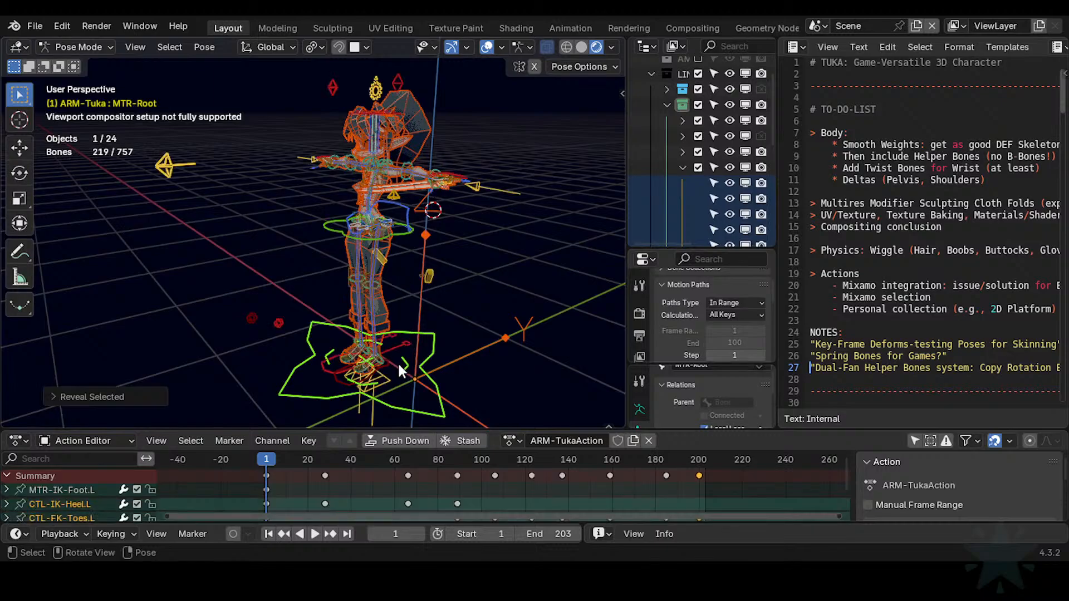
Step: Pose a stride by moving MTR-IK-Foot.L backward and up about 0.29 m and MTR-IK-Foot.R forward and up
{"action": "left_click", "coordinate": [337, 379]}
{"action": "key", "text": "g"}
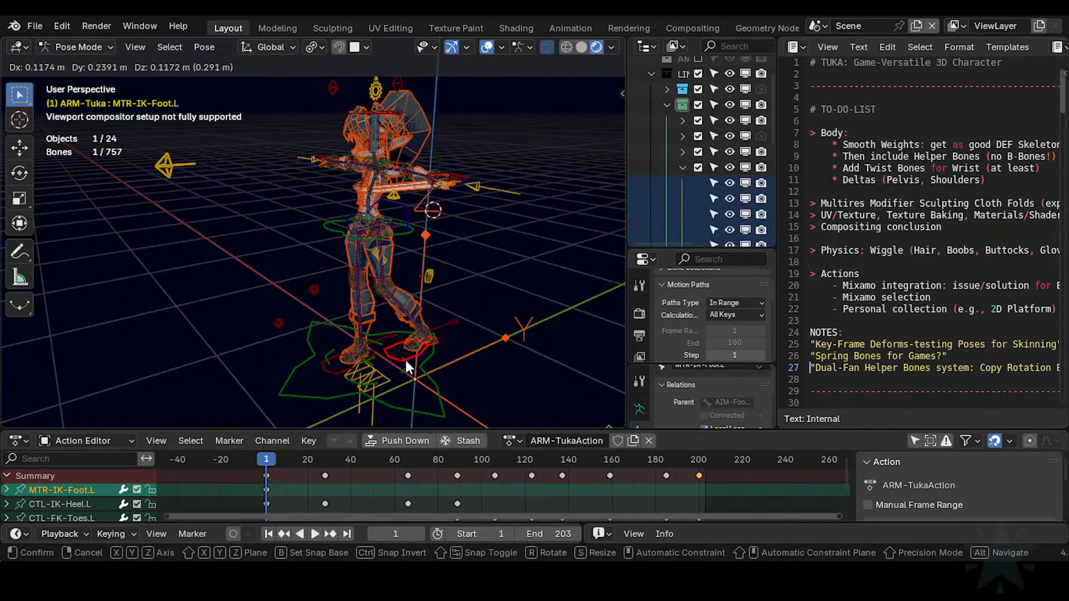
{"action": "left_click", "coordinate": [406, 360]}
{"action": "left_click", "coordinate": [325, 368]}
{"action": "key", "text": "g"}
{"action": "left_click", "coordinate": [311, 337]}
Step: Select the left knee helper bone HLP3-KneeThigh.L and examine how the bent, clothed legs deform
{"action": "middle_click_drag", "start_coordinate": [436, 321], "coordinate": [456, 288]}
{"action": "scroll", "coordinate": [362, 319], "scroll_direction": "up", "scroll_amount": 2}
{"action": "mouse_move", "coordinate": [363, 318]}
{"action": "middle_mouse_down"}
{"action": "mouse_move", "coordinate": [370, 310]}
{"action": "mouse_move", "coordinate": [372, 325]}
{"action": "middle_mouse_up"}
{"action": "scroll", "coordinate": [395, 344], "scroll_direction": "up", "scroll_amount": 2}
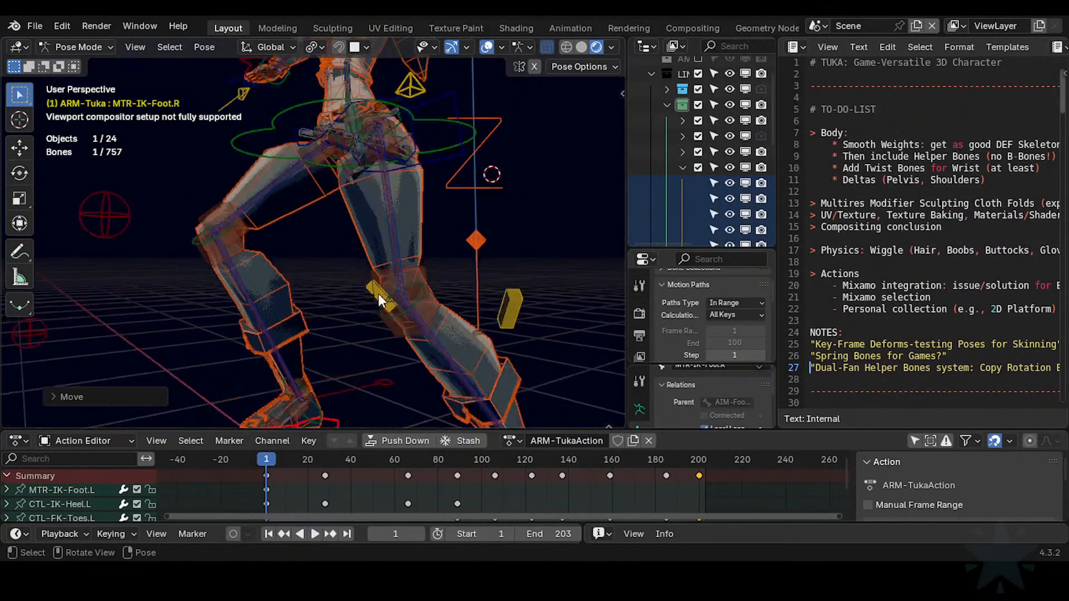
{"action": "left_click", "coordinate": [415, 270]}
{"action": "middle_click_drag", "start_coordinate": [416, 270], "coordinate": [385, 328]}
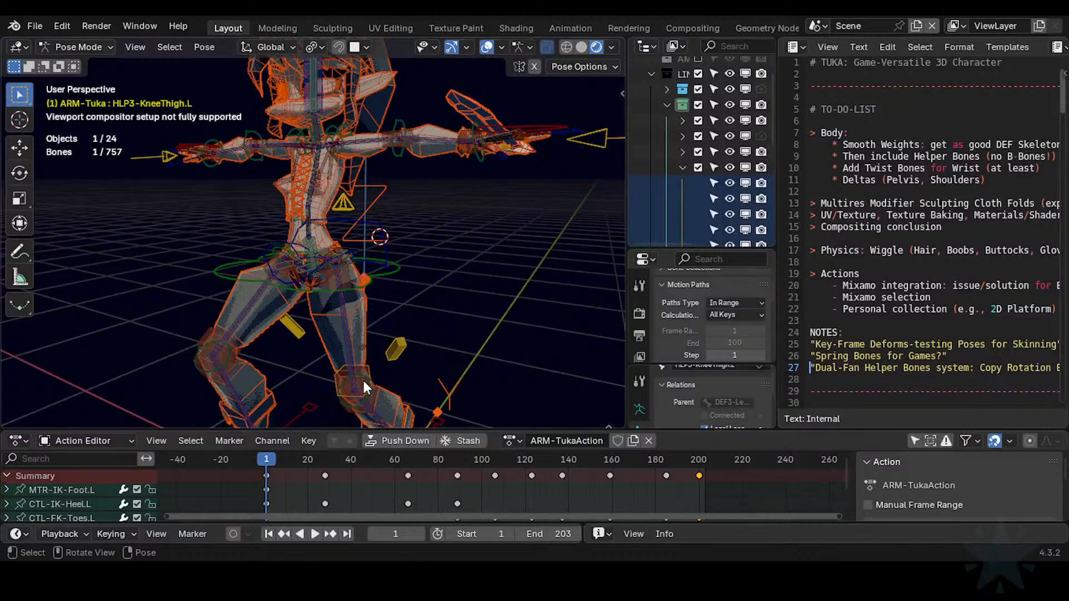
{"action": "middle_click_drag", "start_coordinate": [380, 162], "coordinate": [370, 199], "text": "shift"}
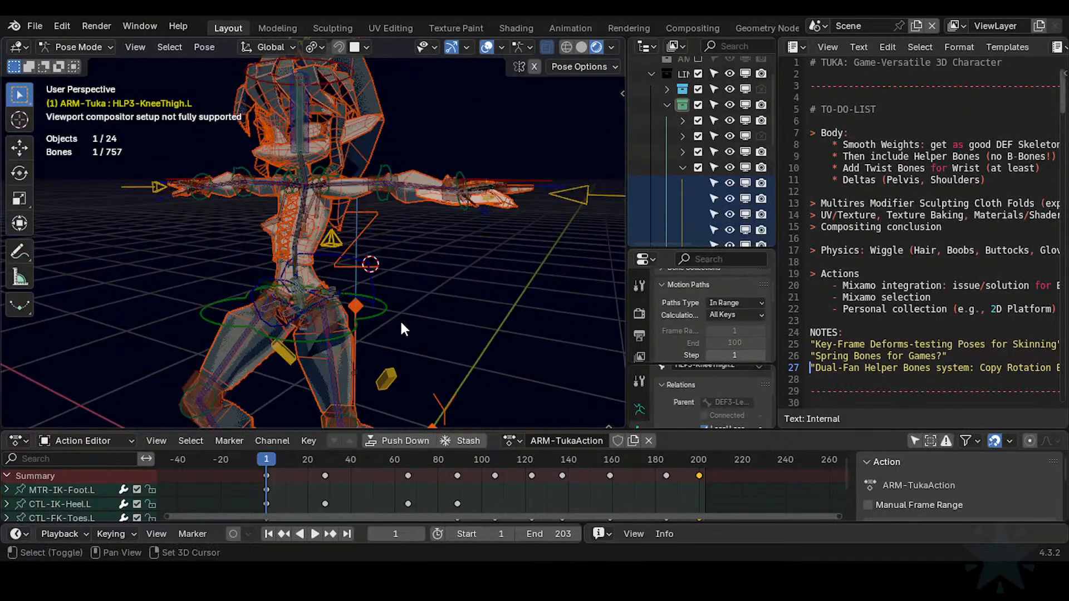
{"action": "middle_click_drag", "start_coordinate": [413, 408], "coordinate": [445, 351], "text": "shift"}
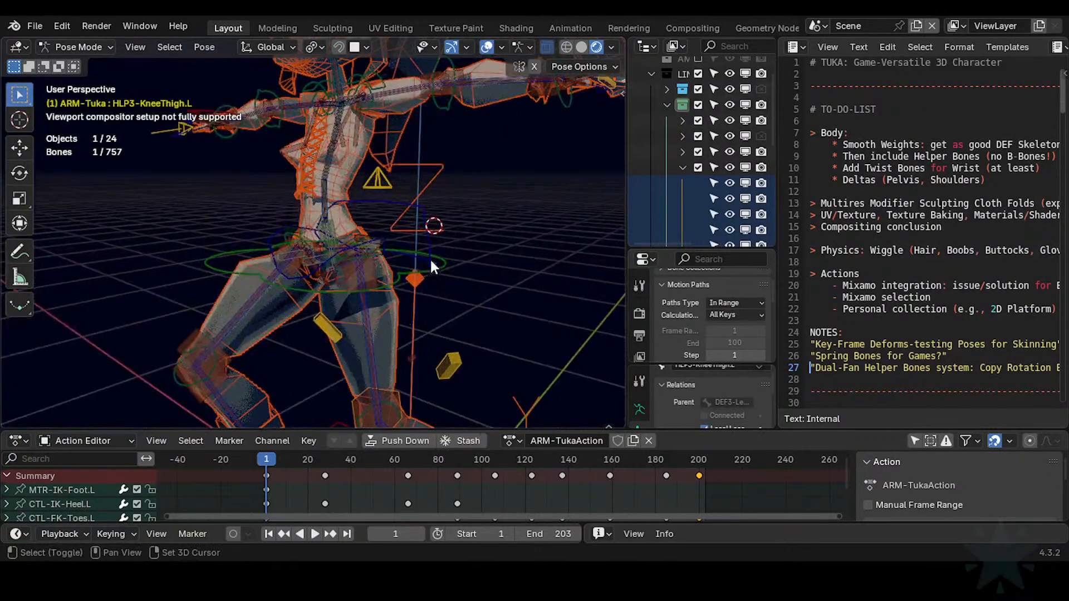
Step: Examine the left arm and hand, then compare the hips, knees and feet in the stride pose
{"action": "middle_click_drag", "start_coordinate": [430, 259], "coordinate": [384, 305], "text": "shift"}
{"action": "scroll", "coordinate": [384, 304], "scroll_direction": "up", "scroll_amount": 1}
{"action": "middle_click_drag", "start_coordinate": [428, 225], "coordinate": [564, 198], "text": "shift"}
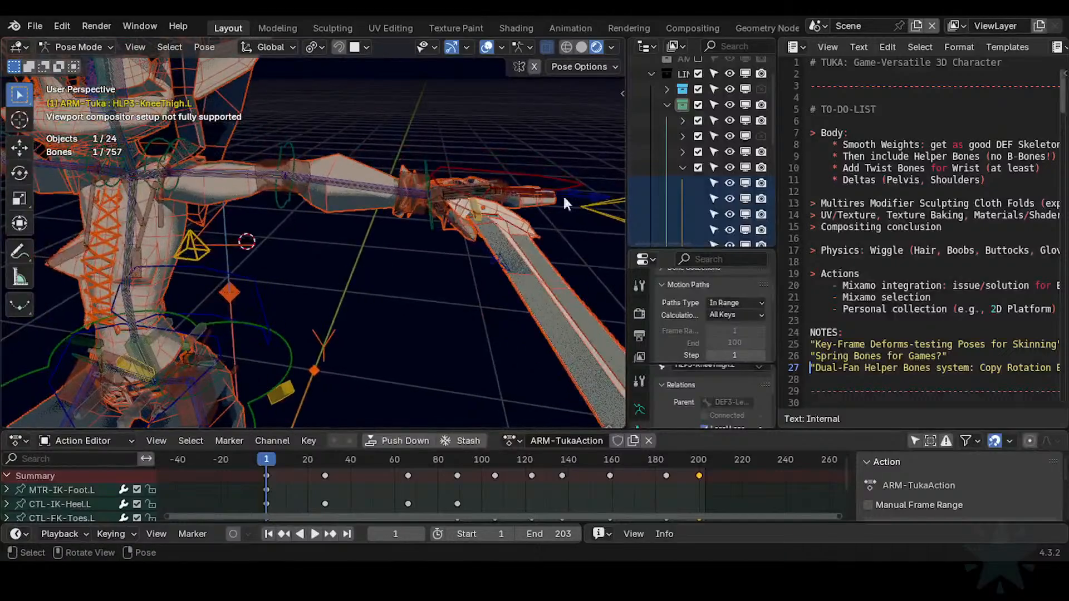
{"action": "middle_click_drag", "start_coordinate": [428, 211], "coordinate": [456, 200]}
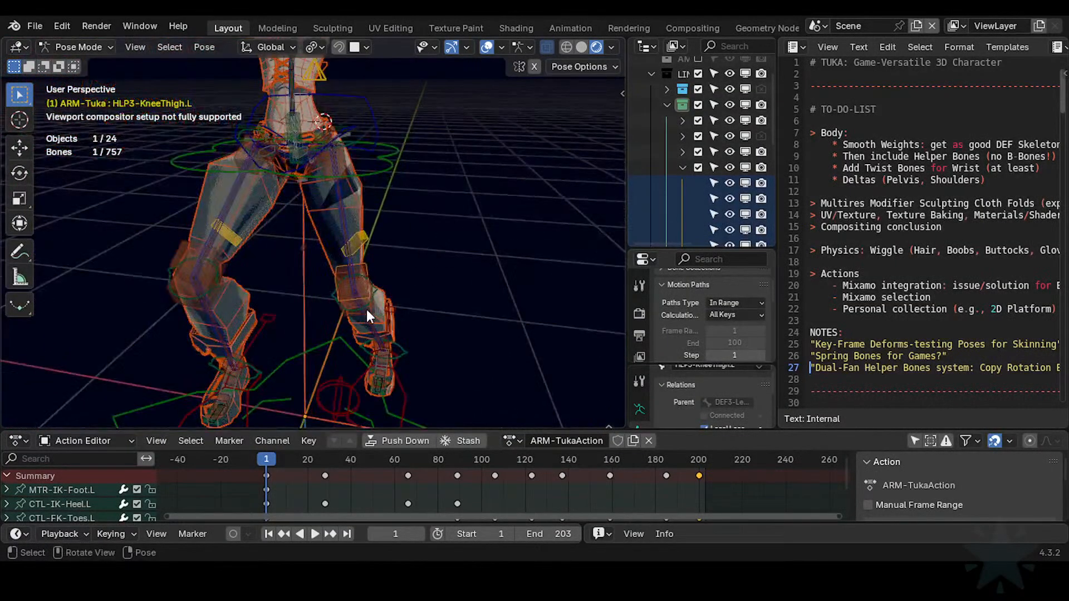
{"action": "middle_click_drag", "start_coordinate": [367, 312], "coordinate": [415, 207]}
{"action": "middle_click_drag", "start_coordinate": [496, 83], "coordinate": [411, 159]}
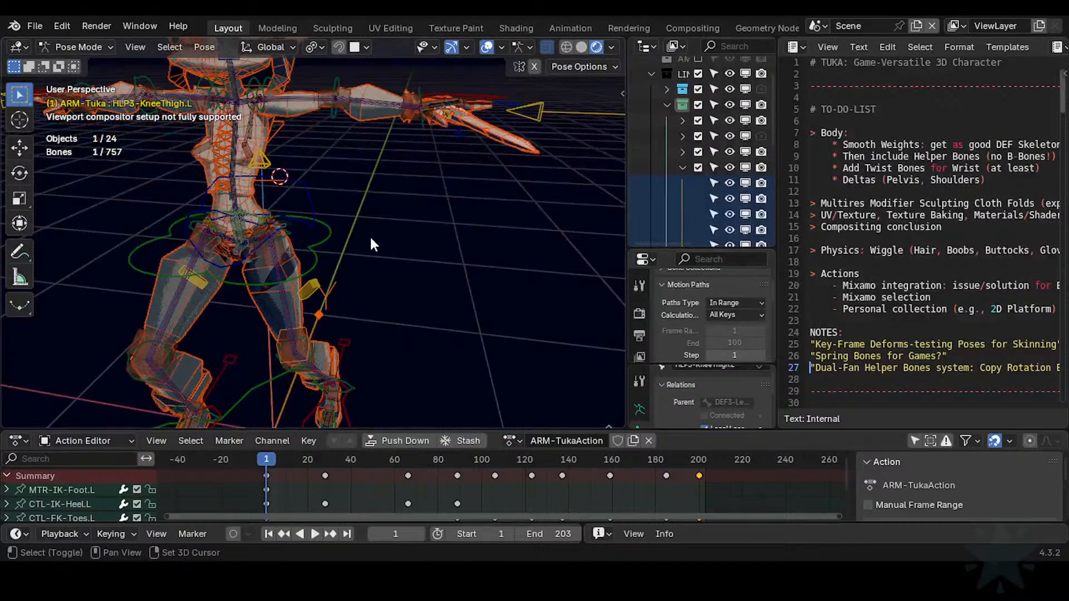
{"action": "middle_click_drag", "start_coordinate": [369, 237], "coordinate": [403, 176], "text": "shift"}
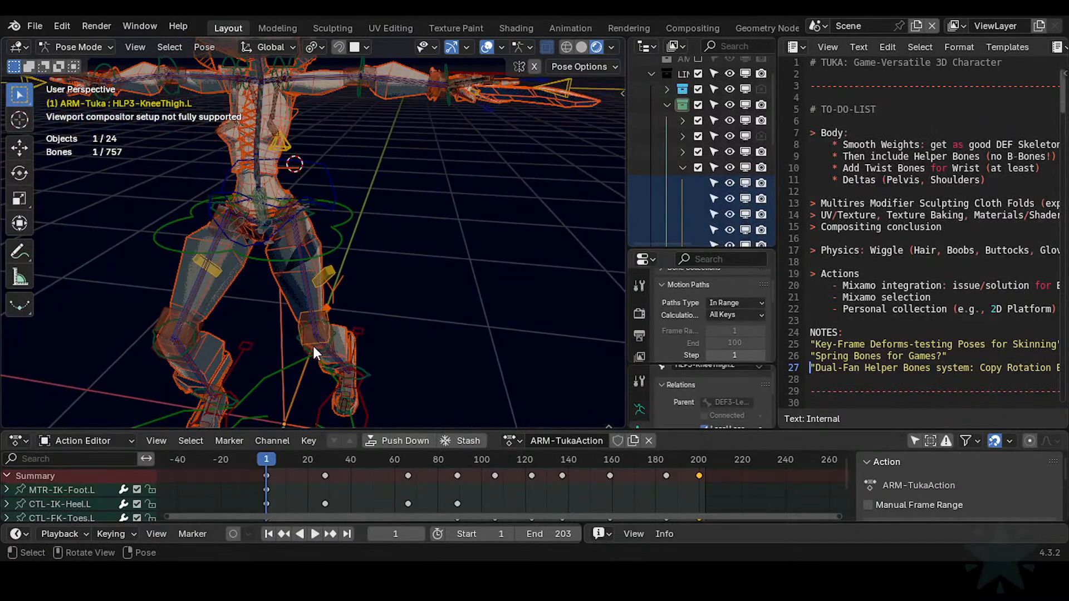
{"action": "middle_click_drag", "start_coordinate": [339, 186], "coordinate": [389, 153], "text": "shift"}
{"action": "middle_click_drag", "start_coordinate": [359, 75], "coordinate": [310, 214], "text": "shift"}
{"action": "scroll", "coordinate": [308, 275], "scroll_direction": "up", "scroll_amount": 1}
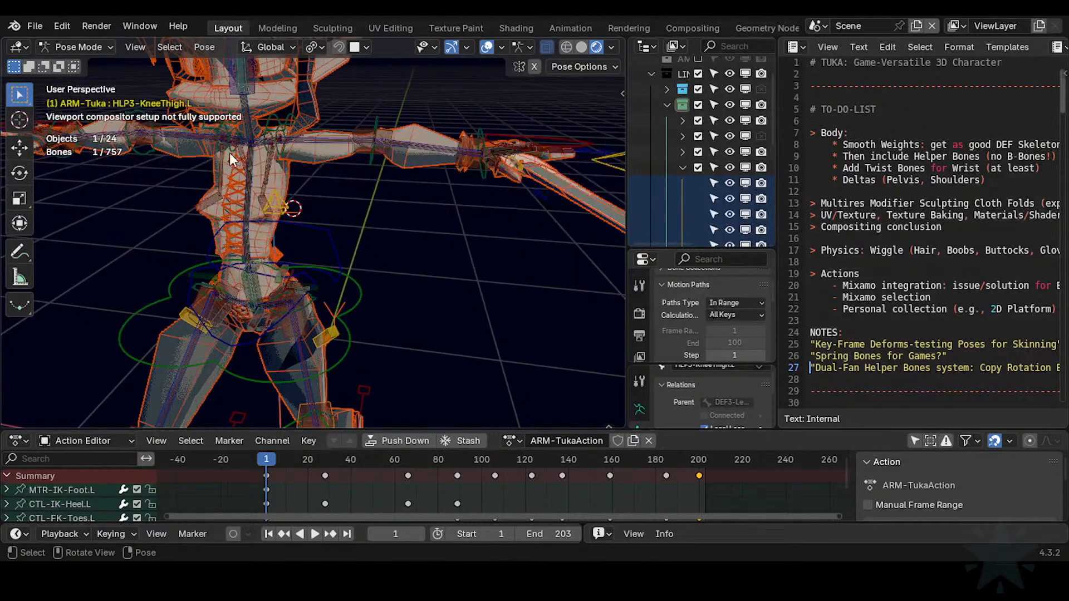
Step: Examine the left arm, shoulders and laced torso of the stride pose together with their overlaid bones
{"action": "middle_click_drag", "start_coordinate": [330, 224], "coordinate": [342, 251]}
{"action": "middle_click_drag", "start_coordinate": [472, 188], "coordinate": [400, 211]}
{"action": "middle_click_drag", "start_coordinate": [349, 145], "coordinate": [367, 216], "text": "shift"}
{"action": "scroll", "coordinate": [405, 221], "scroll_direction": "up", "scroll_amount": 1}
{"action": "scroll", "coordinate": [395, 230], "scroll_direction": "up", "scroll_amount": 2}
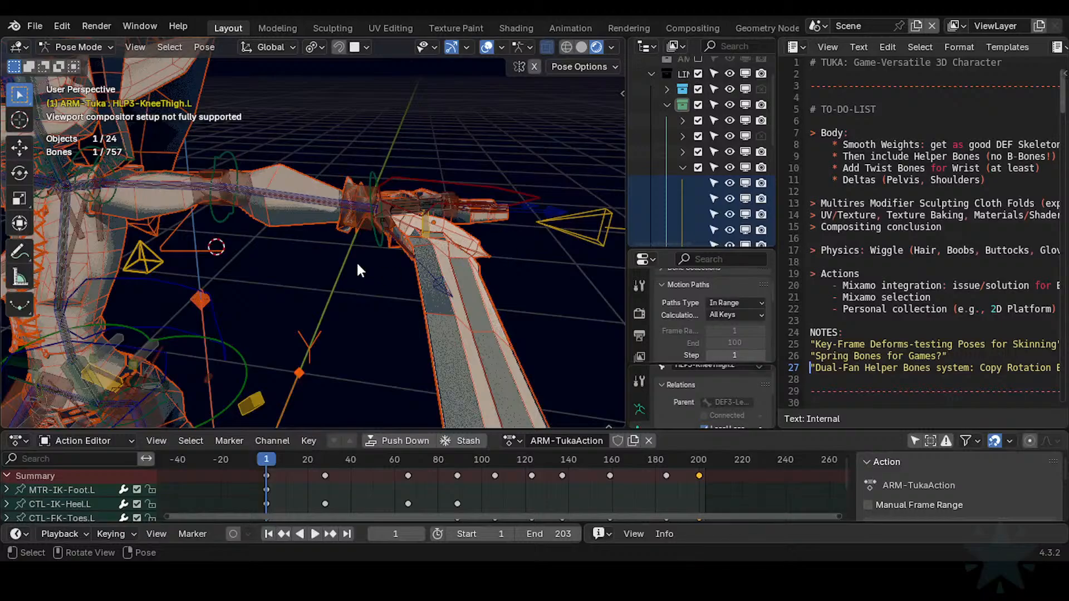
{"action": "middle_click_drag", "start_coordinate": [269, 260], "coordinate": [460, 262], "text": "shift"}
{"action": "scroll", "coordinate": [461, 262], "scroll_direction": "down", "scroll_amount": 1}
{"action": "middle_click_drag", "start_coordinate": [334, 280], "coordinate": [363, 286], "text": "shift"}
{"action": "scroll", "coordinate": [384, 238], "scroll_direction": "up", "scroll_amount": 2}
{"action": "scroll", "coordinate": [363, 286], "scroll_direction": "up", "scroll_amount": 1}
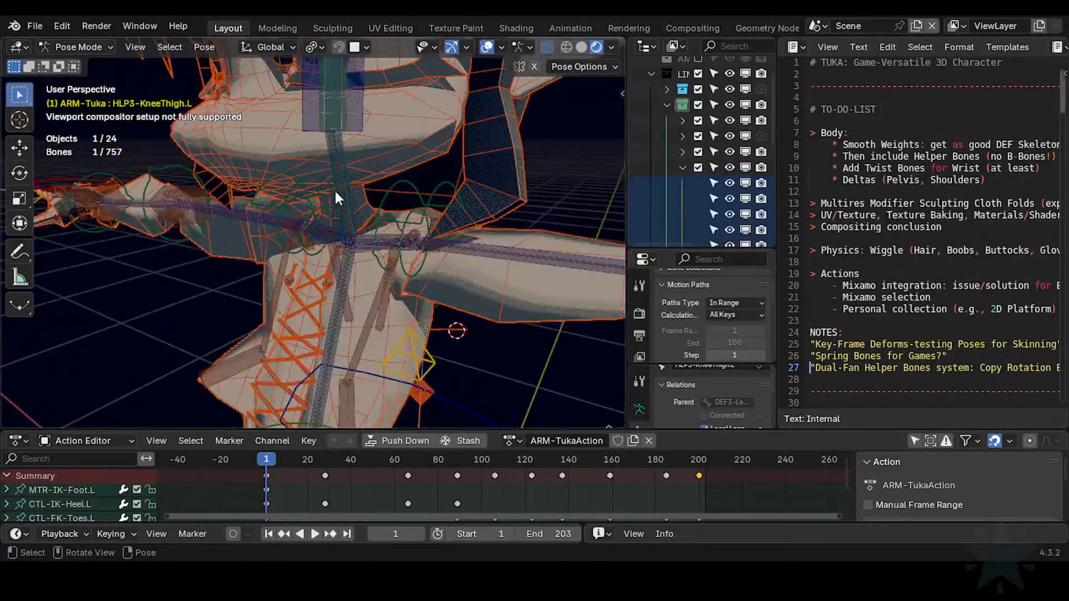
{"action": "scroll", "coordinate": [335, 239], "scroll_direction": "down", "scroll_amount": 2}
{"action": "middle_click_drag", "start_coordinate": [336, 240], "coordinate": [376, 155]}
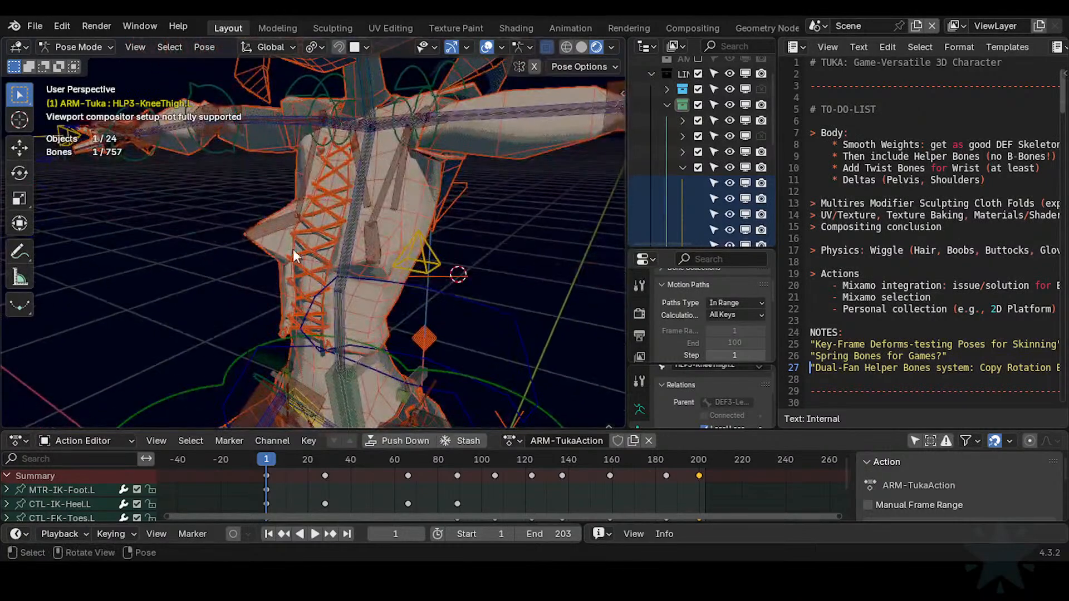
Step: Switch the viewport to Solid shading and examine the shoulder and chest bones from the front
{"action": "middle_click_drag", "start_coordinate": [336, 220], "coordinate": [387, 287]}
{"action": "middle_click_drag", "start_coordinate": [419, 231], "coordinate": [581, 52]}
{"action": "left_click", "coordinate": [580, 47]}
{"action": "mouse_move", "coordinate": [471, 225]}
{"action": "middle_mouse_down"}
{"action": "mouse_move", "coordinate": [366, 223]}
{"action": "mouse_move", "coordinate": [378, 239]}
{"action": "mouse_move", "coordinate": [440, 260]}
{"action": "mouse_move", "coordinate": [357, 306]}
{"action": "mouse_move", "coordinate": [363, 242]}
{"action": "mouse_move", "coordinate": [346, 137]}
{"action": "mouse_move", "coordinate": [359, 231]}
{"action": "mouse_move", "coordinate": [476, 120]}
{"action": "mouse_move", "coordinate": [402, 205]}
{"action": "middle_mouse_up"}
{"action": "middle_click_drag", "start_coordinate": [336, 239], "coordinate": [392, 252]}
{"action": "scroll", "coordinate": [345, 254], "scroll_direction": "down", "scroll_amount": 2}
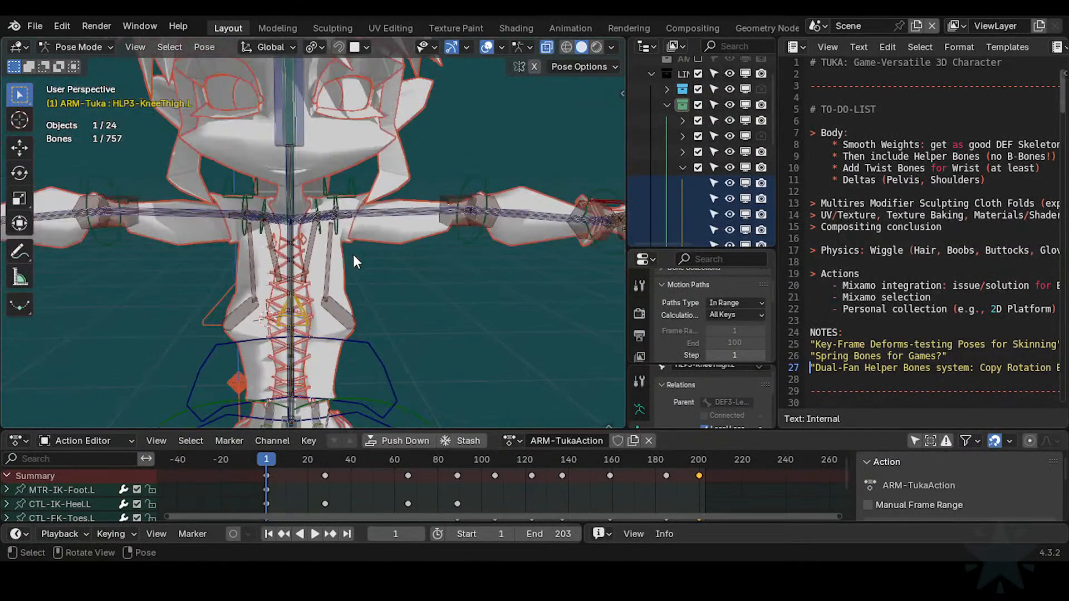
{"action": "scroll", "coordinate": [361, 217], "scroll_direction": "up", "scroll_amount": 2}
{"action": "middle_click_drag", "start_coordinate": [352, 222], "coordinate": [320, 217]}
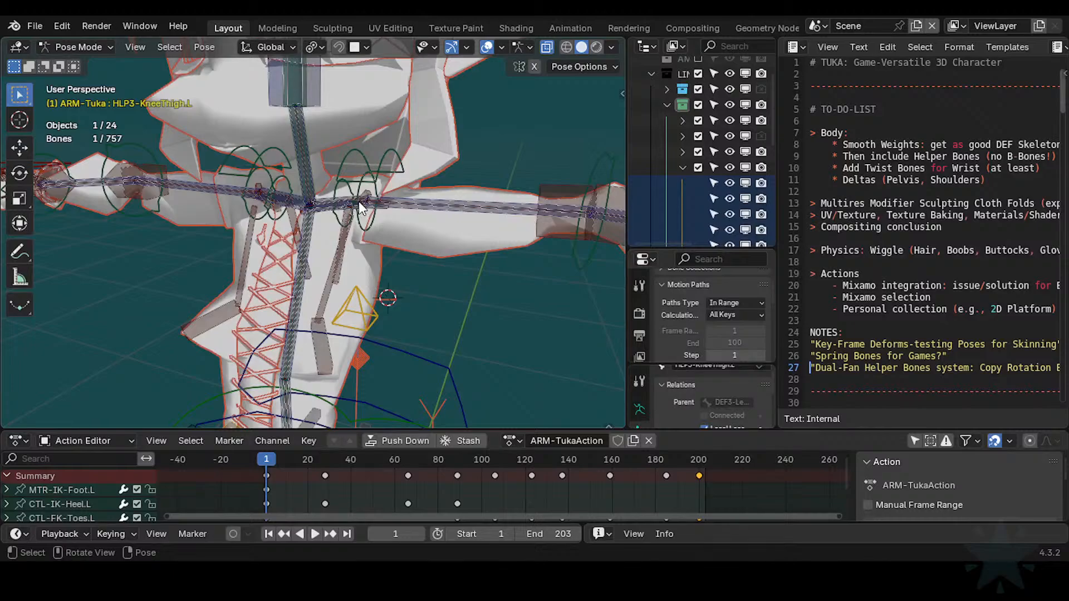
Step: Inspect the pelvis and thighs, selecting the left hip helper bones D3-PelvisHip.L and D3-PelvisThigh.L together
{"action": "middle_click_drag", "start_coordinate": [361, 221], "coordinate": [354, 285]}
{"action": "middle_click_drag", "start_coordinate": [352, 333], "coordinate": [388, 208], "text": "shift"}
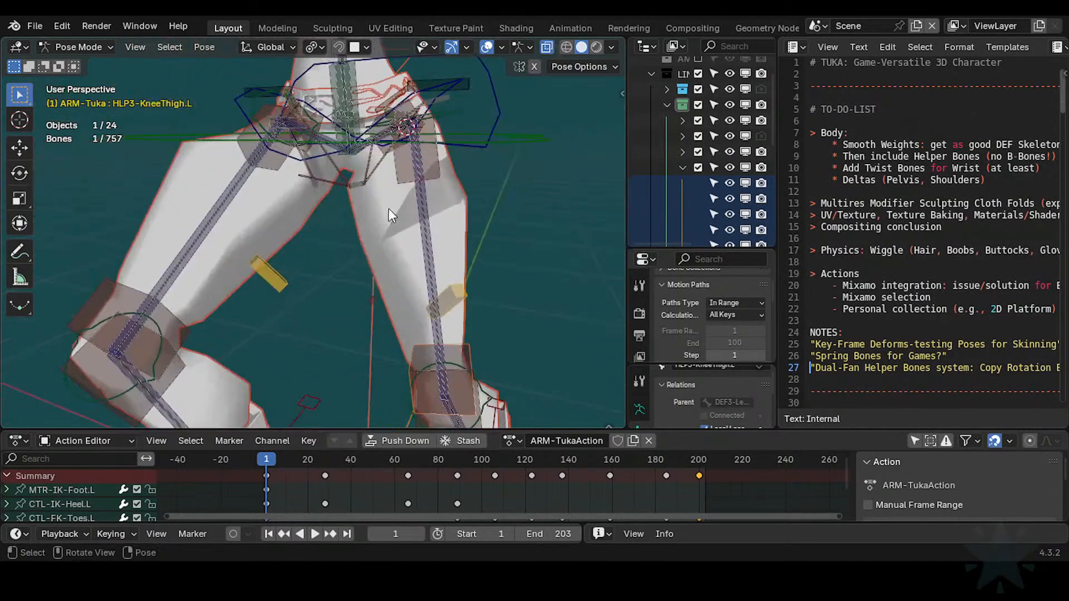
{"action": "middle_click_drag", "start_coordinate": [402, 172], "coordinate": [393, 240], "text": "shift"}
{"action": "middle_click_drag", "start_coordinate": [318, 298], "coordinate": [362, 311]}
{"action": "scroll", "coordinate": [415, 367], "scroll_direction": "up", "scroll_amount": 3}
{"action": "left_click", "coordinate": [377, 214]}
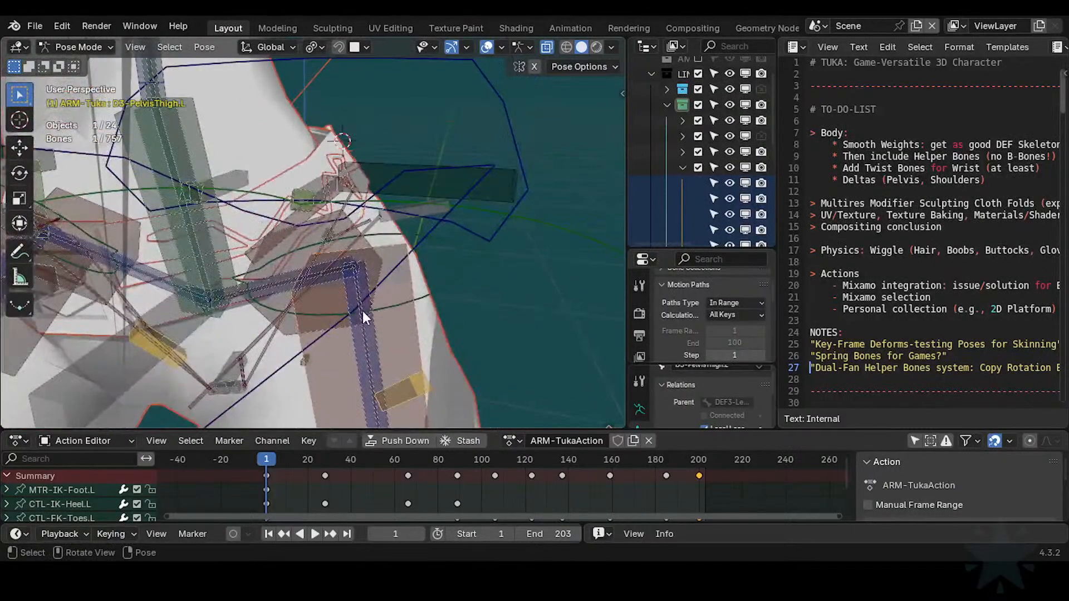
{"action": "left_click", "coordinate": [272, 289]}
{"action": "middle_click_drag", "start_coordinate": [271, 288], "coordinate": [319, 261]}
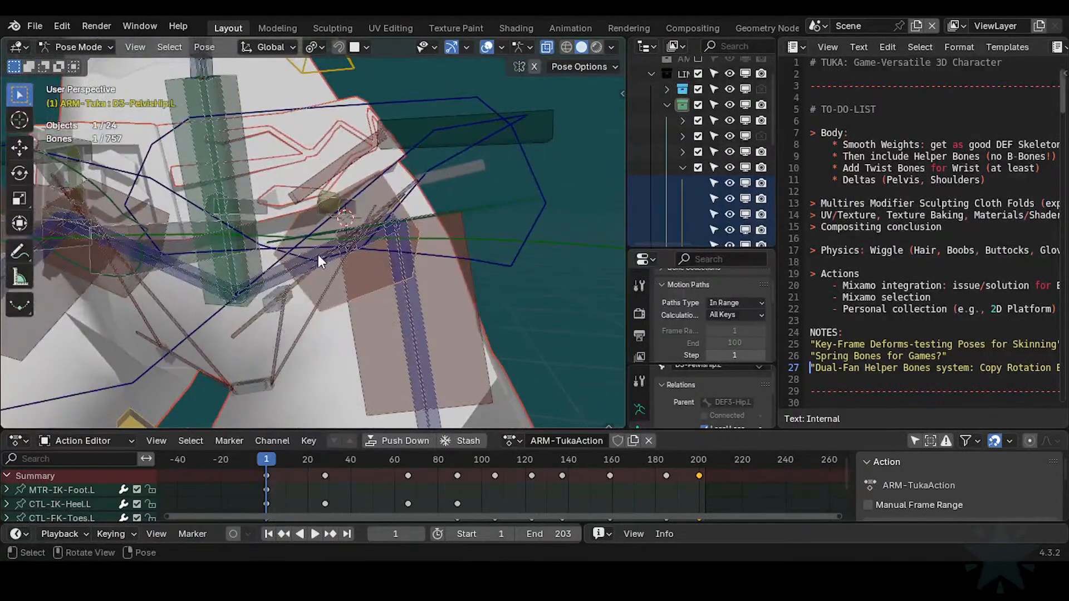
{"action": "left_click", "coordinate": [356, 300], "text": "shift"}
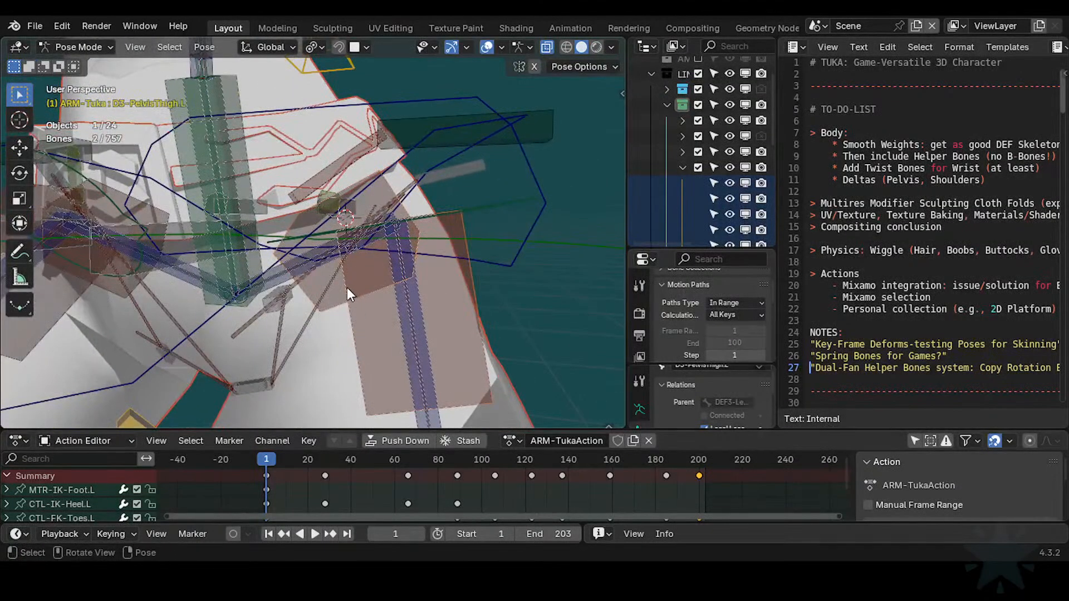
Step: Try rotating D3-PelvisHip.L on its own and rotate D3-PelvisThigh.L by about -3 degrees
{"action": "left_click", "coordinate": [339, 289]}
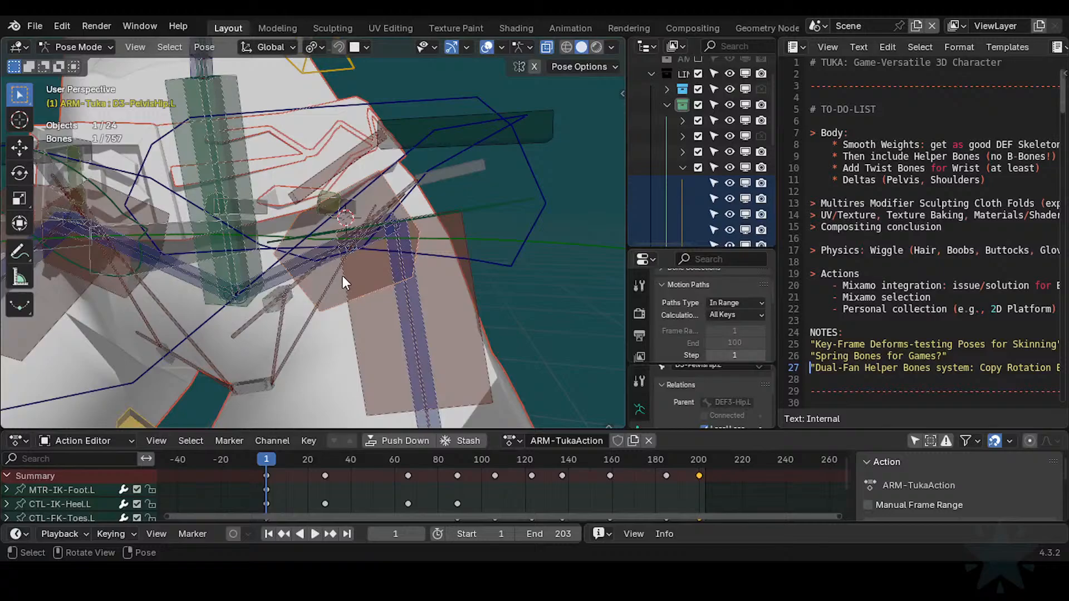
{"action": "key", "text": "r"}
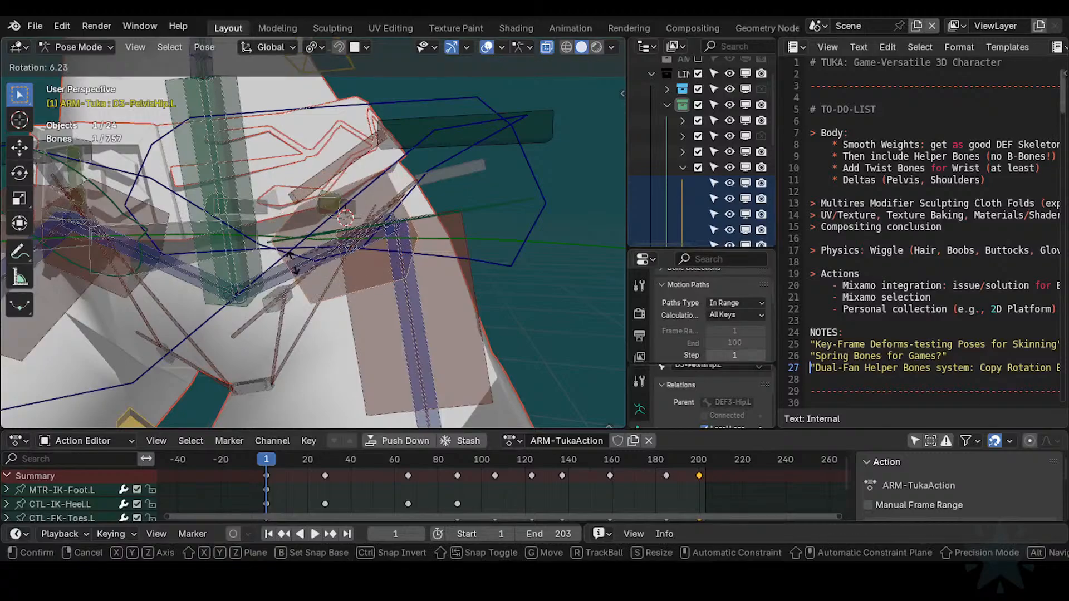
{"action": "right_click", "coordinate": [352, 308]}
{"action": "left_click", "coordinate": [379, 346]}
{"action": "key", "text": "r"}
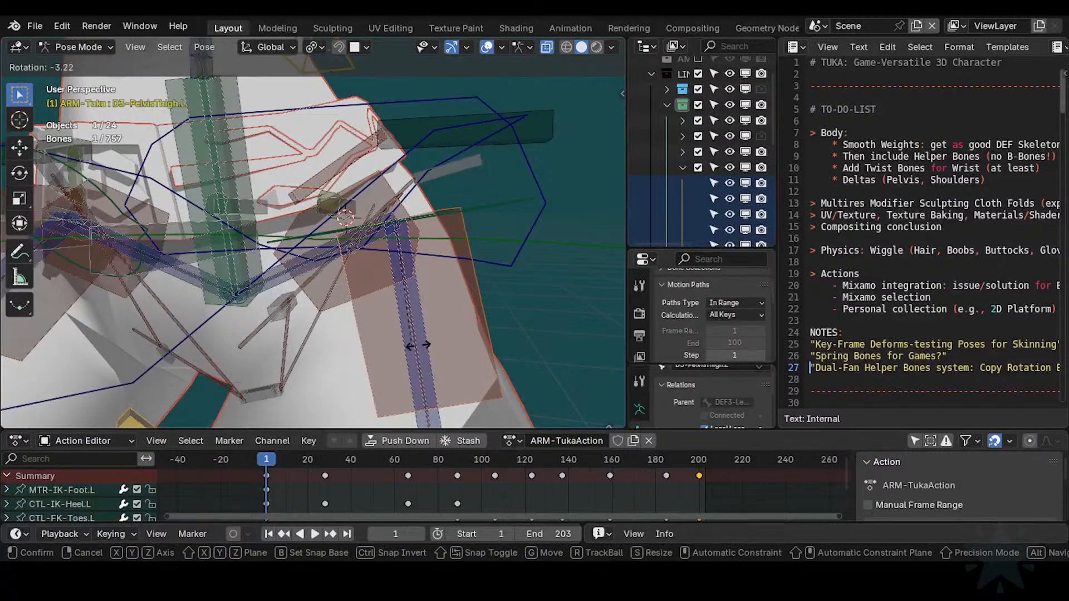
{"action": "left_click", "coordinate": [412, 344]}
{"action": "middle_click_drag", "start_coordinate": [383, 316], "coordinate": [339, 299]}
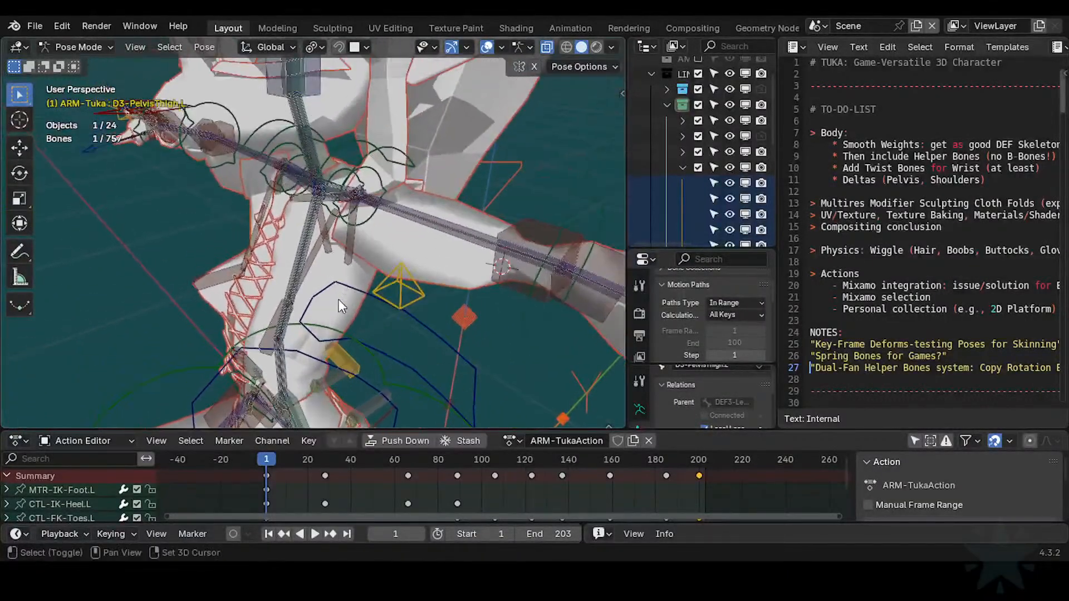
Step: Widen the text editor and highlight the Smooth Weights and Helper Bones items under Body in the to-do list
{"action": "left_click_drag", "start_coordinate": [778, 222], "coordinate": [708, 223]}
{"action": "left_click", "coordinate": [838, 168]}
{"action": "left_click_drag", "start_coordinate": [883, 144], "coordinate": [1028, 144]}
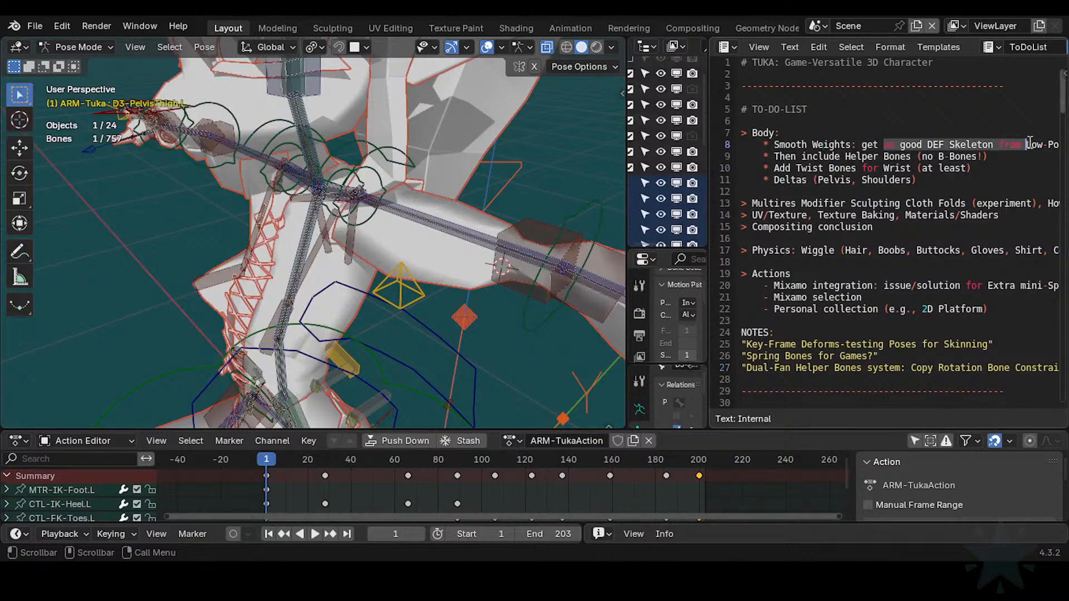
{"action": "left_click", "coordinate": [911, 144]}
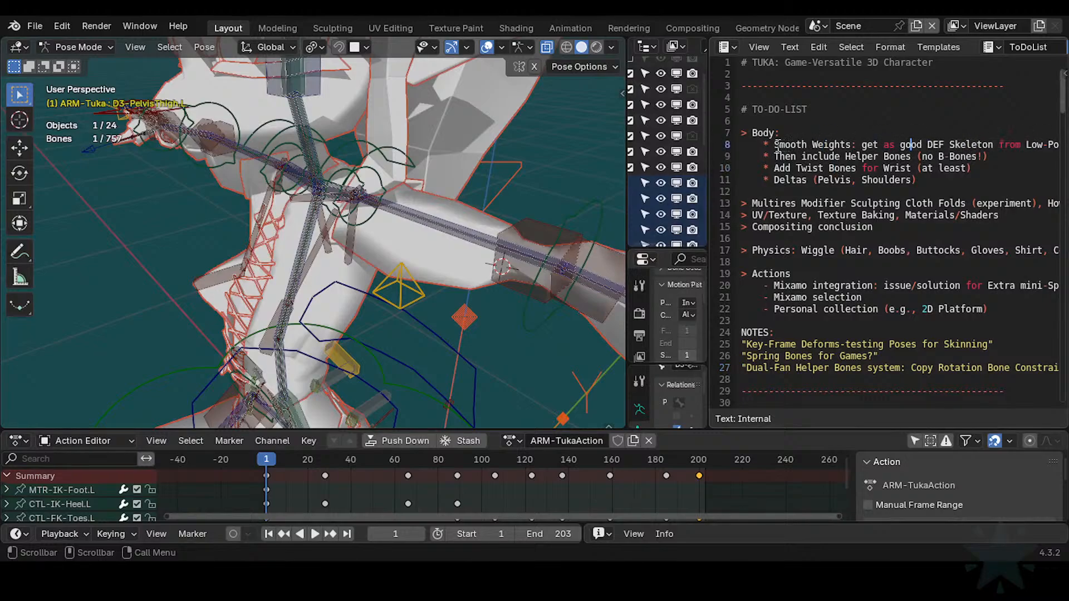
{"action": "left_click_drag", "start_coordinate": [778, 146], "coordinate": [998, 154]}
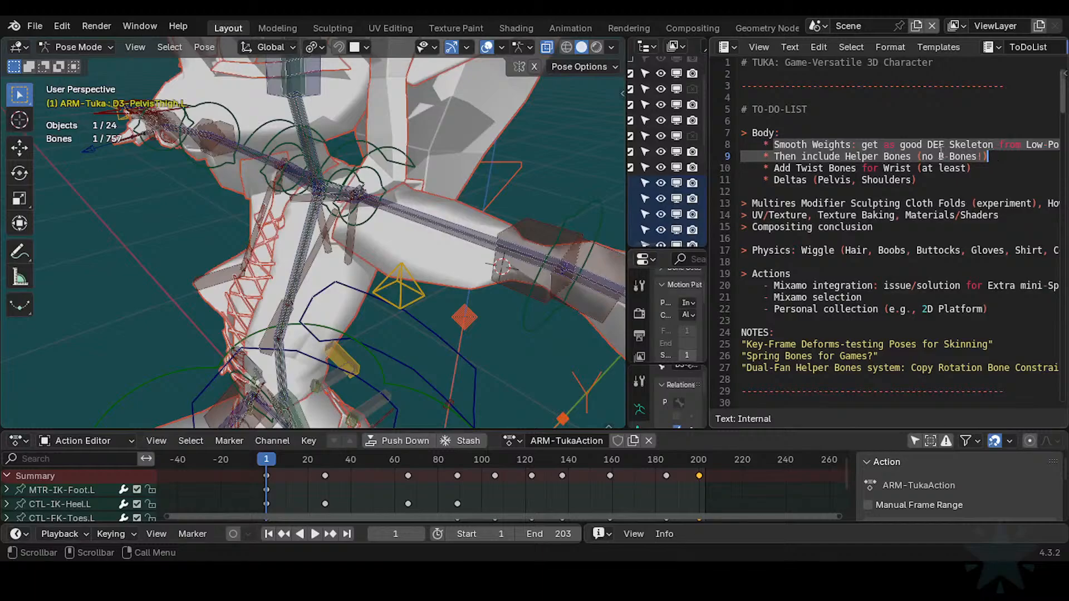
{"action": "left_click", "coordinate": [835, 150]}
Step: Review the Body to-do items on Deltas for pelvis and shoulders, helper bones and wrist twist bones
{"action": "left_click_drag", "start_coordinate": [771, 177], "coordinate": [900, 176]}
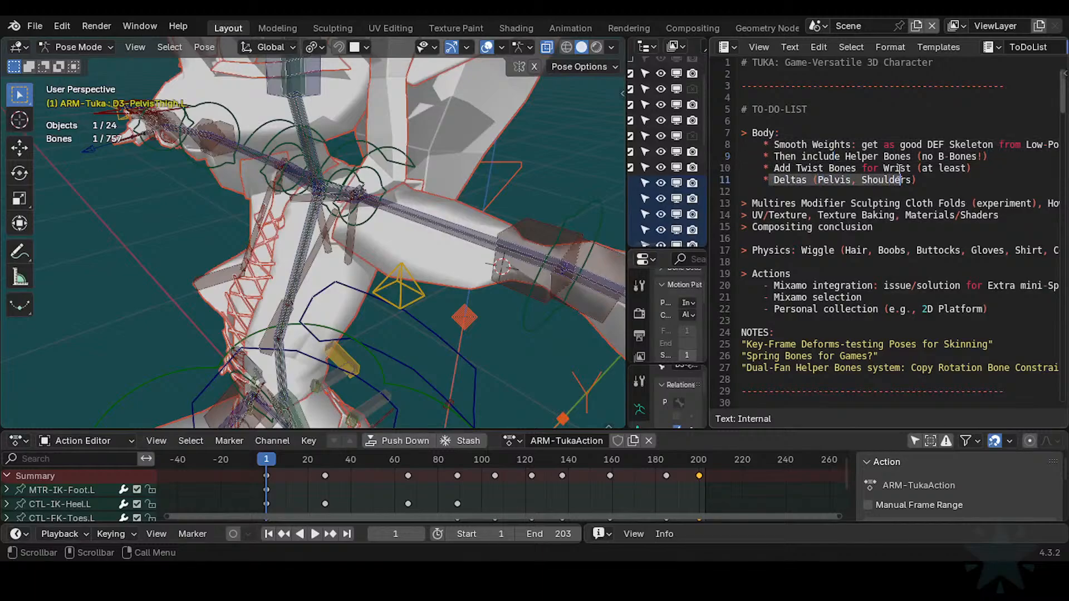
{"action": "left_click", "coordinate": [880, 154]}
{"action": "left_click", "coordinate": [780, 145]}
{"action": "left_click_drag", "start_coordinate": [780, 146], "coordinate": [988, 158]}
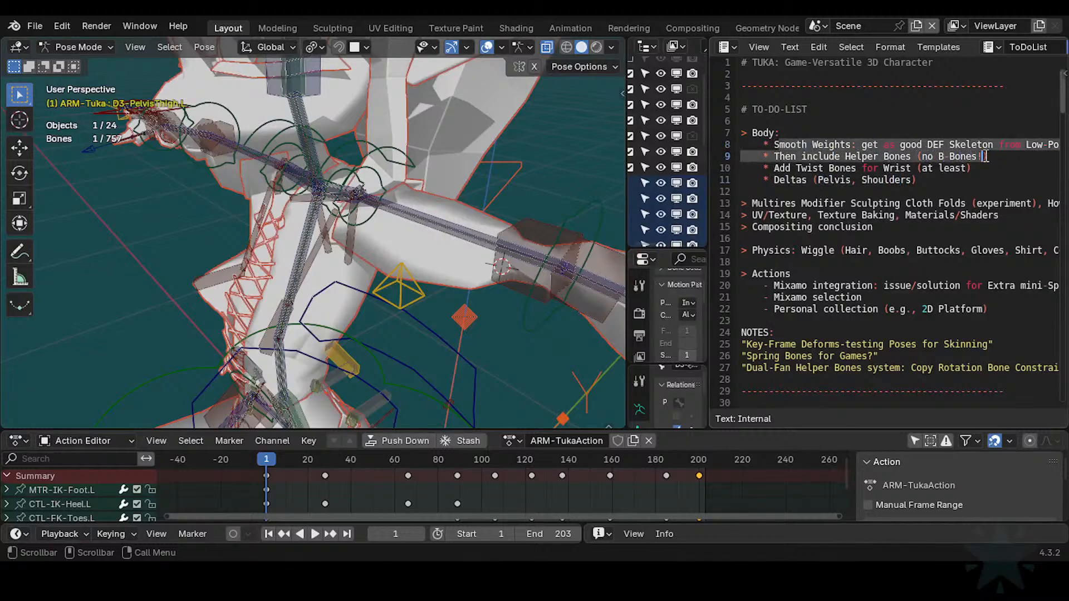
{"action": "left_click", "coordinate": [862, 157]}
{"action": "mouse_move", "coordinate": [771, 168]}
{"action": "left_mouse_down"}
{"action": "mouse_move", "coordinate": [987, 166]}
{"action": "mouse_move", "coordinate": [774, 169]}
{"action": "left_mouse_up"}
{"action": "left_click", "coordinate": [987, 164]}
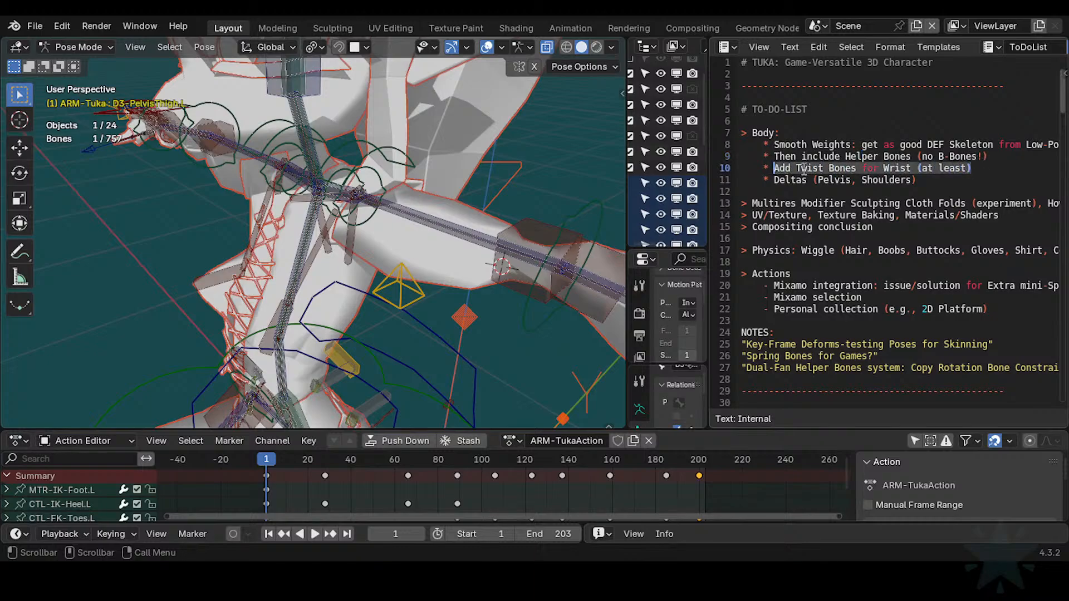
{"action": "left_click", "coordinate": [802, 167]}
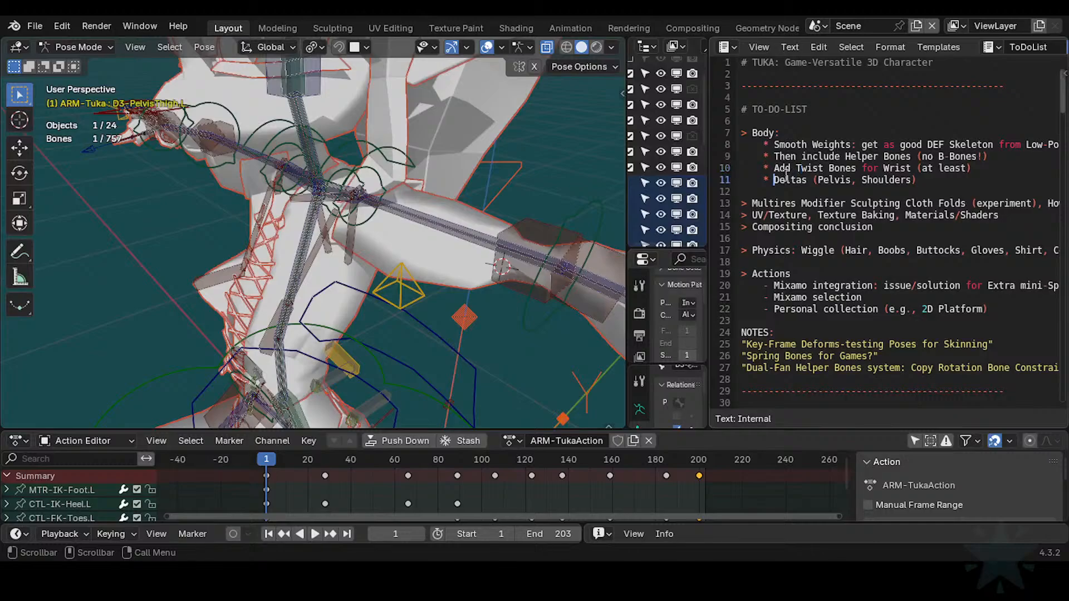
{"action": "mouse_move", "coordinate": [935, 177]}
{"action": "left_mouse_down"}
{"action": "mouse_move", "coordinate": [773, 181]}
{"action": "mouse_move", "coordinate": [919, 185]}
{"action": "left_mouse_up"}
{"action": "left_click", "coordinate": [924, 185]}
{"action": "left_click_drag", "start_coordinate": [791, 168], "coordinate": [909, 167]}
{"action": "left_click", "coordinate": [939, 167]}
{"action": "left_click", "coordinate": [958, 168]}
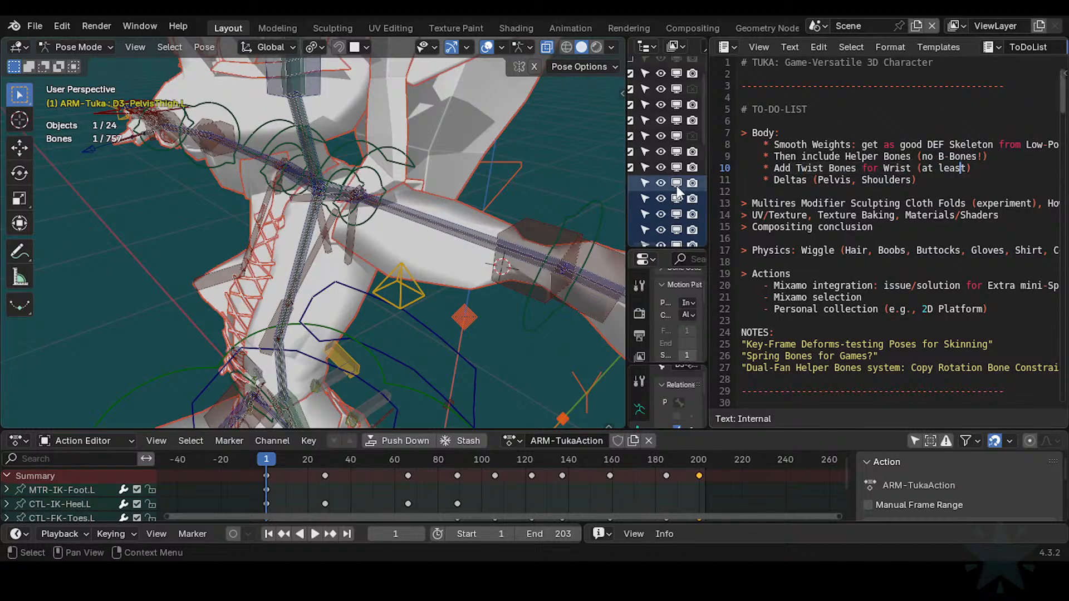
Step: Place the text cursor on the blank line 12 below the Body to-do items and save the Blender file
{"action": "middle_click_drag", "start_coordinate": [473, 223], "coordinate": [489, 212]}
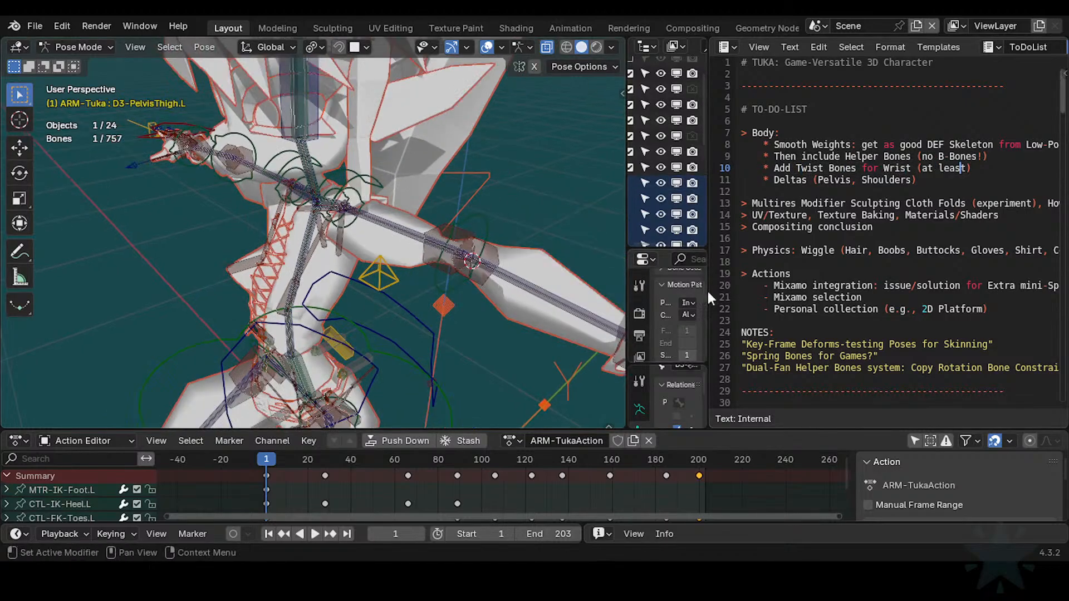
{"action": "scroll", "coordinate": [791, 261], "scroll_direction": "down", "scroll_amount": 1}
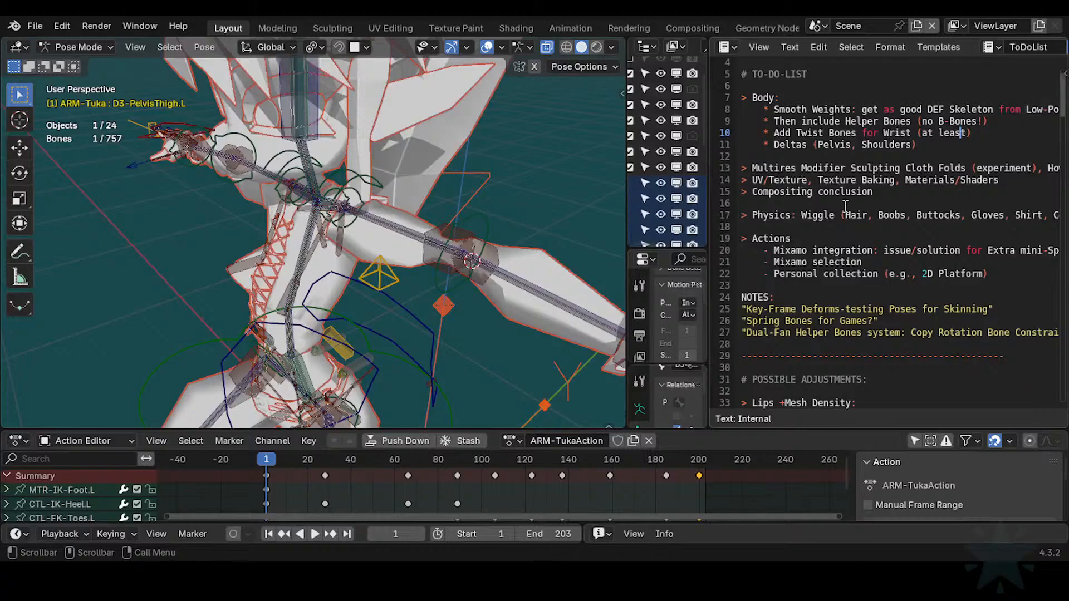
{"action": "key", "text": "Down"}
{"action": "key", "text": "Down"}
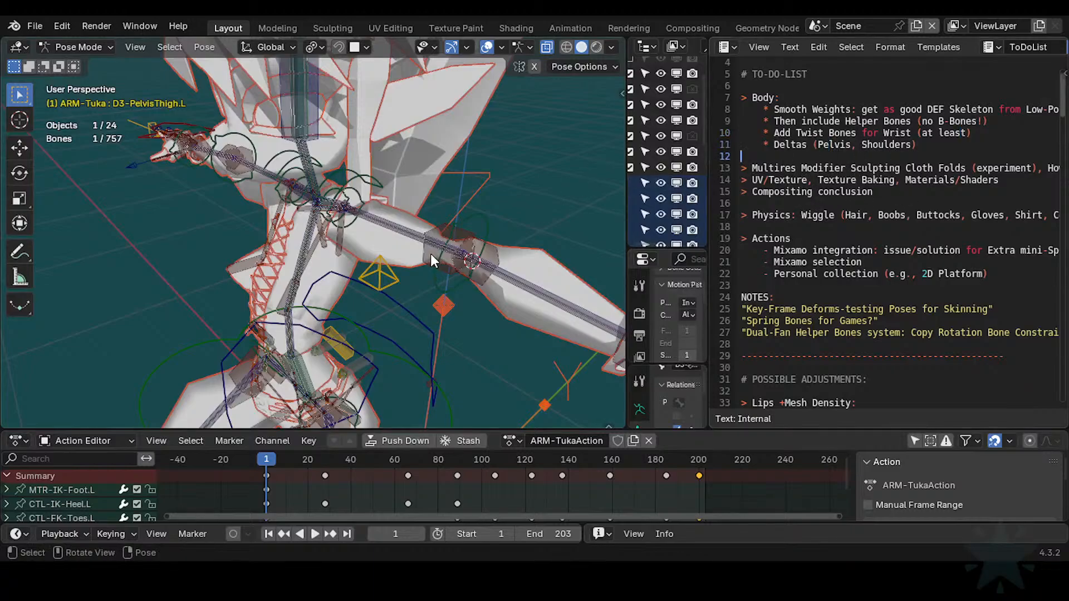
{"action": "scroll", "coordinate": [449, 255], "scroll_direction": "down", "scroll_amount": 1}
{"action": "middle_click_drag", "start_coordinate": [375, 251], "coordinate": [486, 237], "text": "shift"}
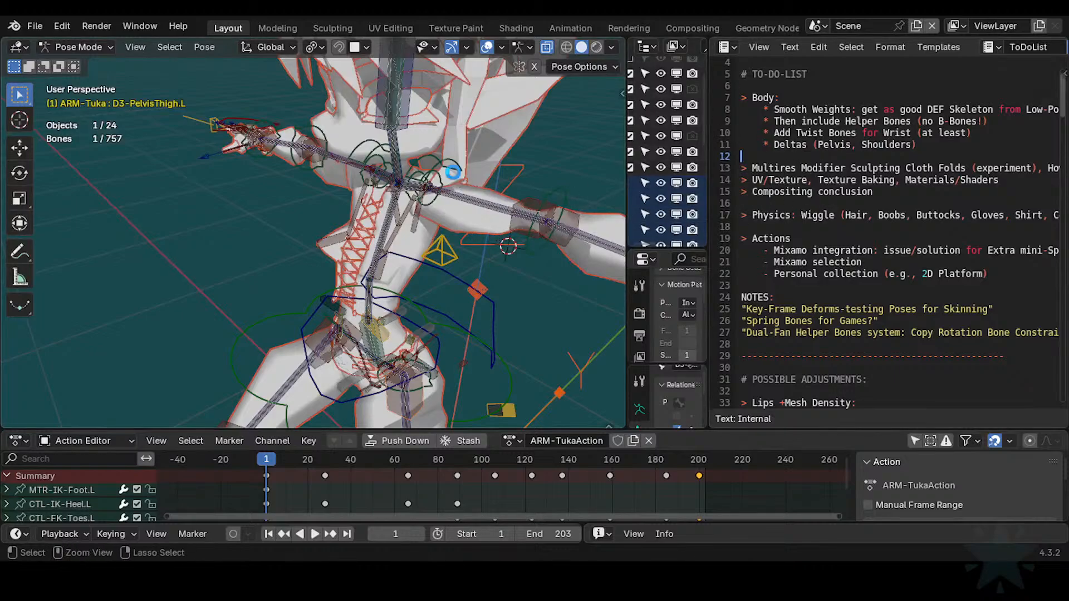
{"action": "key", "text": "ctrl+s"}
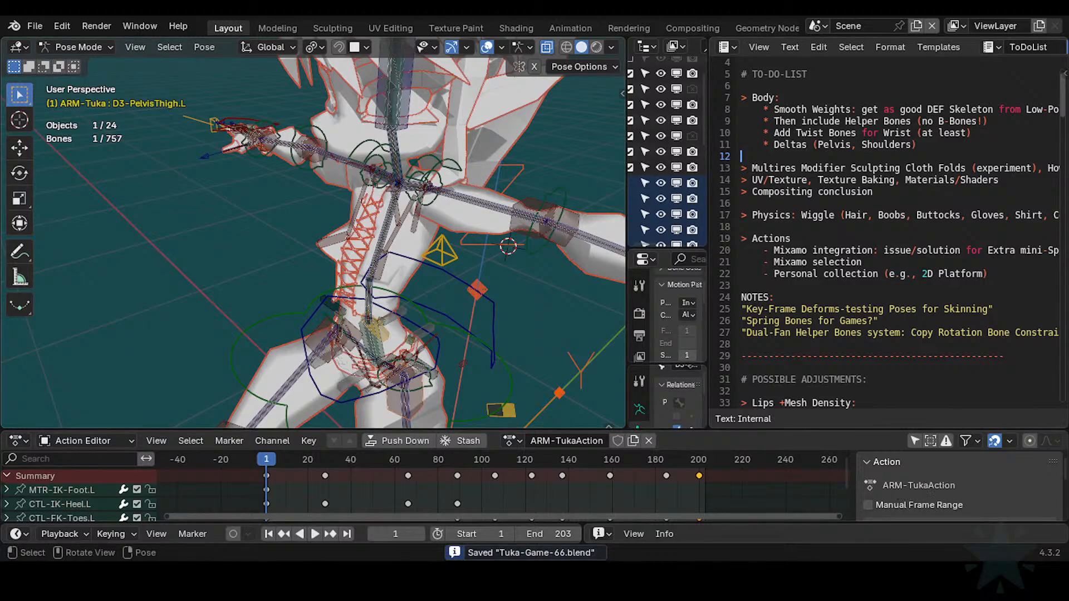
Step: Select all visible bones of ARM-Tuka and clear their pose locations
{"action": "left_click", "coordinate": [430, 236]}
{"action": "key", "text": "a"}
{"action": "key", "text": "alt+g"}
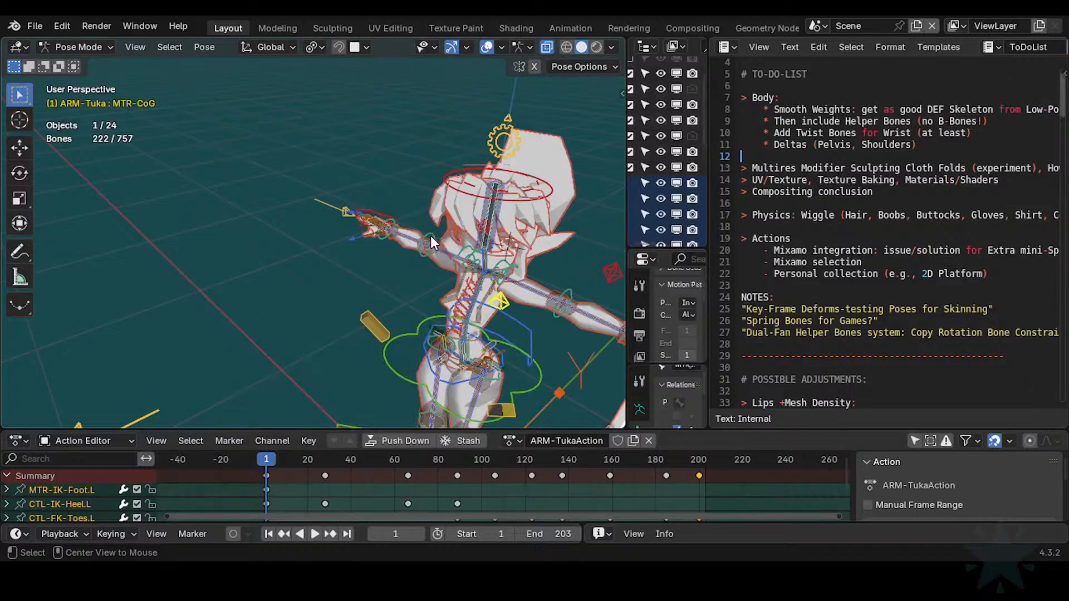
{"action": "middle_click_drag", "start_coordinate": [452, 252], "coordinate": [413, 261]}
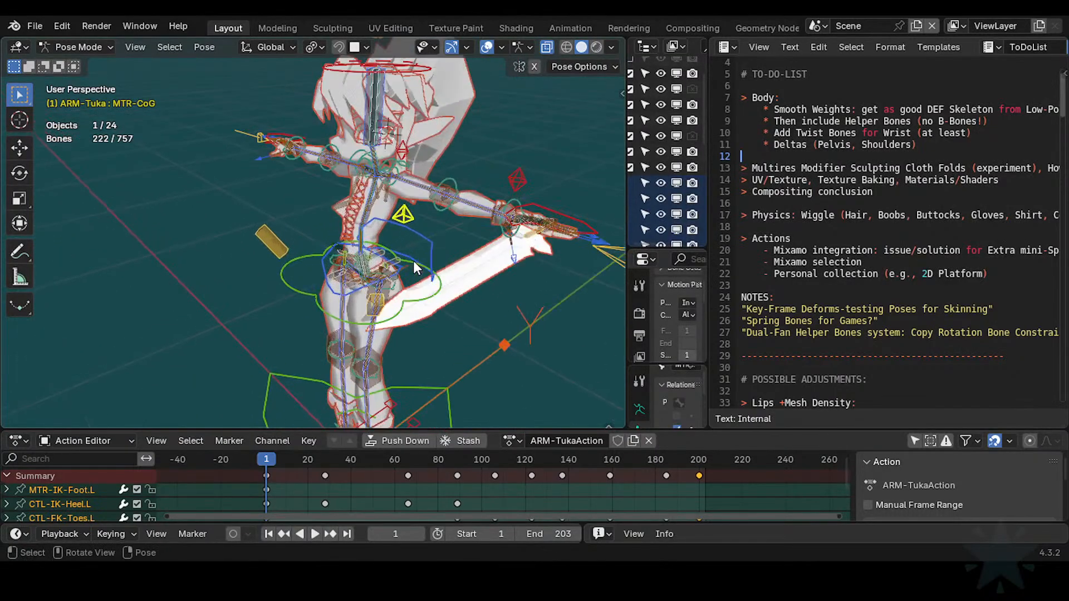
Step: Return the armature to Object Mode and select all objects in the scene
{"action": "key", "text": "ctrl+Tab"}
{"action": "key", "text": "a"}
{"action": "scroll", "coordinate": [460, 248], "scroll_direction": "up", "scroll_amount": 3}
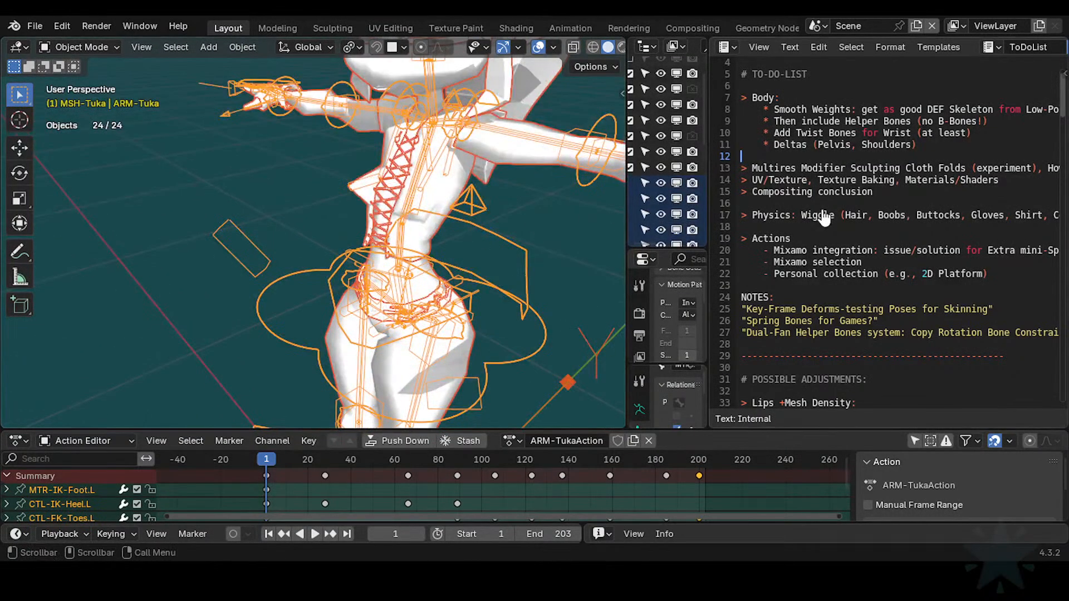